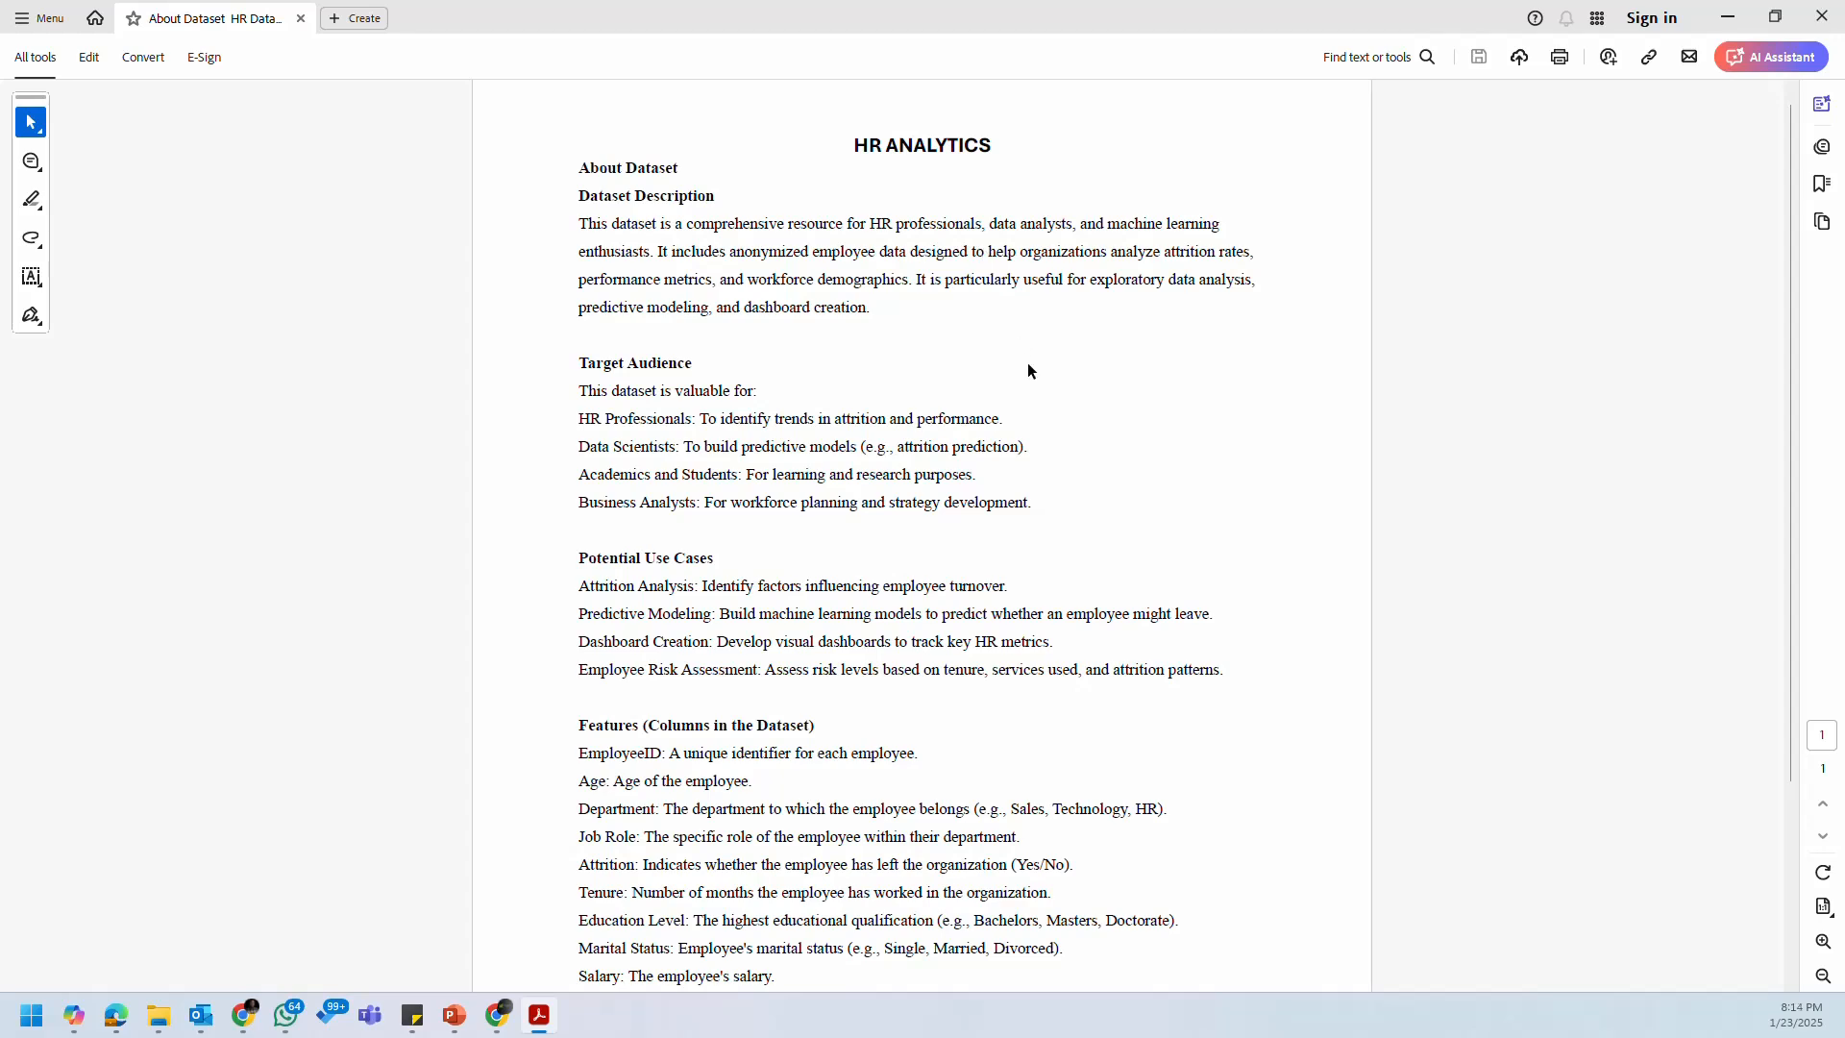
Step: Read through the HR Analytics dataset description, including its target audience, potential use cases and column definitions
scroll(1032, 368, "up", 1, "ctrl")
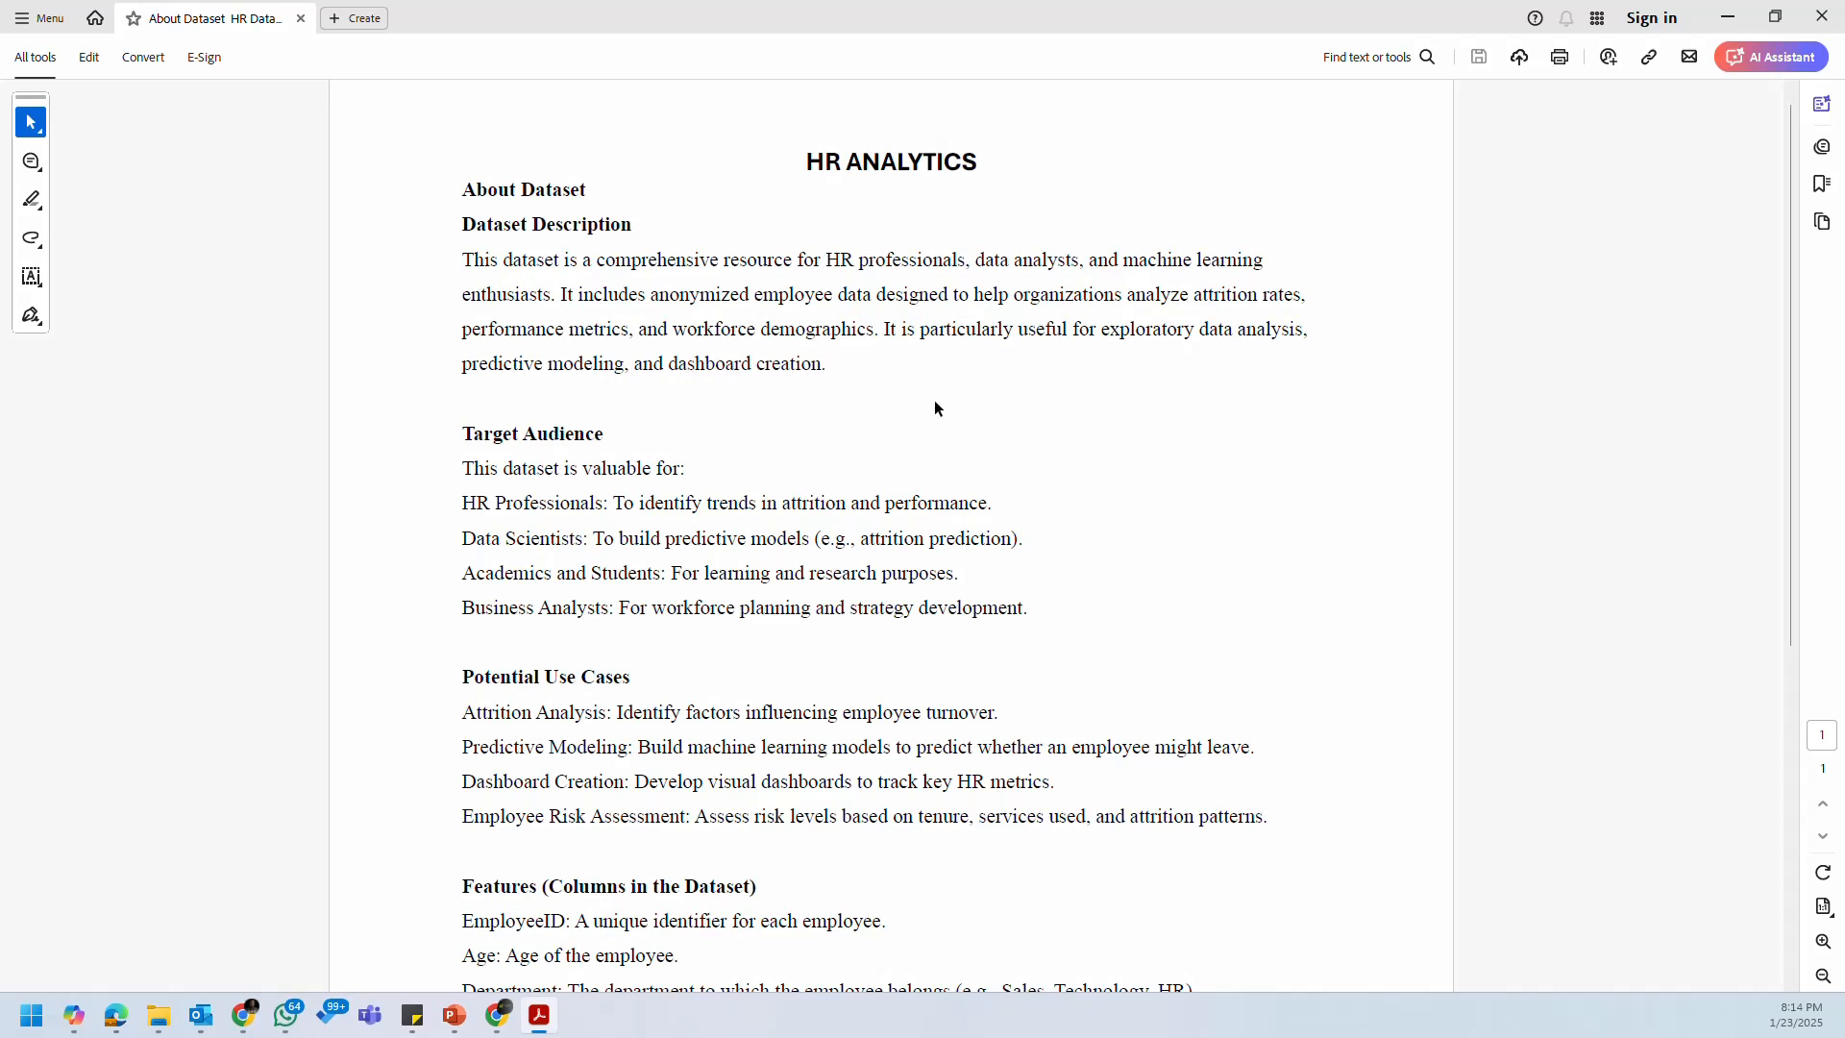
scroll(519, 413, "down", 2)
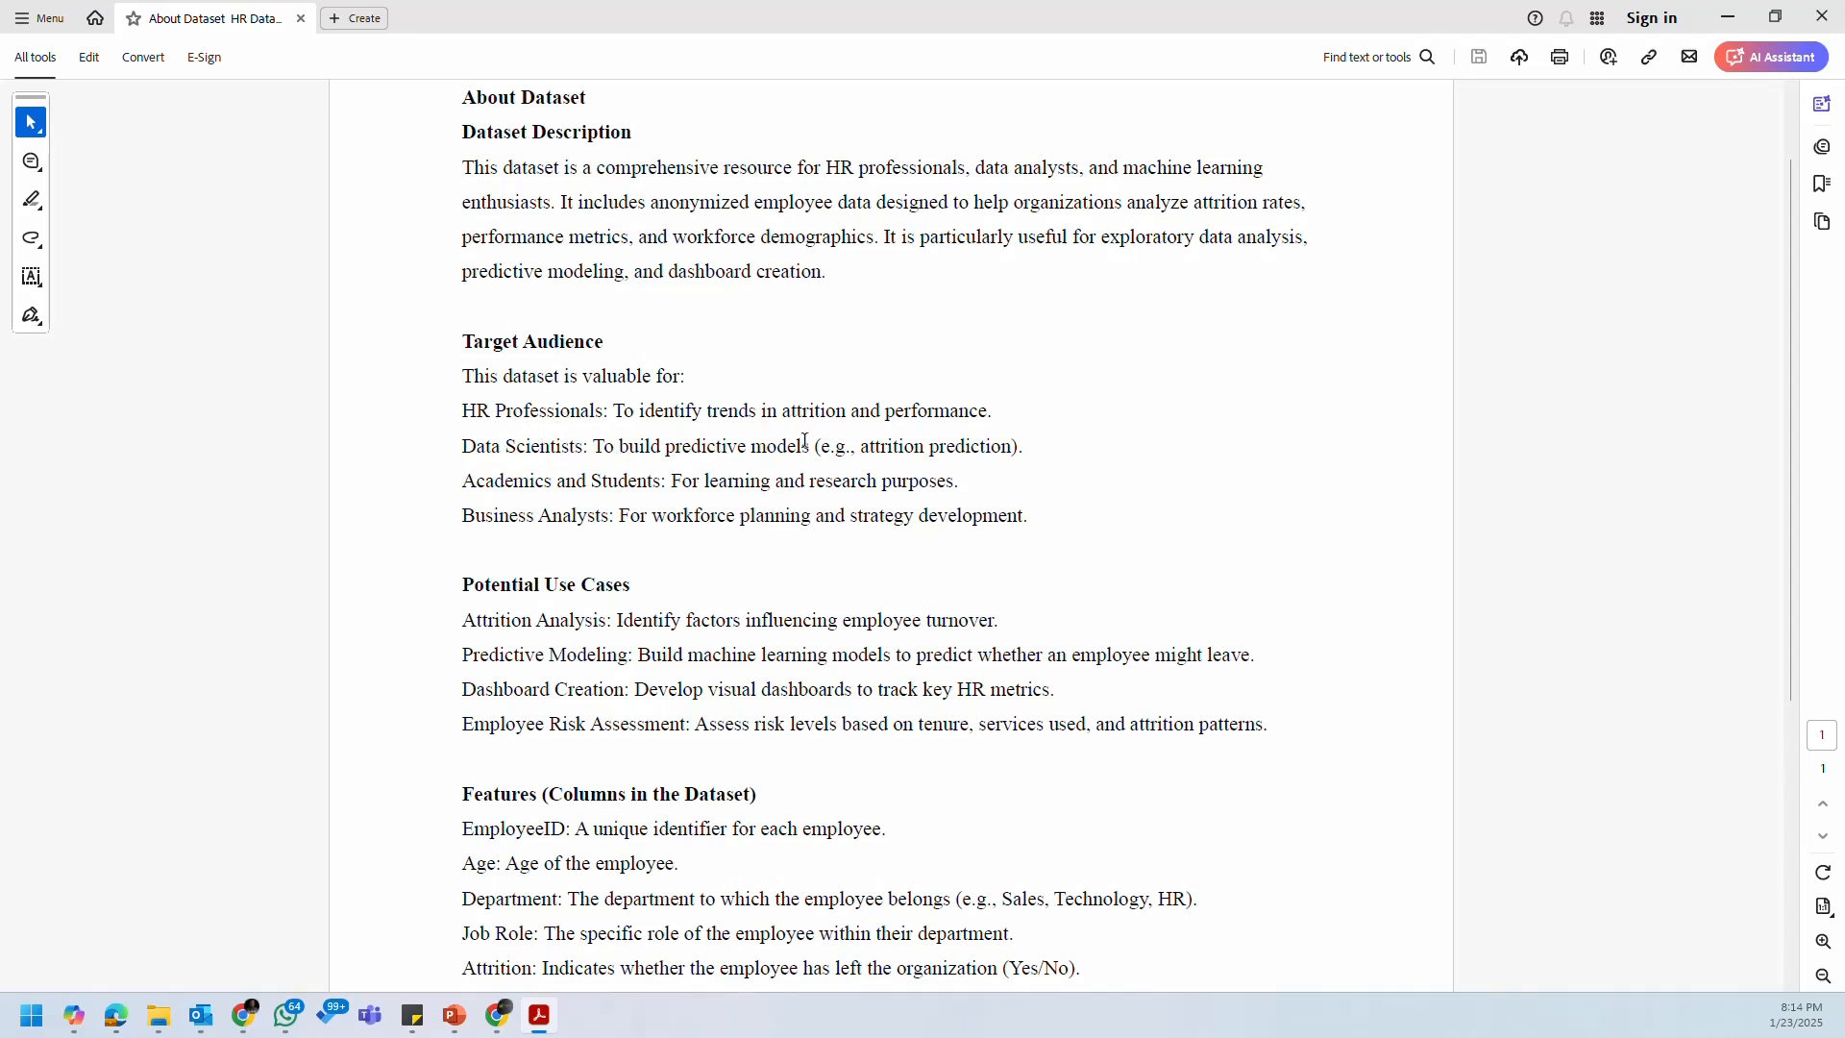
scroll(629, 548, "down", 2)
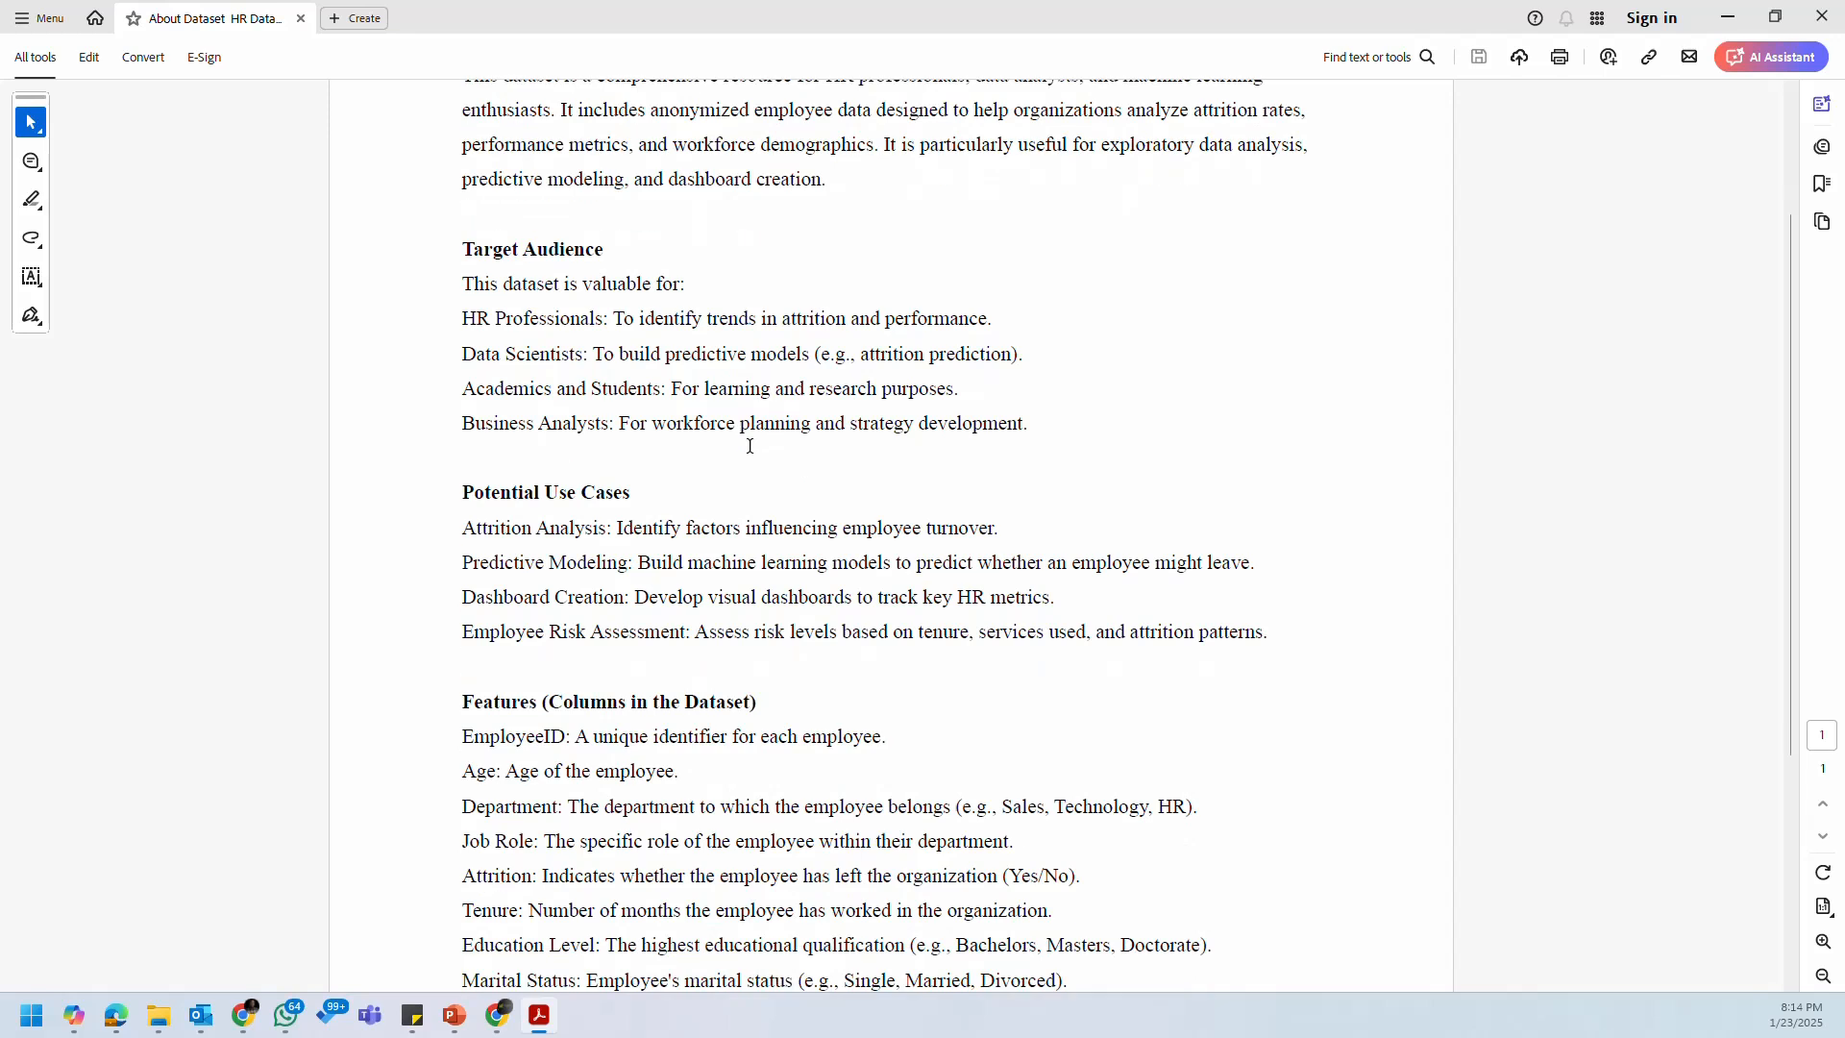
scroll(750, 446, "down", 1)
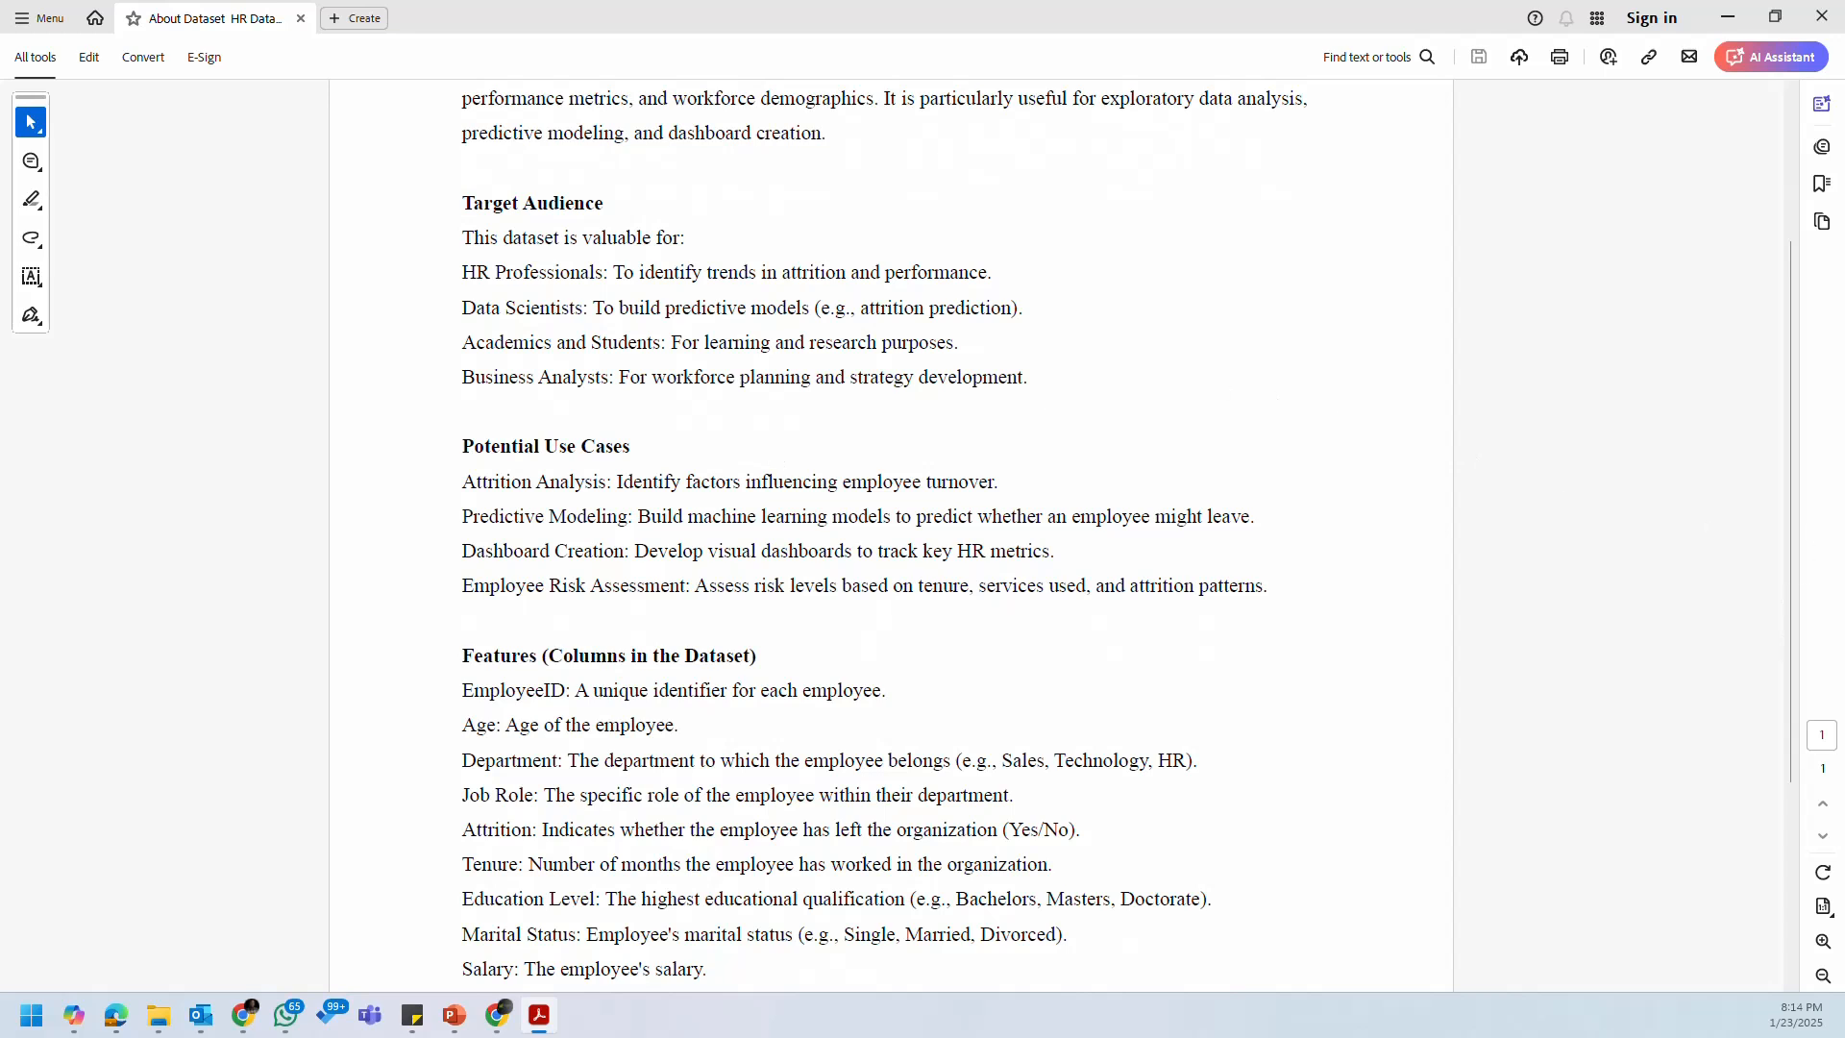
left_click(286, 1015)
key("alt+Tab")
scroll(750, 571, "down", 3)
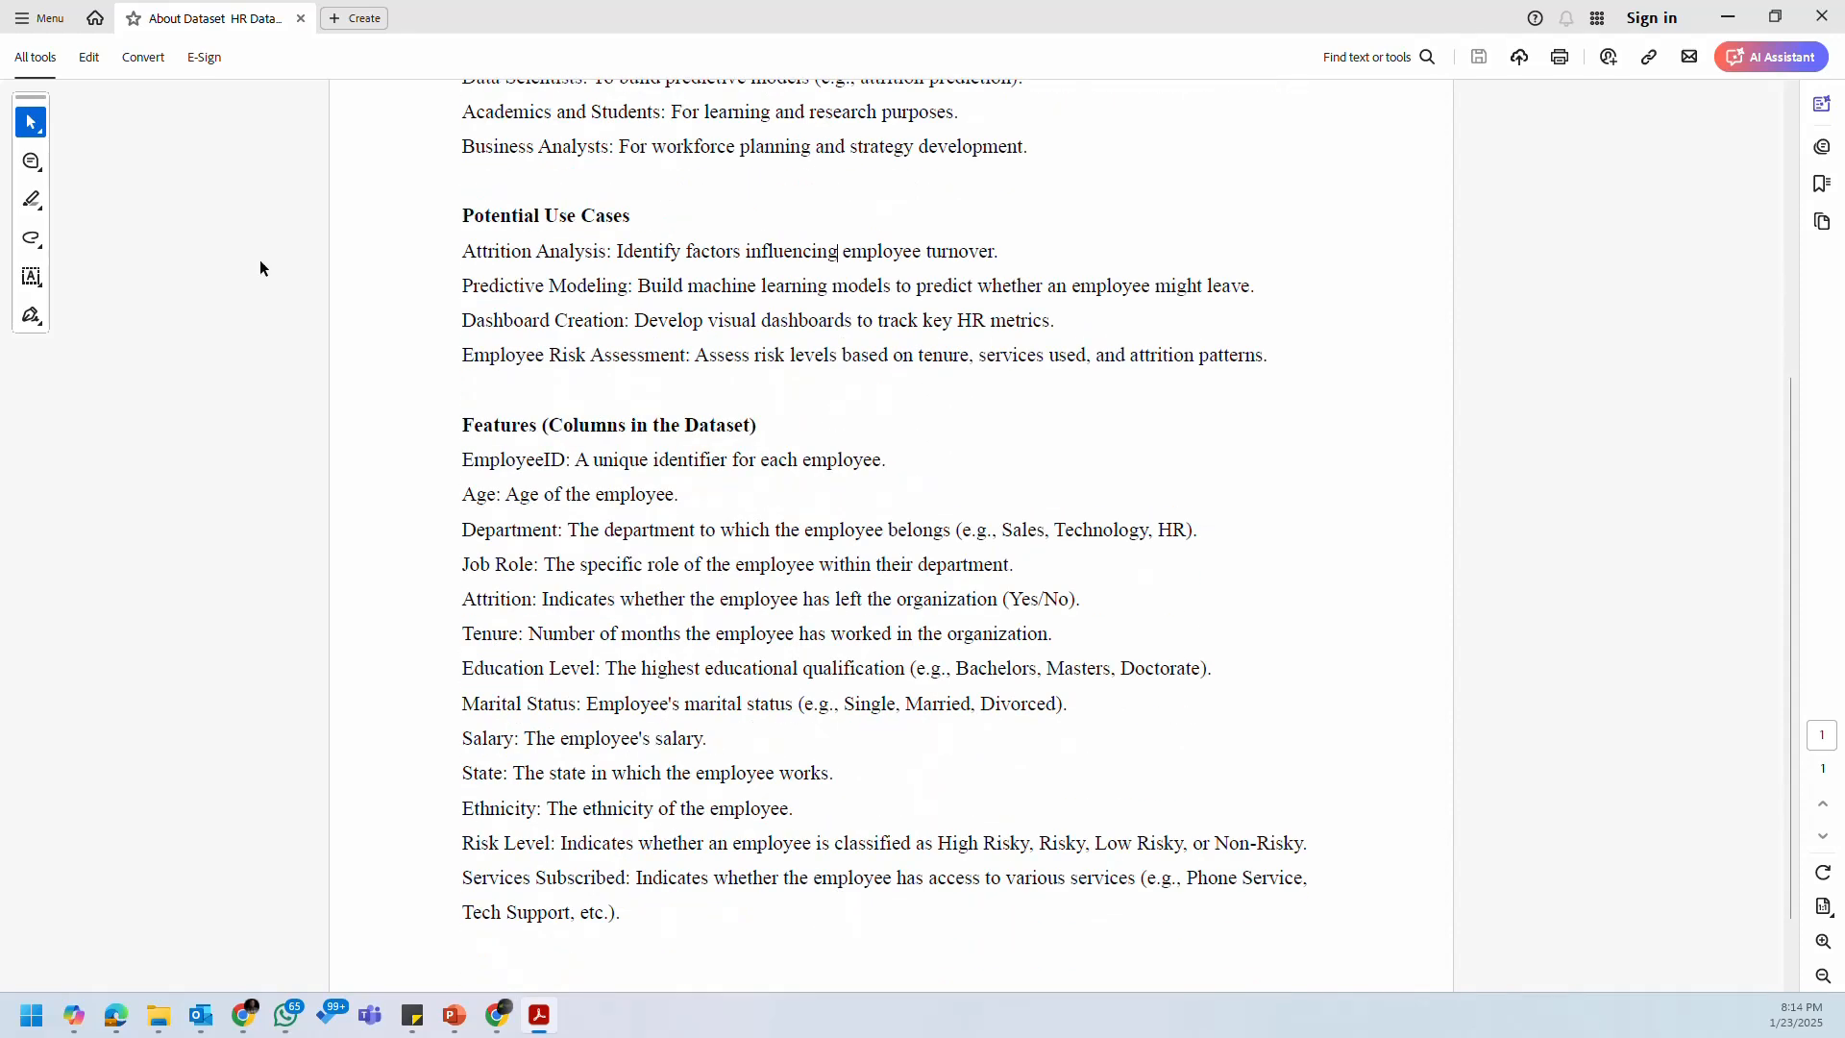
scroll(485, 365, "down", 1)
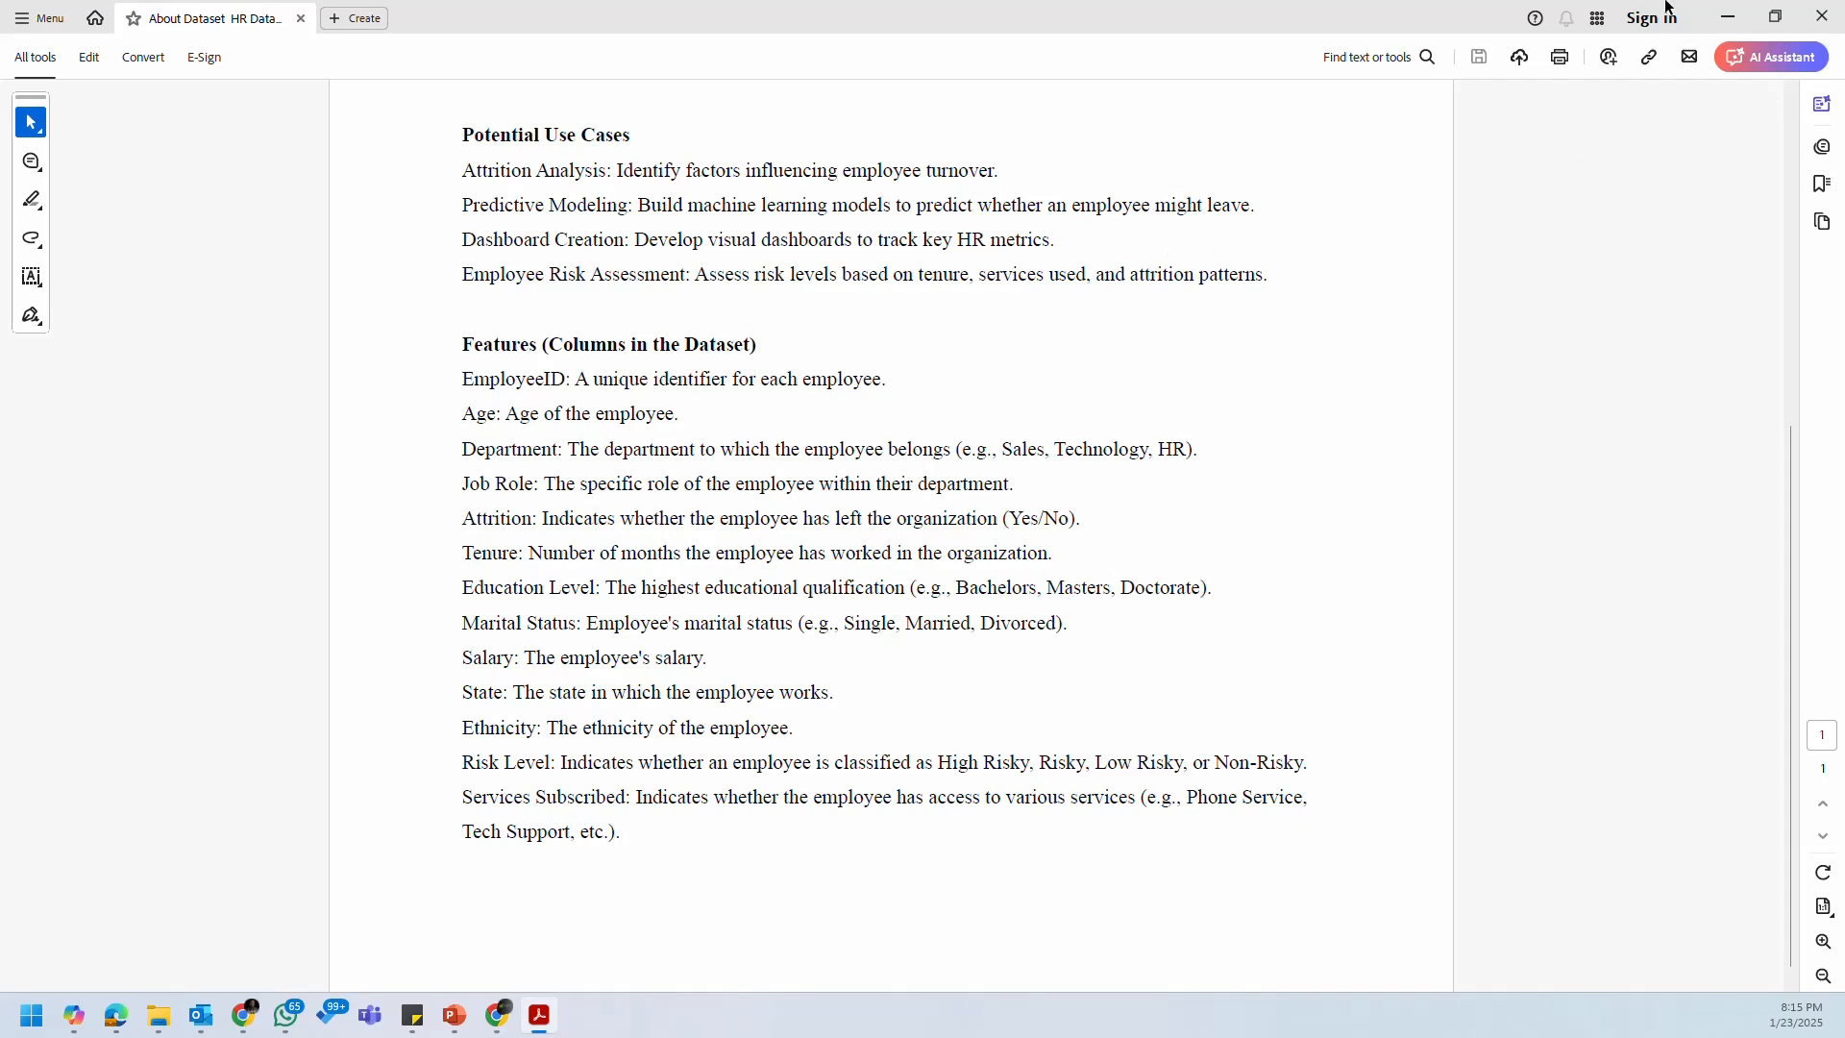
Step: Open the Employee Master Sheet file from the HR Data folder in Excel and autofit all data columns to their contents
left_click(1727, 16)
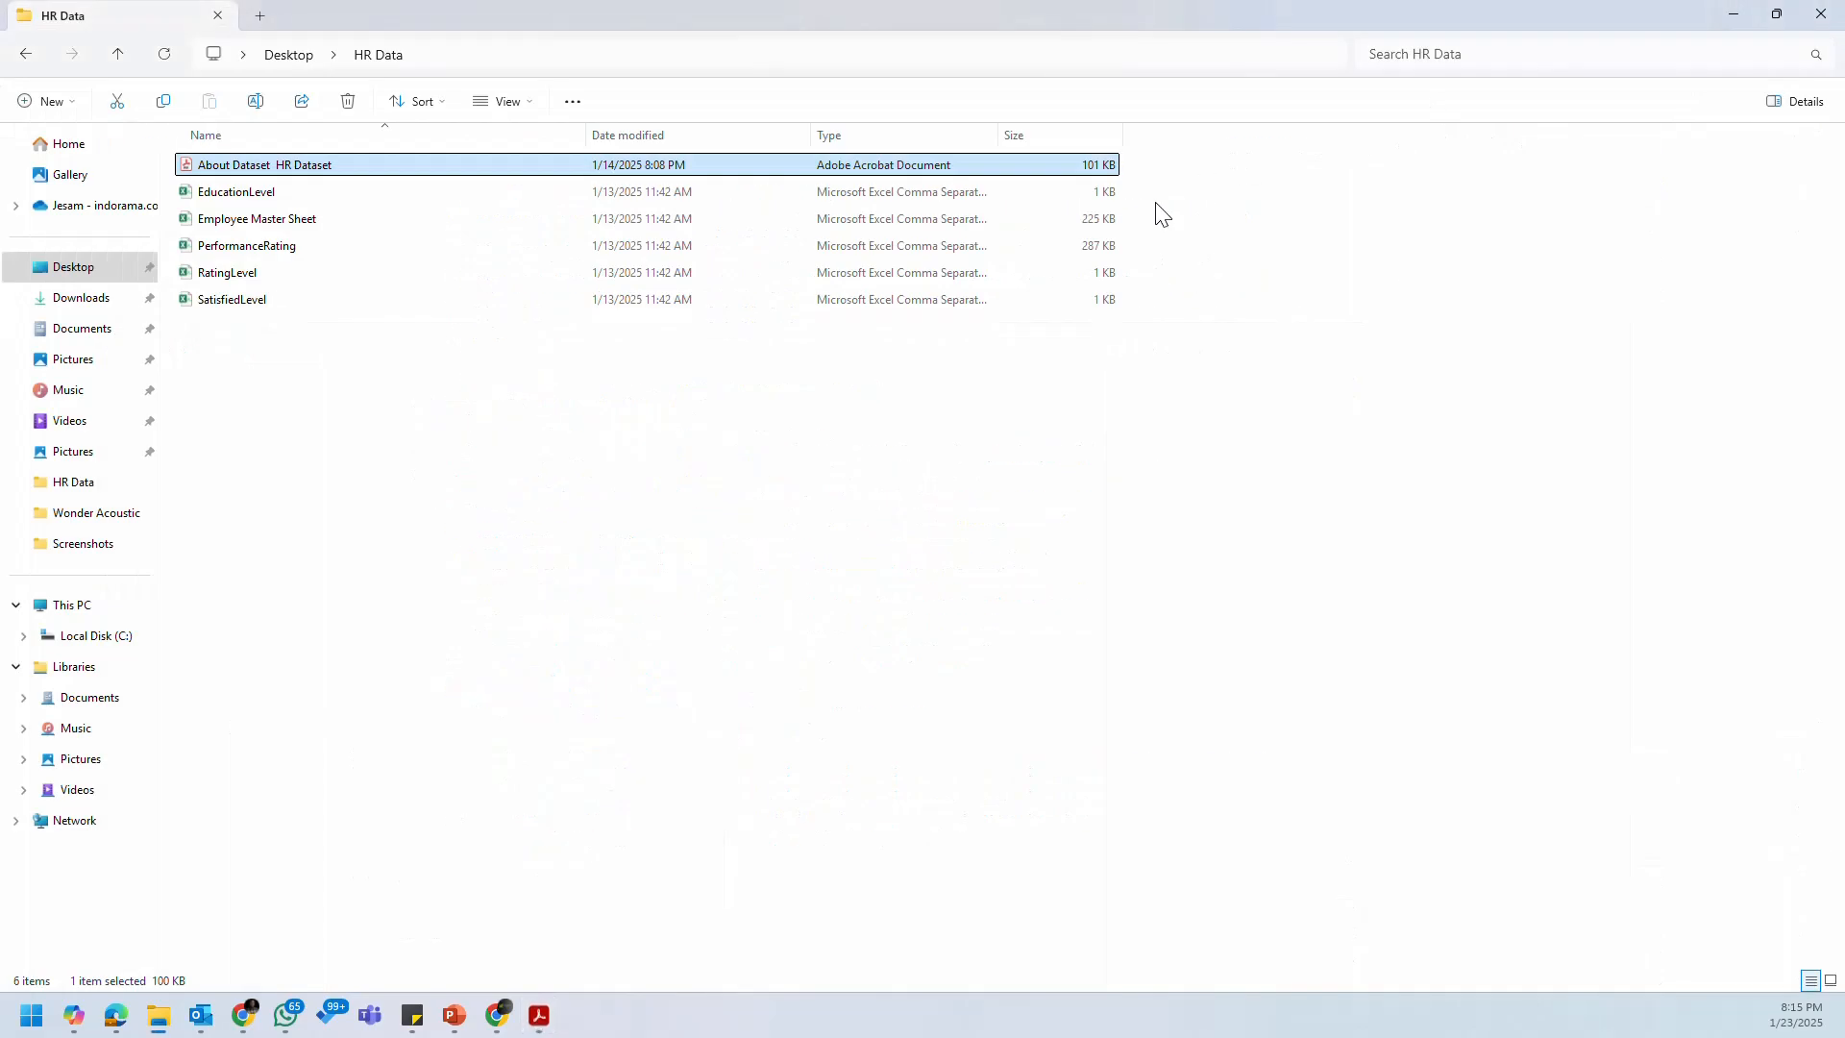
double_click(326, 220)
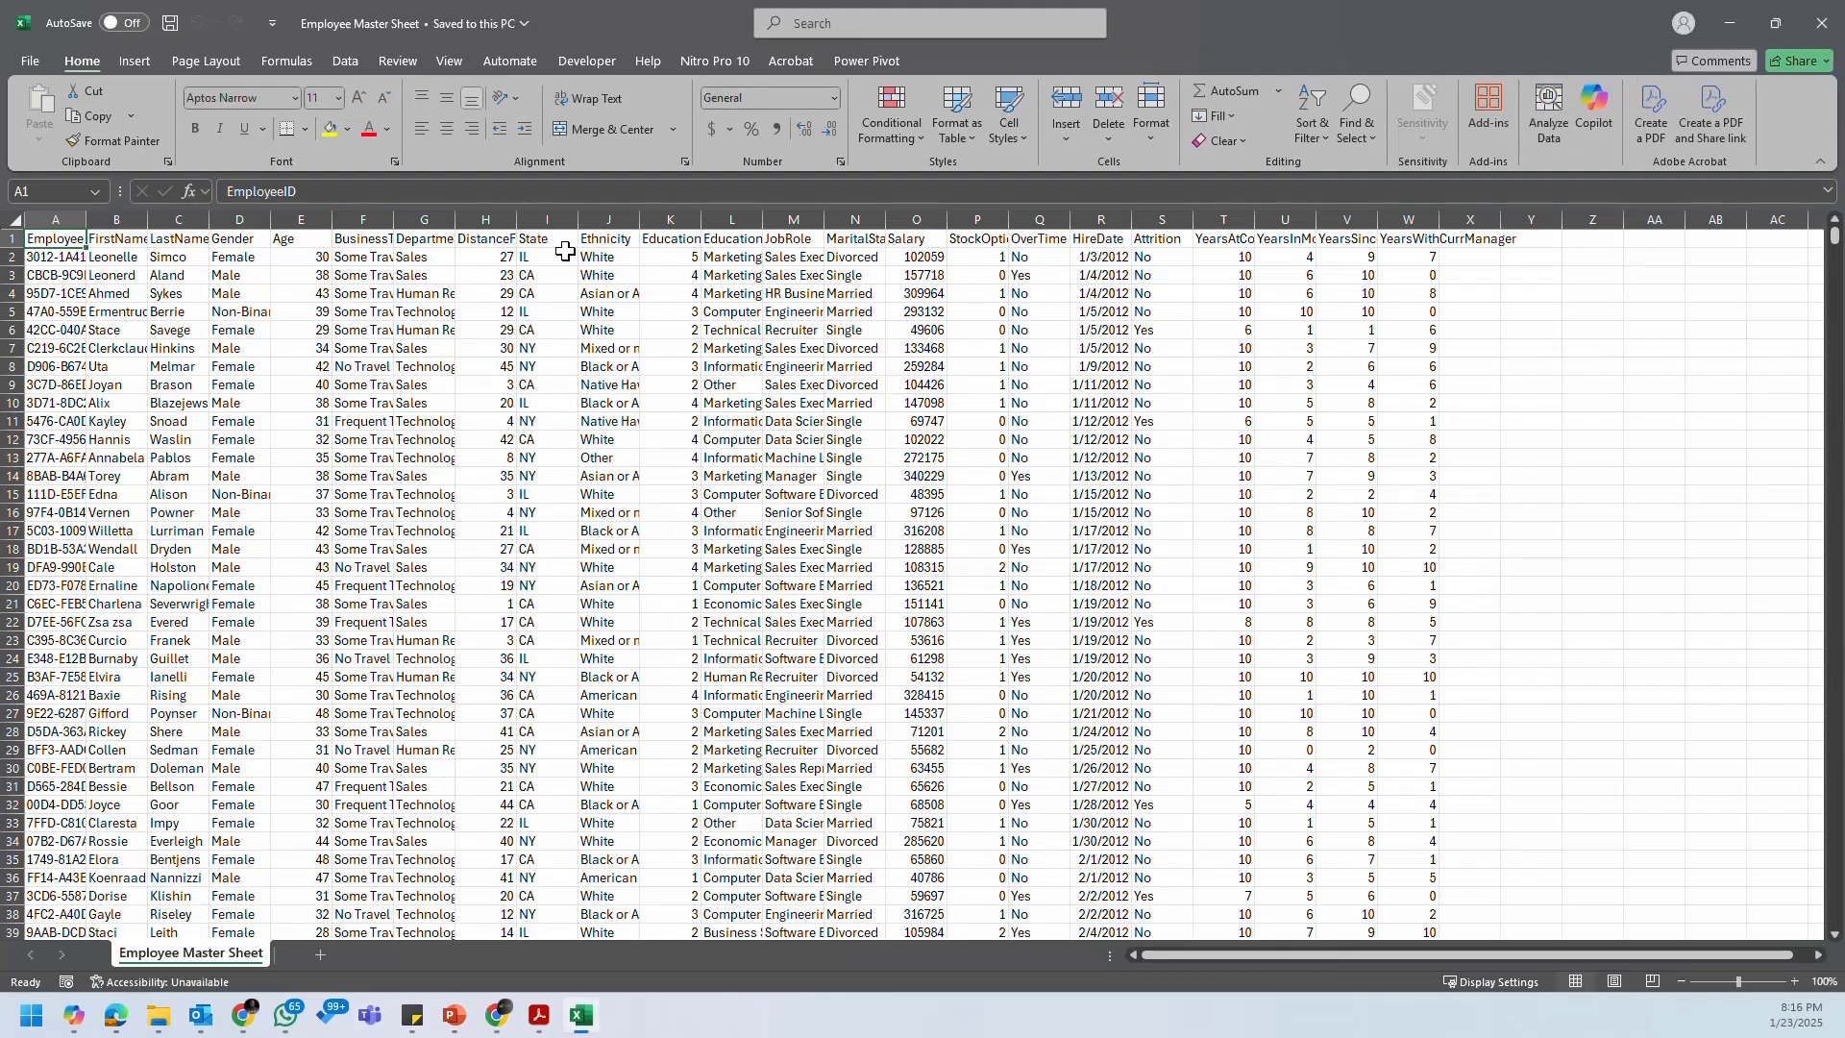
left_click_drag(37, 213, 1492, 218)
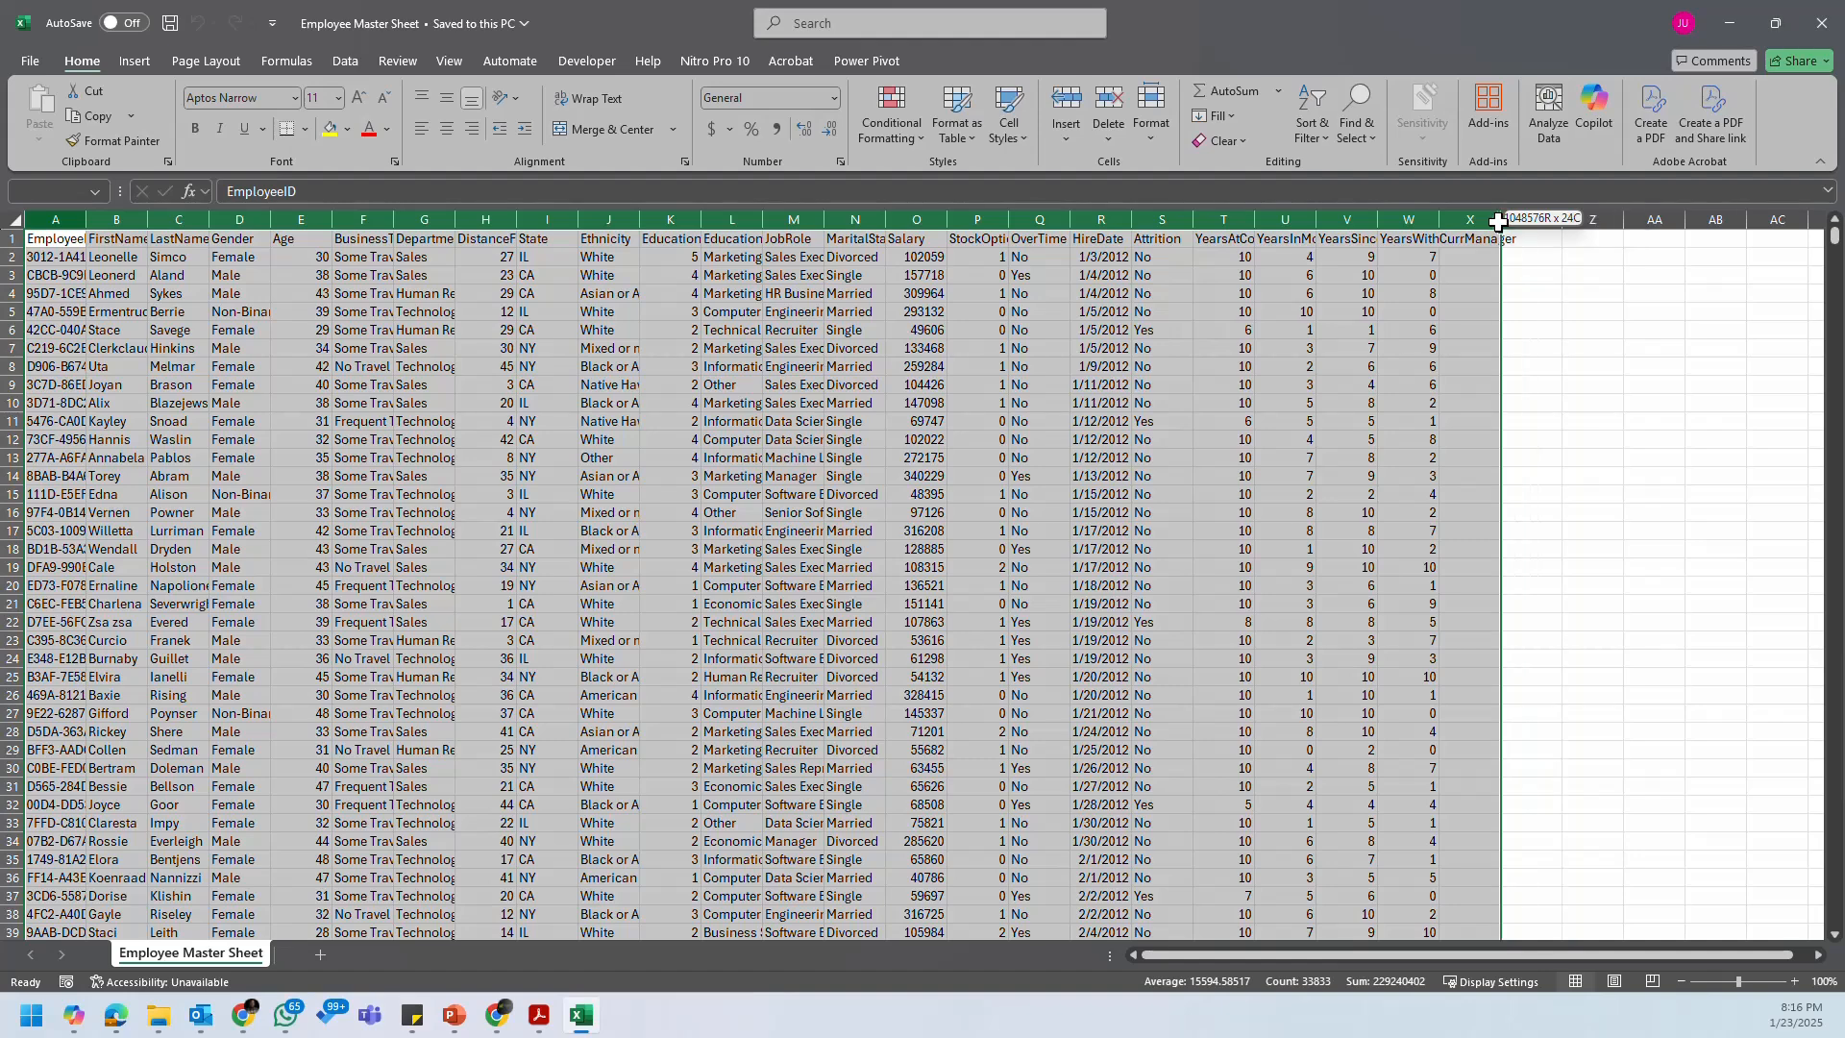
double_click(1500, 218)
left_click(1250, 368)
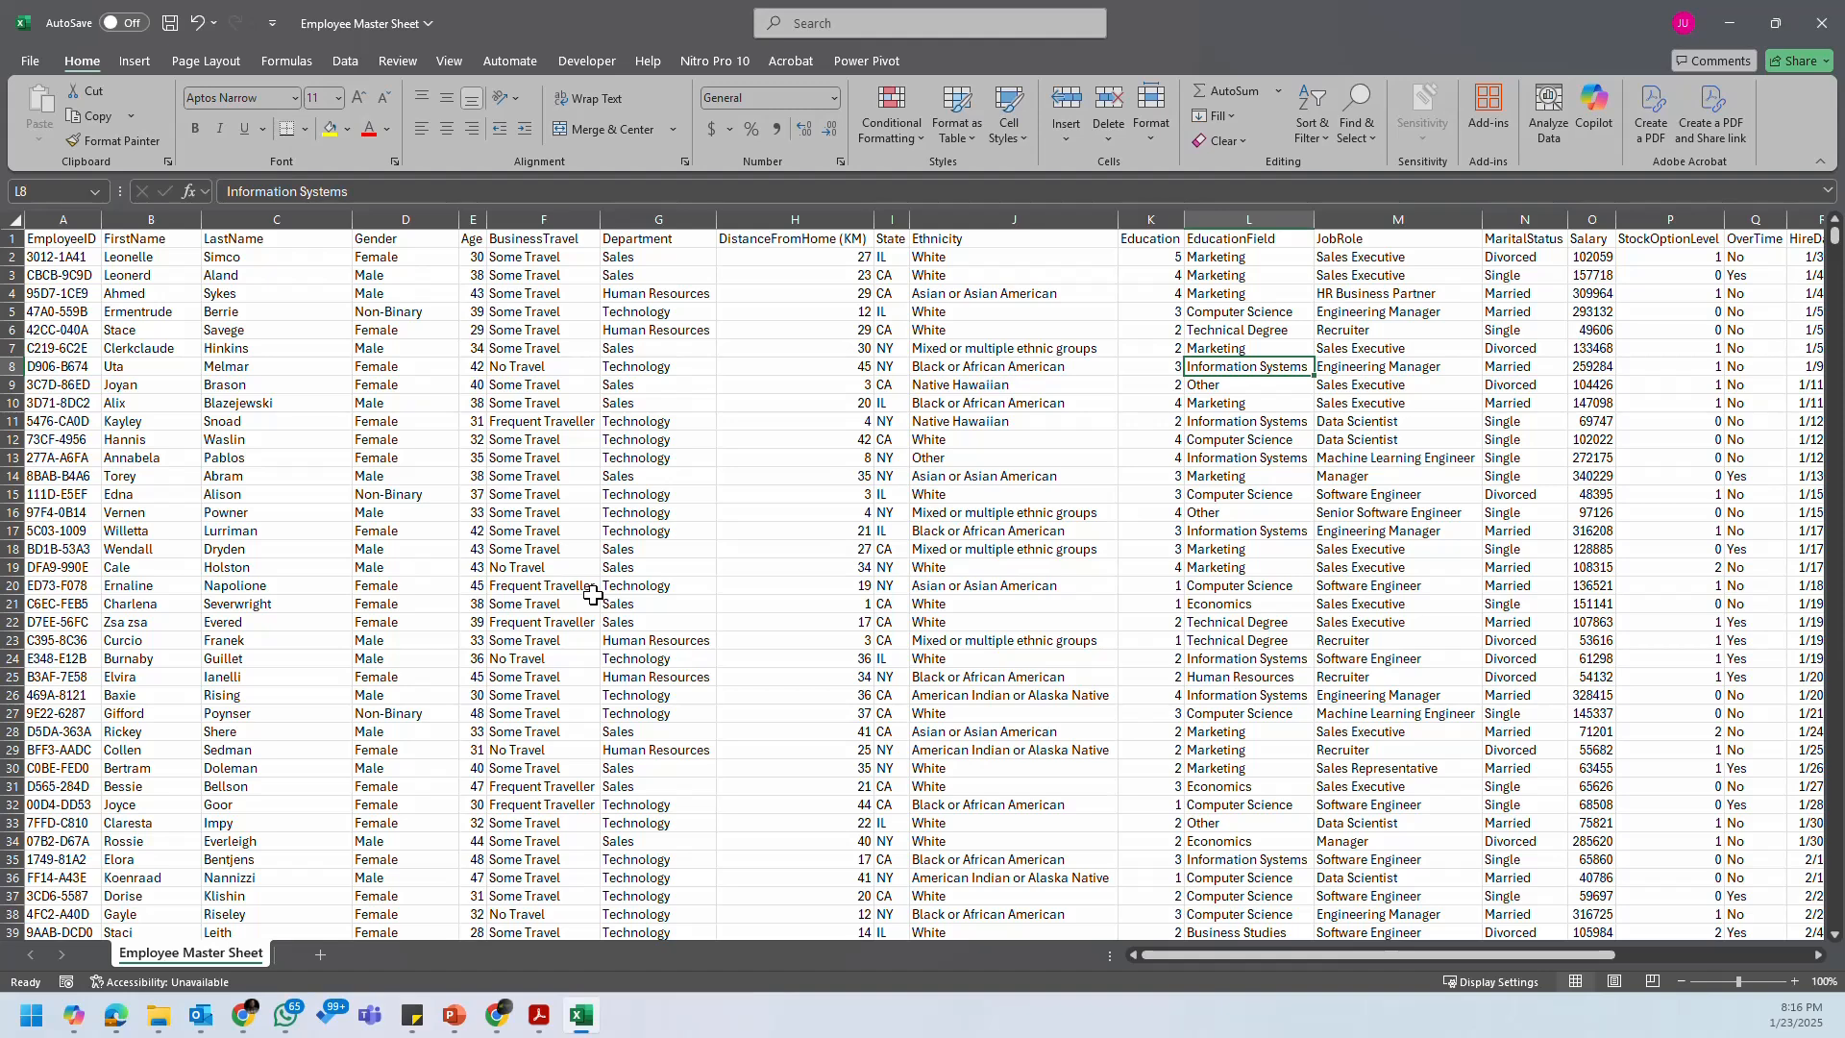
Step: Recheck the column descriptions in the dataset PDF, then return to the employee worksheet
left_click(539, 1017)
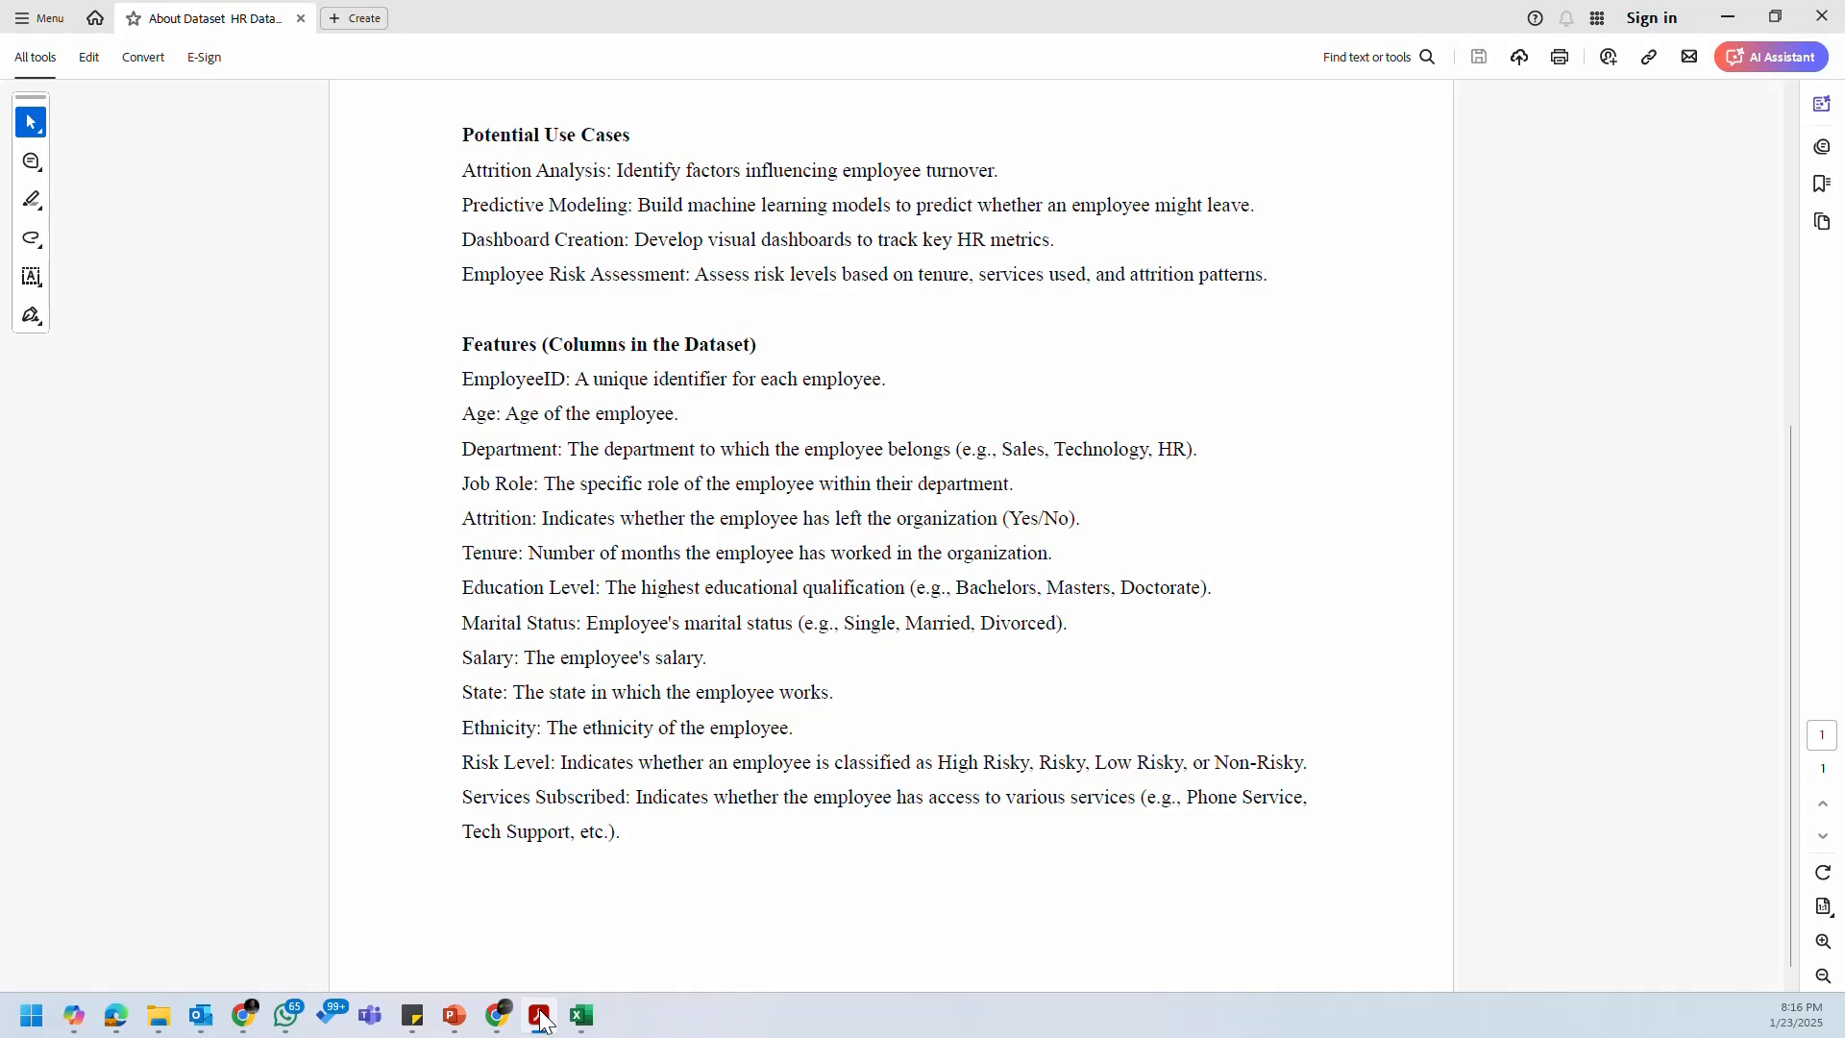
left_click(543, 1021)
left_click(782, 544)
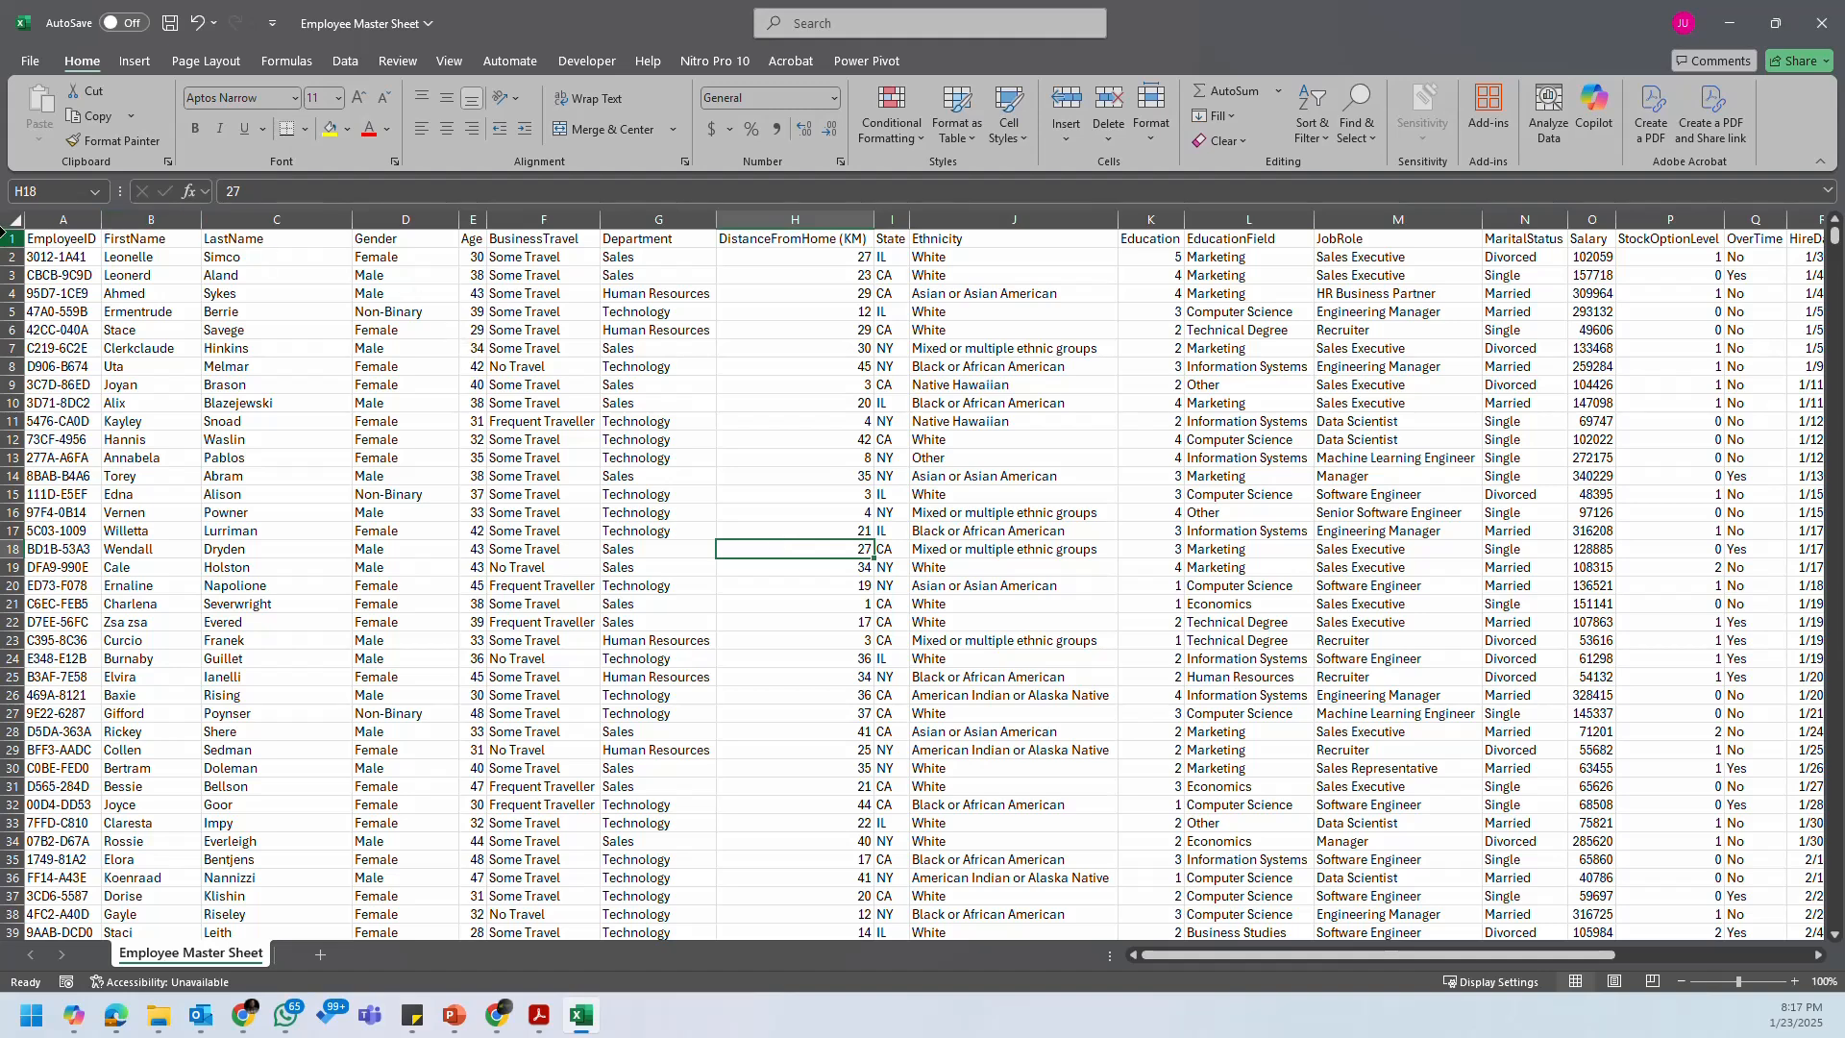
Step: Make the header row of the employee worksheet bold
left_click(7, 237)
left_click(196, 129)
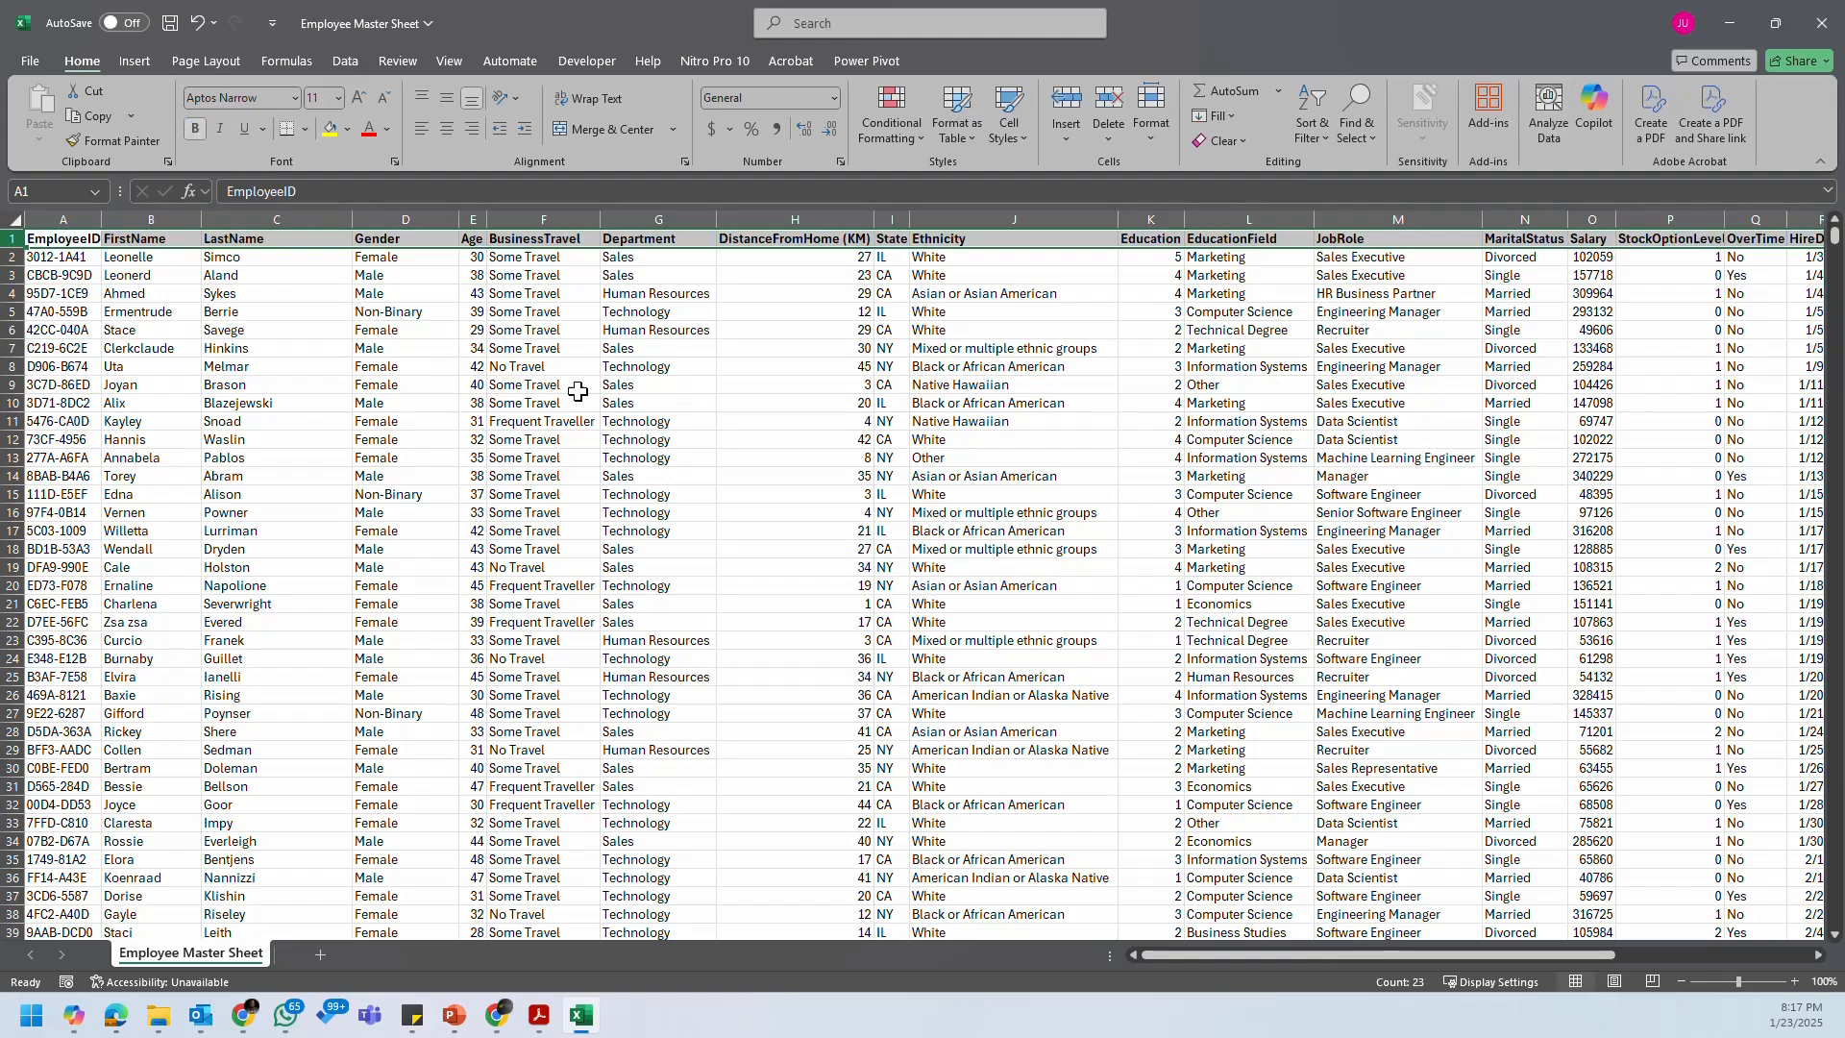
left_click(577, 389)
Step: Convert the employee data range A1:W1471 into a table with headers
scroll(1011, 477, "down", 5)
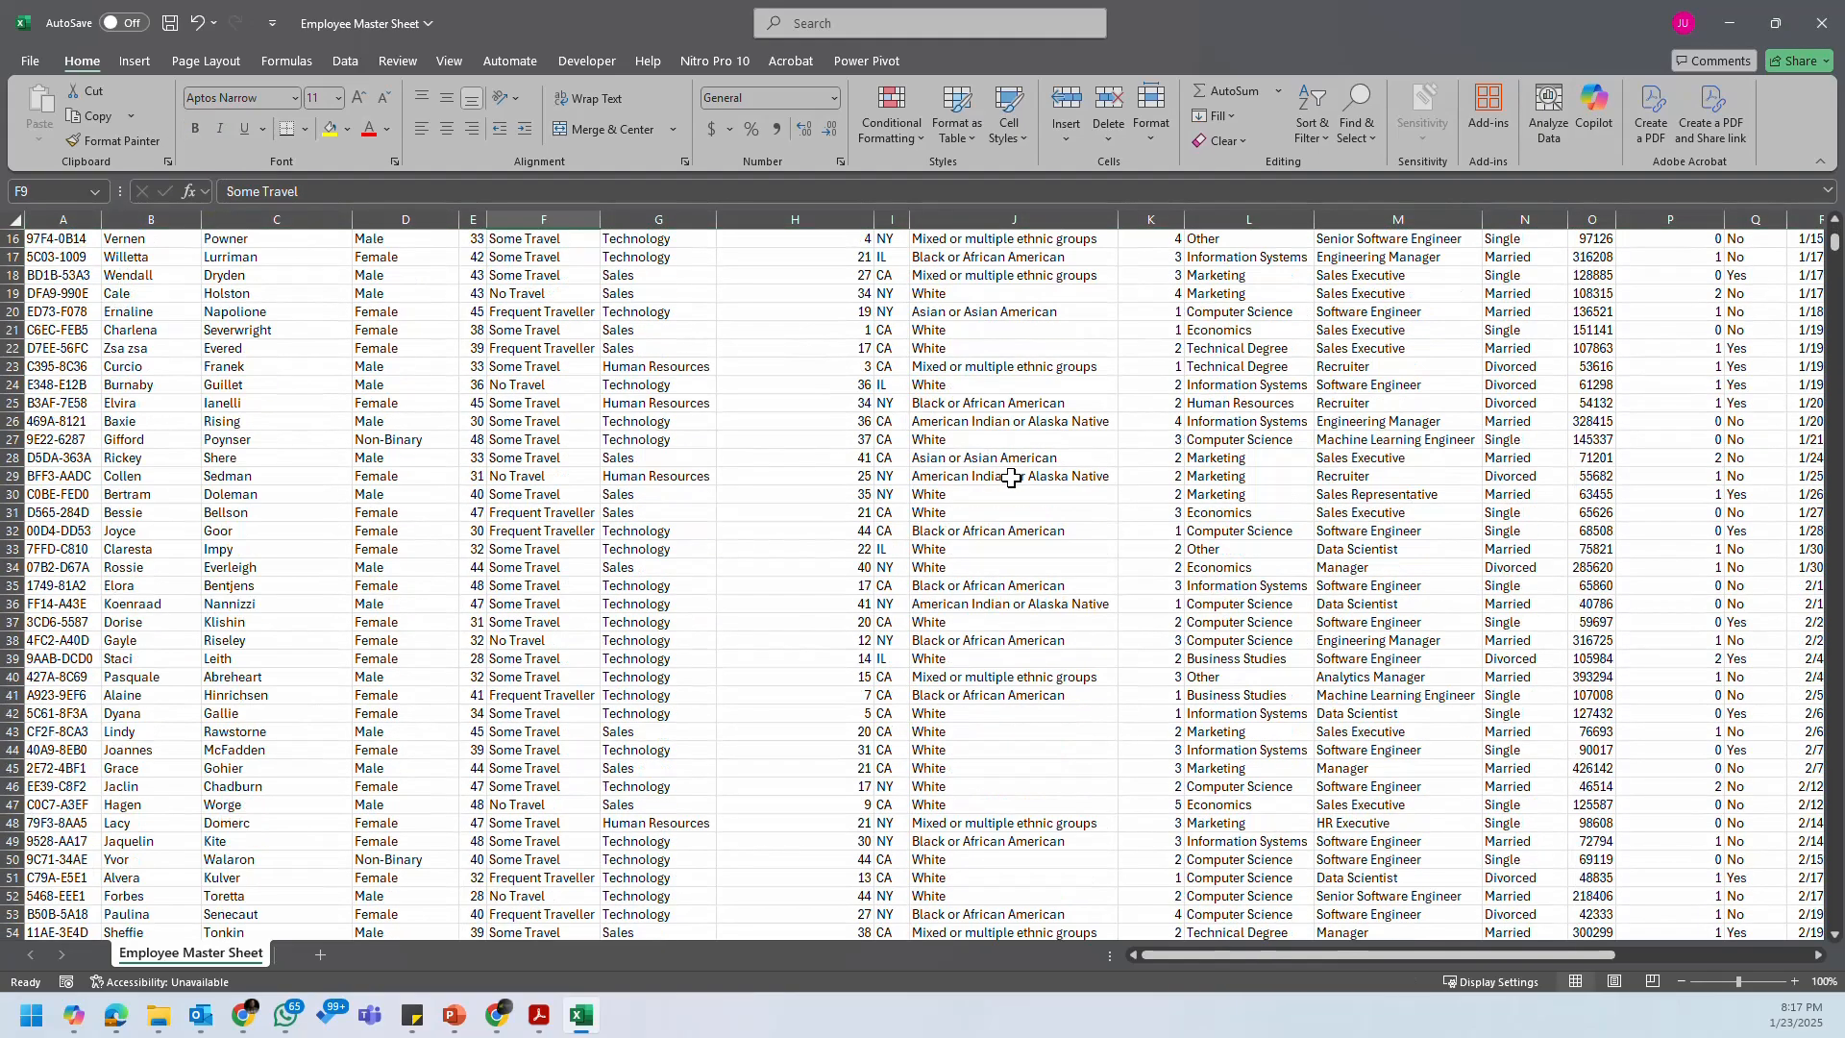
scroll(1012, 477, "up", 5)
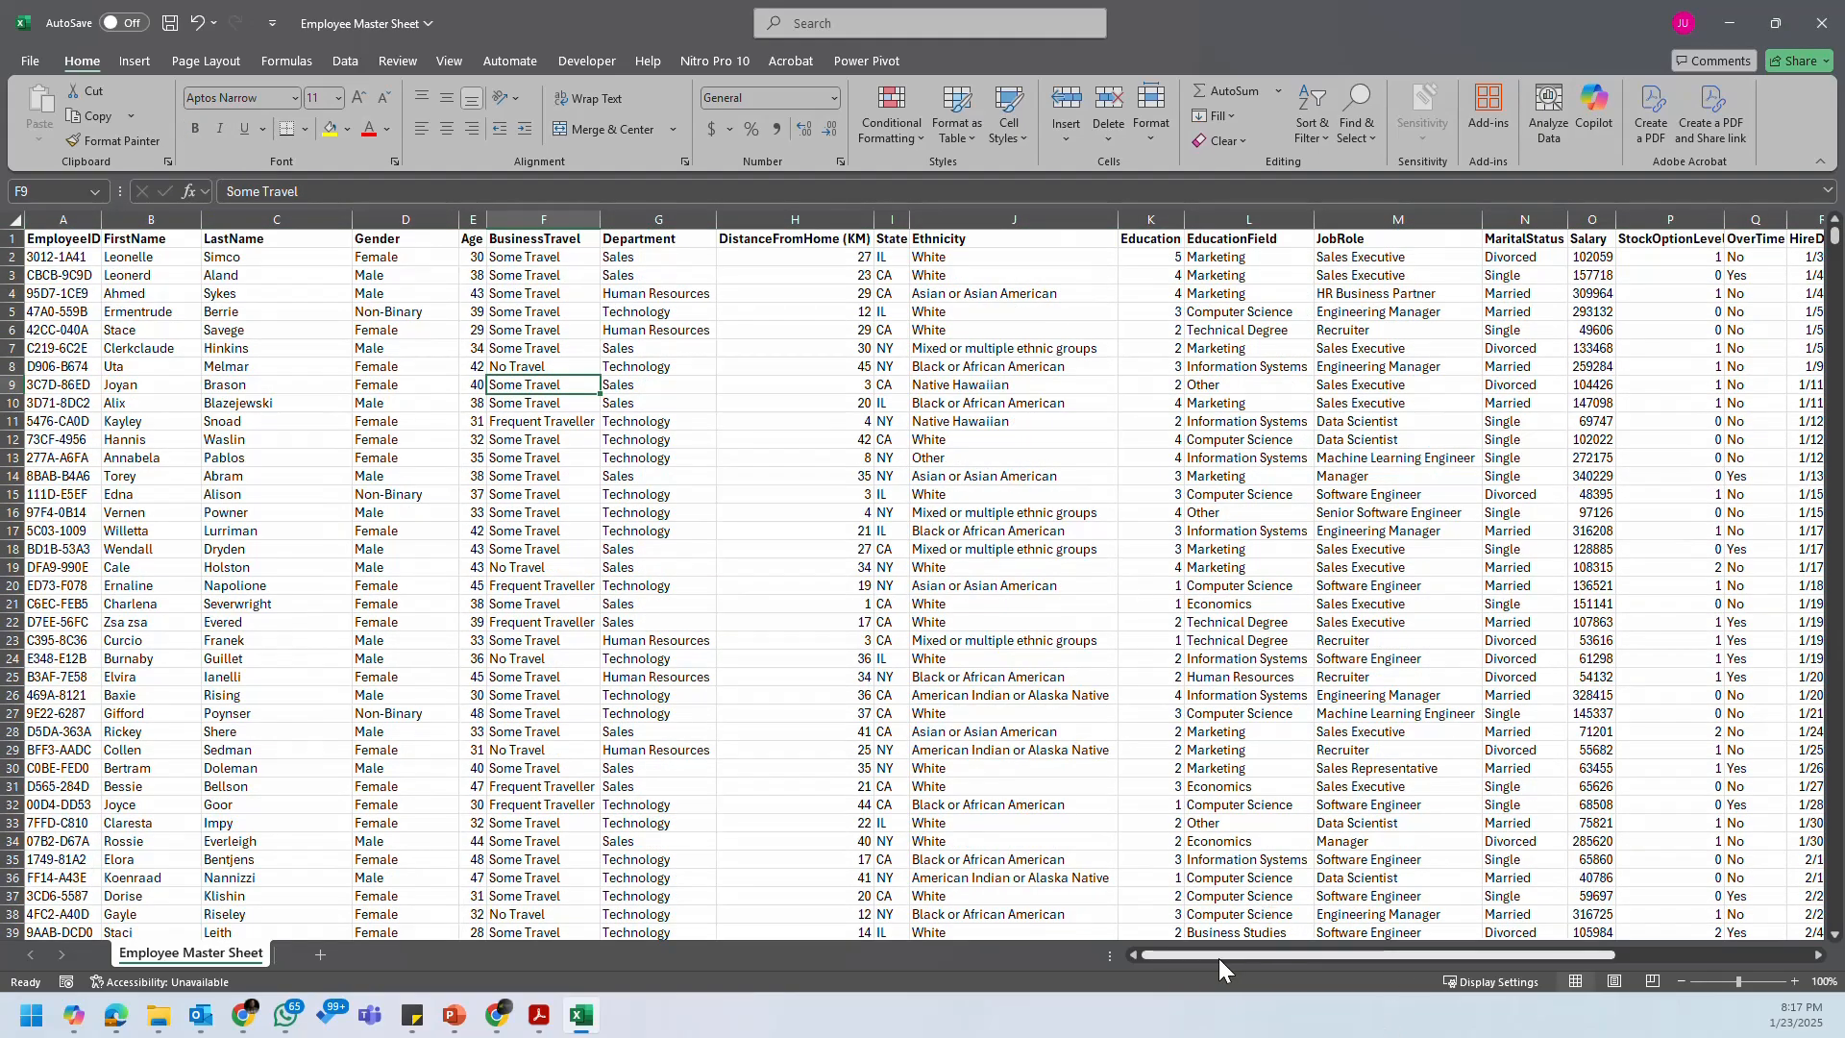
left_click_drag(1225, 956, 1071, 954)
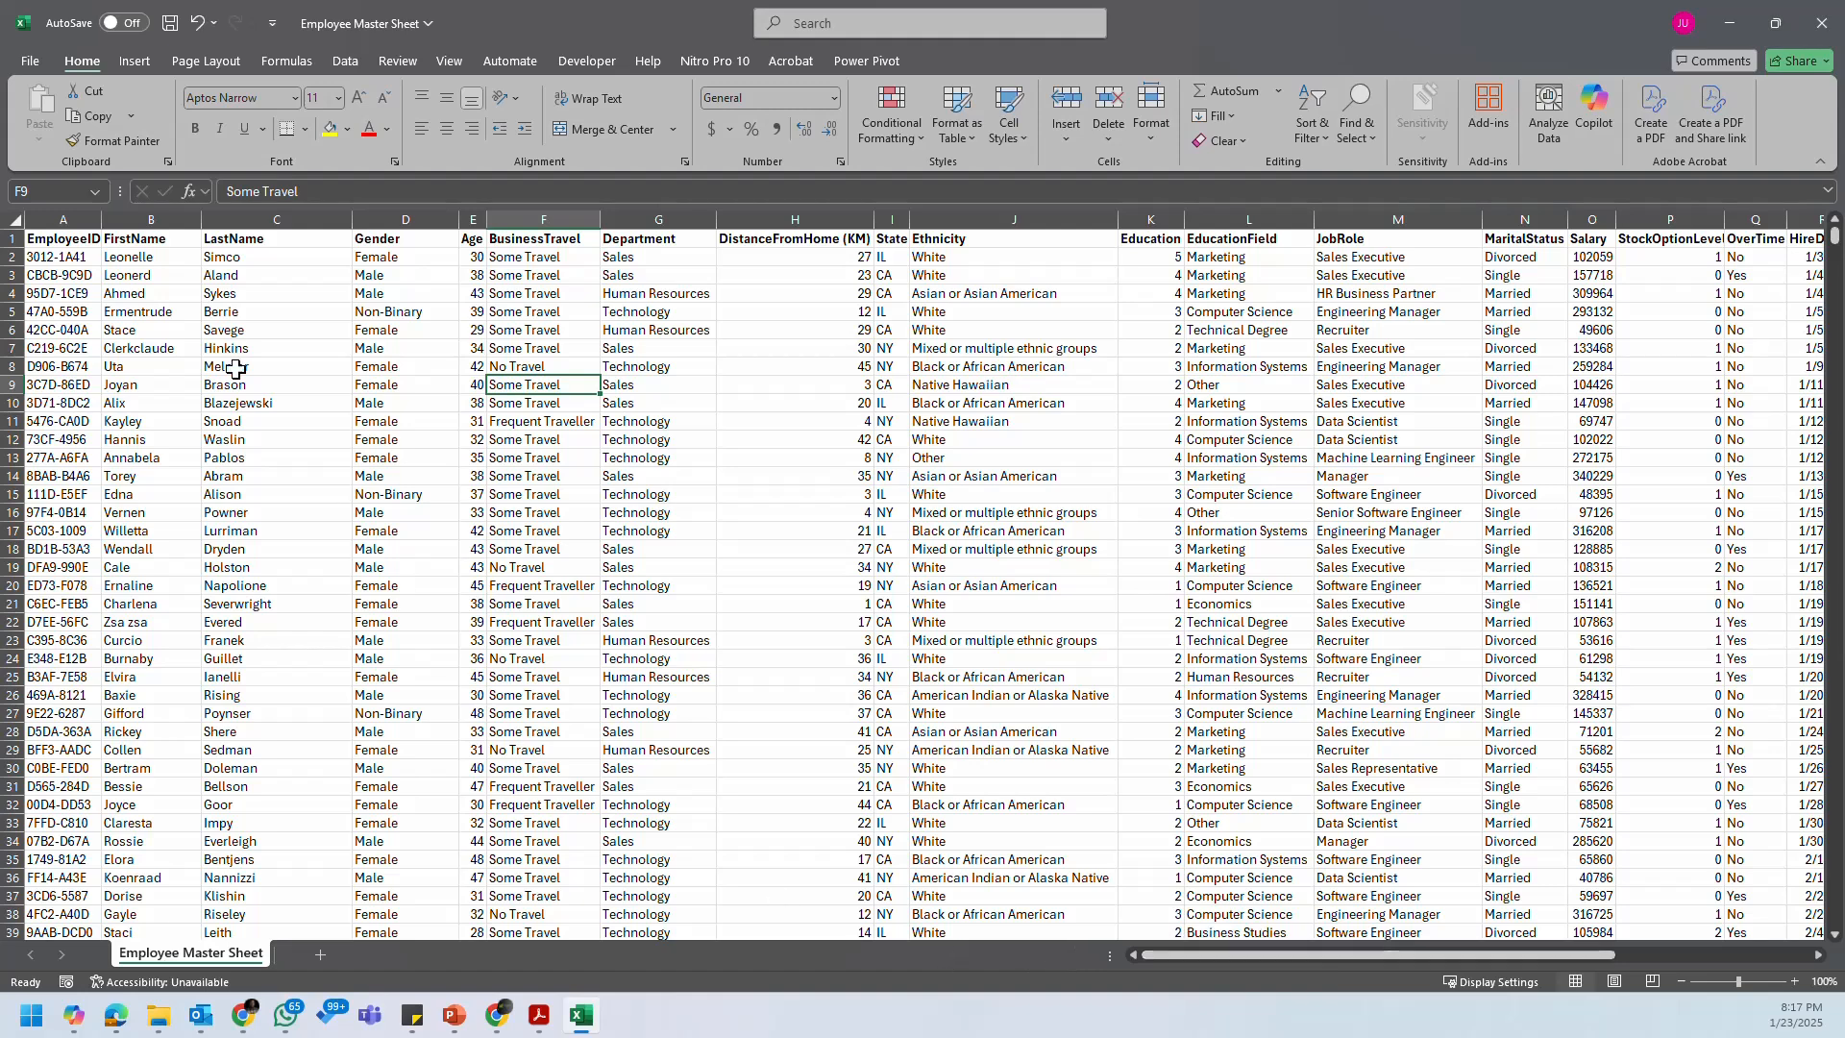
key("ctrl+Home")
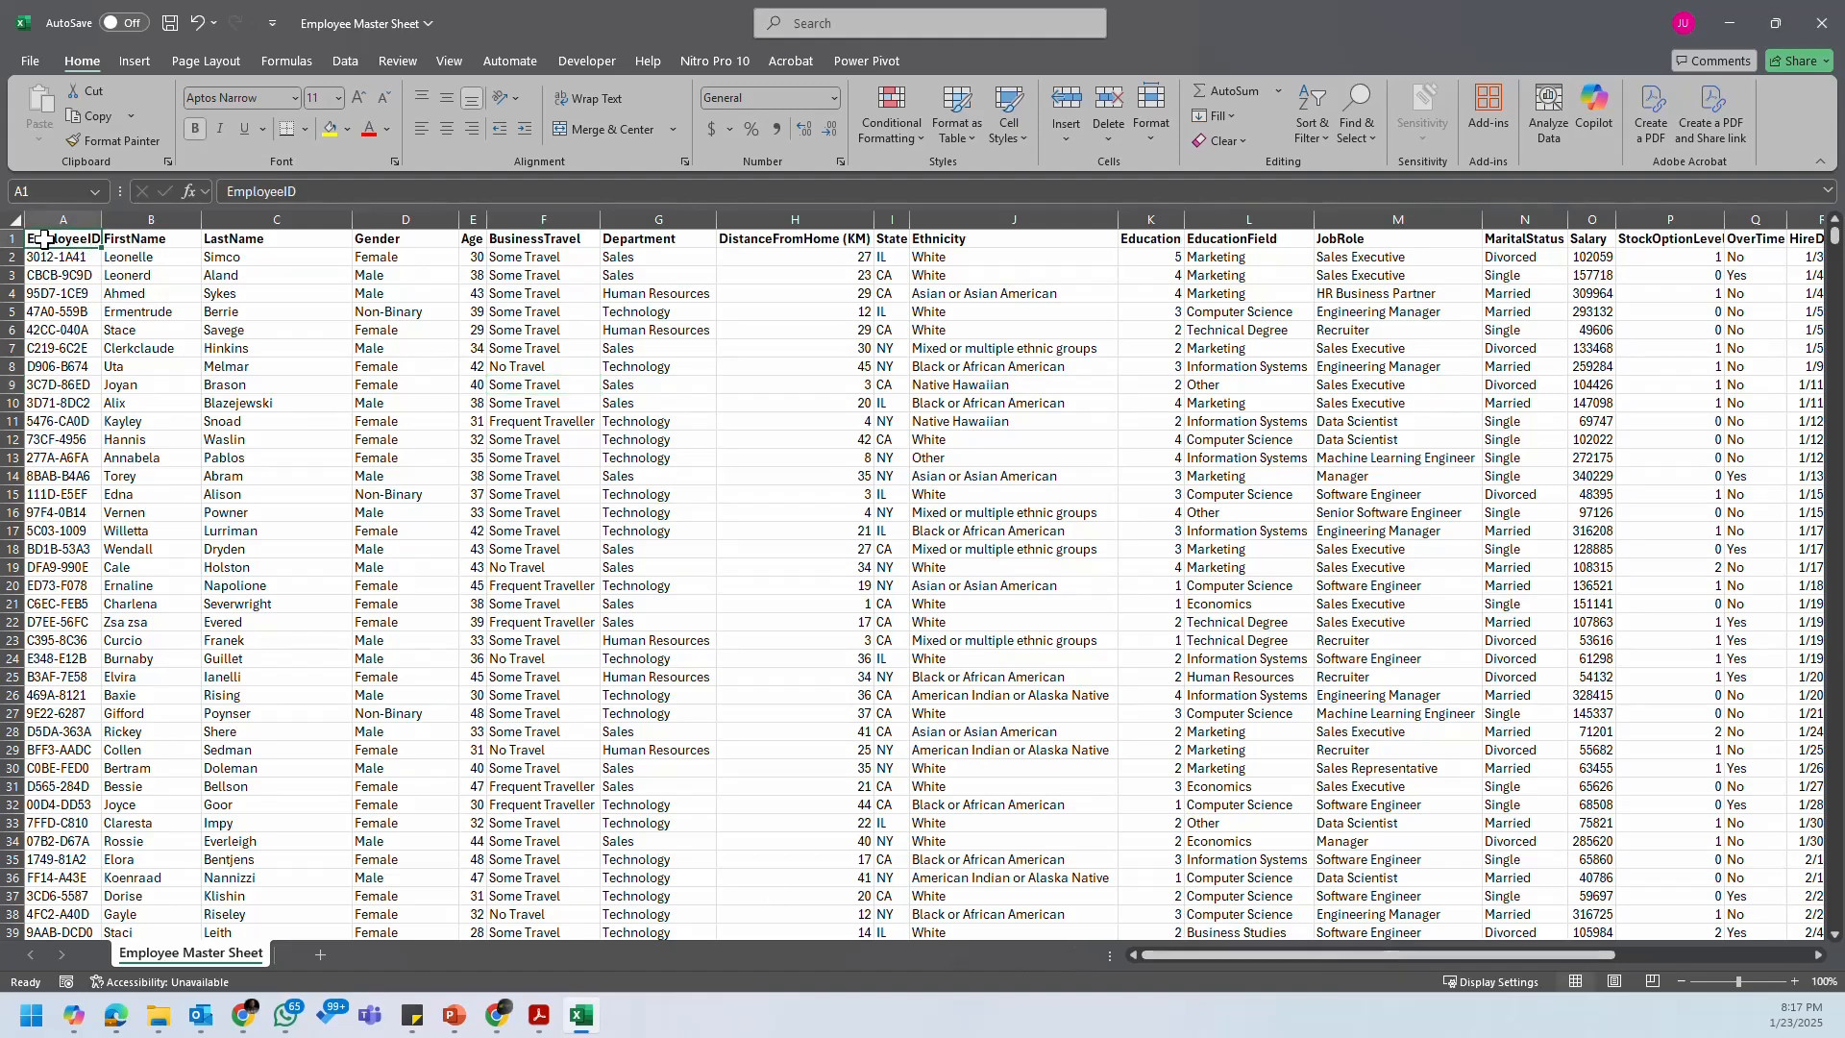
left_click(148, 67)
left_click(175, 100)
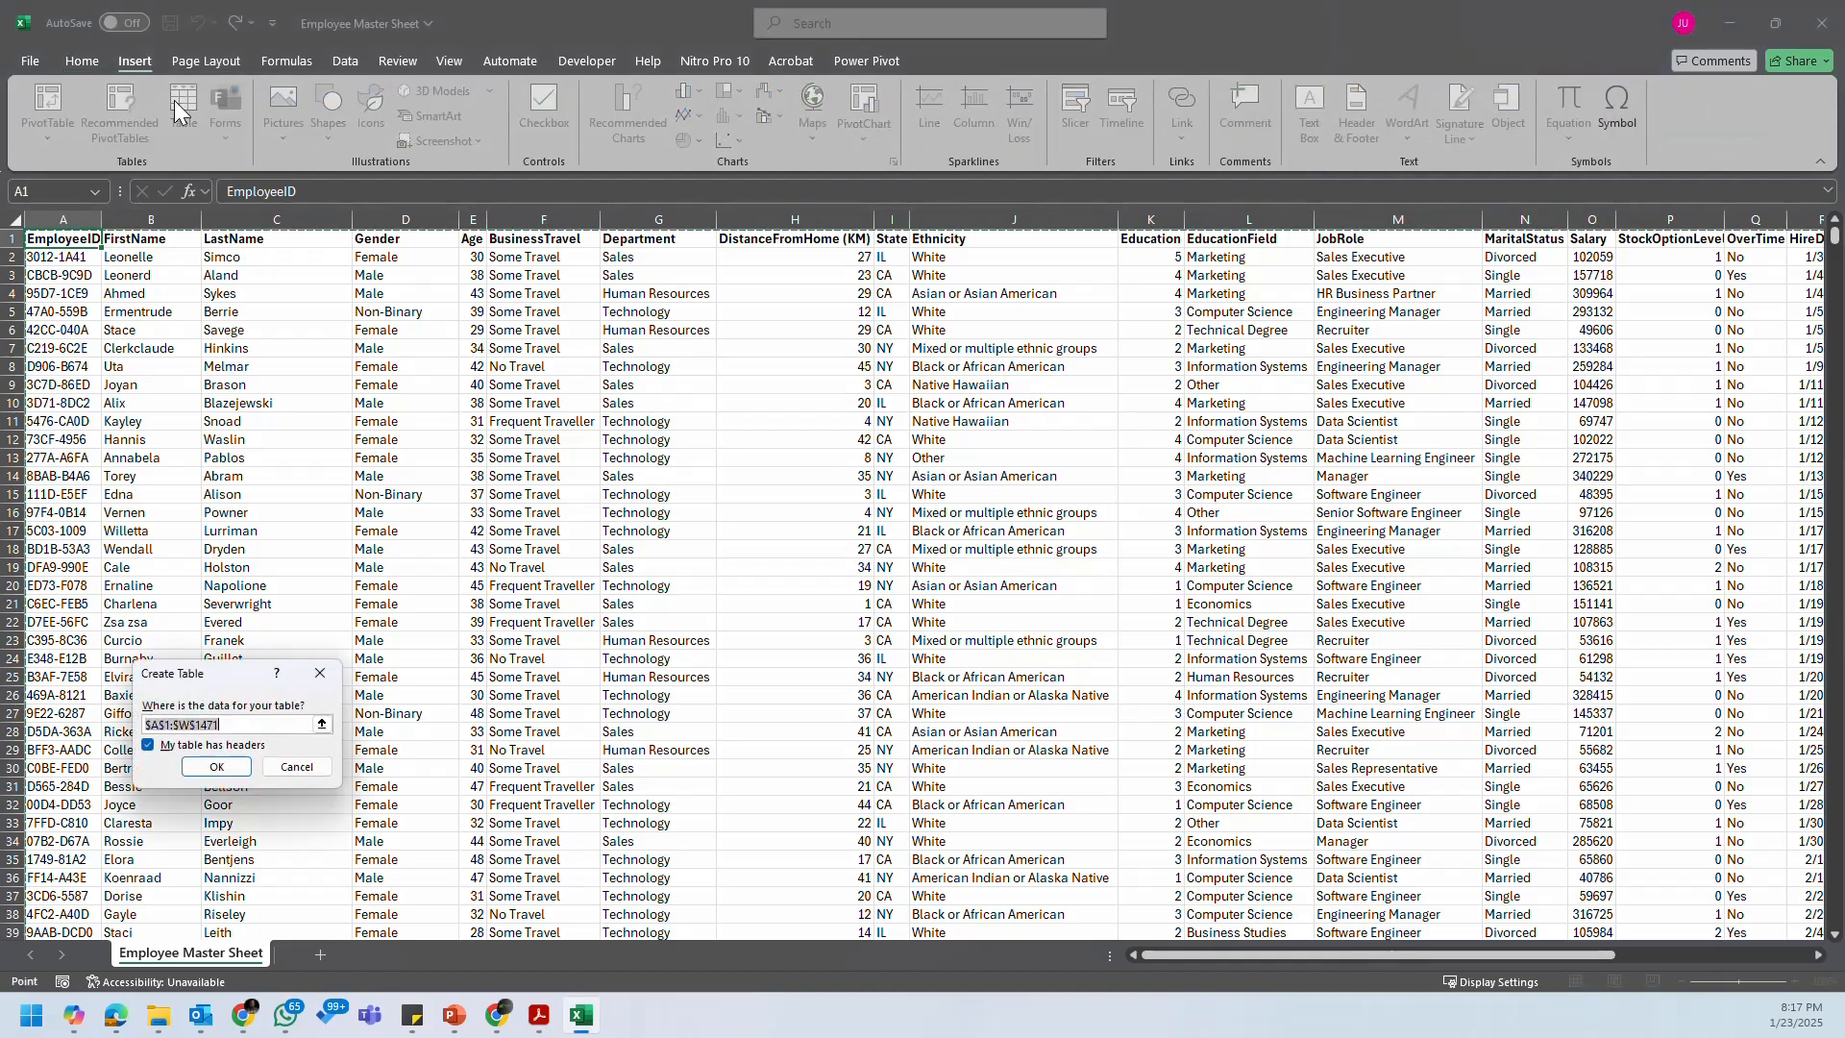
left_click(220, 766)
left_click(1440, 350)
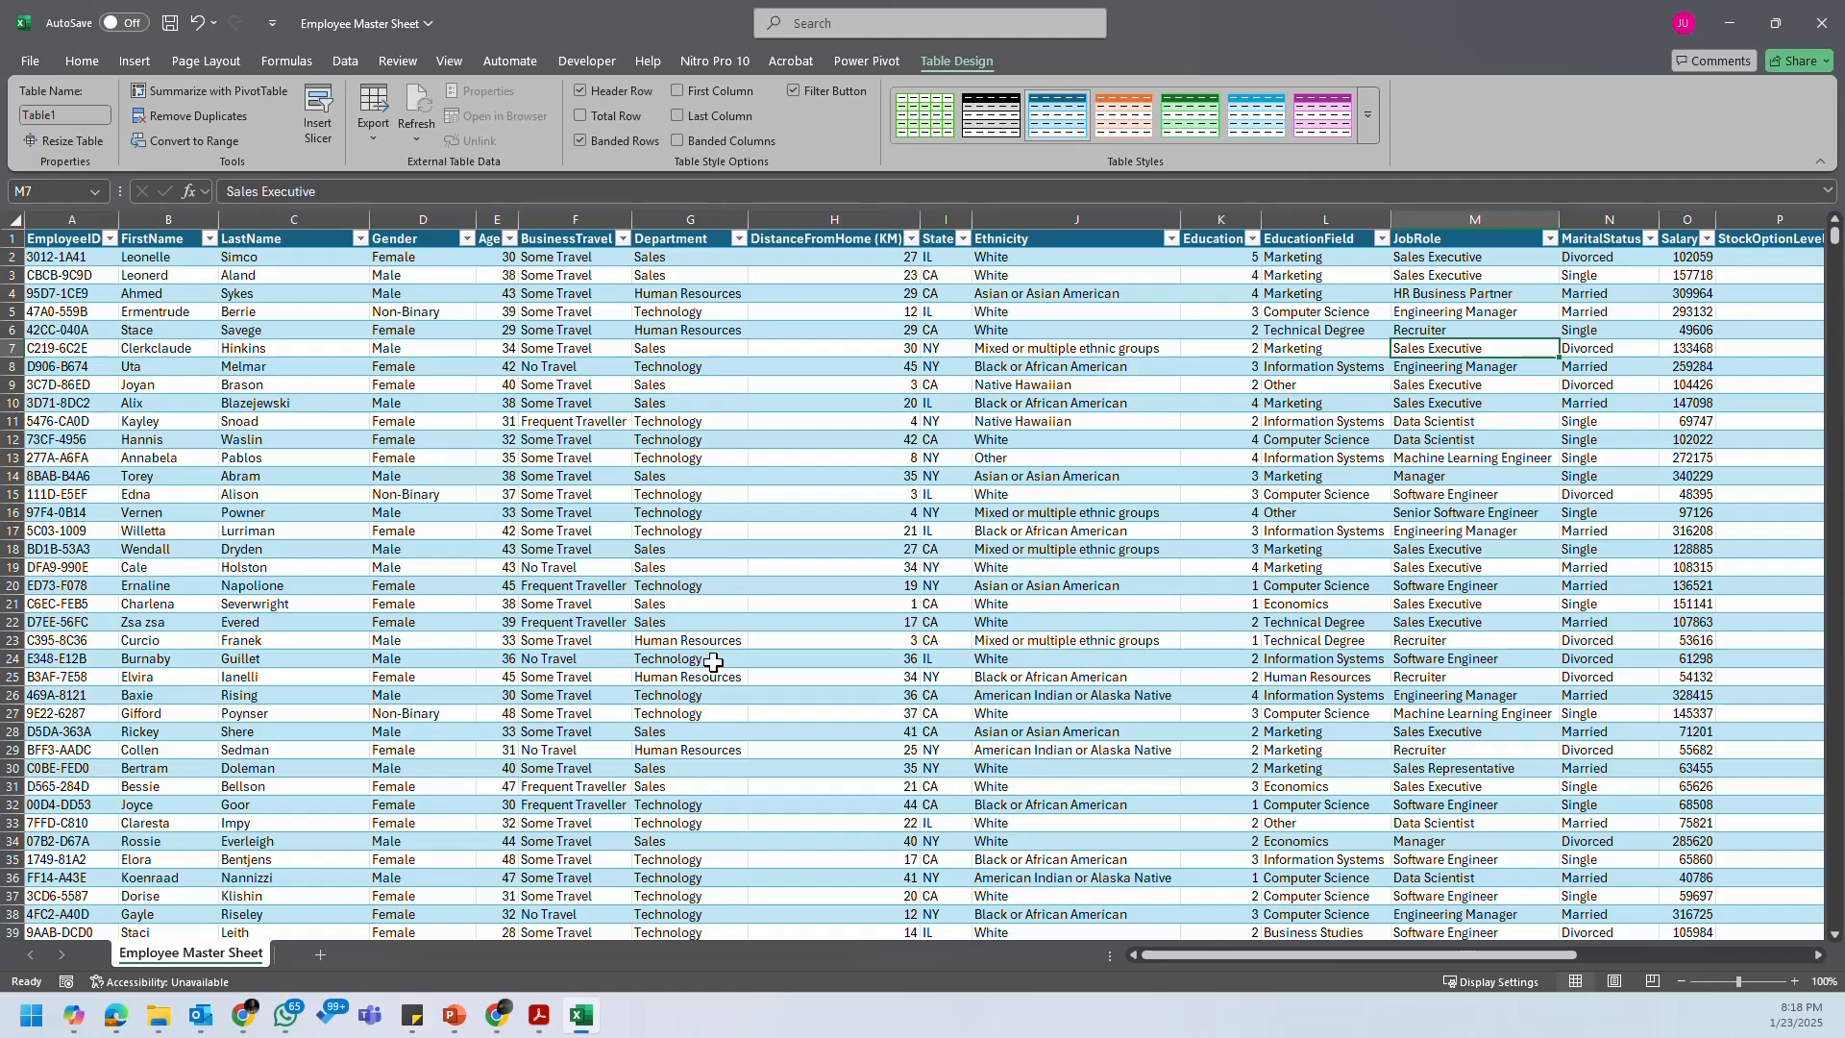
Step: Set the employee table's style options to banded columns and turn off its banded rows
left_click(558, 364)
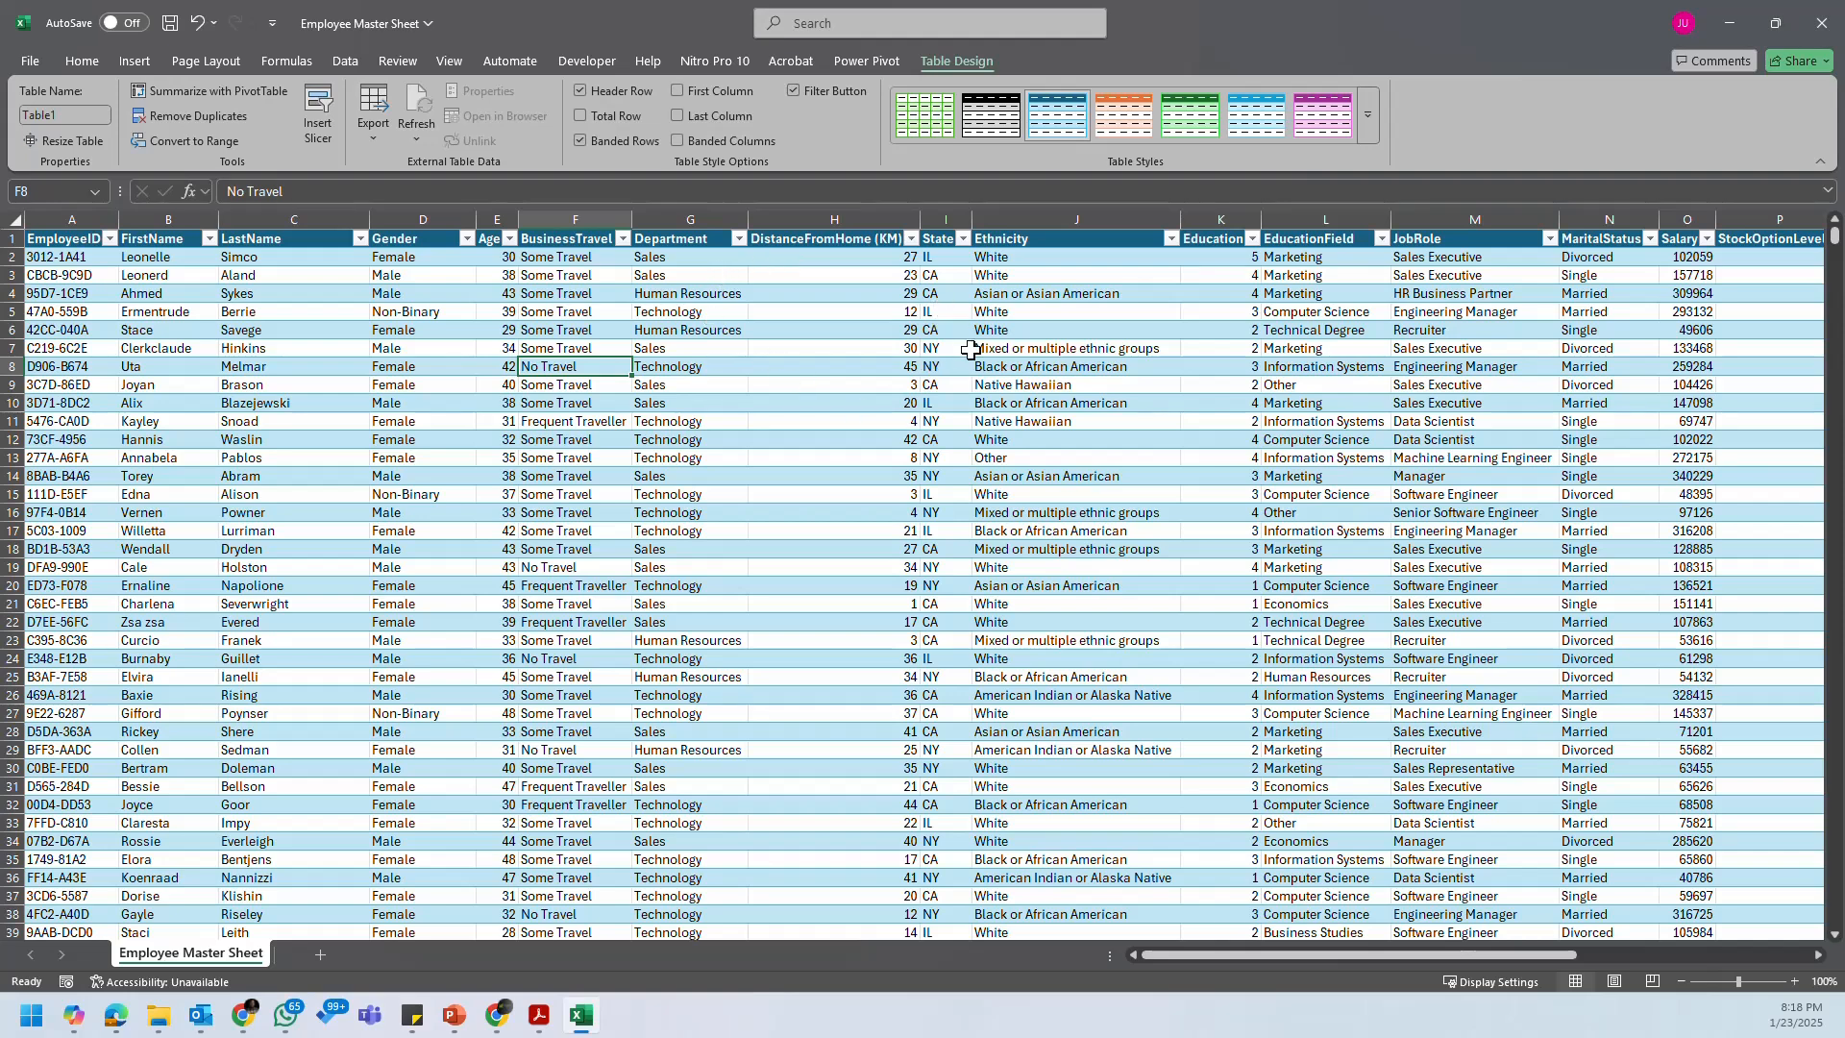
left_click(682, 140)
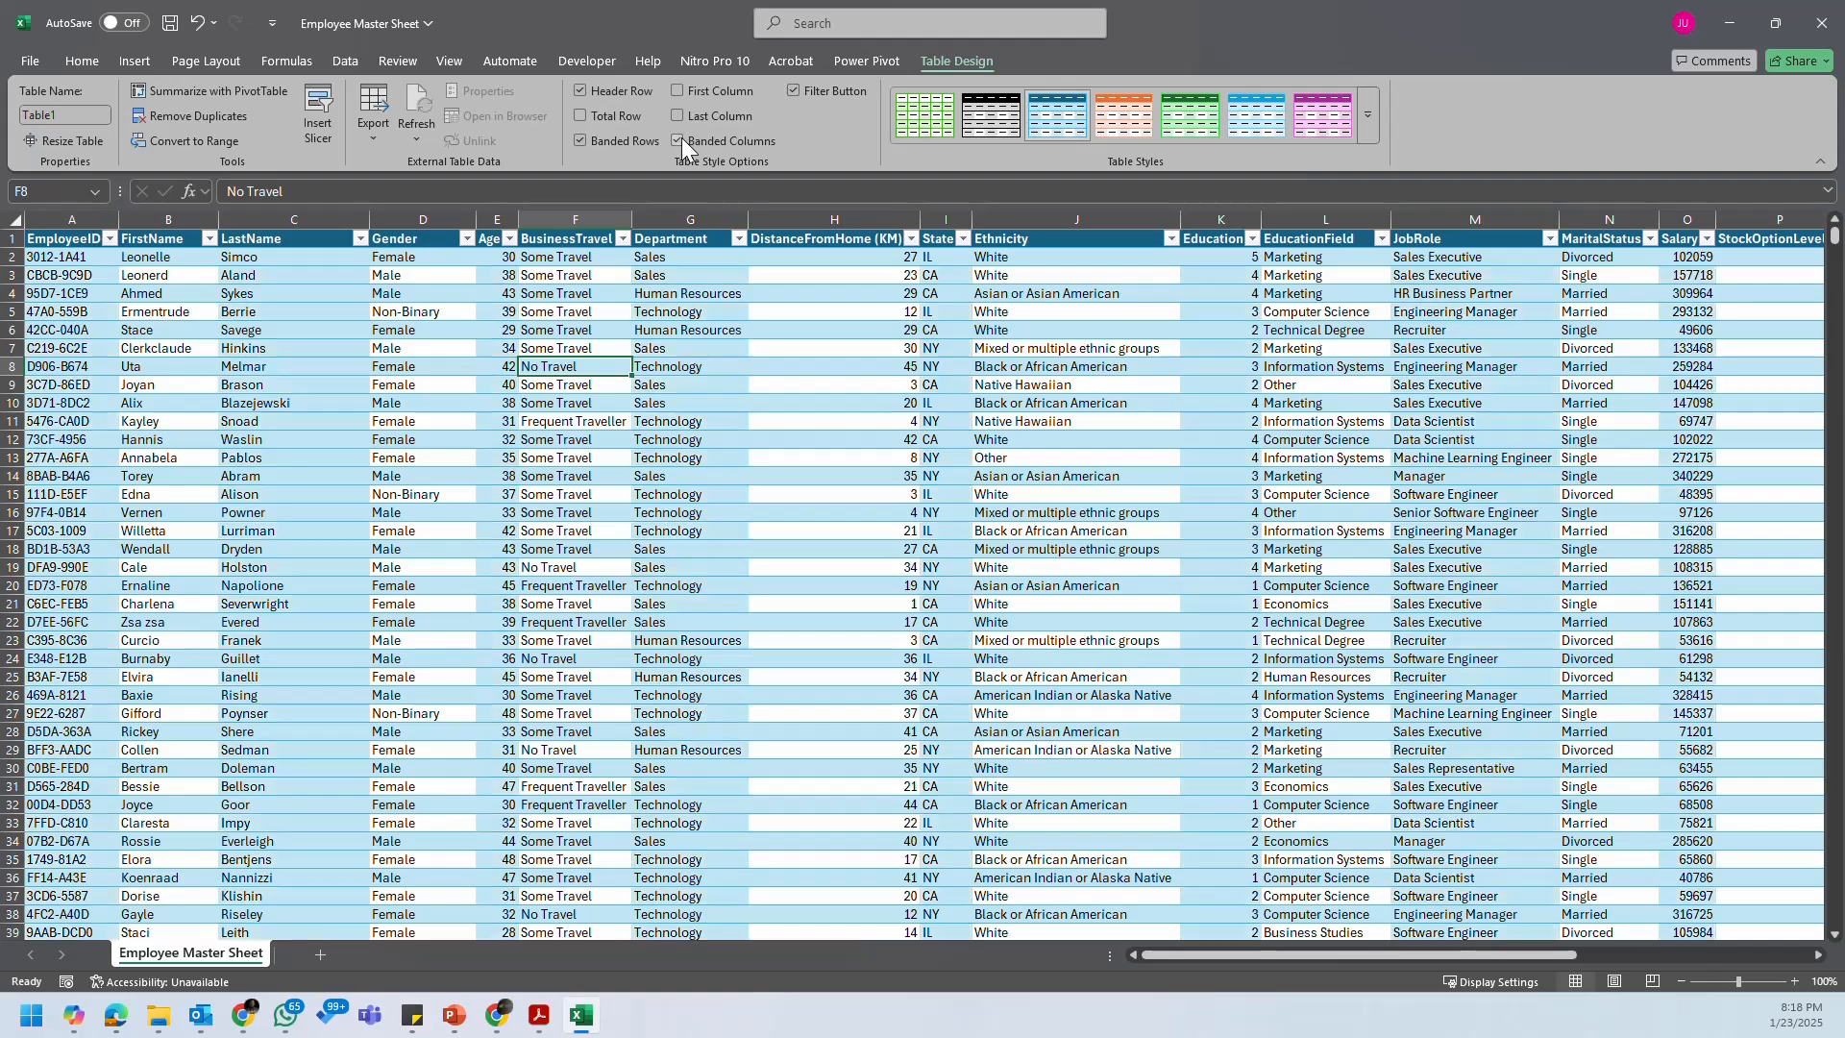
left_click(579, 142)
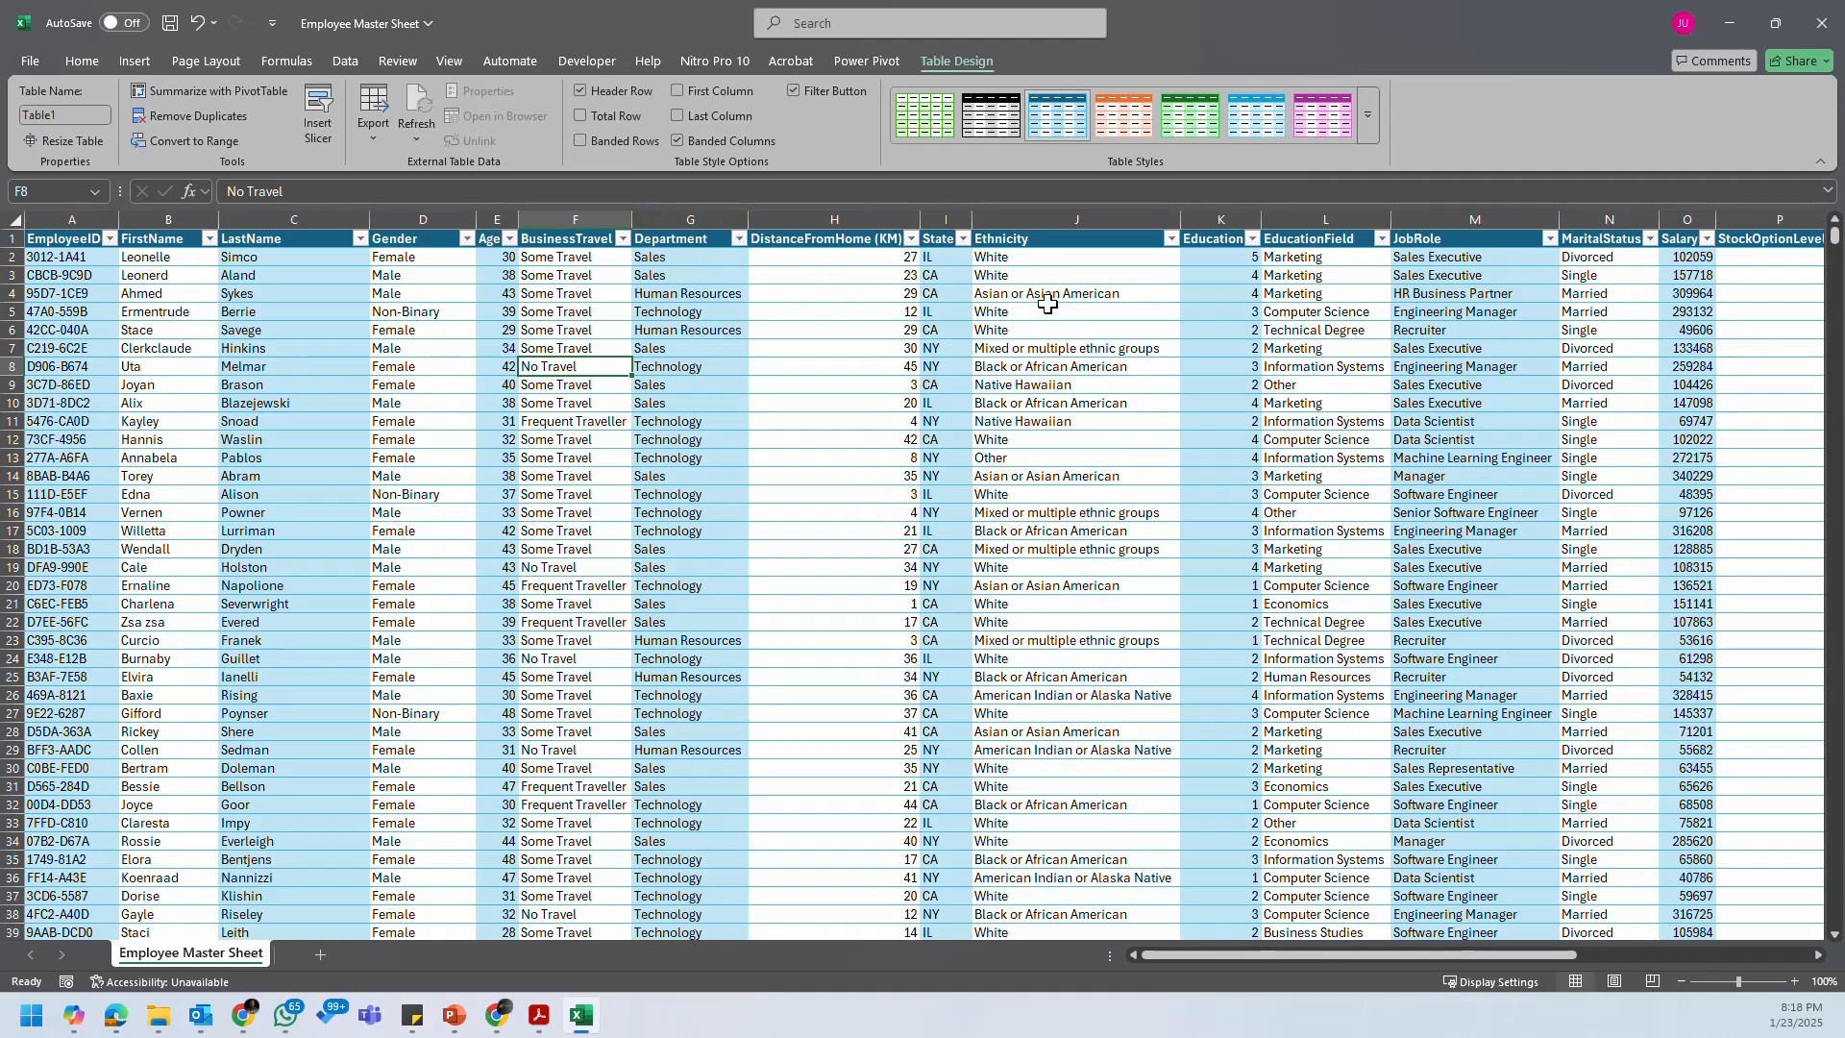
Step: Hide the filter buttons in the table's header row and try the banded rows option on and off
left_click(265, 236)
key("ctrl+shift+l")
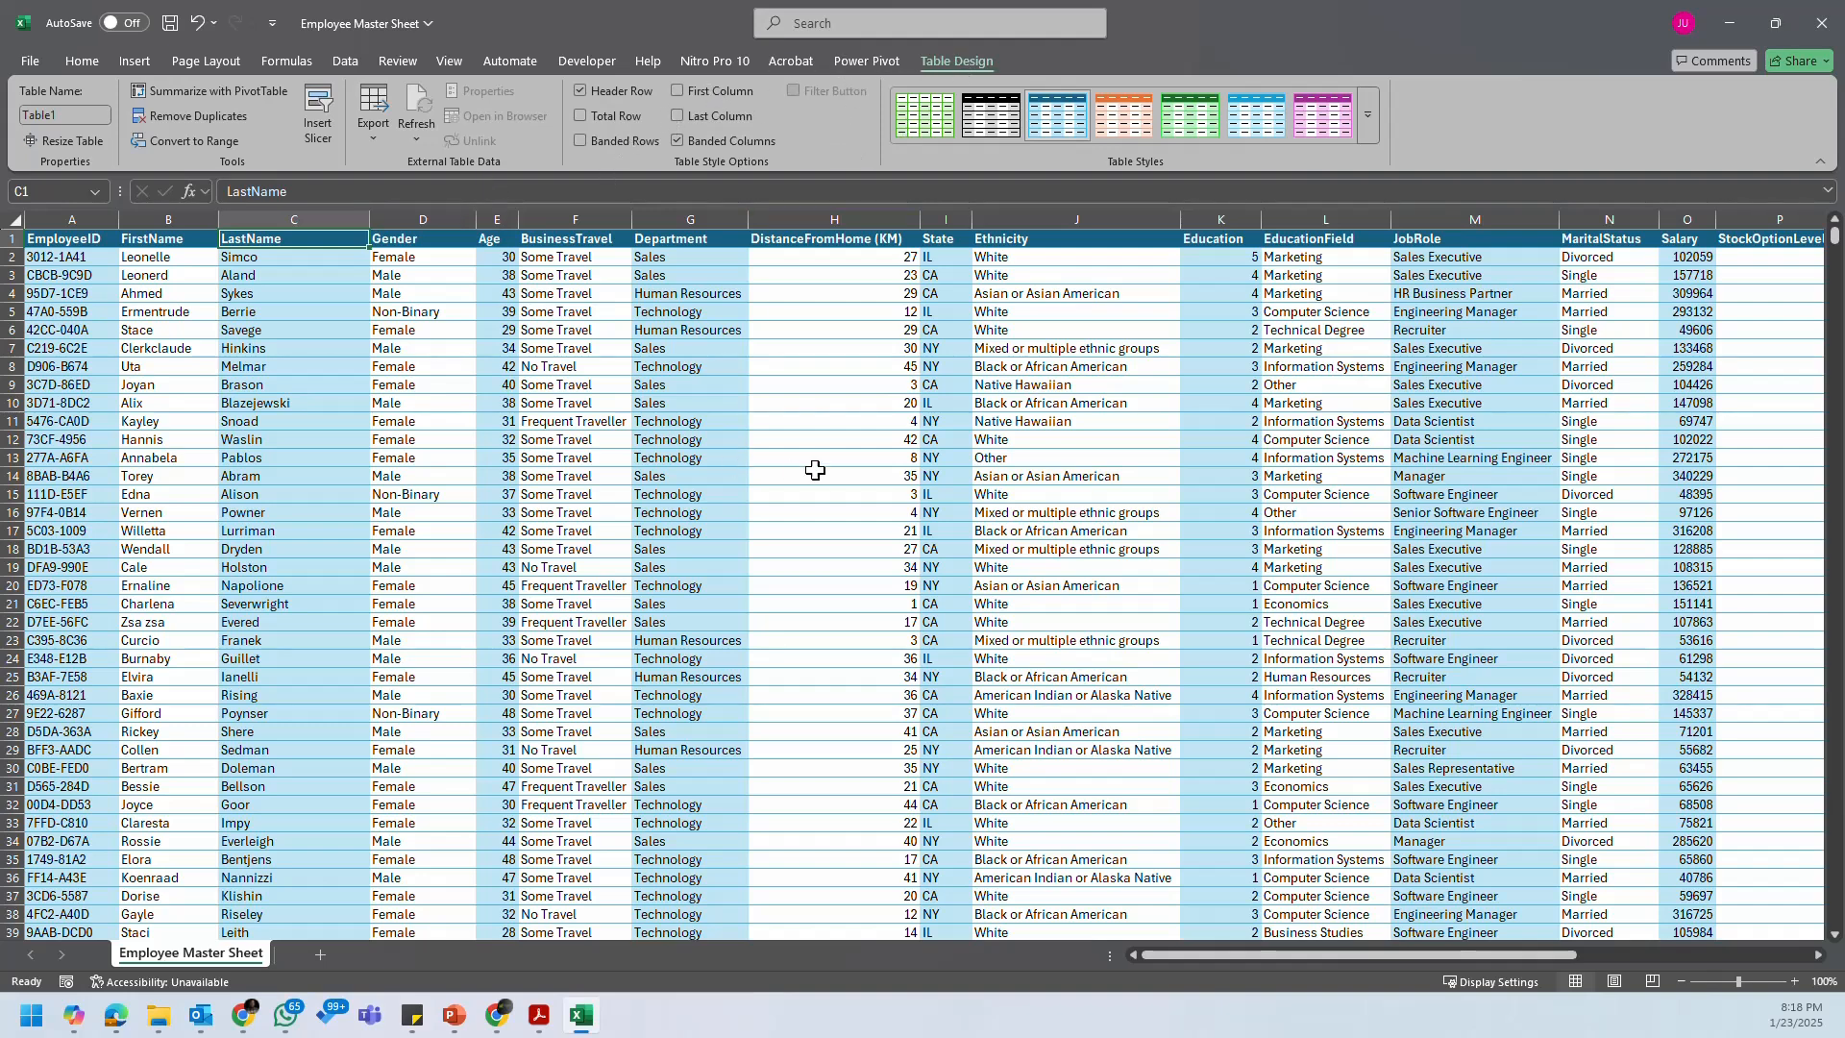
left_click(859, 331)
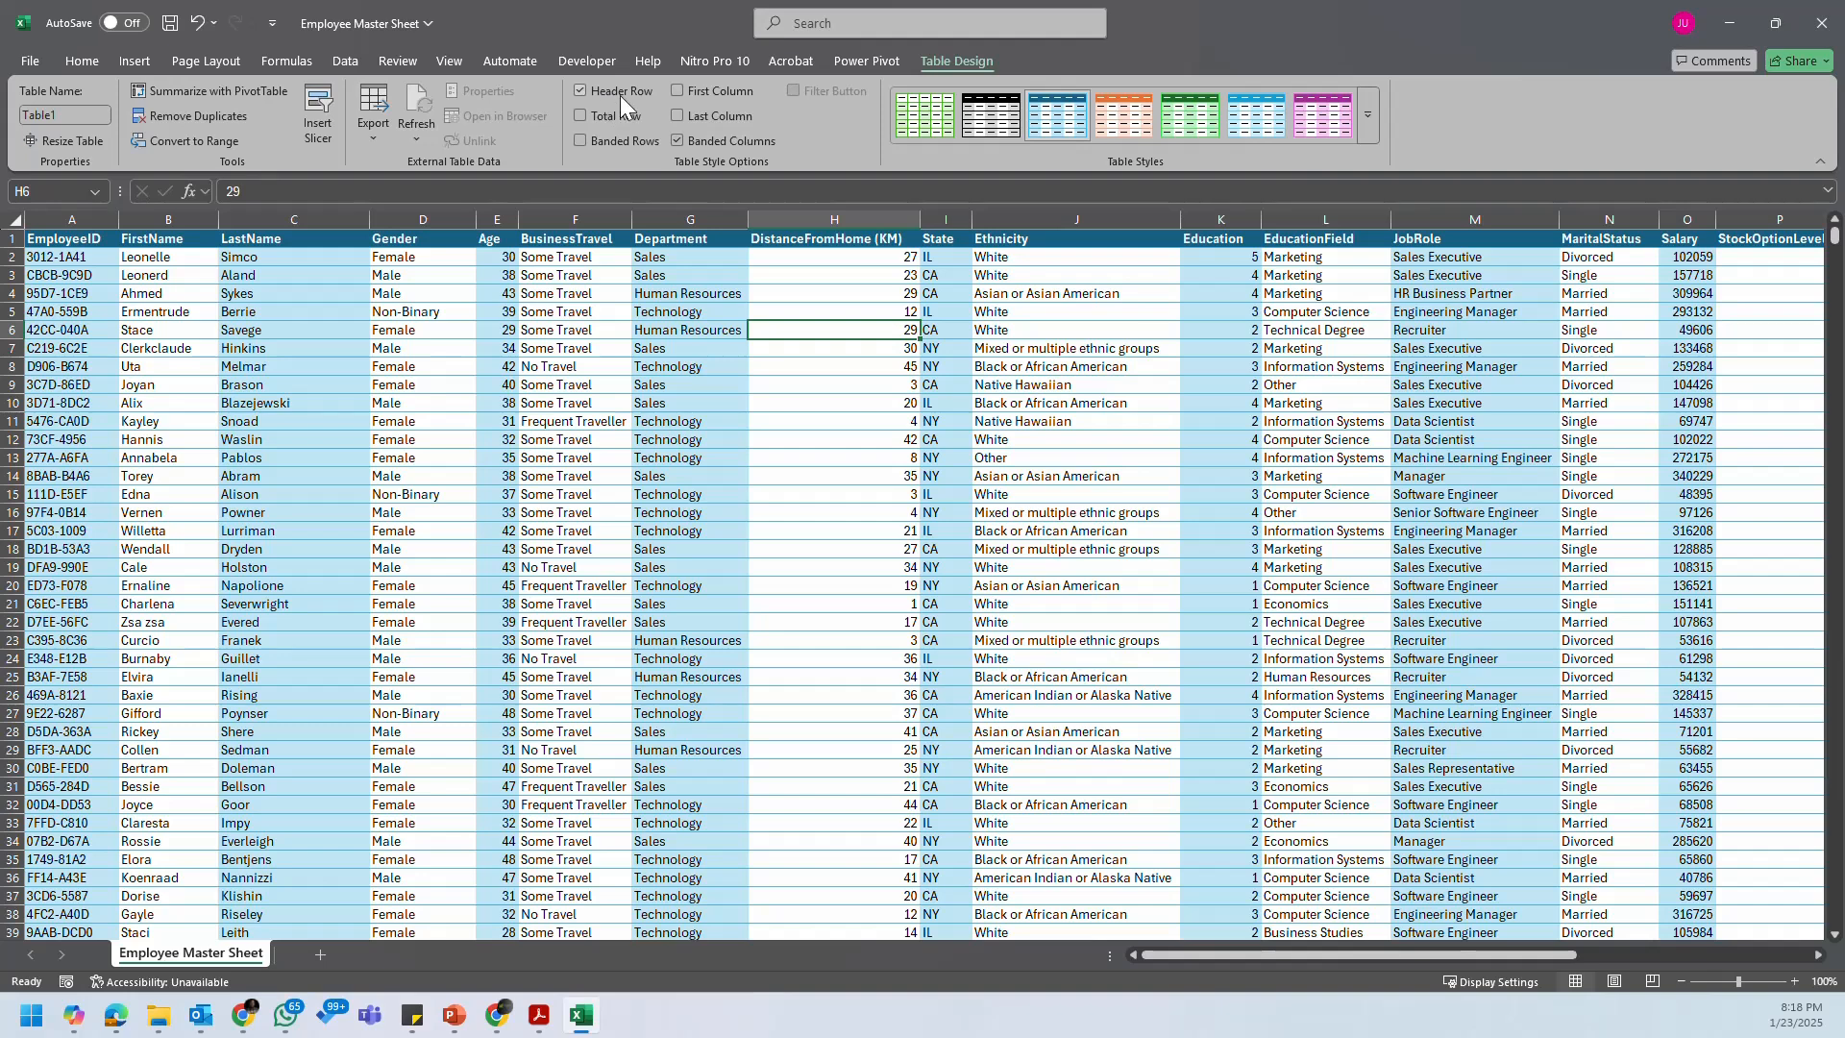
left_click(578, 142)
left_click(579, 142)
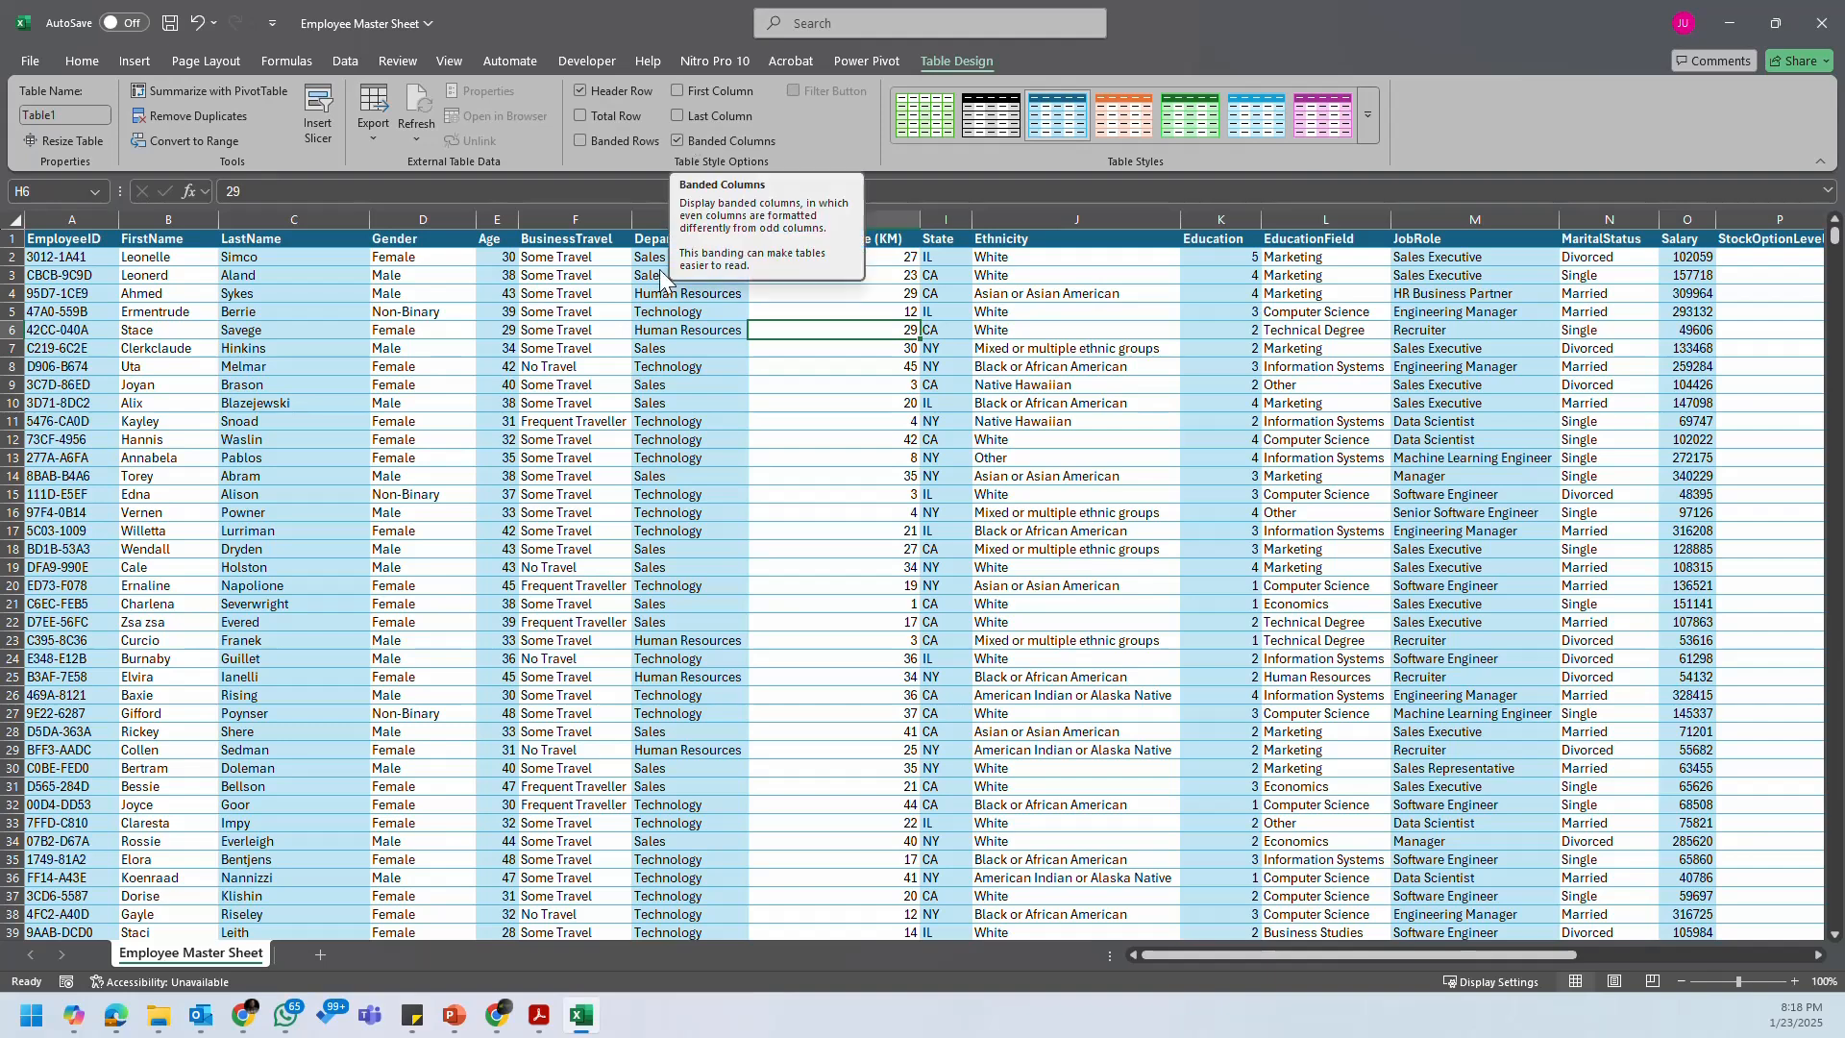
Step: Look over the formatted employee table, including its header row and the first EmployeeID entries
left_click(583, 475)
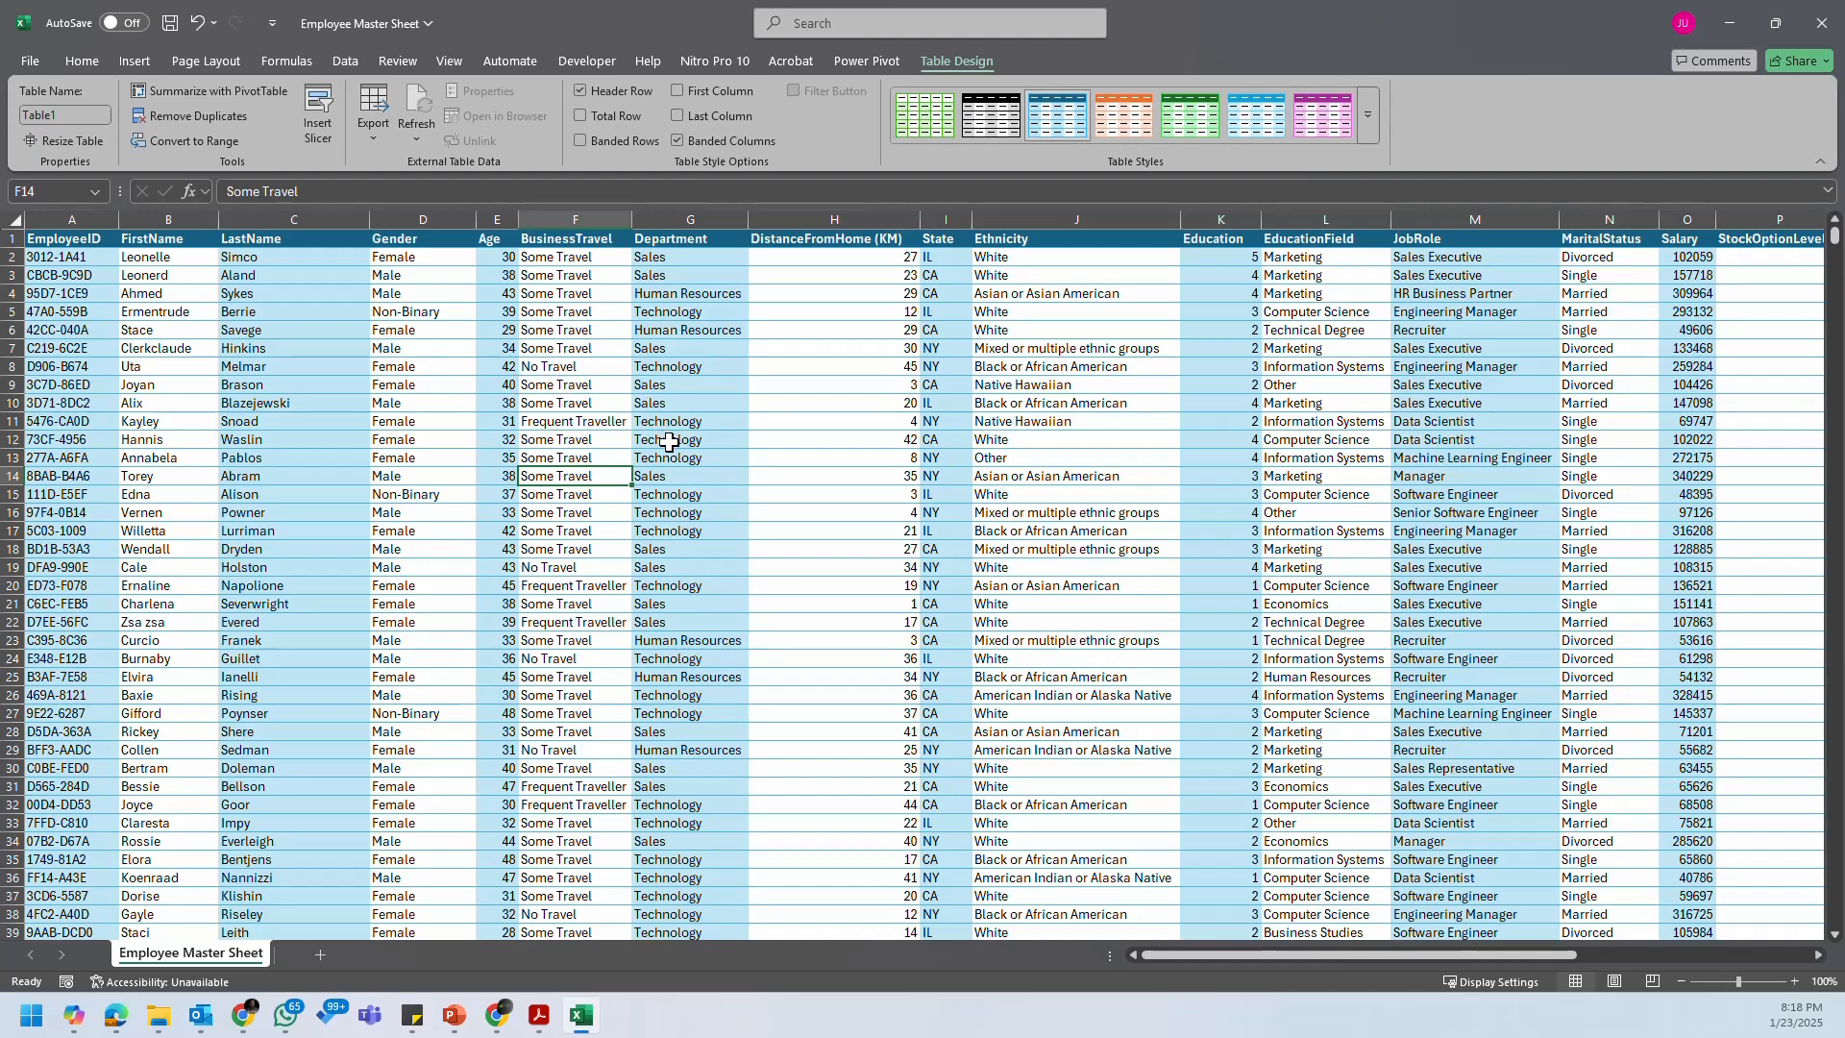
scroll(682, 437, "down", 1)
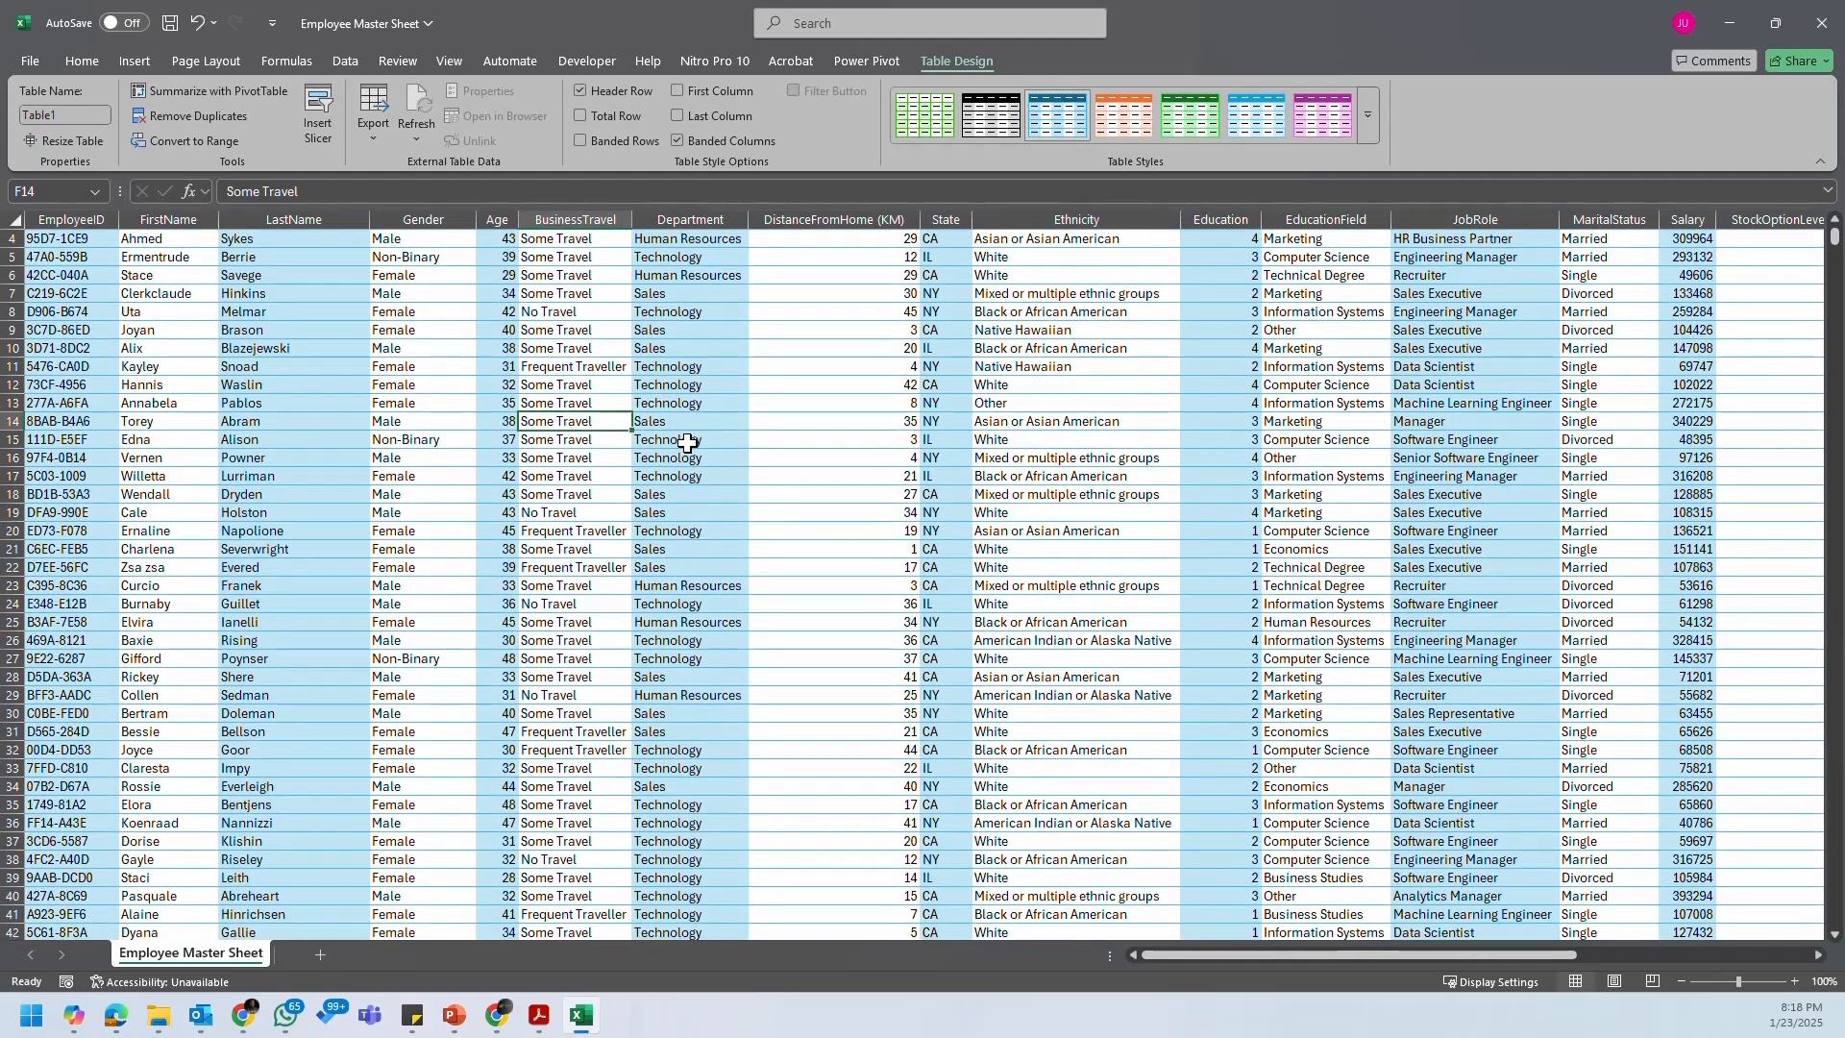
scroll(683, 438, "up", 1)
left_click_drag(1208, 956, 971, 961)
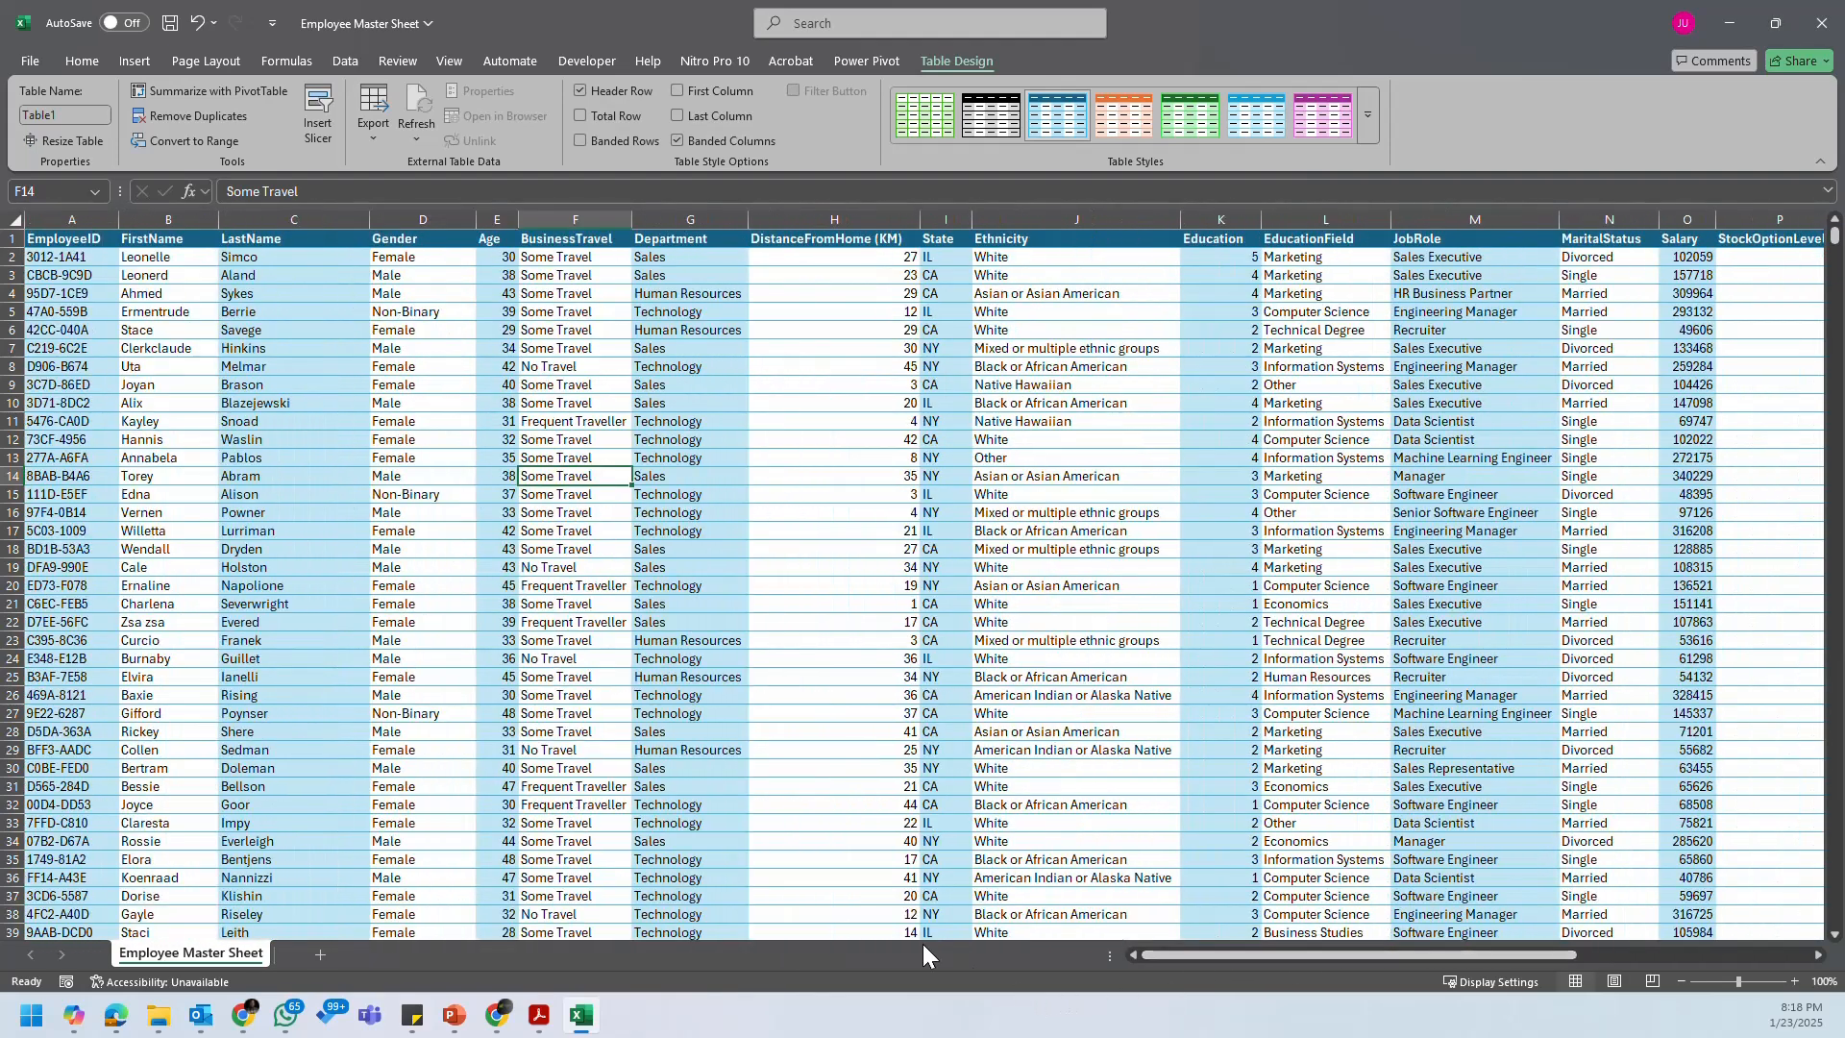
left_click(97, 320)
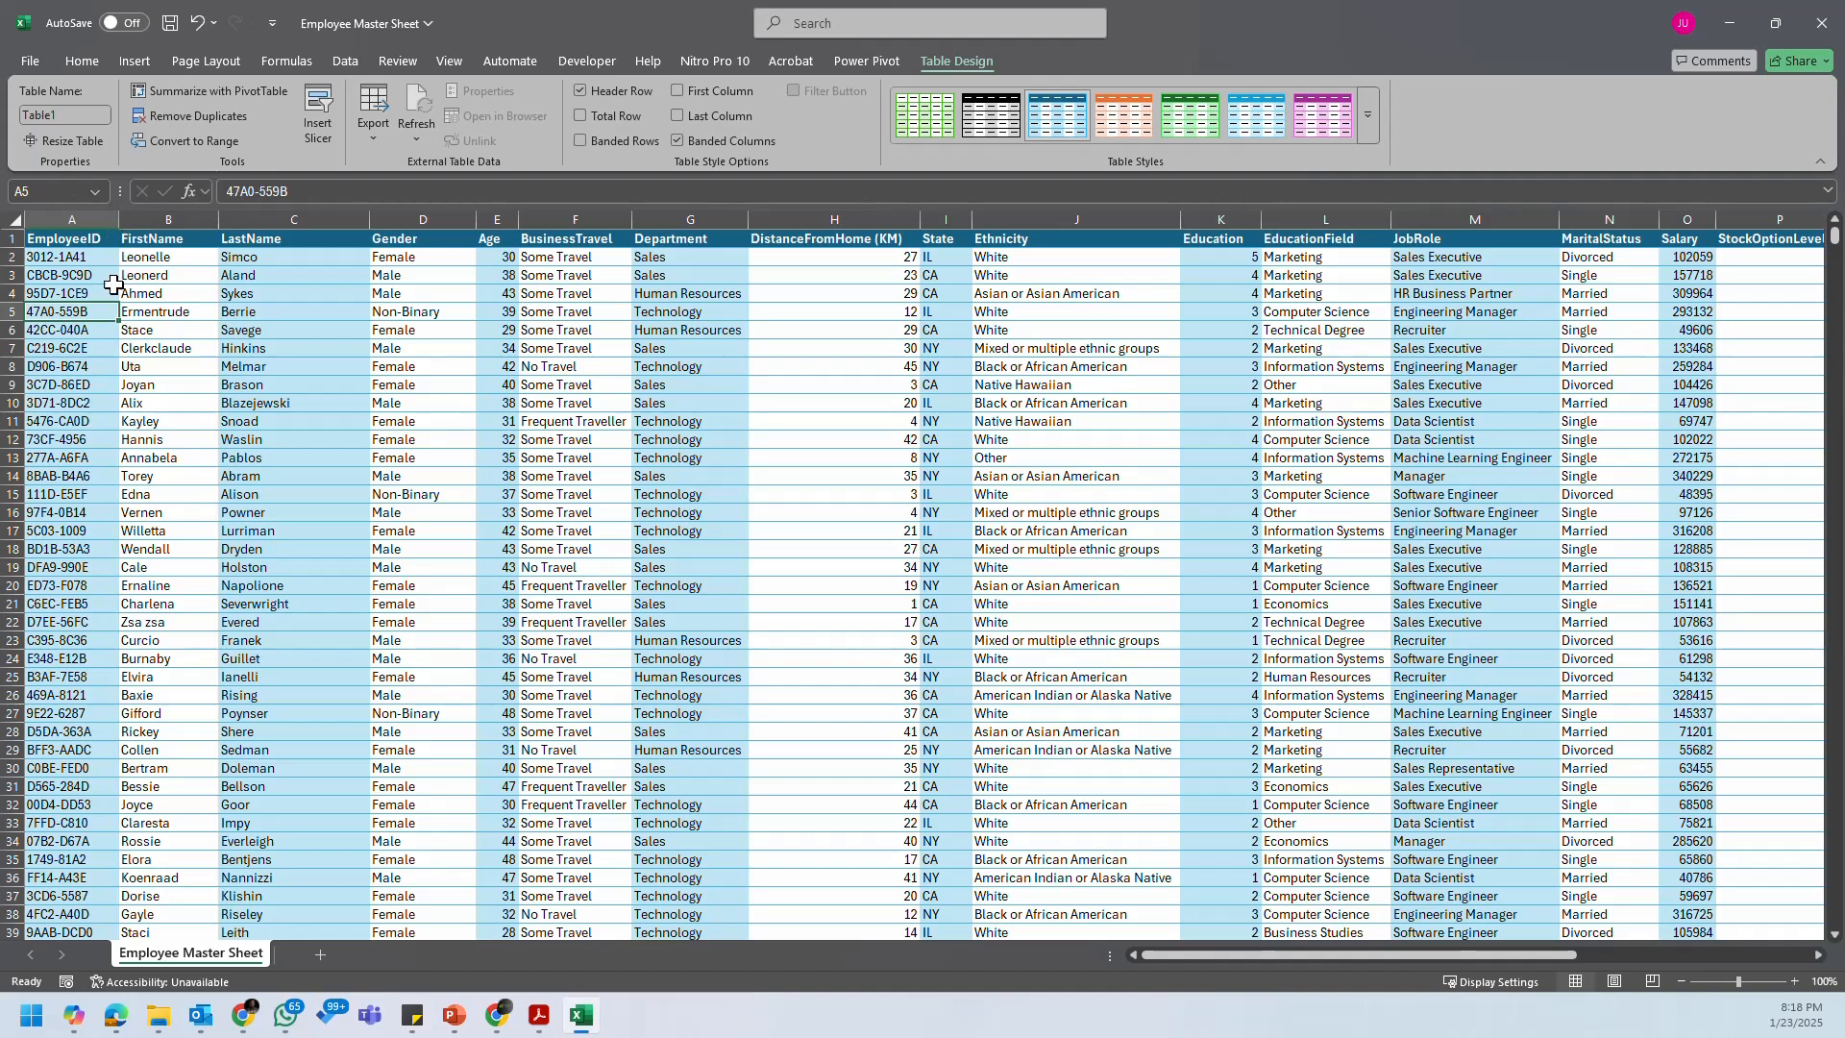
left_click(89, 258)
left_click(72, 278)
left_click(88, 258)
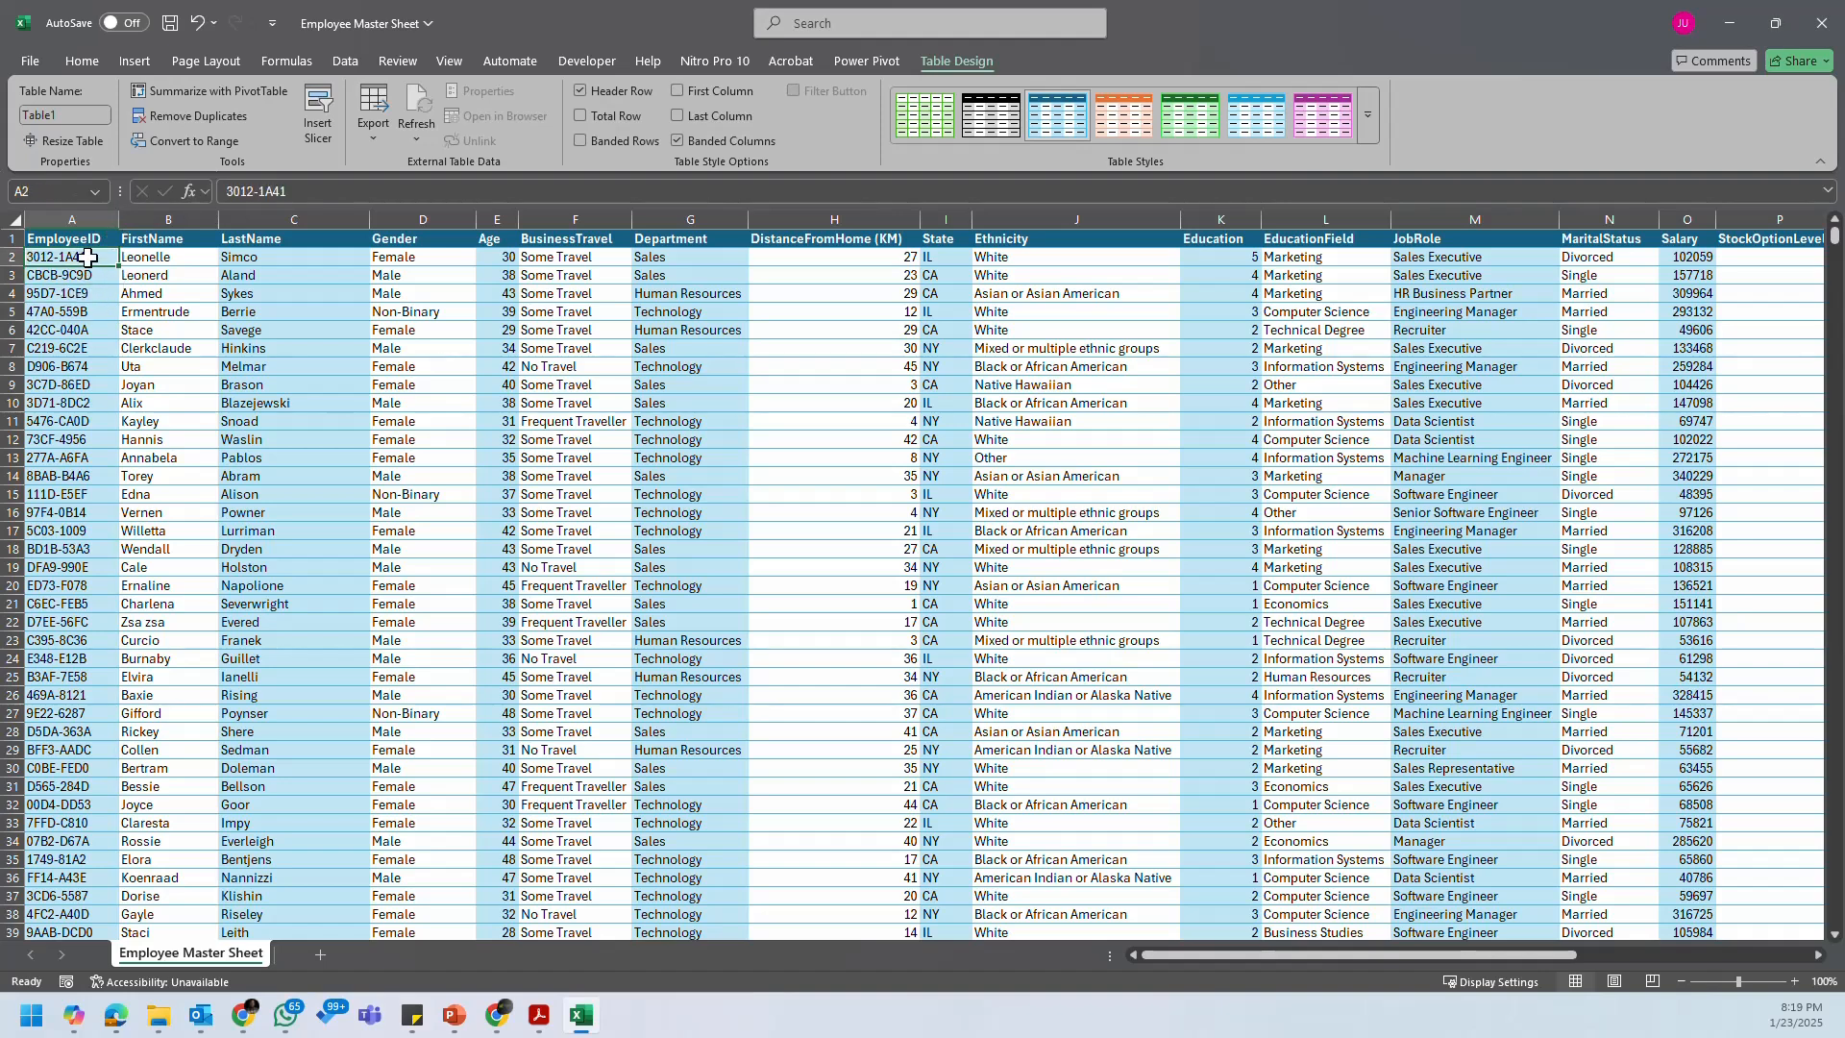
Step: Turn the table's header filter buttons back on and check the filter lists of the FirstName and LastName columns
left_click(112, 242)
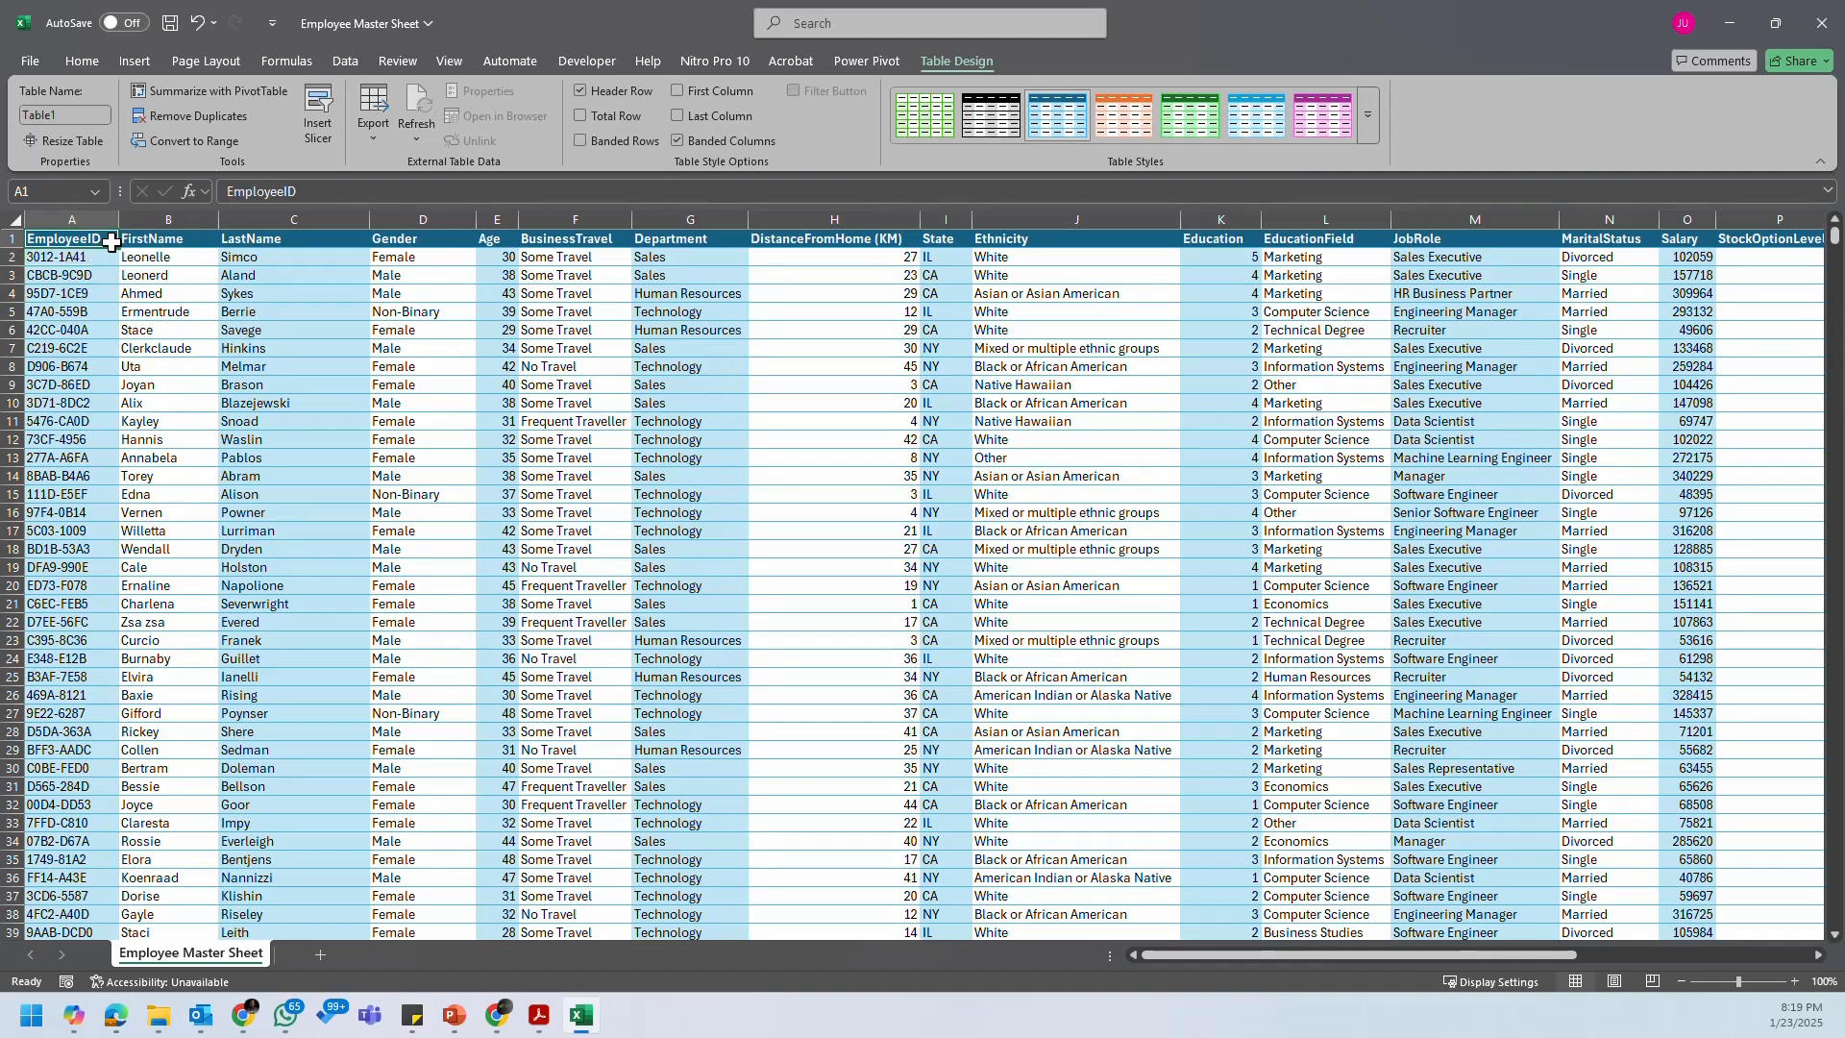
key("ctrl+shift+l")
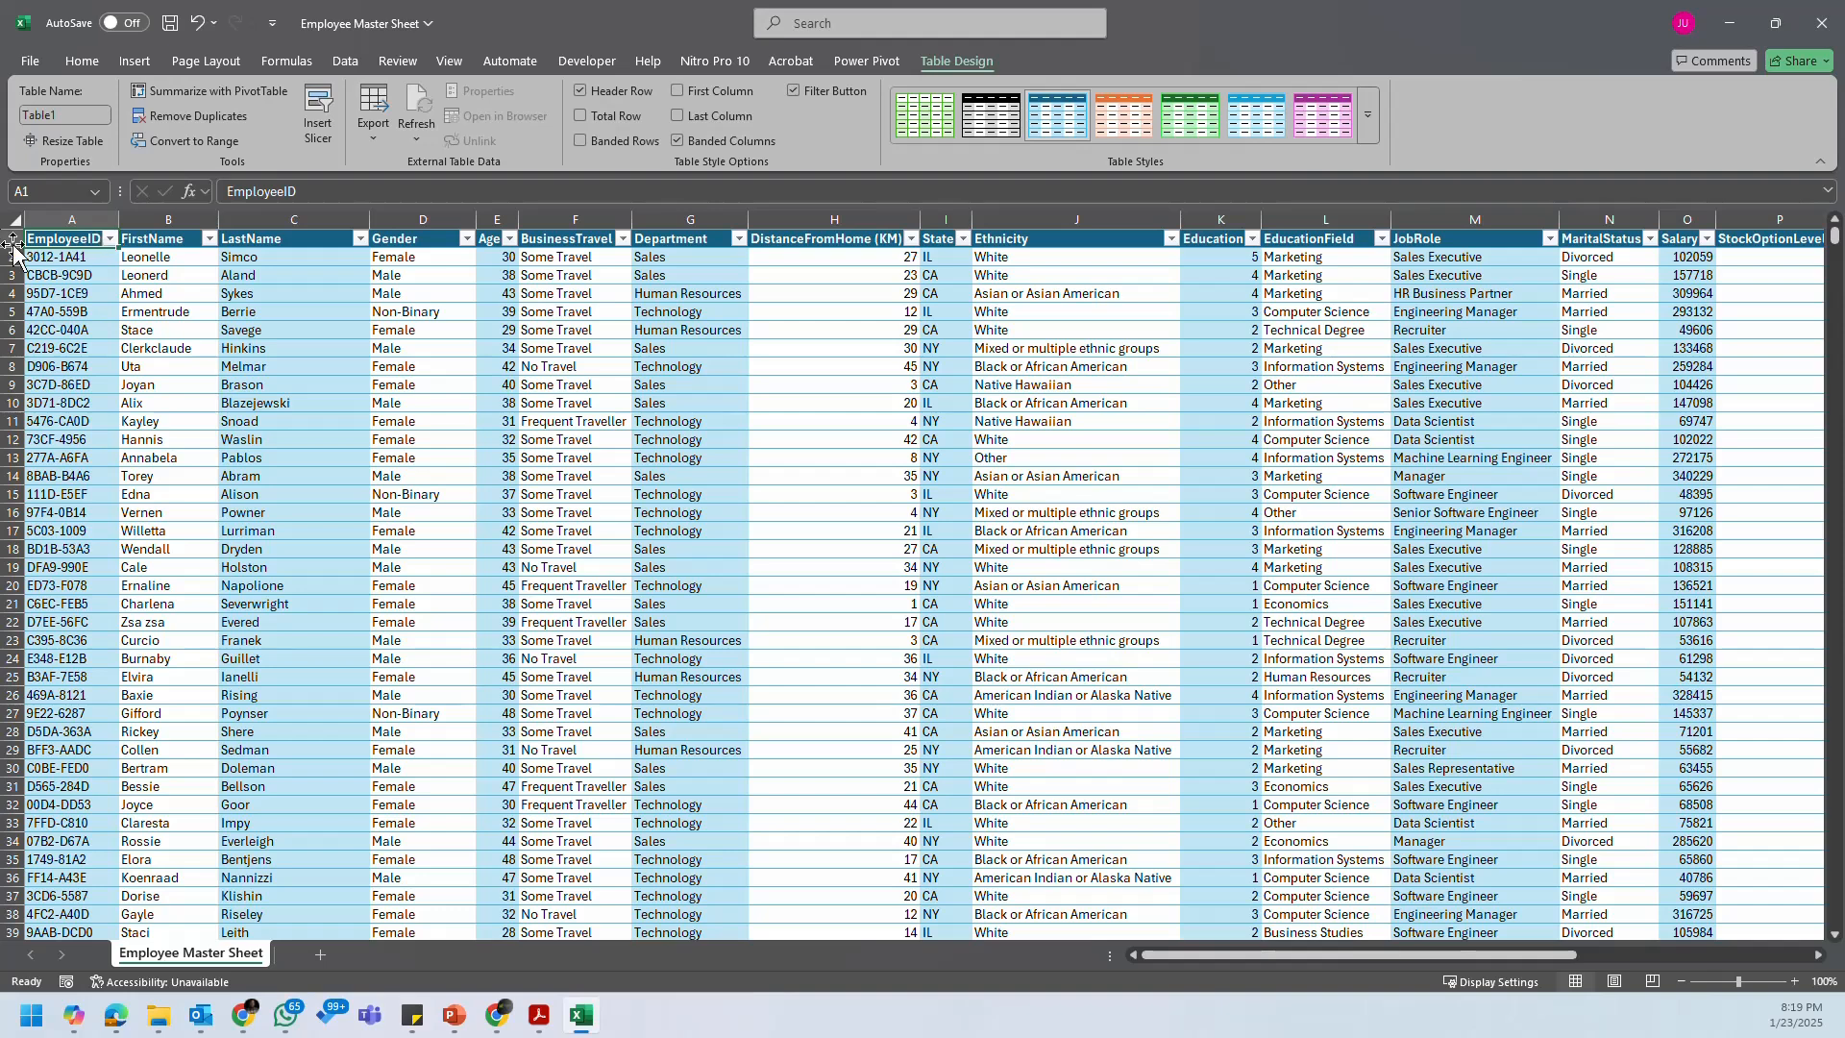
left_click(208, 238)
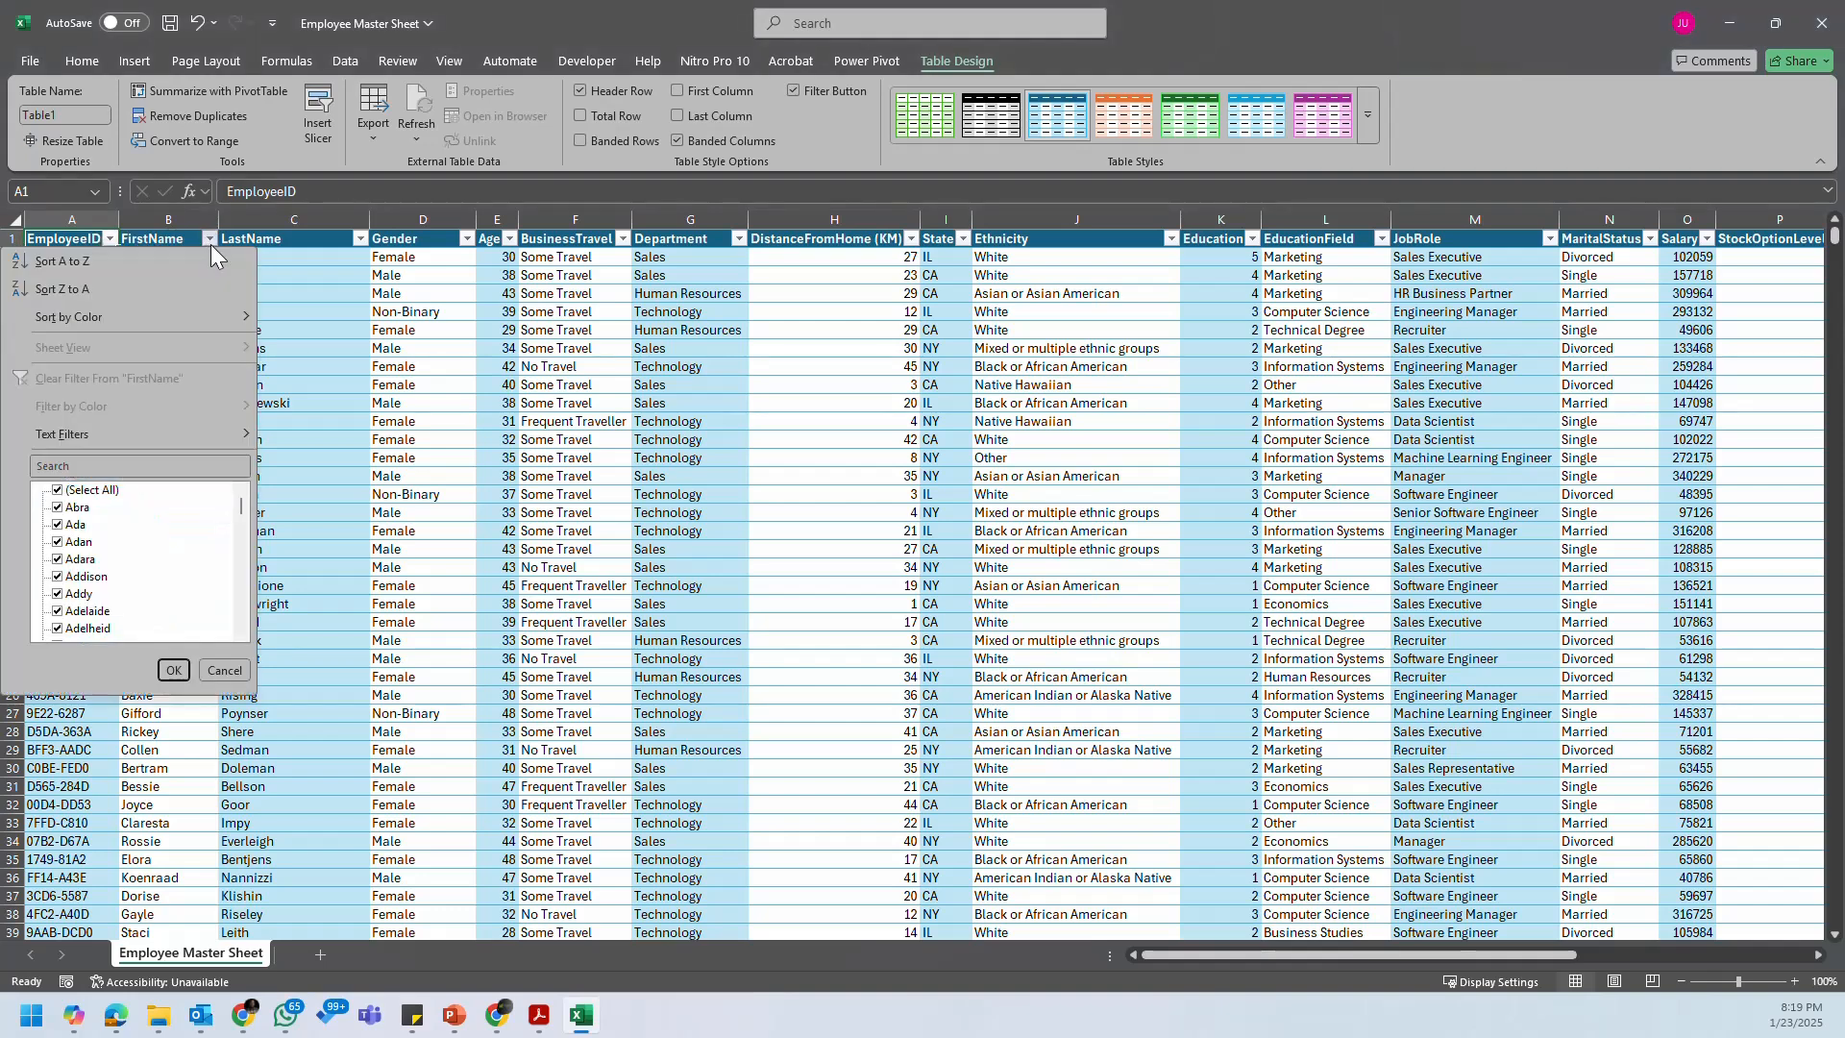
left_click(304, 371)
left_click(360, 238)
left_click(413, 306)
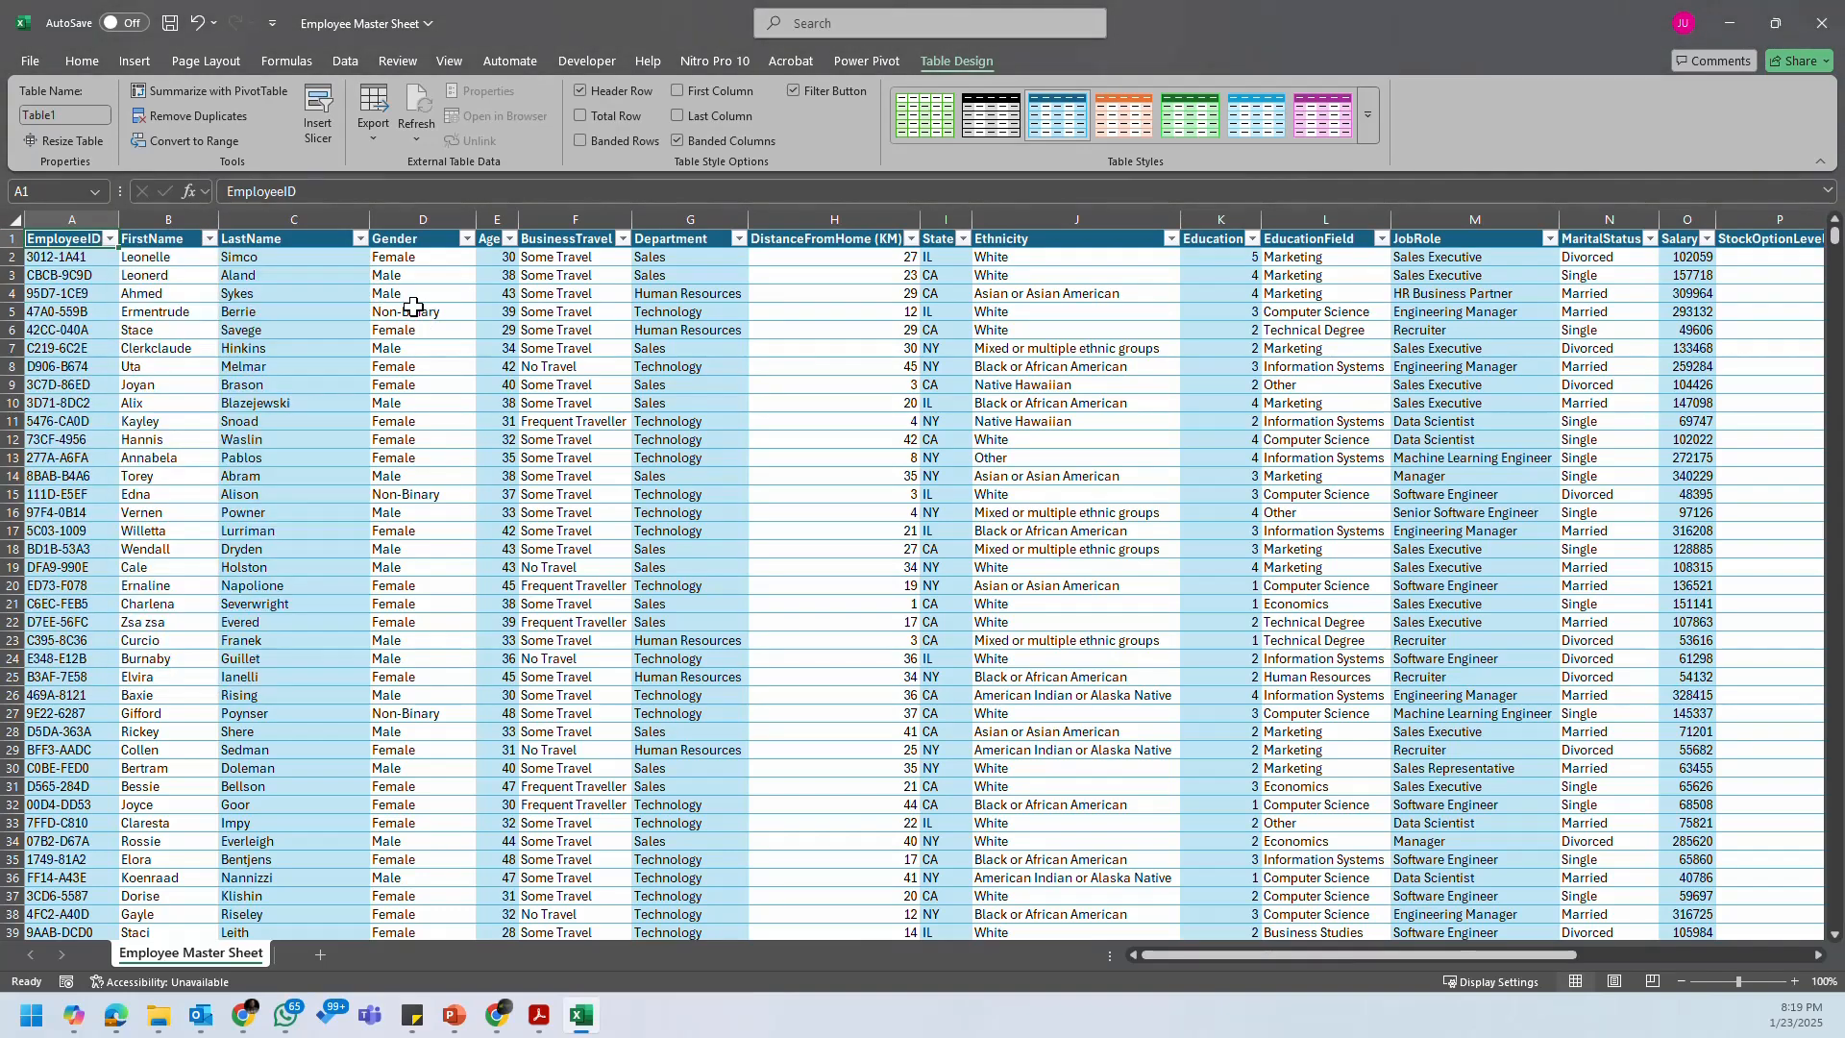
left_click(309, 294)
left_click(452, 291)
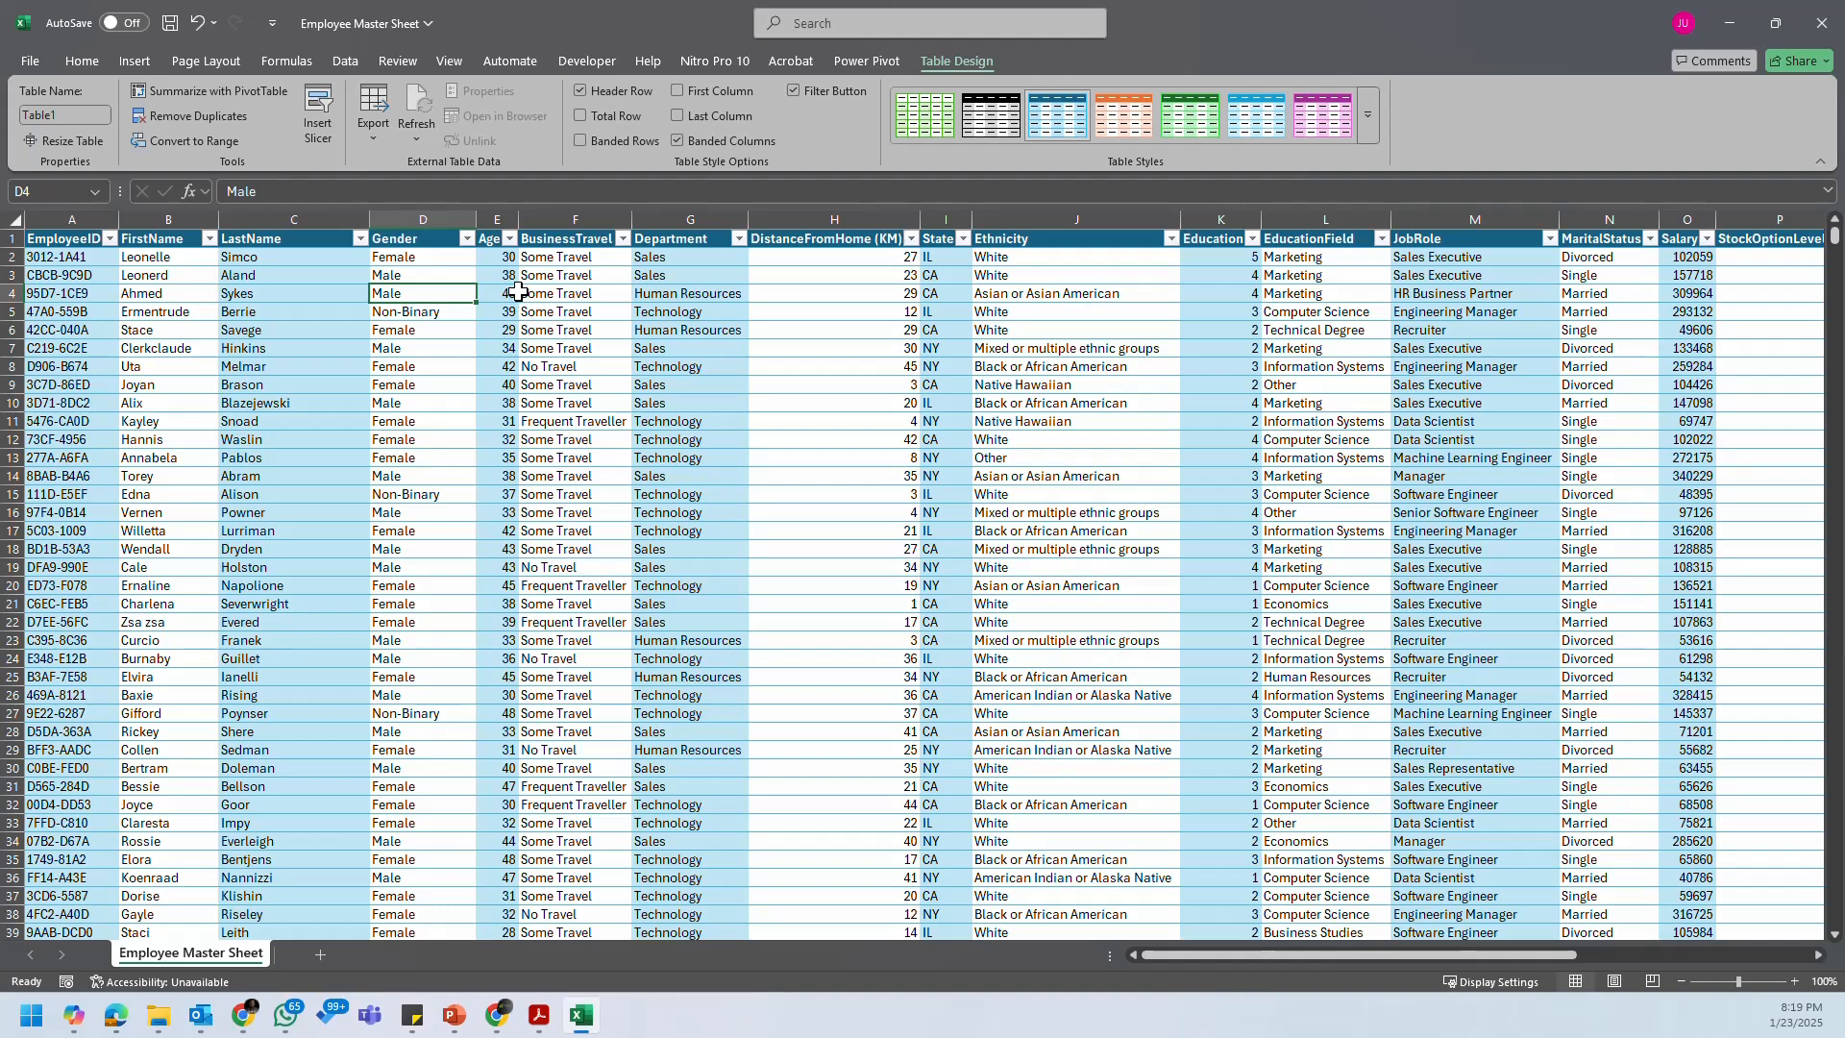
Step: Look over the employee table's columns from Gender through Education, including BusinessTravel, Department, DistanceFromHome (KM) and Ethnicity
left_click(572, 291)
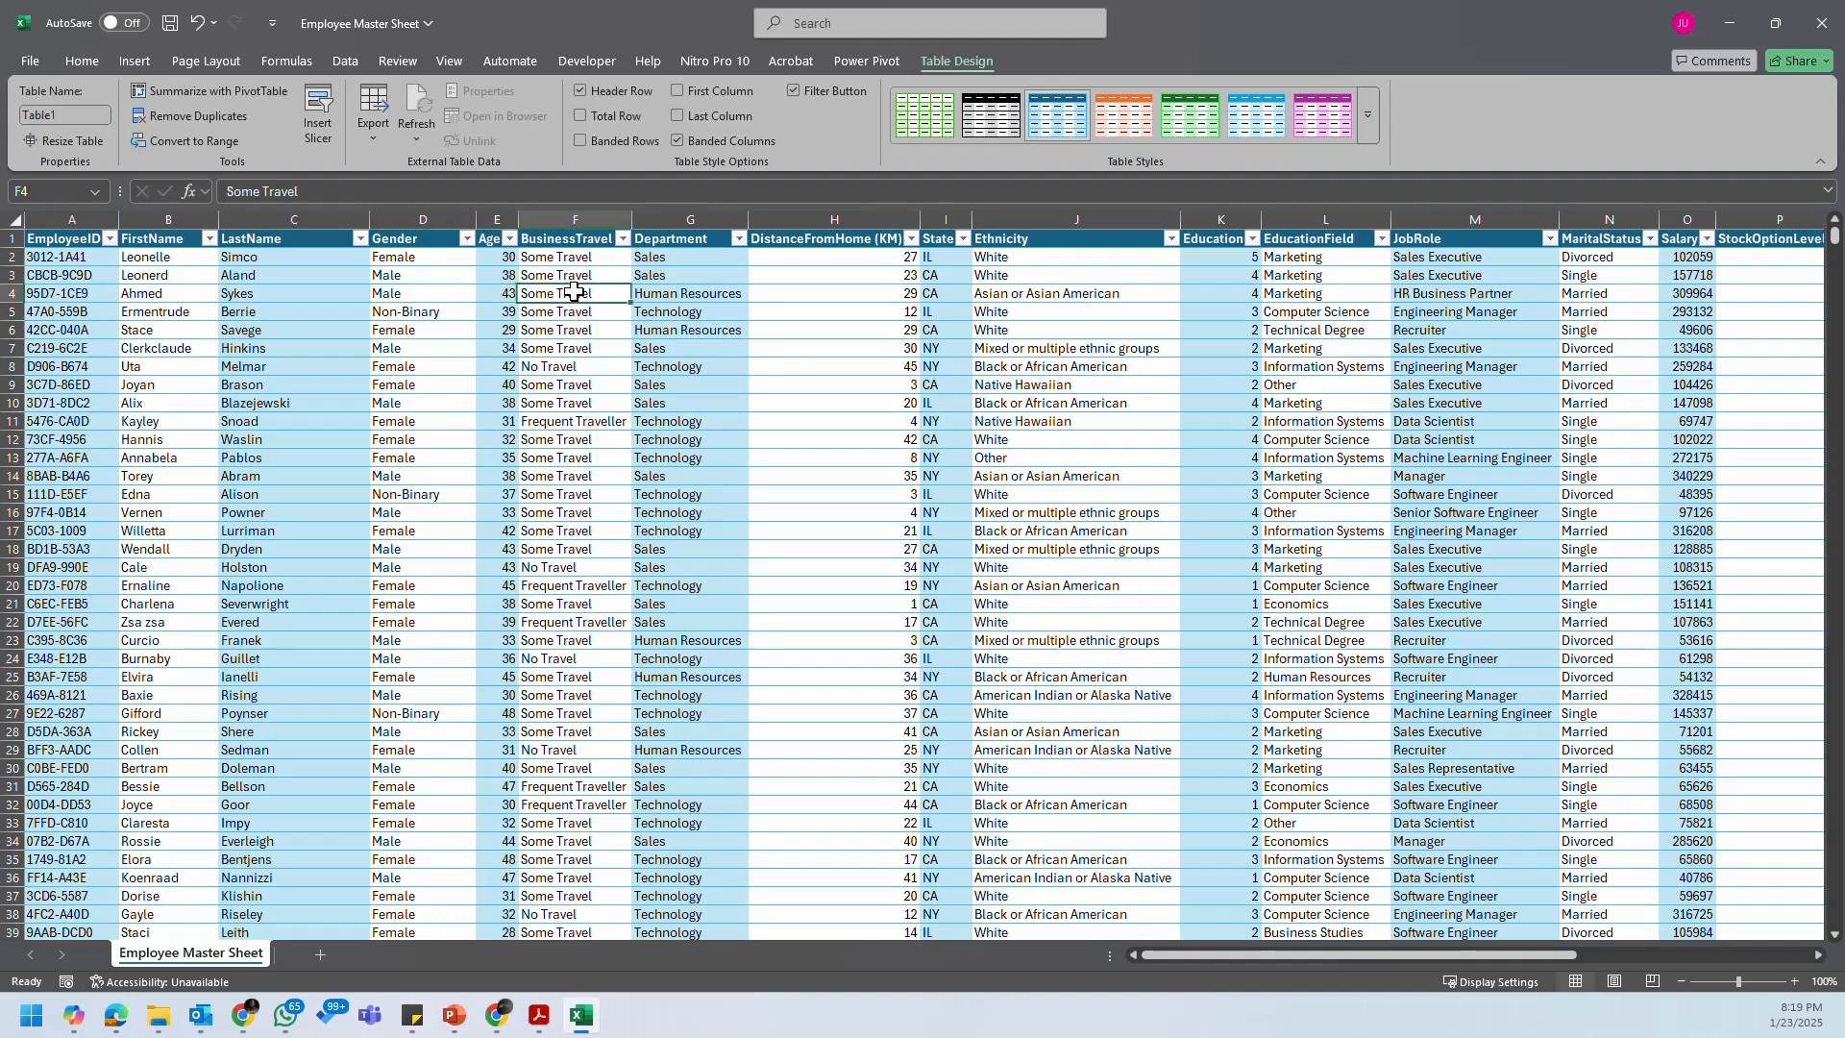
left_click(800, 304)
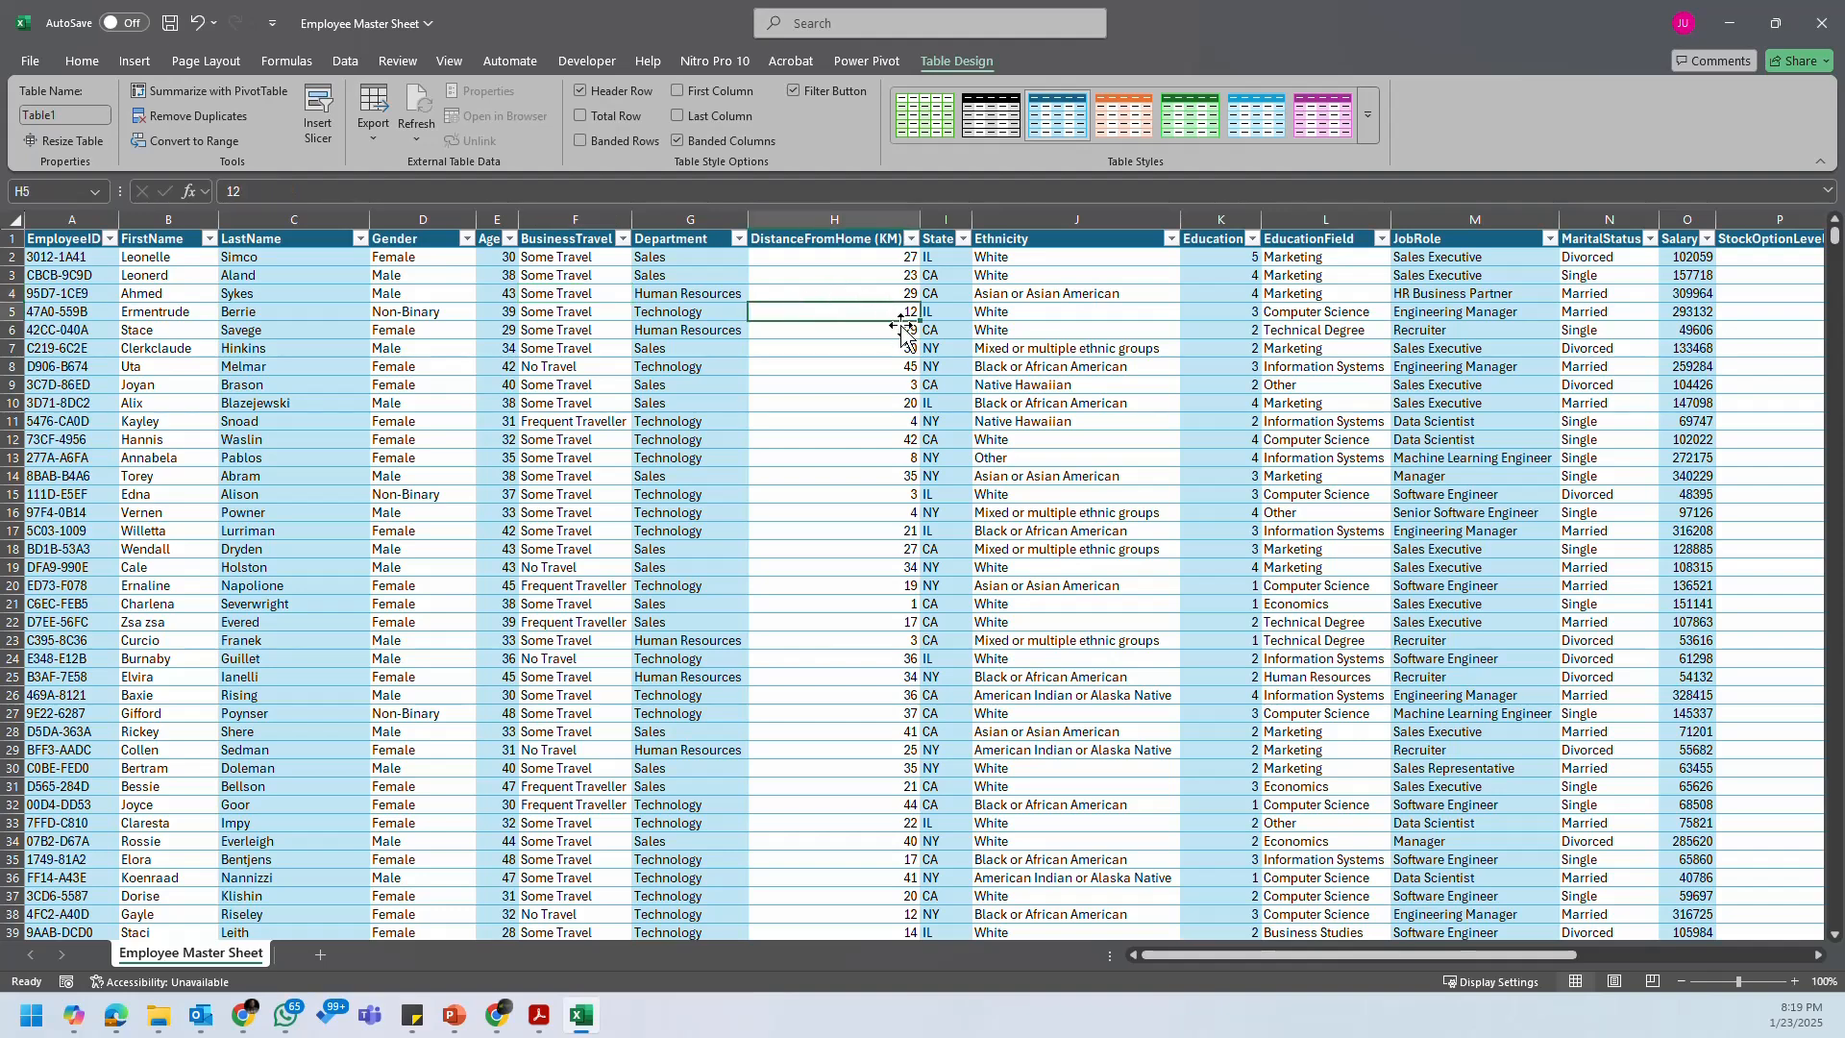
left_click(605, 274)
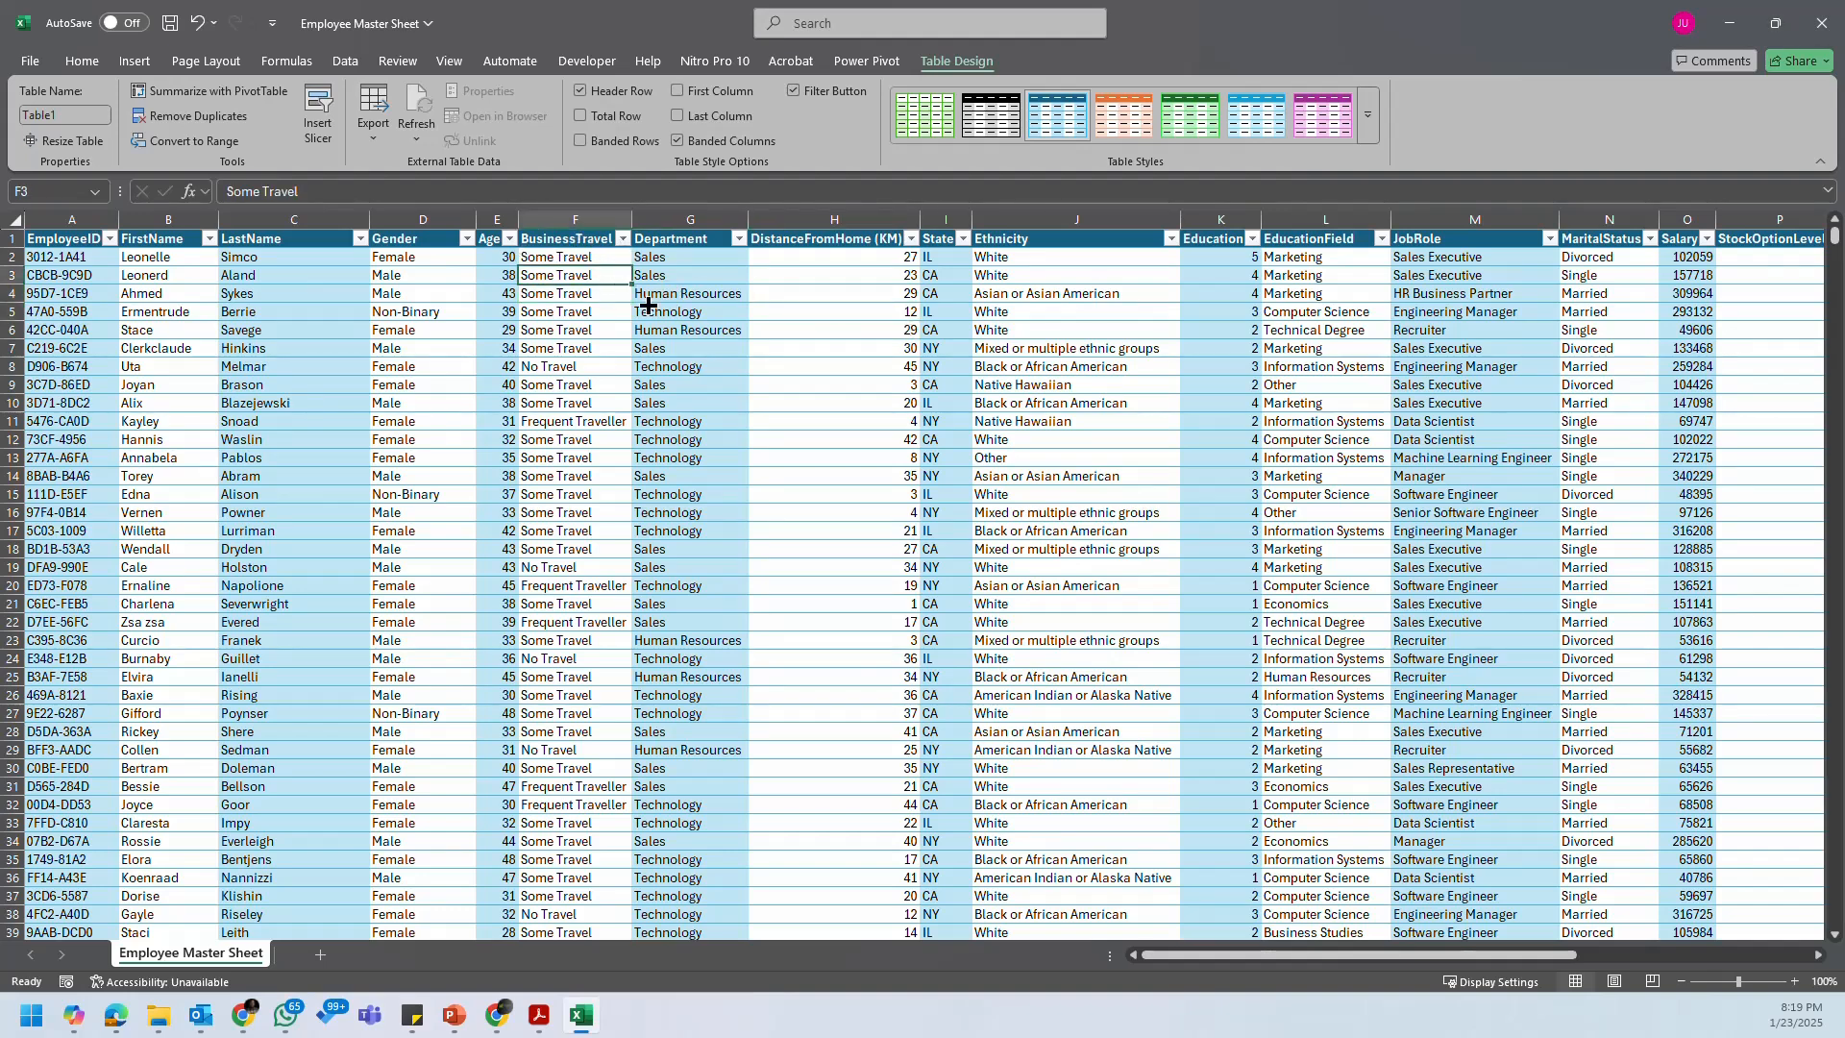
left_click(428, 248)
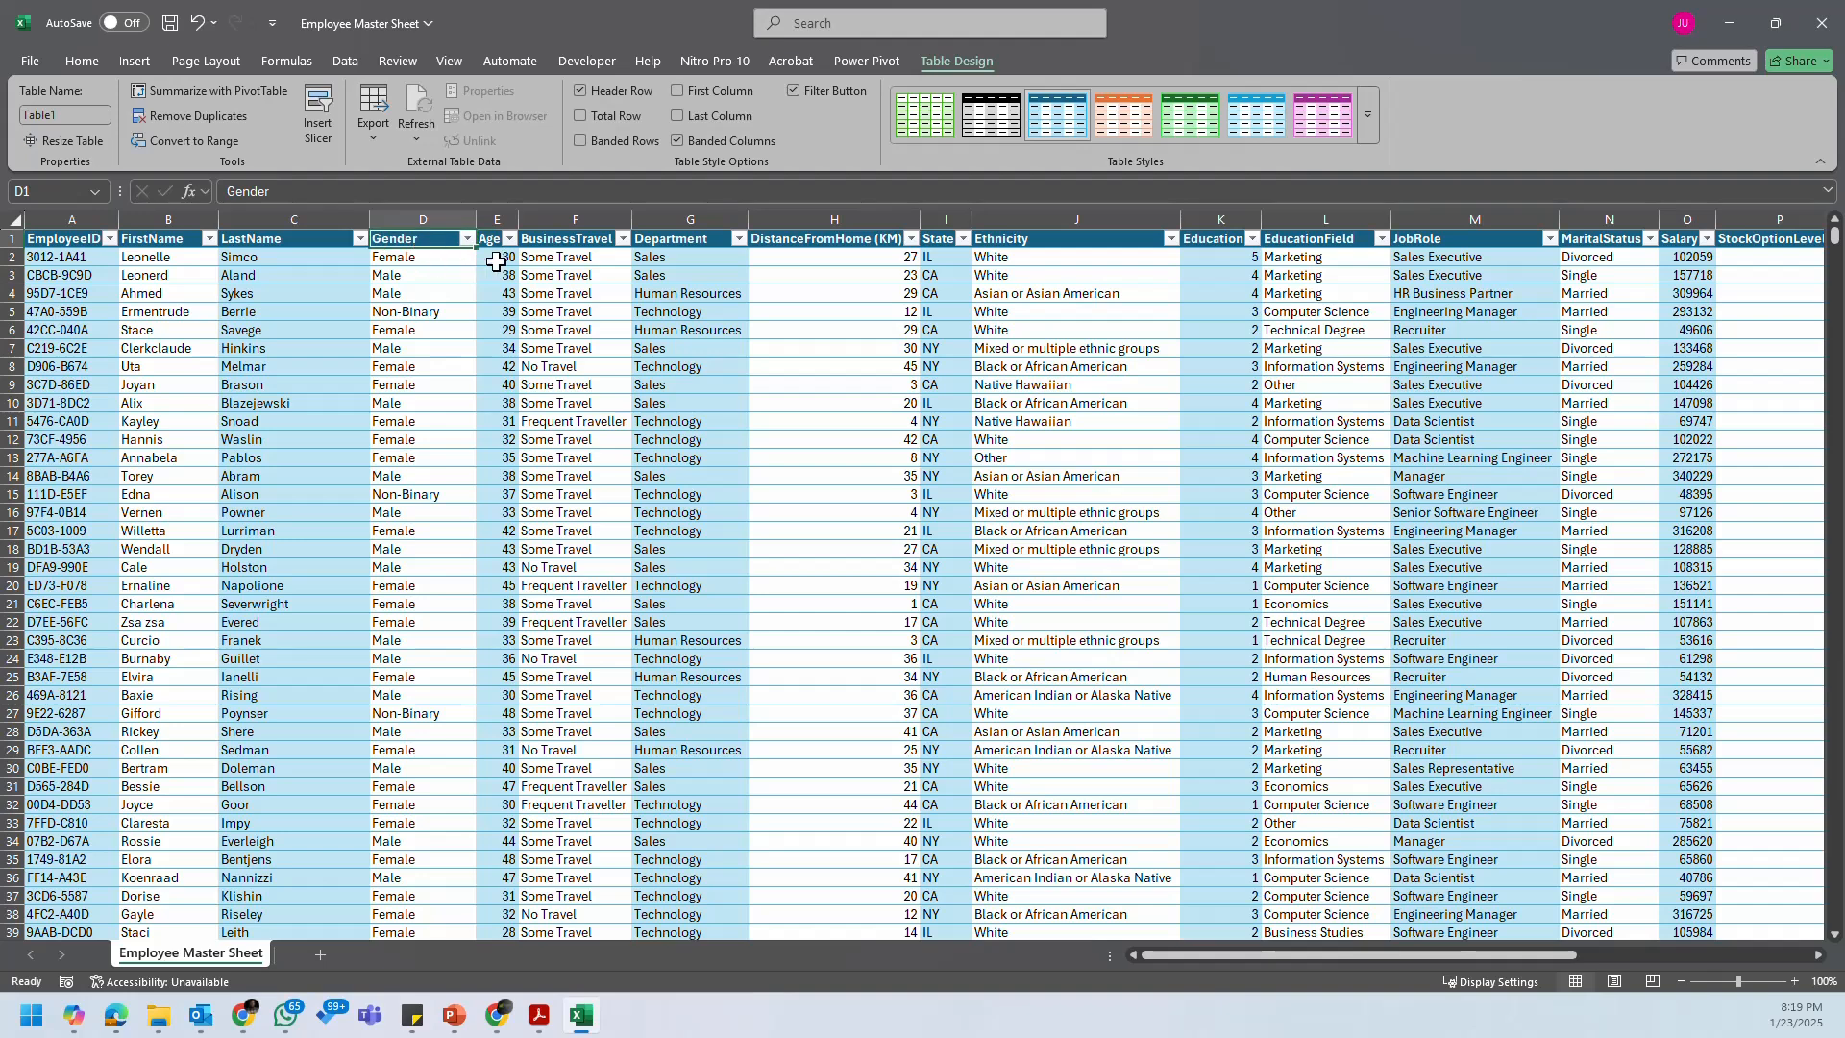
left_click(584, 246)
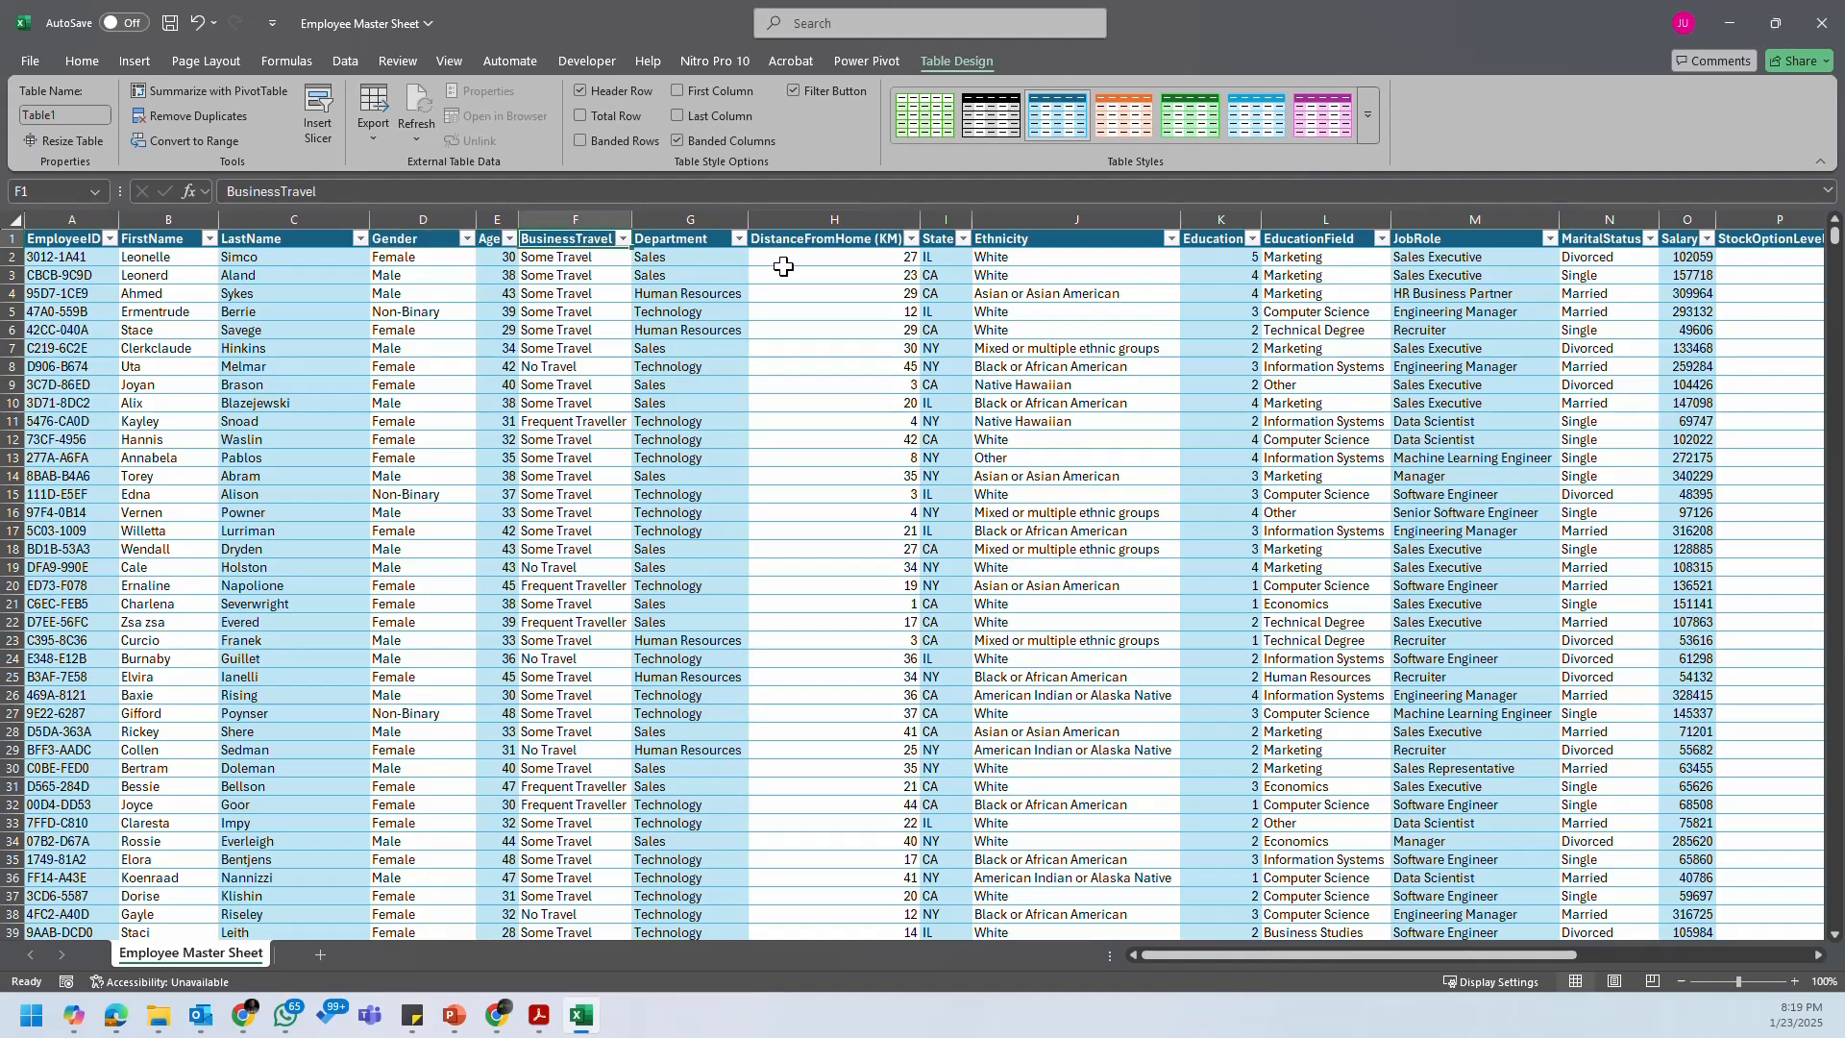
left_click(681, 241)
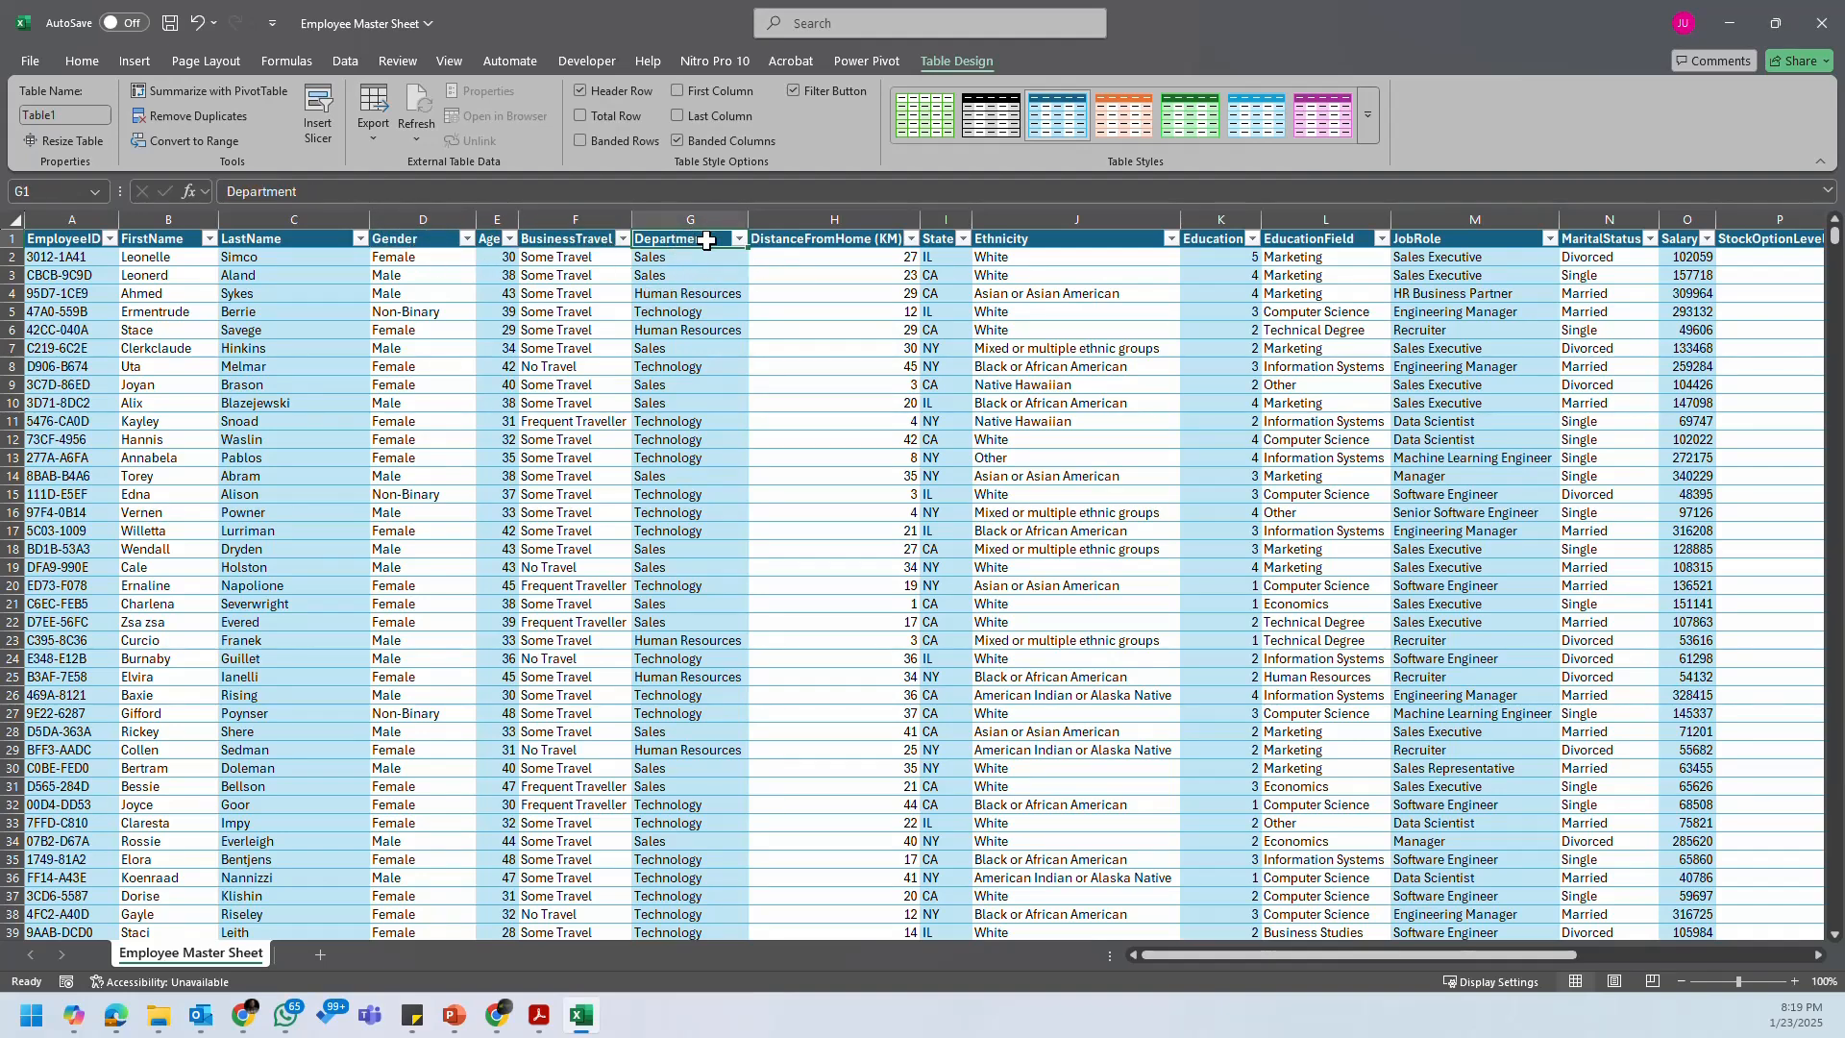
left_click(817, 240)
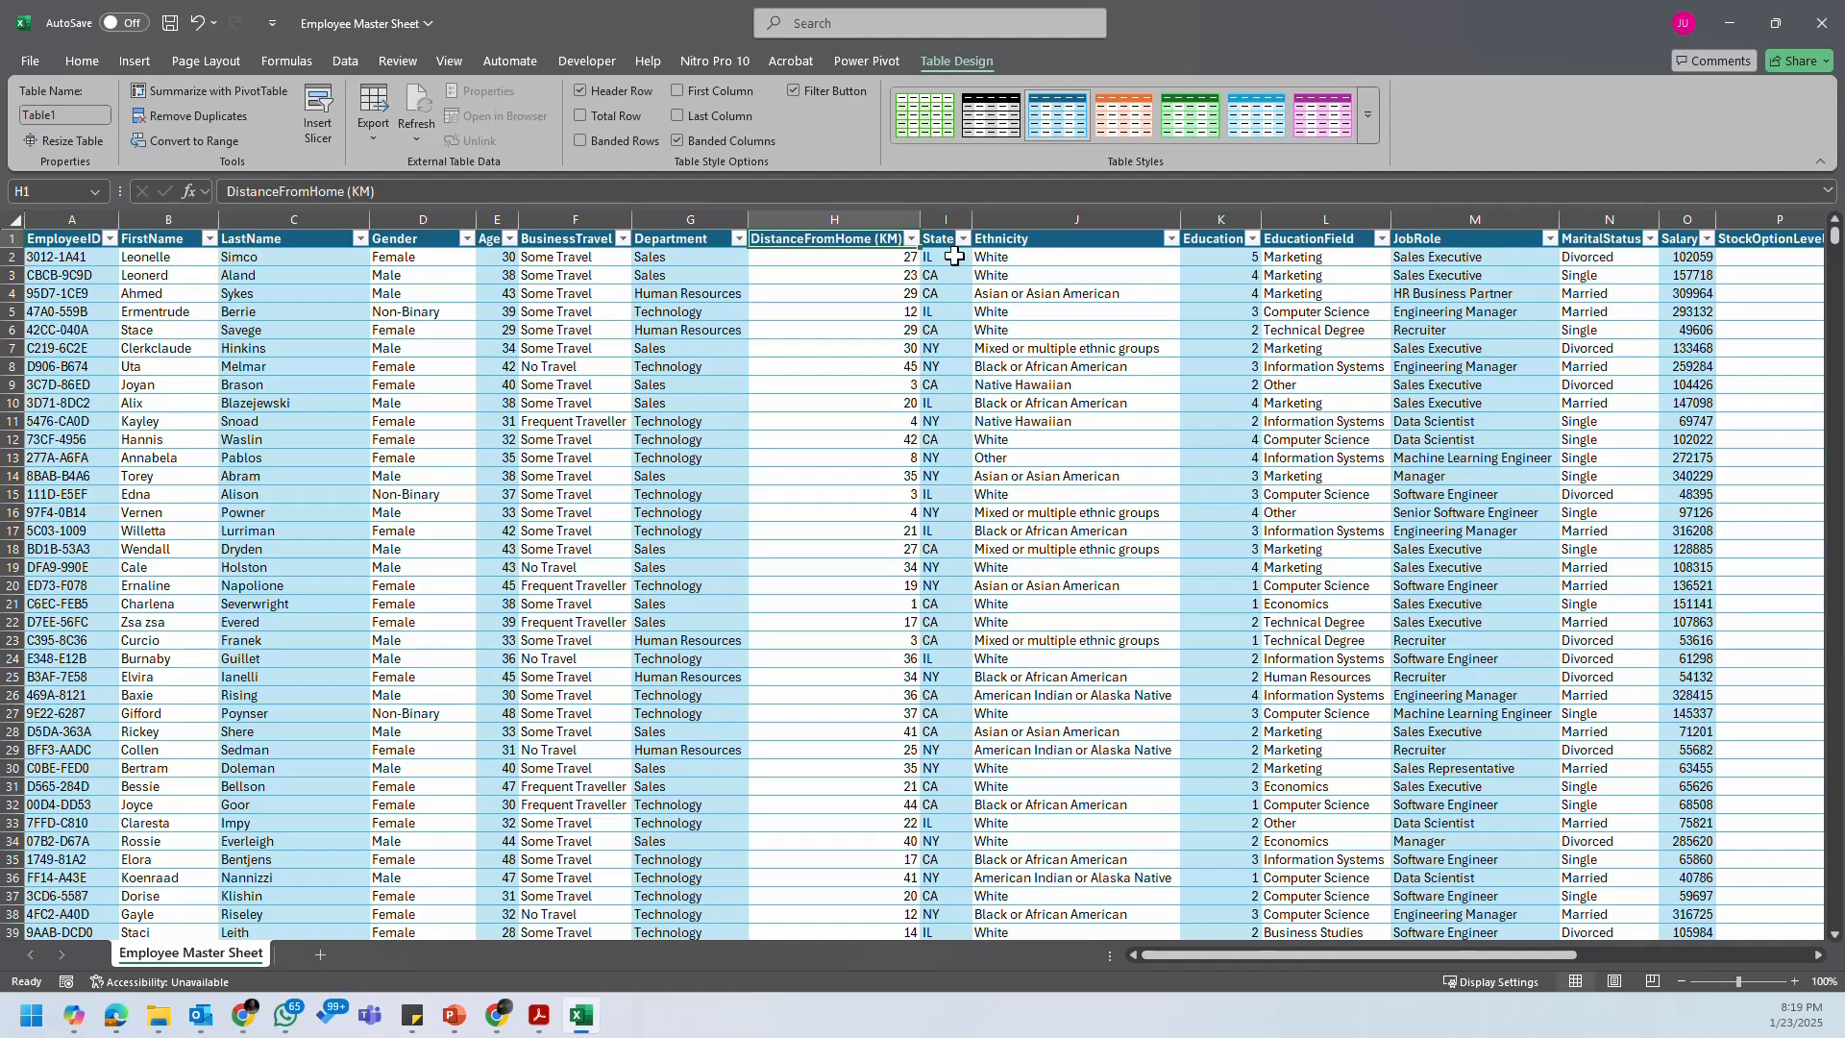
left_click(1044, 238)
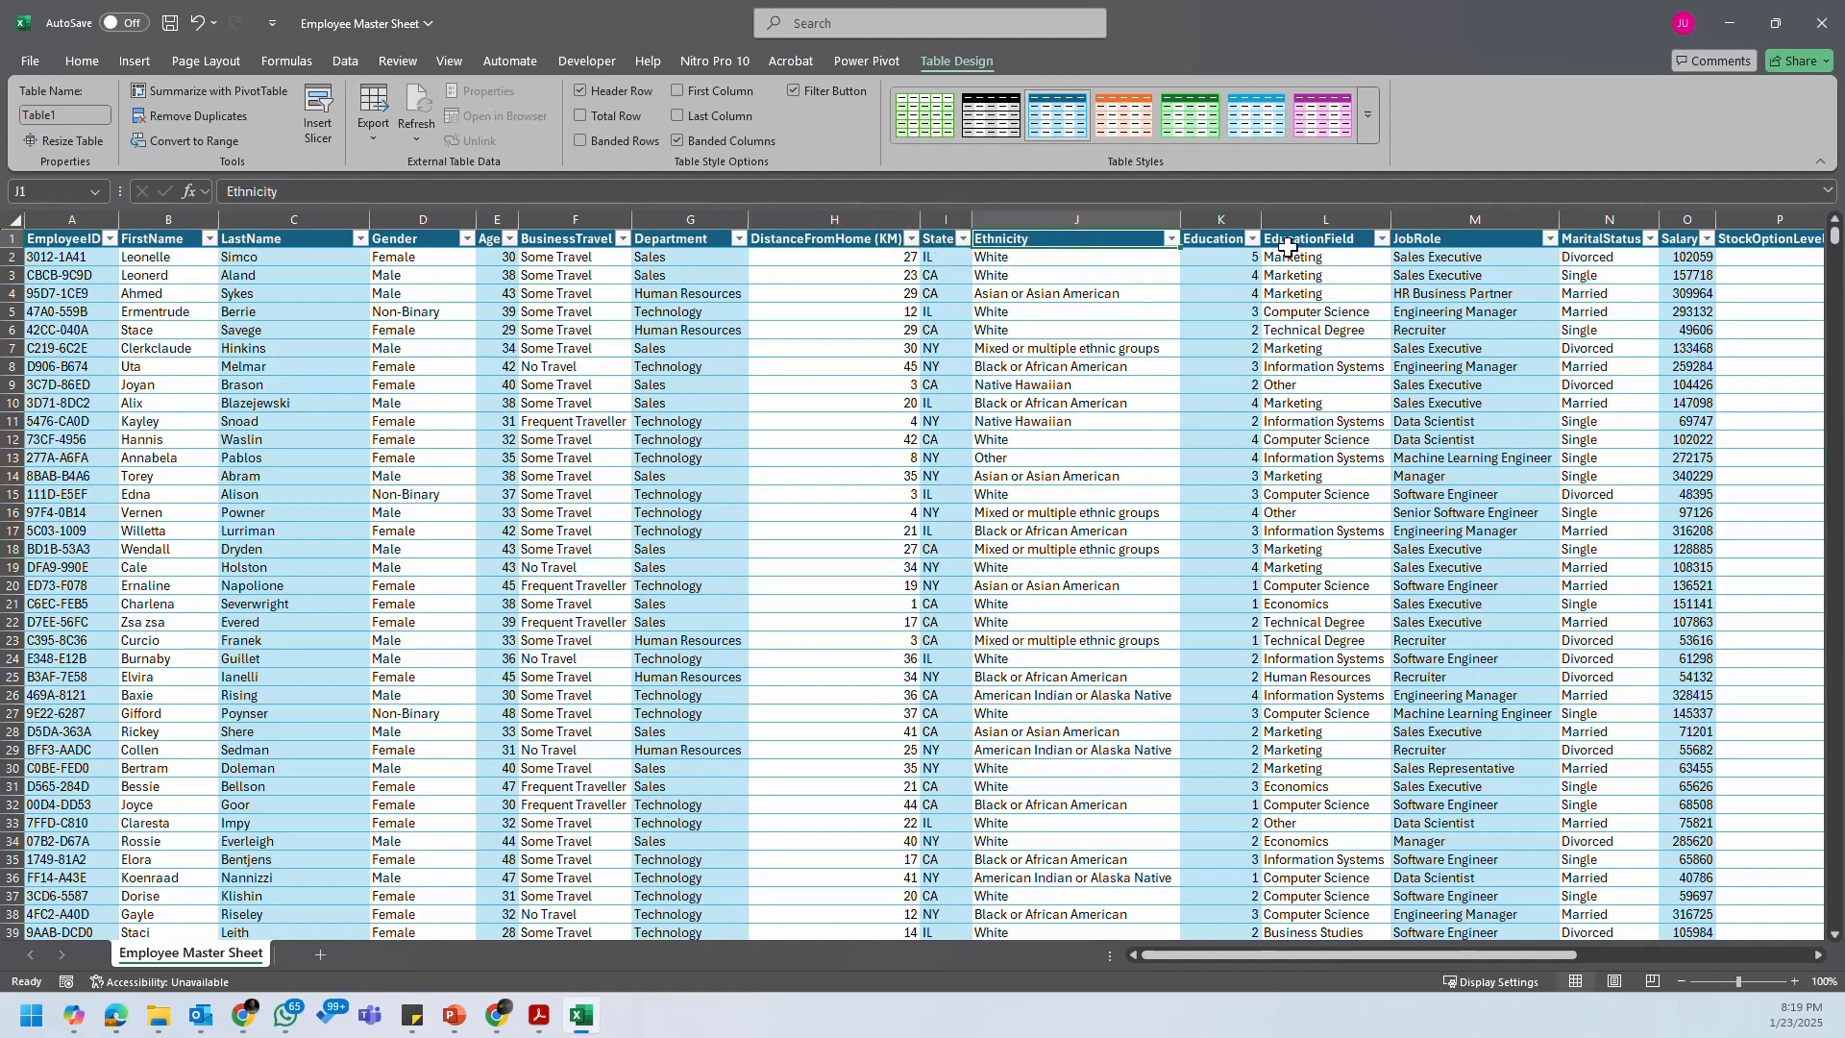
left_click(1222, 237)
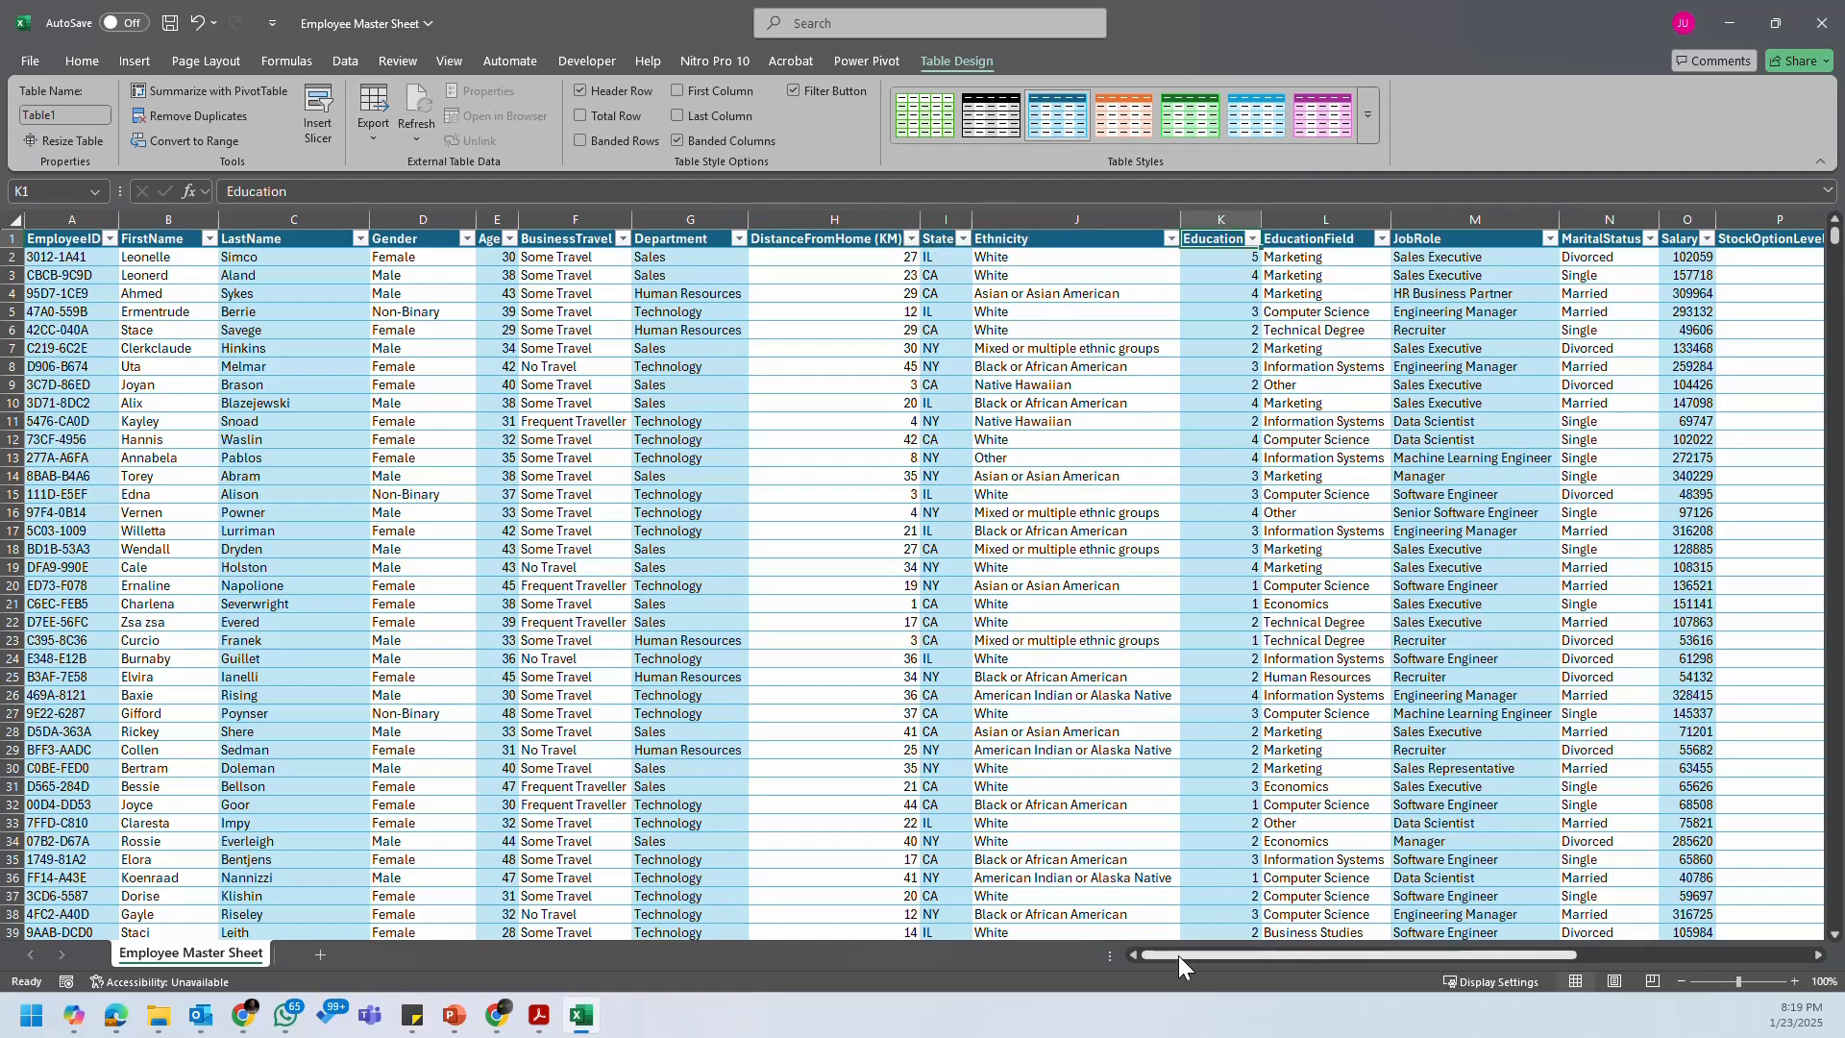
Step: Review the employee table's columns from MaritalStatus through Attrition and return to the table's first columns
left_click_drag(1179, 955, 1341, 946)
left_click(925, 238)
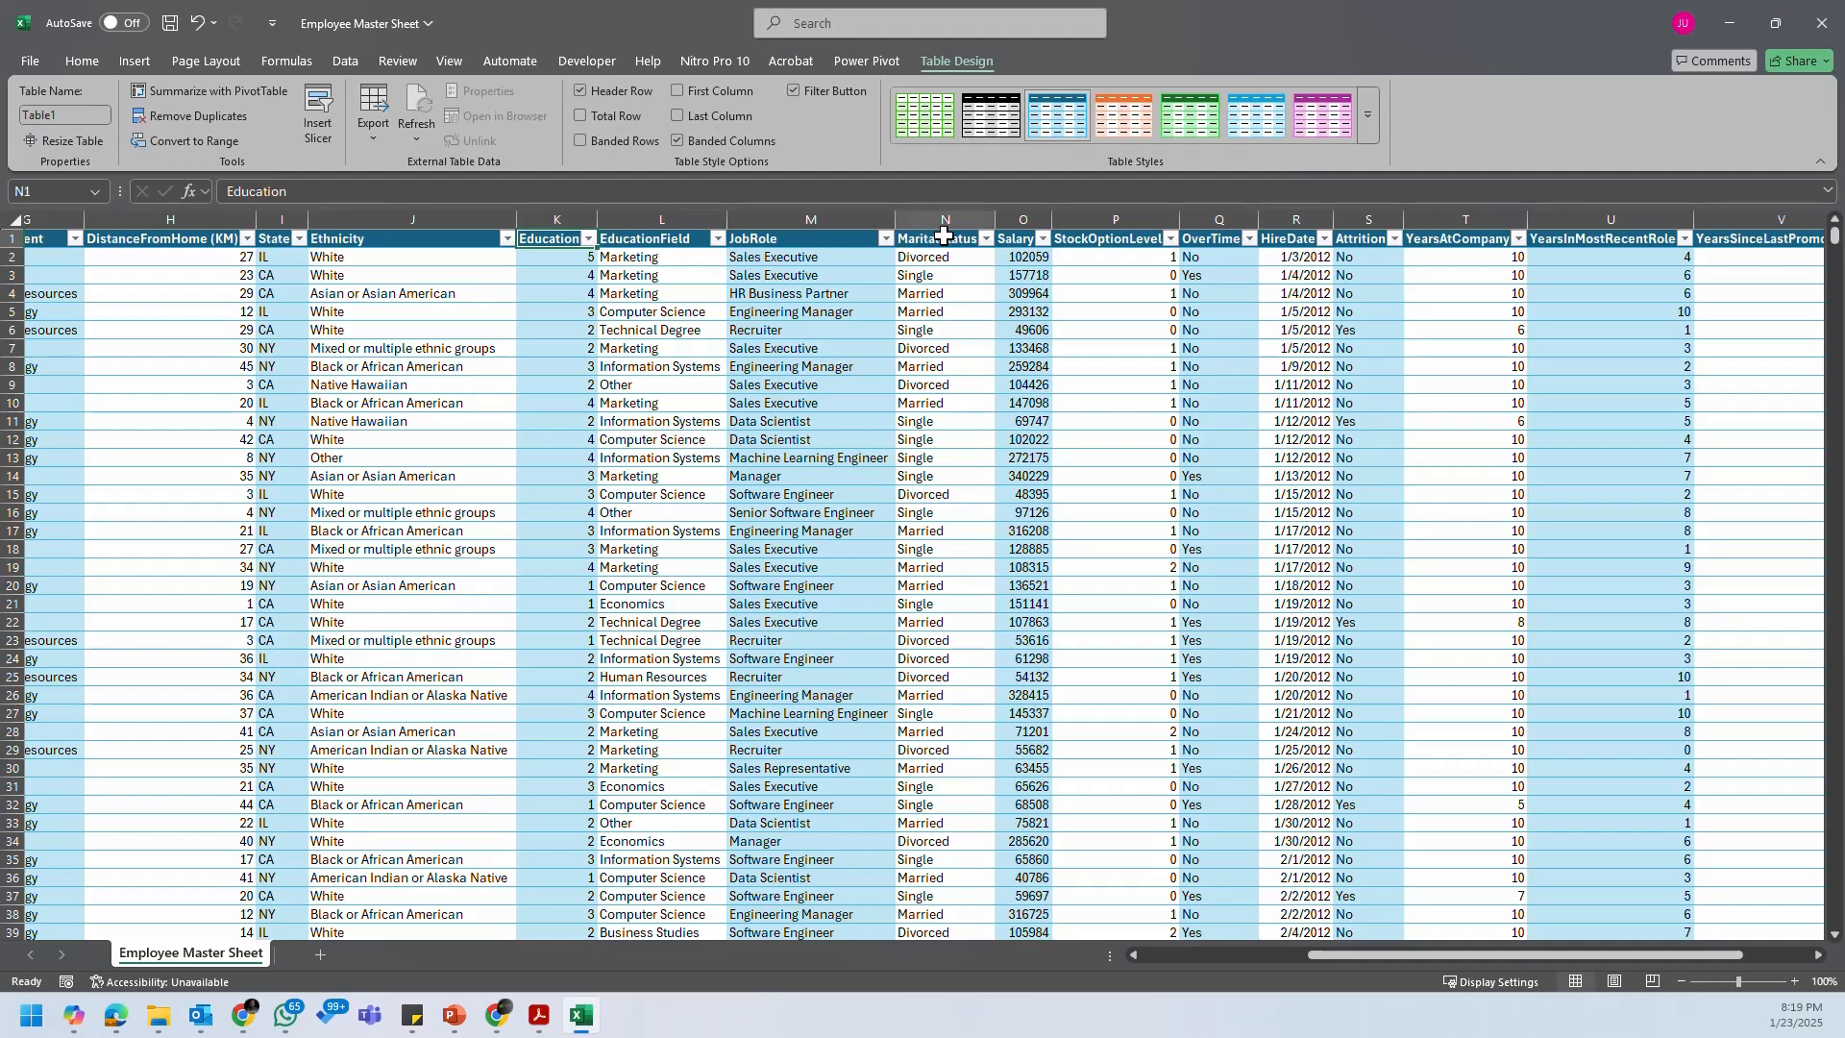
left_click(1042, 239)
left_click(1112, 237)
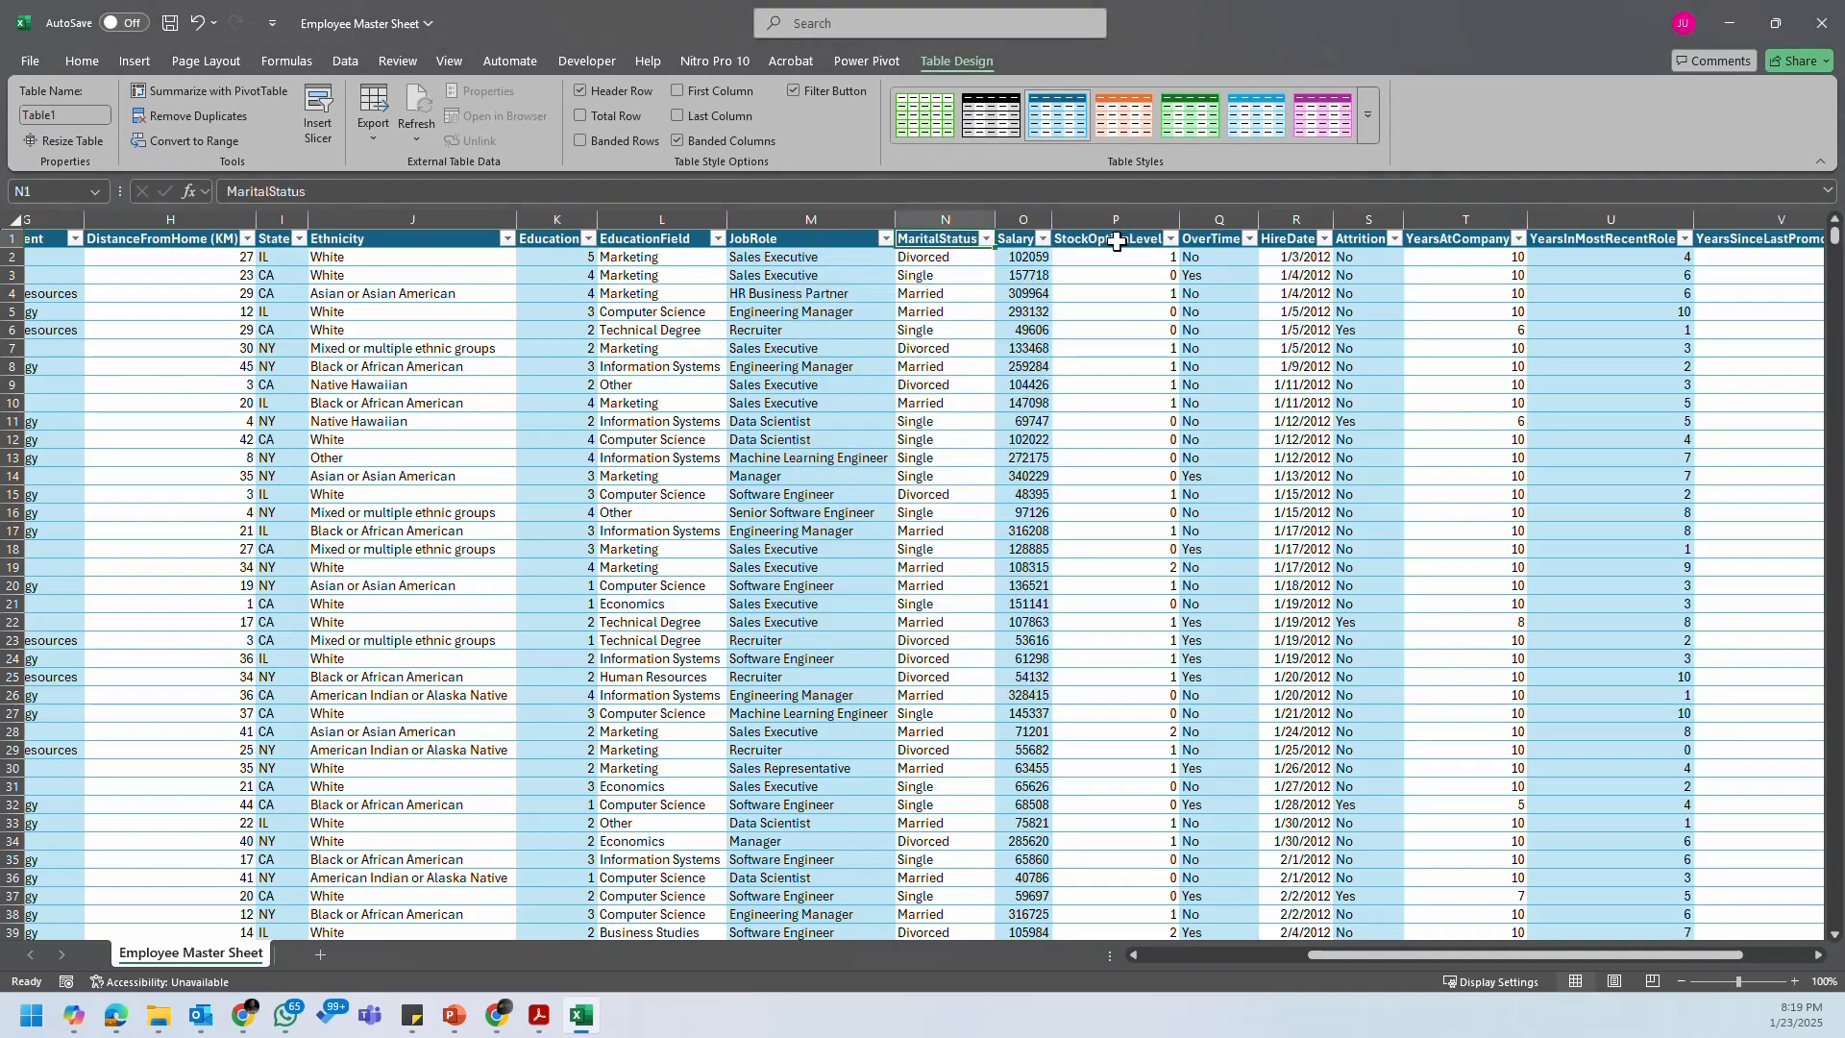
left_click(1119, 241)
left_click(1202, 240)
left_click(1360, 242)
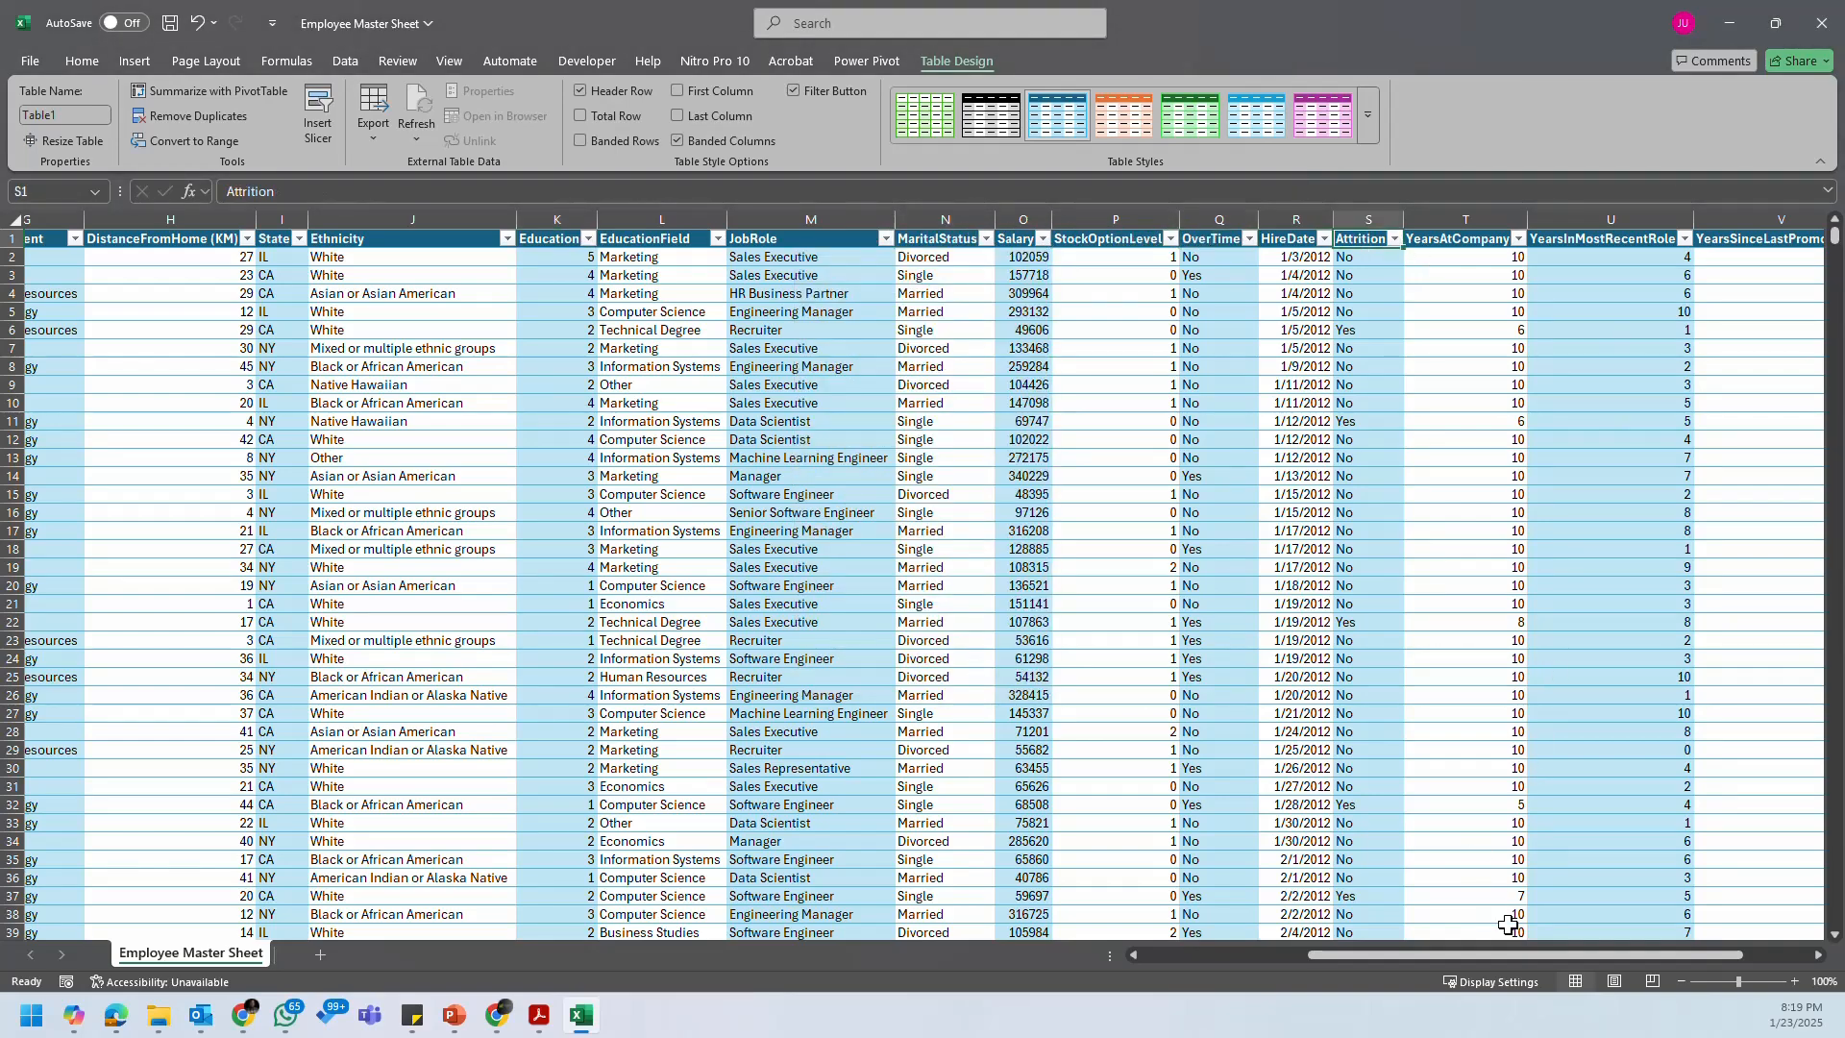
left_click_drag(1495, 951, 1093, 963)
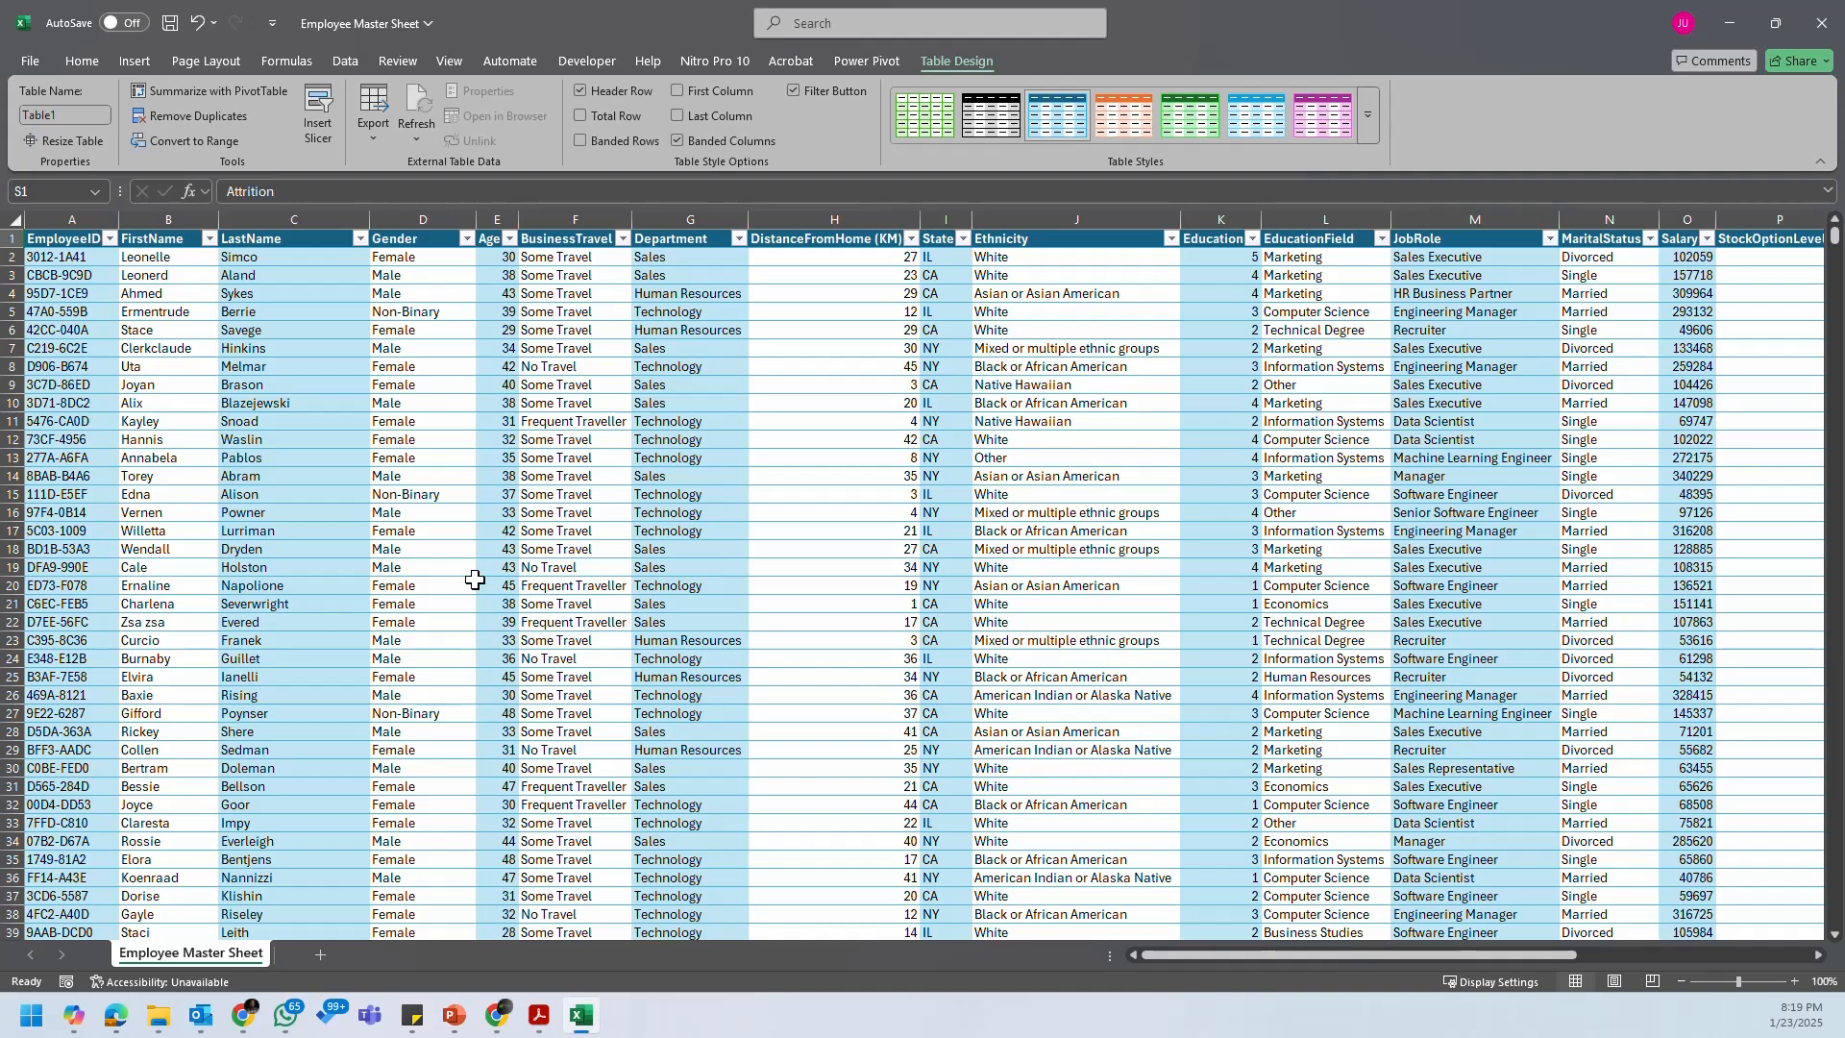
left_click(543, 457)
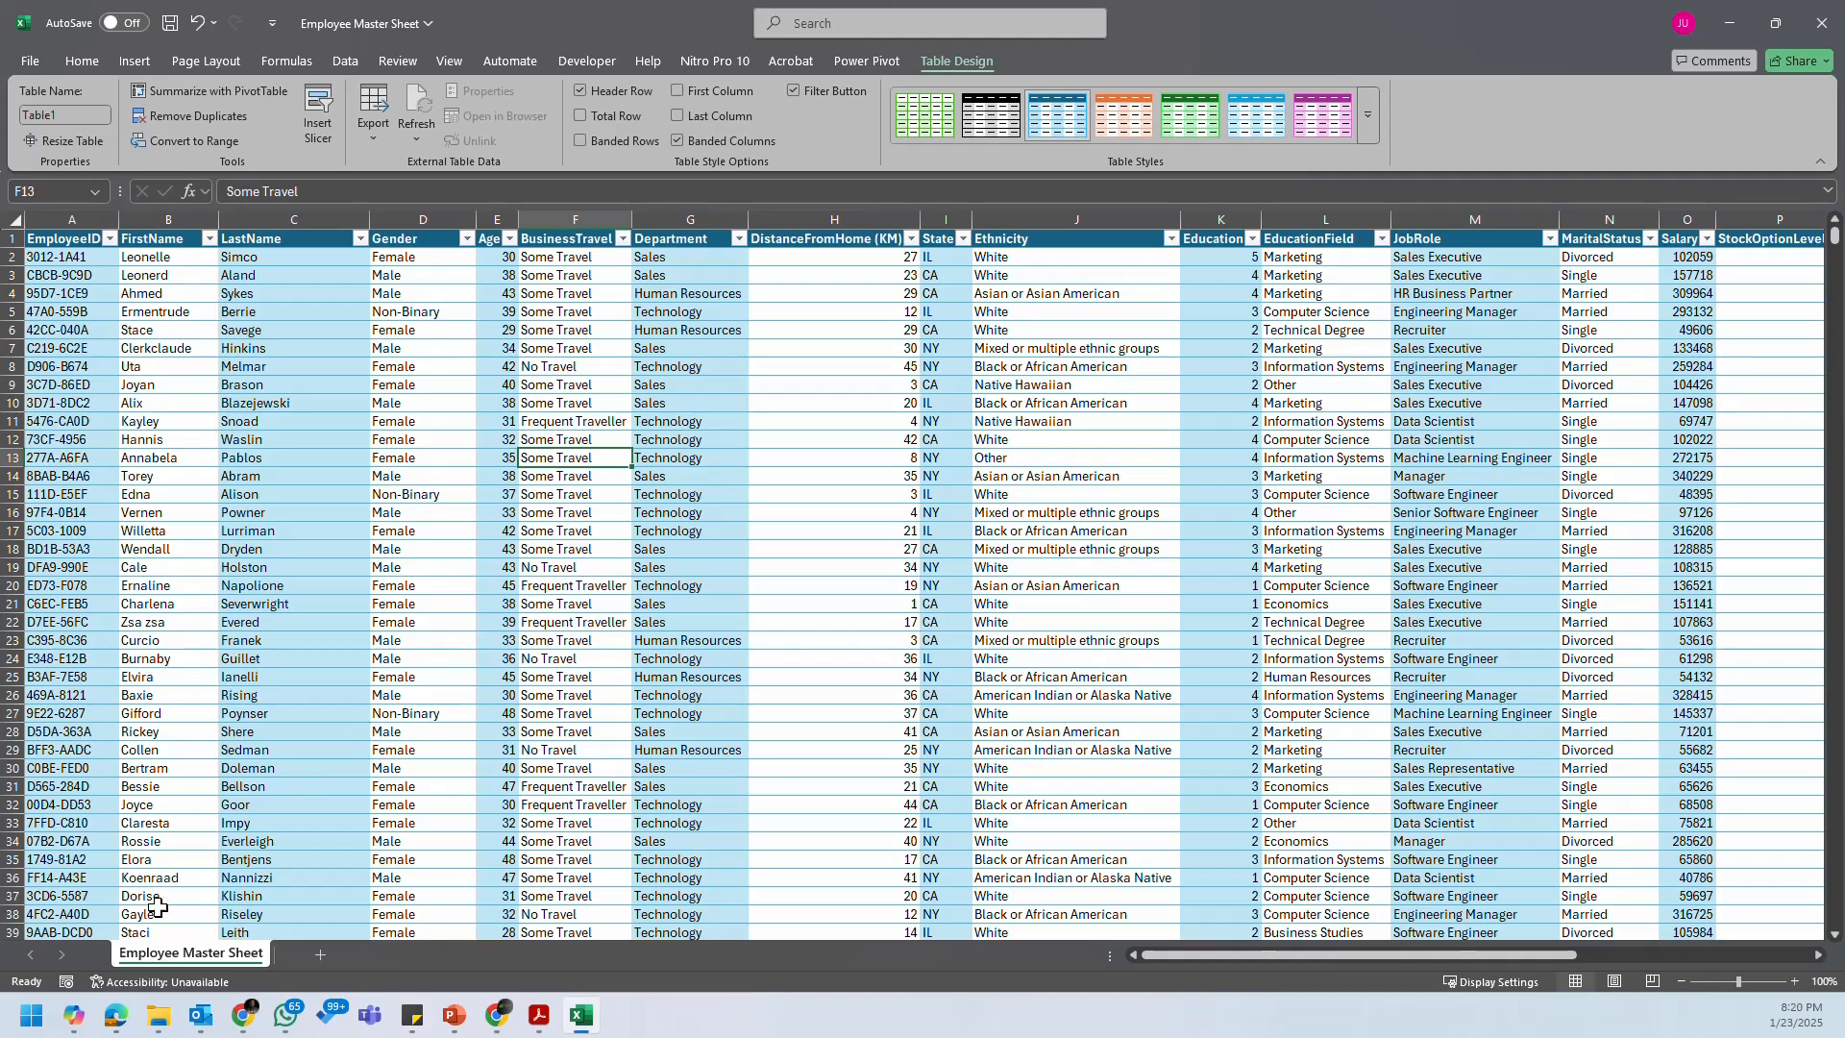
Step: Switch to File Explorer and show the HR Data folder in Details view to check the file types
left_click(158, 1021)
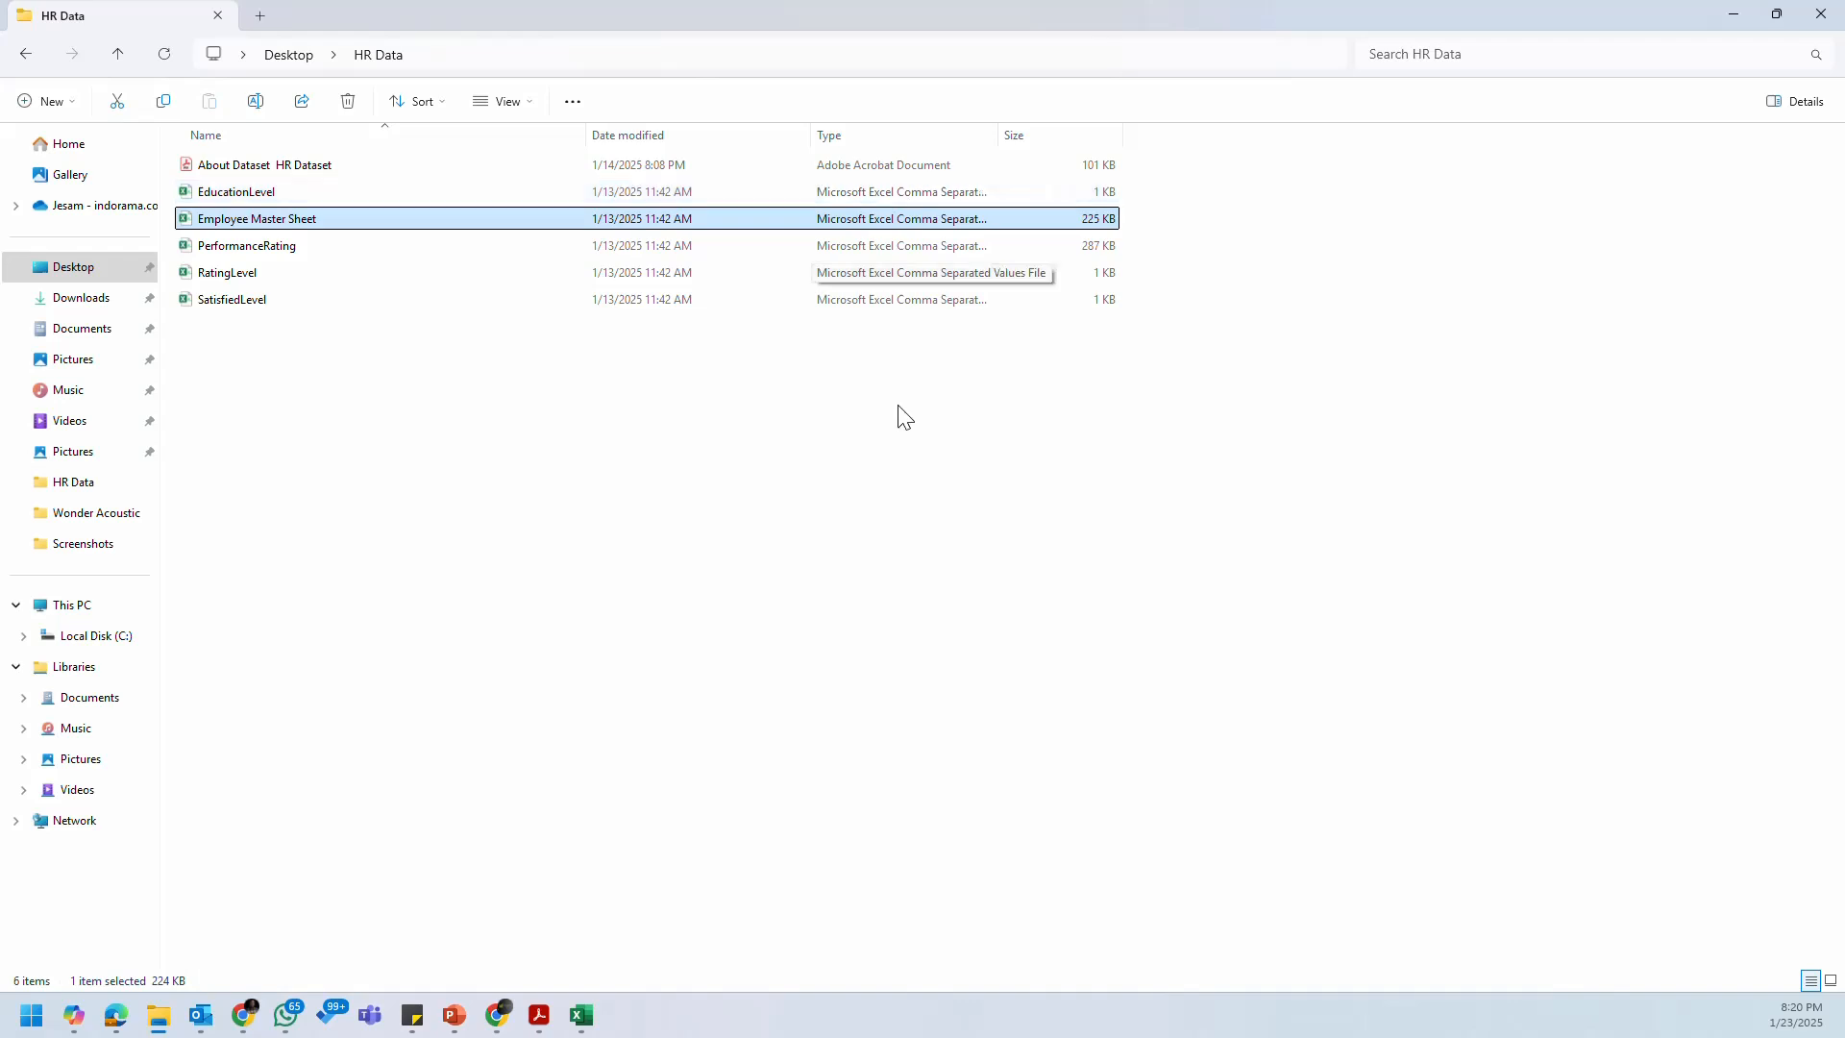
scroll(928, 519, "up", 2)
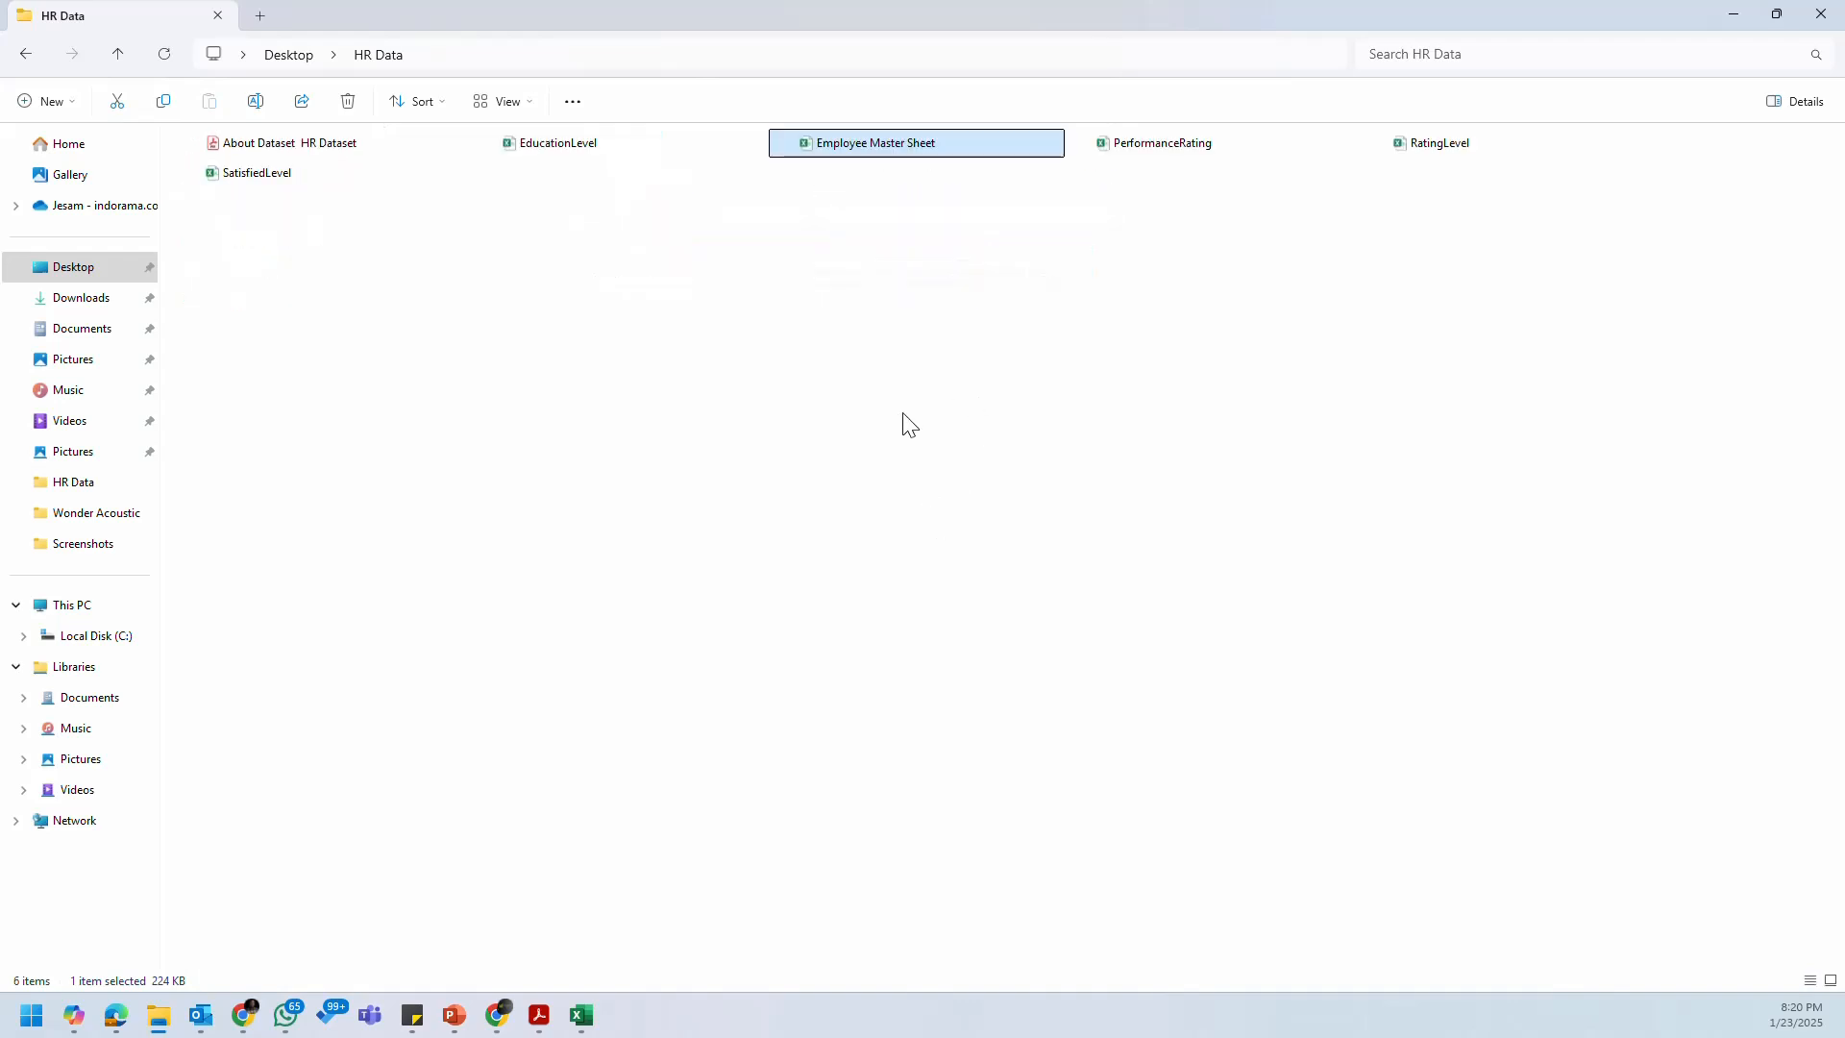
scroll(903, 413, "down", 1)
scroll(903, 414, "up", 2)
scroll(903, 414, "up", 2)
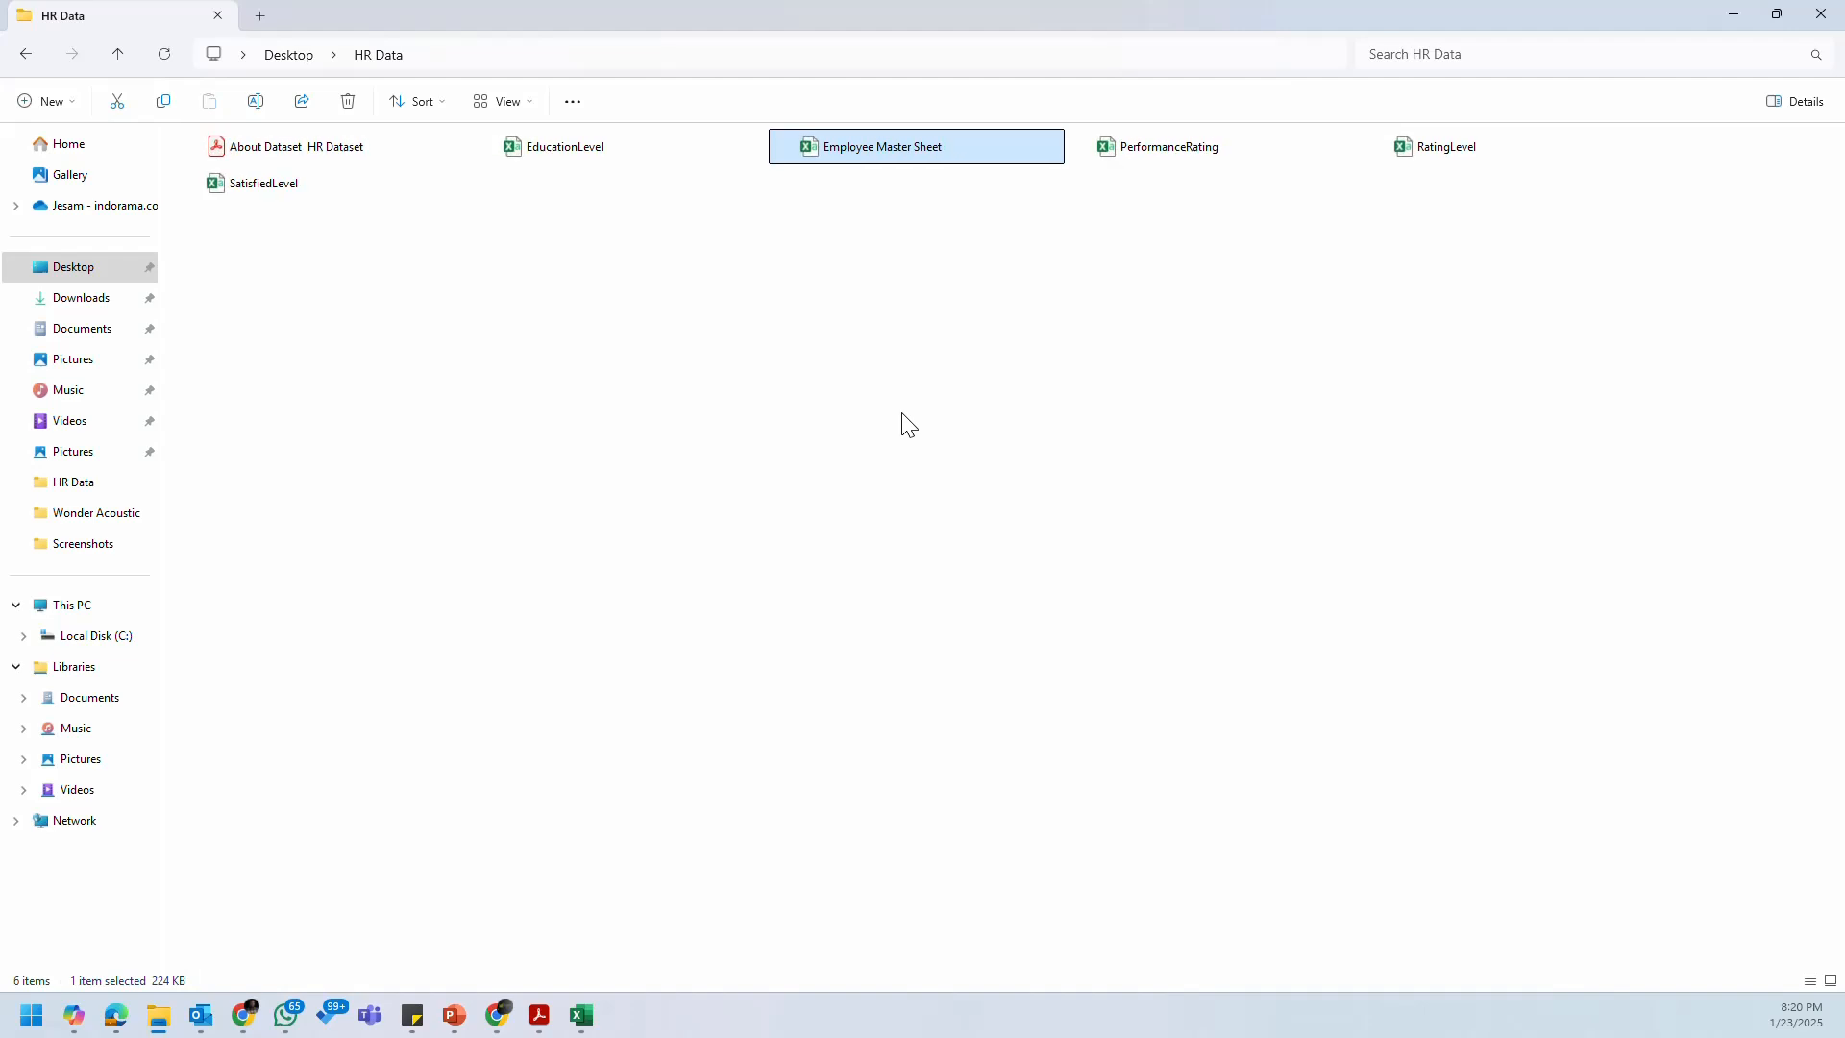
left_click(497, 101)
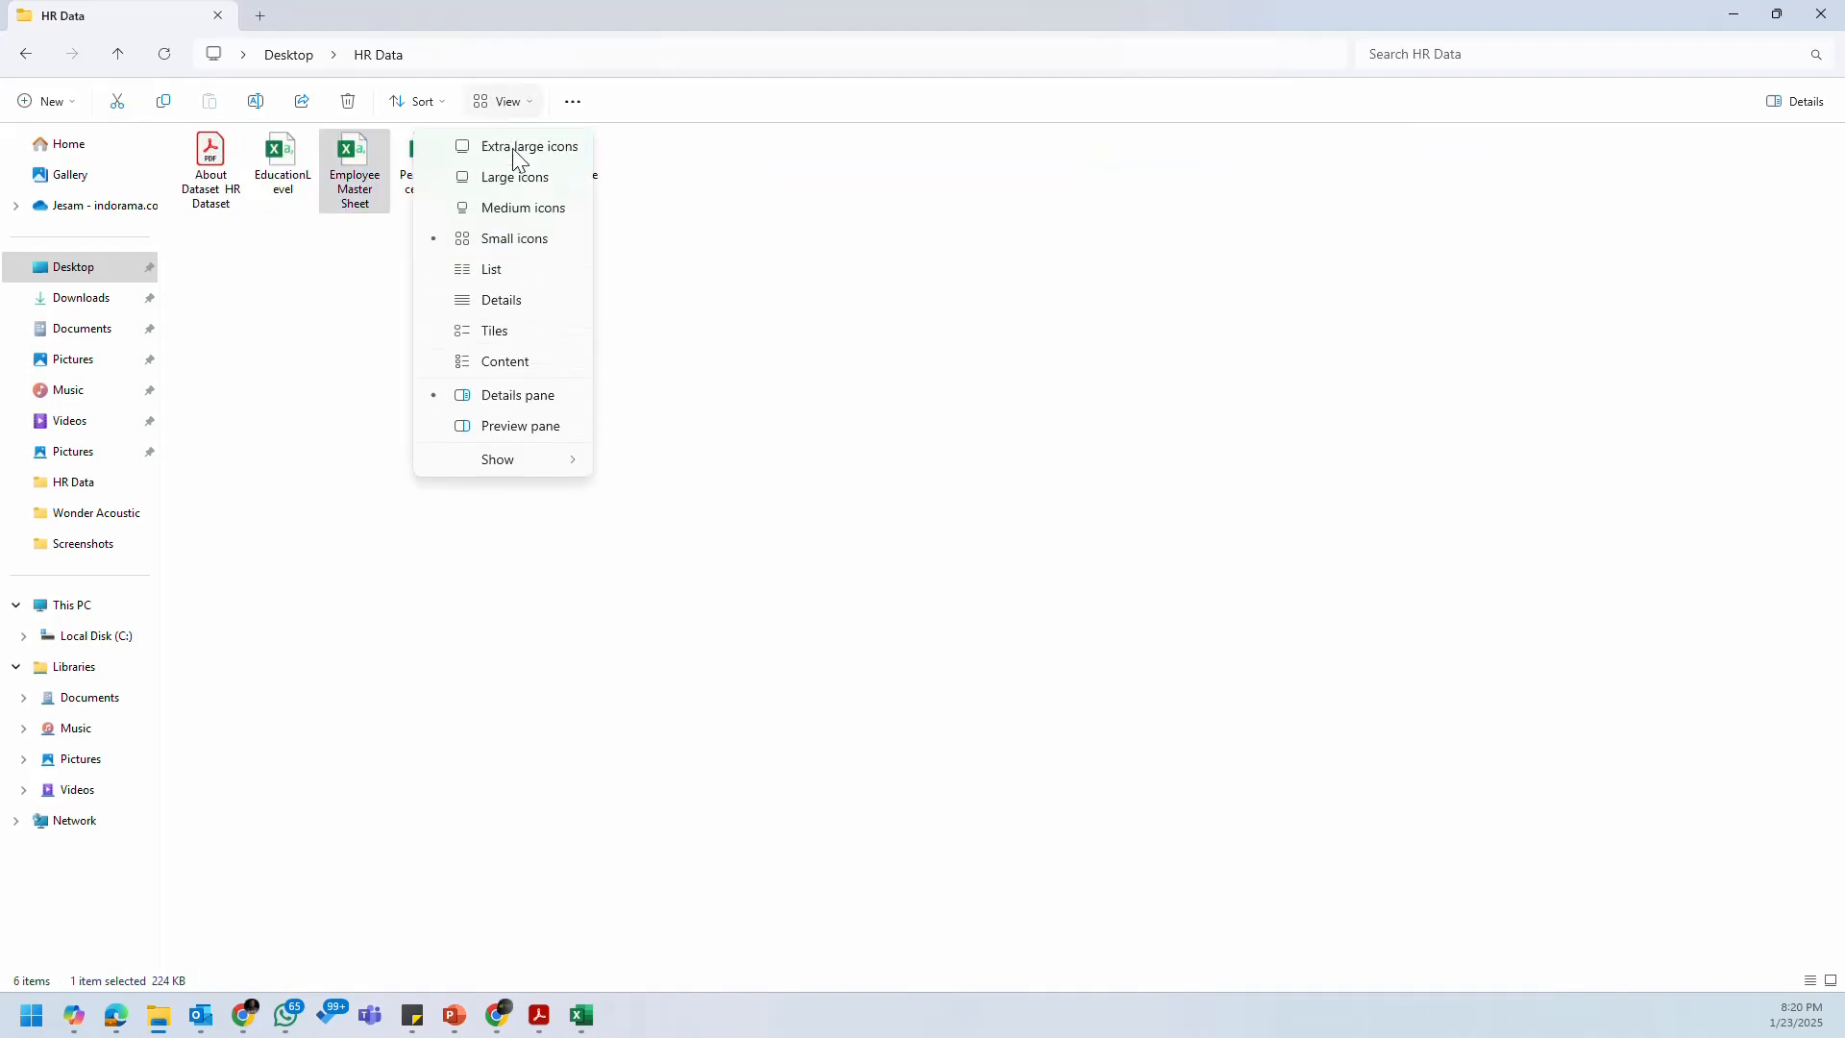
left_click(524, 302)
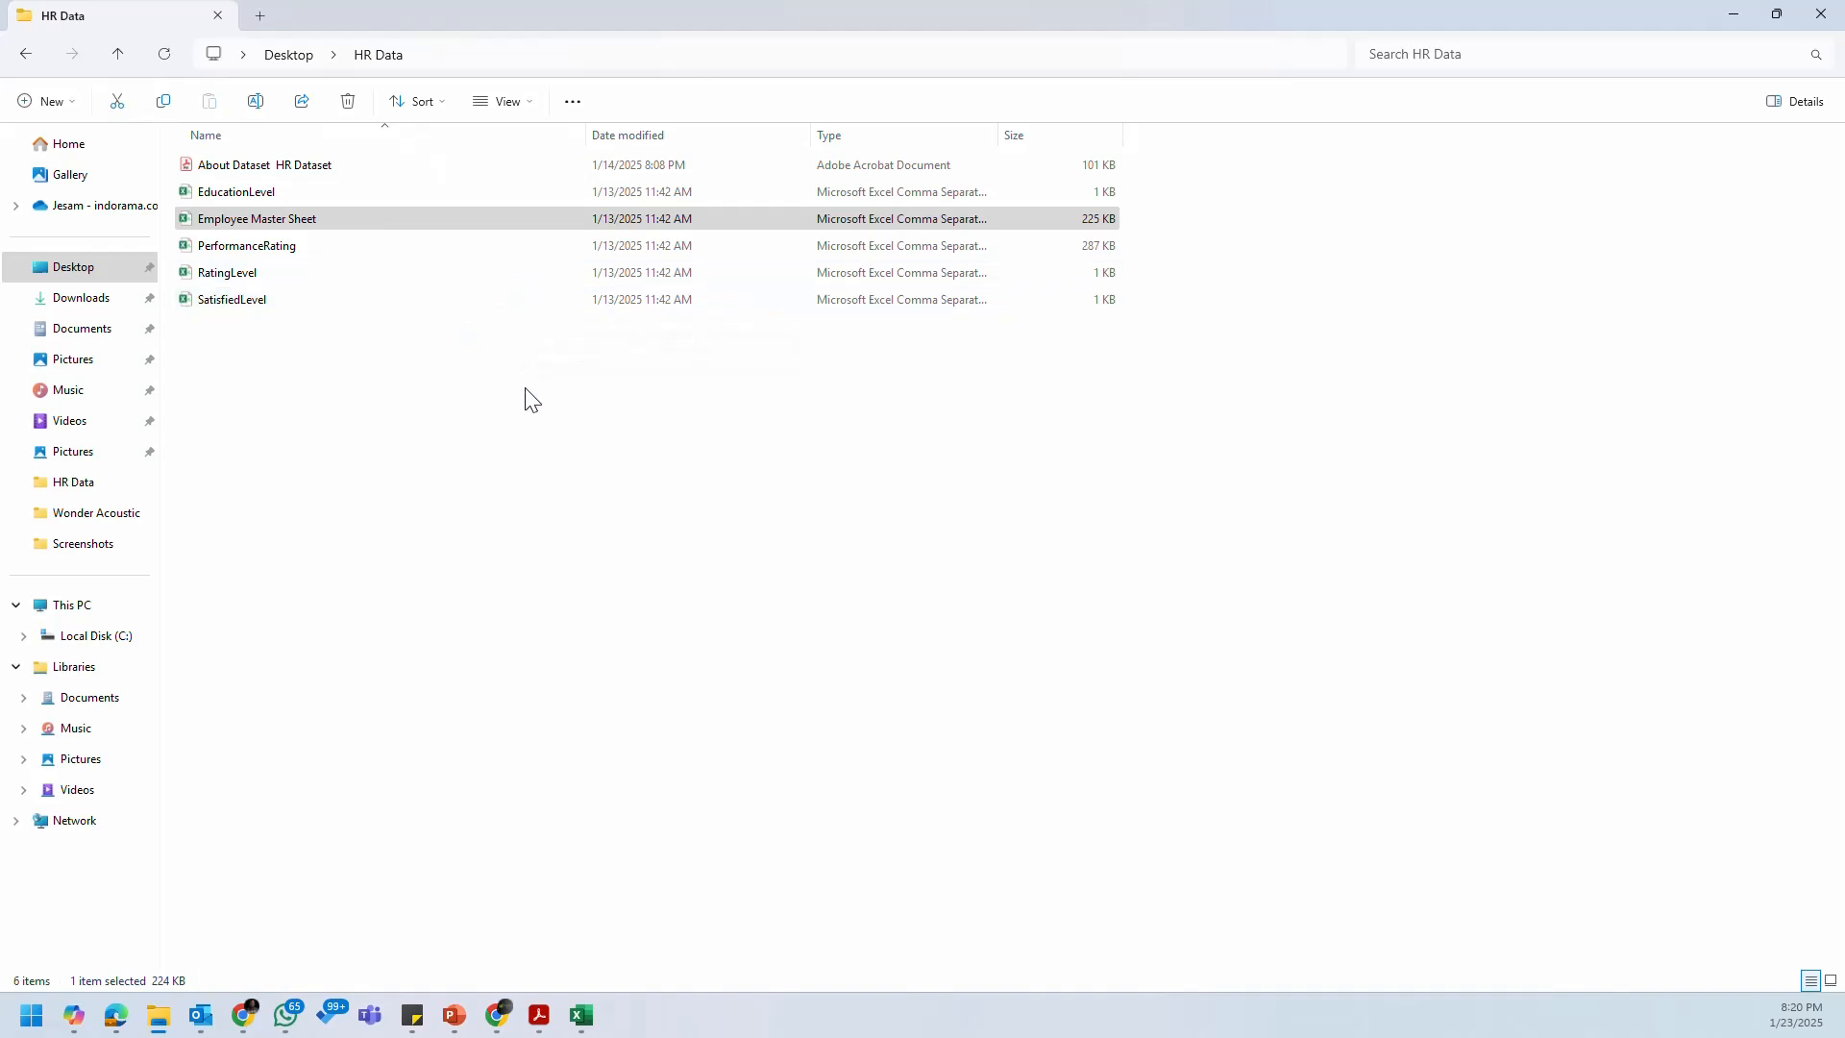
Step: Try other layouts for the HR Data folder's files, including List, and restore the Details view
left_click(492, 401)
scroll(522, 421, "up", 2)
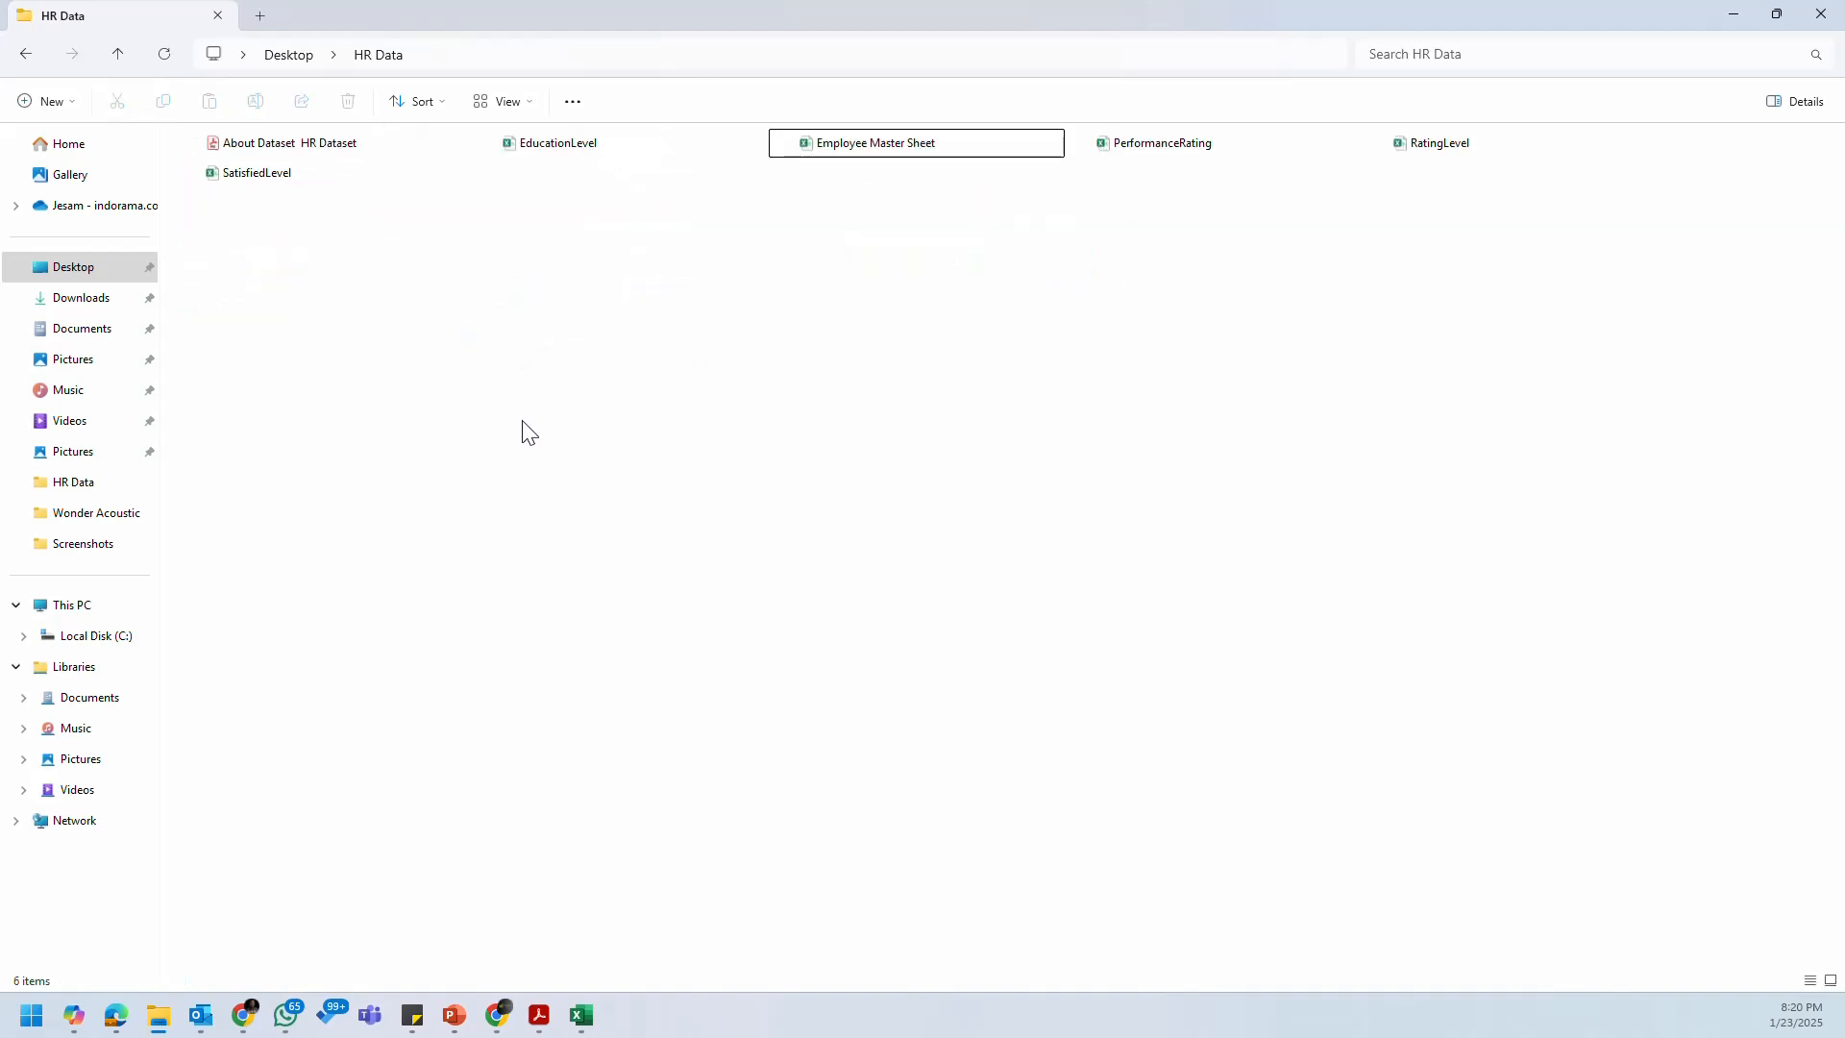
scroll(529, 432, "down", 1)
left_click(514, 104)
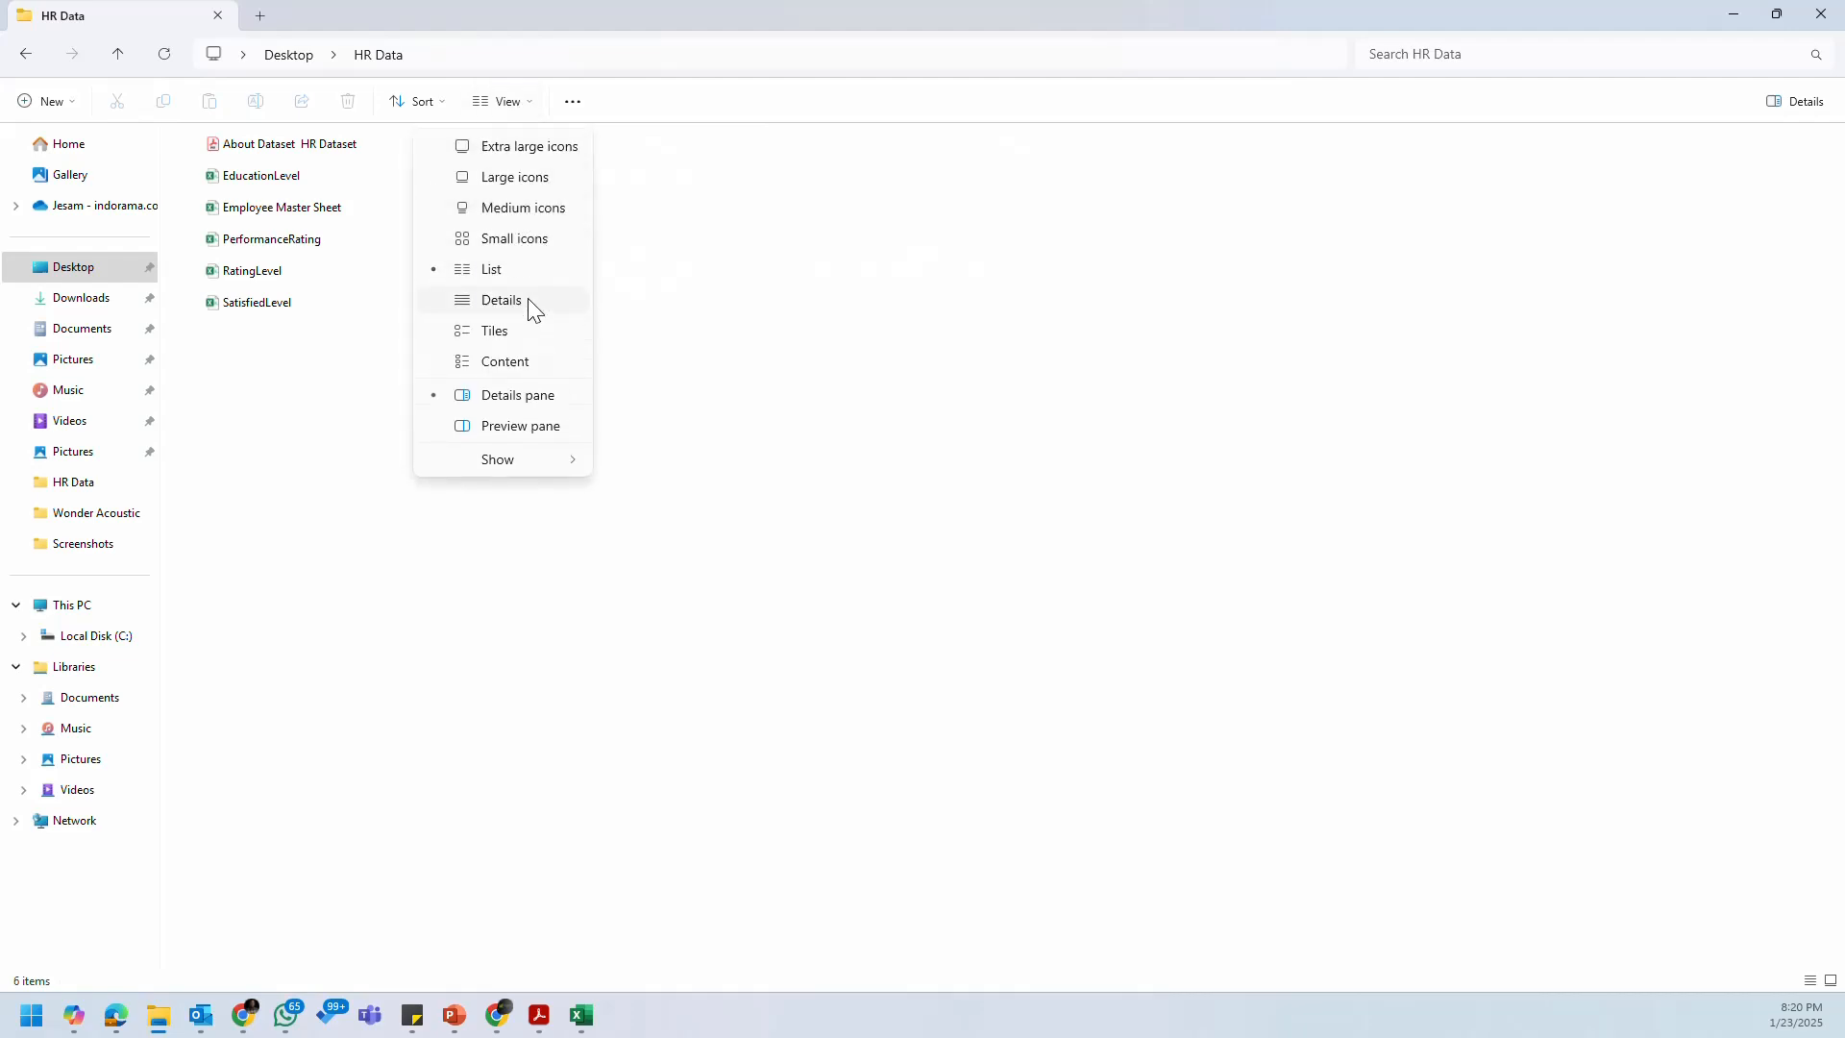
left_click(531, 276)
left_click(511, 109)
left_click(533, 306)
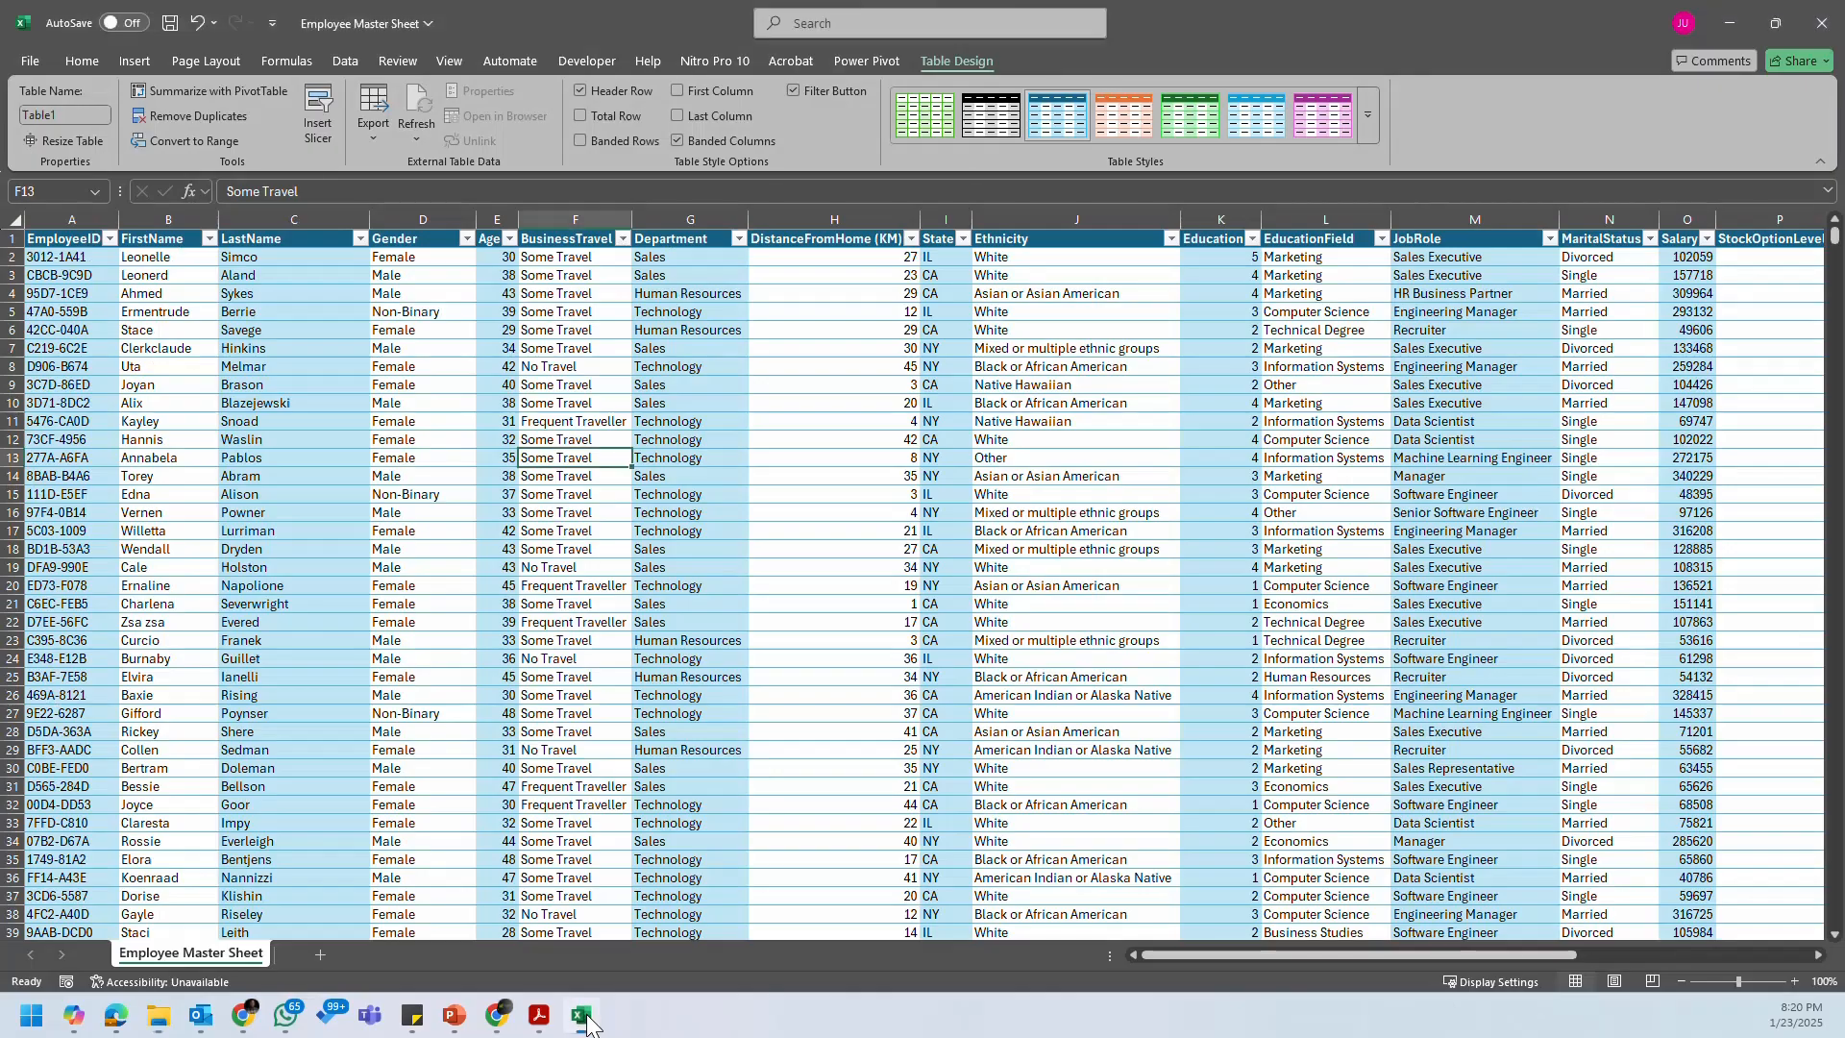
Step: Switch back to Excel, save the Employee Master Sheet in its current CSV format and close it
left_click(582, 1017)
left_click(501, 369)
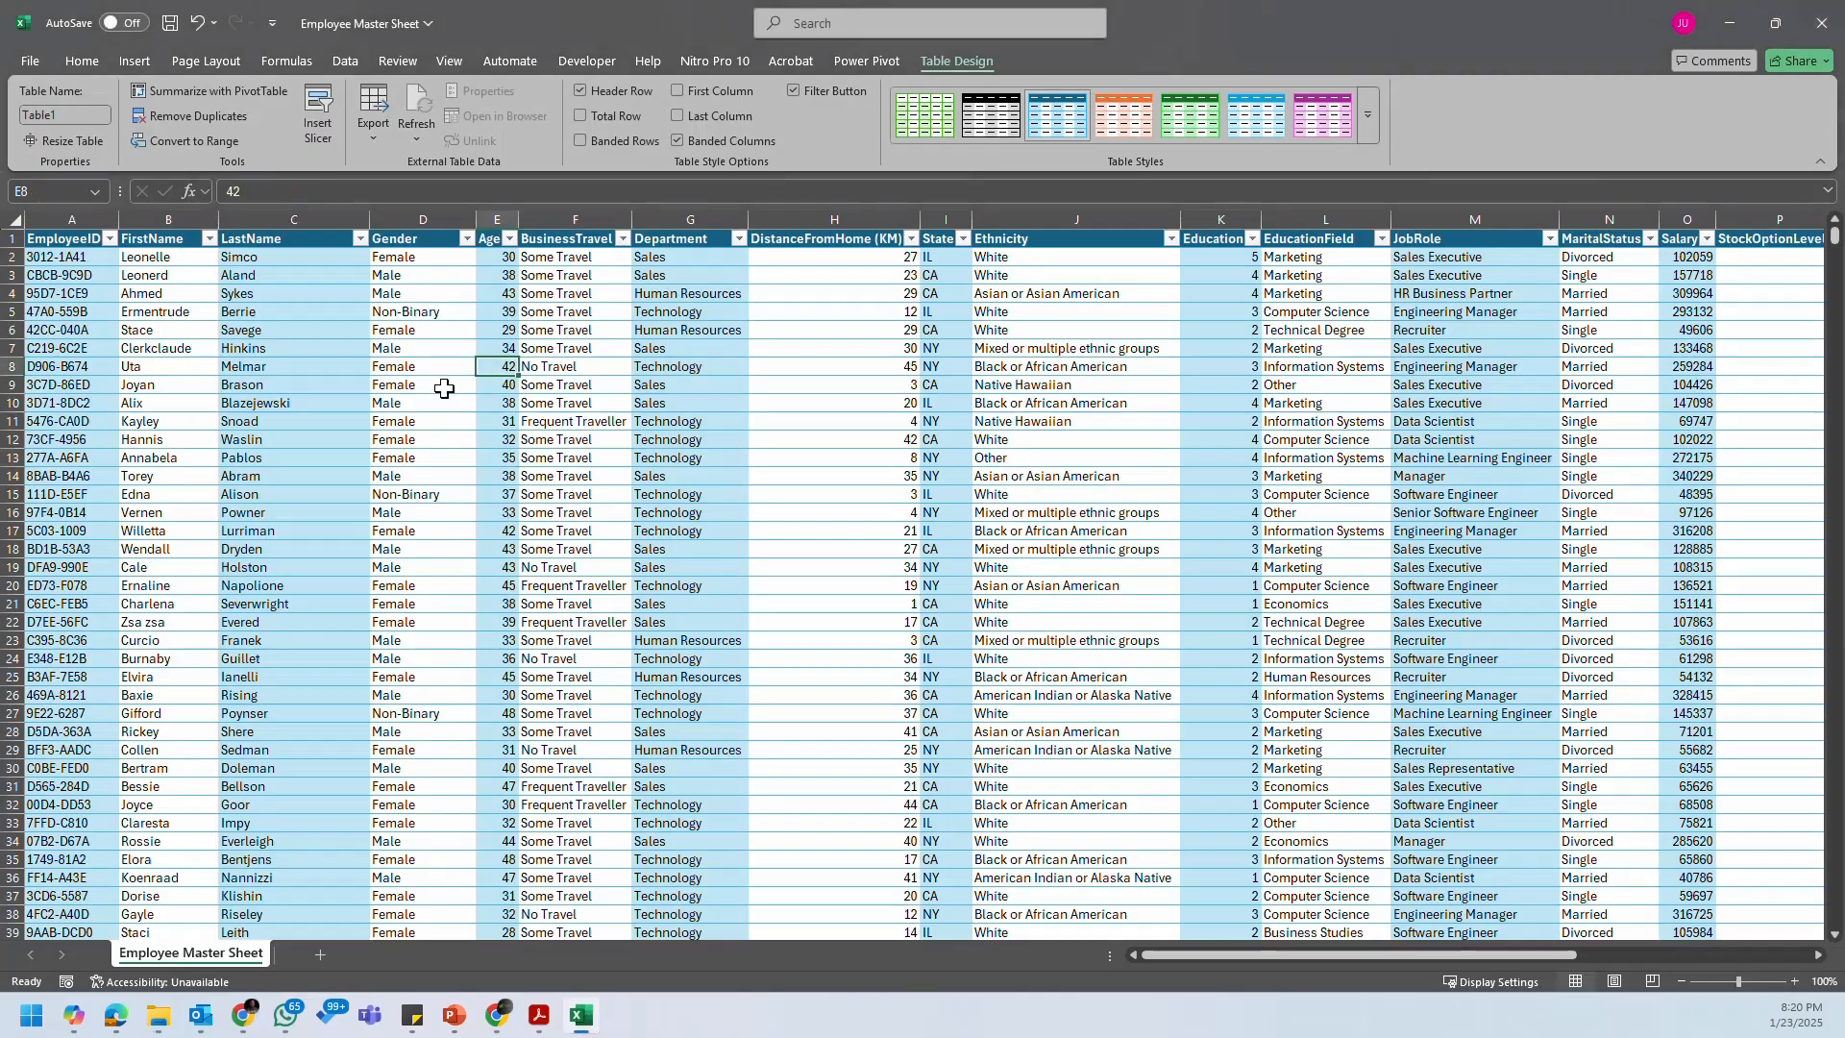
left_click(83, 60)
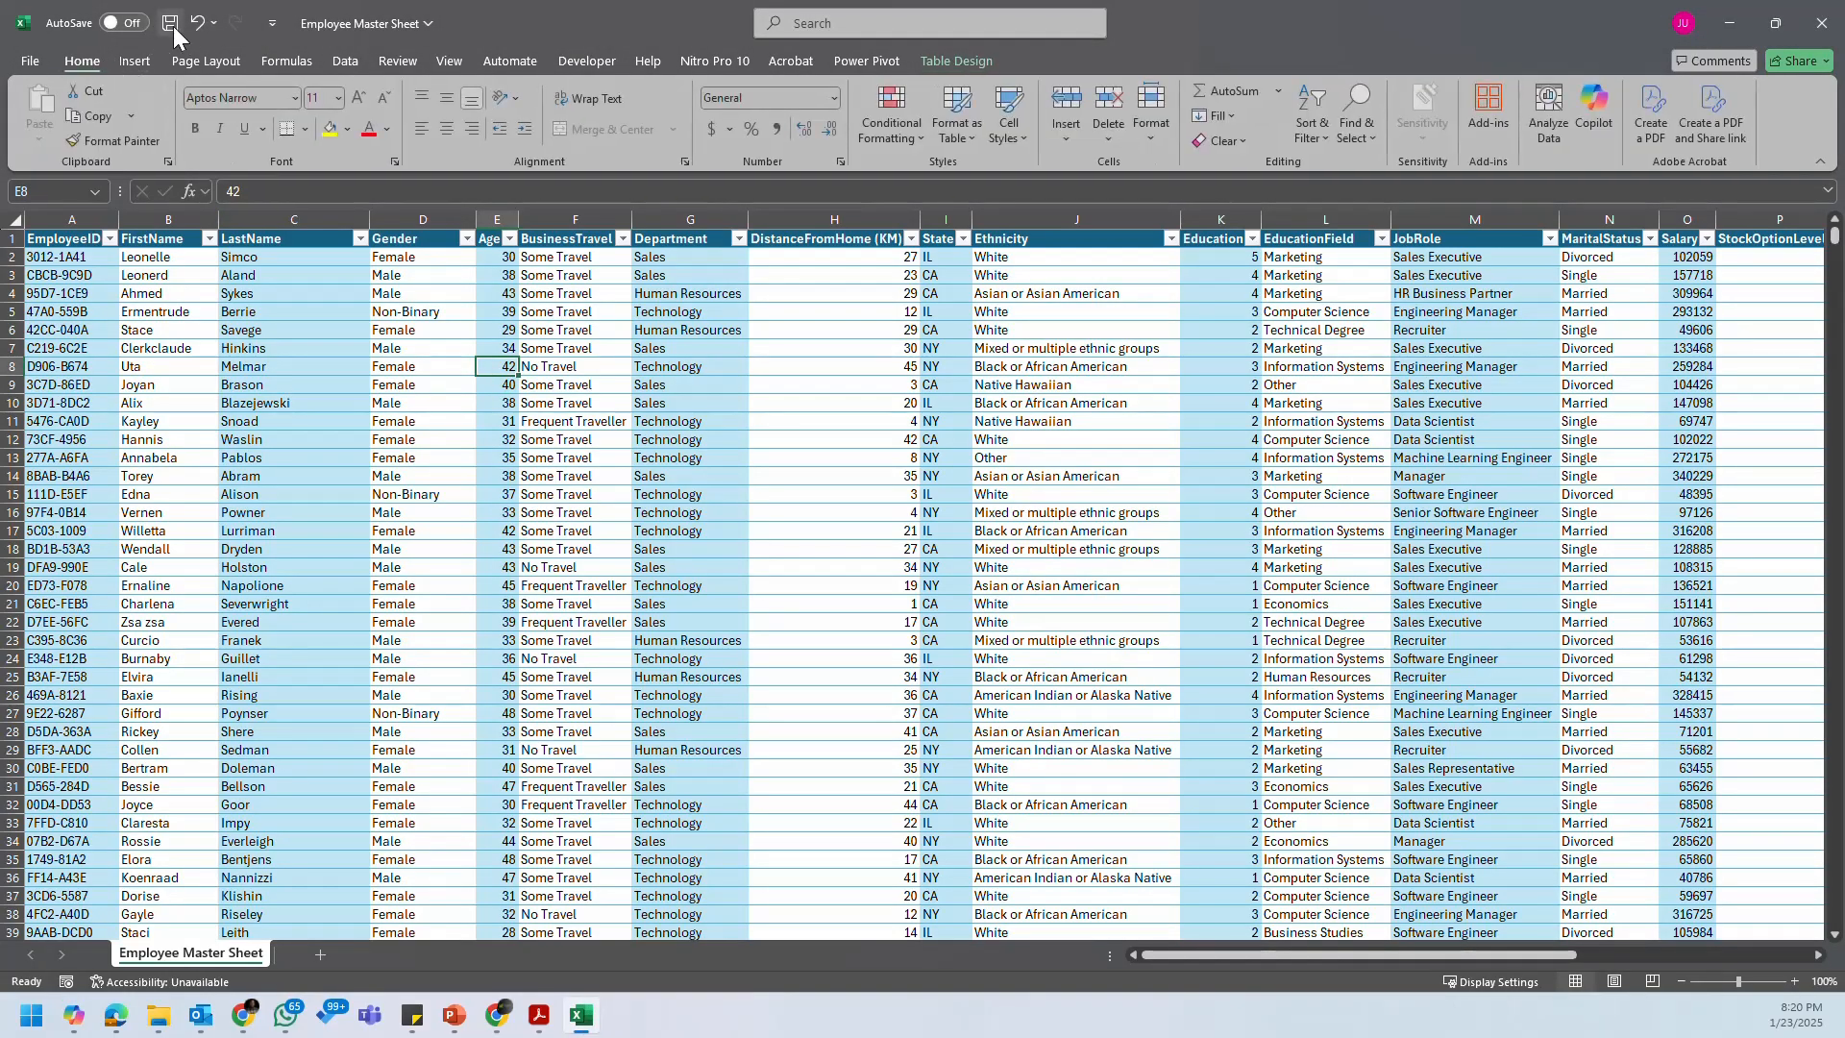
left_click(170, 24)
left_click(1822, 22)
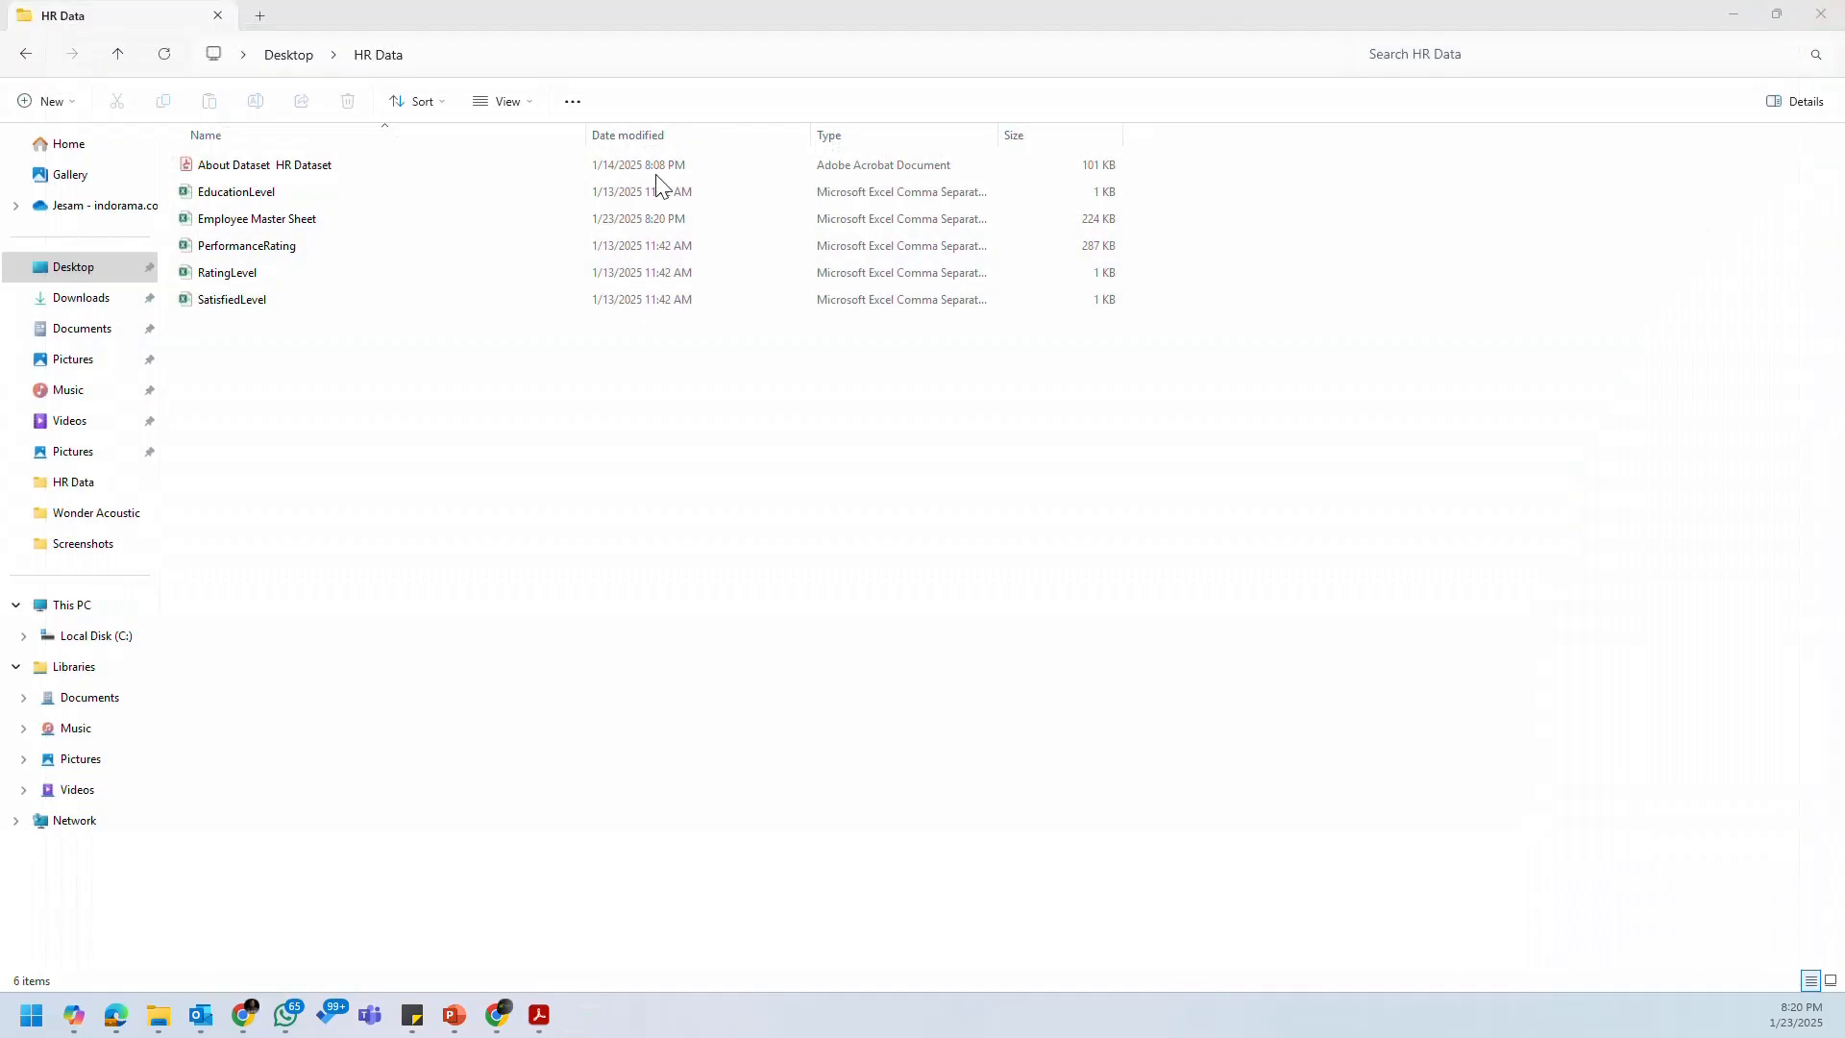
Step: Reopen the Employee Master Sheet from the HR Data folder and check its file type and whether the table formatting was kept
double_click(414, 217)
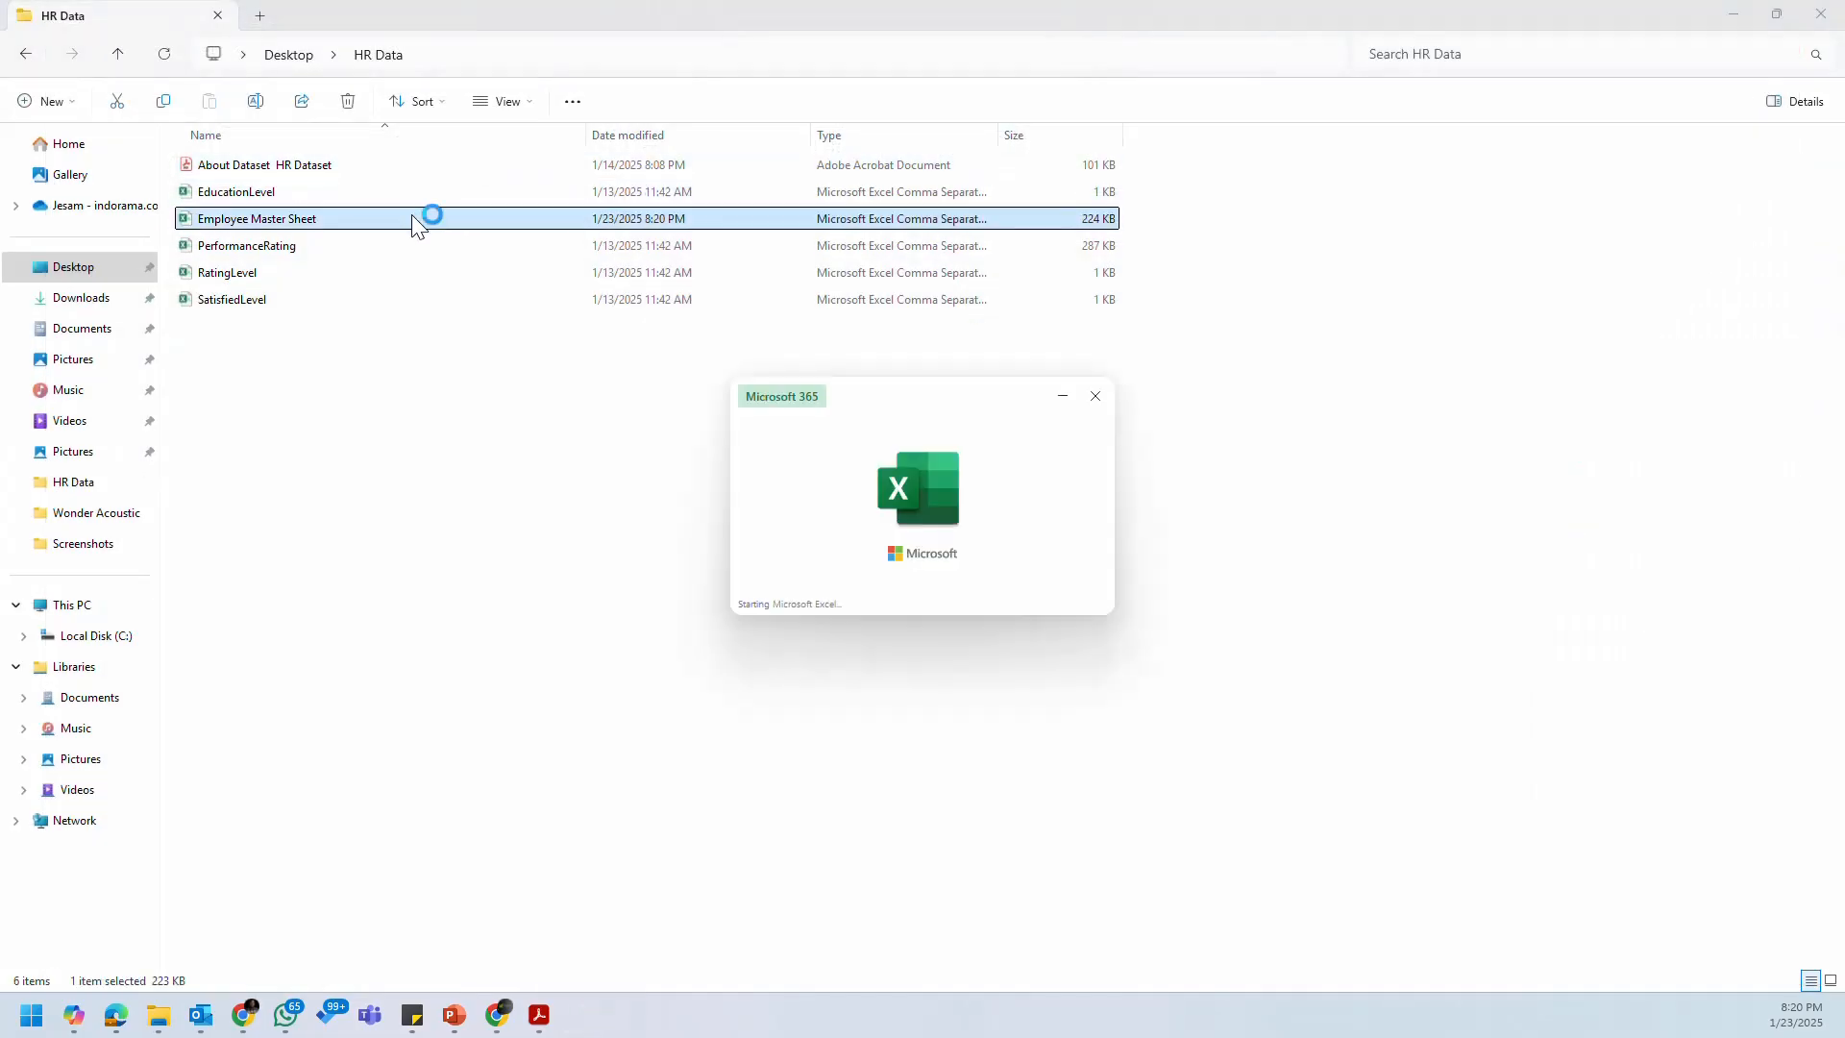
left_click(907, 342)
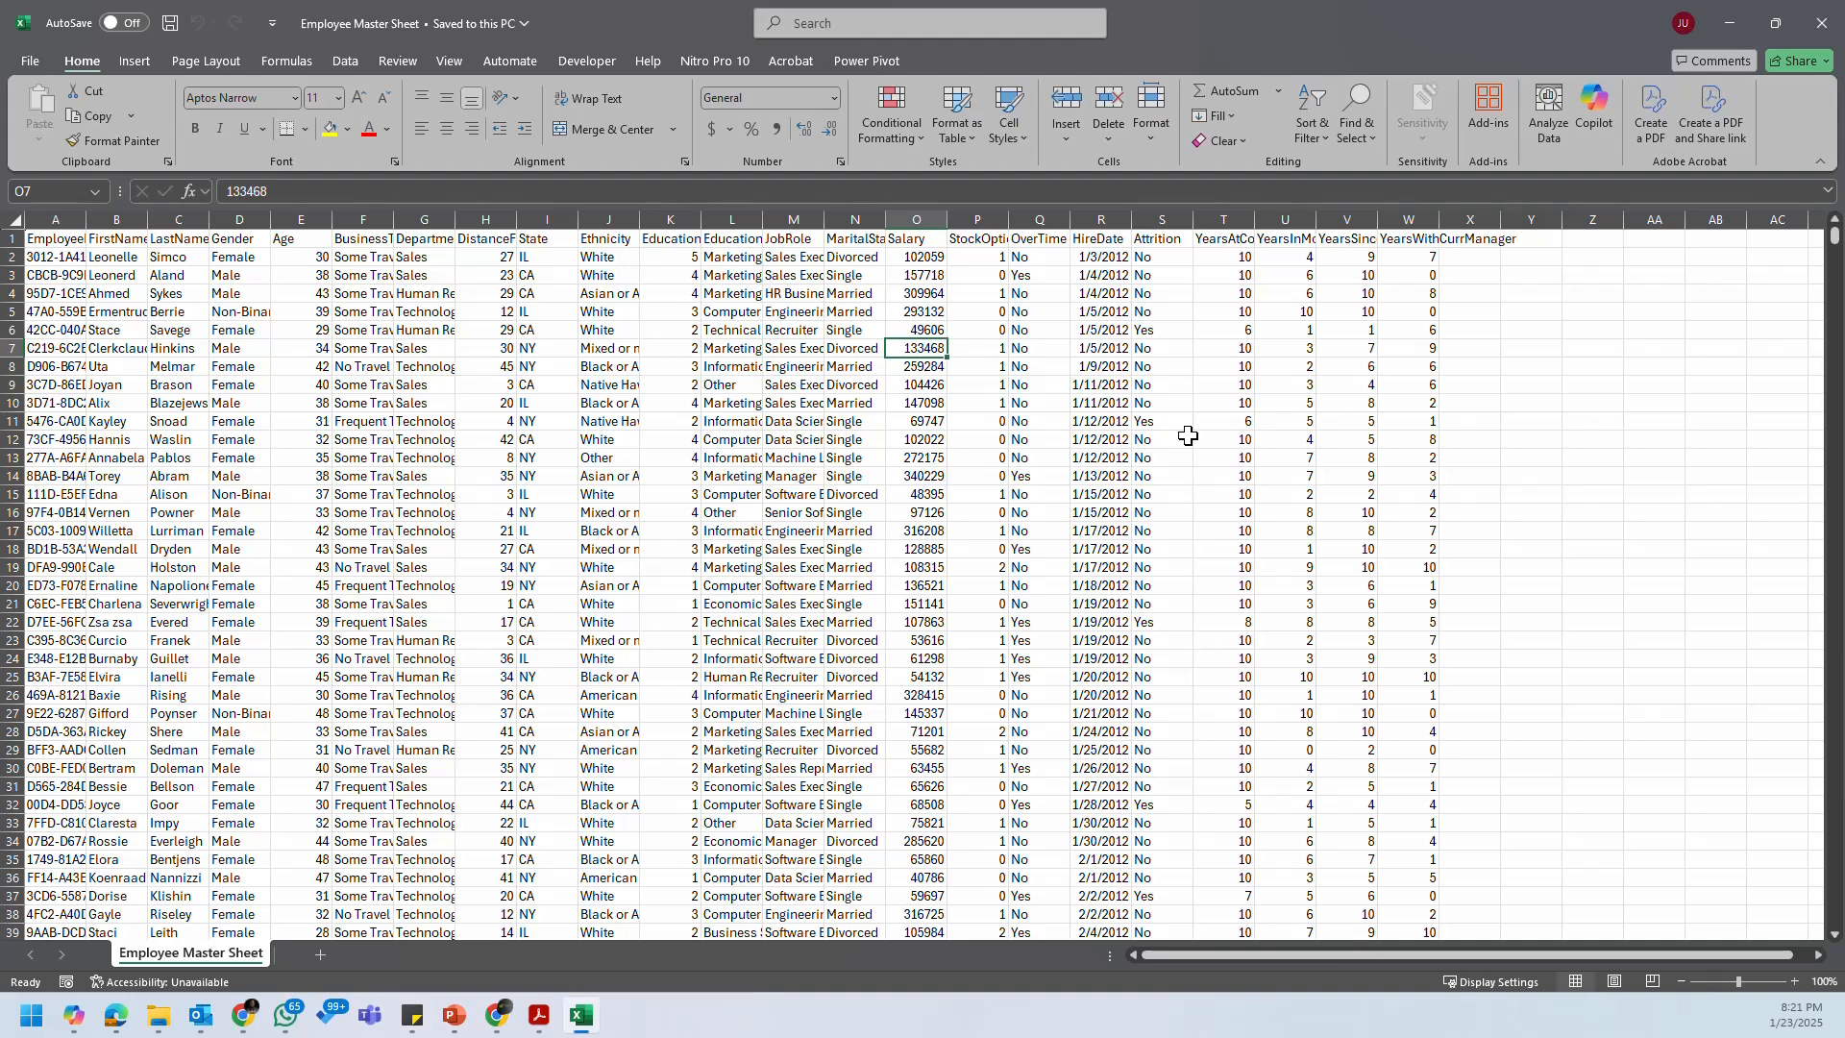
left_click(159, 1016)
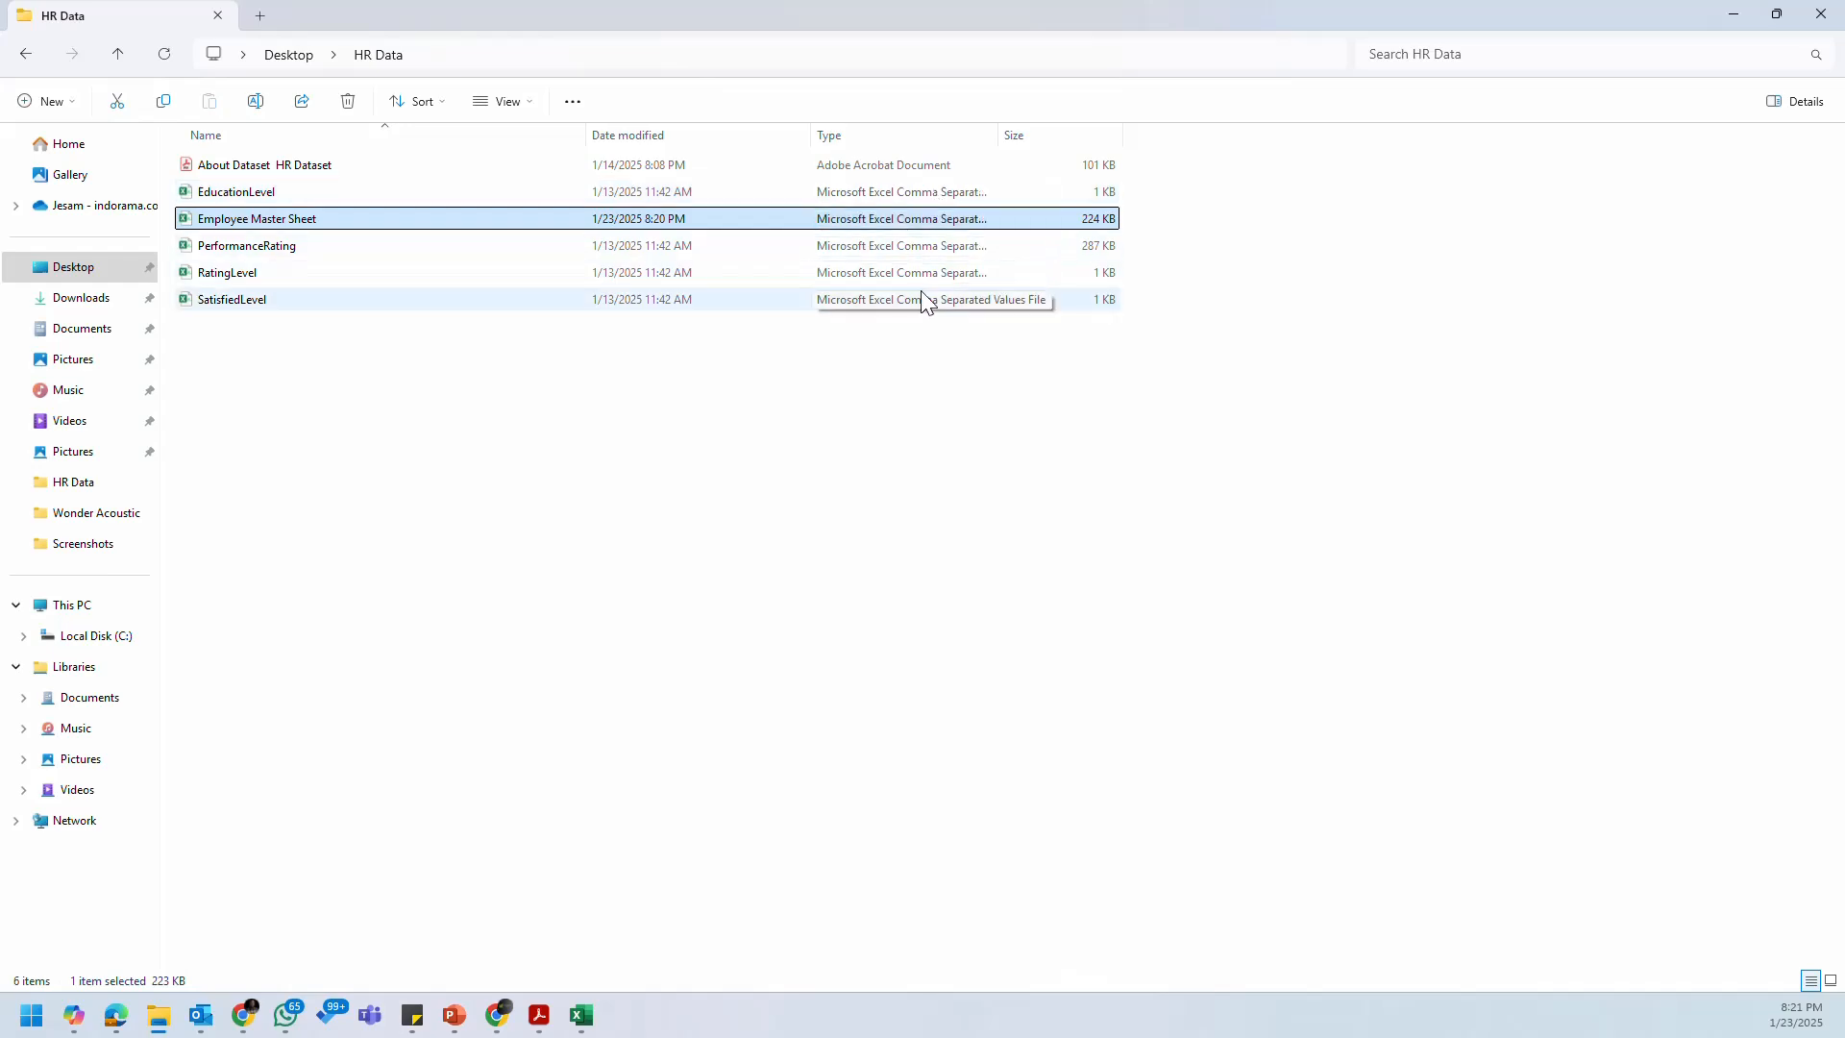
left_click(1826, 19)
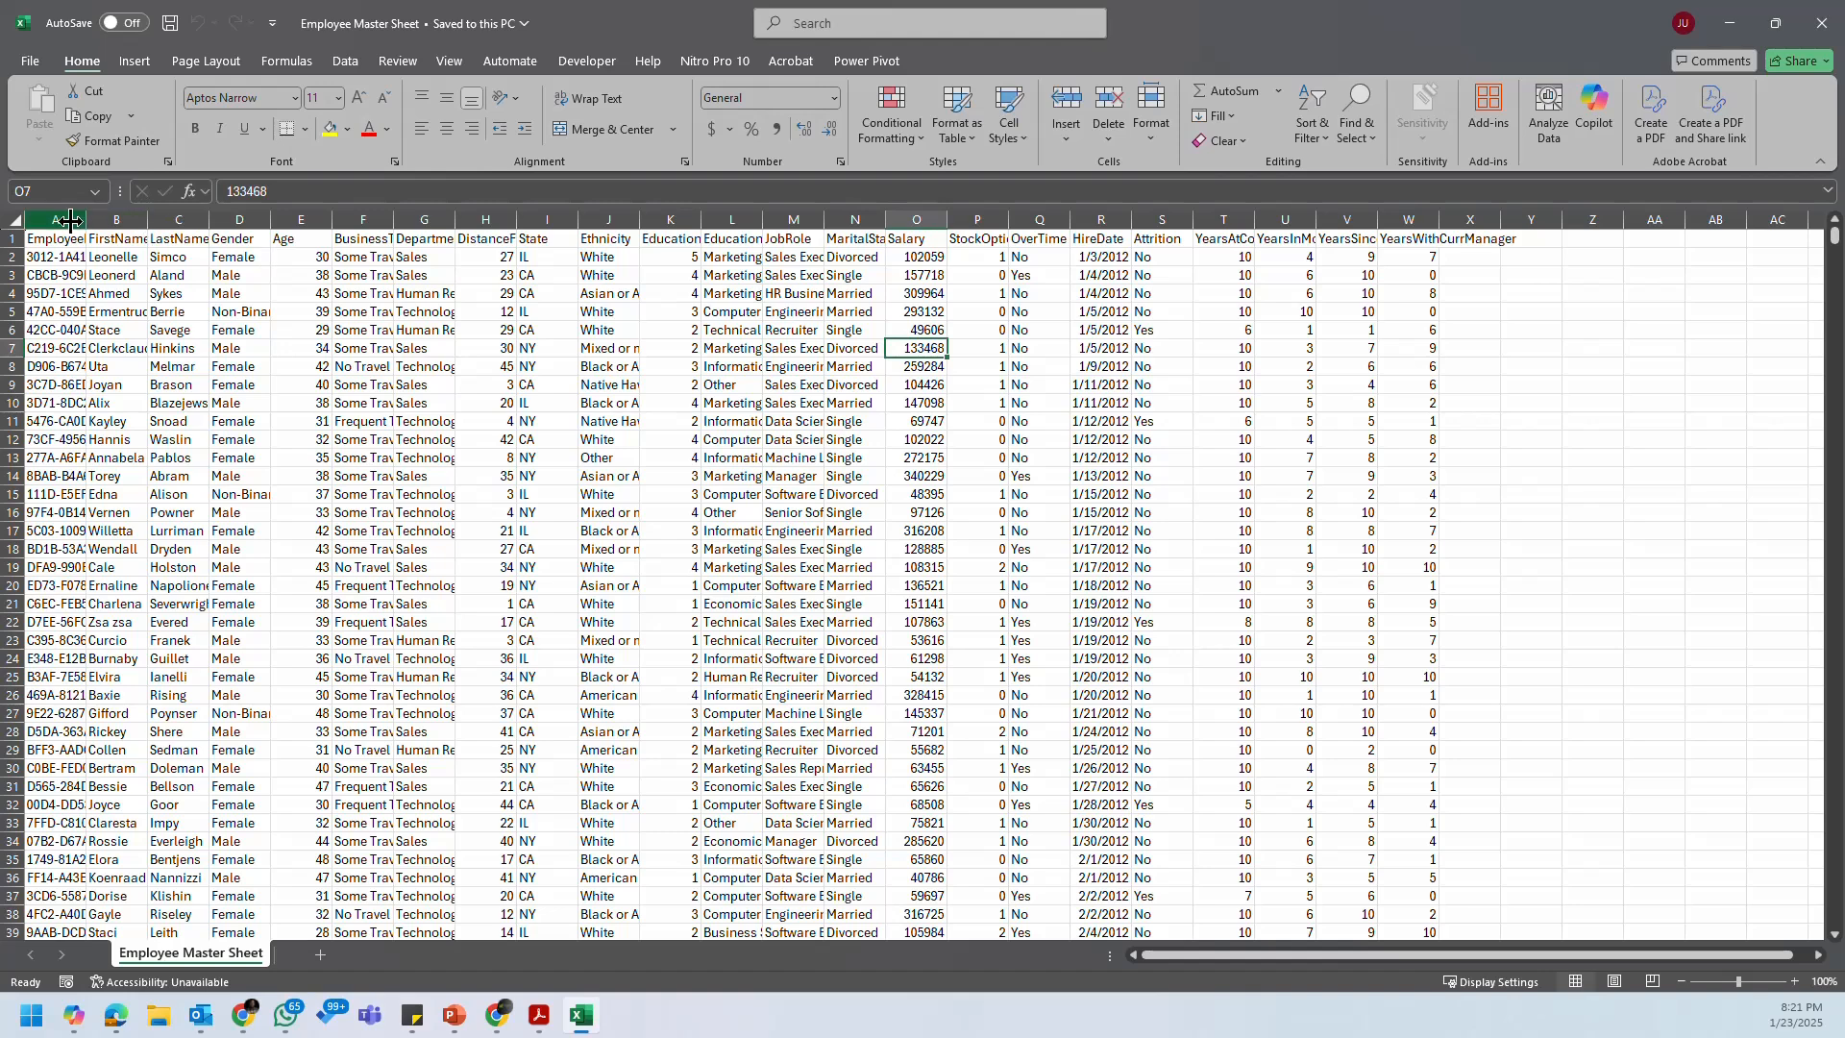
left_click(70, 220)
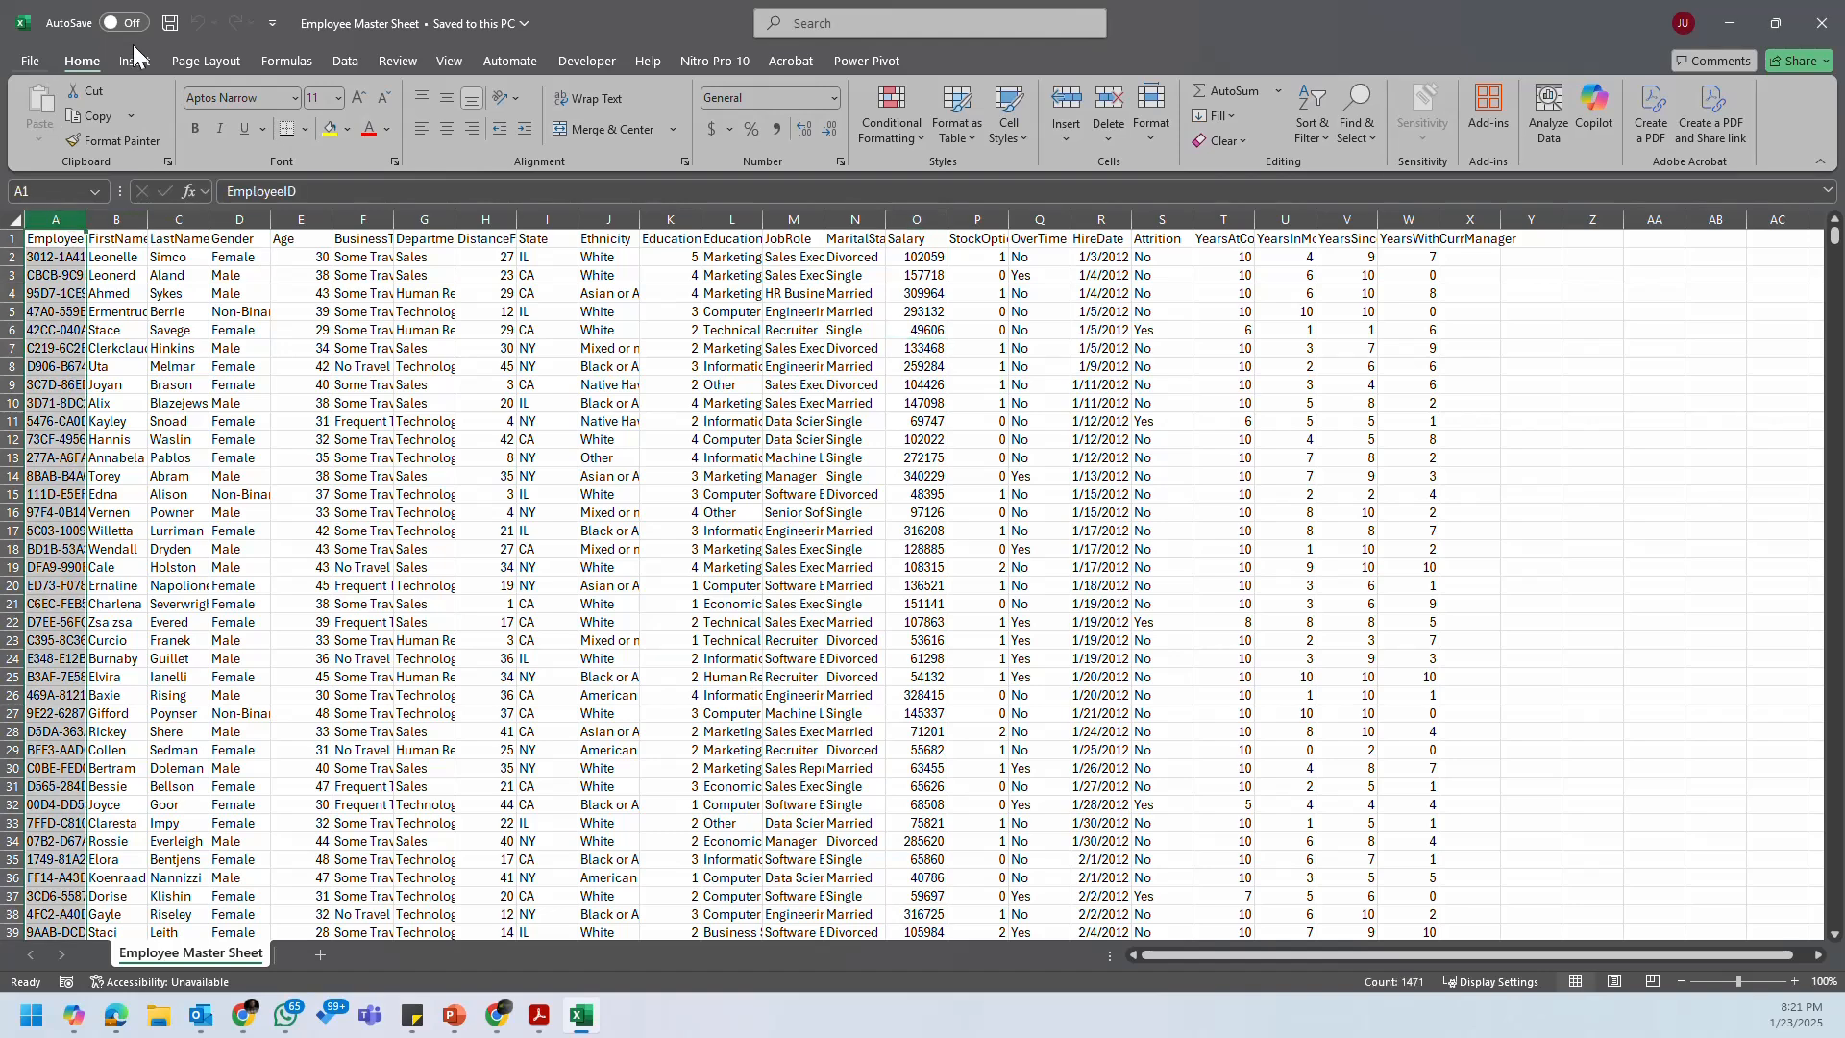
left_click(653, 312)
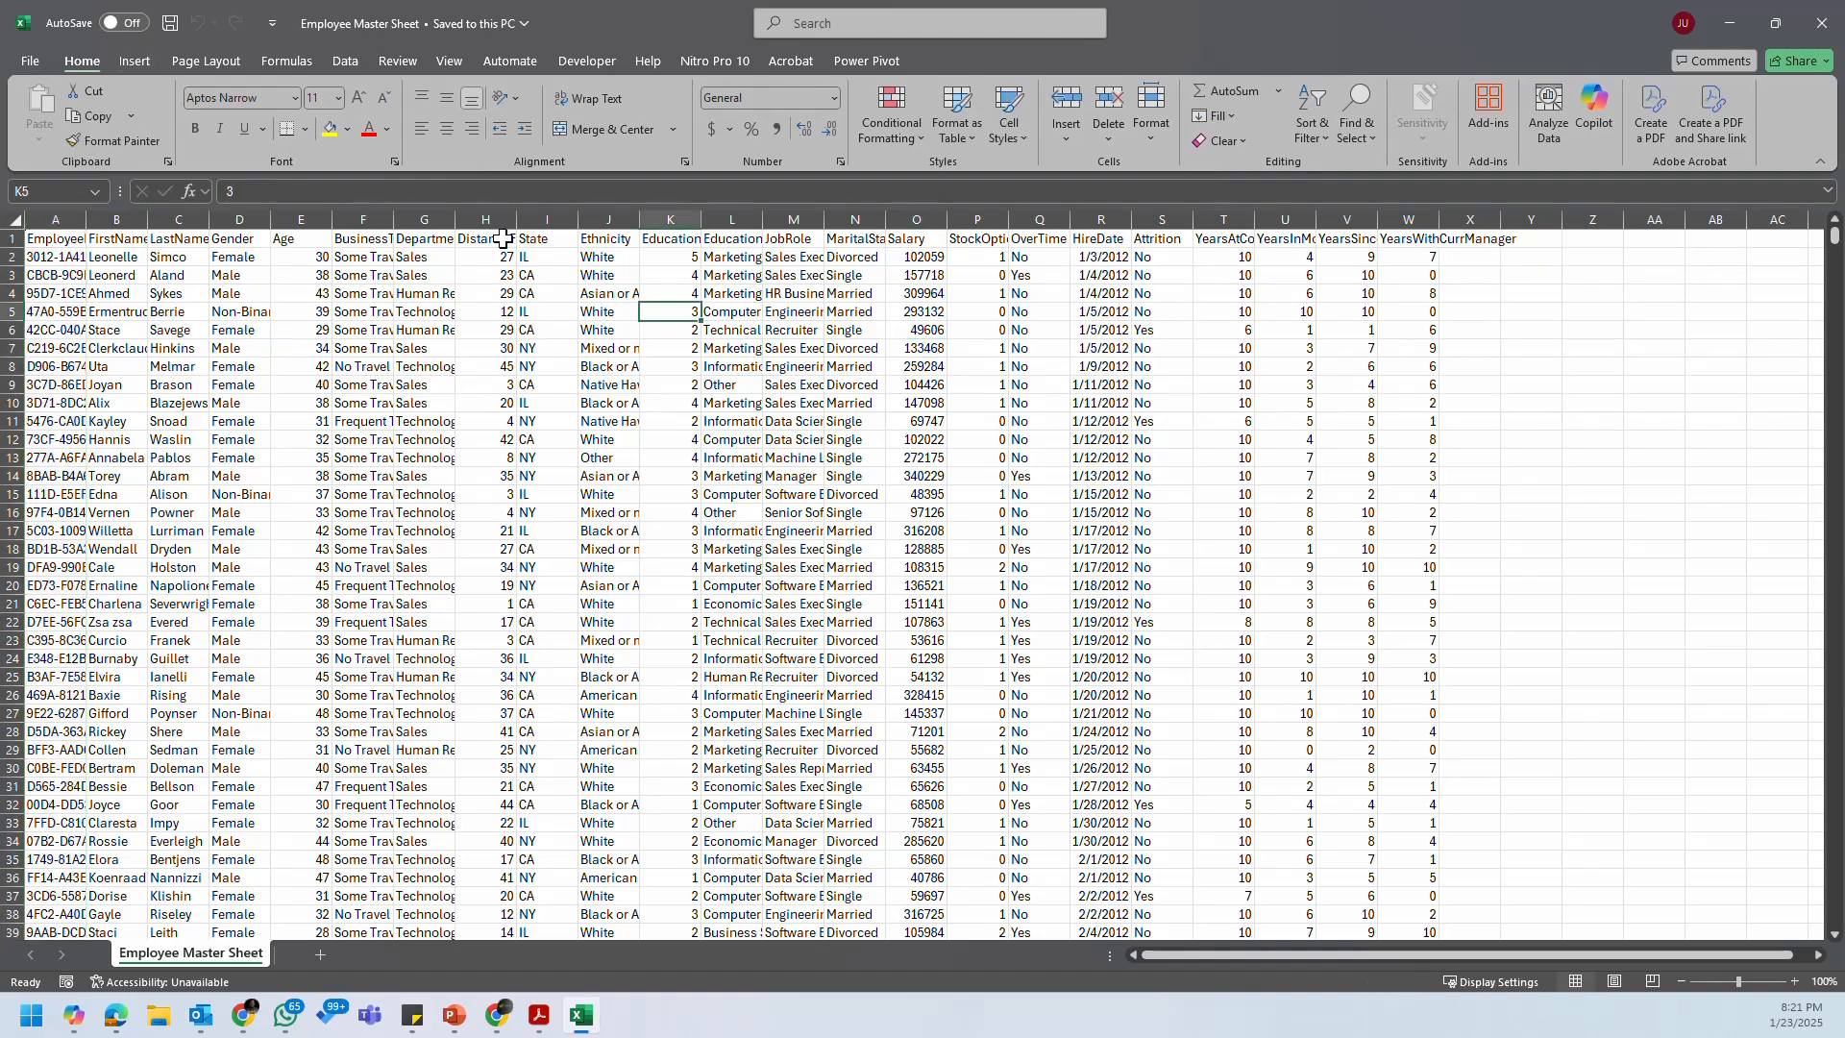
Step: Save the Employee Master Sheet in the HR Data folder as an Excel Workbook (*.xlsx)
left_click(25, 60)
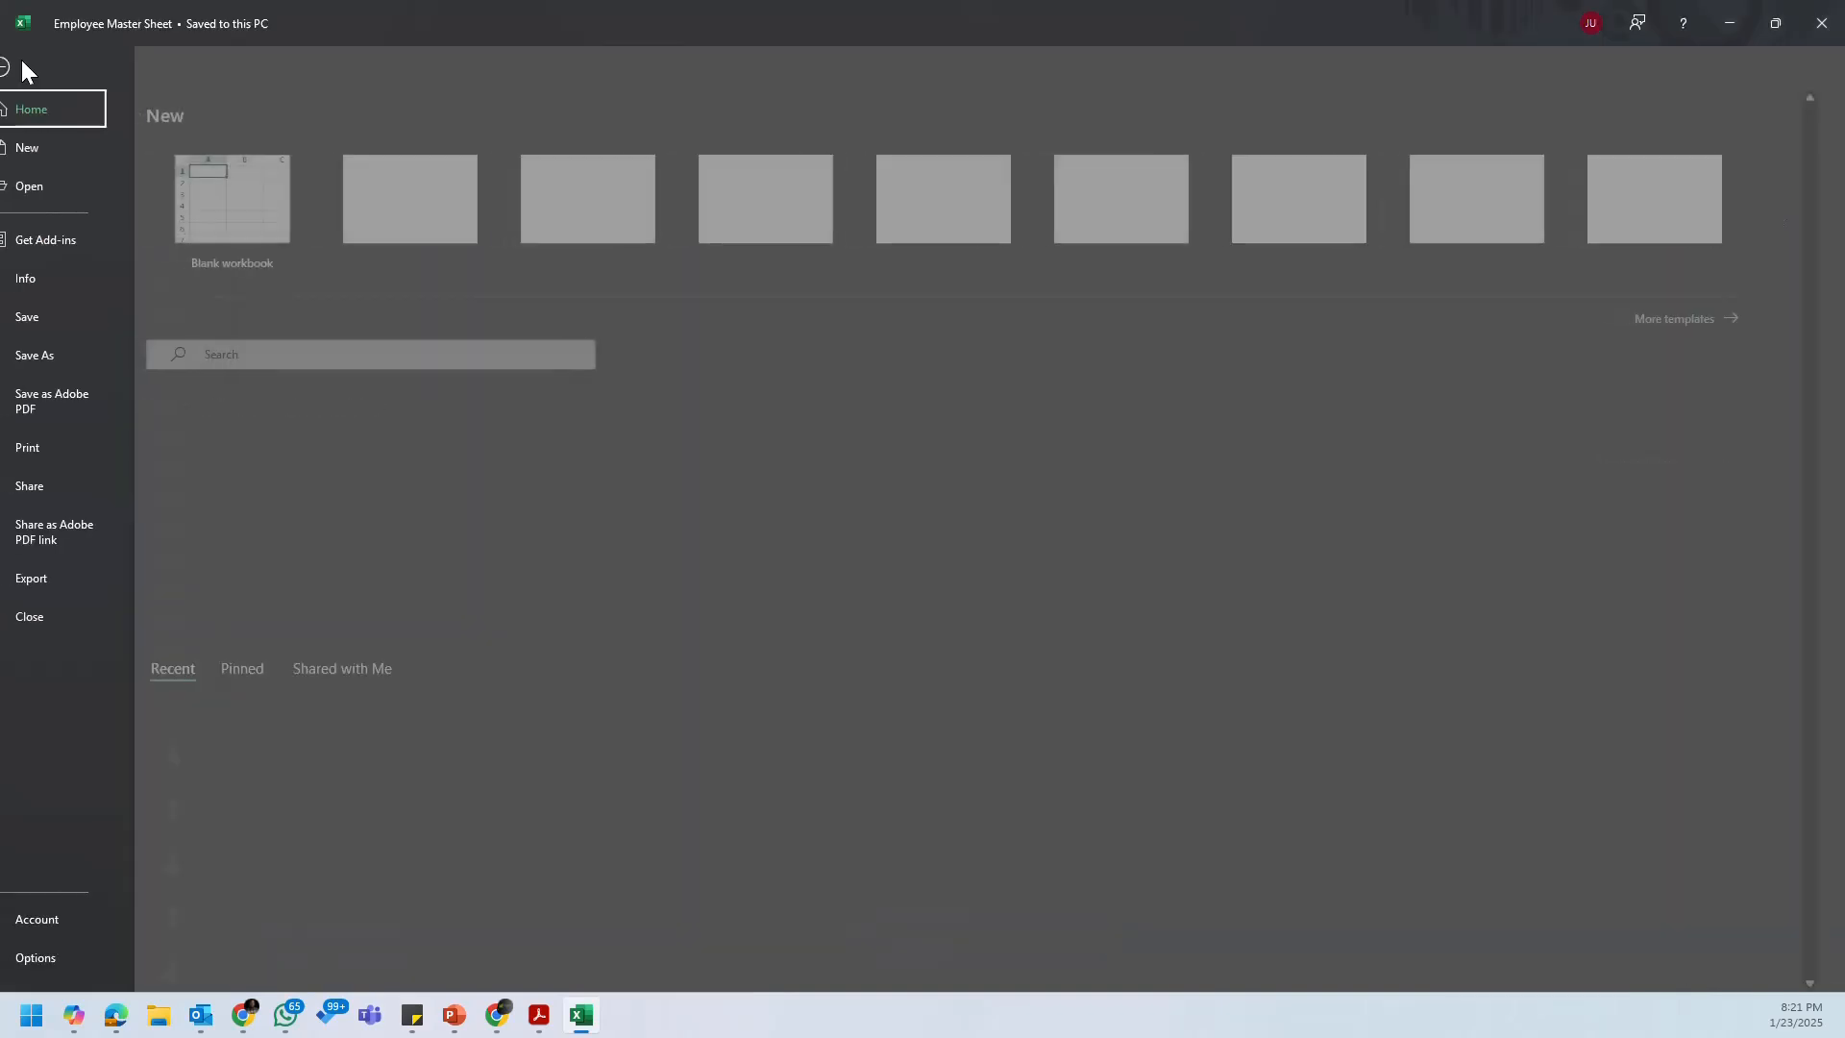
left_click(73, 359)
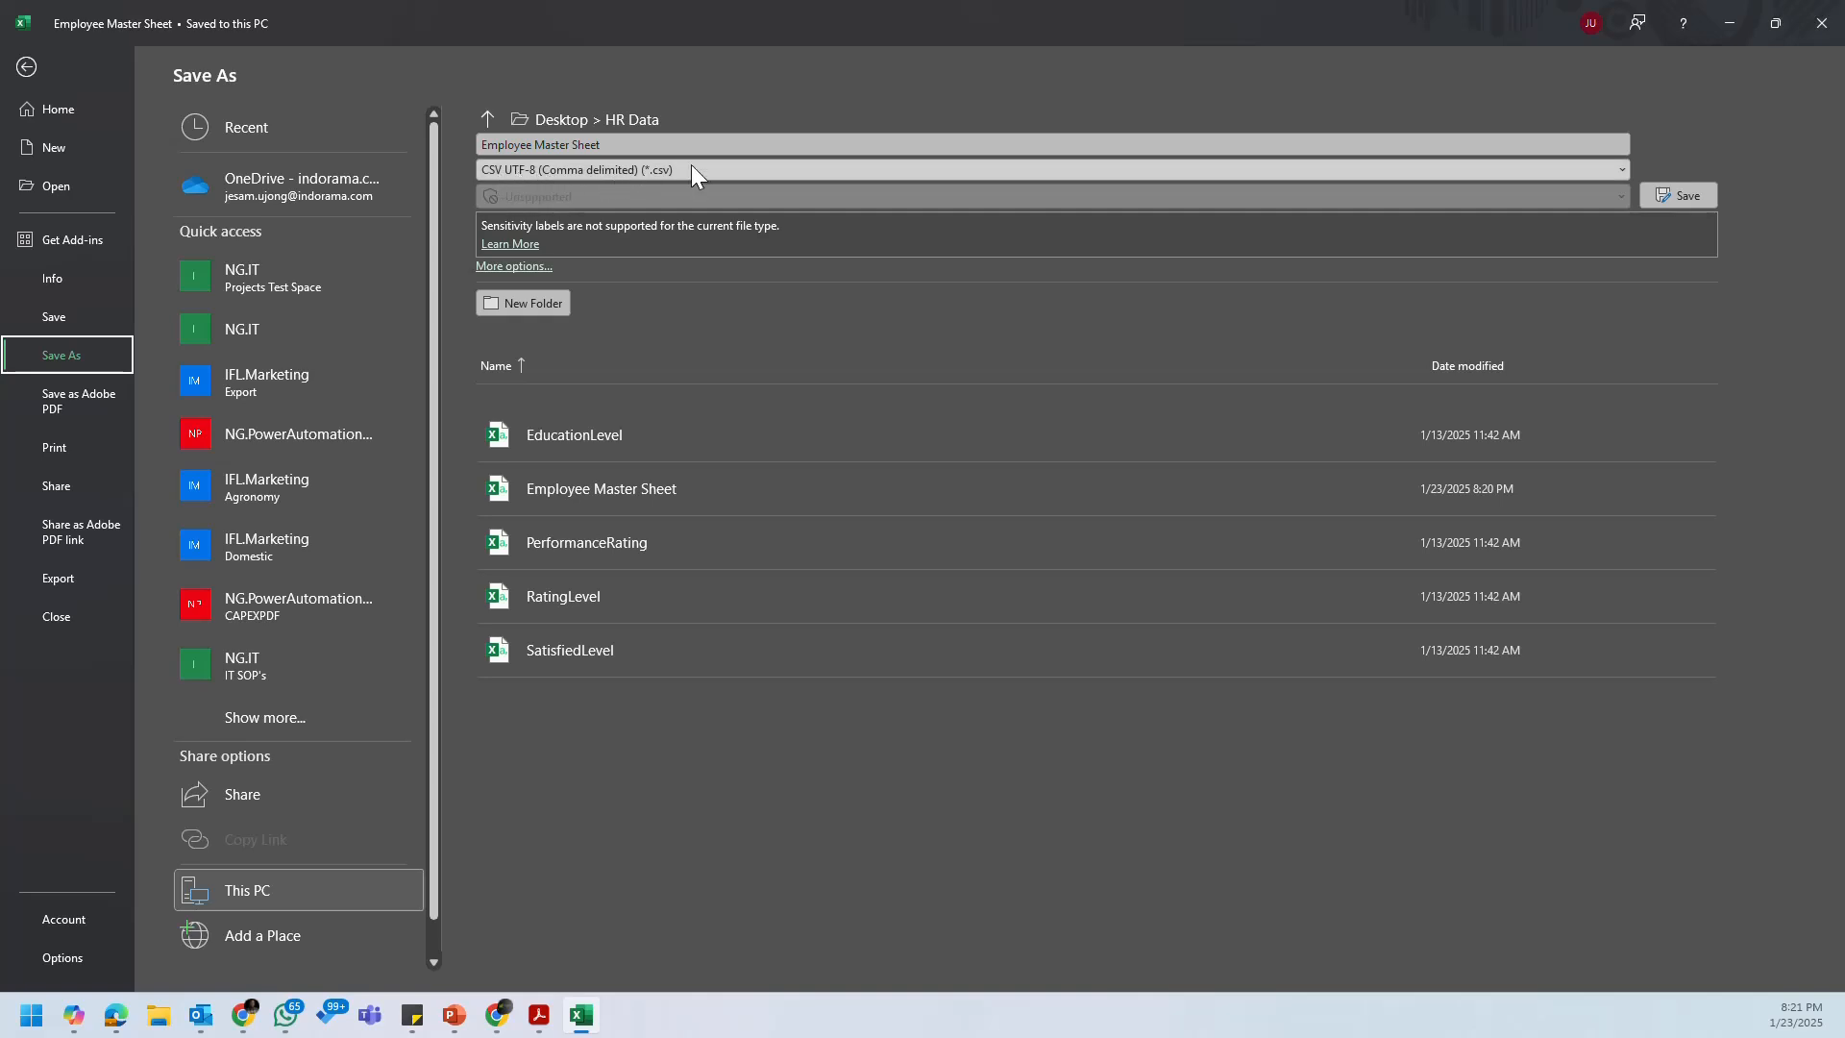
left_click(716, 170)
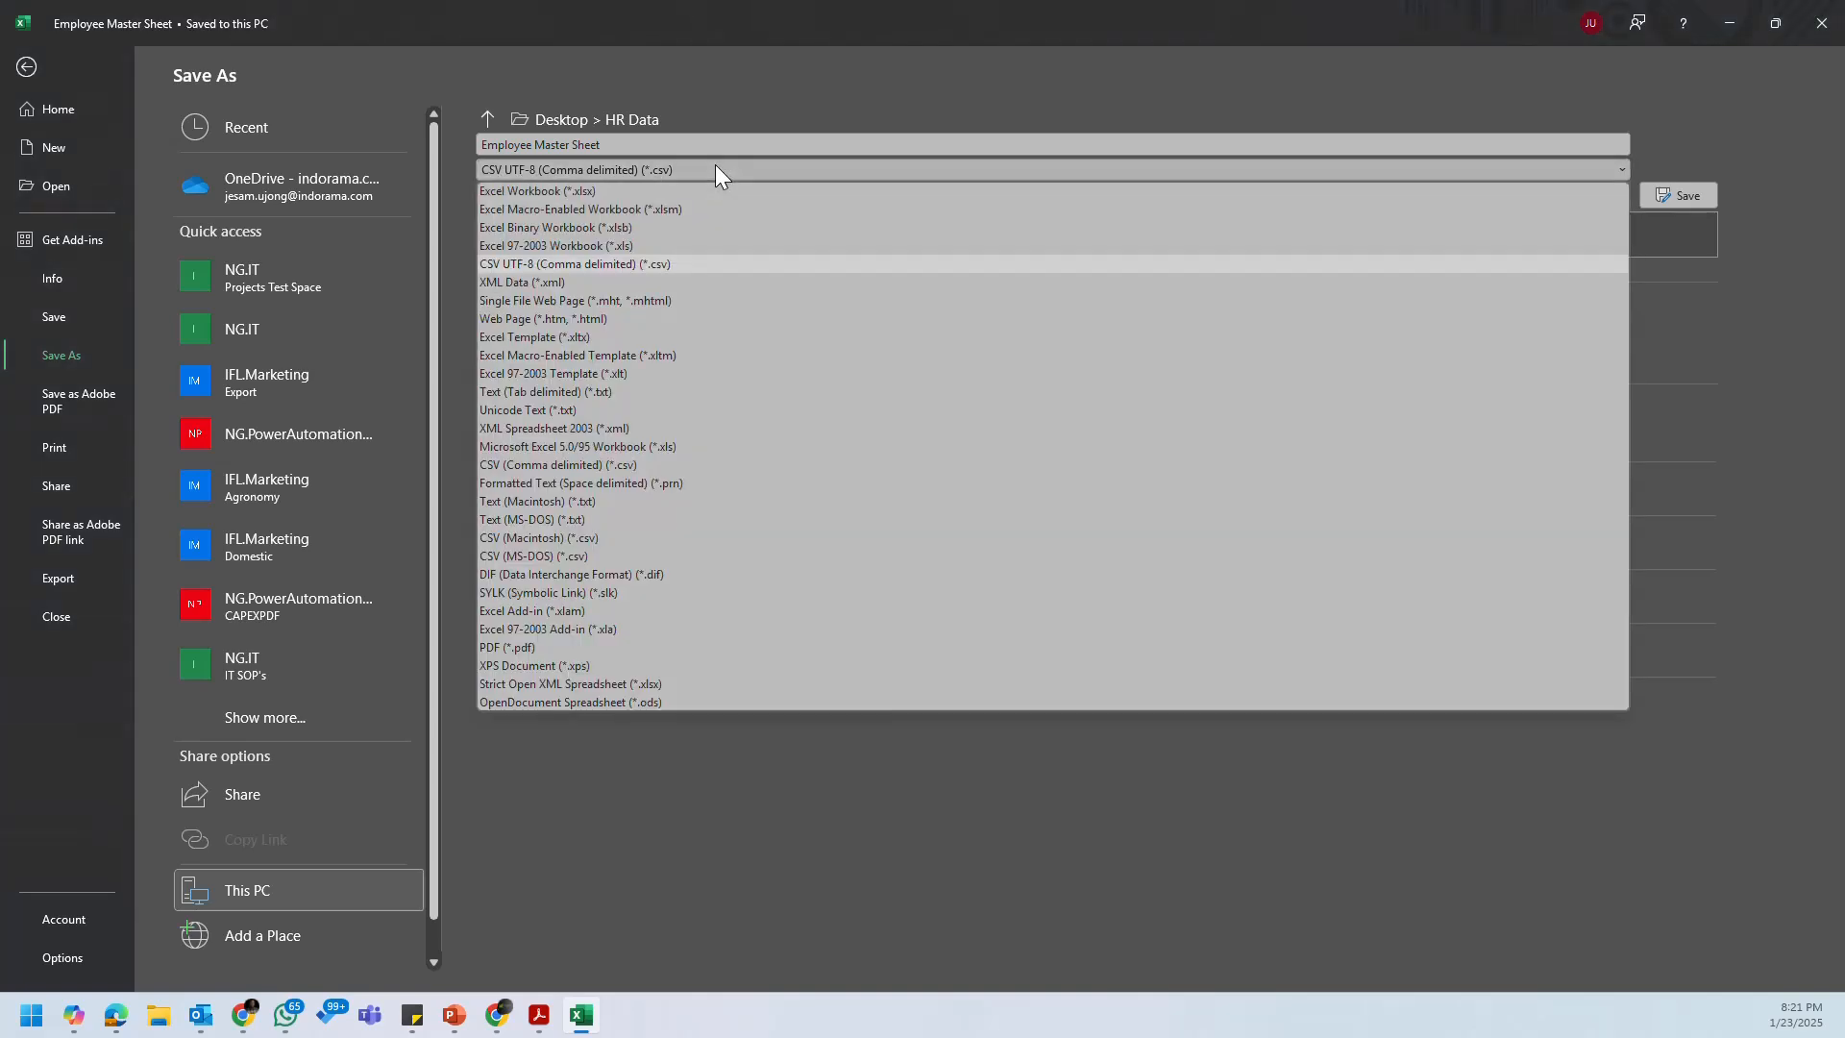
left_click(715, 167)
left_click(716, 169)
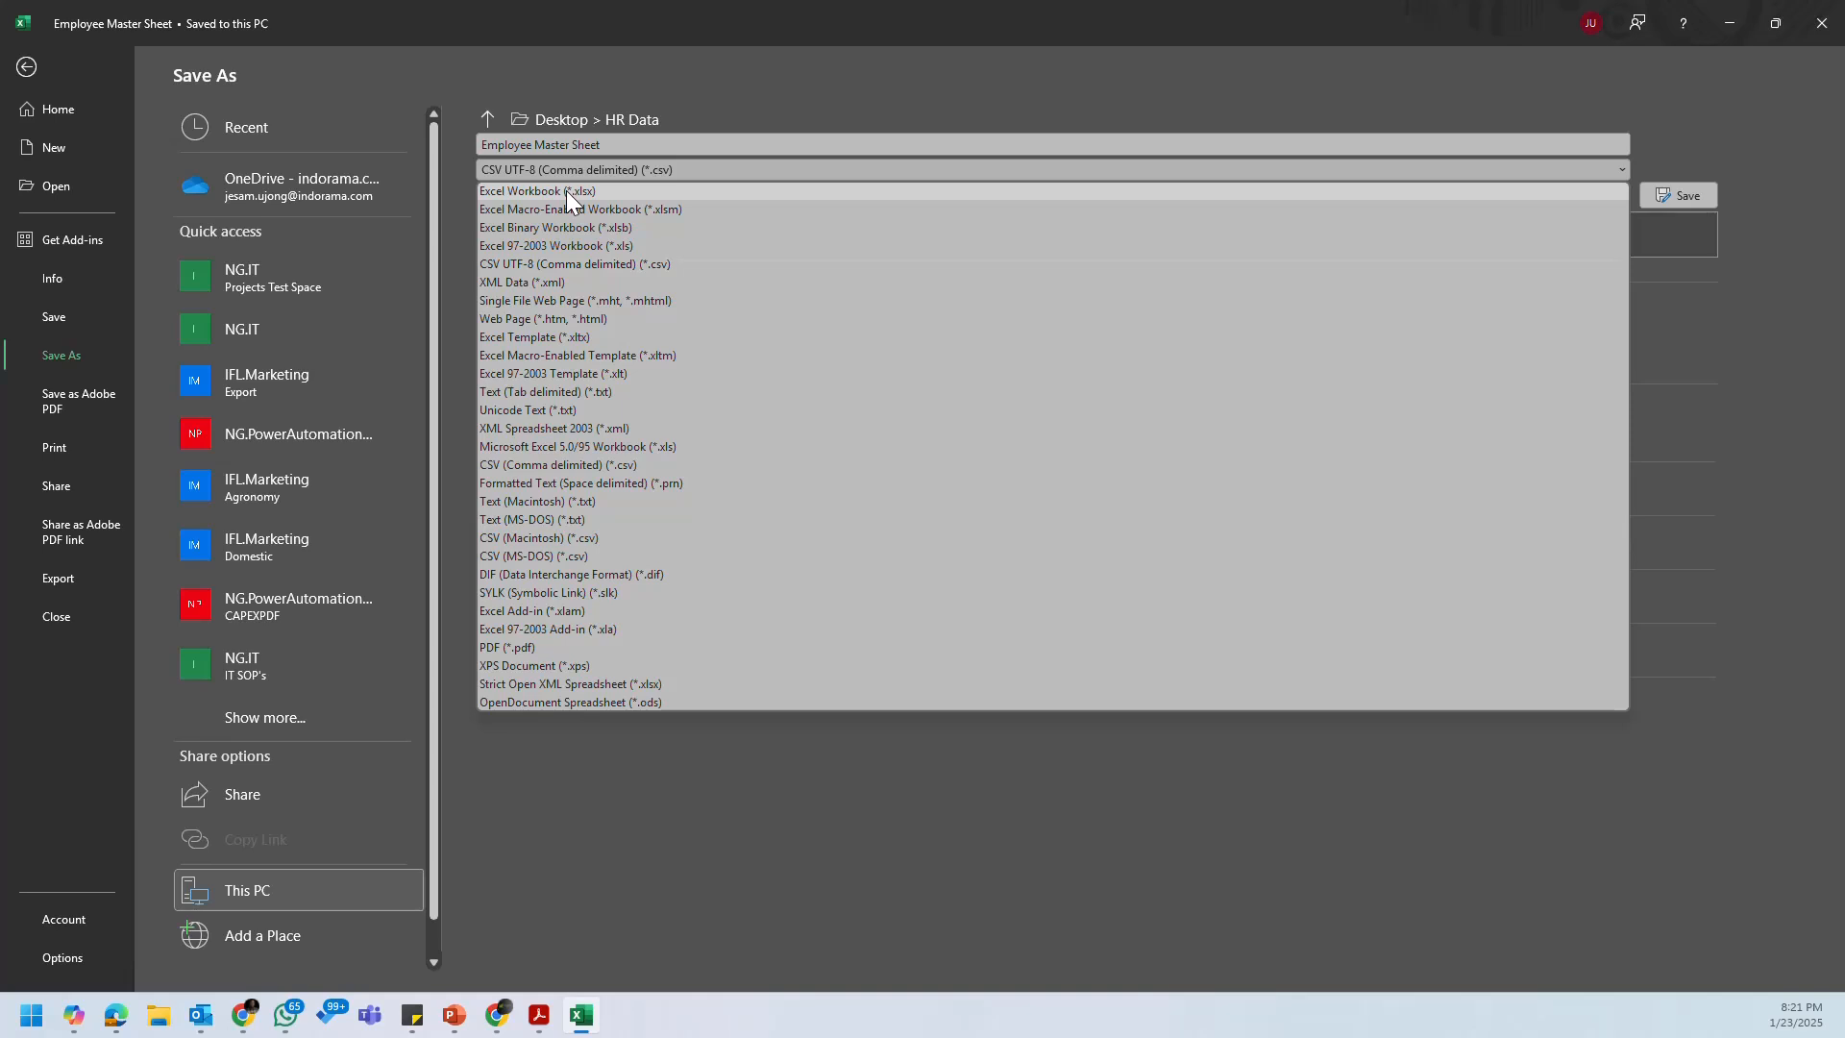
left_click(567, 190)
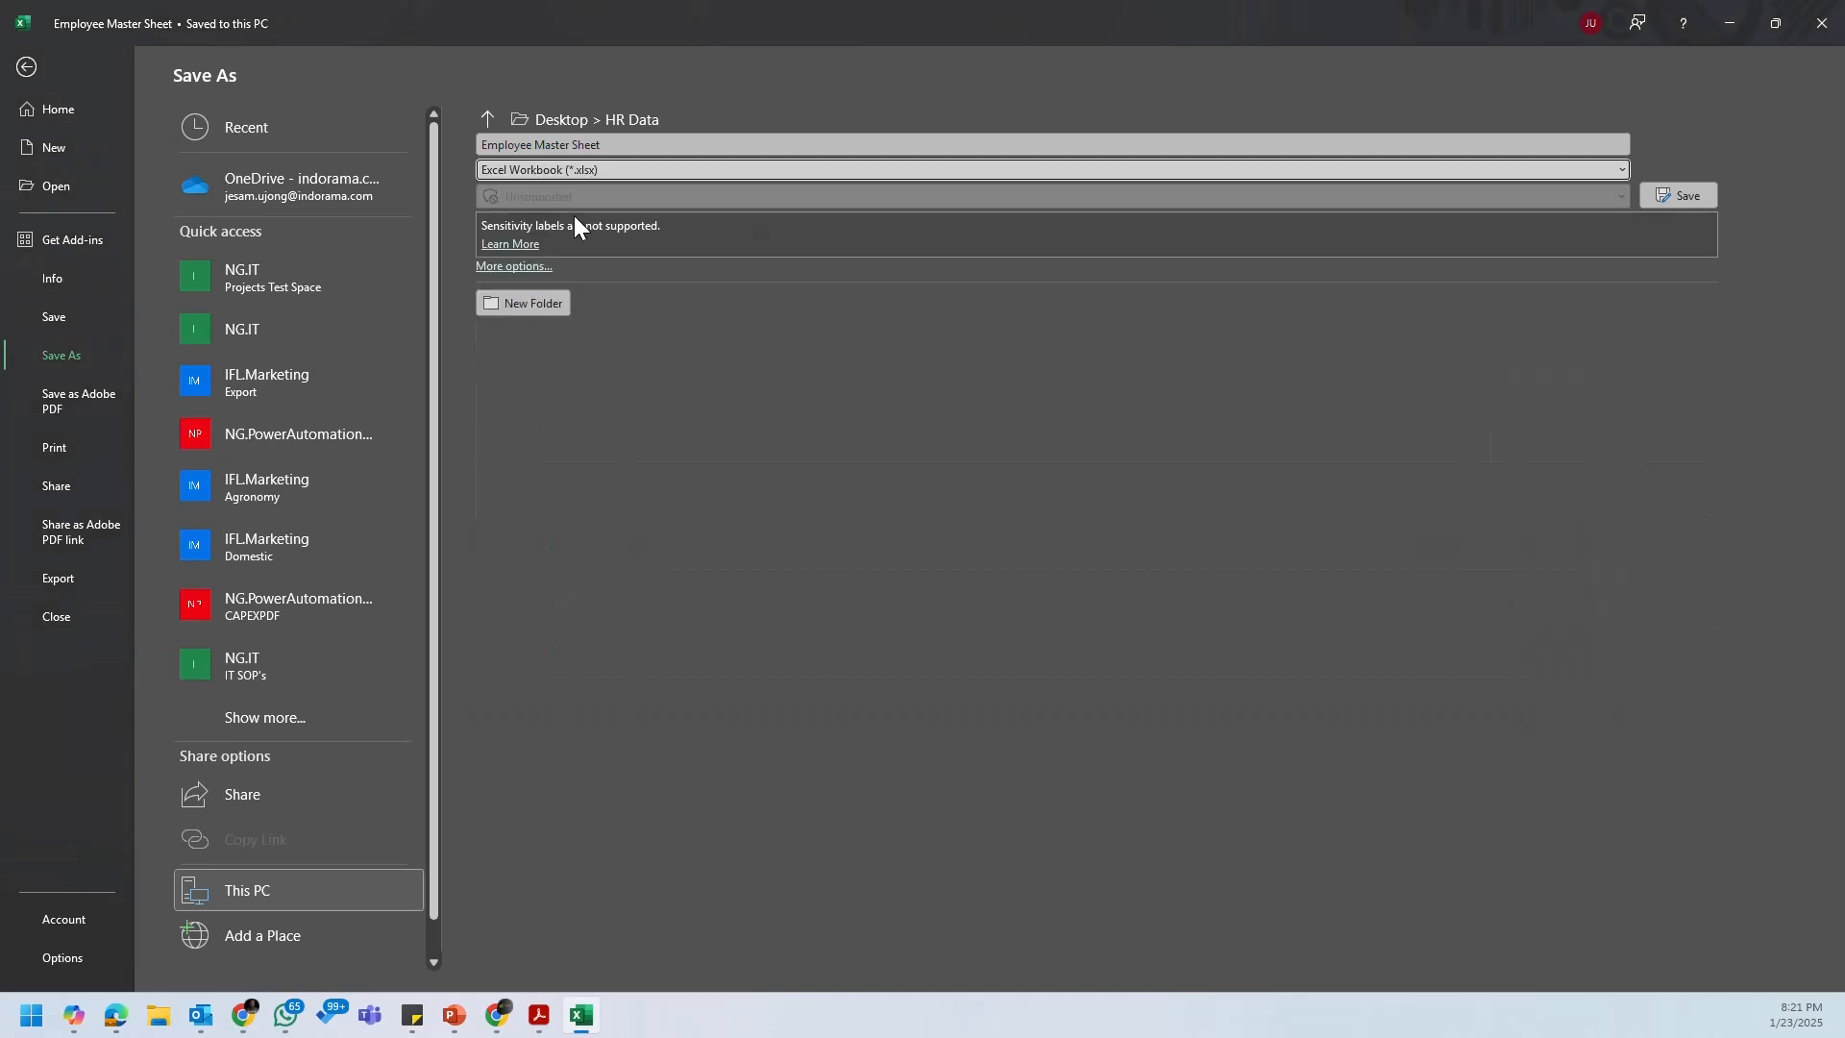
left_click(1666, 198)
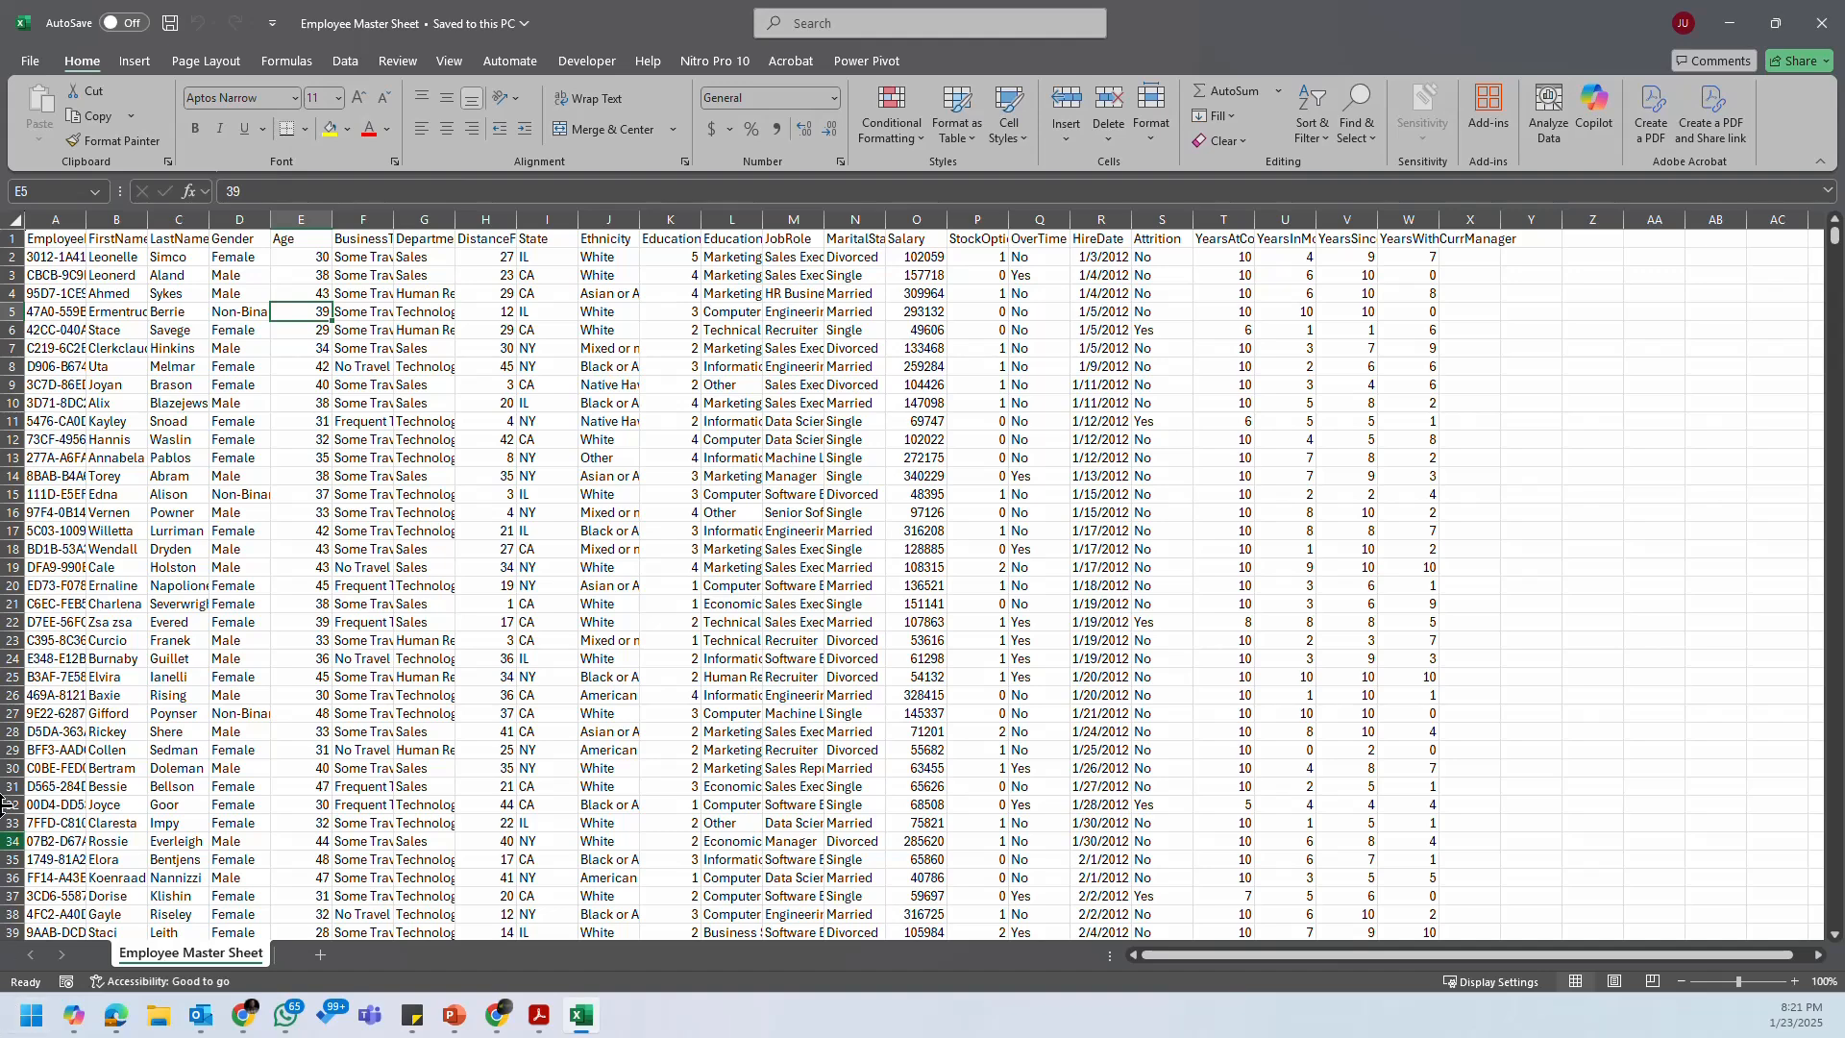
Step: Autofit the widths of all data columns from EmployeeID through YearsWithCurrManager
left_click(68, 213)
left_click_drag(67, 214, 1435, 220)
double_click(1435, 219)
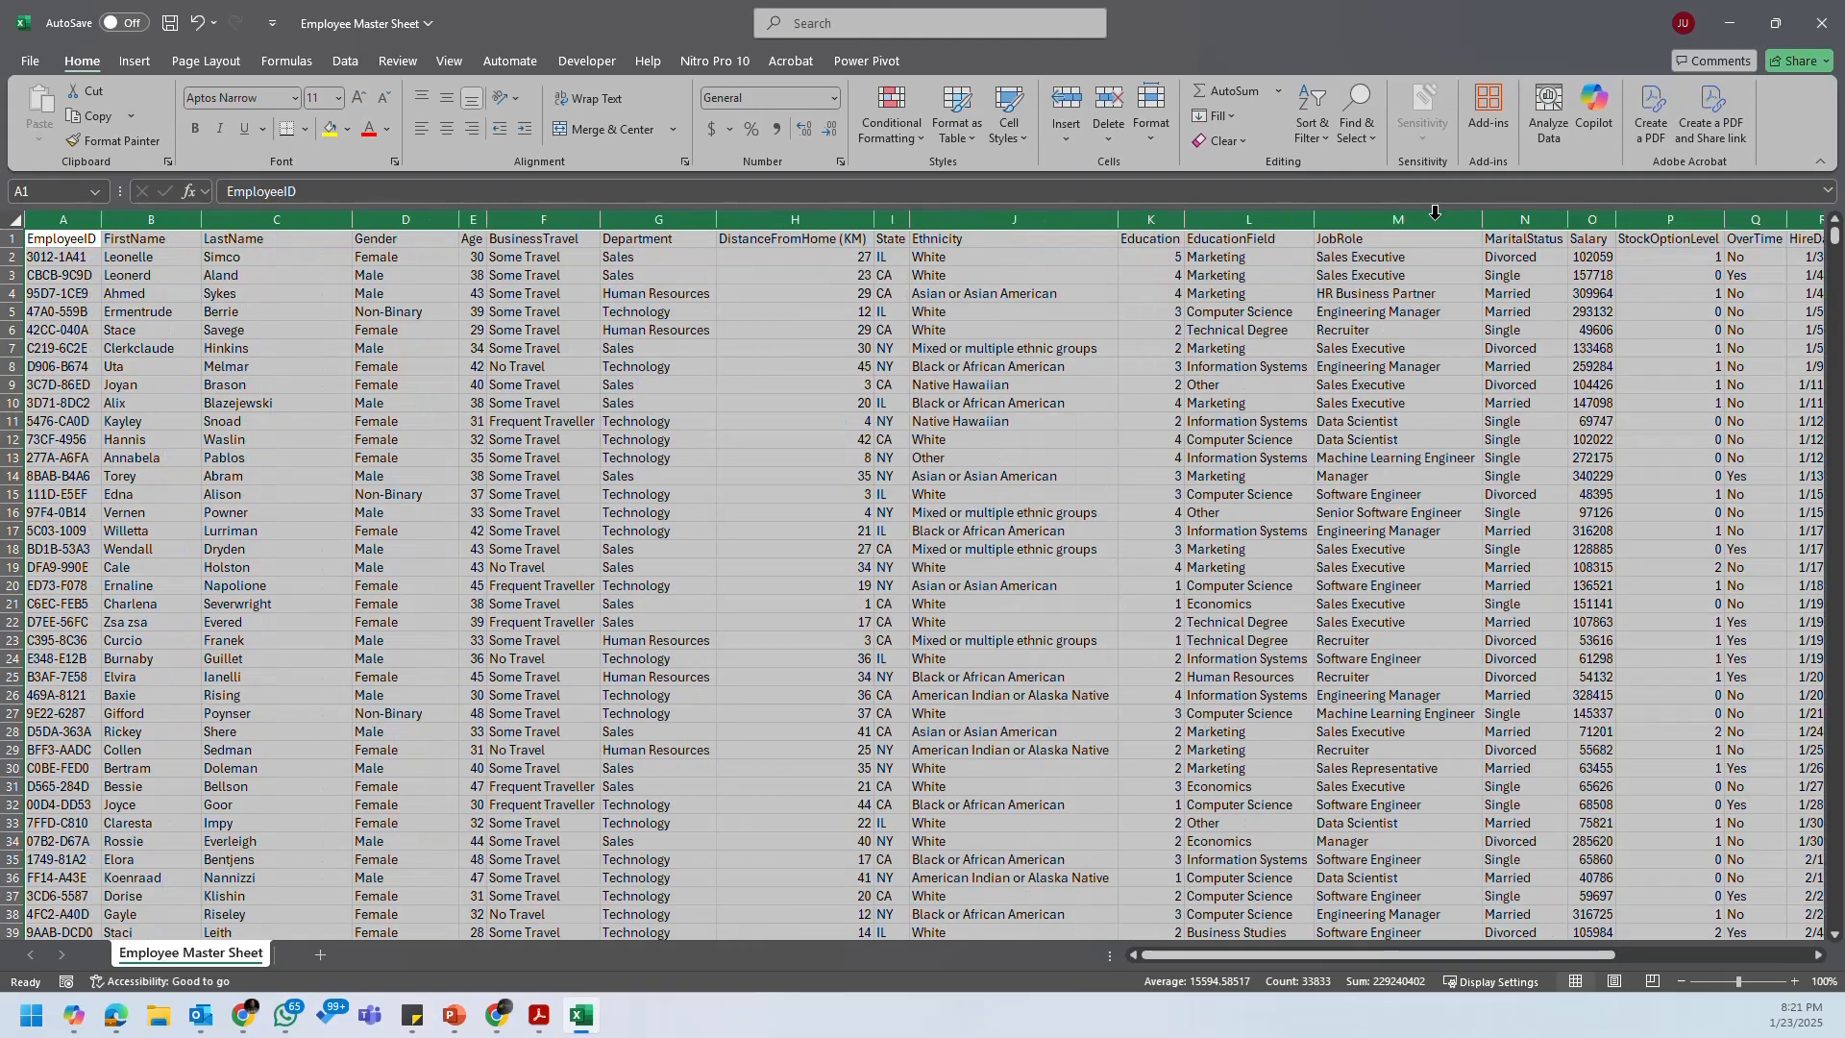
left_click(1098, 458)
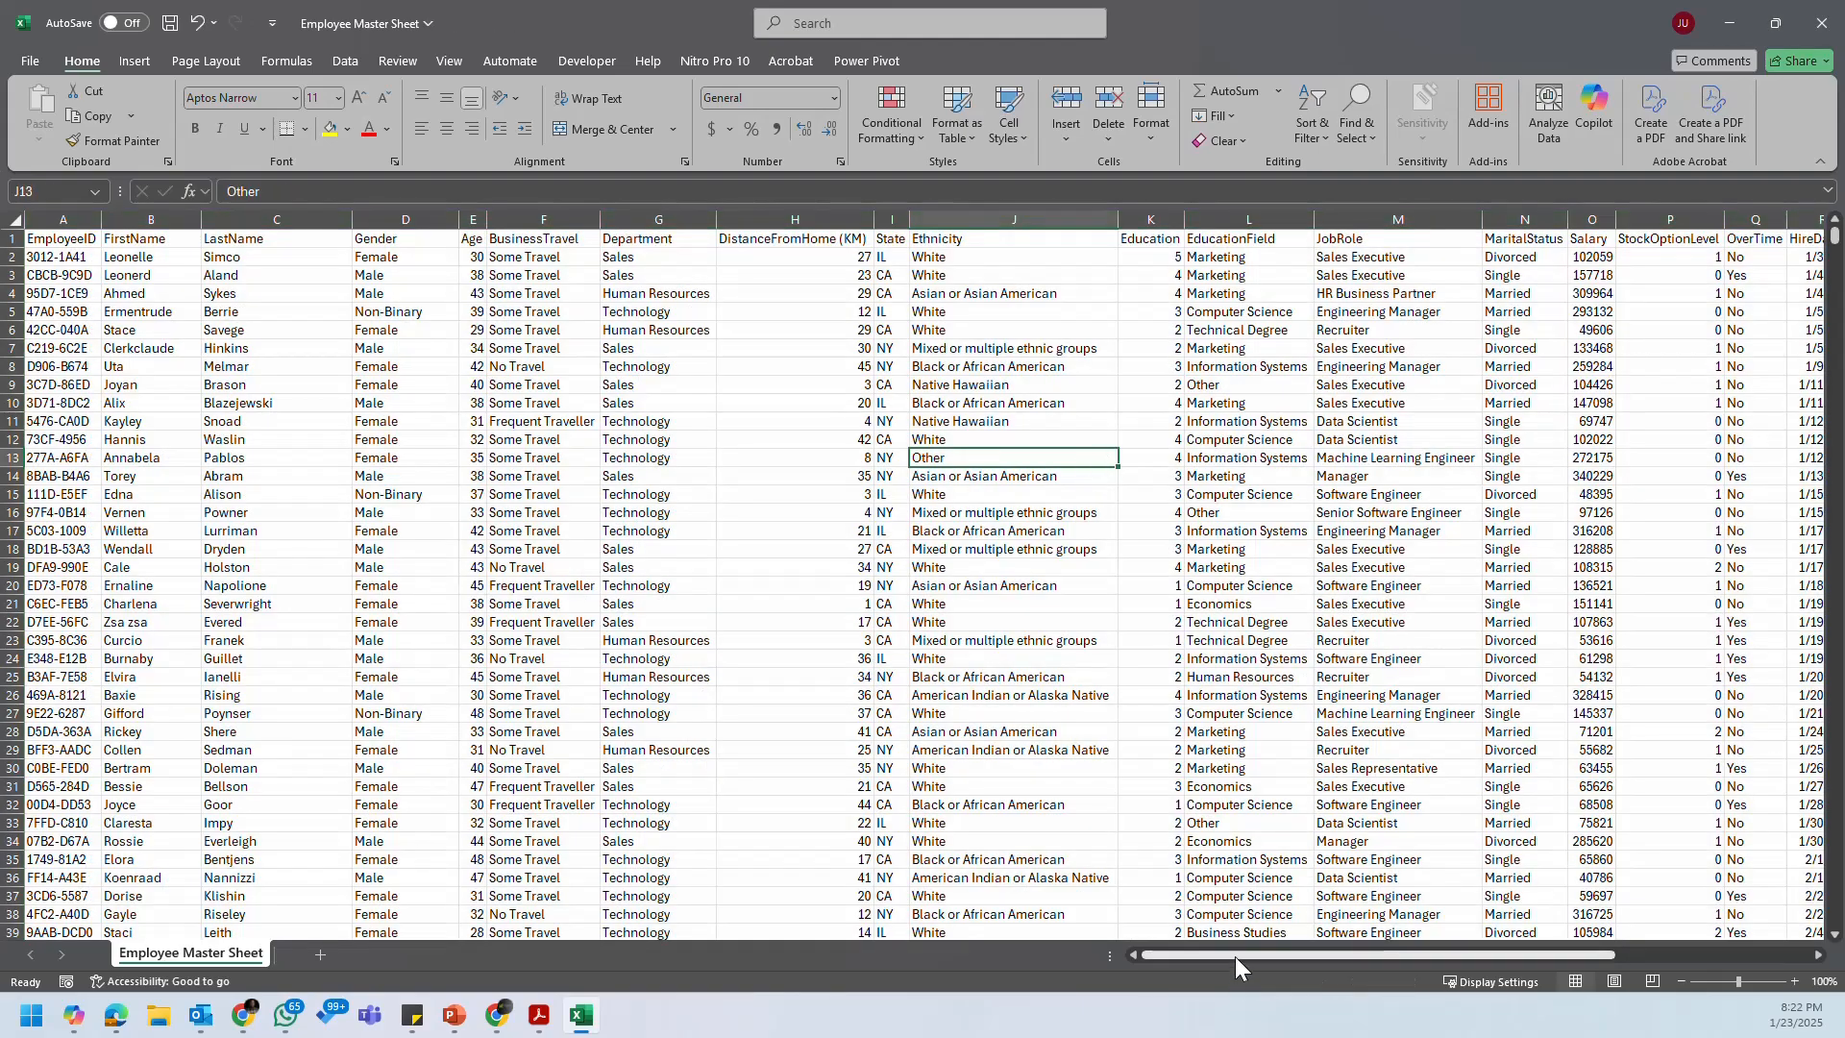
left_click_drag(1236, 955, 1000, 721)
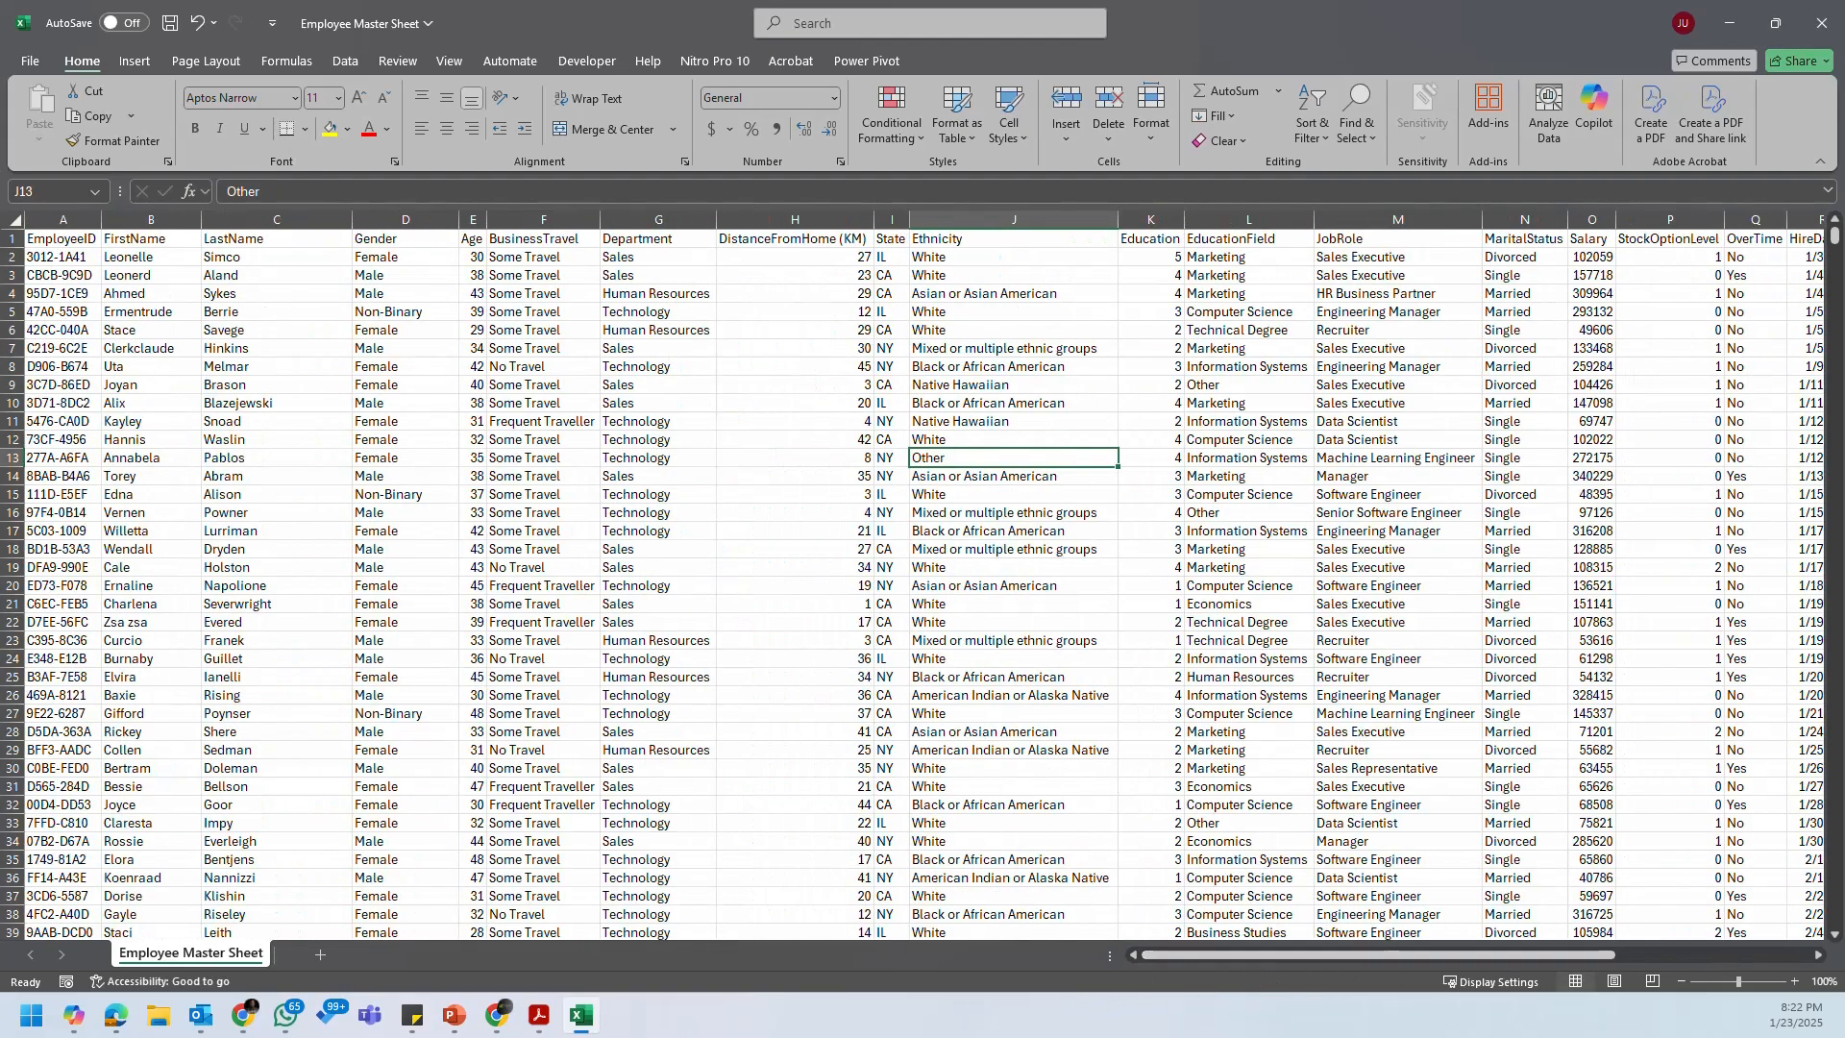
Step: Convert the whole employee dataset, starting at the EmployeeID header, into a table with headers
left_click(85, 240)
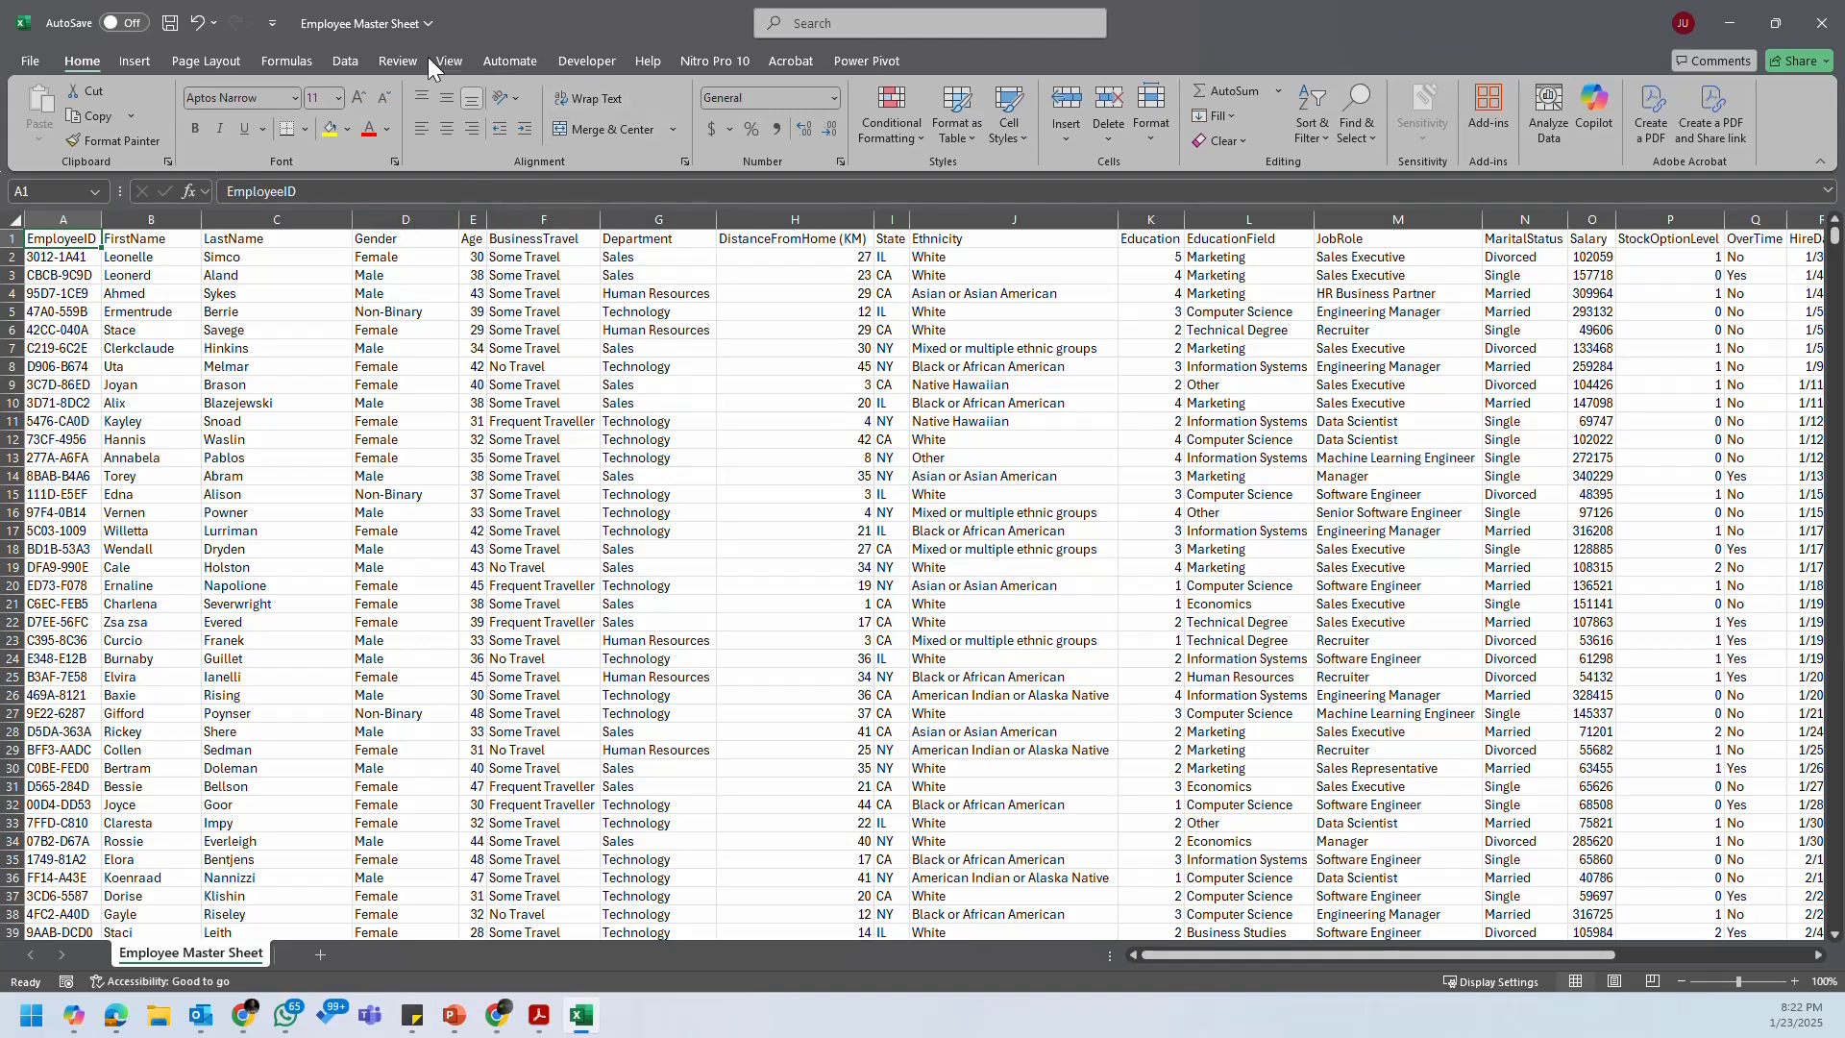
left_click(344, 59)
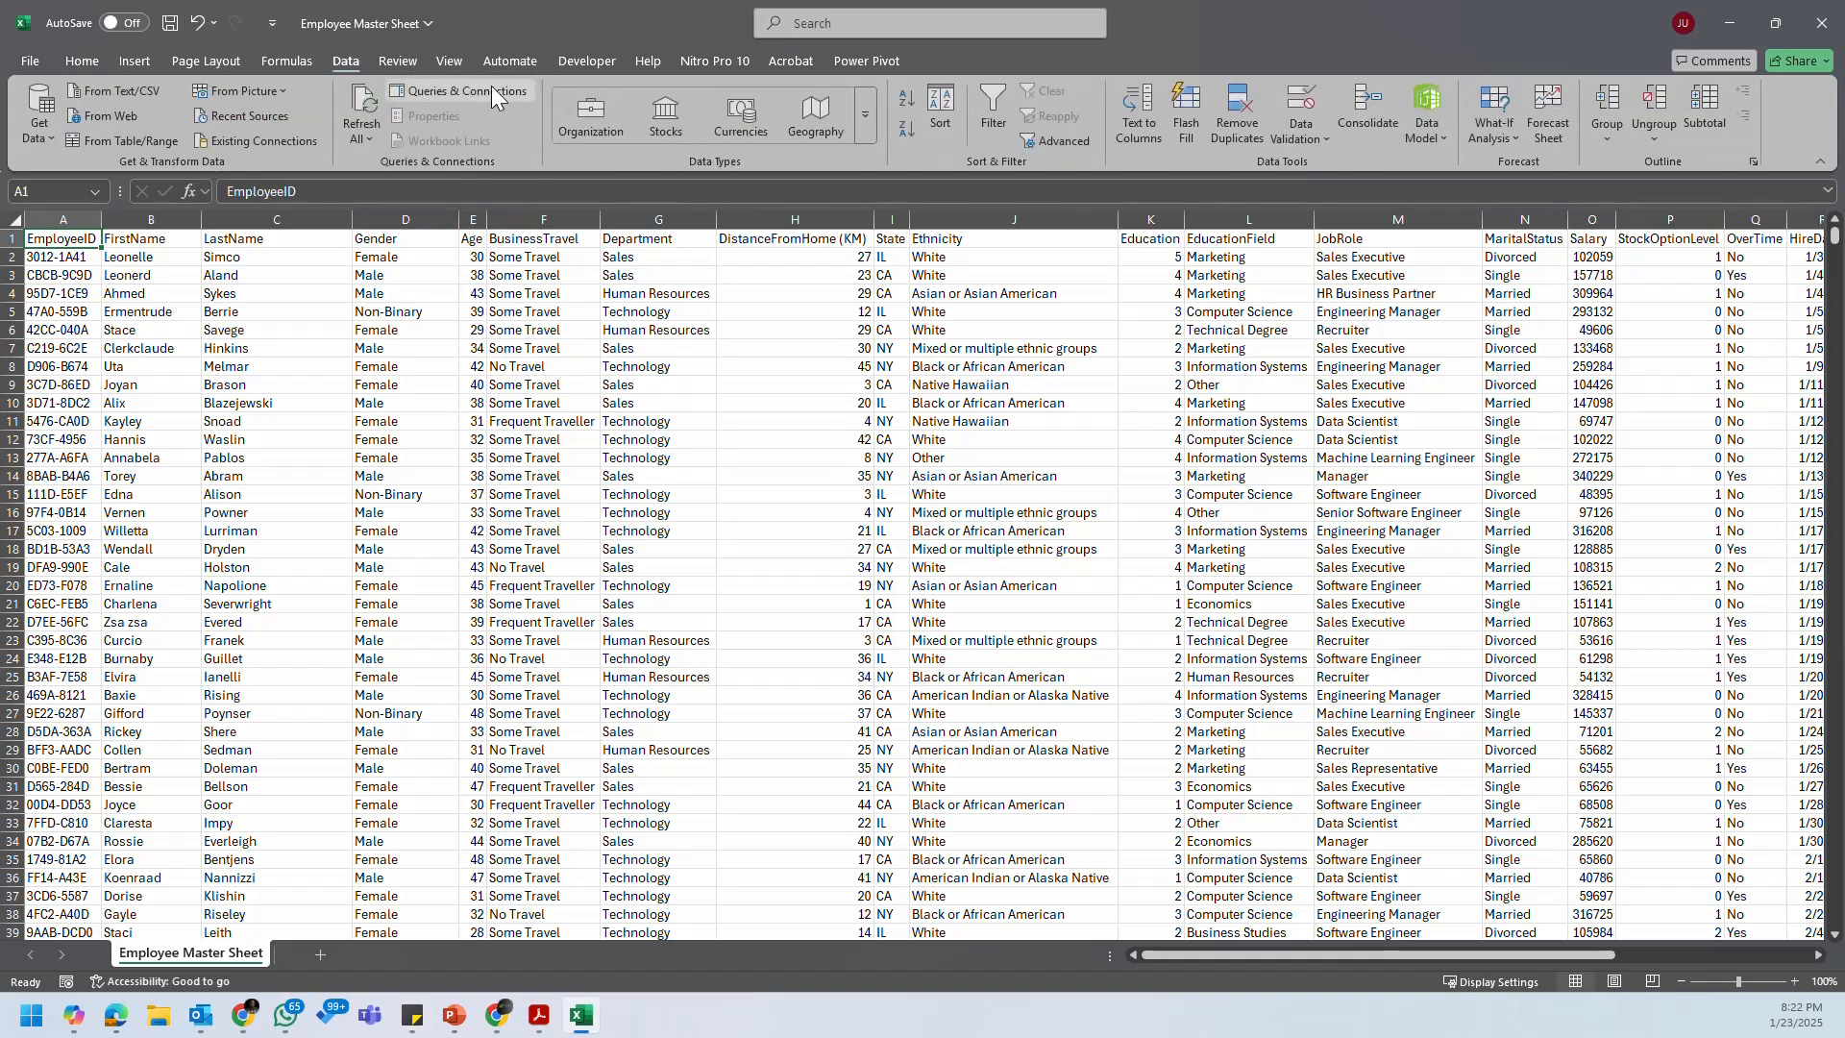
left_click(142, 62)
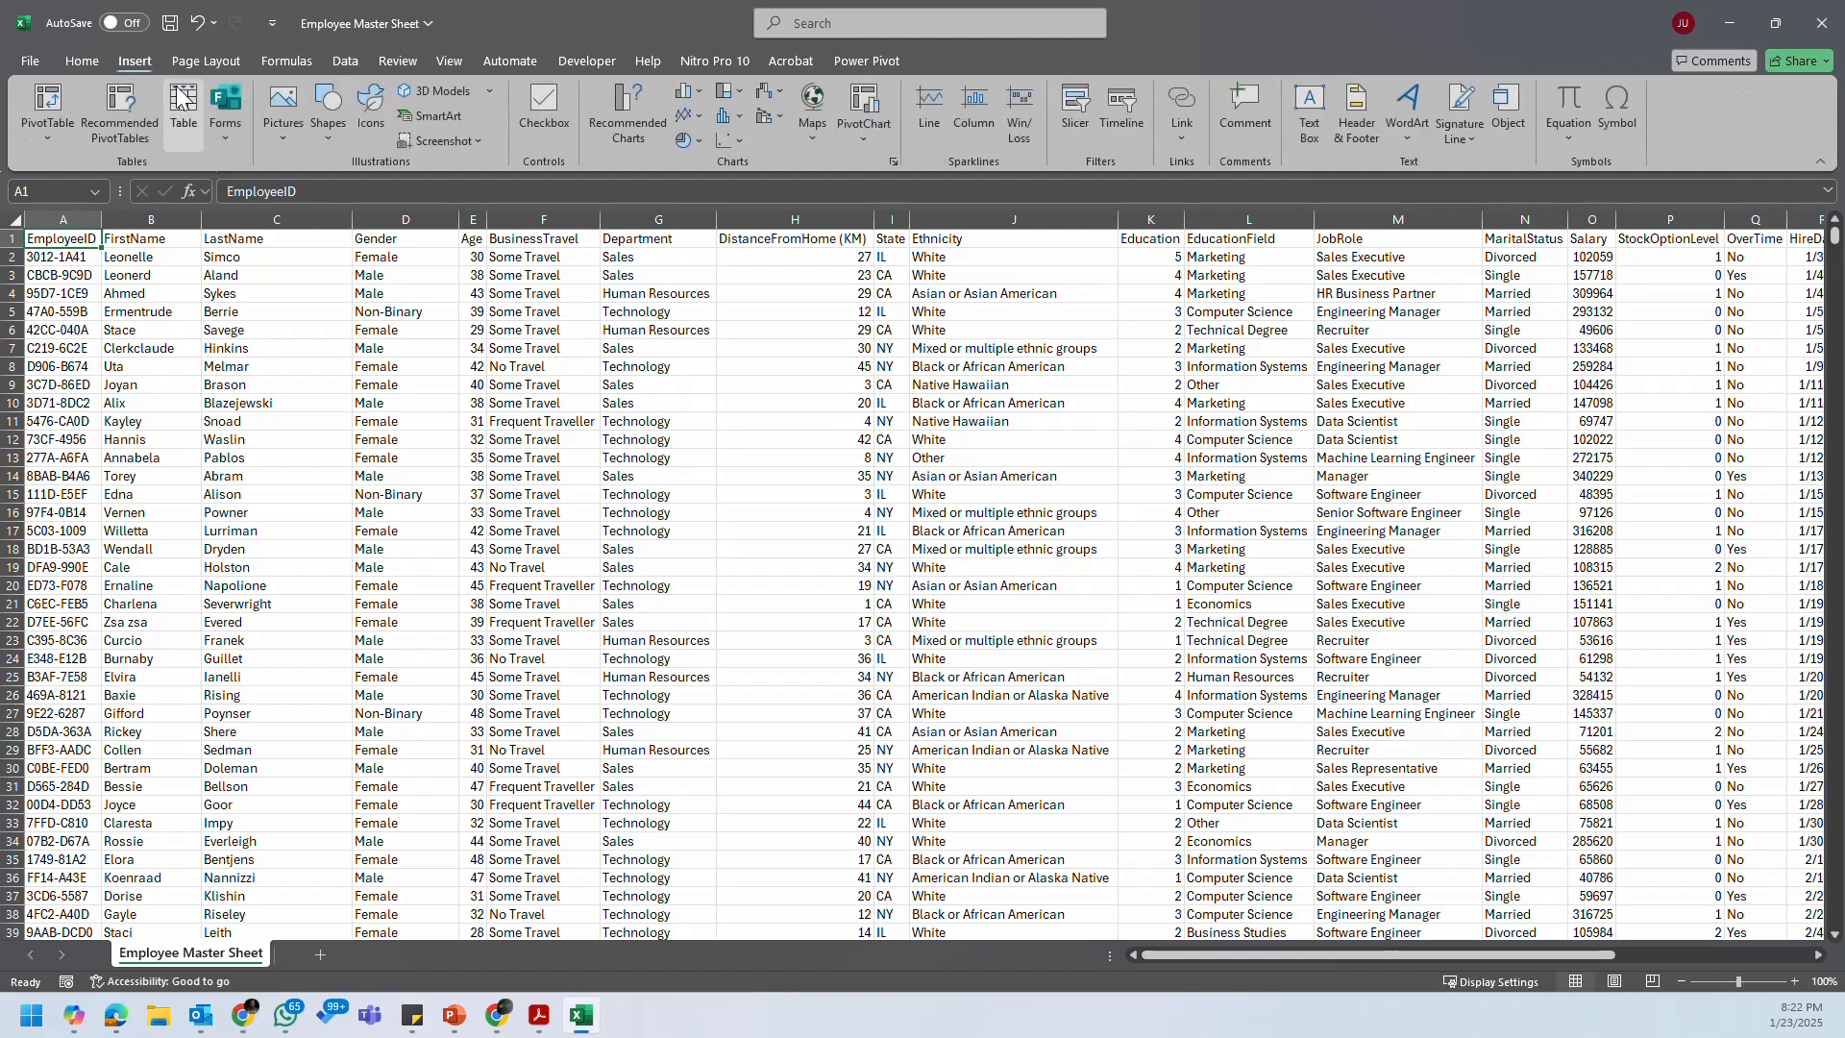
left_click(182, 113)
left_click(243, 773)
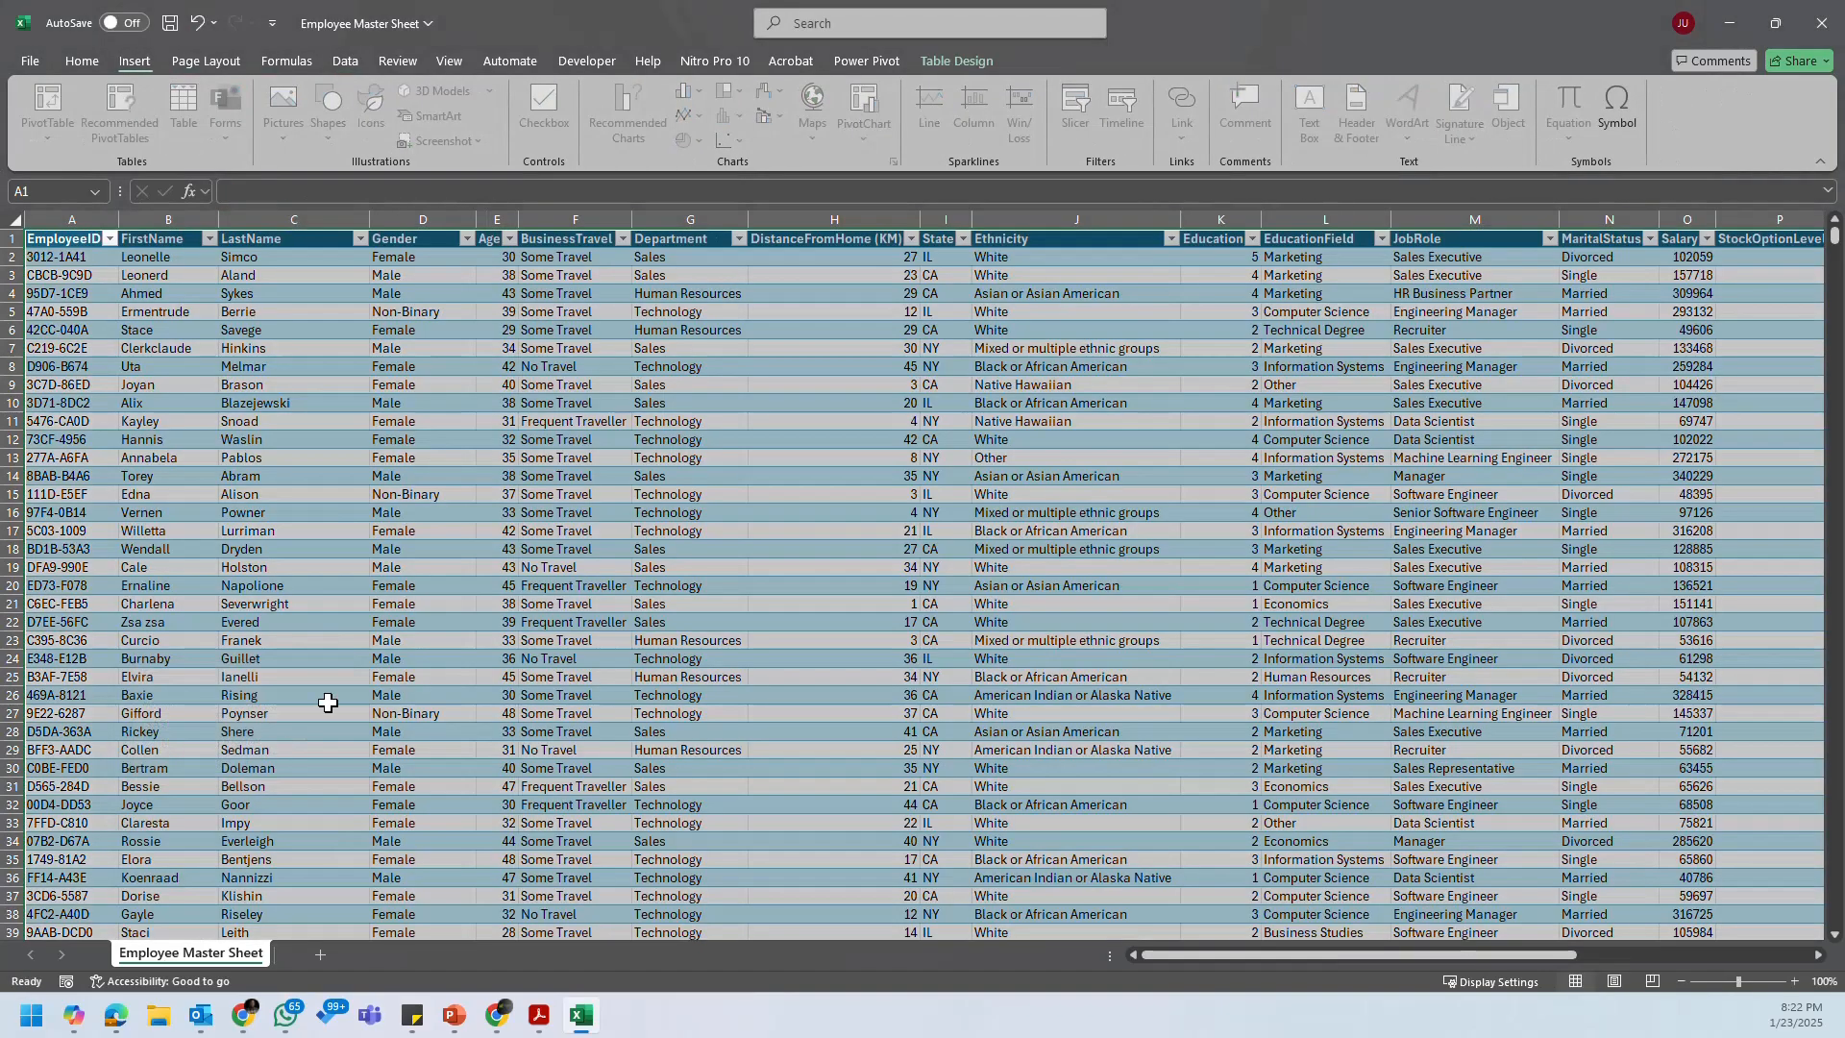
Step: Switch the employee table from banded rows to banded columns and check the banding across its full width
left_click(994, 332)
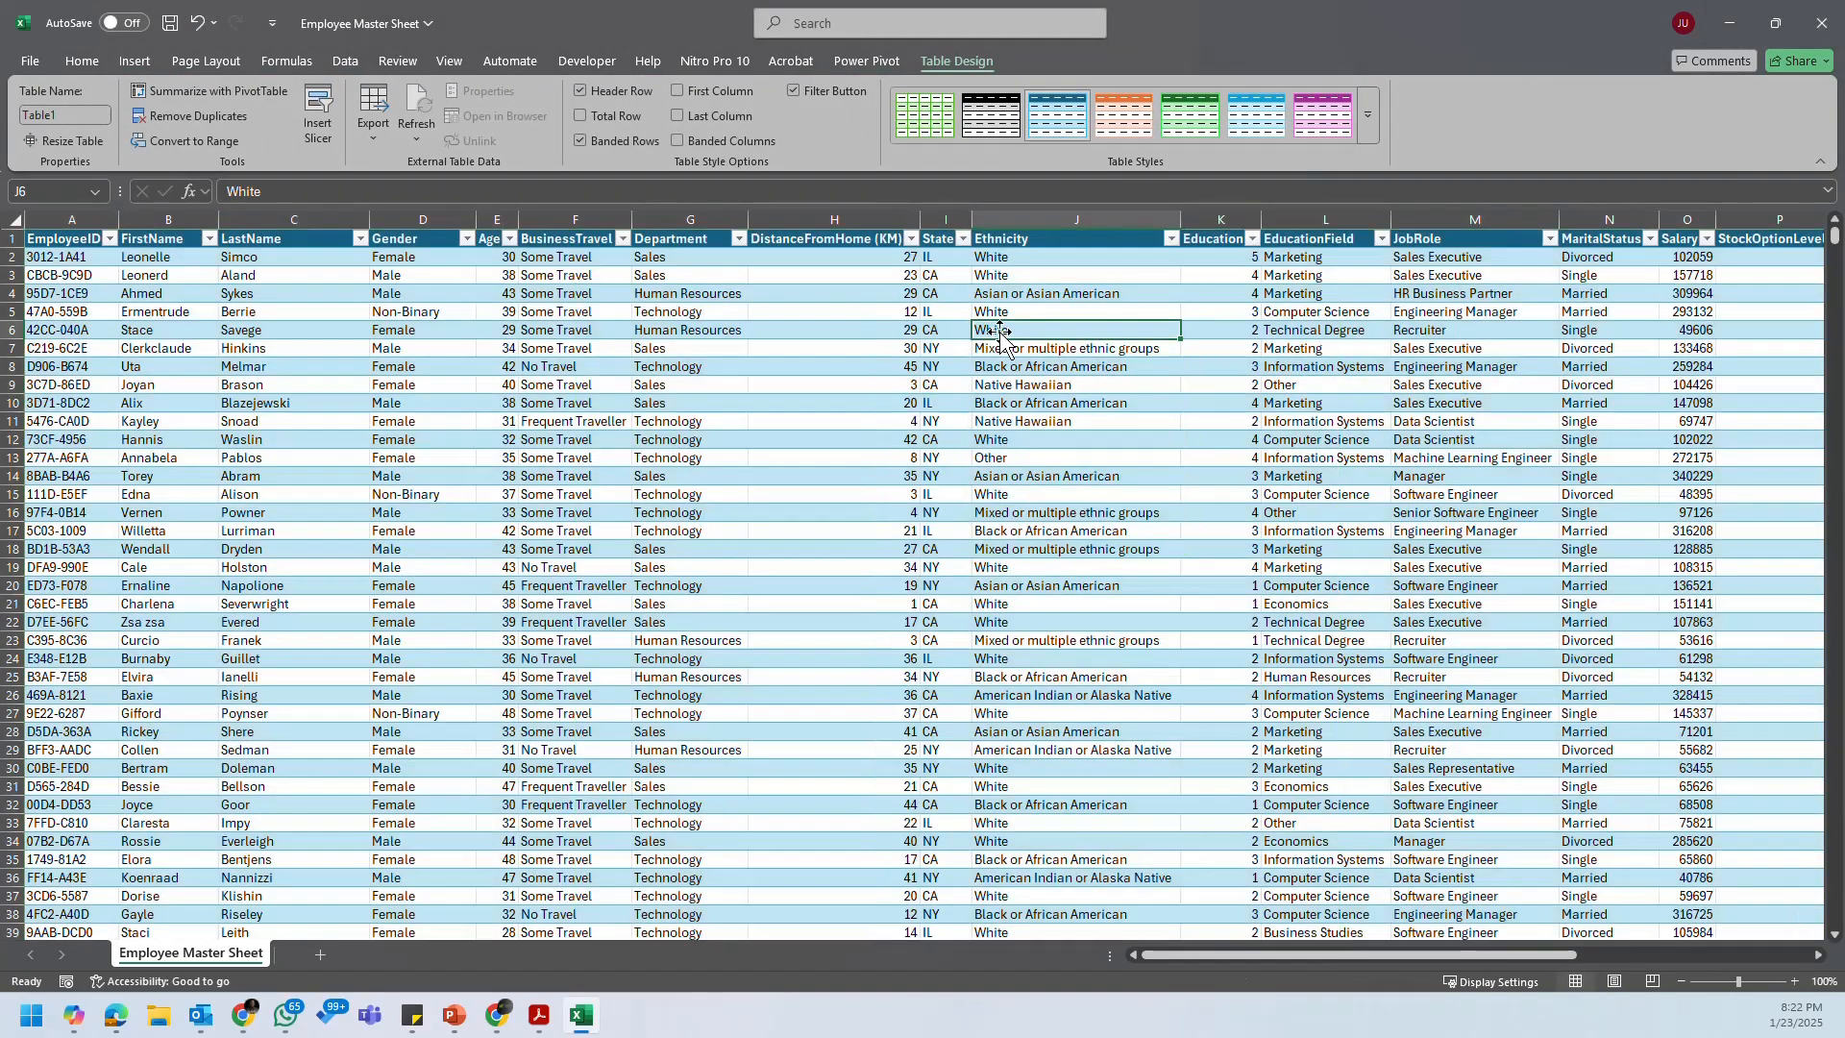
left_click(678, 141)
left_click(579, 141)
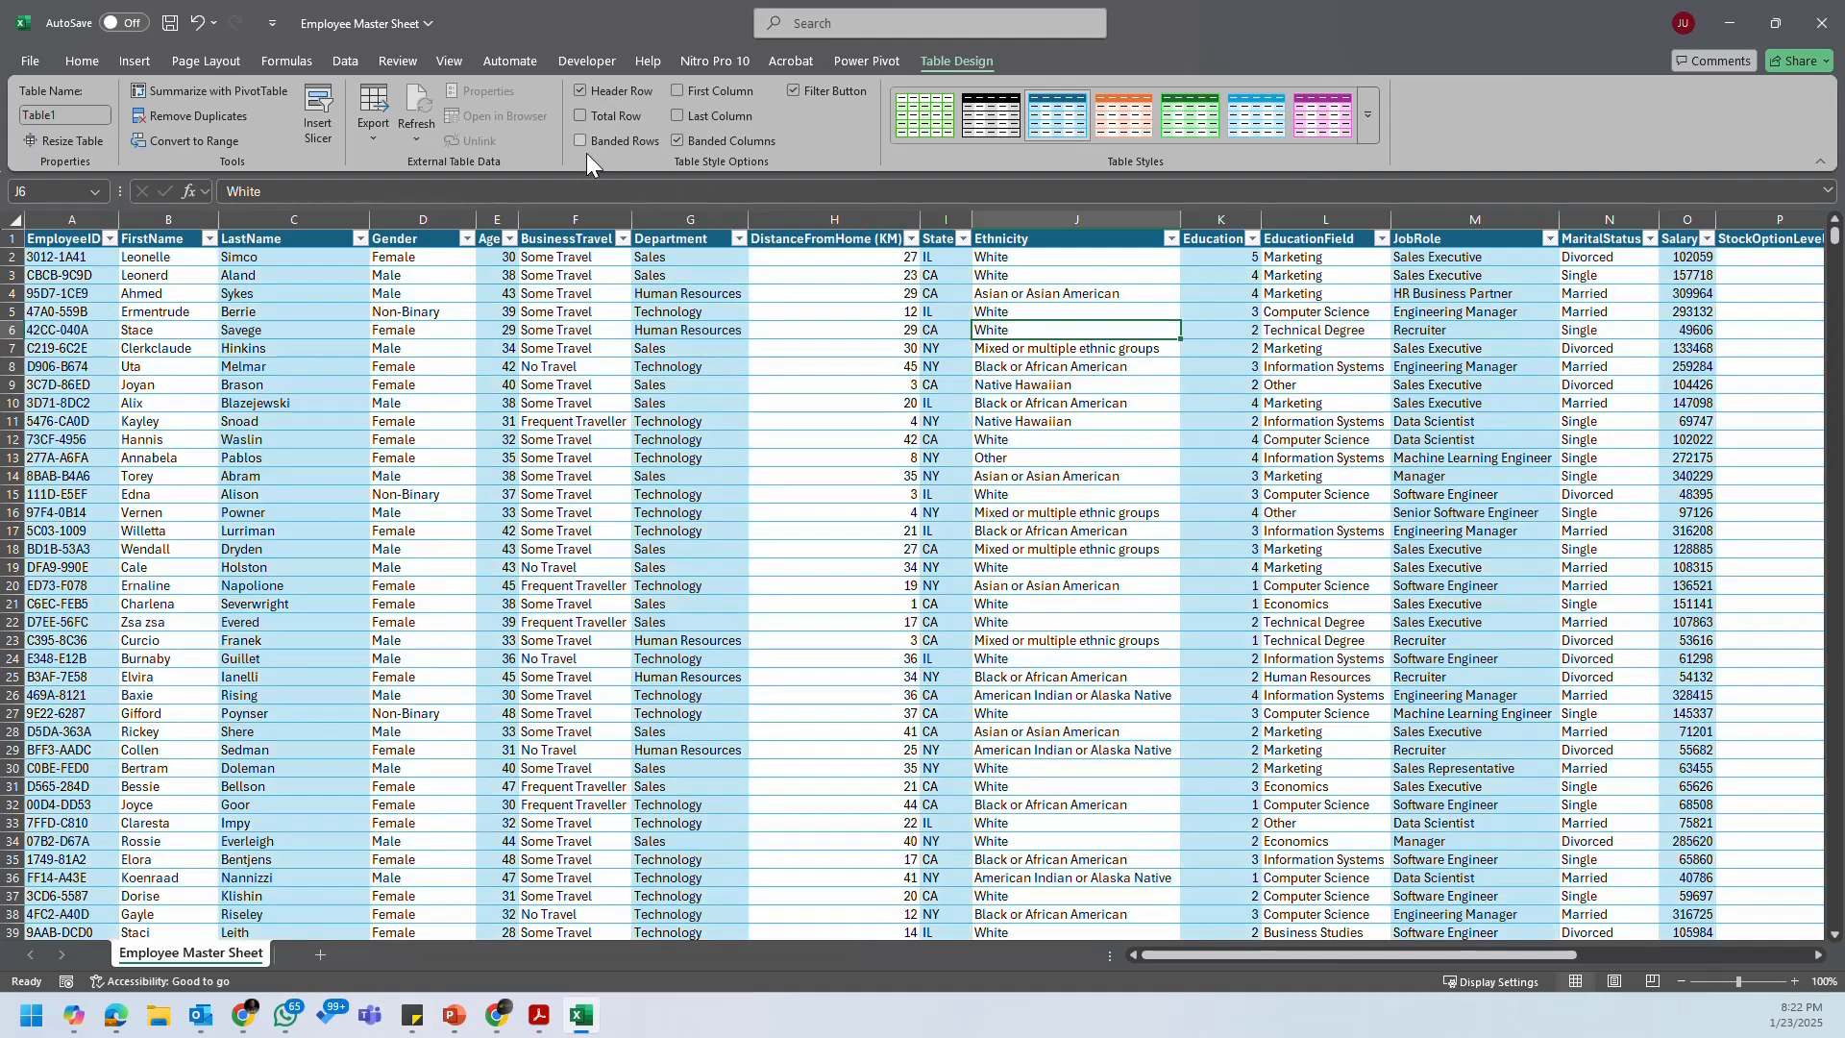
left_click(898, 404)
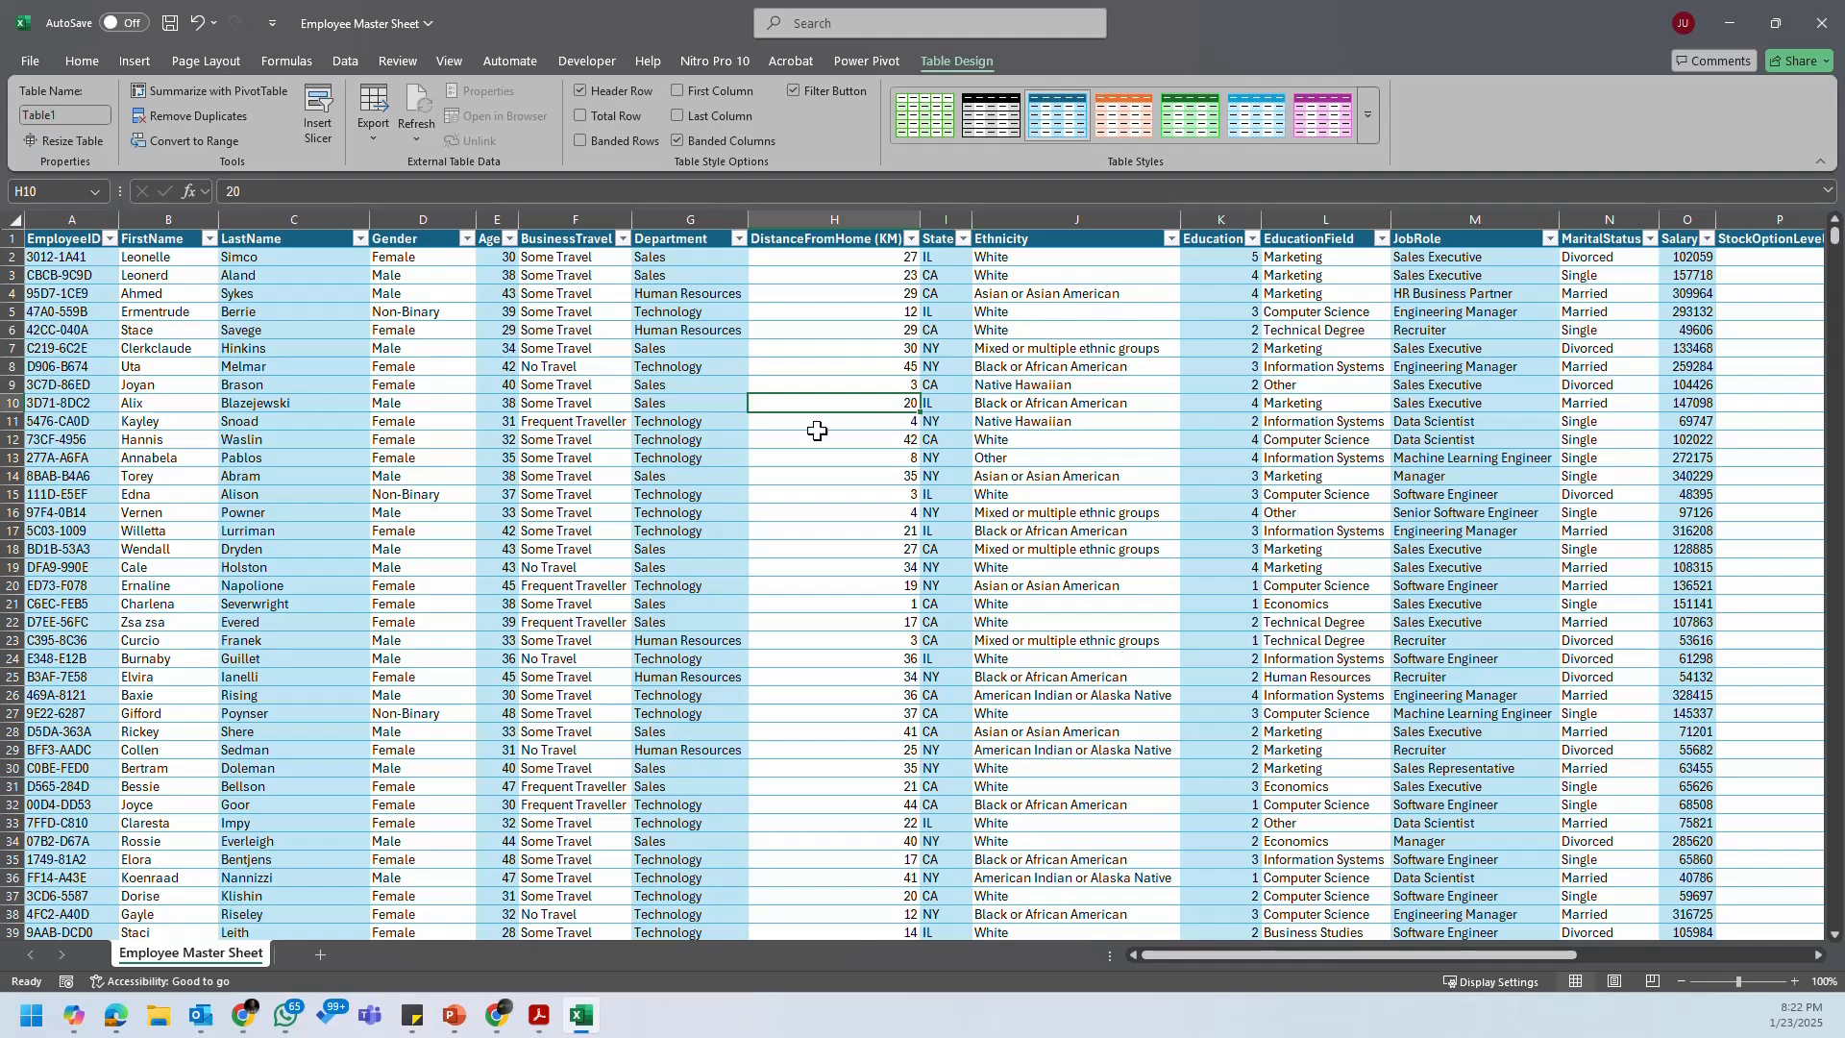
left_click(655, 398)
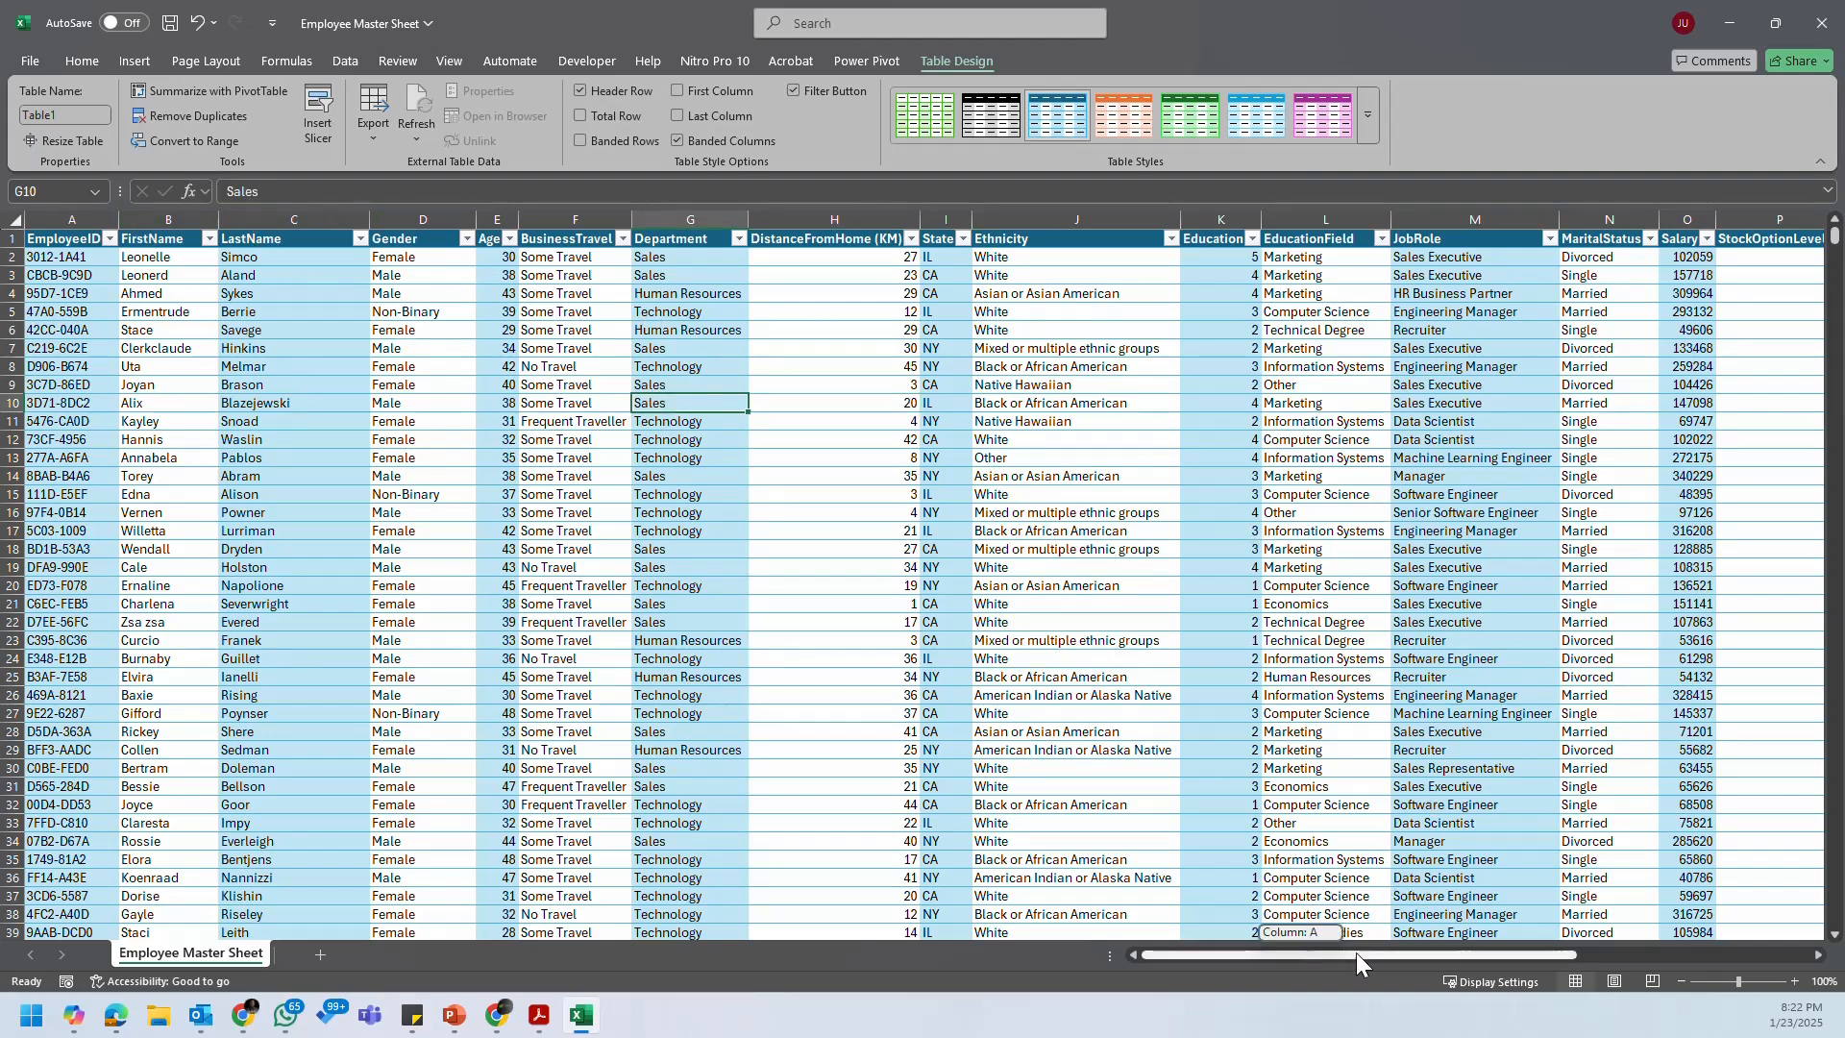
left_click_drag(1357, 954, 1566, 947)
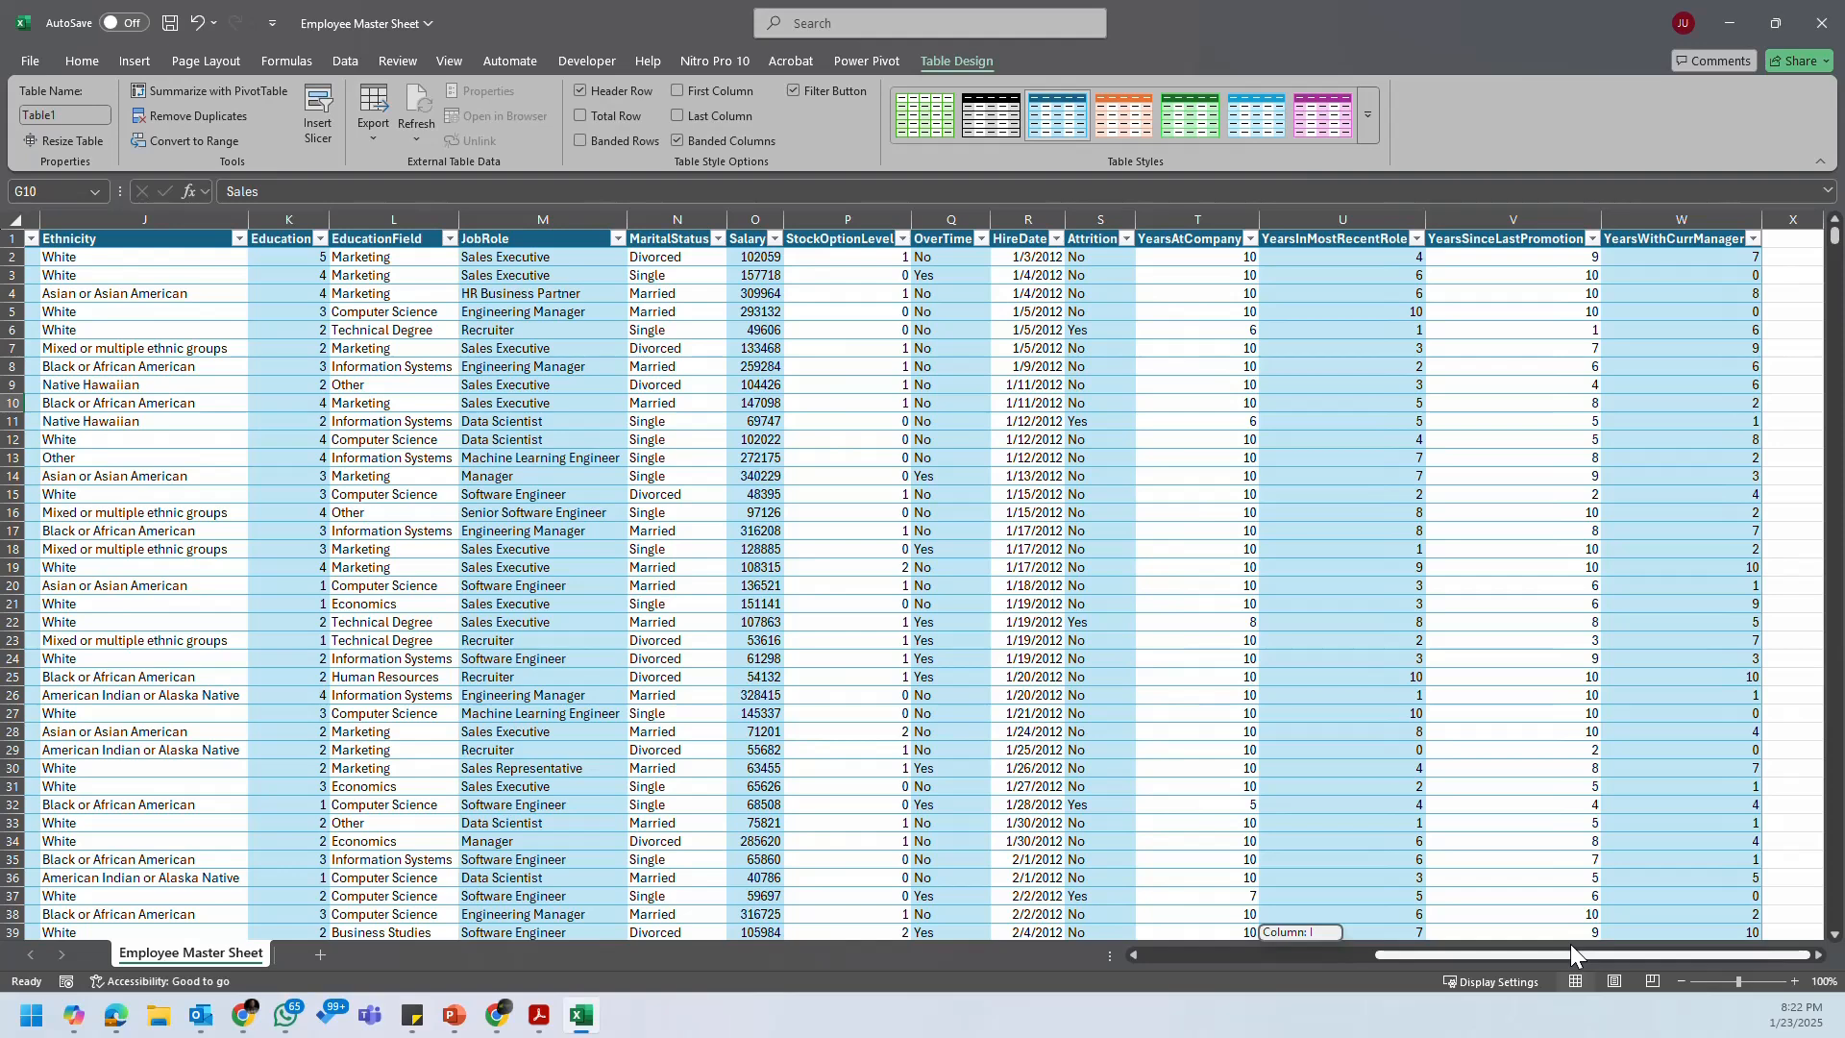
left_click_drag(1571, 945, 1140, 953)
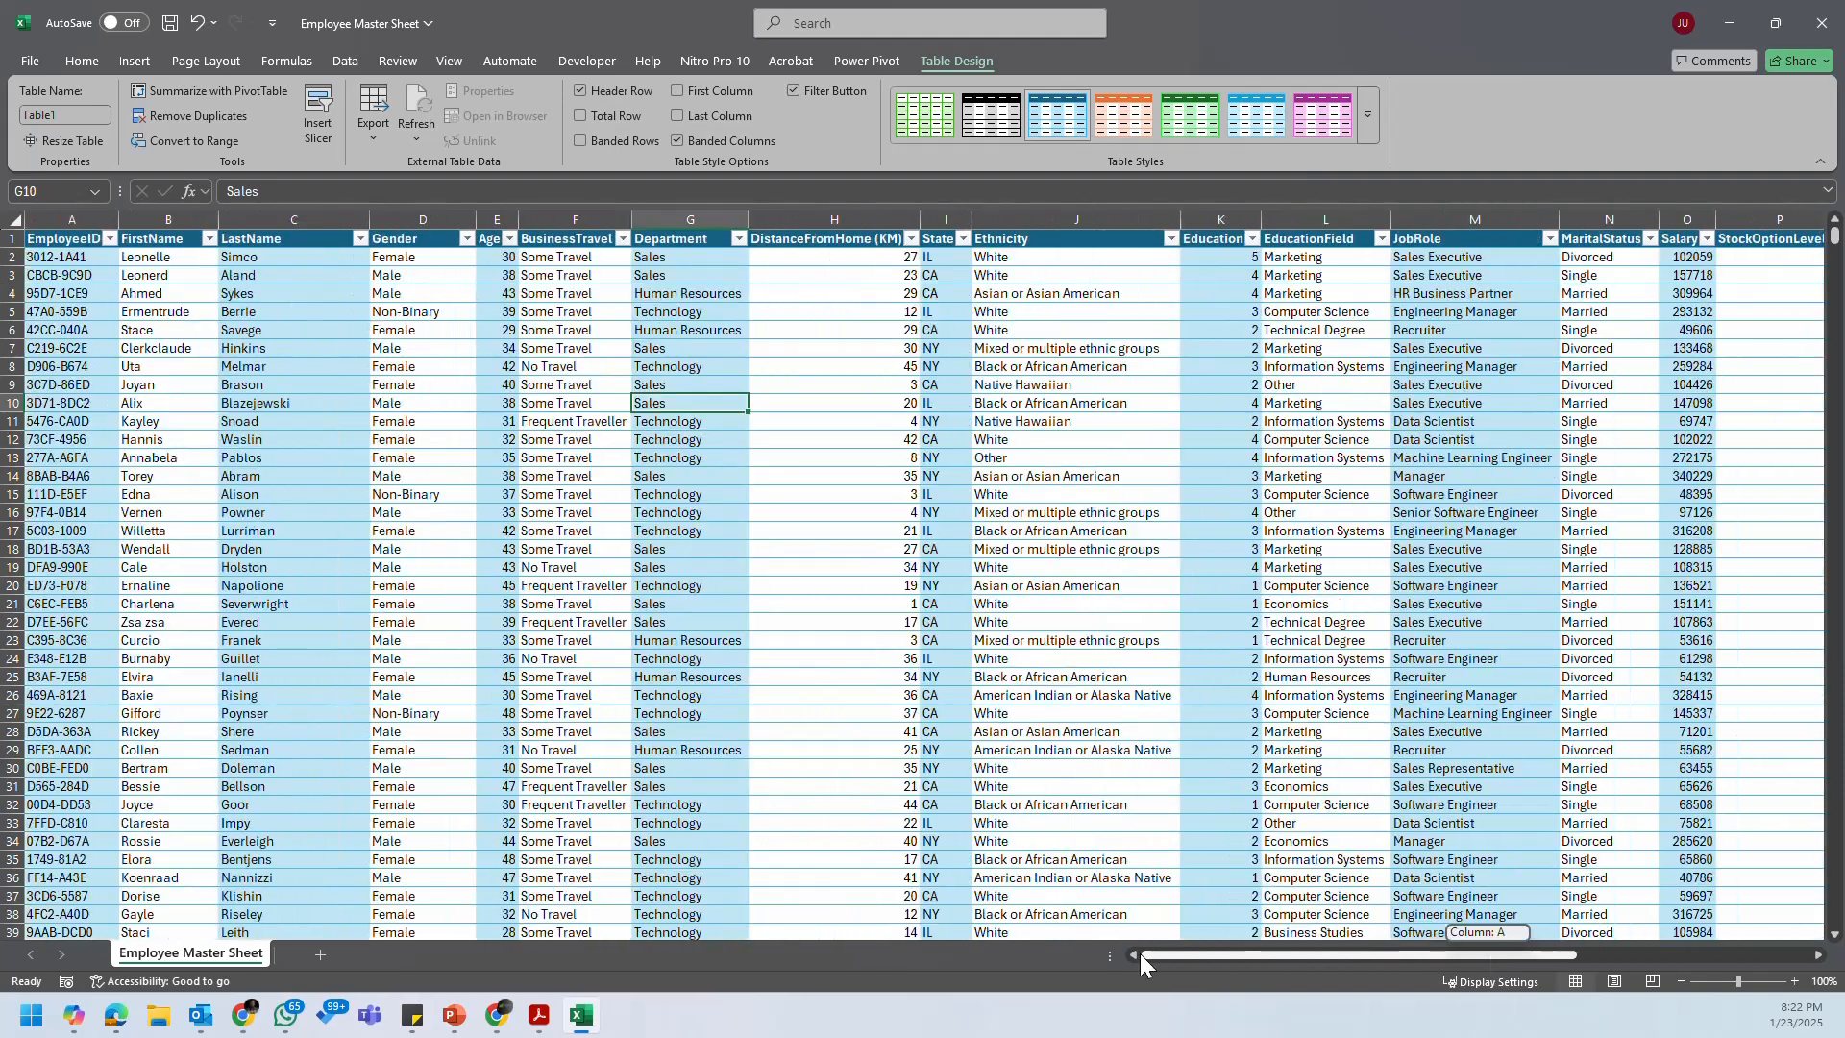
left_click_drag(985, 952, 986, 951)
Step: Look at the filter options of the Department, DistanceFromHome (KM), Ethnicity and MaritalStatus columns without applying any filter
left_click(741, 314)
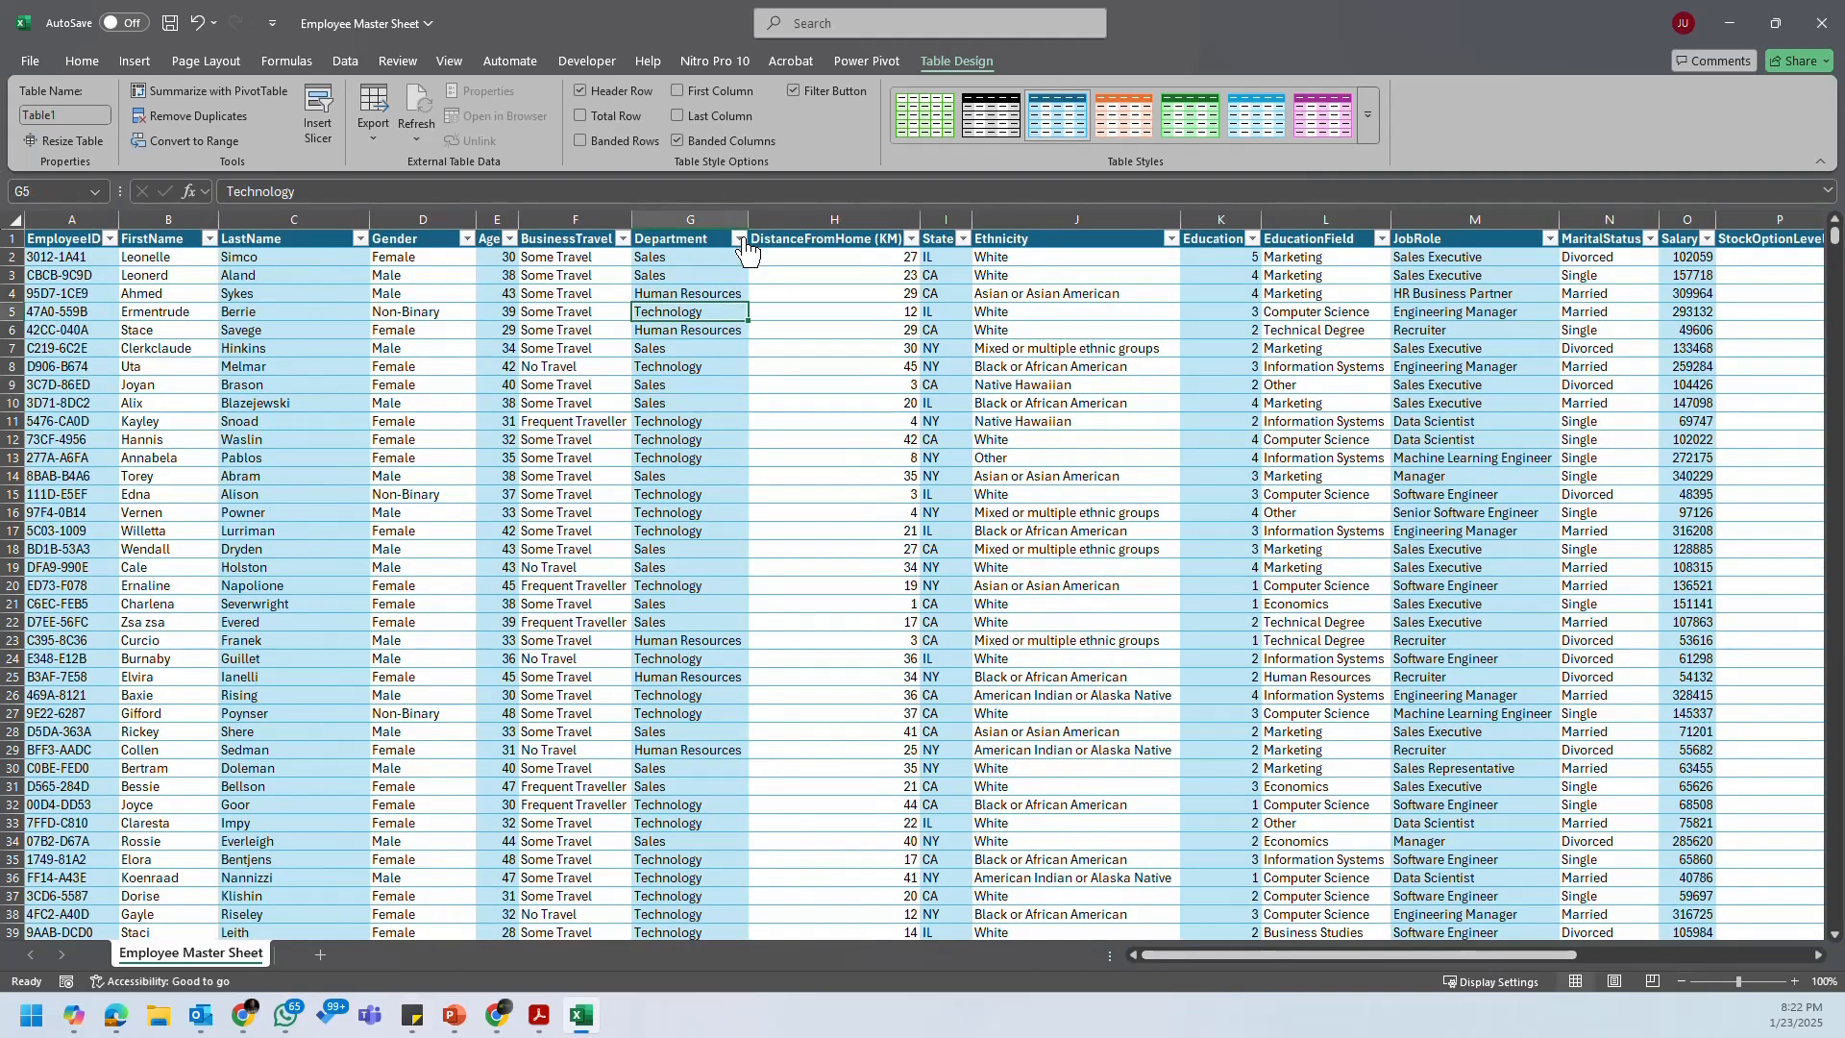
left_click(741, 237)
left_click(904, 253)
left_click(912, 240)
left_click(1035, 297)
left_click(1171, 239)
left_click(1288, 352)
left_click(1650, 238)
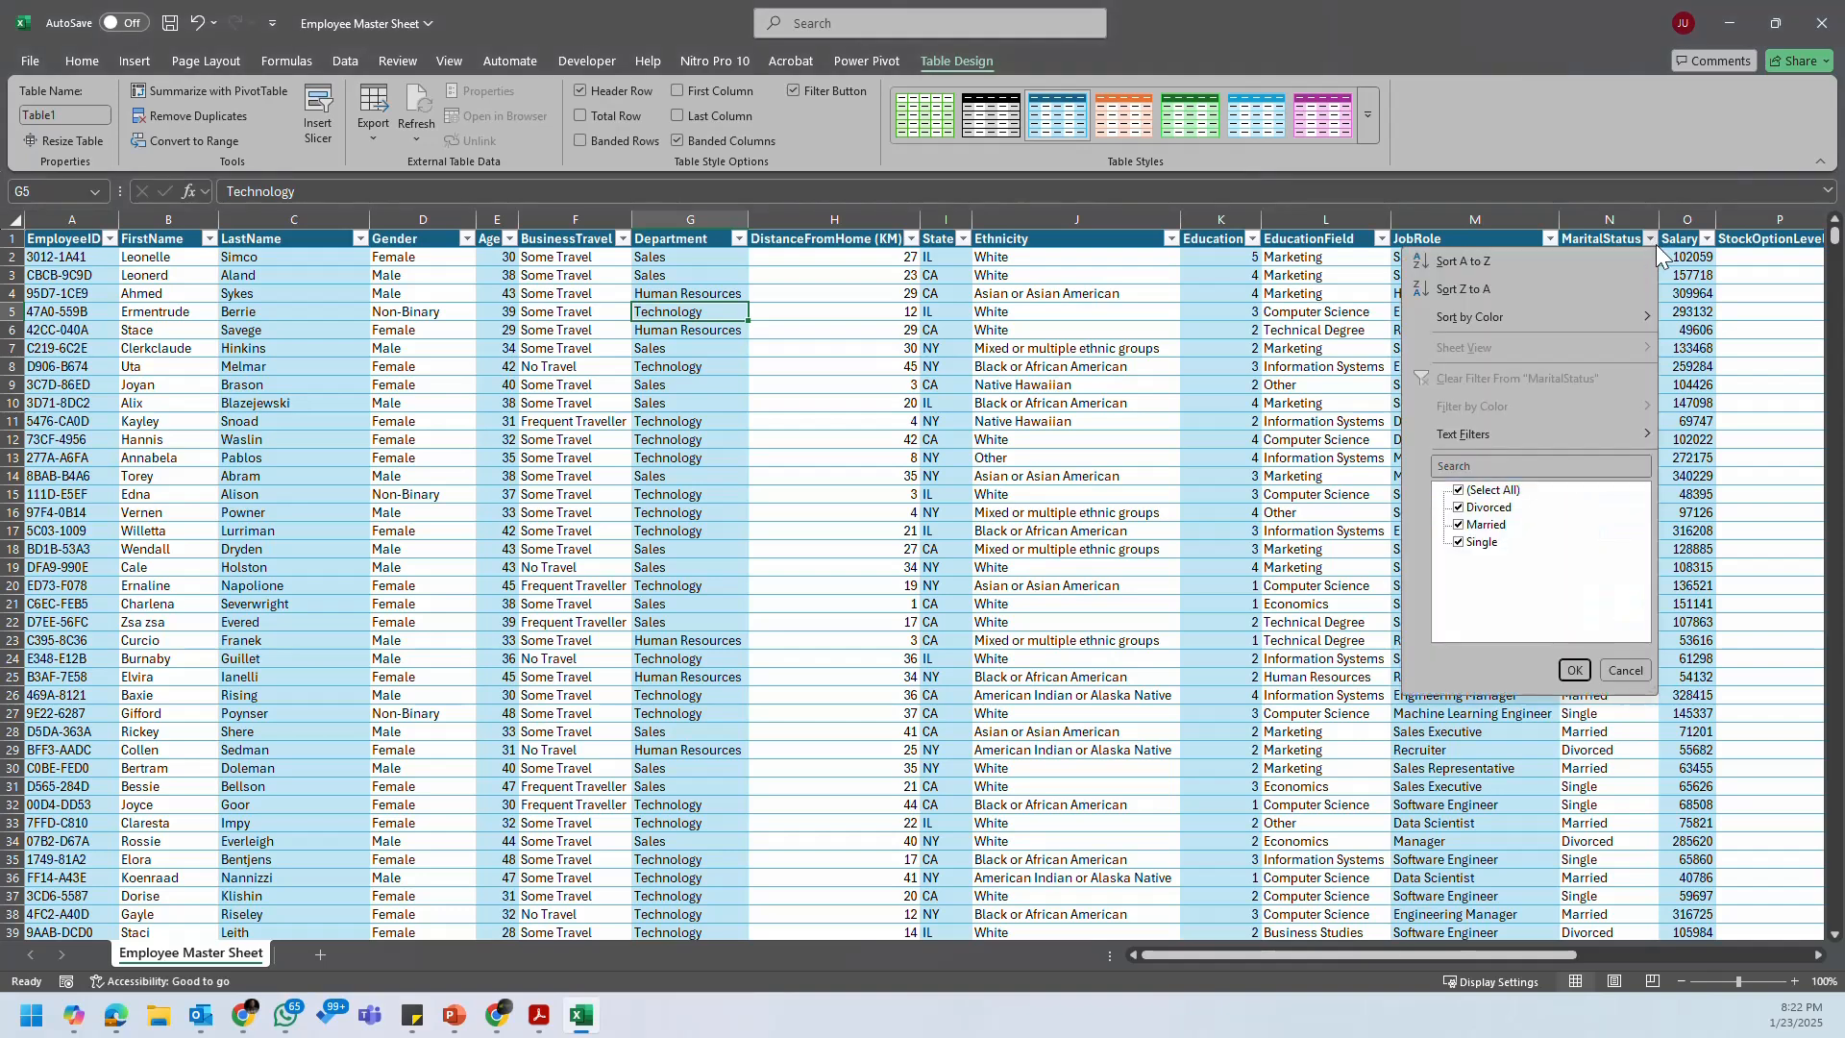
left_click(1283, 429)
left_click(783, 348)
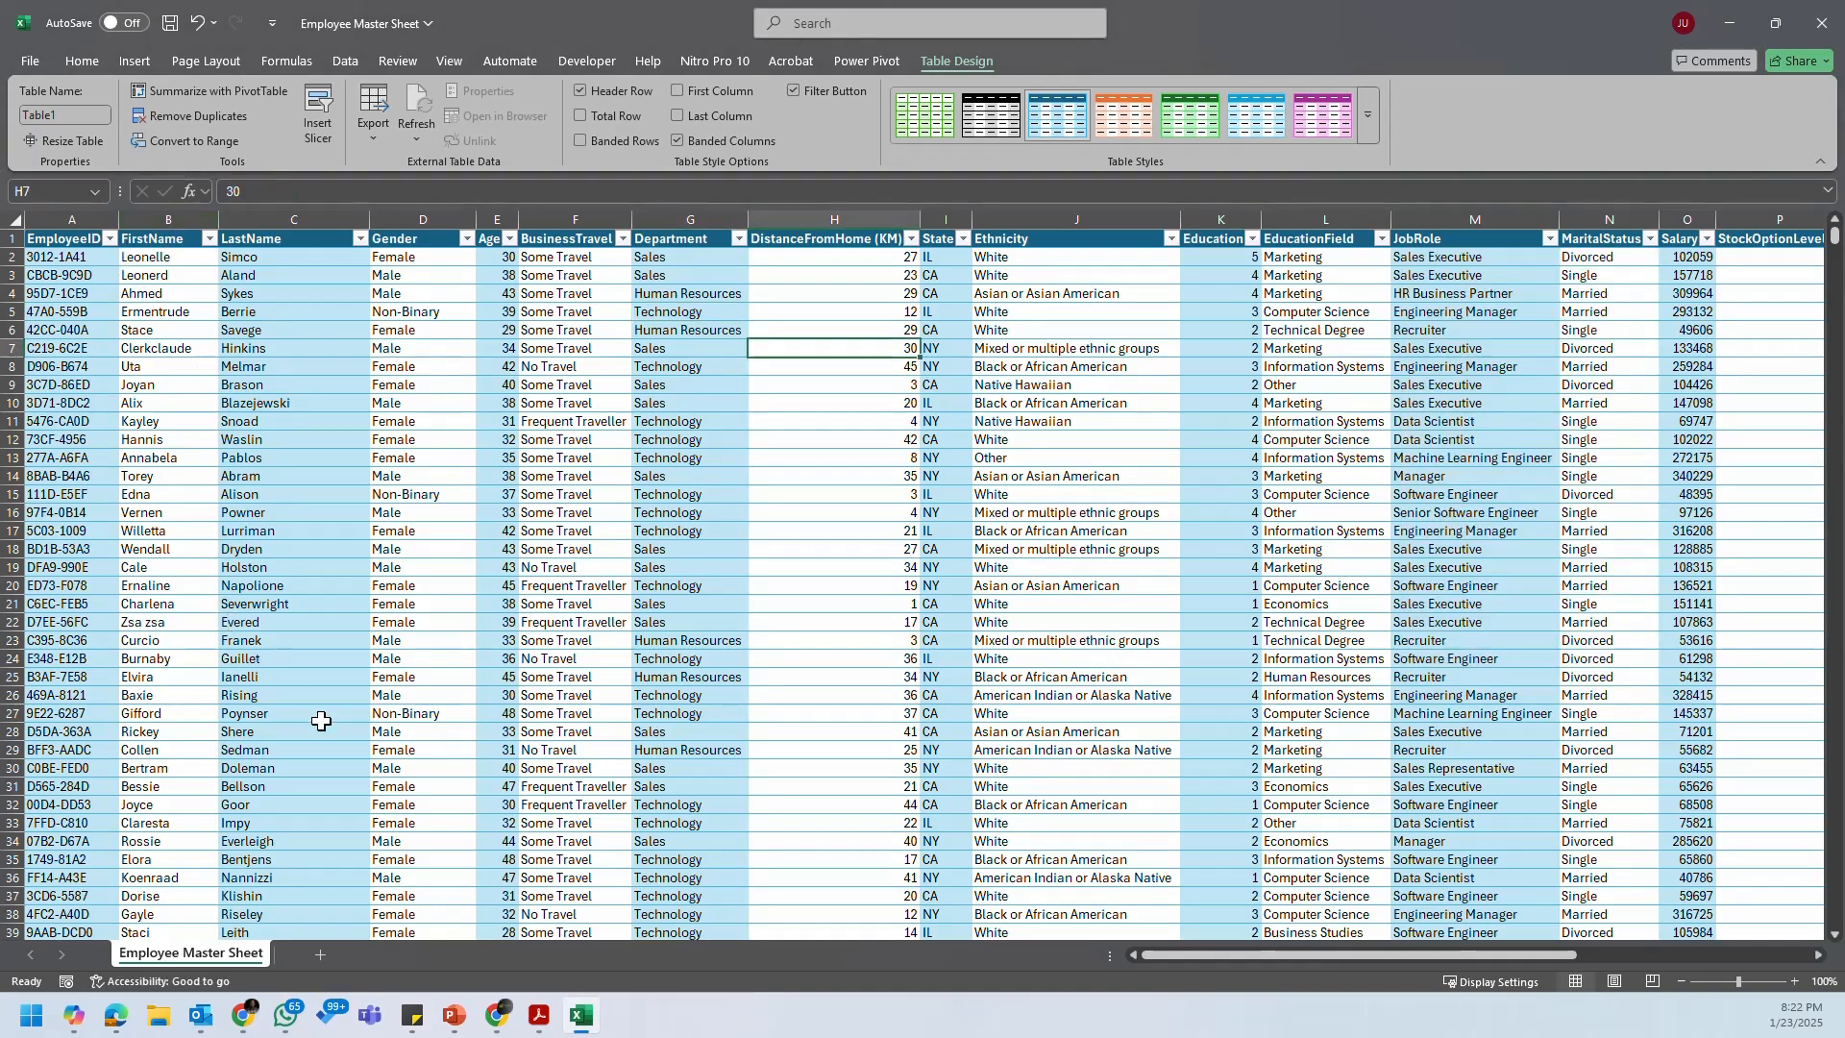
Step: Review the full range of table columns from EmployeeID through YearsWithCurrManager
left_click(352, 755)
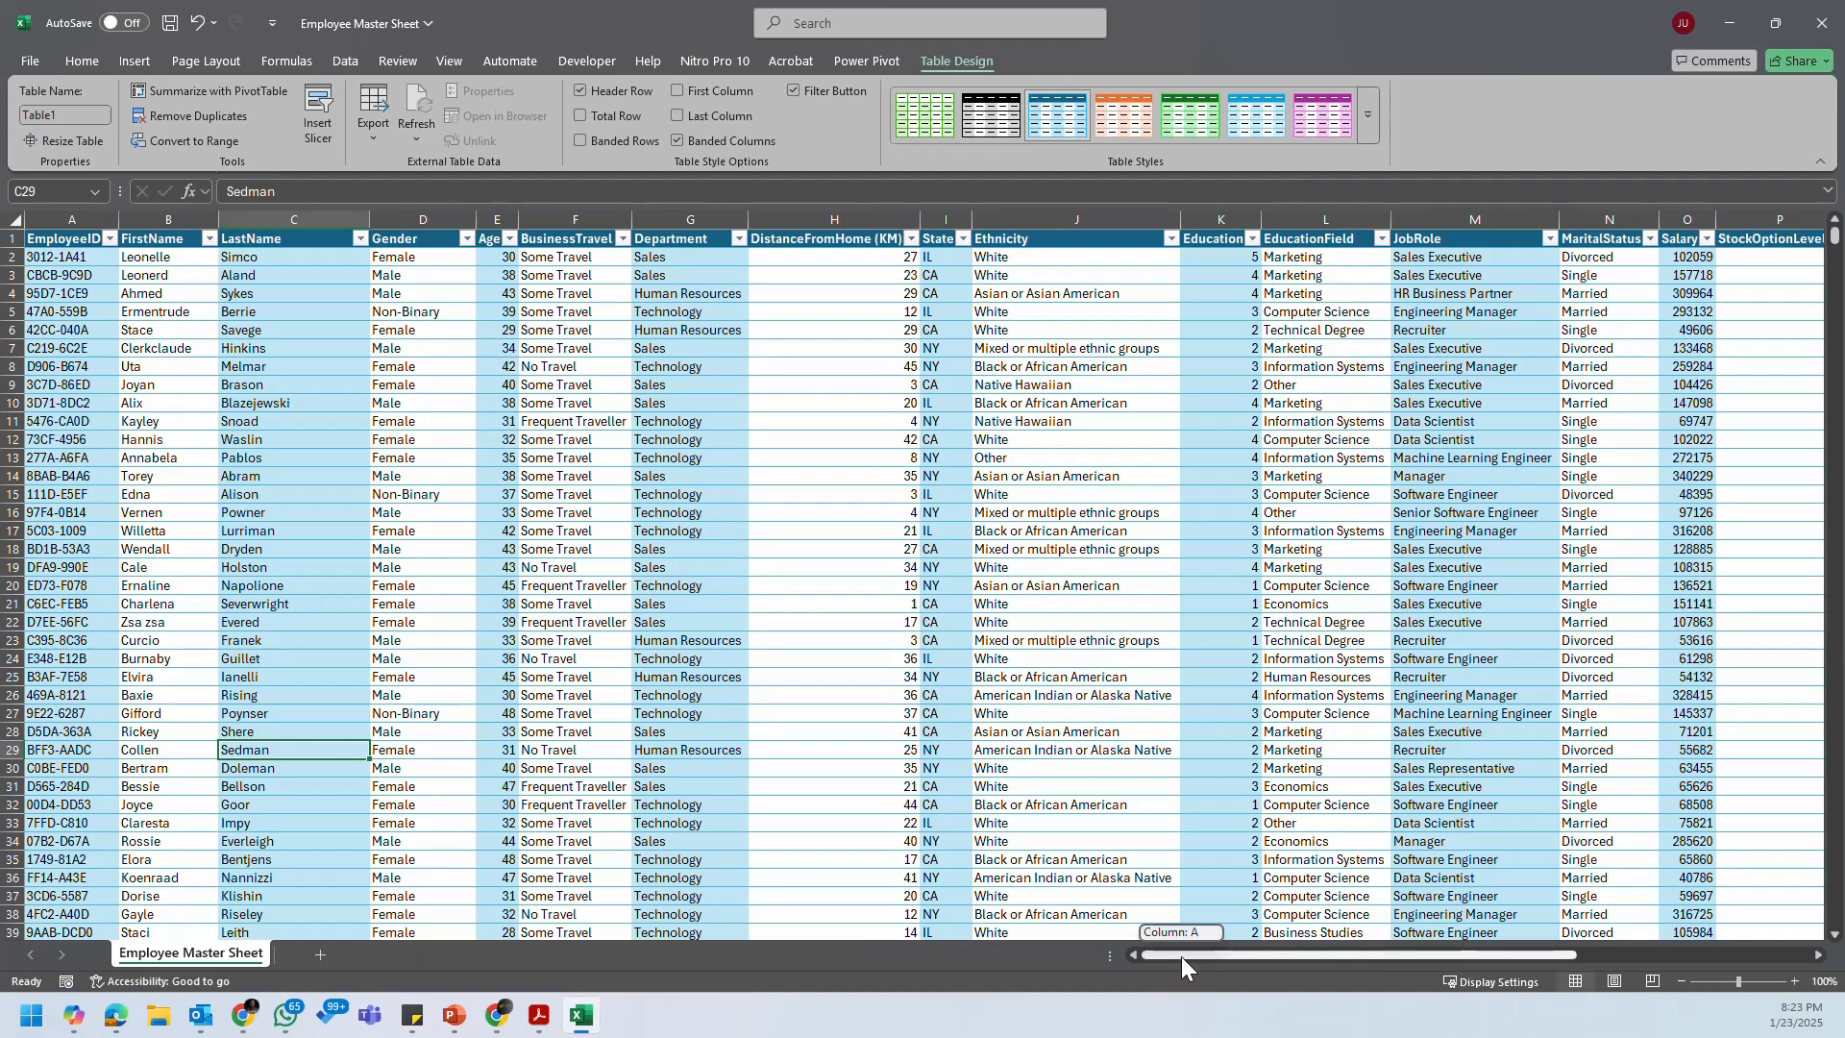
left_click_drag(1180, 955, 1455, 949)
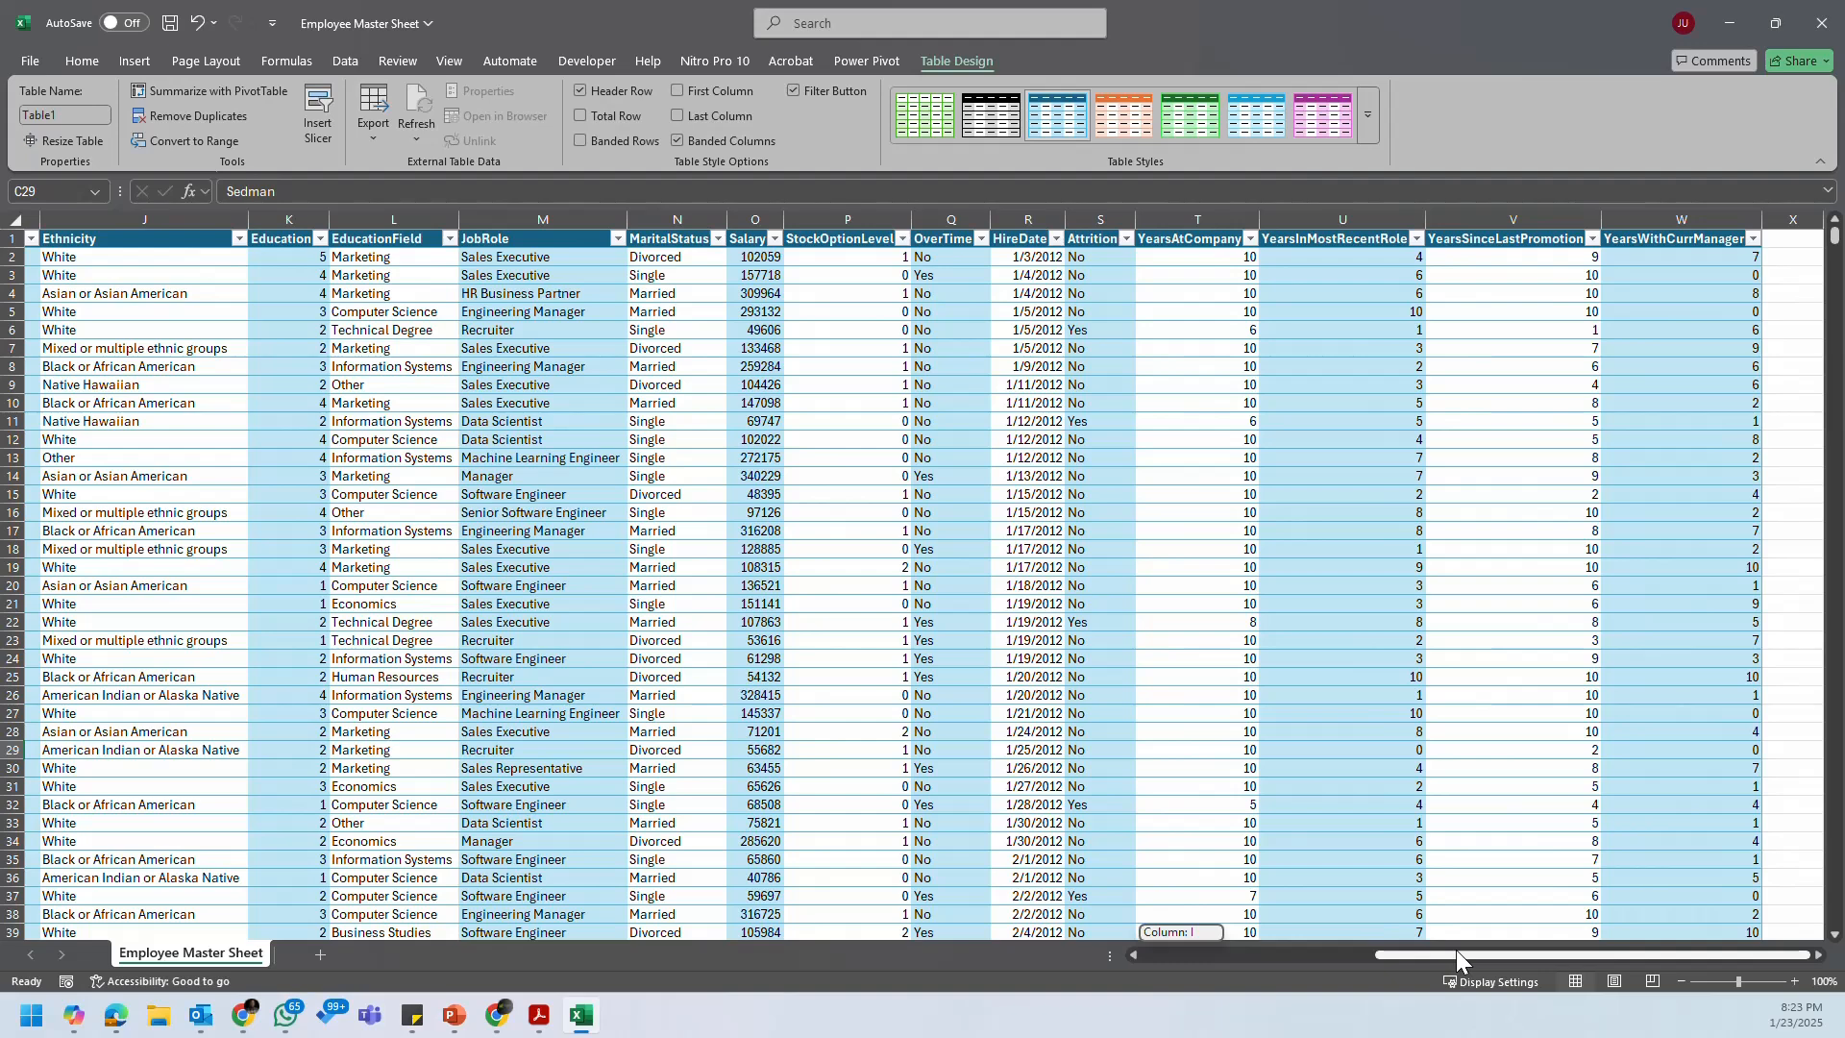
left_click_drag(1456, 948, 1155, 956)
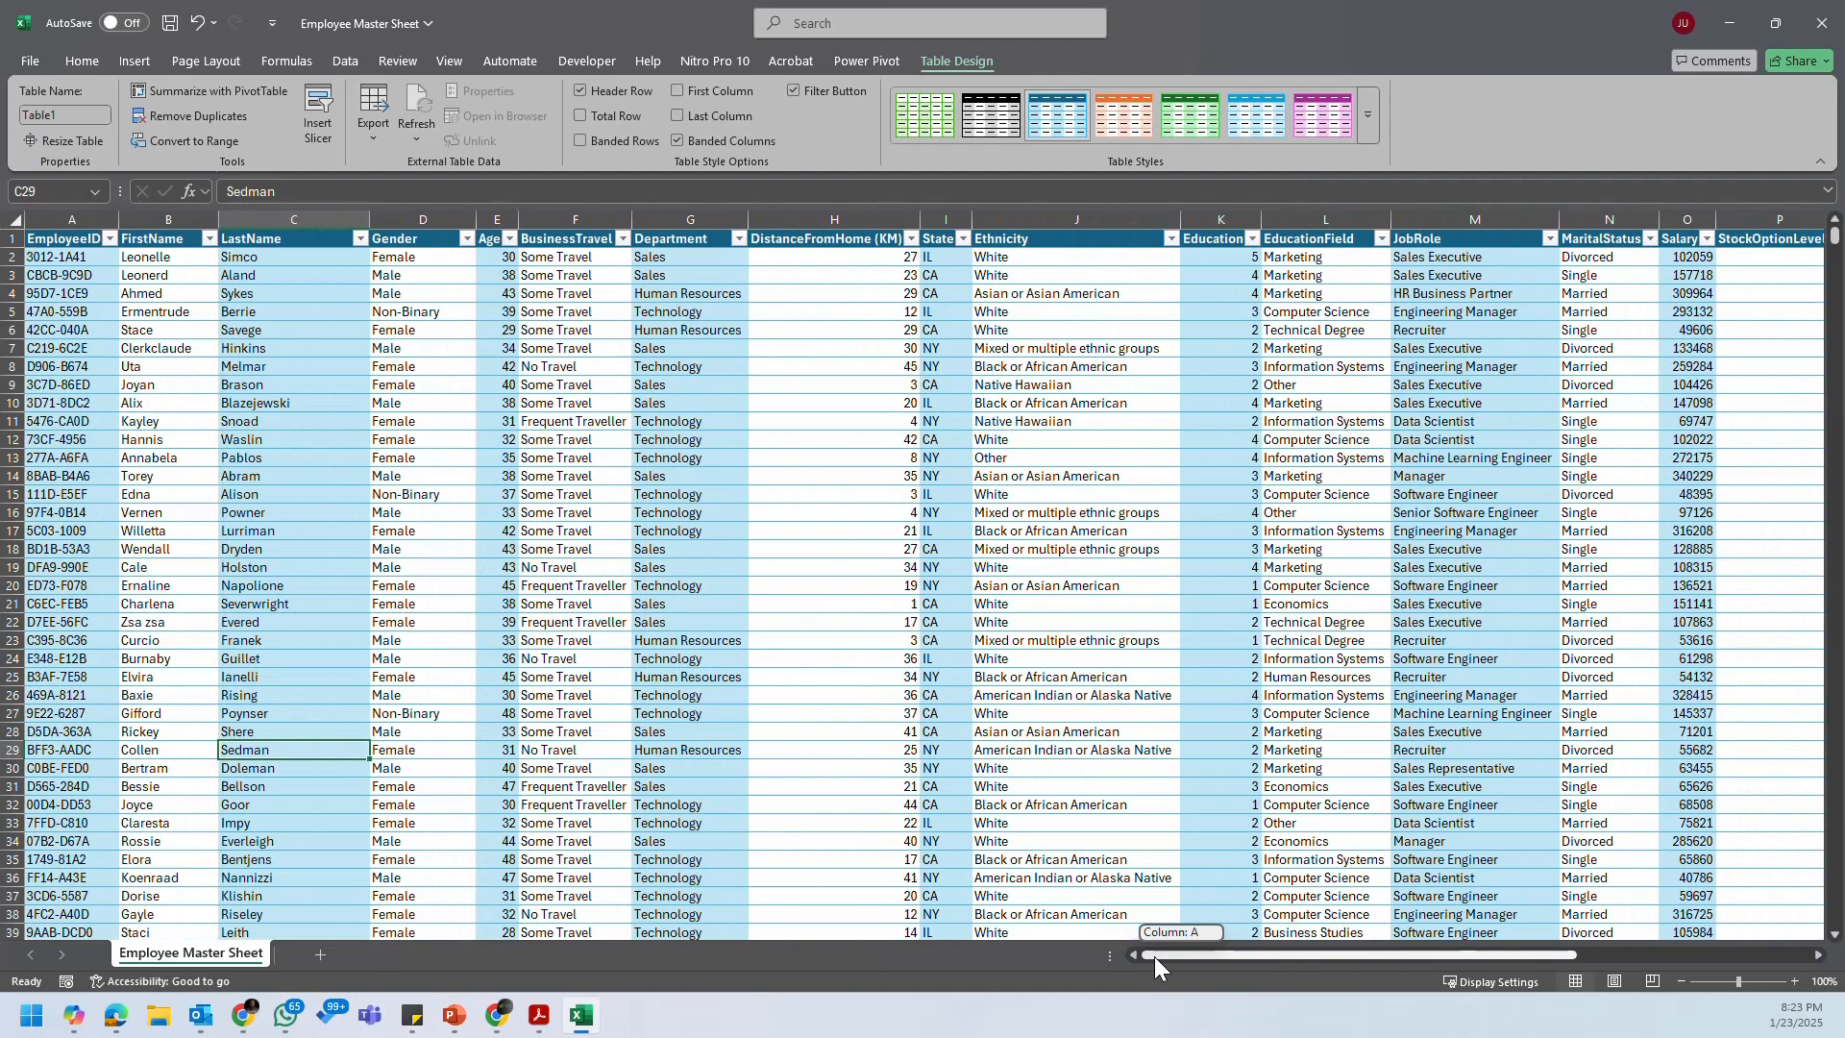
left_click(1212, 373)
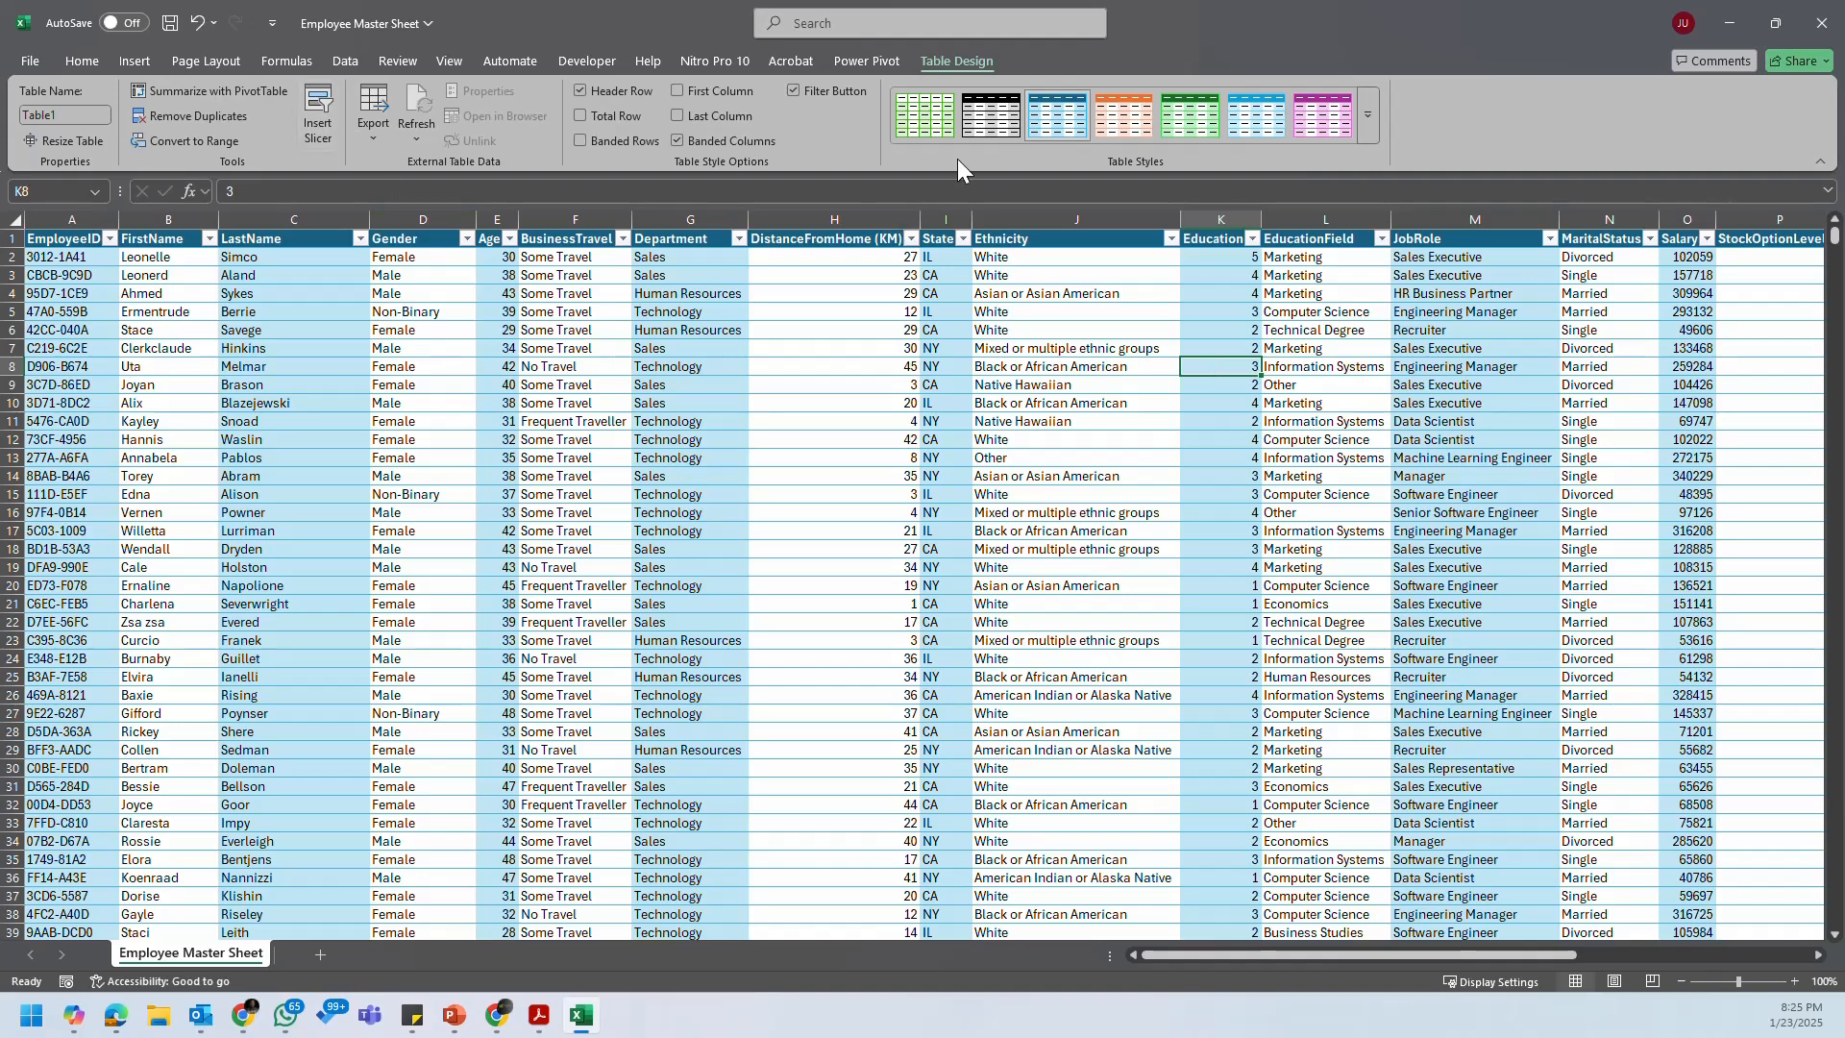
left_click(1060, 298)
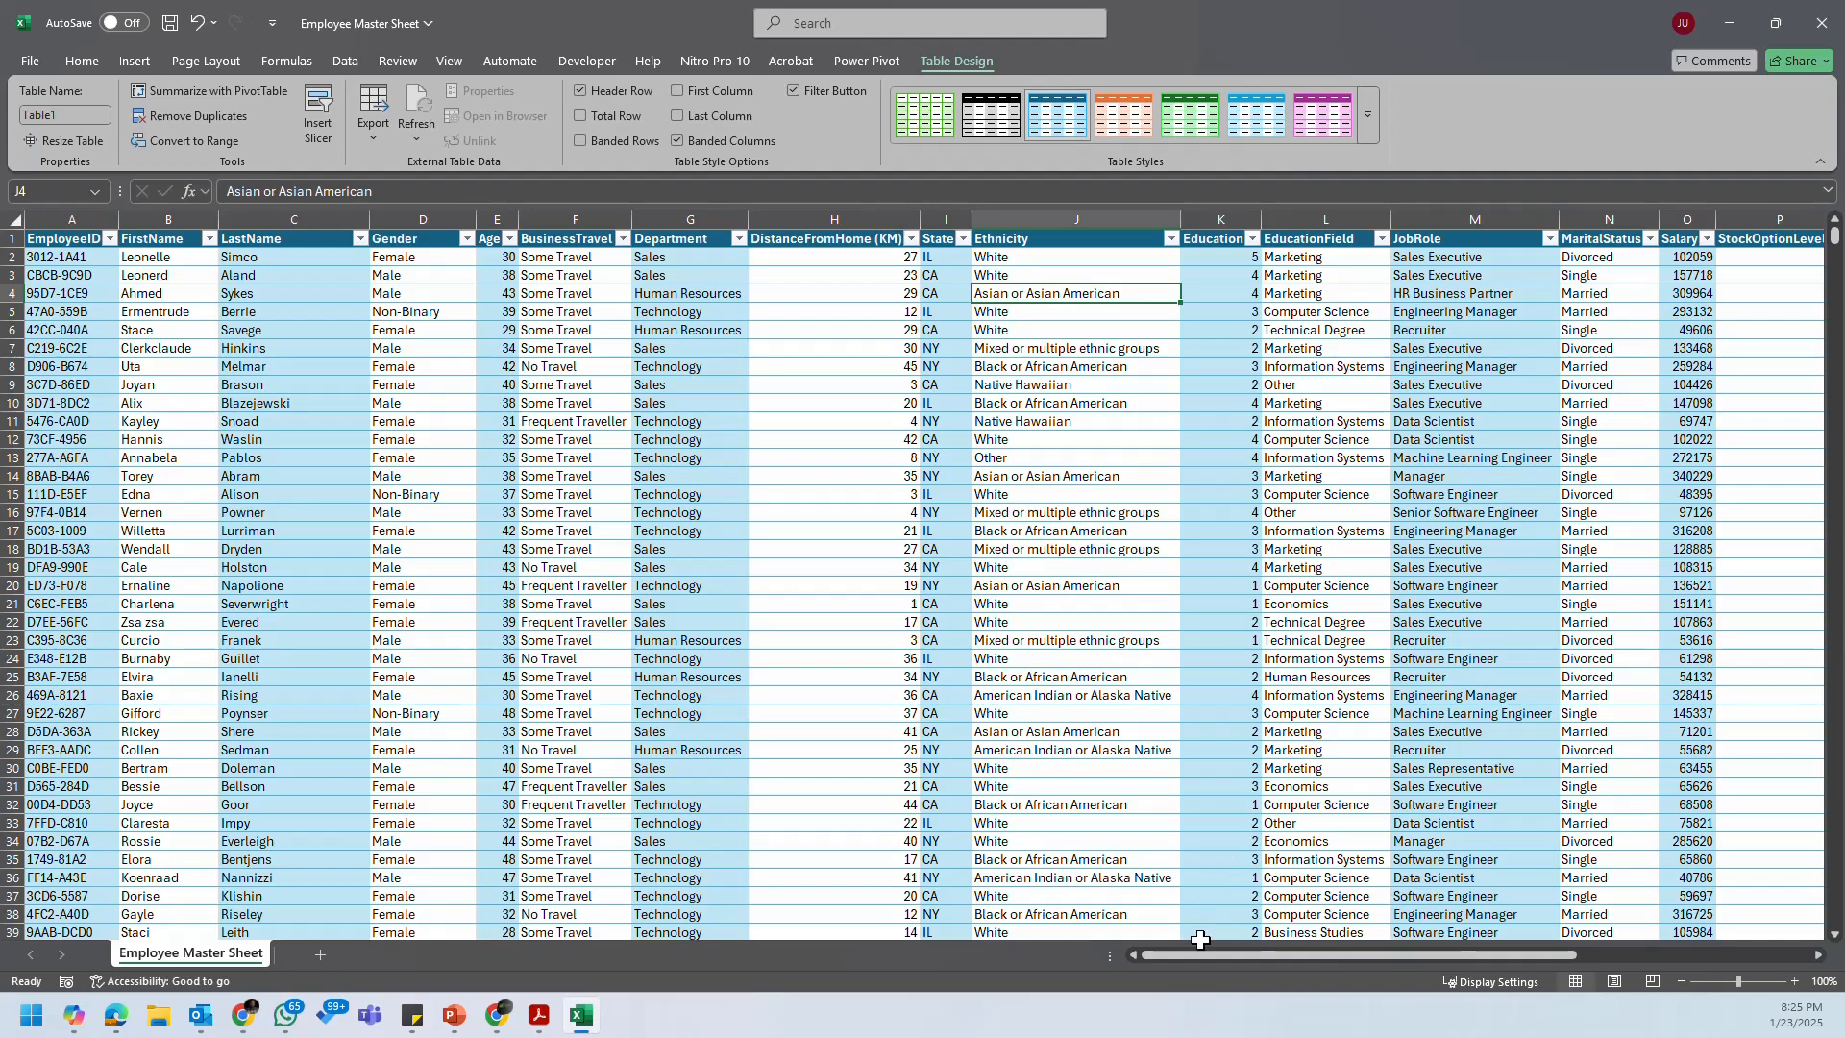
left_click_drag(1202, 955, 971, 959)
Step: Examine the EmployeeID, FirstName, LastName and Gender columns to understand what each one holds
left_click(83, 220)
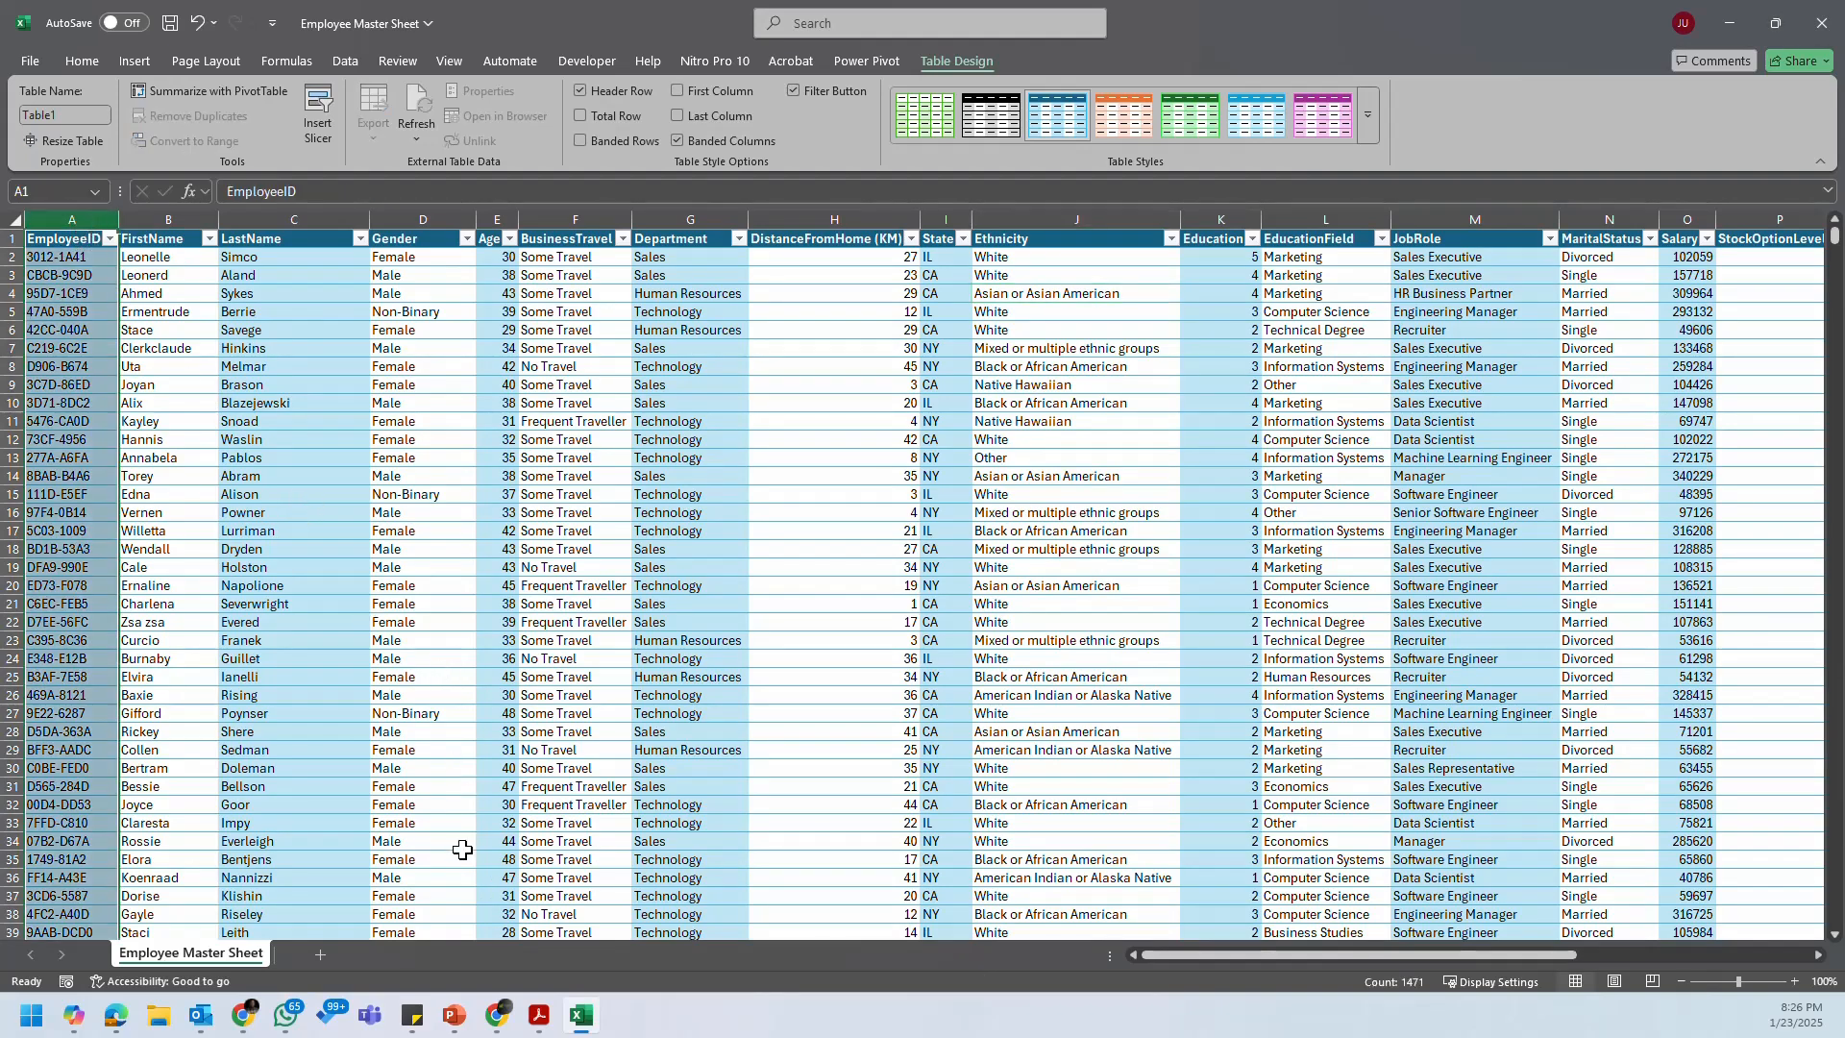
left_click(92, 259)
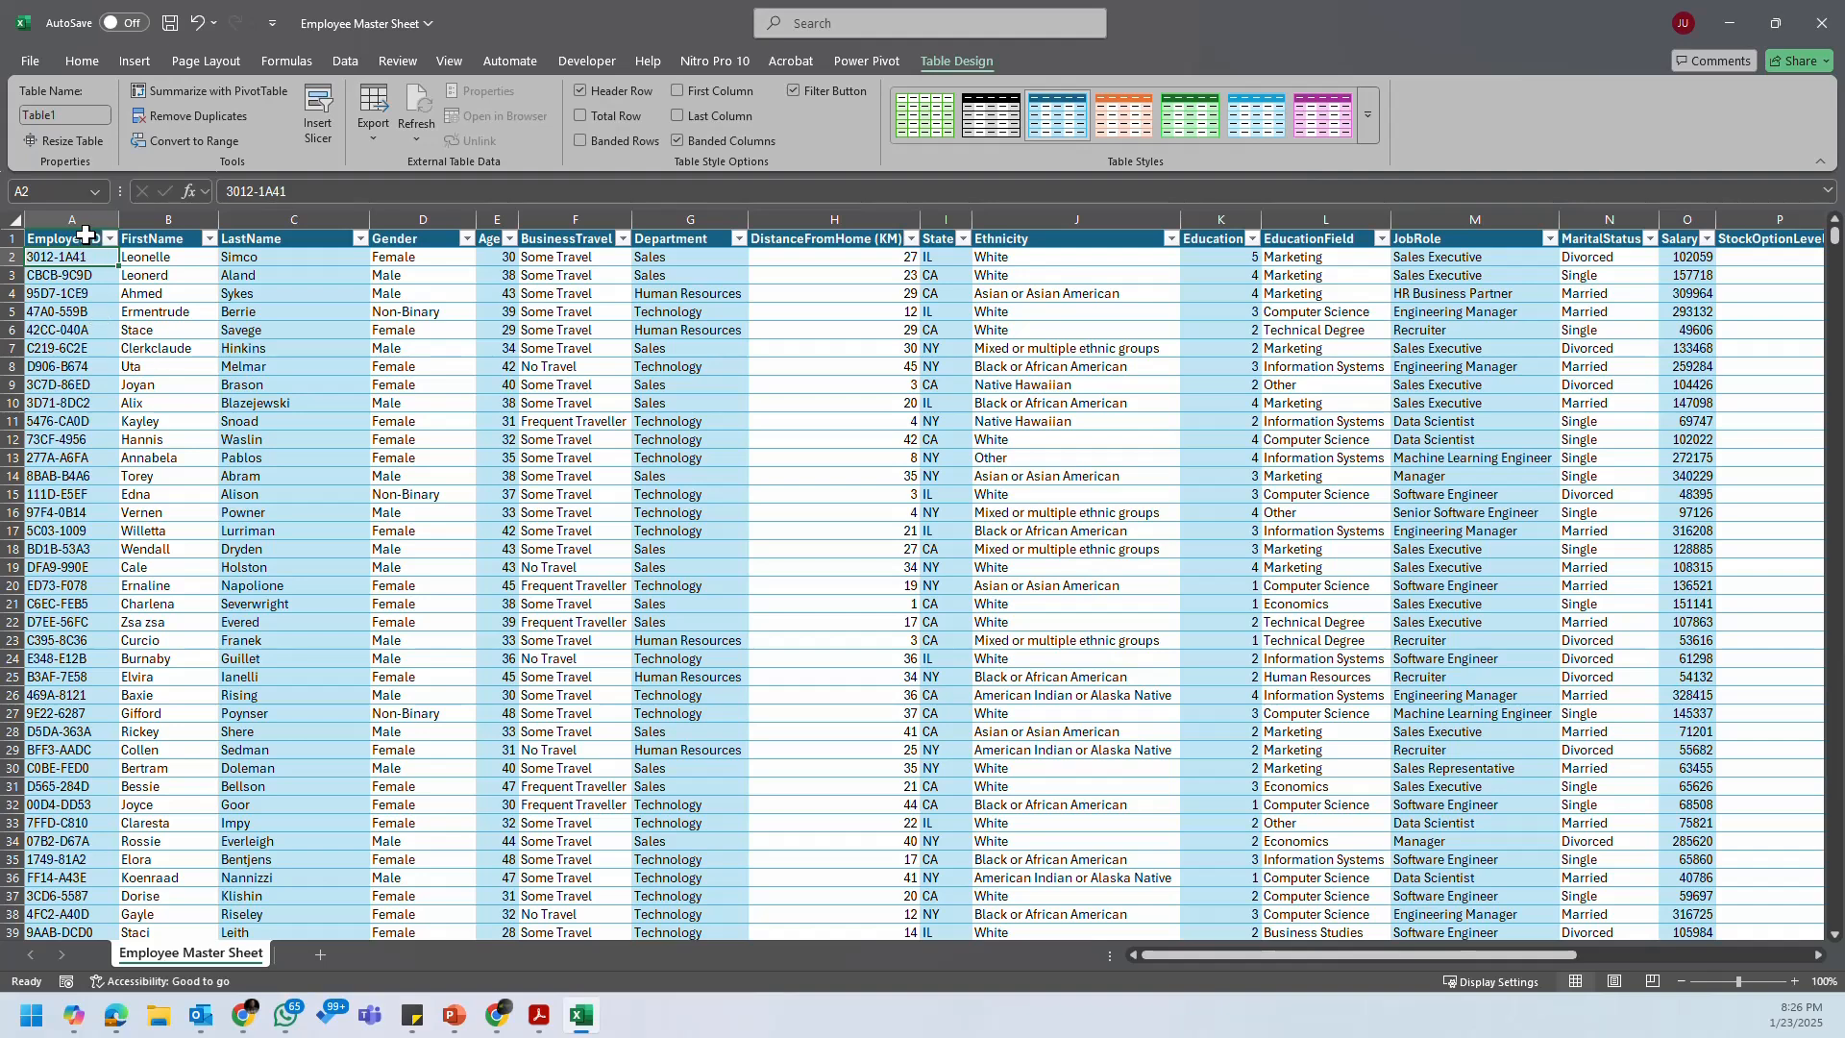
left_click(293, 260)
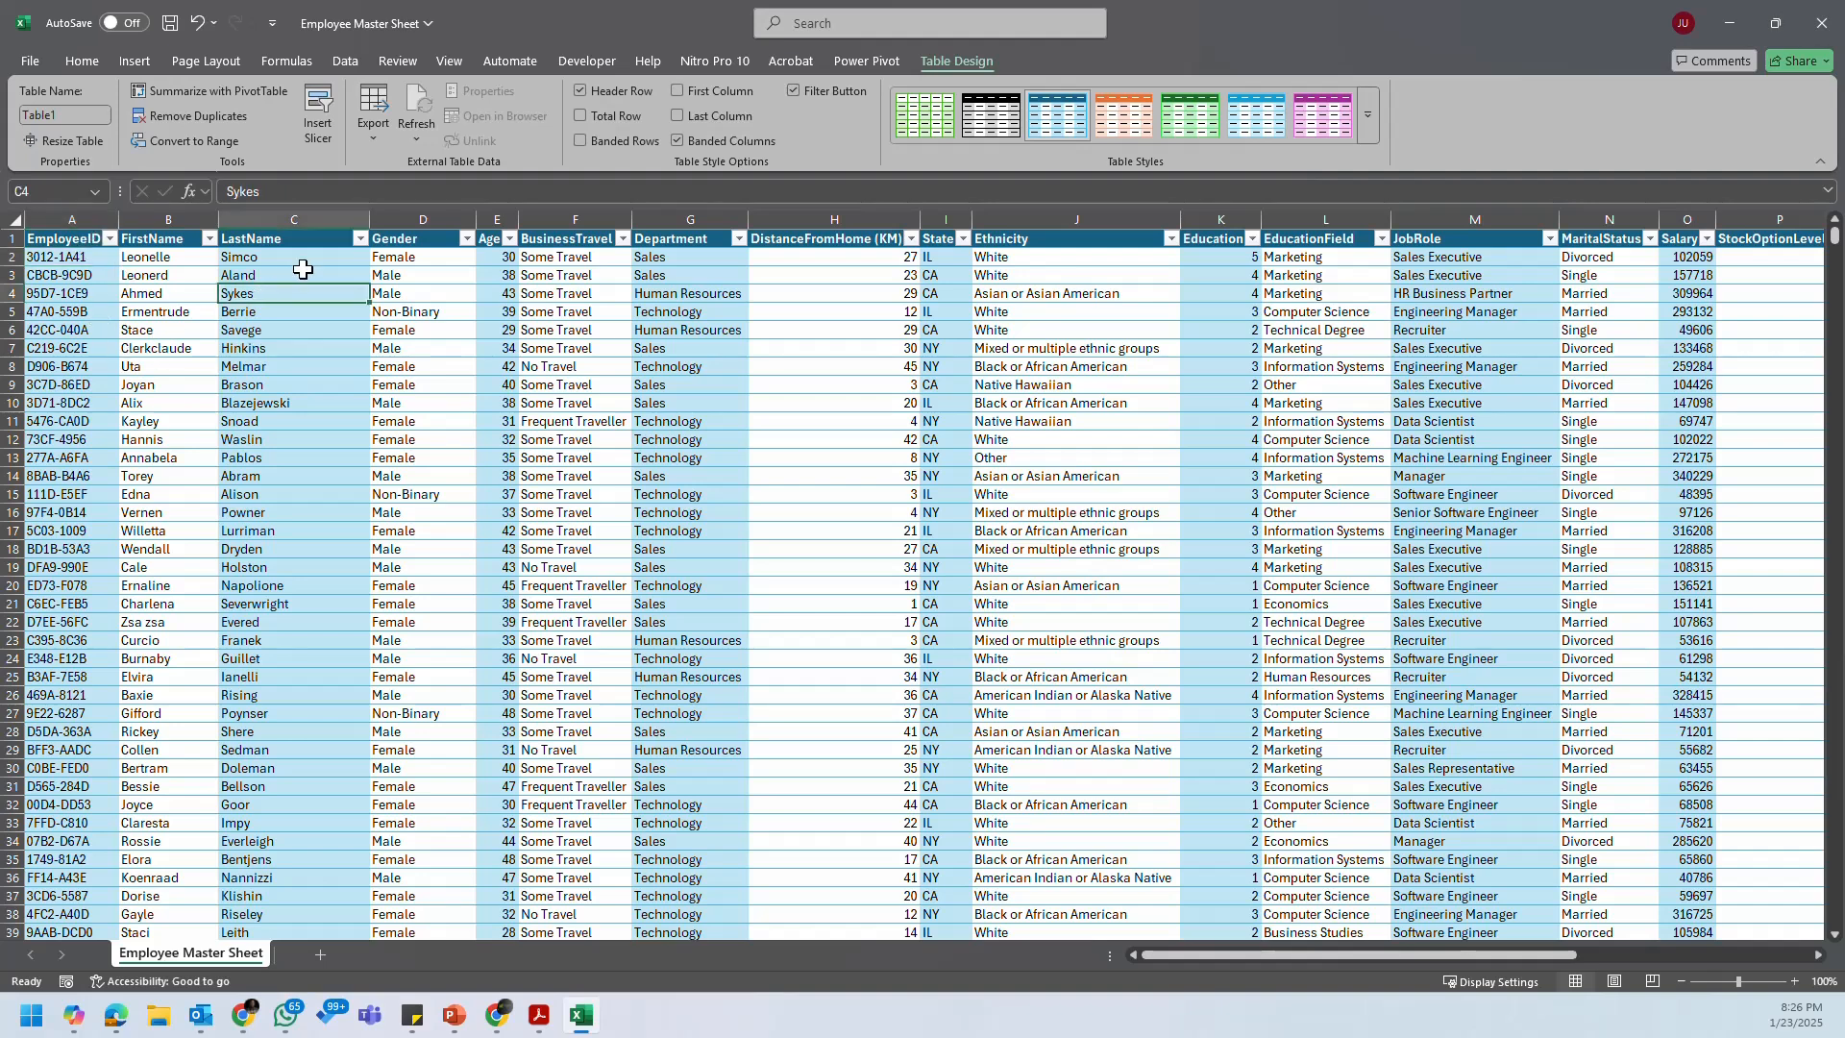
left_click(308, 270)
left_click(415, 257)
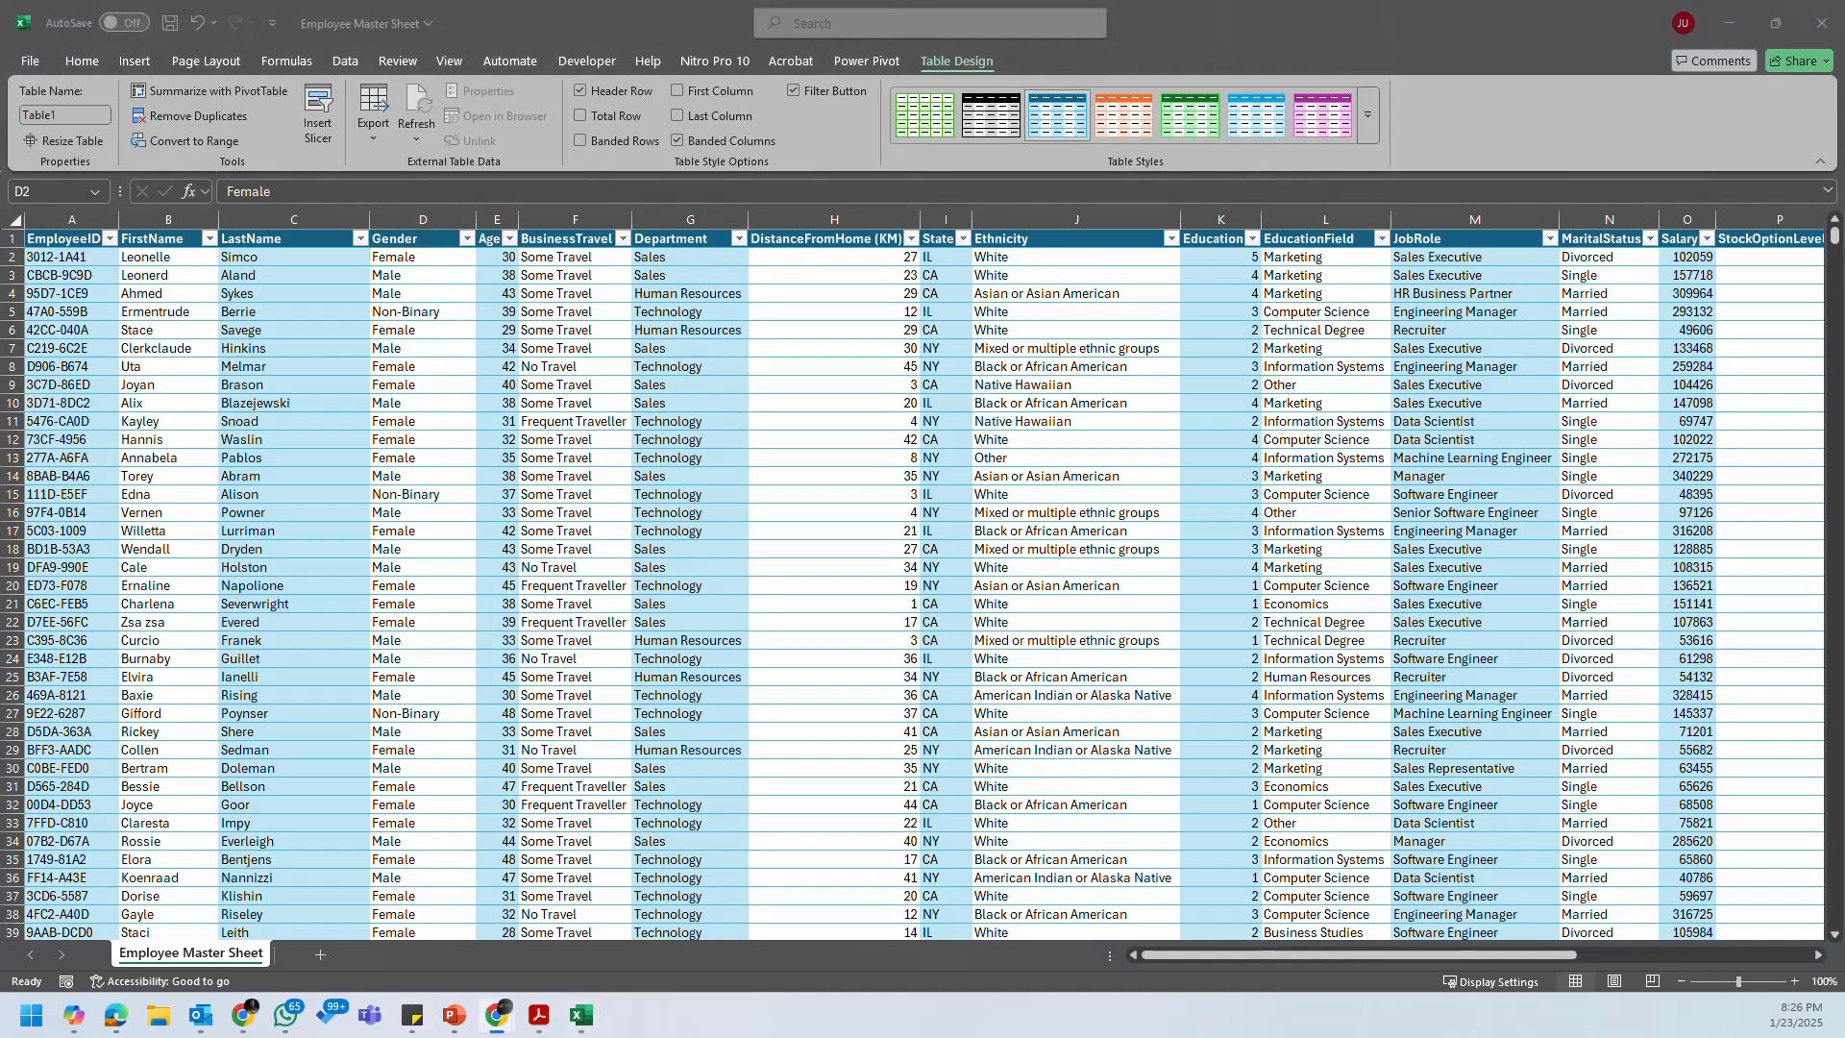
left_click(184, 275)
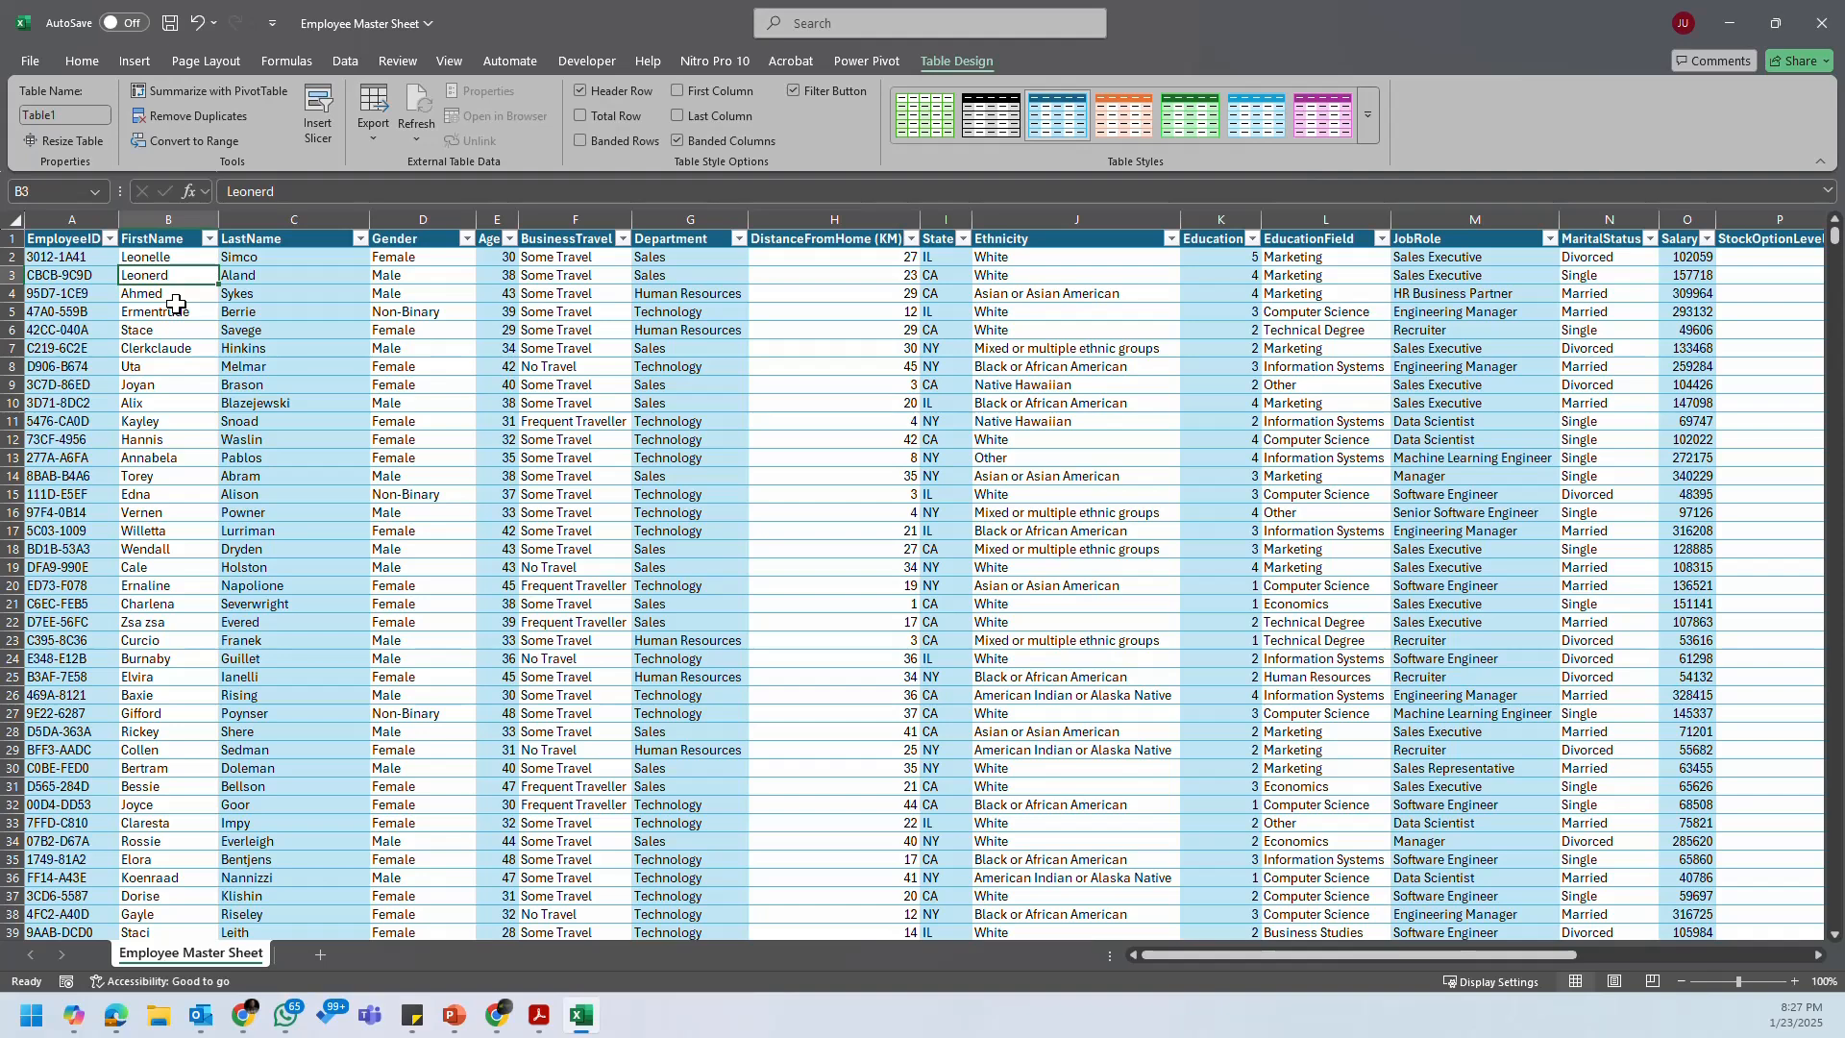
left_click(411, 243)
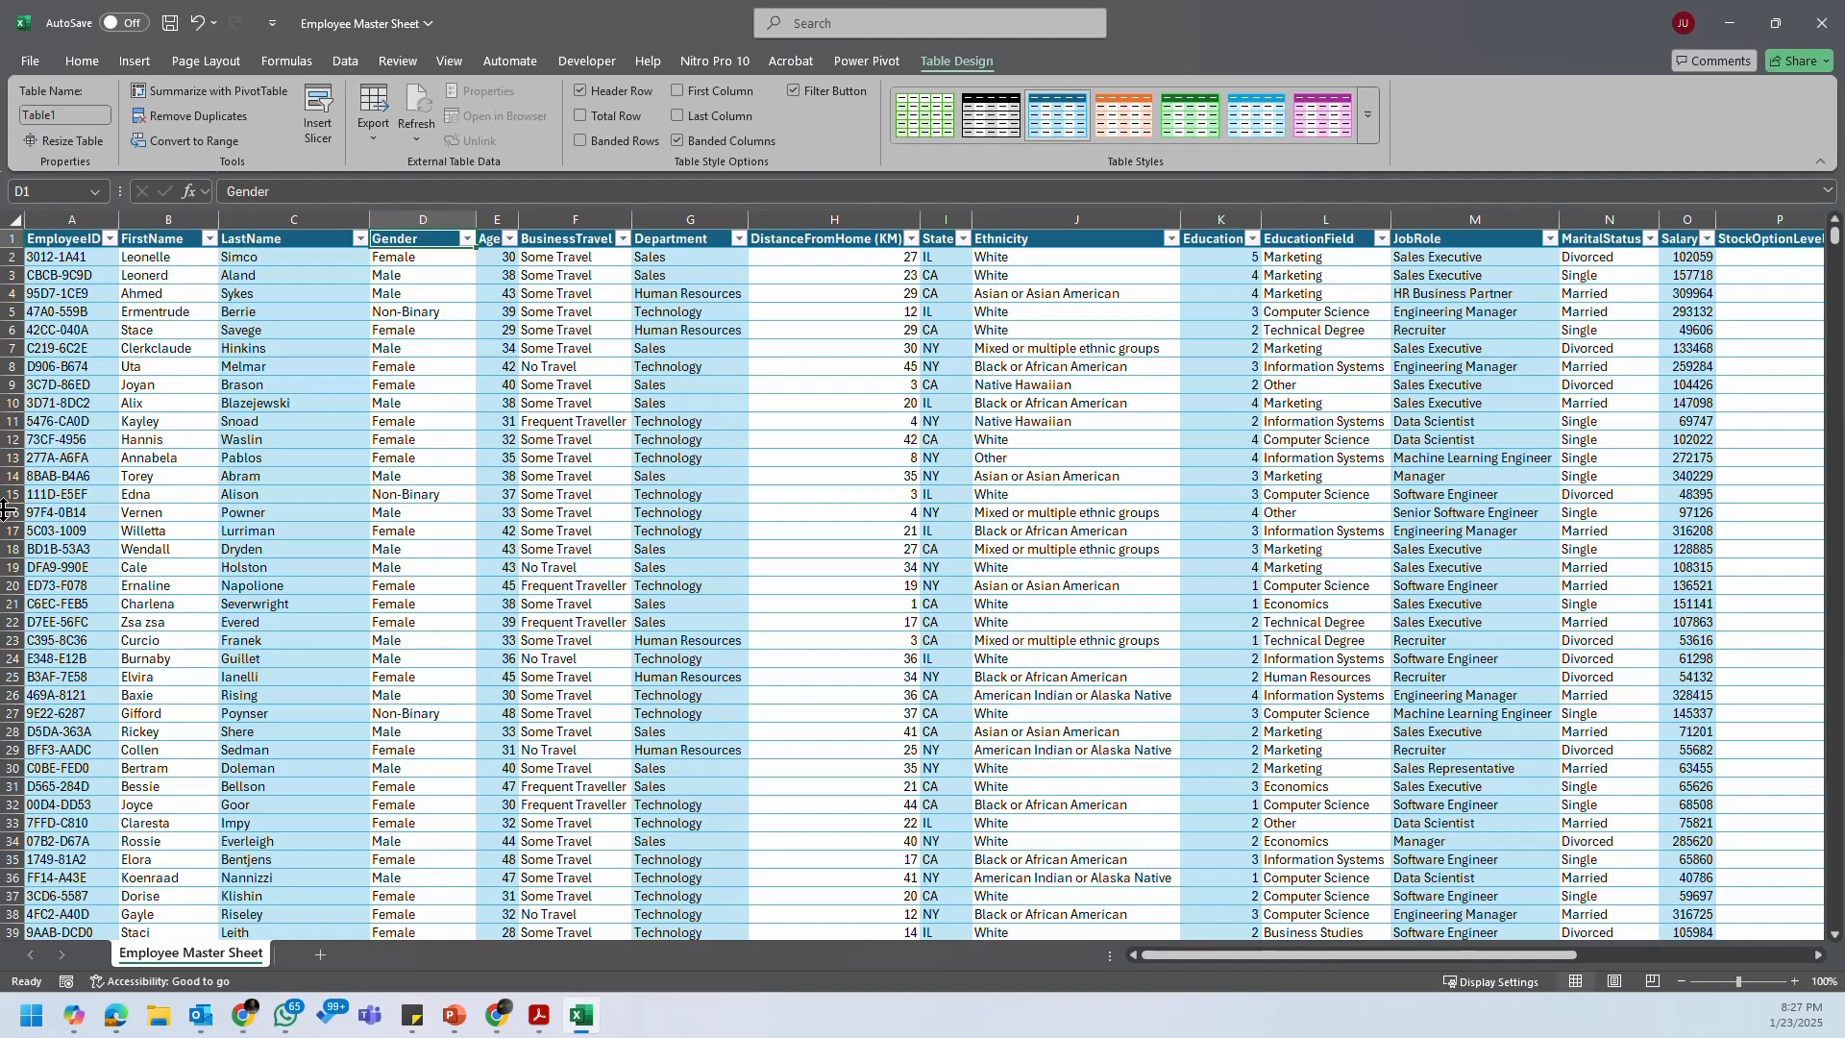
left_click(417, 1016)
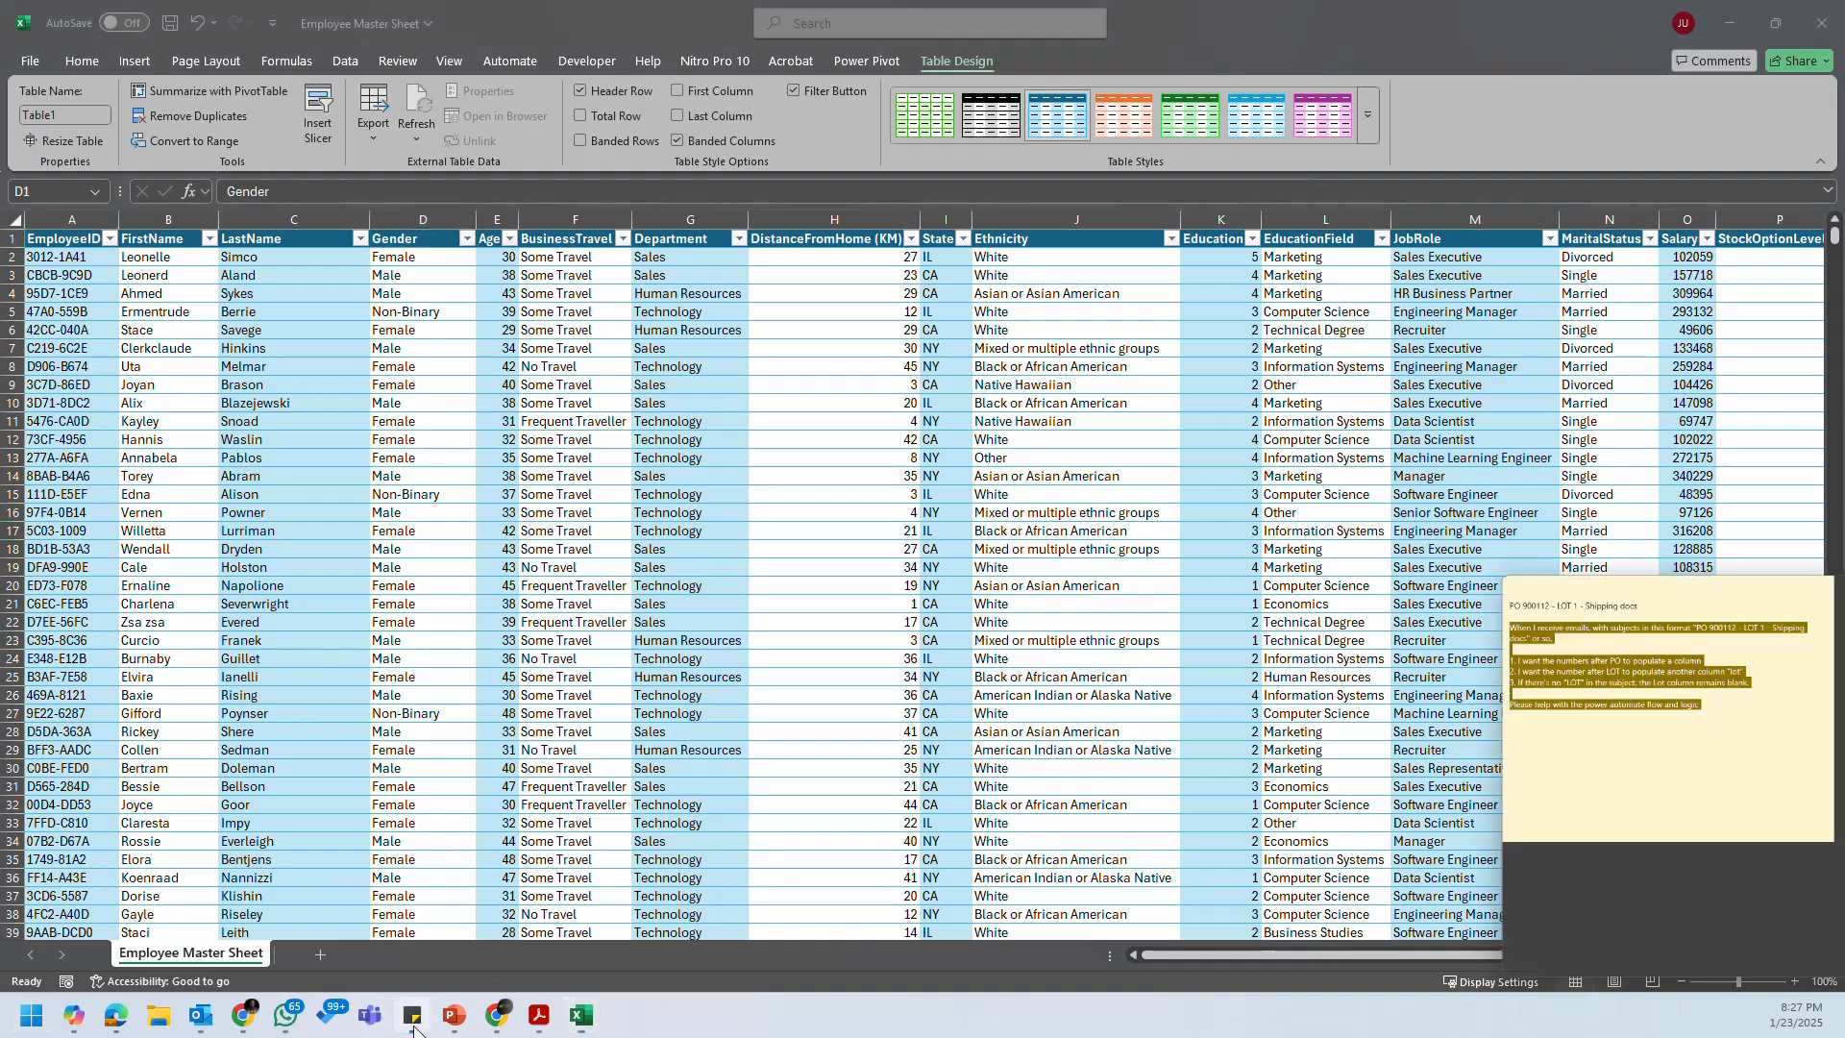
left_click(417, 1016)
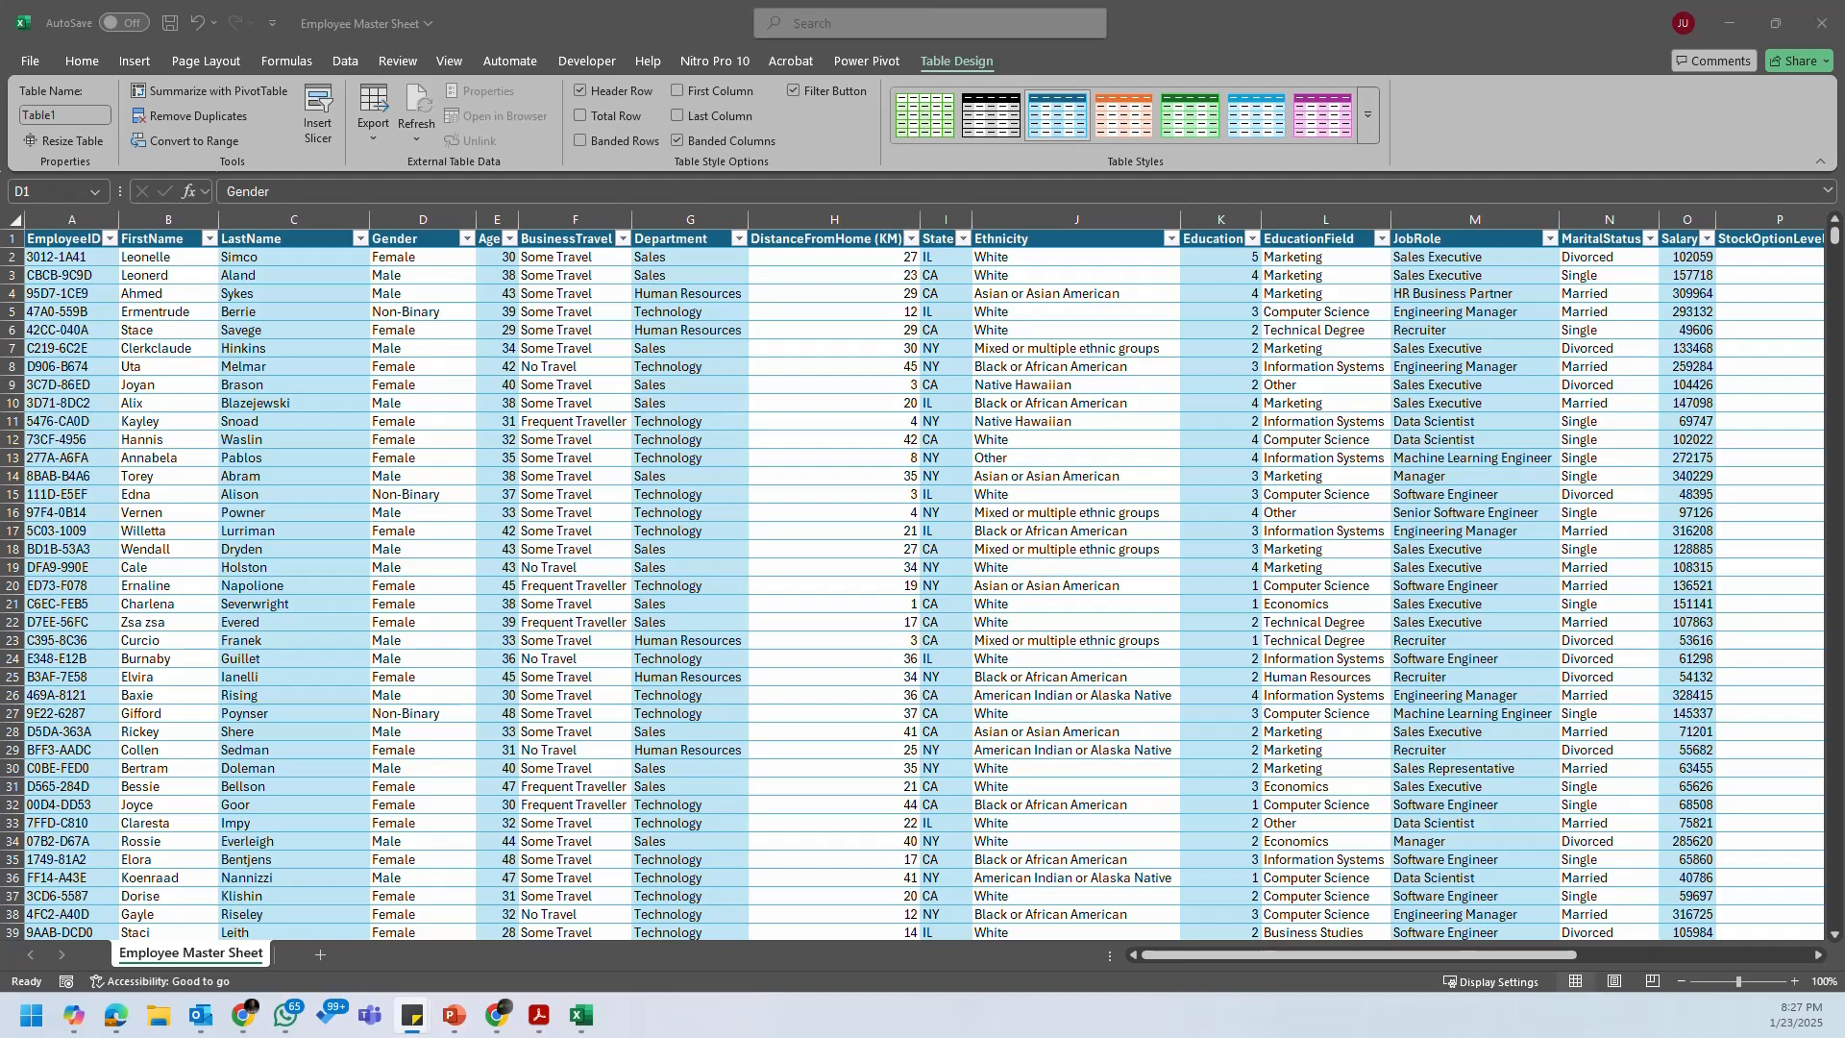
Step: Place the sticky note over the employee table and enter the line "Total No. of Employees = Count of EmployeeID"
left_click_drag(1844, 392, 1270, 383)
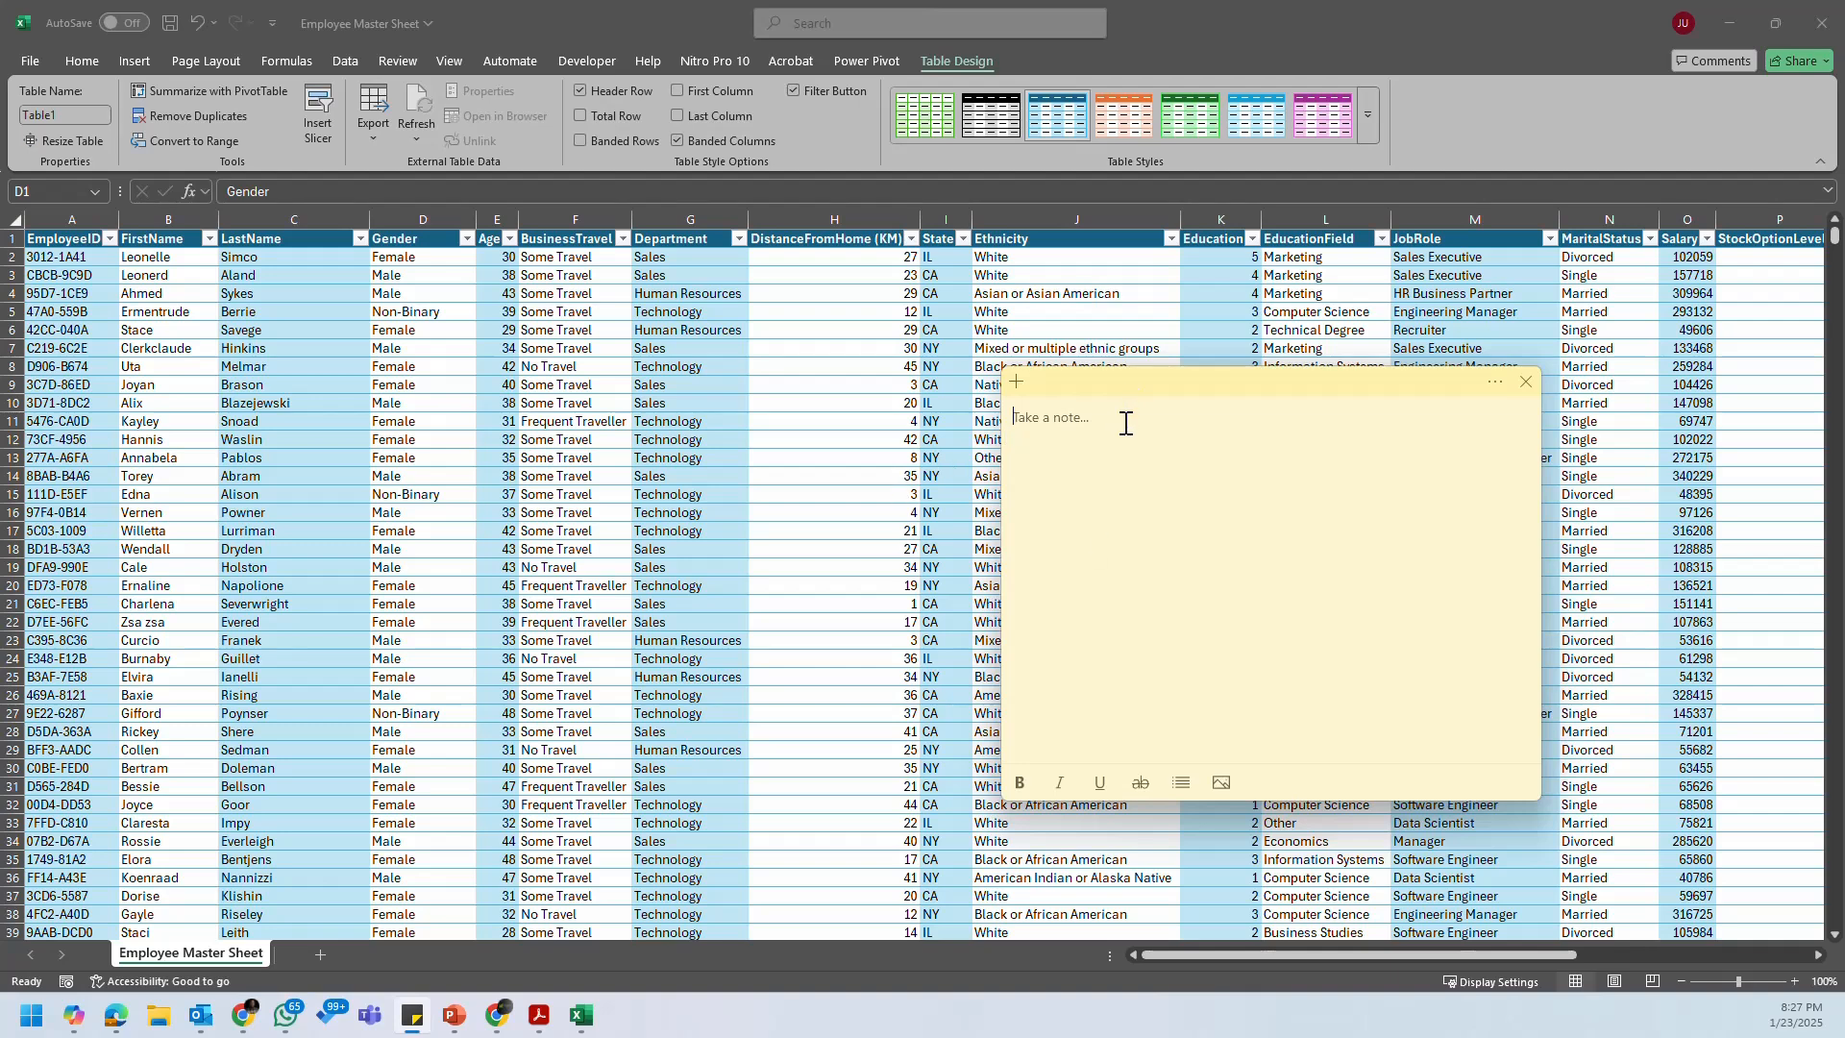
type("Total No. of Employees")
key("Return")
left_click(1218, 421)
type("= Count of Employee")
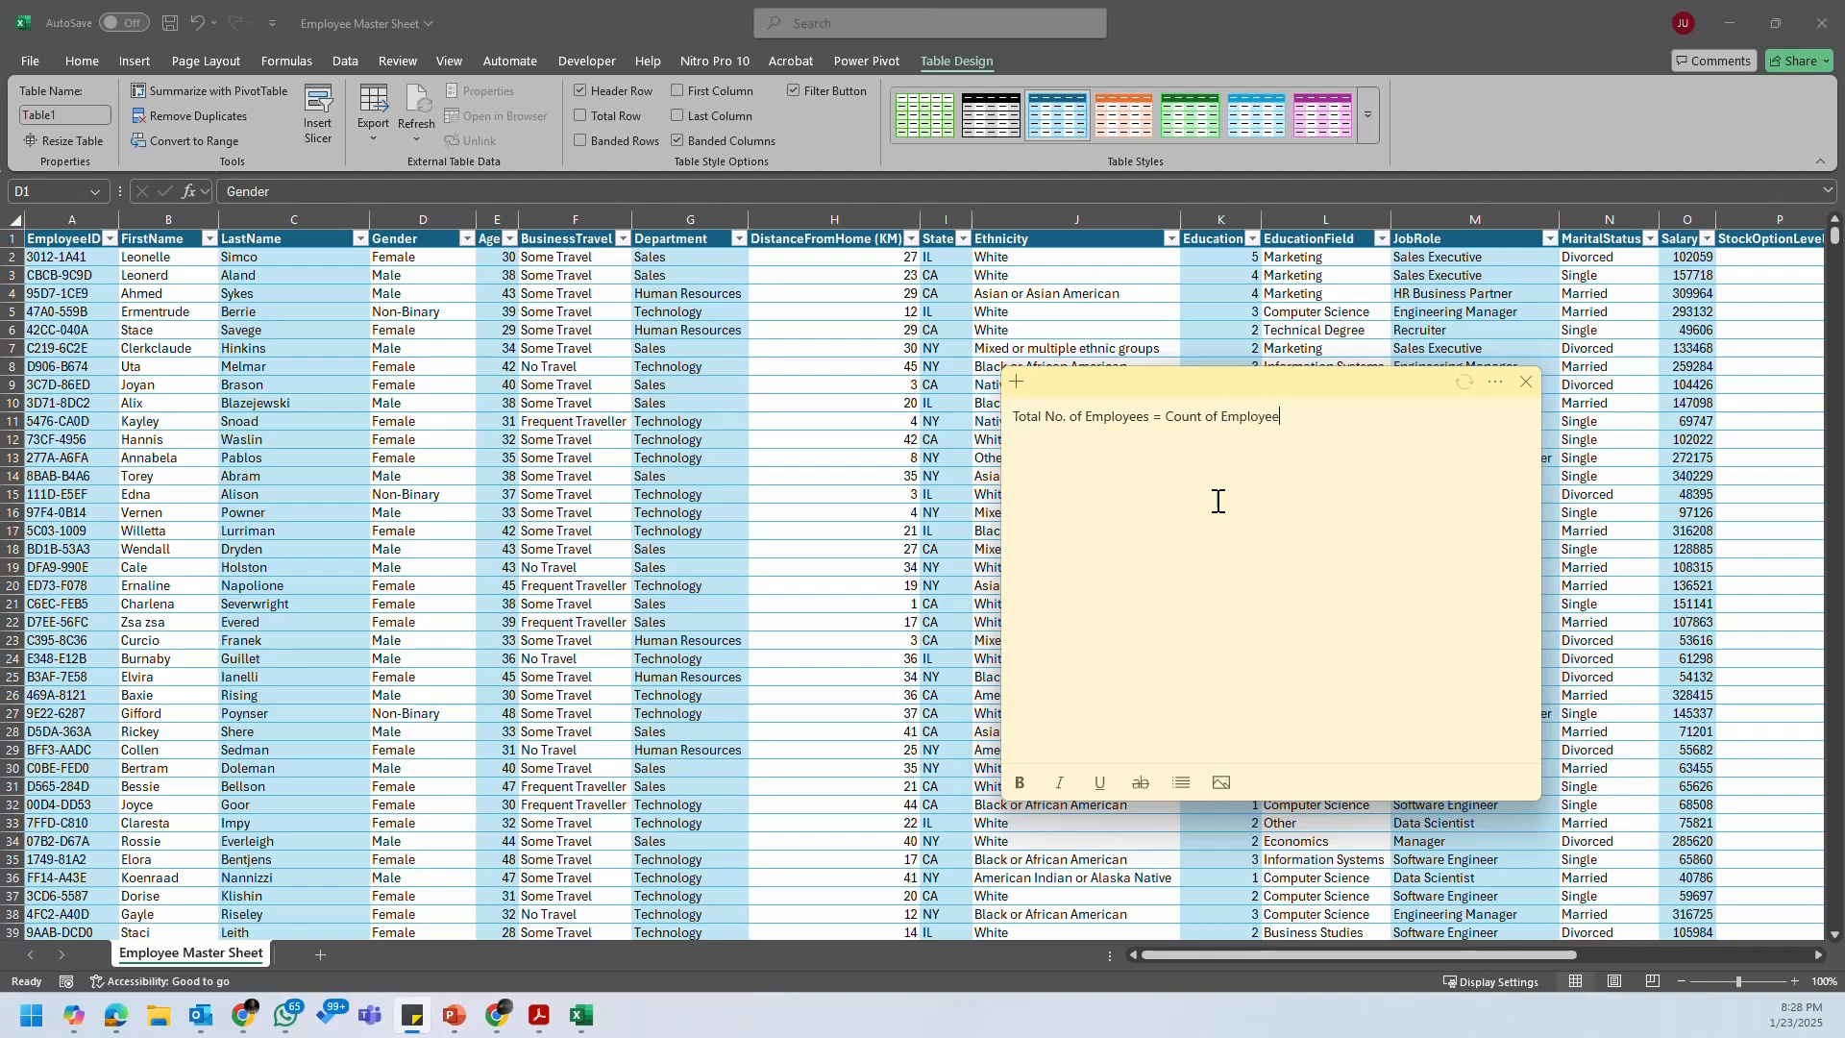
key("BackSpace")
type("ID")
key("Return")
Step: Add the line "Gender-wise info = Male vs Female" to the sticky note
type("Gende")
key("BackSpace")
key("BackSpace")
key("BackSpace")
key("BackSpace")
key("BackSpace")
type("Gender")
key("BackSpace")
type("-wi")
type("se info ")
type("=")
type(" M")
type("ale ")
type("vs Femal")
type("e")
Step: Add the line "Average Age" to the sticky note
type("Avgera=")
key("BackSpace")
key("BackSpace")
key("BackSpace")
key("BackSpace")
key("BackSpace")
type("e")
type("gera")
key("BackSpace")
key("BackSpace")
key("BackSpace")
type("rage Age")
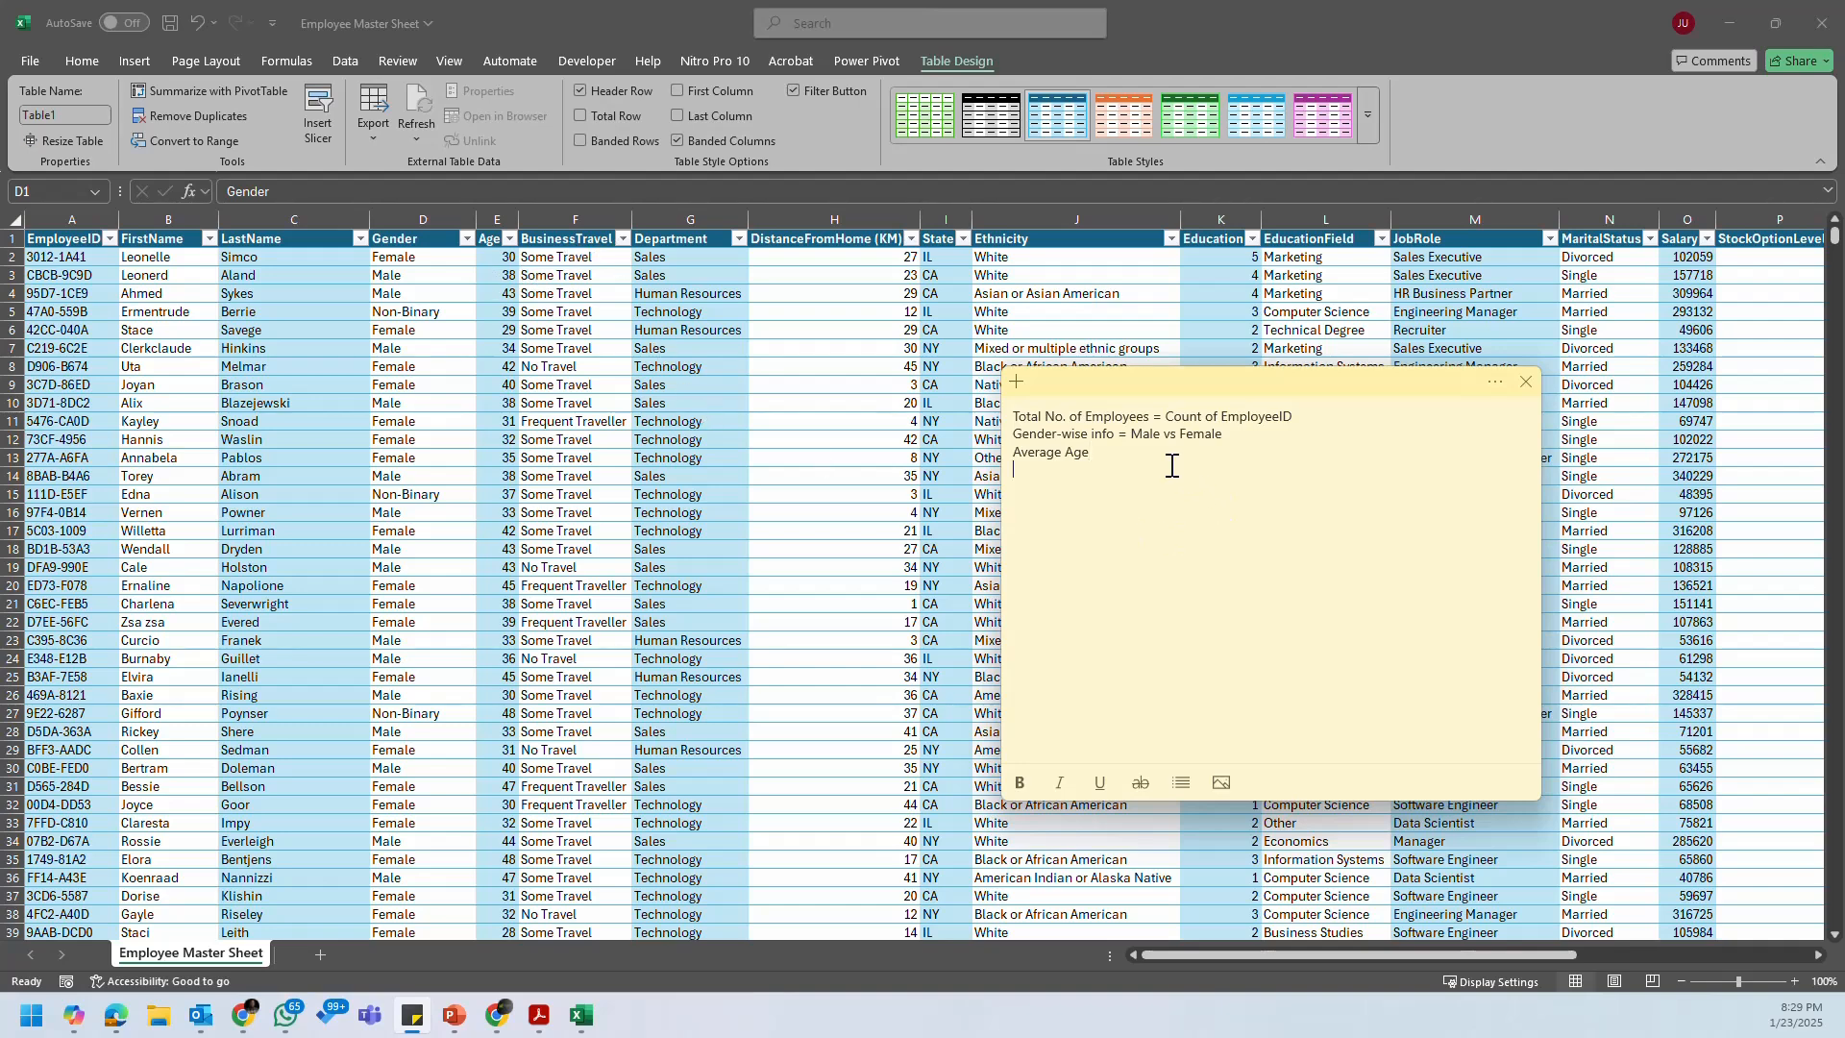
key("Return")
Step: Add the line "Business Travel" below Average Age in the sticky note
type("Business")
key("BackSpace")
key("BackSpace")
key("BackSpace")
key("BackSpace")
key("BackSpace")
key("BackSpace")
key("BackSpace")
key("BackSpace")
key("BackSpace")
type("Busines")
type("s Trave")
type("l ")
Step: Add the line "Department-wise info" to the sticky note
type("Departmen")
type("t")
type("-wise in")
type("fo")
key("Return")
Step: Add the line "DistanceFromHome" and move the note slightly to uncover more of the Ethnicity column
type("Do")
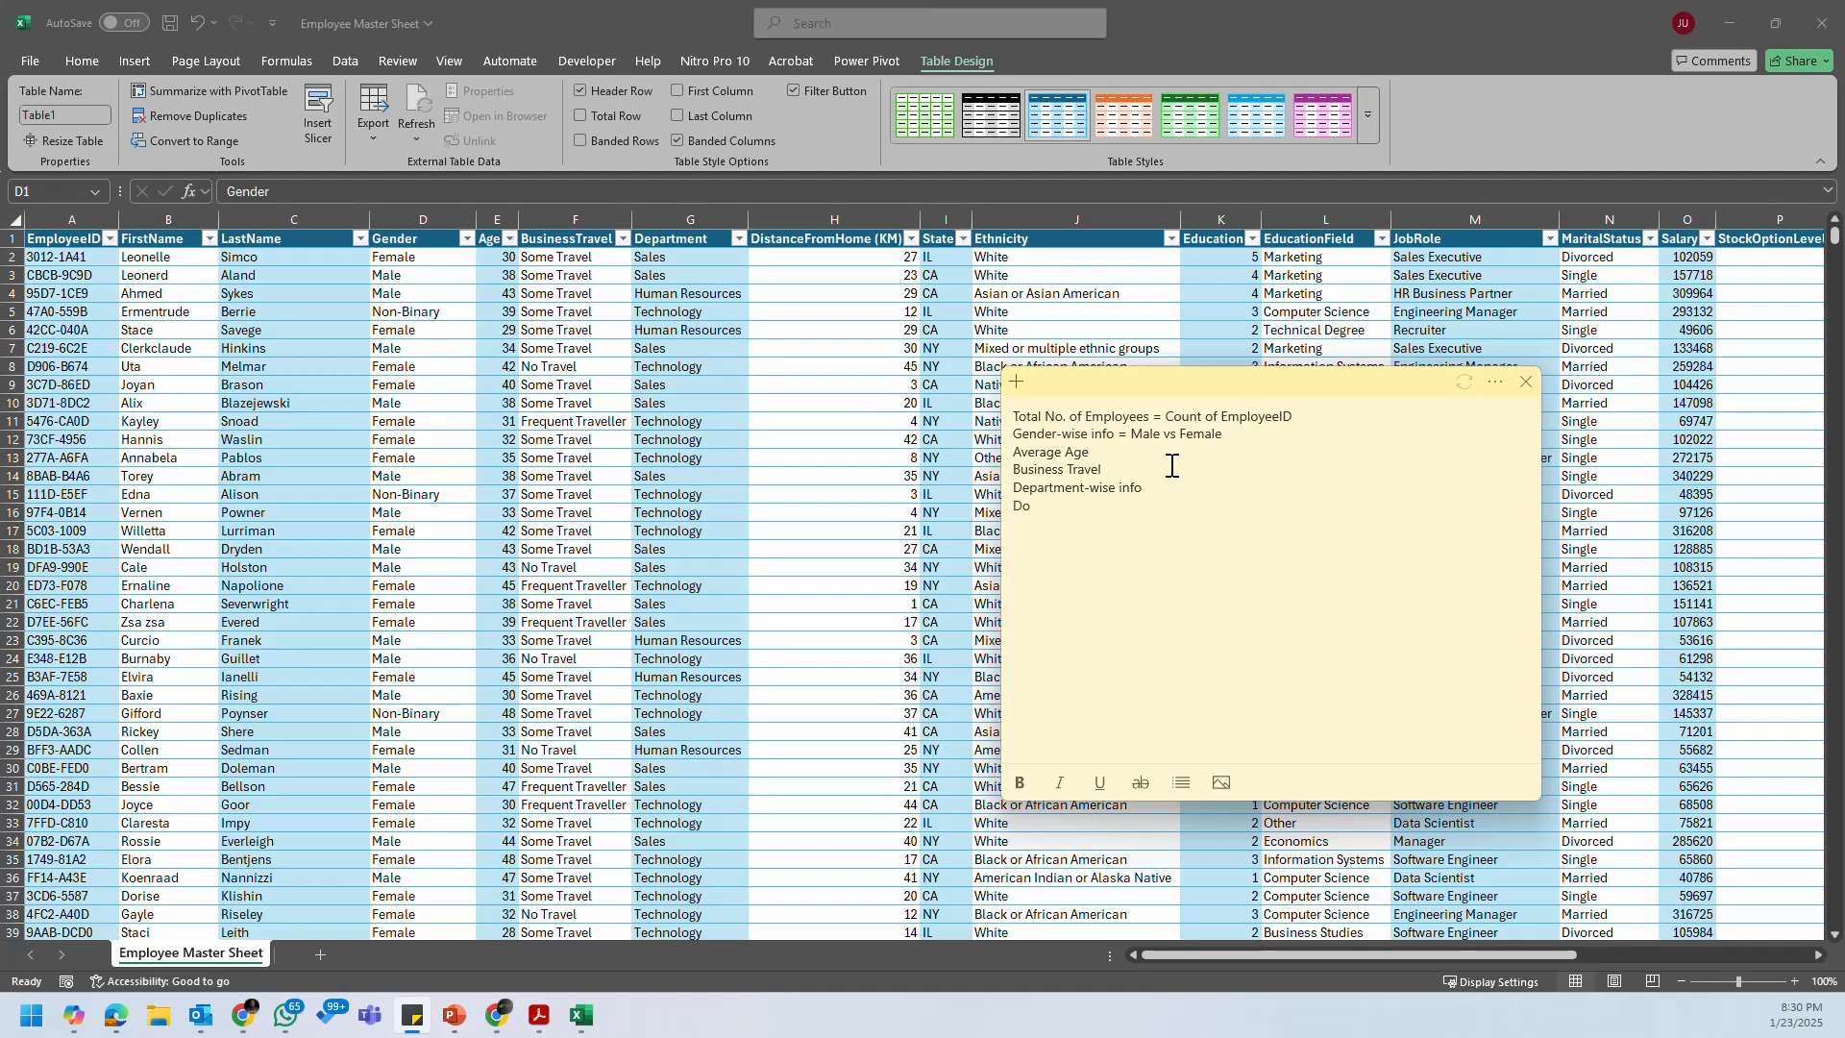
key("BackSpace")
type("ist")
type("eFromHOme")
key("BackSpace")
key("BackSpace")
key("BackSpace")
key("BackSpace")
key("BackSpace")
type("Home")
key("Return")
left_click_drag(1159, 388, 1240, 396)
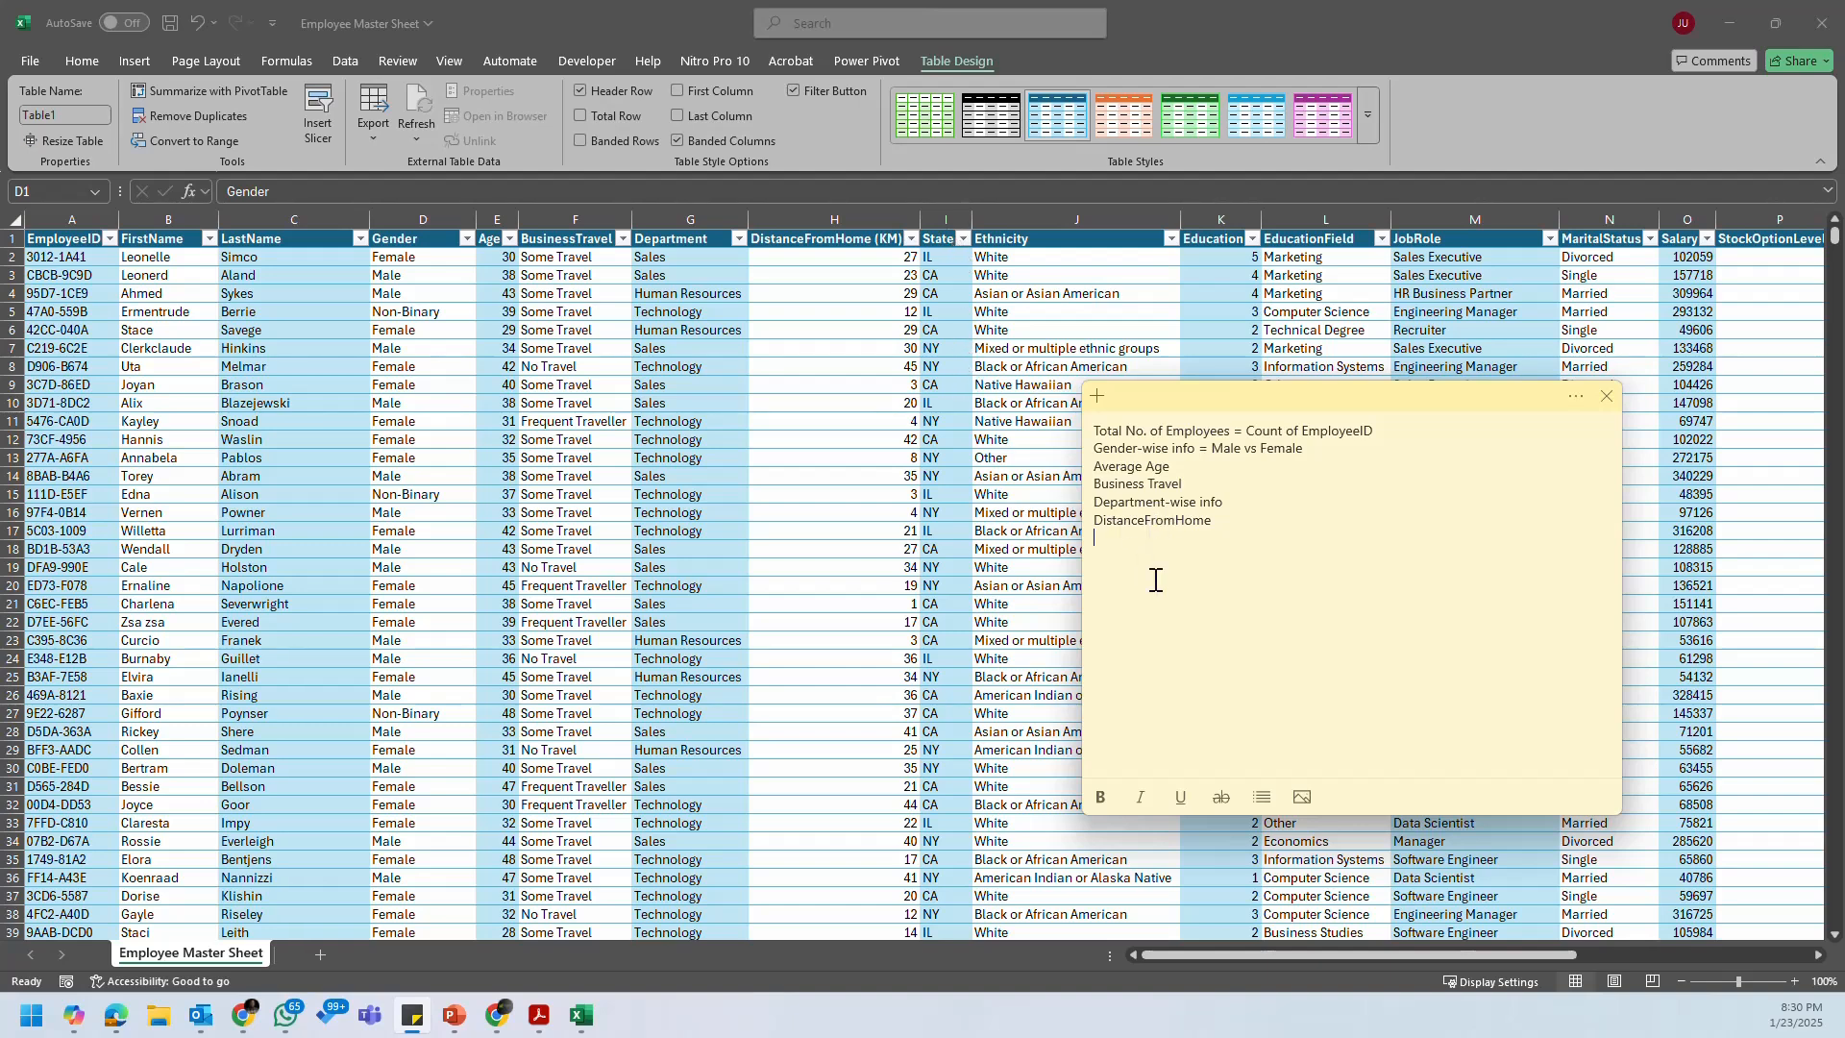
Step: Add the line "State-wise info (employees per state)" to the sticky note
type("State-wise")
left_click(1197, 543)
type(":")
key("BackSpace")
key("BackSpace")
type("info (employees per state")
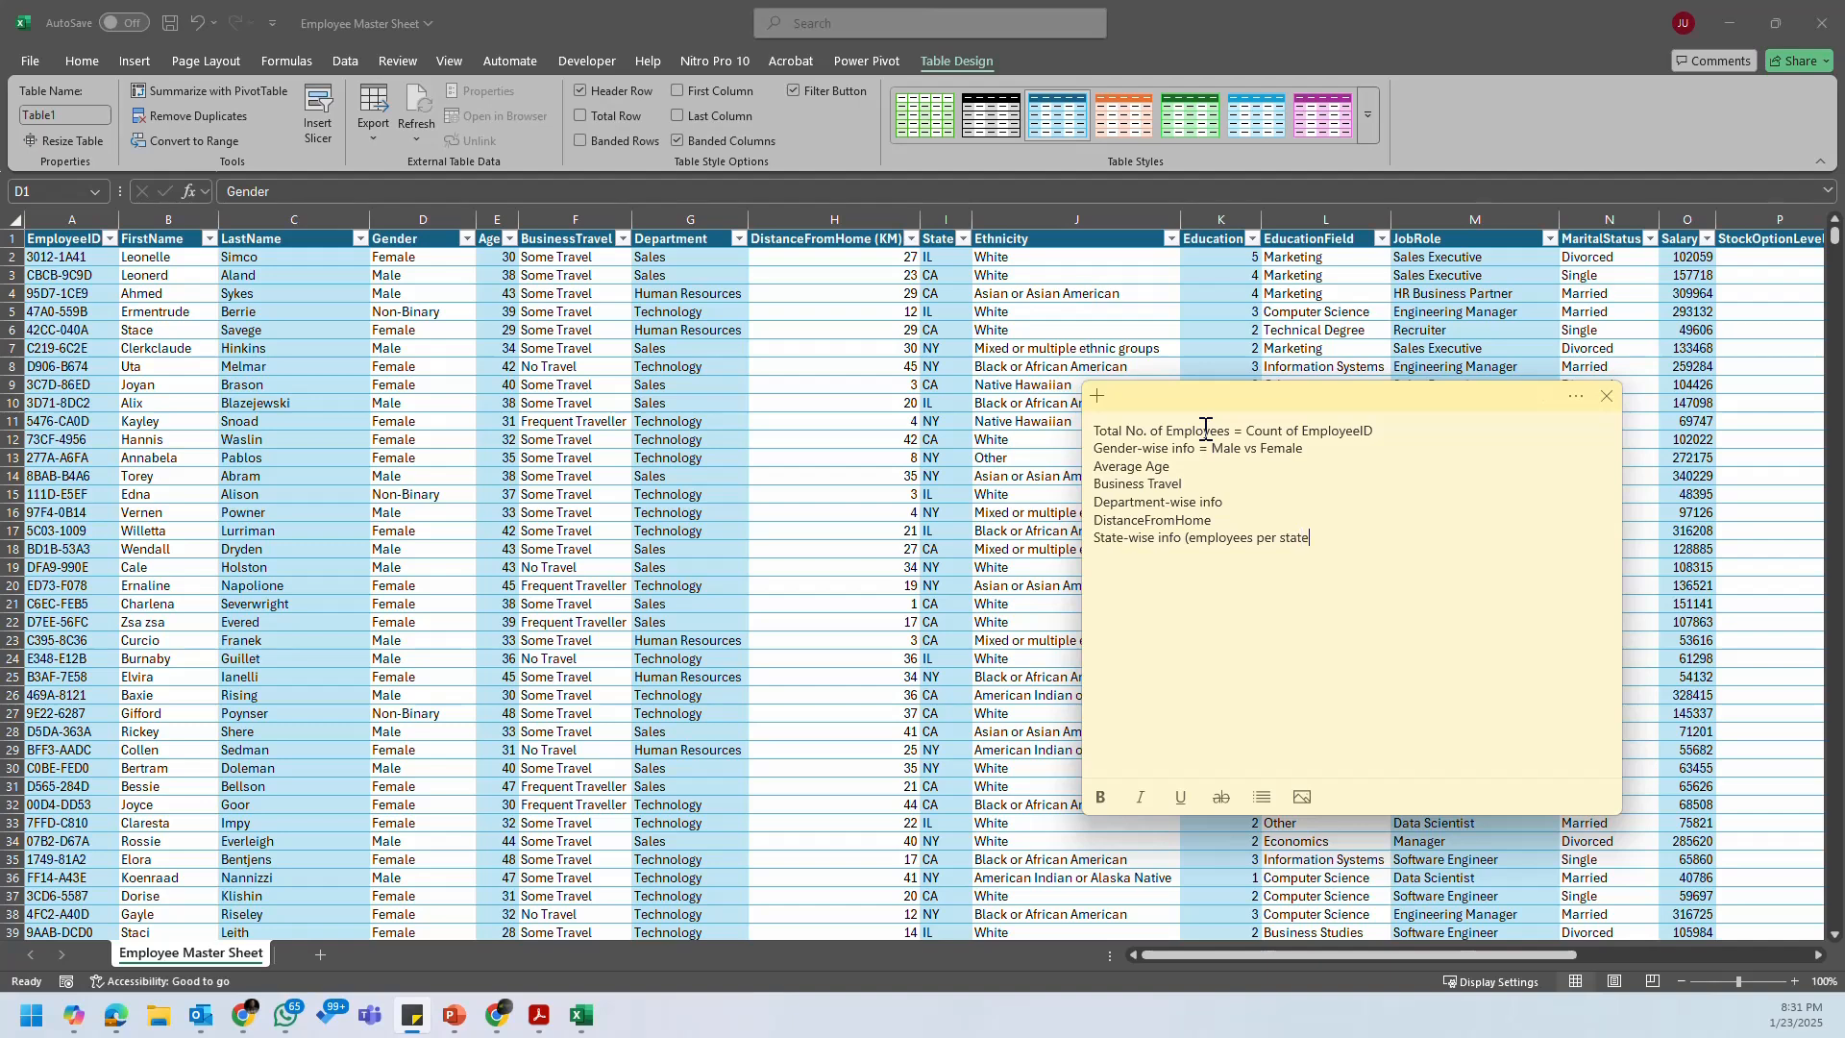
type(")")
Step: Append "emp per dept" to the Department-wise info line of the sticky note
left_click(1257, 502)
type("emp per dept")
left_click(1298, 522)
Step: Add the line "Employee by Ethnicity" below the State-wise line of the sticky note
left_click(1355, 555)
type("Ethinc")
key("BackSpace")
key("BackSpace")
key("BackSpace")
type("nicity")
key("Up")
type("Emplloyee by")
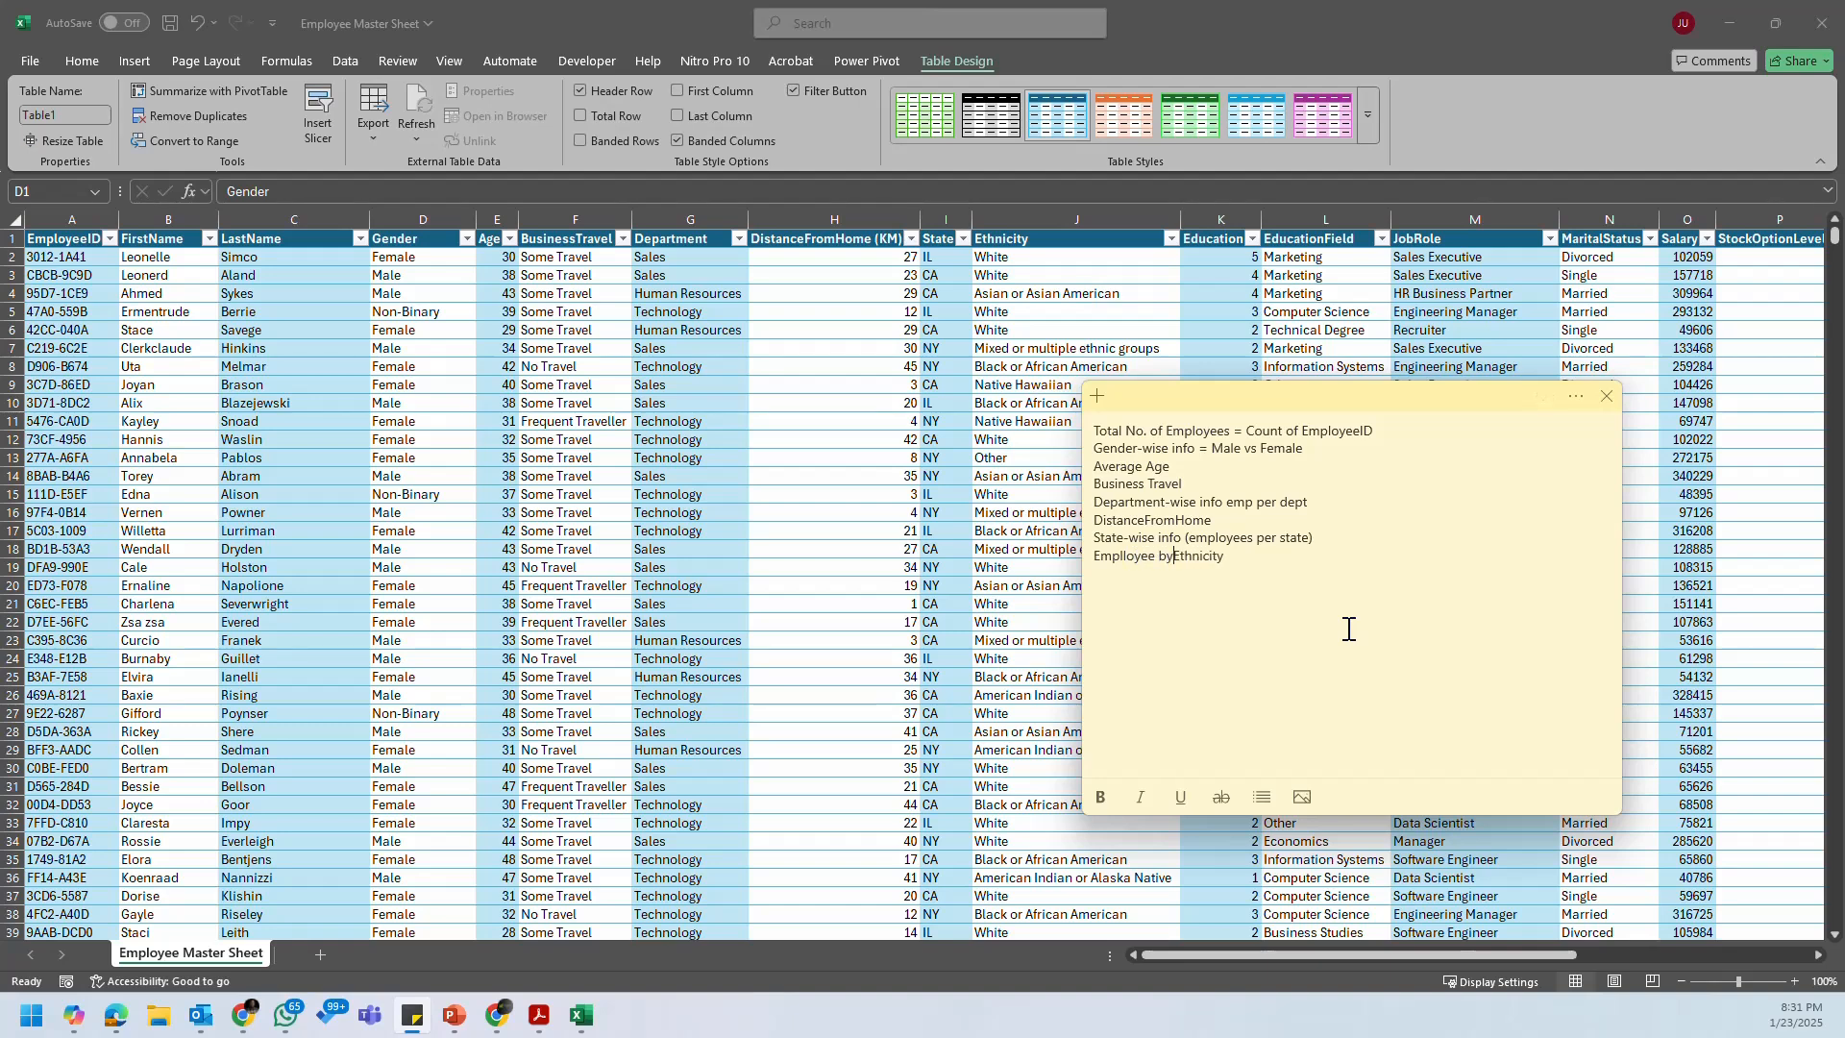
Step: Move the note off the education and job columns and add the line "Education-wise"
left_click(1330, 564)
left_click_drag(1382, 390, 888, 423)
type("Education")
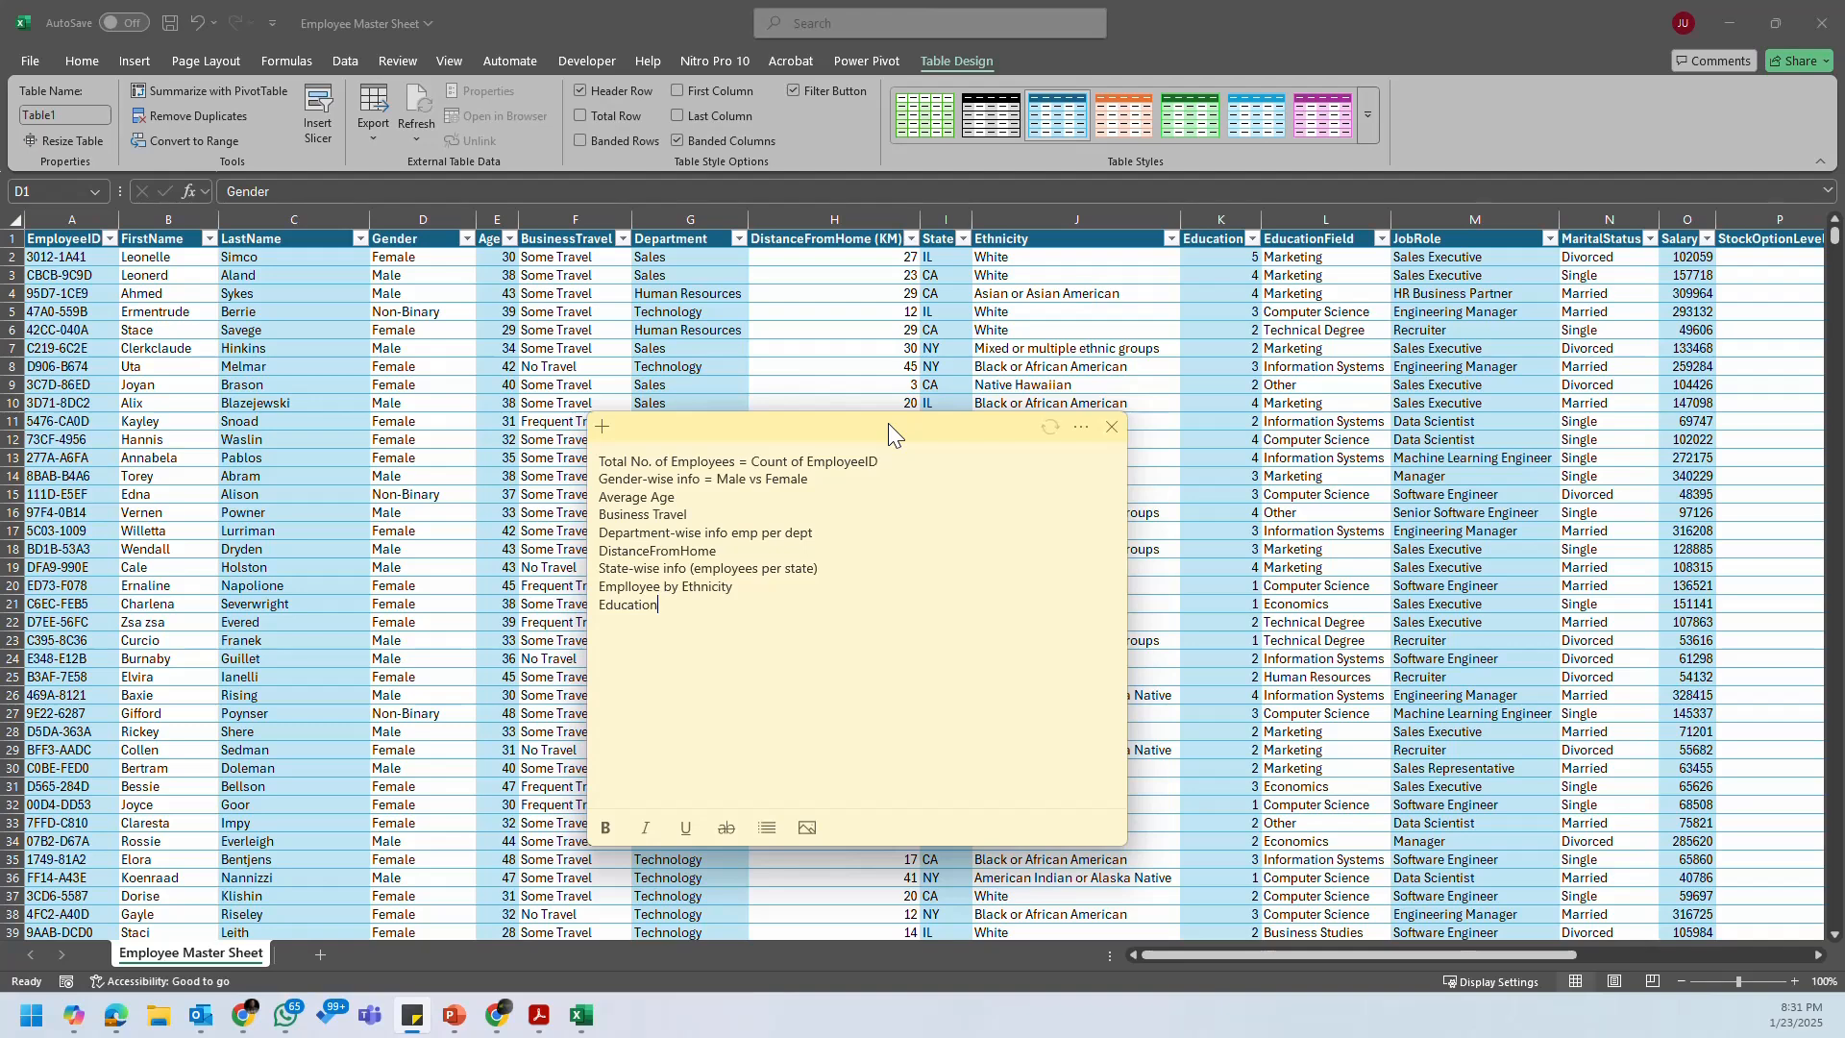
type(" (")
key("BackSpace")
key("BackSpace")
type("-wise")
Step: Add the line "Education Field vs Job role" to the sticky note
type("Educati")
type("on Field")
key("Return")
left_click(799, 620)
type("vs Job ")
type("role")
Step: Add the line "Job role" and remove "vs Job role" from the Education Field line
type("JOb")
type(" role")
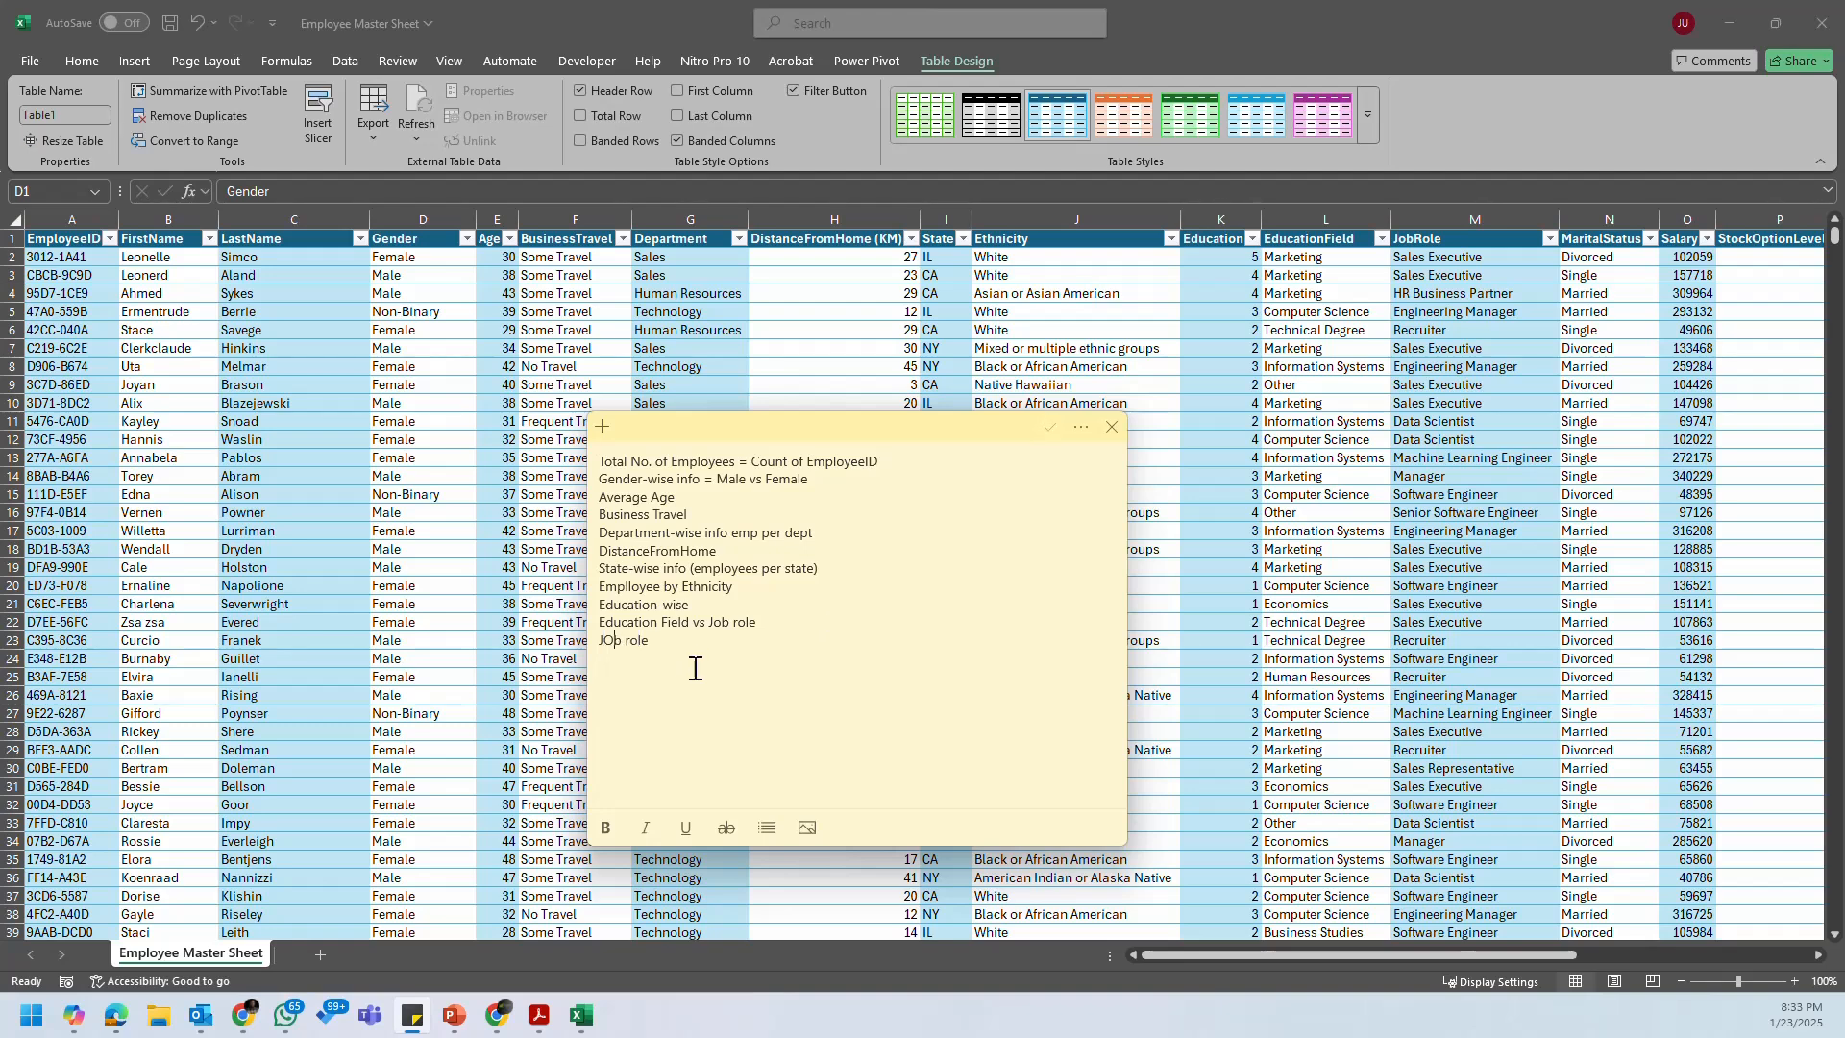
key("BackSpace")
type("o")
left_click_drag(824, 620, 692, 620)
key("BackSpace")
Step: Add the lines "Marital status" and "Salary wise info" to the sticky note
left_click(676, 638)
type("Marital stautus")
key("Return")
type("Salry")
key("BackSpace")
key("BackSpace")
type("ary wise info")
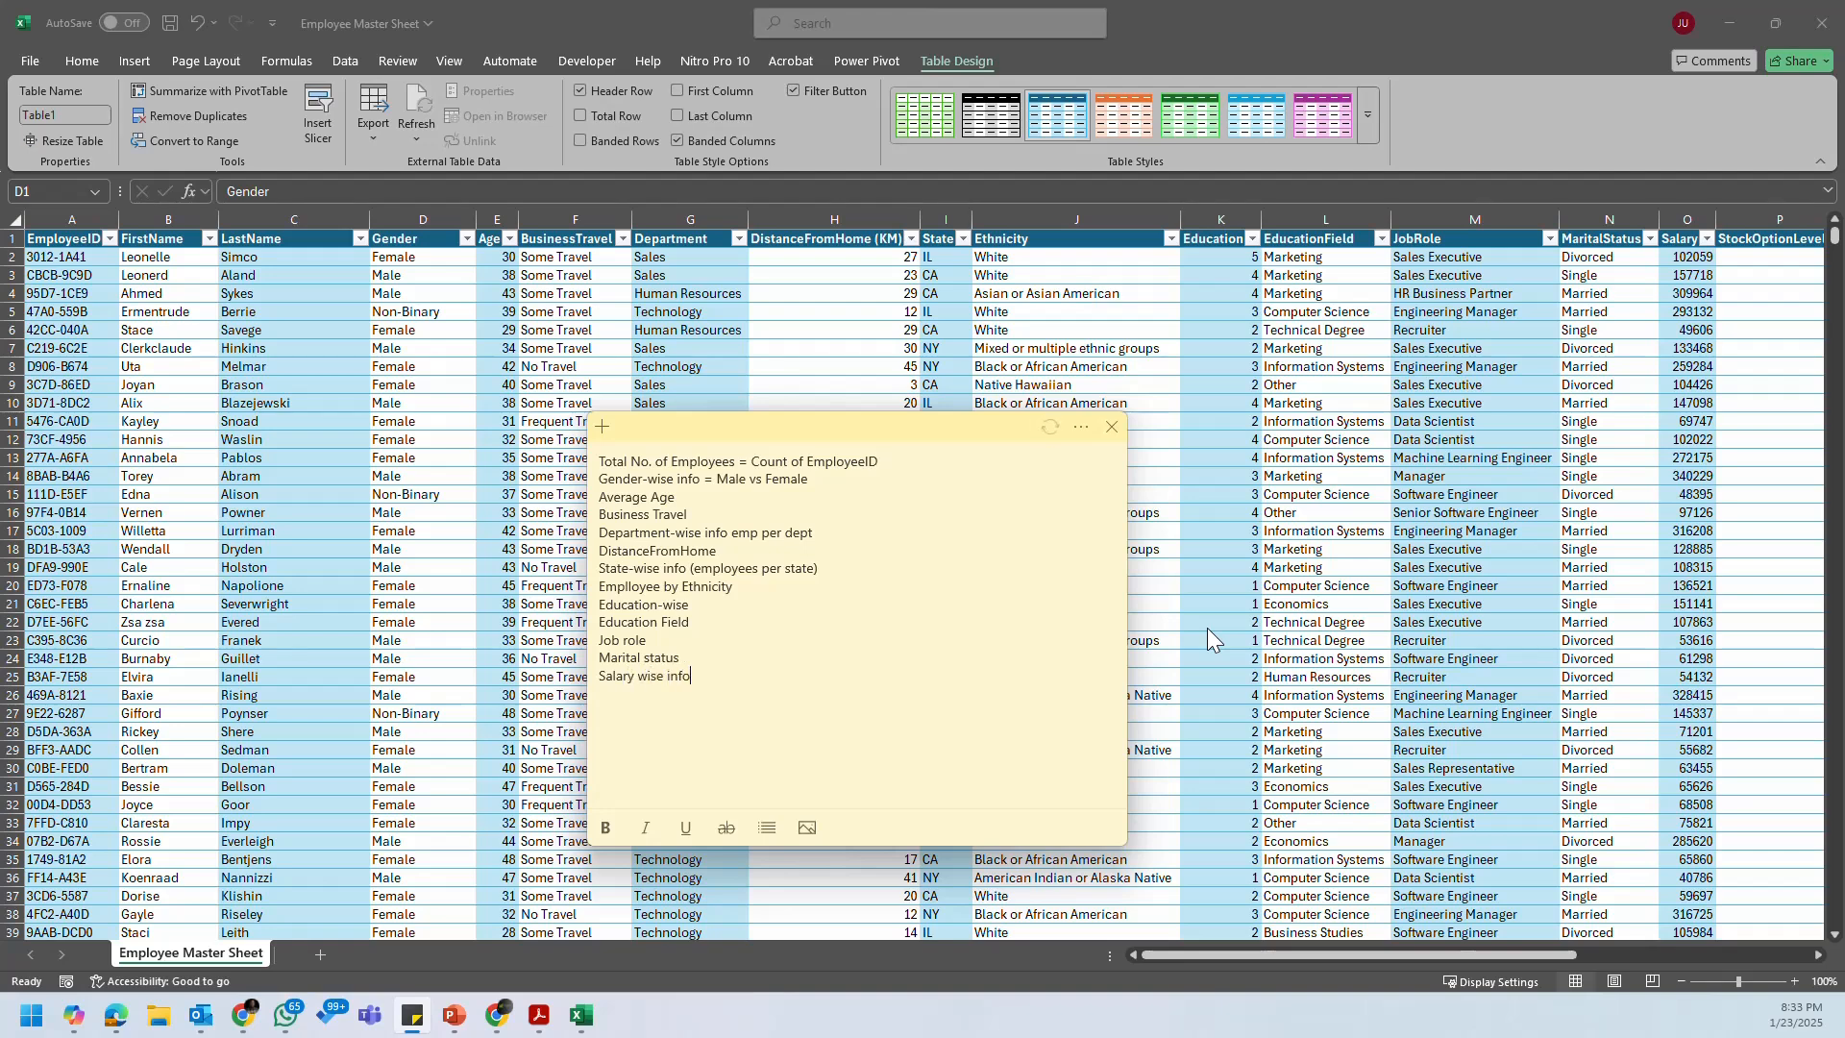
Step: Bring the table's last columns into view, return to the sticky note and add the line "Stock option"
left_click(1484, 953)
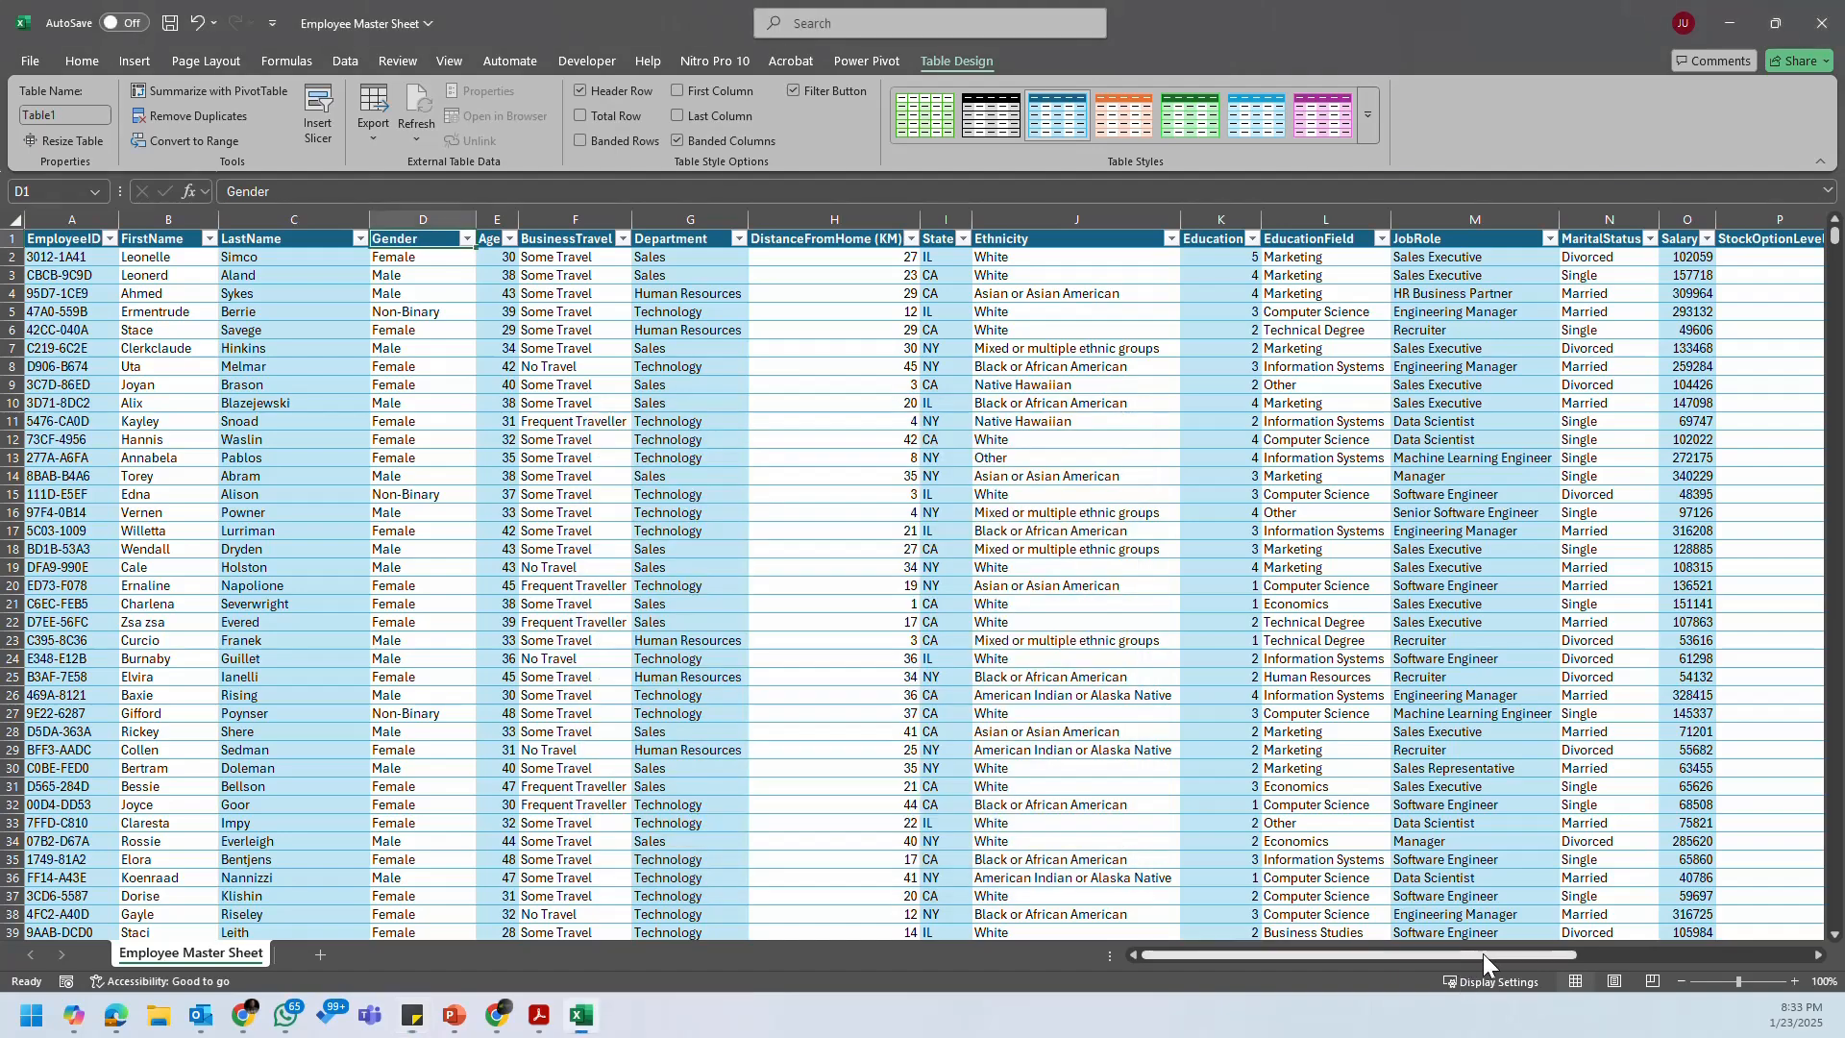
left_click_drag(1474, 954, 1709, 952)
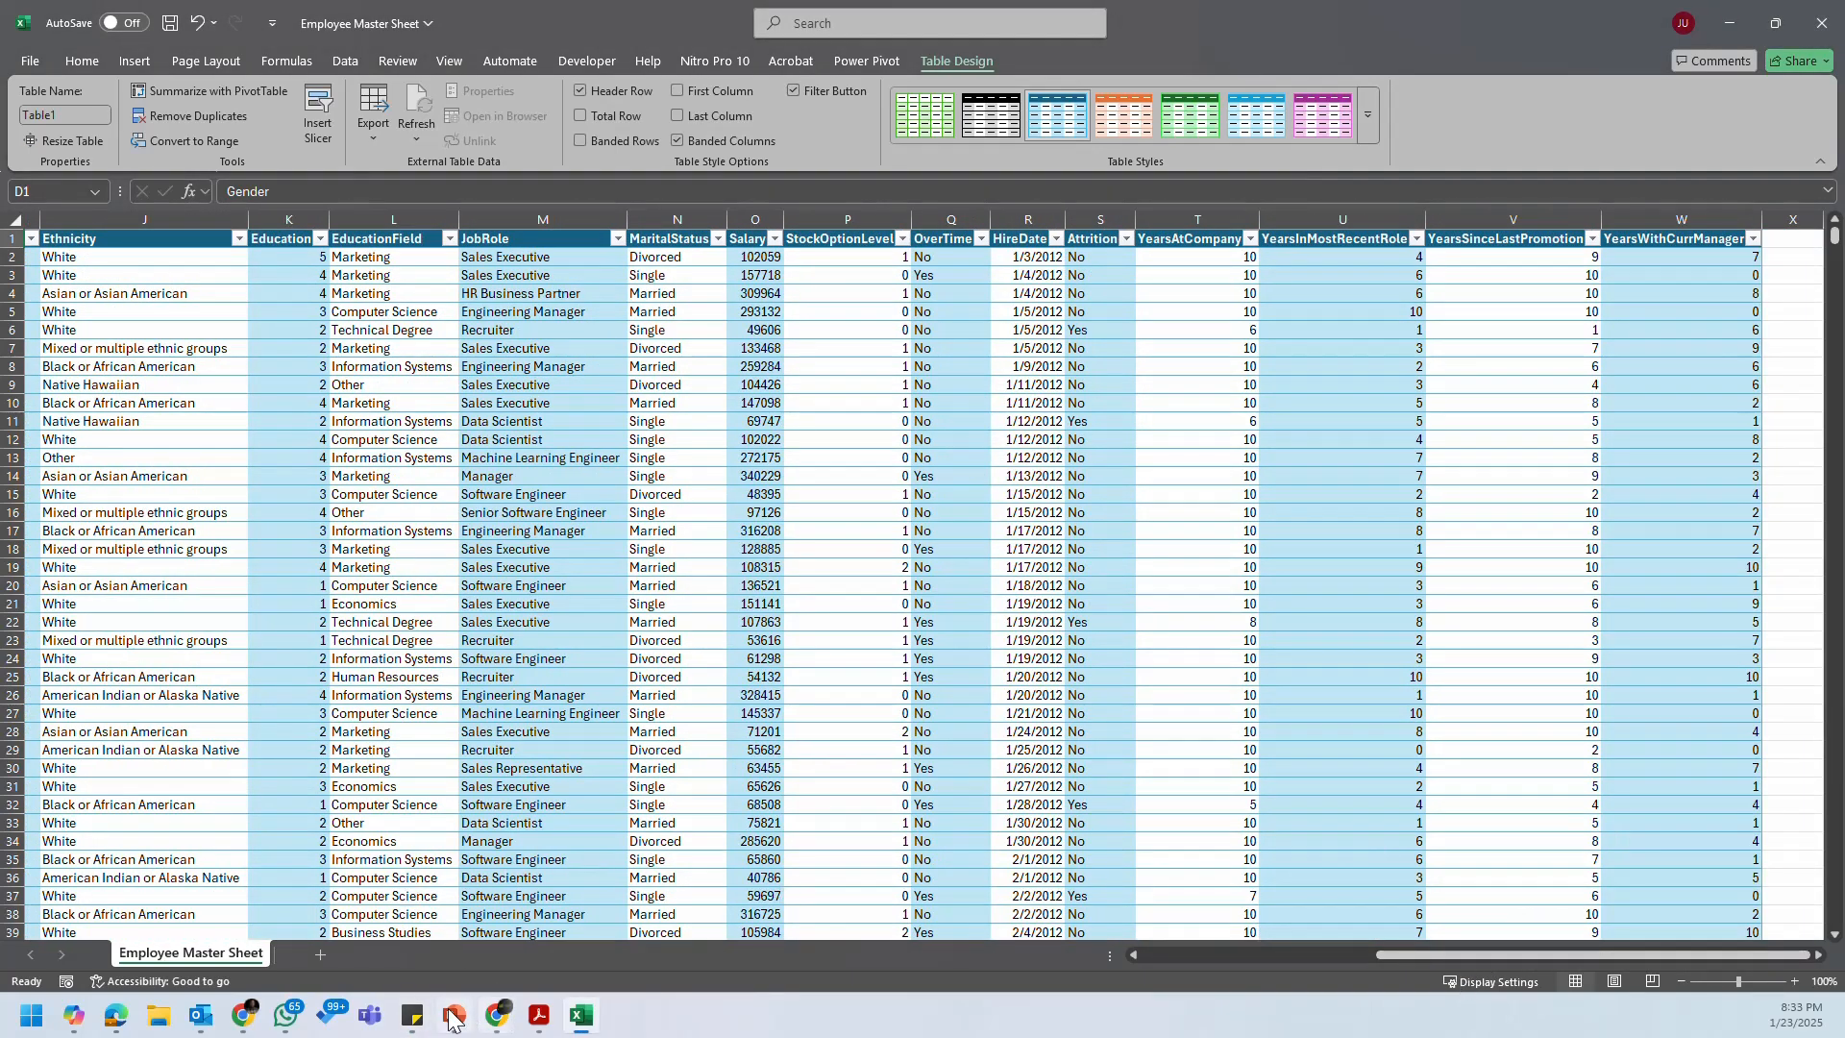
left_click(413, 1016)
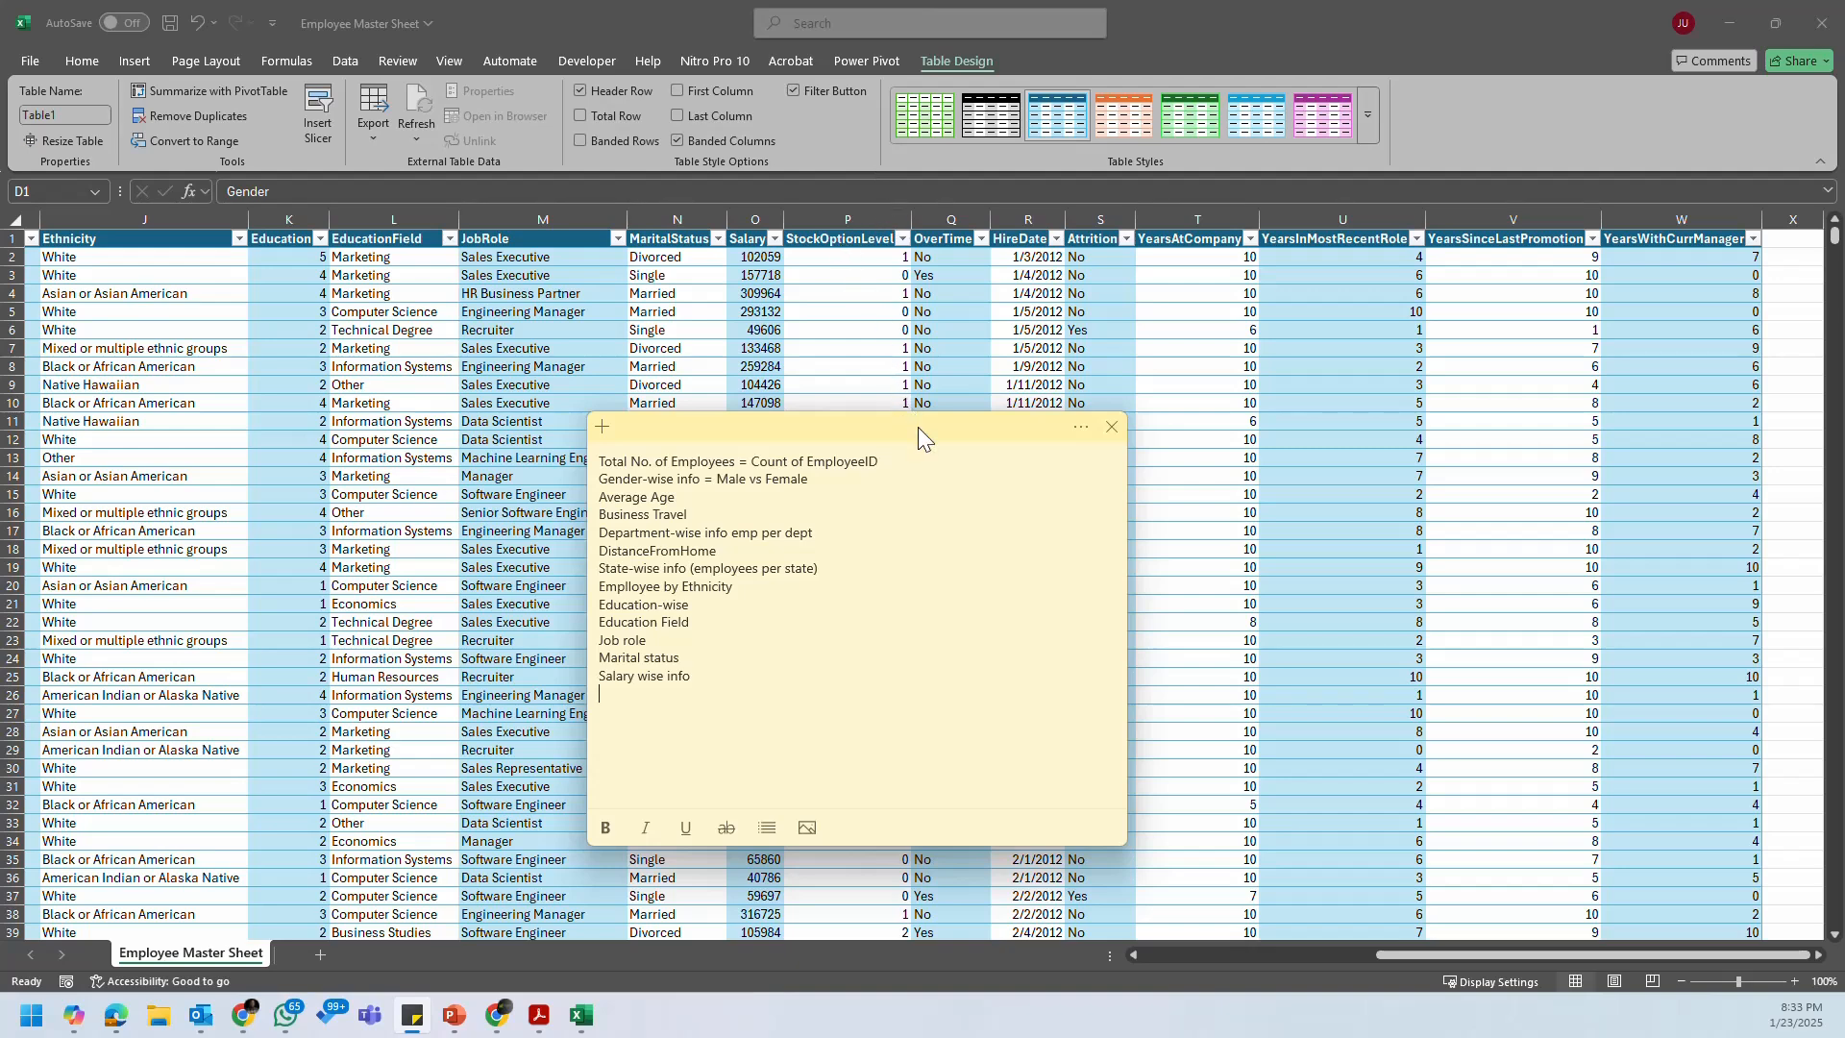
left_click_drag(919, 426, 1197, 371)
type("St")
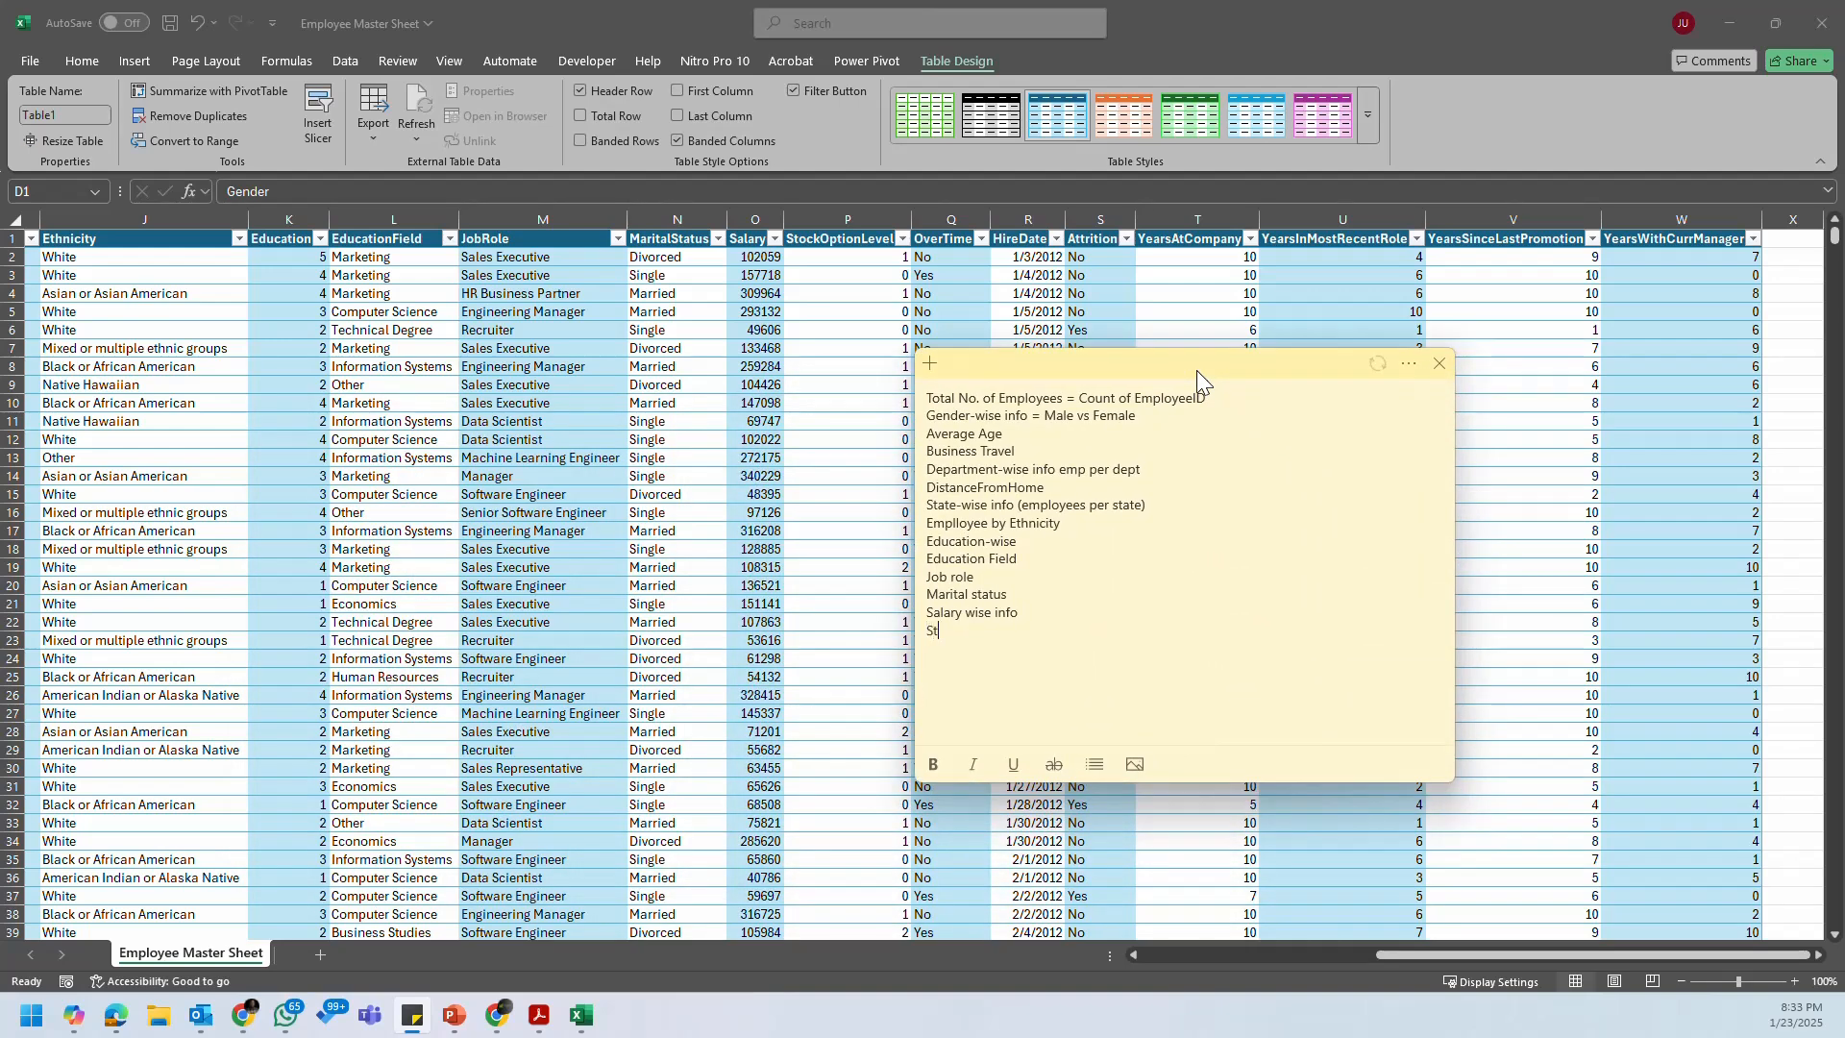
type("ock option")
left_click_drag(1197, 371, 1376, 364)
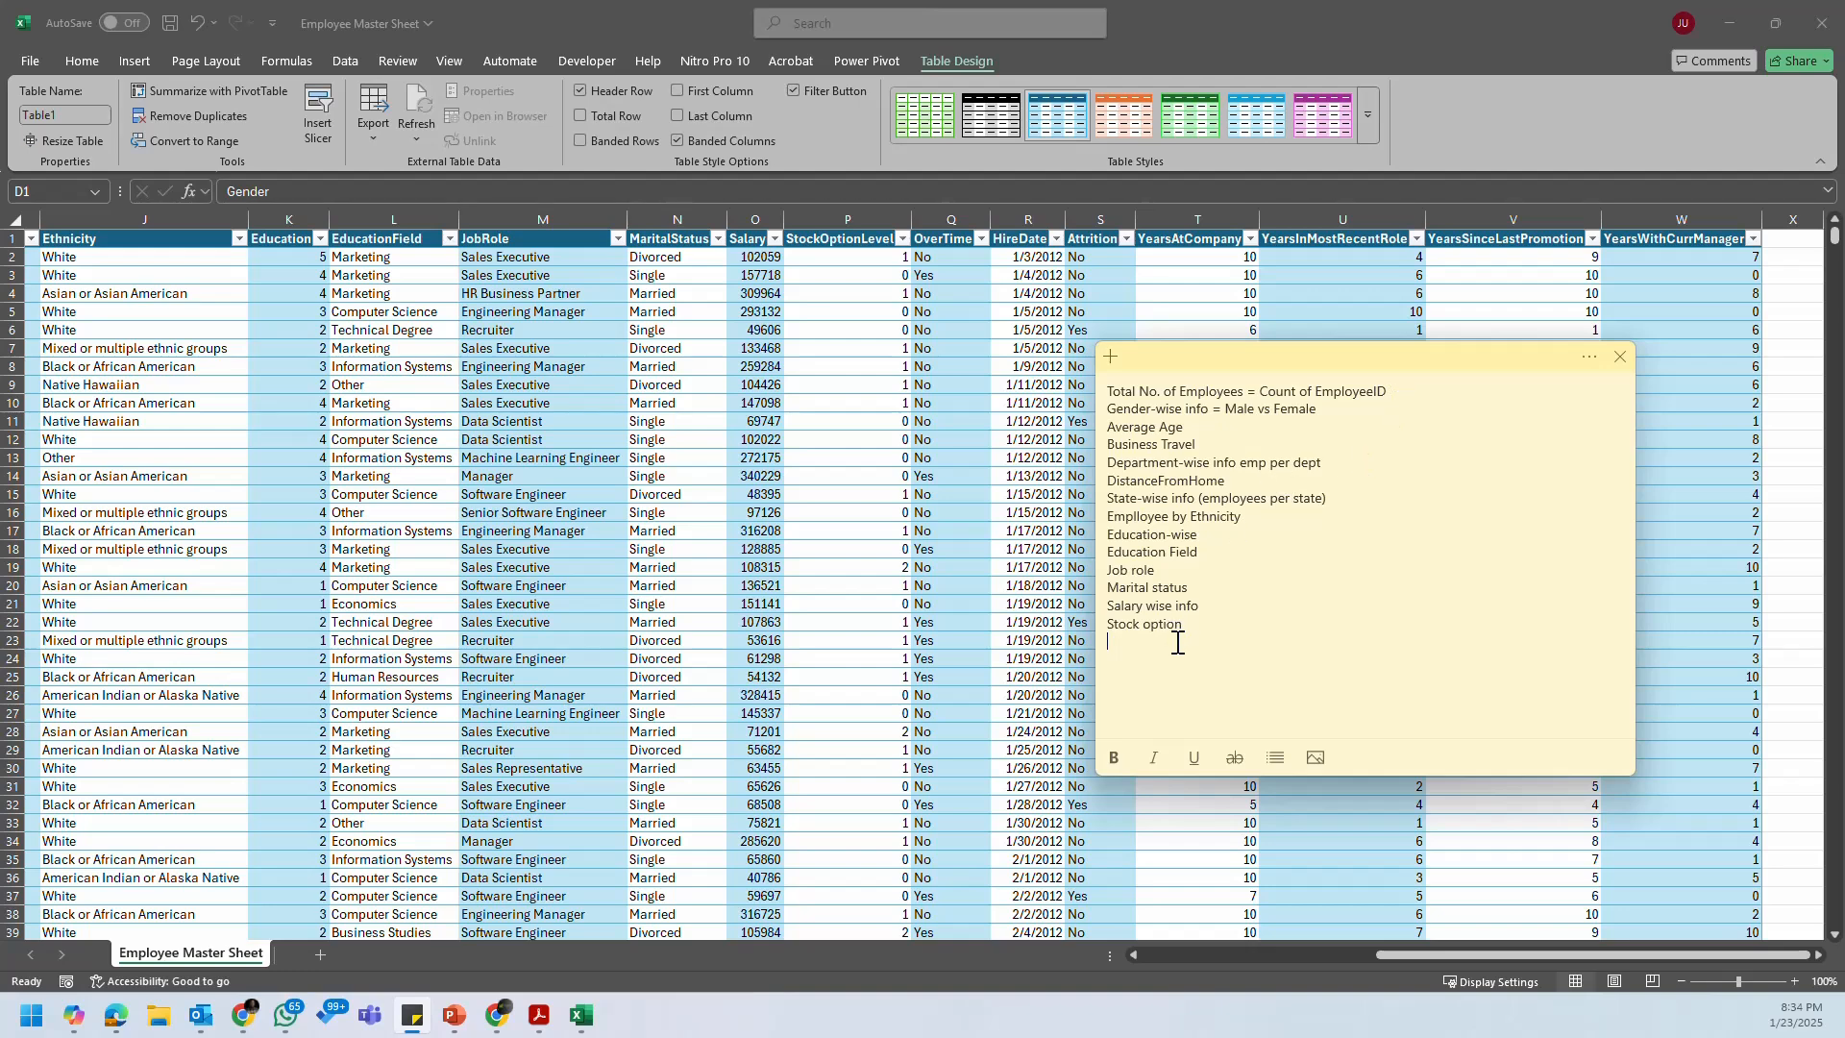
Step: Add the lines "Overtime" and "Hire Date" and move the note clear of the Attrition column
type("U=")
key("BackSpace")
key("BackSpace")
type("Overtie")
key("BackSpace")
type("me")
key("Return")
type("Hire Date")
left_click_drag(1213, 356, 1305, 333)
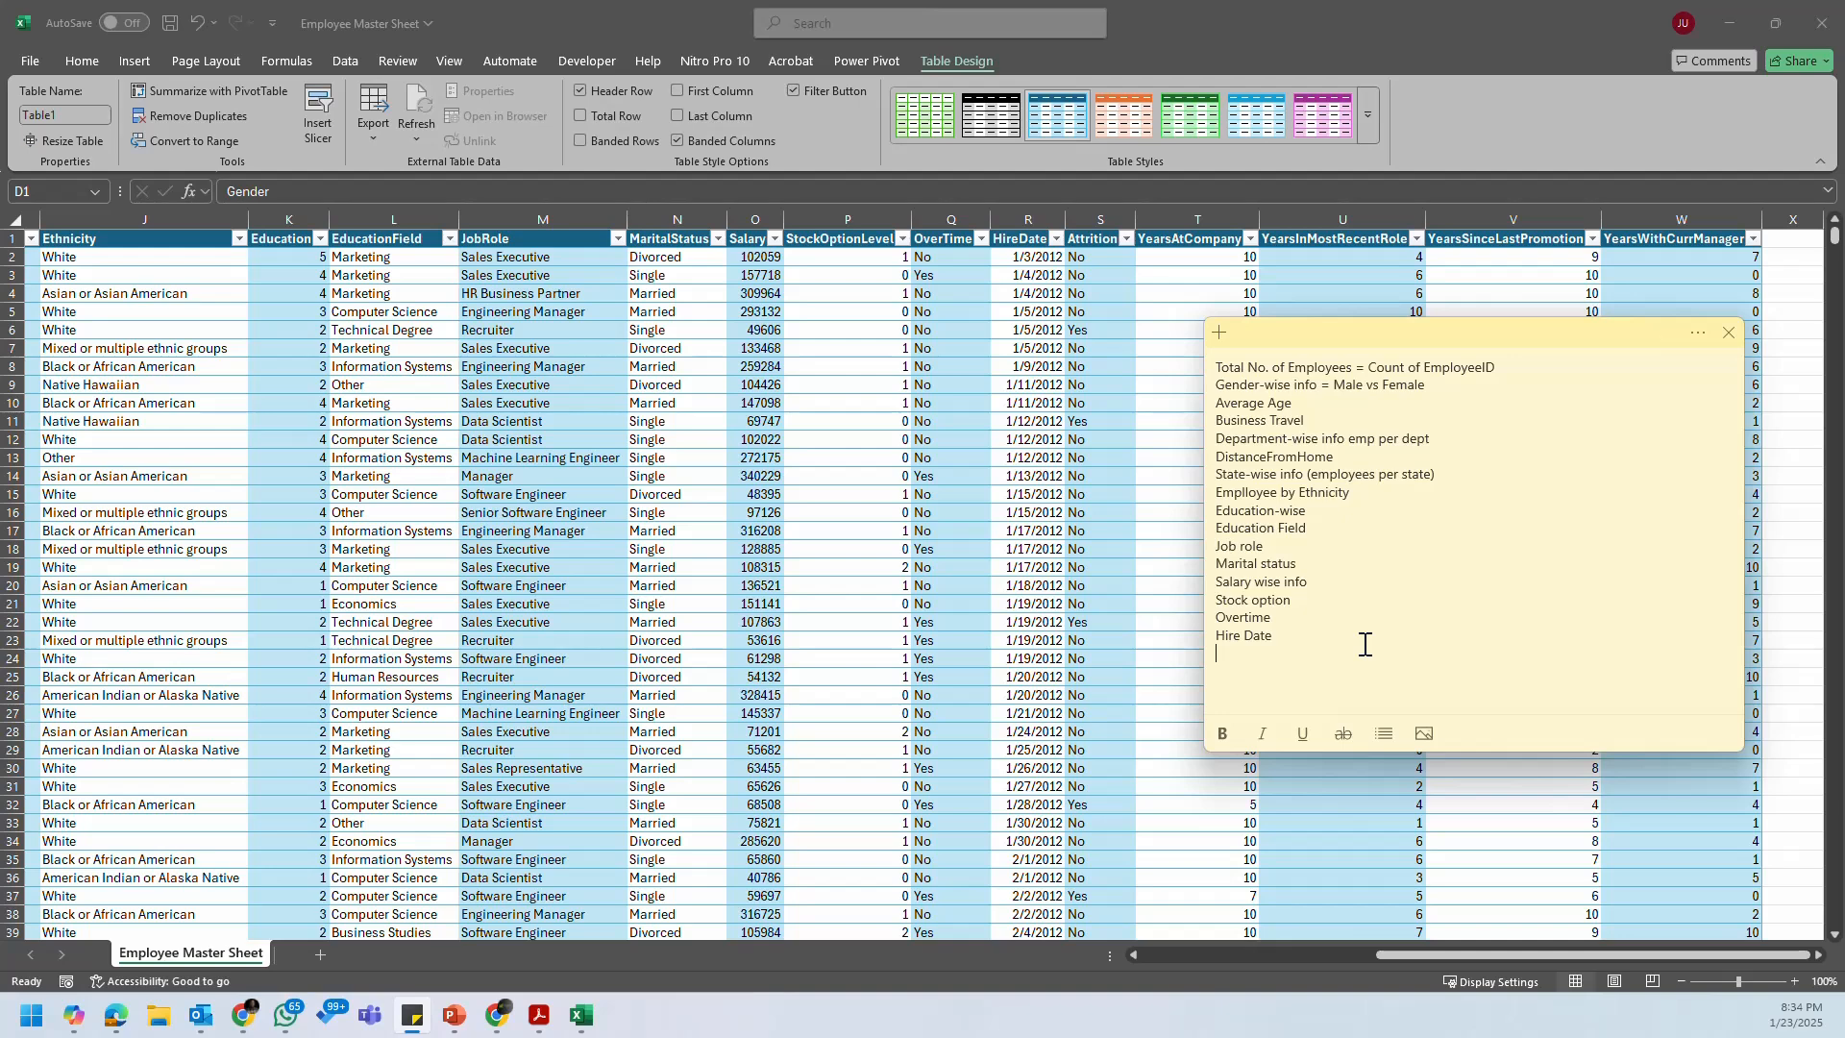
Step: Add the line "Attrition (/rate)" and move the note off the YearsAtCompany through YearsWithCurrManager columns
type("Attrition (")
type("/rate)")
key("Return")
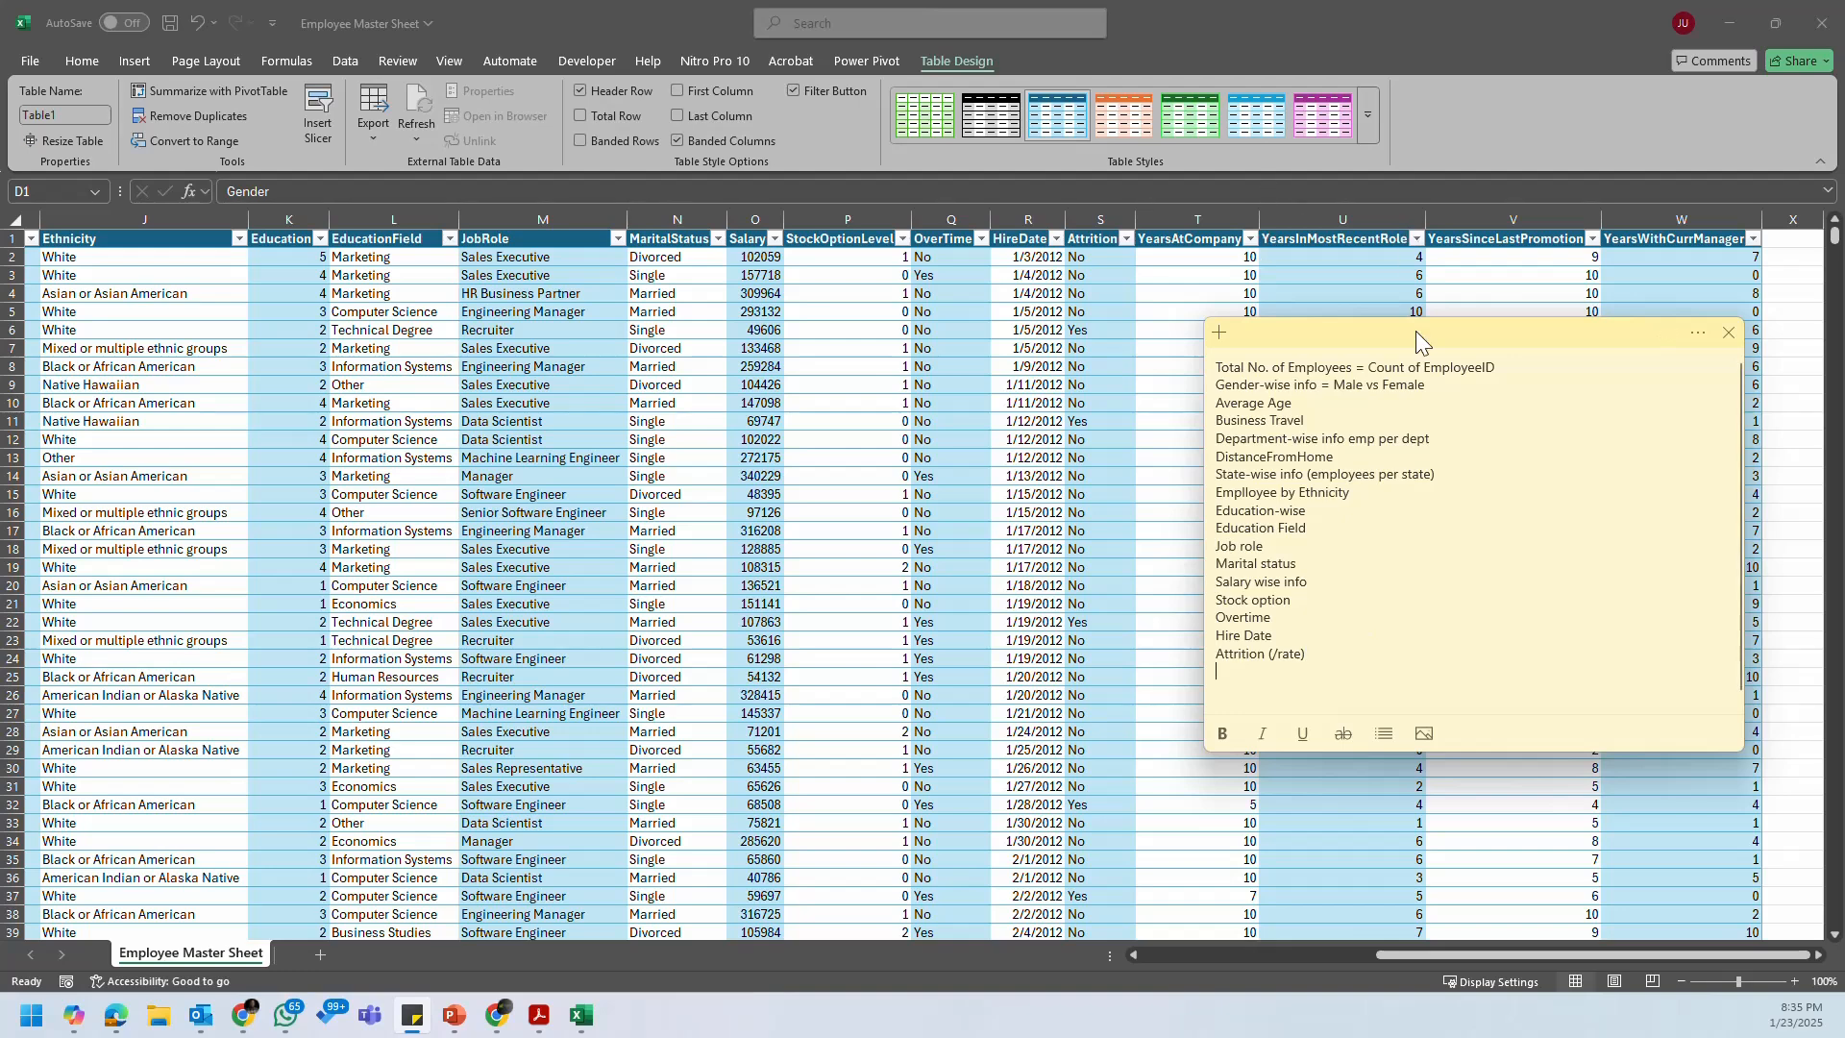
left_click_drag(1416, 331, 816, 350)
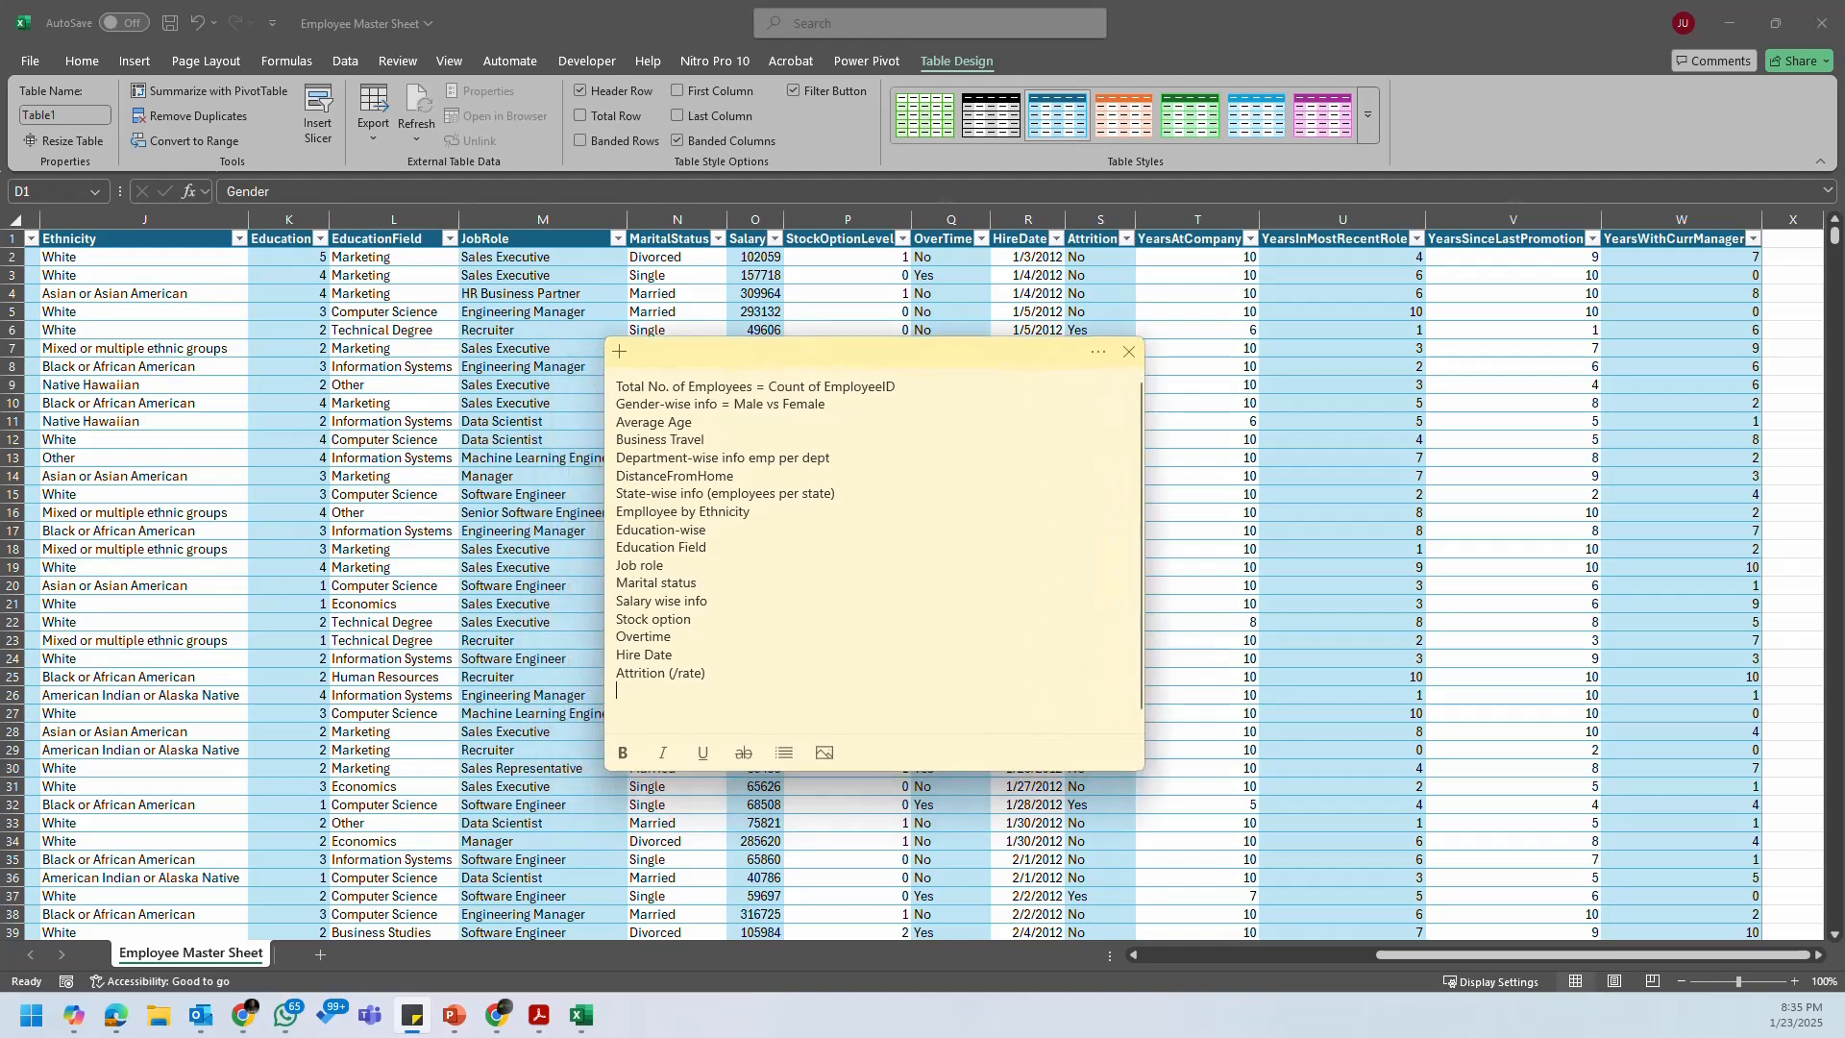
Step: Add the line "Years at company" at the end of the sticky note and check the list
key("alt+Tab")
key("alt+Tab")
key("alt+Tab")
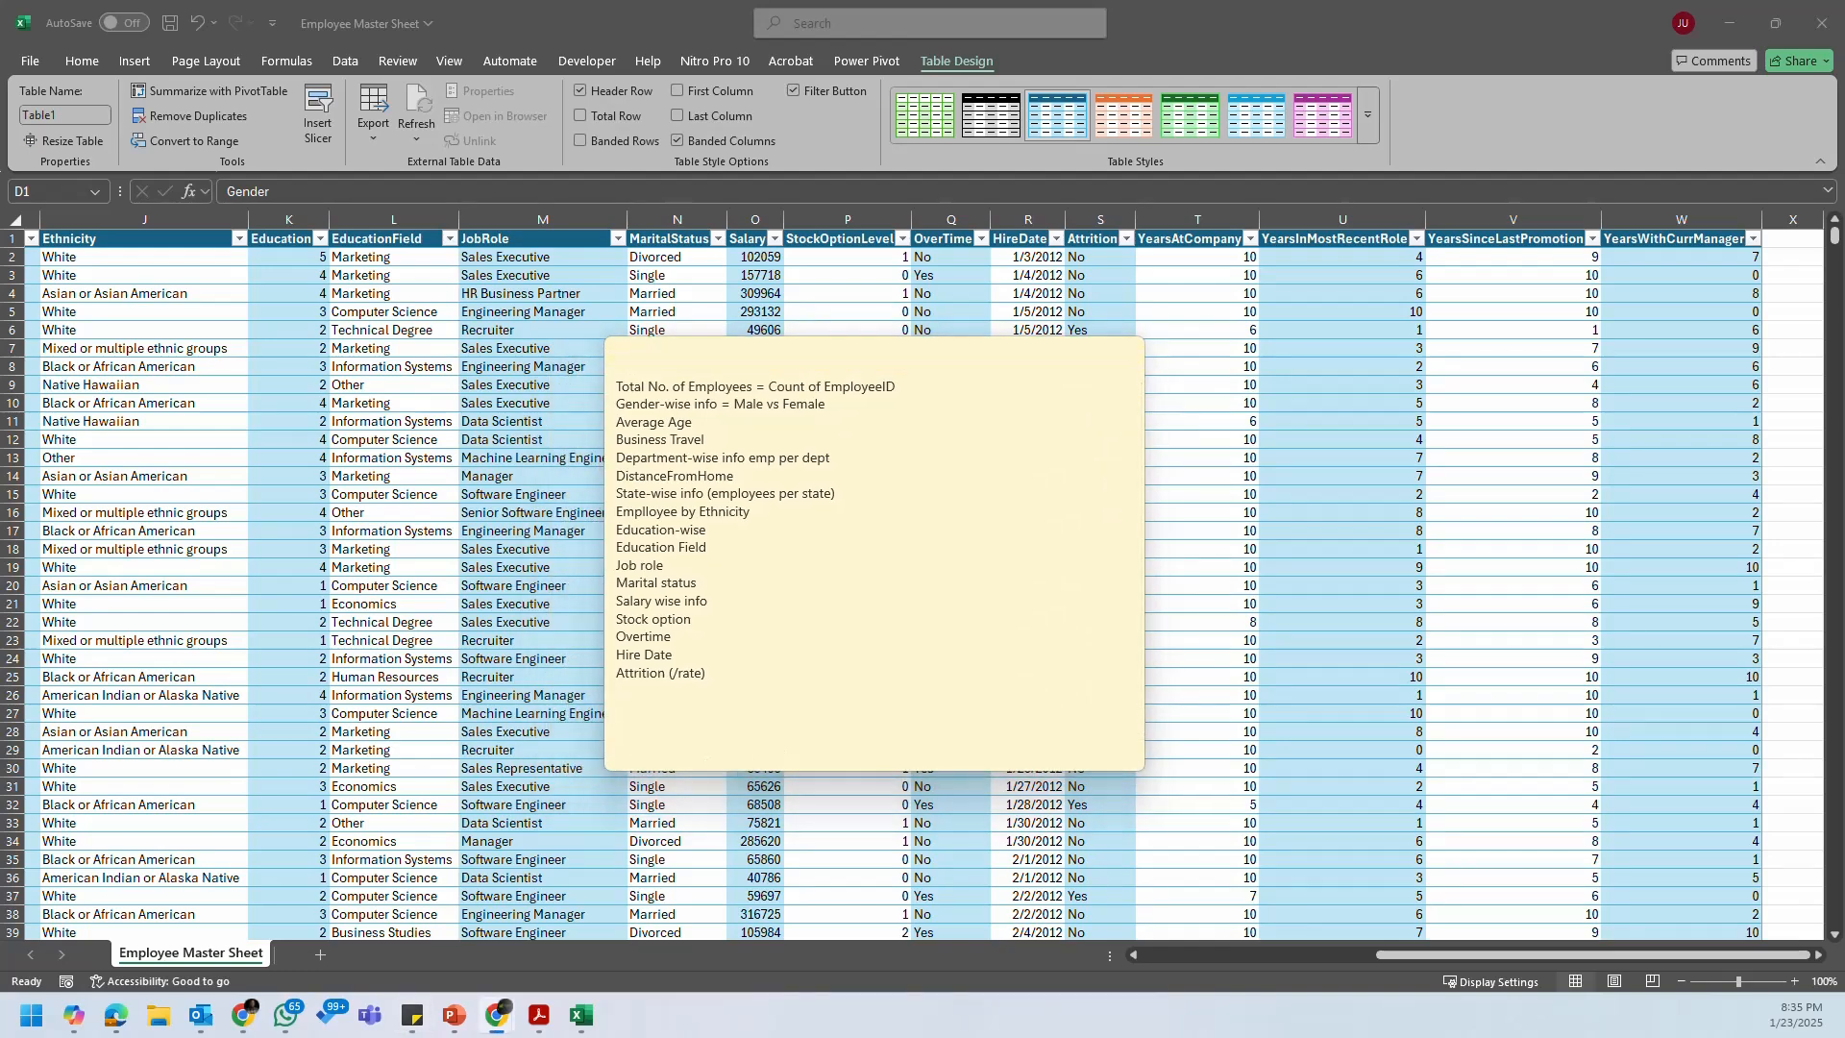
left_click(755, 730)
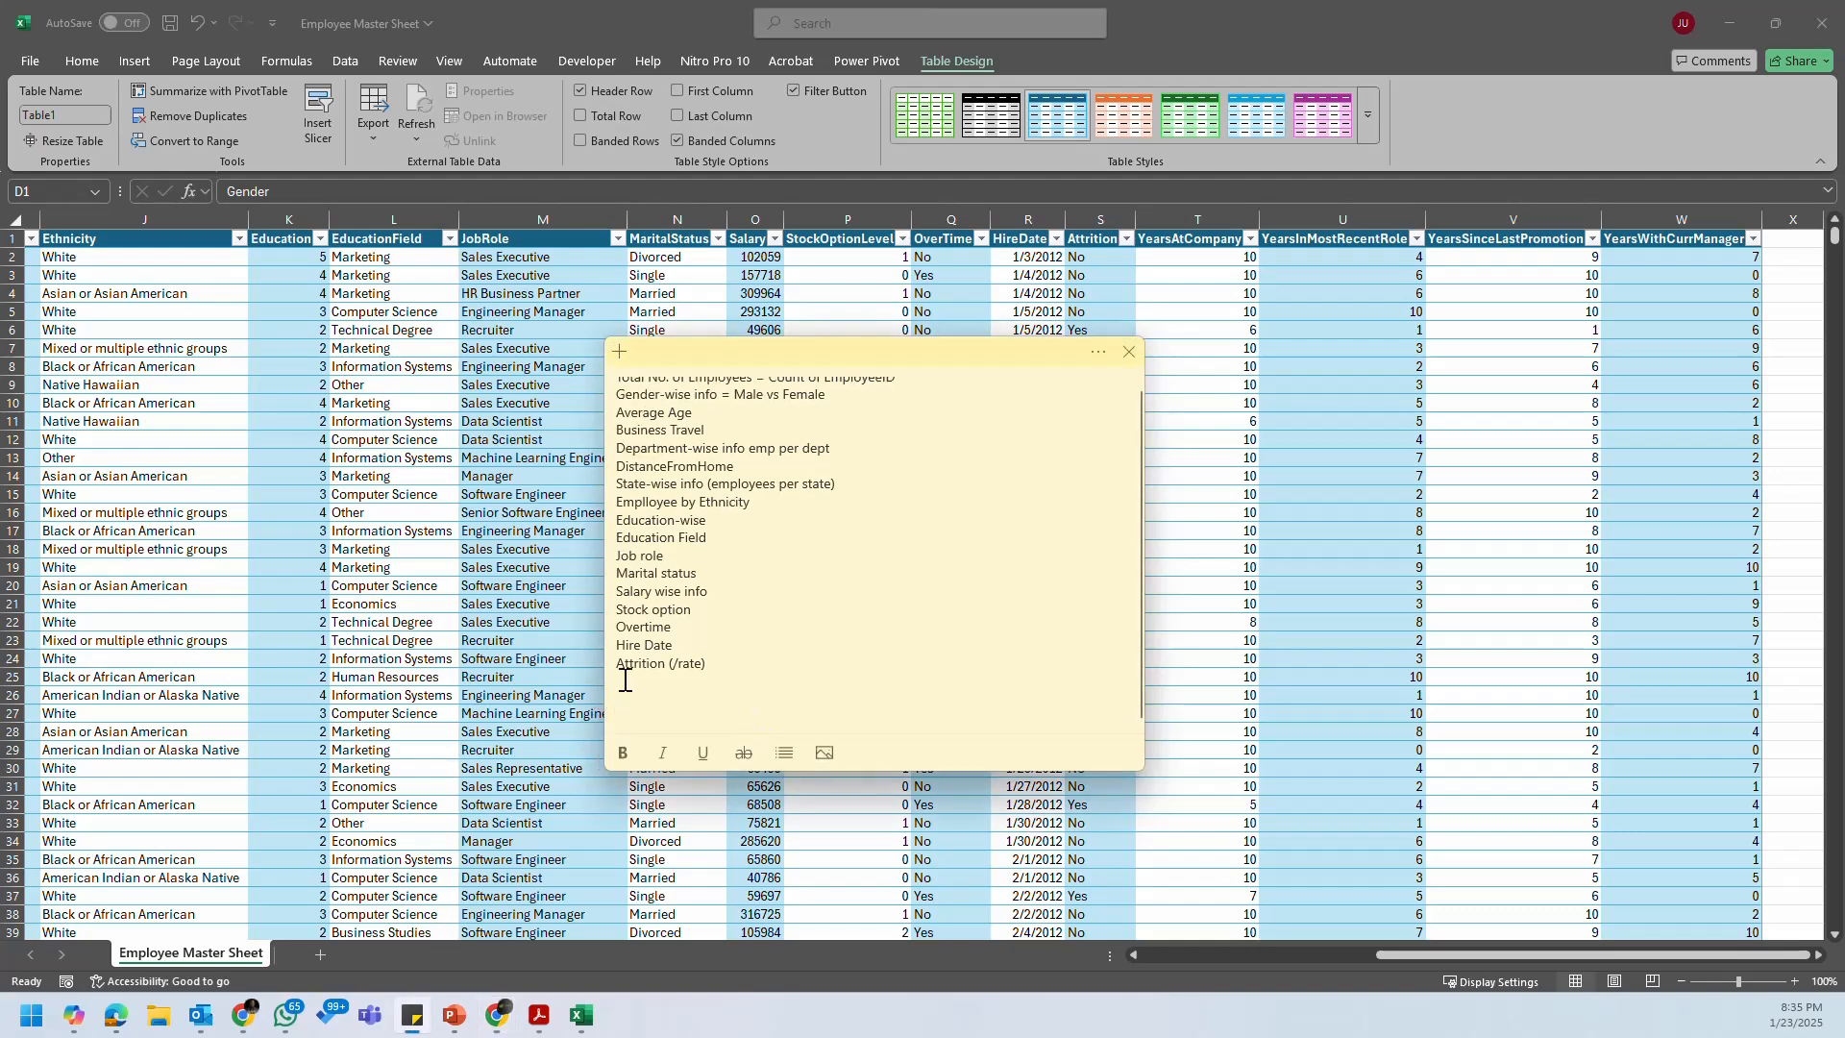
type("Years in comp")
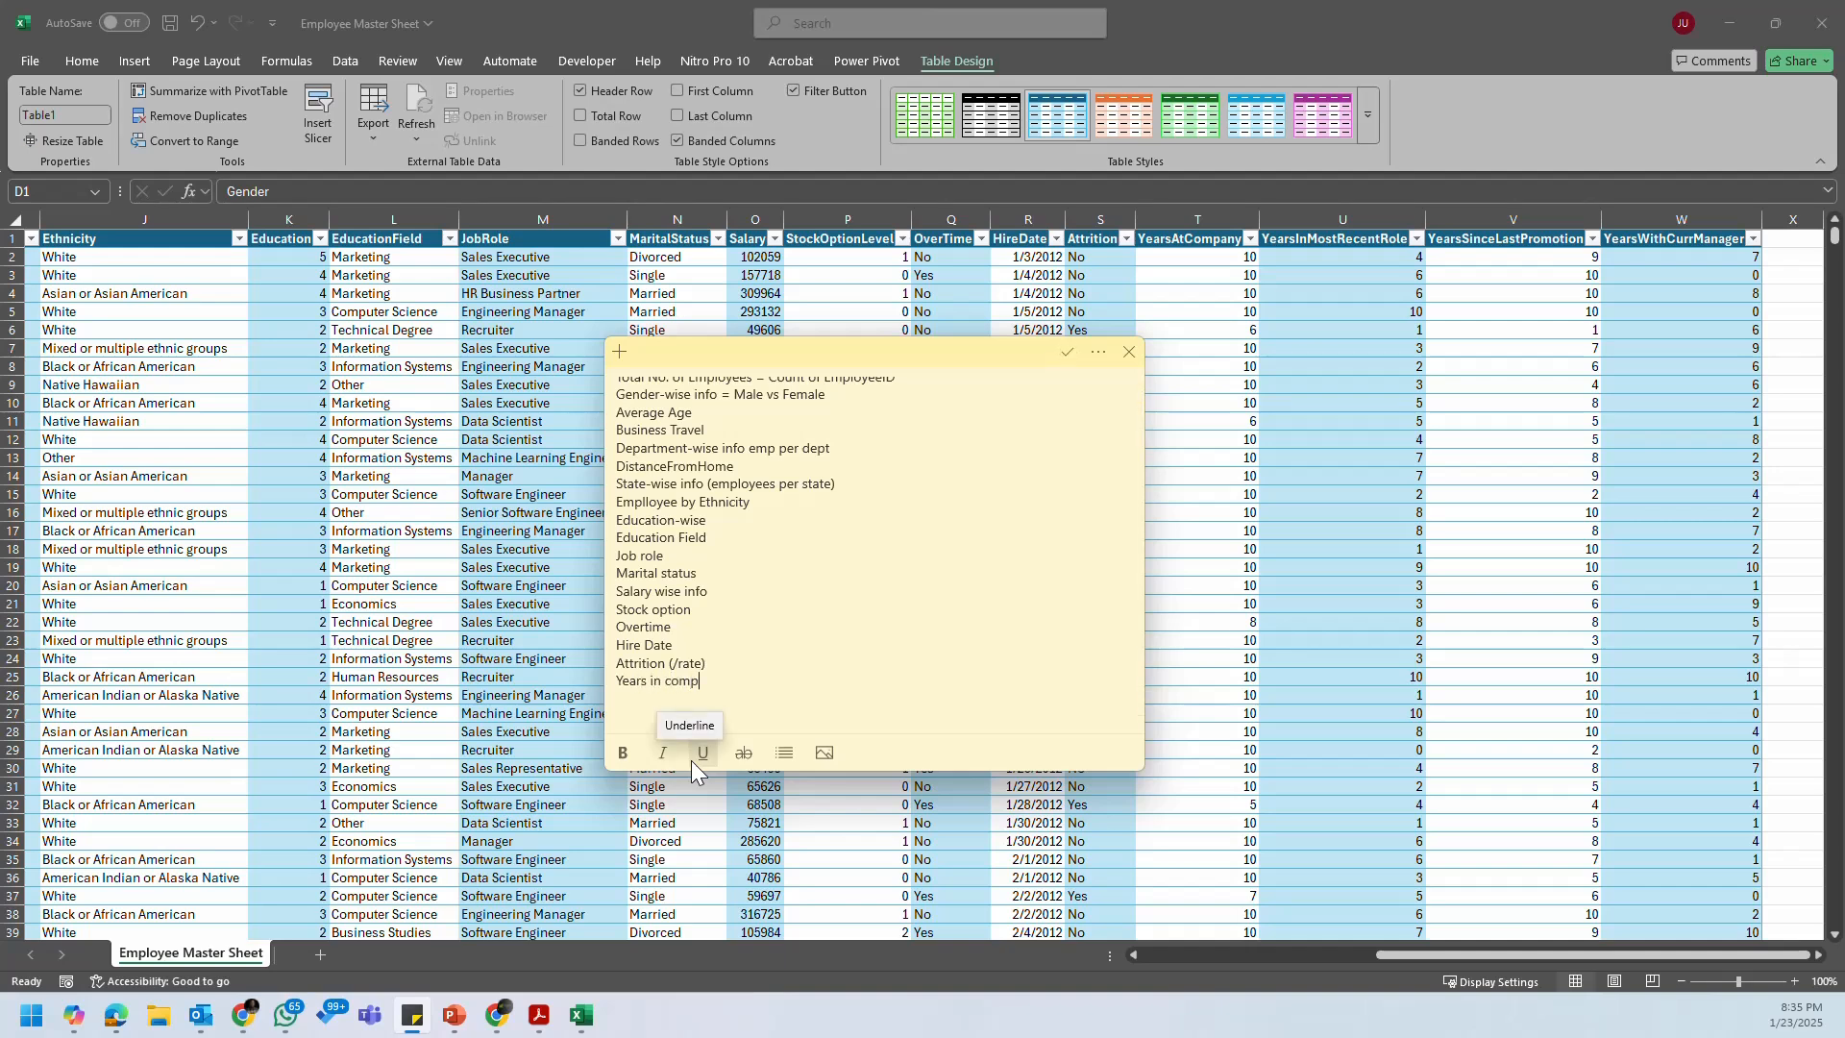
key("BackSpace")
key("BackSpace")
key("BackSpace")
key("BackSpace")
key("BackSpace")
key("BackSpace")
key("BackSpace")
type("at company")
key("Return")
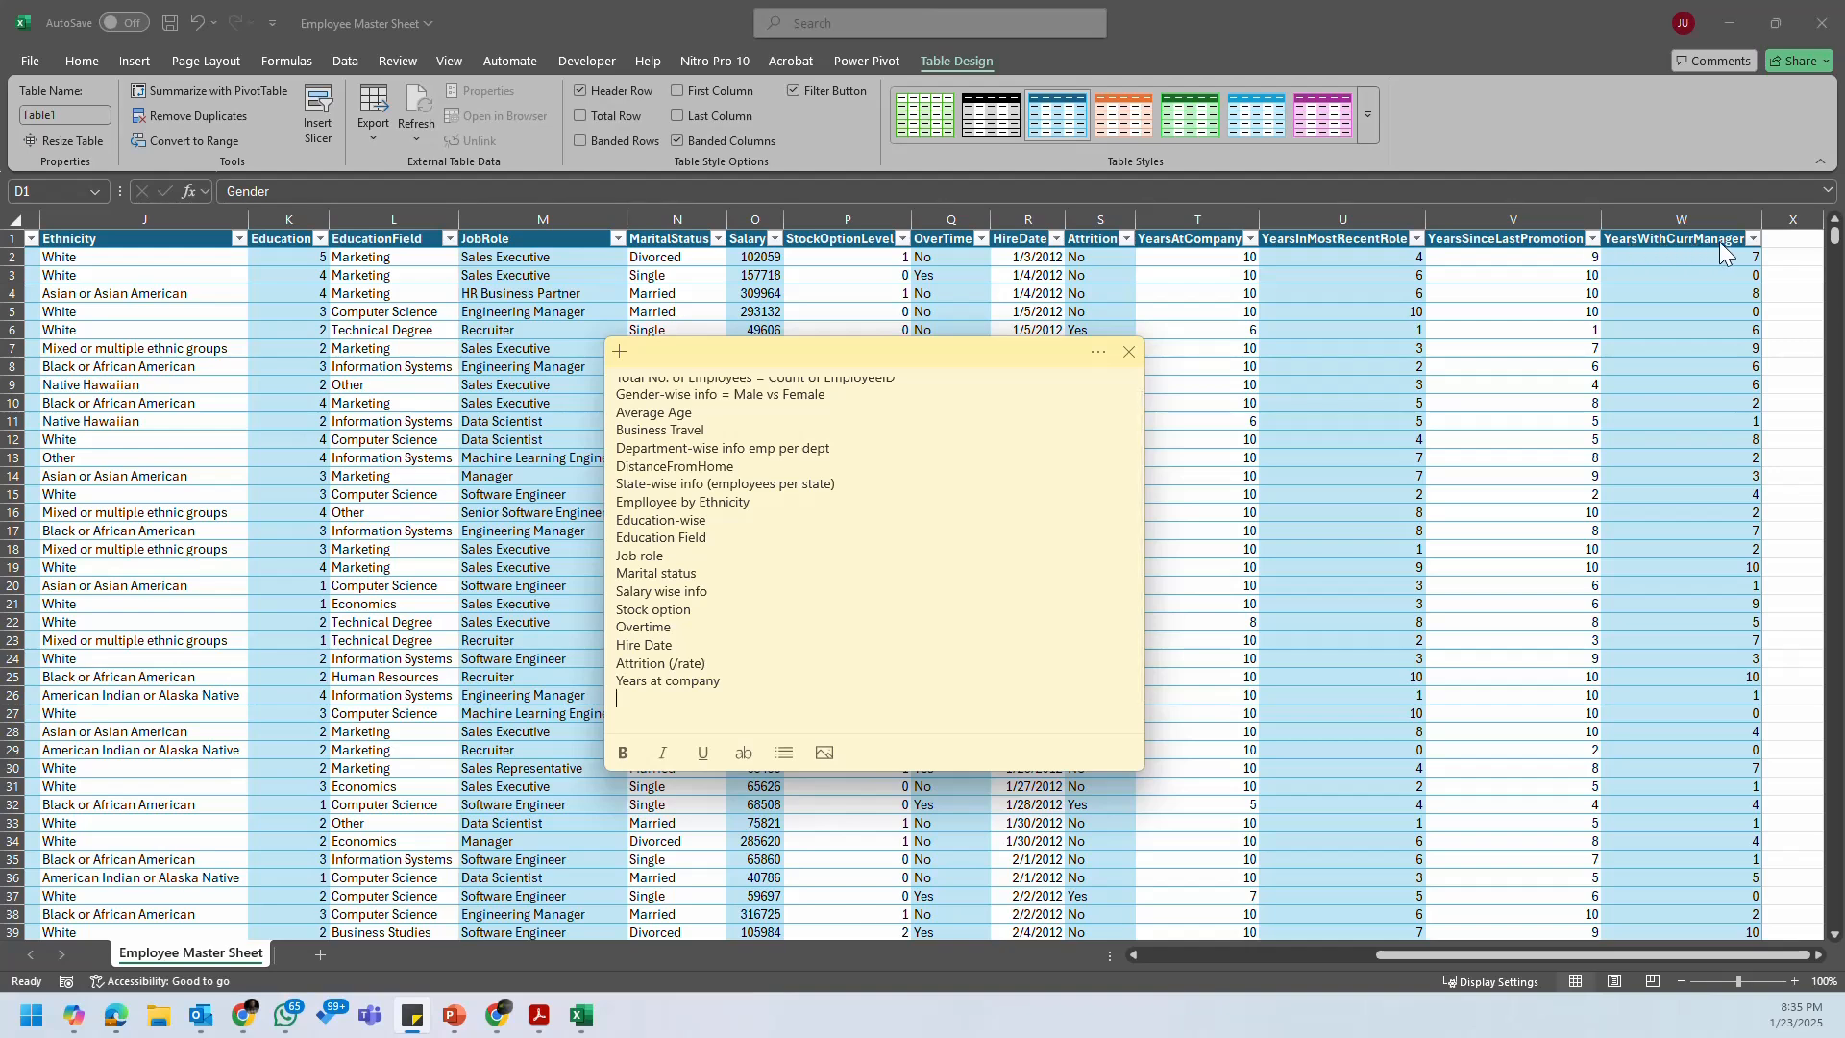
scroll(634, 524, "up", 1)
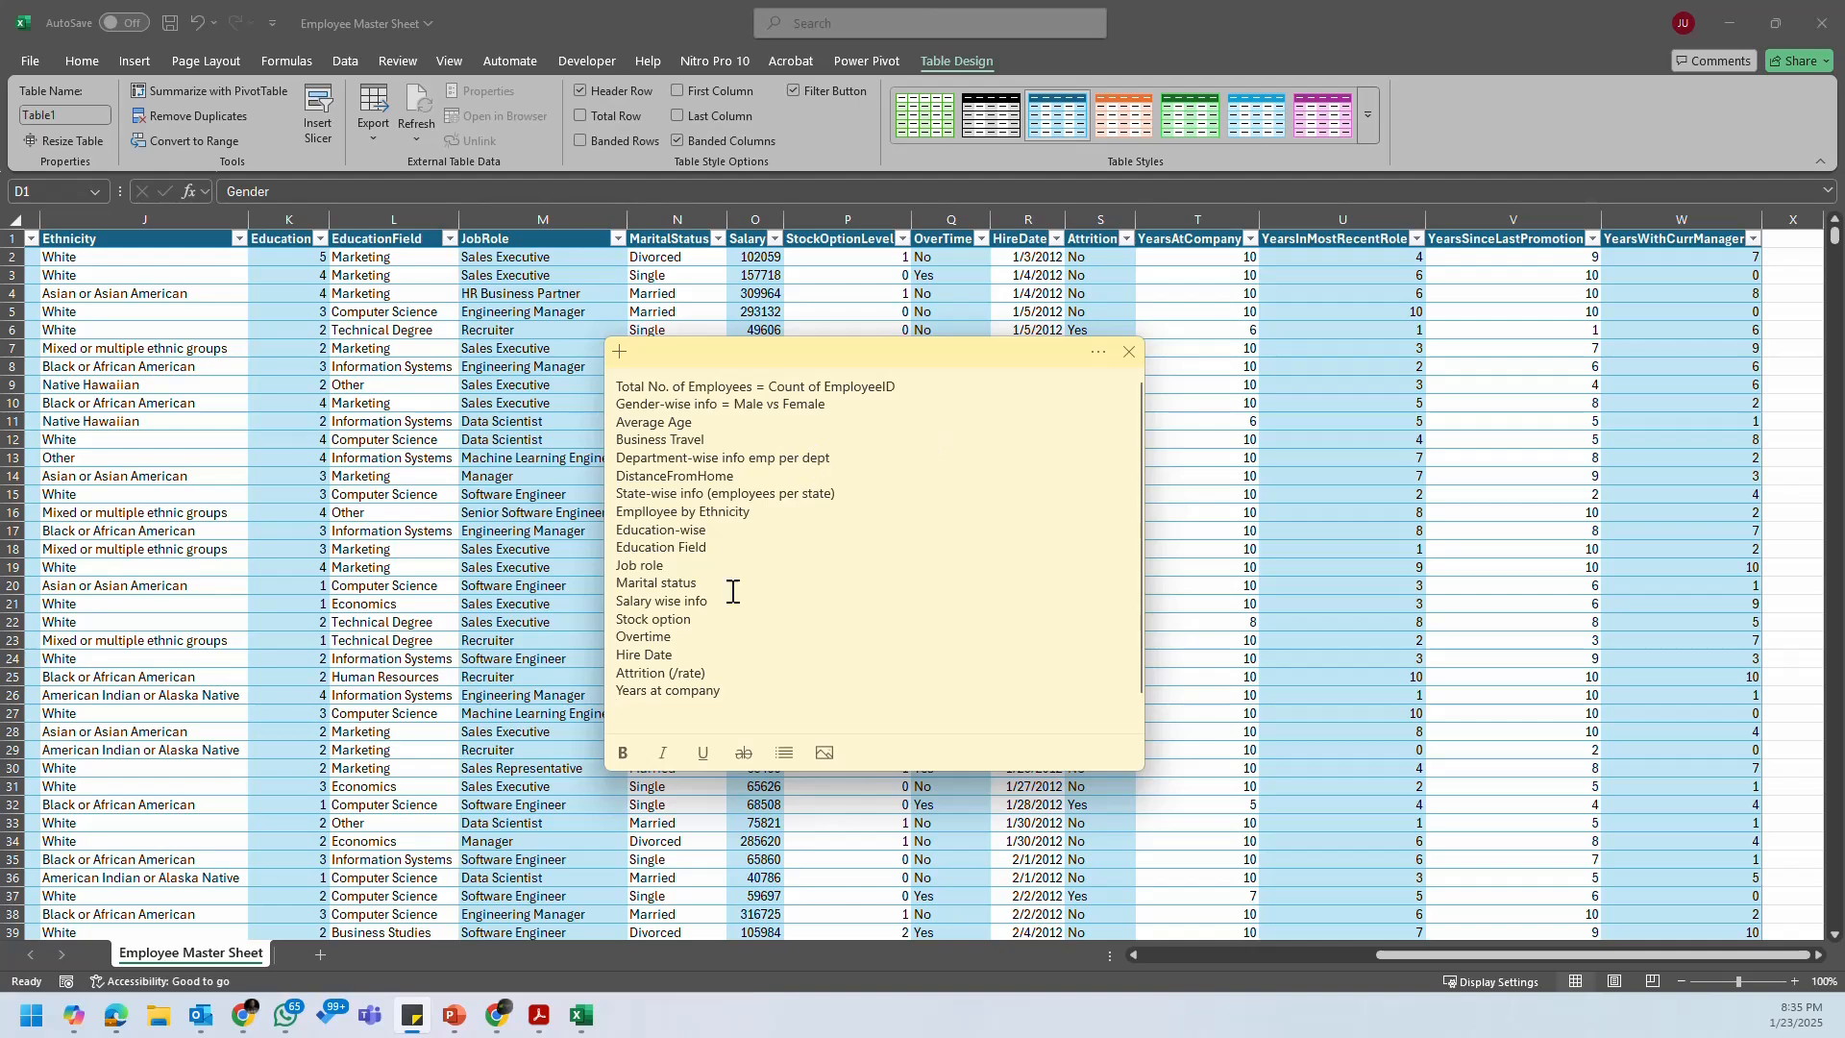
Step: Open the Employee Master Sheet workbook from the Downloads folder without updating its external links
left_click(160, 1022)
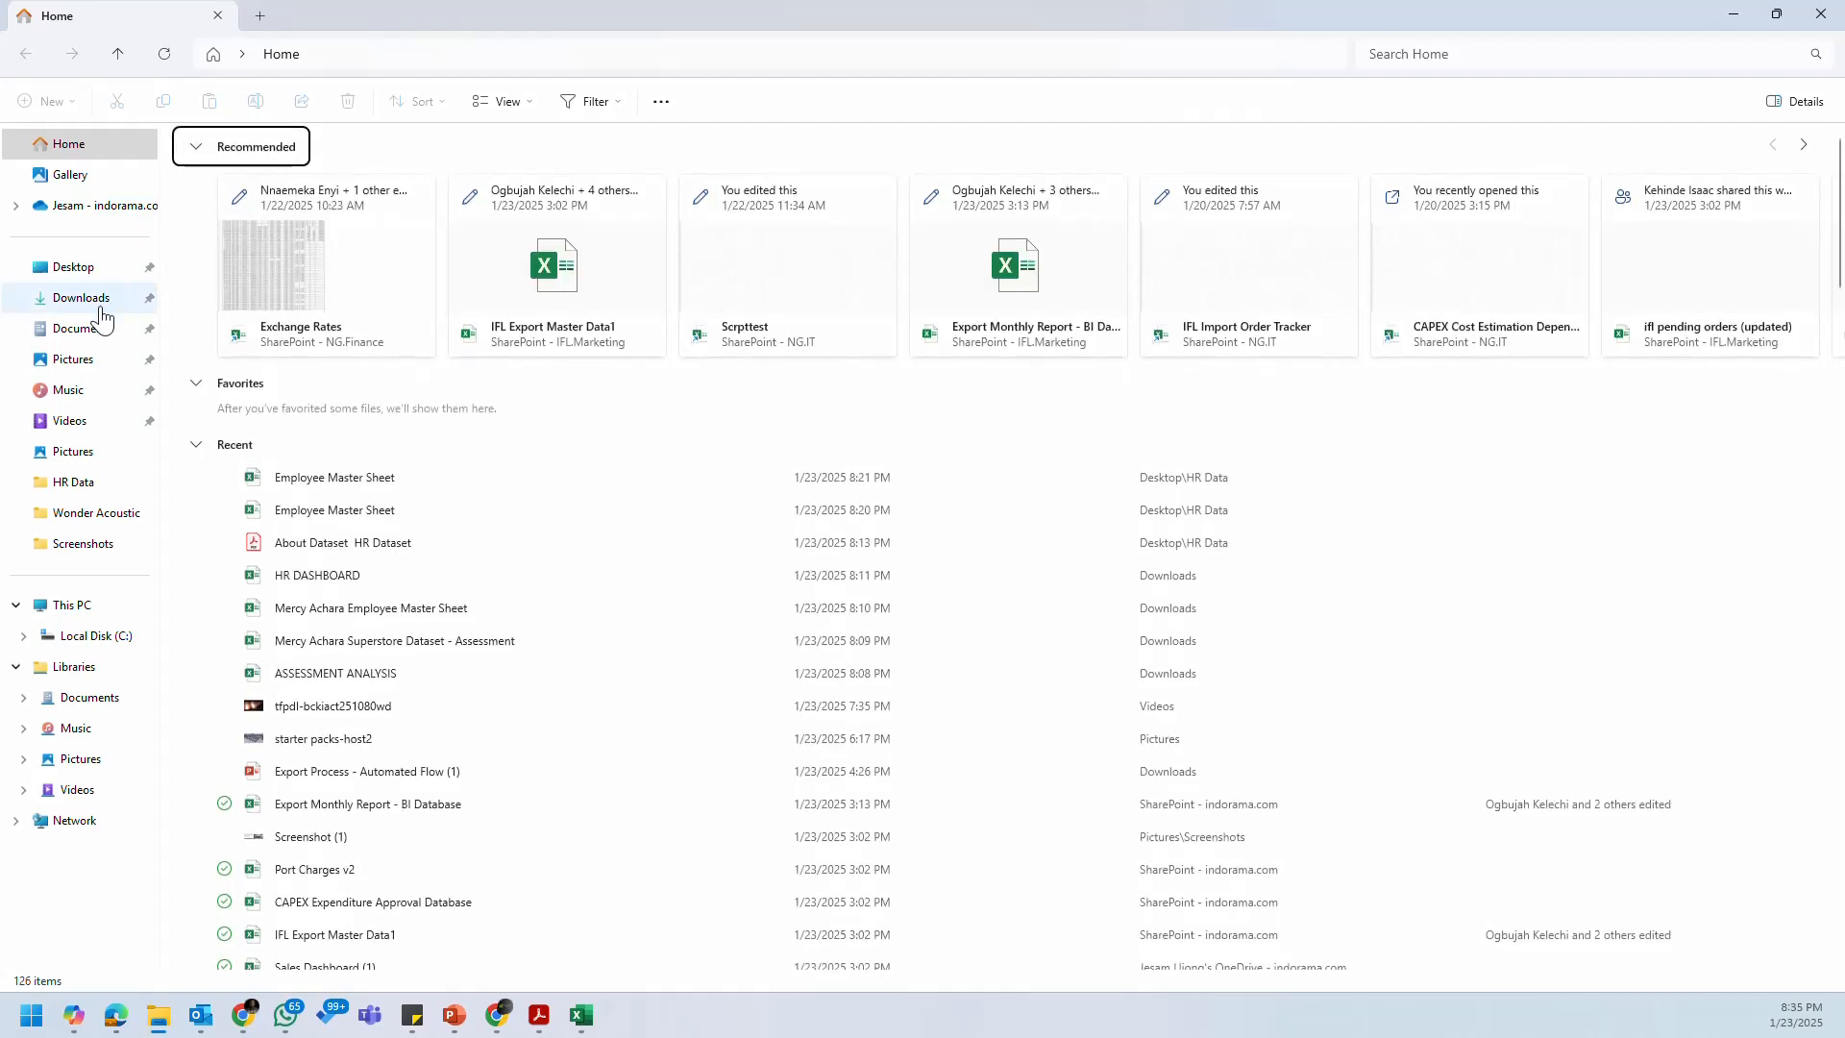
left_click(120, 298)
left_click(335, 227)
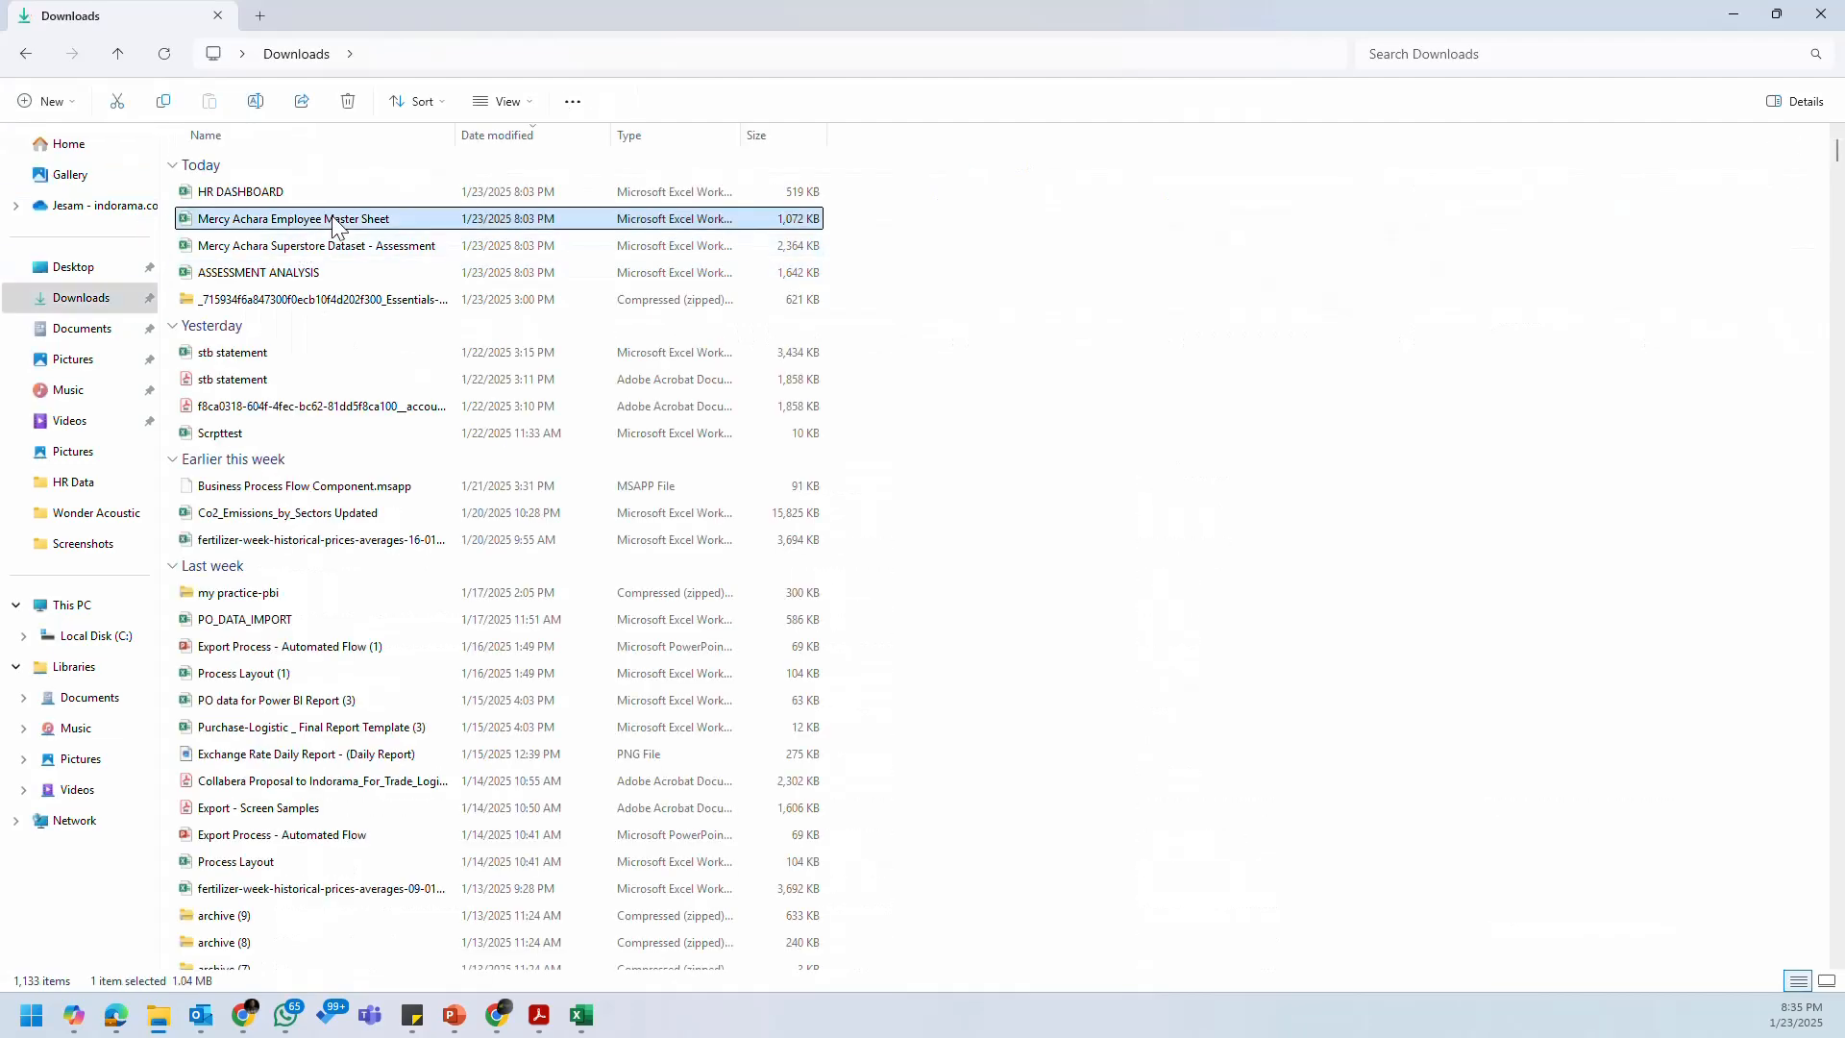
double_click(333, 220)
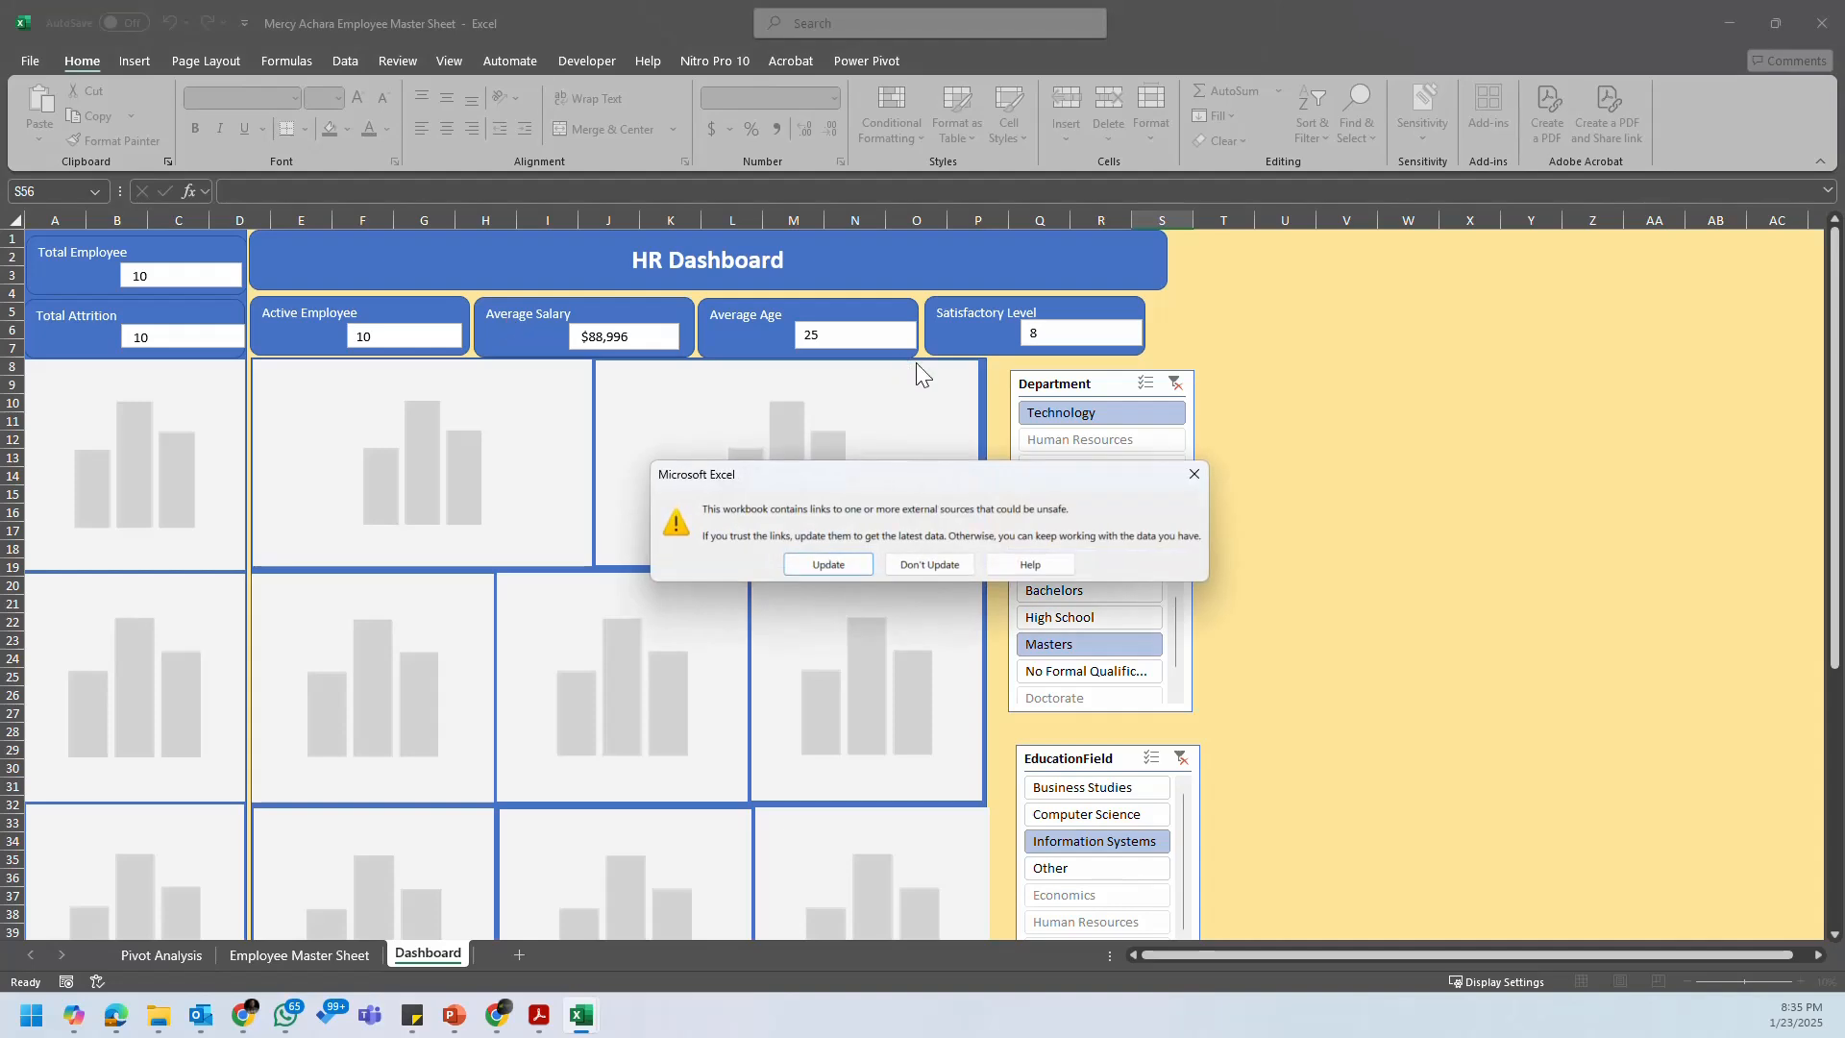
left_click(926, 565)
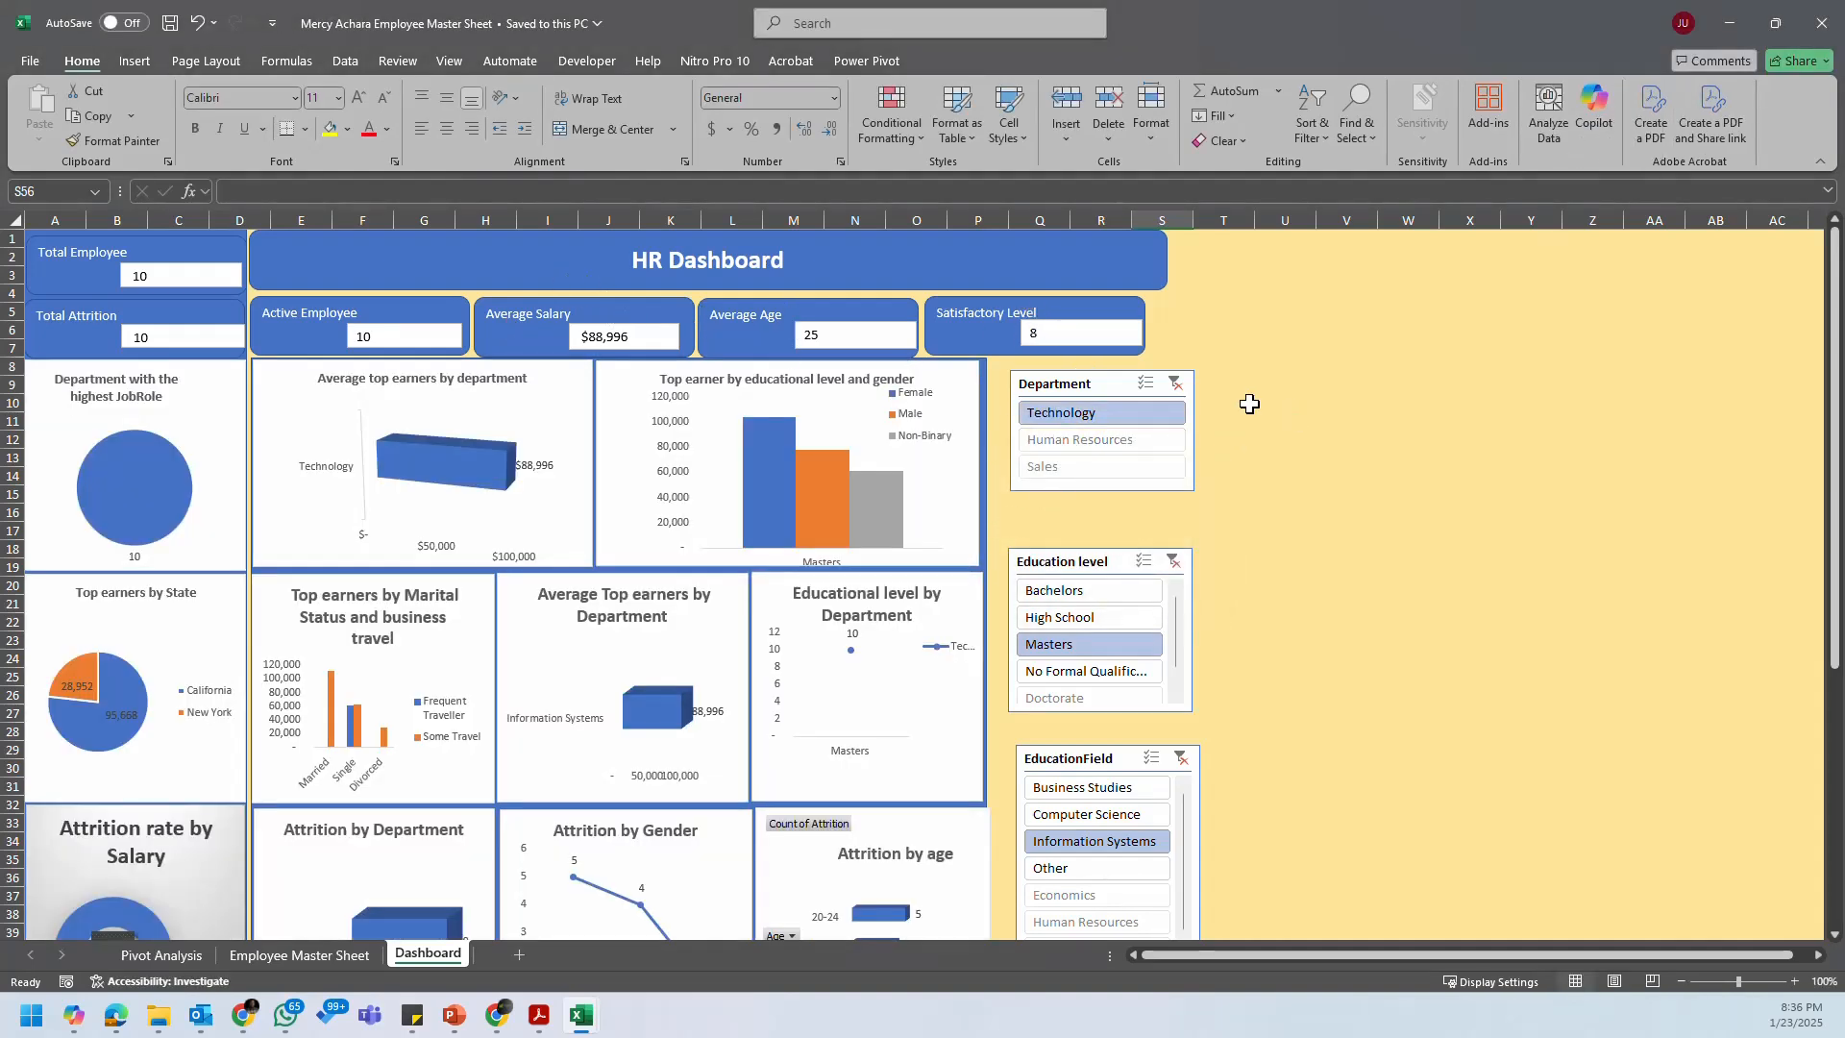
Step: Clear the Department, Education level, EducationField and Attrition slicer filters on the HR Dashboard
left_click(1247, 402)
left_click(1174, 562)
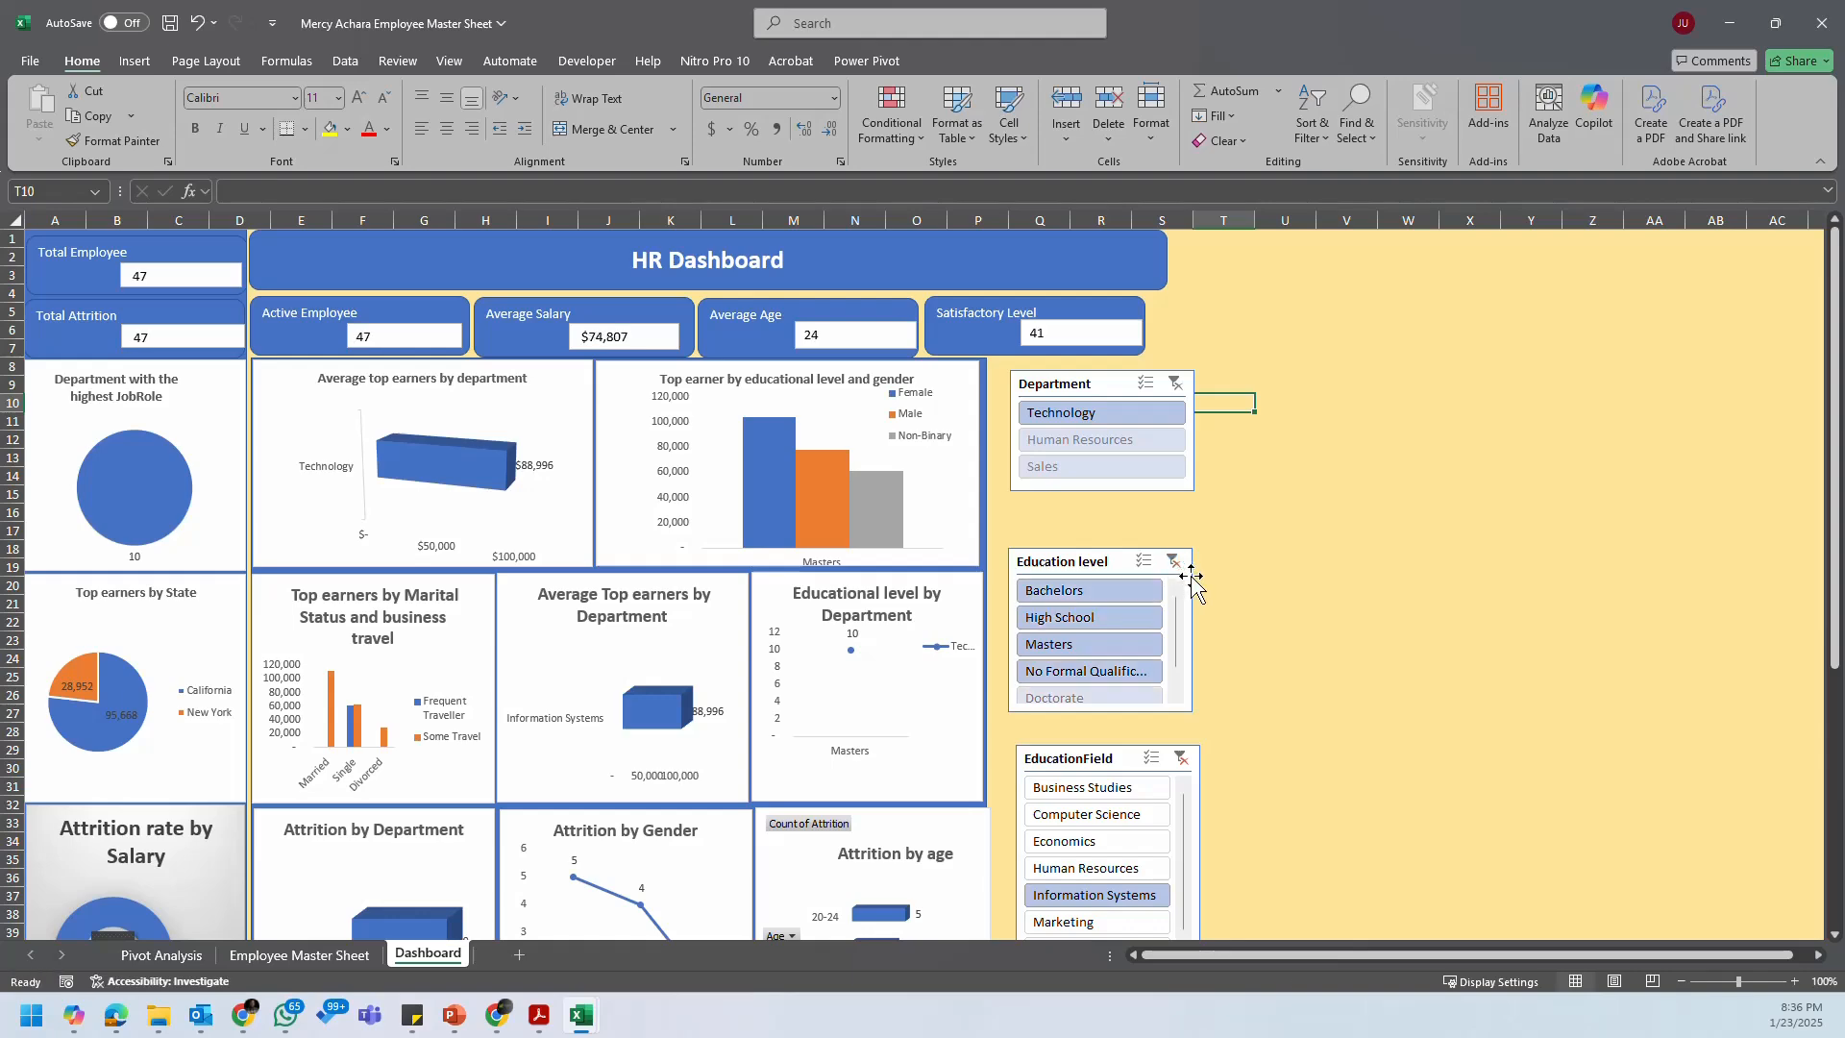
scroll(1179, 661, "down", 2)
left_click(1183, 652)
scroll(1192, 639, "down", 4)
scroll(1192, 639, "down", 2)
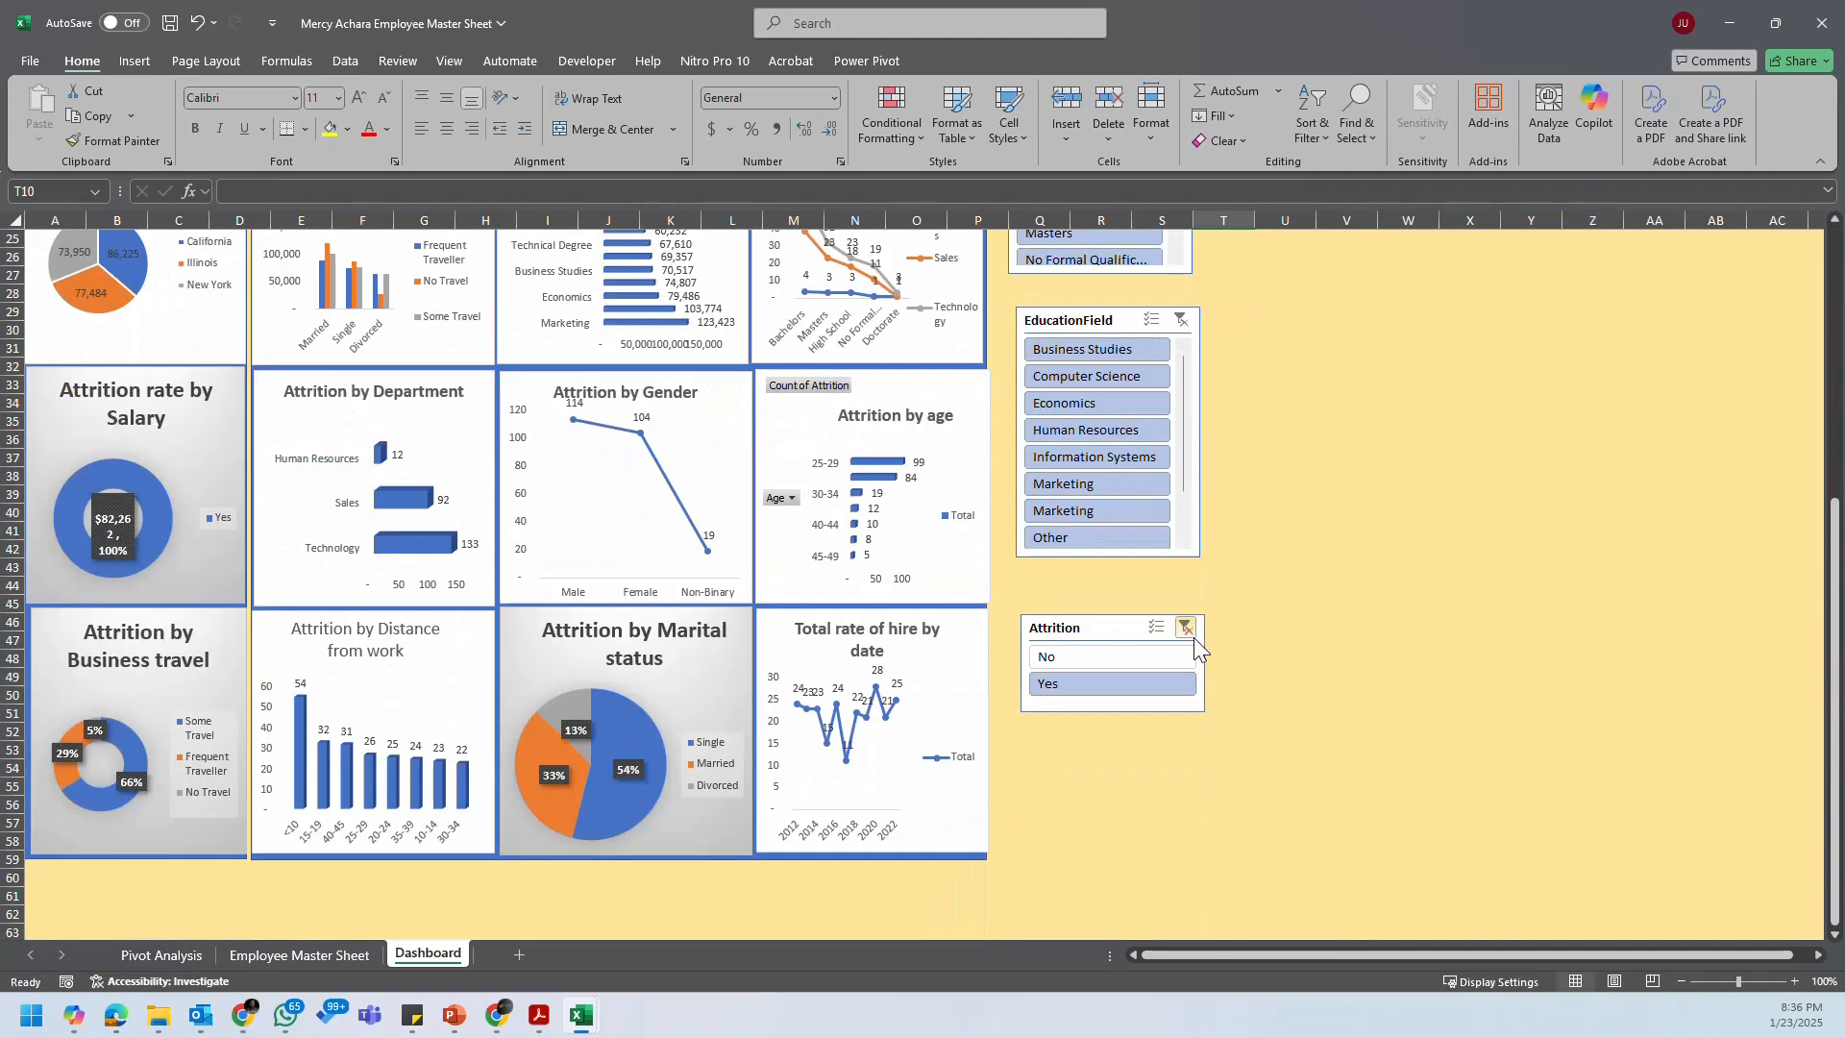
left_click(1185, 627)
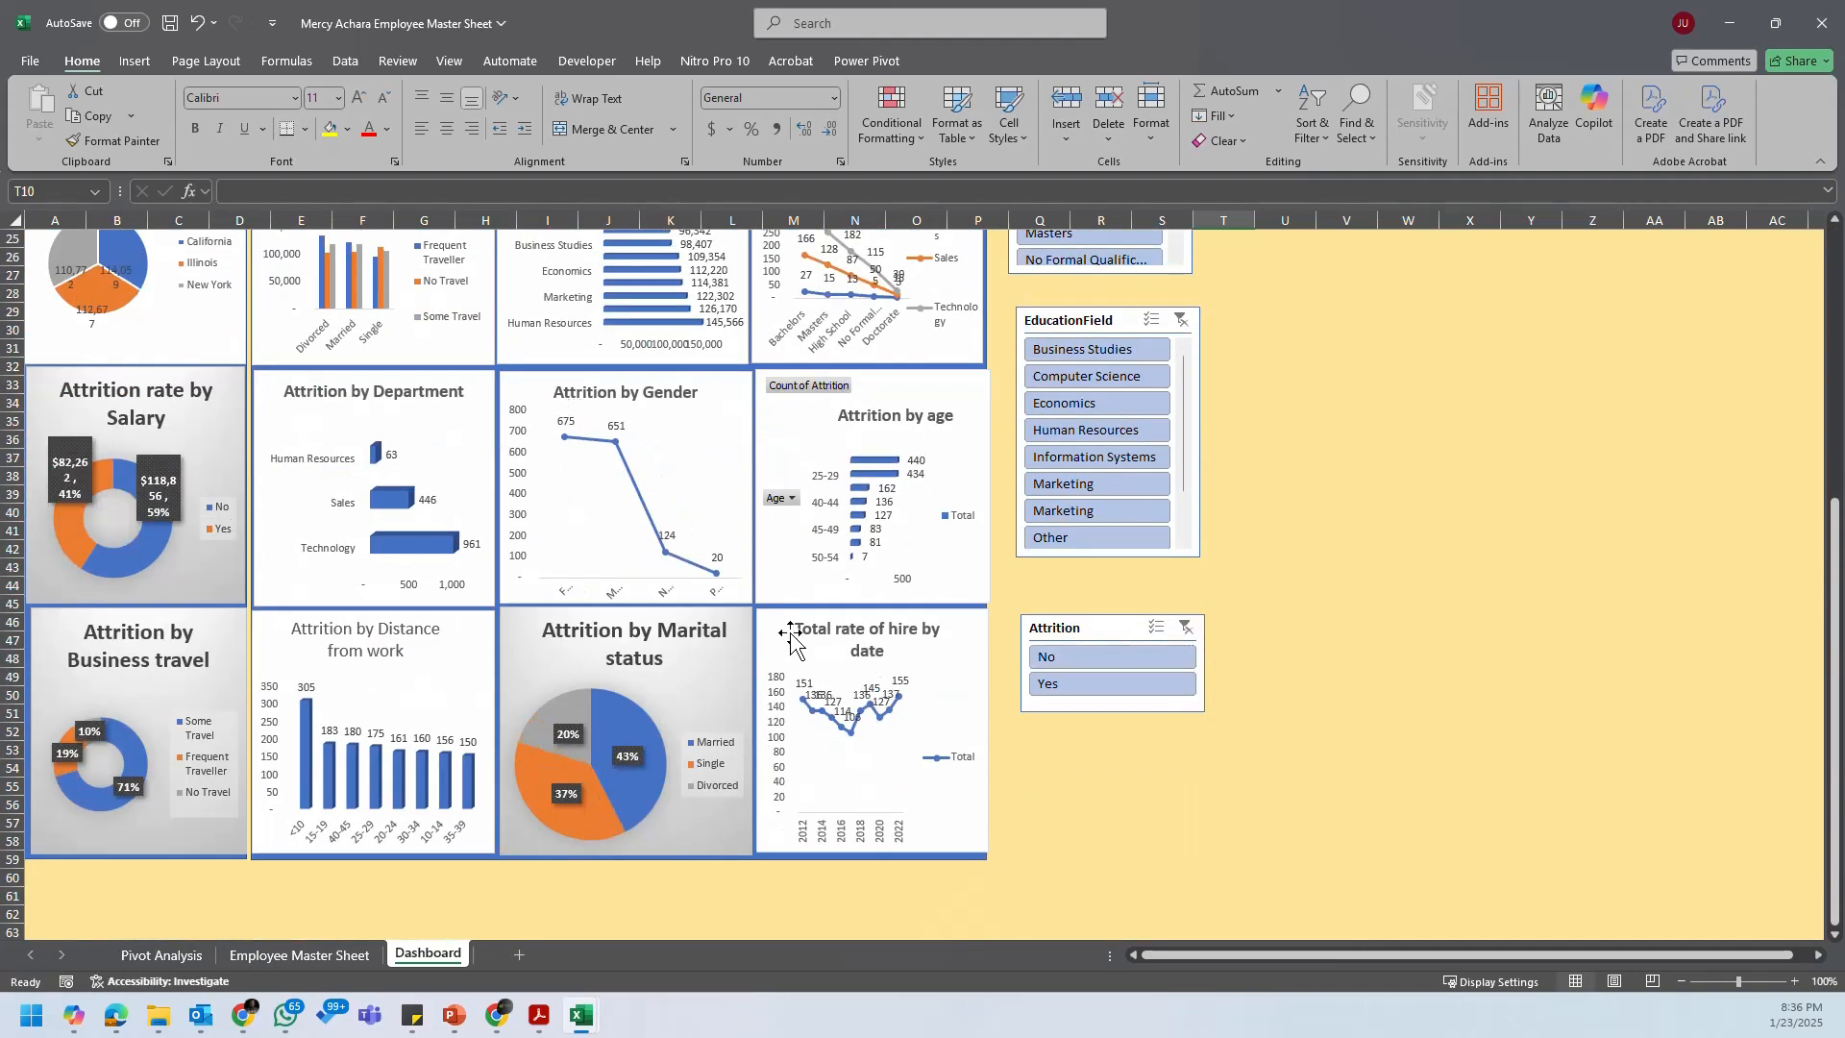
Step: Examine the unfiltered HR Dashboard's summary cards and its earnings and attrition charts
scroll(509, 548, "up", 8)
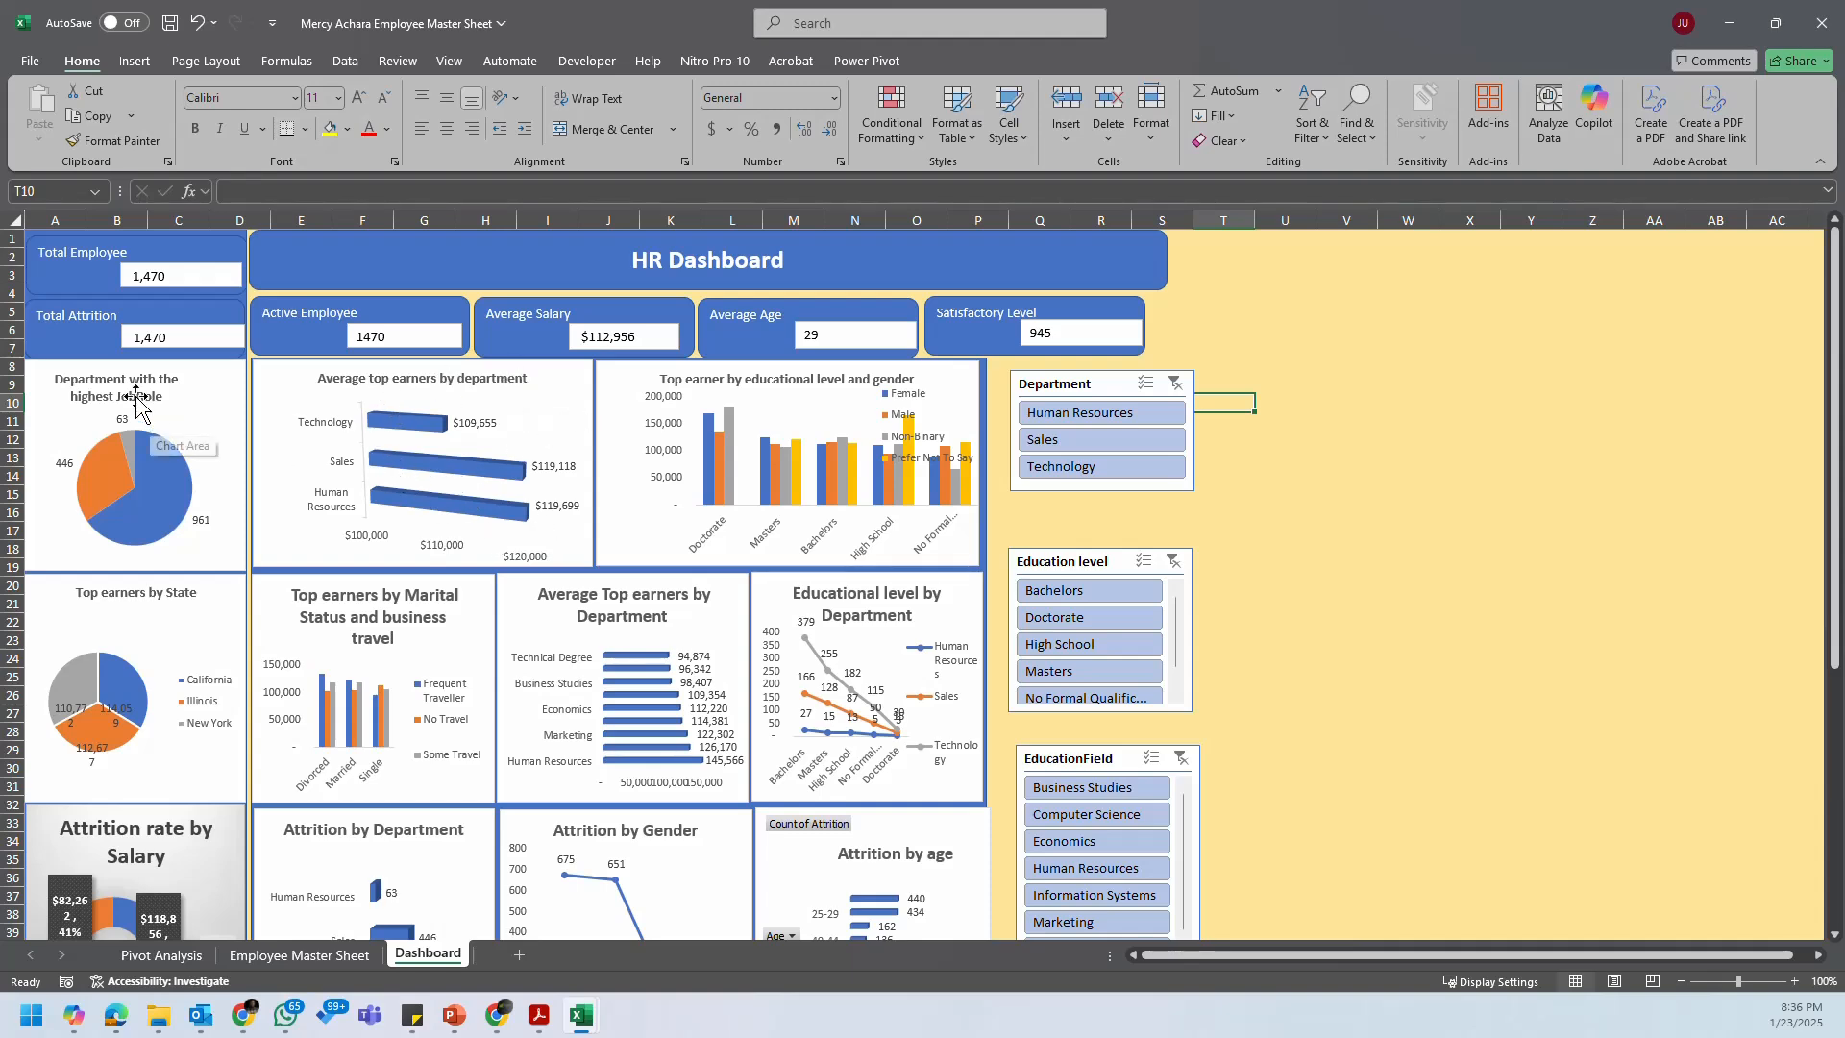
scroll(755, 414, "down", 2)
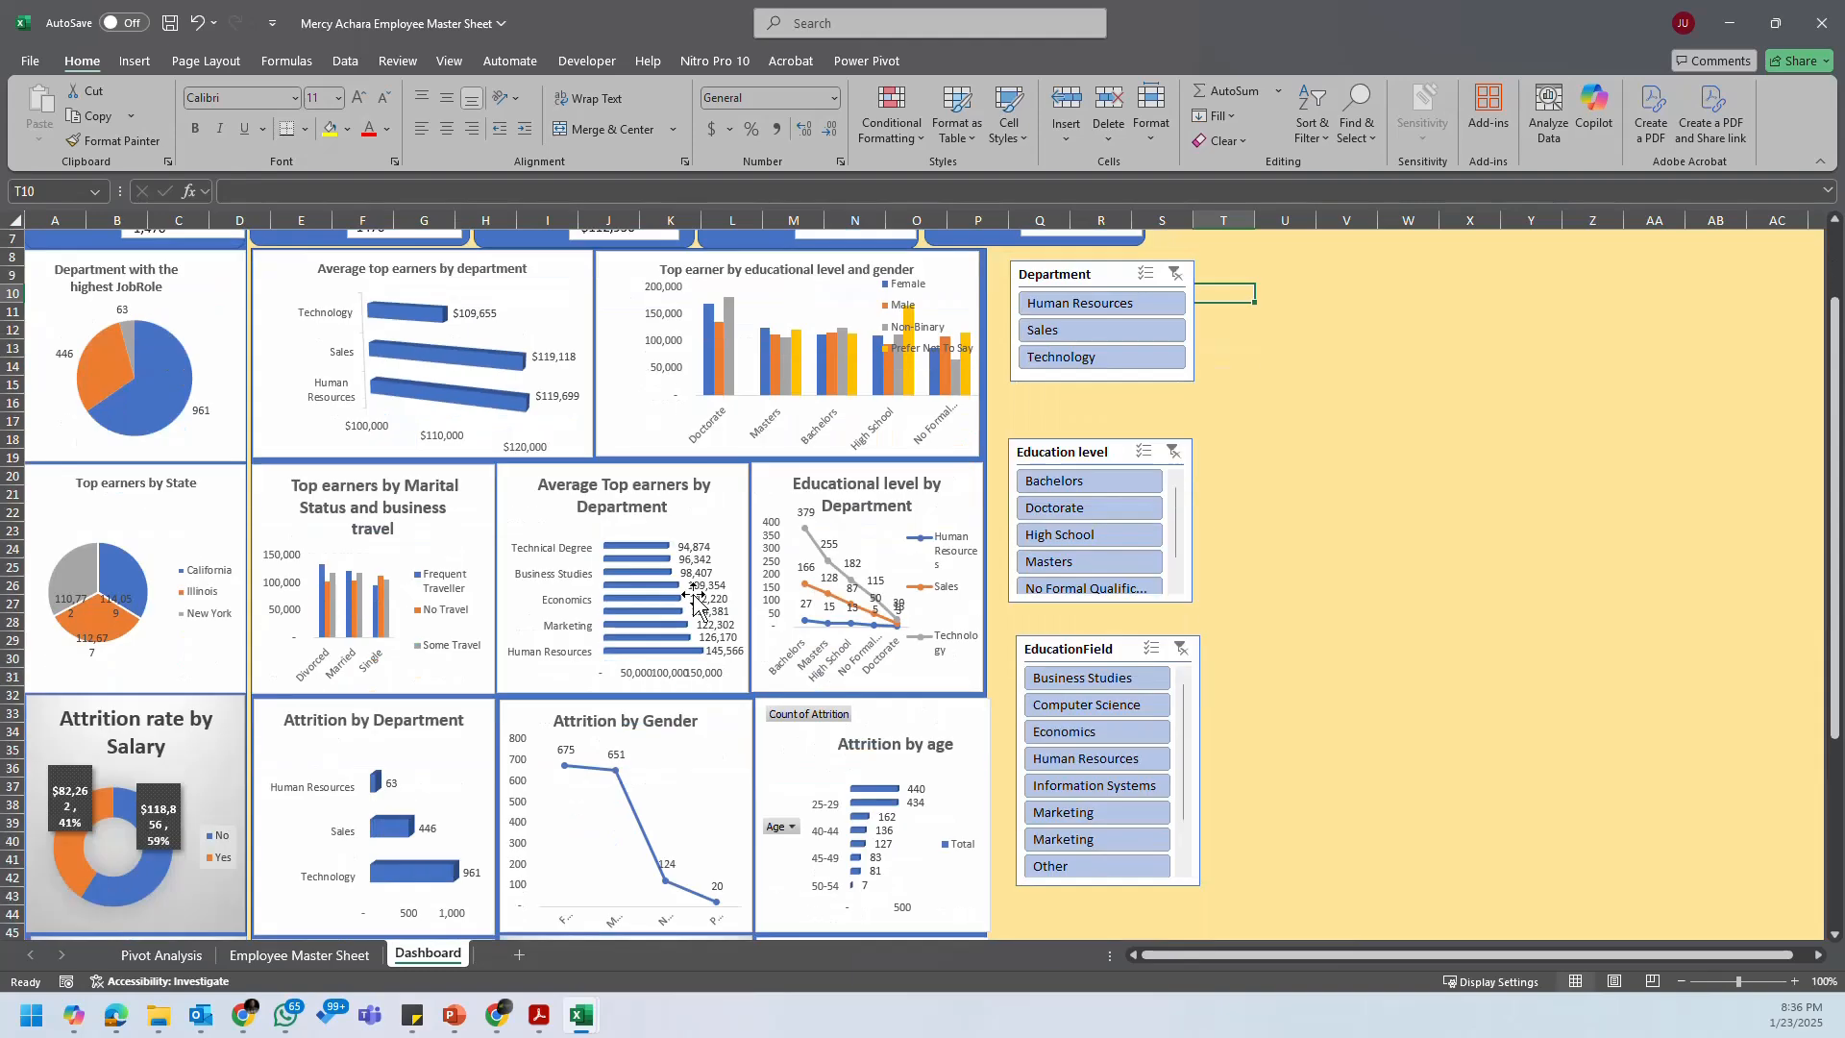
scroll(276, 616, "down", 4)
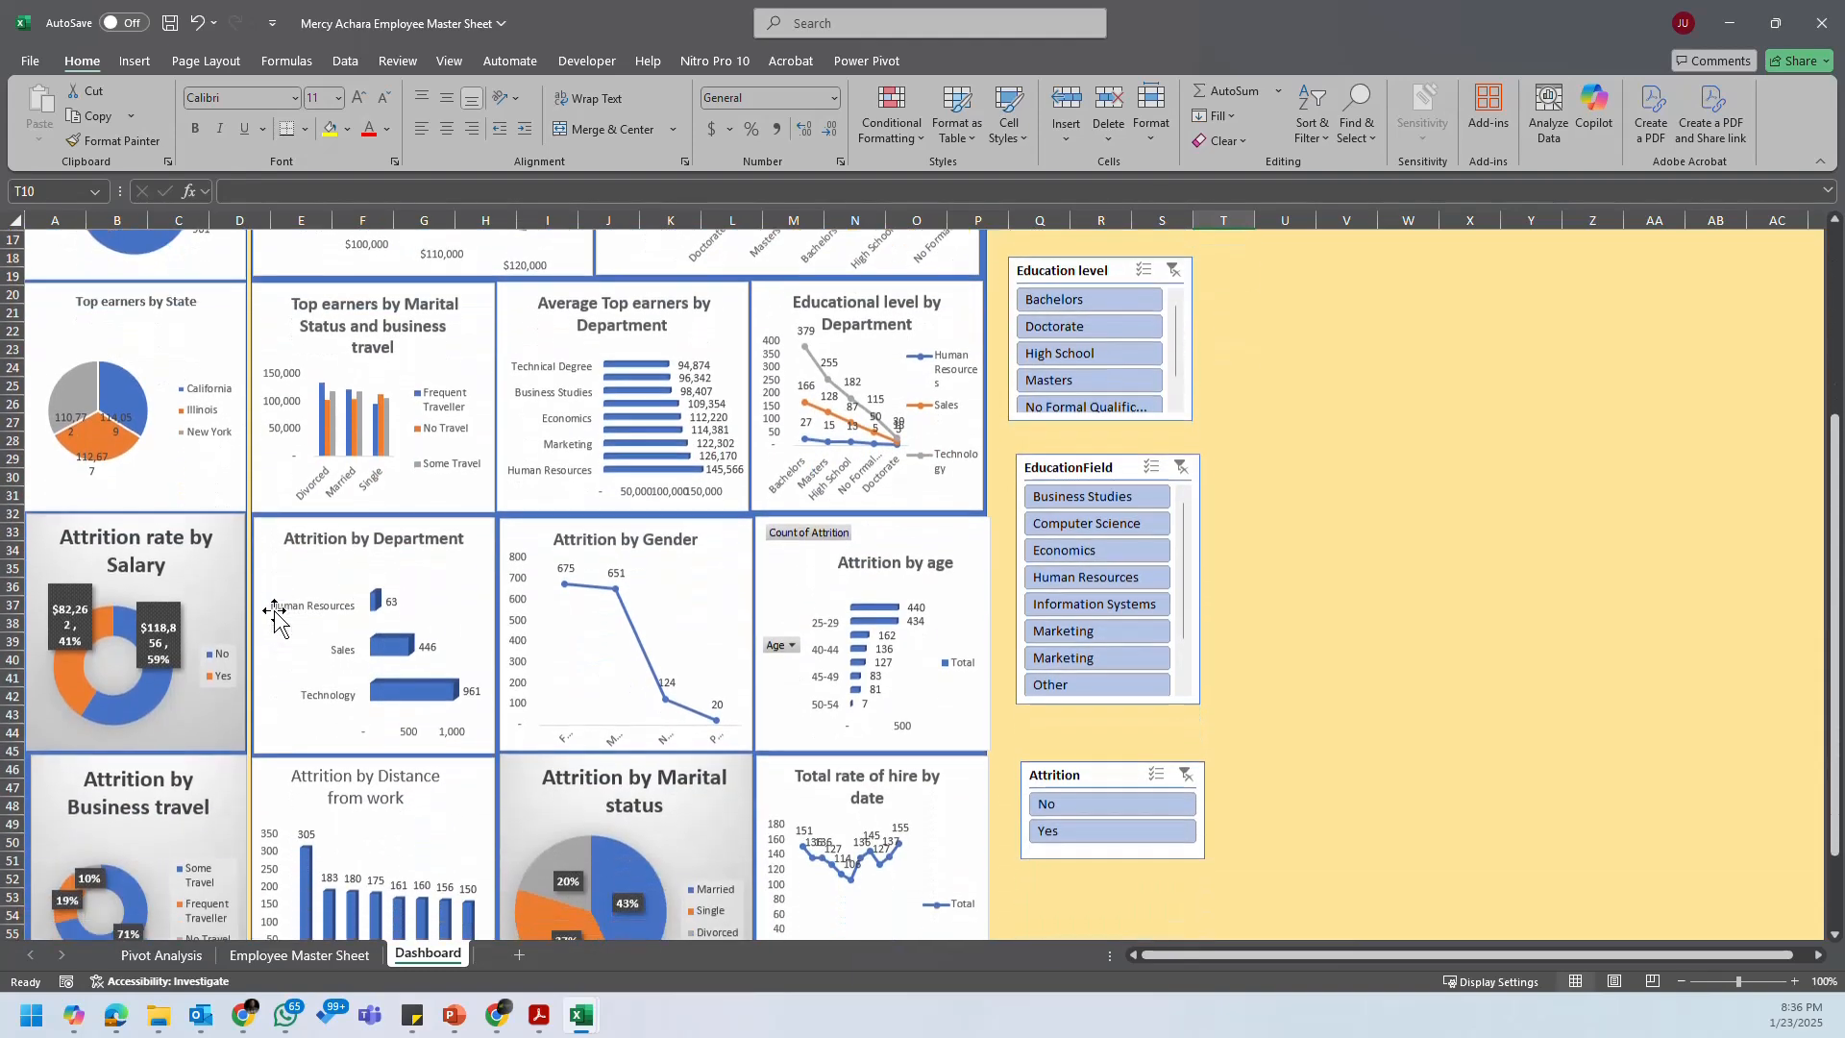
Step: Check the remaining attrition charts on the HR Dashboard and close the sample workbook without saving its changes
scroll(276, 615, "down", 4)
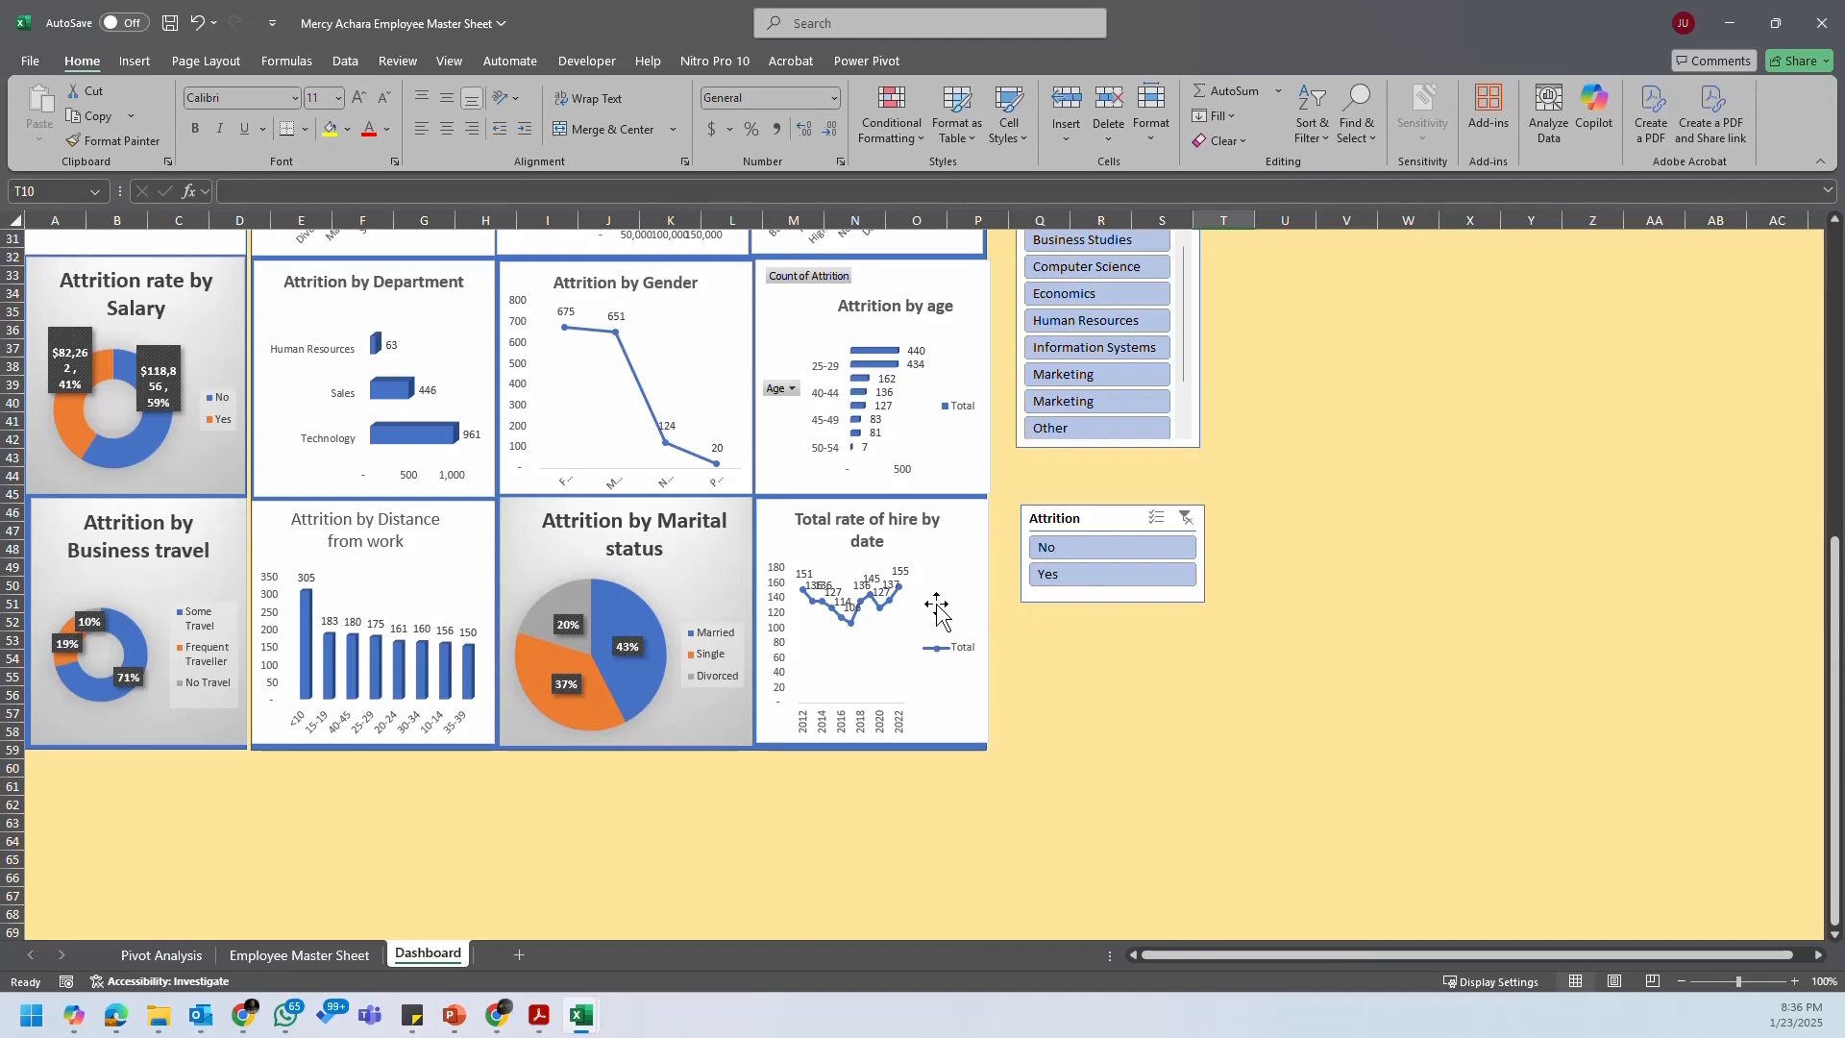
scroll(935, 596, "up", 5)
scroll(932, 592, "up", 5)
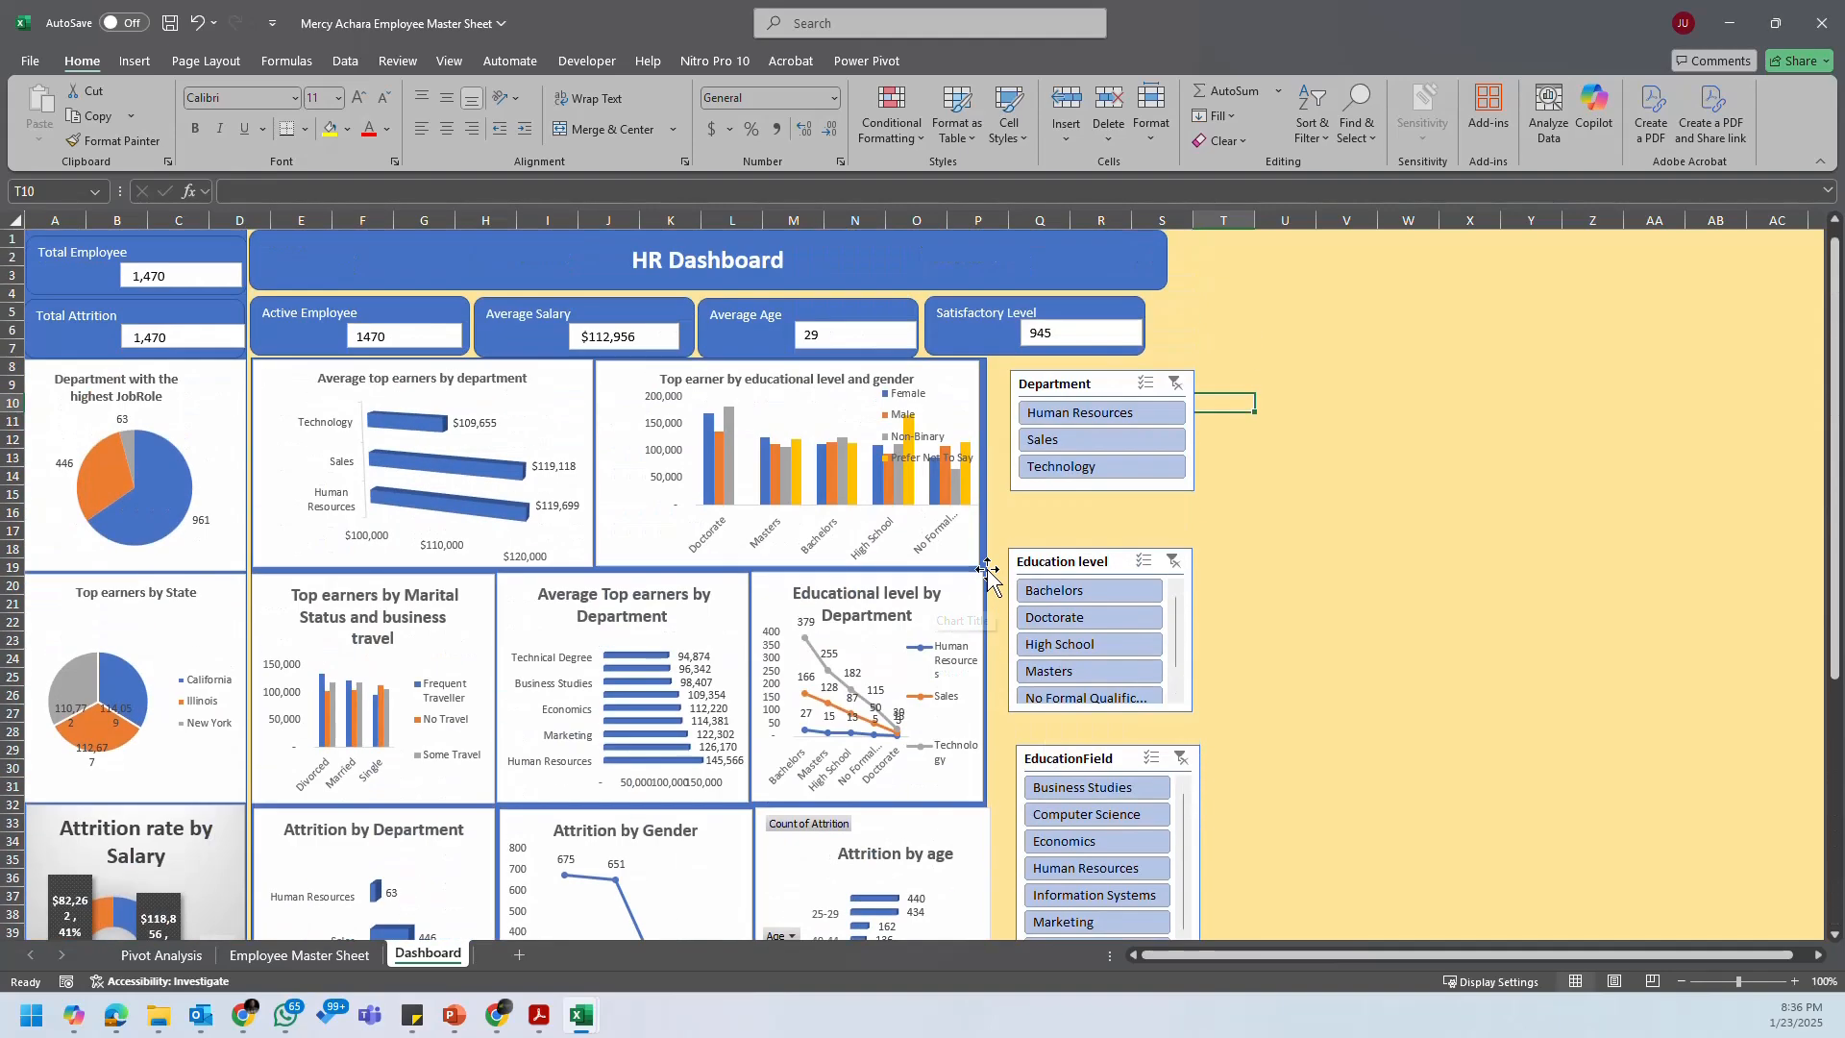
left_click(1823, 22)
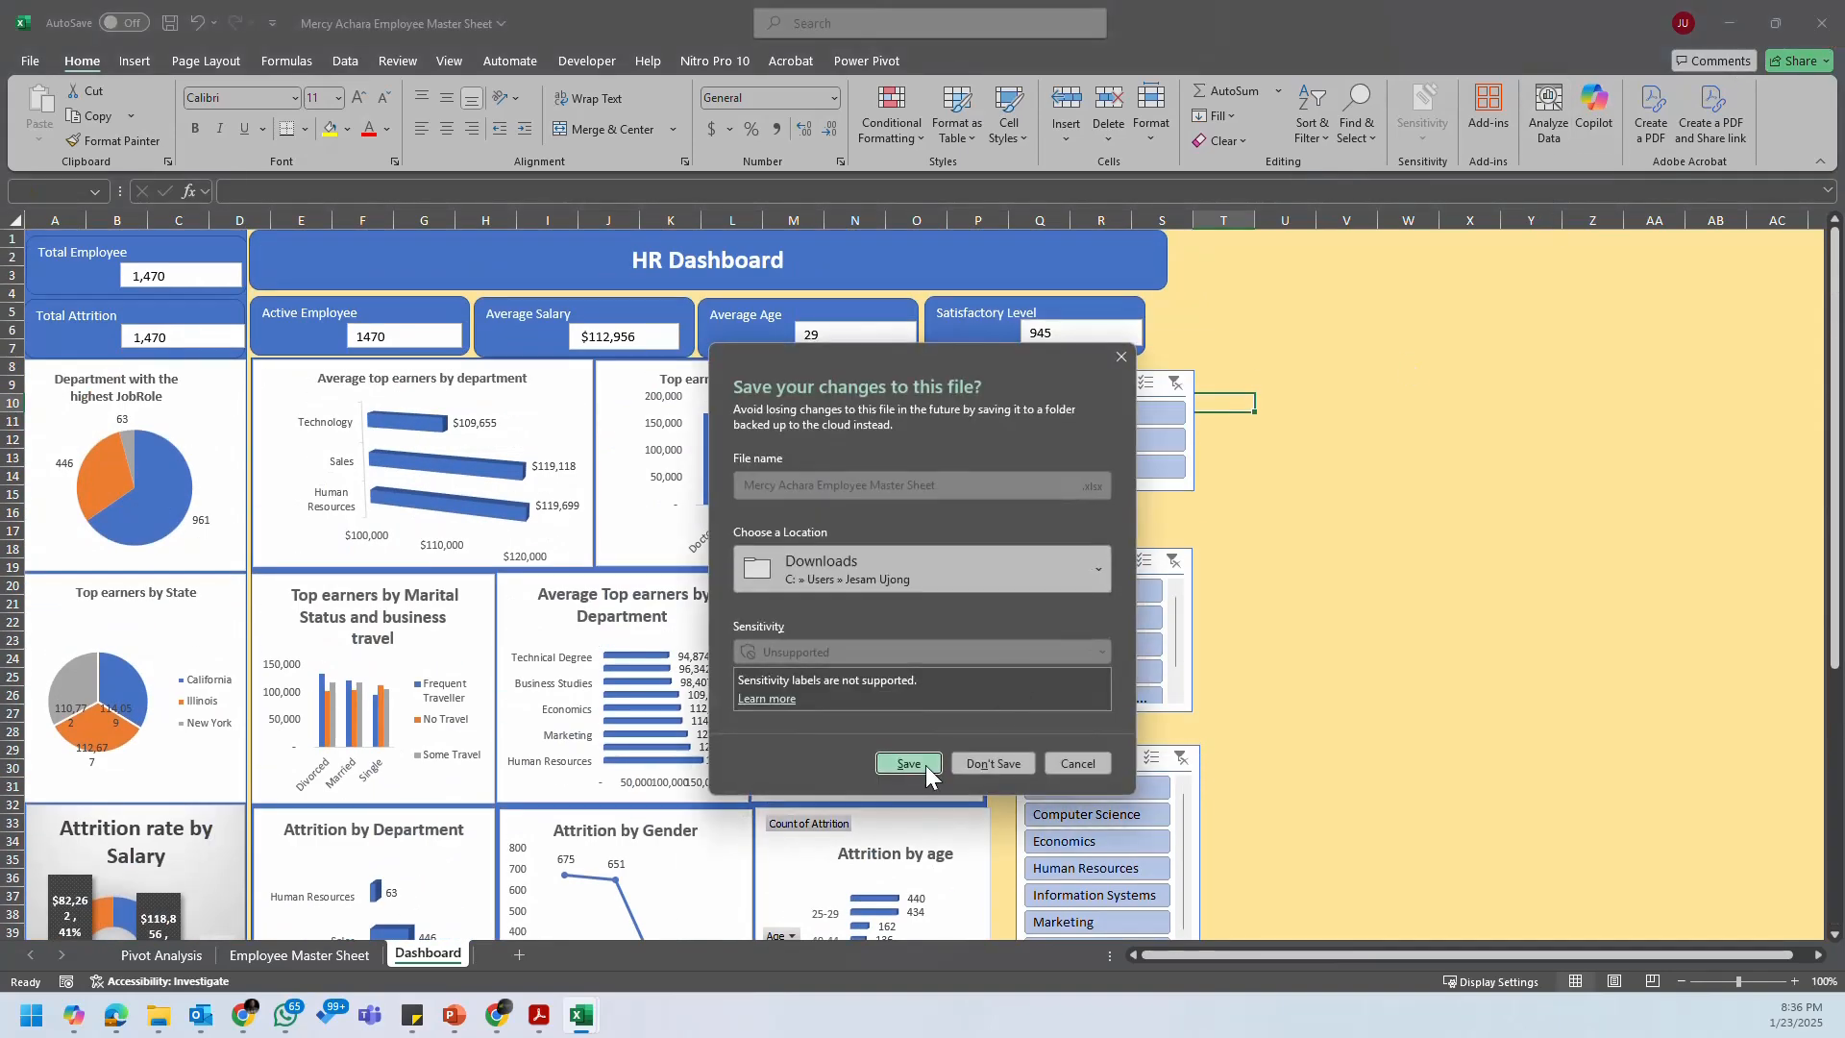
left_click(1011, 771)
Step: Bring up the metrics sticky note over the start of the Employee Master Sheet data and move it aside
left_click(488, 427)
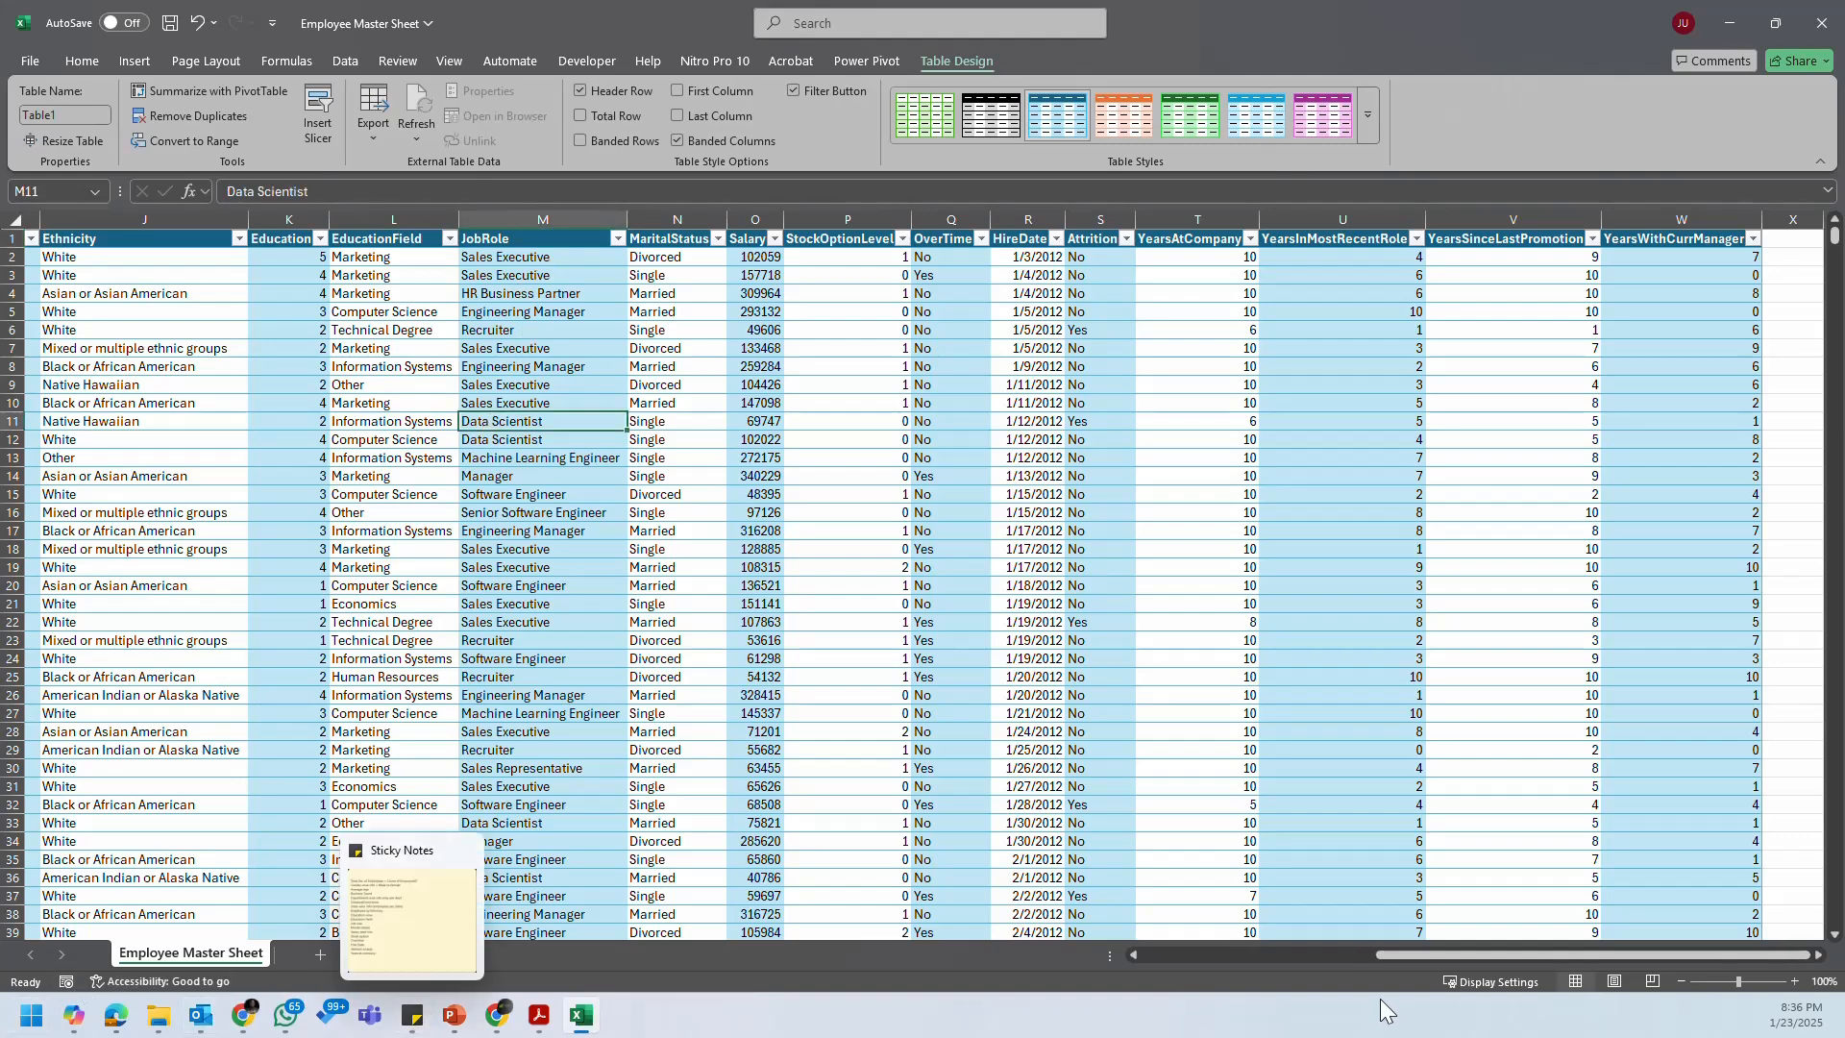
left_click_drag(1405, 954, 785, 990)
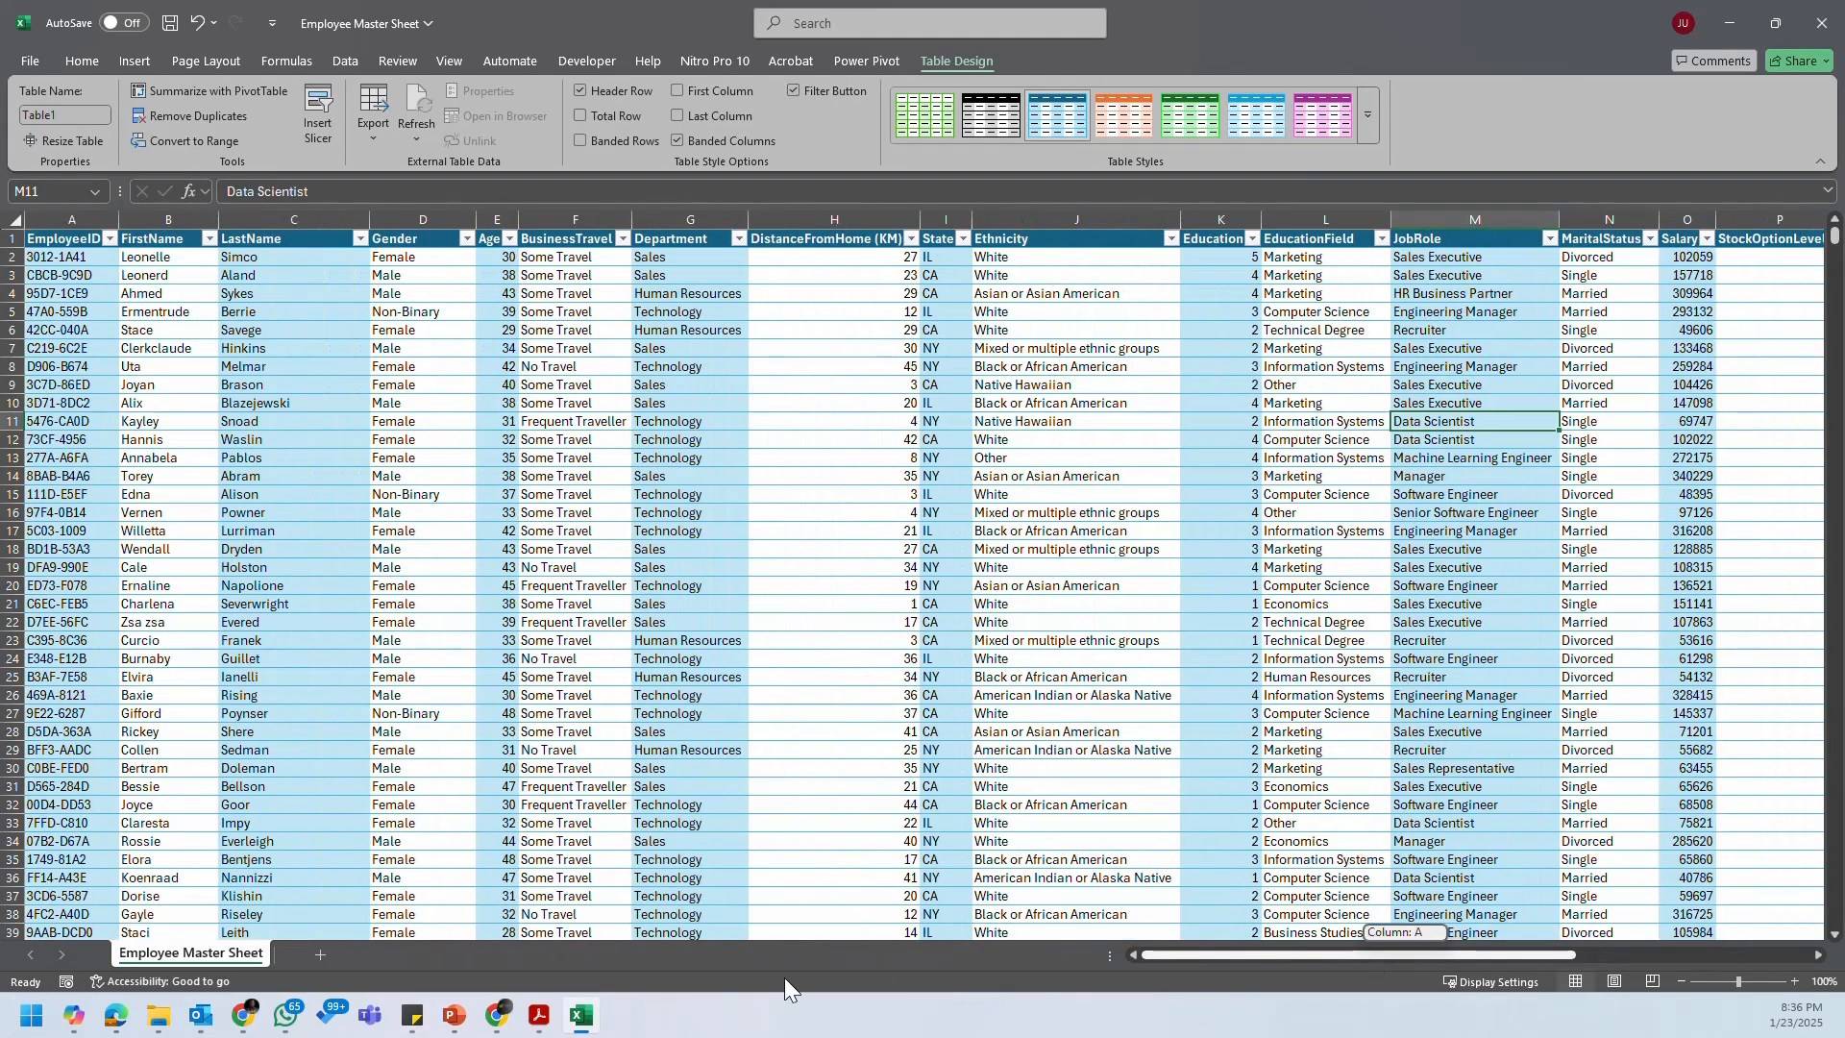
left_click(411, 1015)
left_click(750, 386)
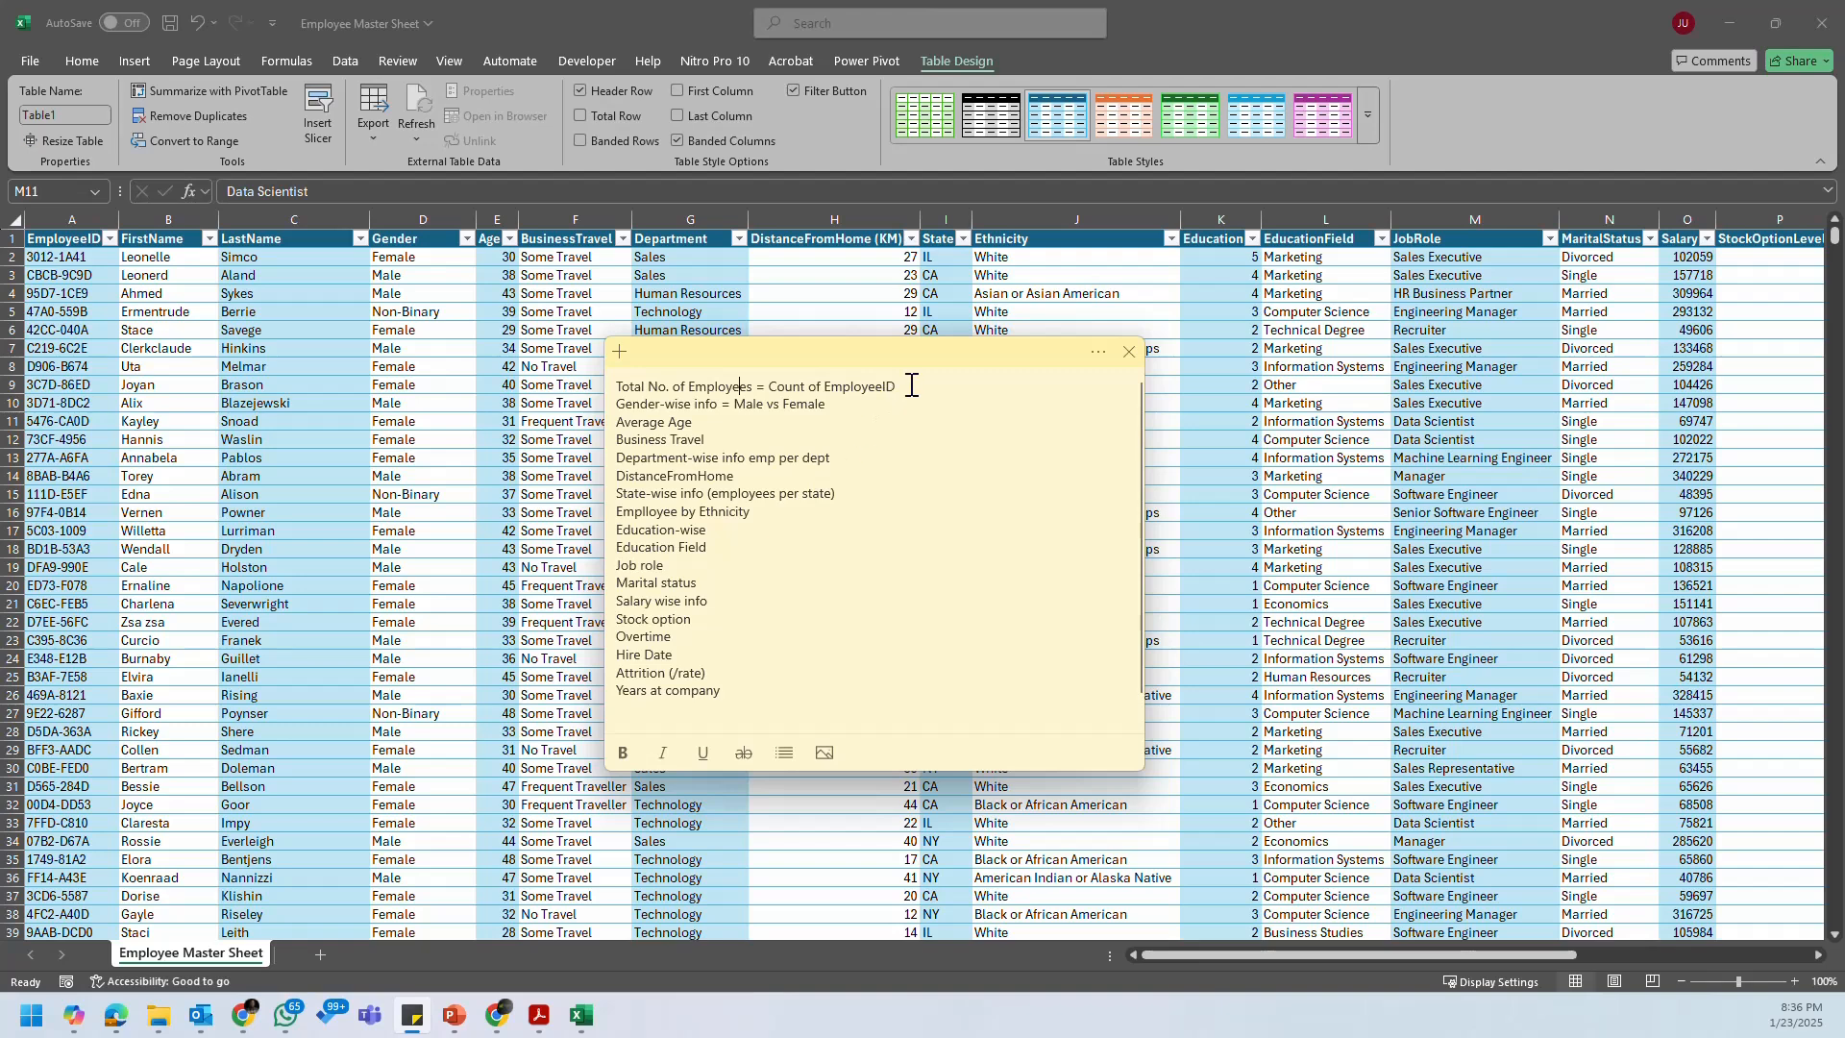
left_click(955, 392)
left_click_drag(806, 365, 1403, 348)
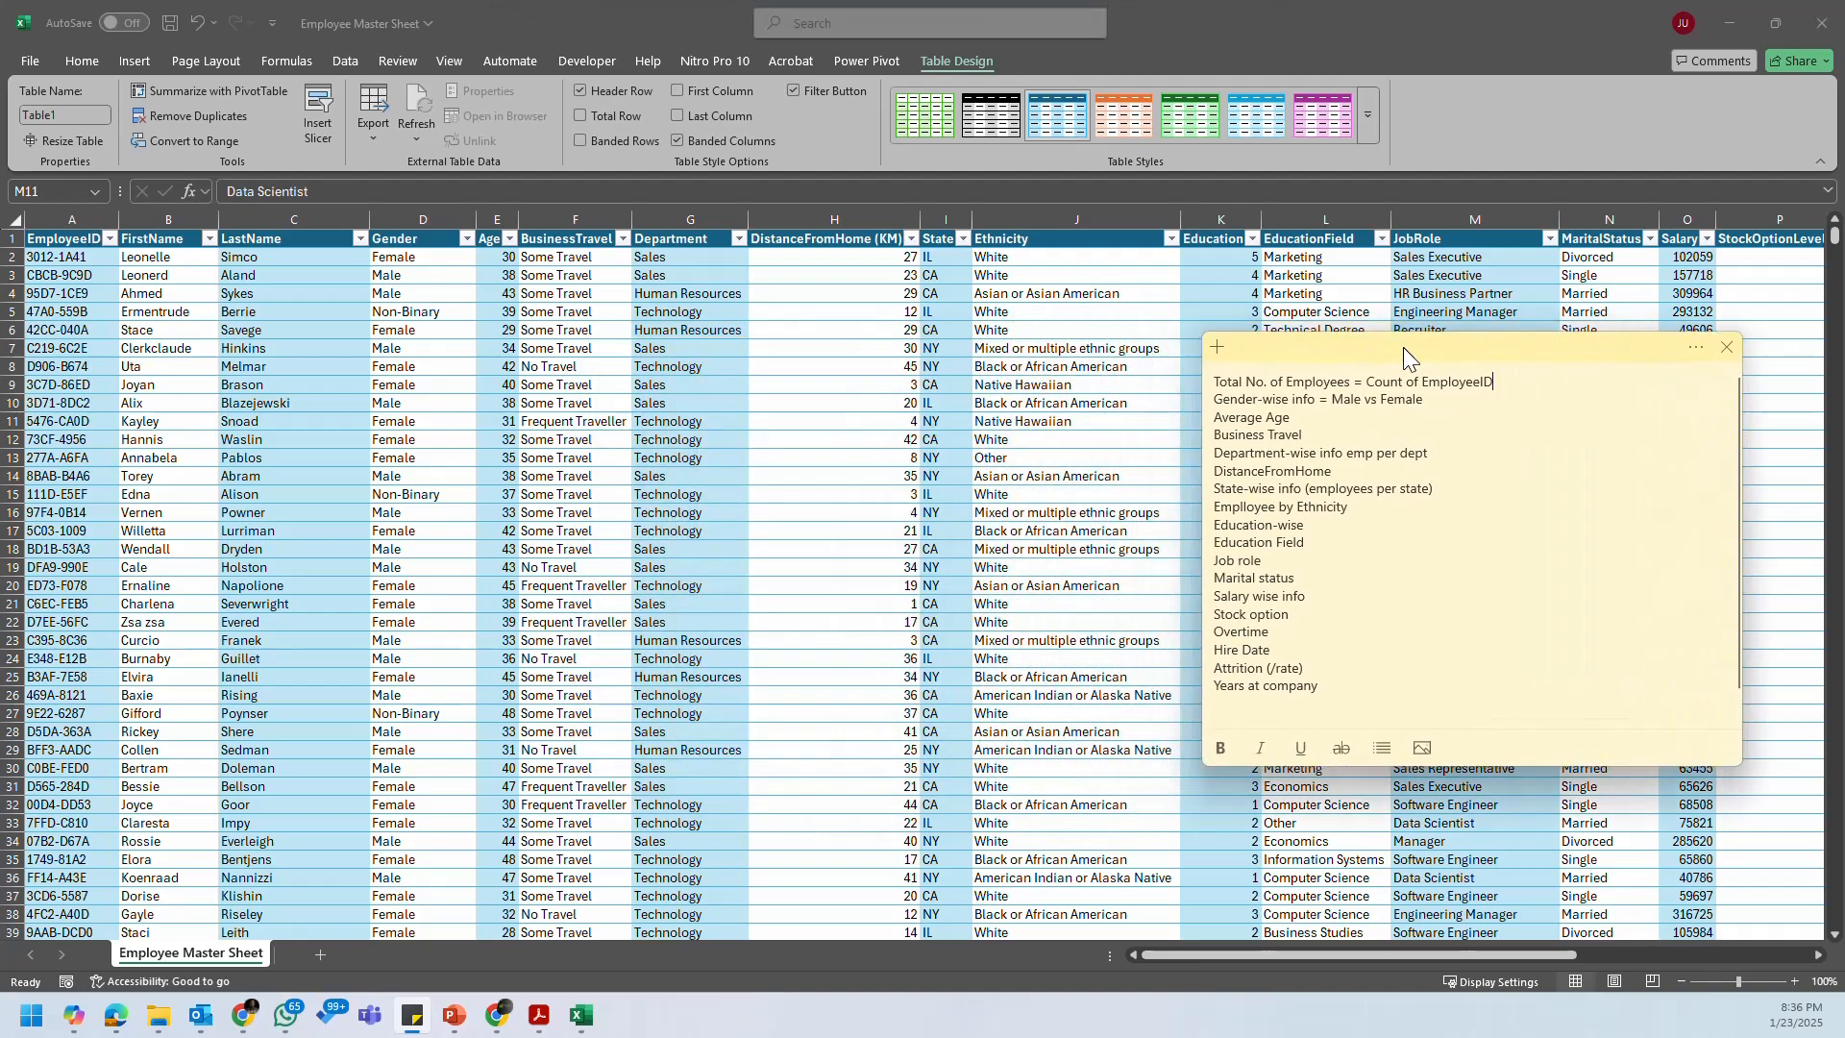
Step: Add a blank worksheet to the Employee Master Sheet workbook and name it Pivot Analysis
left_click(320, 951)
left_click(320, 952)
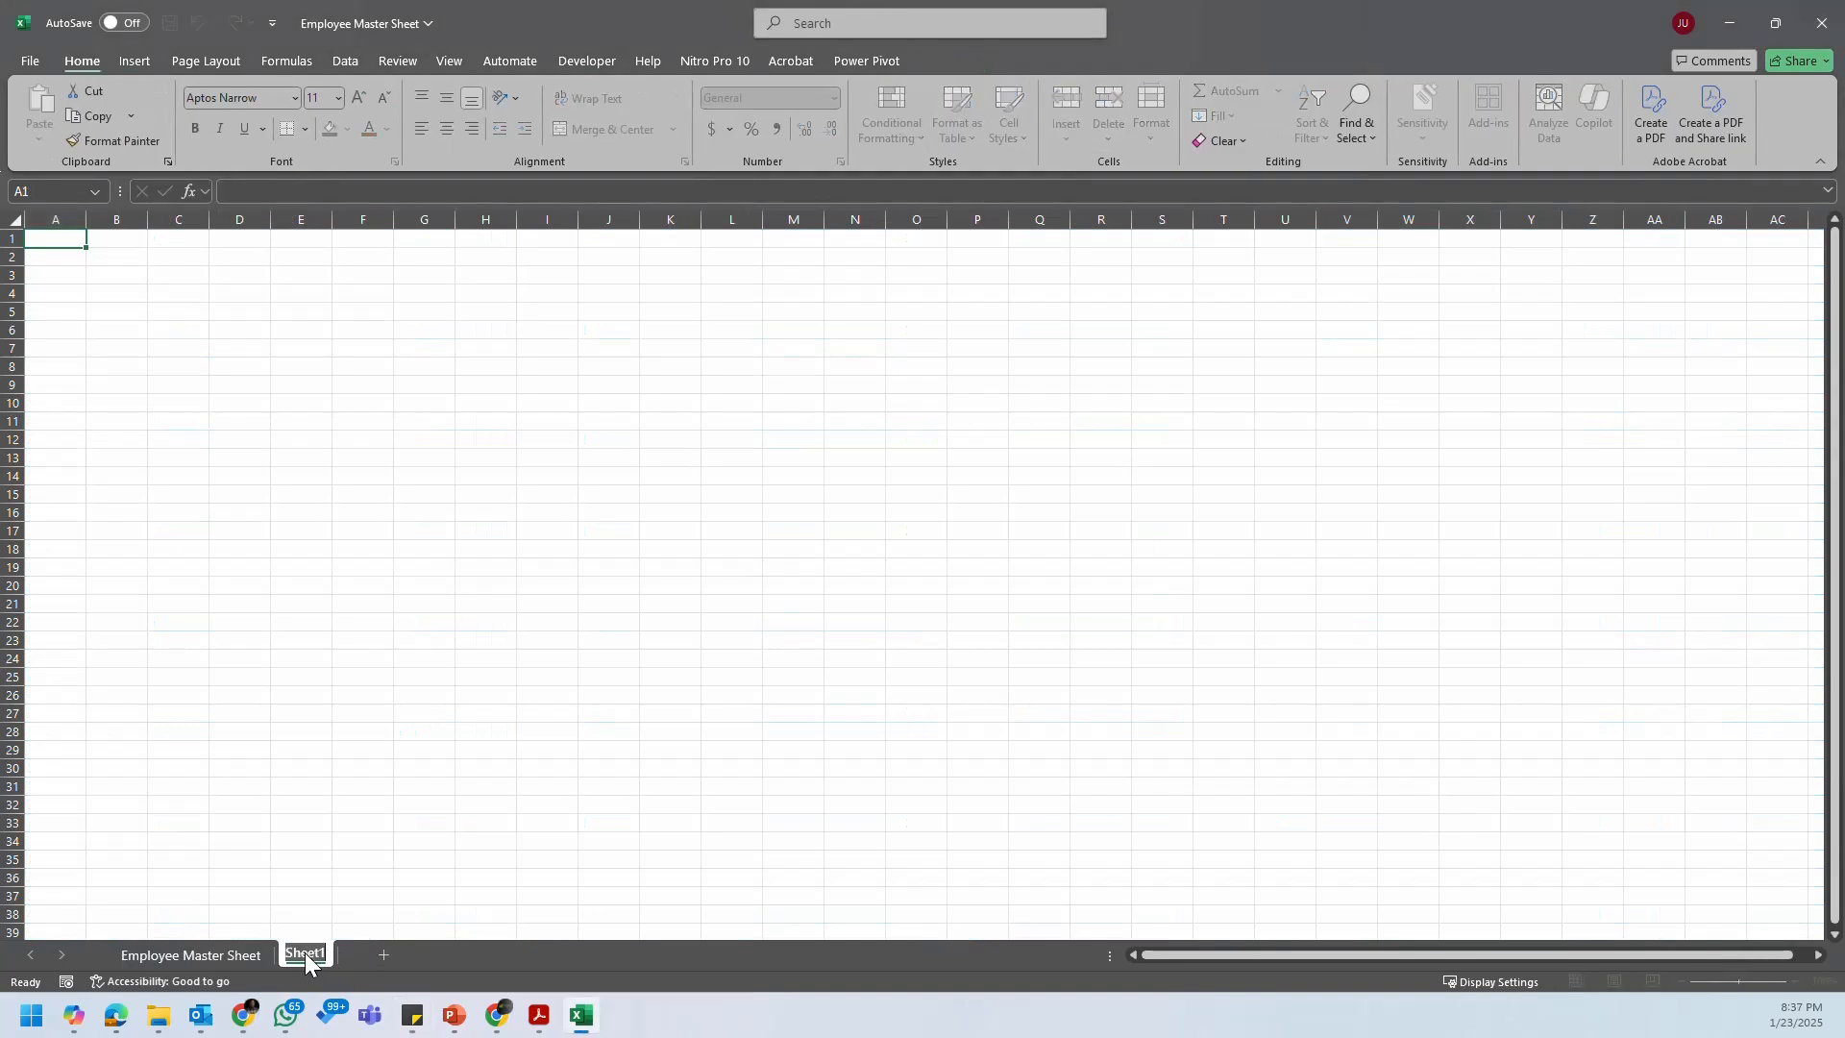
type("Pivot Analysis")
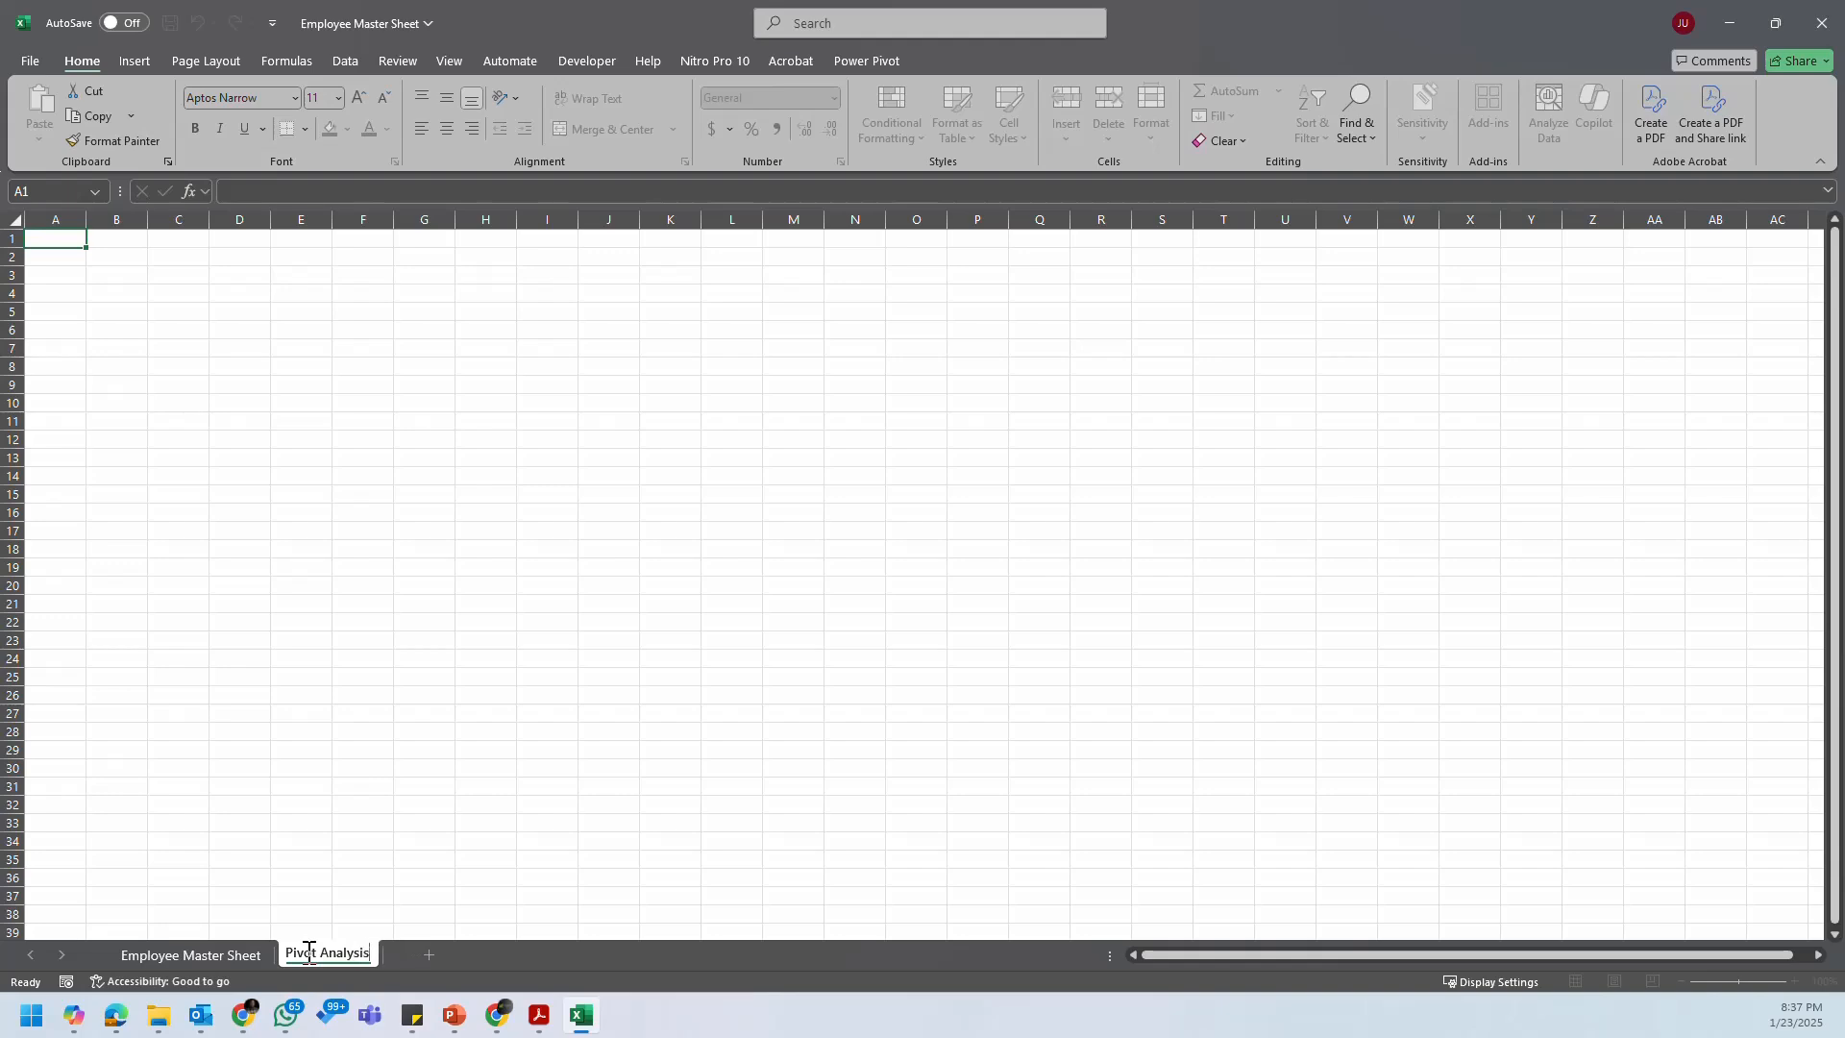
key("Return")
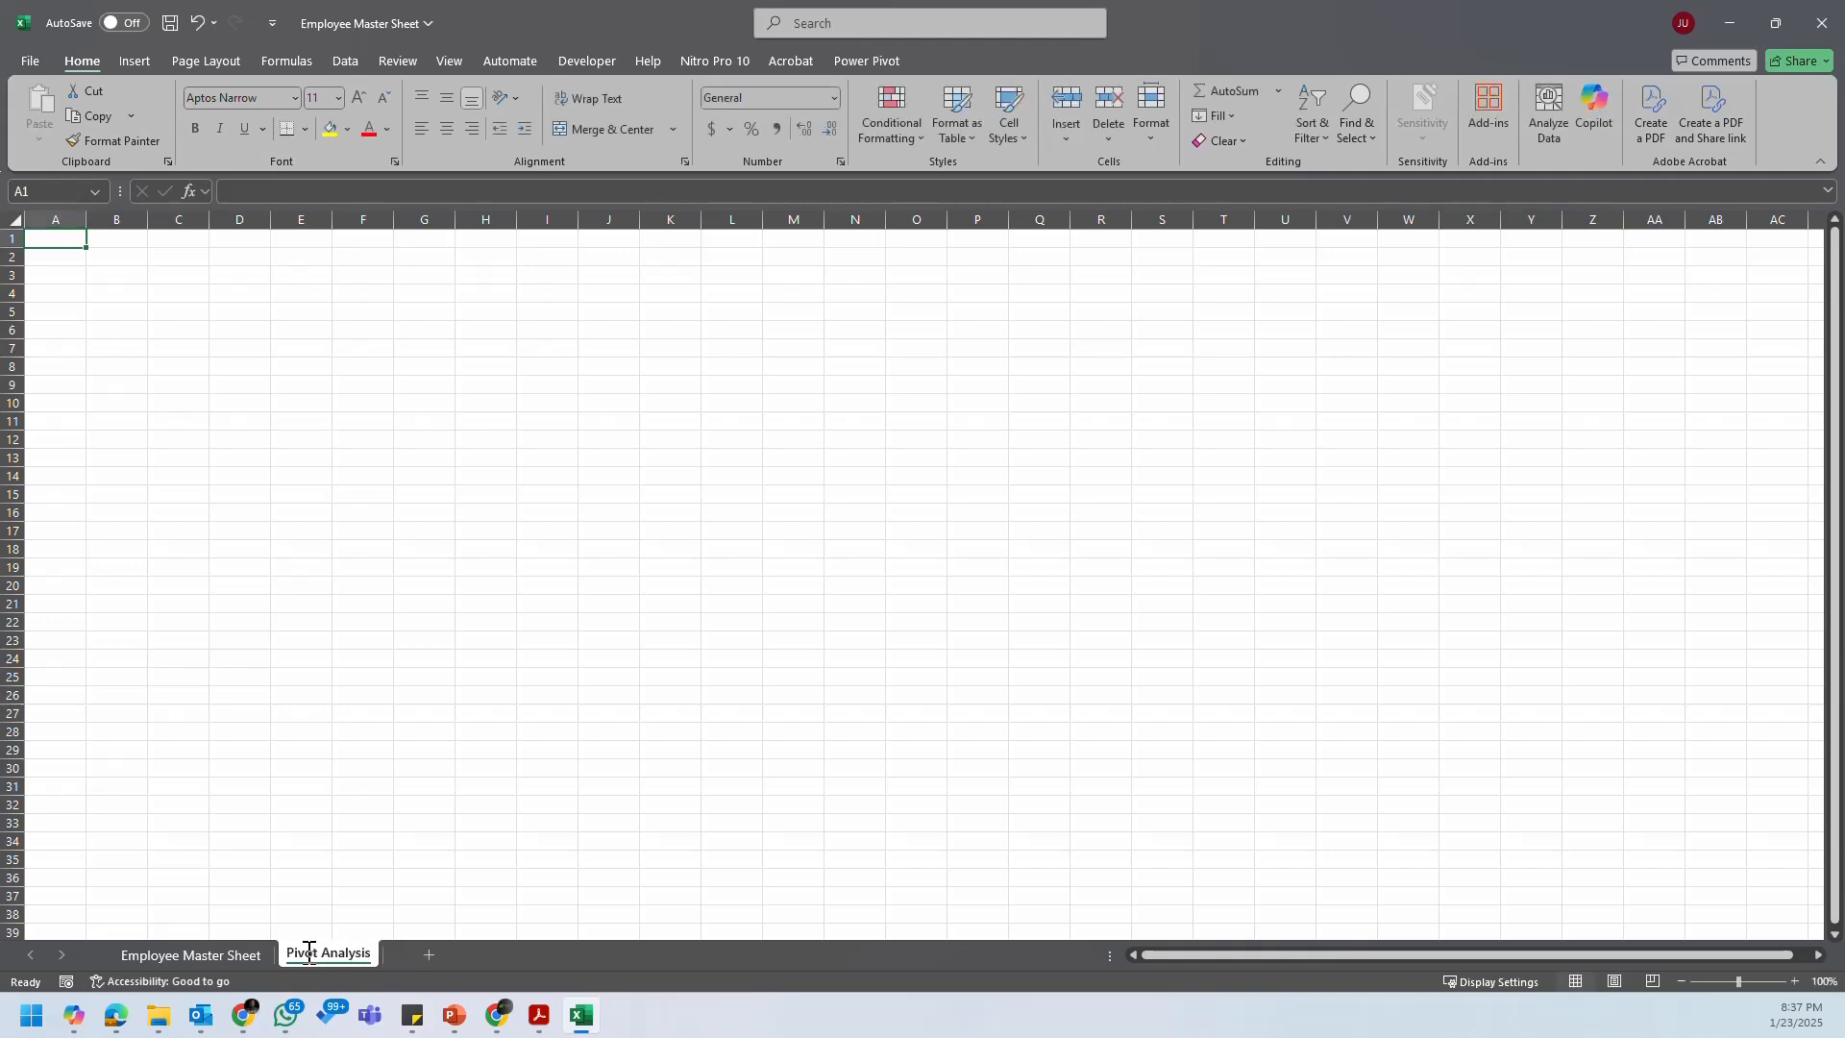
Step: Remove the filter buttons from the header row of the Employee Master Sheet table
left_click(234, 958)
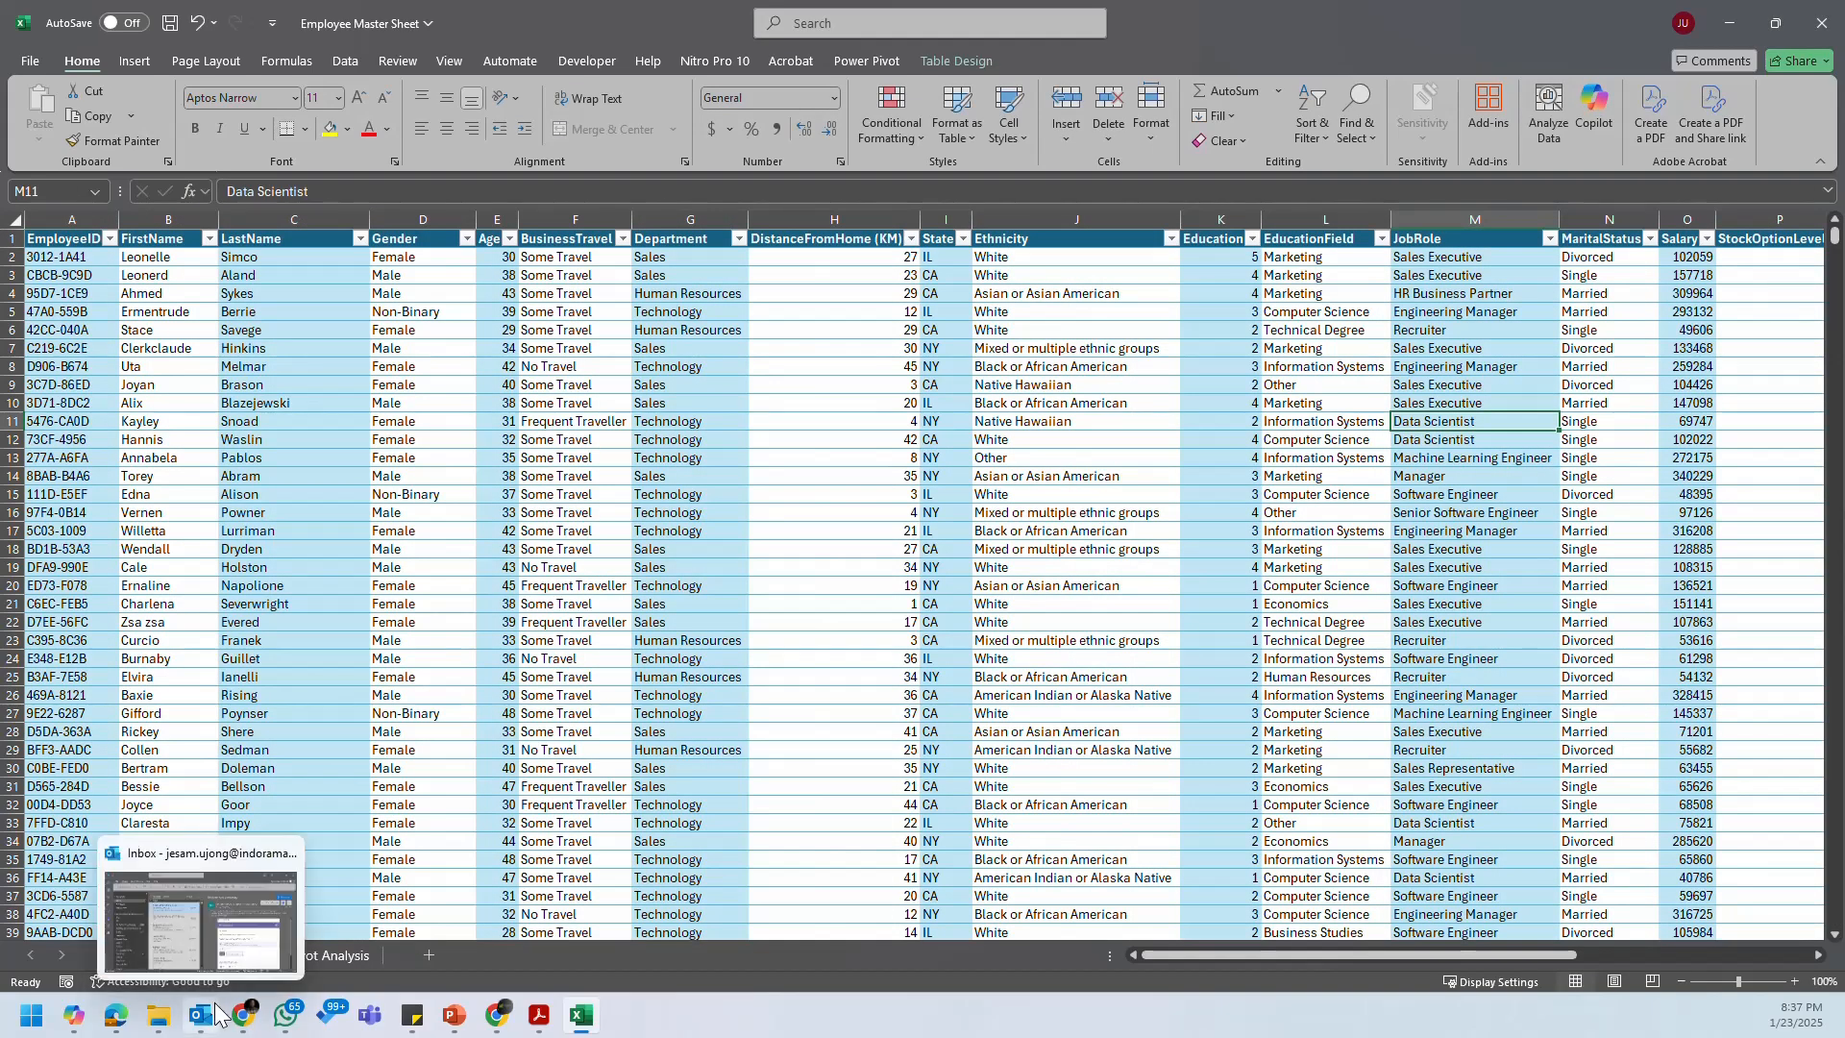
left_click(310, 351)
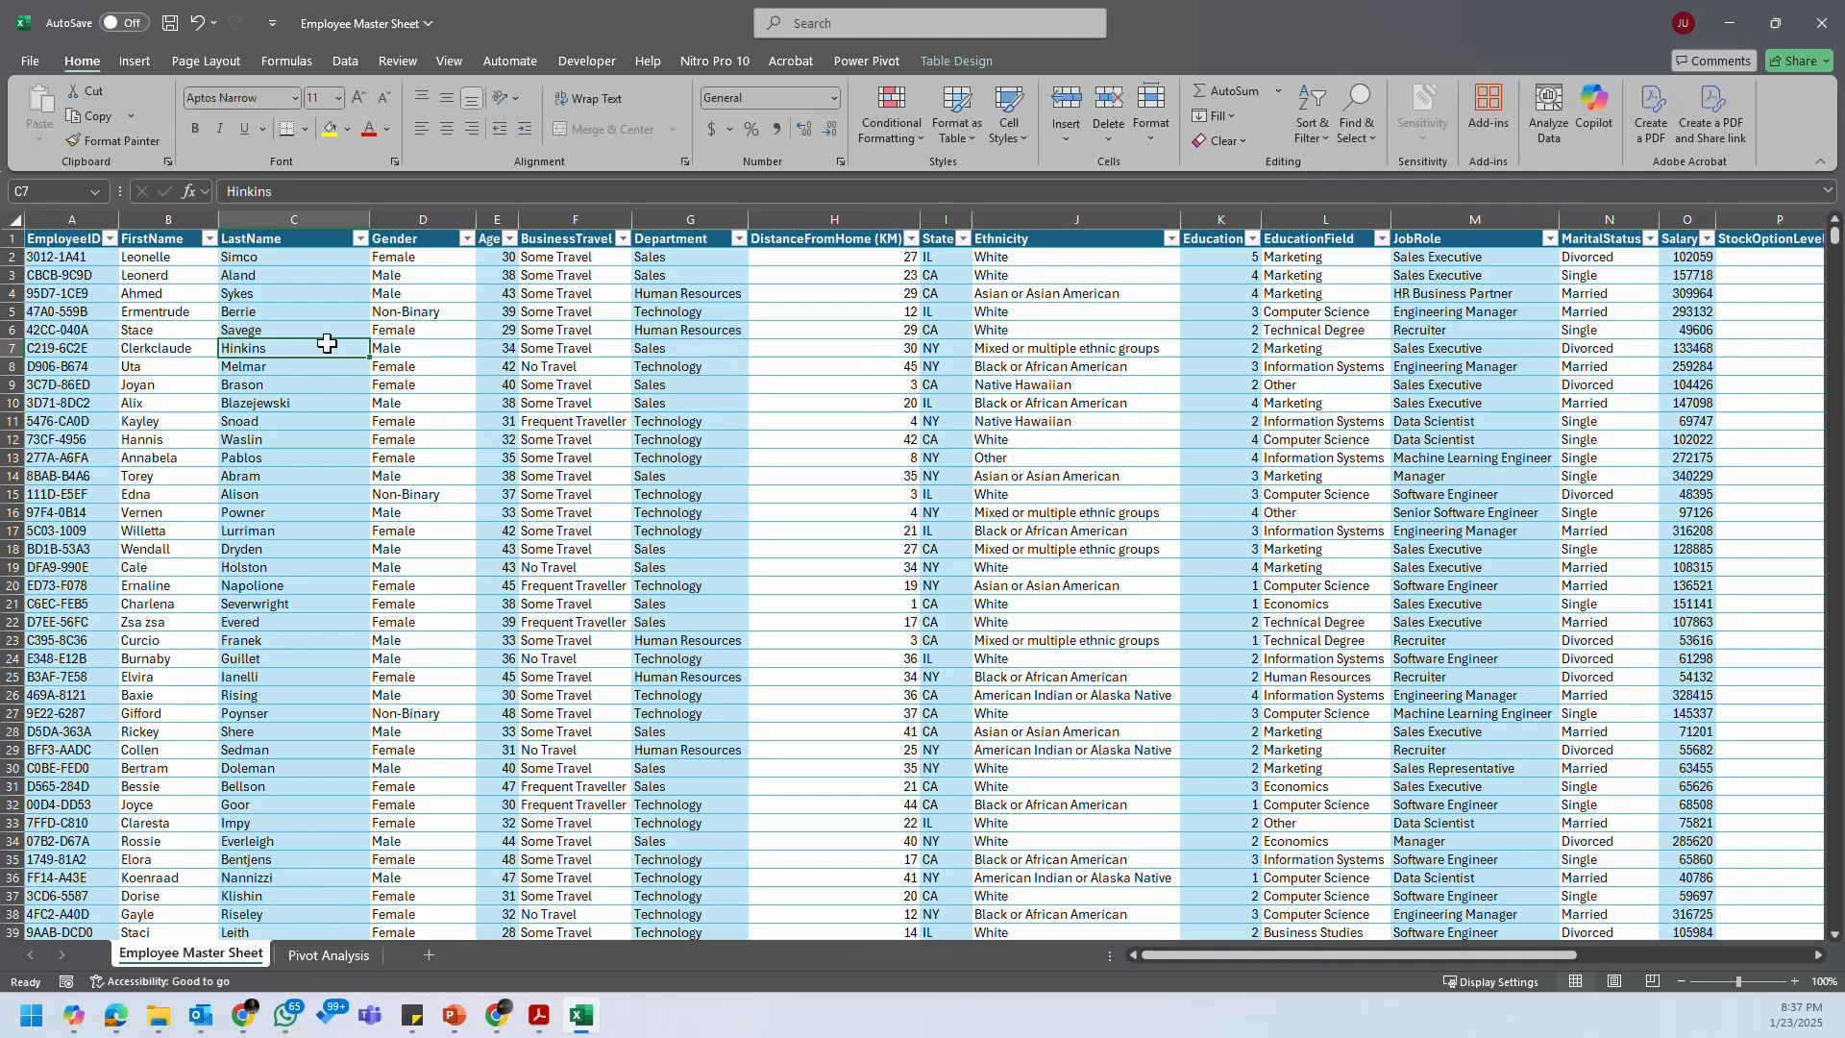
left_click(83, 234)
key("ctrl+shift+l")
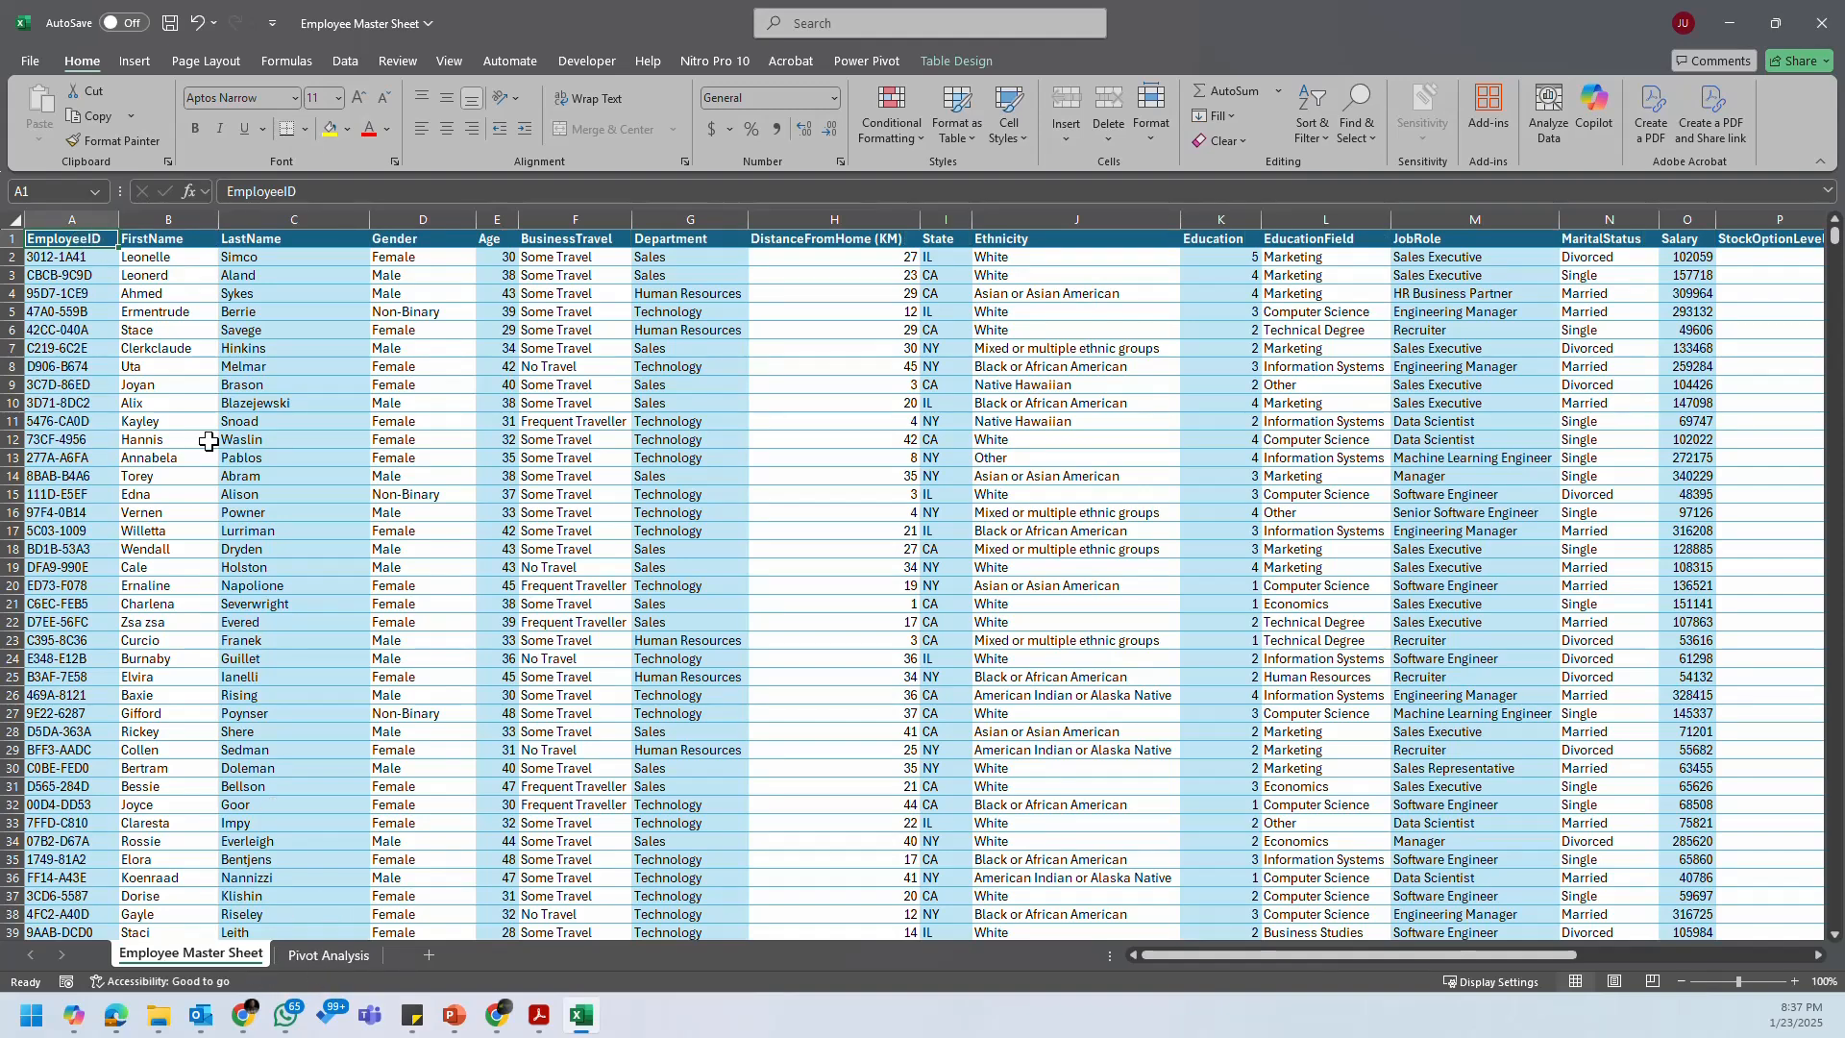
Step: Insert a PivotTable based on Table1 in a new worksheet
left_click(171, 314)
left_click(134, 61)
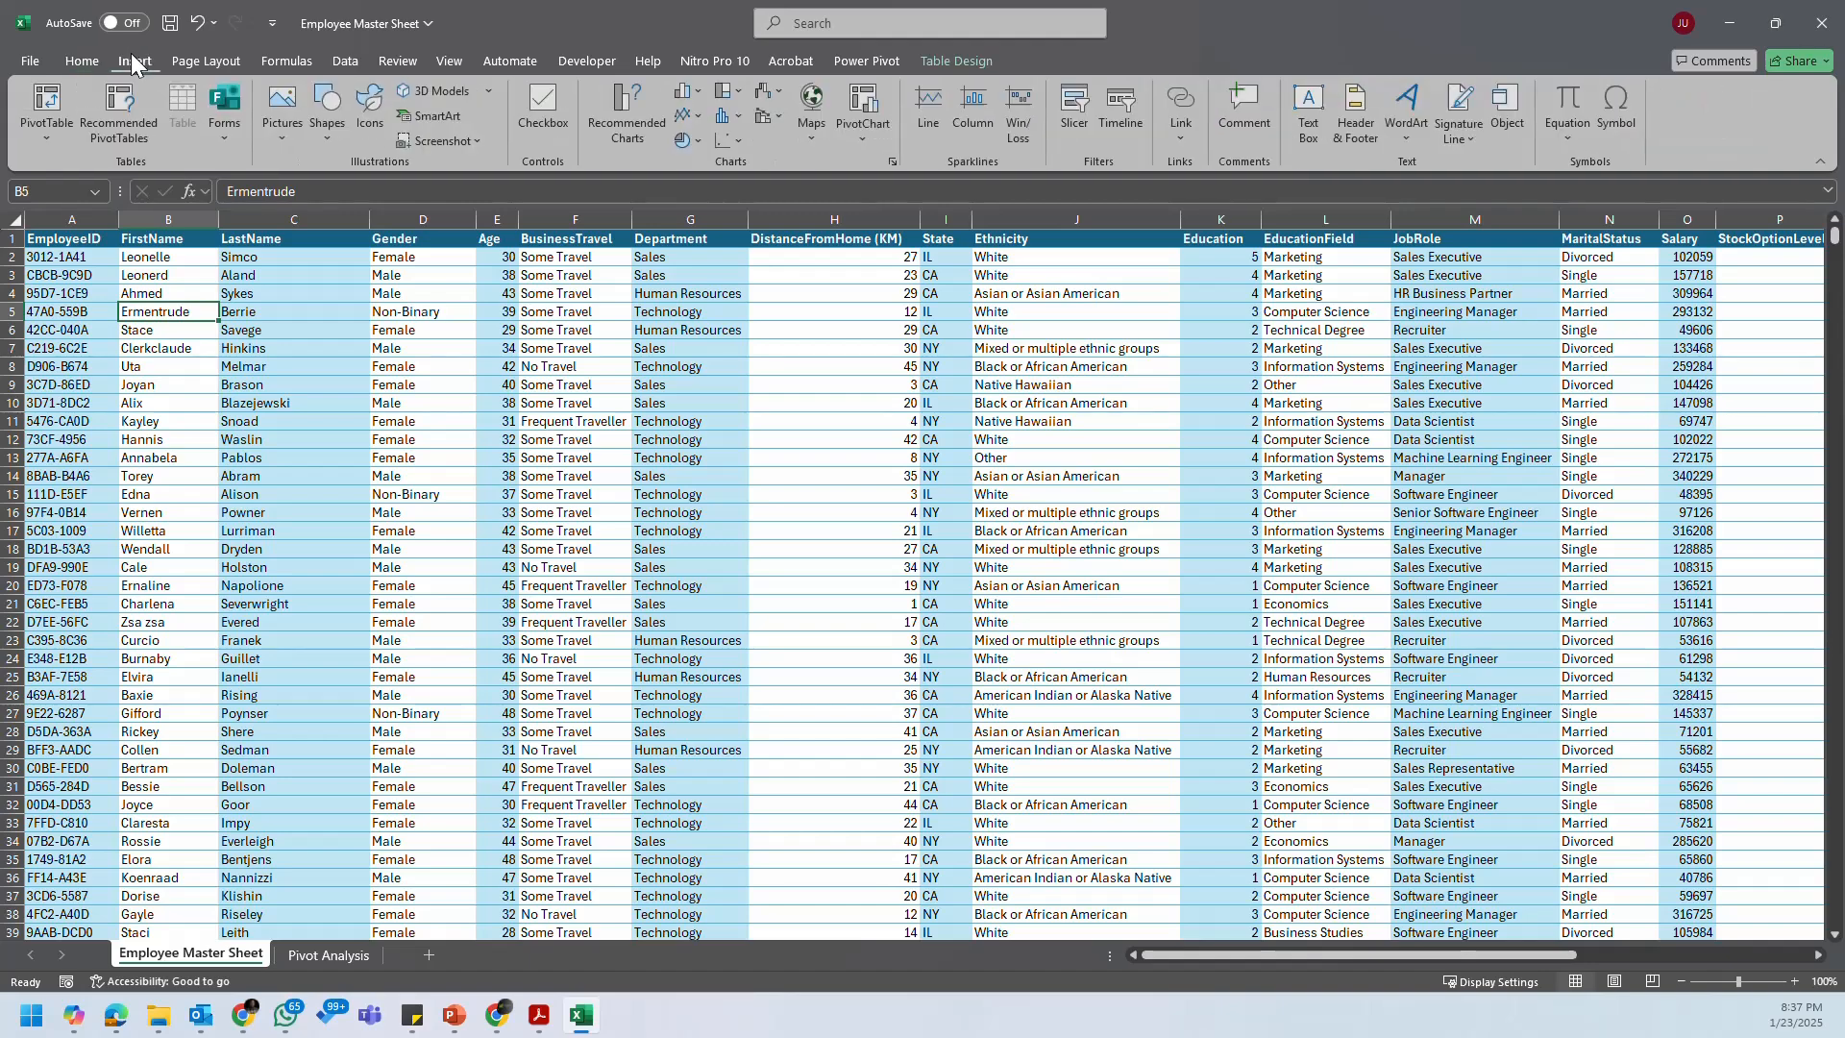
left_click(63, 96)
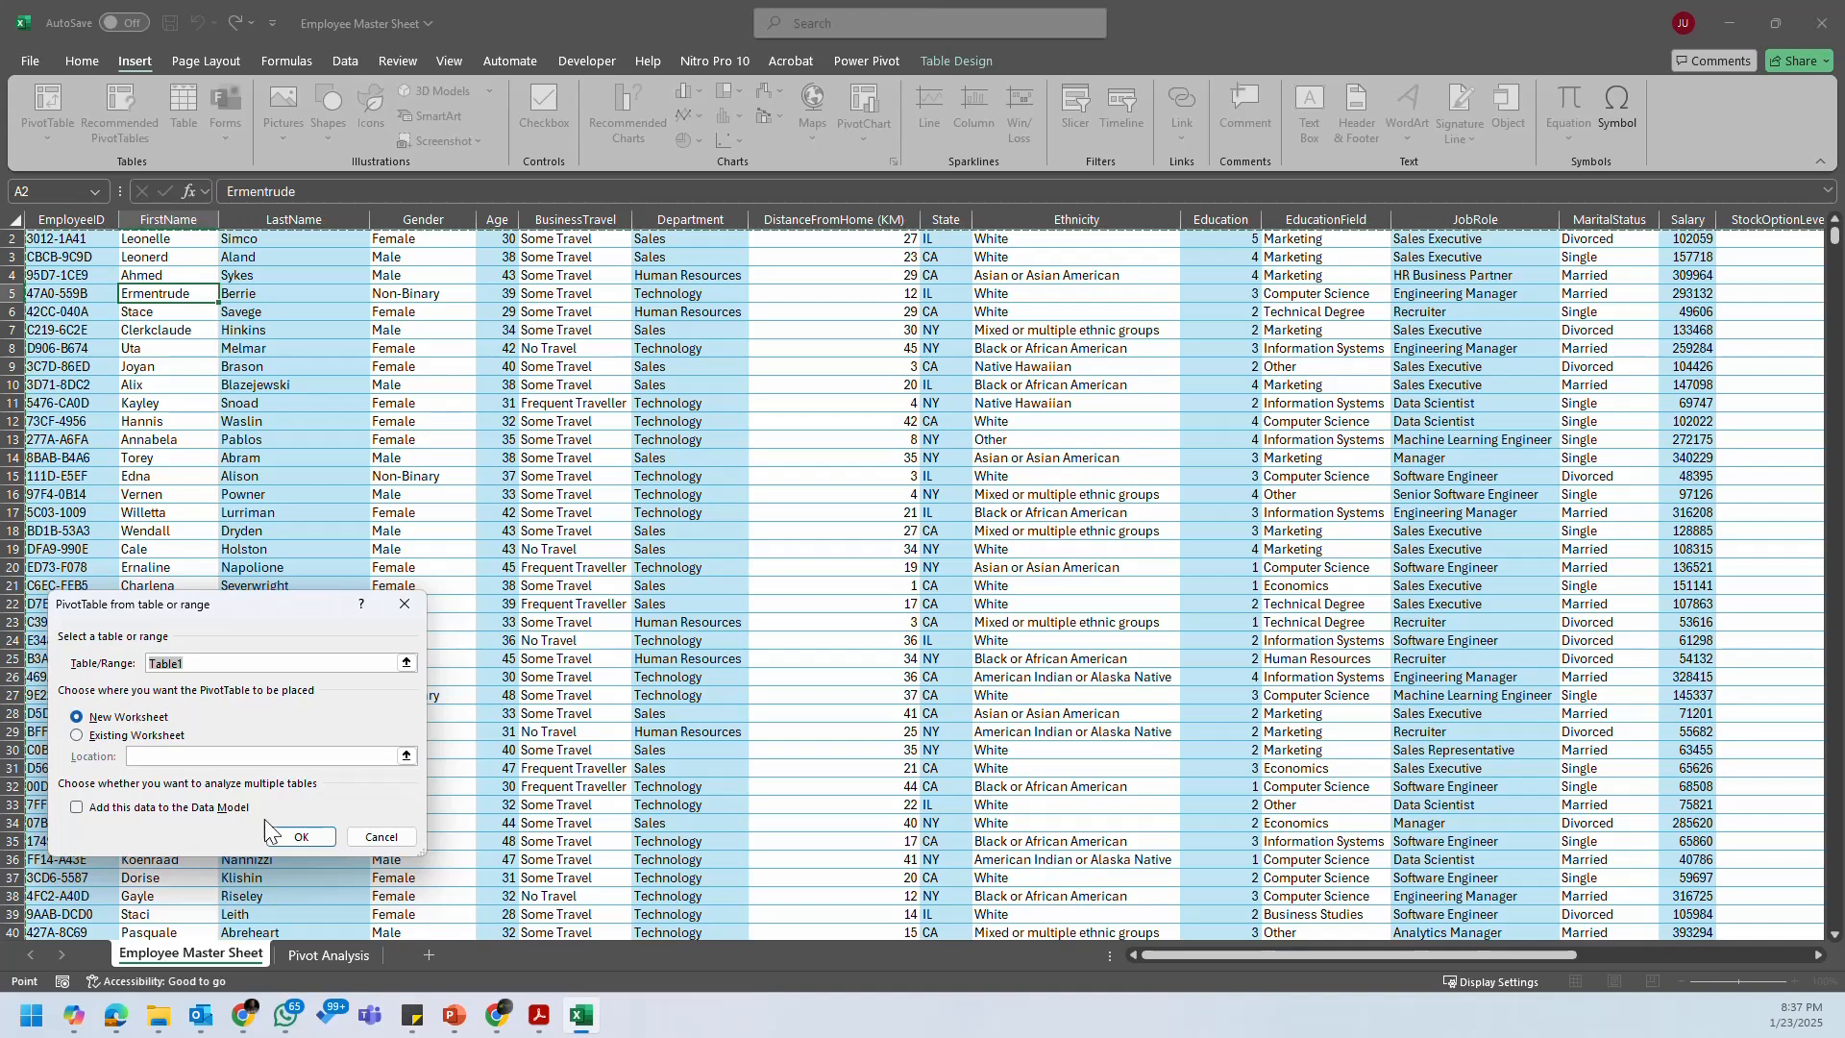
left_click(296, 838)
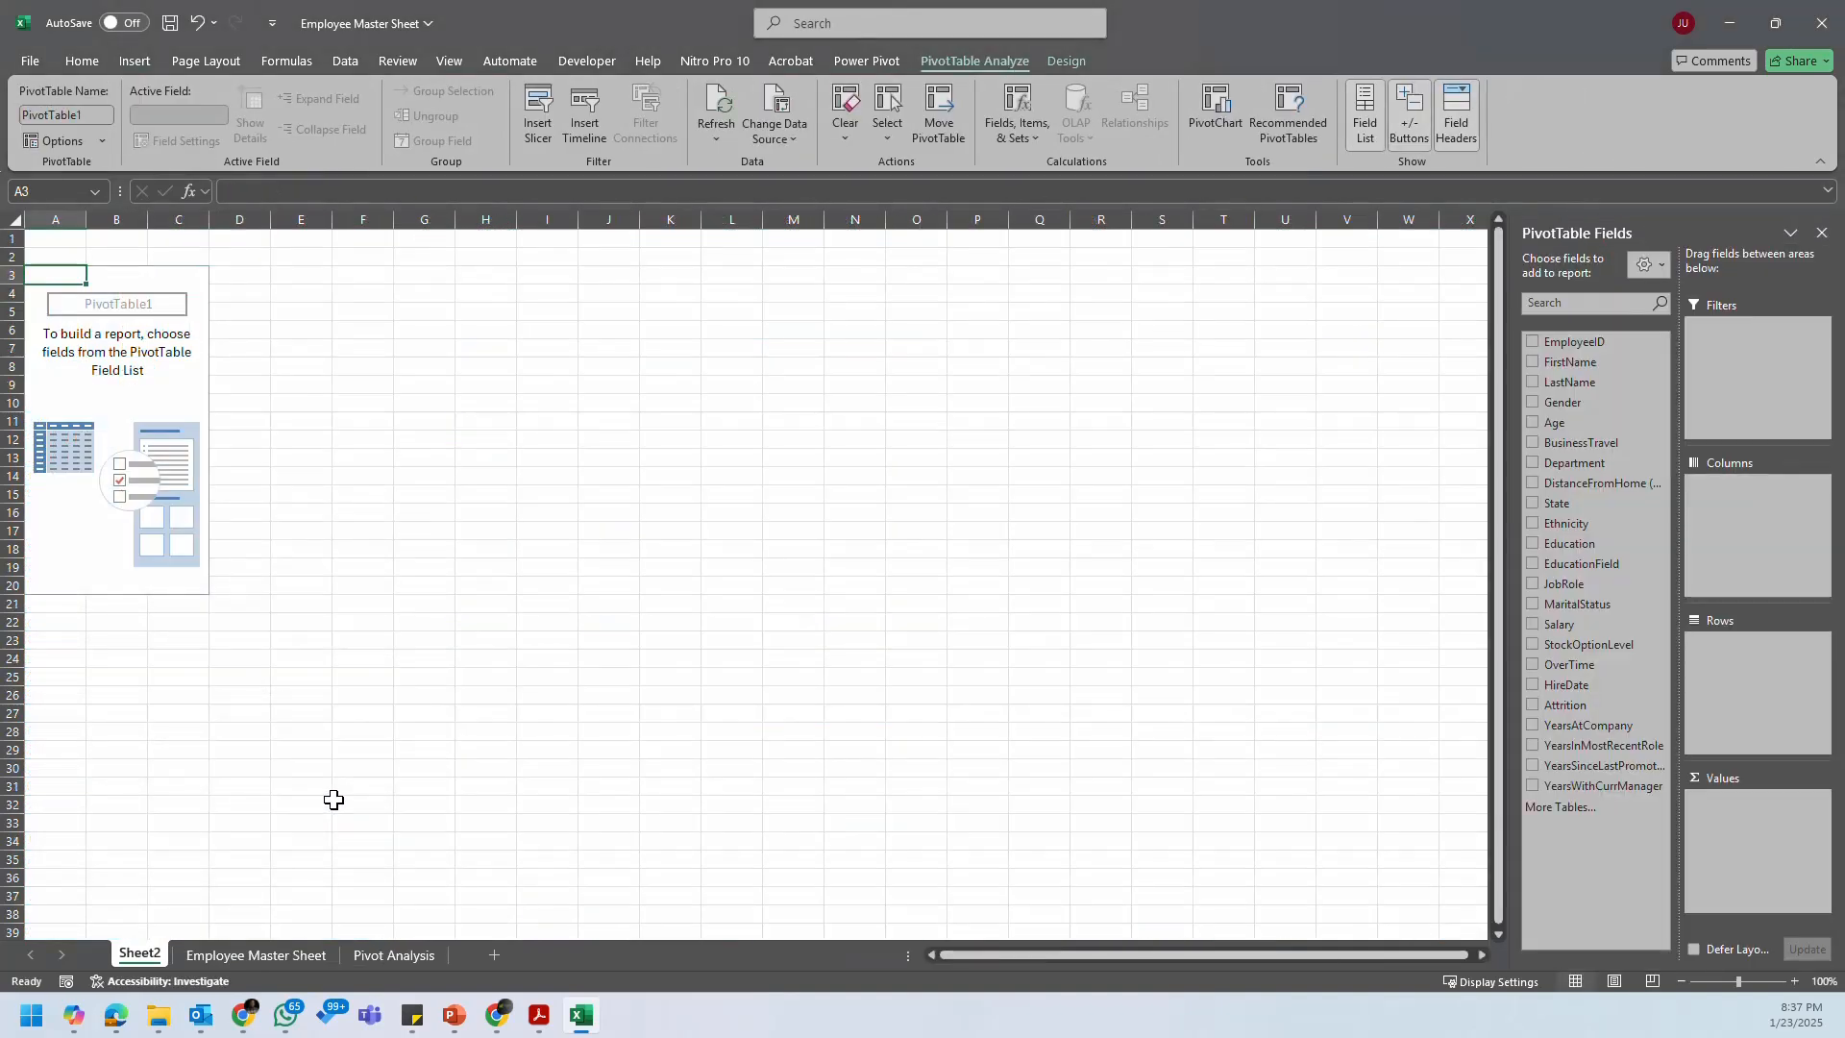
right_click(136, 952)
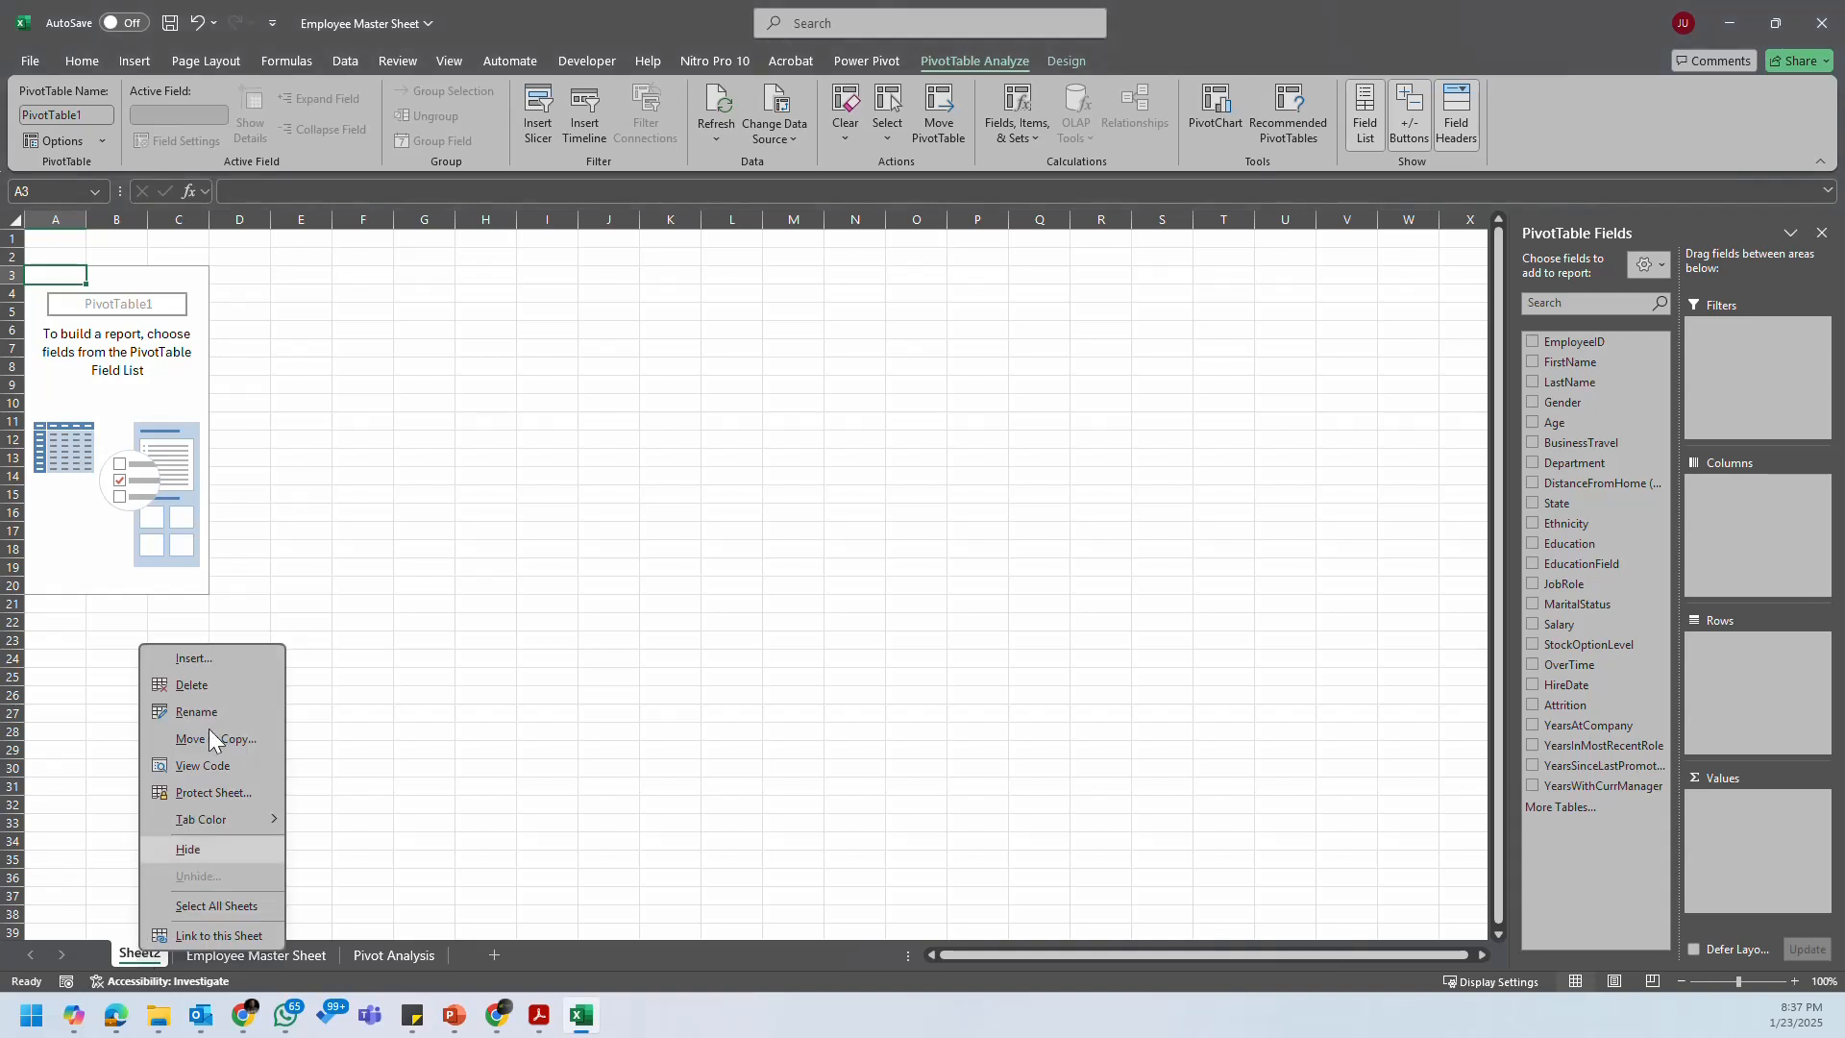
left_click(223, 688)
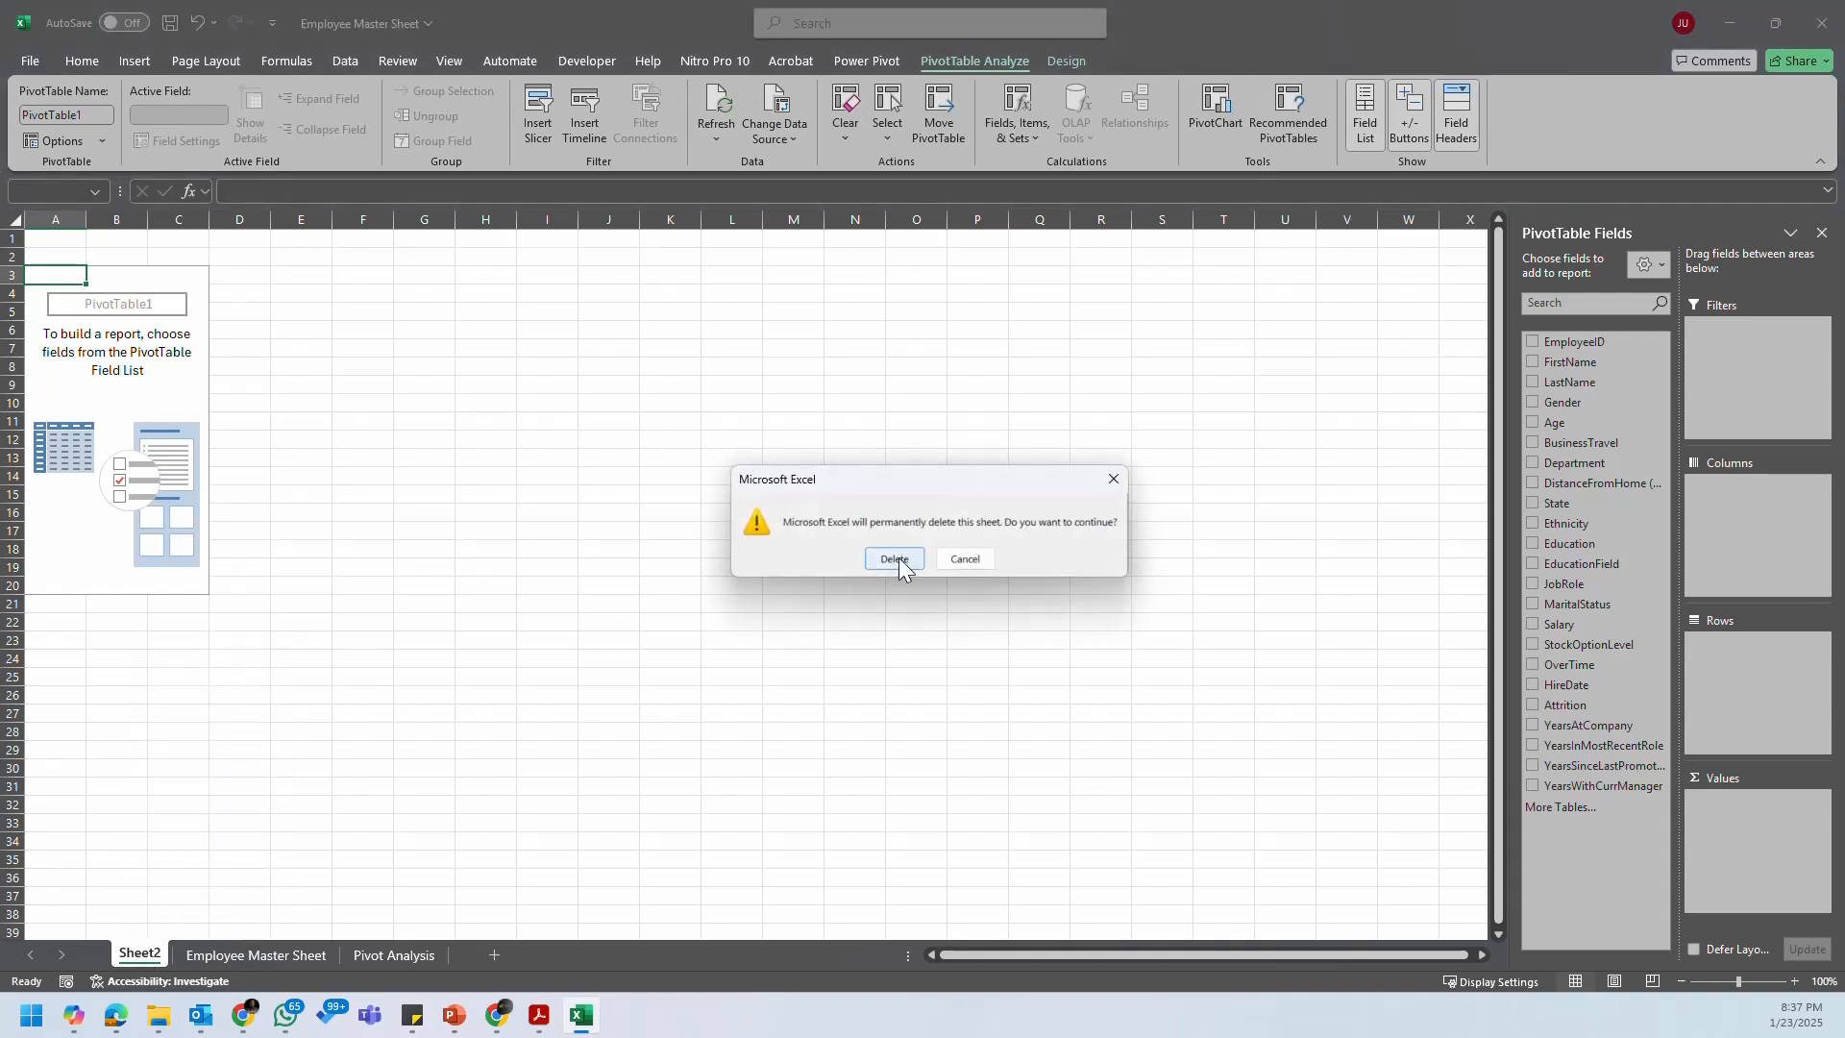
left_click(969, 561)
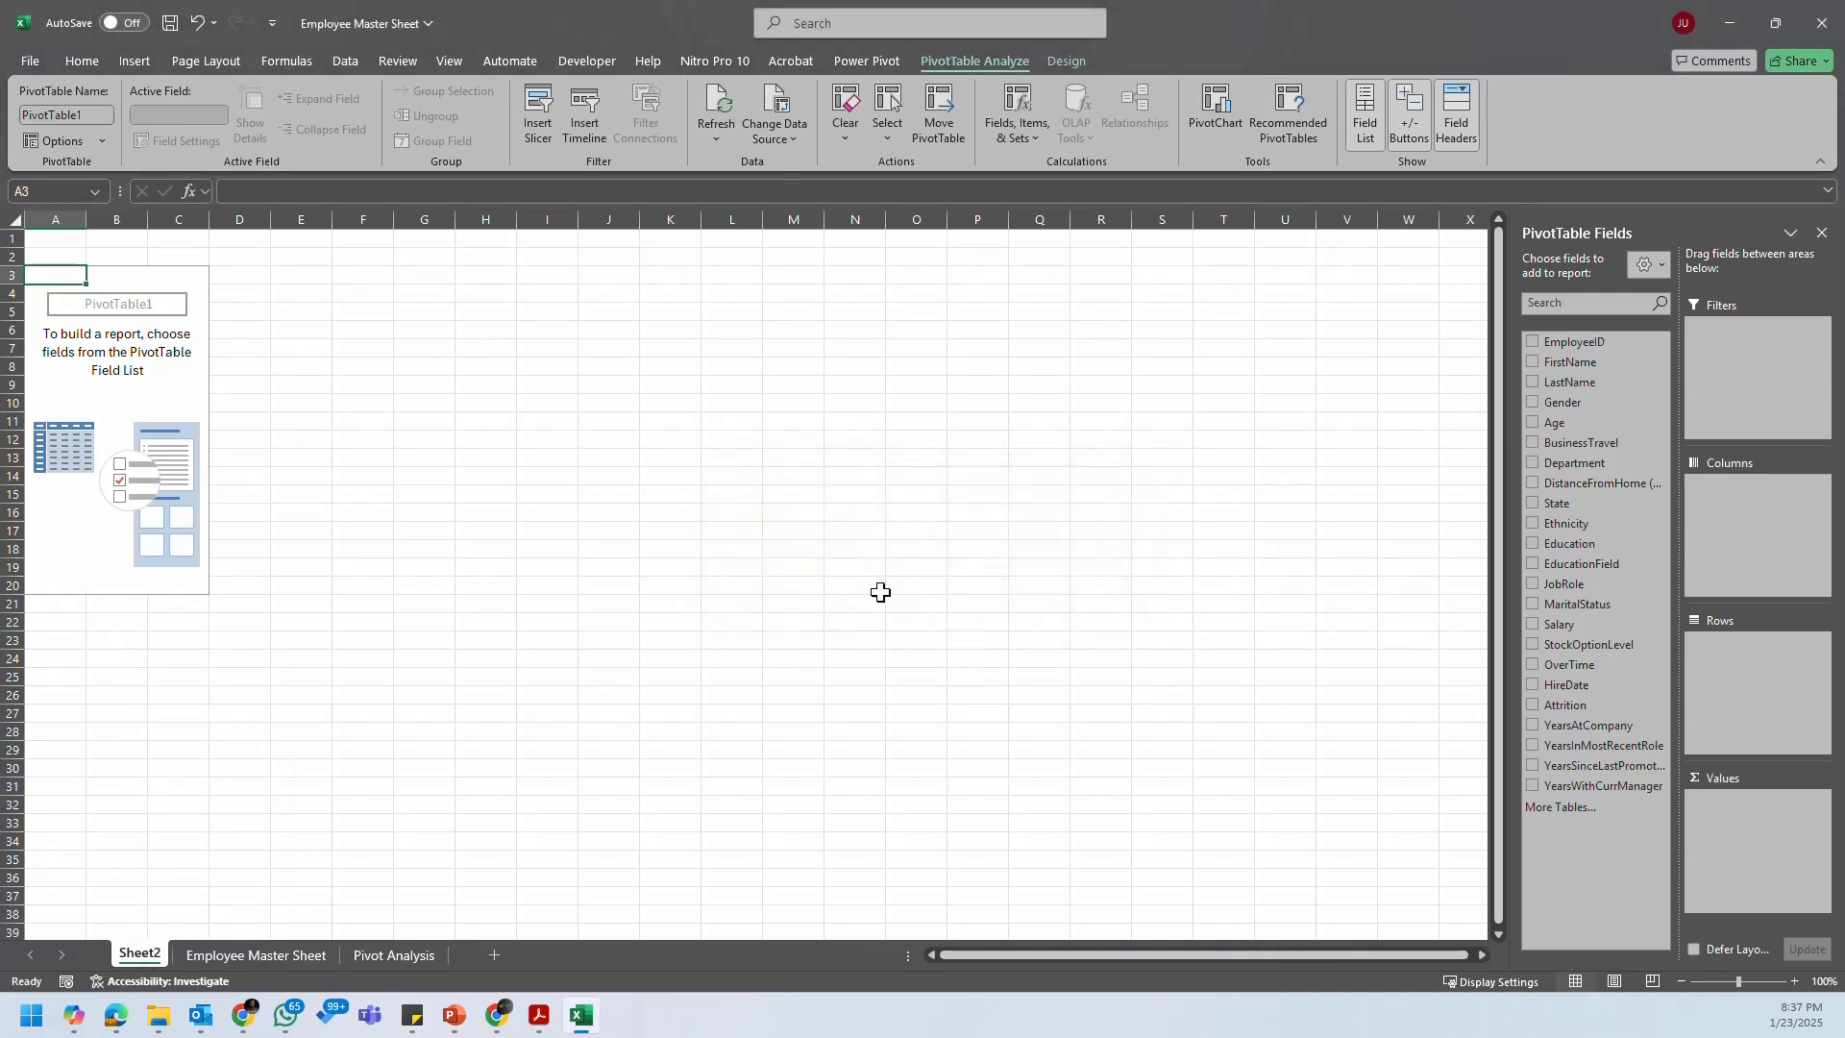
Step: Delete the empty Pivot Analysis worksheet
left_click(397, 955)
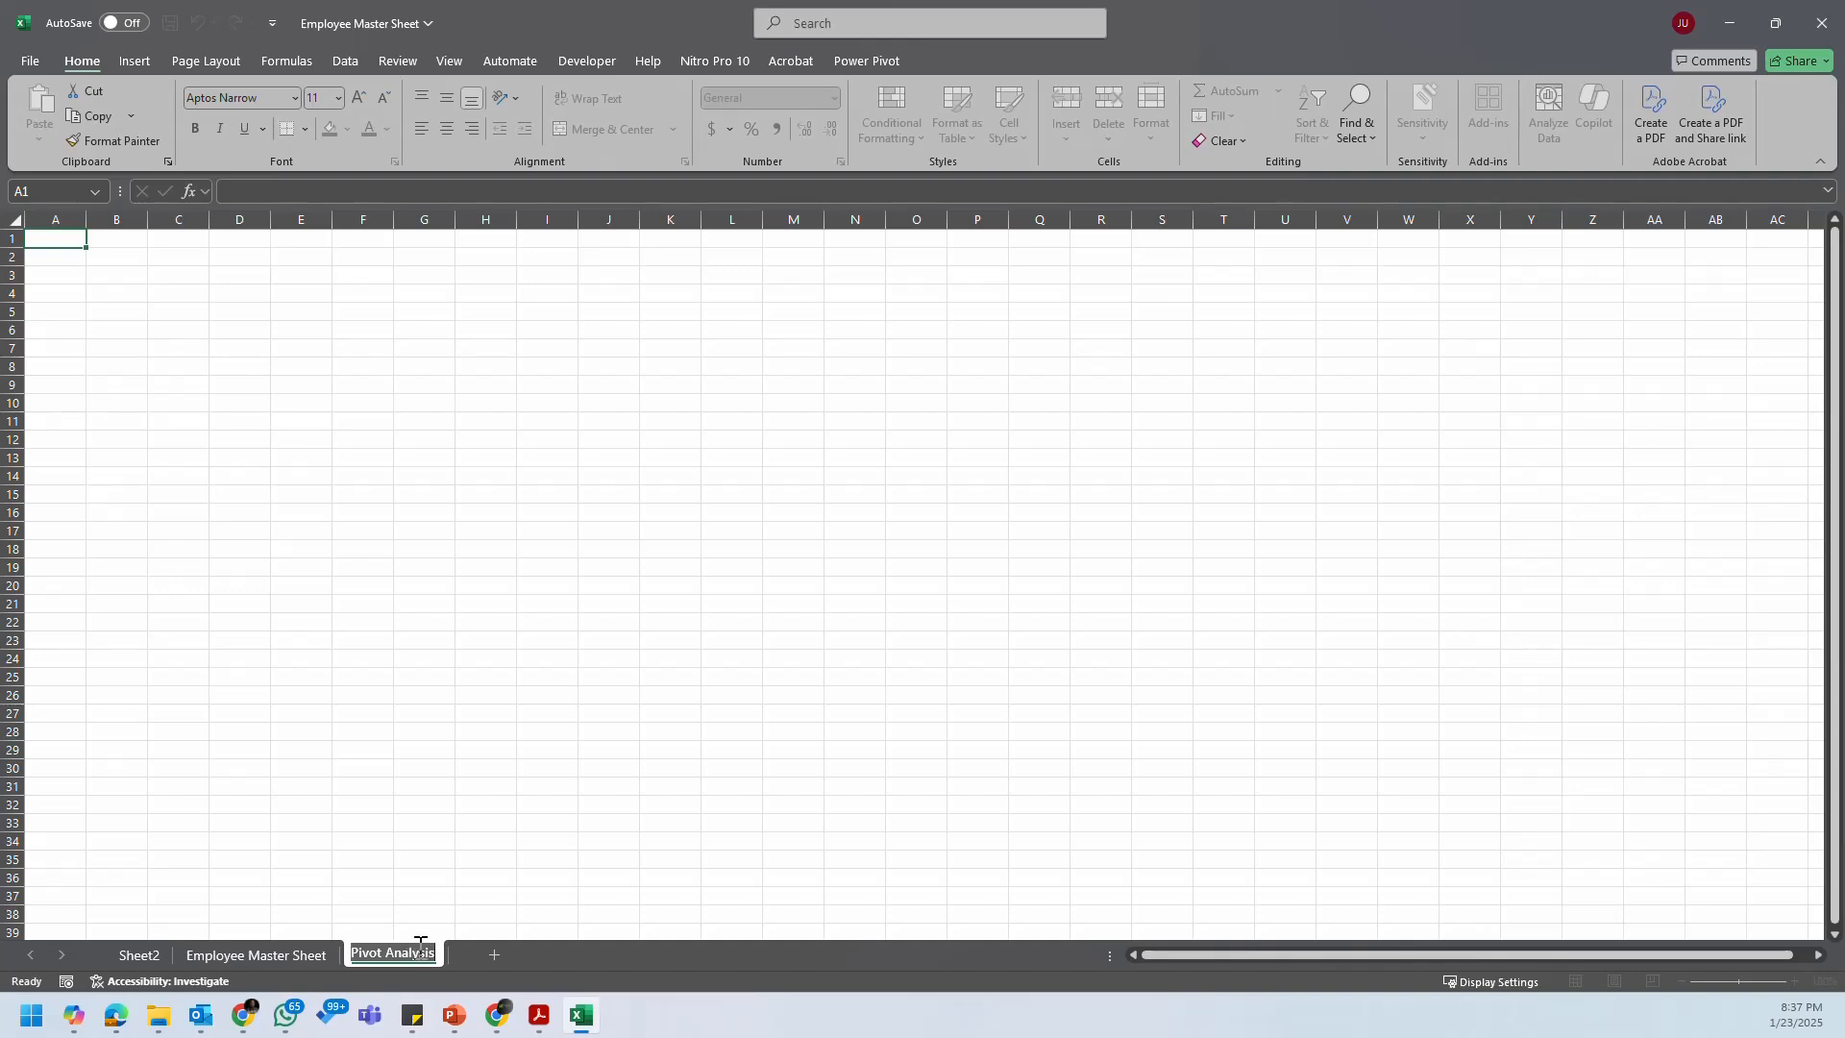
left_click(460, 948)
right_click(409, 951)
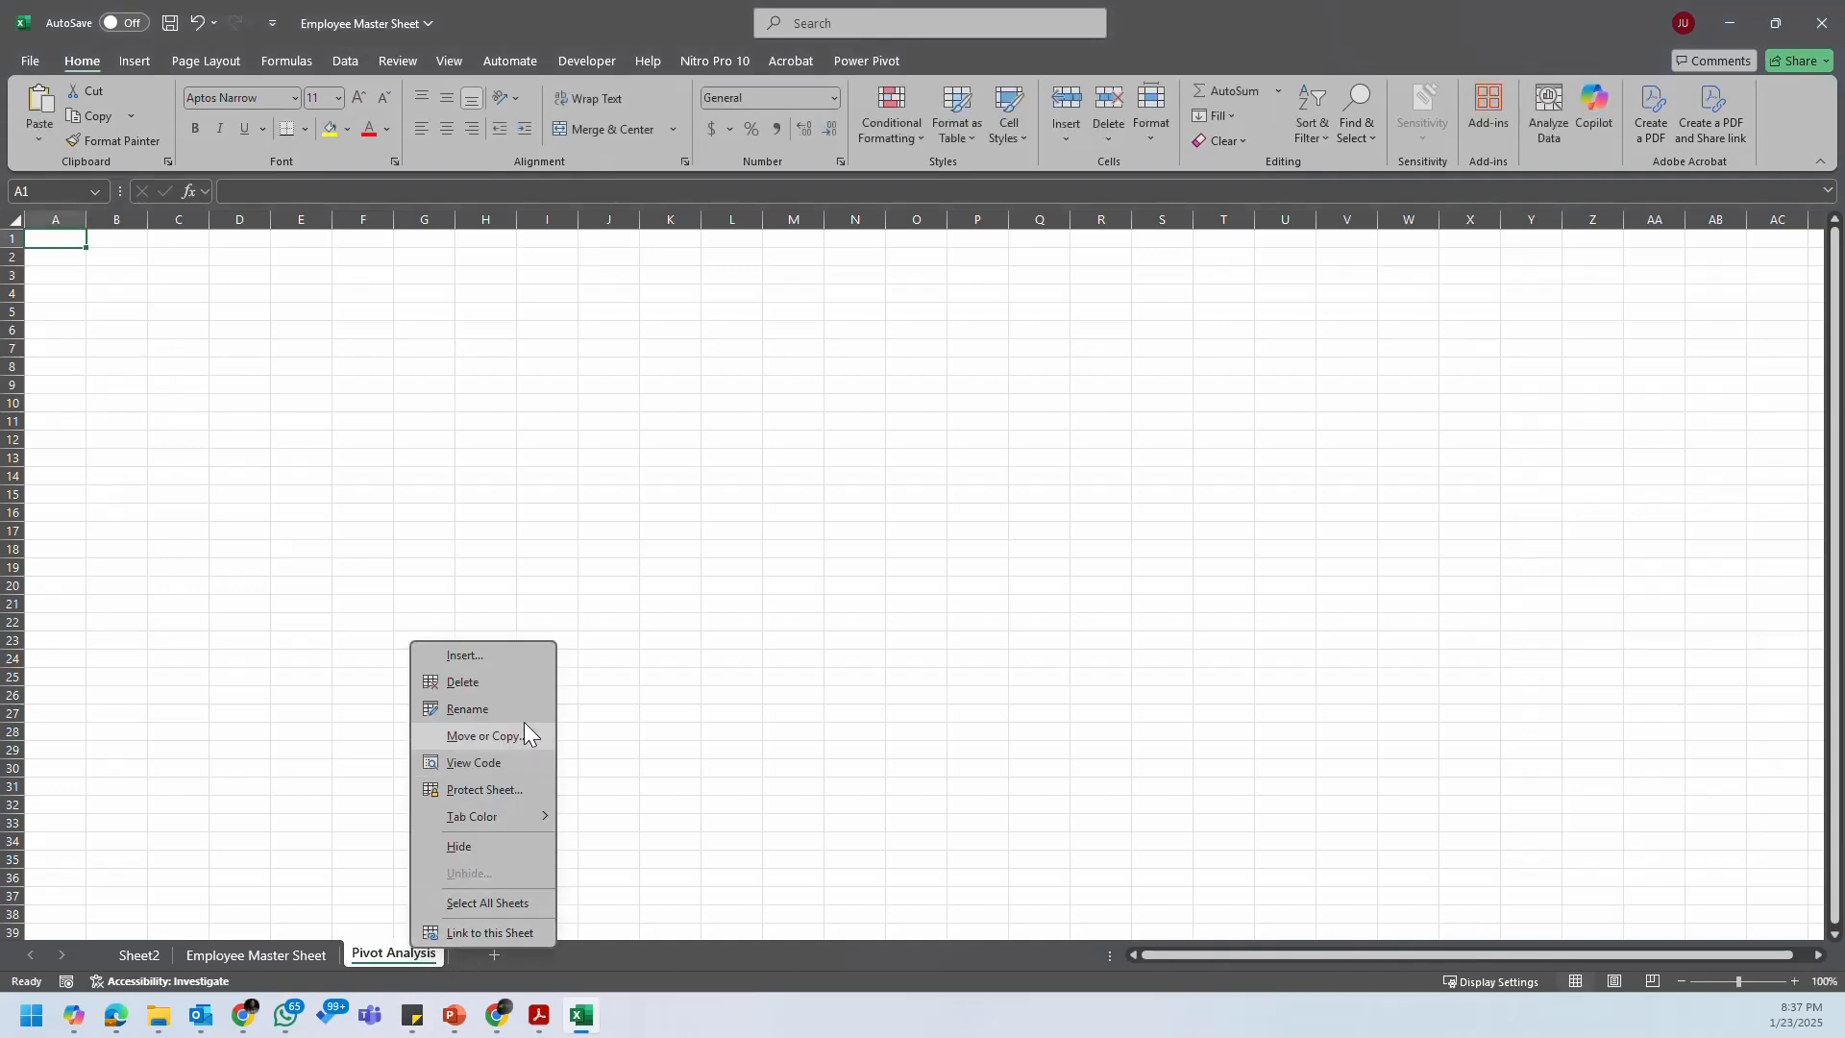
left_click(527, 684)
Step: Move the PivotTable's worksheet after Employee Master Sheet and rename it Pivot Analysis
left_click_drag(144, 954, 308, 960)
double_click(308, 954)
type("Pivot Analysis")
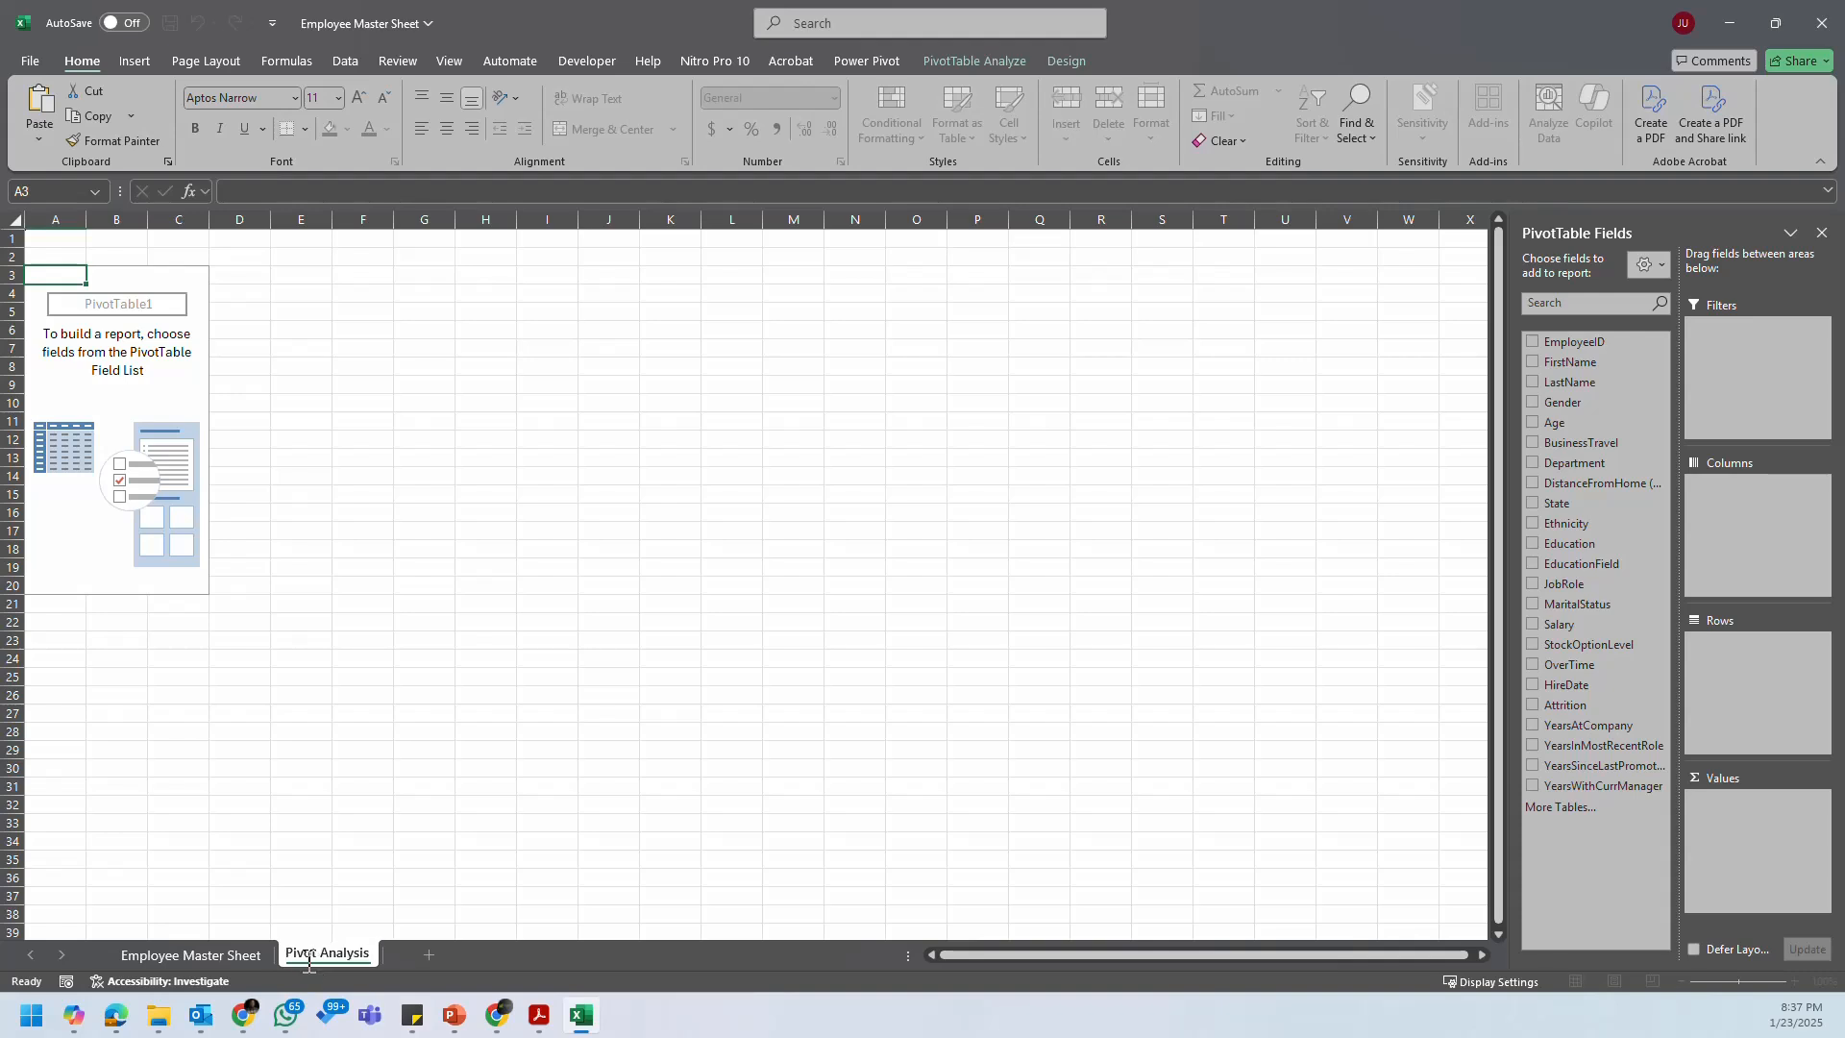
key("Return")
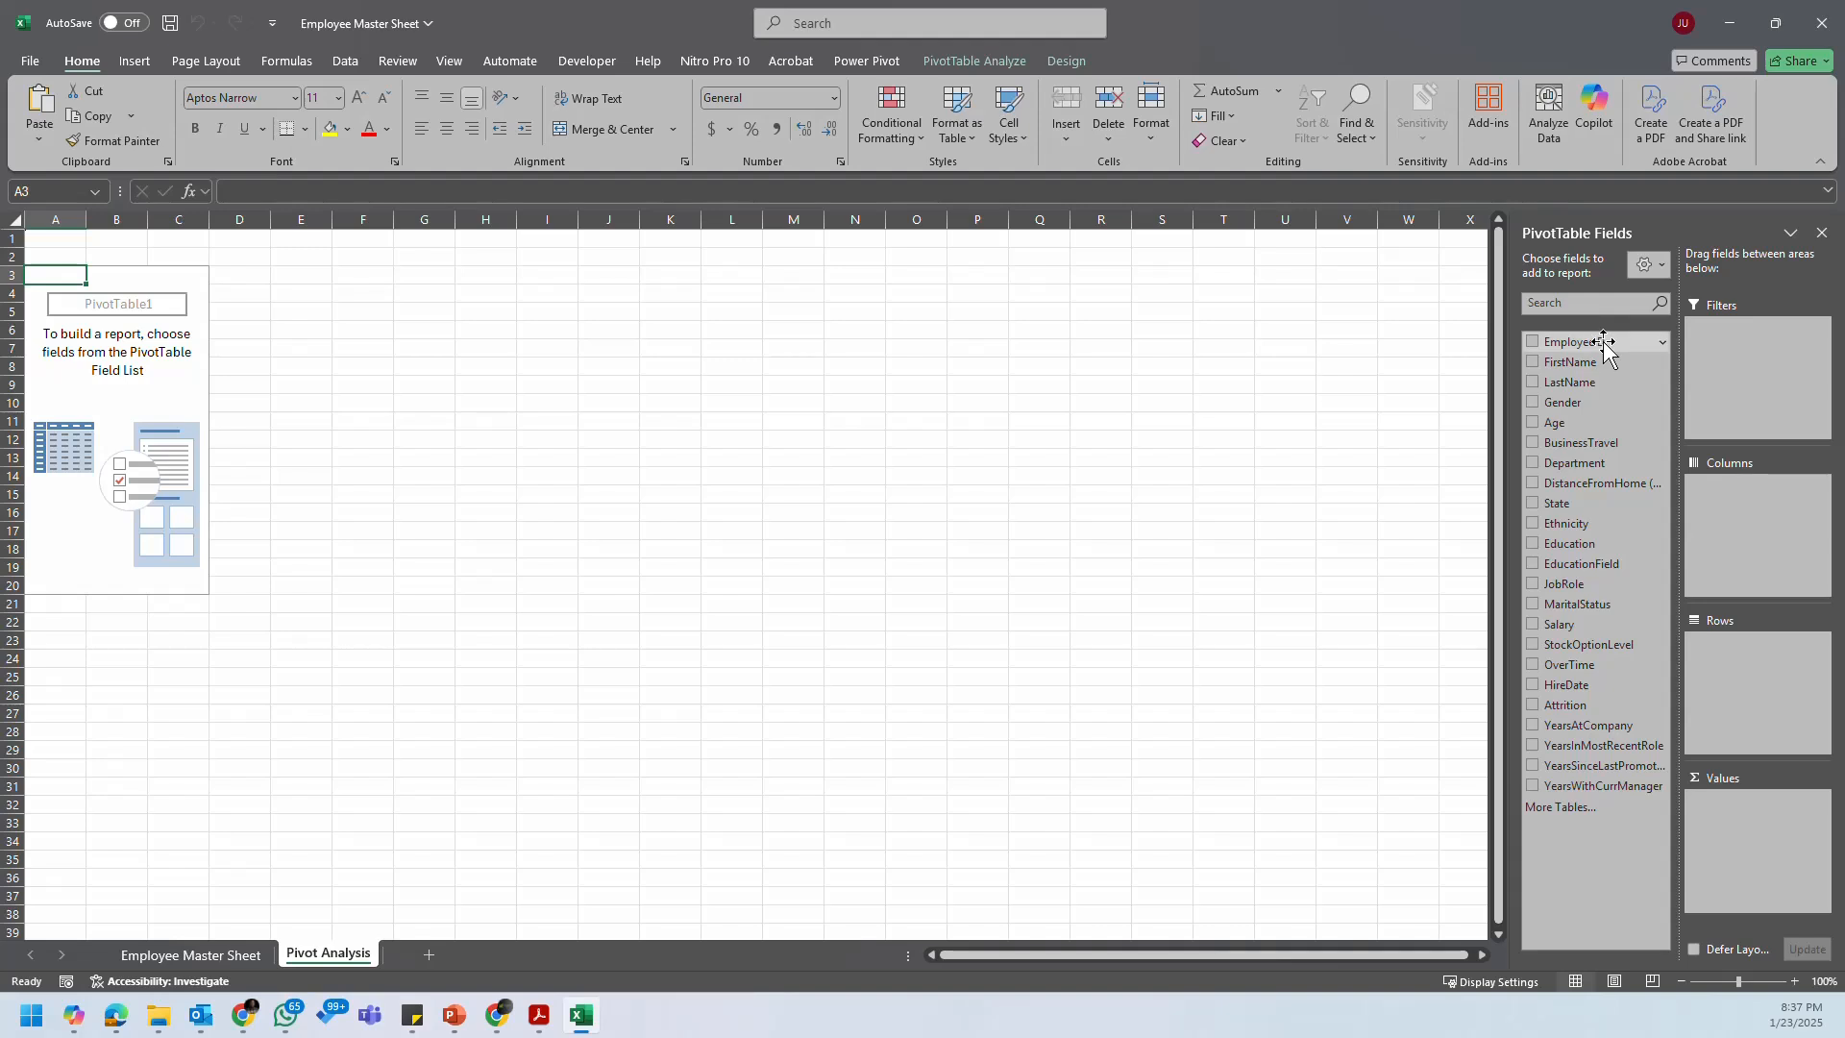
Step: Add EmployeeID to the PivotTable's values as a count
left_click_drag(1603, 341, 1754, 805)
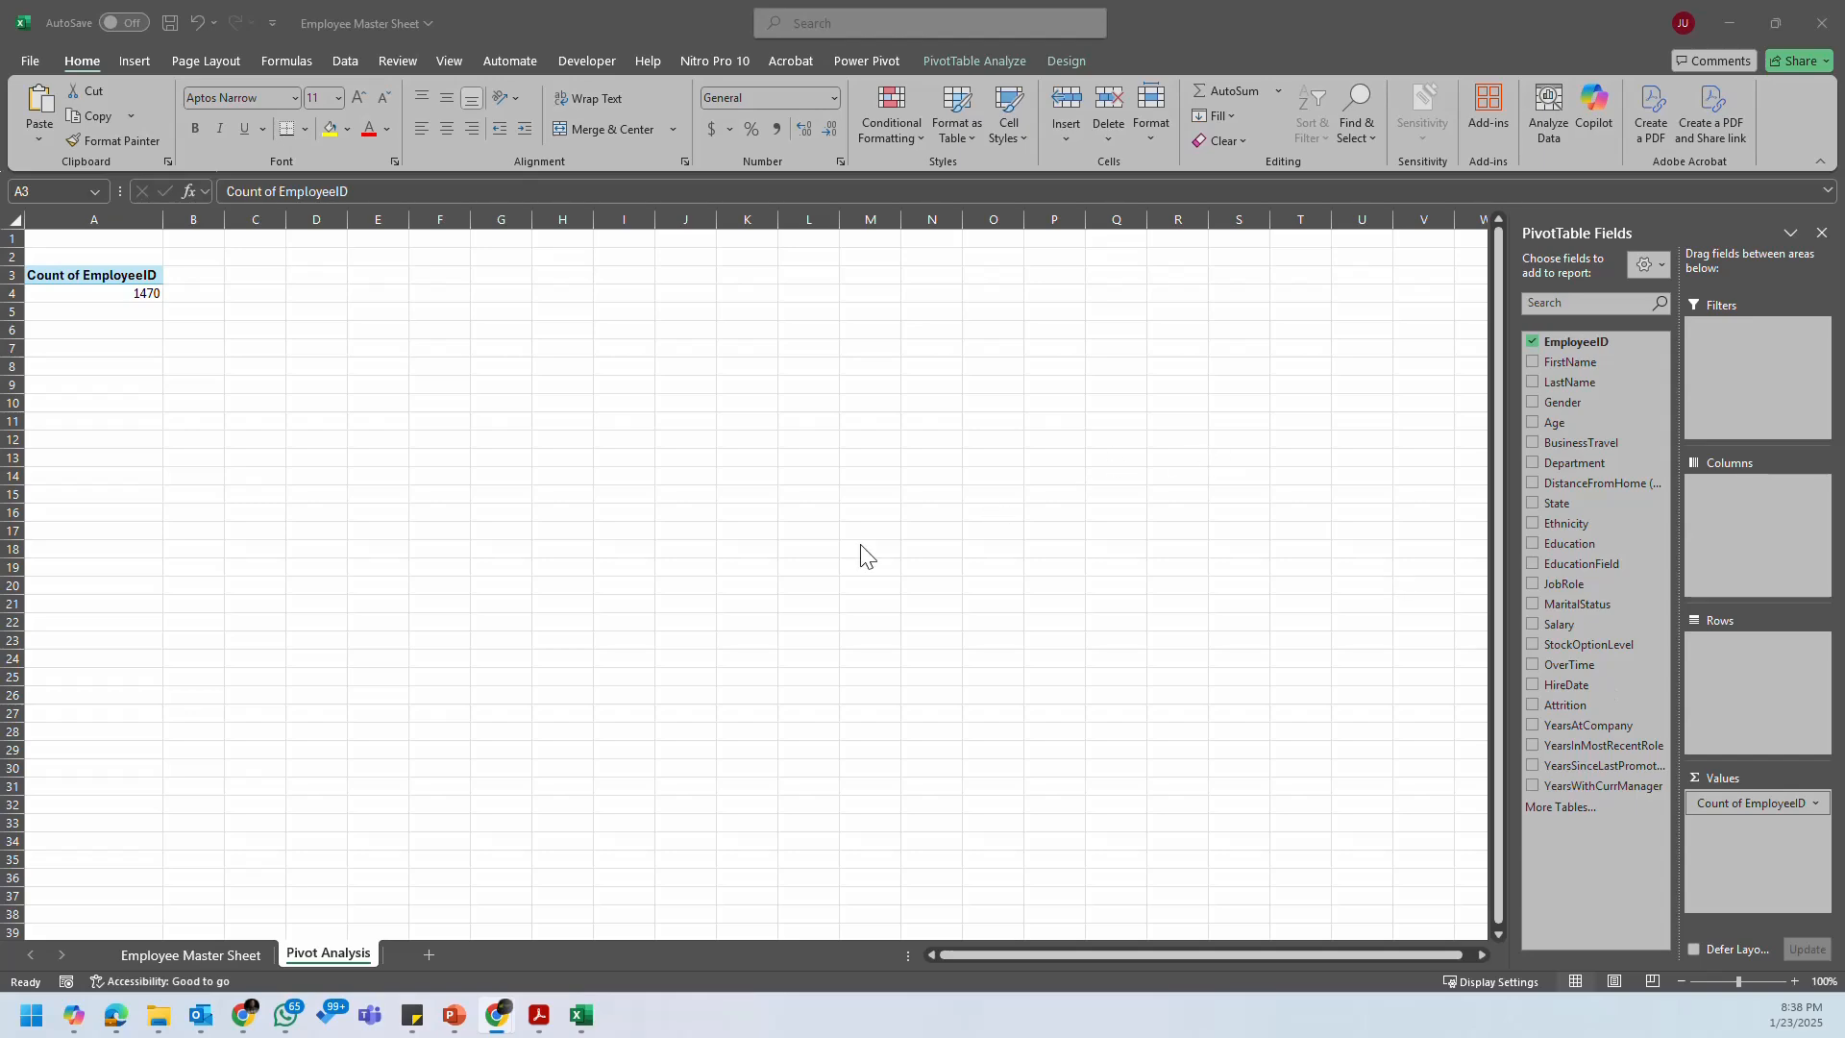
scroll(288, 384, "up", 5, "ctrl")
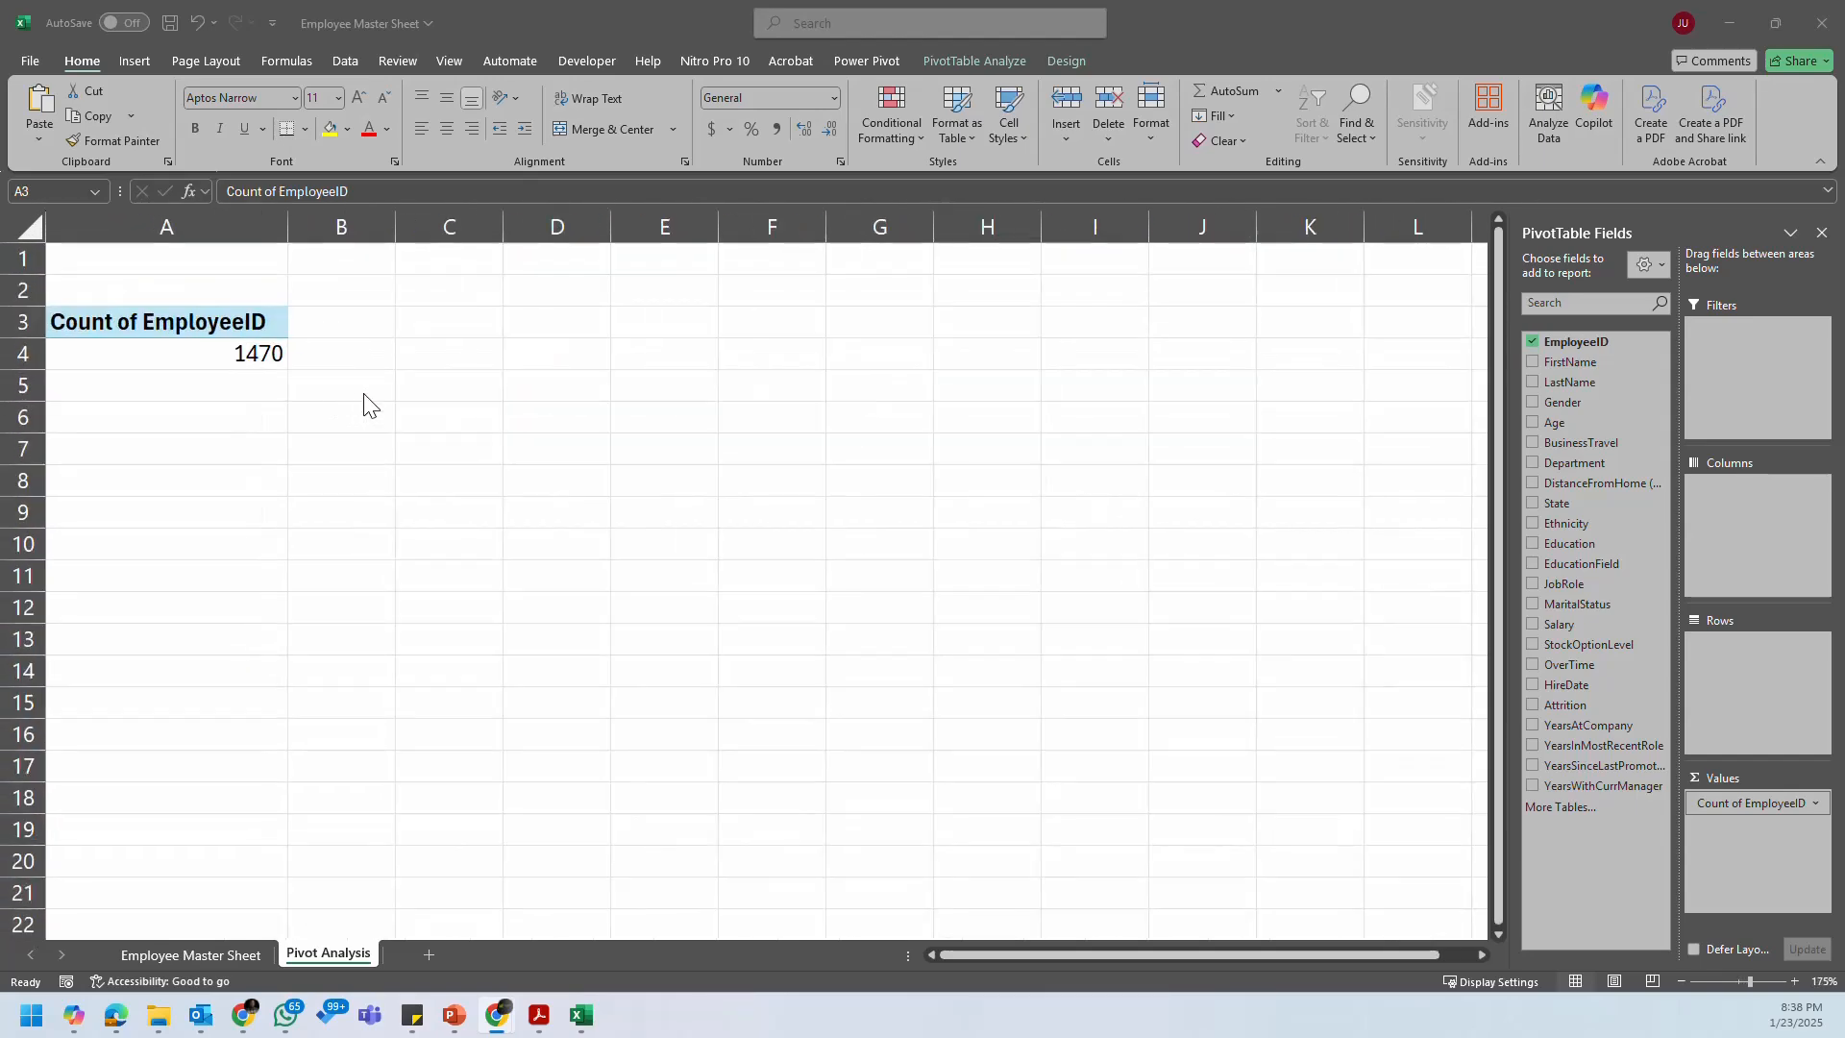
left_click(296, 363)
left_click(241, 329)
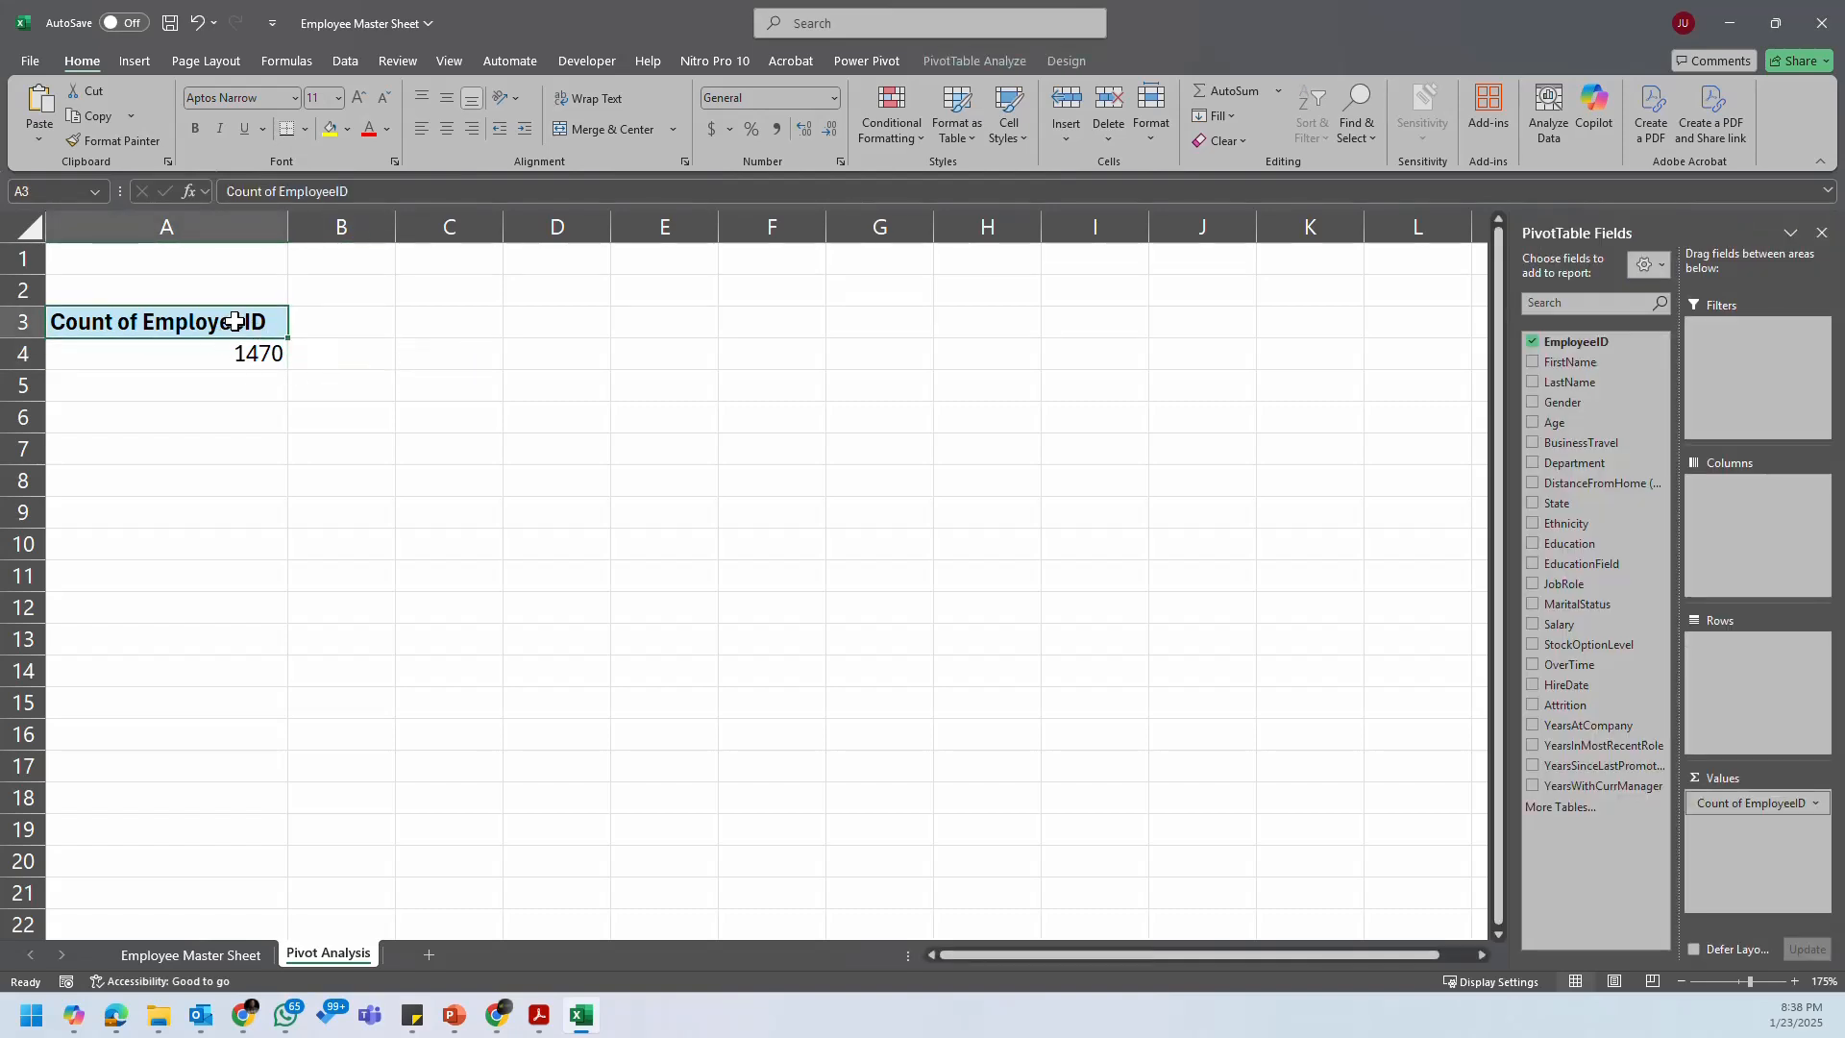
Step: Rename the PivotTable's Count of EmployeeID header in A3 to "No of Employees"
left_click(678, 706)
left_click(583, 1016)
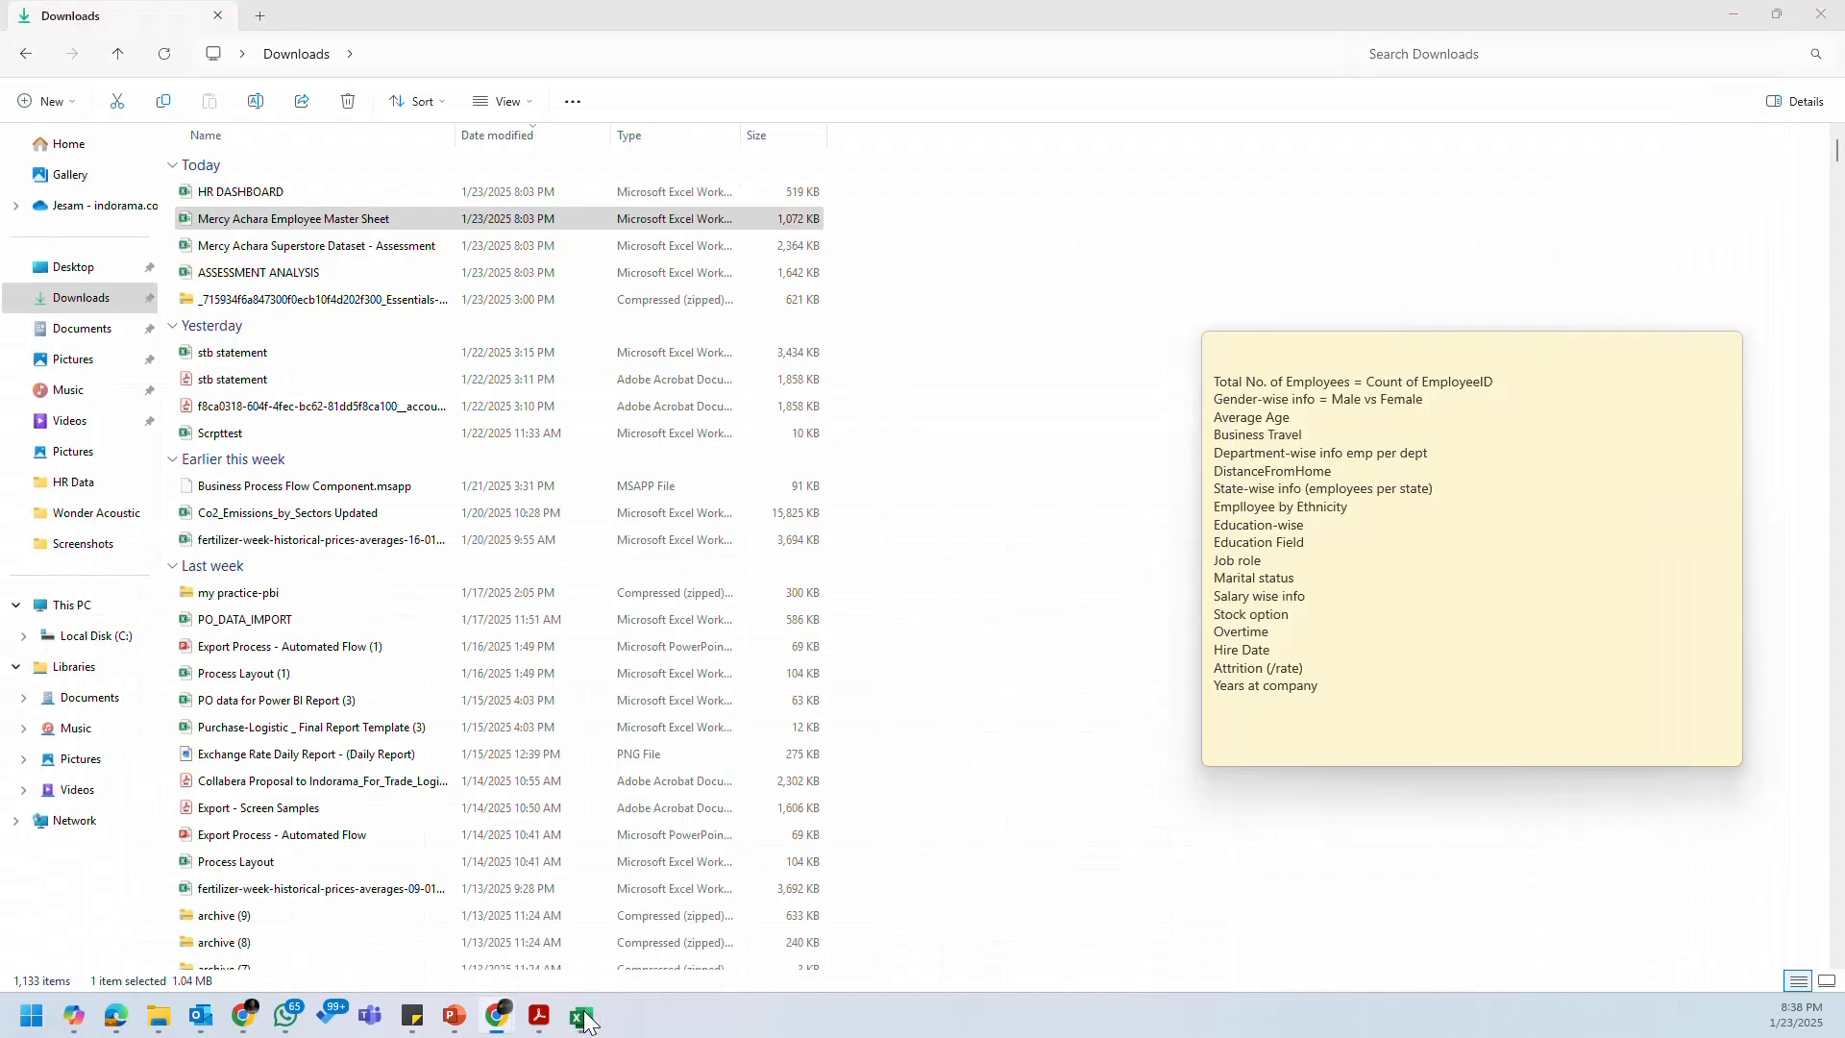
left_click(583, 1015)
left_click(239, 329)
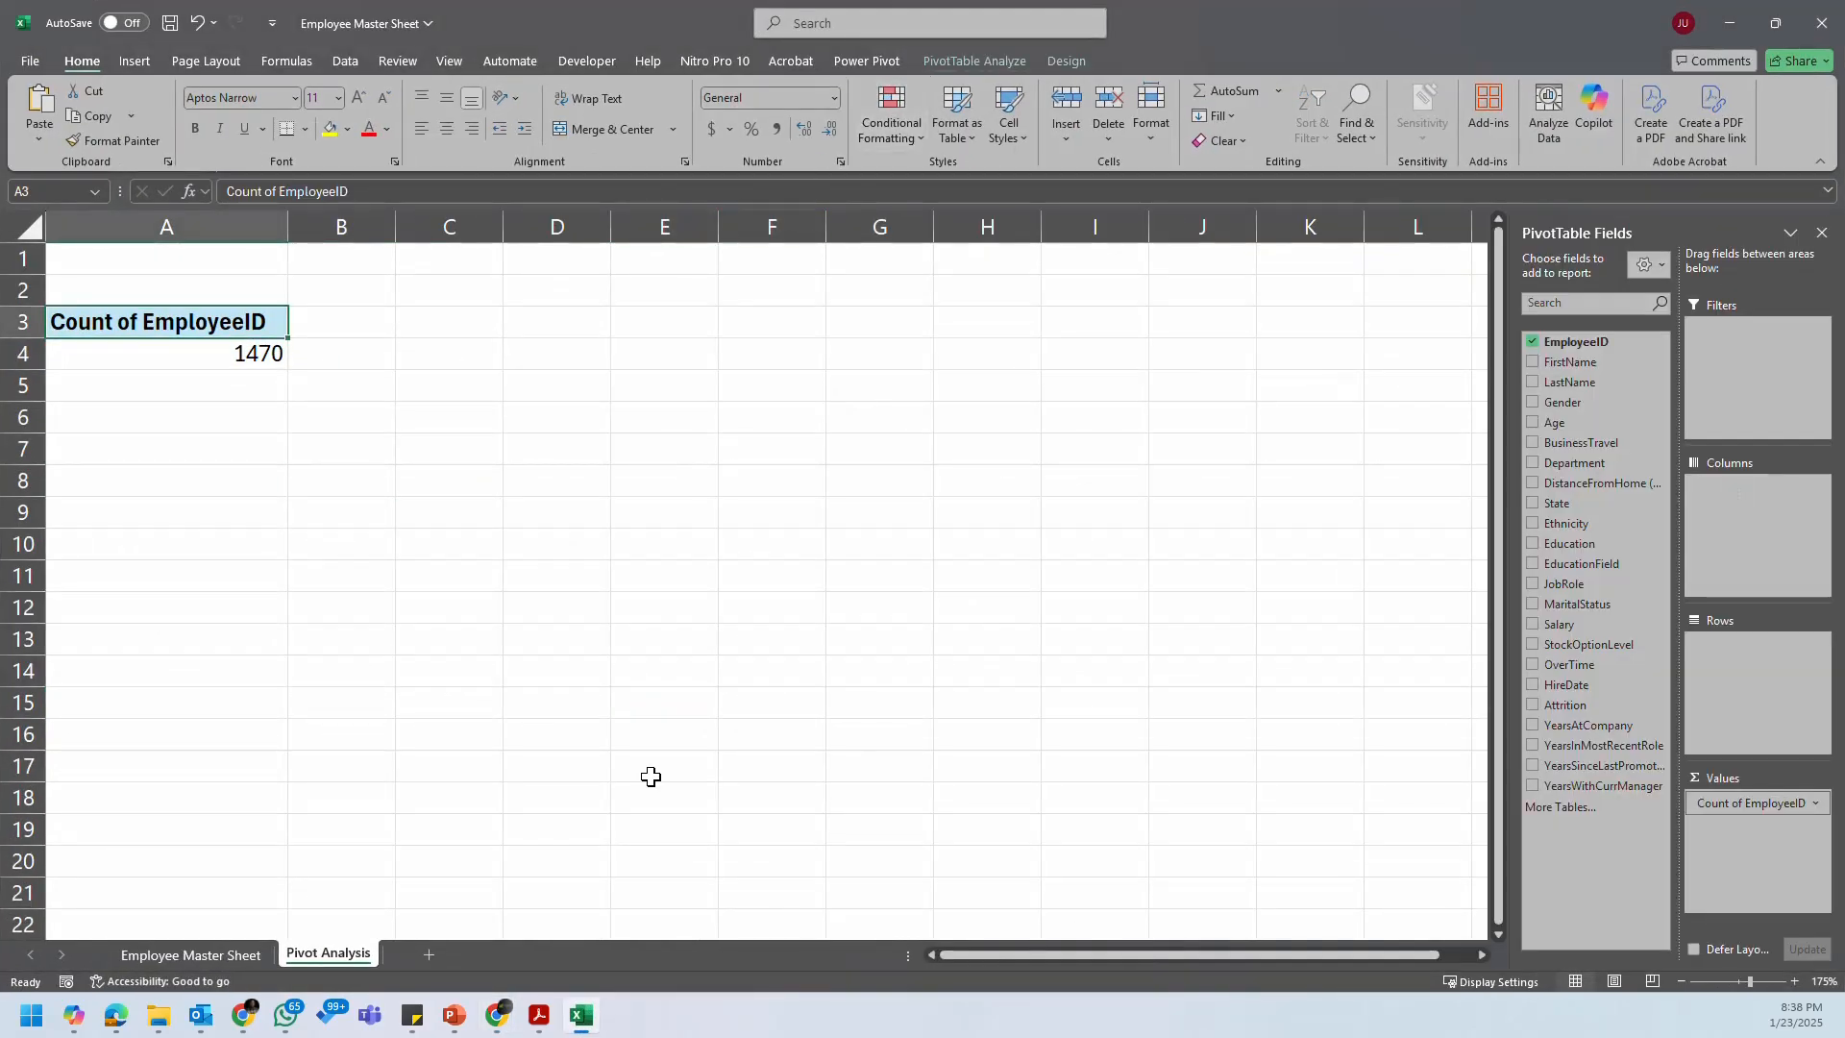
type("No of E")
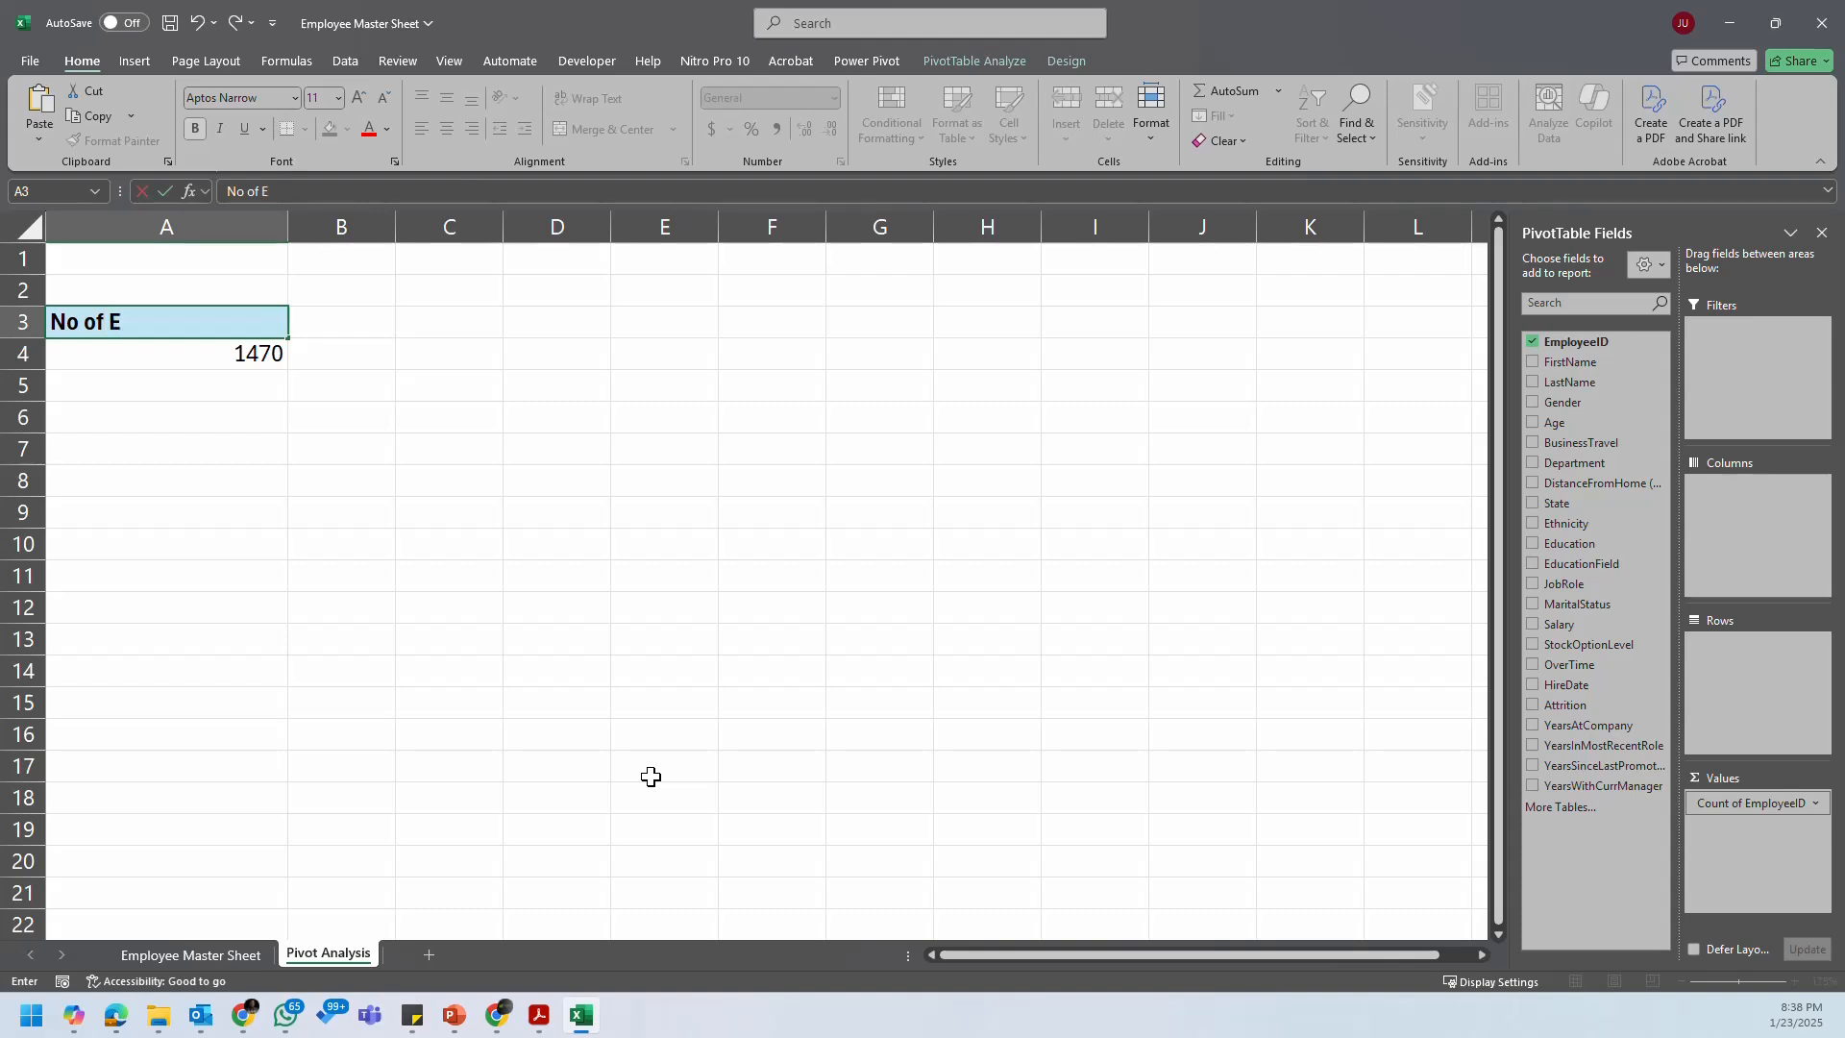
type("mmloyees")
key("Return")
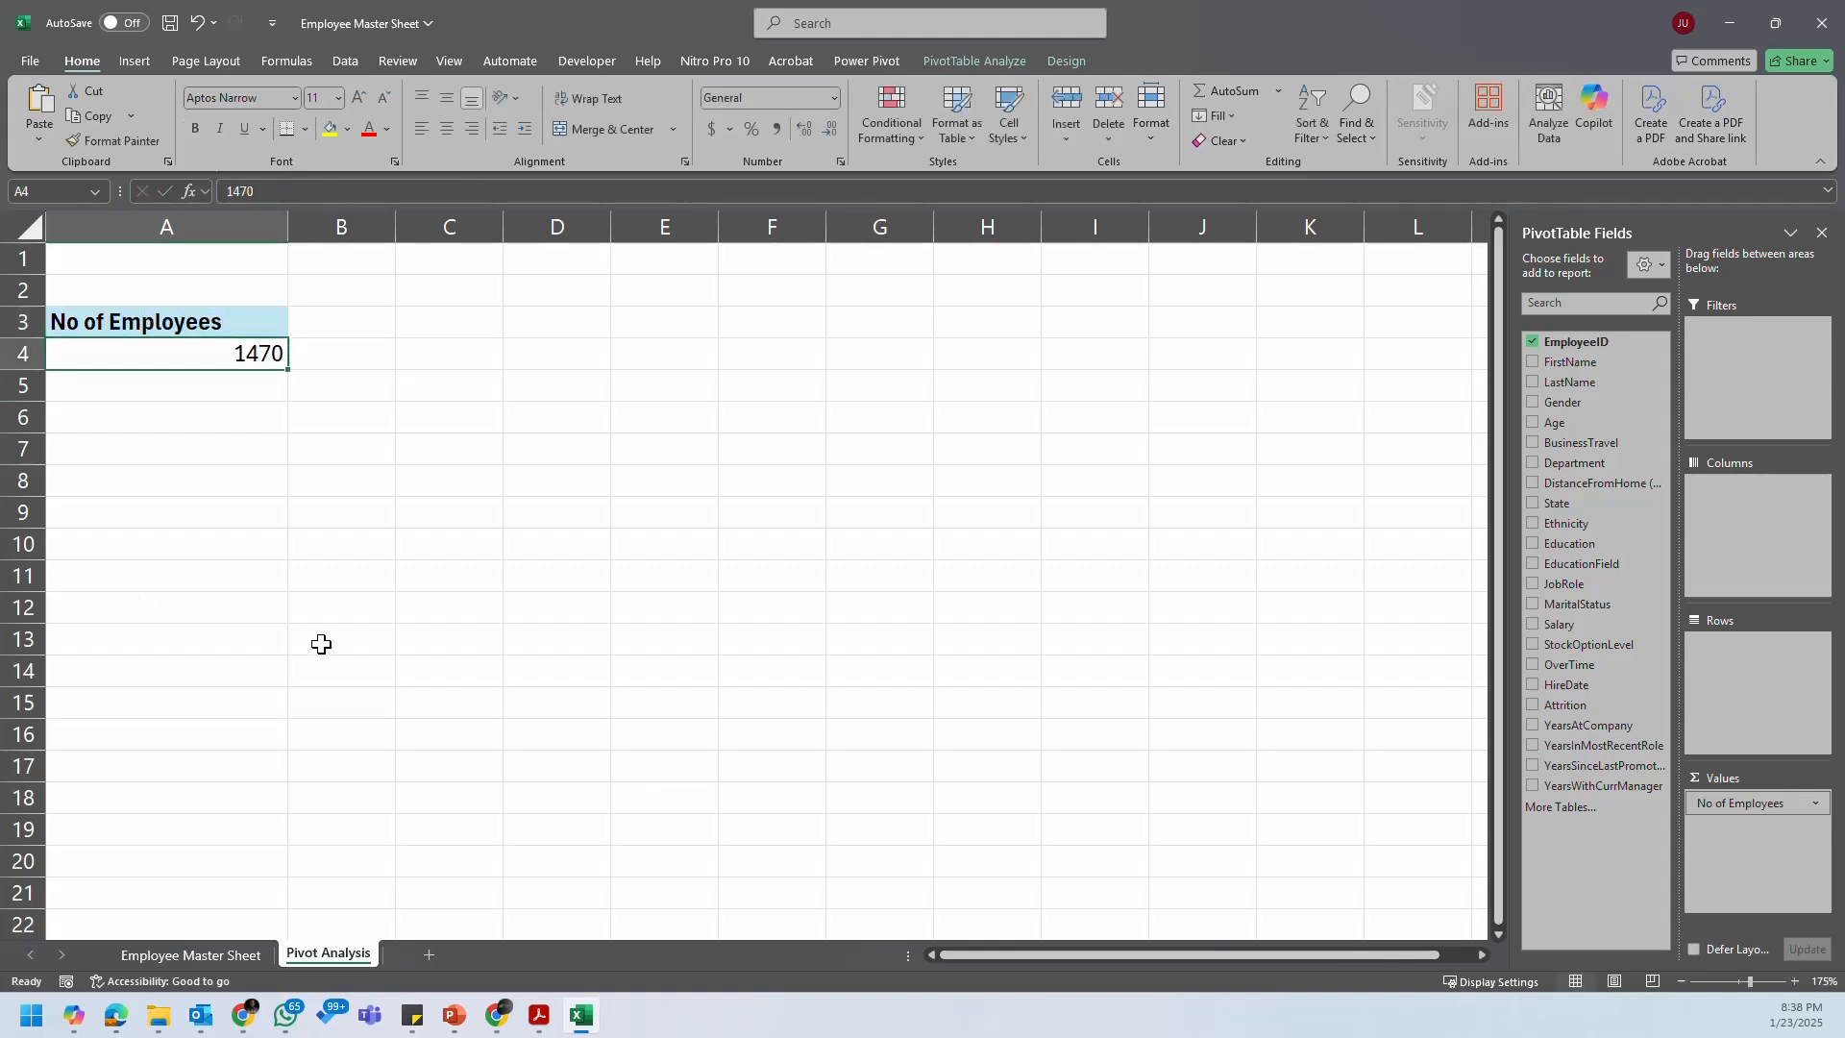
Step: Copy the No of Employees PivotTable from A3:A4 to D3, keeping the source column widths
left_click(427, 1025)
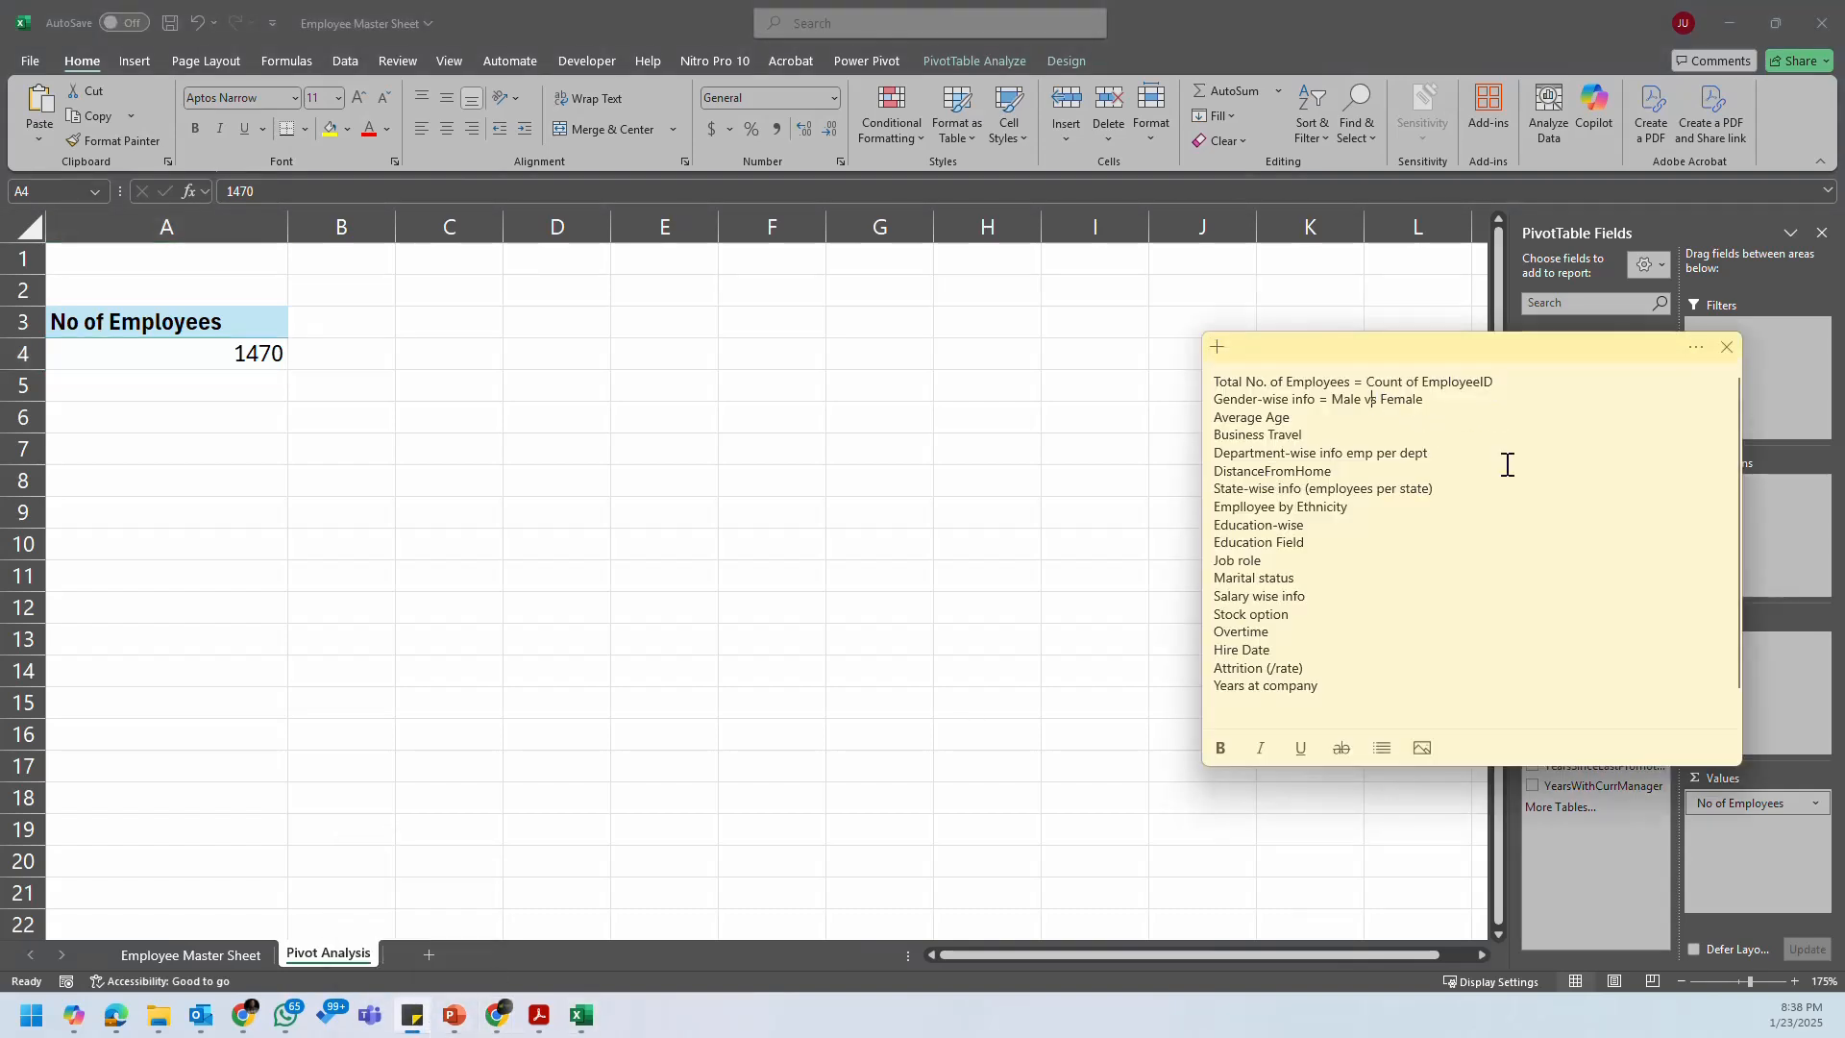
left_click(178, 302)
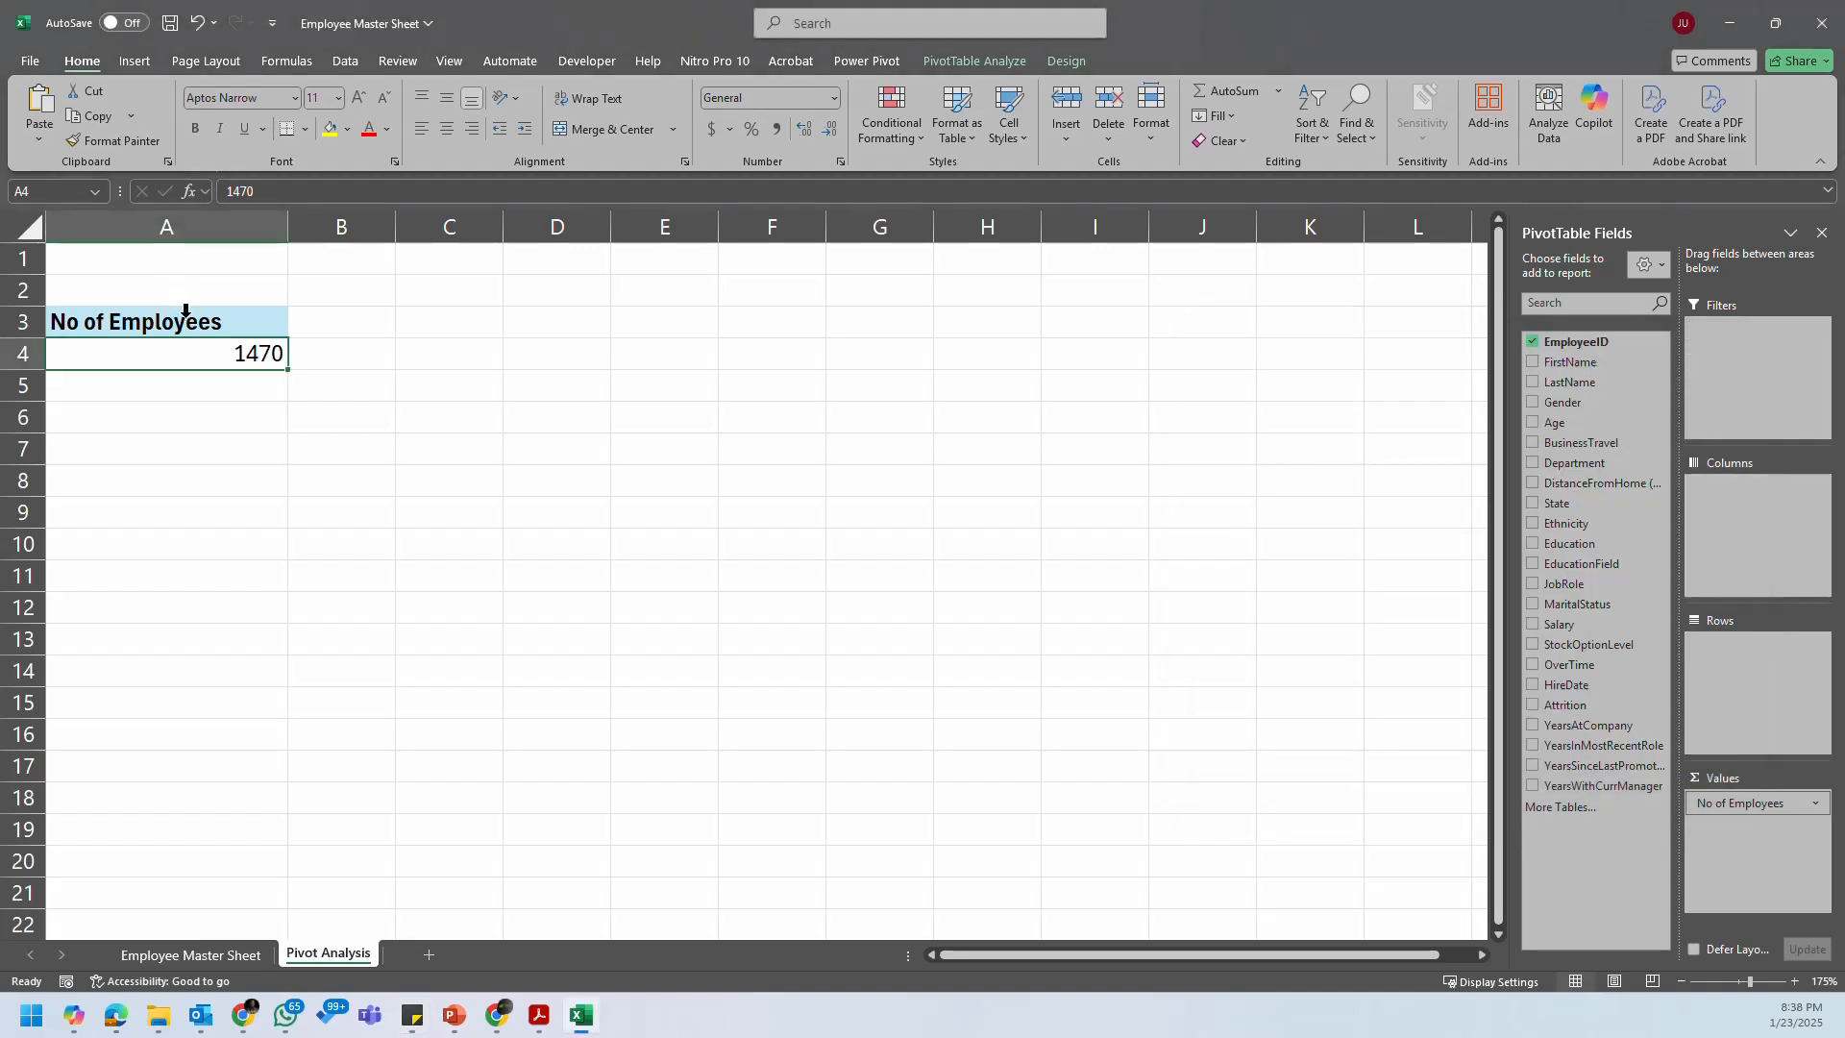
left_click(184, 312)
left_click(257, 379)
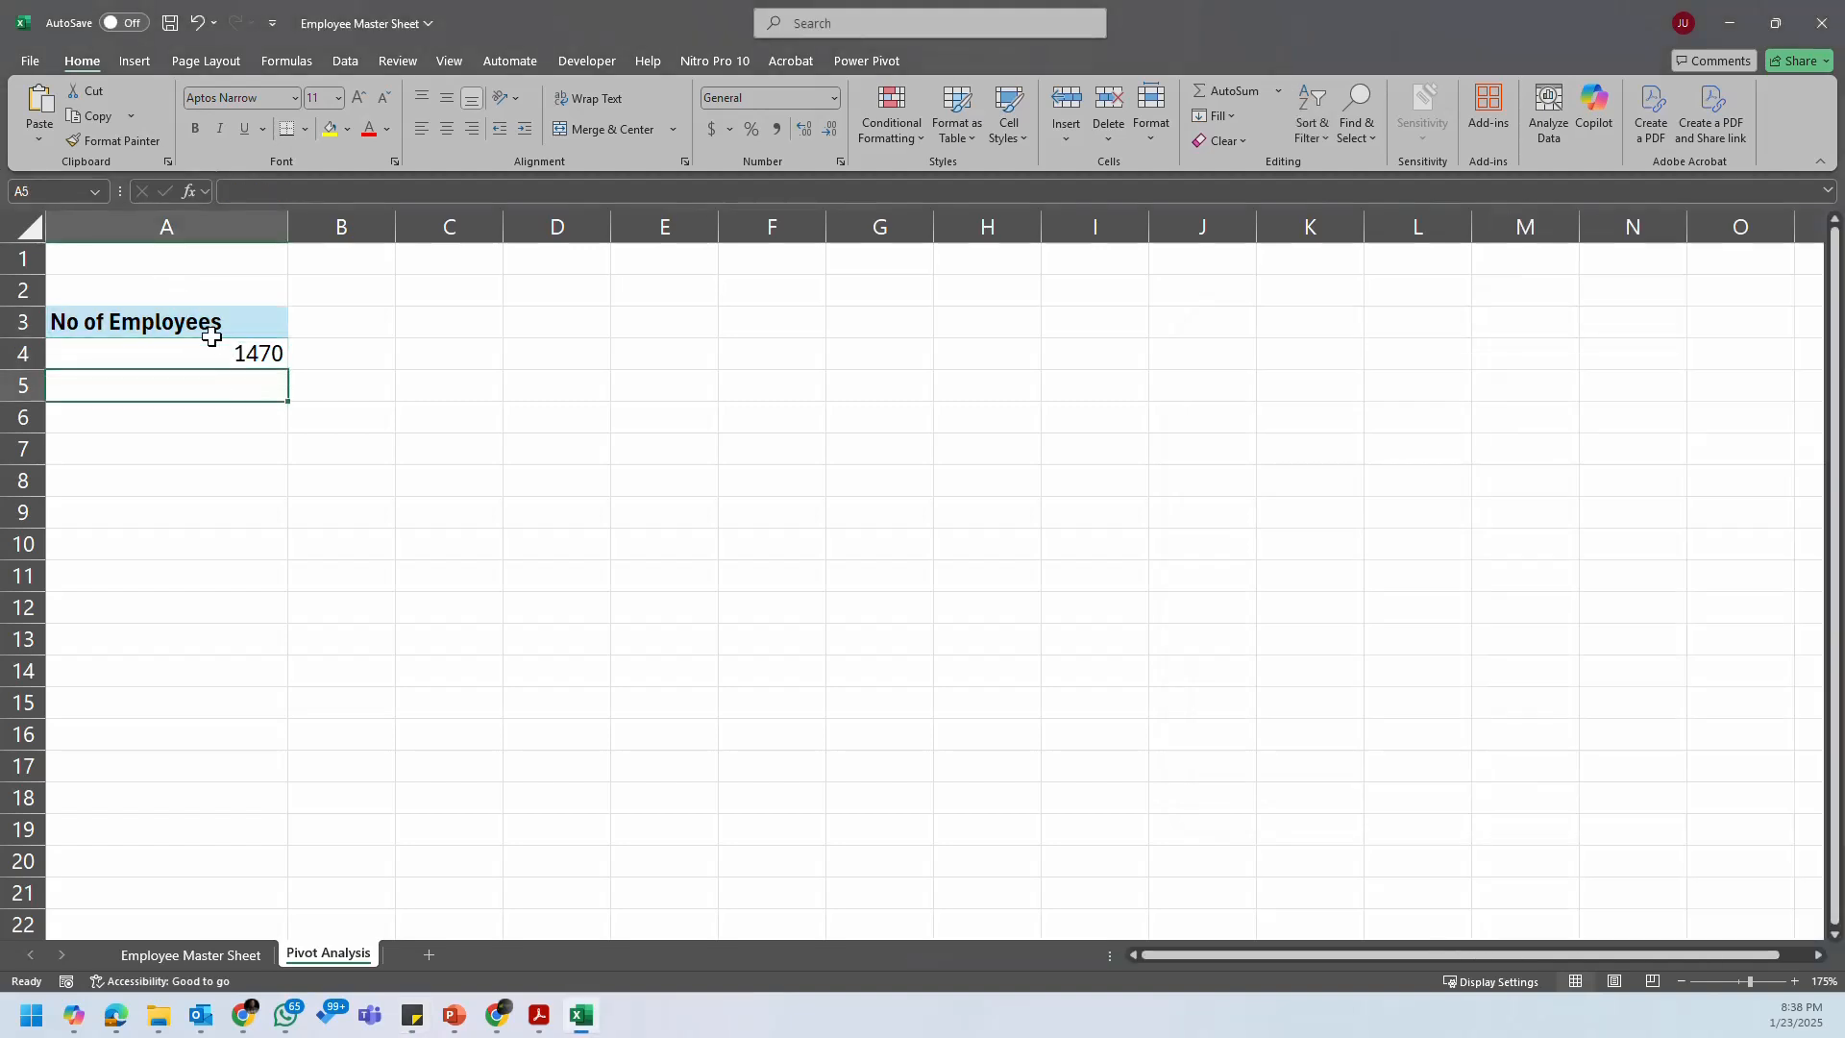
left_click_drag(213, 330, 258, 356)
key("ctrl+c")
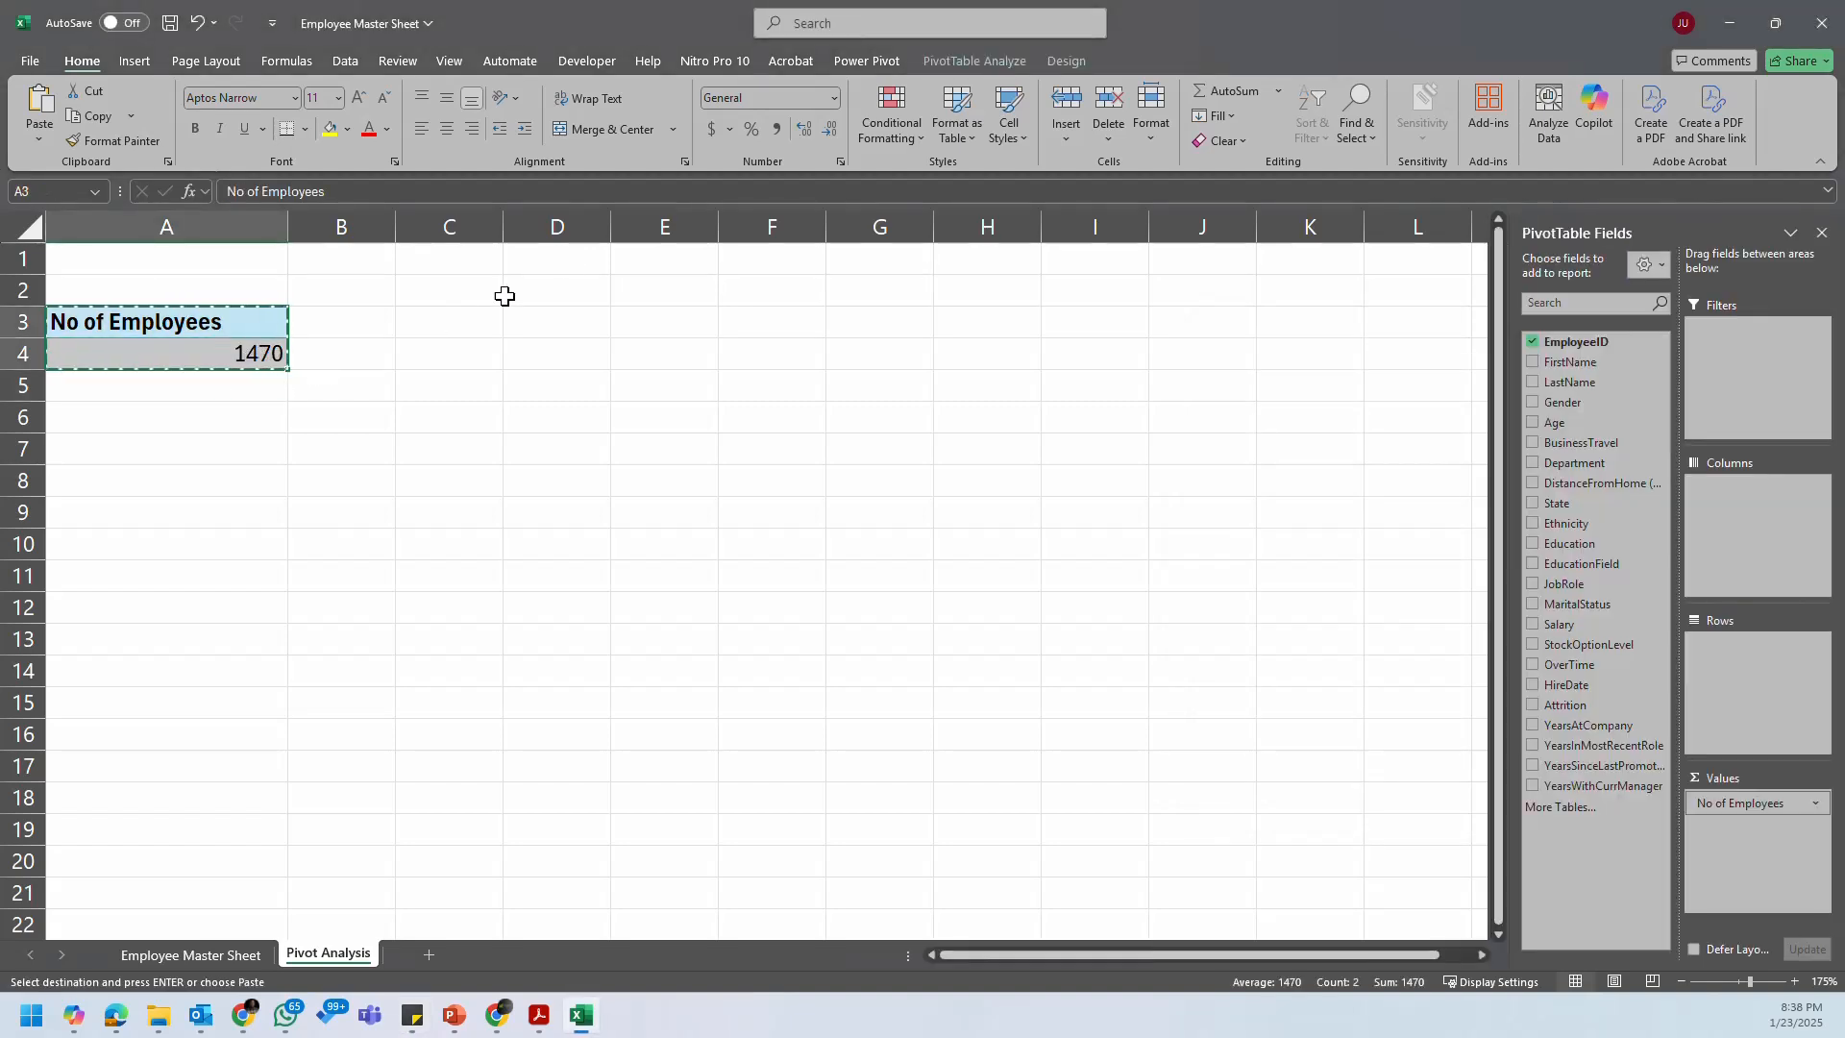
left_click(504, 317)
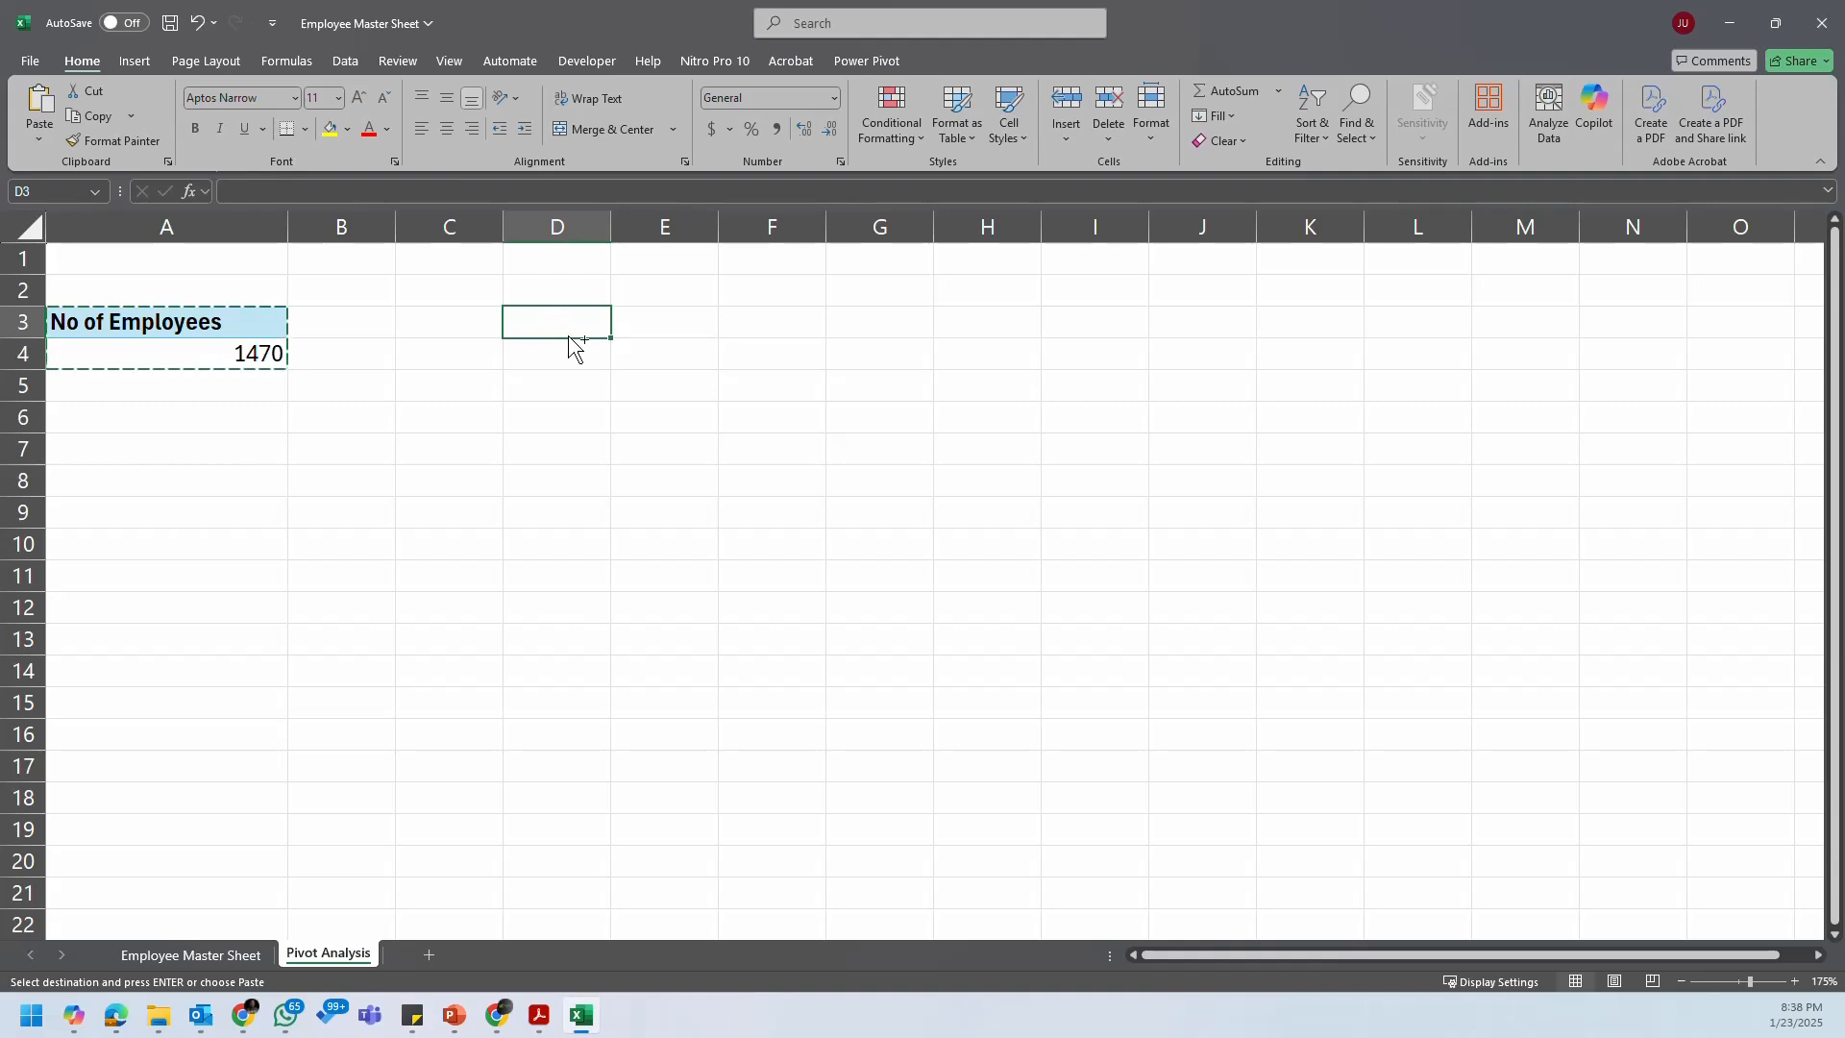
key("ctrl+v")
left_click(661, 385)
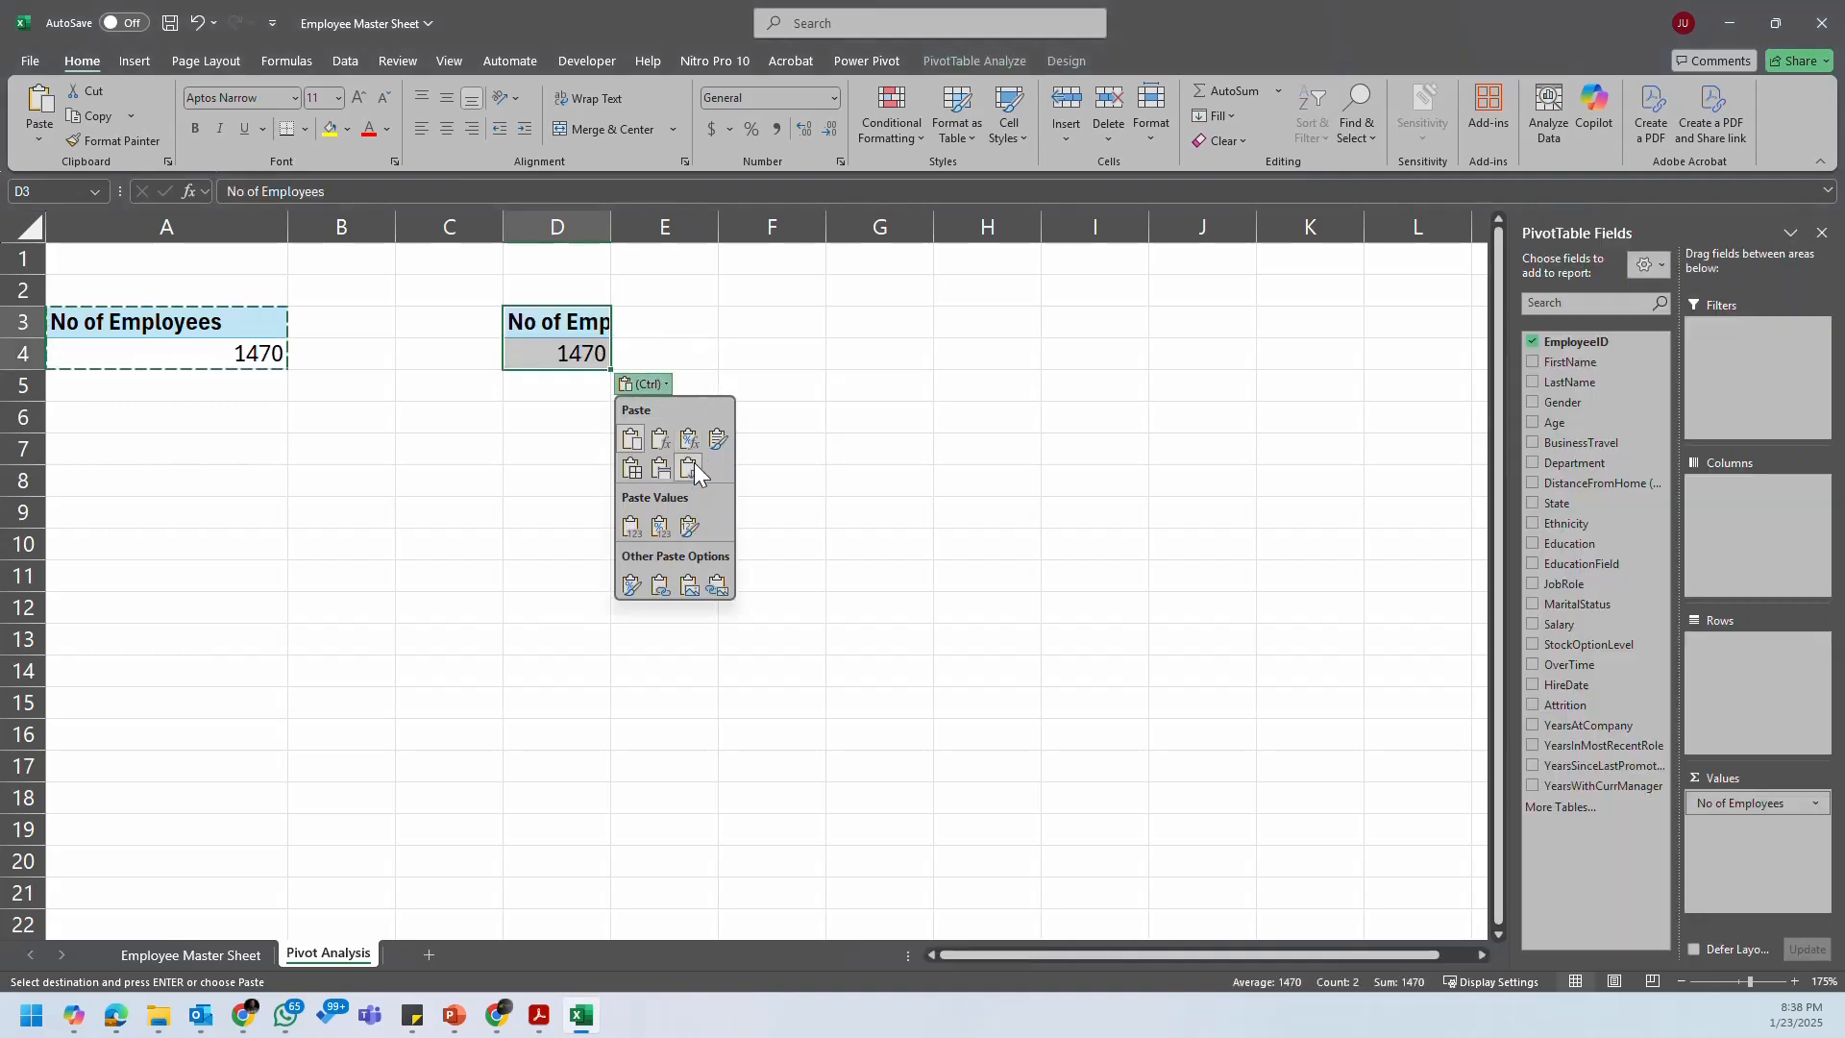
left_click(660, 467)
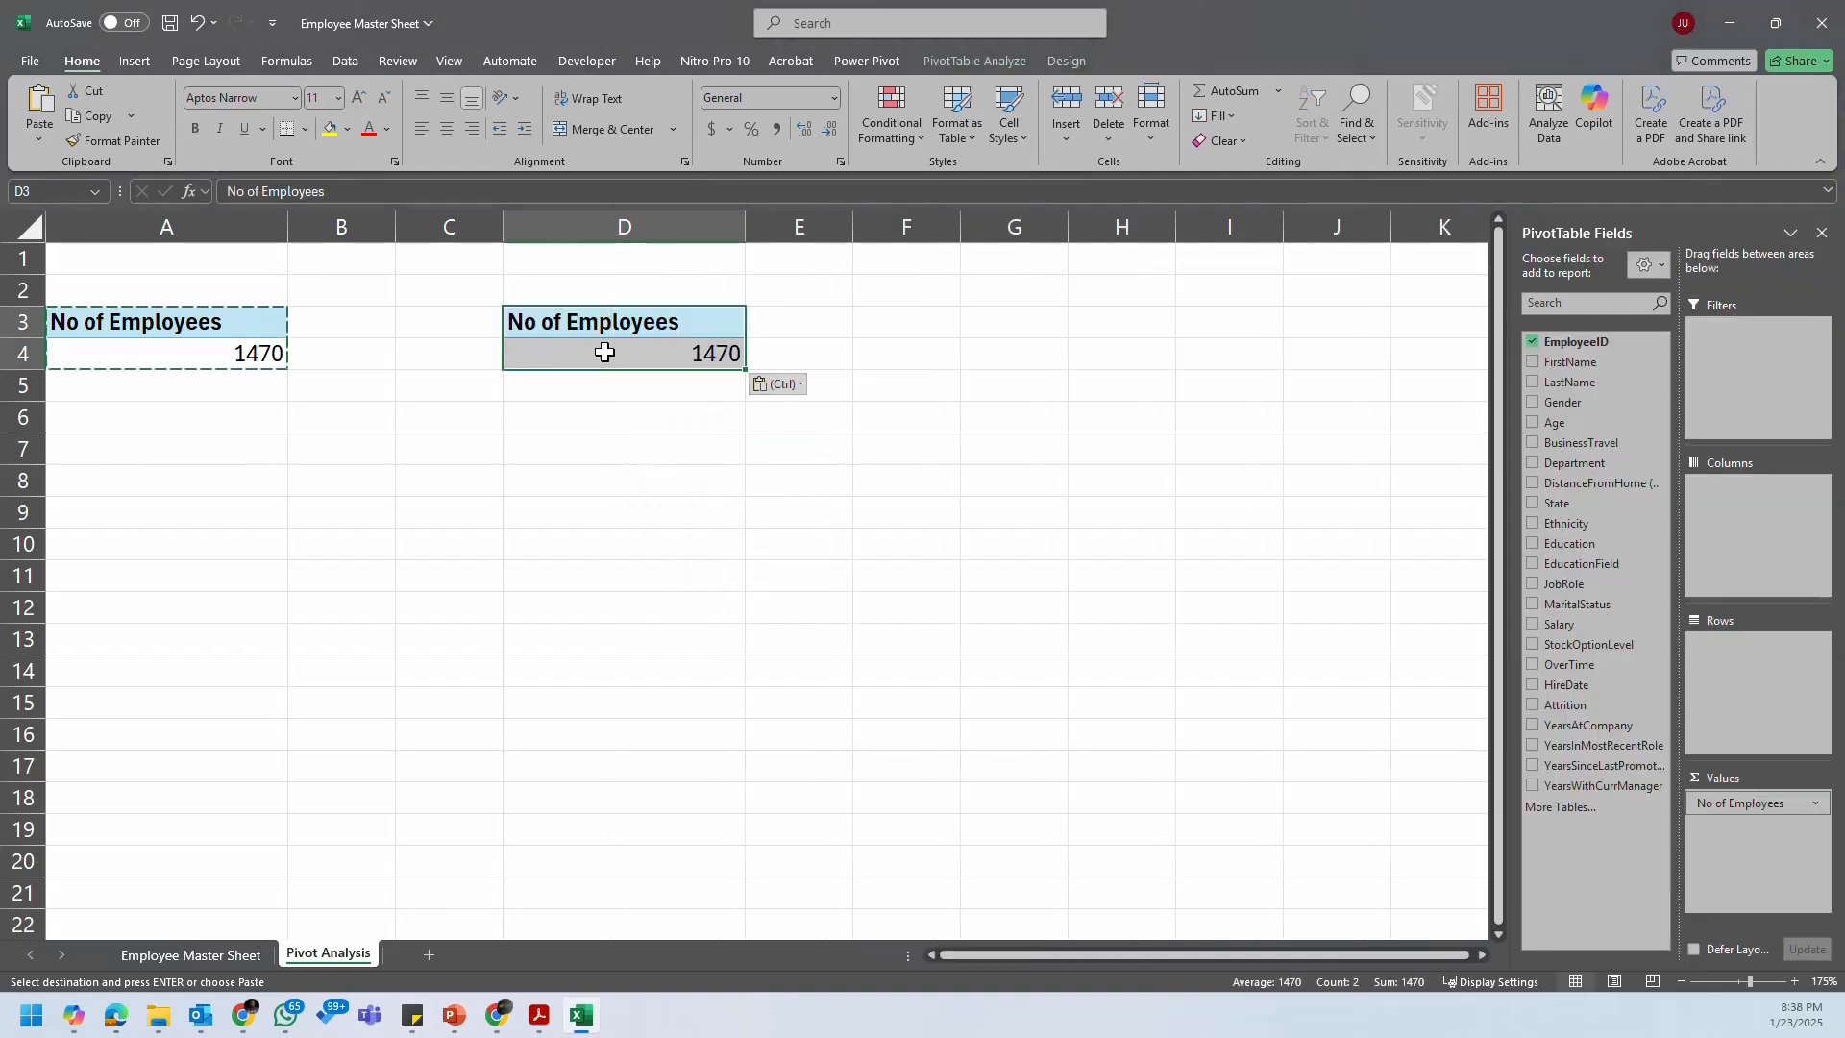
Step: Break down the copied PivotTable at D3 by adding Gender to its rows
left_click(669, 356)
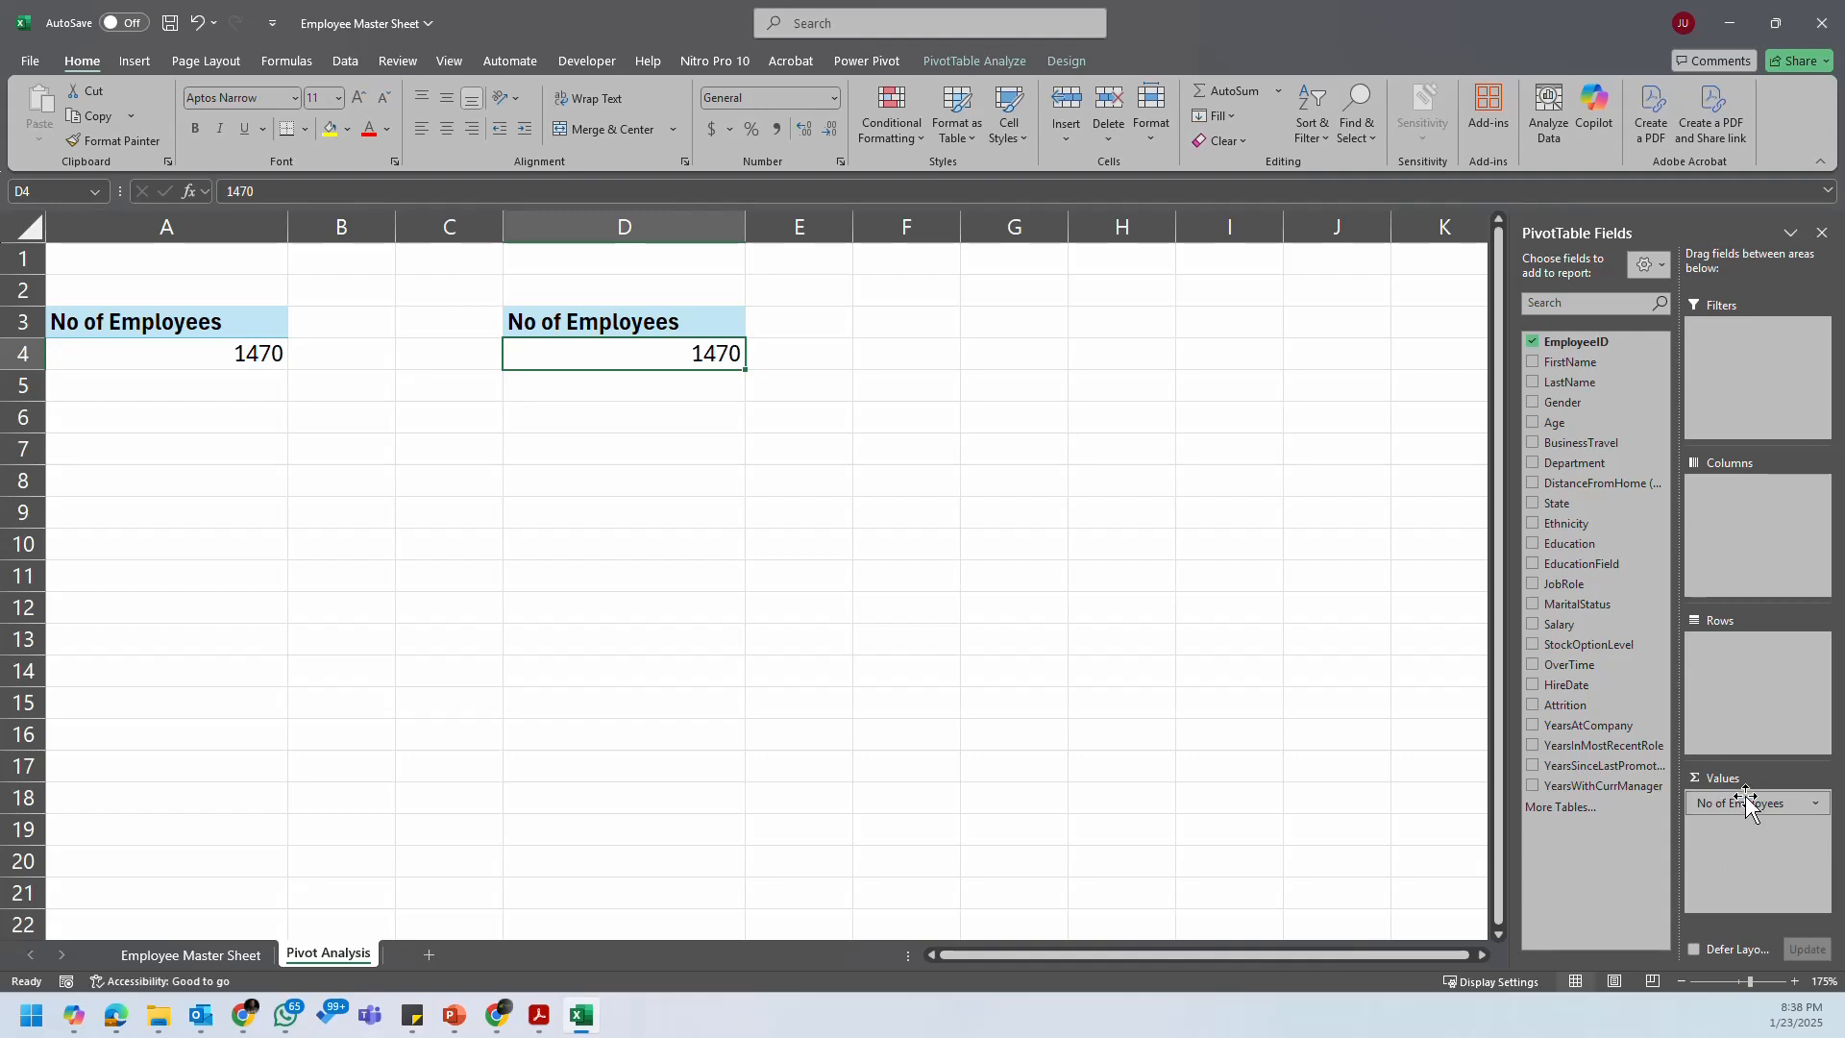
left_click_drag(1594, 404, 1754, 684)
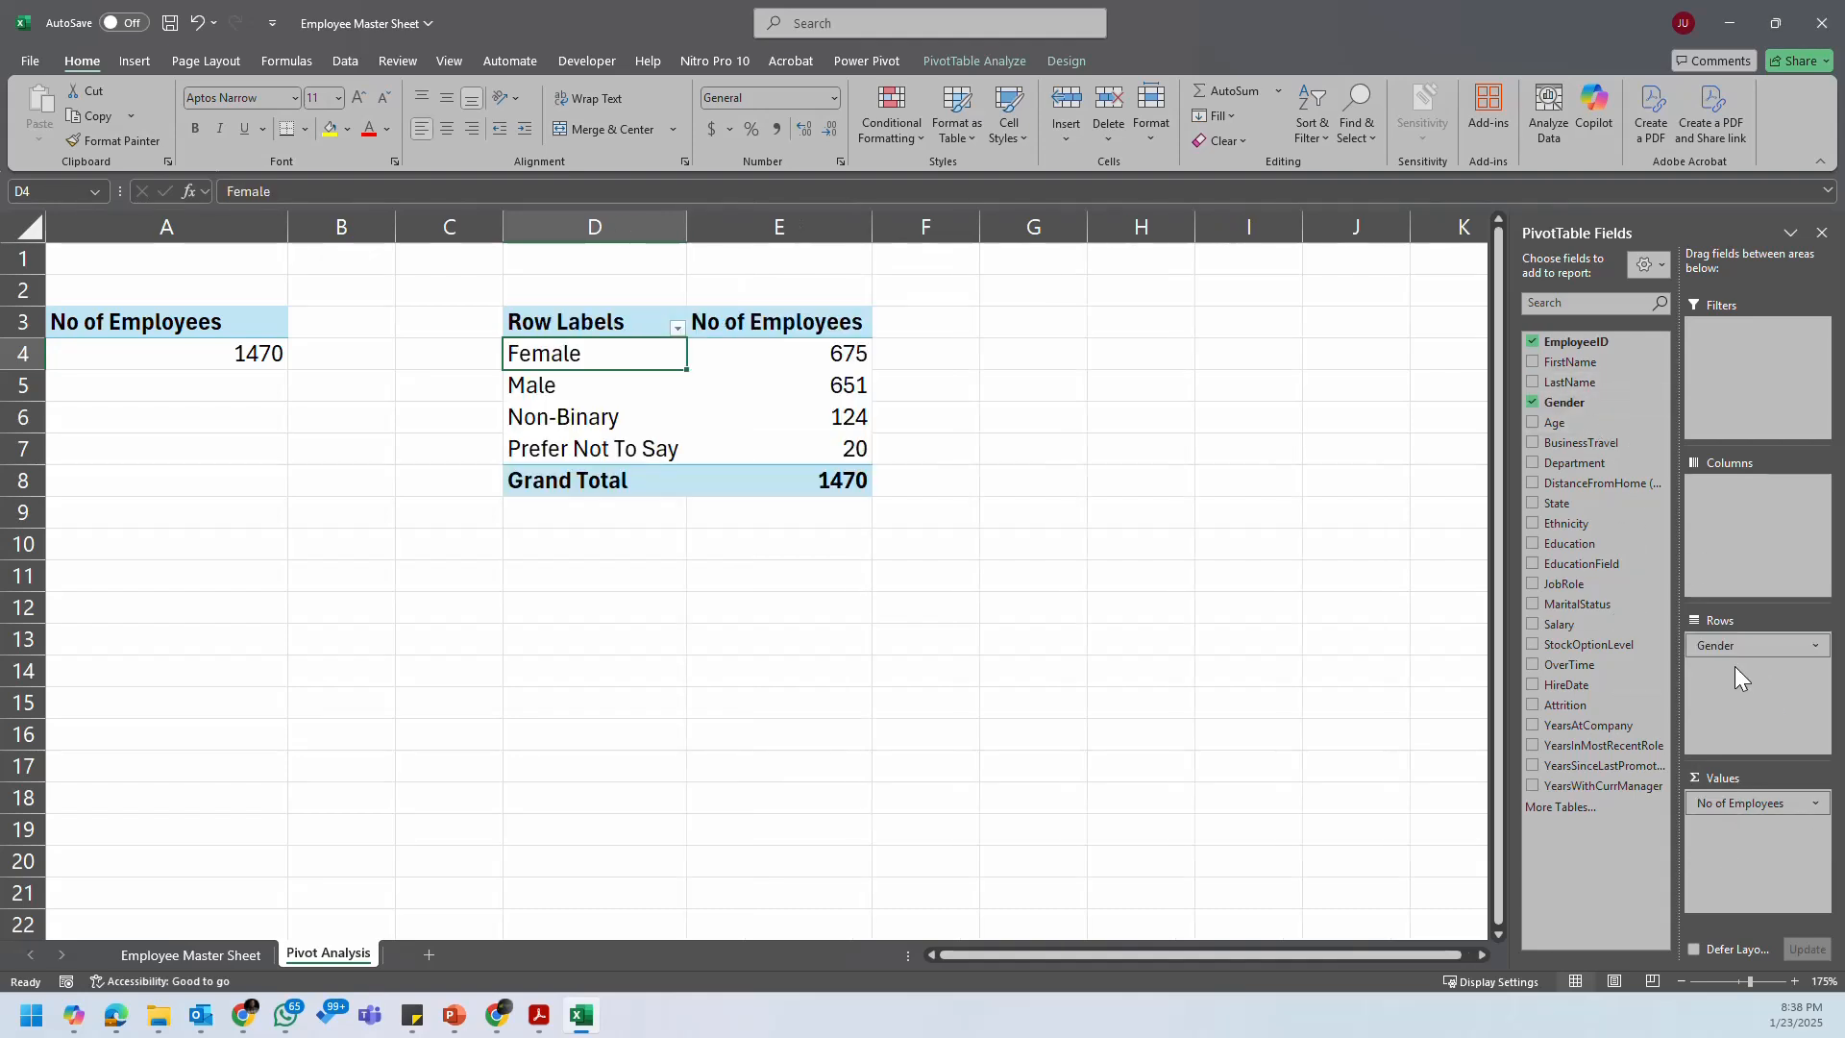
Step: Examine the gender categories and their employee counts in the PivotTable at D3
left_click(622, 397)
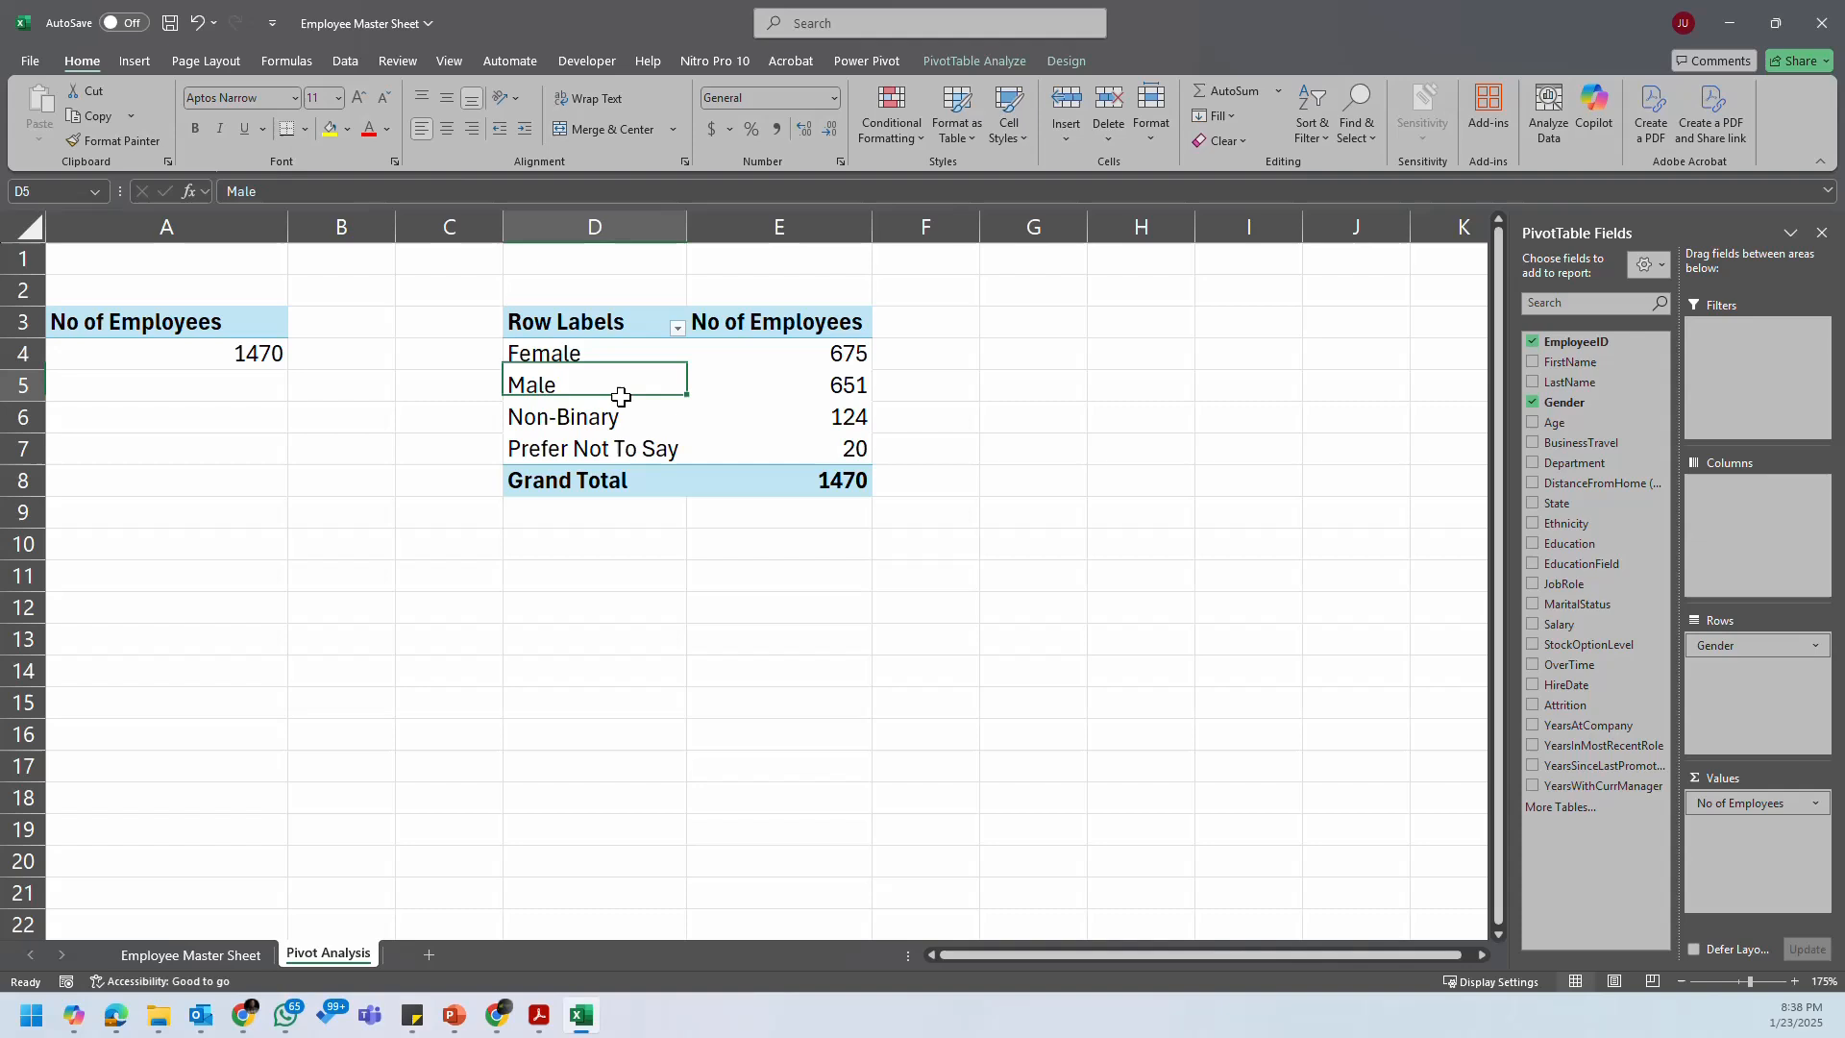
left_click(581, 359)
left_click(585, 398)
left_click(590, 421)
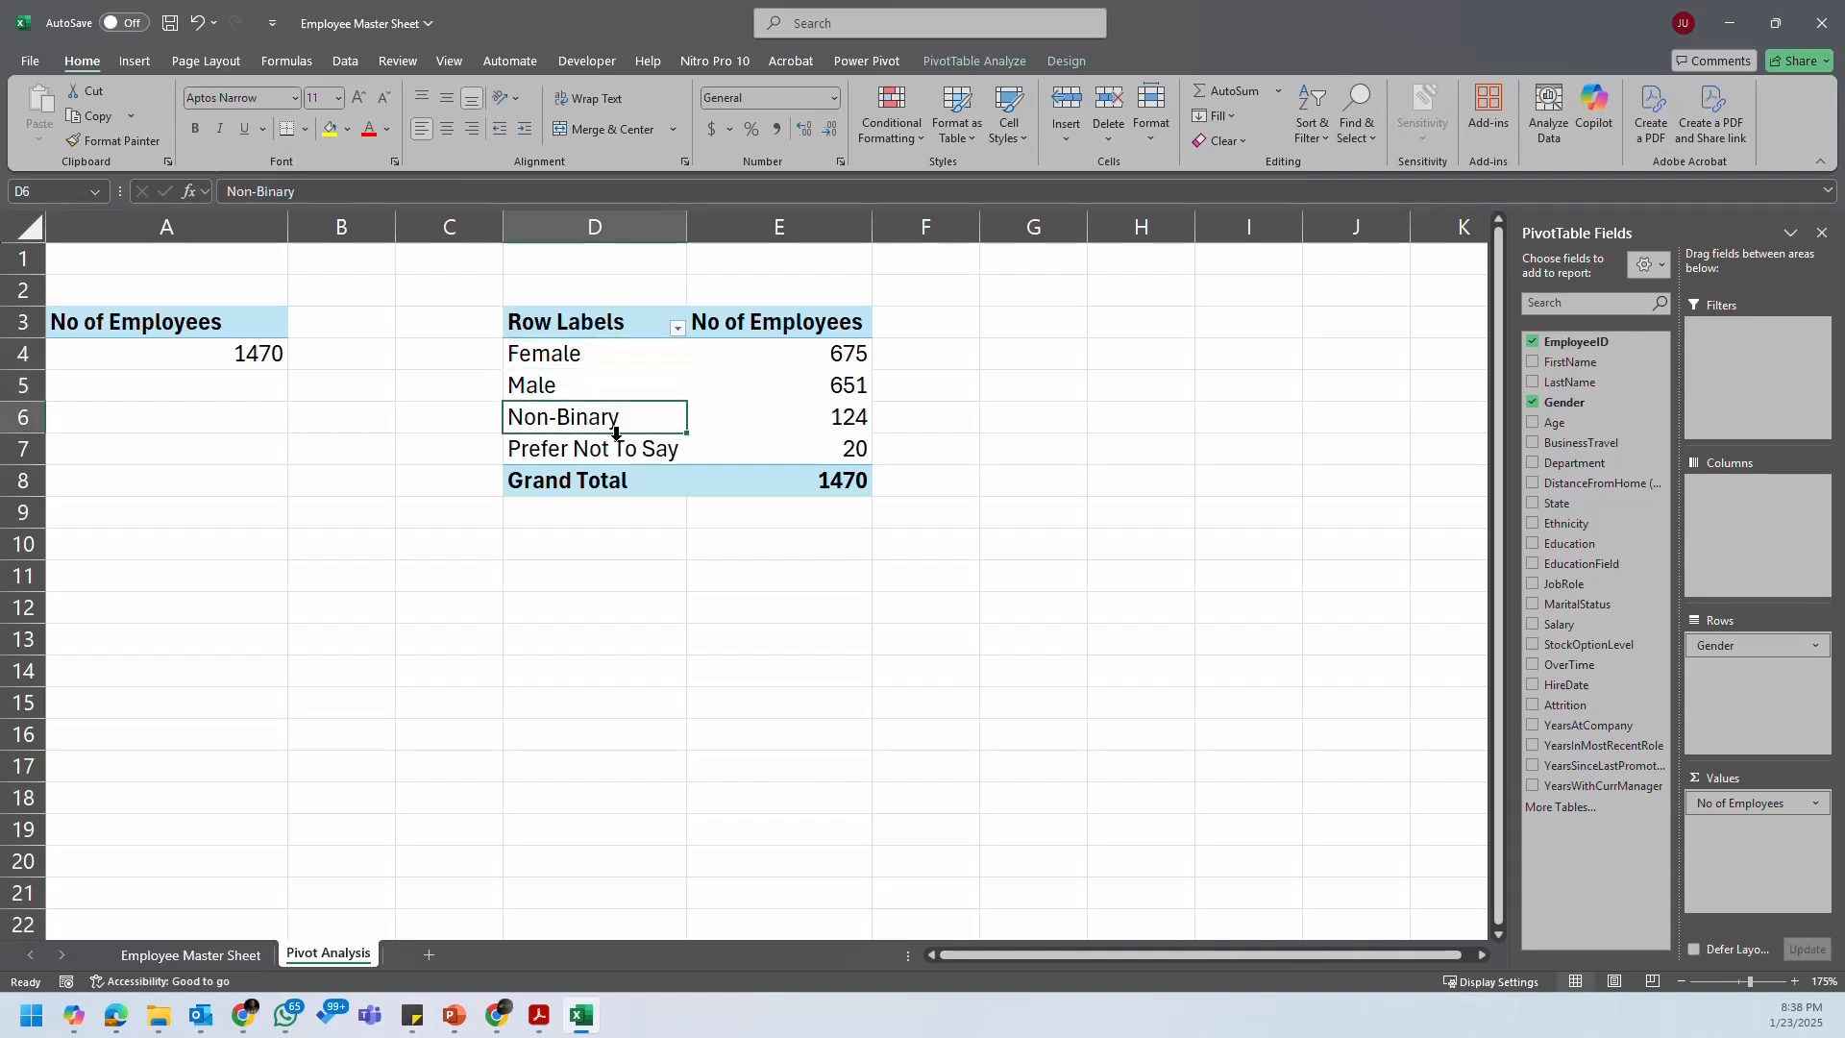
left_click(627, 452)
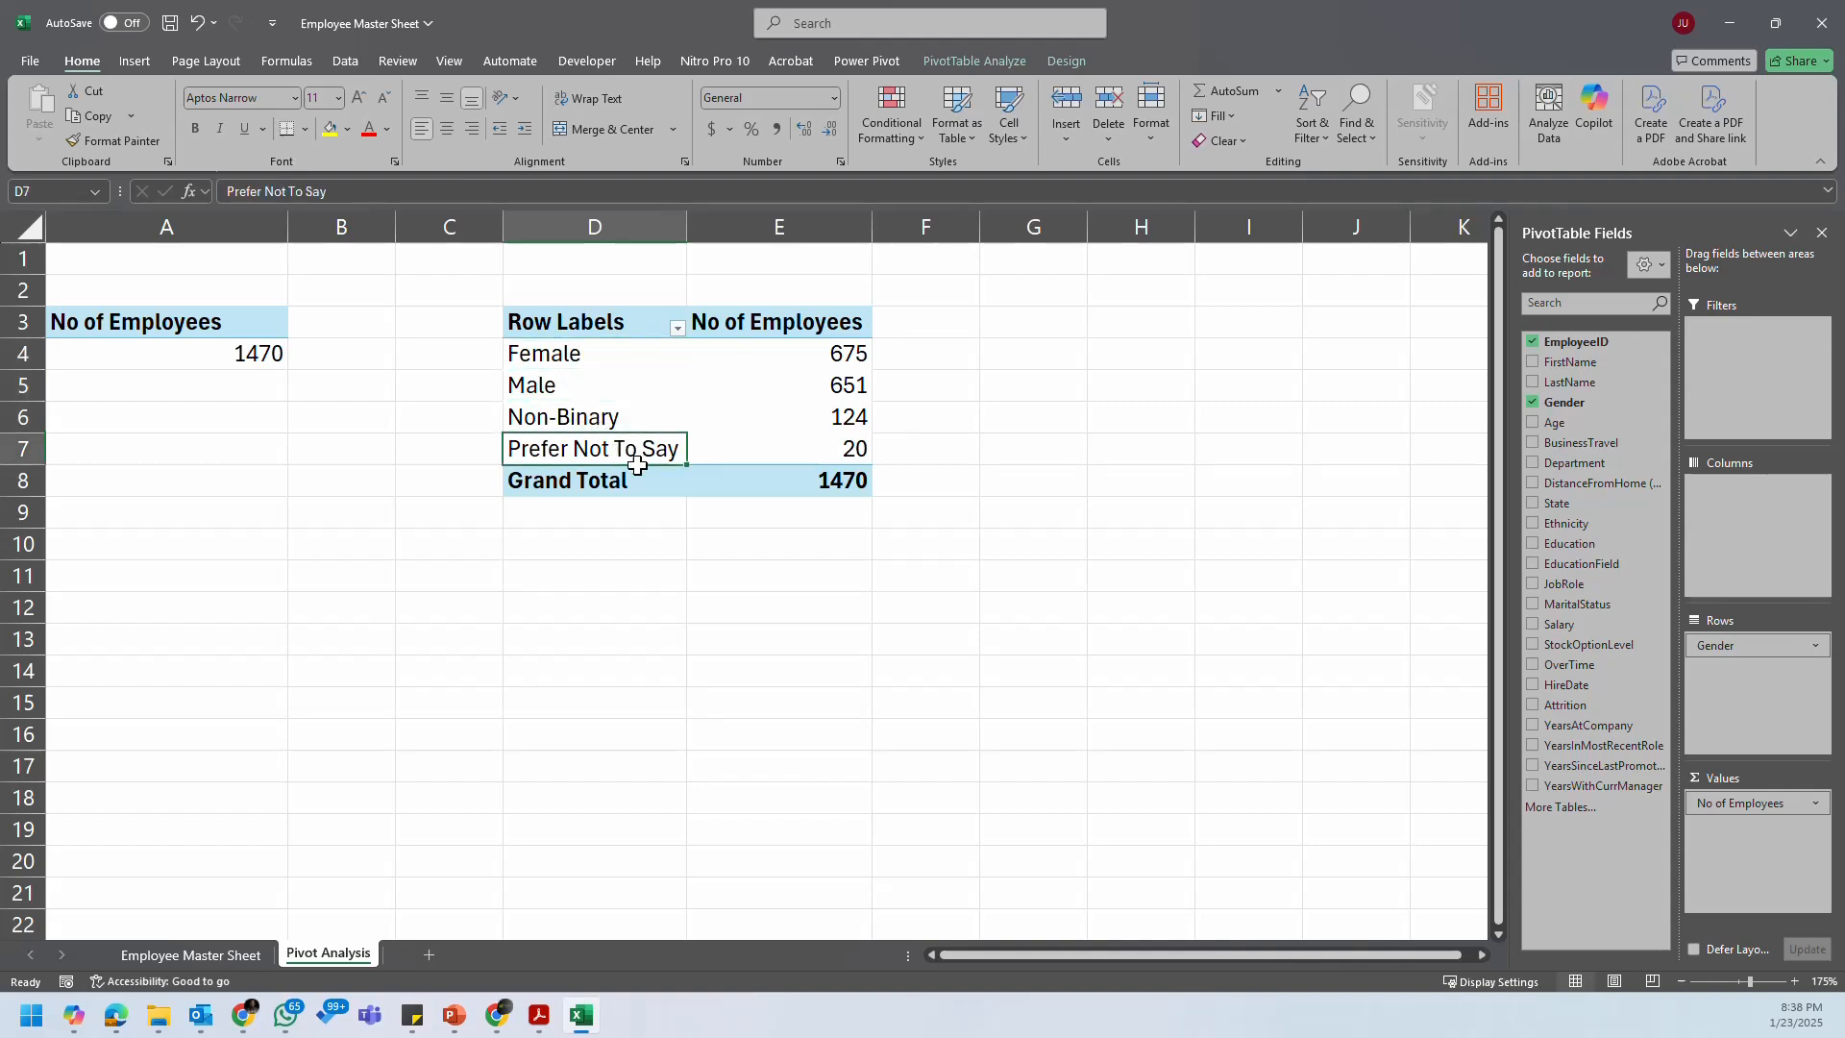
left_click(743, 393)
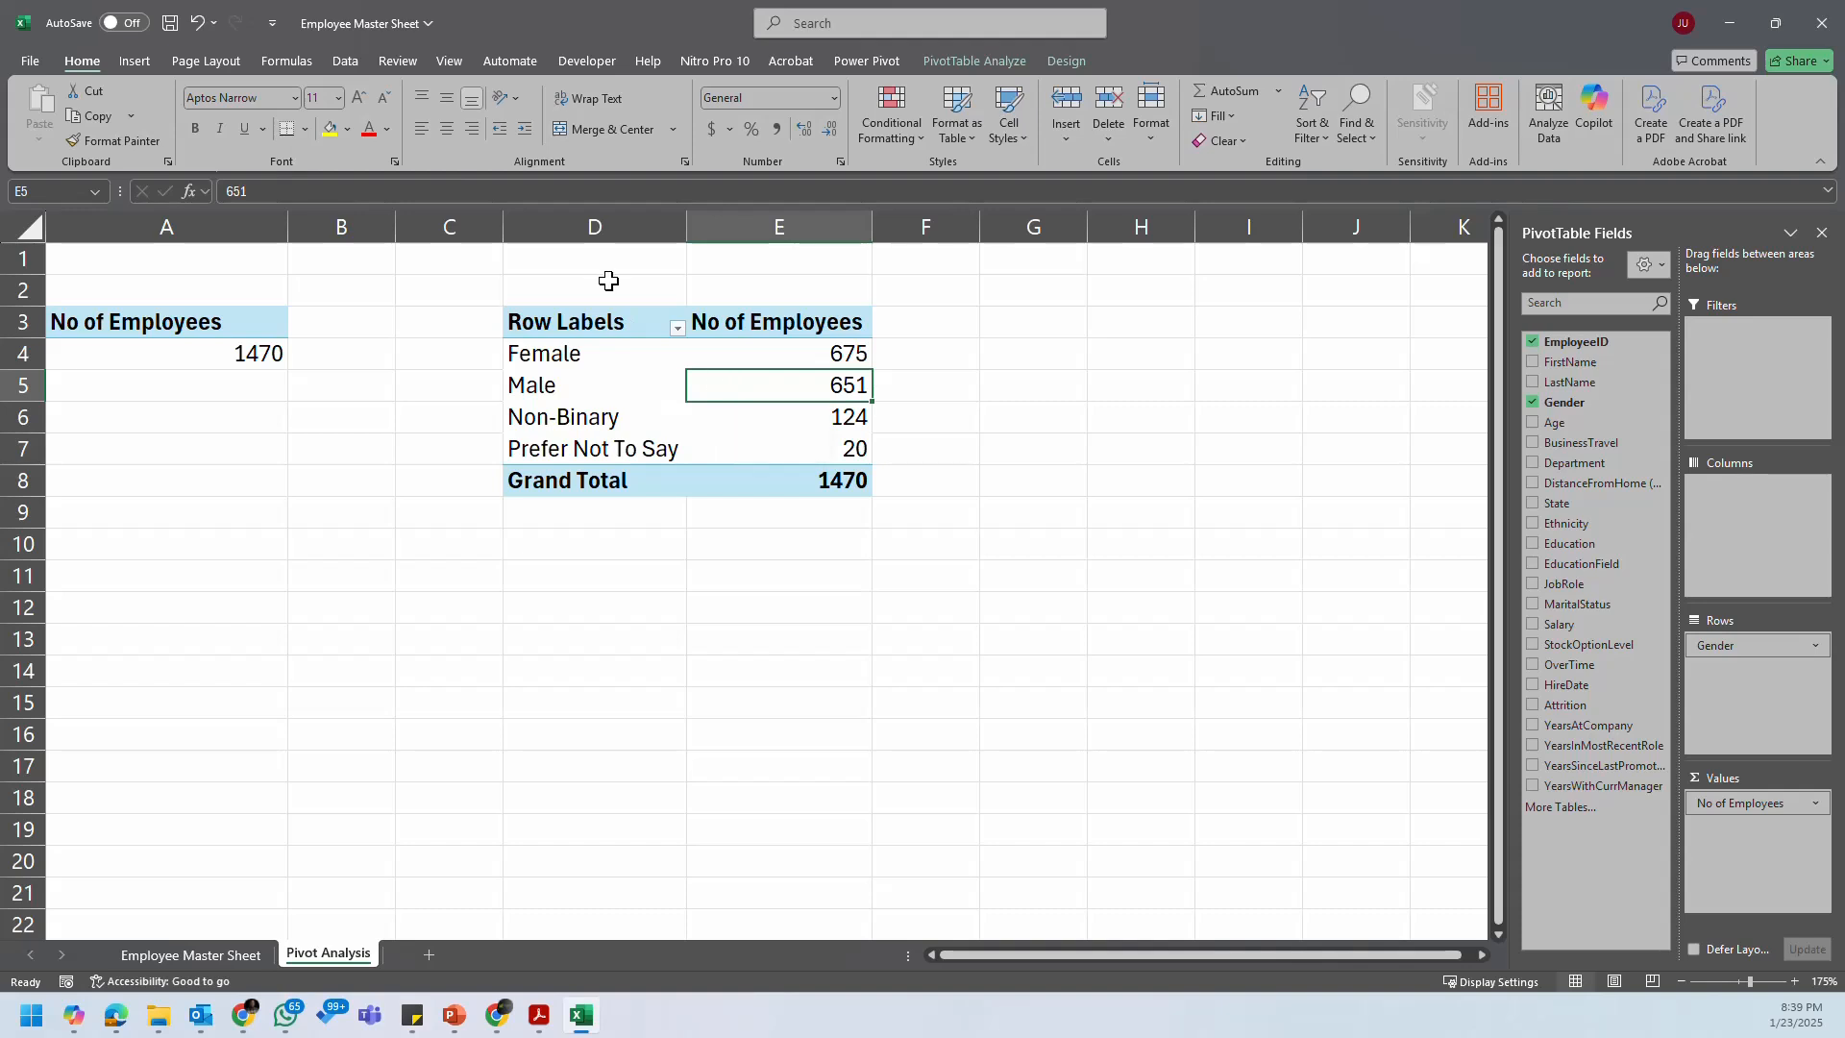
left_click(582, 338)
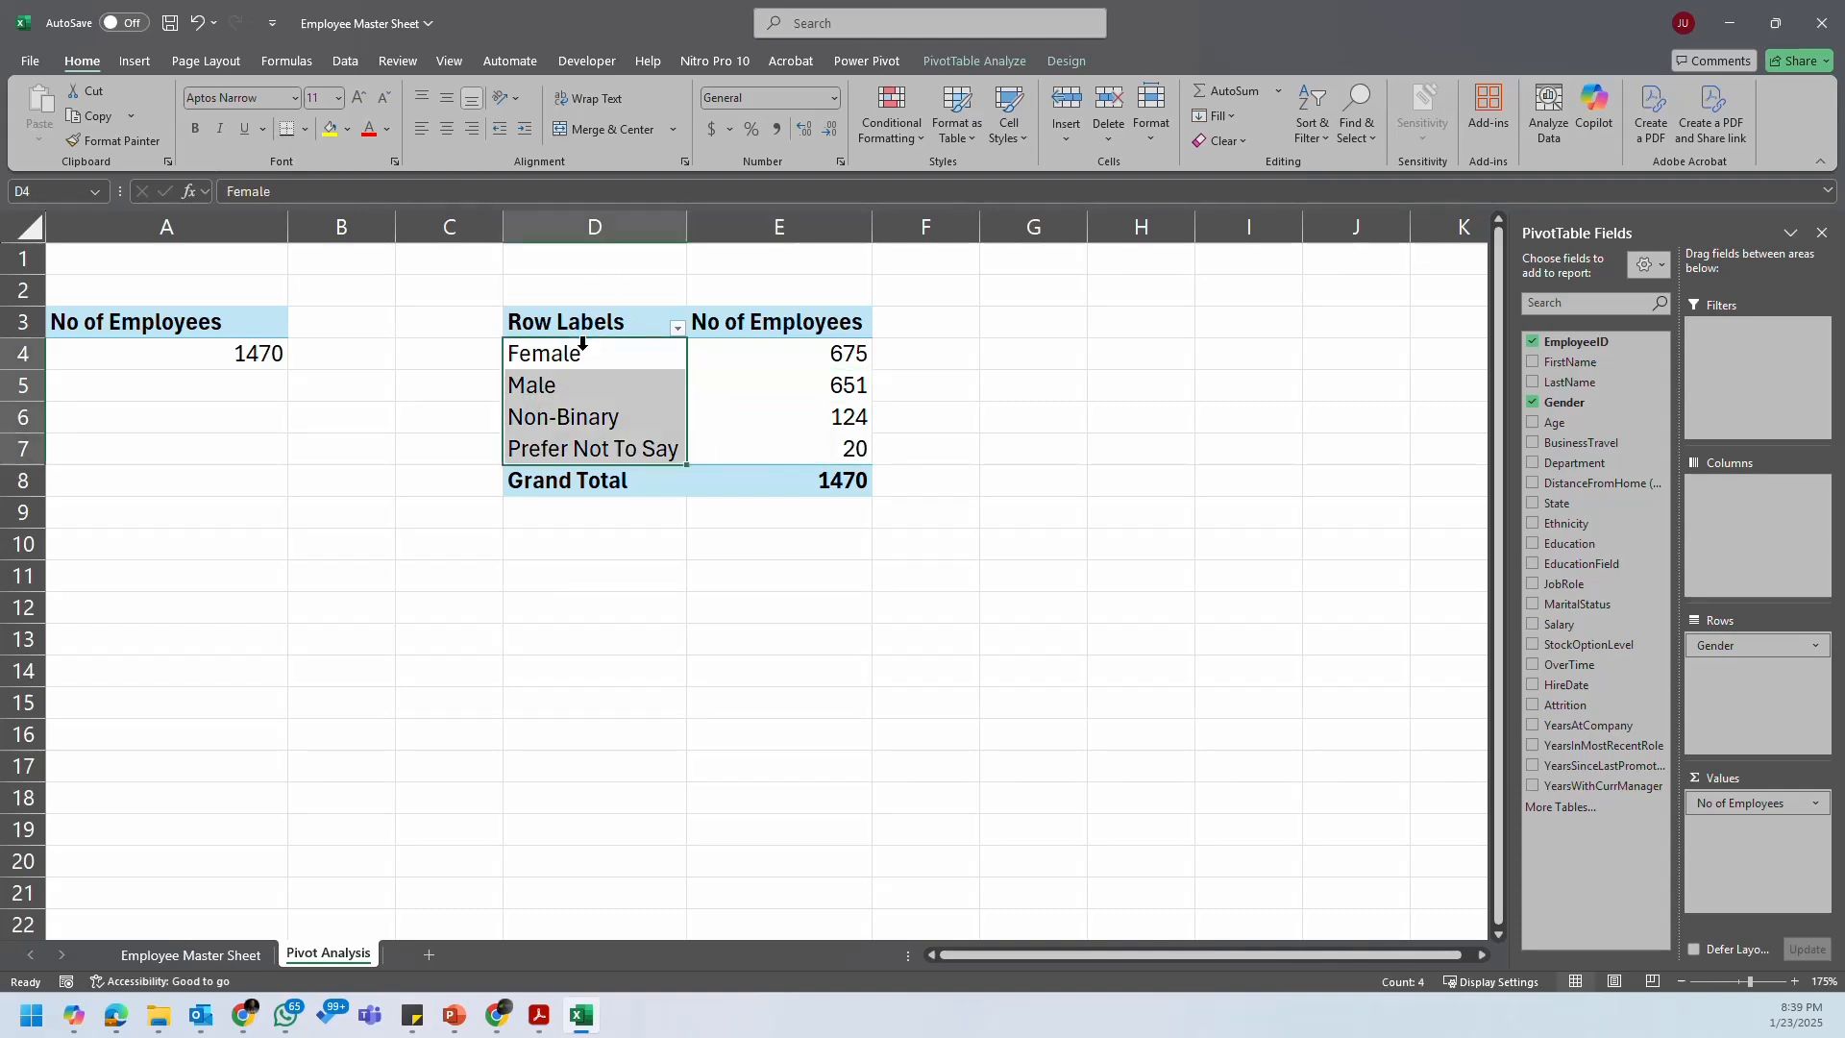
left_click(638, 338)
left_click(584, 342)
left_click(643, 339)
left_click(592, 358)
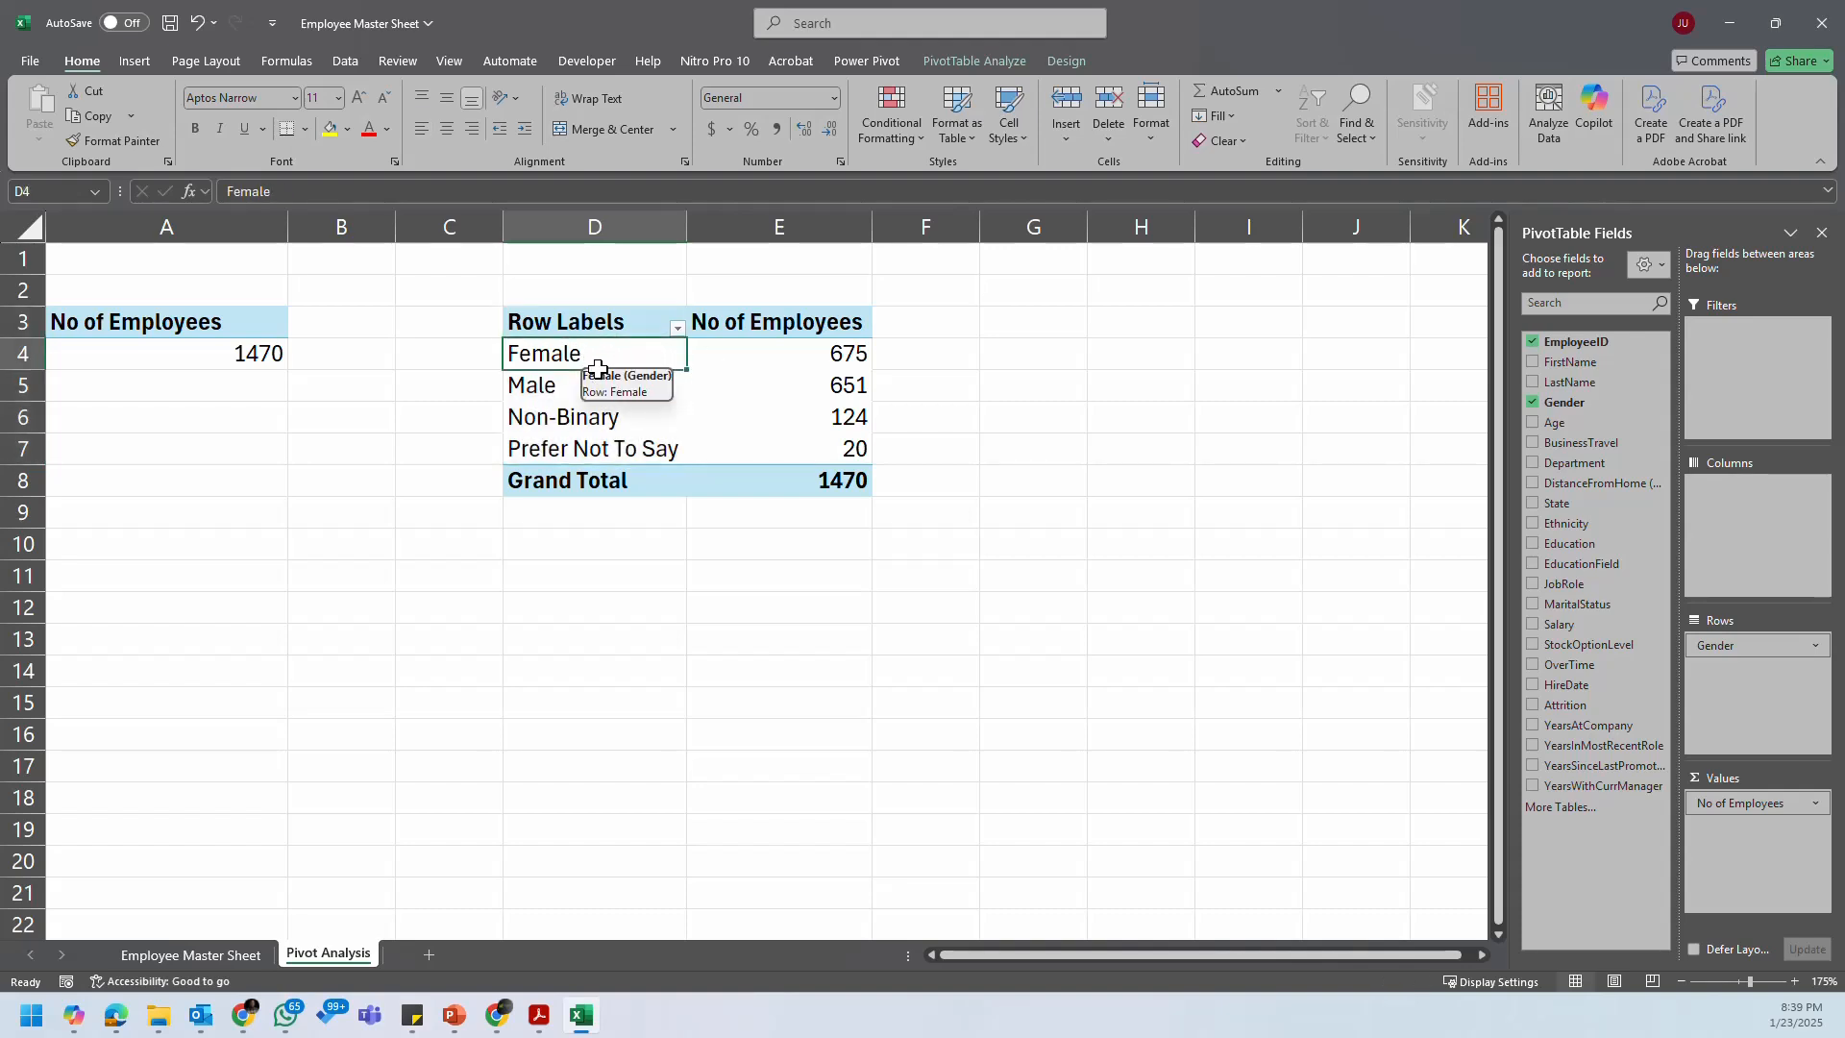
left_click(635, 384)
left_click(746, 416)
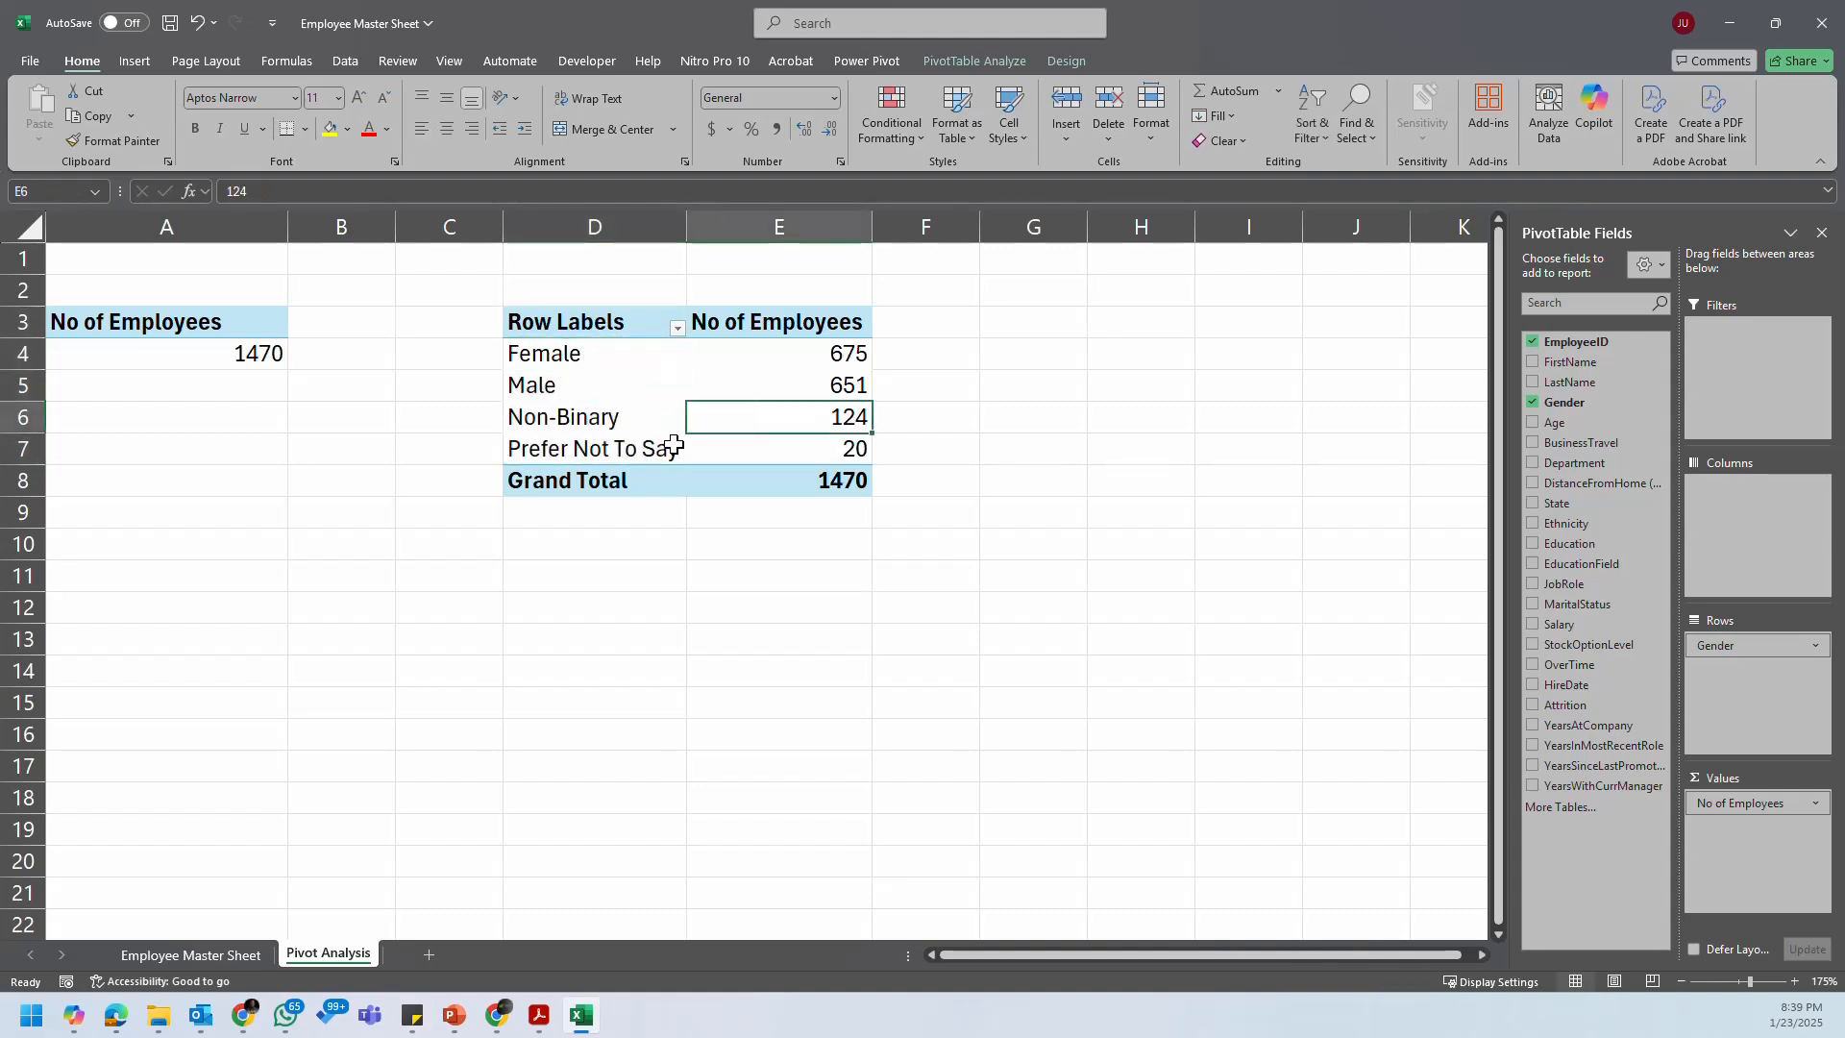
left_click(582, 357)
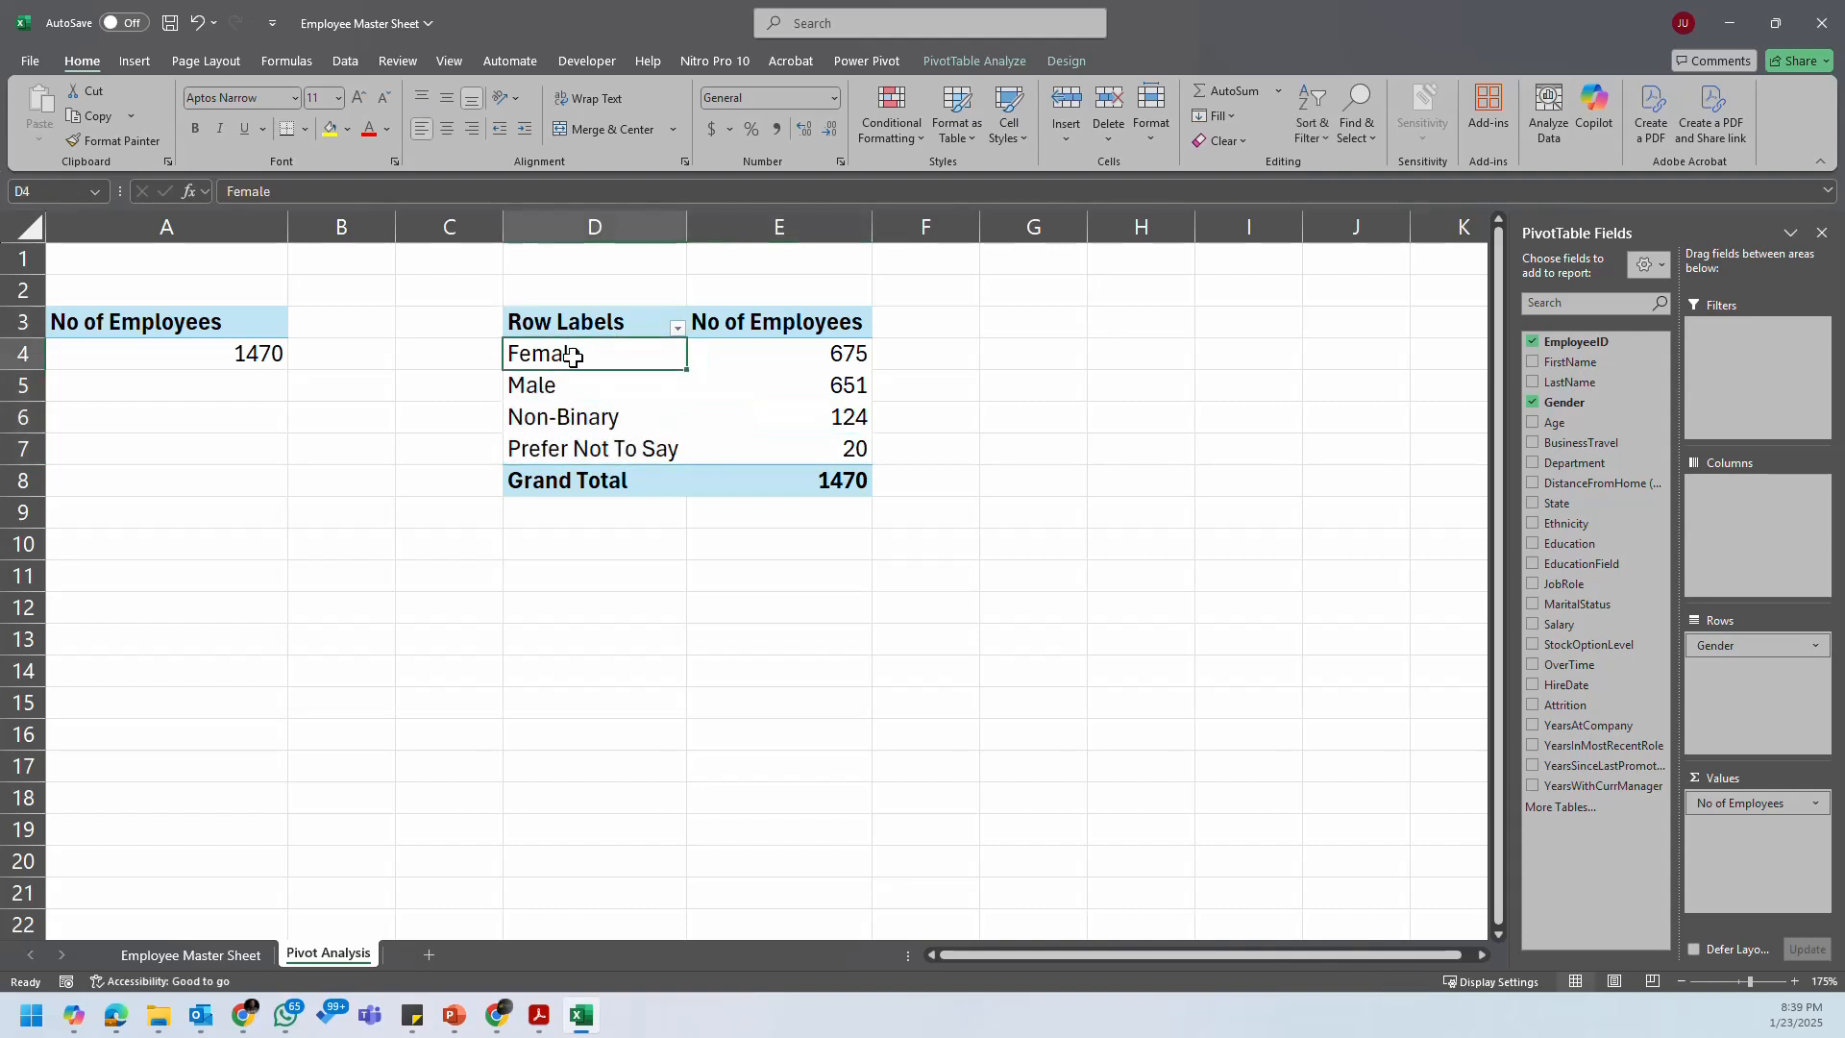
left_click(786, 425)
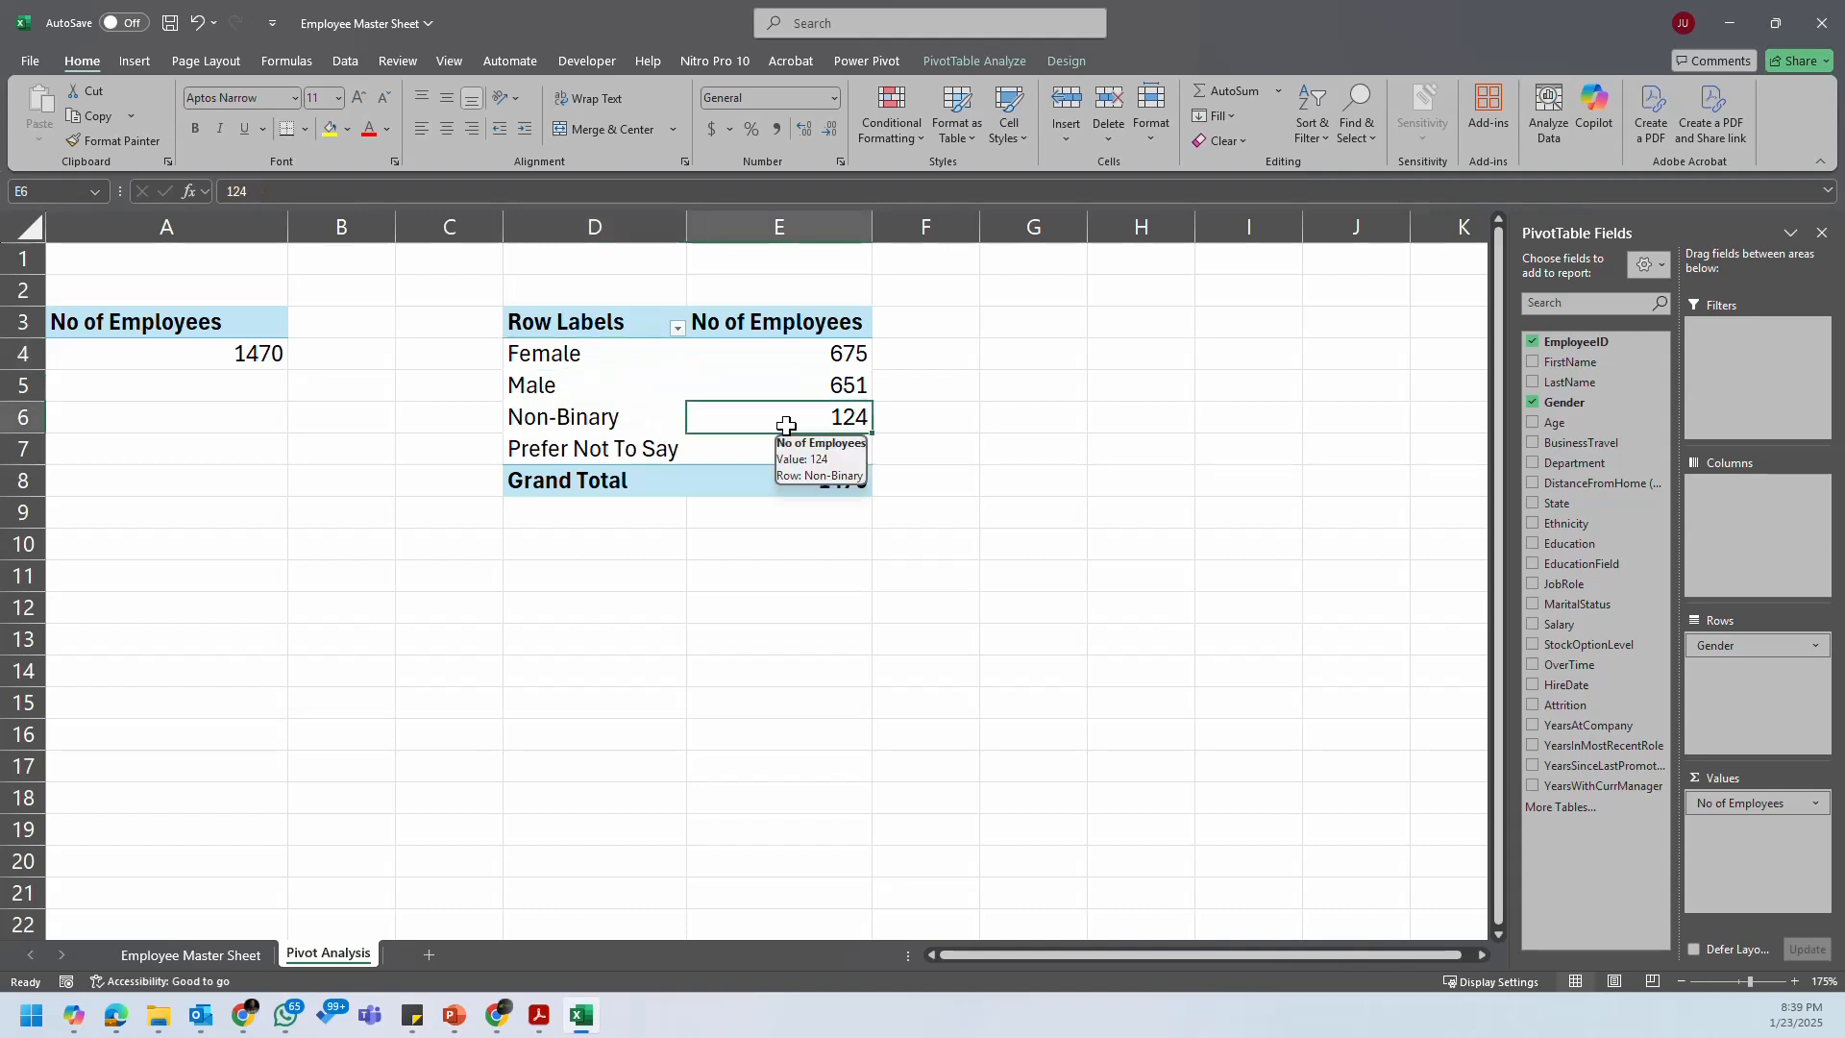
Step: Rename the Row Labels header in D3 to "Gender"
left_click(607, 322)
type("Gender")
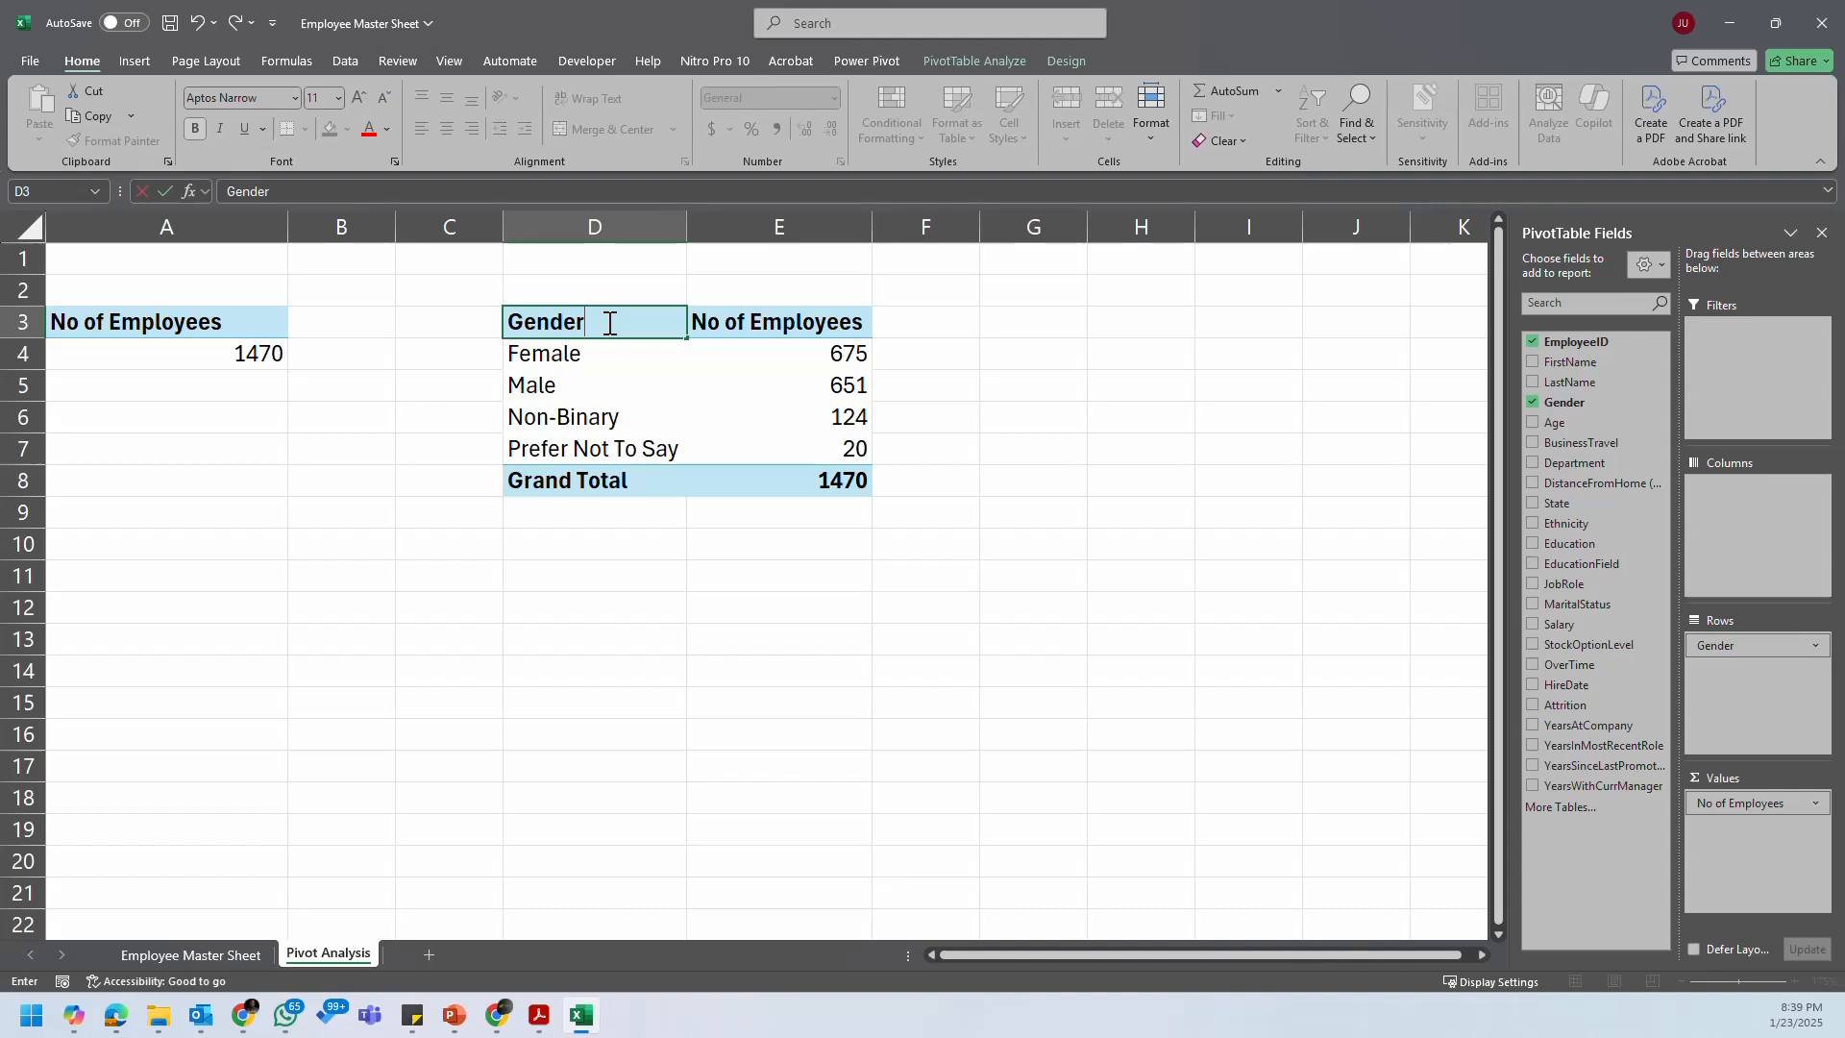
key("Return")
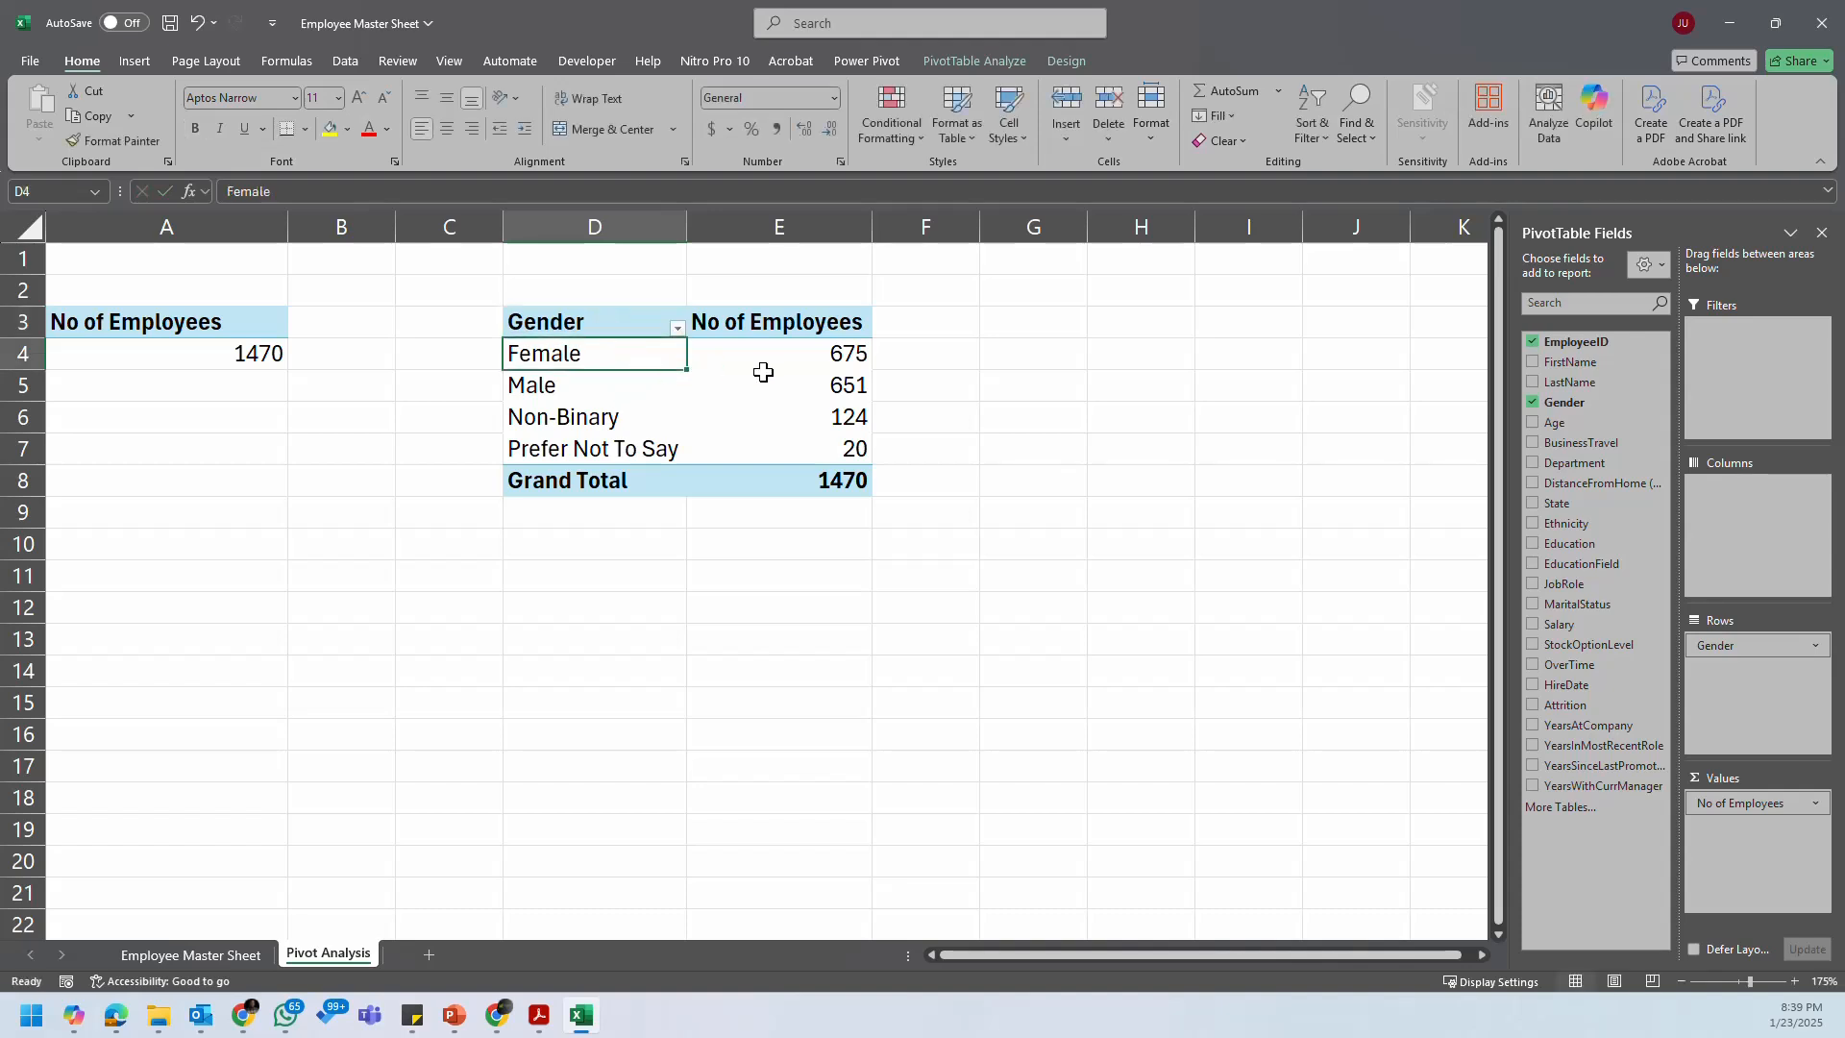
left_click_drag(618, 320, 781, 423)
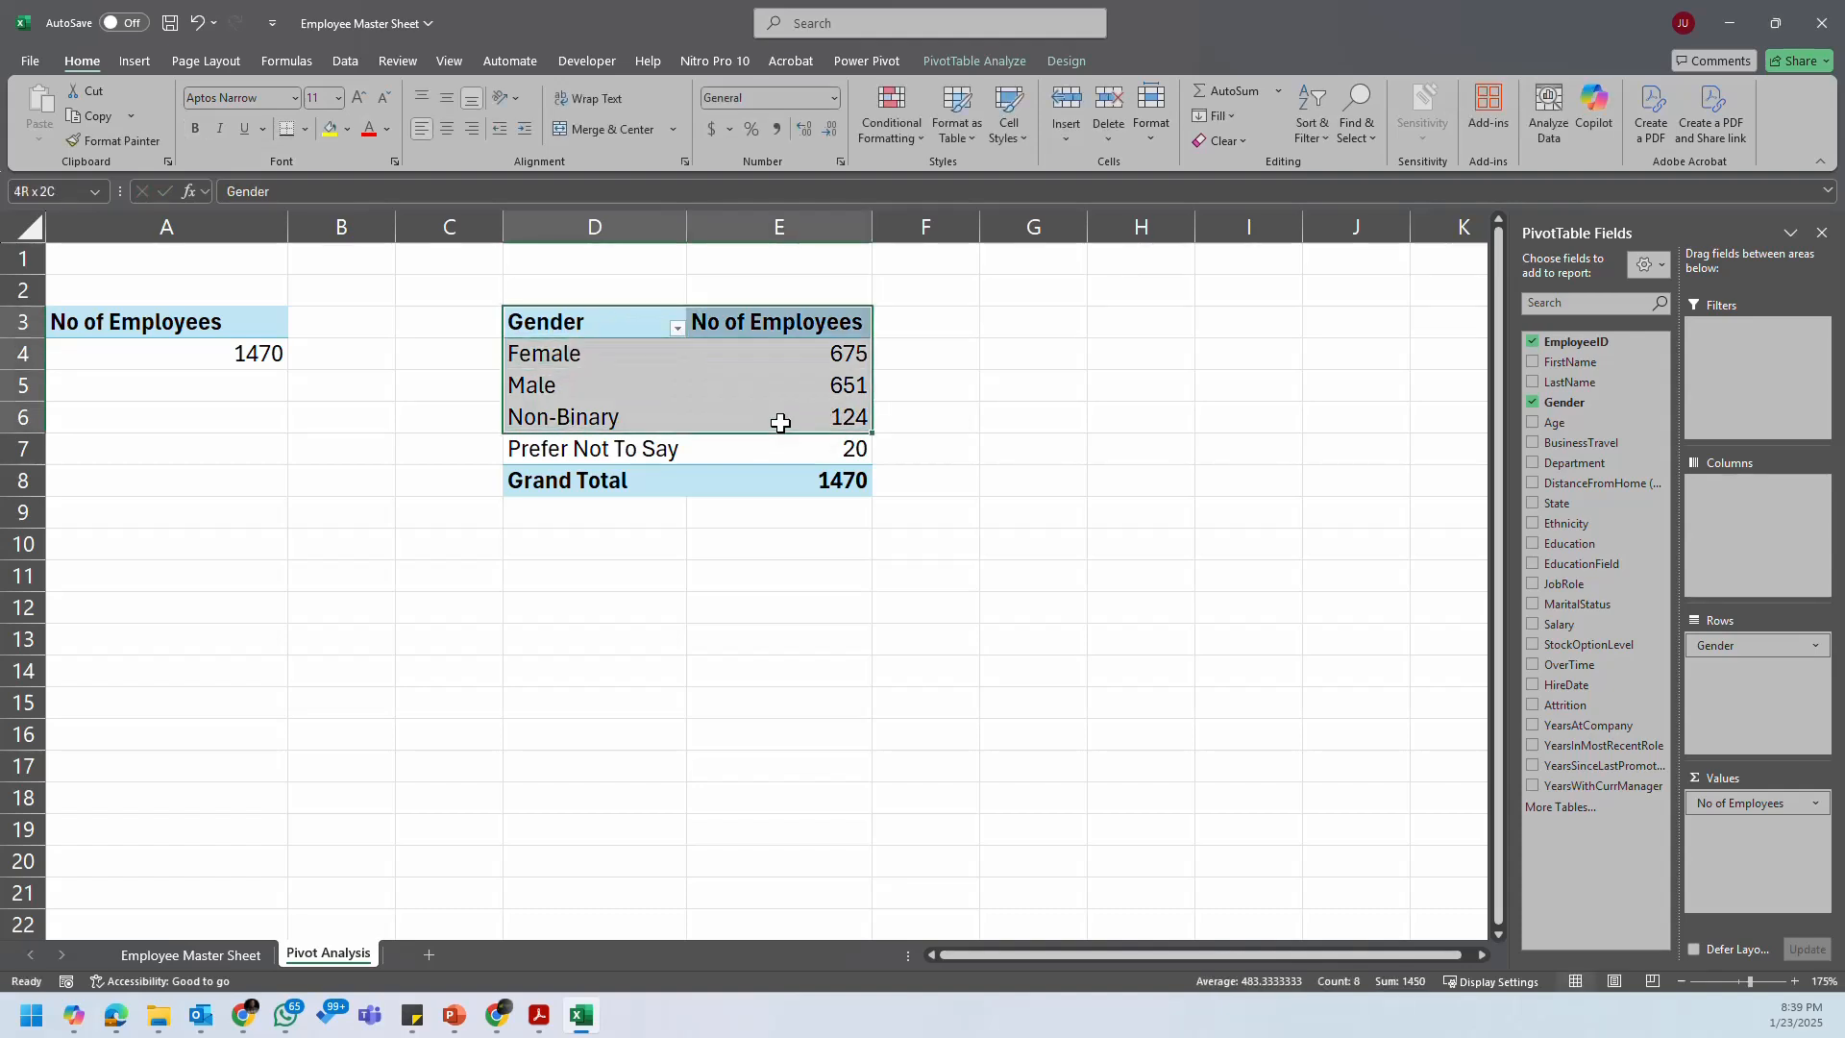
left_click(812, 453)
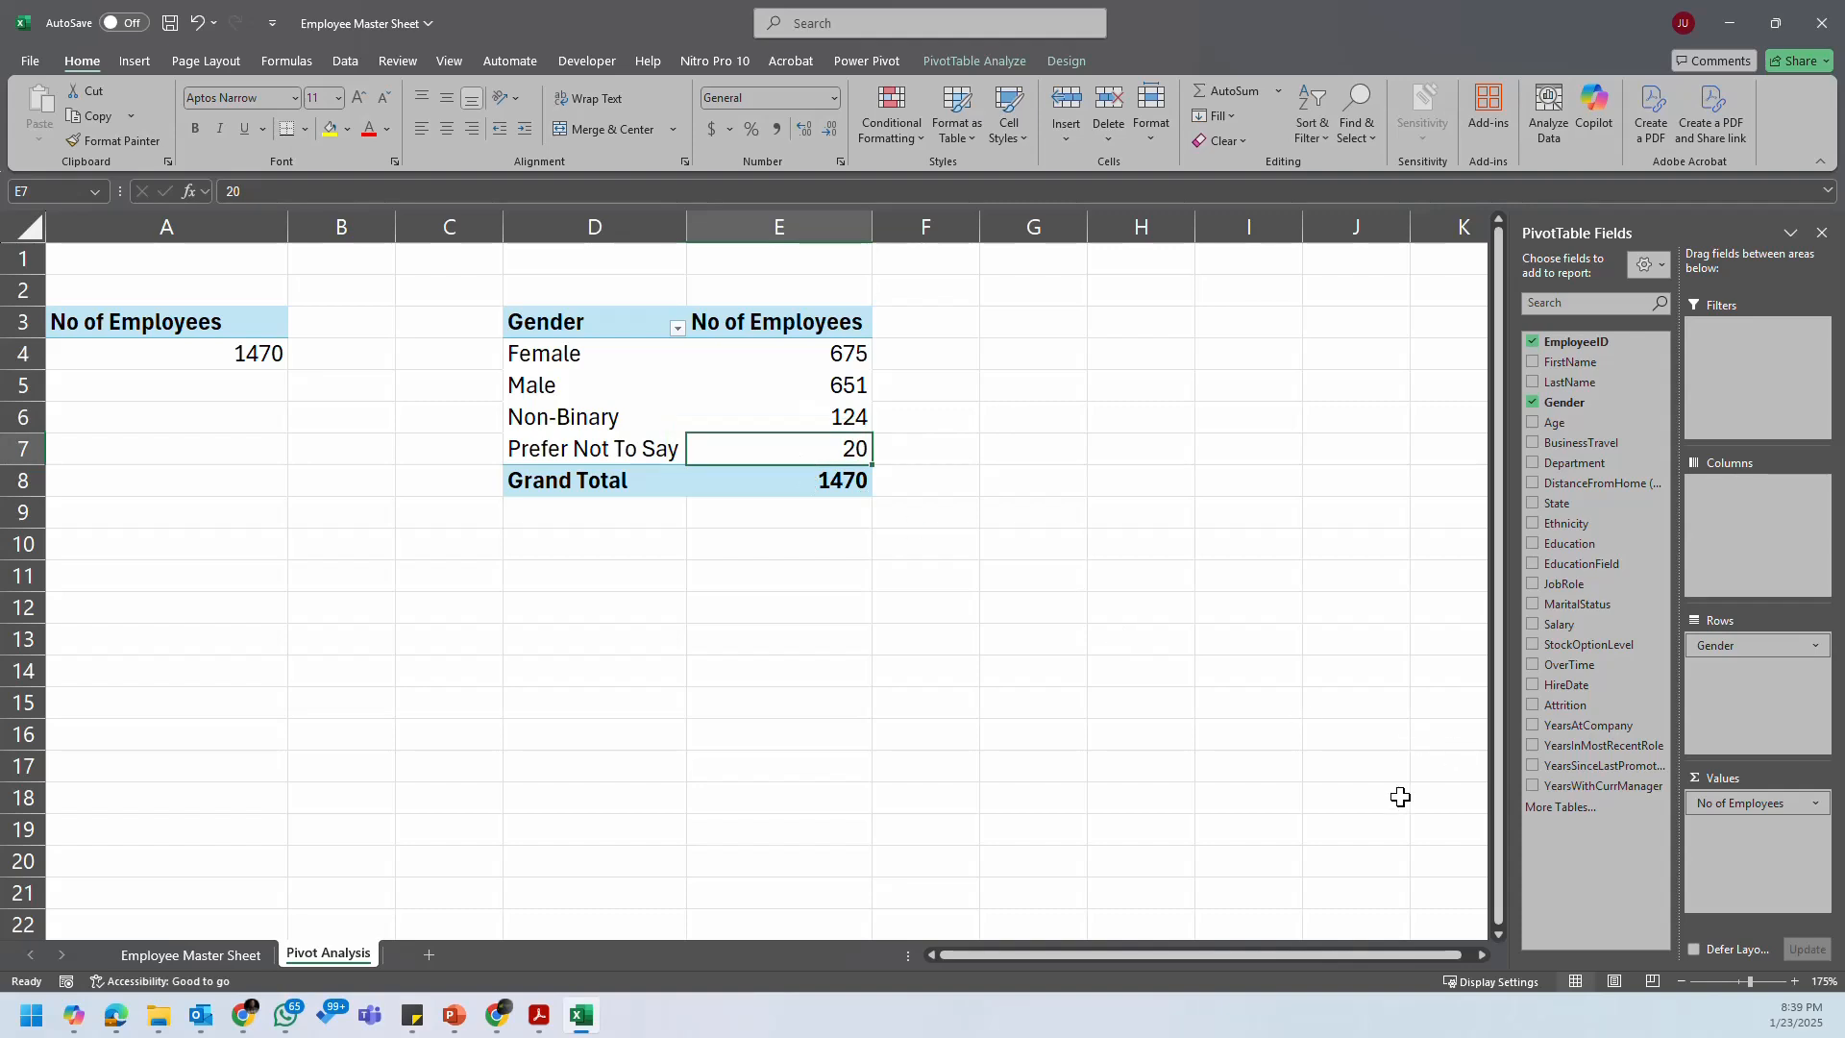
Step: Check the sticky note's next metric and copy the A3:A4 PivotTable to G3 with its source column widths
left_click(420, 1018)
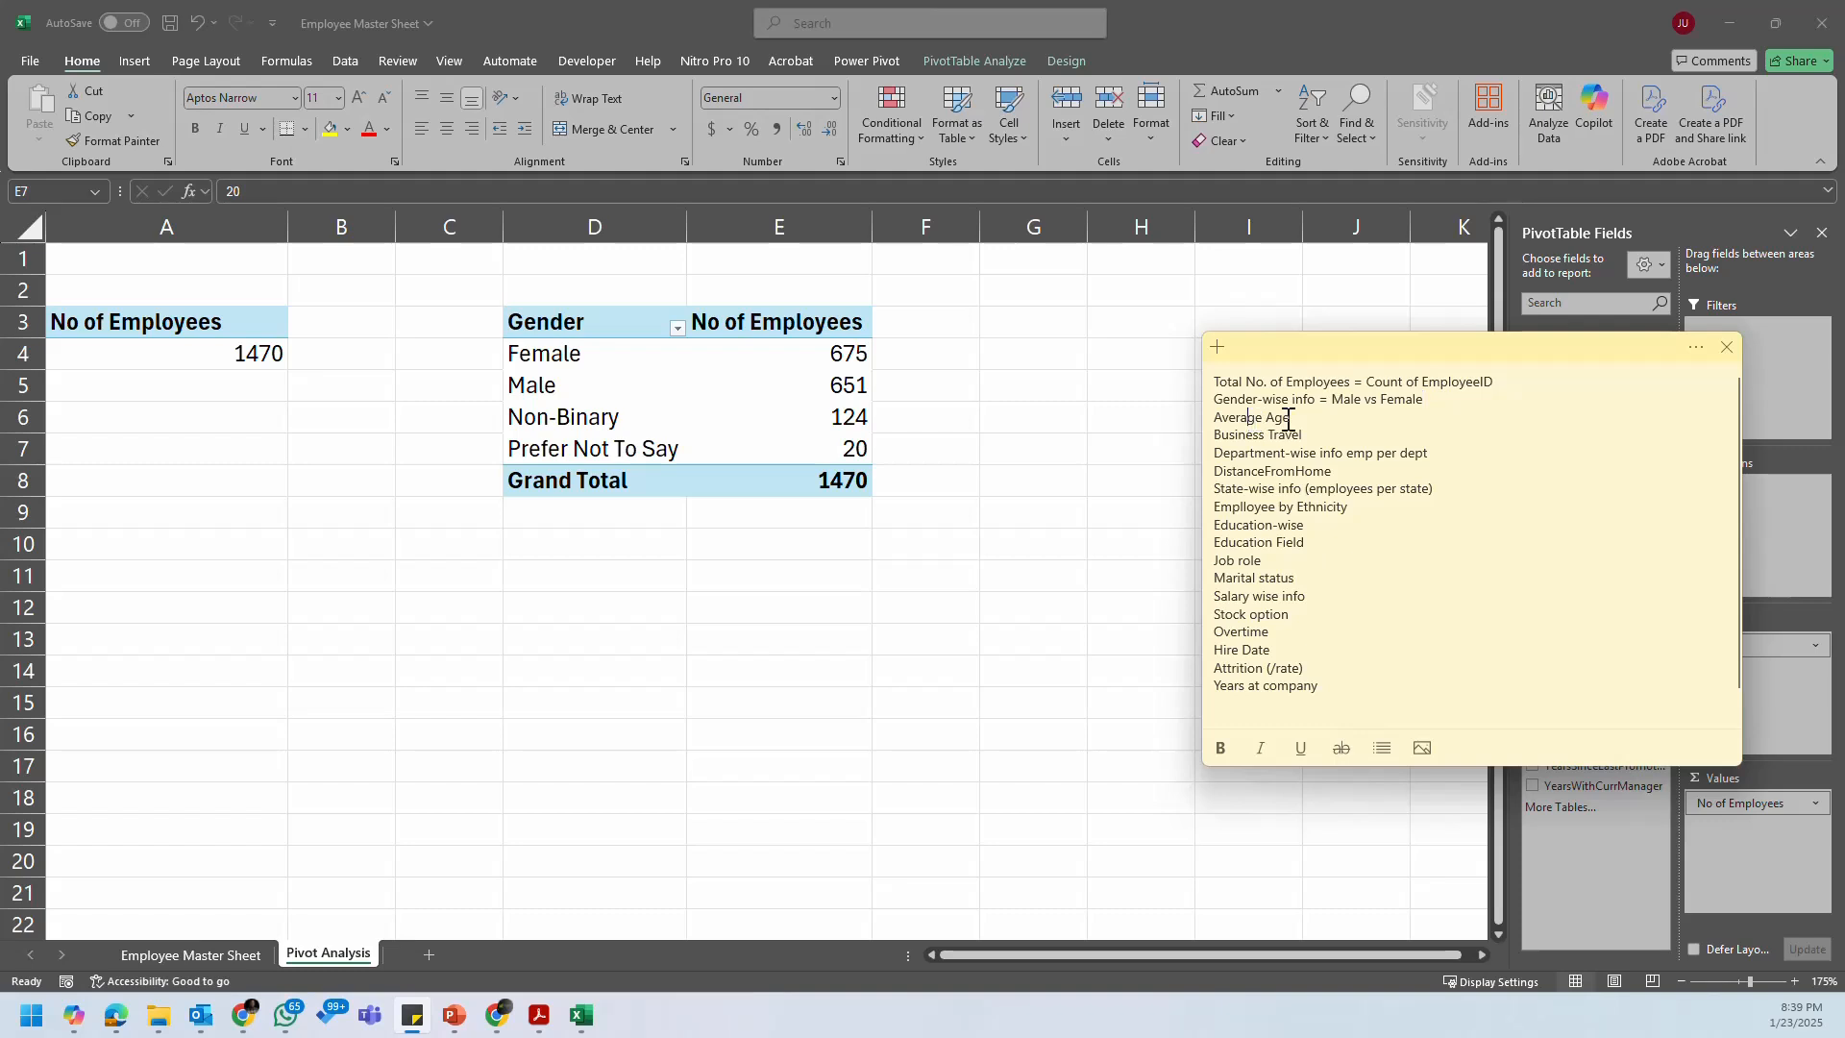
left_click(783, 459)
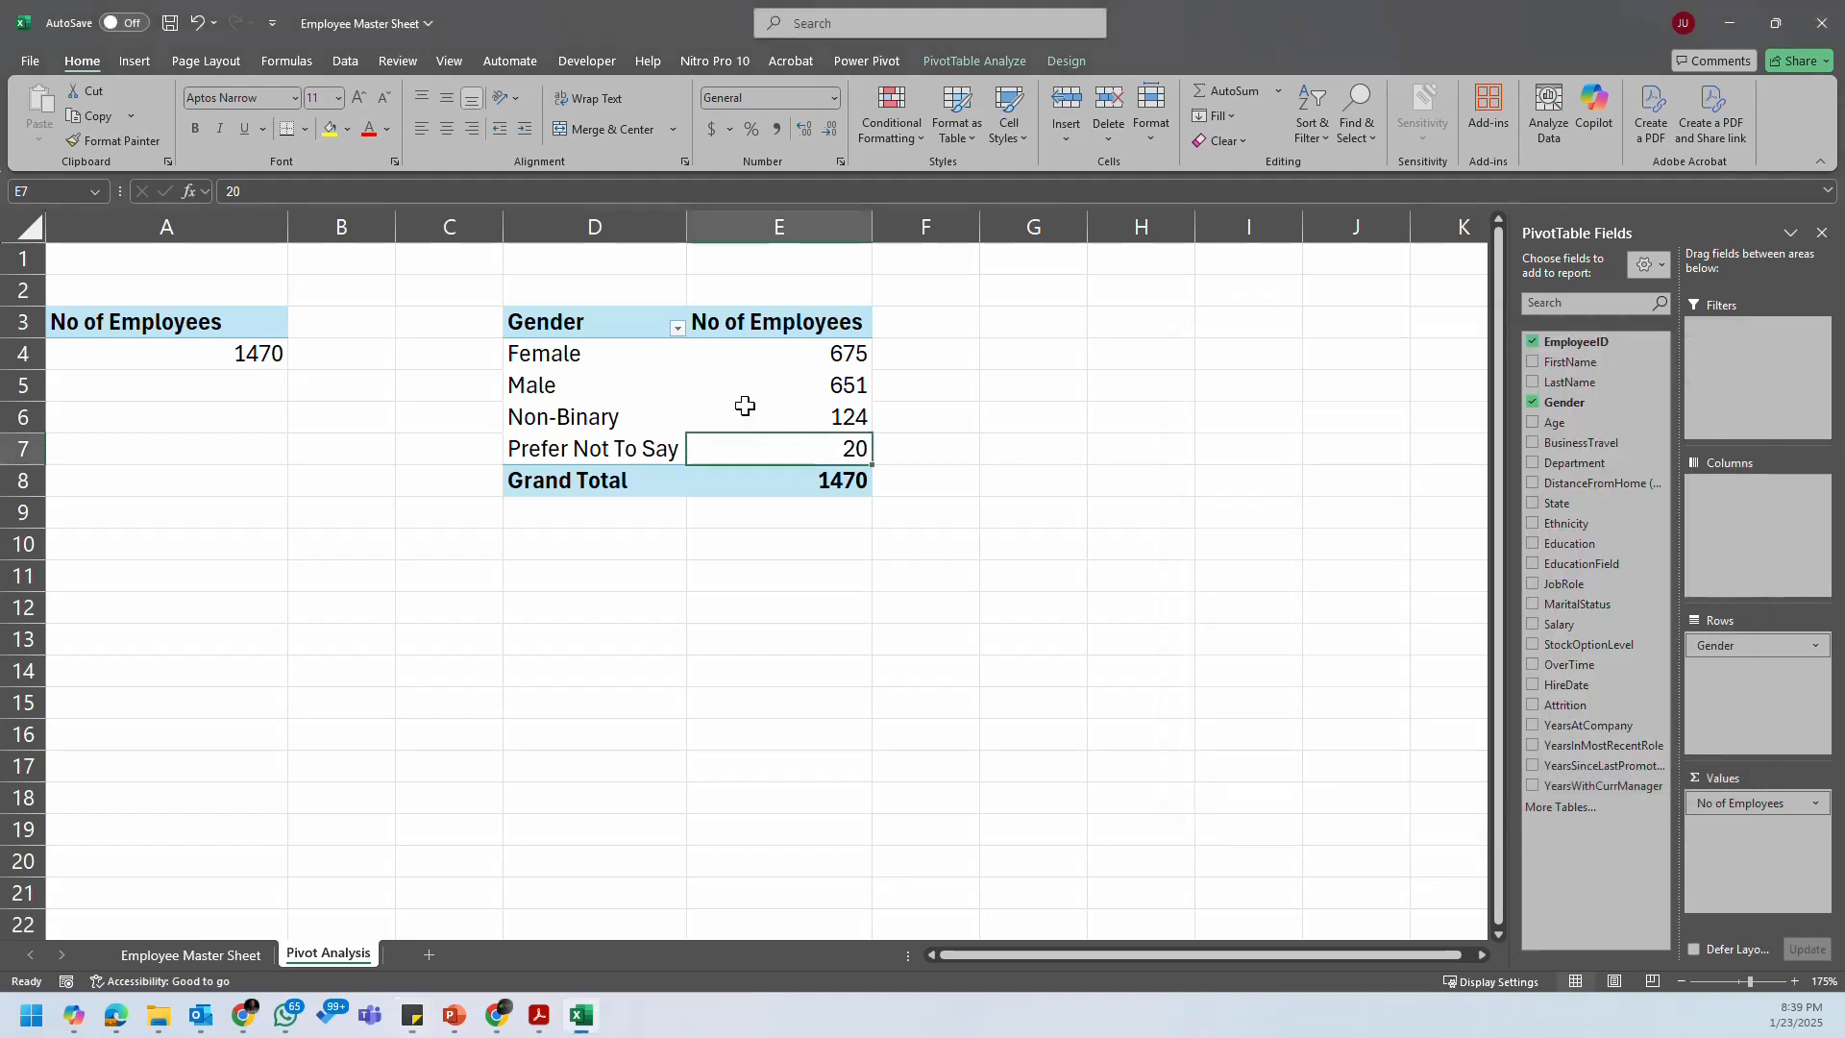
left_click_drag(139, 325, 198, 358)
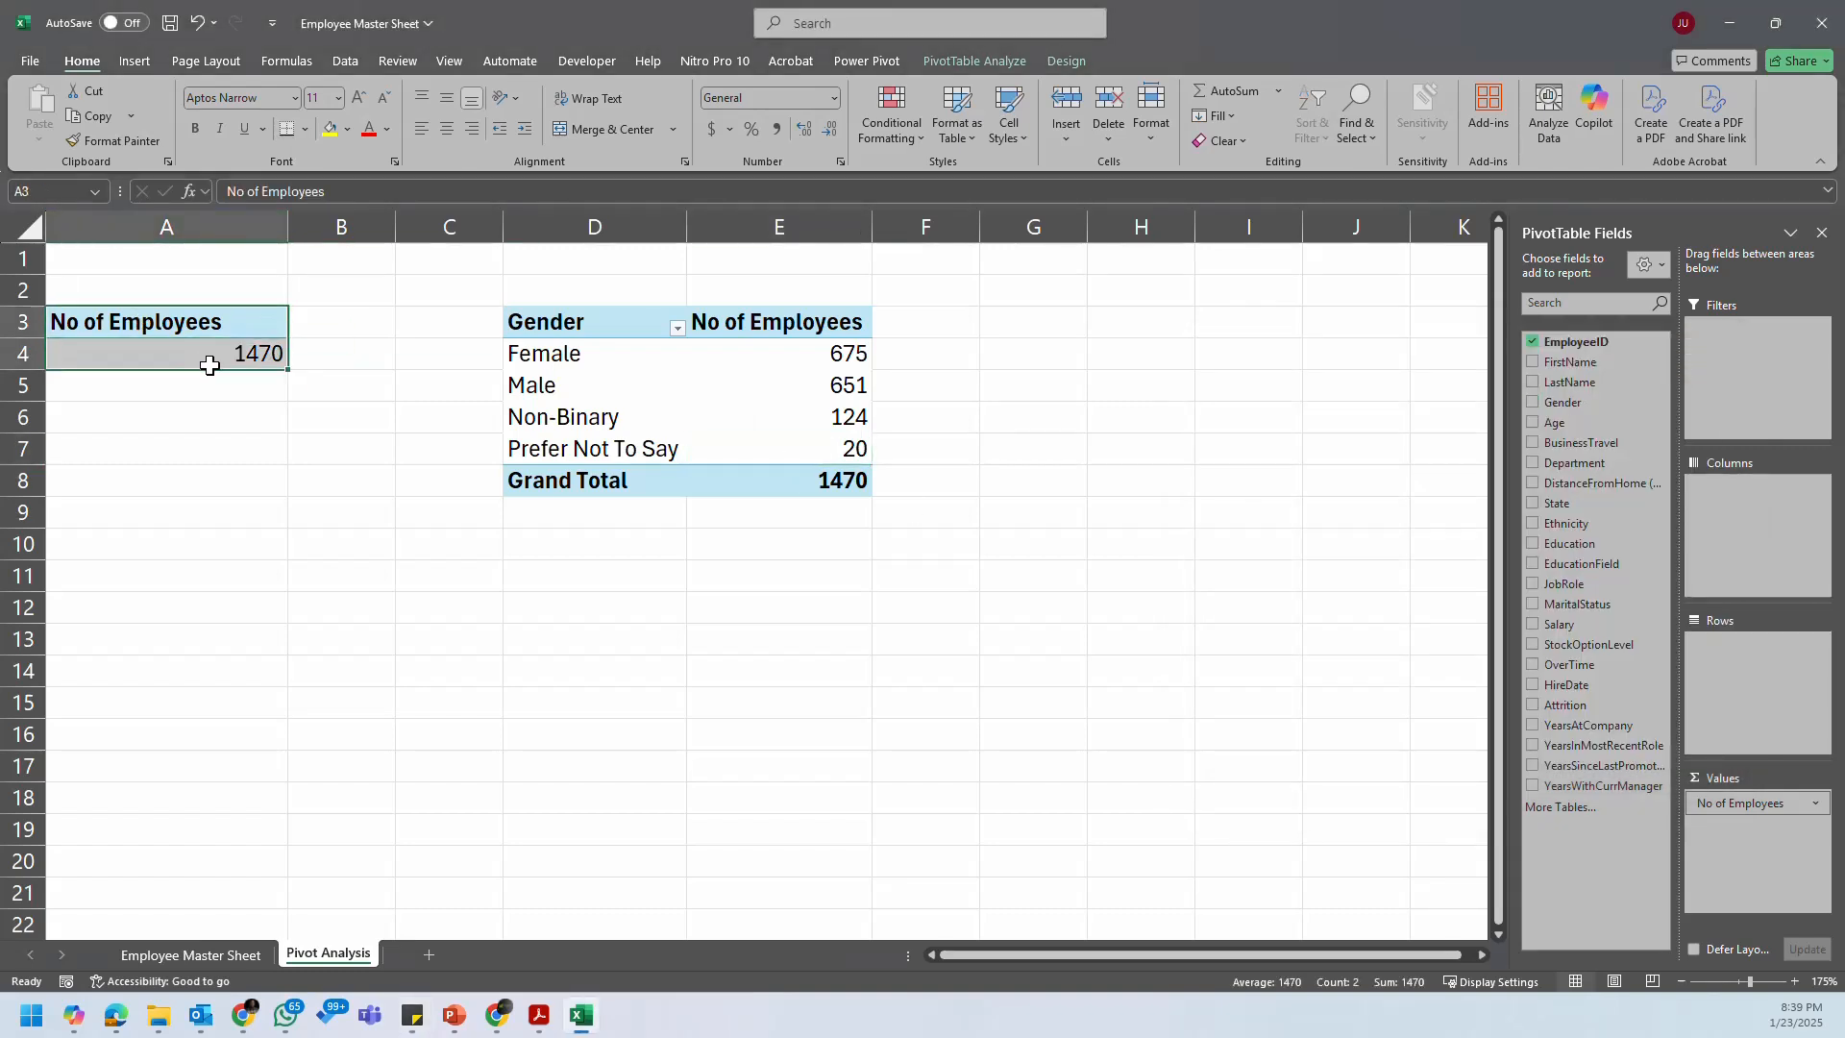
key("ctrl+c")
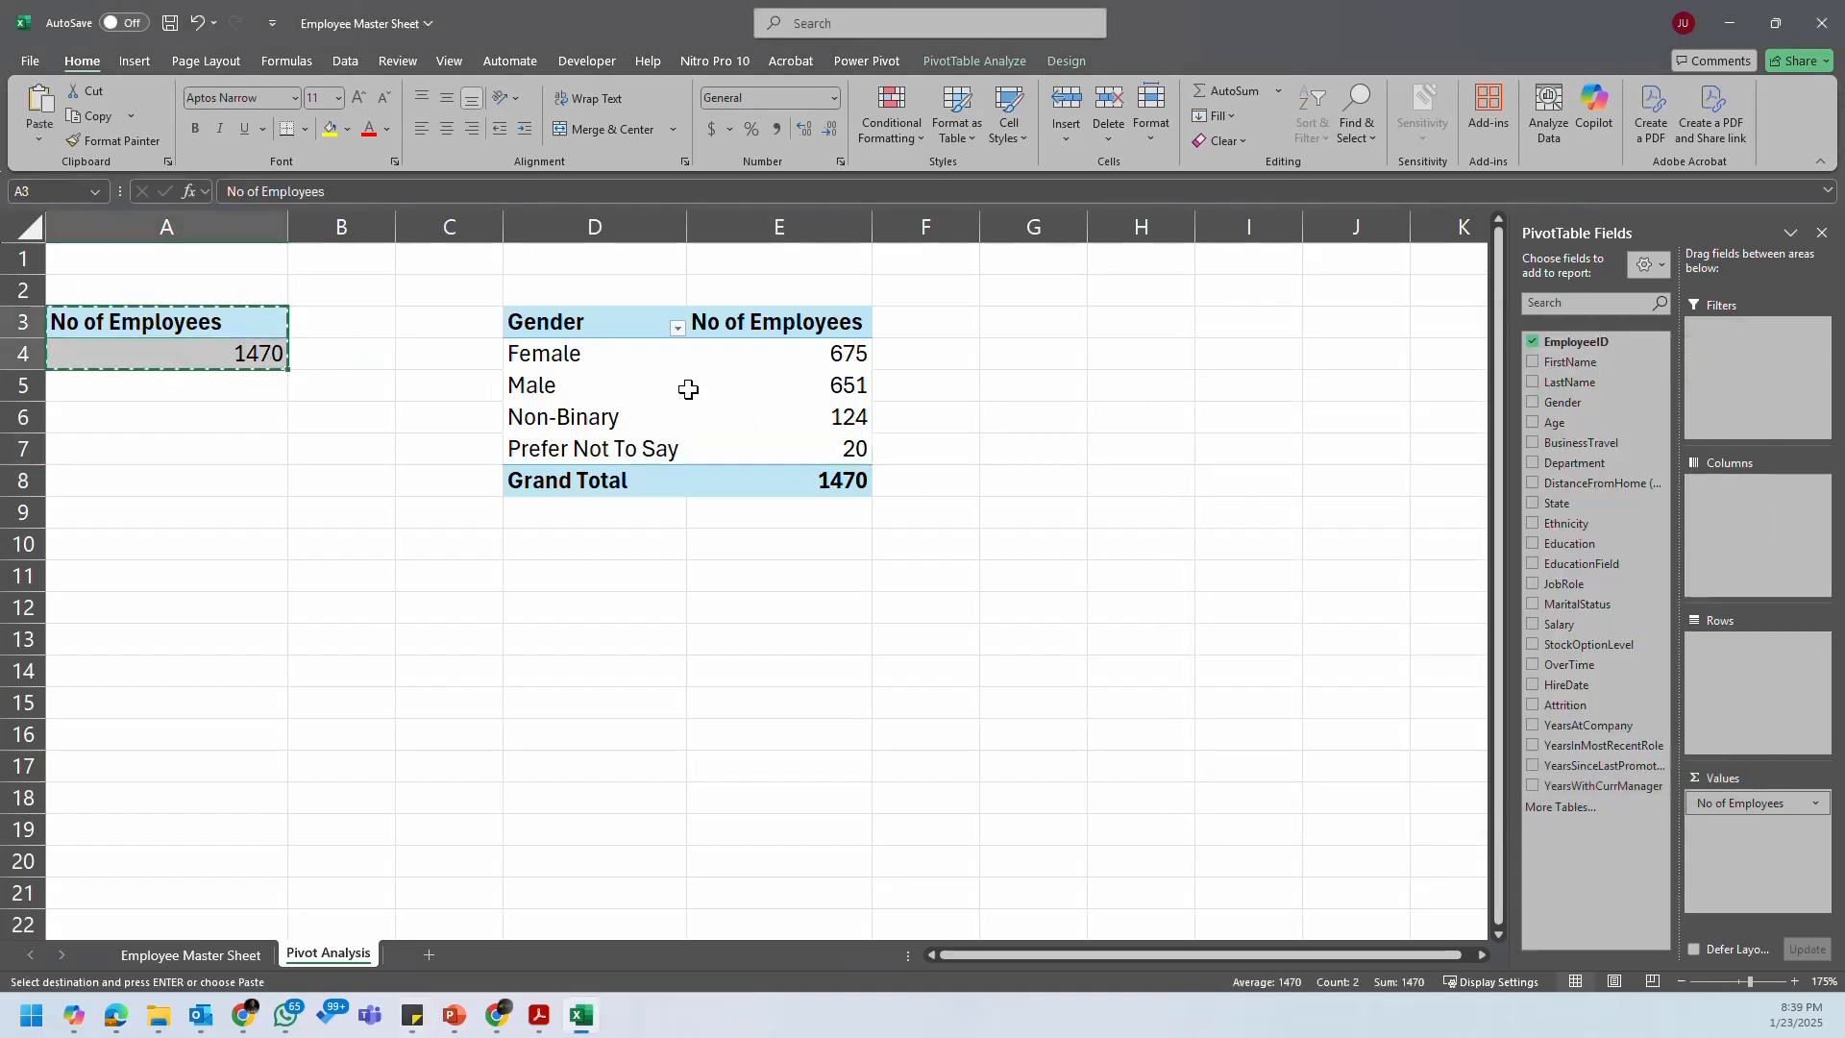
left_click(1102, 326)
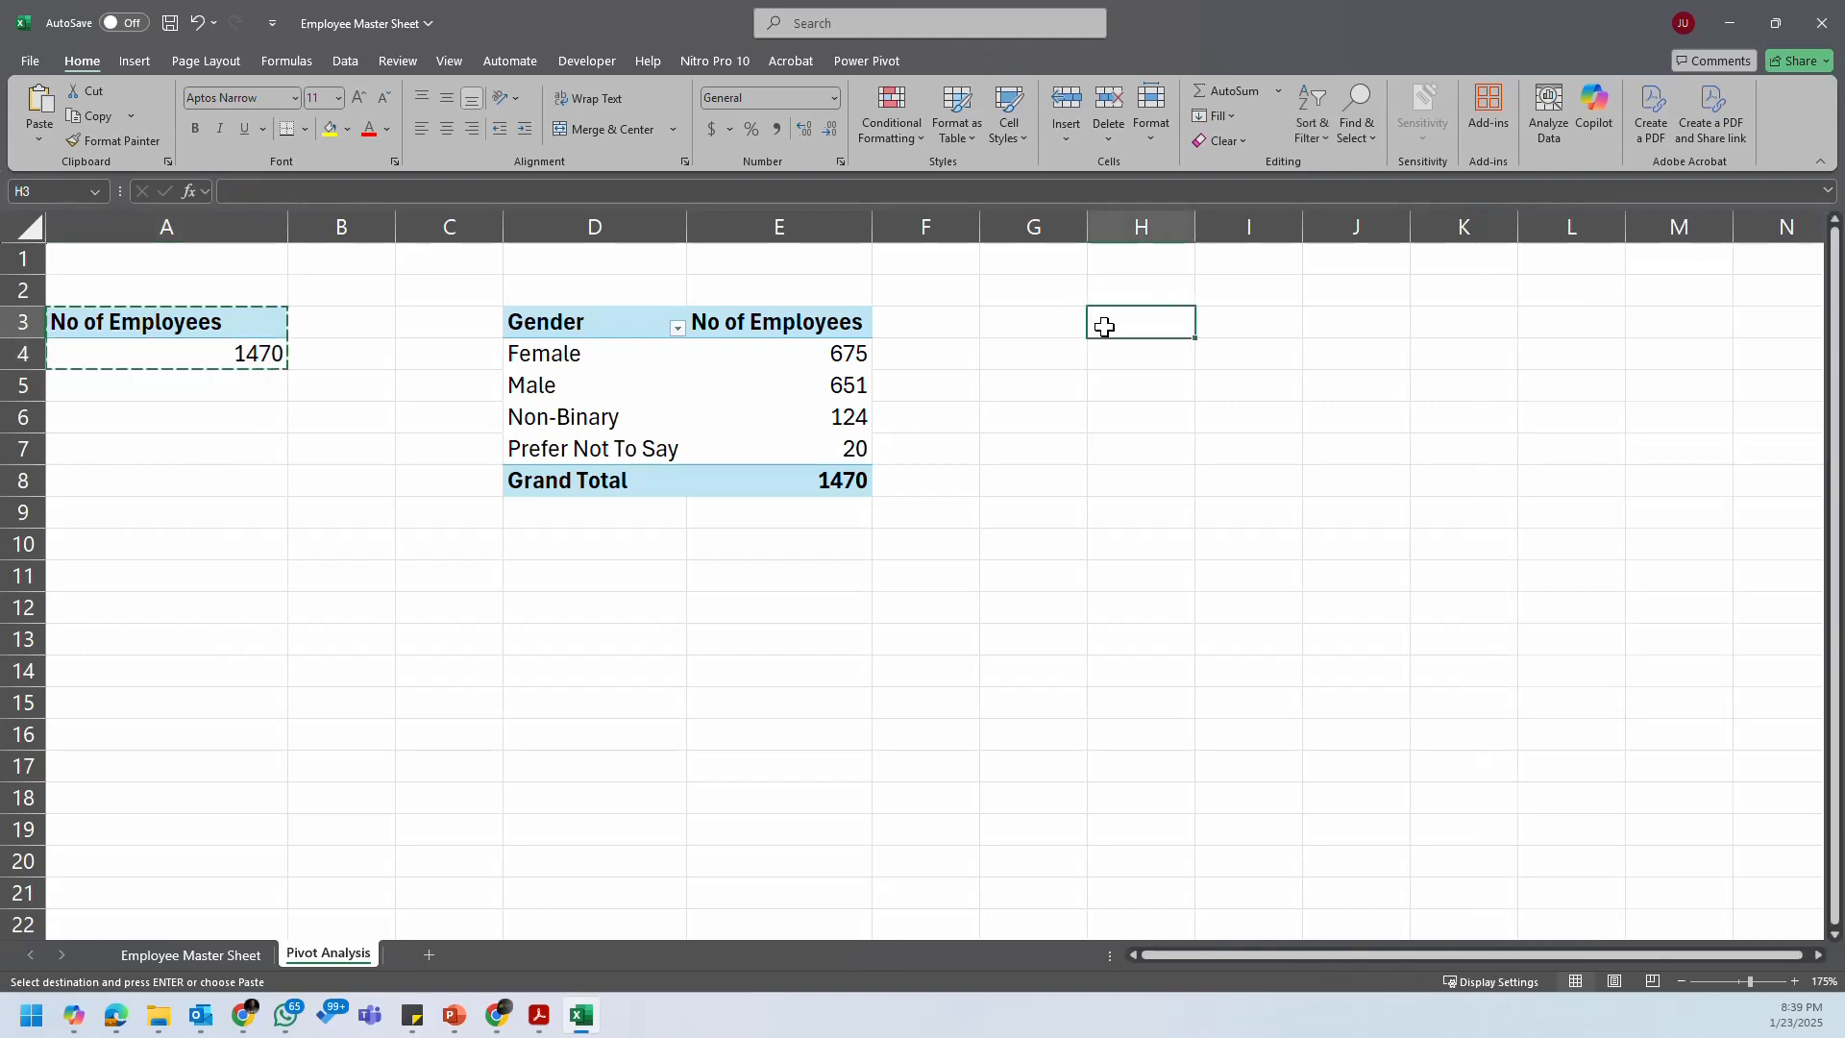
left_click(1049, 323)
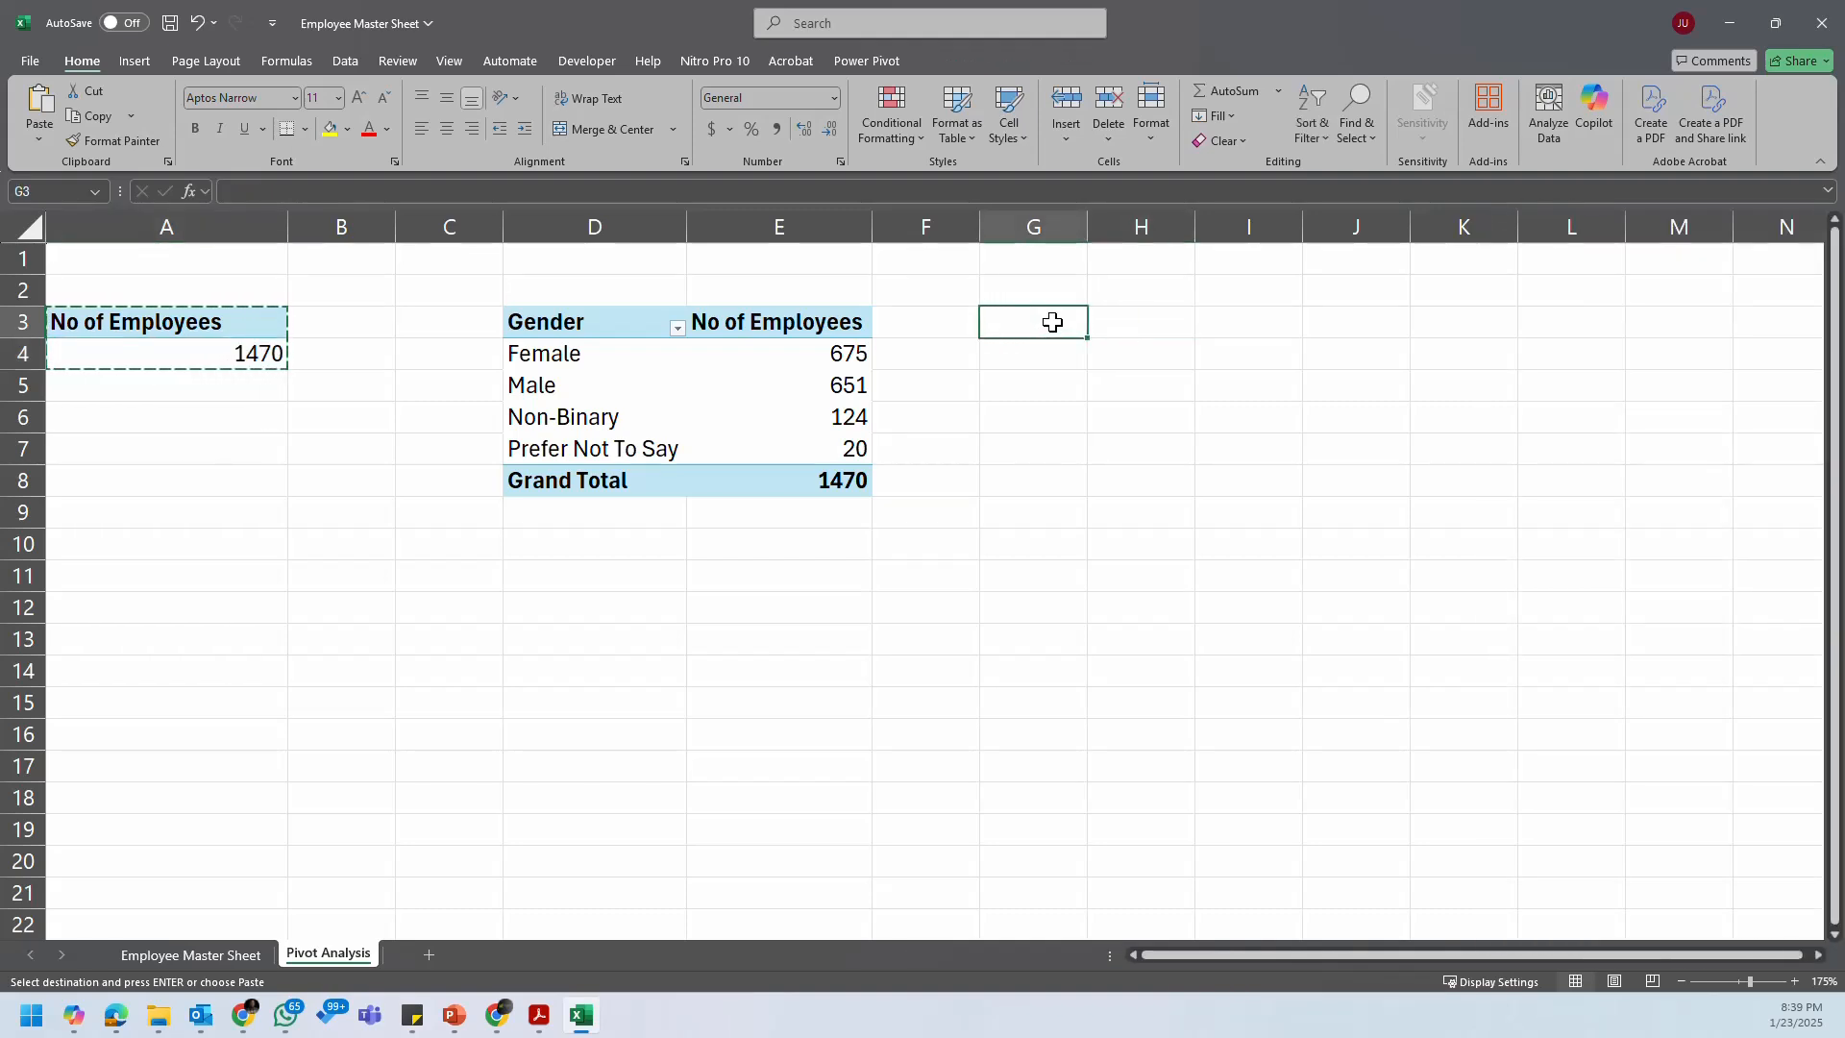
key("ctrl+v")
left_click(1124, 384)
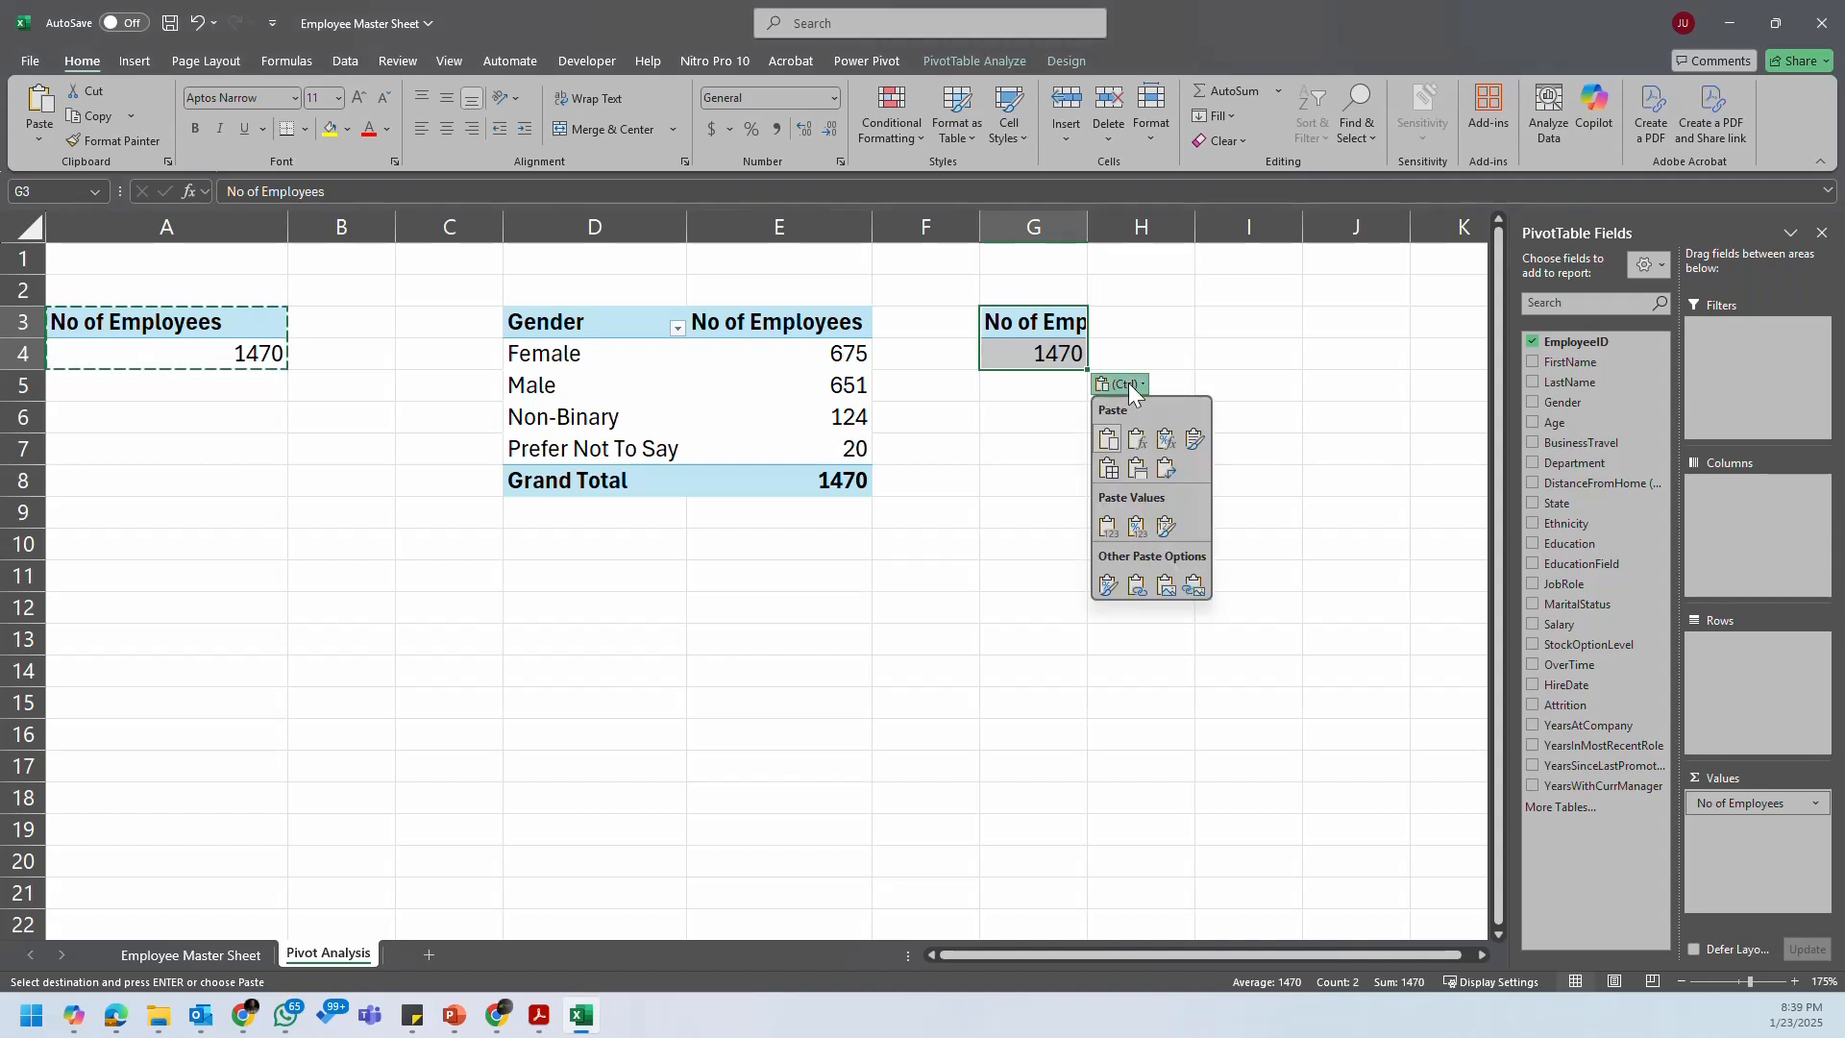
left_click(1148, 471)
Step: Move the Gender PivotTable to C3 and the No of Employees copy from G3 to F3, autofitting column F
left_click(770, 323)
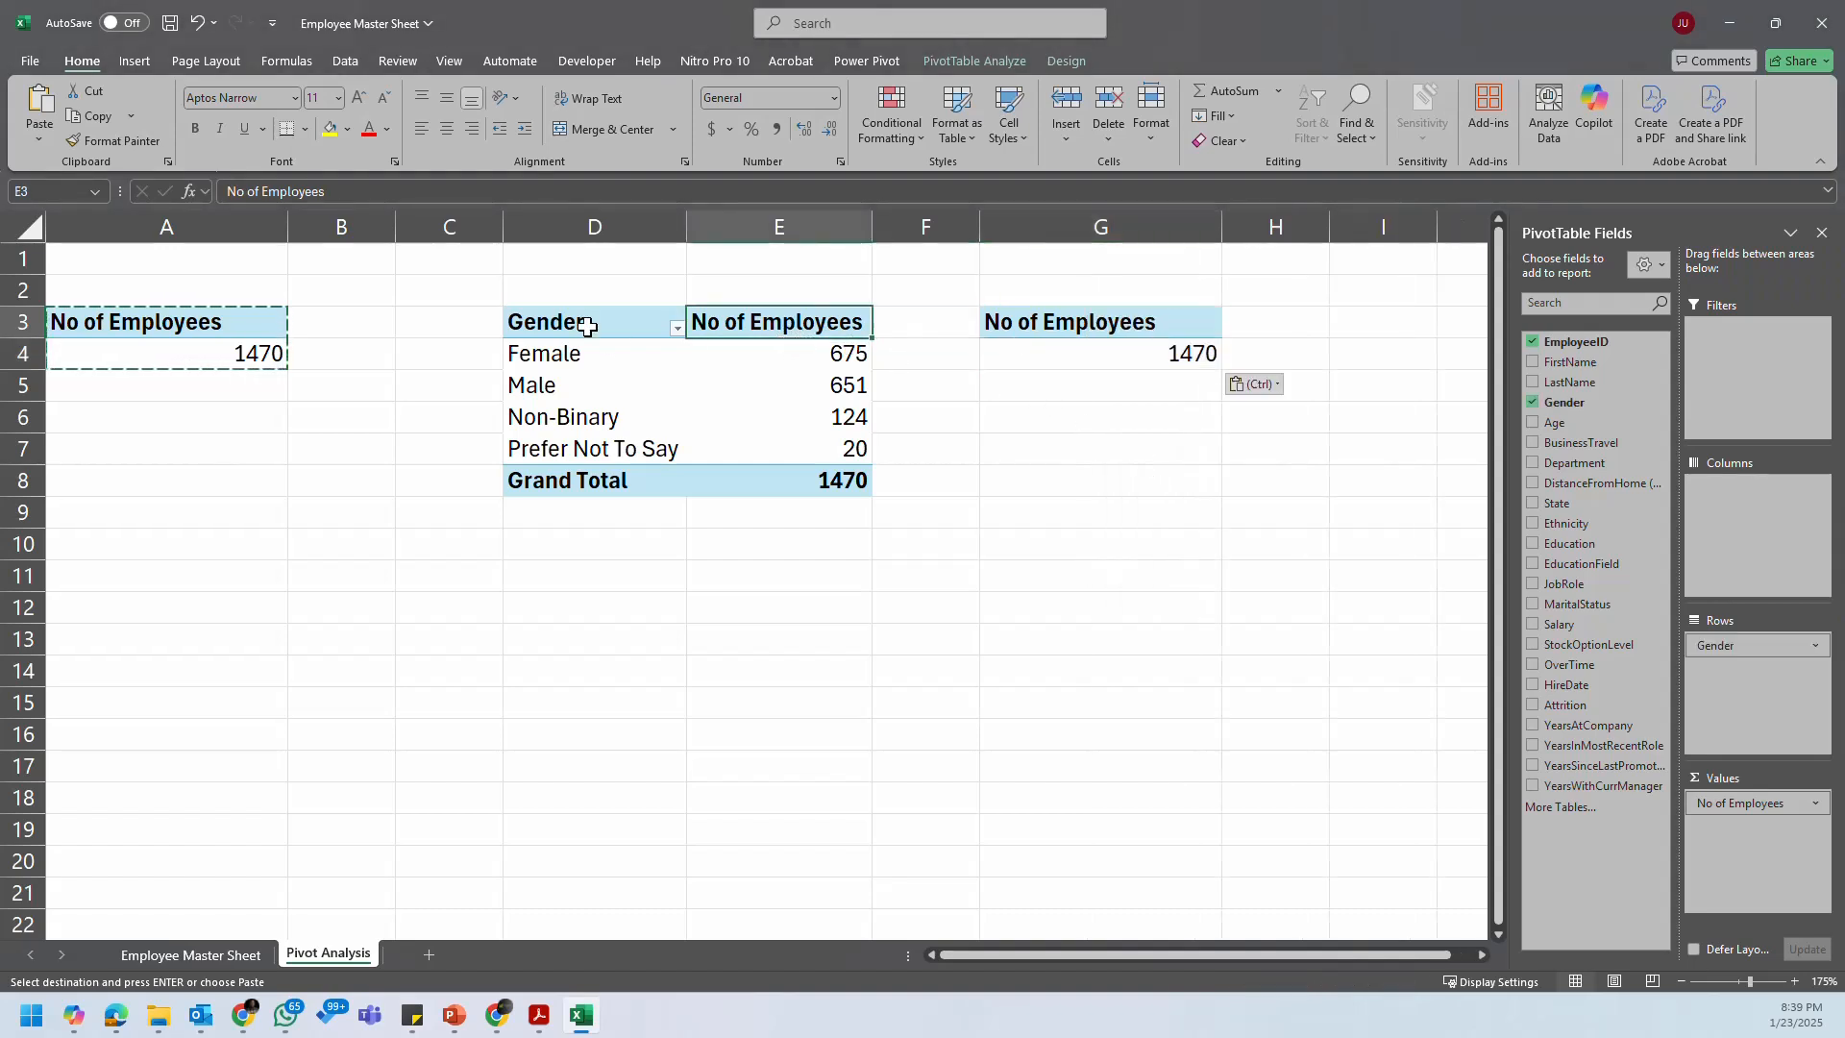
left_click_drag(553, 331, 787, 478)
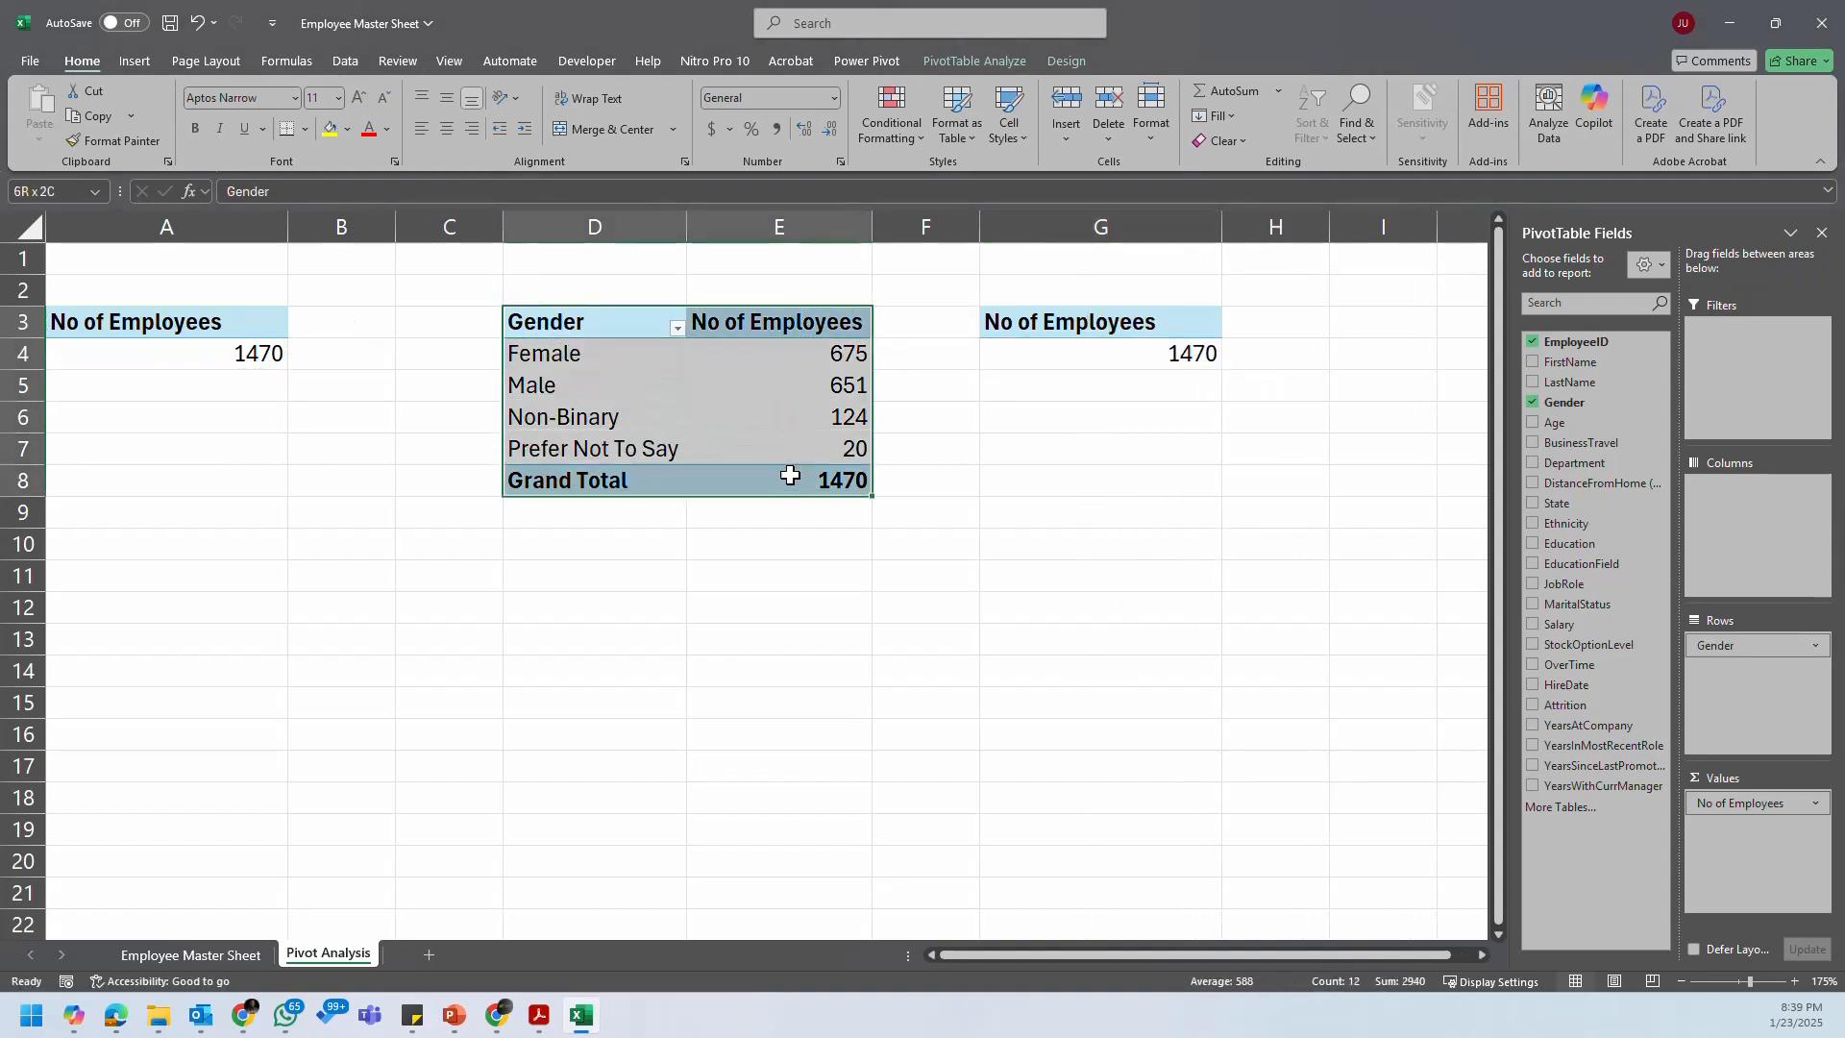
left_click_drag(628, 322, 620, 510)
left_click_drag(1027, 330, 980, 367)
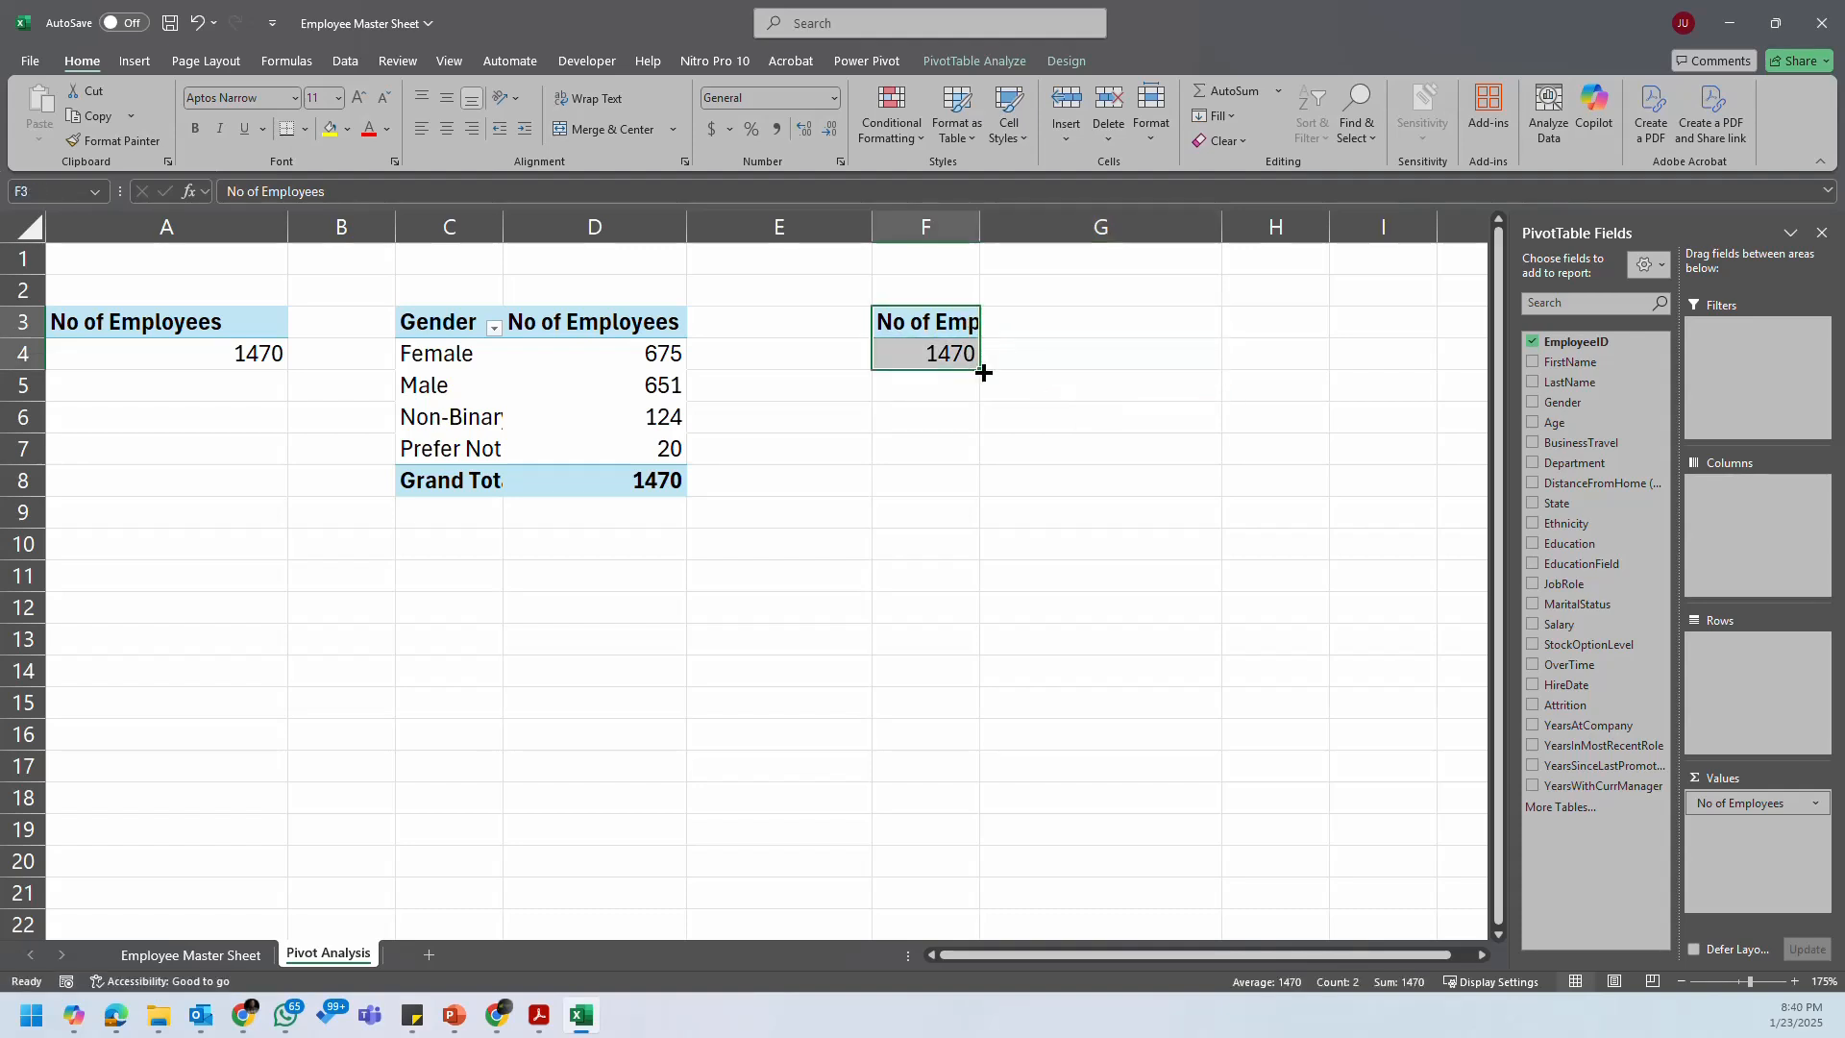
double_click(980, 227)
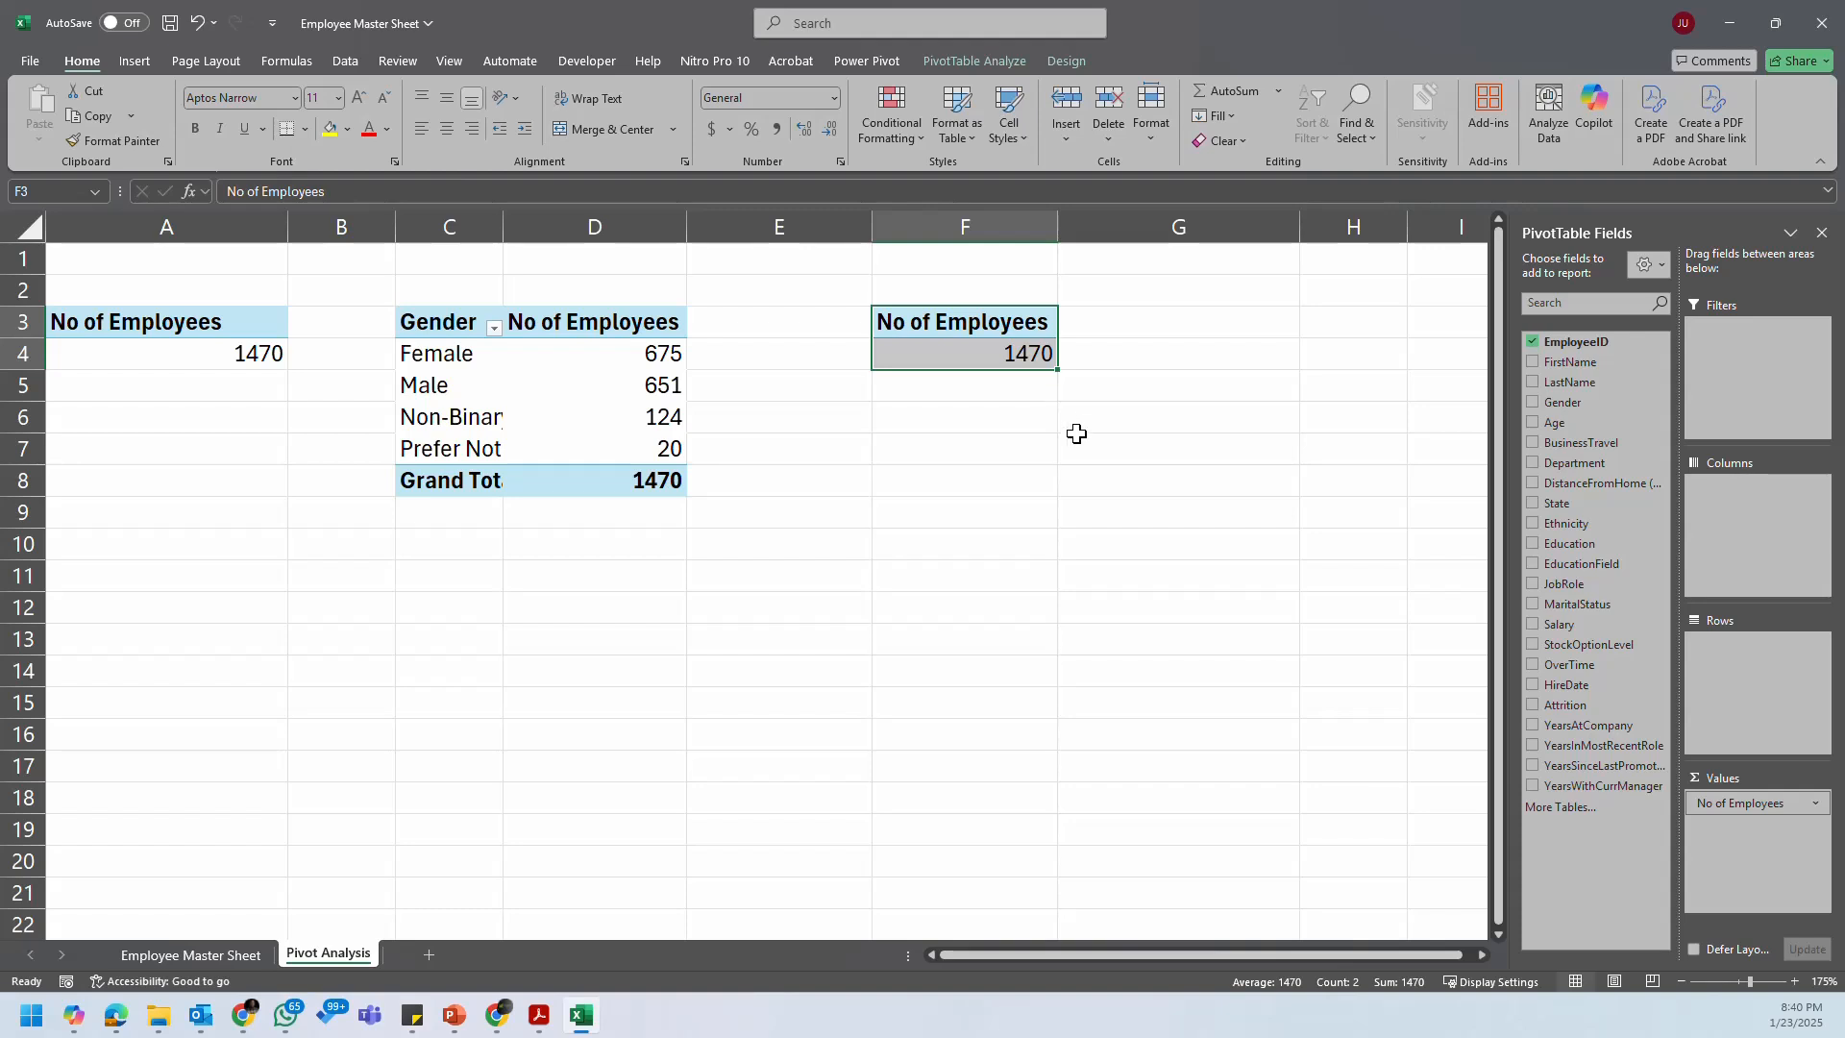
left_click(964, 390)
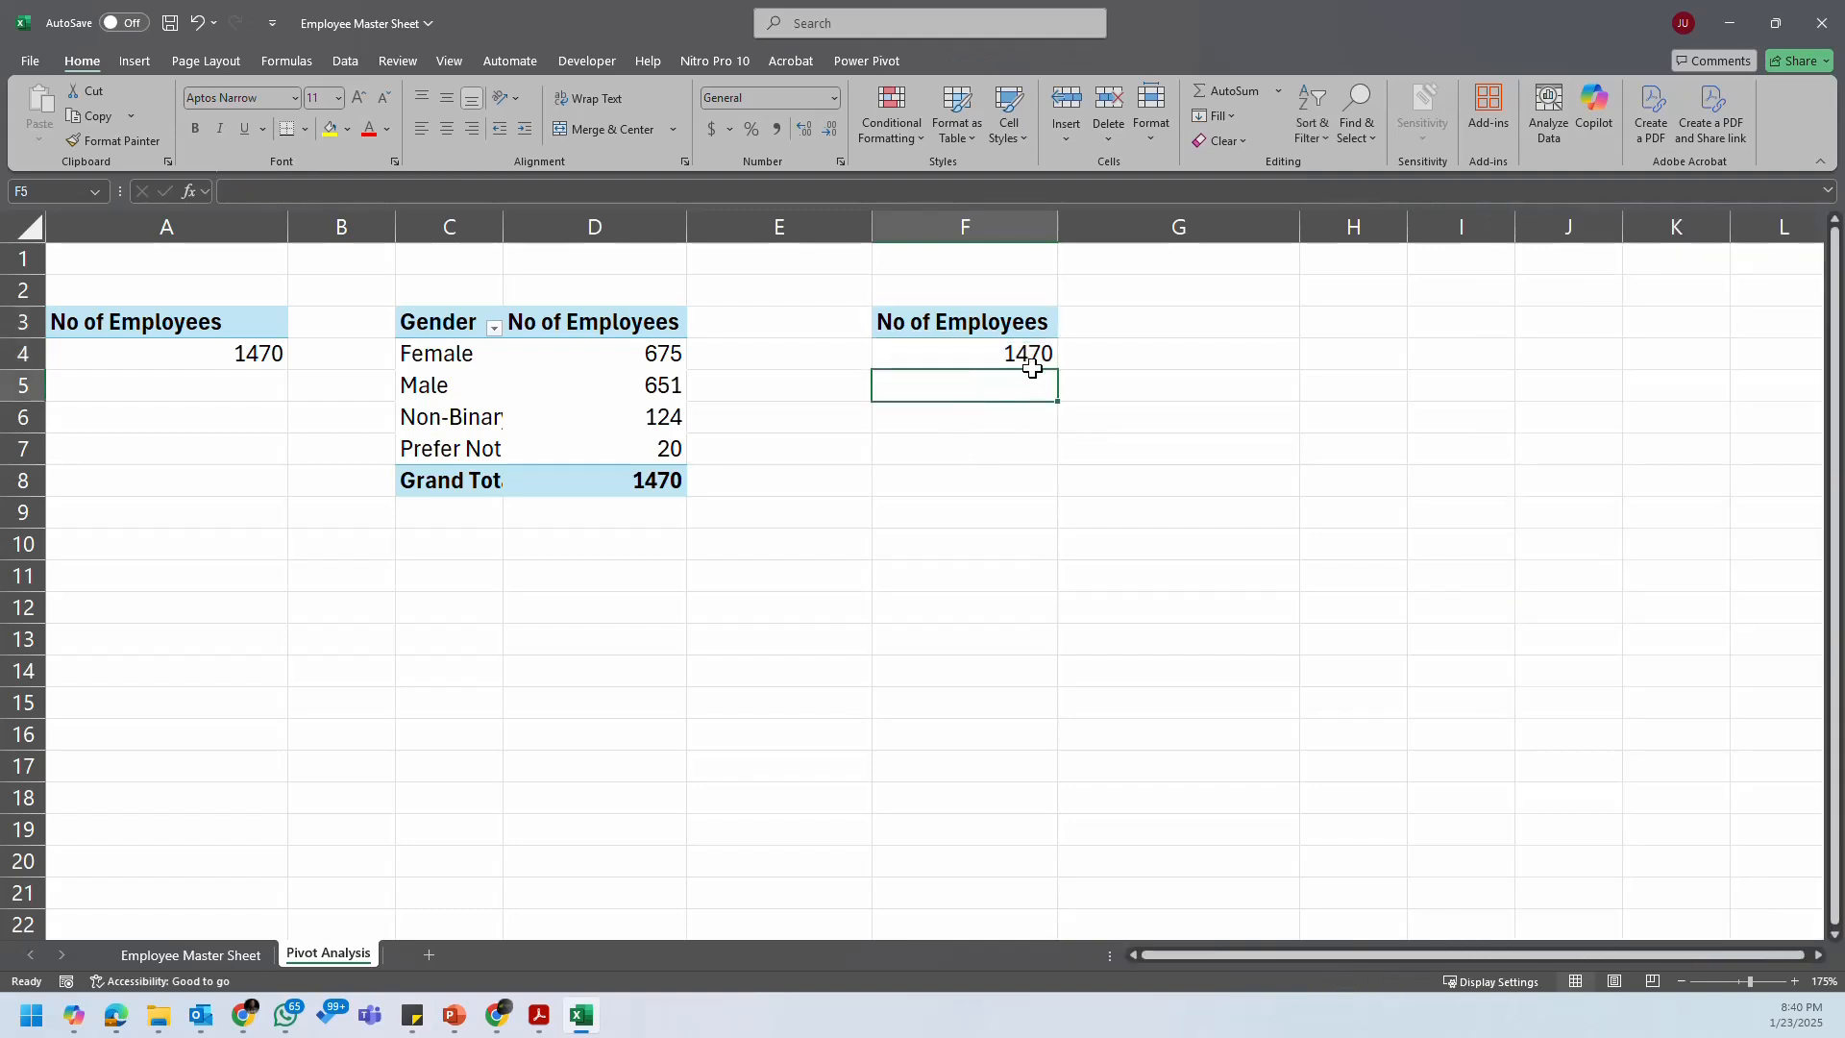
left_click(980, 358)
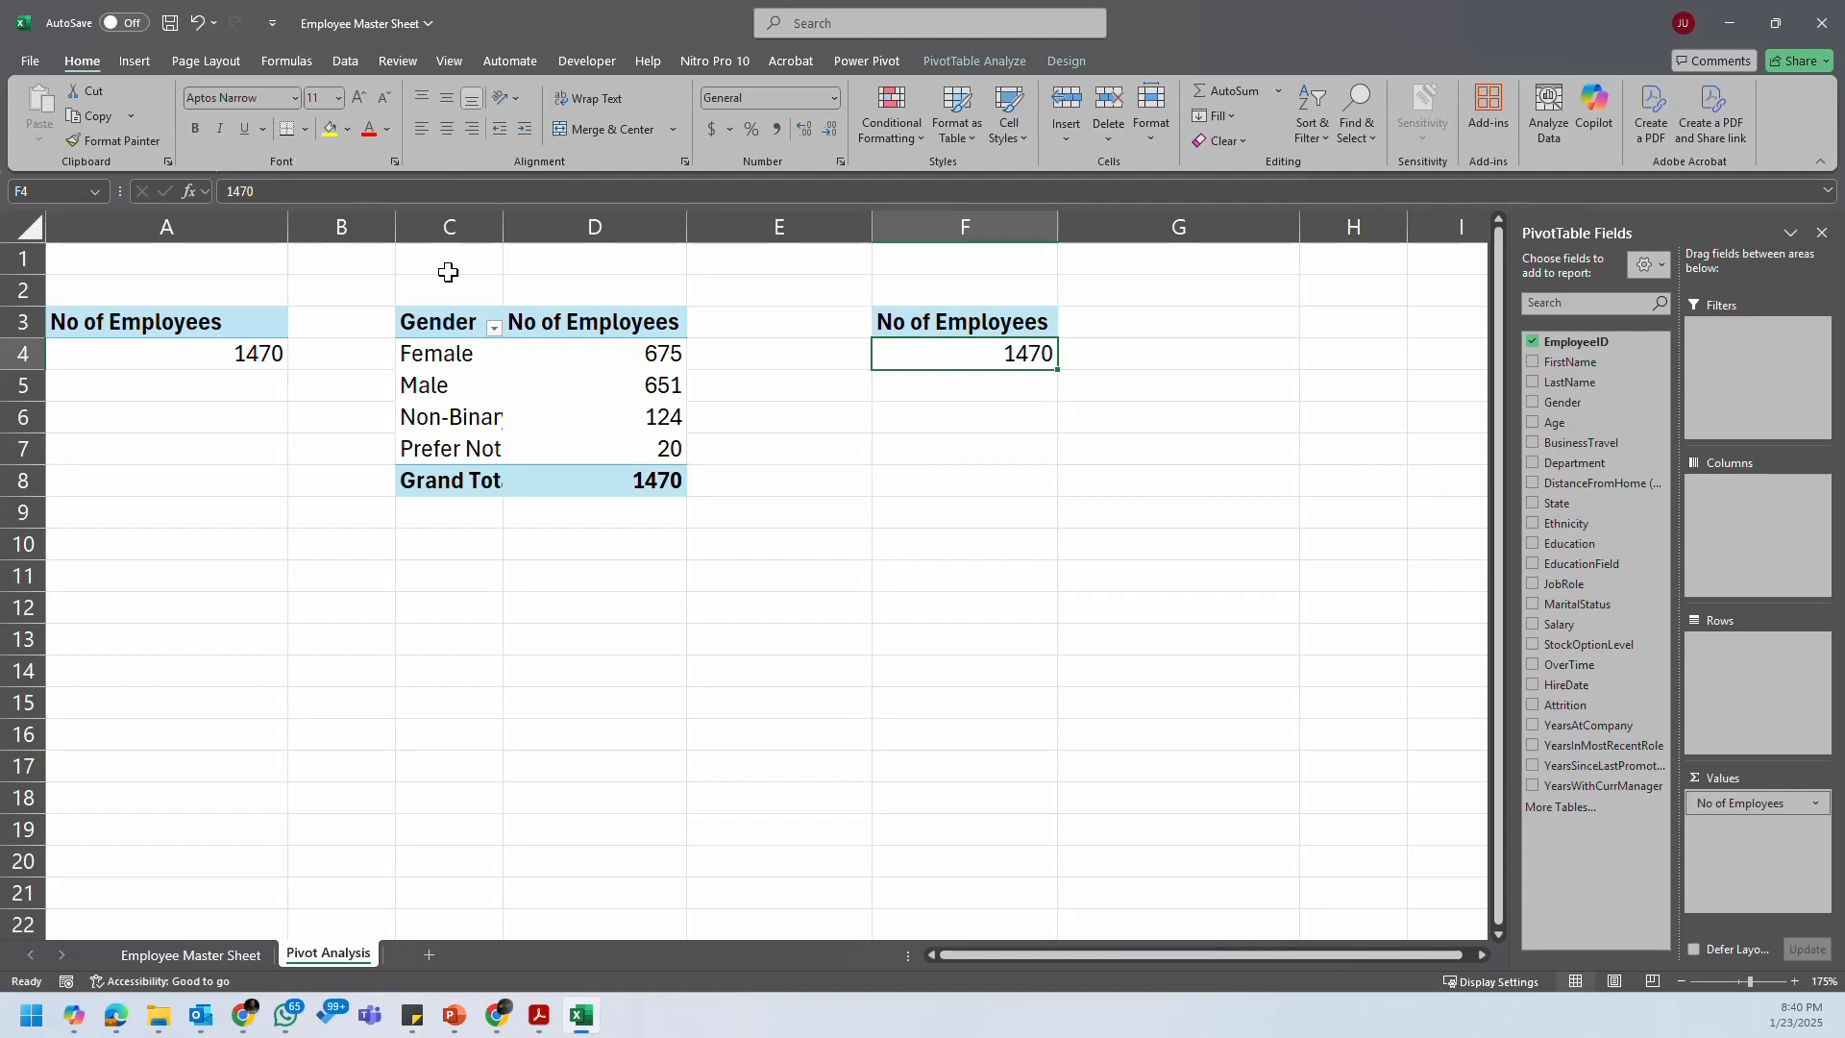
Step: Autofit column C and replace the employee count with Age in the values of the PivotTable at F3
double_click(503, 228)
left_click(1075, 327)
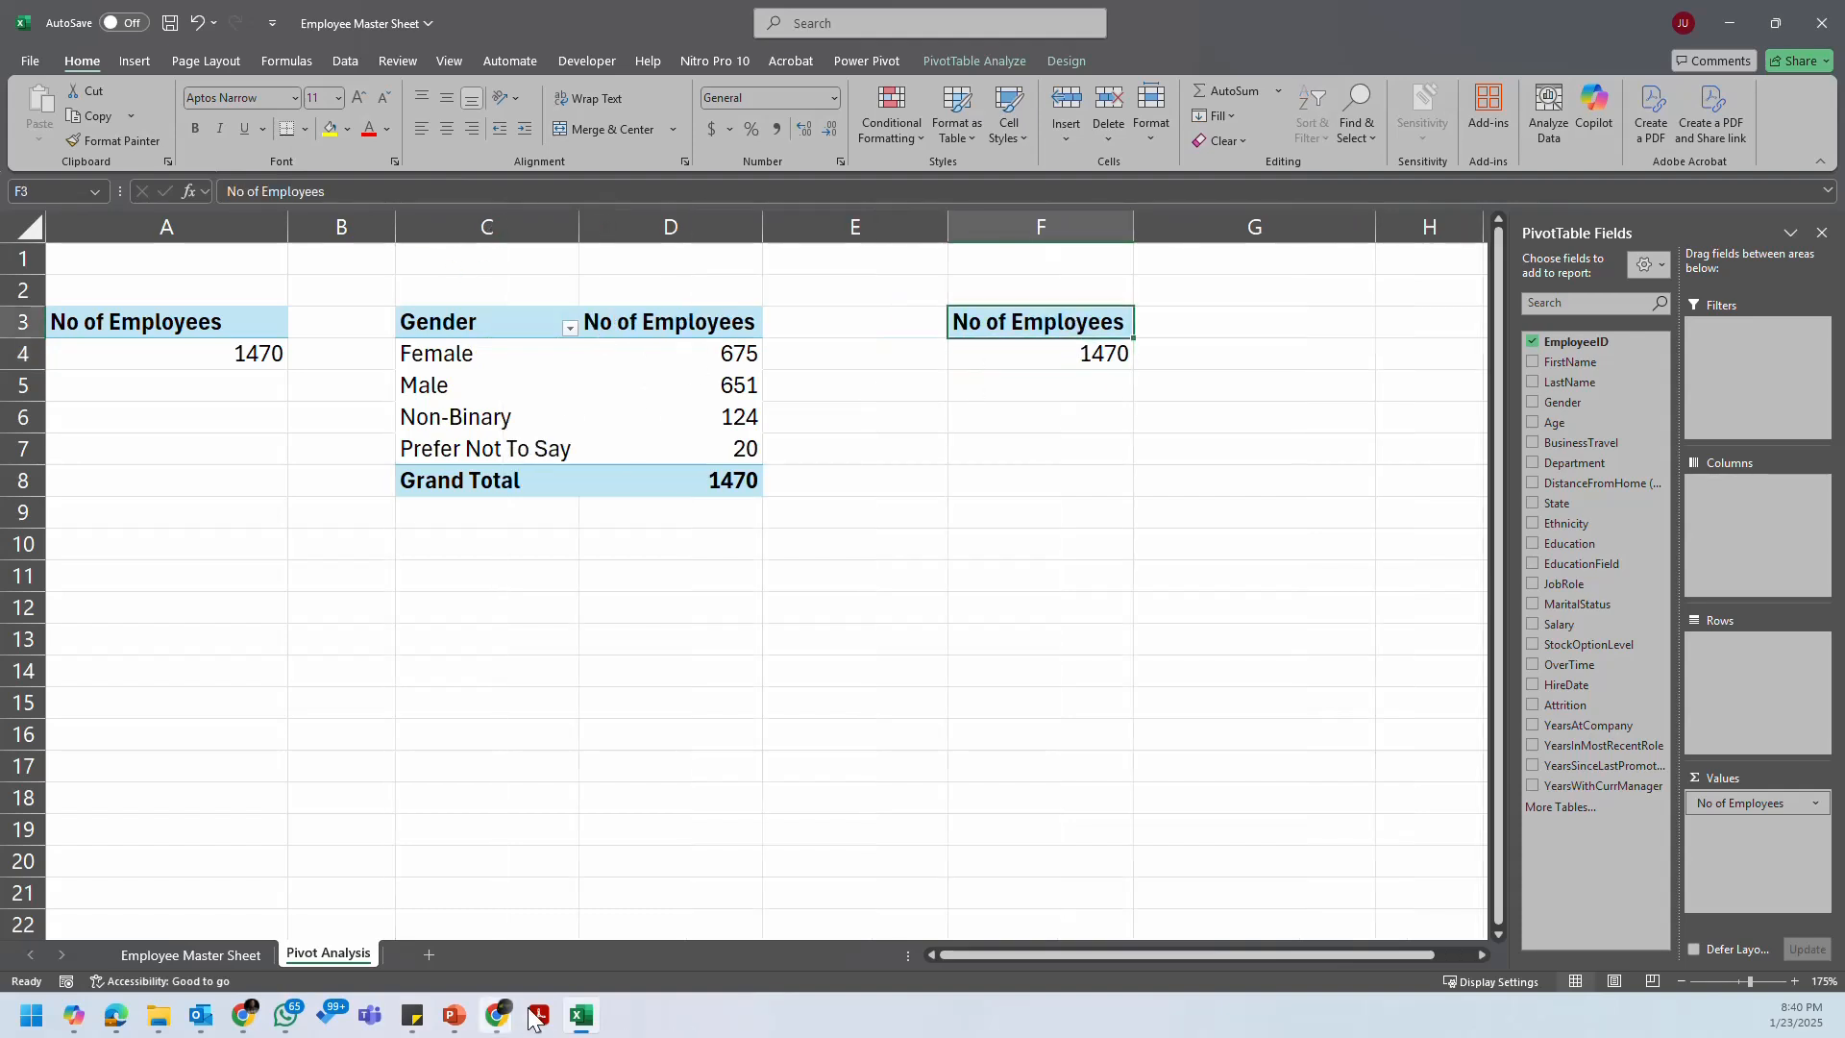
left_click(421, 1021)
left_click_drag(1773, 806, 1064, 833)
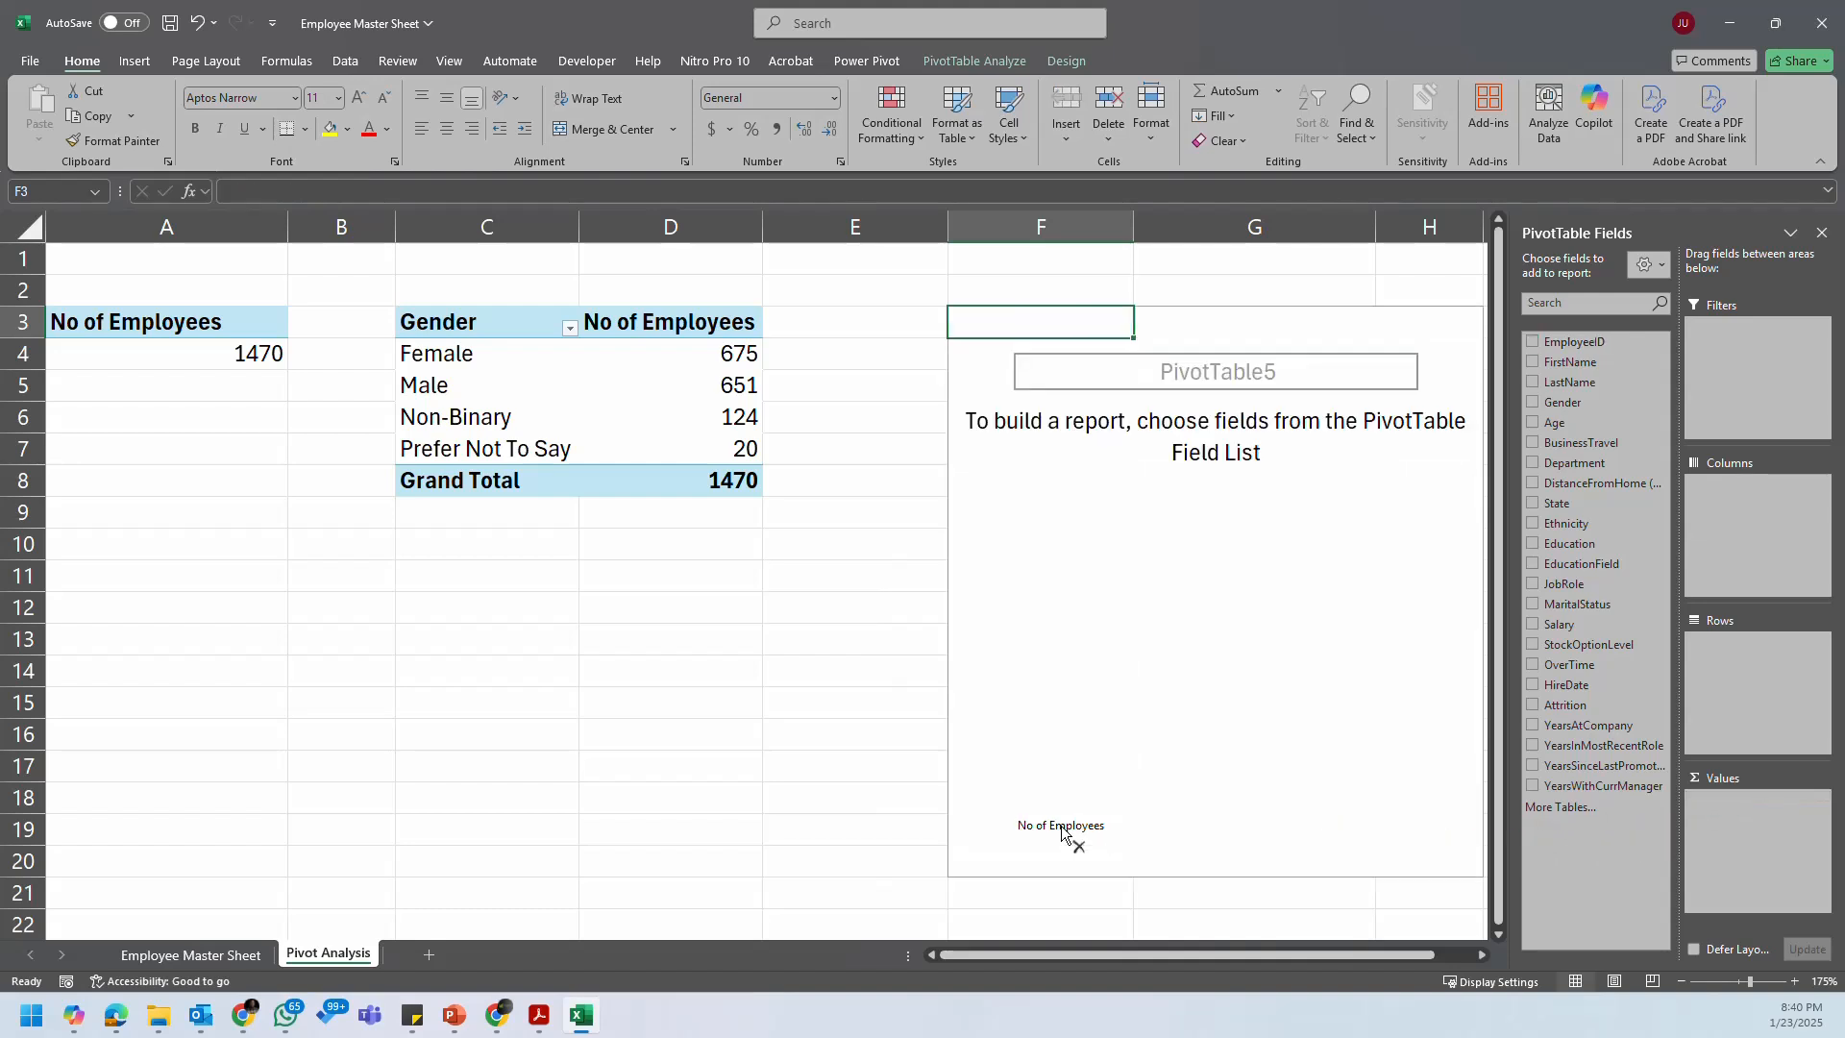
left_click_drag(1554, 422, 1728, 852)
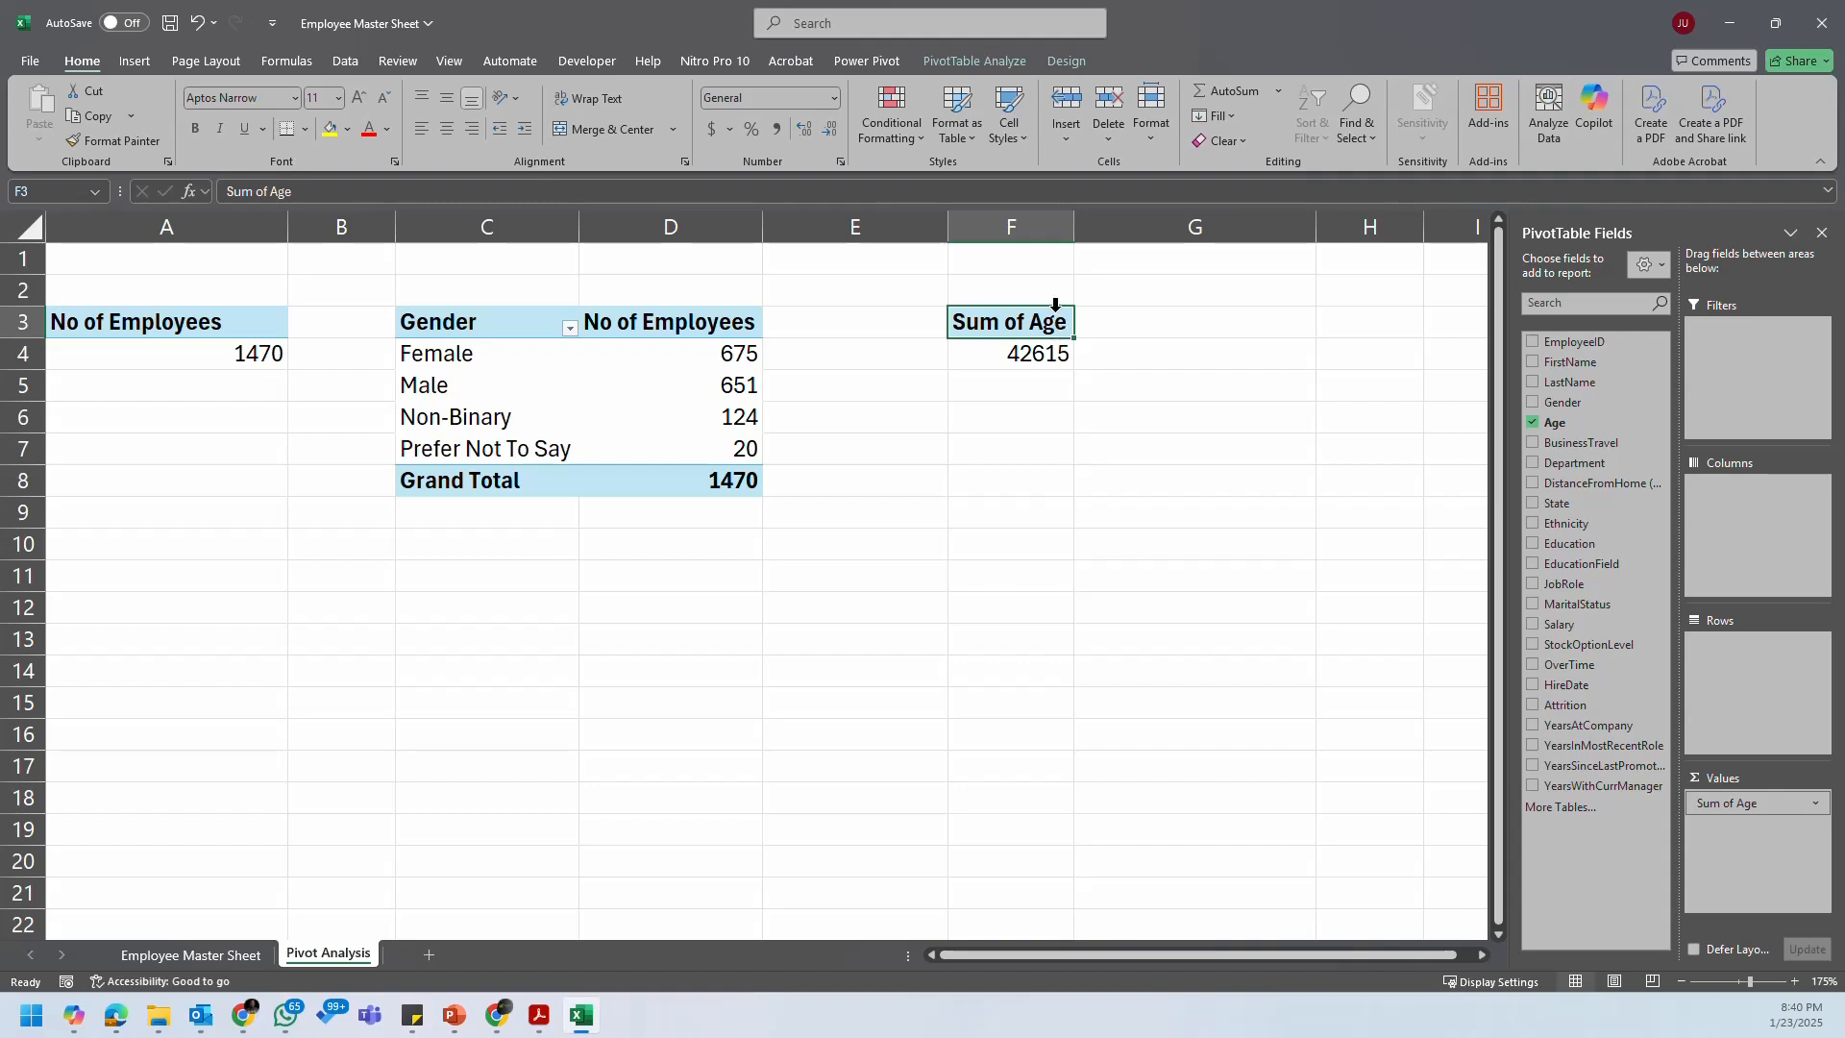
Step: Summarize the Age values in the F3 PivotTable by Average
right_click(1037, 329)
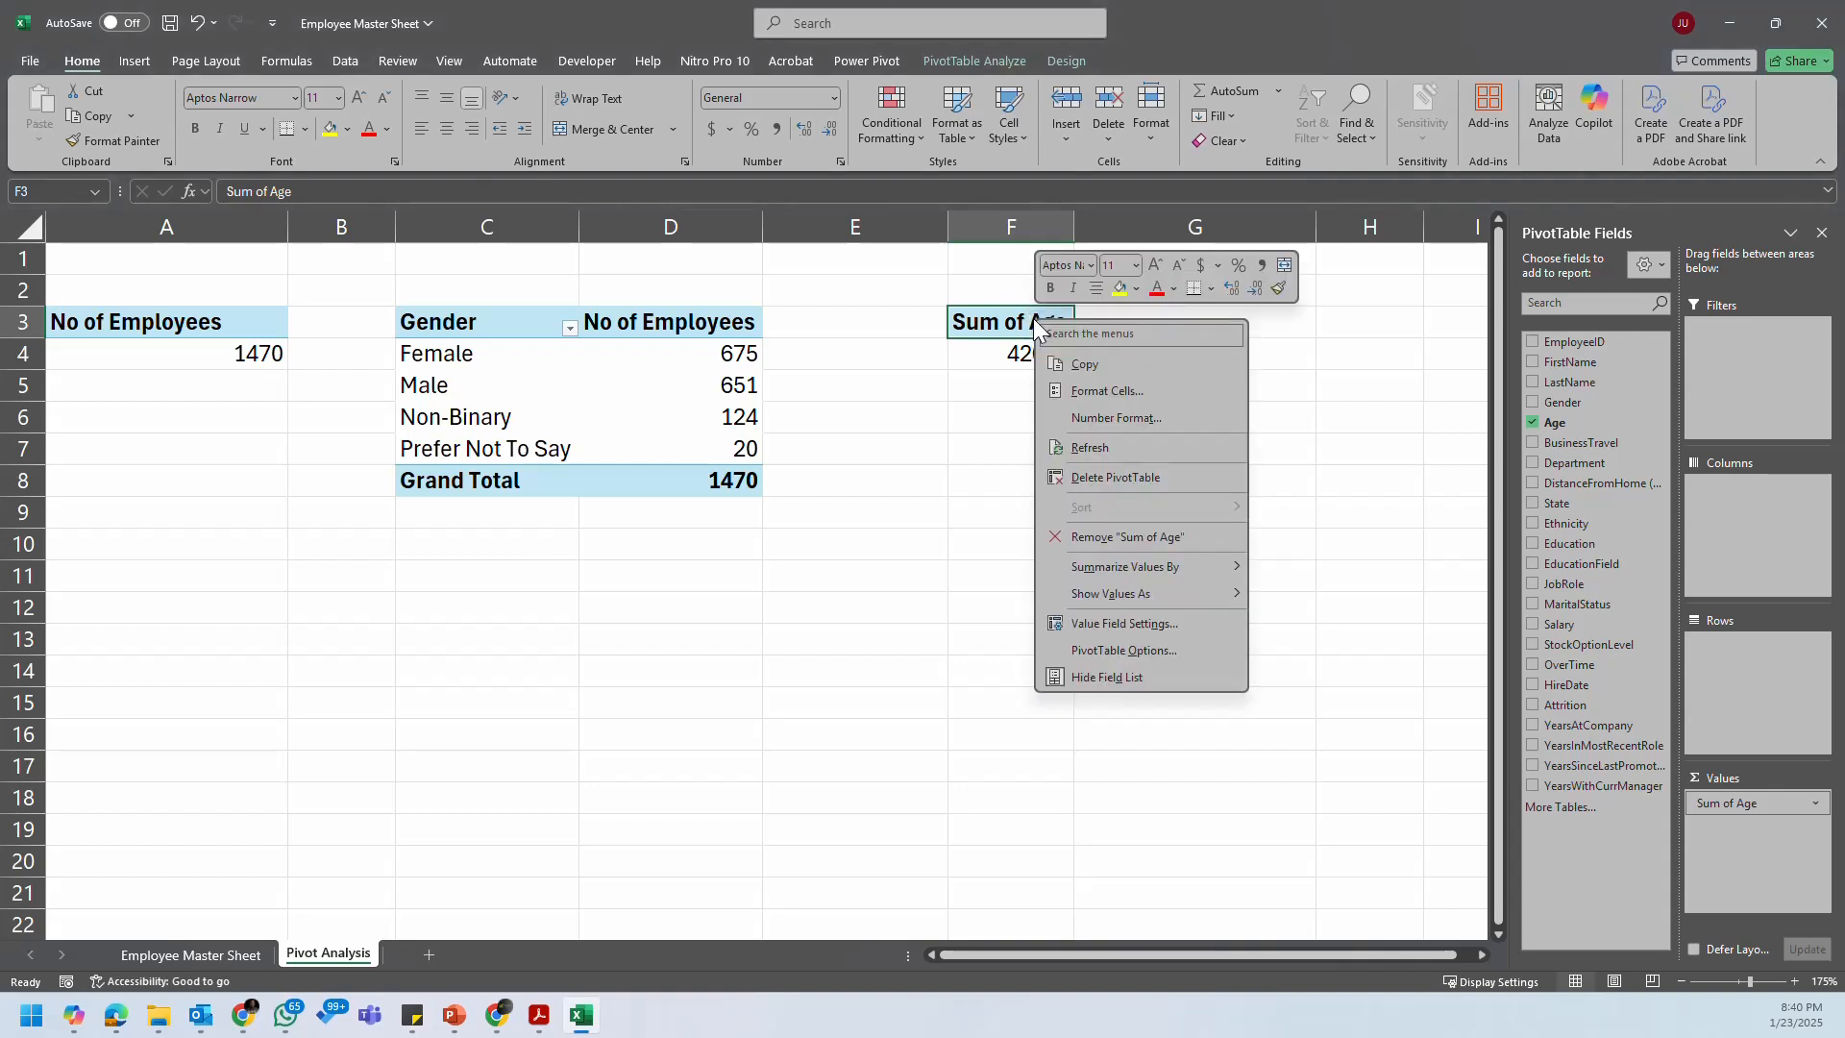
mouse_move(1230, 597)
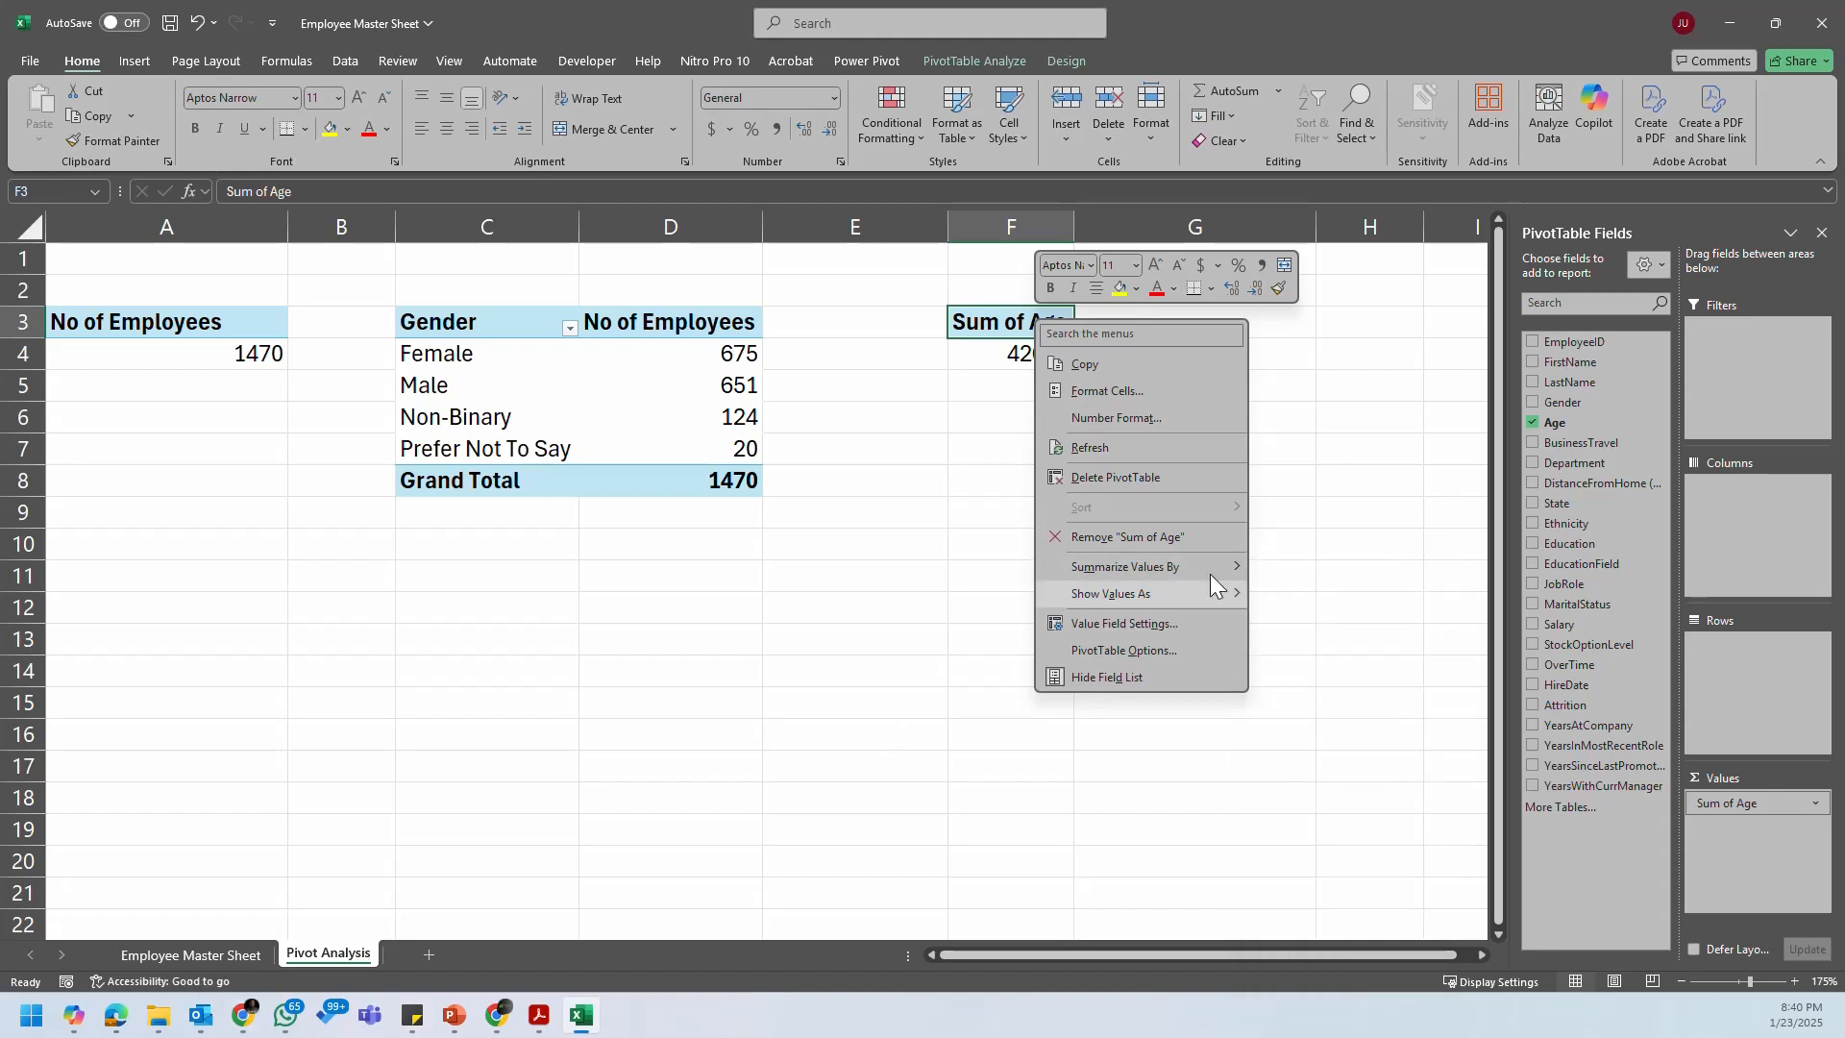
left_click(1334, 621)
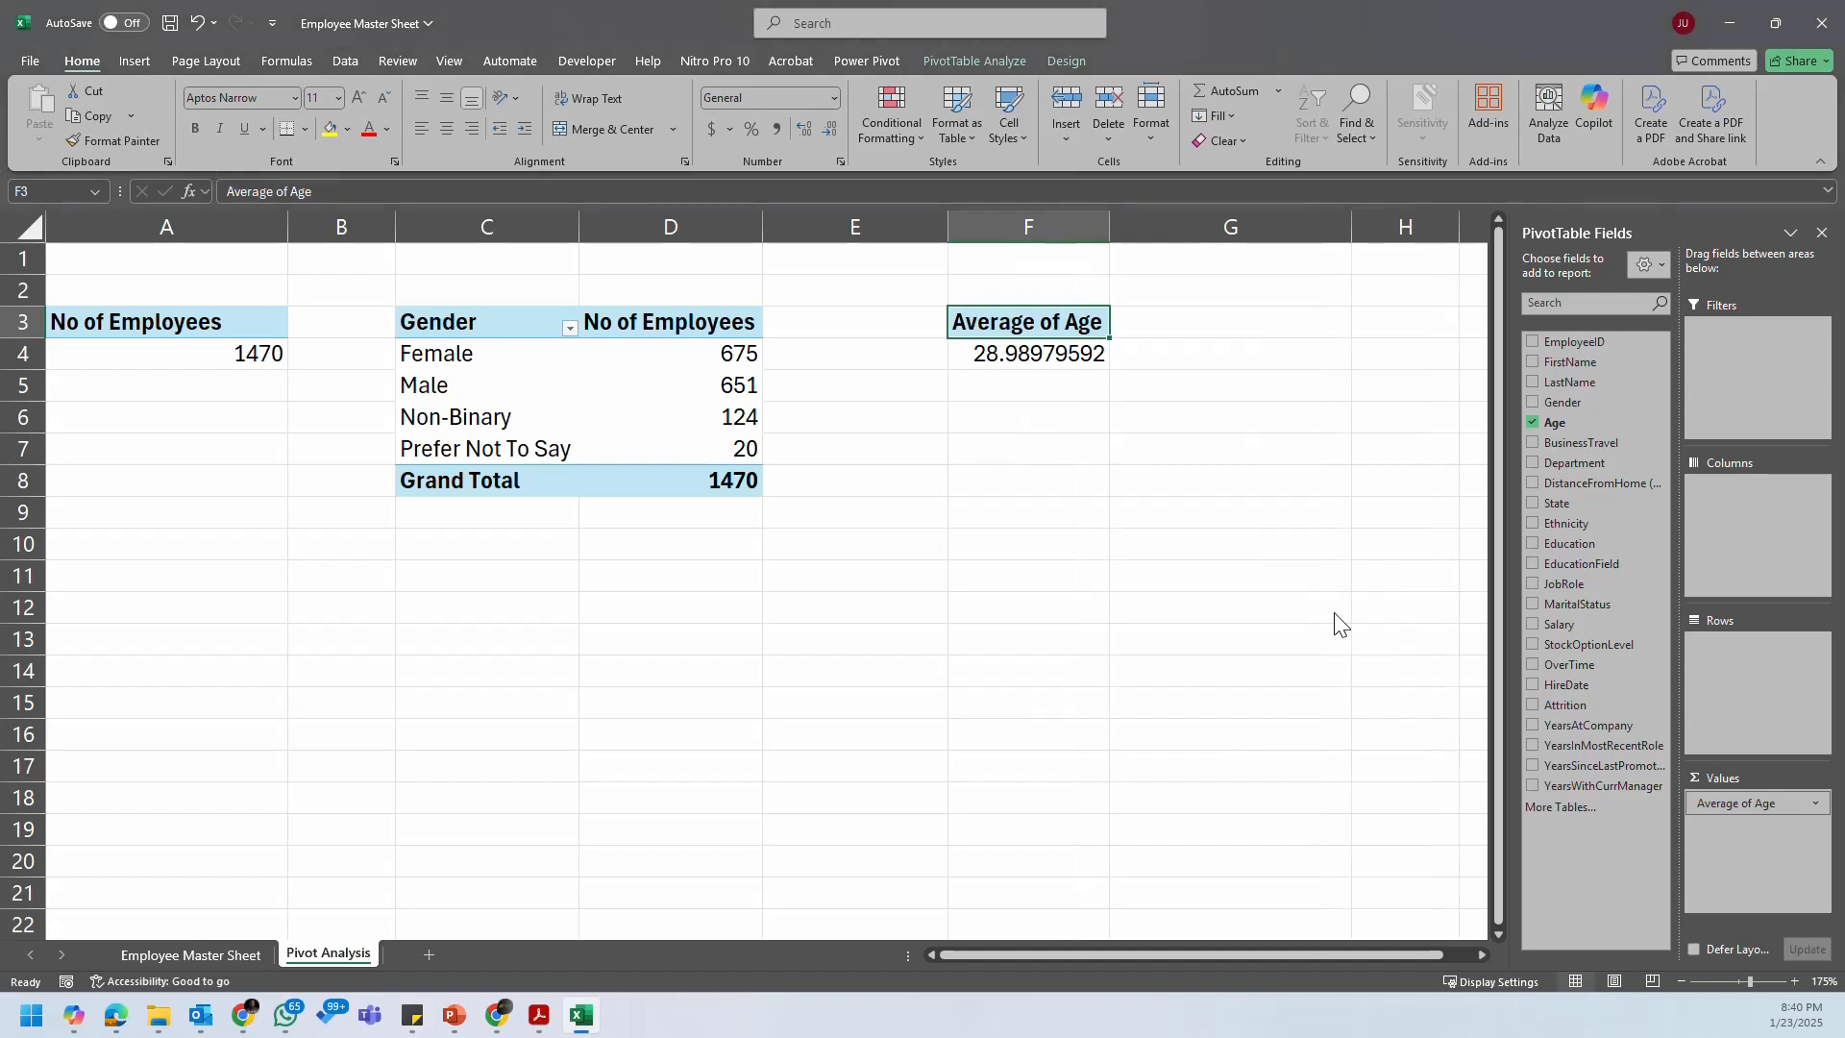
Step: Format the average age in F4 as a Number with zero decimal places
left_click(1047, 353)
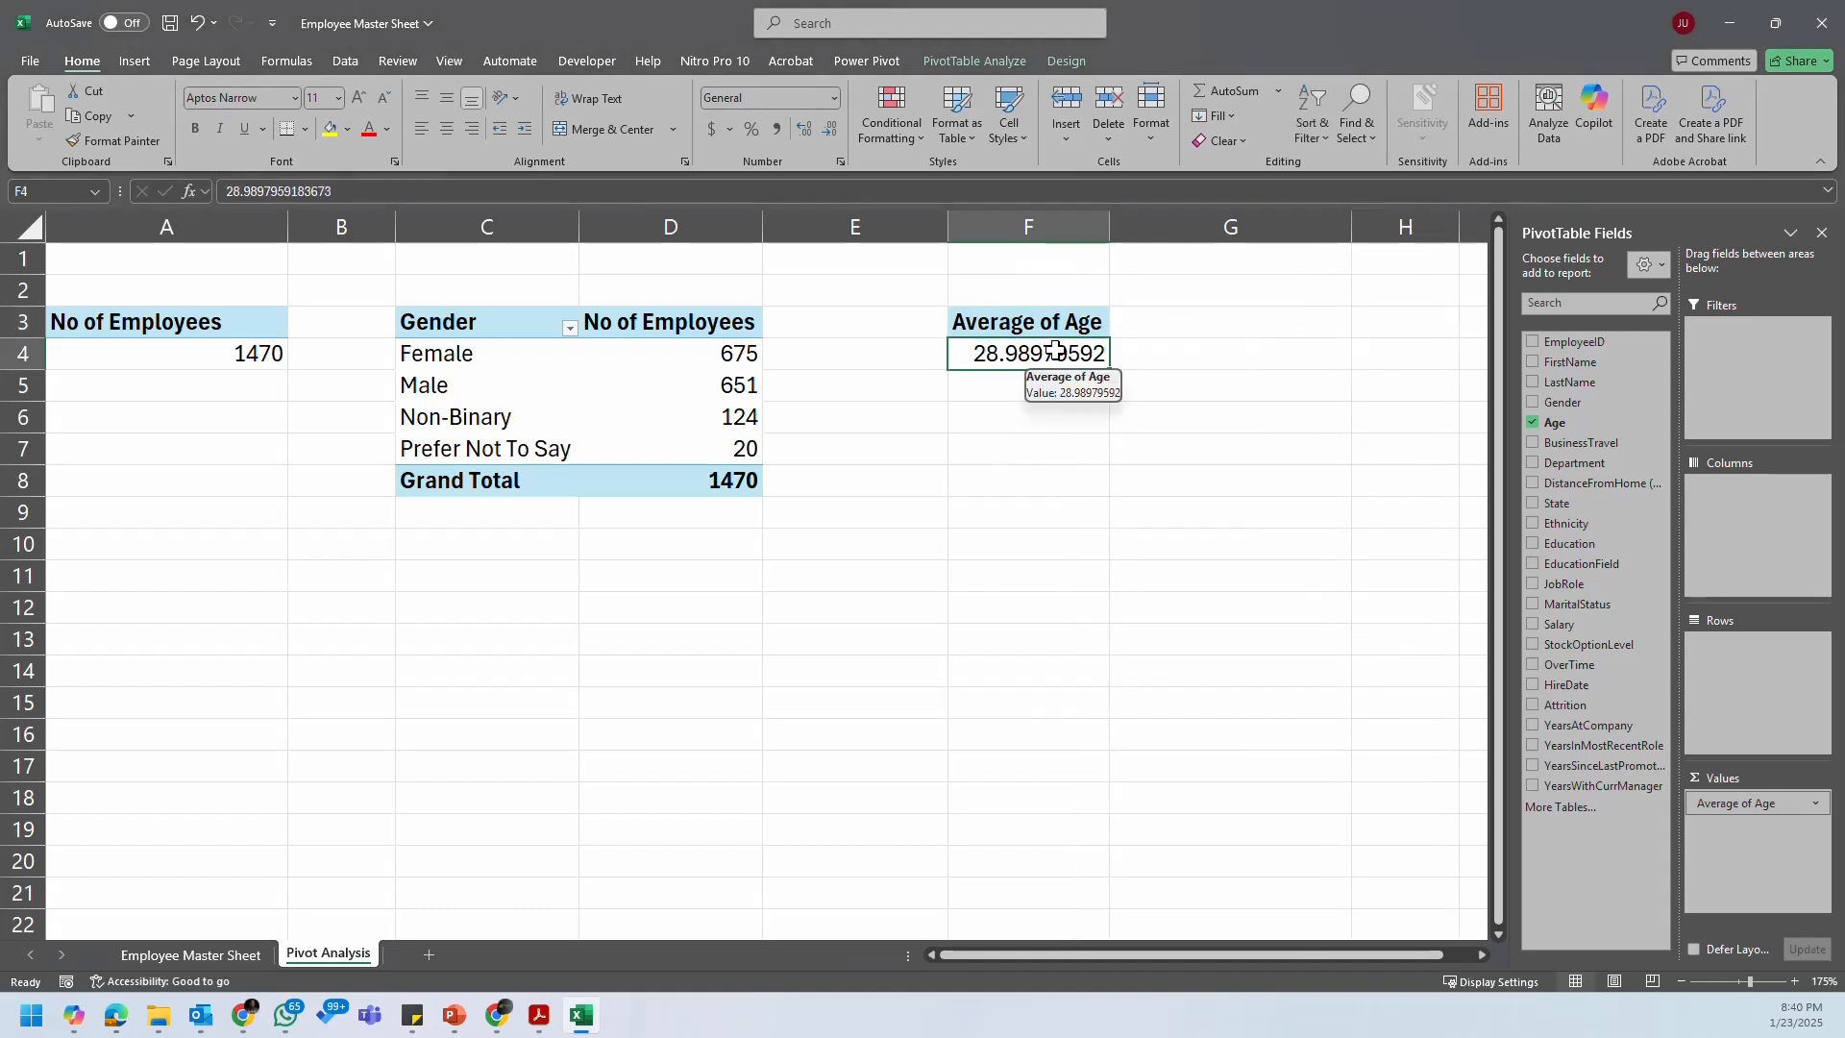
right_click(1056, 351)
mouse_move(1198, 625)
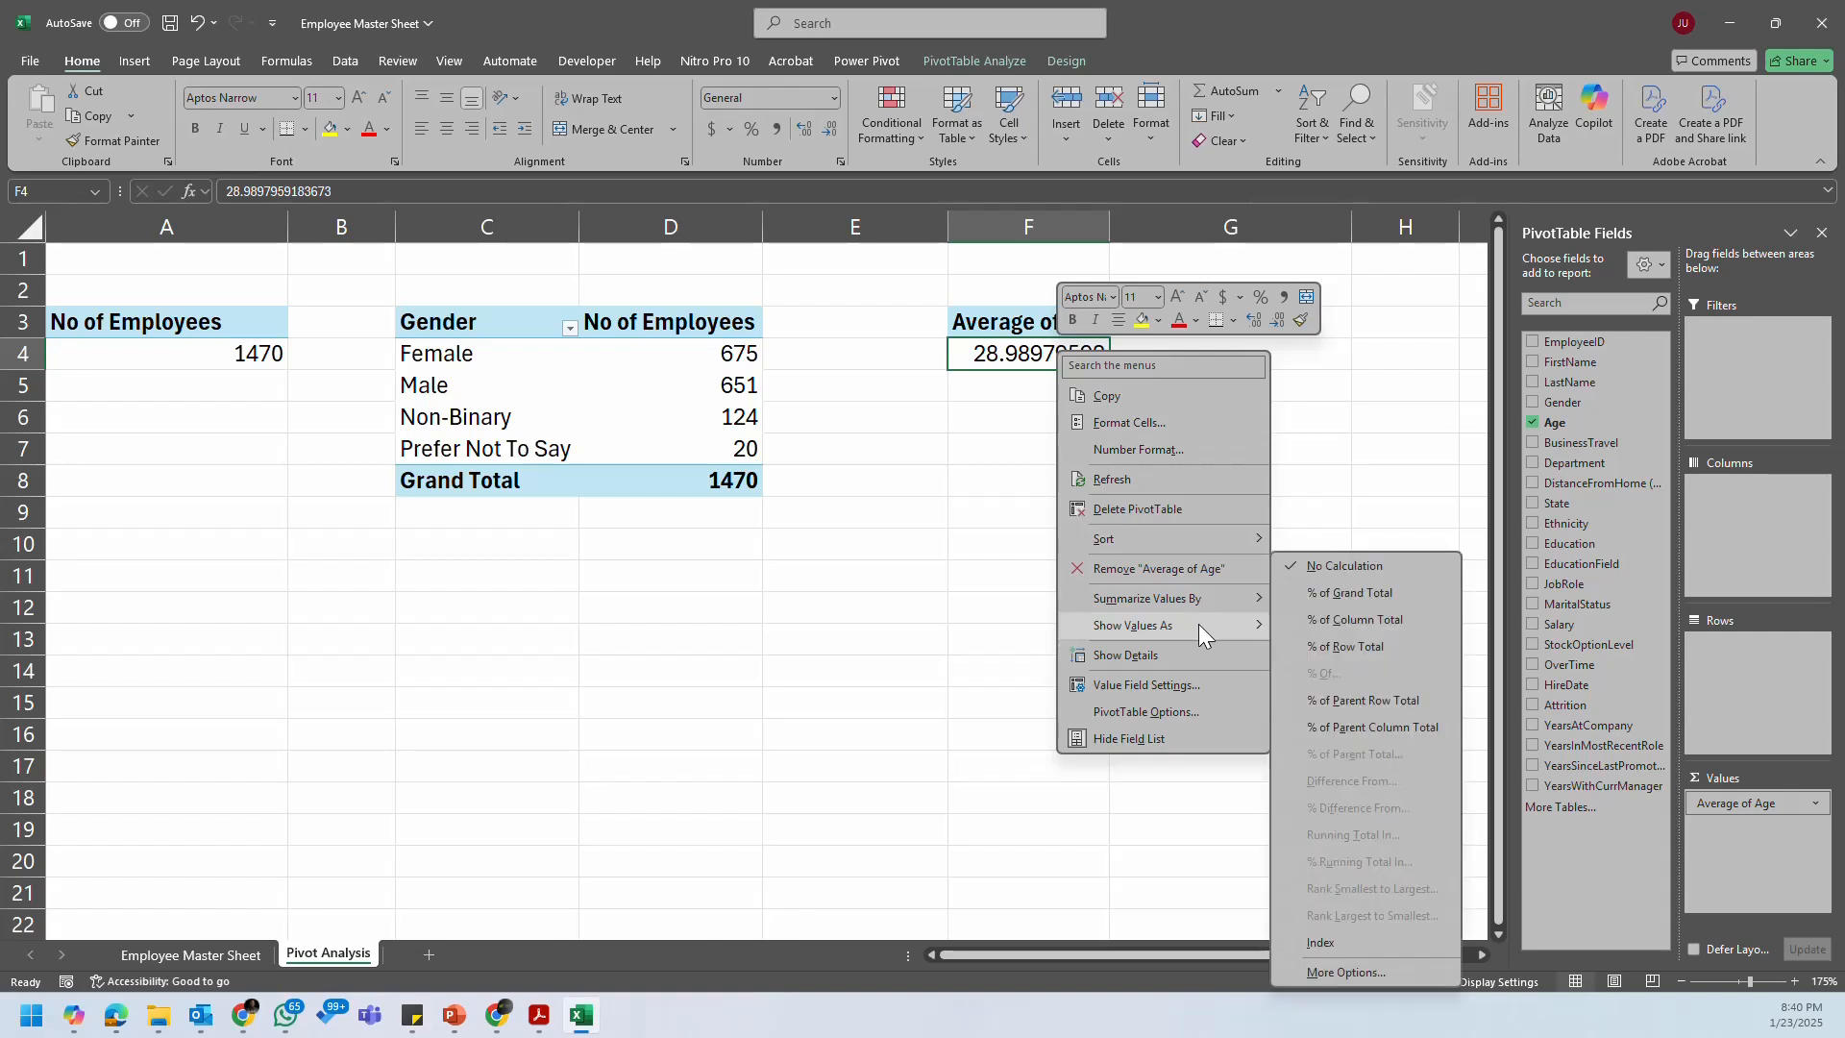
left_click(1186, 425)
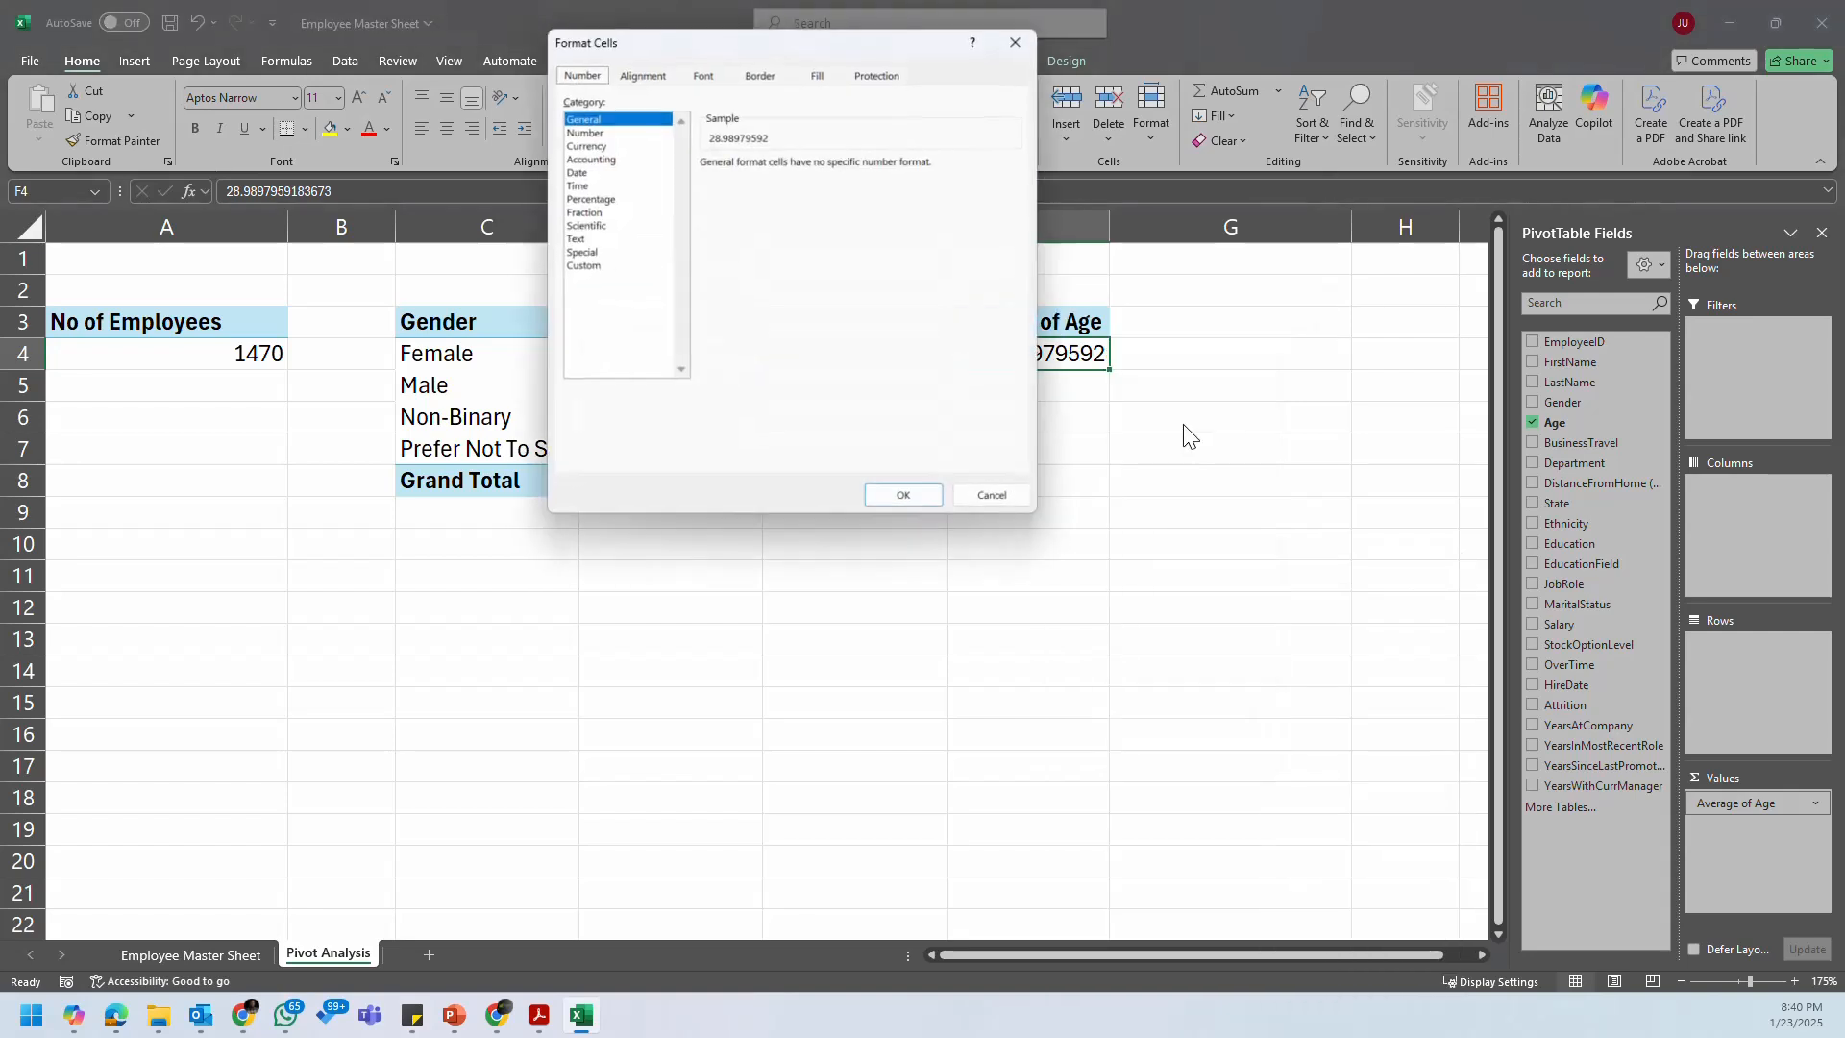
left_click(582, 130)
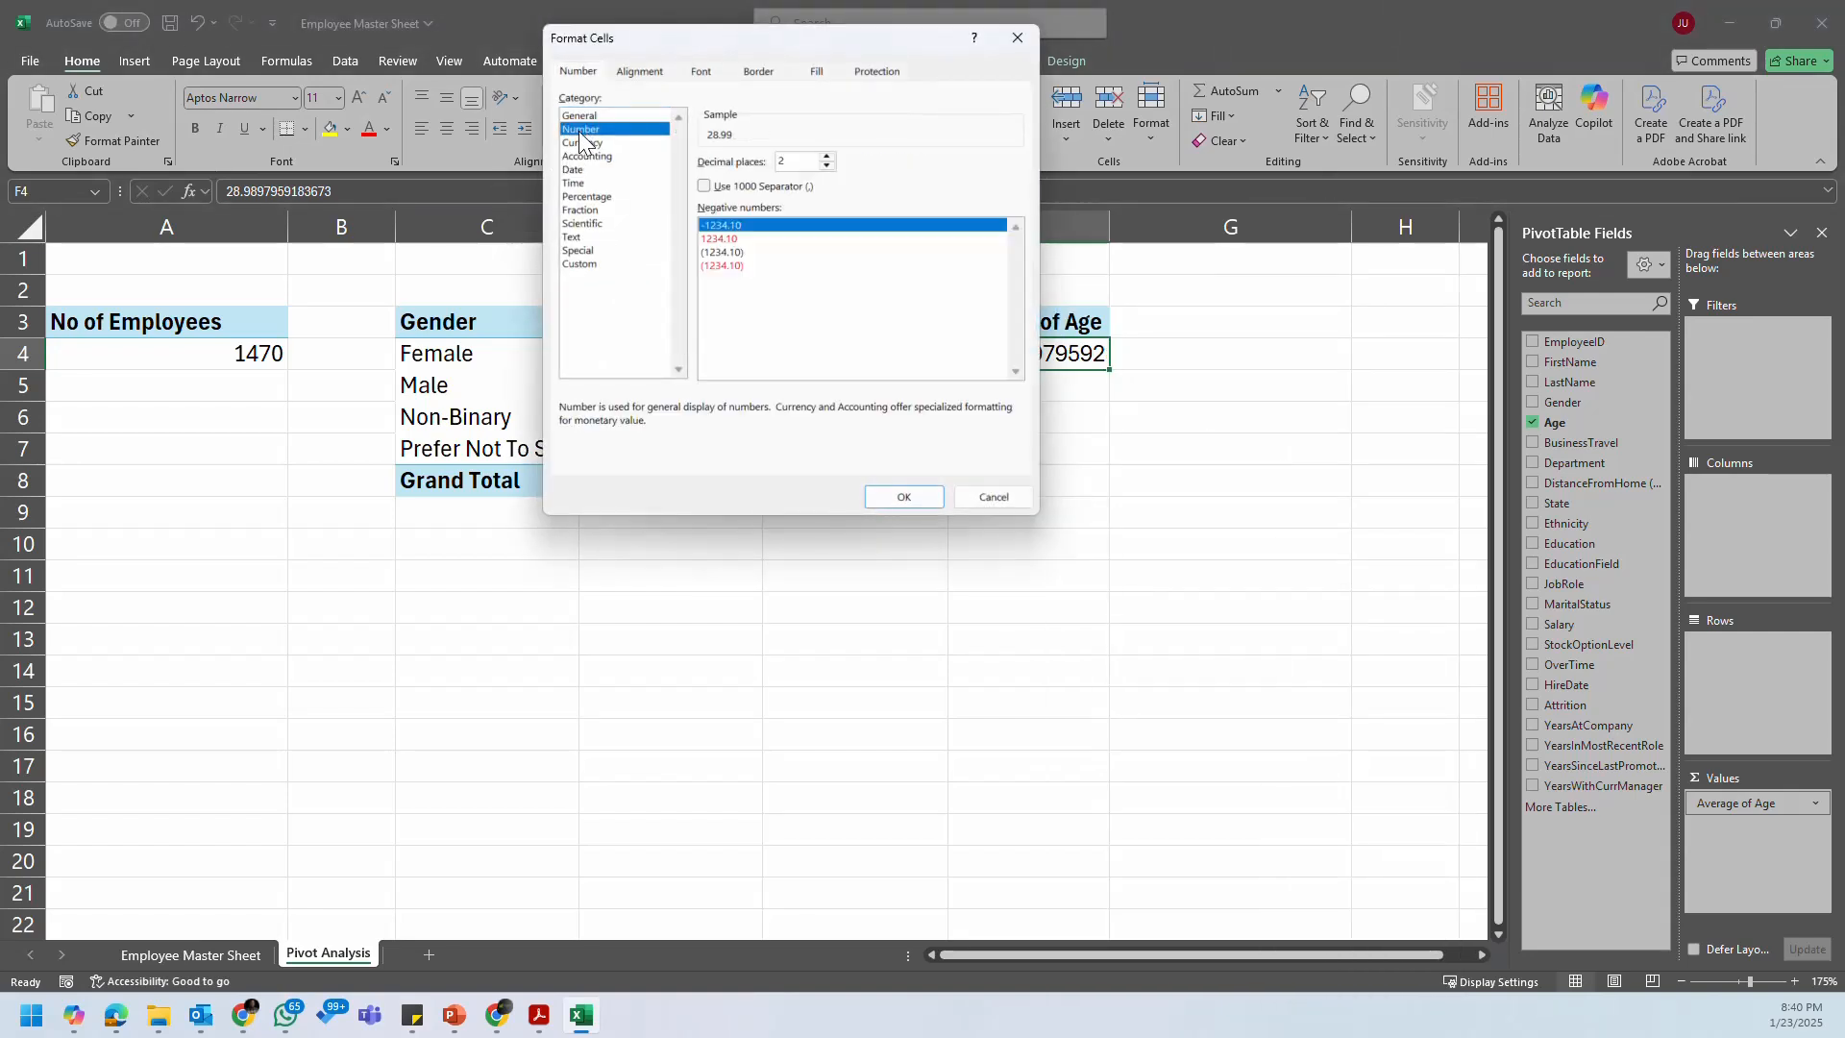
left_click(828, 166)
left_click(905, 497)
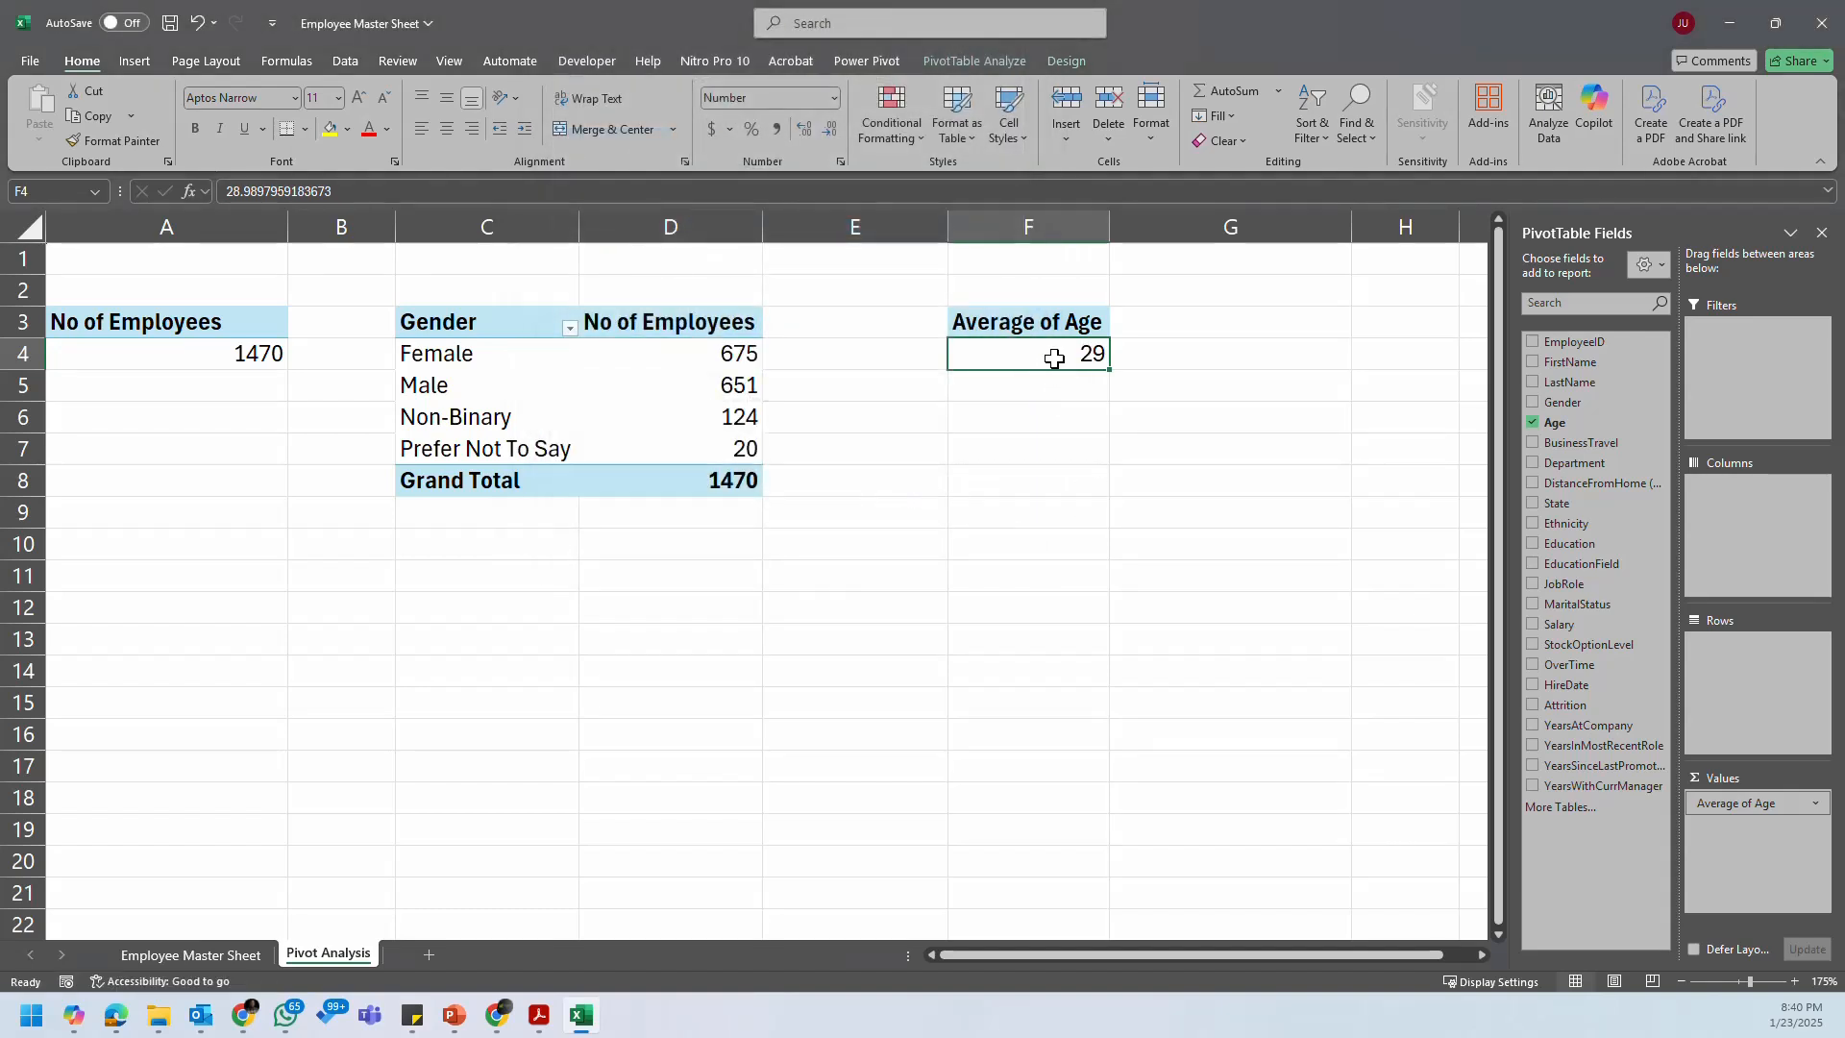
mouse_move(1055, 358)
Step: Rename the header in F3 to "Avg Age"
left_click(1051, 322)
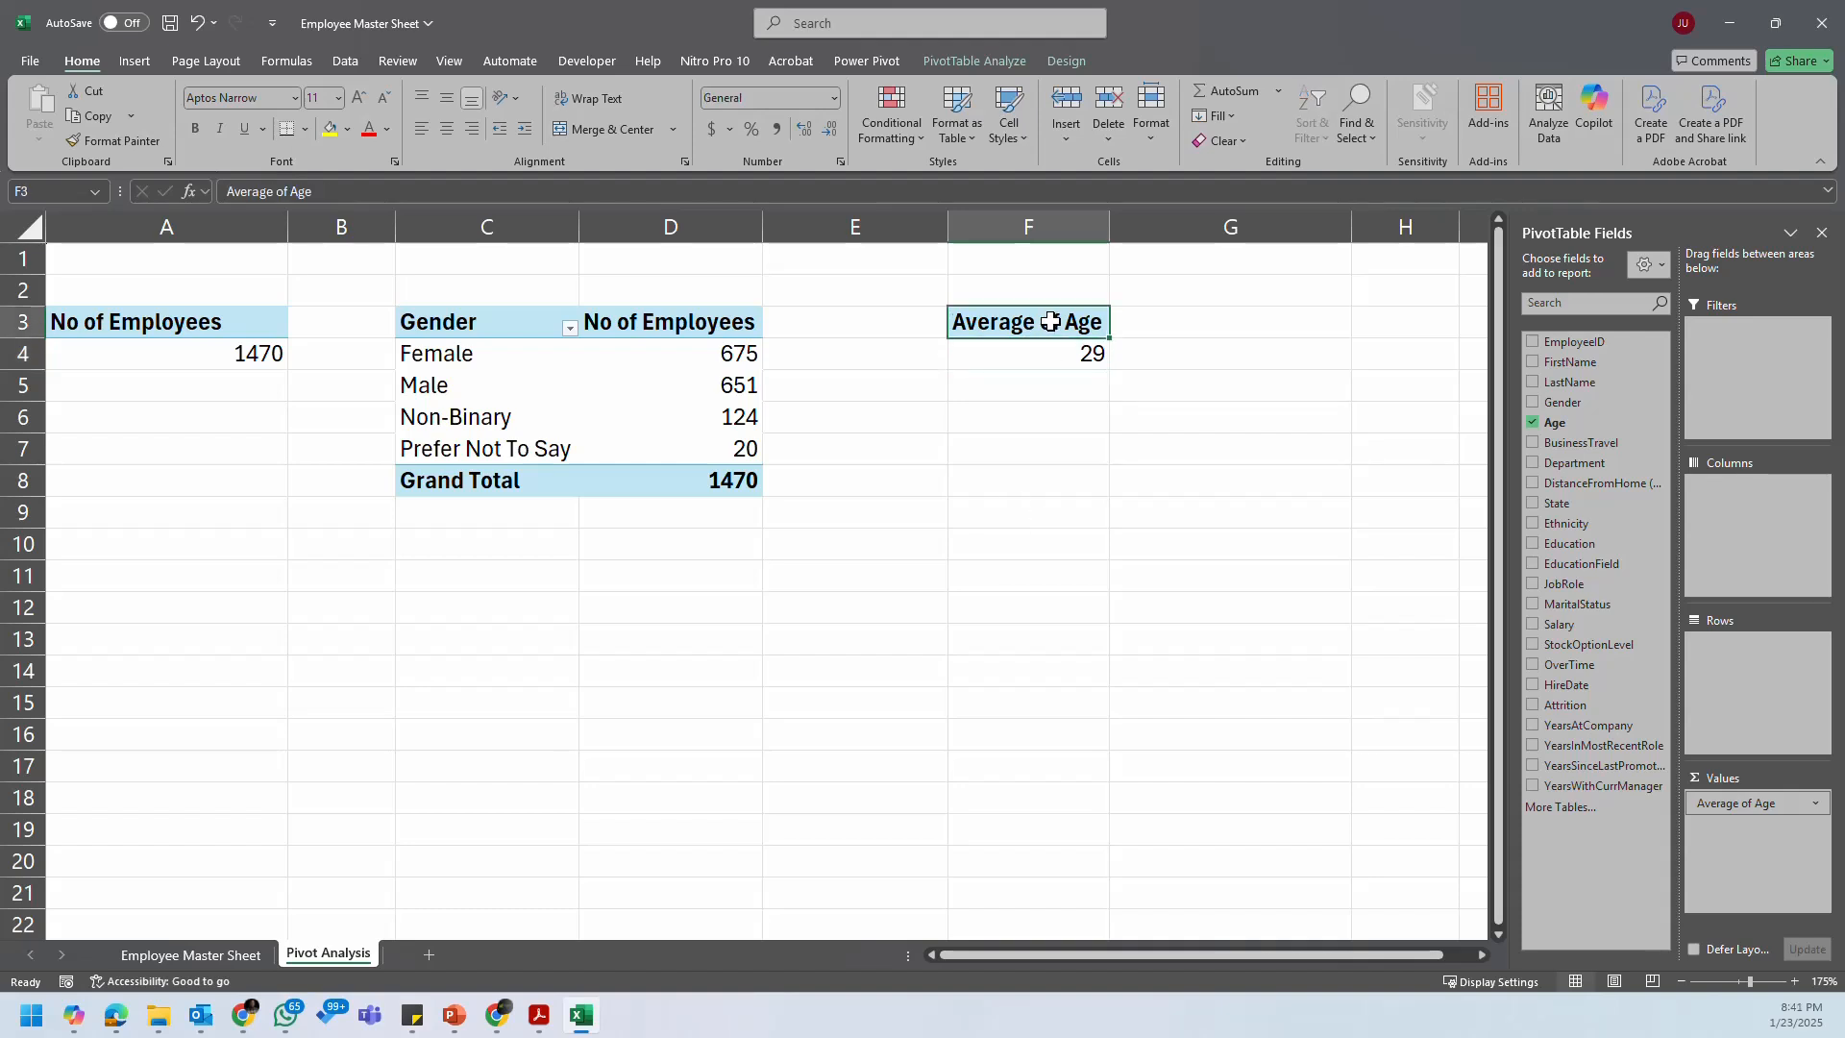
type("Avg Age")
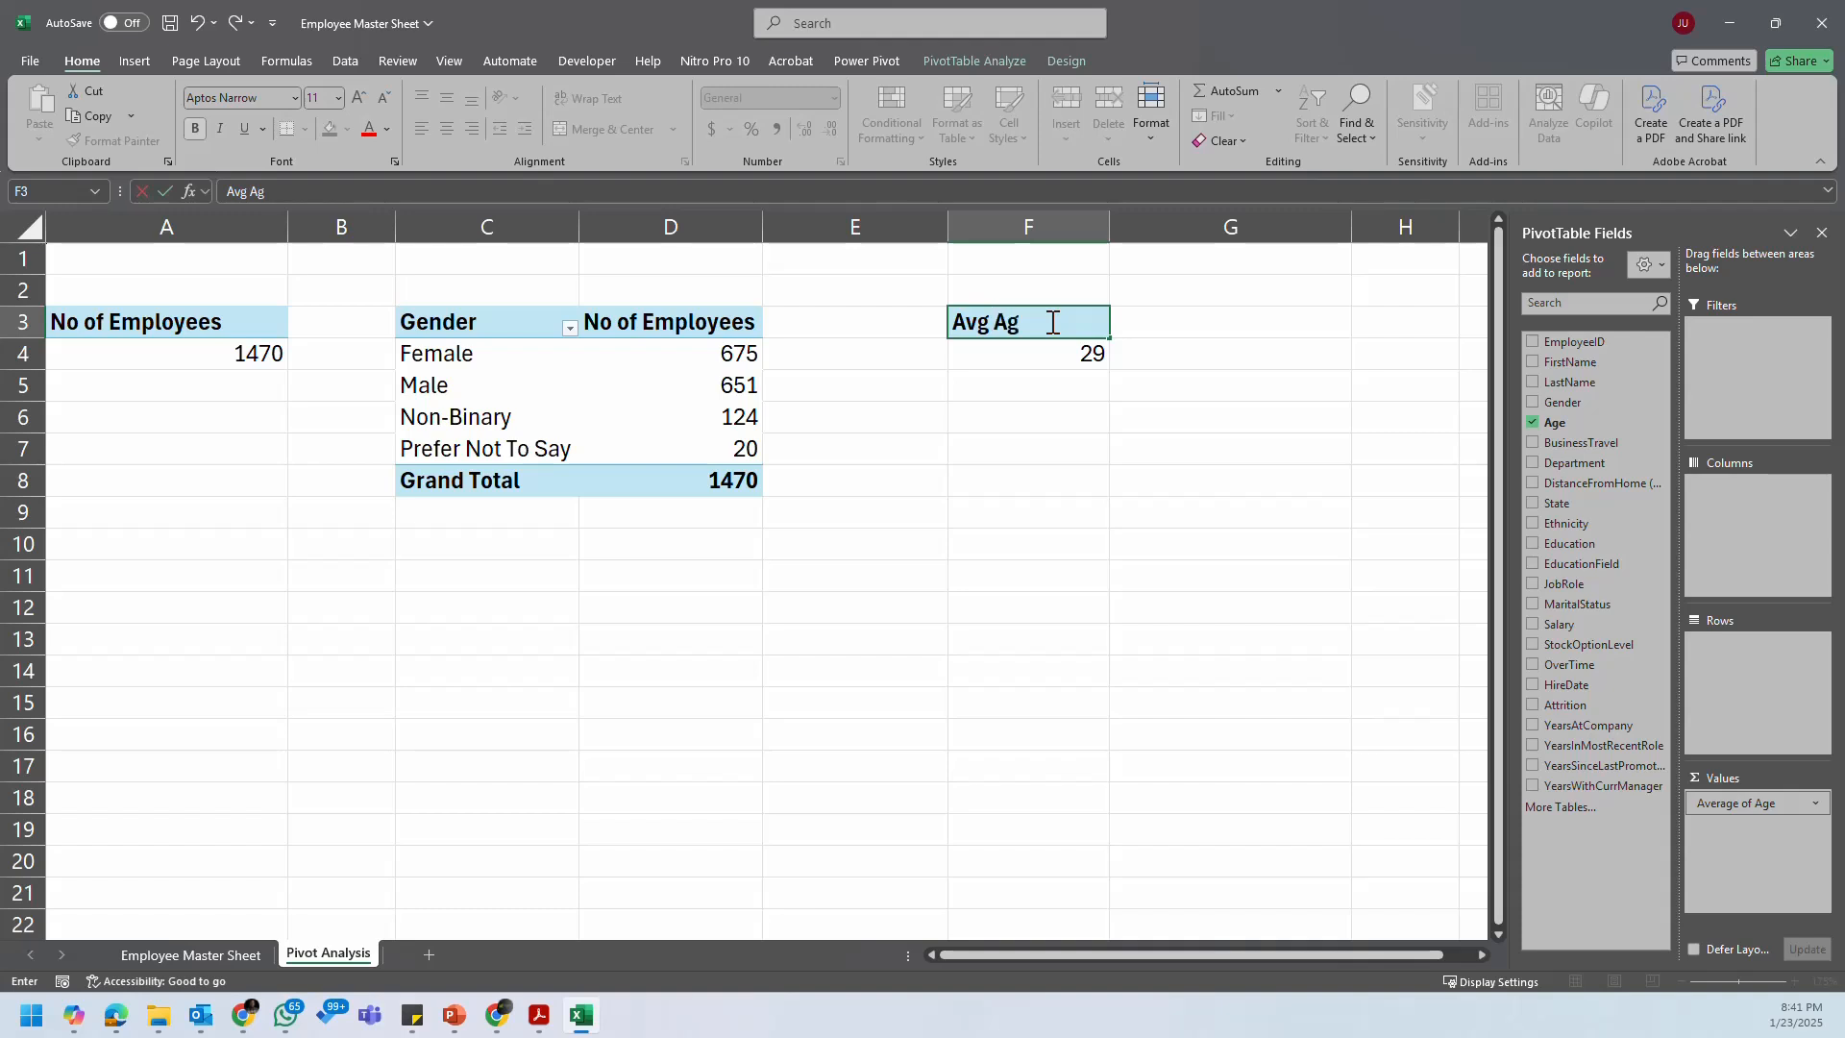
key("Return")
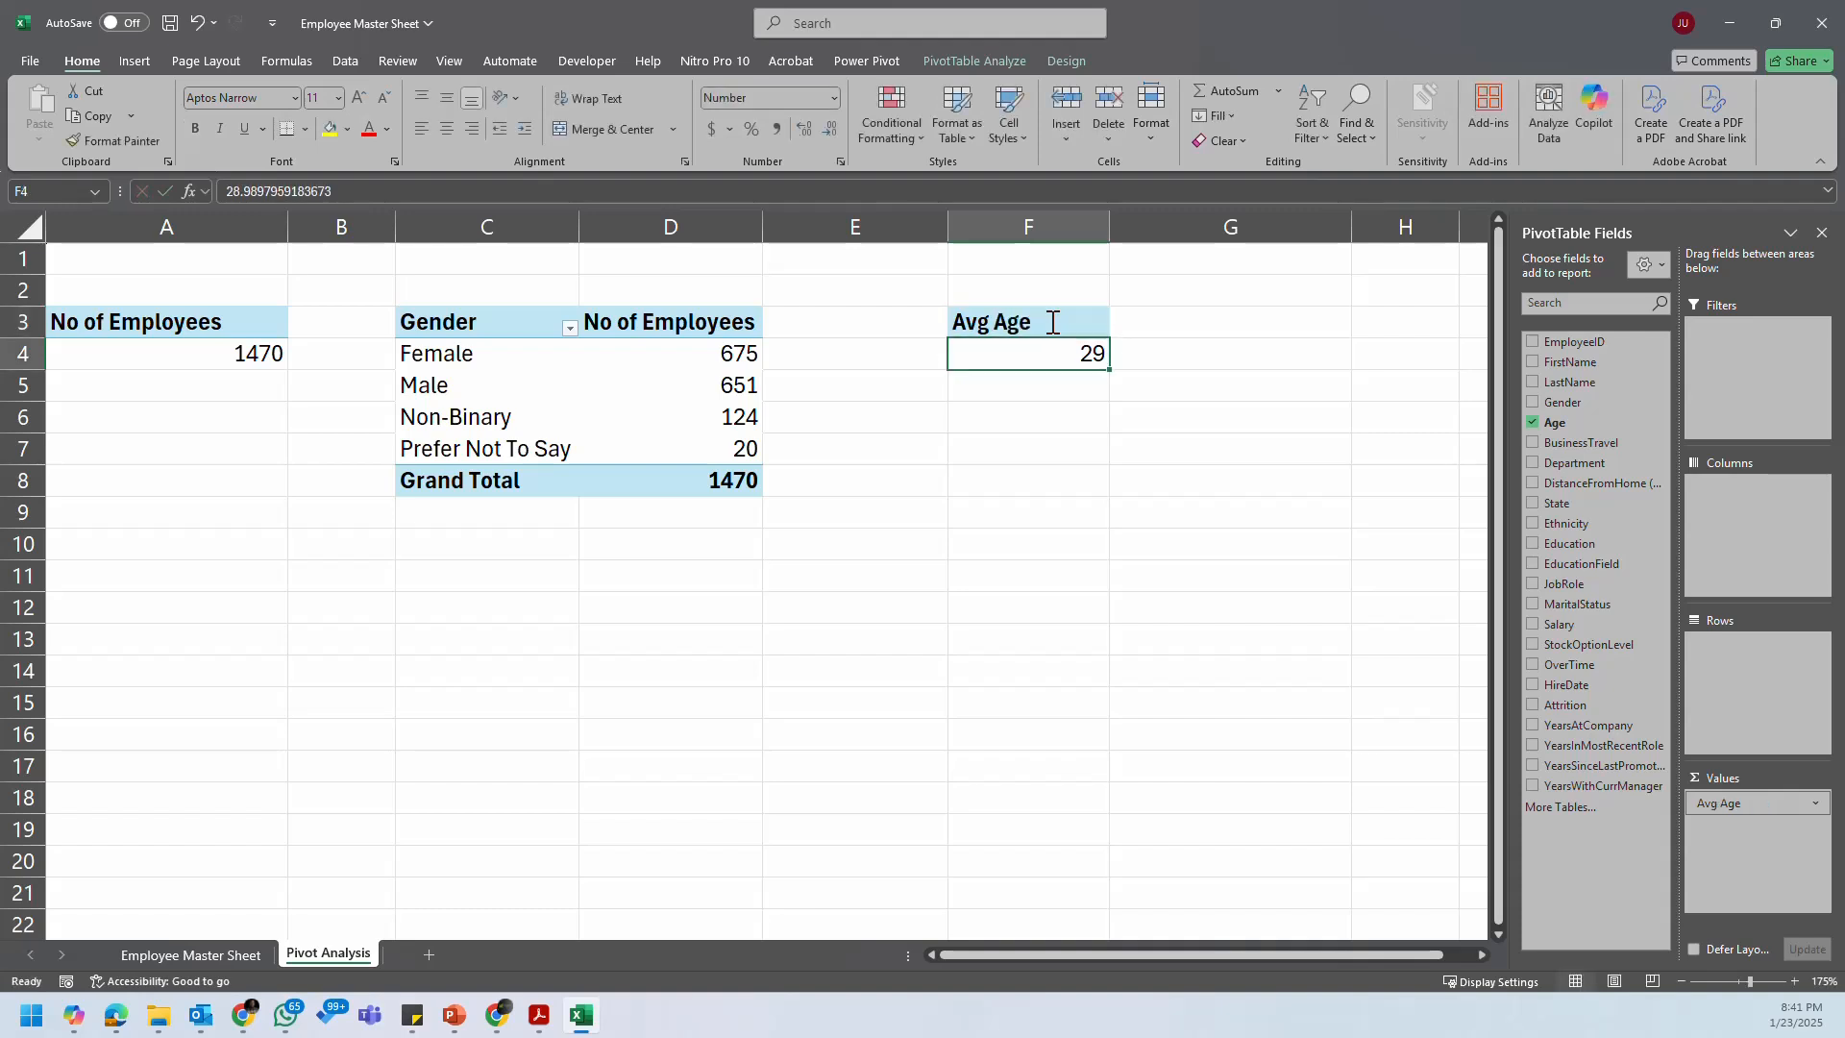
Step: Autofit column F and narrow the spacer columns E and B between the PivotTables
double_click(1108, 233)
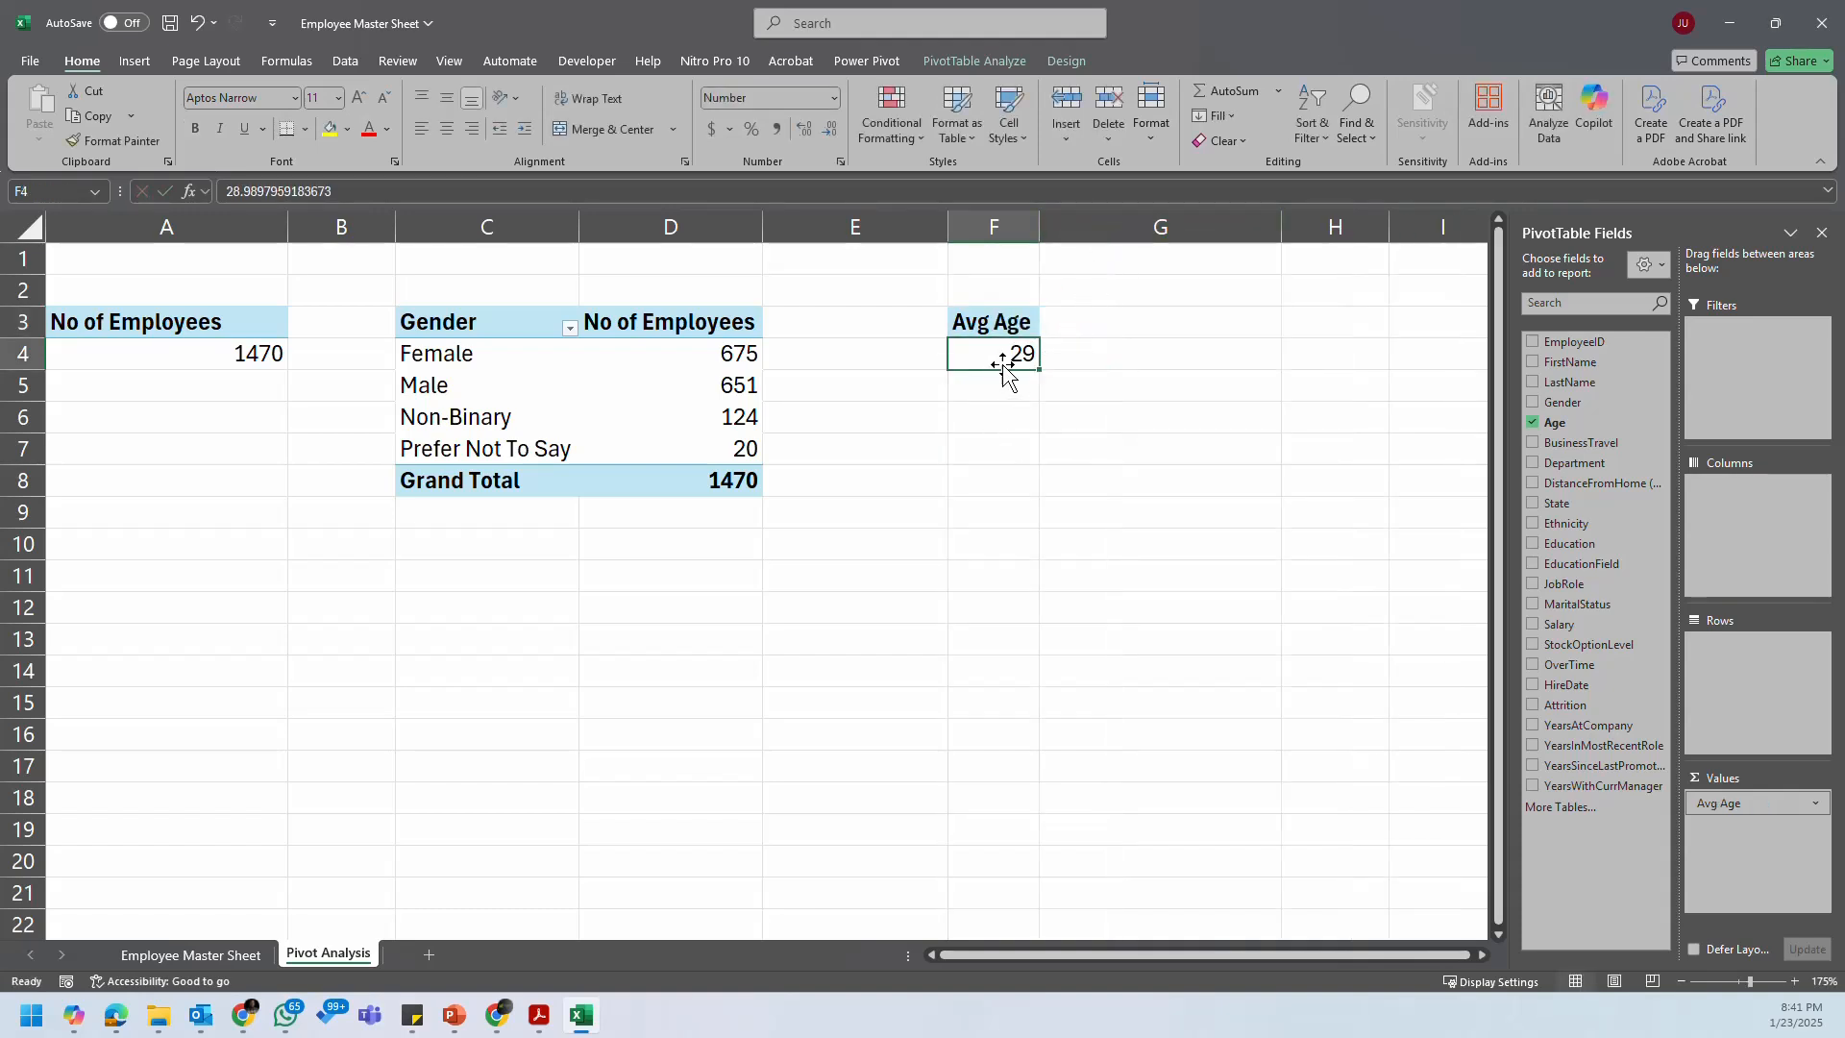
left_click_drag(945, 226, 870, 229)
left_click_drag(388, 221, 378, 222)
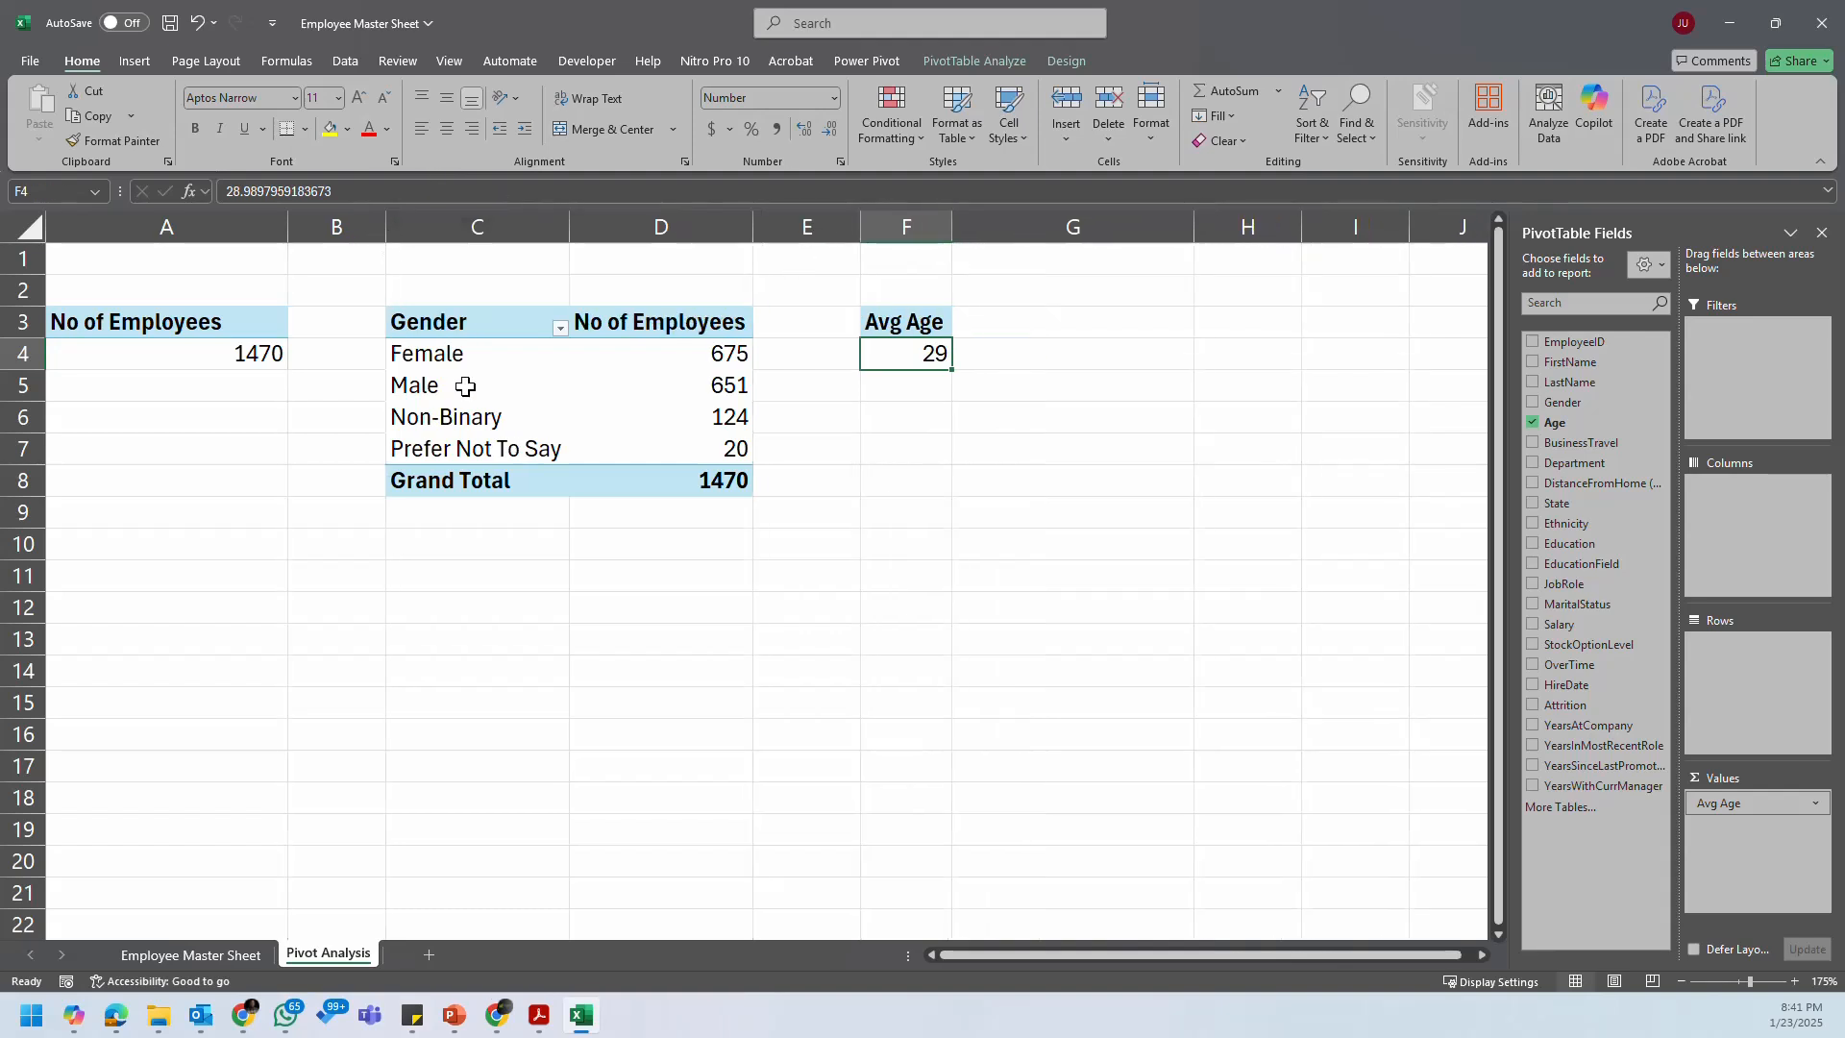
left_click(871, 578)
left_click(687, 421)
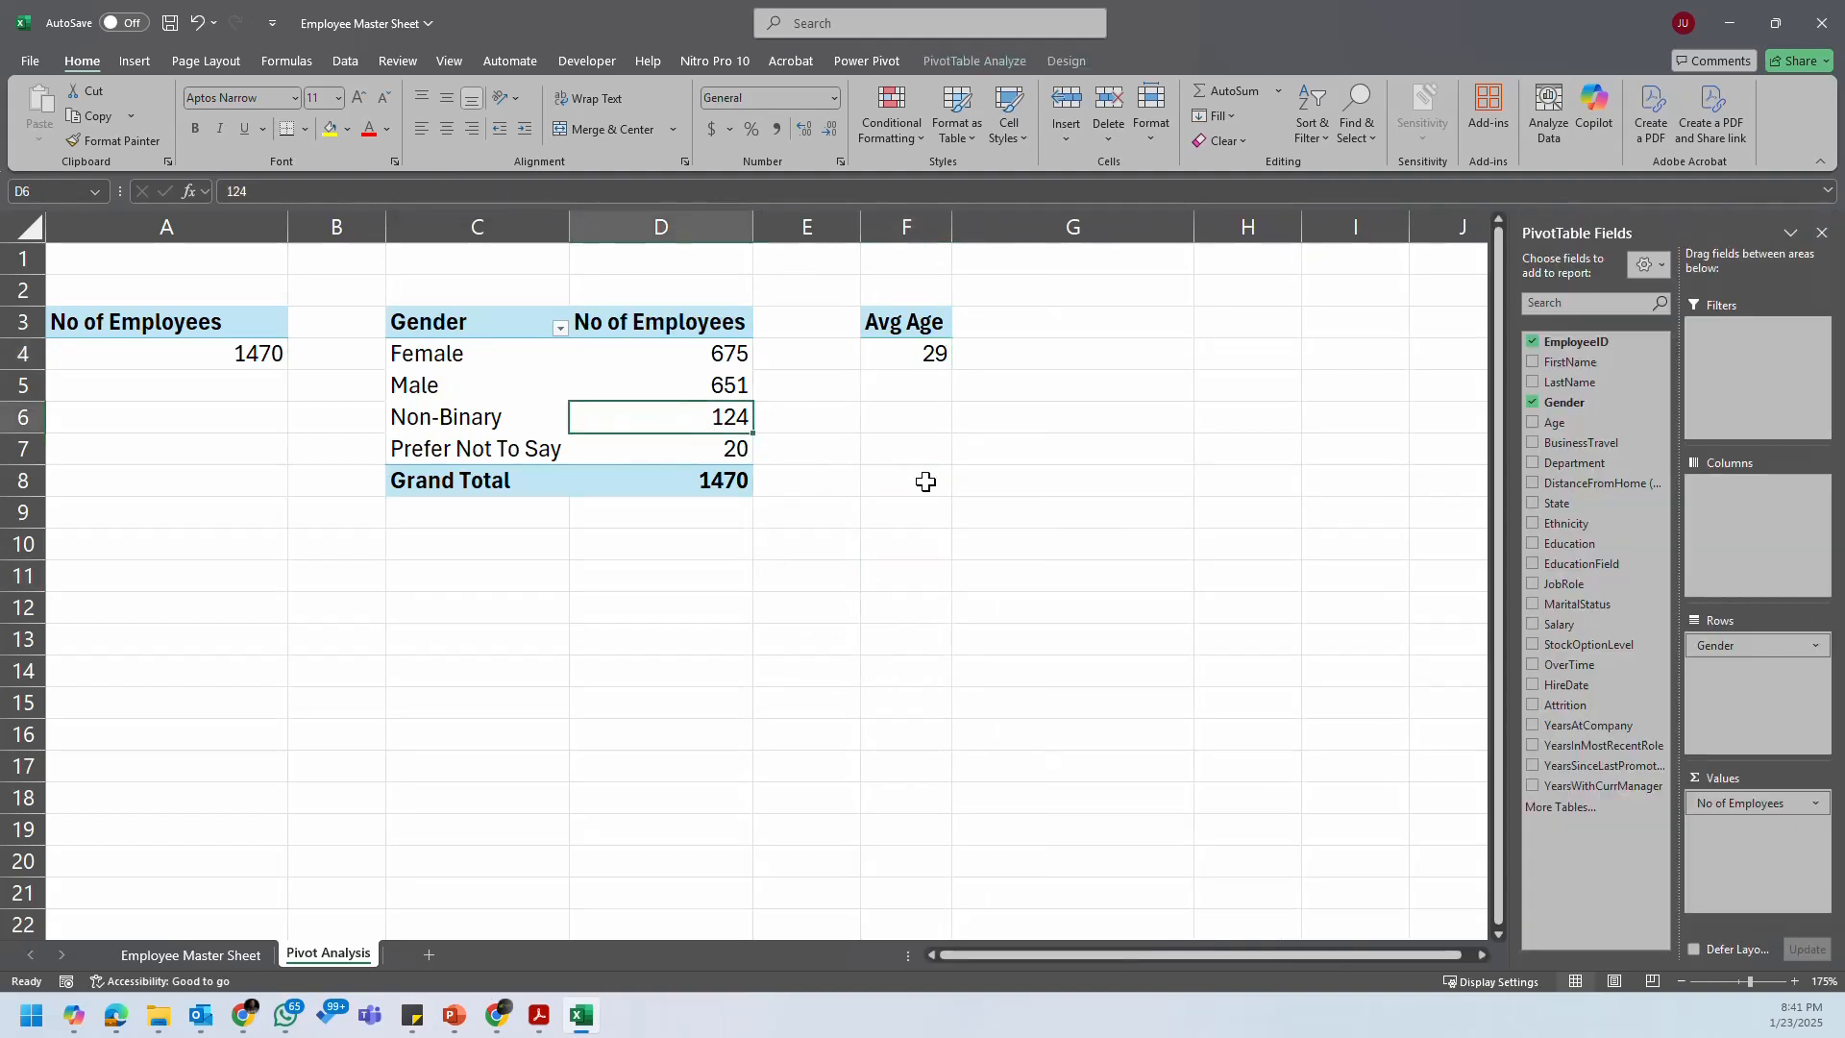
Step: Check the sticky note's next metric and copy the A3:A4 PivotTable to H3 with its source column widths
left_click(423, 1020)
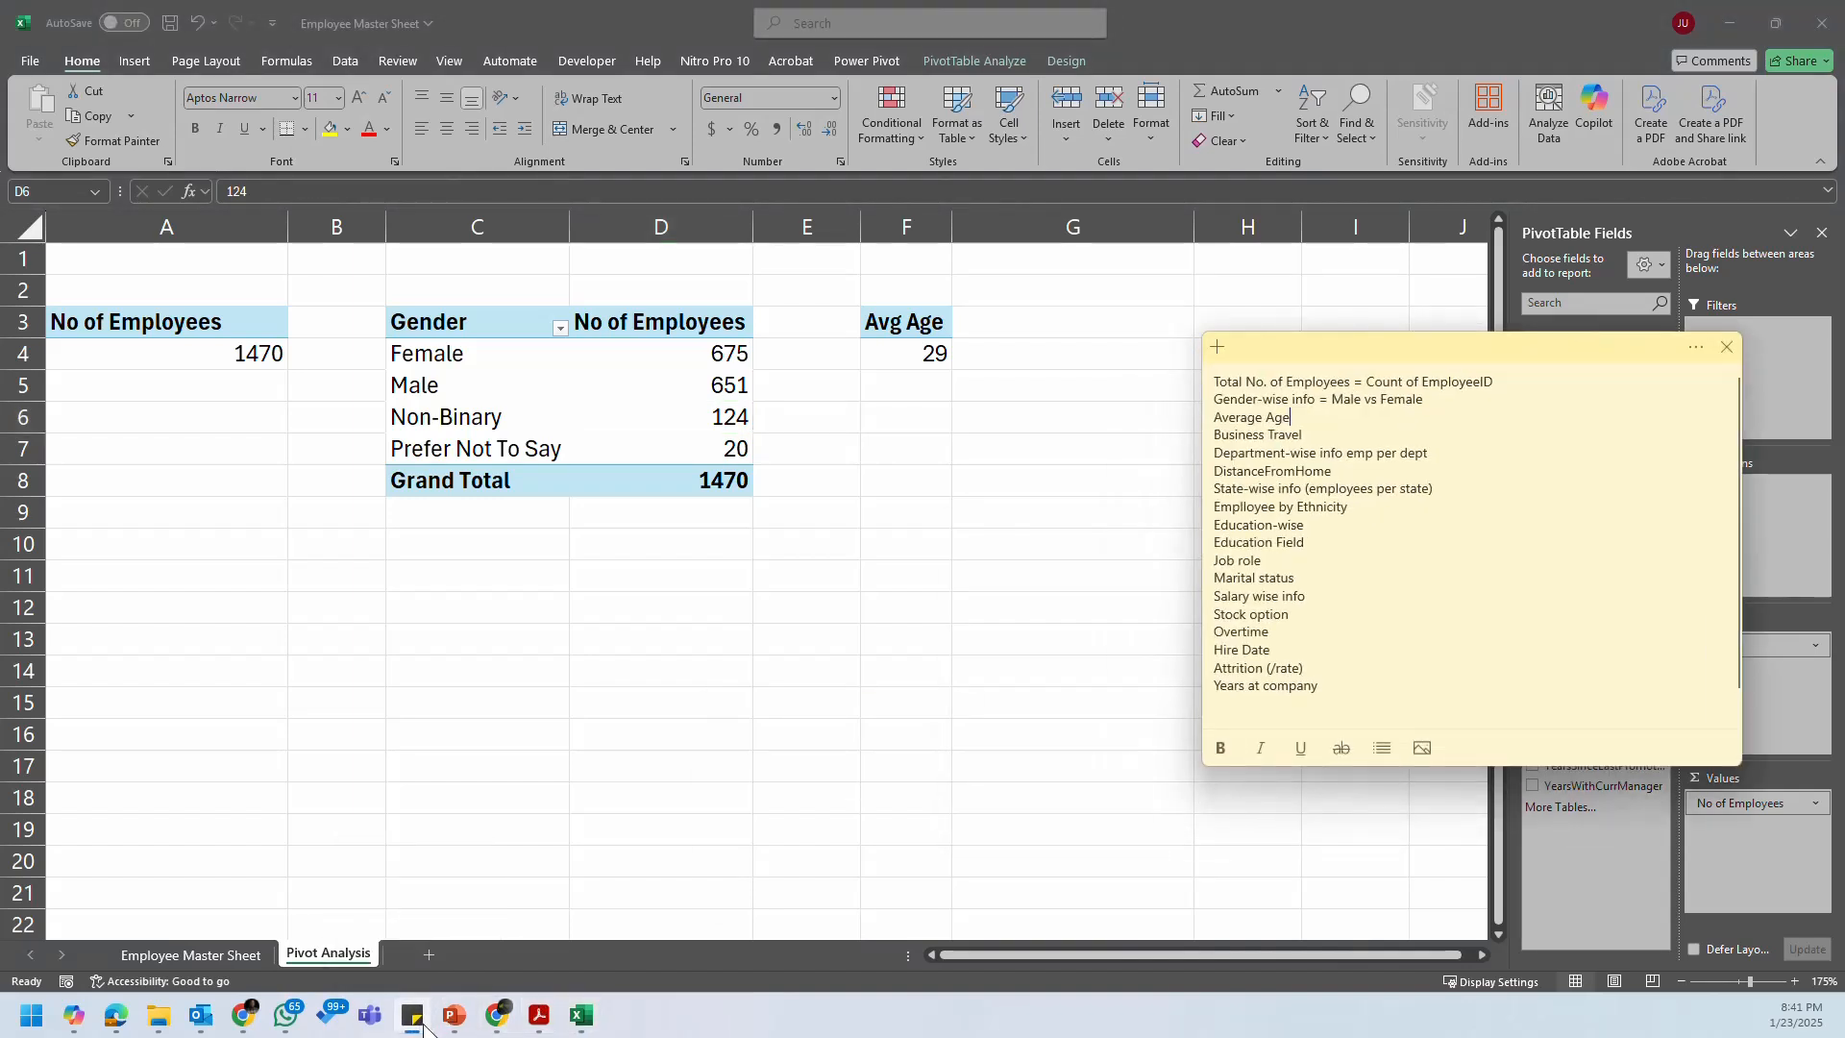
left_click(422, 1025)
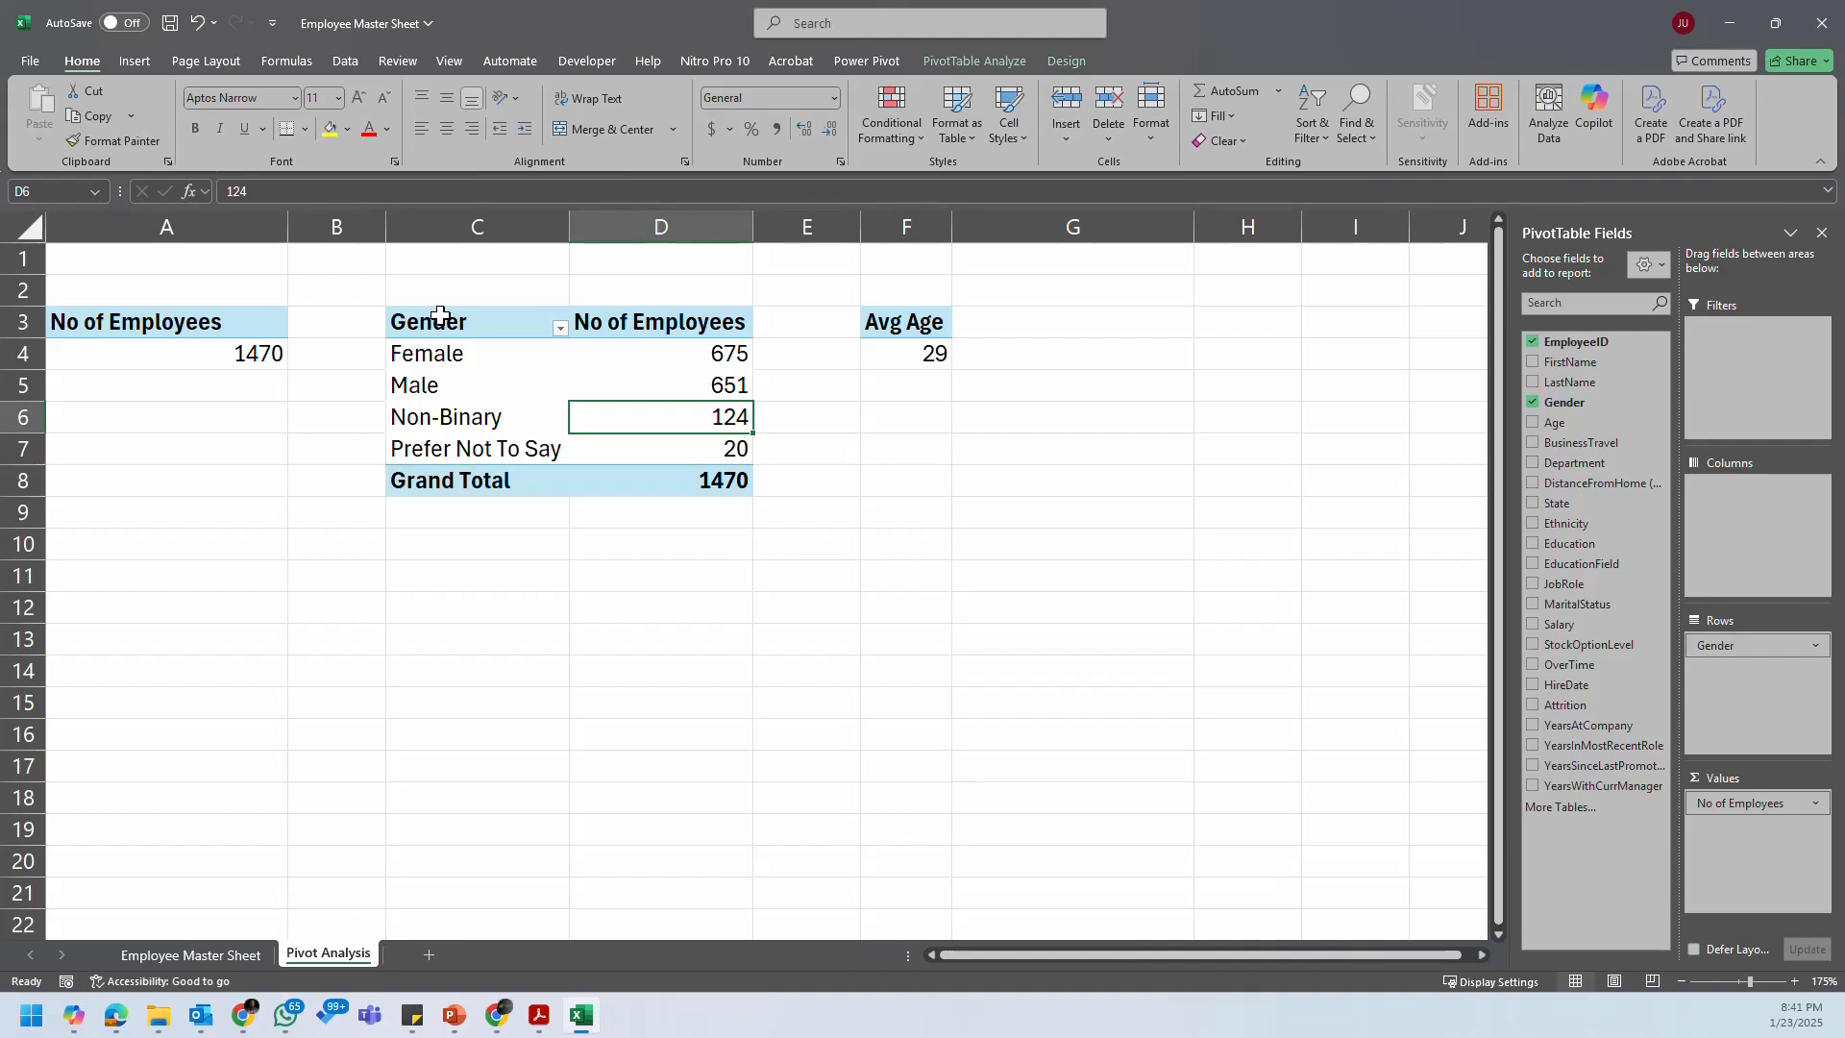
left_click_drag(205, 327, 246, 349)
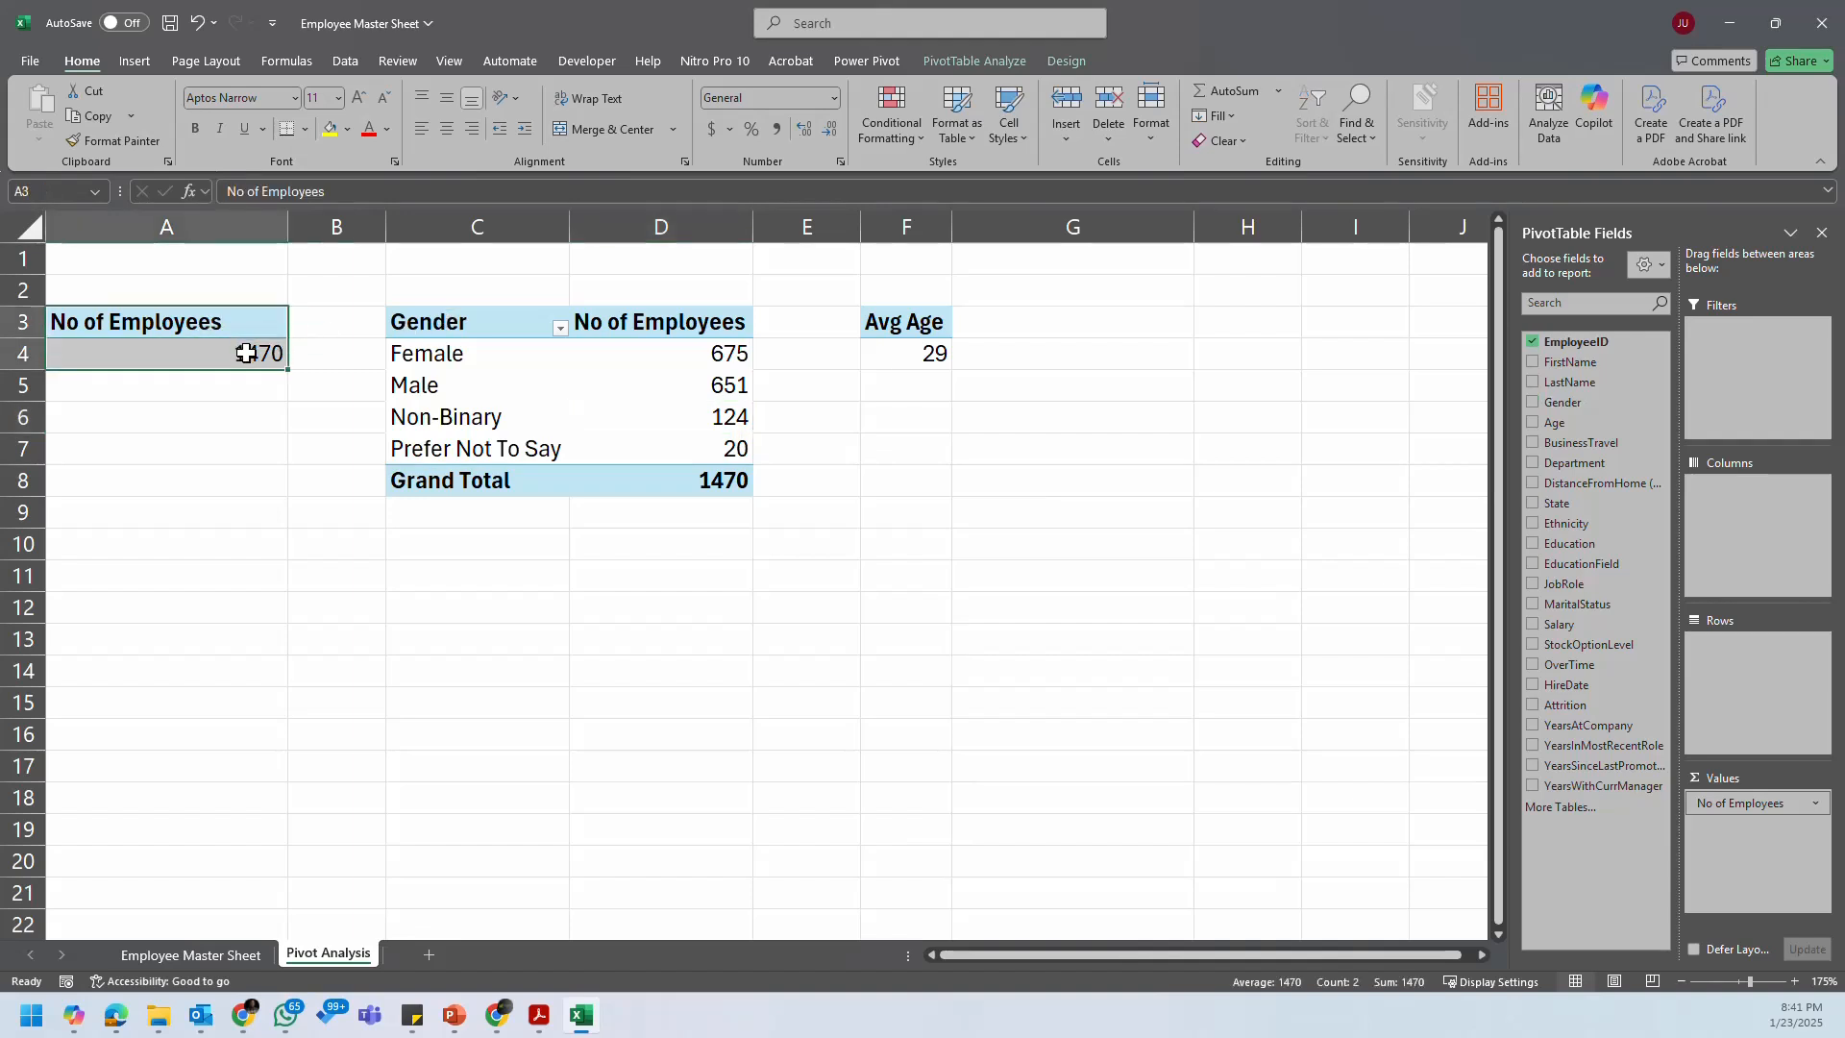
key("ctrl+c")
left_click(1216, 327)
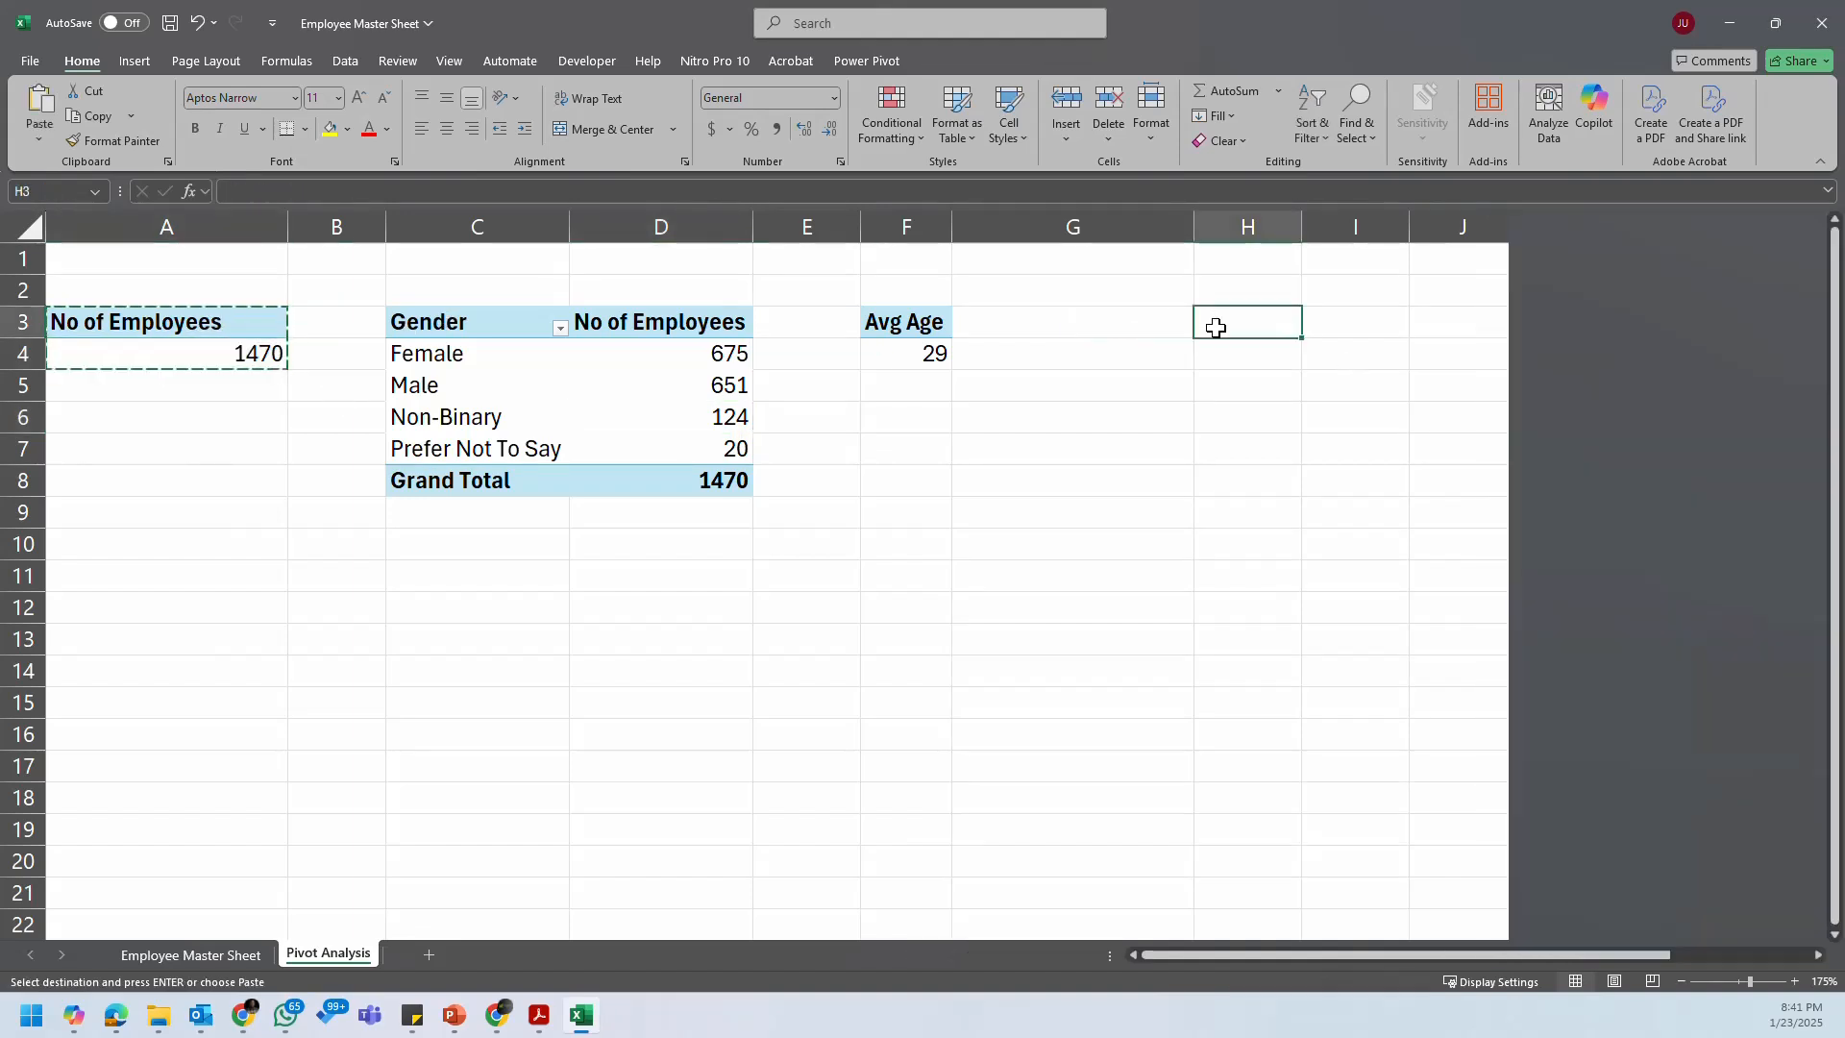
key("ctrl+v")
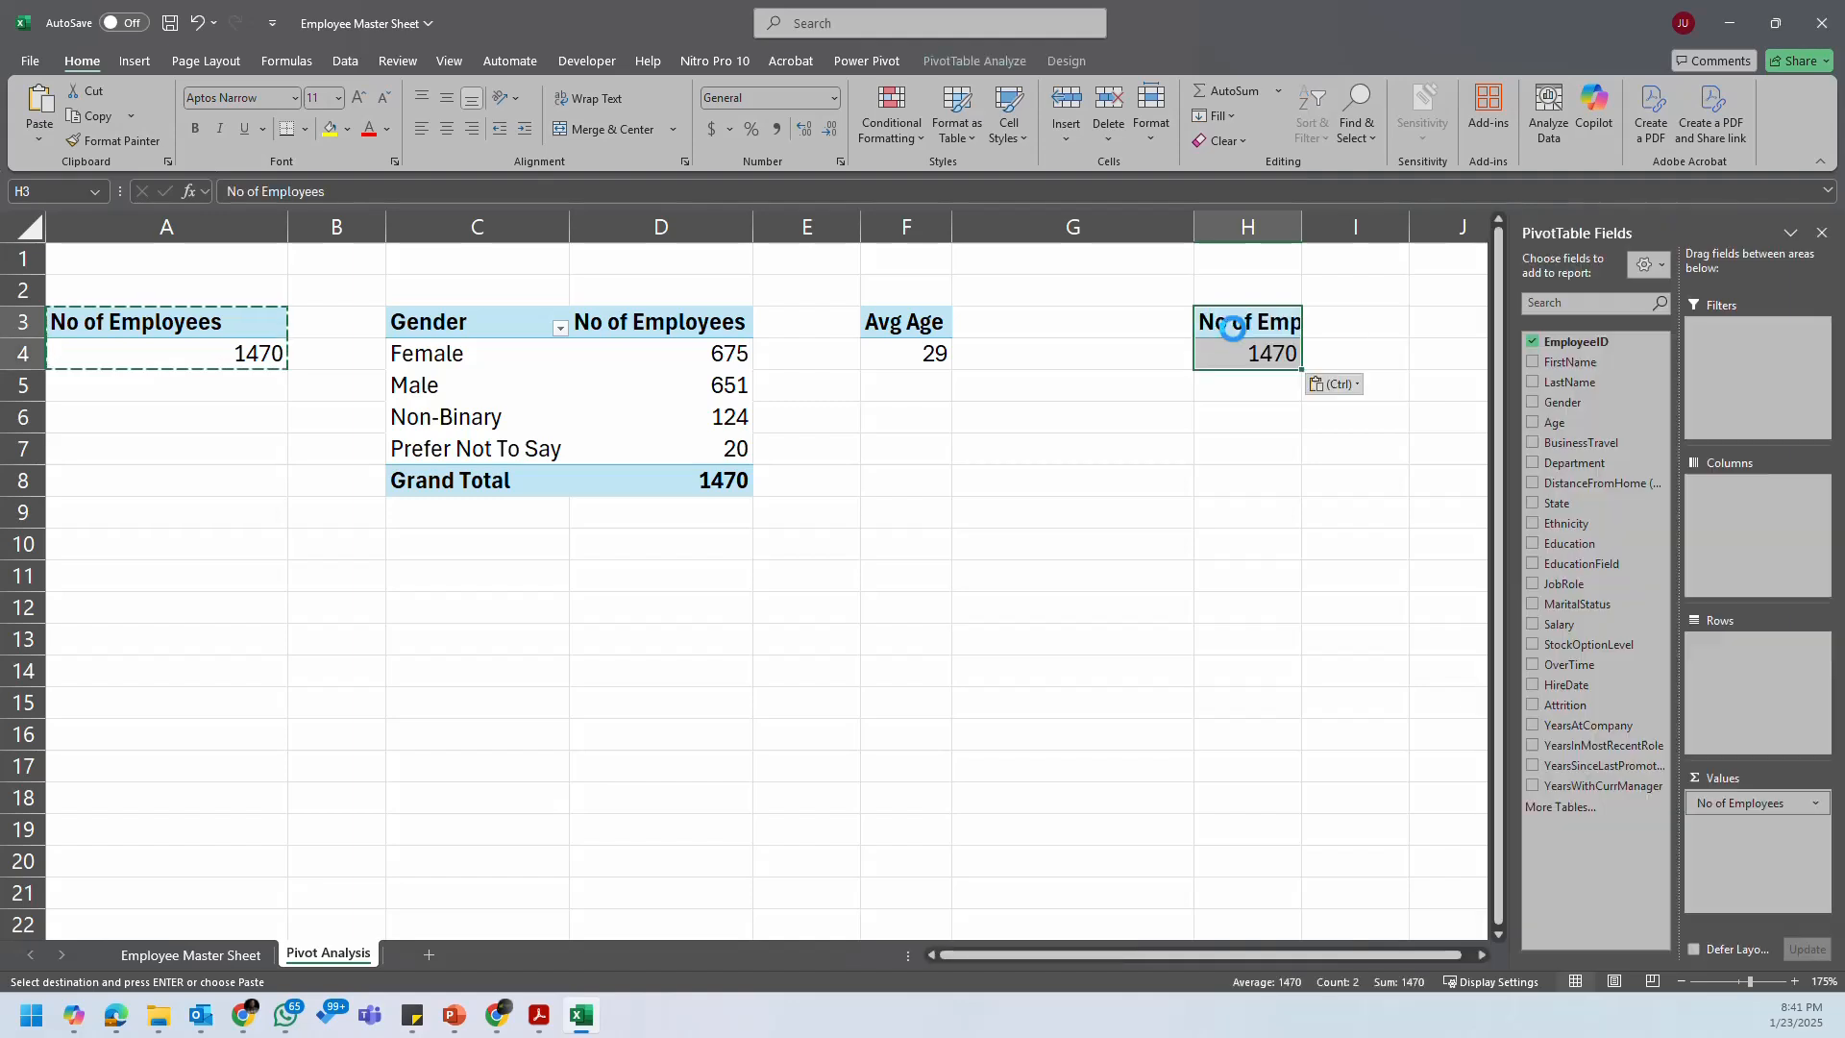
left_click(1324, 383)
left_click(1351, 468)
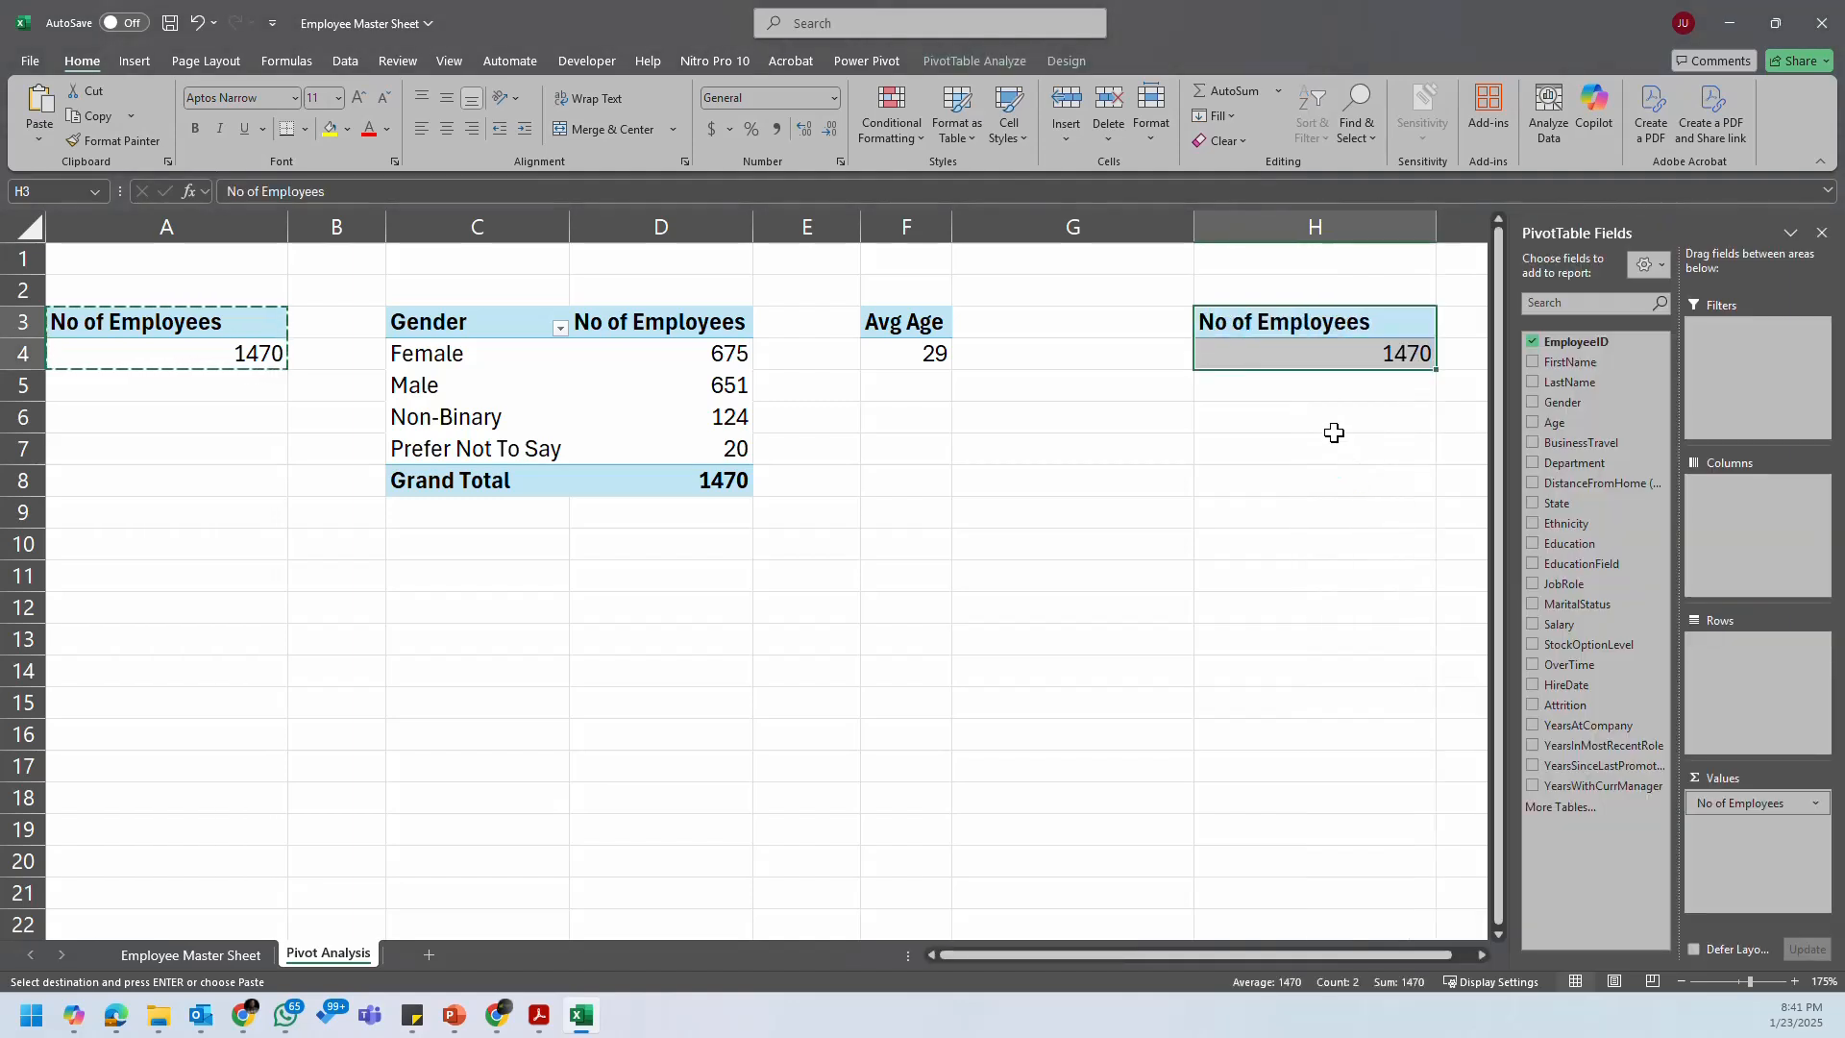
Step: Narrow spacer column G and add BusinessTravel to the rows of the PivotTable at H3
left_click_drag(1194, 230, 1030, 288)
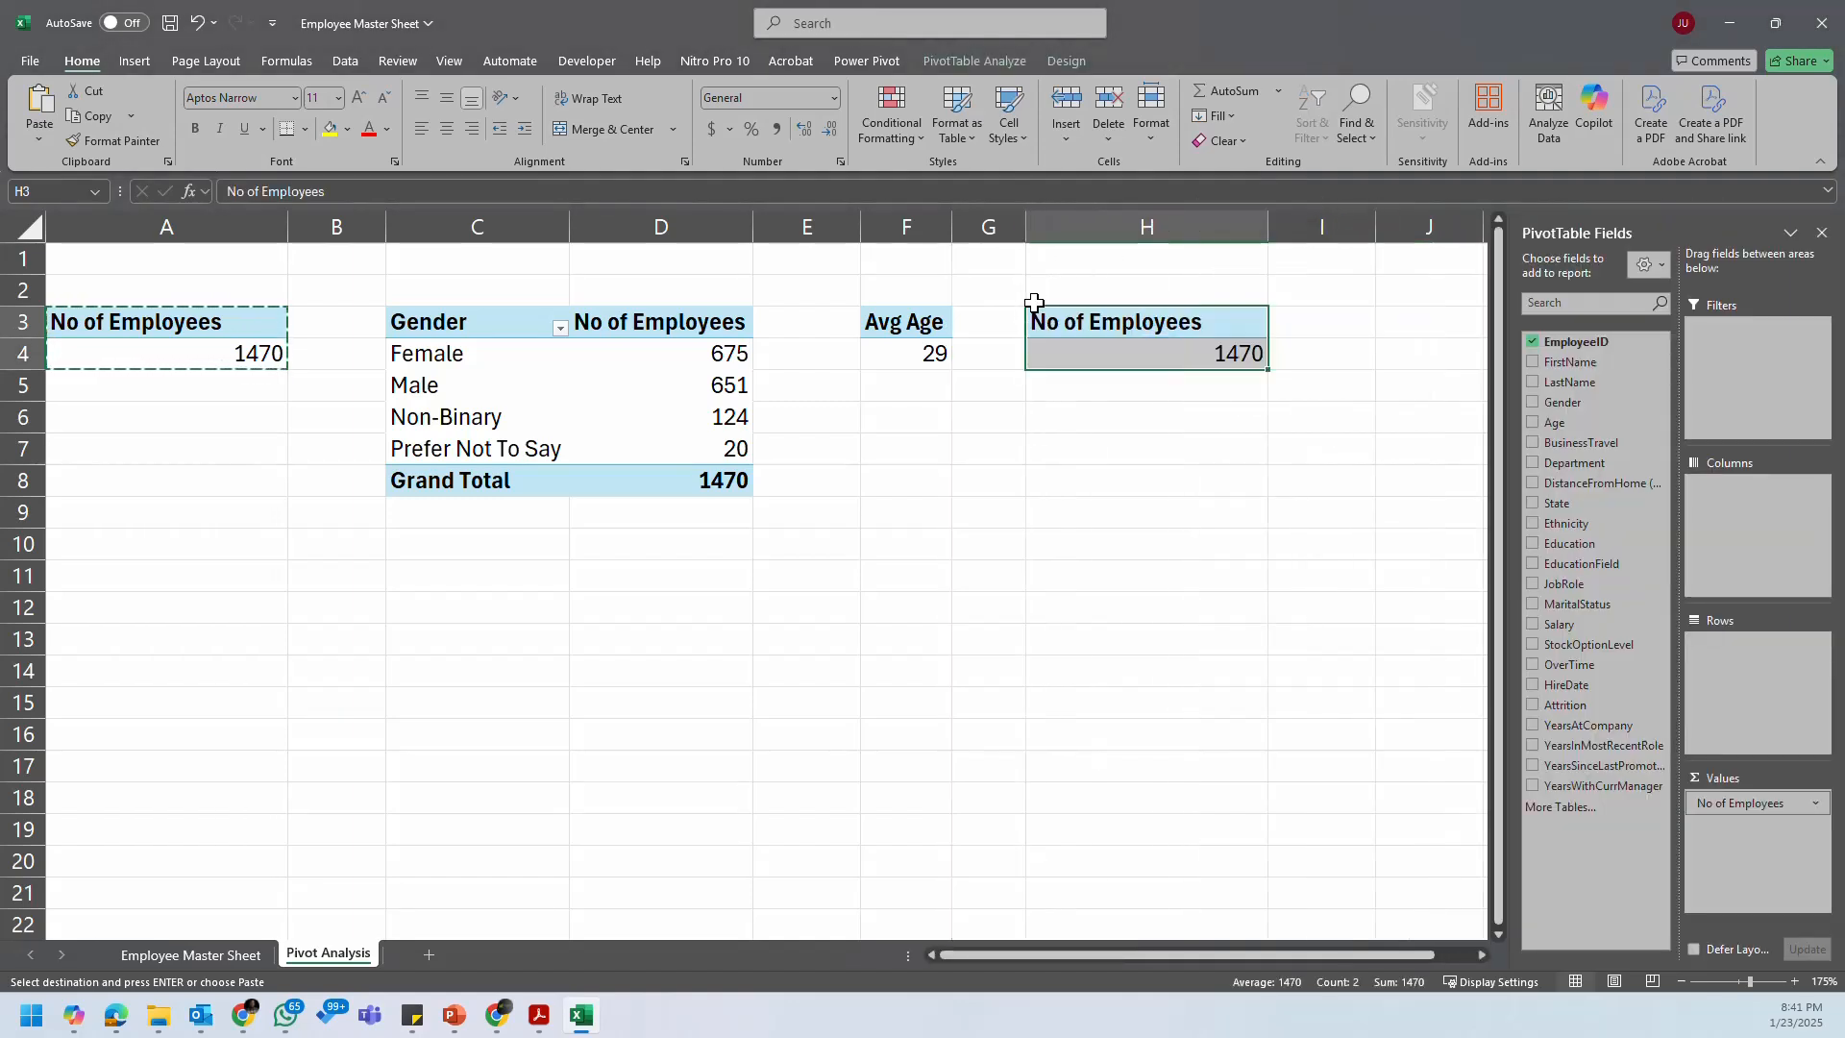
left_click(1086, 454)
left_click(1175, 325)
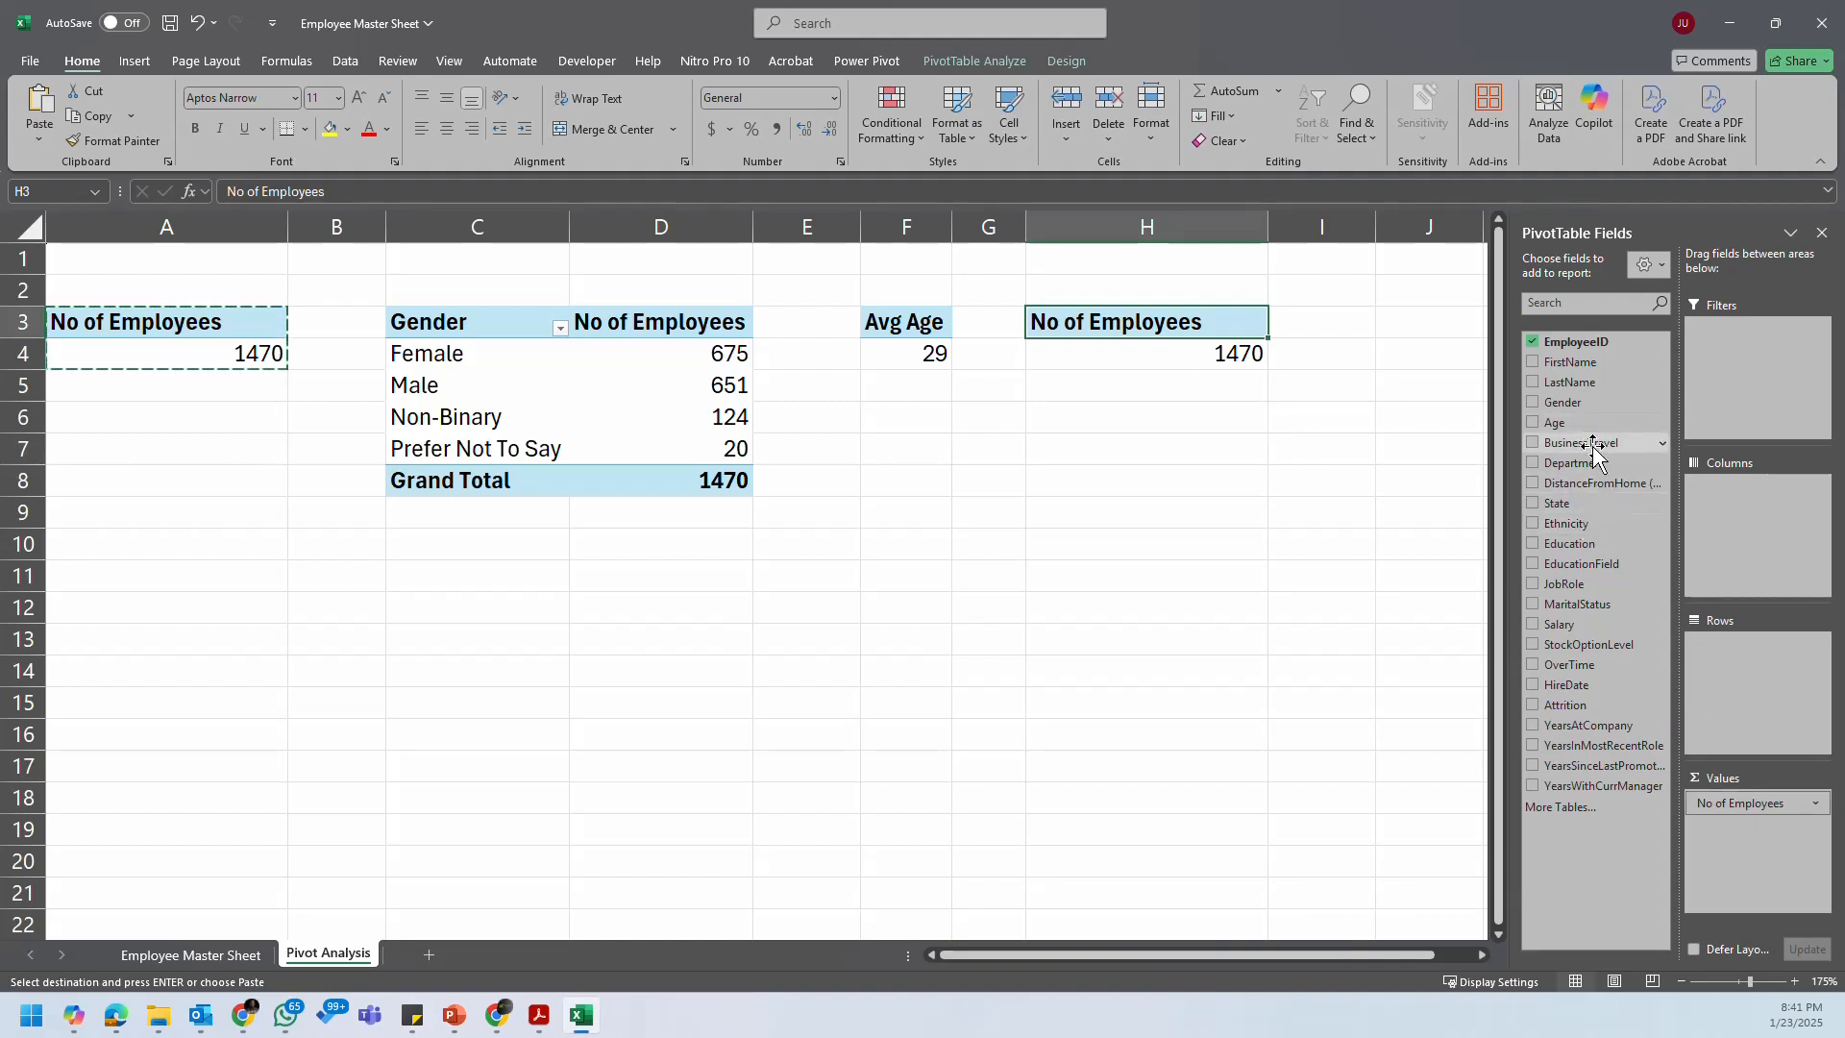
left_click_drag(1588, 442, 1734, 646)
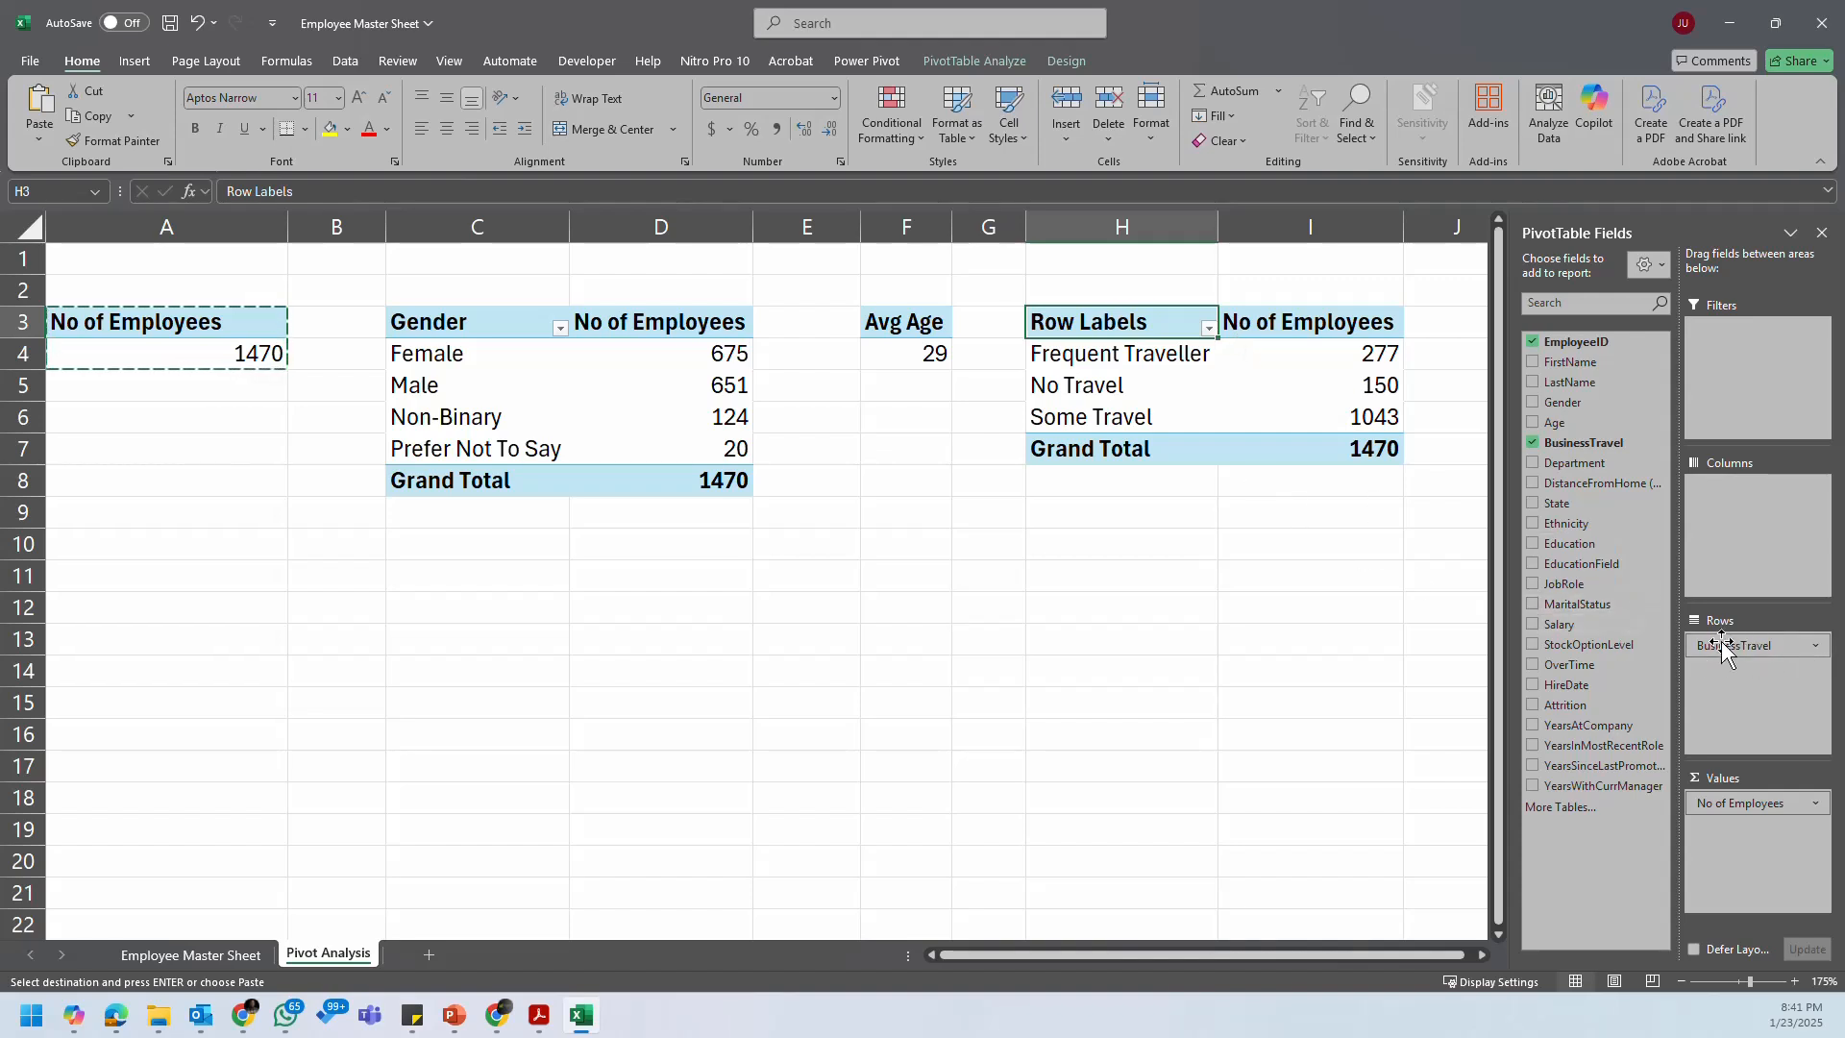
Step: Rename the Row Labels header in H3 to "Business Travel"
left_click(1101, 373)
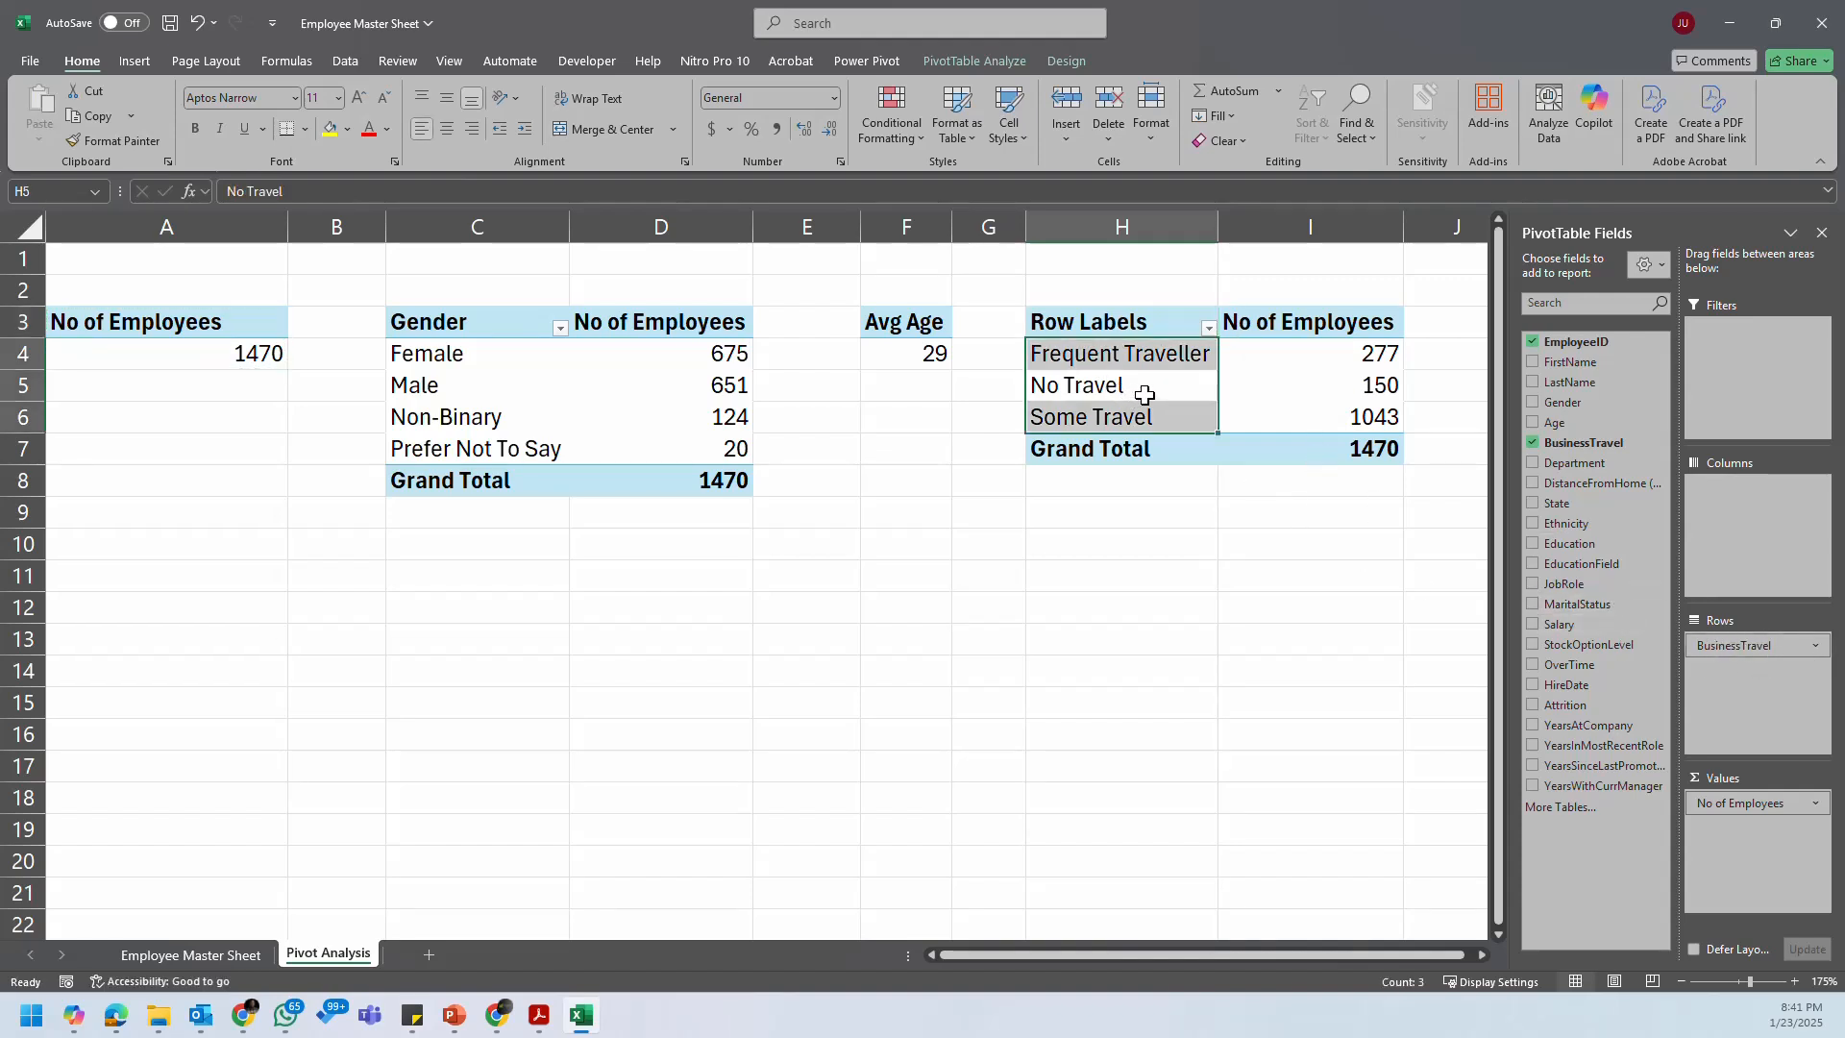
left_click(1128, 359)
left_click(1123, 325)
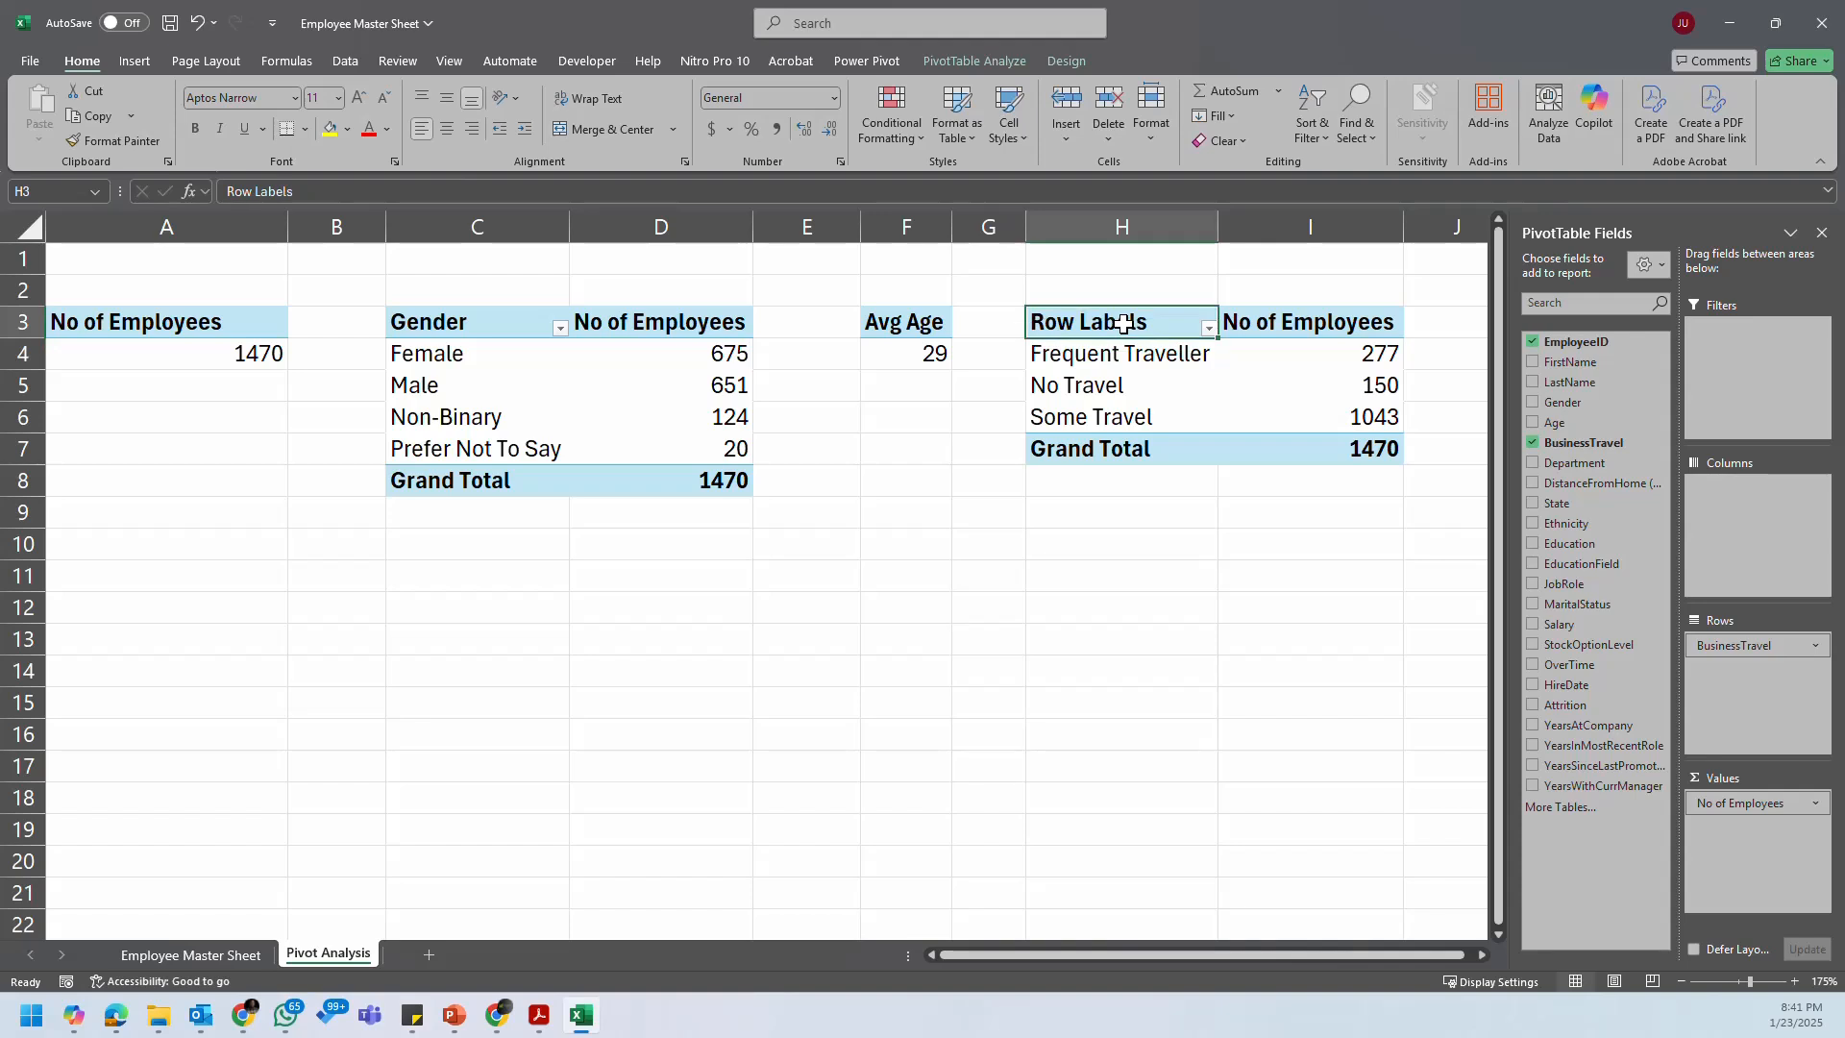
type("Busi")
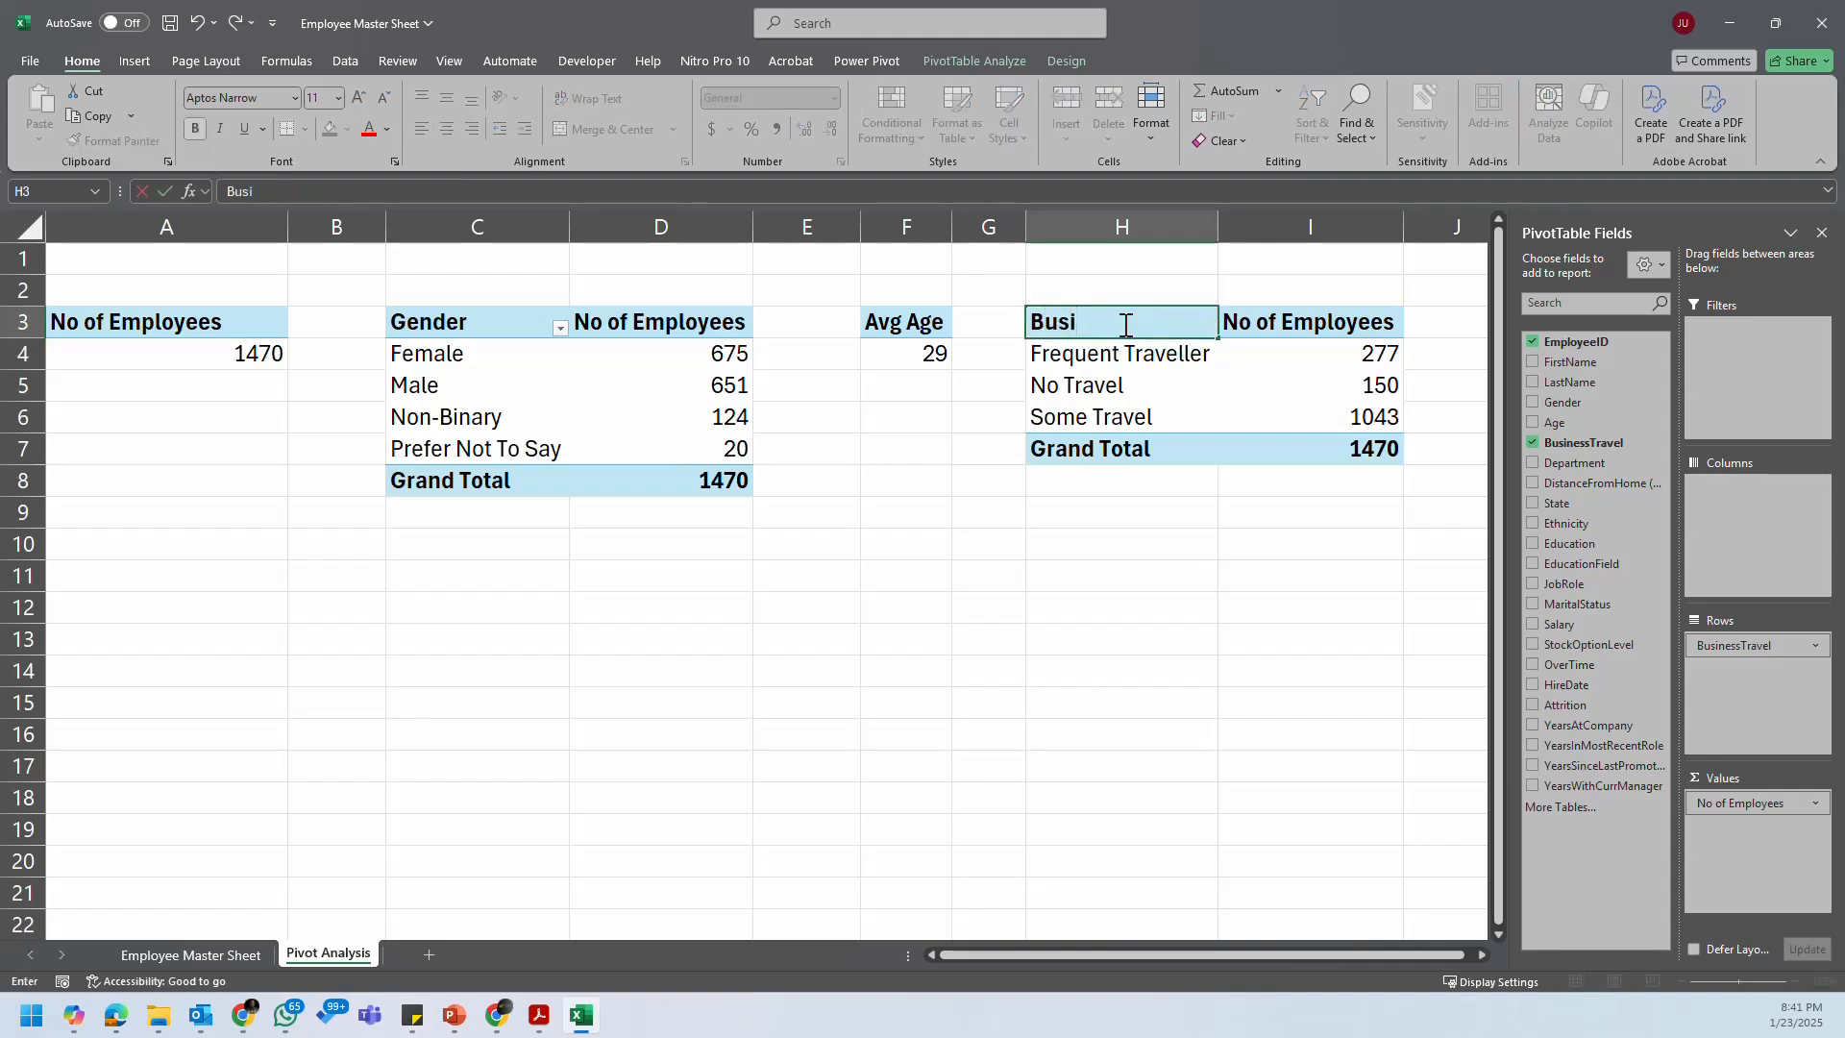
type("nessTra")
key("BackSpace")
key("BackSpace")
key("BackSpace")
type("Trave")
key("Return")
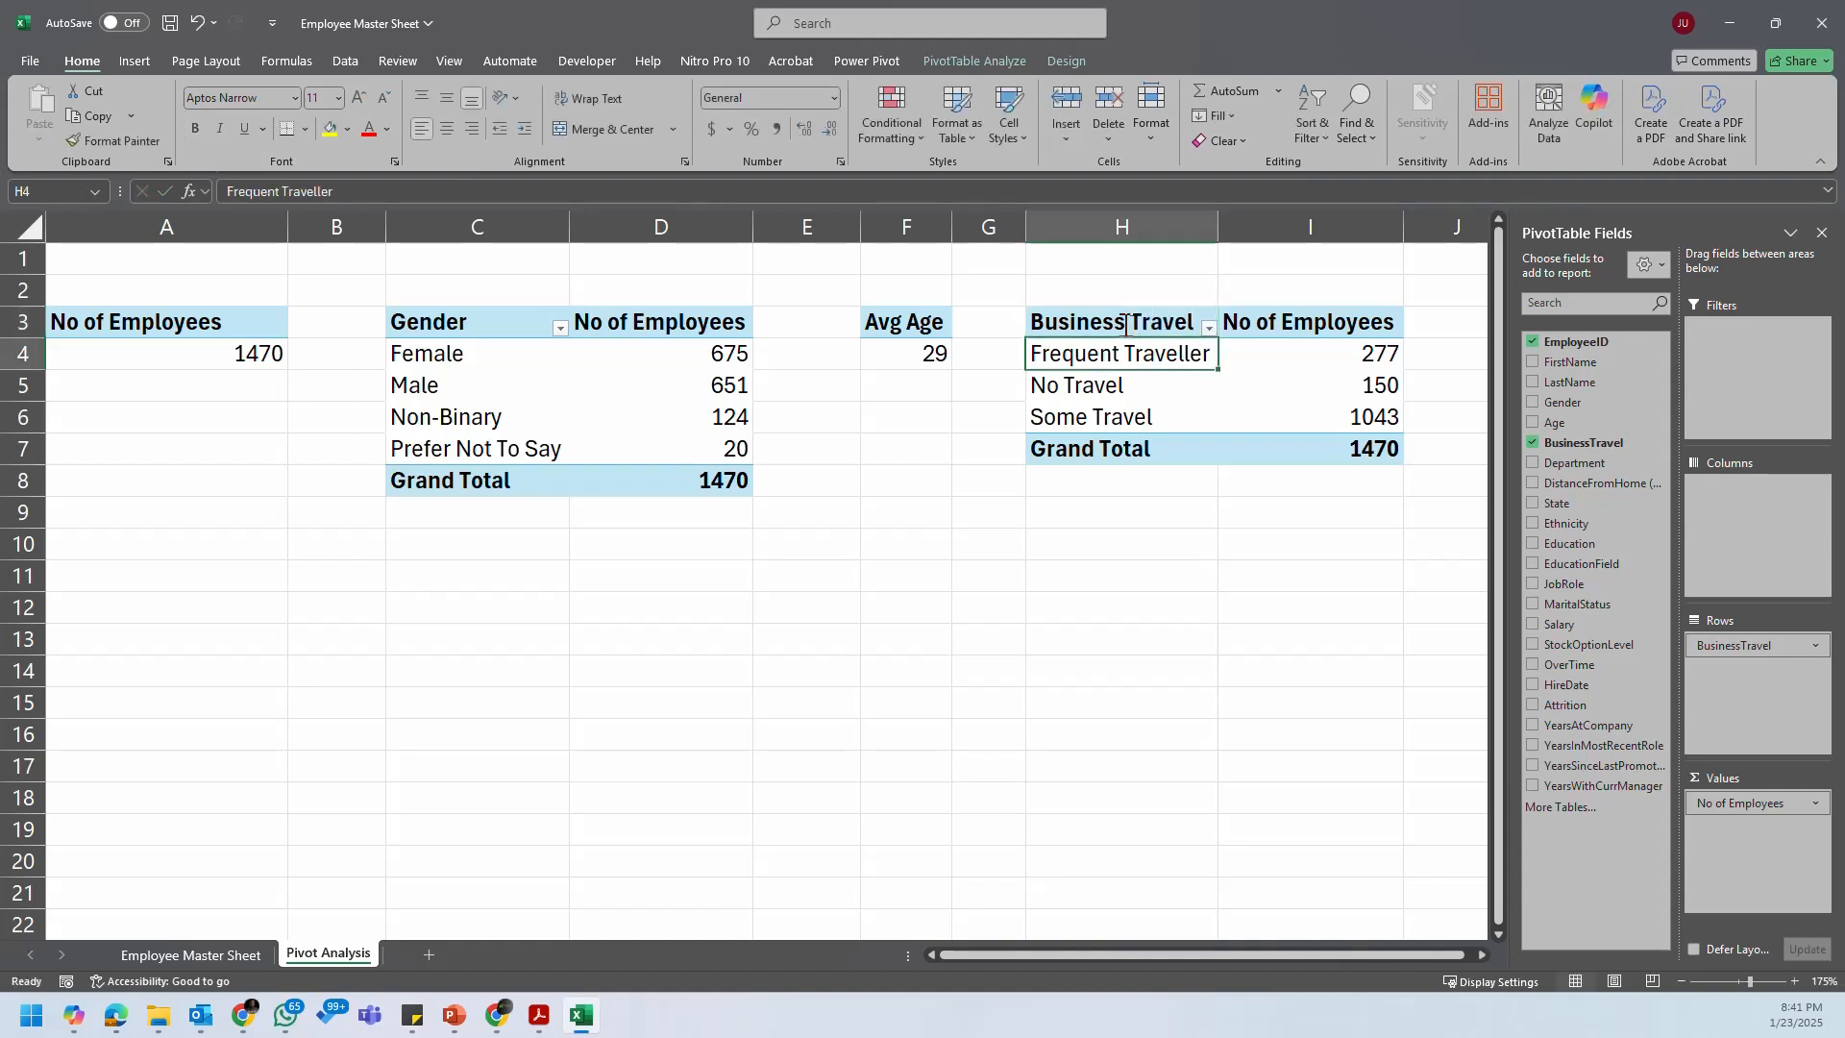
Step: Sort the Business Travel PivotTable by No of Employees from largest to smallest
right_click(1350, 351)
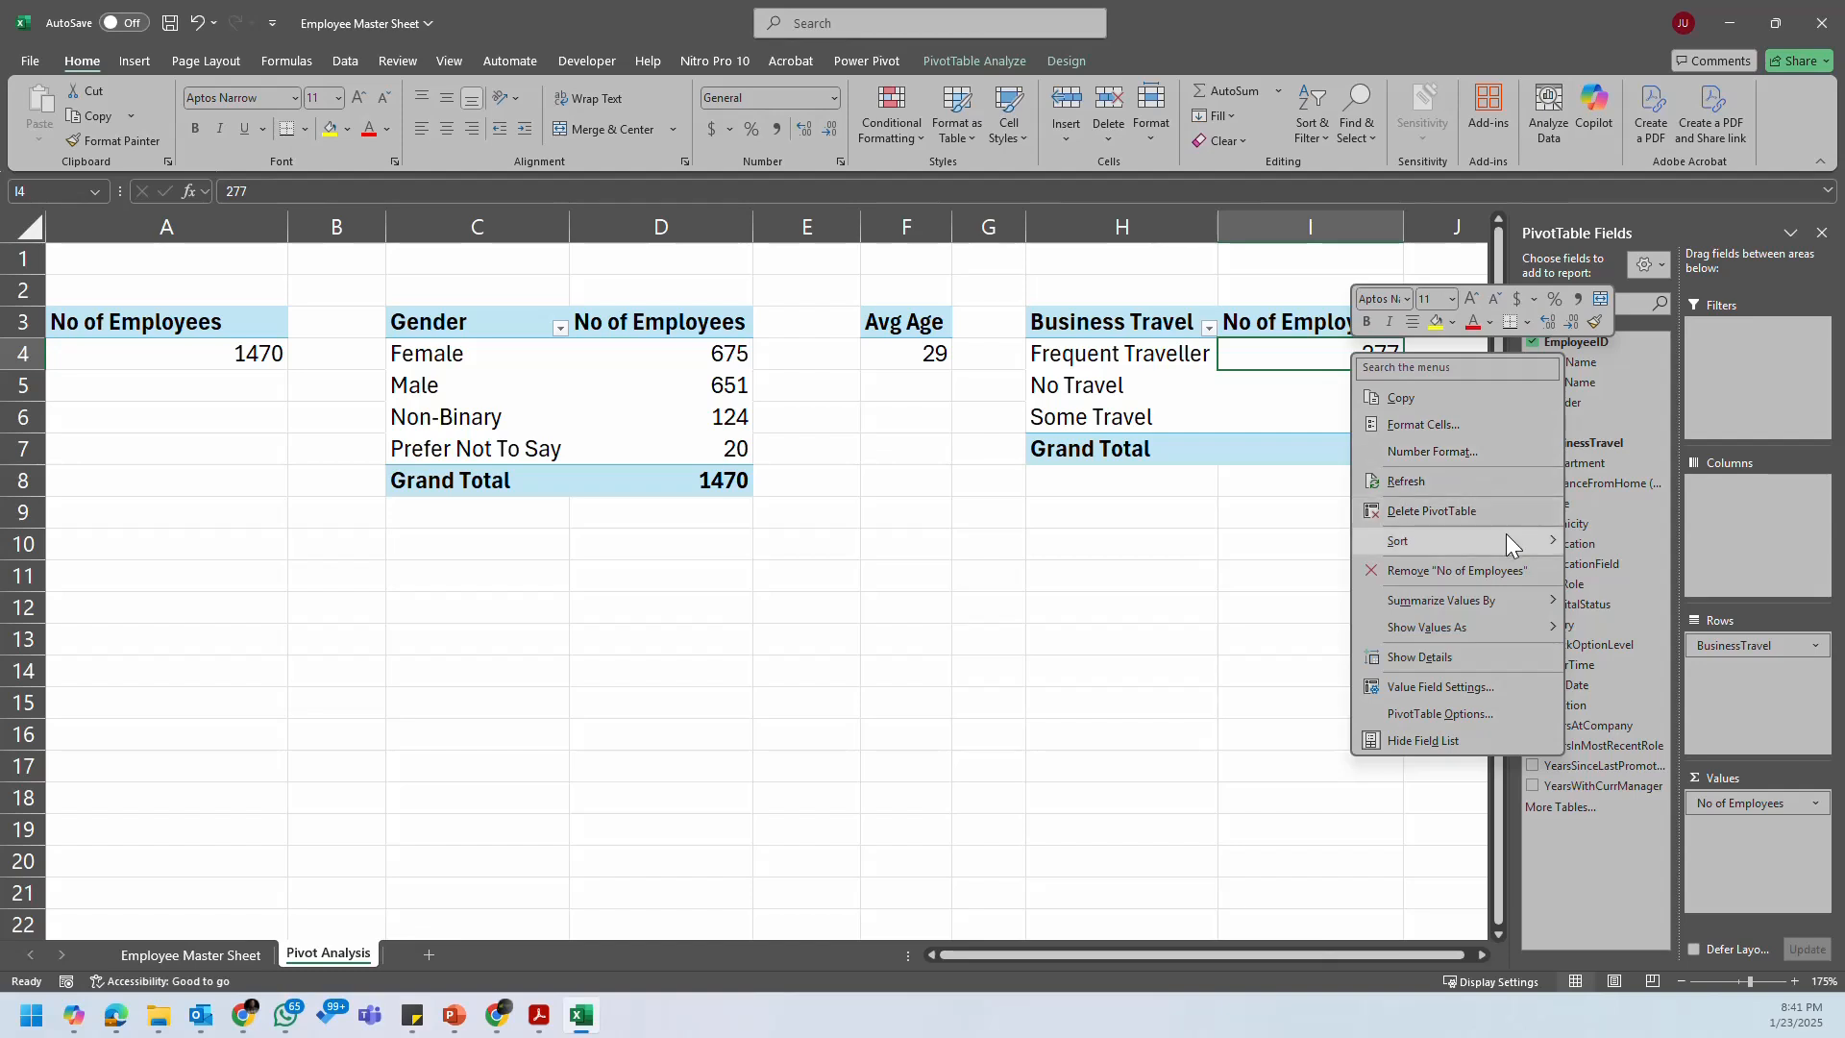
mouse_move(1507, 533)
left_click(1670, 567)
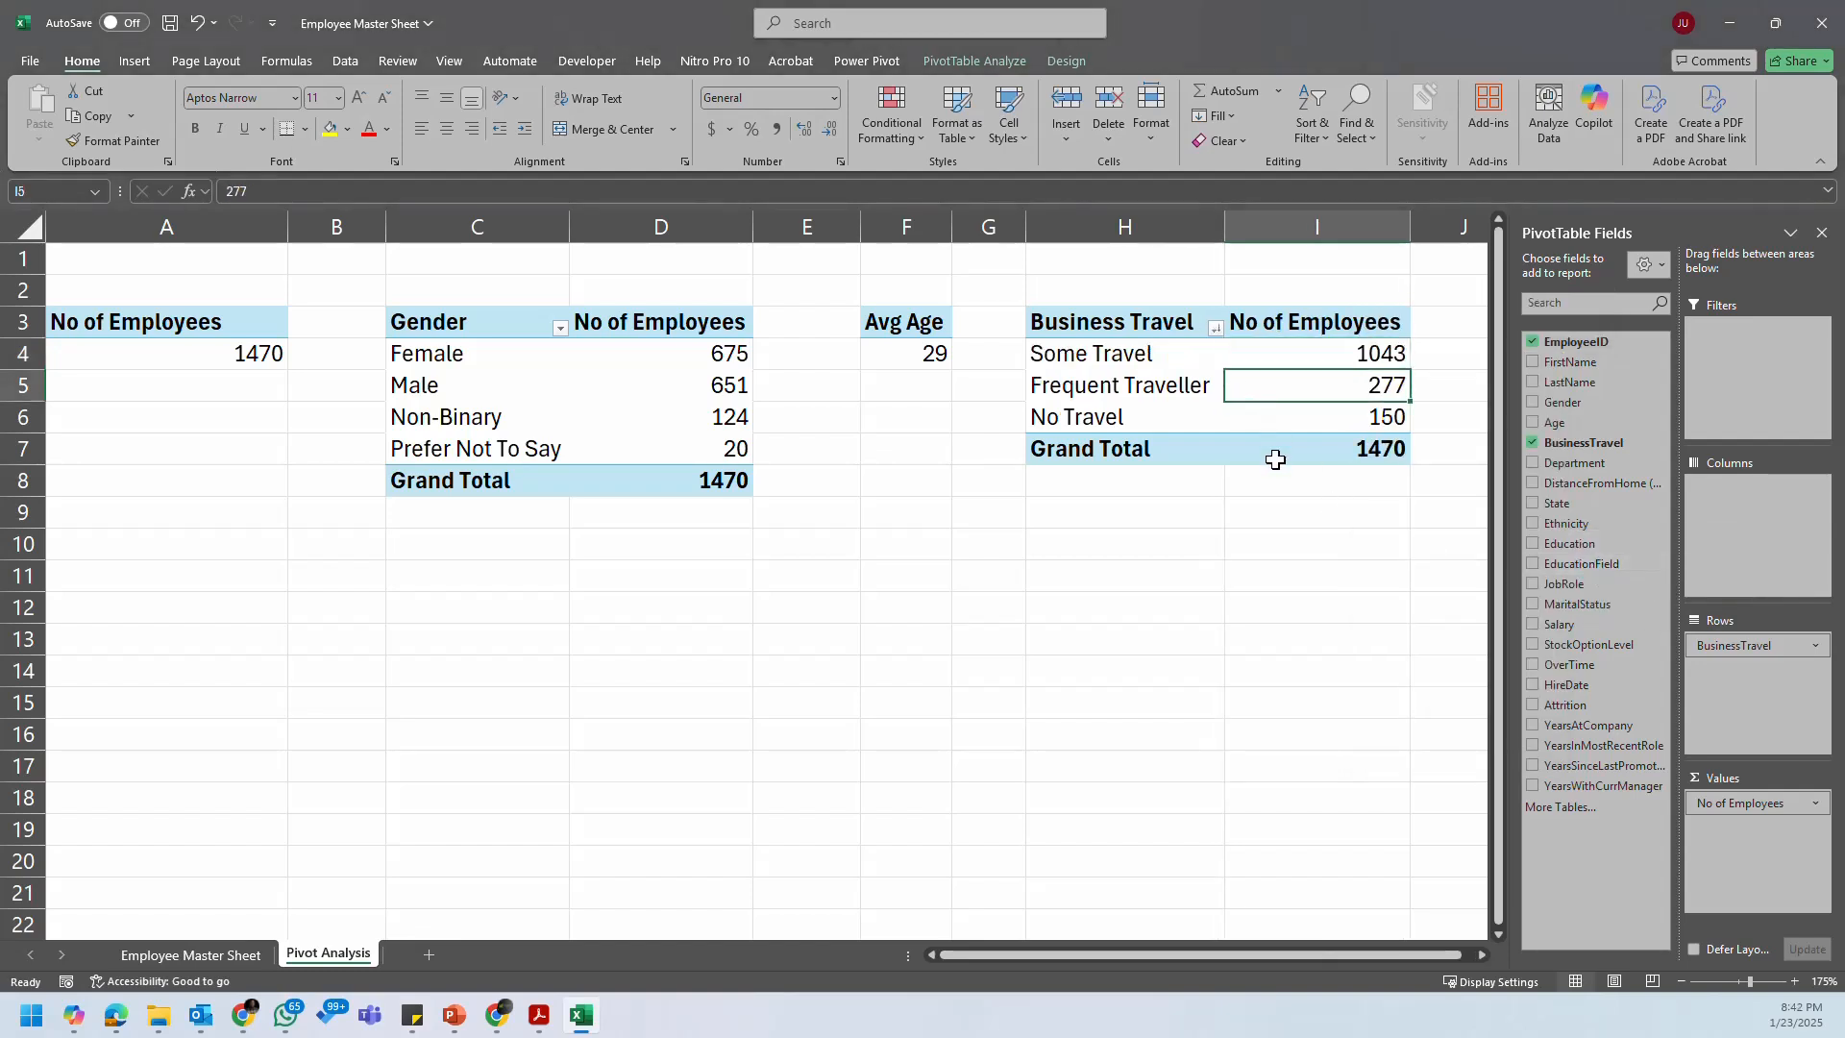
left_click(1238, 447)
left_click(1111, 508)
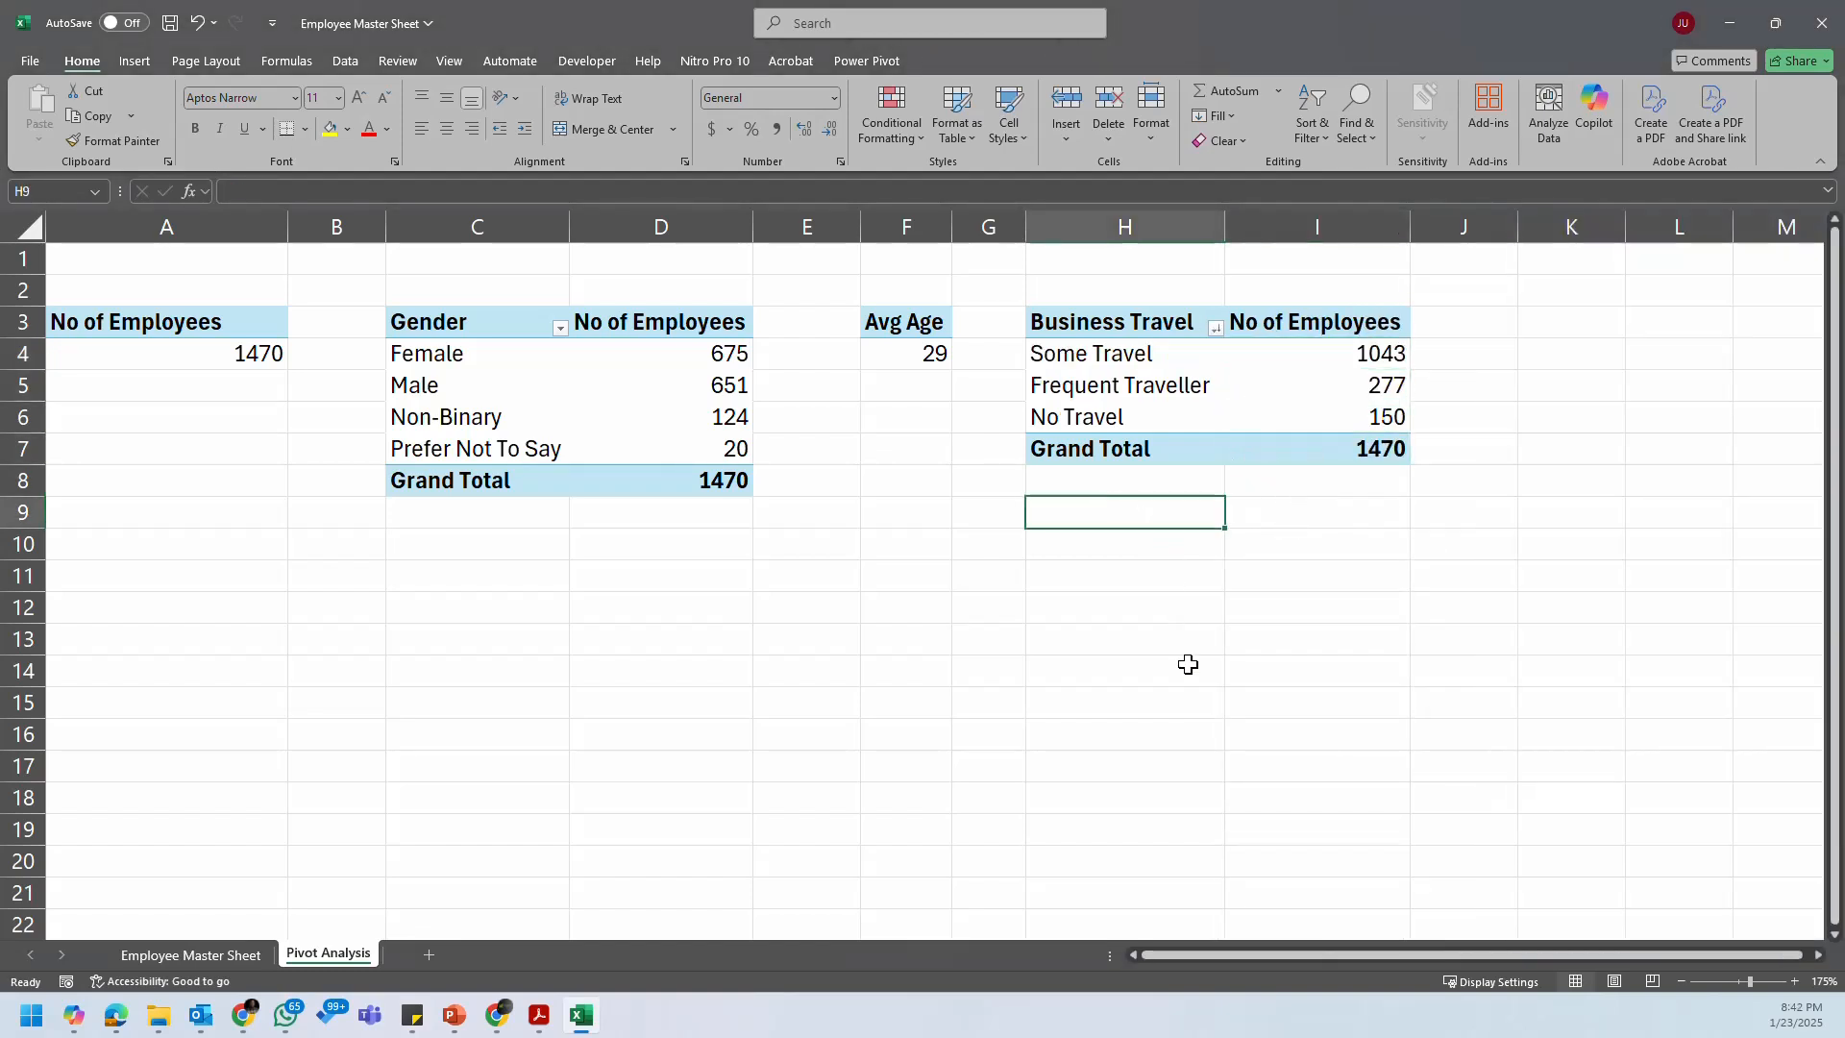
left_click_drag(1163, 956, 1618, 960)
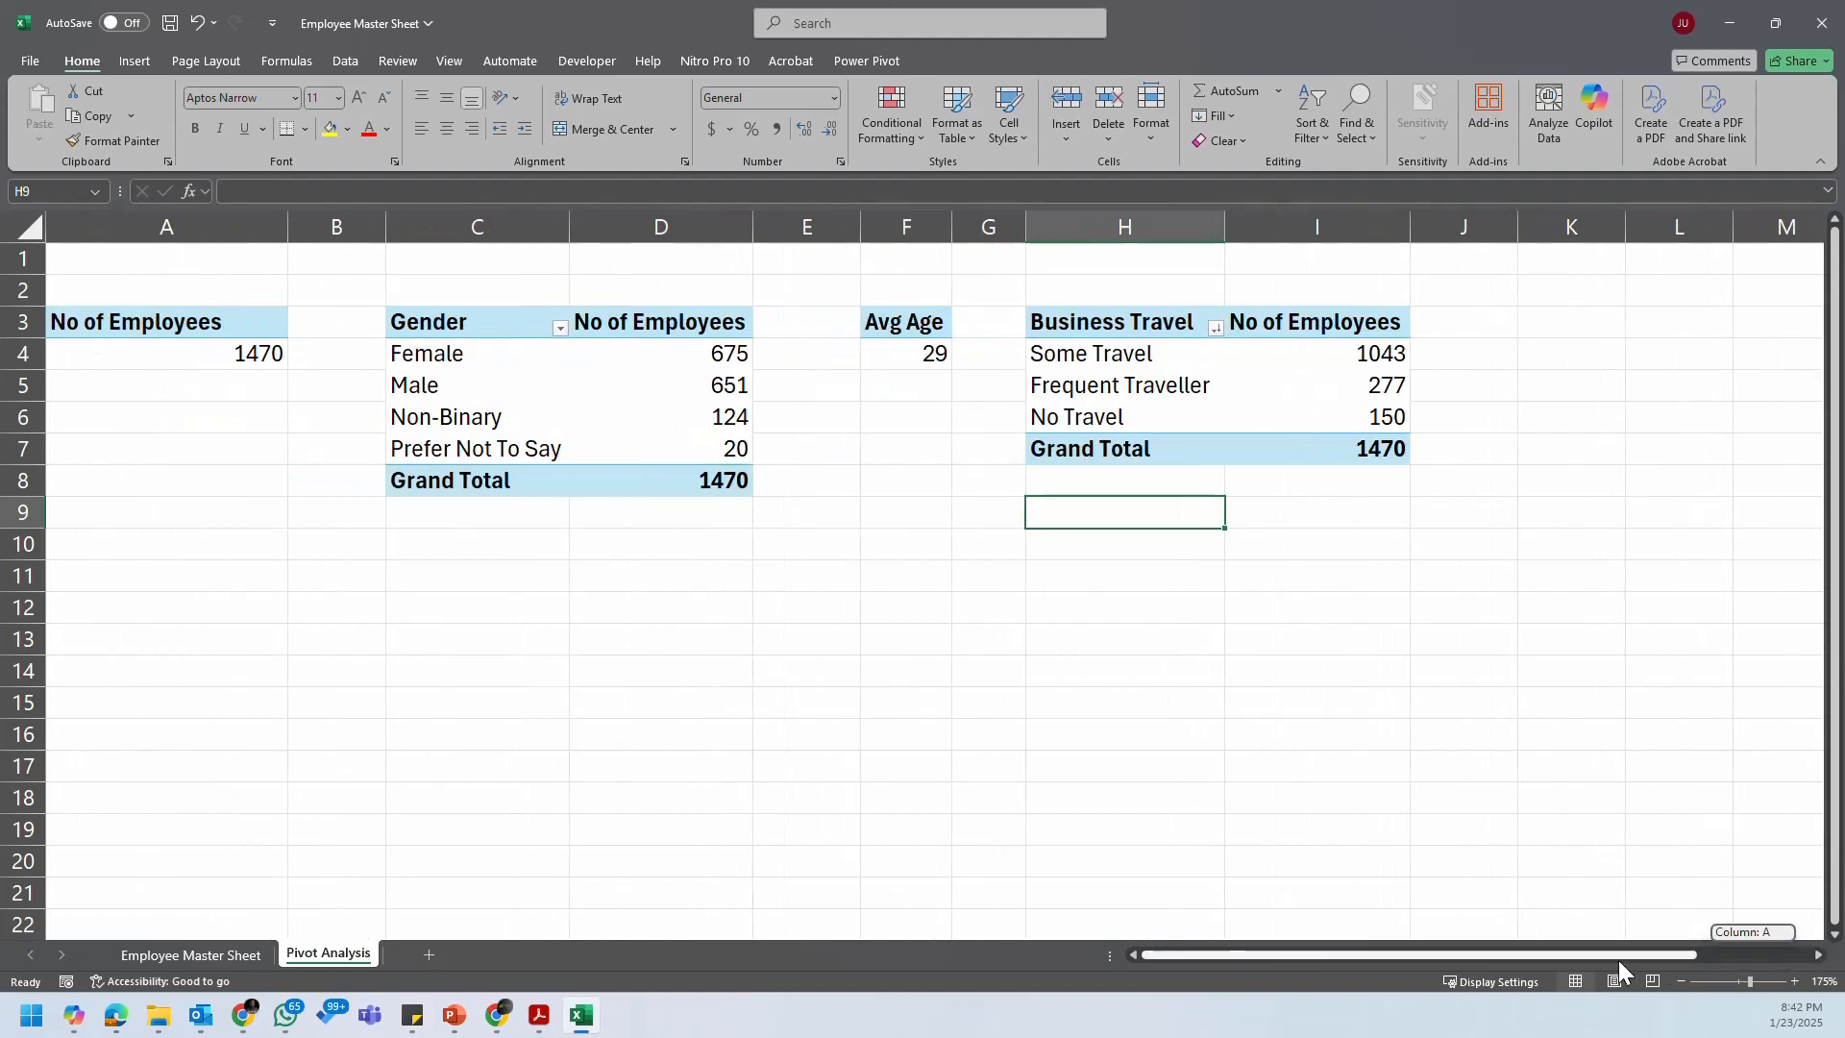
left_click(1115, 355)
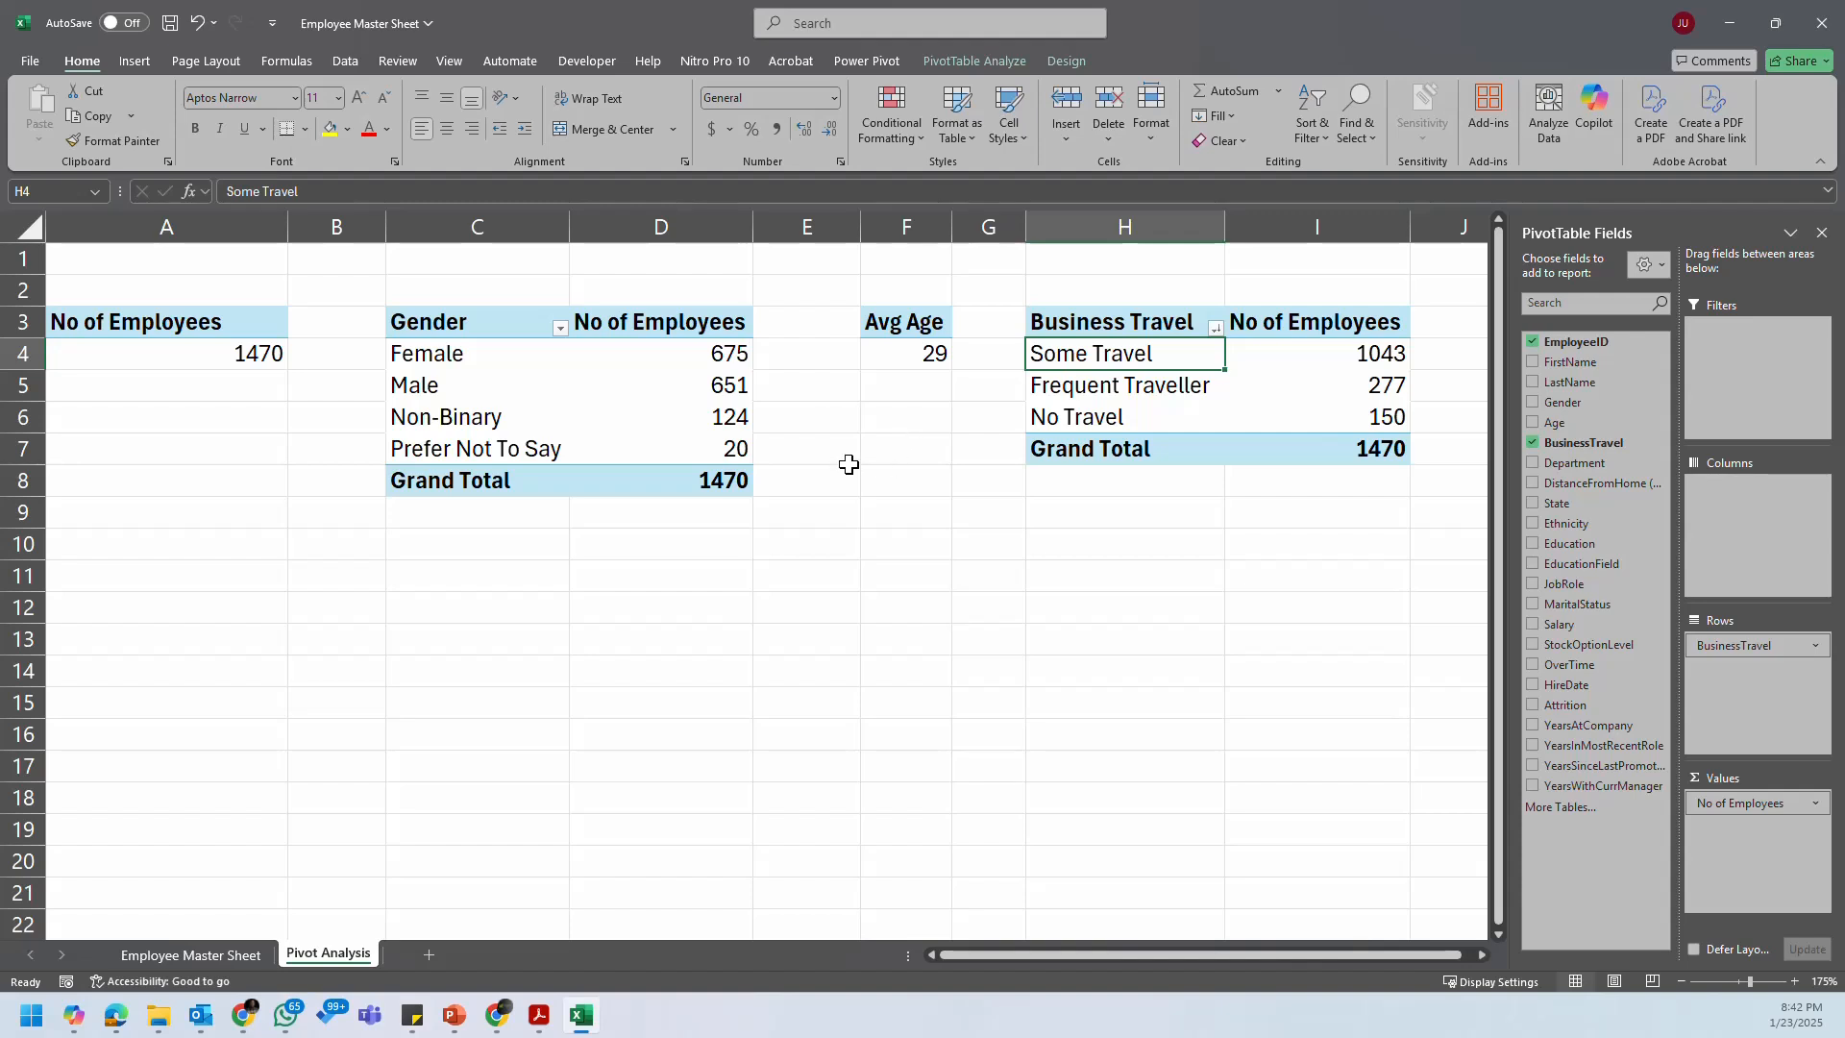
Step: Check the sticky note's next metric and examine the Department column on the Employee Master Sheet
left_click(679, 388)
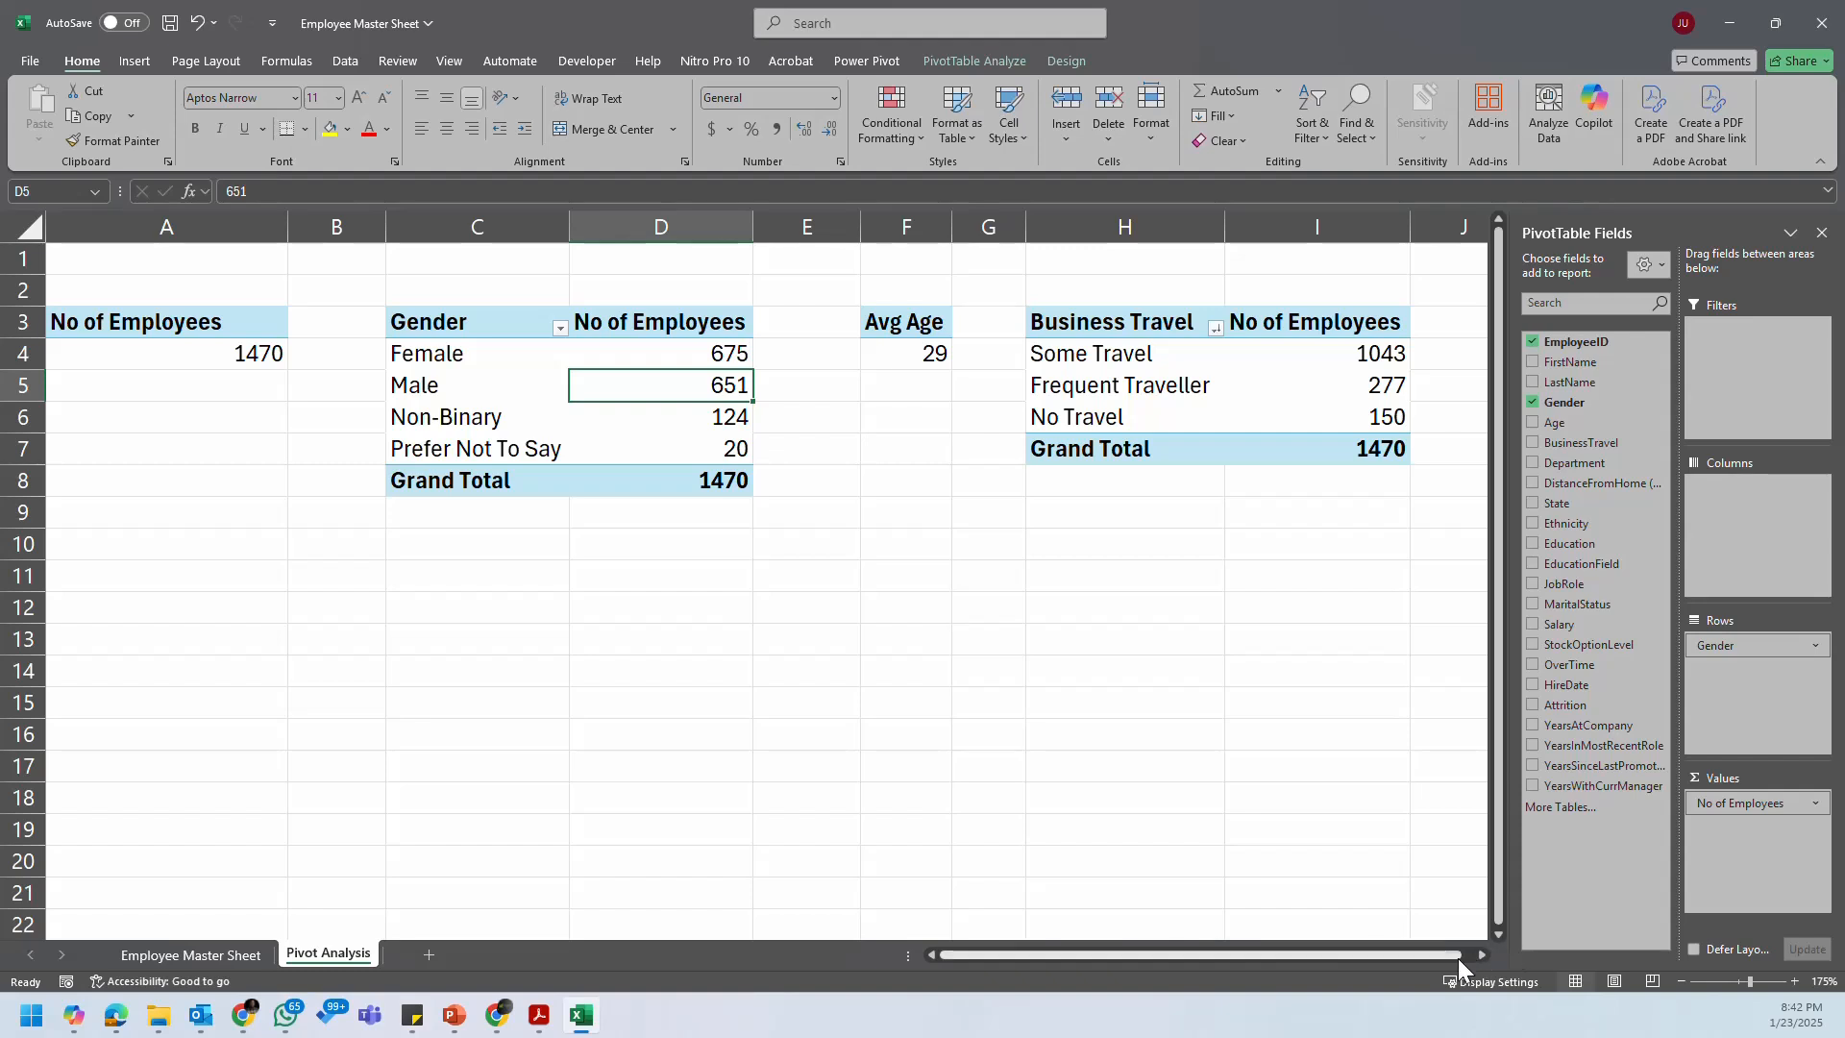
left_click_drag(1455, 956, 1515, 974)
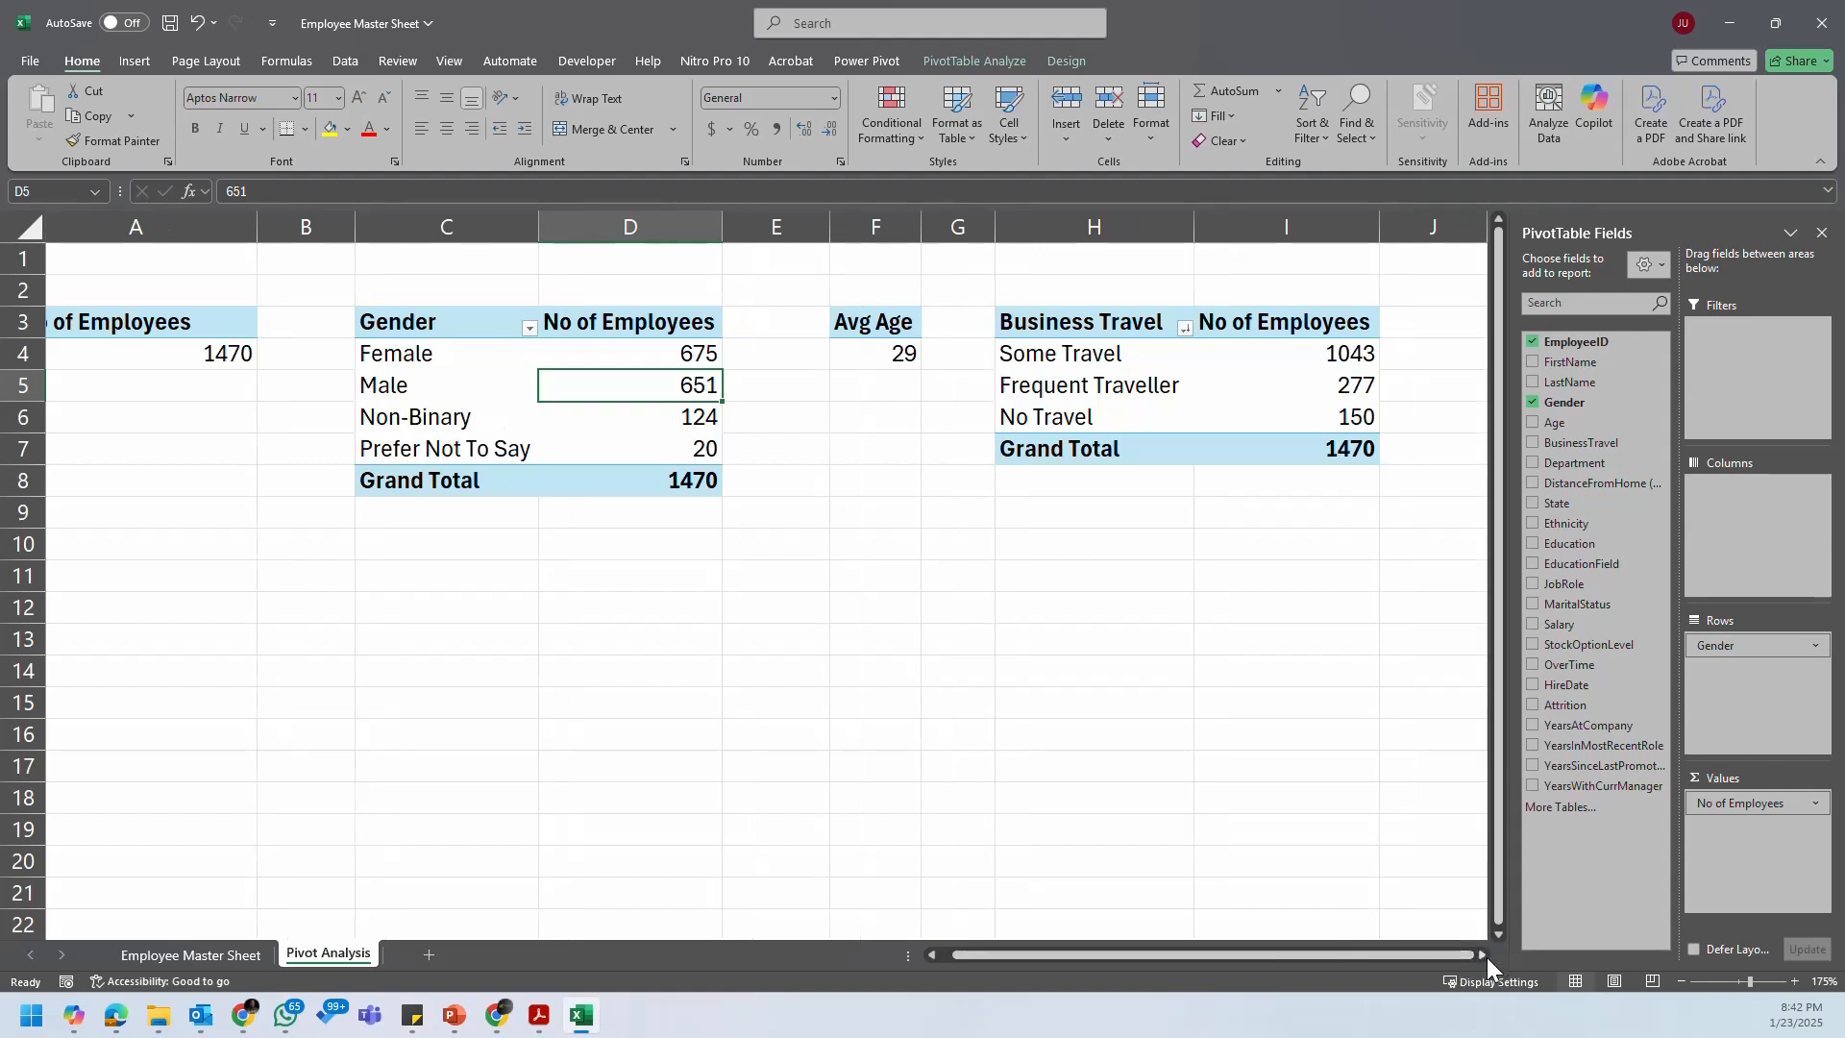
left_click(410, 1019)
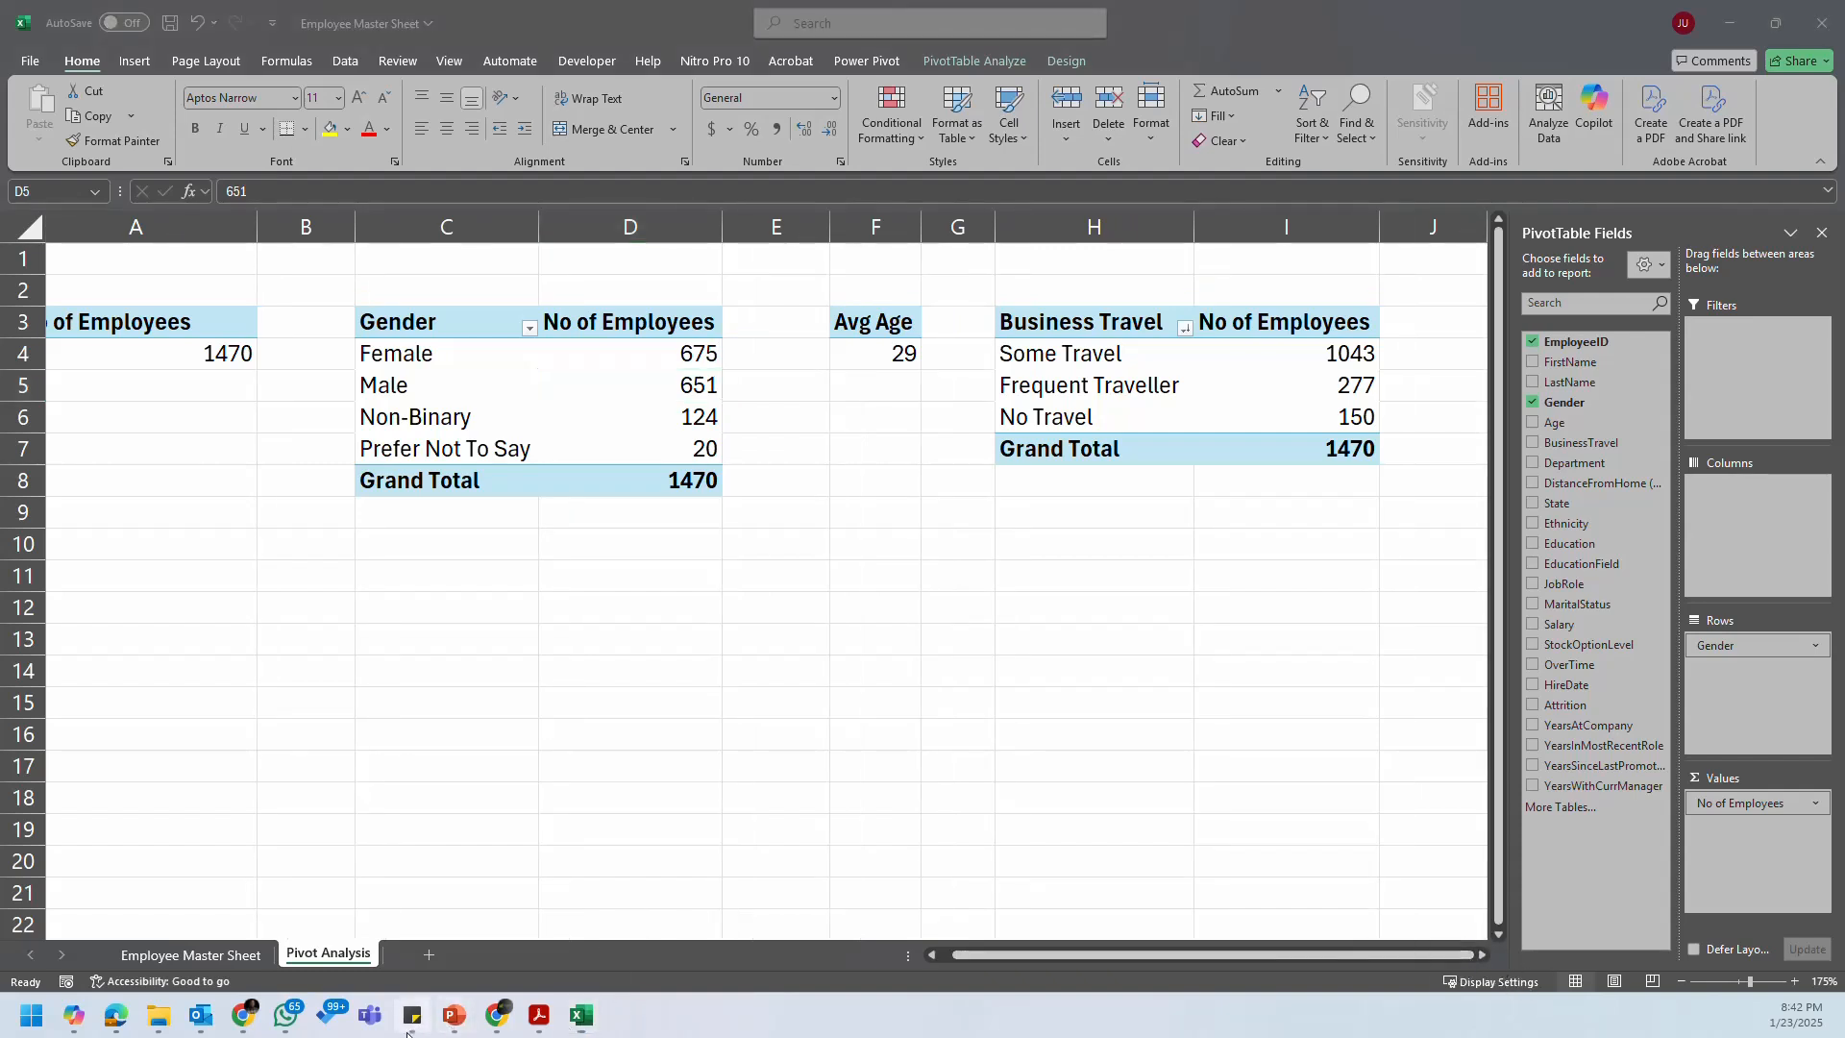
left_click(1331, 435)
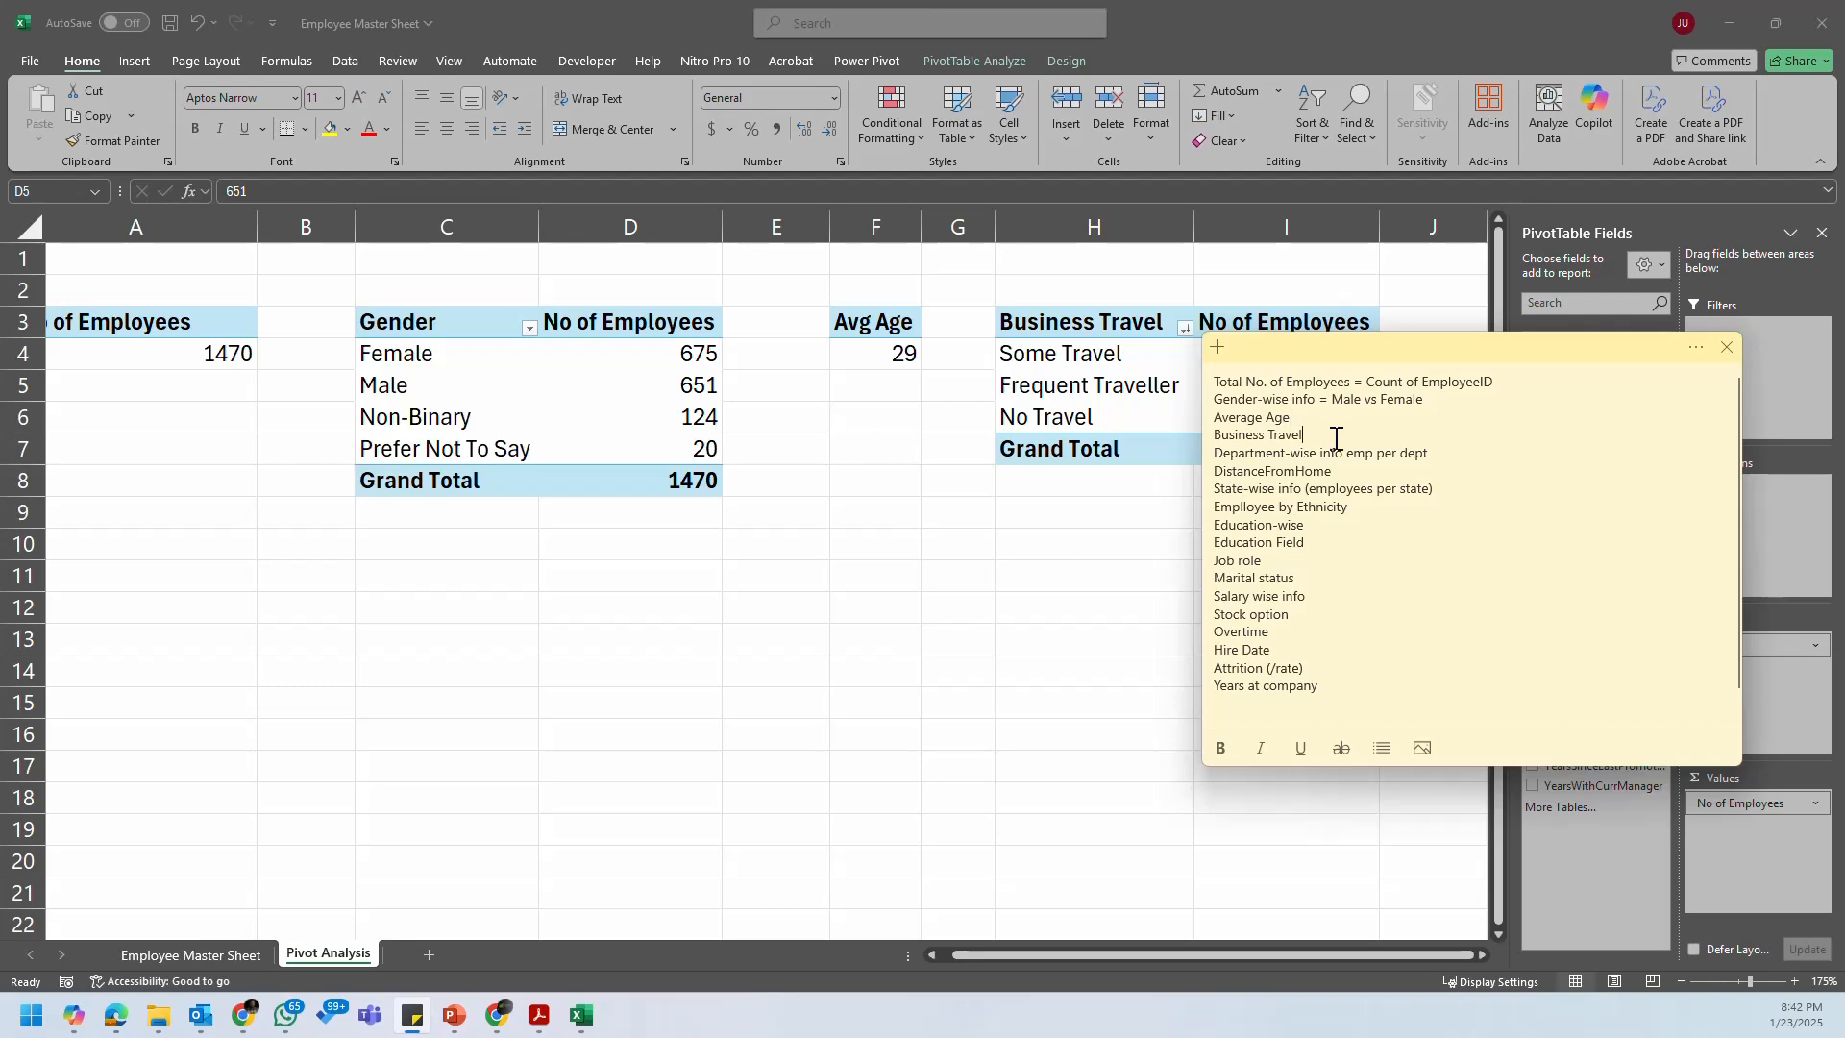
left_click(1473, 452)
left_click(197, 956)
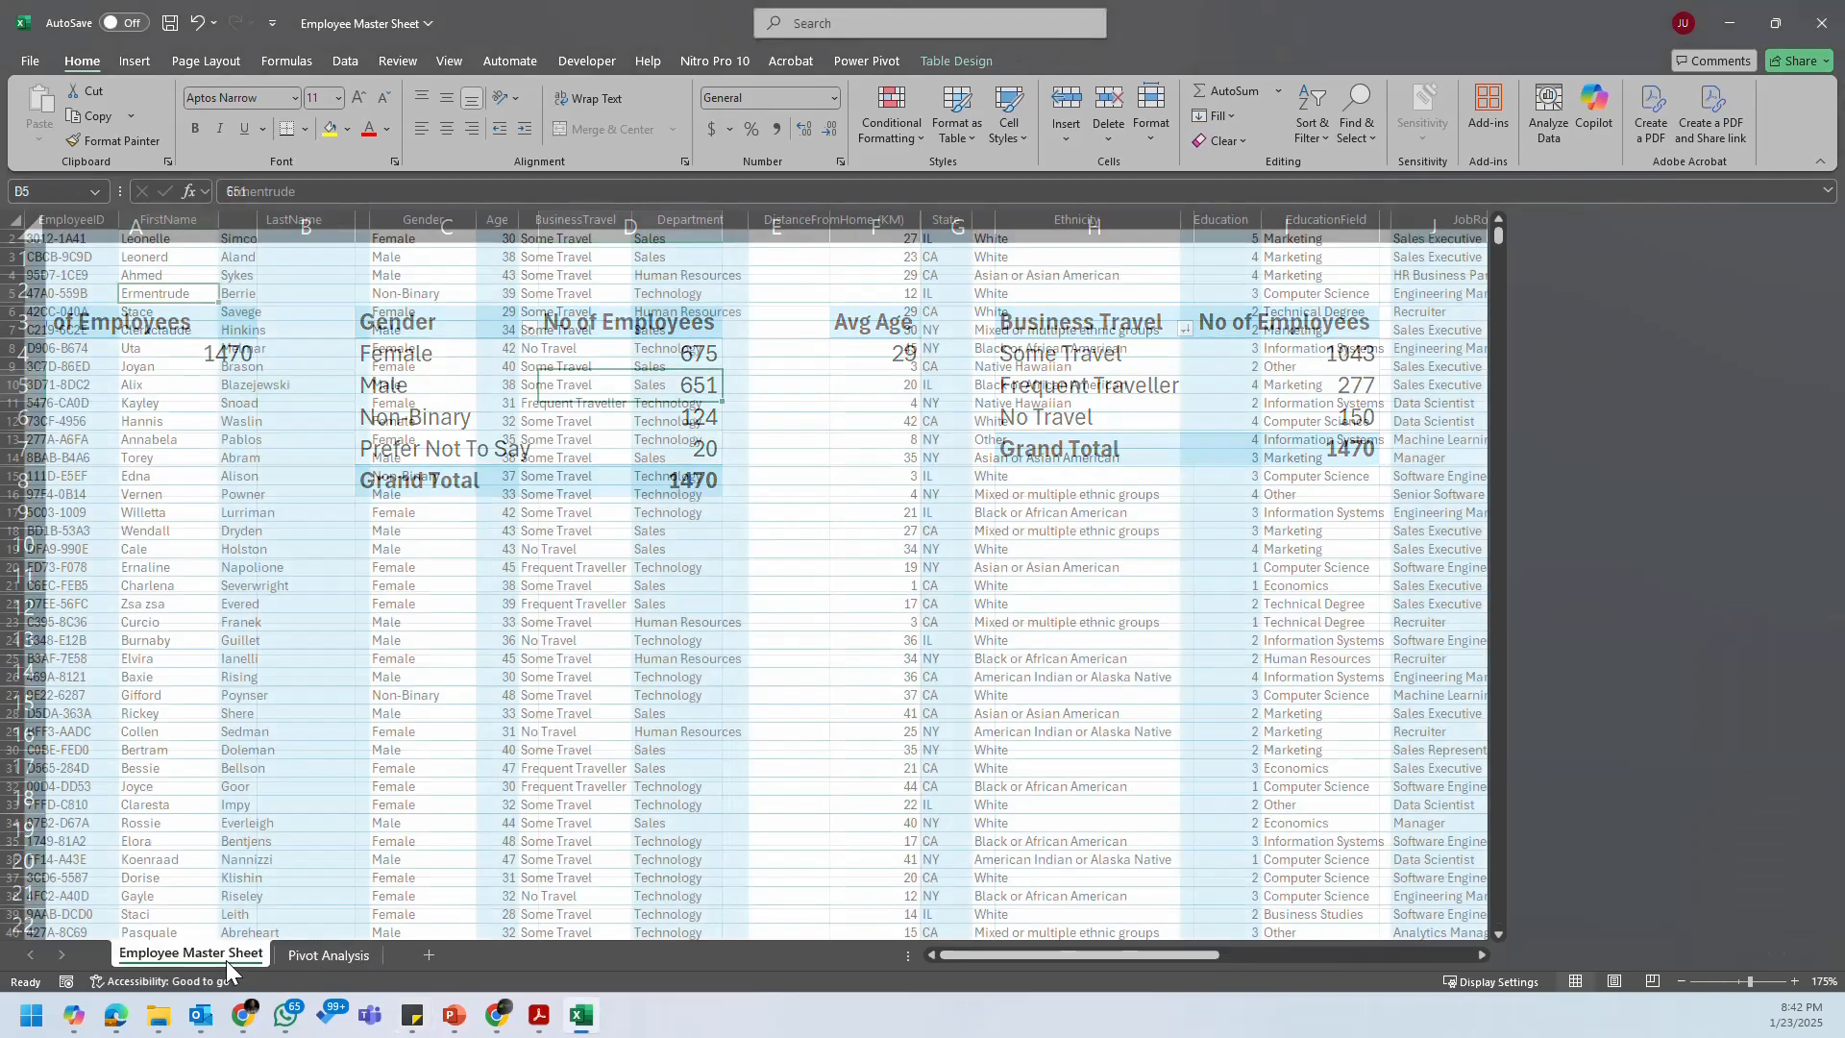
scroll(571, 330, "up", 1)
left_click(704, 219)
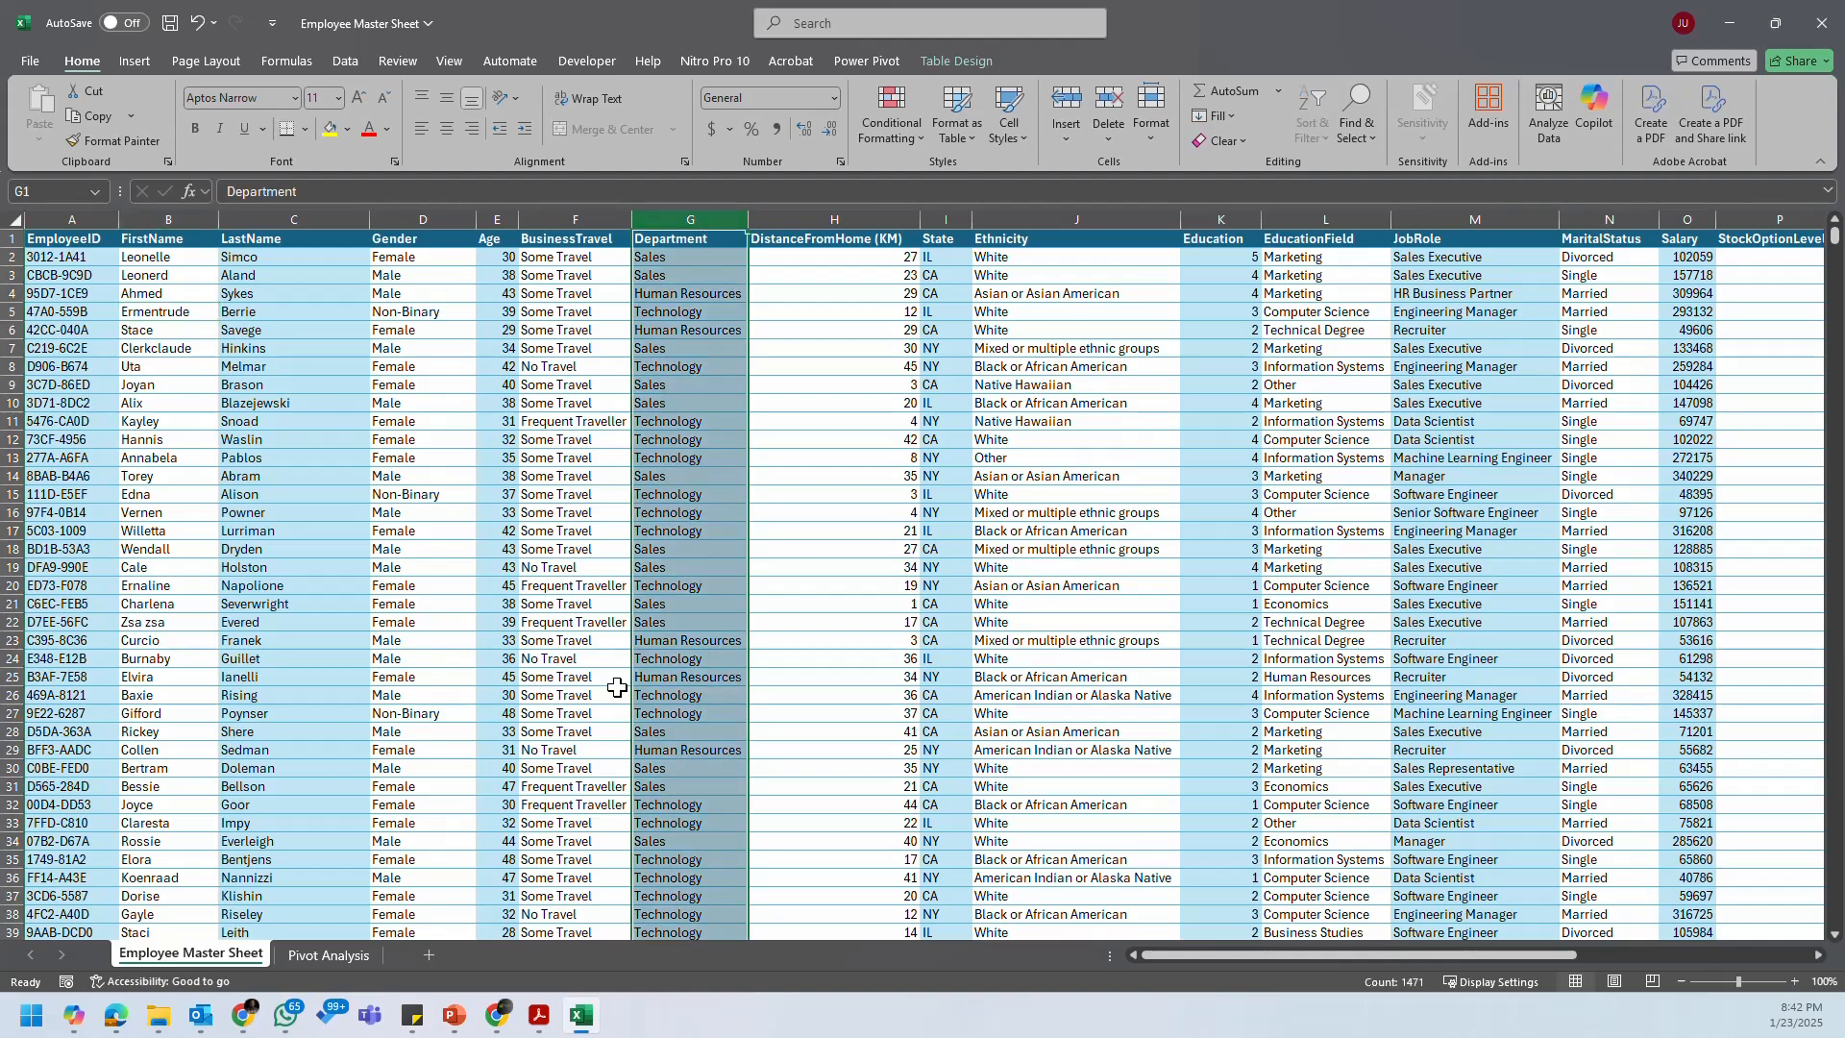
left_click(781, 731)
left_click(324, 955)
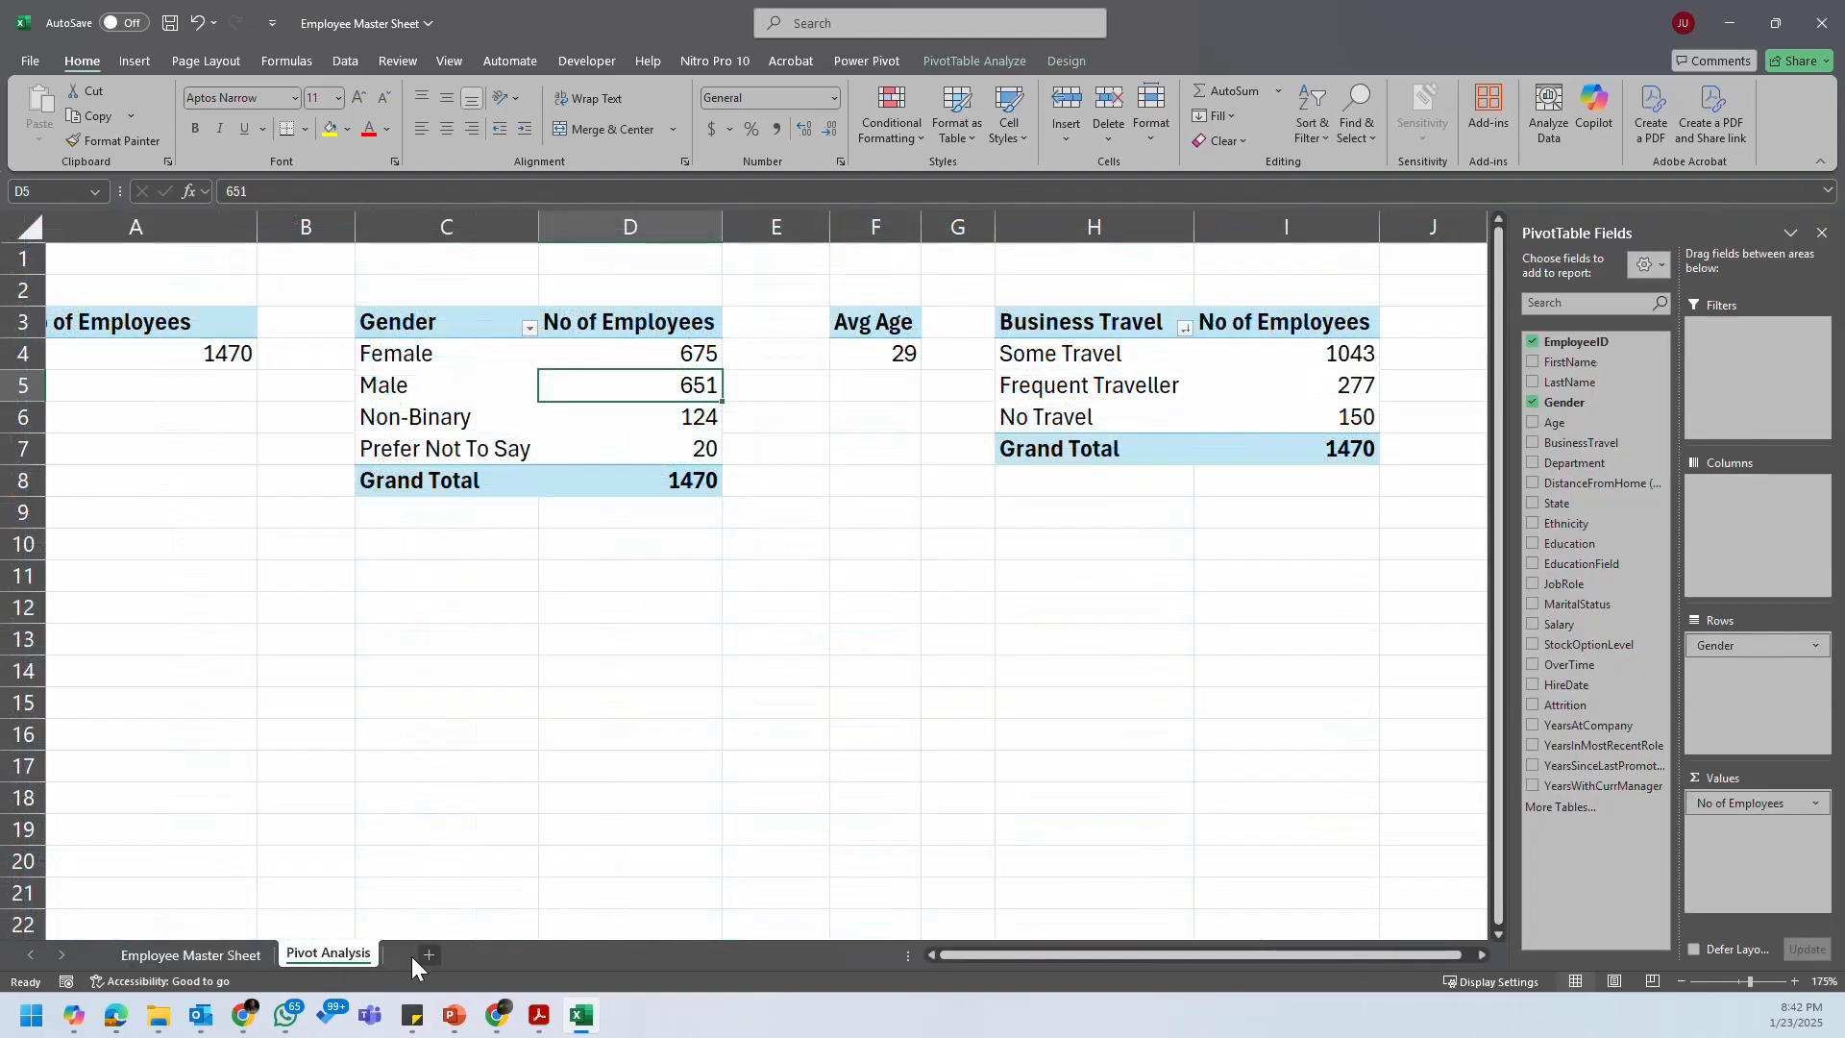
Step: Copy the Business Travel PivotTable to K3 on the Pivot Analysis sheet, keeping the source column widths
left_click(1480, 955)
left_click(1480, 954)
left_click(1481, 954)
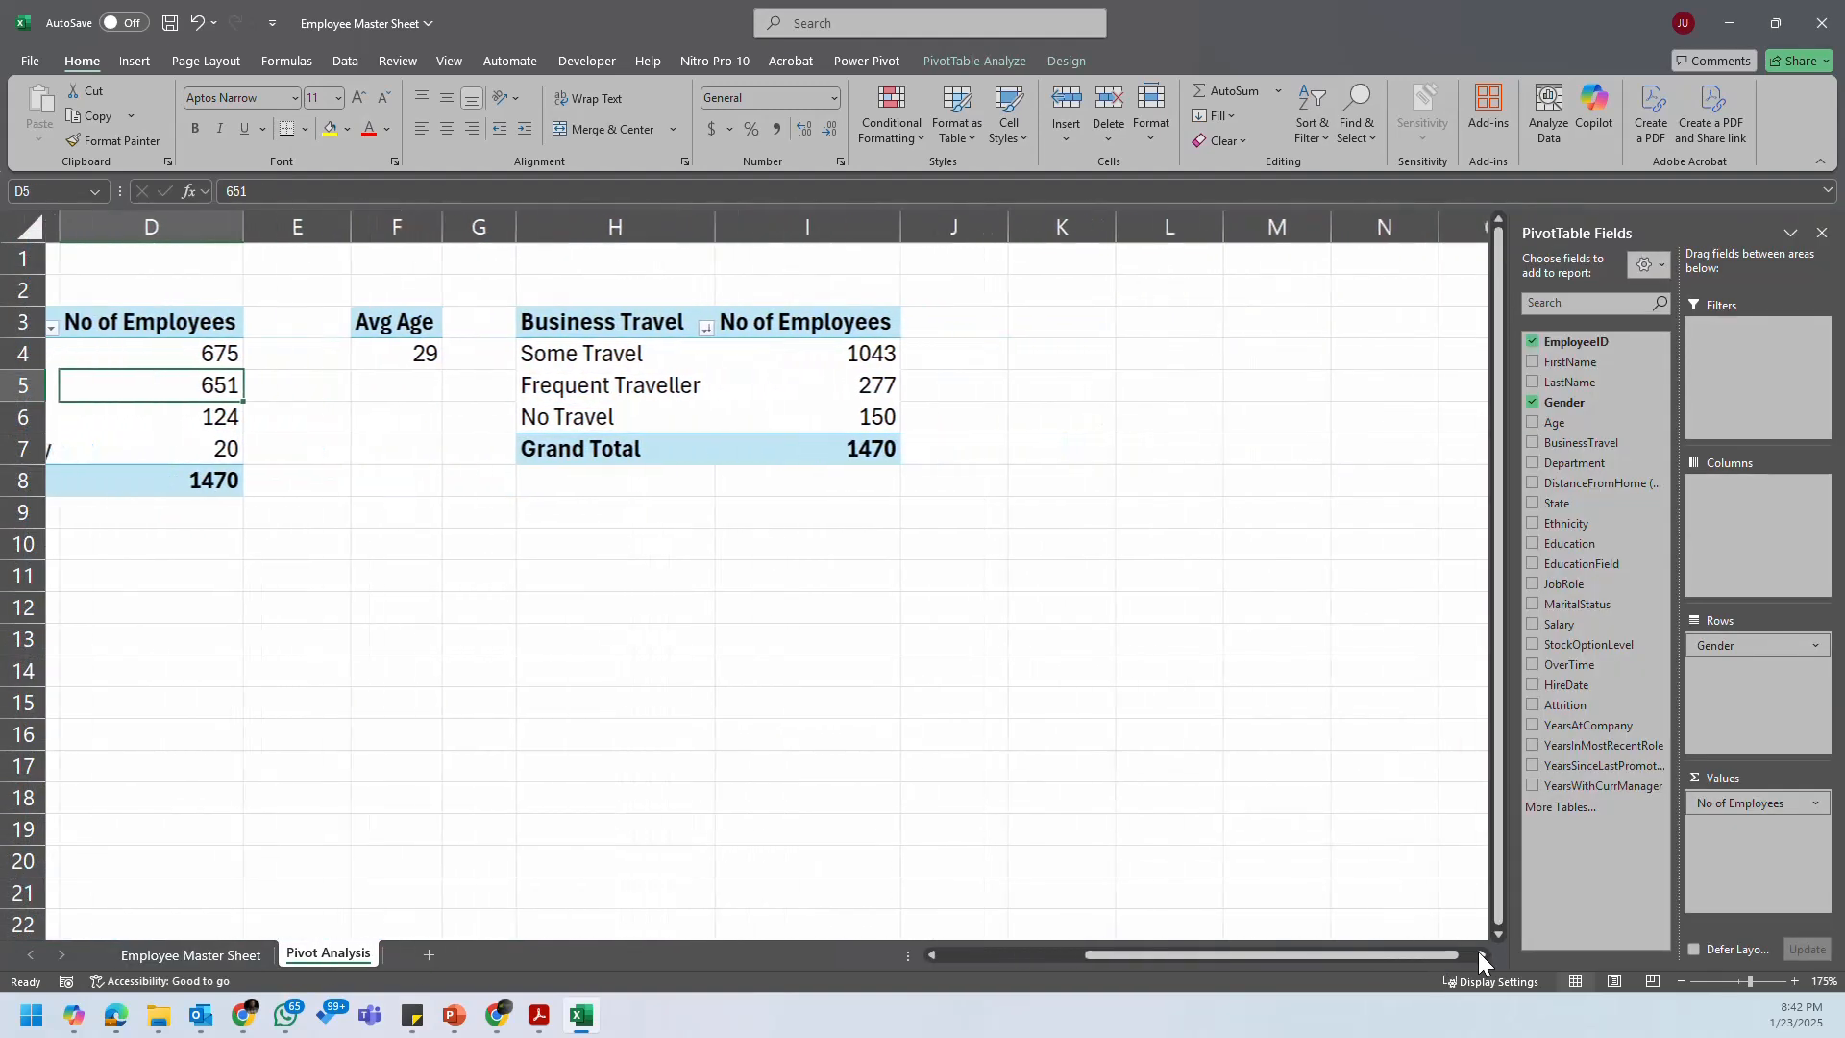
left_click(1480, 955)
left_click(396, 322)
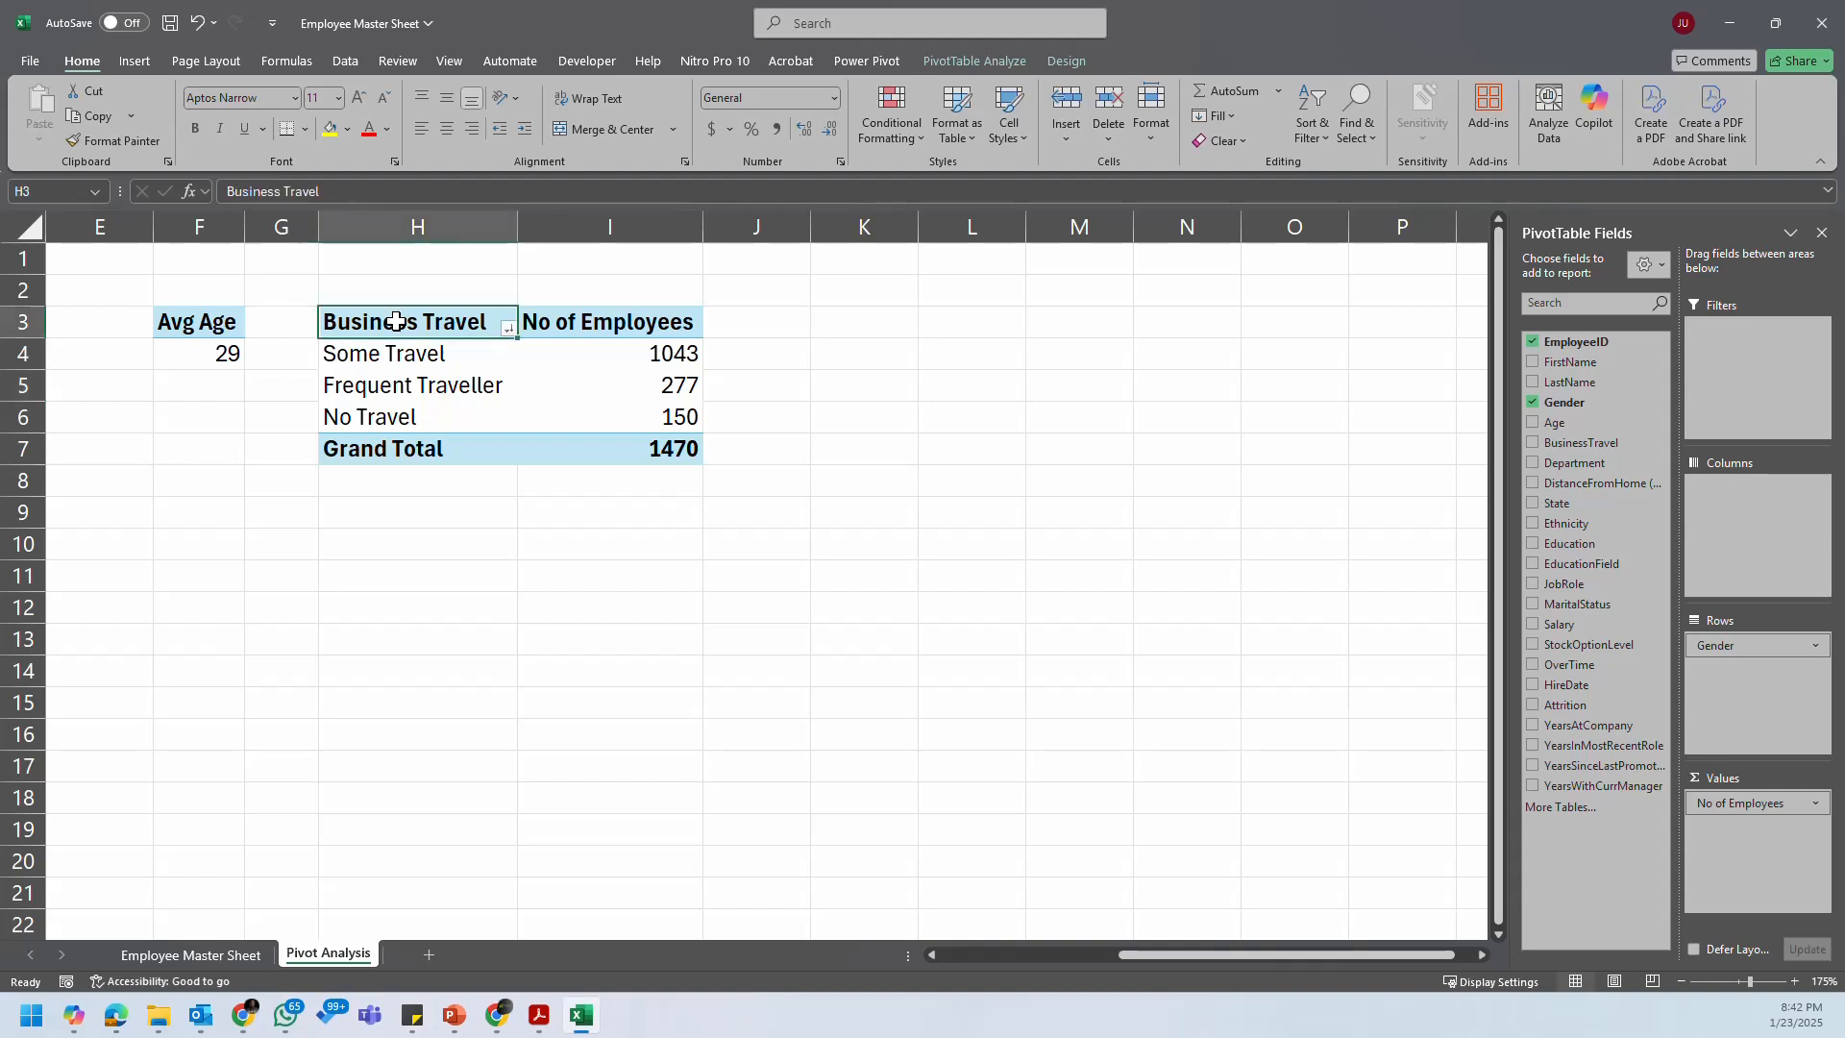
left_click_drag(396, 322, 589, 441)
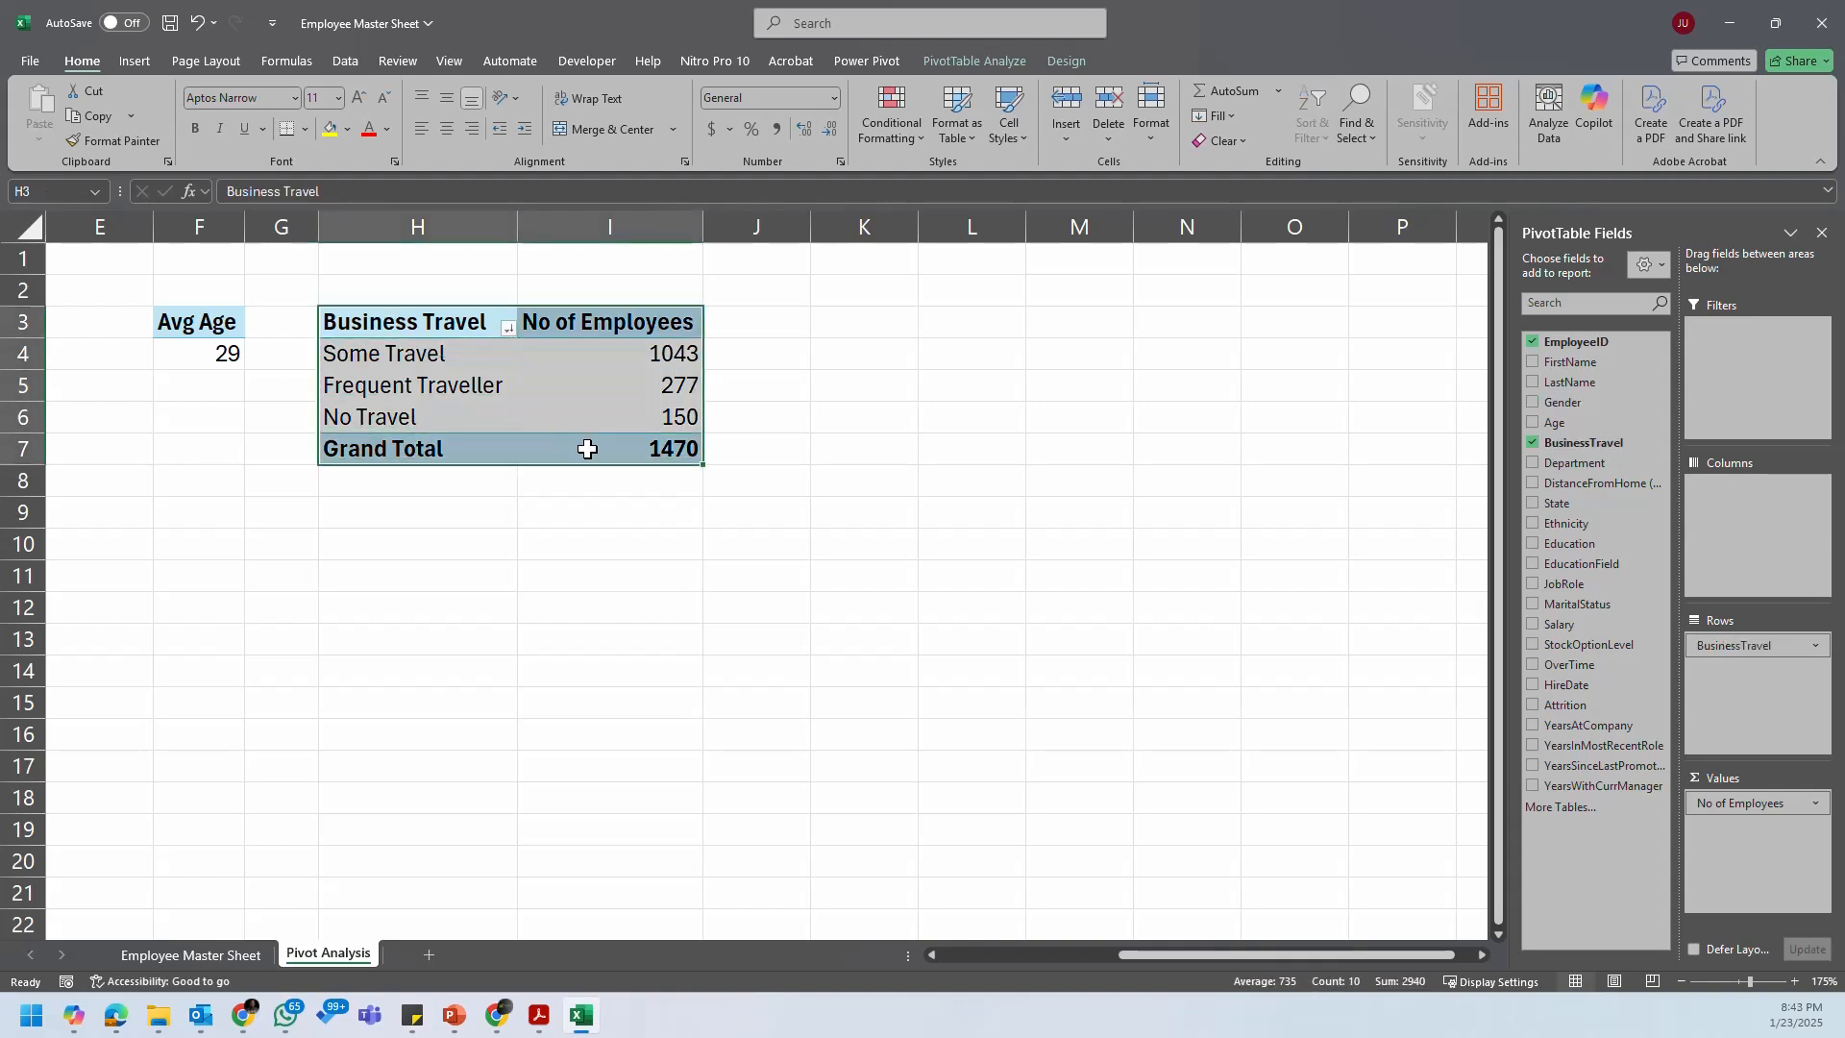
key("ctrl+c")
left_click(913, 325)
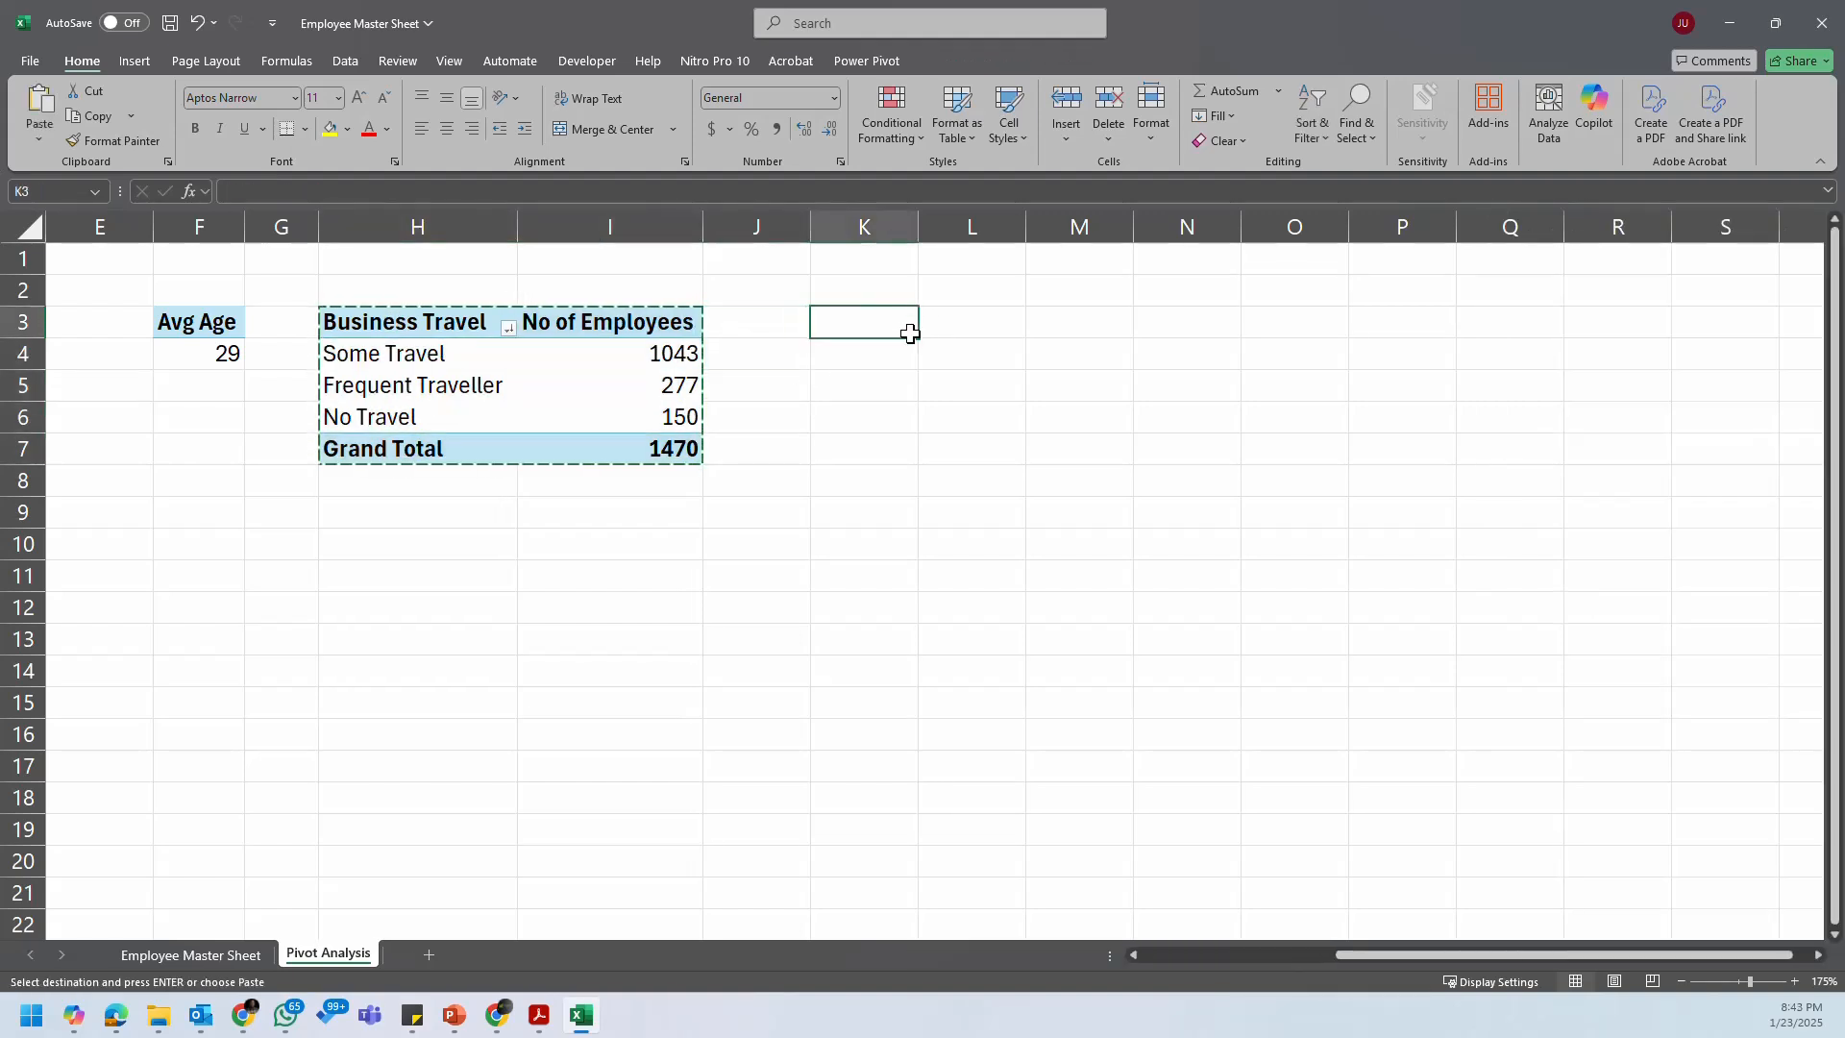
key("ctrl+v")
left_click(1060, 479)
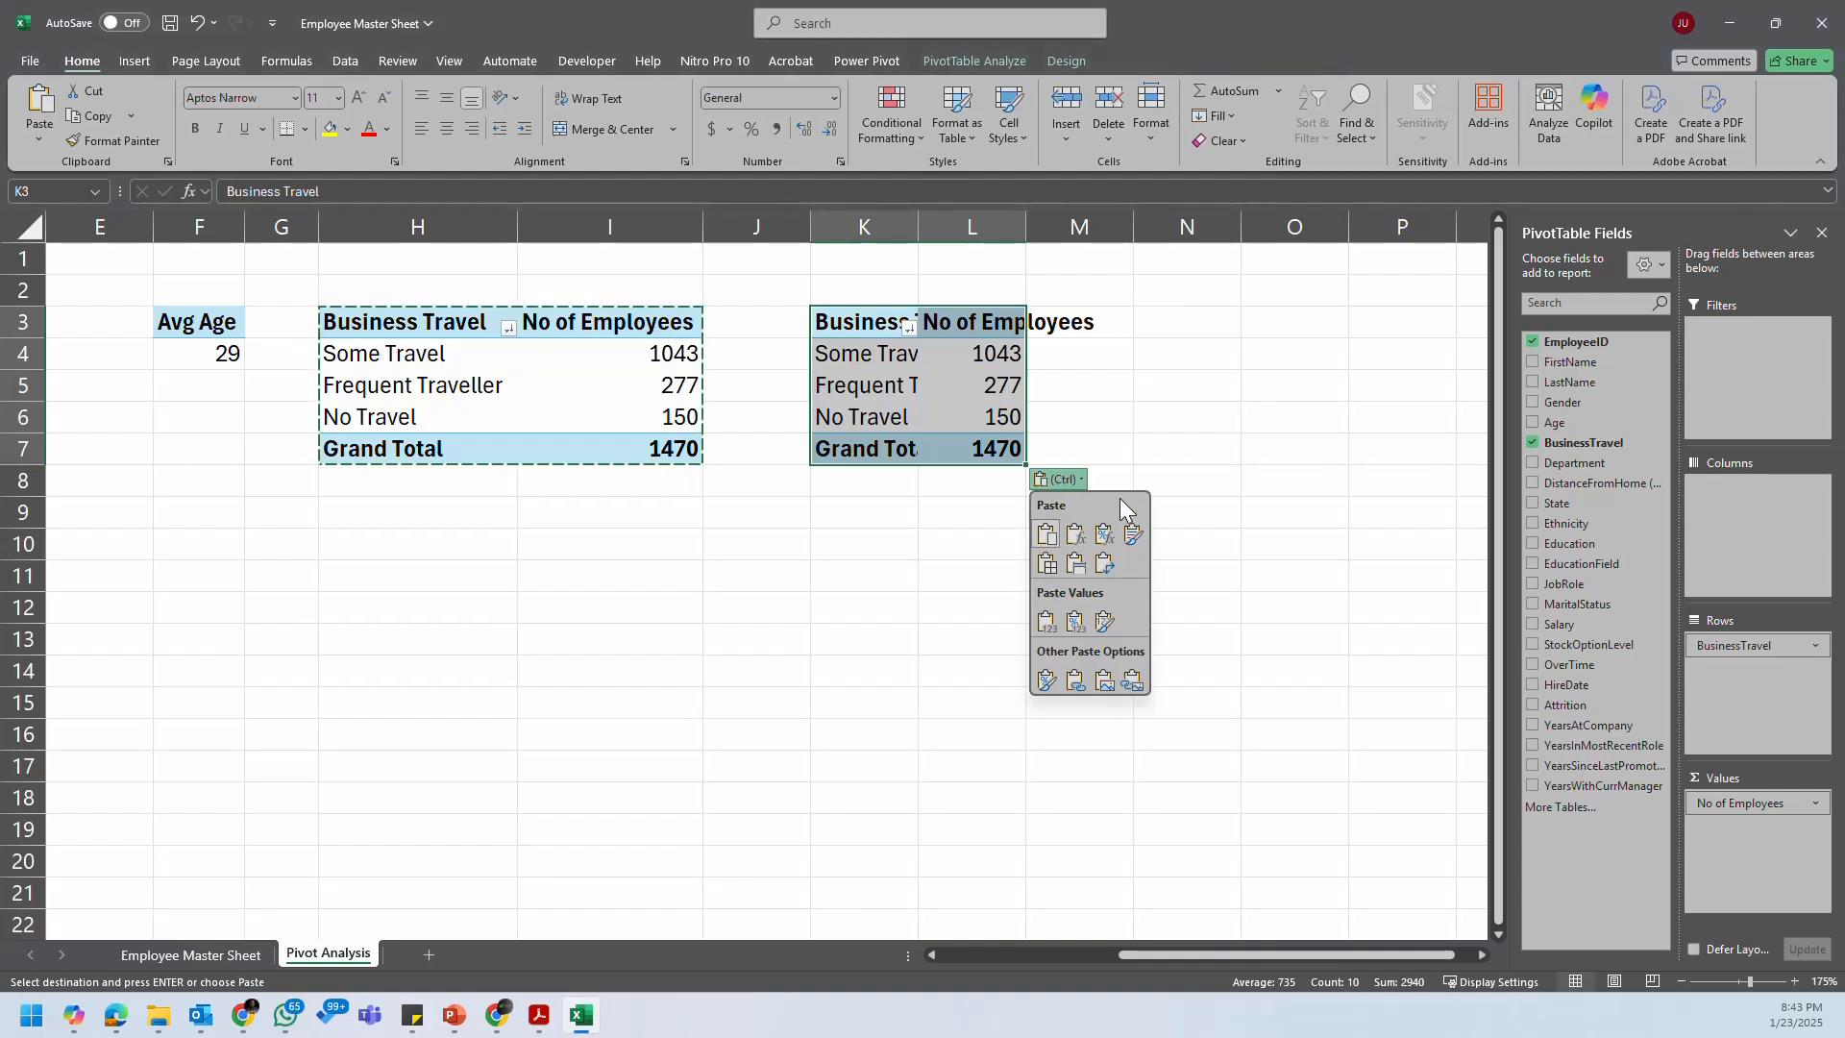
left_click(1078, 567)
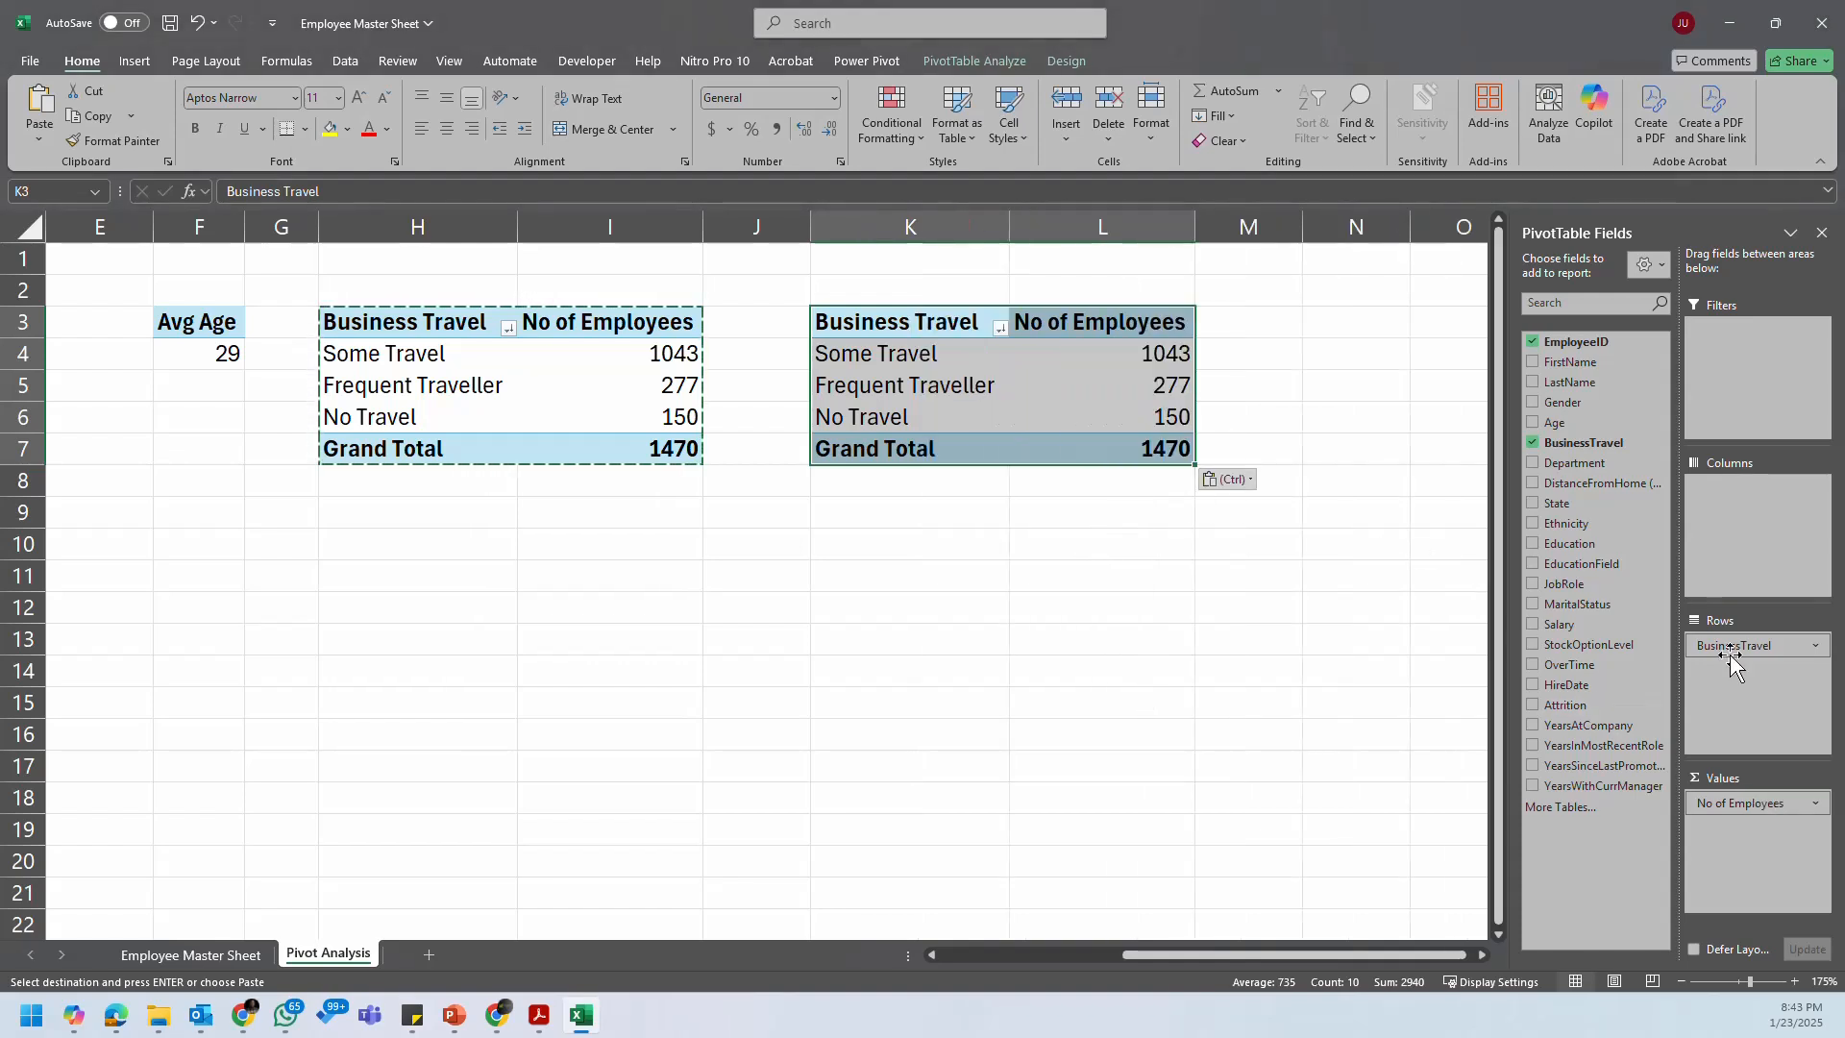
Step: Replace BusinessTravel with Department in the rows of the PivotTable at K3 and rename its header "Department"
left_click_drag(1734, 649, 1334, 642)
left_click_drag(1574, 463, 1735, 663)
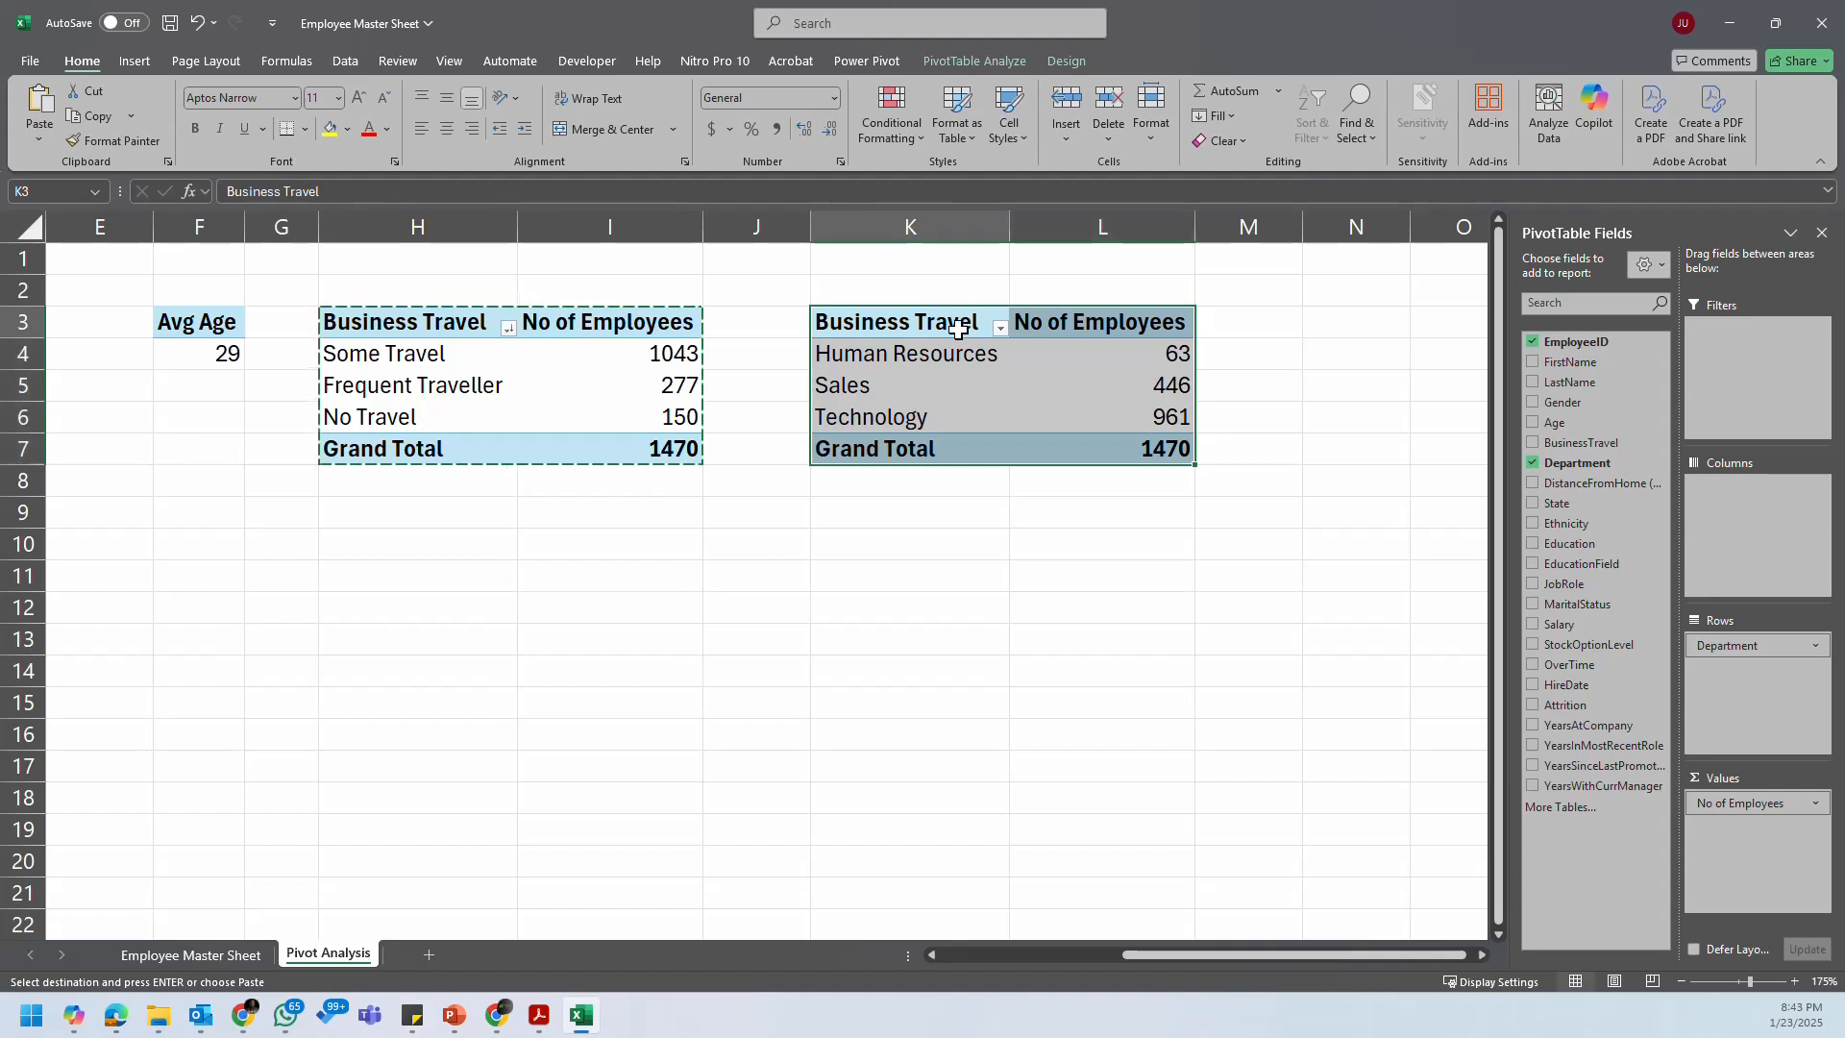
type("Depar")
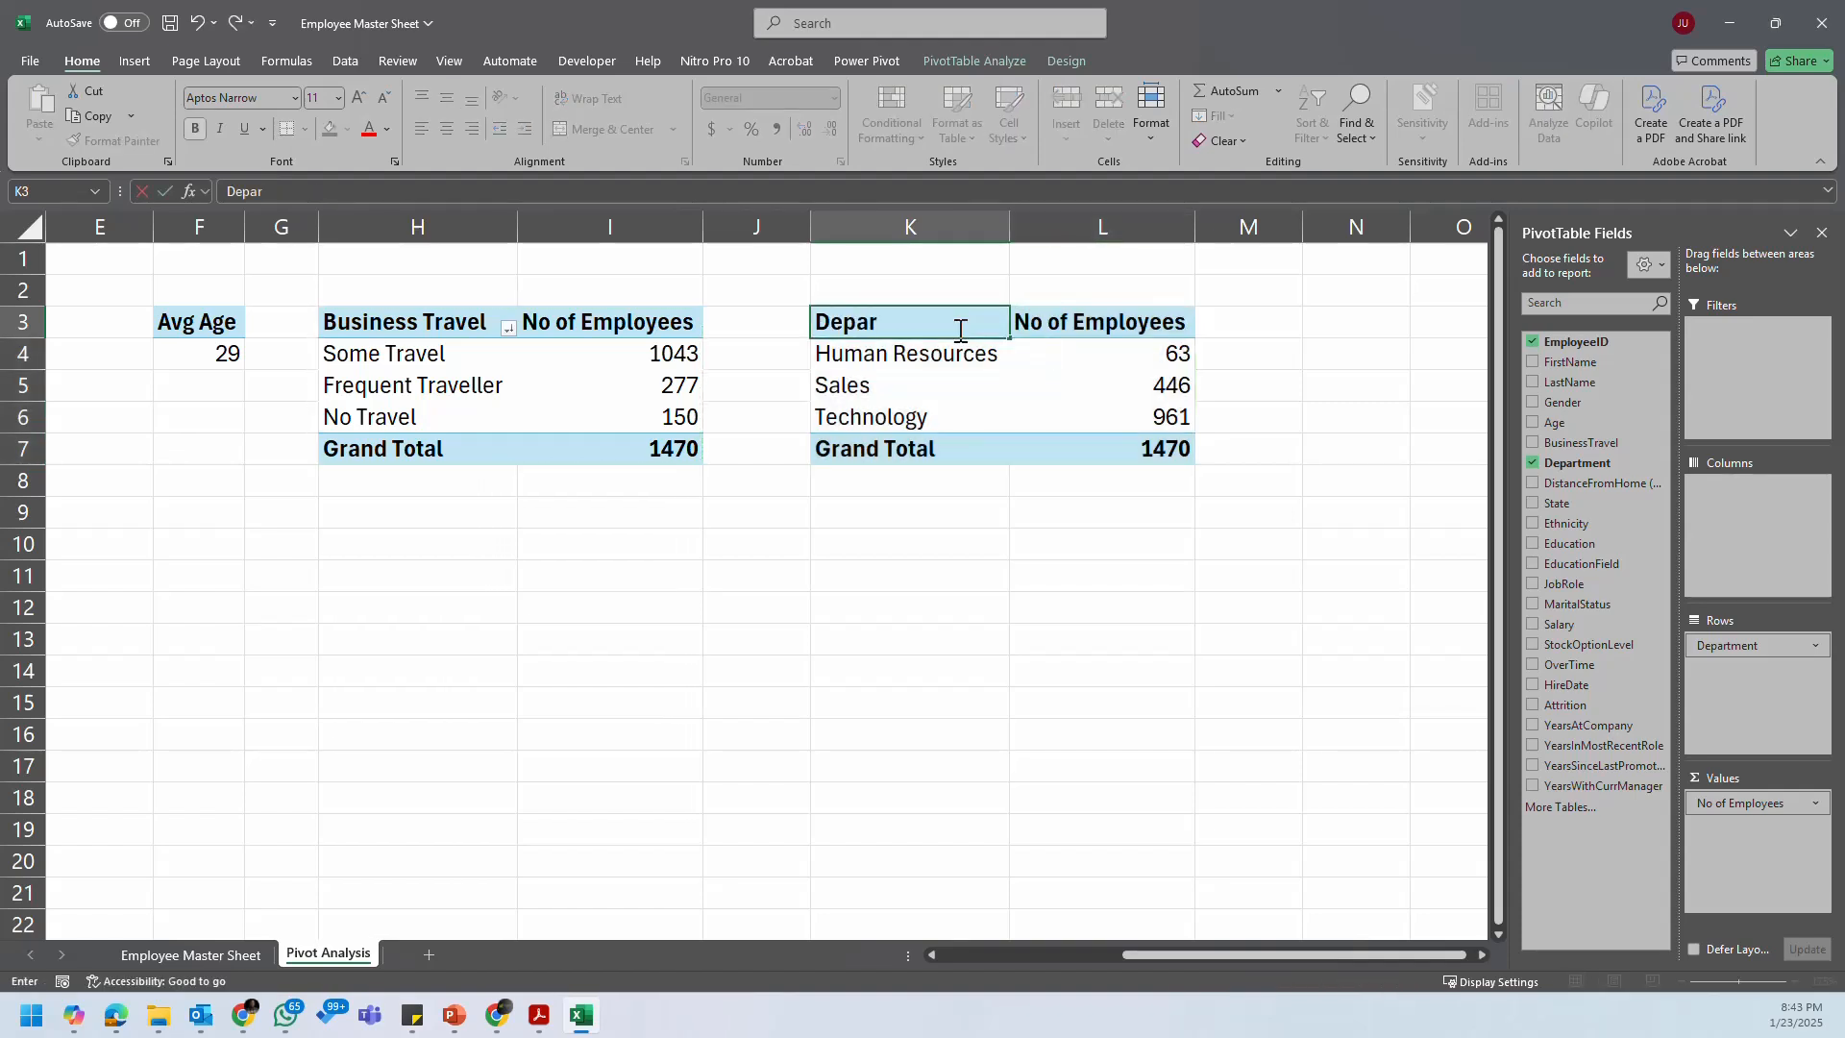
type("tment")
key("Return")
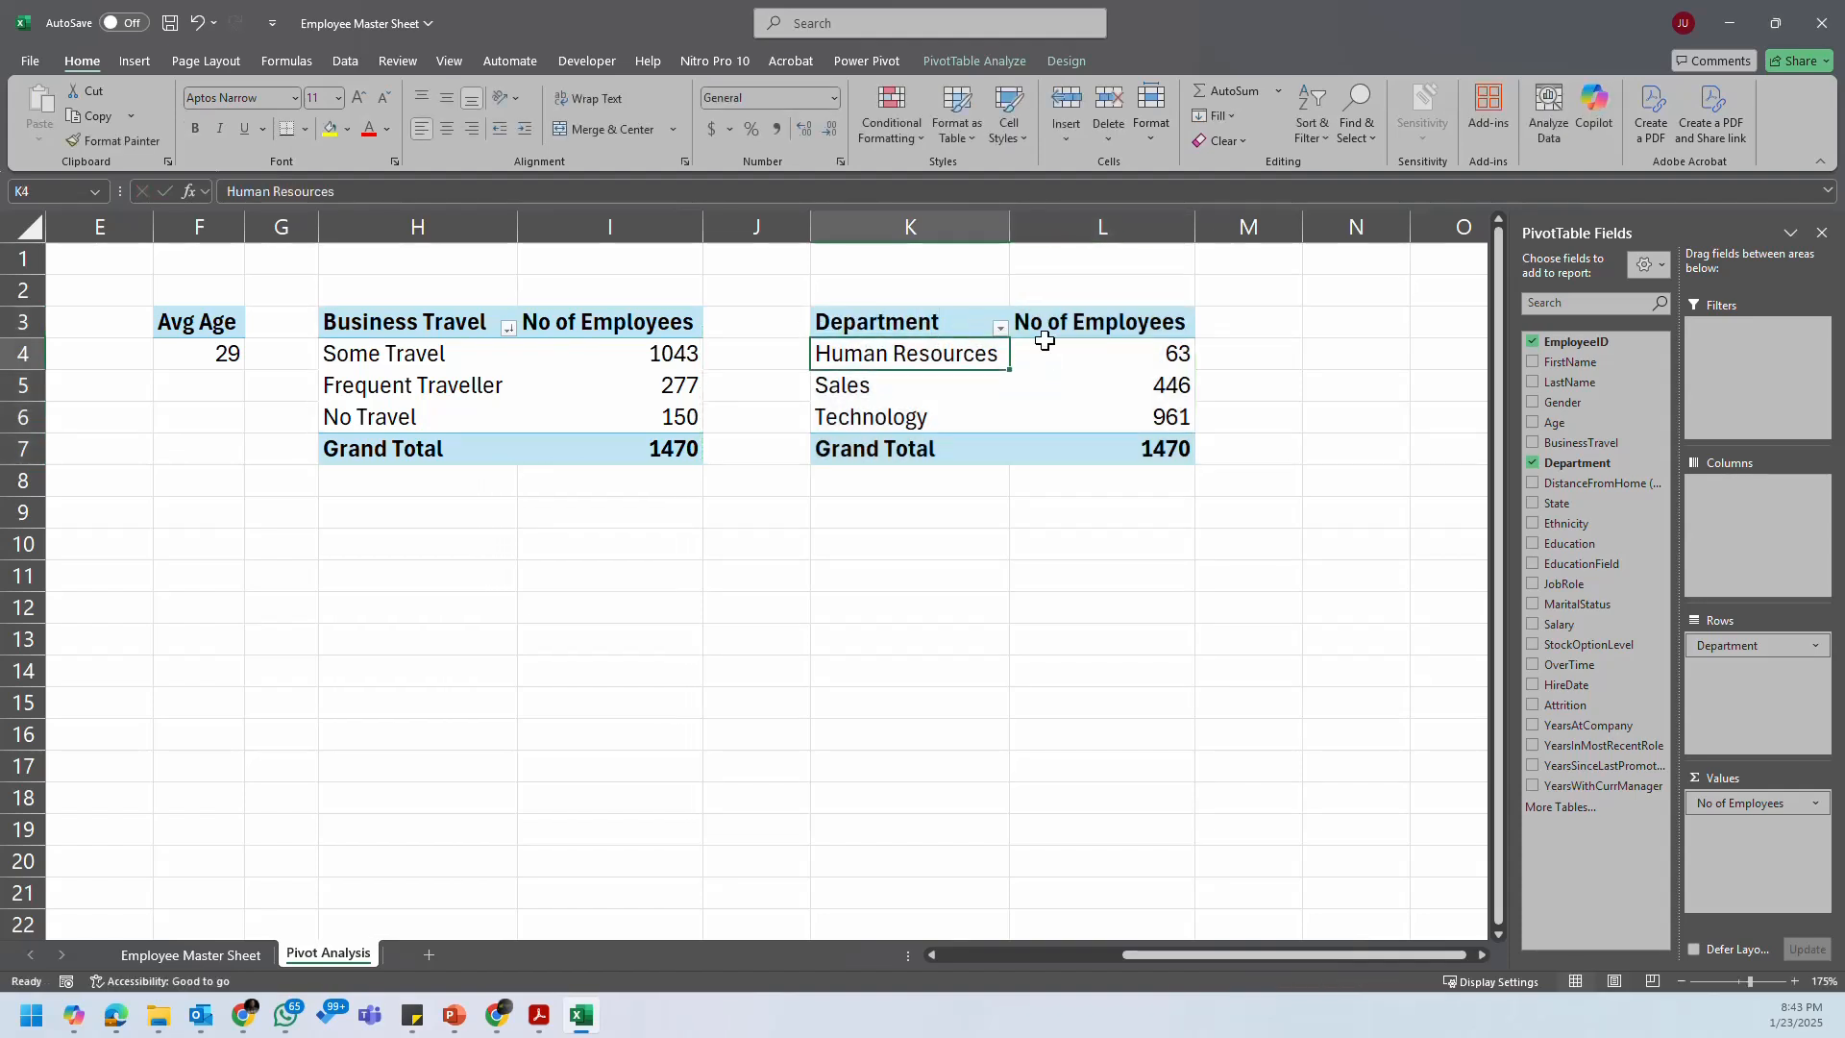
Step: Sort the Department PivotTable by No of Employees from largest to smallest
left_click(1134, 348)
right_click(1190, 353)
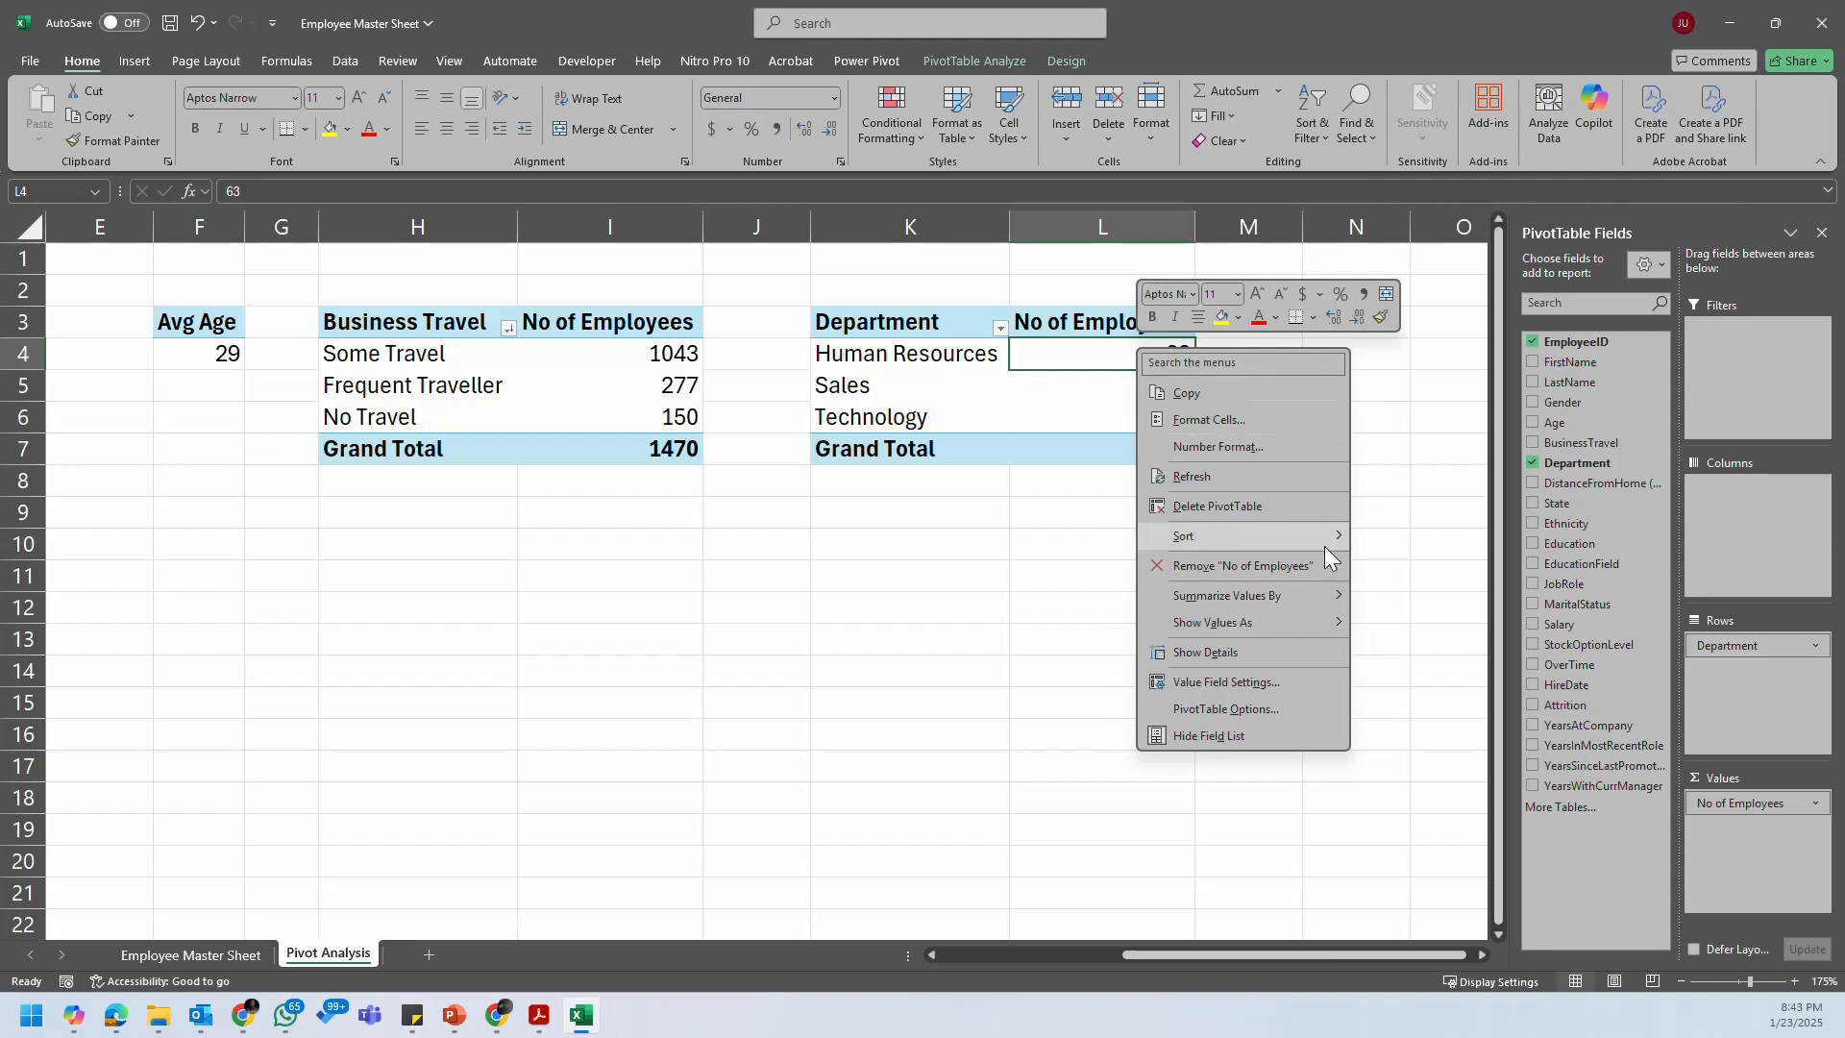
mouse_move(1334, 538)
left_click(1478, 550)
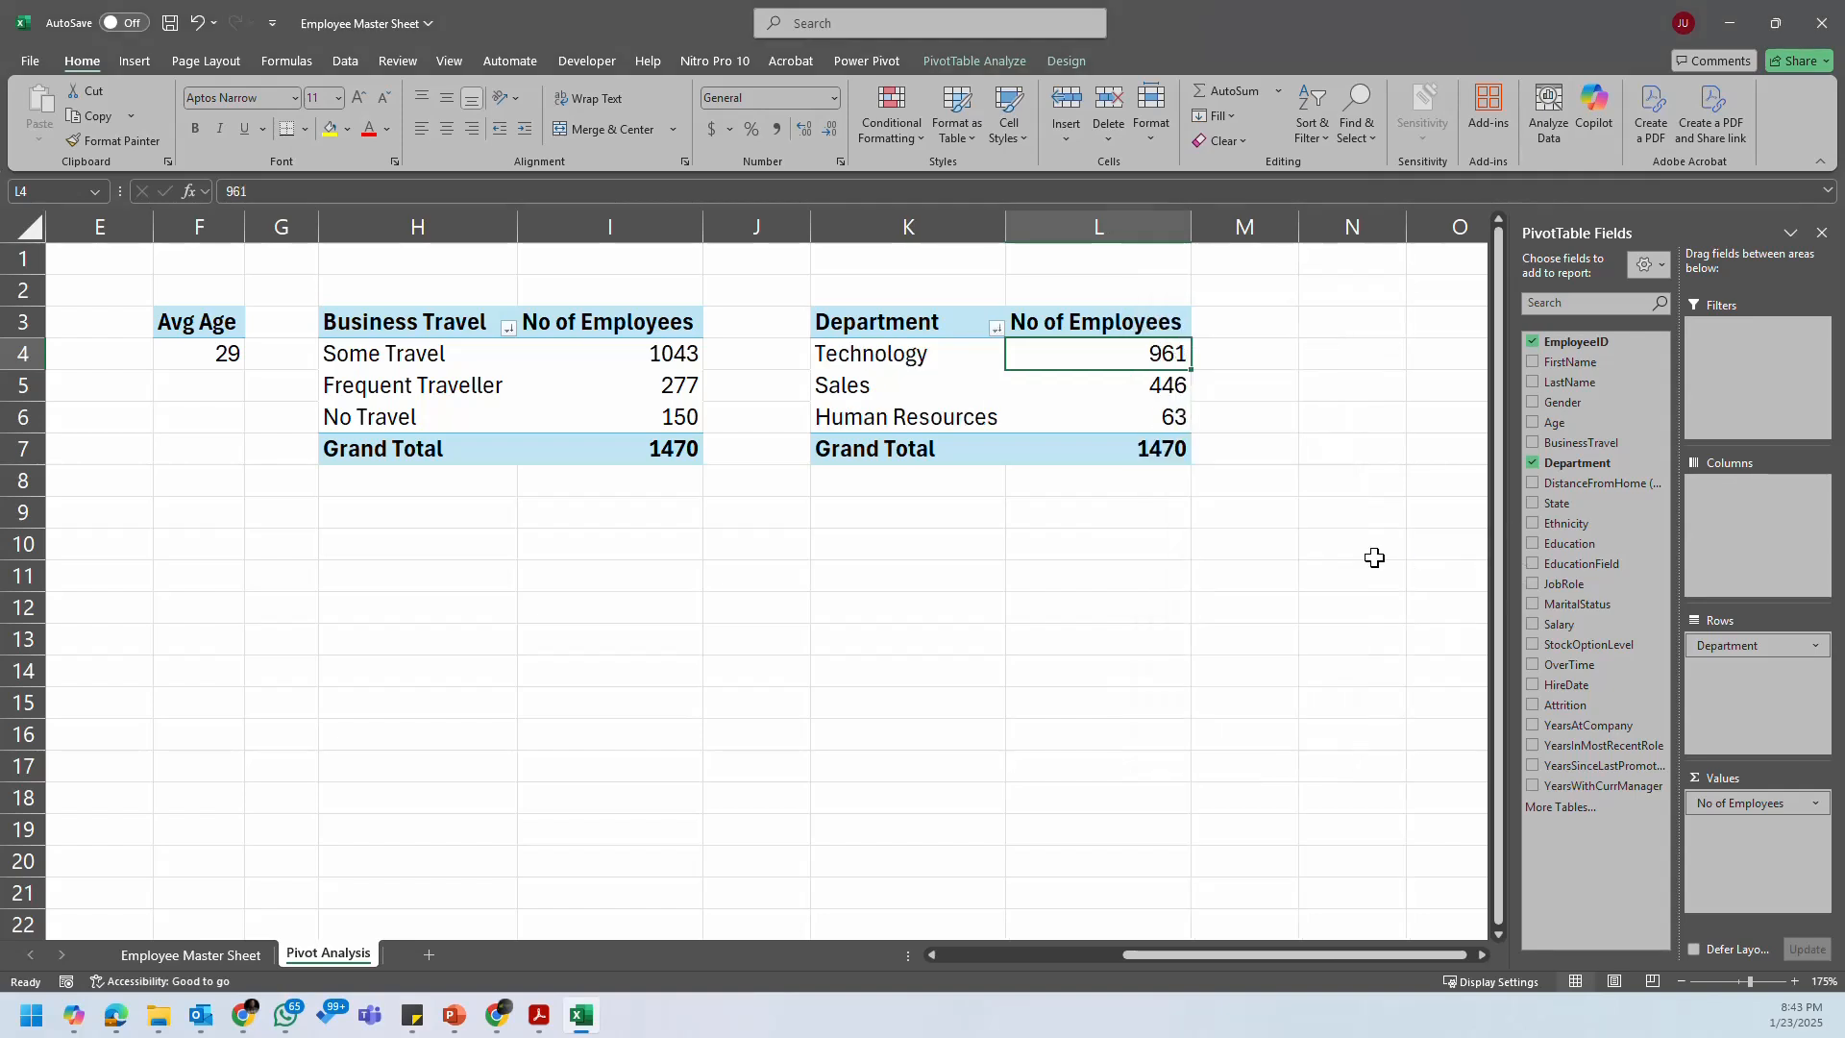
left_click(1149, 574)
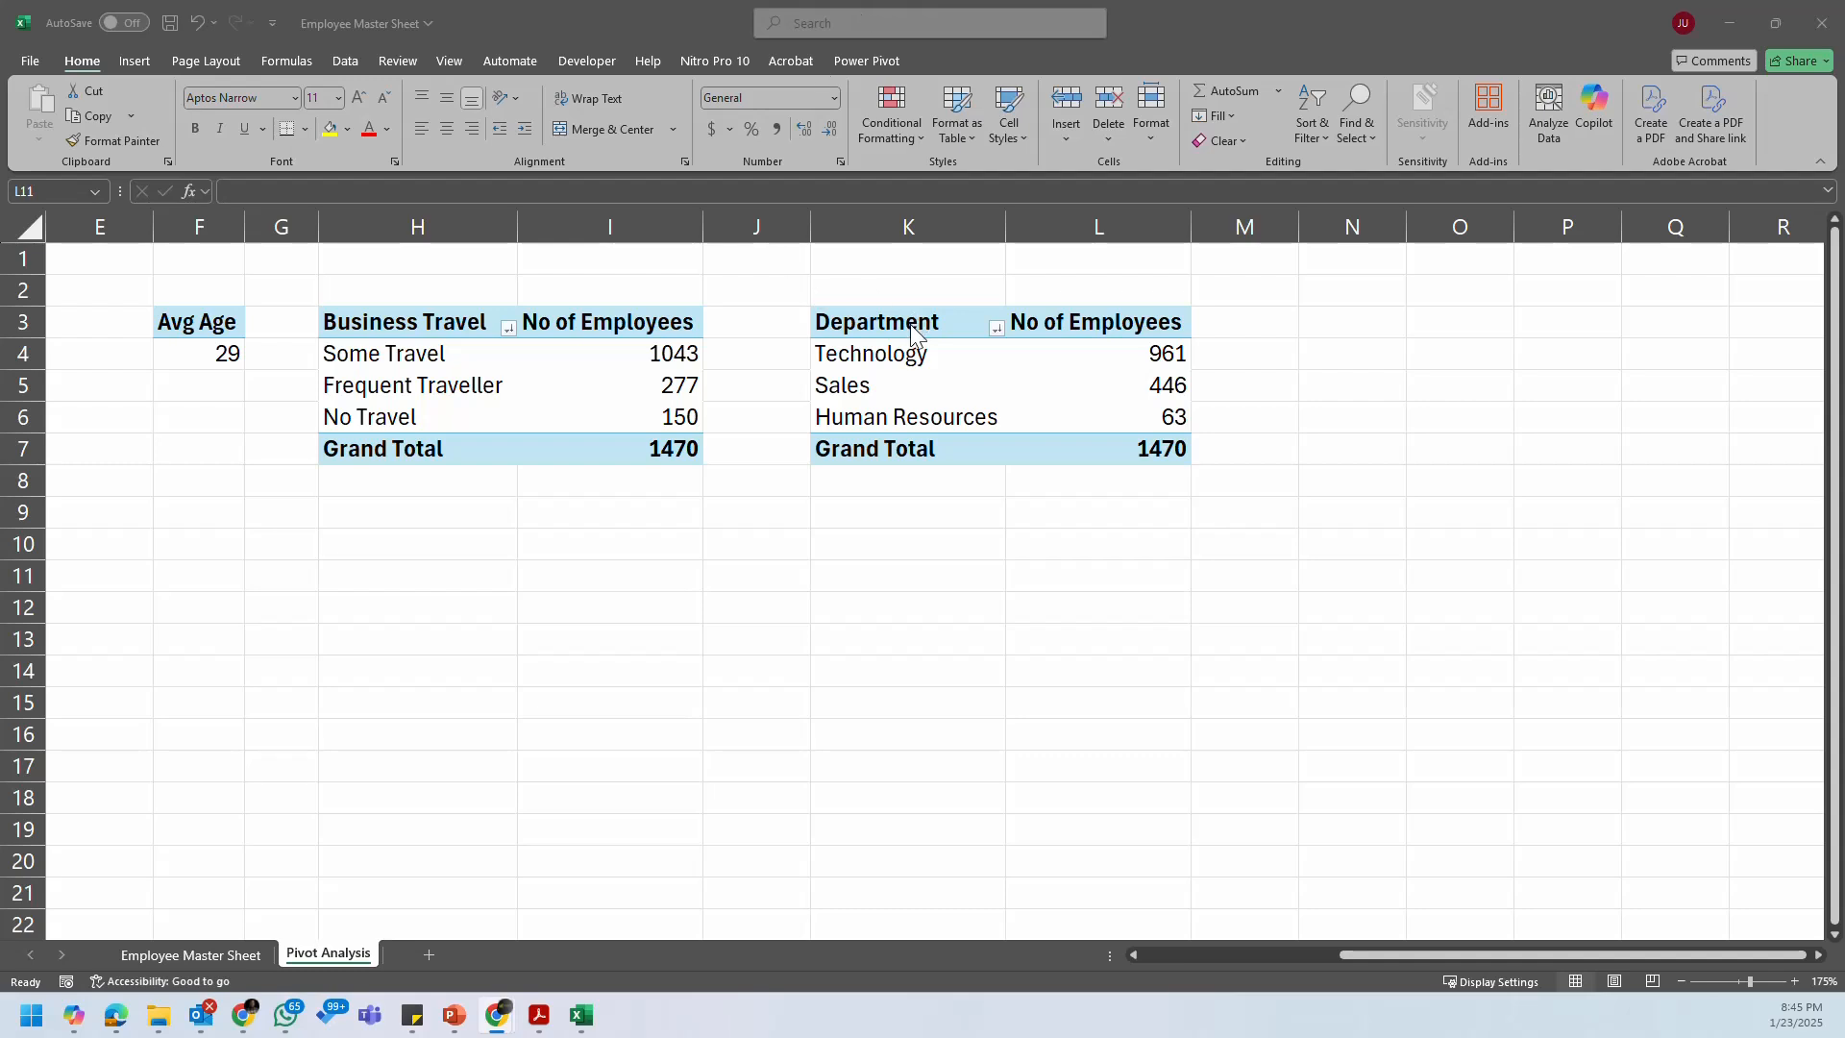
left_click(1415, 456)
left_click(867, 318)
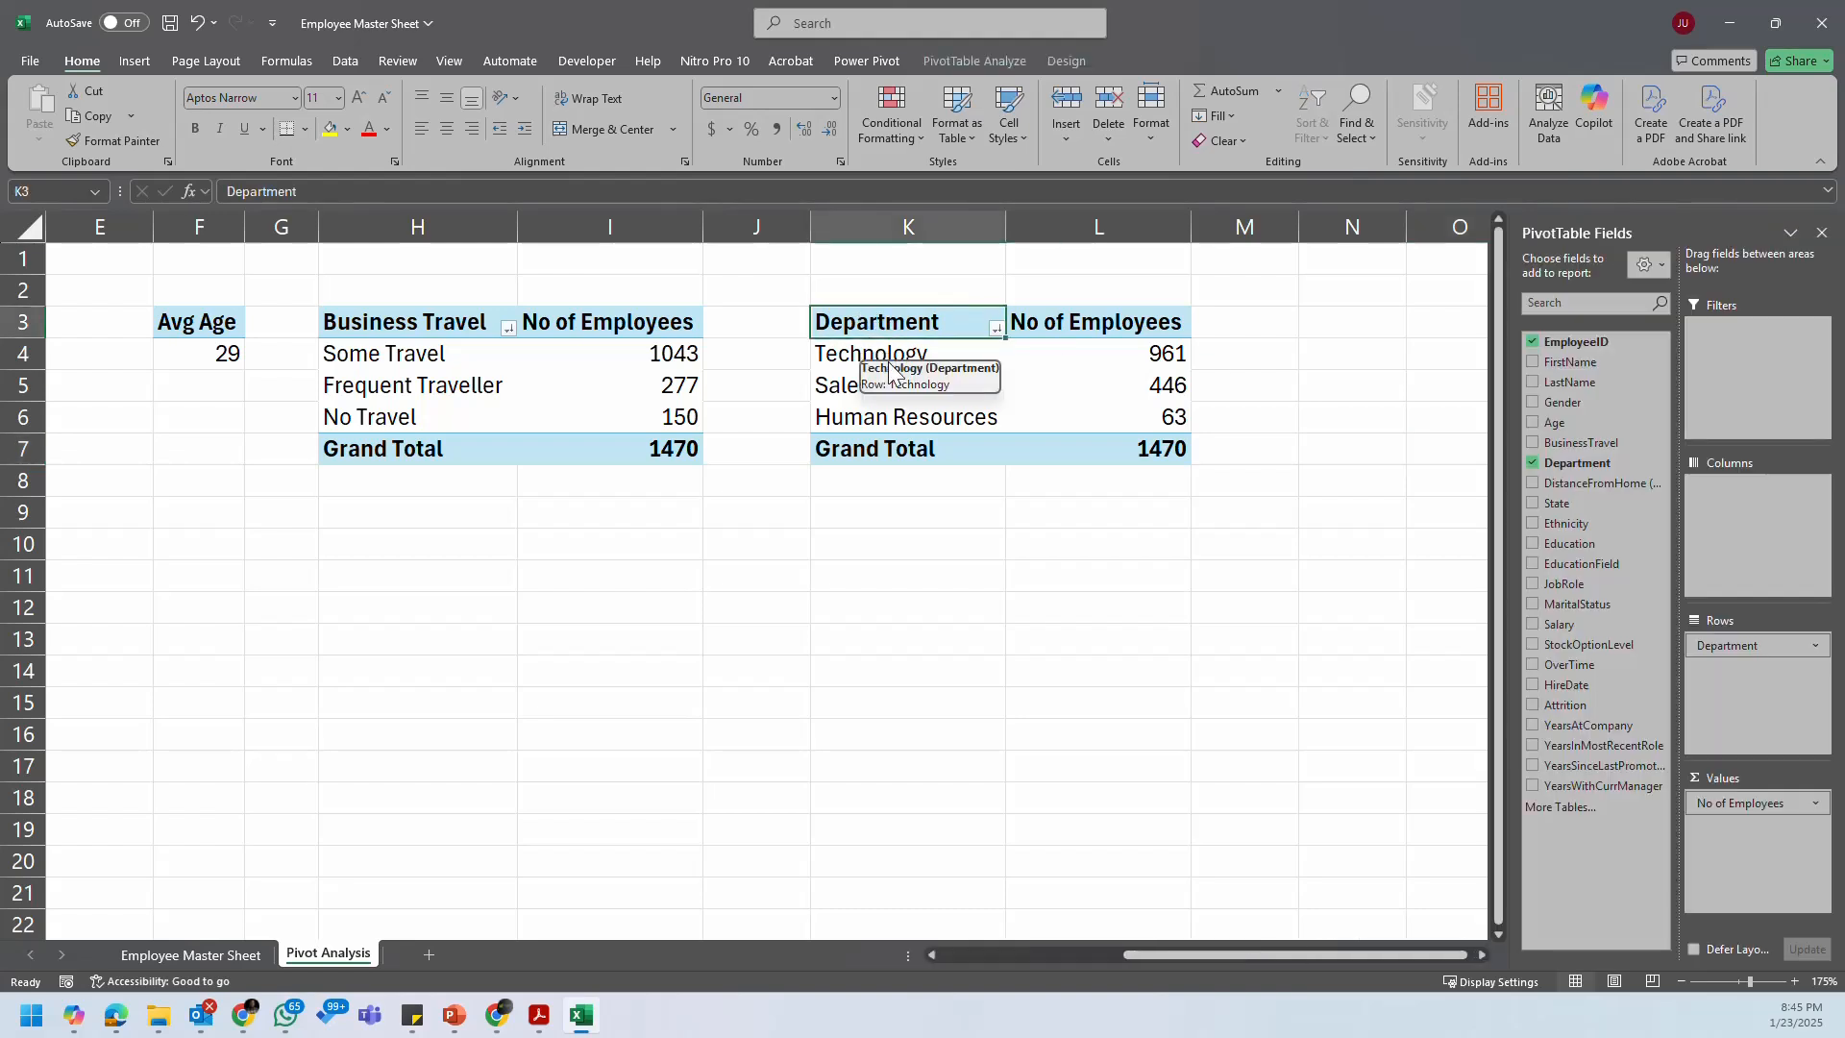
left_click_drag(928, 318, 1070, 440)
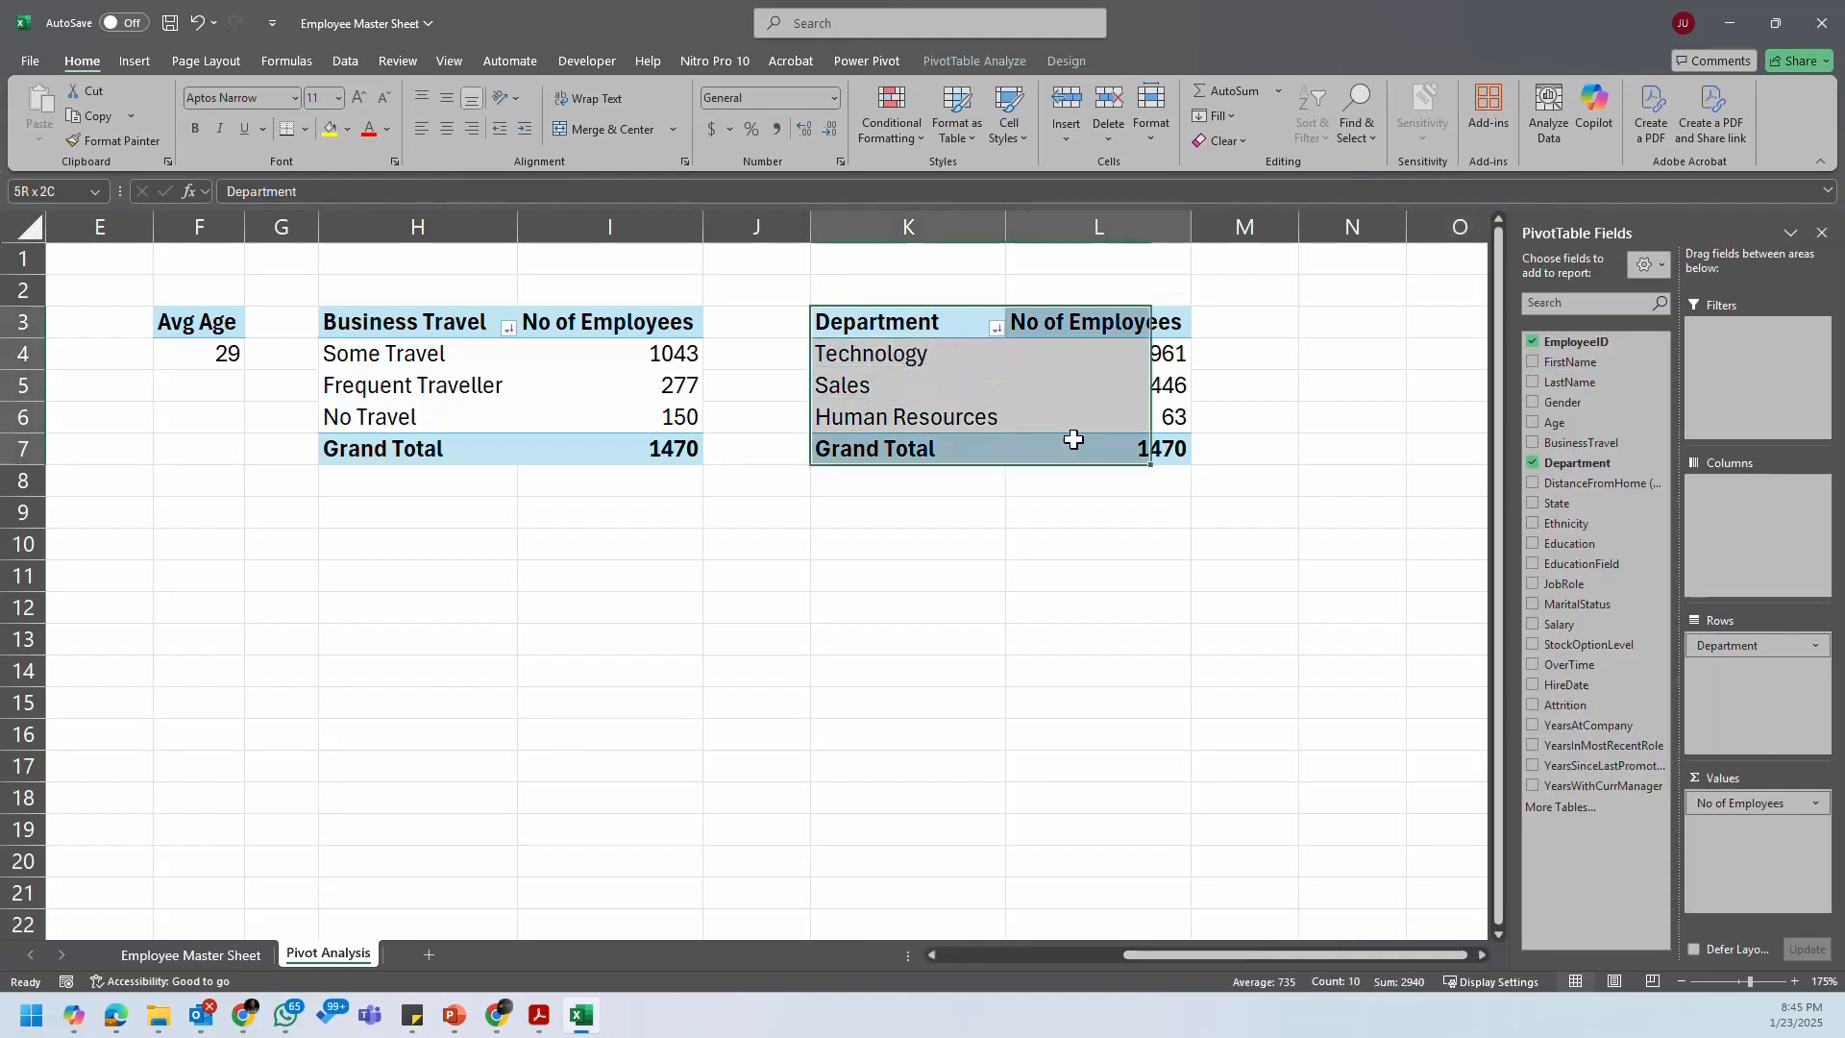
left_click(1089, 380)
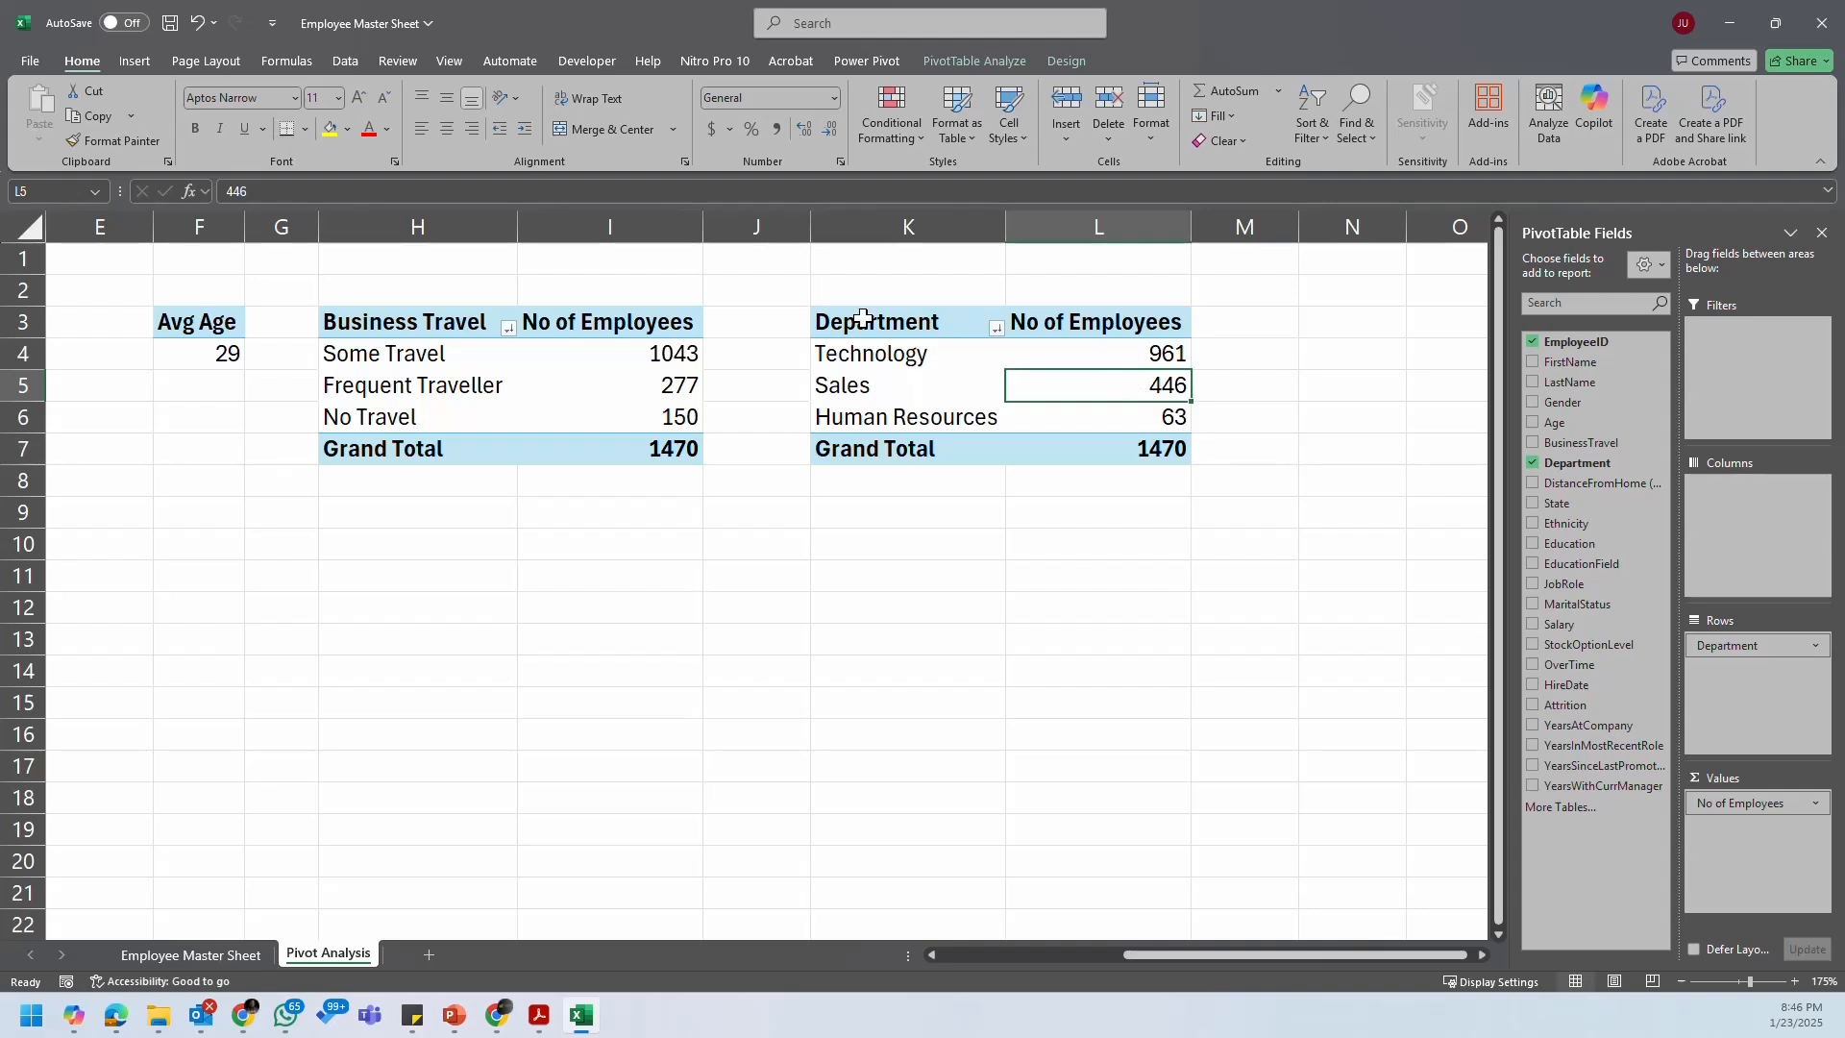
left_click(908, 326)
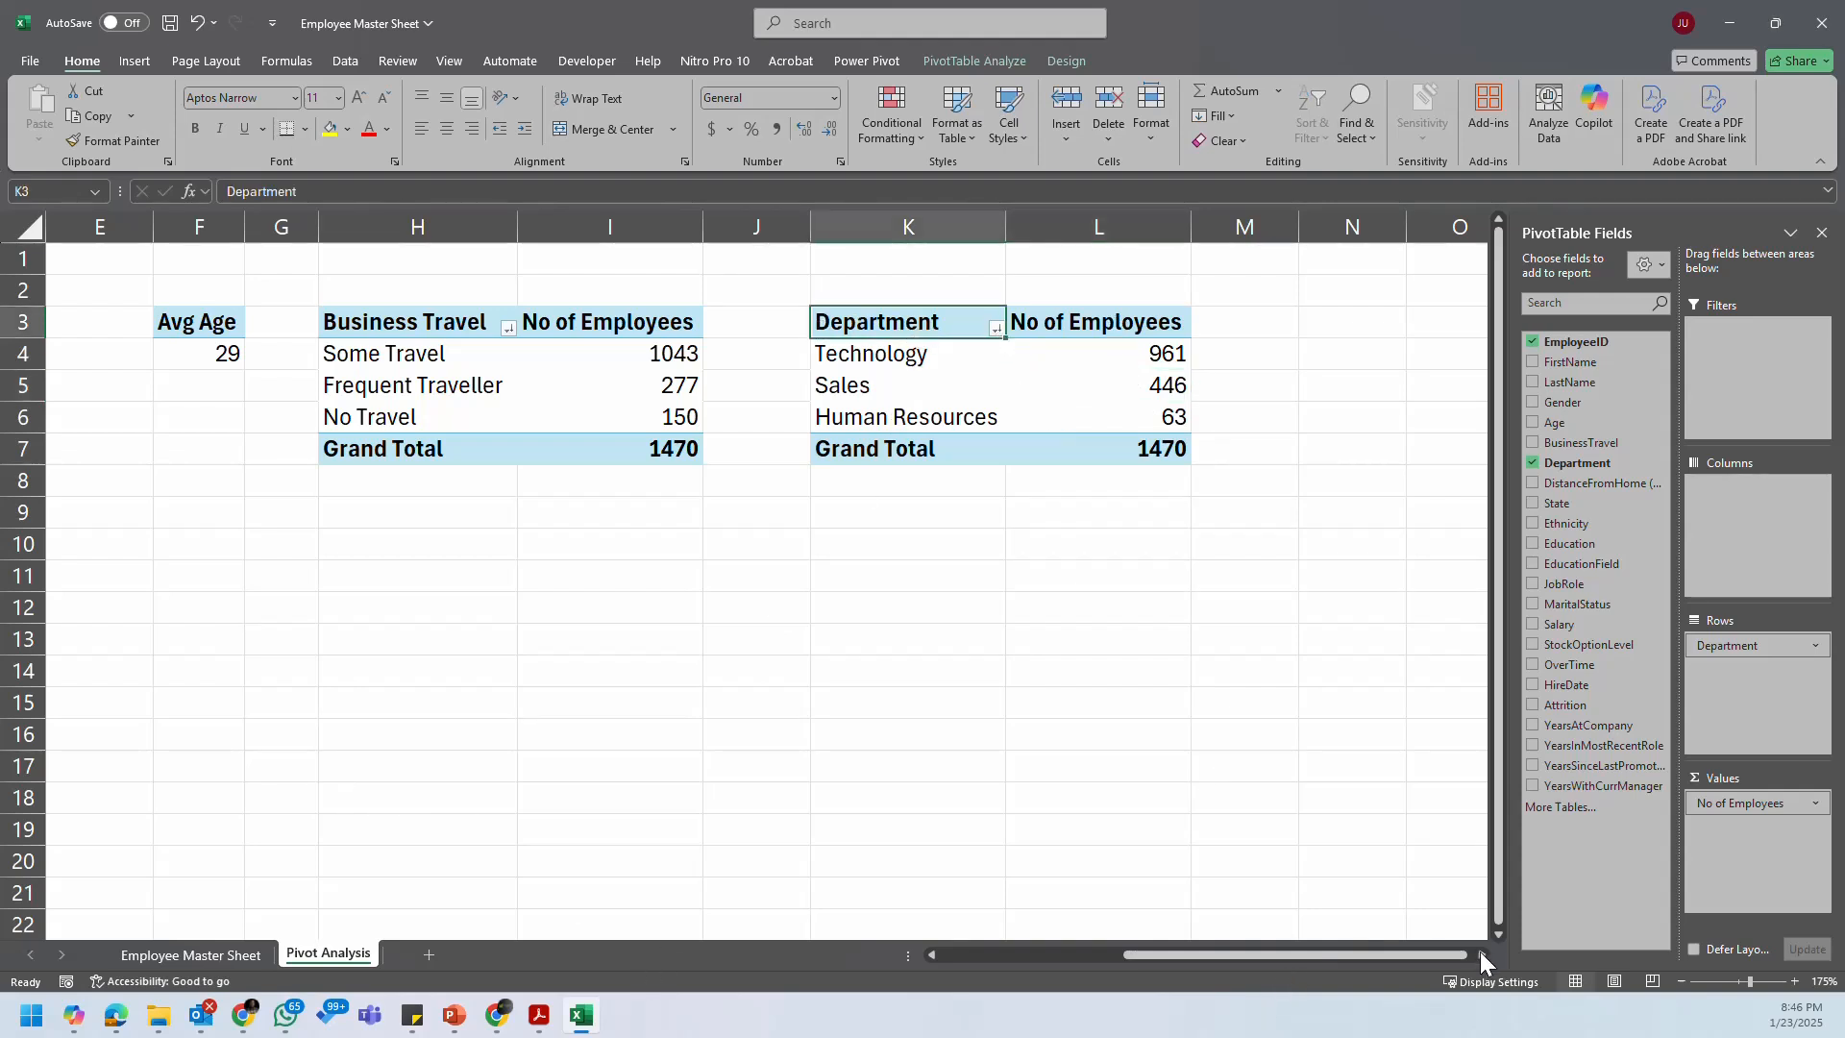
left_click(1481, 956)
left_click(1473, 949)
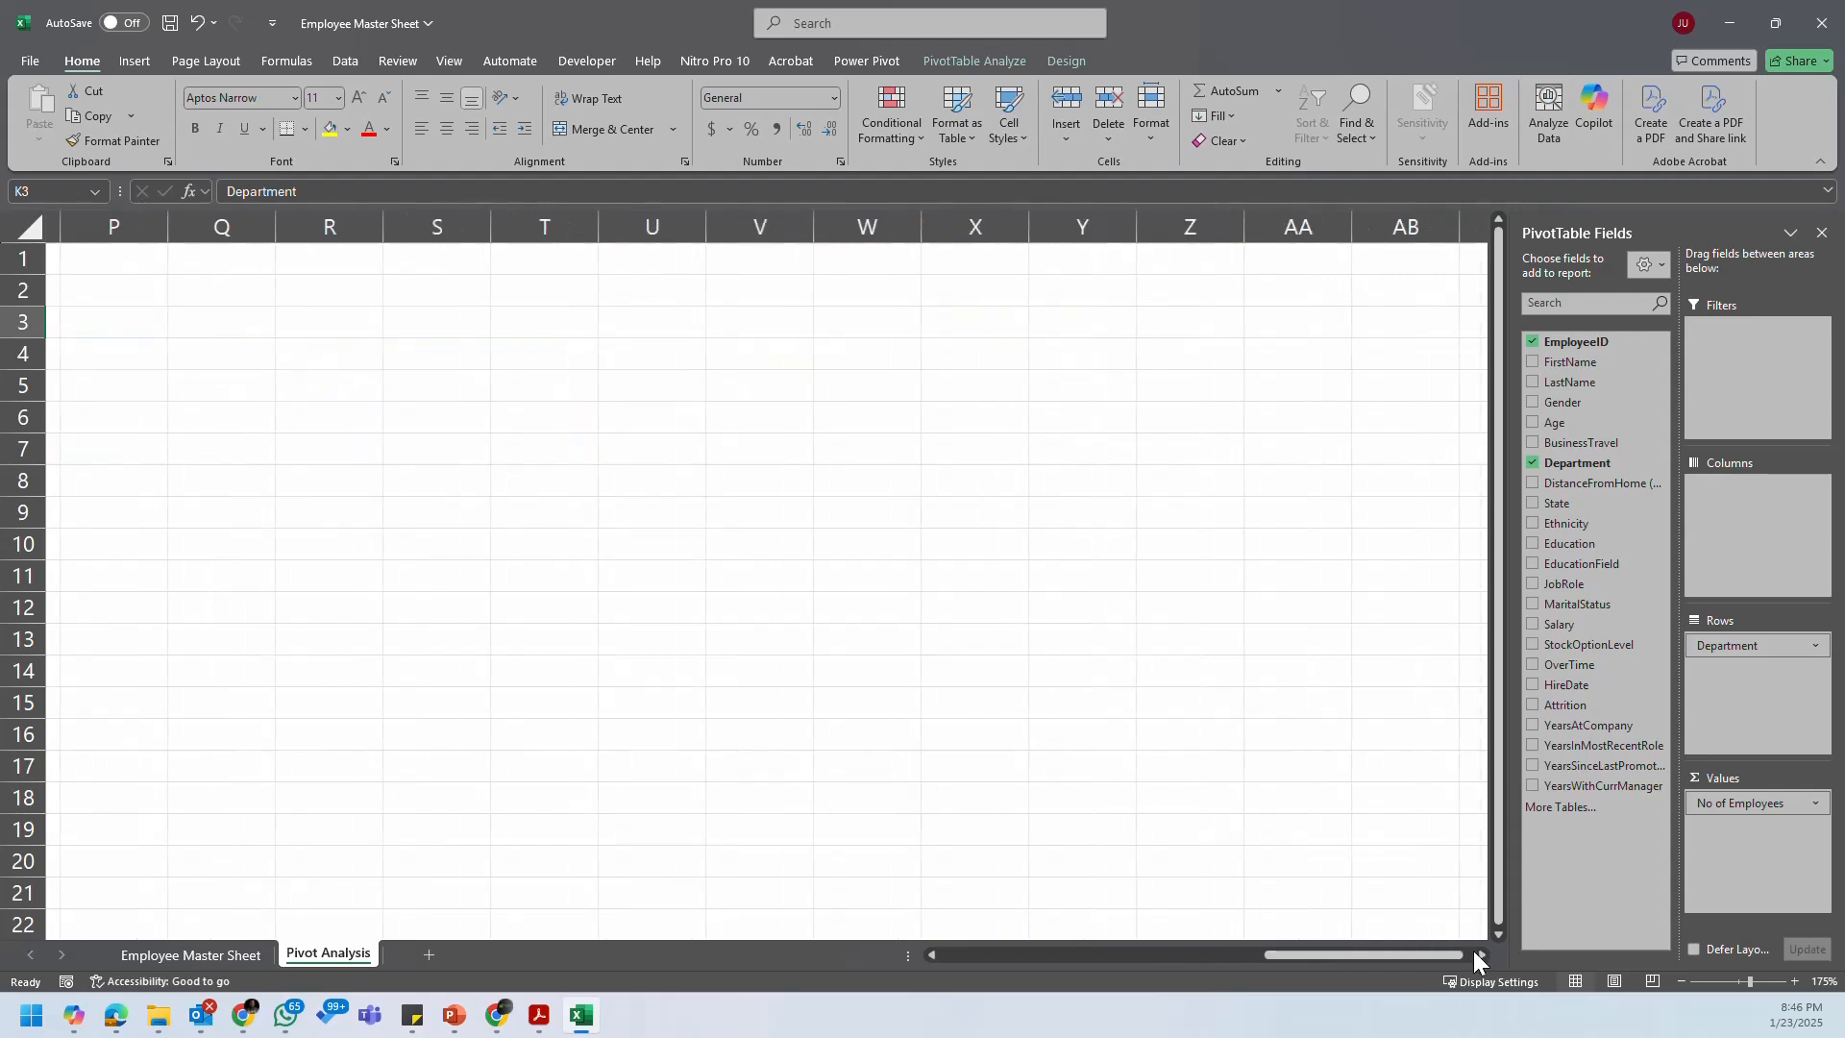
left_click_drag(1473, 949, 1189, 960)
Step: Check the sticky note's next metric, and turn on the Employee Master Sheet table's filter buttons to view the Department filter's options
left_click(412, 1015)
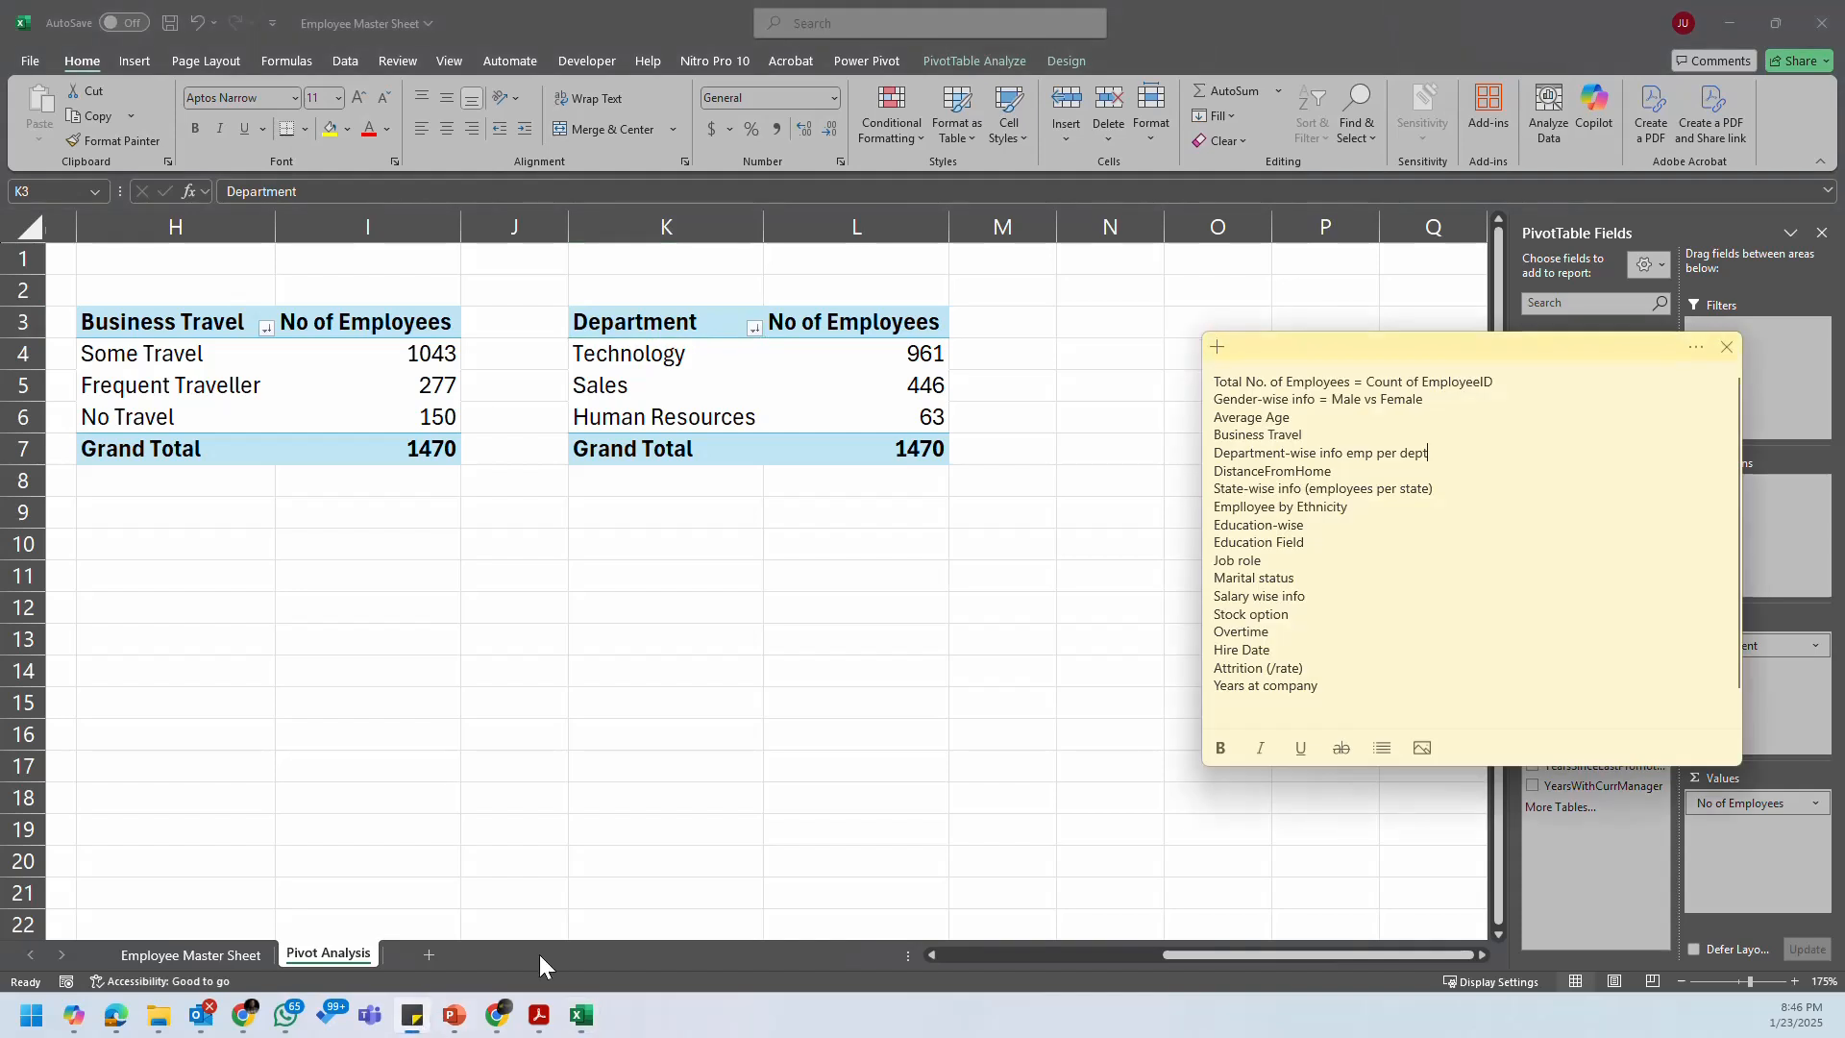
left_click(1387, 470)
left_click(183, 956)
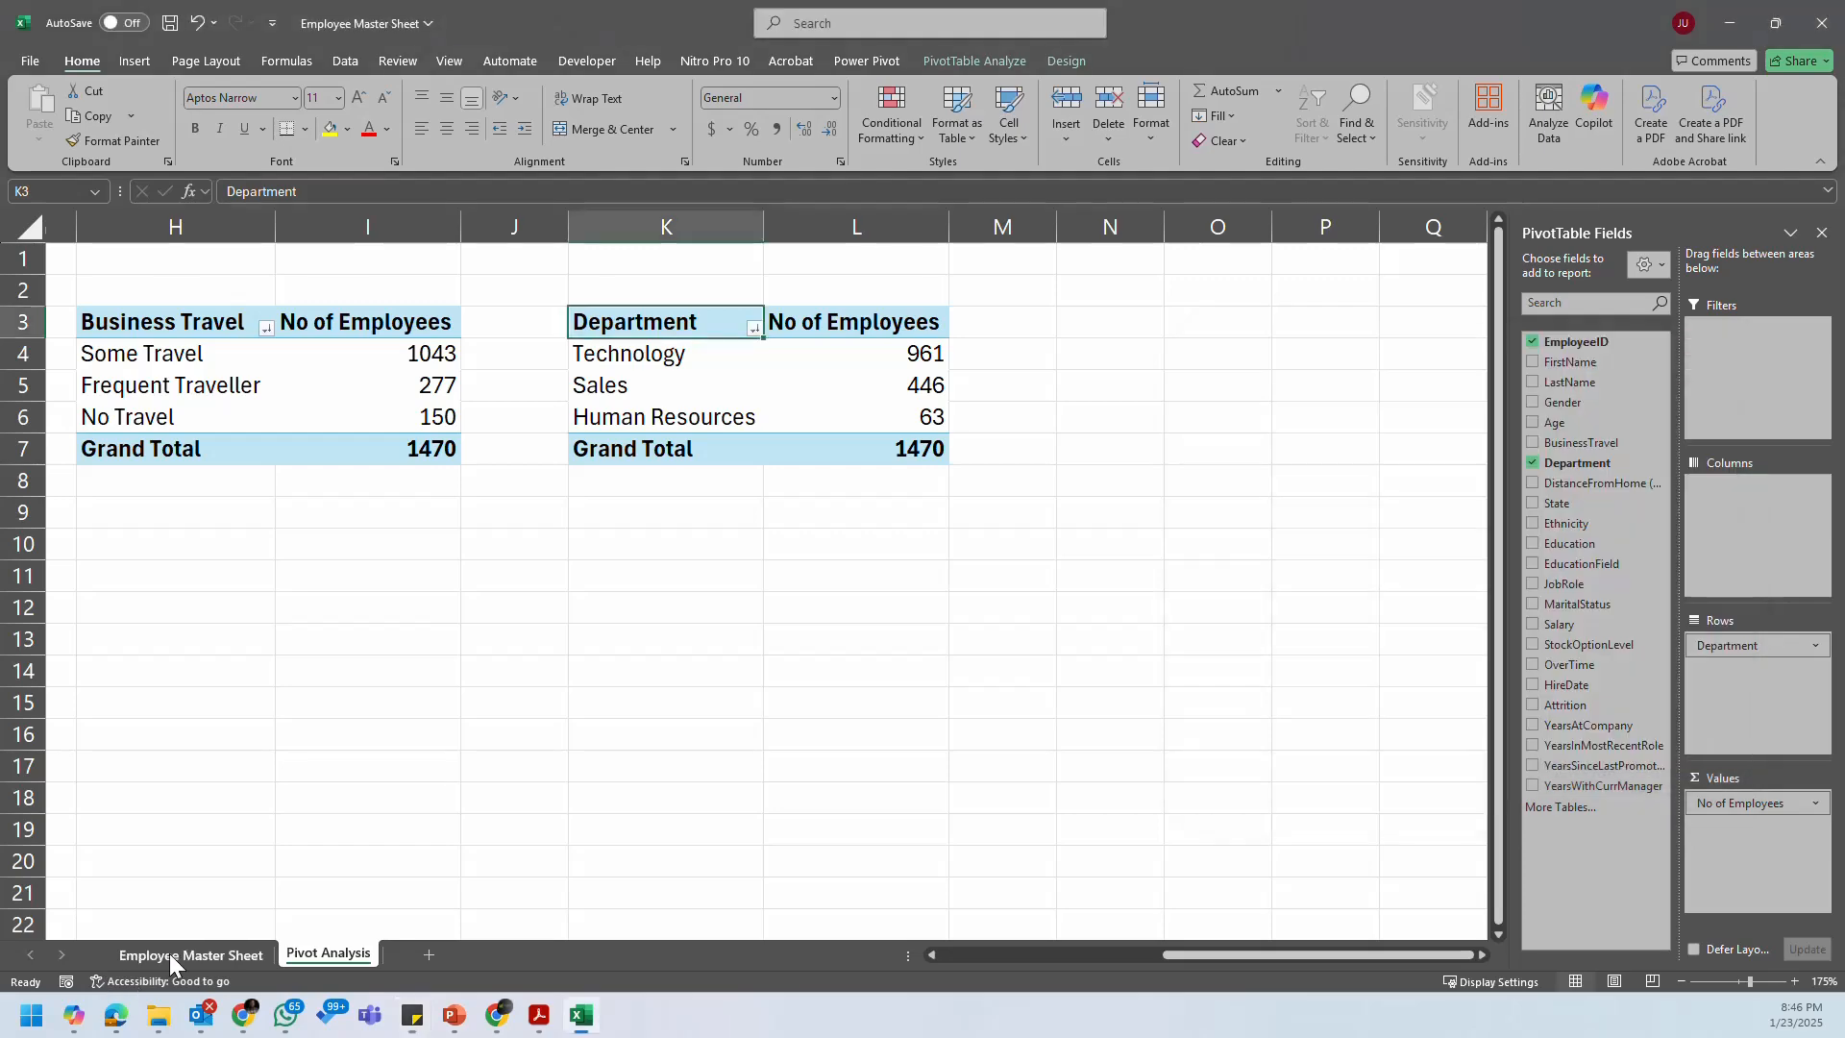
left_click(1139, 293)
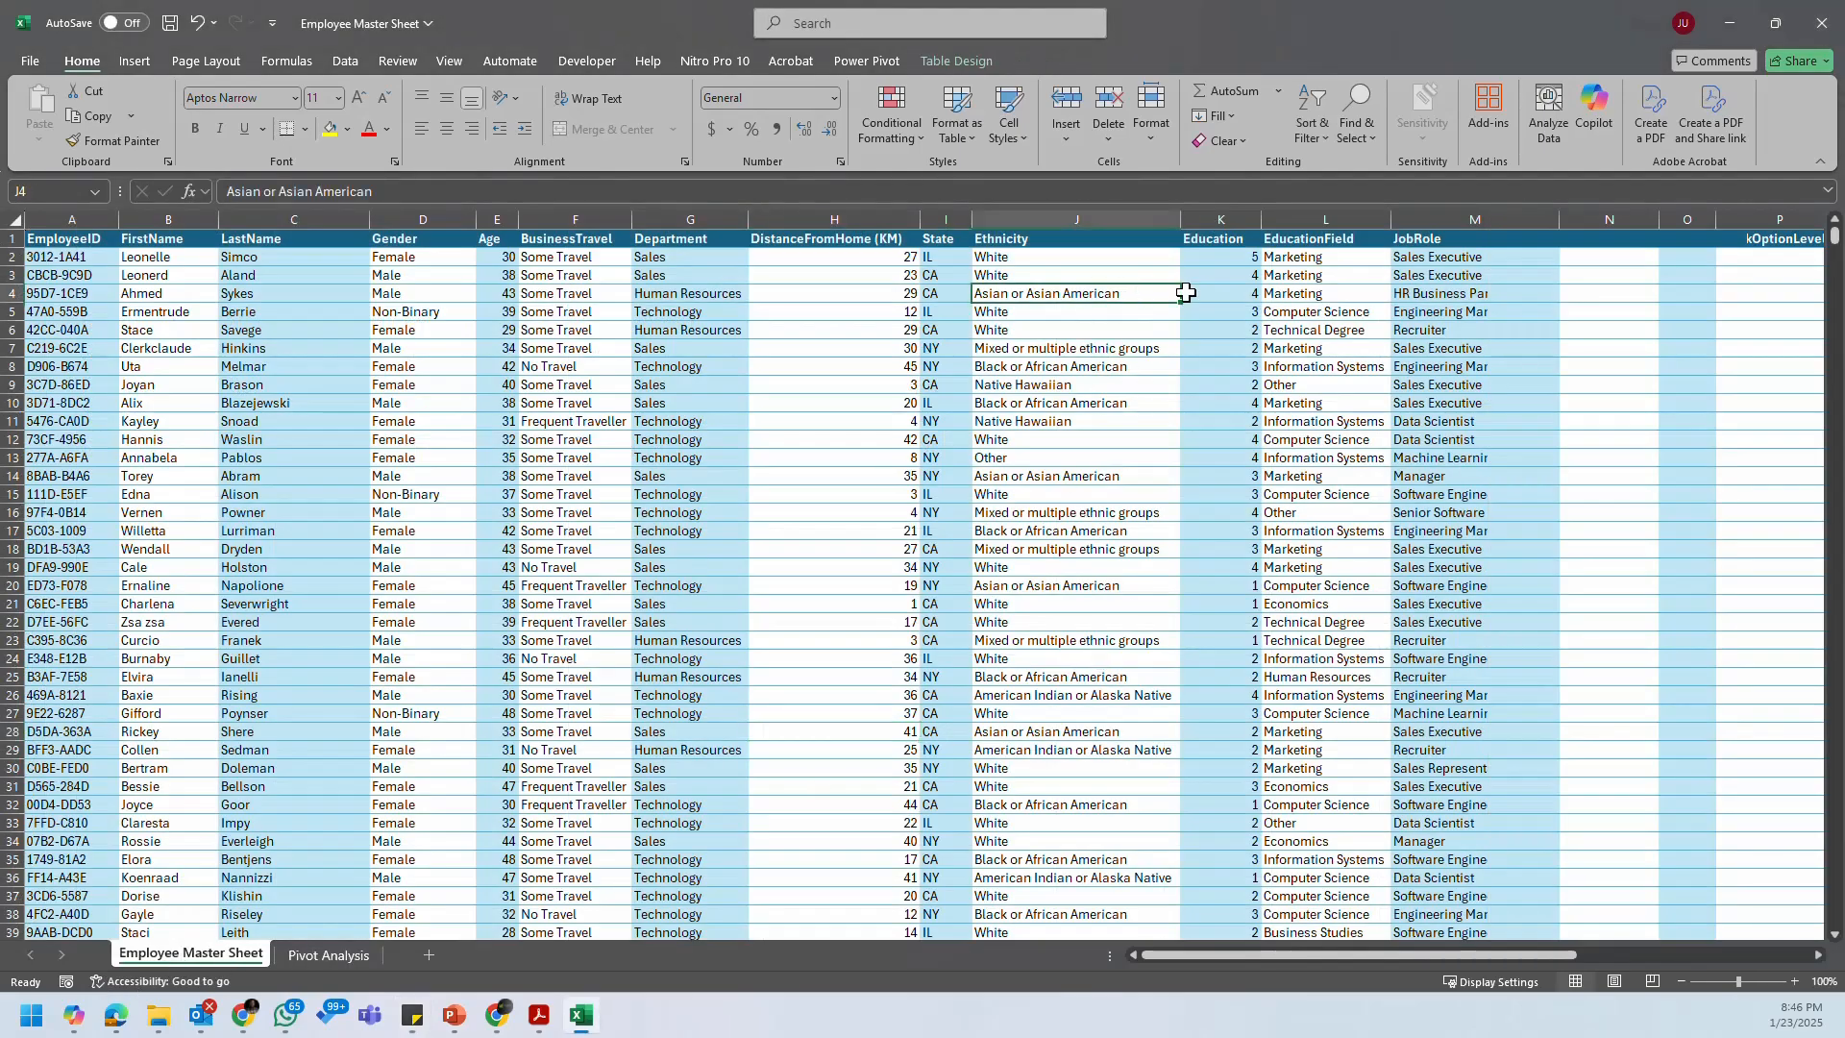
left_click(1348, 239)
key("ctrl+shift+l")
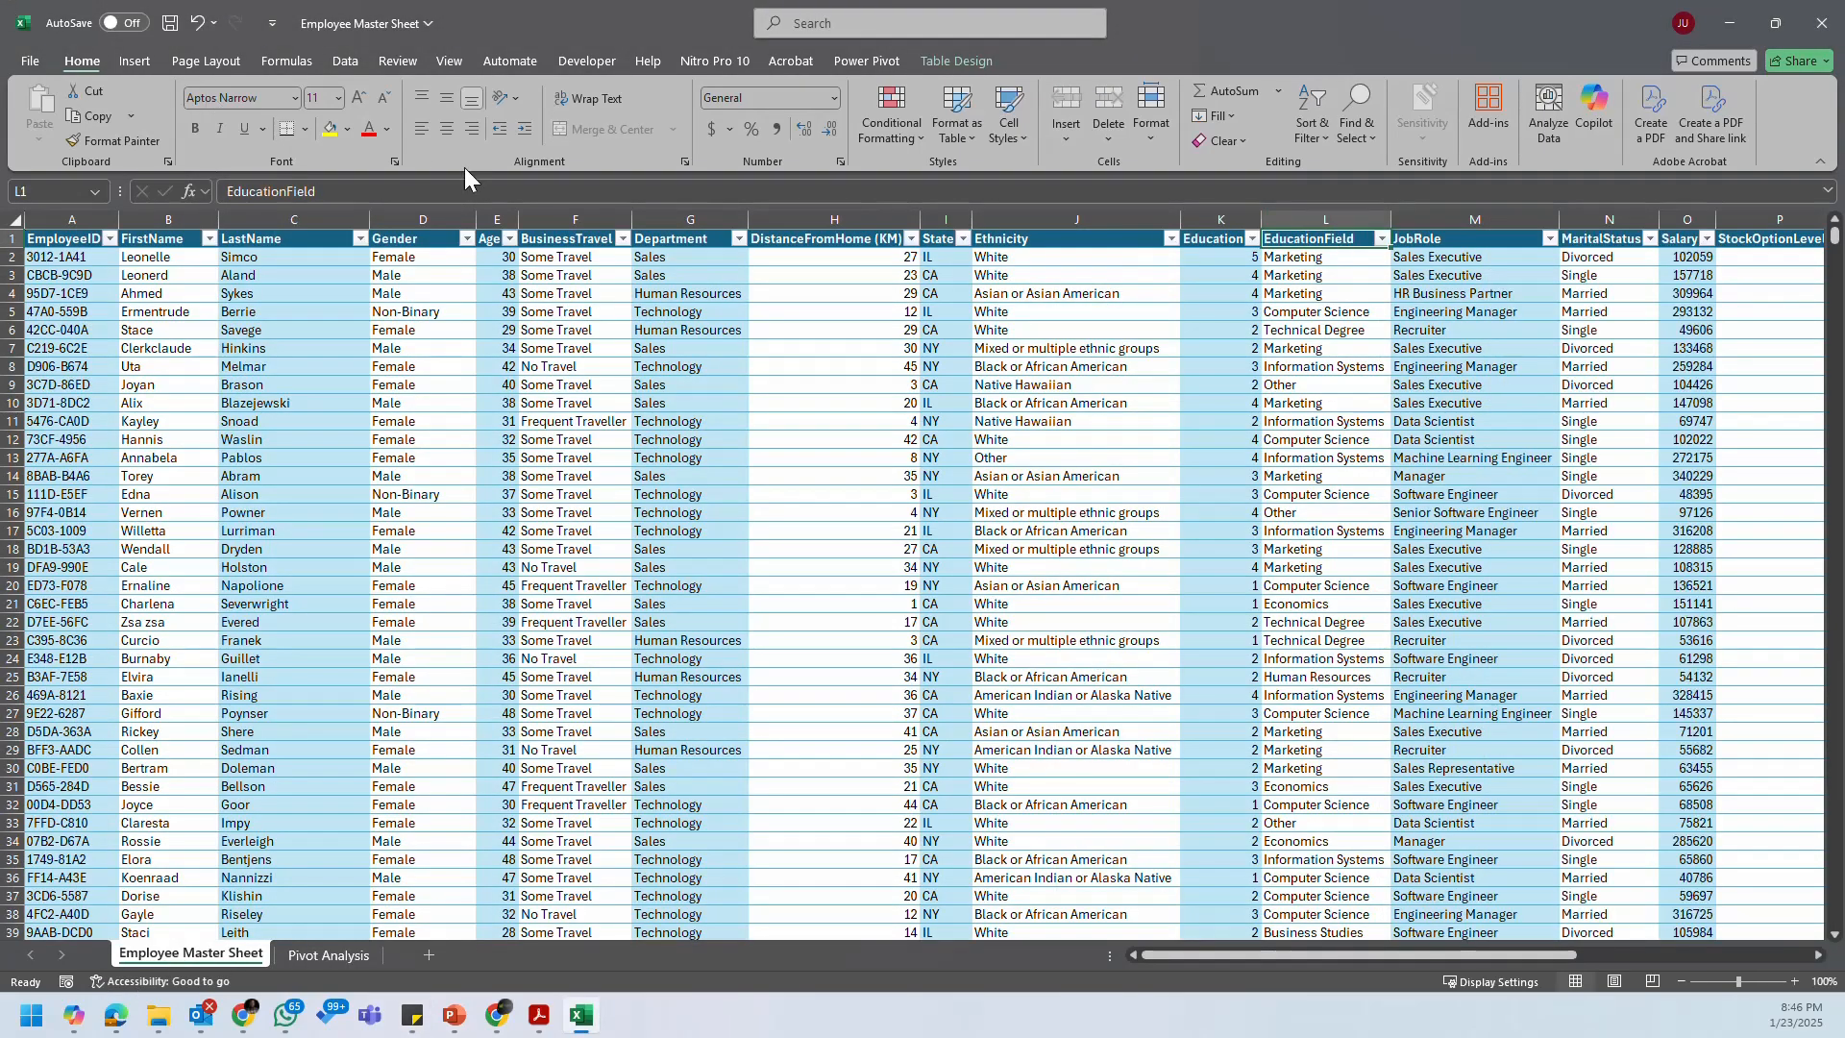
left_click(737, 238)
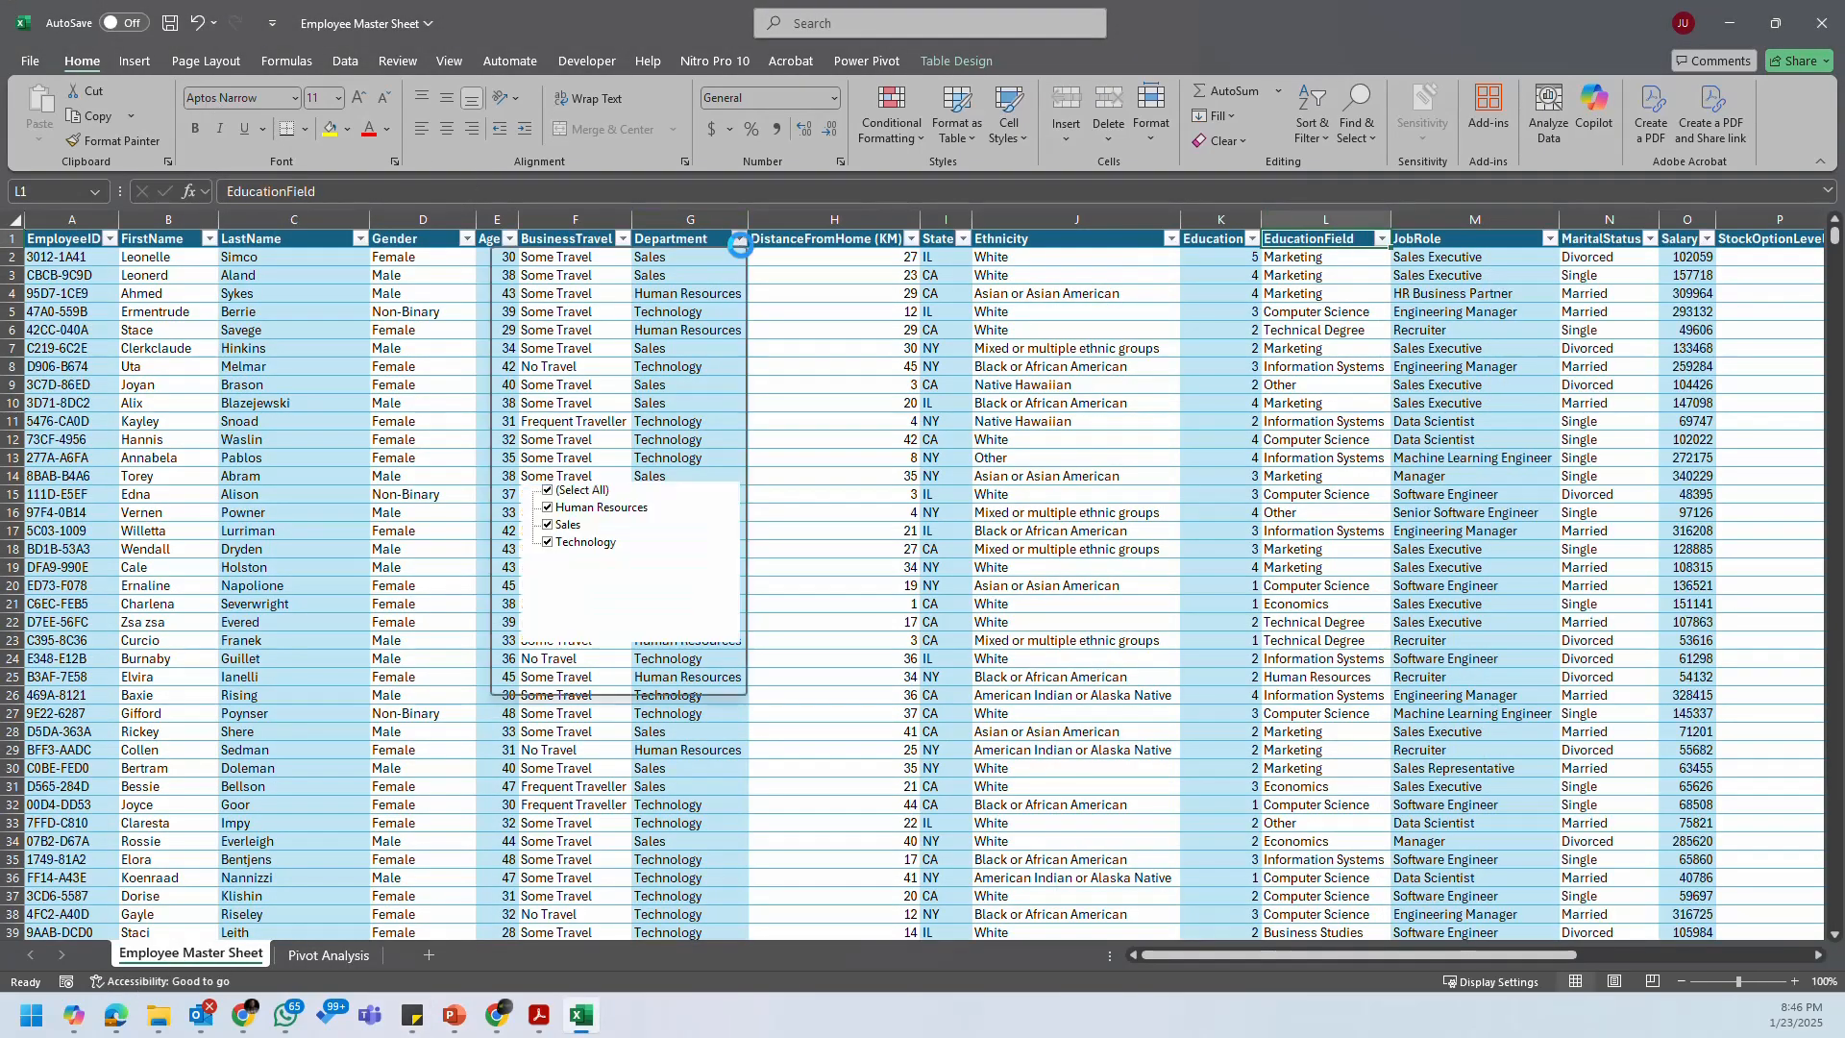
left_click(958, 506)
left_click(352, 955)
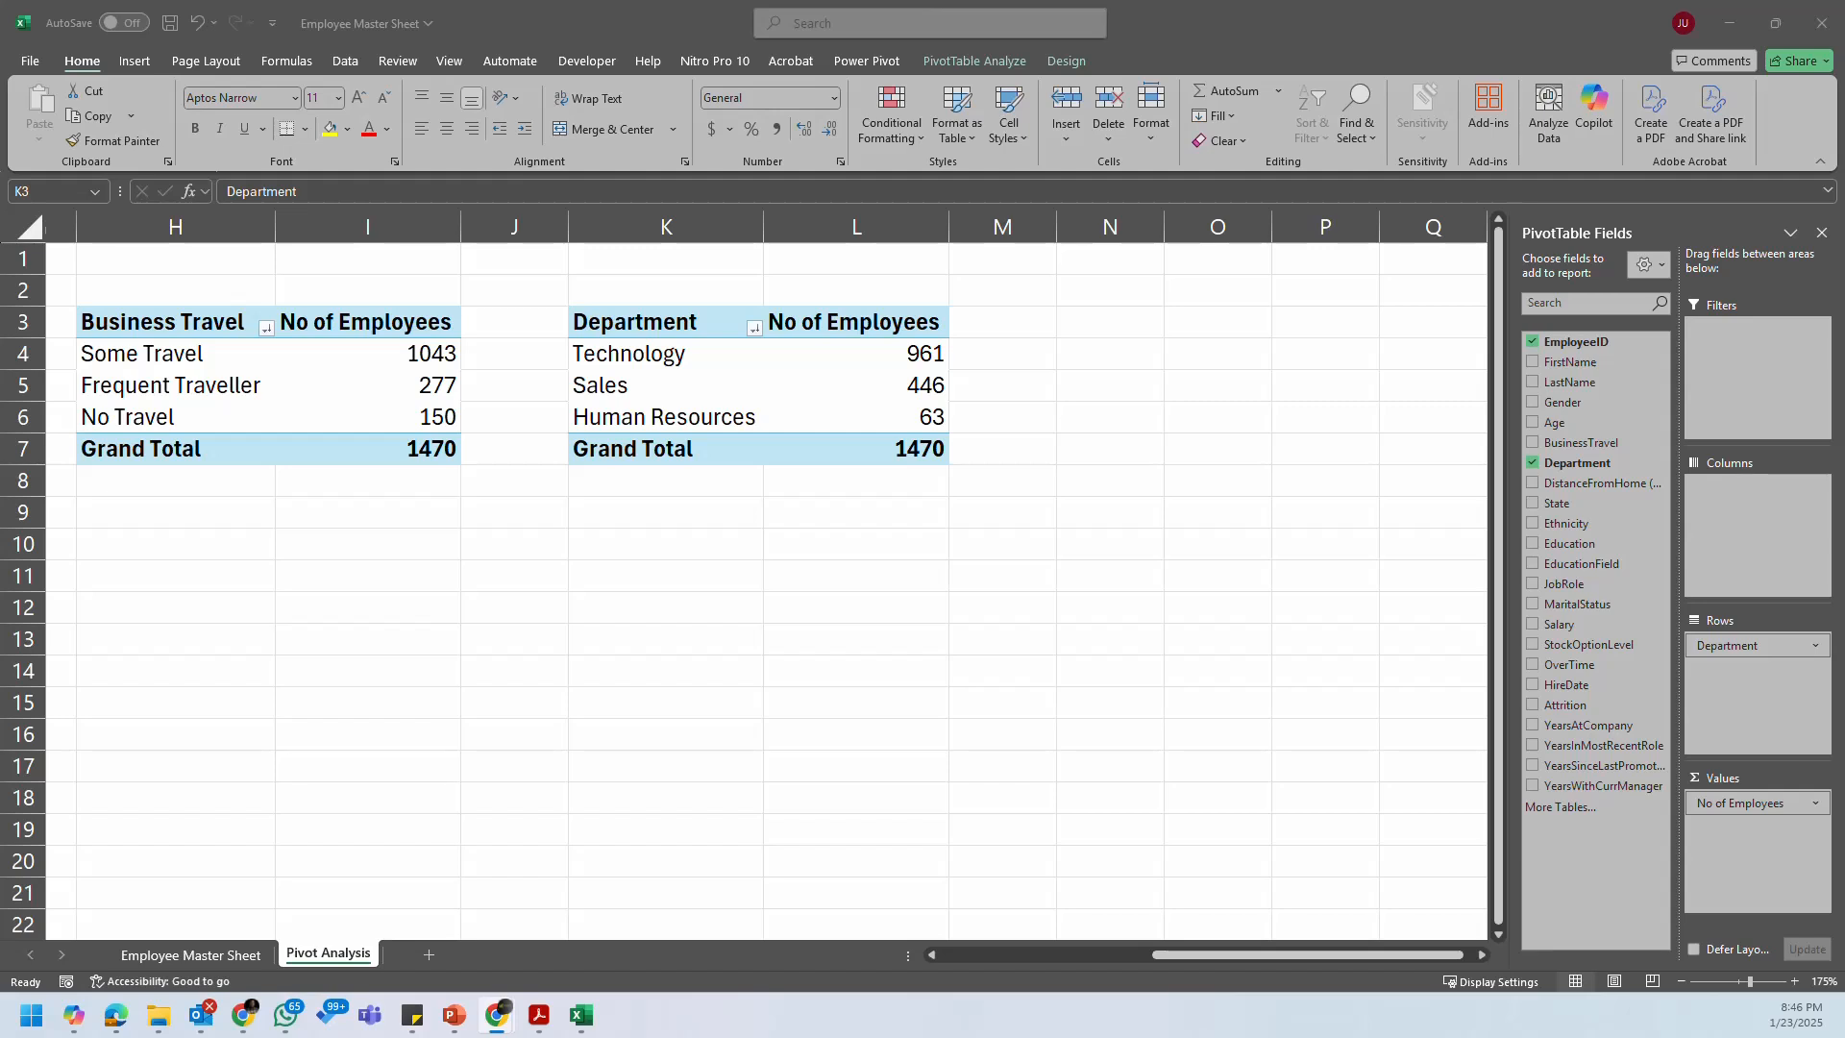
Step: Check the sticky note's State-wise metric and copy the Department PivotTable to N3, keeping the source column widths
left_click(1263, 722)
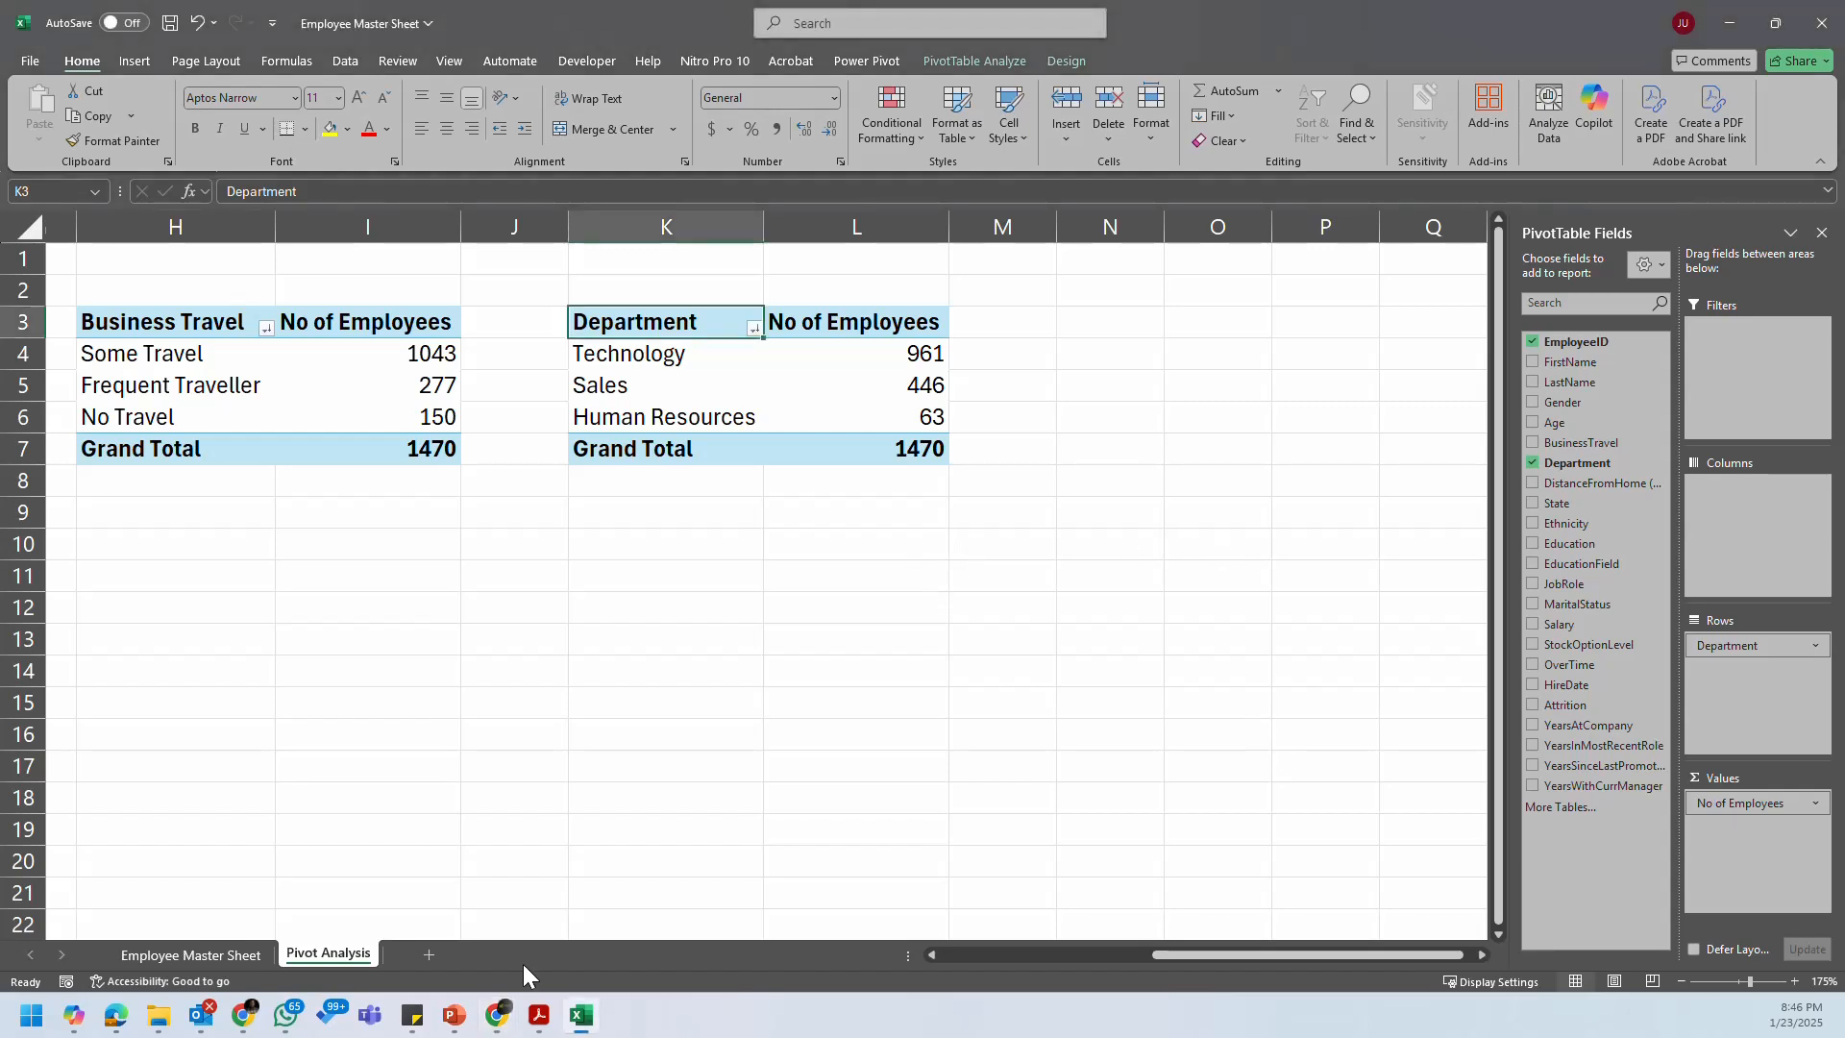
left_click(413, 1015)
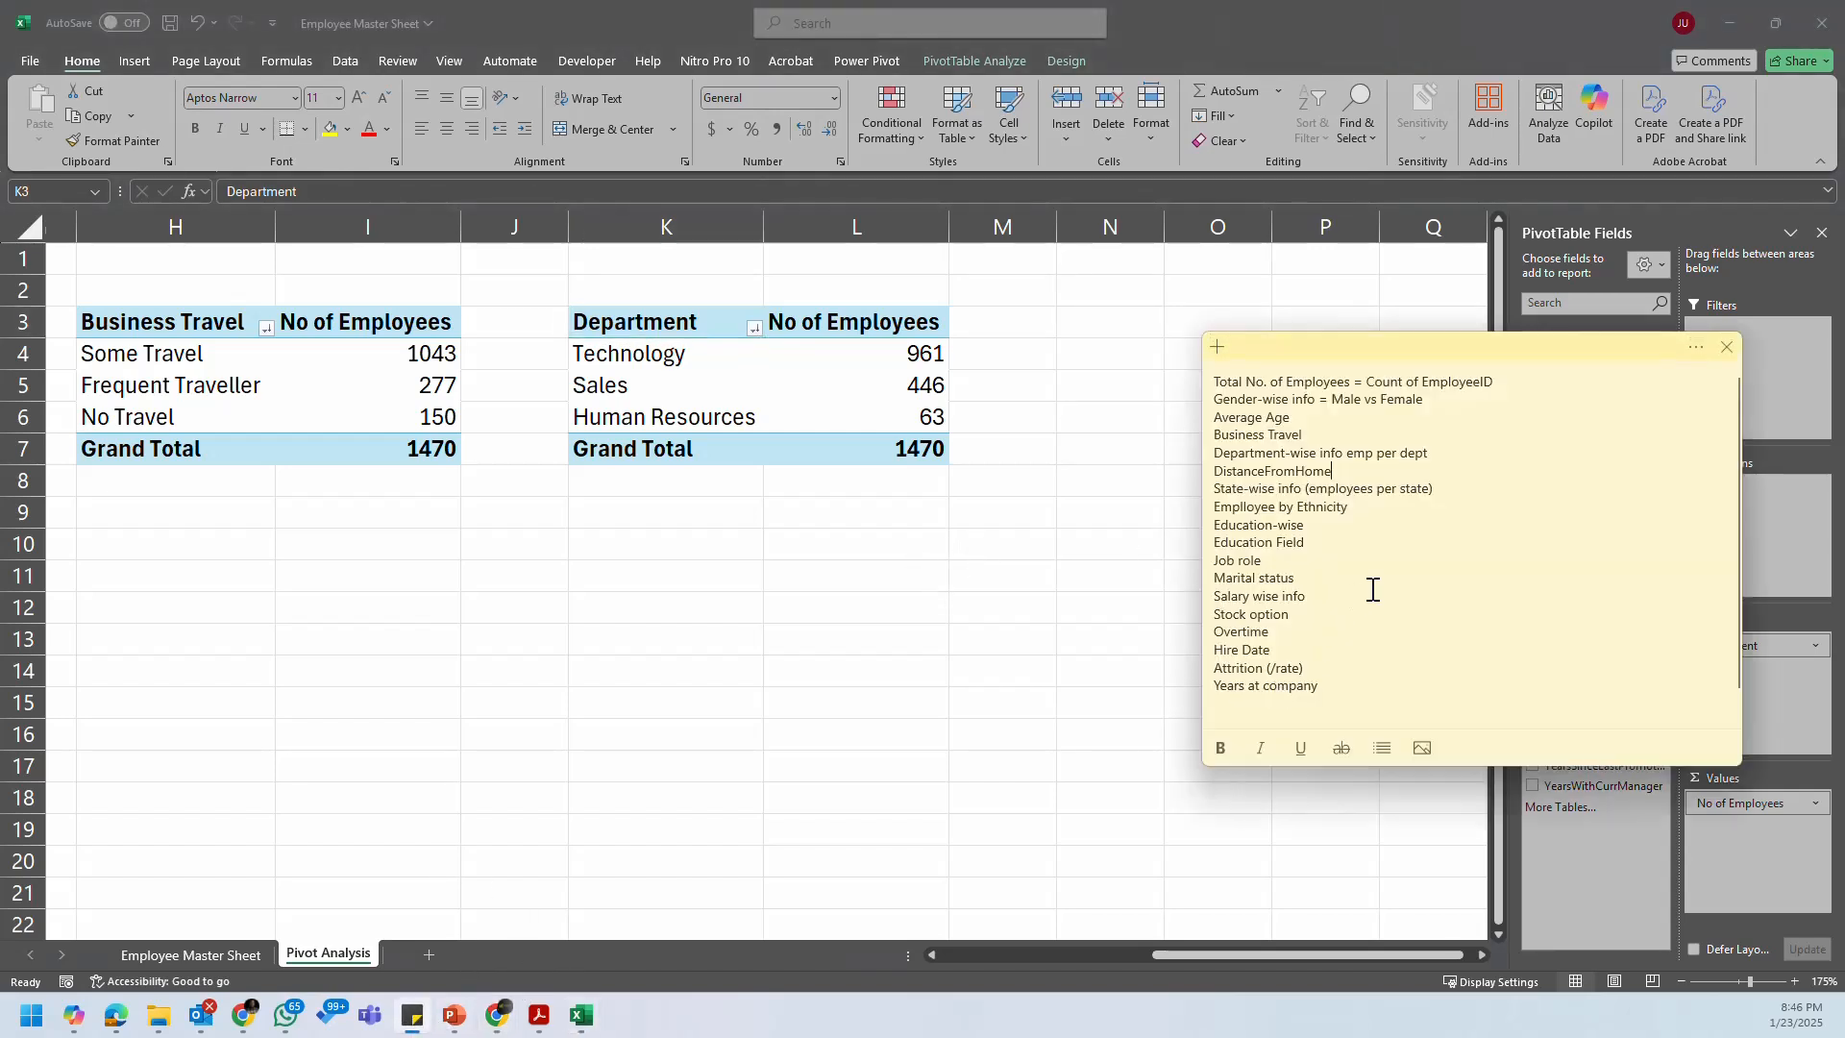
left_click(1270, 488)
left_click(878, 400)
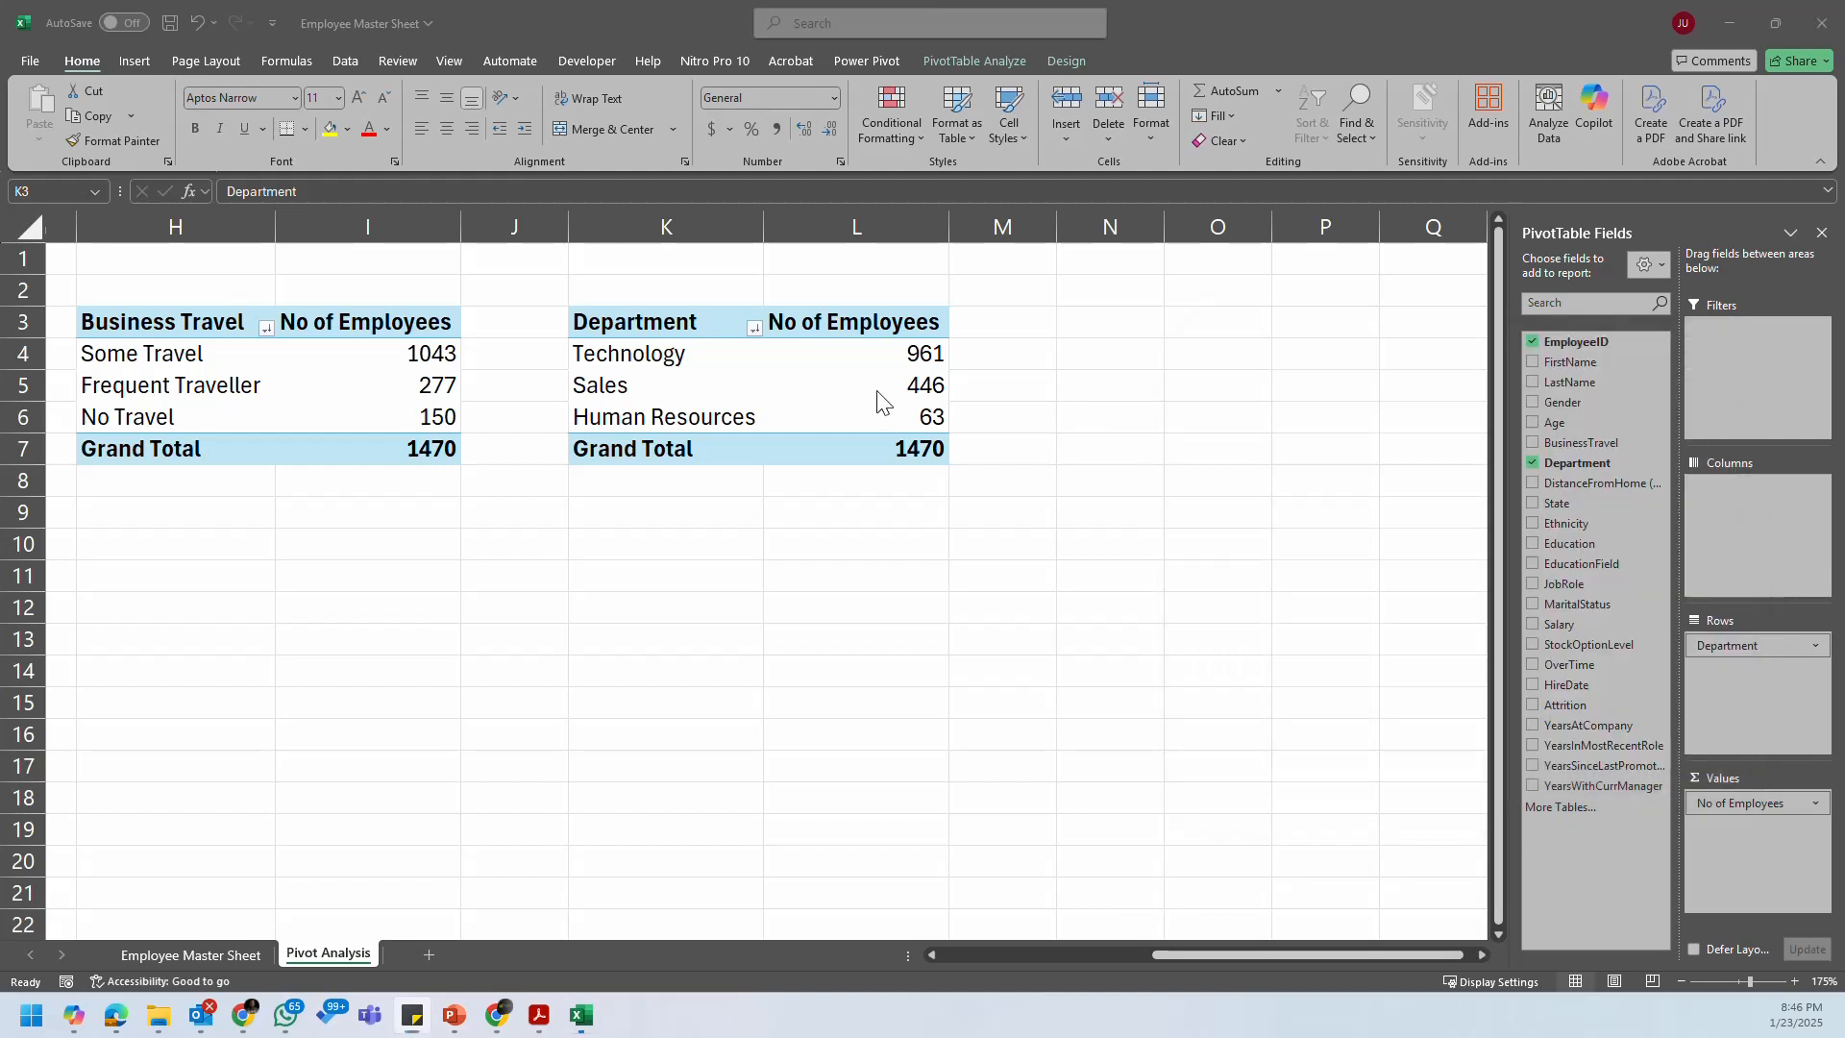
mouse_move(703, 329)
left_mouse_down()
mouse_move(853, 455)
mouse_move(937, 442)
left_mouse_up()
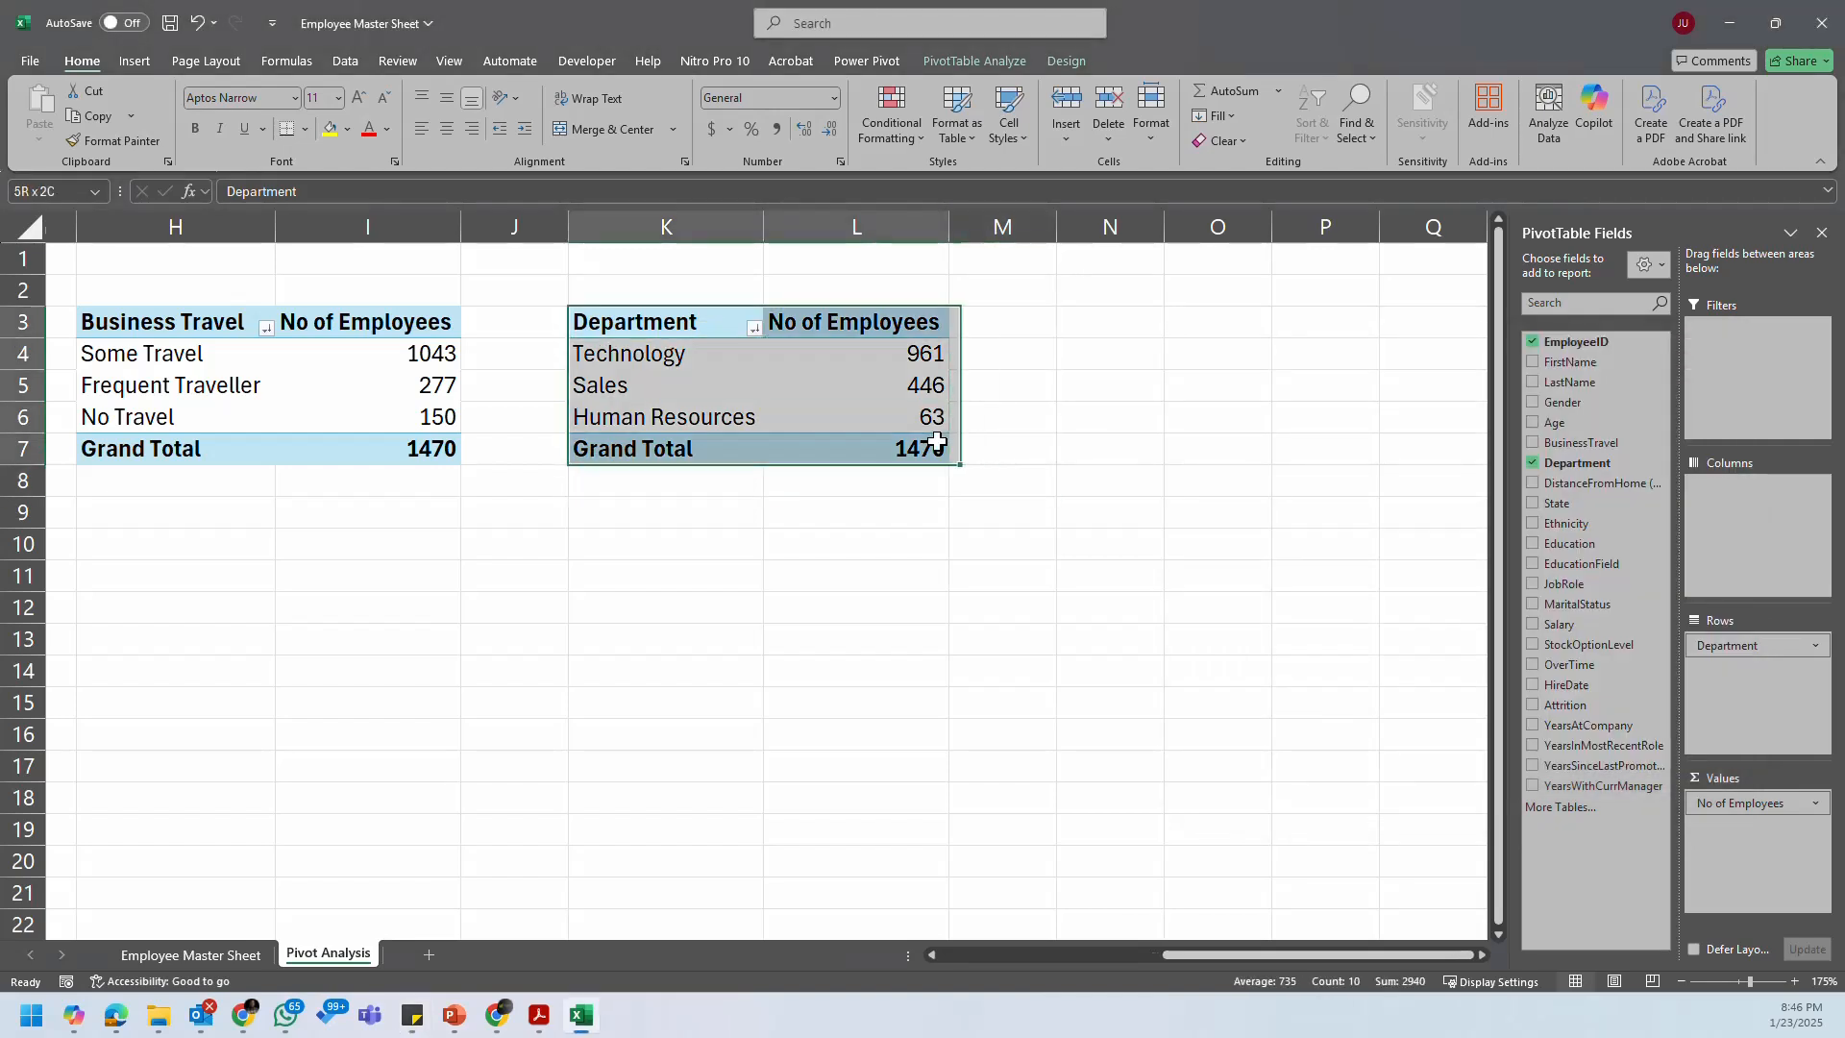
key("ctrl+c")
left_click(1107, 332)
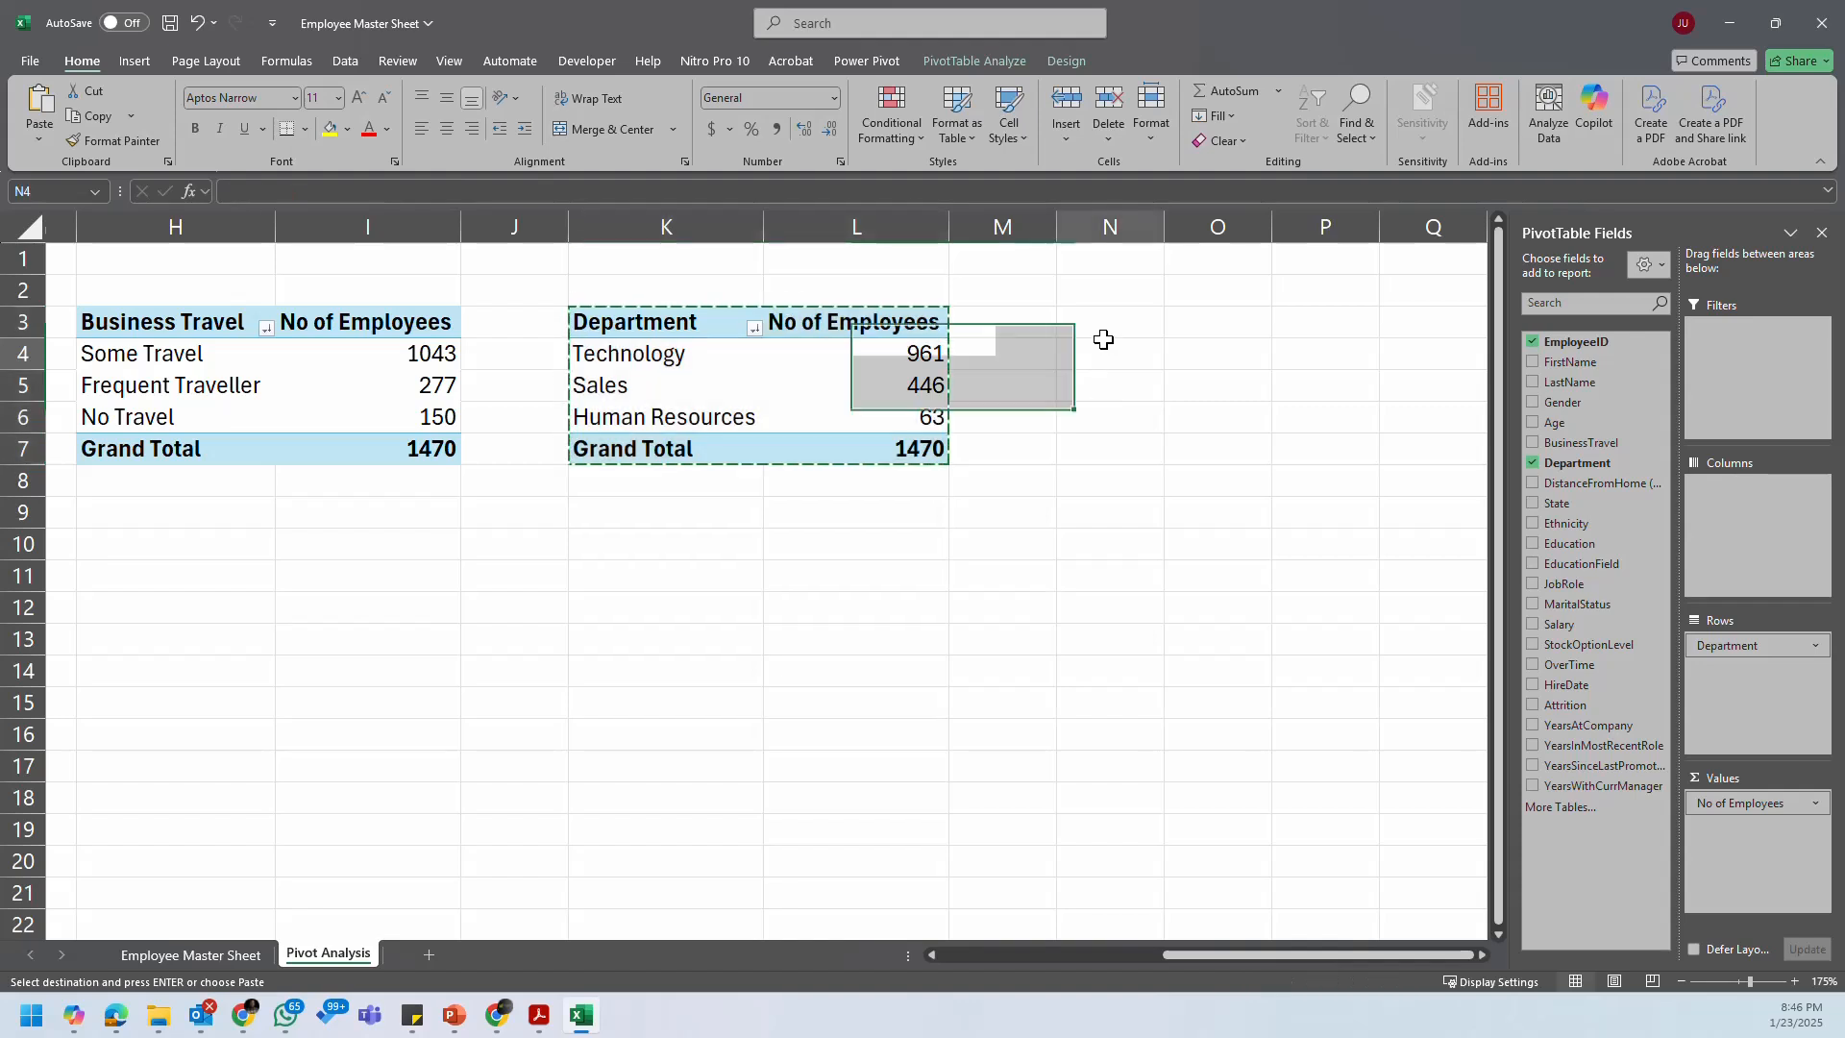
key("ctrl+v")
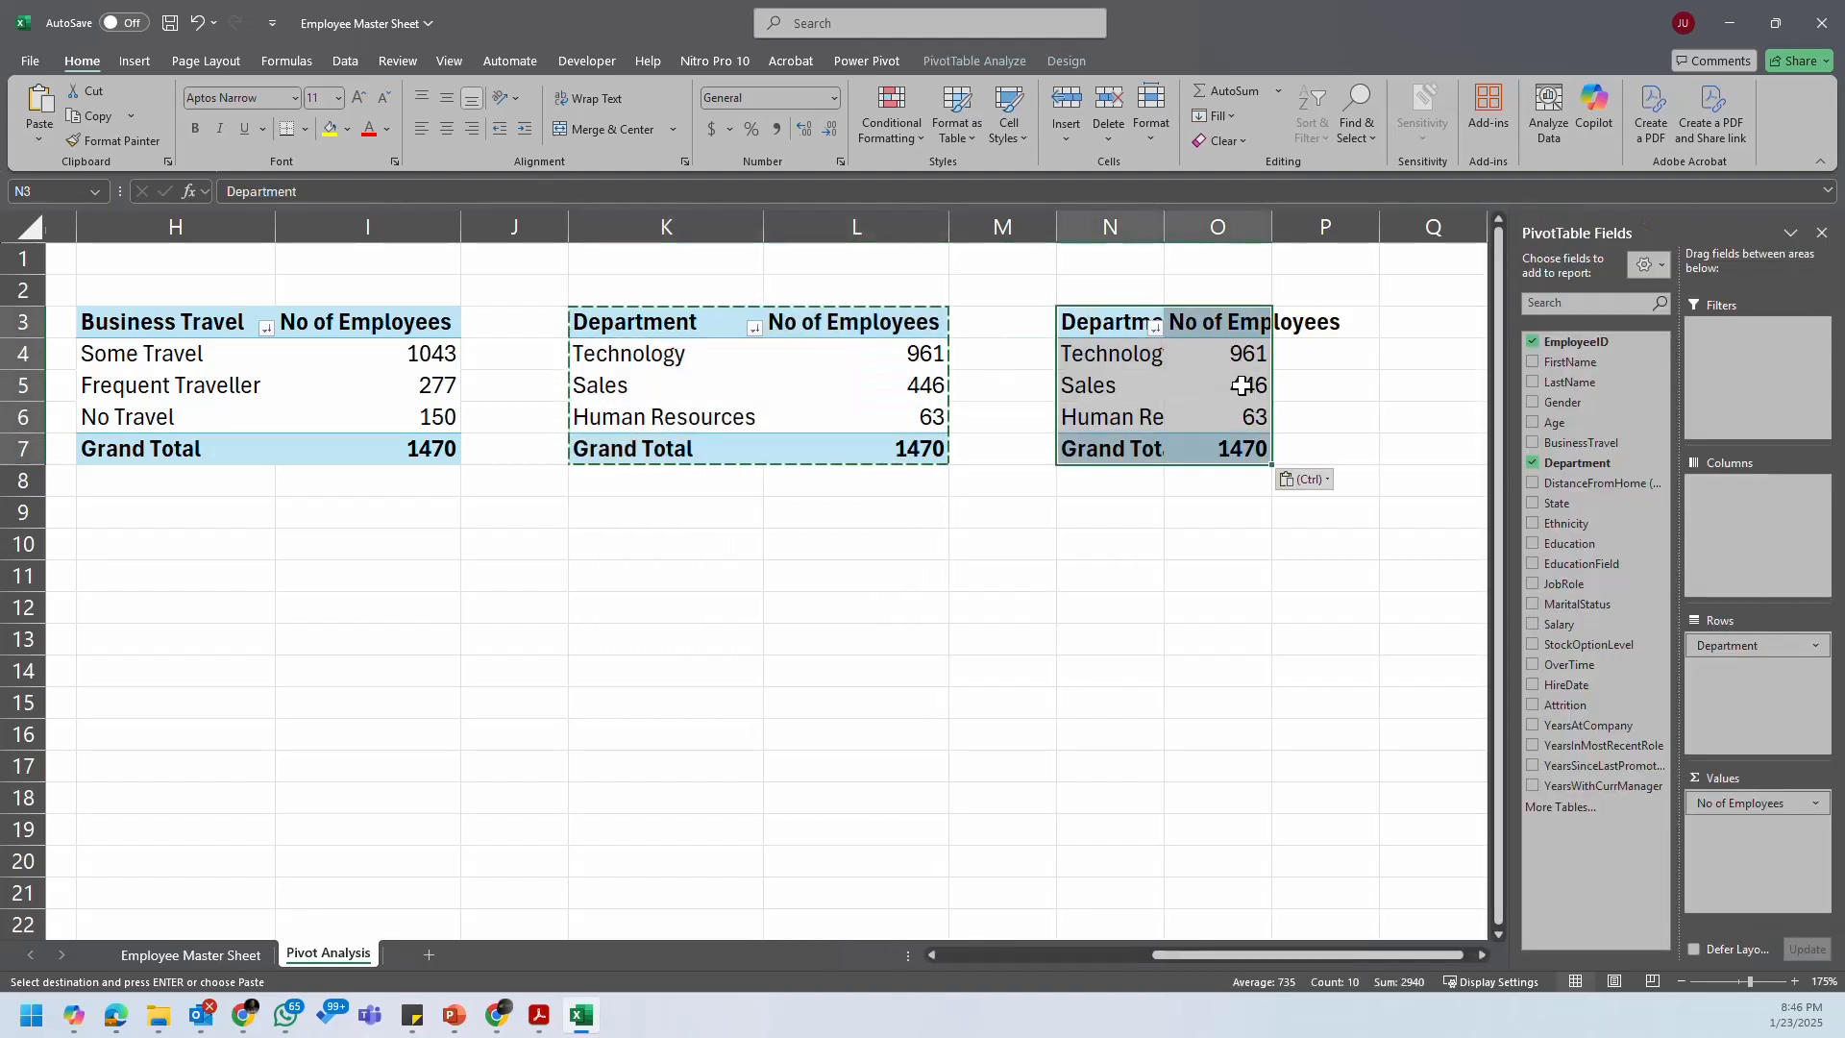
left_click(1317, 479)
left_click(1328, 569)
left_click(1251, 408)
left_click(1327, 400)
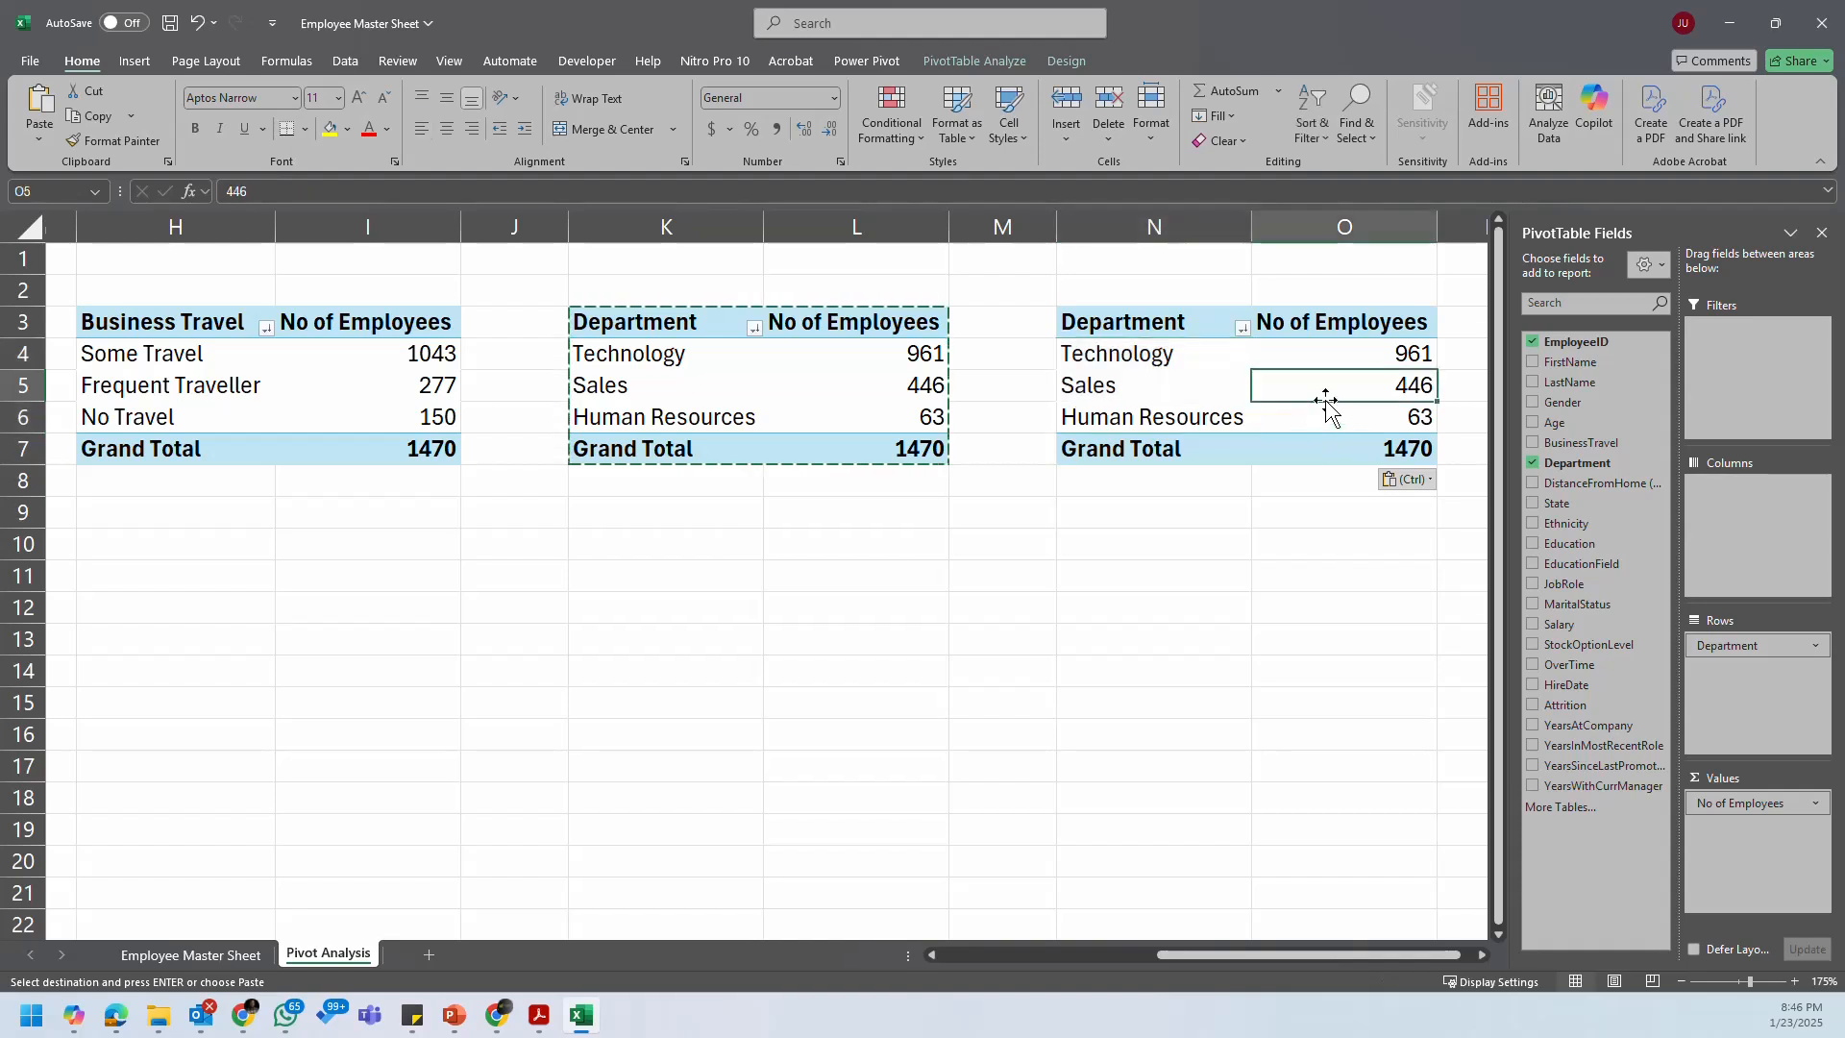
key("Escape")
Step: Replace Department with State in the rows of the PivotTable at N3
left_click(1483, 954)
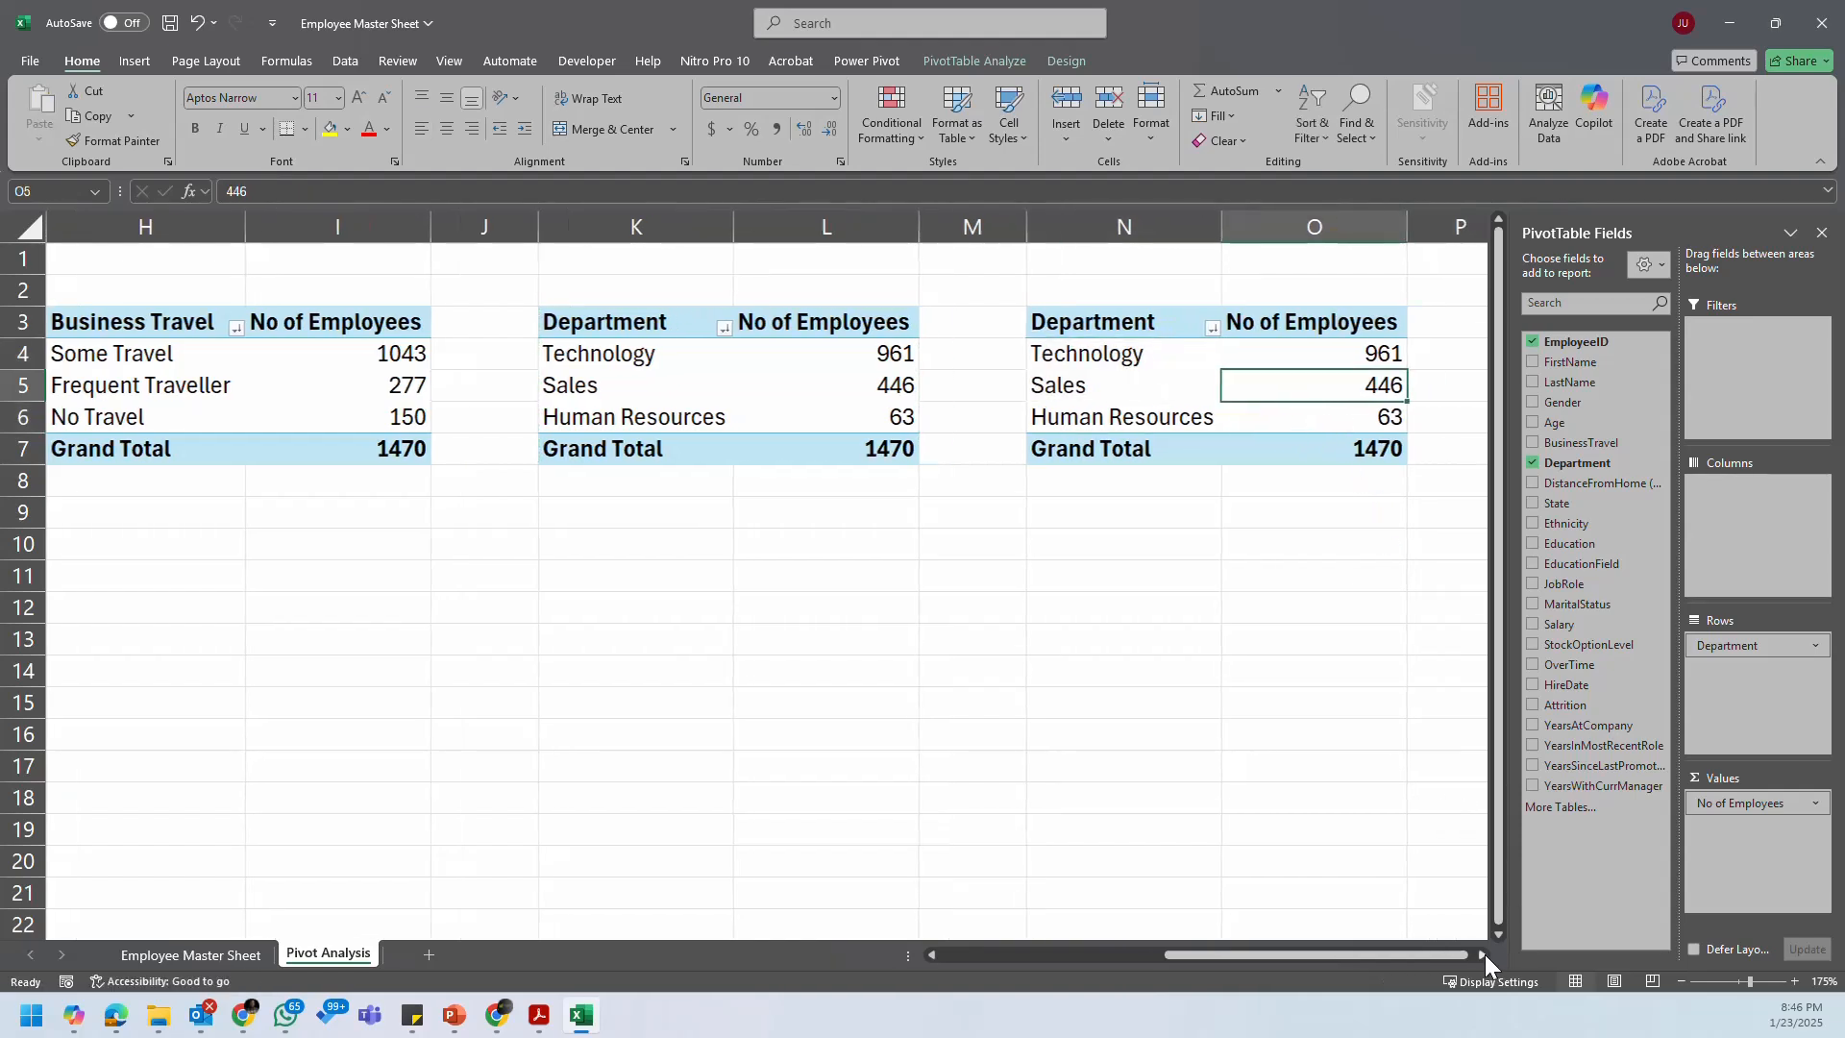
left_click_drag(1411, 953, 1393, 954)
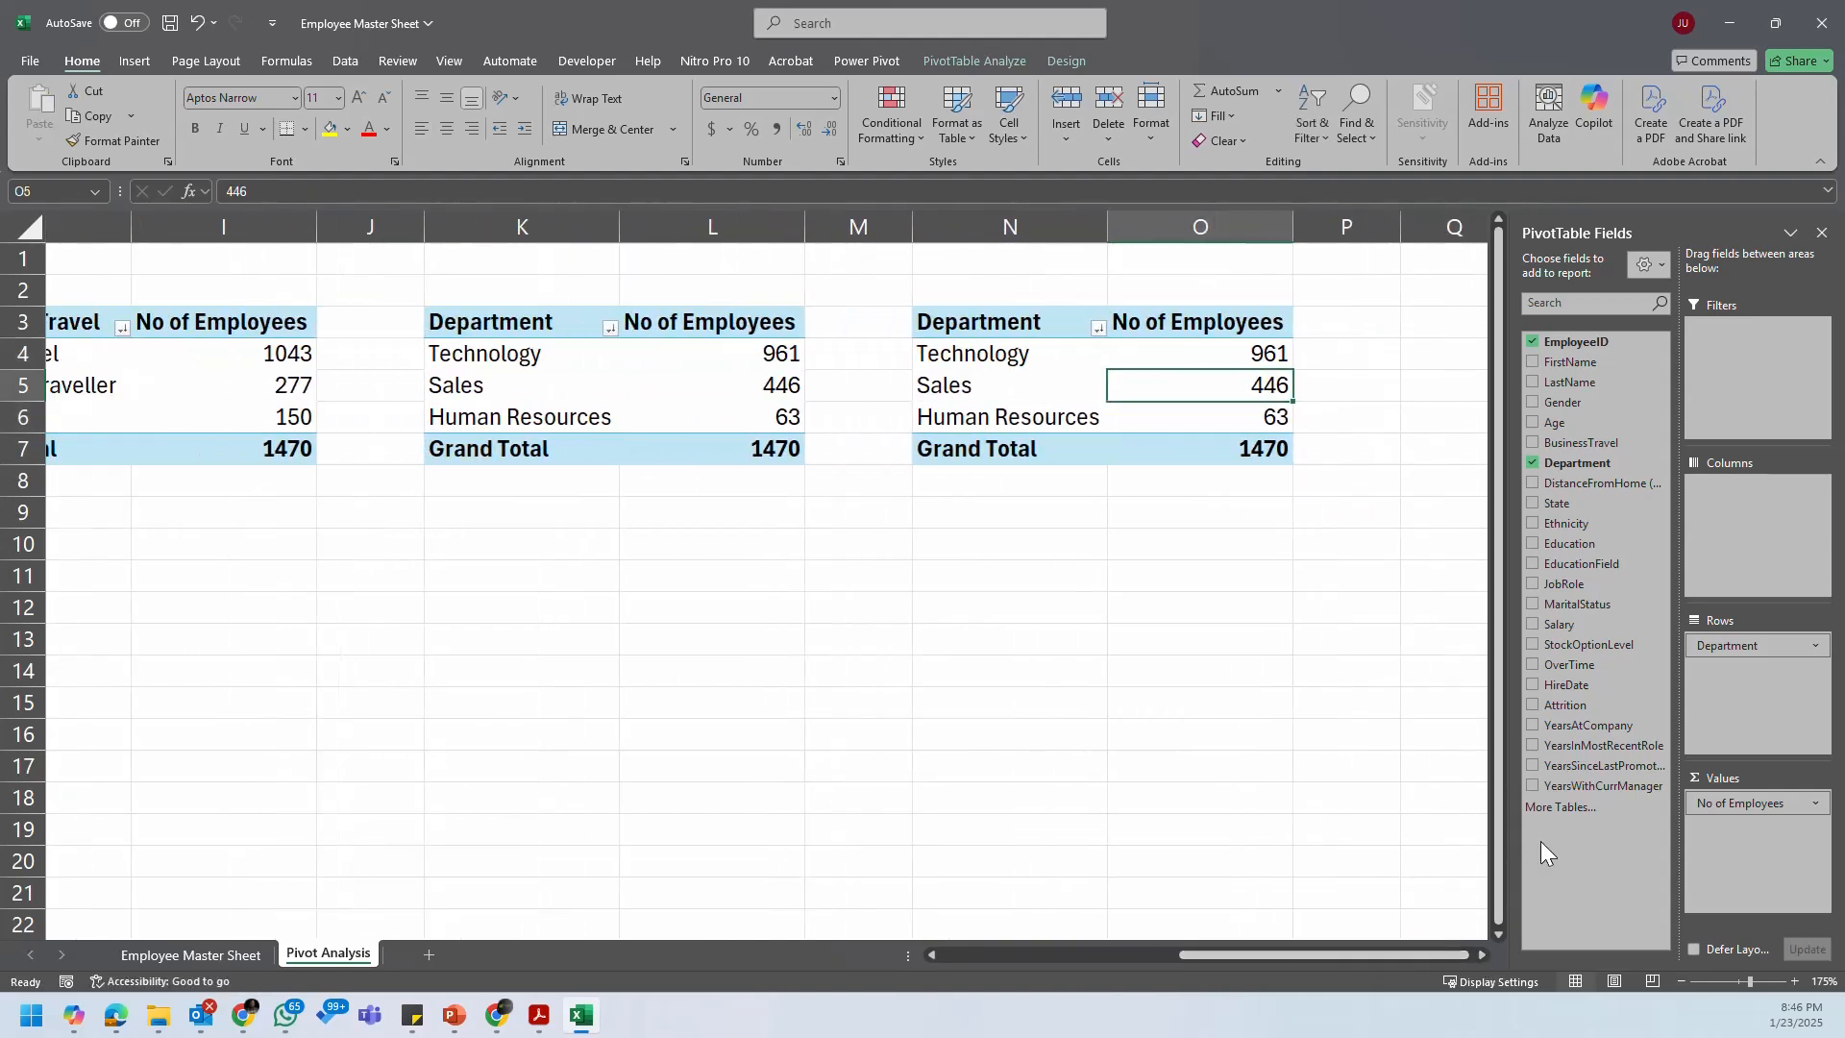
left_click_drag(1573, 459, 1272, 698)
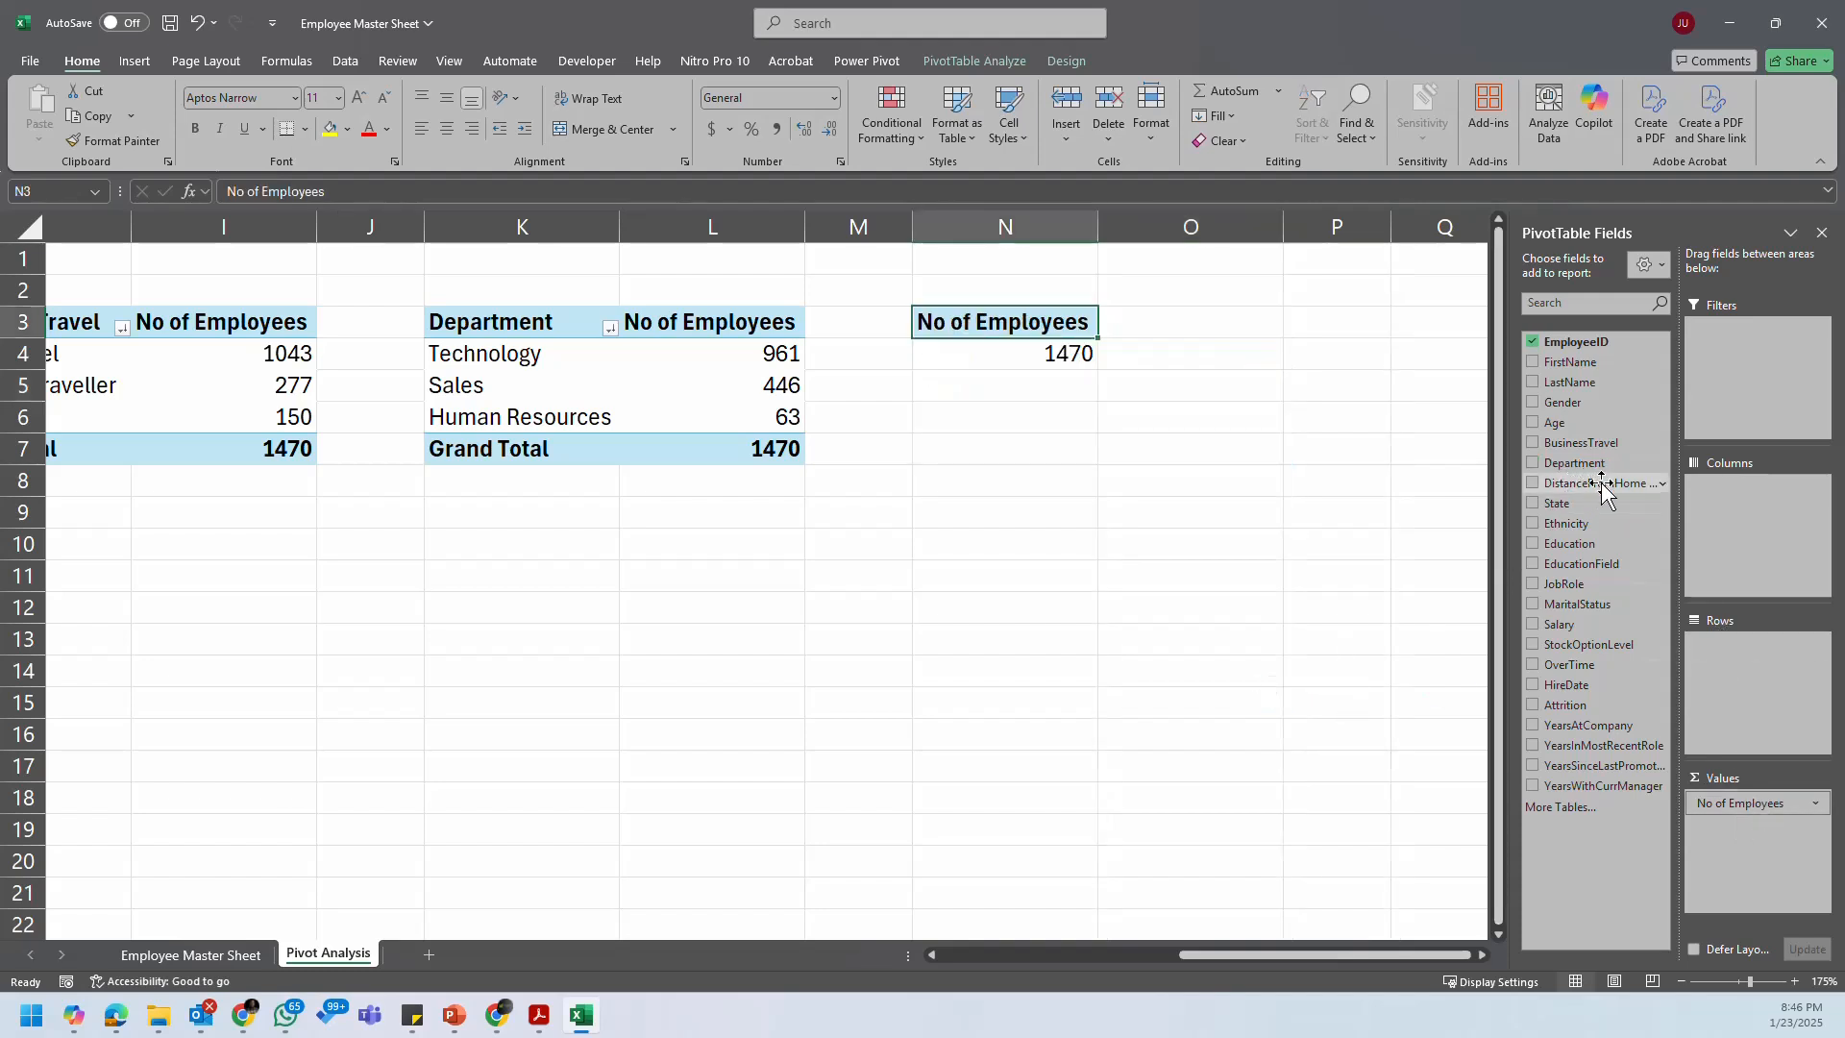
left_click_drag(1581, 504, 1740, 707)
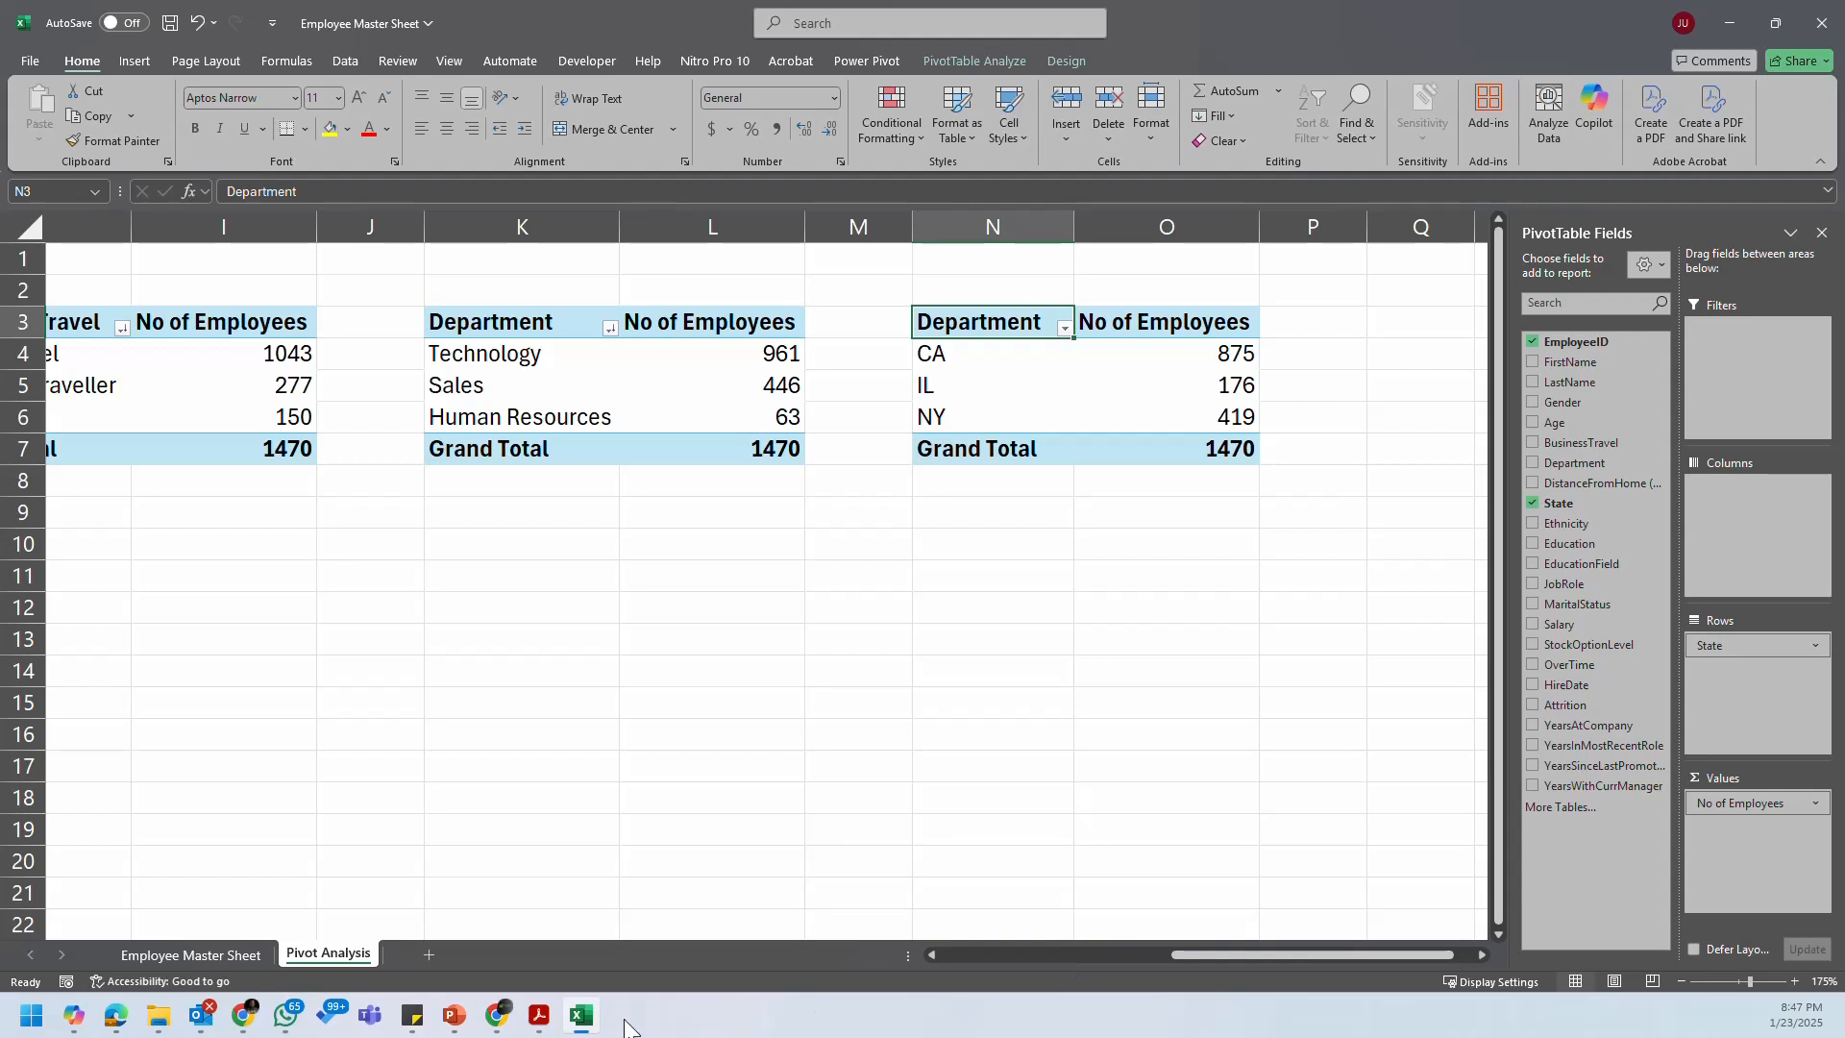
left_click(415, 1026)
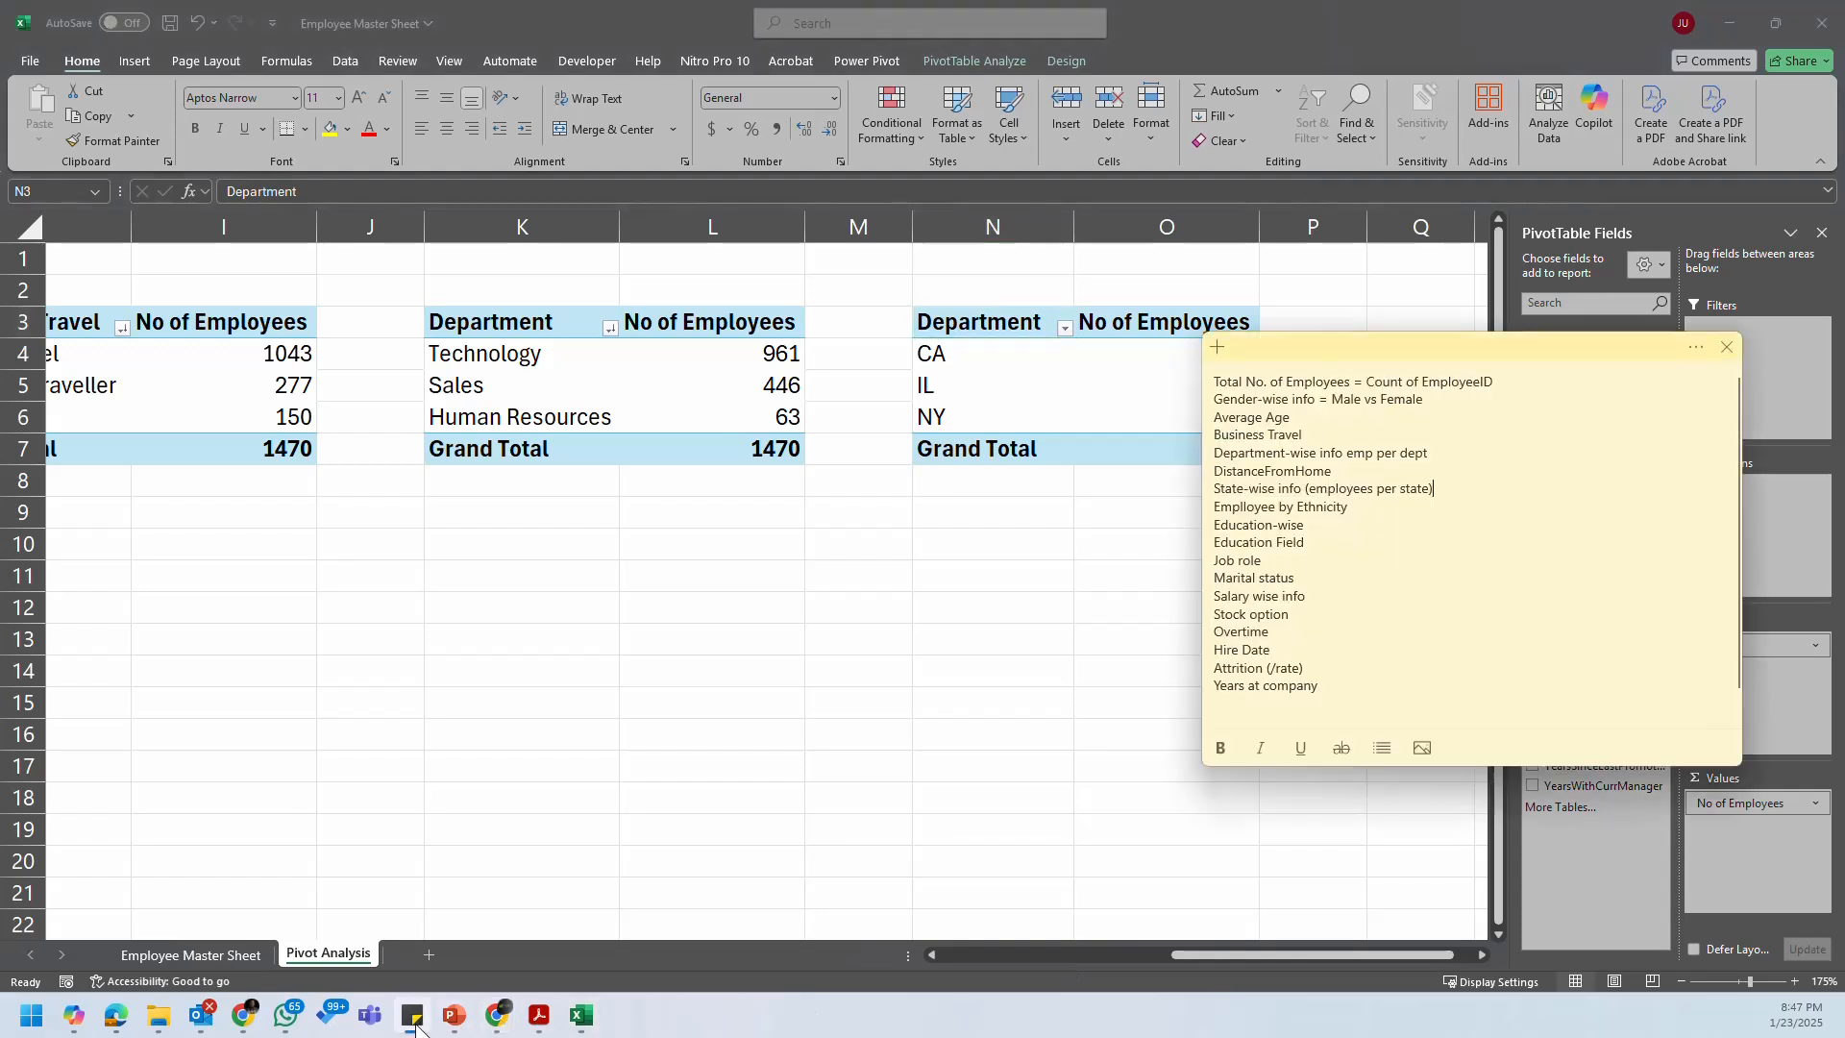
left_click(415, 1027)
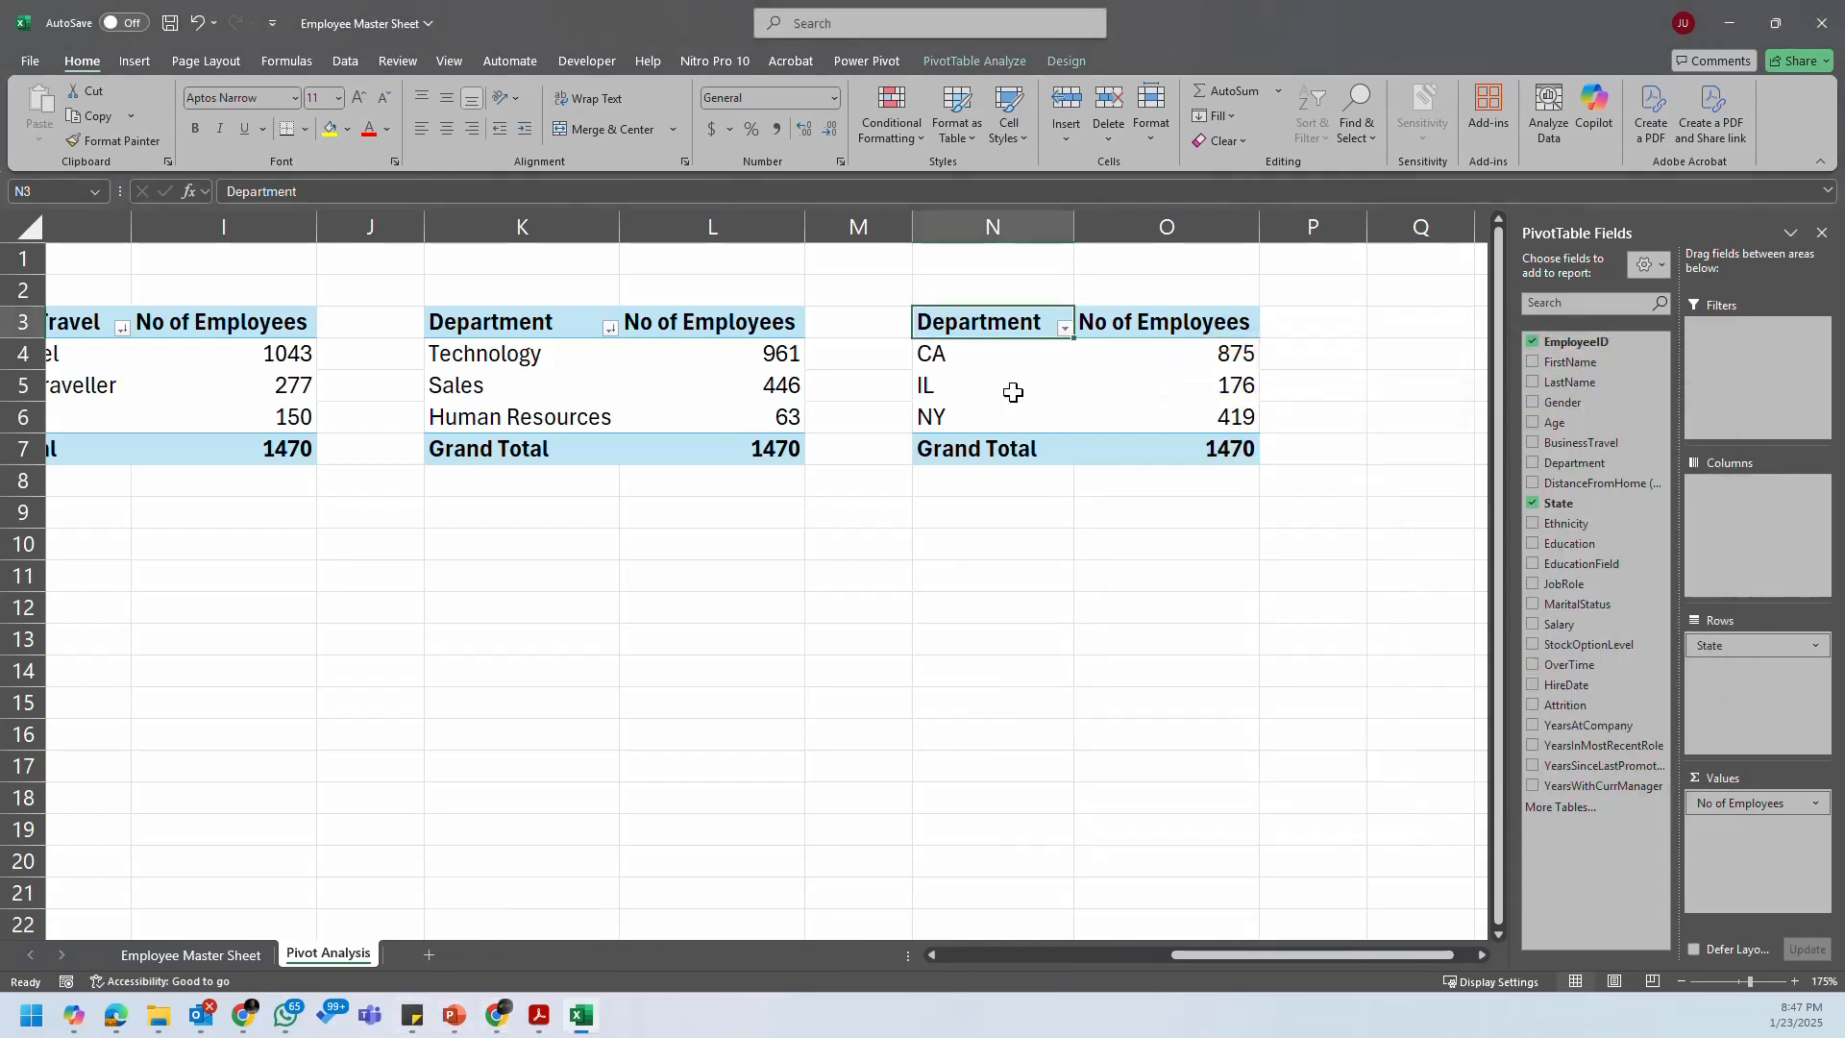
Step: Examine the state abbreviations in the PivotTable at N3 and in the Employee Master Sheet's State column
left_click(1024, 365)
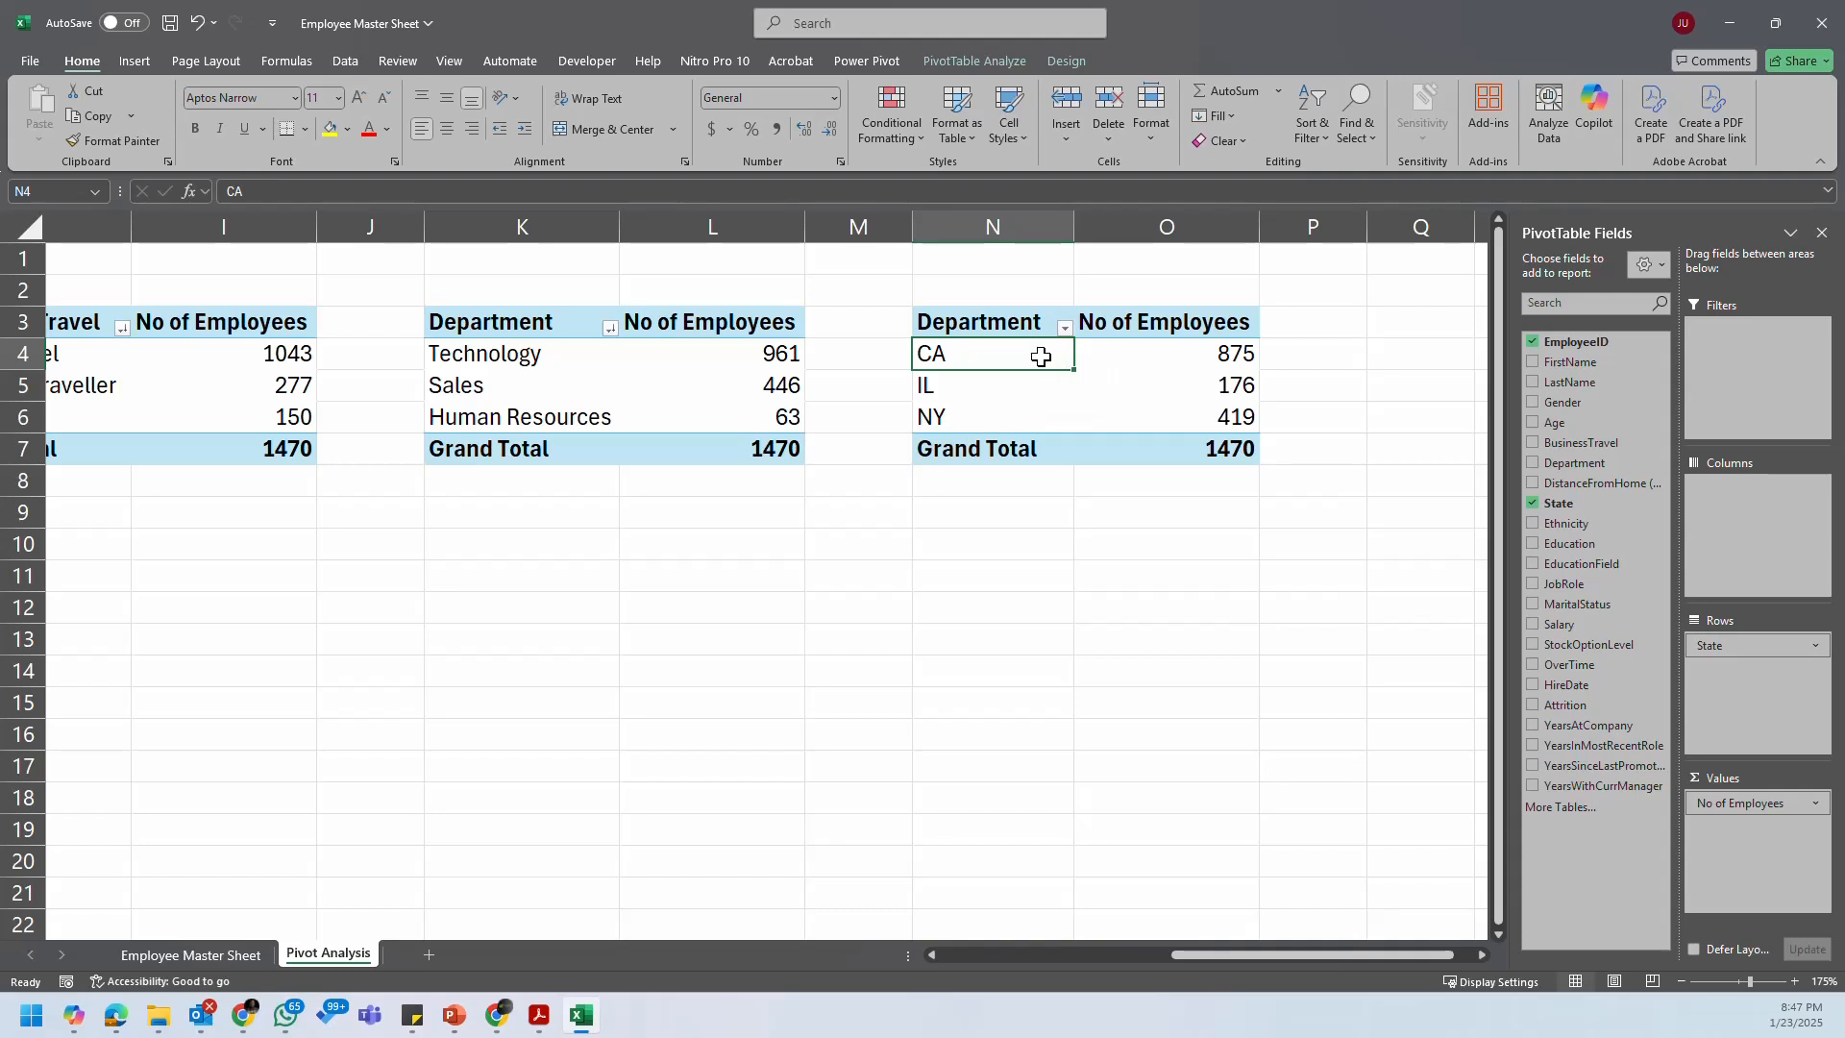
left_click_drag(1042, 358, 1095, 408)
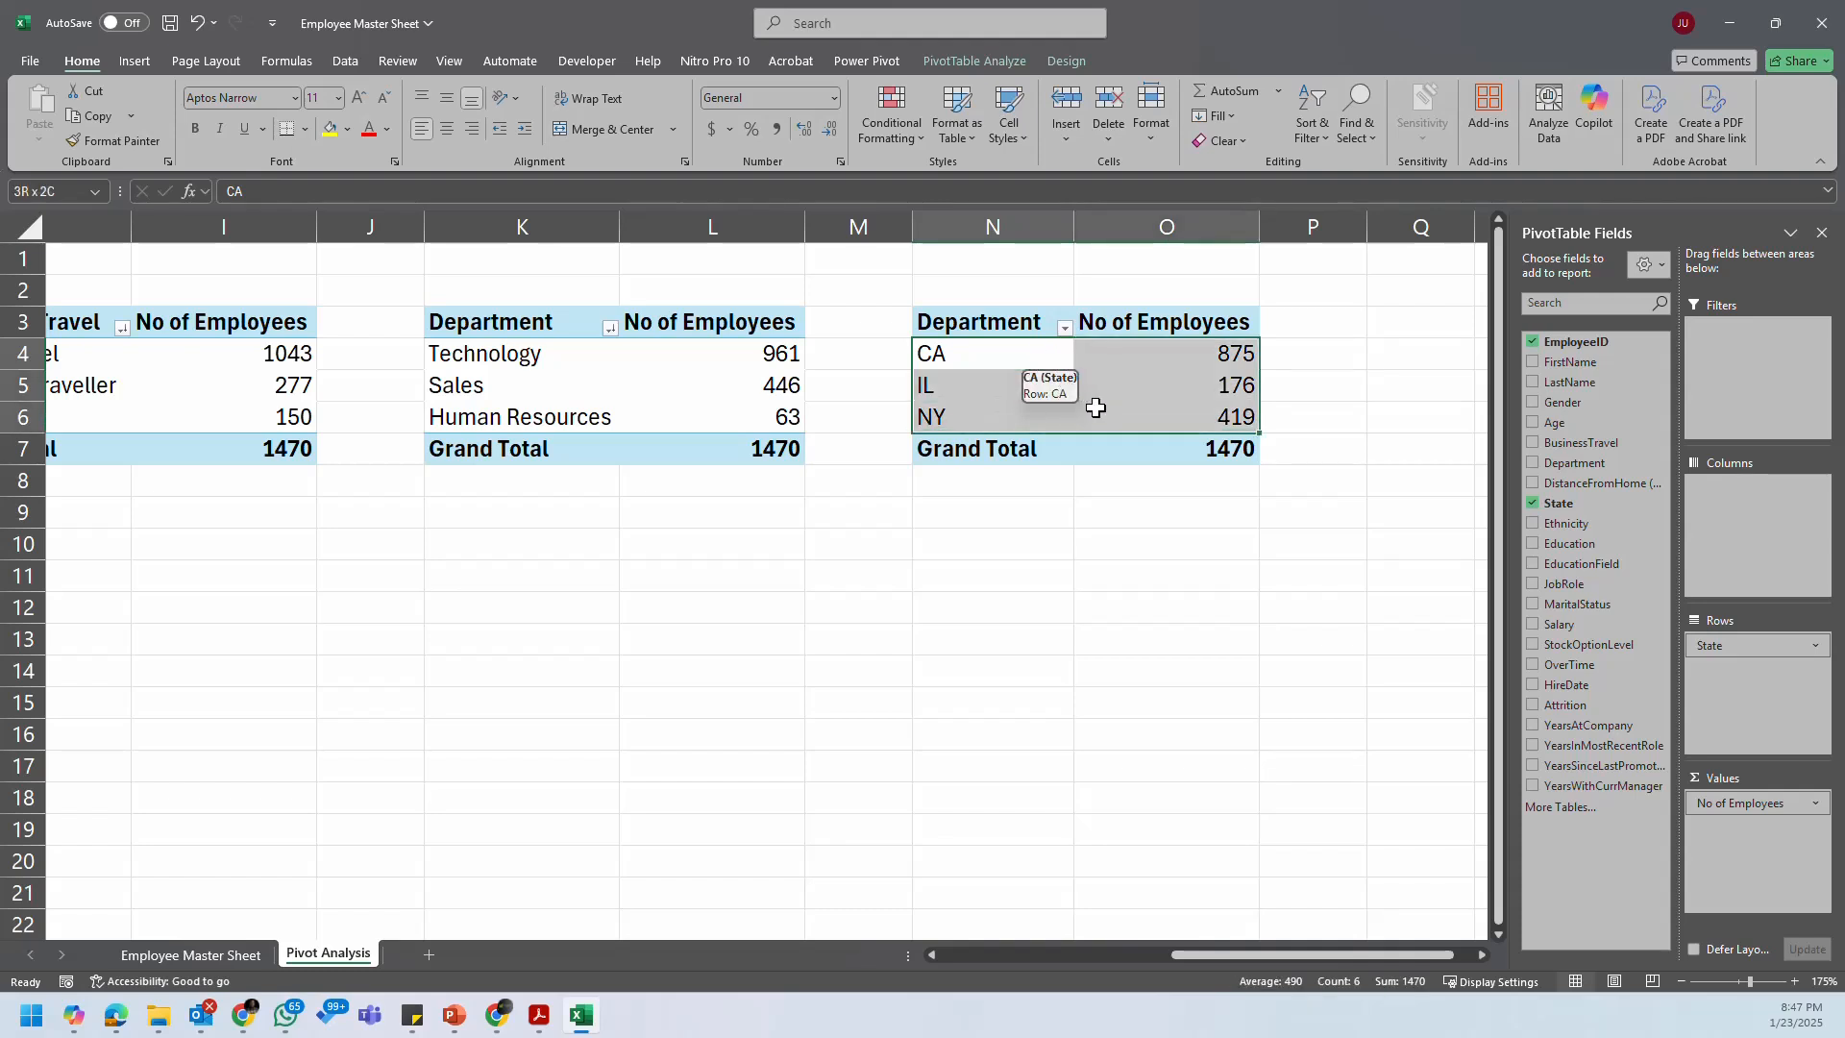
left_click(1019, 357)
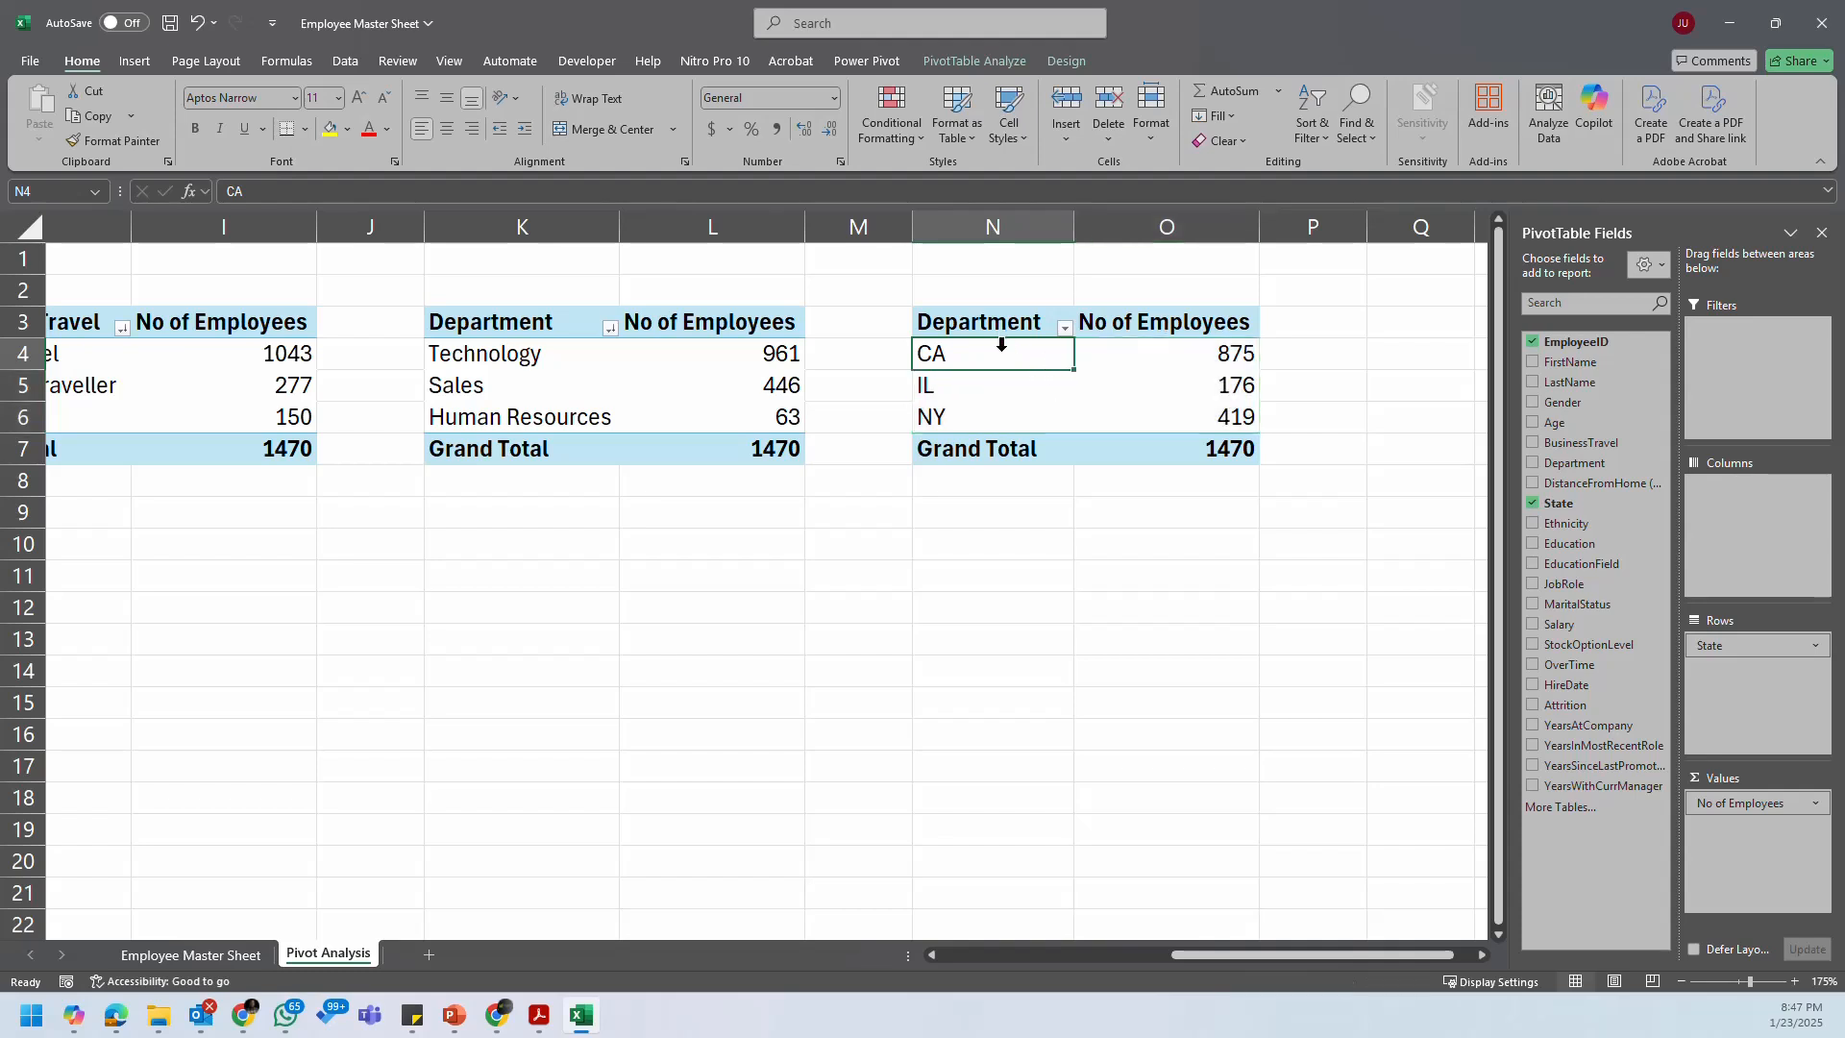
left_click(1007, 389)
left_click(1018, 416)
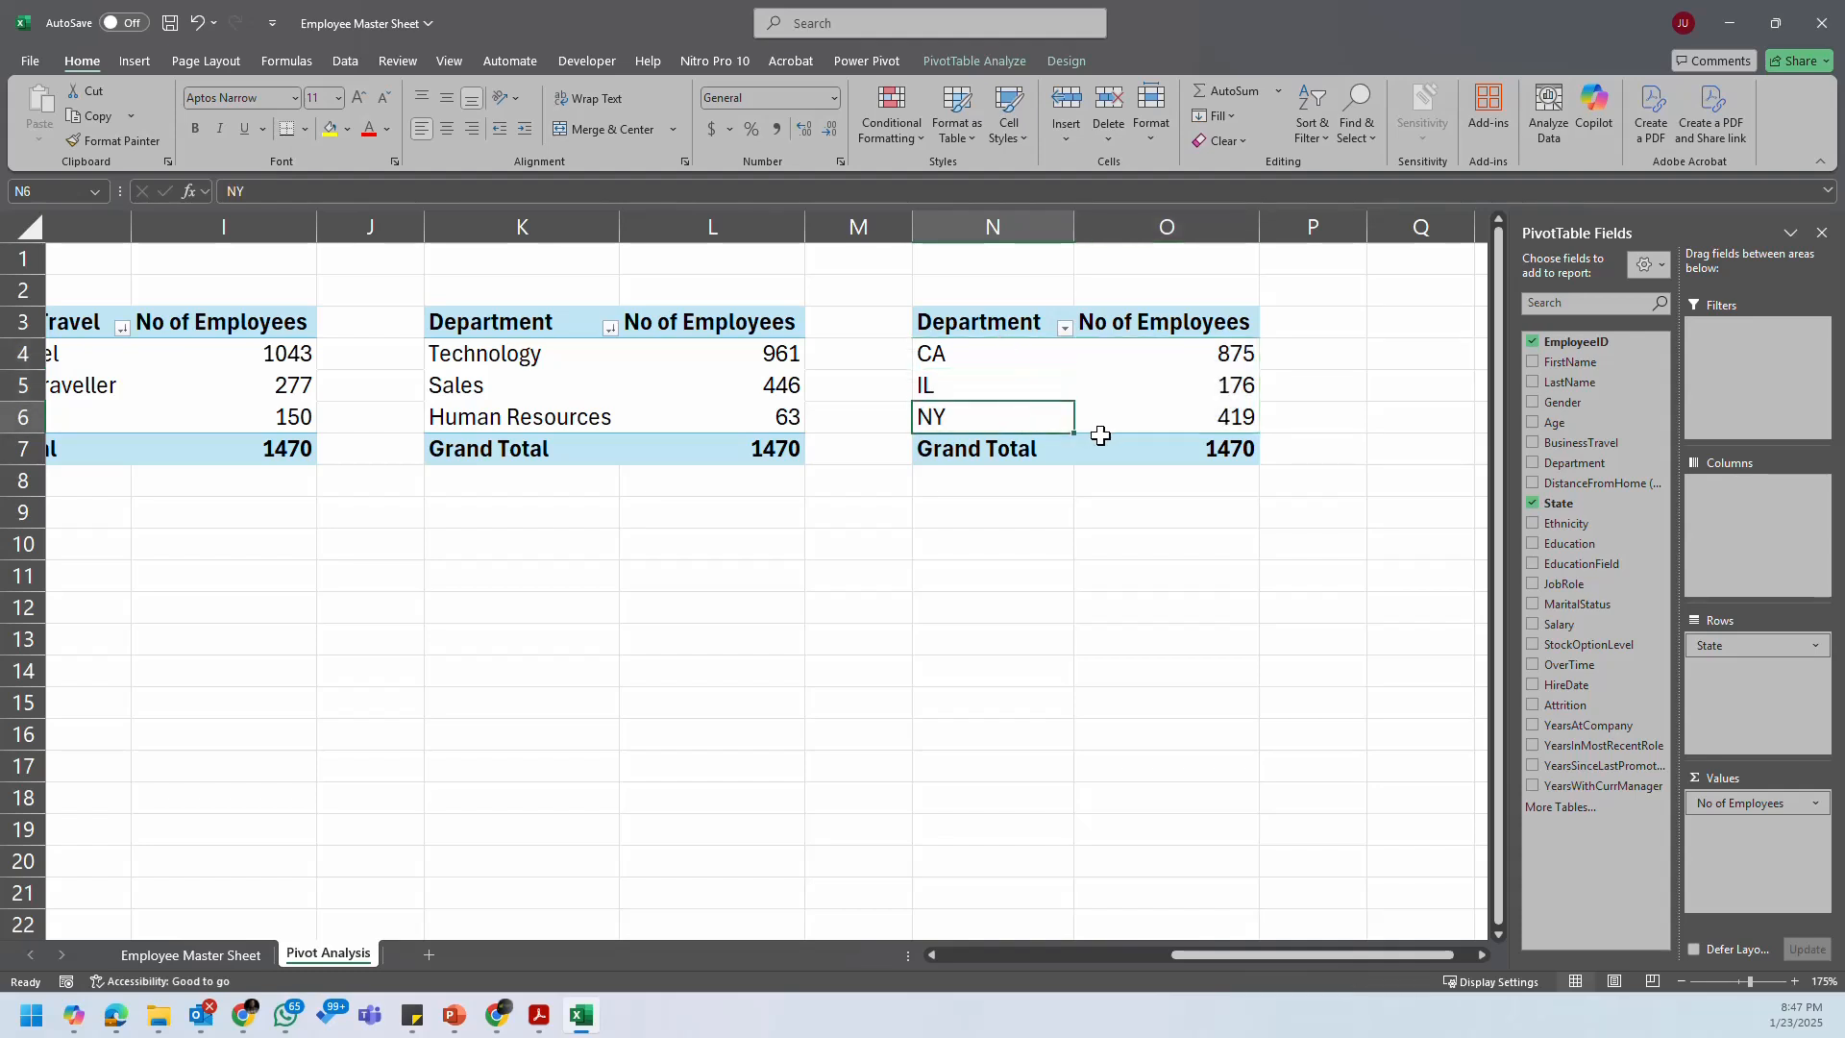
mouse_move(1101, 436)
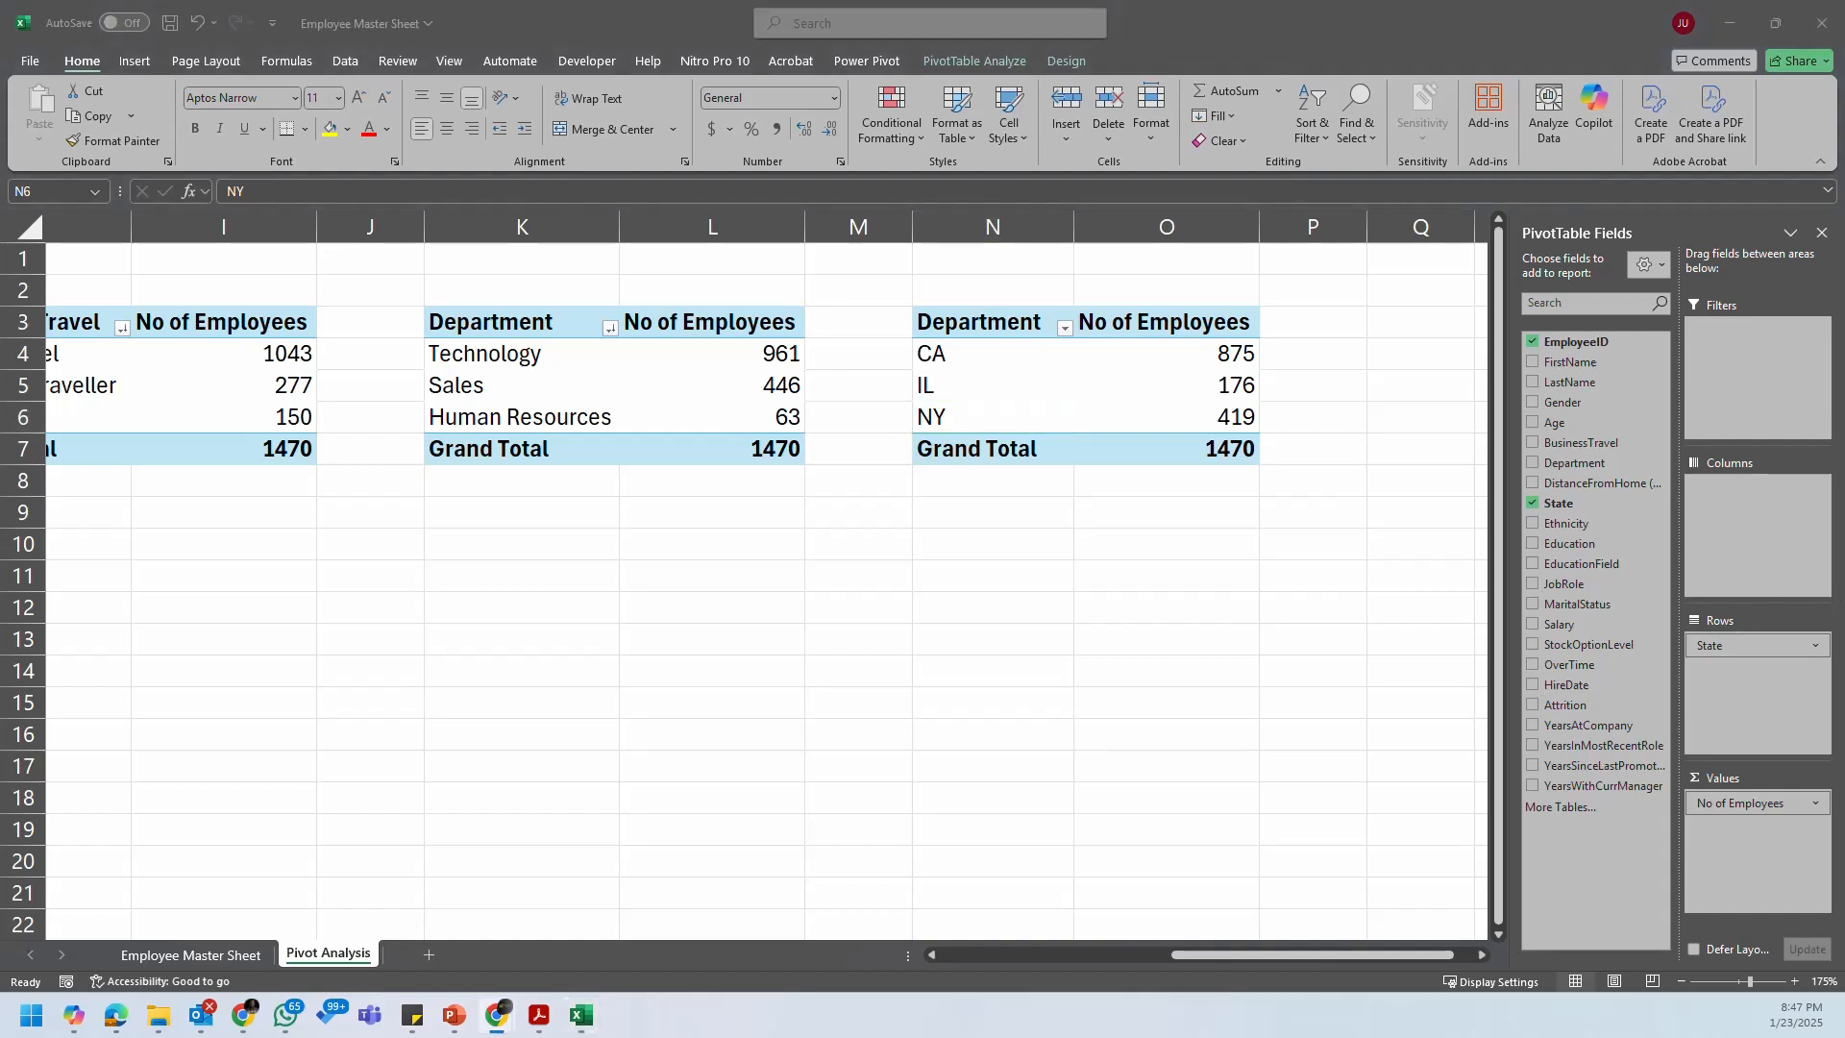
left_click(1032, 503)
left_click(1031, 372)
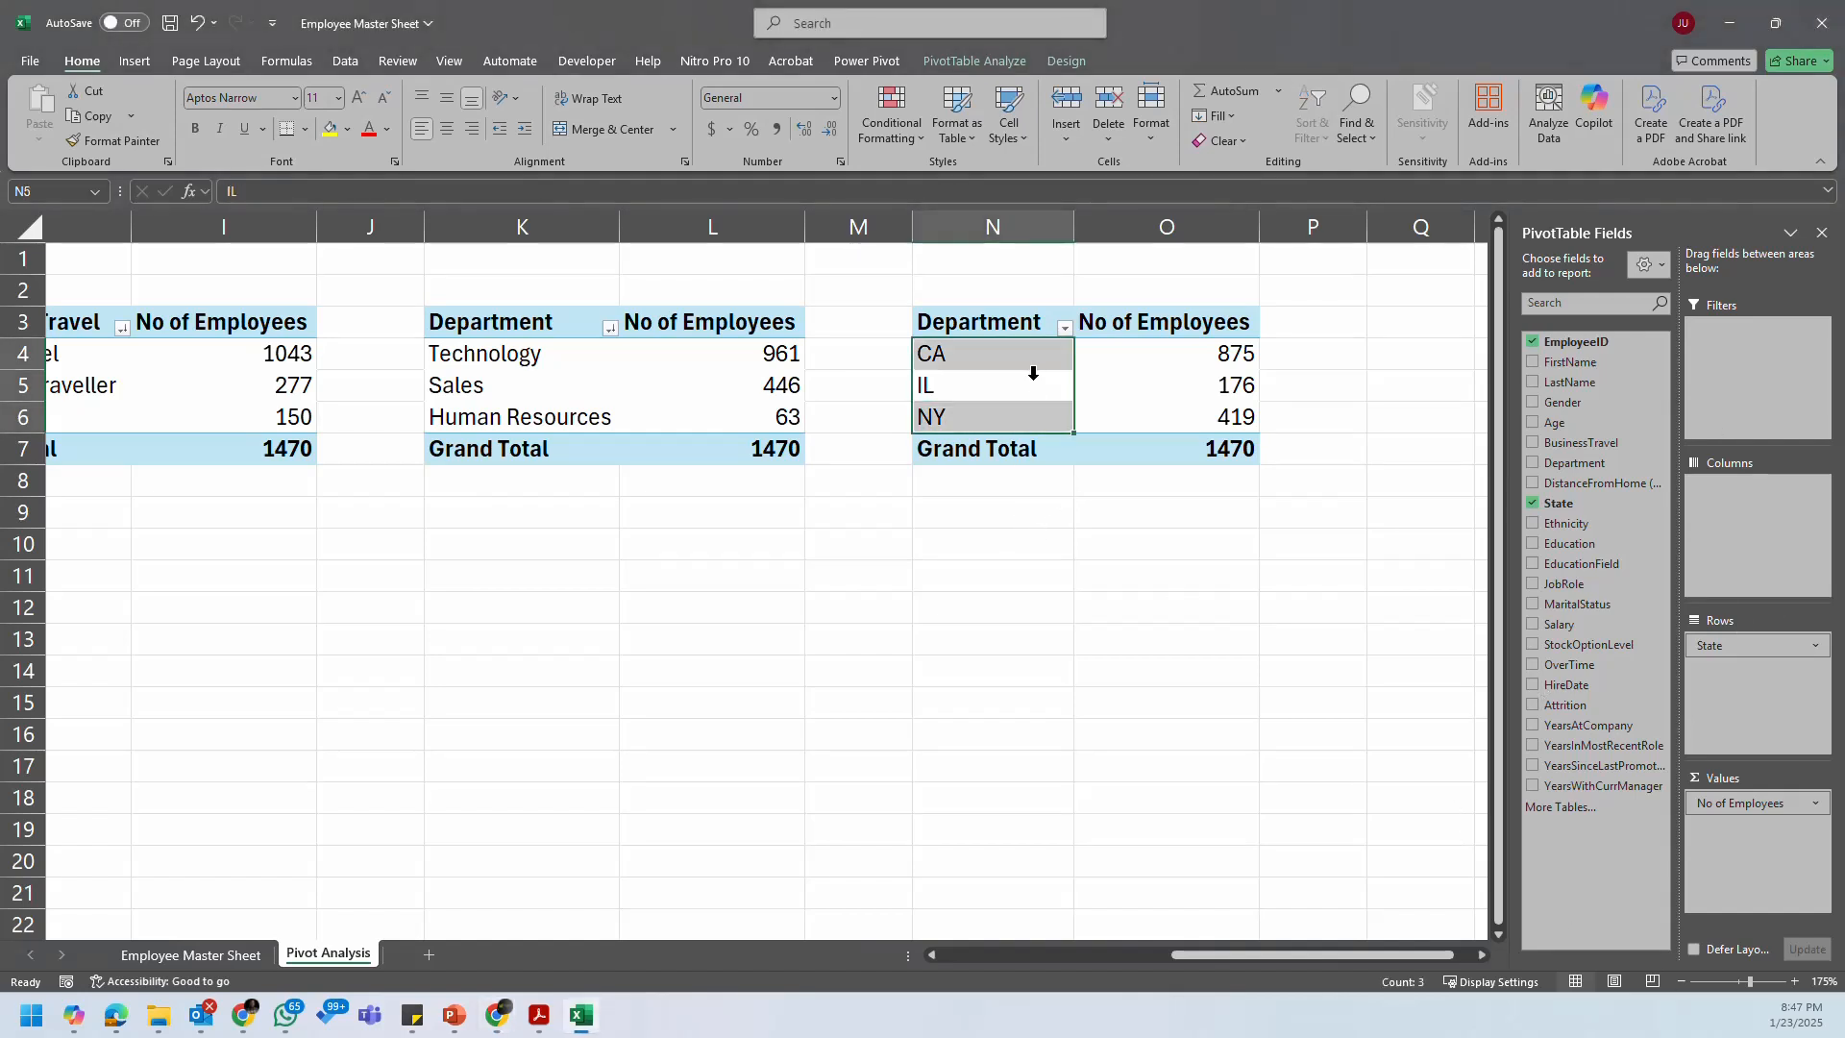
left_click(1006, 355)
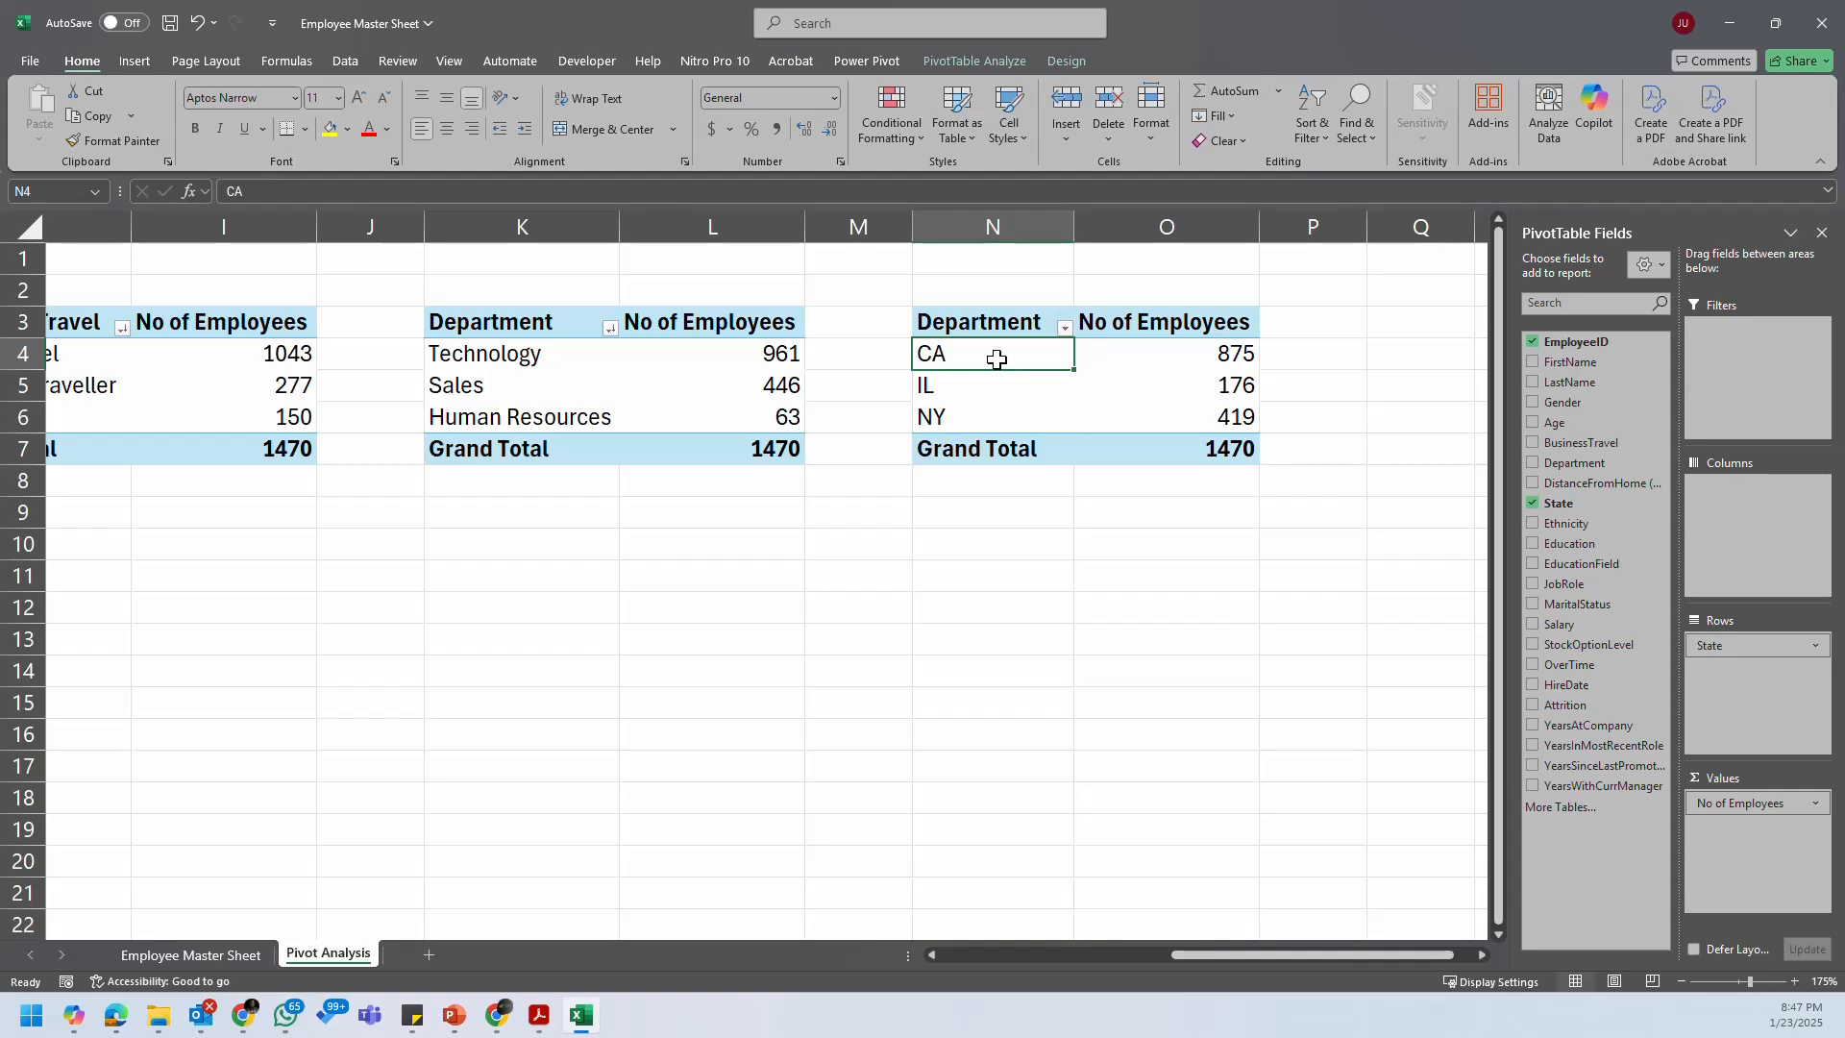
left_click(213, 952)
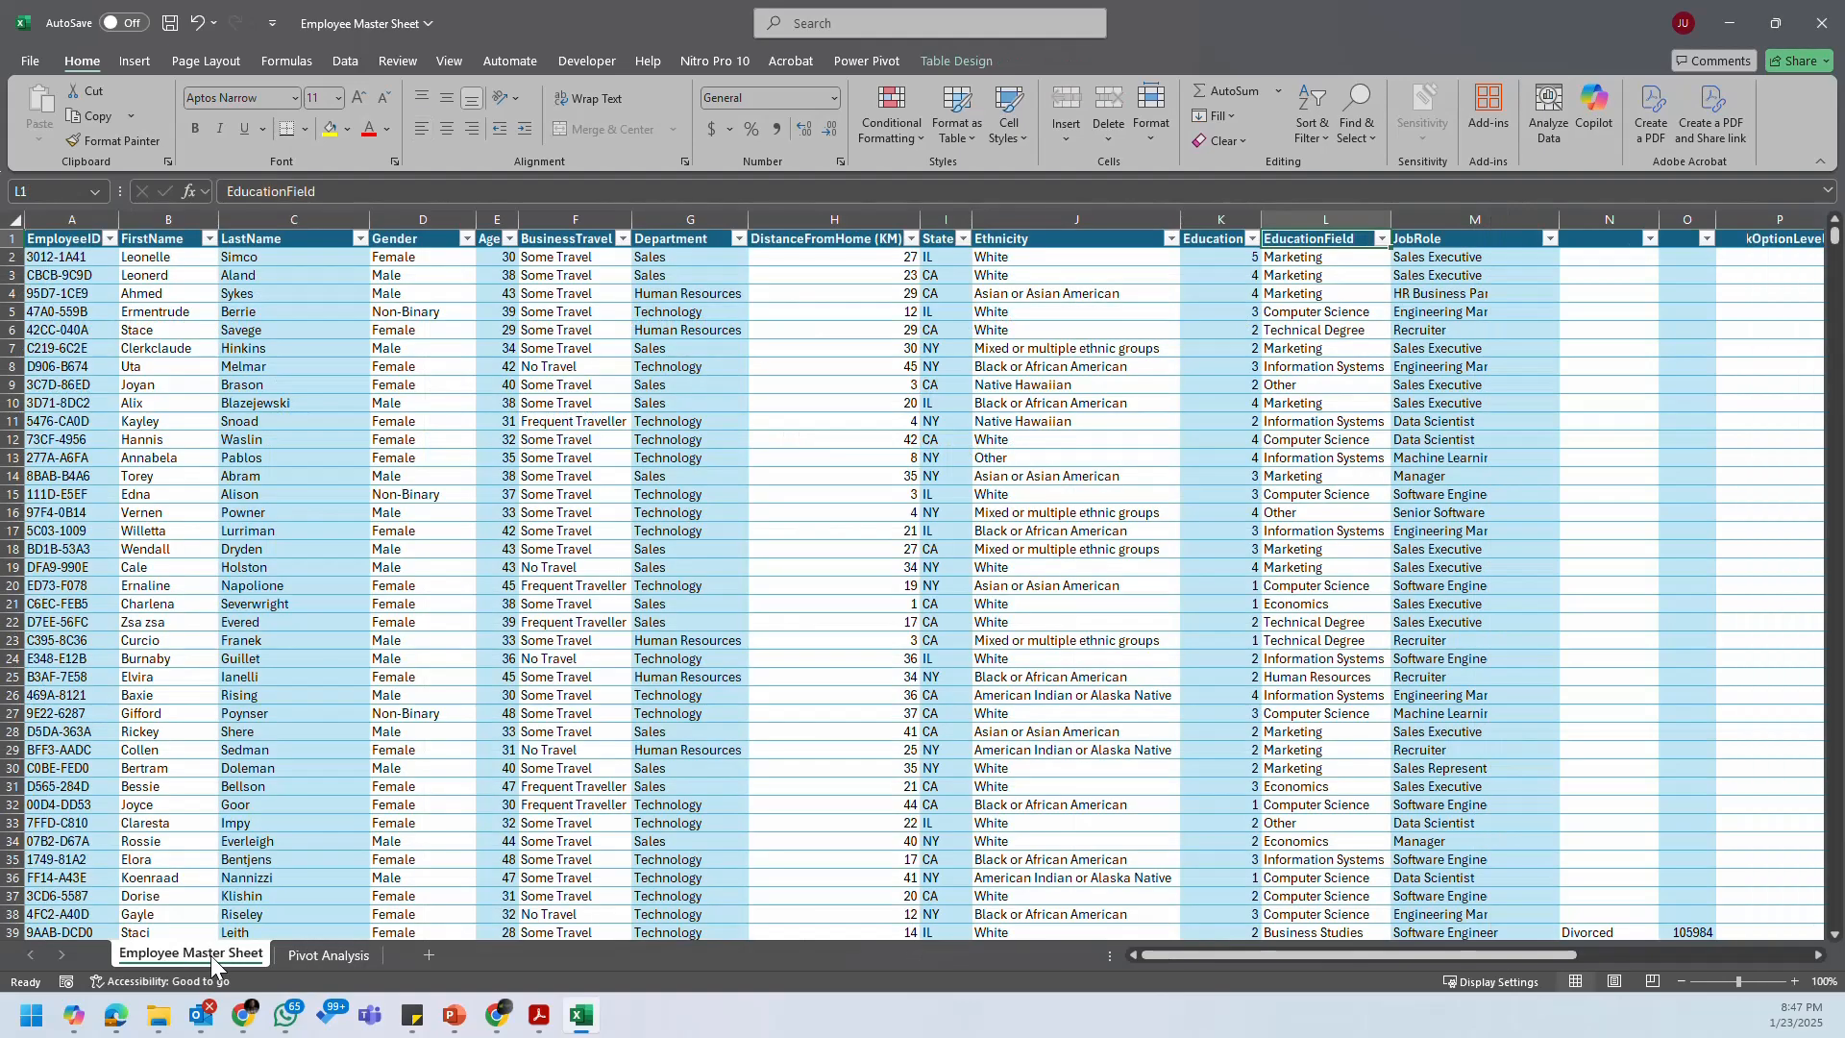
left_click(987, 255)
left_click(940, 256)
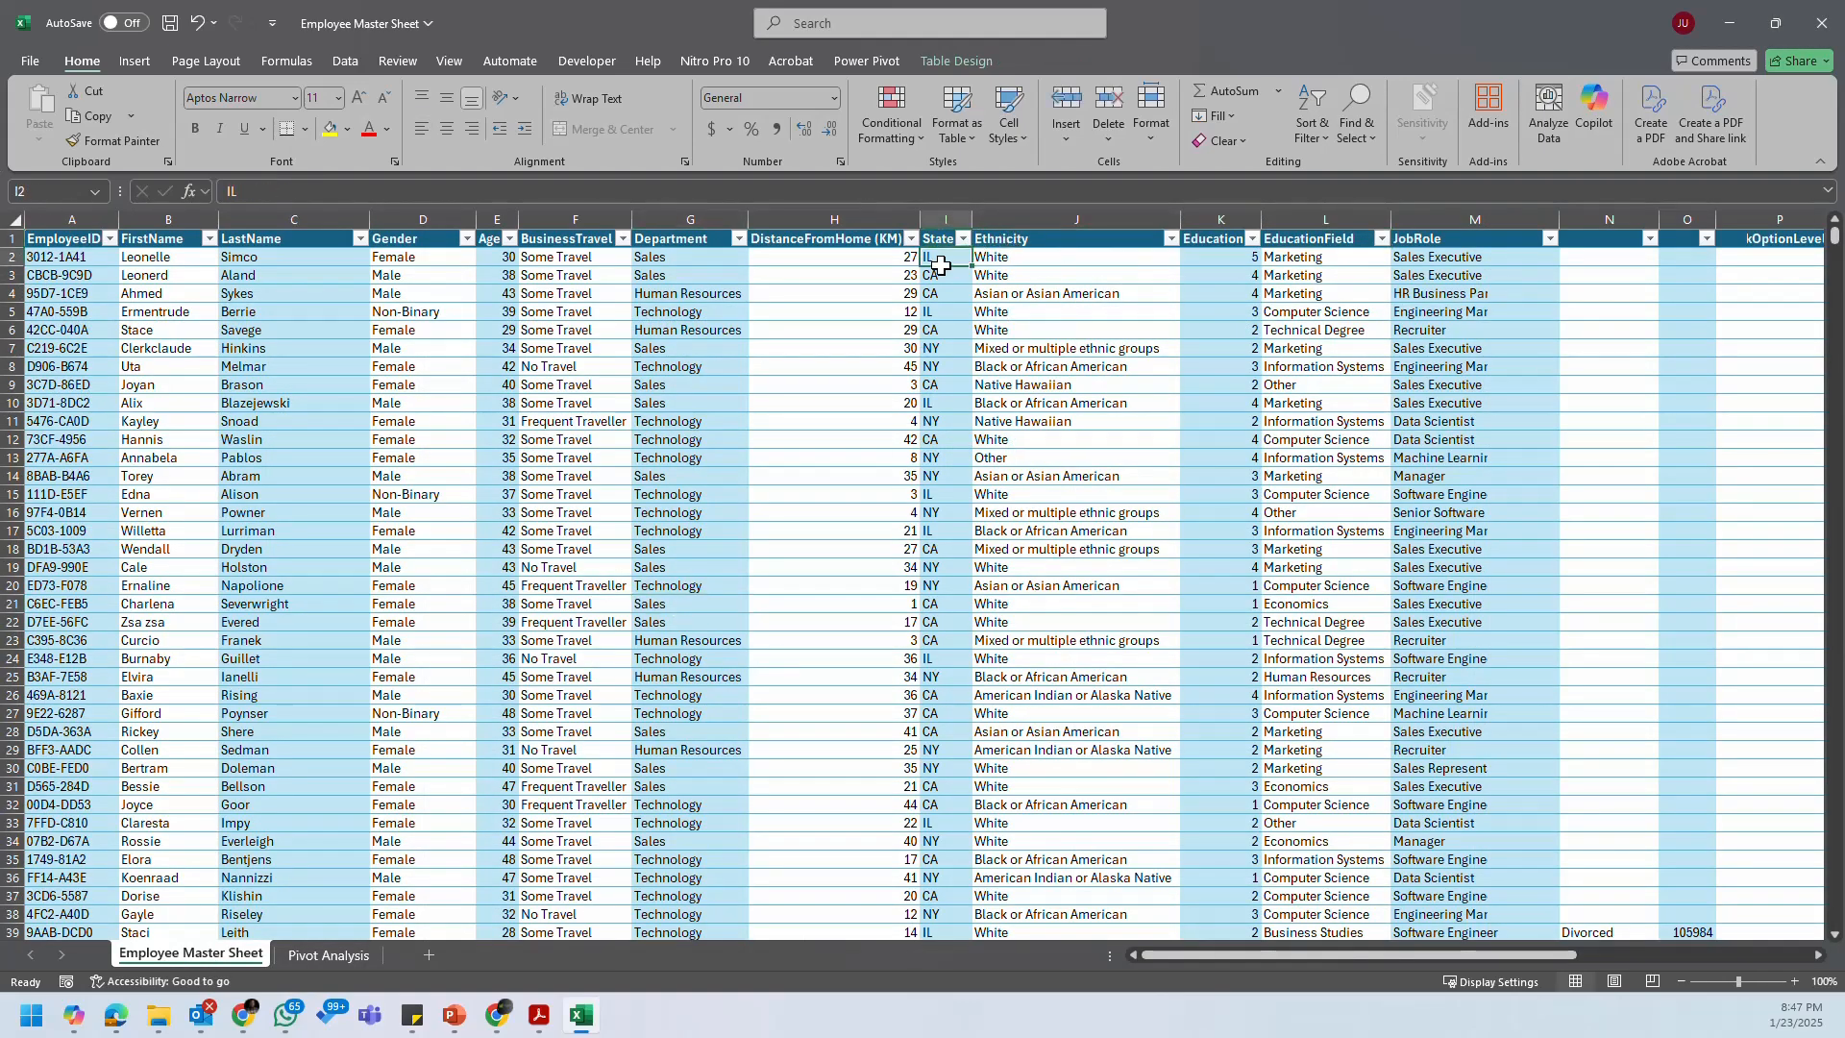
Step: Add a new sheet after the Employee Master Sheet and name it "Lookup data"
left_click(430, 955)
double_click(315, 954)
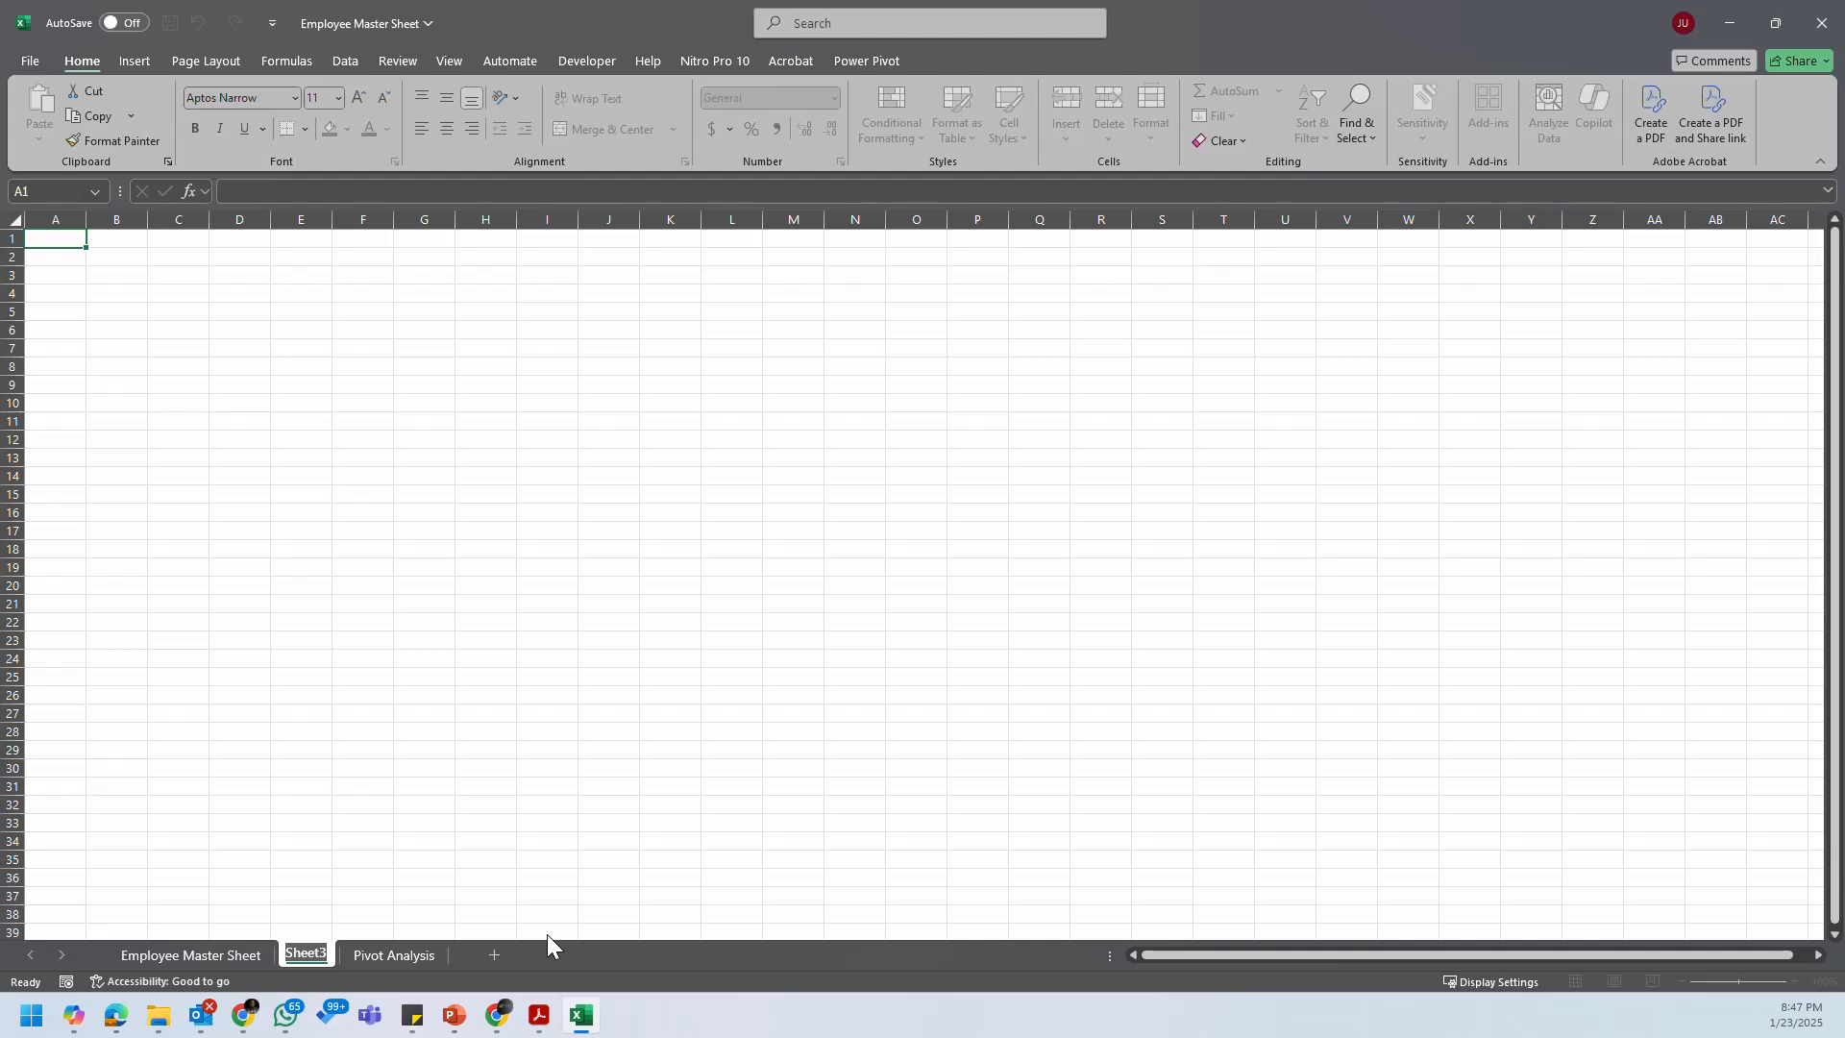
type("Lookup data")
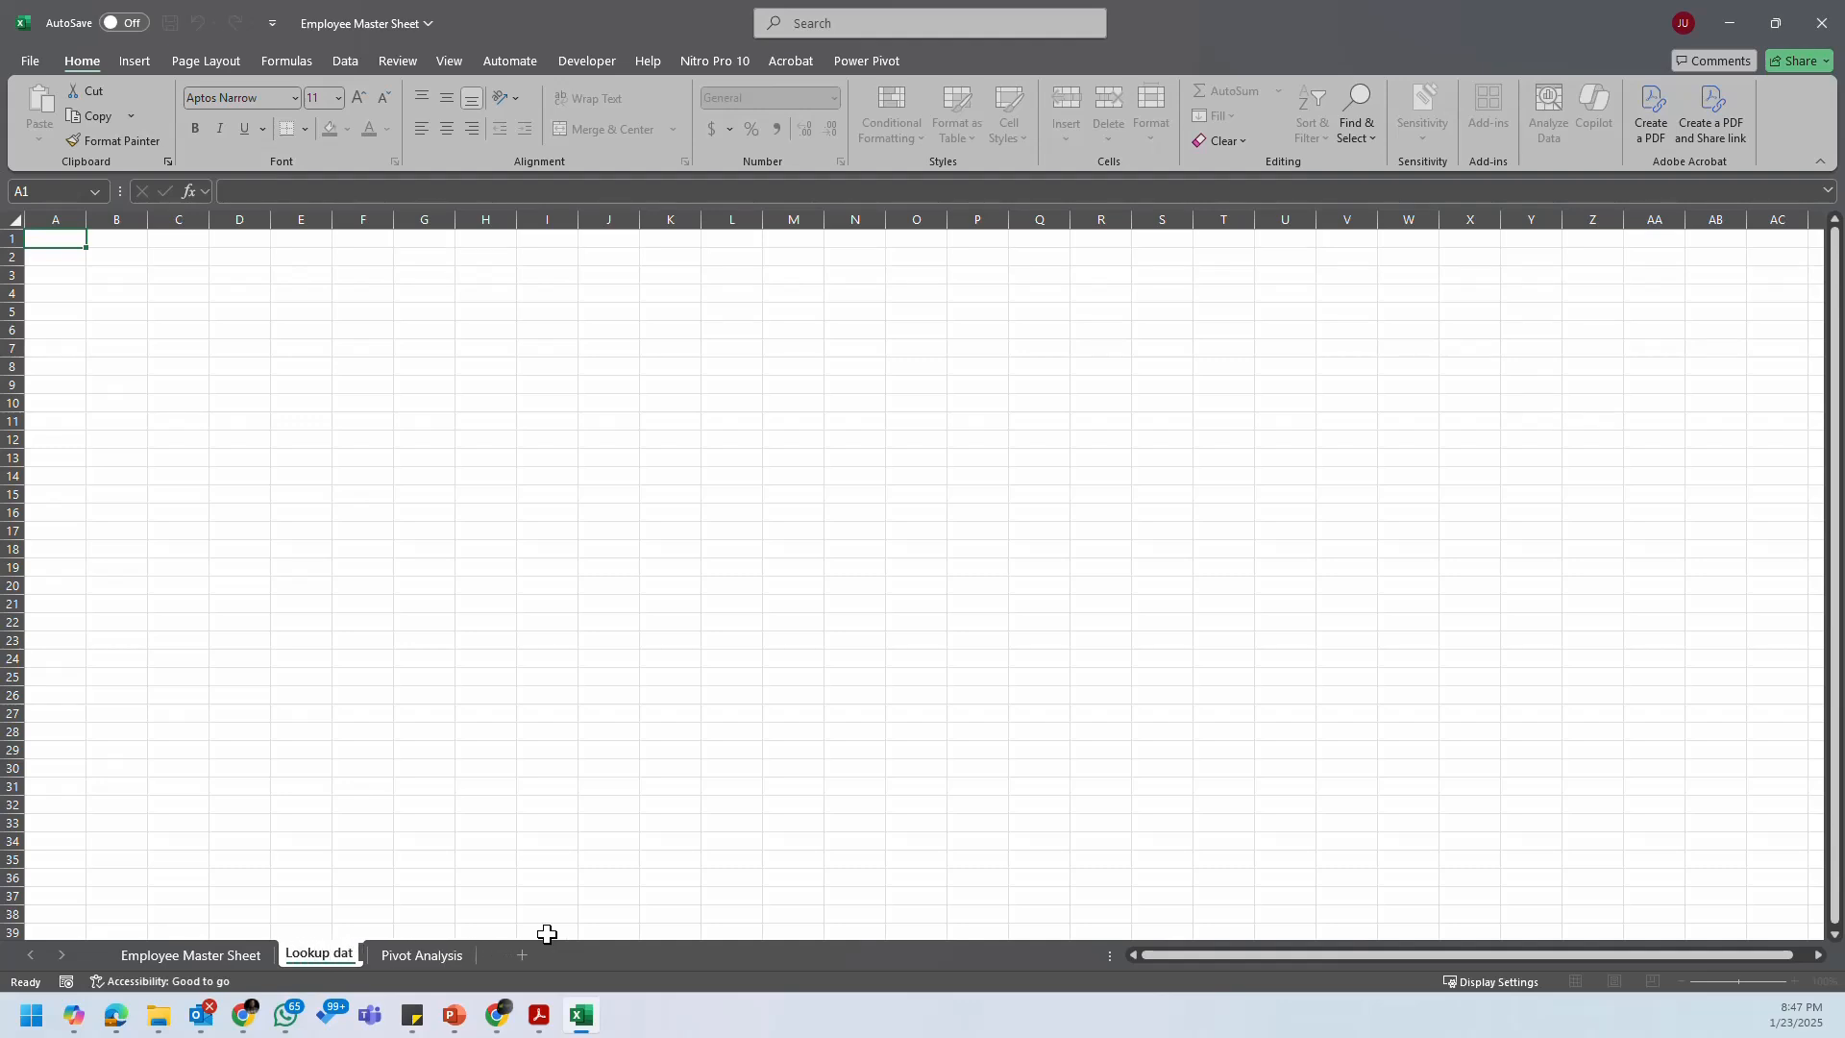
key("Return")
Step: Copy the State entries I2:I13 from the Employee Master Sheet and paste them as values at A2 of the Lookup data sheet
left_click(240, 954)
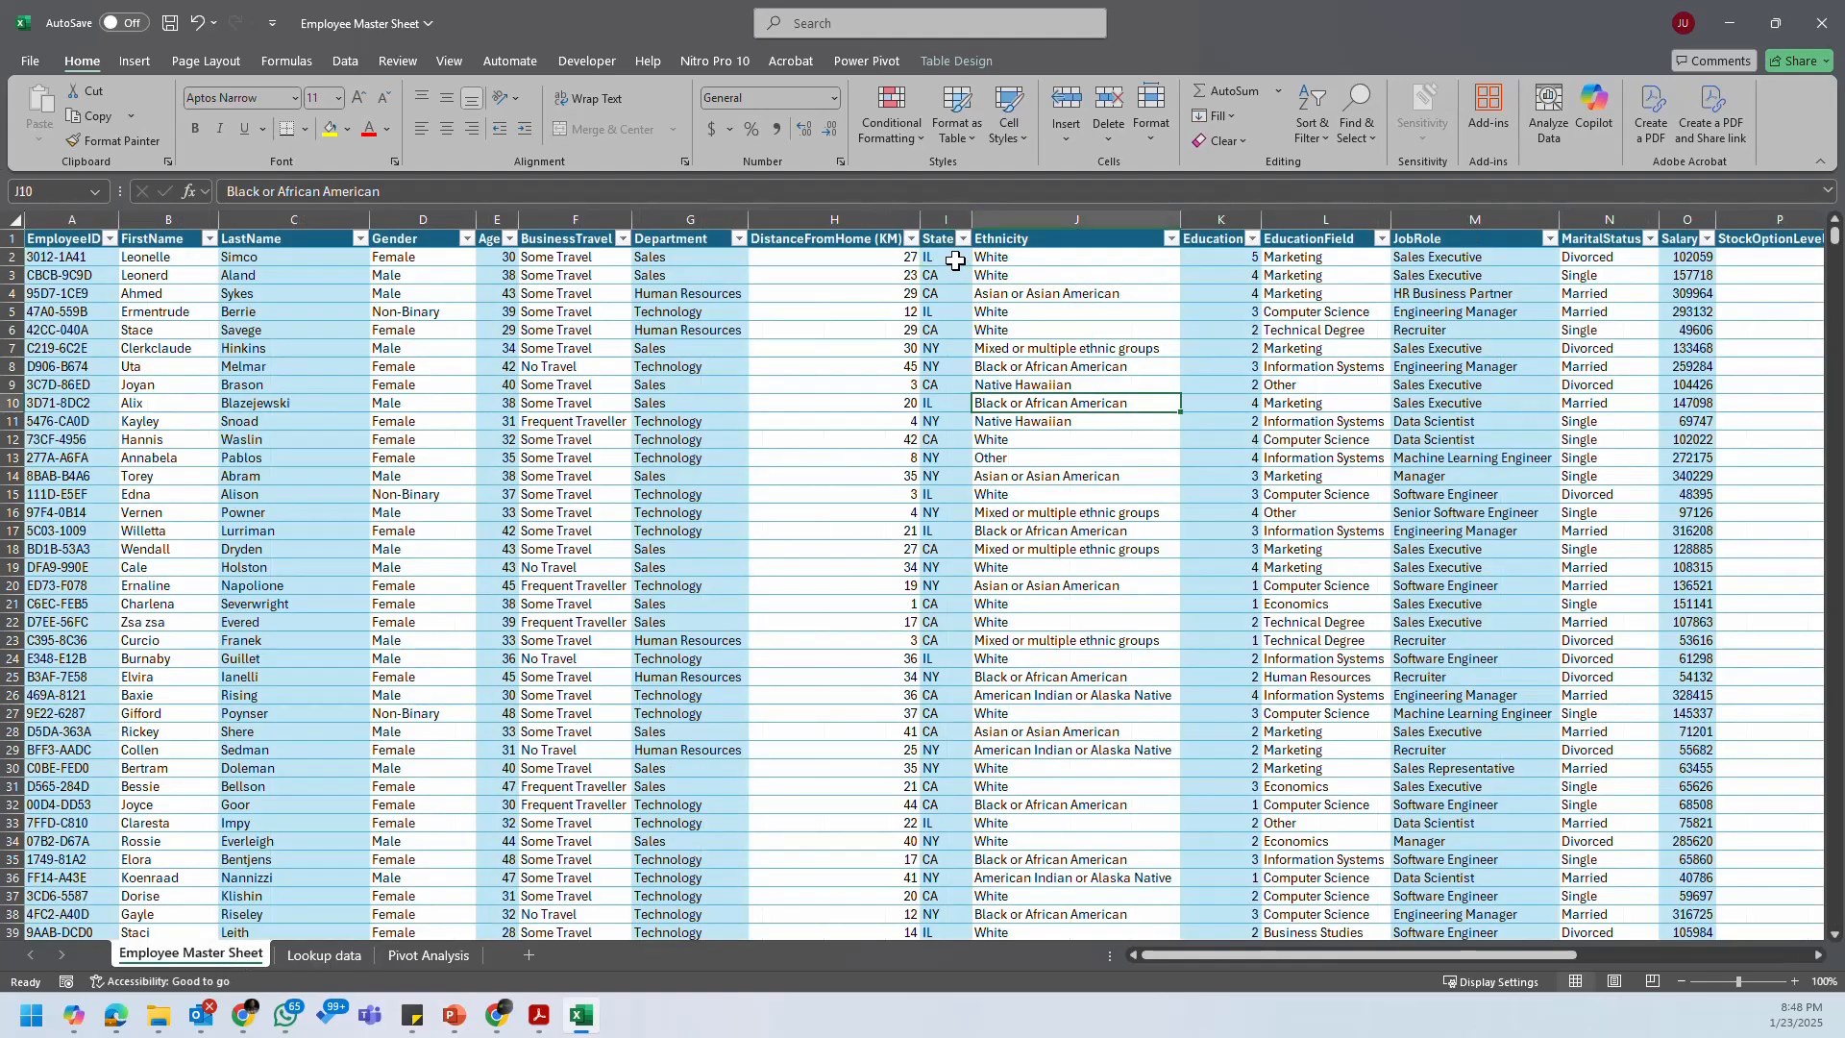
left_click_drag(955, 260, 957, 461)
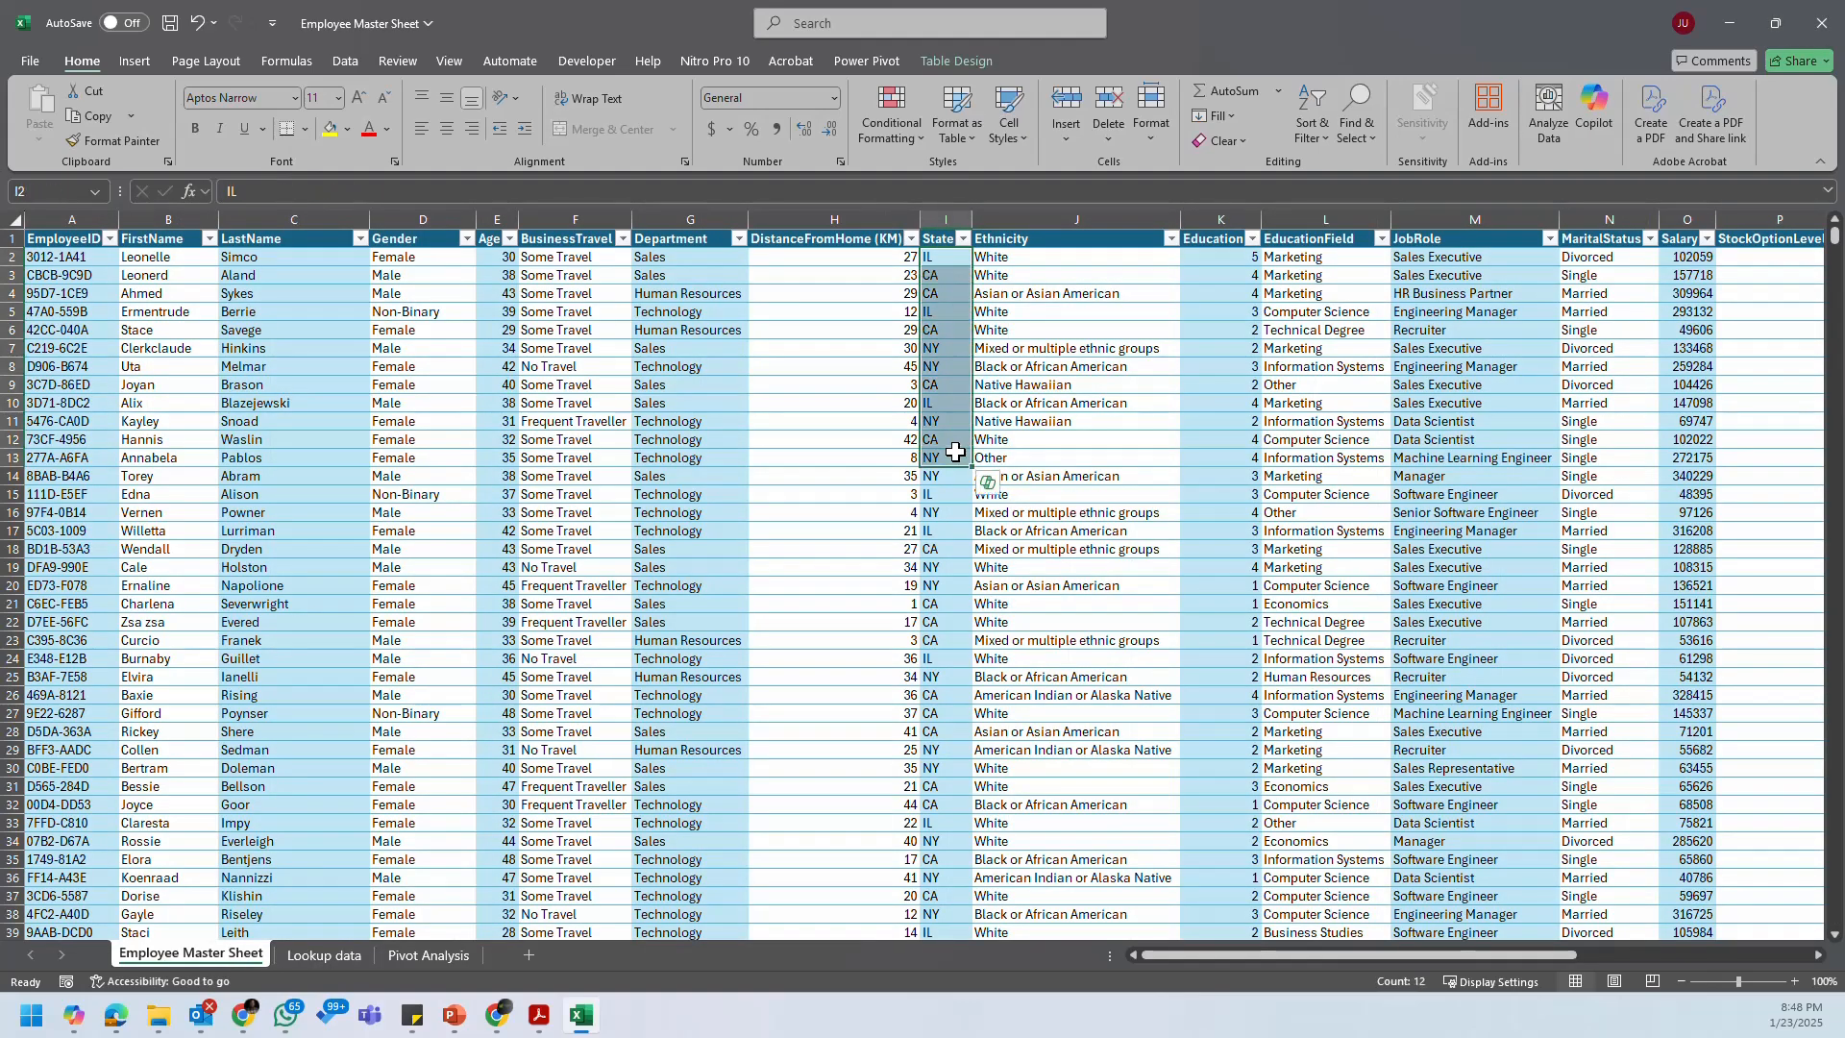
key("ctrl+c")
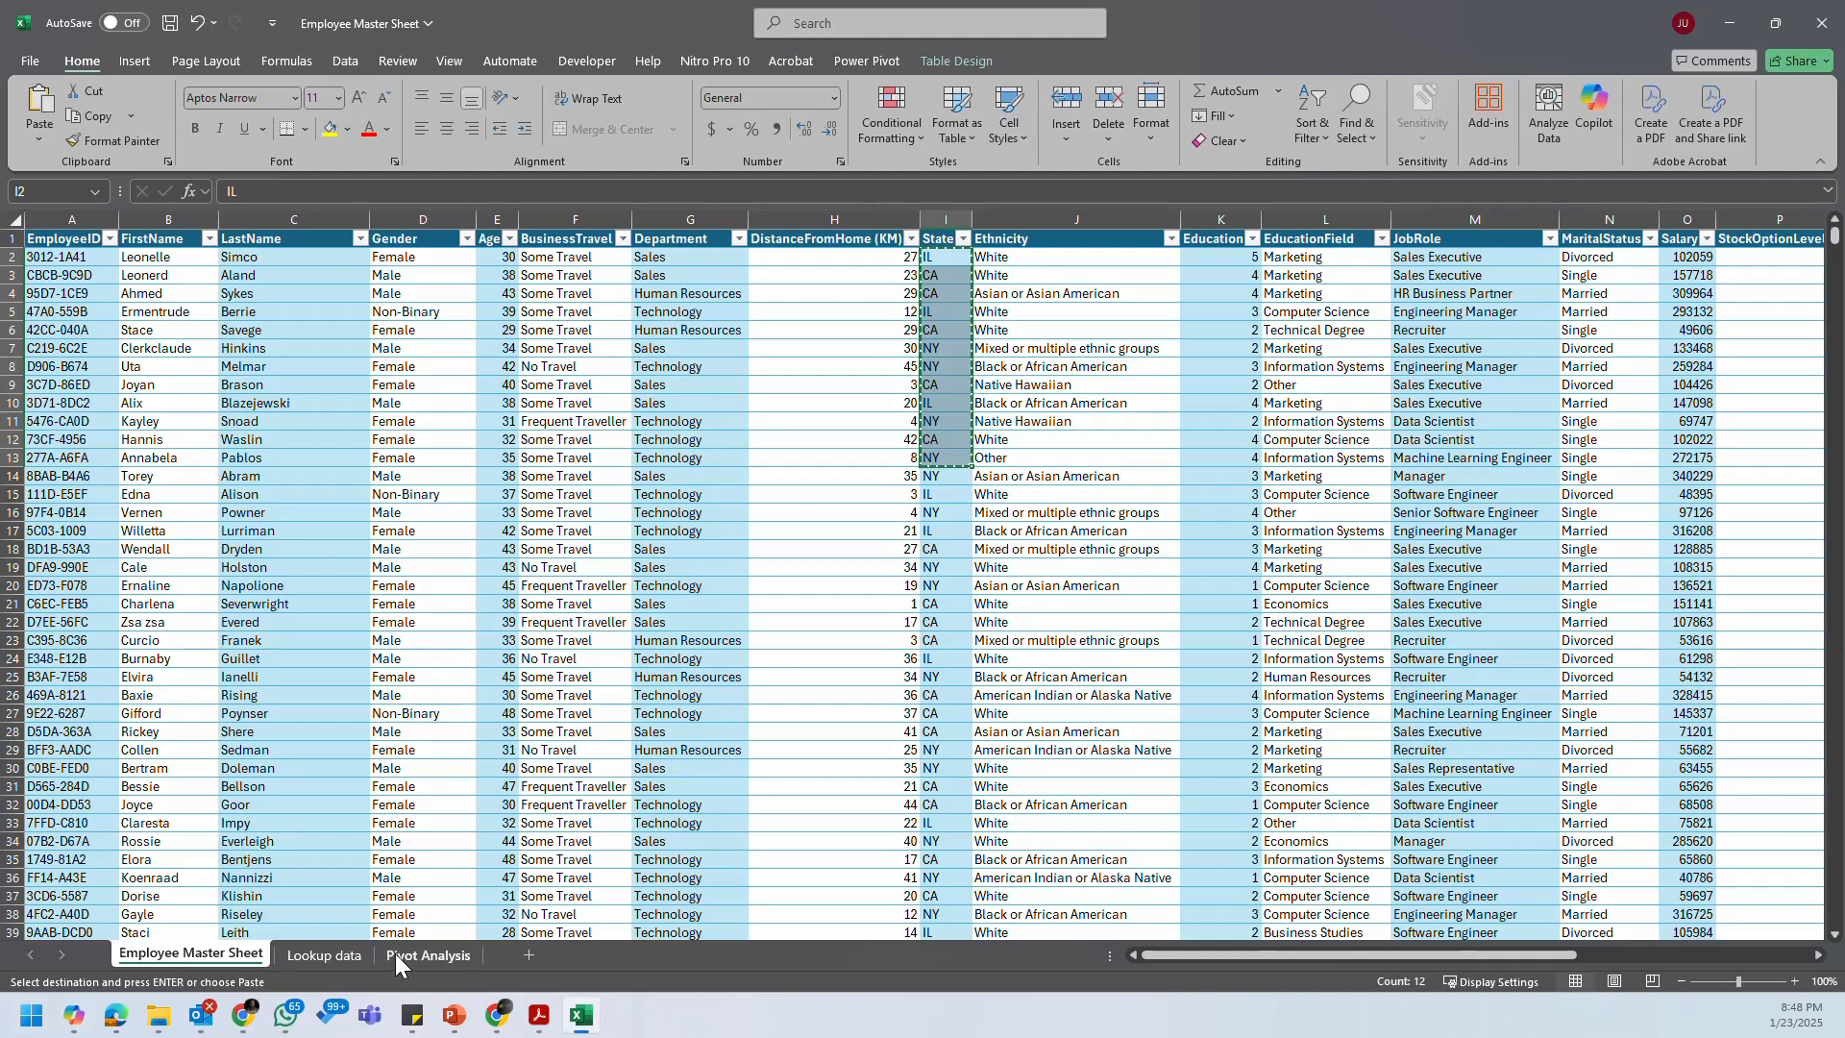
left_click(428, 955)
left_click(351, 956)
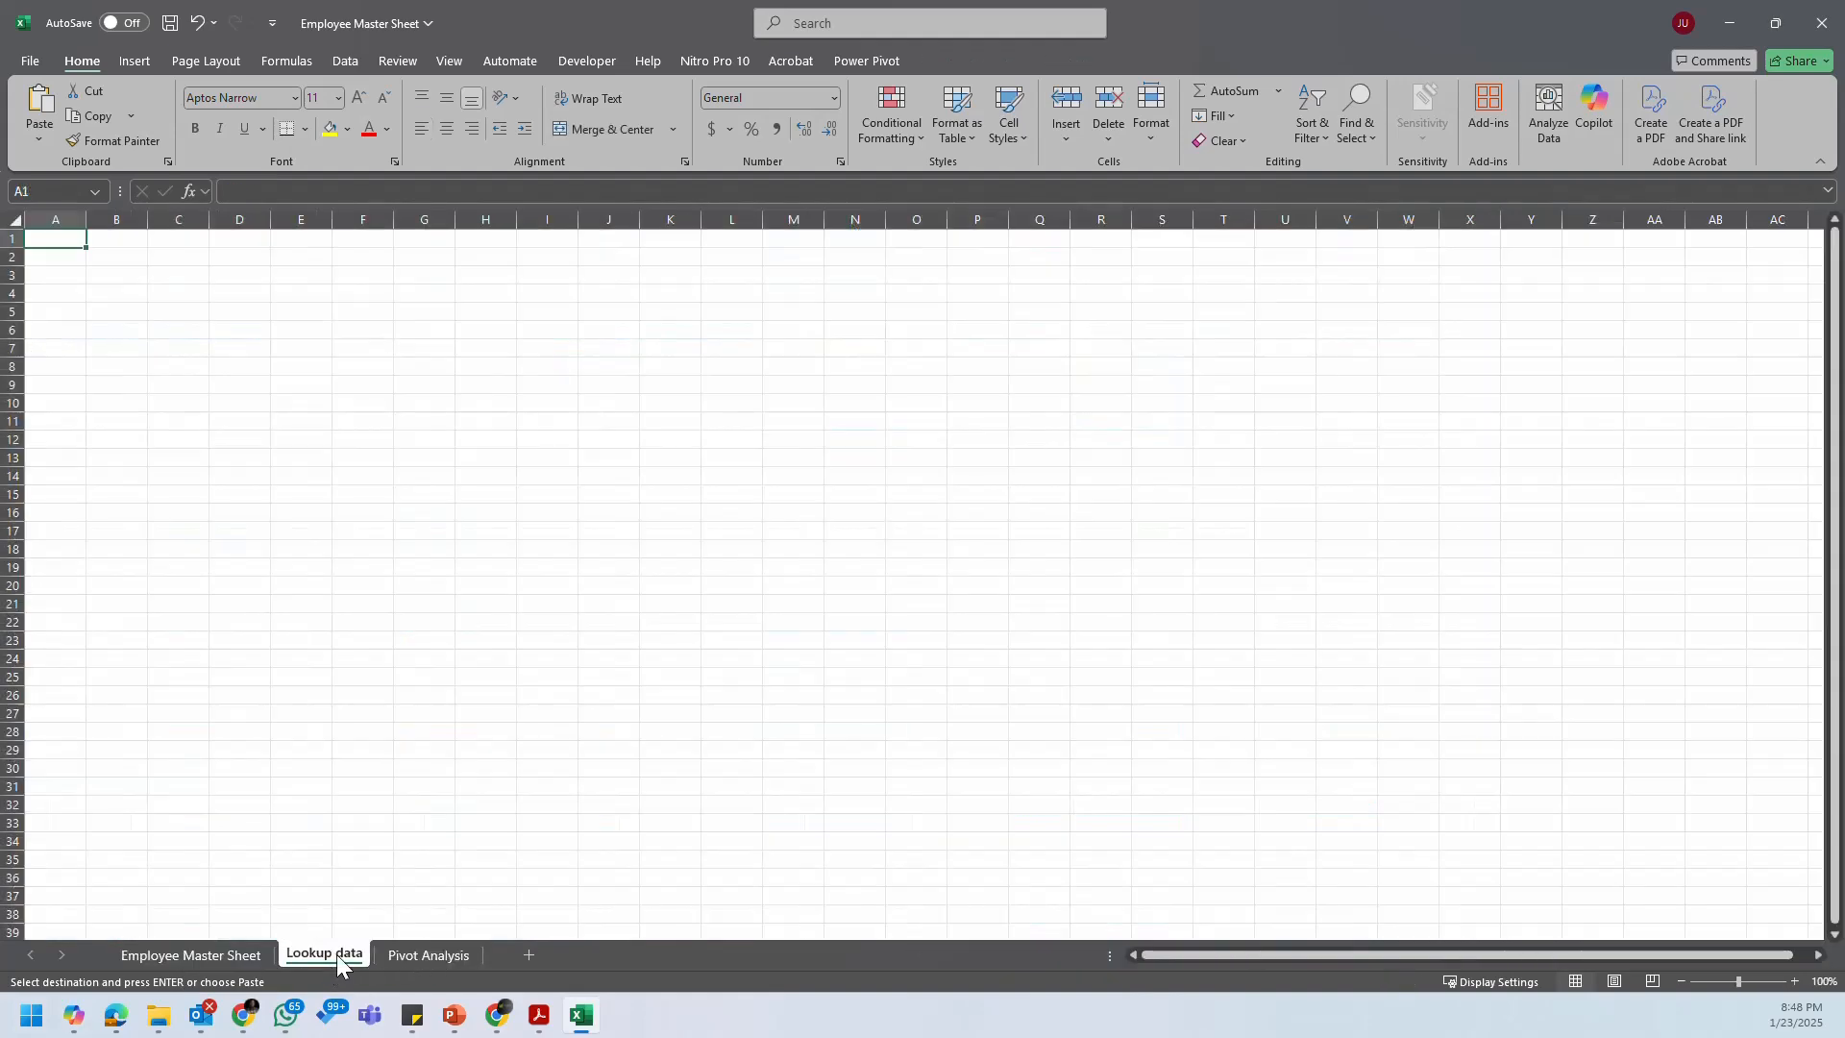
right_click(61, 256)
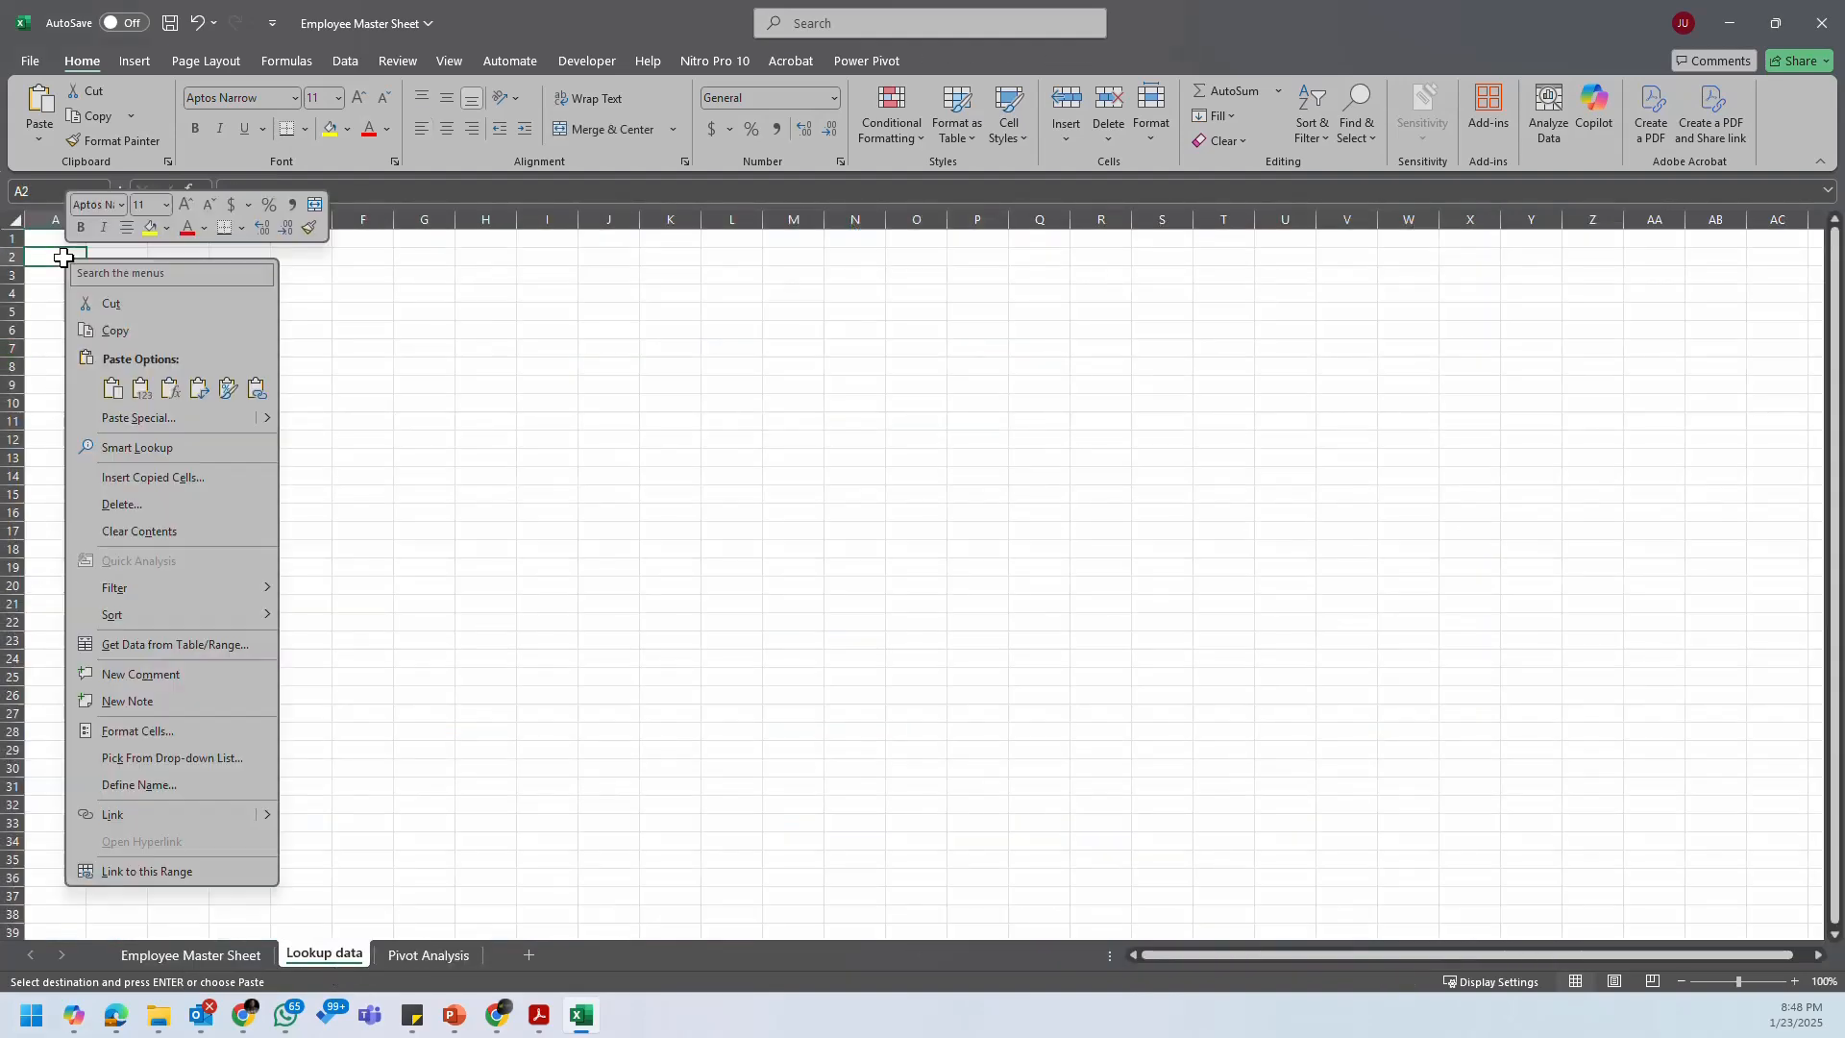
left_click(135, 396)
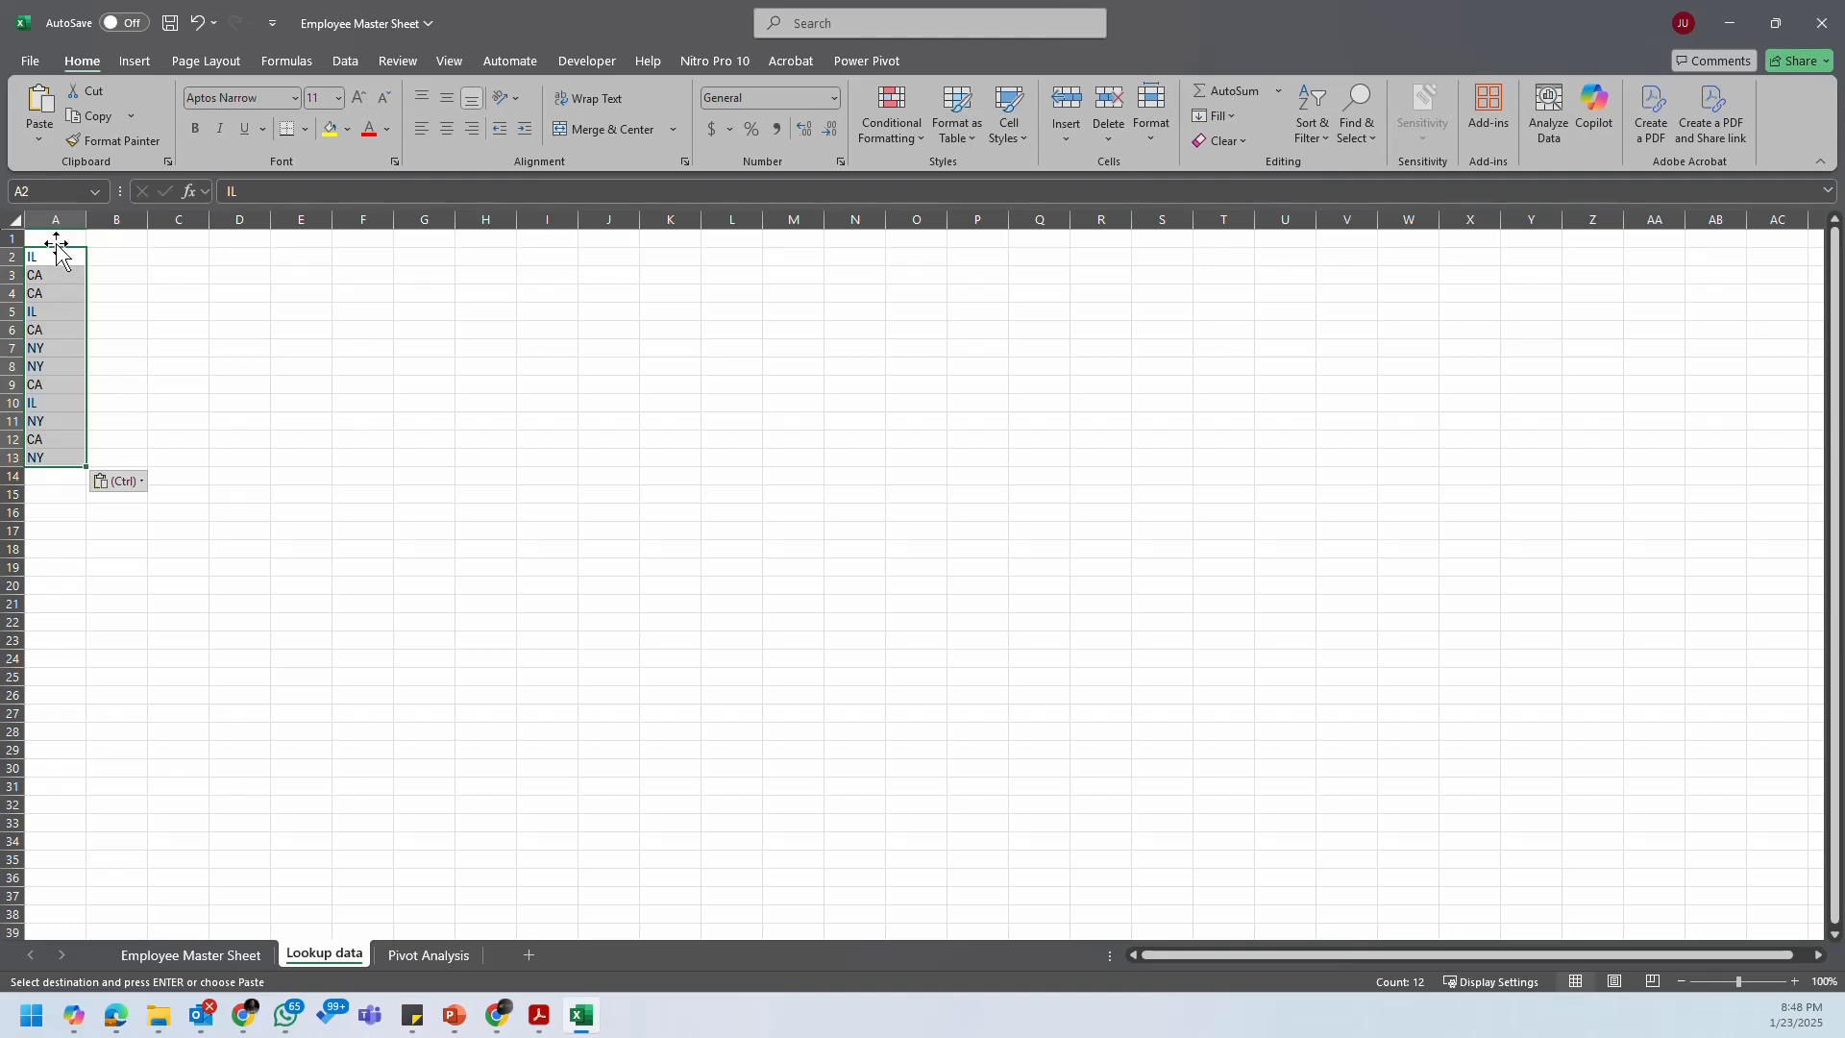
Step: Enter the headers "State Initials" in A1 and "State Name" in B1 of the Lookup data sheet
left_click(59, 239)
type("State Initials")
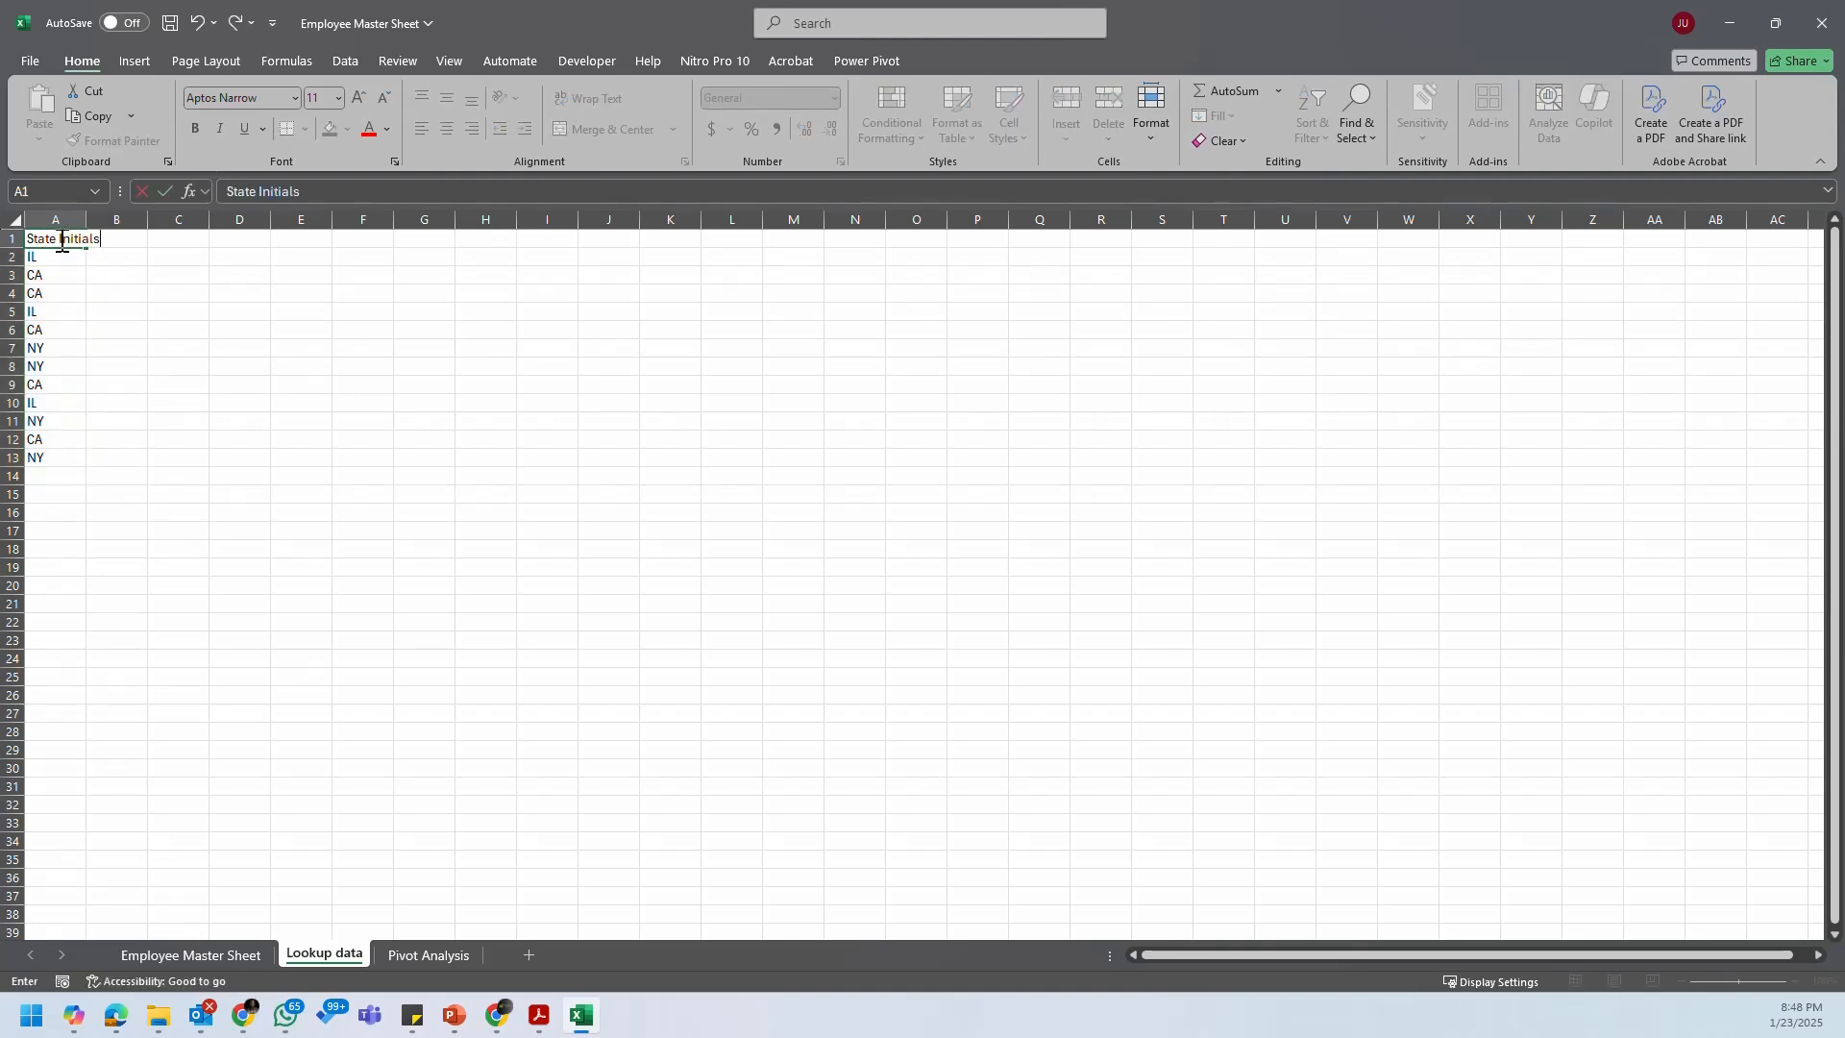
key("Tab")
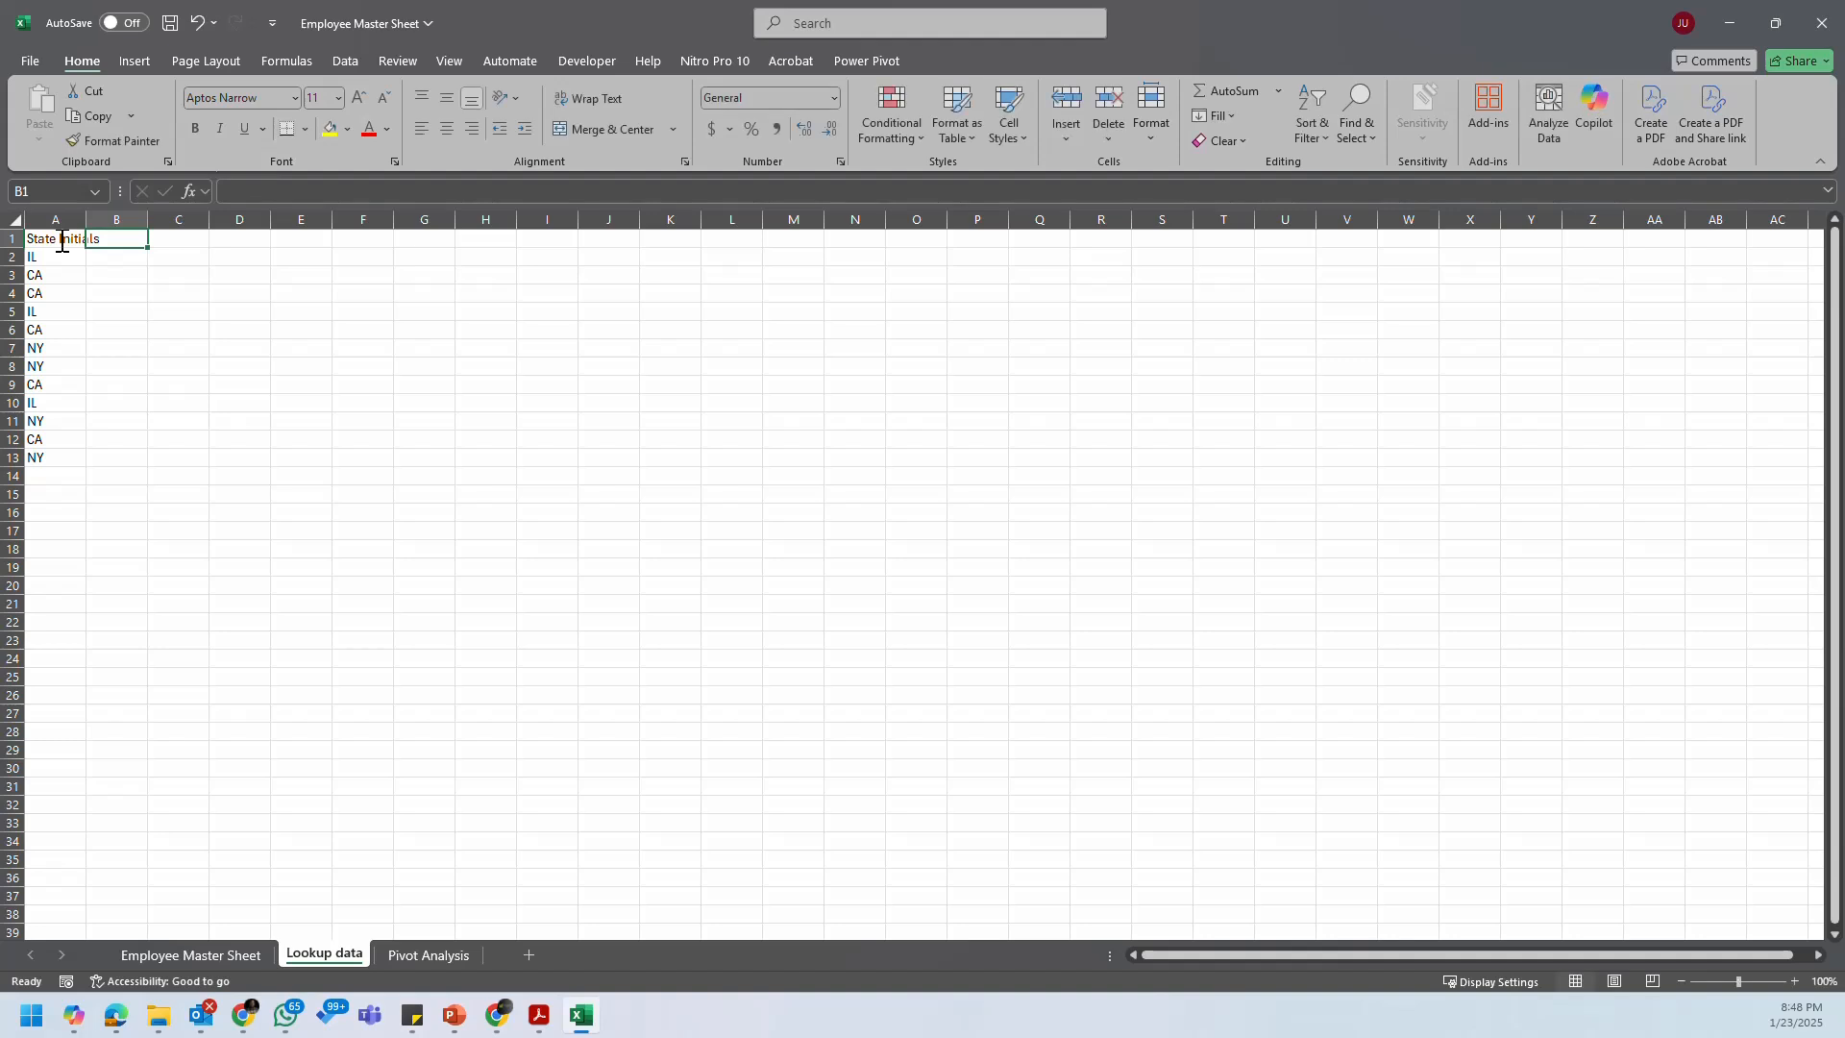
type("S")
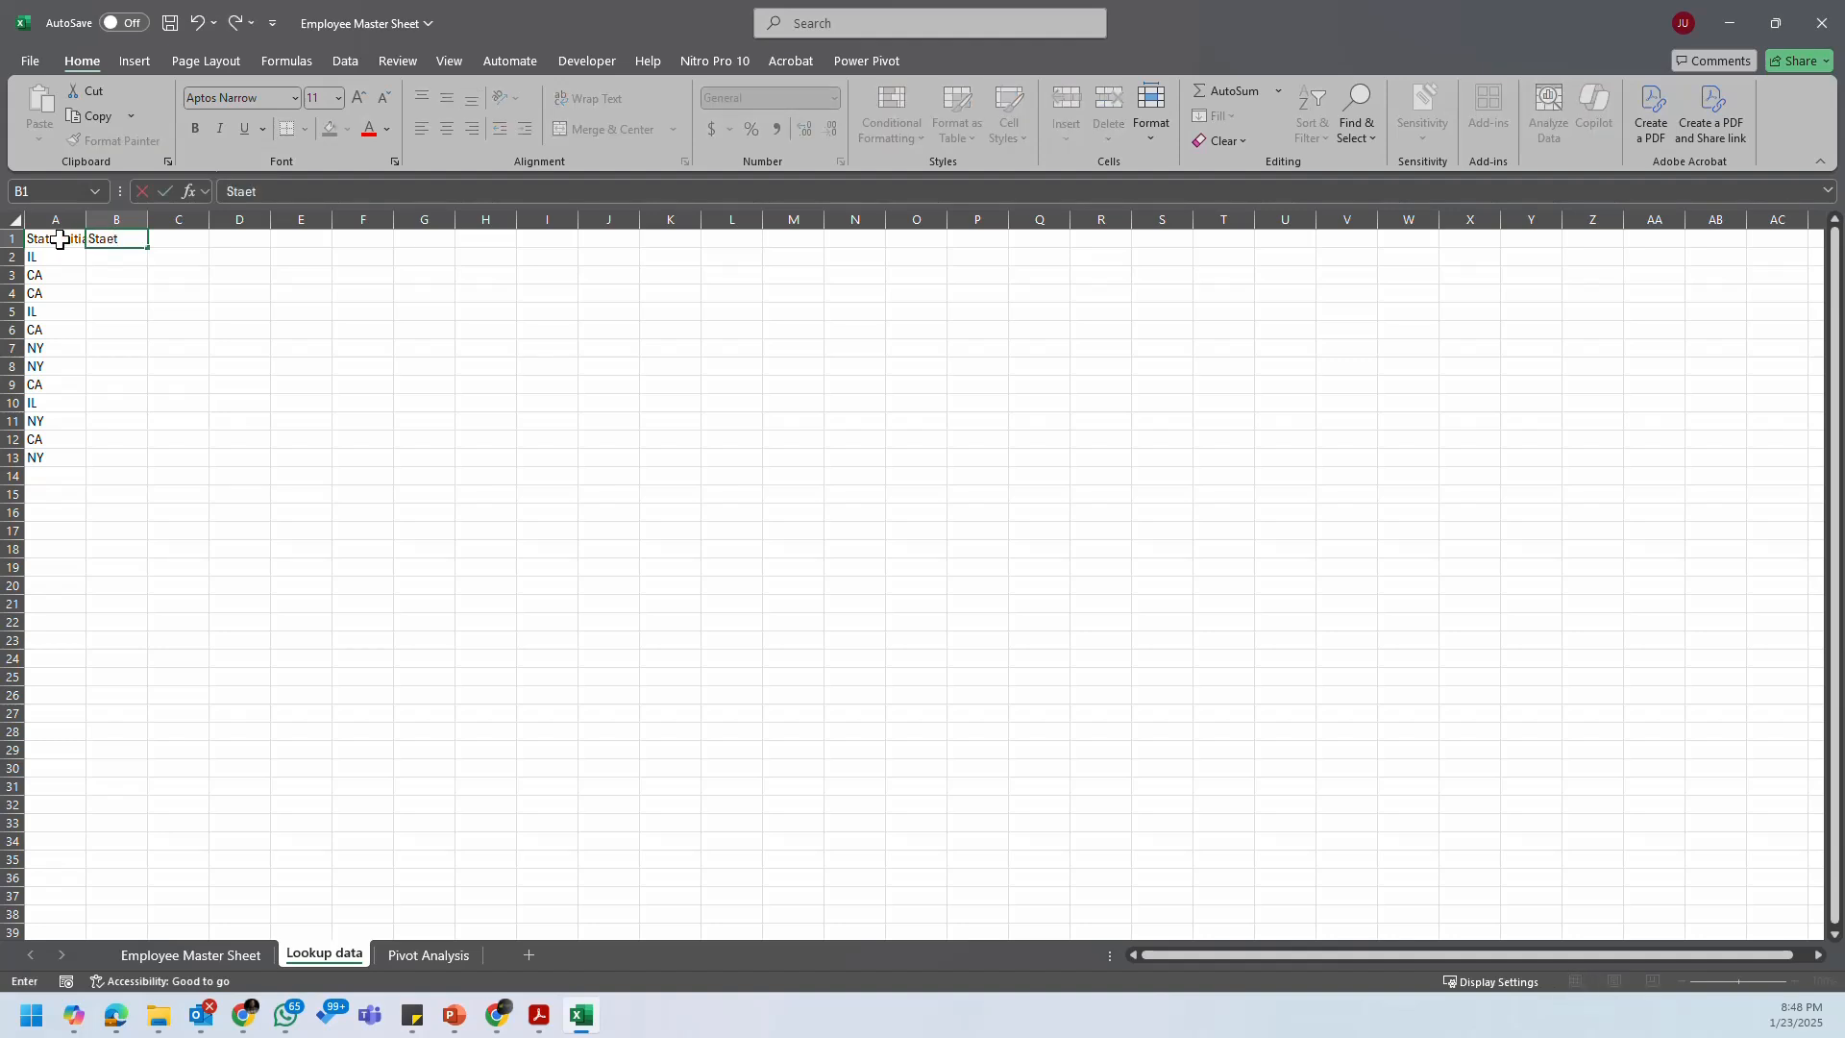
type("tate Name")
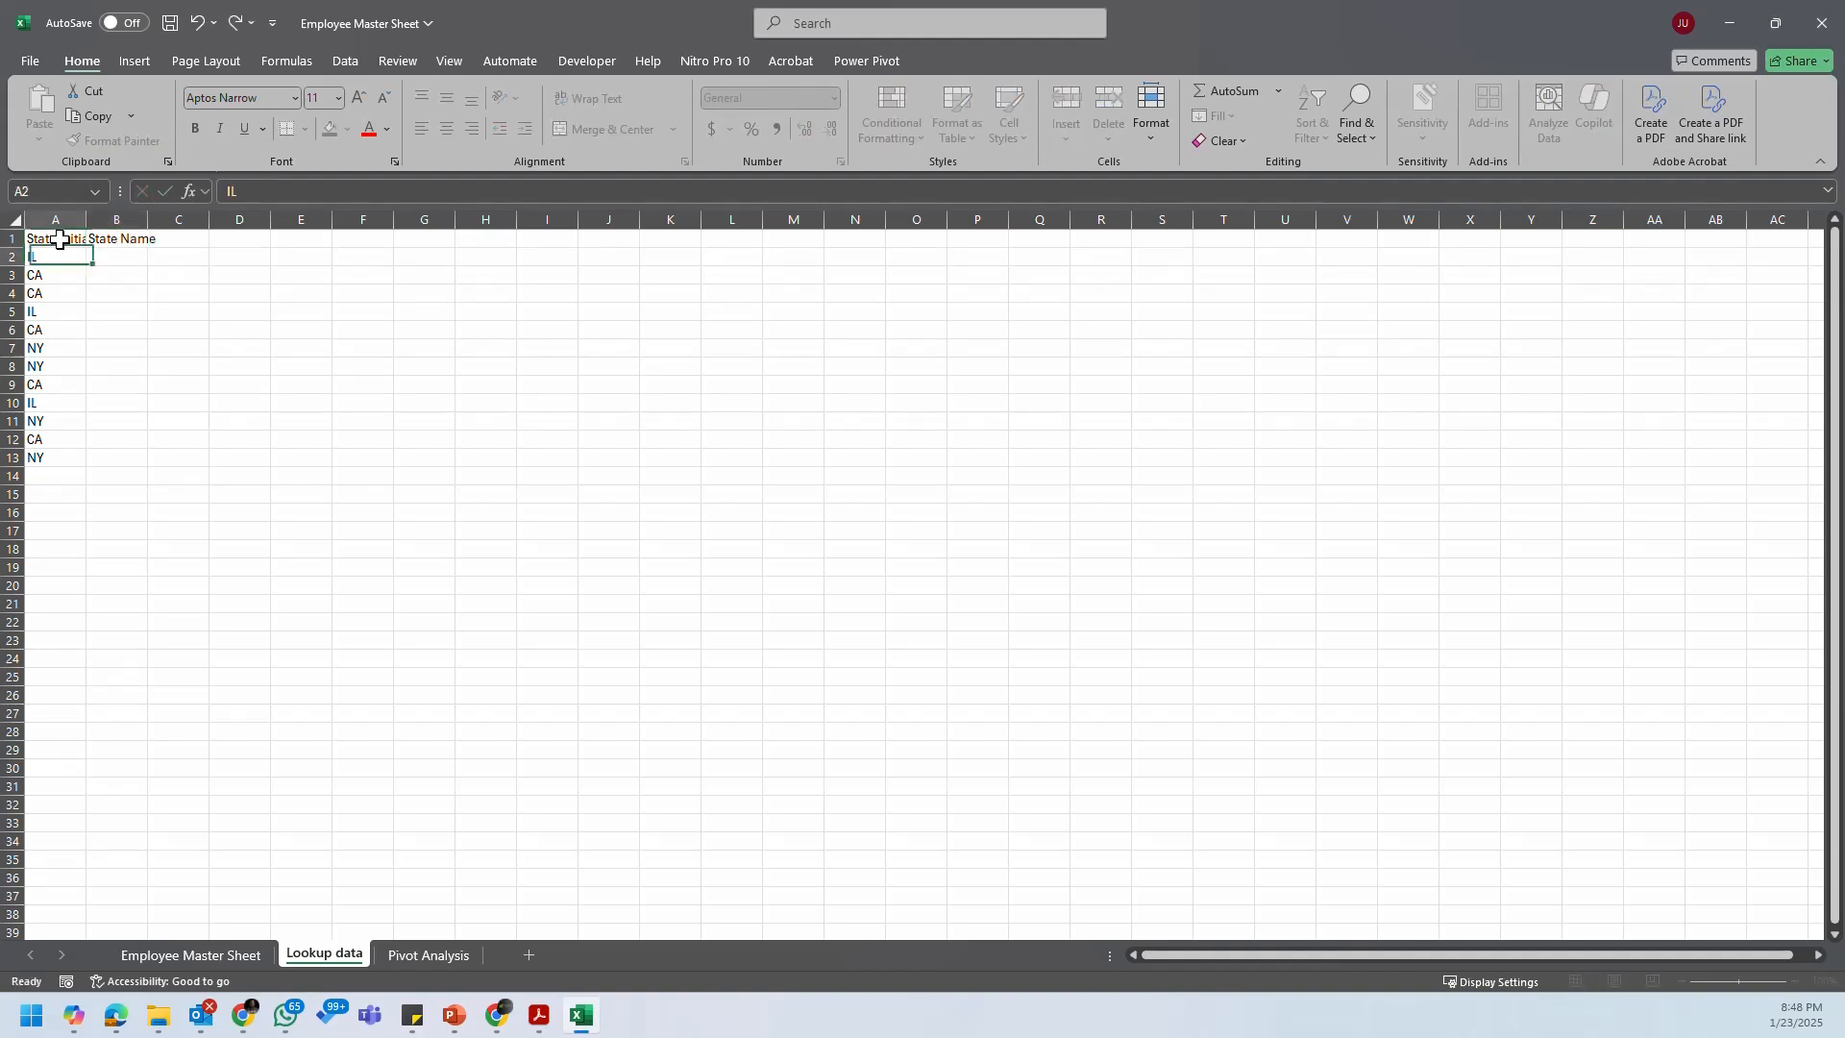
key("Return")
Step: Fit the widths of columns A and B to their contents and make the headers in A1:B1 bold
left_click_drag(72, 210, 134, 219)
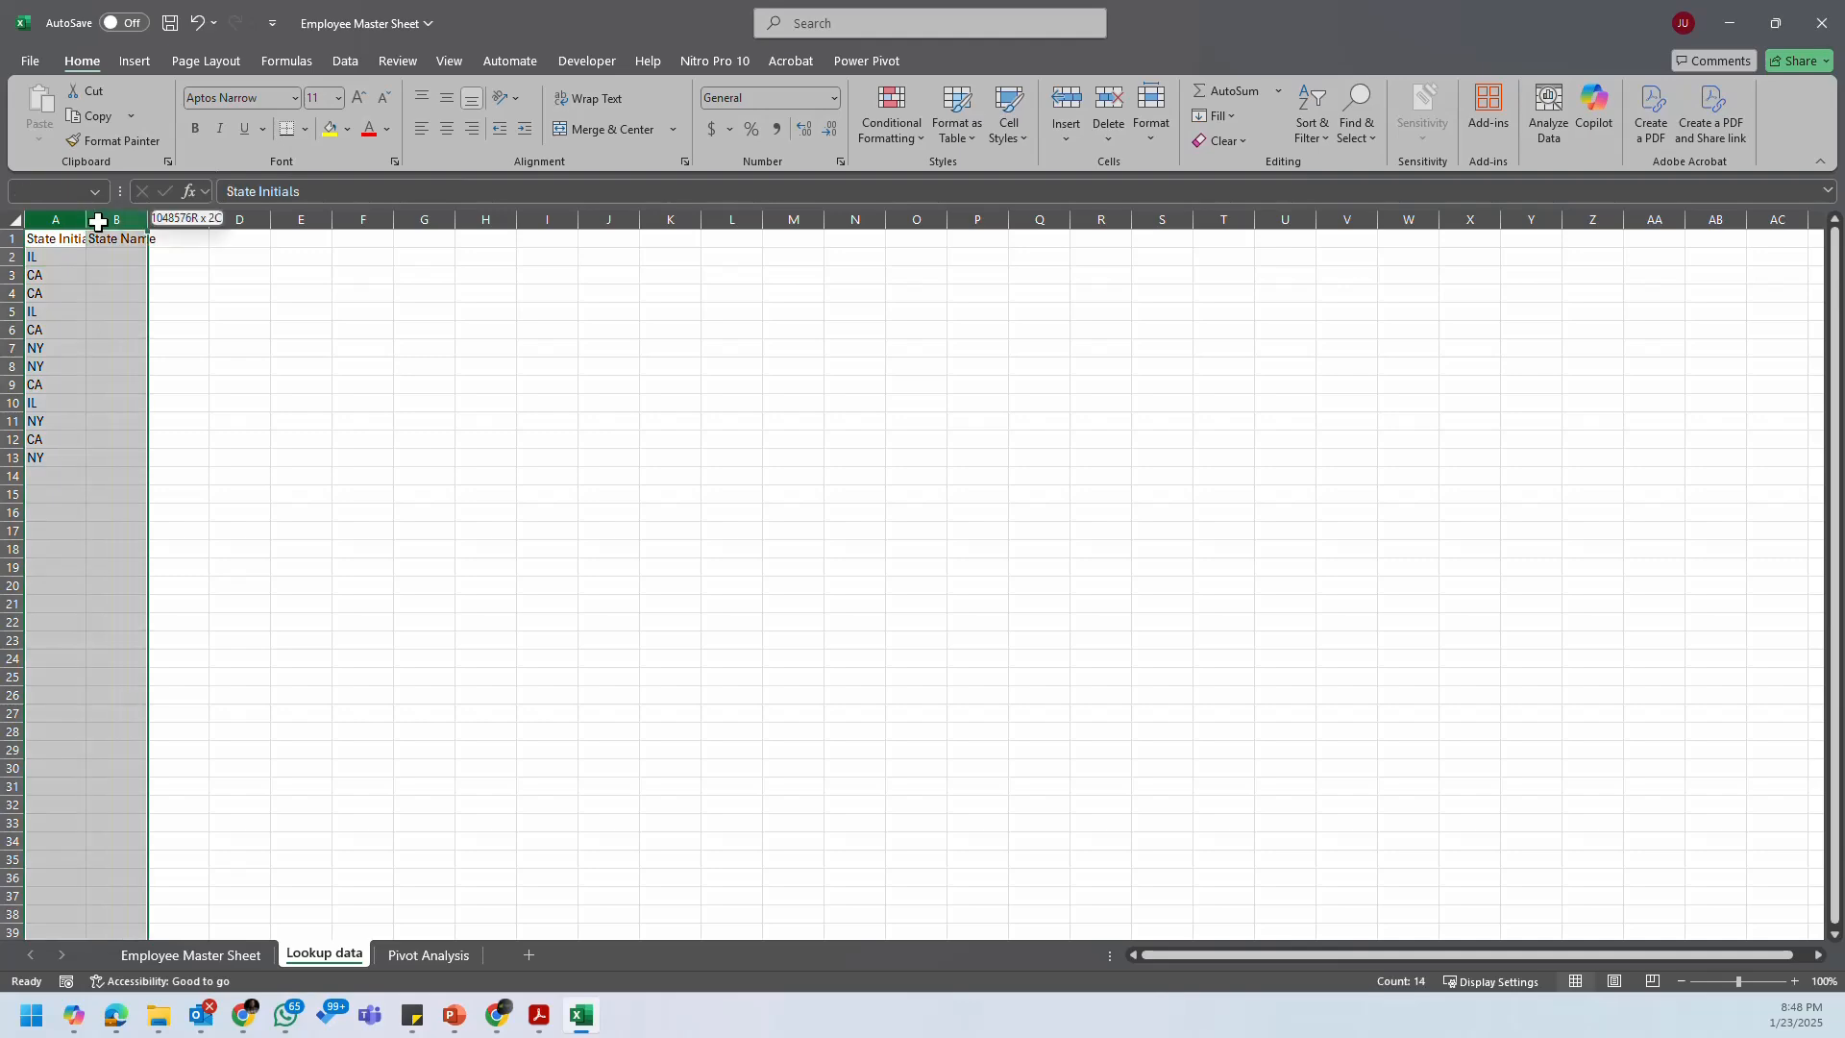
double_click(147, 220)
scroll(509, 404, "up", 6, "ctrl")
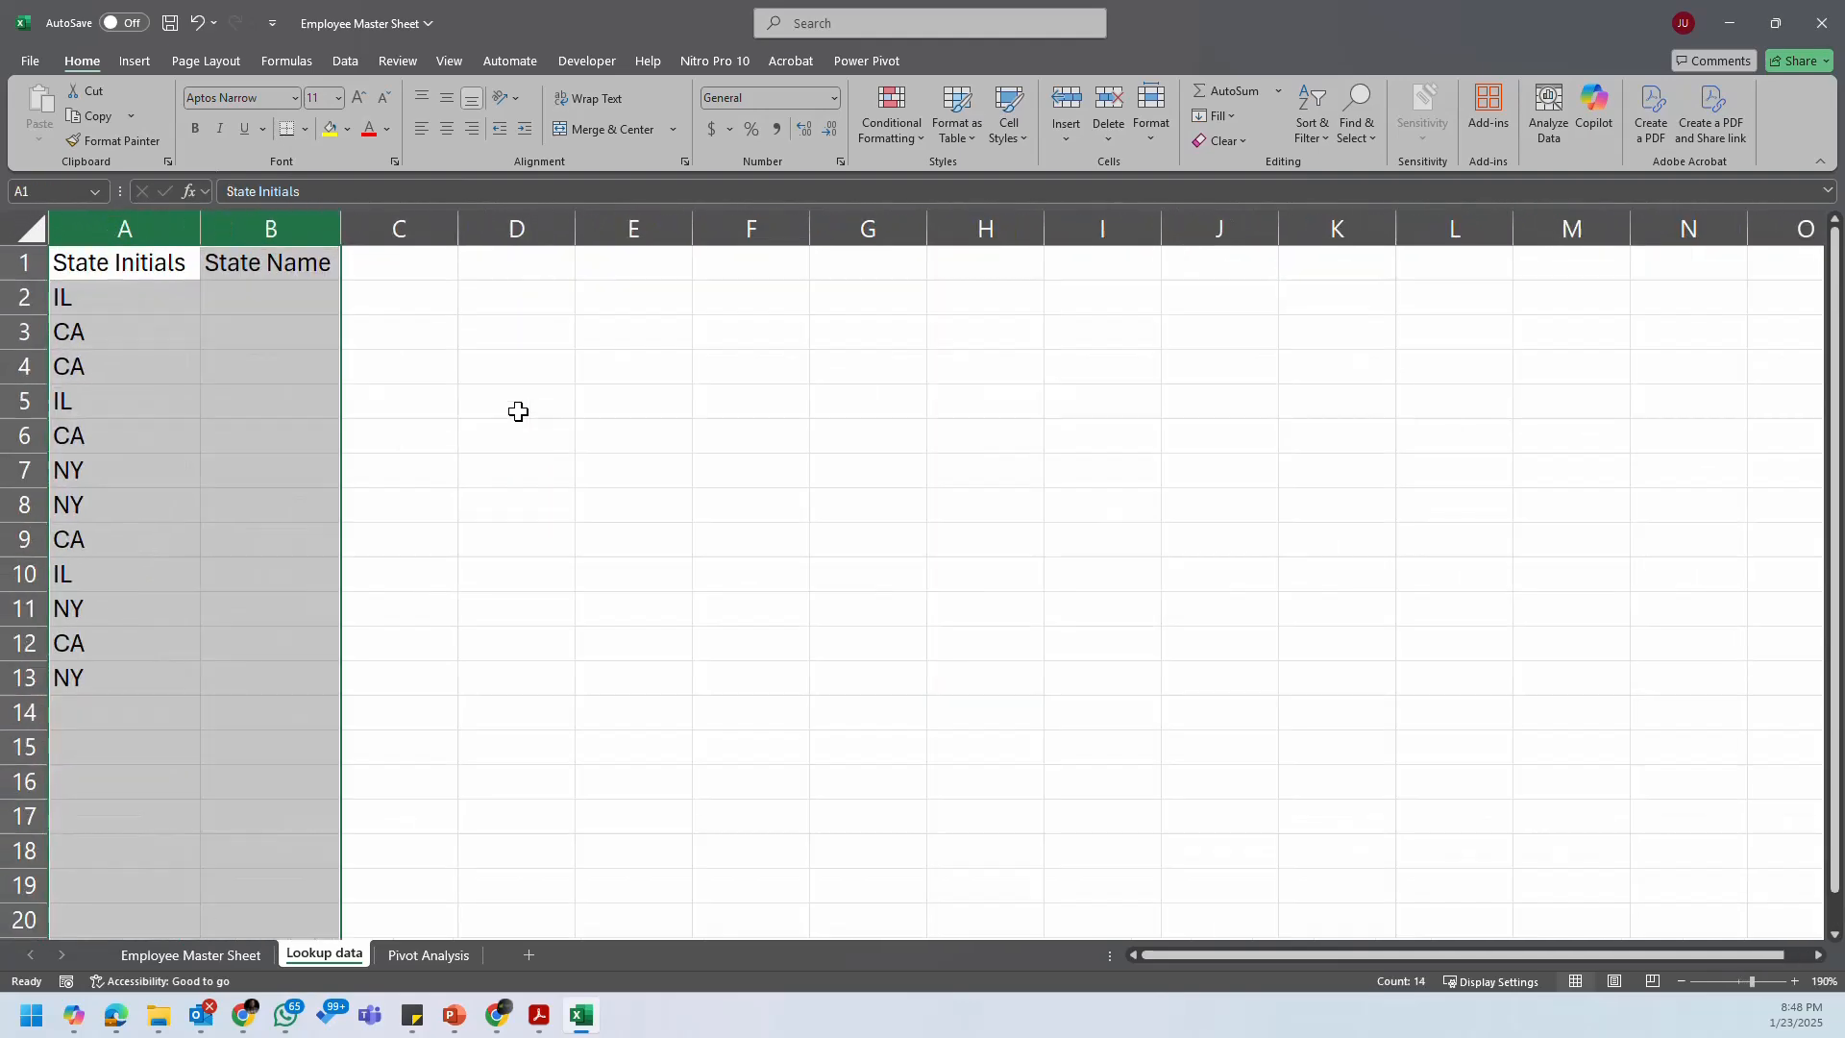
scroll(519, 412, "up", 1)
left_click(556, 459)
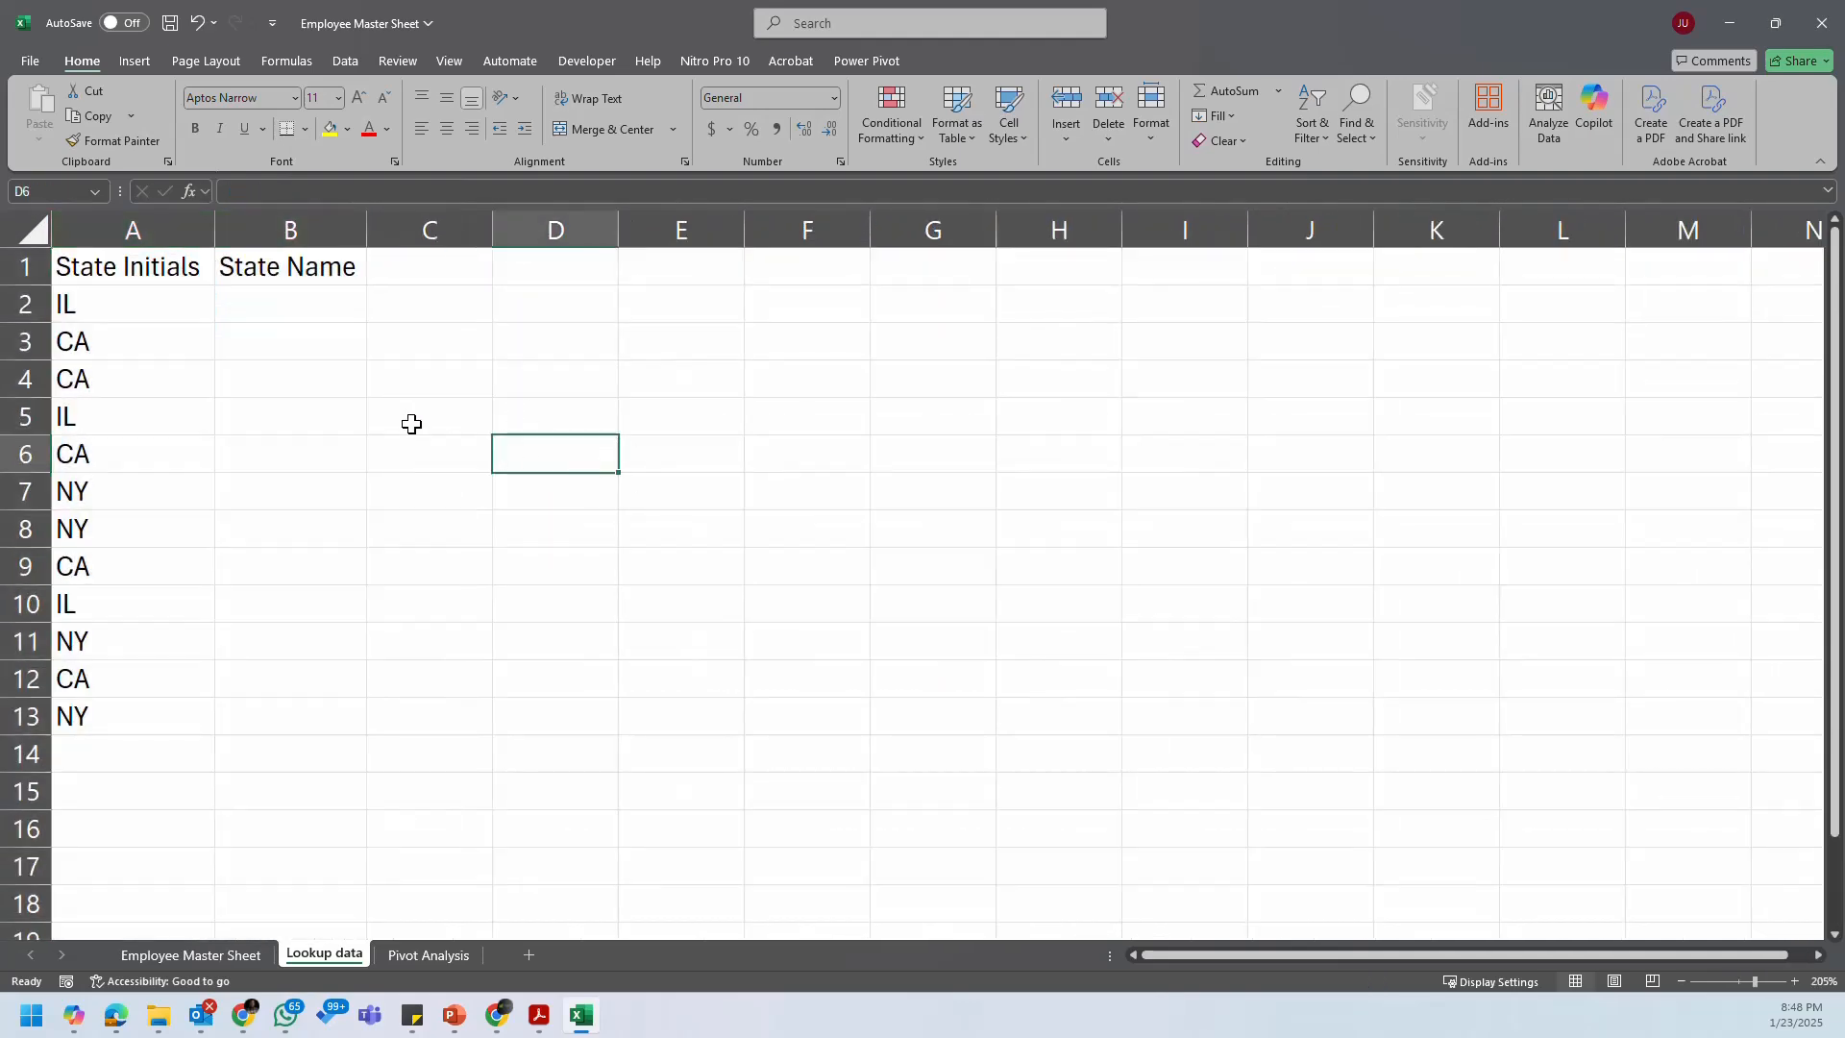
left_click_drag(172, 285, 247, 272)
key("ctrl+b")
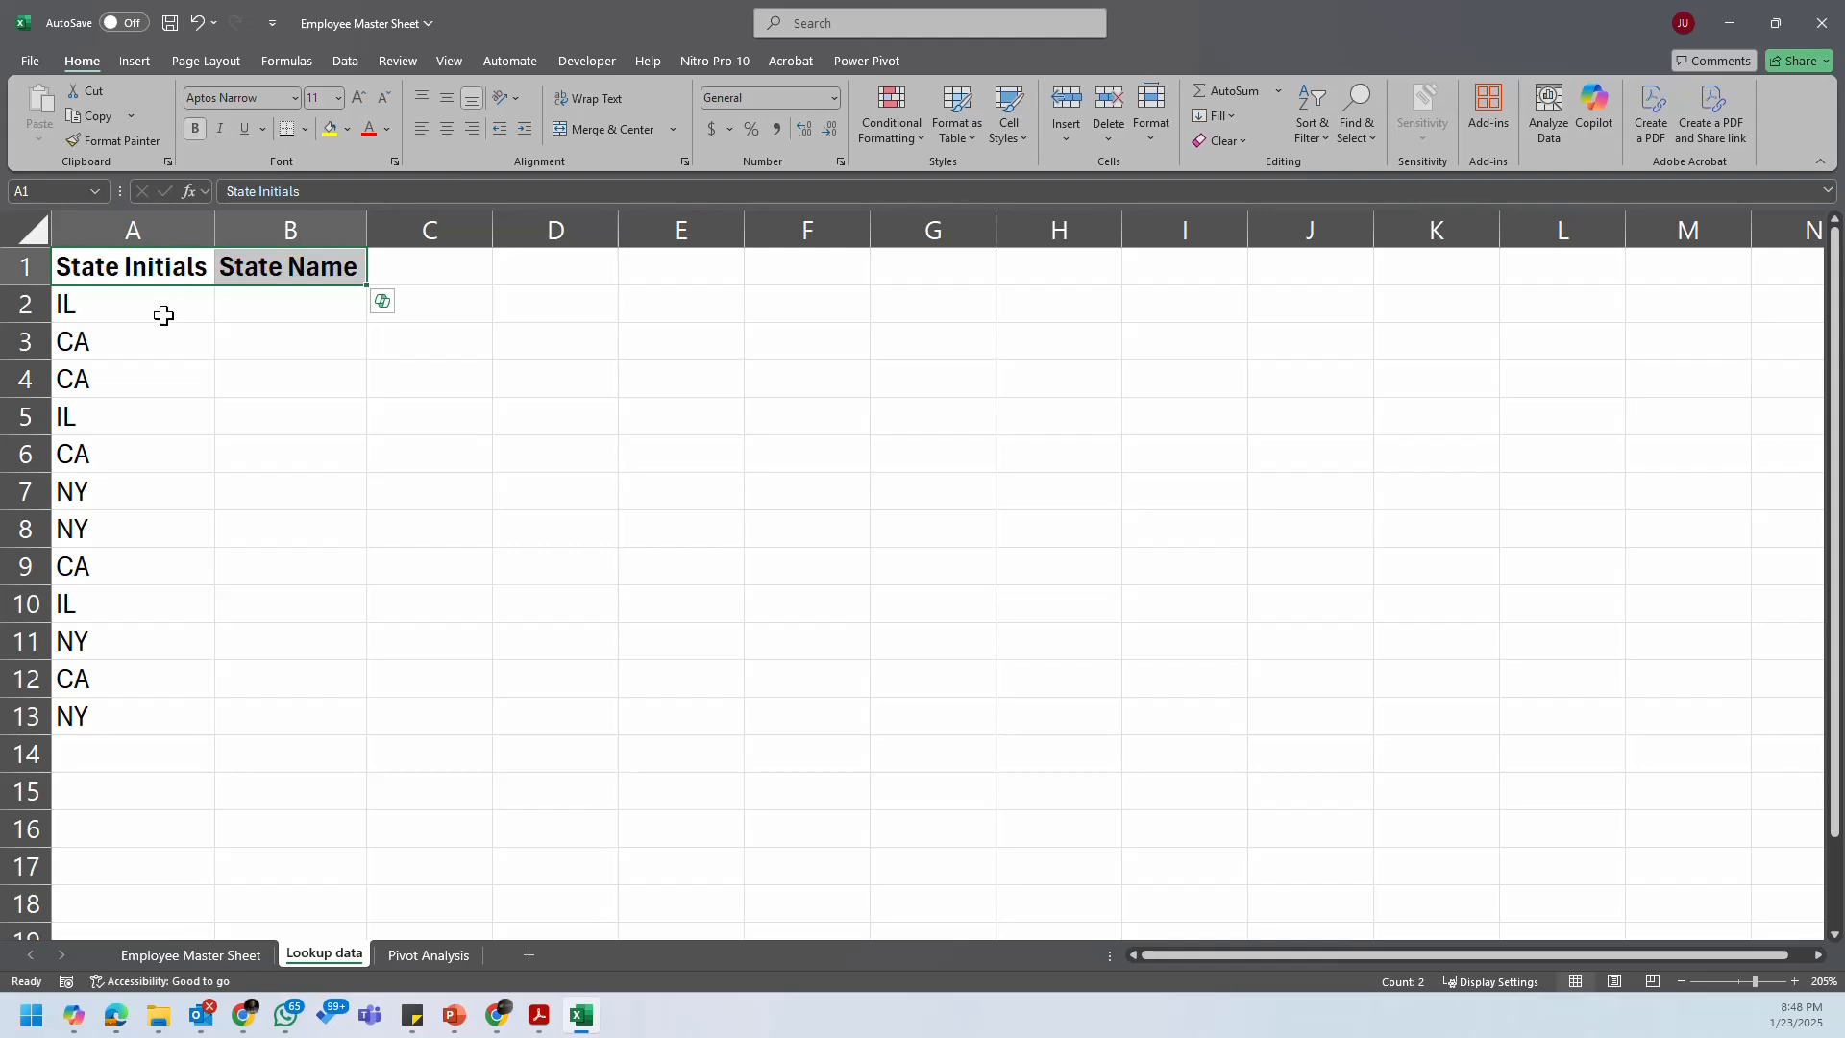
Step: Remove the duplicate state entries from the lookup list, treating the first row as headers
left_click(164, 313)
left_click(156, 240)
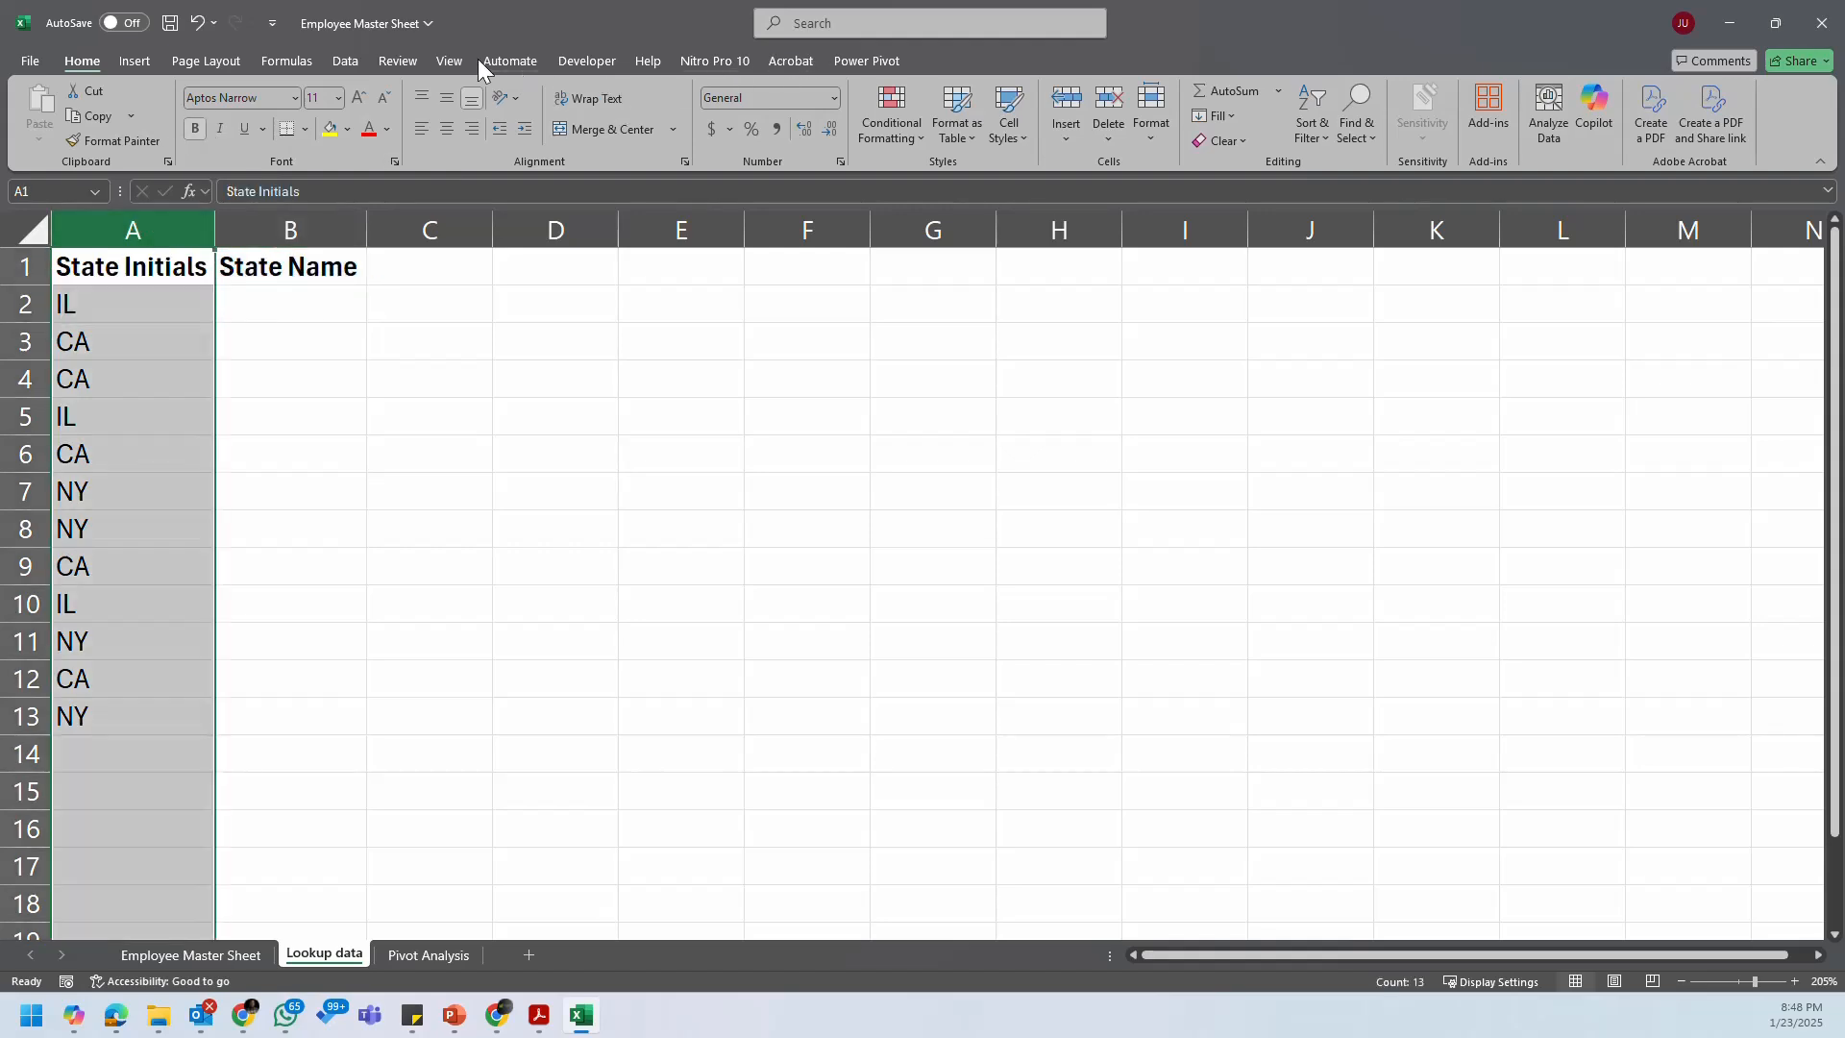
left_click(346, 60)
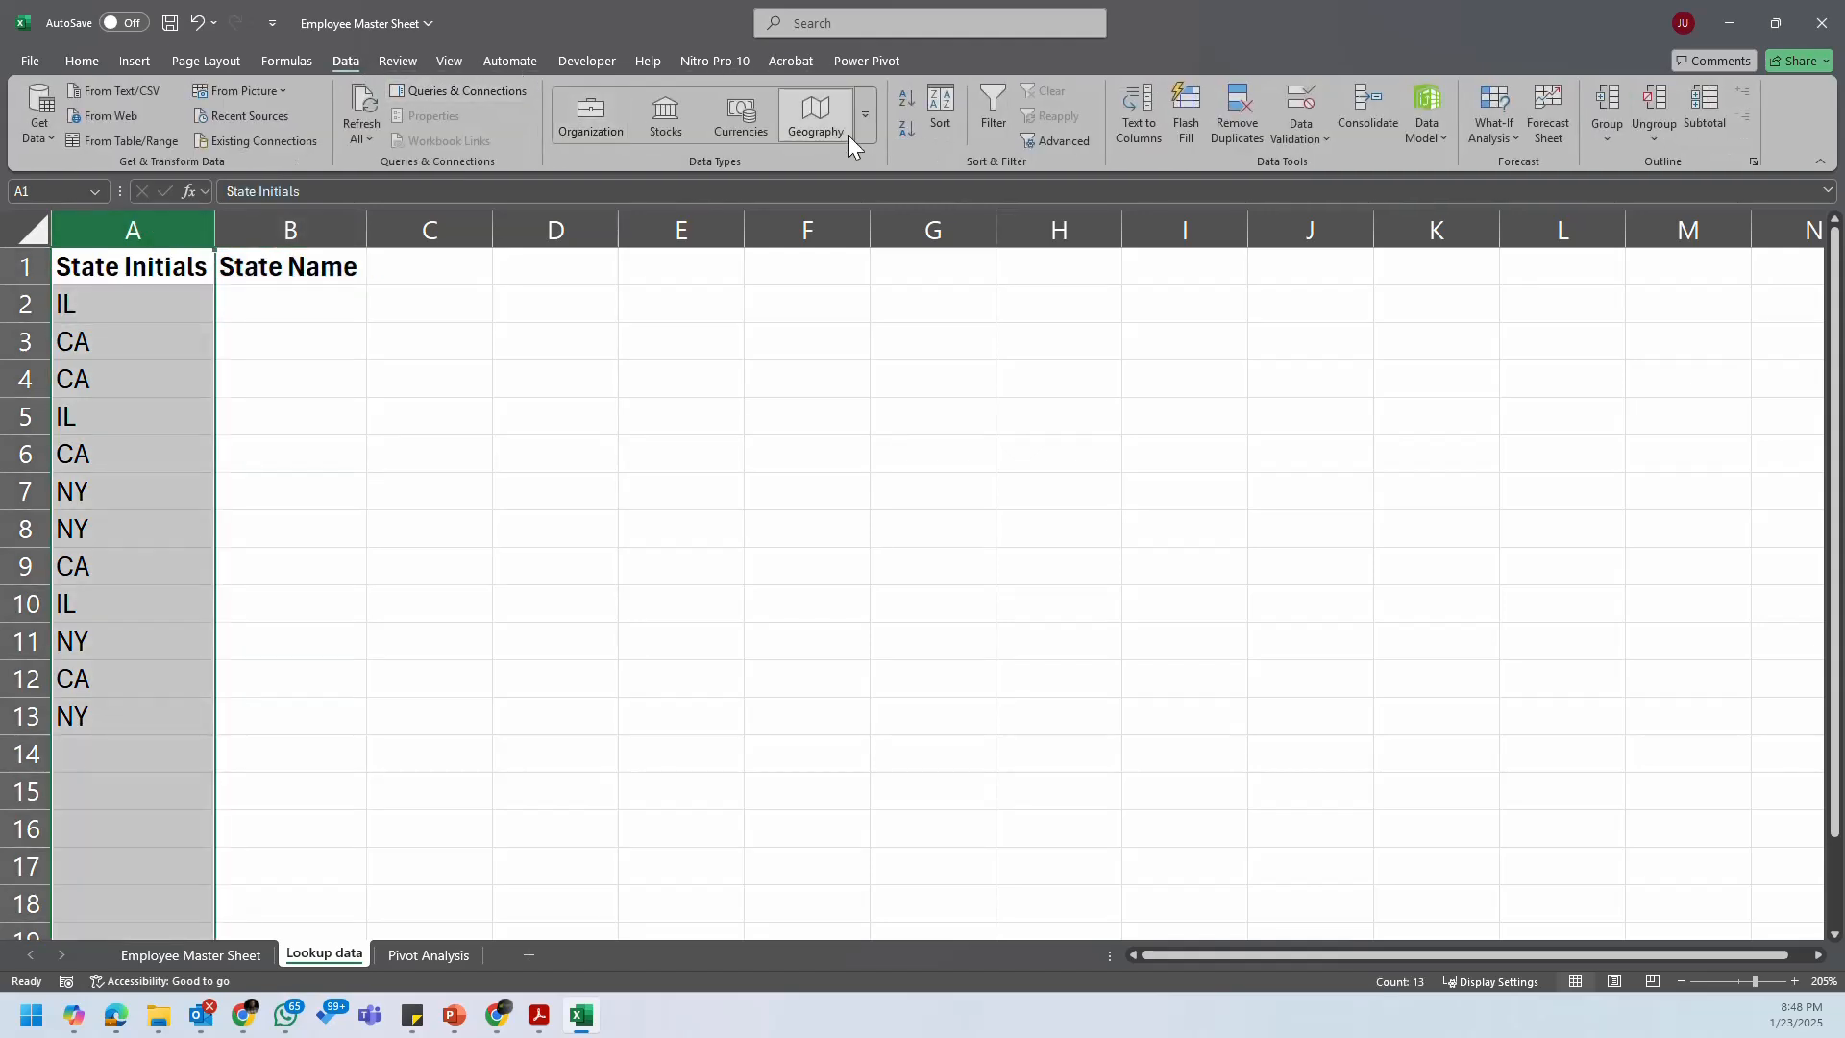
left_click(1246, 132)
left_click(287, 531)
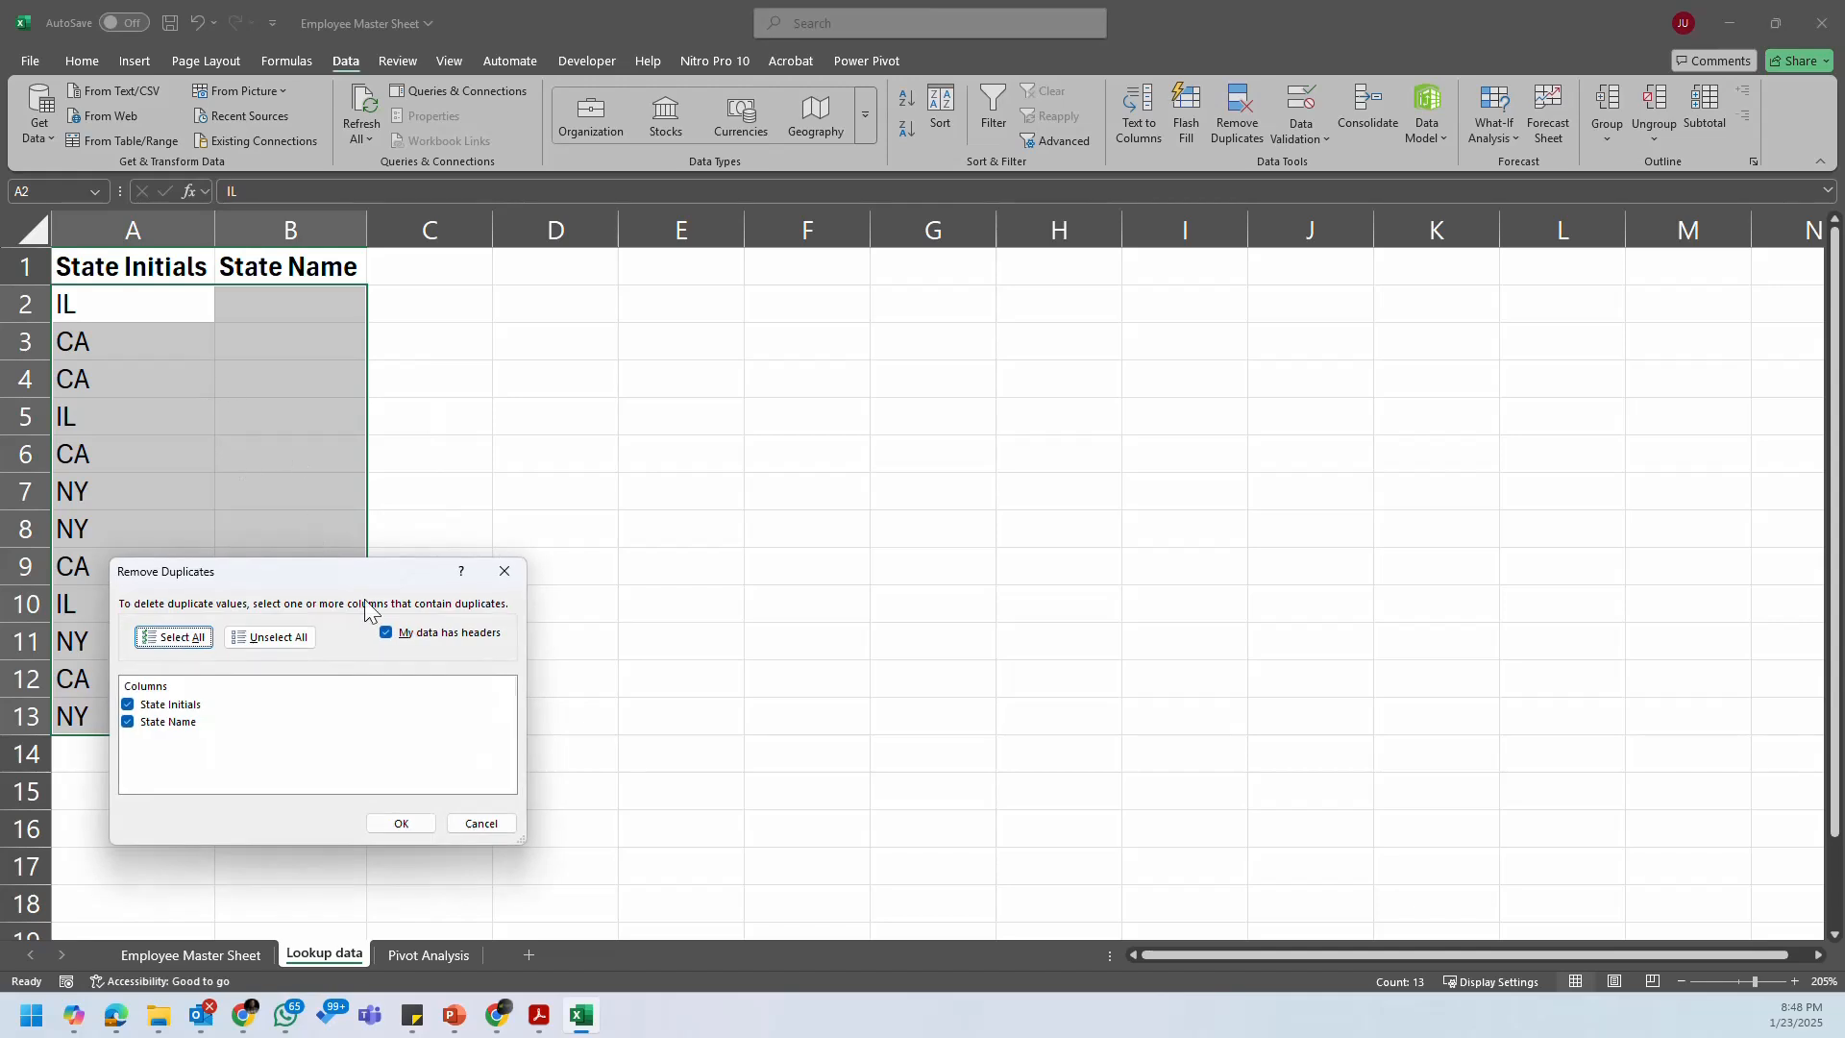
left_click(401, 824)
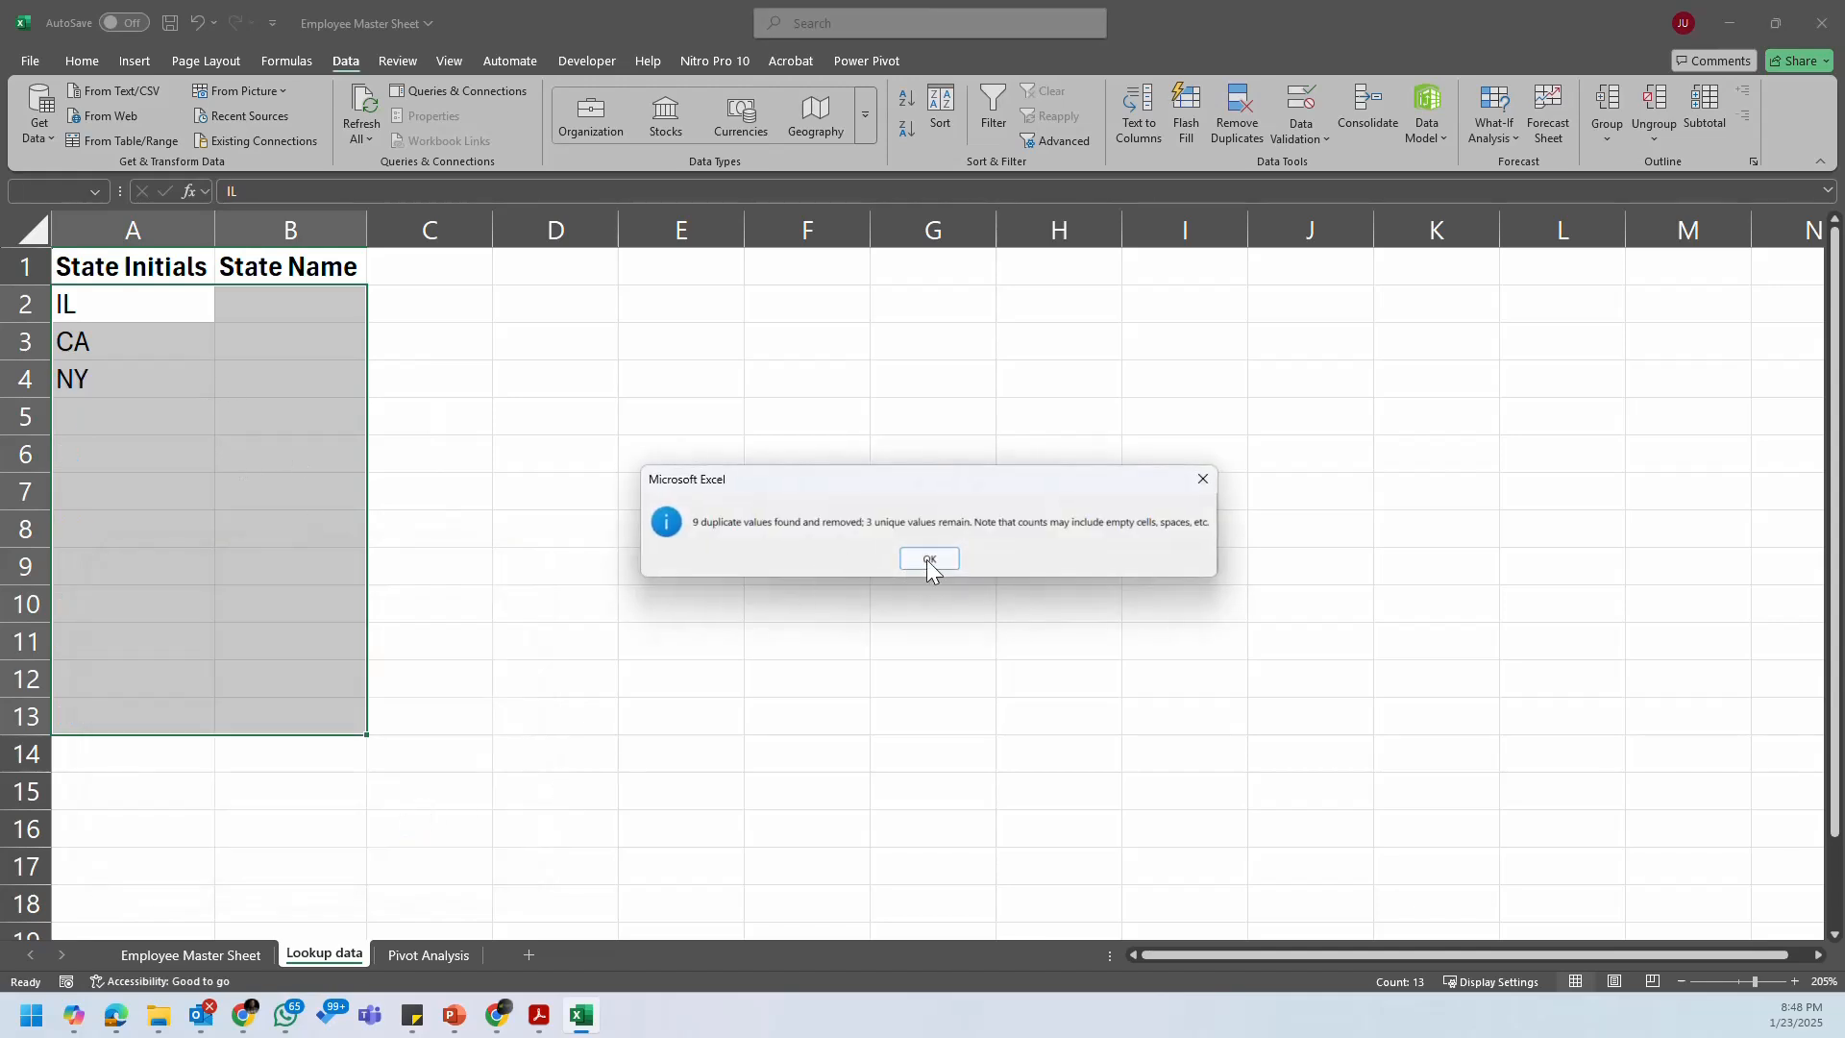
left_click(928, 561)
Step: Enter "Illinios" in B2 as the state name for IL
left_click(263, 297)
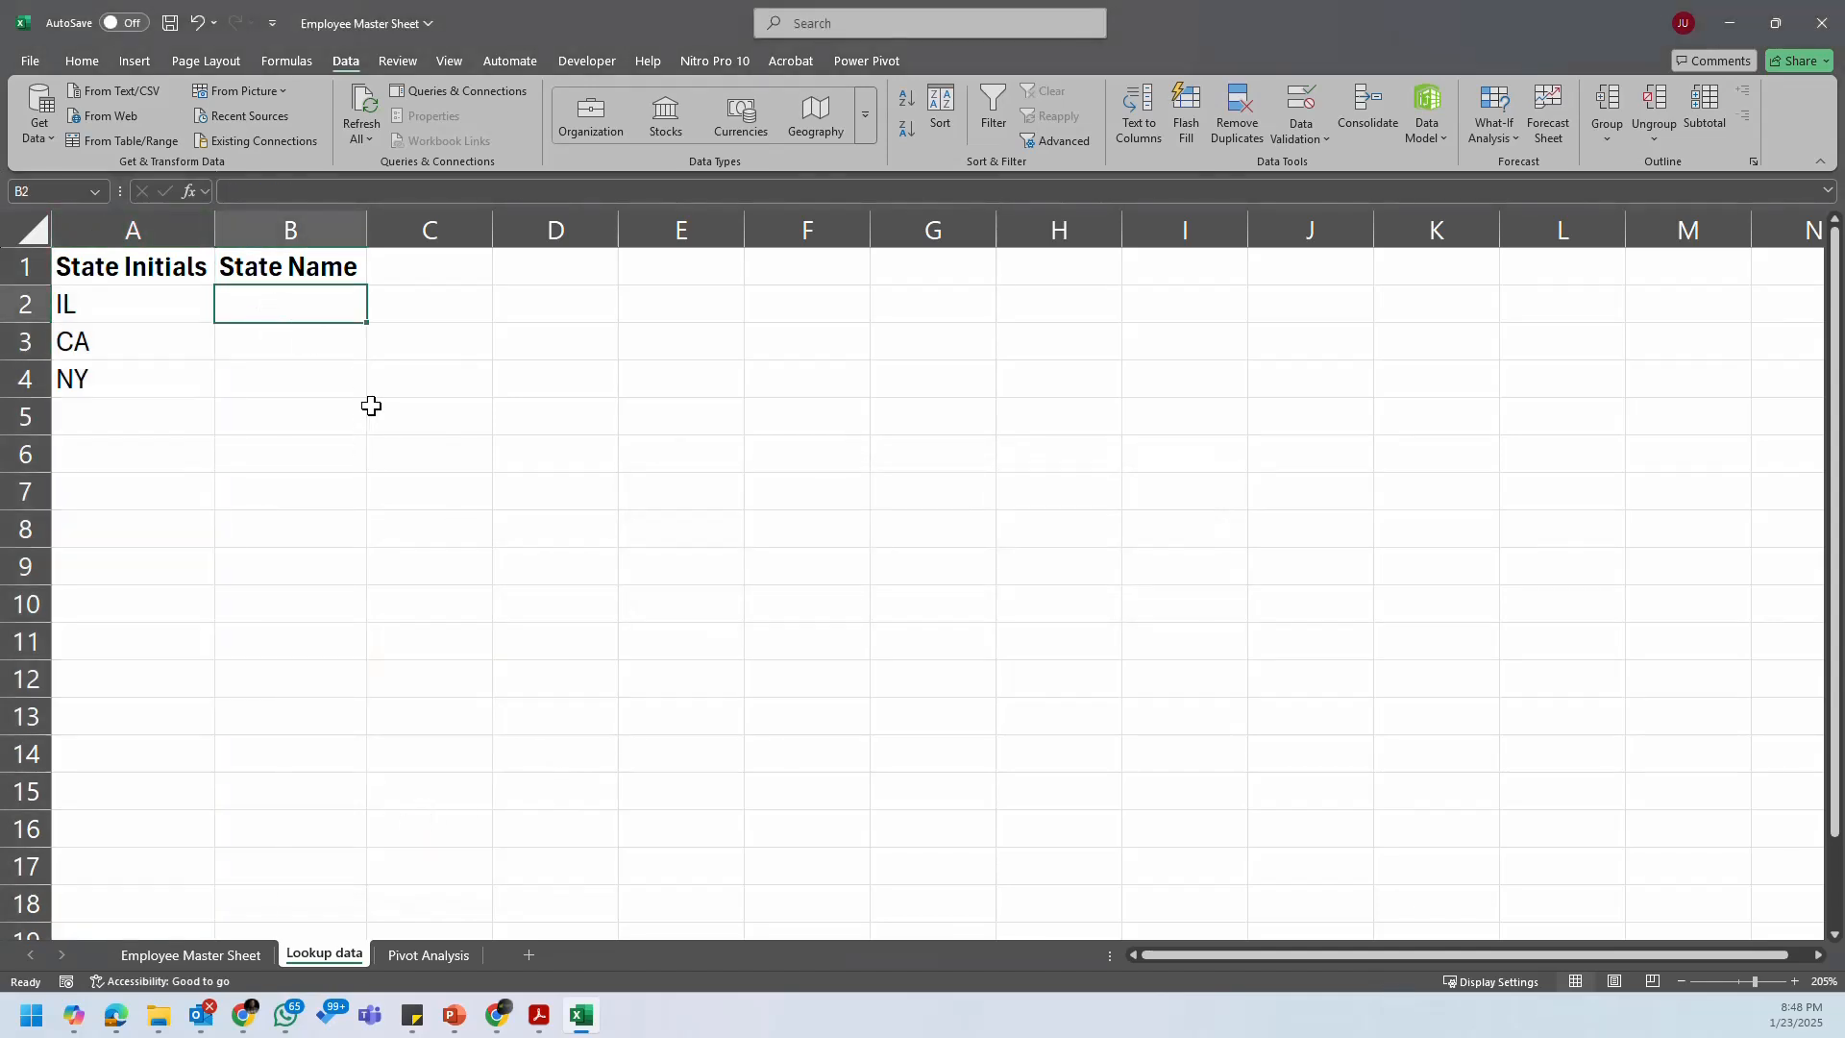
type("Ill")
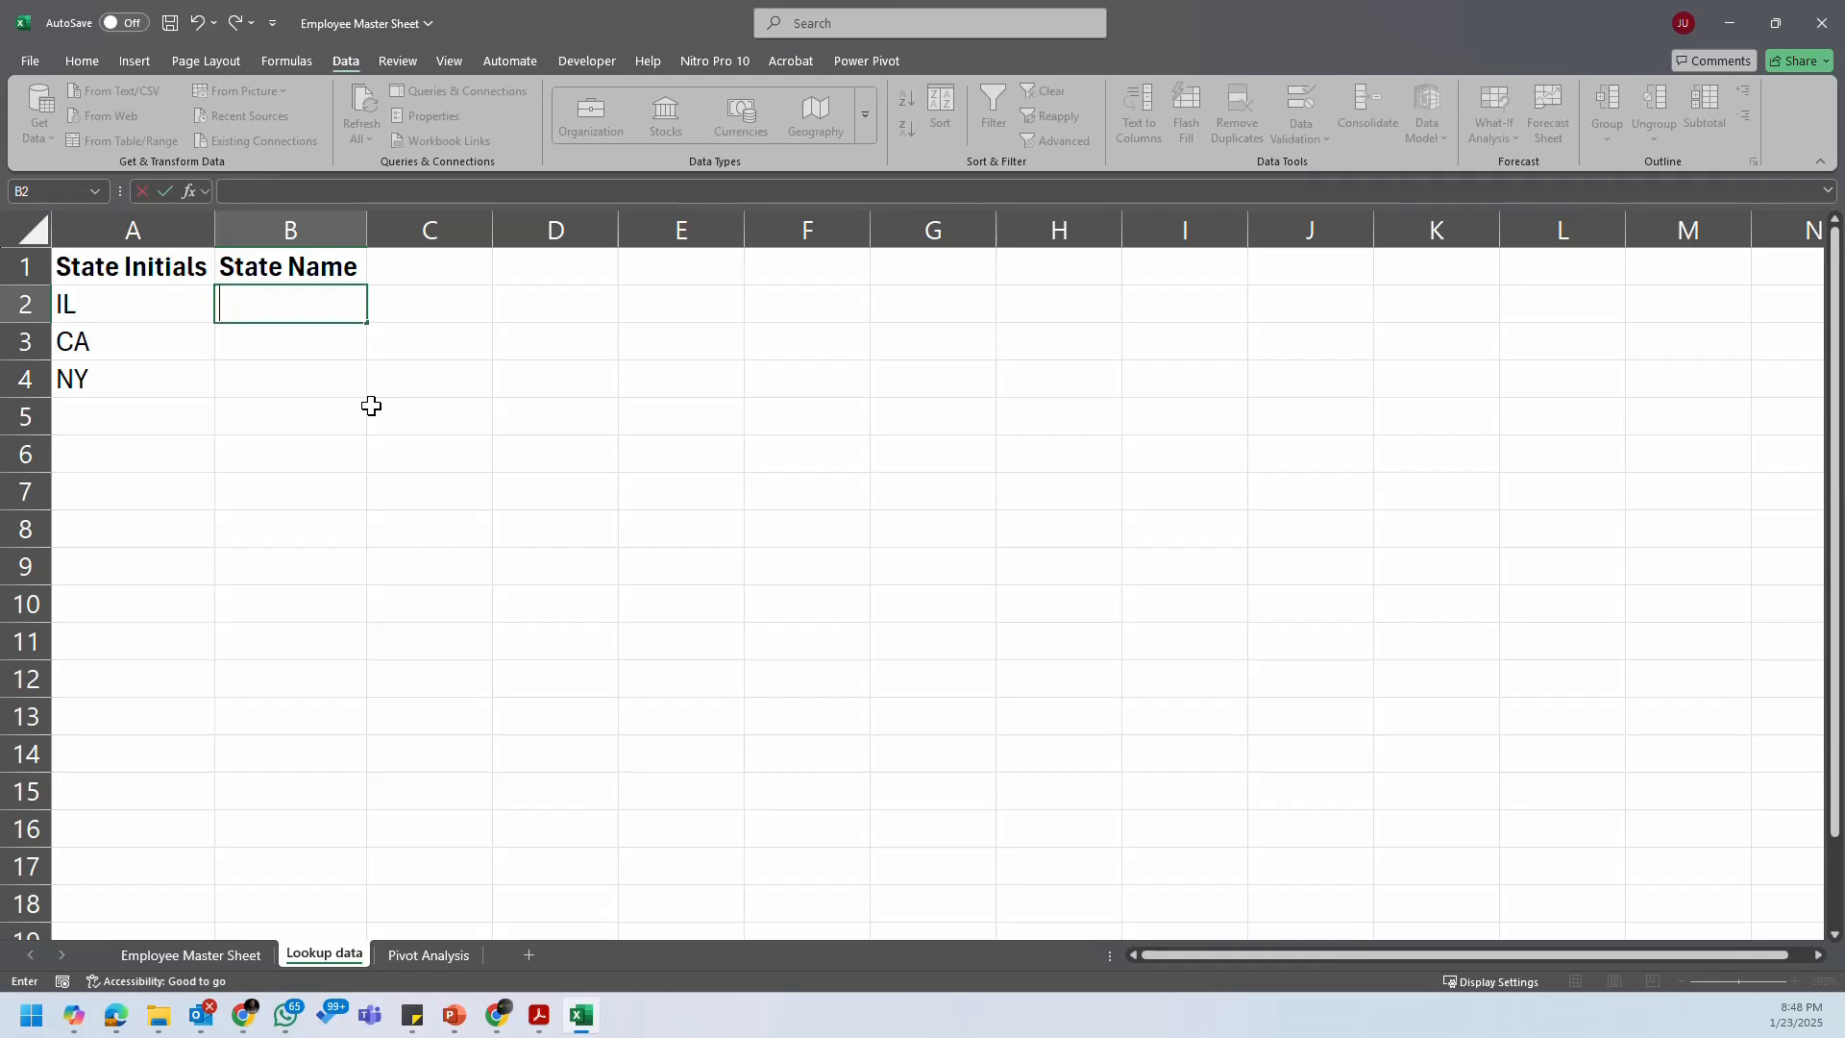
type("Illinios")
key("Return")
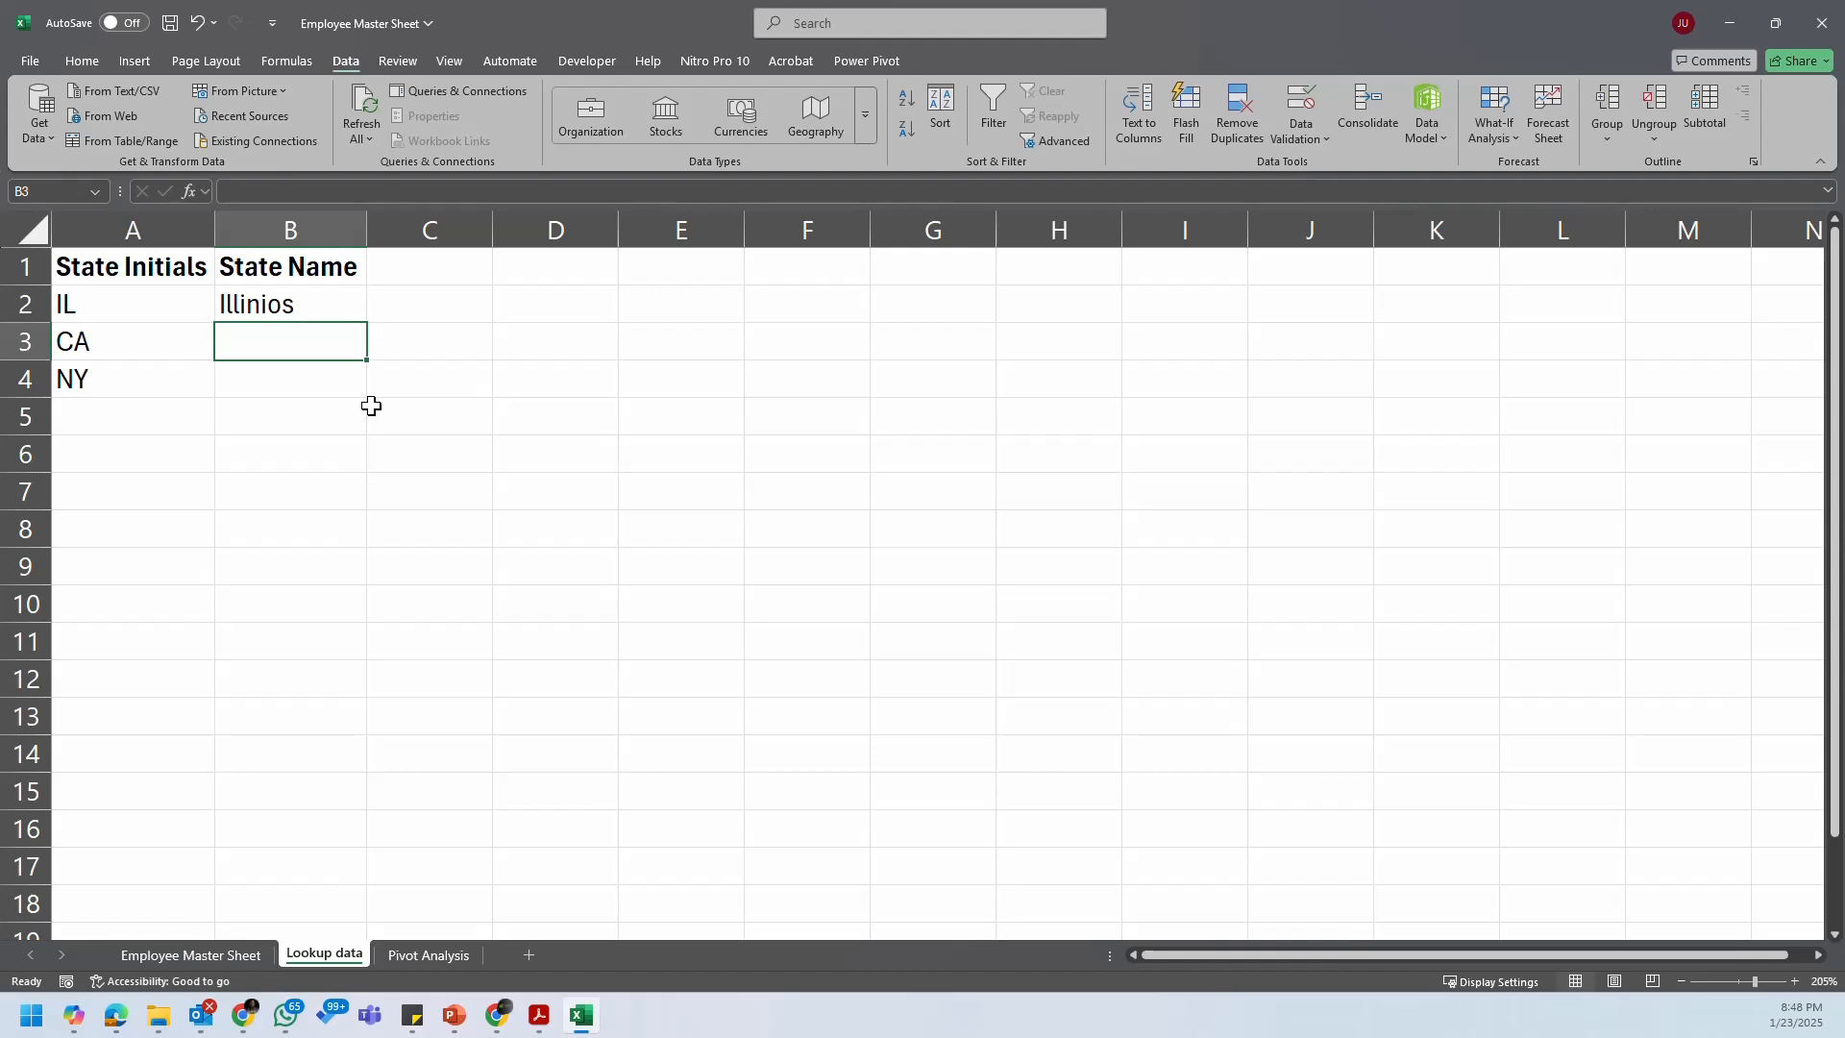
Step: Enter "California" in B3 as the state name for CA
type("Carlif")
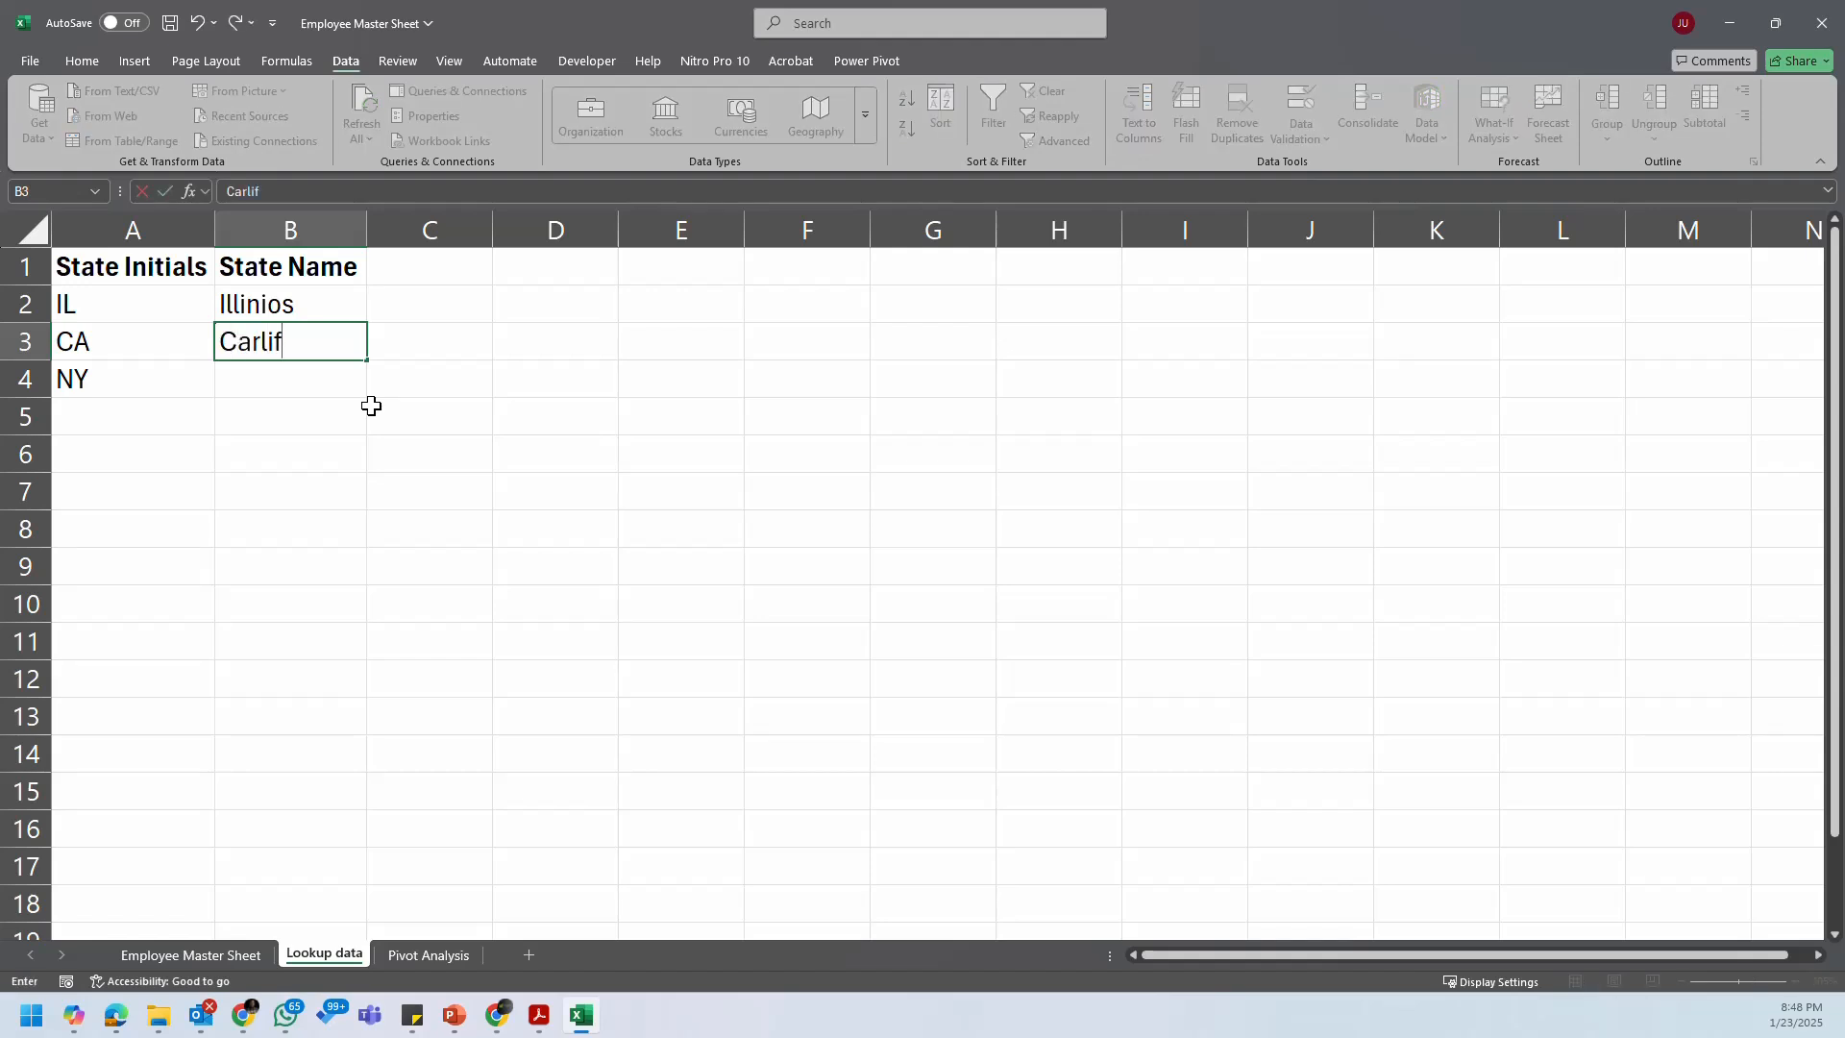
key("BackSpace")
key("BackSpace")
key("BackSpace")
type("la")
key("BackSpace")
type("ifrnia")
key("BackSpace")
key("BackSpace")
key("BackSpace")
type("ornia")
key("Return")
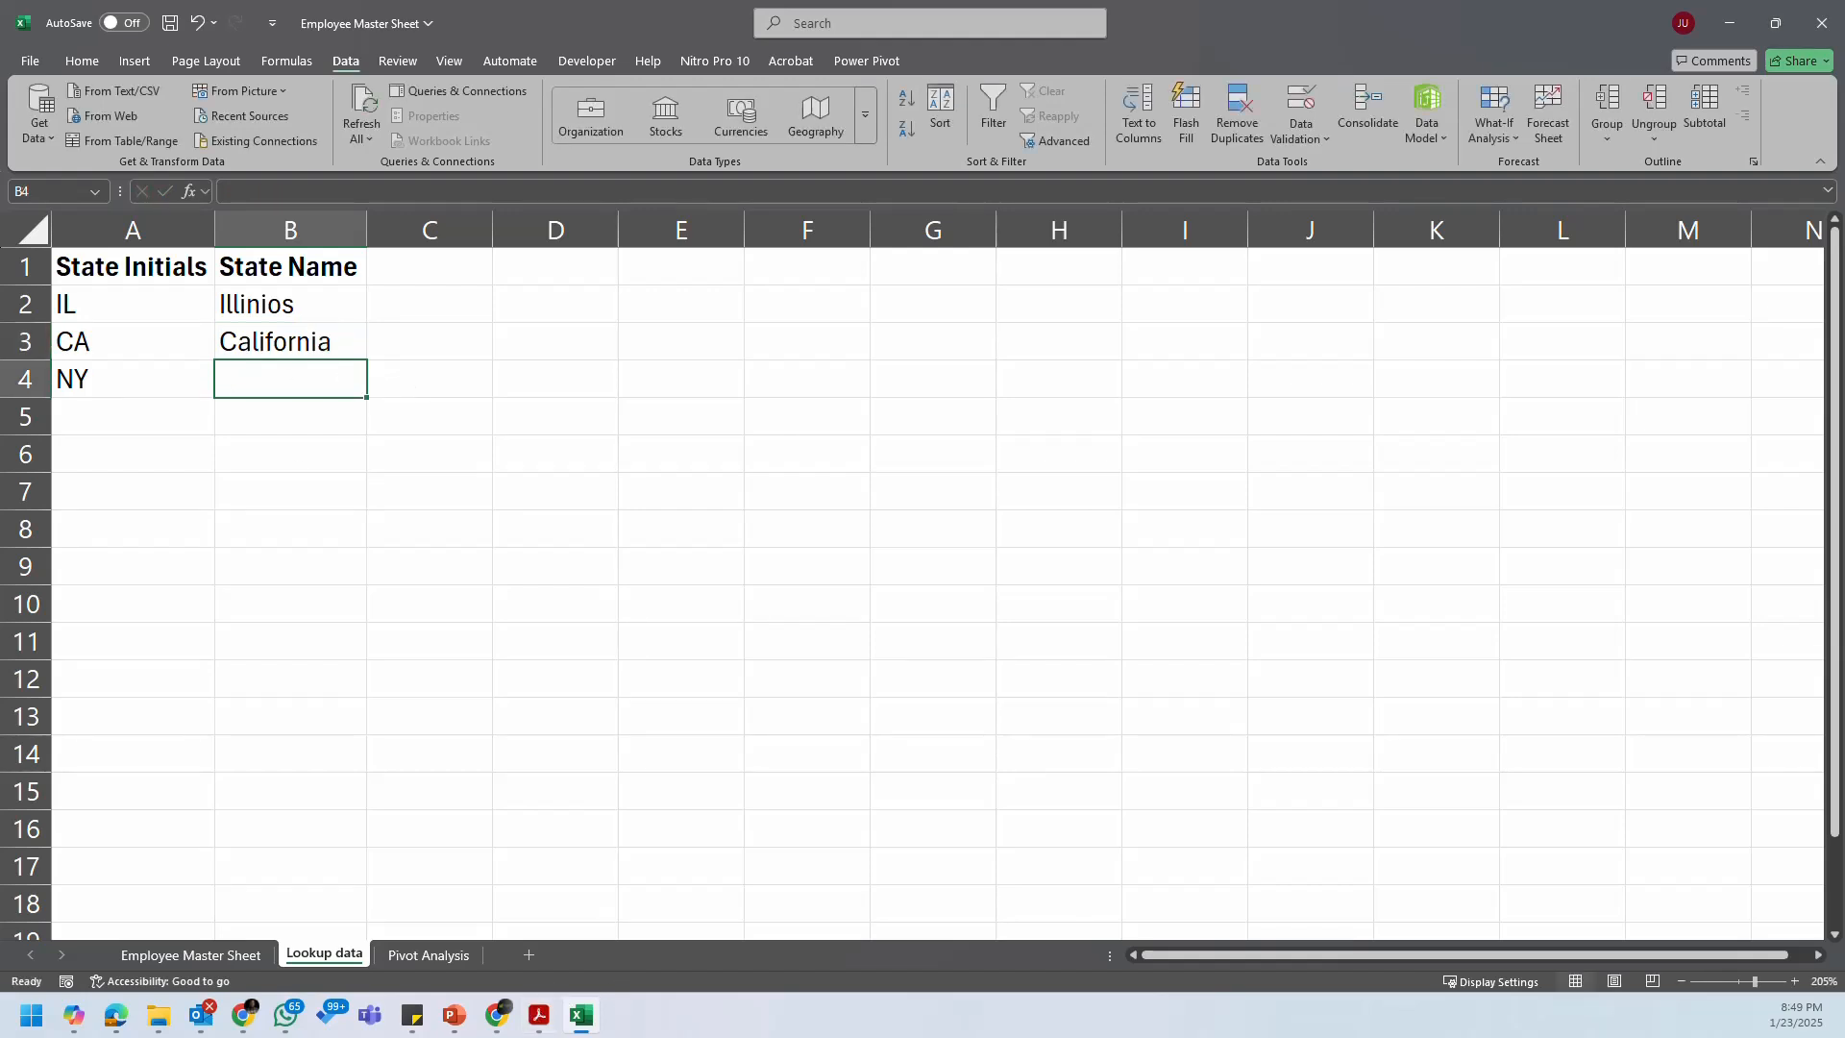
Step: Enter "New York" in B4 as the state name for NY
key("alt+Tab")
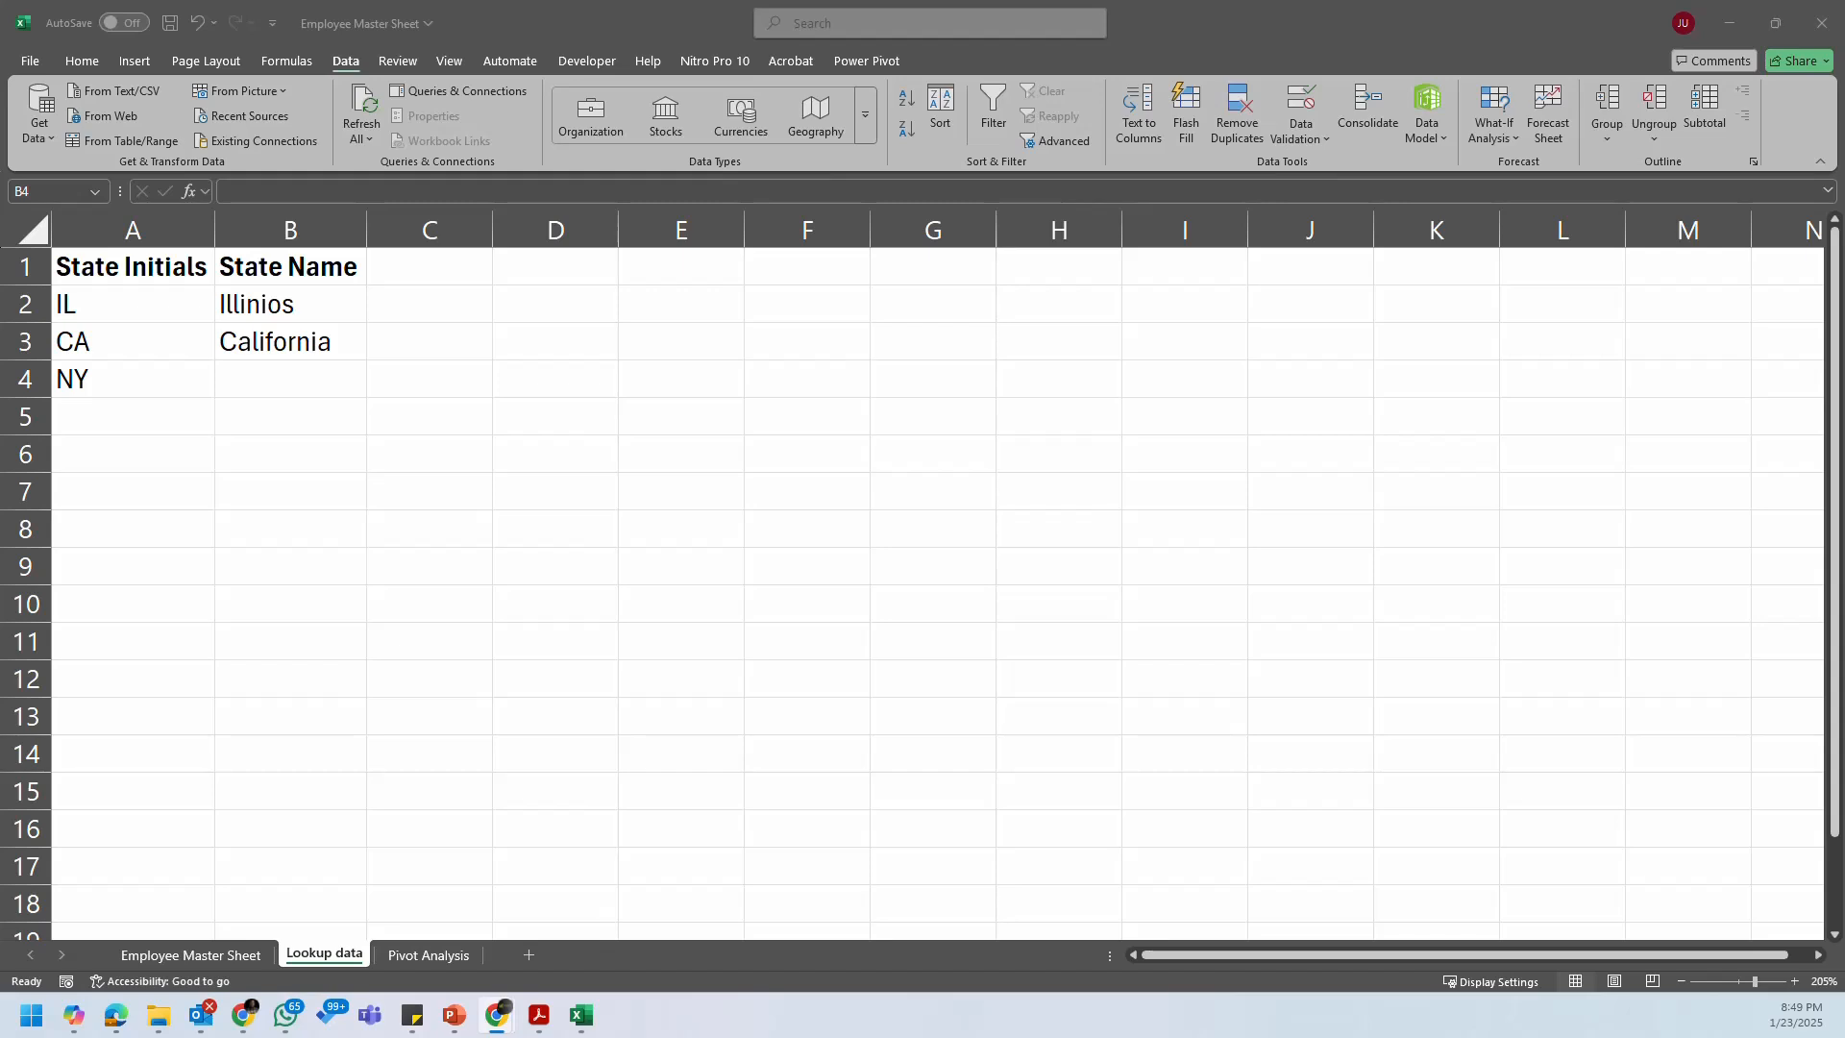
left_click(288, 374)
type("NeyY")
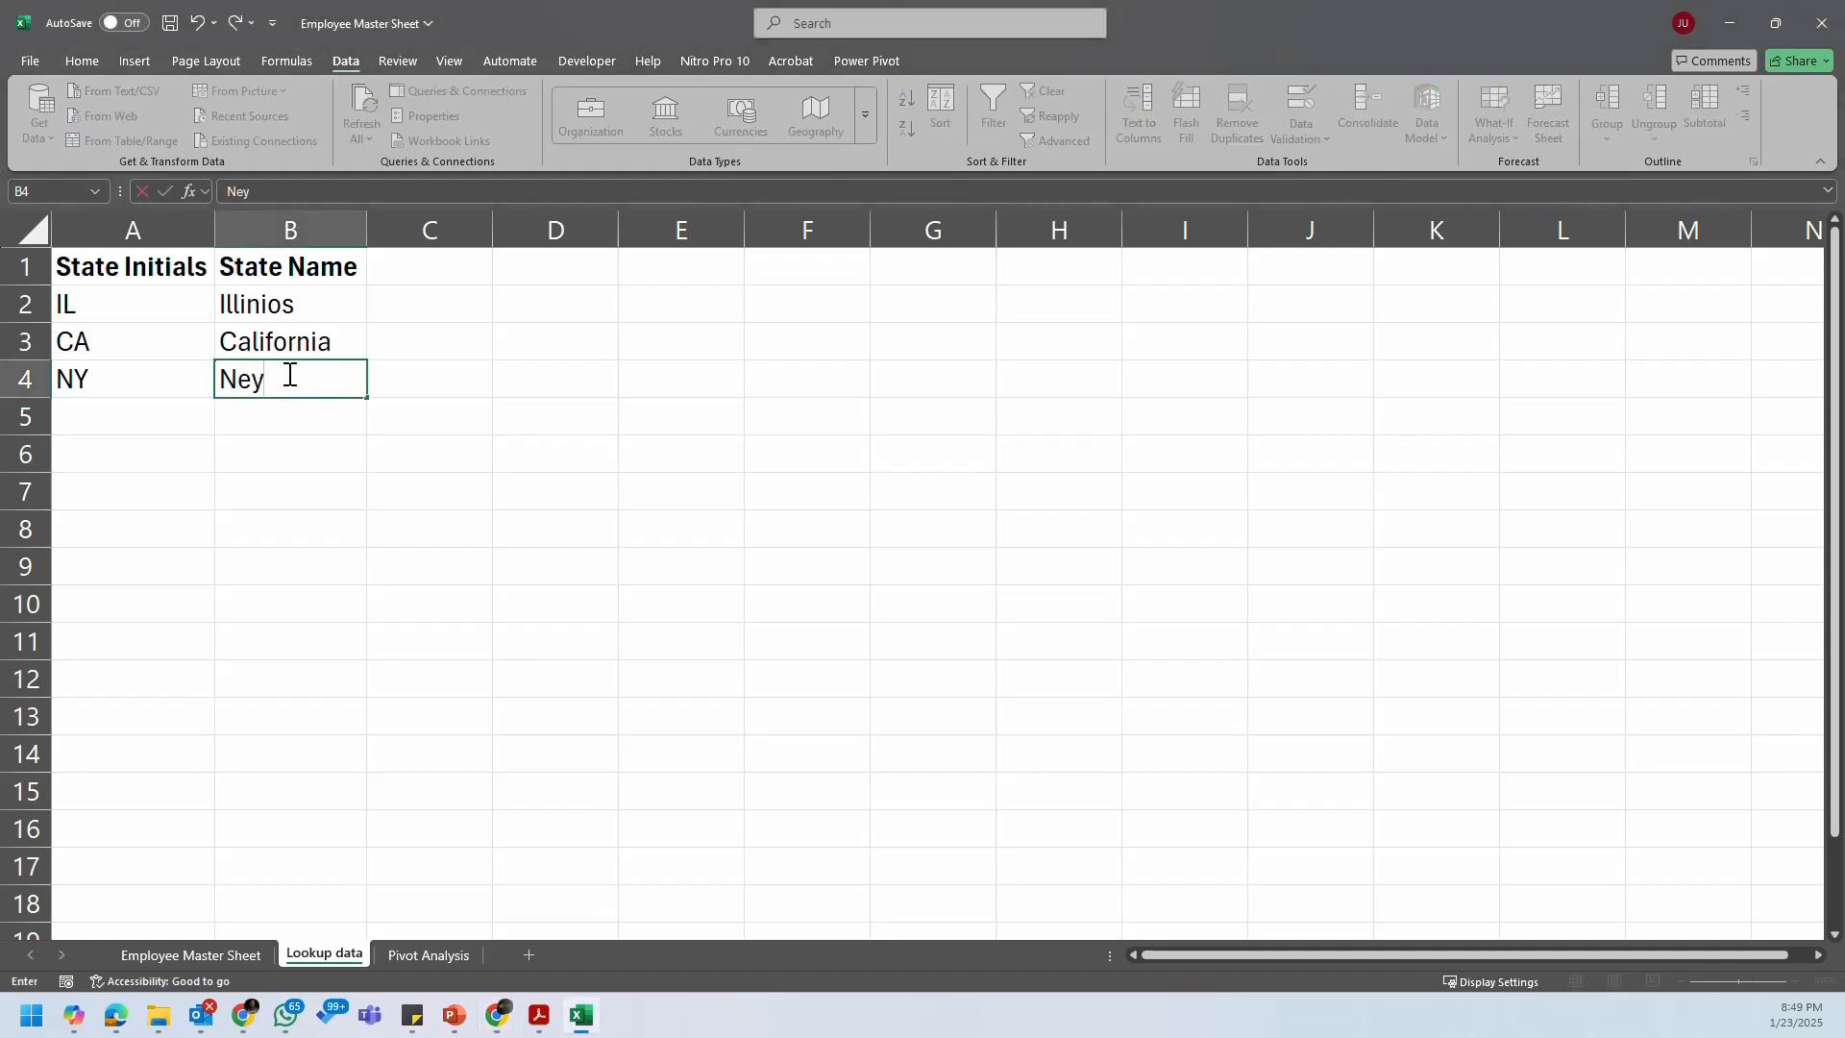
key("BackSpace")
key("BackSpace")
type("w York")
key("Return")
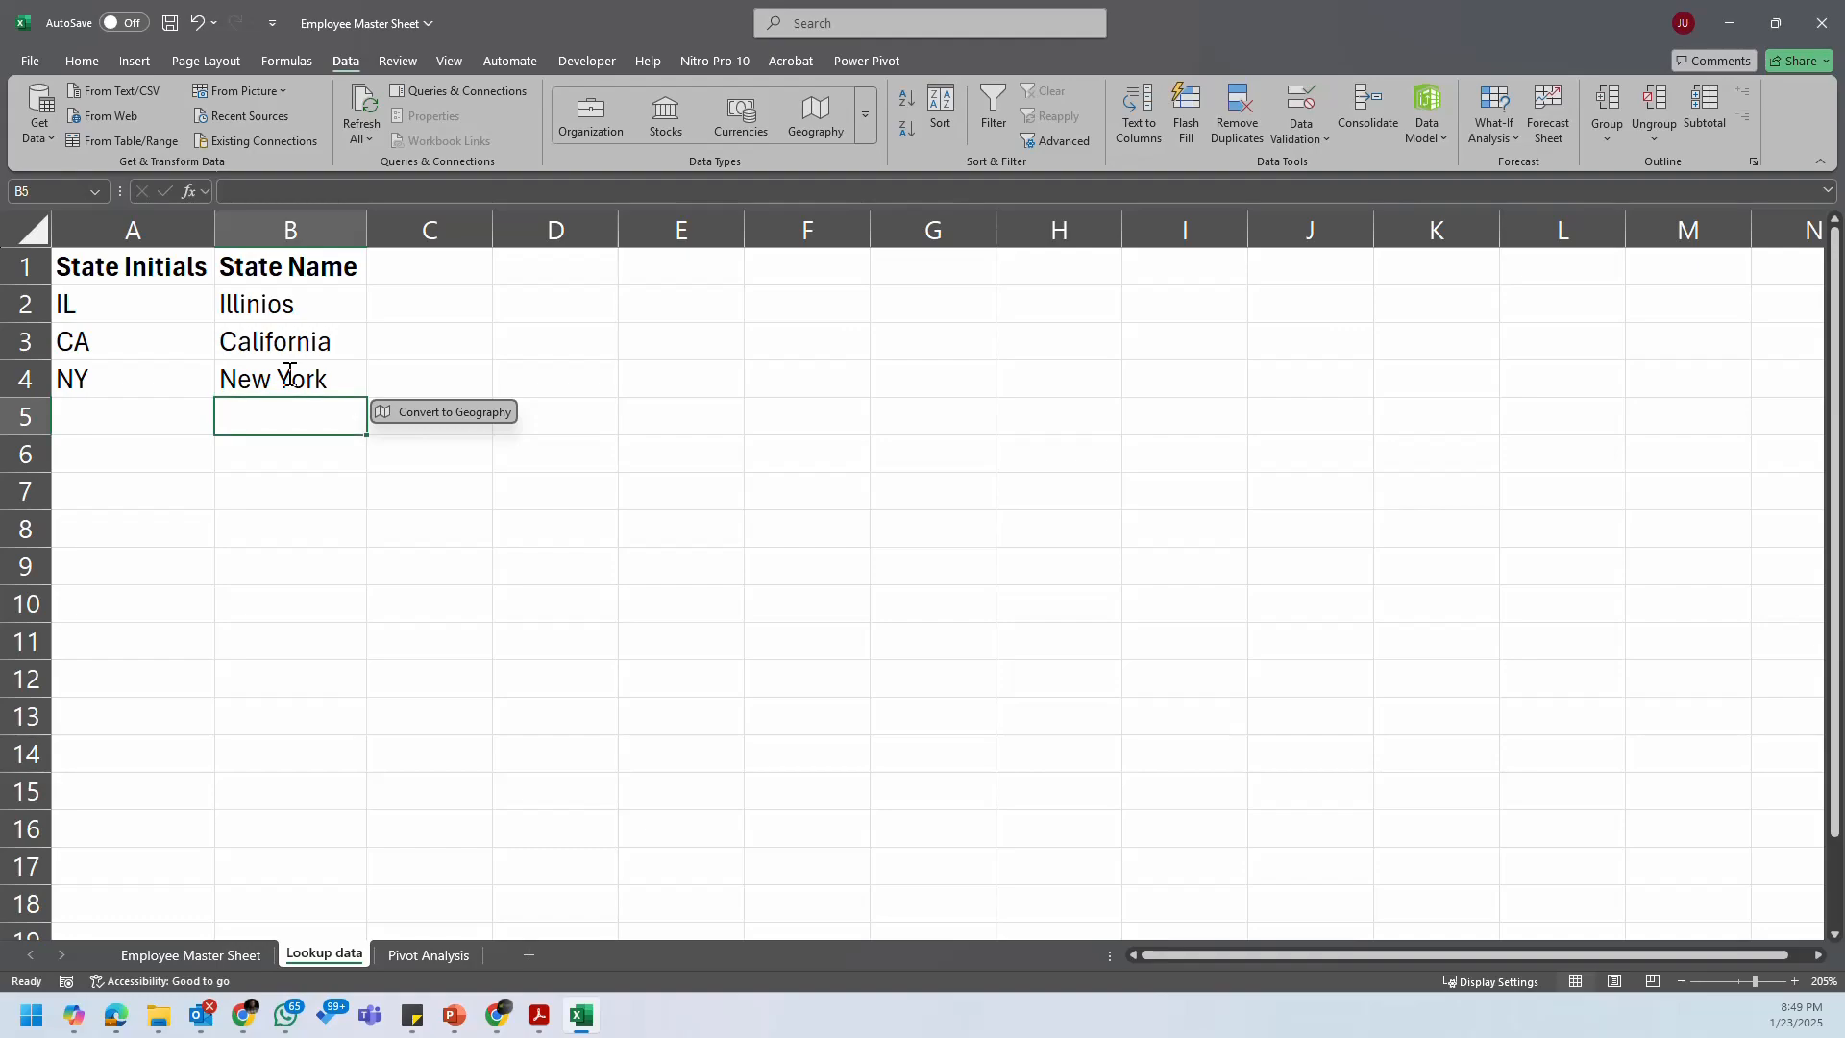
left_click(652, 511)
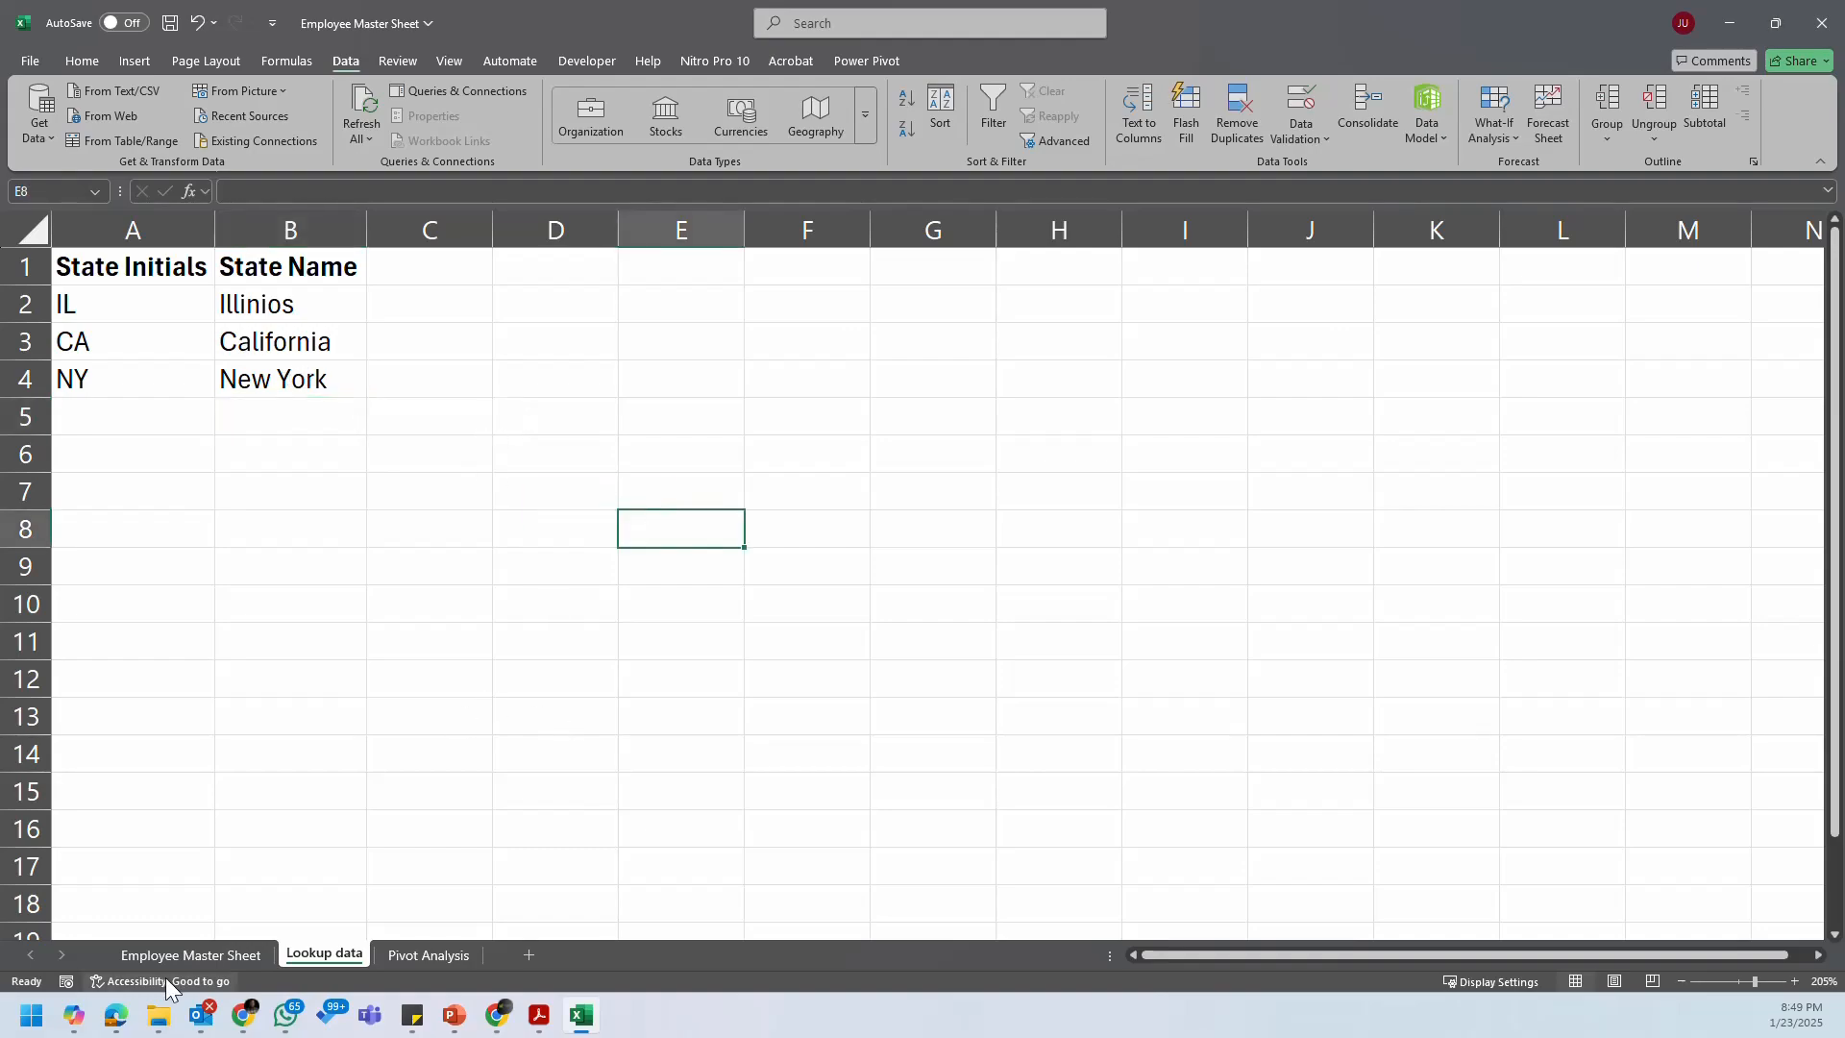
Step: Insert an empty column before the Ethnicity column in the Employee Master Sheet table
left_click(190, 955)
scroll(751, 500, "up", 2)
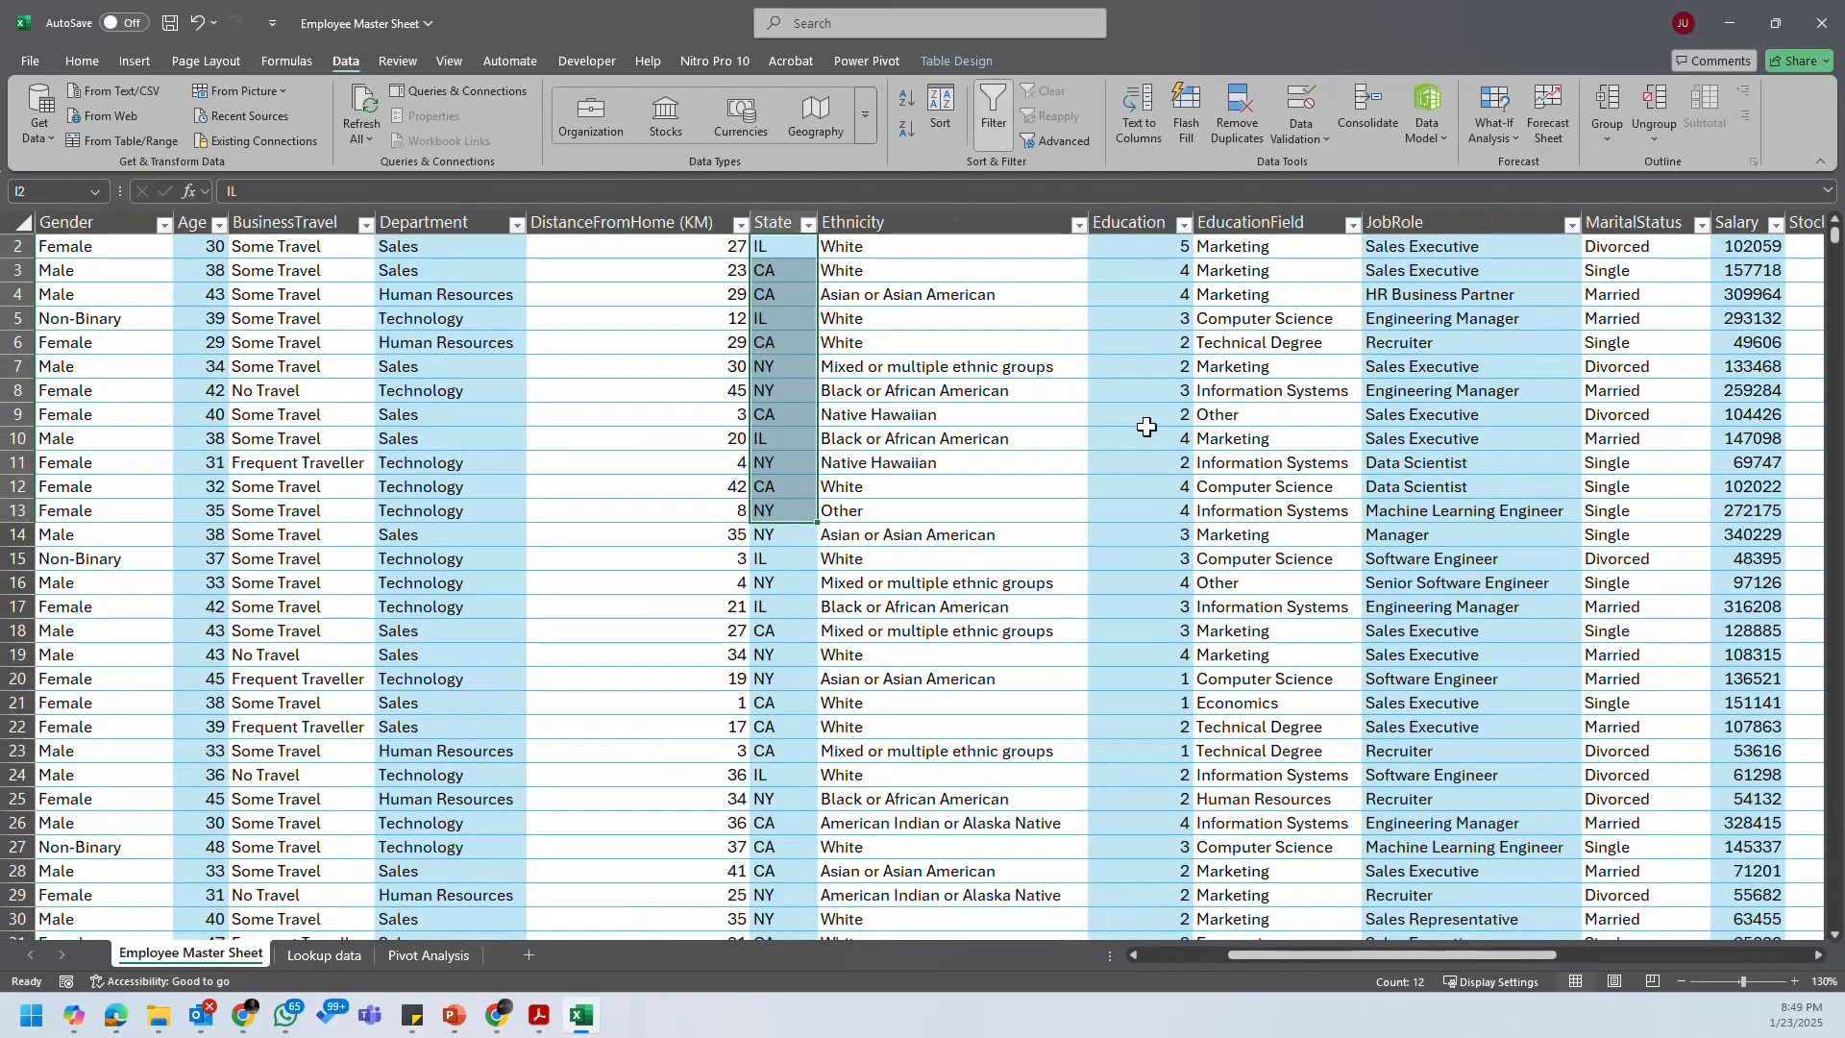
left_click(1168, 367)
left_click(877, 220)
right_click(886, 223)
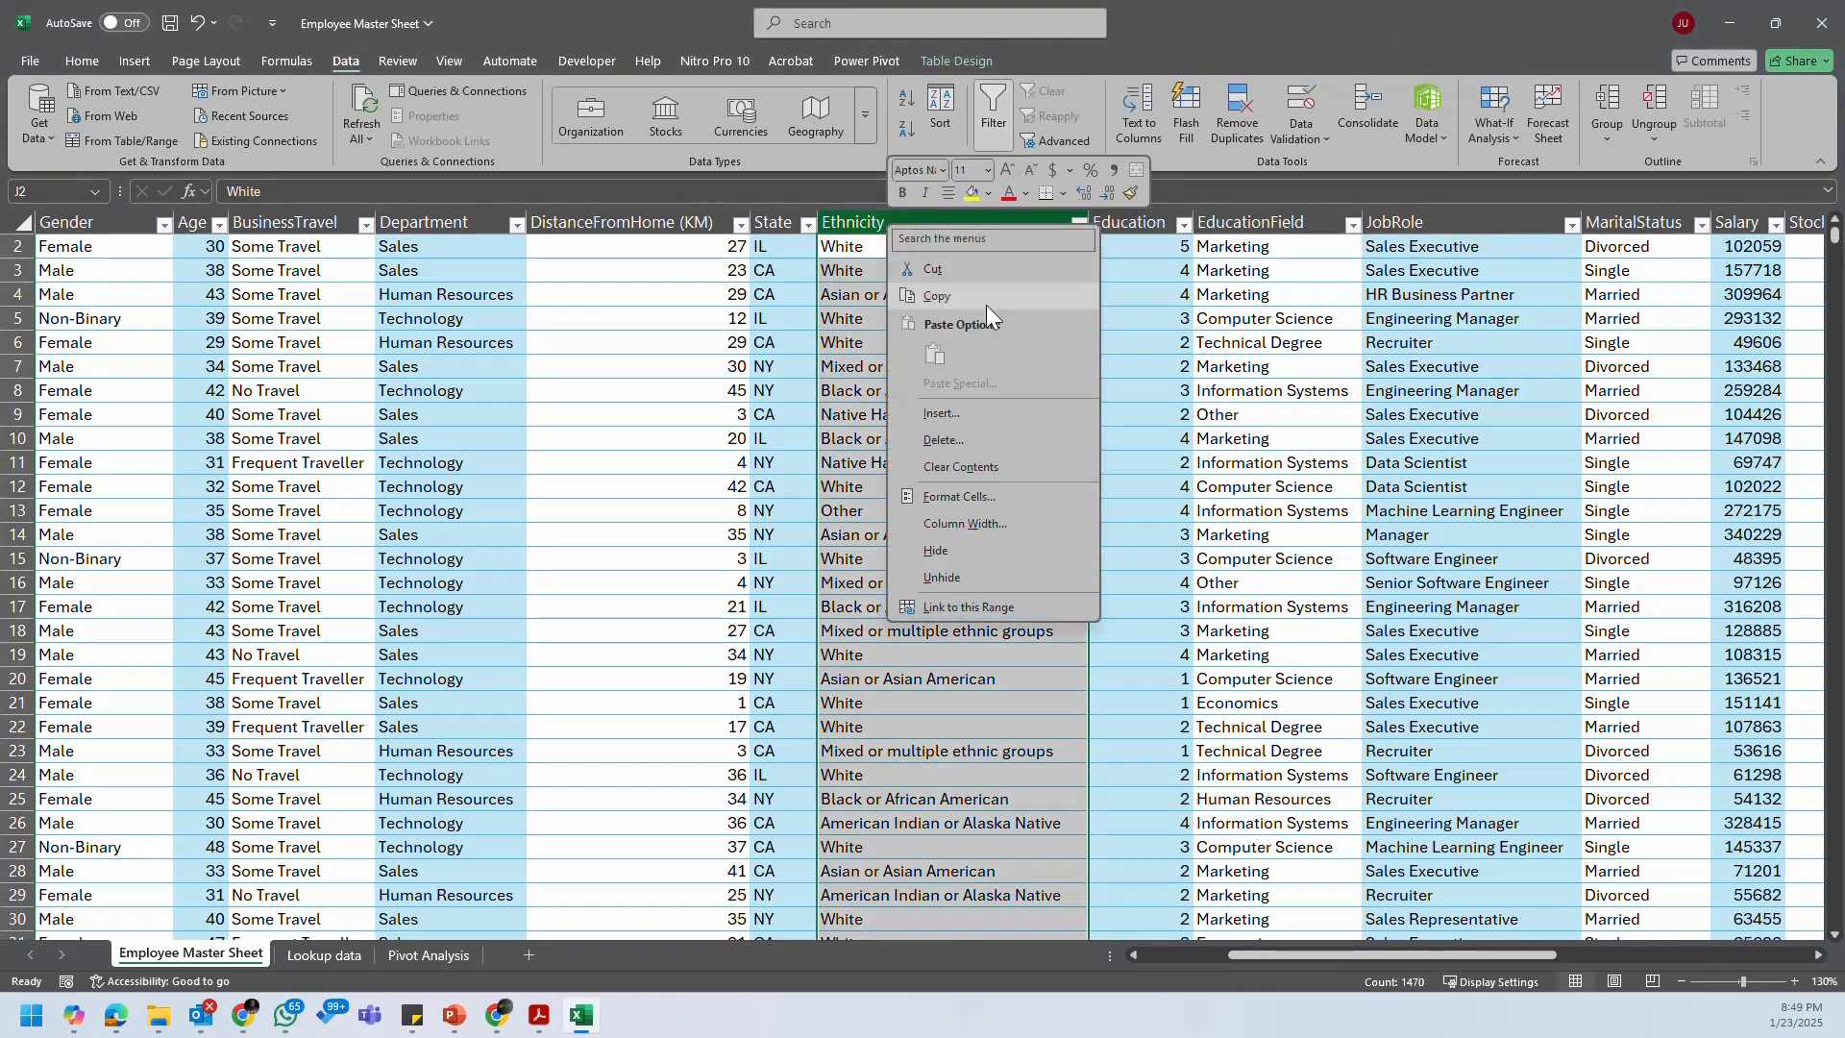
left_click(1002, 419)
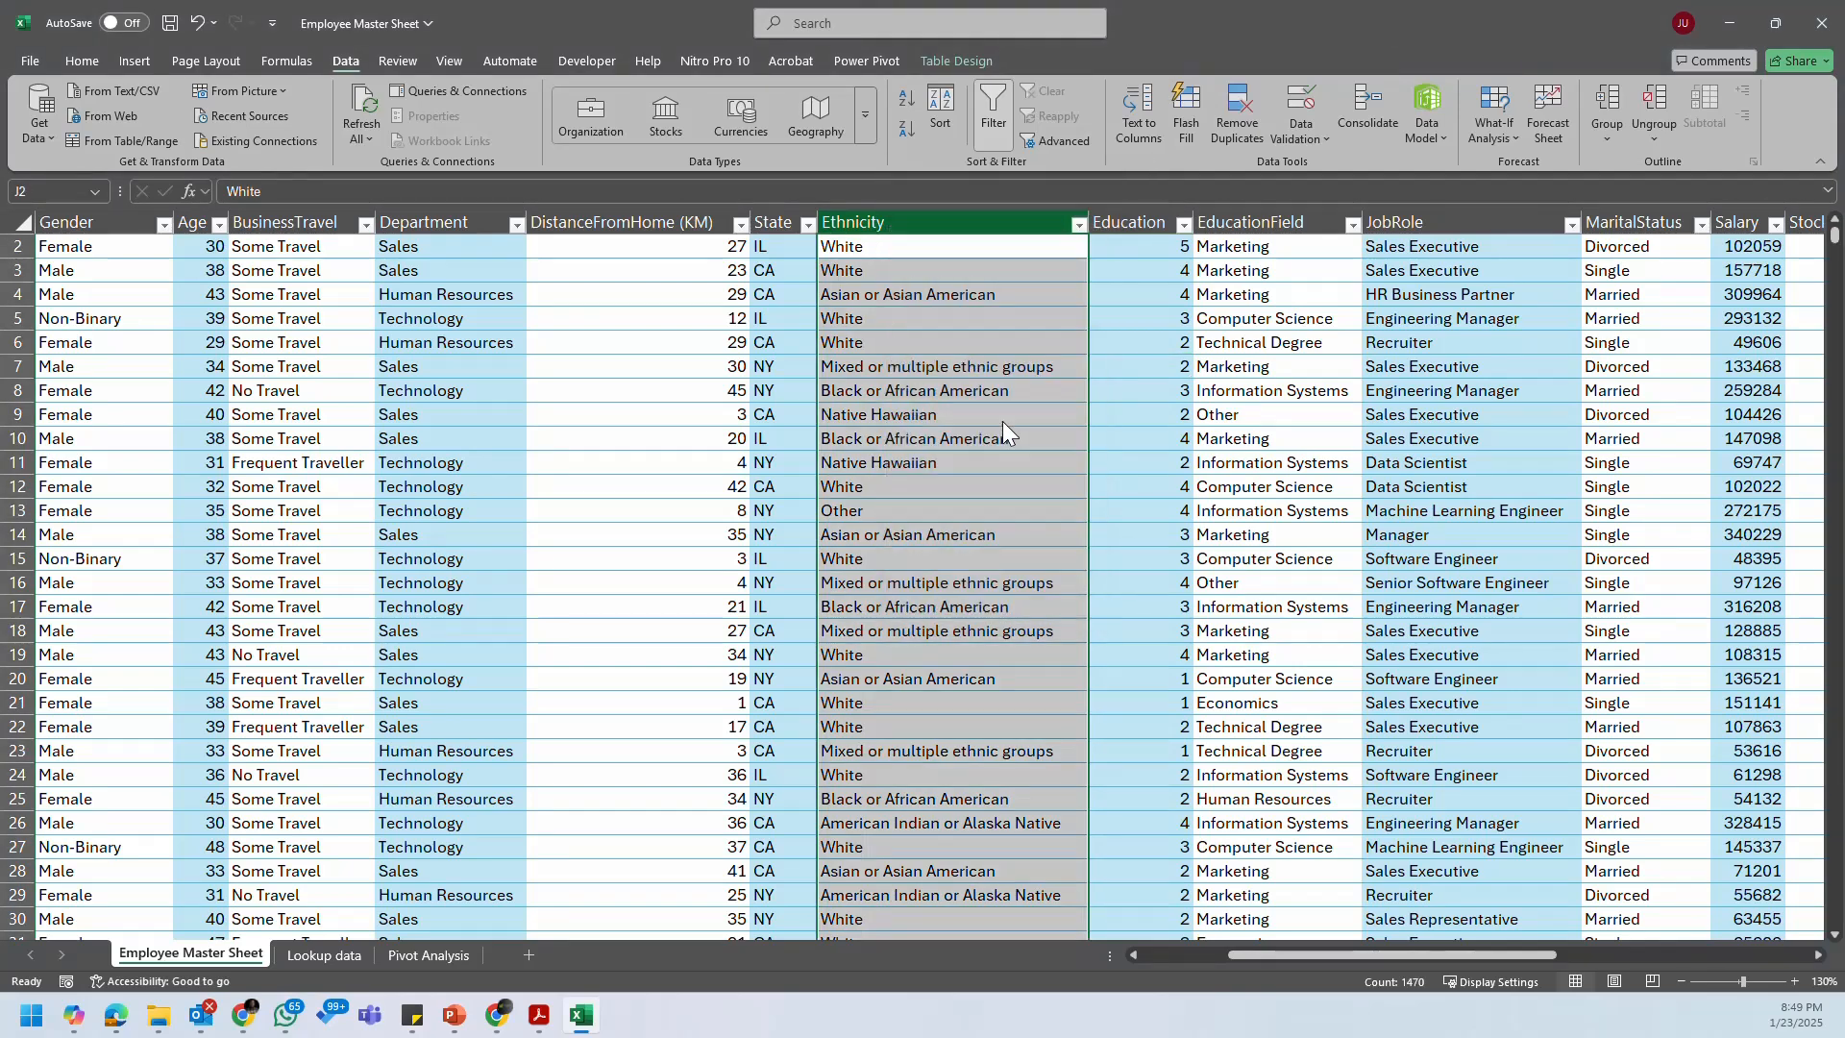
Step: Name the inserted column's header in J1 "State Name"
left_click(951, 247)
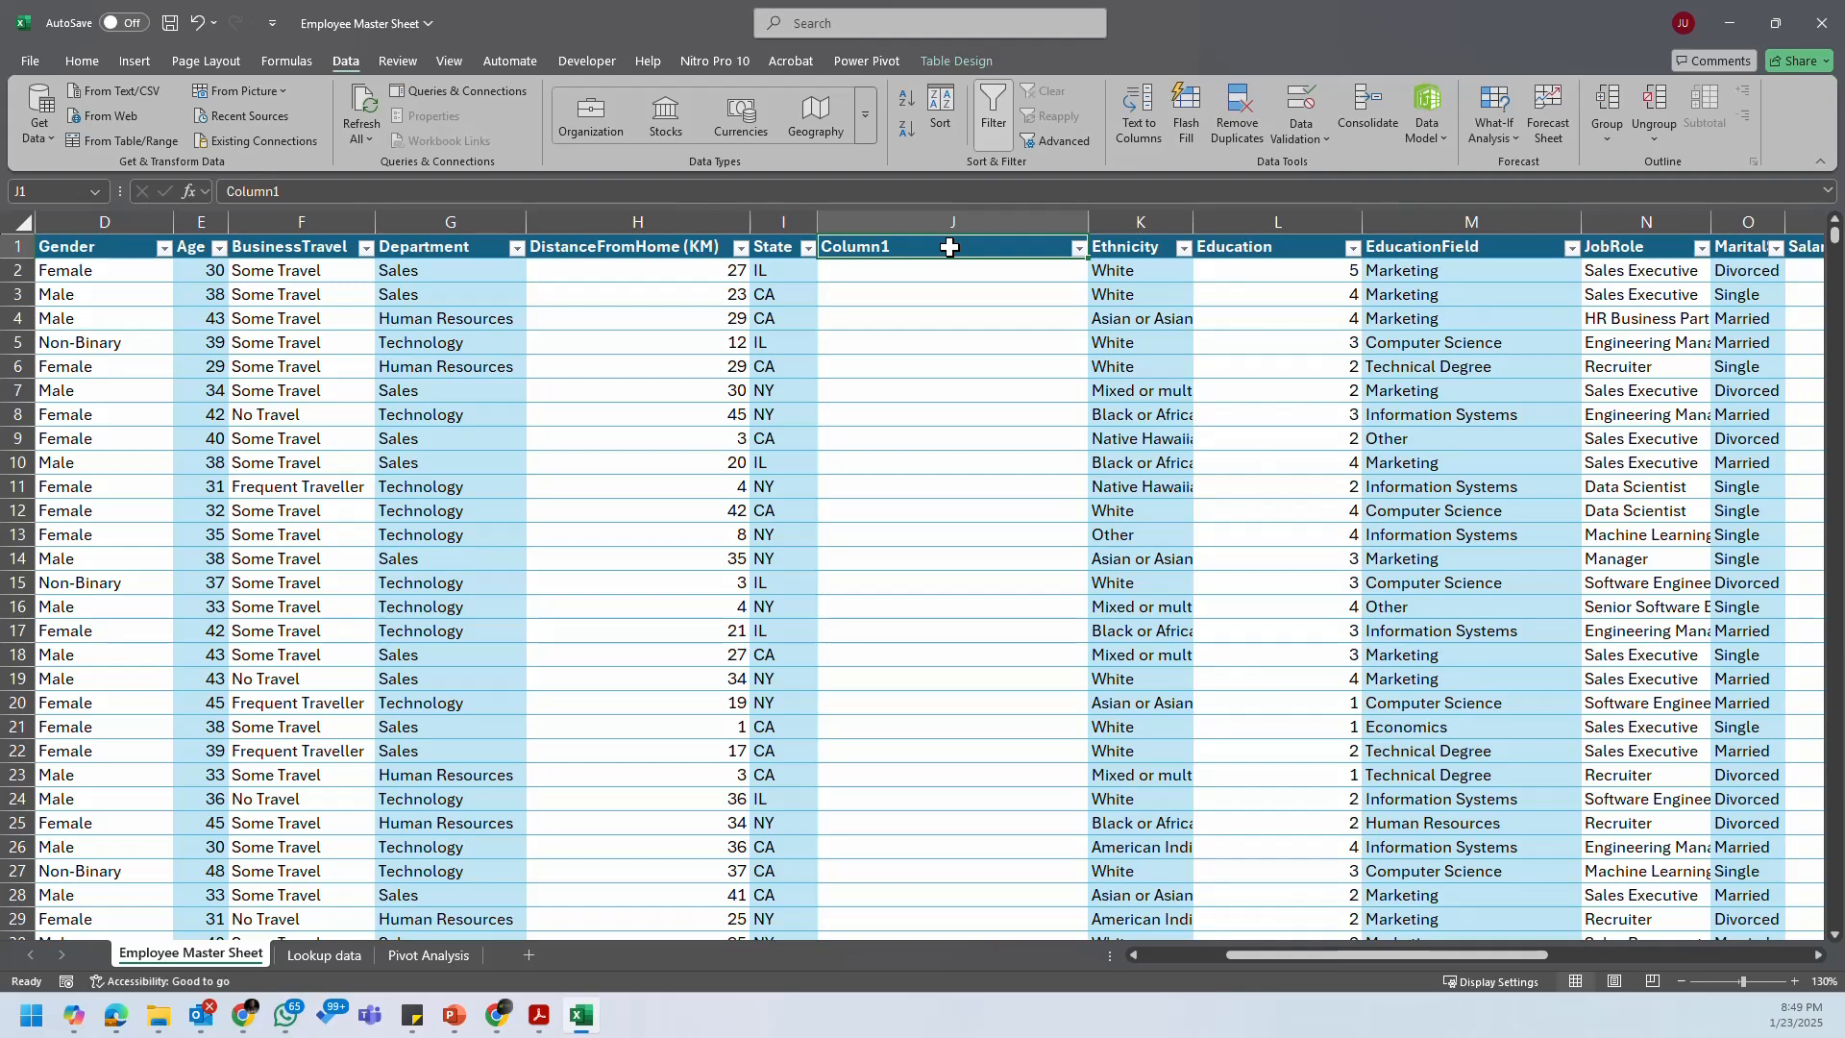
type("State")
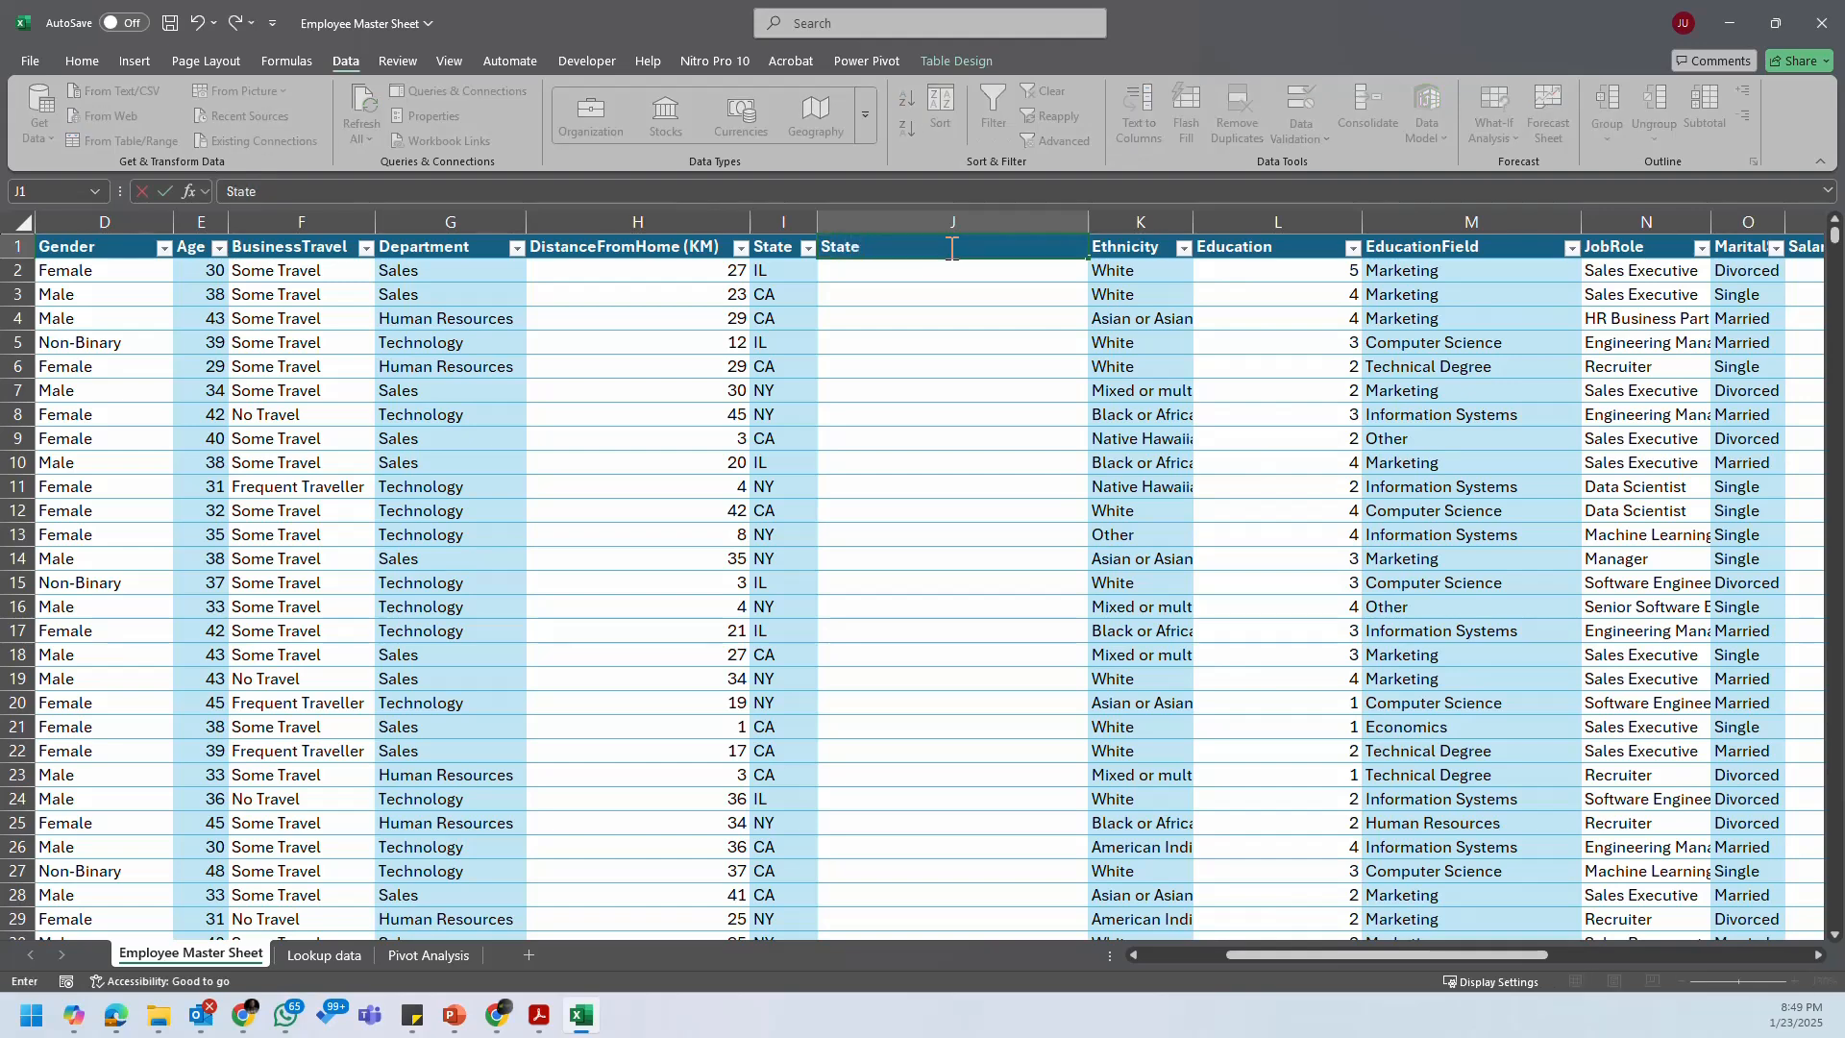
type(" Name")
key("Return")
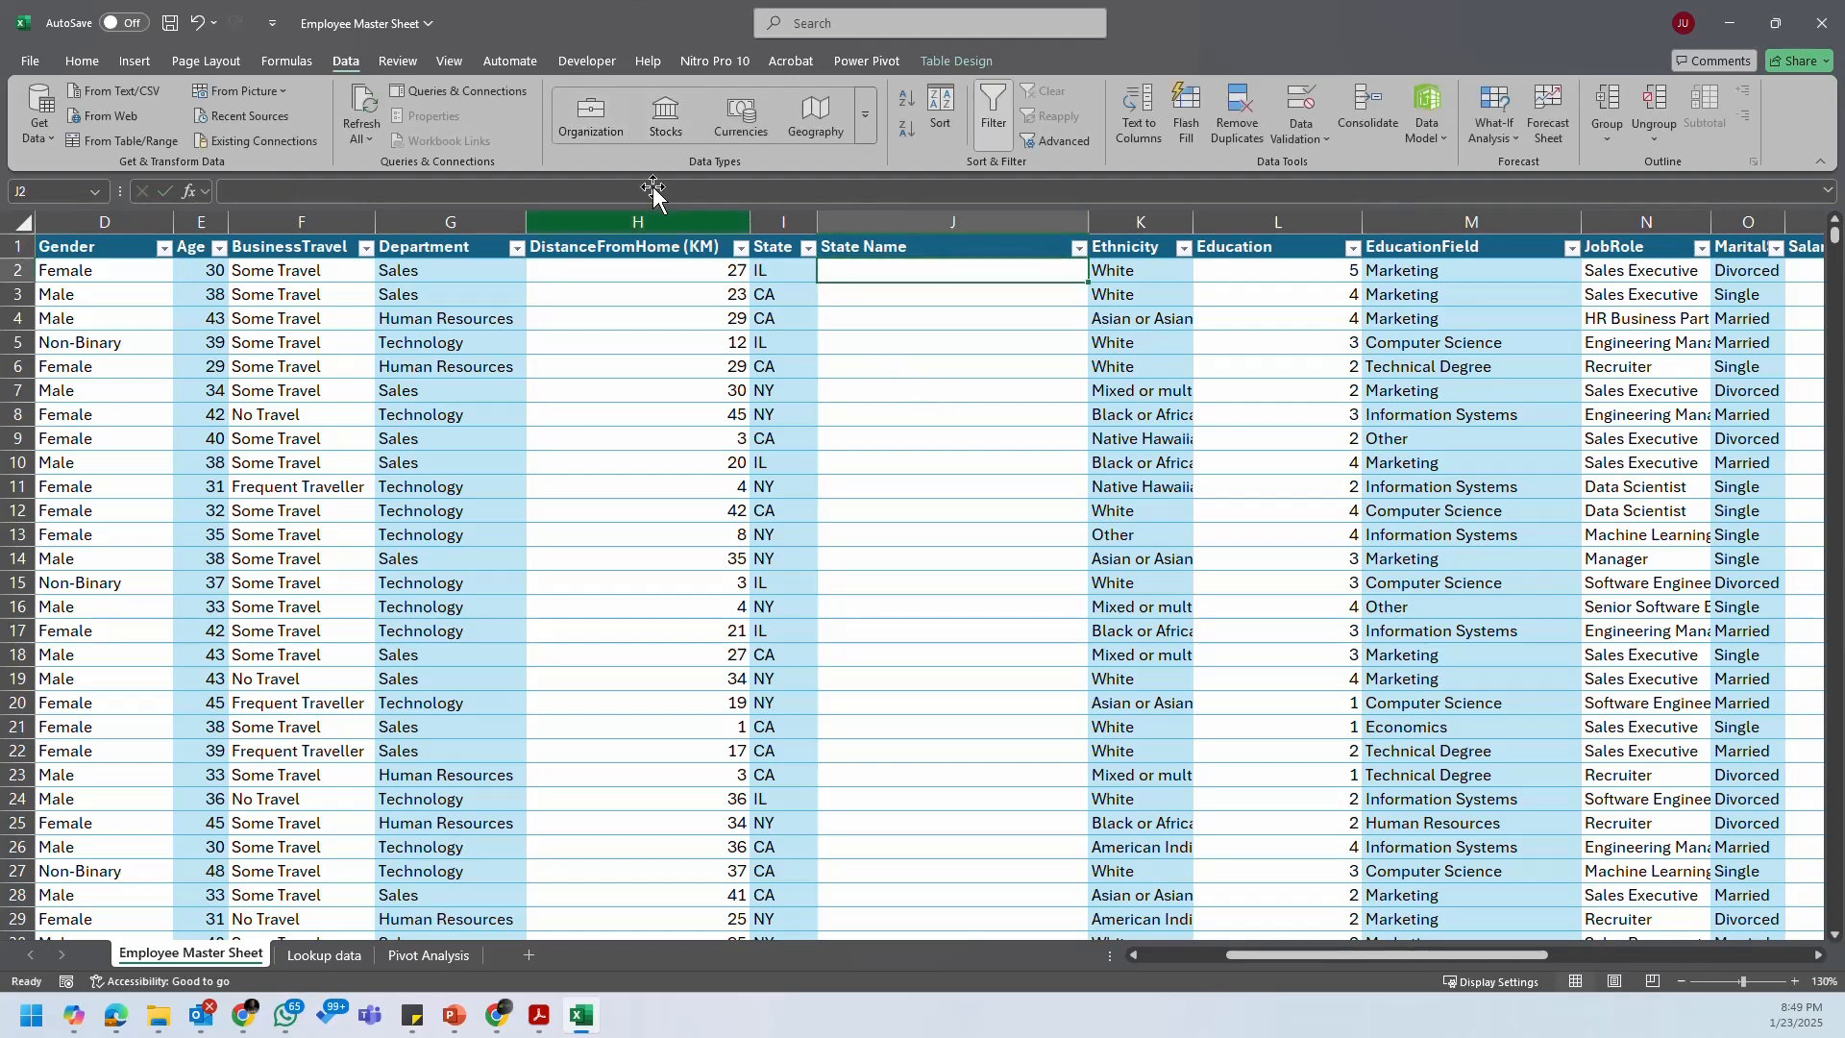
Step: Rename the state abbreviation column's header in I1 as "State Ini" and widen column I slightly to fit it
left_click(779, 252)
left_click(471, 192)
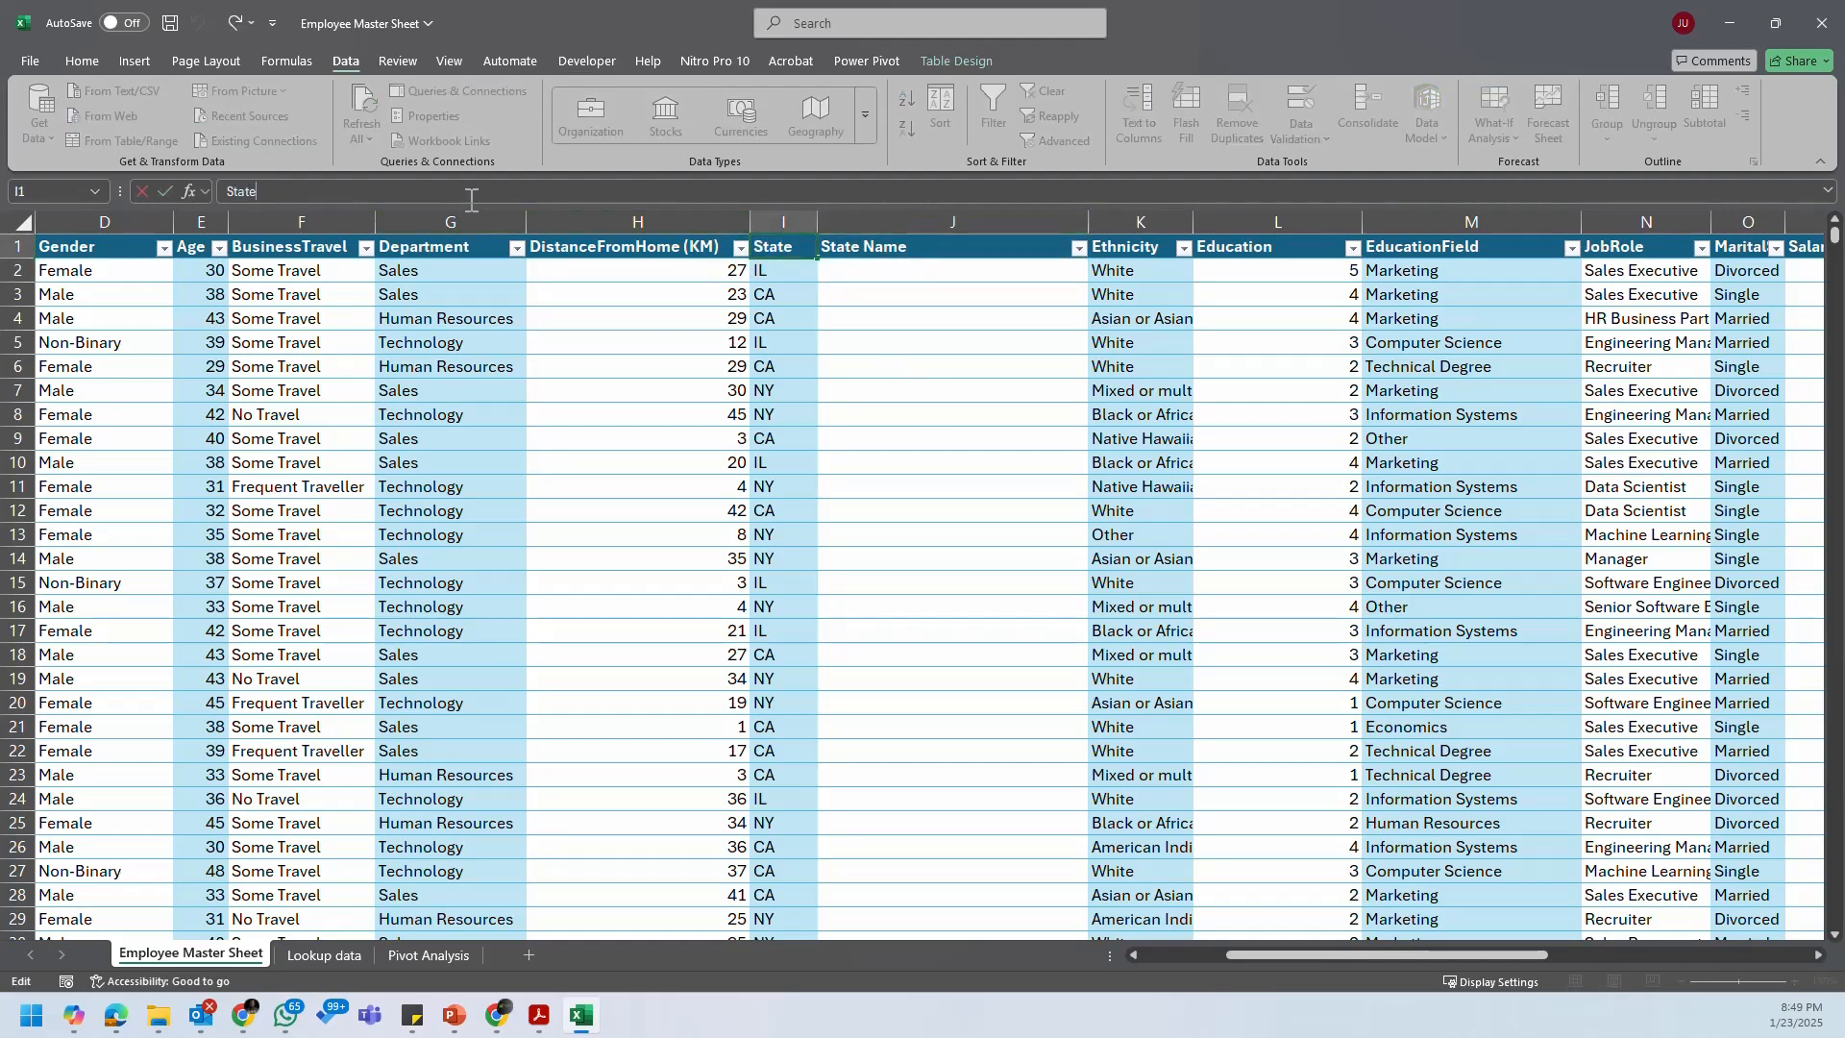
type("Ini")
key("Return")
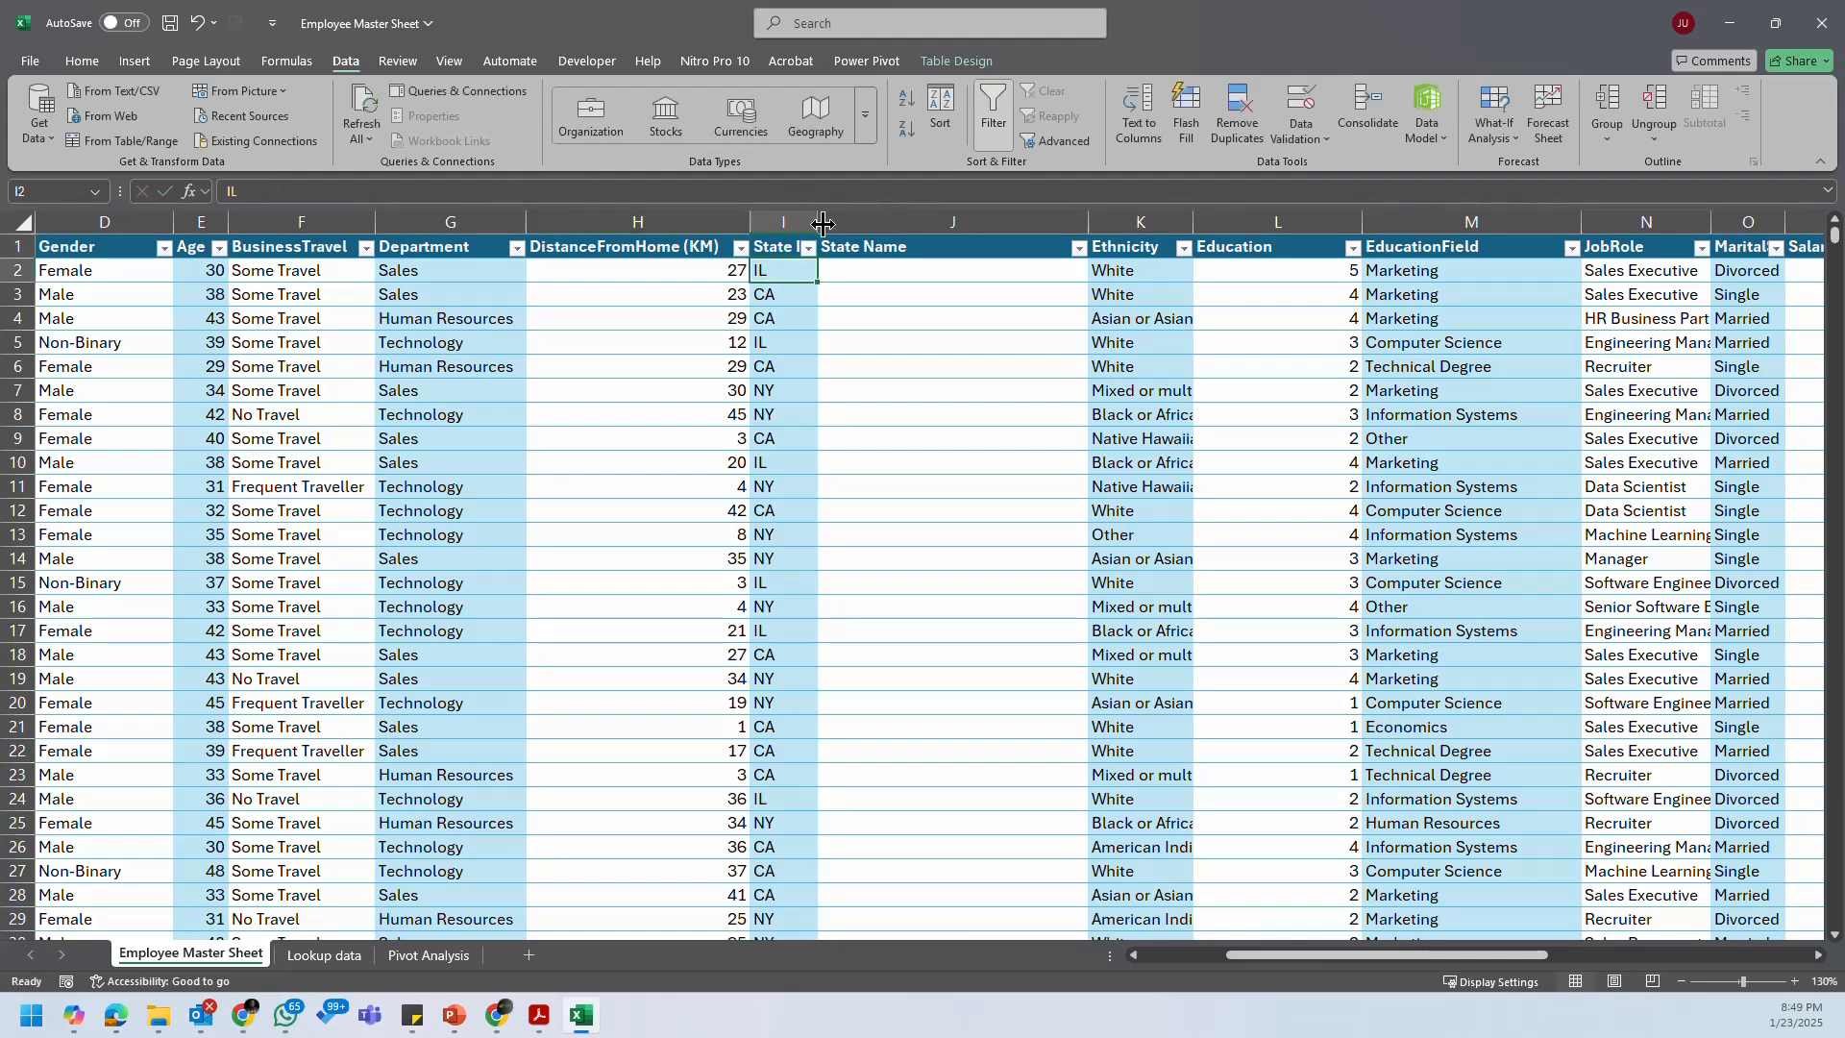
left_click_drag(818, 222, 842, 222)
Step: Shorten the header of the empty column J to "State"
left_click(920, 250)
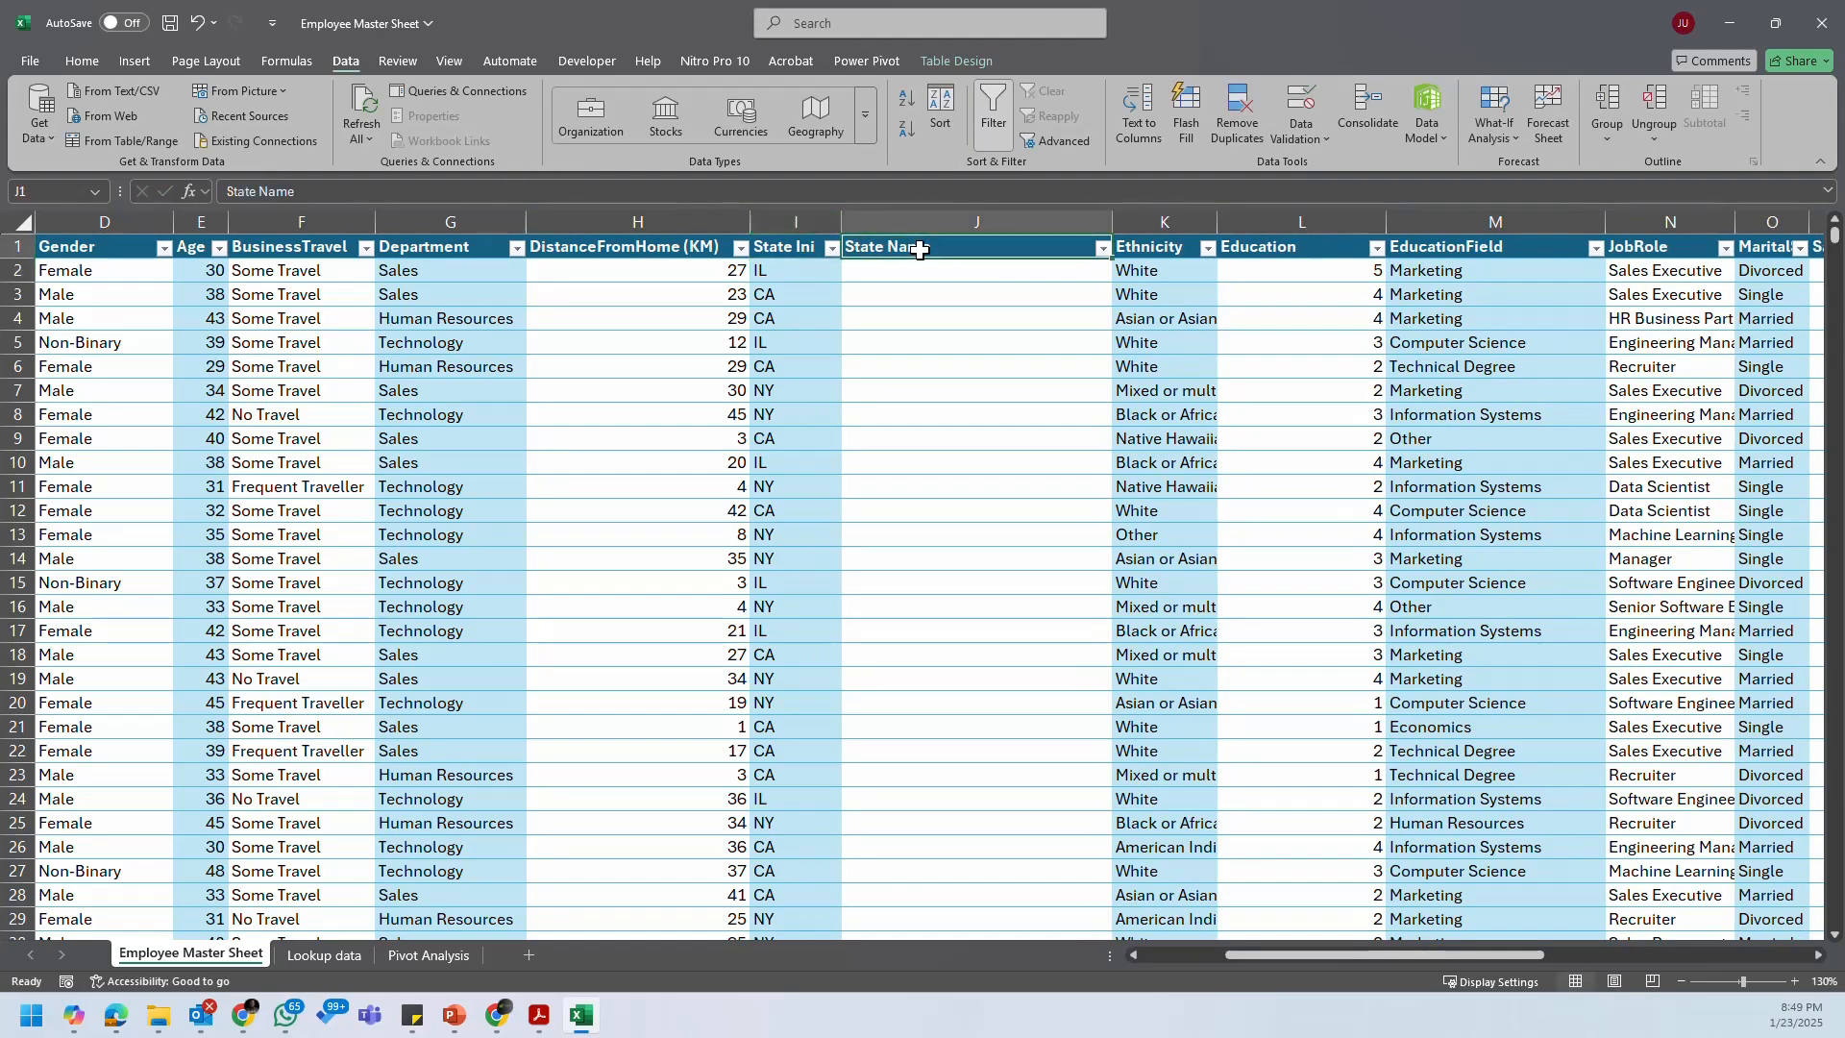
left_click(705, 191)
key("BackSpace")
key("BackSpace")
key("BackSpace")
key("BackSpace")
key("BackSpace")
key("BackSpace")
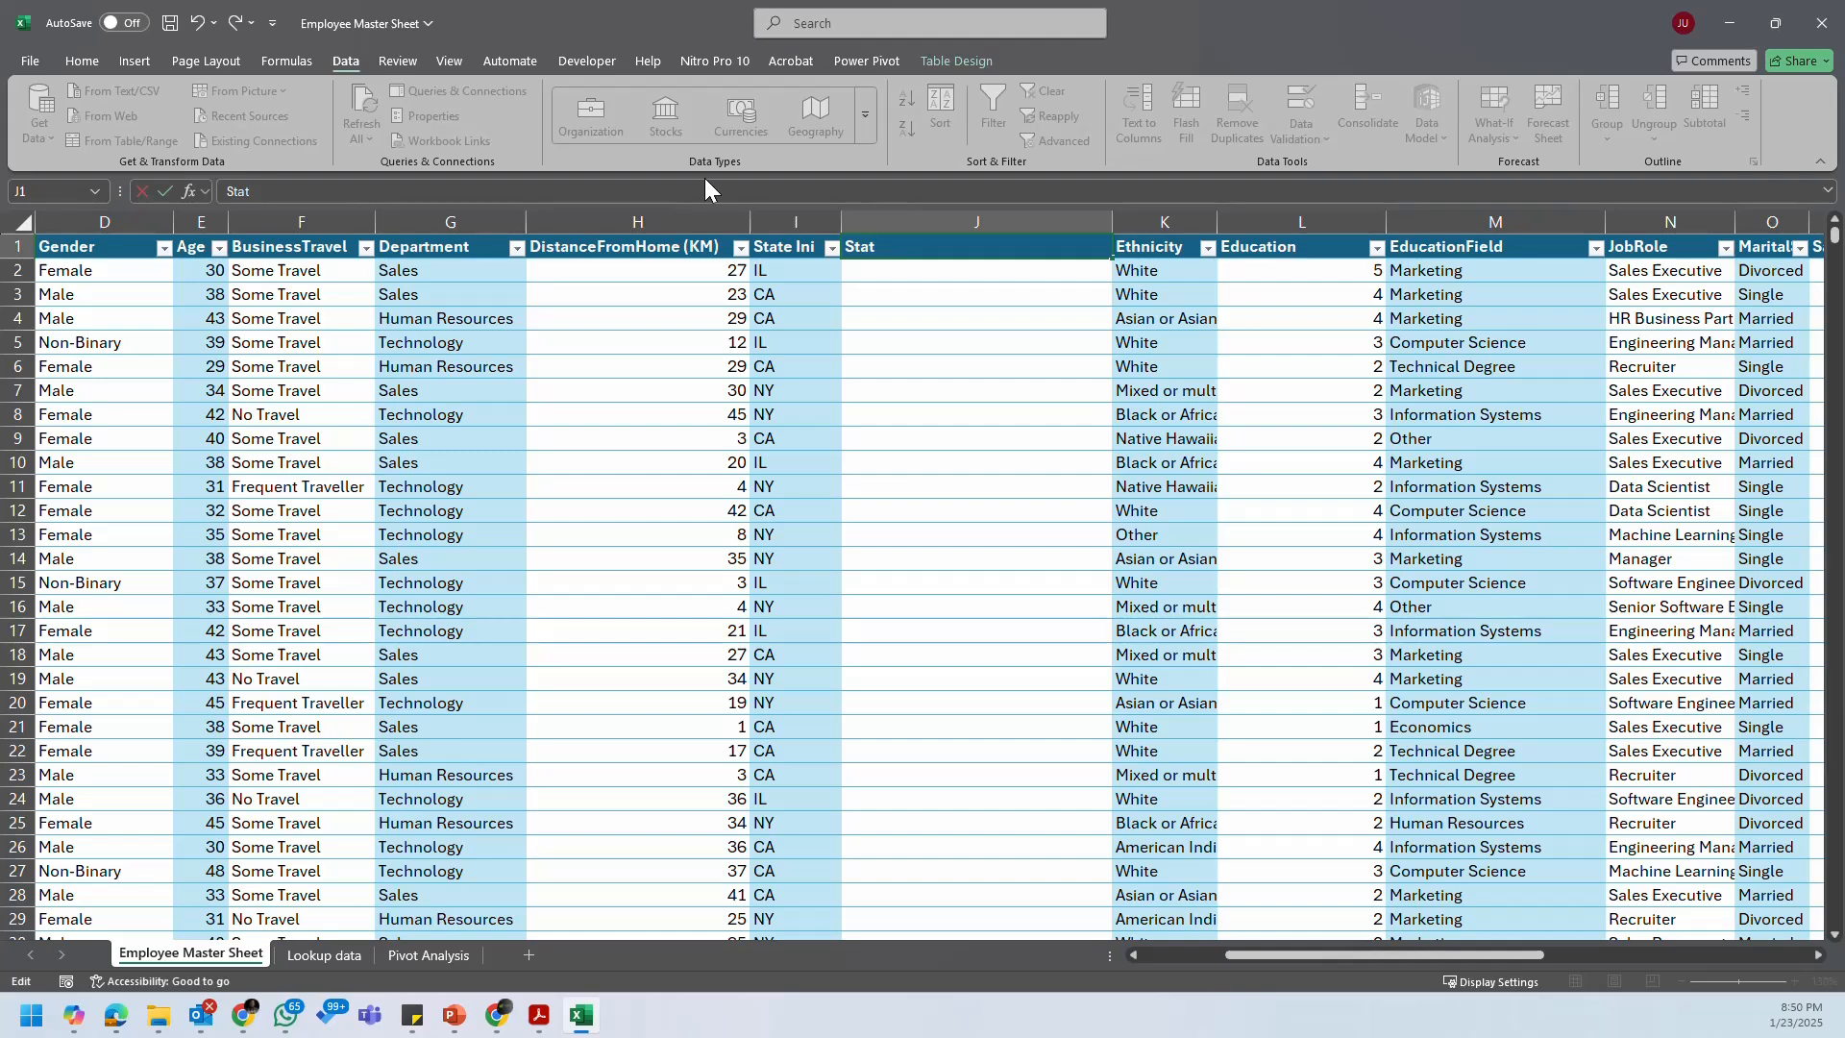
type("e")
key("Return")
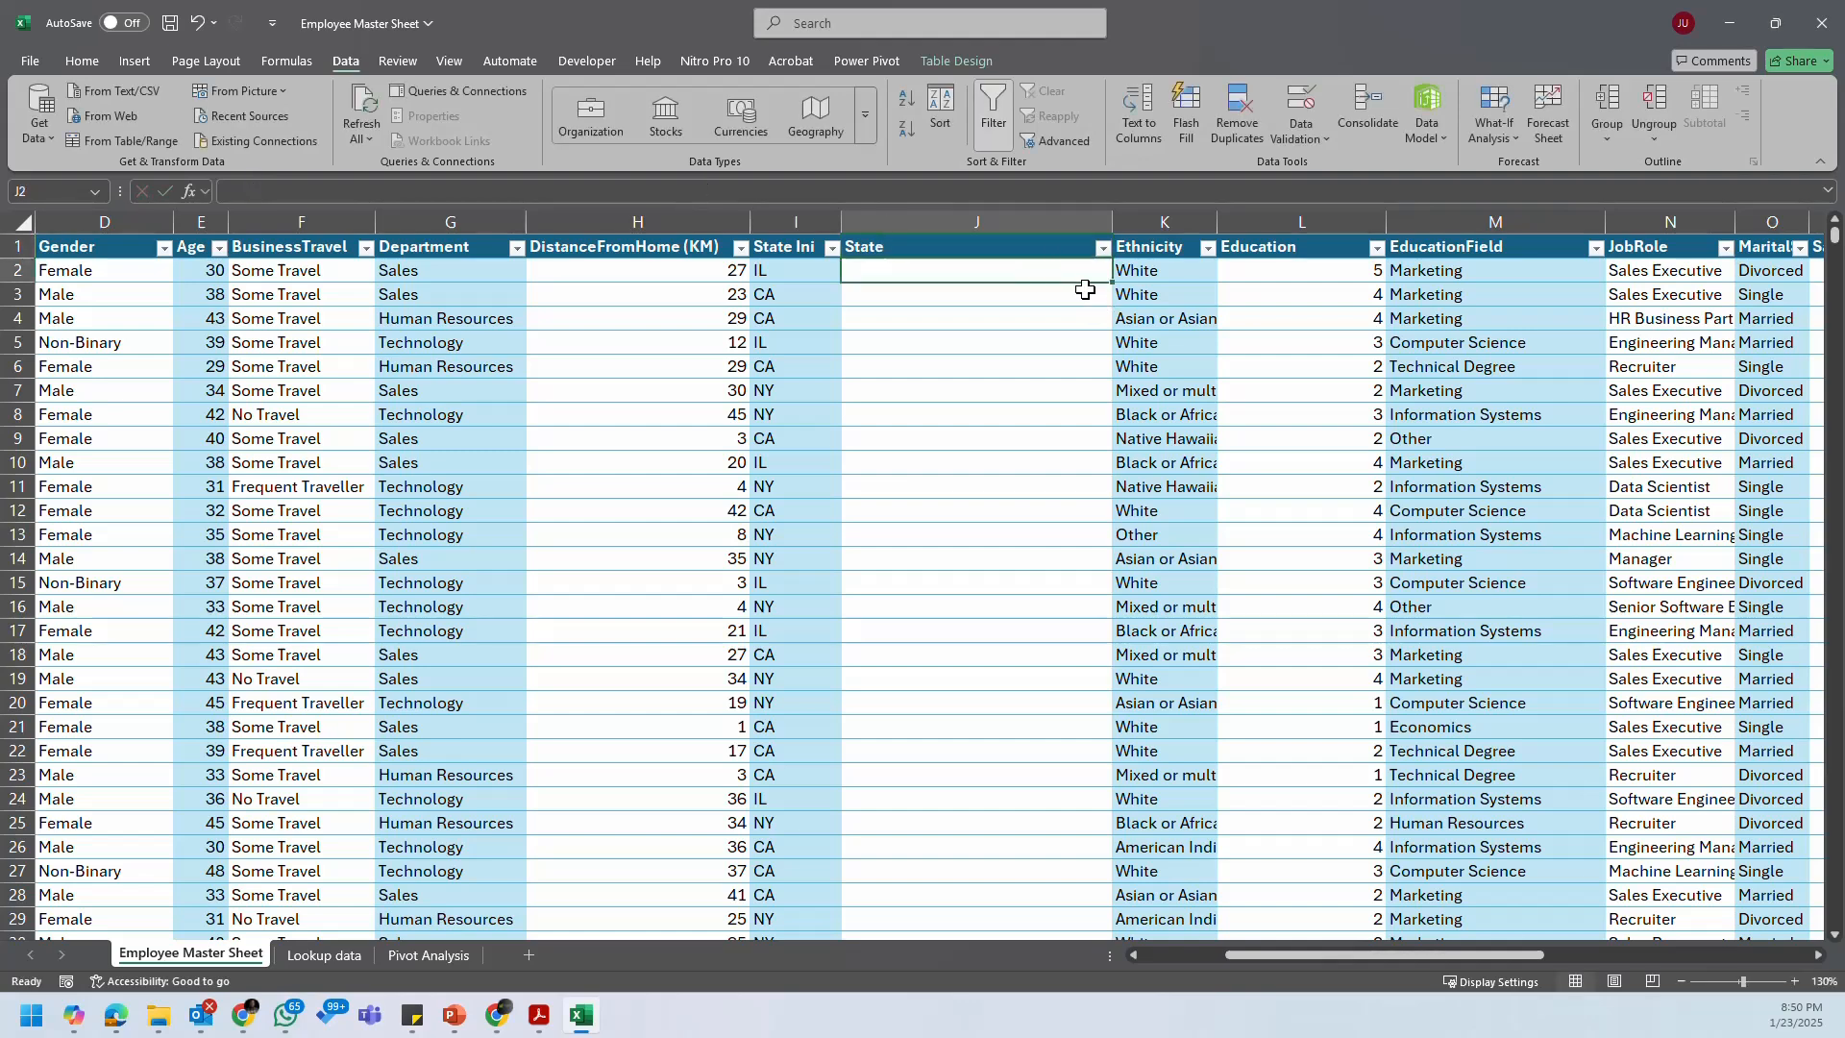
Step: Fill the State column from J2 with =XLOOKUP([@[State Ini]],'Lookup data'!A:A,'Lookup data'!B:B)
type("=")
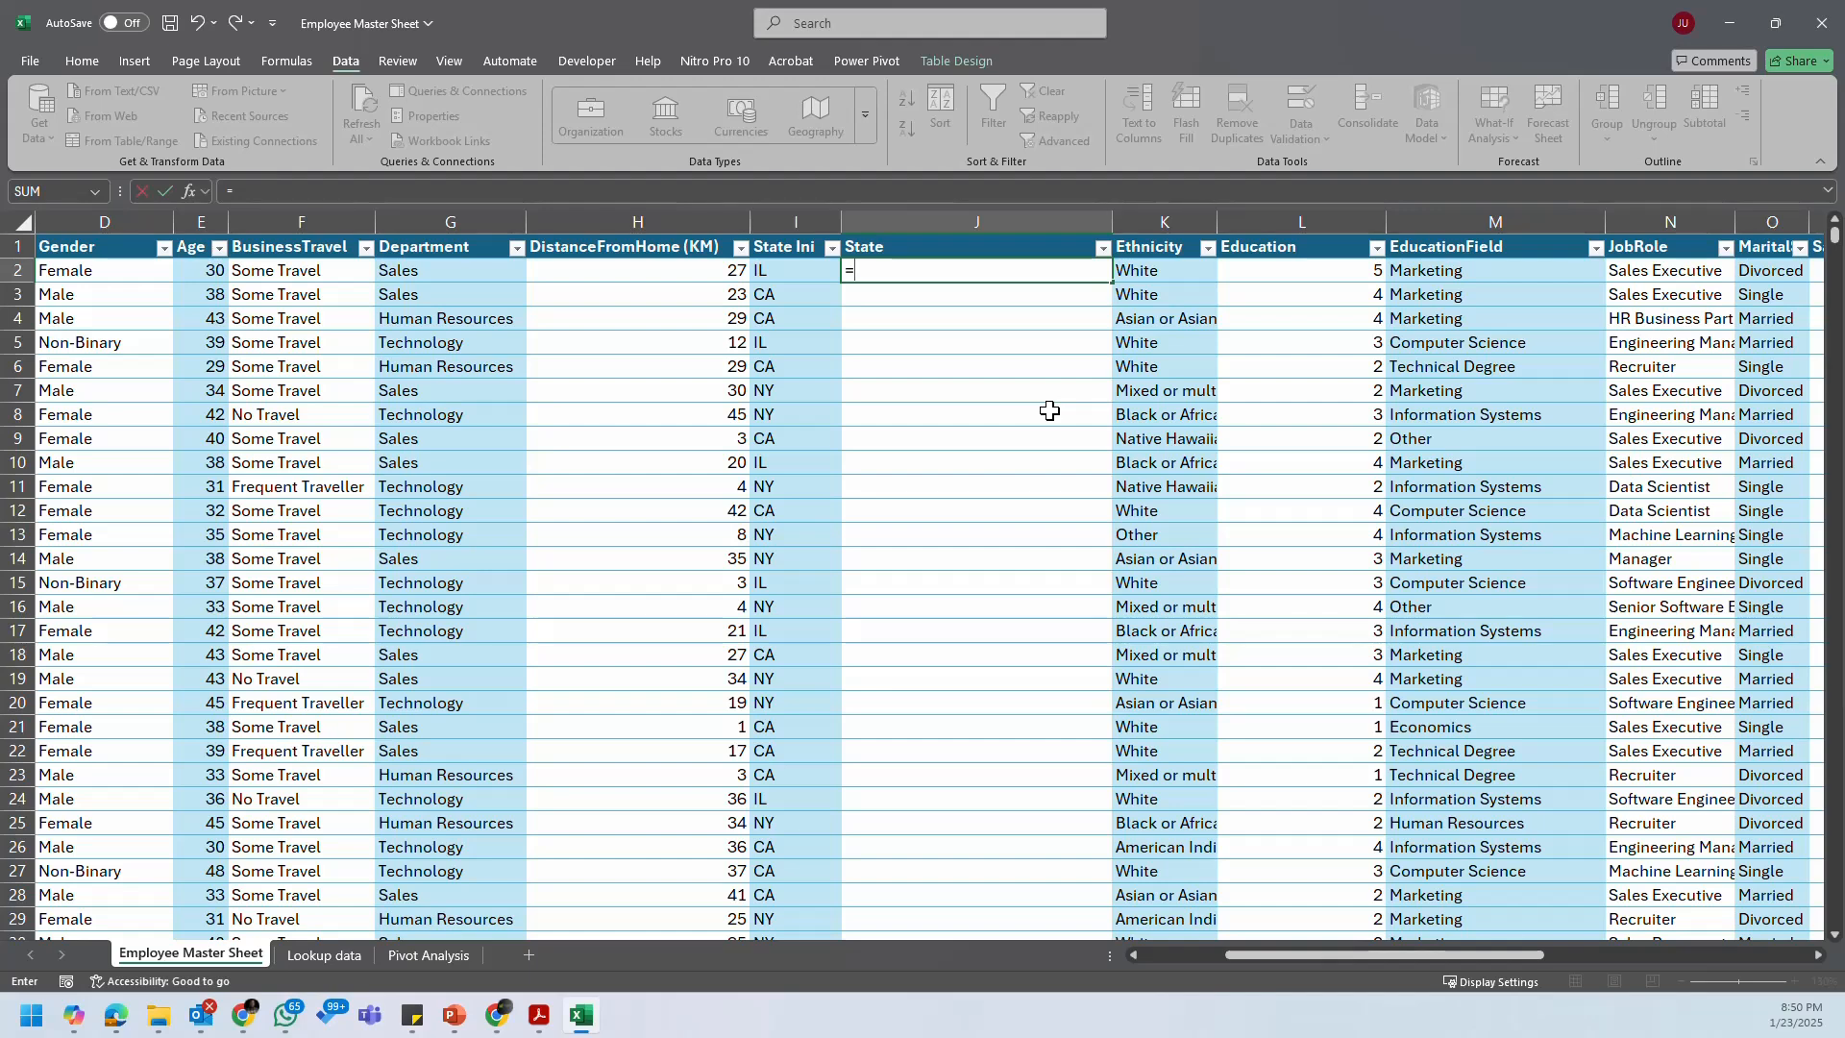
type("xlo")
key("Tab")
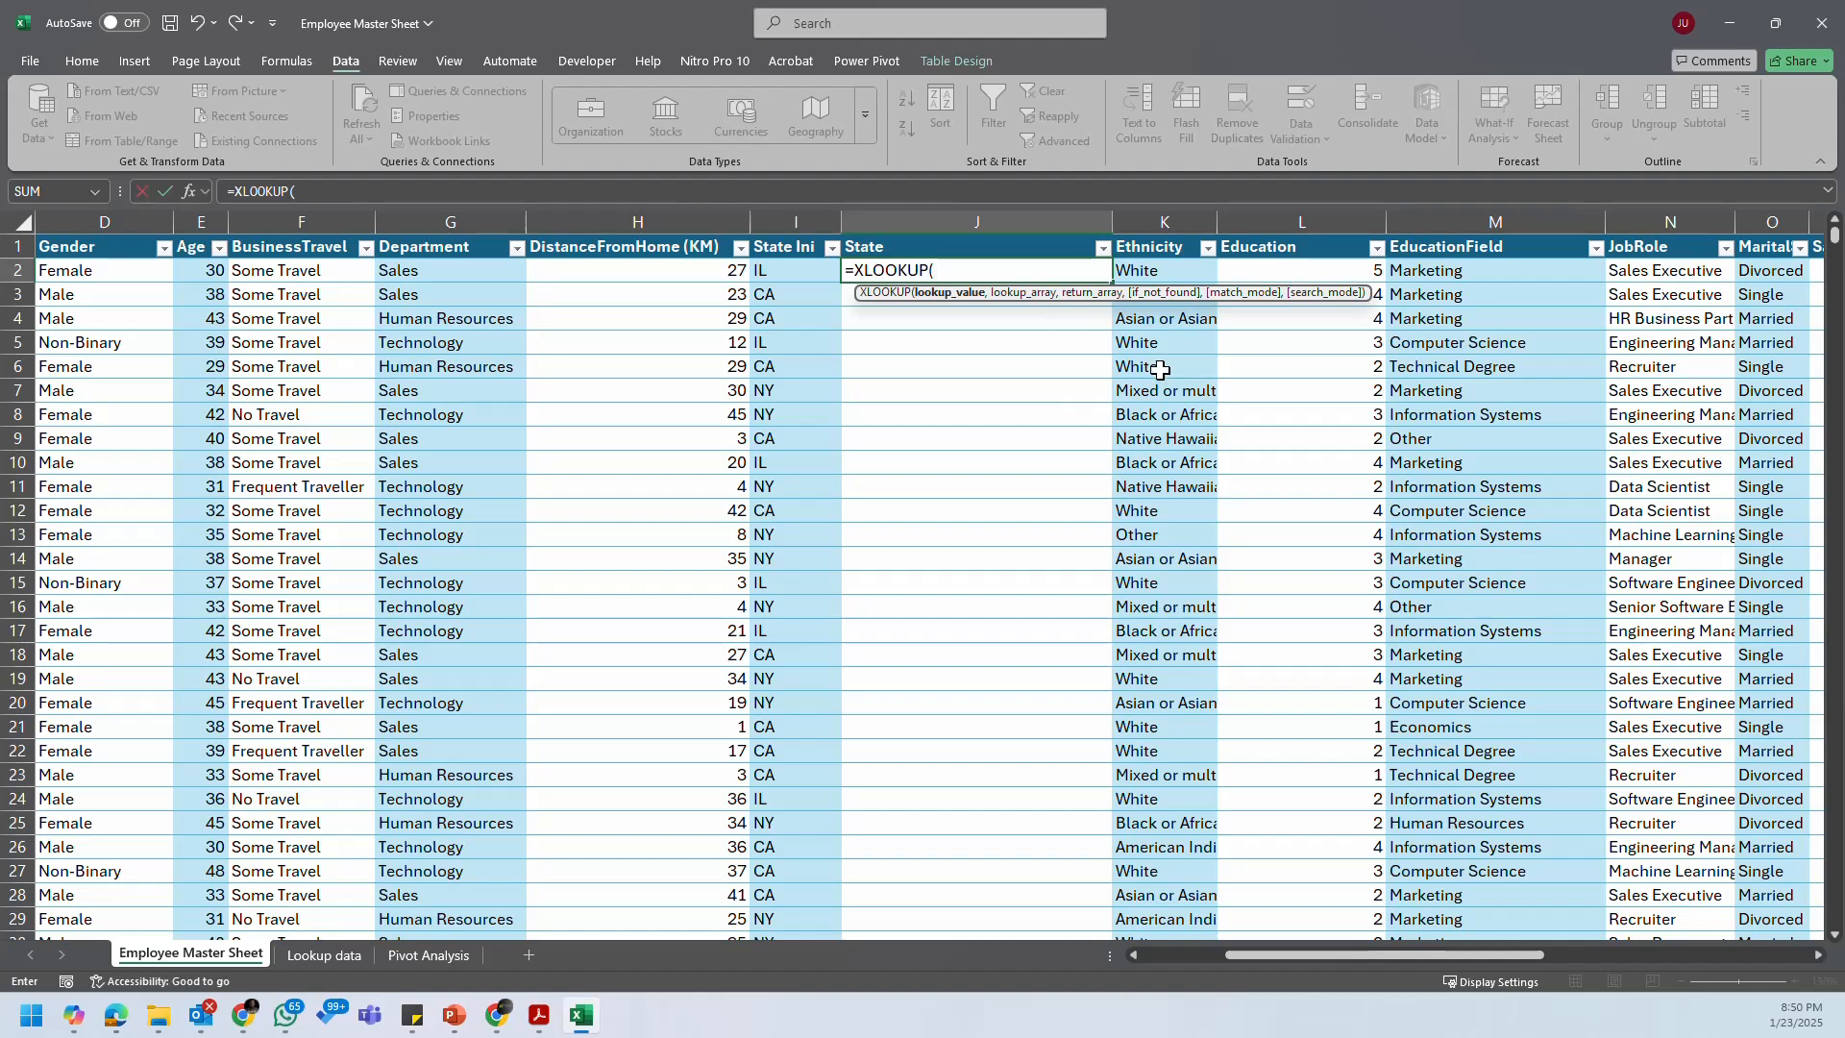
left_click(786, 272)
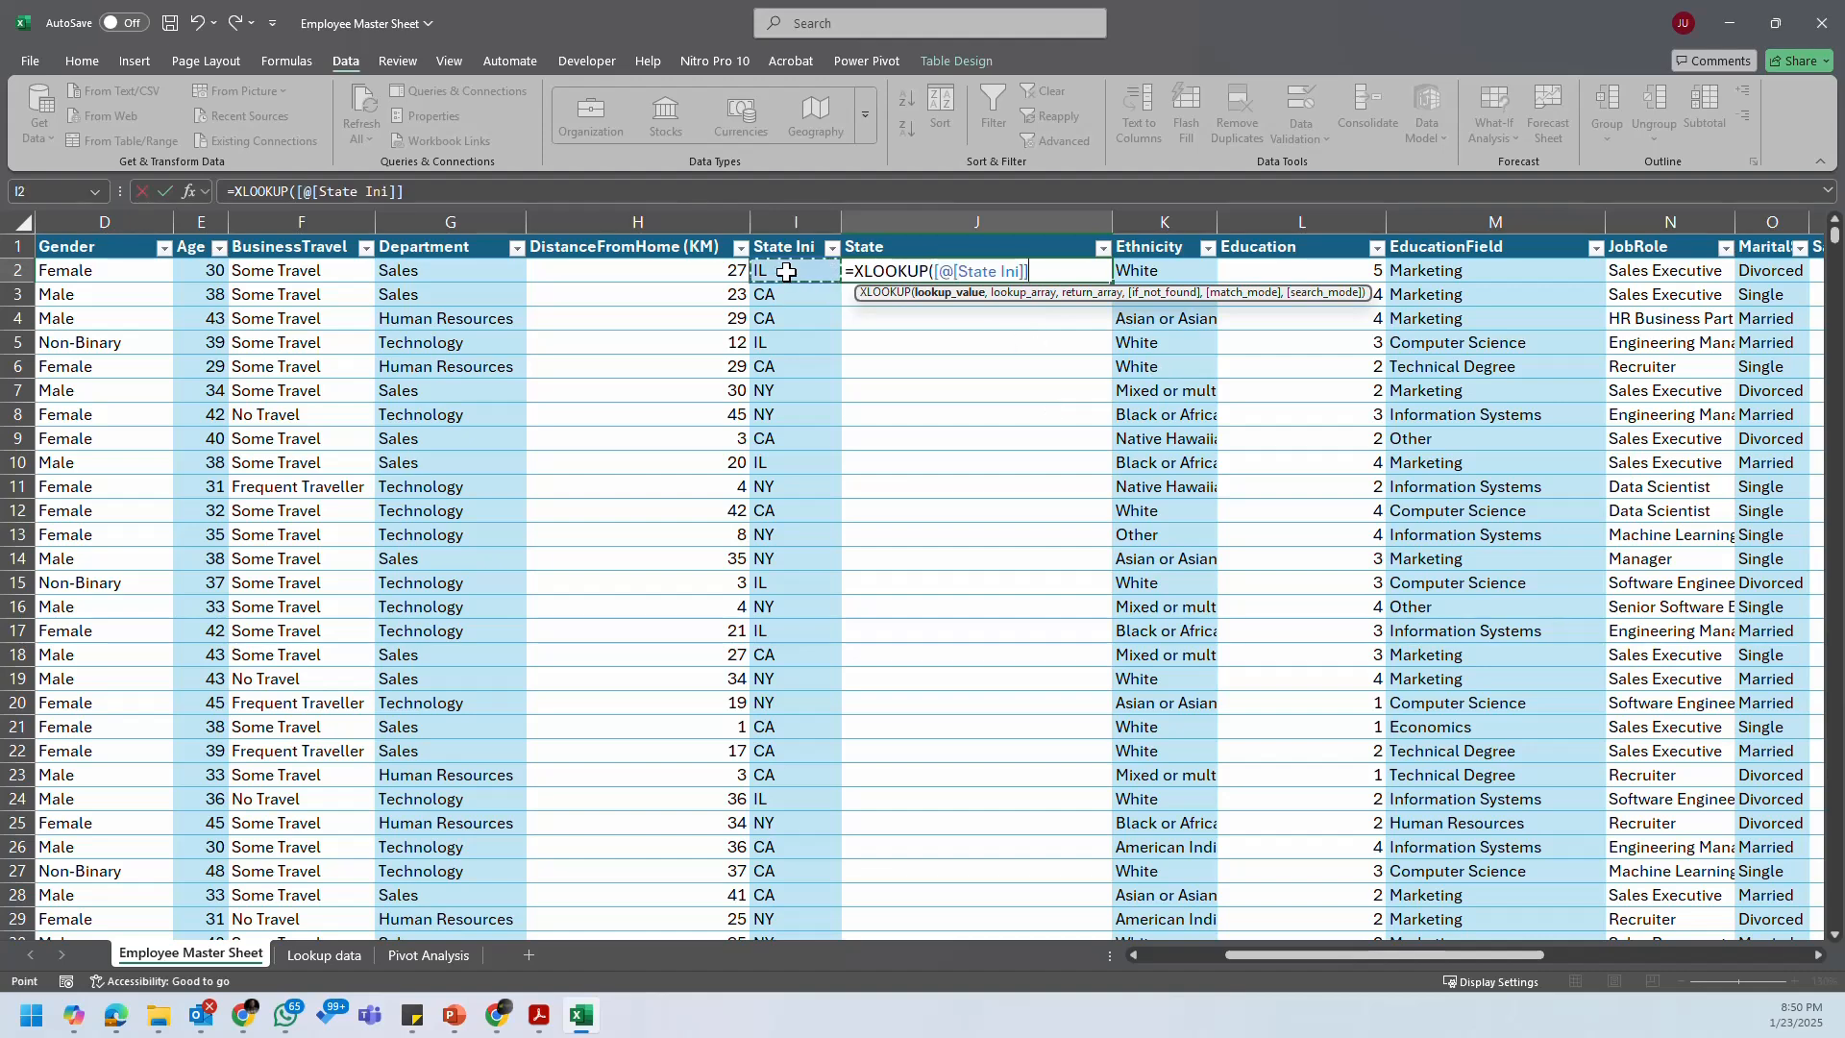
type(",")
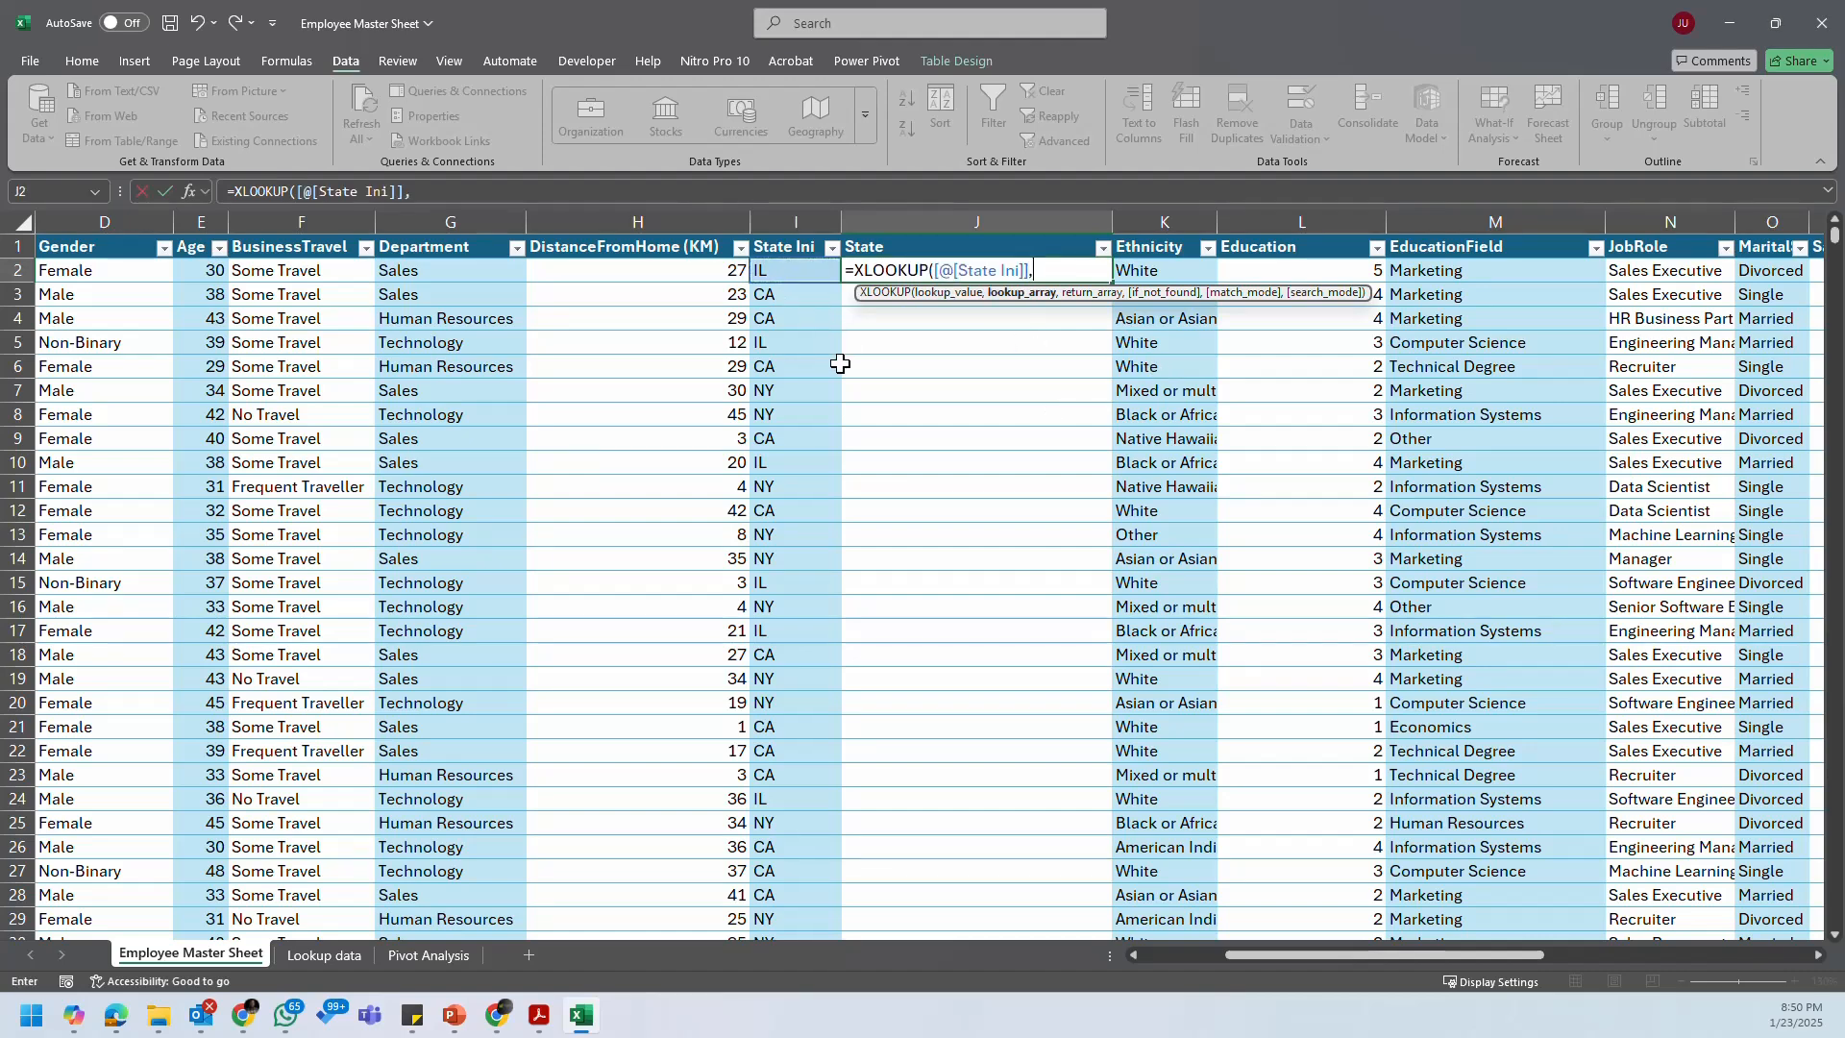
left_click(348, 957)
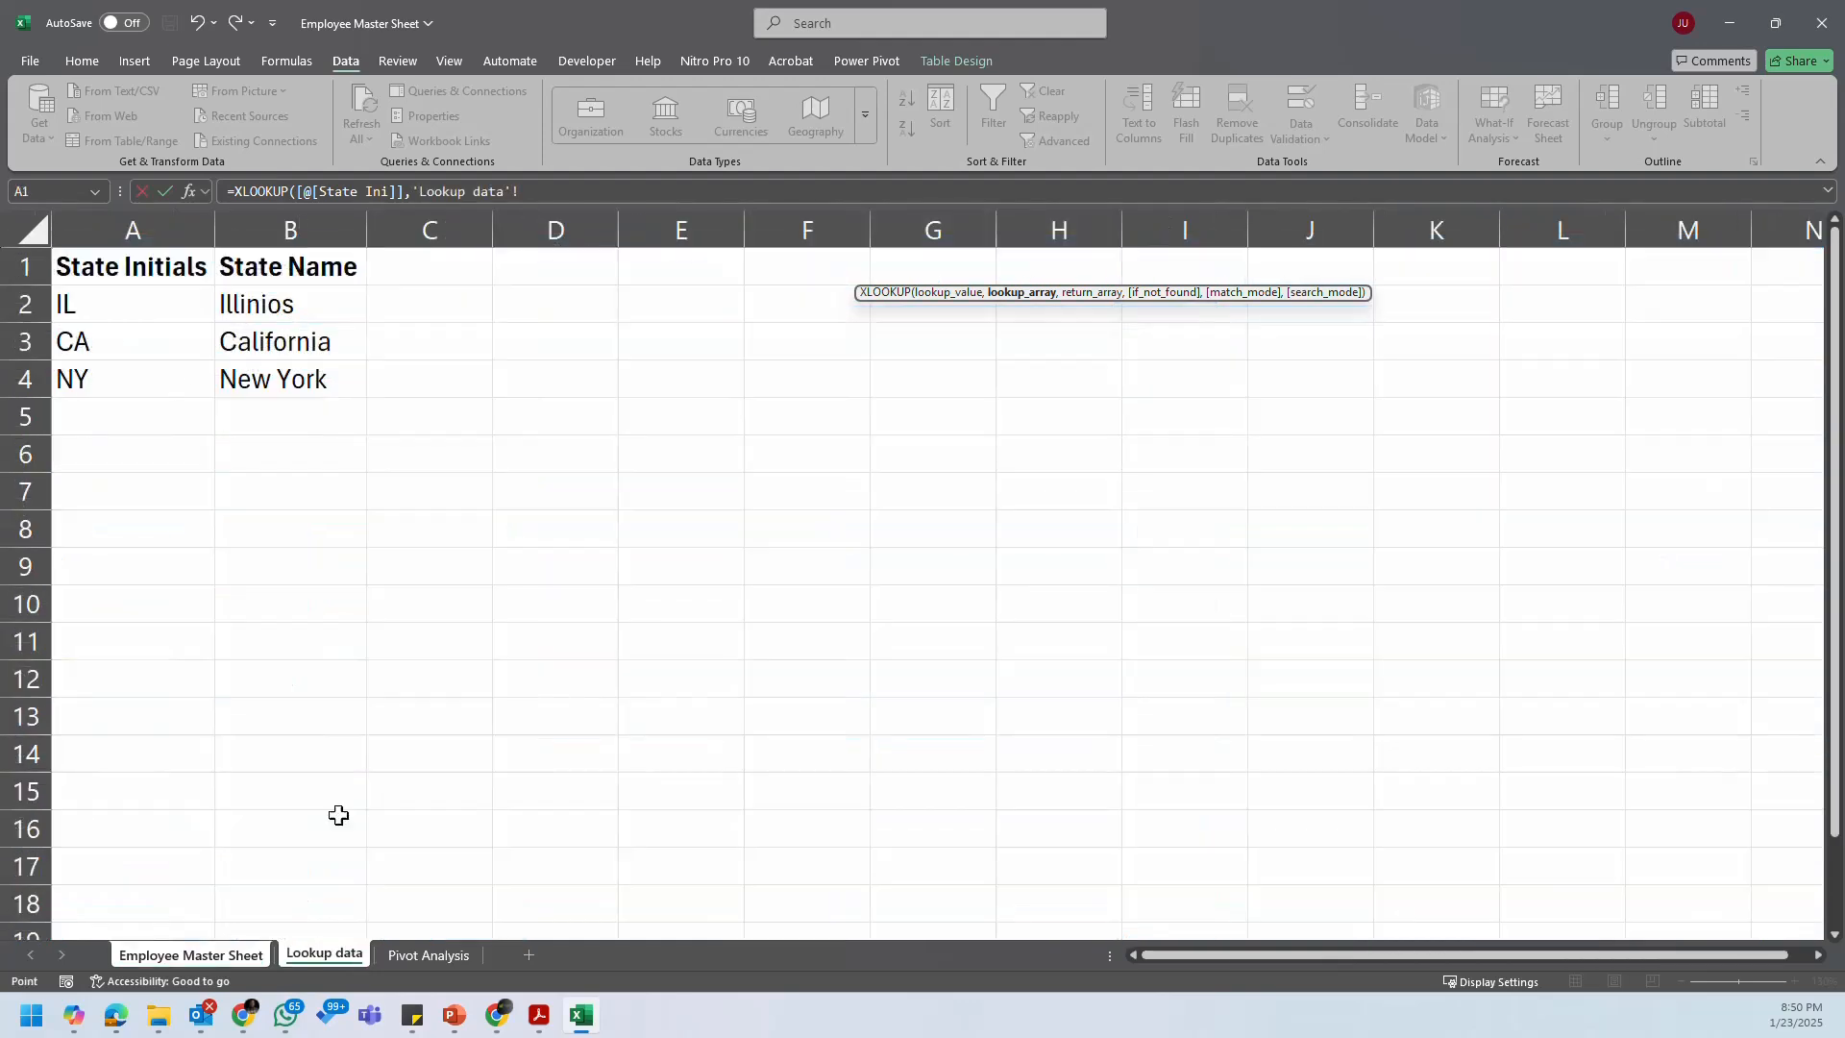
left_click(151, 229)
type(",")
left_click(292, 229)
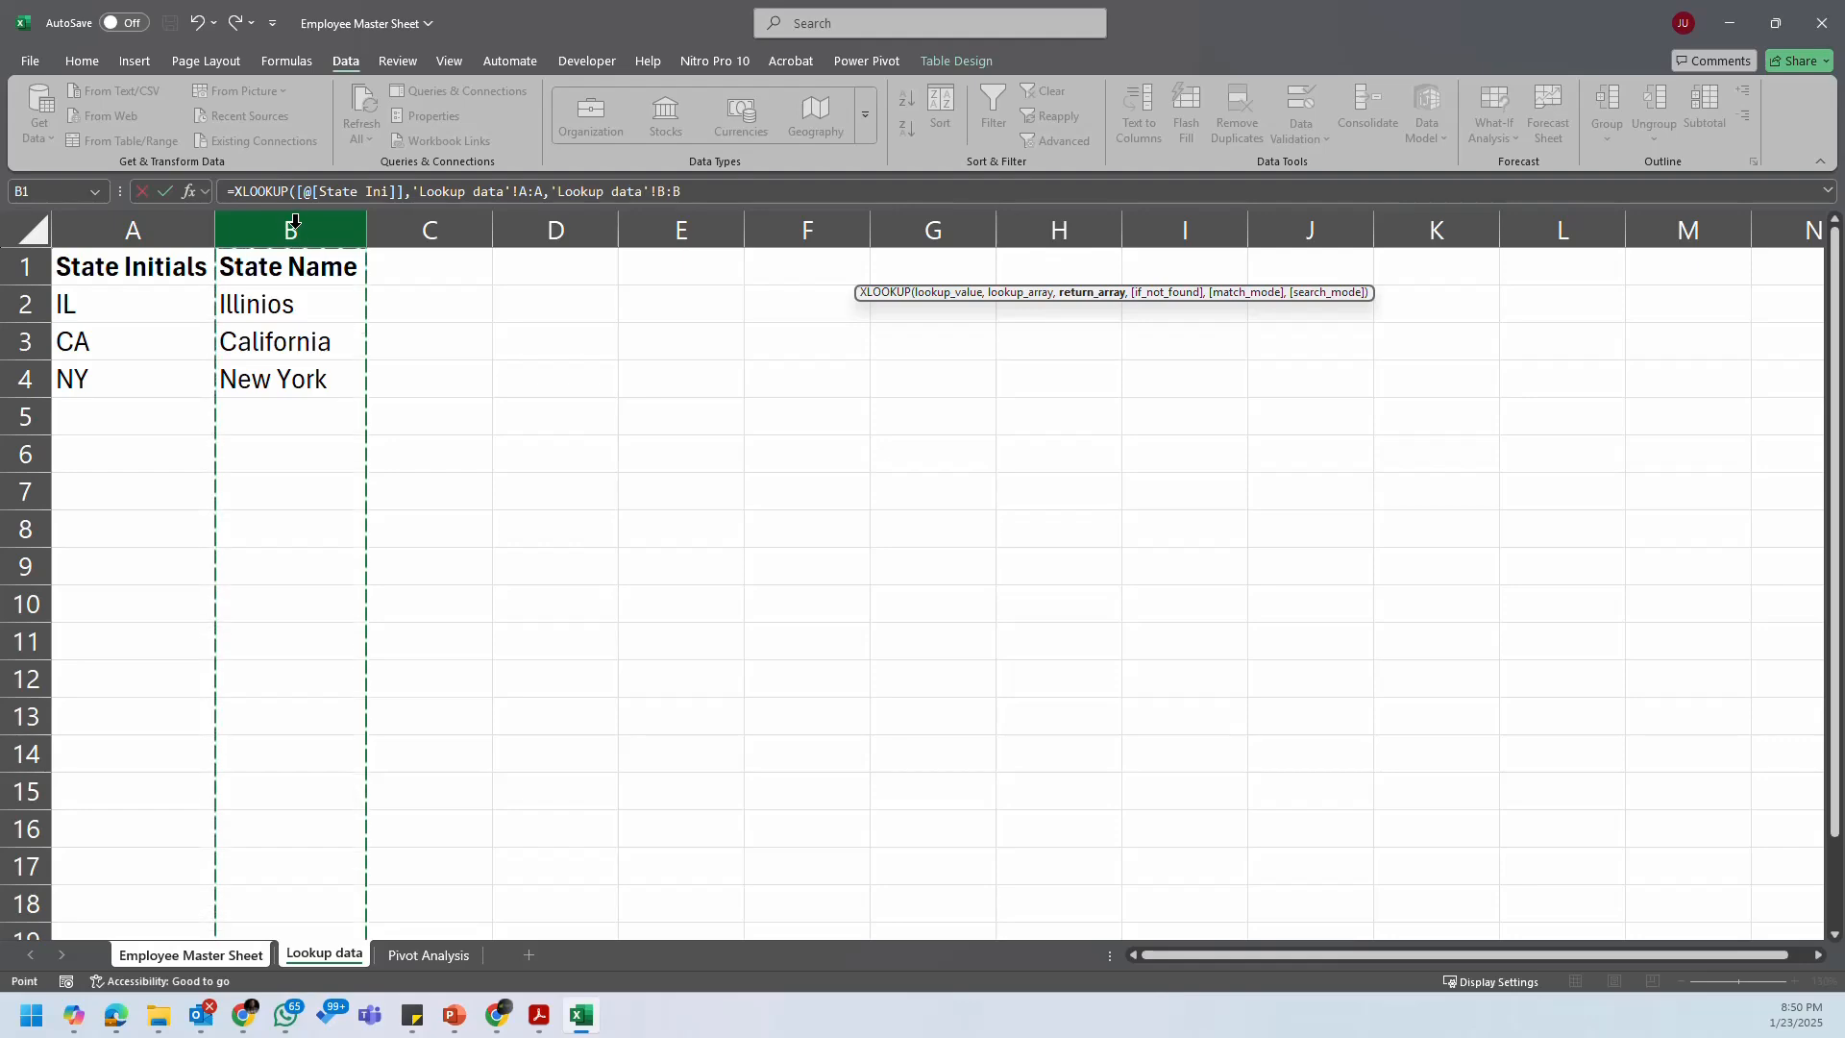
type(")")
key("Return")
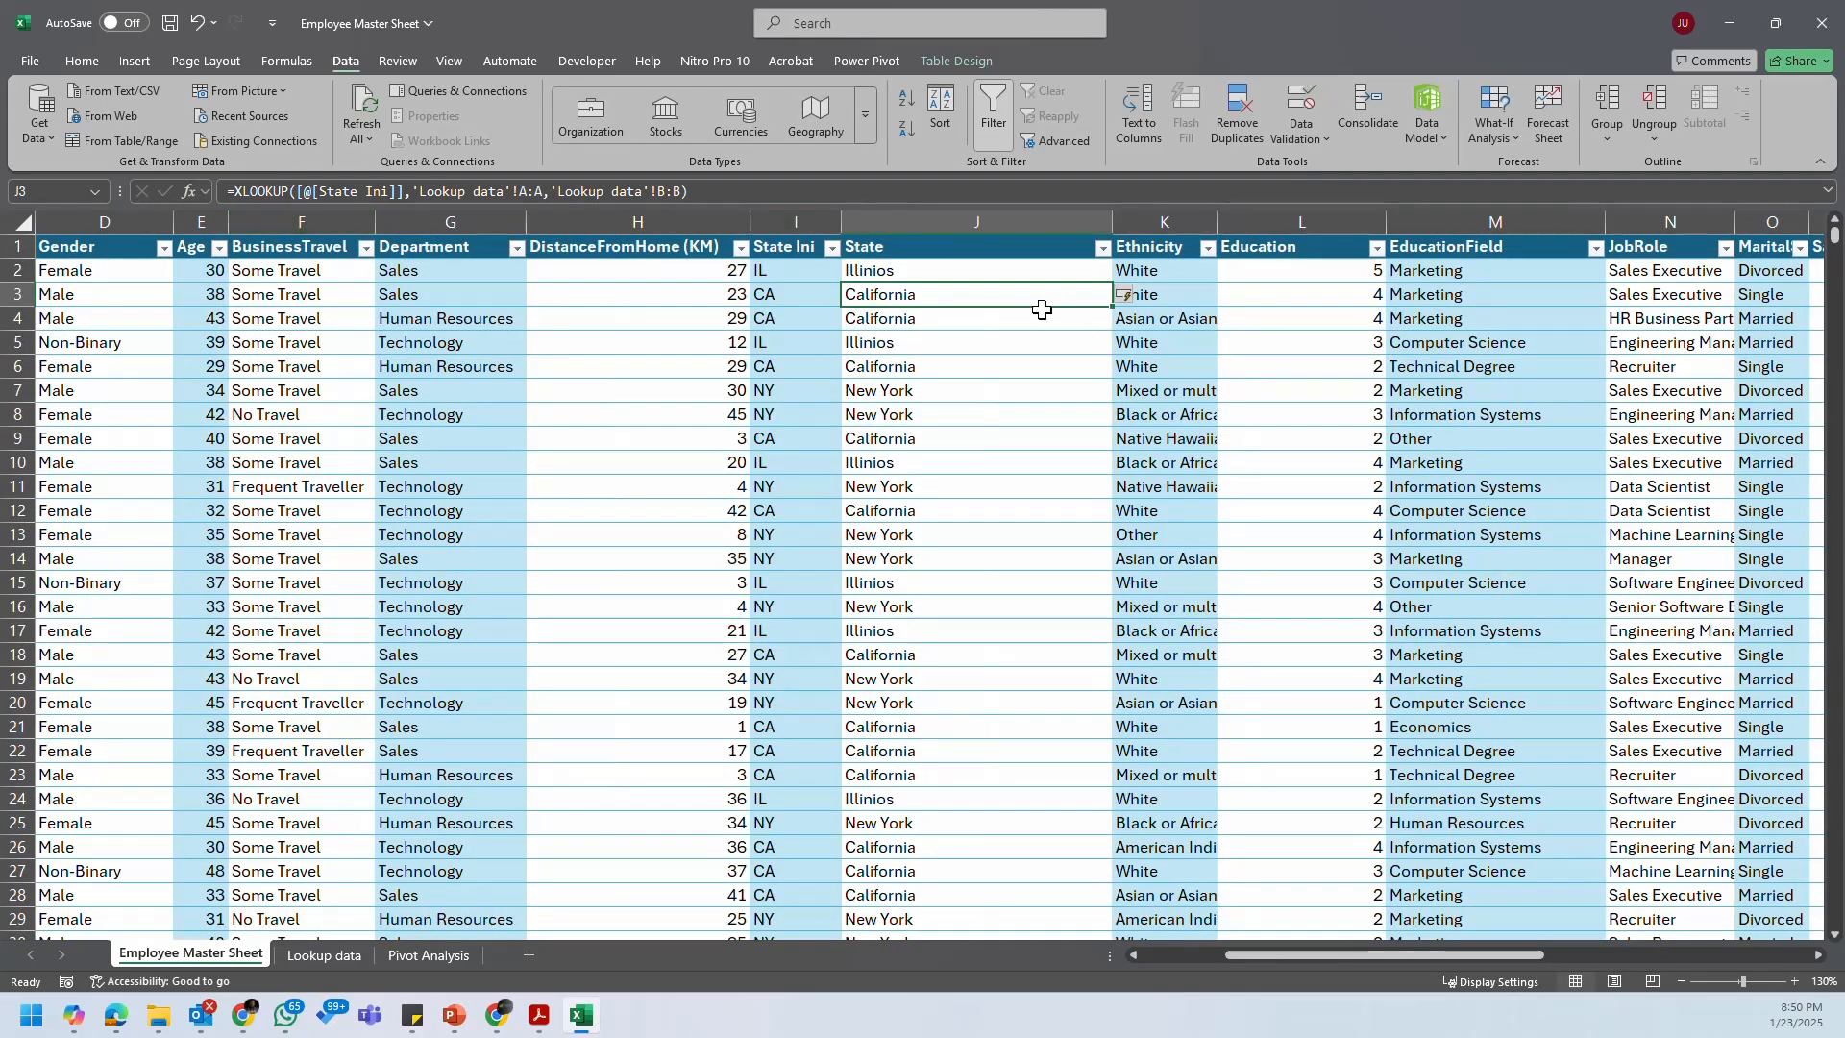
Step: Check the State column's entries down to the last row and its filter values, and narrow column J to slightly wider than its contents
left_click(986, 348)
double_click(985, 353)
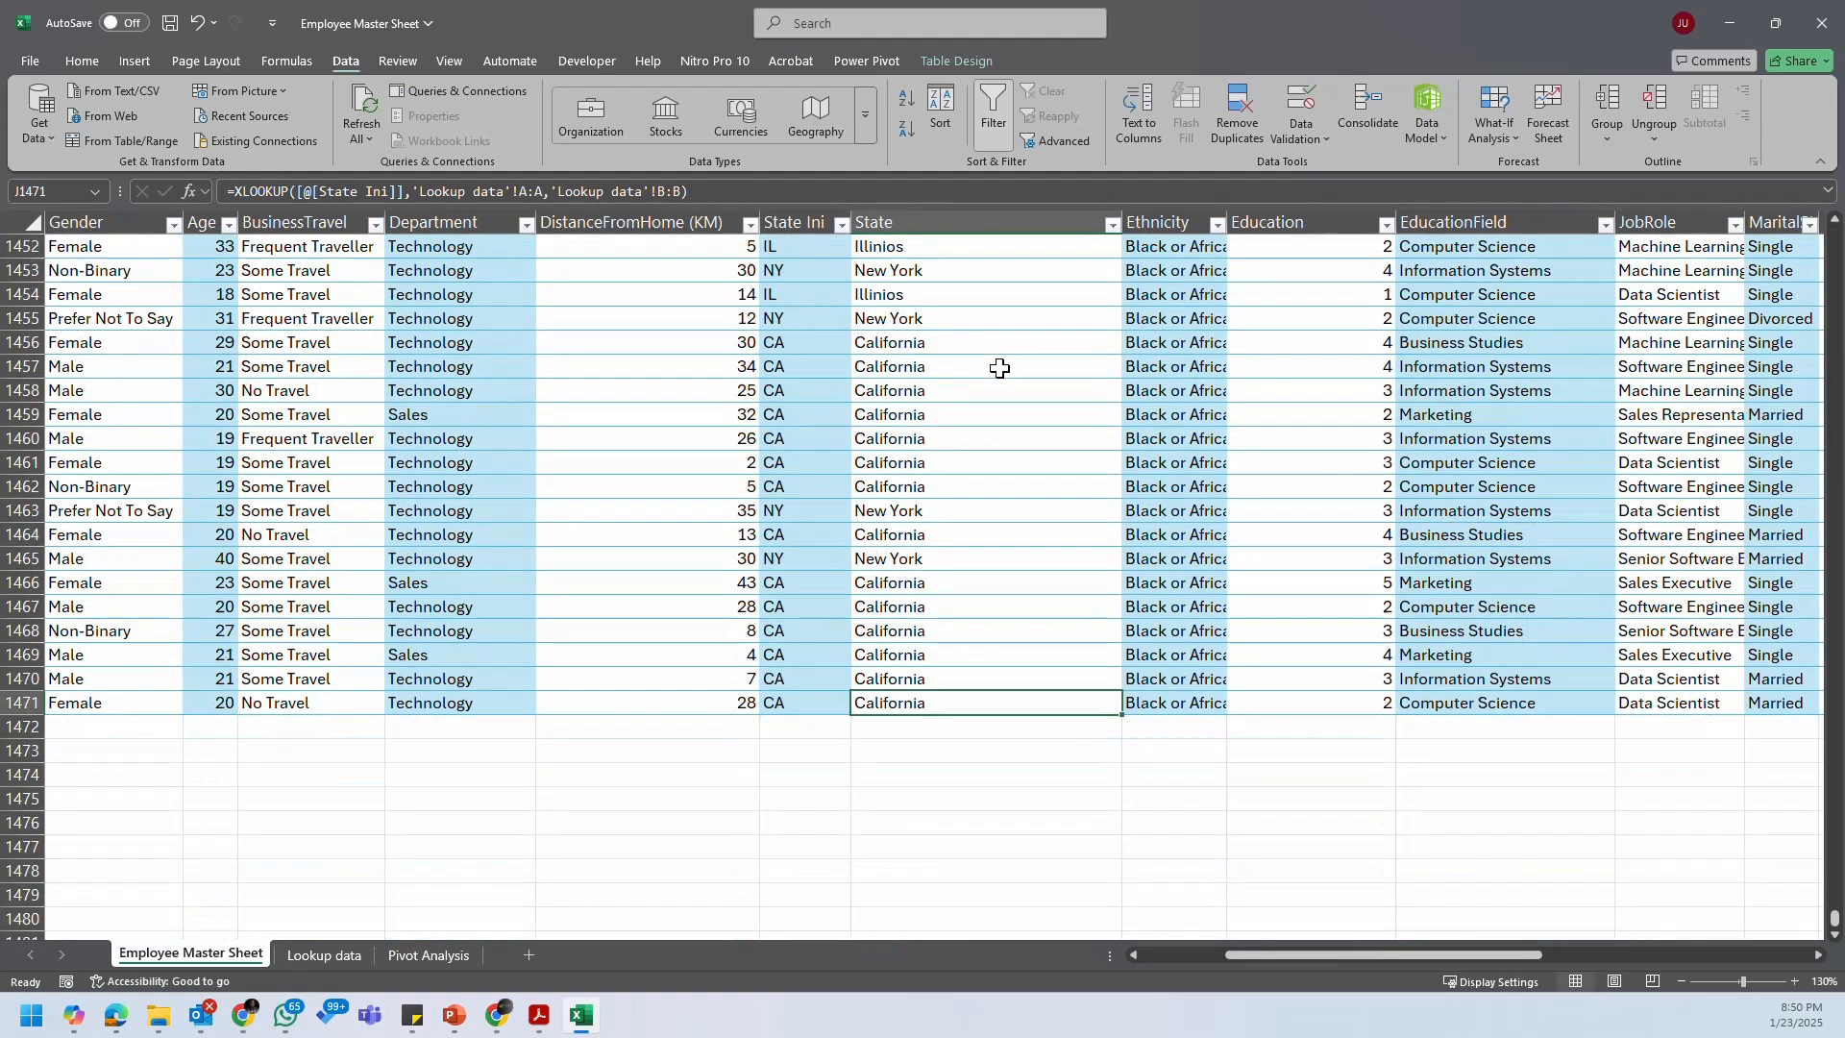
key("ctrl+Up")
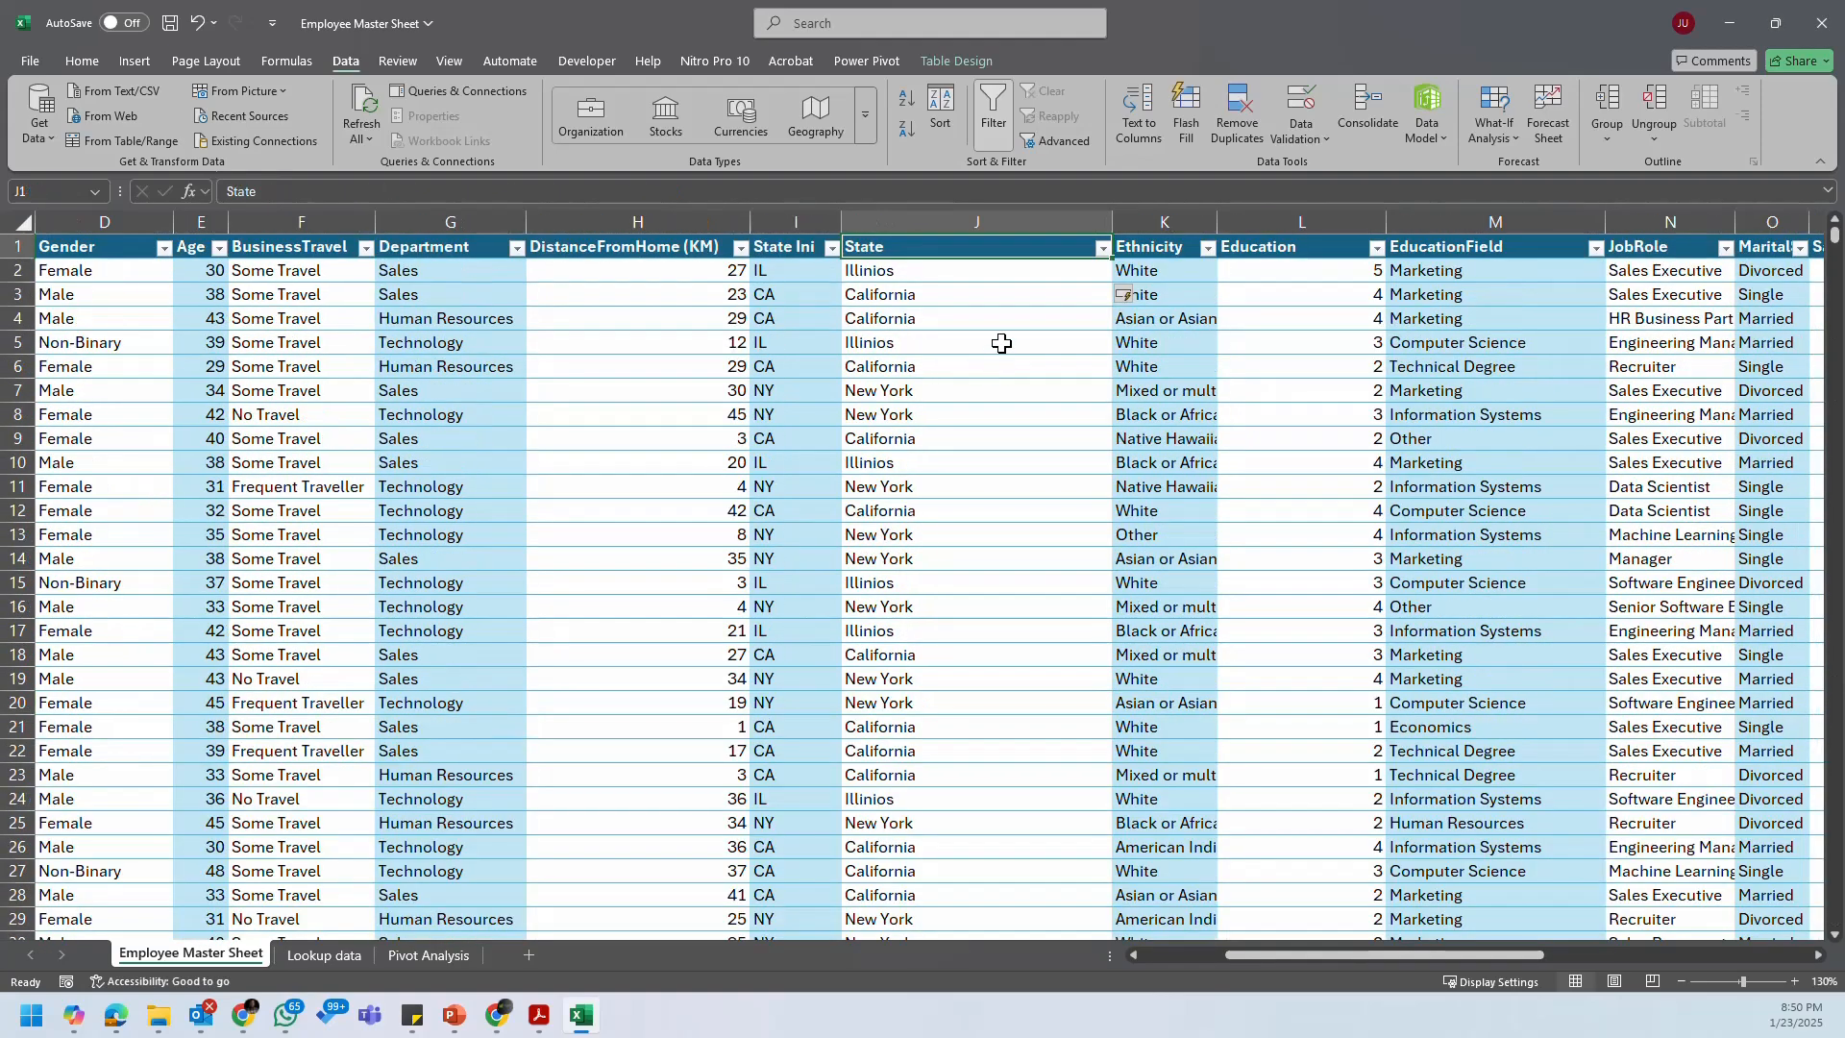
left_click(1102, 248)
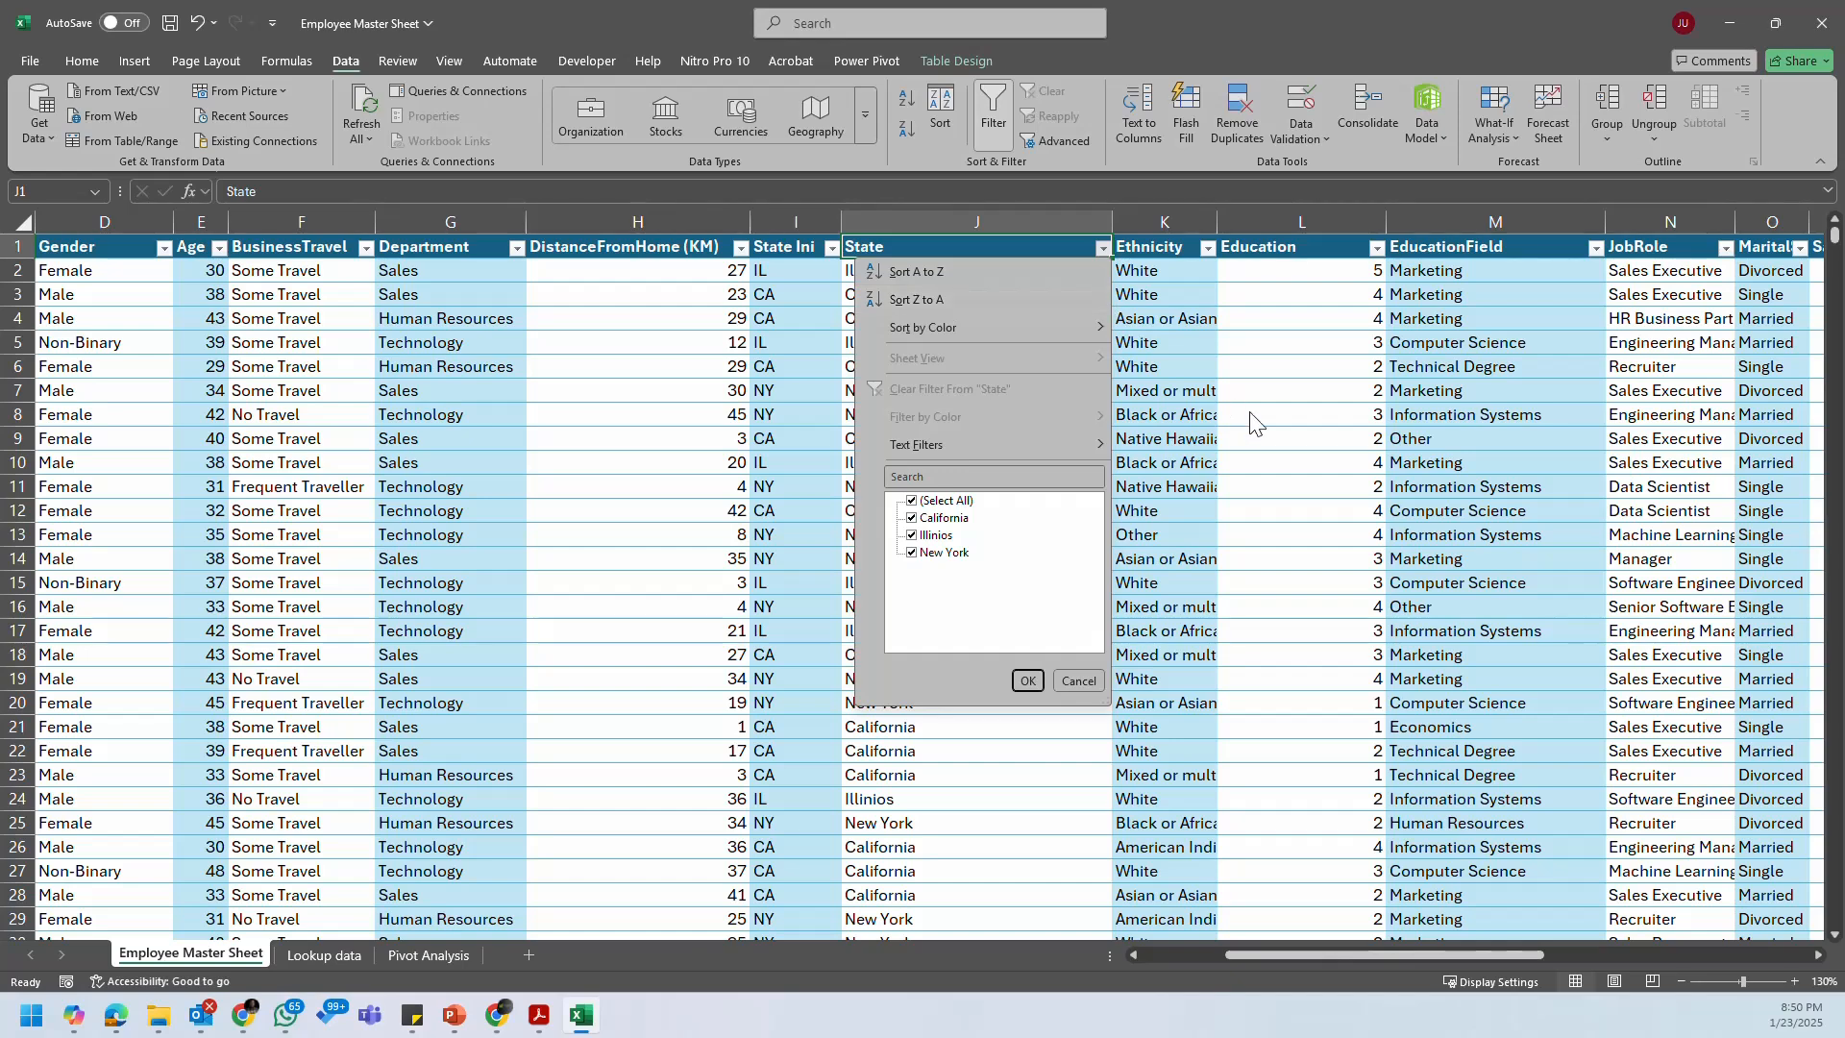
key("Escape")
double_click(1112, 221)
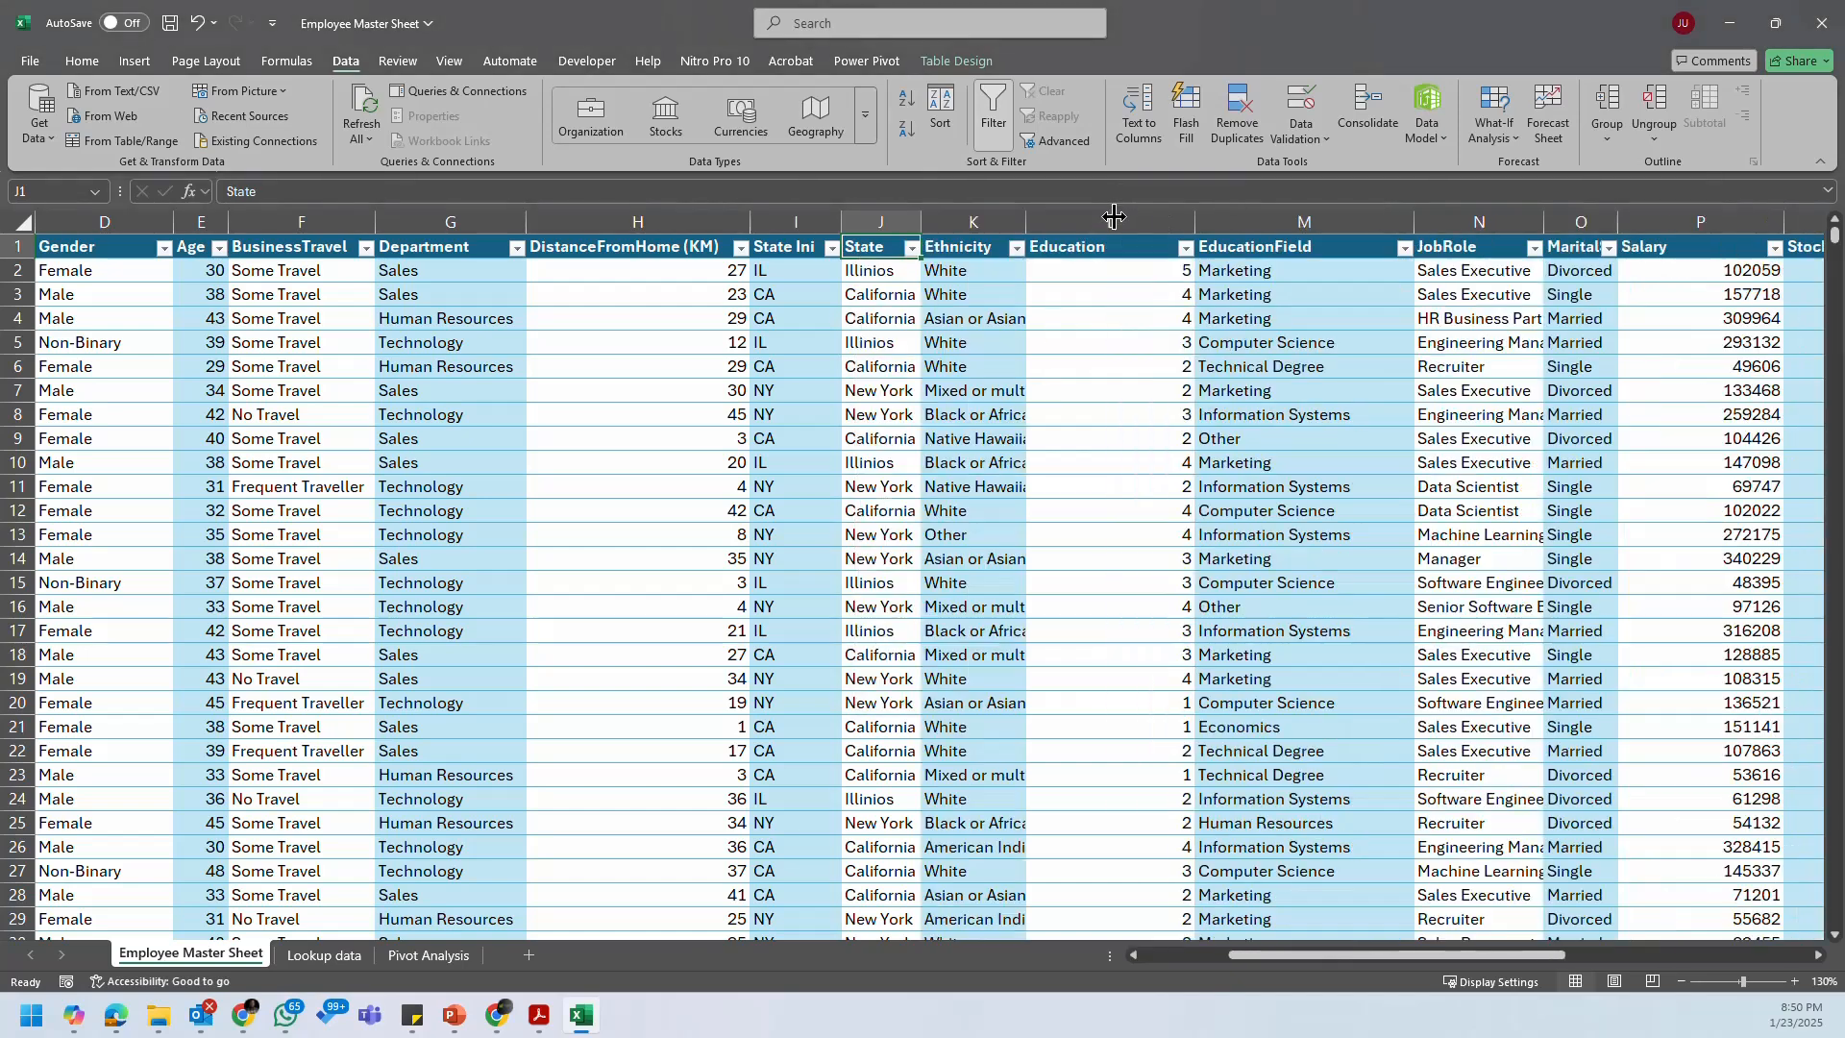
left_click_drag(926, 220, 963, 220)
left_click(1004, 367)
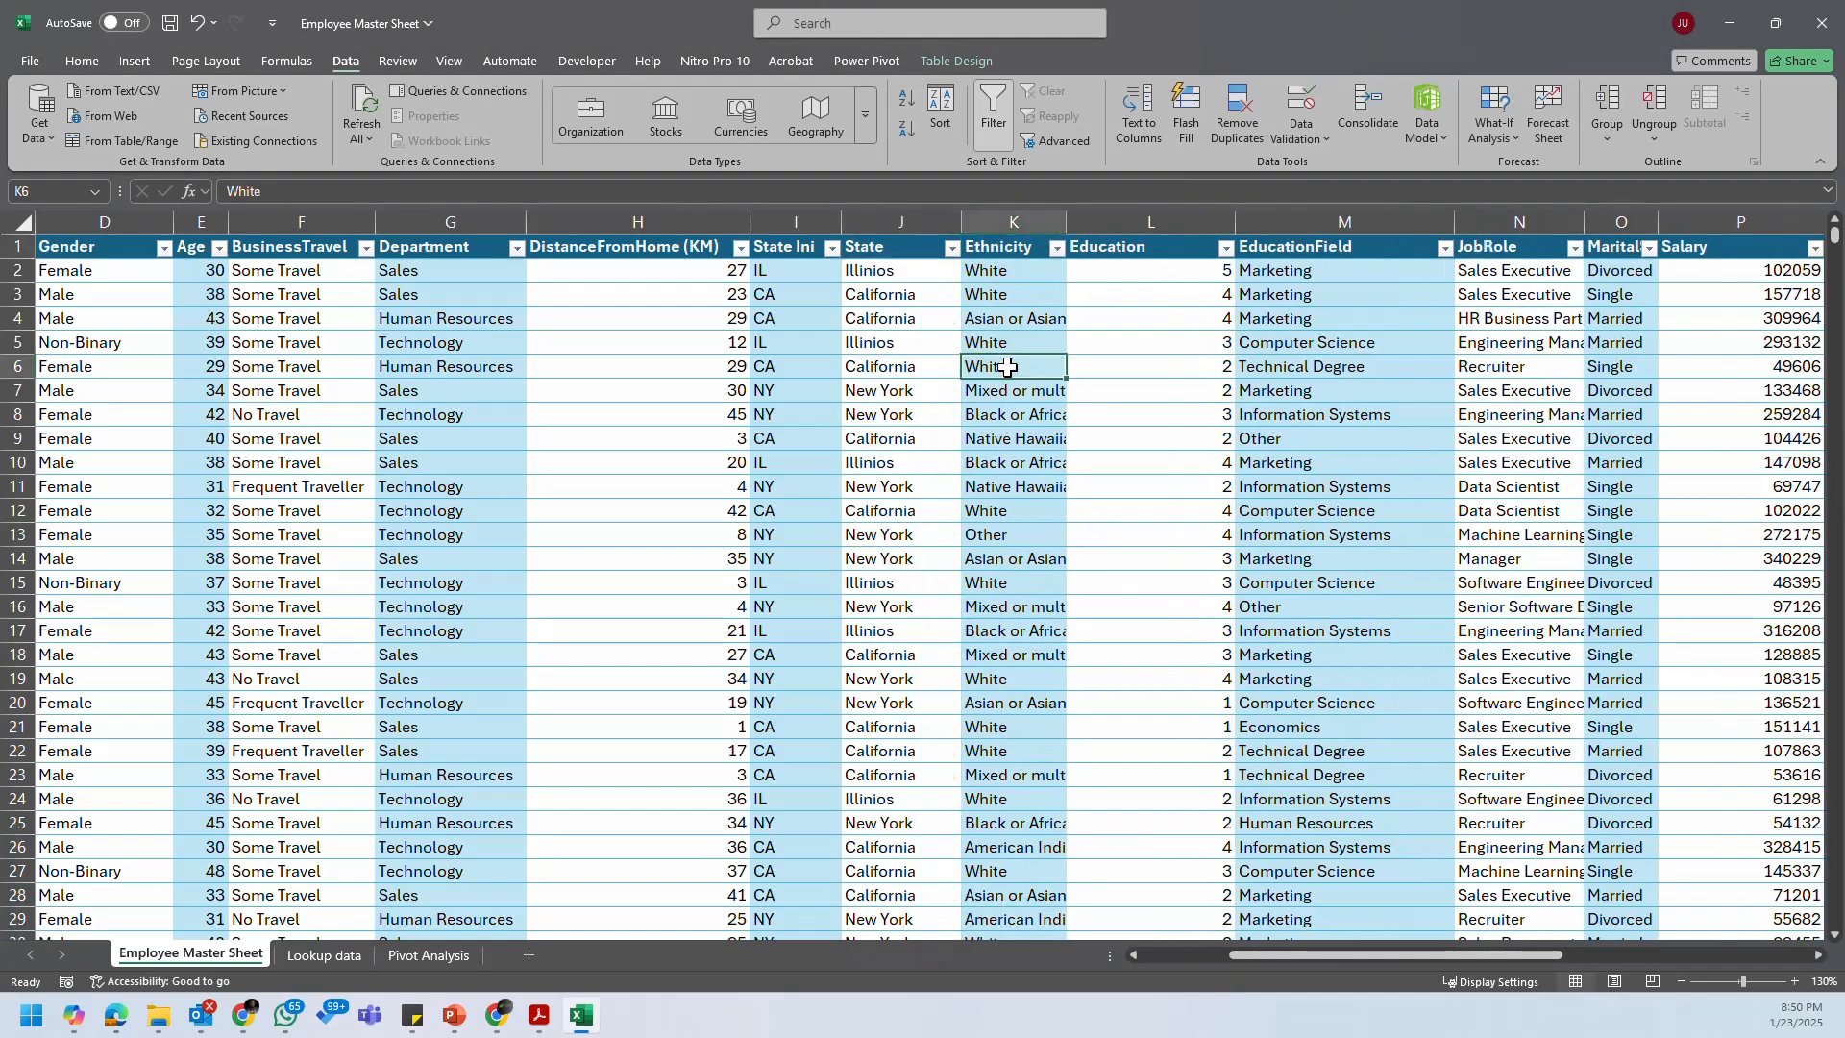
left_click(884, 298)
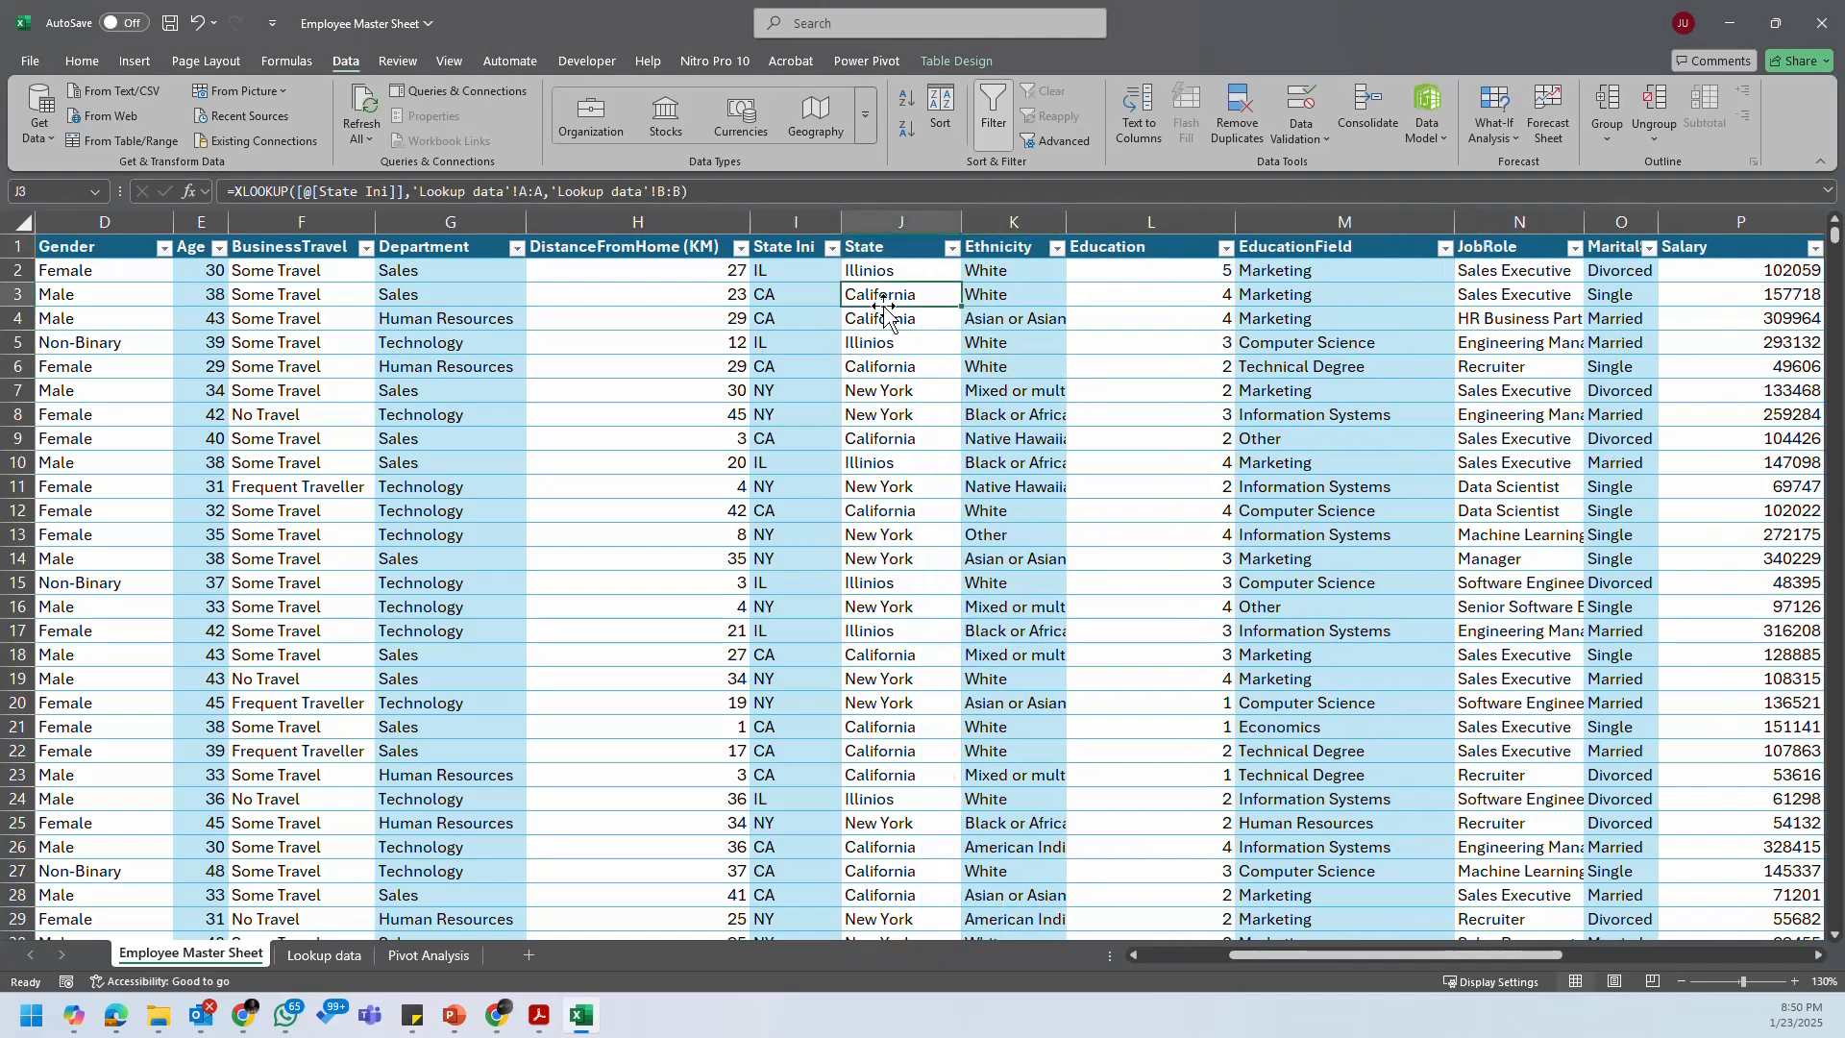
Step: Refresh the employees-per-state PivotTable on the Pivot Analysis sheet so its rows use the full state names
left_click(343, 951)
left_click(432, 954)
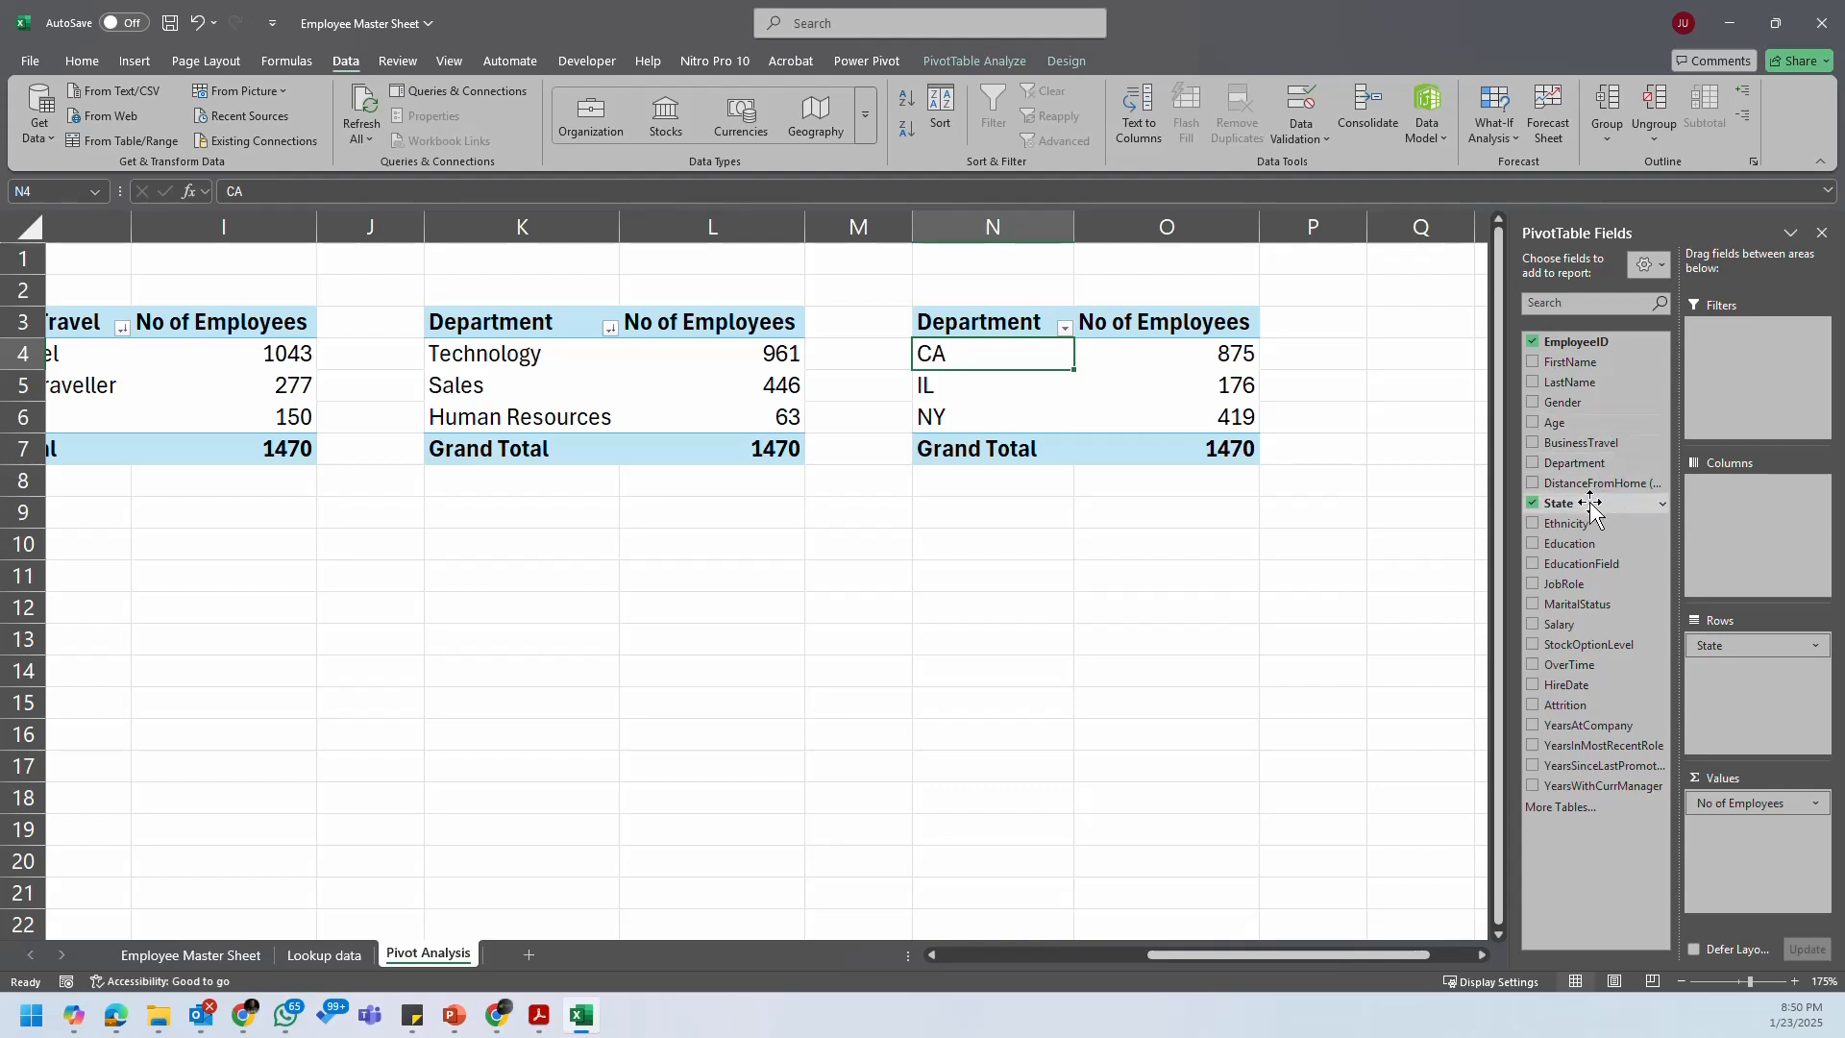
right_click(1057, 388)
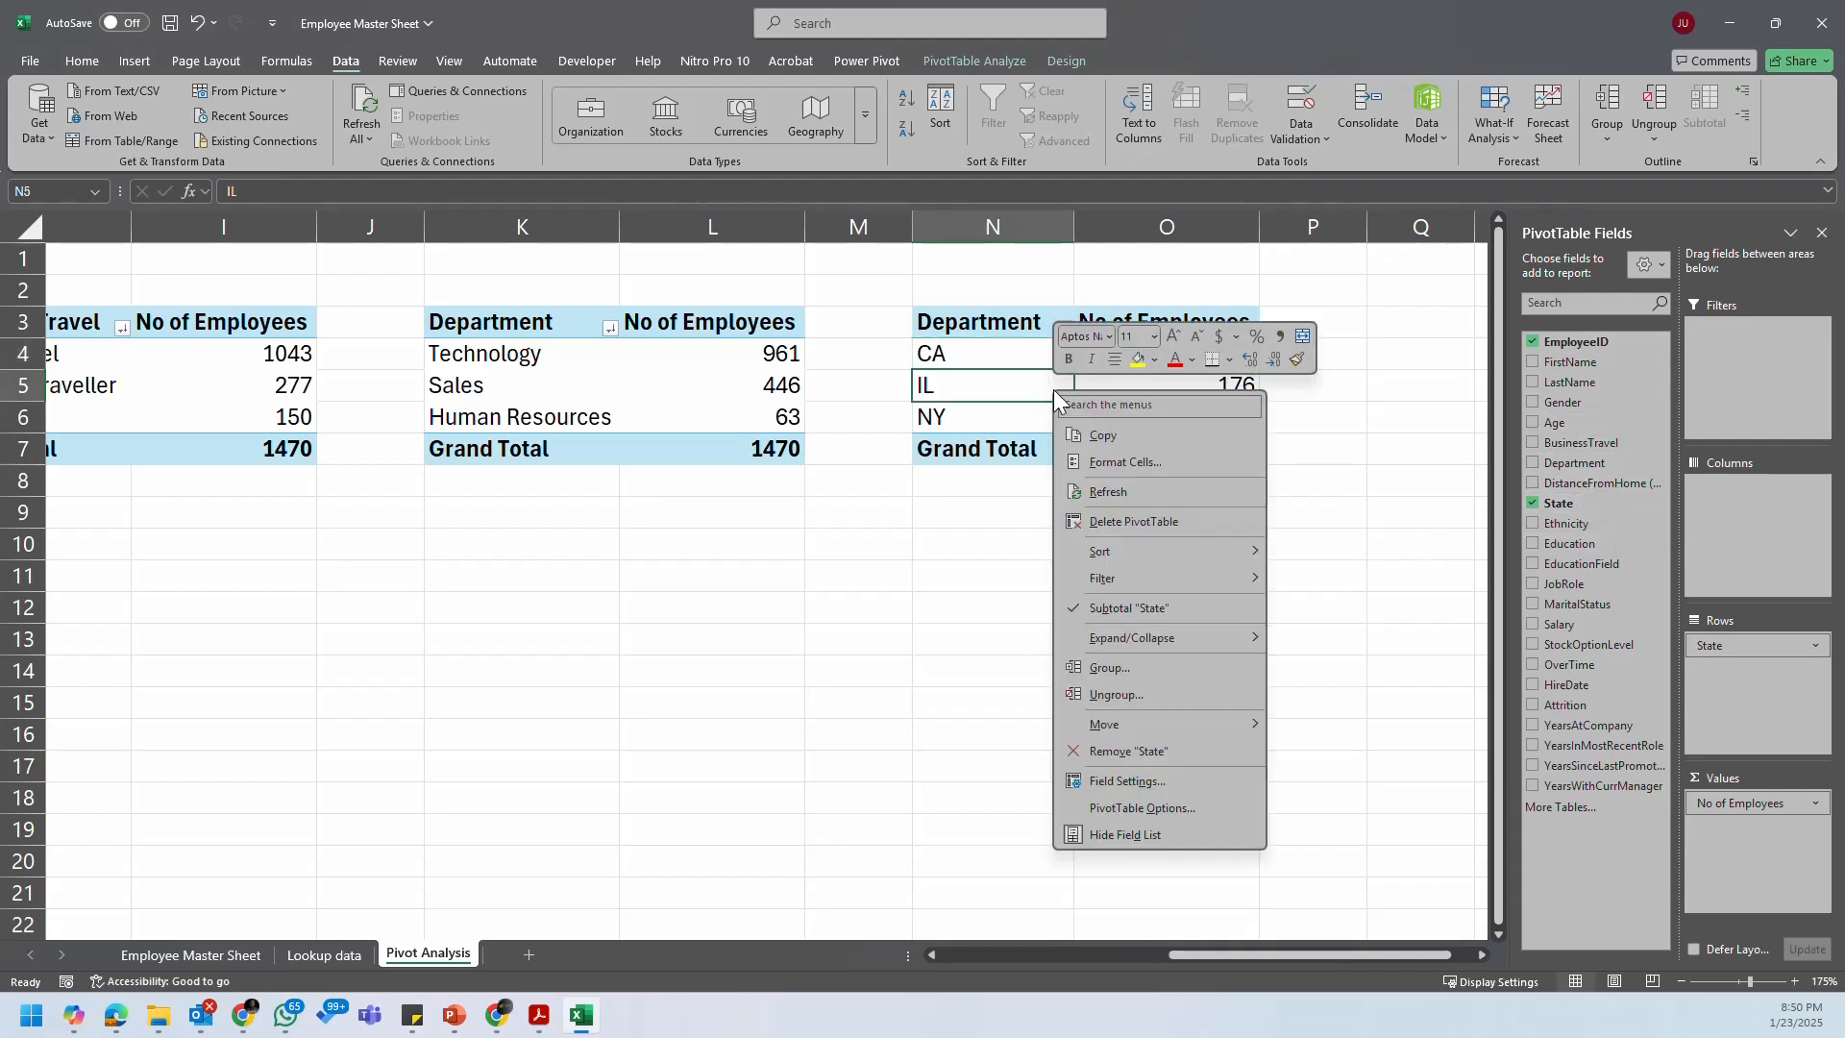
left_click(210, 945)
left_click(209, 946)
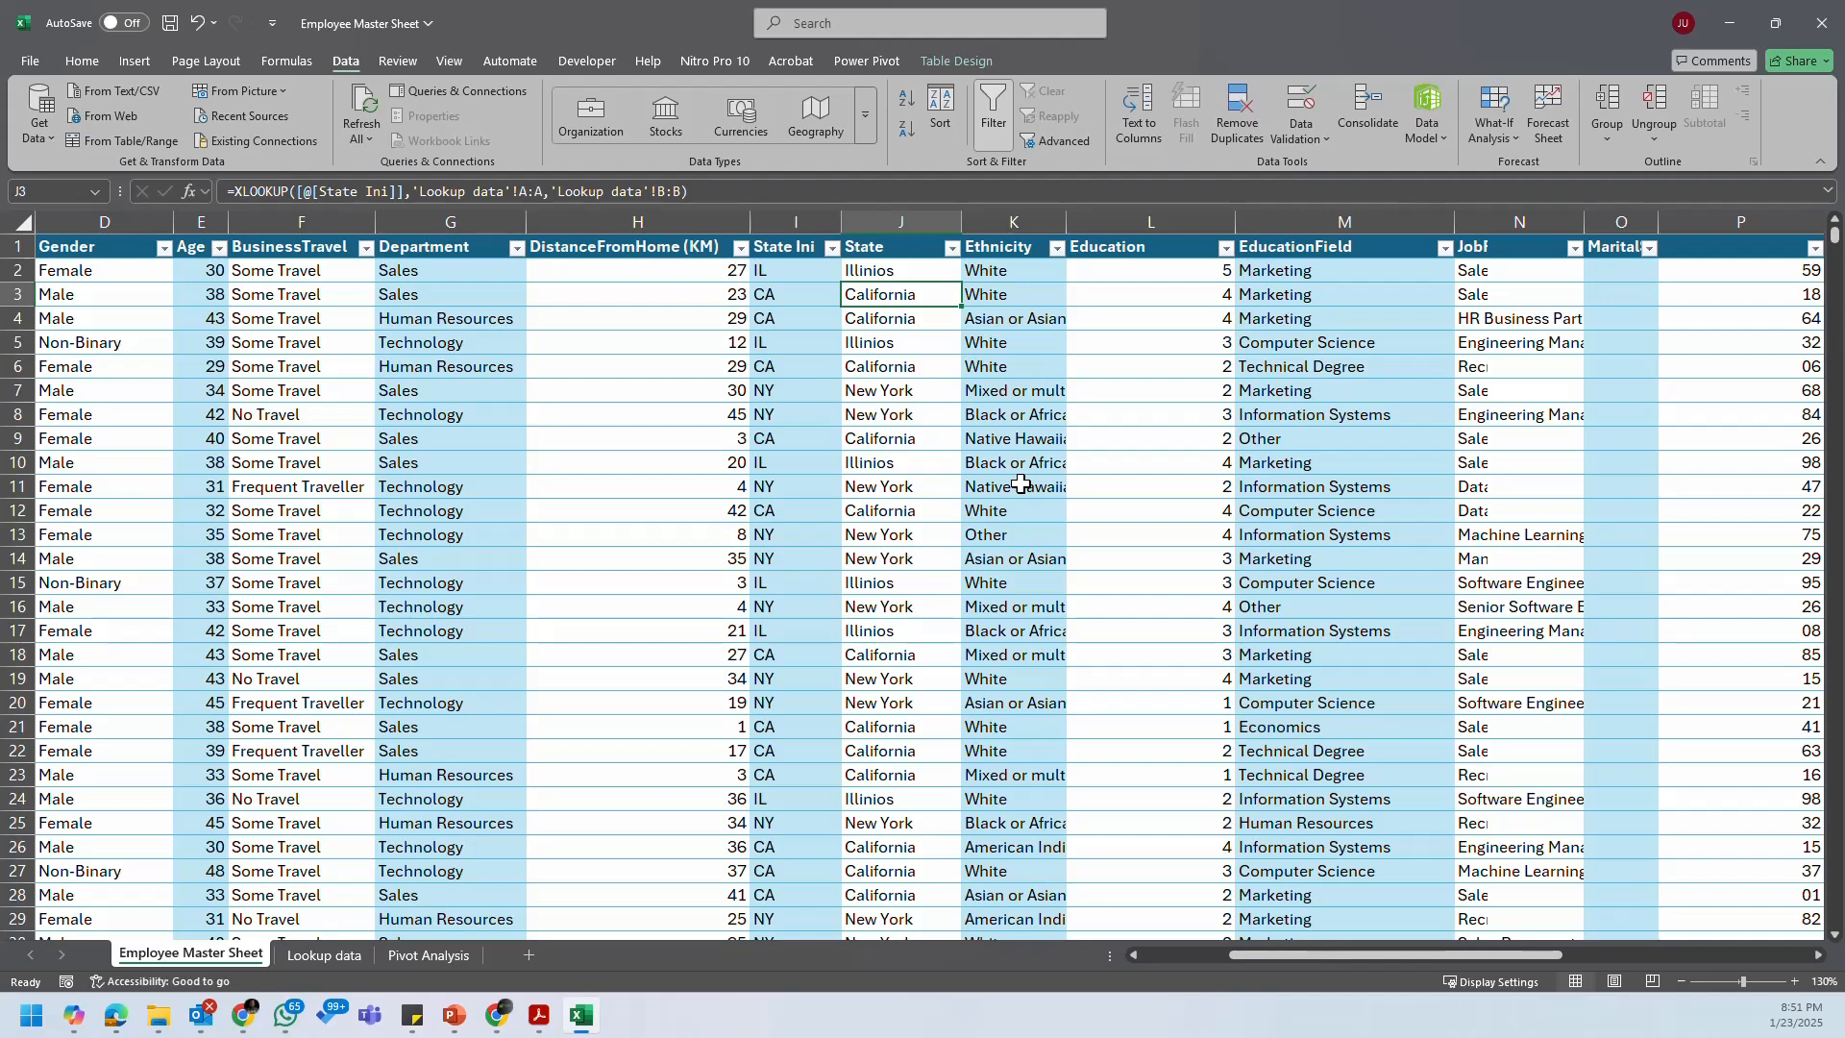
left_click(413, 954)
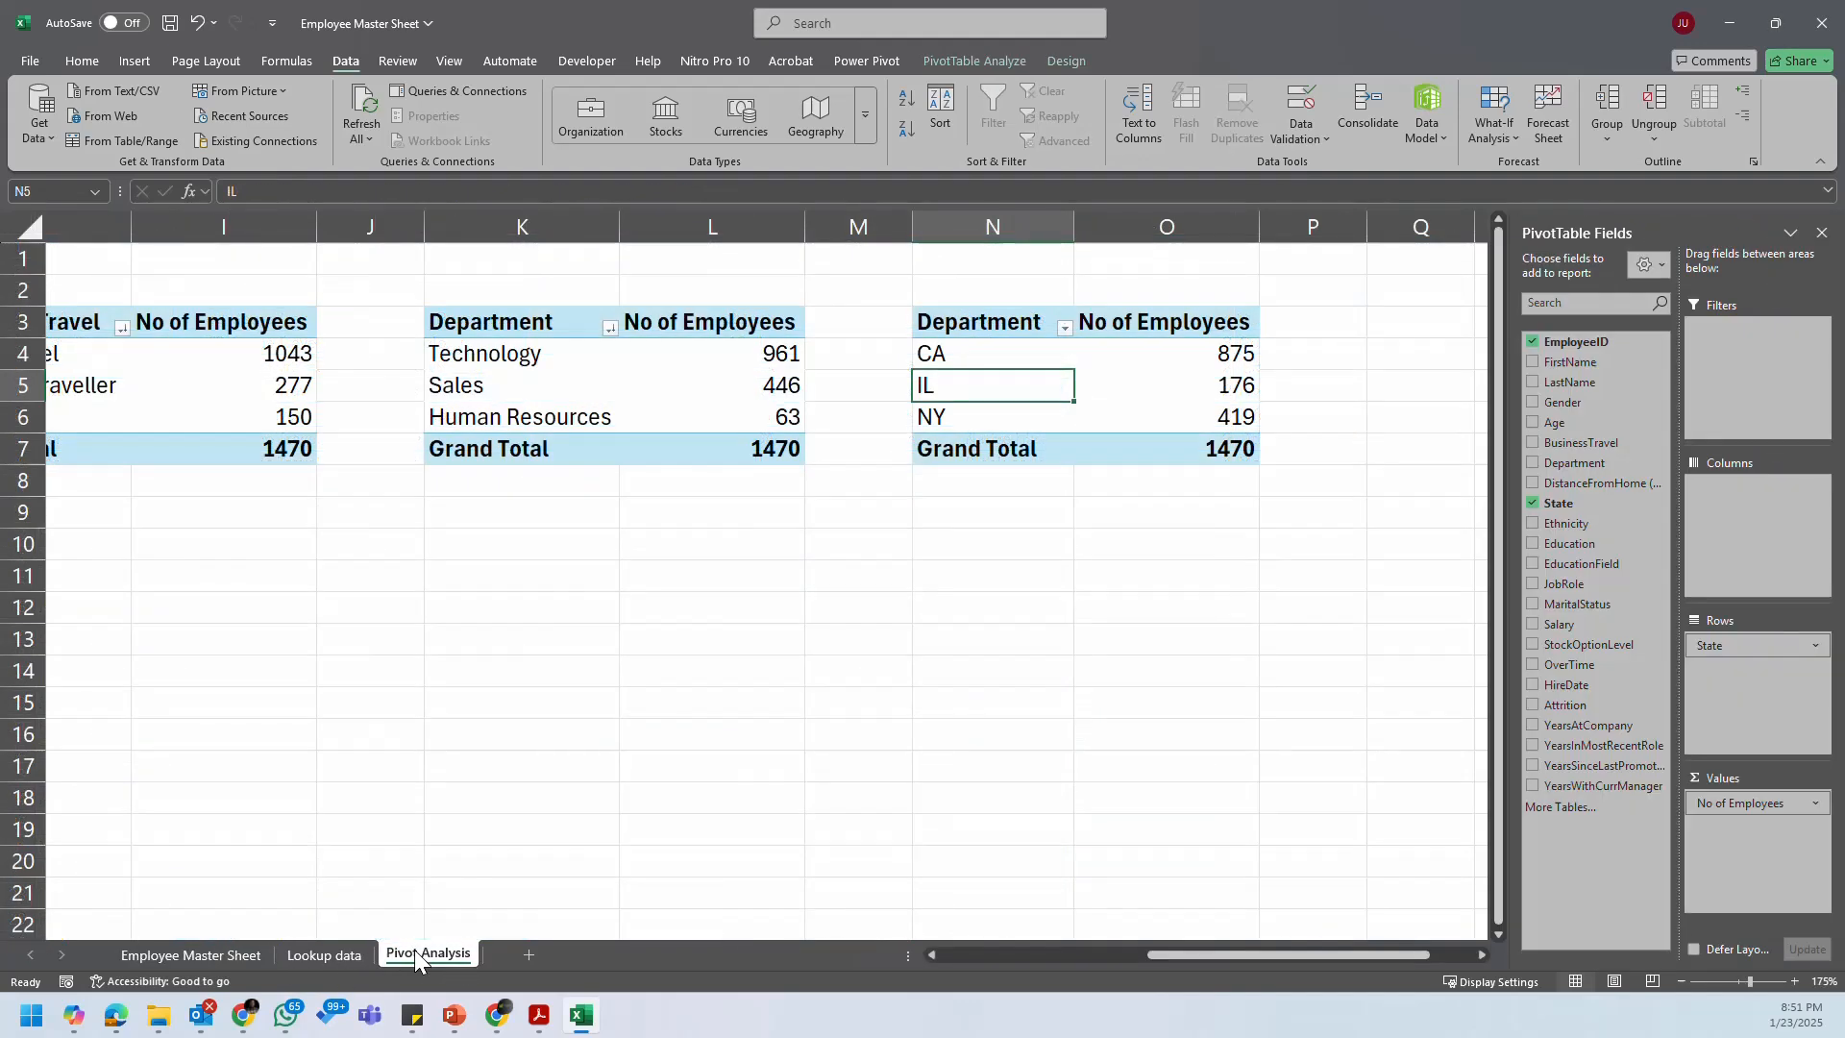
right_click(1033, 355)
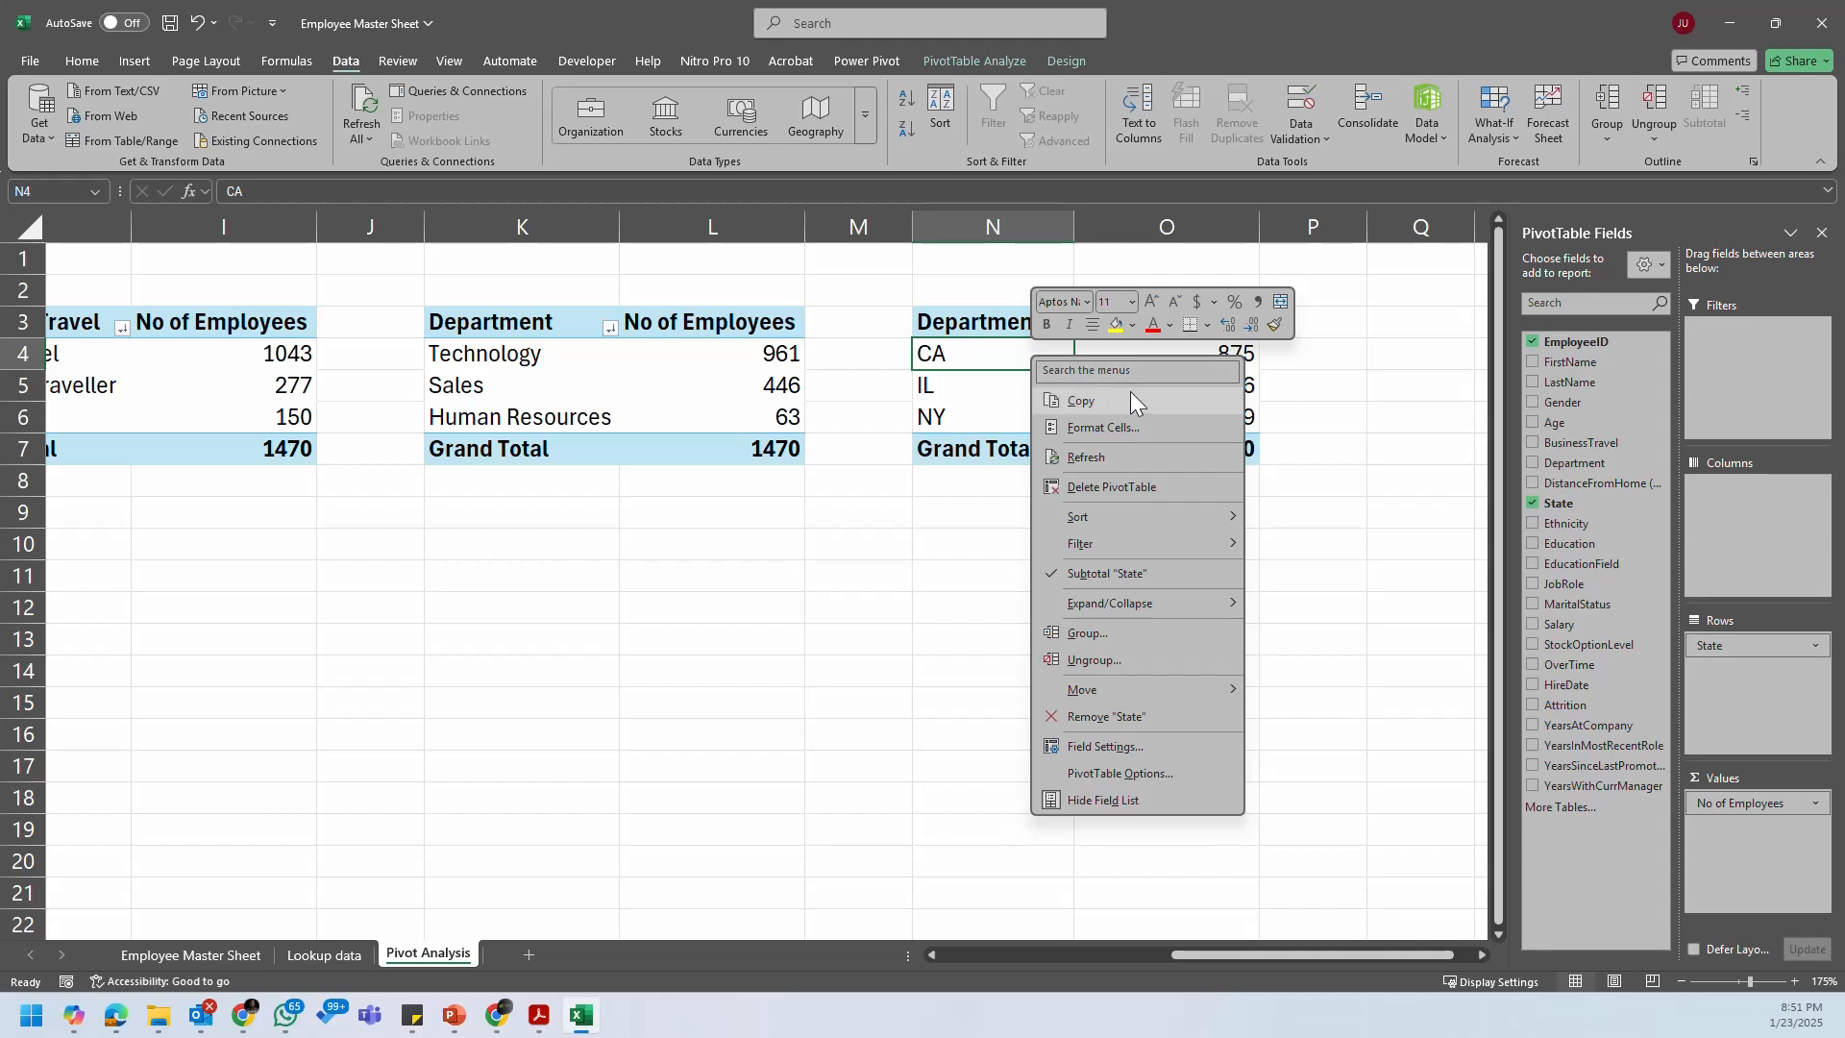
left_click(1136, 450)
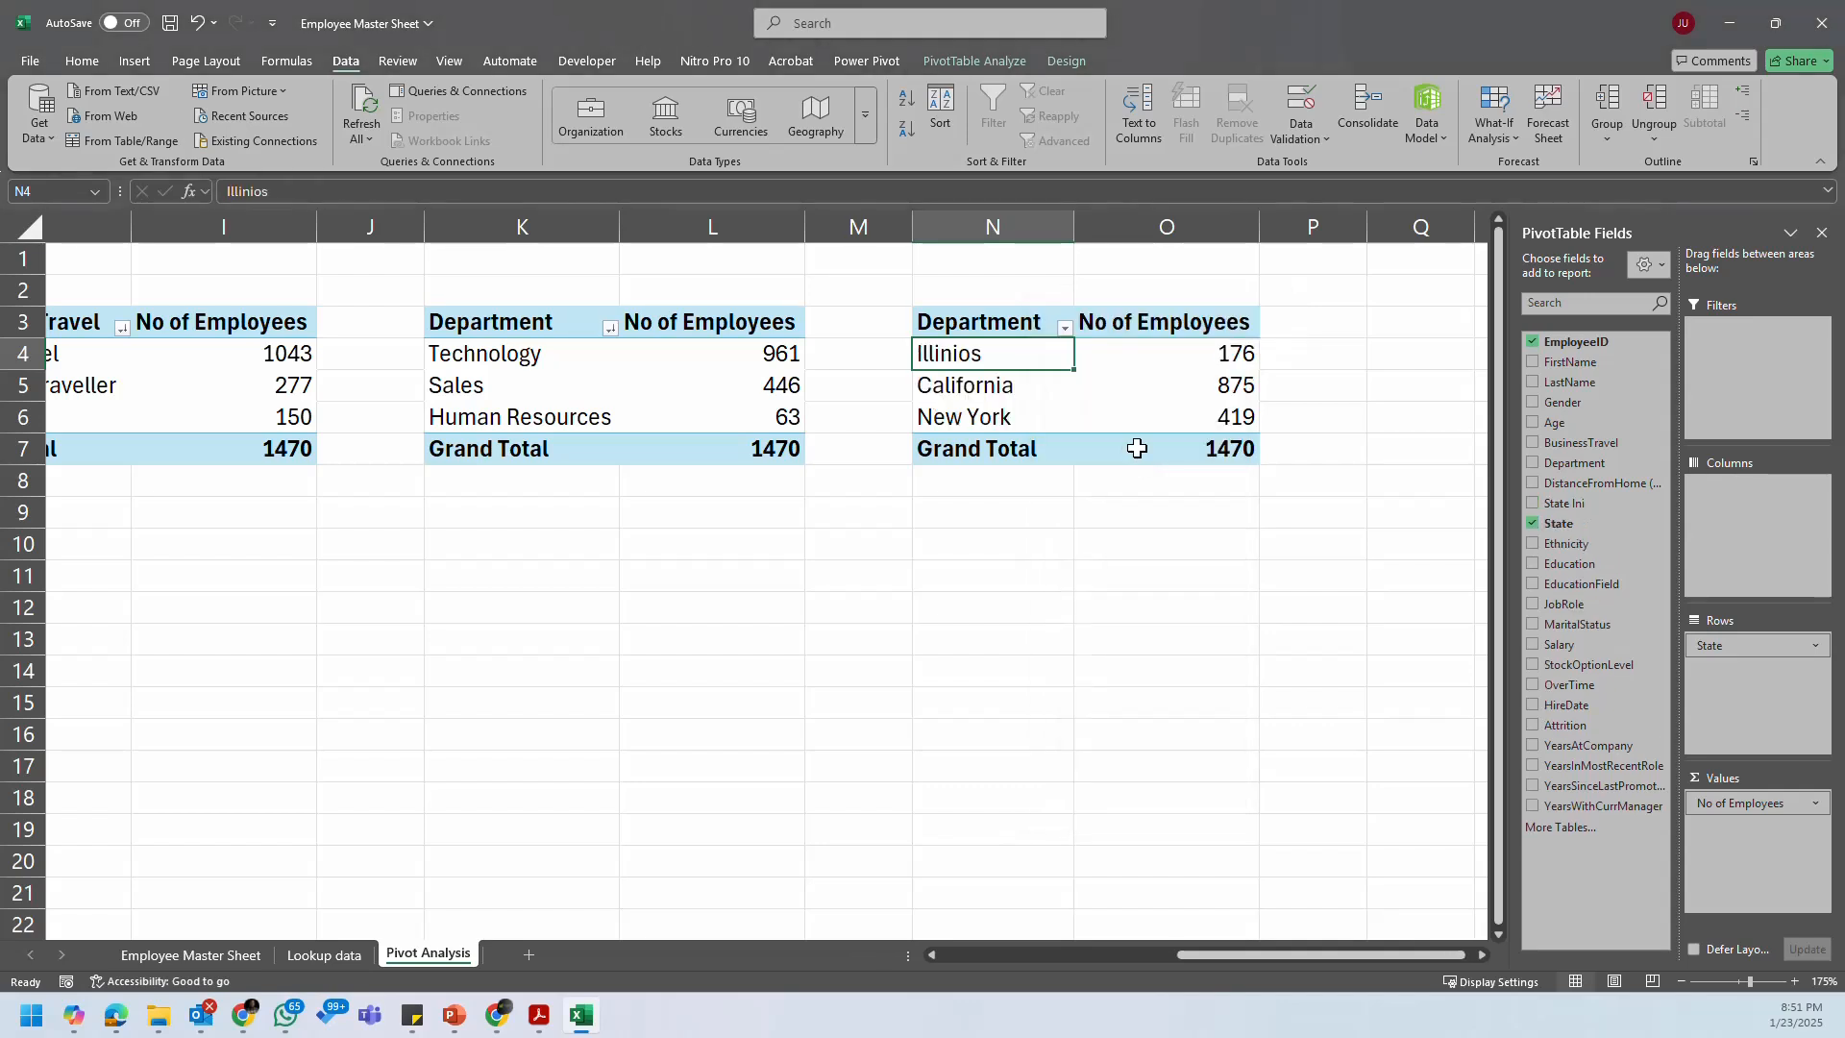
Step: Sort the state PivotTable by No of Employees from largest to smallest
mouse_move(1136, 452)
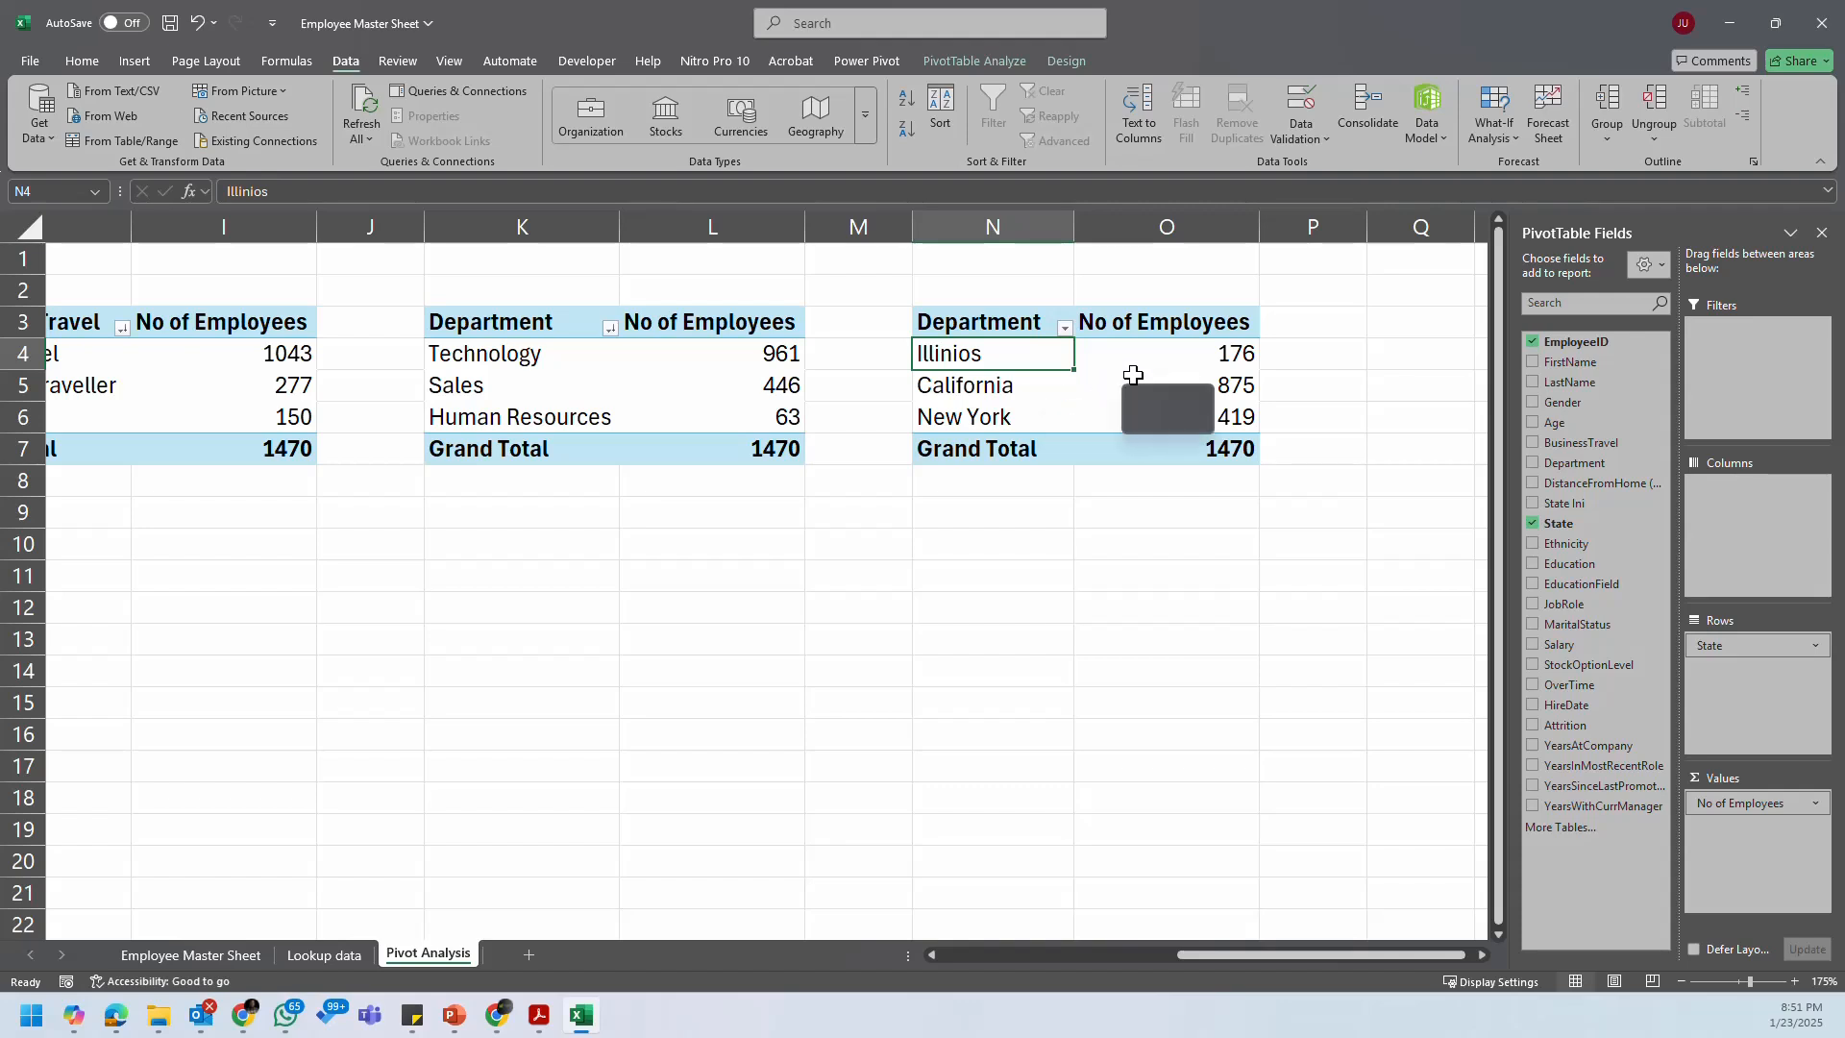
right_click(1185, 358)
key("Escape")
left_click(1149, 352)
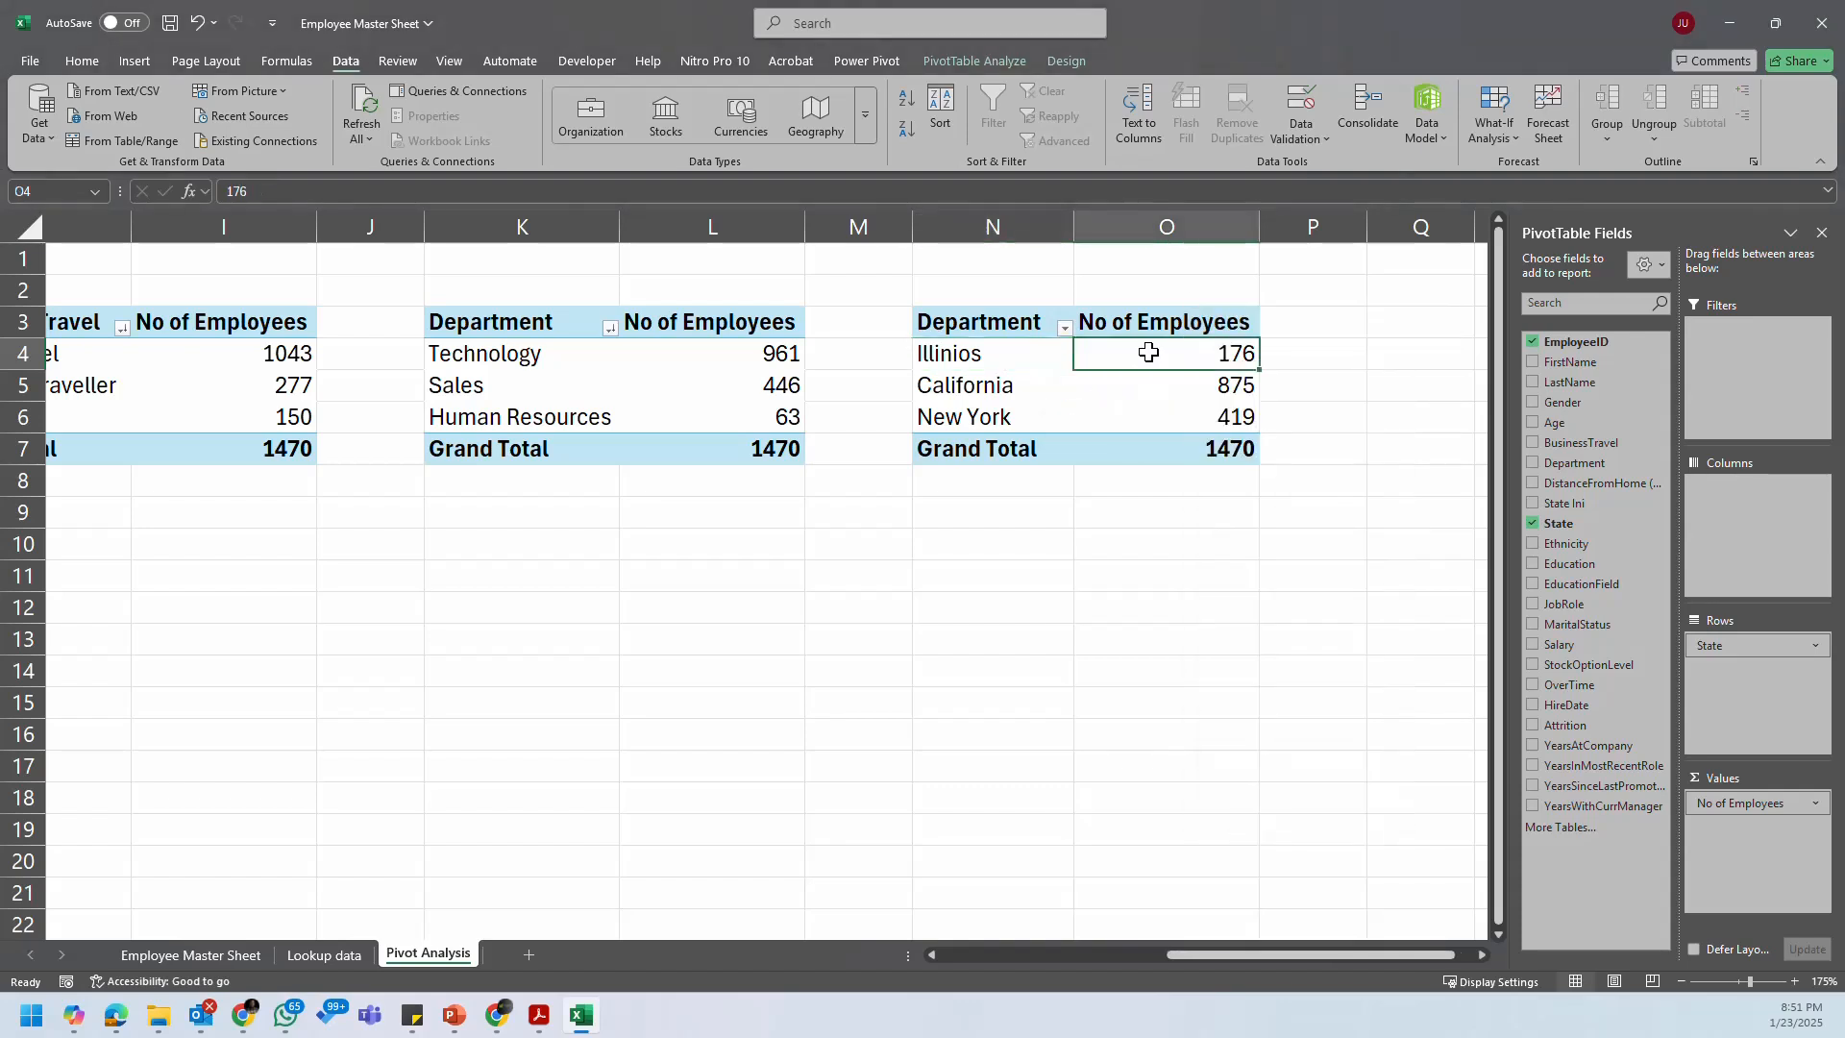
right_click(1149, 353)
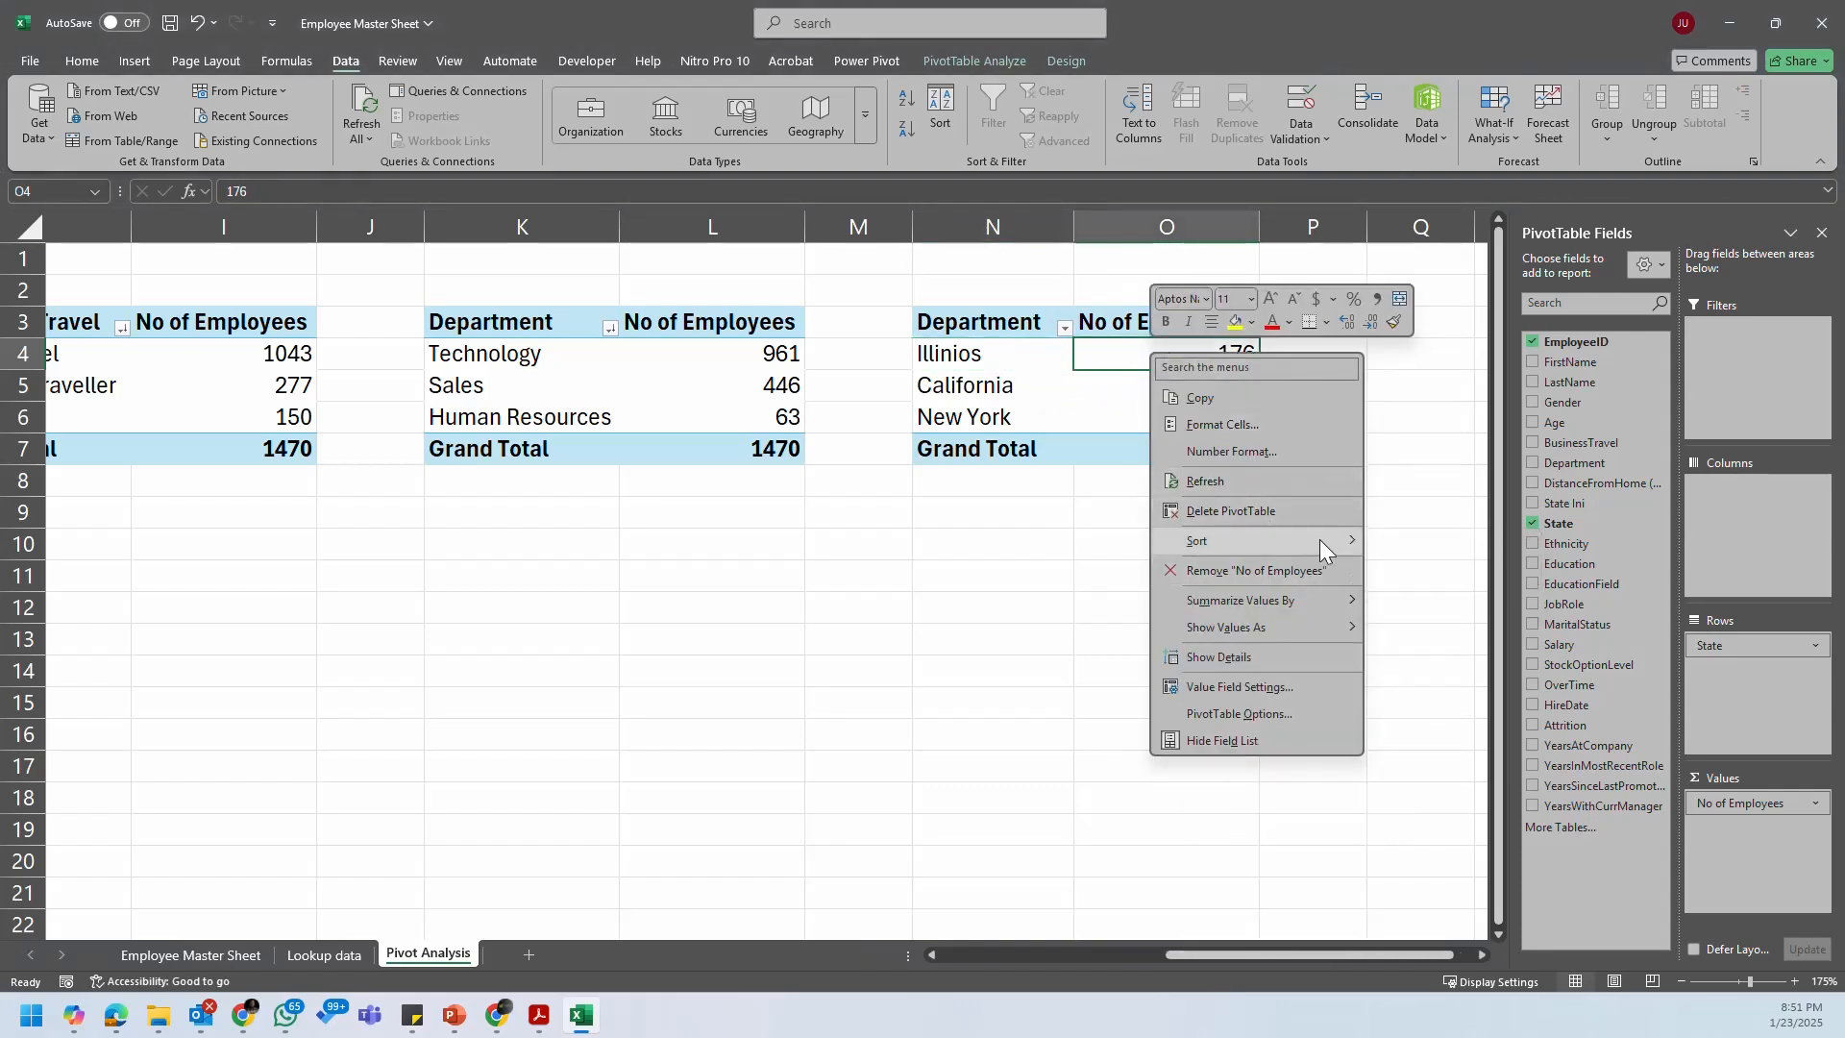
mouse_move(1321, 540)
left_click(1450, 559)
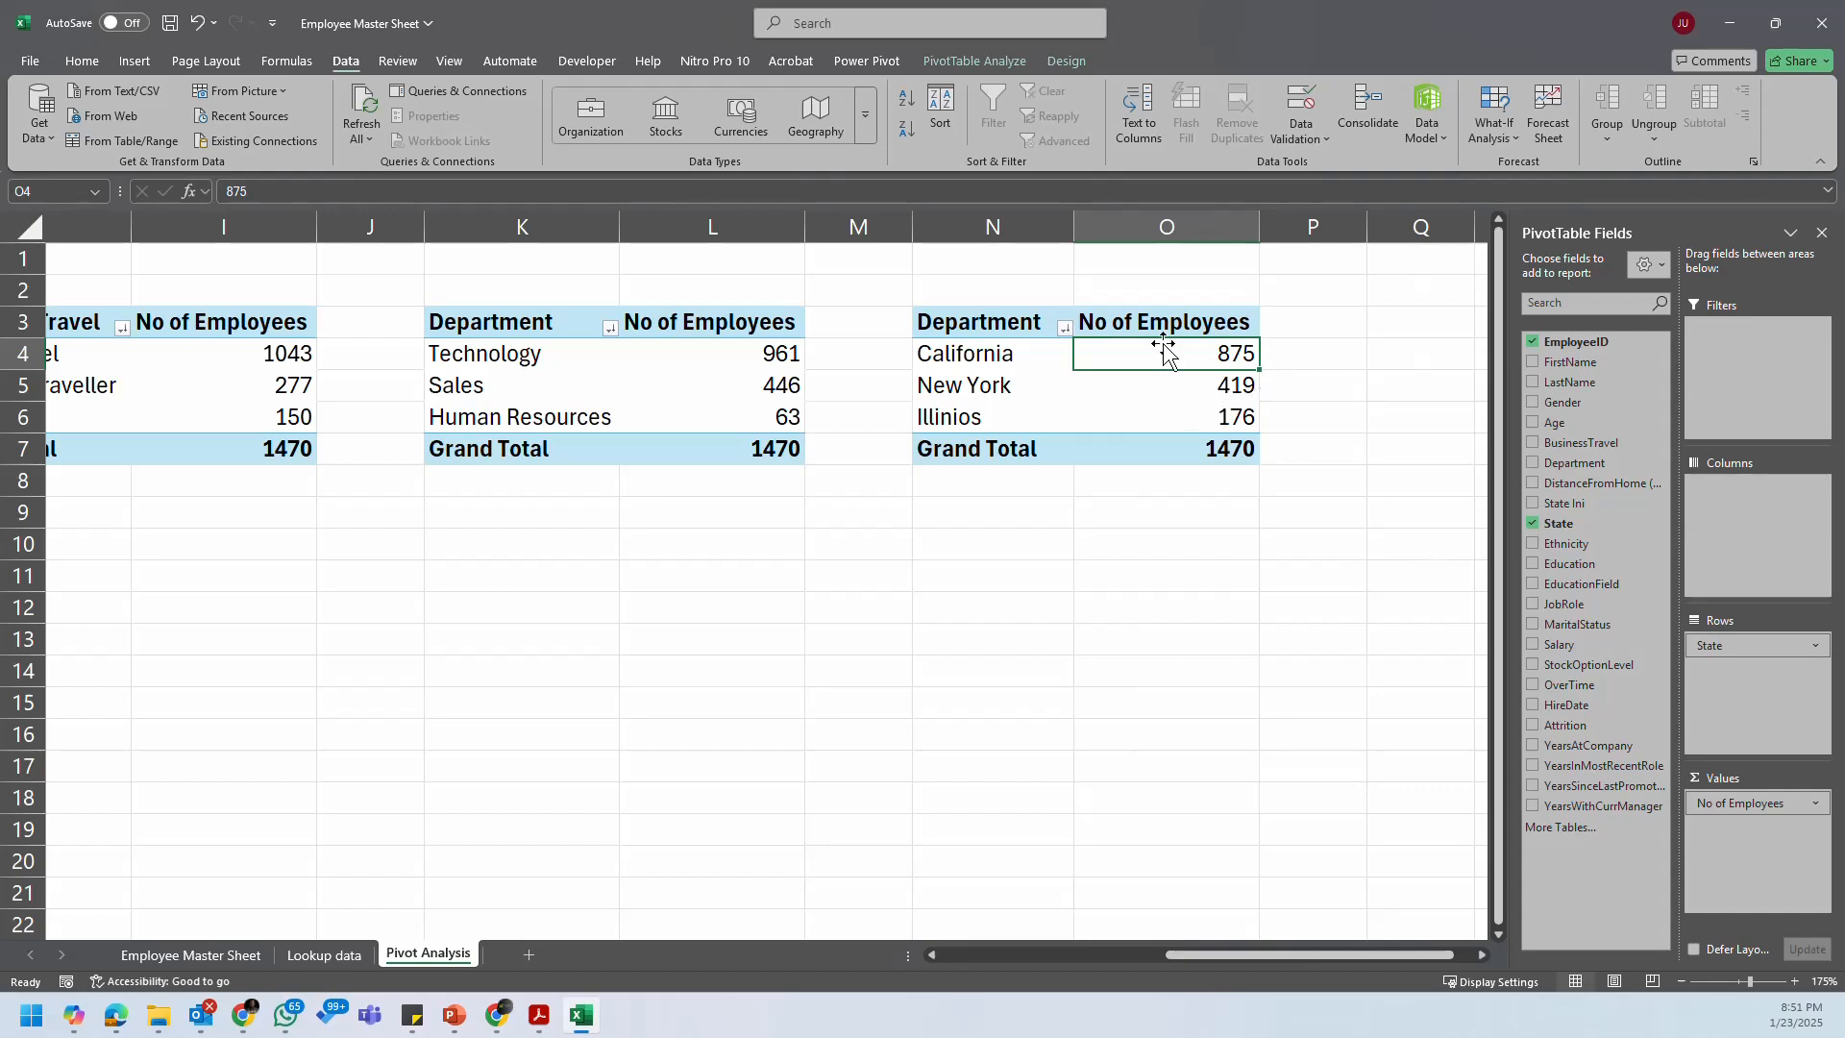
Step: Review the employee counts per state and consult the sticky note's list of planned analyses
left_click(1235, 417)
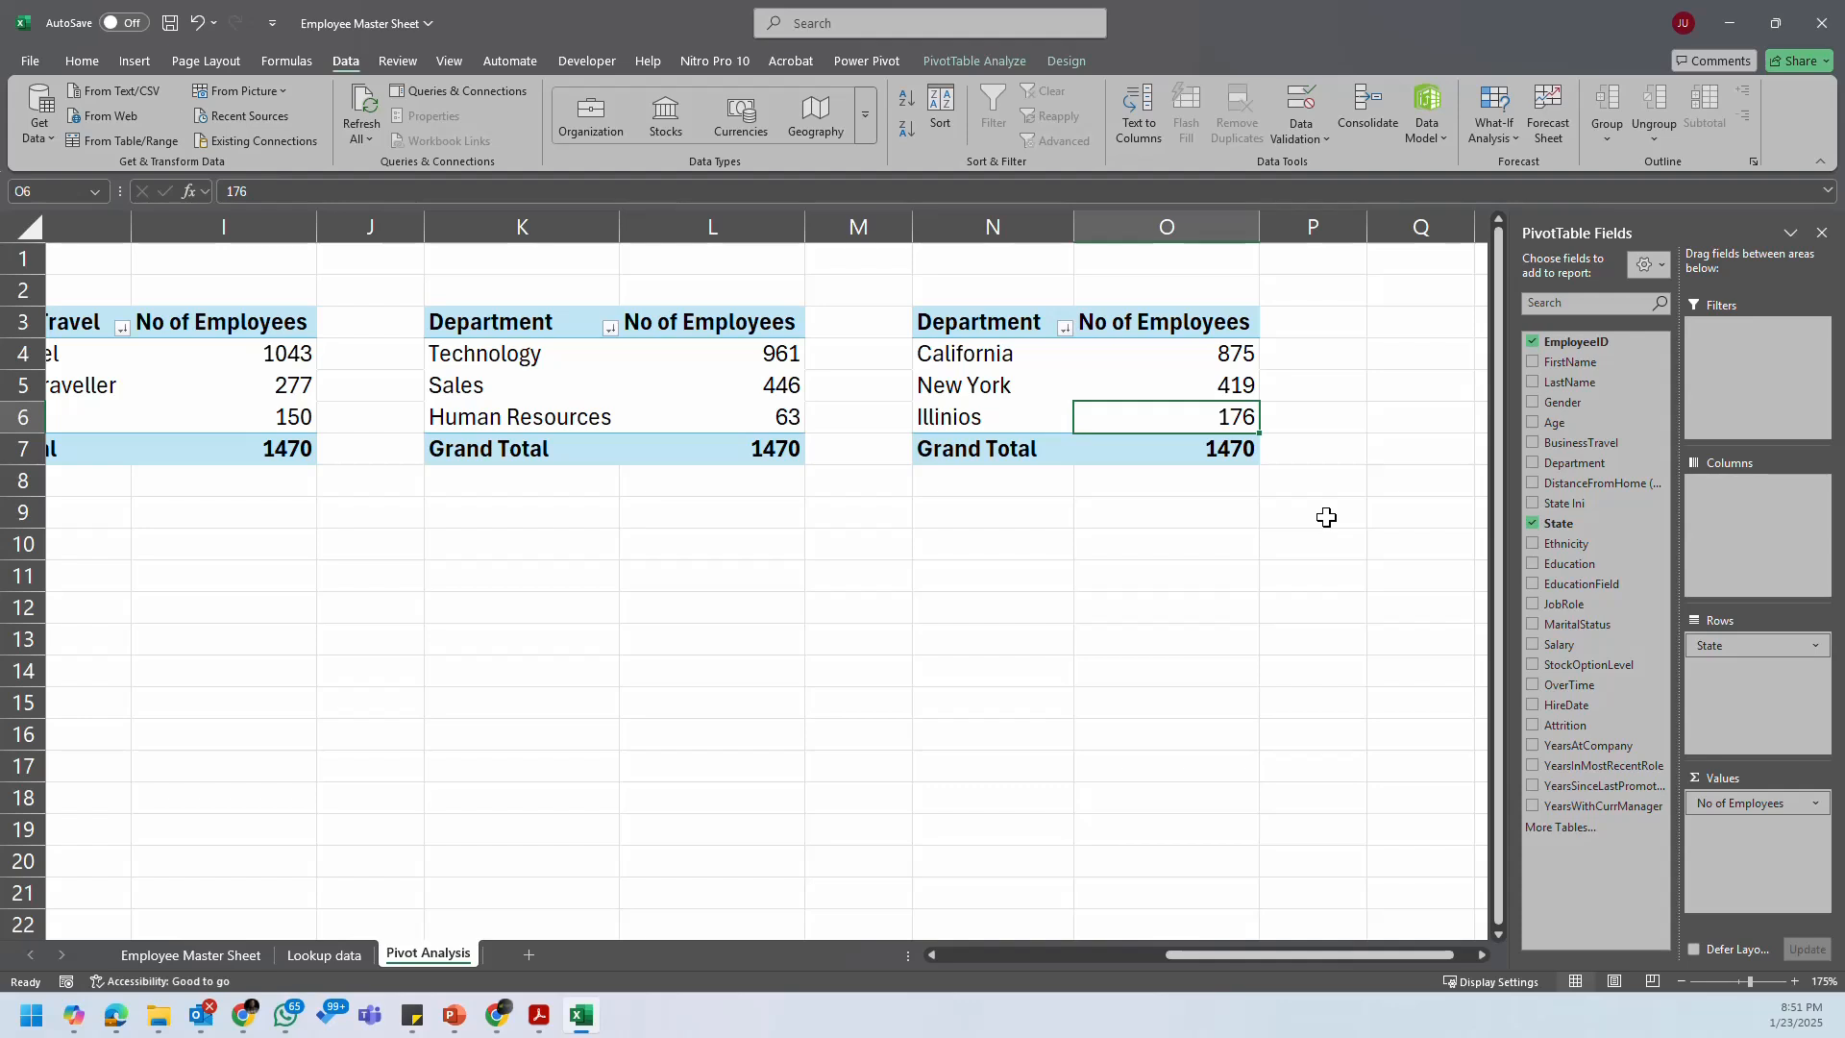
left_click(1309, 567)
left_click(1179, 386)
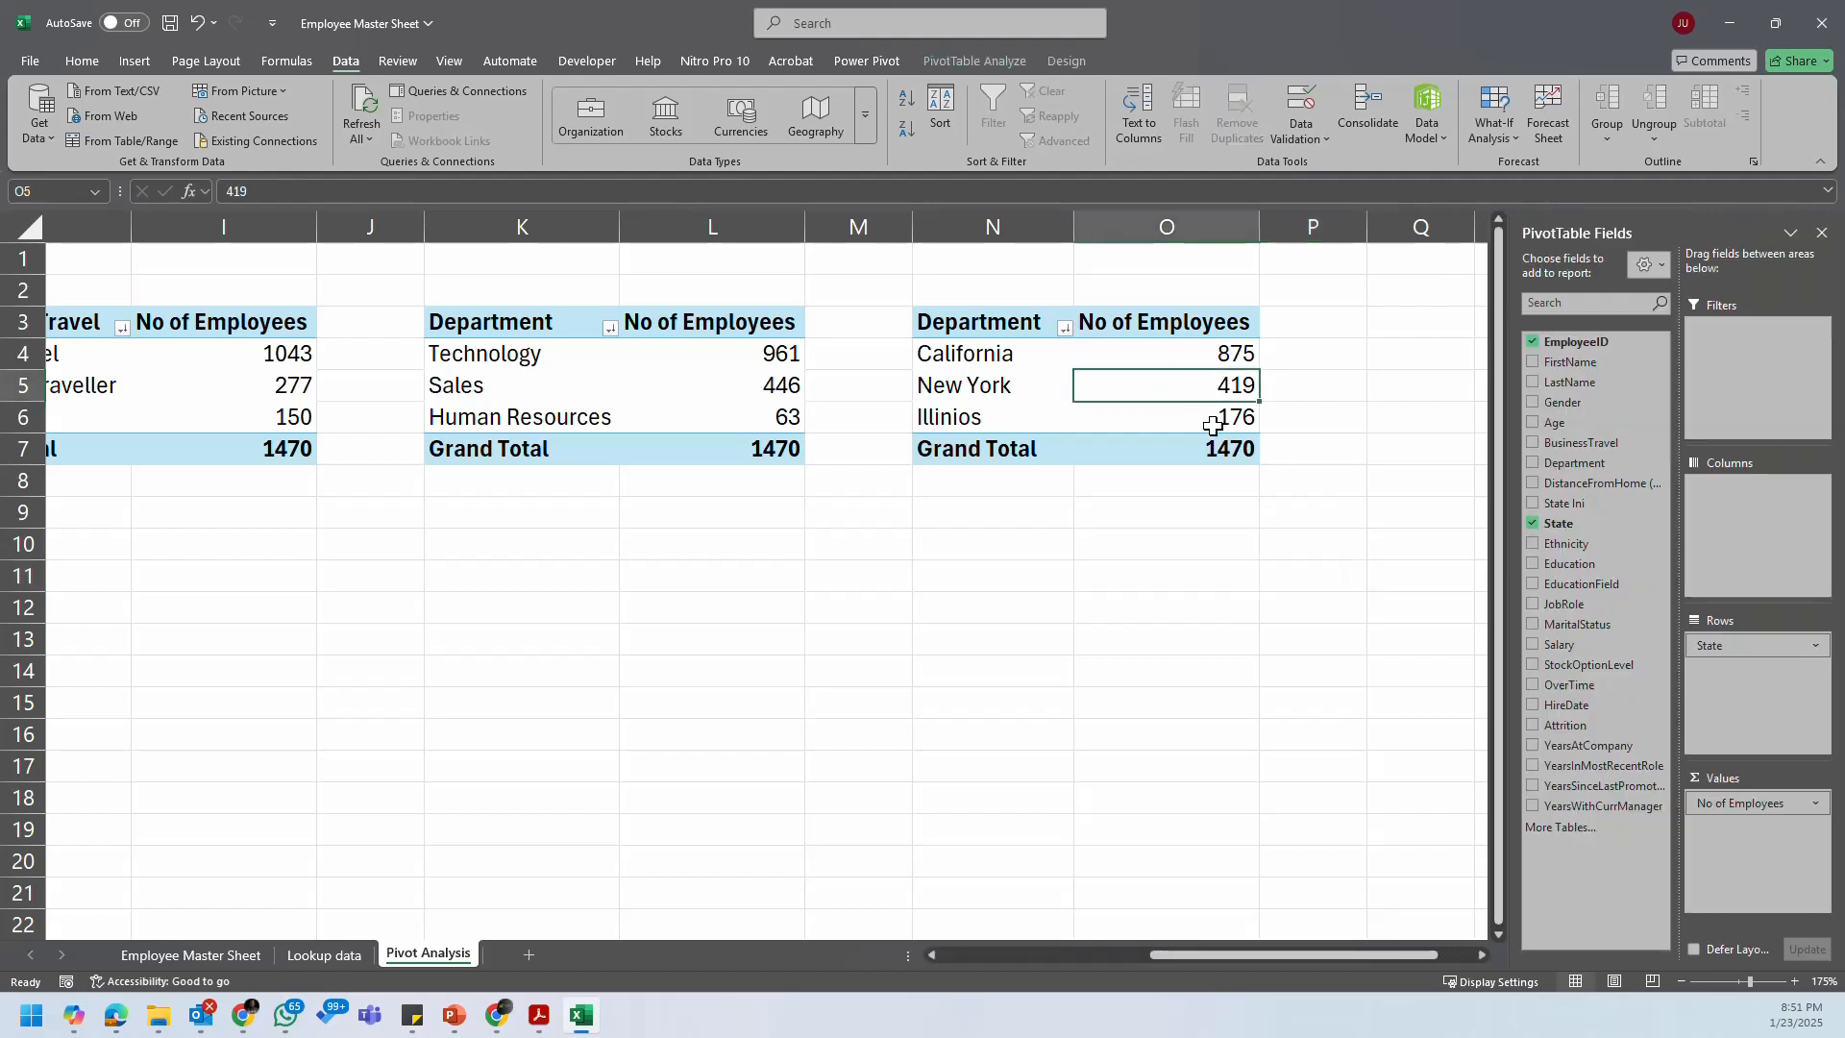
left_click(1480, 953)
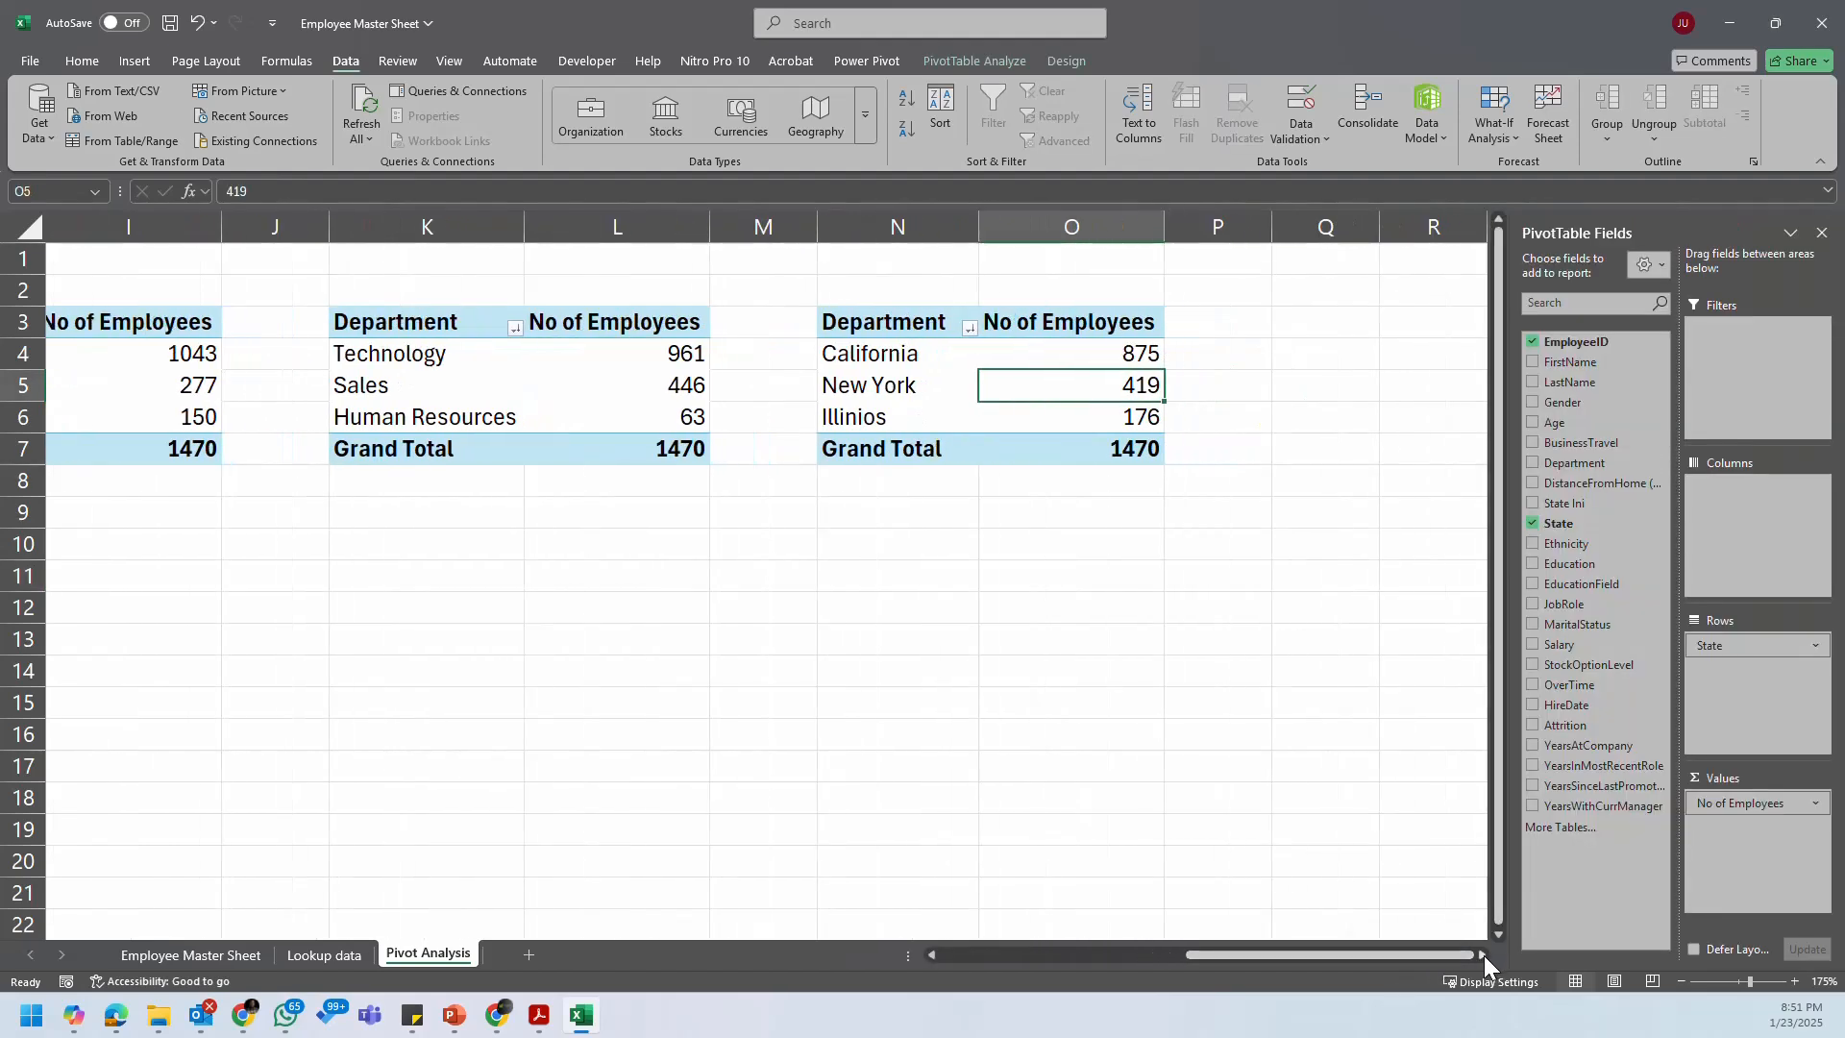
left_click(1484, 955)
left_click(1483, 955)
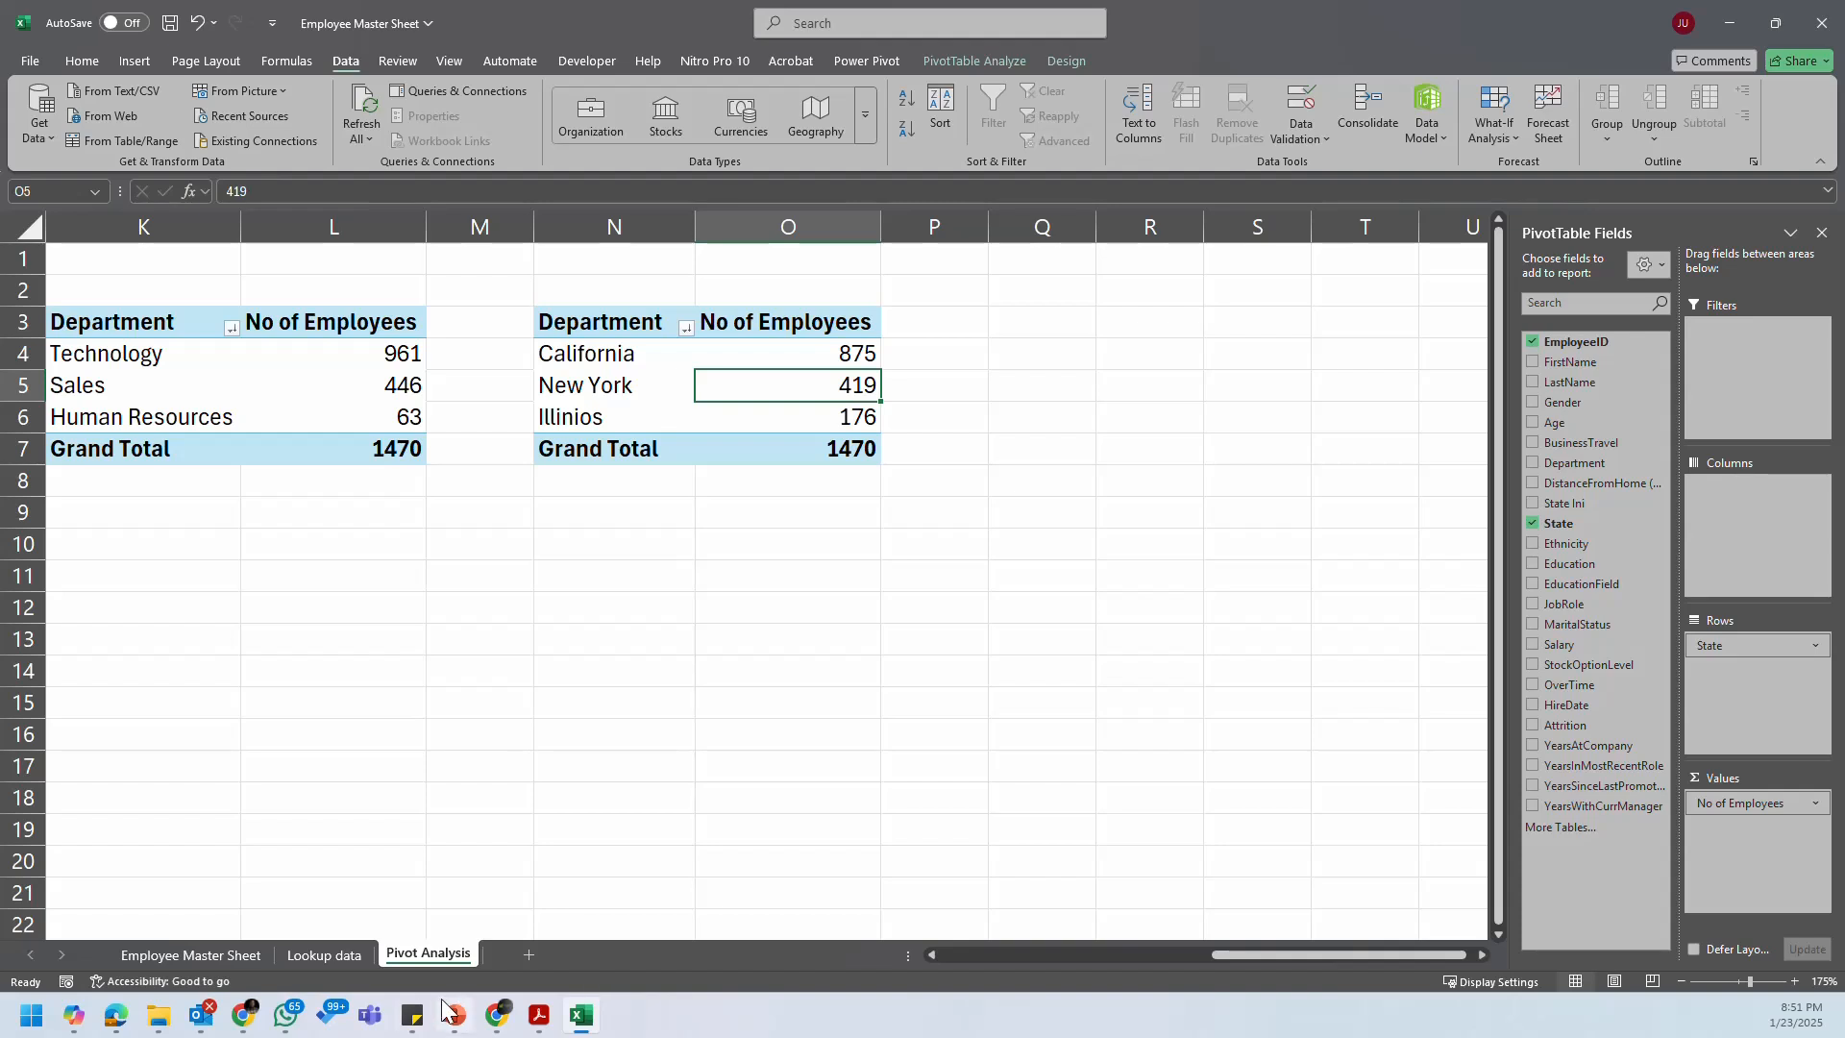
left_click(413, 1016)
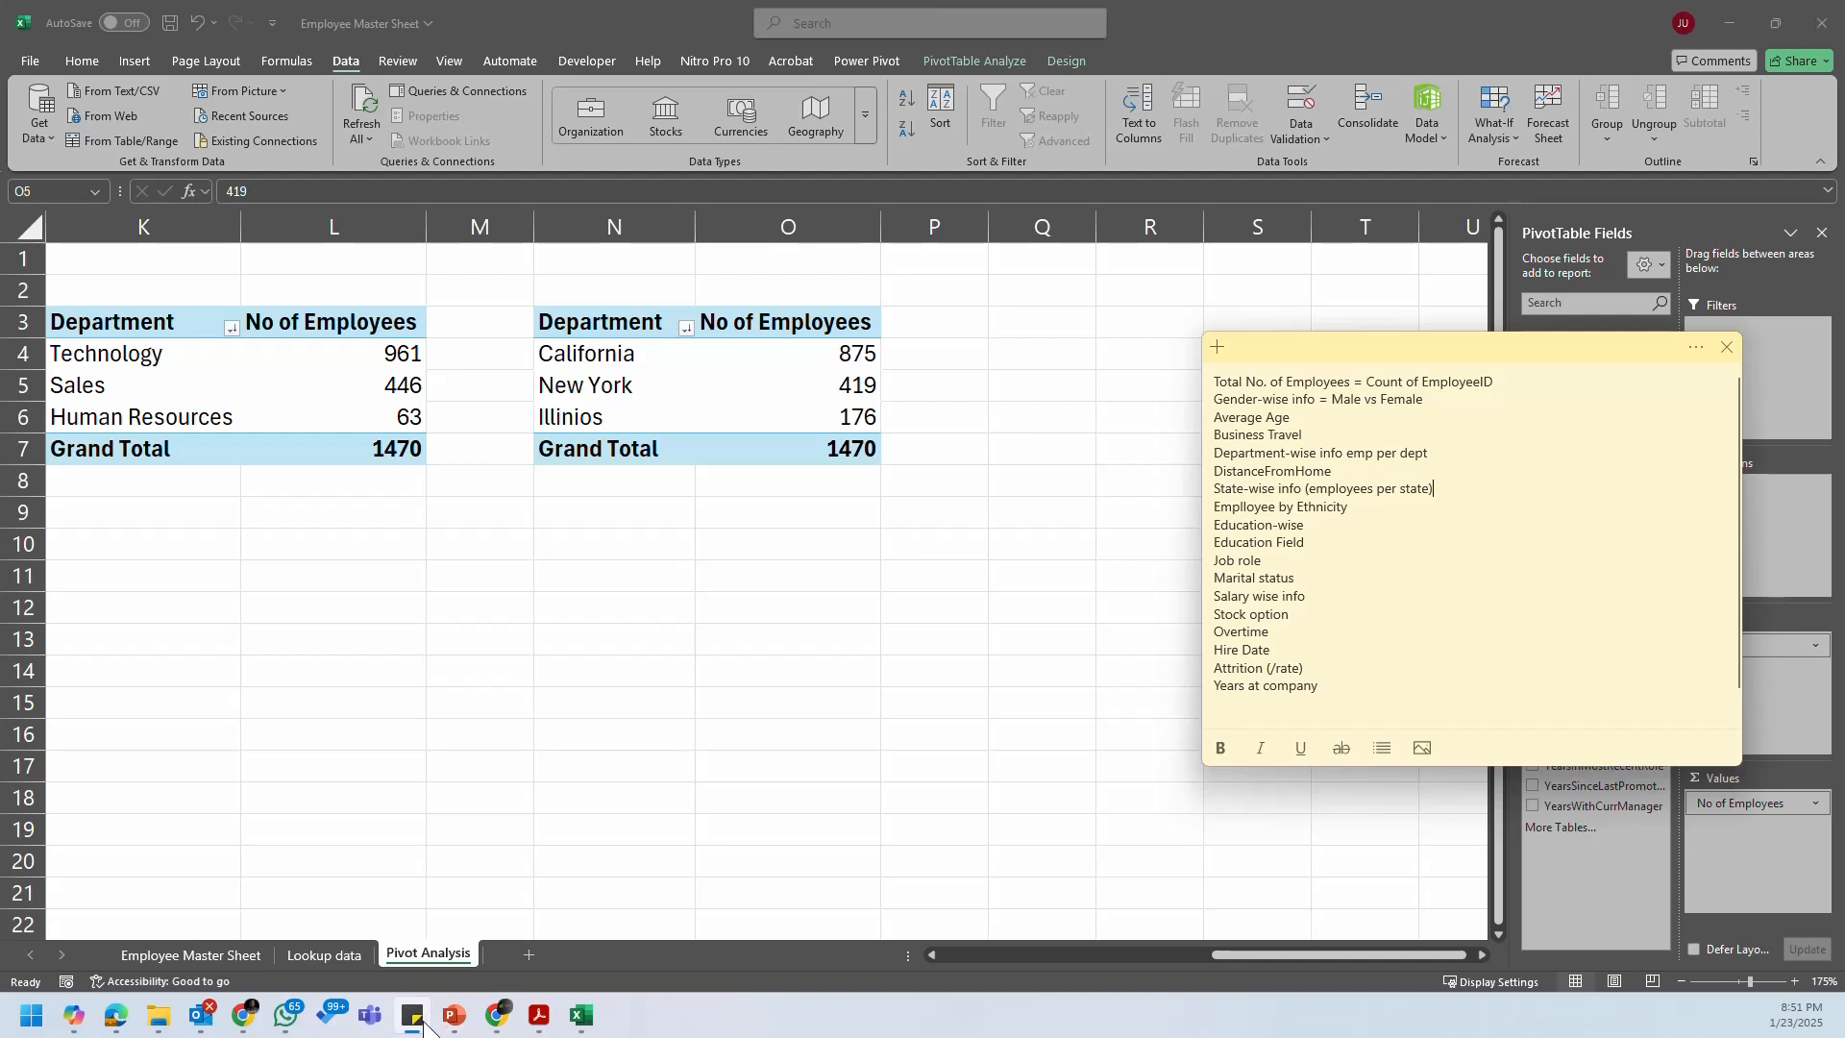
left_click(421, 1024)
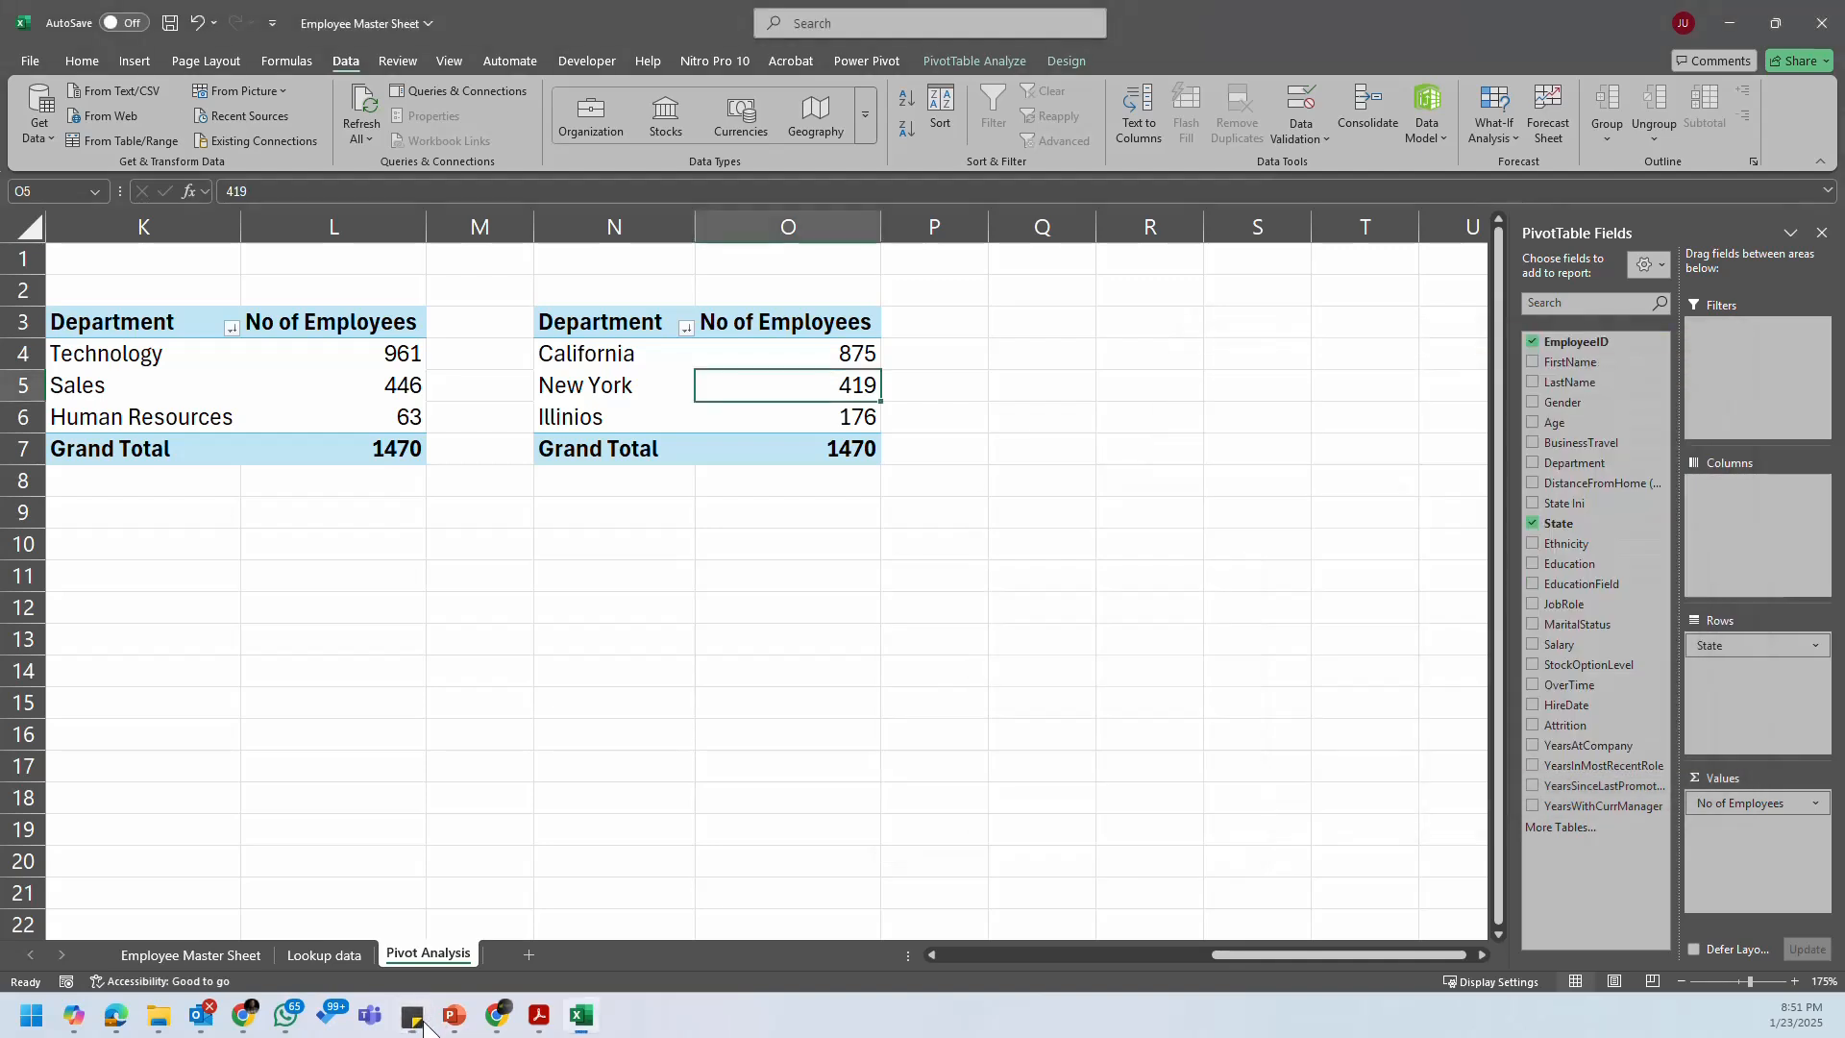
Step: Copy the state PivotTable to Q3 on the Pivot Analysis sheet and autofit columns Q and R to its contents
left_click_drag(597, 320, 763, 446)
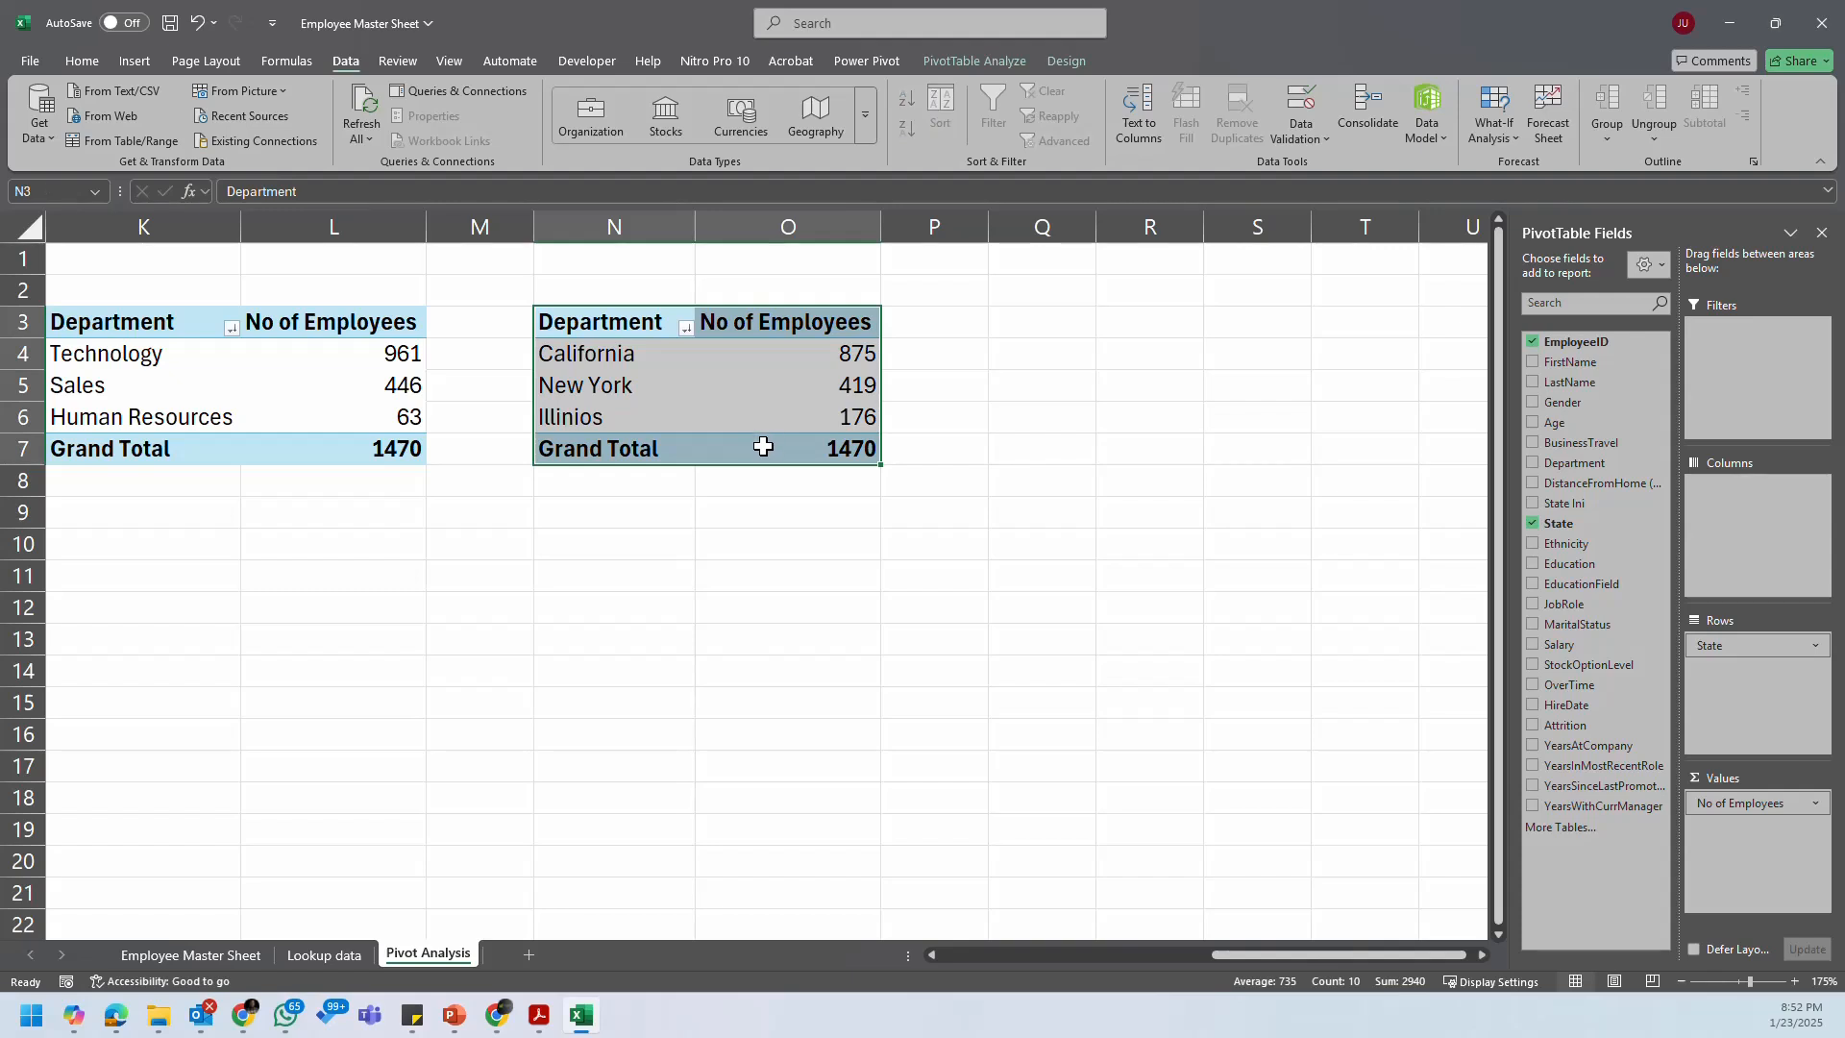
key("ctrl+c")
left_click(1038, 332)
right_click(1038, 333)
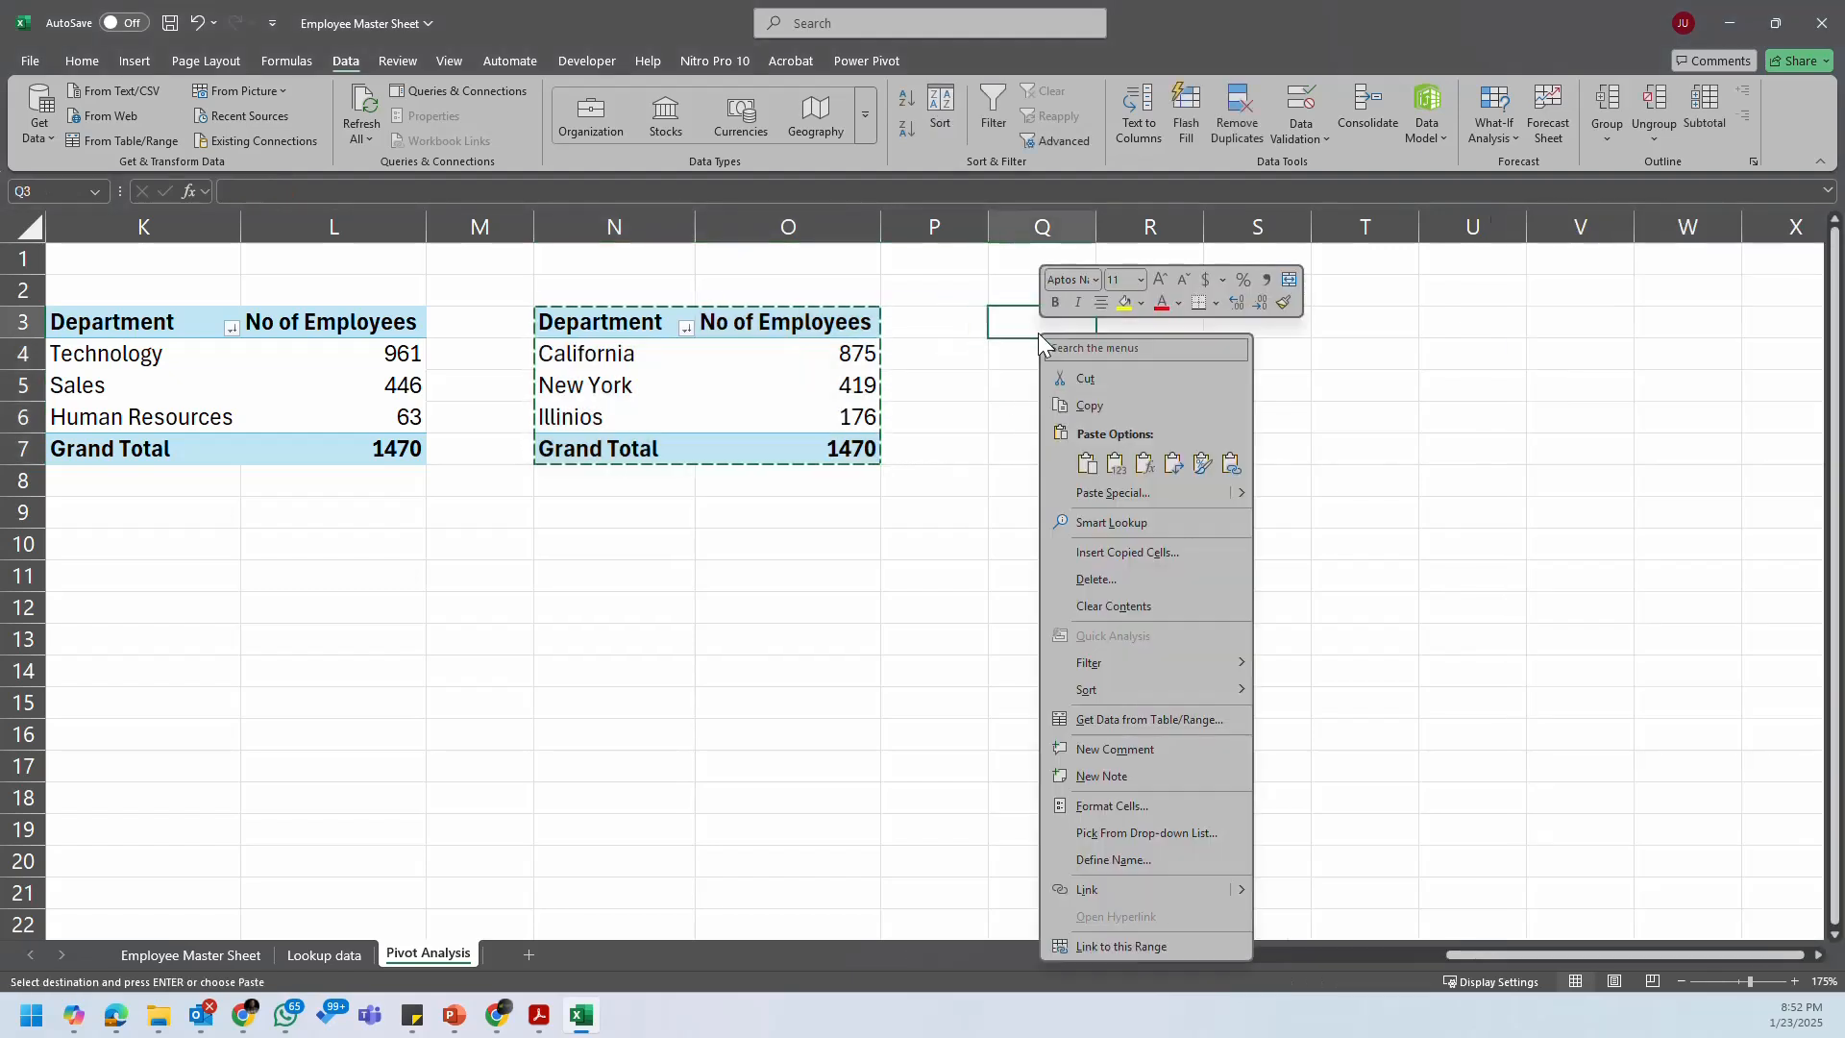
left_click(1038, 335)
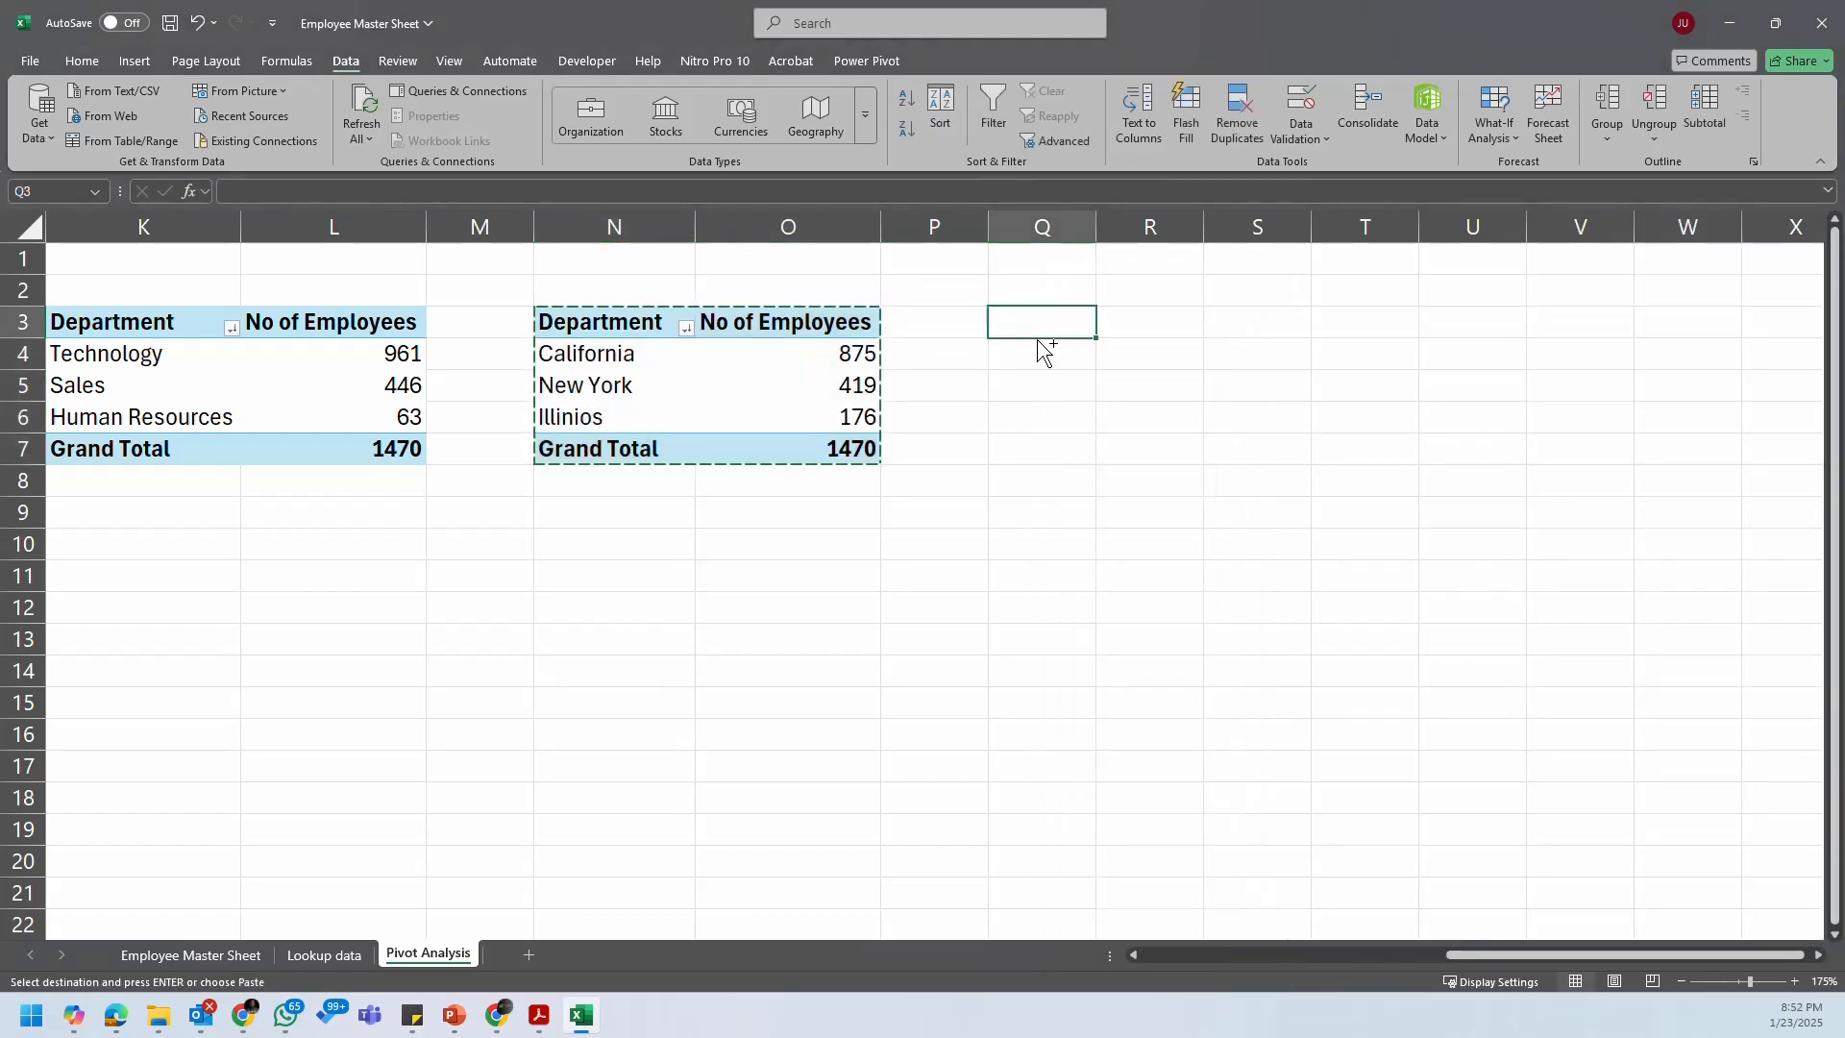
key("ctrl+v")
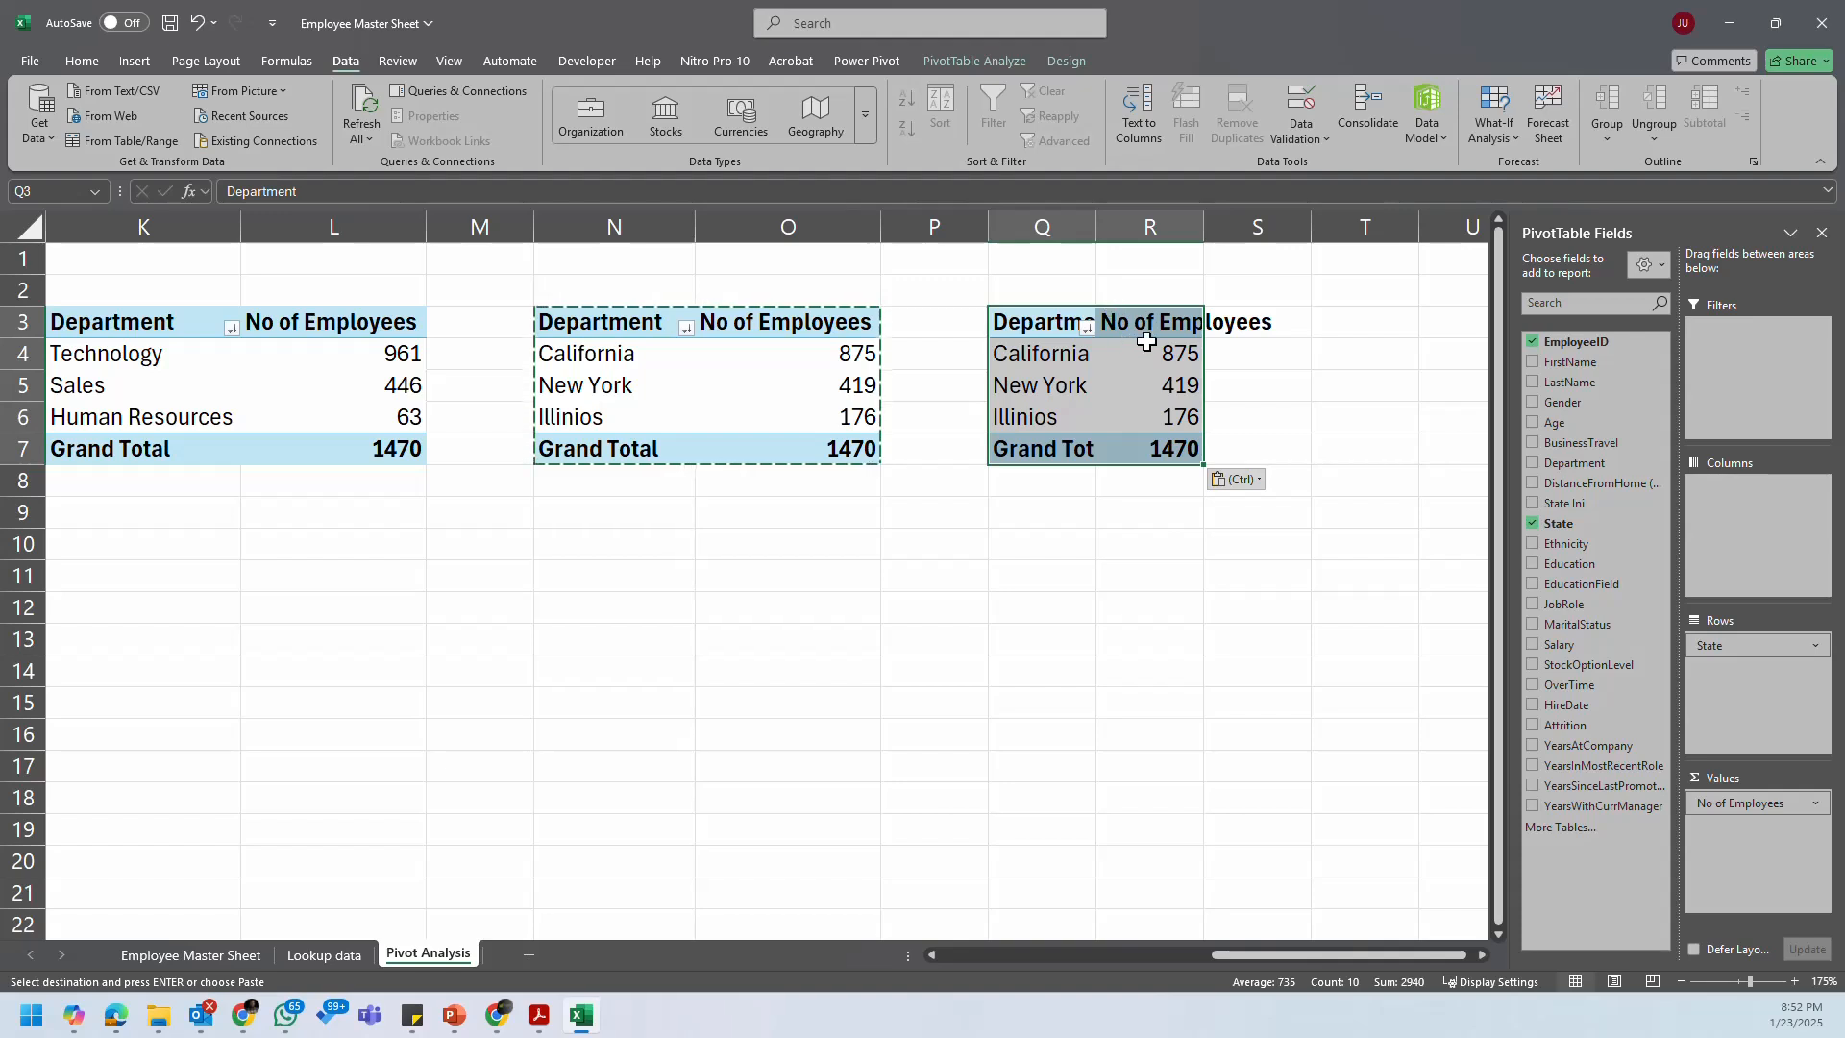
double_click(1096, 227)
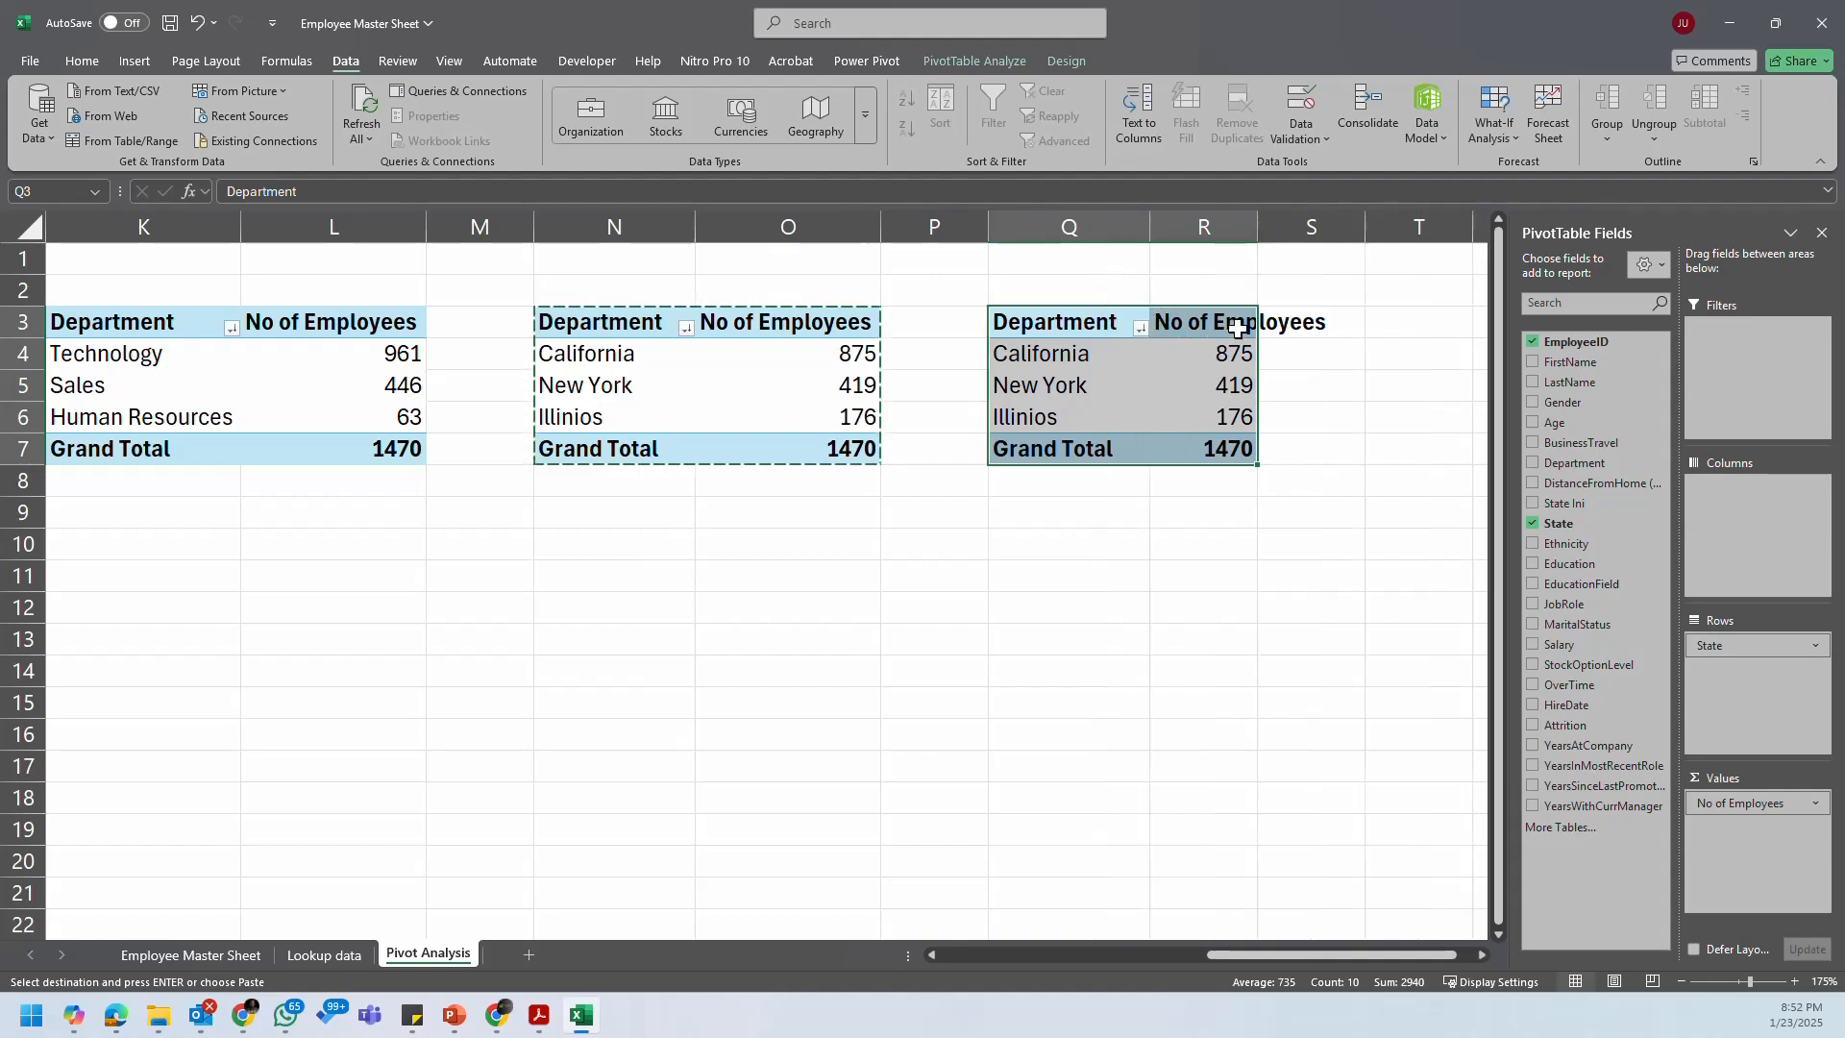
double_click(1257, 226)
left_click(1197, 357)
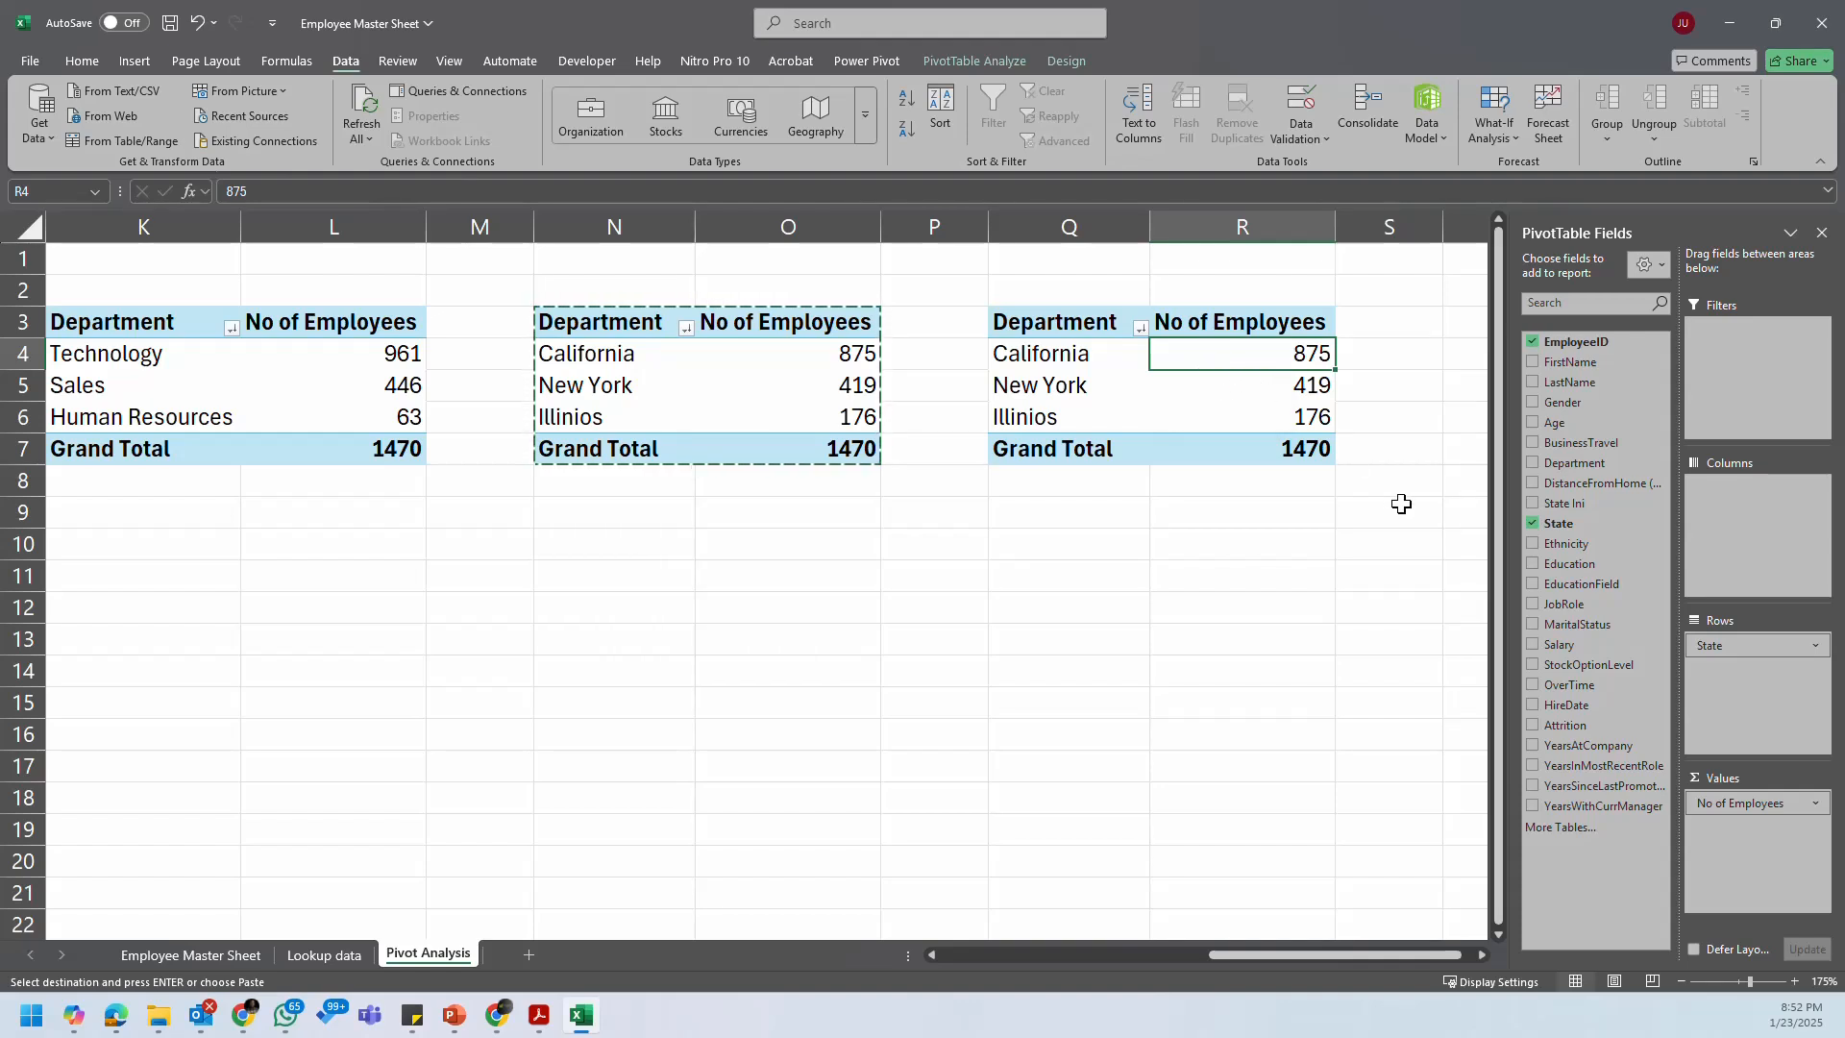
Step: Replace the fields of the PivotTable at Q3 with DistanceFromHome (KM) as its value, summarized by Average
left_click(1768, 812)
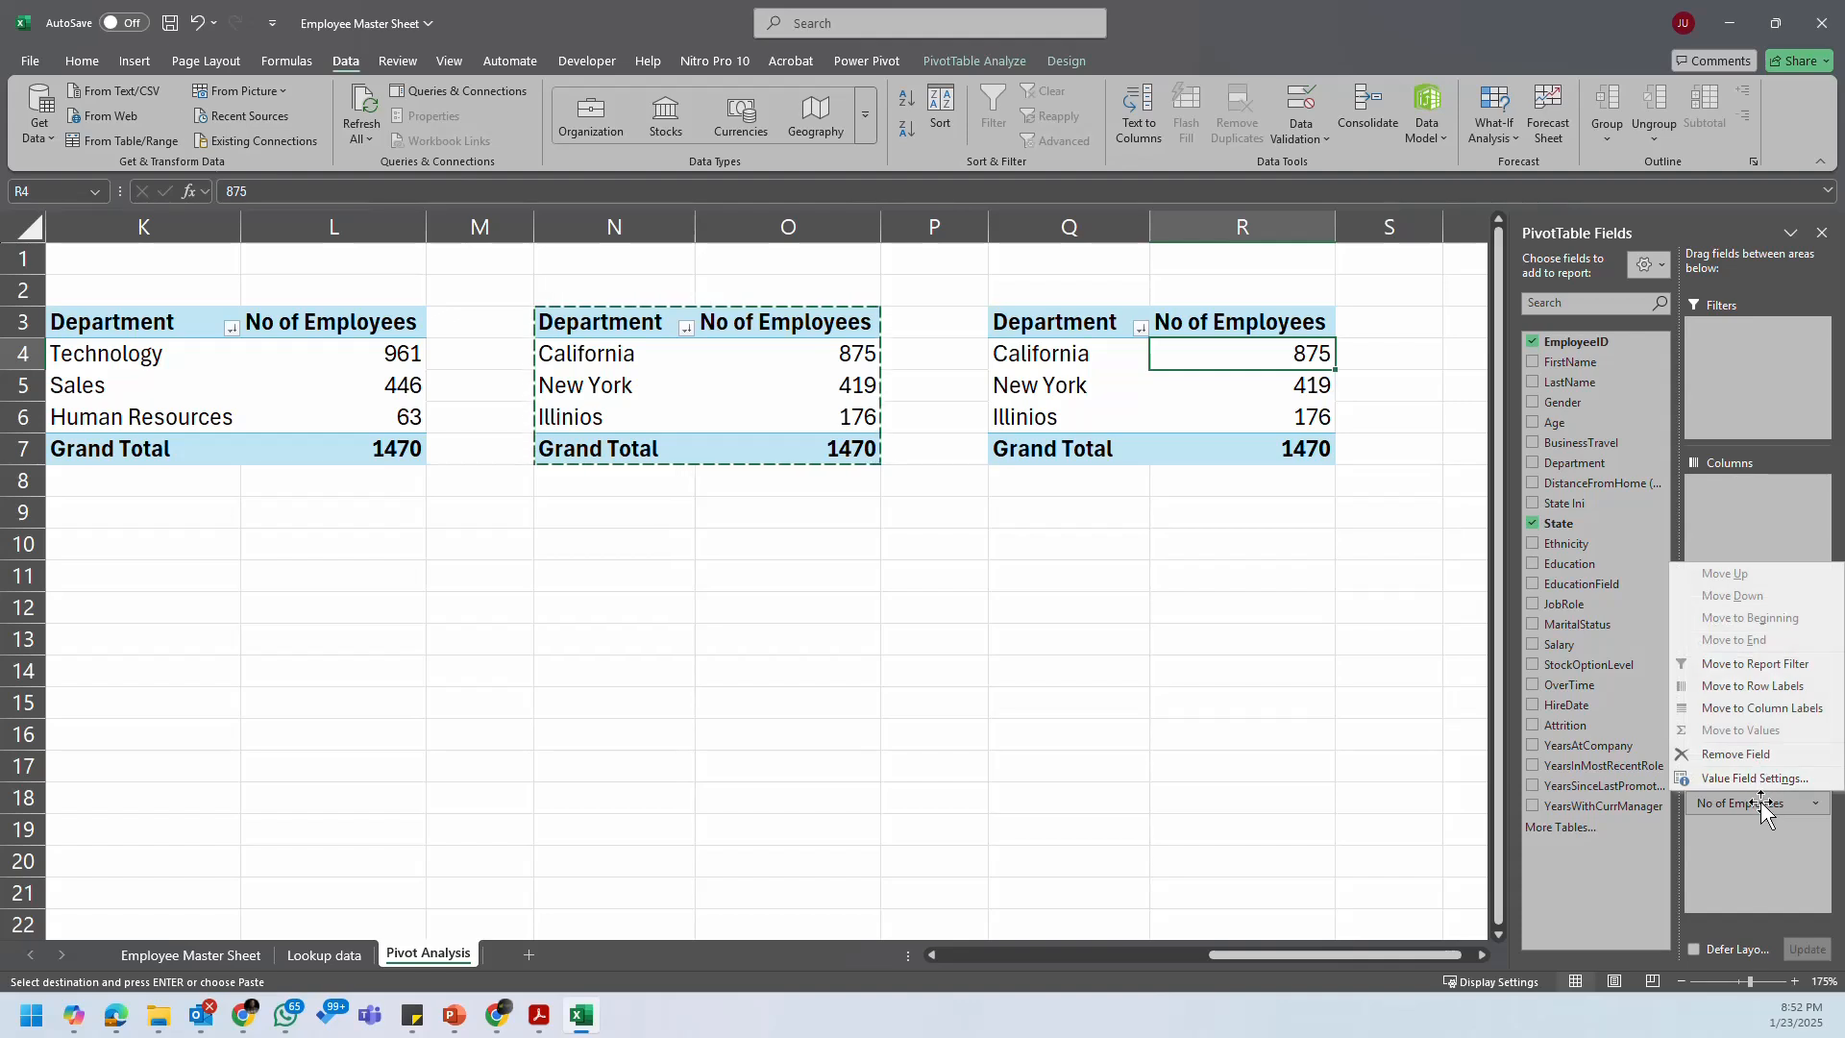
left_click_drag(1768, 812, 1331, 798)
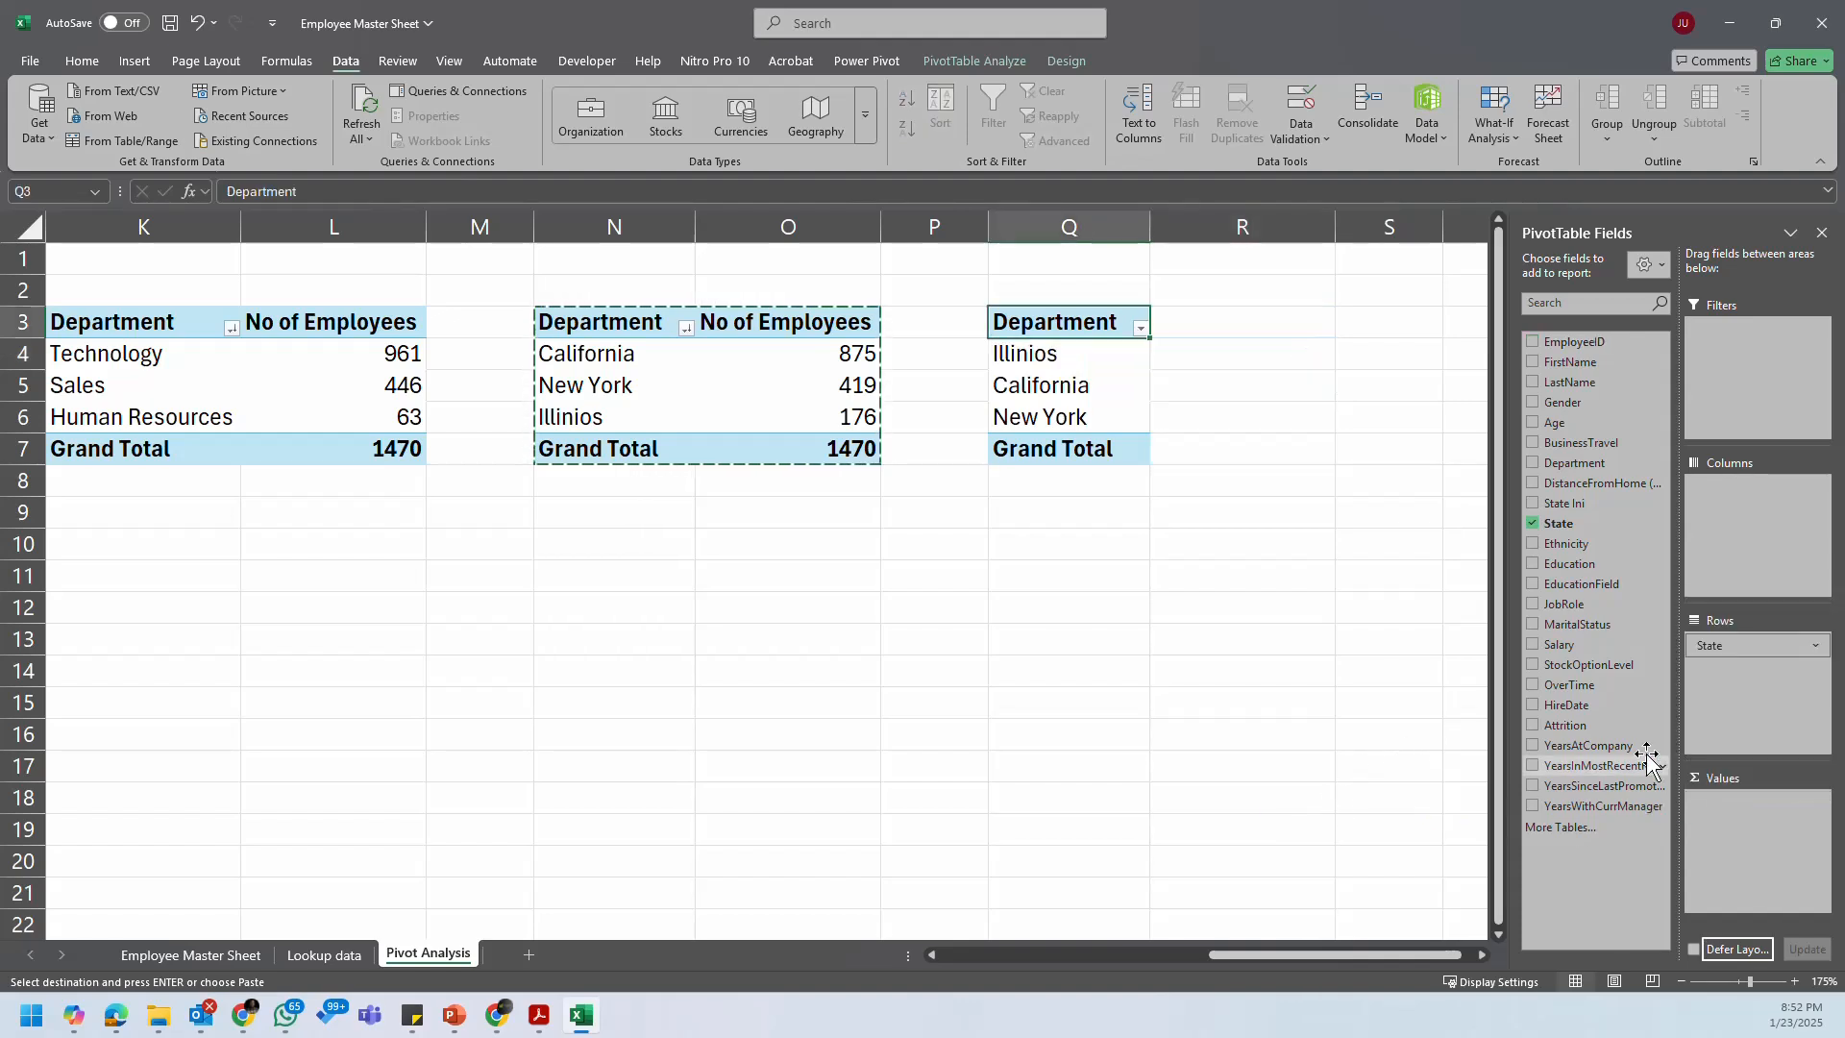
left_click_drag(1790, 646, 1201, 687)
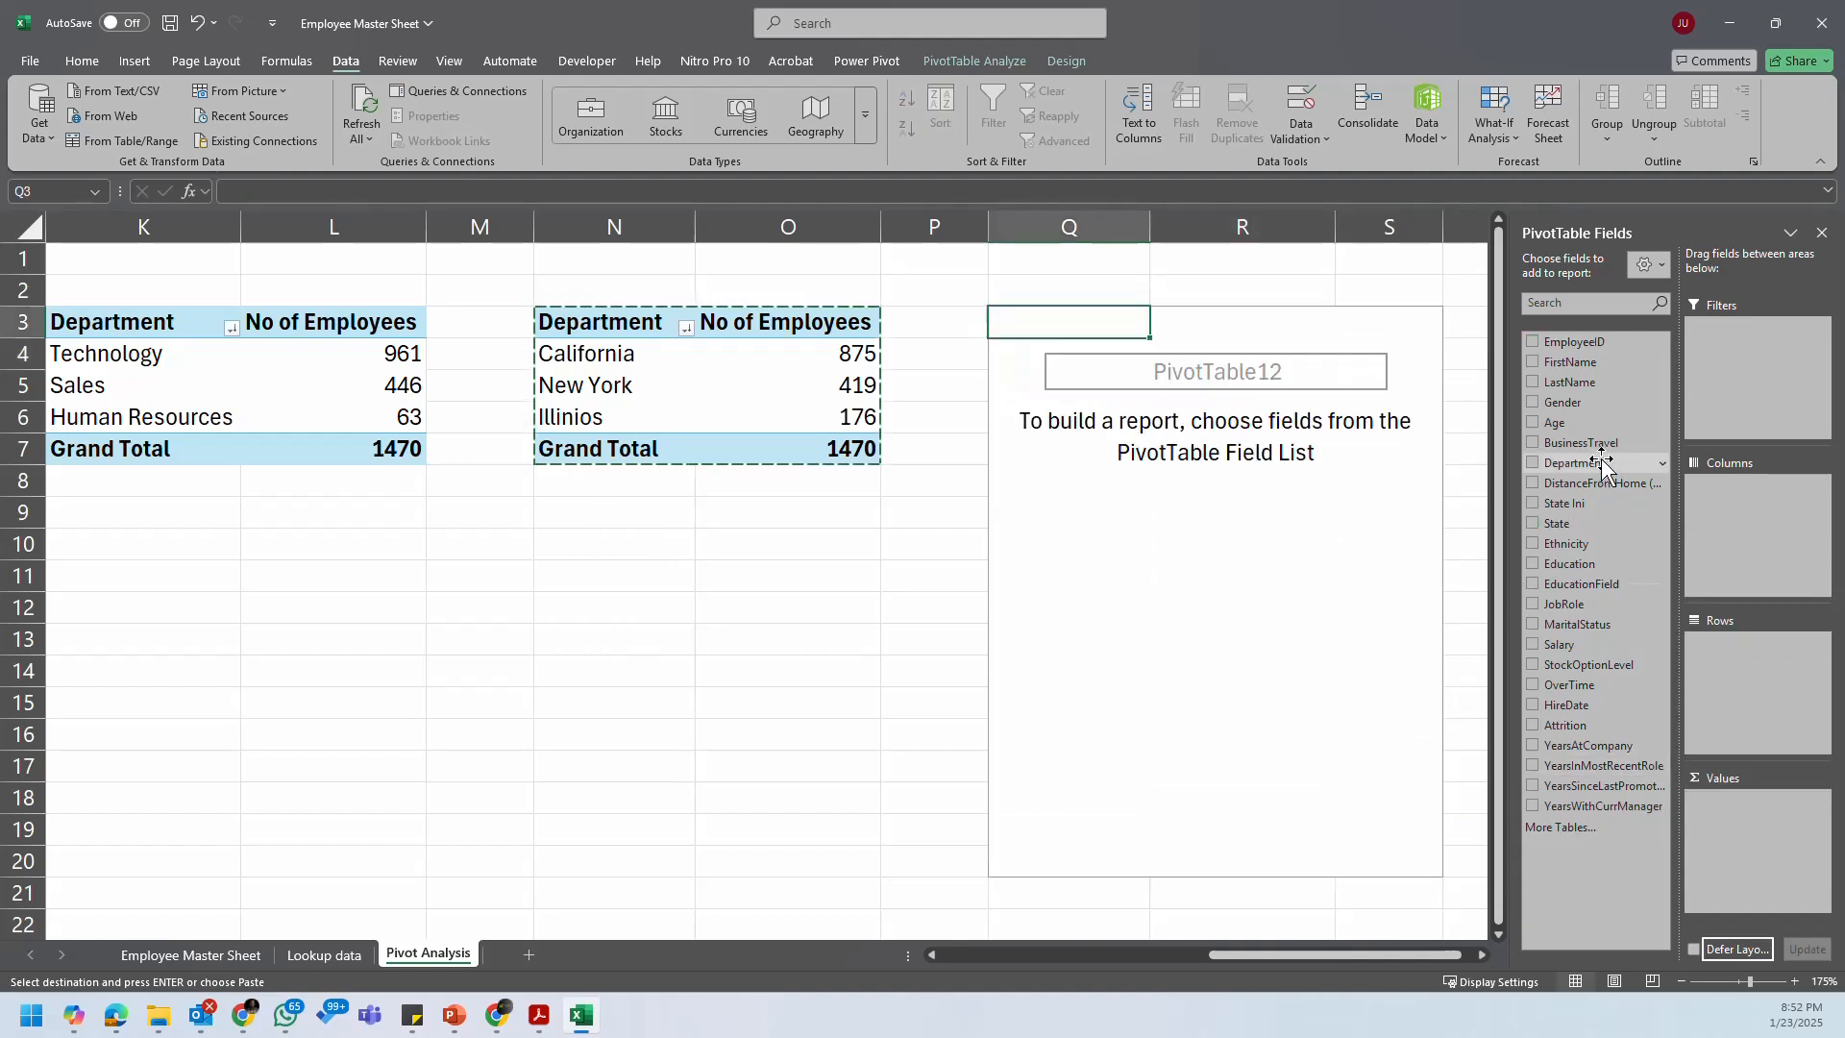
left_click_drag(1595, 482, 1750, 803)
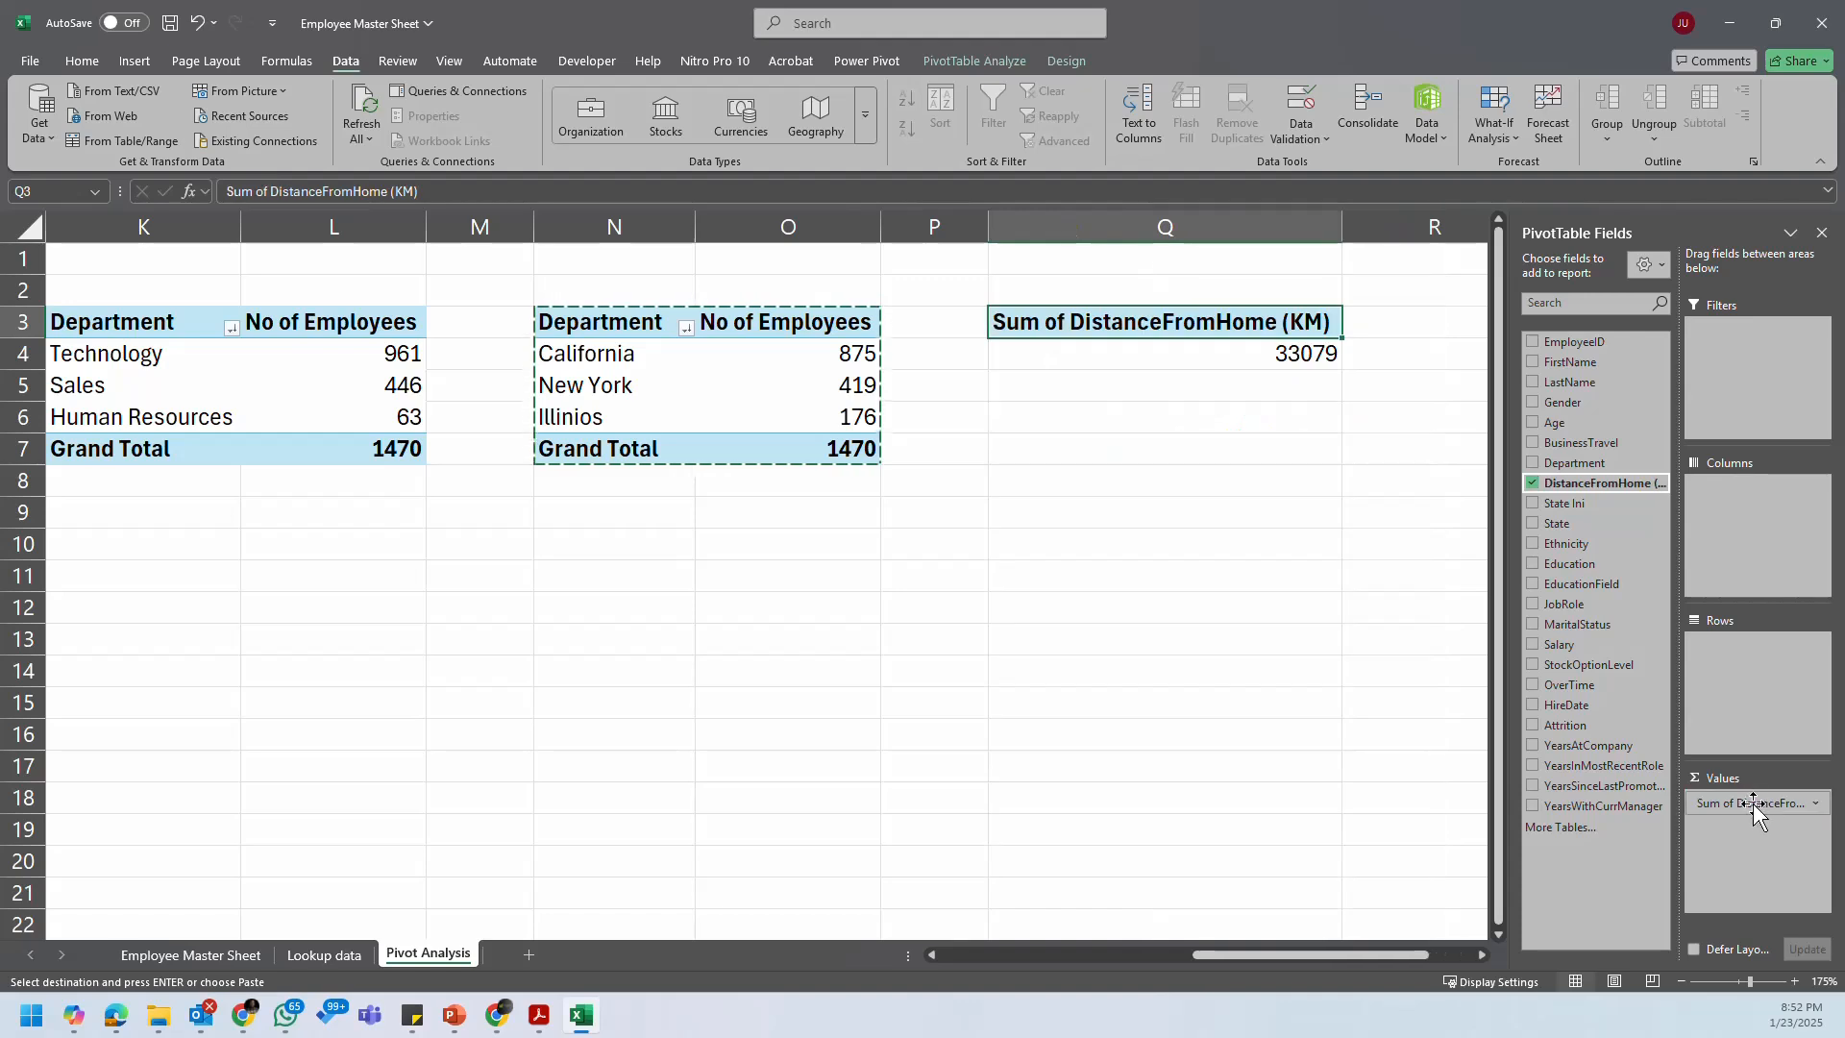
right_click(1265, 332)
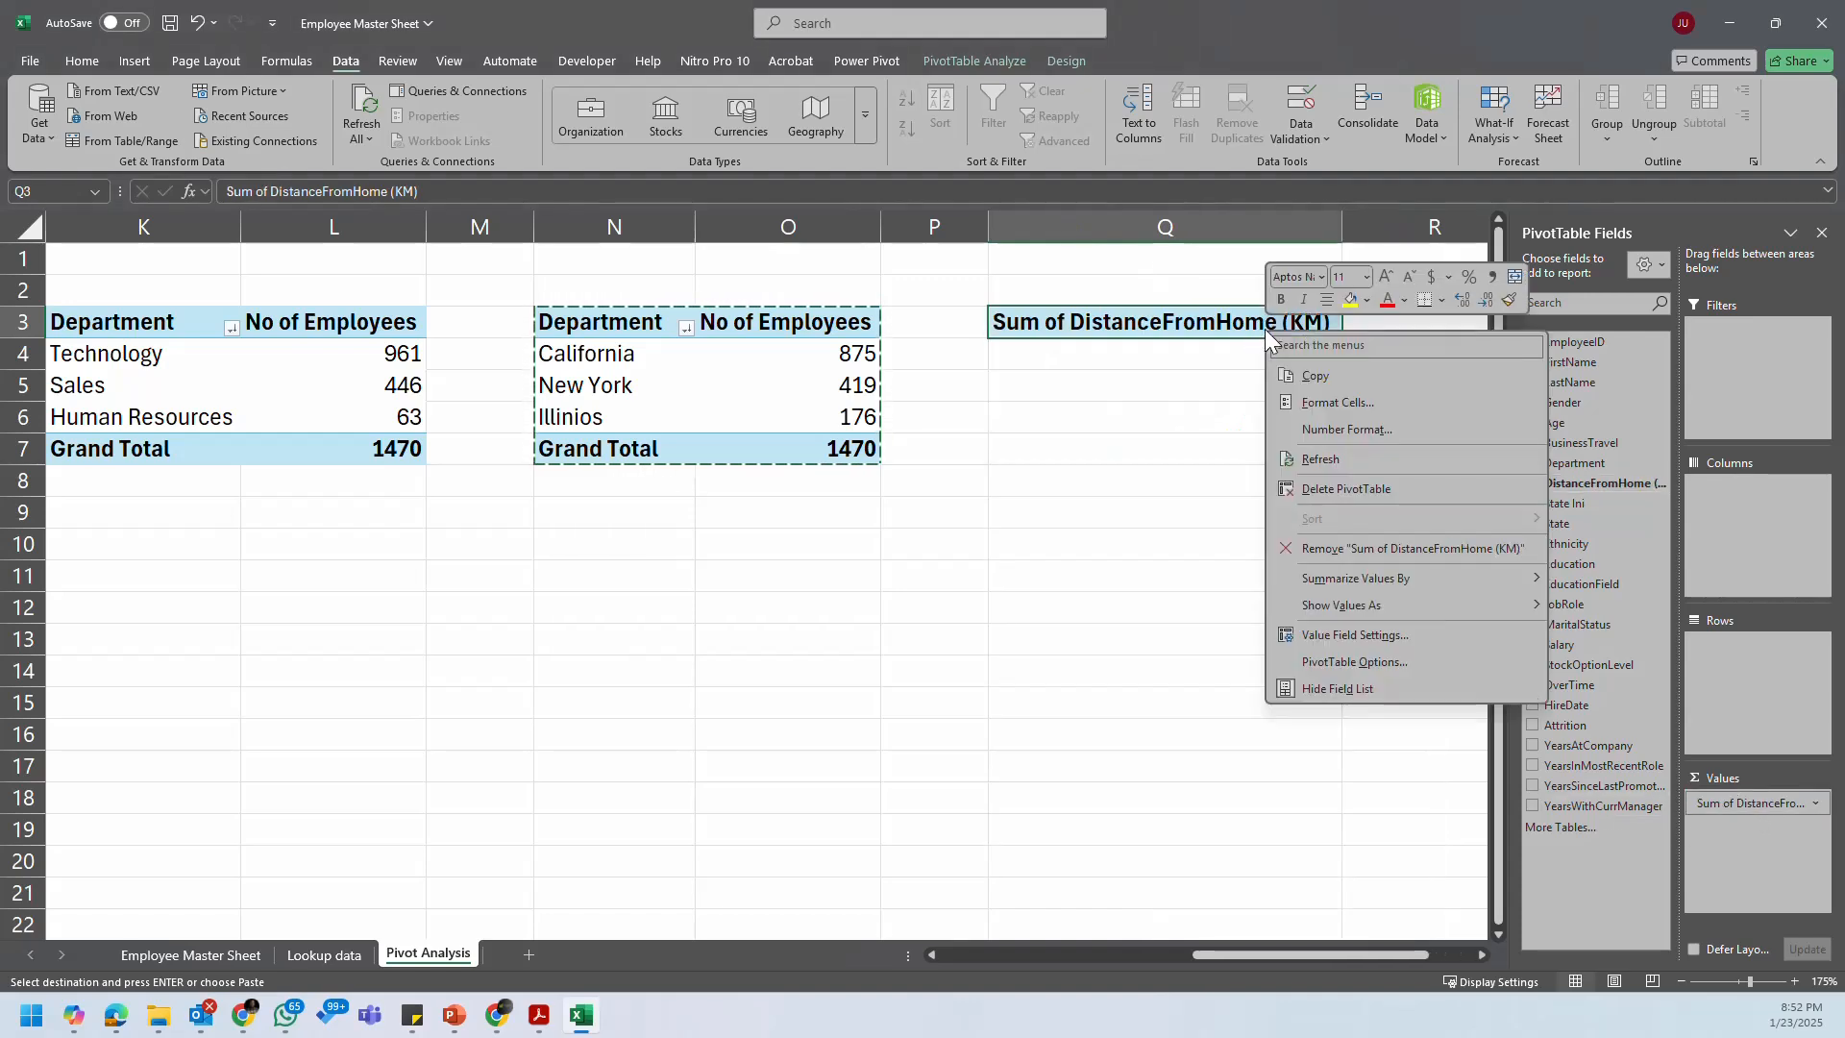
mouse_move(1433, 580)
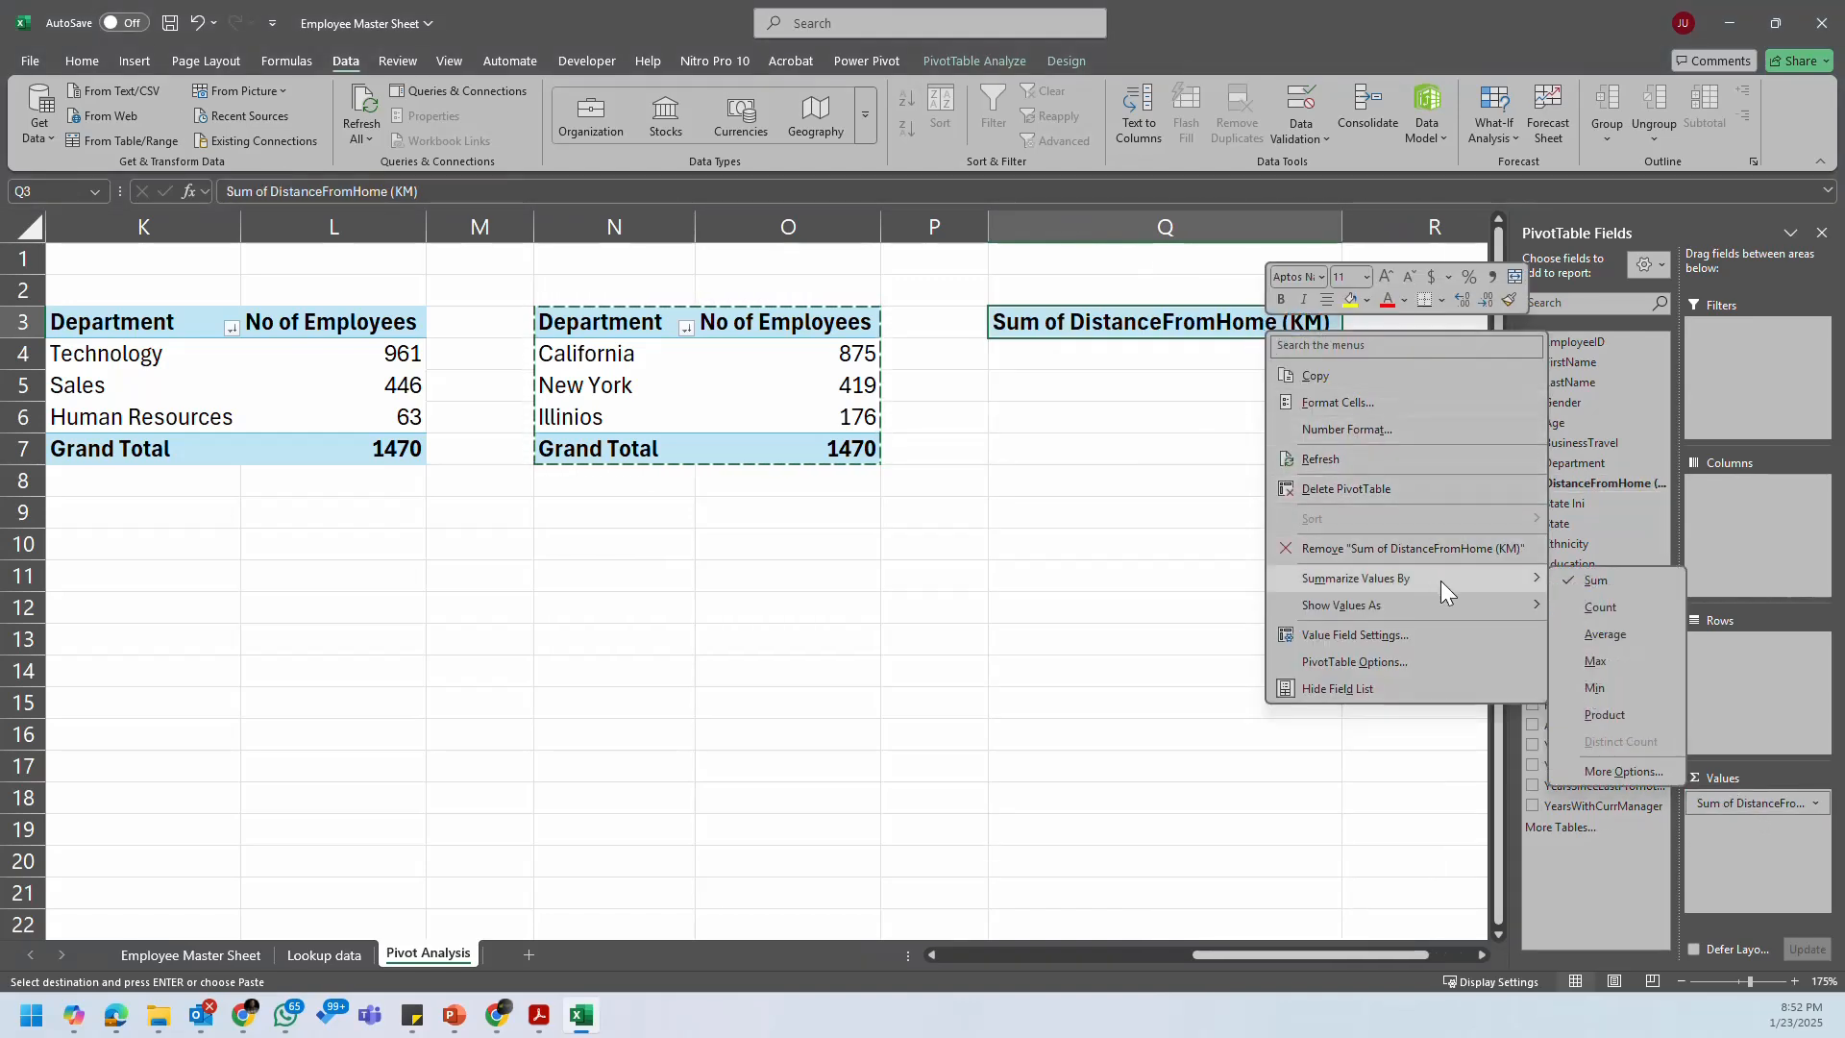
left_click(1605, 634)
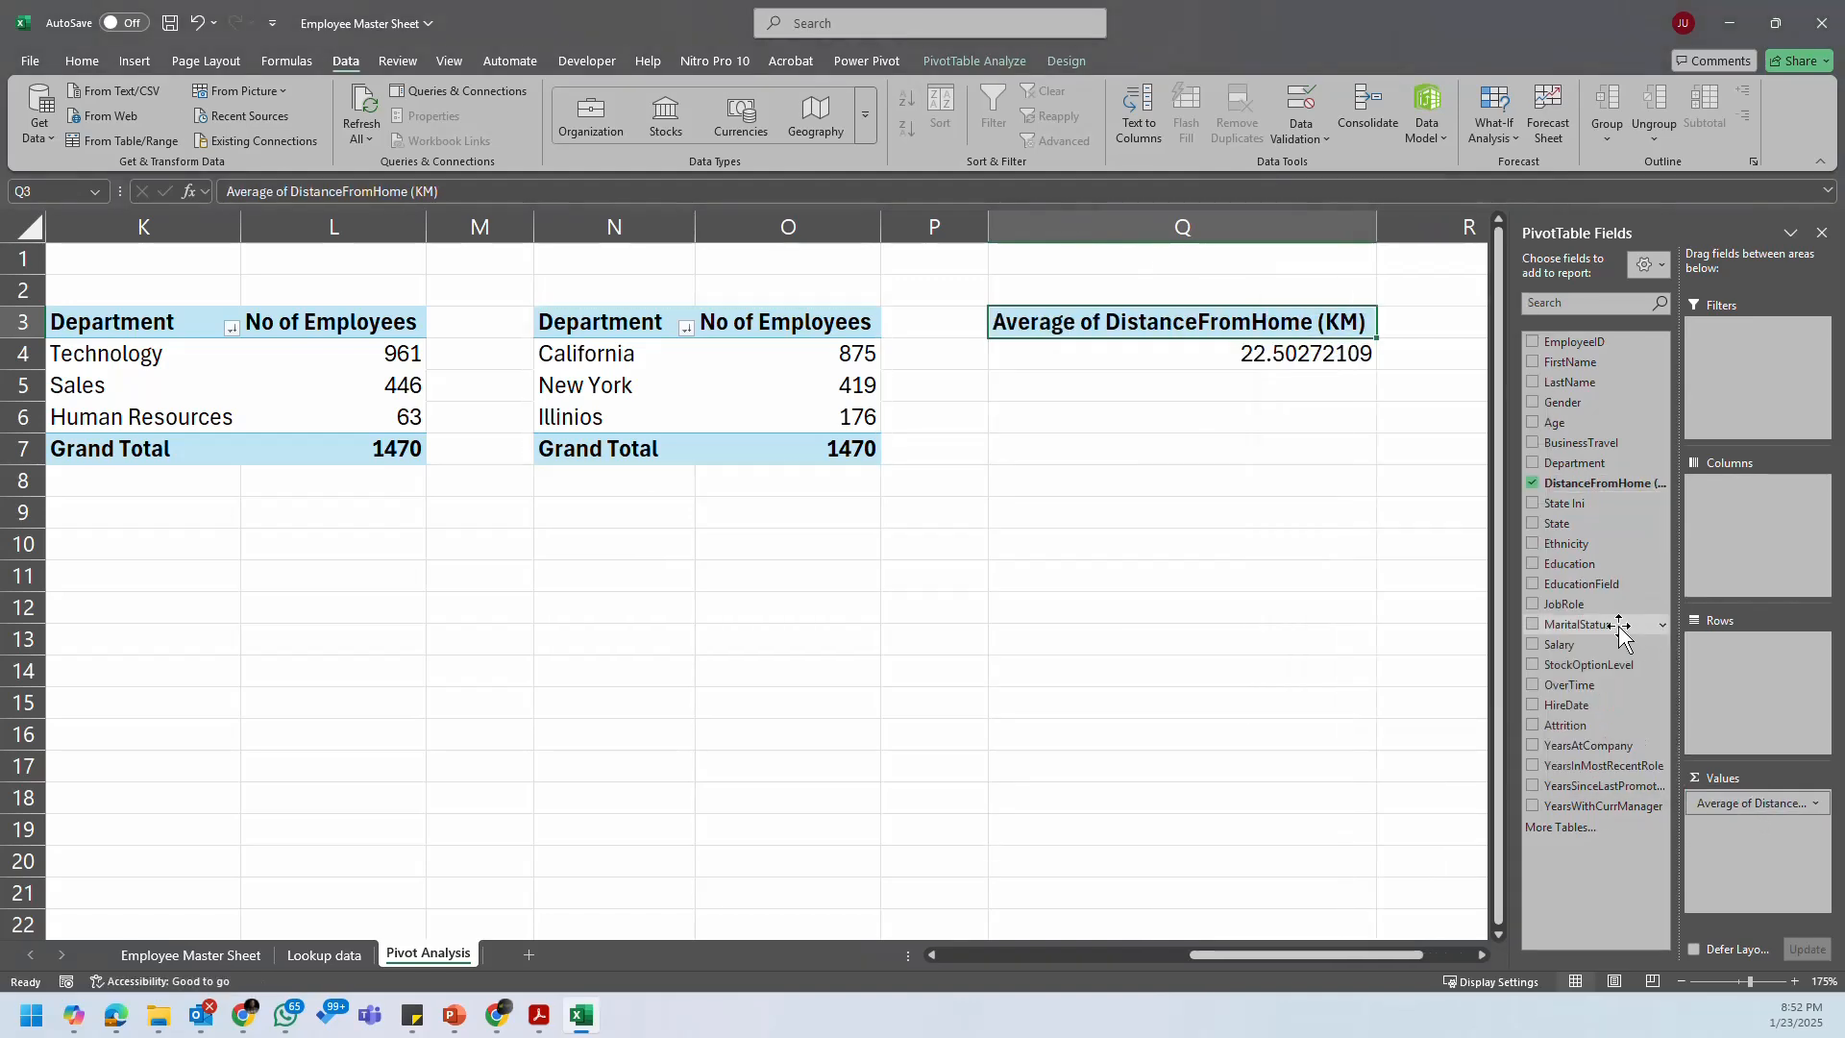
Step: Format the average distance value in Q4 as Number with 0 decimal places
right_click(1282, 353)
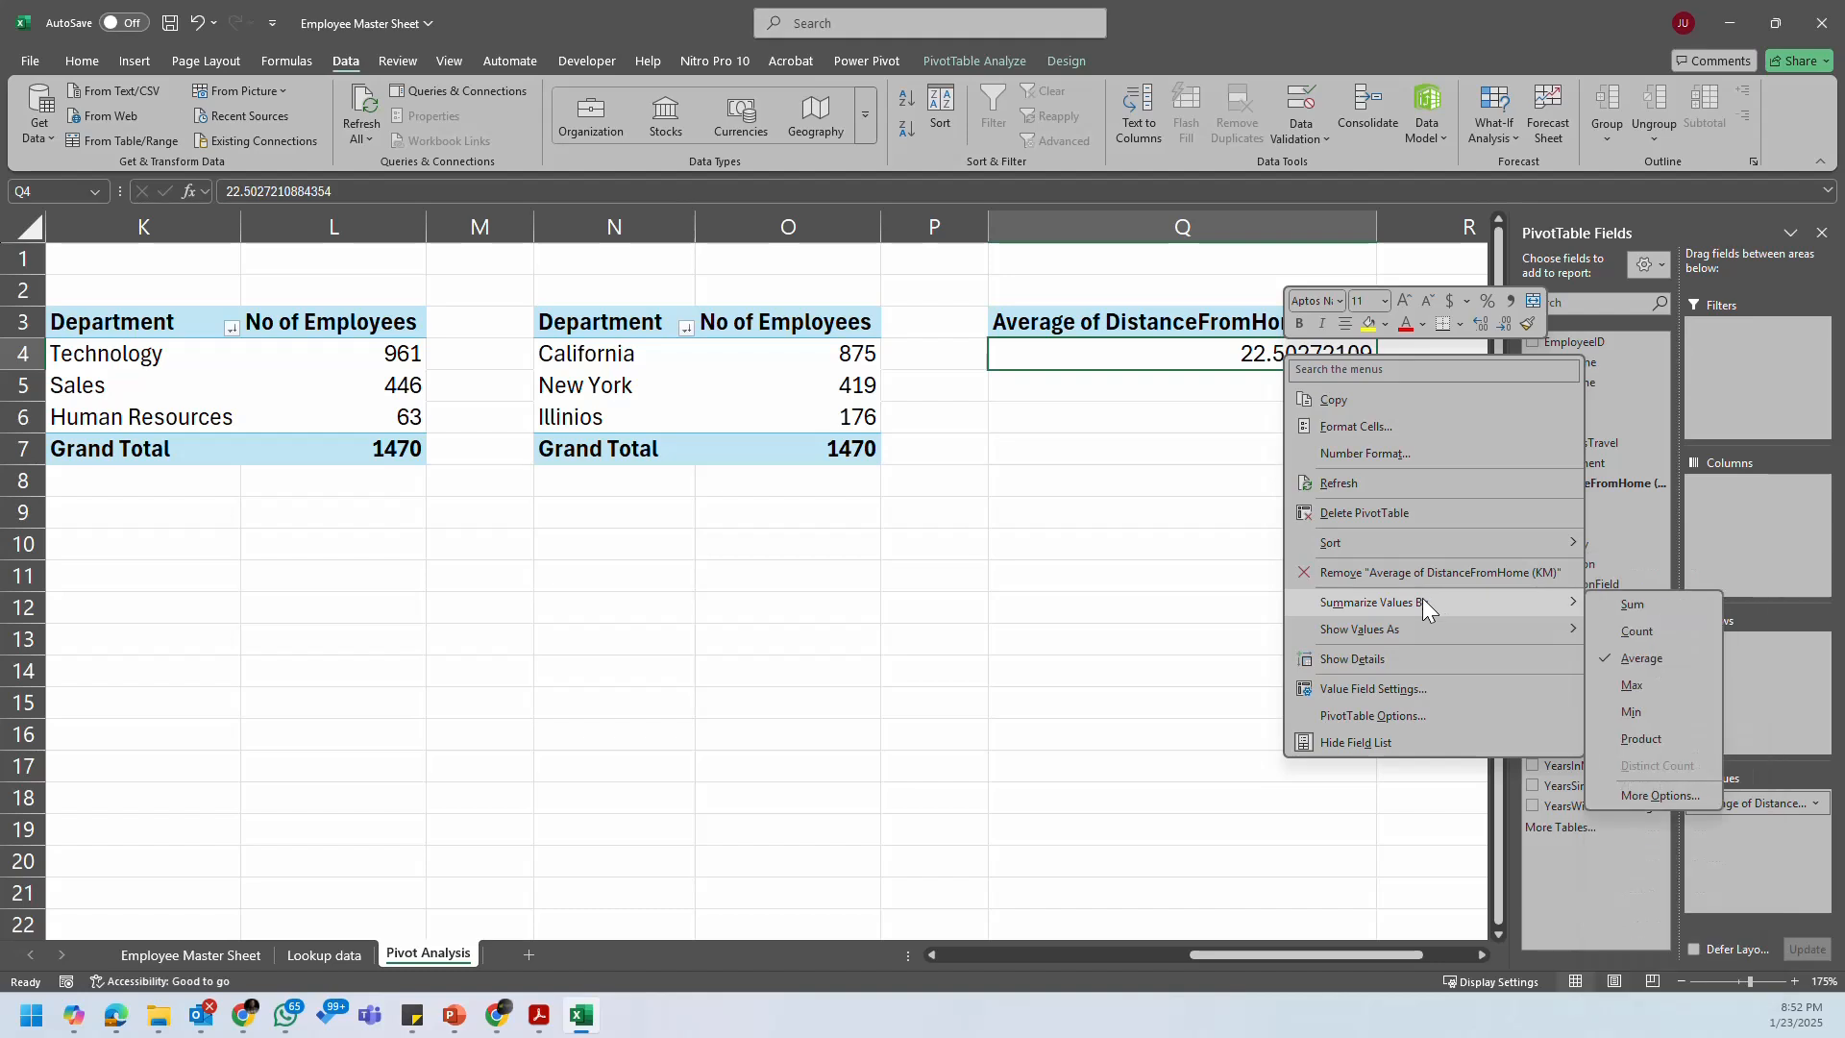
left_click(1384, 425)
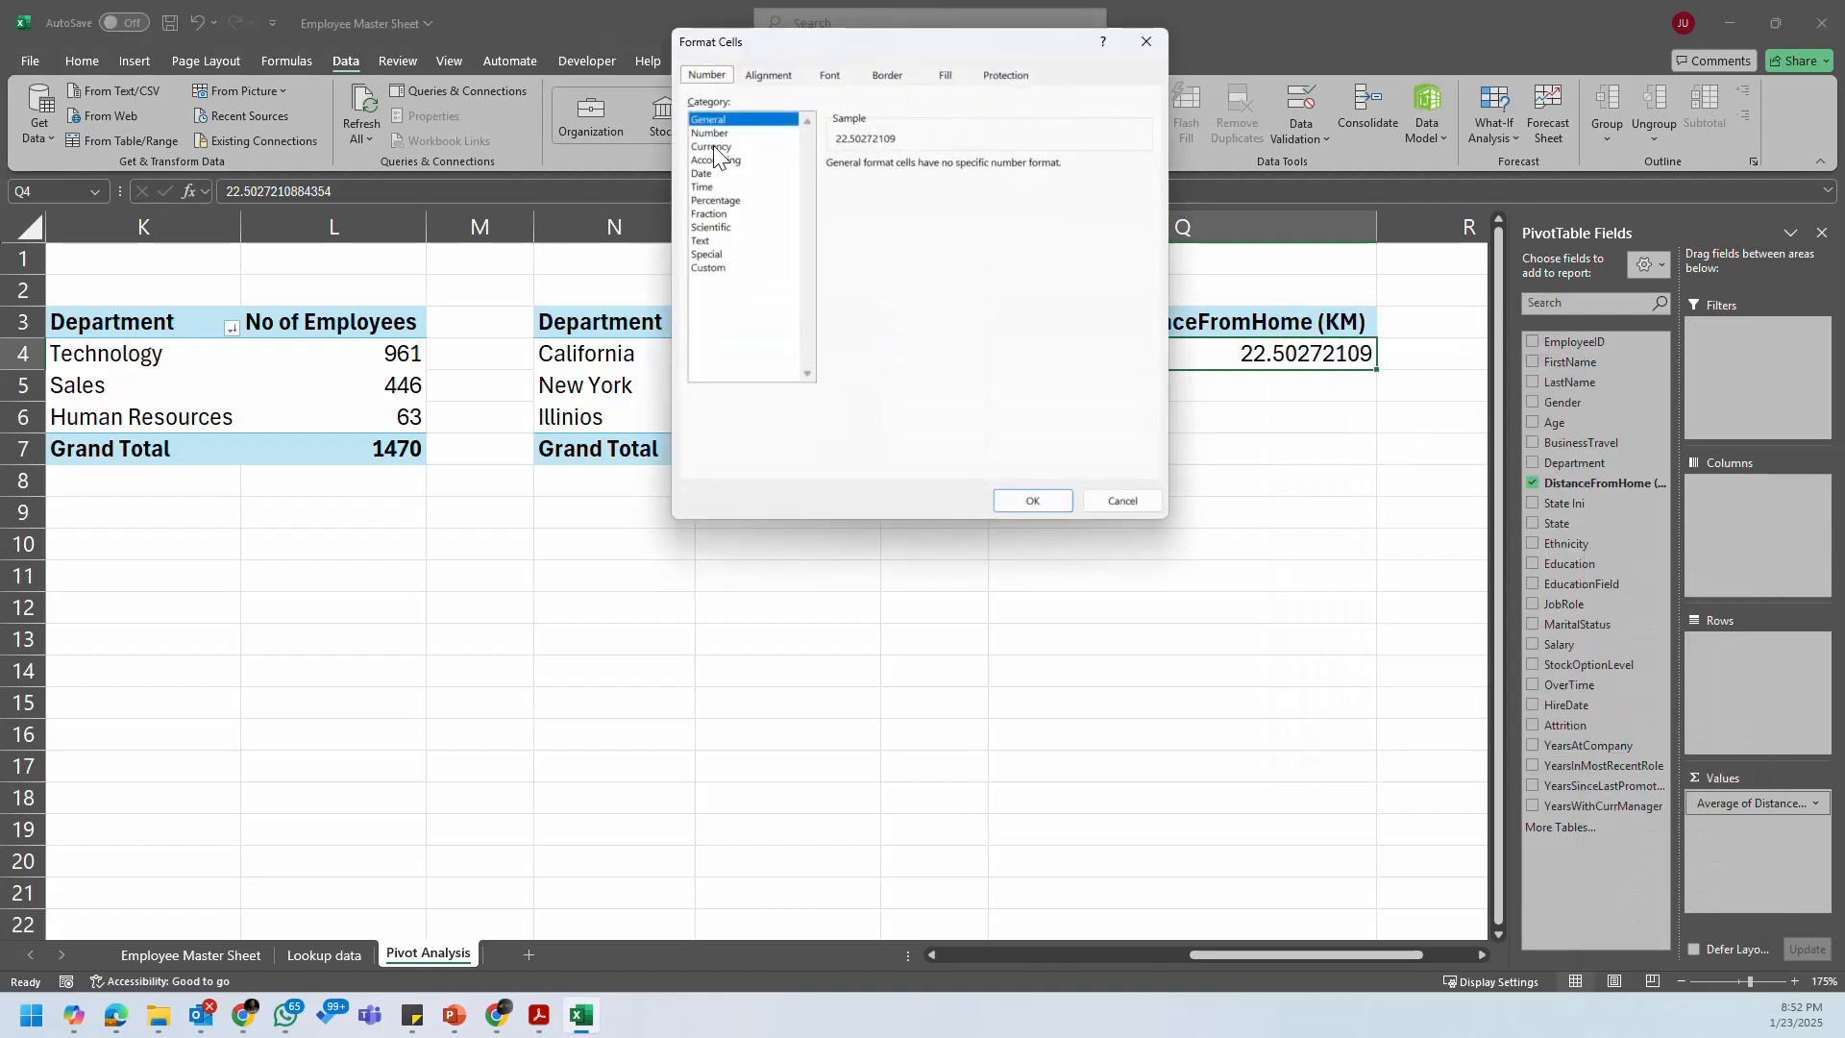
left_click(727, 133)
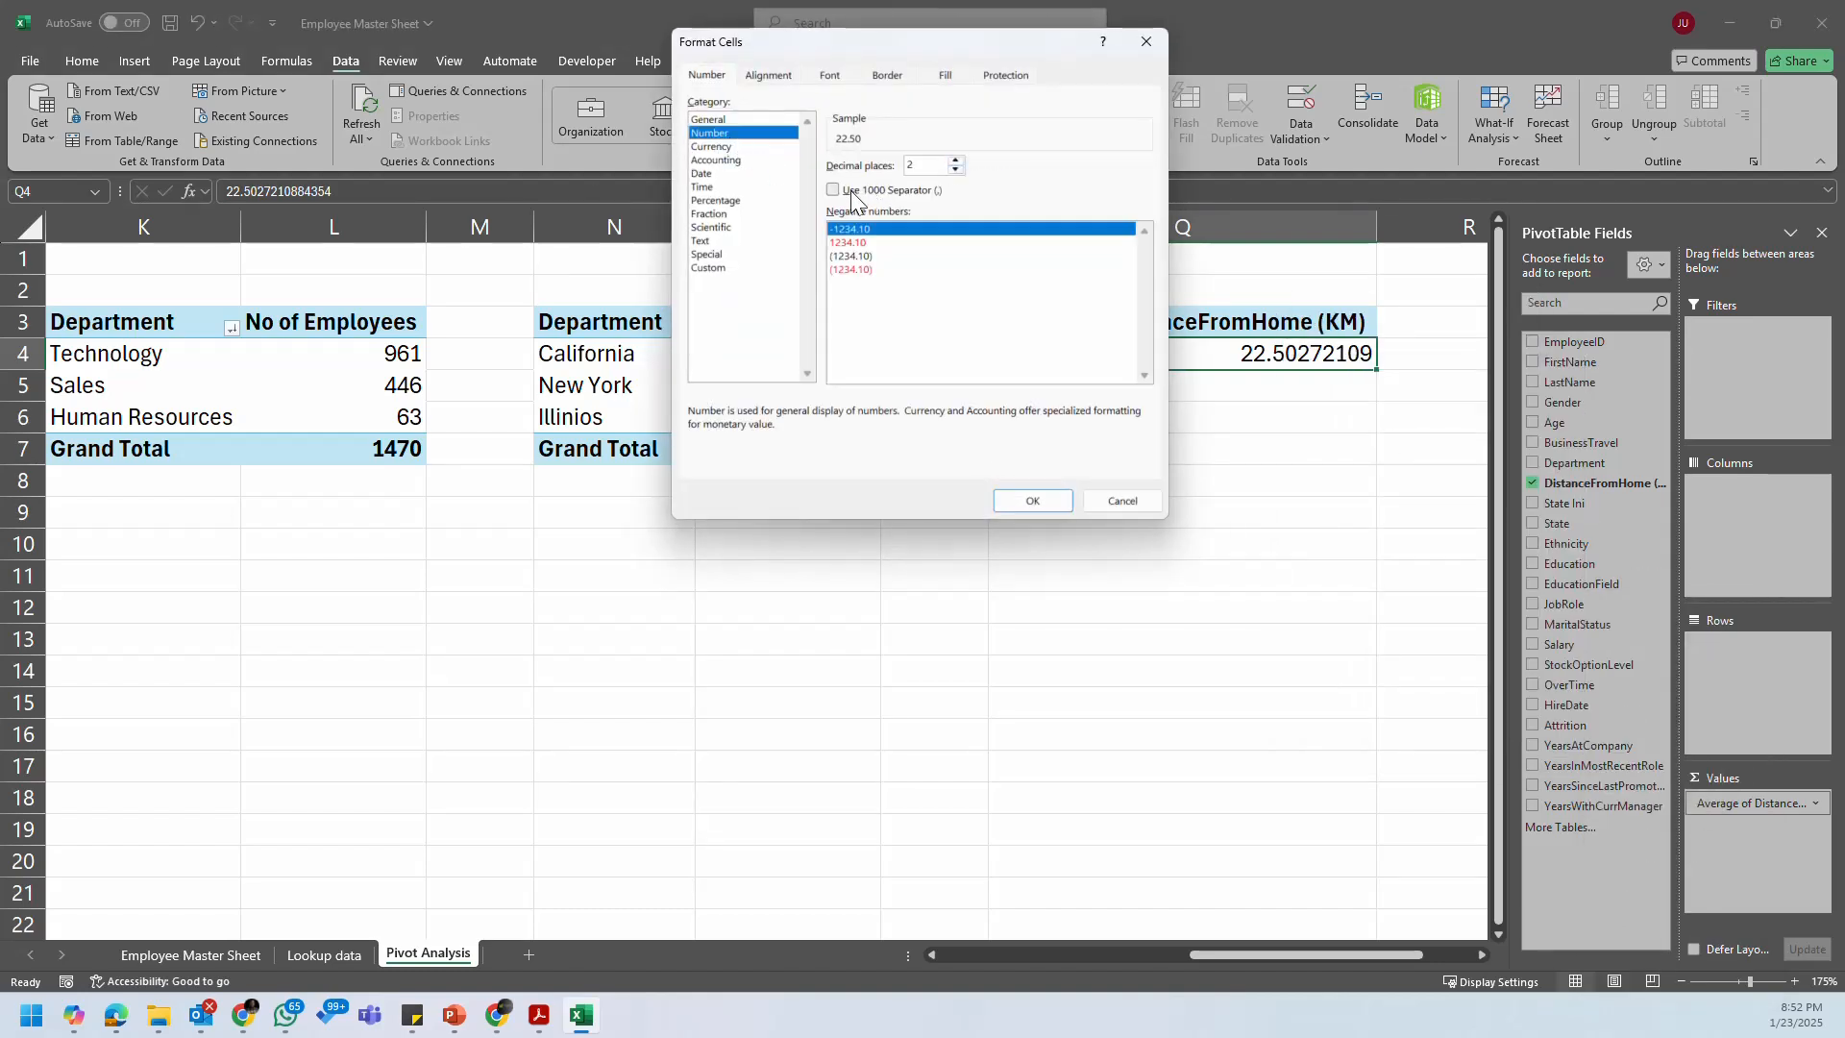
left_click(954, 170)
left_click(954, 169)
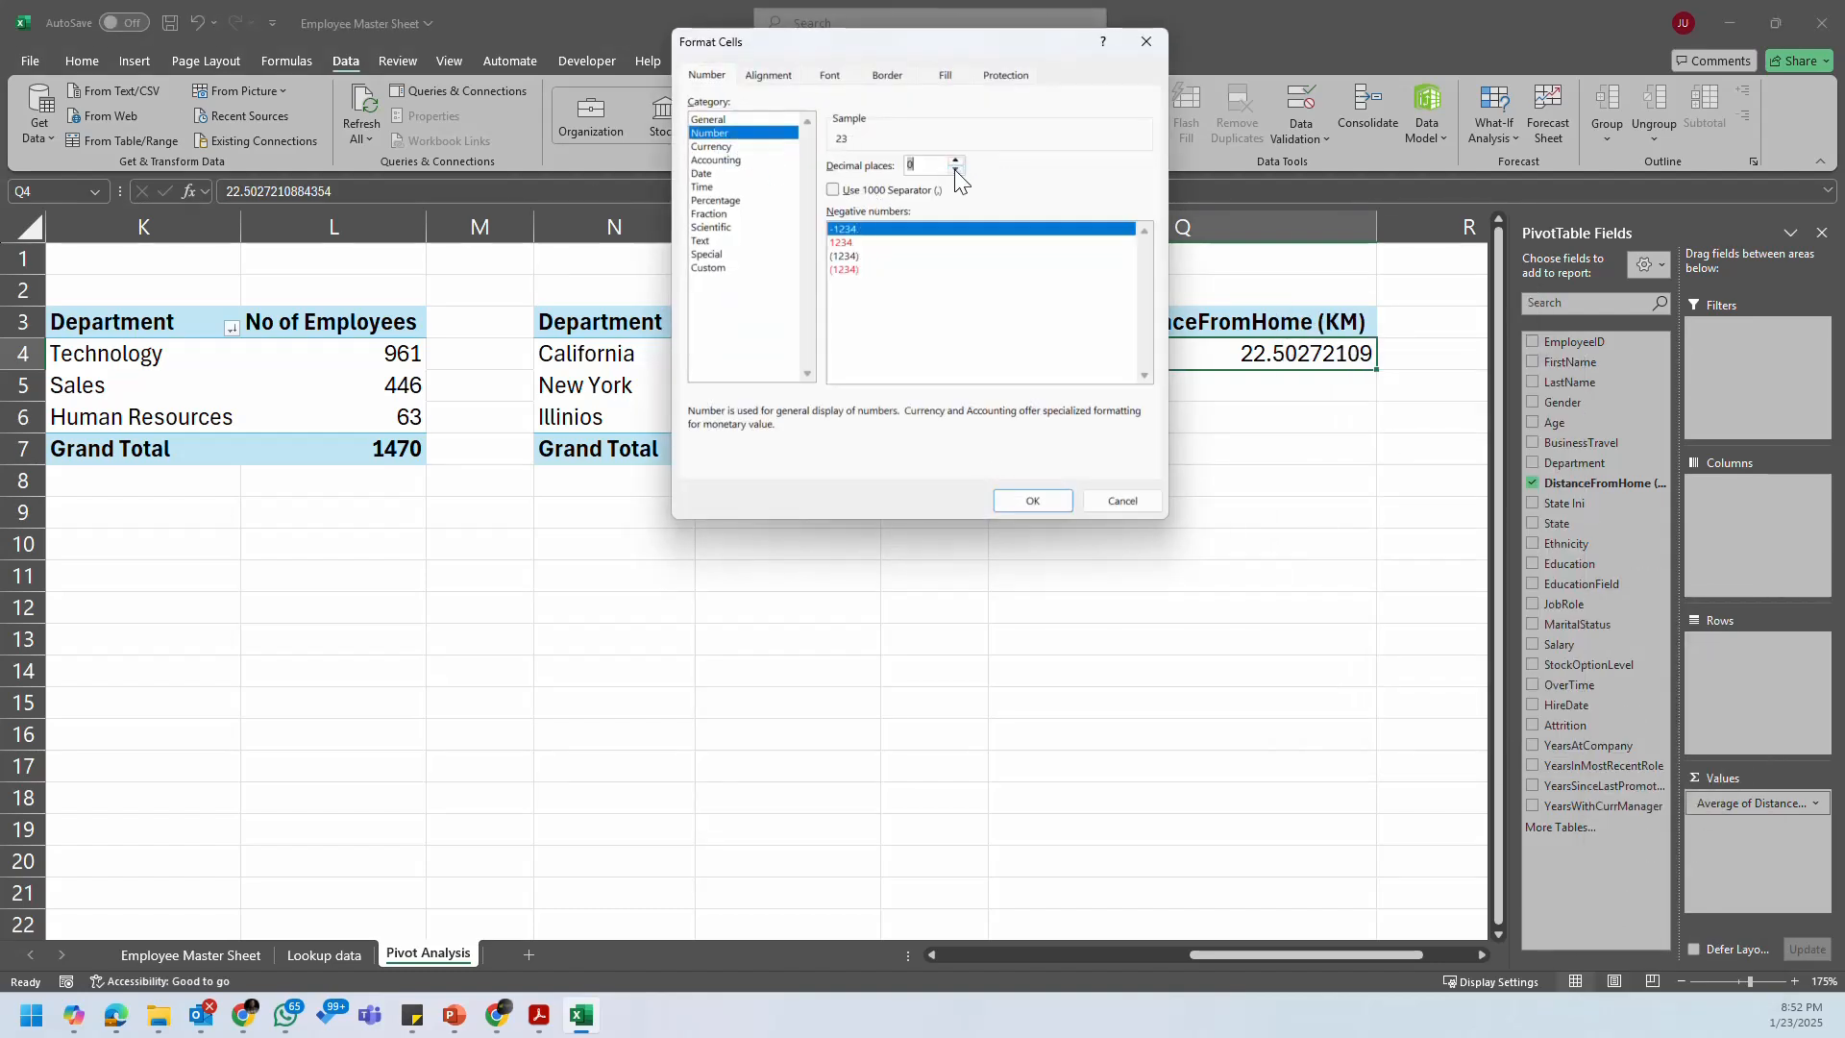
left_click(1017, 501)
left_click(1197, 428)
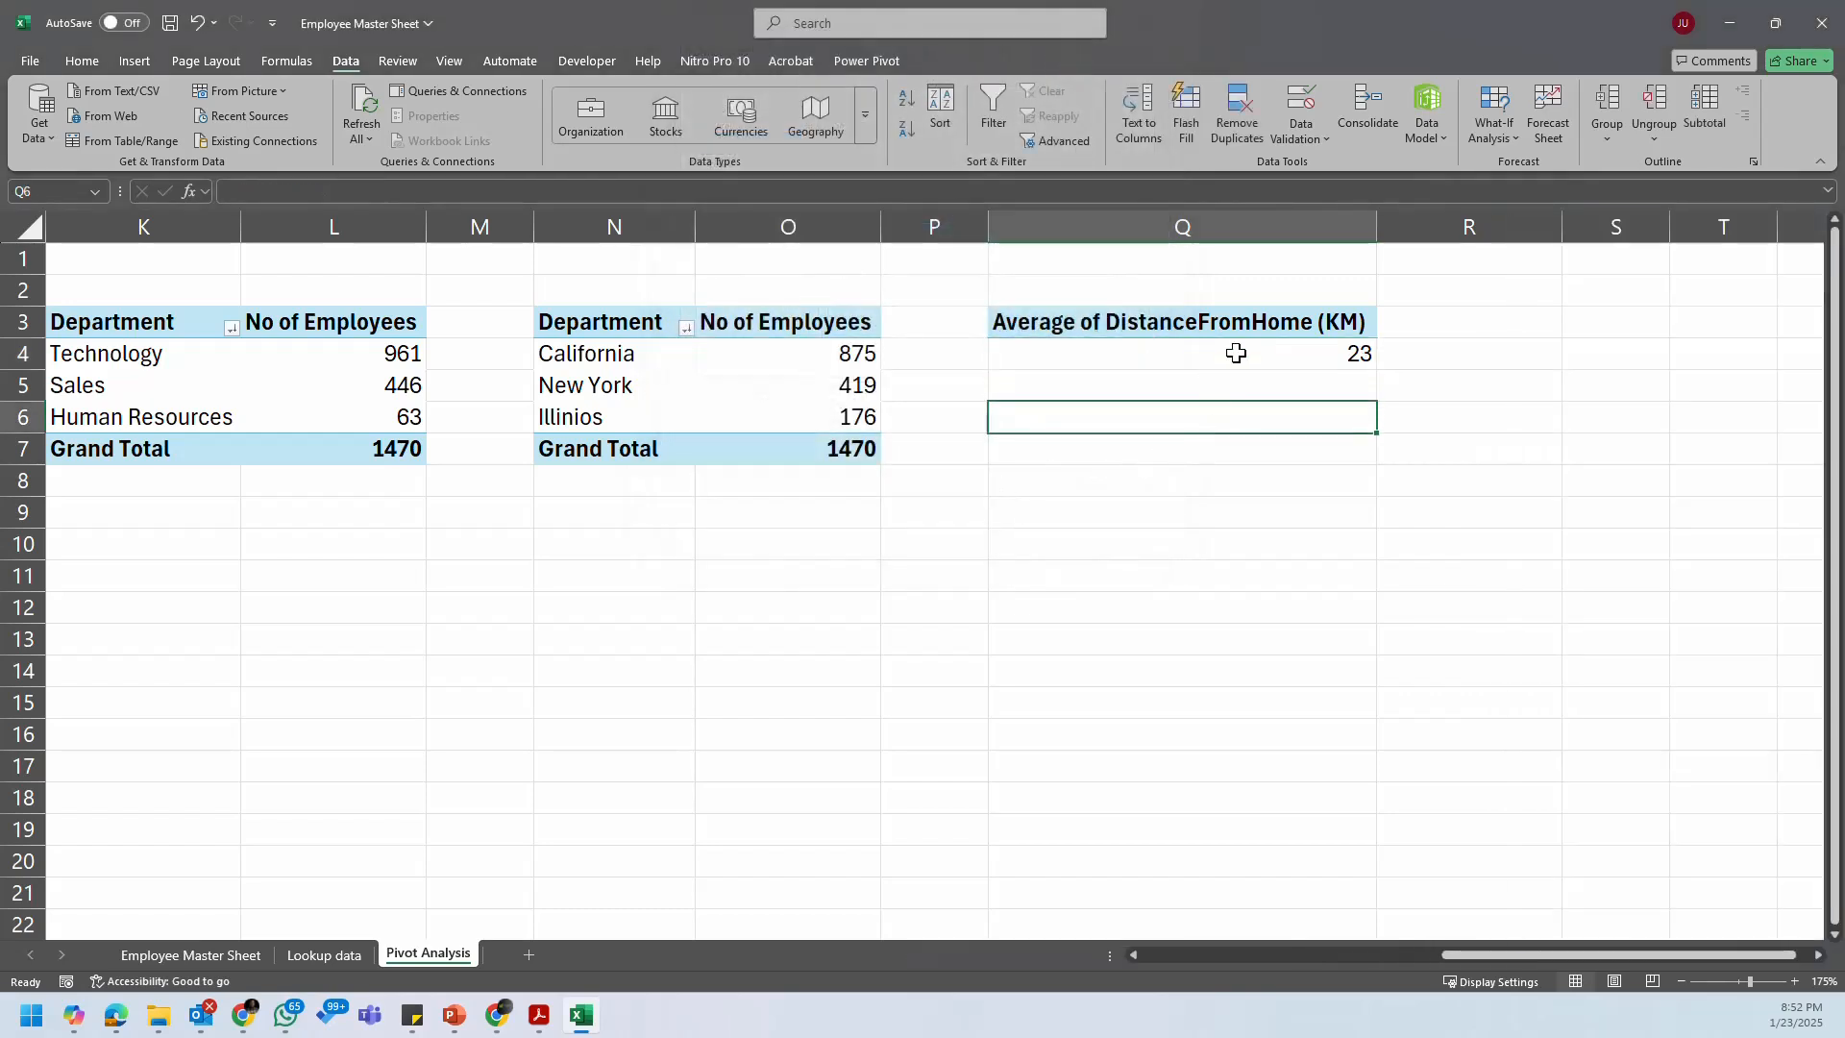
left_click(1144, 321)
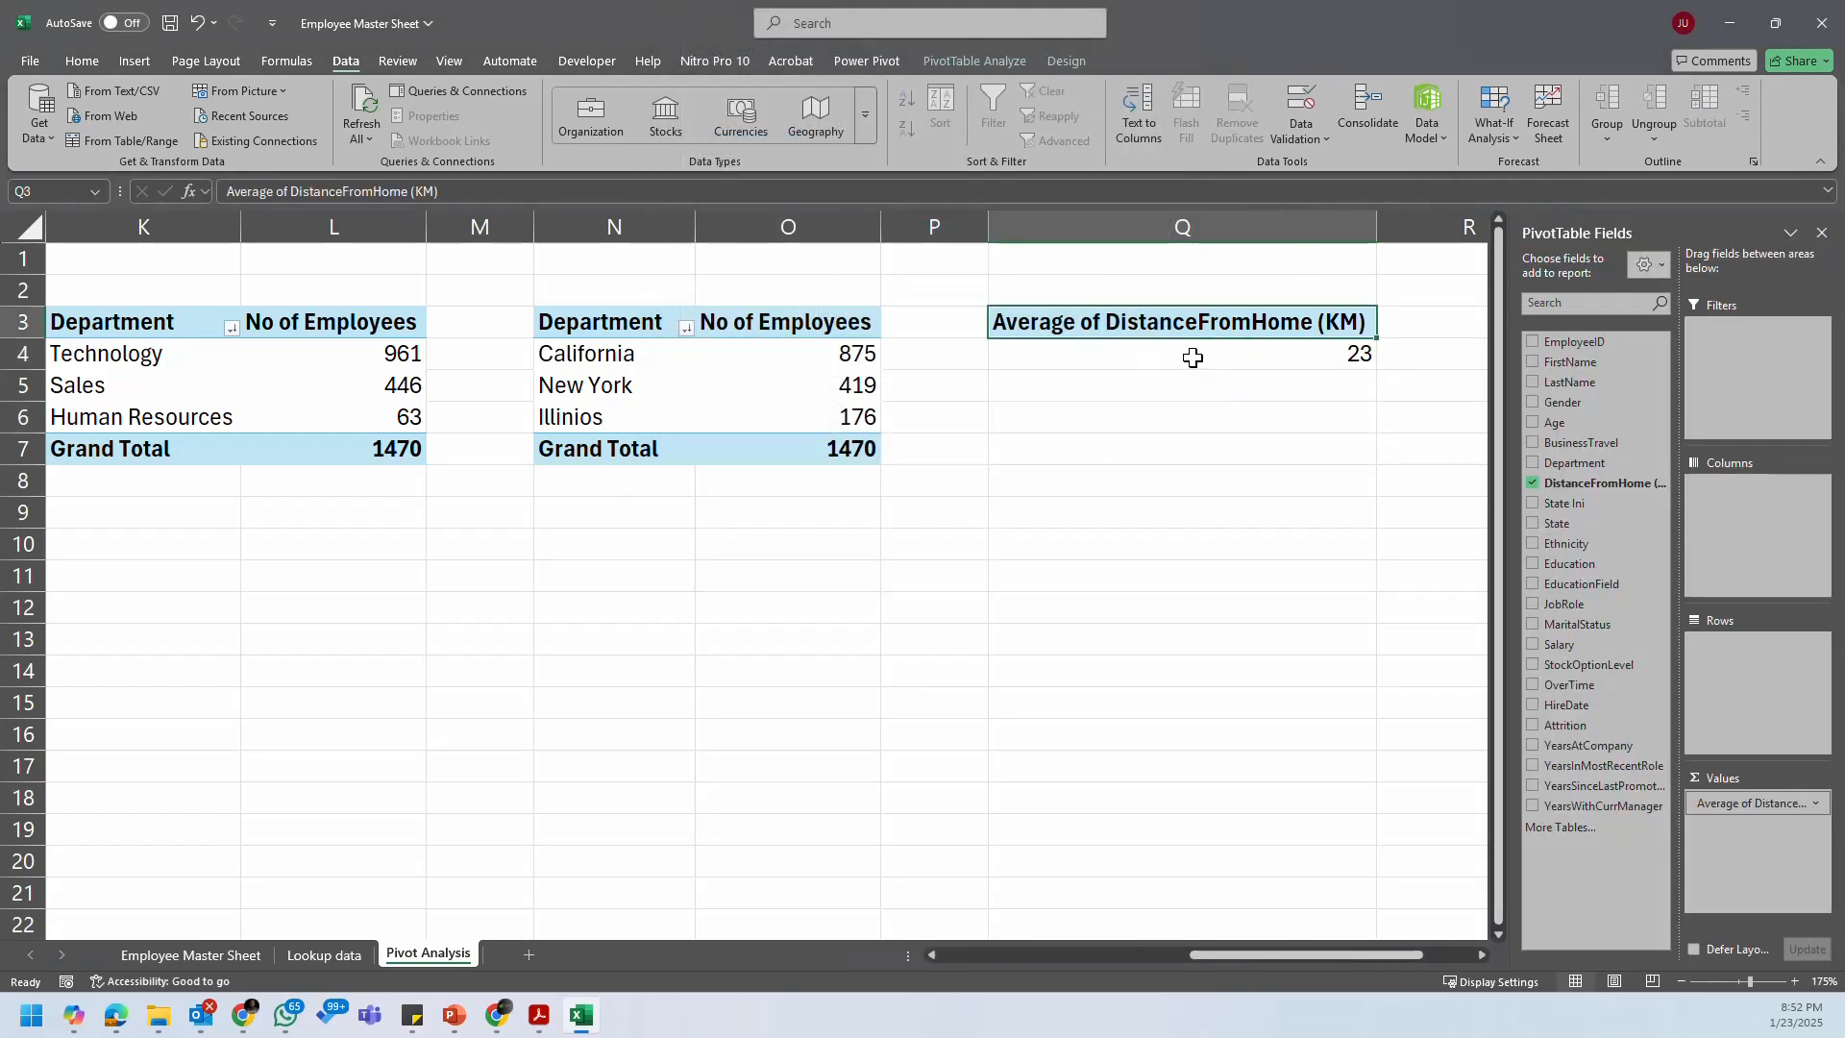
mouse_move(1209, 358)
left_click(1289, 486)
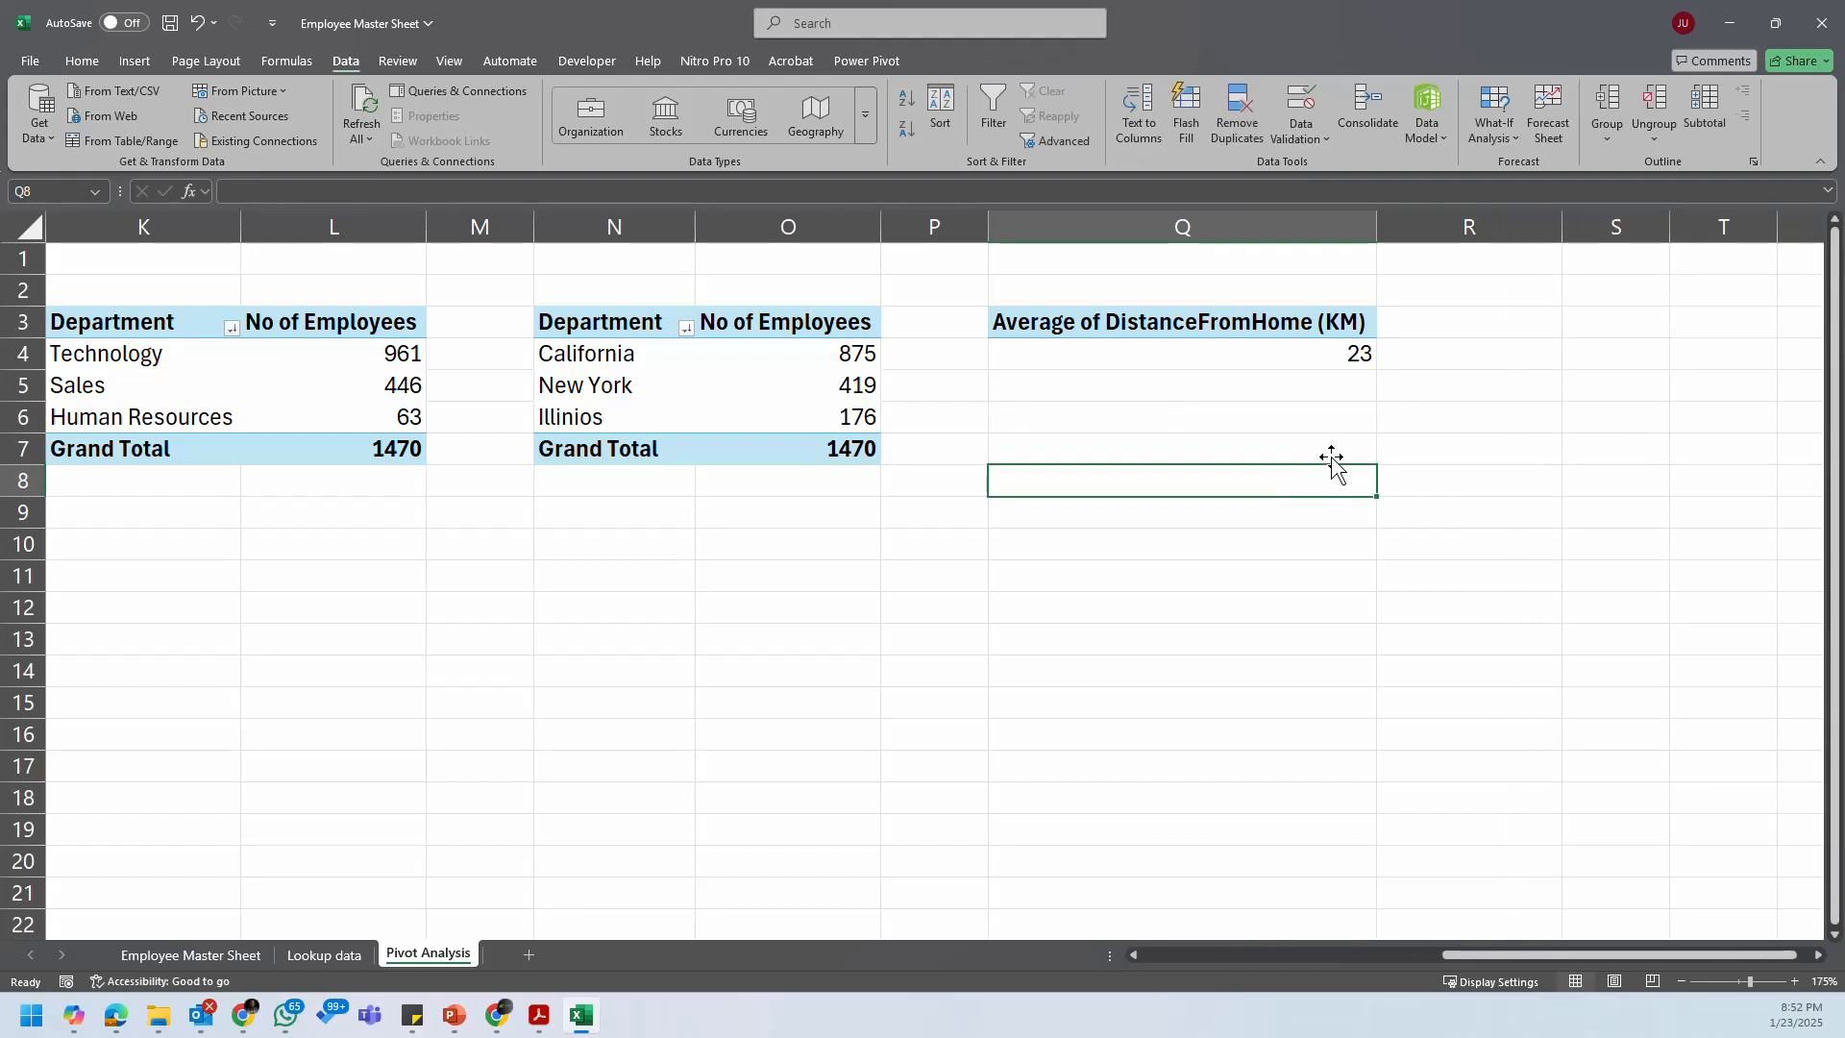
left_click(1337, 424)
Step: Consult the sticky note's list of planned analyses for the item that follows the state-wise info
left_click_drag(1510, 956, 1576, 955)
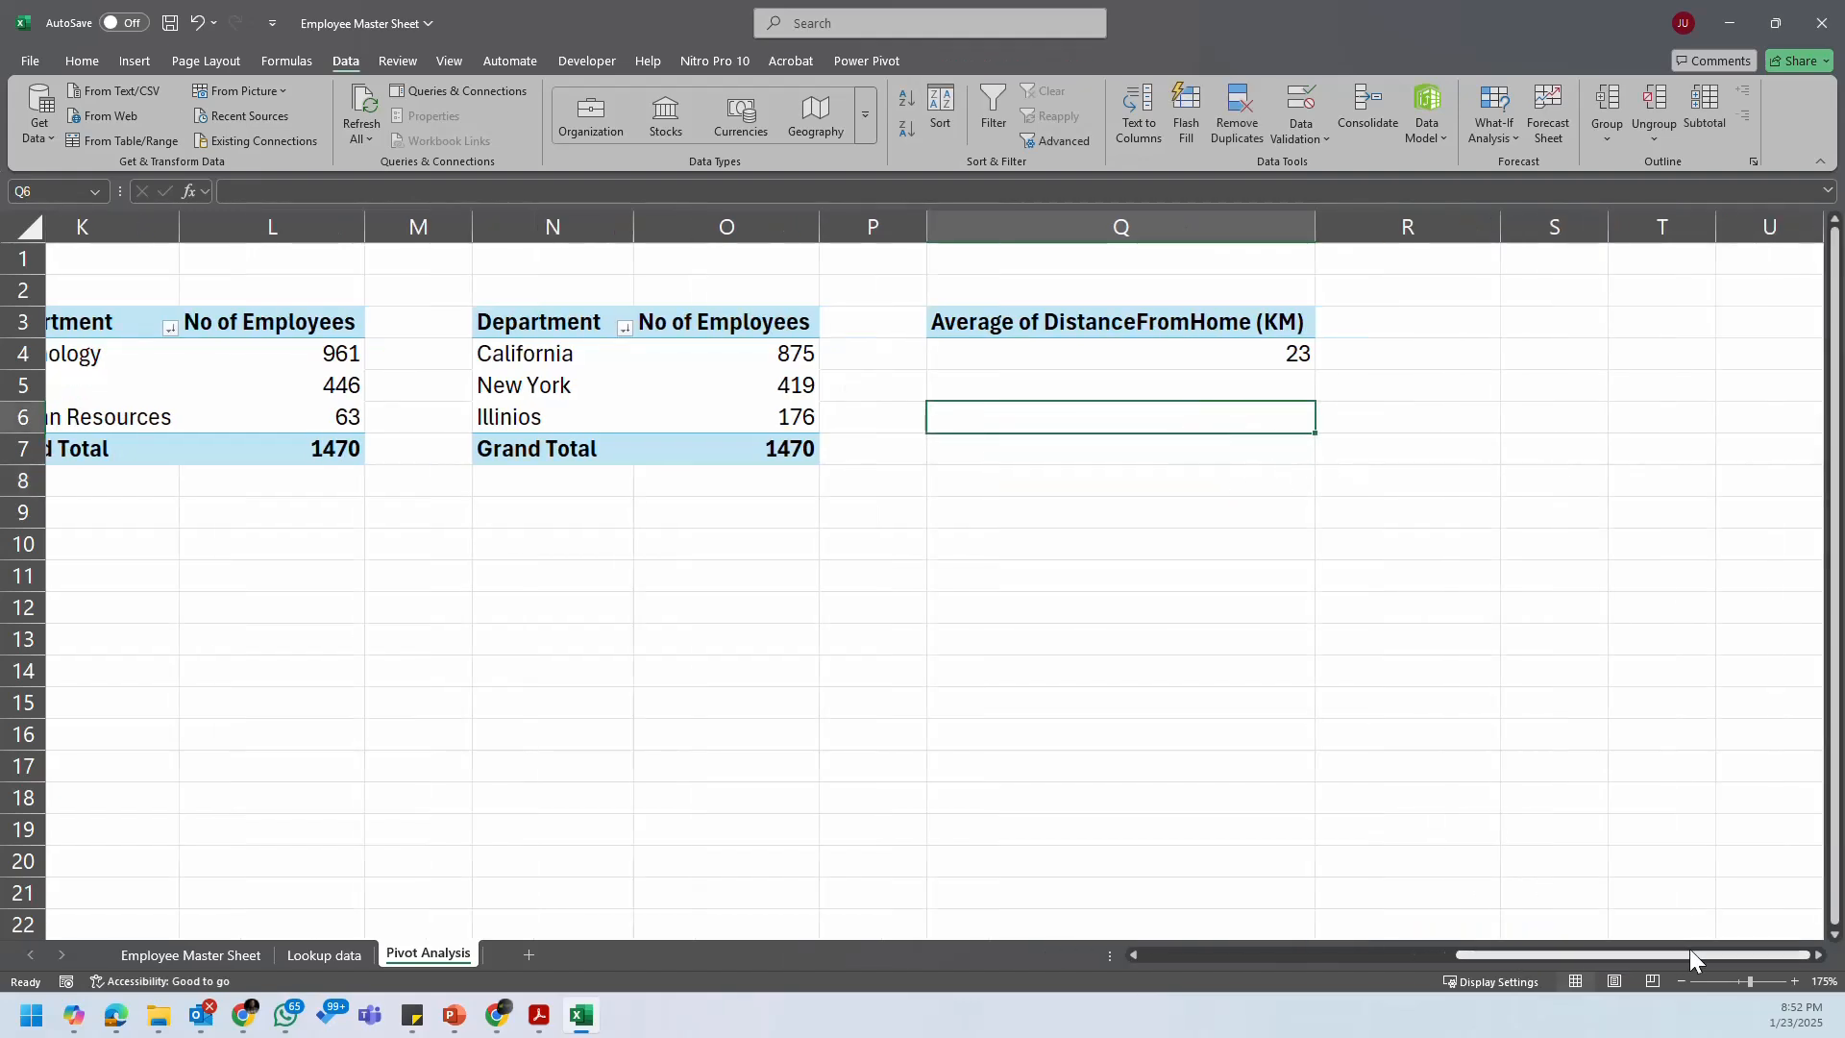
left_click(1820, 956)
left_click(1821, 956)
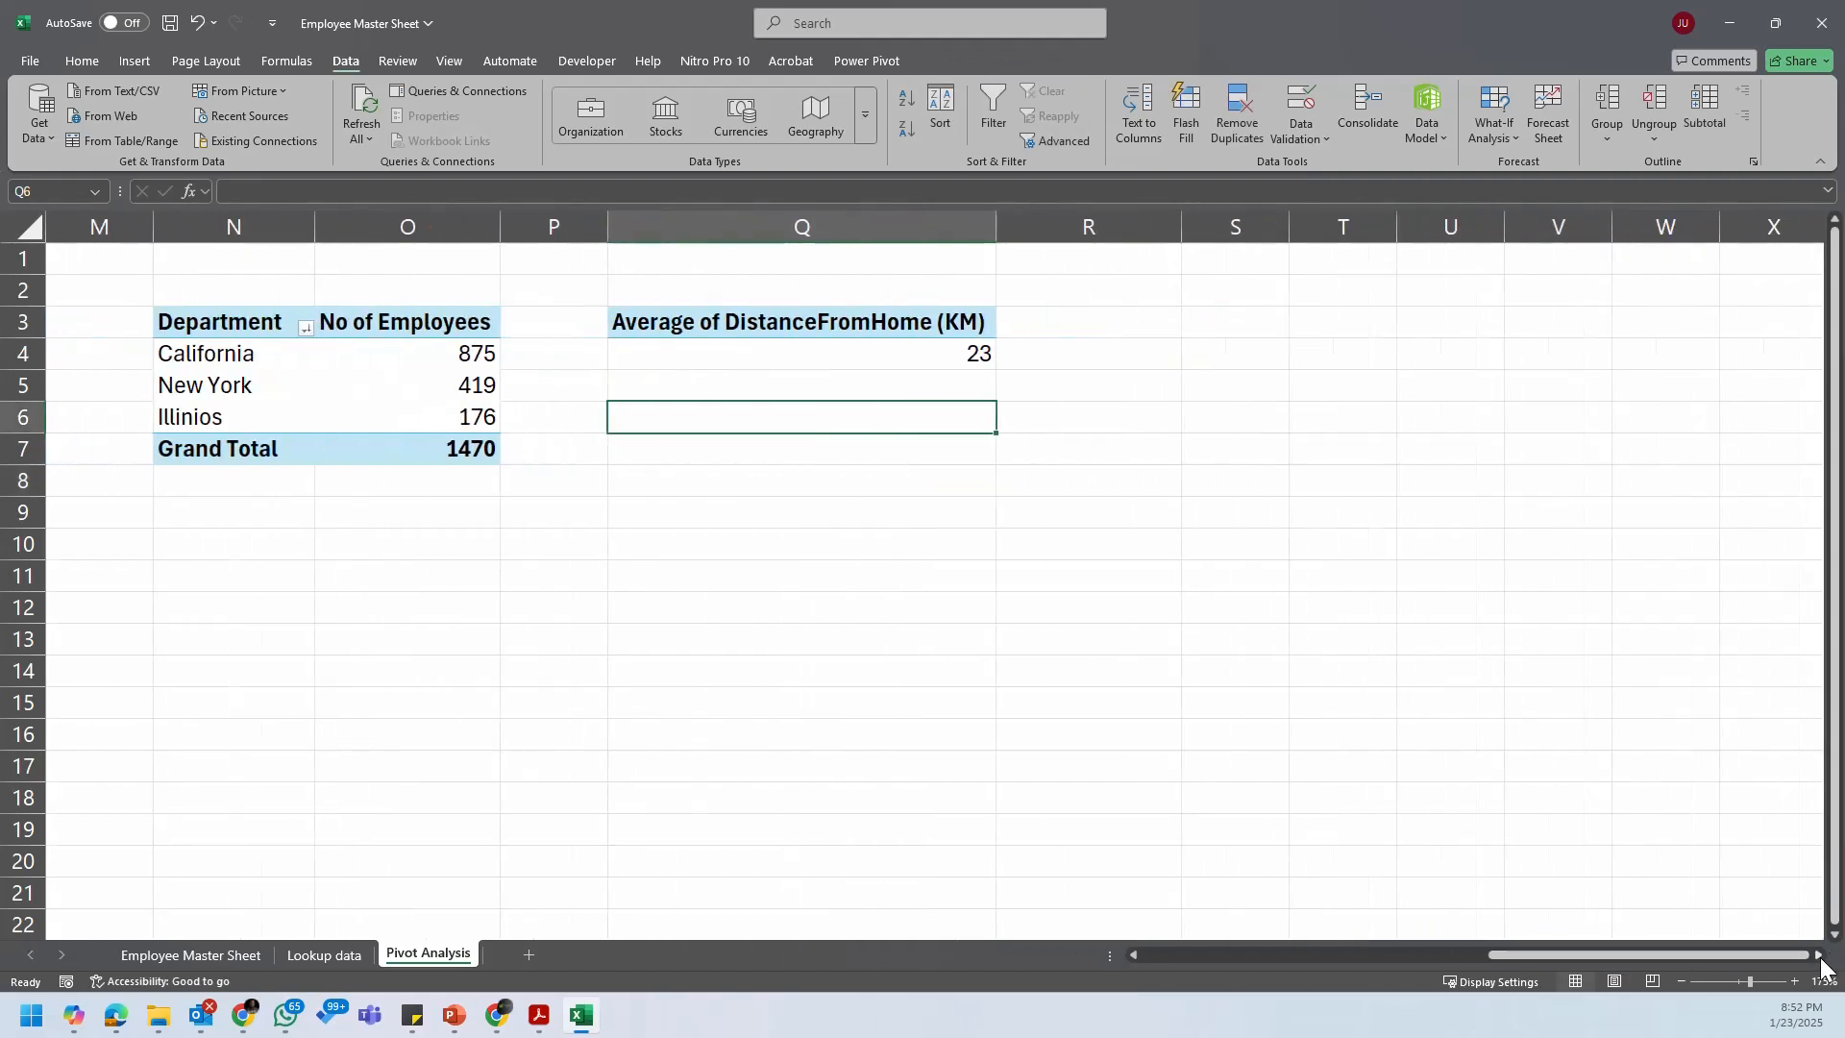
left_click(1820, 956)
left_click(355, 383)
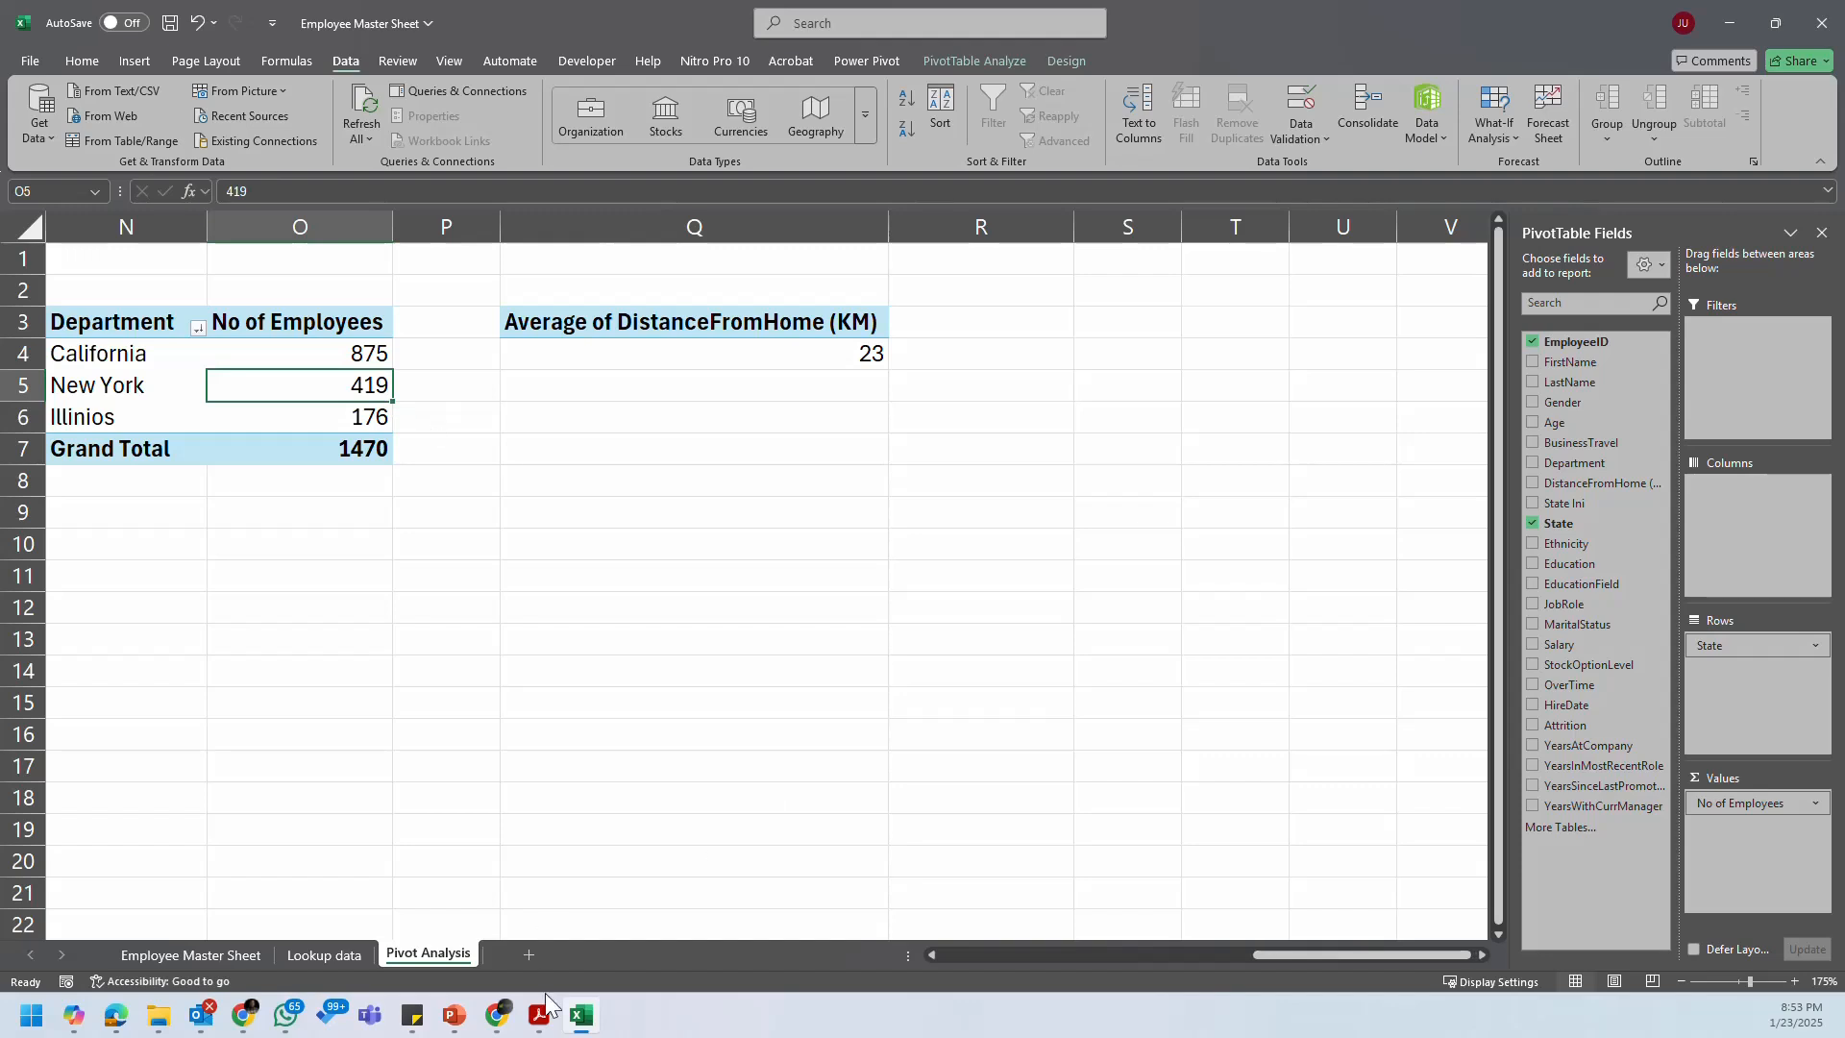
left_click(412, 1016)
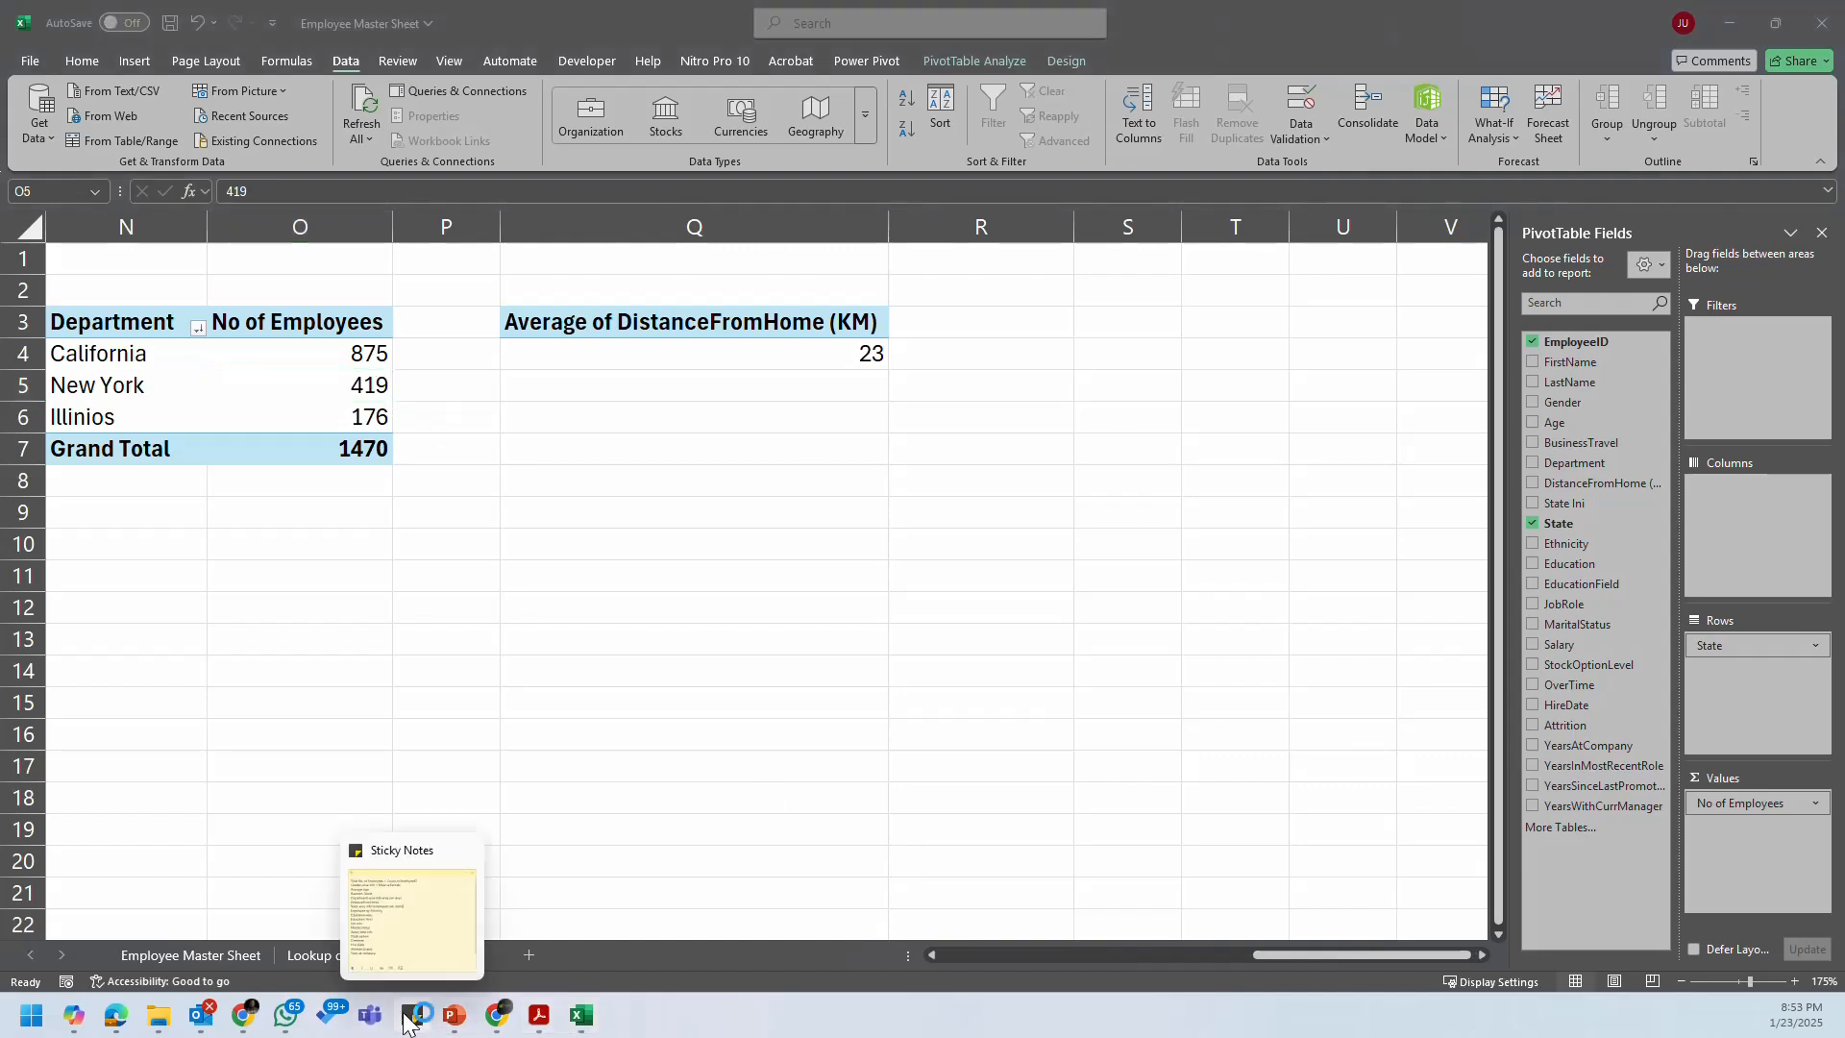
left_click(408, 1017)
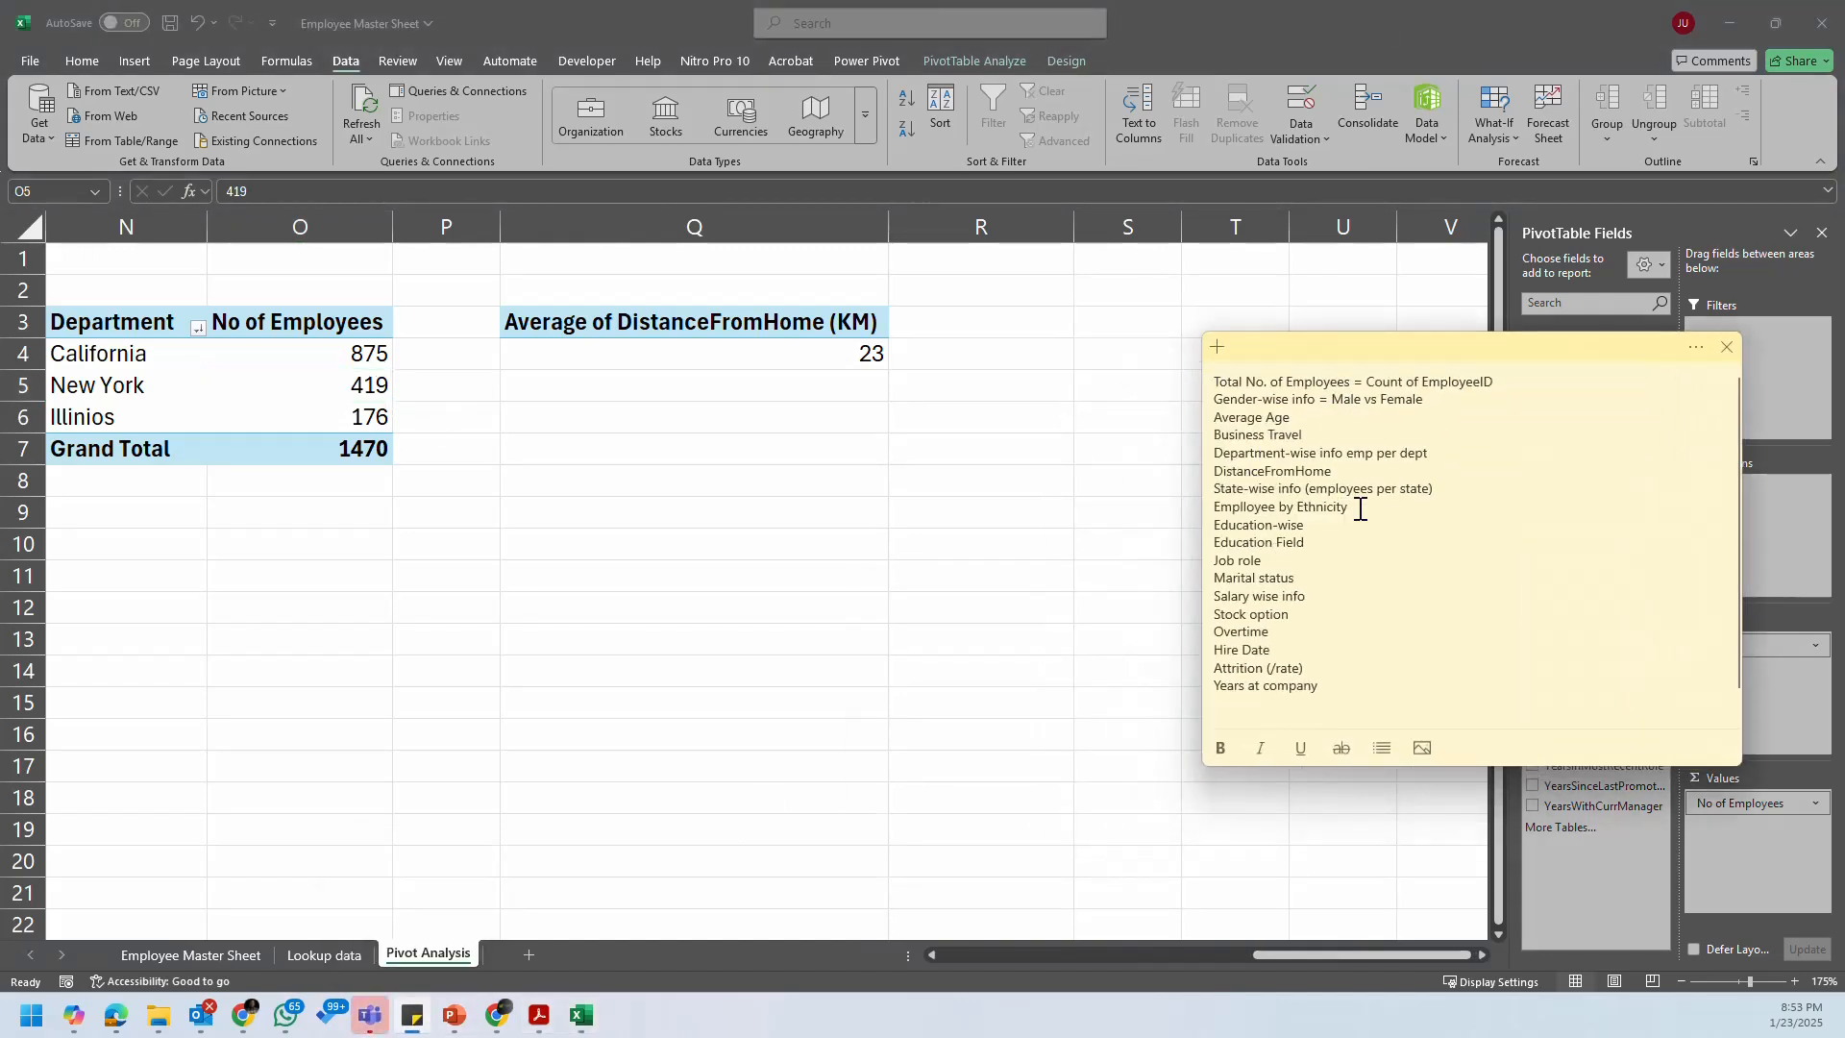
key("Down")
left_click(361, 383)
Step: Copy the state PivotTable in N3:O7 to S3 on the Pivot Analysis sheet
left_click_drag(146, 320, 318, 436)
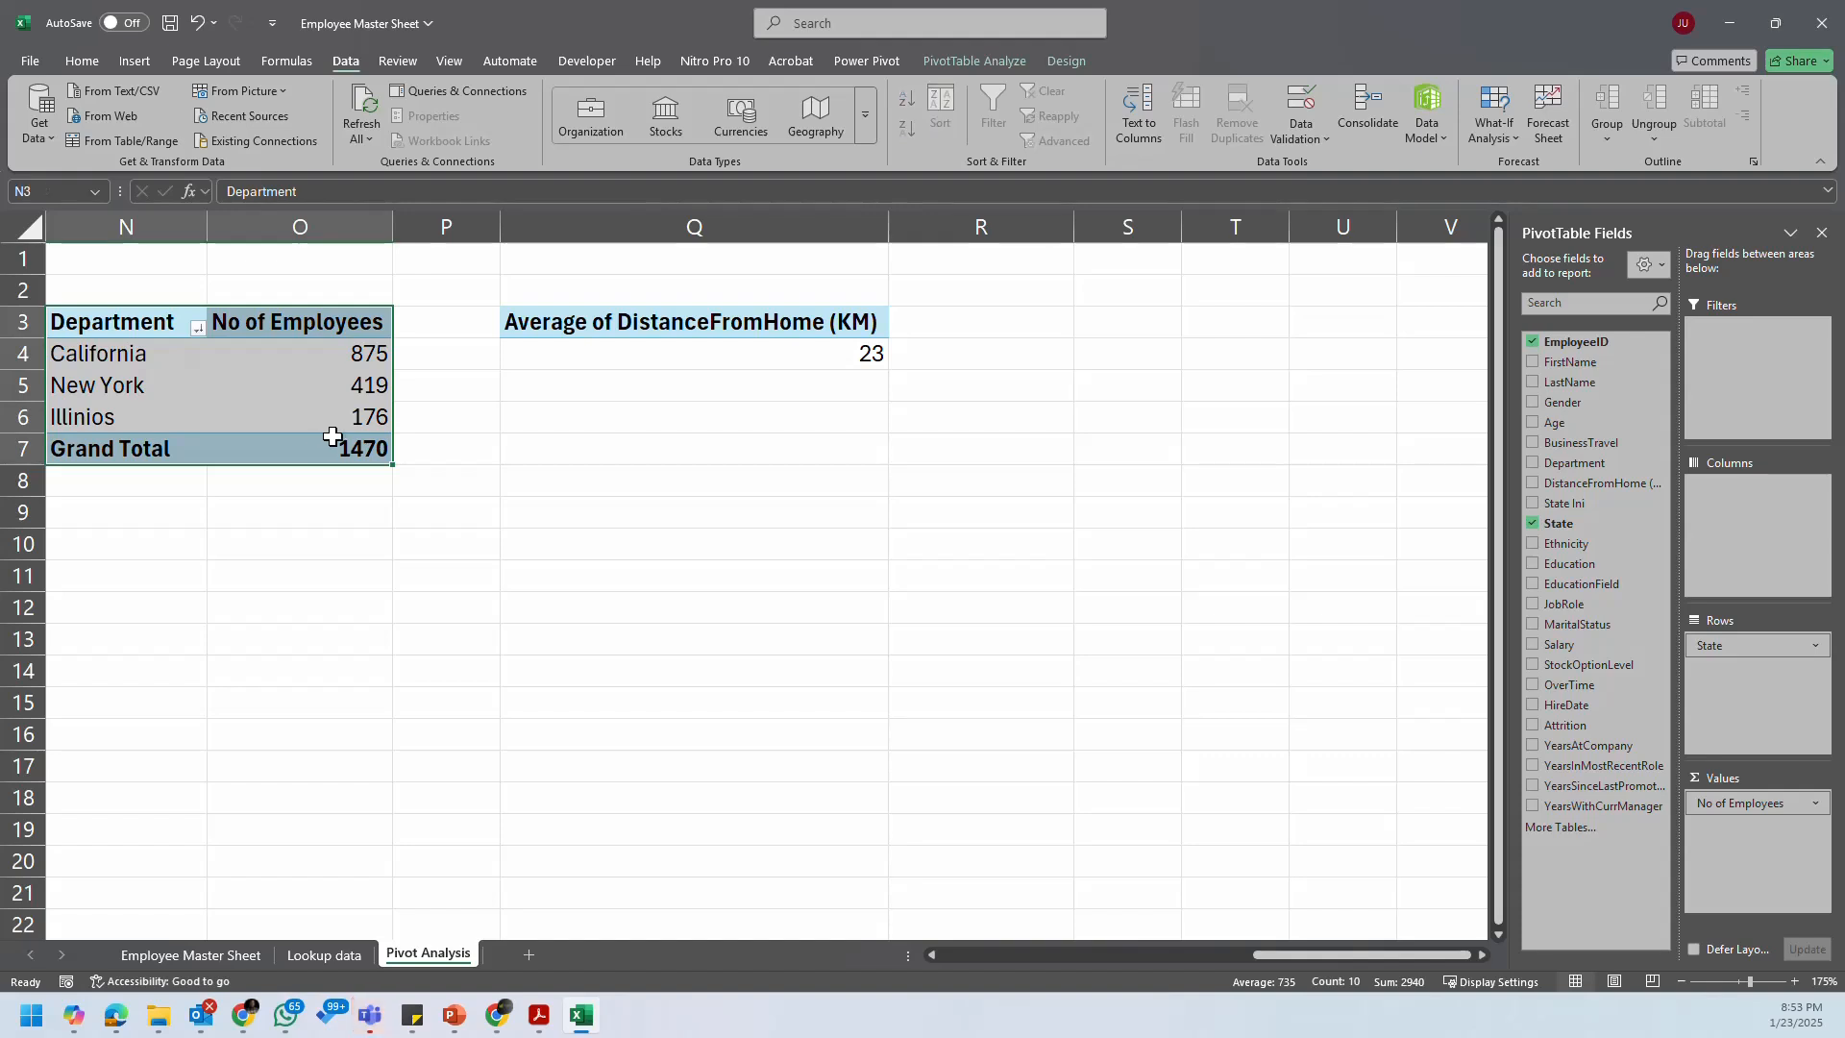
key("ctrl+c")
left_click(1107, 321)
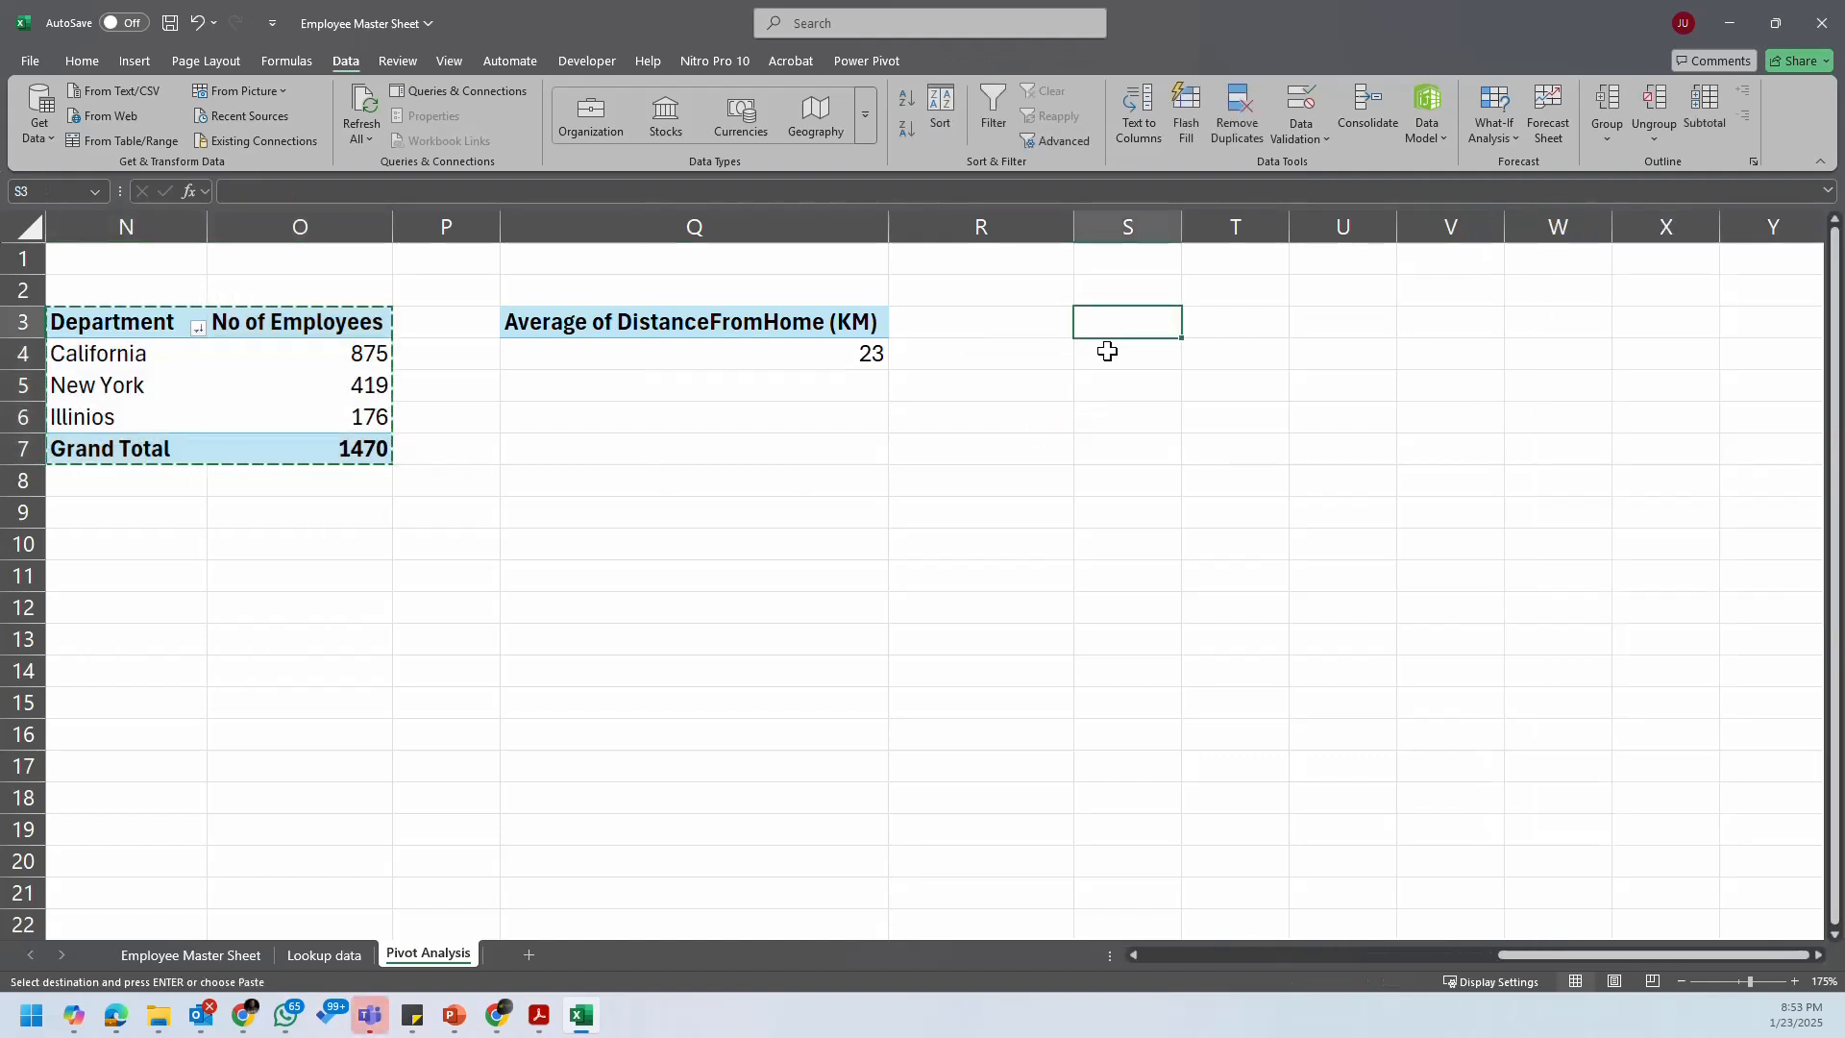
key("ctrl+v")
Step: Narrow the spacer column R slightly and autofit columns S and T to the copied PivotTable's contents
left_click_drag(1072, 235, 987, 239)
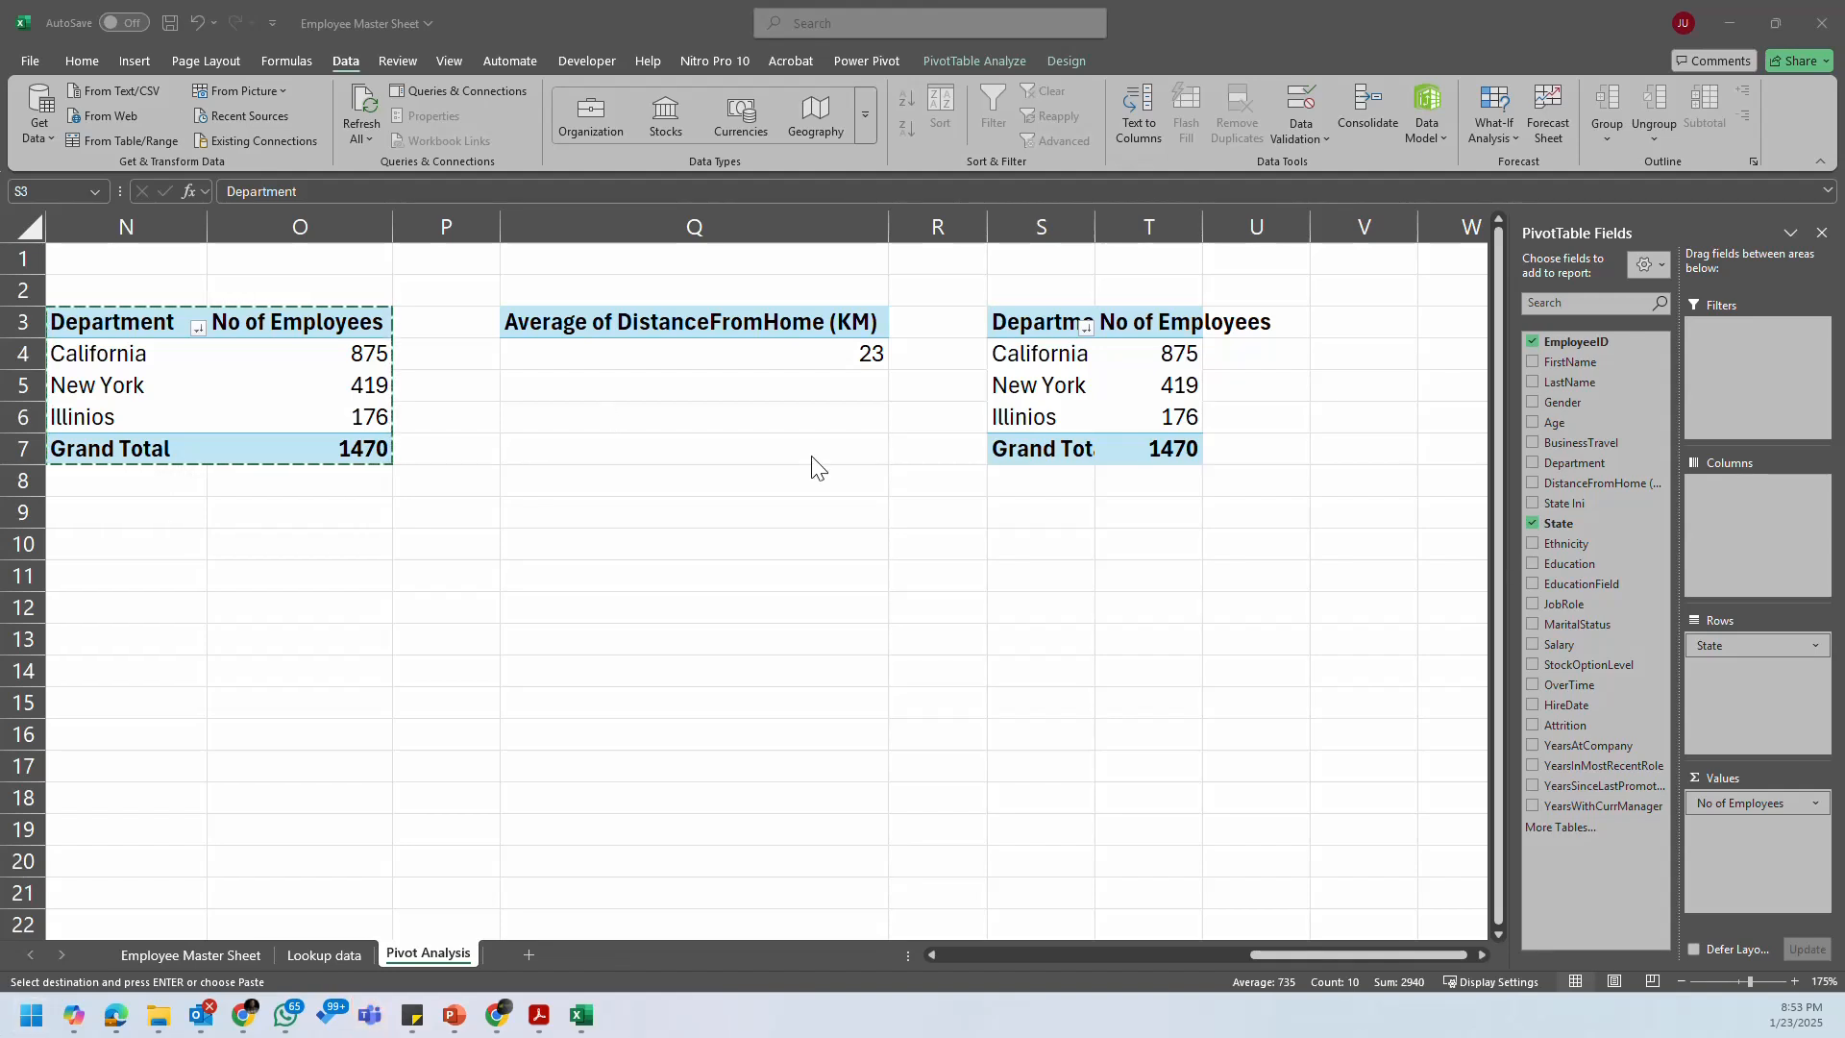
left_click(1098, 204)
double_click(1095, 231)
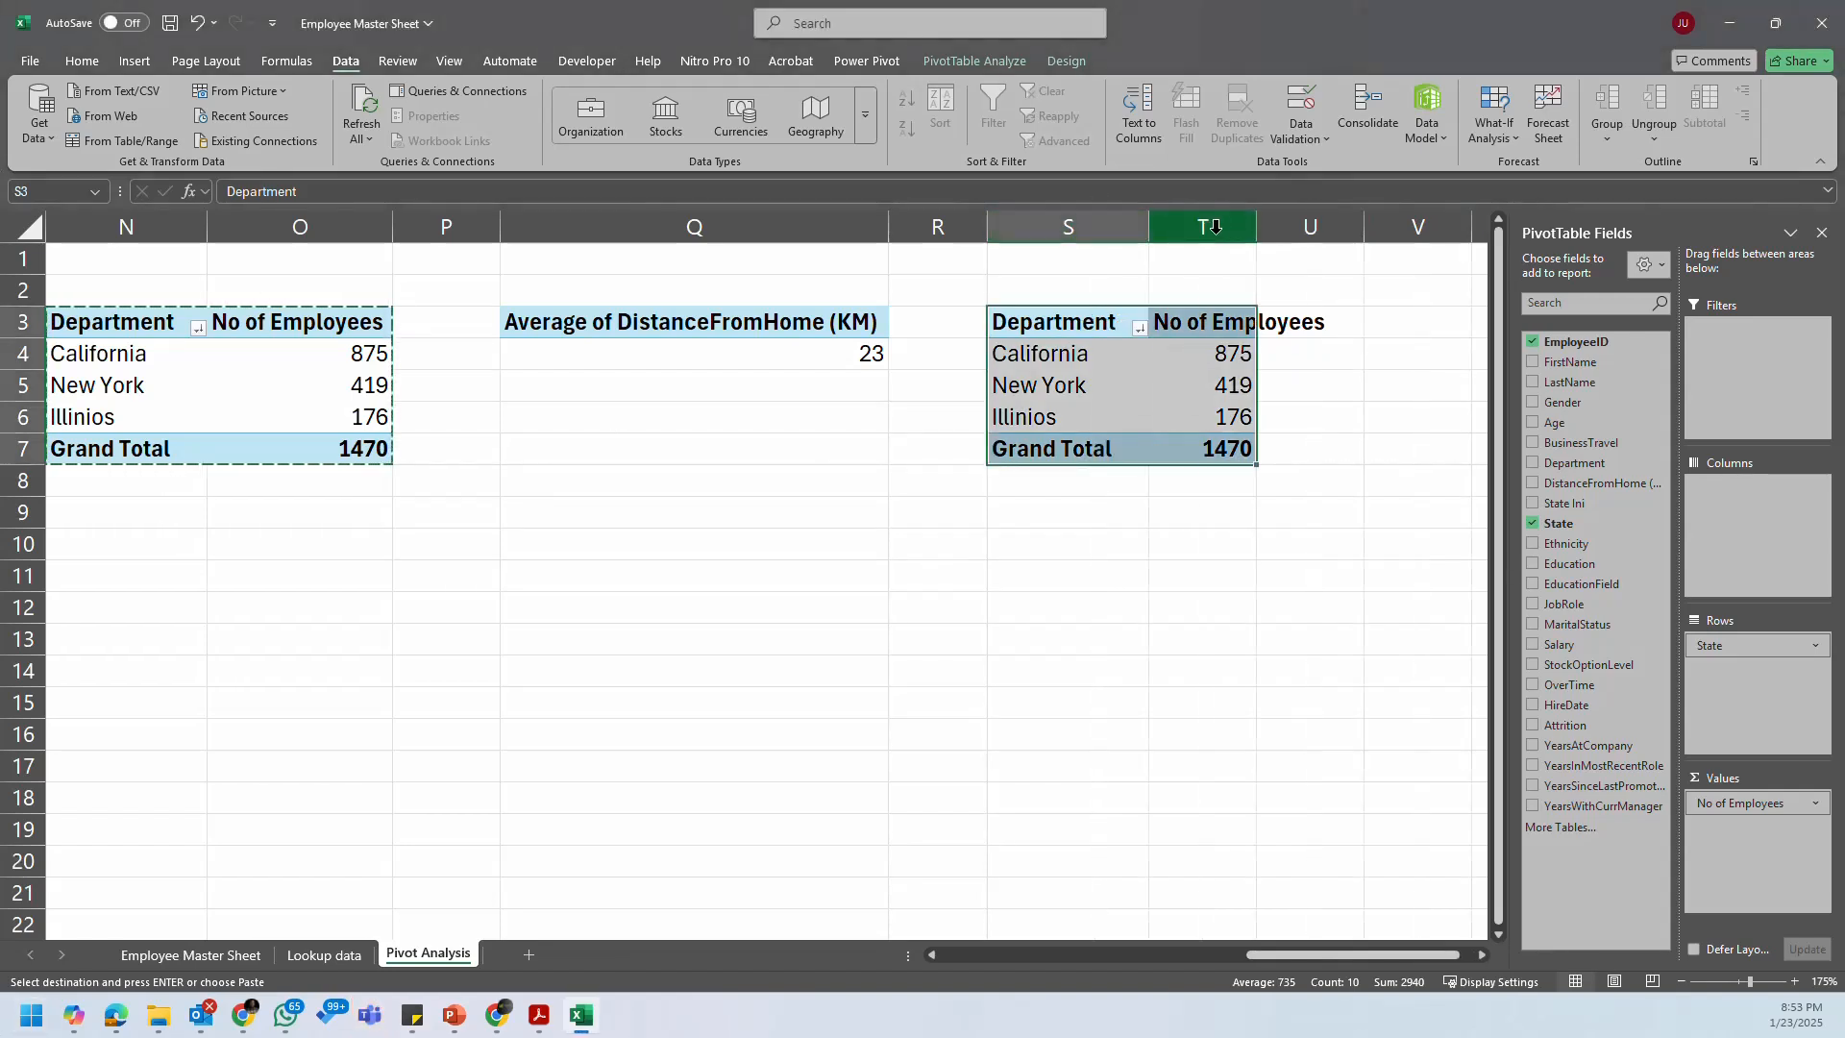
double_click(1256, 236)
left_click(1269, 420)
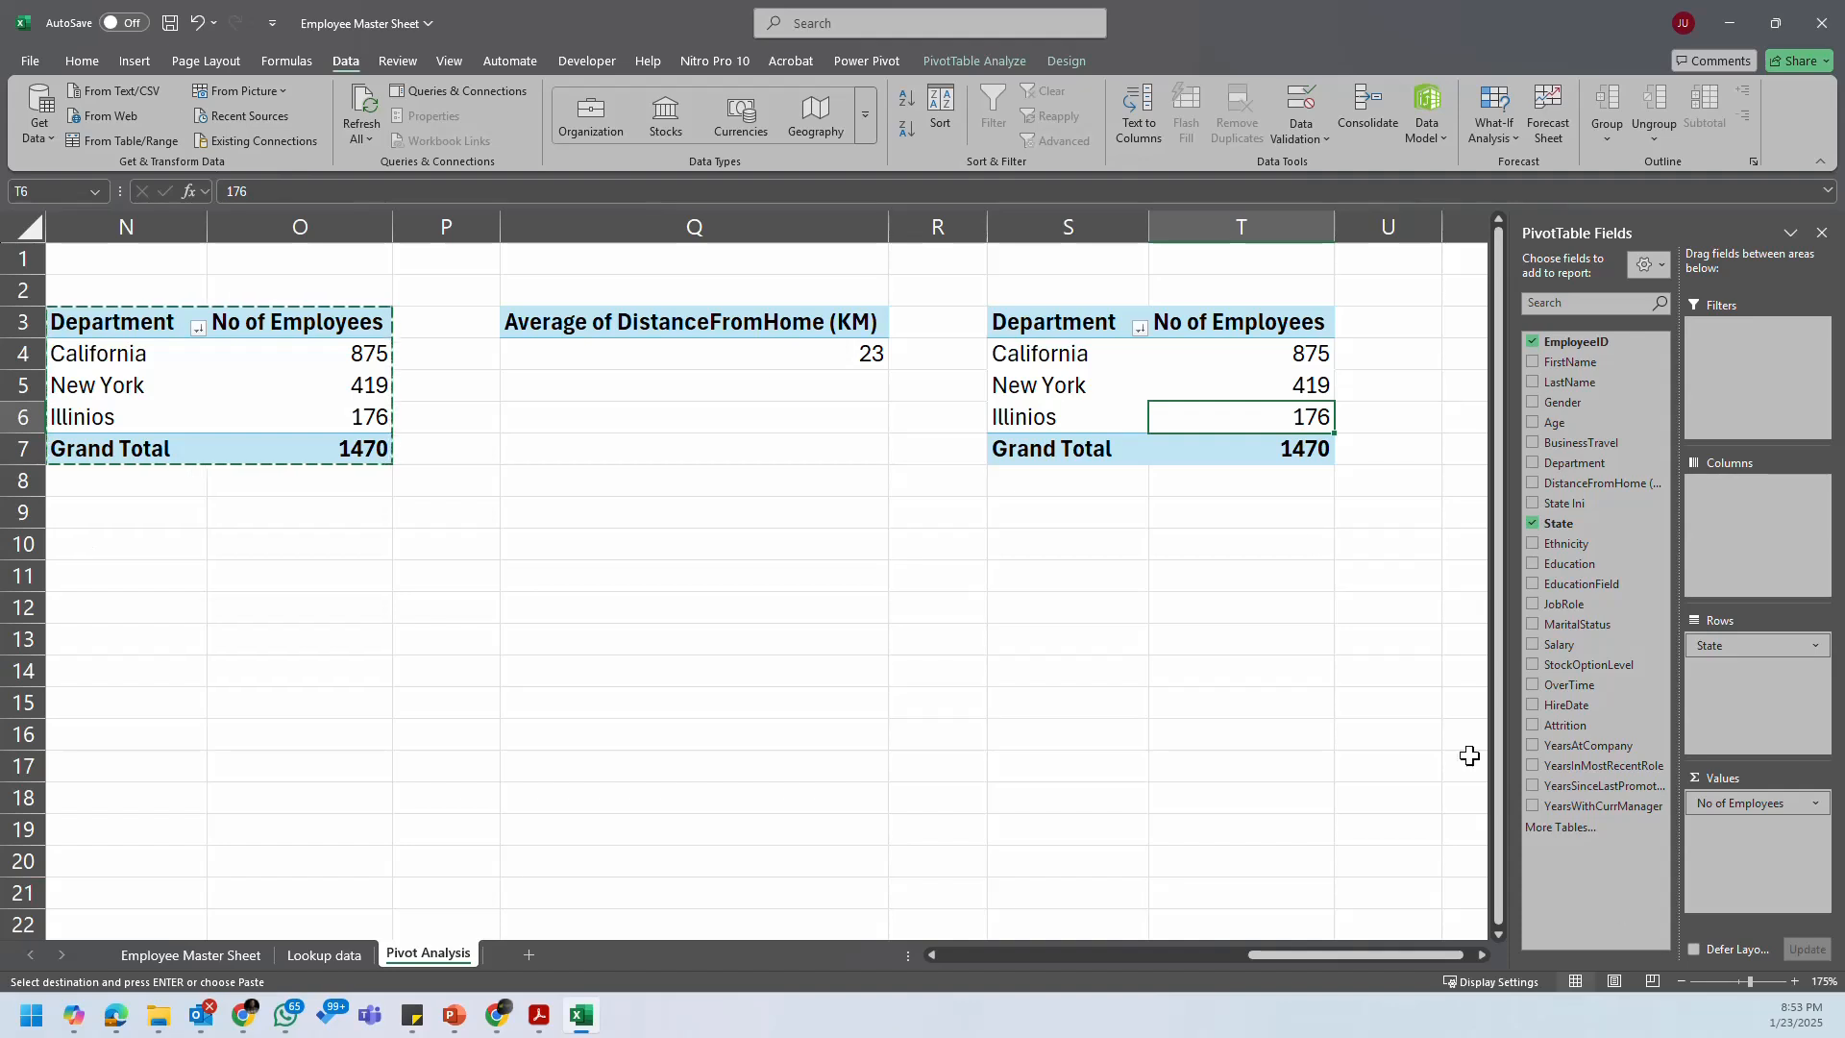
Step: Replace State with Ethnicity in the rows of the PivotTable at S3 and rename its row header to Ethnicity
left_click_drag(1774, 646, 1502, 615)
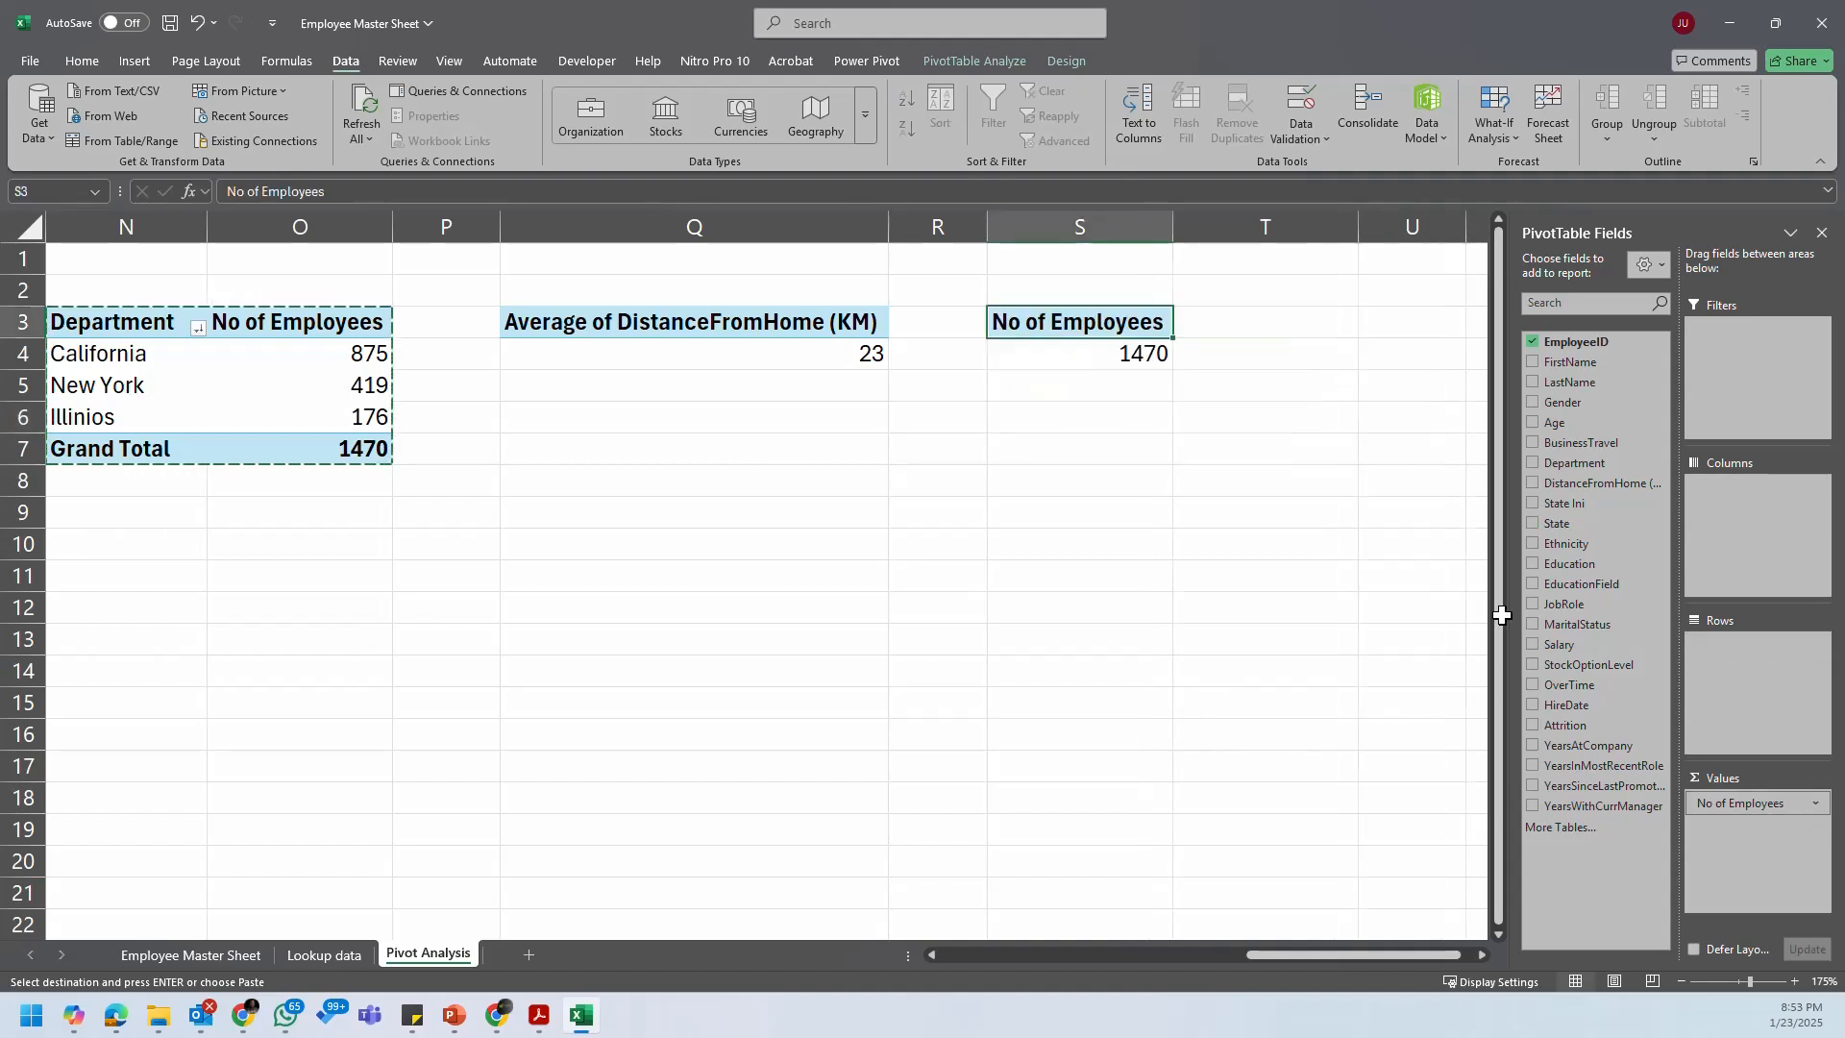
left_click_drag(1577, 539, 1728, 721)
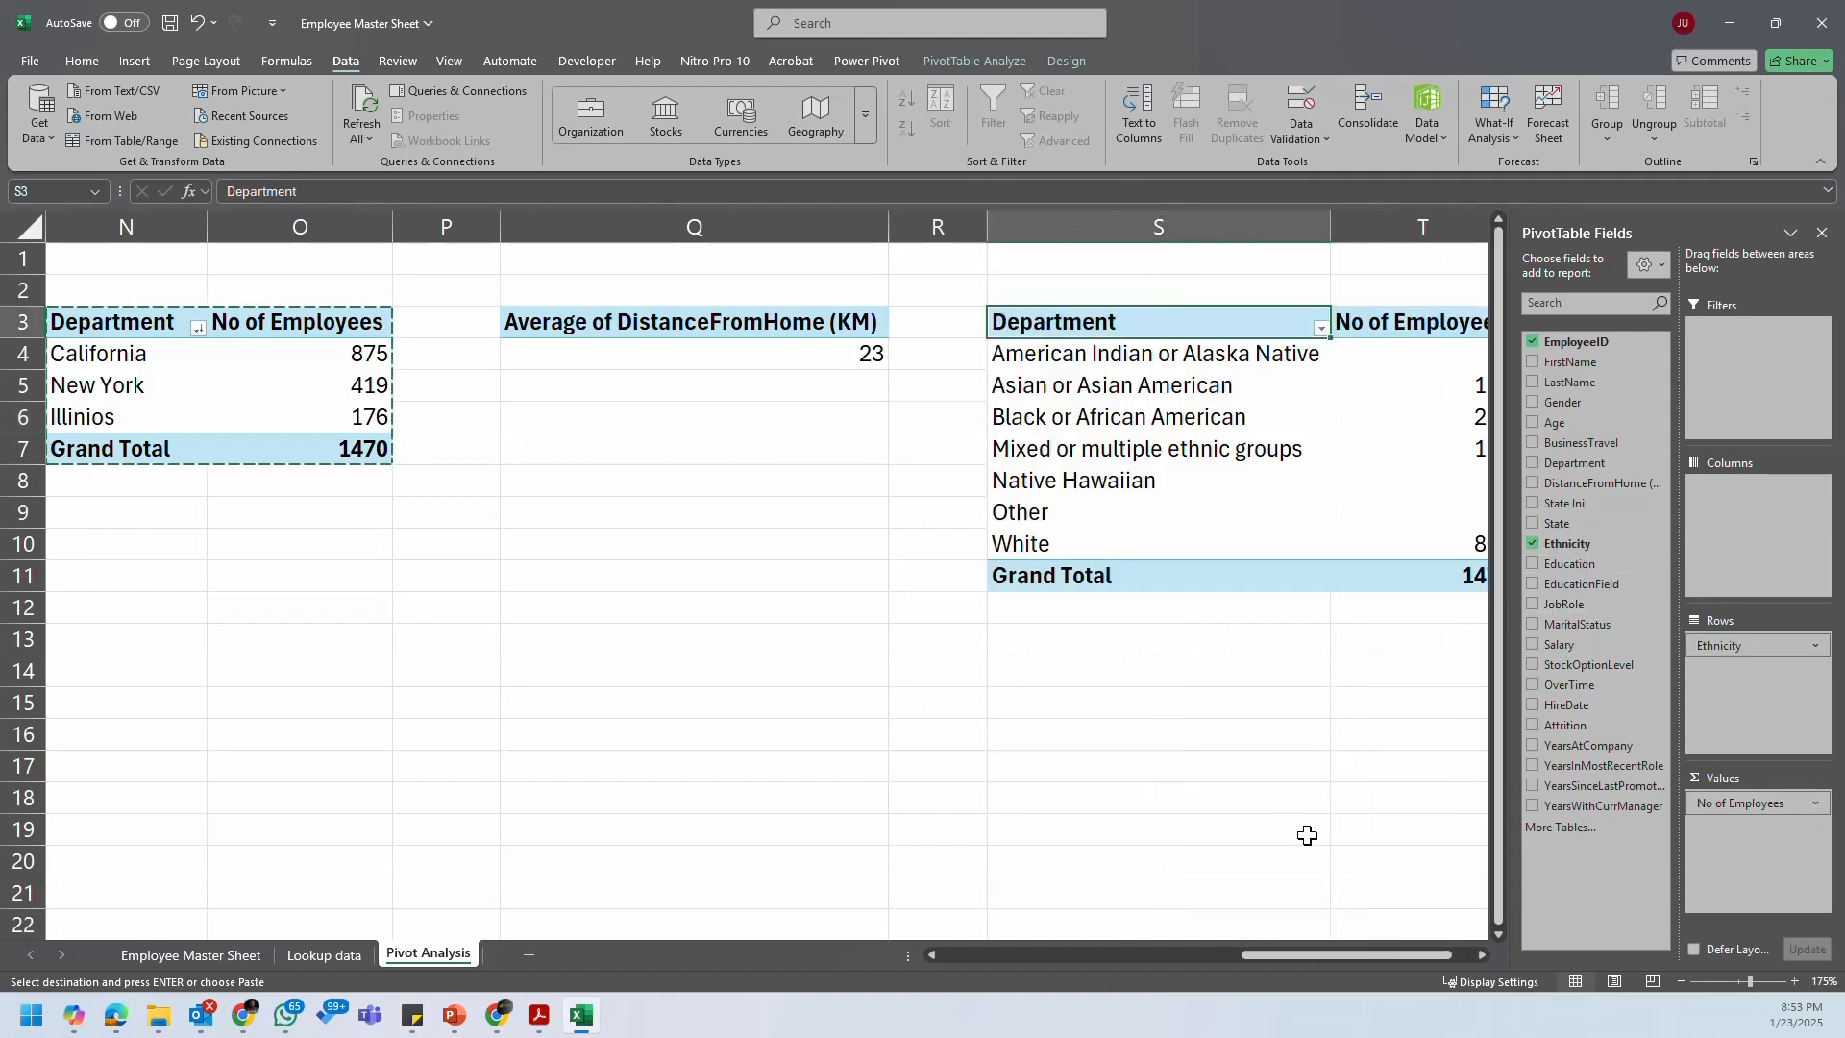
left_click_drag(1340, 957, 1459, 954)
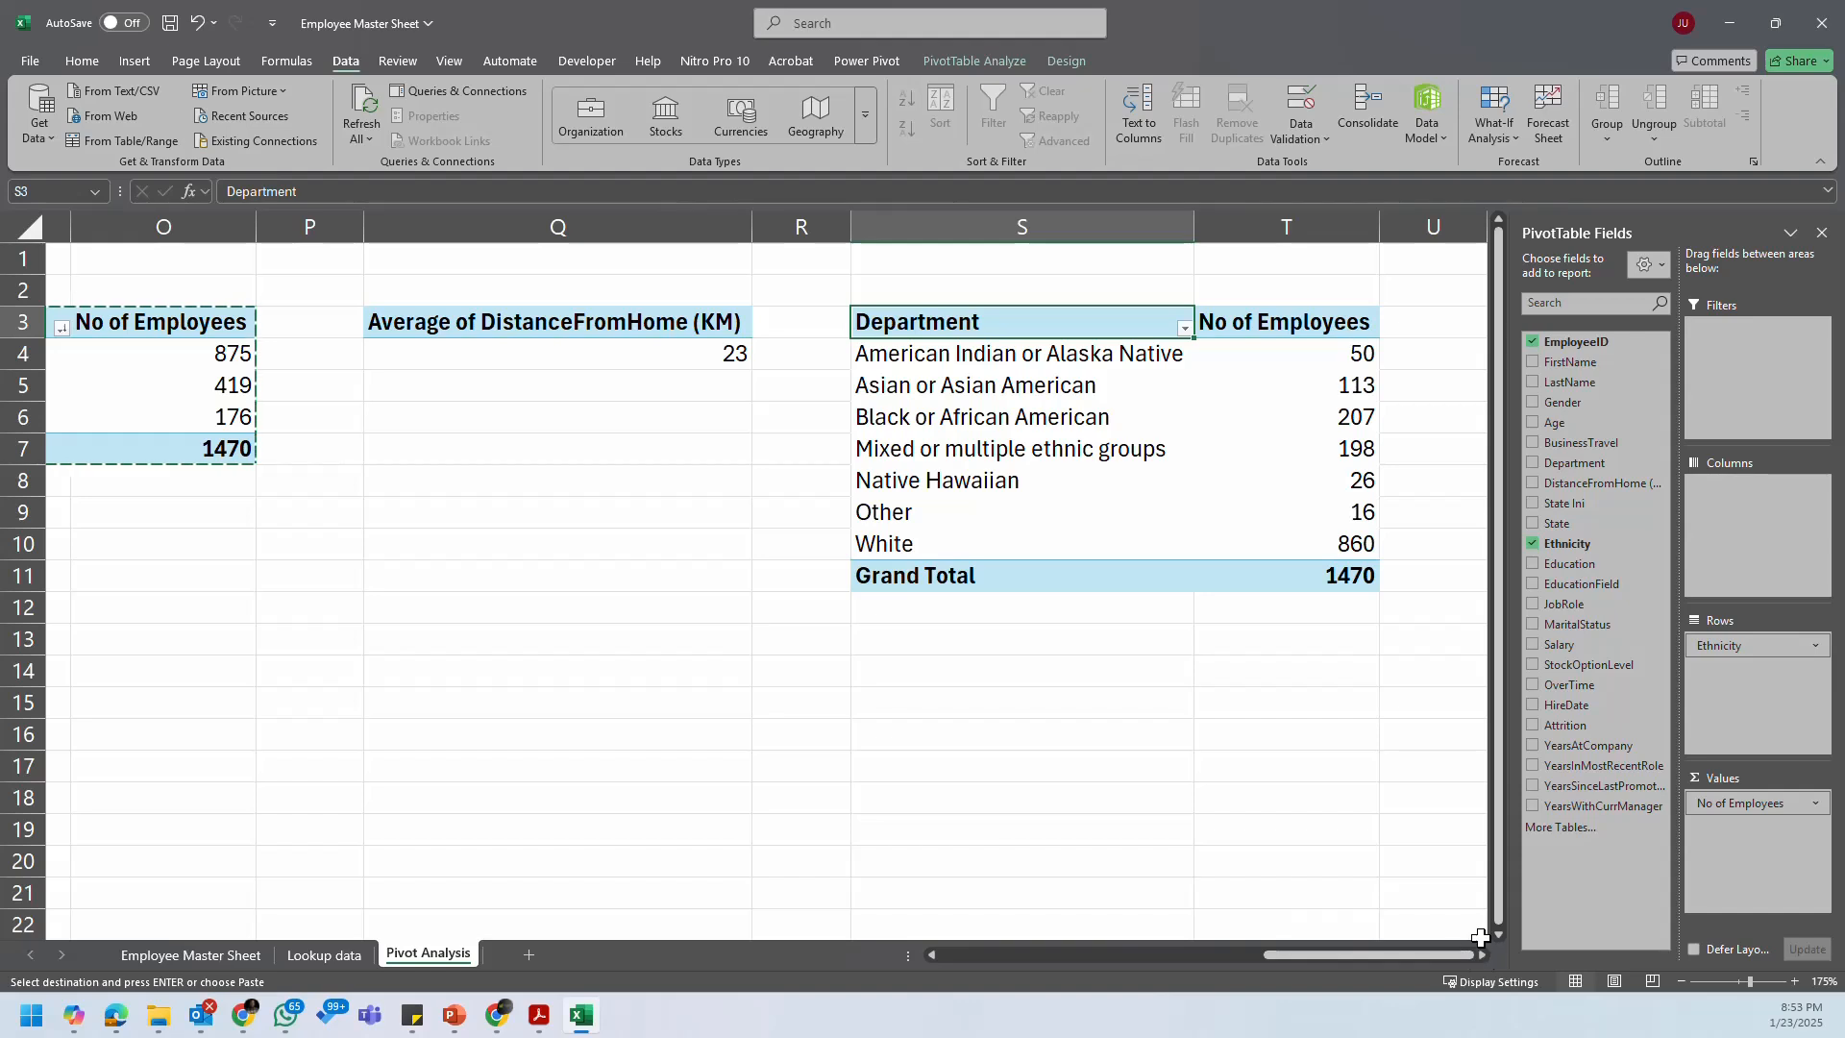
left_click(1016, 372)
left_click(973, 321)
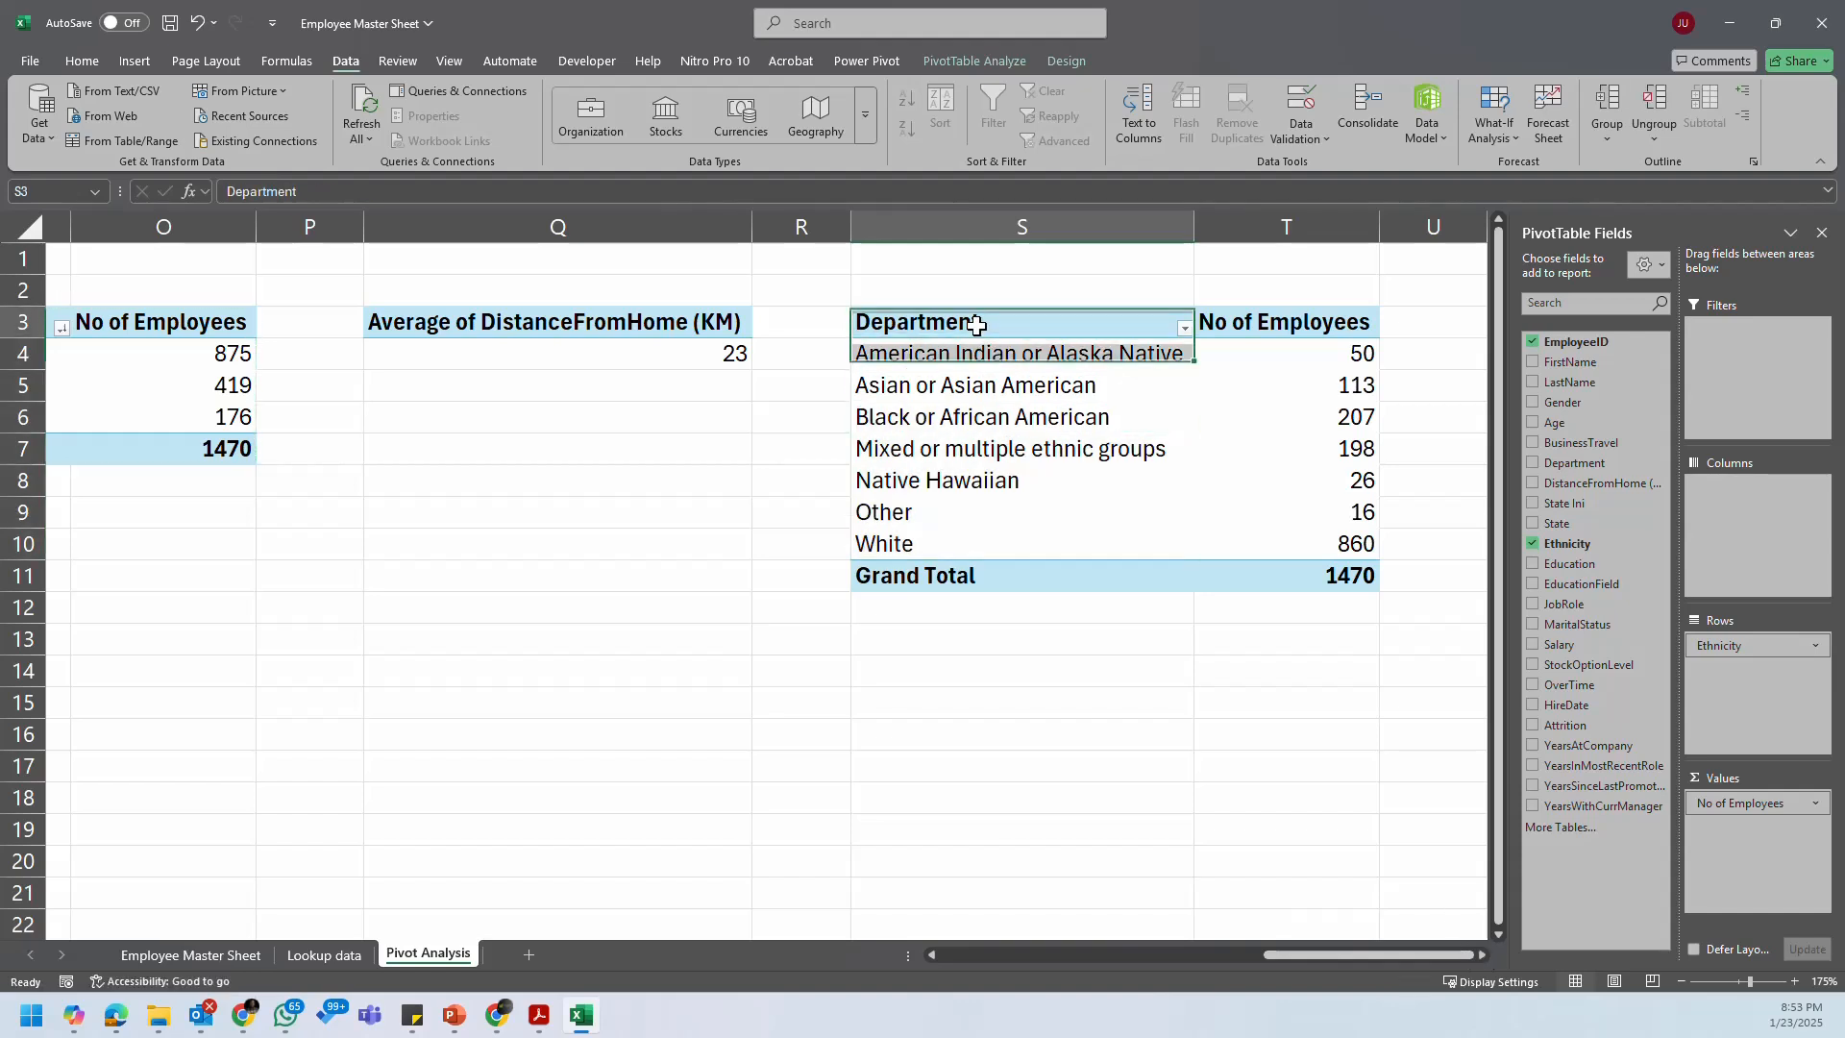
type("Ethni")
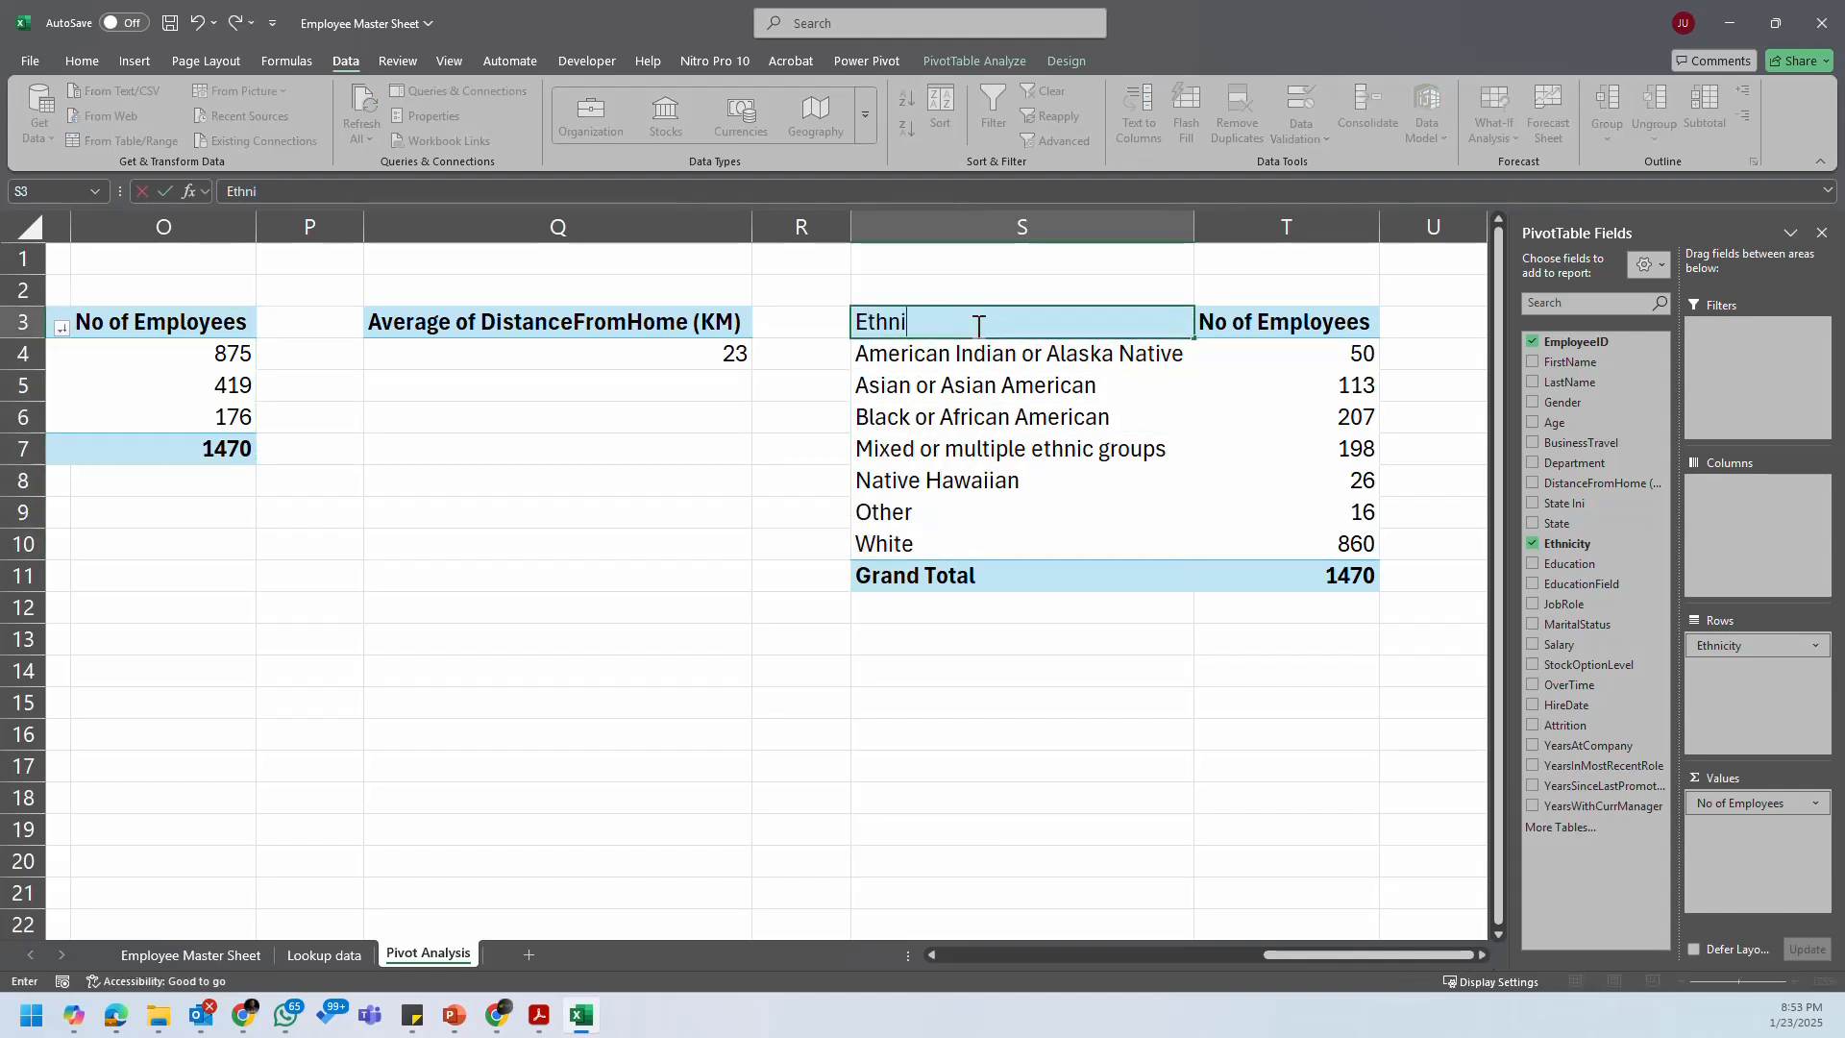
type("city")
key("Return")
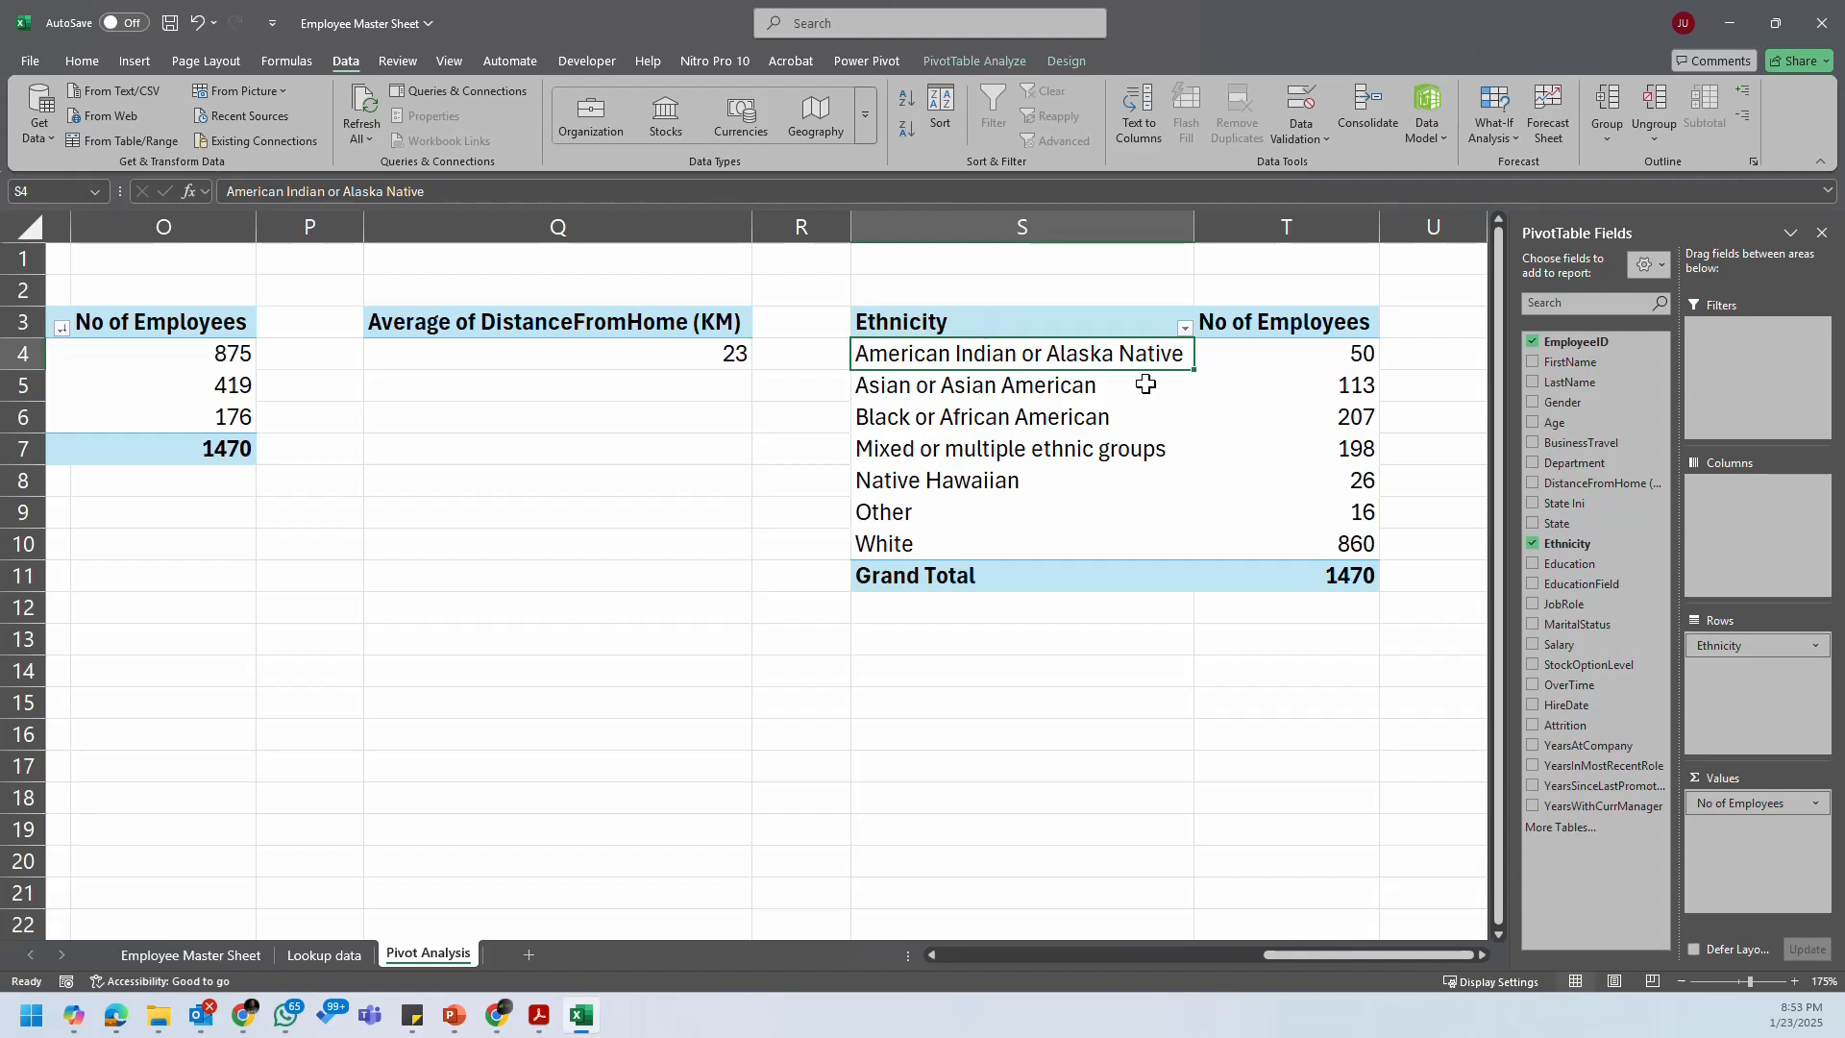
Step: Open the available options for the first No of Employees value, T4, in the ethnicity PivotTable
right_click(1299, 367)
left_click(1249, 357)
right_click(1283, 355)
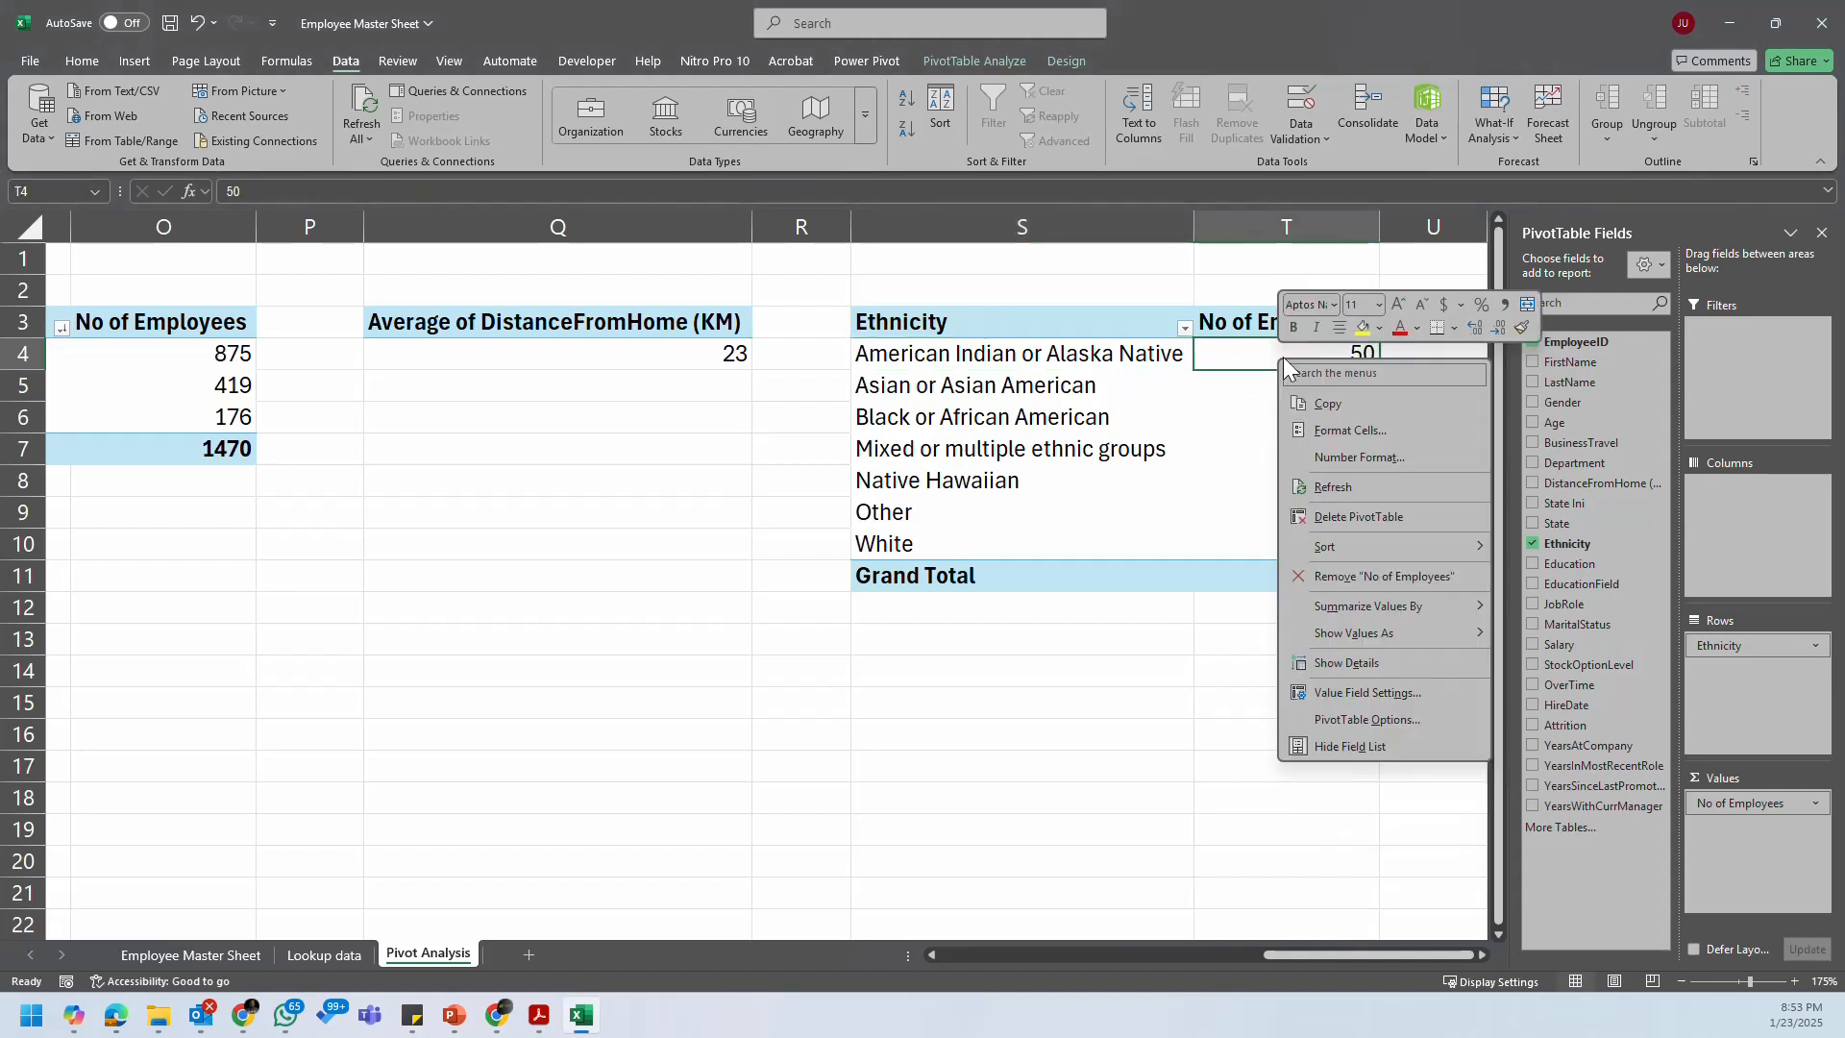
Step: Sort the Ethnicity pivot table by No of Employees from largest to smallest
mouse_move(1400, 545)
left_click(1574, 574)
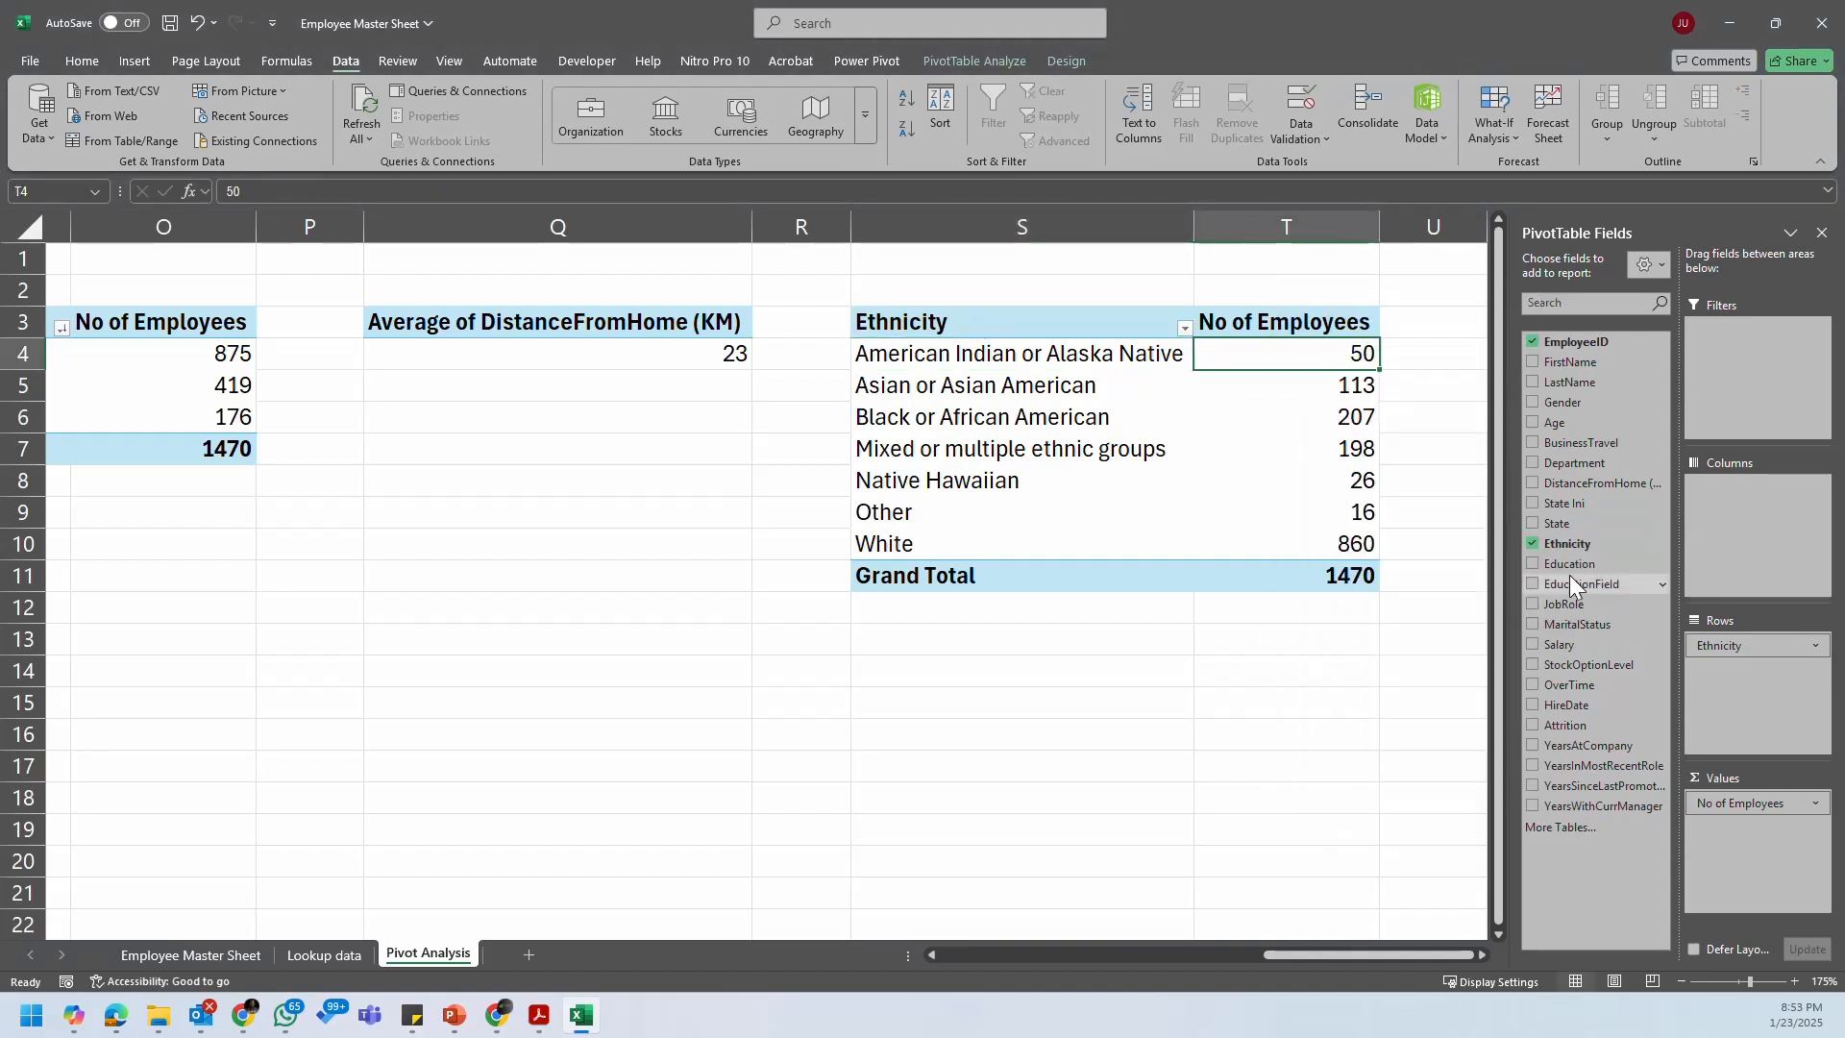
left_click(1219, 459)
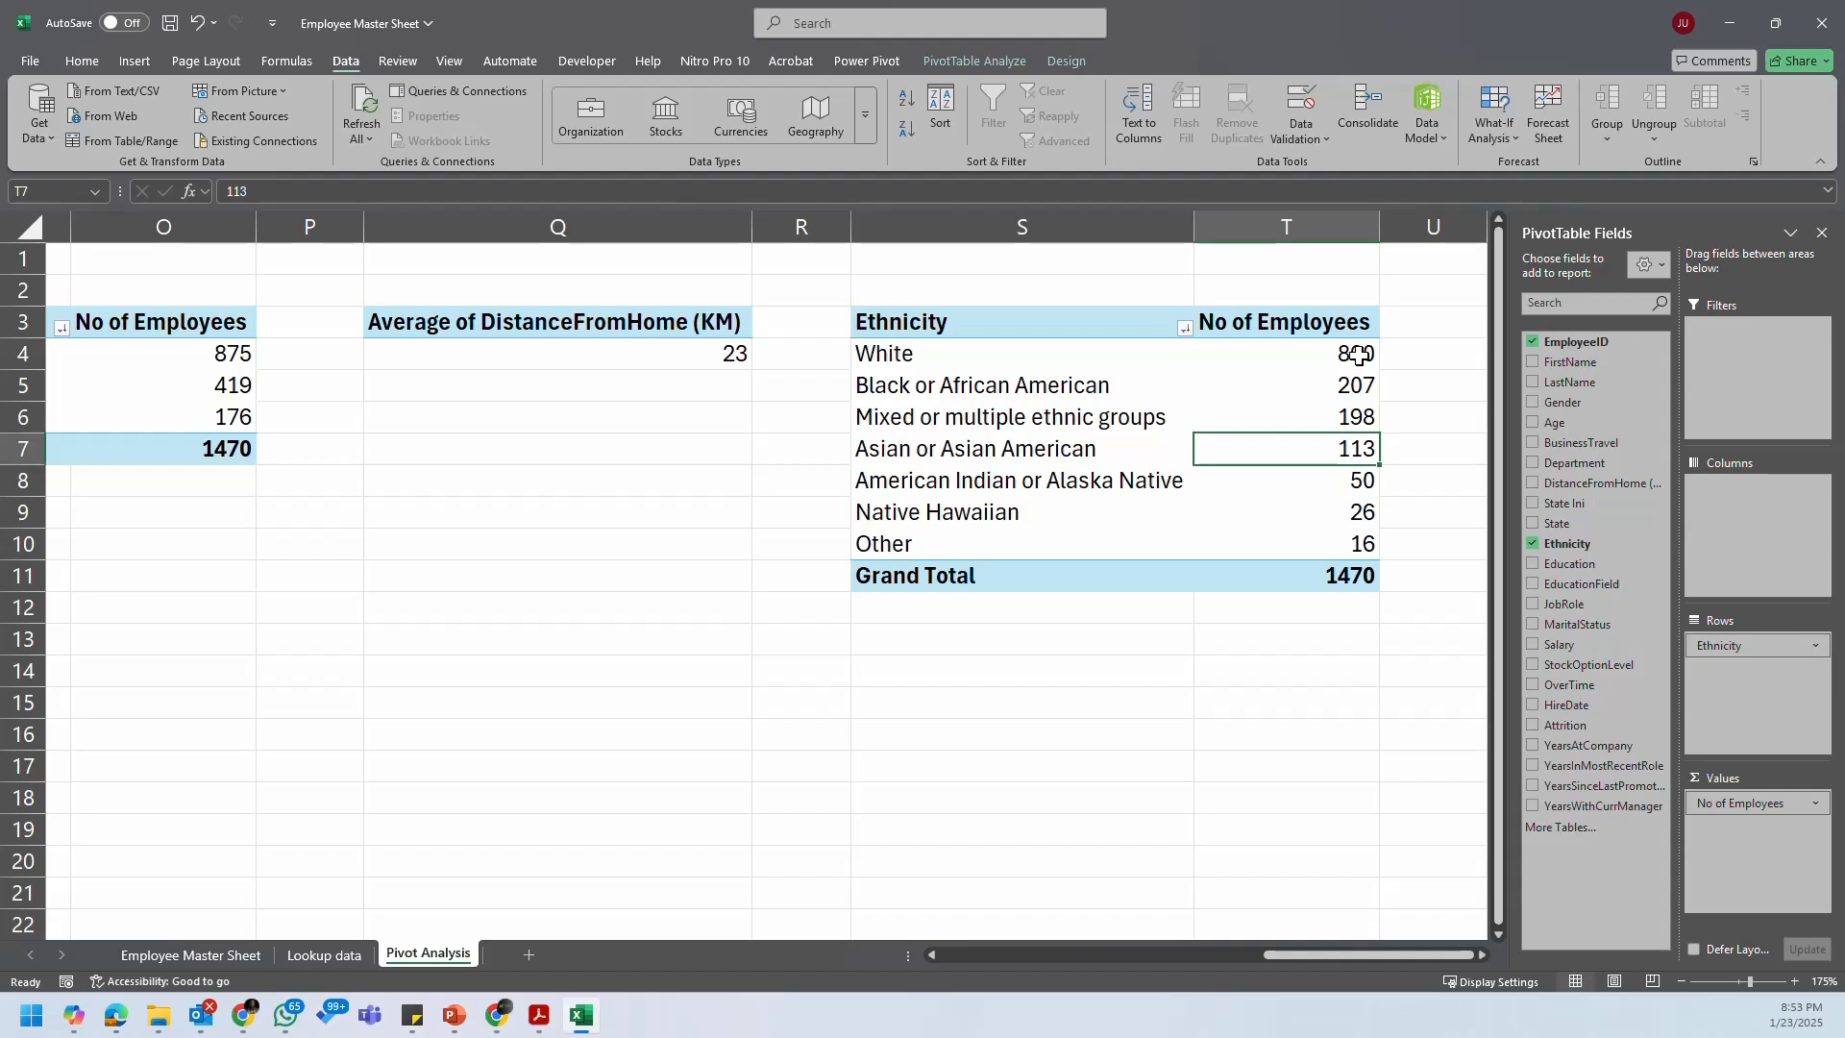
left_click(1011, 383)
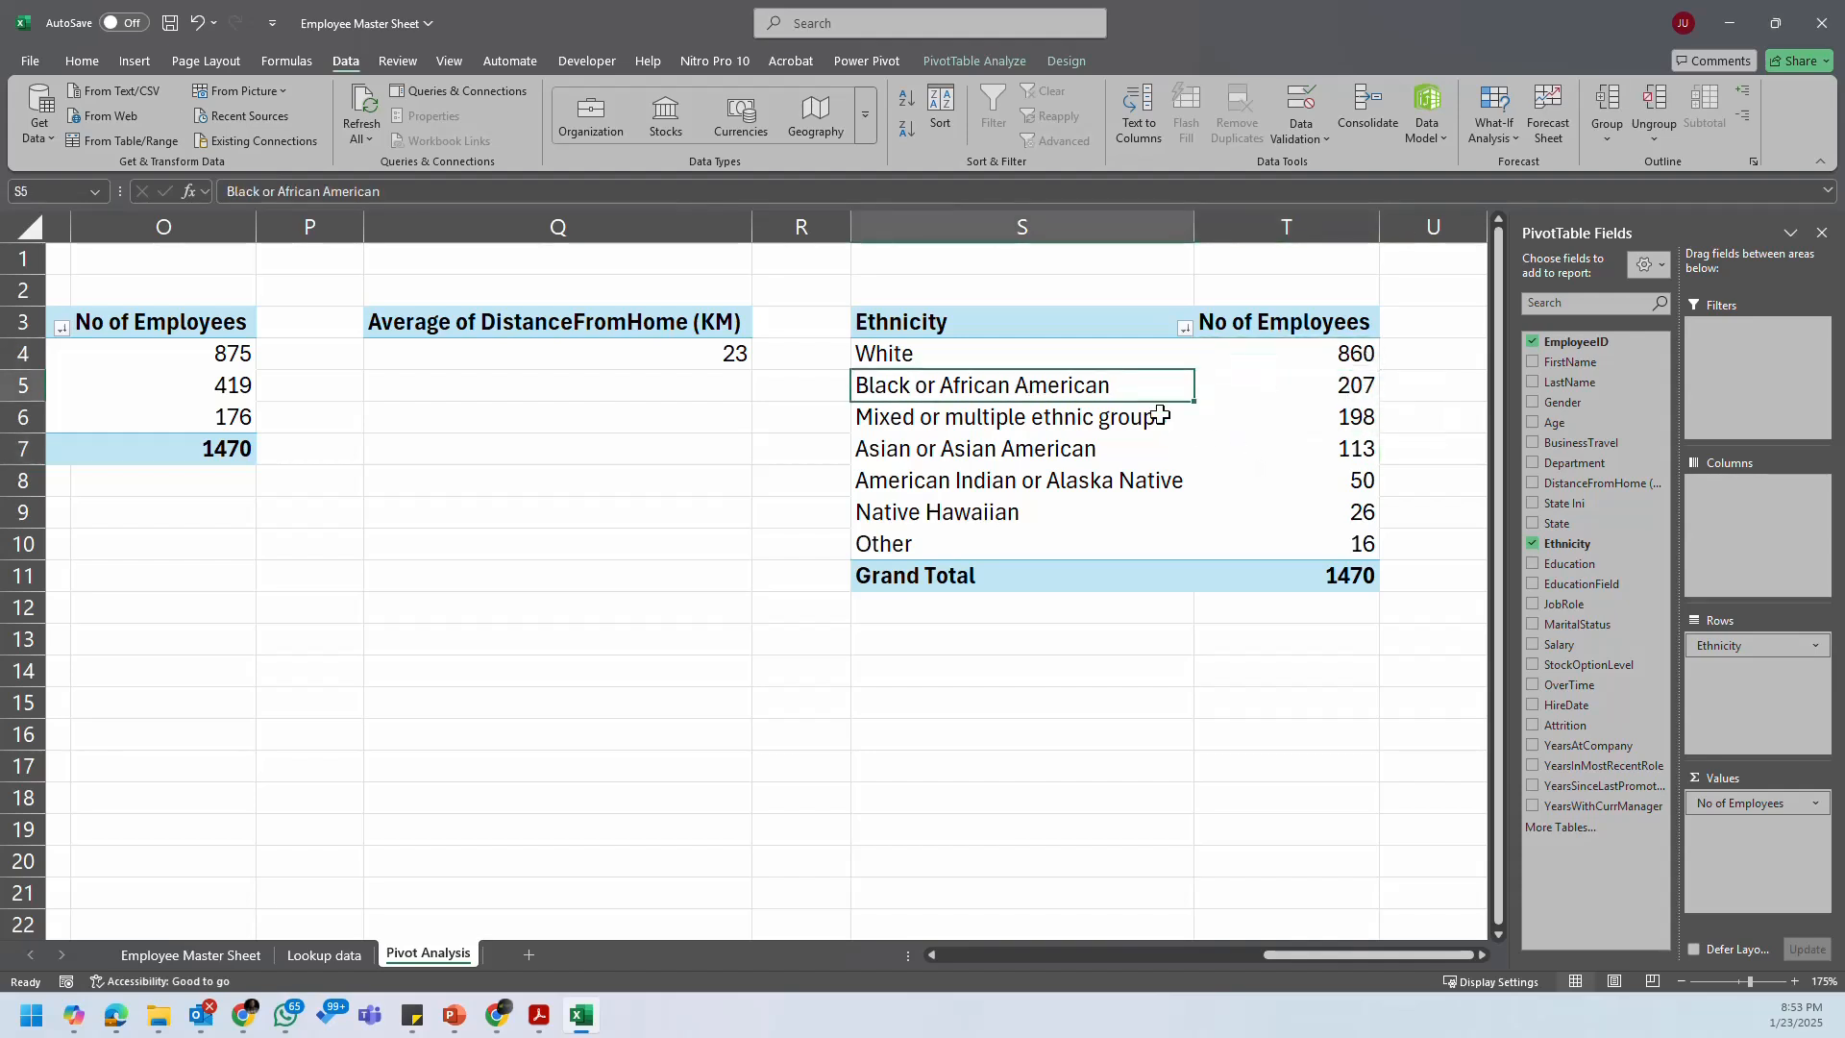
left_click(1276, 385)
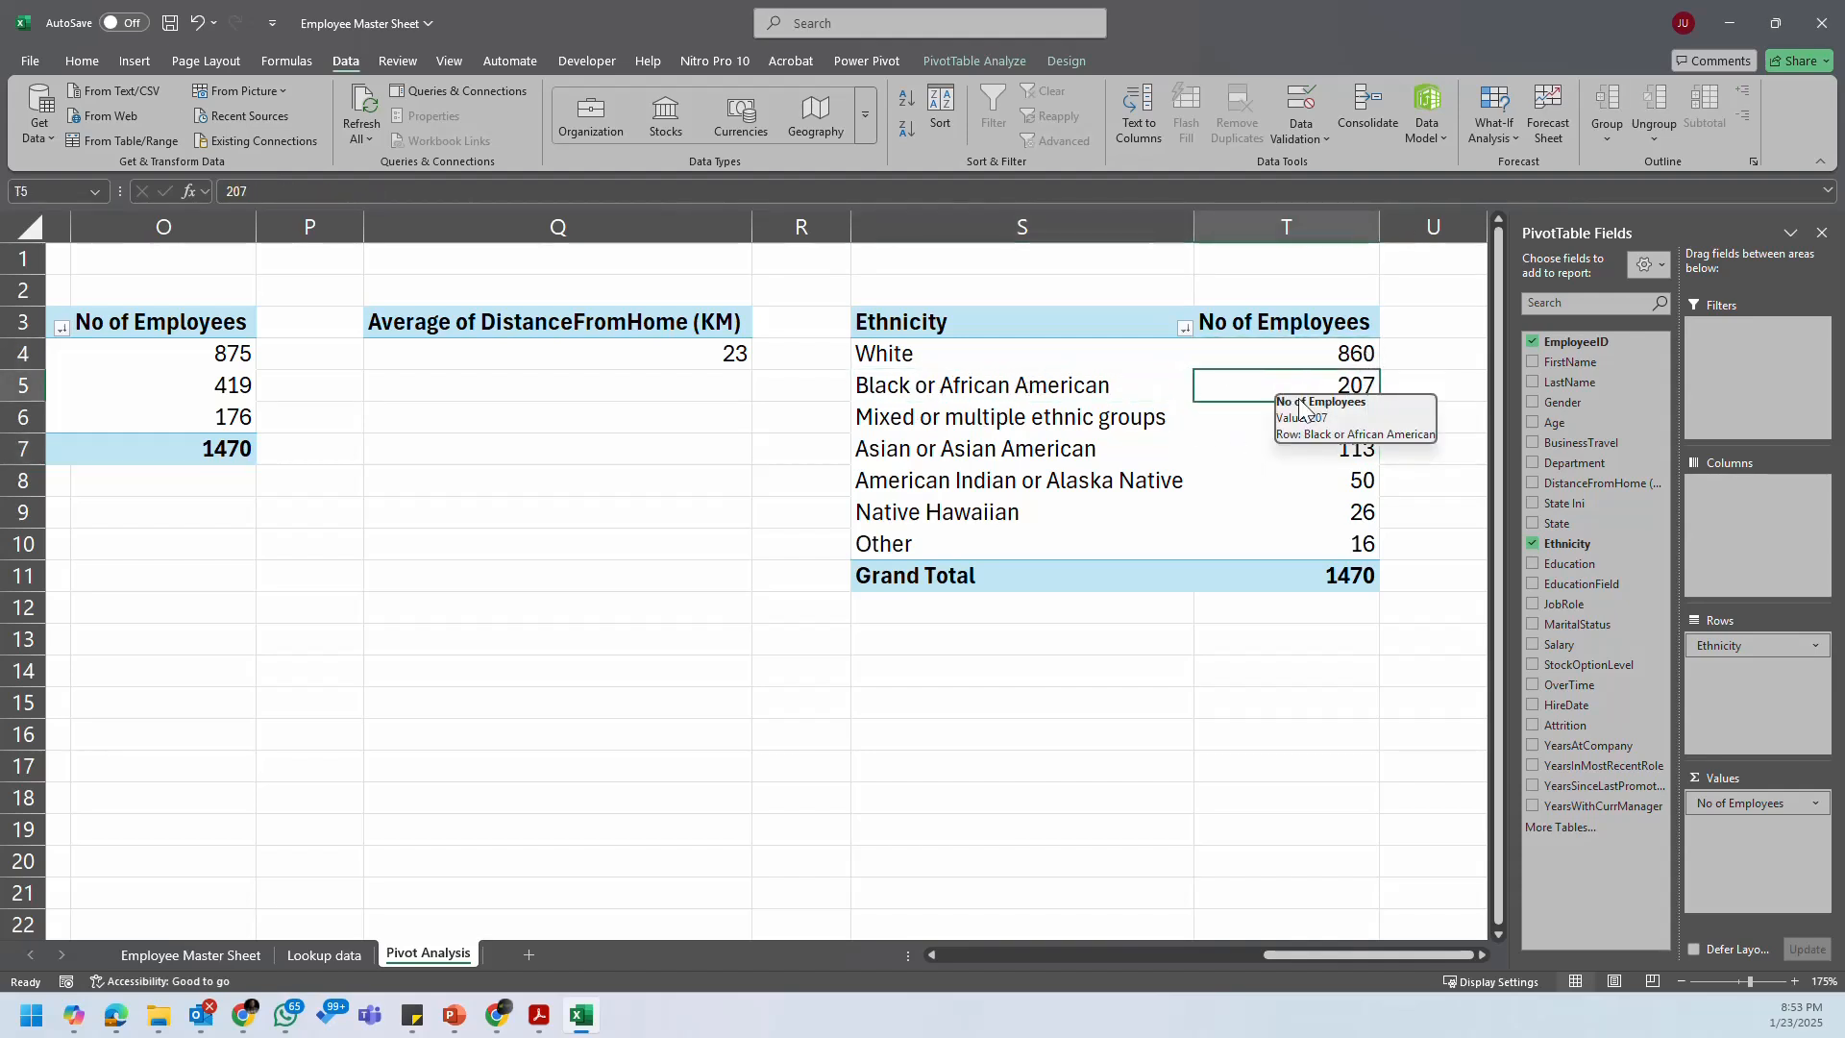
left_click(1375, 437)
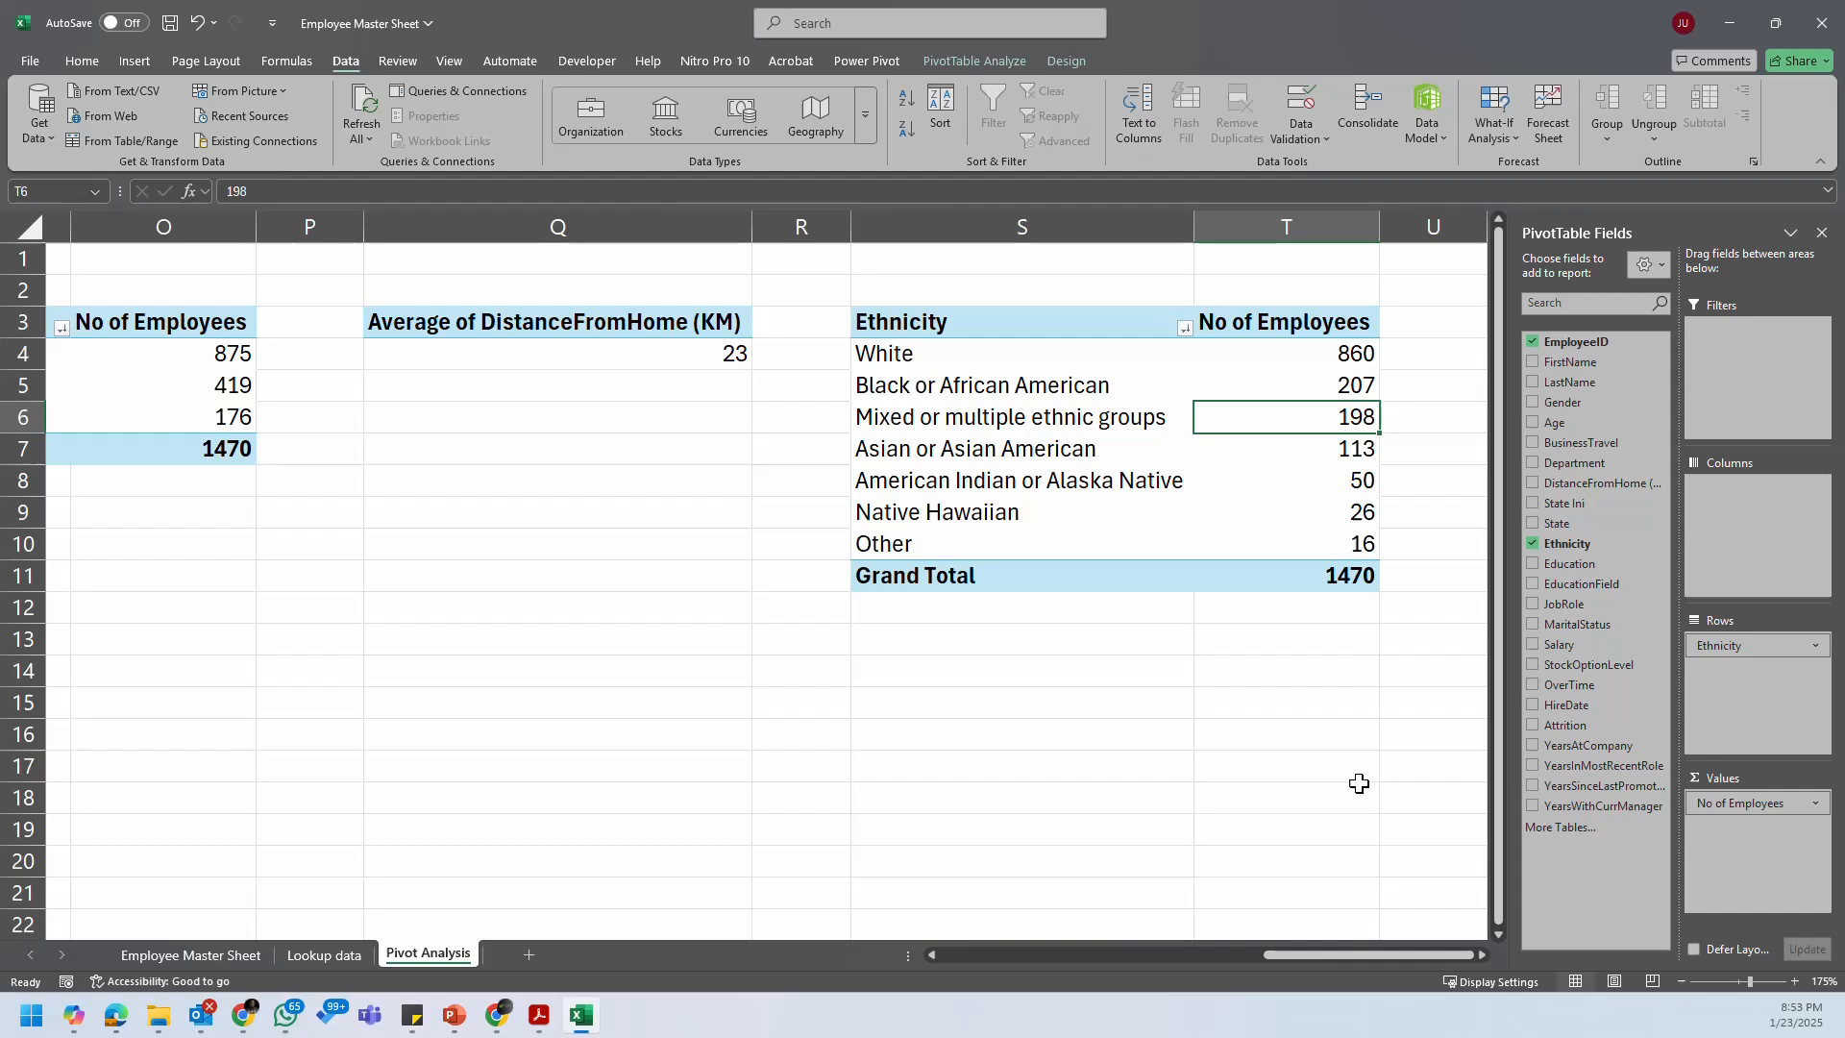
Step: Copy the whole Ethnicity pivot table and paste the duplicate at cell V3
left_click(1485, 956)
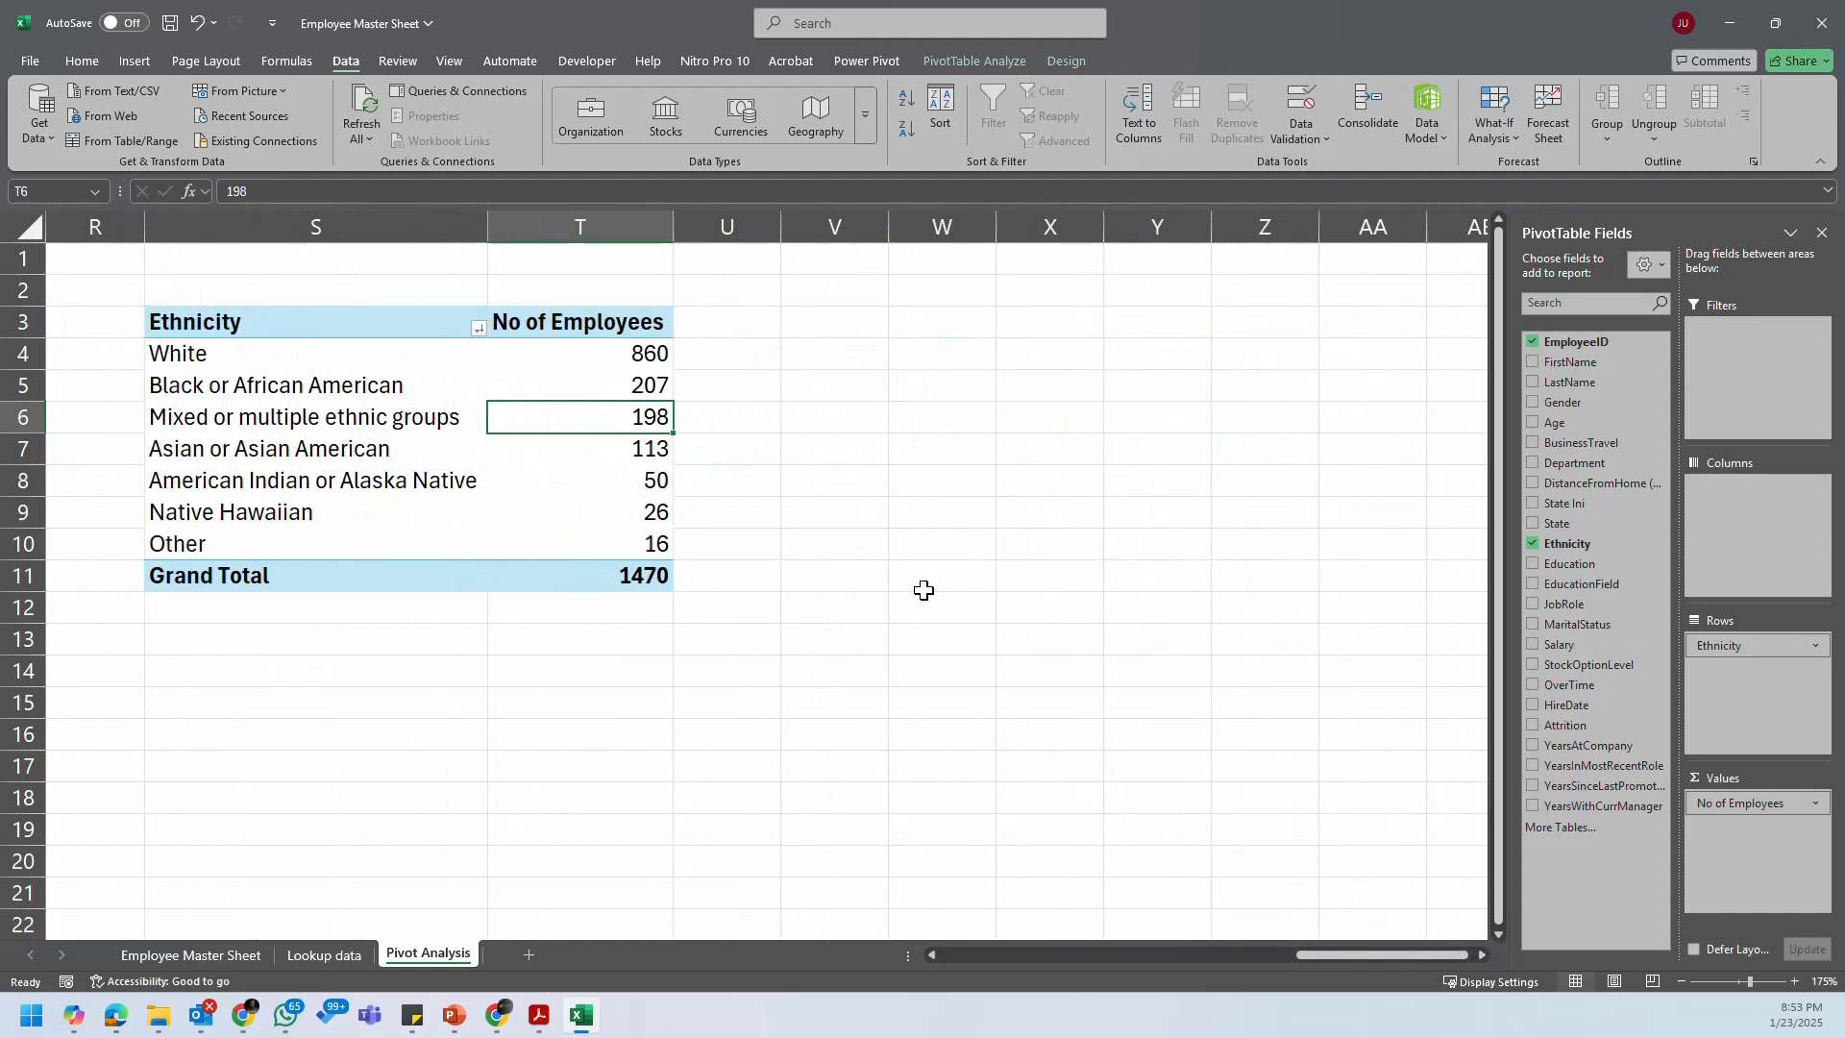
left_click_drag(256, 326, 546, 562)
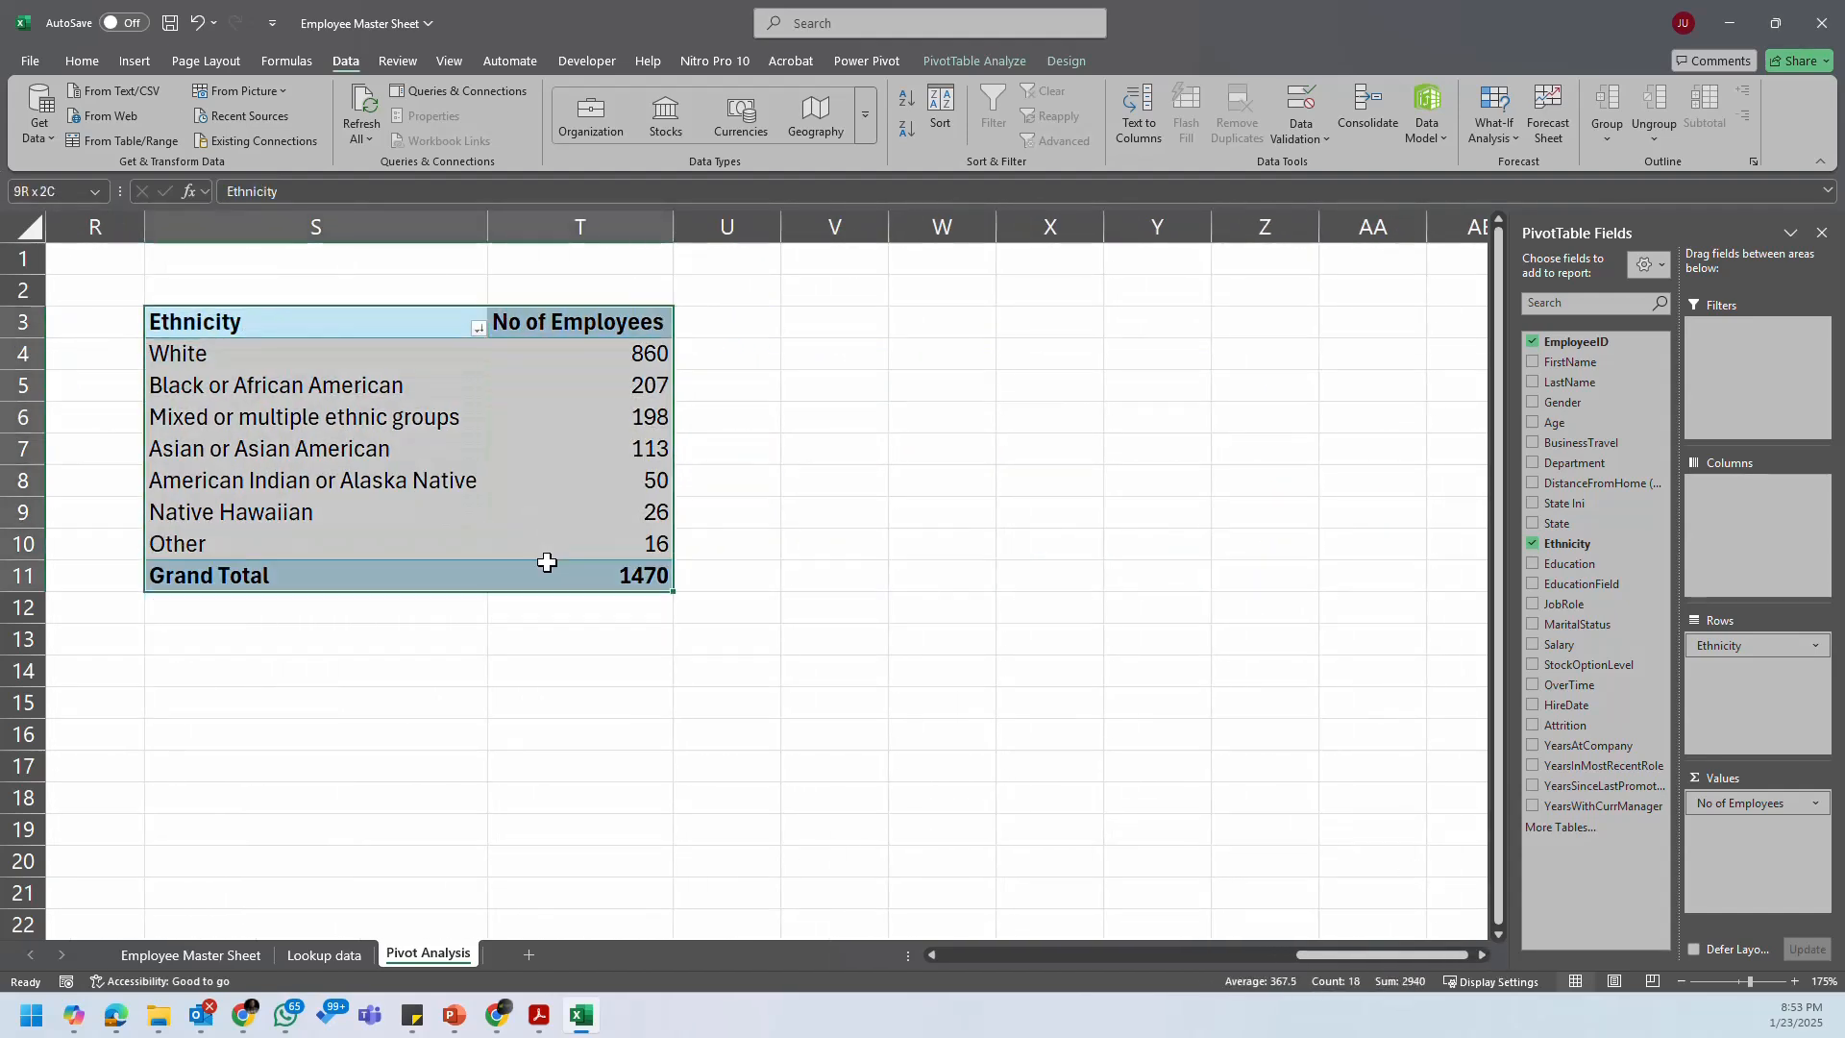
key("ctrl+c")
right_click(879, 327)
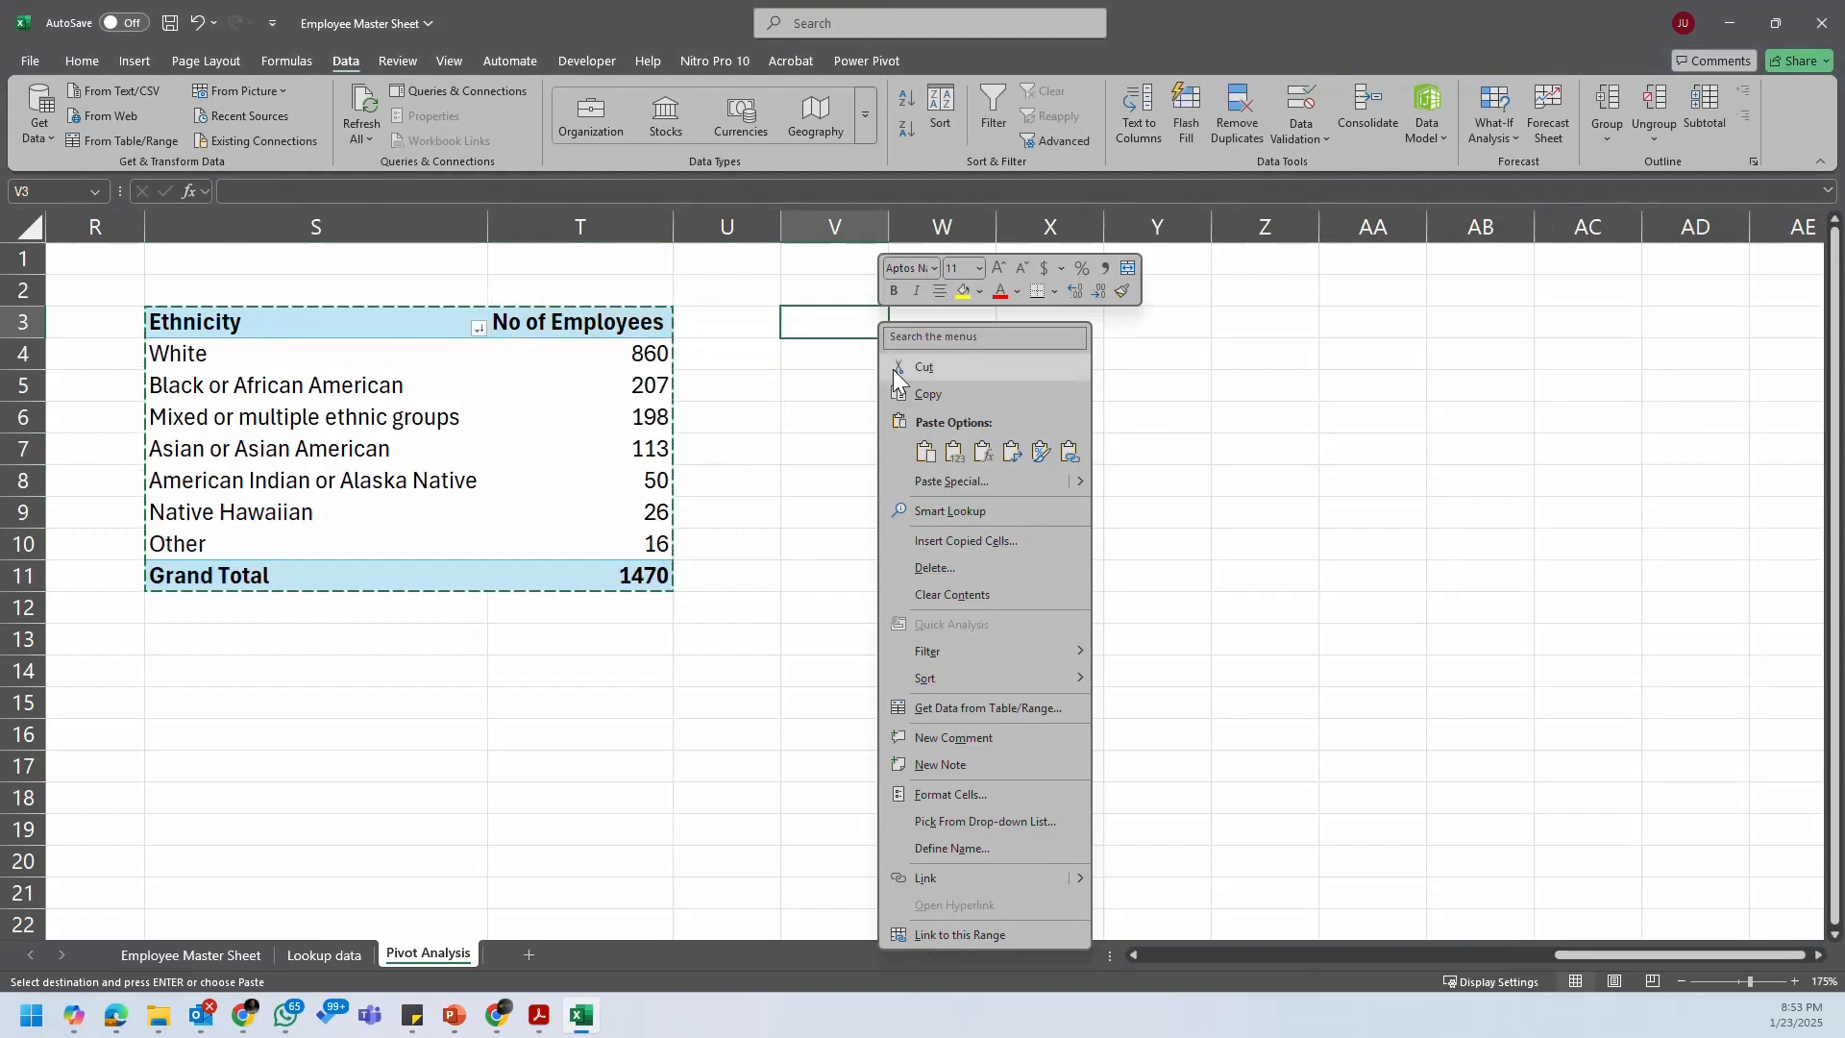
left_click(856, 327)
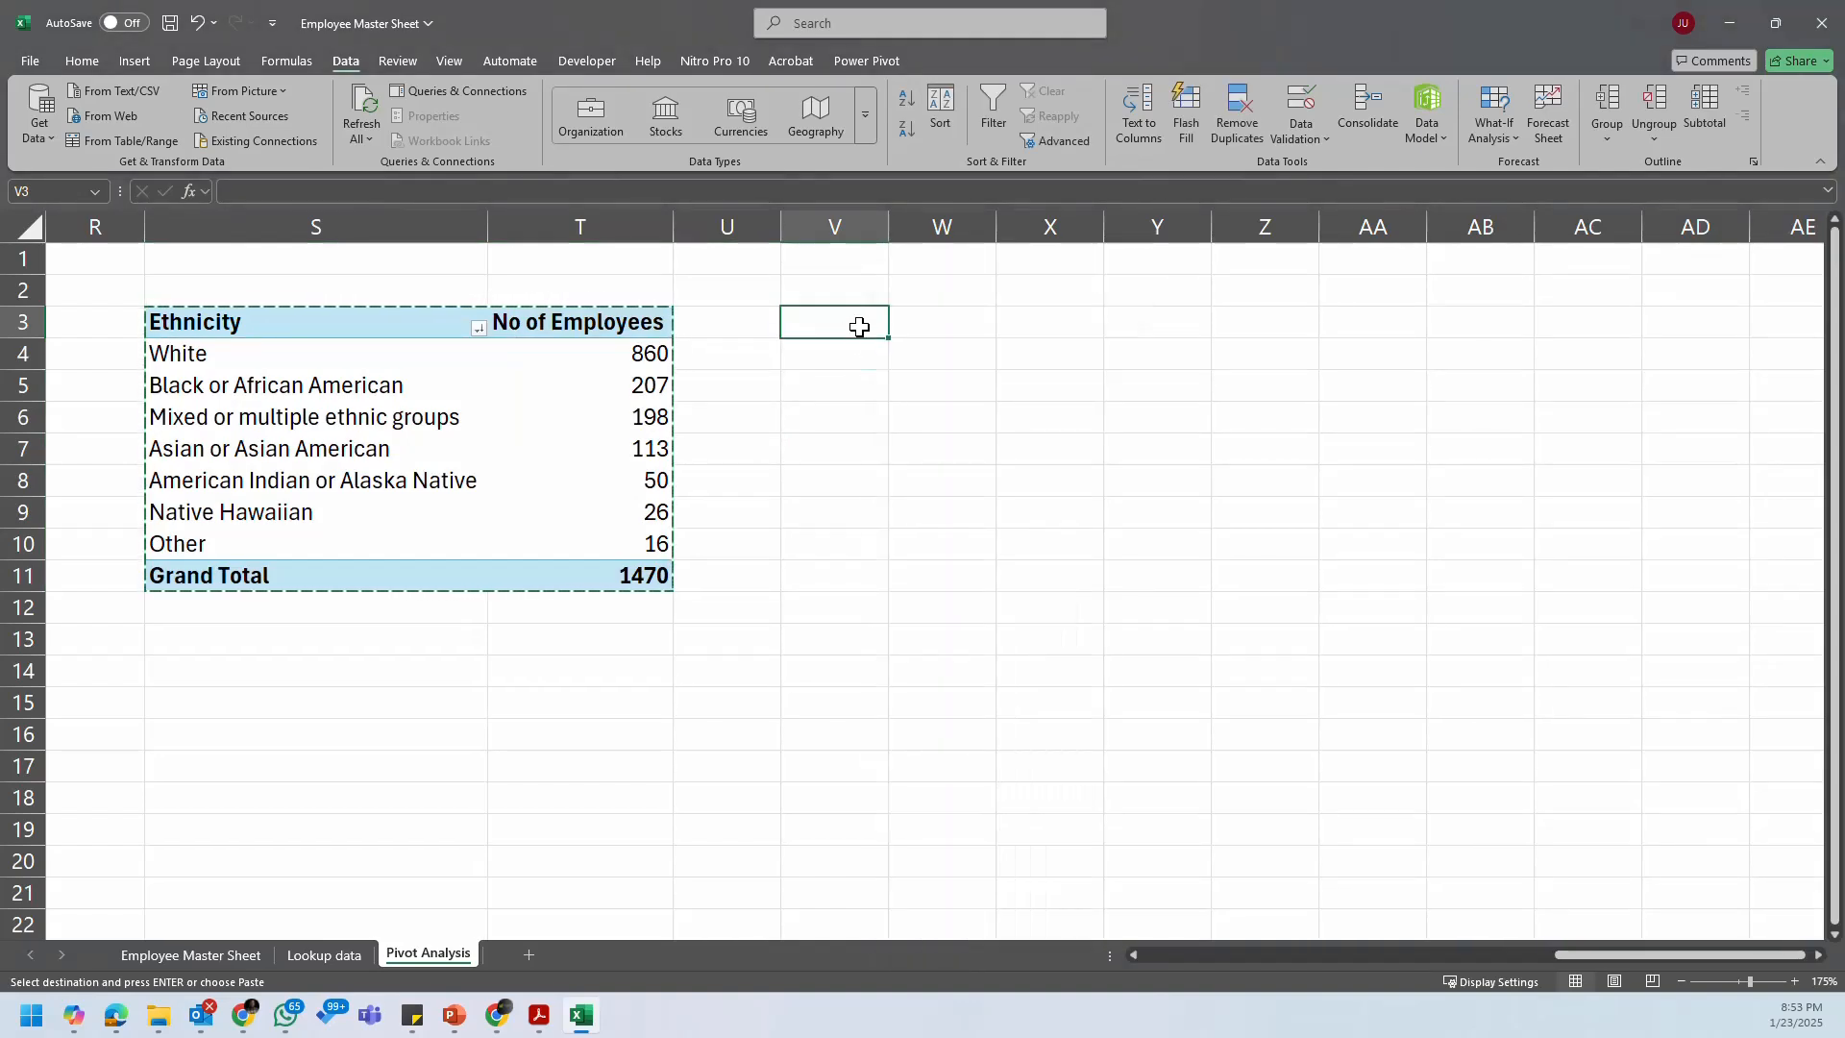
key("ctrl+v")
Step: Autofit columns V and W to the pasted pivot table and clear the copy selection
double_click(889, 231)
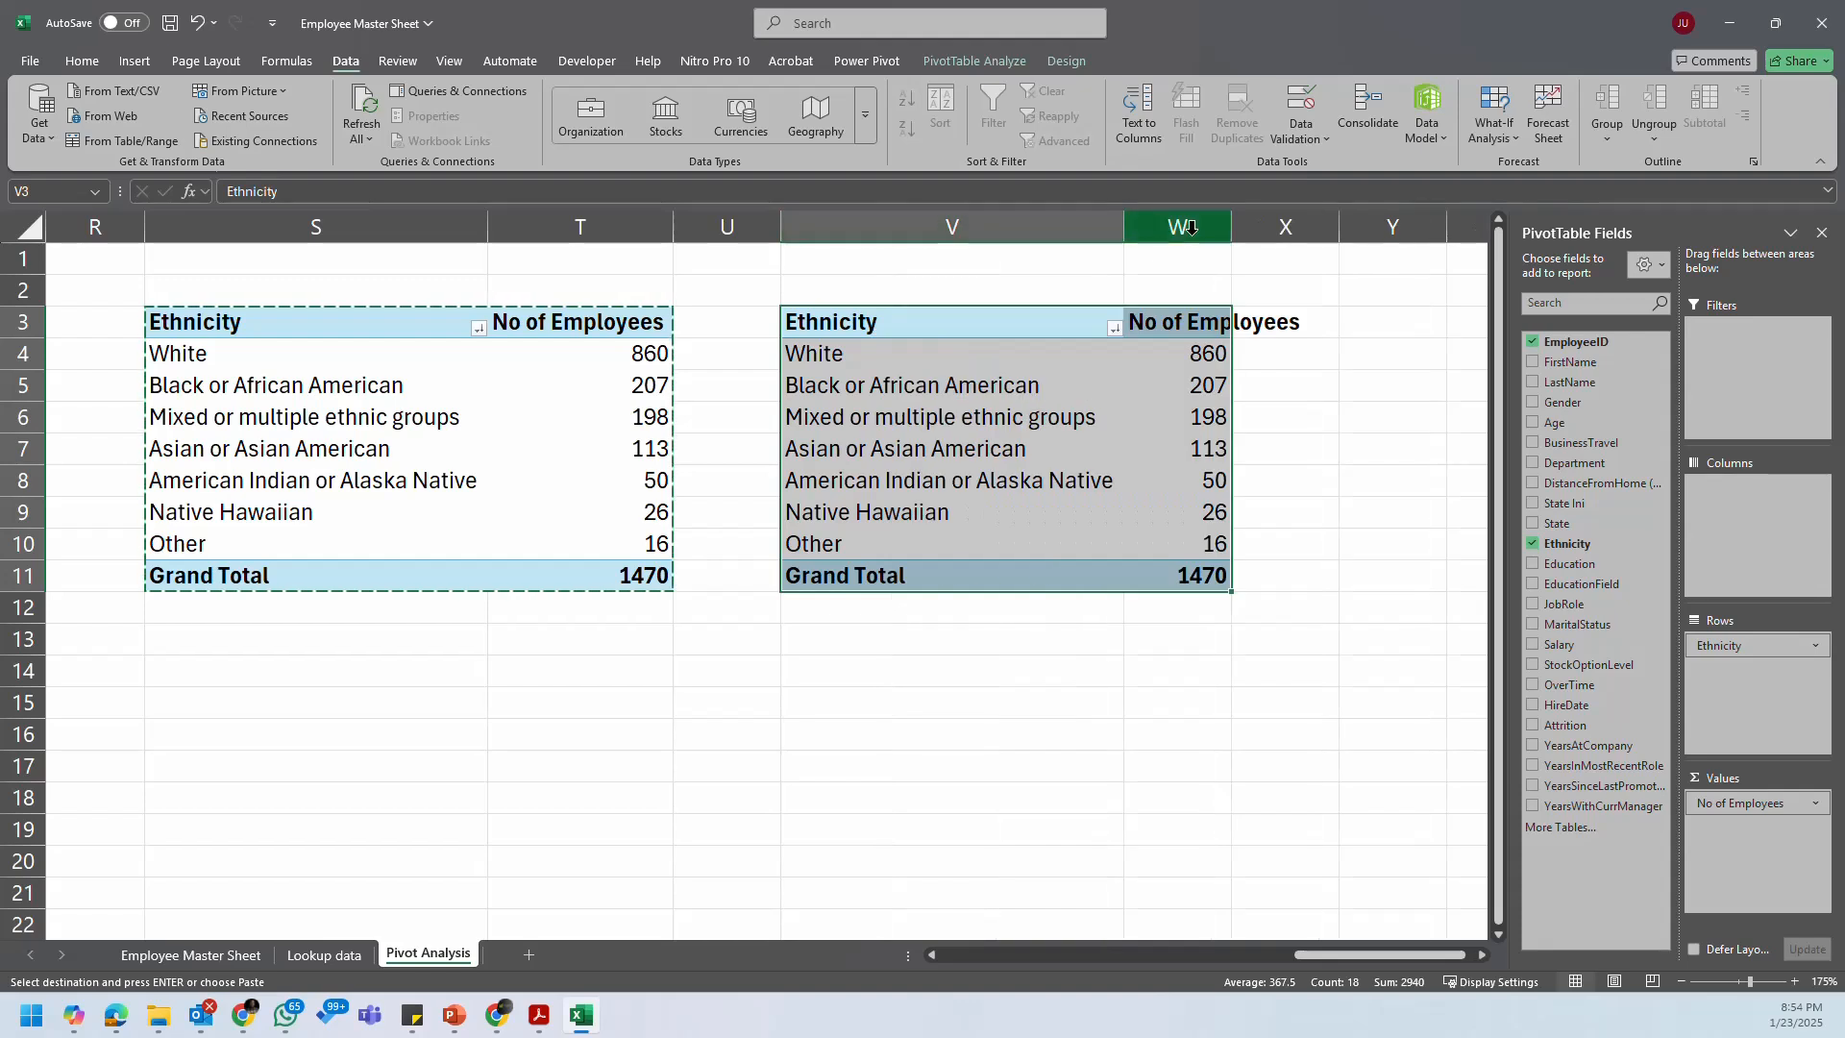
double_click(1232, 227)
left_click(1085, 342)
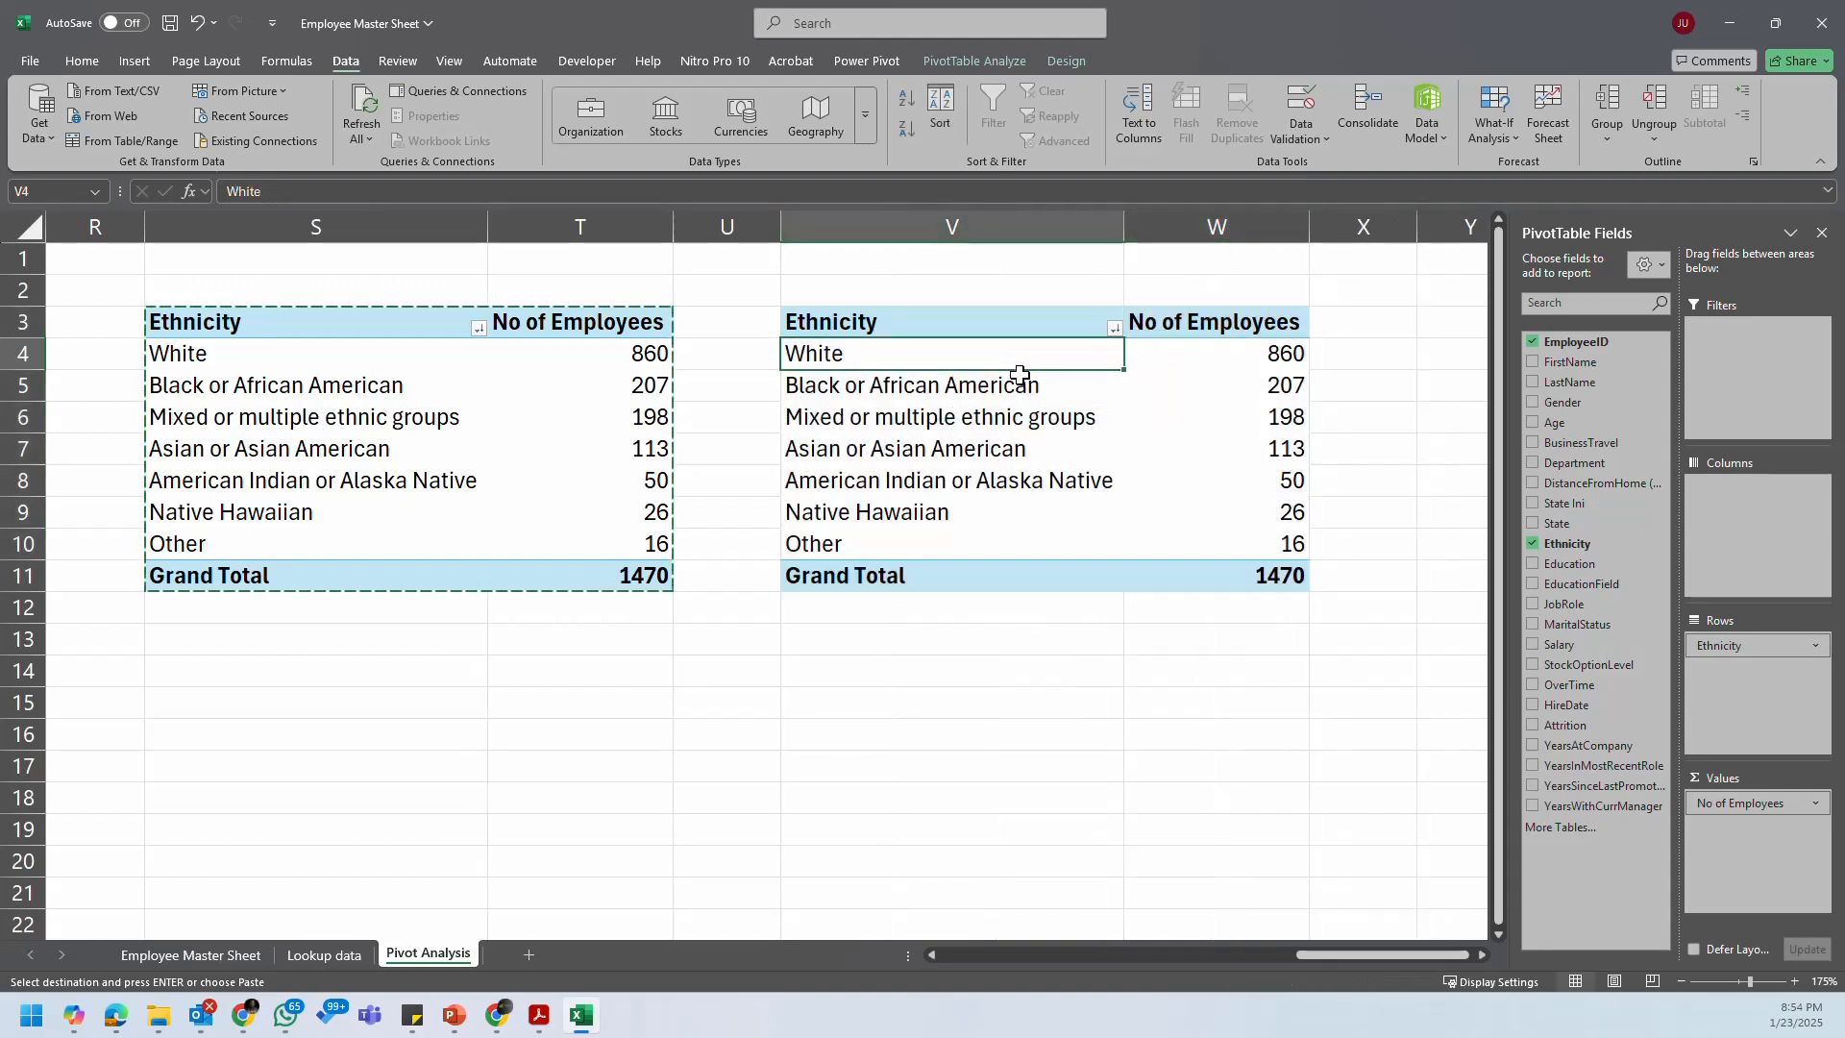
key("Escape")
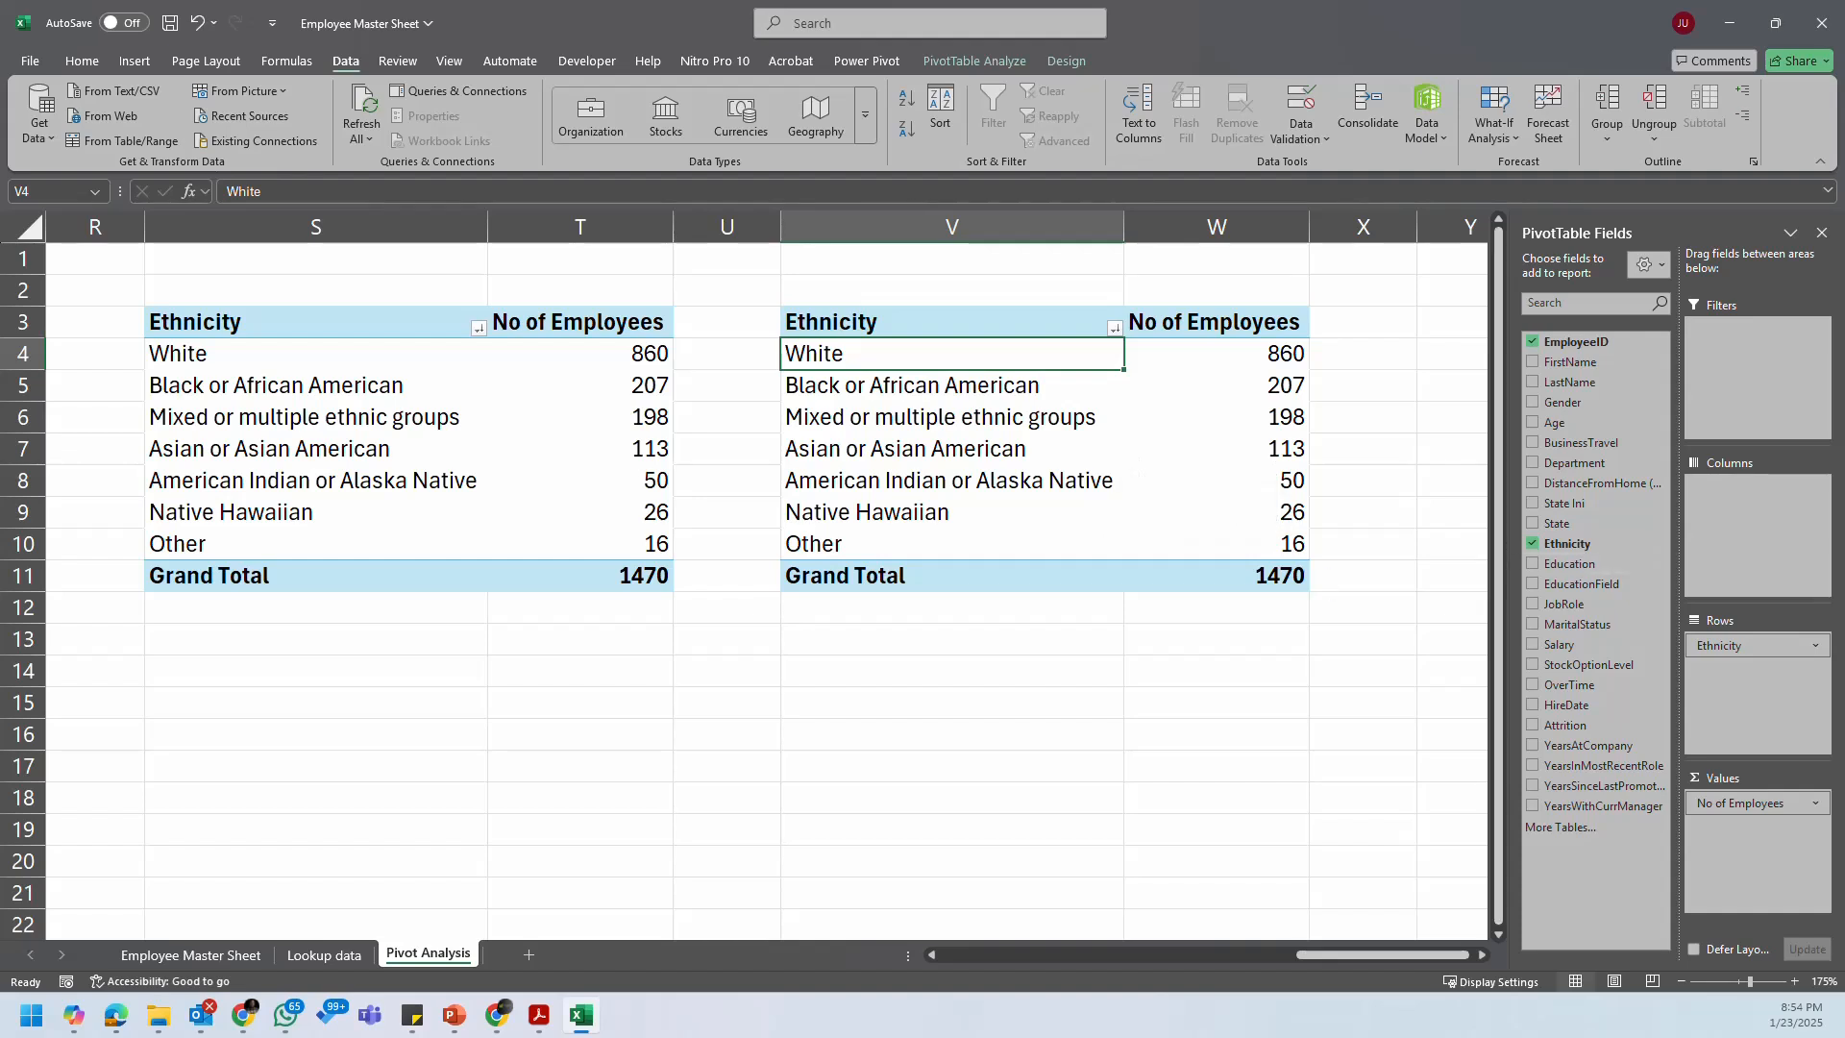
key("alt+Tab")
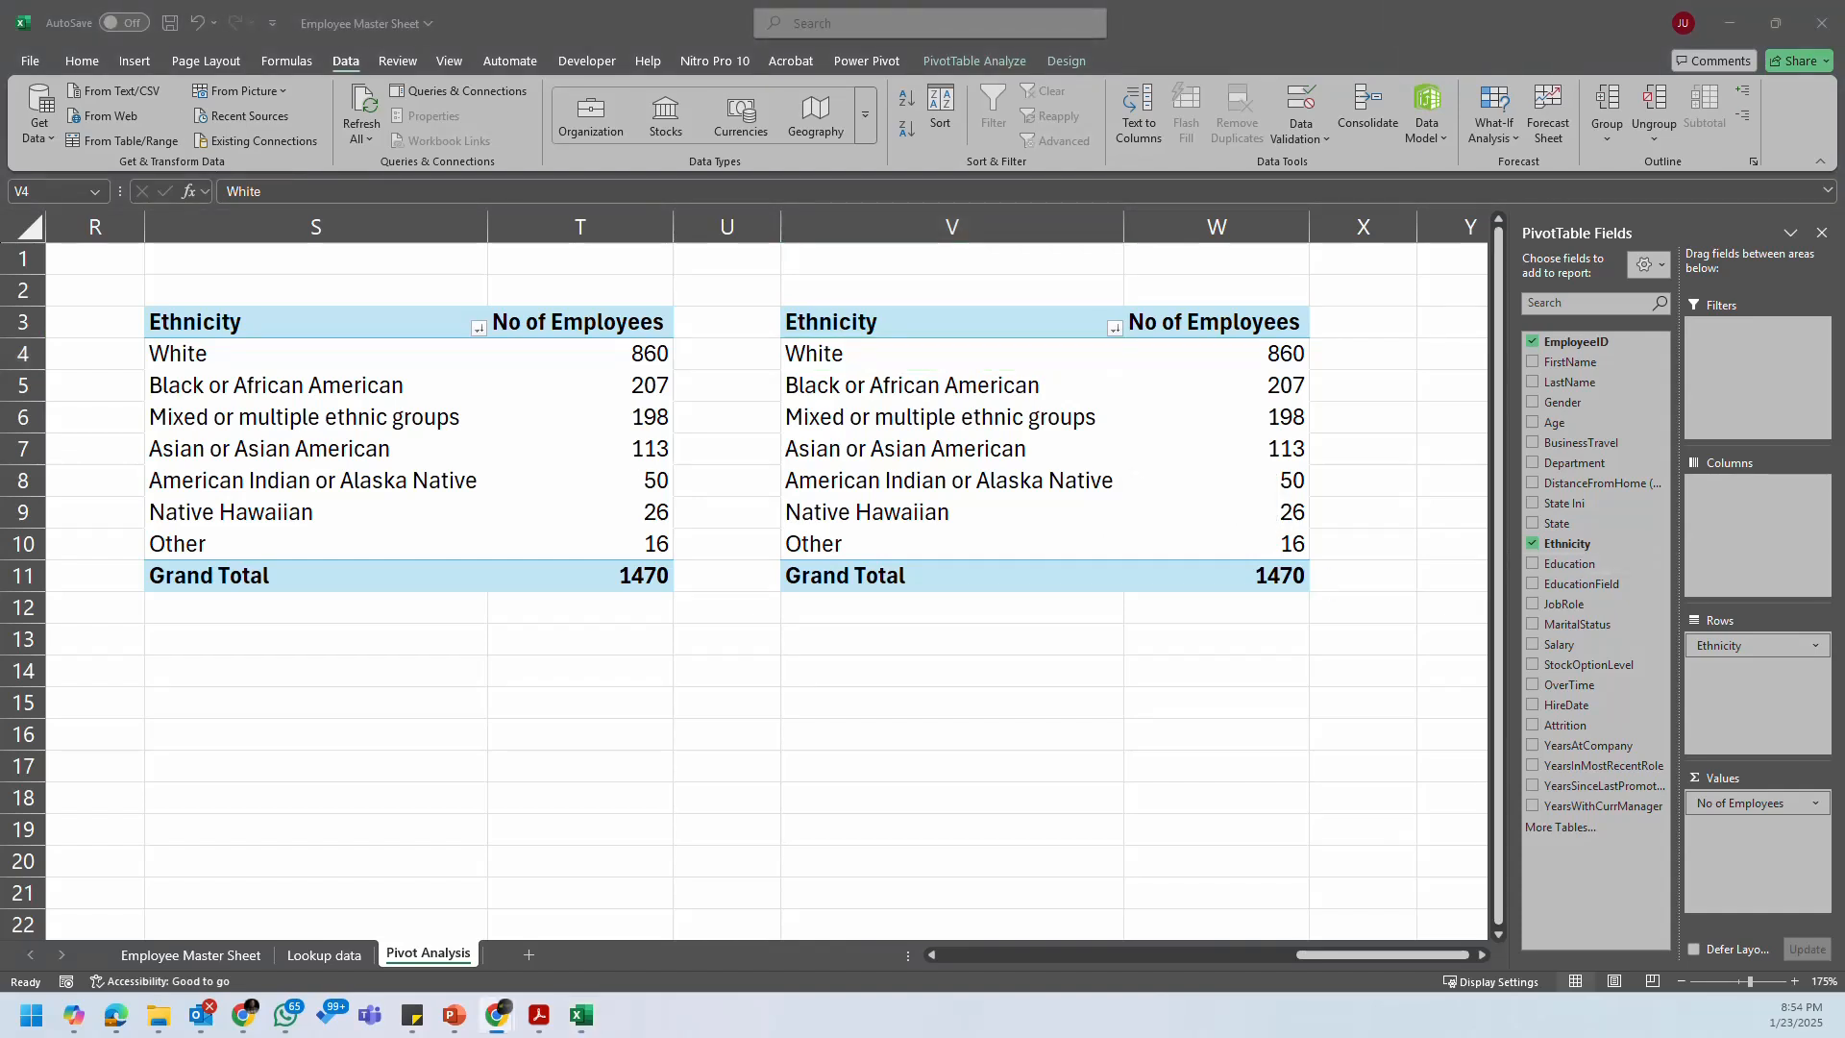
left_click(1208, 422)
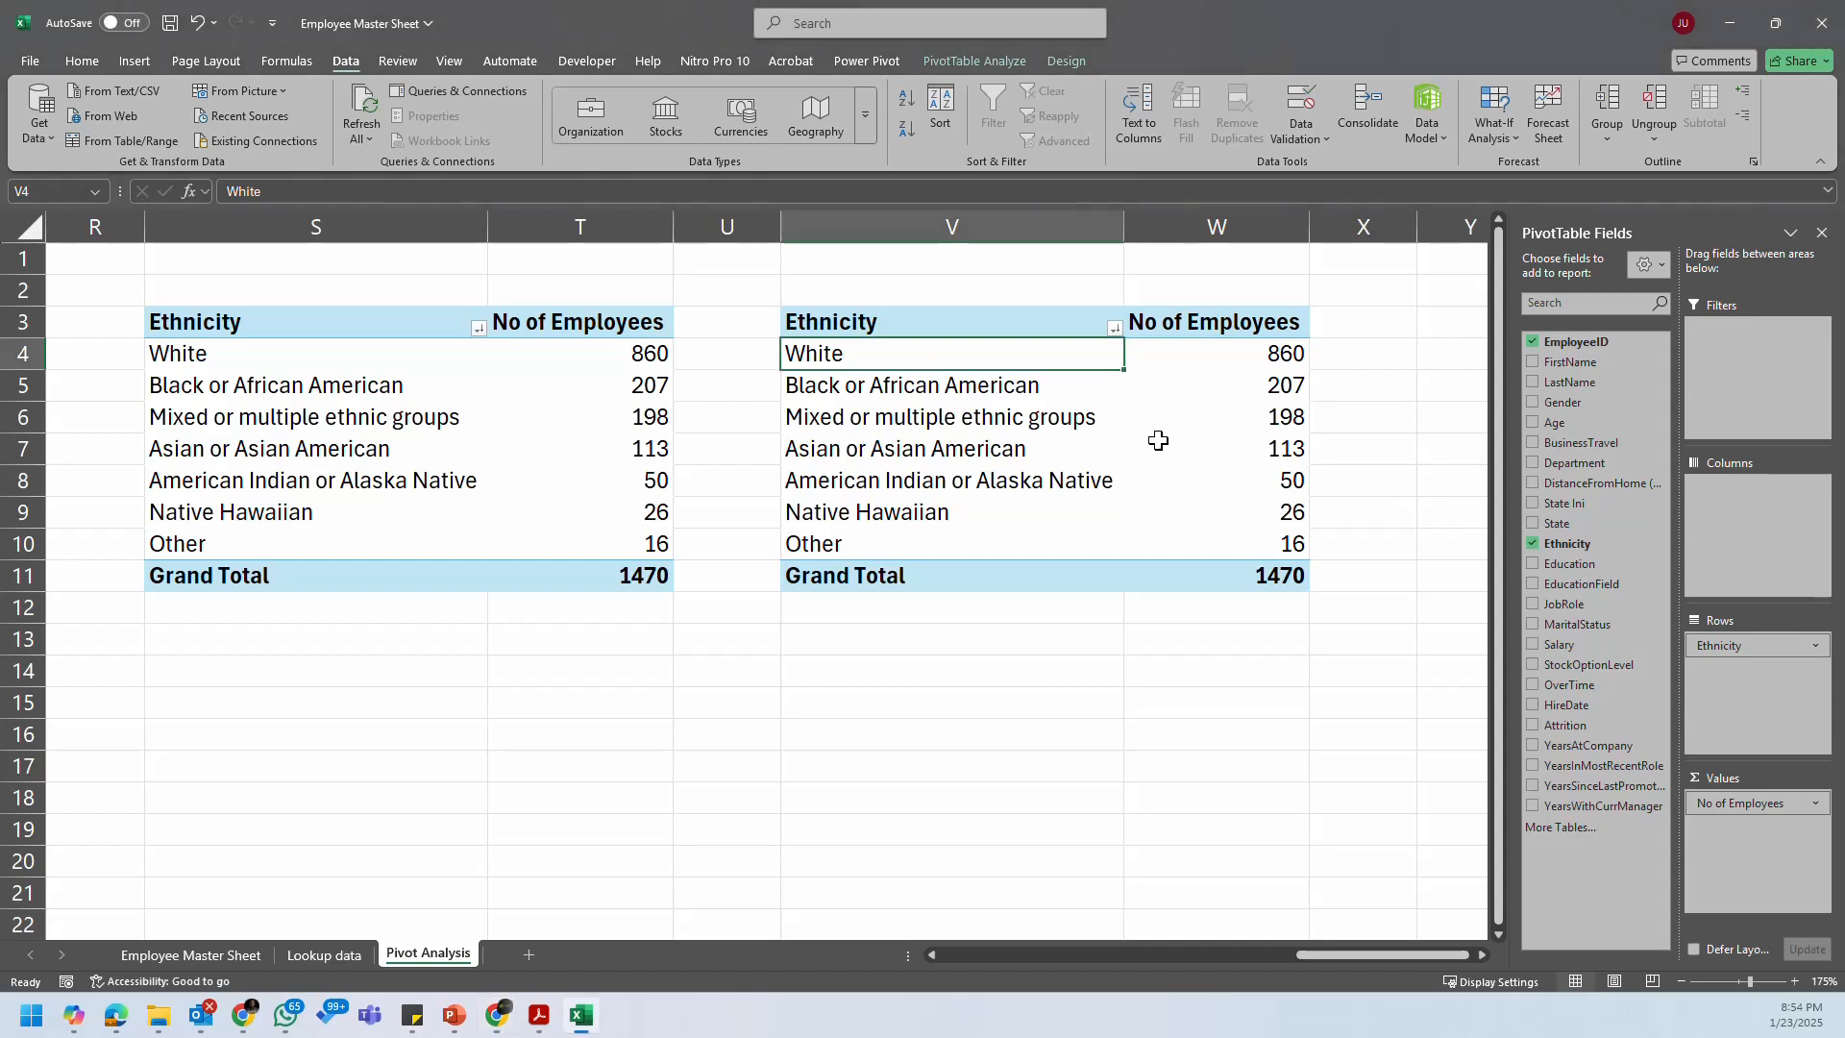
left_click(1046, 478)
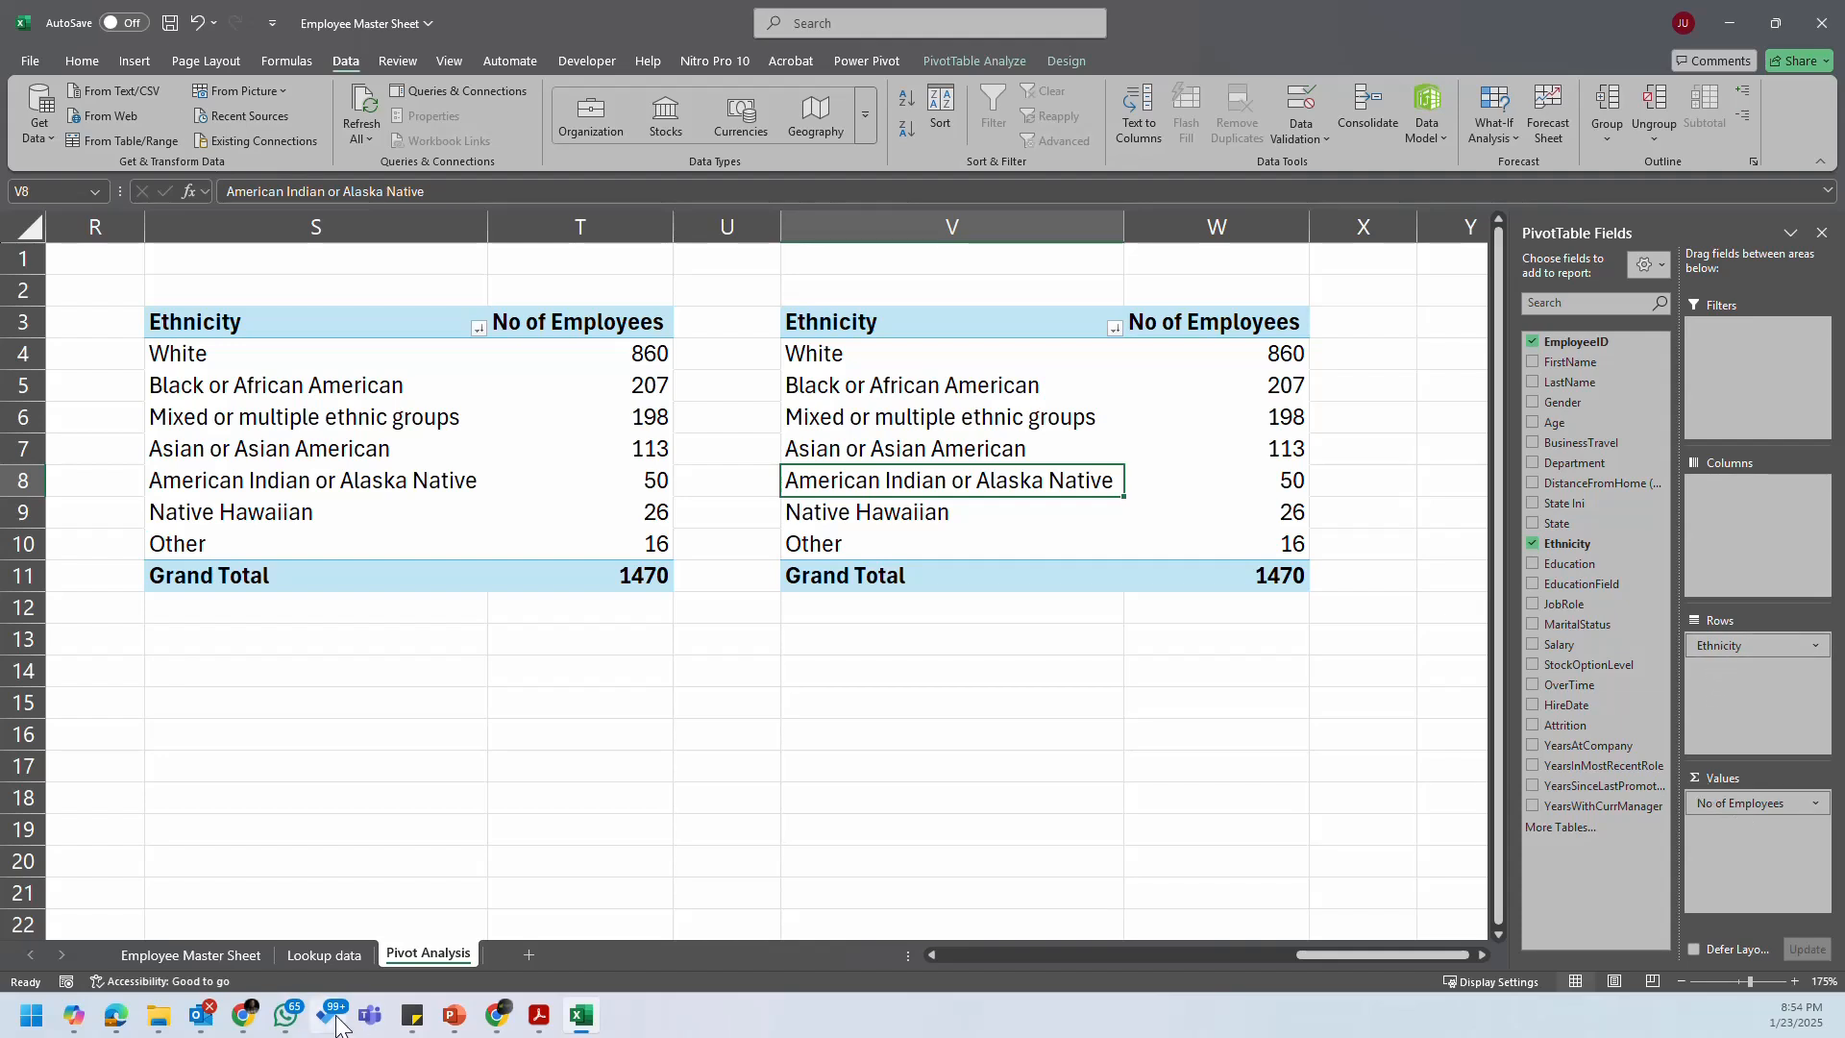
Step: Check the analysis list in the sticky note and replace Ethnicity with Education as the row field of the pivot table at V3
left_click(413, 1015)
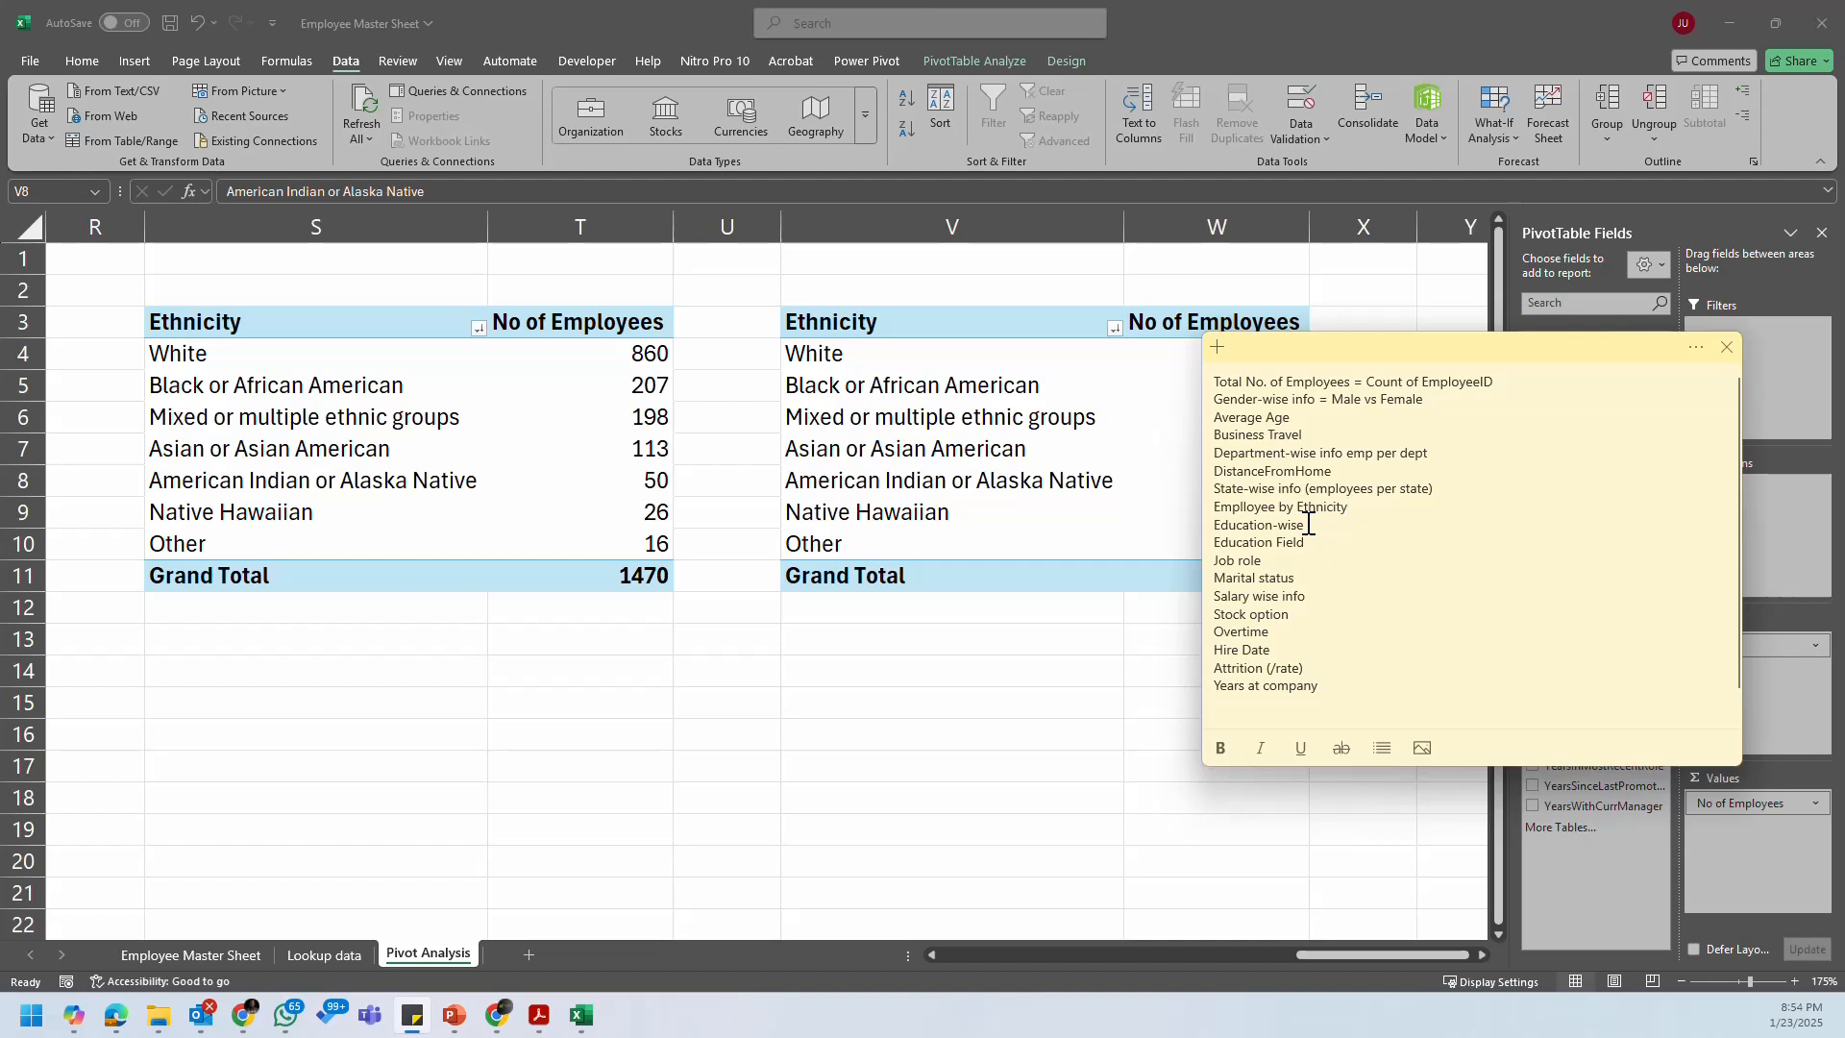
left_click(1080, 529)
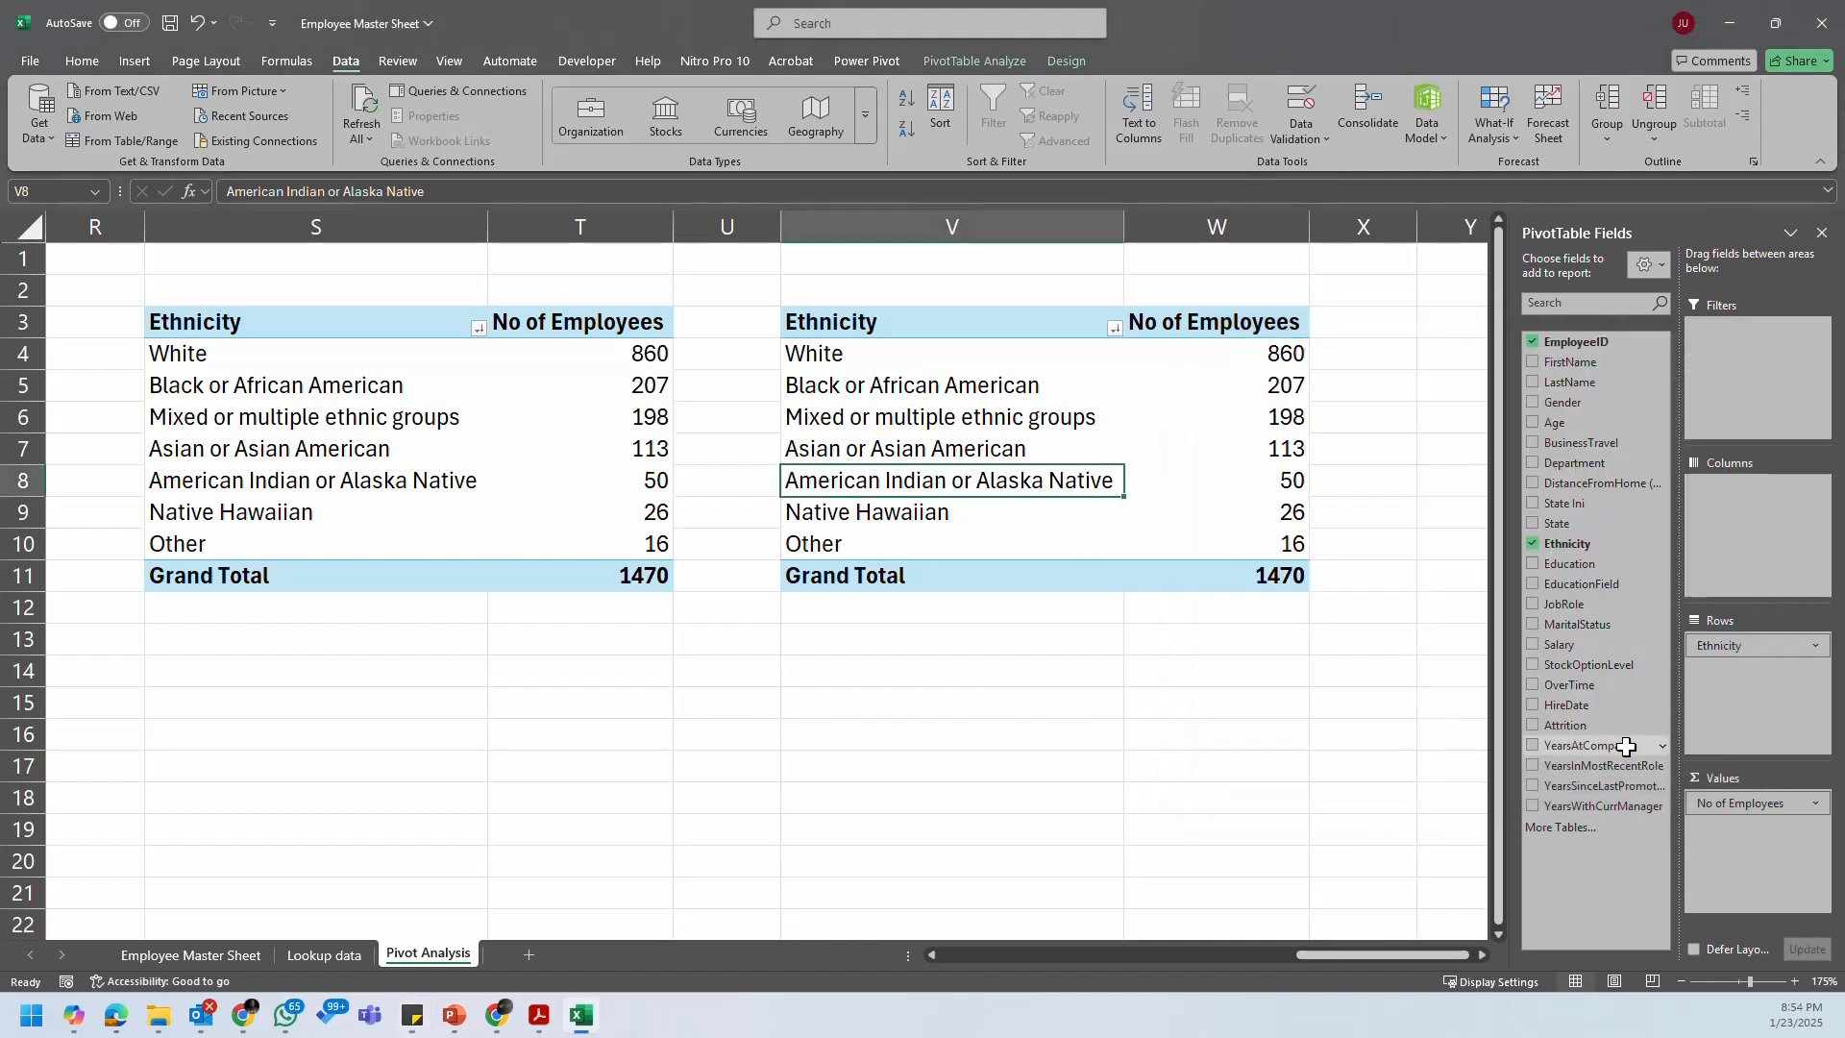
mouse_move(1761, 805)
left_mouse_down()
mouse_move(1548, 810)
mouse_move(1730, 815)
left_mouse_up()
left_click_drag(1728, 651, 1454, 634)
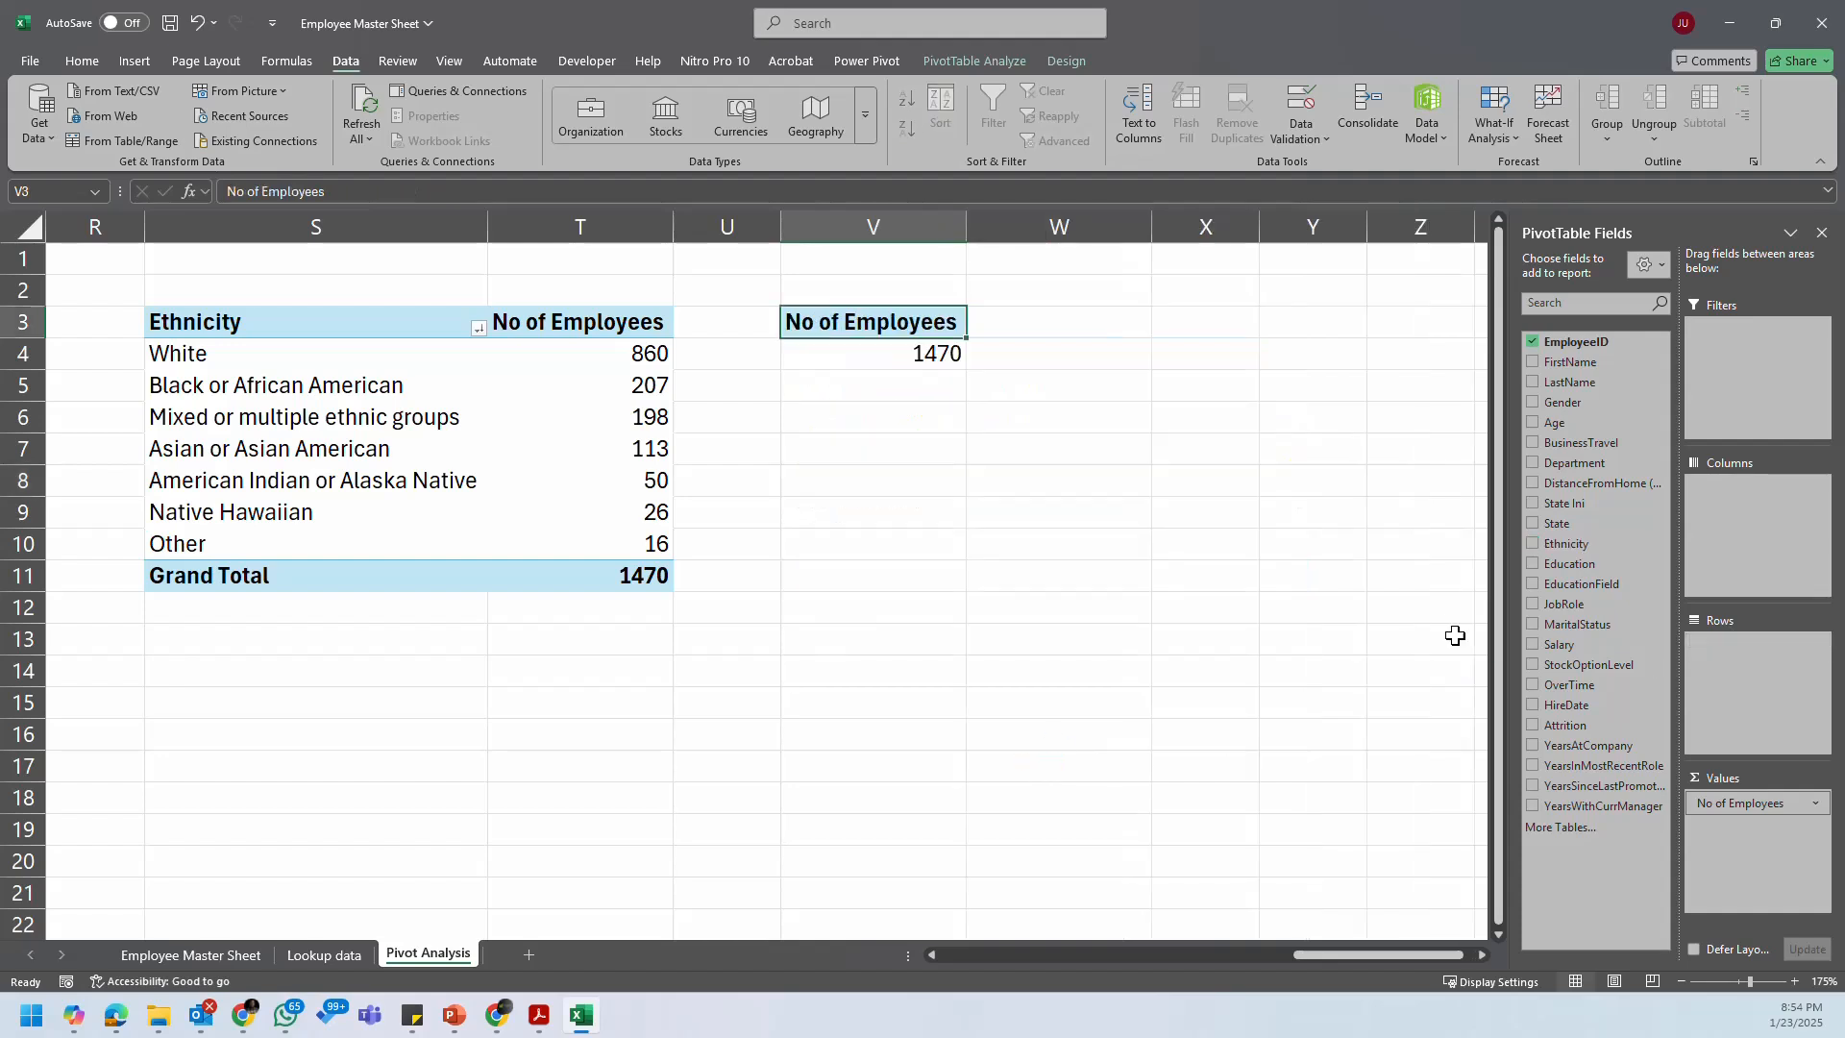
left_click_drag(1624, 567, 1745, 706)
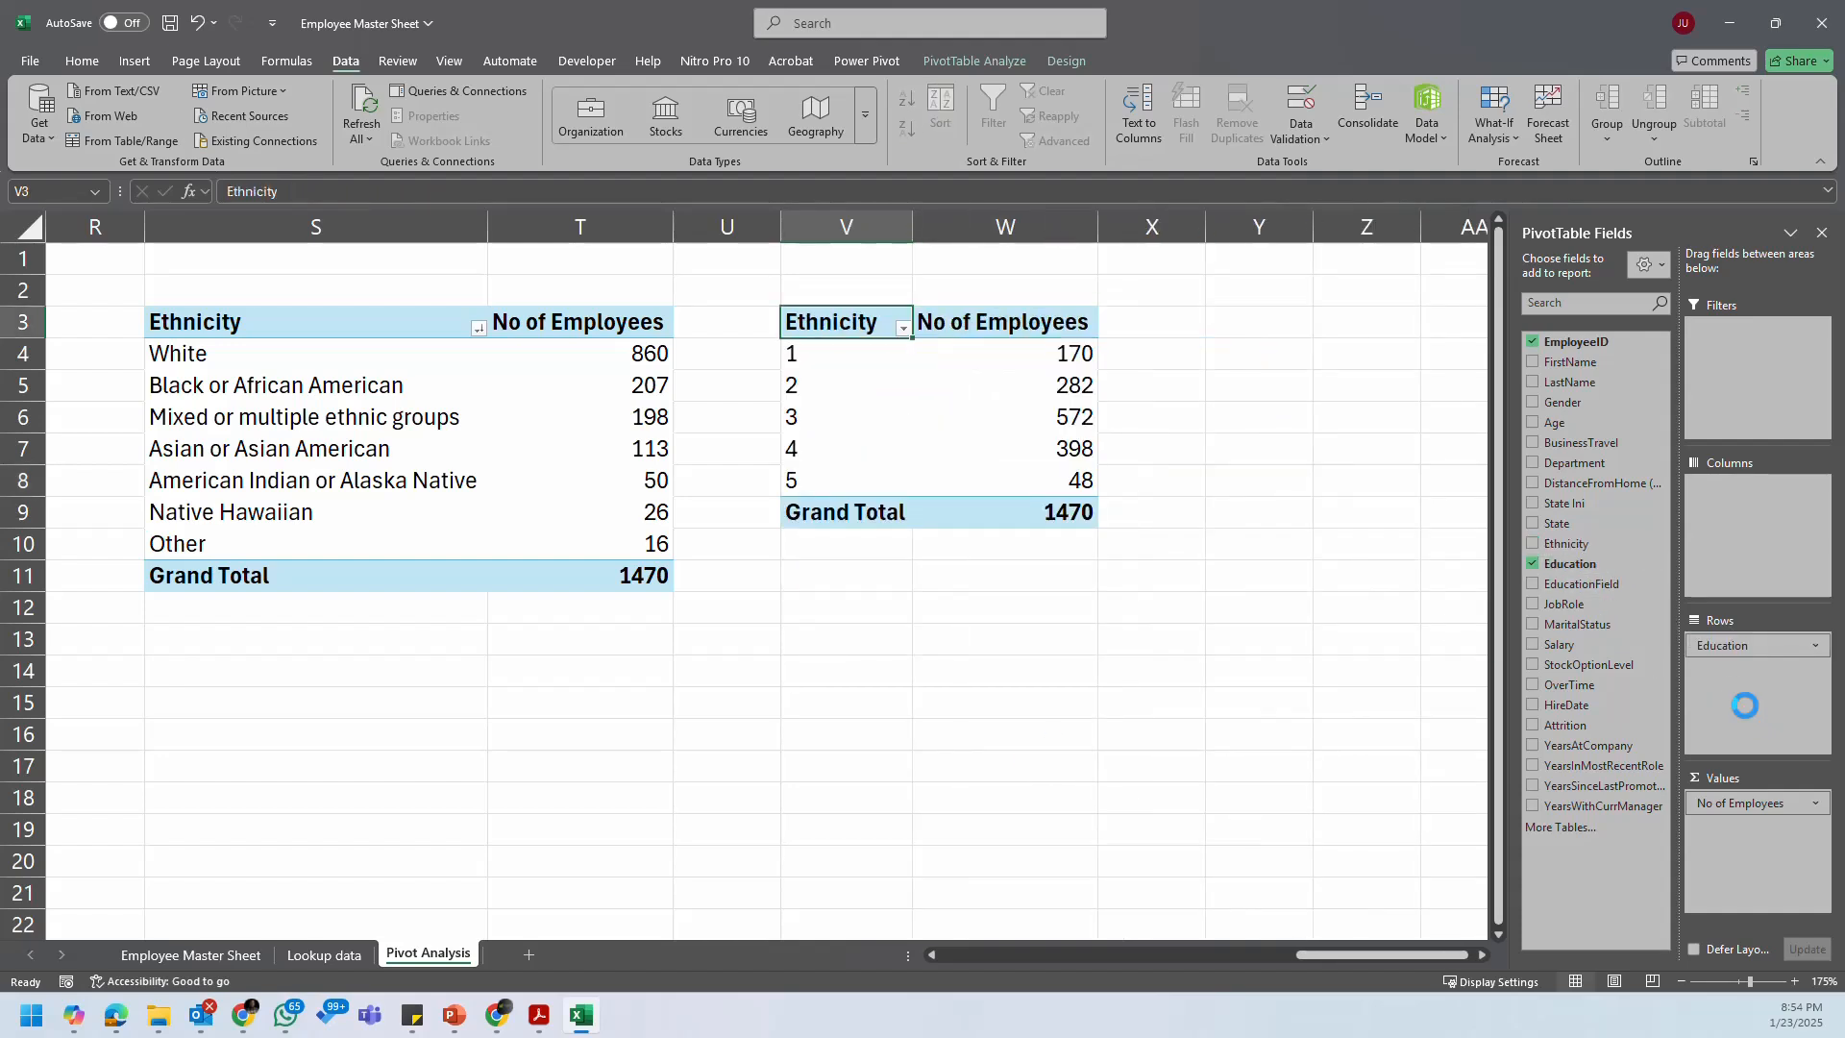
Step: Sort the Education pivot table by No of Employees from largest to smallest
right_click(1062, 357)
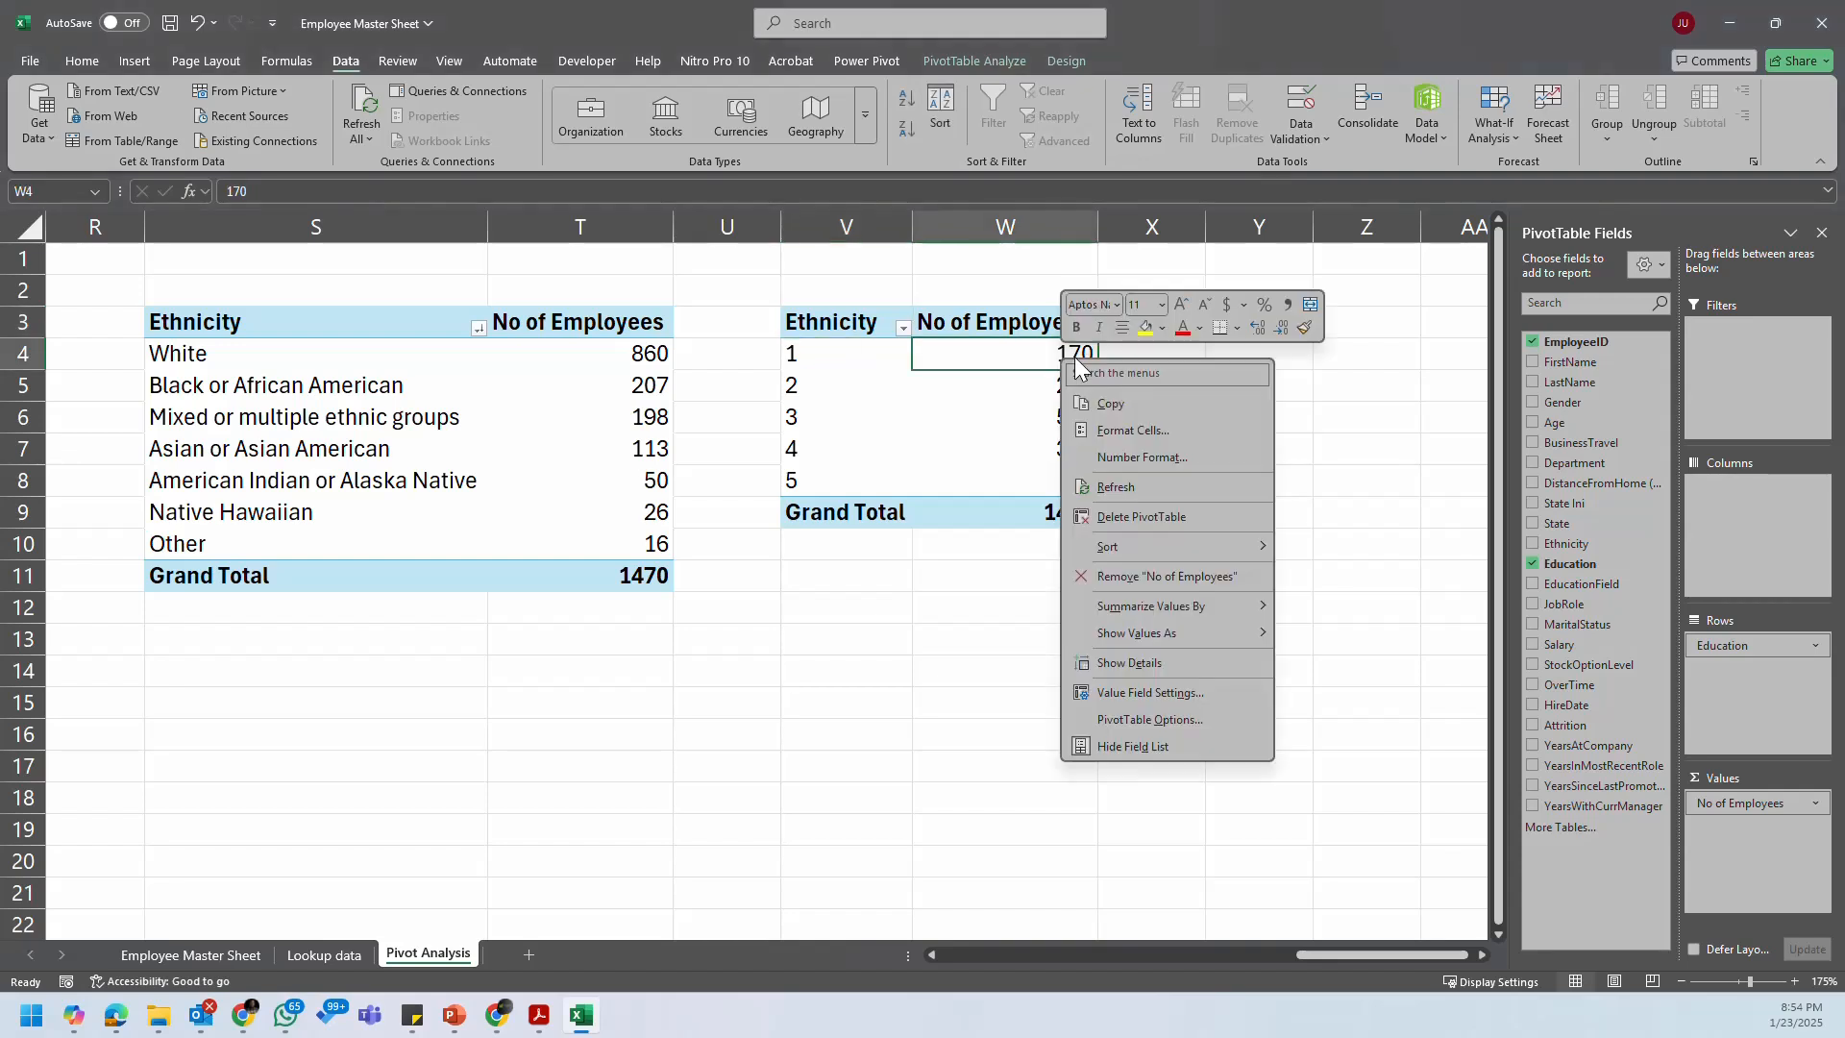
mouse_move(1211, 548)
left_click(1359, 575)
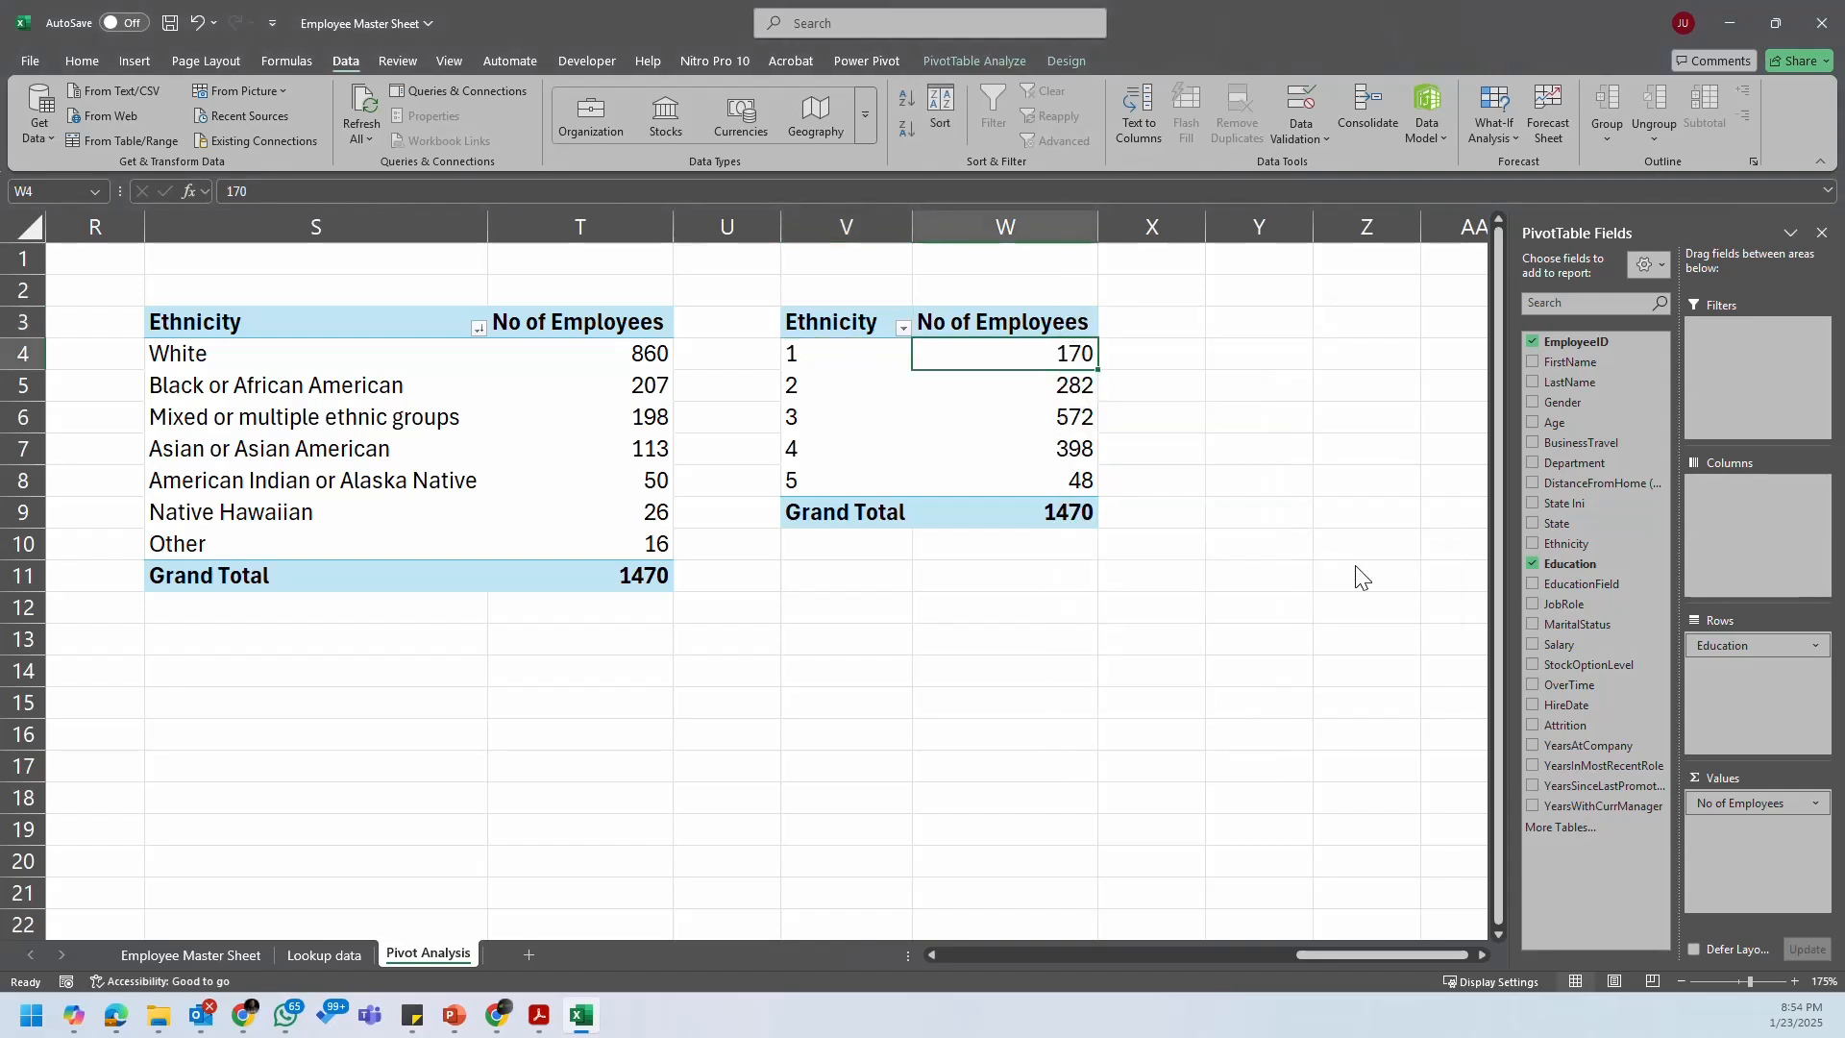
left_click(1035, 424)
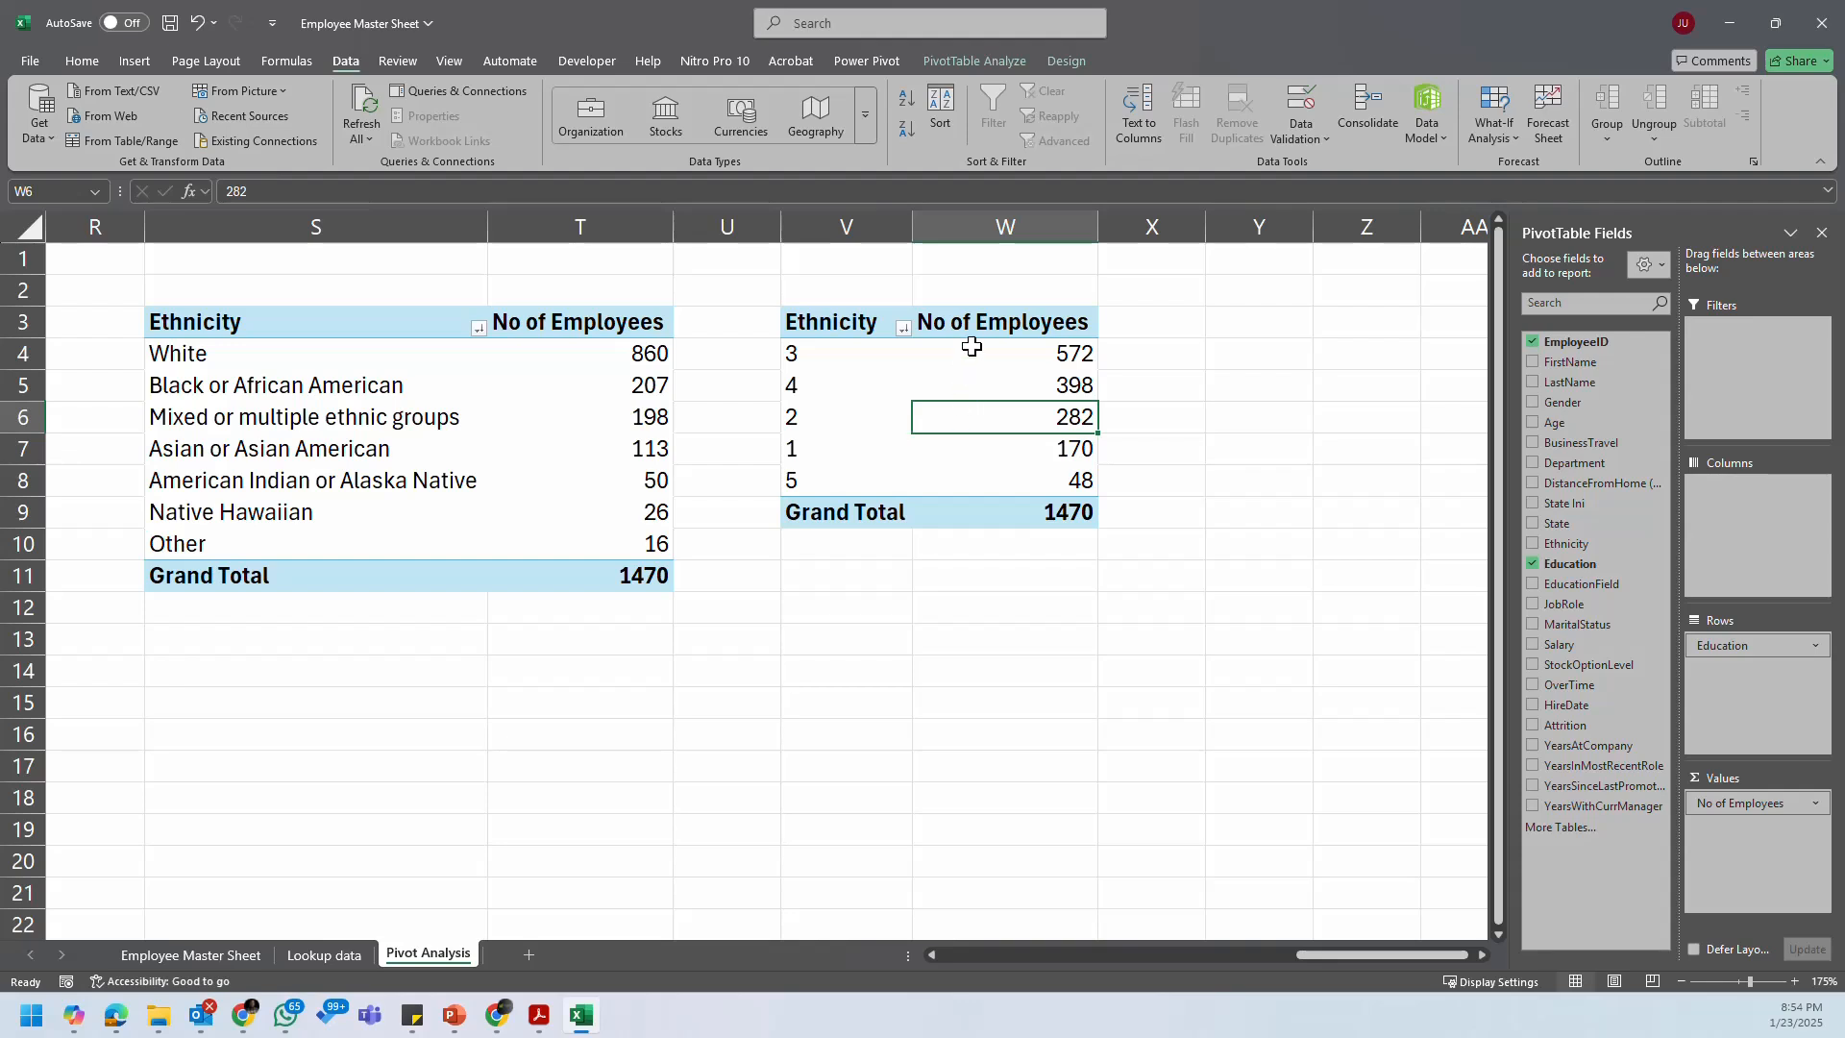
left_click(1123, 363)
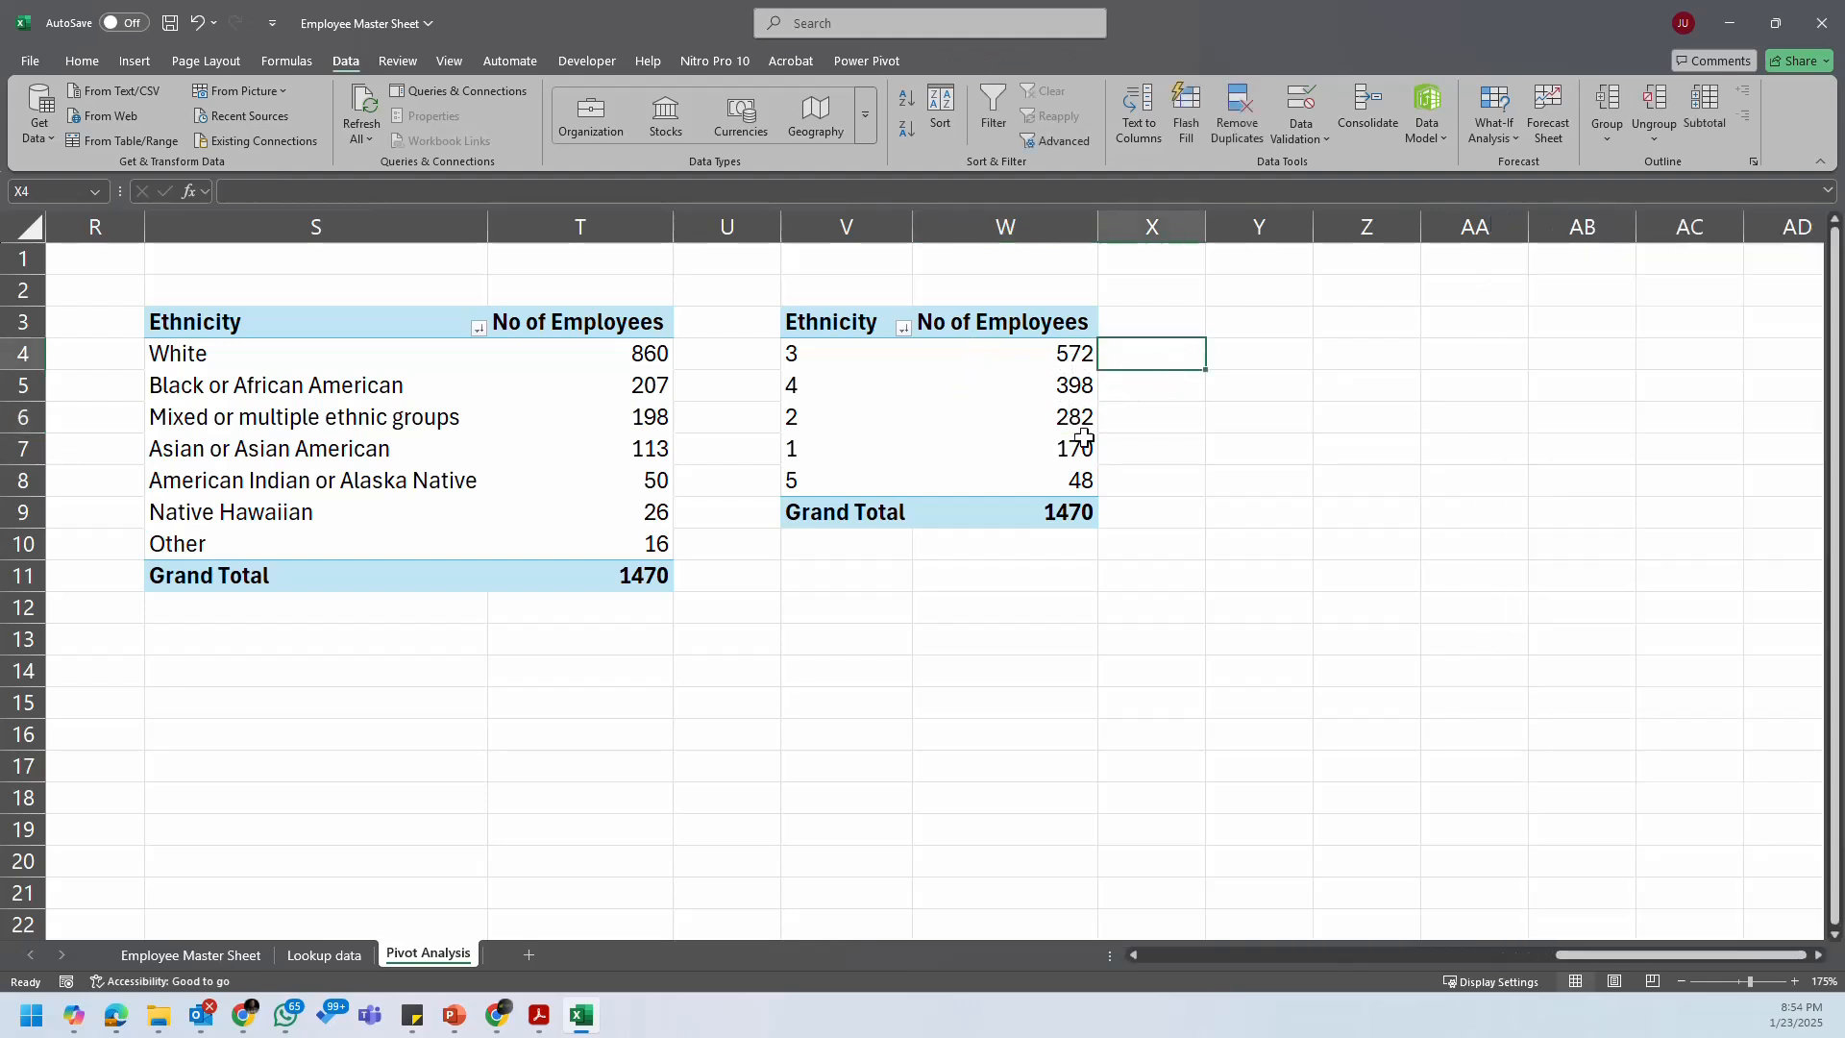
left_click(1176, 490)
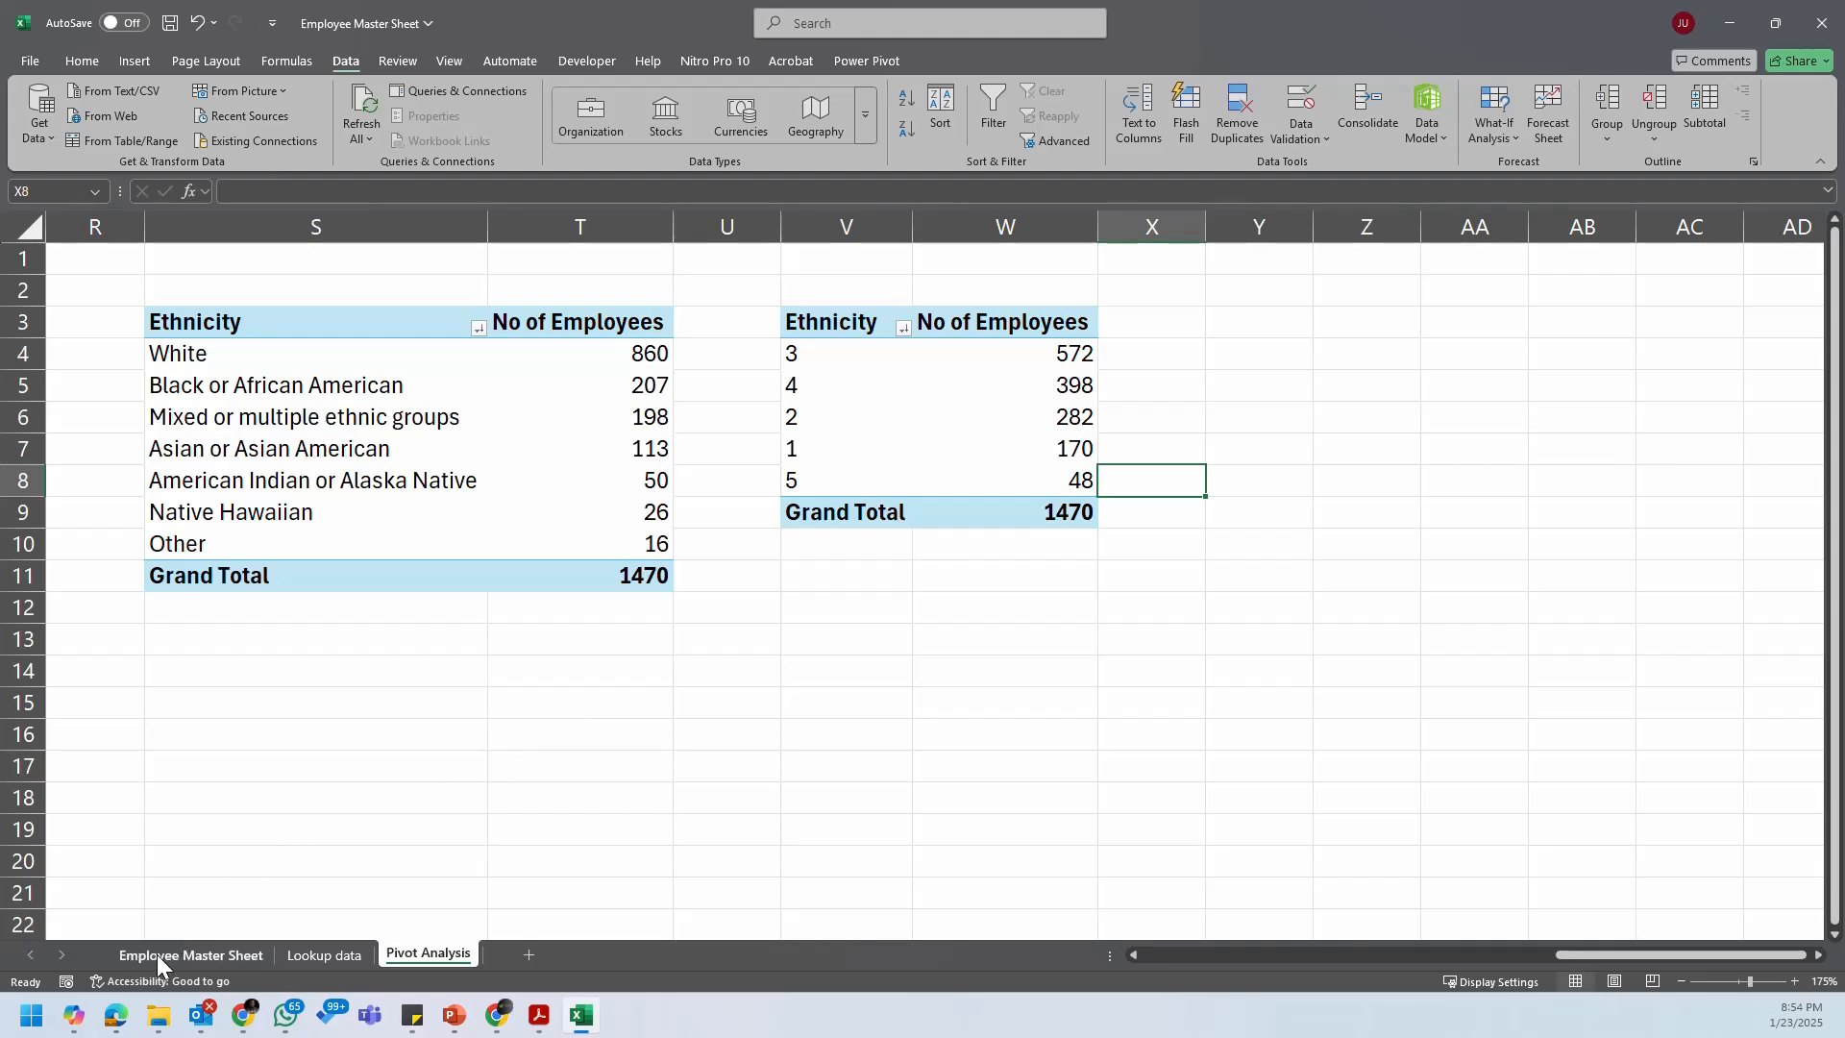
Step: View the Employee Master Sheet, switch to File Explorer and open the EducationLevel file from the HR Data folder
left_click(231, 955)
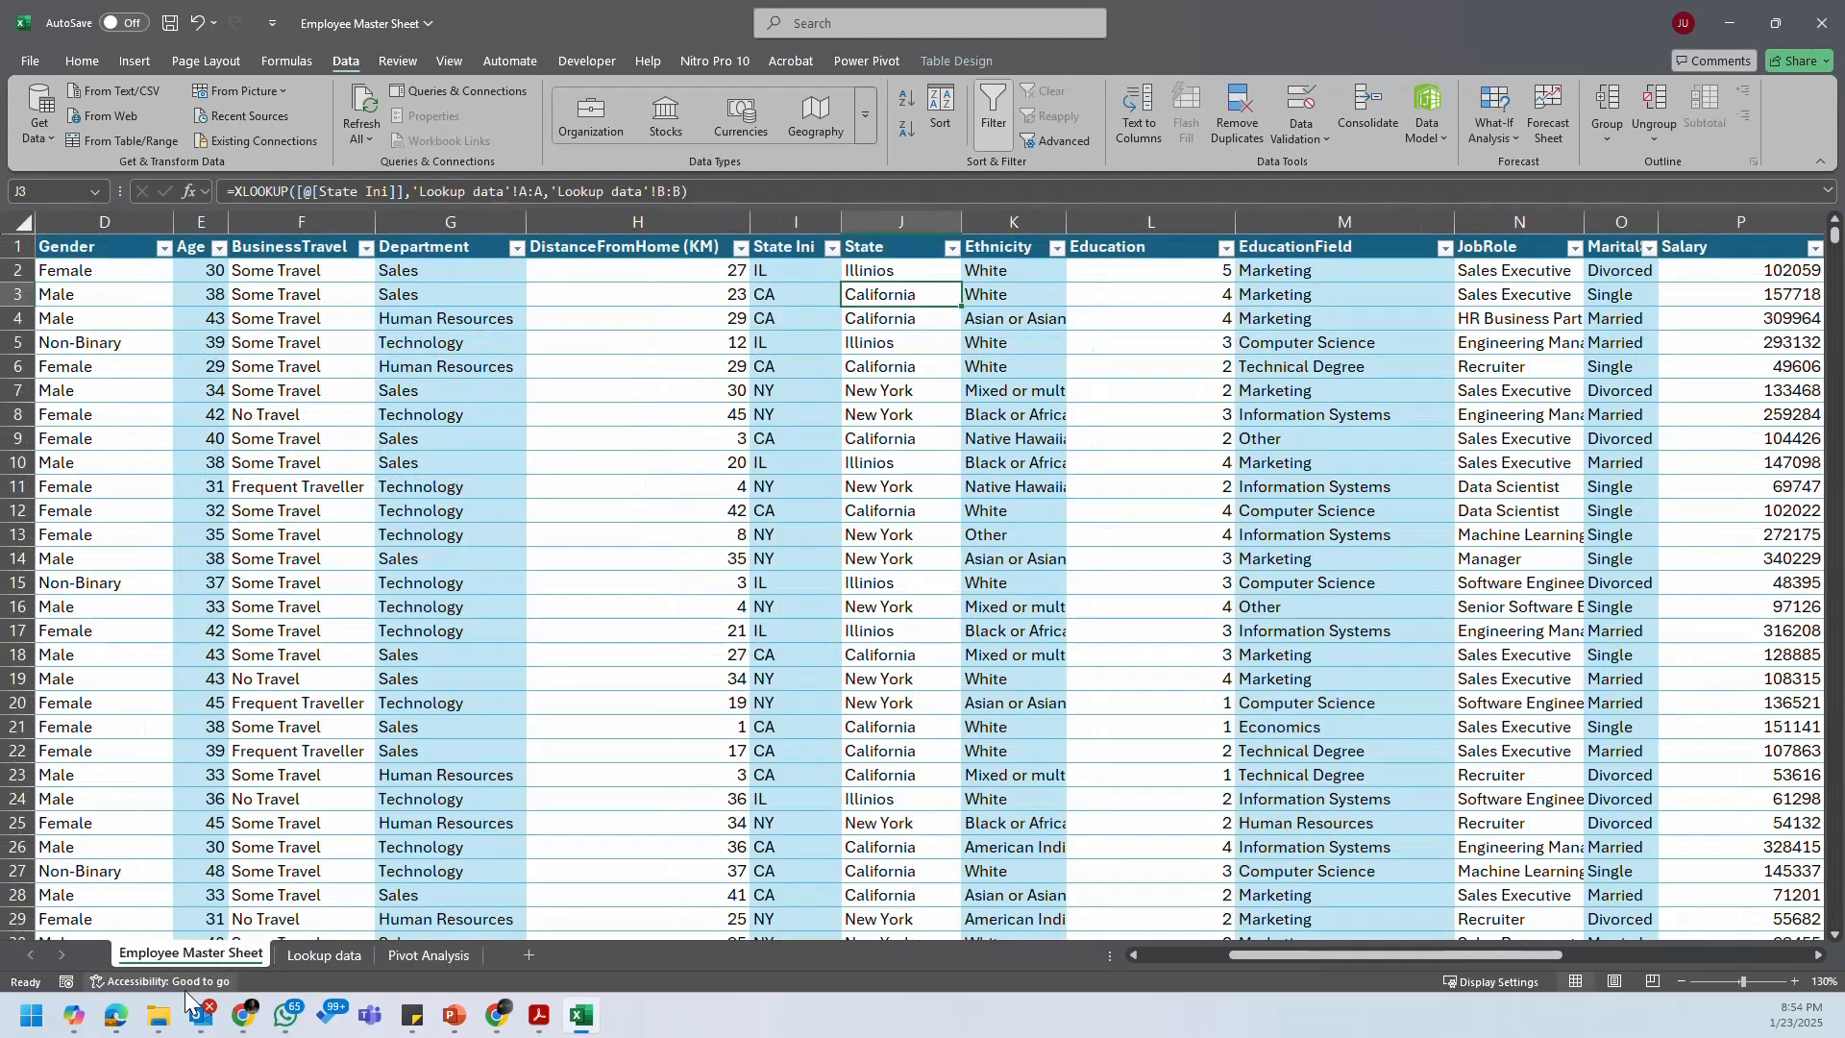
left_click(159, 1021)
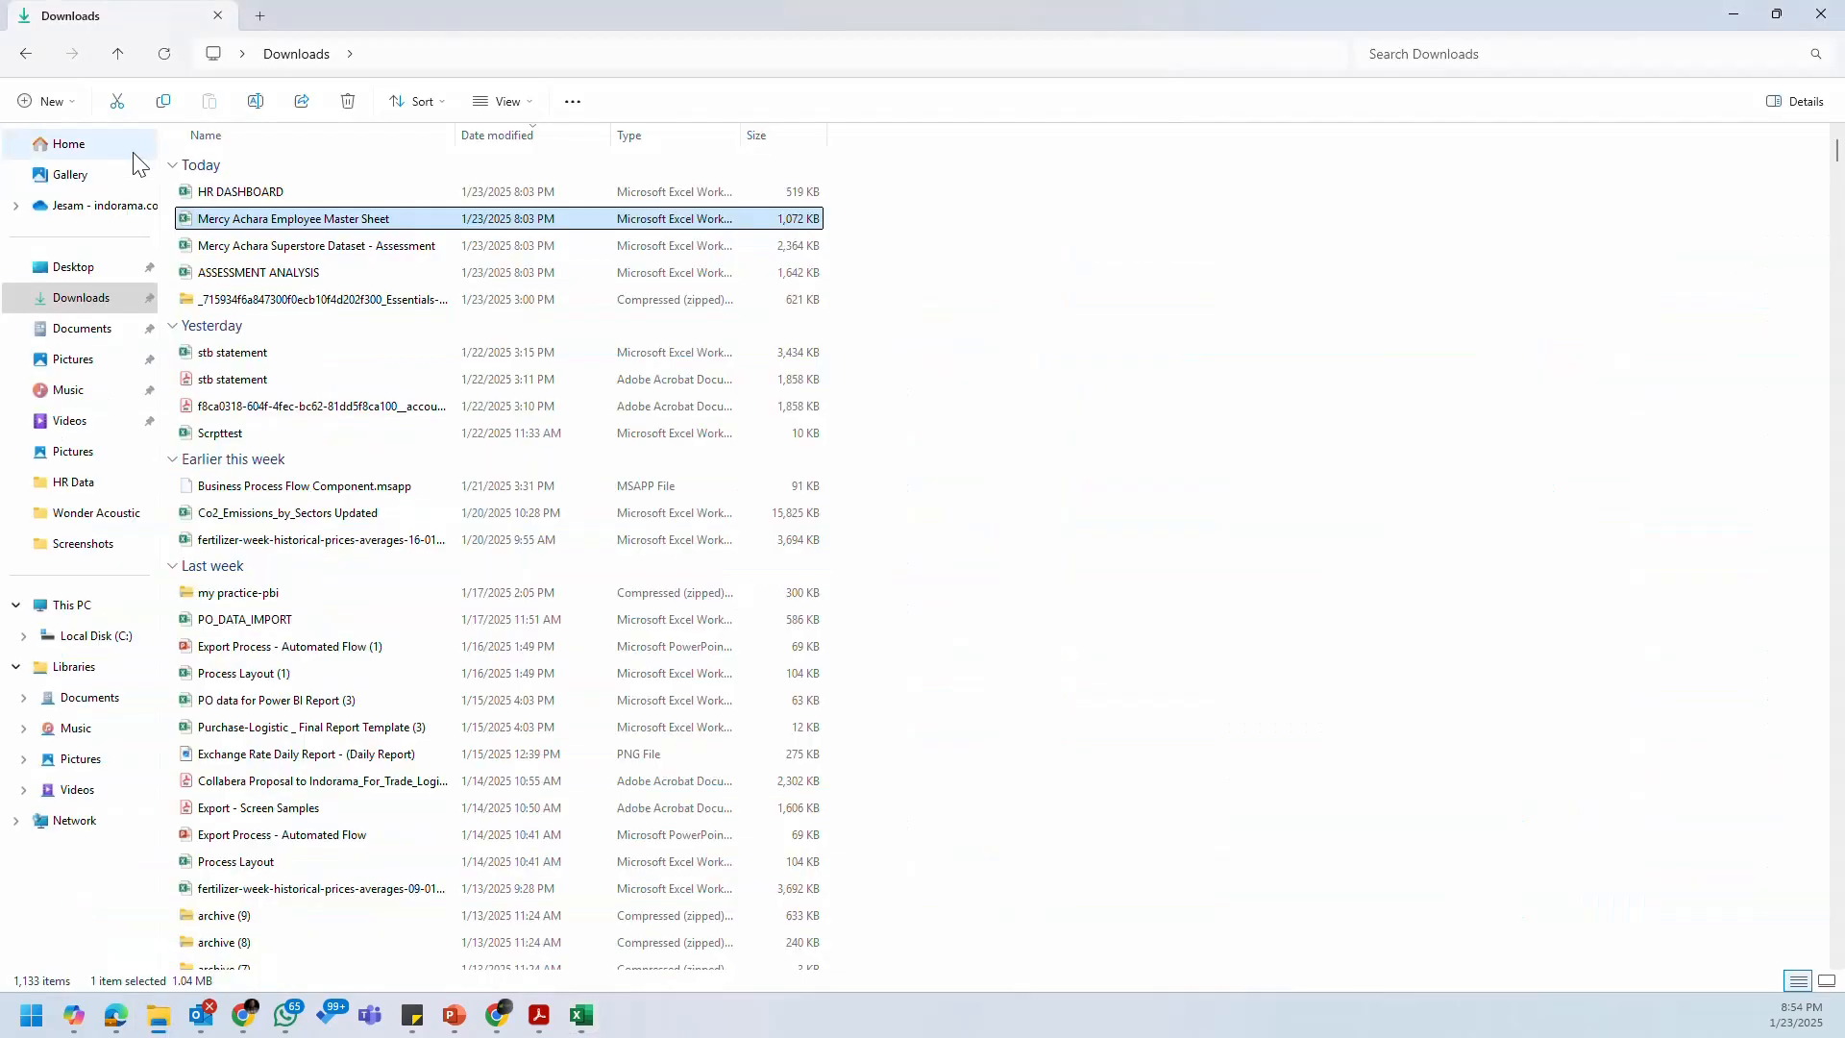
left_click(96, 483)
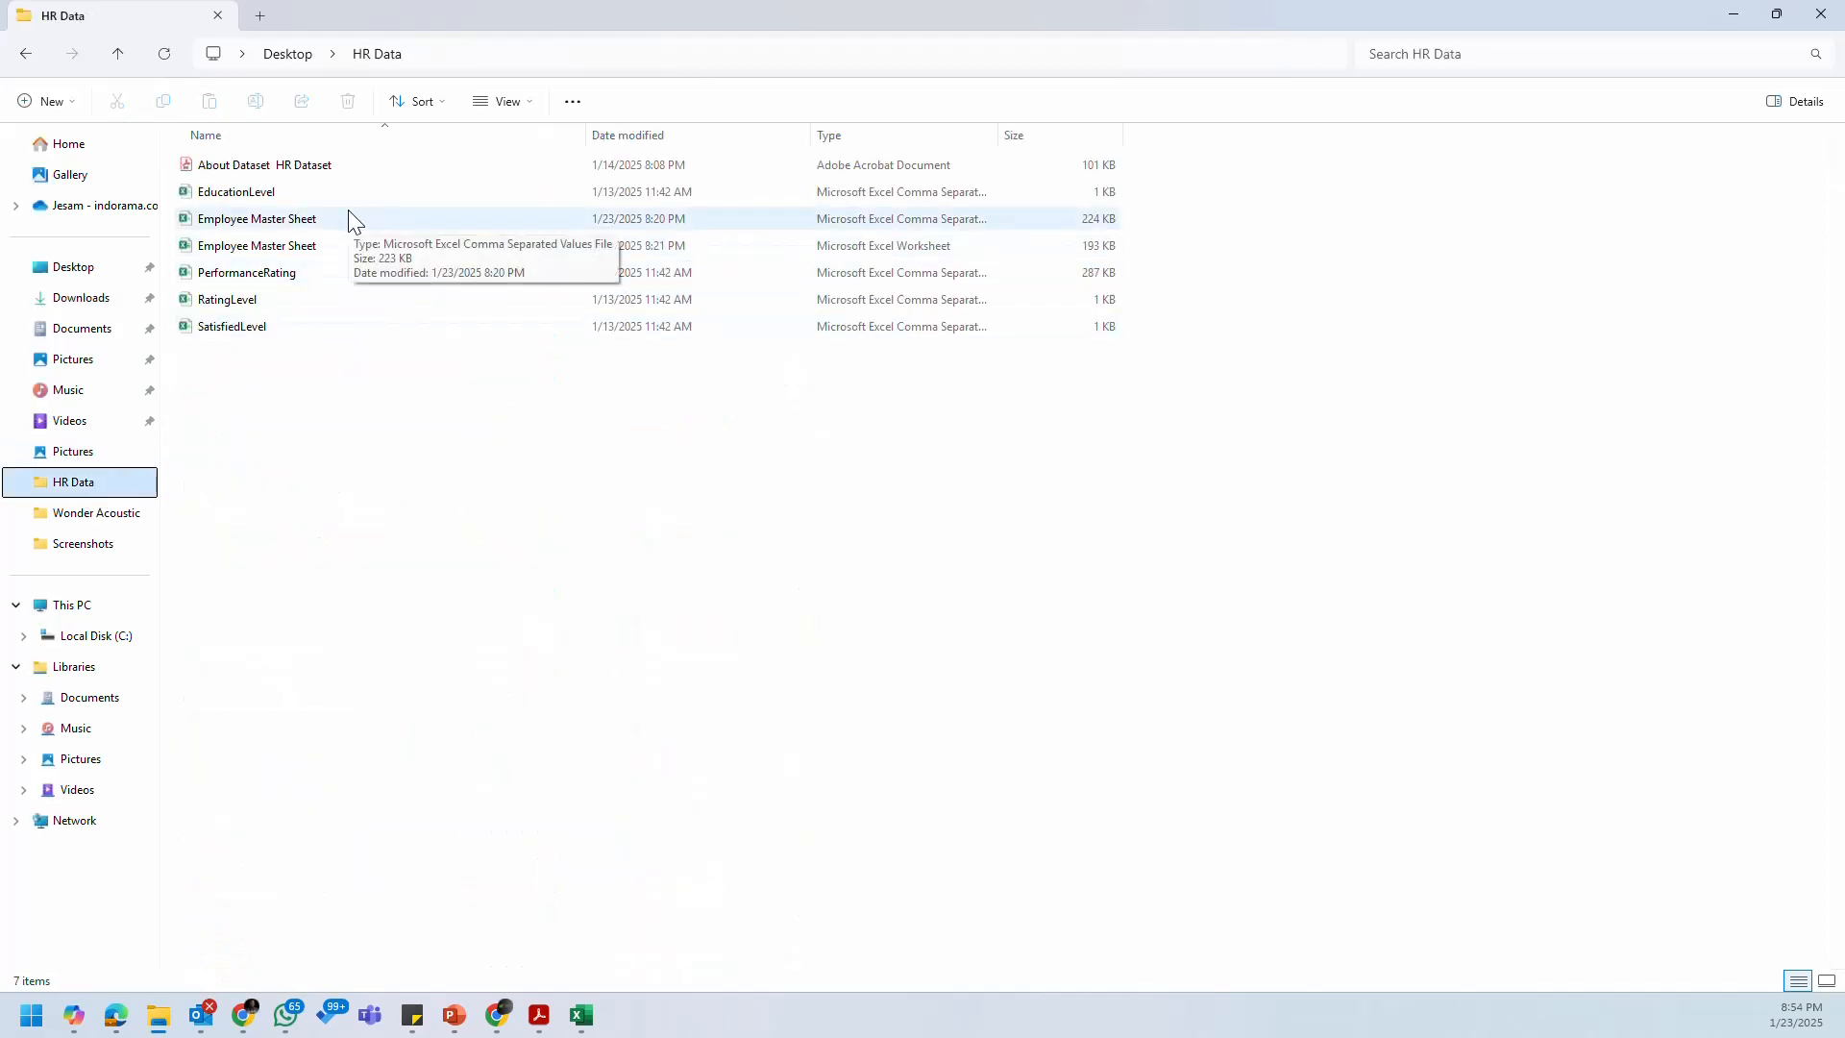
double_click(276, 191)
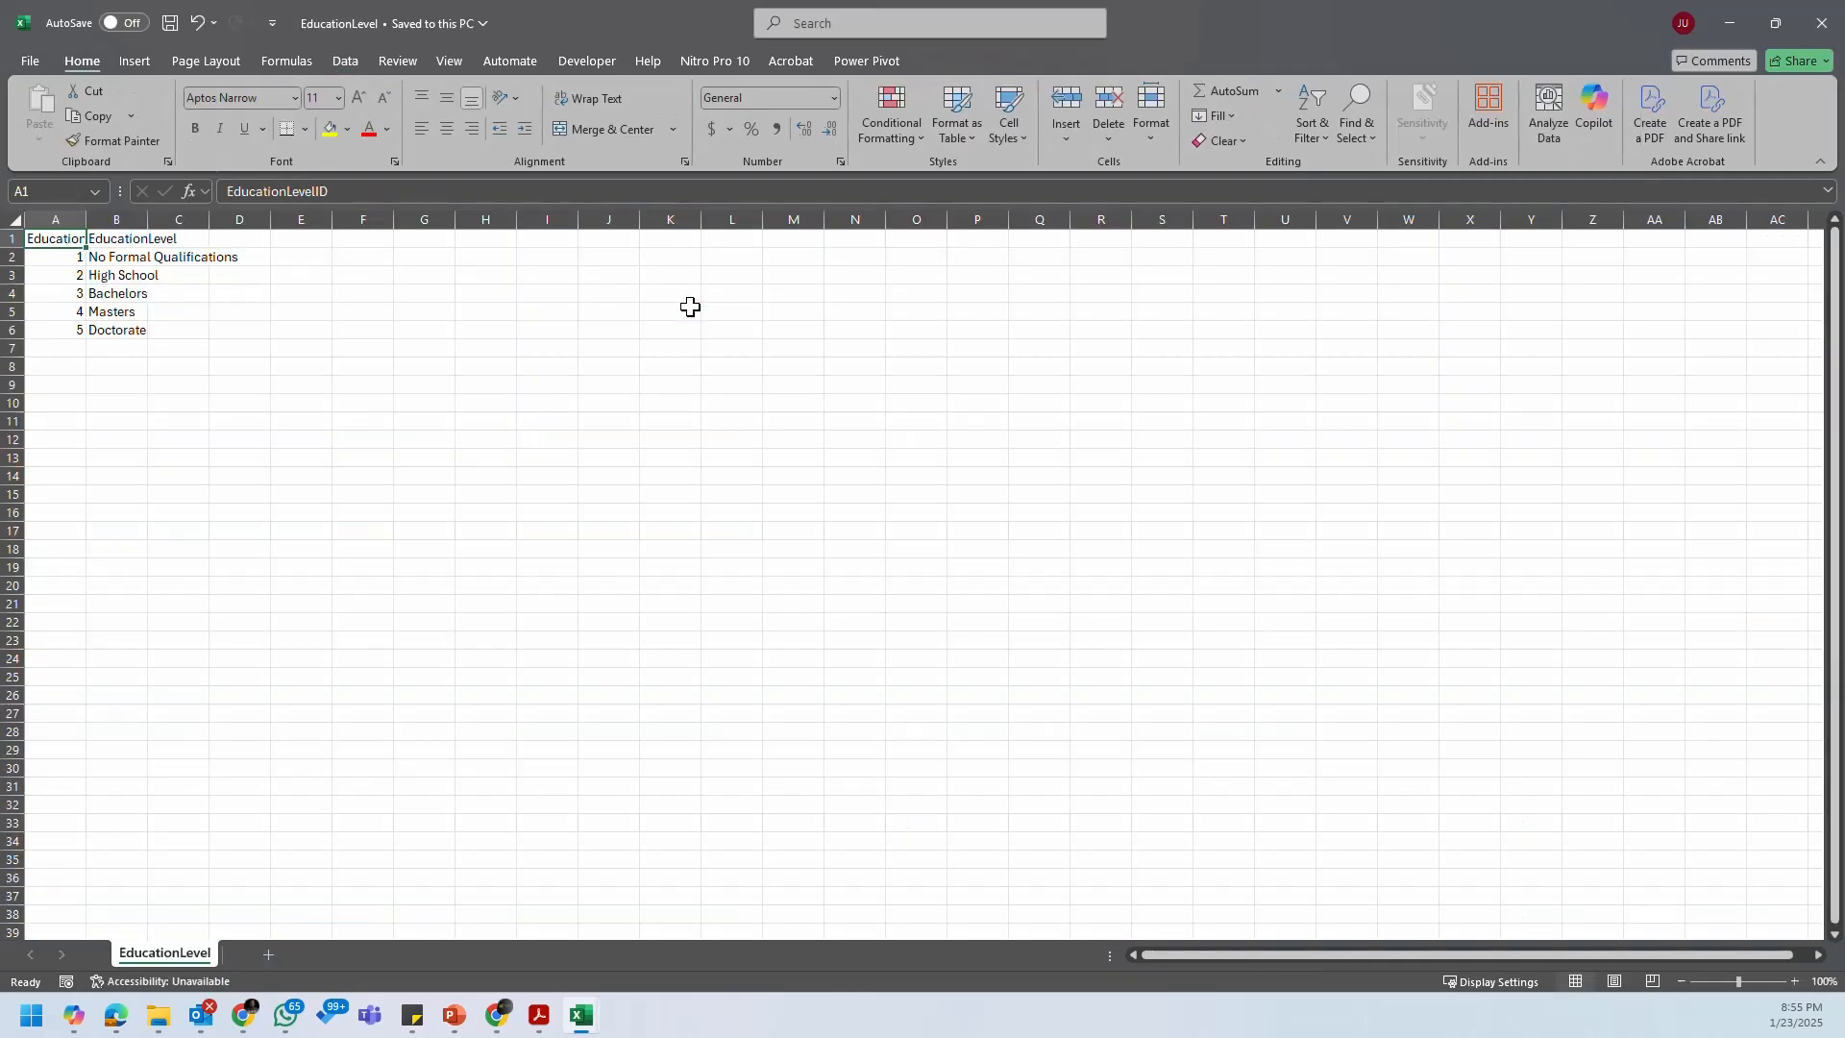
Step: Autofit columns A and B of the EducationLevel sheet to their contents
left_click(382, 313)
left_click_drag(82, 218, 99, 219)
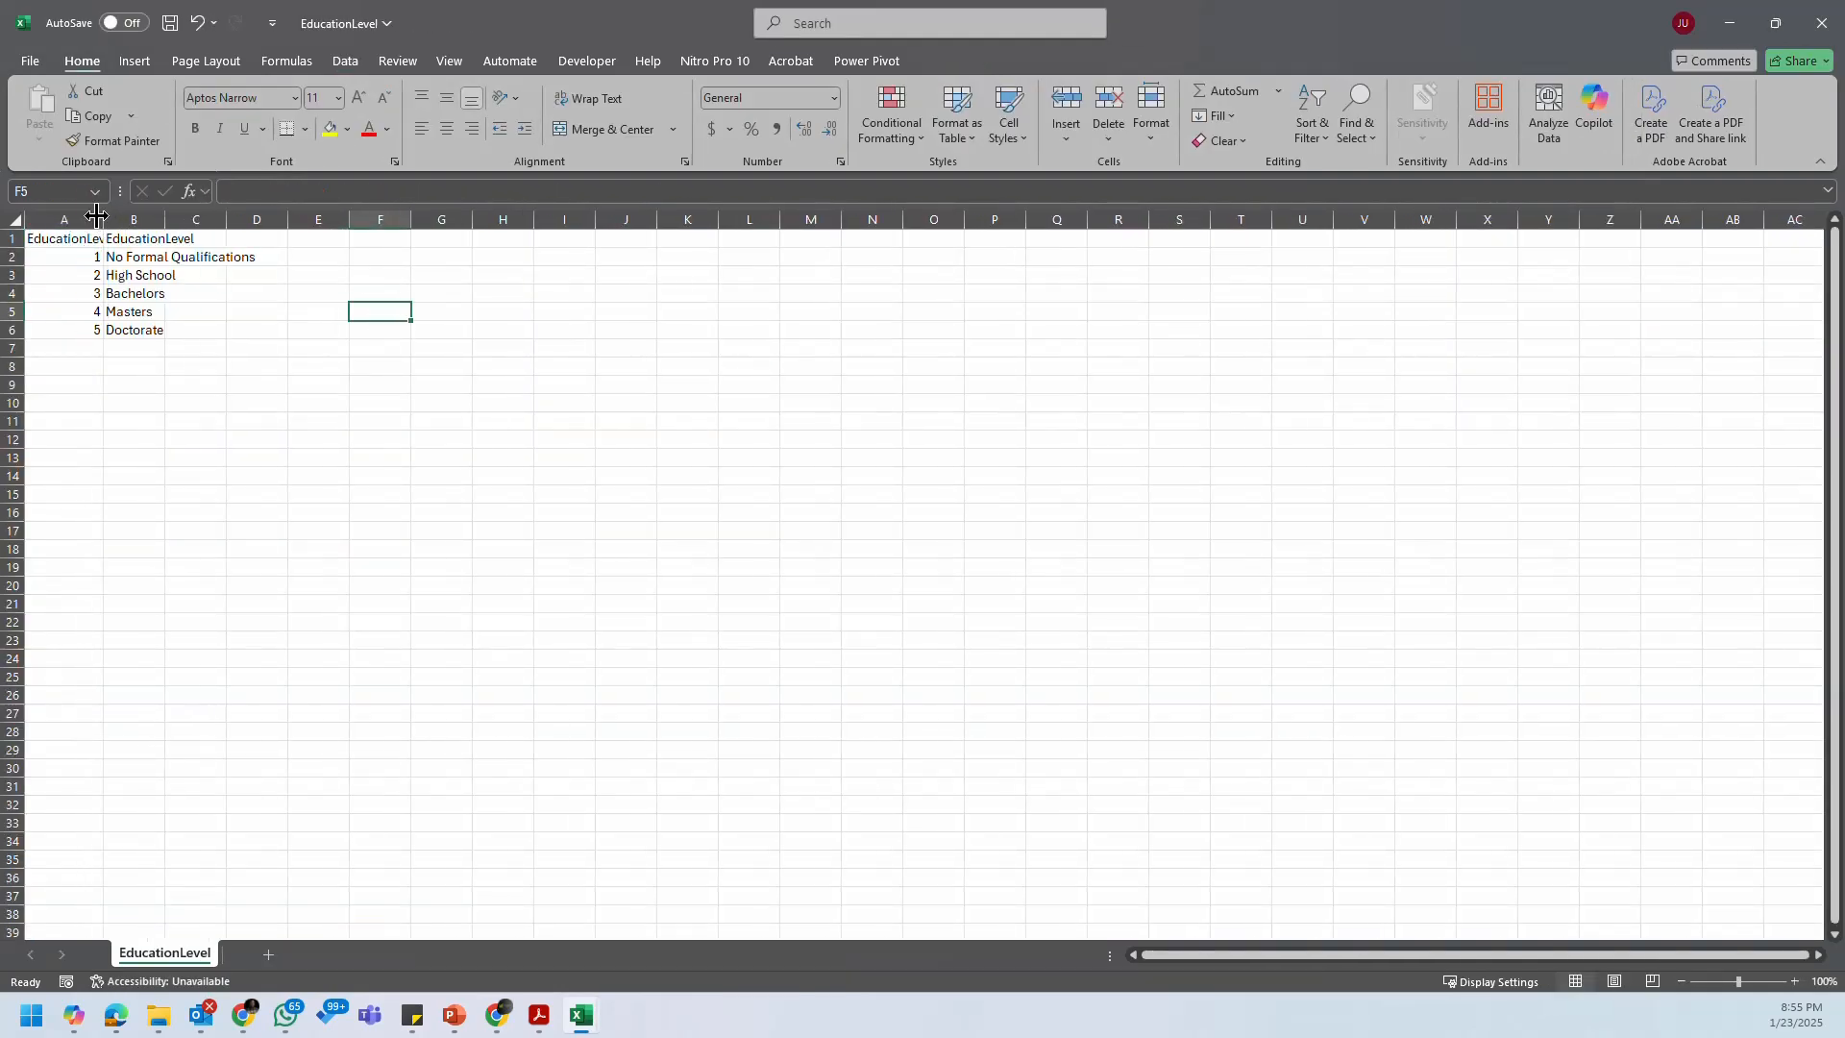
double_click(101, 218)
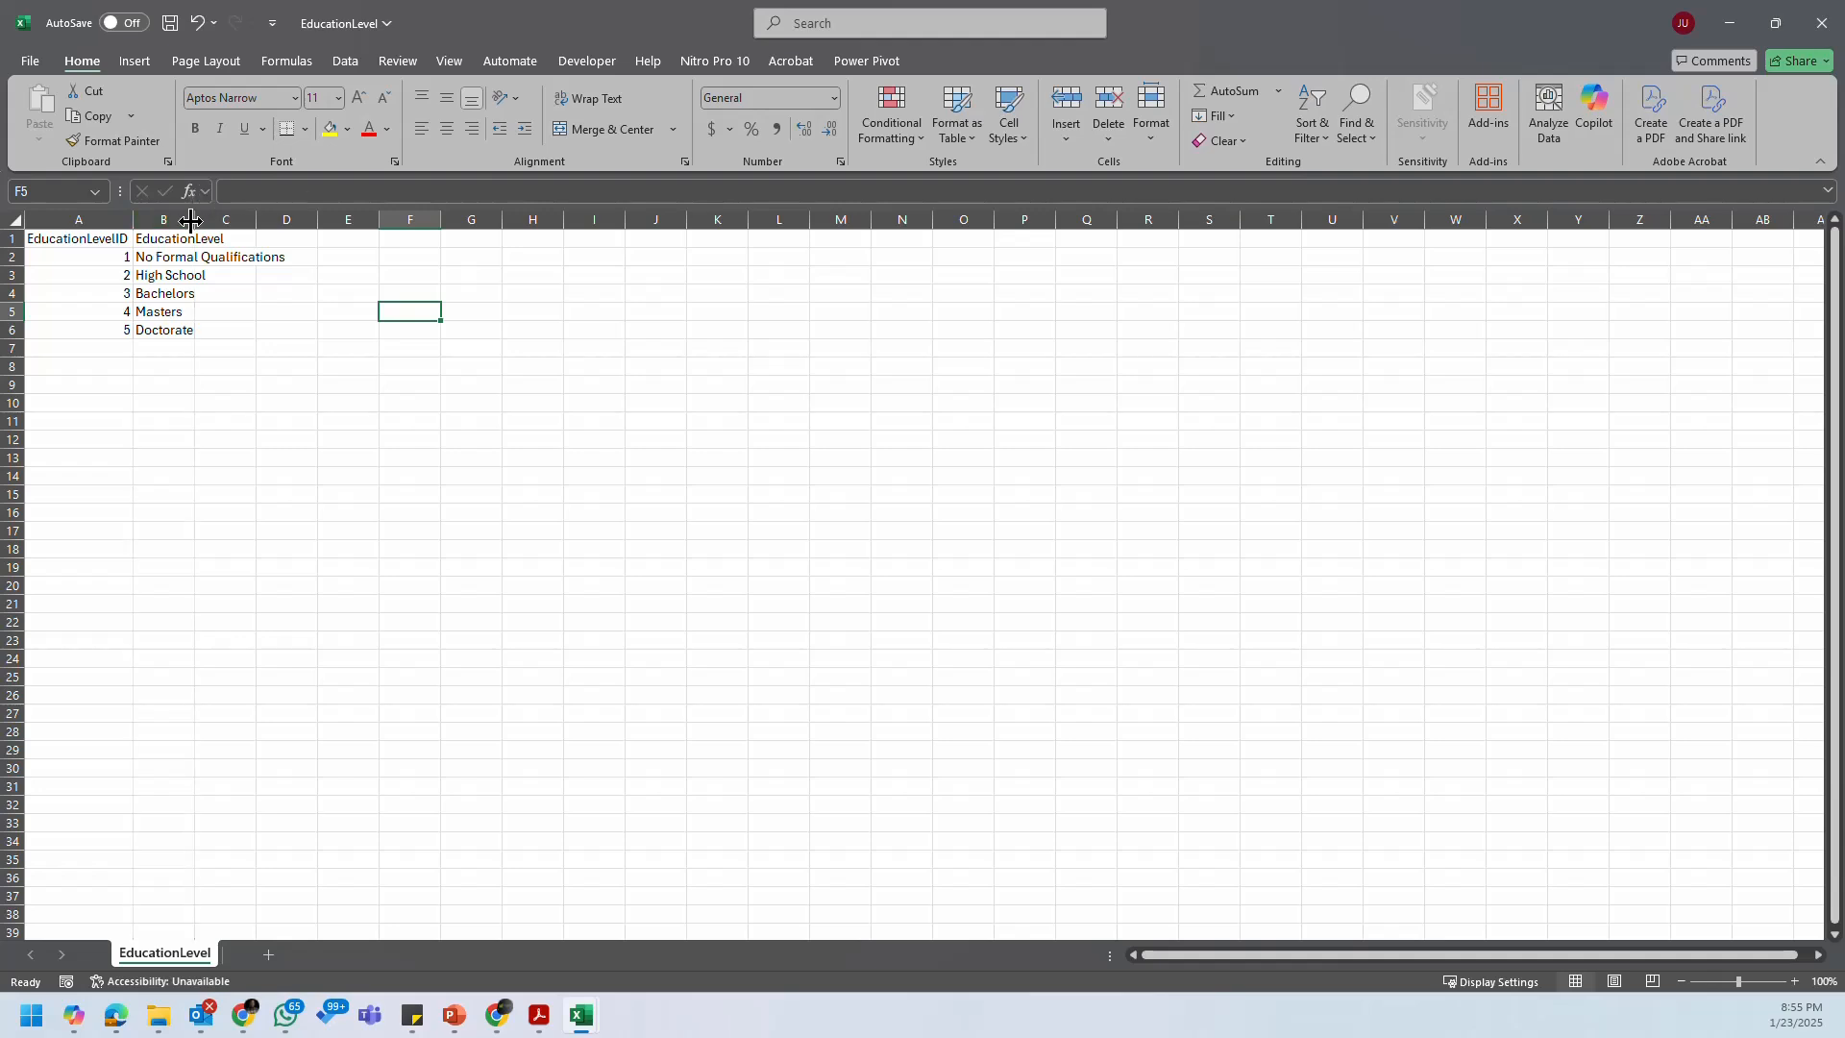
double_click(192, 219)
Step: Examine which EducationLevel description belongs to each EducationLevelID in the enlarged lookup sheet
left_click(95, 243)
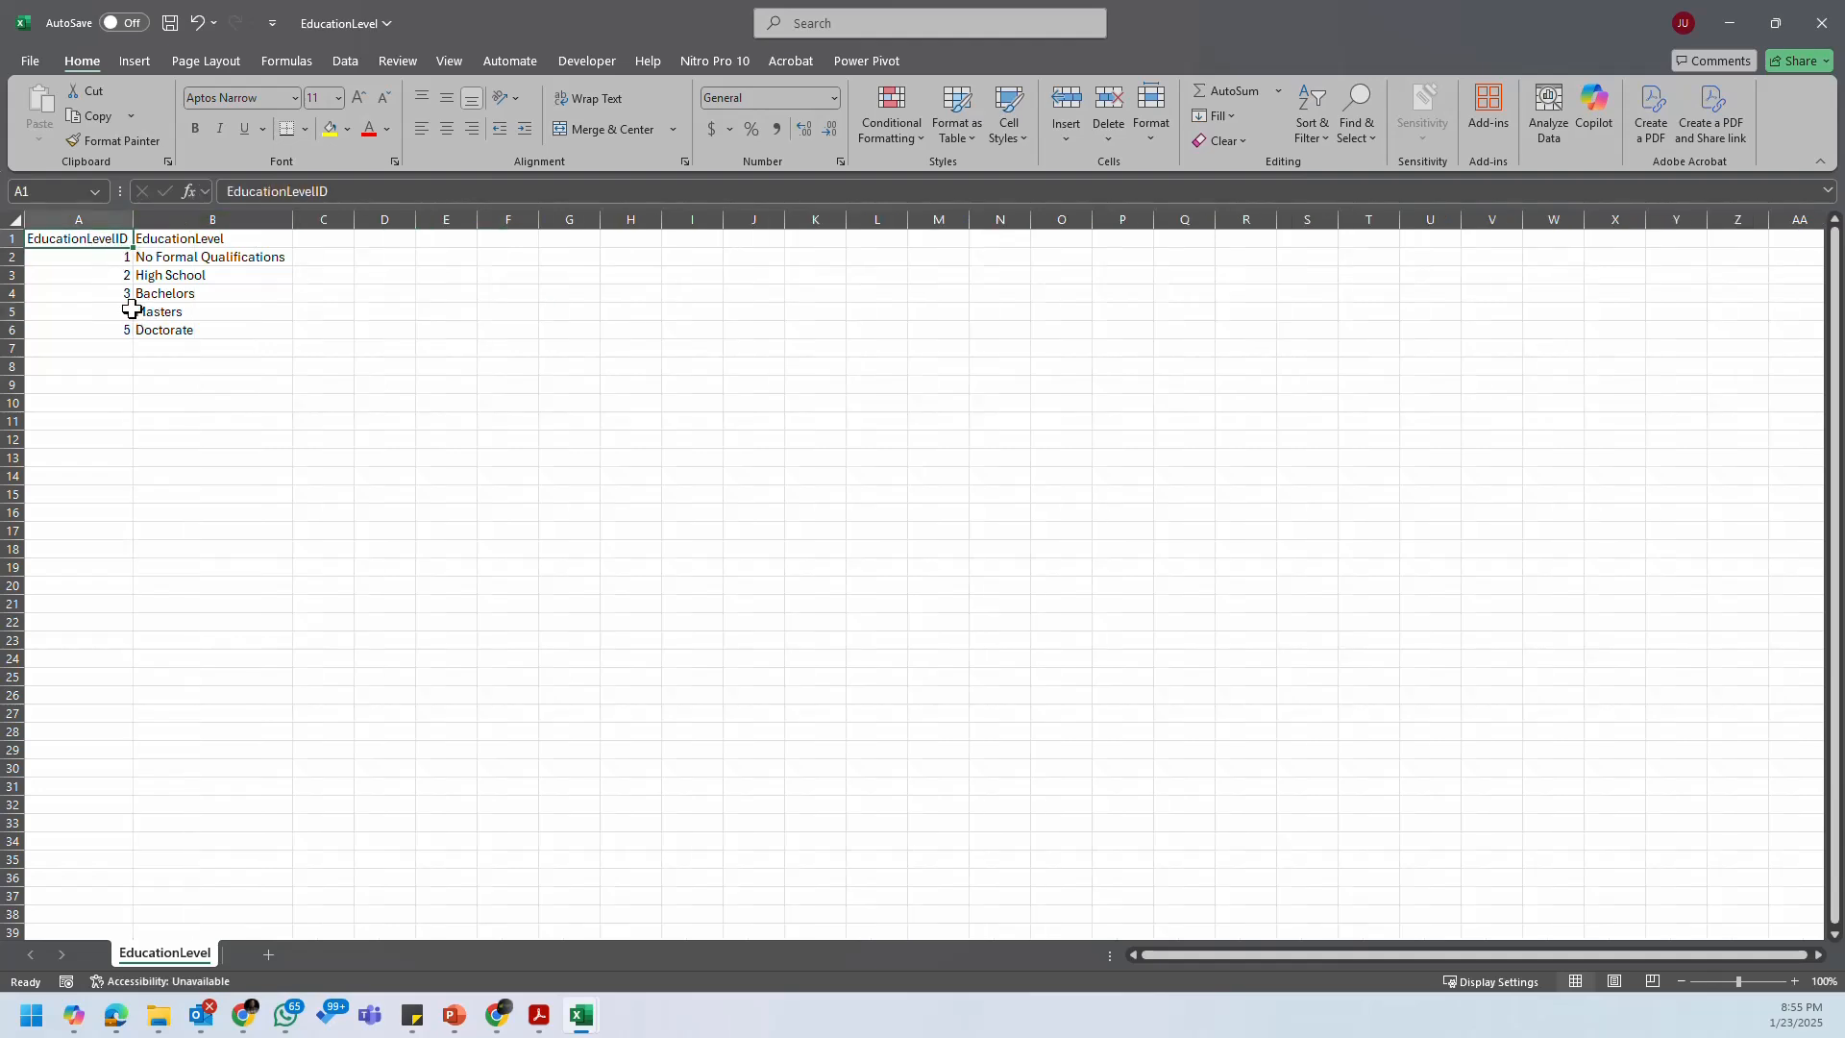
left_click(217, 237)
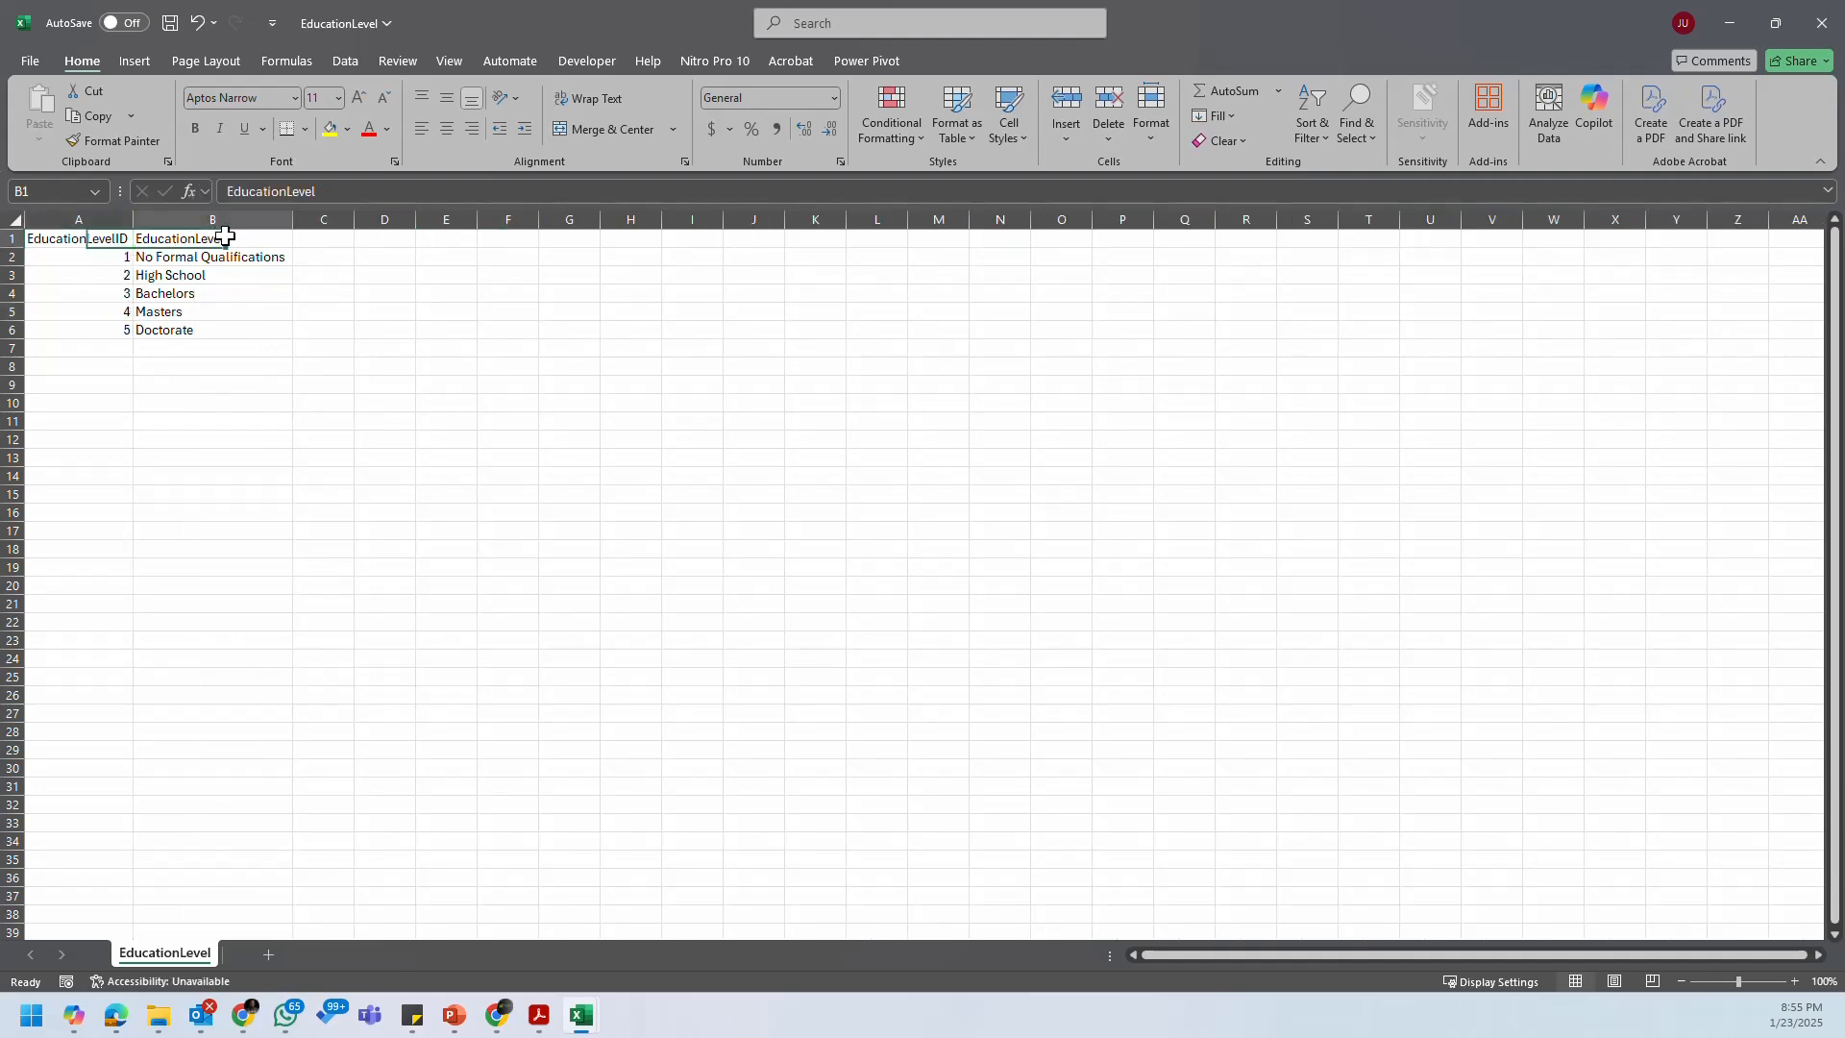
left_click(234, 261)
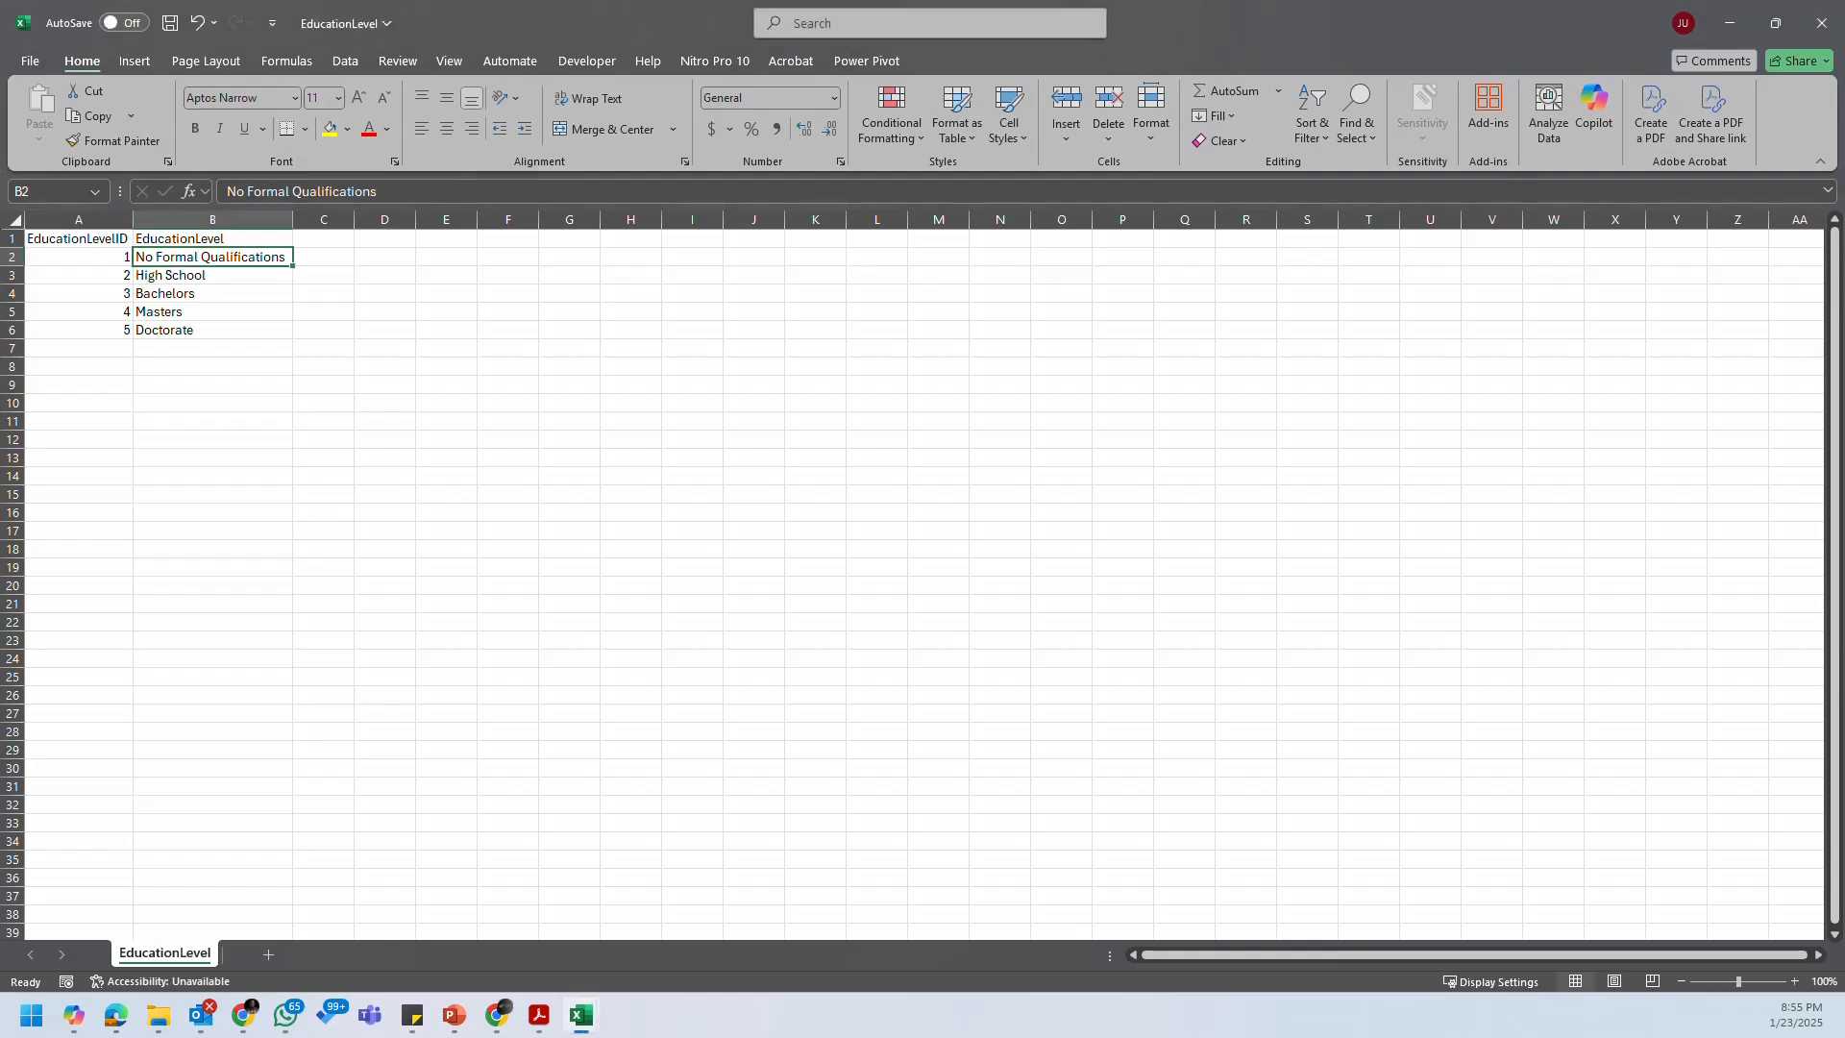
key("alt+Tab")
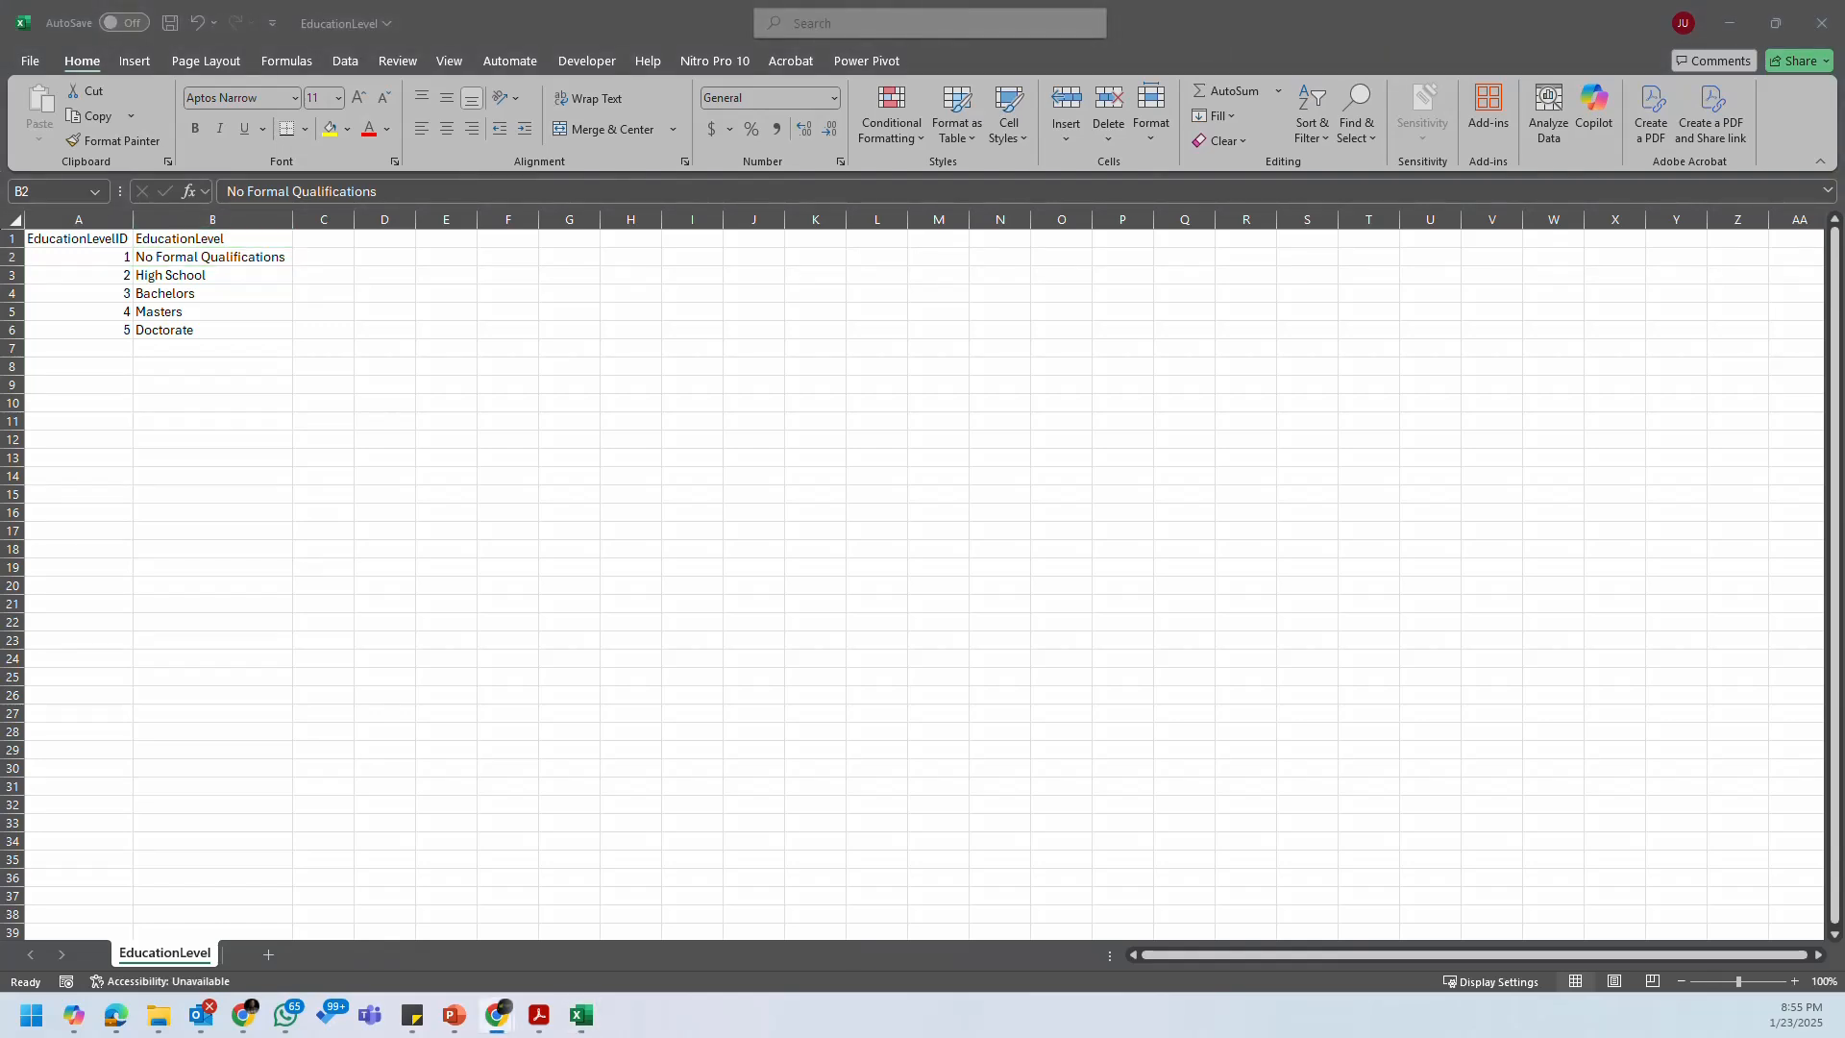
key("alt+Tab")
scroll(482, 453, "up", 7, "ctrl")
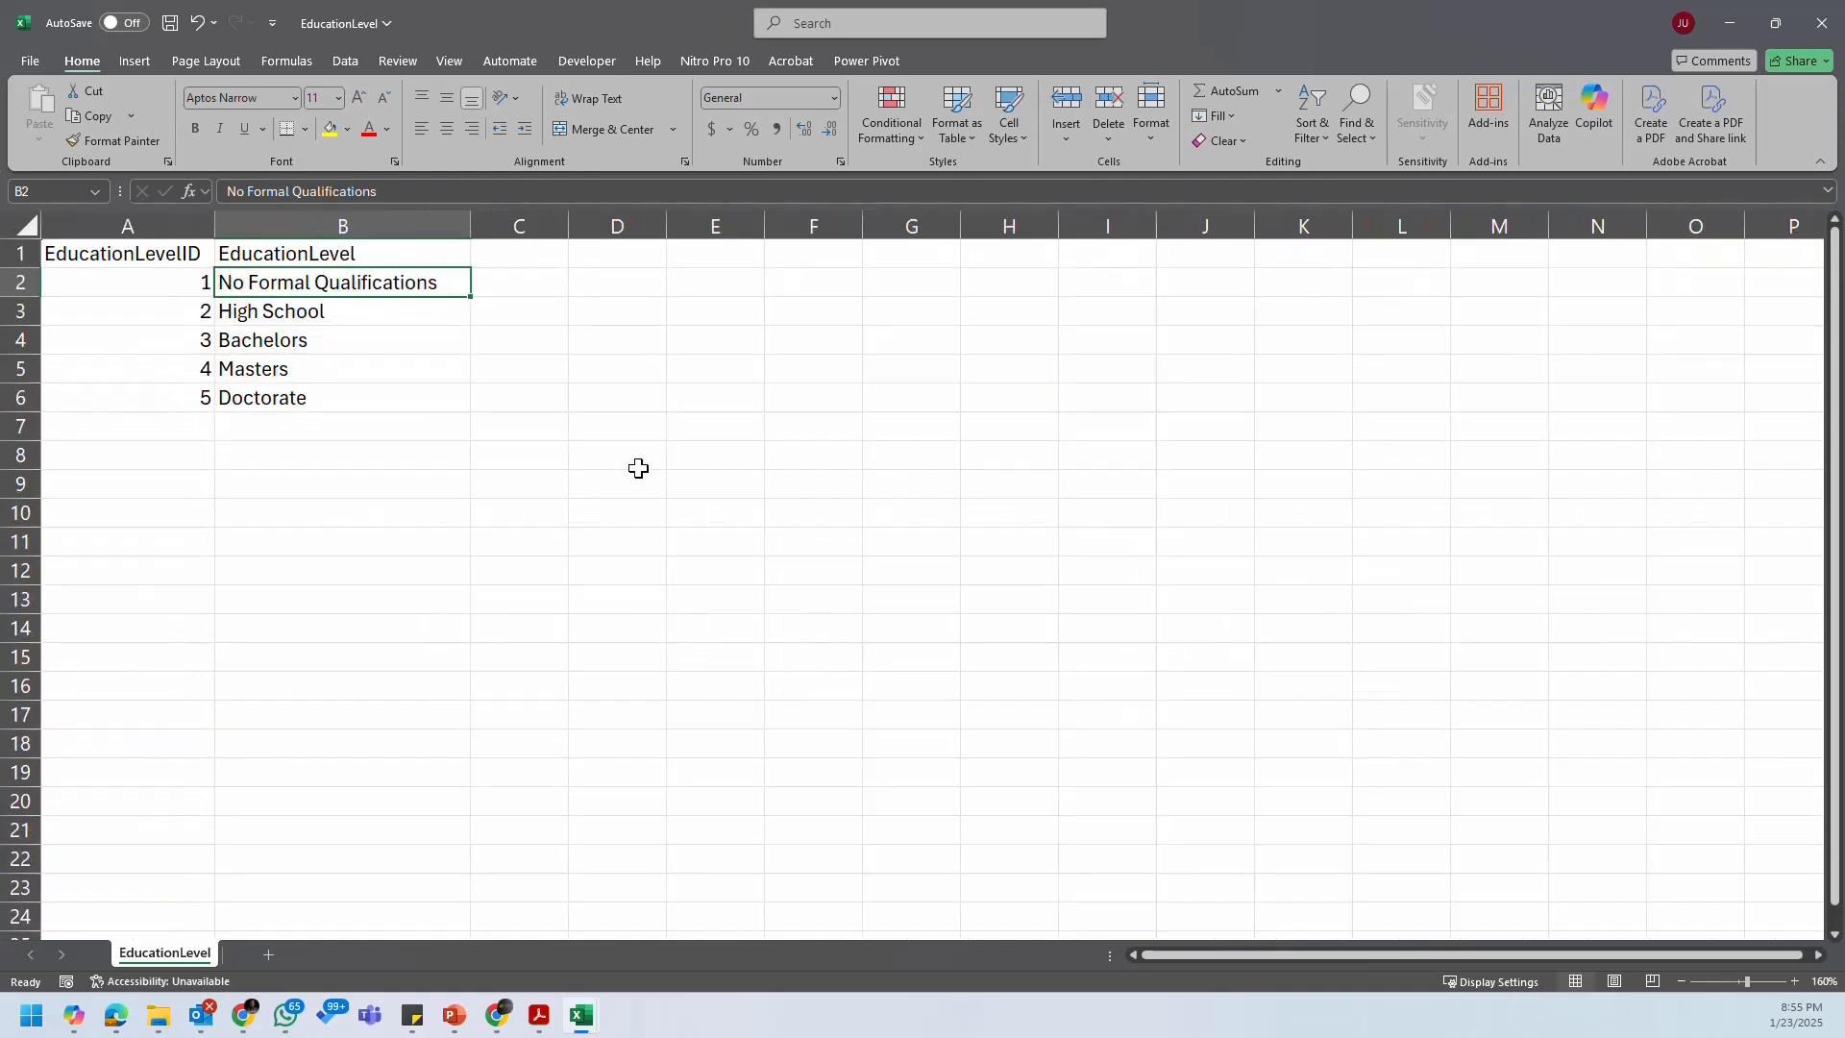
Step: Compare the EducationLevelID and EducationLevel columns of the EducationLevel sheet as lookup key and matching description
left_click(762, 415)
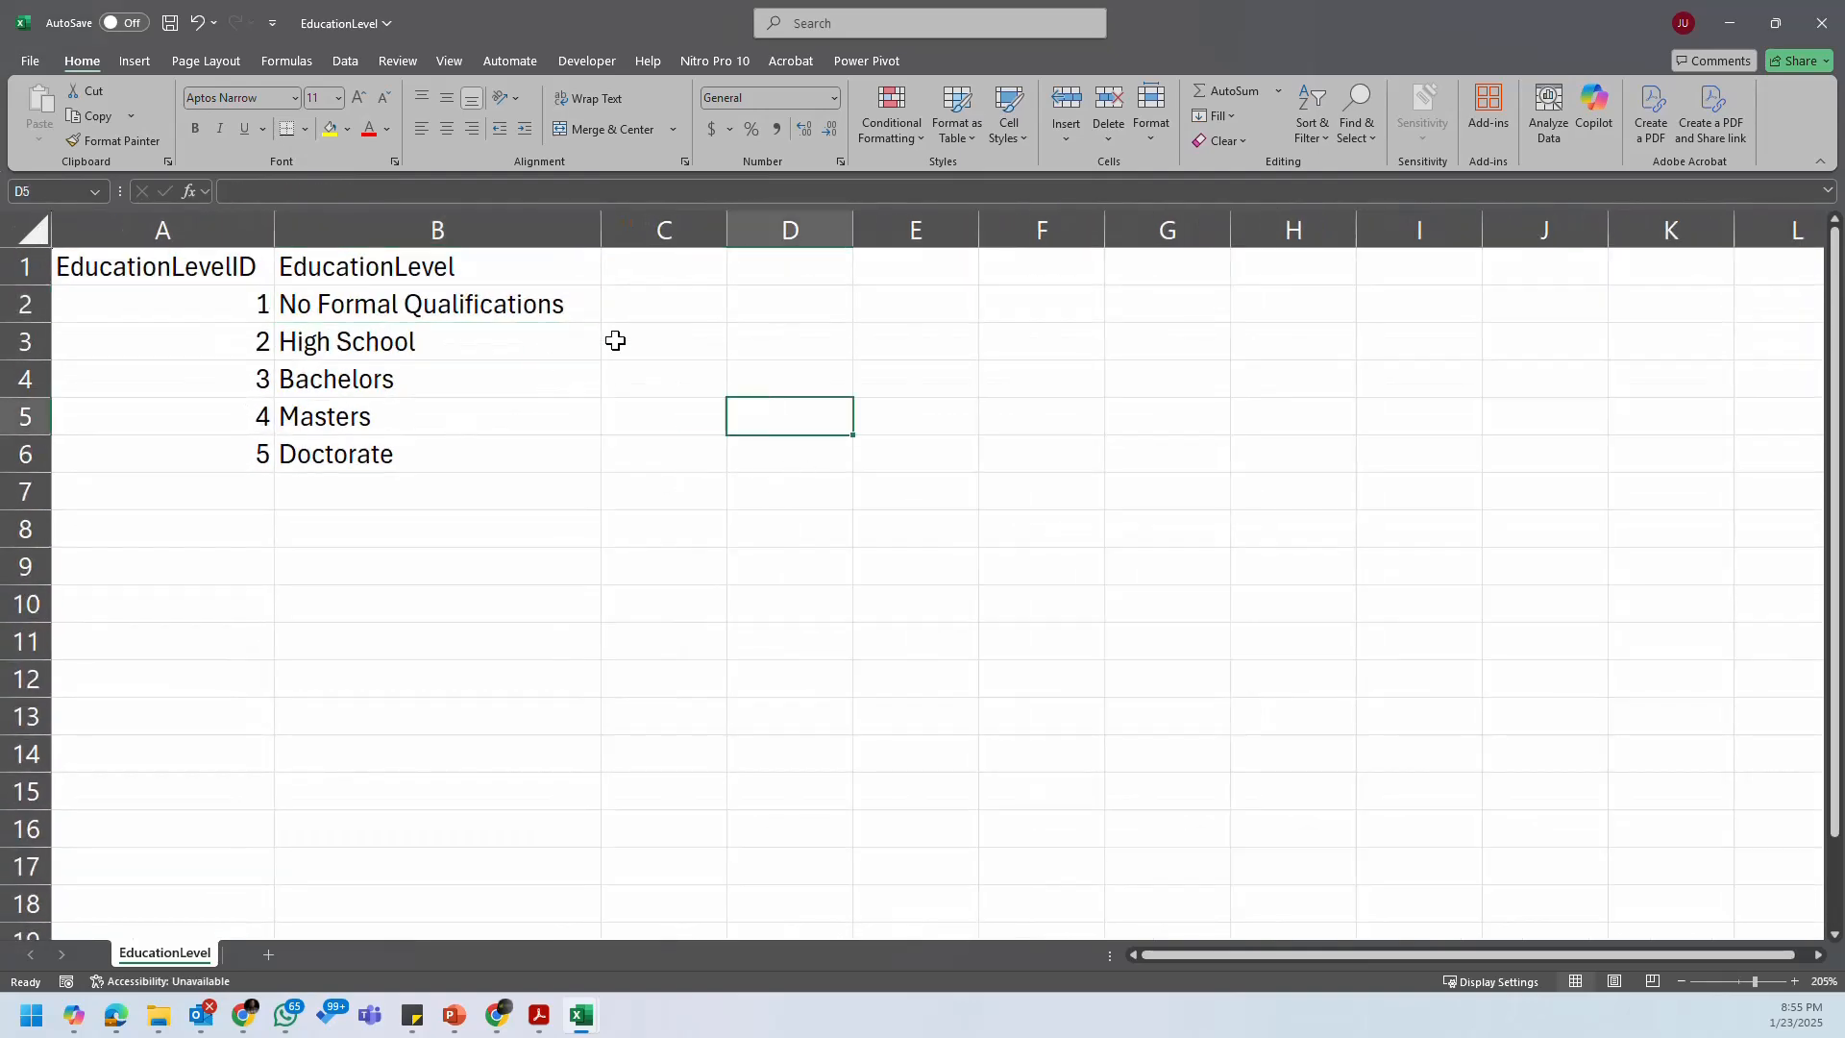
scroll(647, 390, "down", 1, "ctrl")
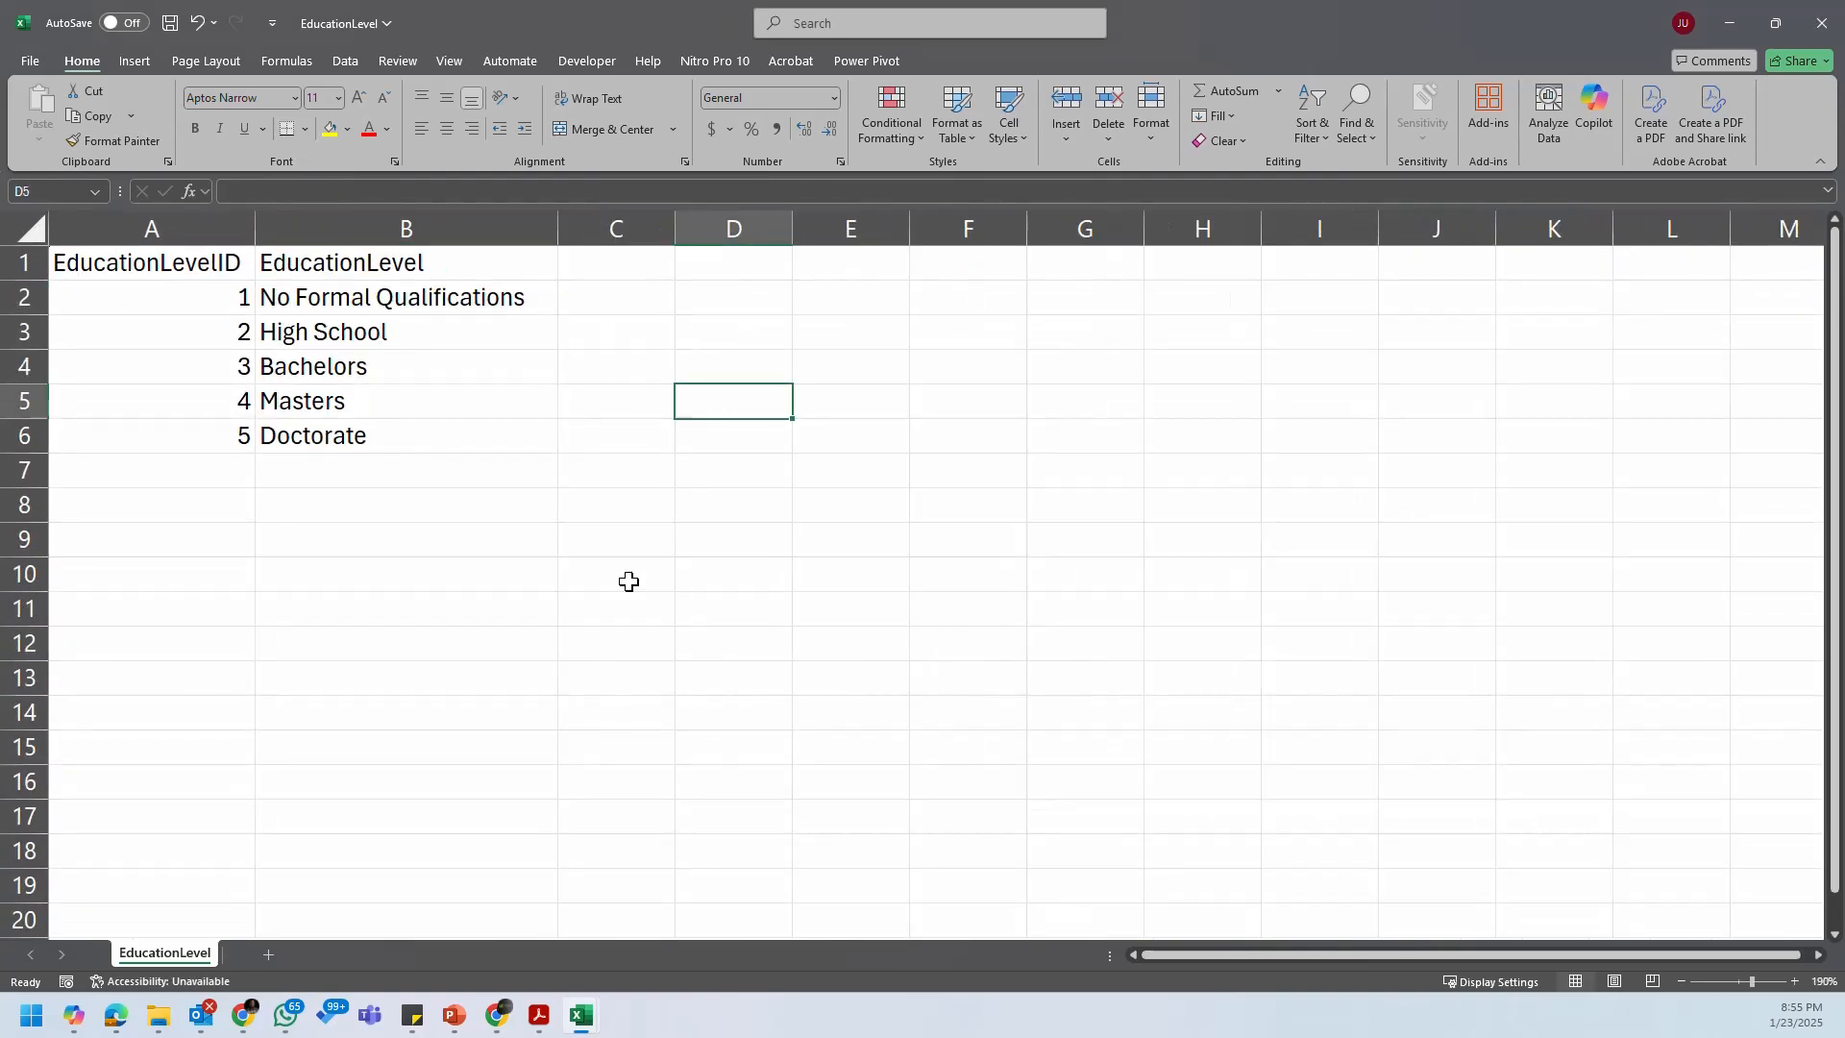
left_click(642, 637)
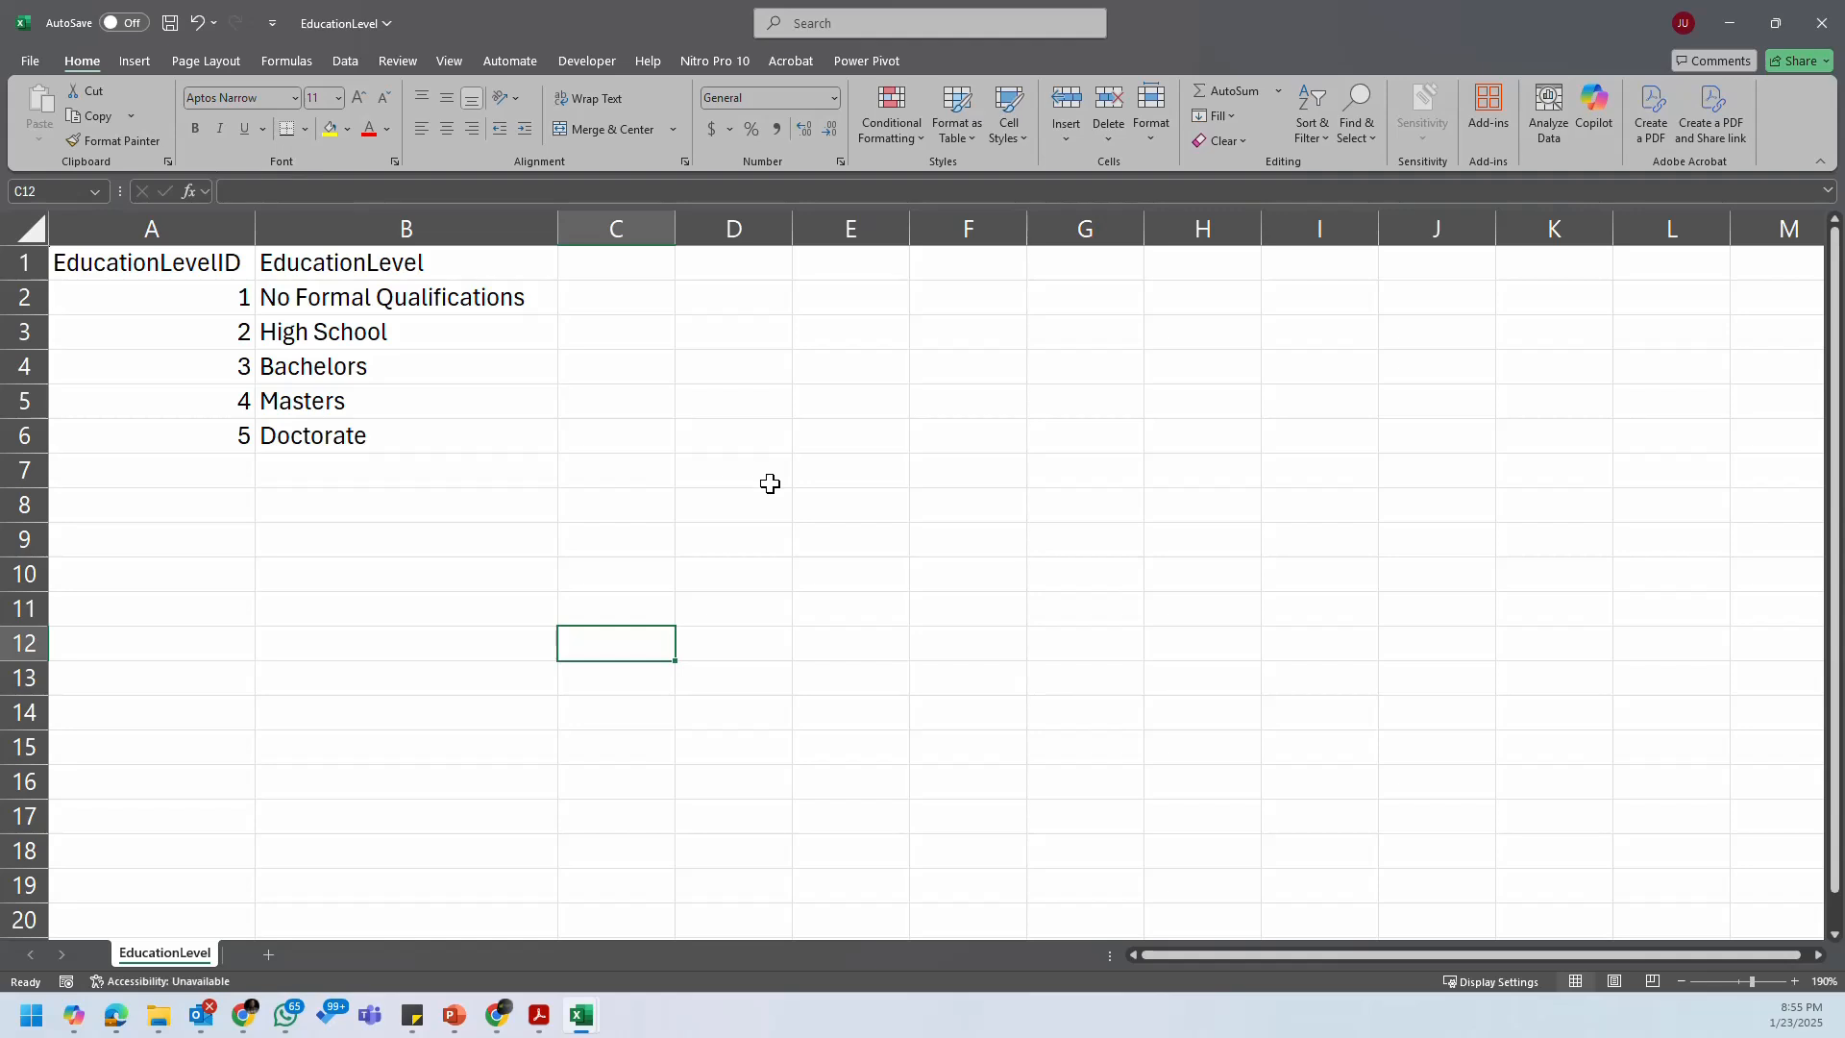
left_click(152, 228)
left_click(305, 228)
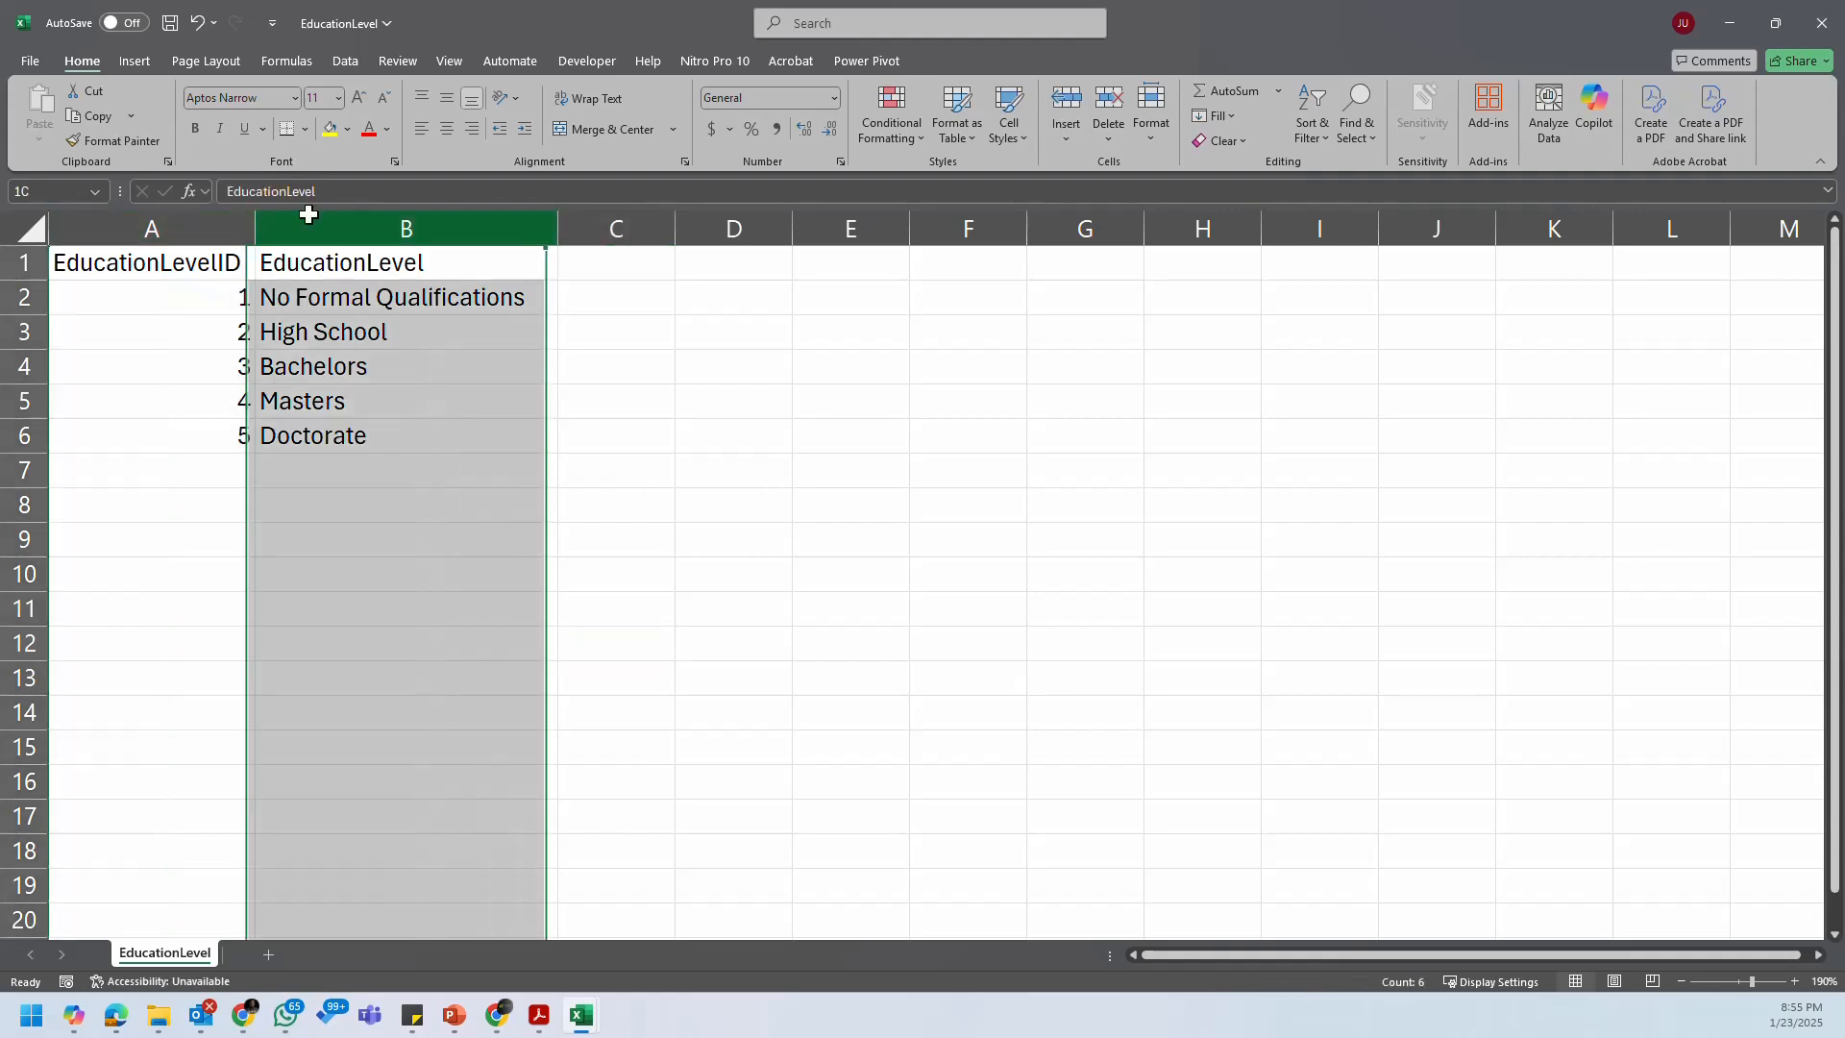
left_click(134, 241)
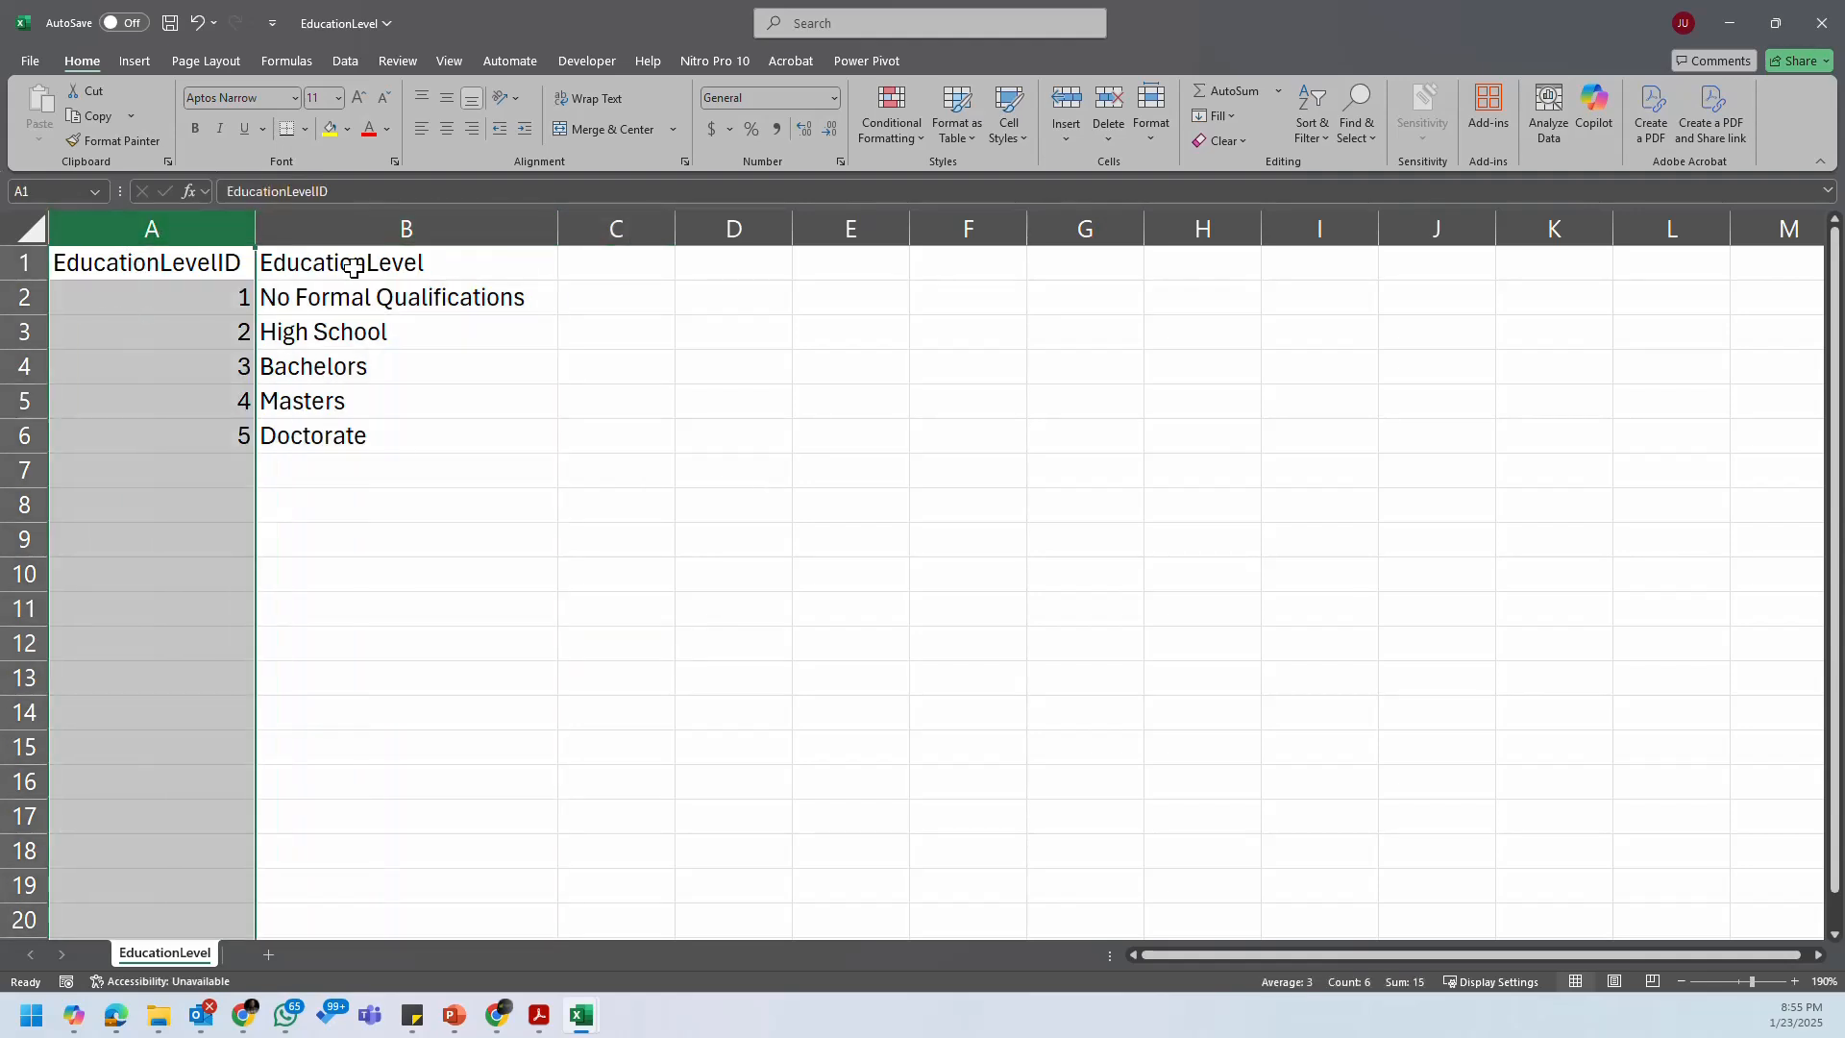
left_click(406, 226)
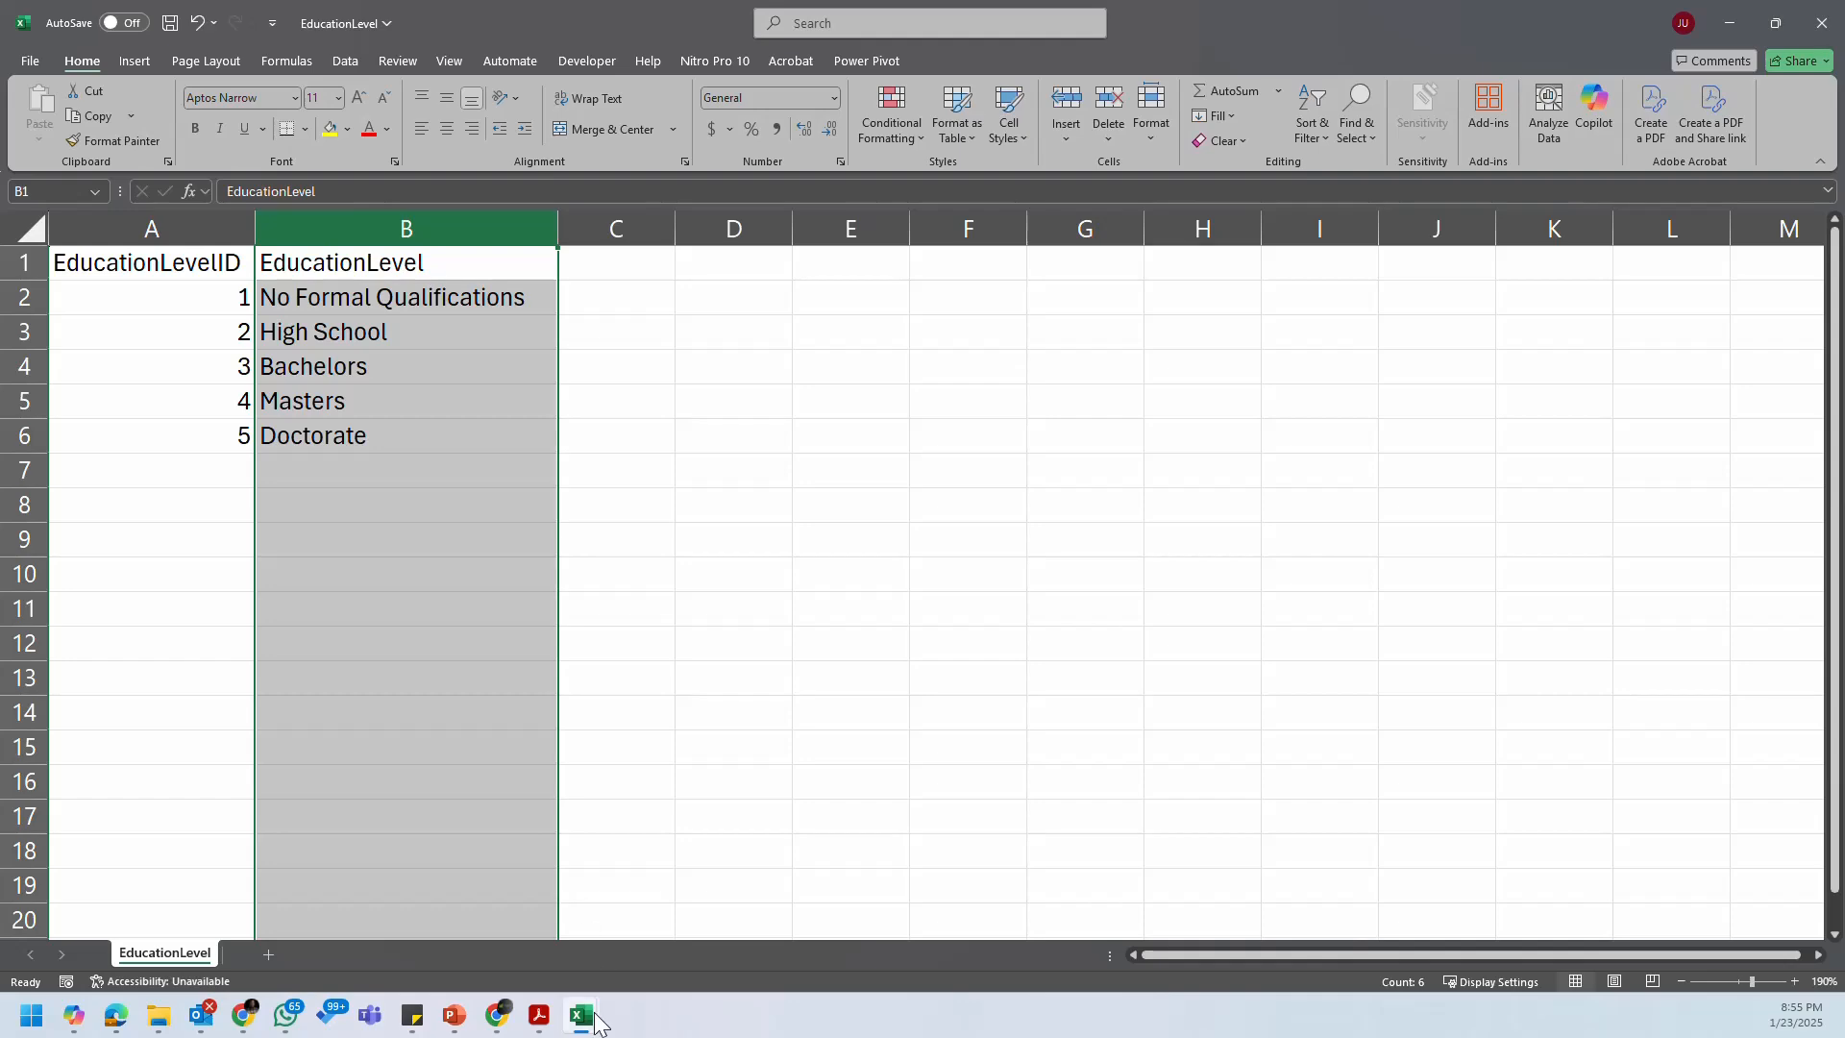
Step: Switch to the Employee Master Sheet workbook and examine its Education codes alongside the surrounding employee columns
mouse_move(596, 1021)
left_click(567, 884)
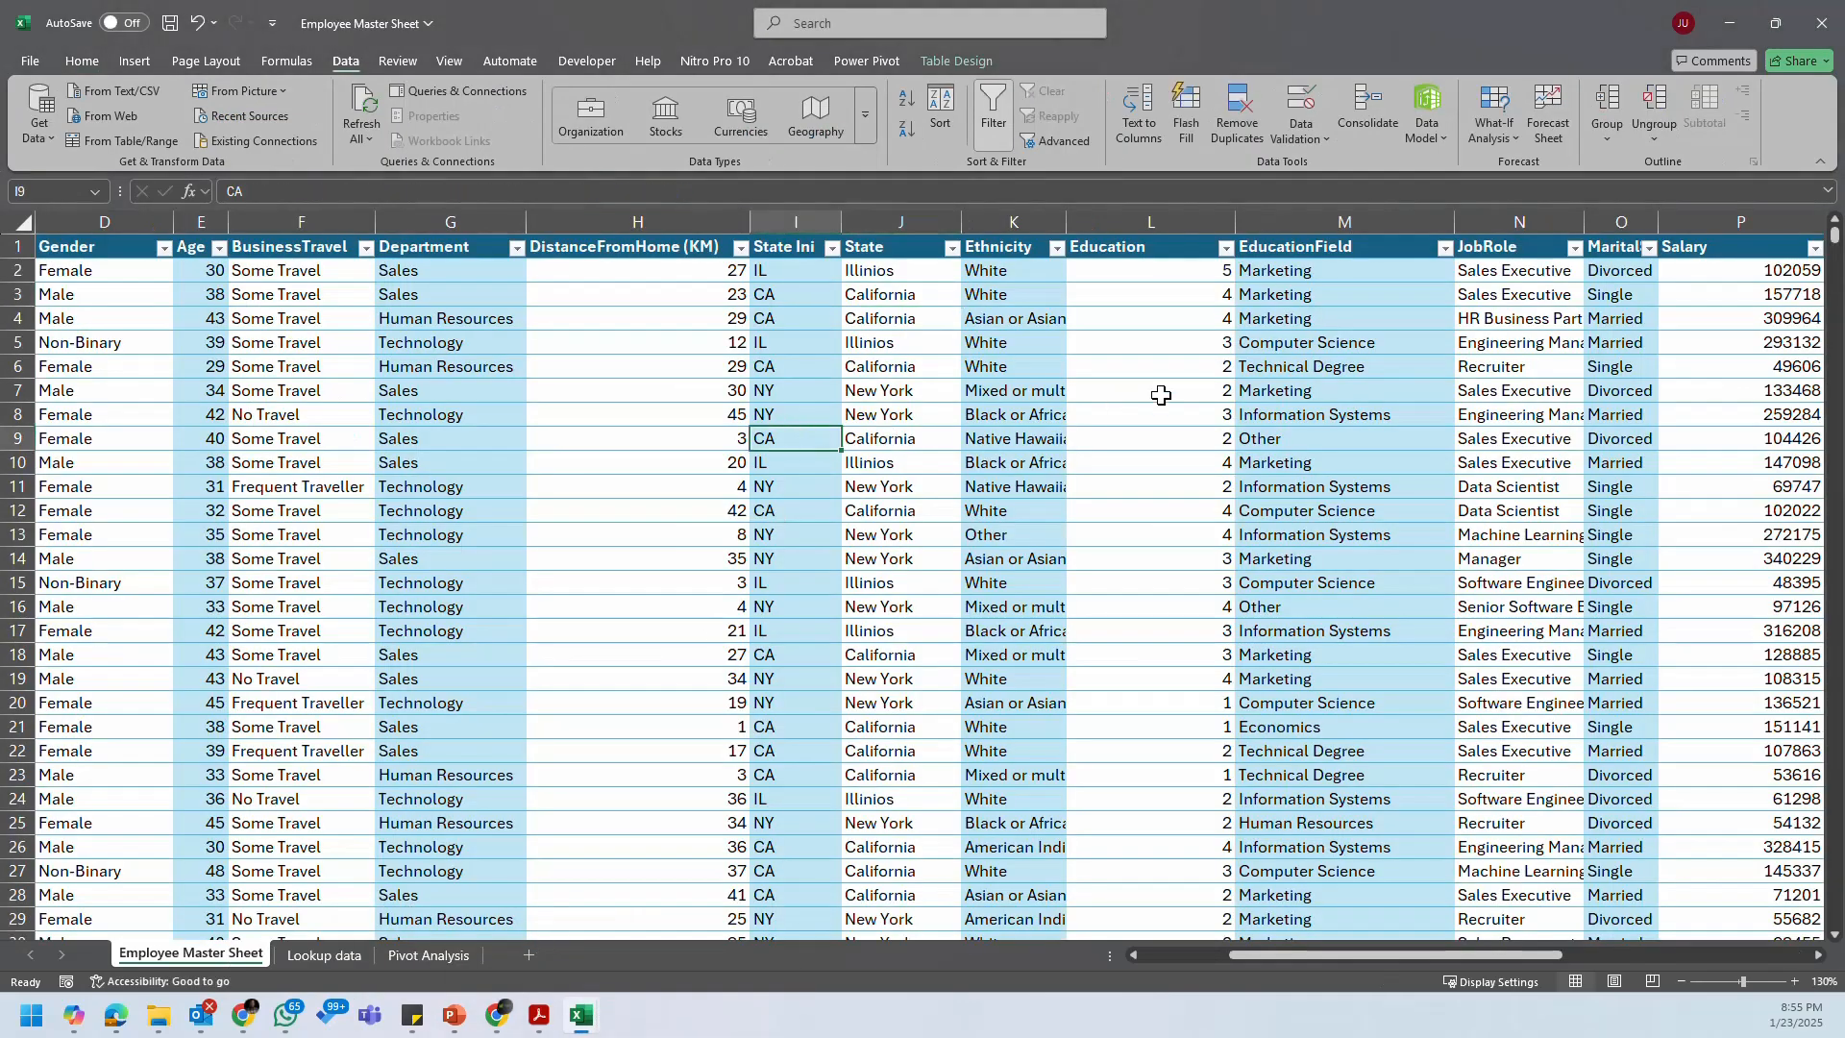
left_click(1174, 341)
left_click(1401, 350)
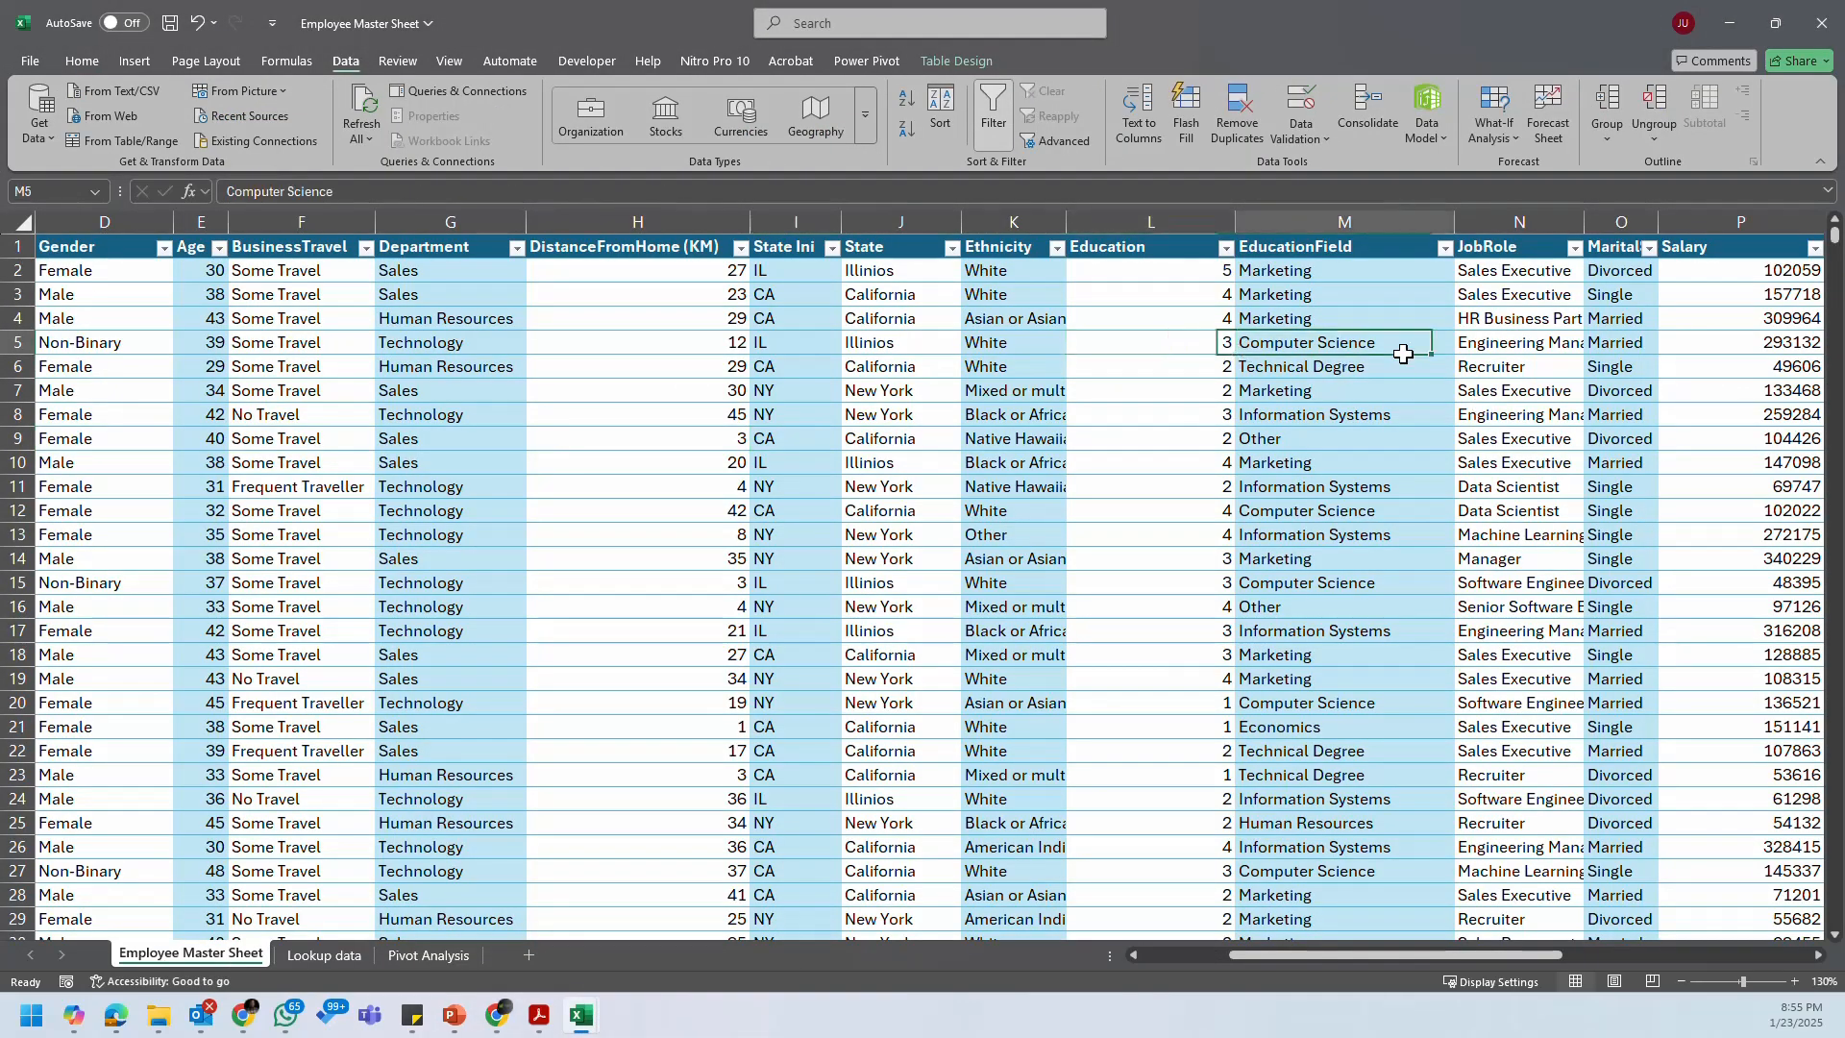
left_click(663, 324)
left_click(1000, 323)
left_click(1181, 322)
left_click(1248, 322)
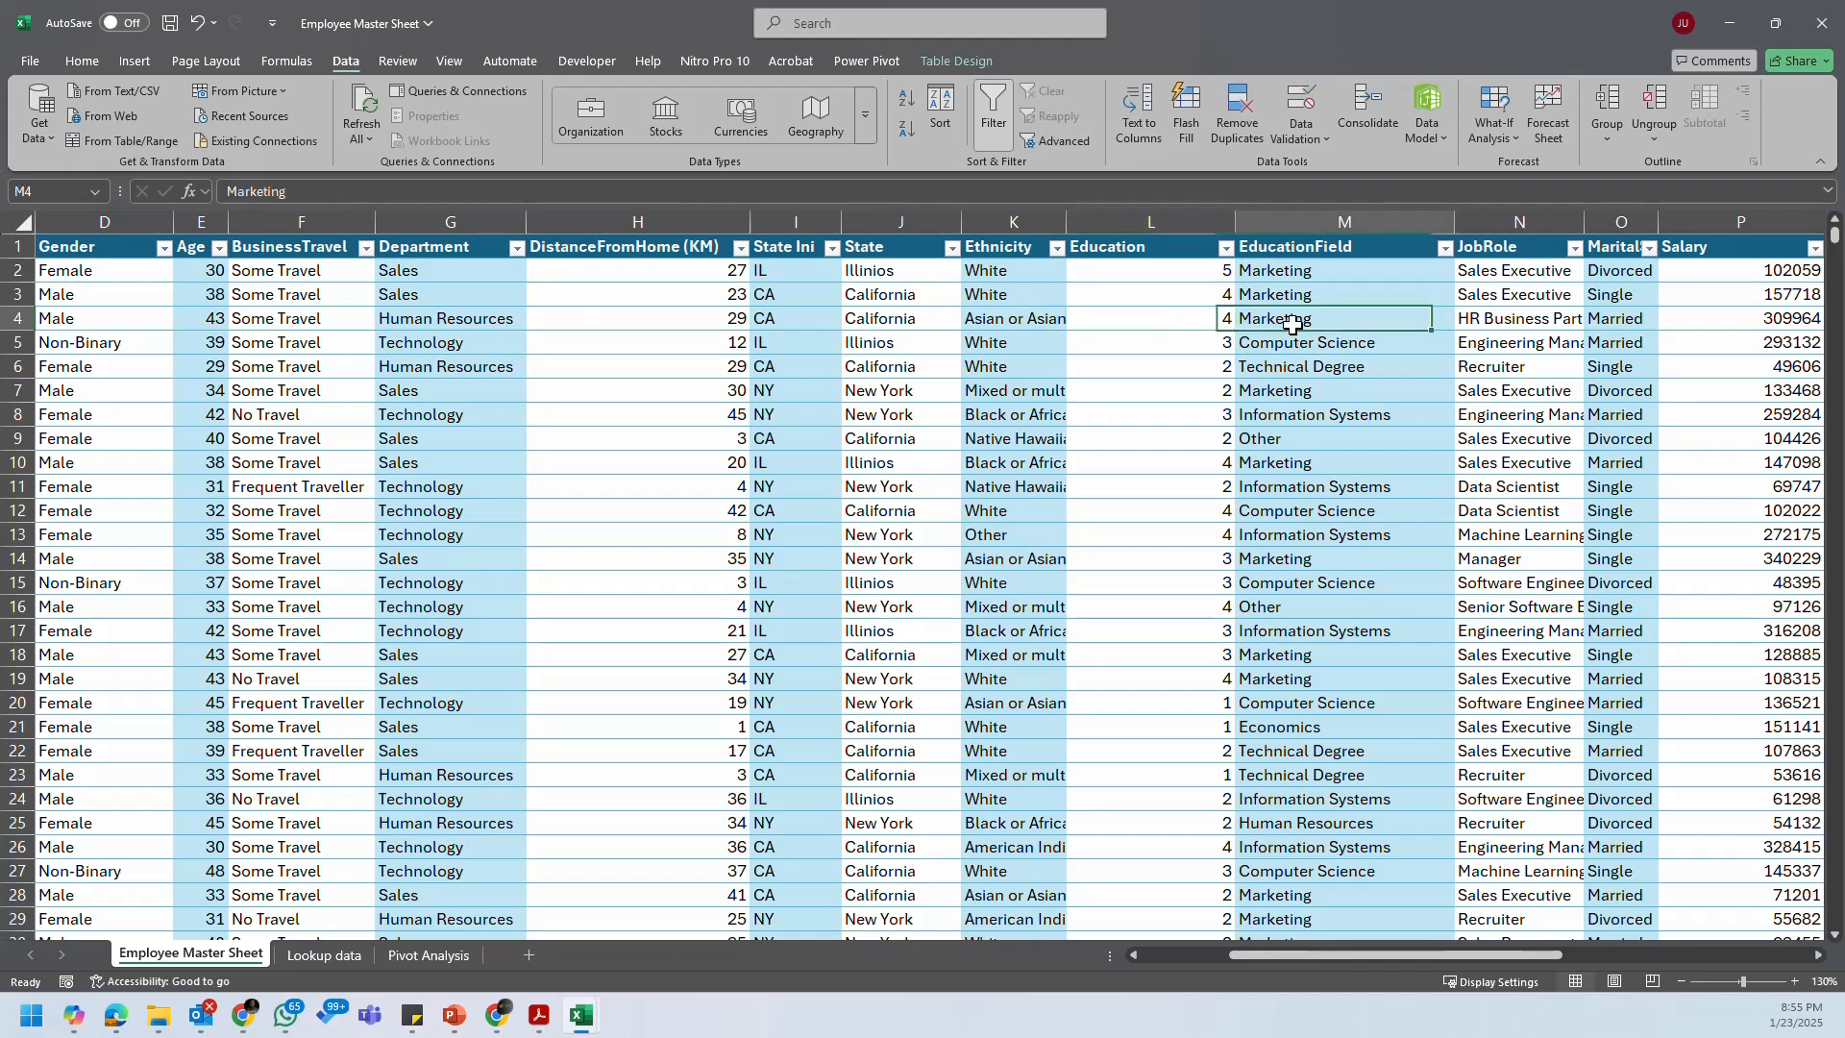
left_click(663, 378)
left_click(899, 375)
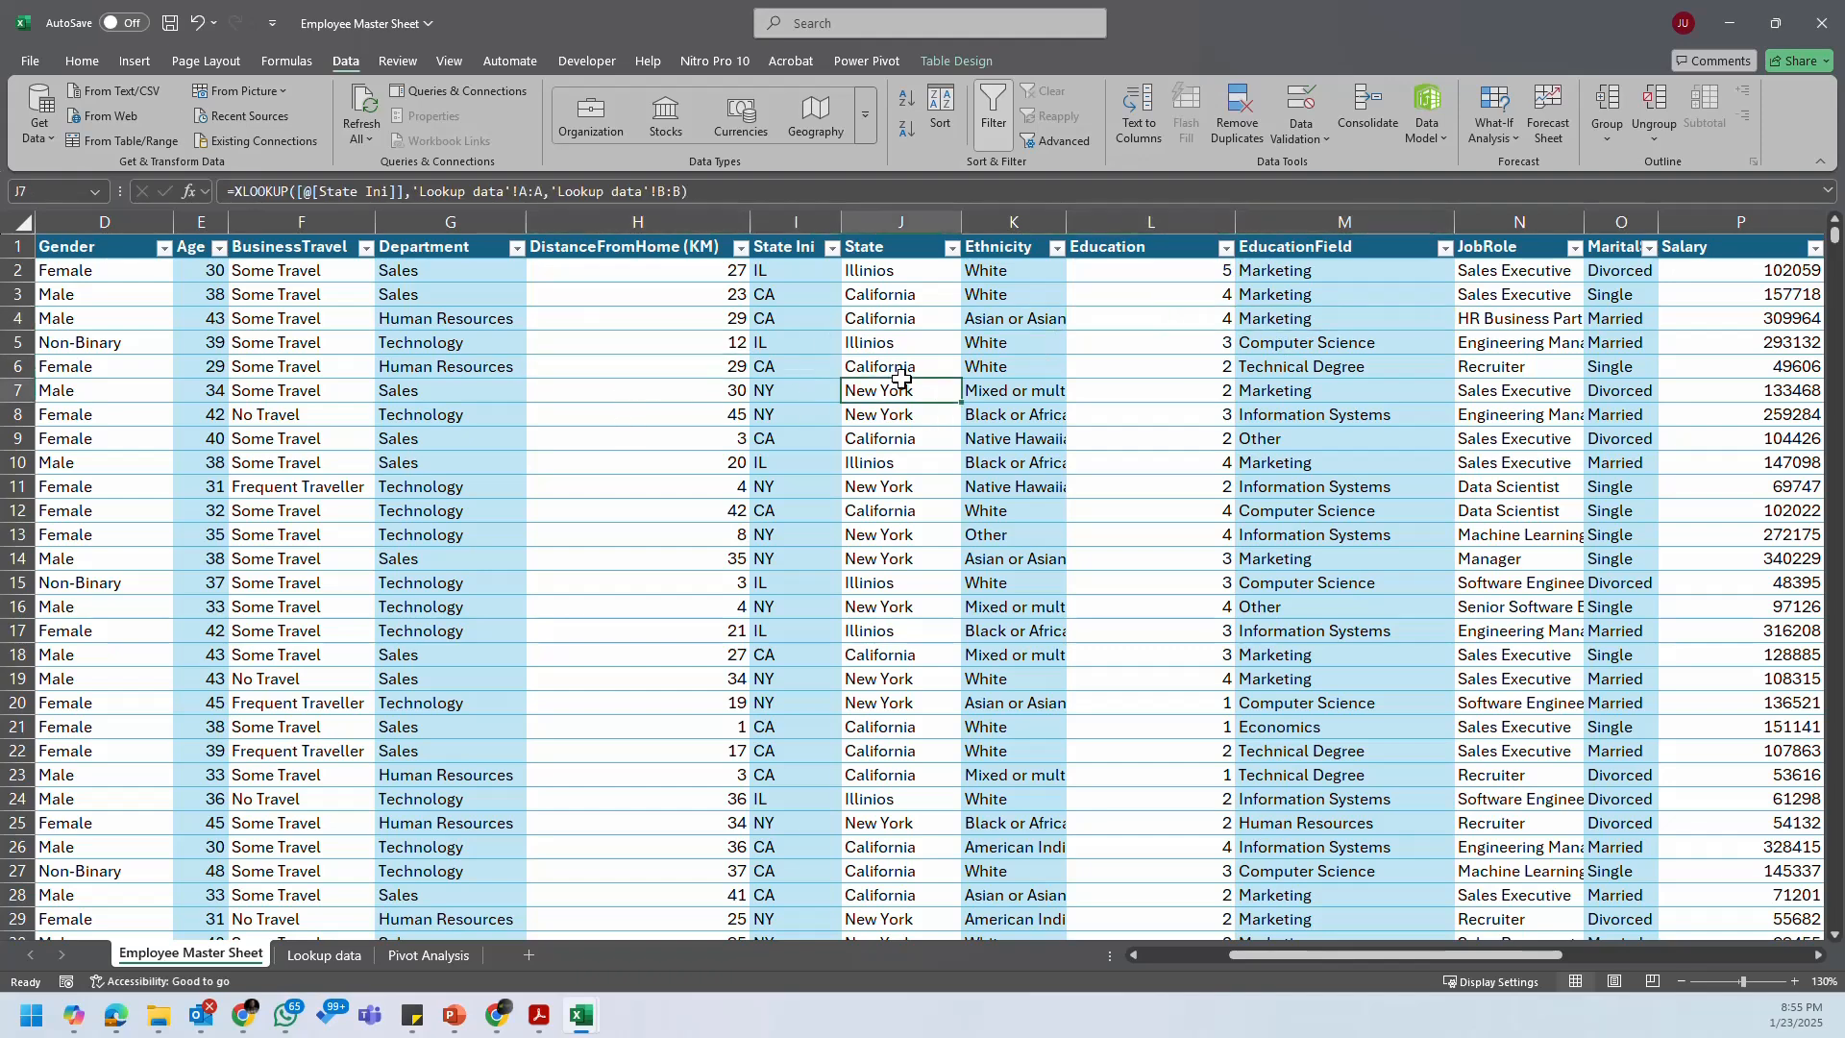
left_click(1021, 376)
left_click(1307, 413)
left_click(1572, 413)
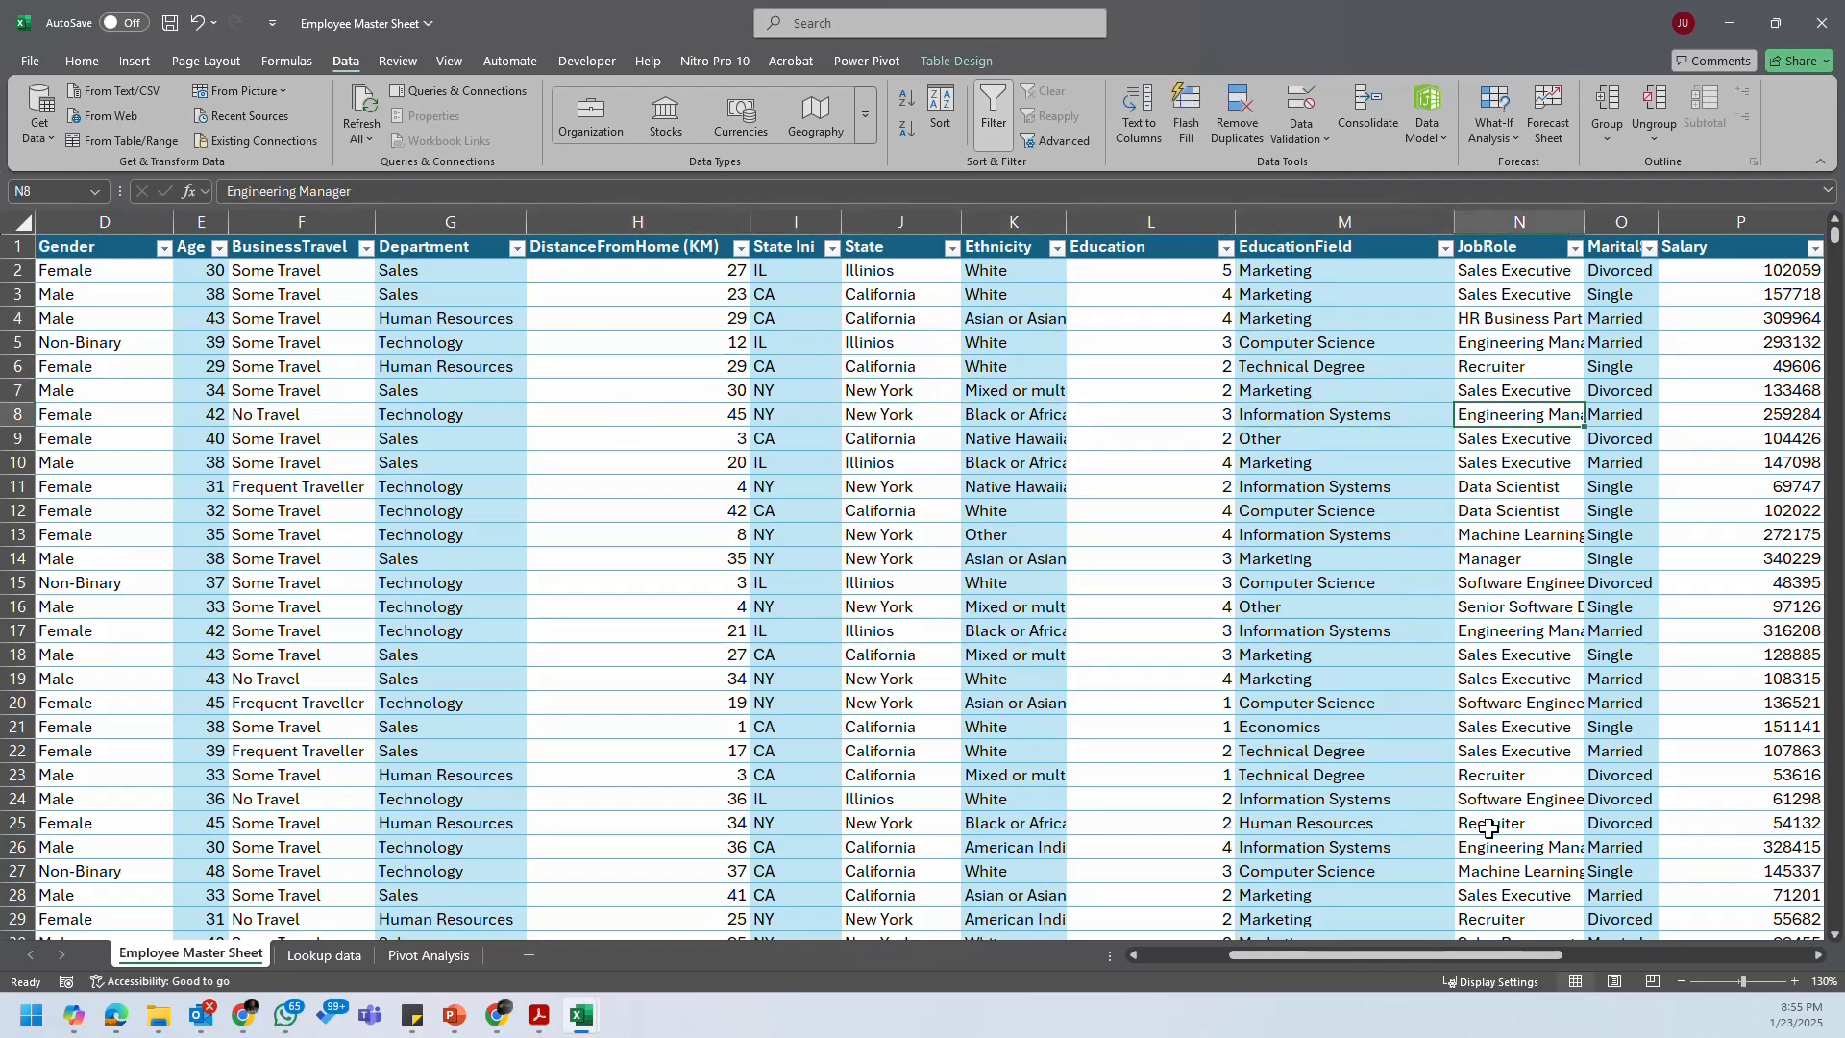
left_click_drag(1518, 953, 1732, 951)
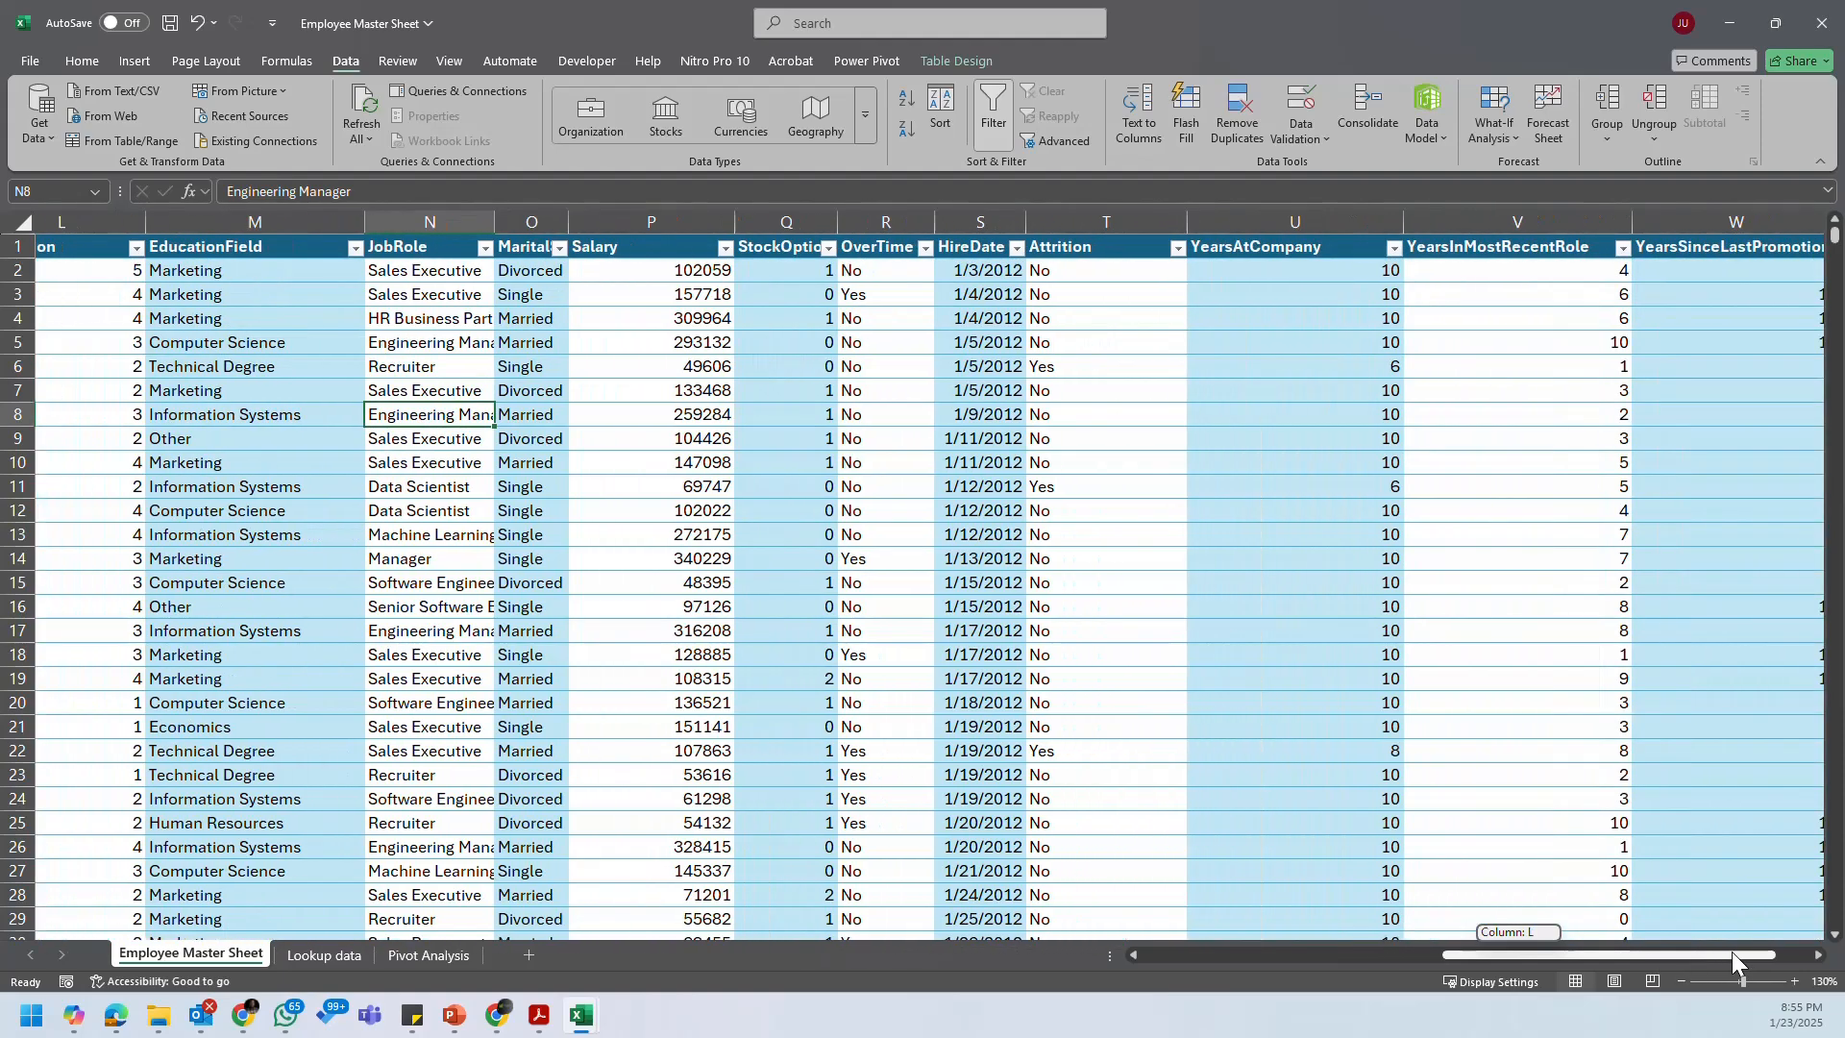
left_click_drag(1732, 952, 1647, 953)
left_click_drag(1704, 953, 1514, 960)
left_click(1196, 272)
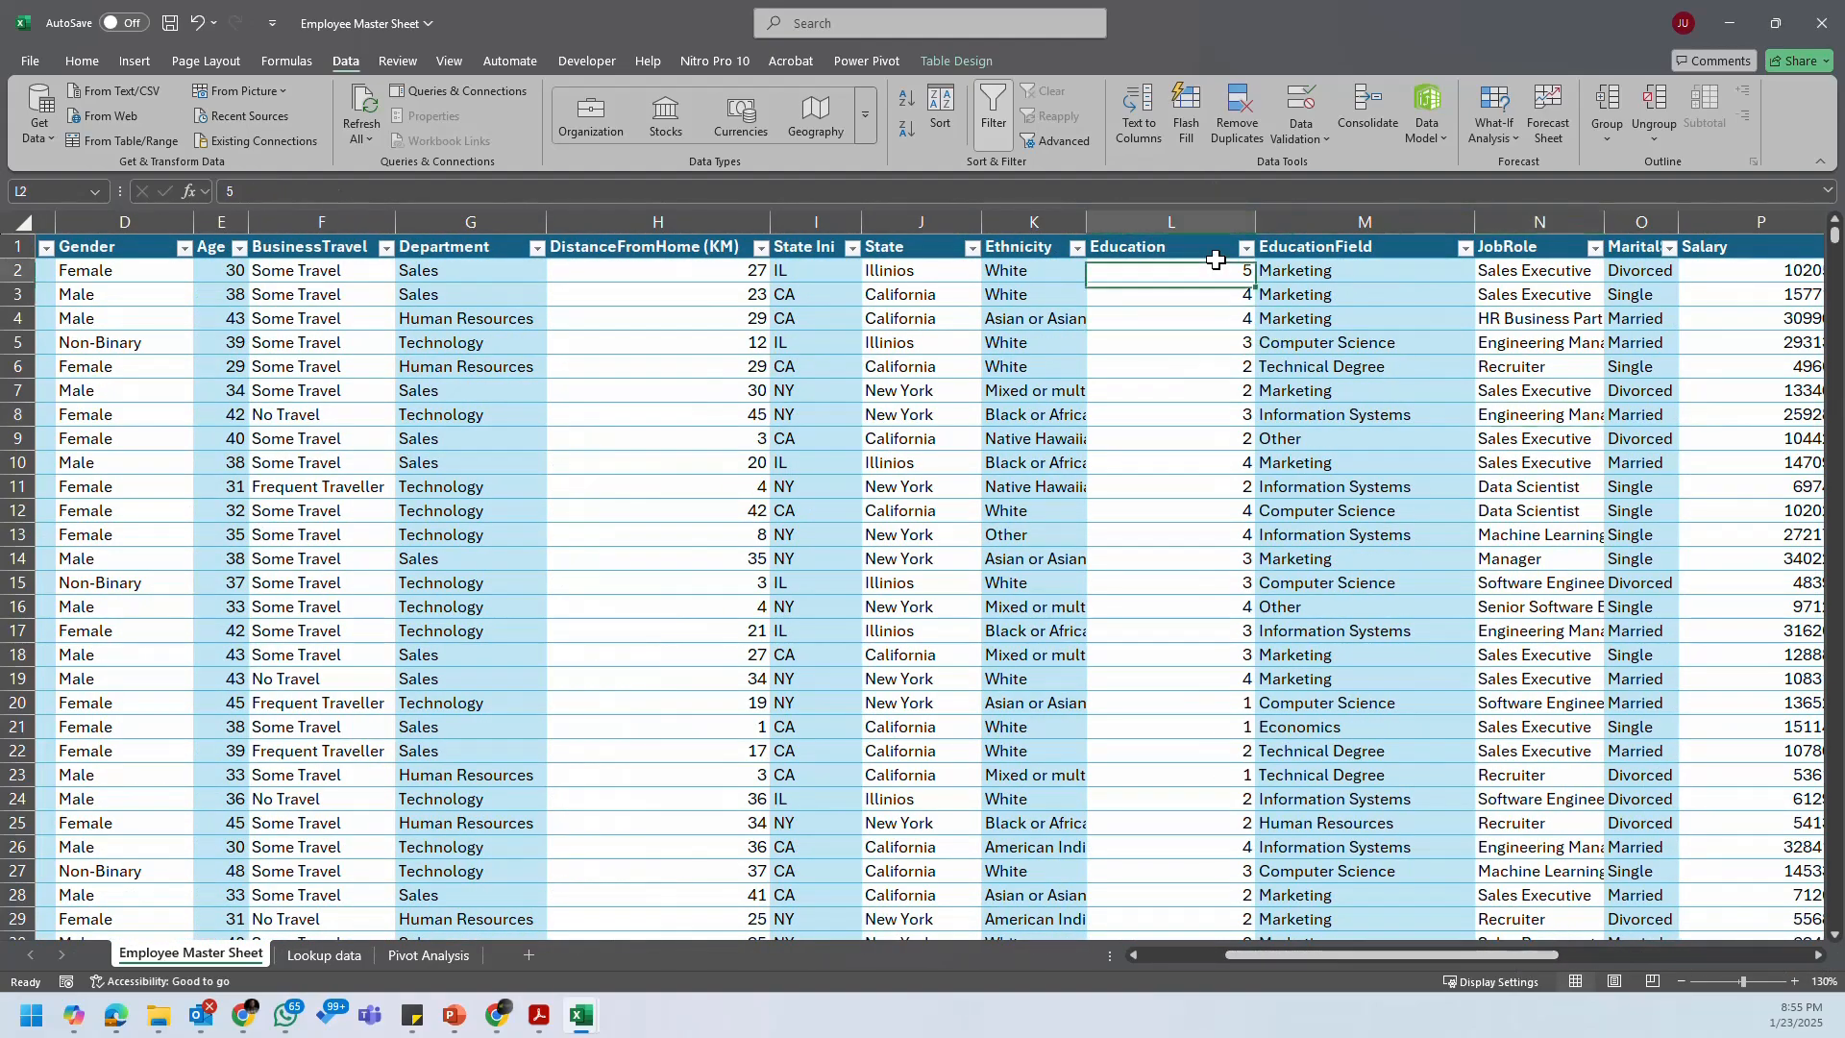
Step: Insert a table column before EducationField in the Employee Master Sheet and head it "Education Level"
left_click_drag(1536, 954, 1578, 953)
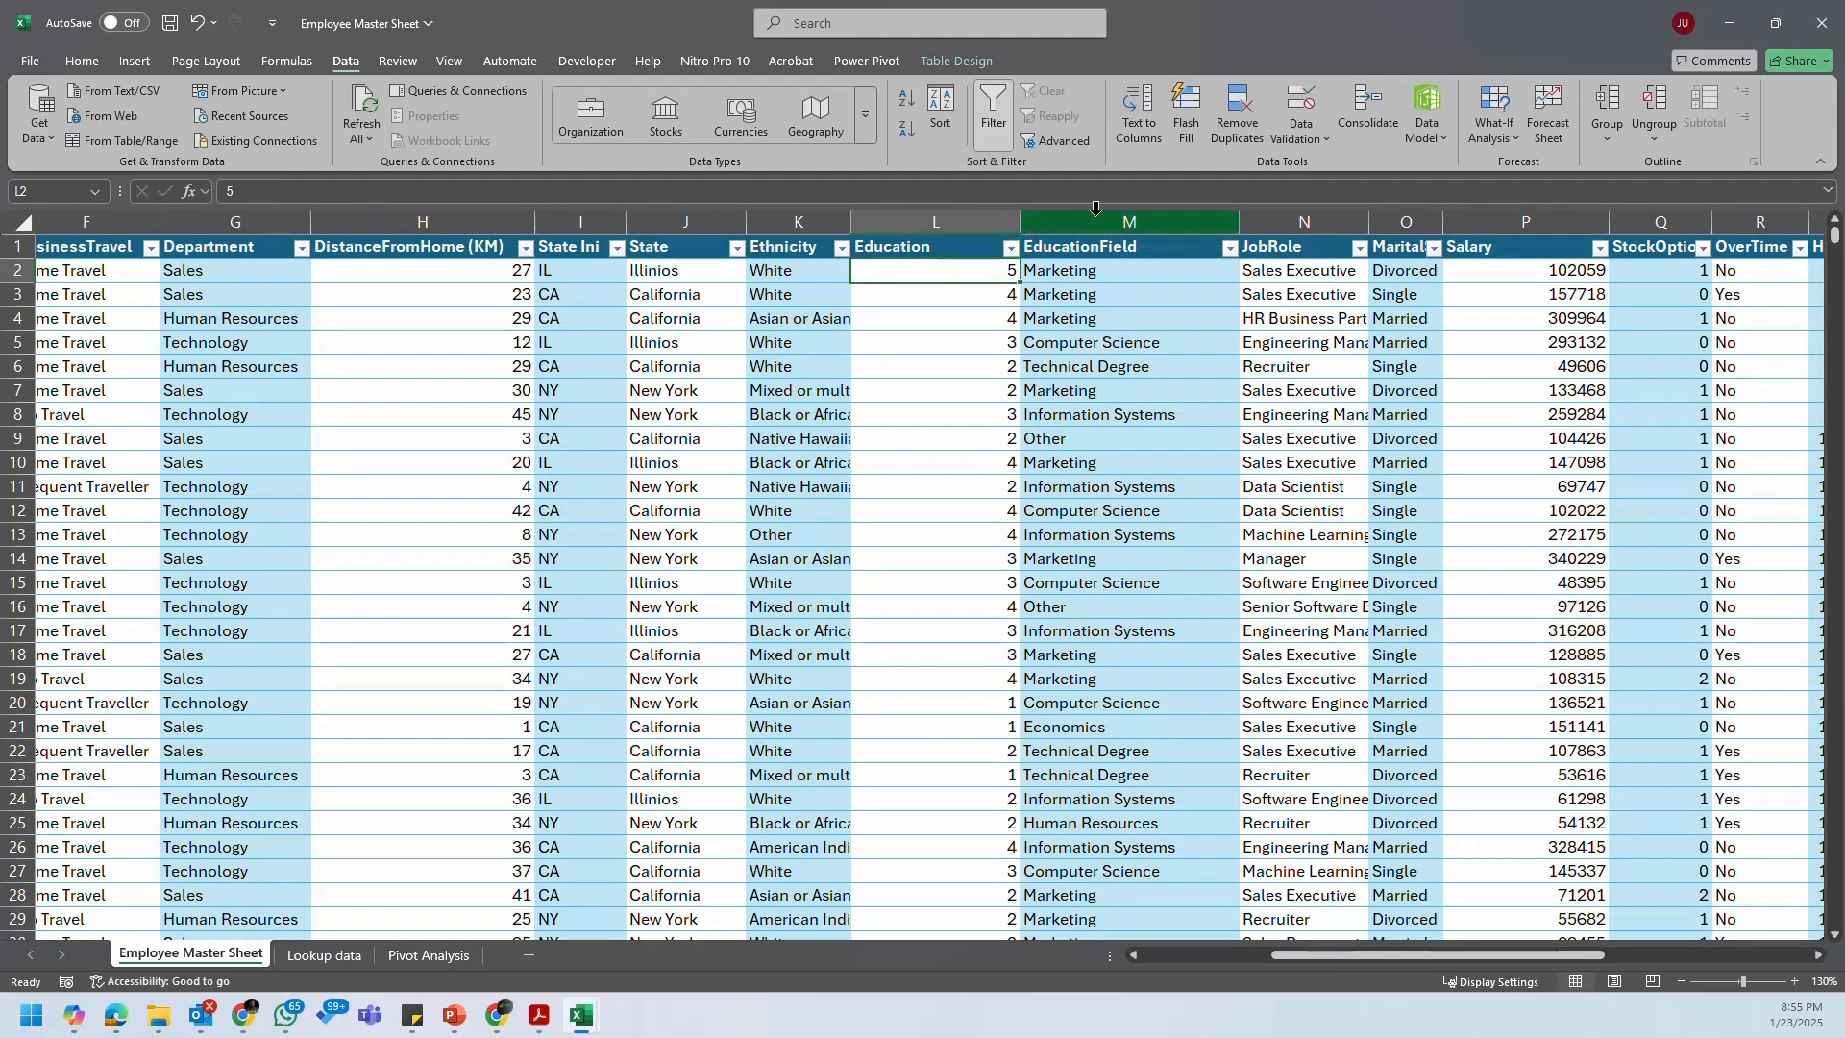
left_click(1110, 206)
right_click(1110, 207)
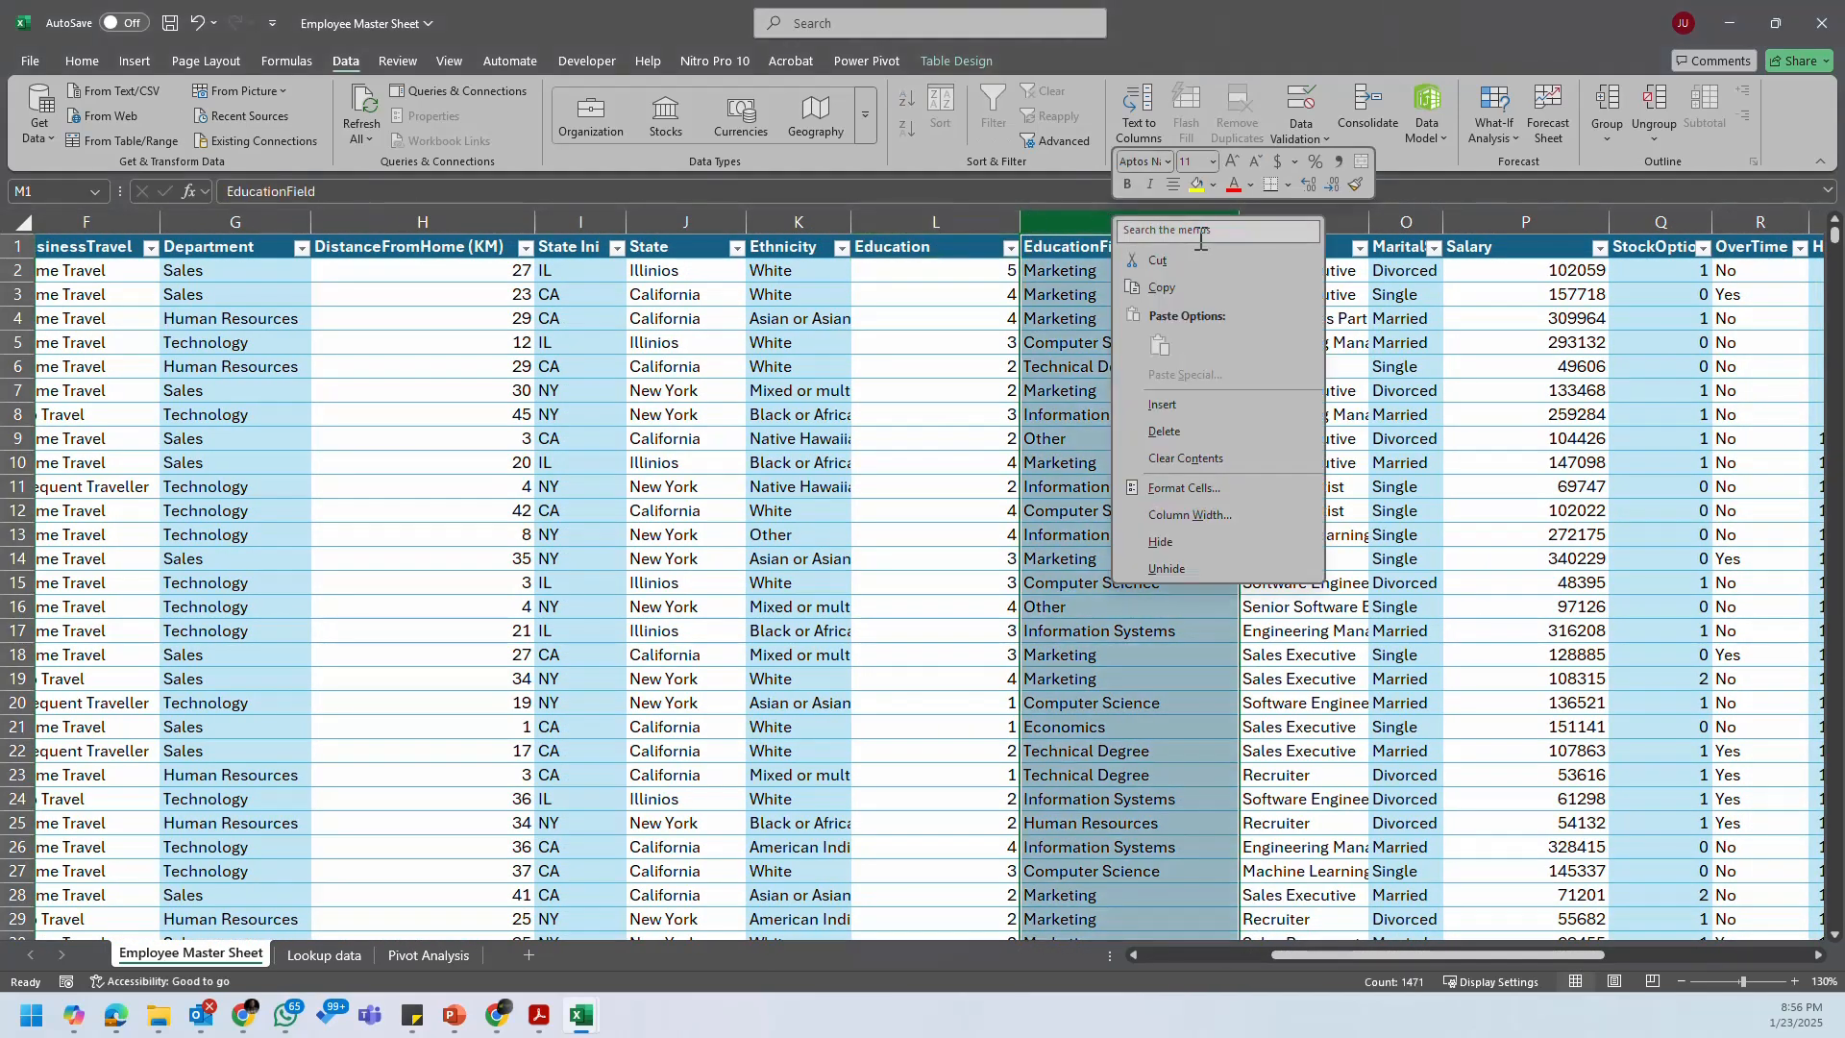
left_click(1207, 405)
left_click(1085, 250)
type("E")
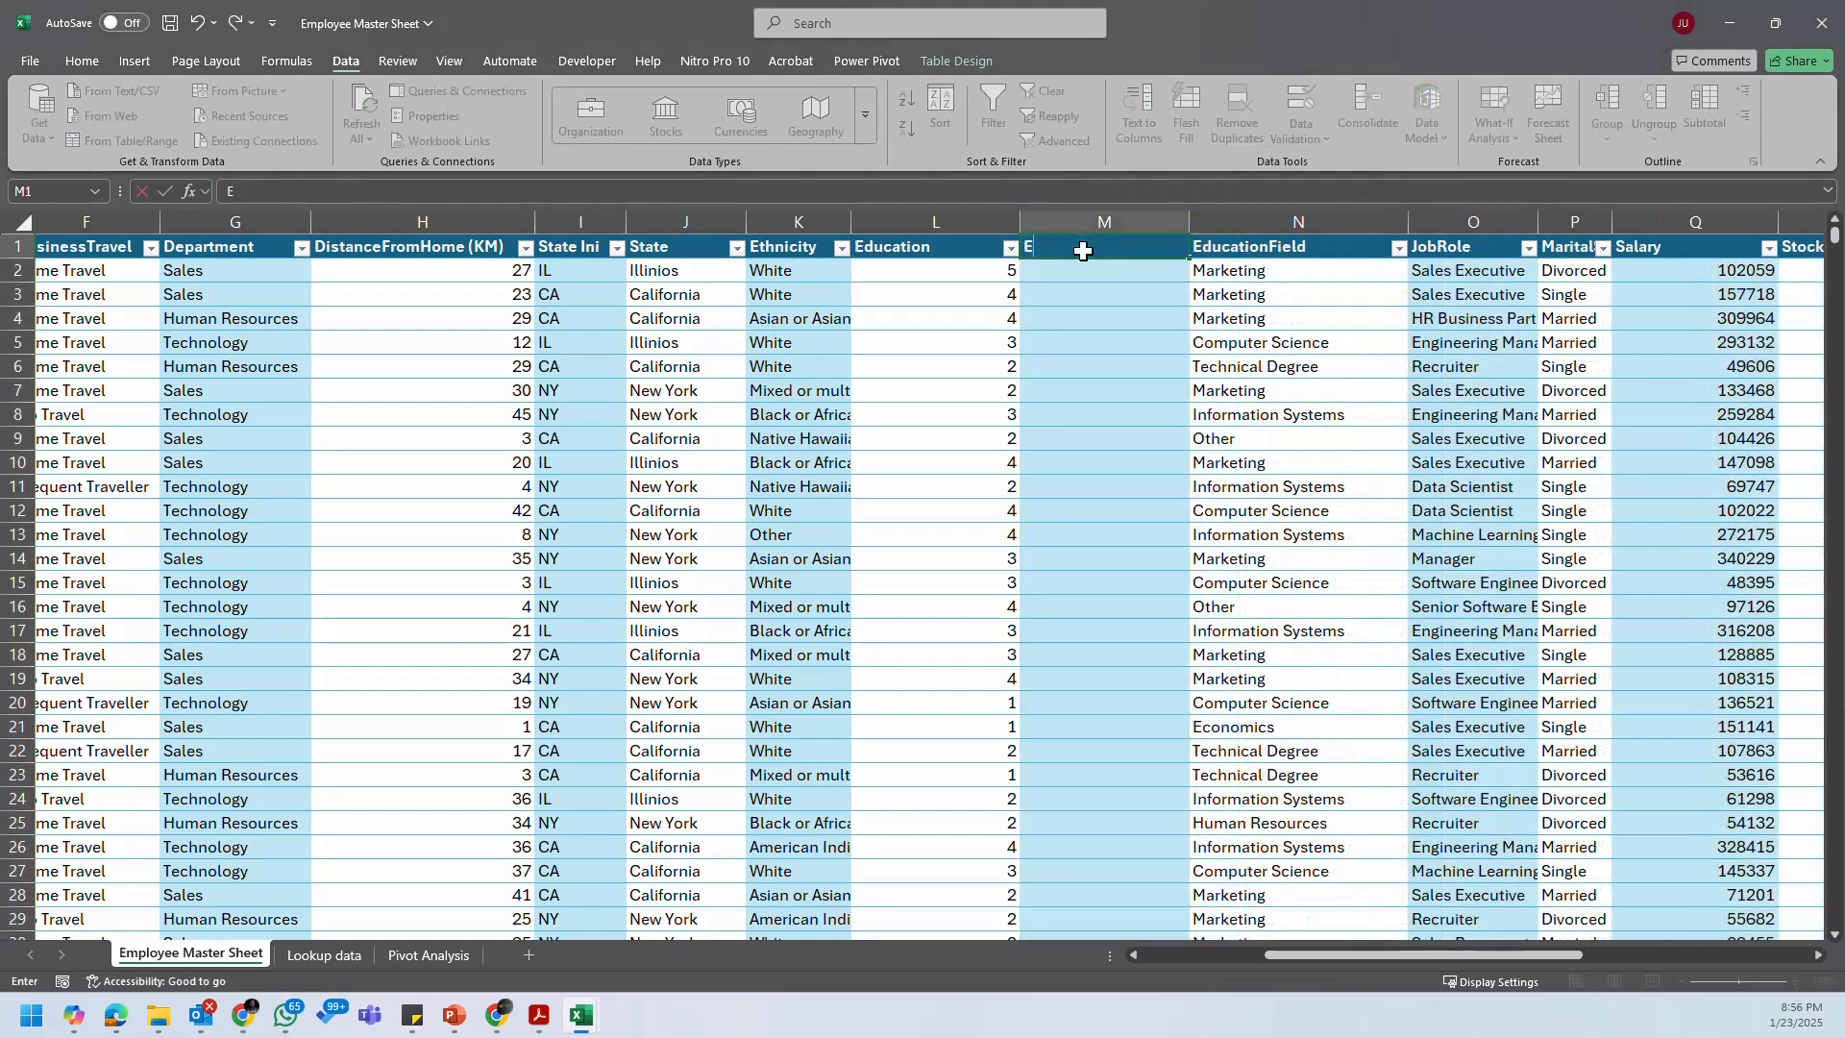
type("ducationa Level")
key("Return")
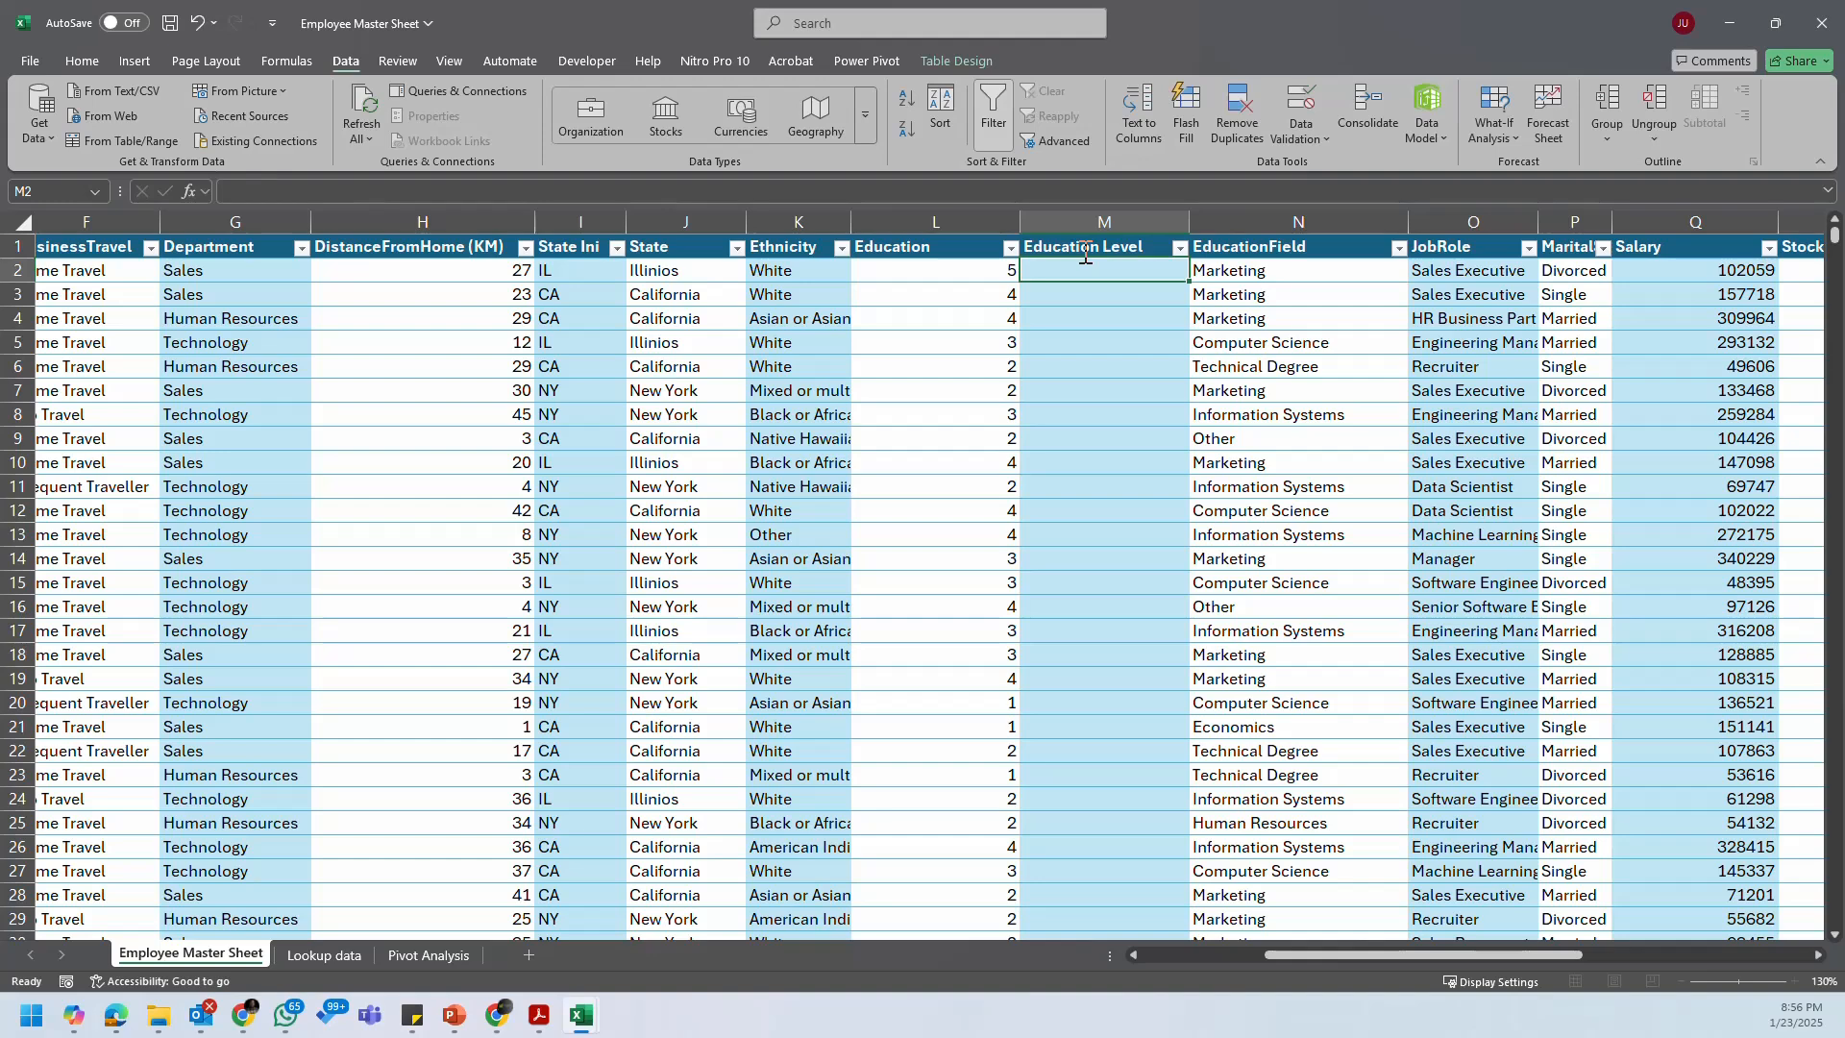
Step: In M2, start a VLOOKUP of the row's Education value with columns A:B of the EducationLevel file as table array
type("=")
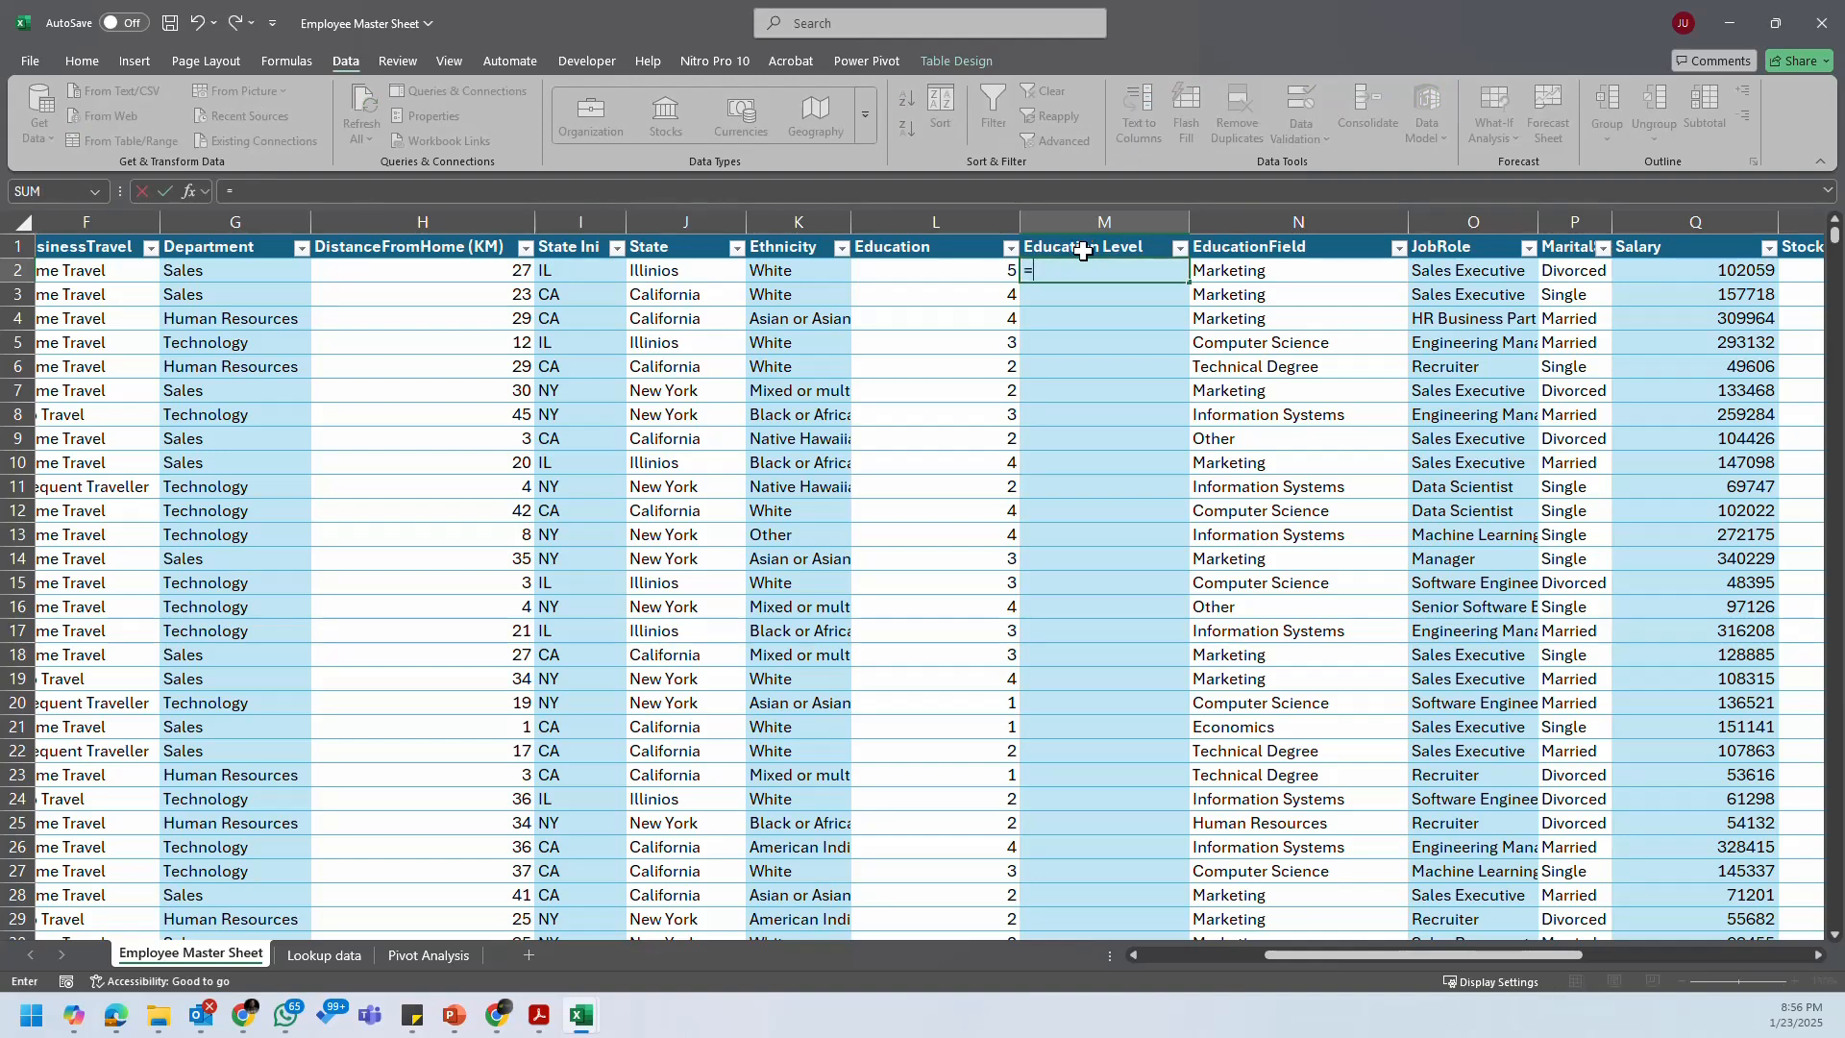
type("vl")
key("Tab")
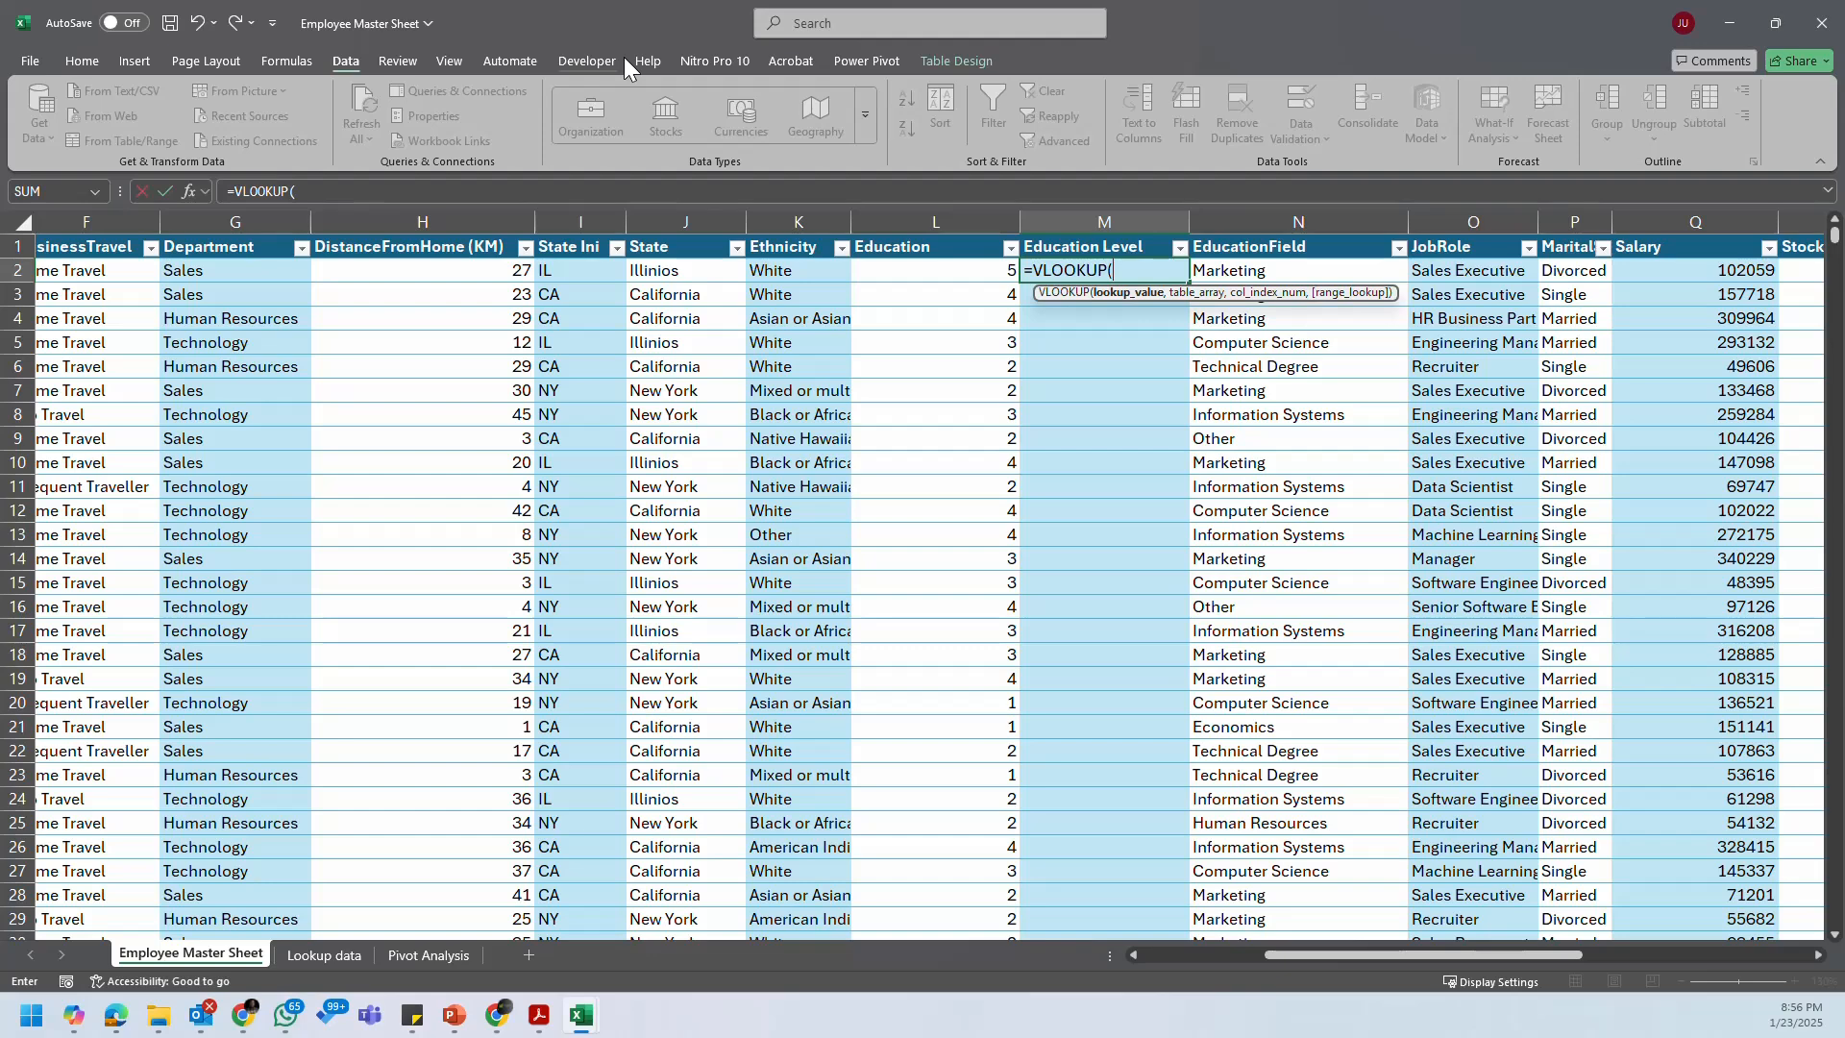
left_click(988, 270)
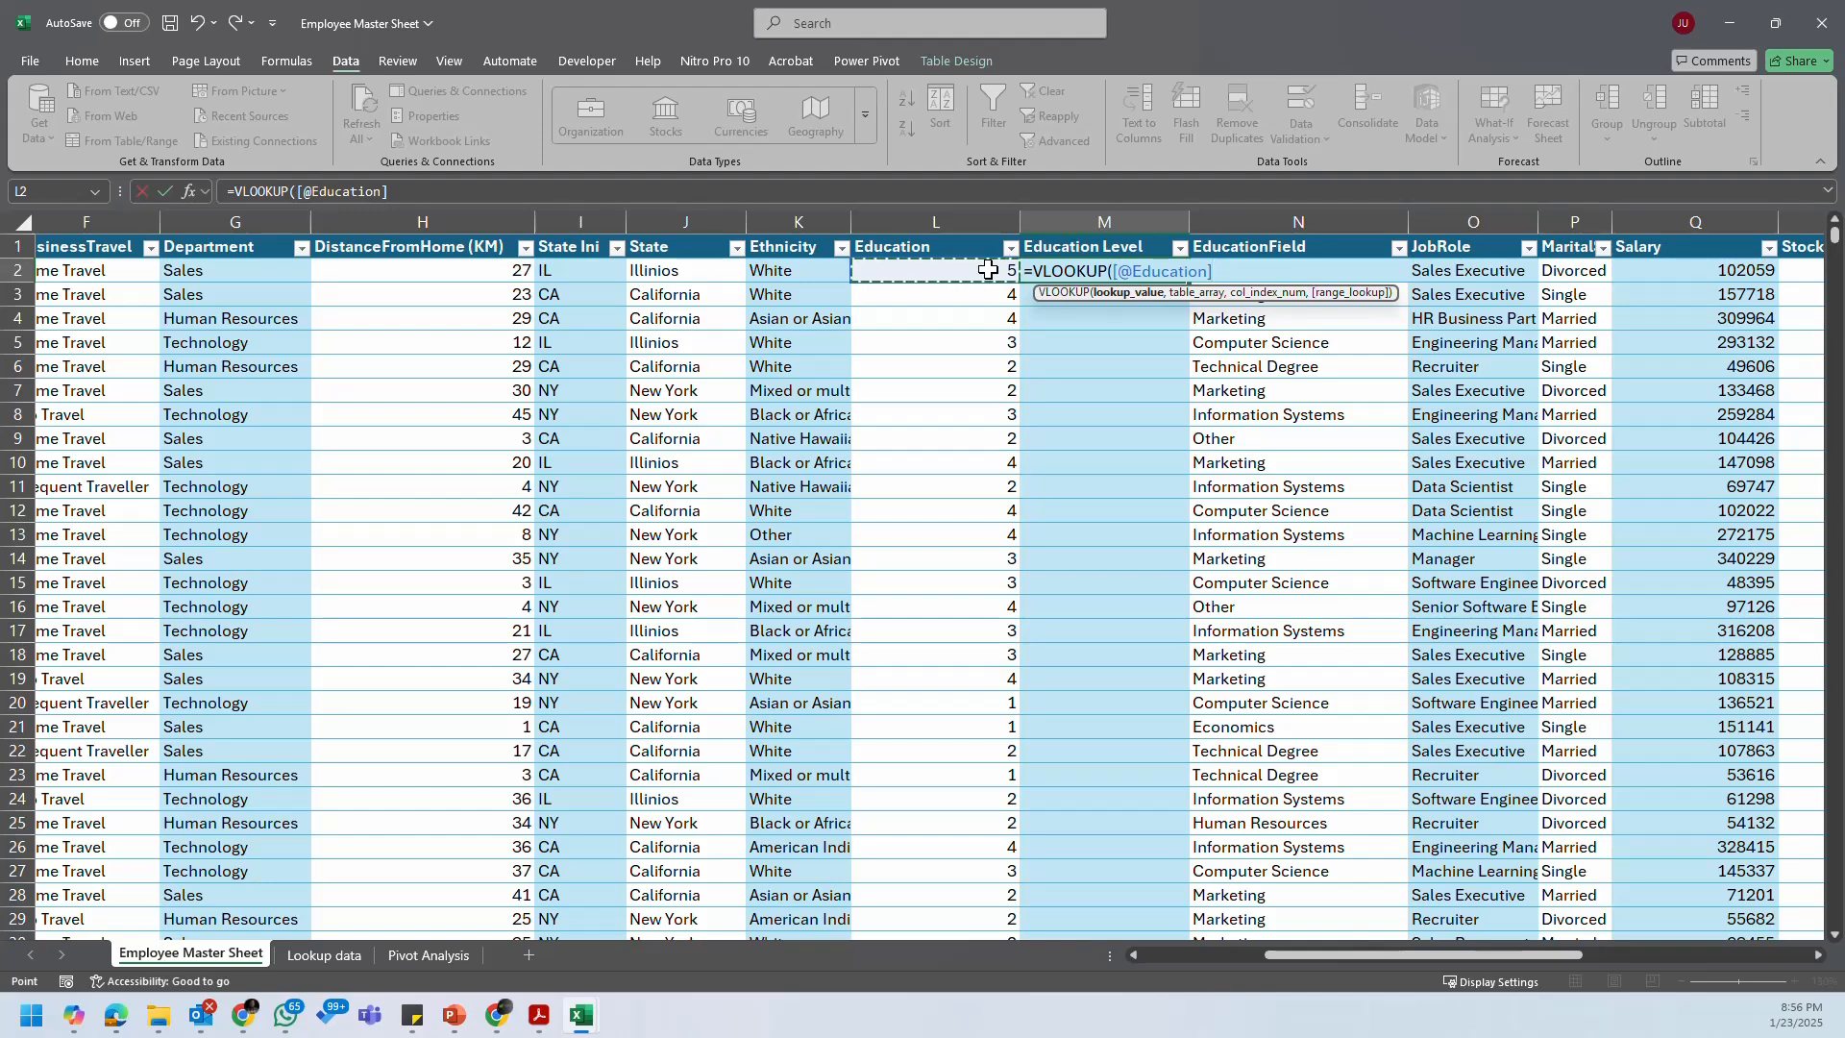
type(",")
mouse_move(580, 1015)
left_click(708, 903)
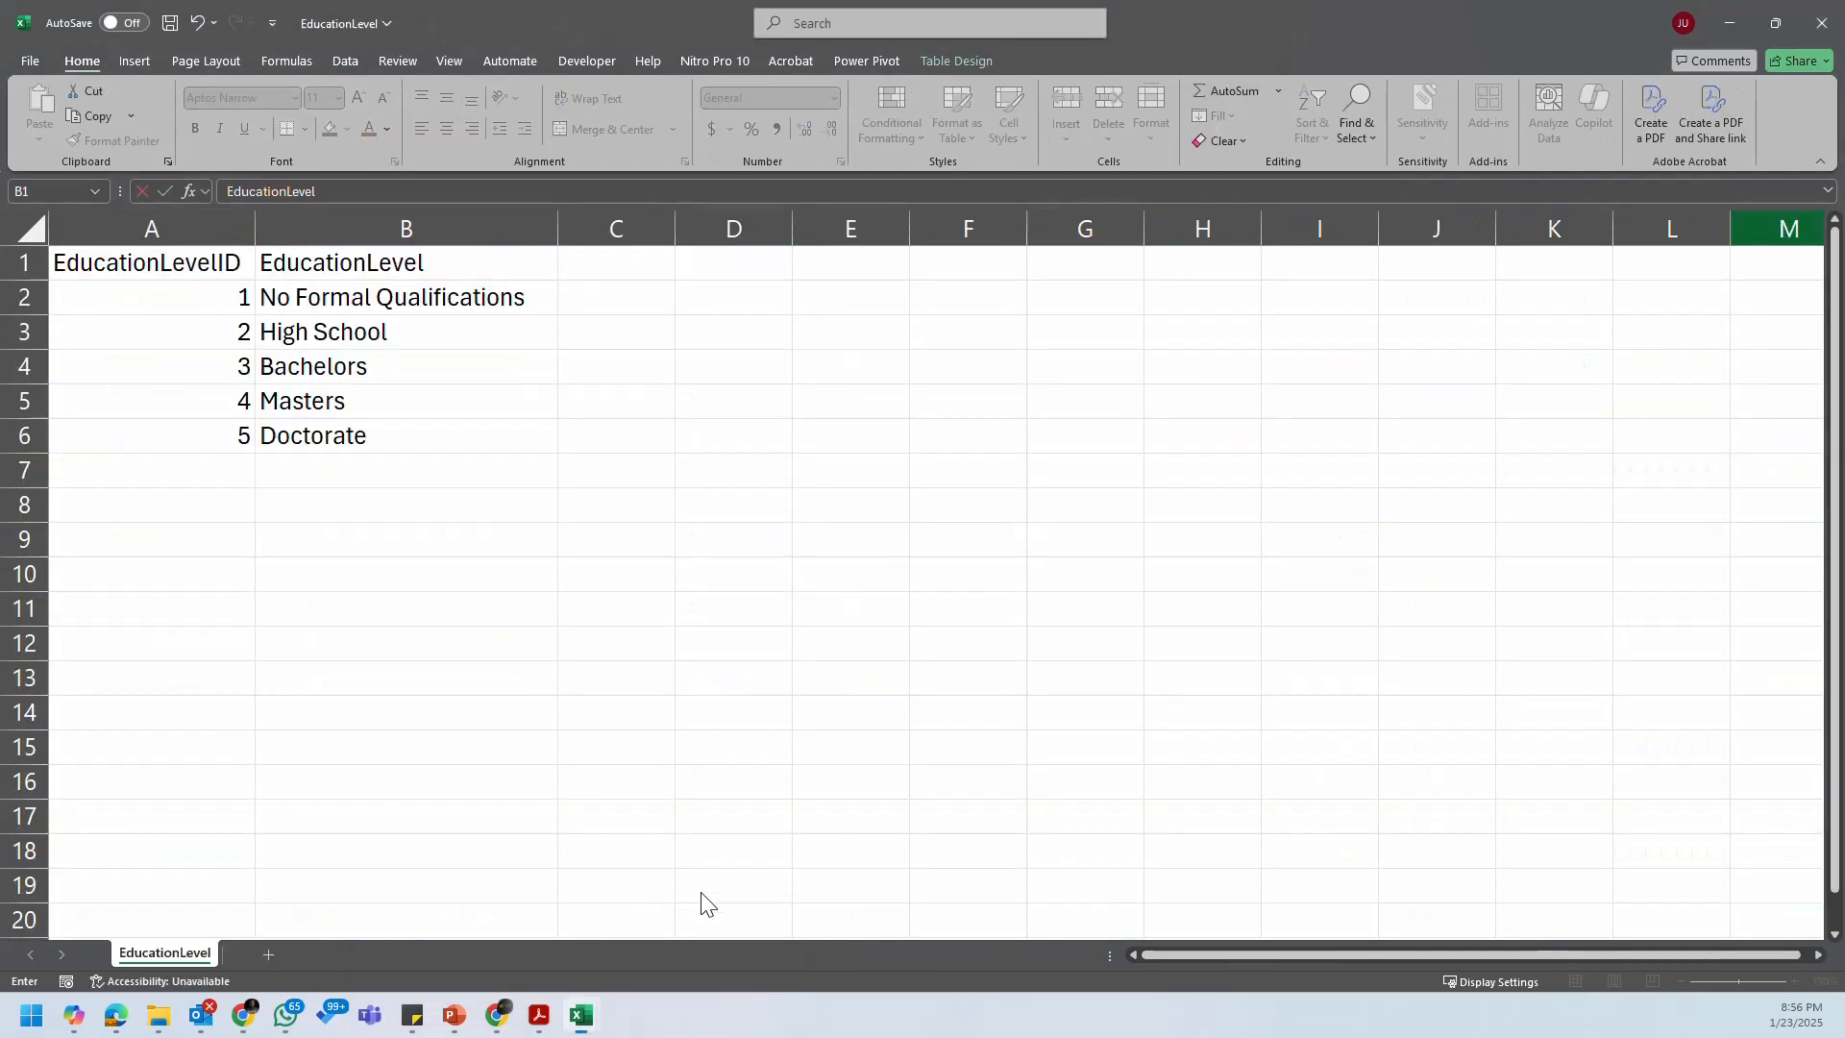
left_click_drag(144, 229, 329, 230)
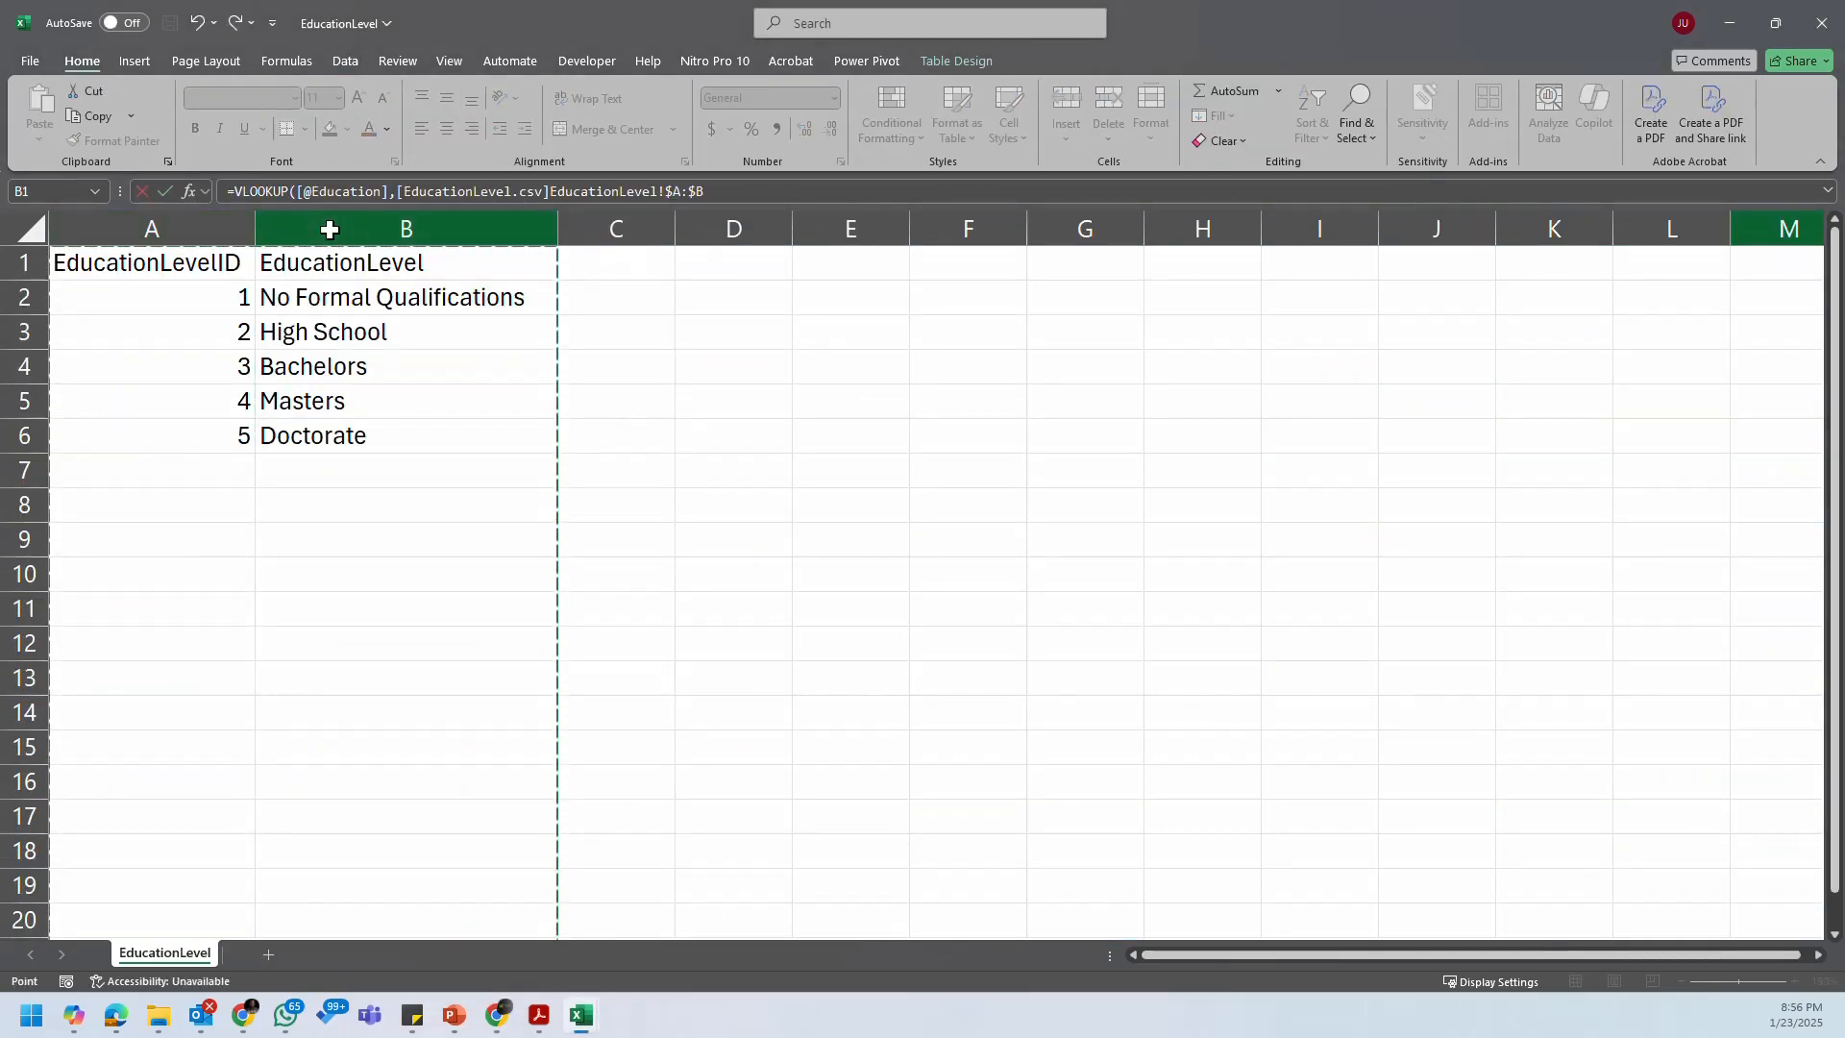
Step: Complete the Education Level VLOOKUP with column index 2 and exact match FALSE, filling the table column
type(",")
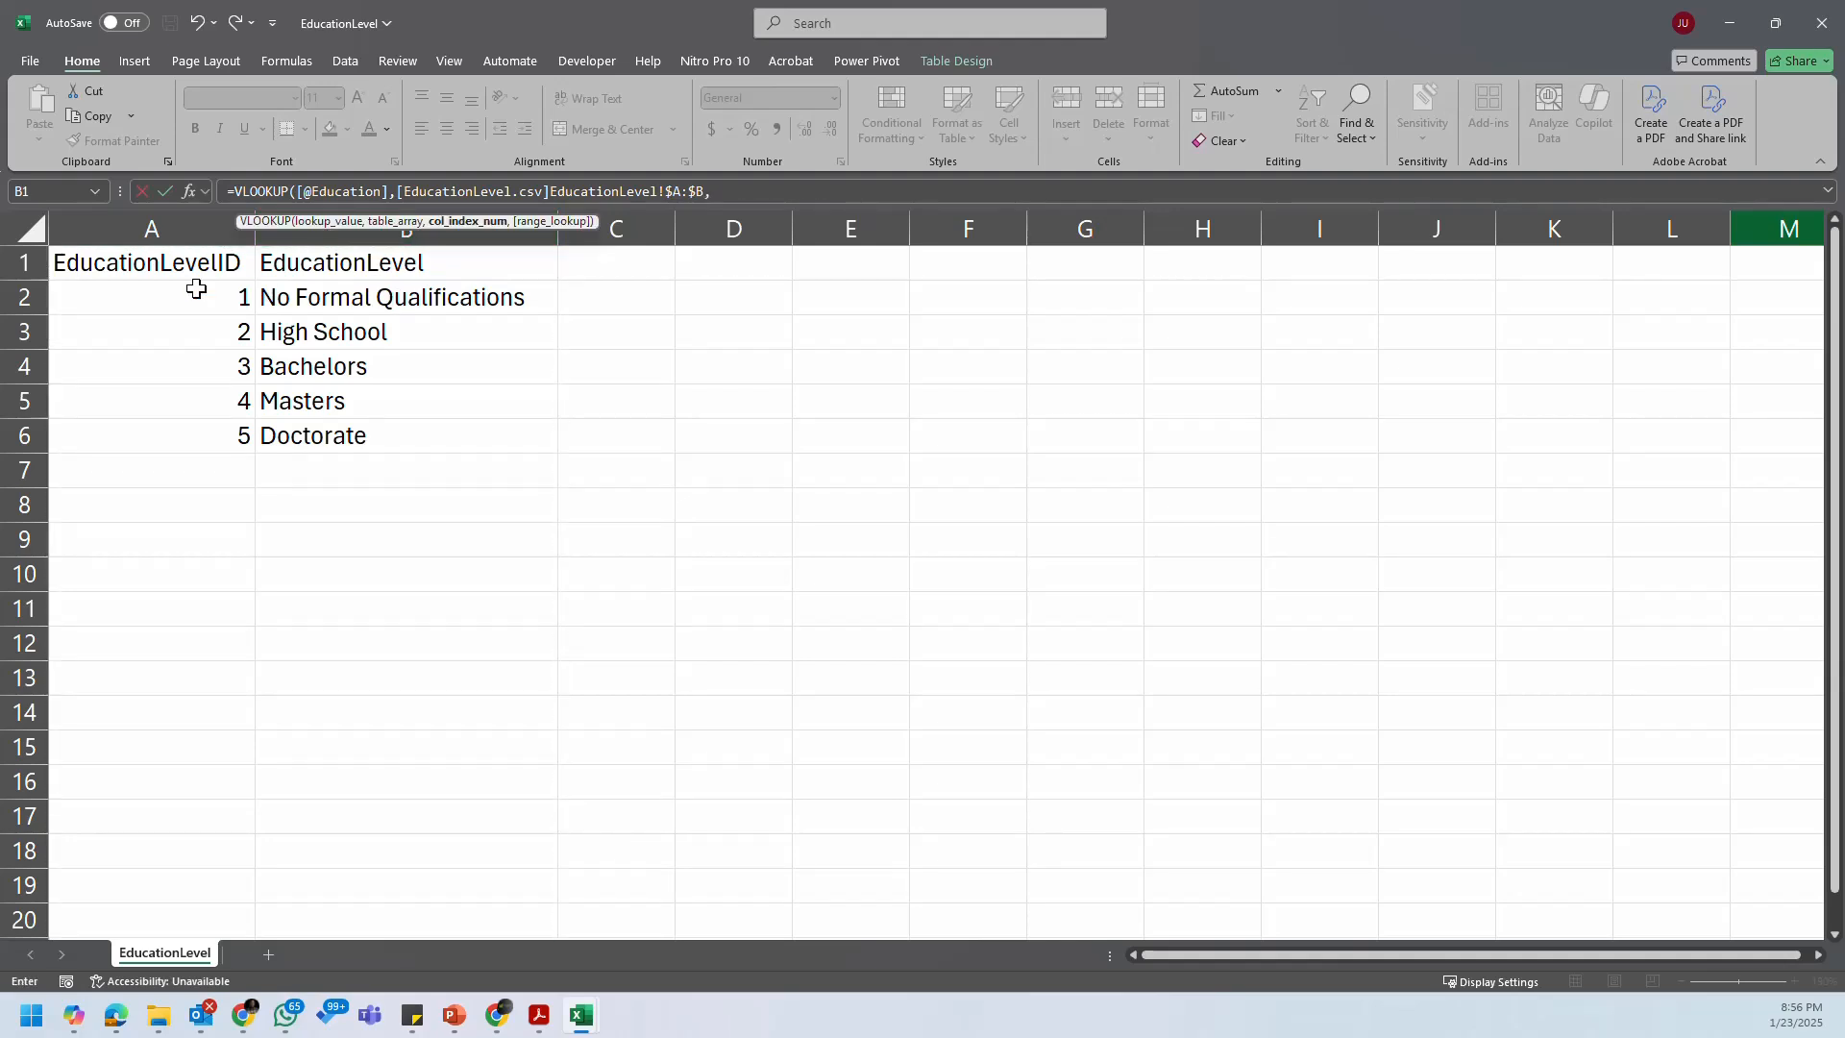
type("2,")
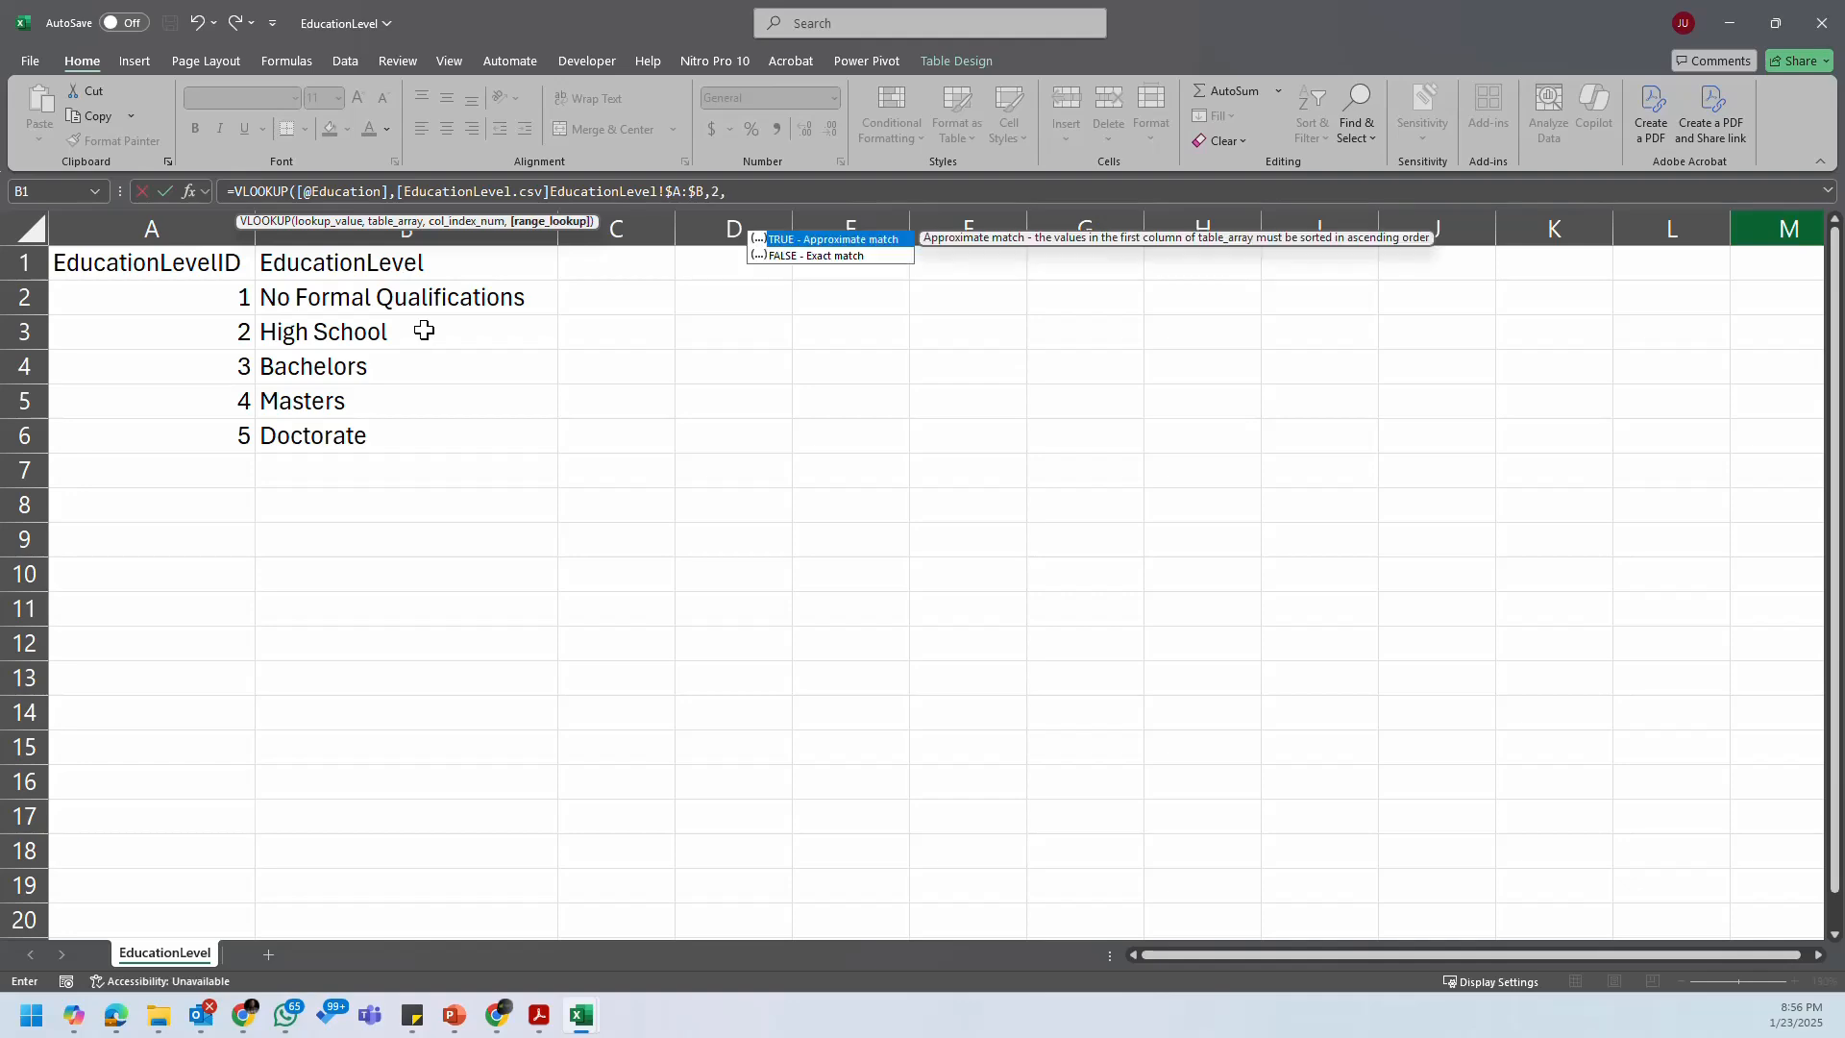
key("Down")
key("Tab")
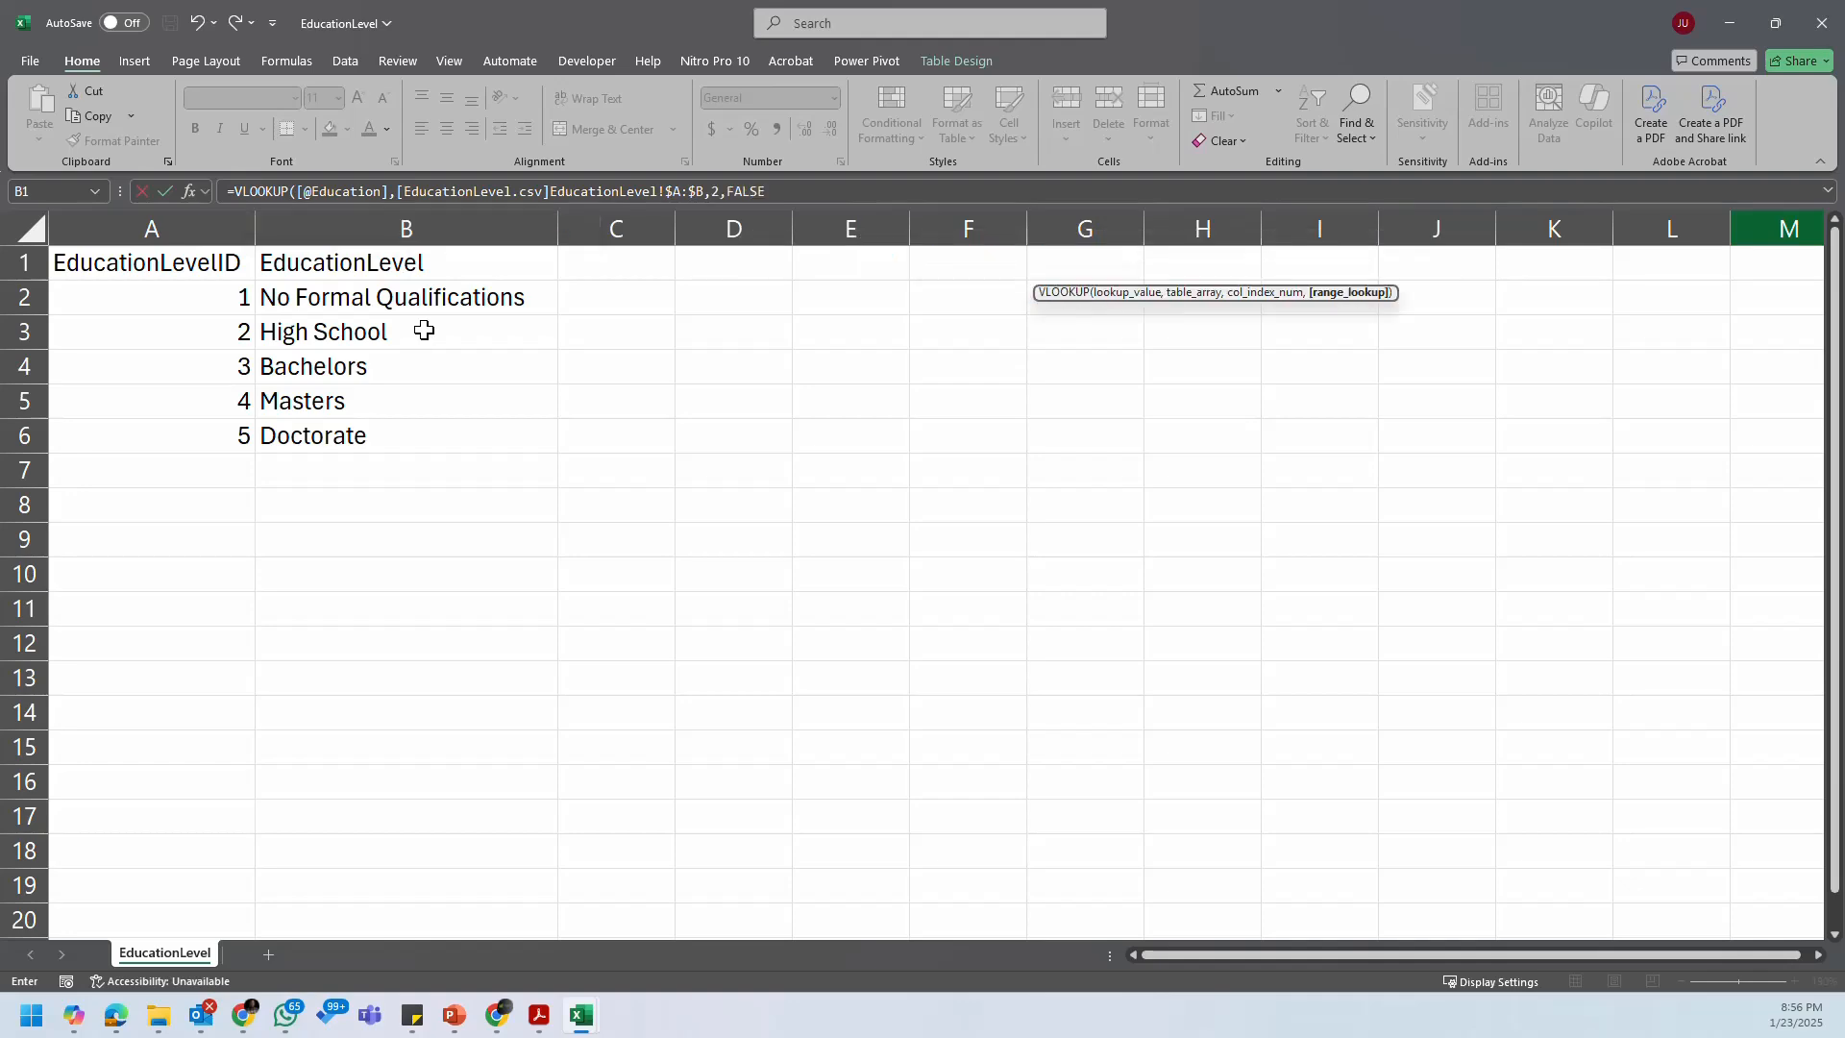
key("Return")
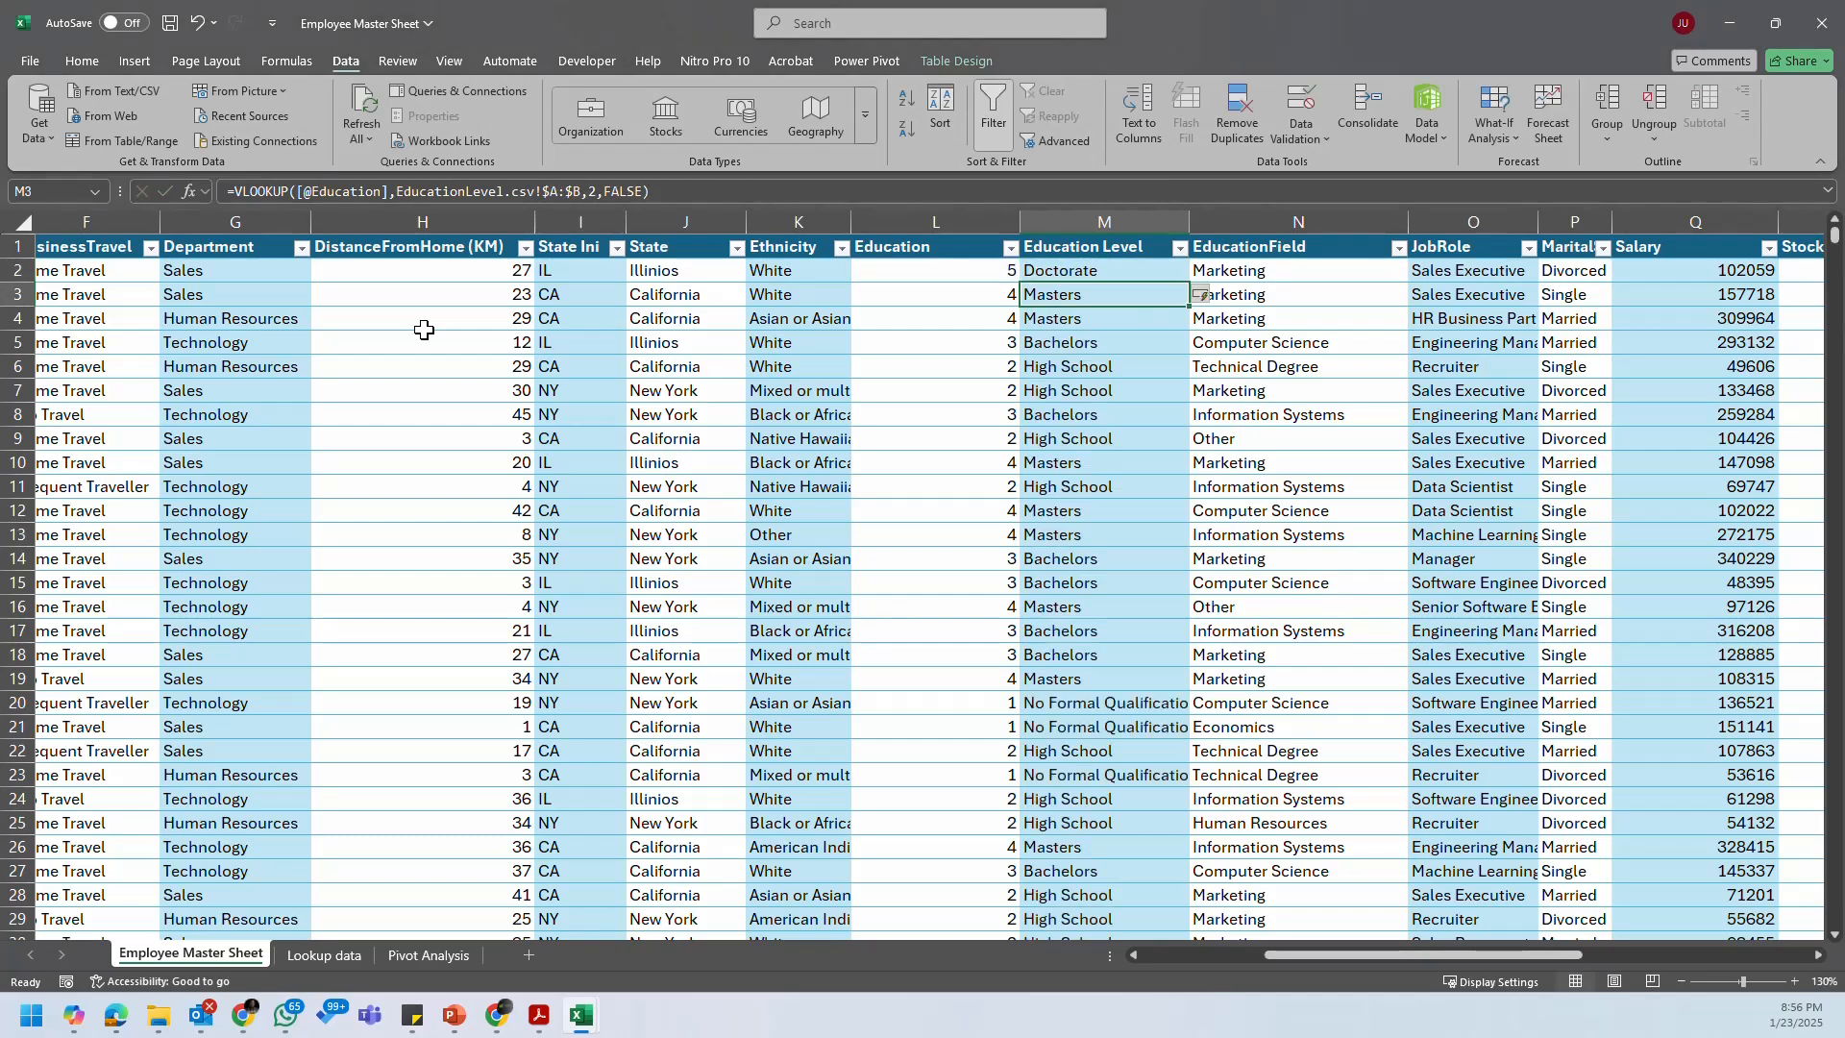
Step: Check the distinct values in the Education Level column's filter list without applying a filter
left_click(1180, 247)
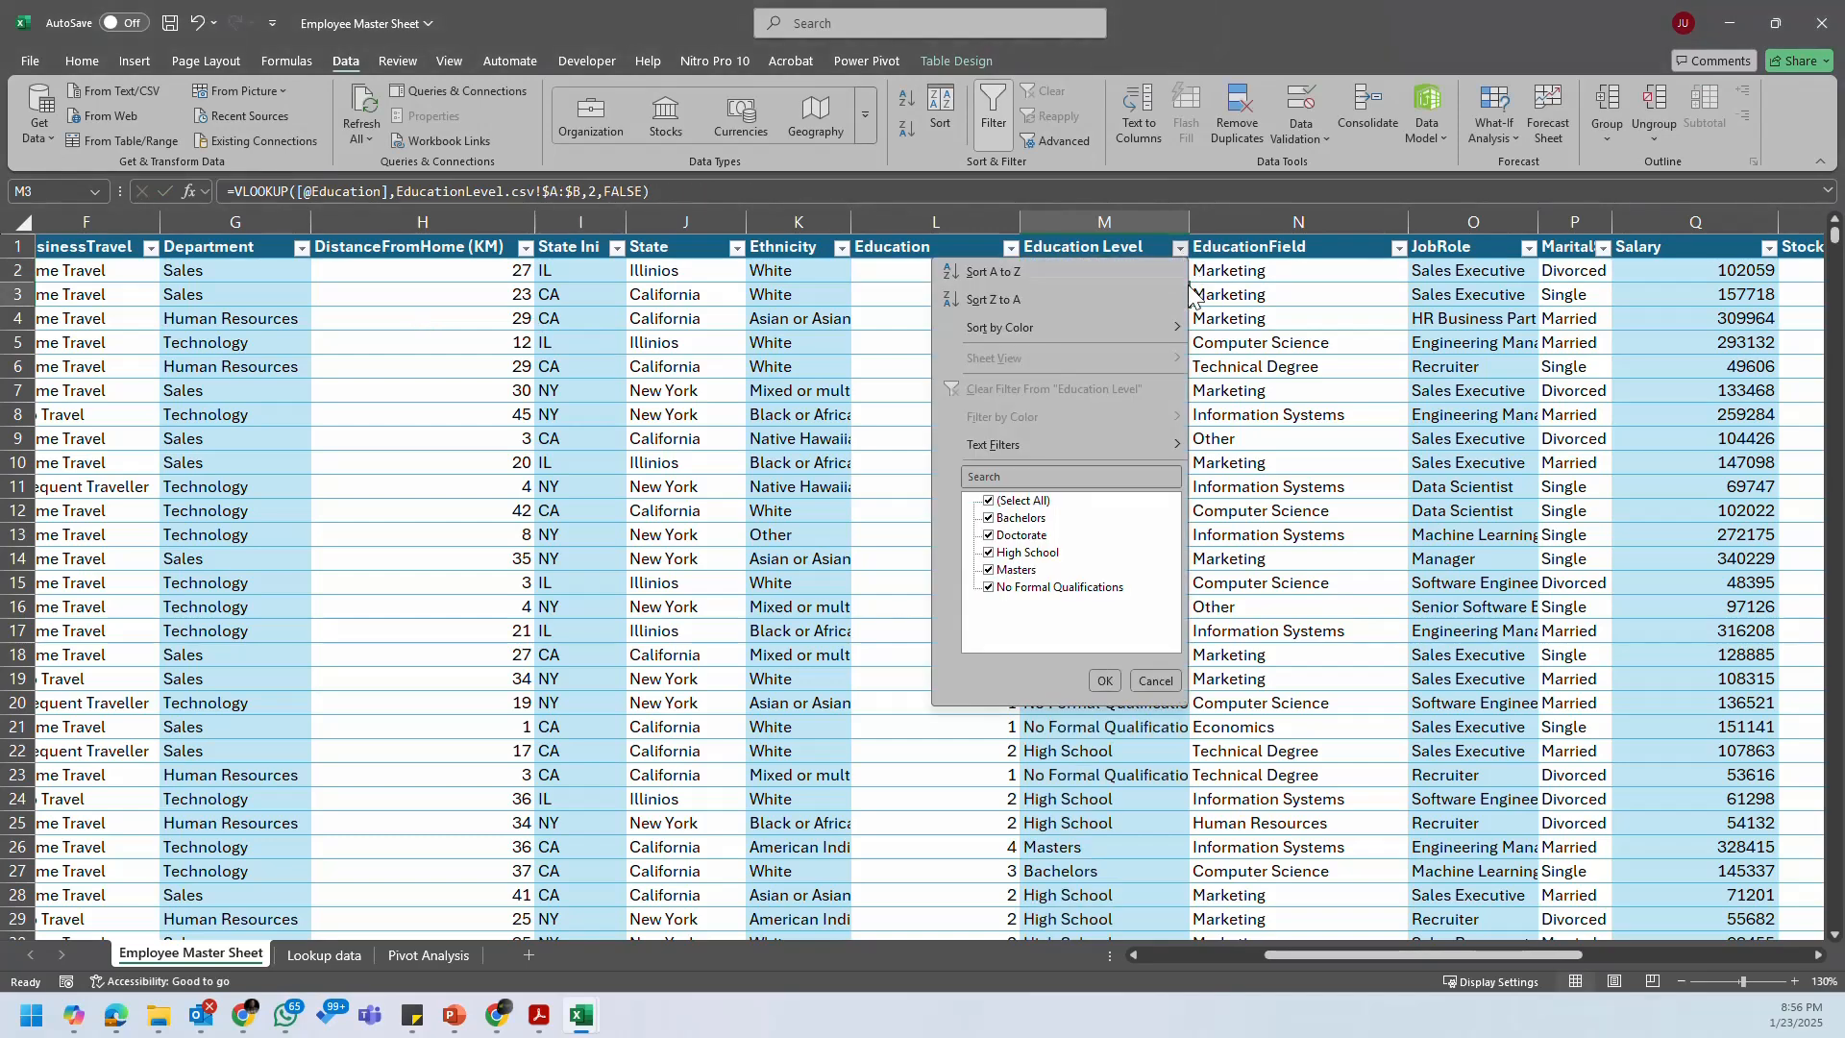
left_click(1252, 464)
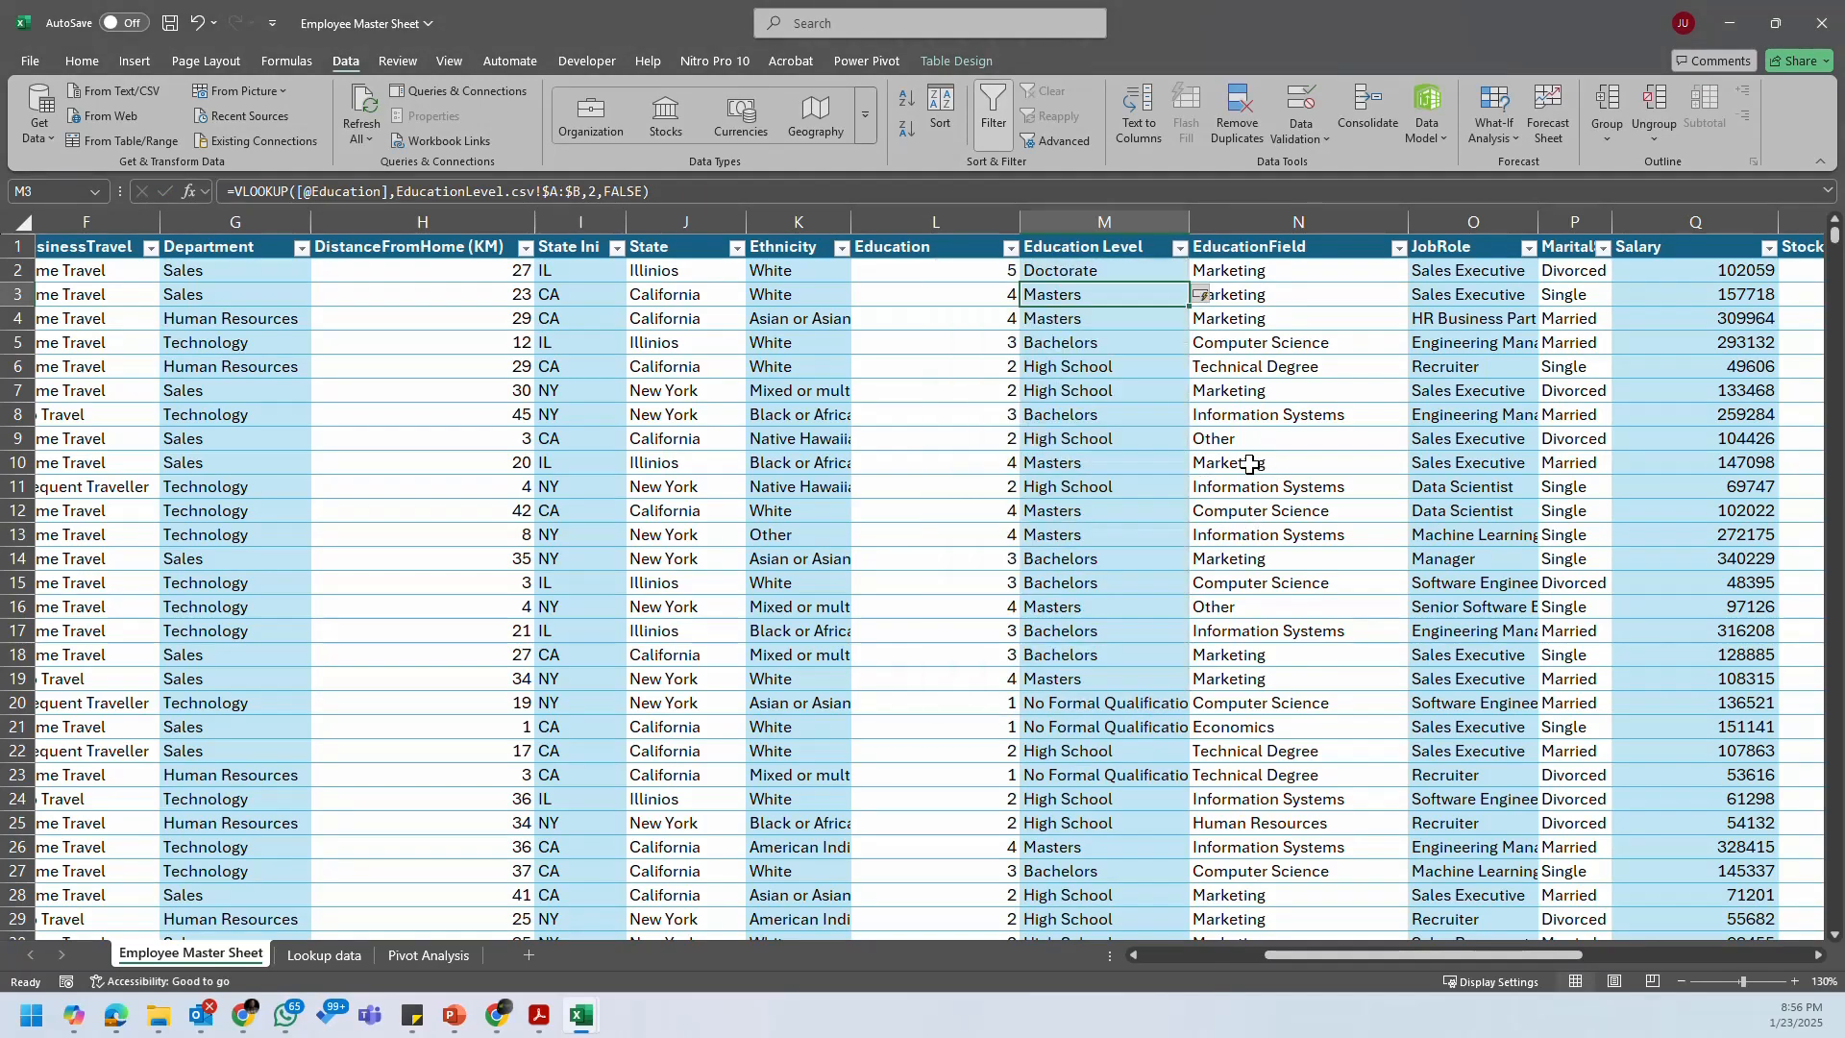
left_click(1146, 342)
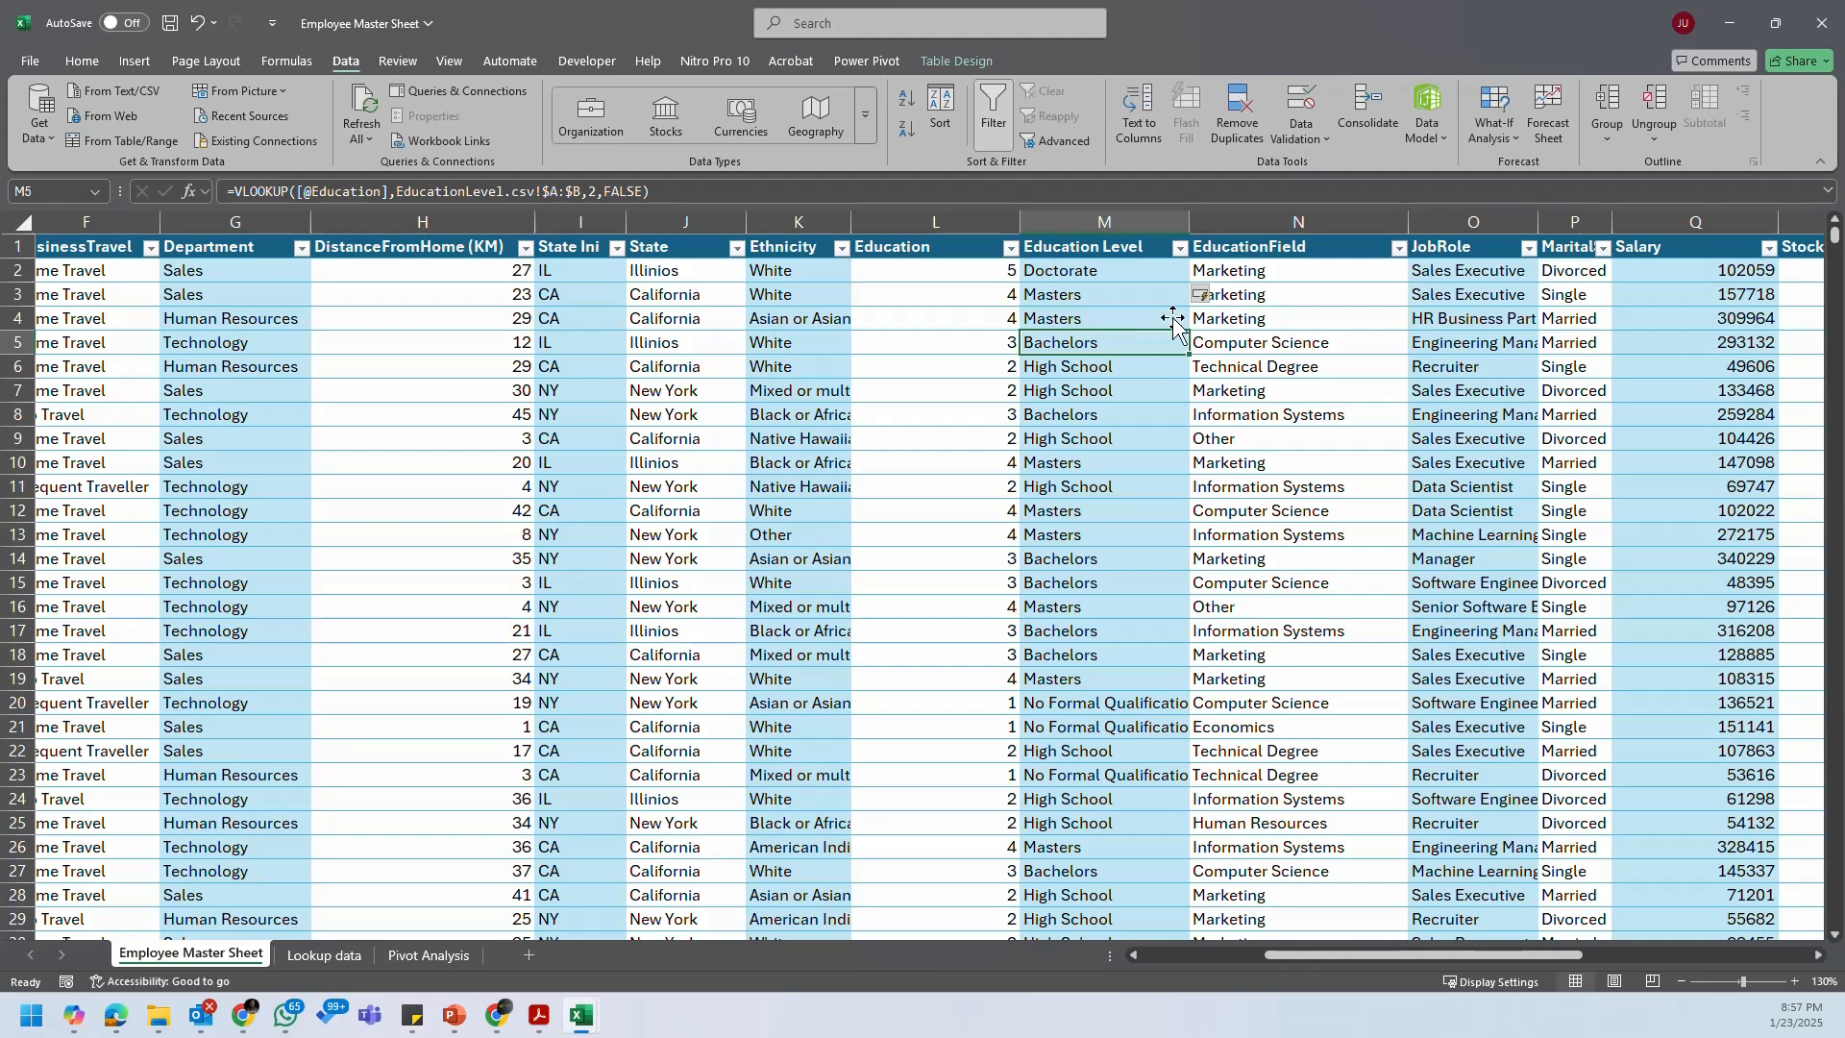
Step: Autofit the Education Level column to its contents and save the workbook
double_click(1190, 222)
left_click(1136, 292)
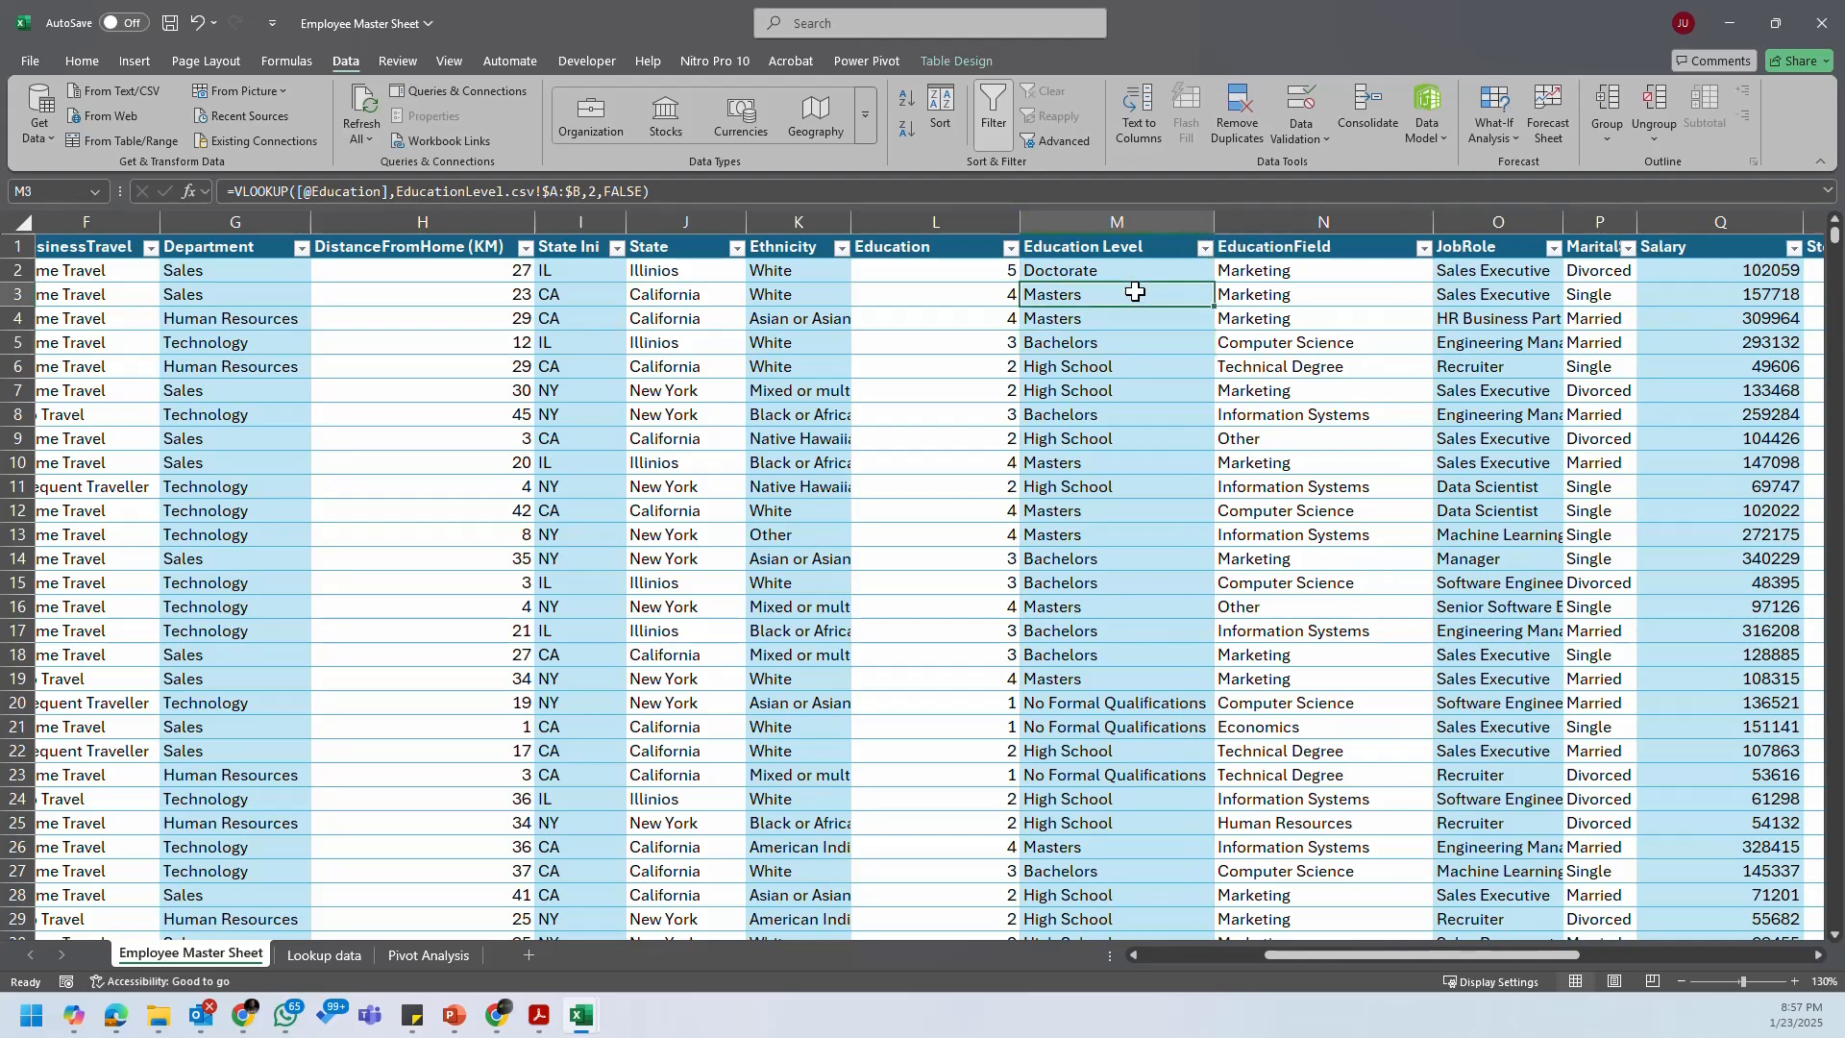
left_click(169, 21)
Step: On the Pivot Analysis sheet, rename the V3 header of the education pivot to Educational Level and autofit column V
left_click(317, 956)
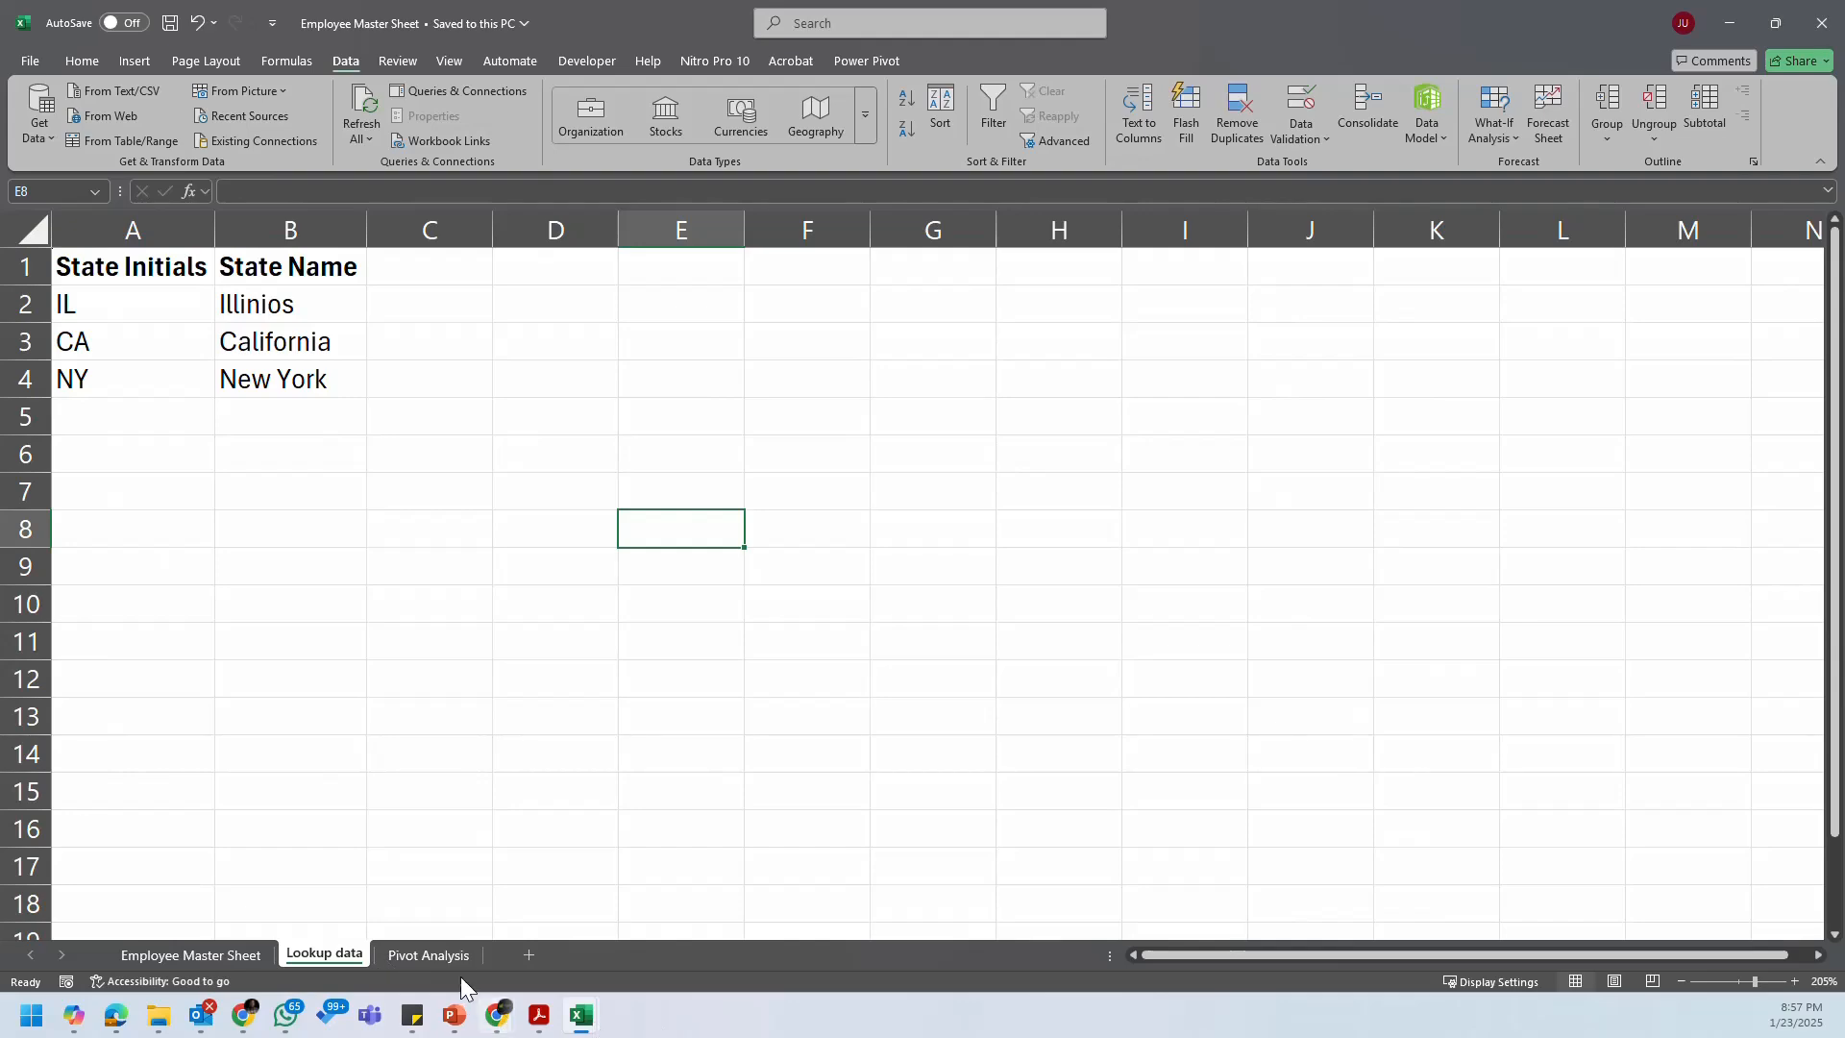
left_click(442, 957)
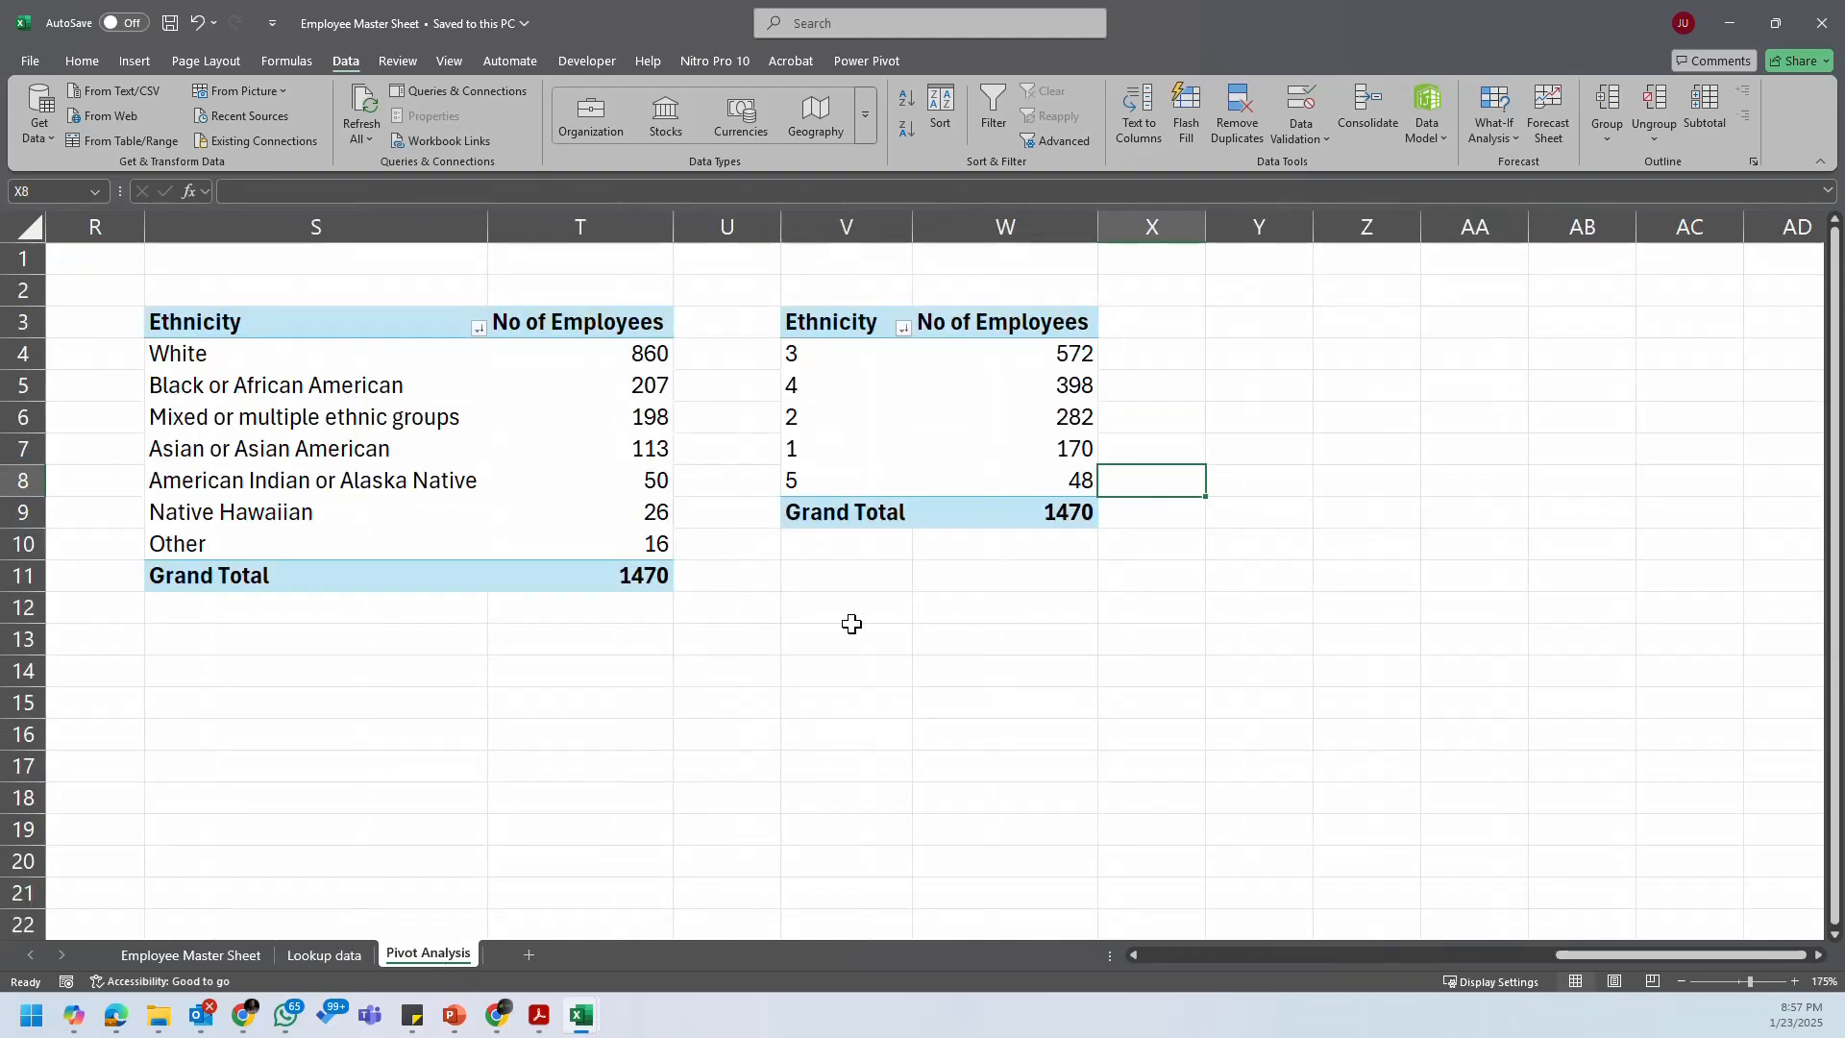
left_click(915, 388)
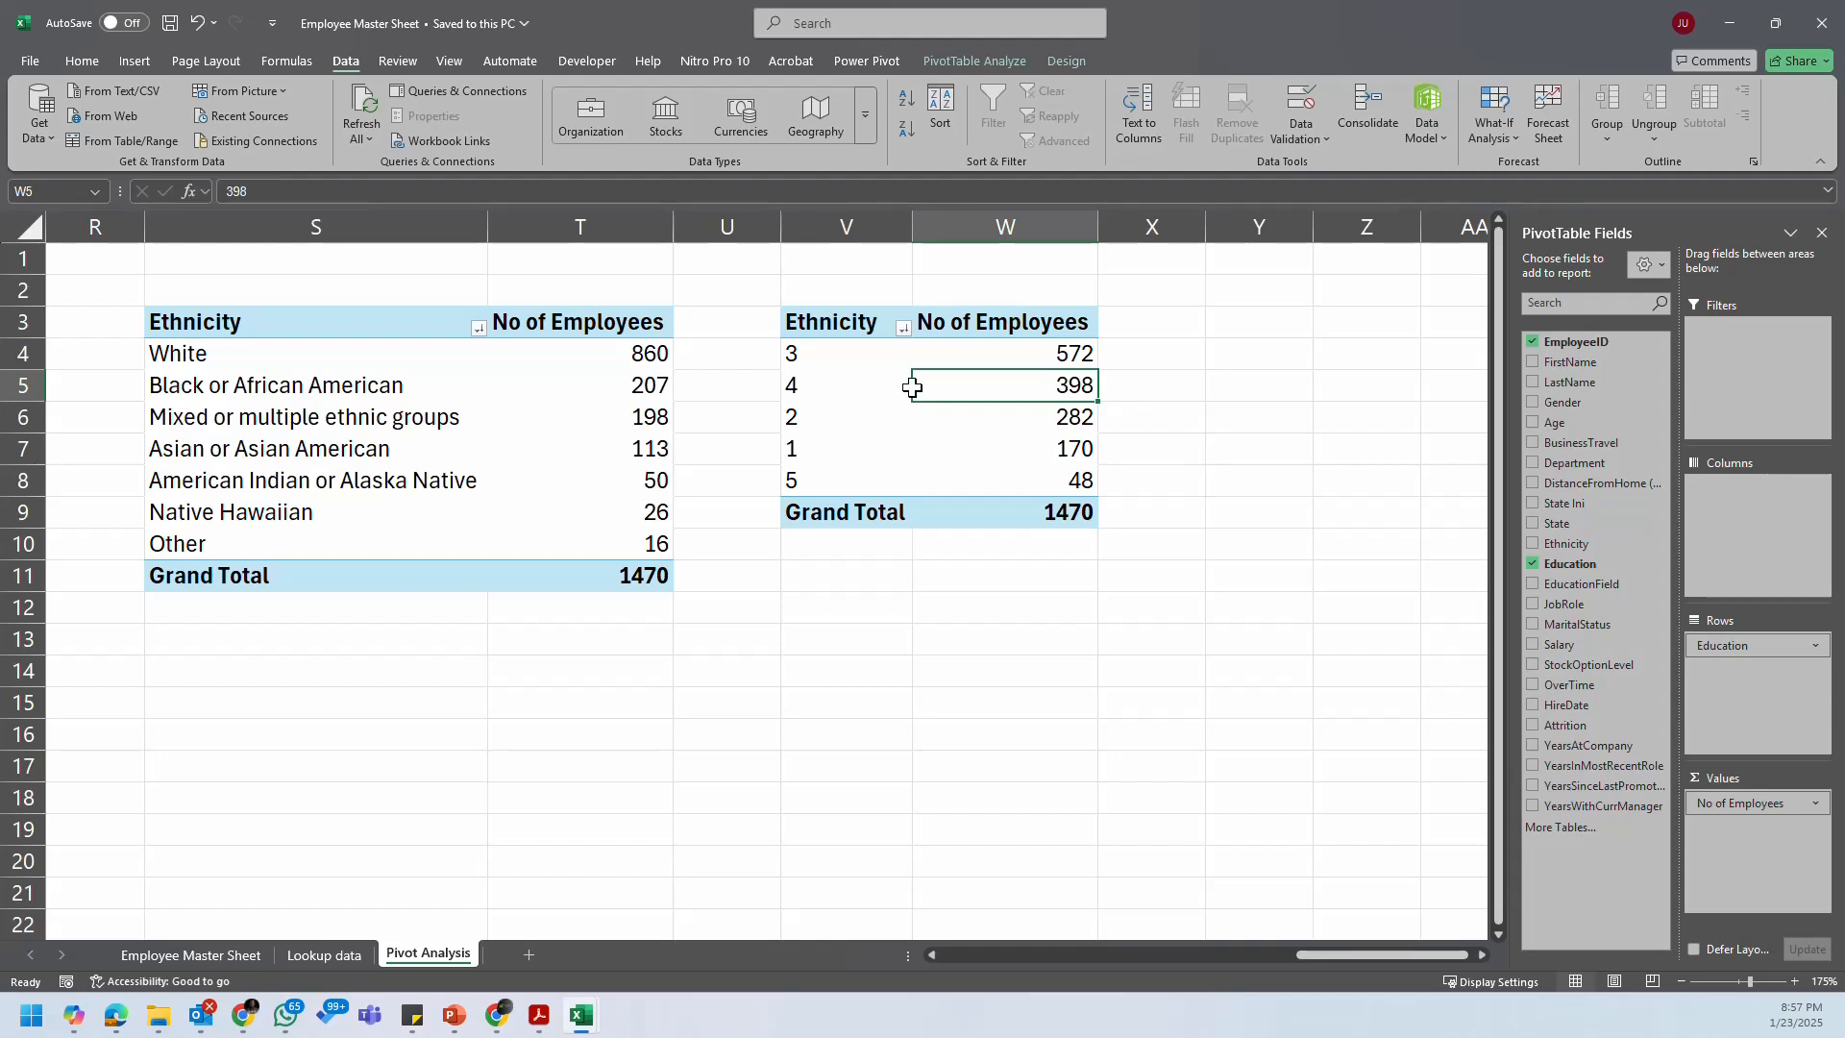
left_click(850, 325)
type("Ed")
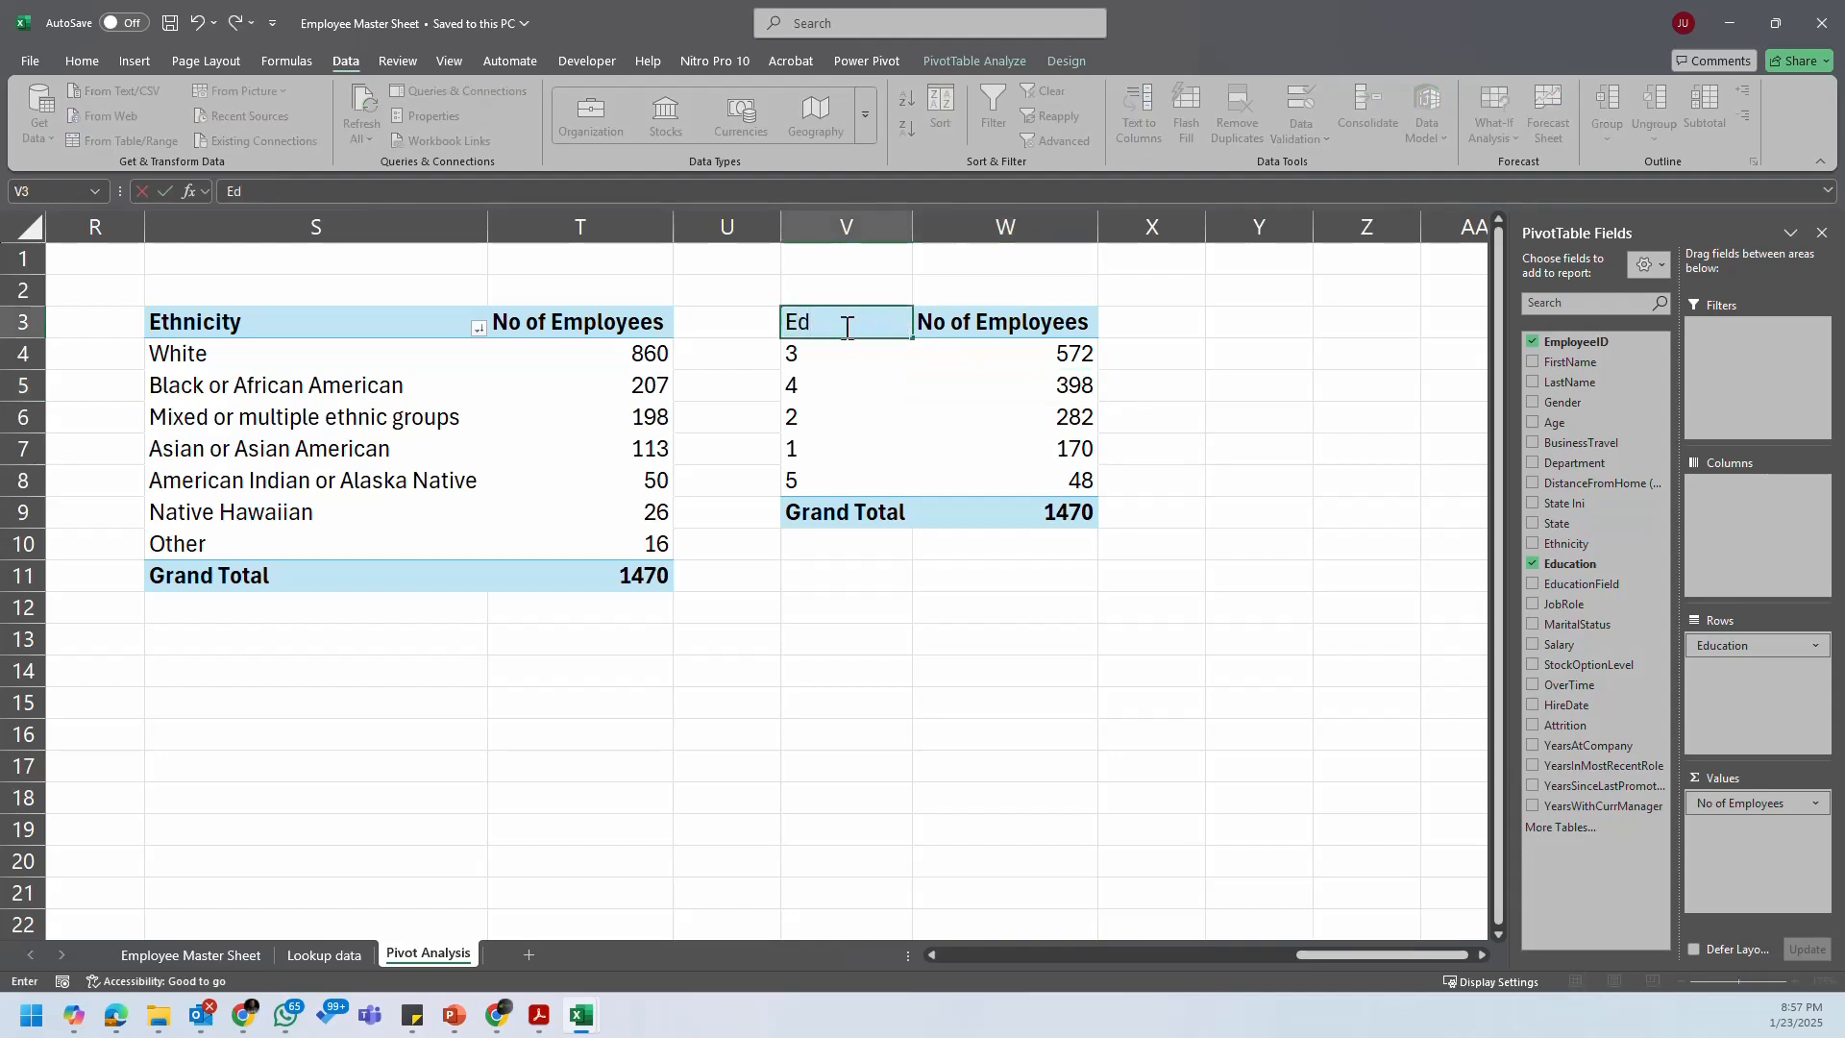
type("ucational Level")
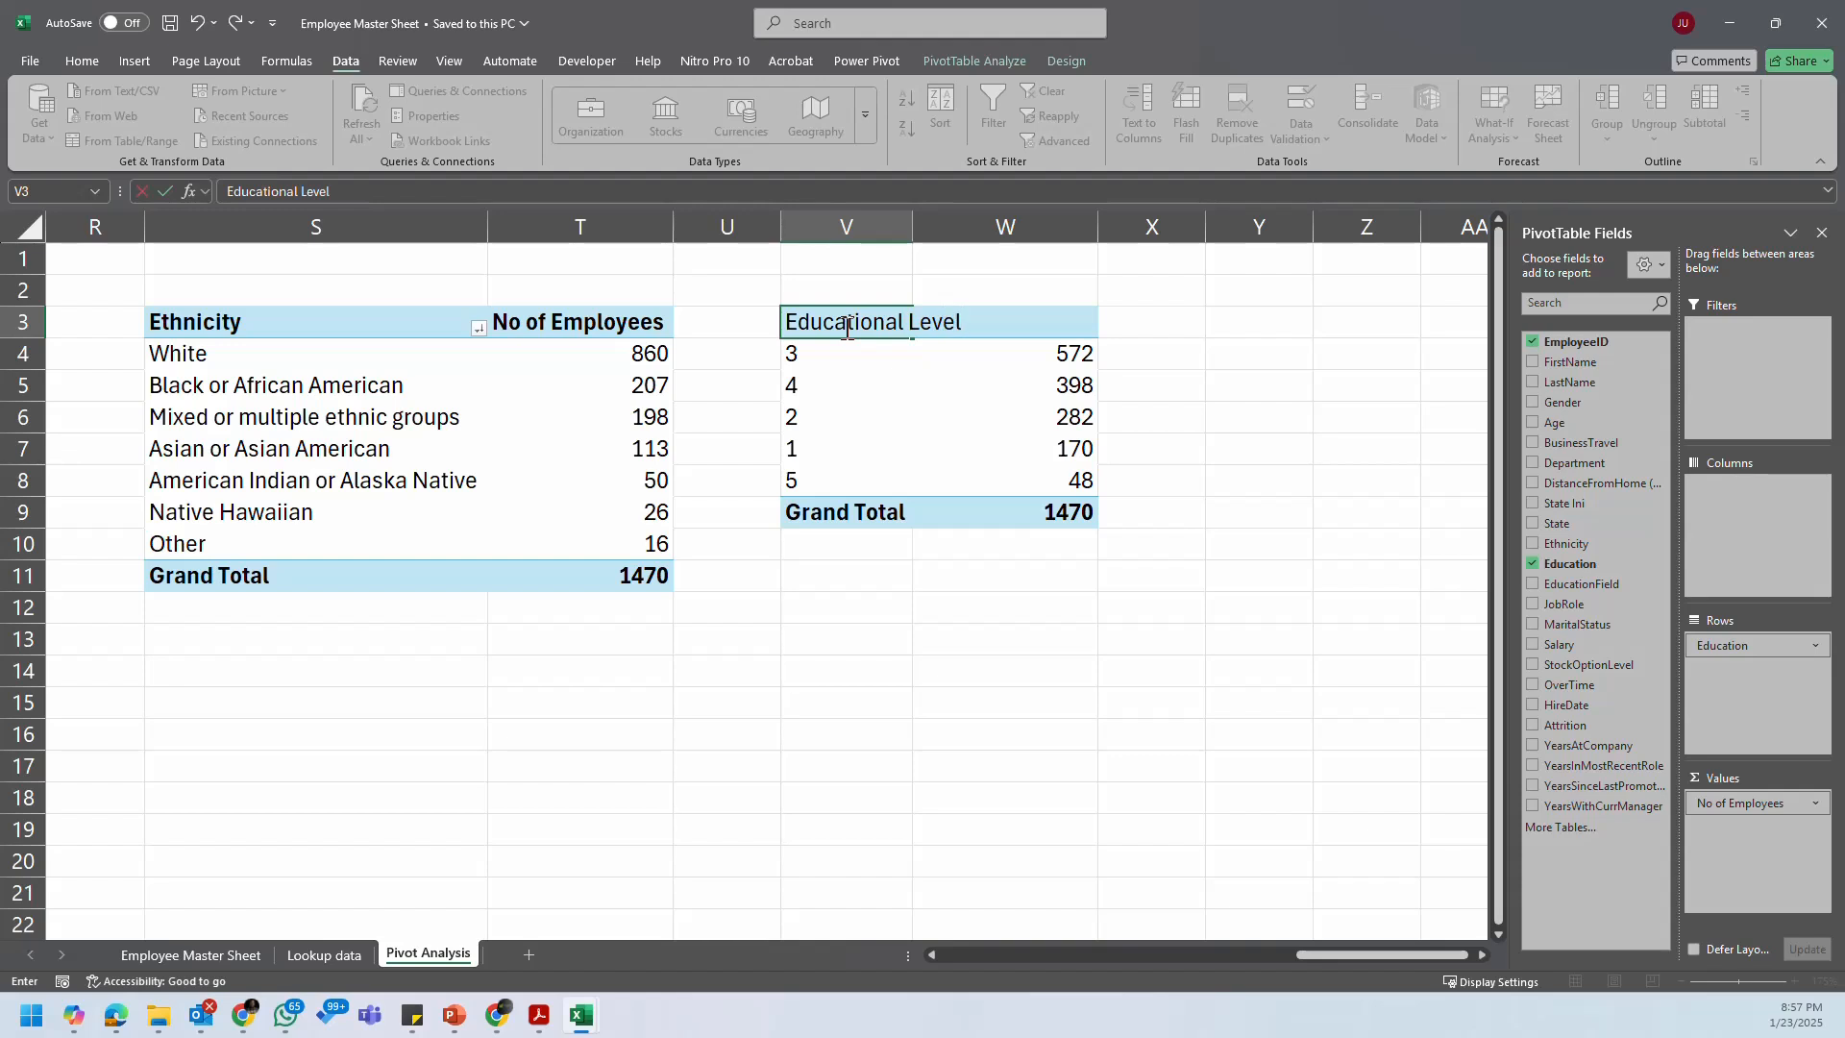
key("Return")
left_click_drag(913, 226, 913, 225)
double_click(913, 226)
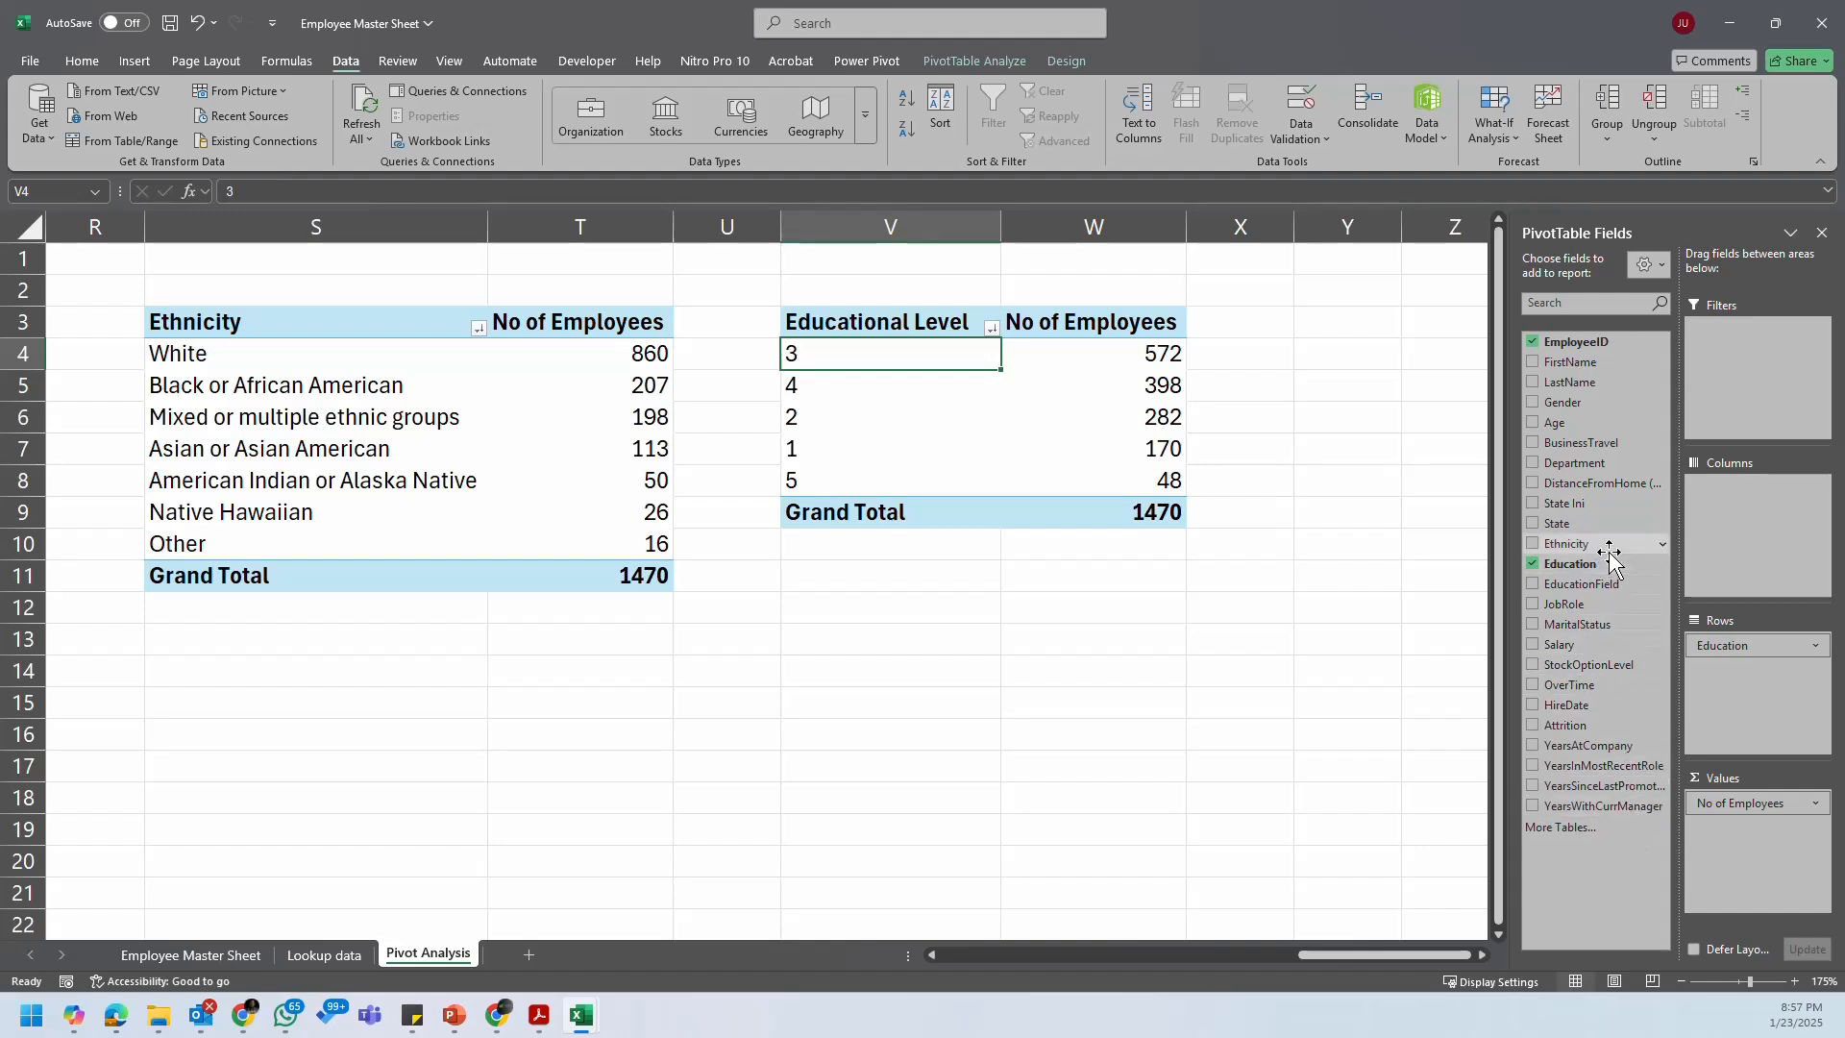
Step: Refresh the education pivot table and replace its Education row field with Education Level
right_click(980, 424)
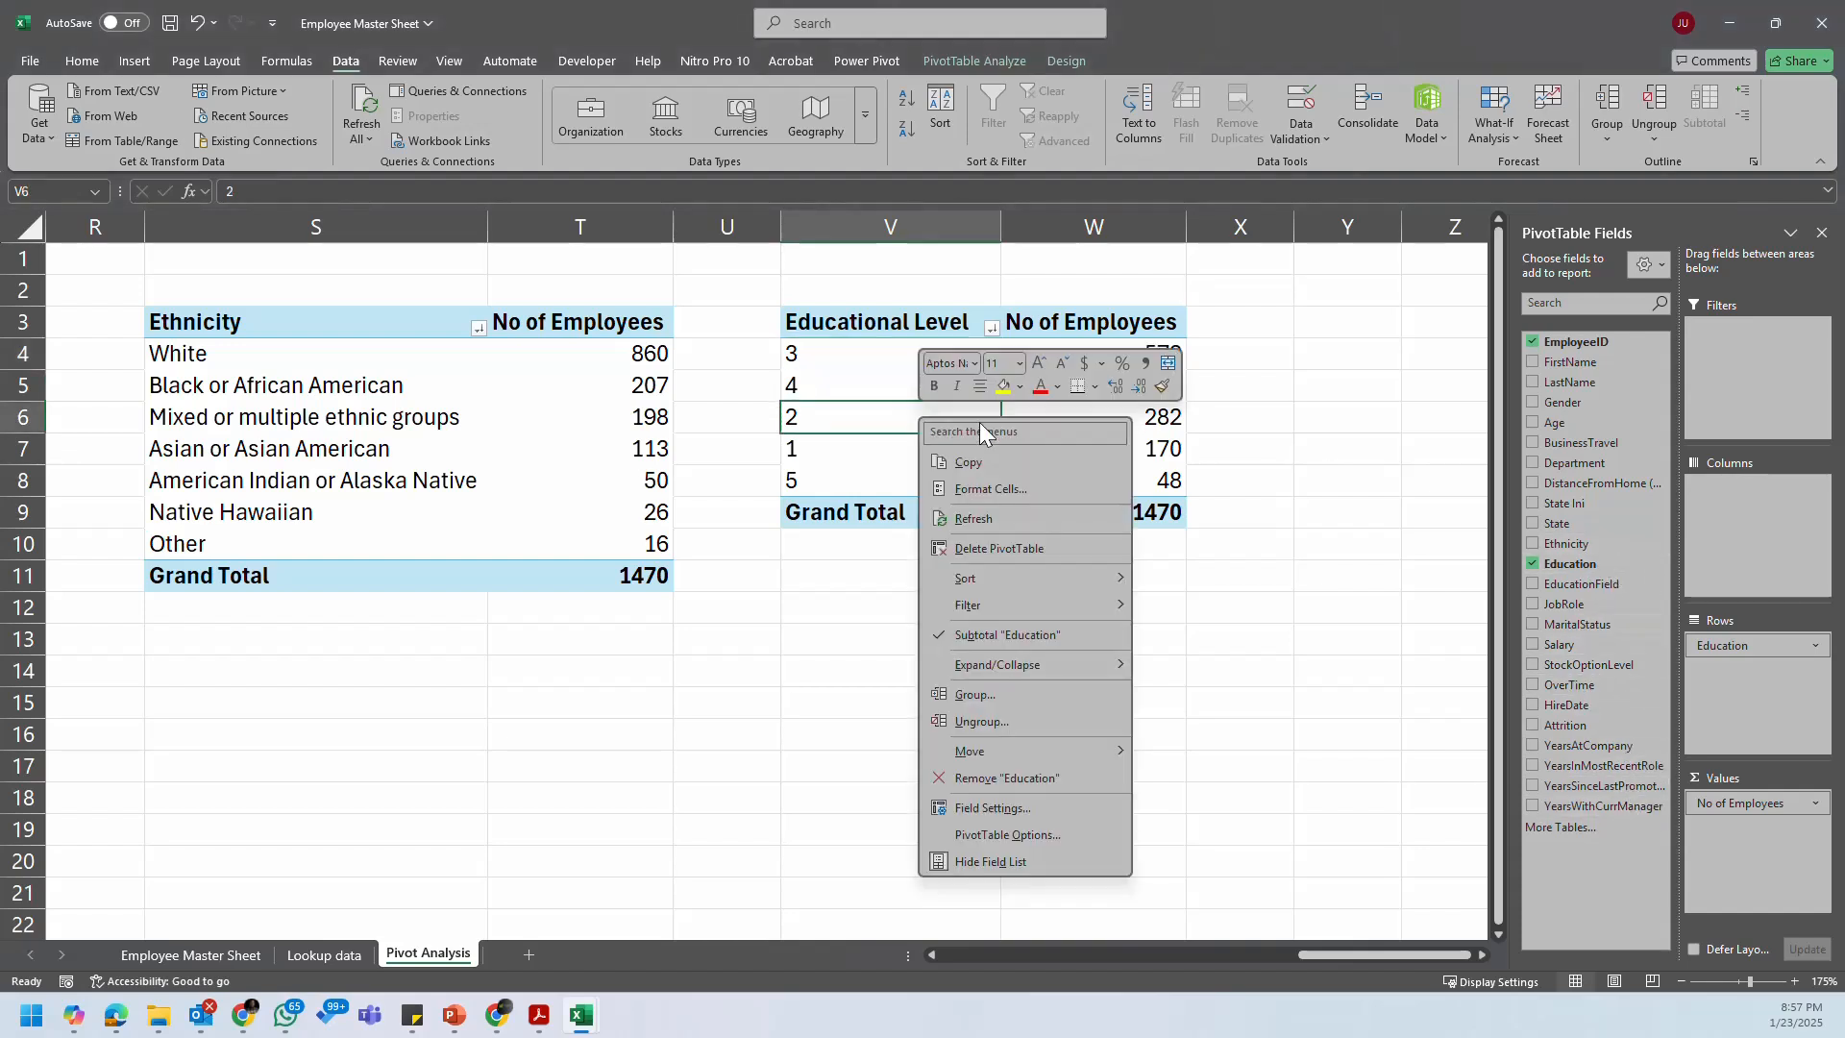
left_click(1025, 518)
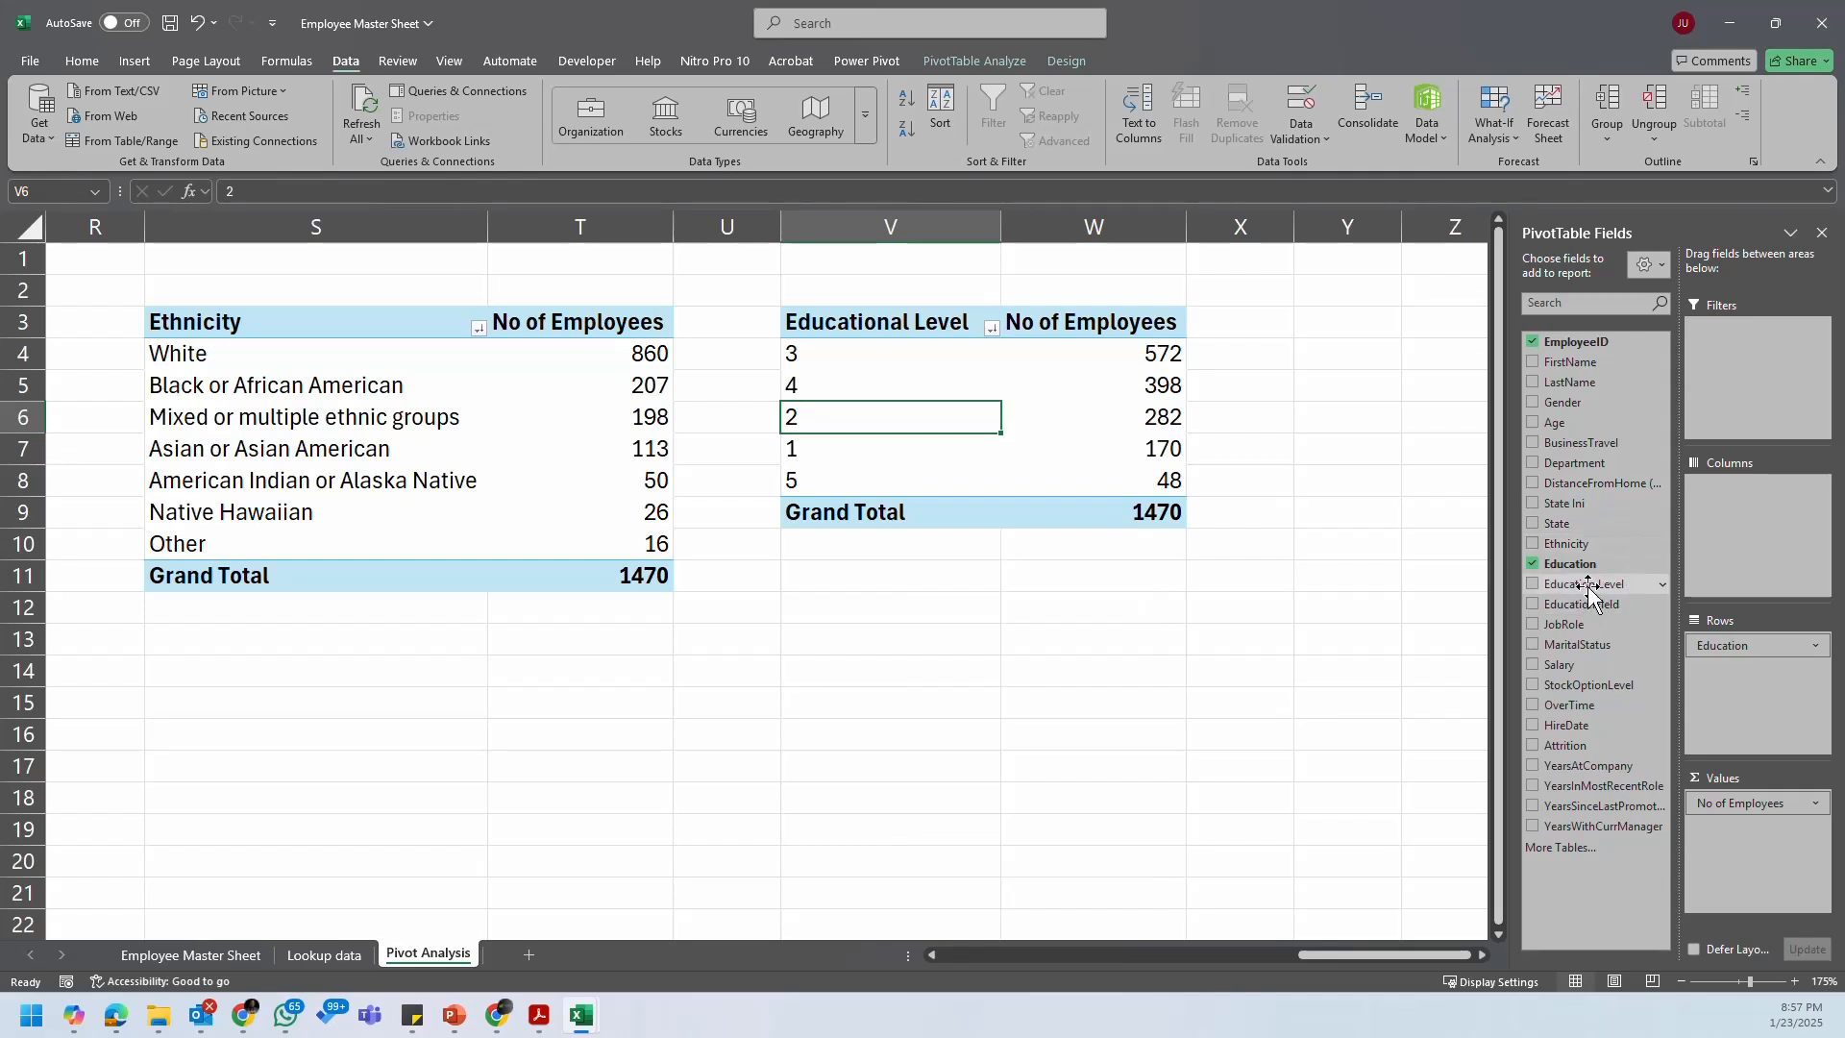
left_click(1534, 565)
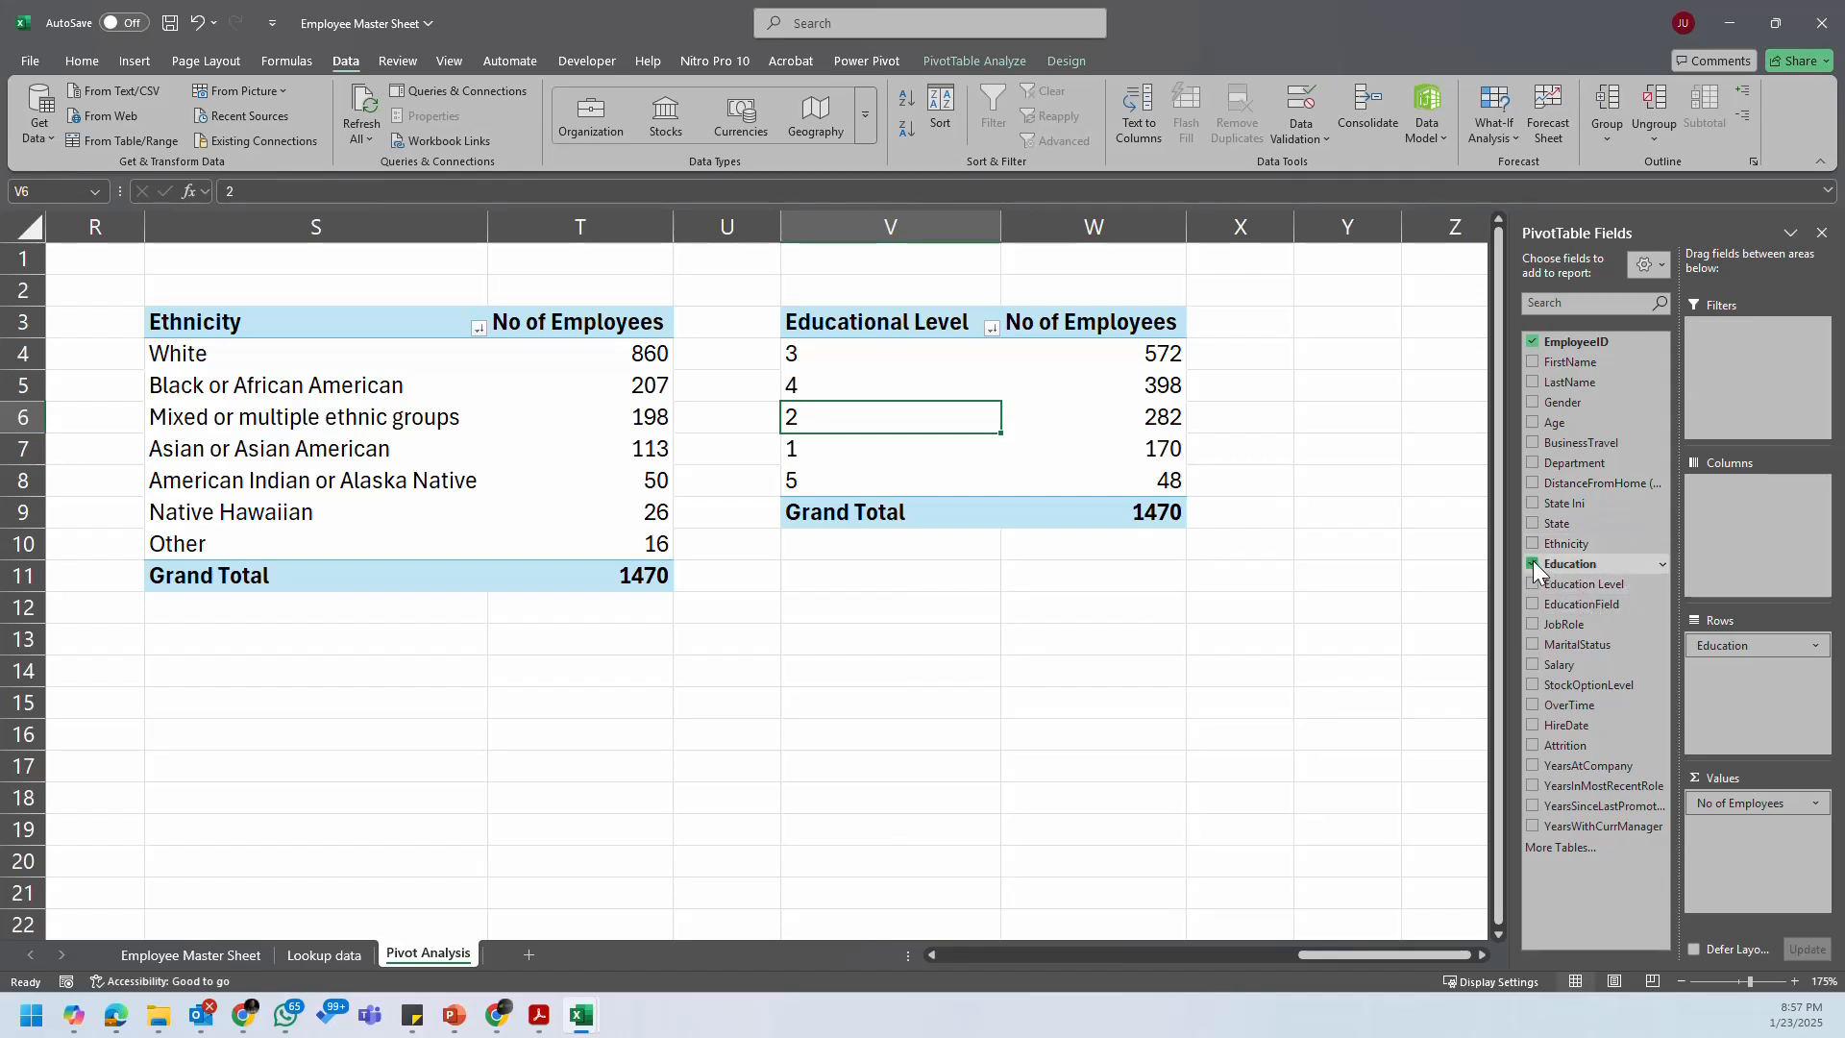
left_click(1534, 586)
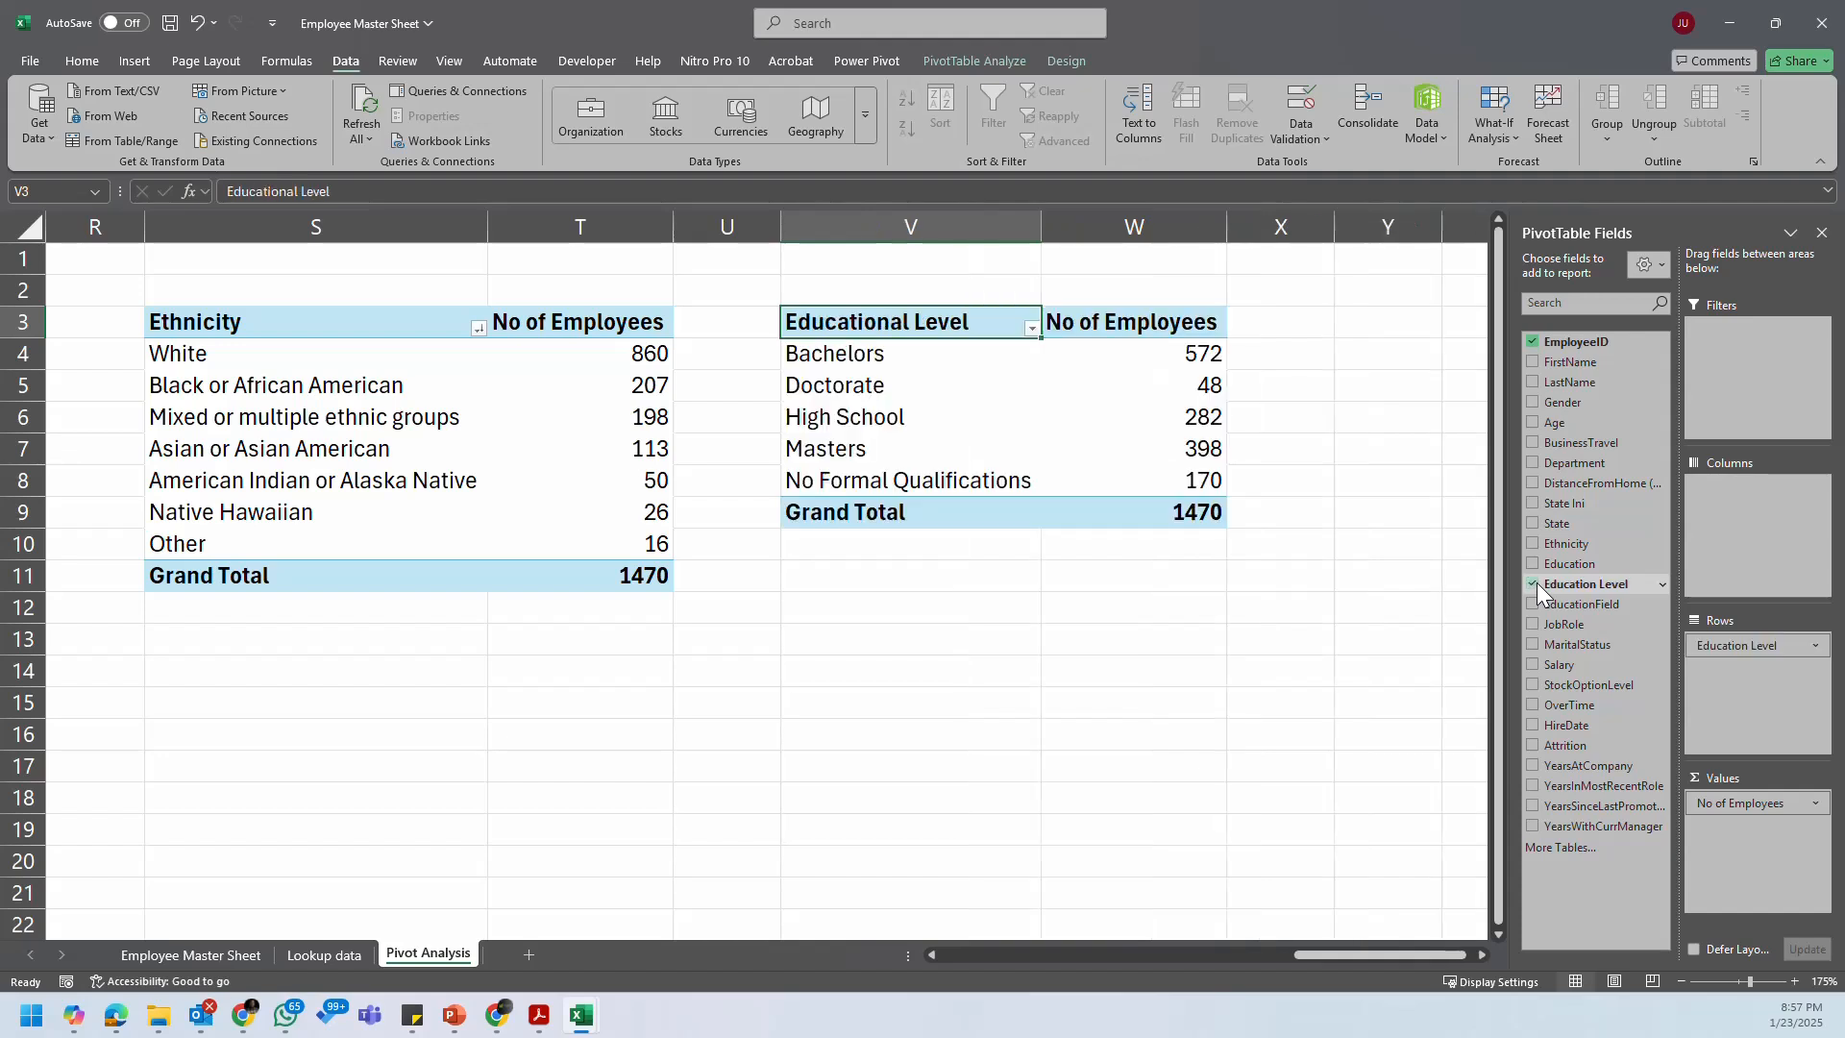
Step: Sort the Educational Level pivot table by No of Employees from largest to smallest
left_click(1115, 416)
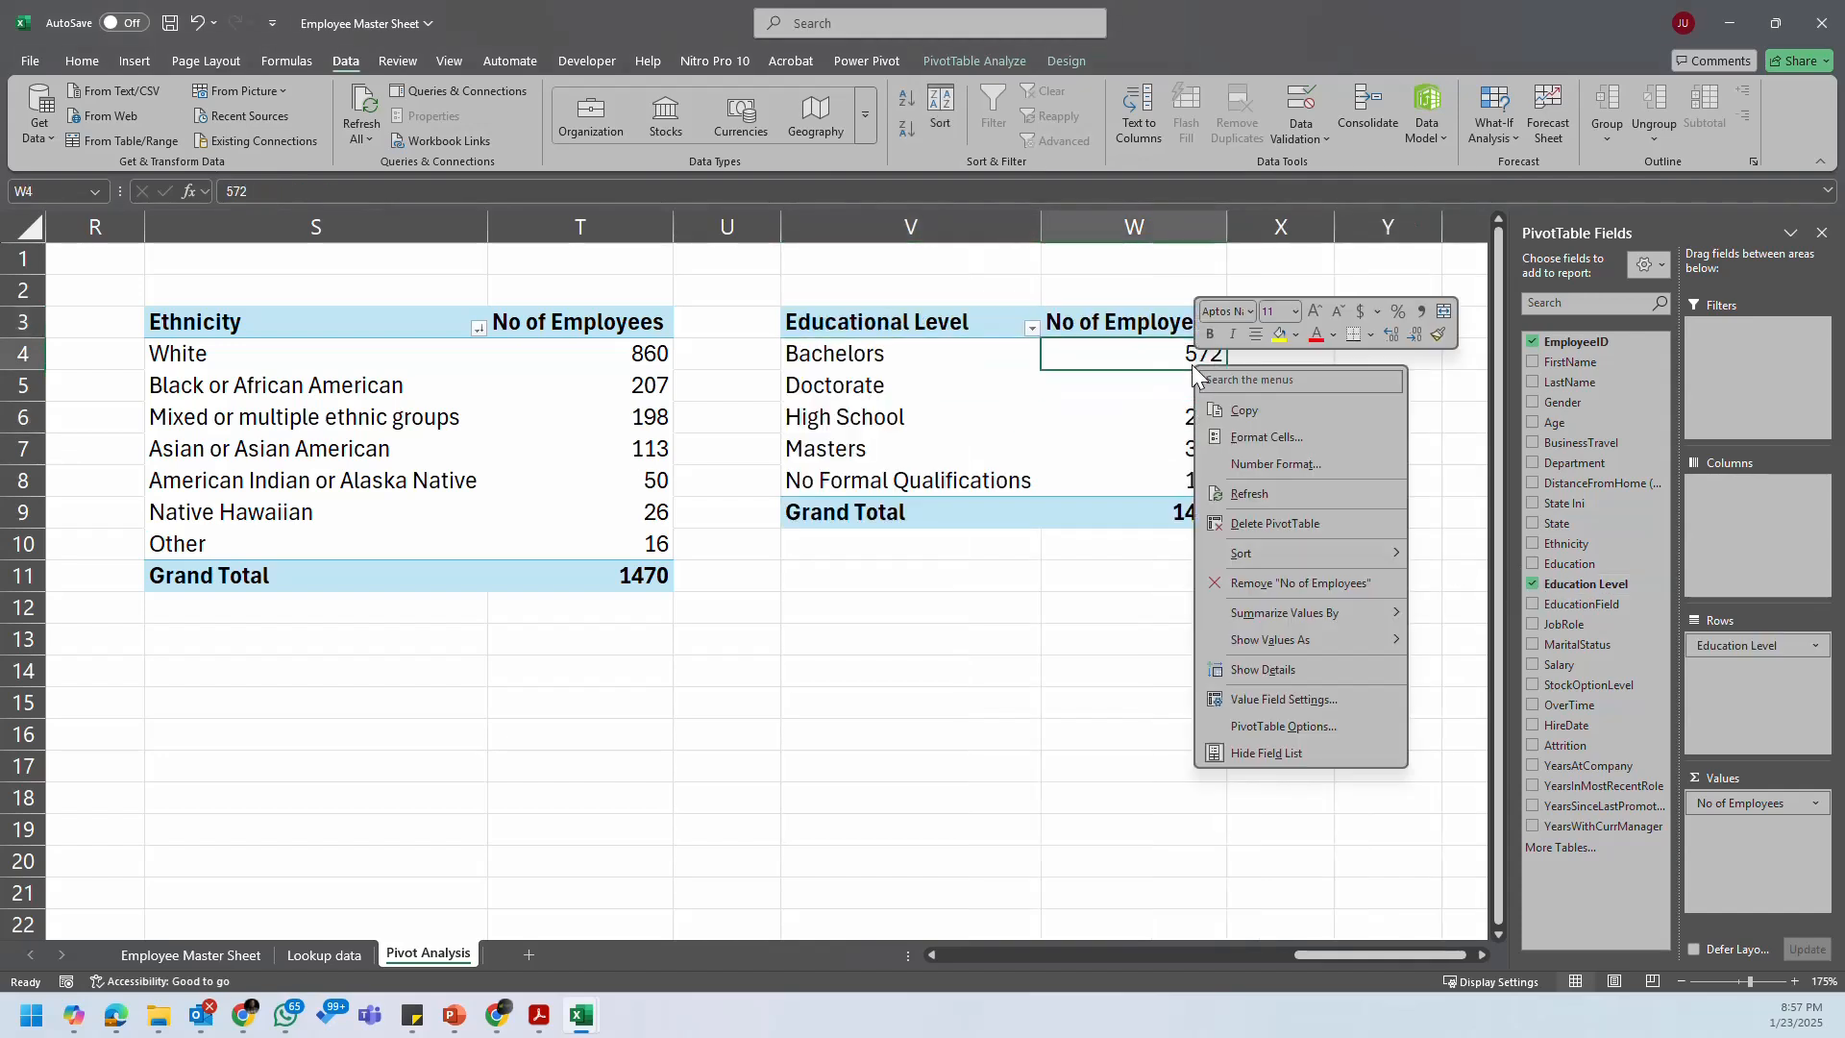
right_click(1202, 361)
left_click(1480, 589)
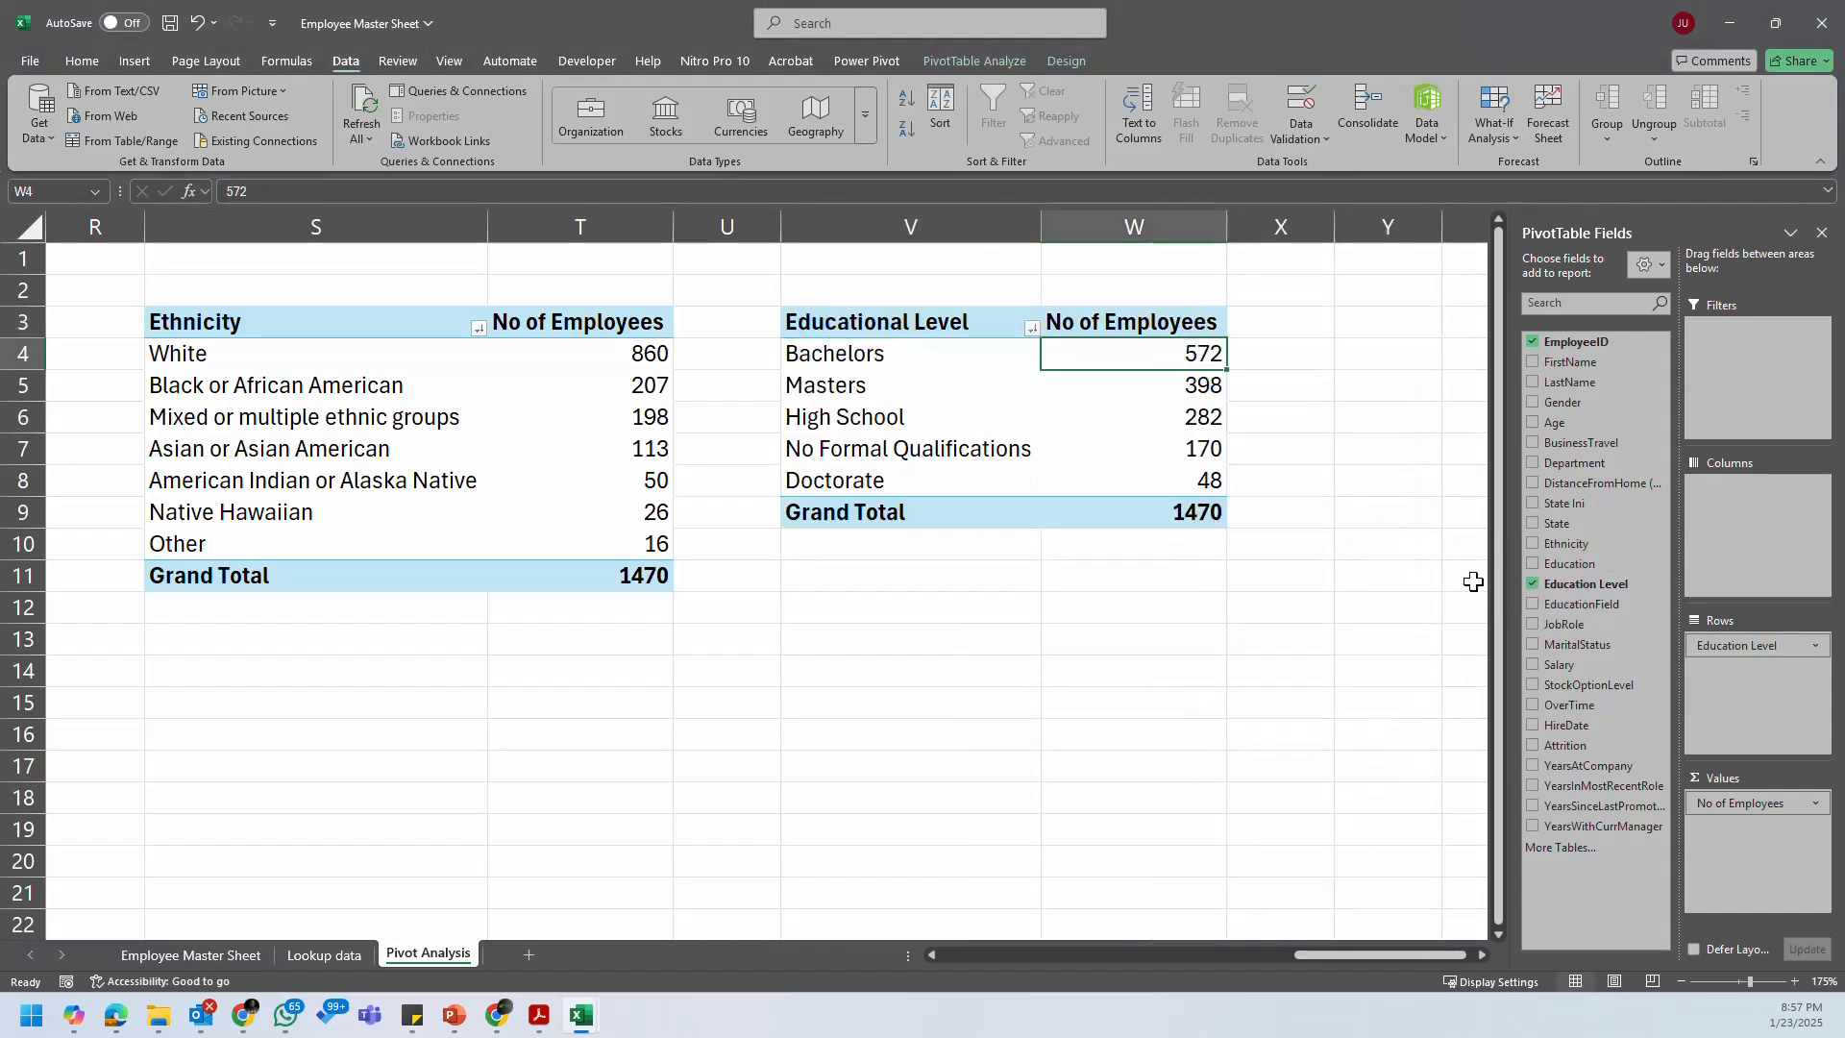
left_click(1060, 402)
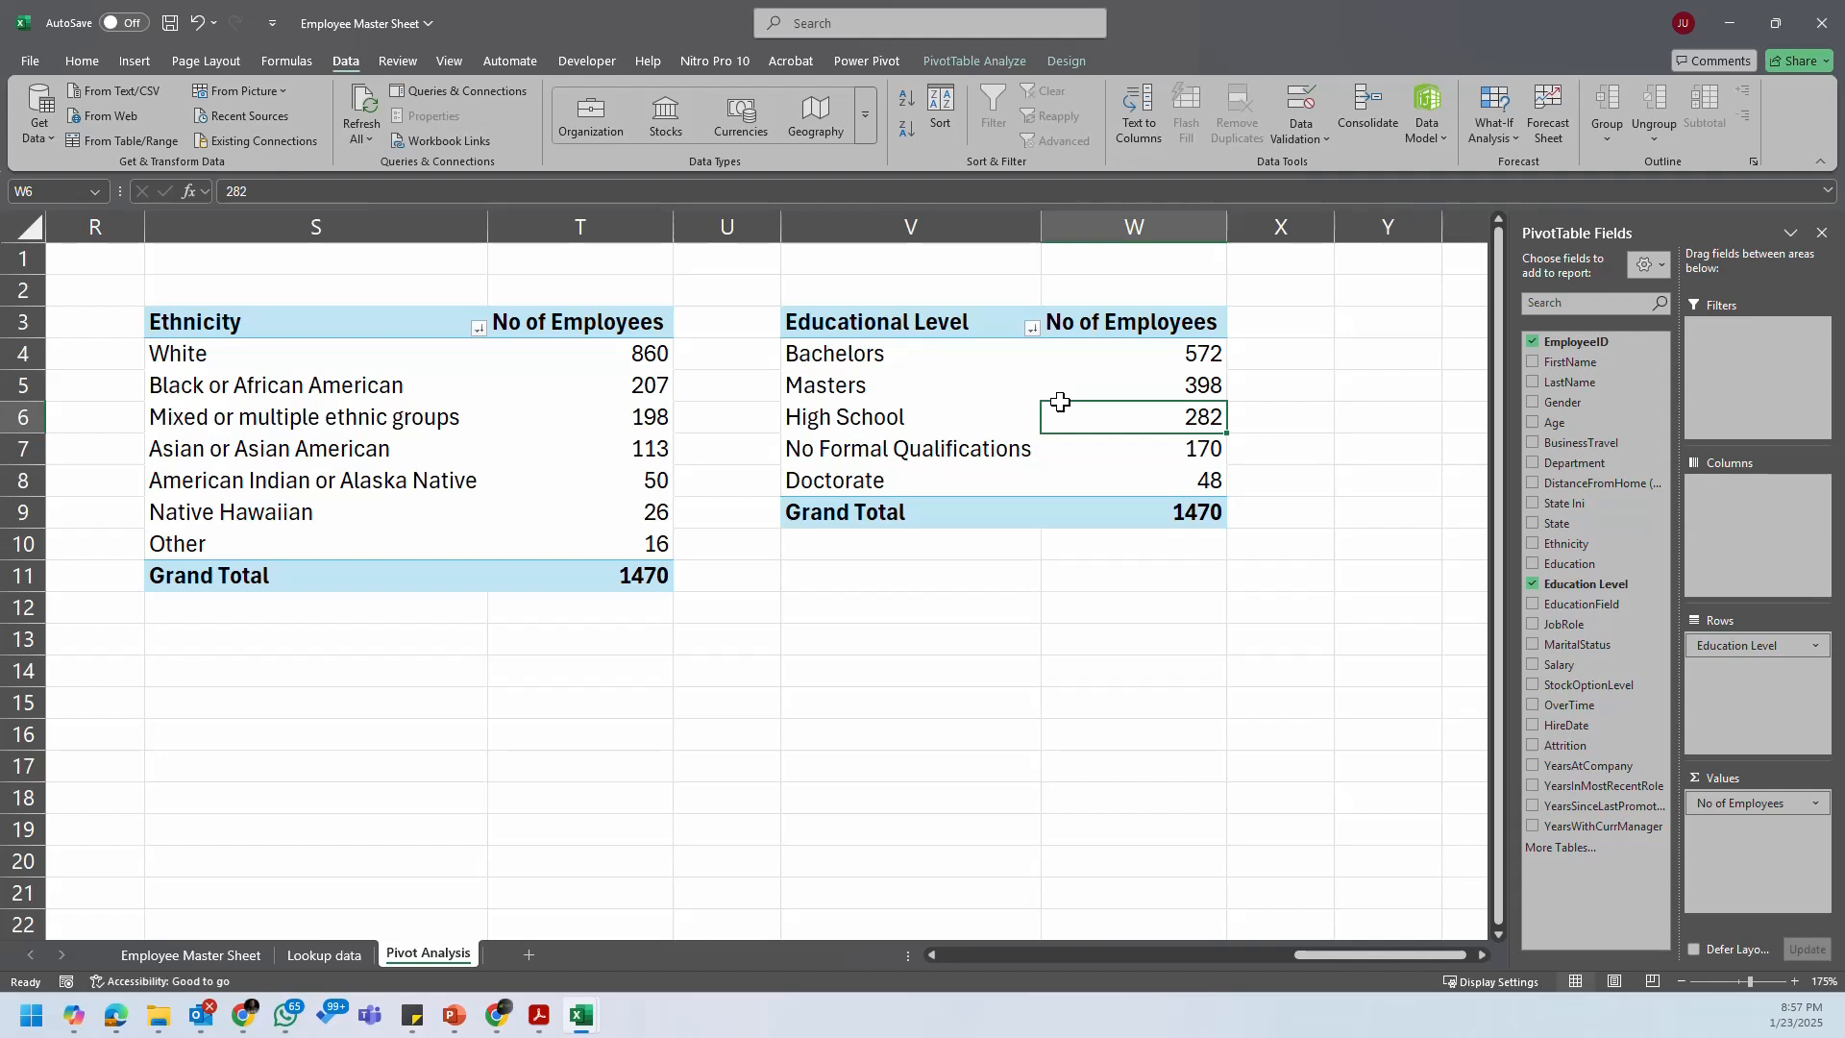
left_click(959, 355)
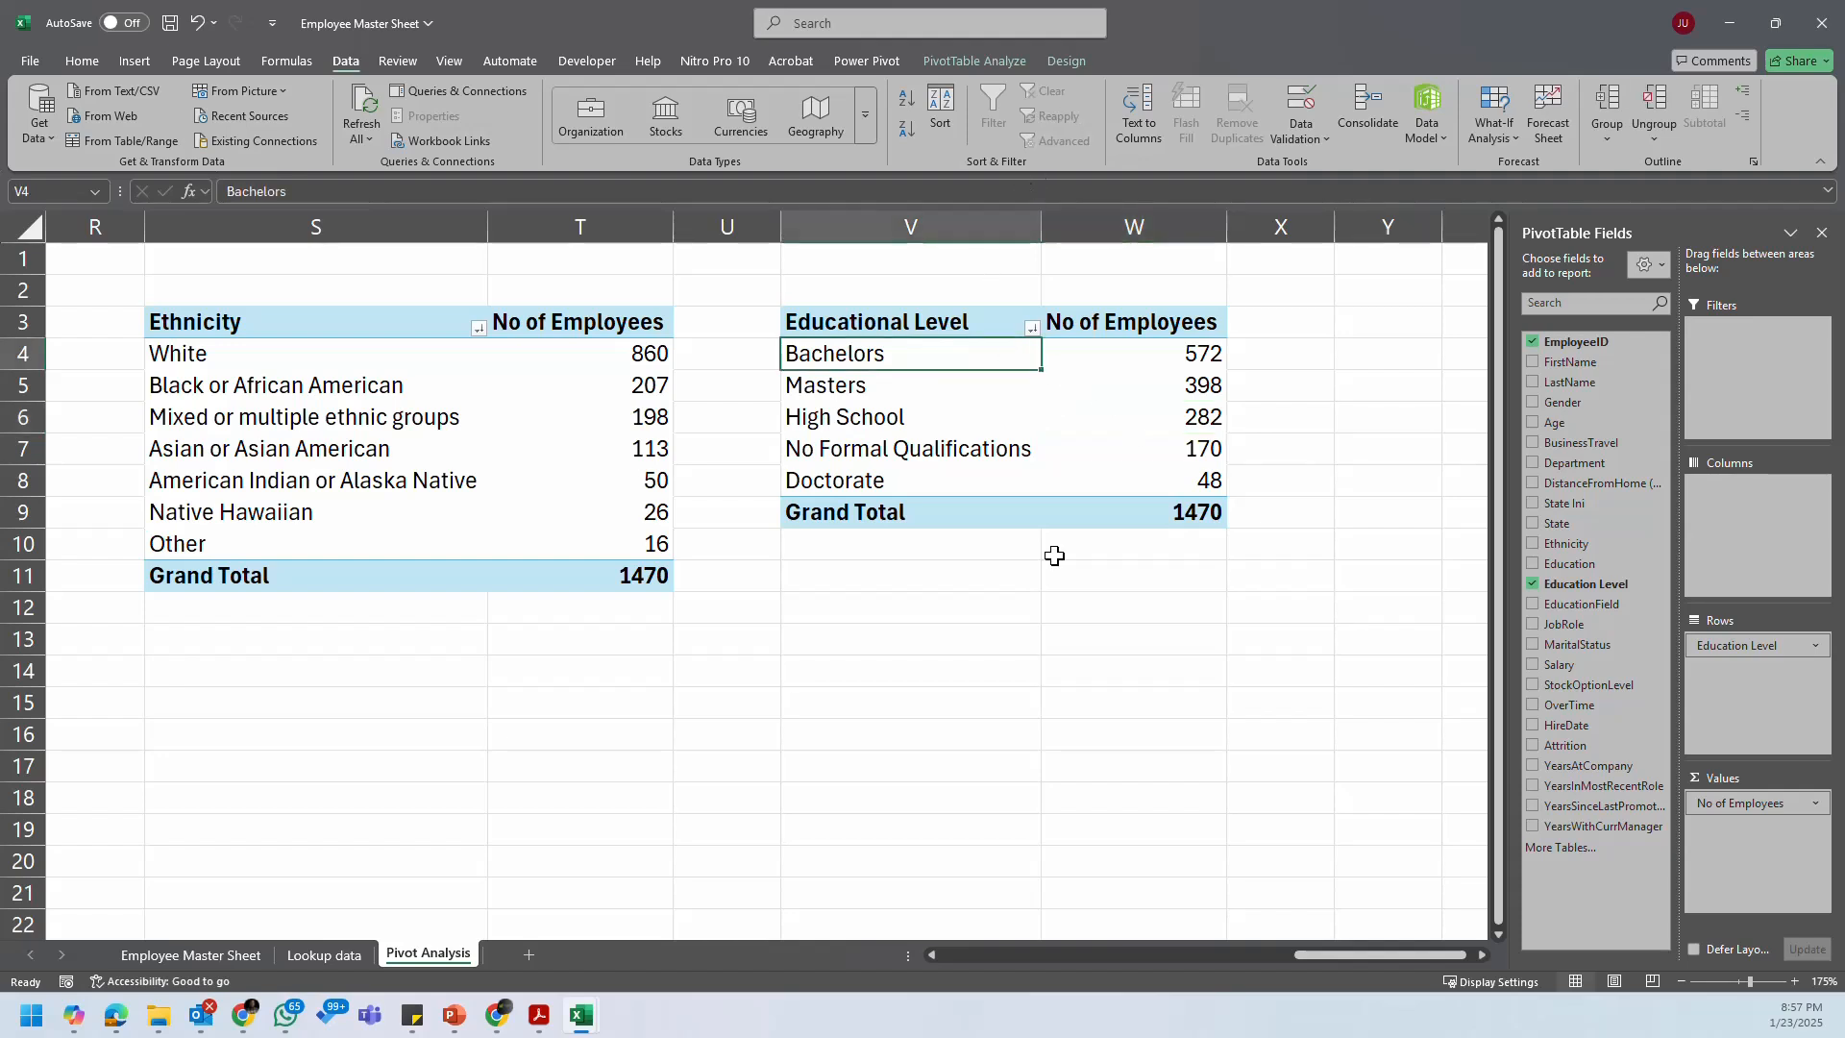
Step: Check the sticky note for the next summary, then copy the Educational Level pivot table to Y3
left_click(410, 1020)
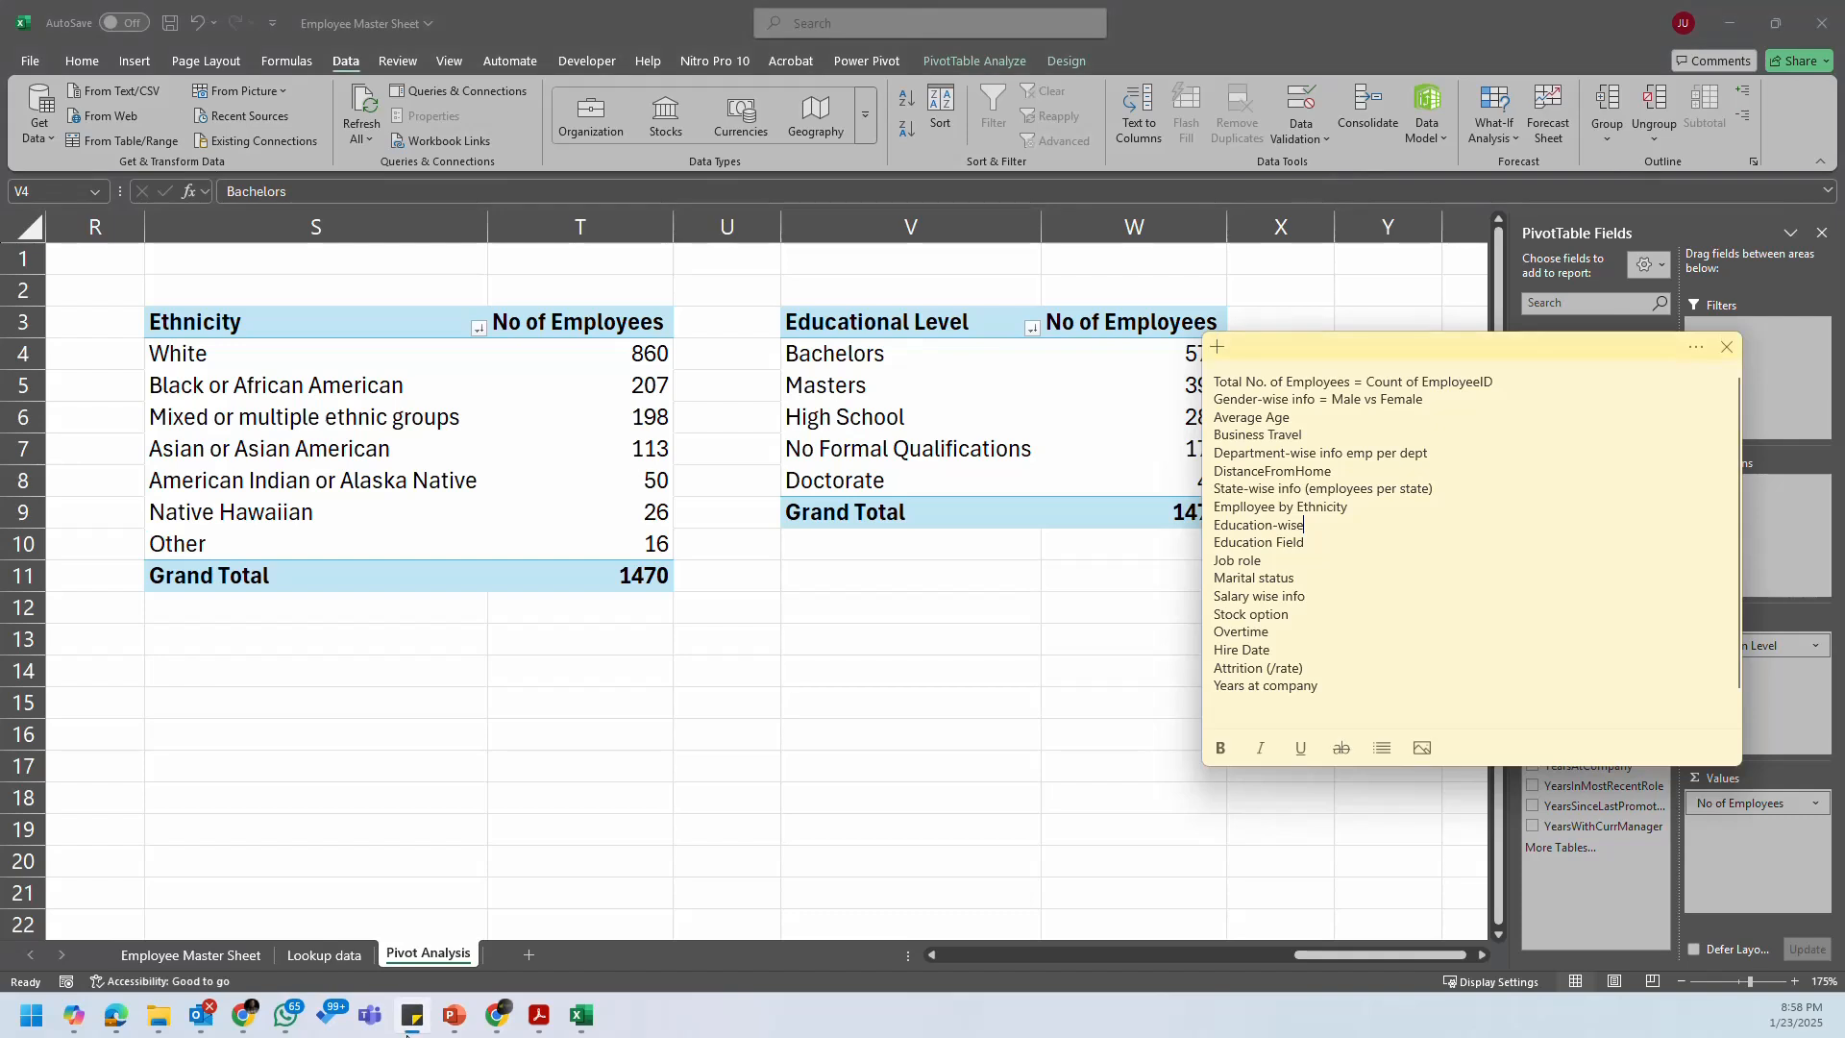
left_click(1326, 542)
left_click(1034, 432)
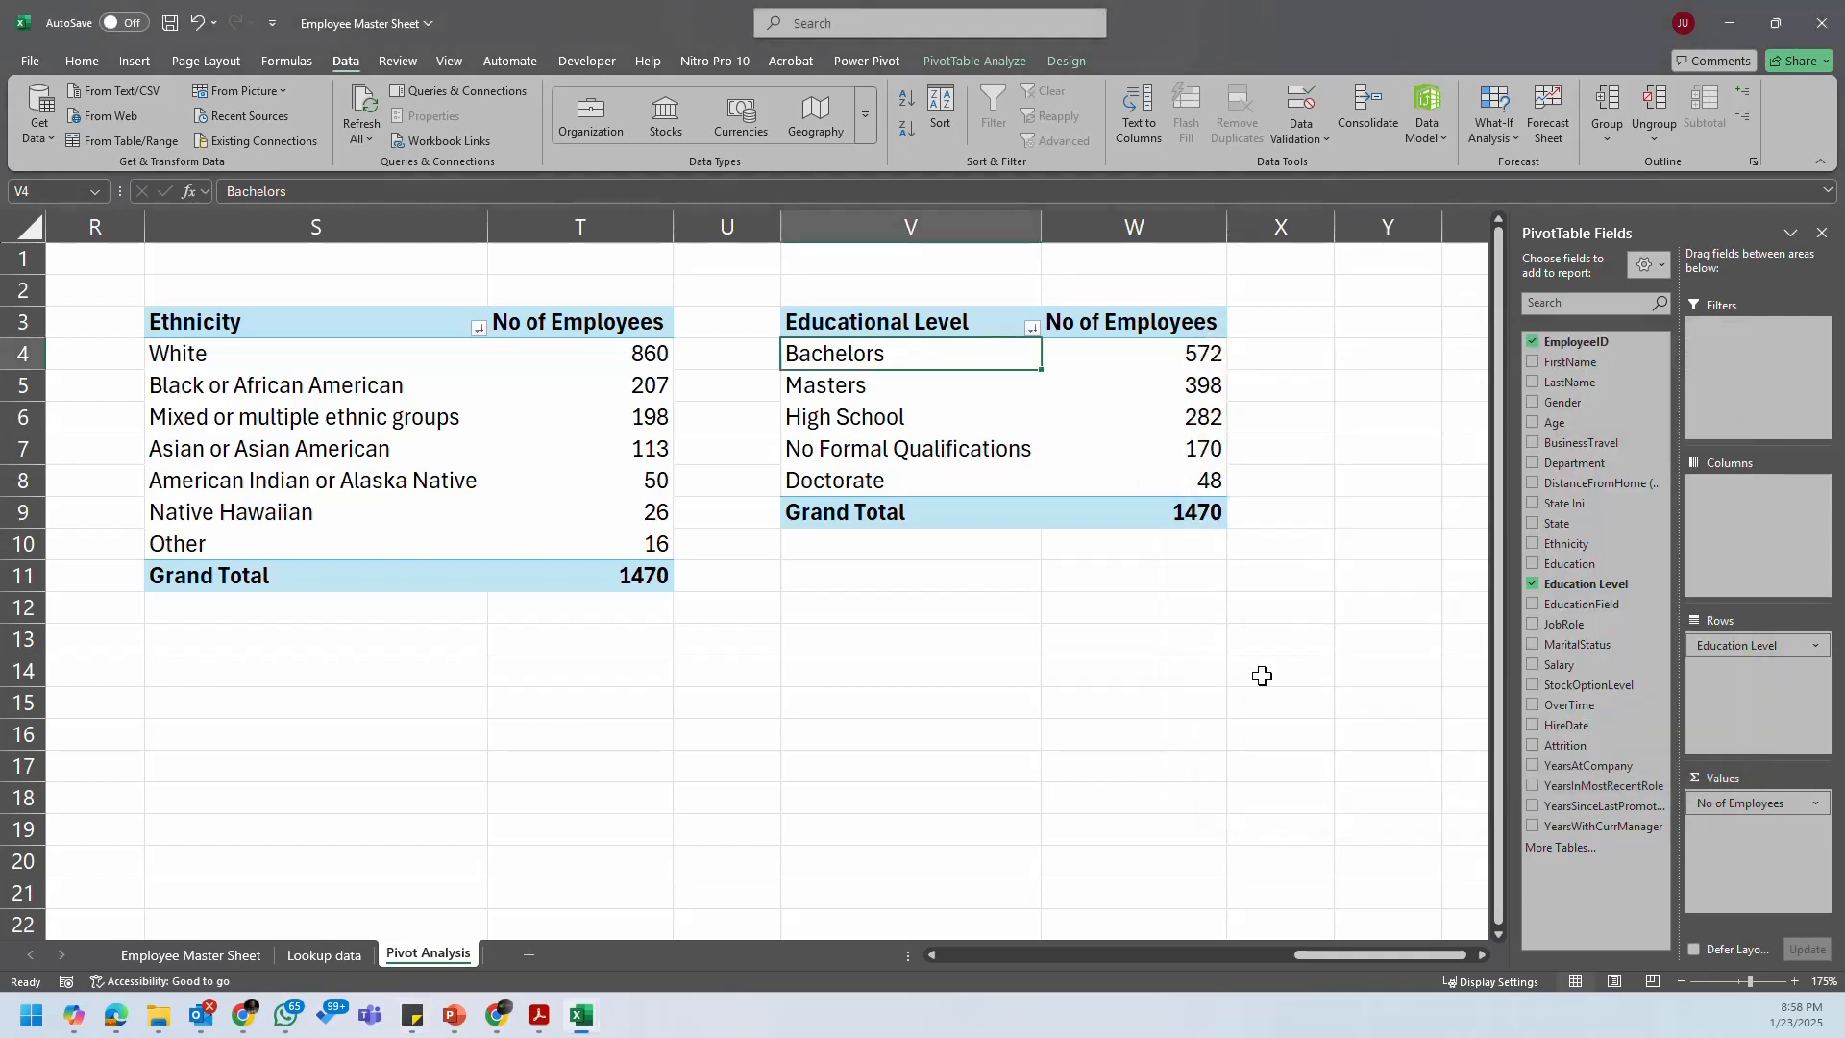
left_click(1482, 954)
left_click(1480, 954)
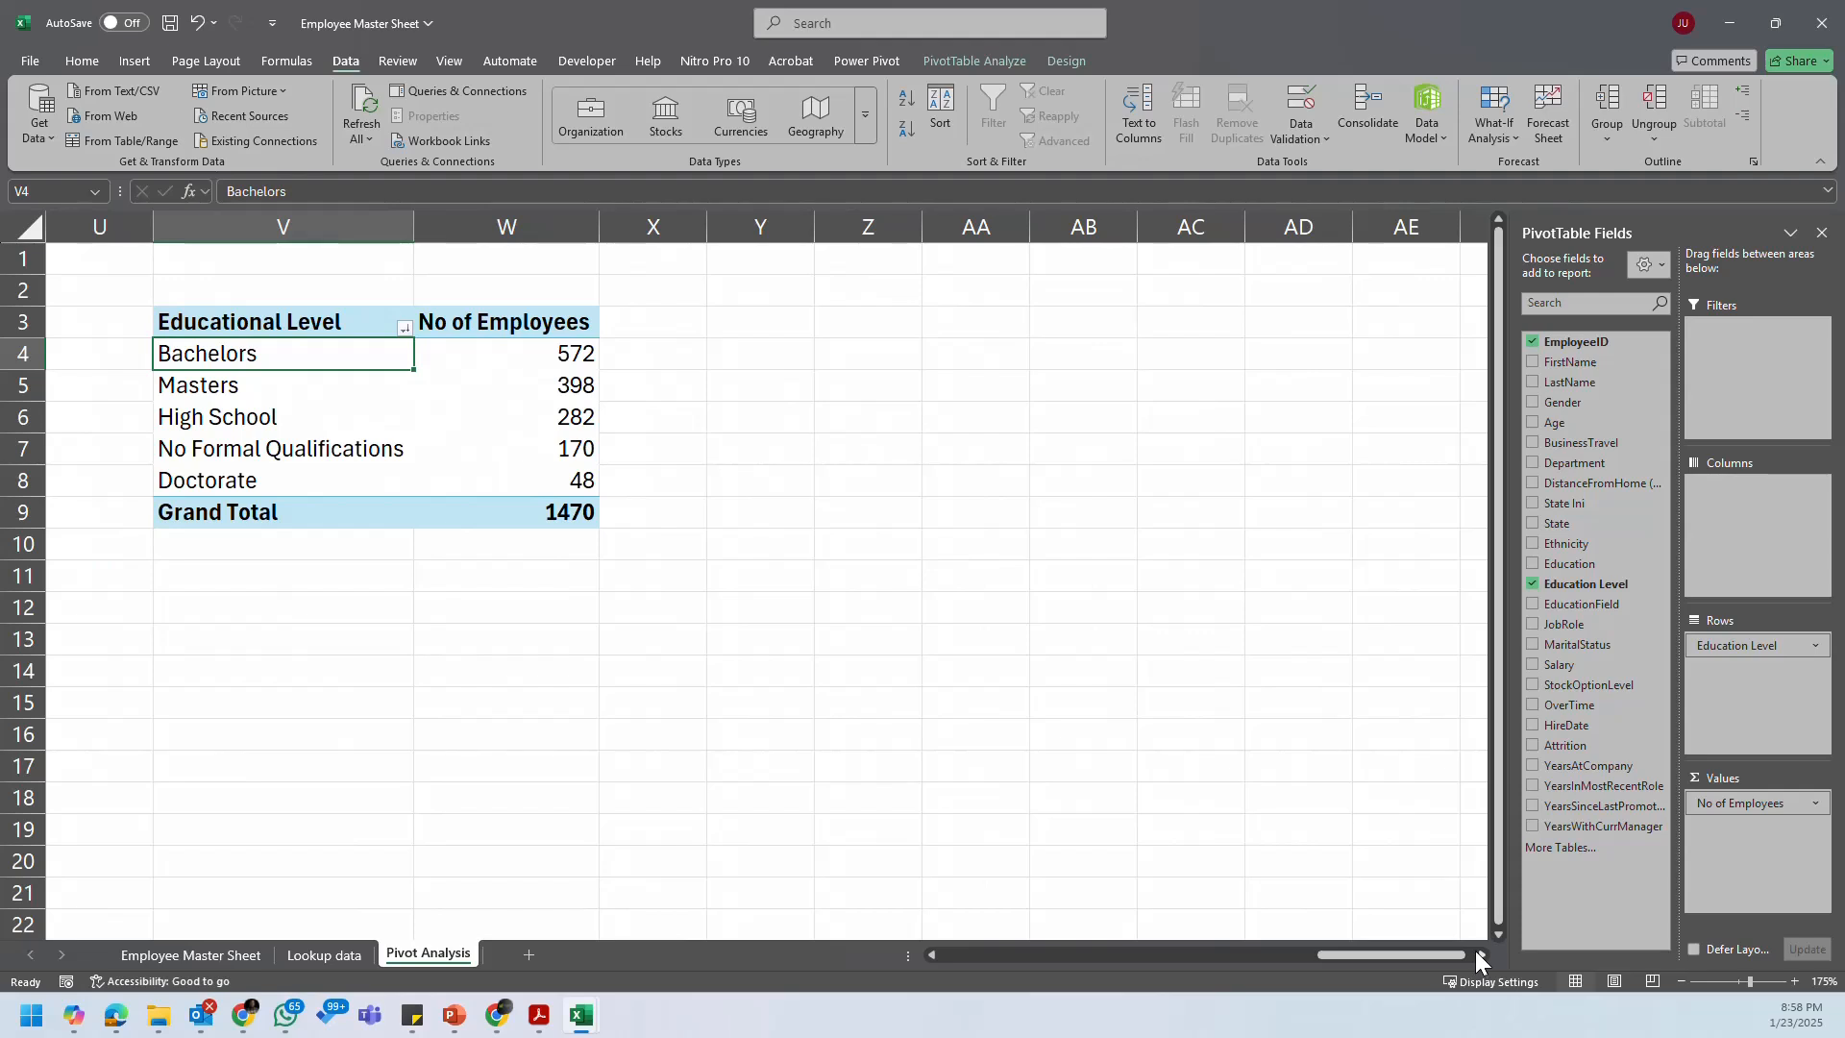
left_click(317, 319)
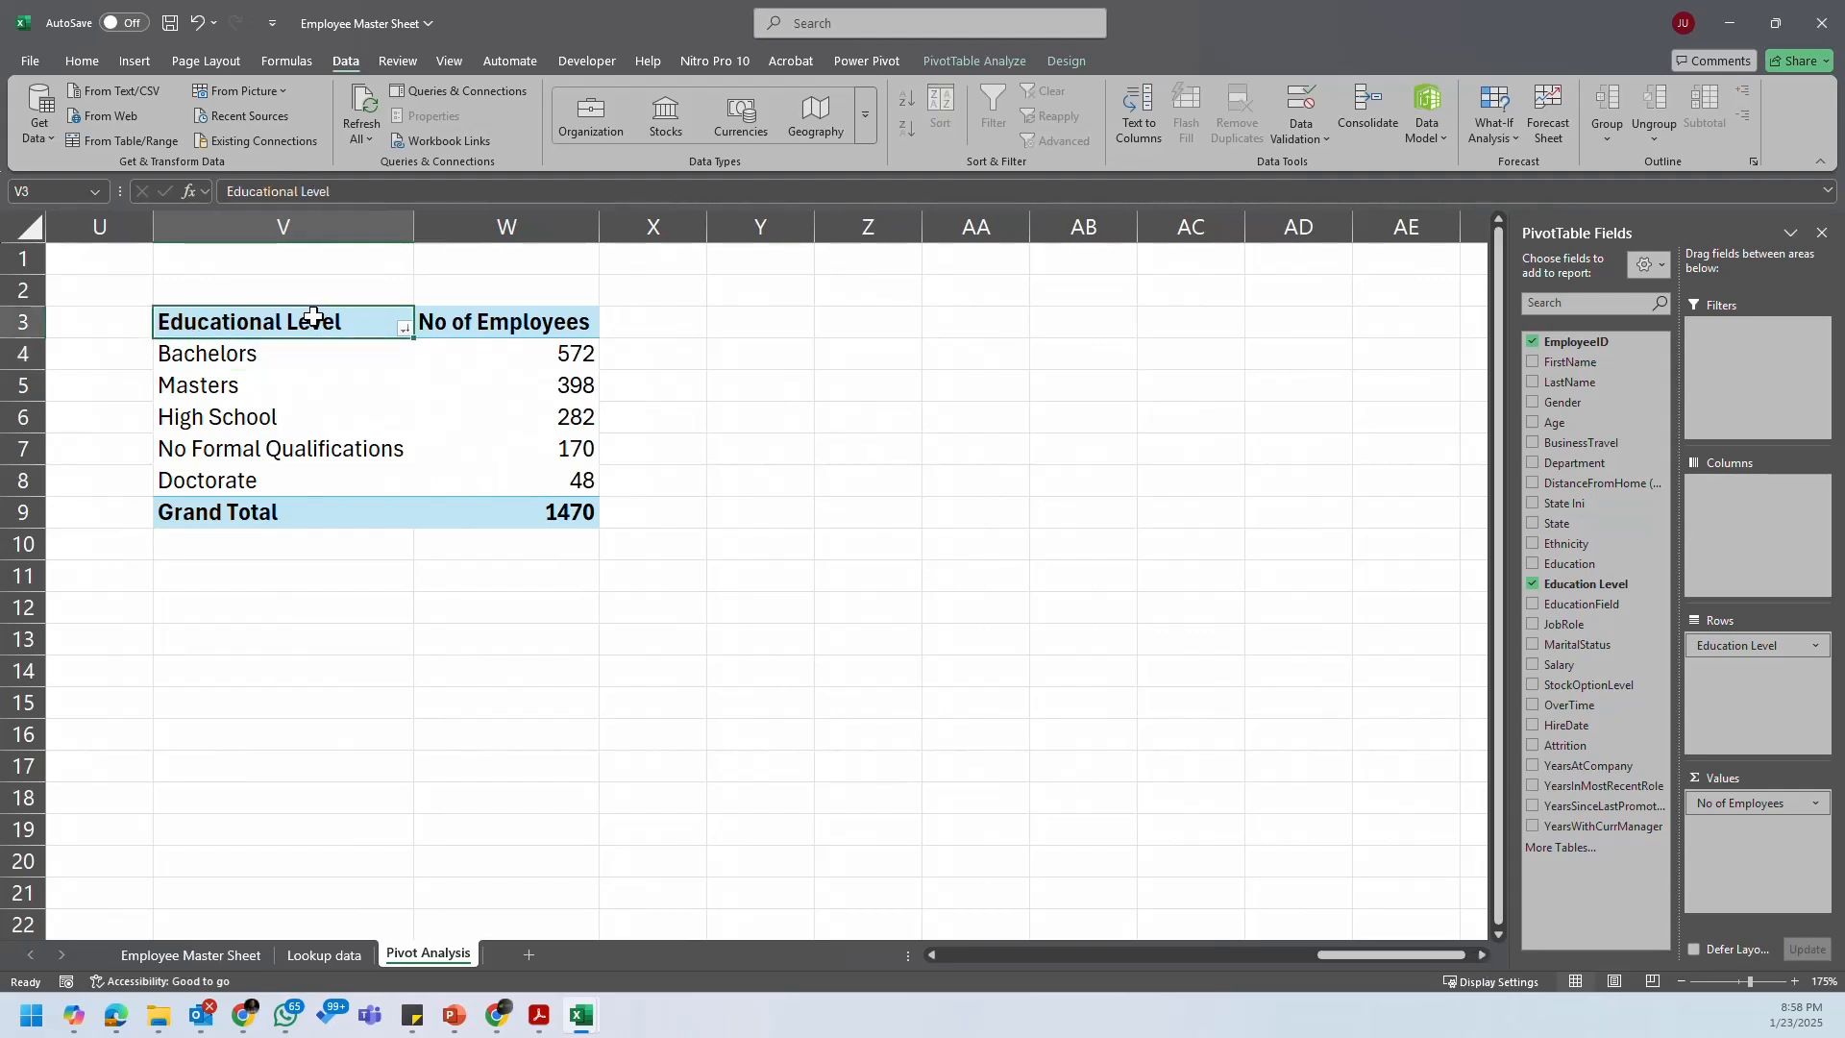
left_click_drag(313, 317, 535, 515)
key("ctrl+c")
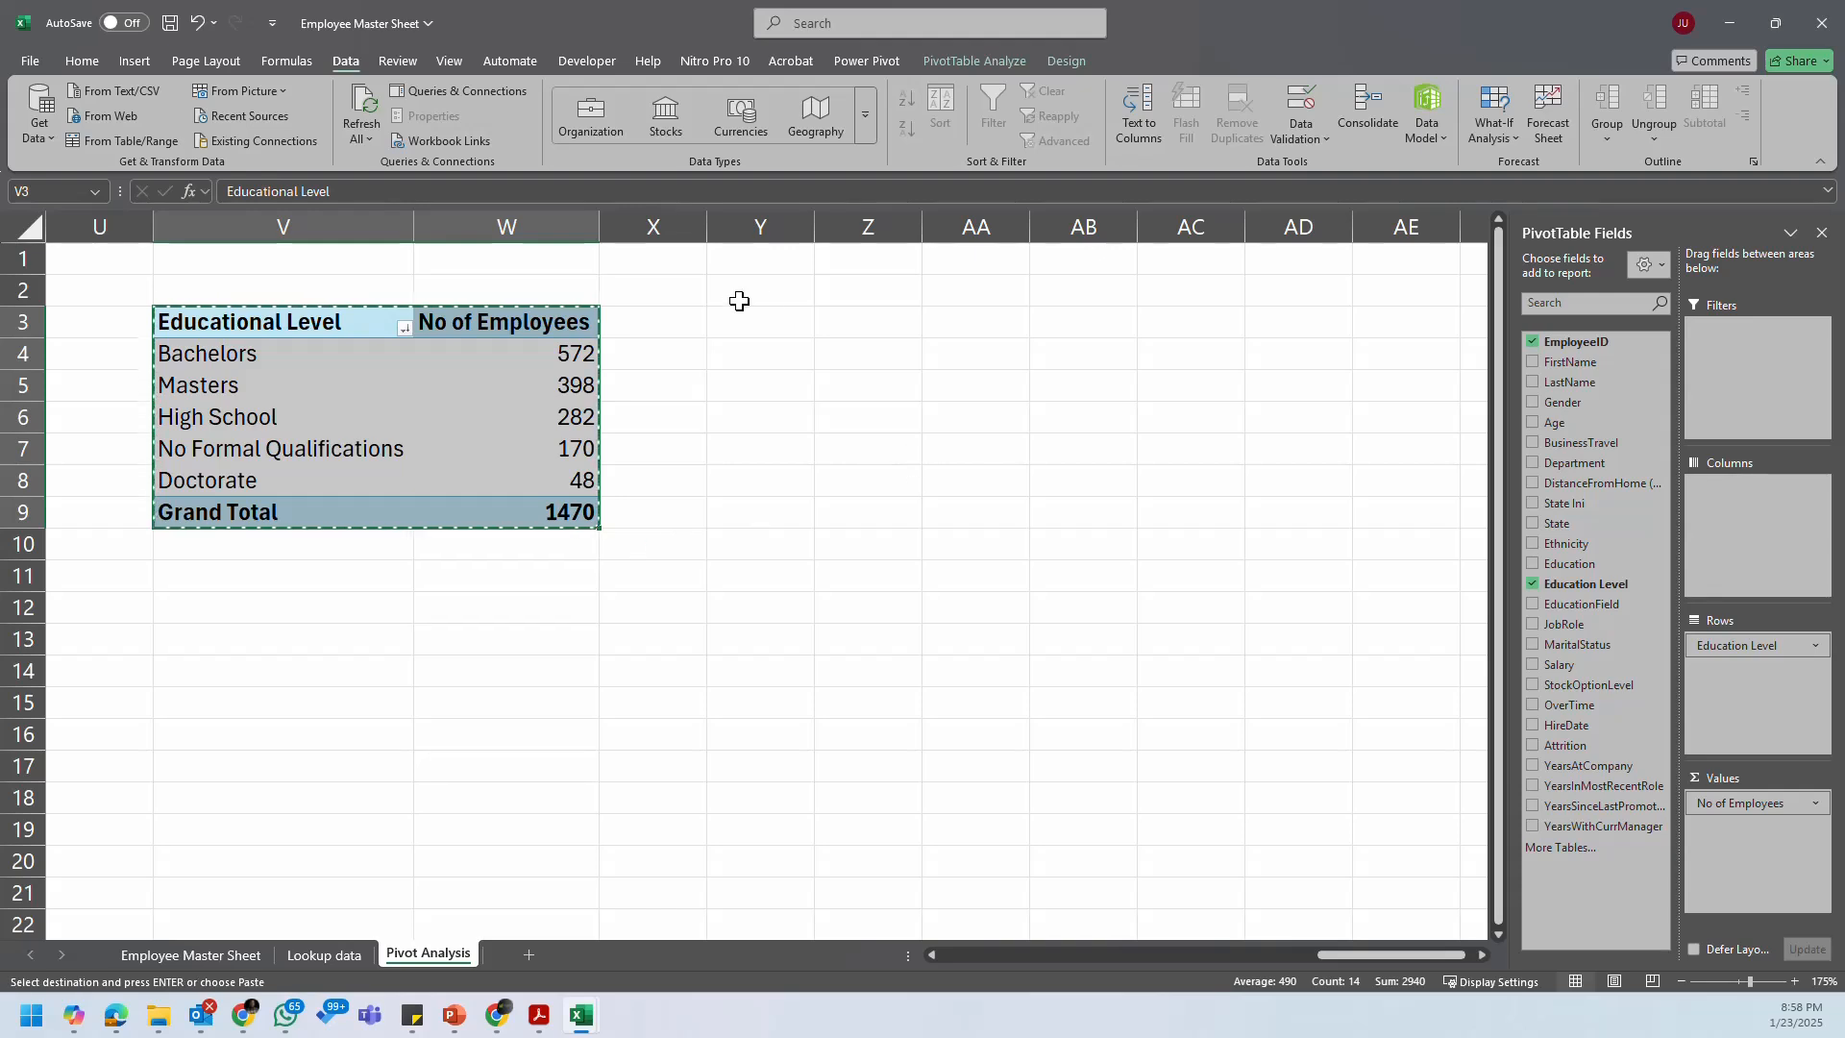
left_click(762, 321)
key("ctrl+v")
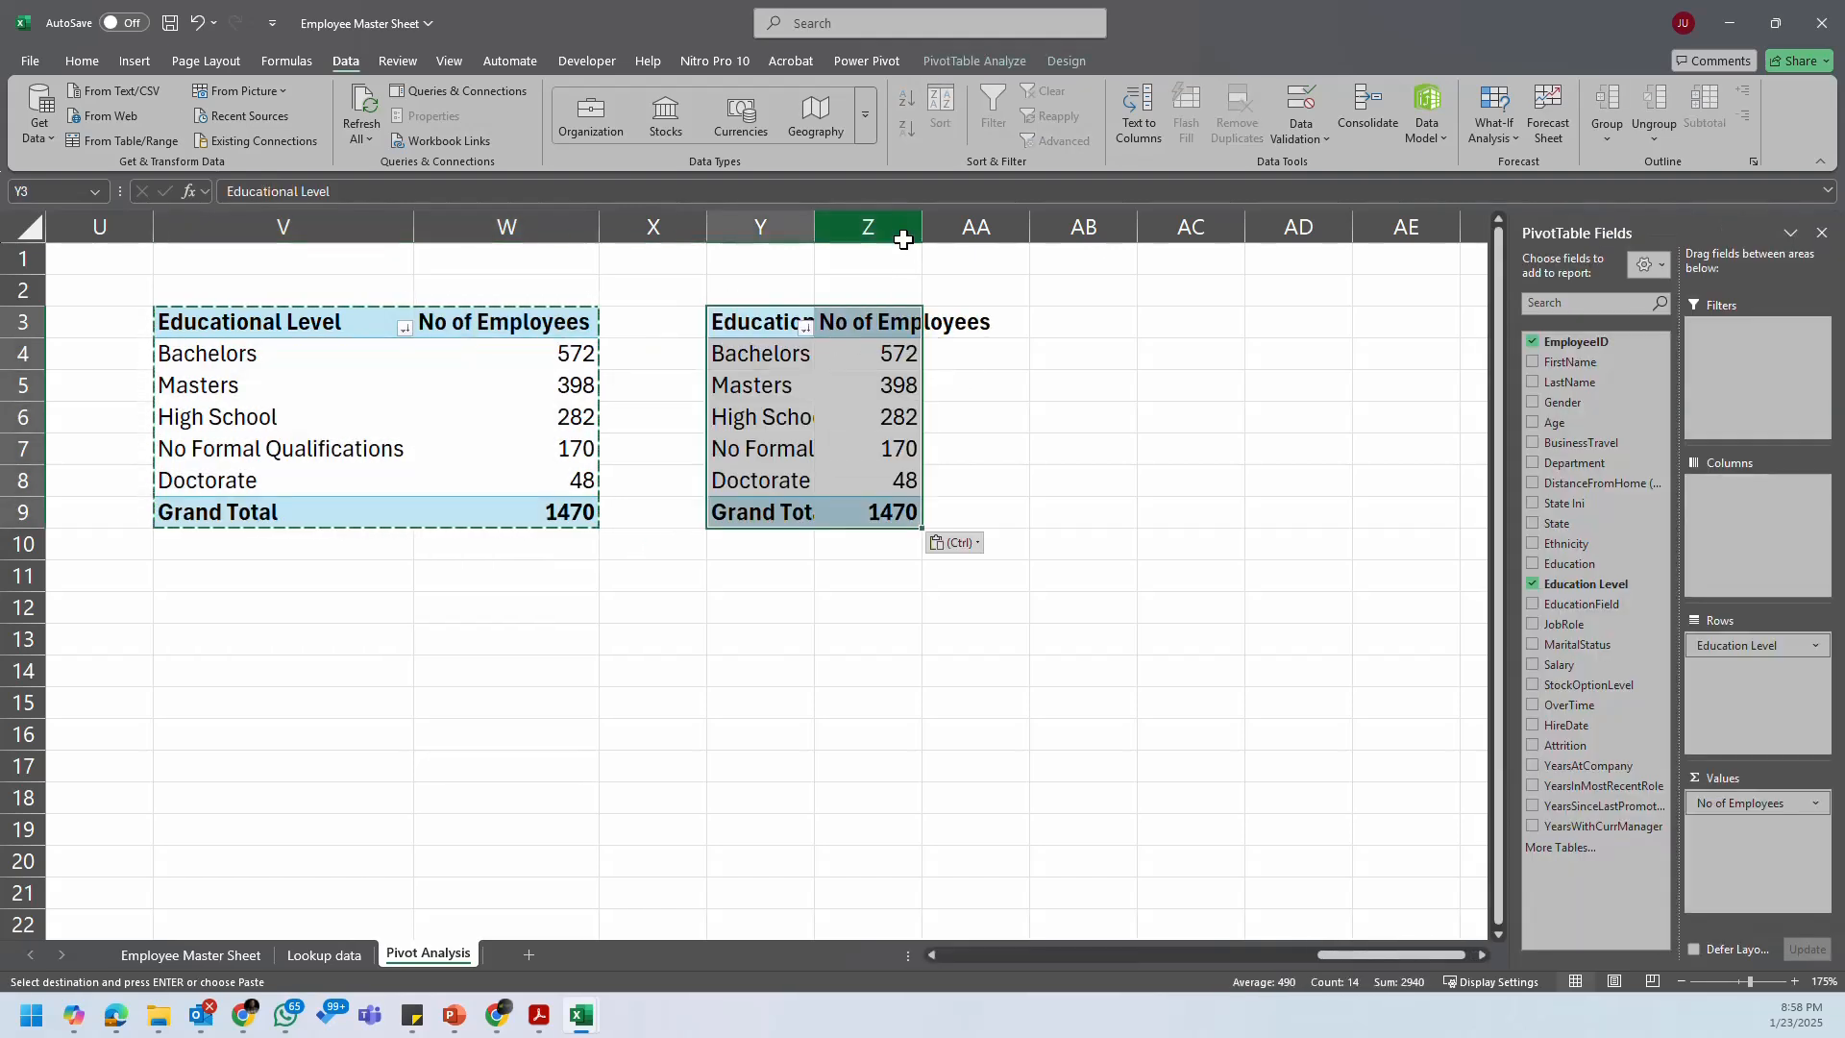
Step: Autofit columns Y and Z to the copied pivot table and clear the copy selection
double_click(922, 227)
double_click(815, 227)
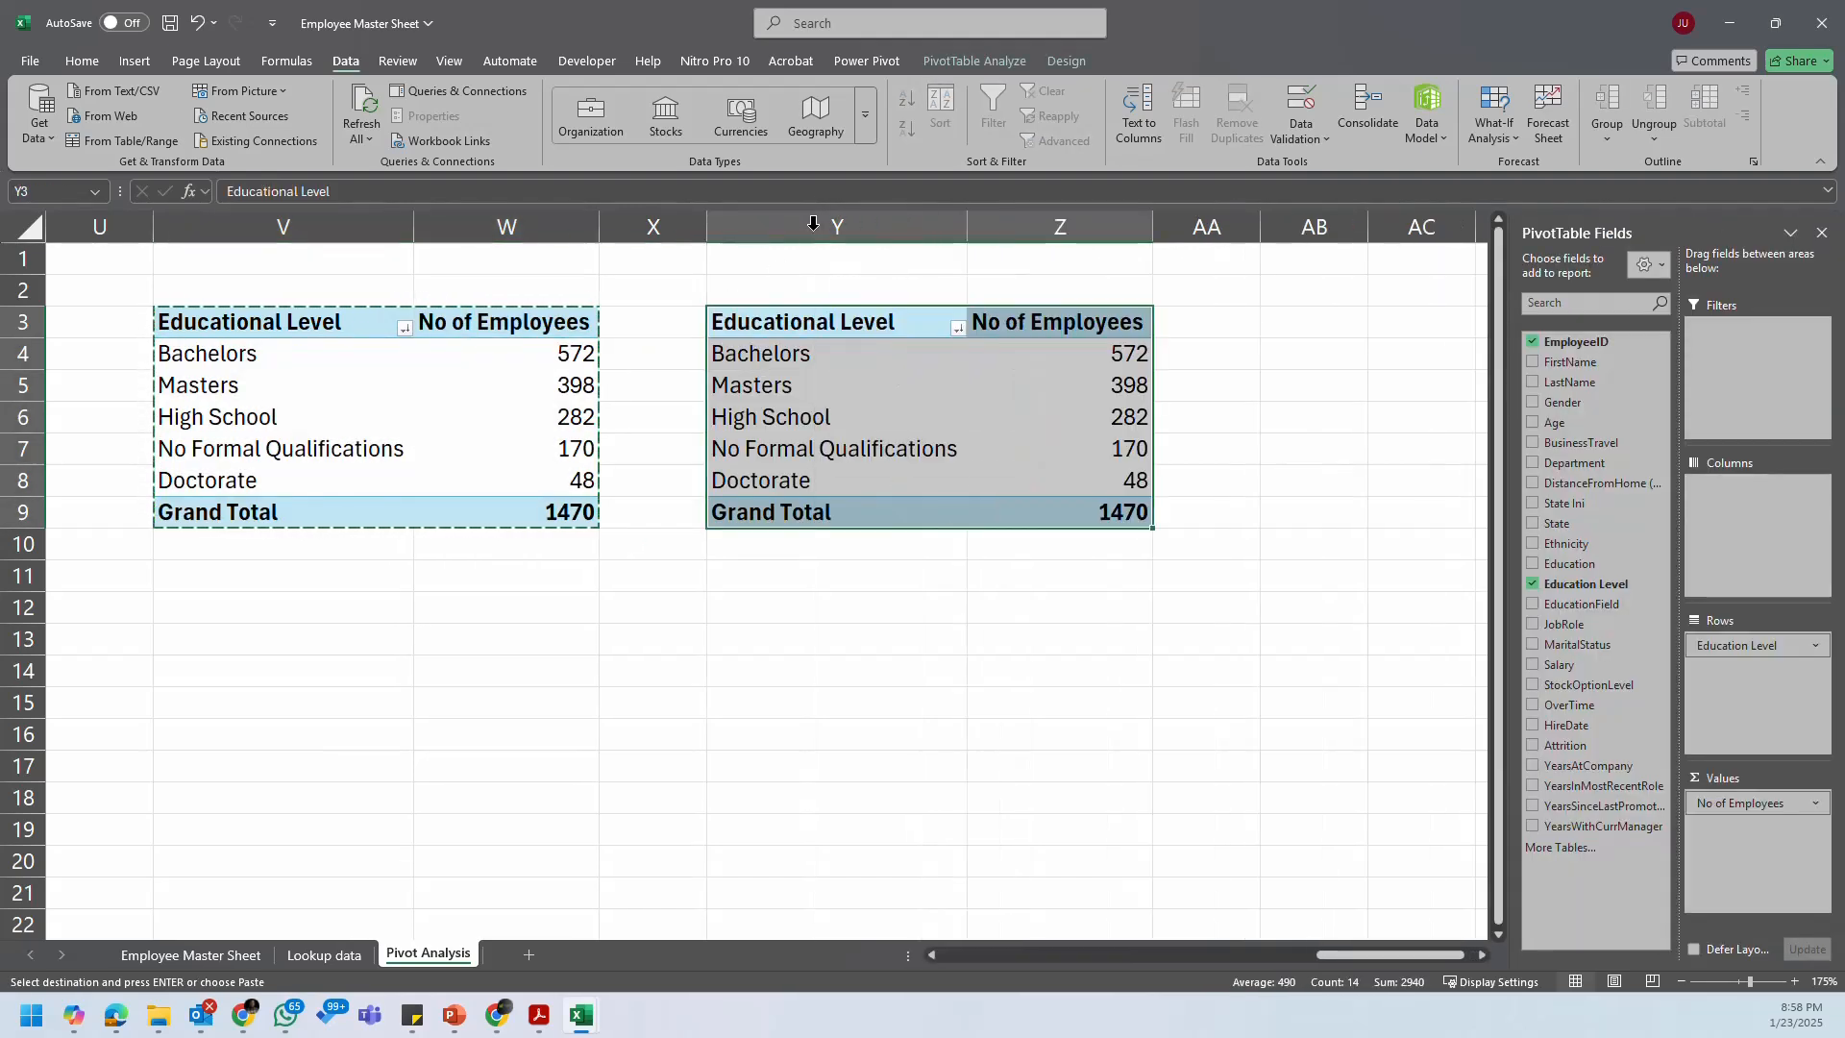
left_click(910, 387)
key("Escape")
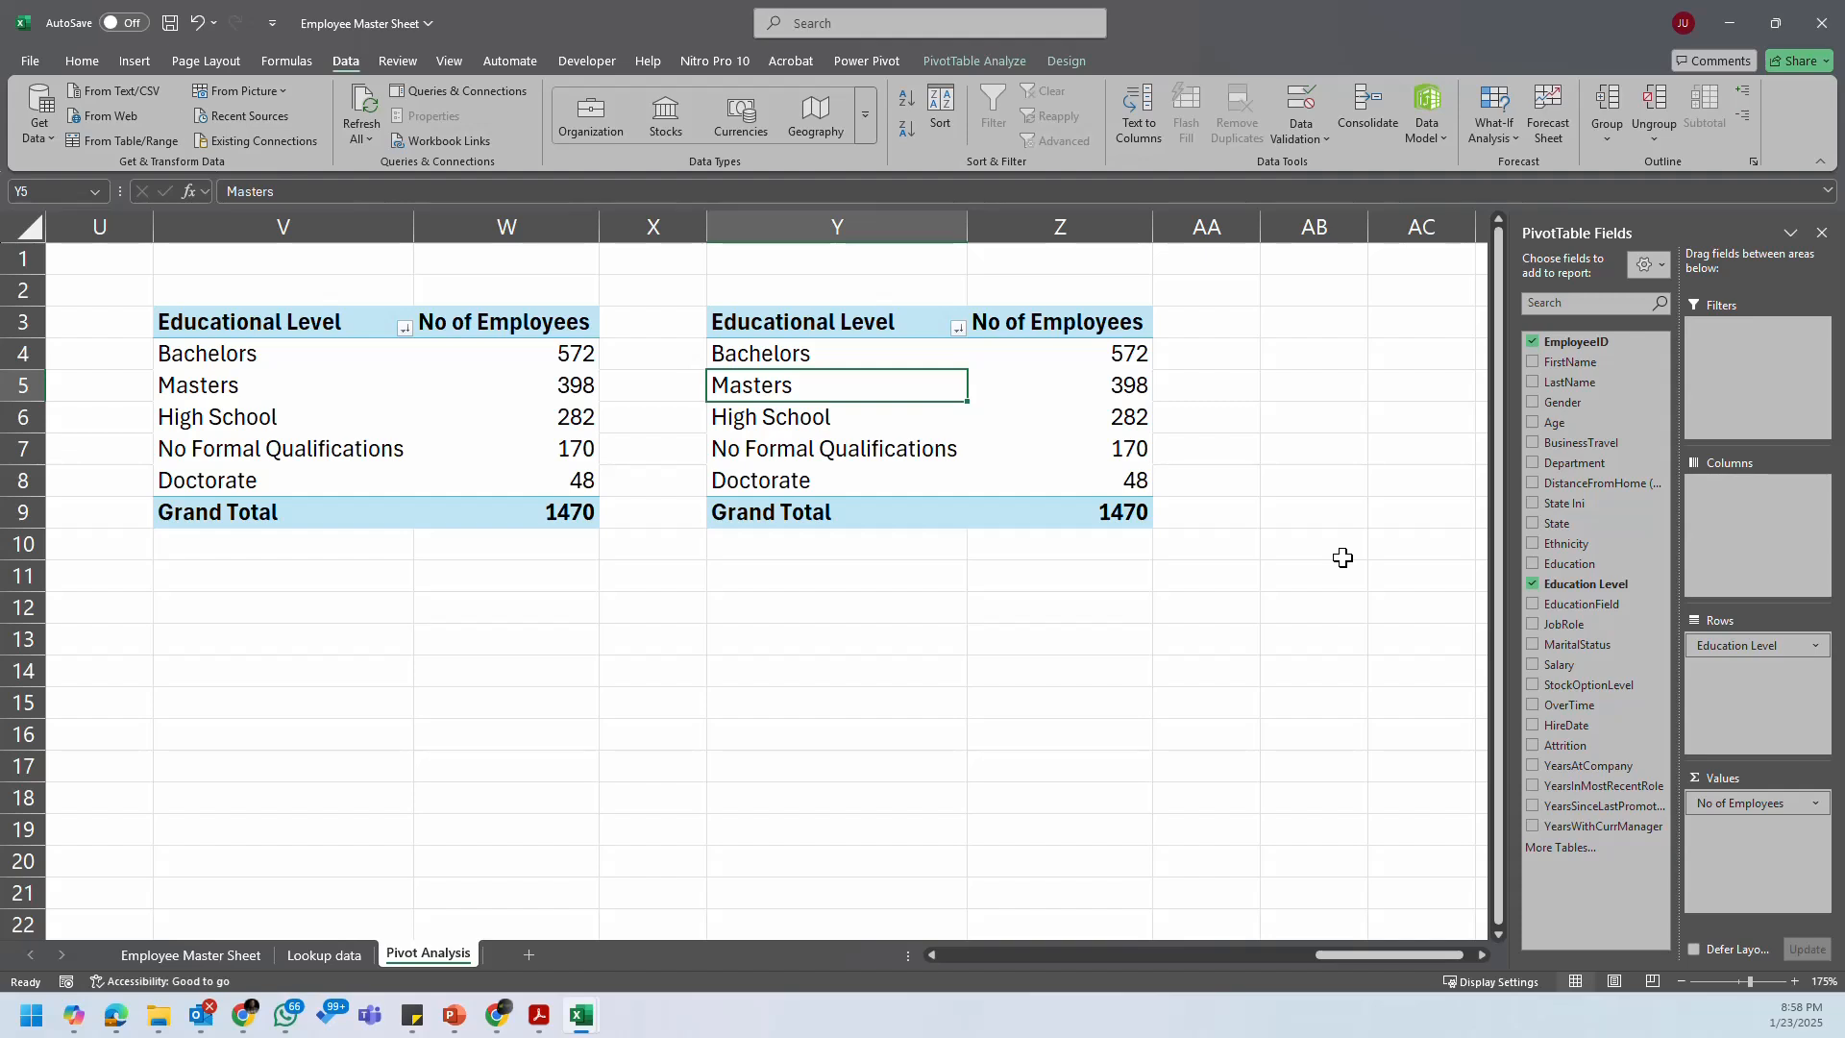
Step: In the copied pivot table at Y3, replace the Education Level row field with EducationField
left_click(409, 1021)
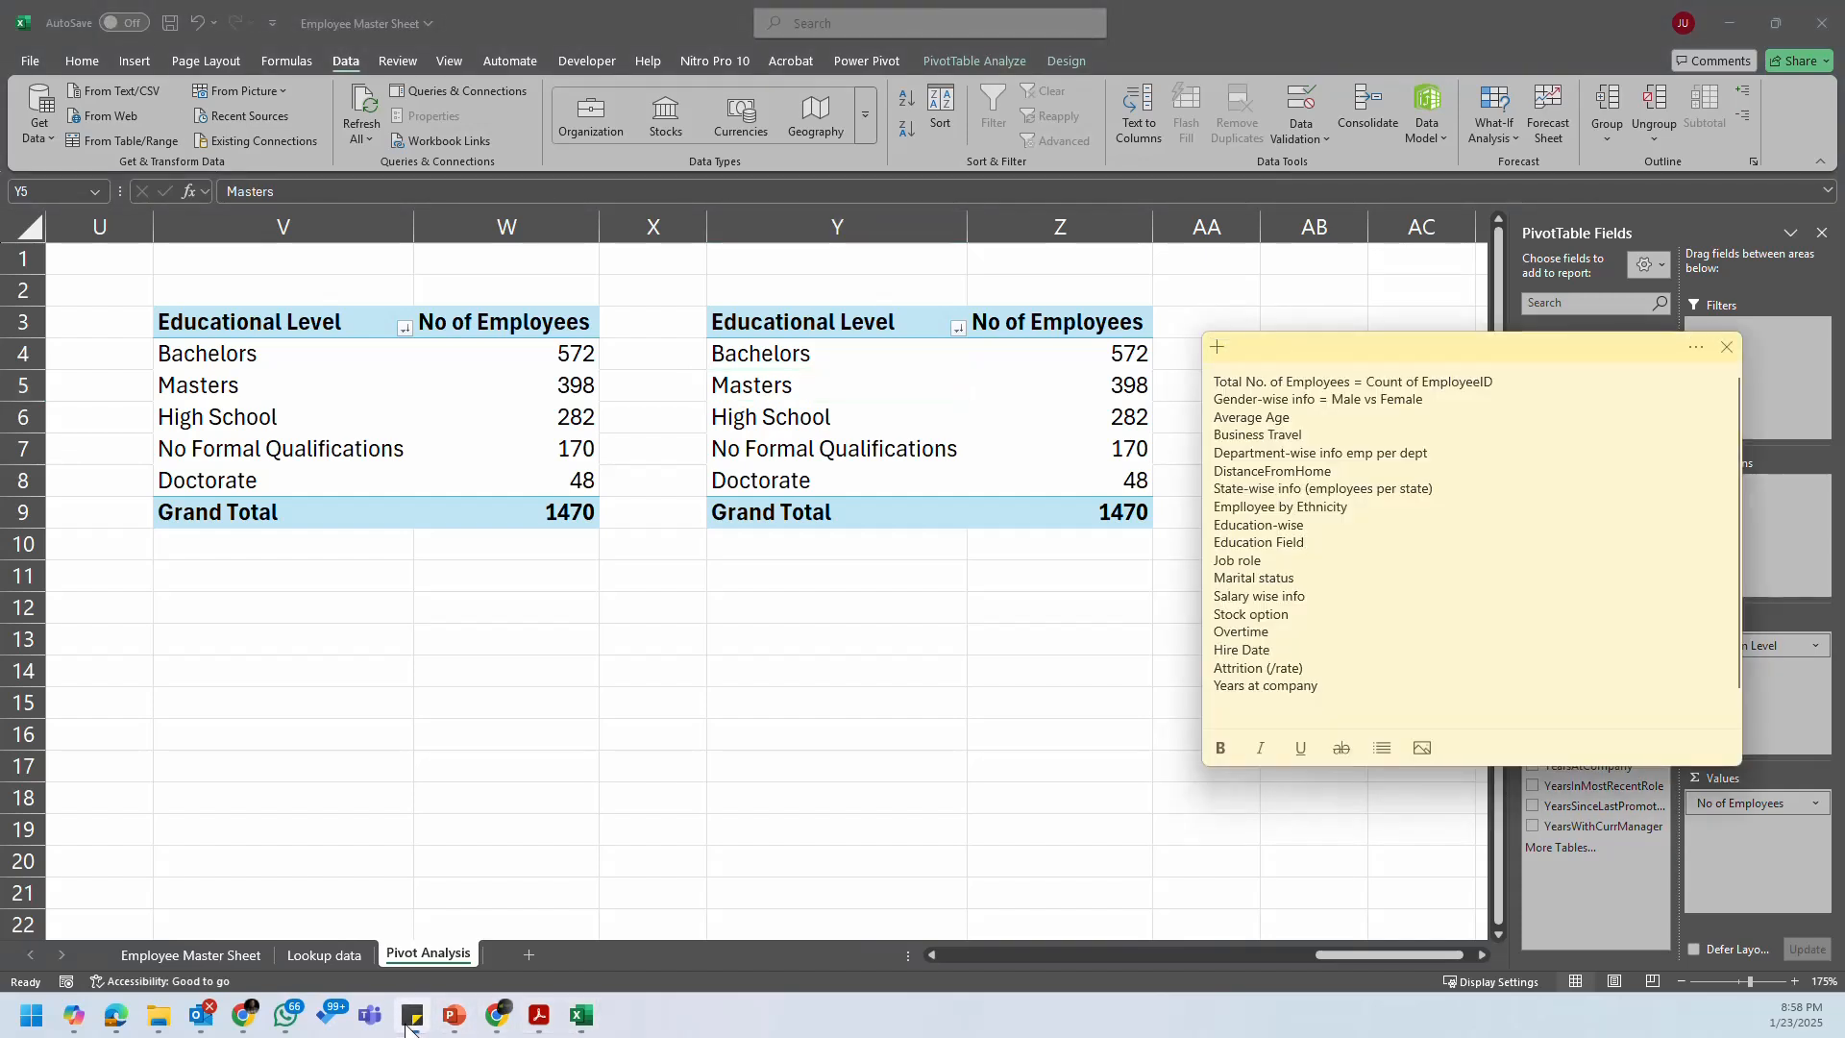
left_click(410, 1020)
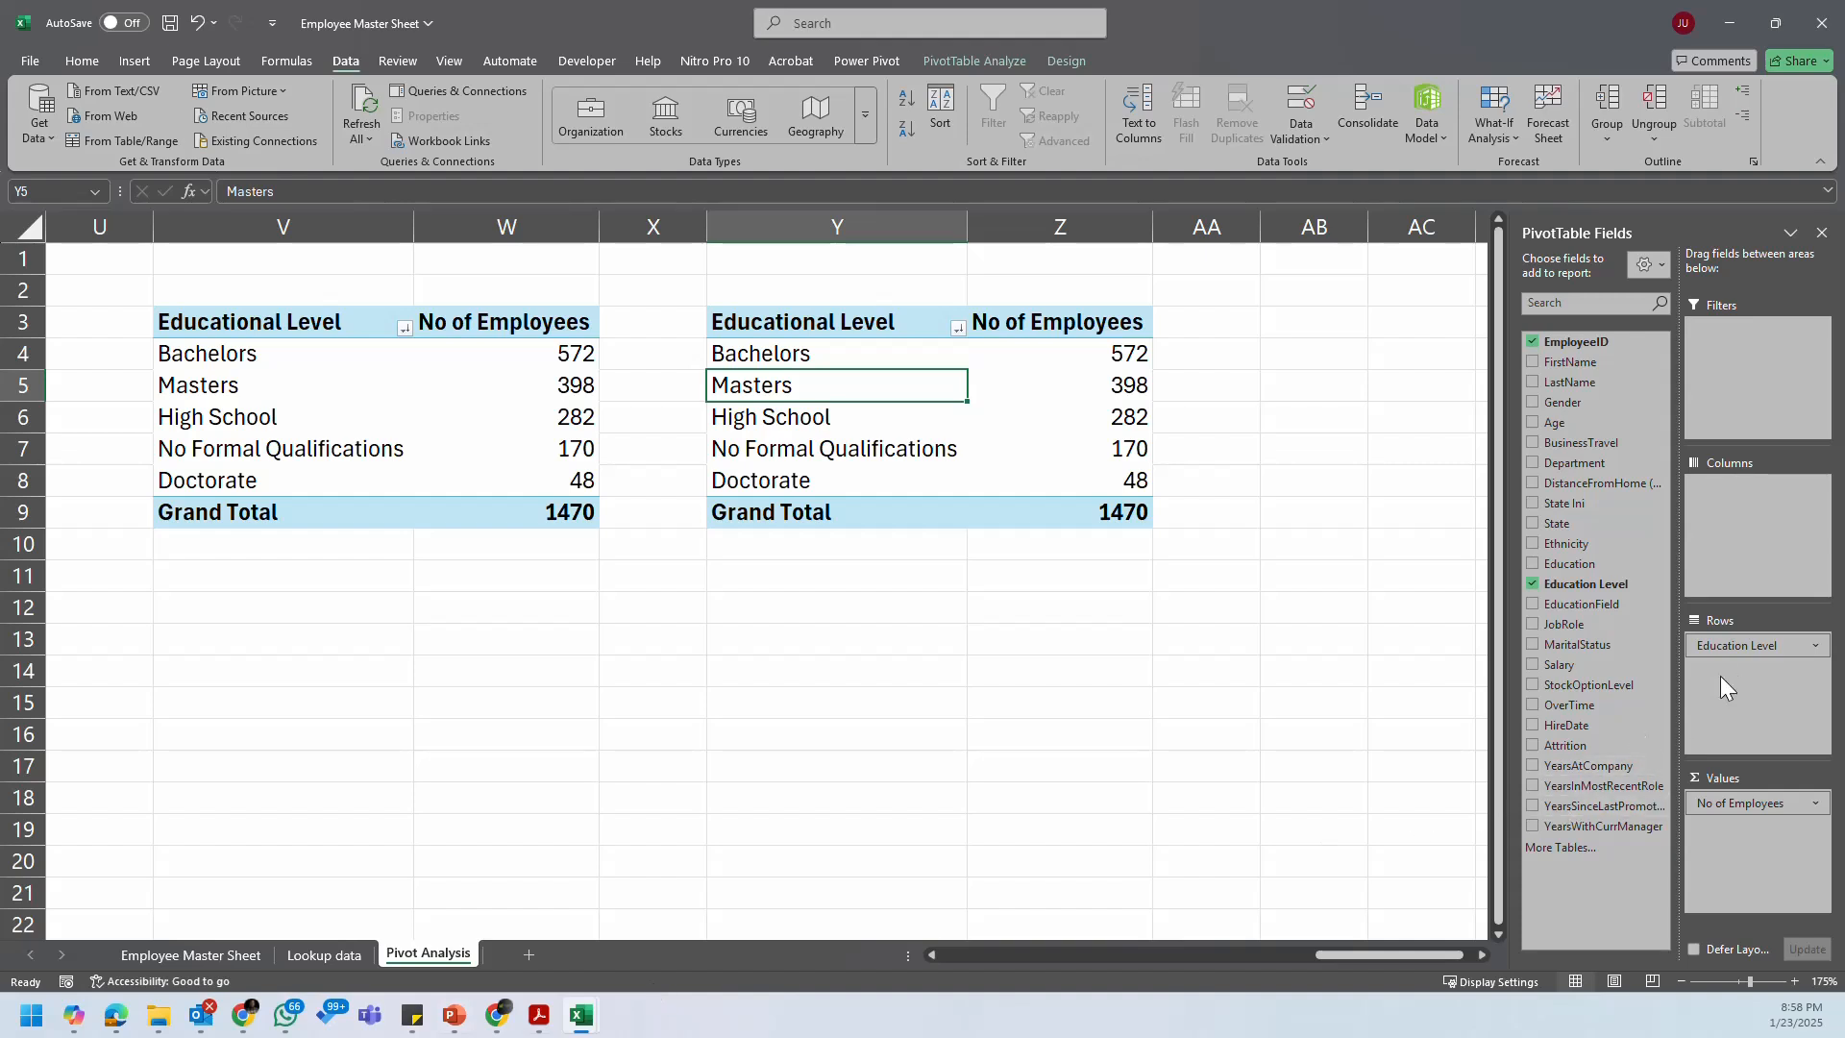
left_click_drag(1752, 650, 1162, 764)
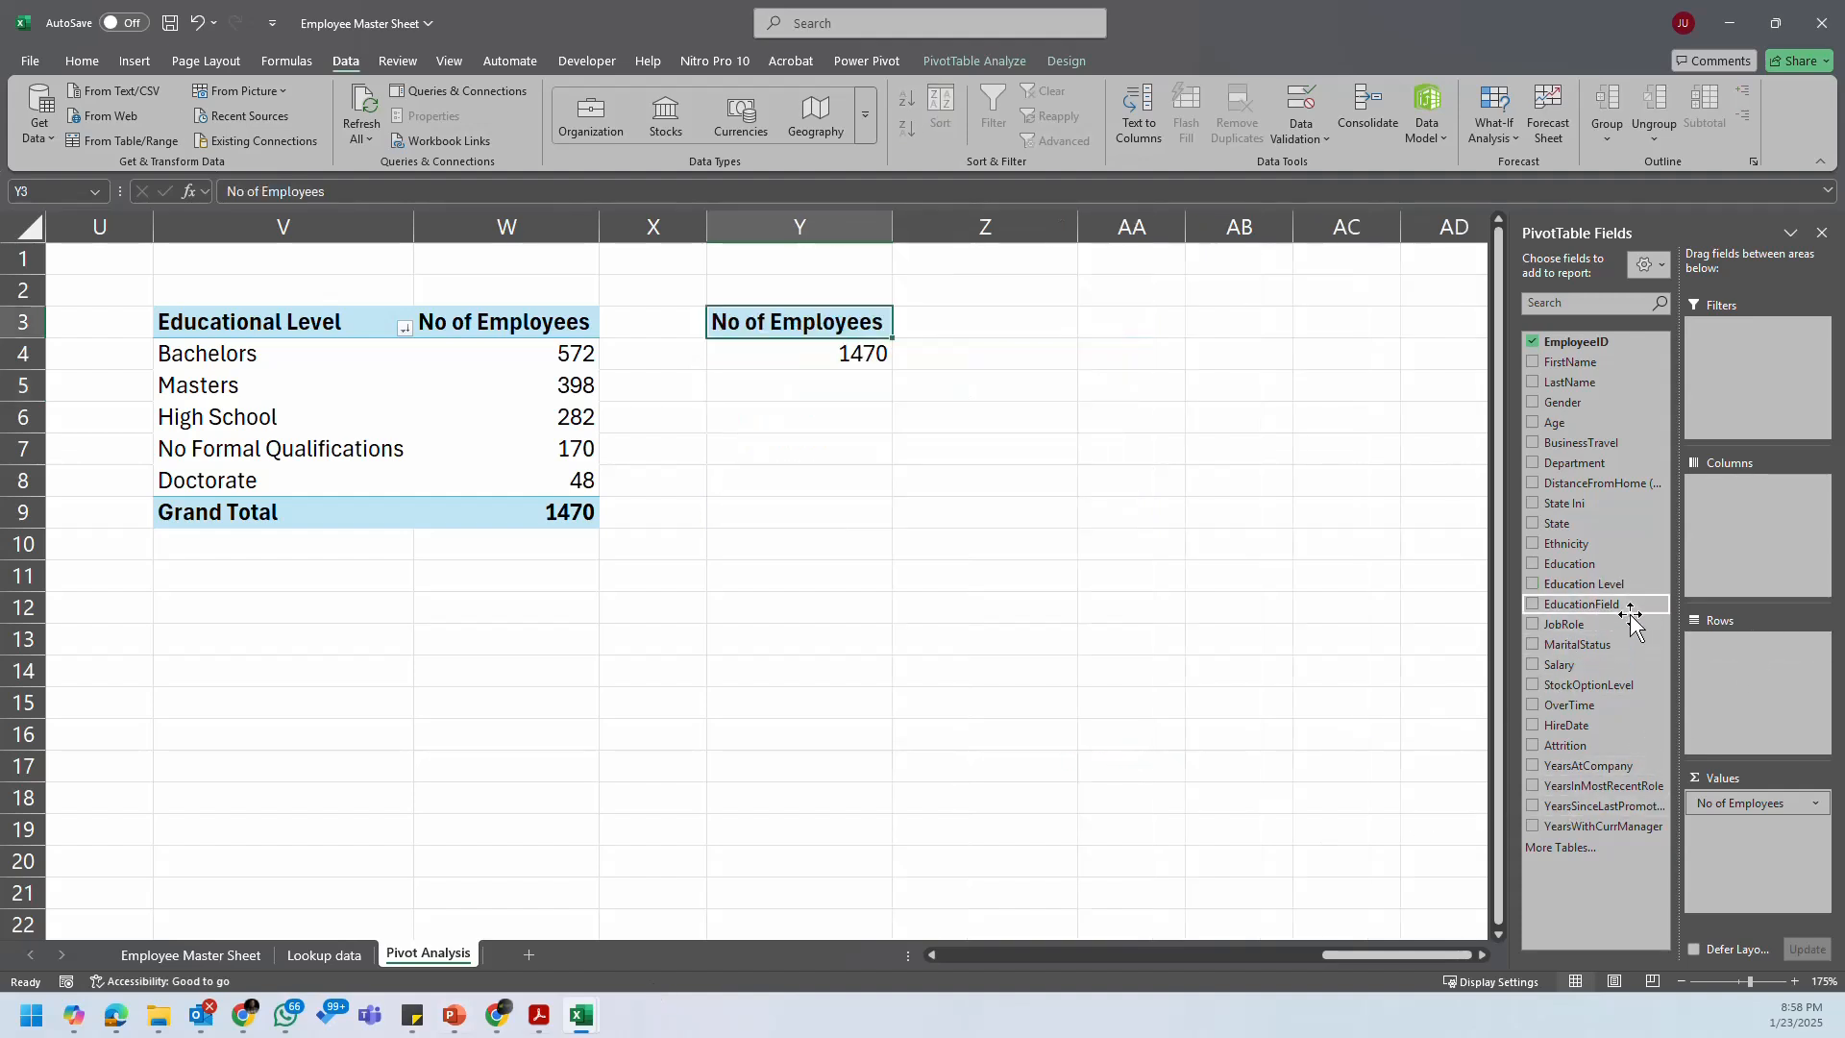
left_click_drag(1629, 607, 1813, 680)
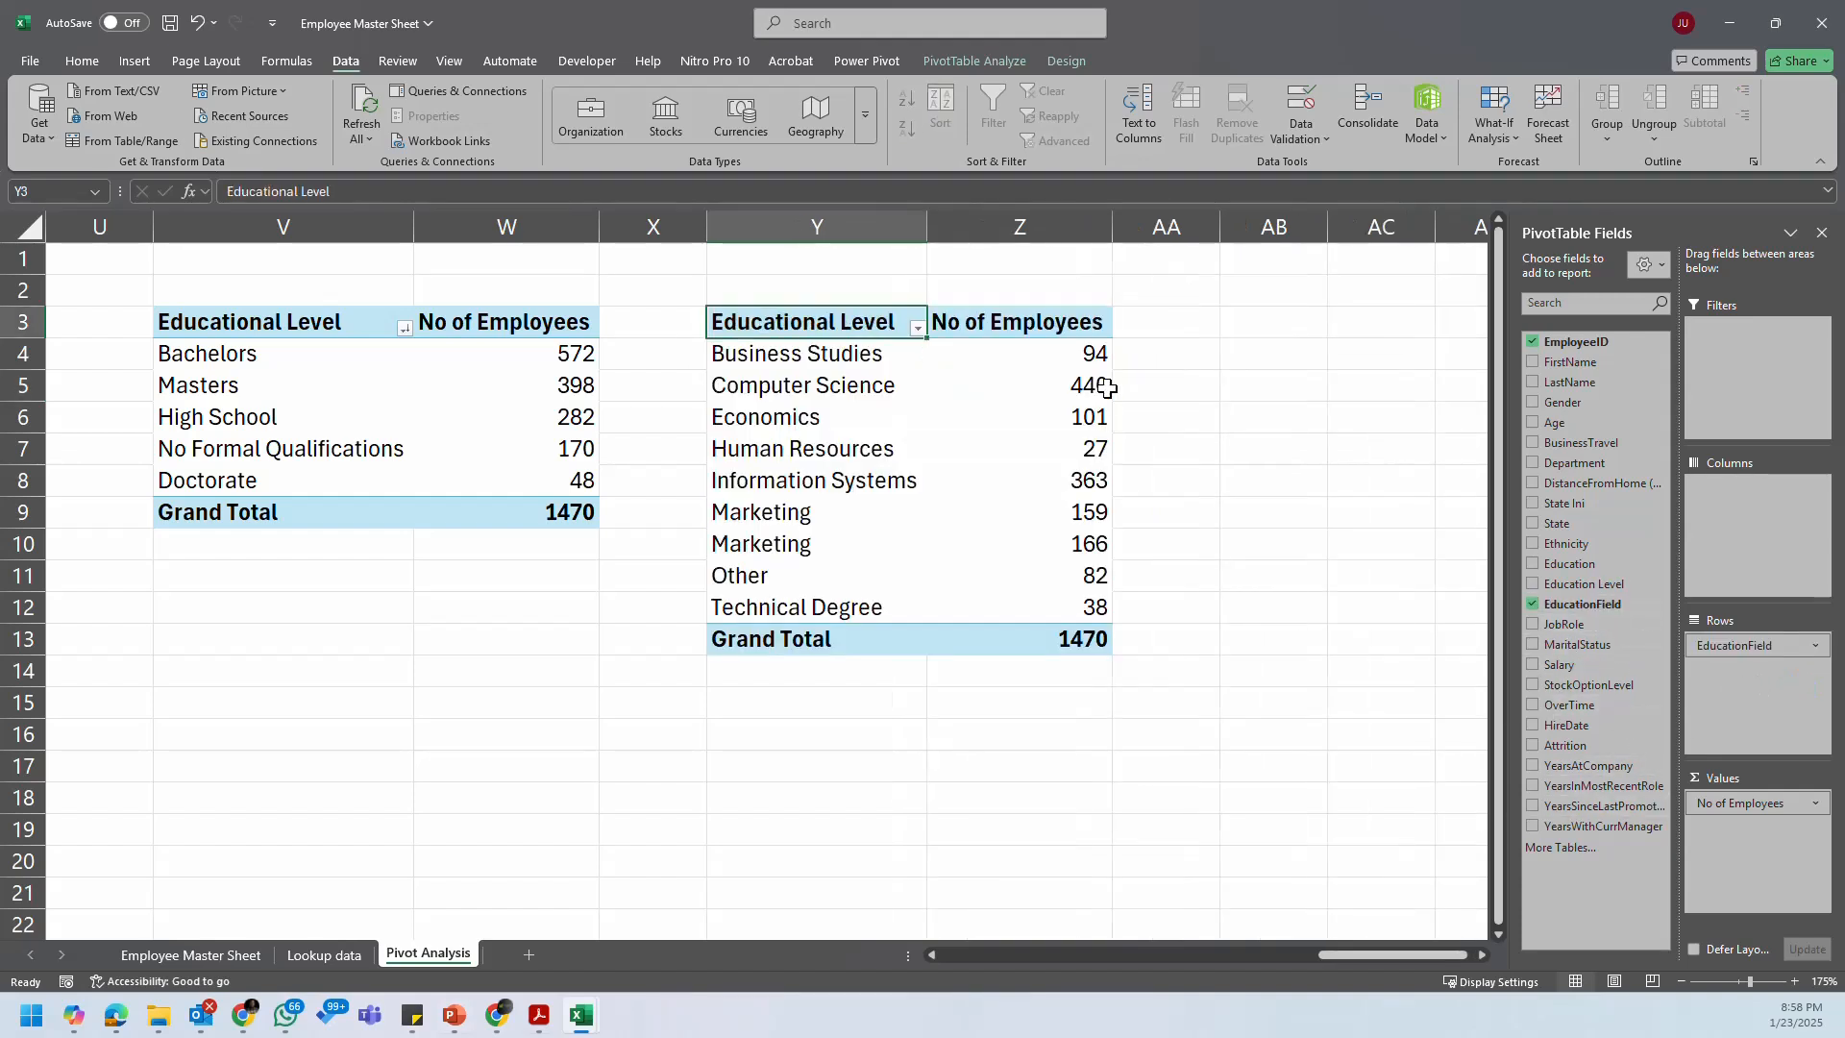
Step: Sort the education field pivot table by No of Employees from largest to smallest
right_click(1089, 358)
mouse_move(1286, 538)
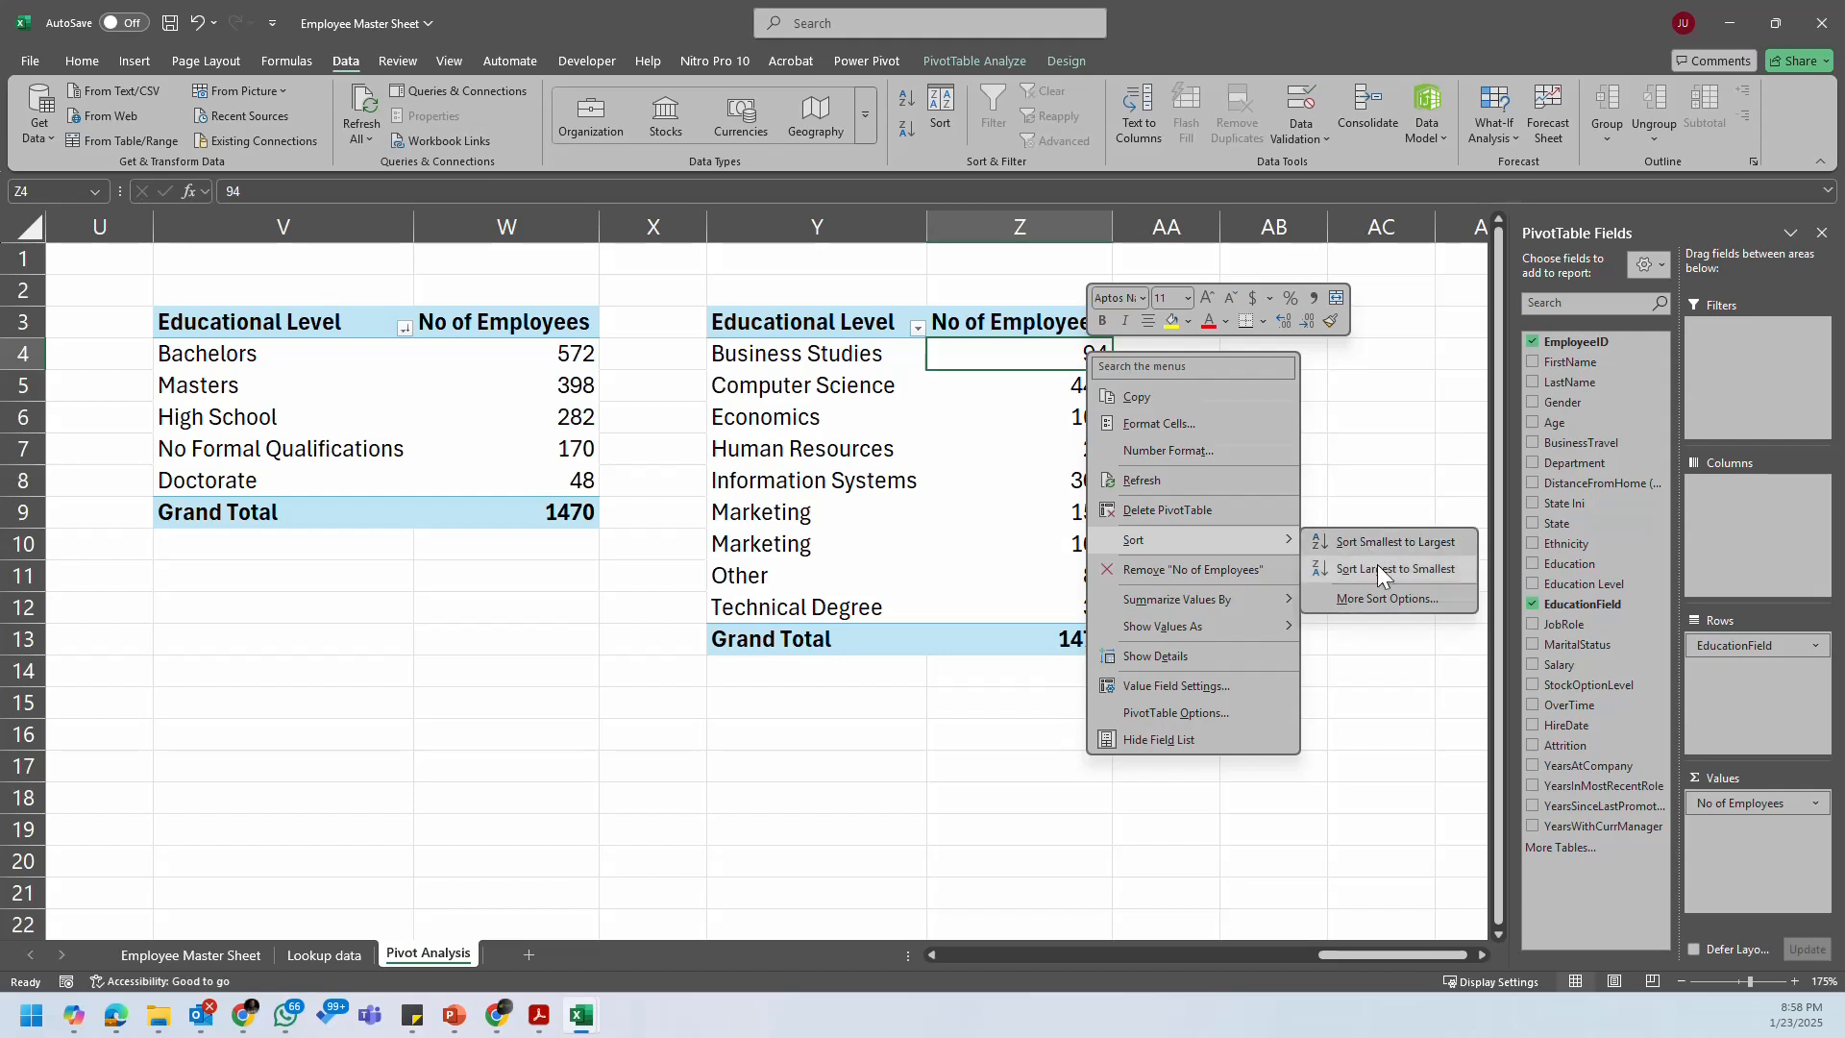
left_click(1355, 565)
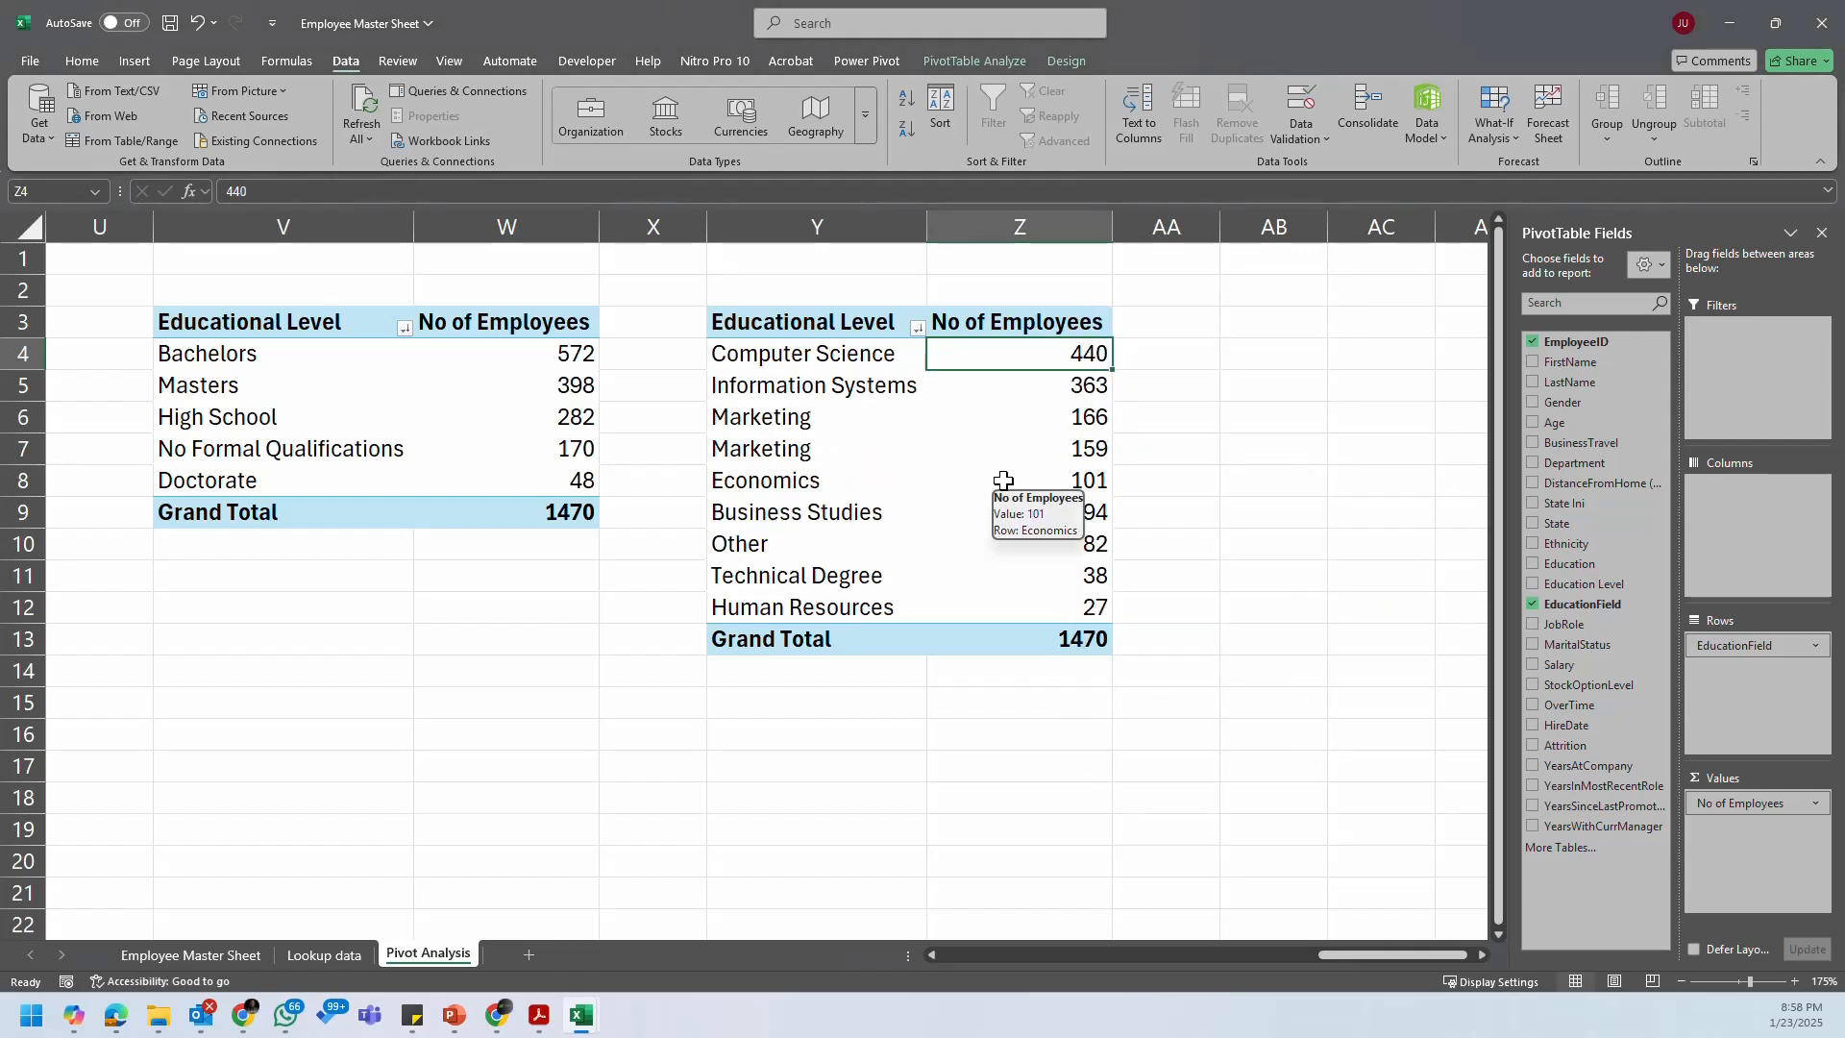
left_click_drag(775, 355, 1034, 372)
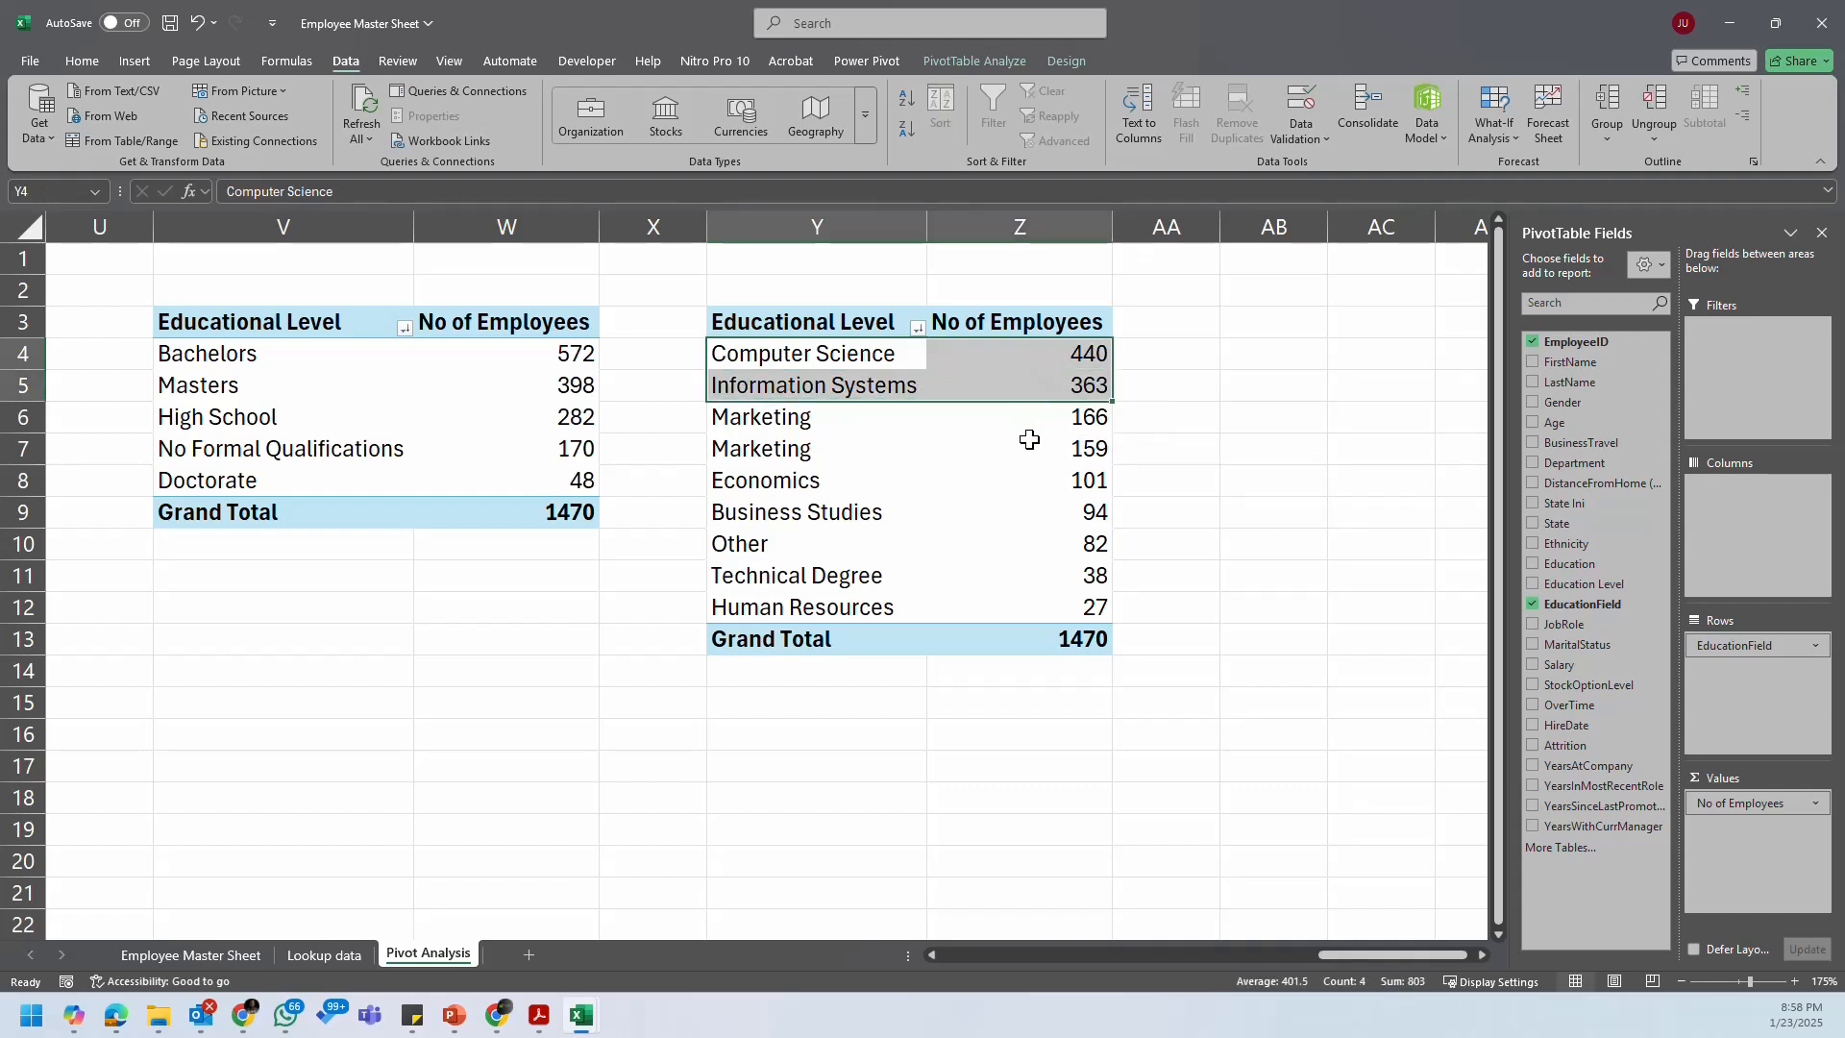
left_click(970, 504)
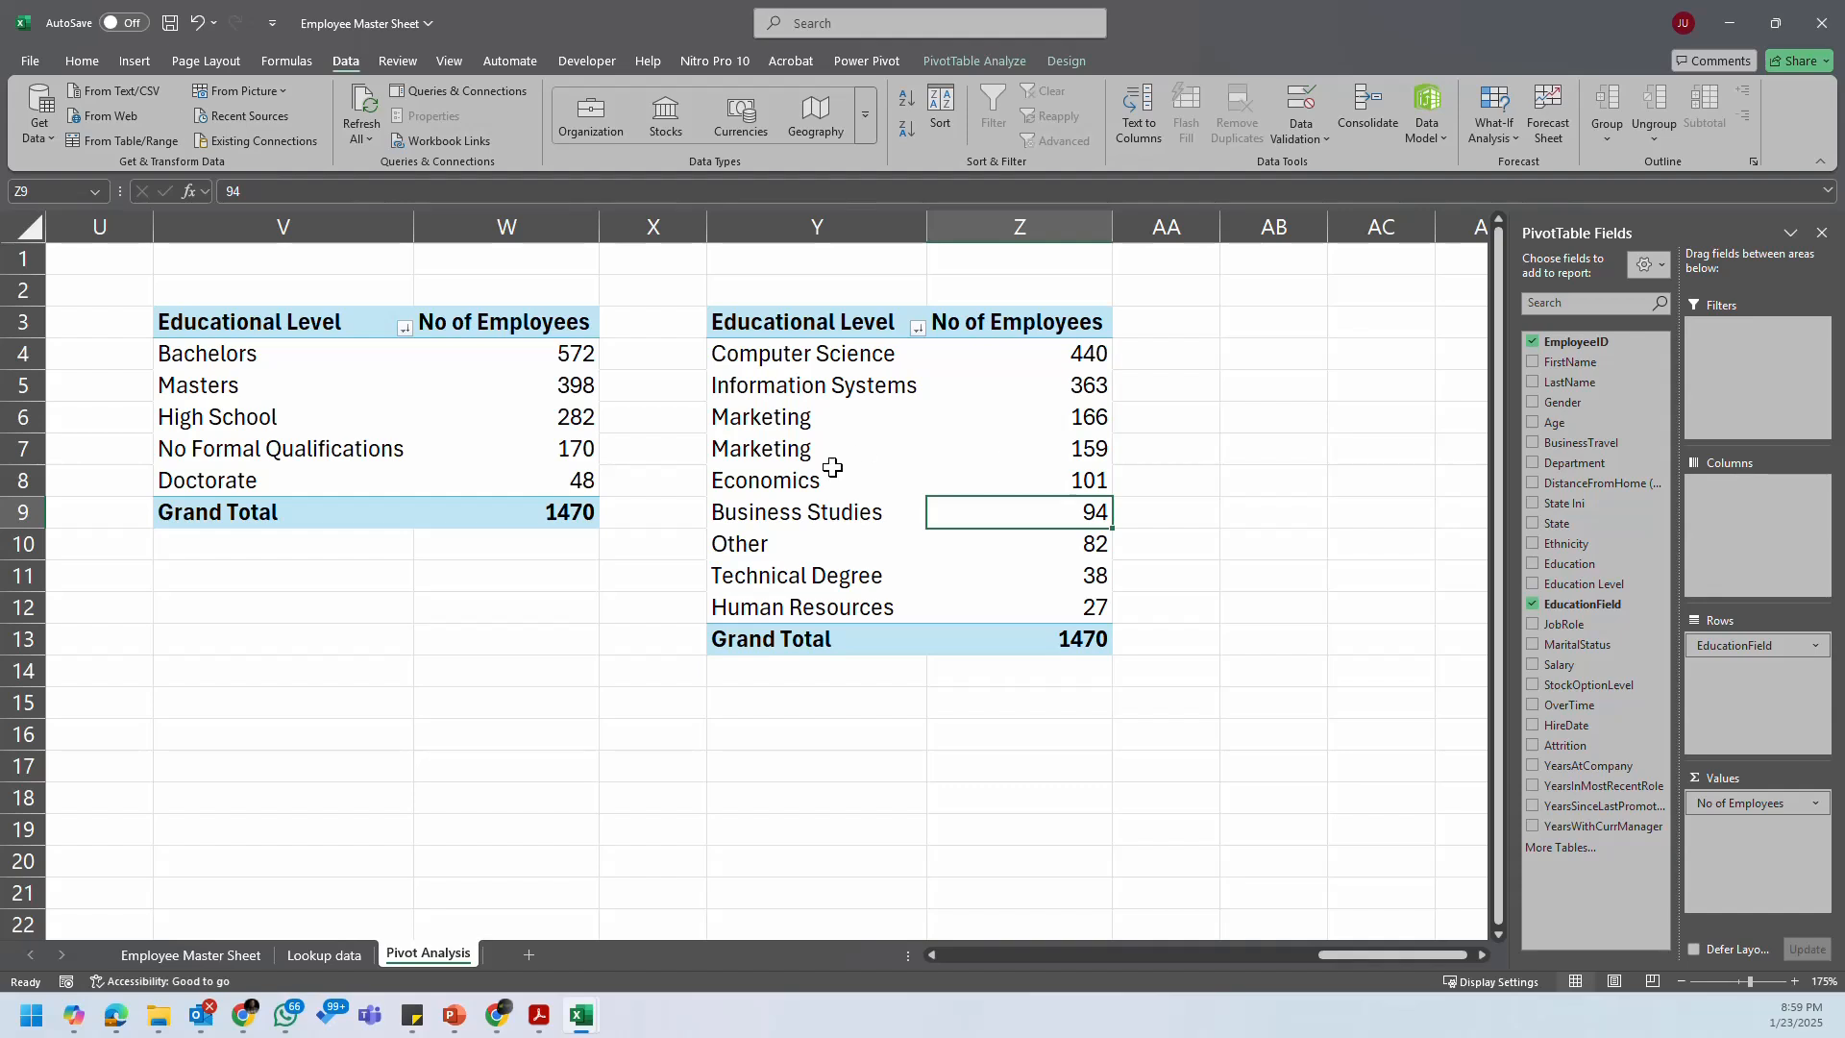
Step: Rename the Y3 header of the education field pivot table to Educationm Field
left_click(821, 323)
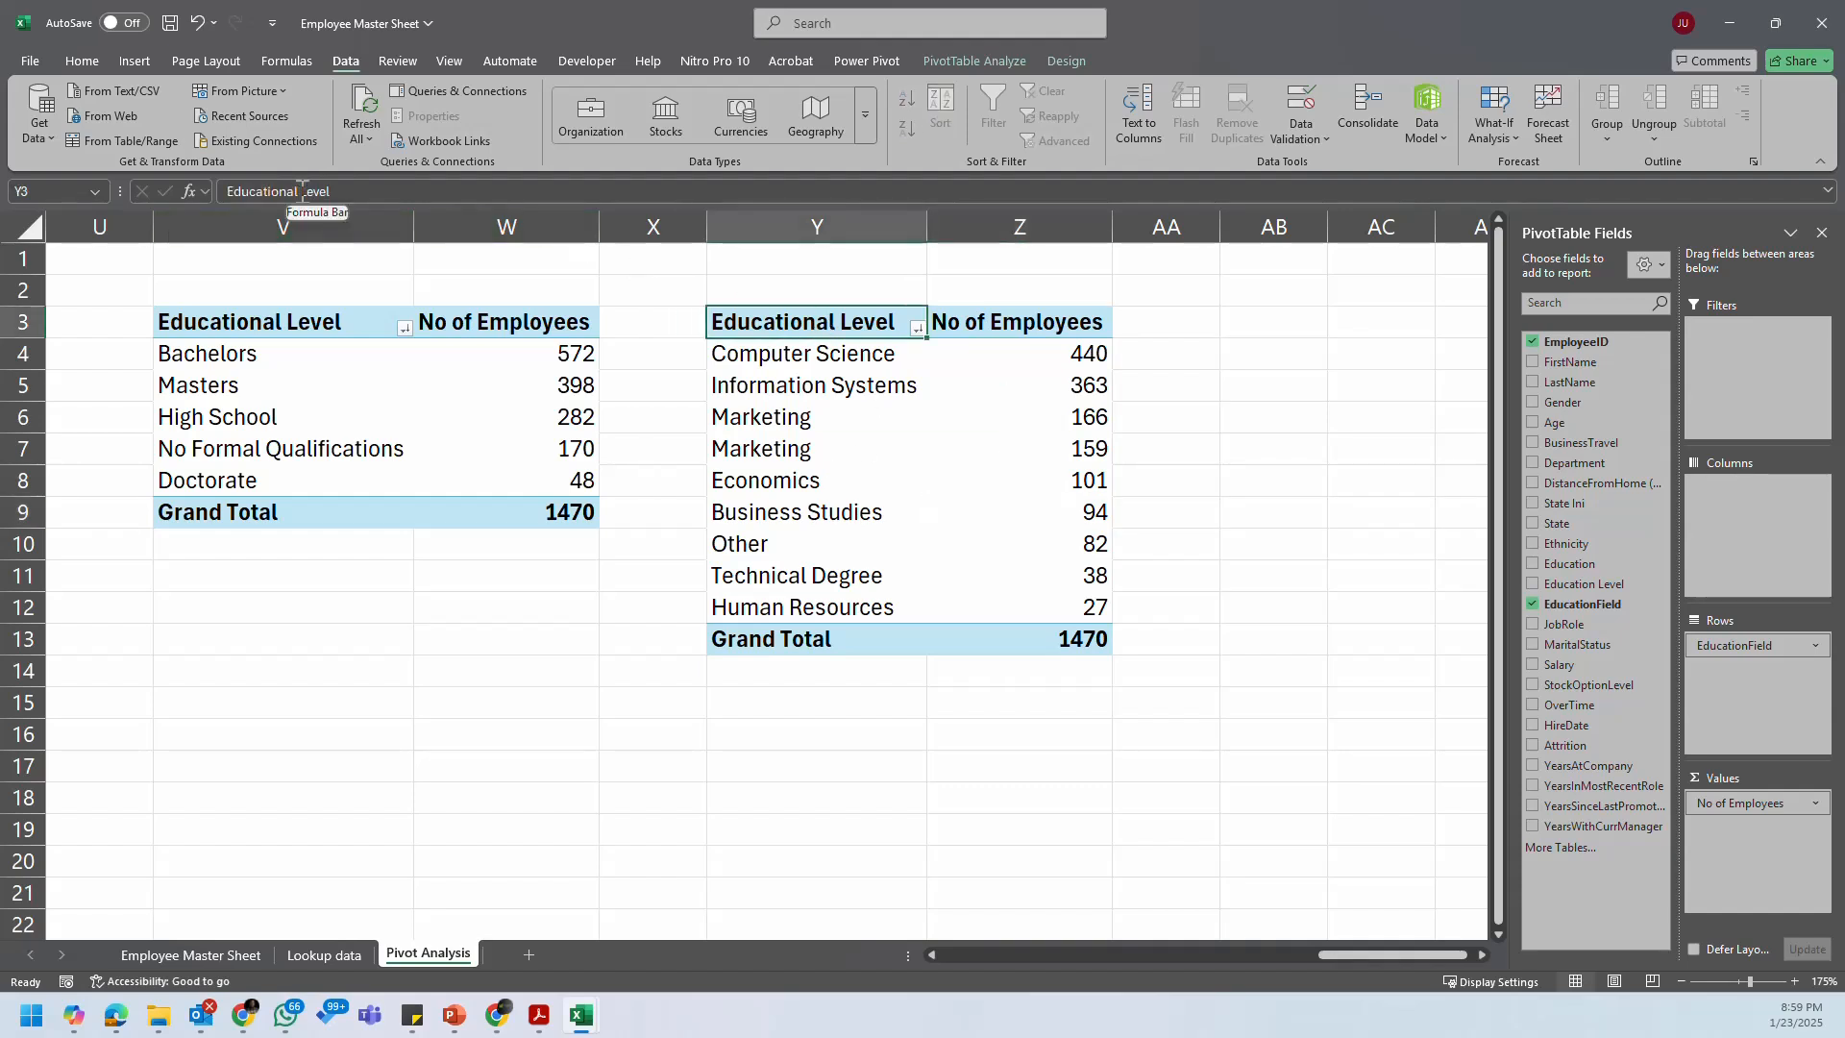
left_click_drag(301, 191, 471, 206)
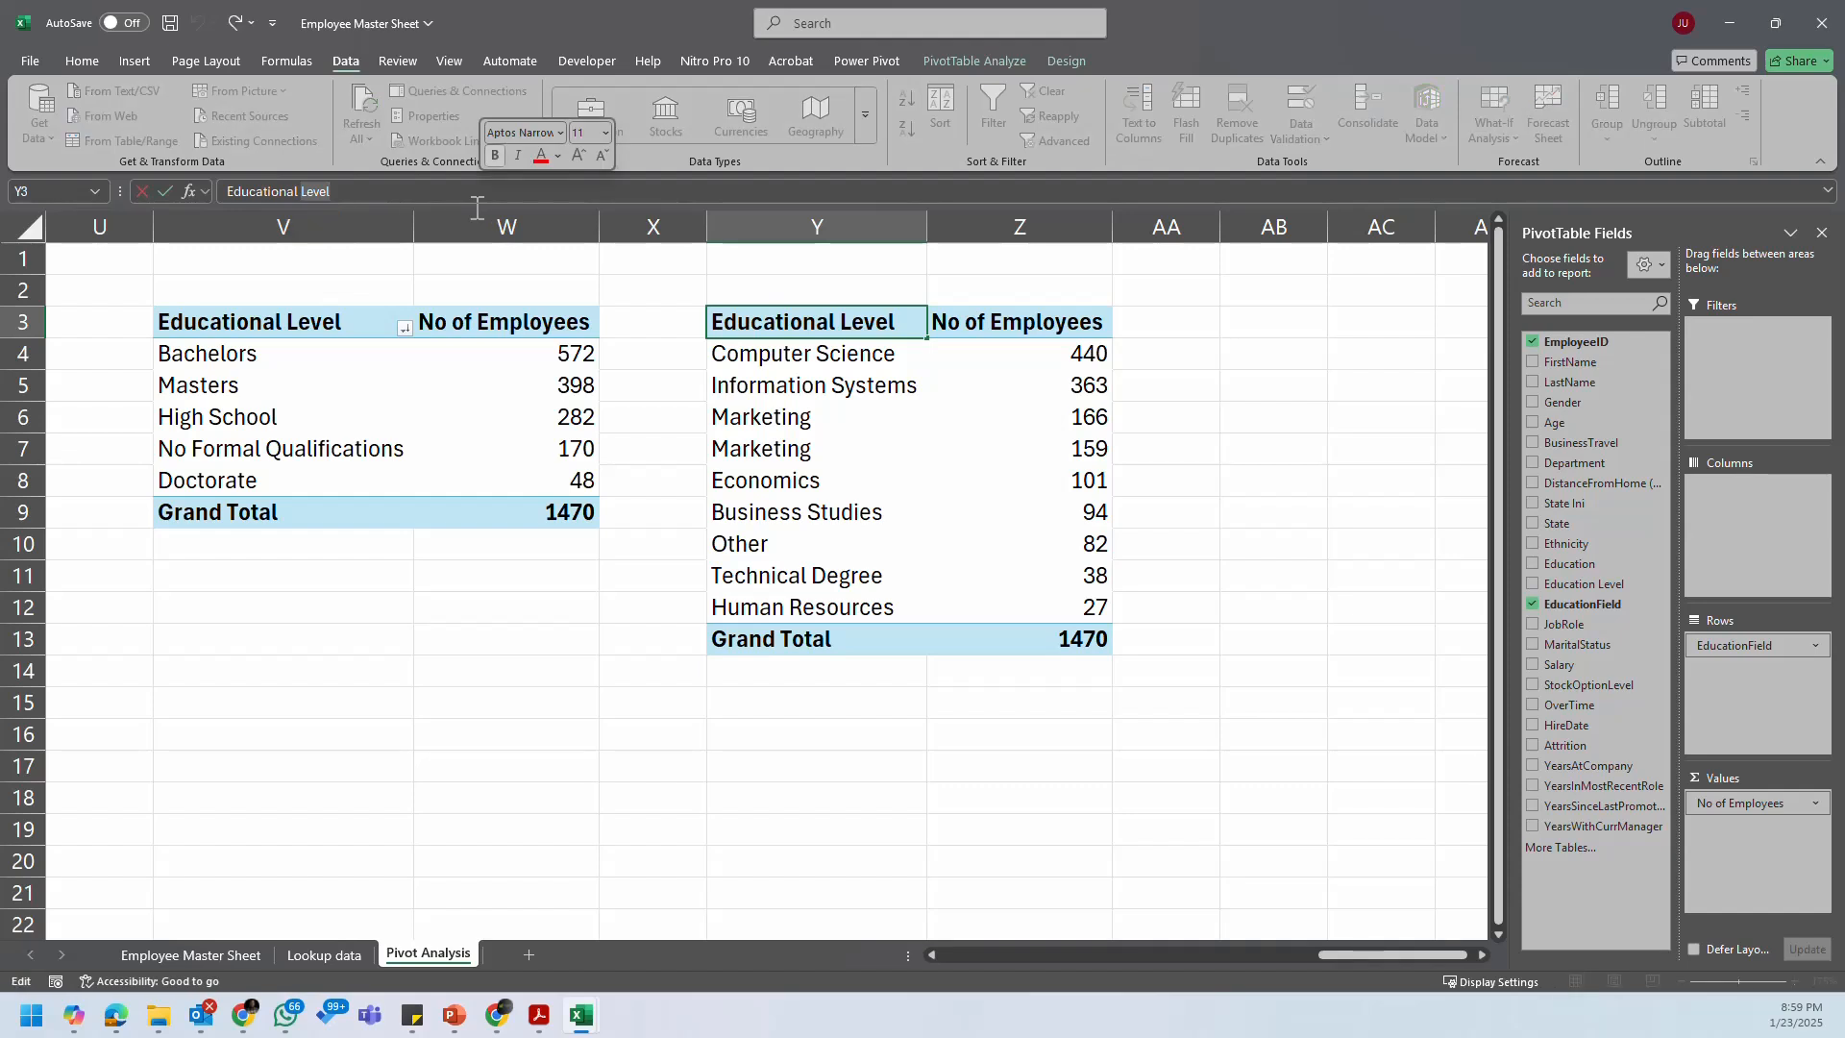
key("BackSpace")
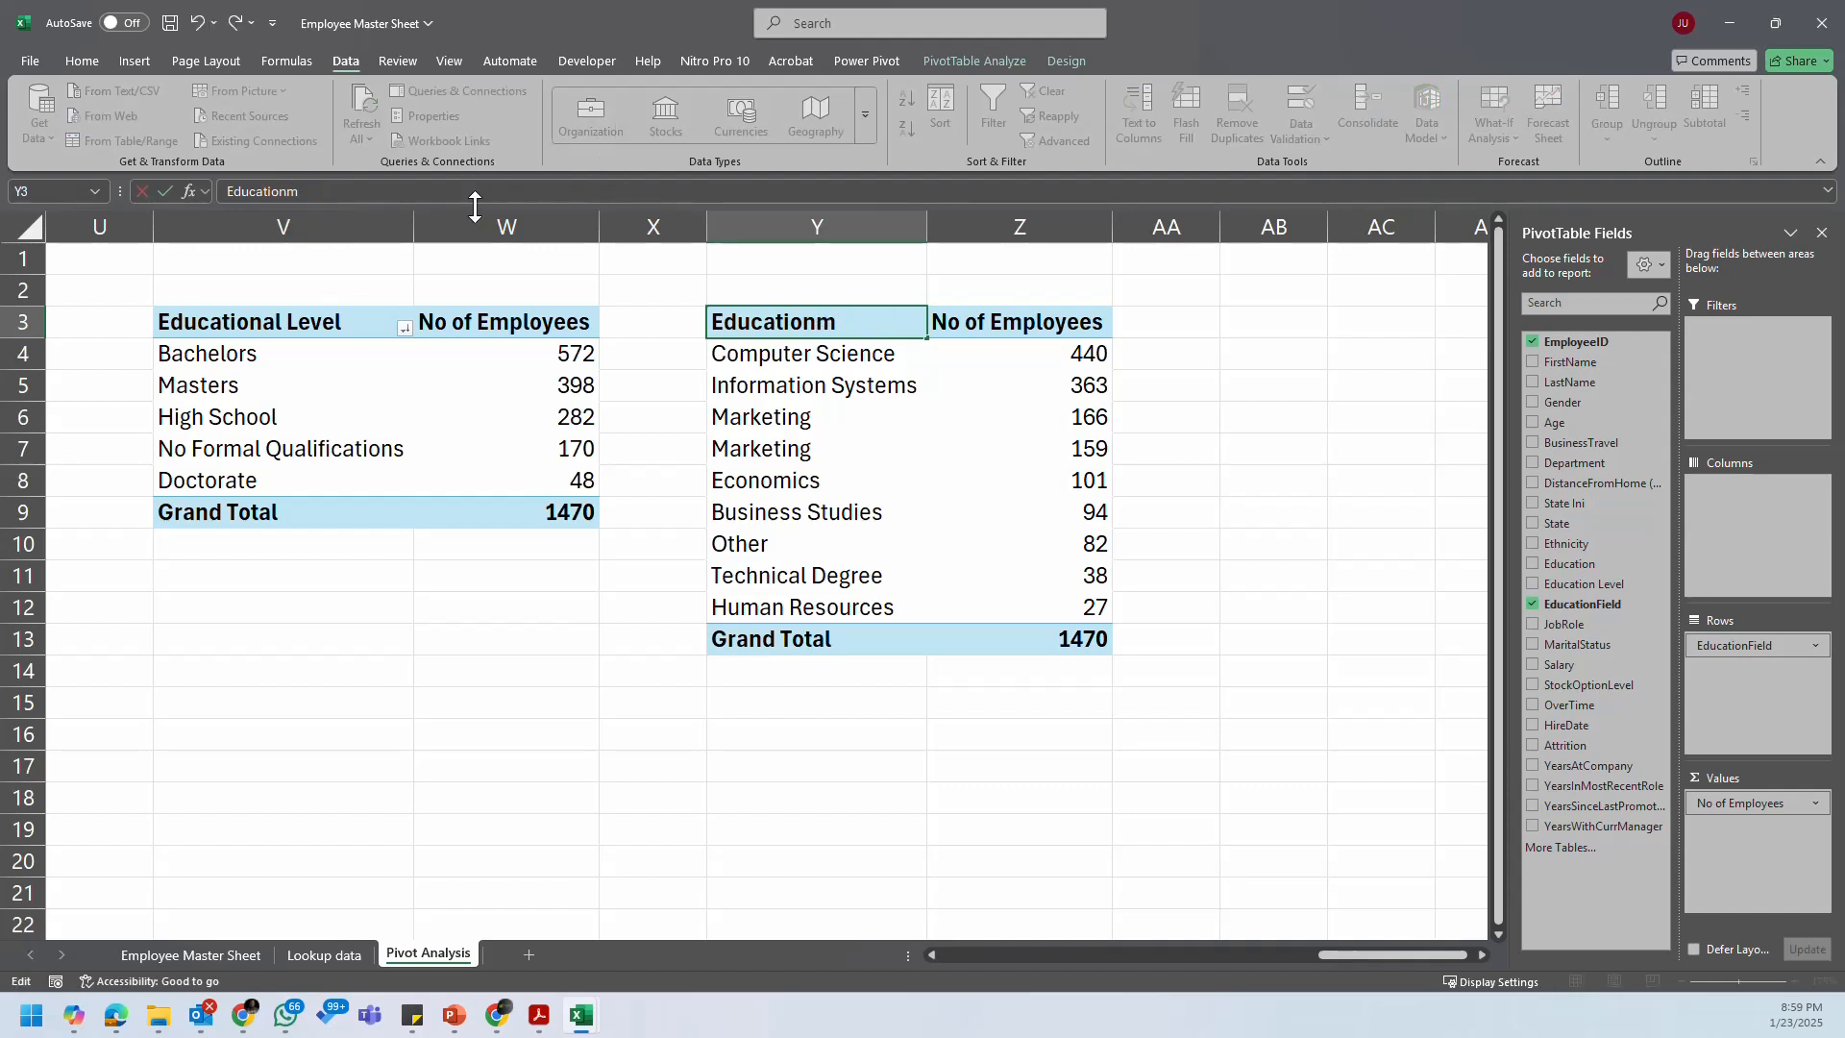
type("Field")
key("Return")
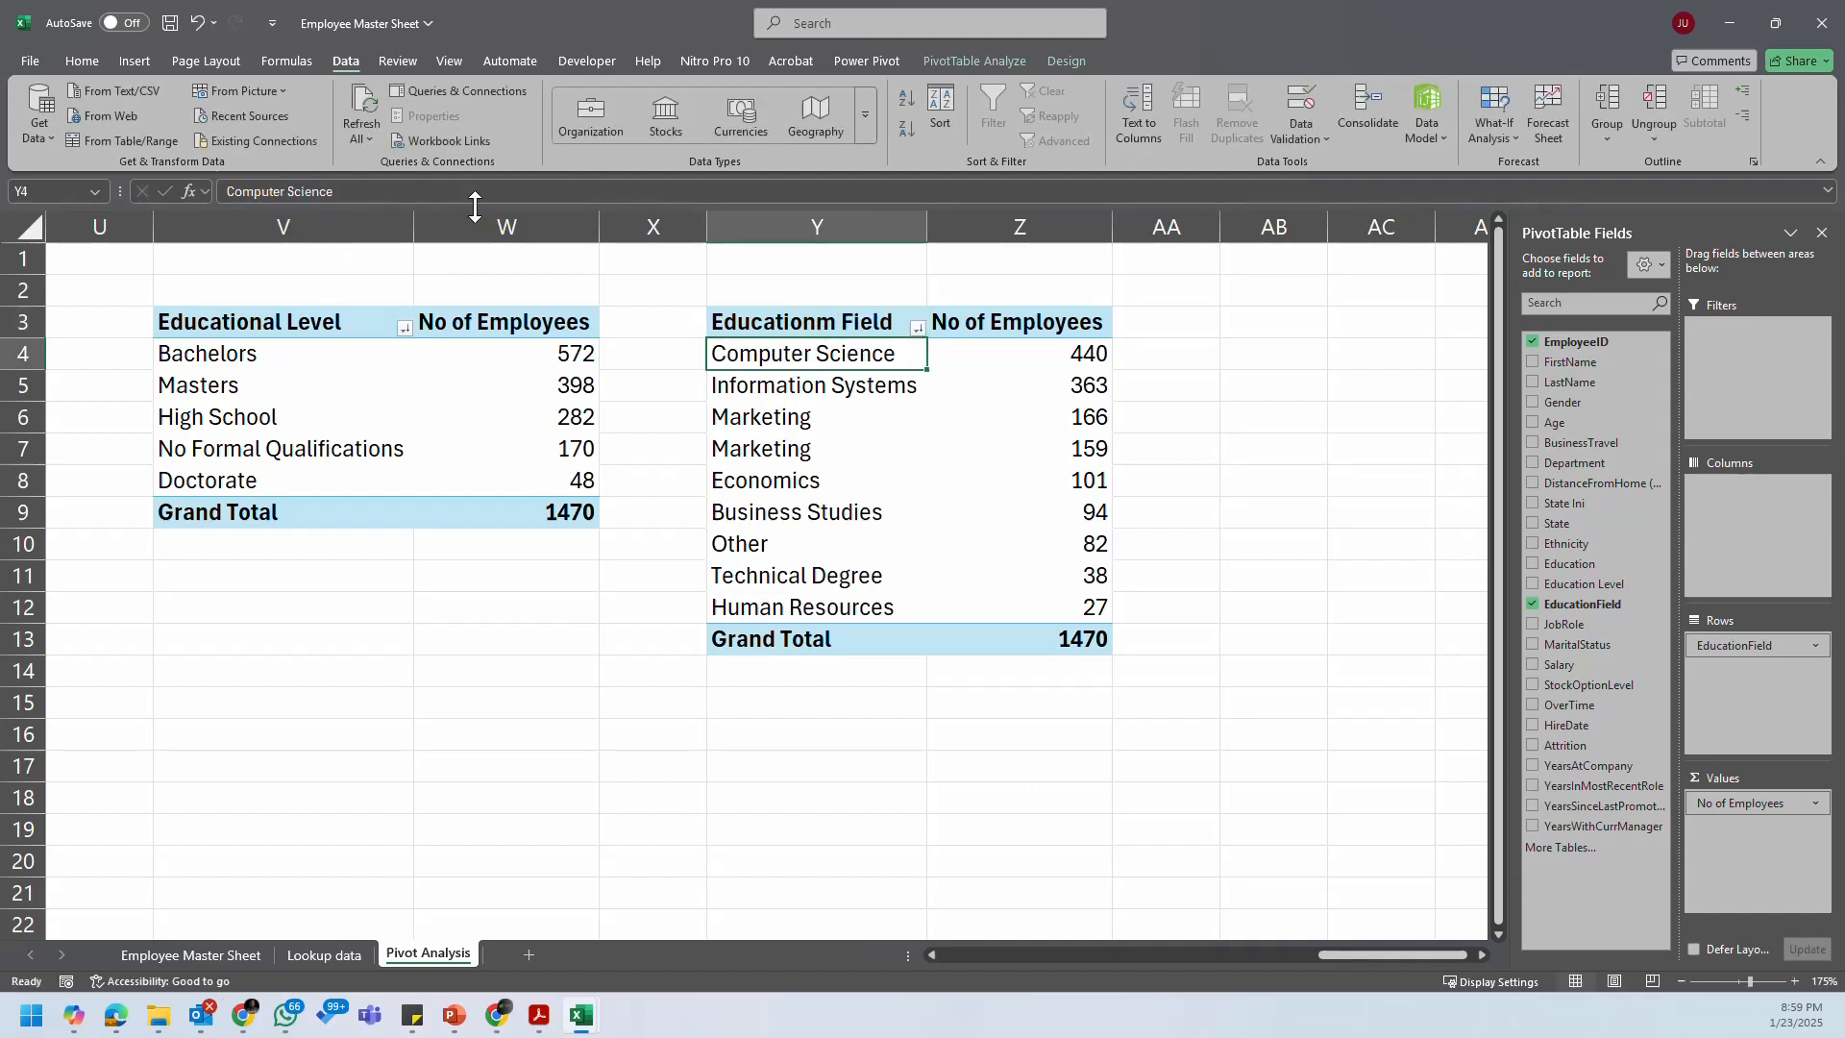
Step: Rename the V3 header of the education level pivot table to Education Level
left_click(332, 322)
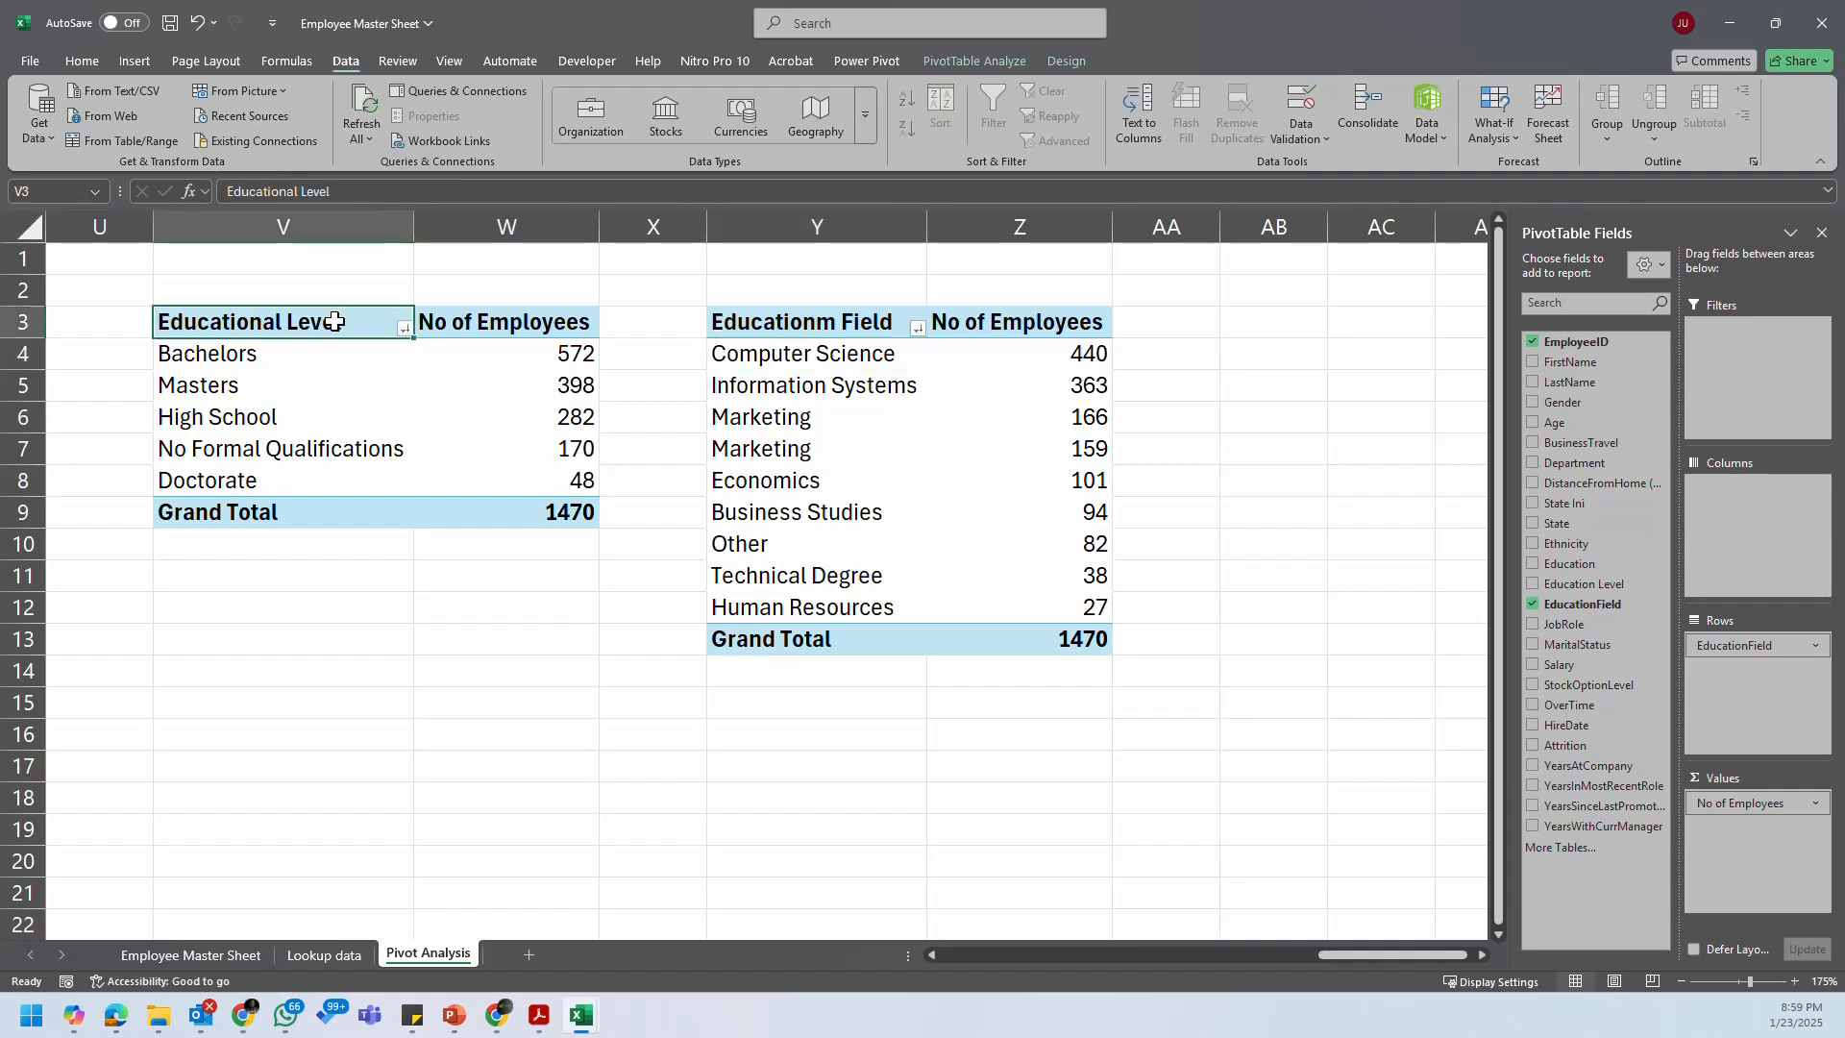
left_click(302, 191)
key("BackSpace")
key("BackSpace")
key("BackSpace")
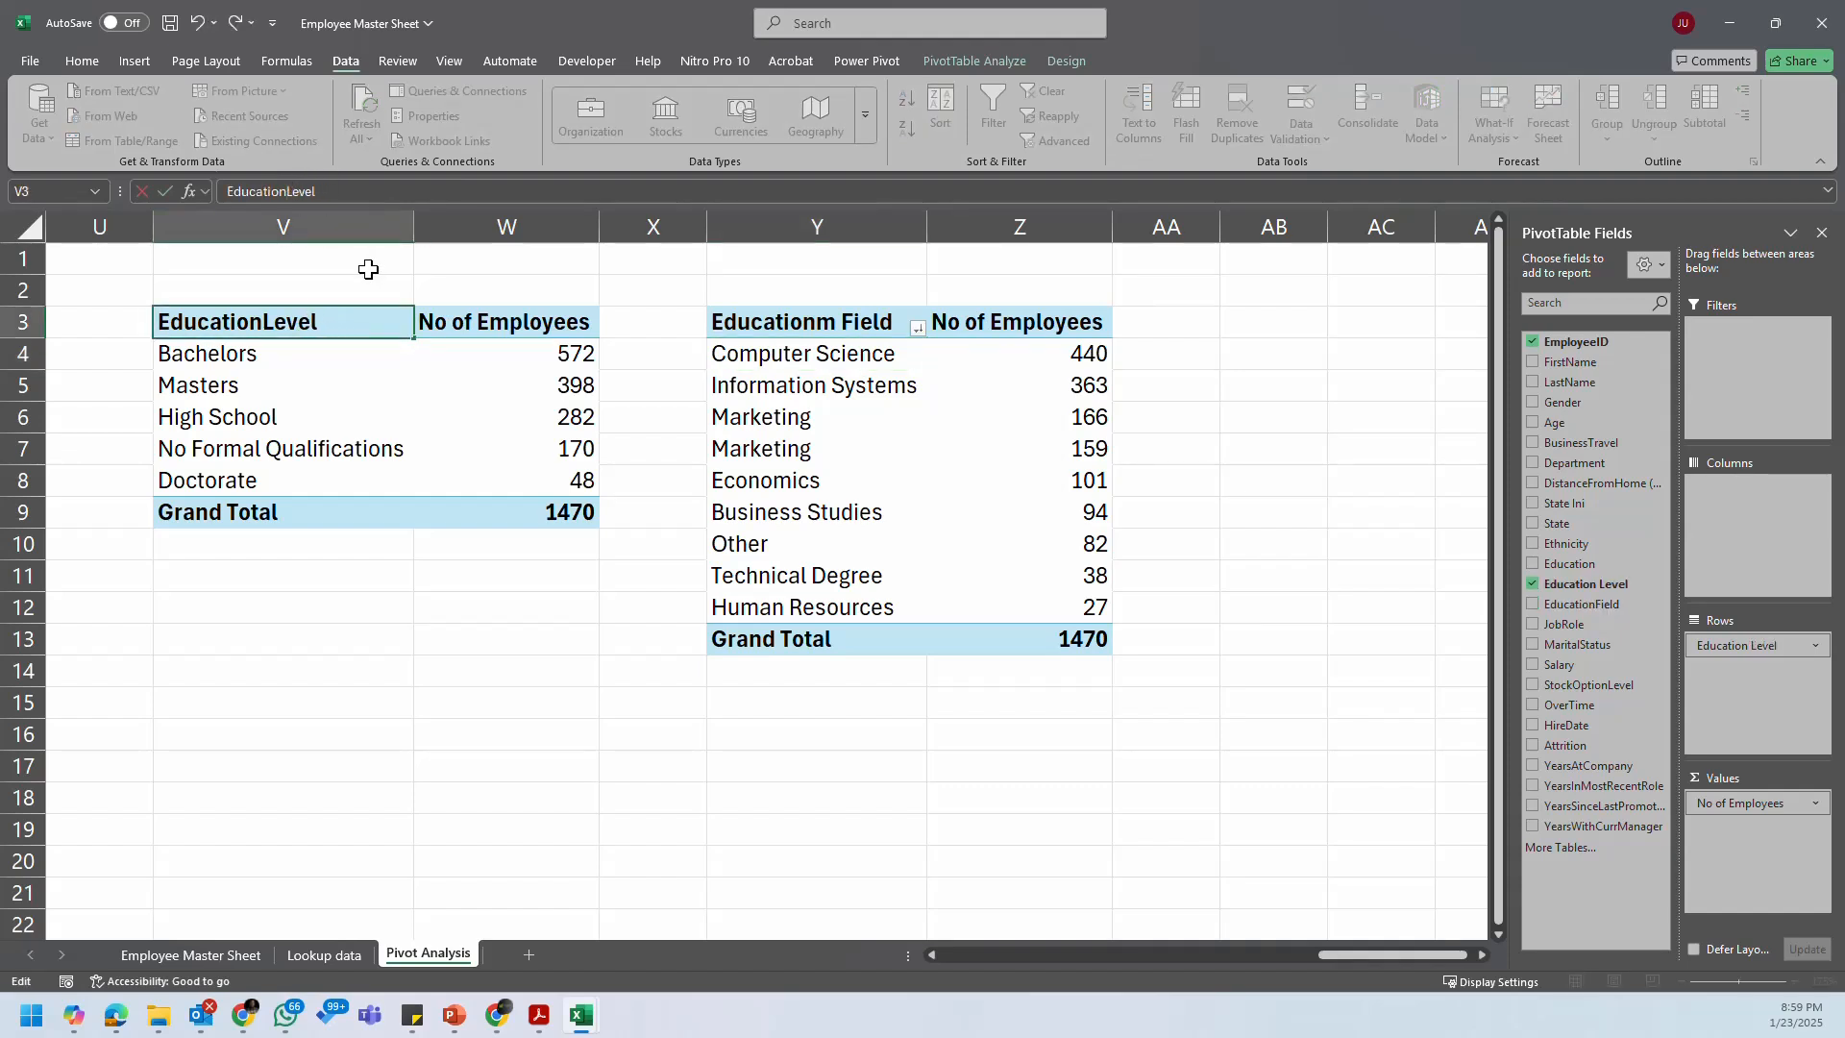
key("Return")
left_click(989, 502)
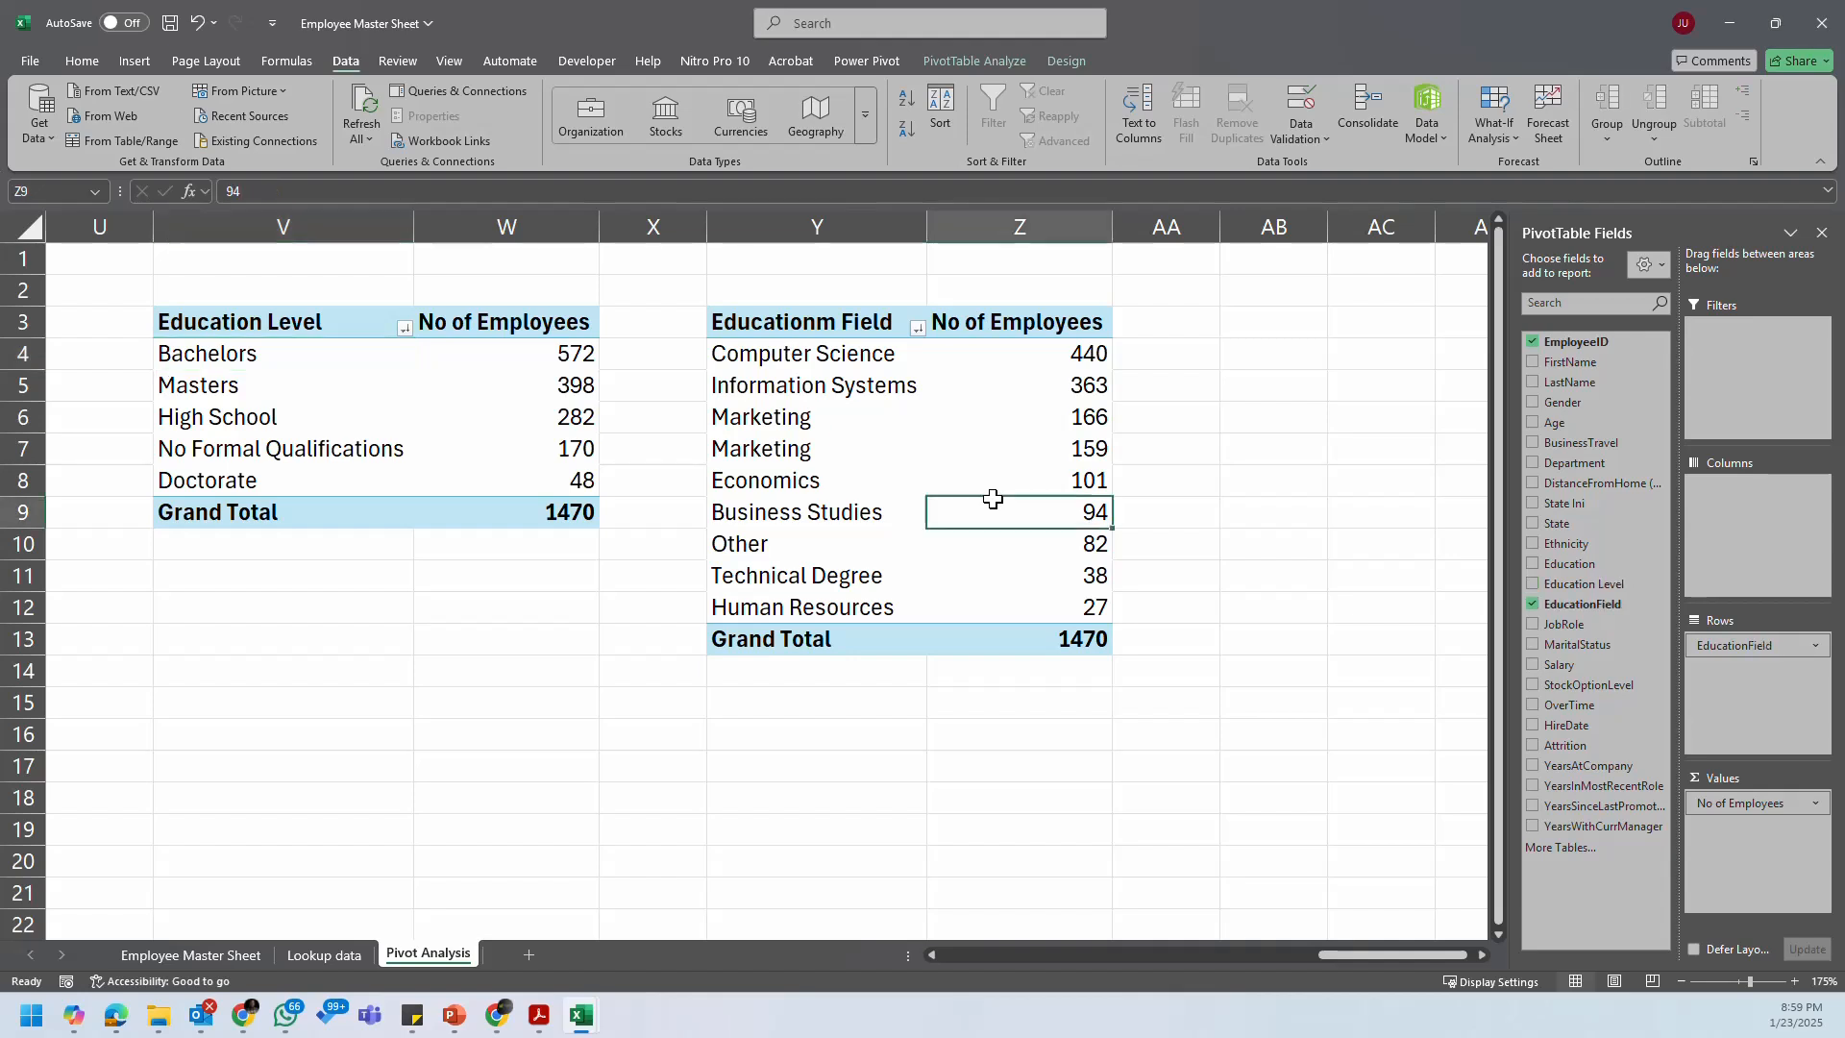
Step: Correct the Y3 header of the education field pivot table to Education Field
left_click(832, 336)
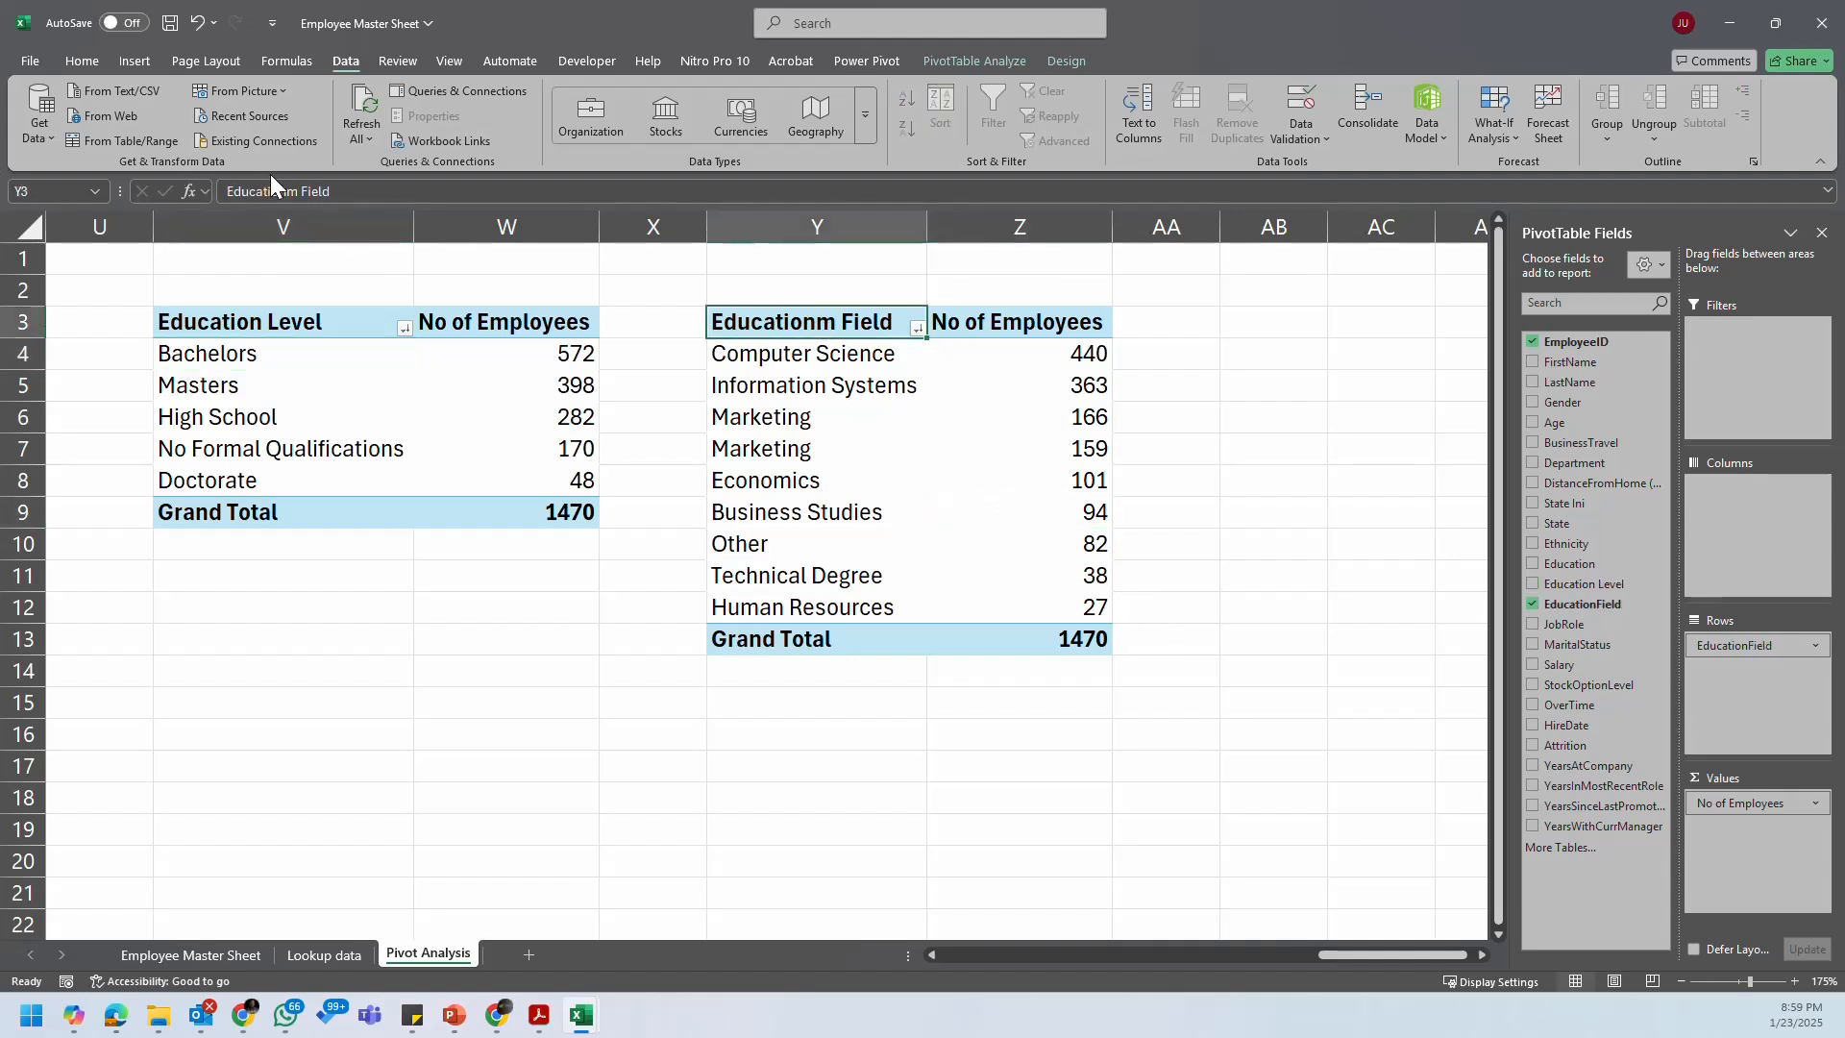
left_click(300, 192)
key("BackSpace")
key("Return")
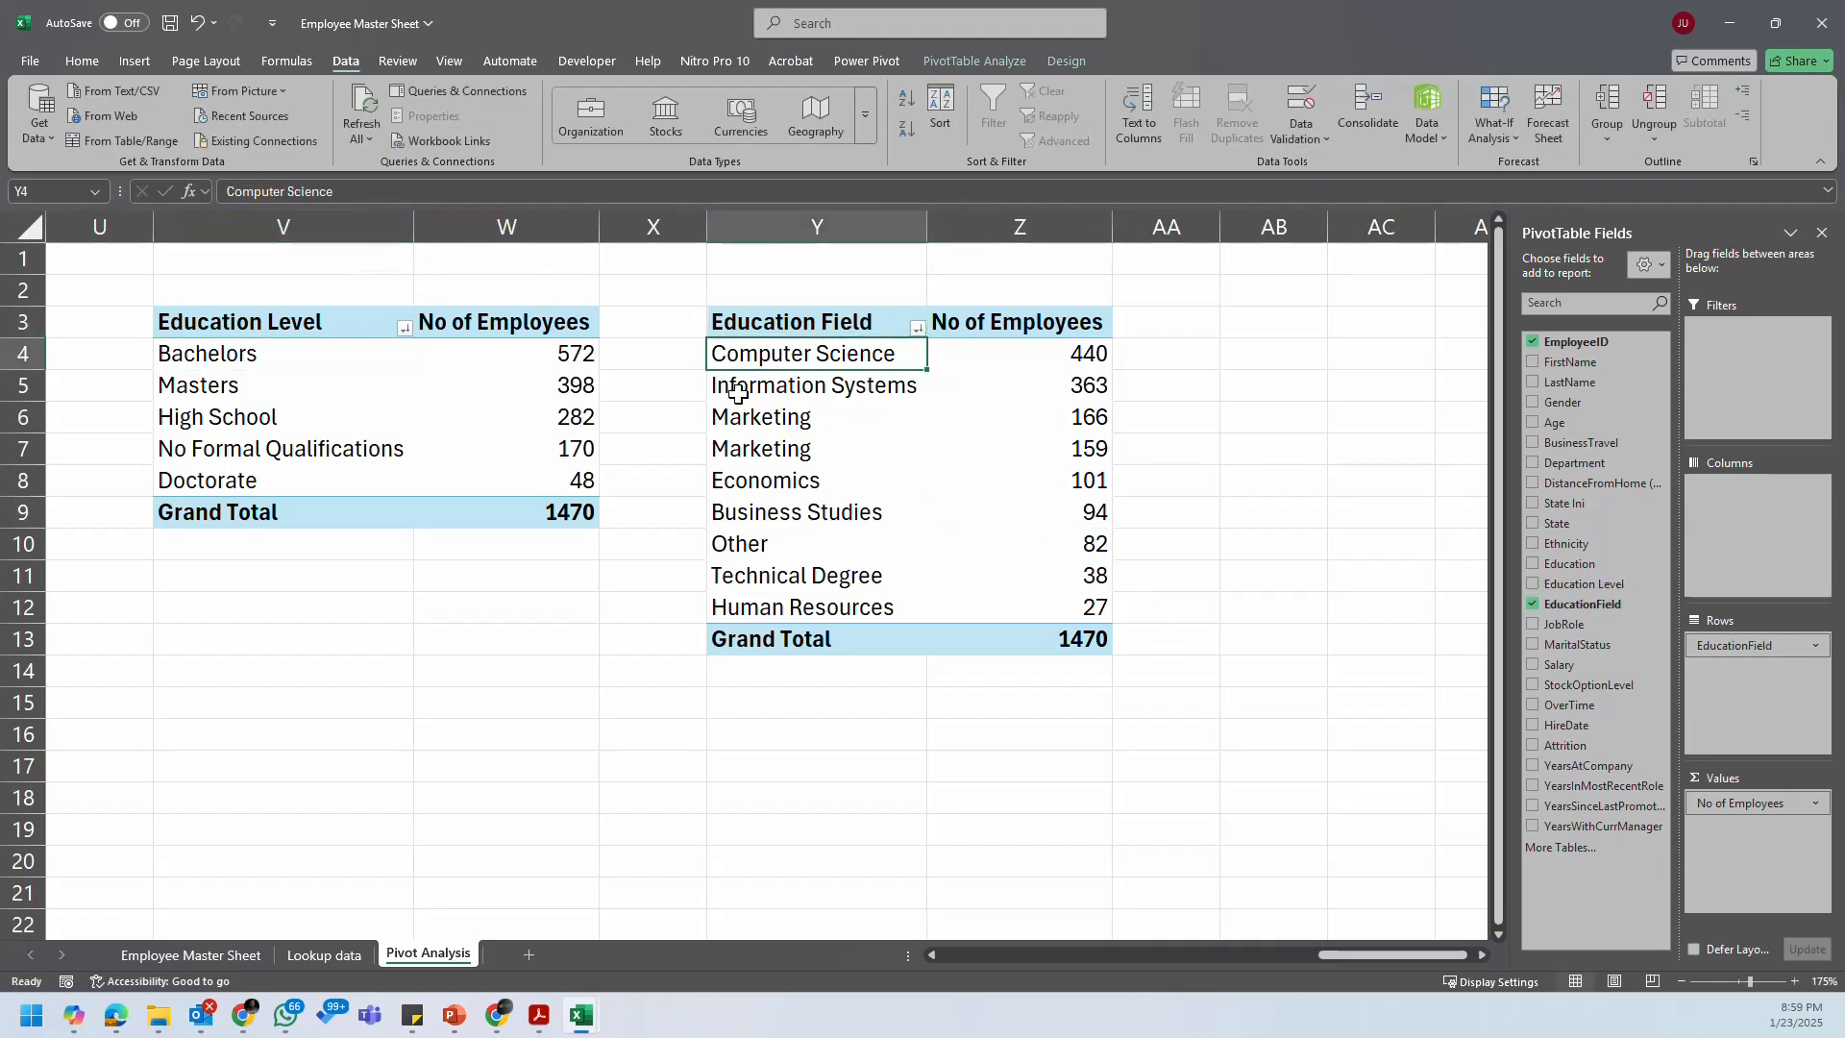
left_click(877, 434)
left_click(1038, 507)
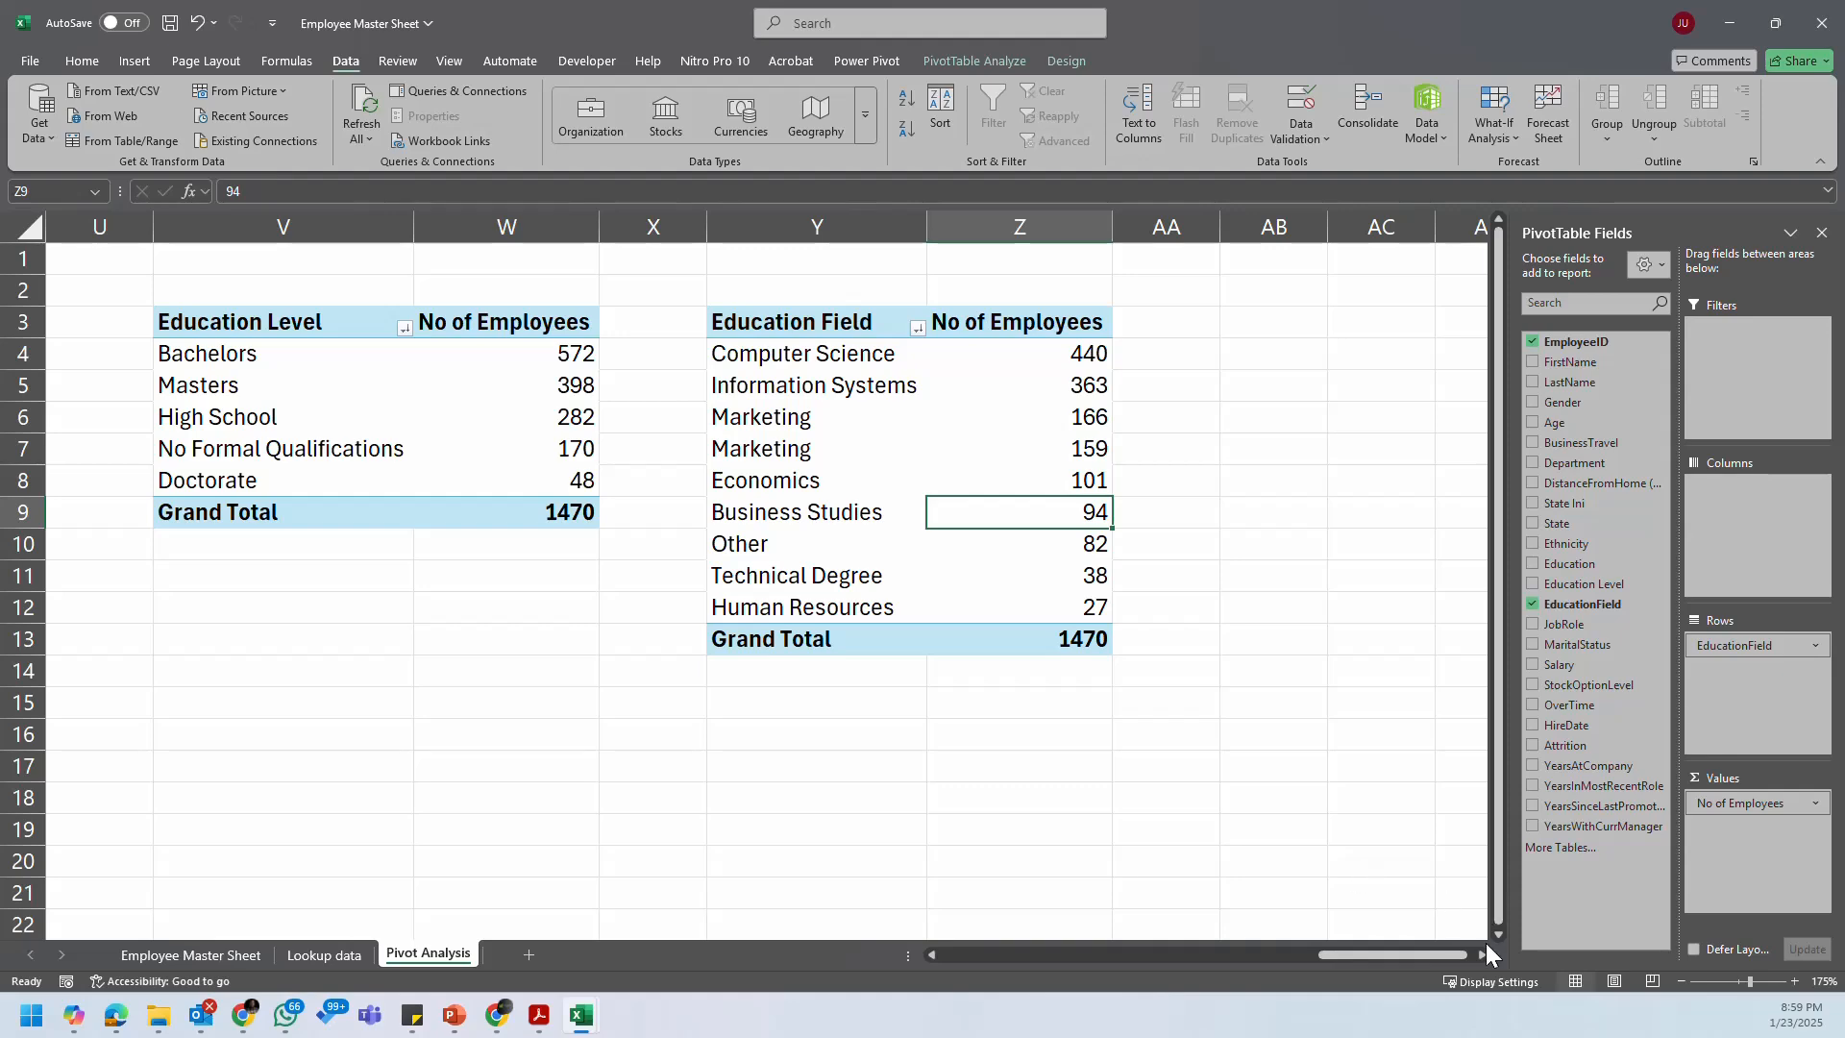
Step: Copy the education field pivot table in columns Y and Z and paste it at cell AB3
left_click(1482, 954)
left_click(1482, 954)
left_click(1482, 953)
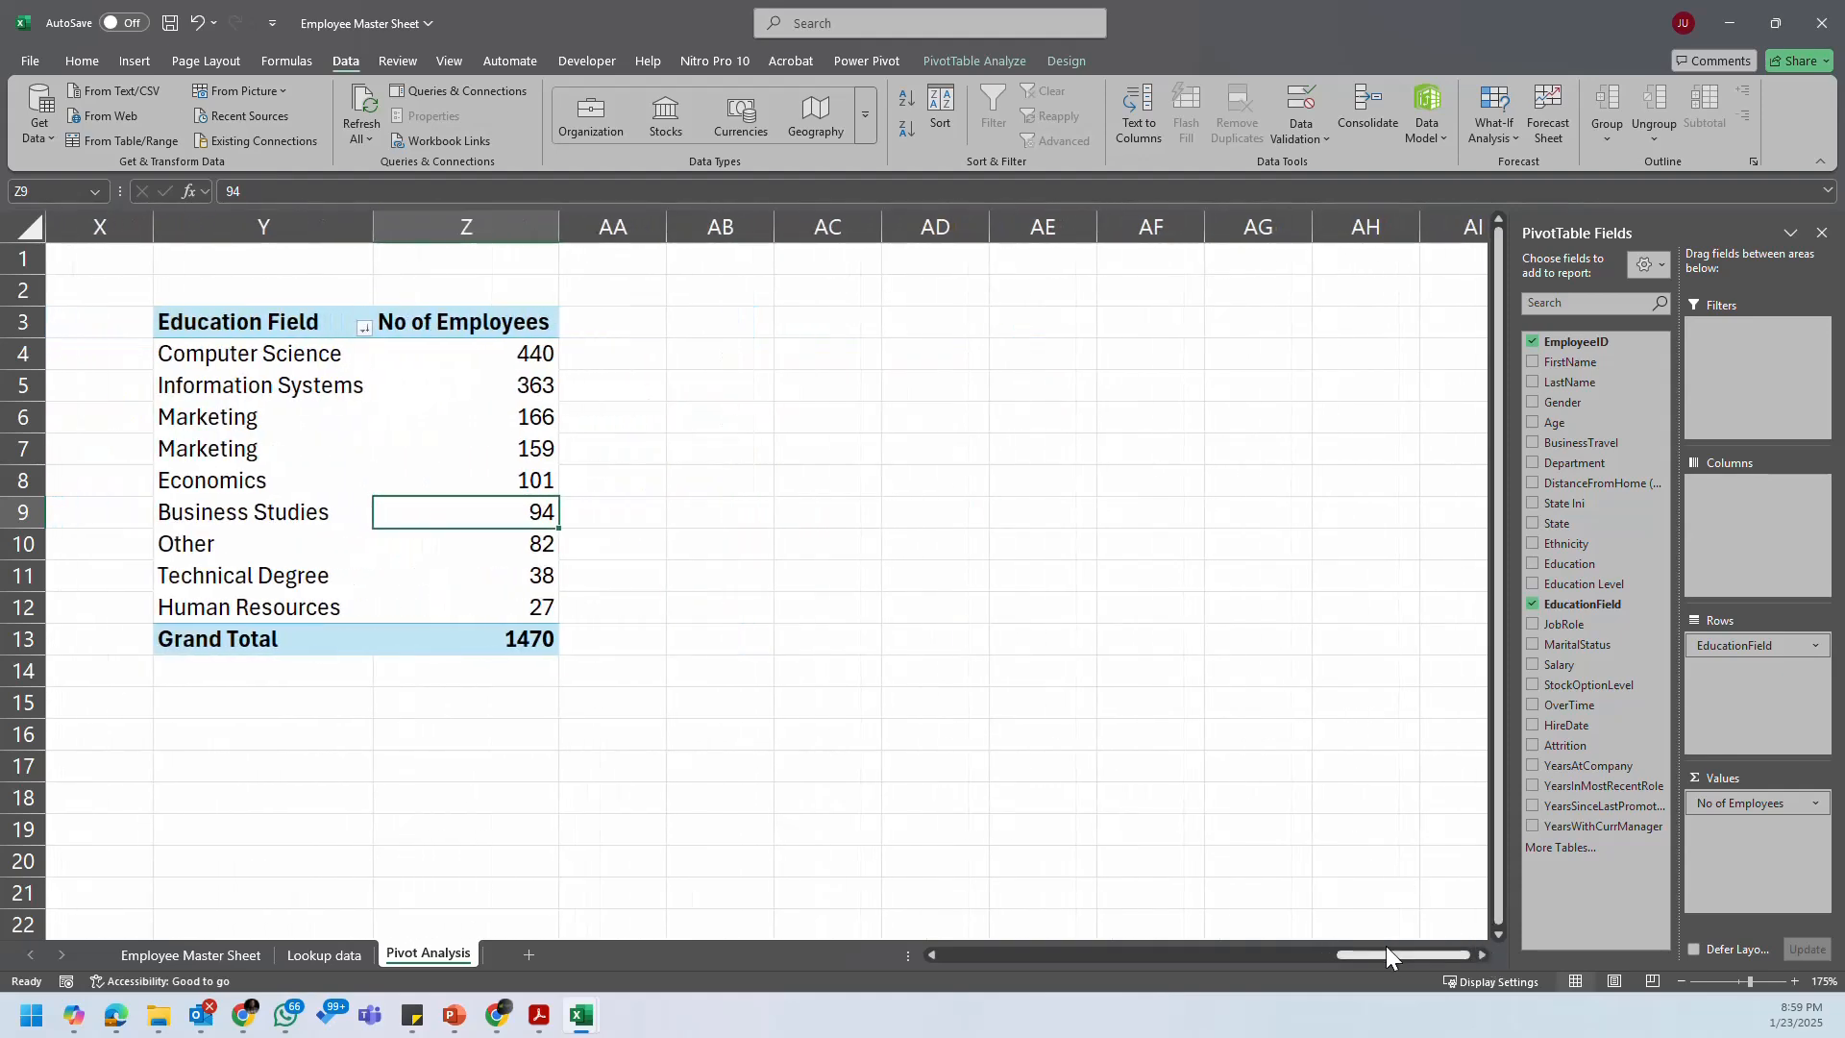
mouse_move(1386, 952)
left_mouse_down()
mouse_move(1352, 953)
mouse_move(1394, 951)
left_mouse_up()
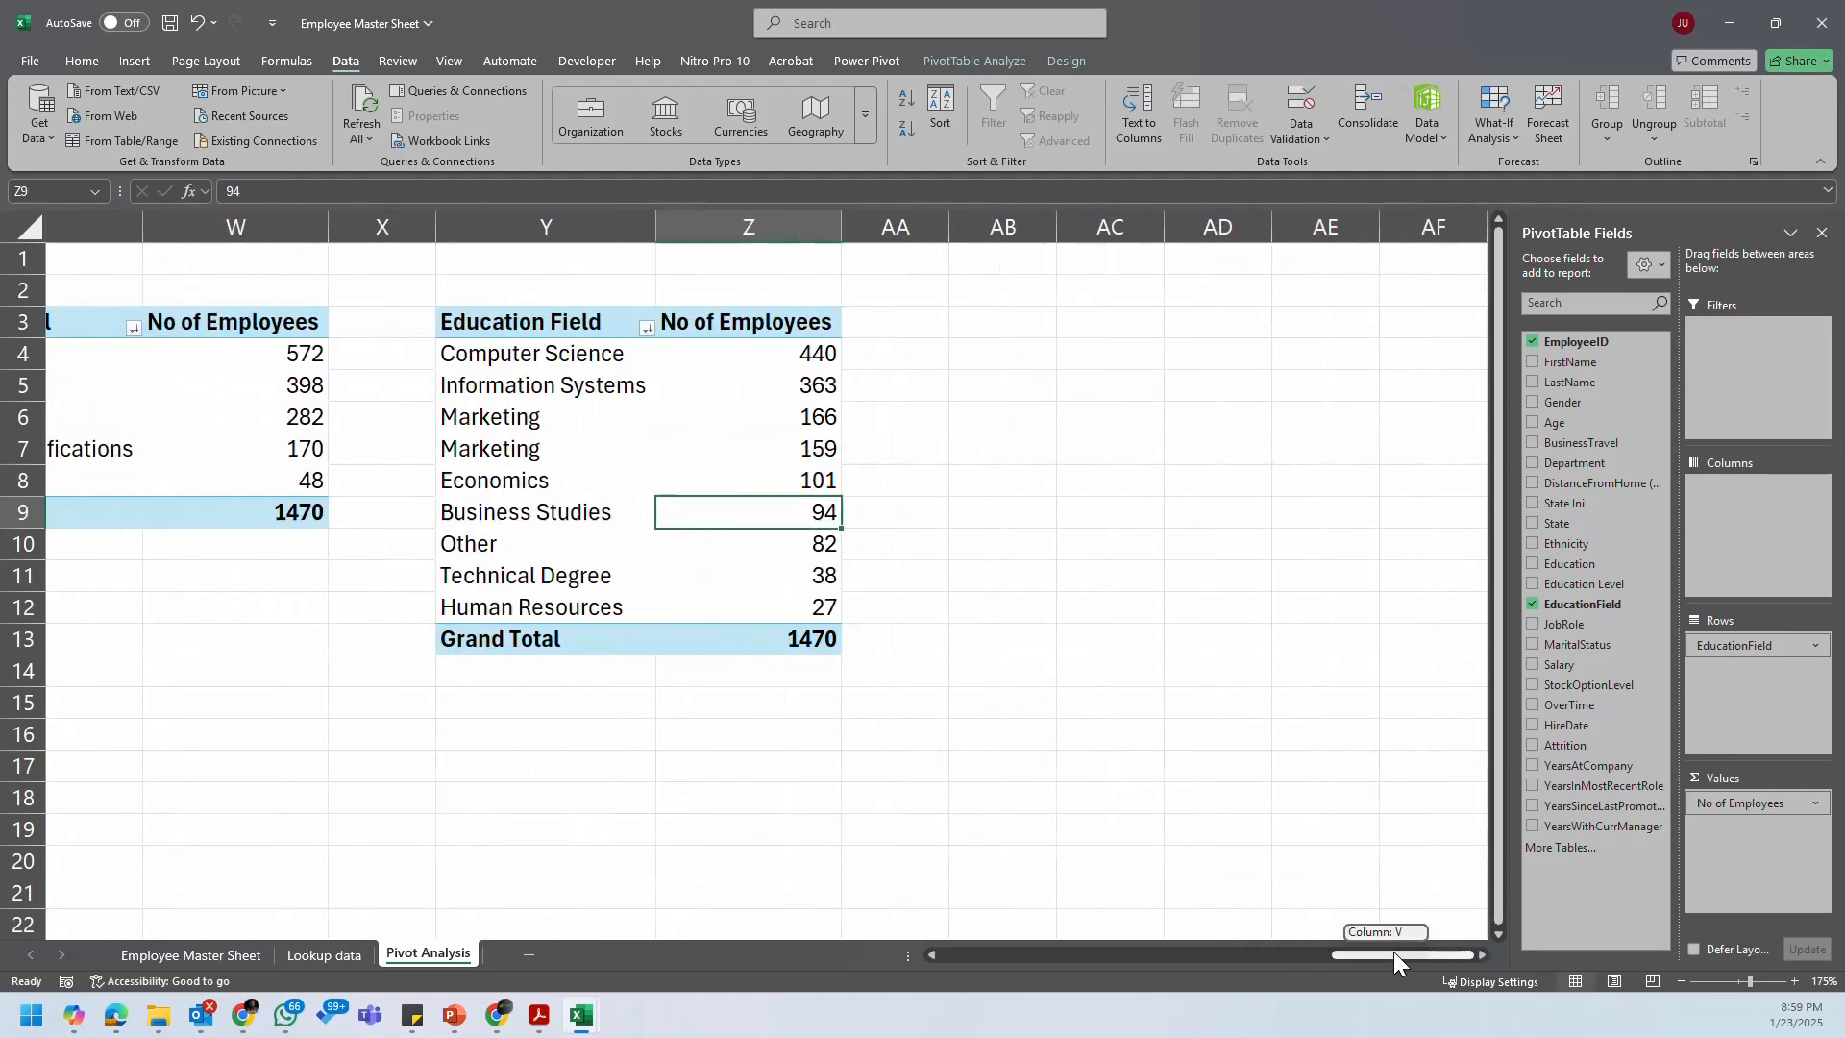
left_click(514, 327)
left_click_drag(514, 326, 782, 642)
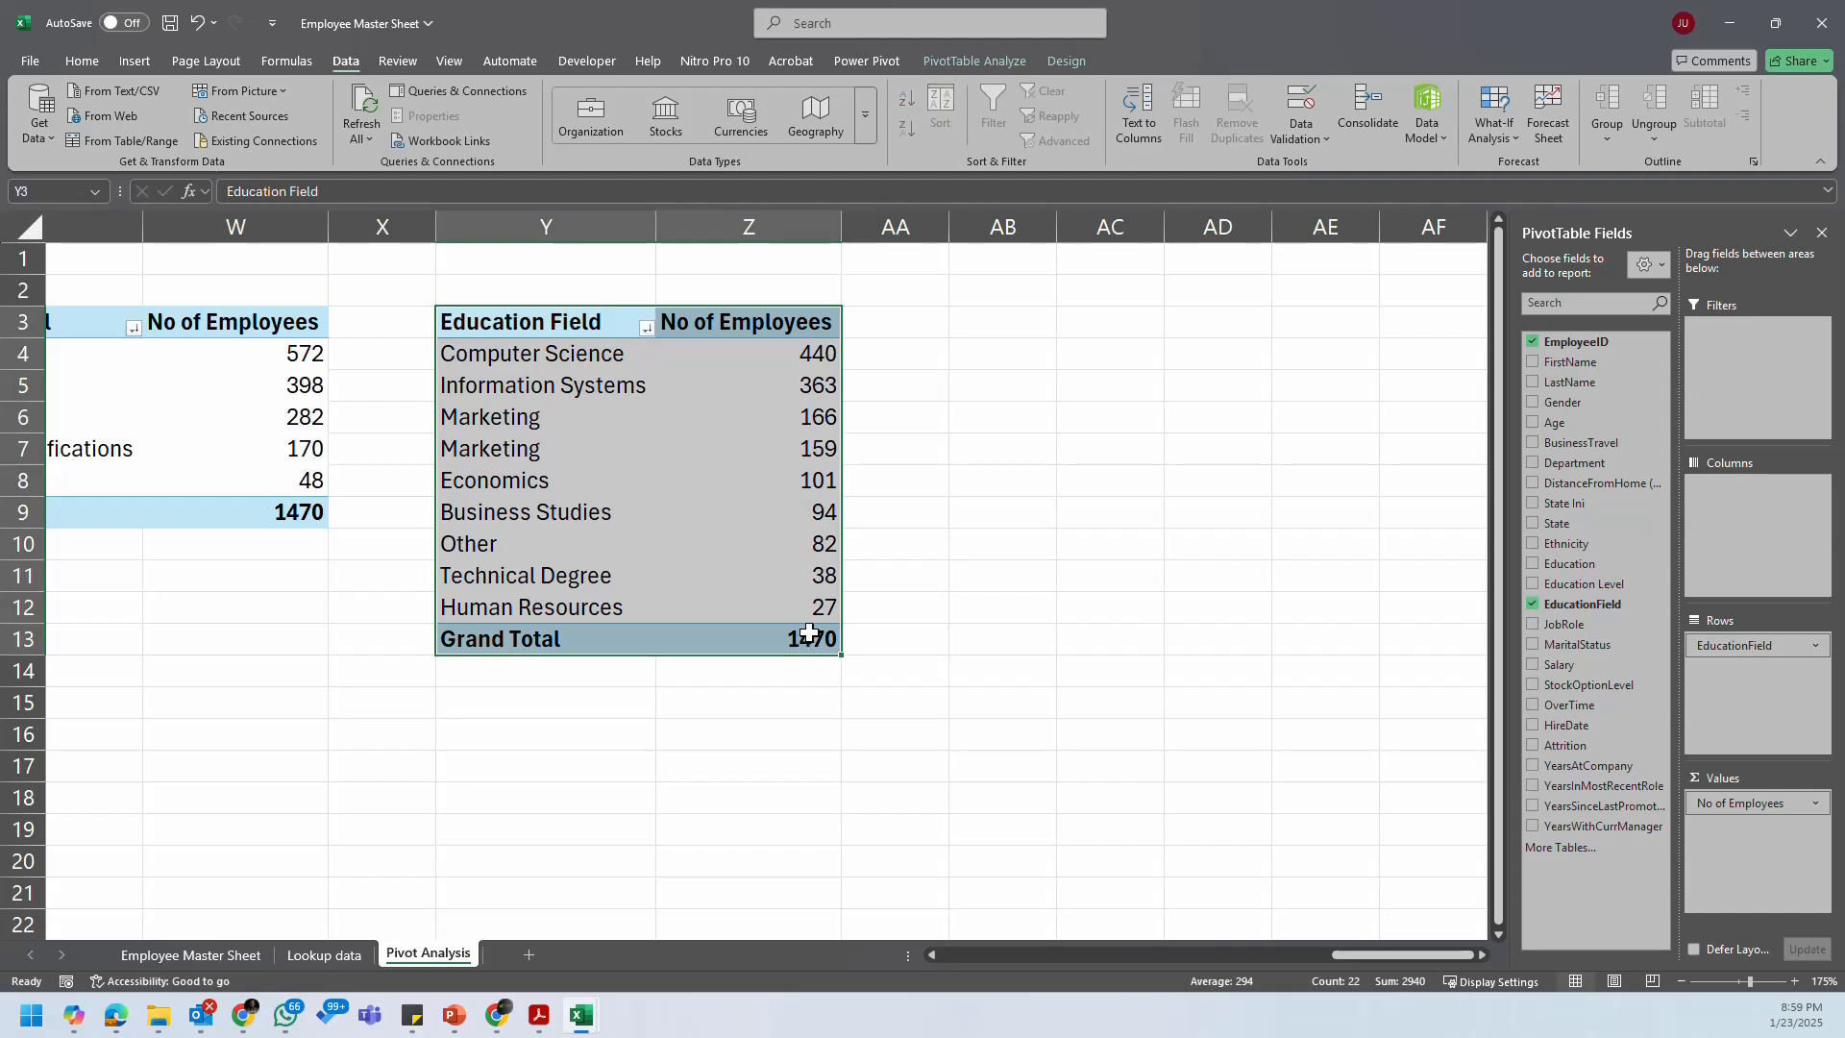
key("ctrl+c")
left_click(1015, 322)
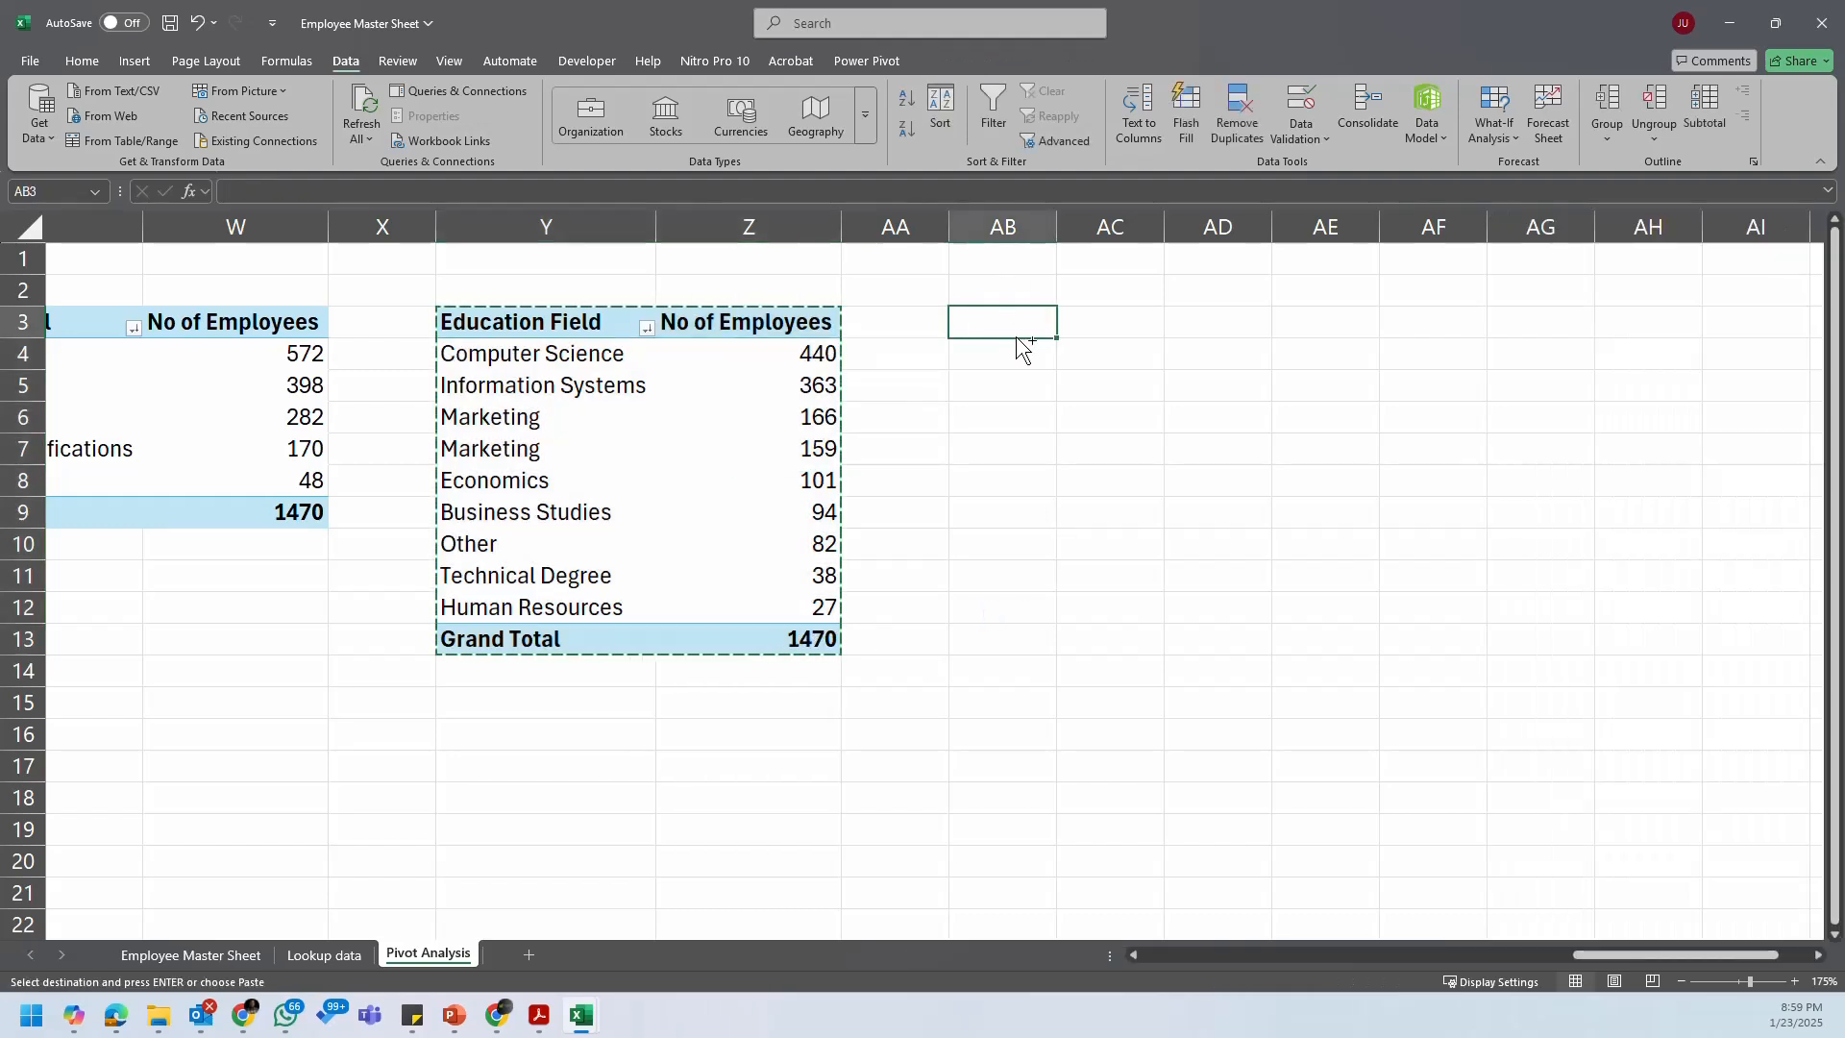
key("ctrl+v")
Step: Autofit columns AB and AC to the pasted pivot table and clear the copy selection
double_click(1057, 227)
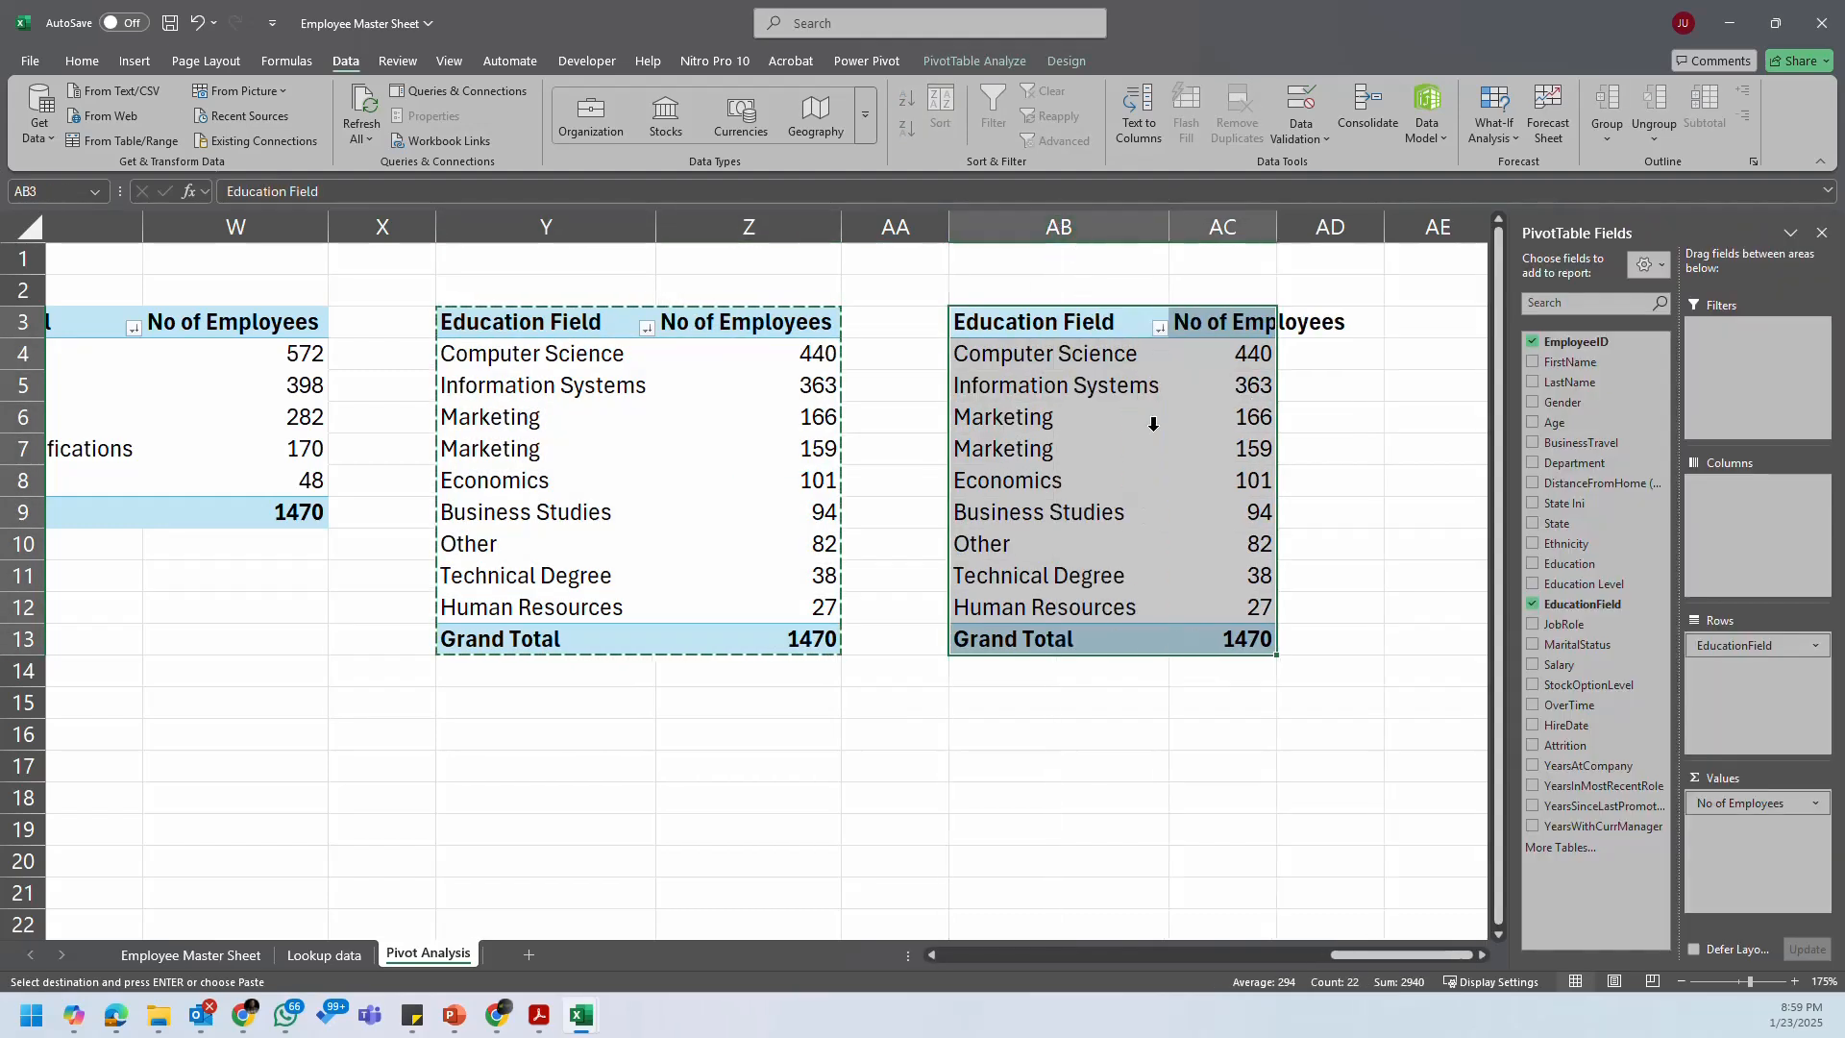
left_click(1239, 481)
double_click(1286, 230)
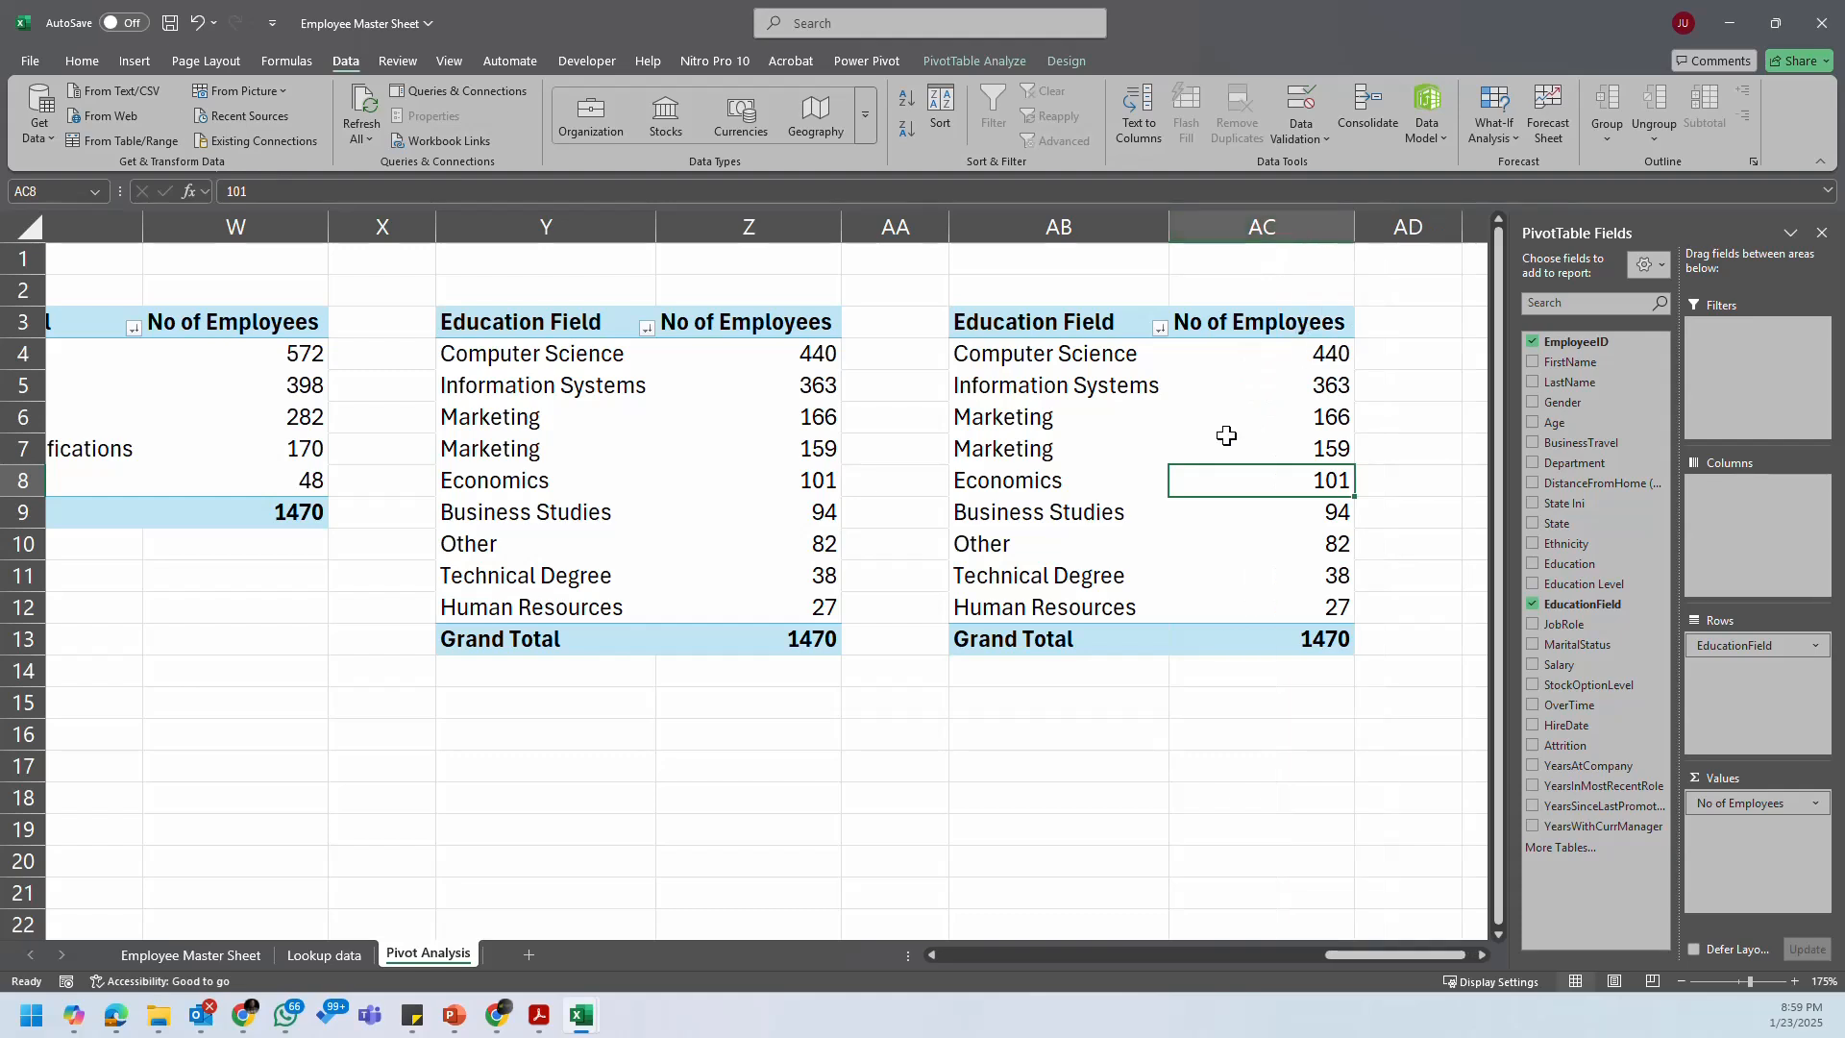
left_click(1176, 417)
left_click(1056, 389)
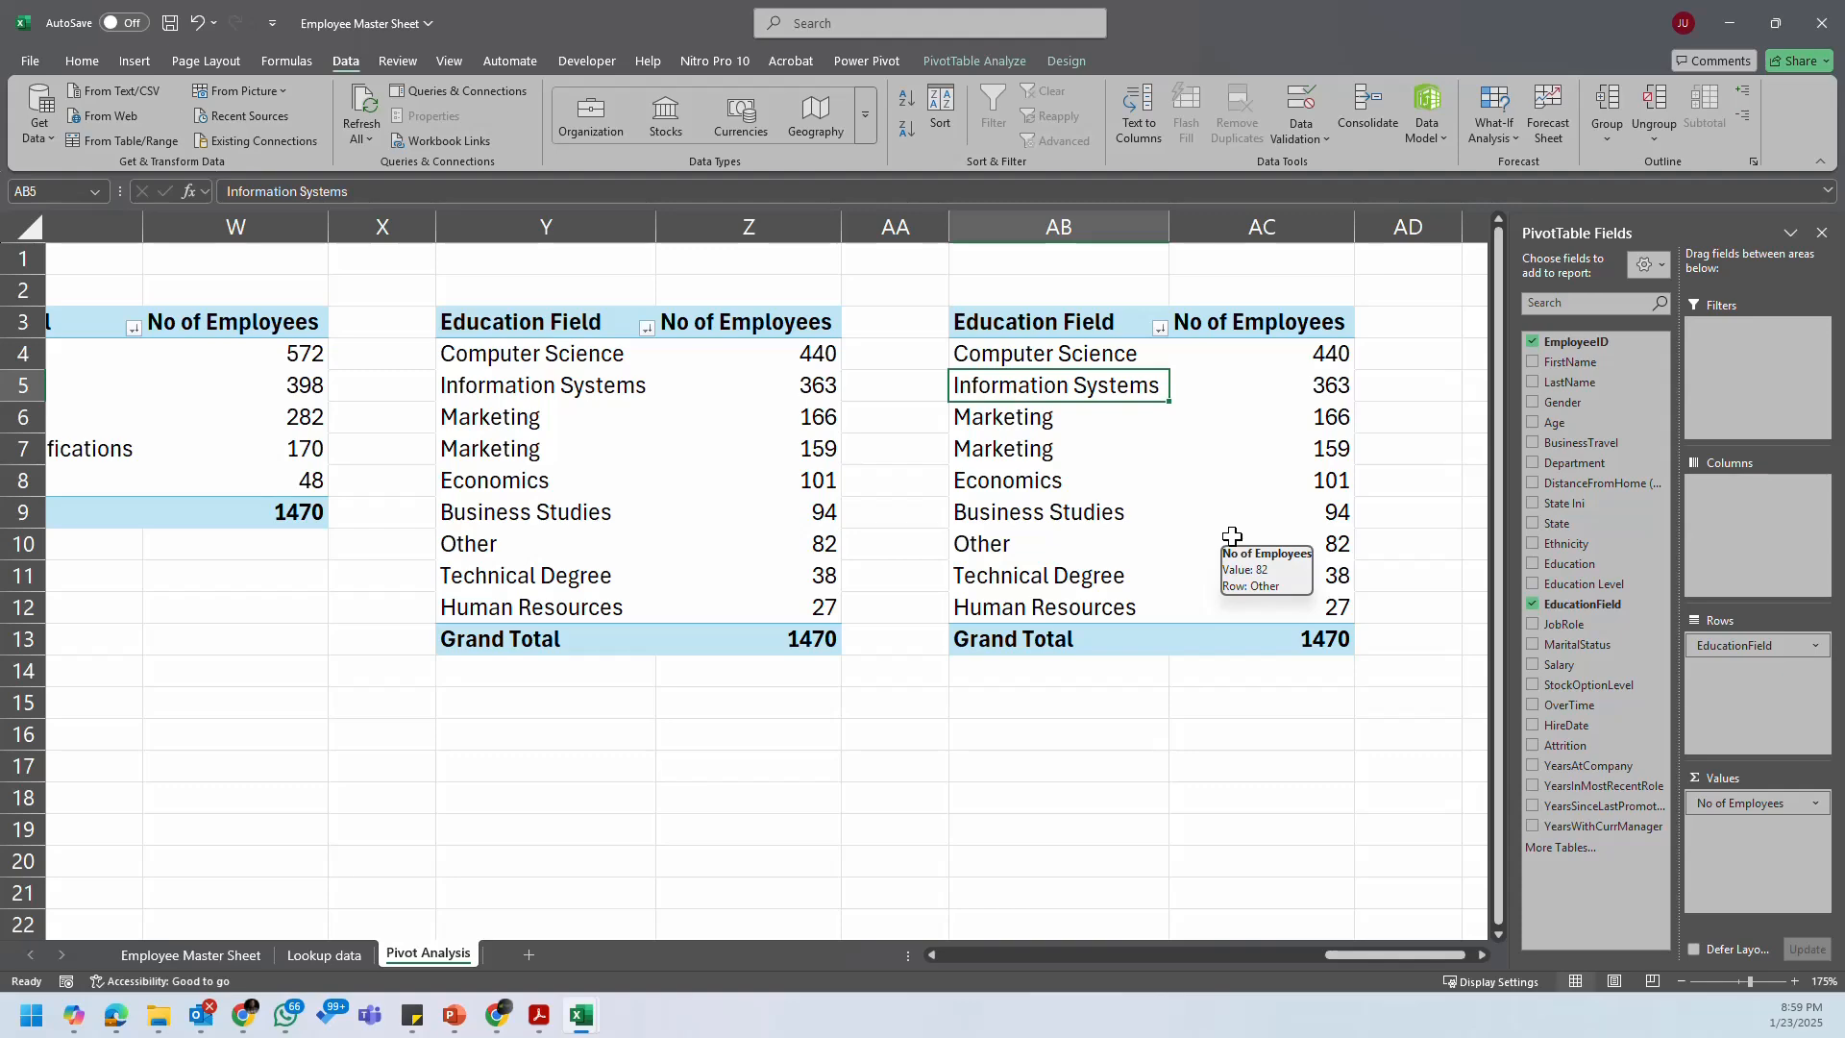
left_click(1303, 363)
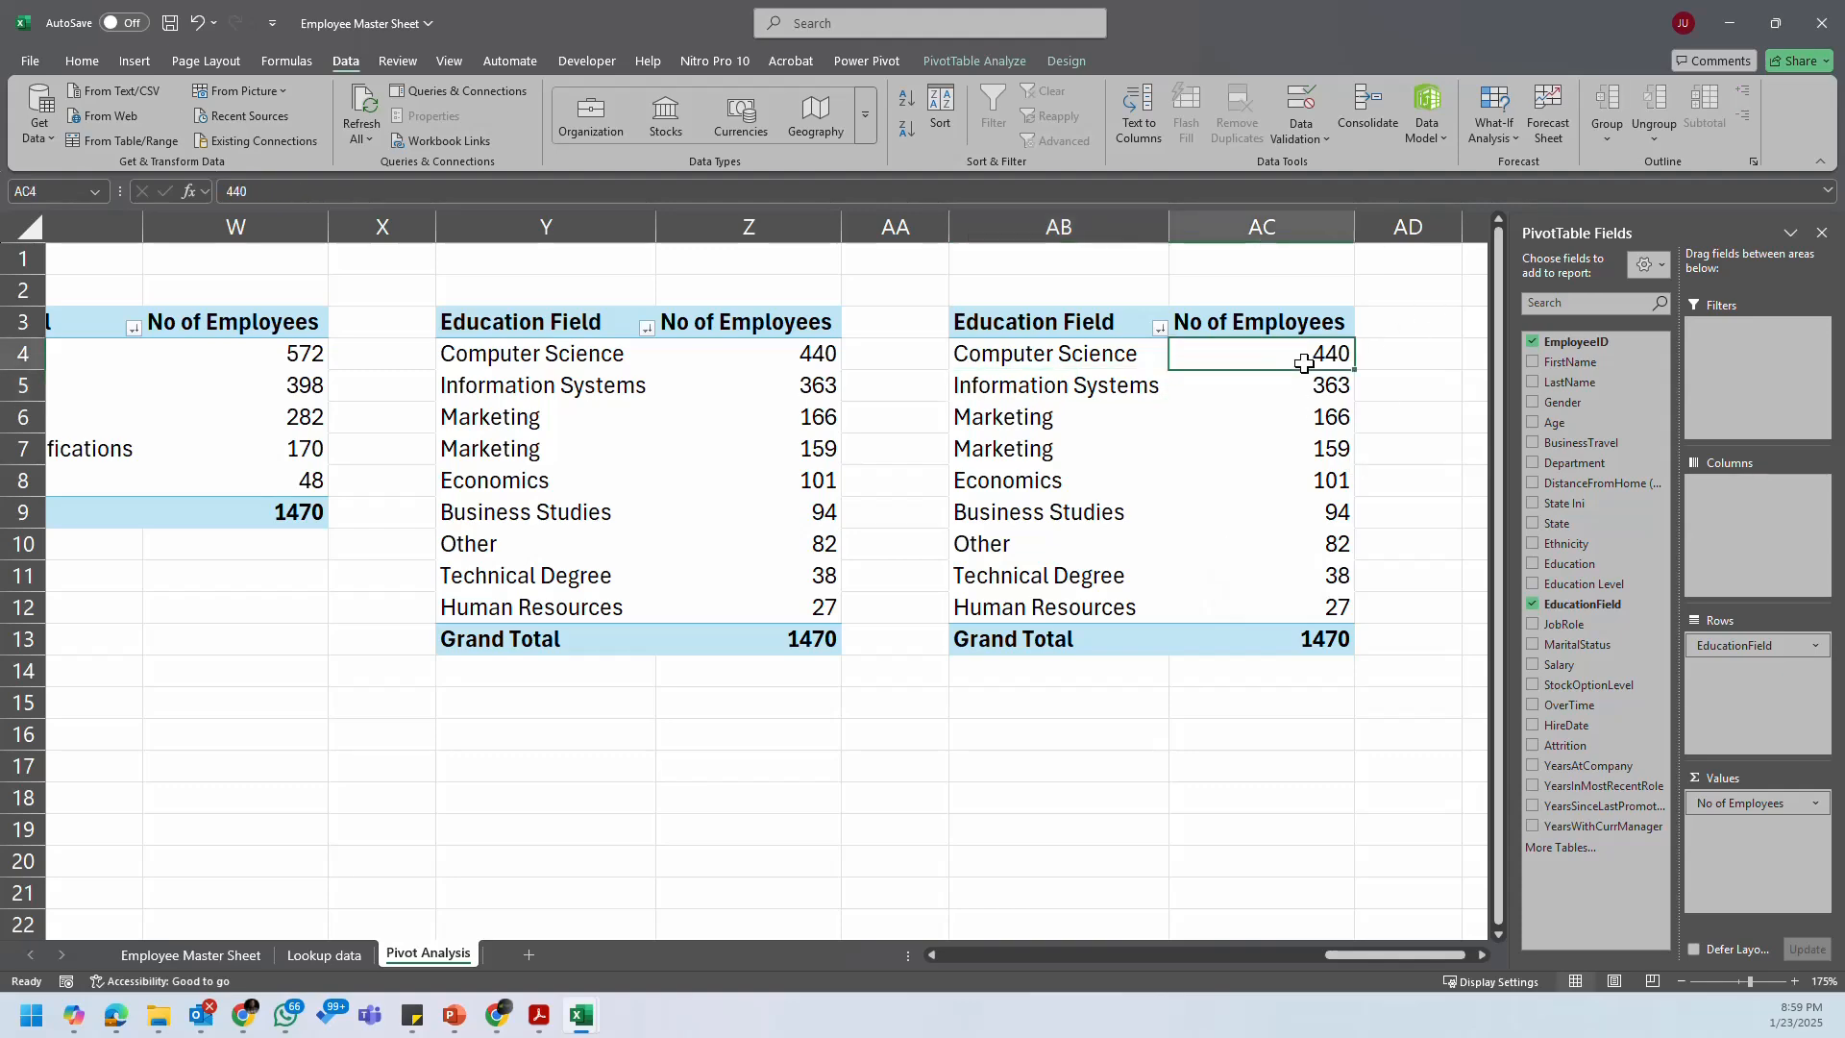
Step: Examine the employee counts for Technology, Sales and Human Resources in the department pivot table
left_click_drag(1359, 955, 1045, 980)
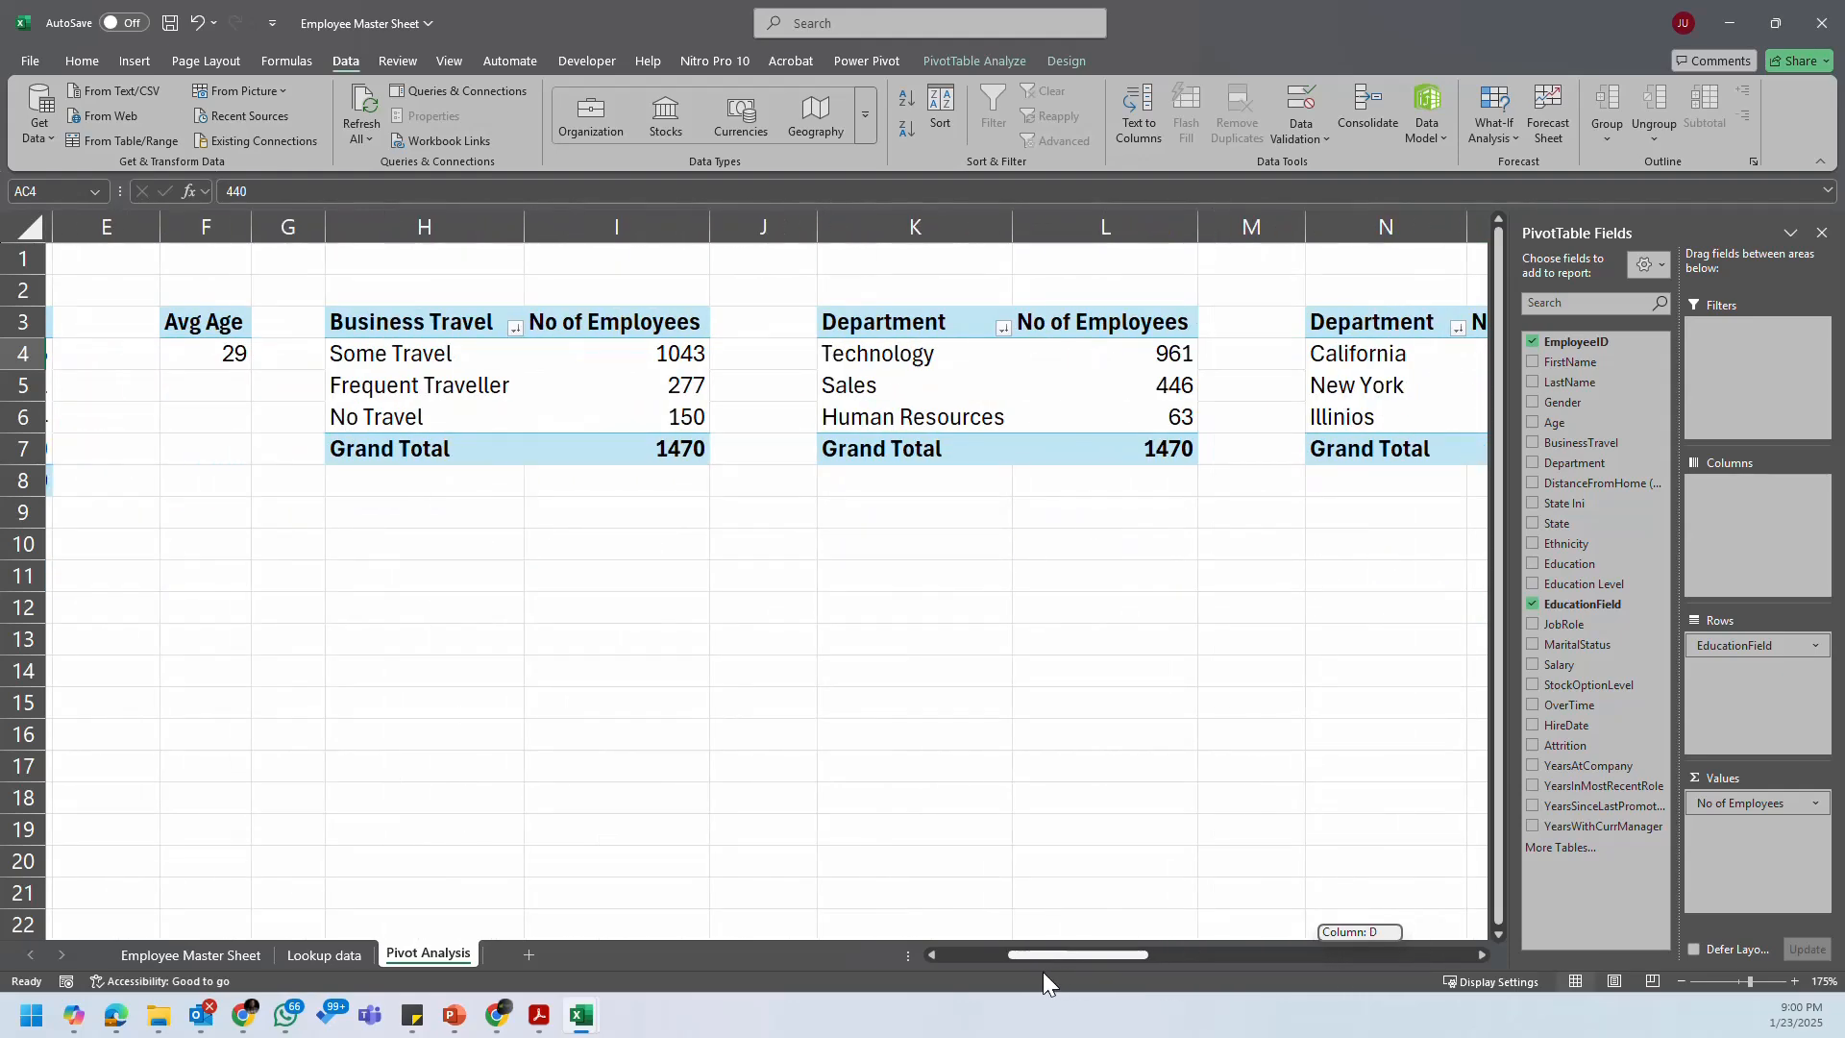
mouse_move(1046, 979)
left_mouse_down()
mouse_move(1071, 972)
mouse_move(1052, 978)
left_mouse_up()
left_click(1115, 351)
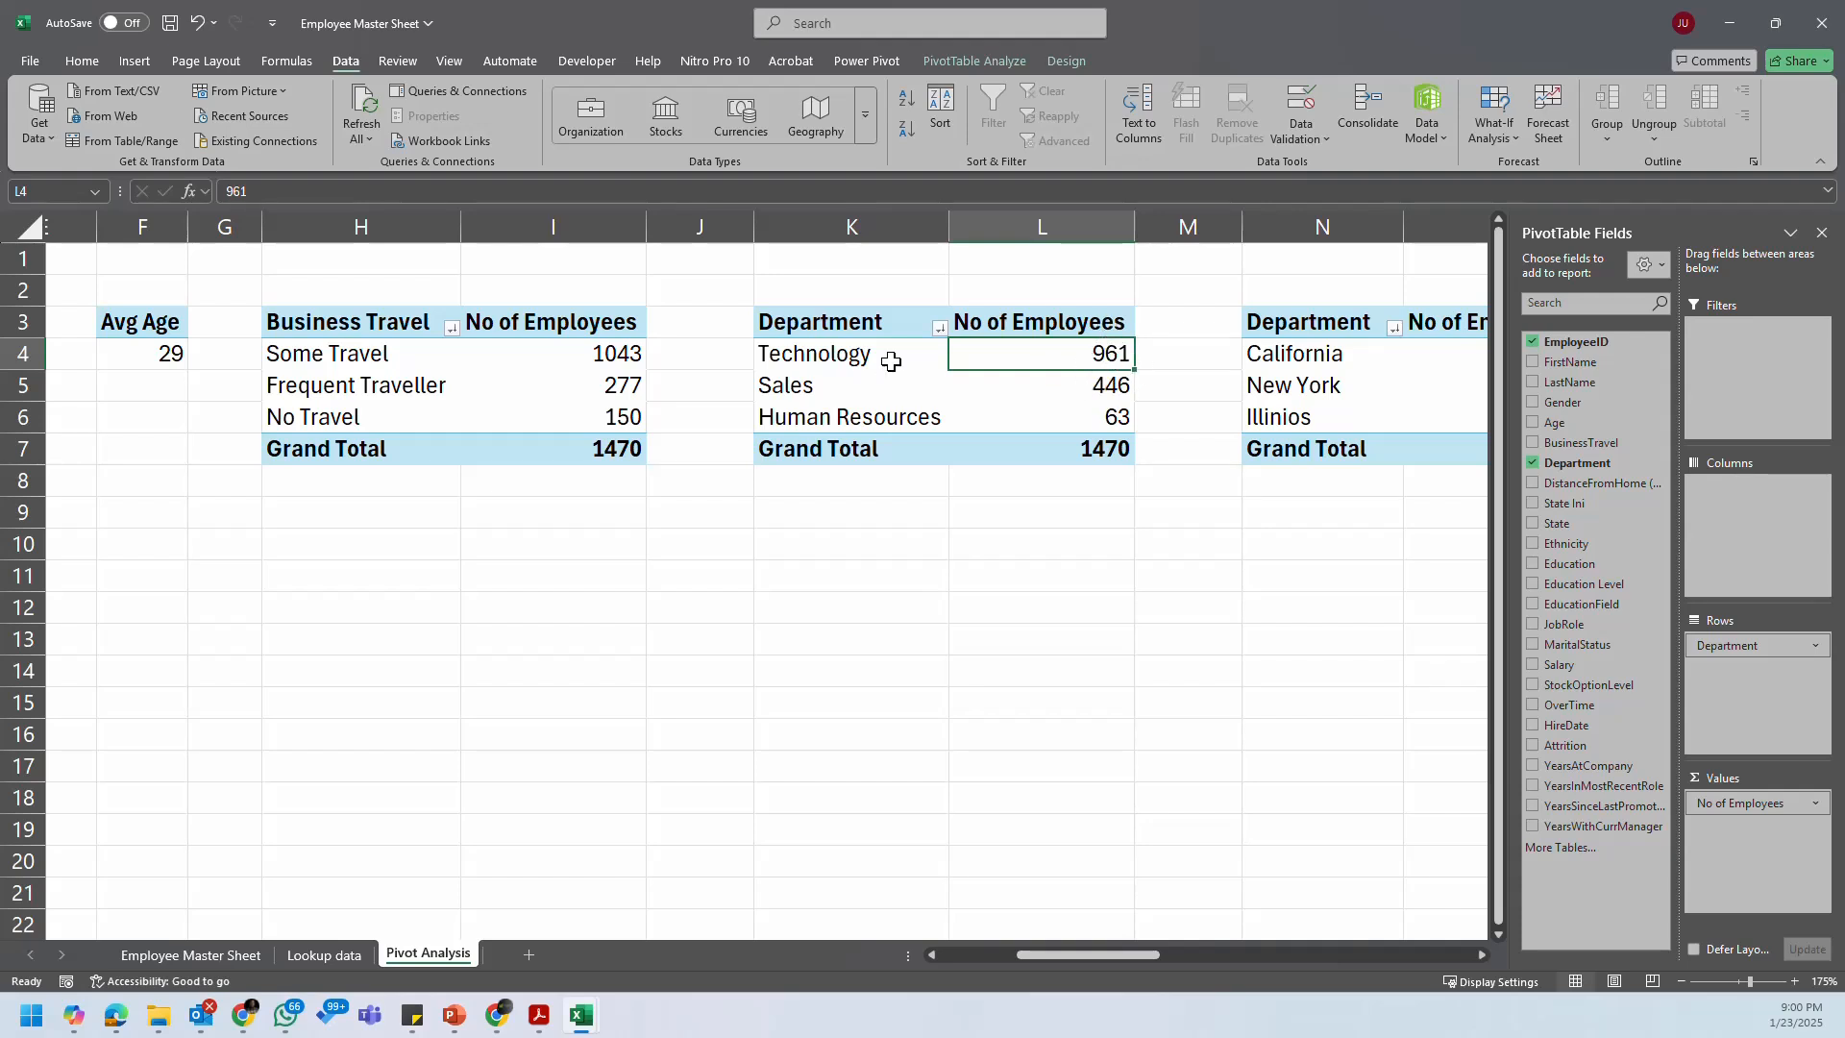
left_click(1126, 390)
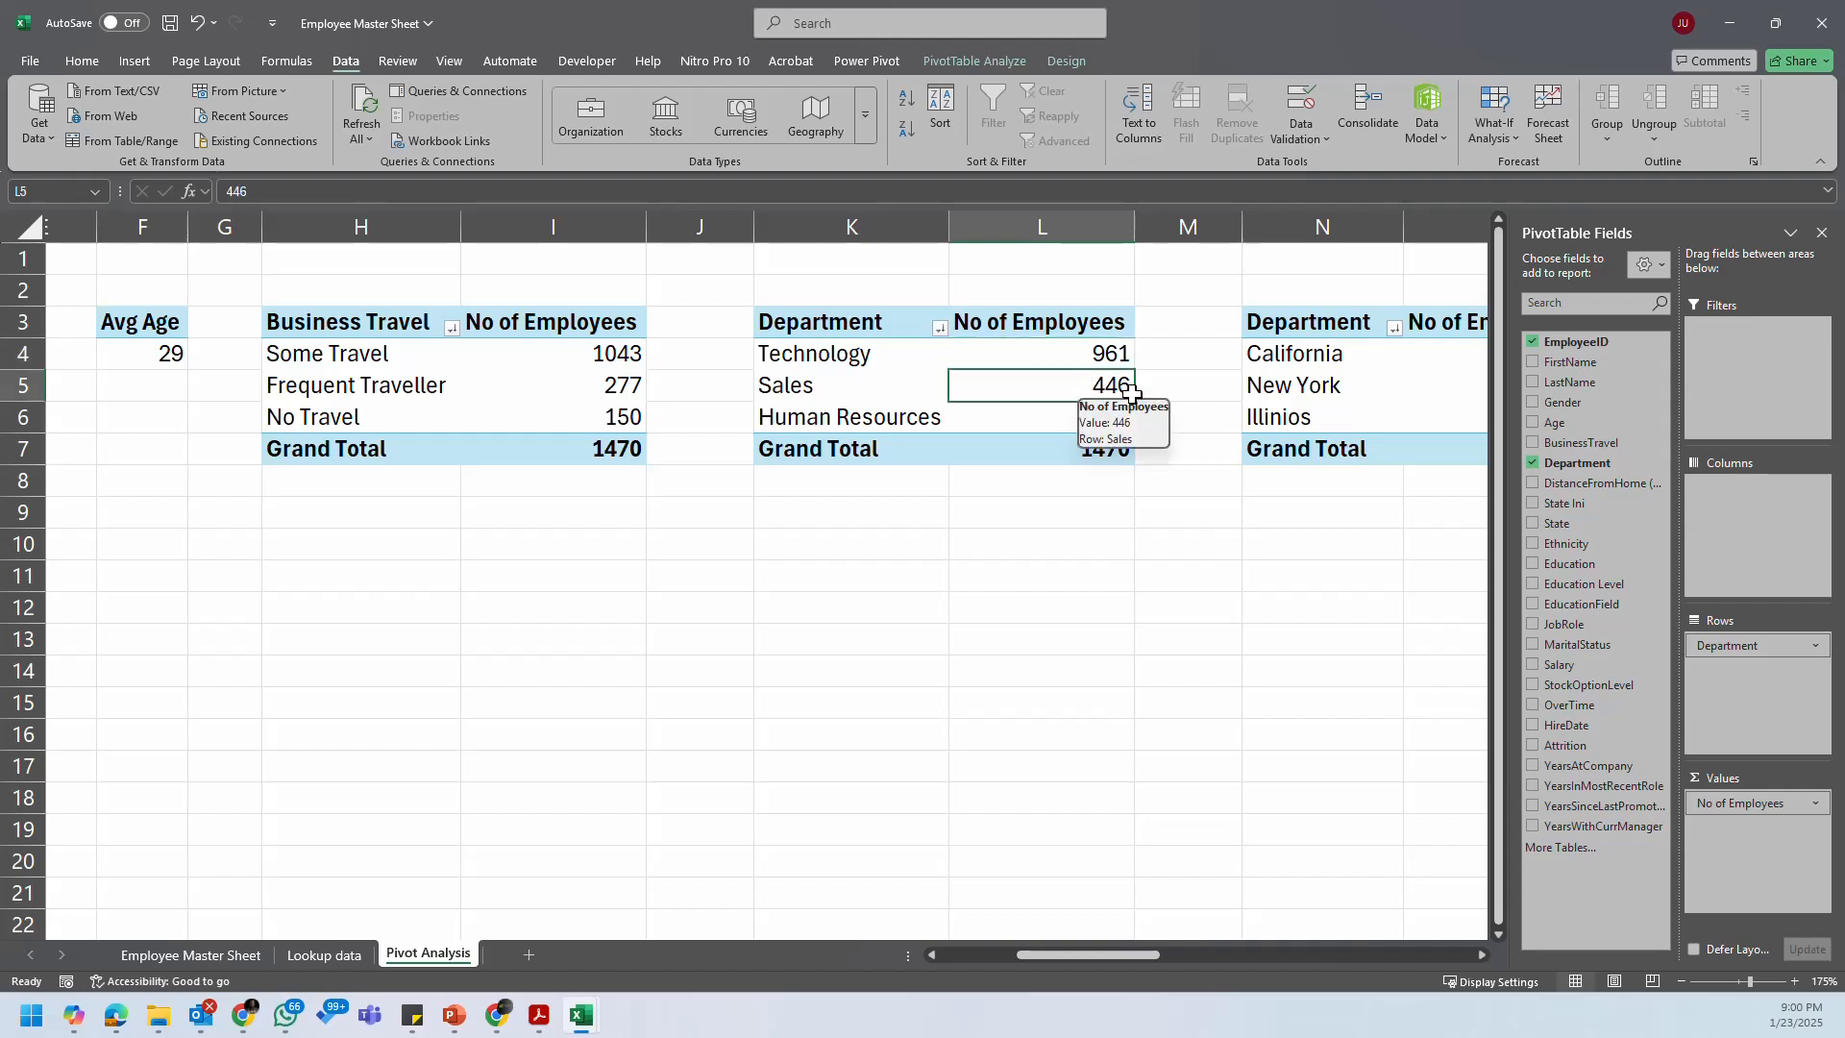
left_click(1114, 357)
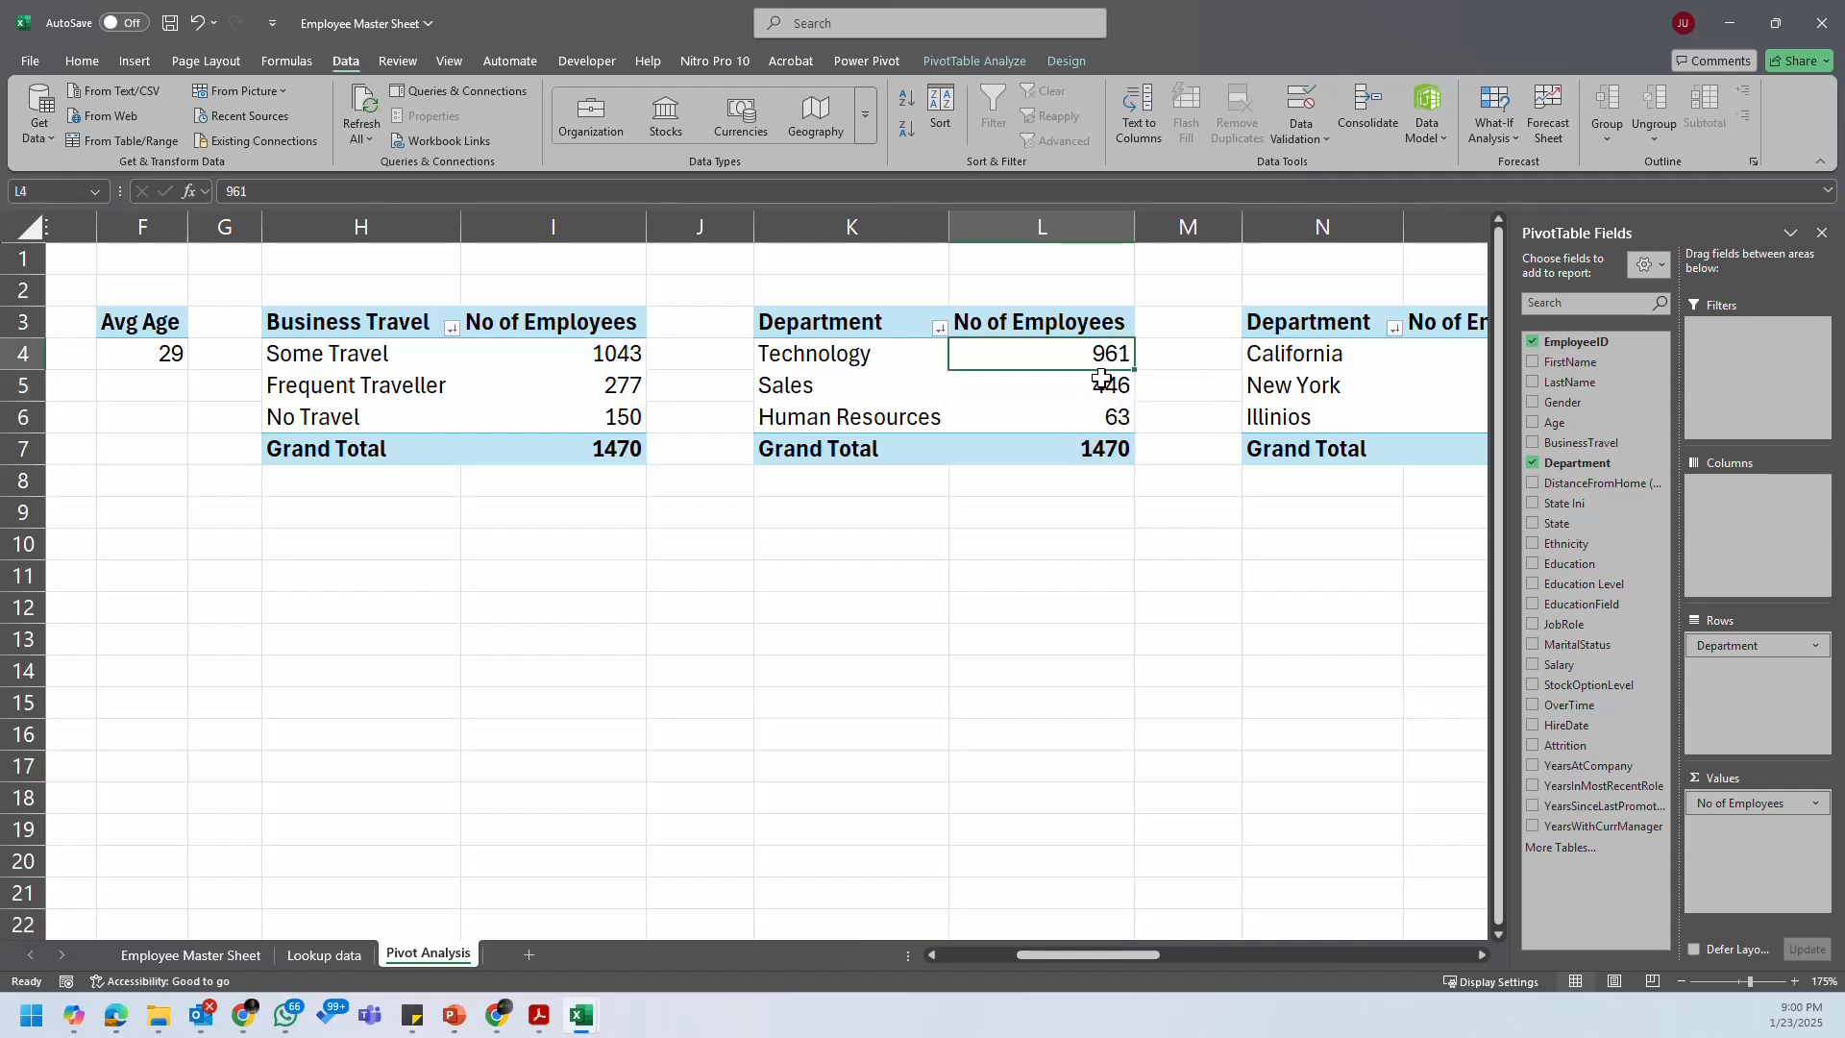
left_click(1120, 387)
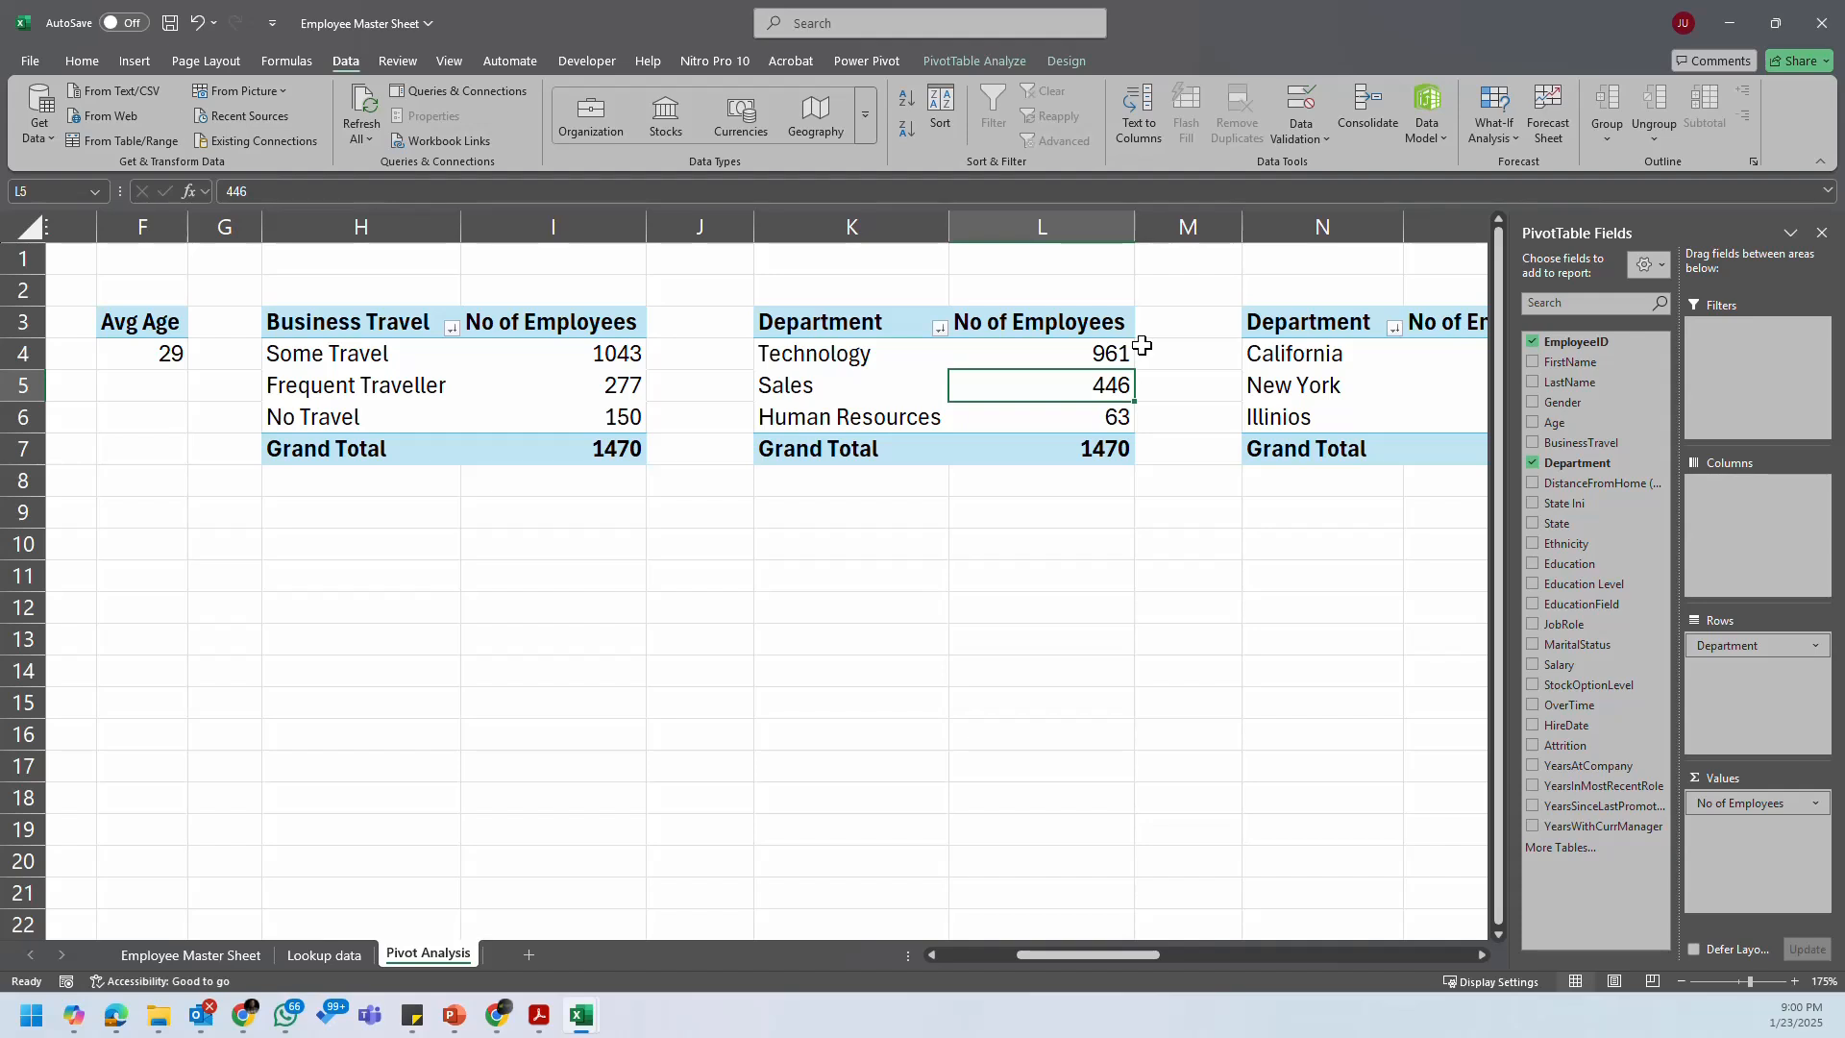
left_click(1106, 416)
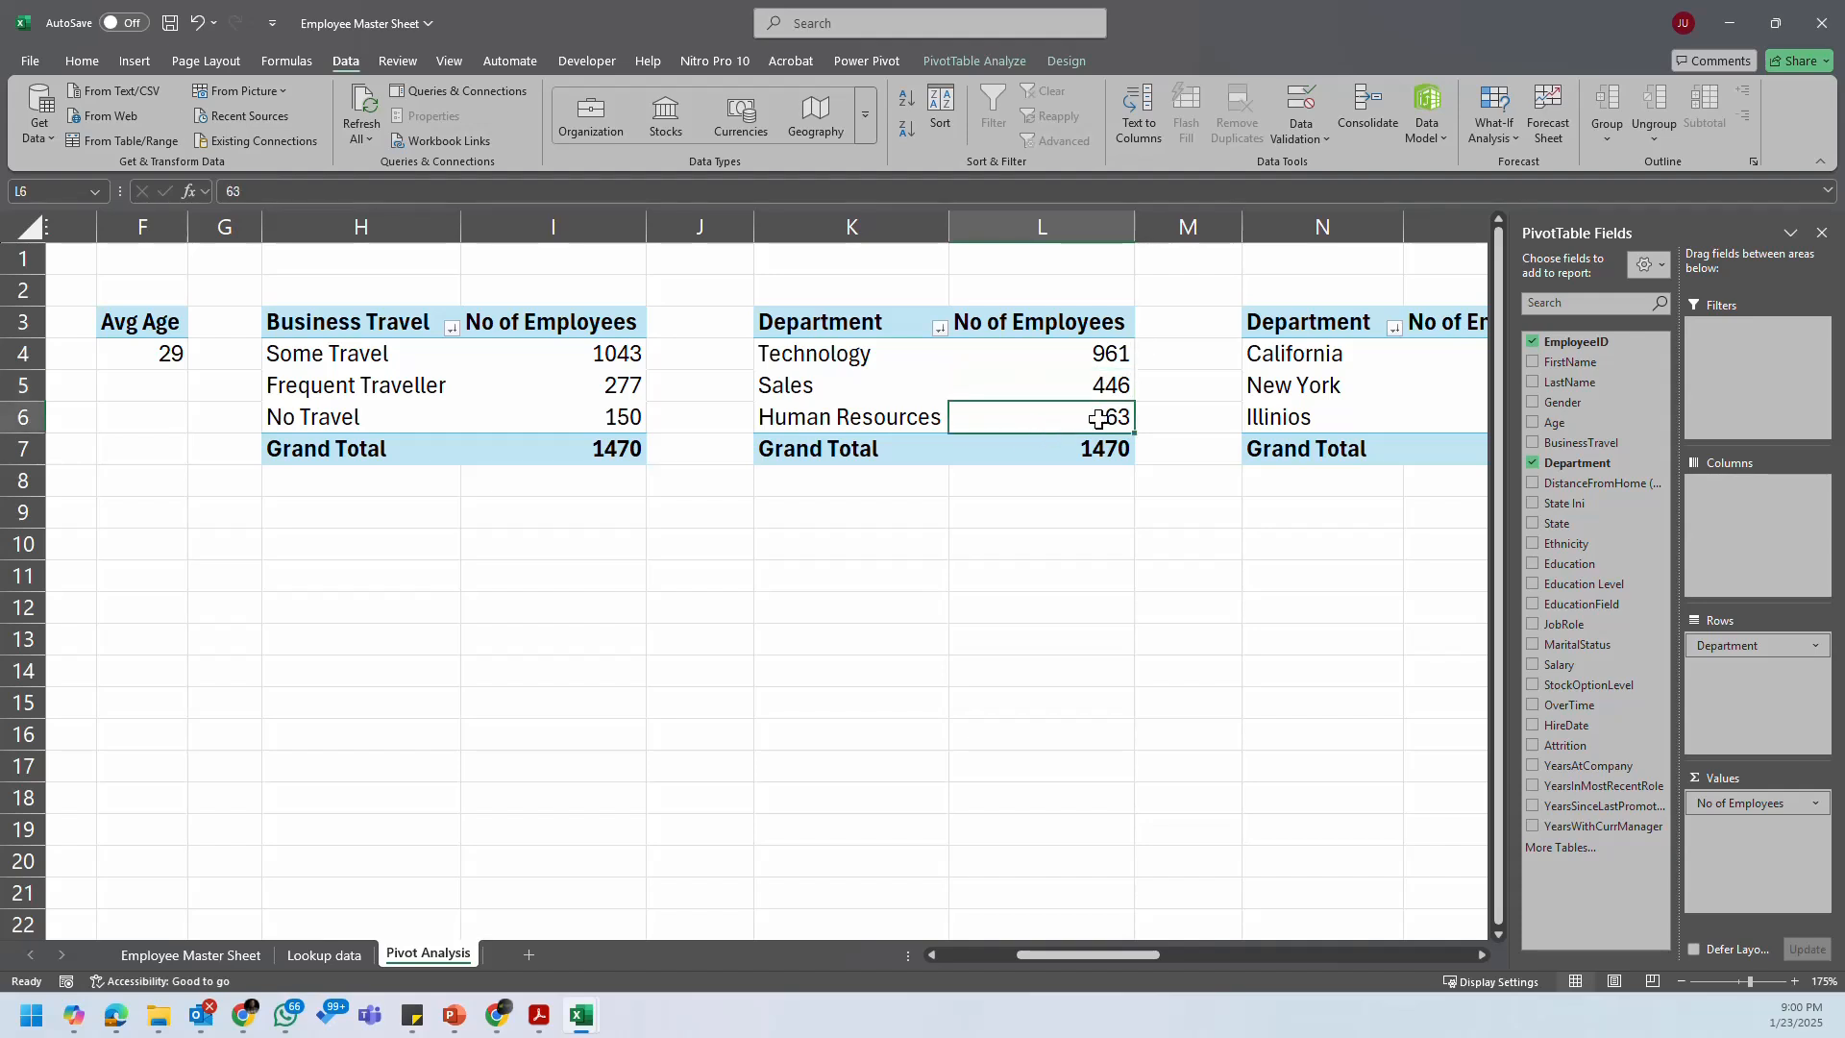
left_click_drag(1100, 386, 1095, 341)
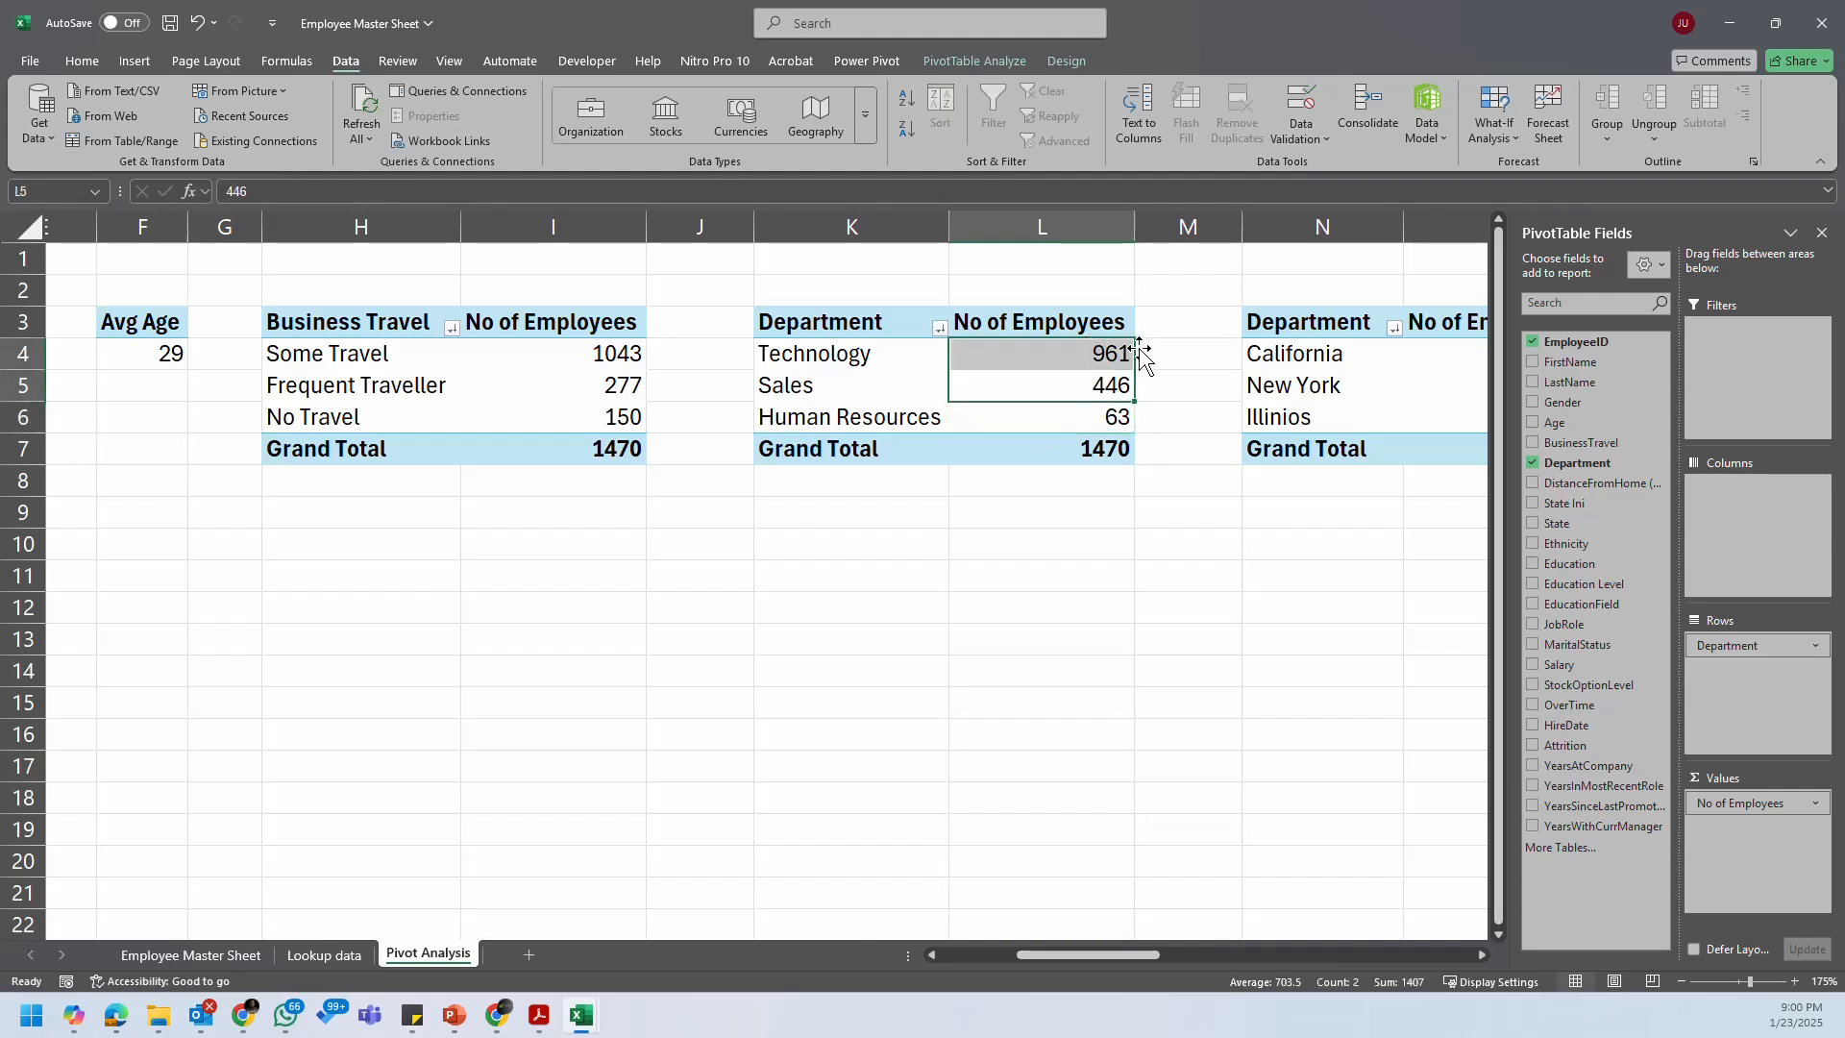
left_click(1156, 354)
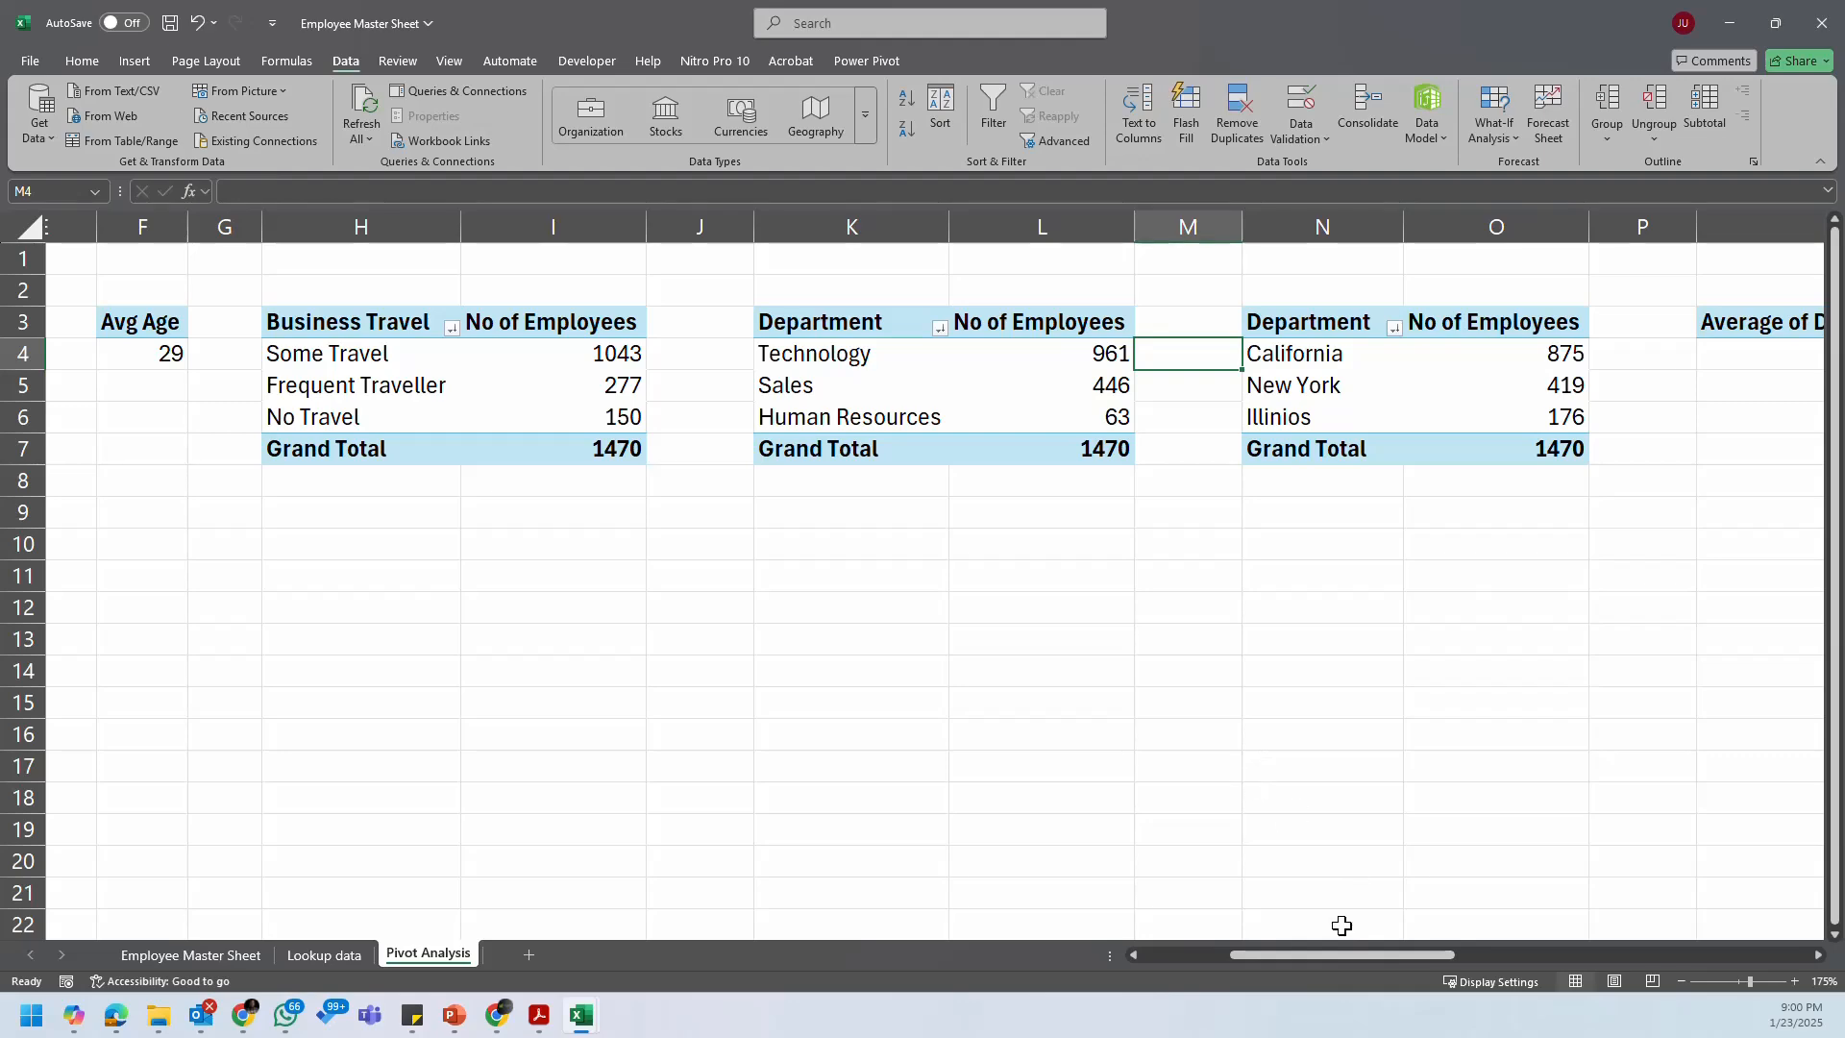
Step: Rename the mislabelled Department header in N3, above the list of states, to State
left_click_drag(1308, 955, 1384, 954)
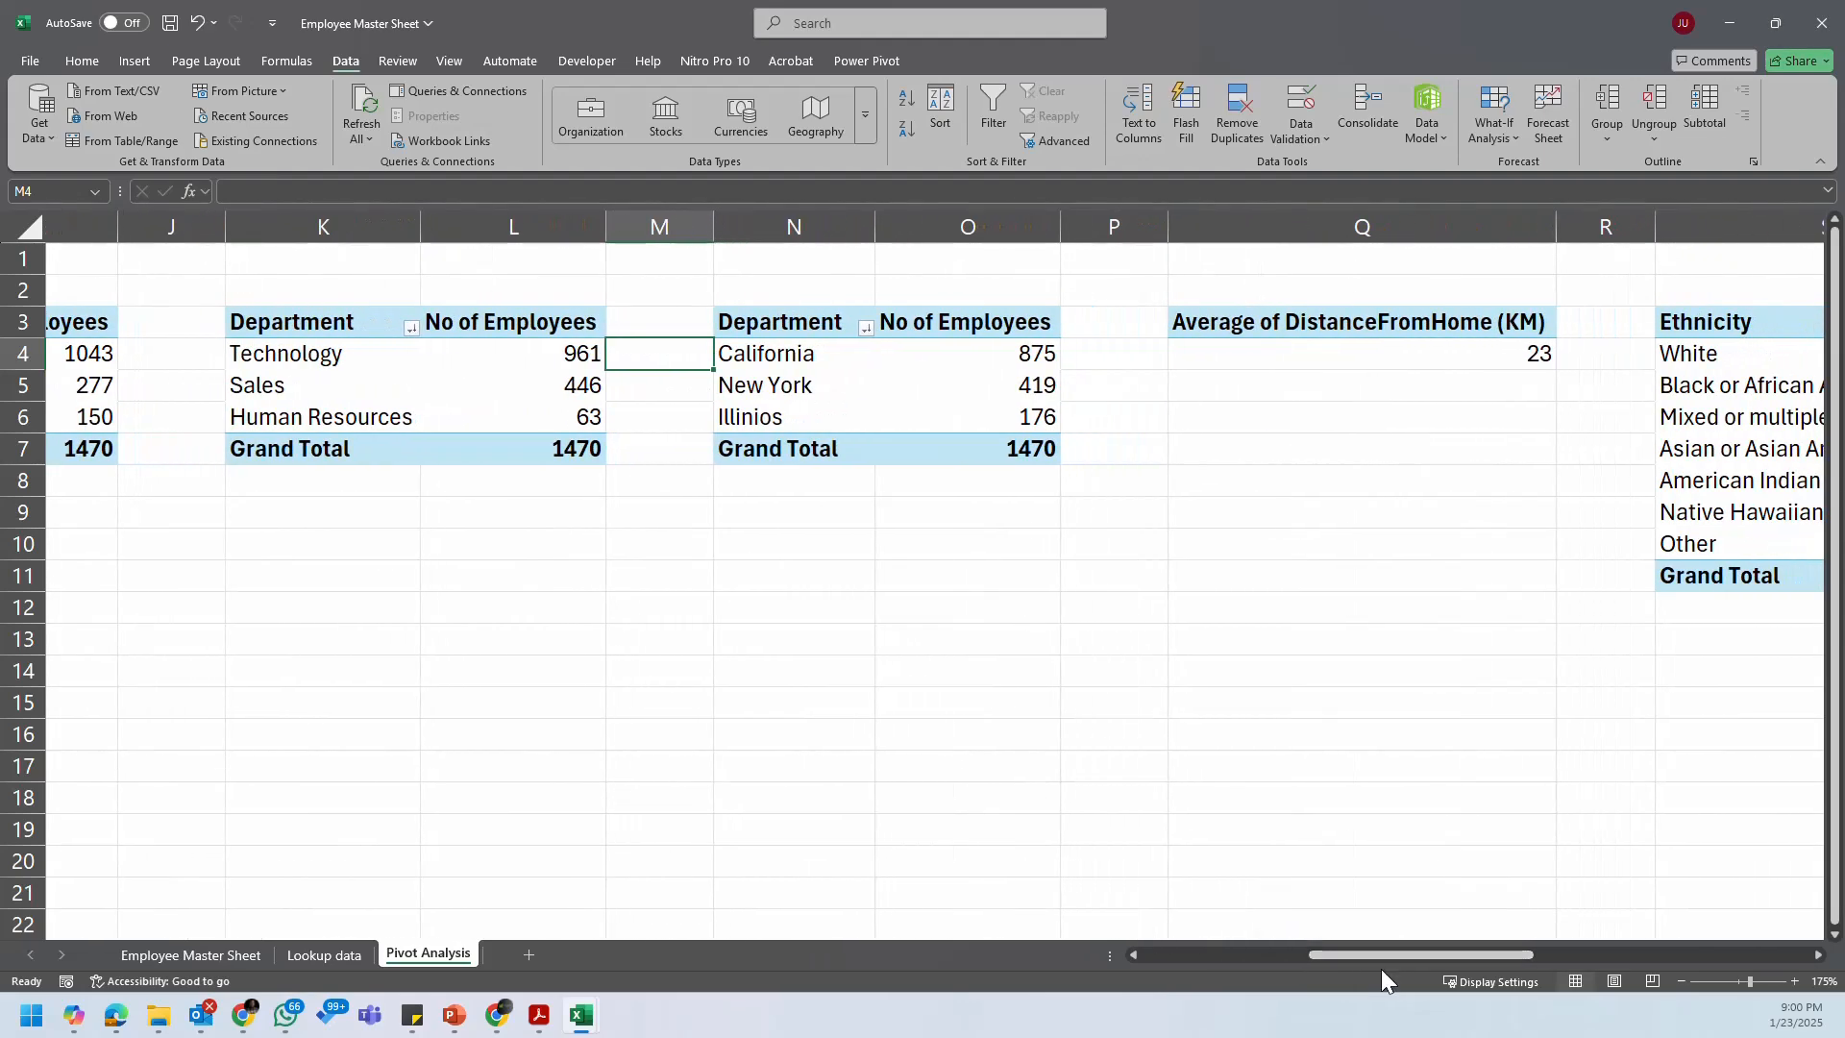
left_click(833, 328)
type("Sat")
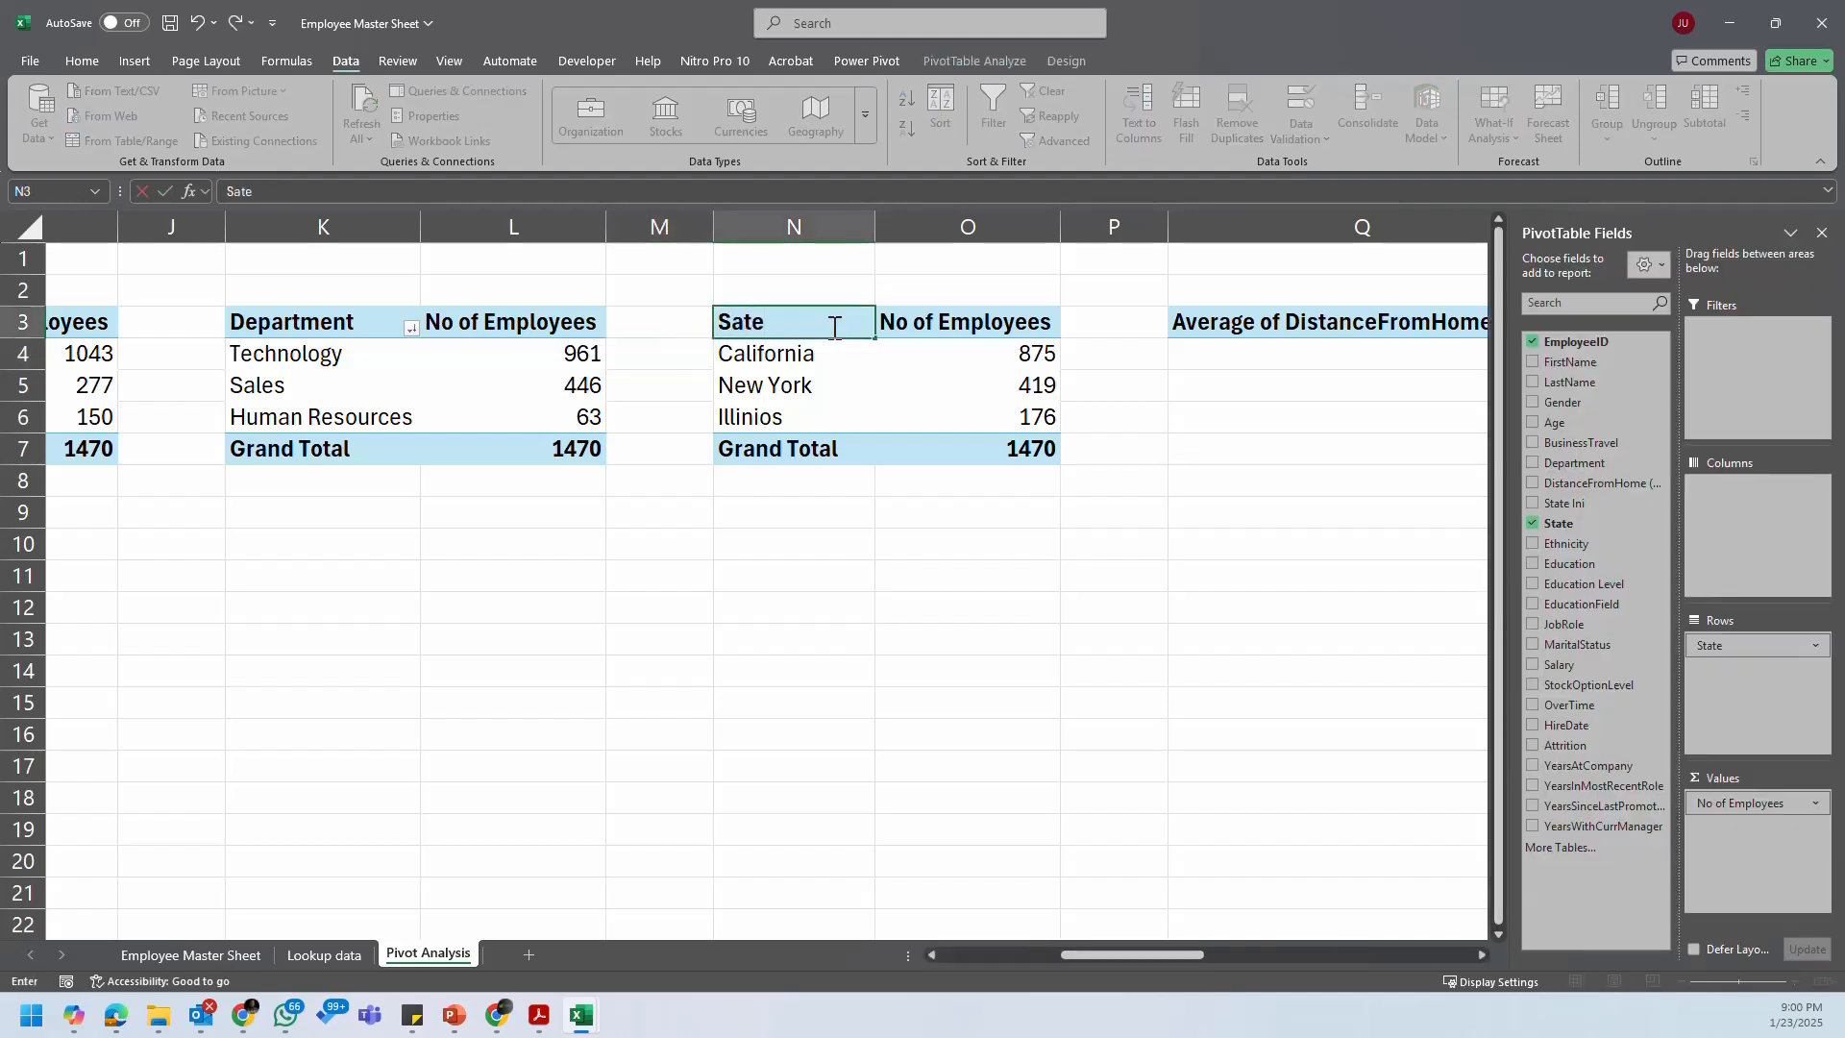
type("e")
key("BackSpace")
key("BackSpace")
key("BackSpace")
type("tate")
key("Return")
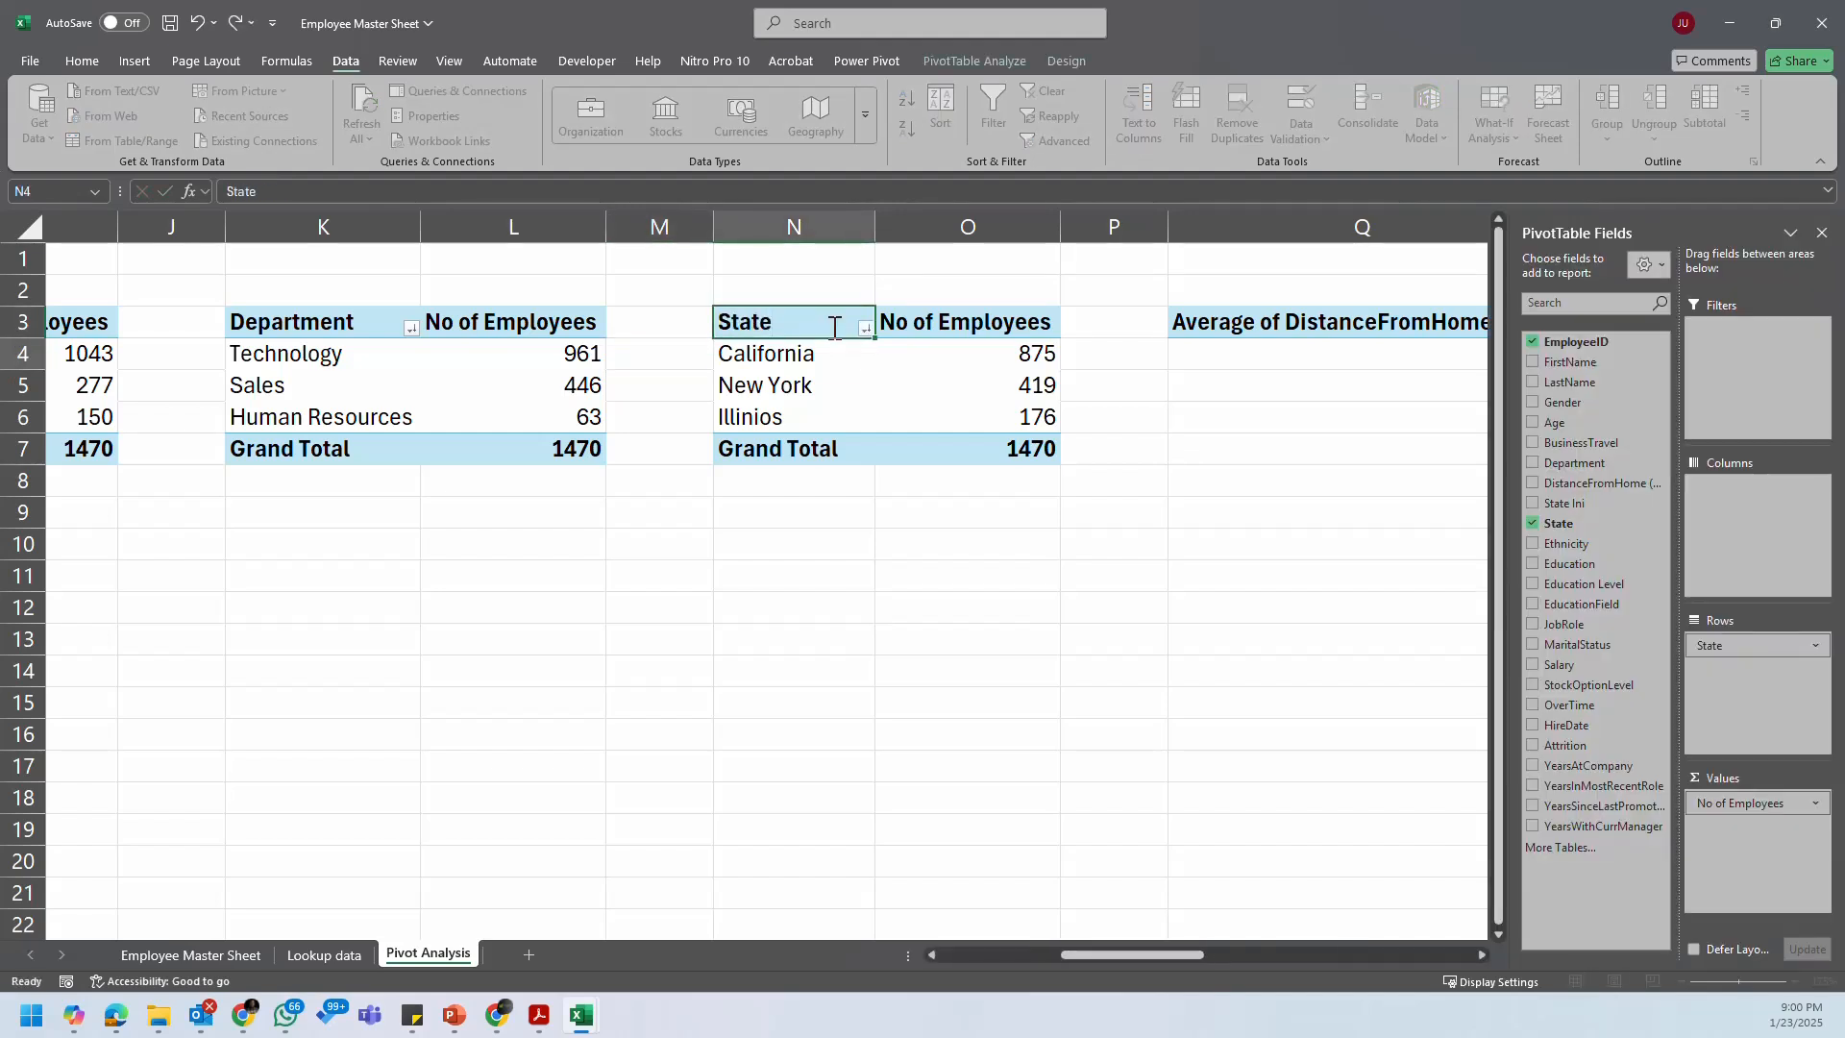
left_click(990, 413)
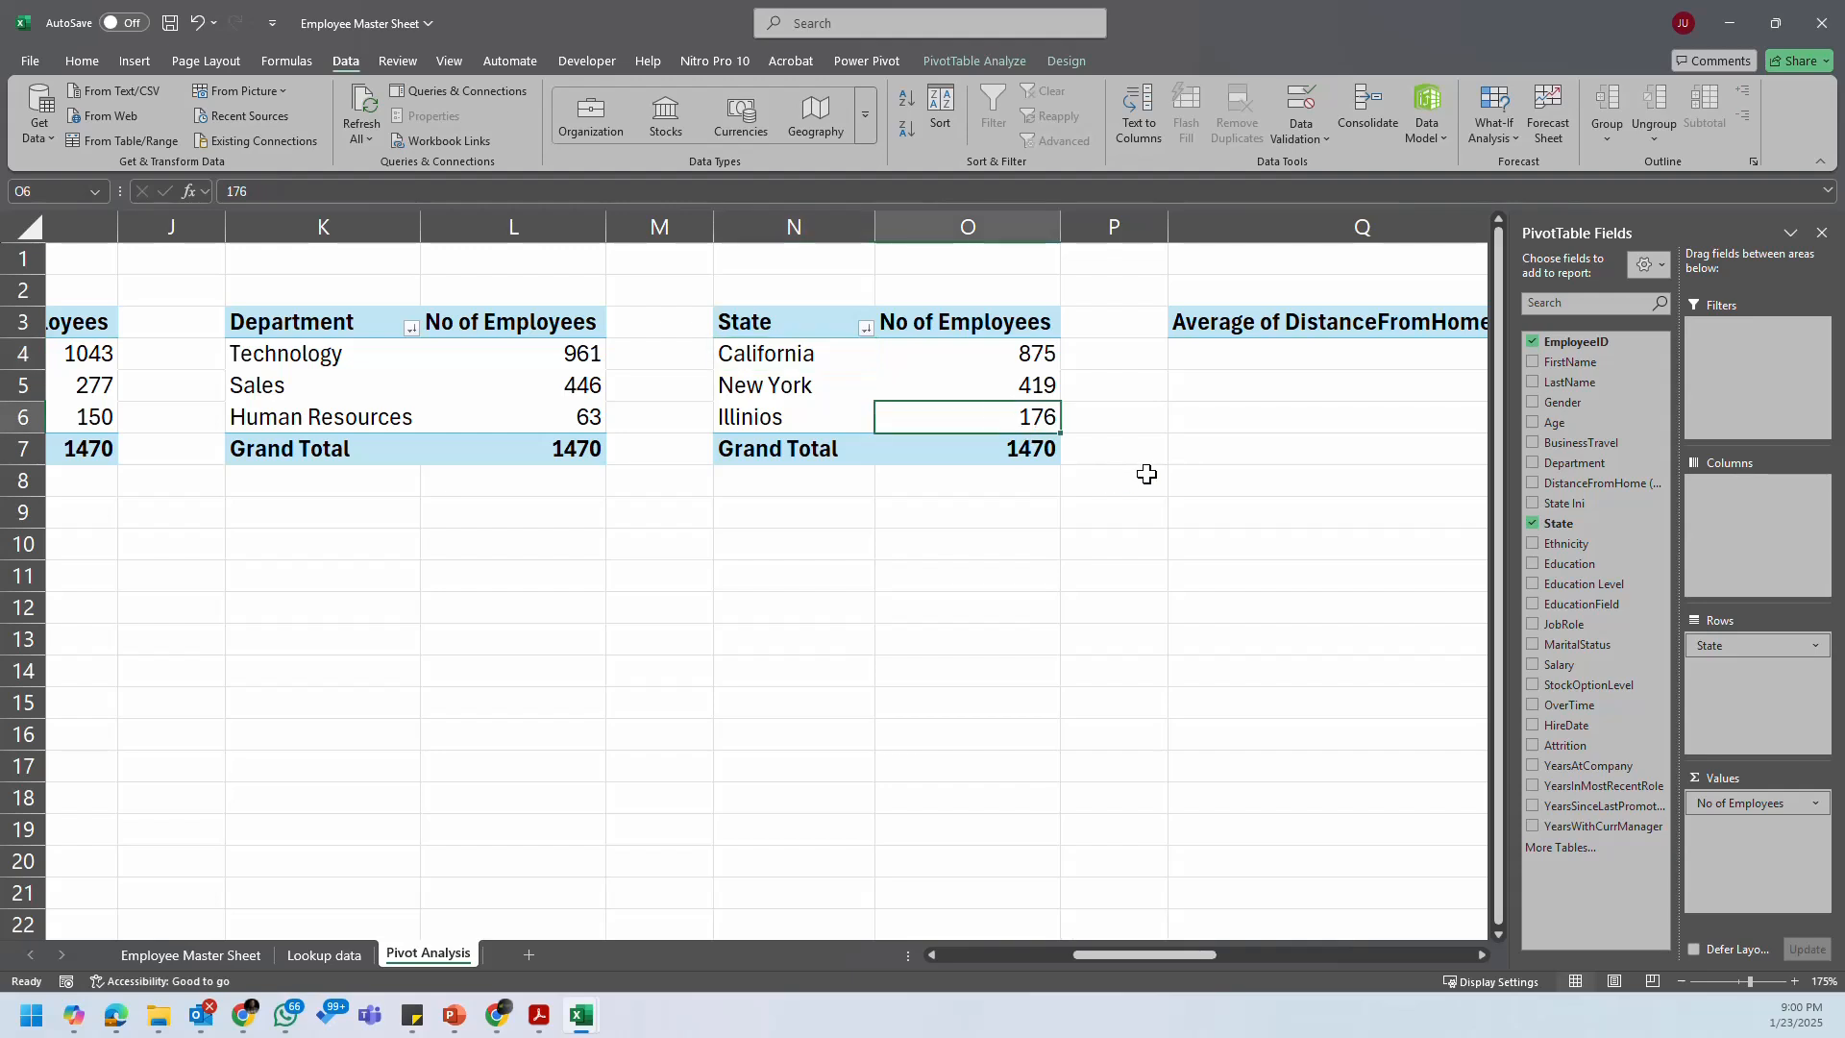
left_click(1160, 418)
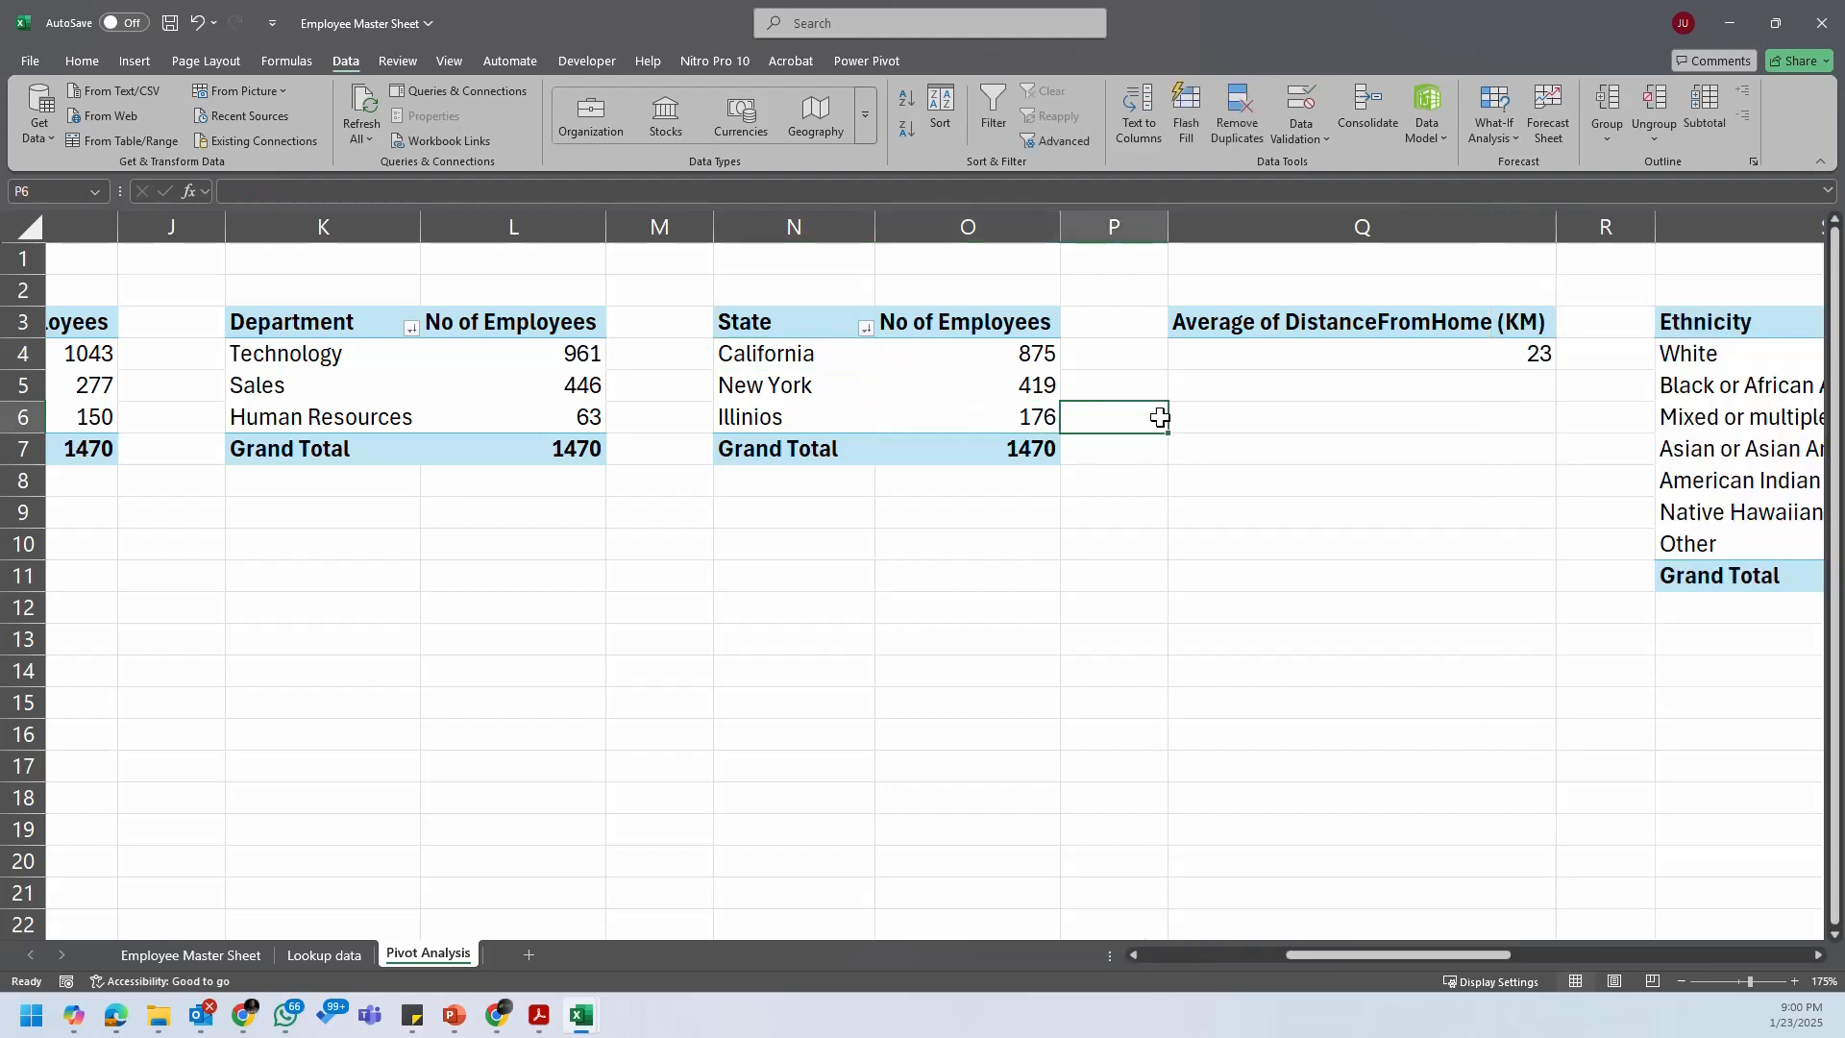
Step: Examine the employee count for California in the state pivot table and return to the pasted education field pivot table at AB3
left_click(836, 356)
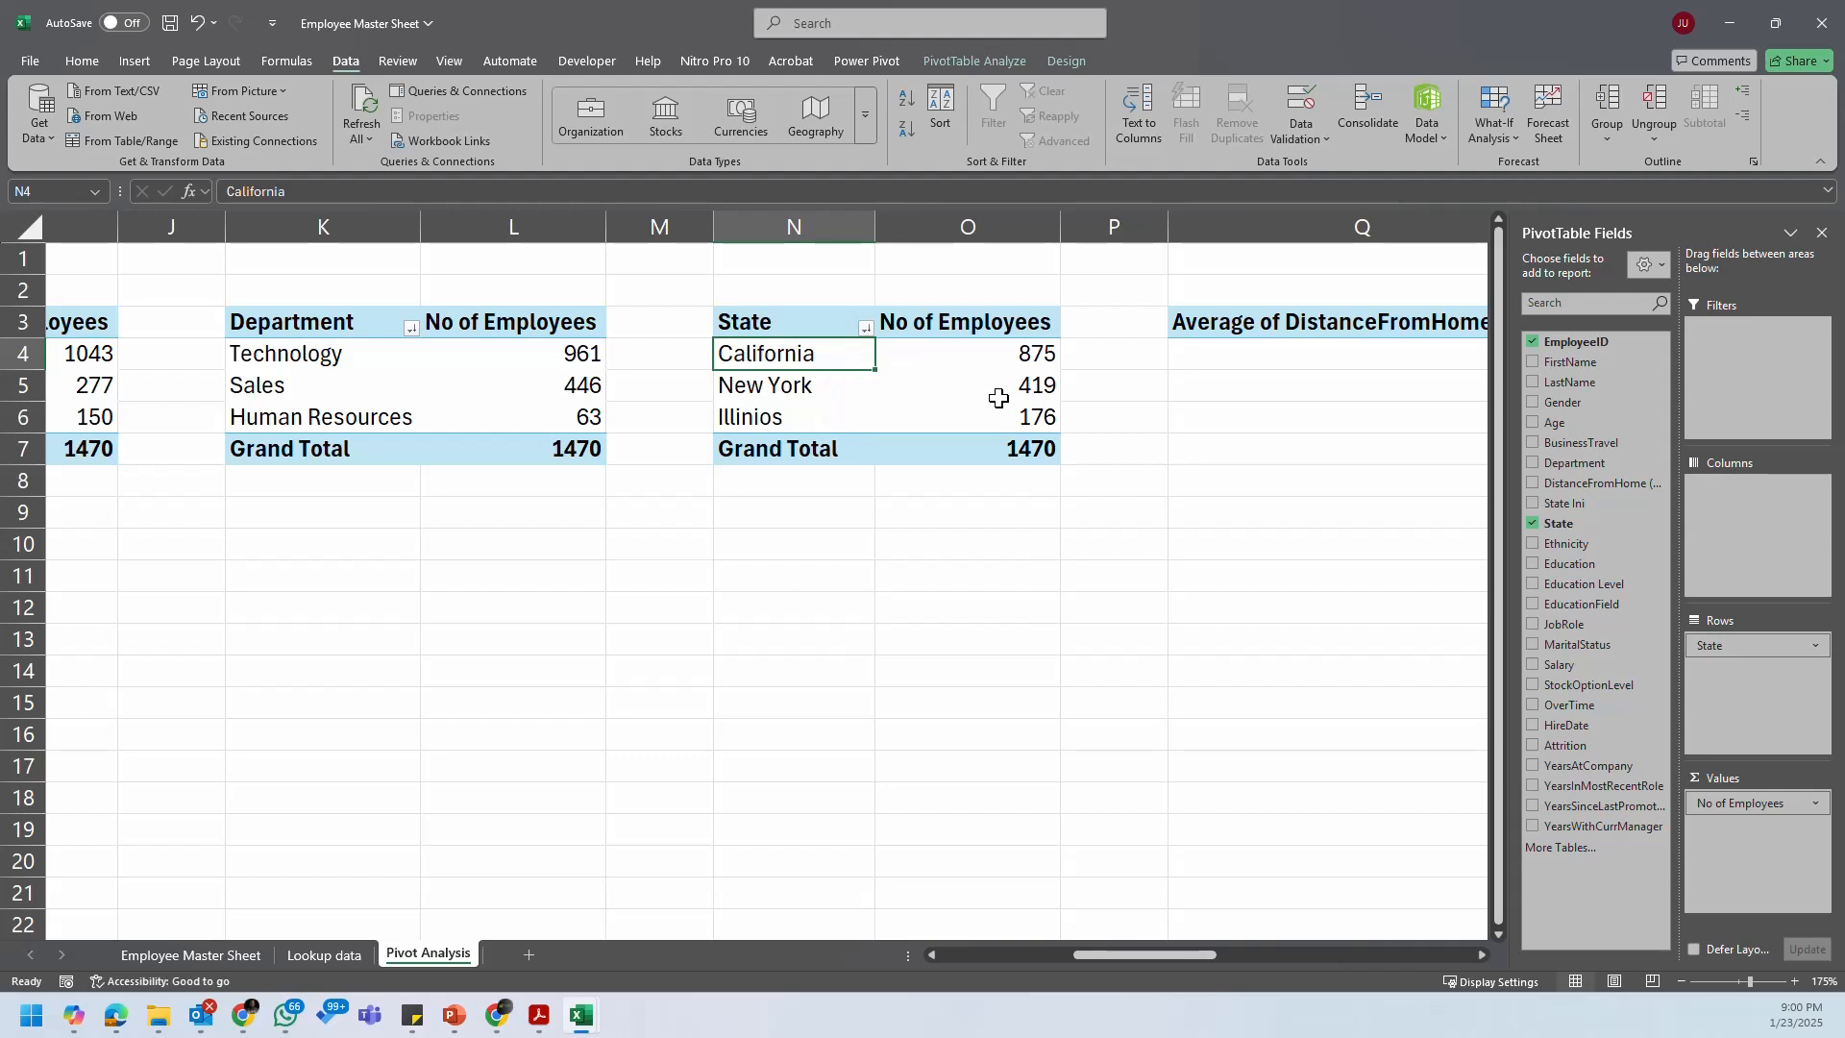
left_click(1035, 361)
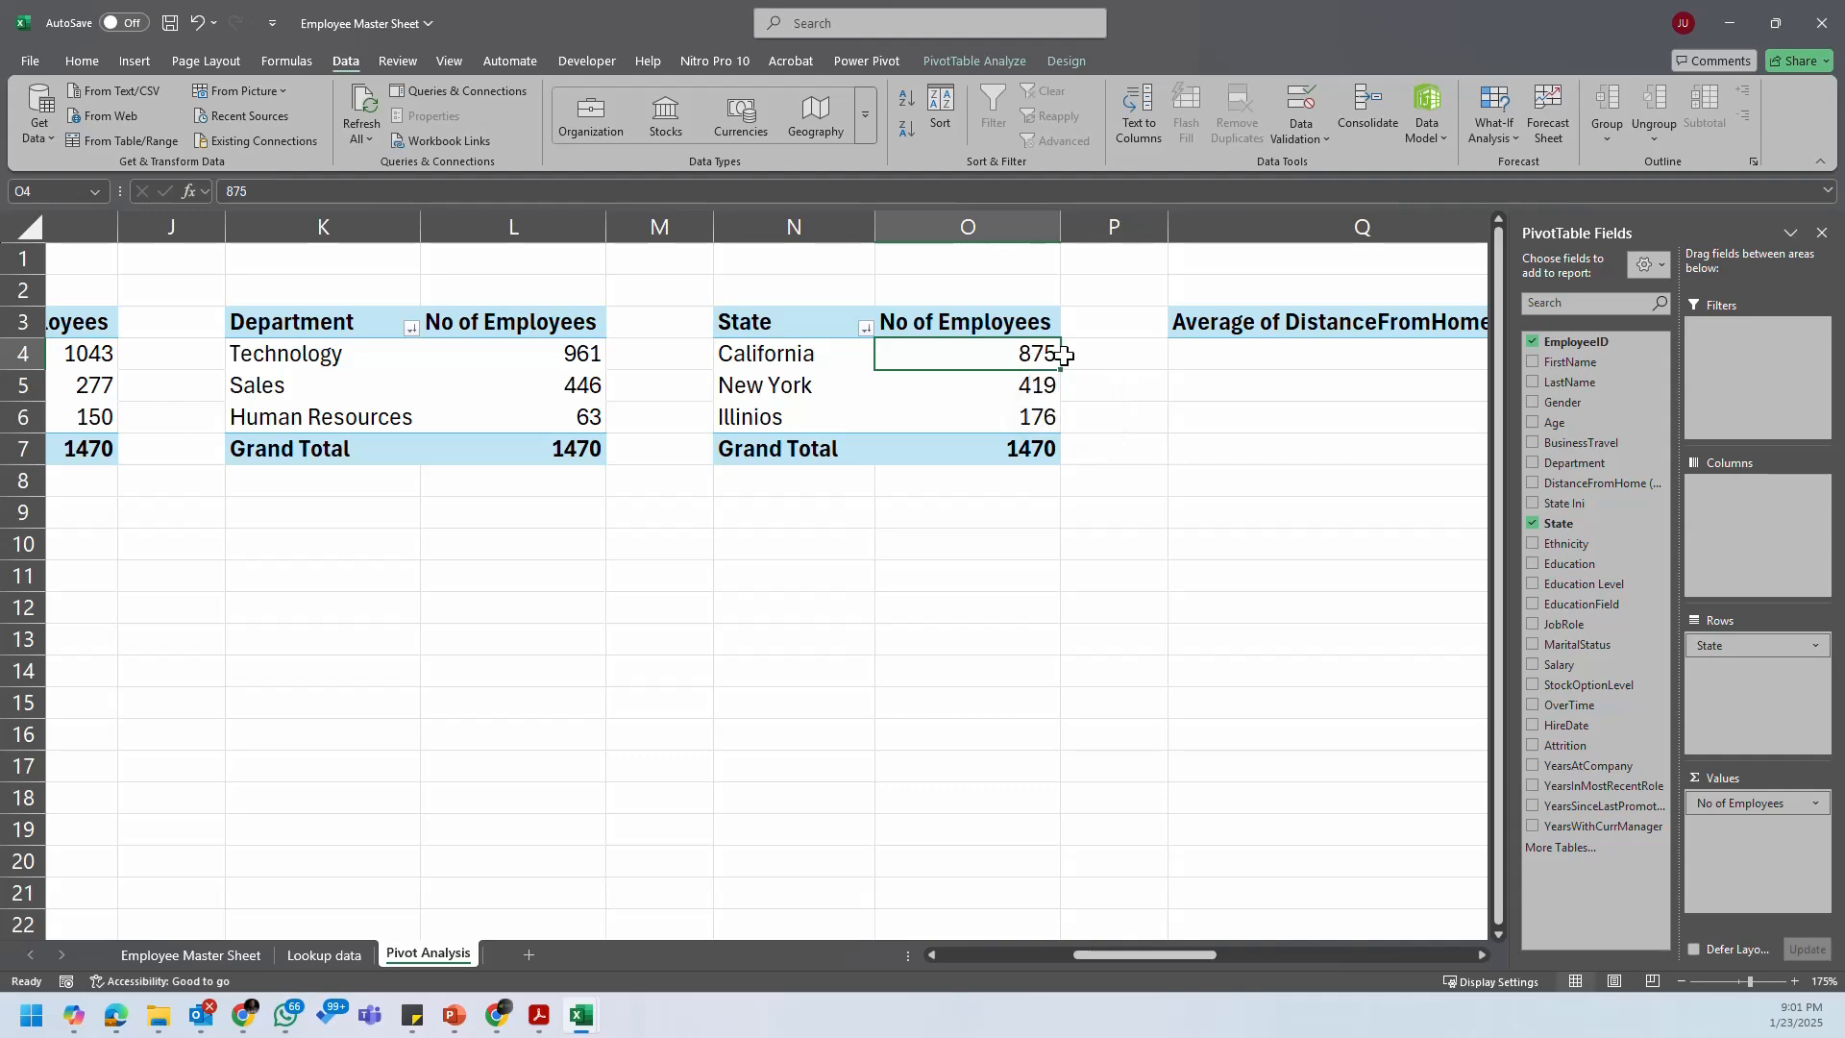
left_click(1158, 461)
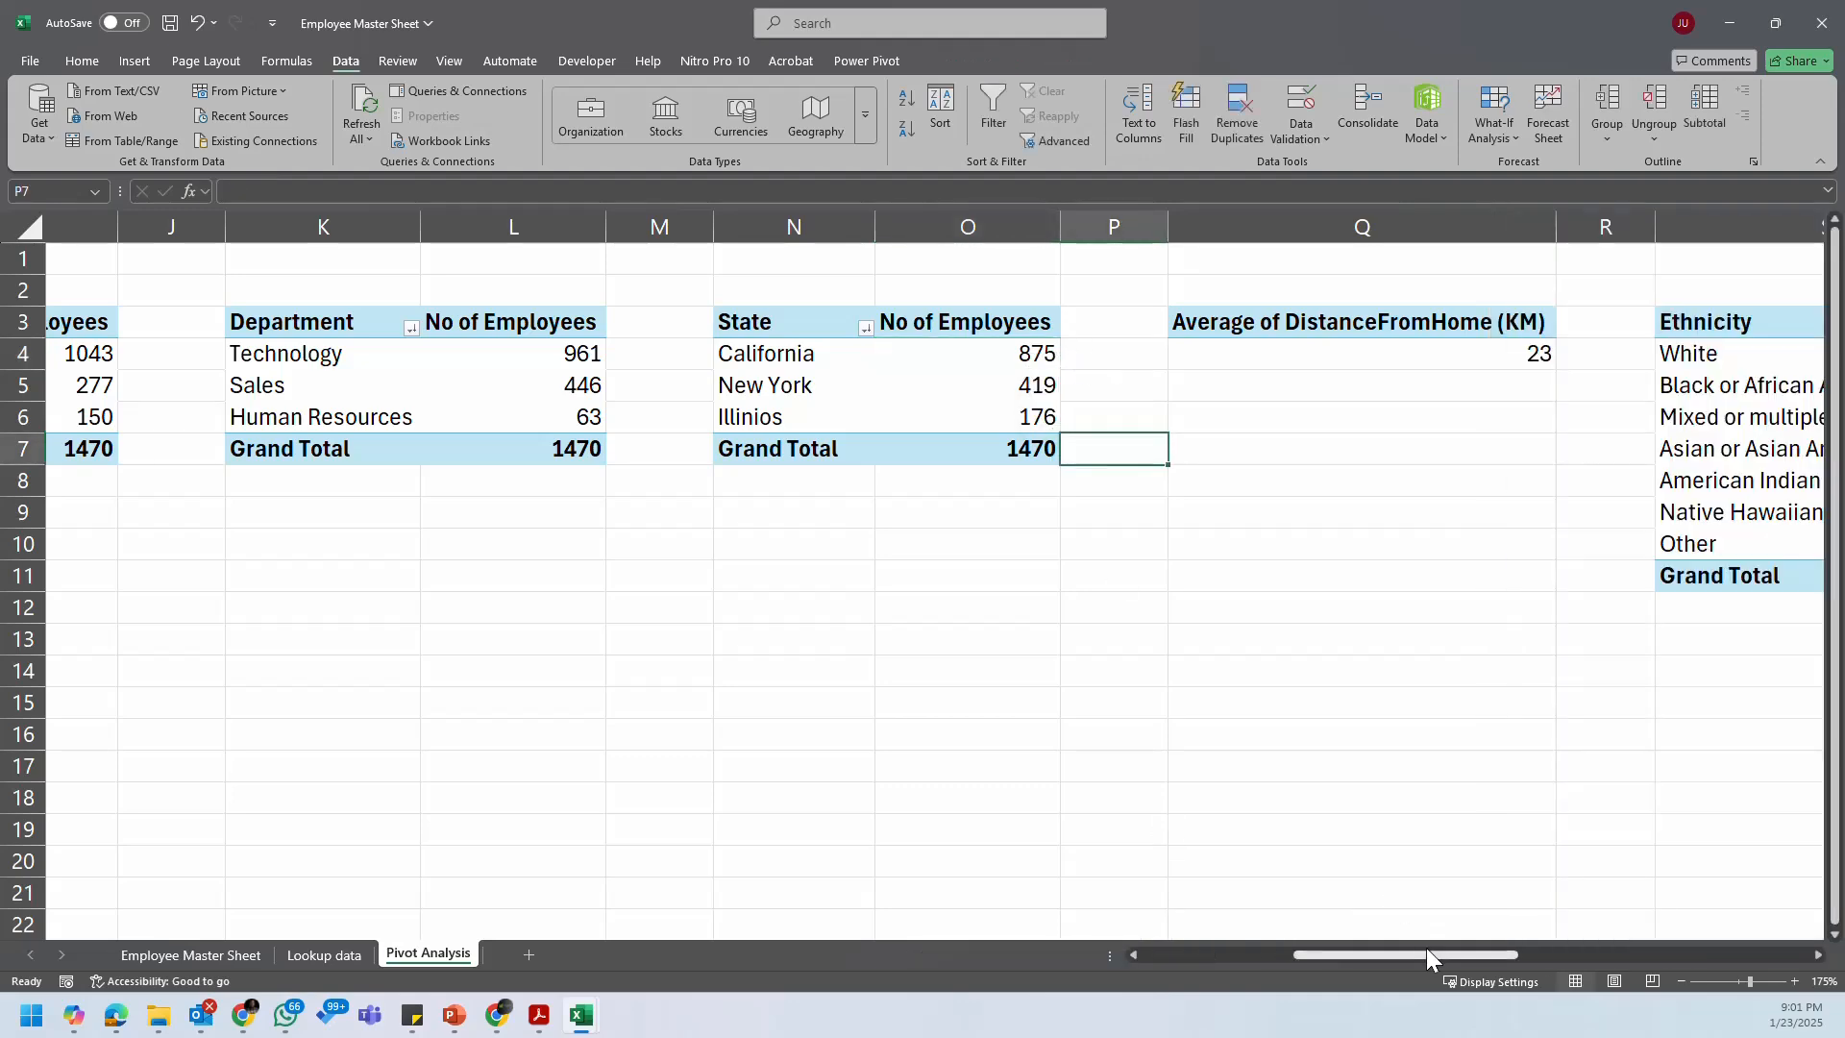
left_click_drag(1415, 955, 1789, 934)
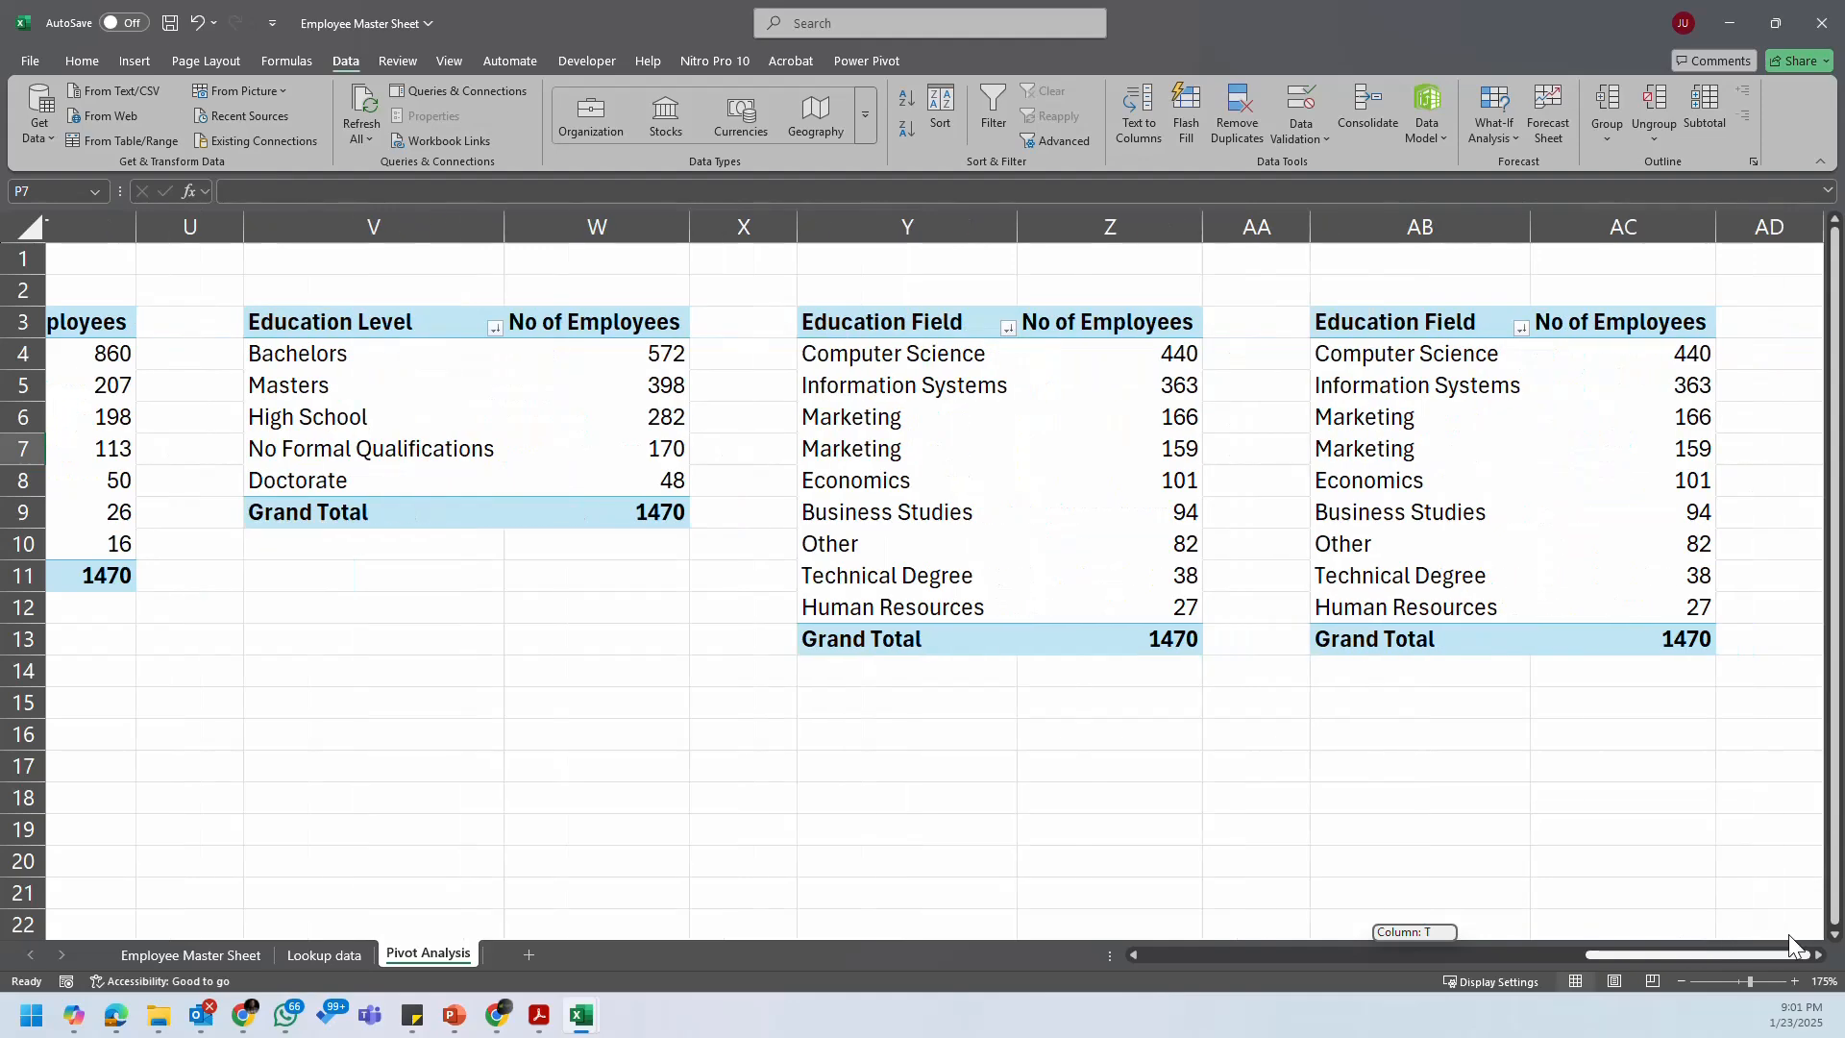
left_click(1816, 956)
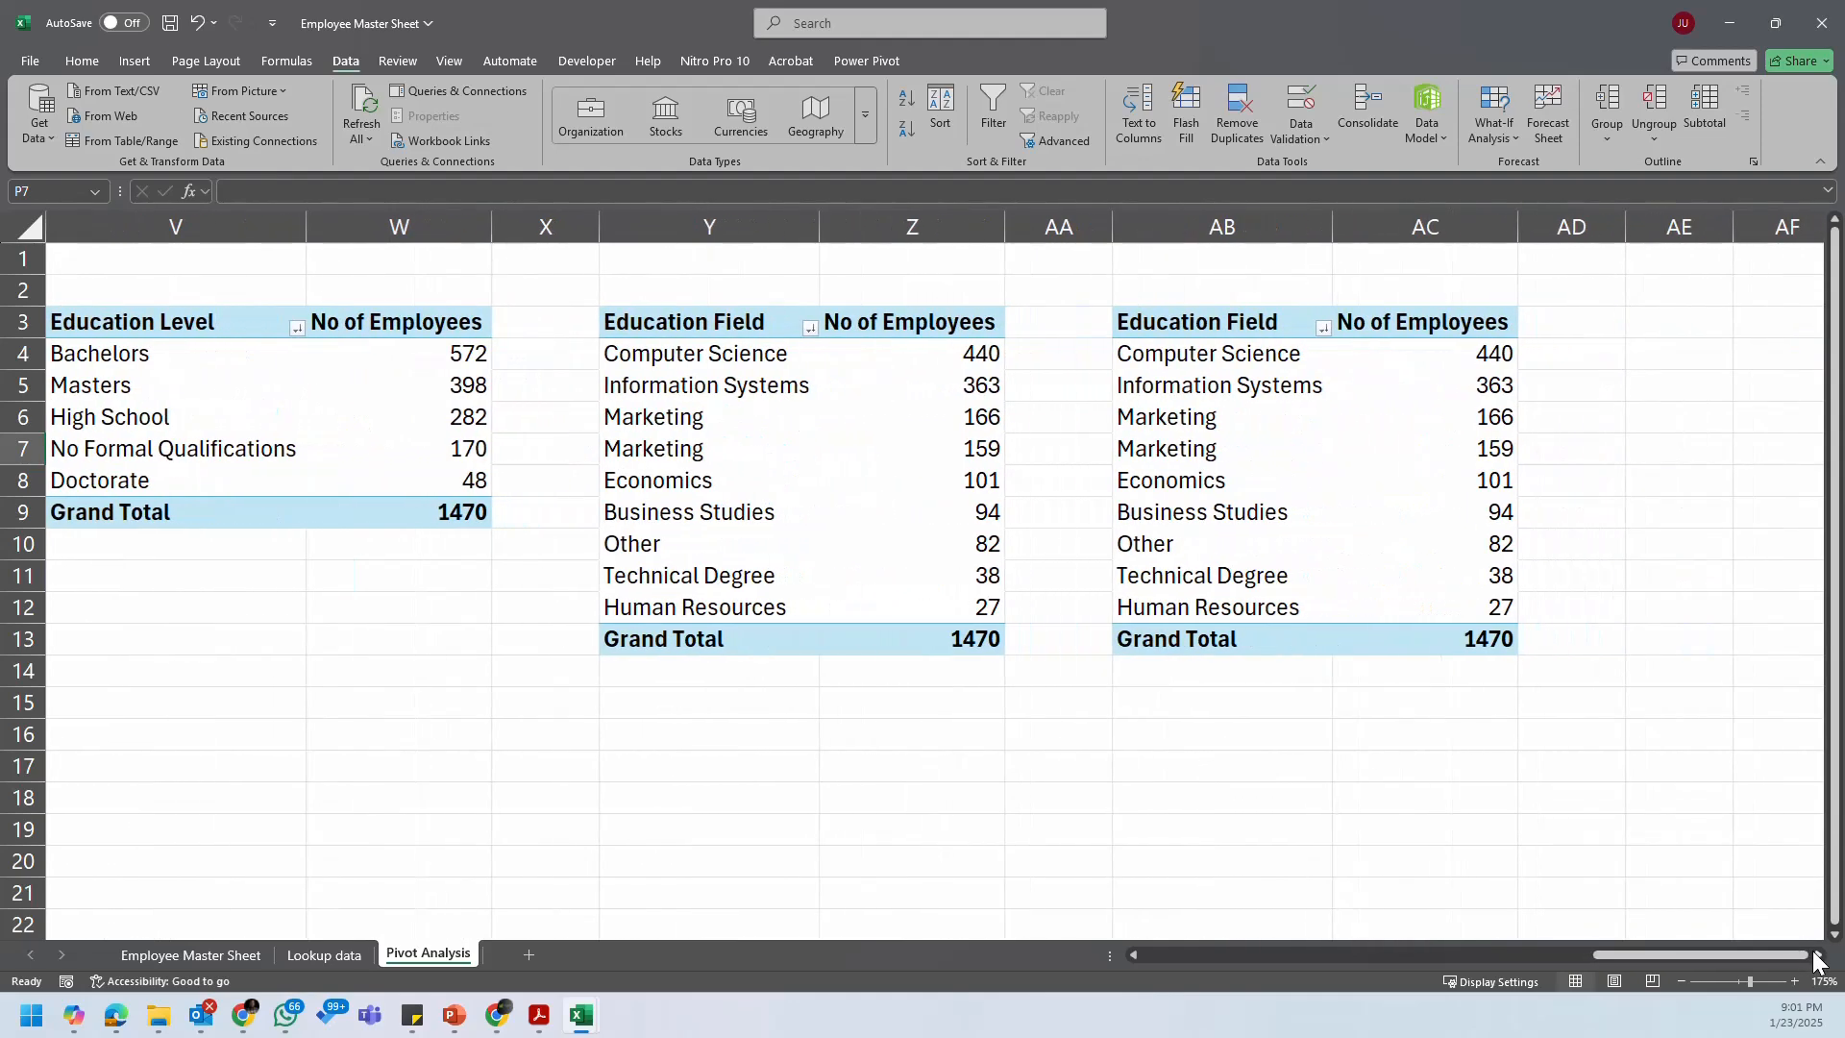
left_click(1817, 956)
left_click(961, 387)
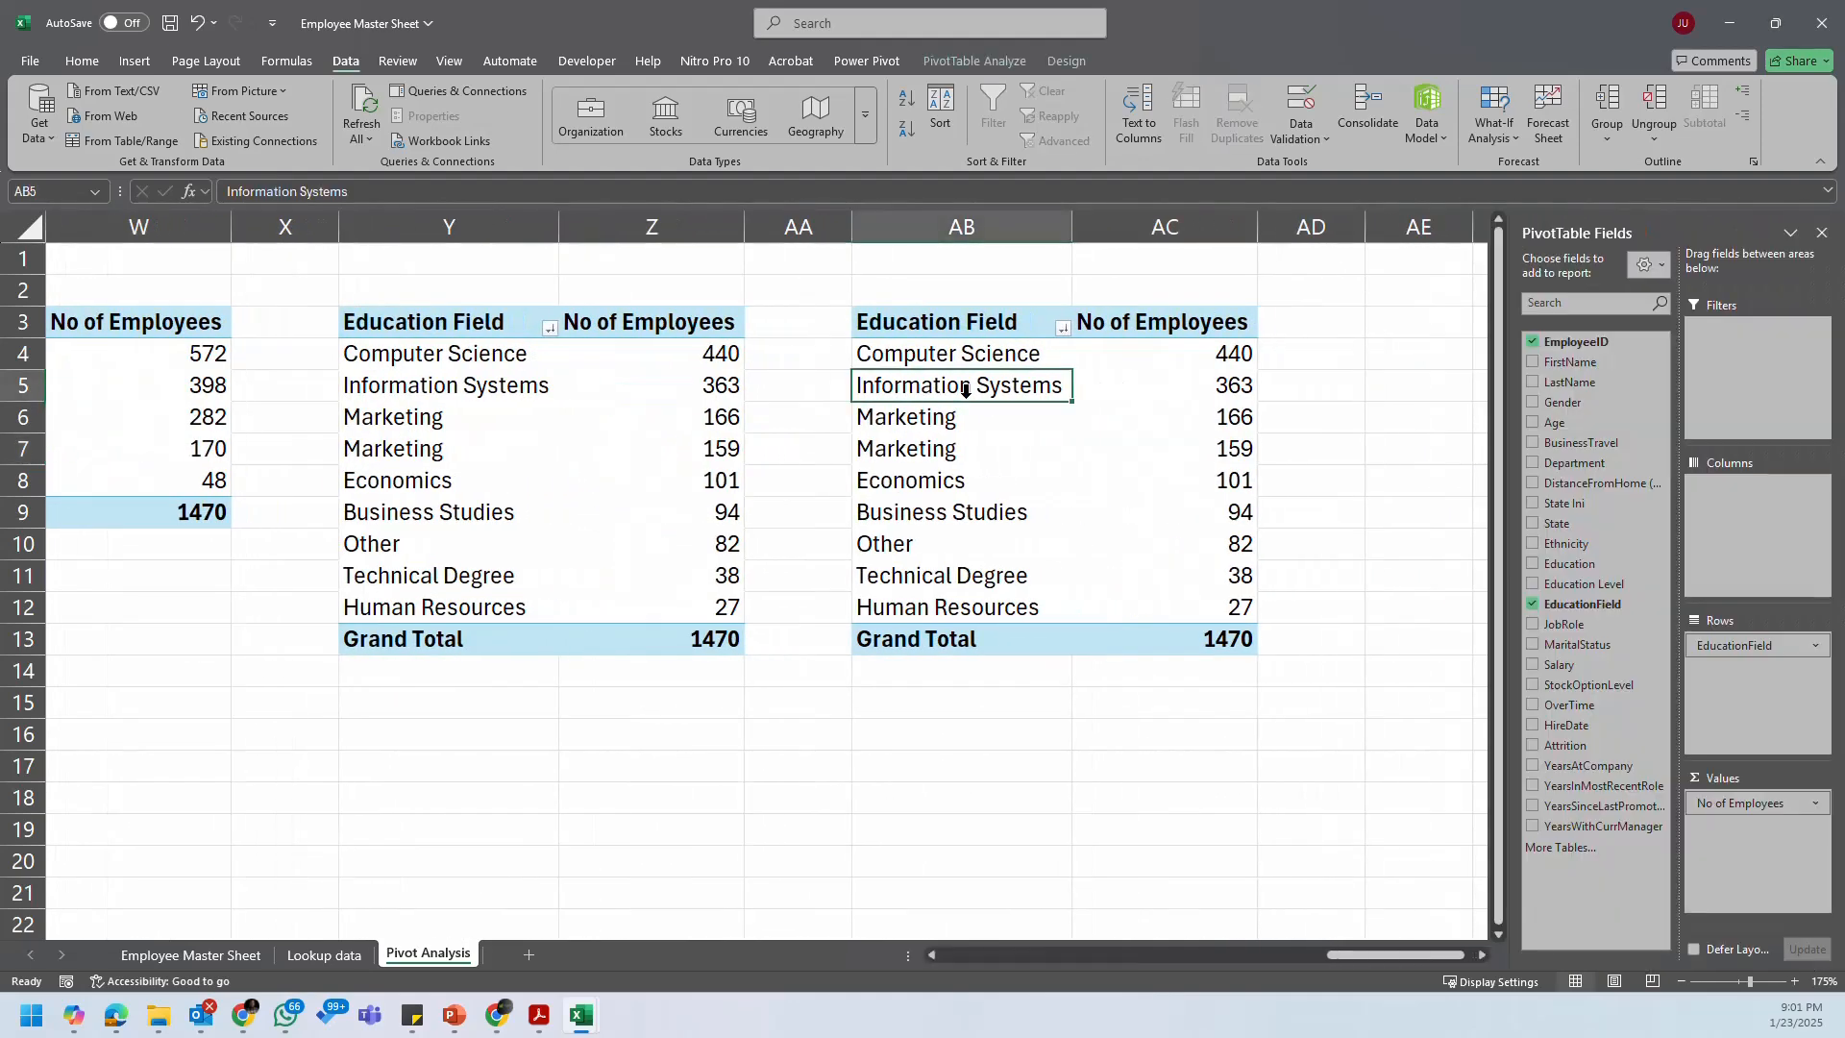
left_click(475, 361)
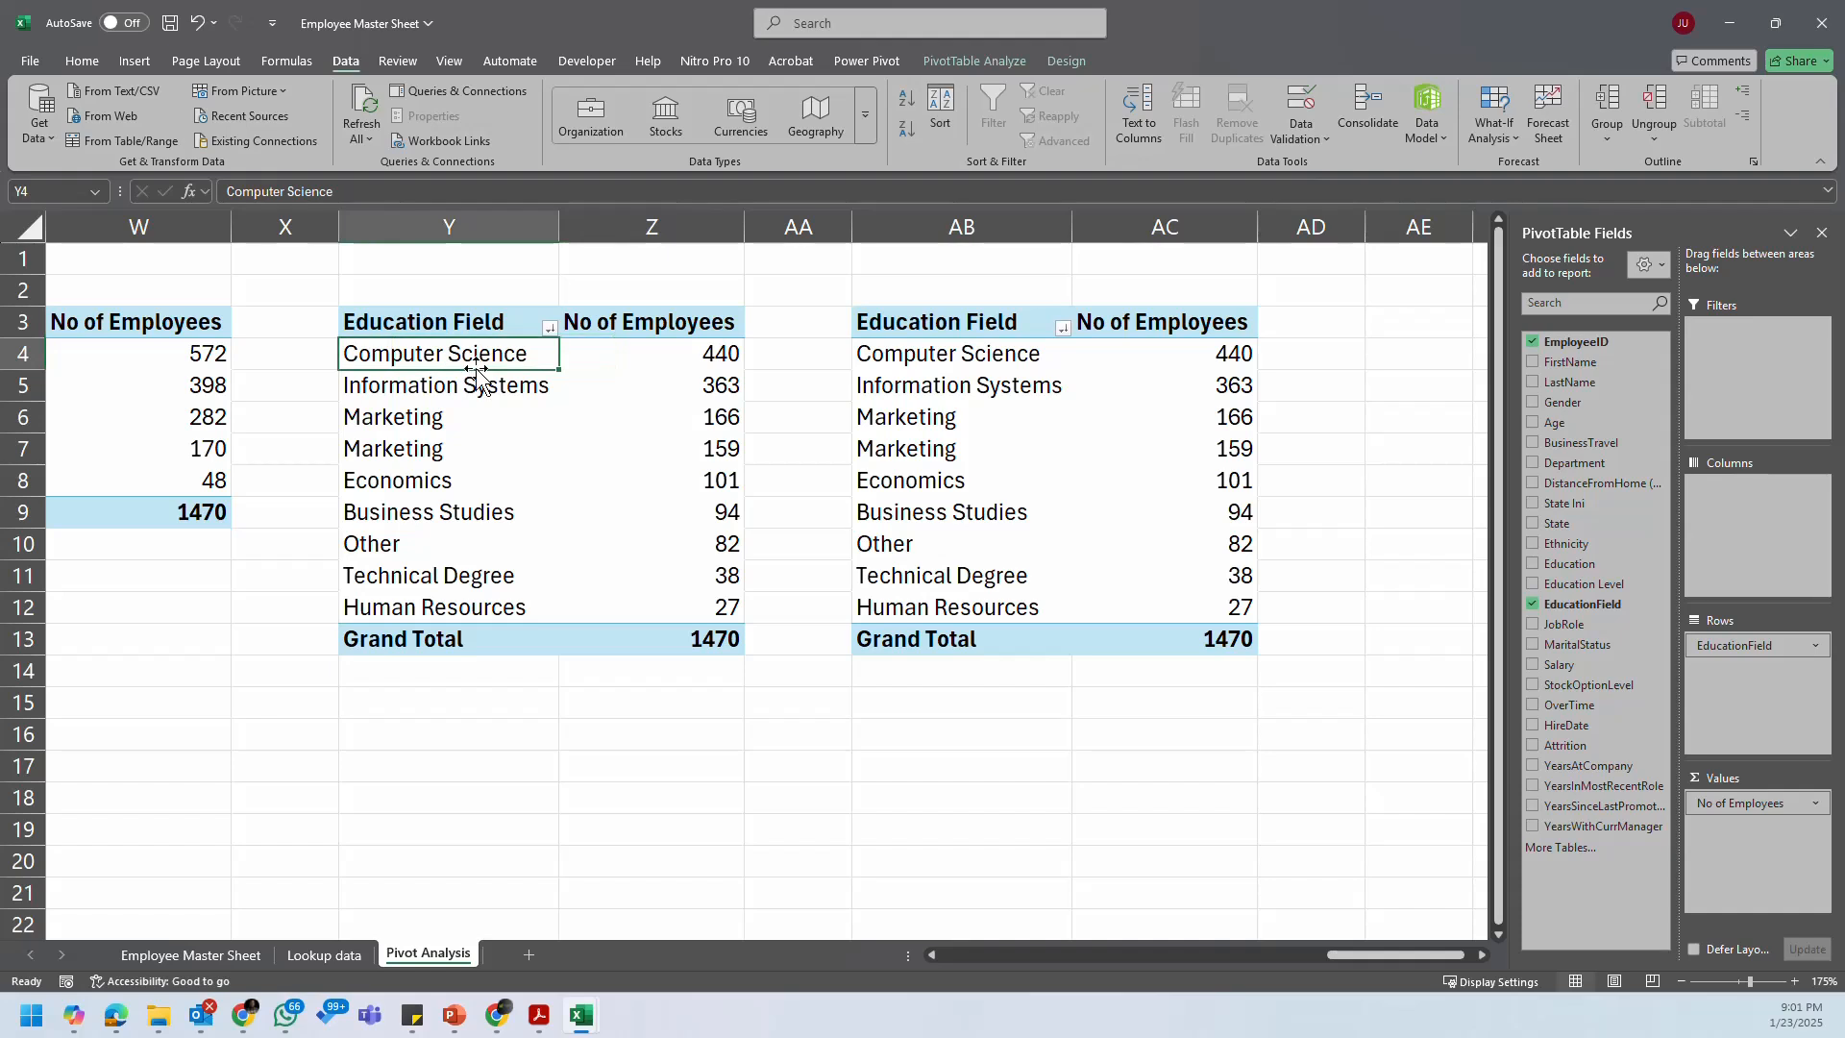
left_click(1024, 394)
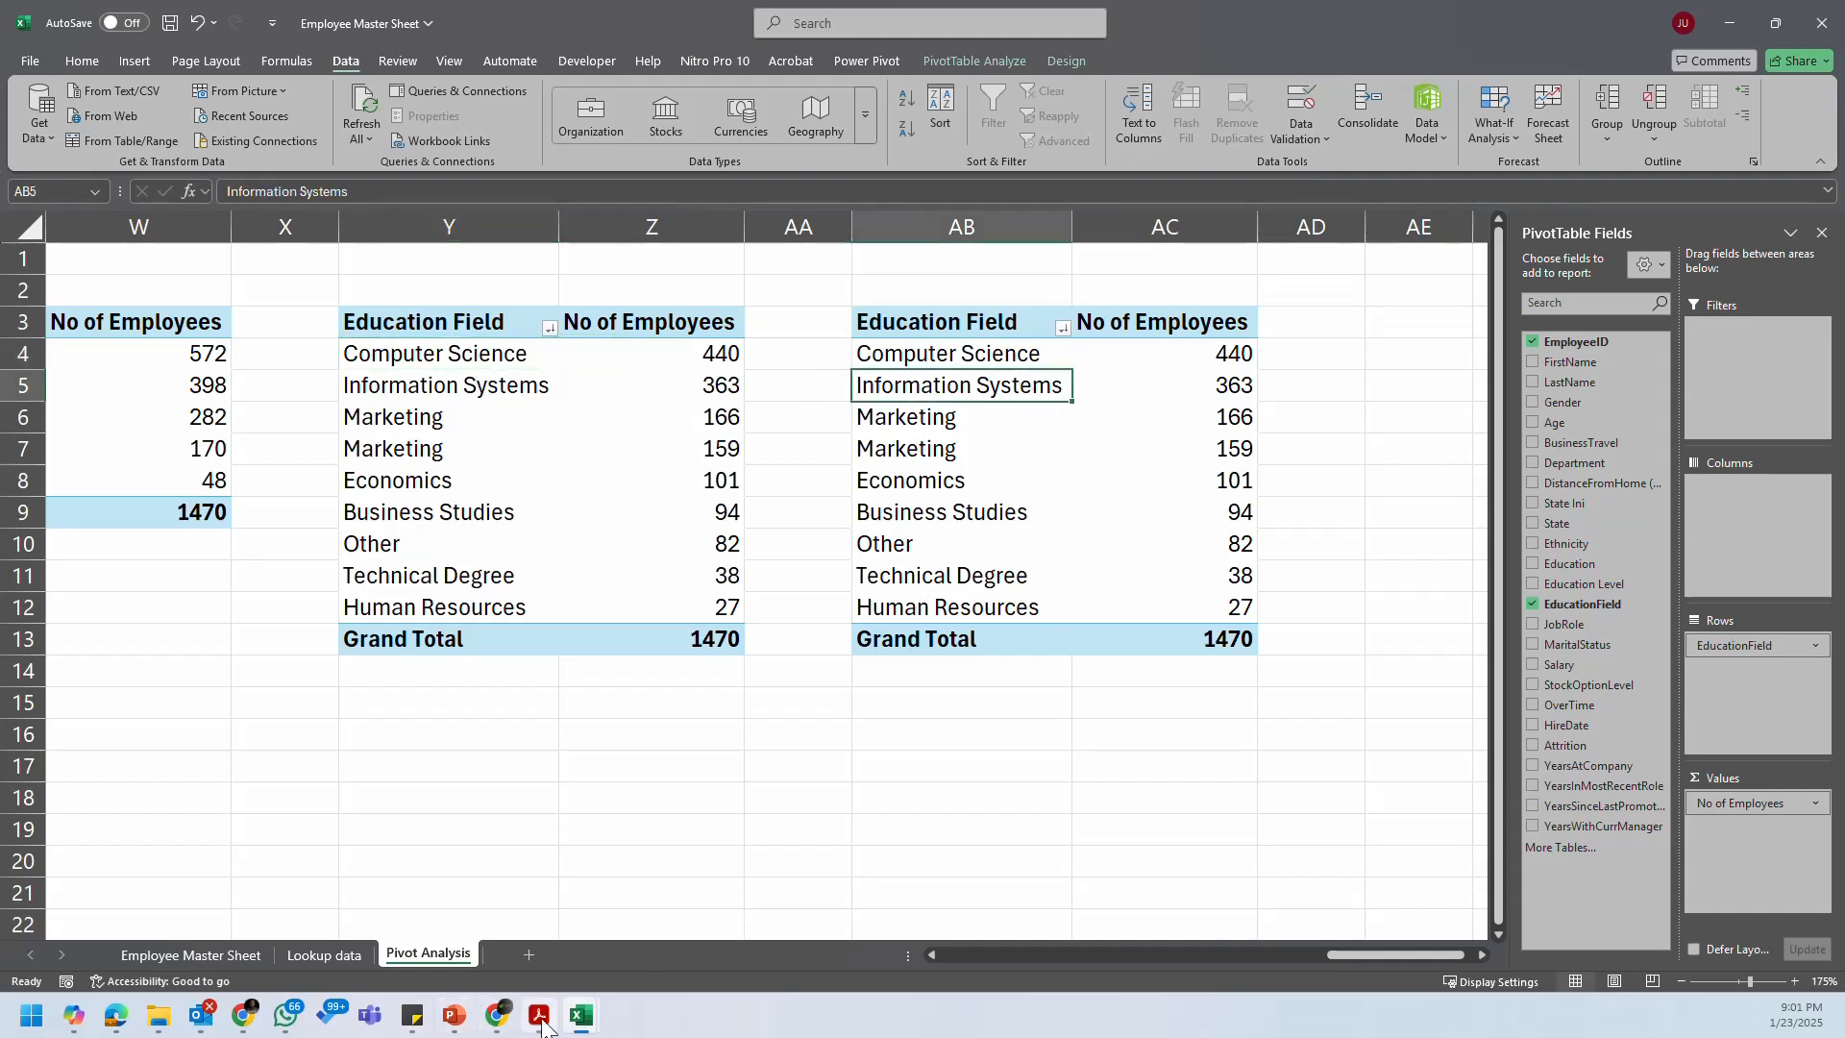
Step: Check the attribute list in the sticky note and replace EducationField with JobRole as the row field of the pivot table at AB3
mouse_move(490, 1025)
left_click(413, 1015)
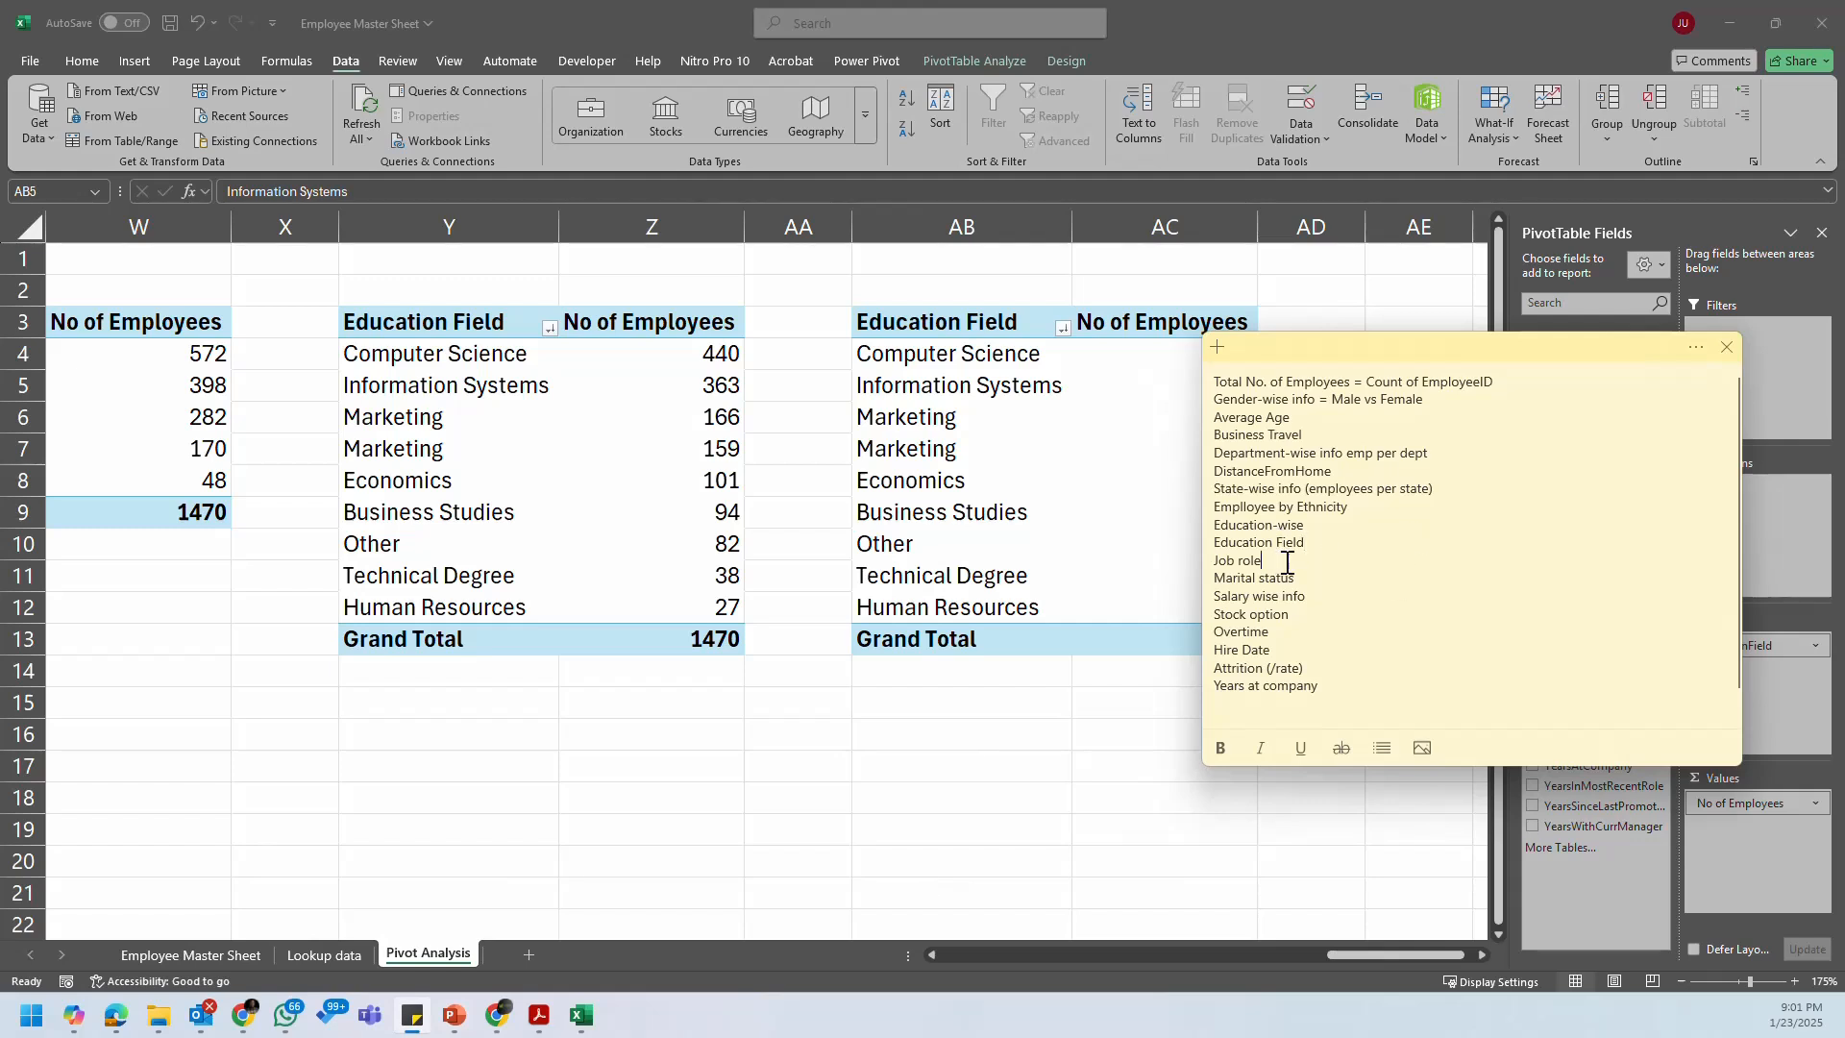
key("alt+Tab")
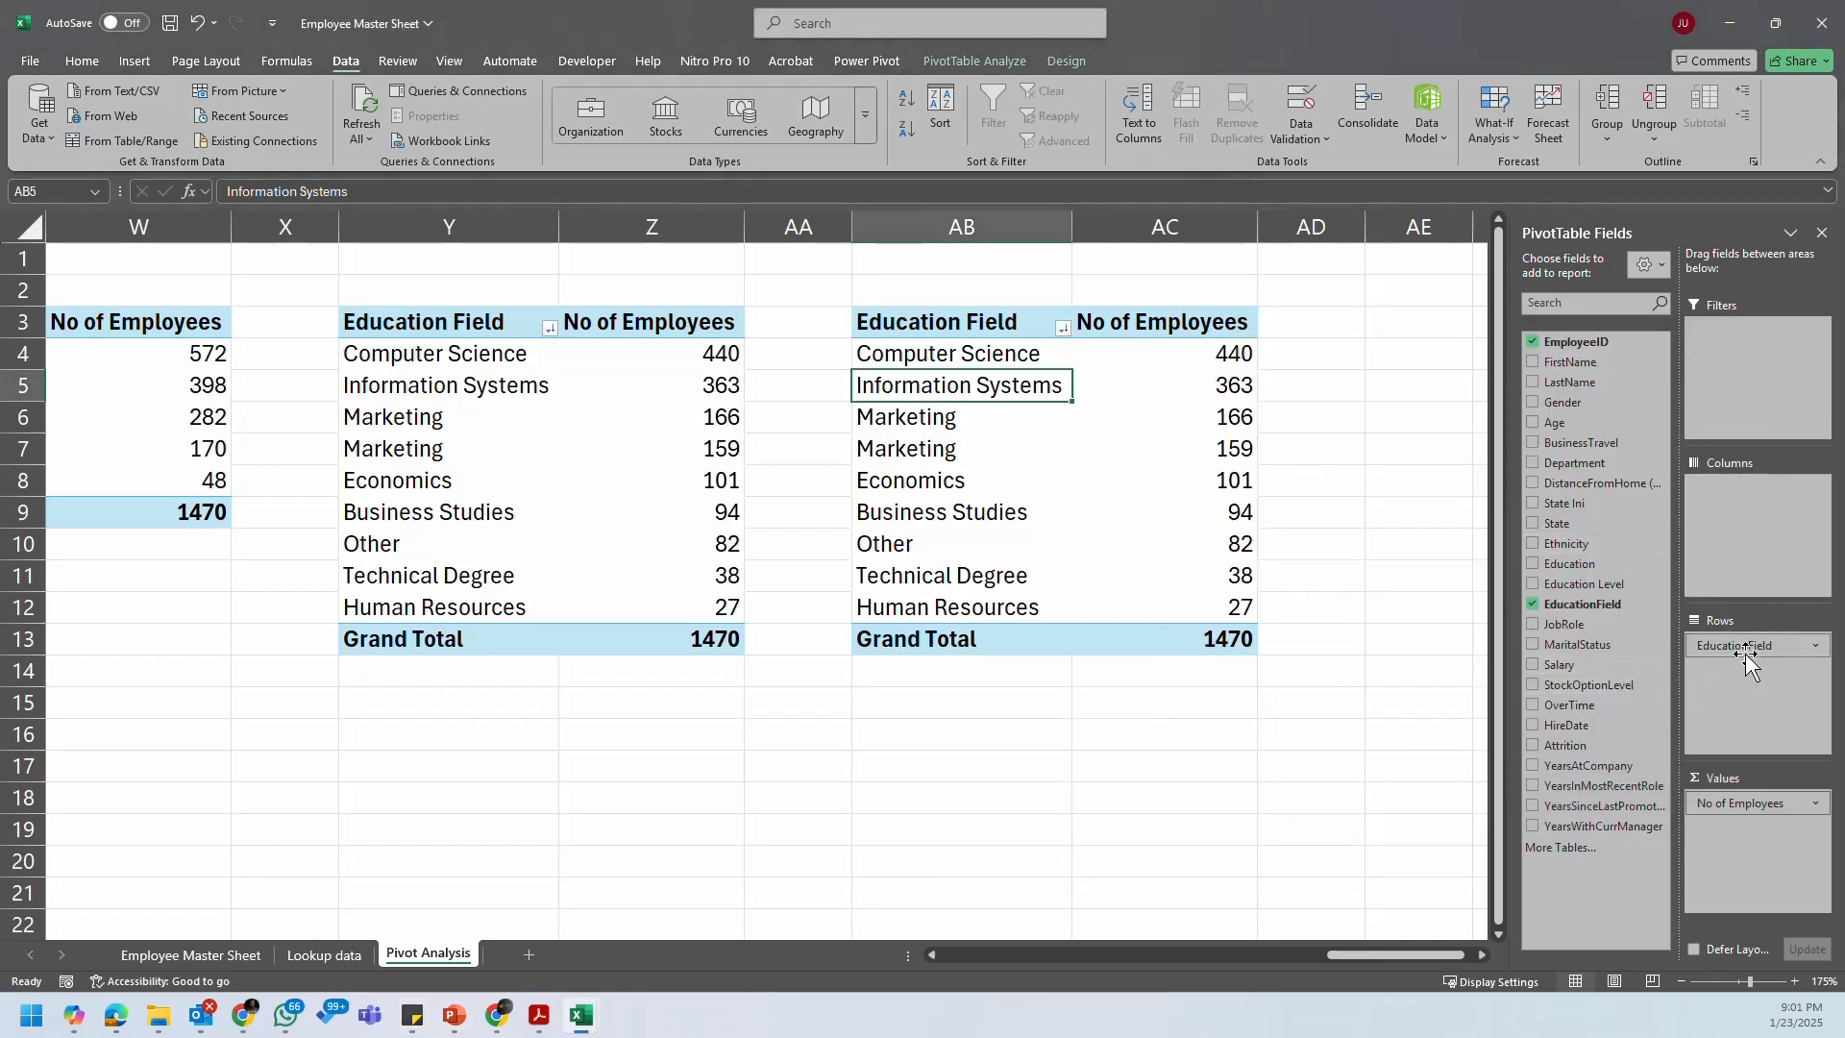
left_click_drag(1747, 661, 1239, 708)
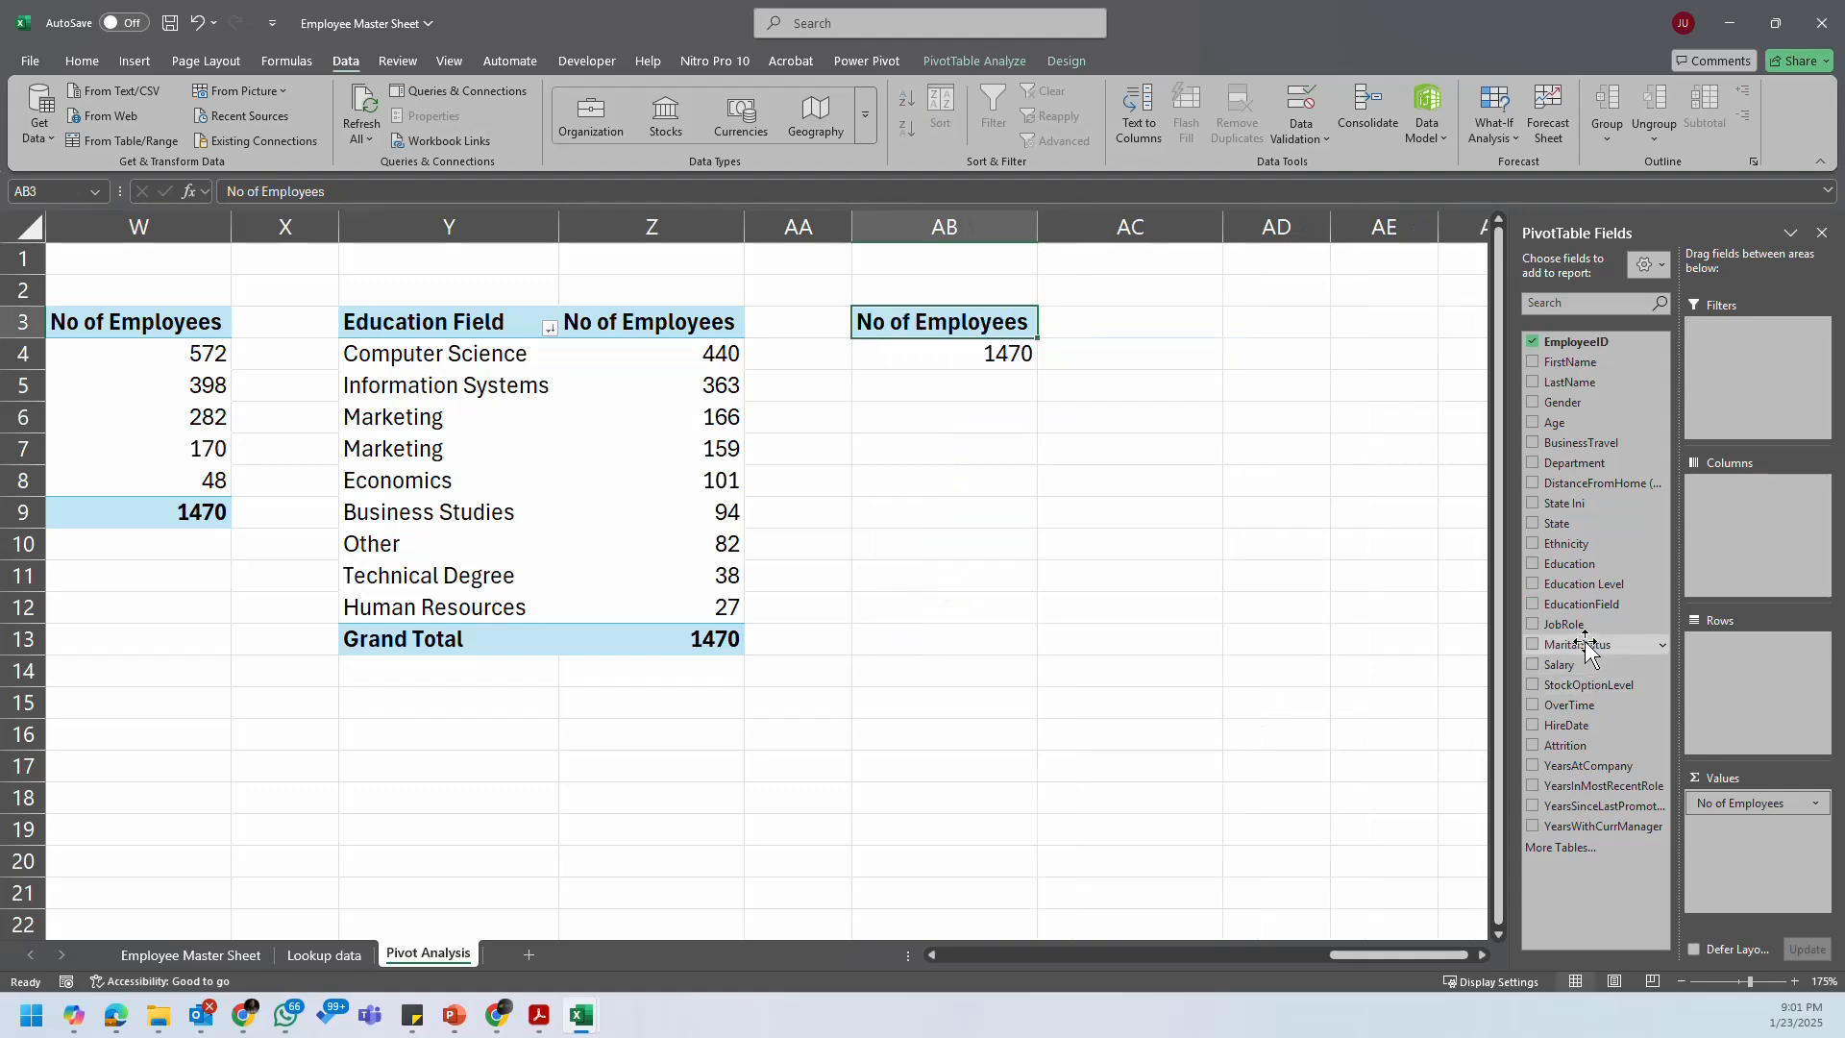
left_click_drag(1567, 625, 1705, 692)
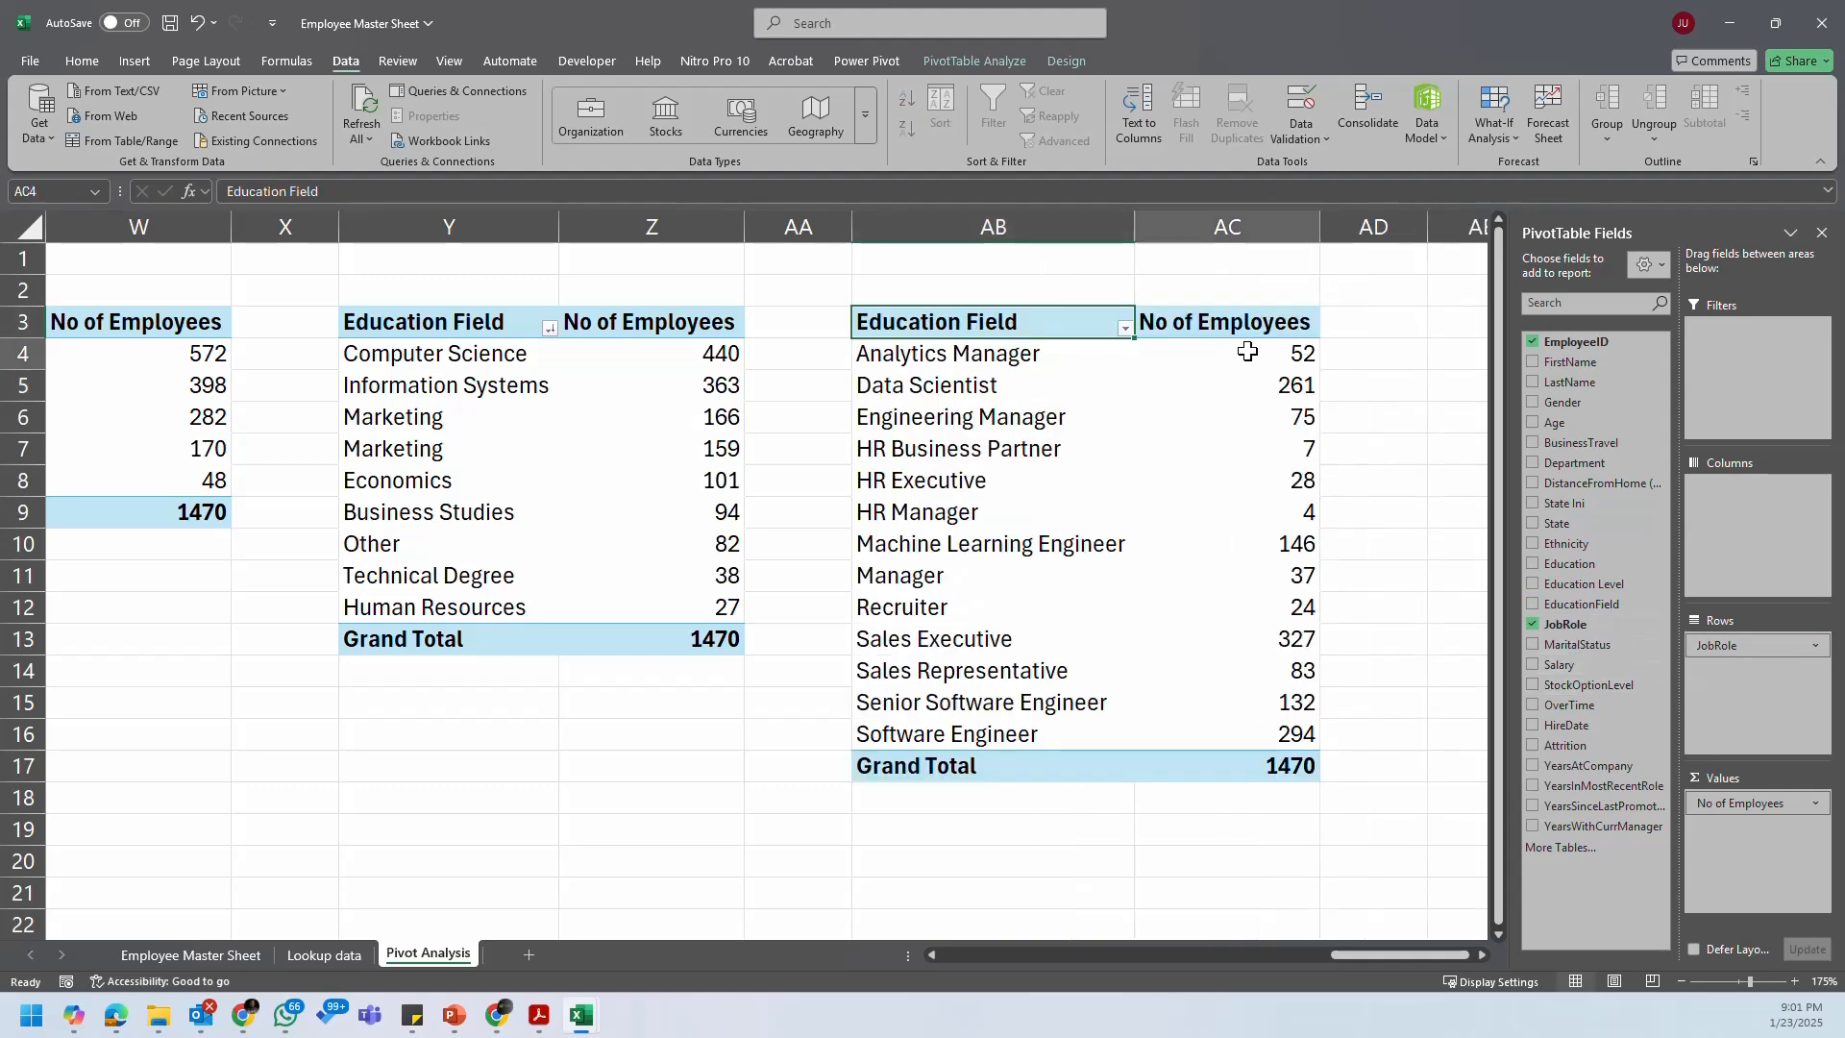
Step: Sort the job role pivot table by No of Employees from largest to smallest
right_click(1248, 352)
mouse_move(1445, 535)
left_click(1528, 567)
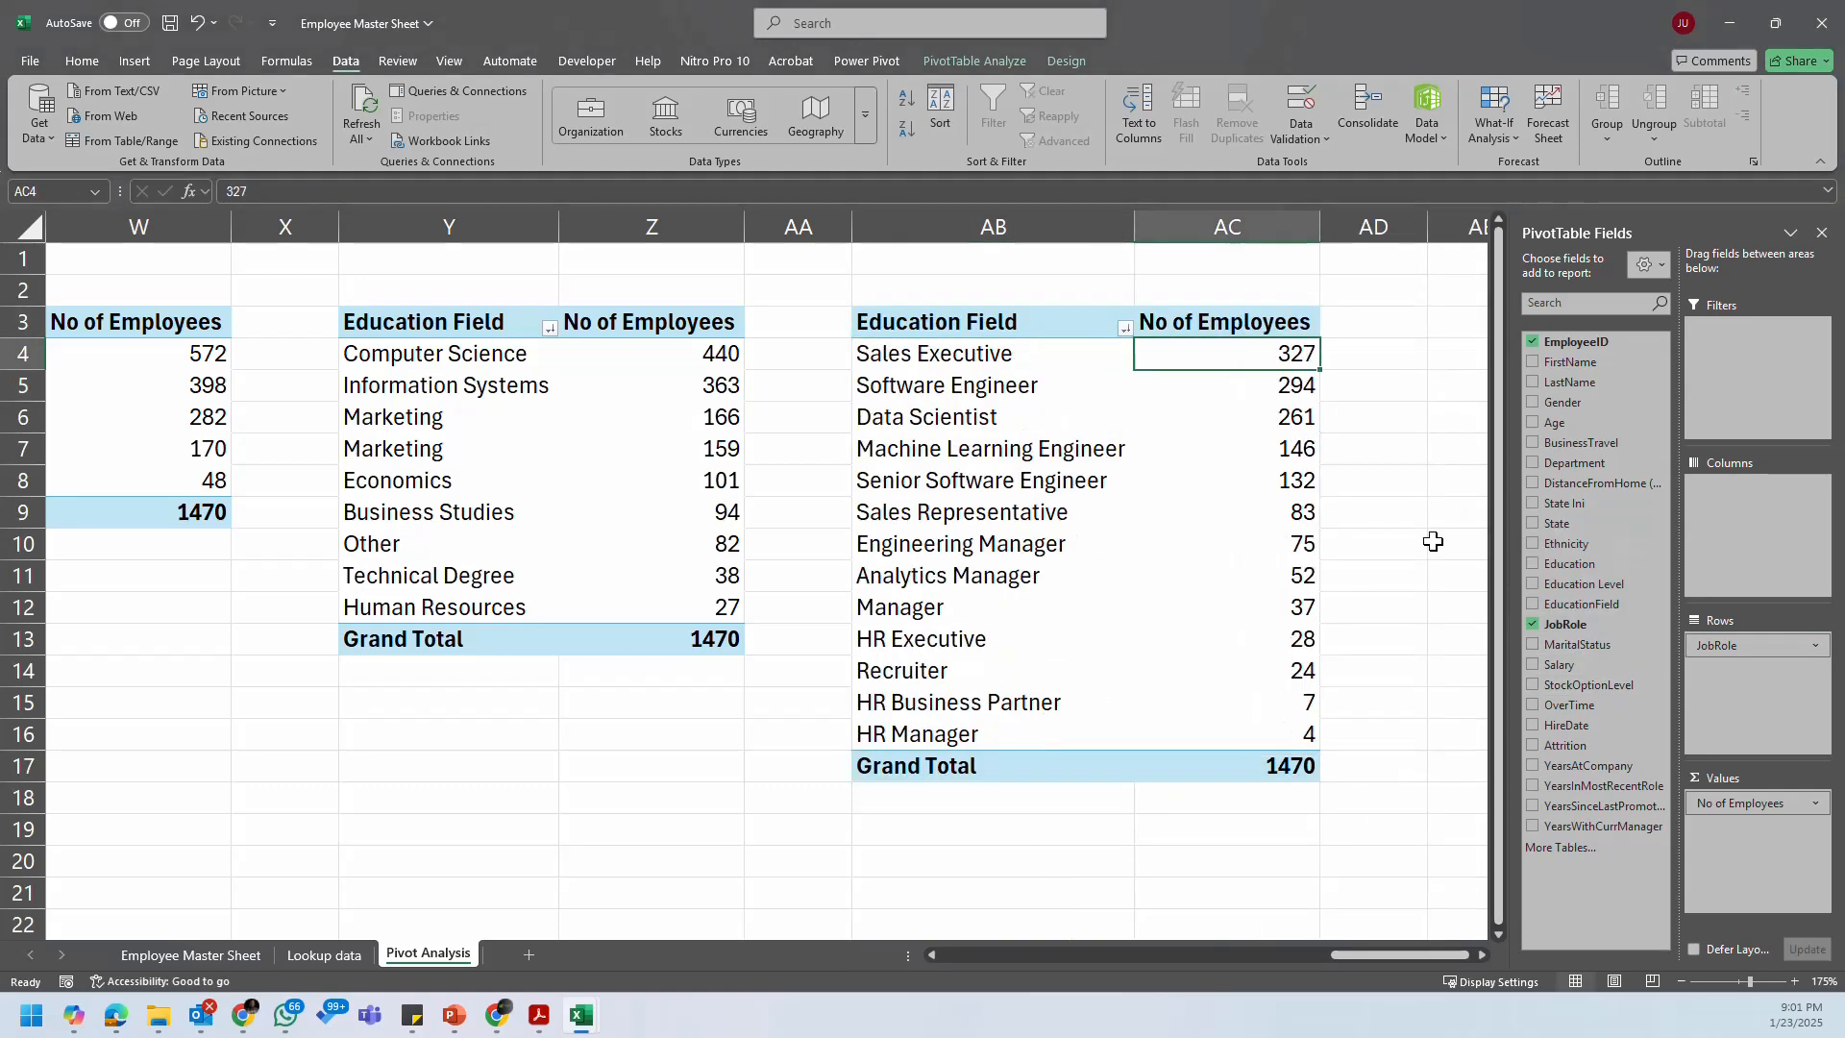
Step: Rename the Education Field header in AB3, above the list of job roles, to Job Role
left_click(1008, 320)
type("JOb")
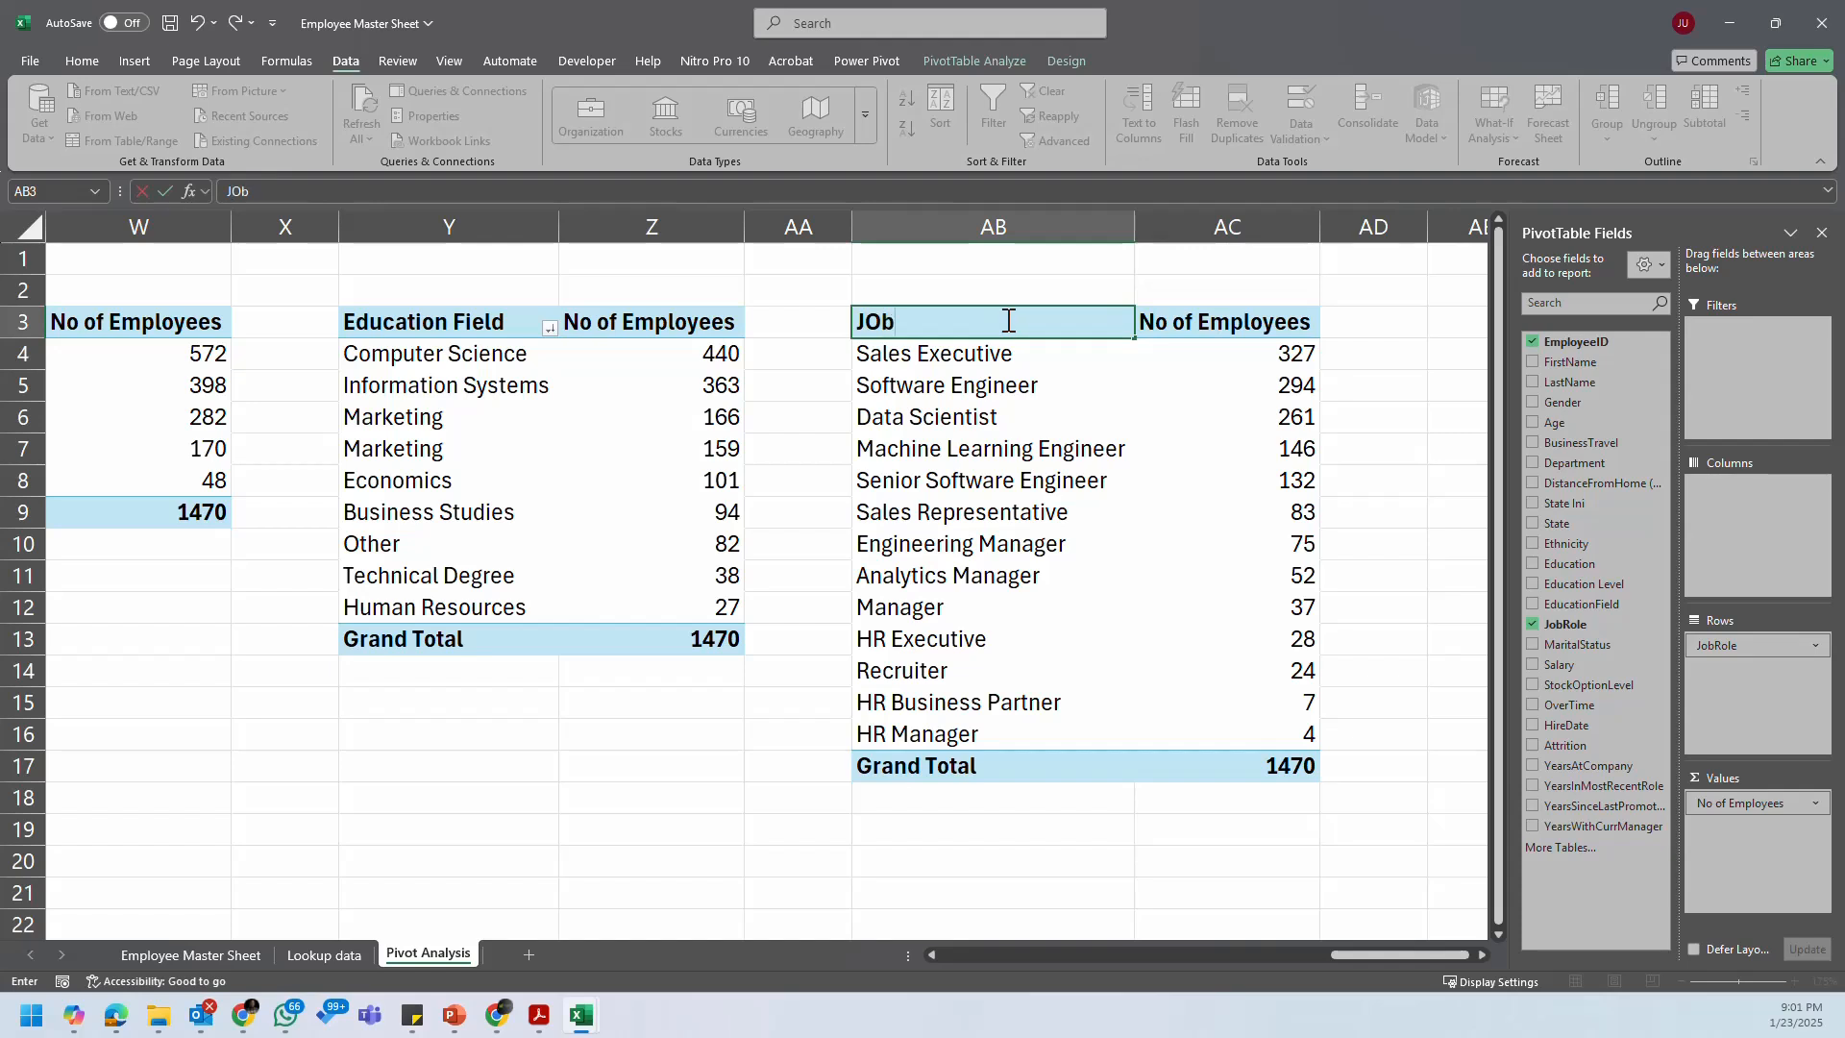
key("BackSpace")
key("BackSpace")
type("ob Rolee")
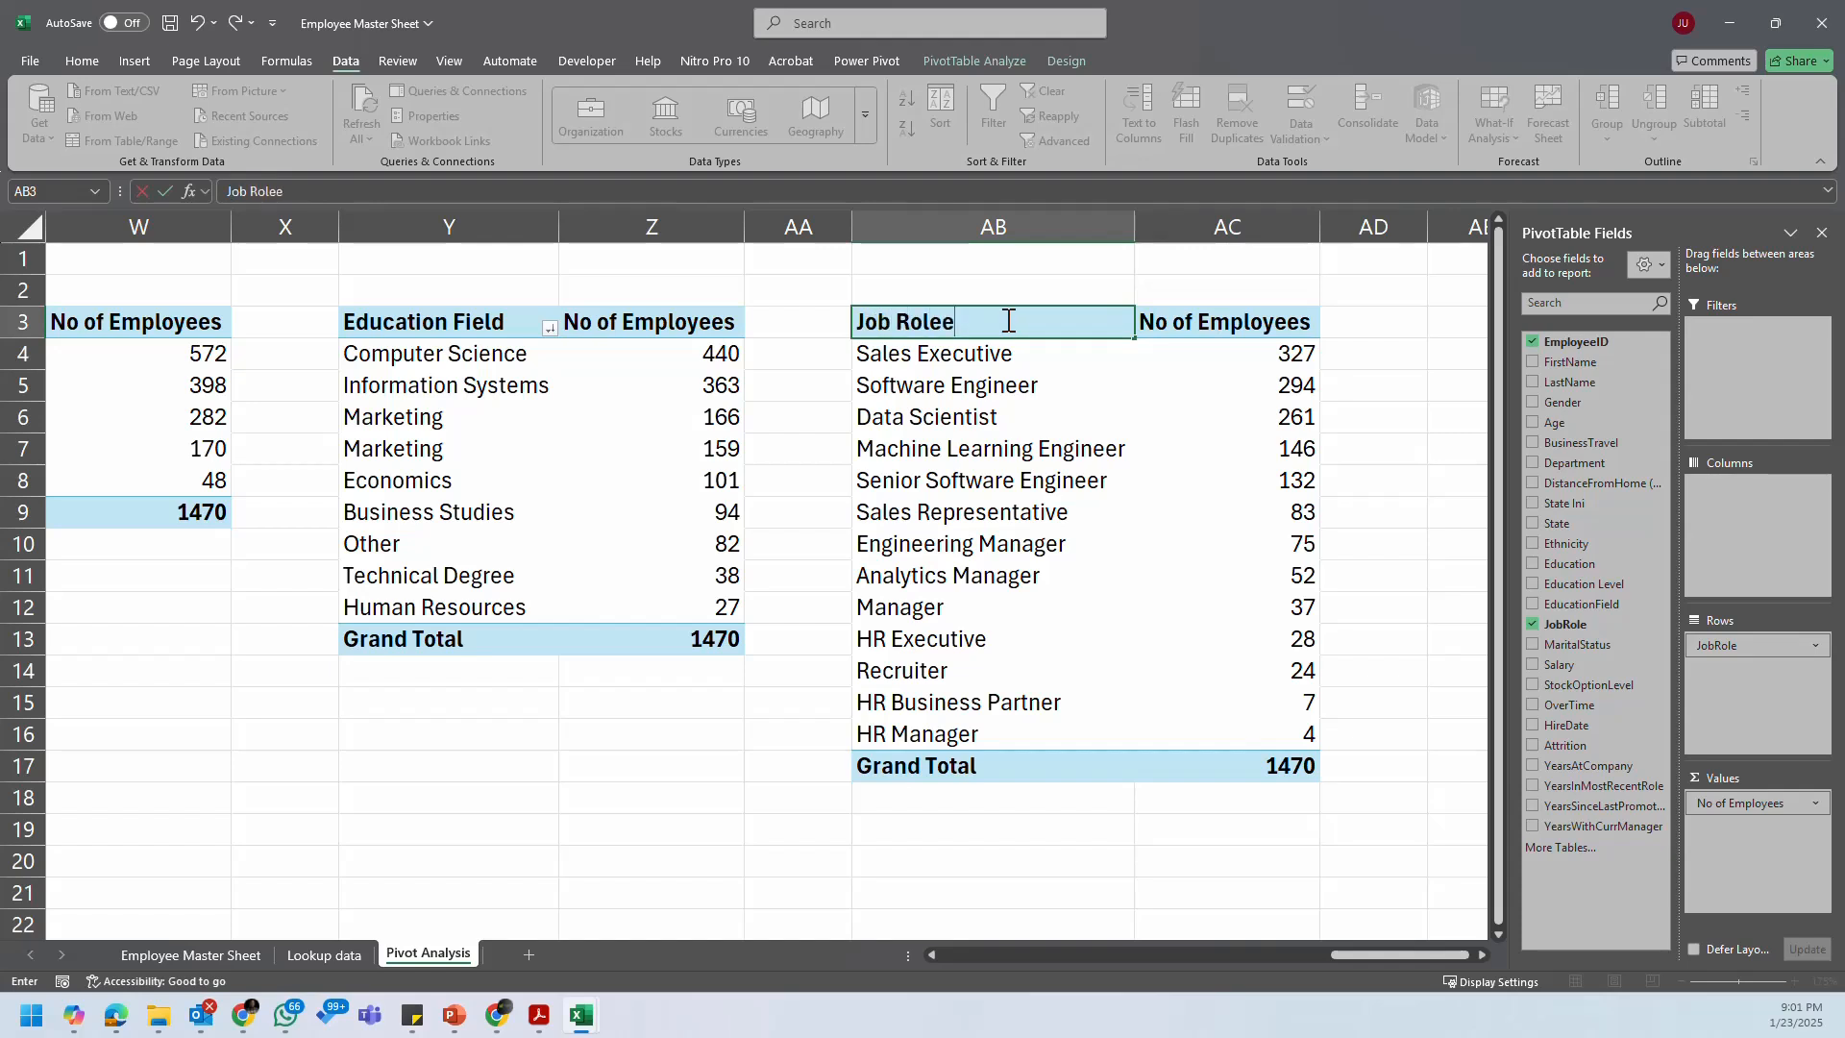
key("BackSpace")
key("Return")
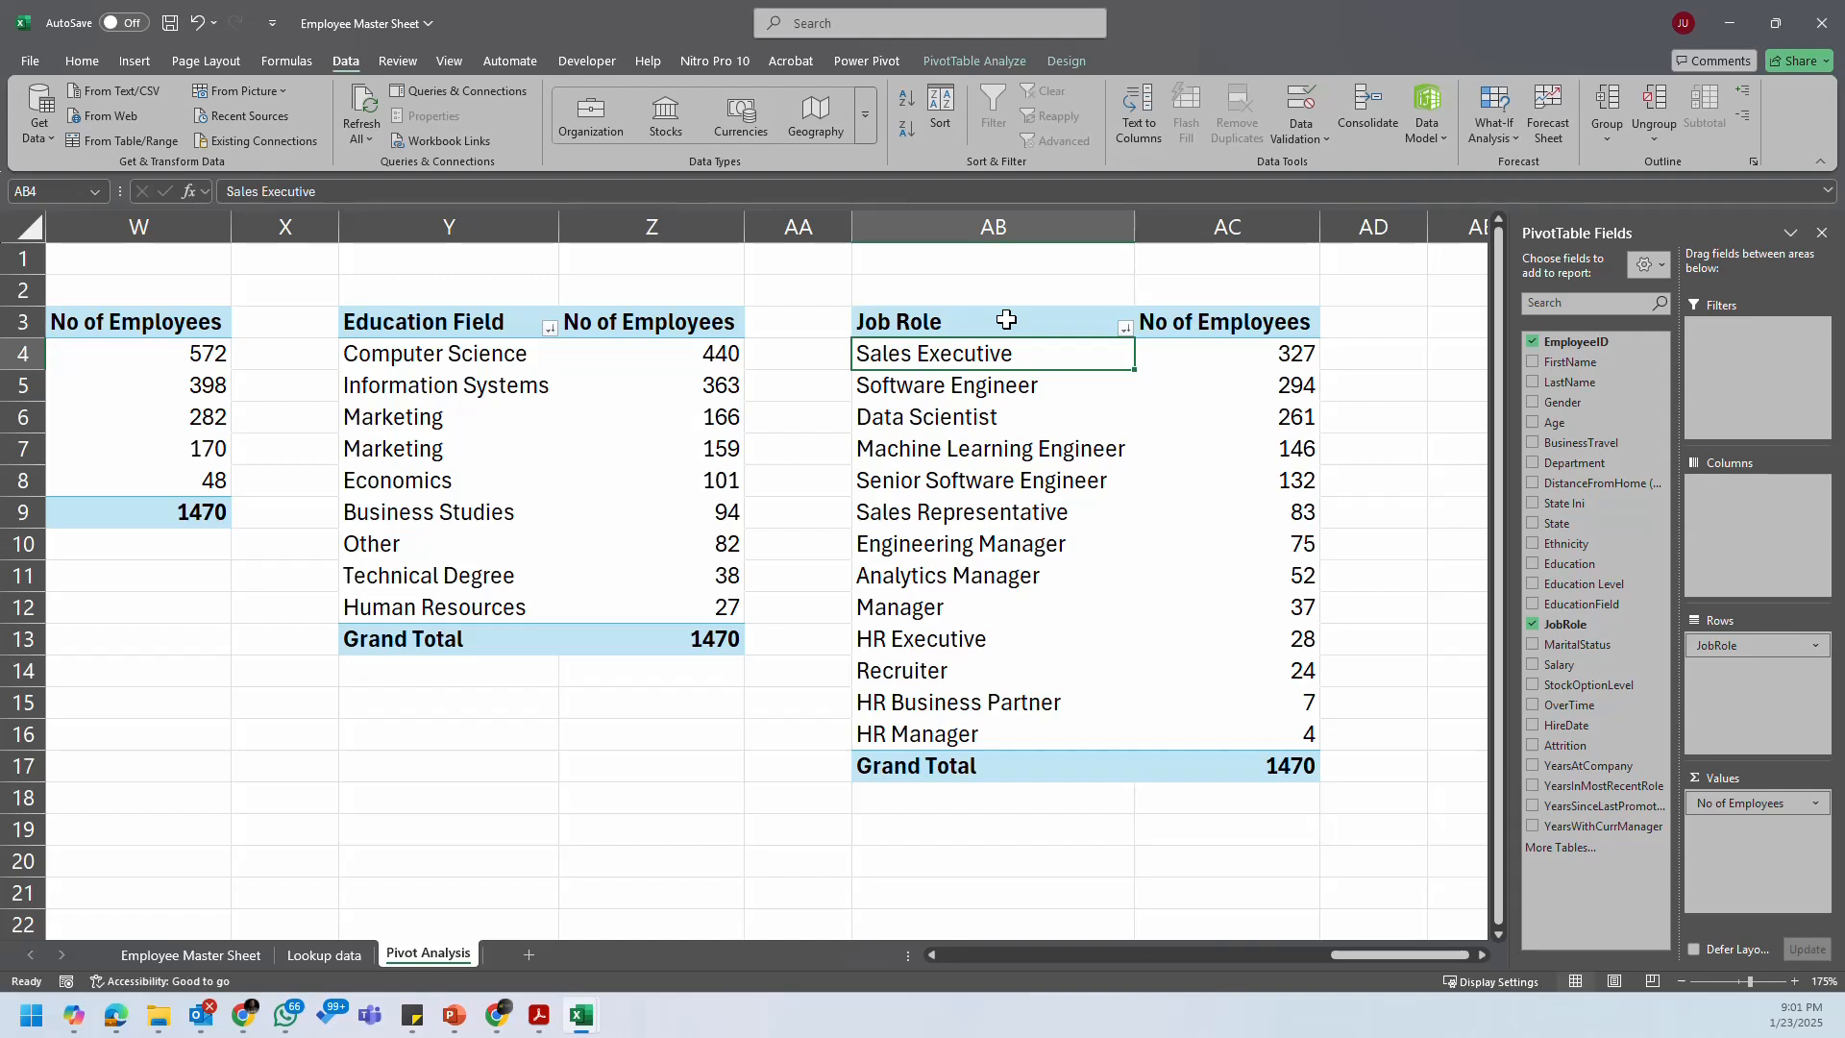
Step: Examine the employee counts in the job role pivot table, from the five largest roles down to the manager roles
left_click(1042, 385)
left_click(1009, 403)
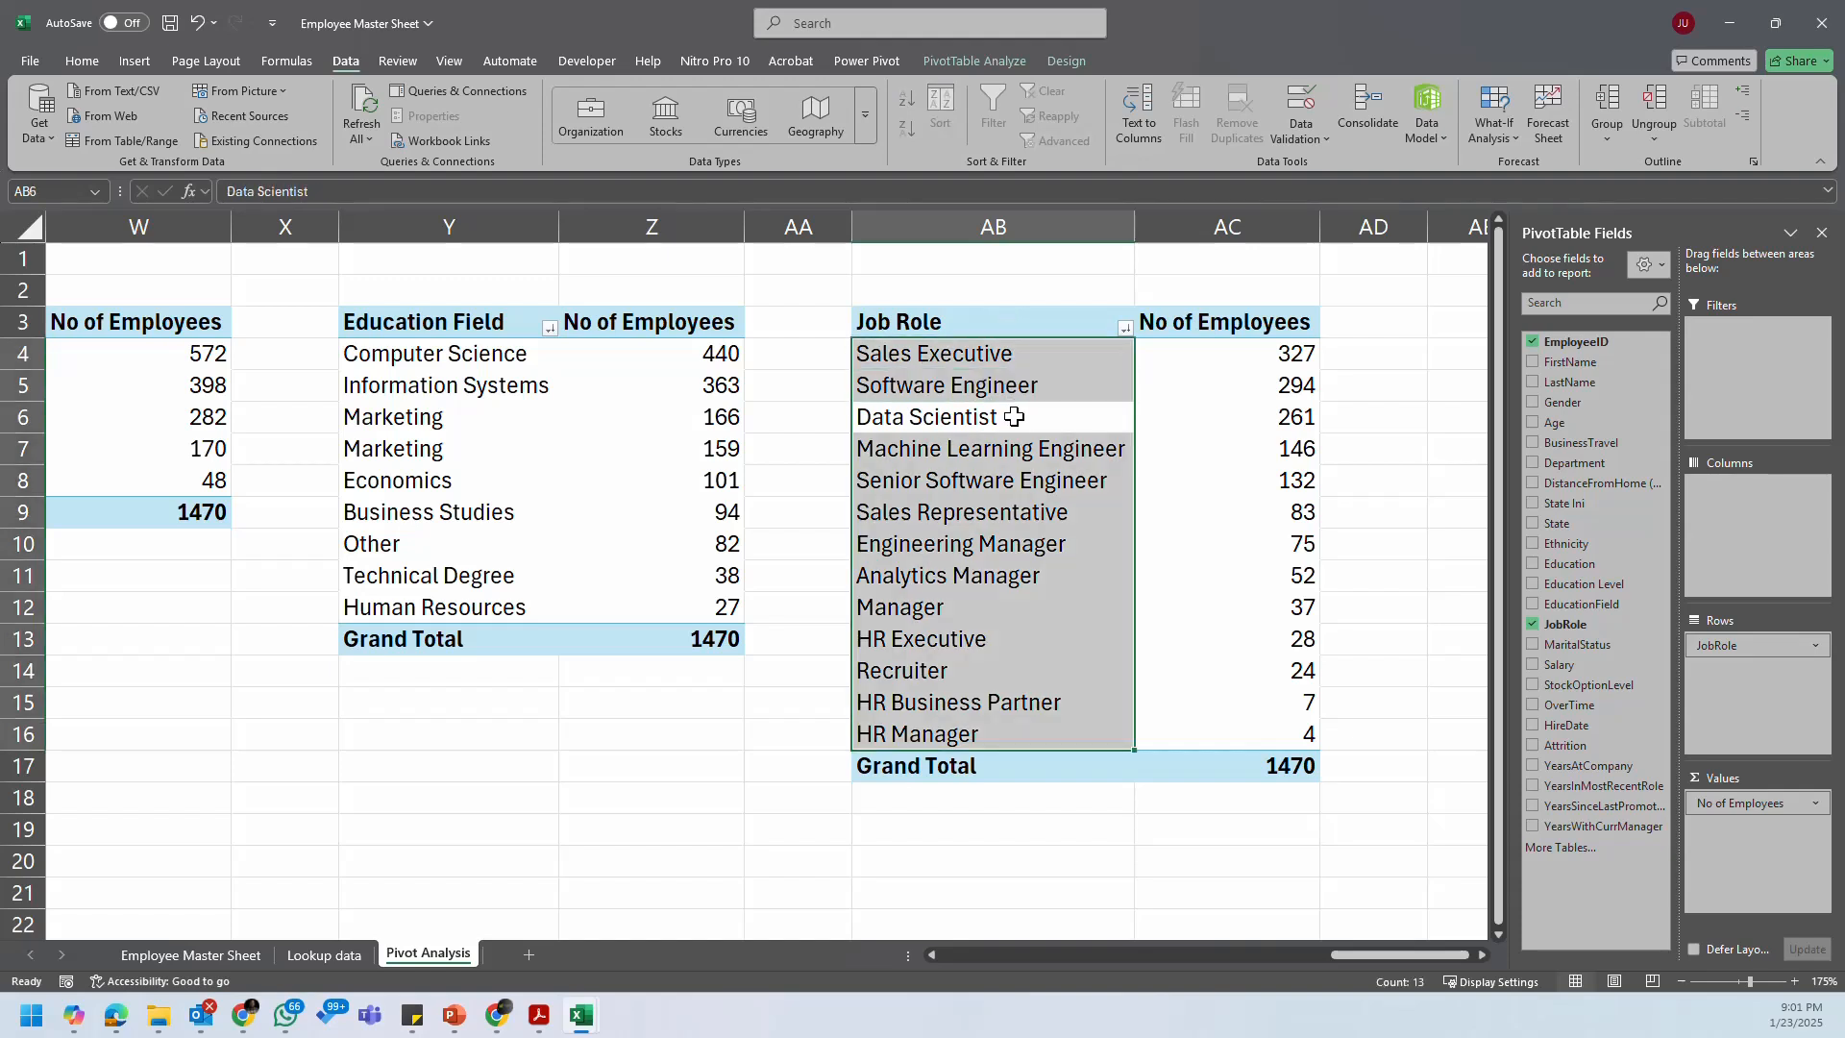
left_click(971, 417)
left_click(1063, 448)
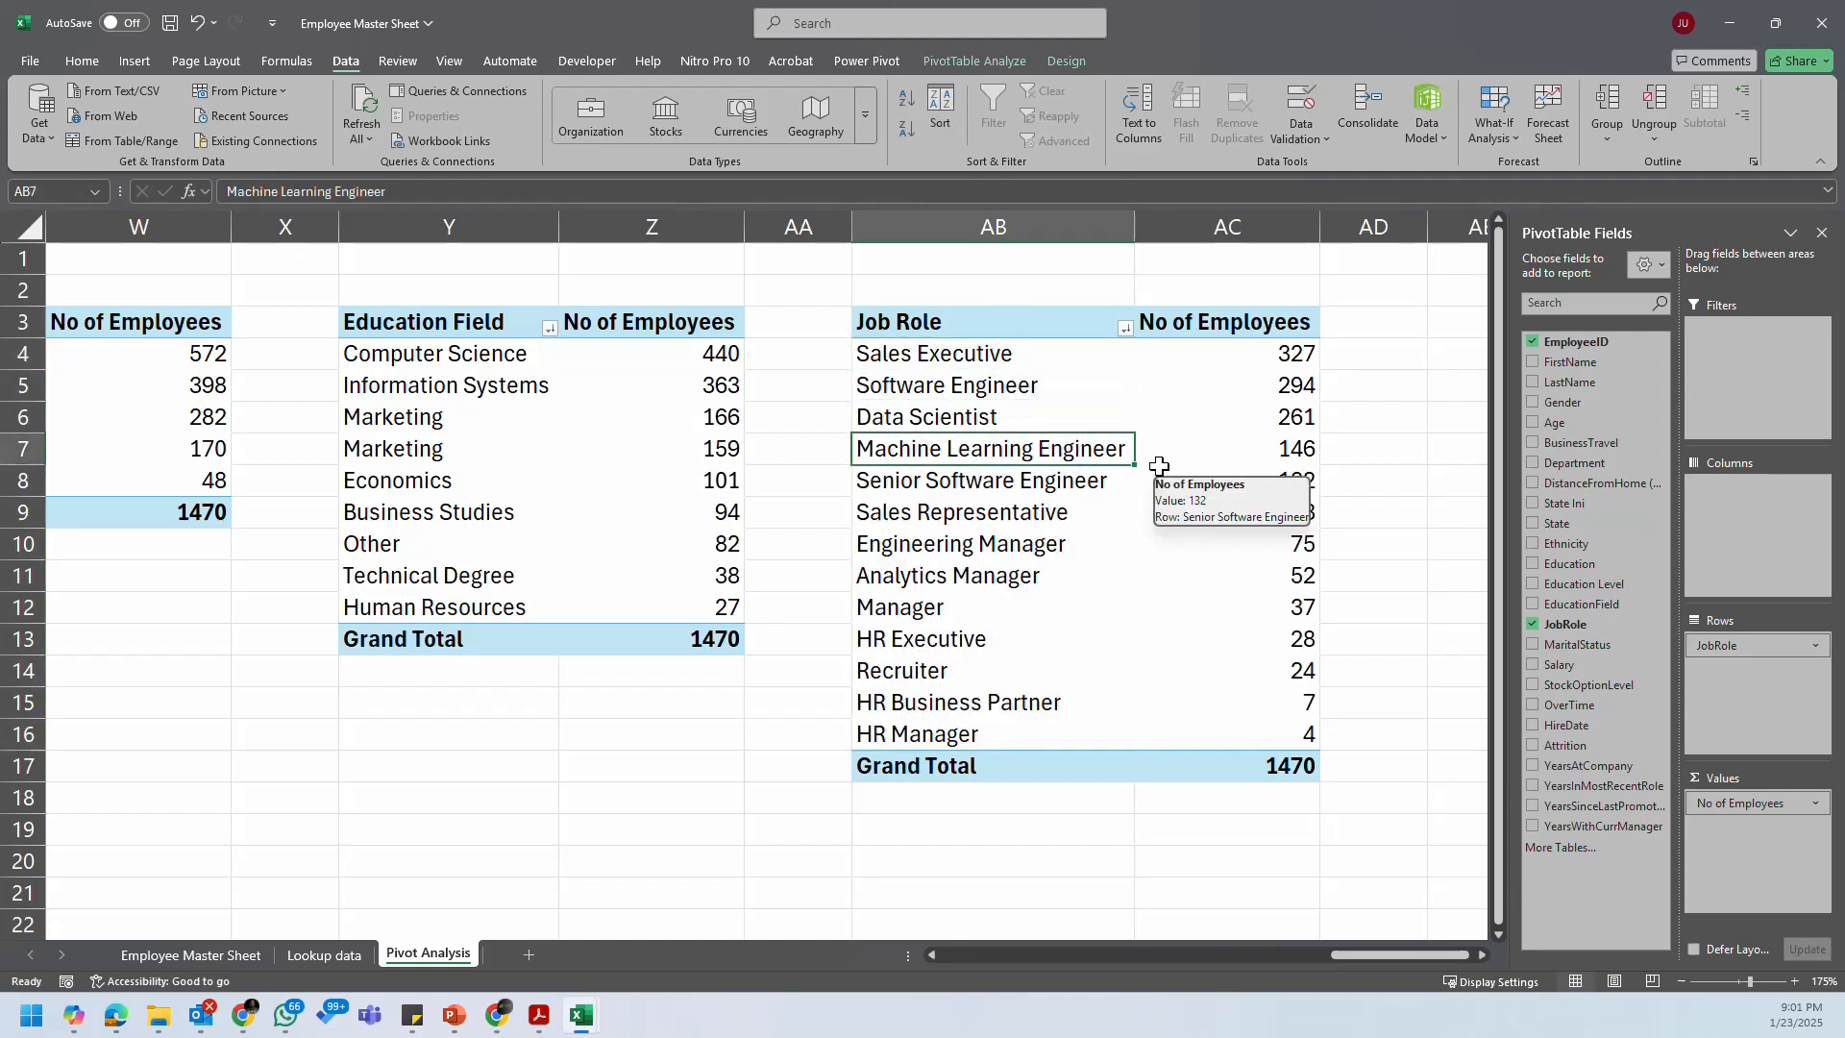
left_click(1079, 472)
mouse_move(1182, 460)
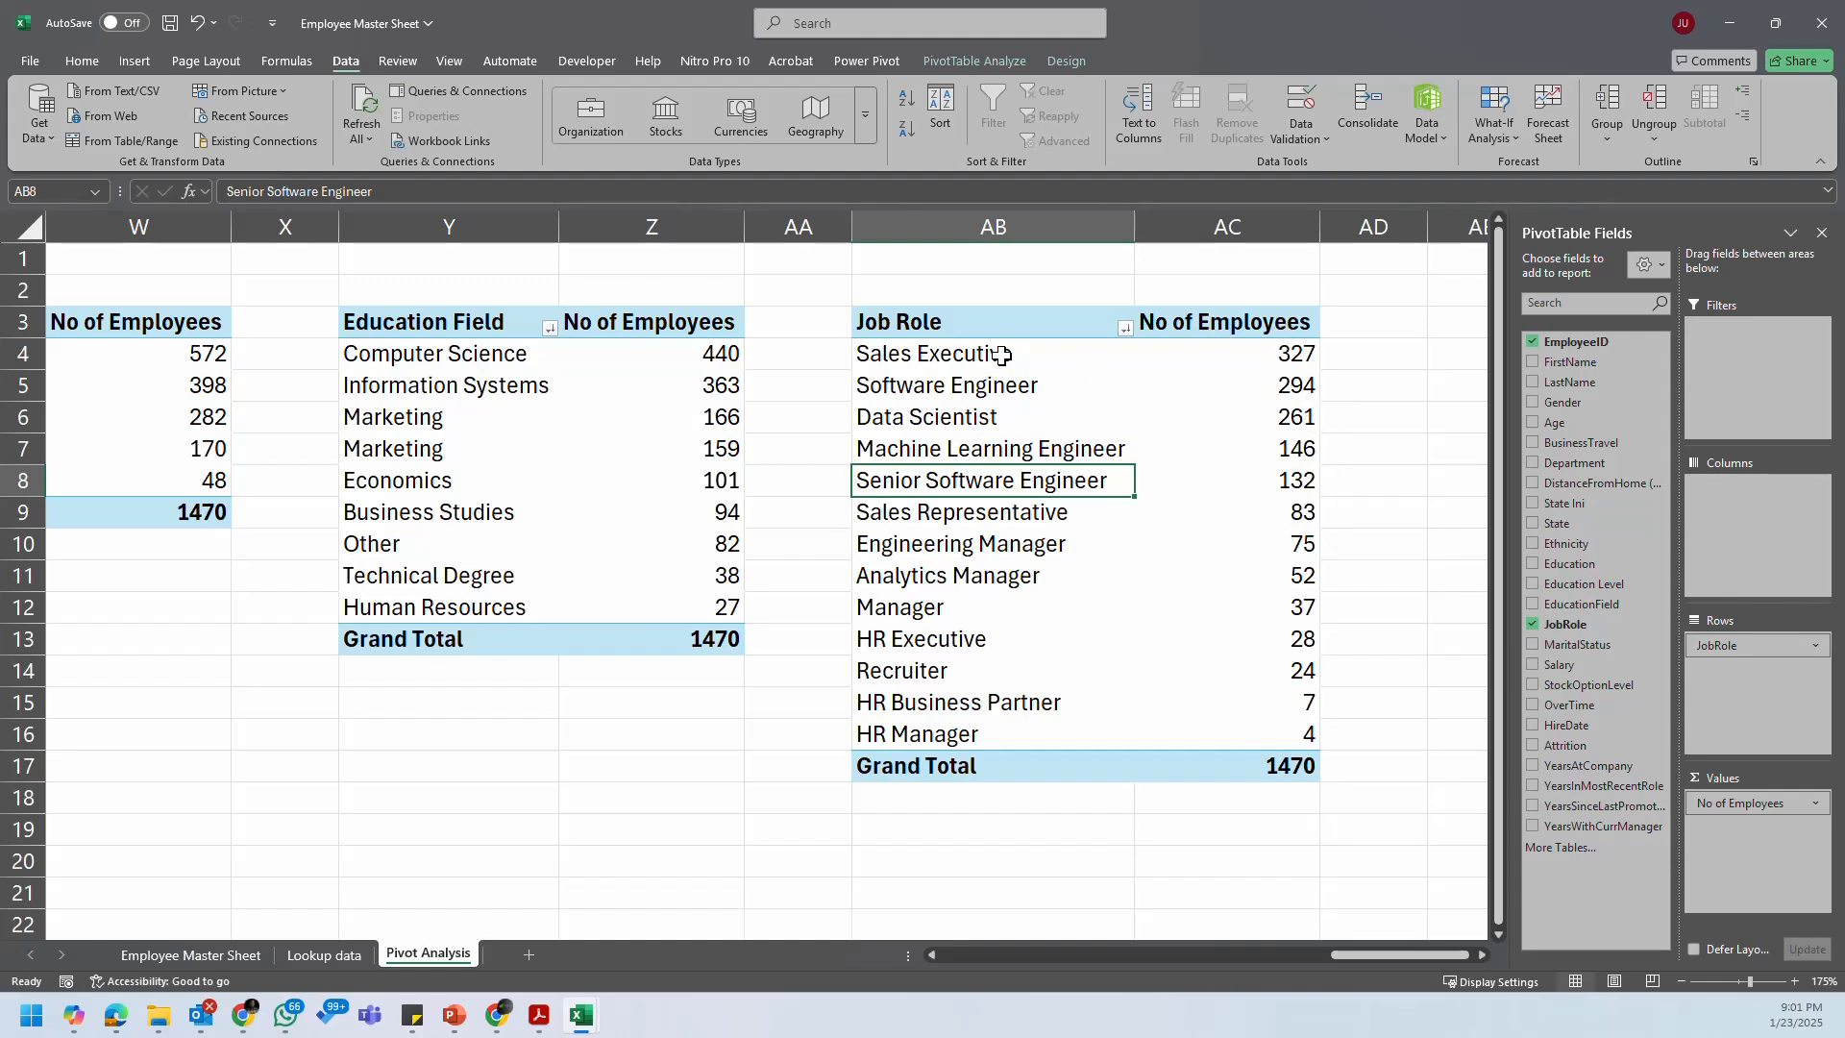
left_click_drag(999, 355, 1219, 475)
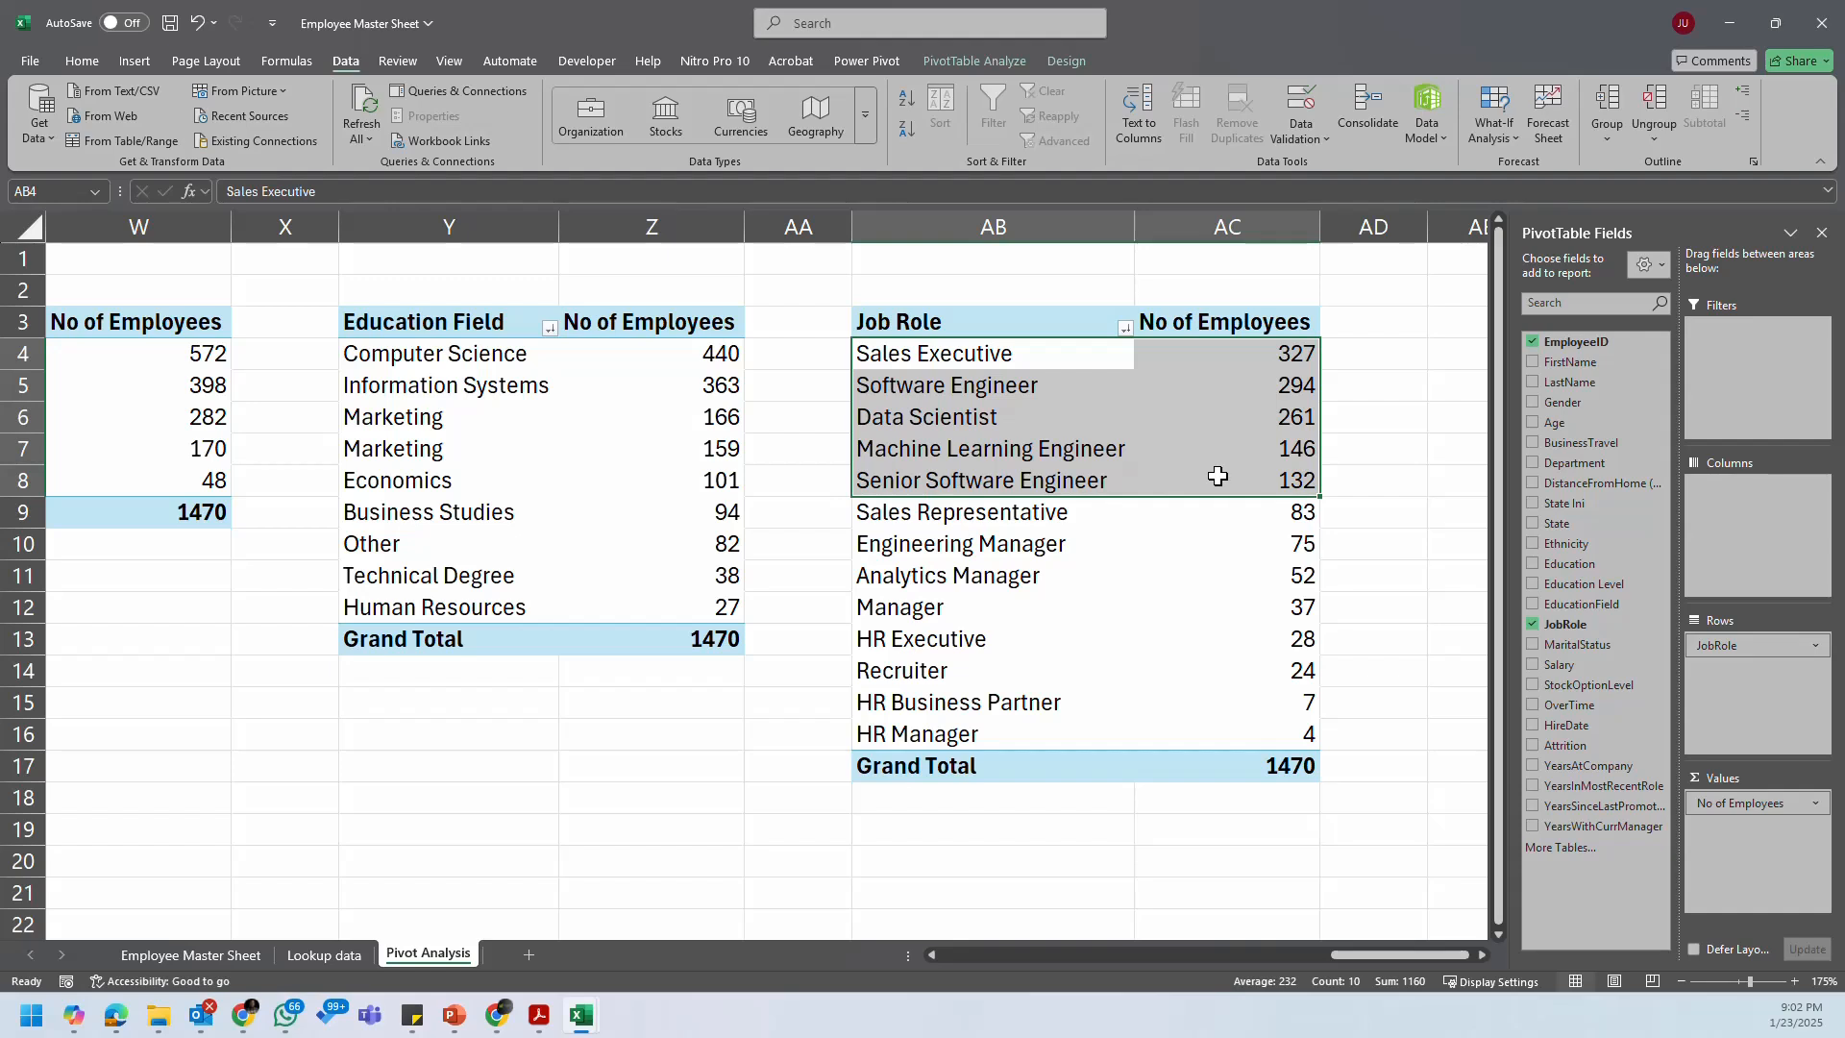
left_click(1050, 530)
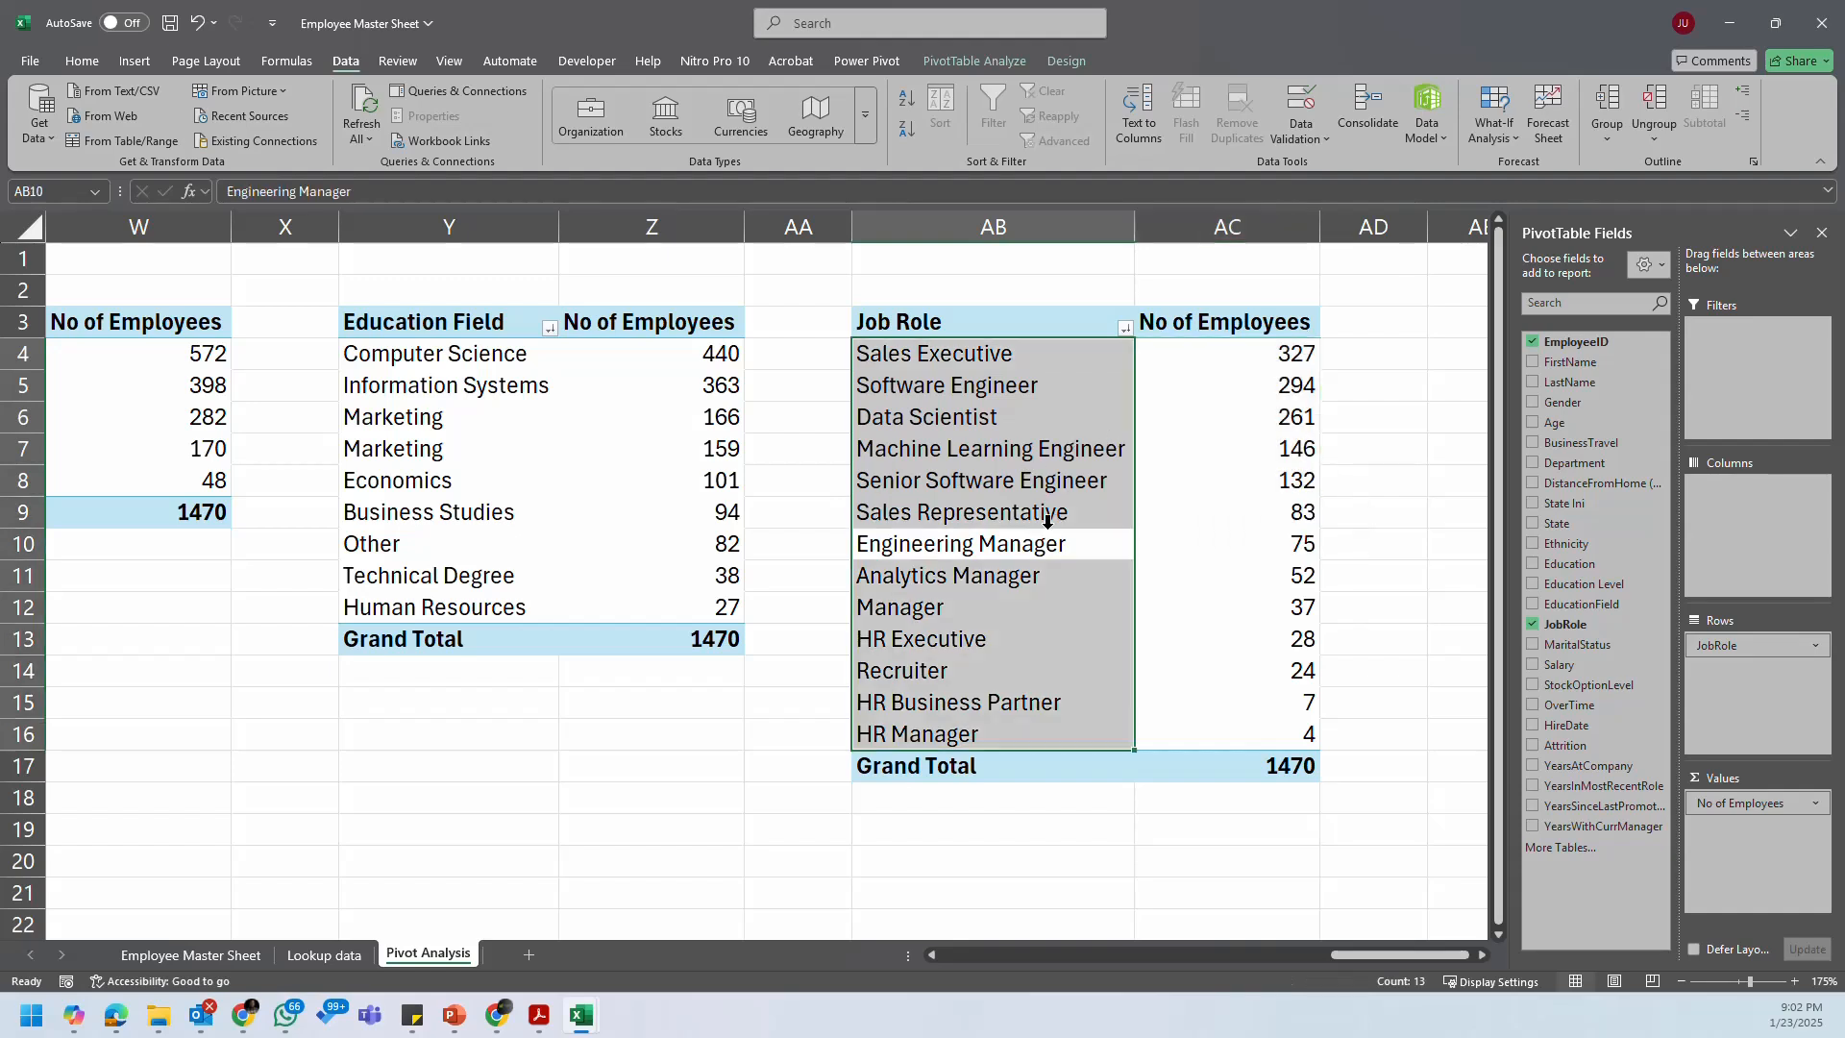
left_click(1093, 599)
left_click(1364, 550)
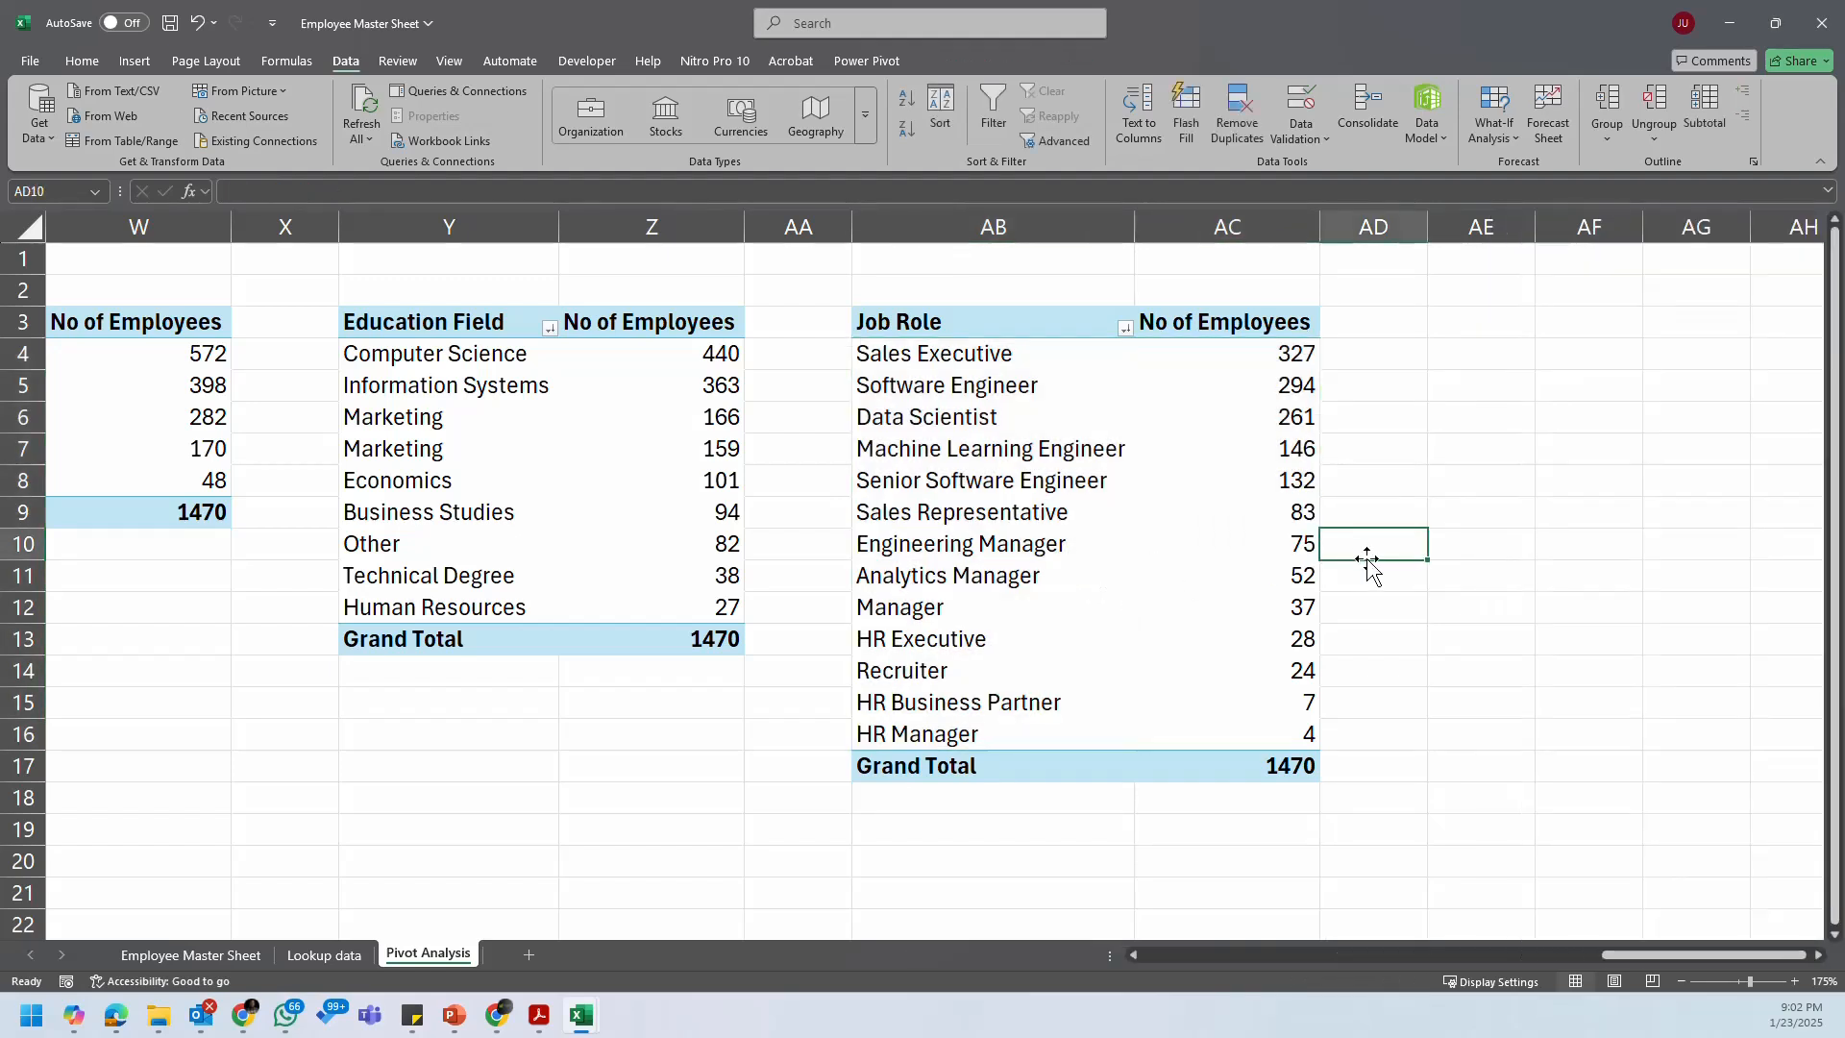
mouse_move(1284, 617)
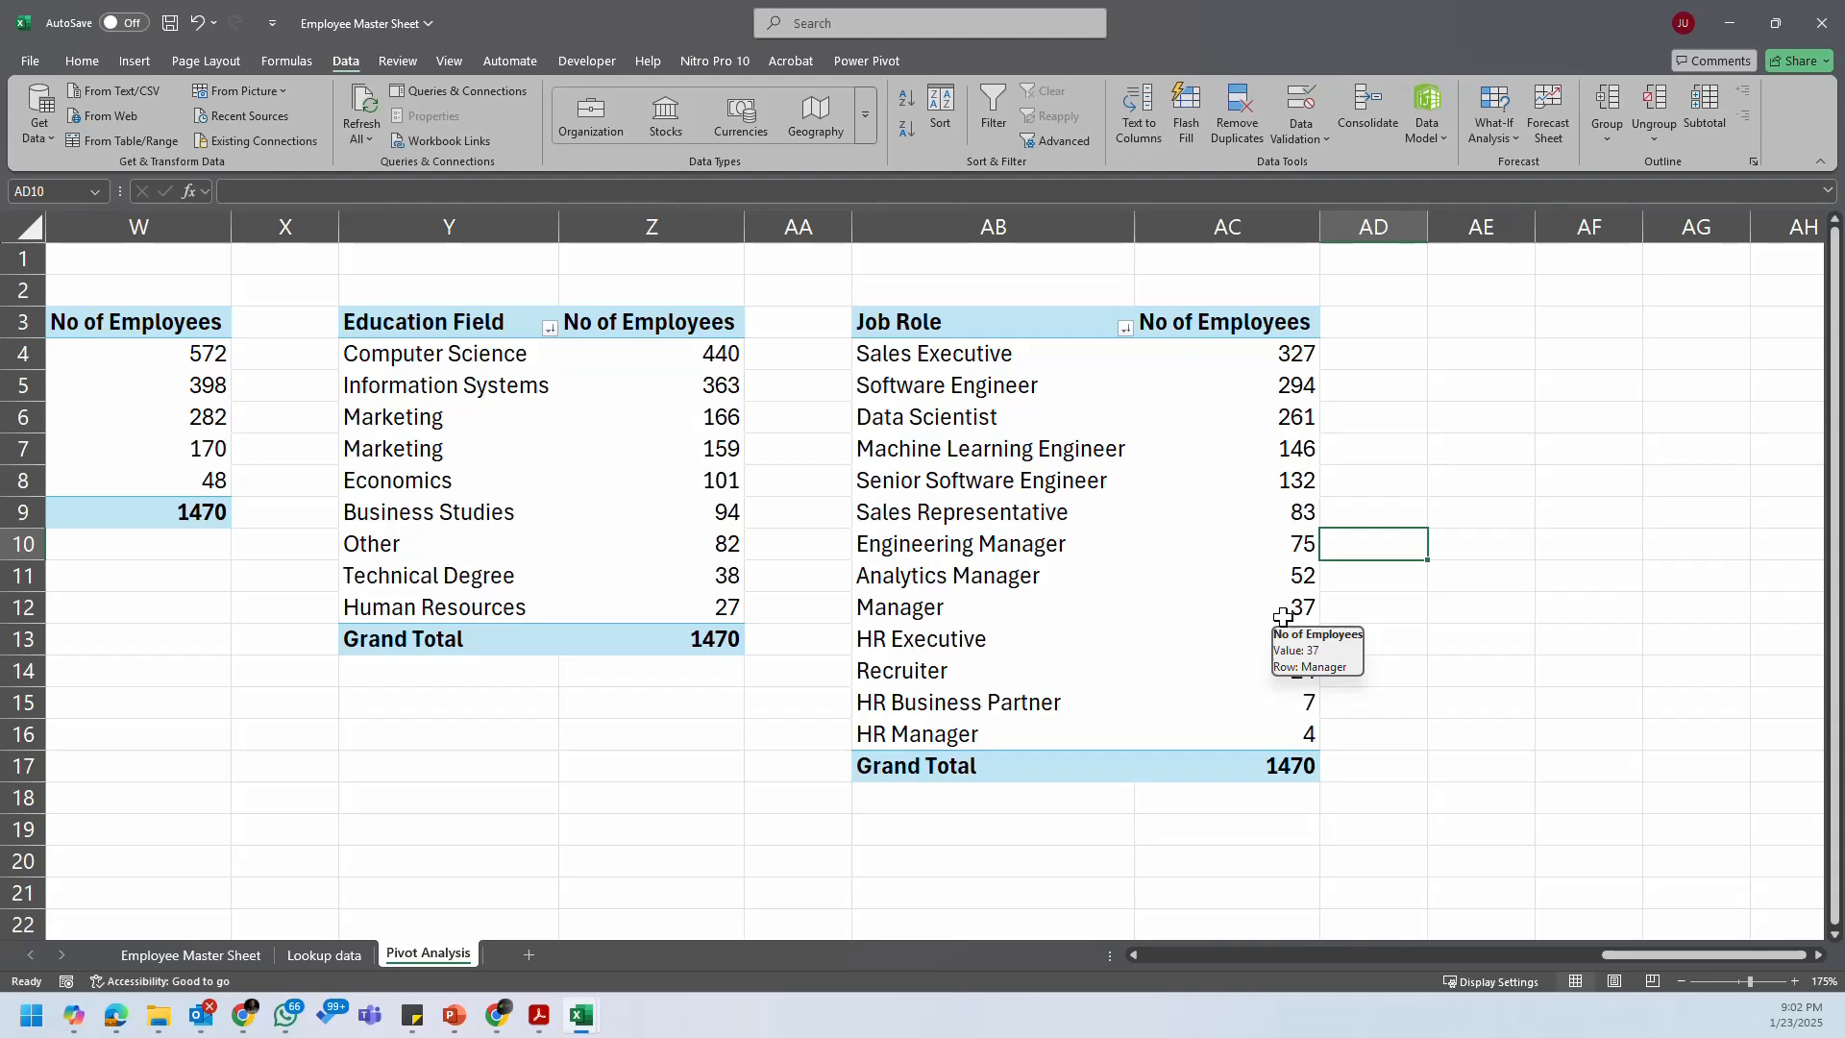
left_click(1050, 516)
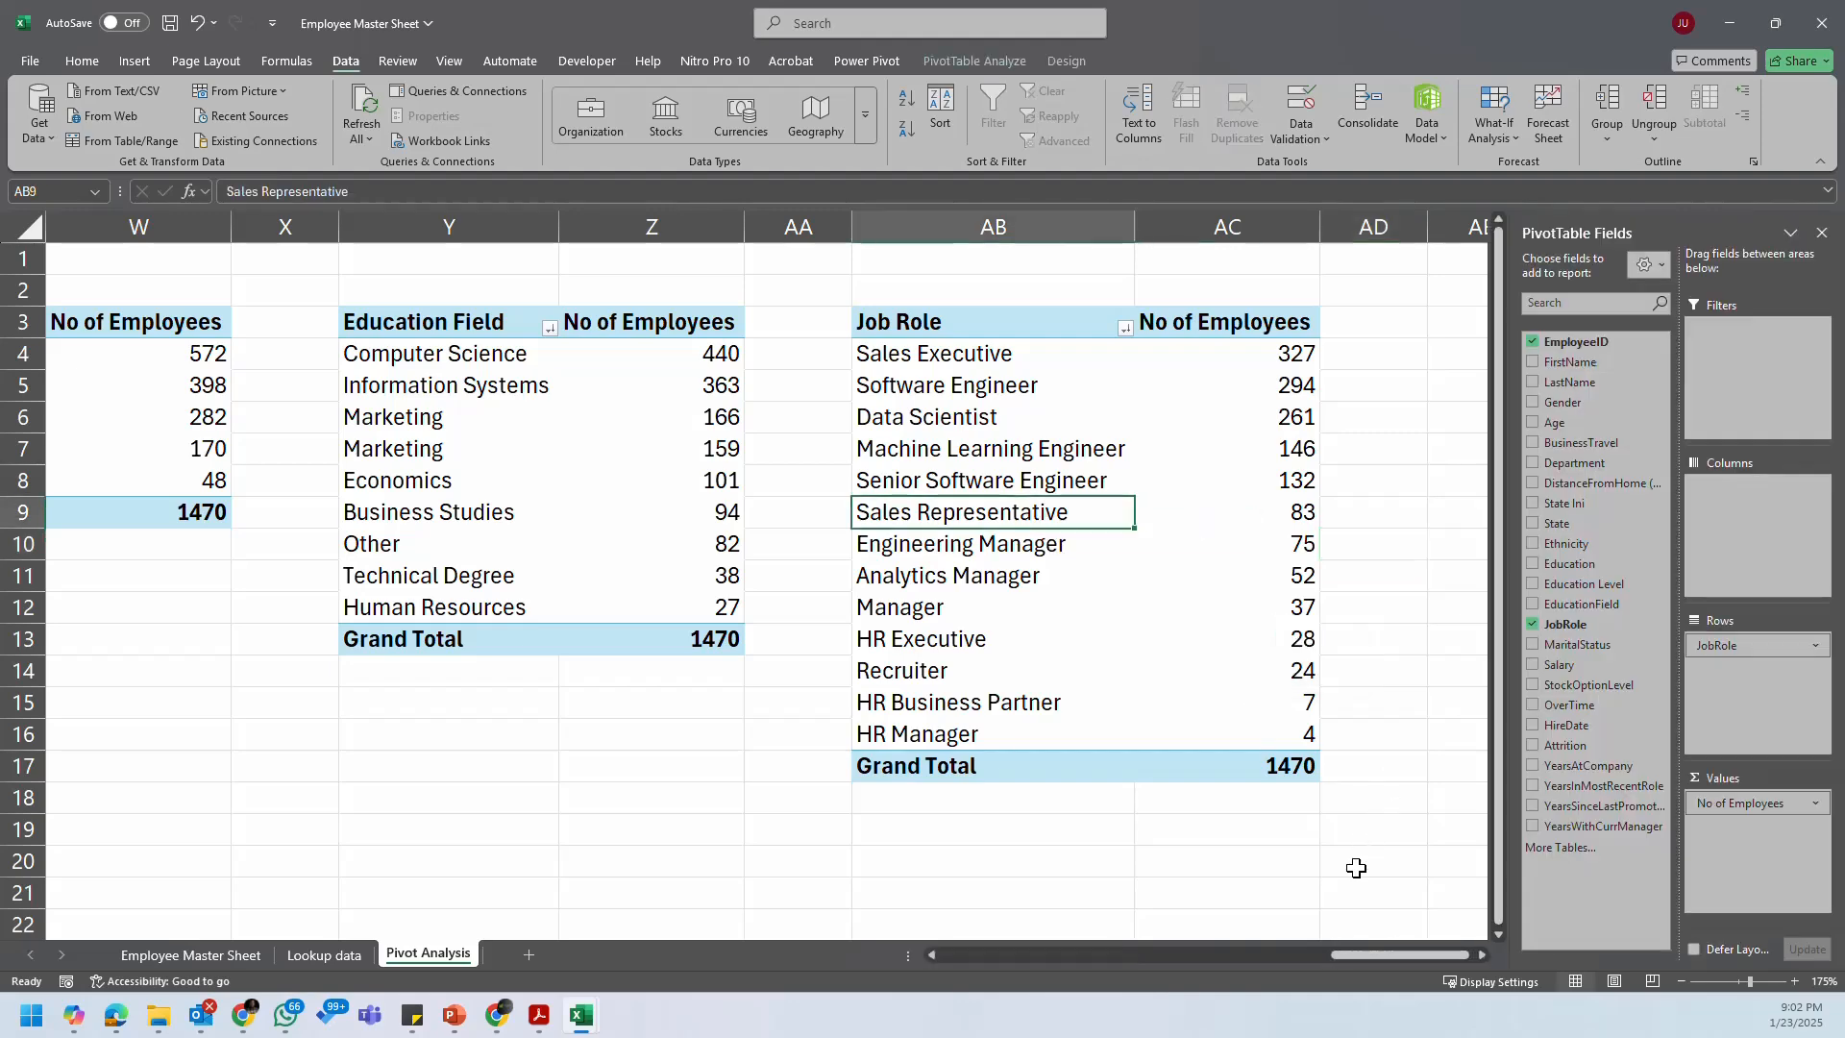
Step: Copy the job role pivot table AB3:AC17 to AE3, keeping the source column widths, and clear the copy selection
left_click_drag(1455, 952, 1485, 952)
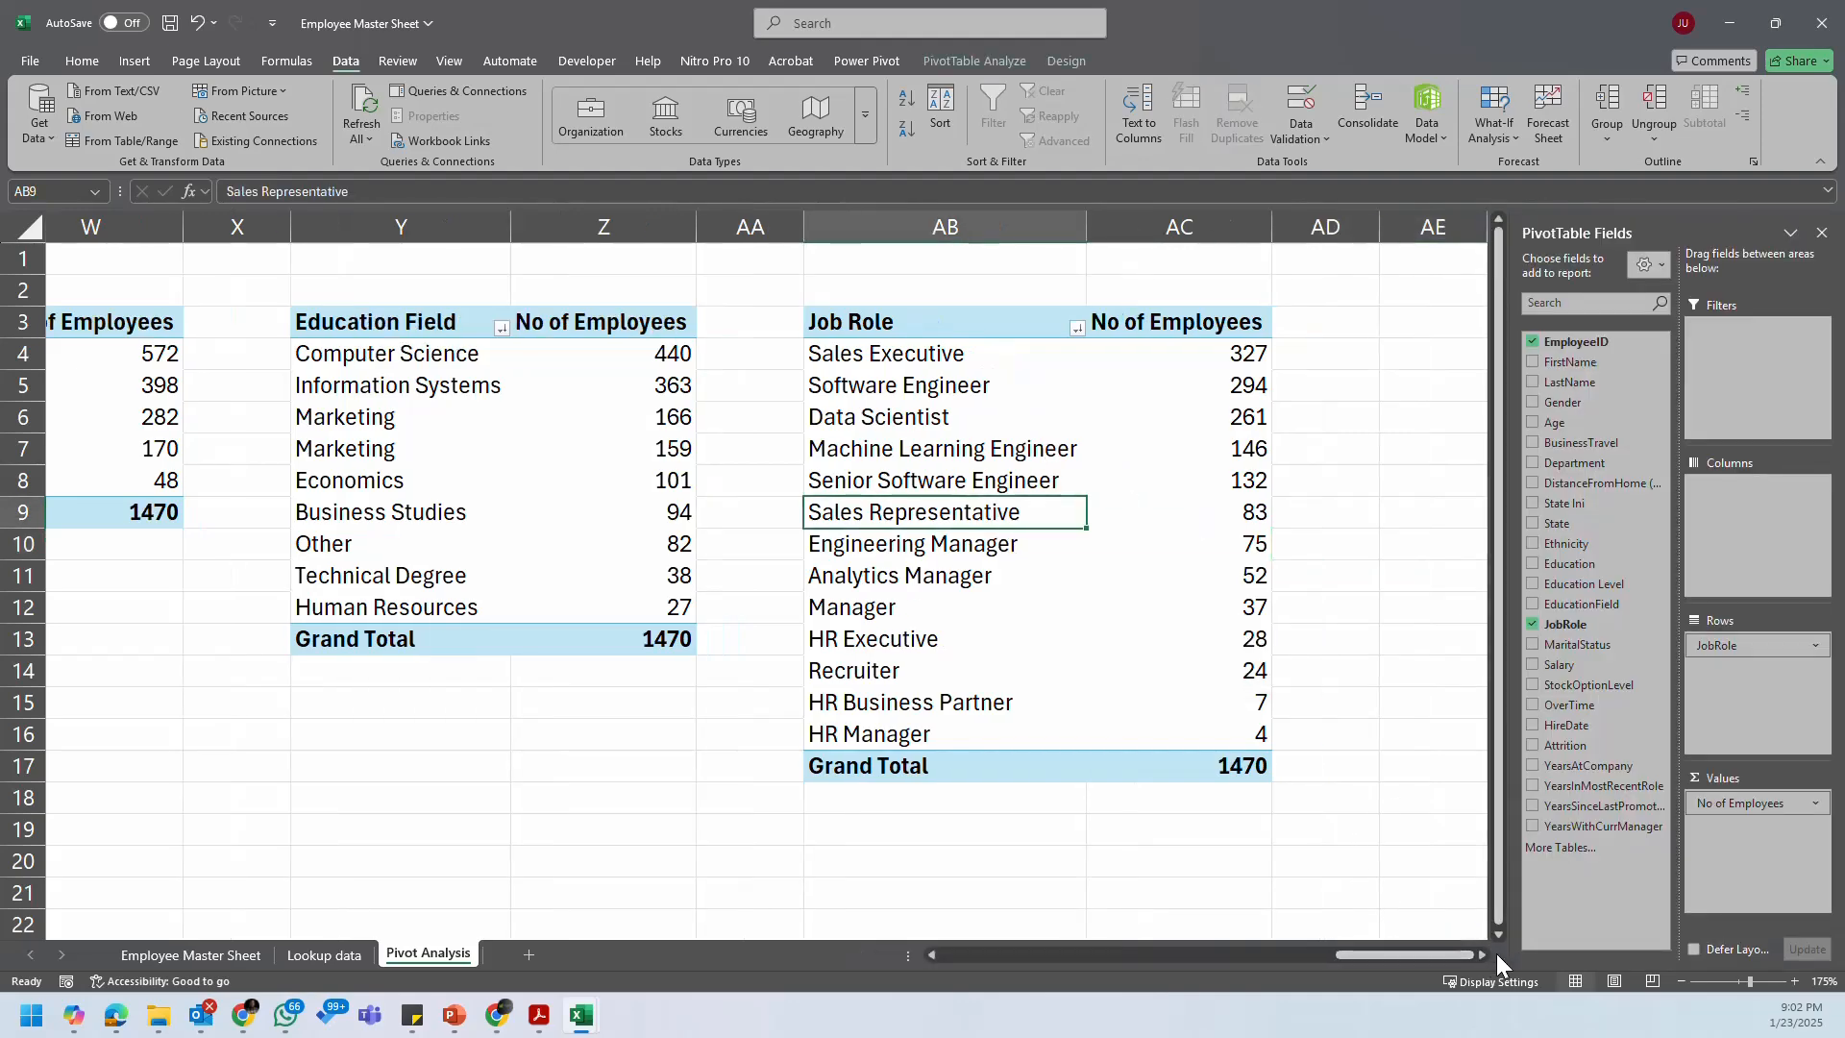
left_click(1485, 956)
left_click(1485, 956)
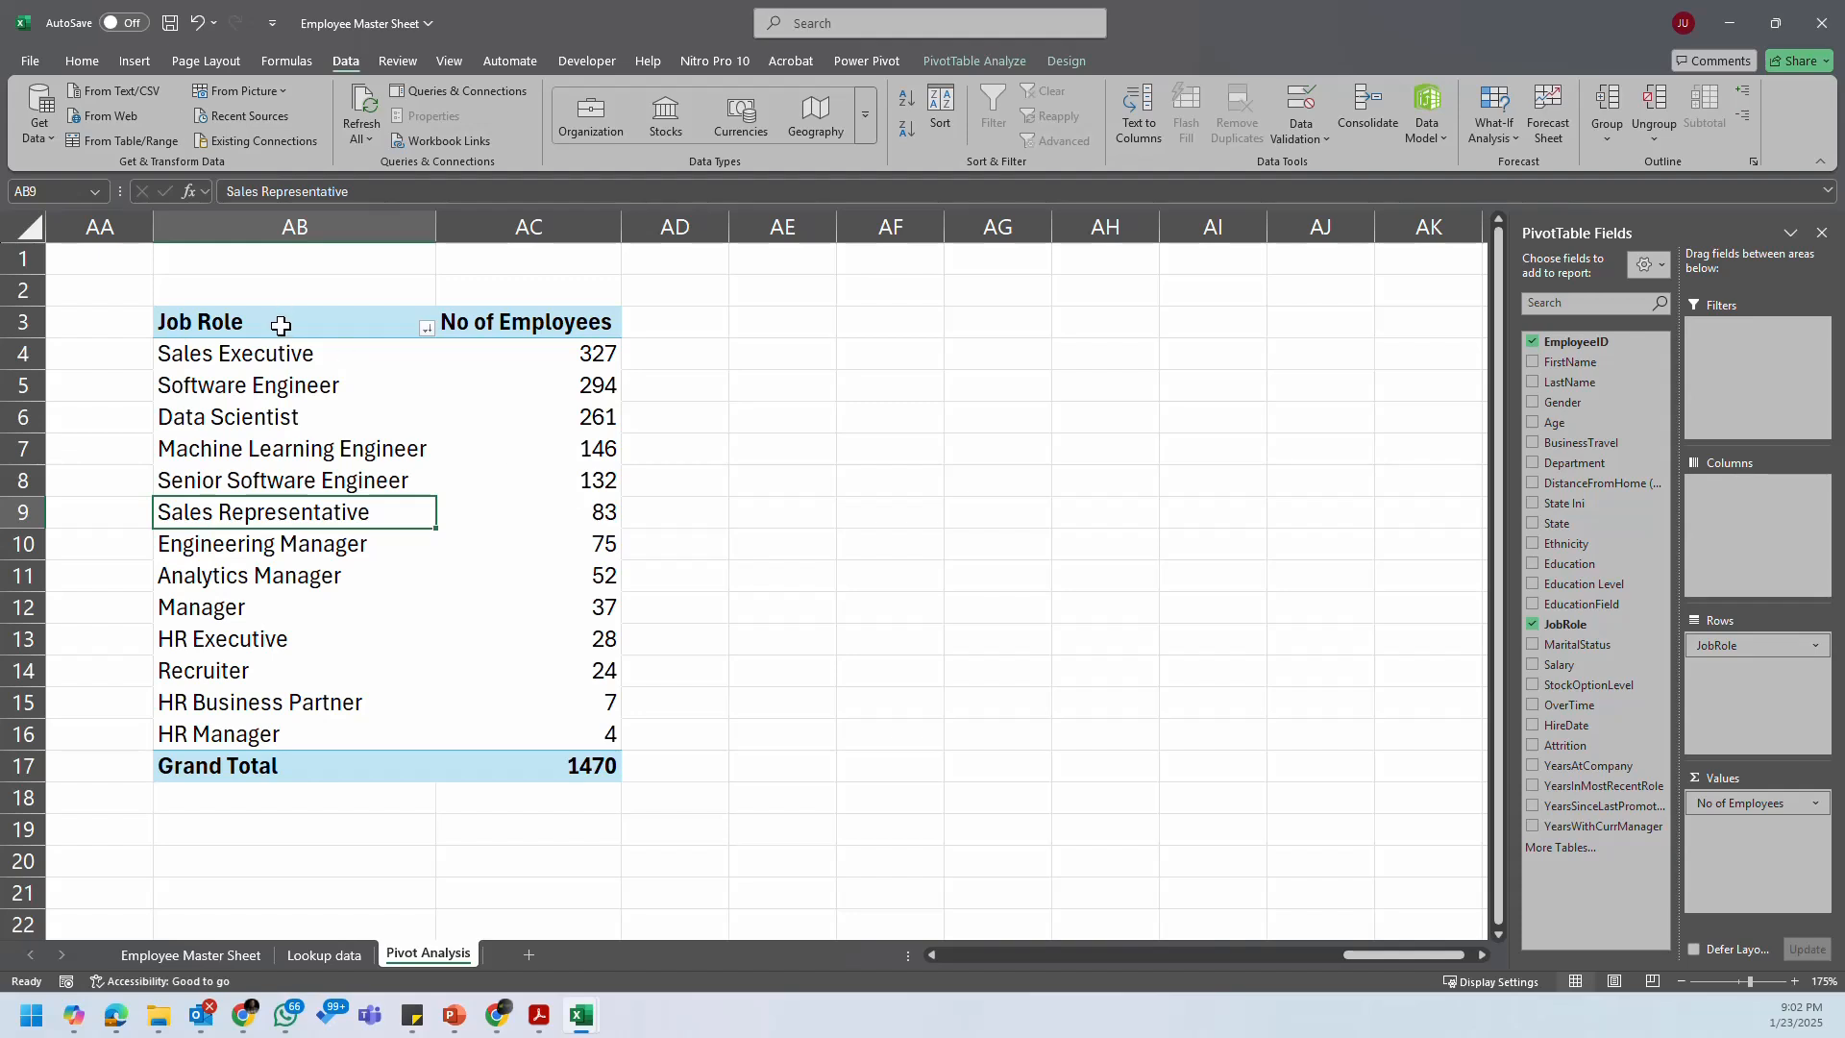
left_click_drag(279, 321, 597, 768)
key("ctrl+c")
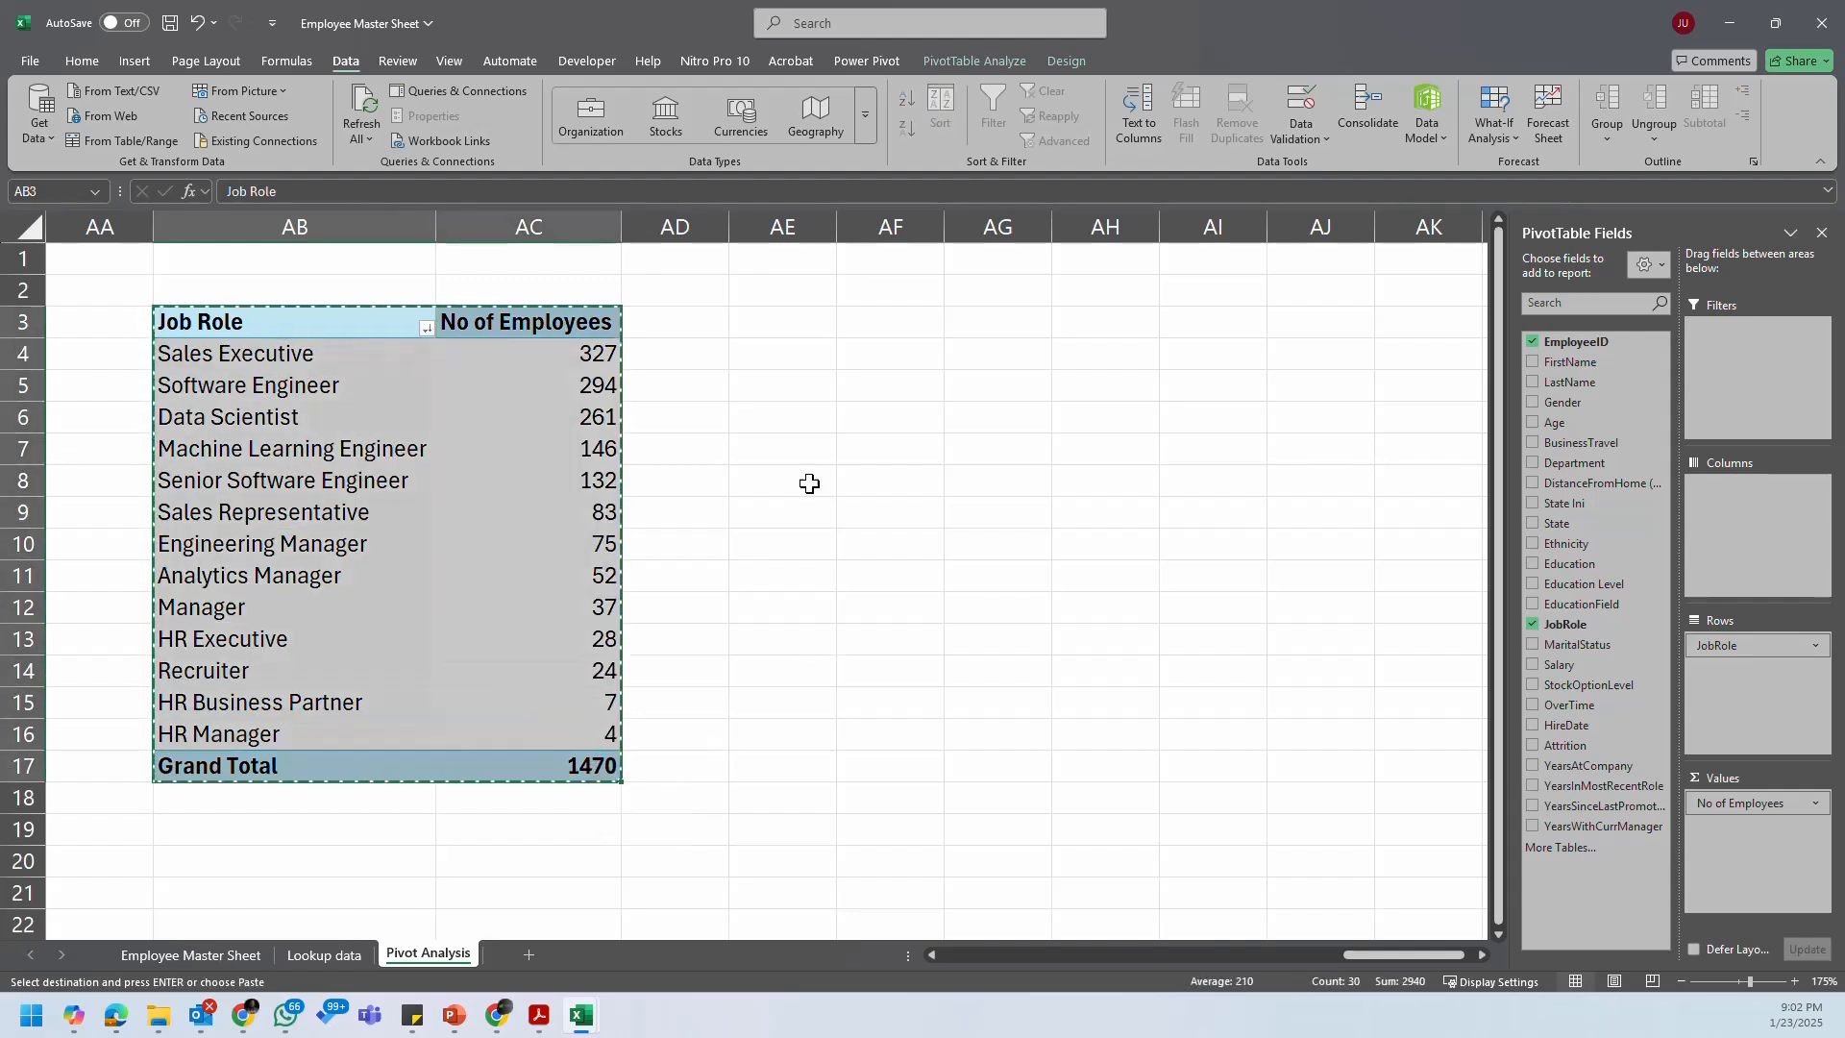
left_click(804, 317)
key("ctrl+v")
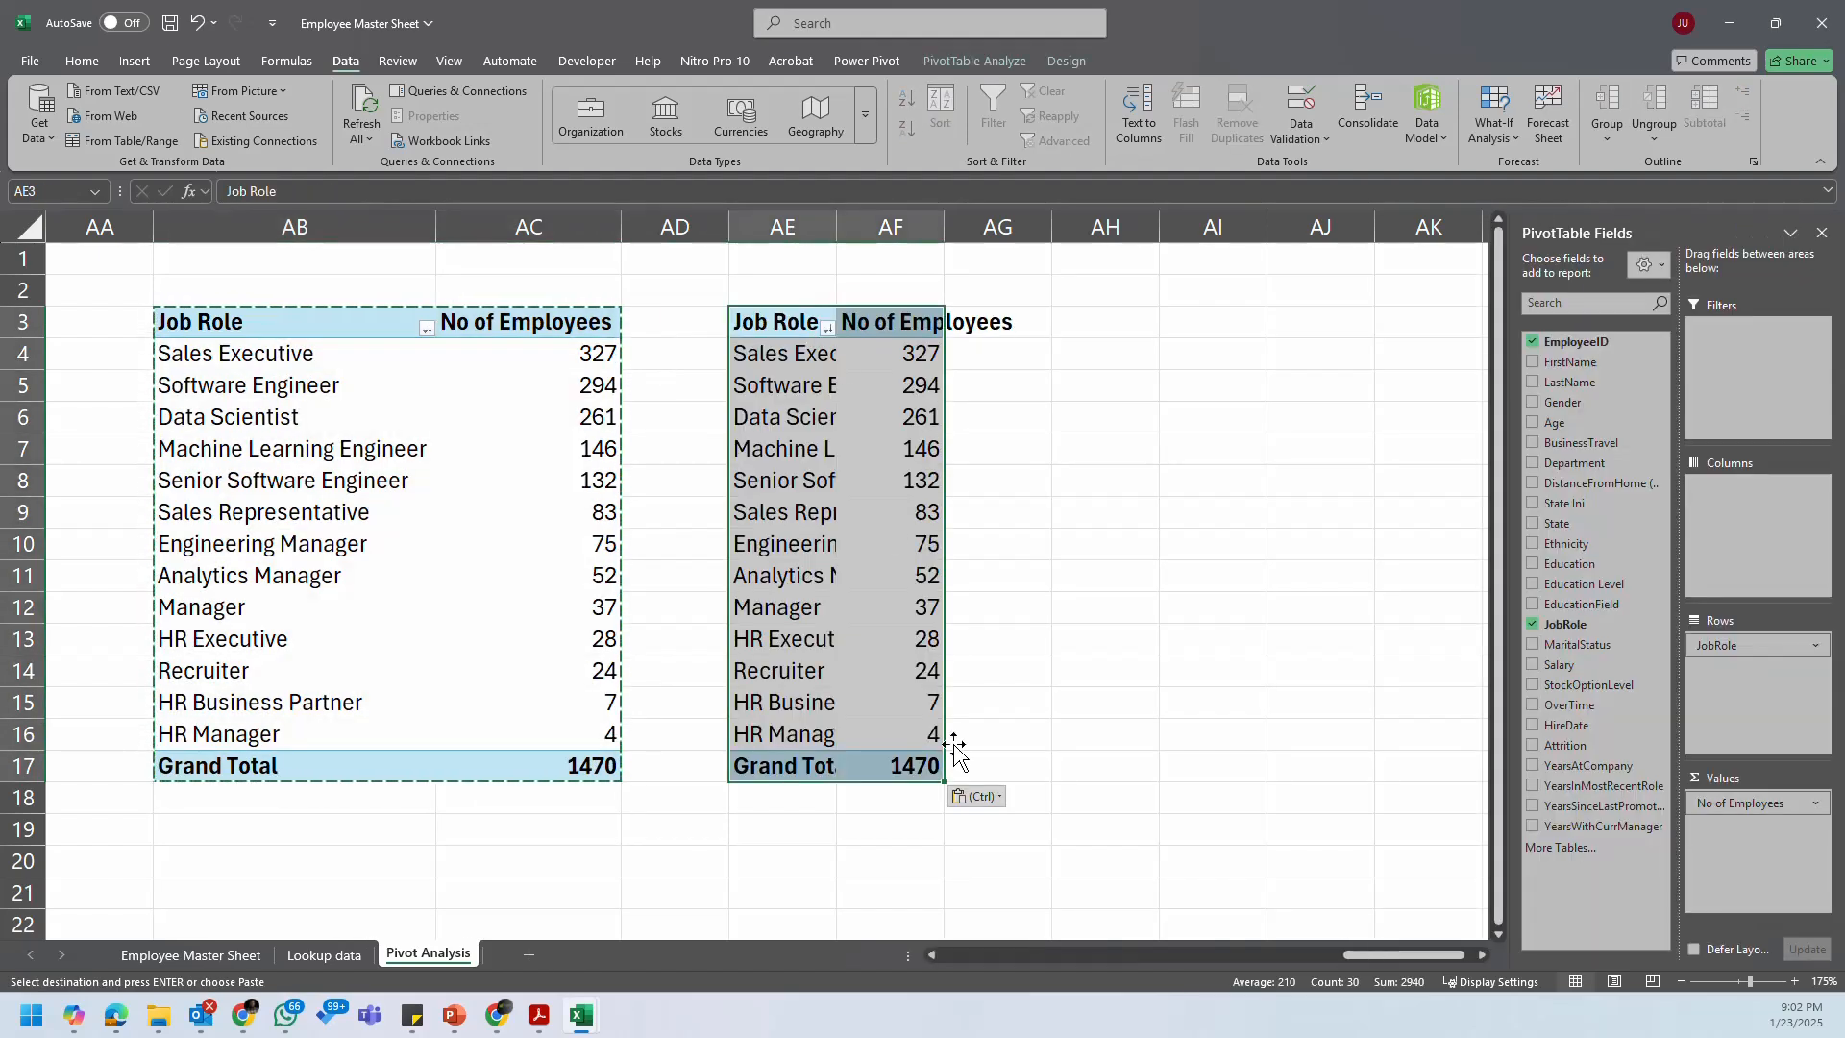
left_click(978, 796)
left_click(994, 653)
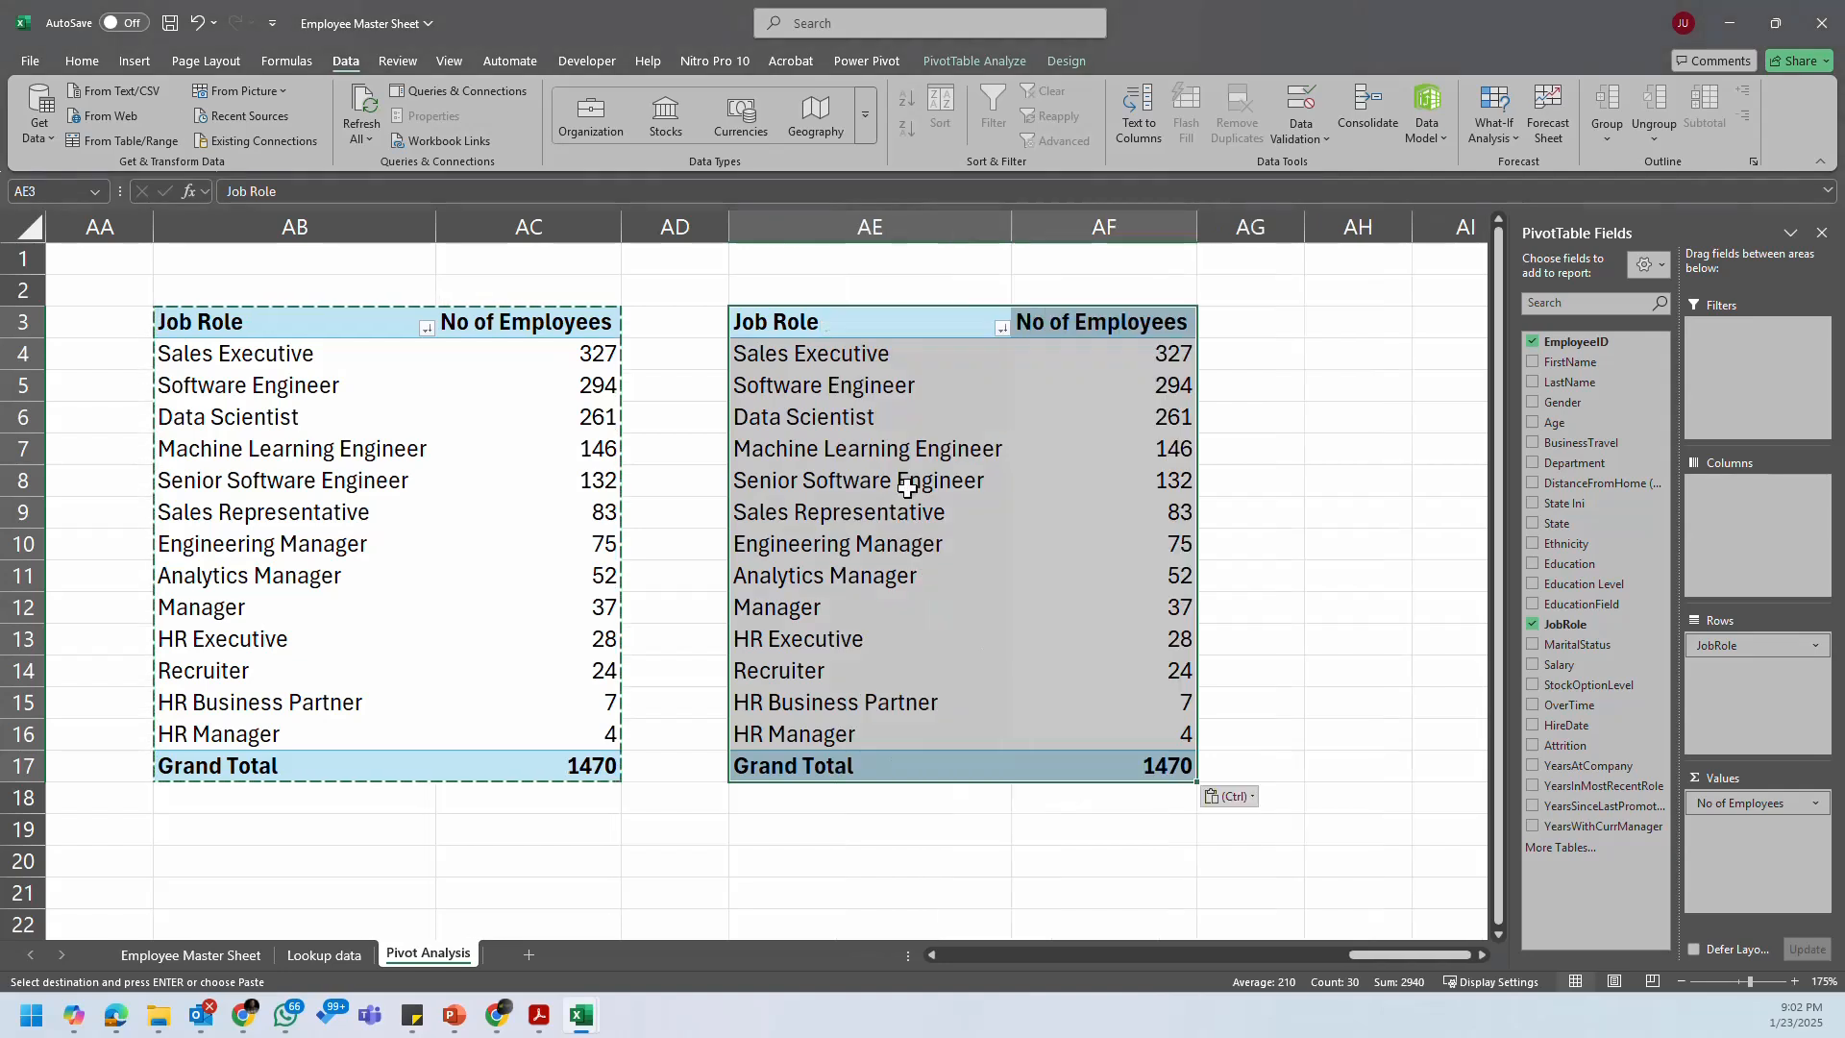
left_click(923, 417)
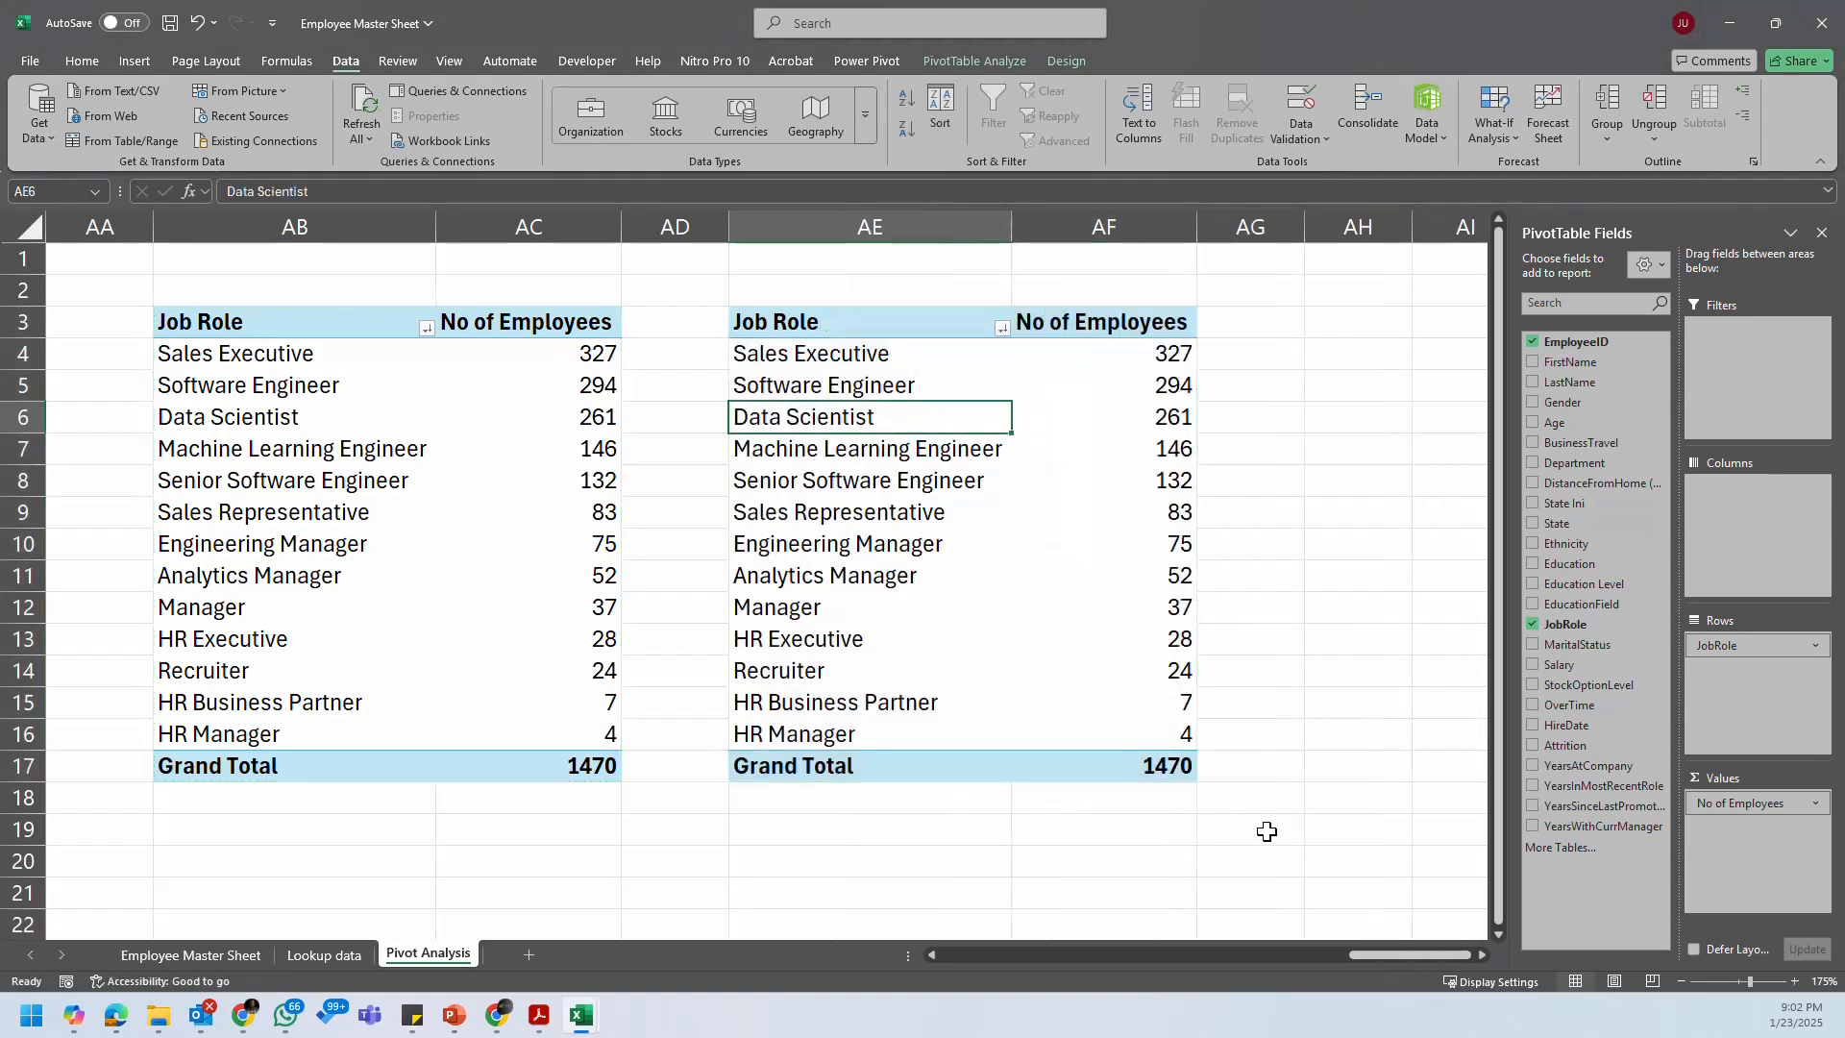
Step: Check the sticky note for the next attribute and replace JobRole with MaritalStatus as the row field of the pivot table at AE3
left_click(414, 1024)
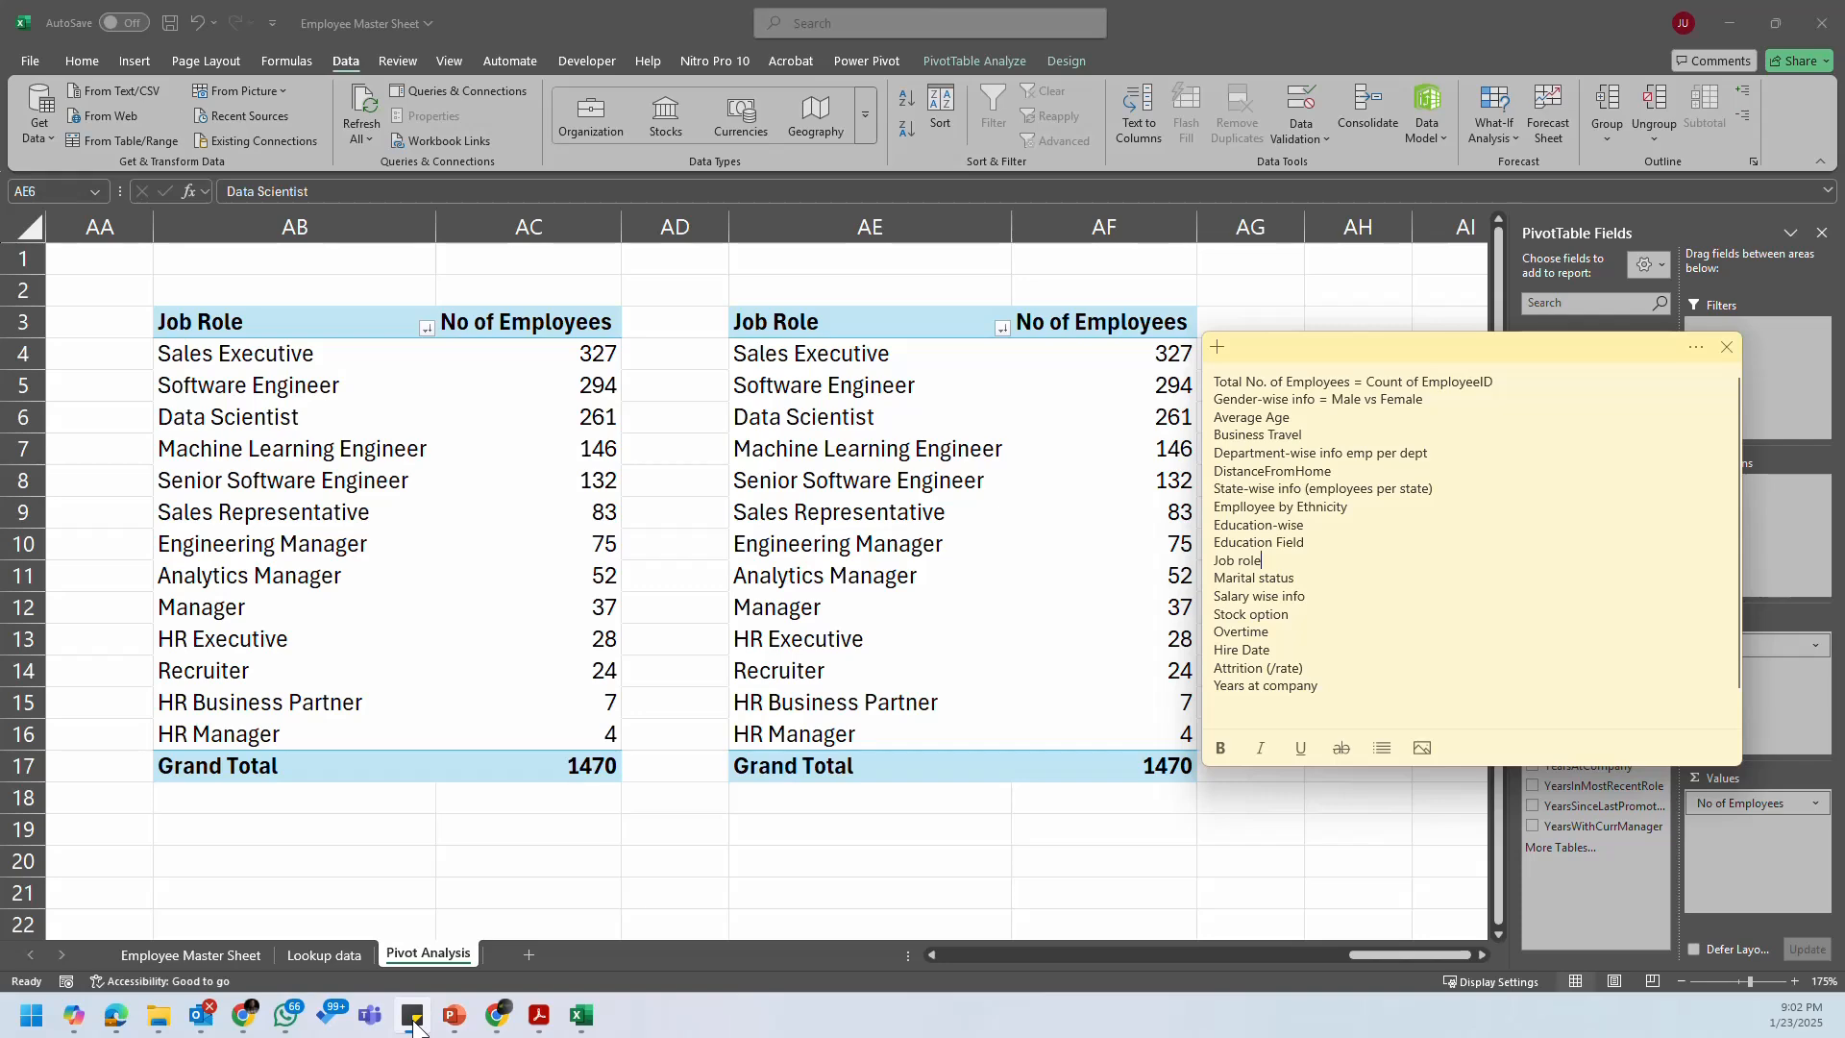
left_click(414, 1024)
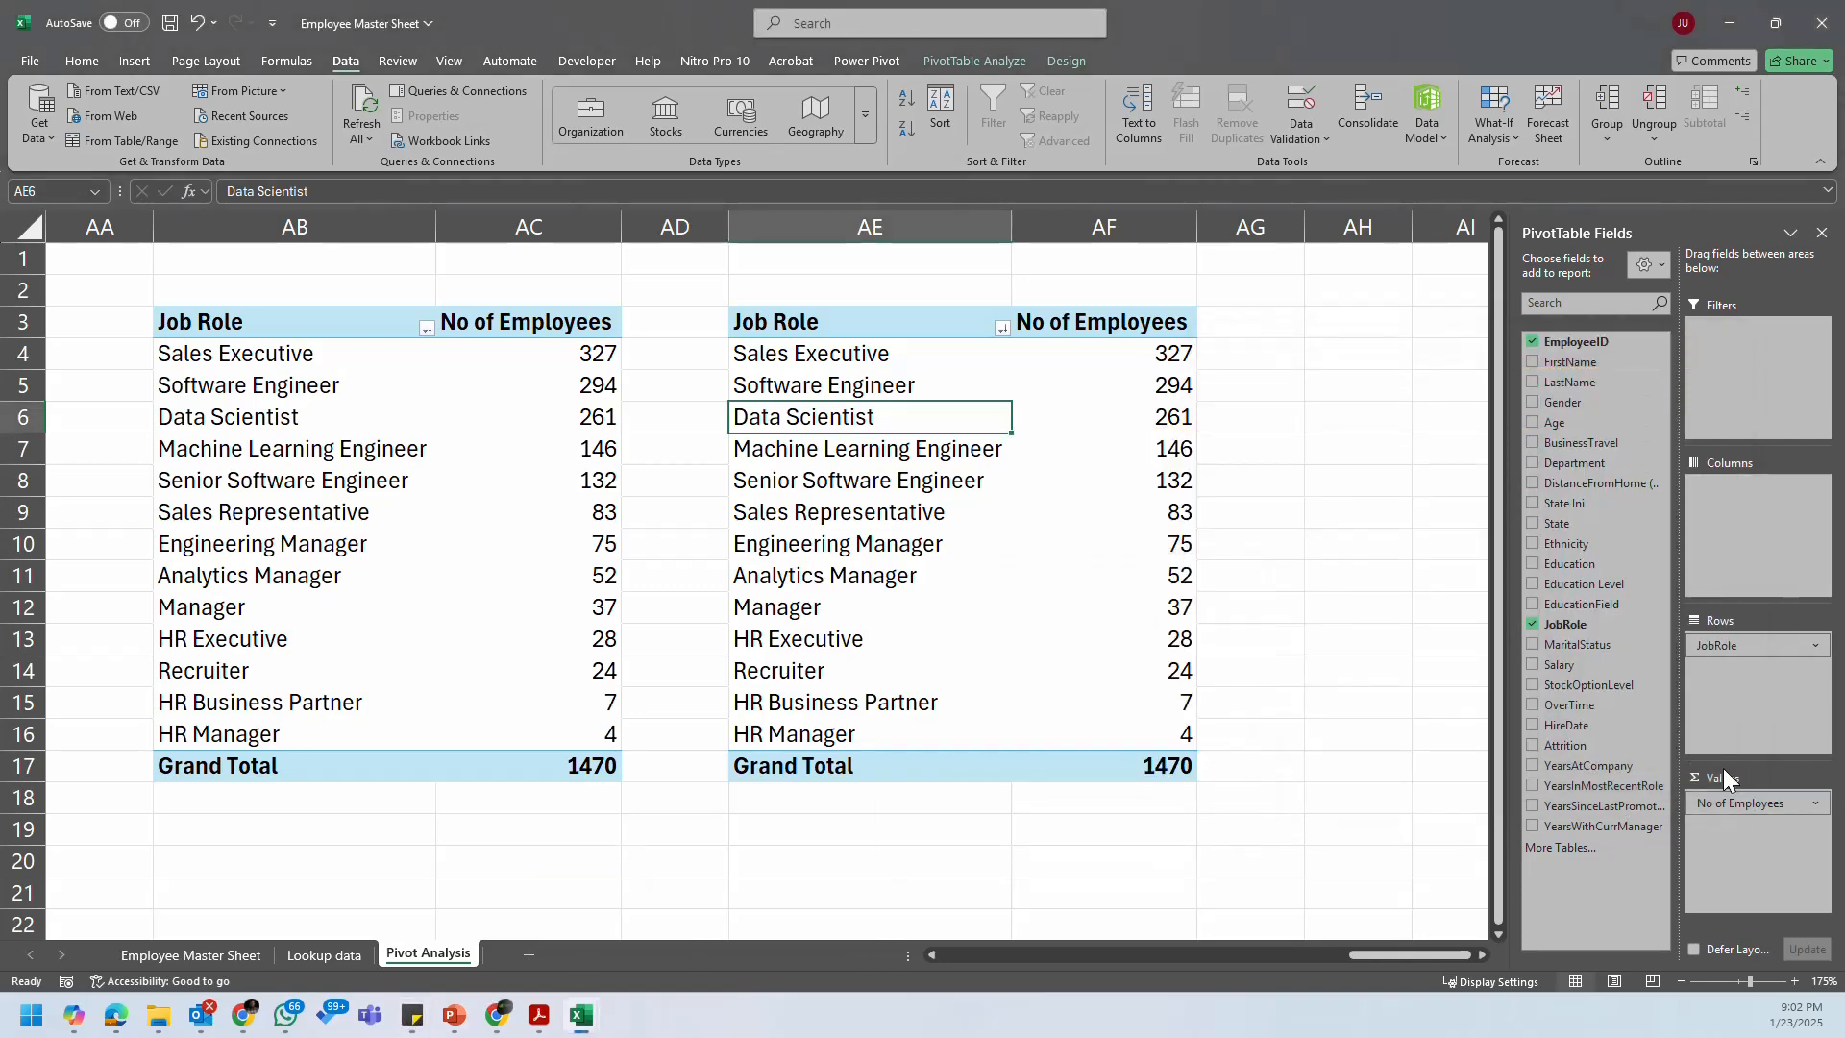
left_click_drag(1747, 650, 1523, 660)
left_click_drag(1615, 653, 1721, 642)
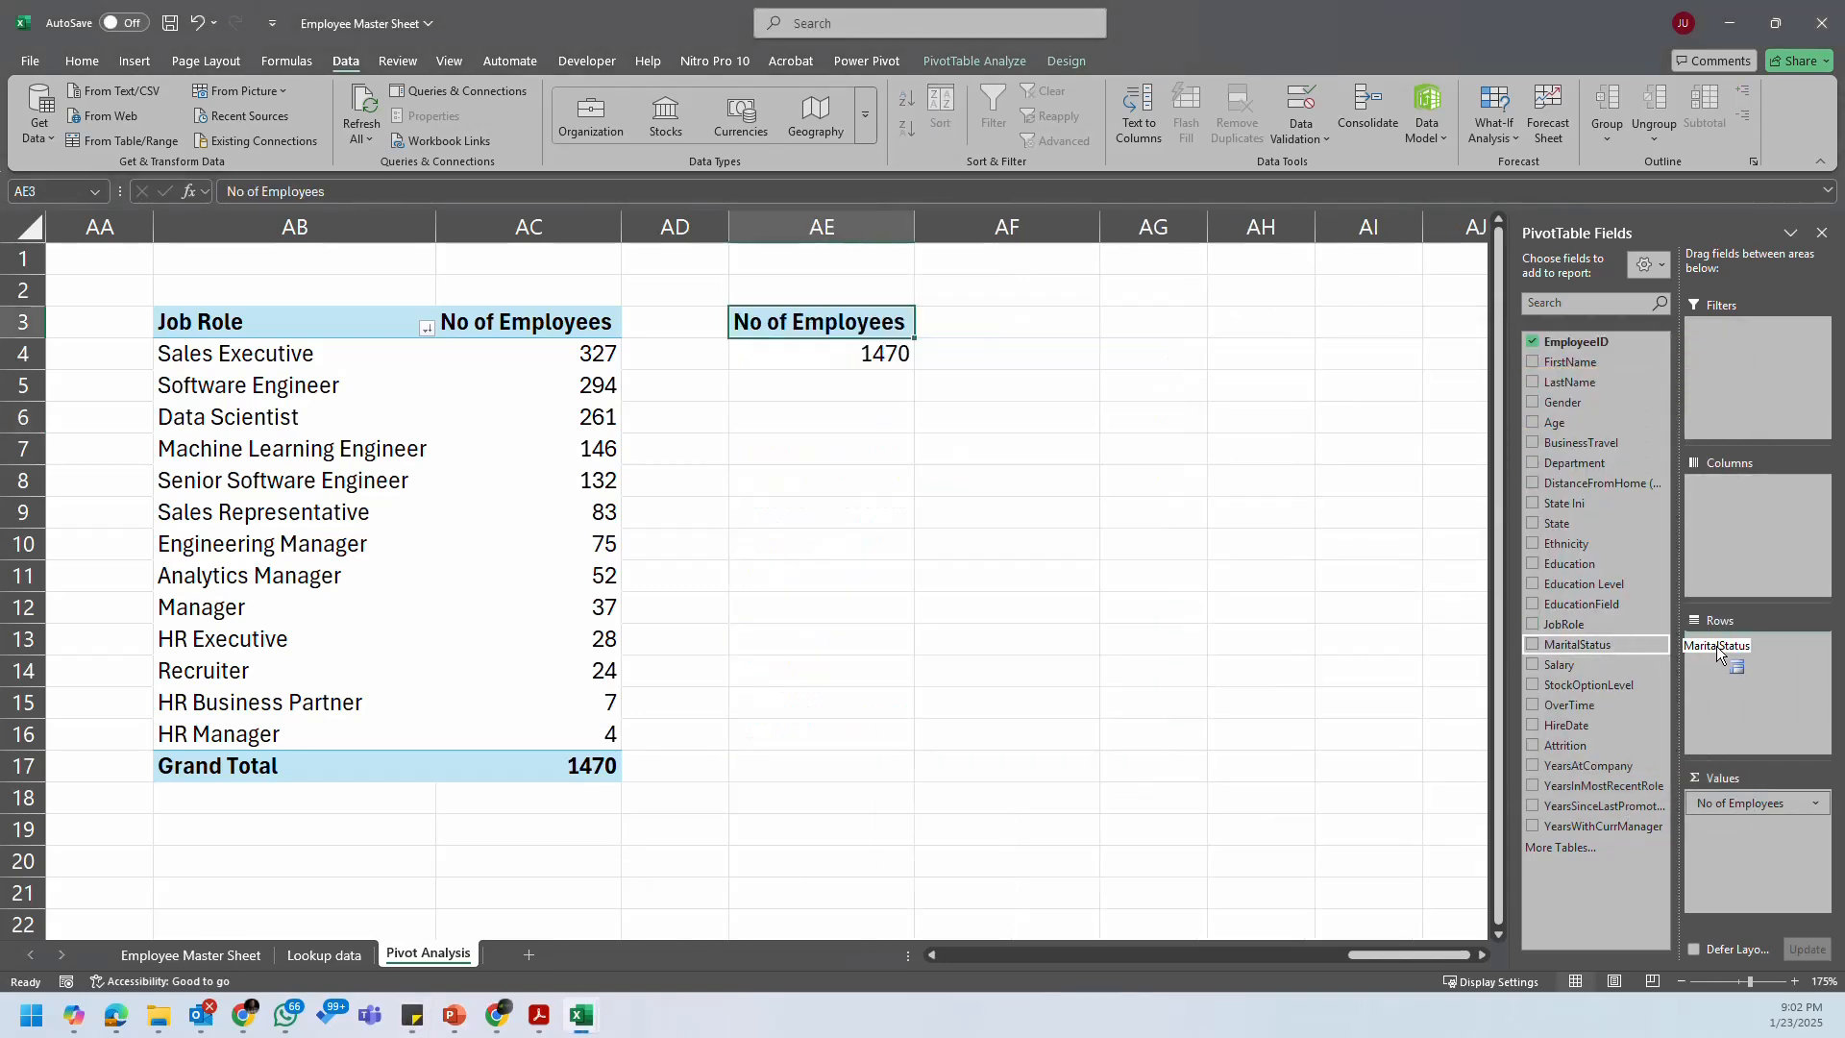
Step: Sort the marital status pivot table by No of Employees from largest to smallest
right_click(1020, 354)
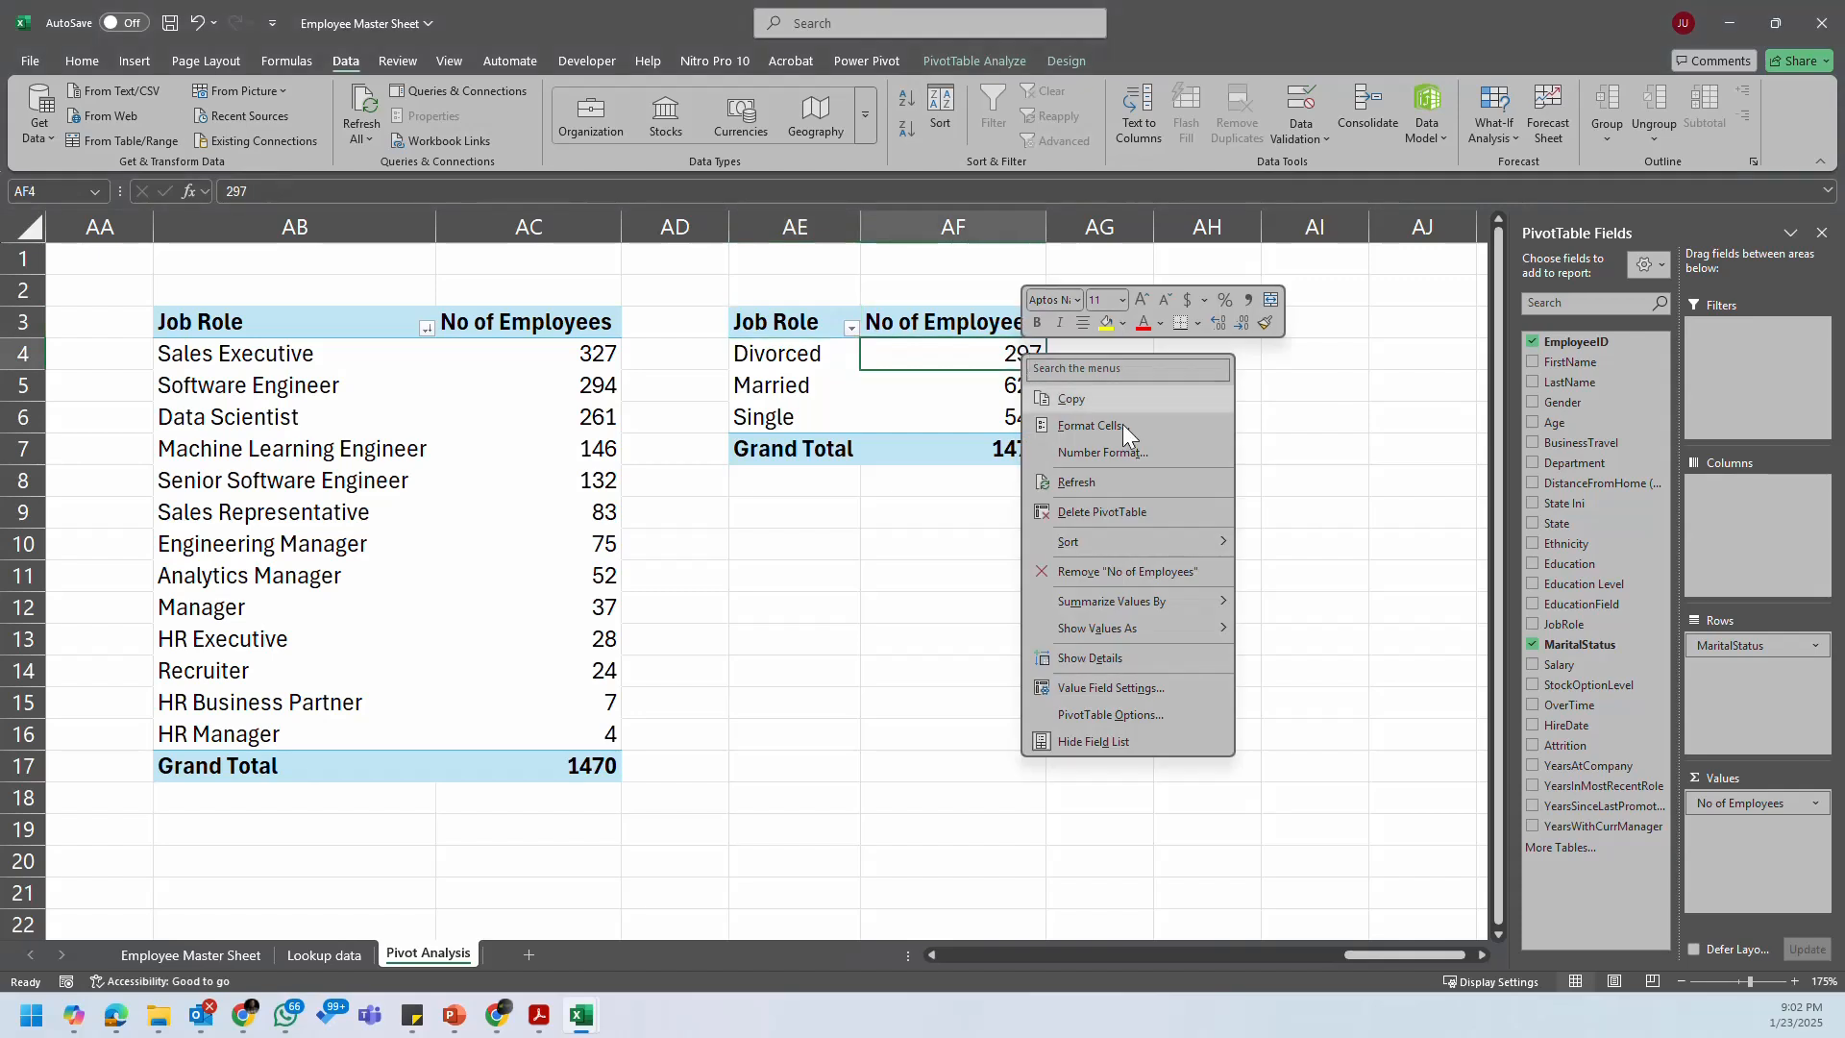
mouse_move(1167, 544)
left_click(1295, 569)
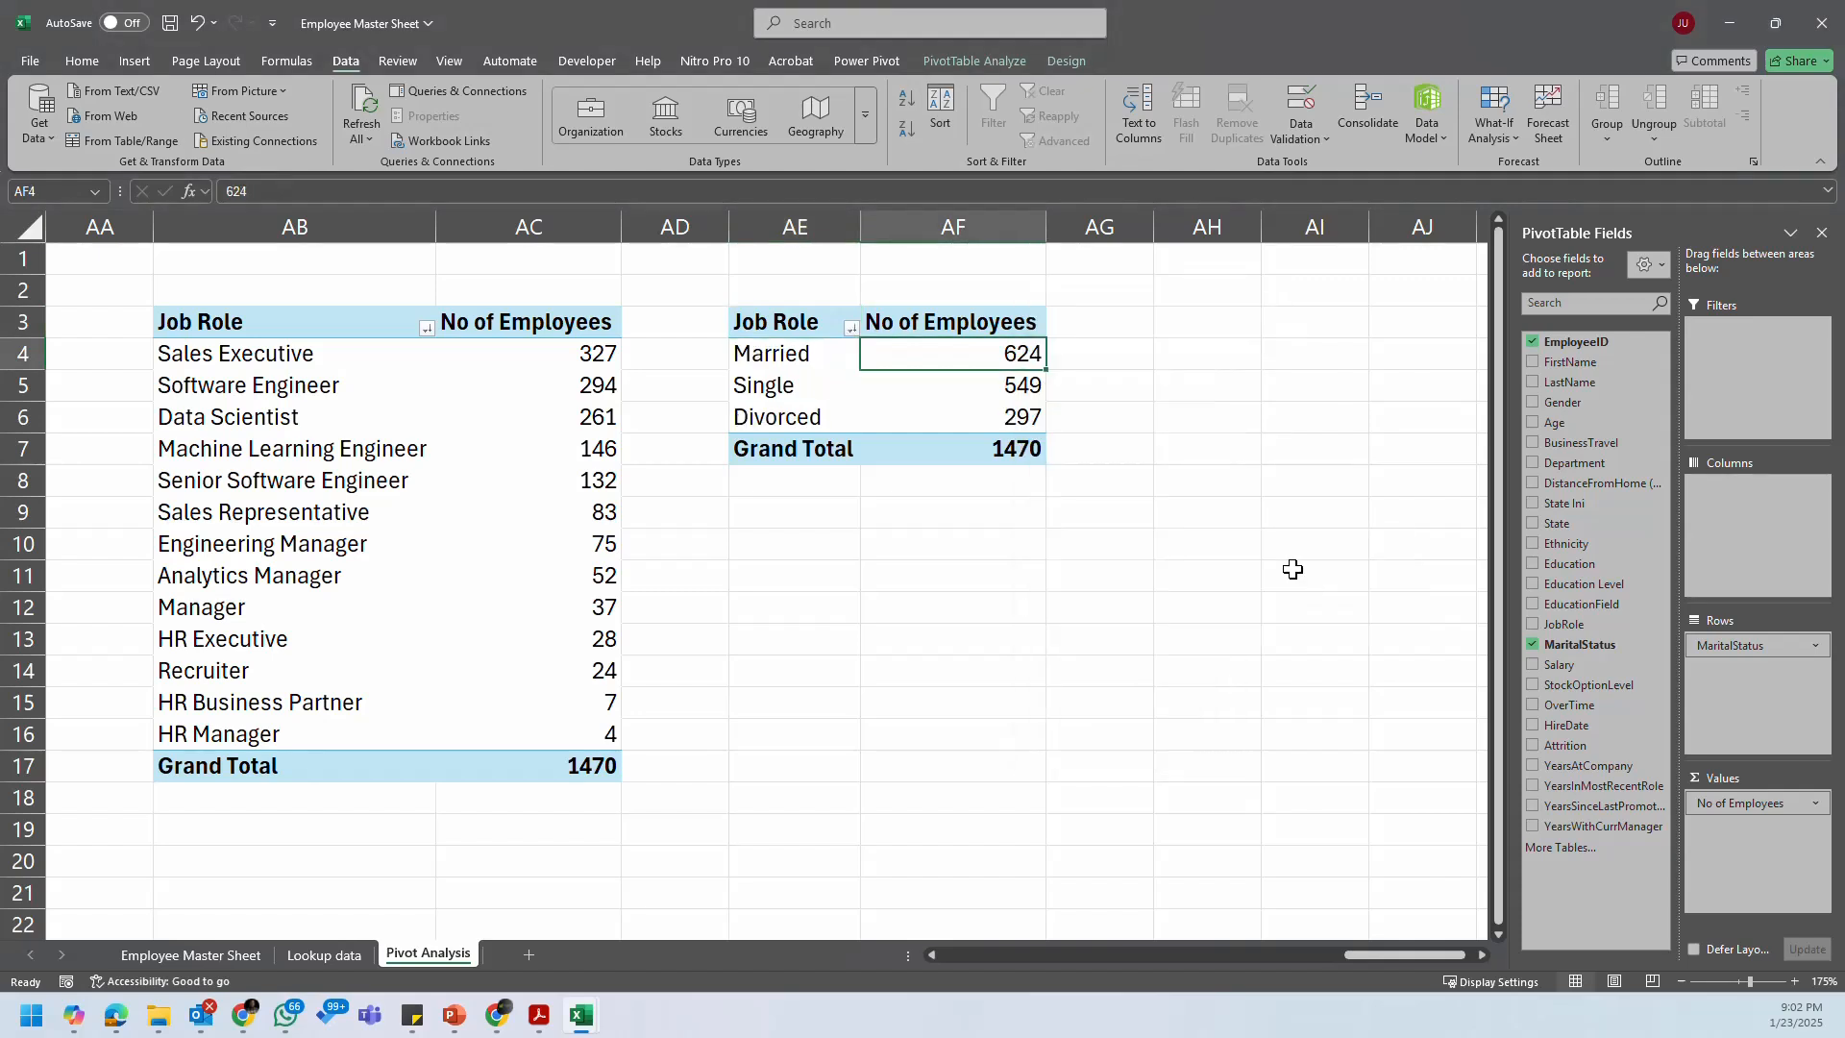
Step: Rename the Job Role header in AE3 to Marital Status and autofit column AE
left_click(788, 317)
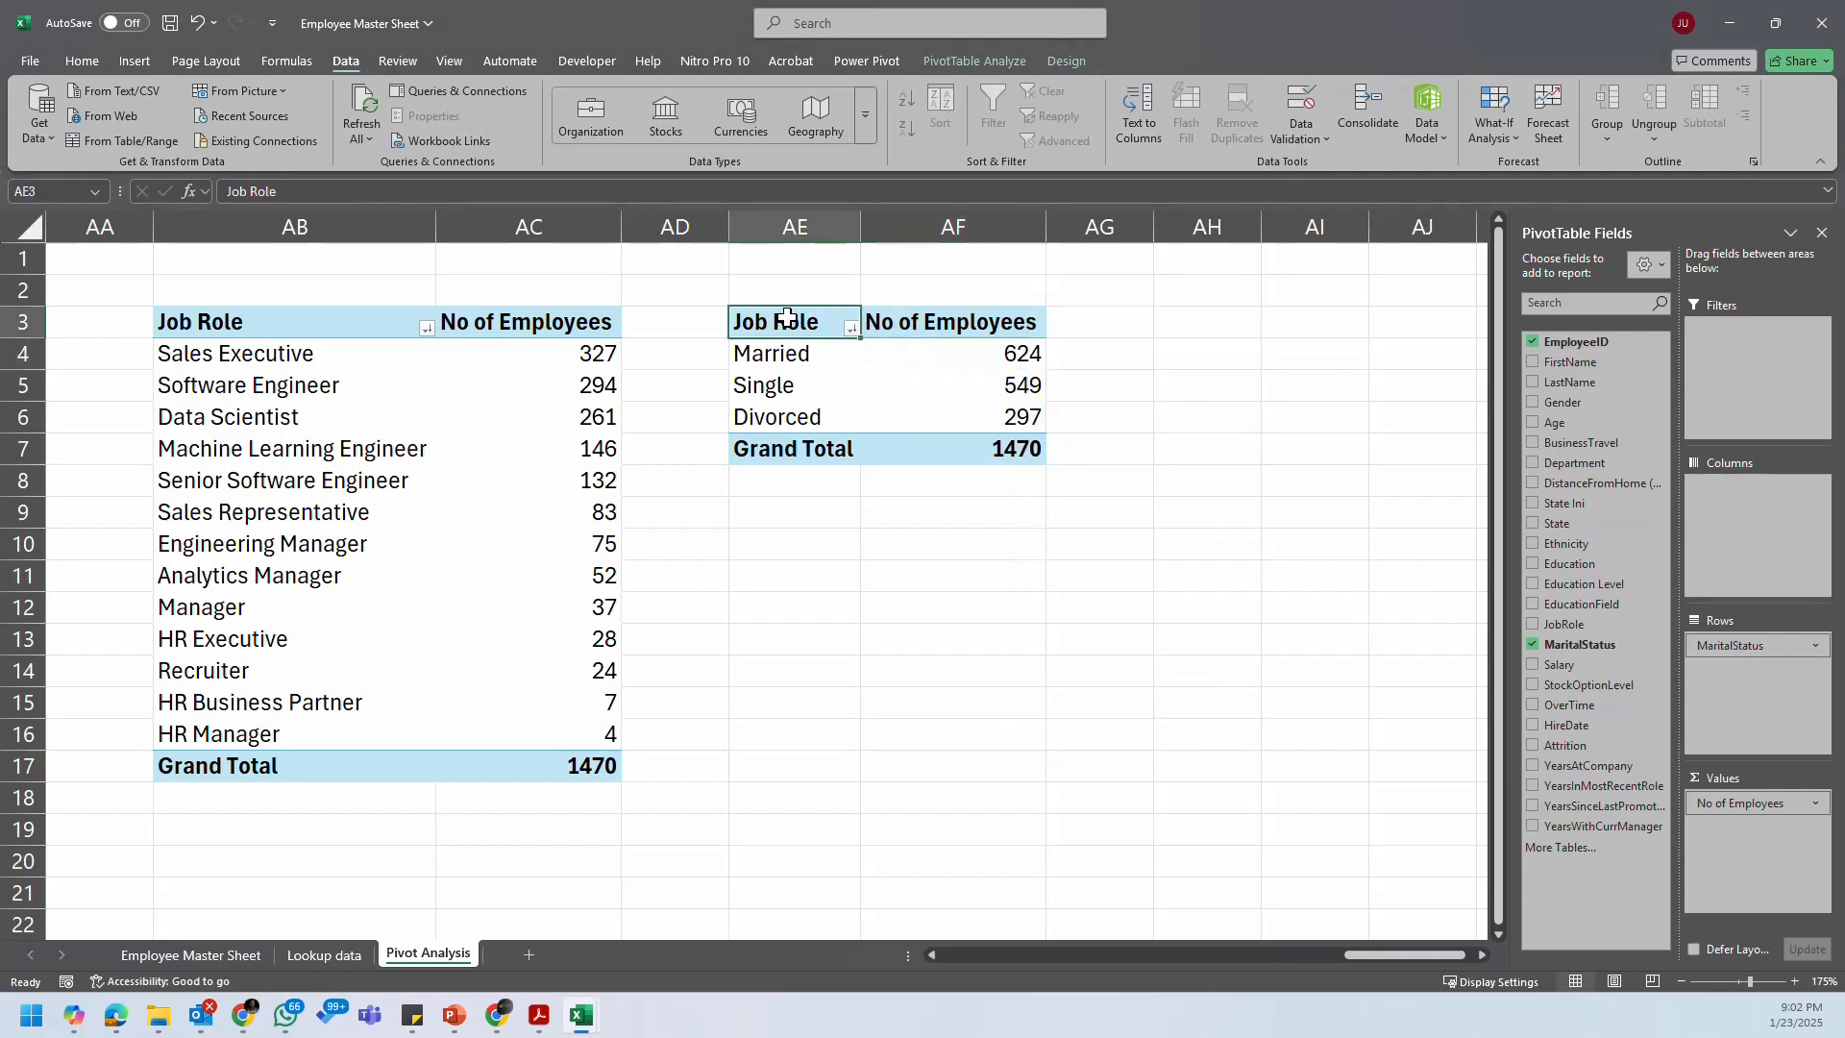
type("Marr")
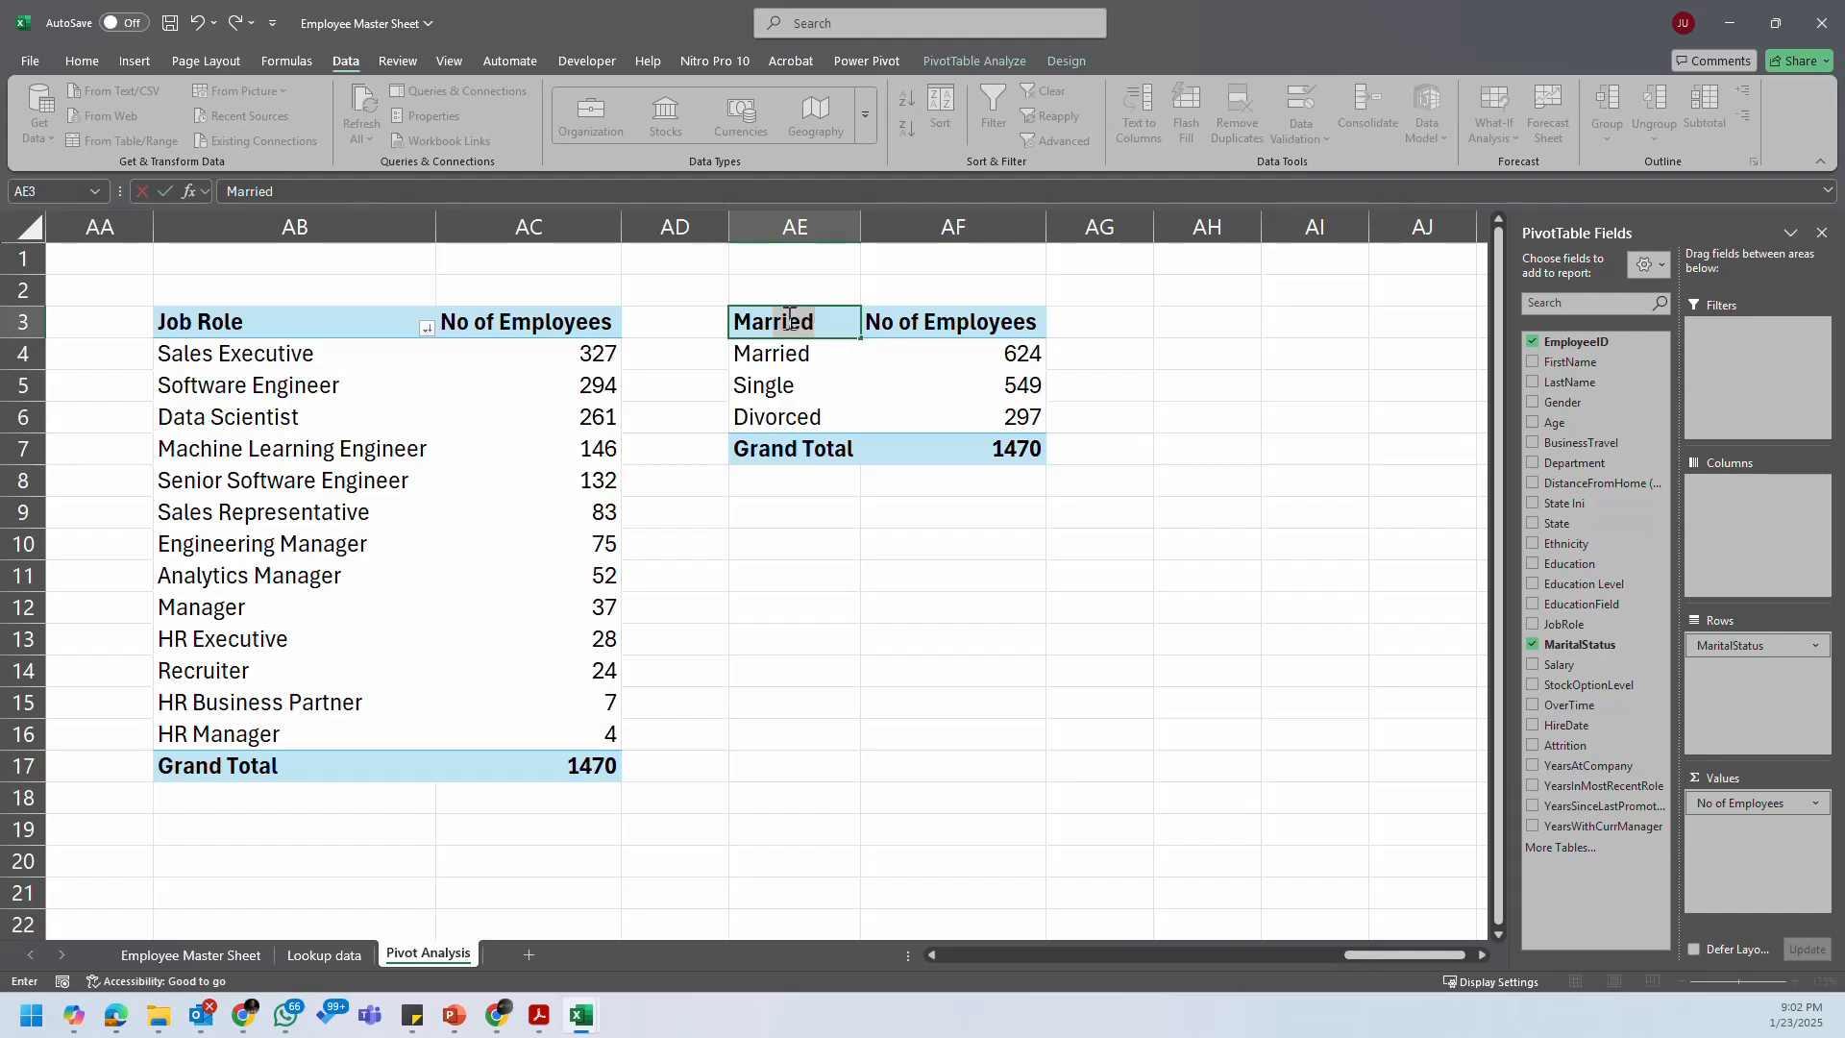
type("ital Stat")
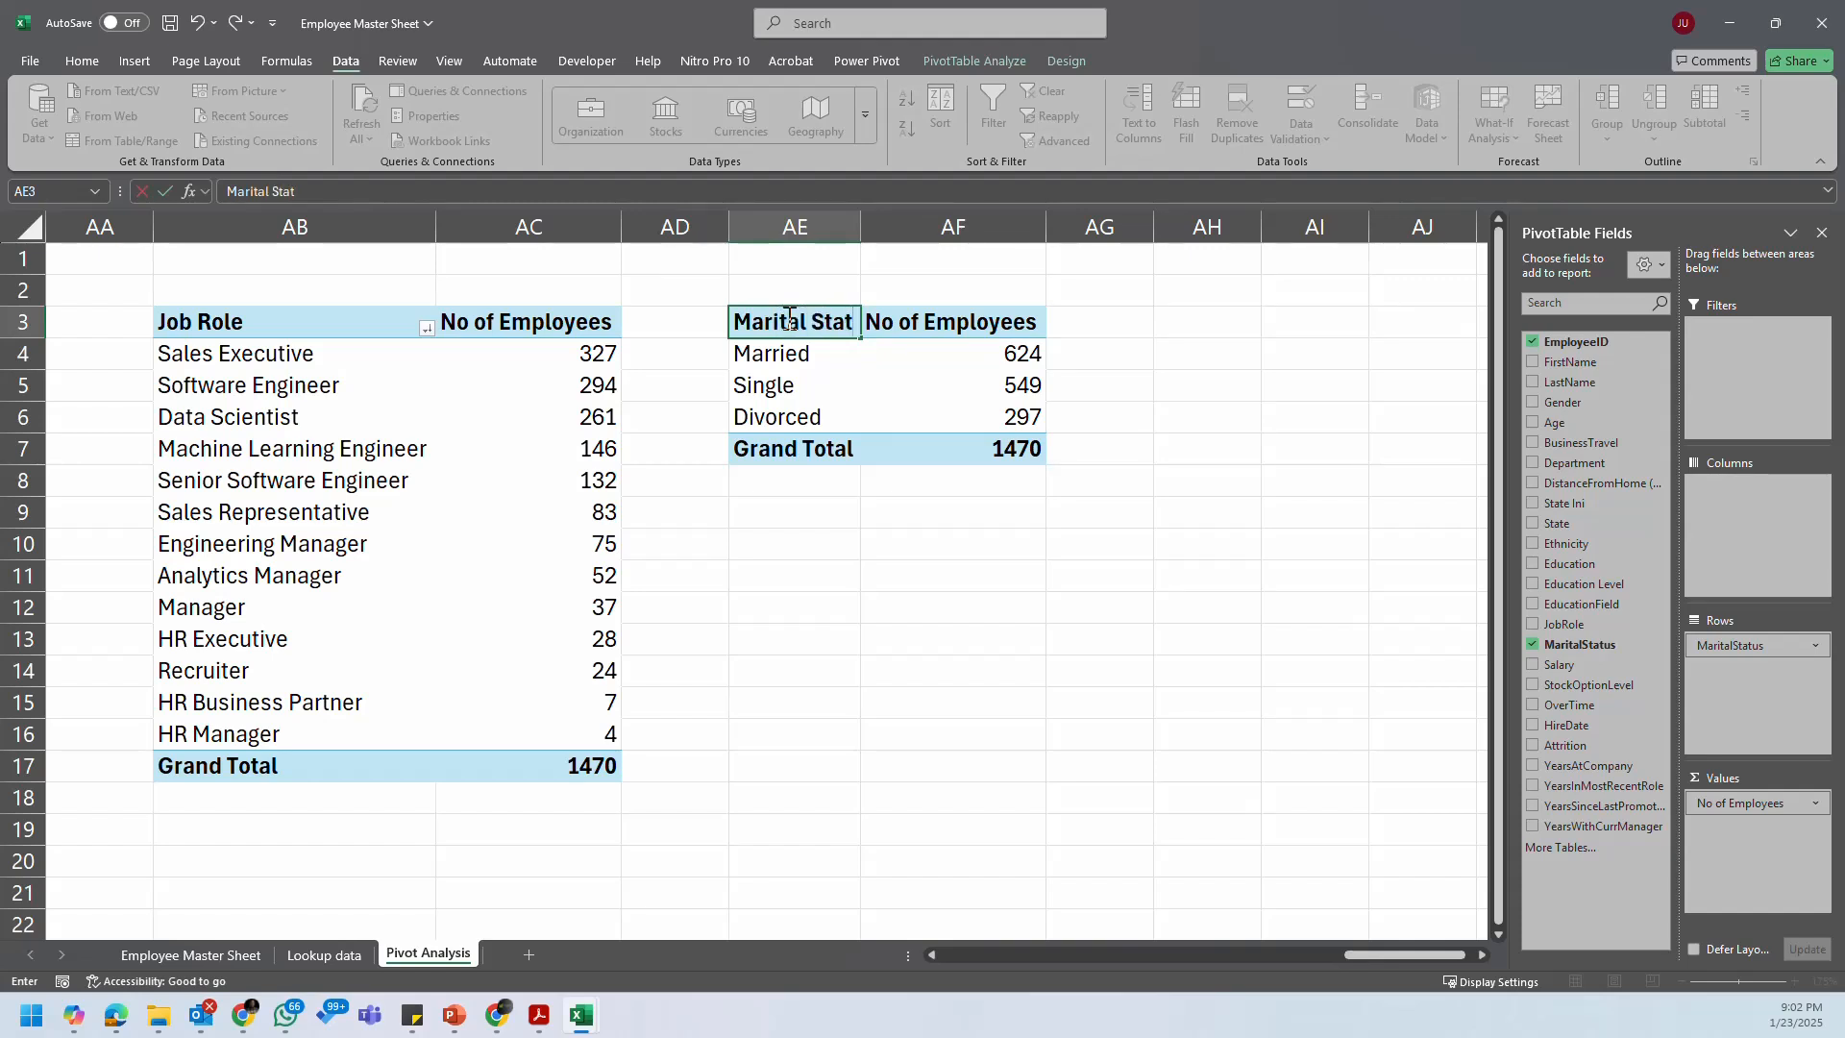
type("us")
key("Return")
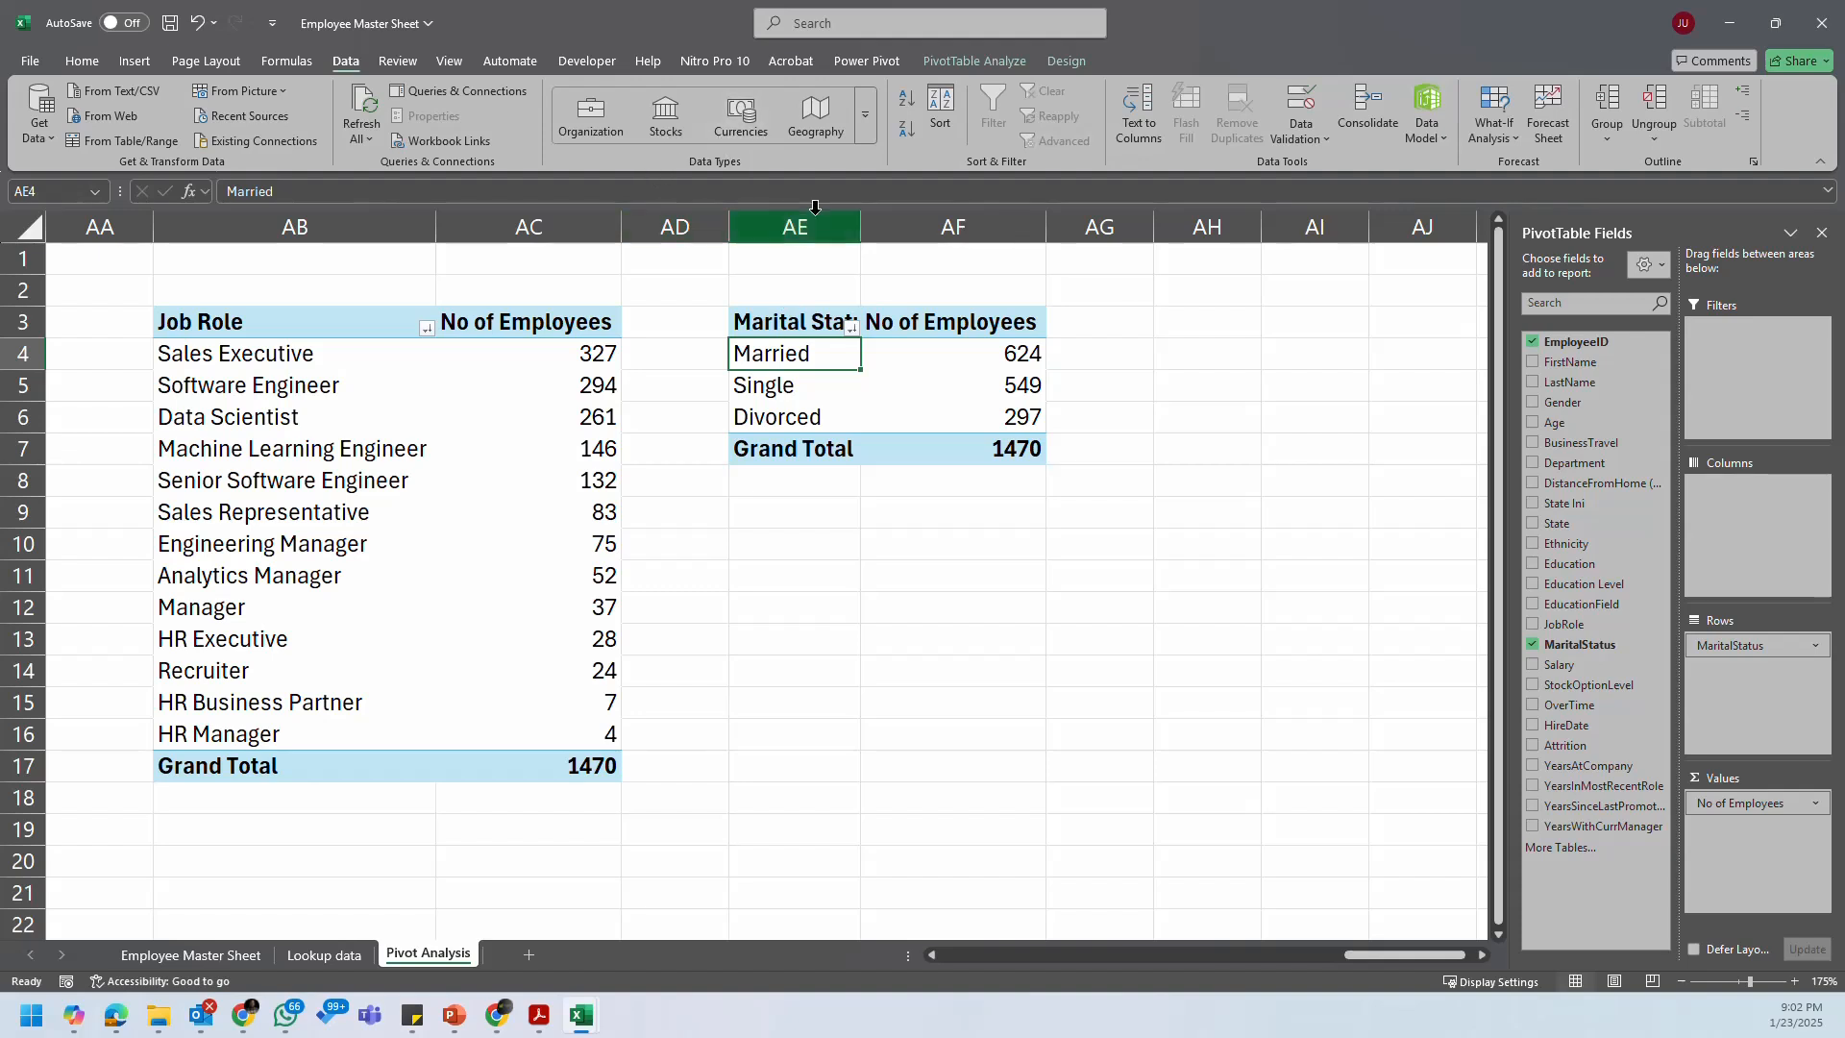
double_click(861, 218)
Step: Examine the employee counts for Married, Single and Divorced in the marital status pivot table and return to its header in AE3
left_click(1069, 344)
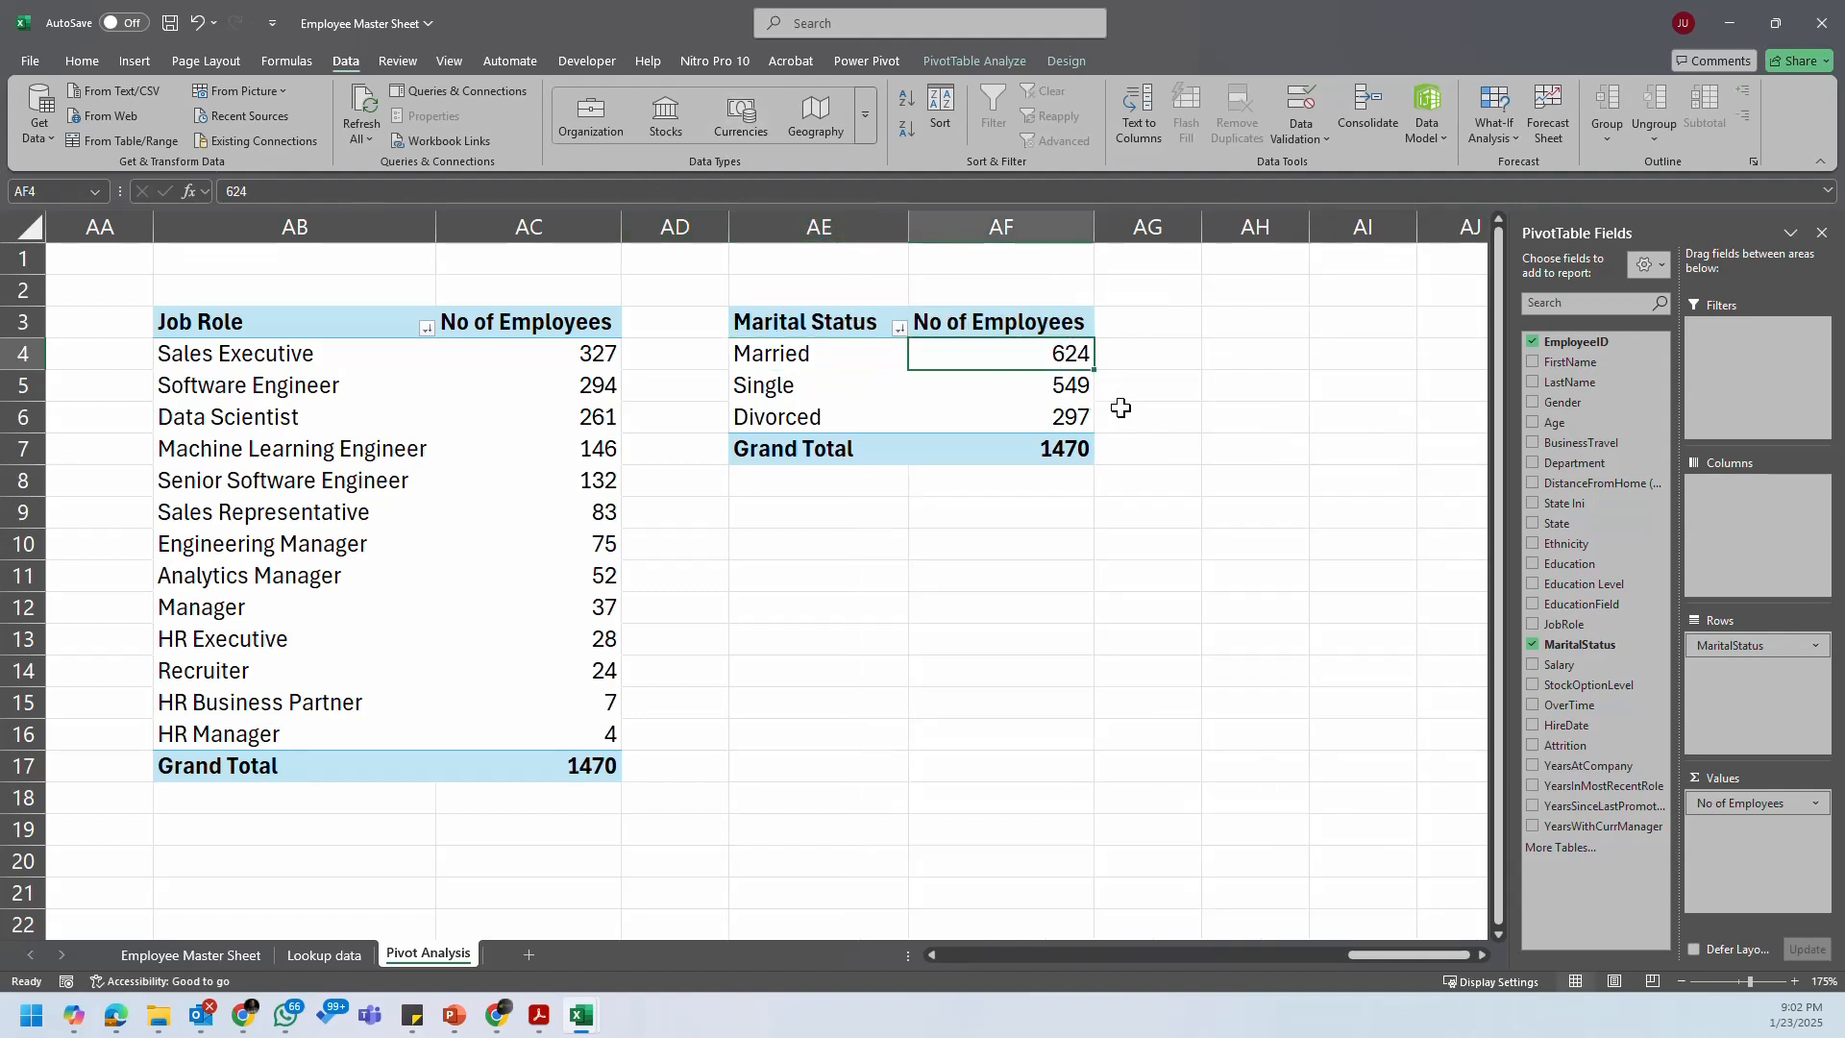
left_click(1075, 389)
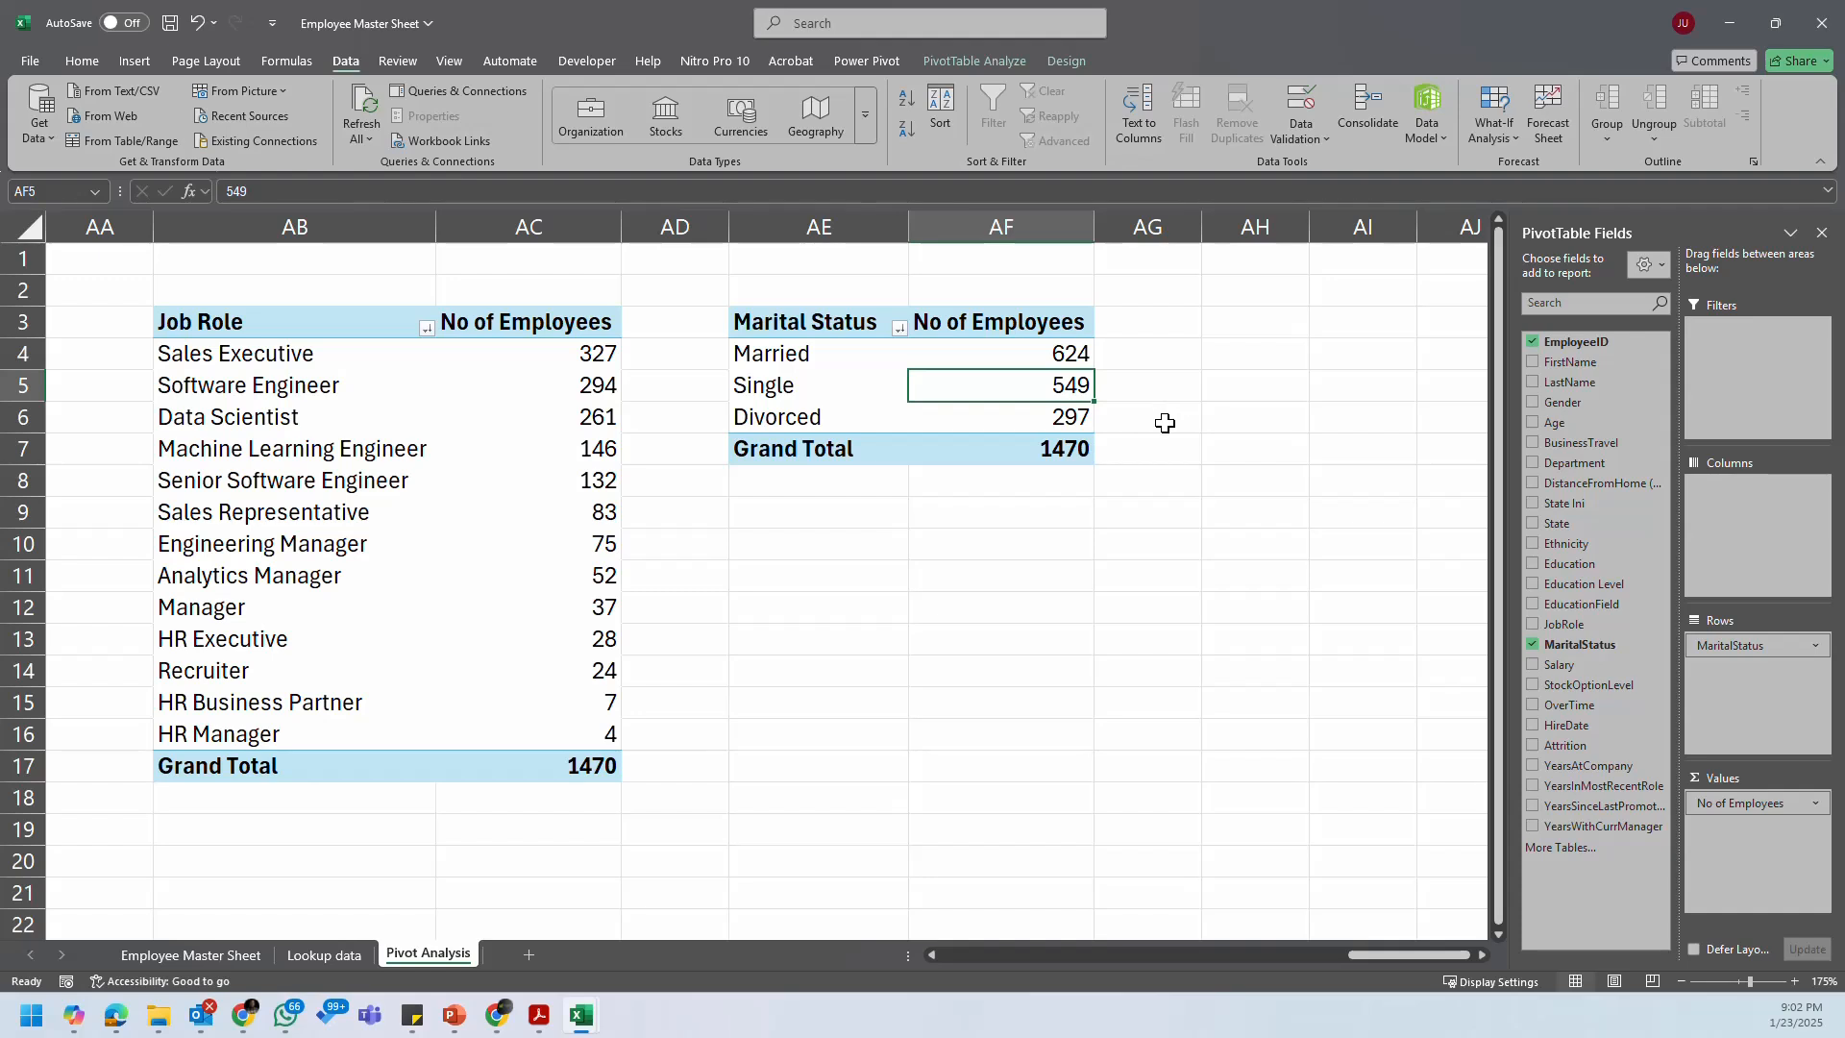
left_click(1028, 428)
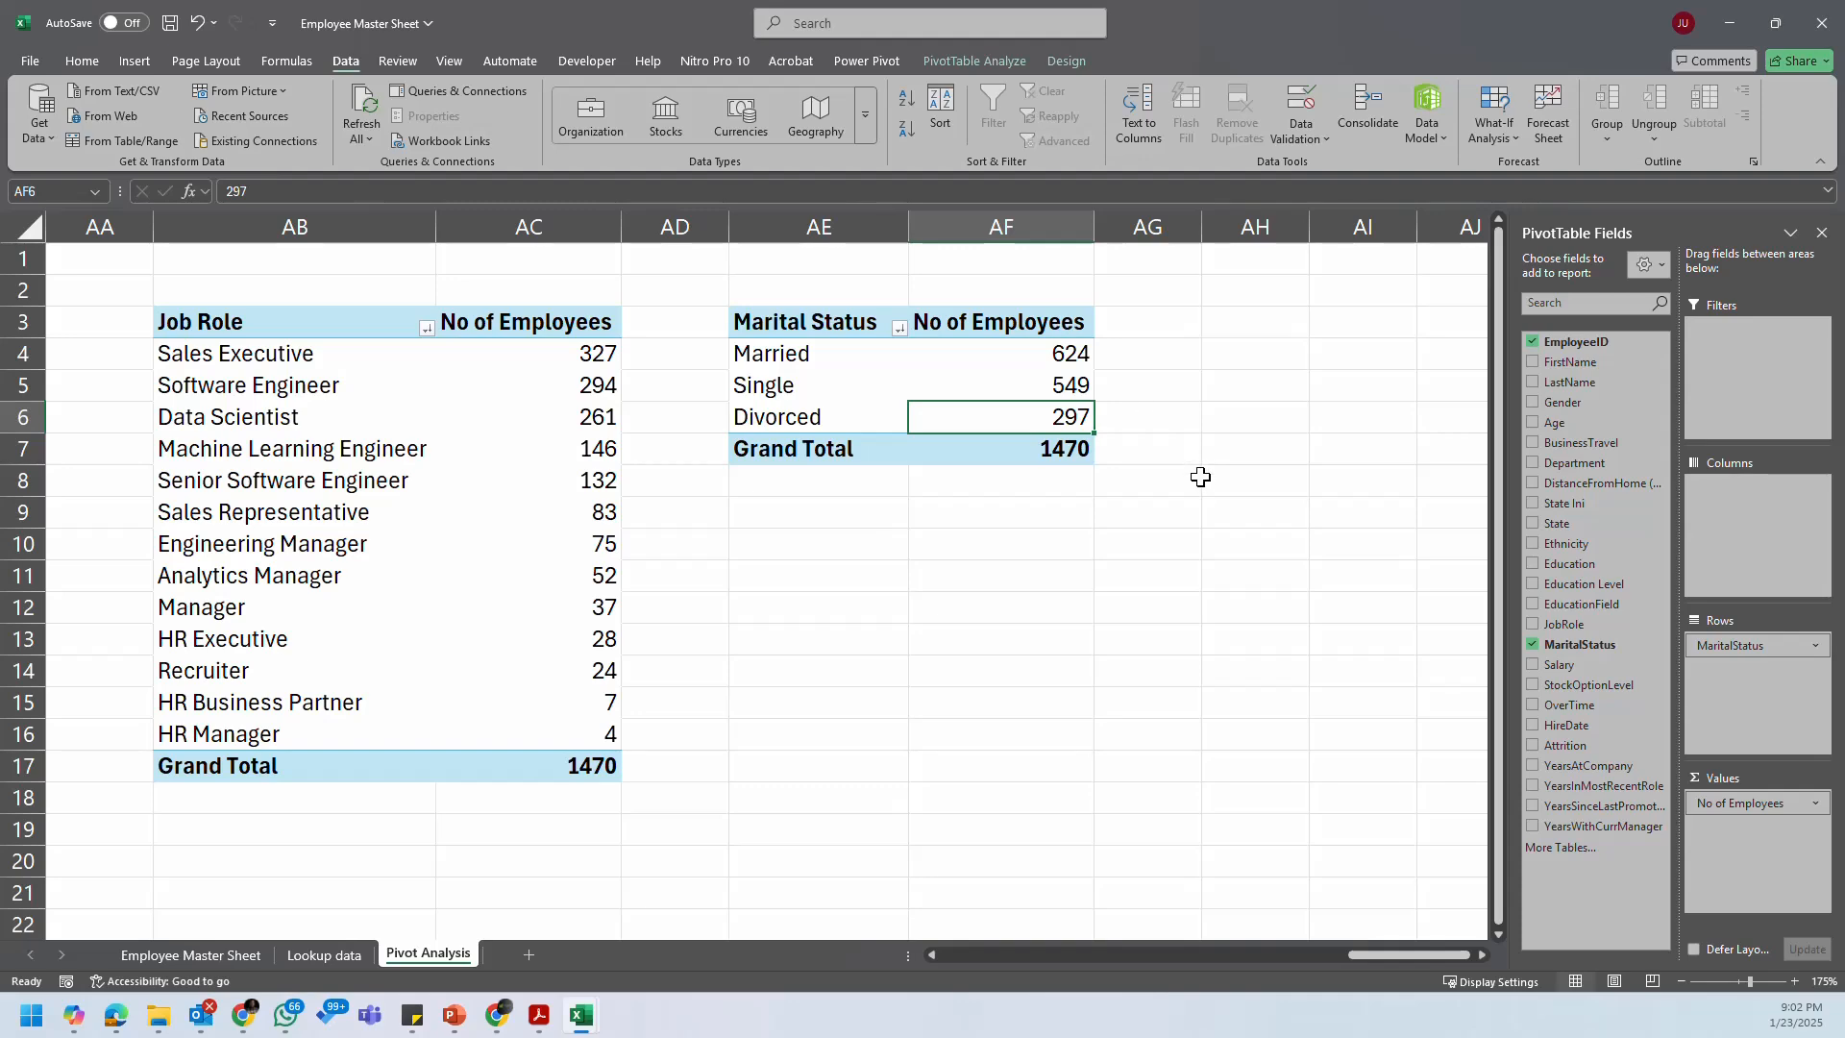
left_click(790, 325)
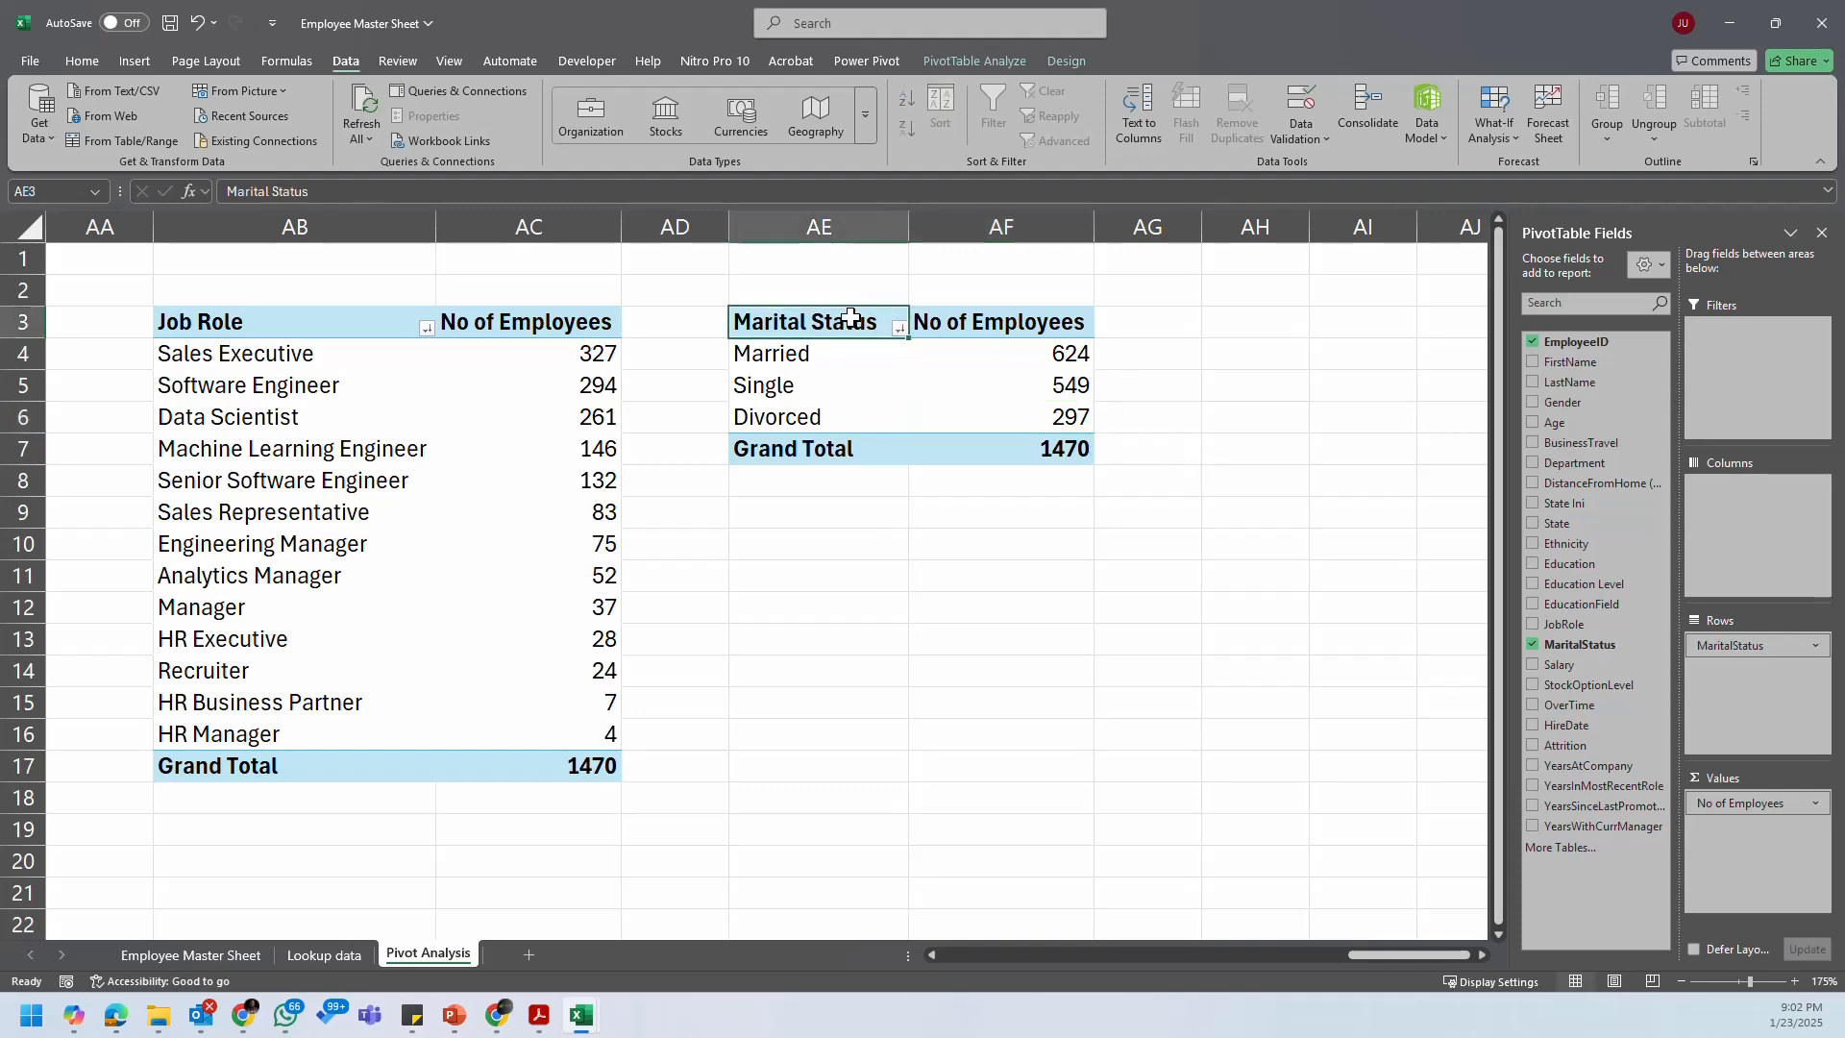
Step: Check the sticky note for the next attribute and copy the marital status pivot table to AH3, keeping the source column widths
mouse_move(595, 1009)
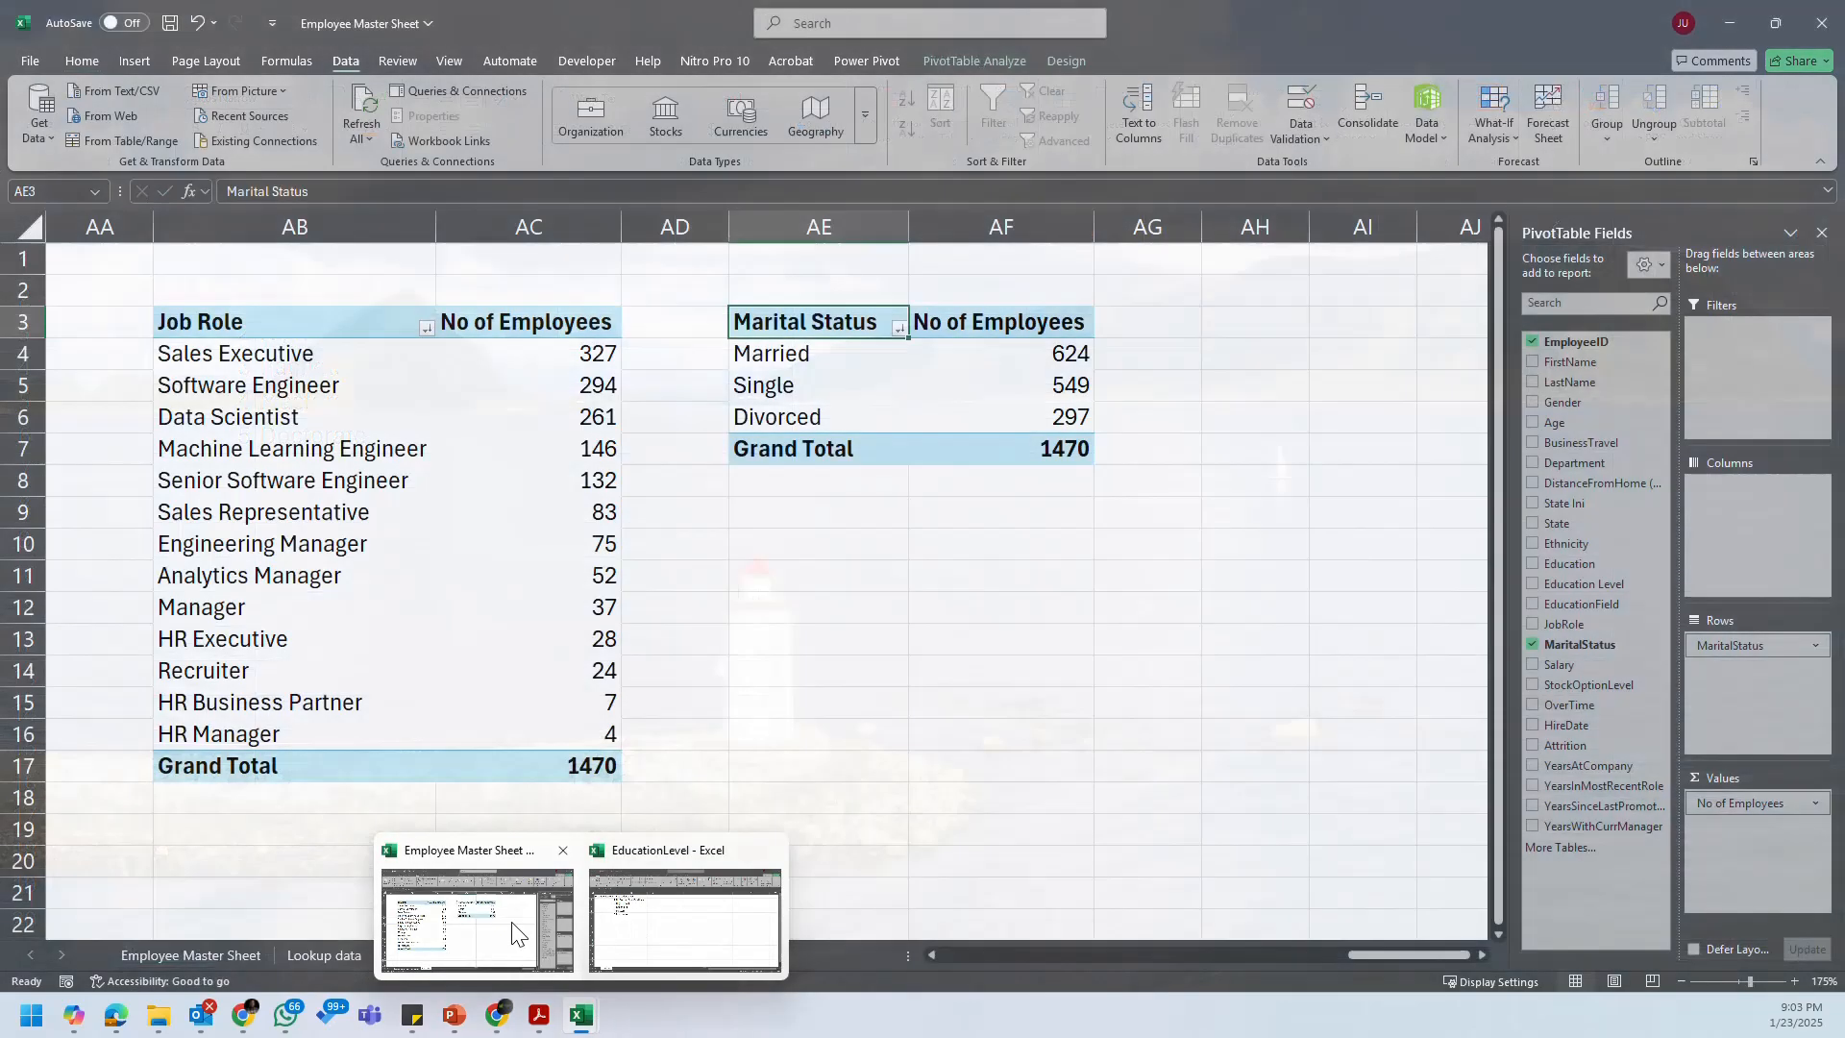
mouse_move(653, 944)
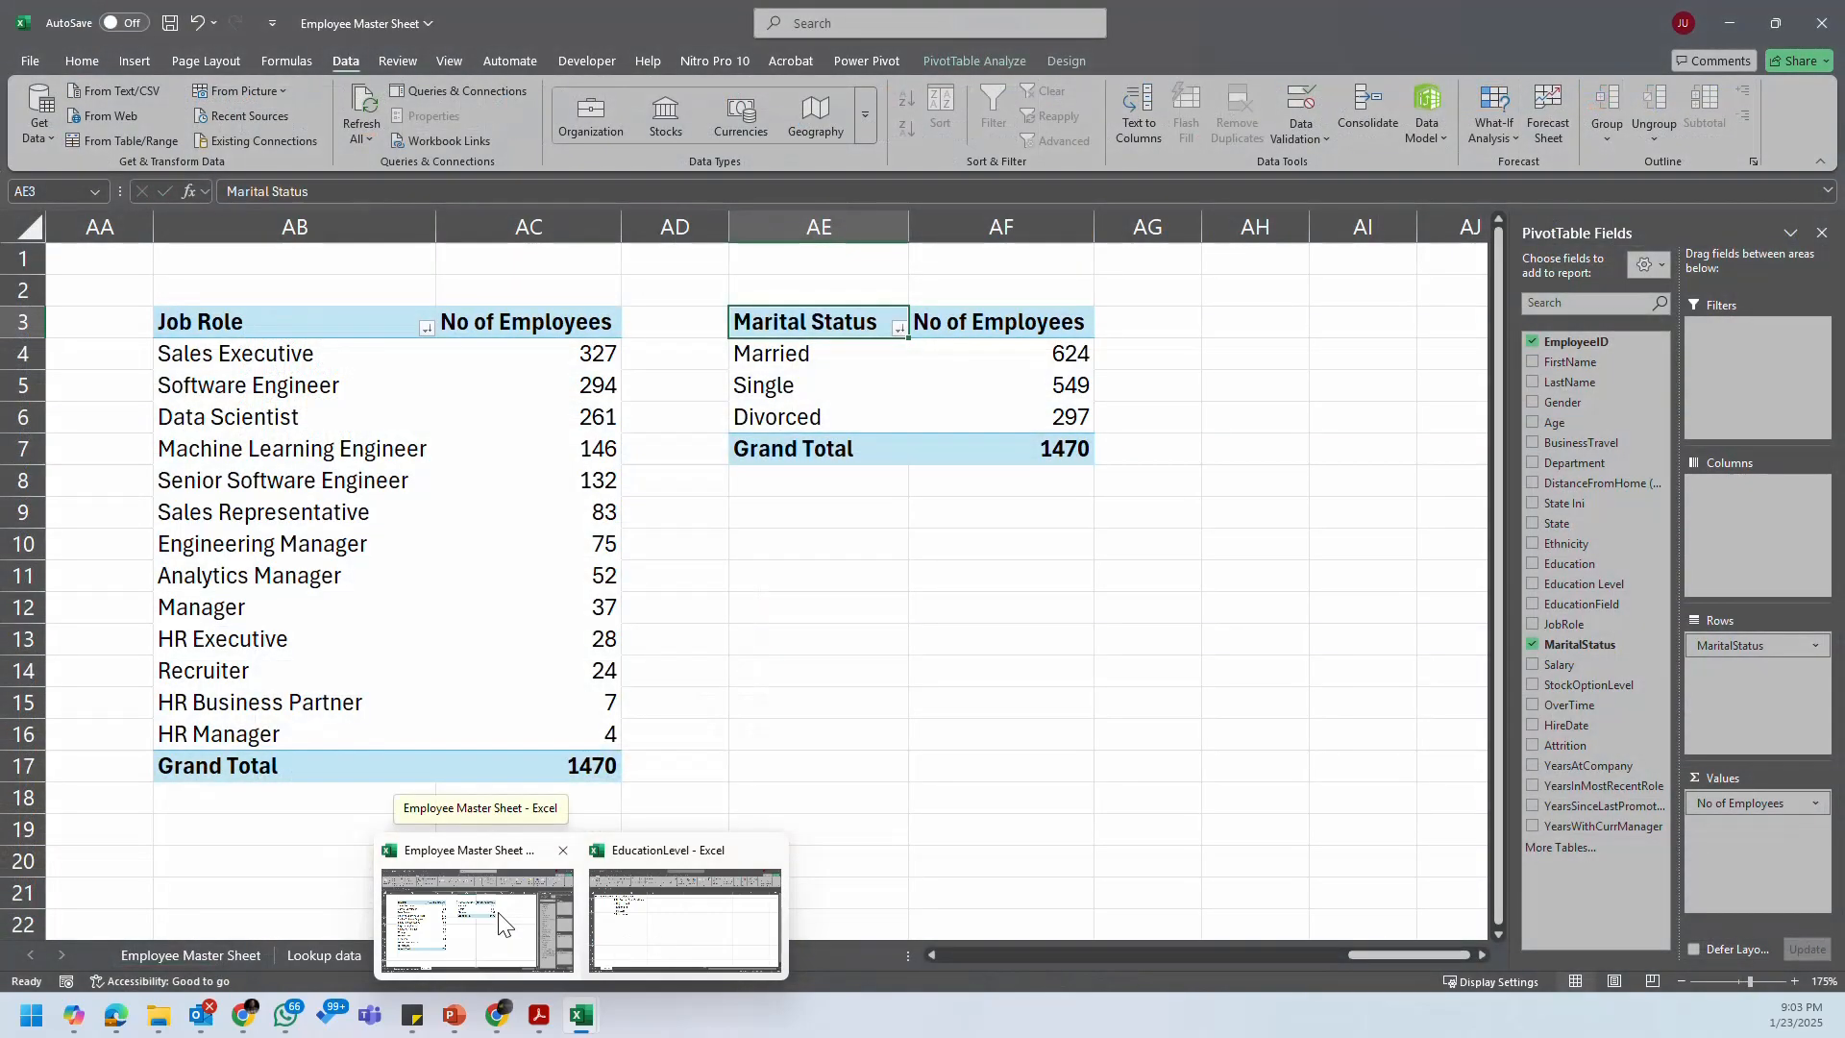
left_click(427, 1023)
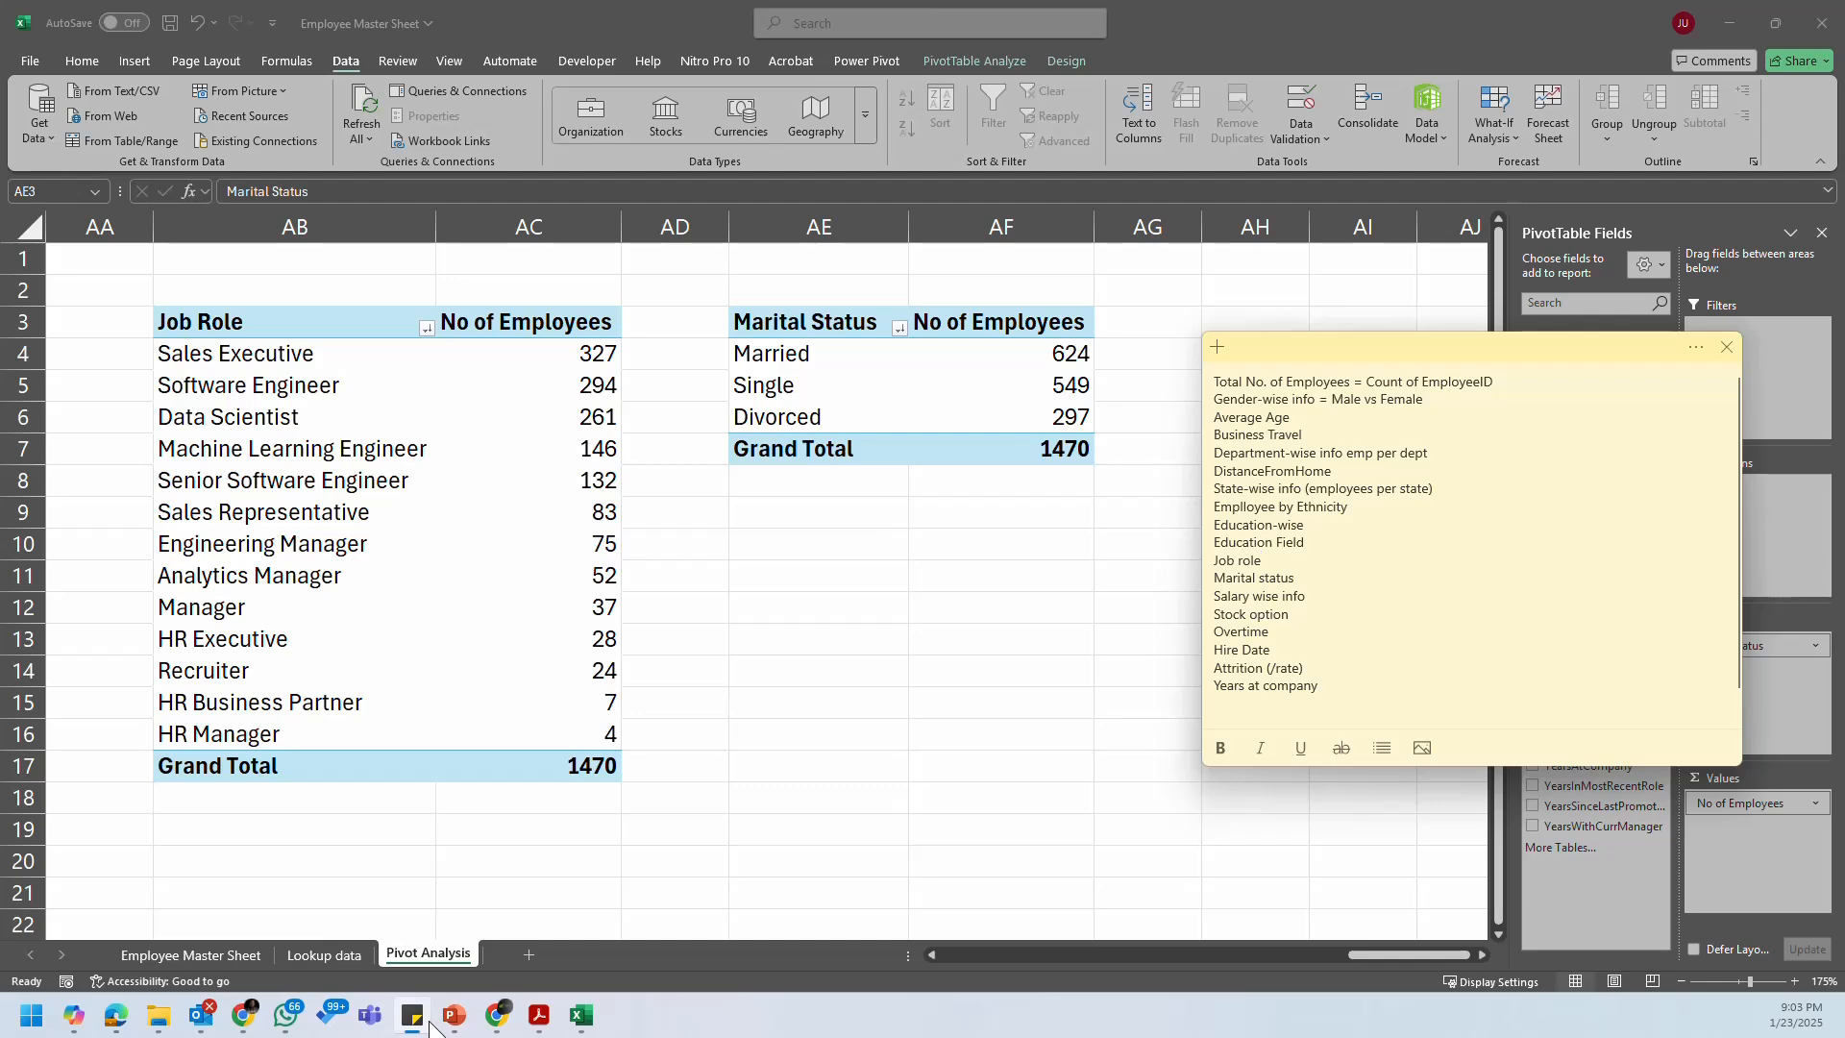
left_click(429, 1026)
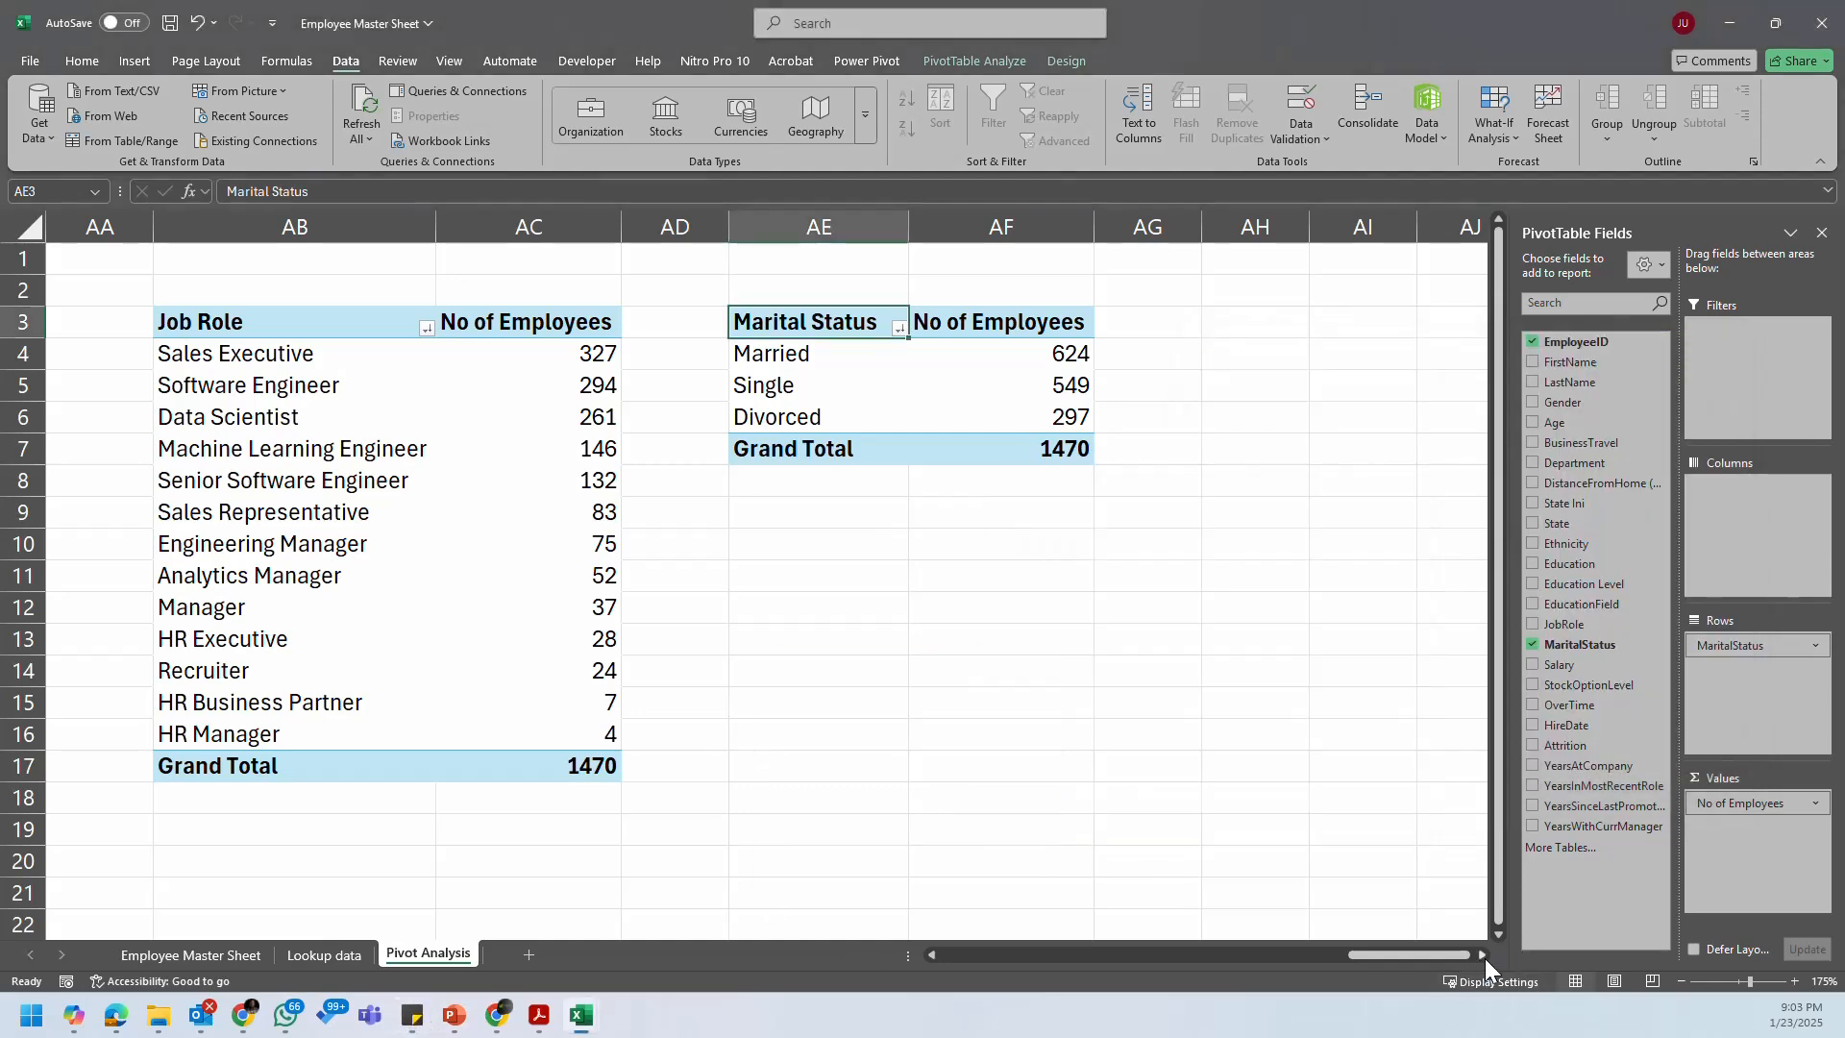
left_click(1485, 959)
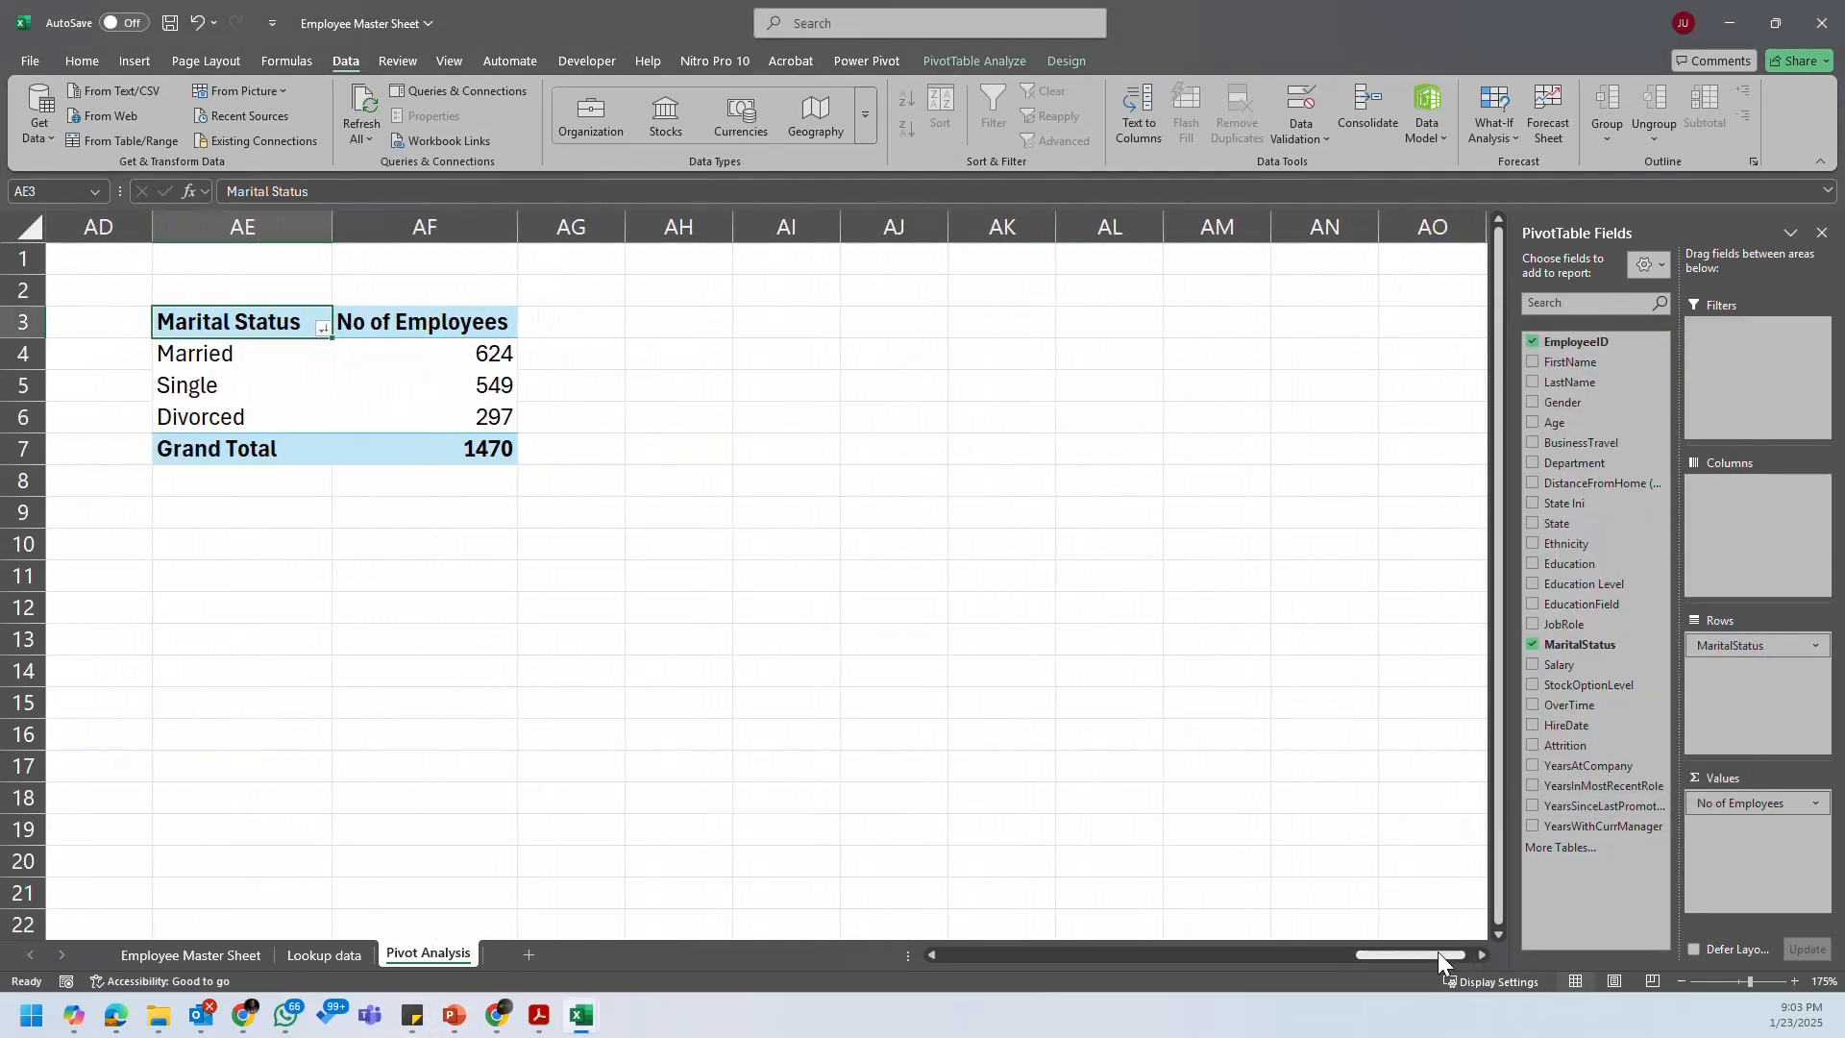
left_click_drag(1438, 951, 1428, 955)
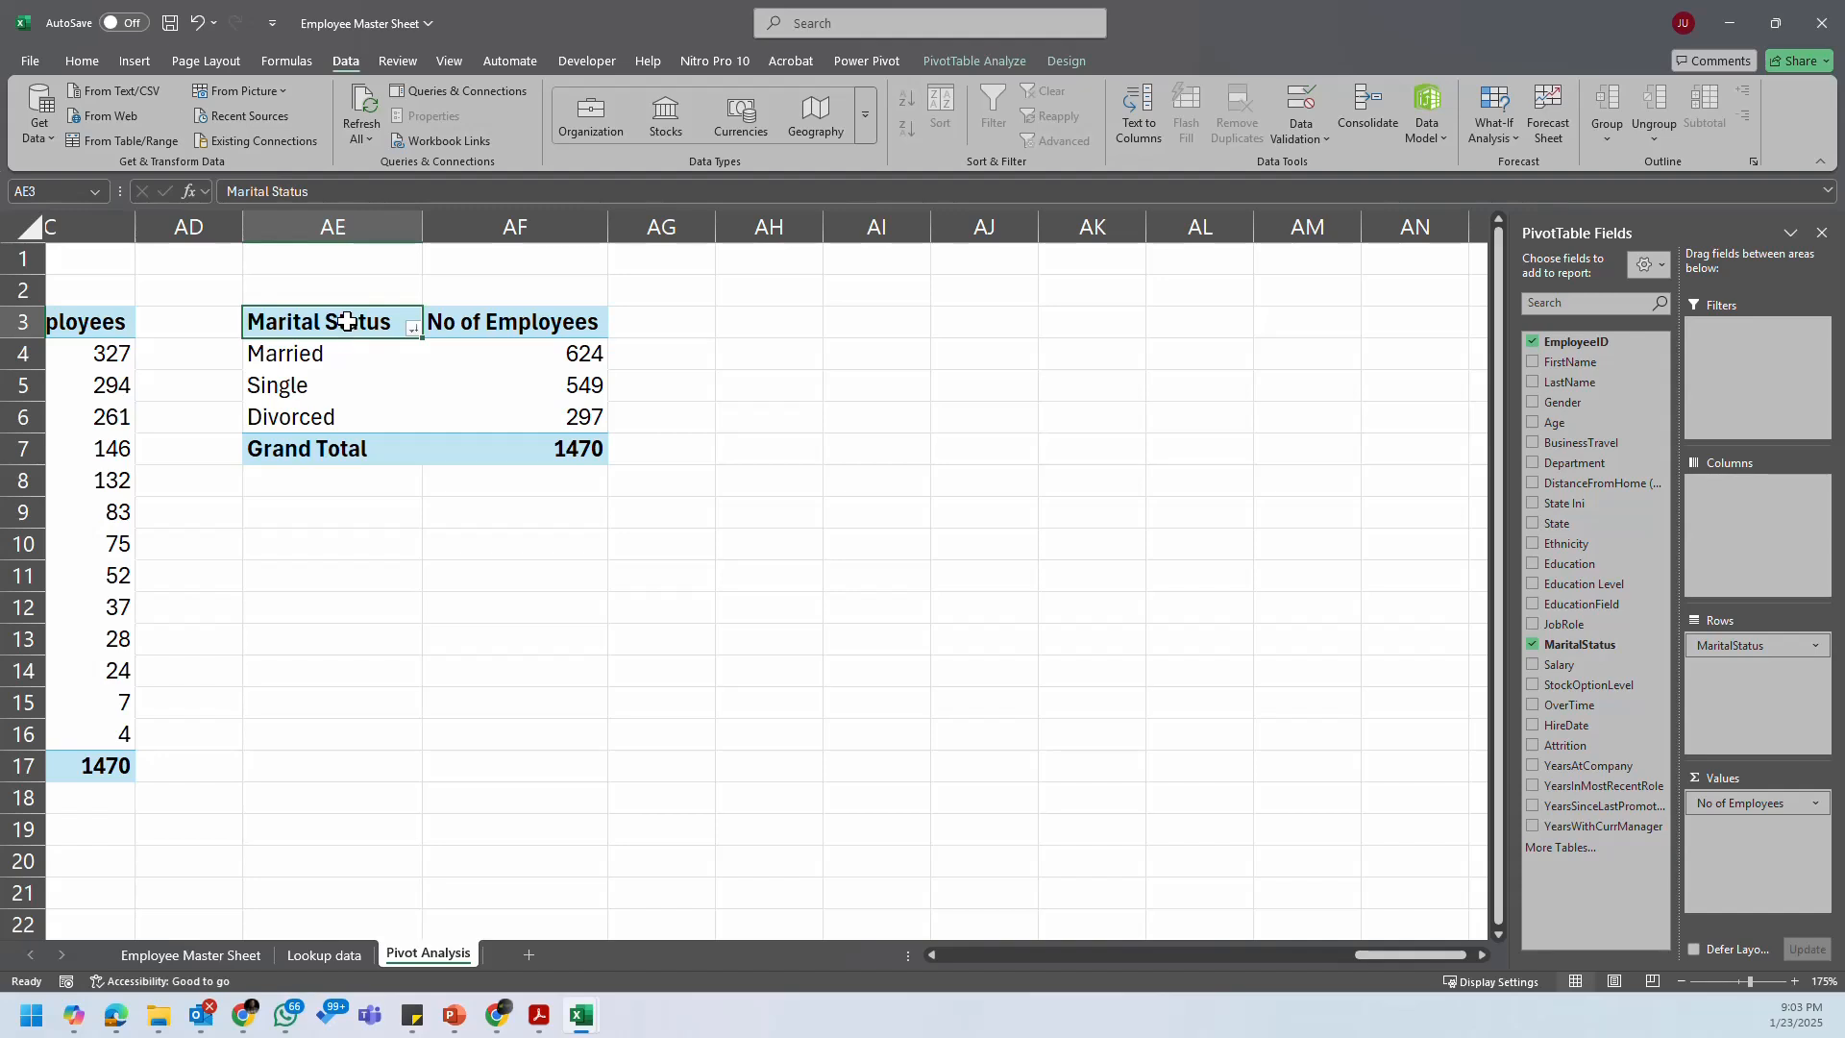
left_click_drag(347, 321, 464, 437)
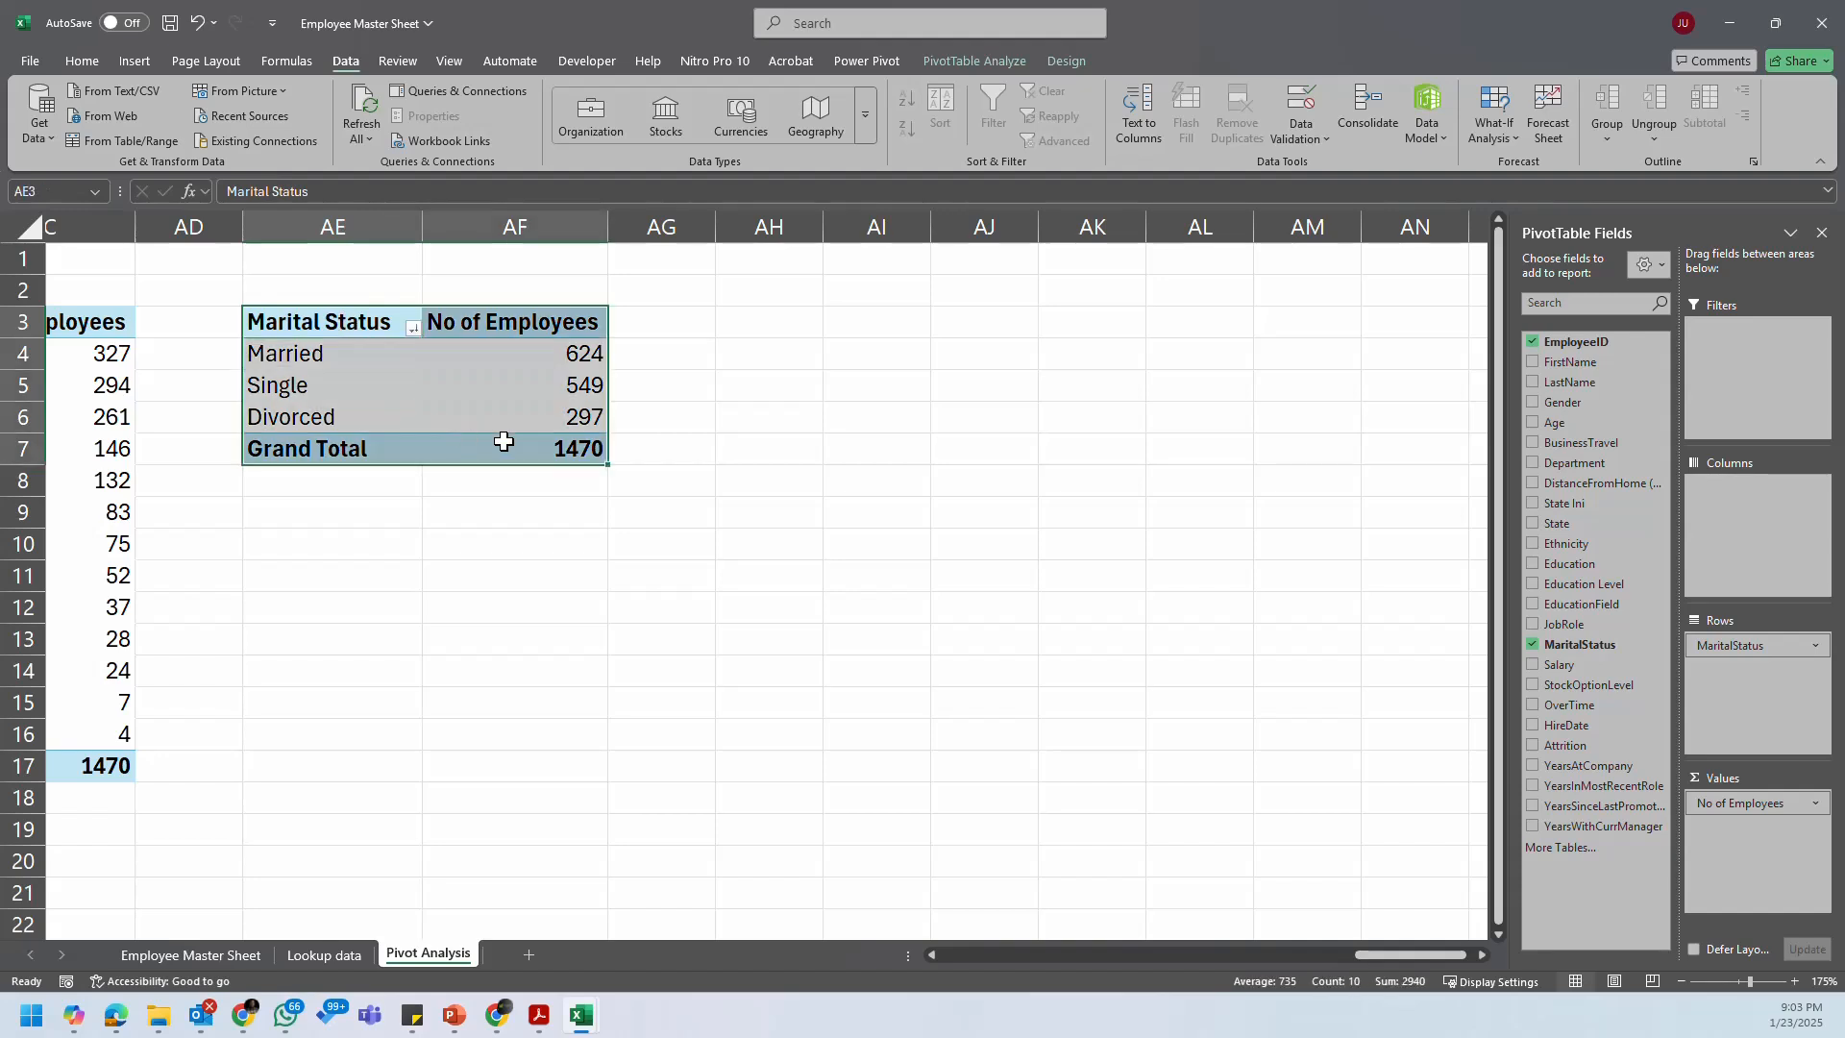
key("ctrl+c")
left_click(805, 326)
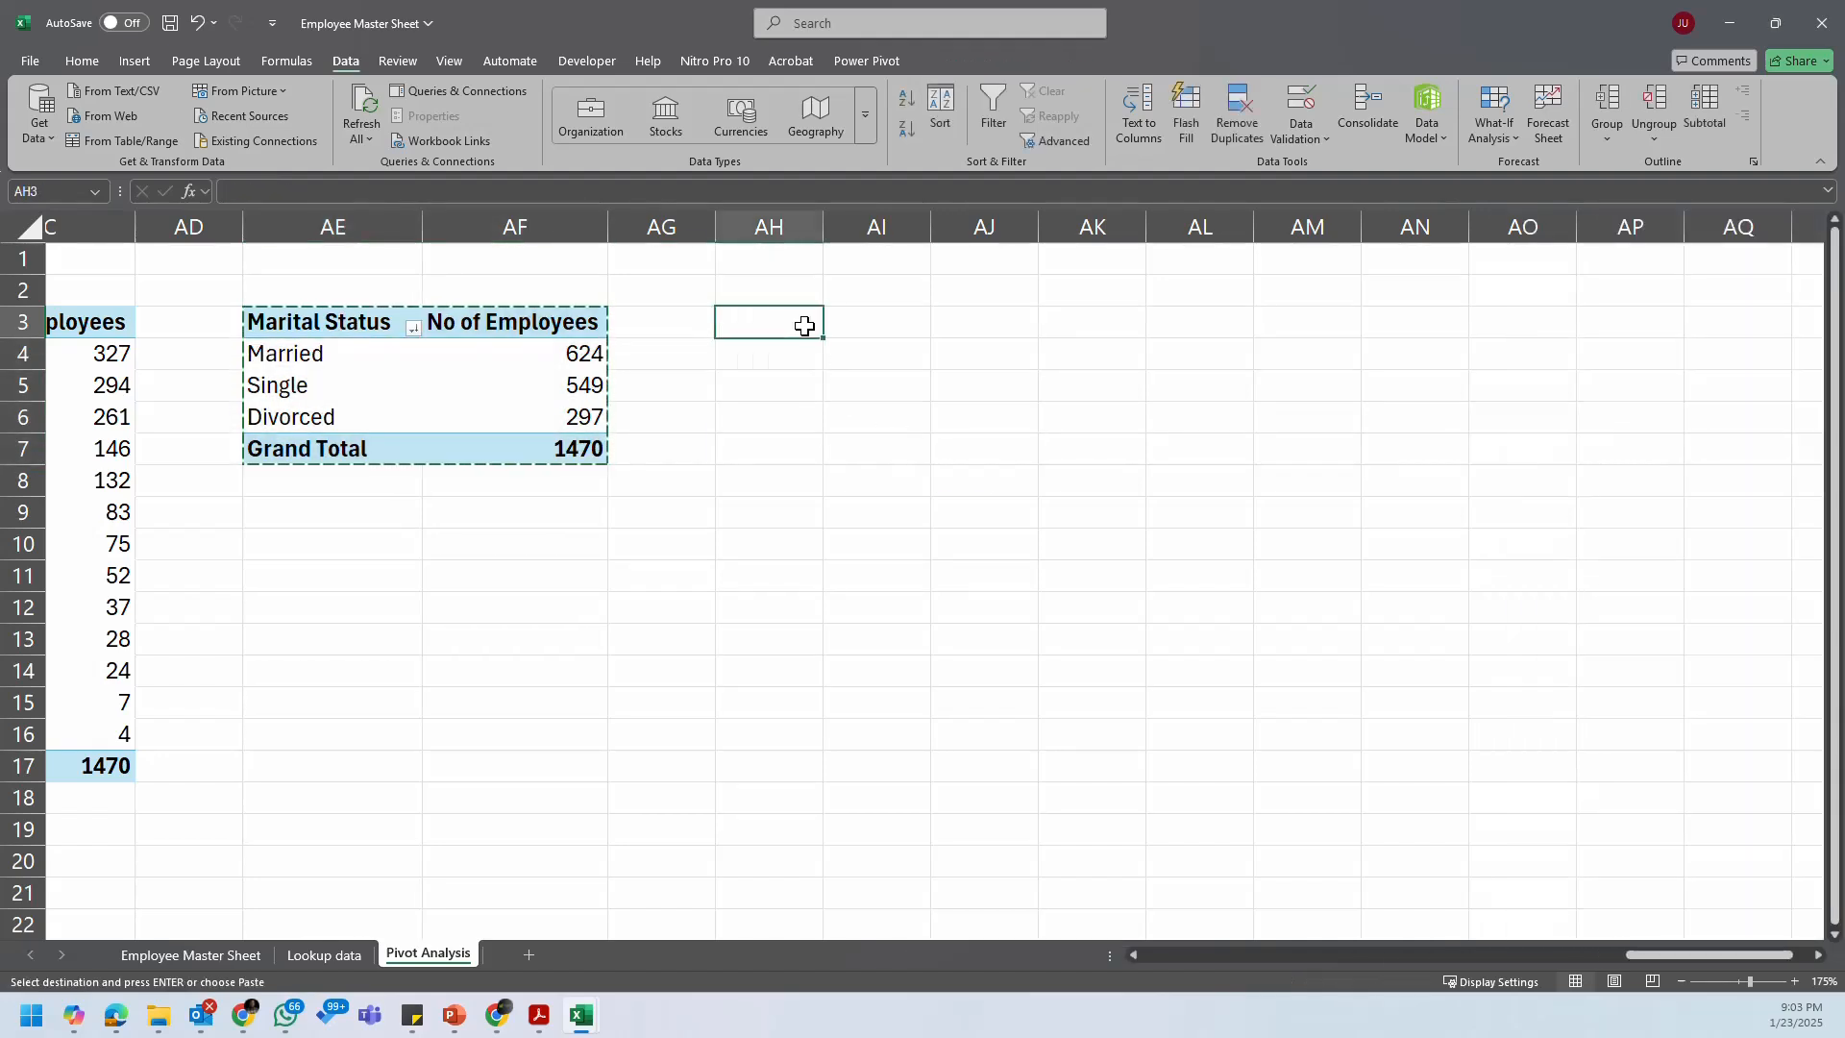
key("ctrl+v")
left_click(981, 482)
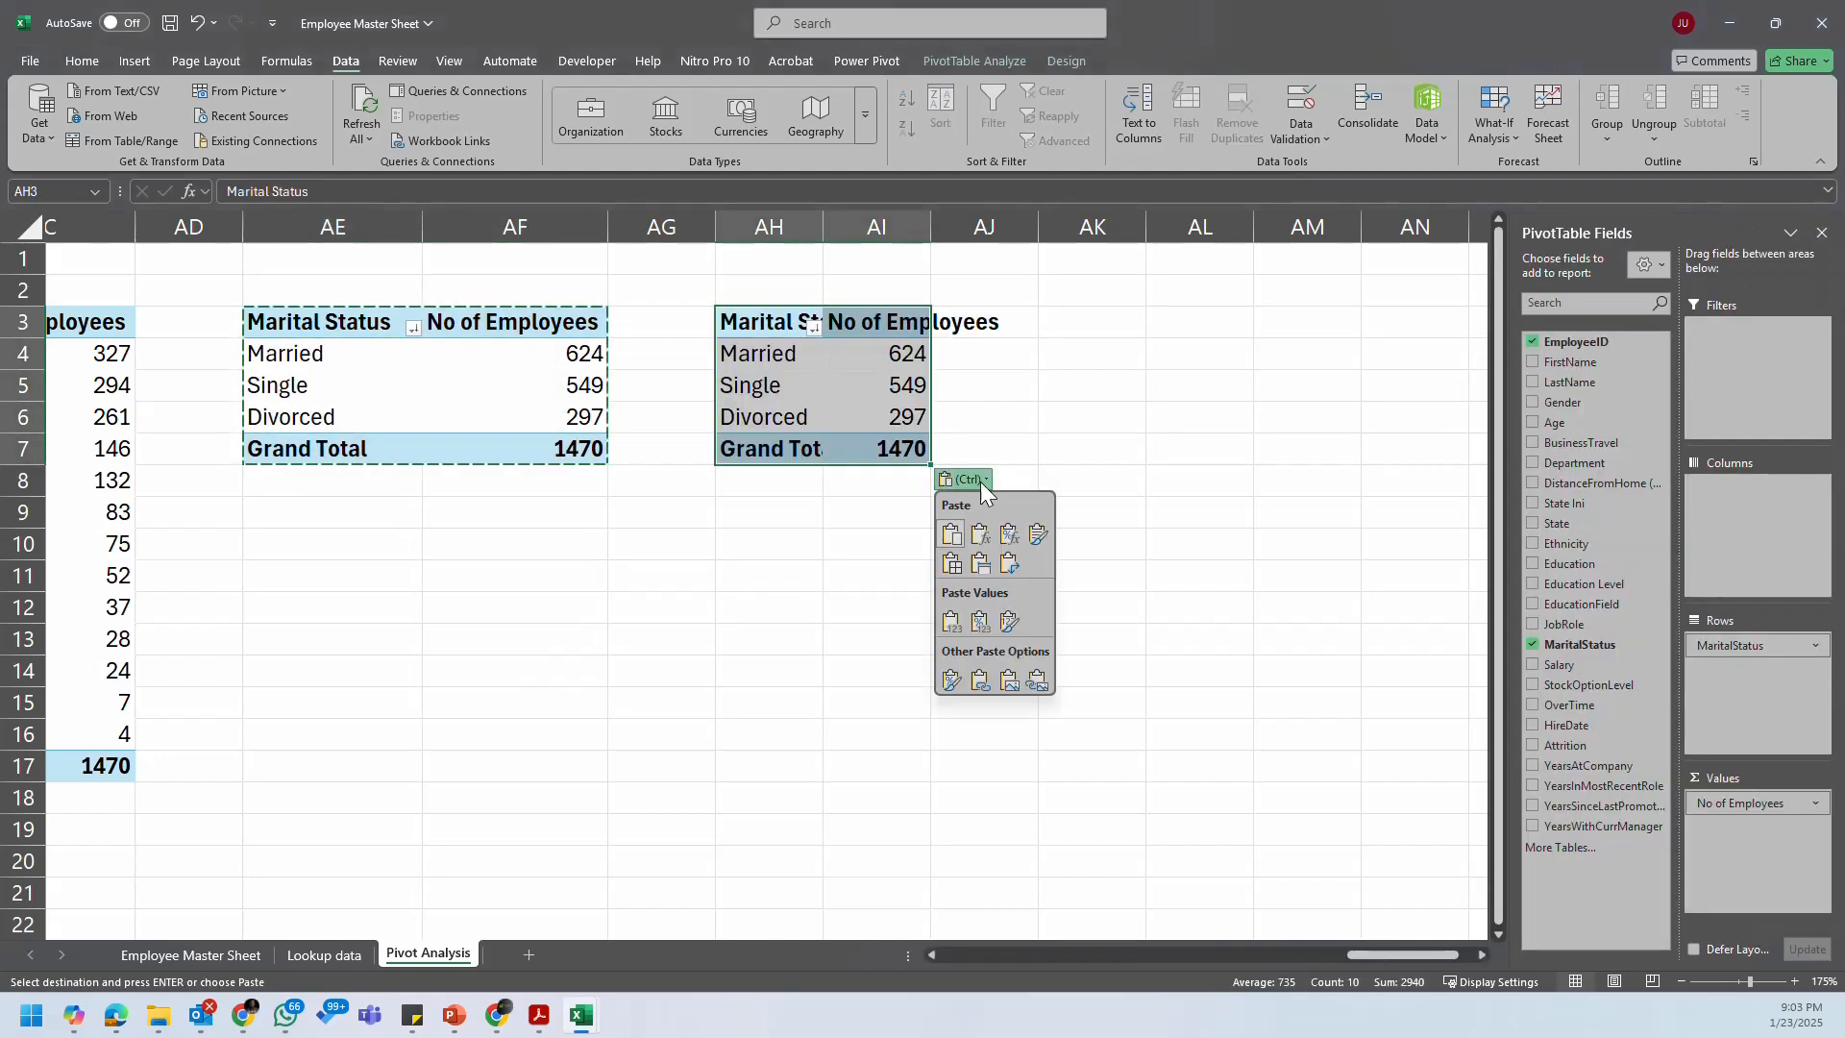
left_click(980, 564)
Step: Replace the No of Employees and MaritalStatus fields in the copied pivot table with Salary as a summed value
left_click(861, 386)
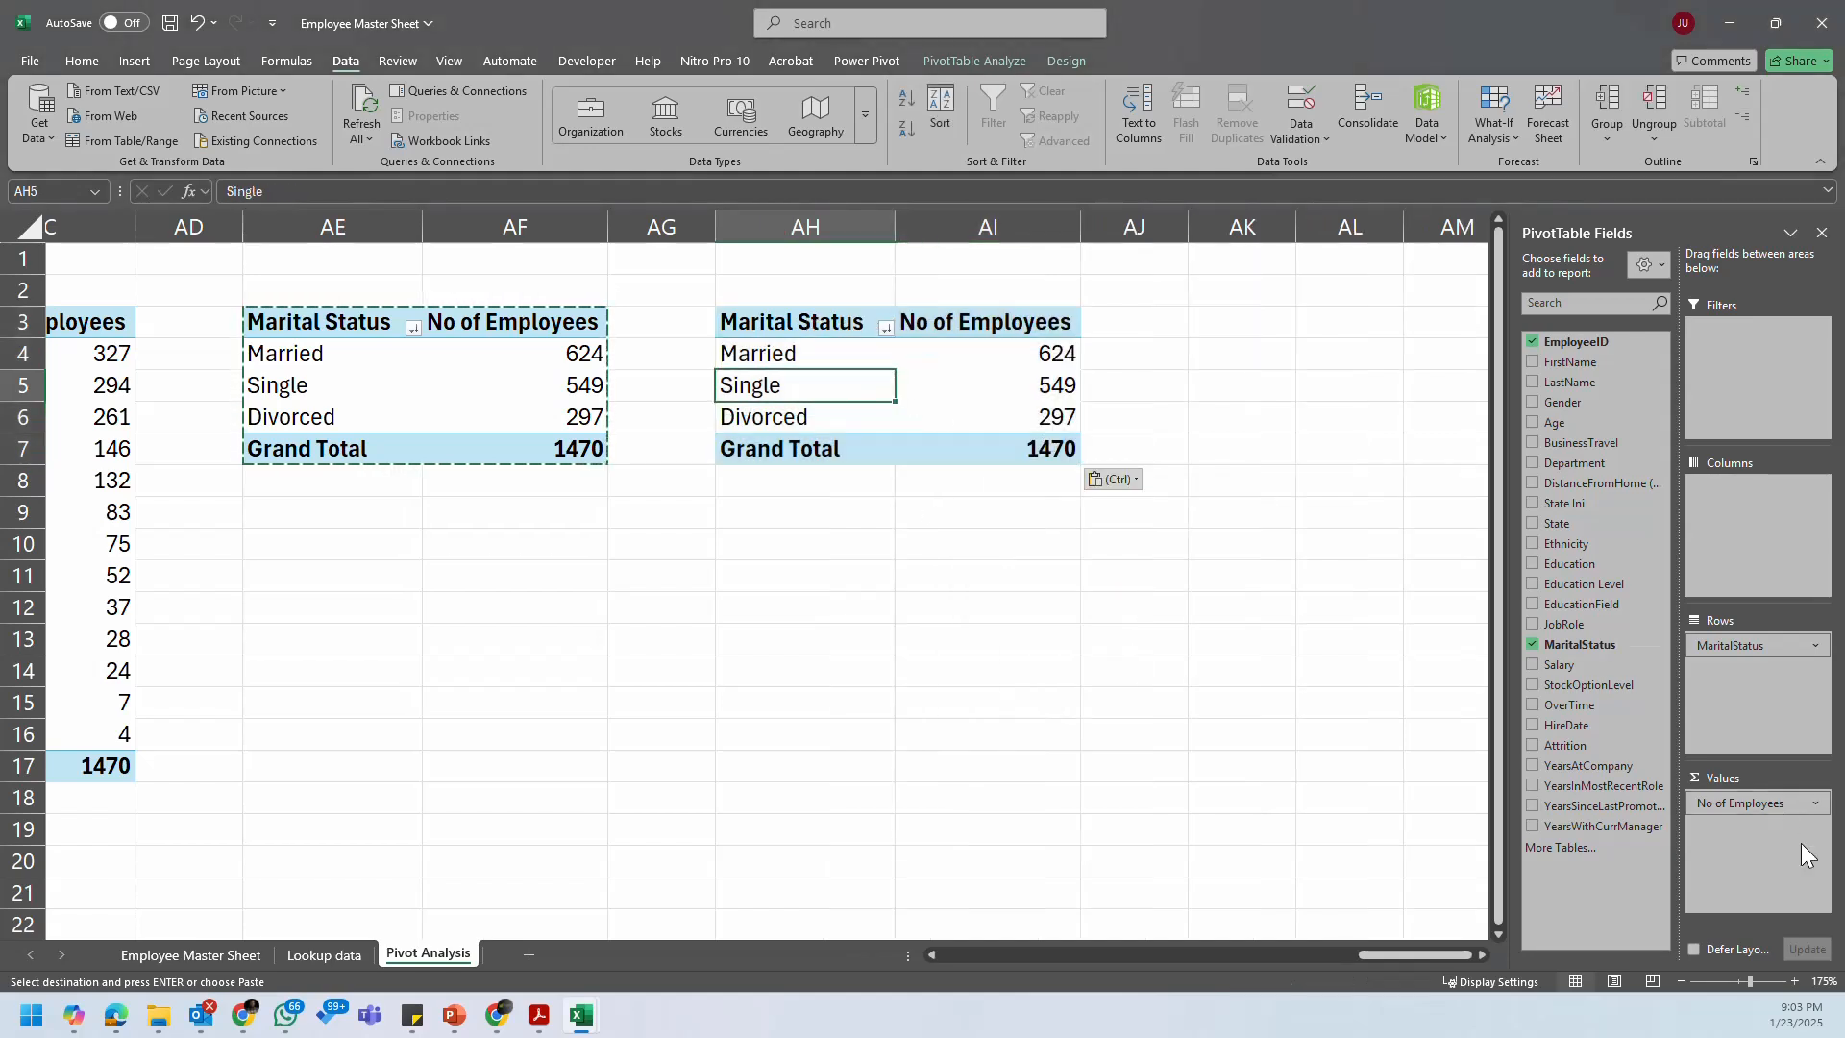
left_click_drag(1758, 803, 1525, 769)
left_click_drag(1735, 645, 1740, 817)
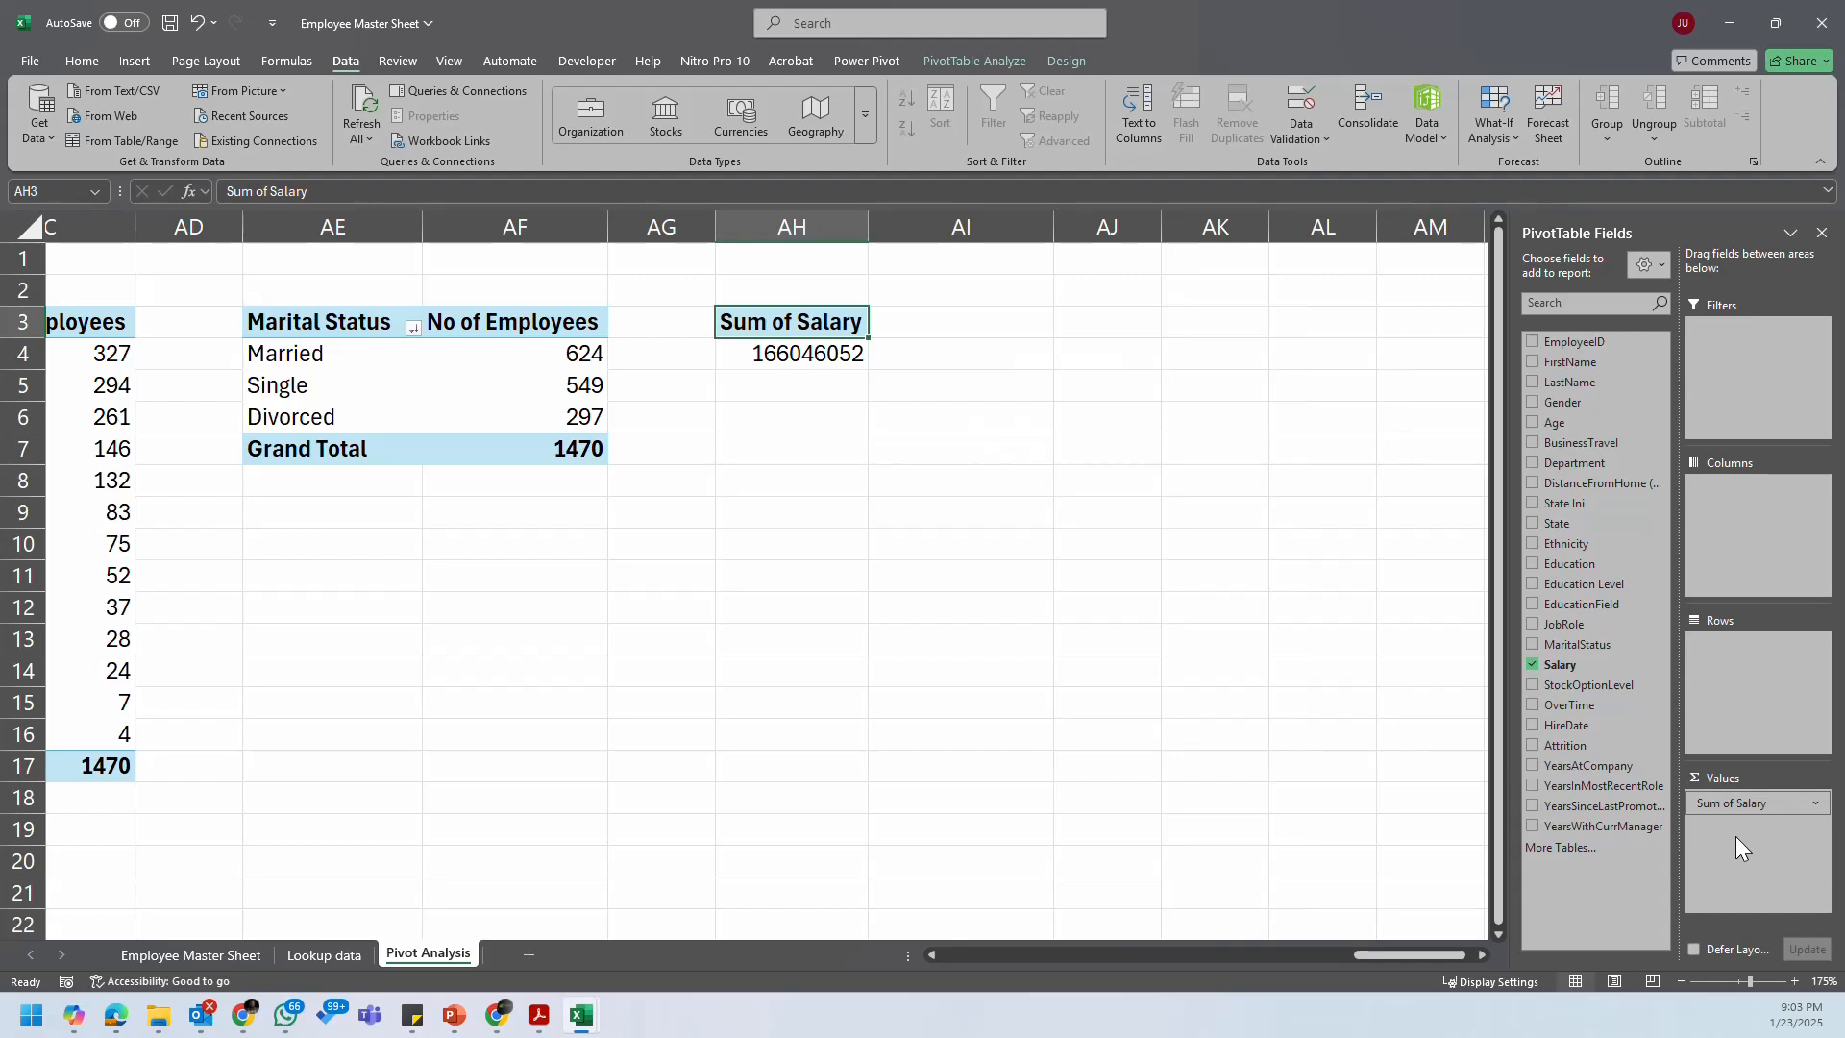
Step: Format the total salary in AH4 as Currency with the $ symbol and 0 decimal places
left_click(805, 353)
right_click(805, 354)
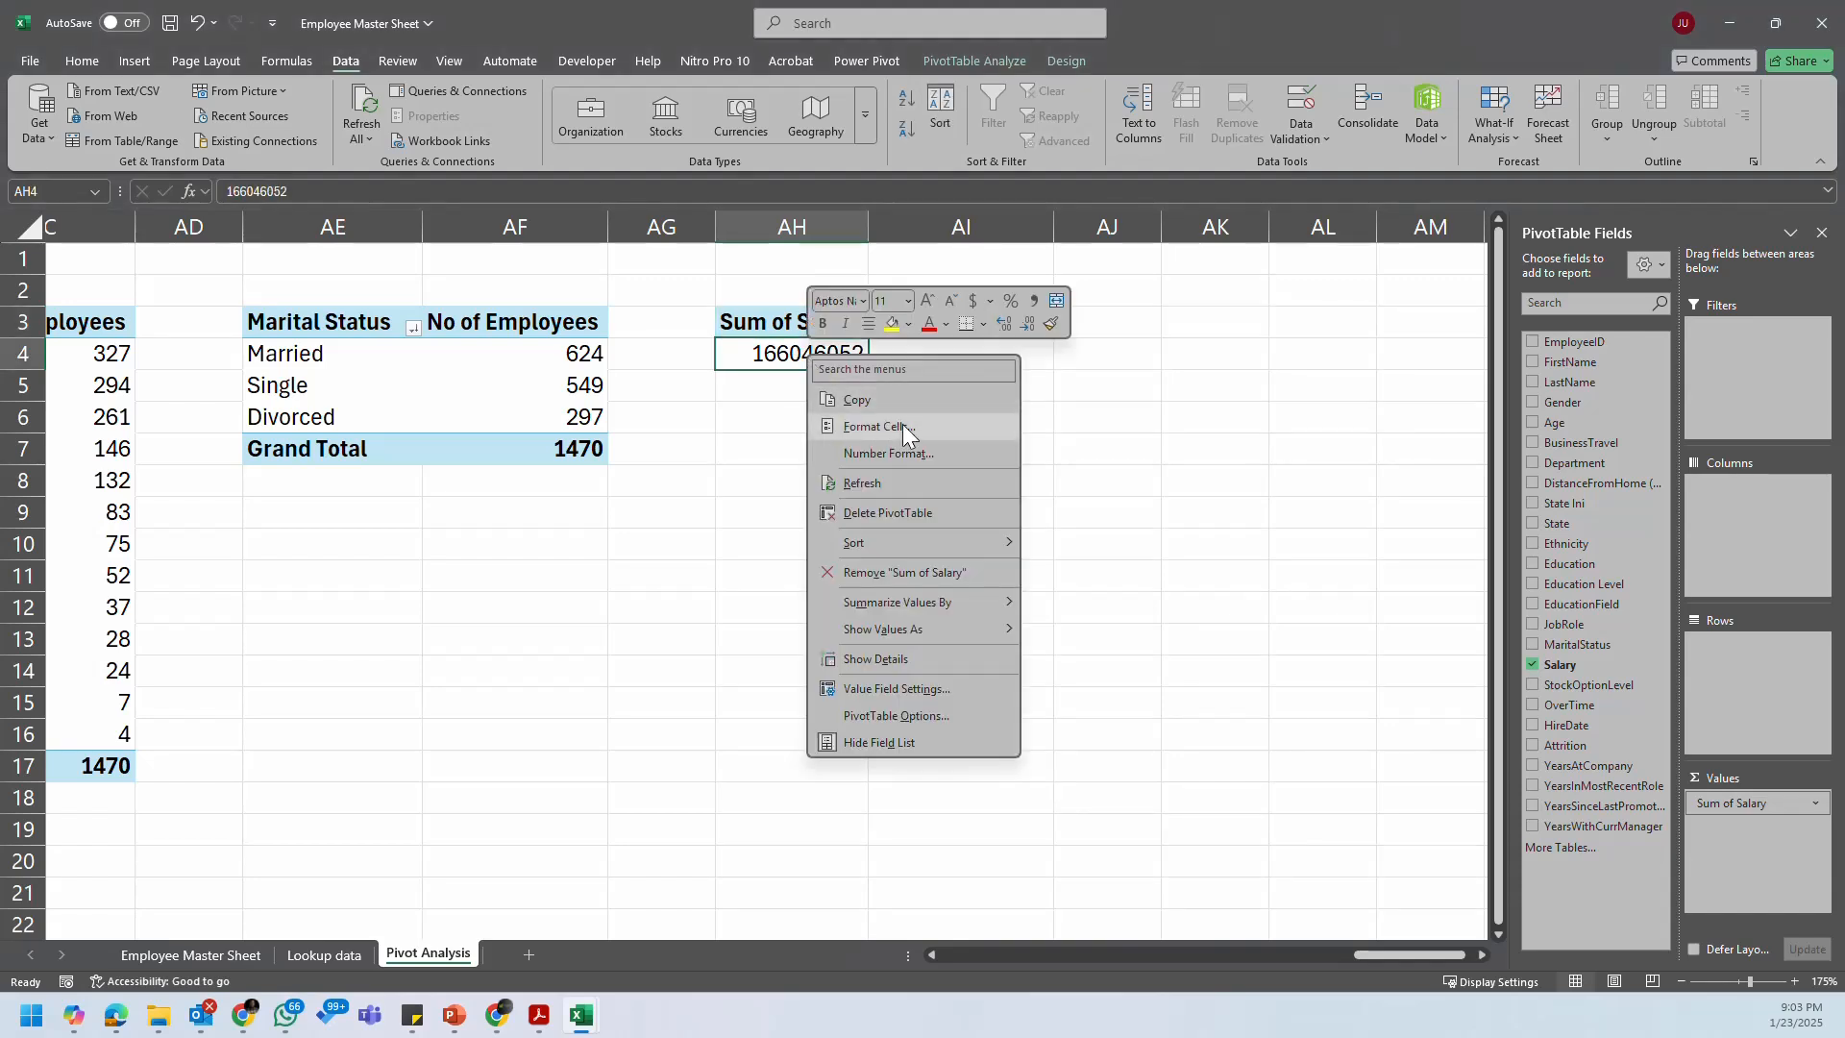
left_click(913, 426)
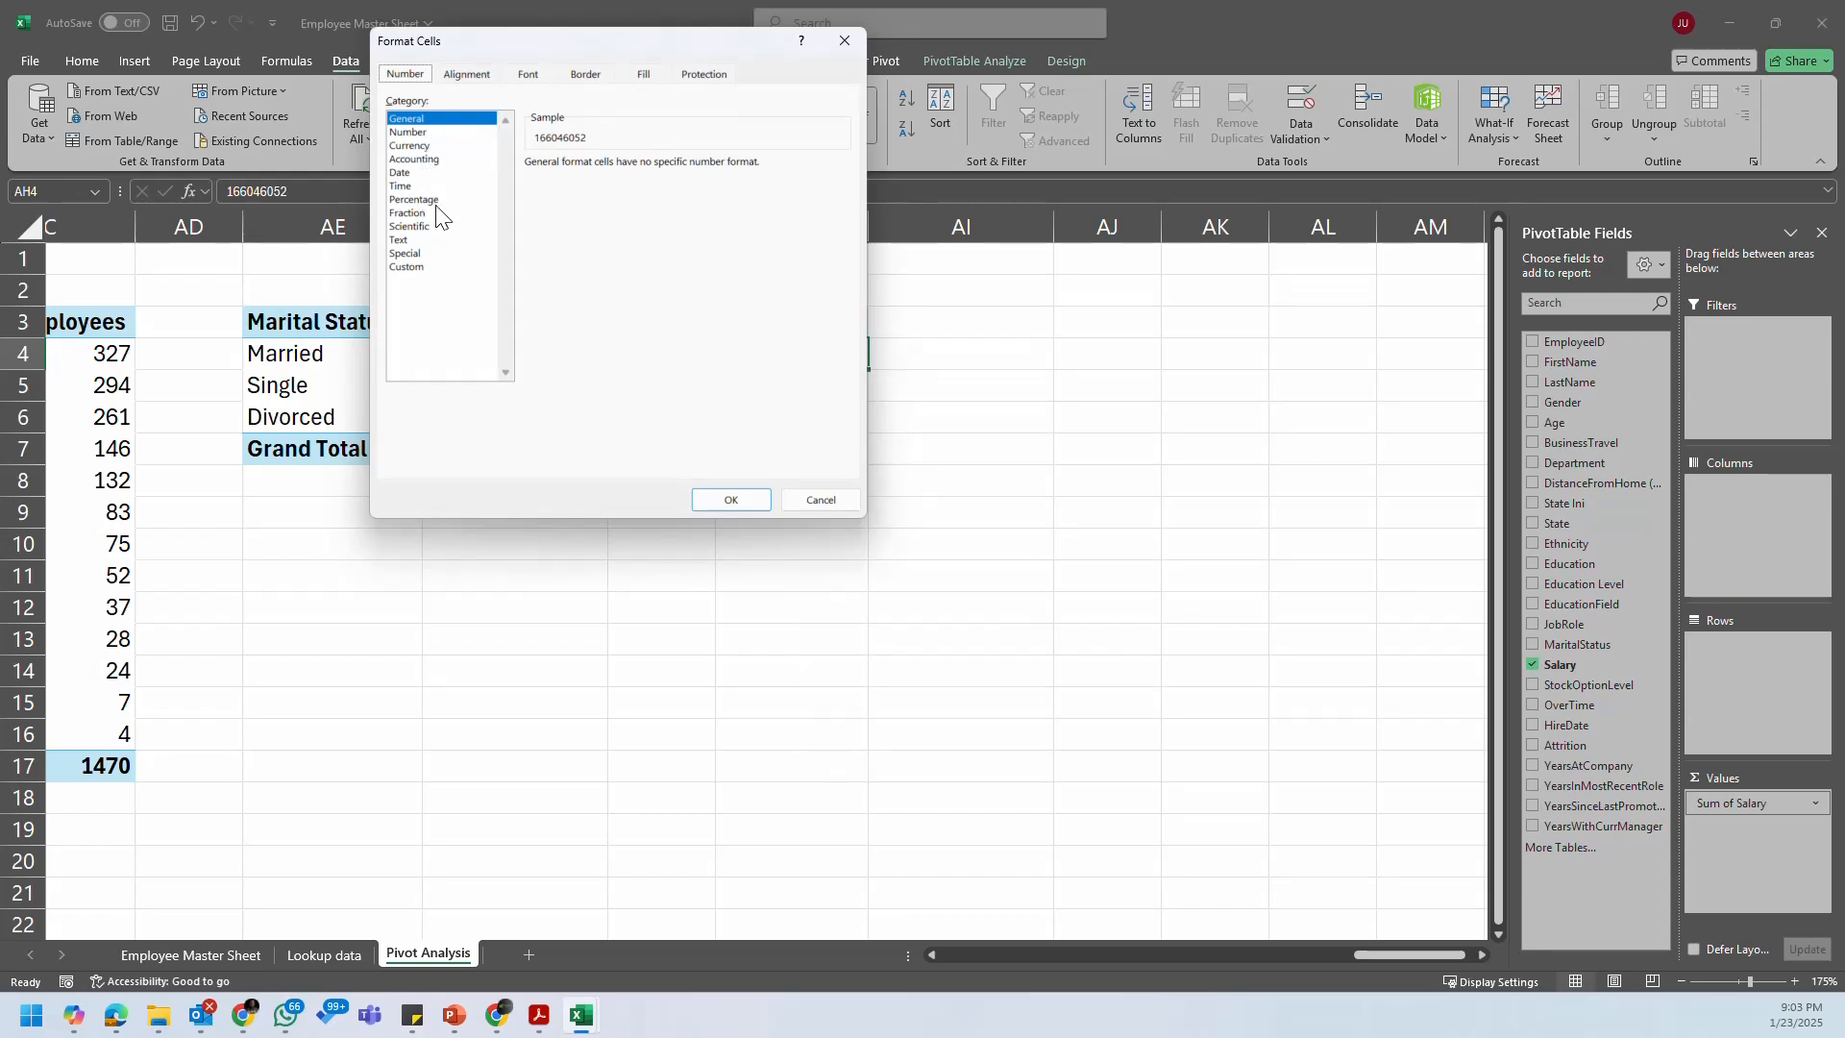
left_click(432, 146)
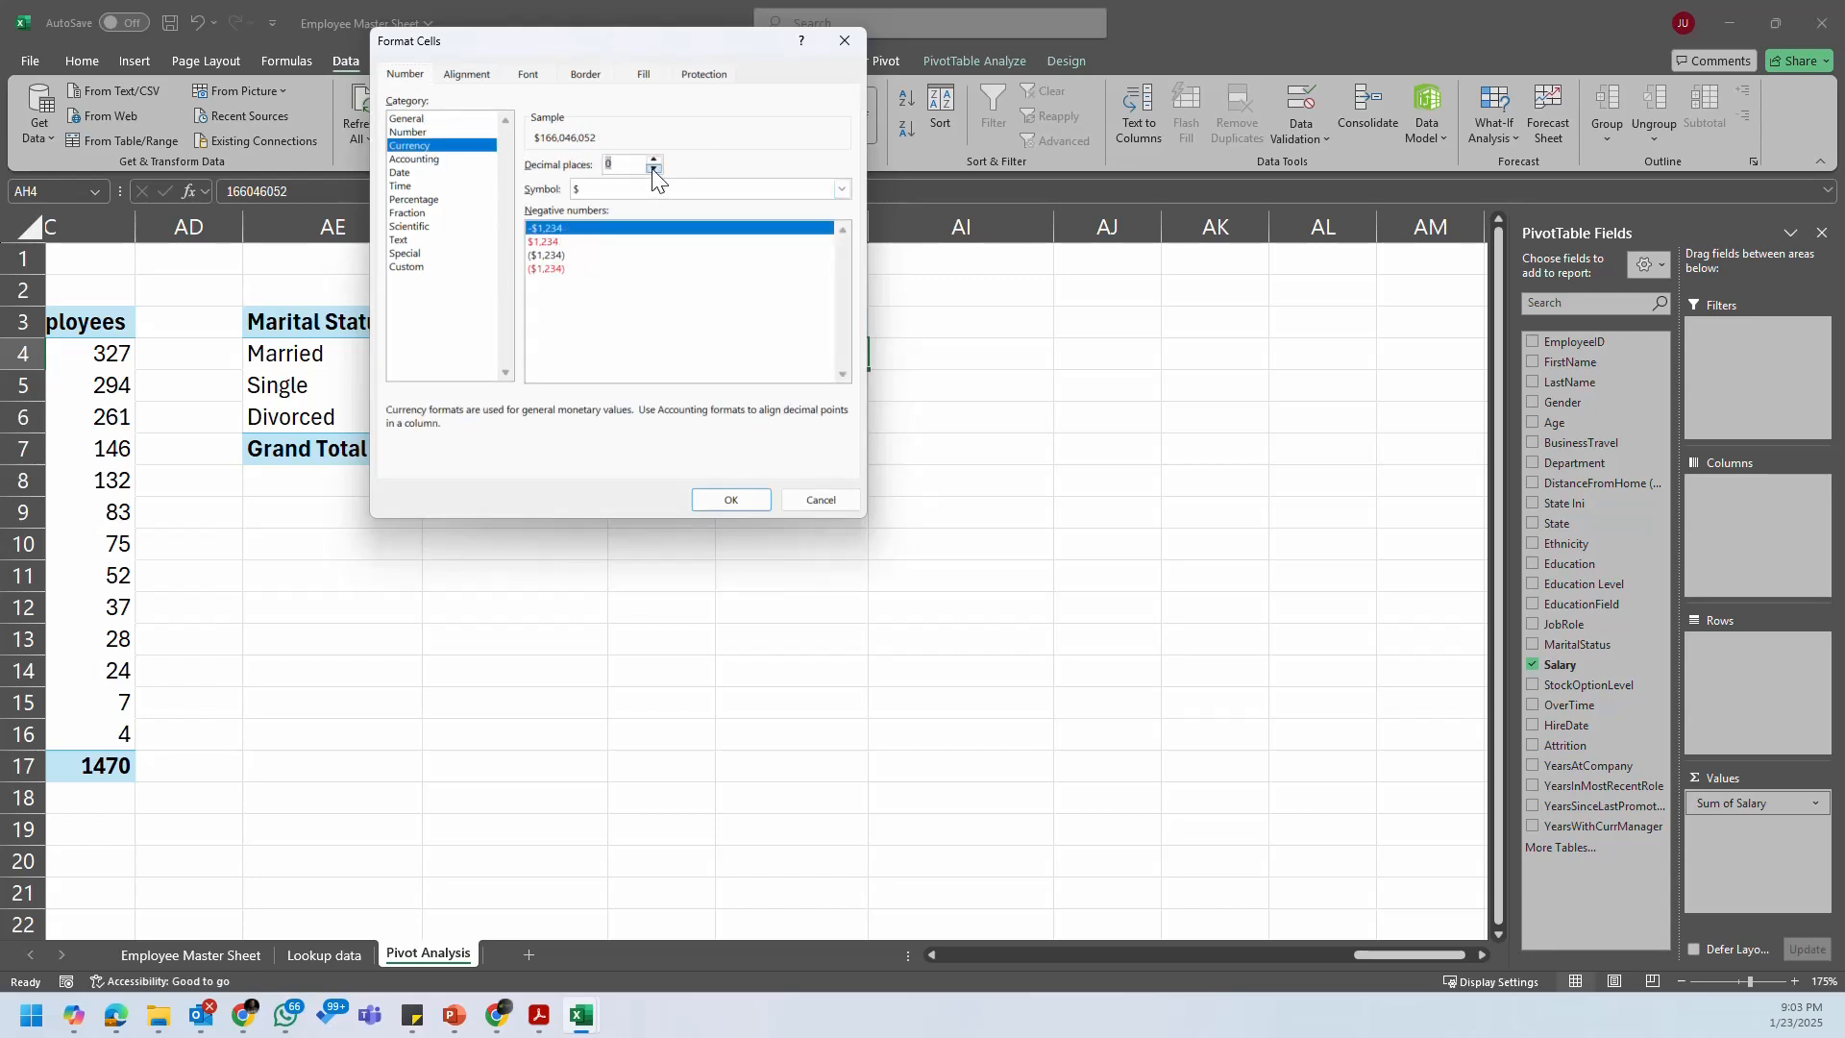
left_click_drag(677, 36, 654, 136)
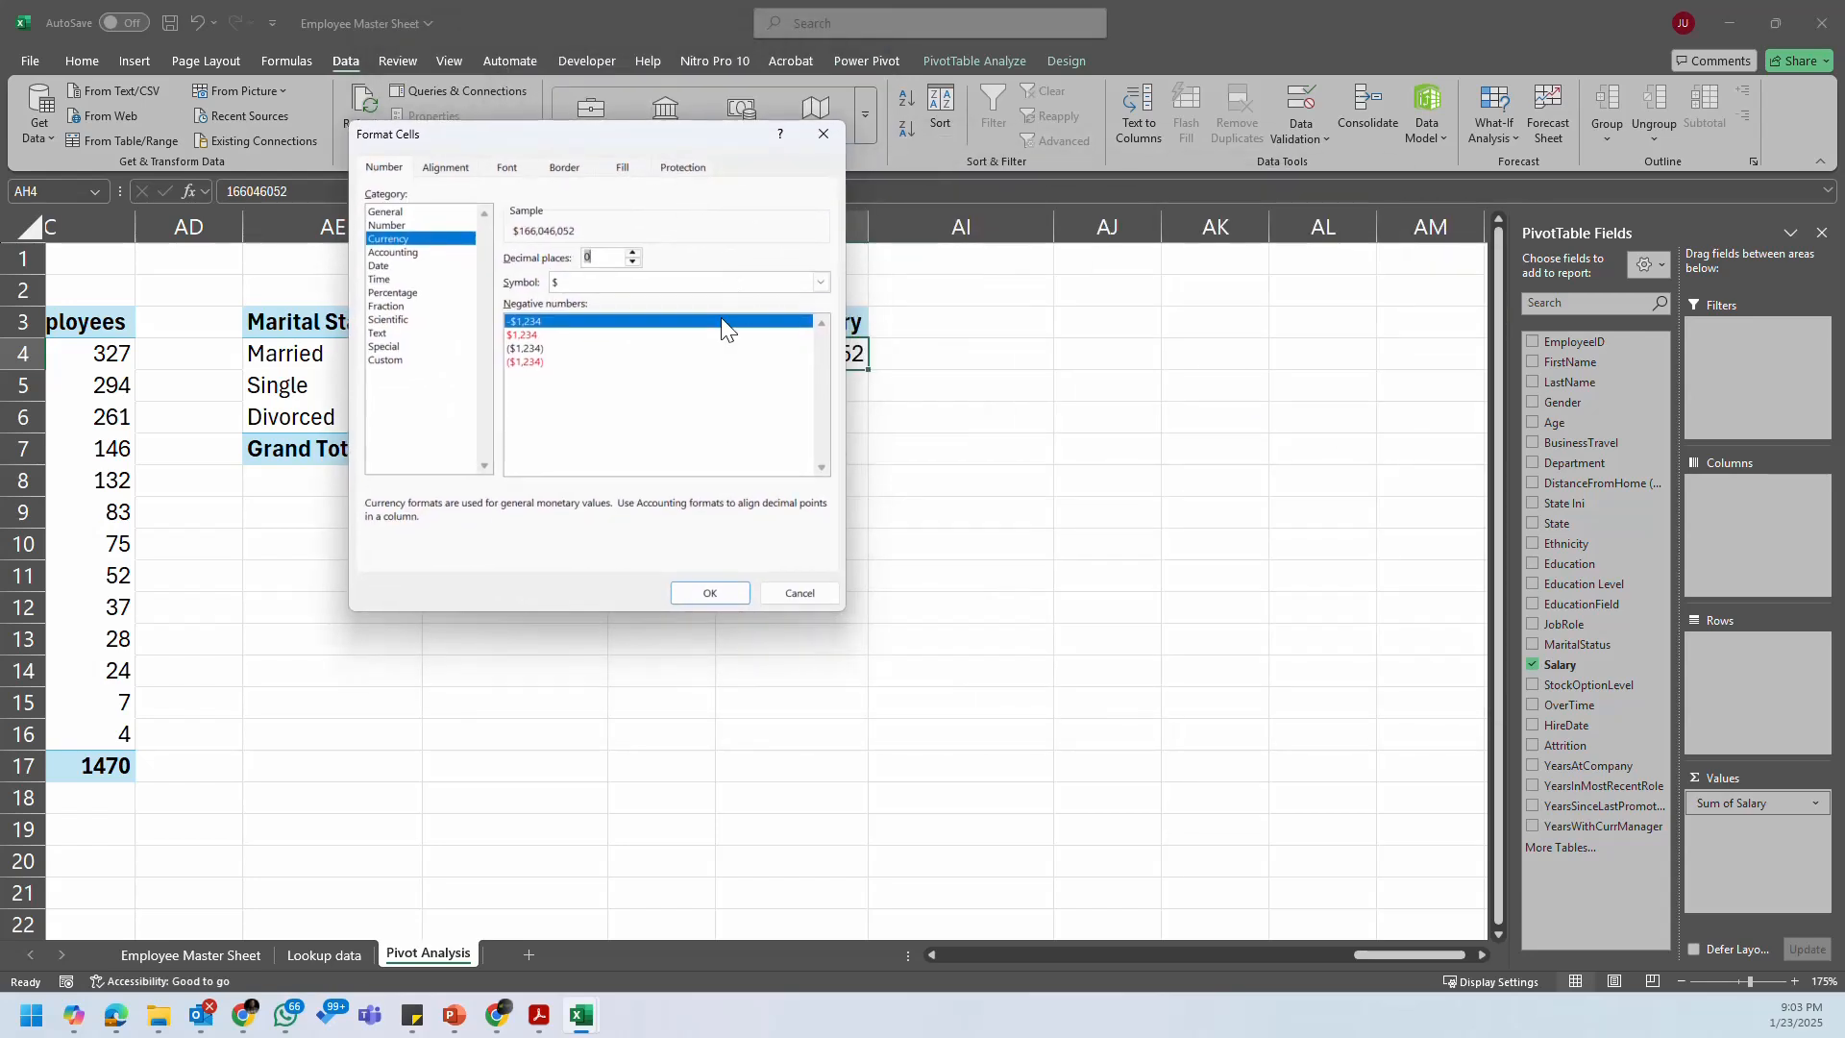
left_click(711, 593)
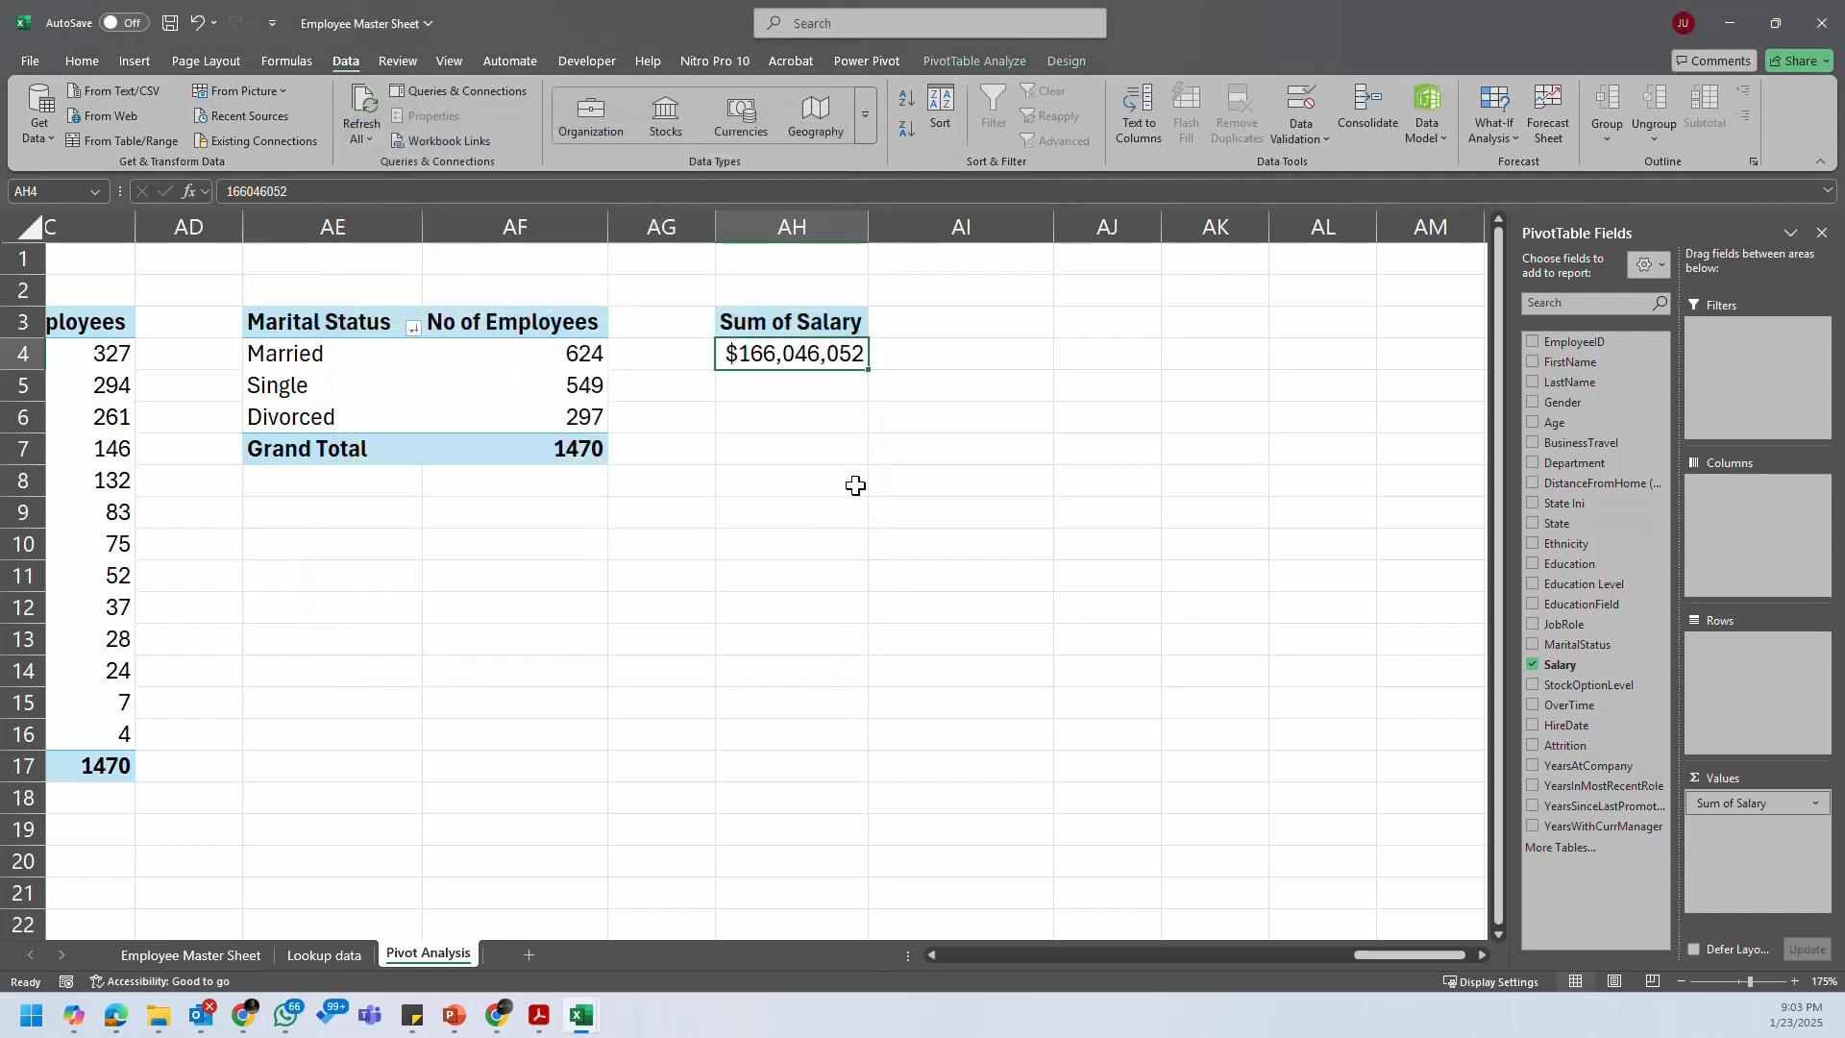
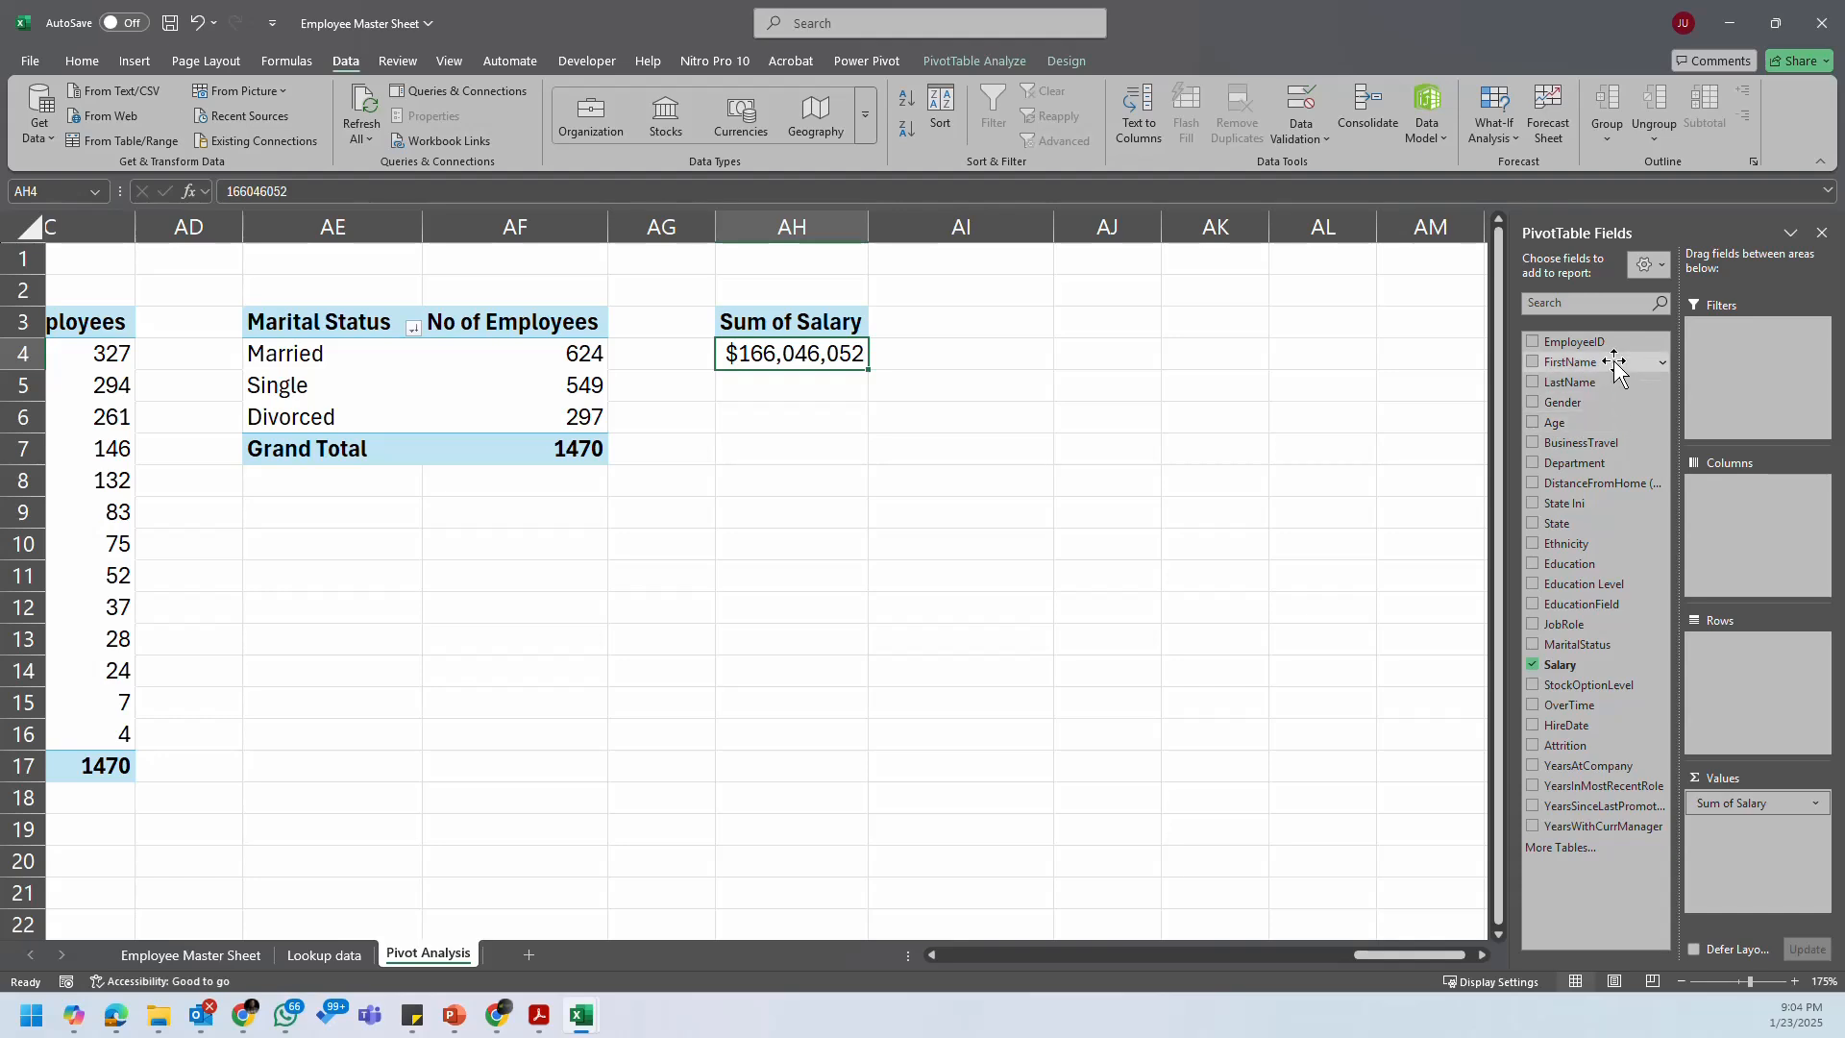
Step: Add JobRole as the row field of the salary pivot table and sort Sum of Salary from largest to smallest
left_click_drag(1607, 625, 1731, 687)
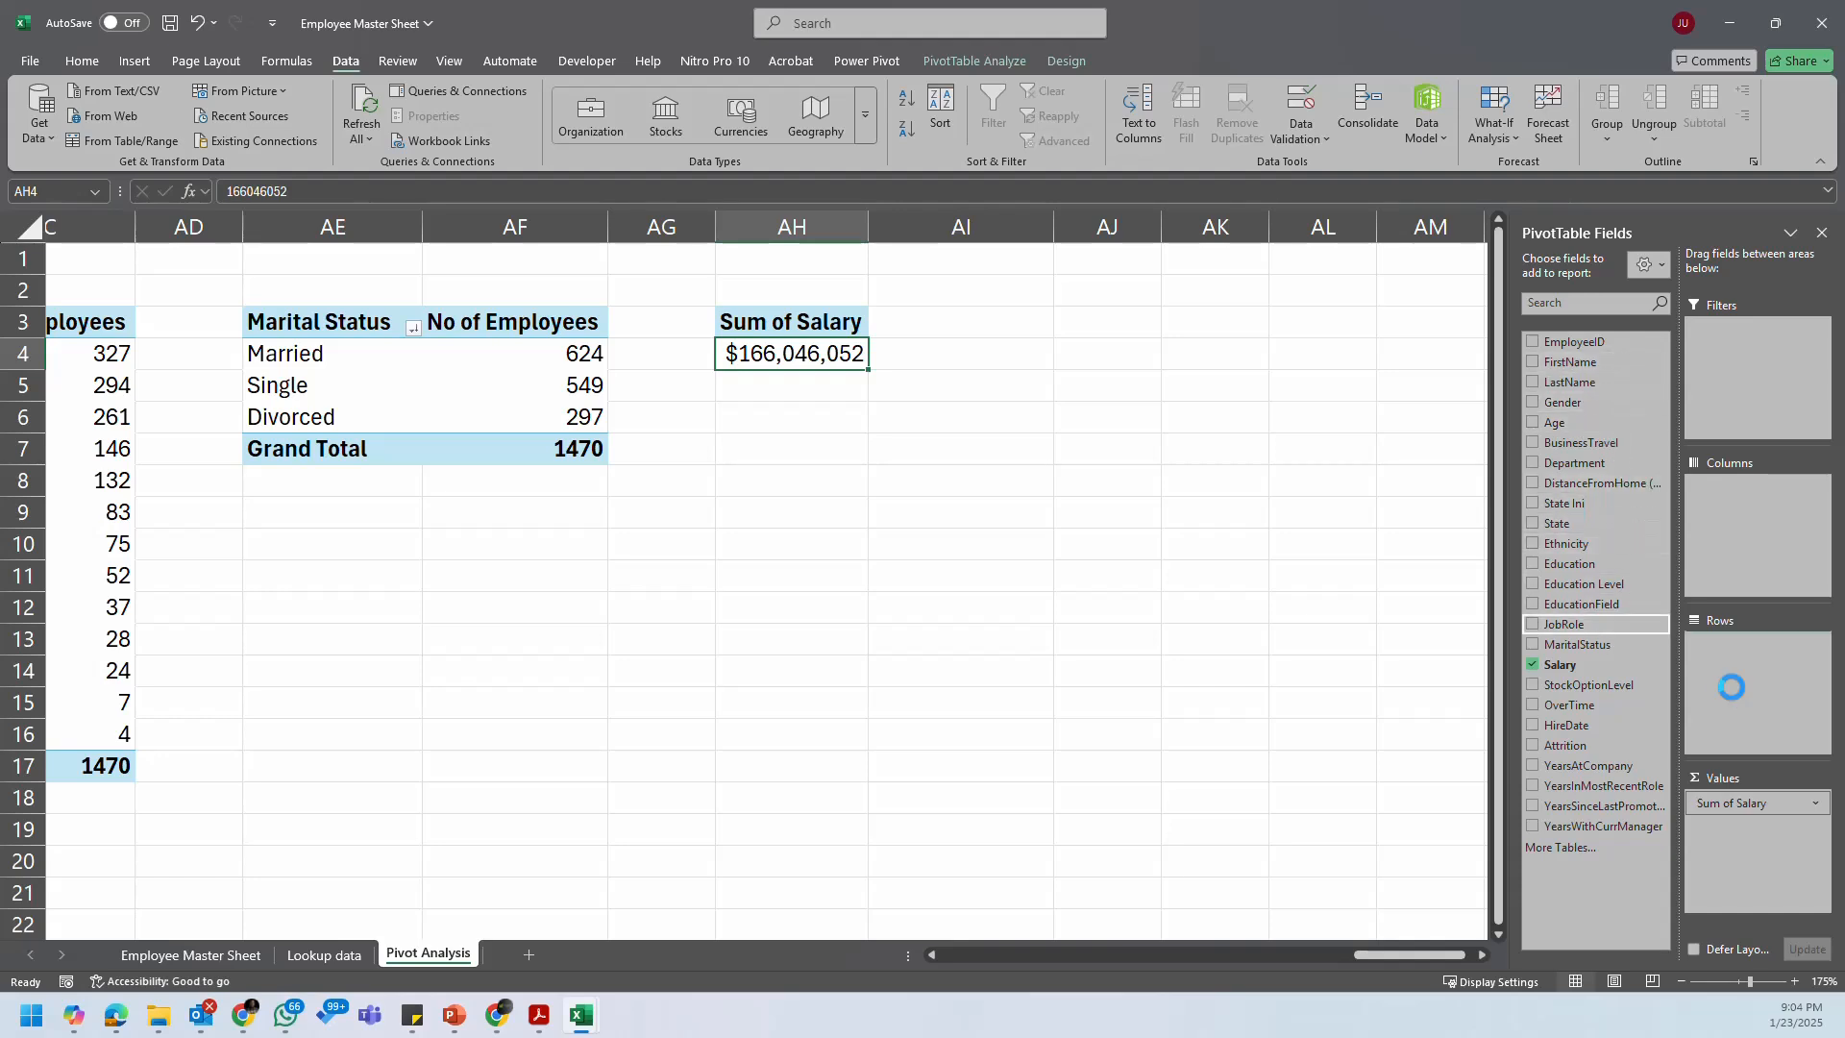
right_click(1092, 357)
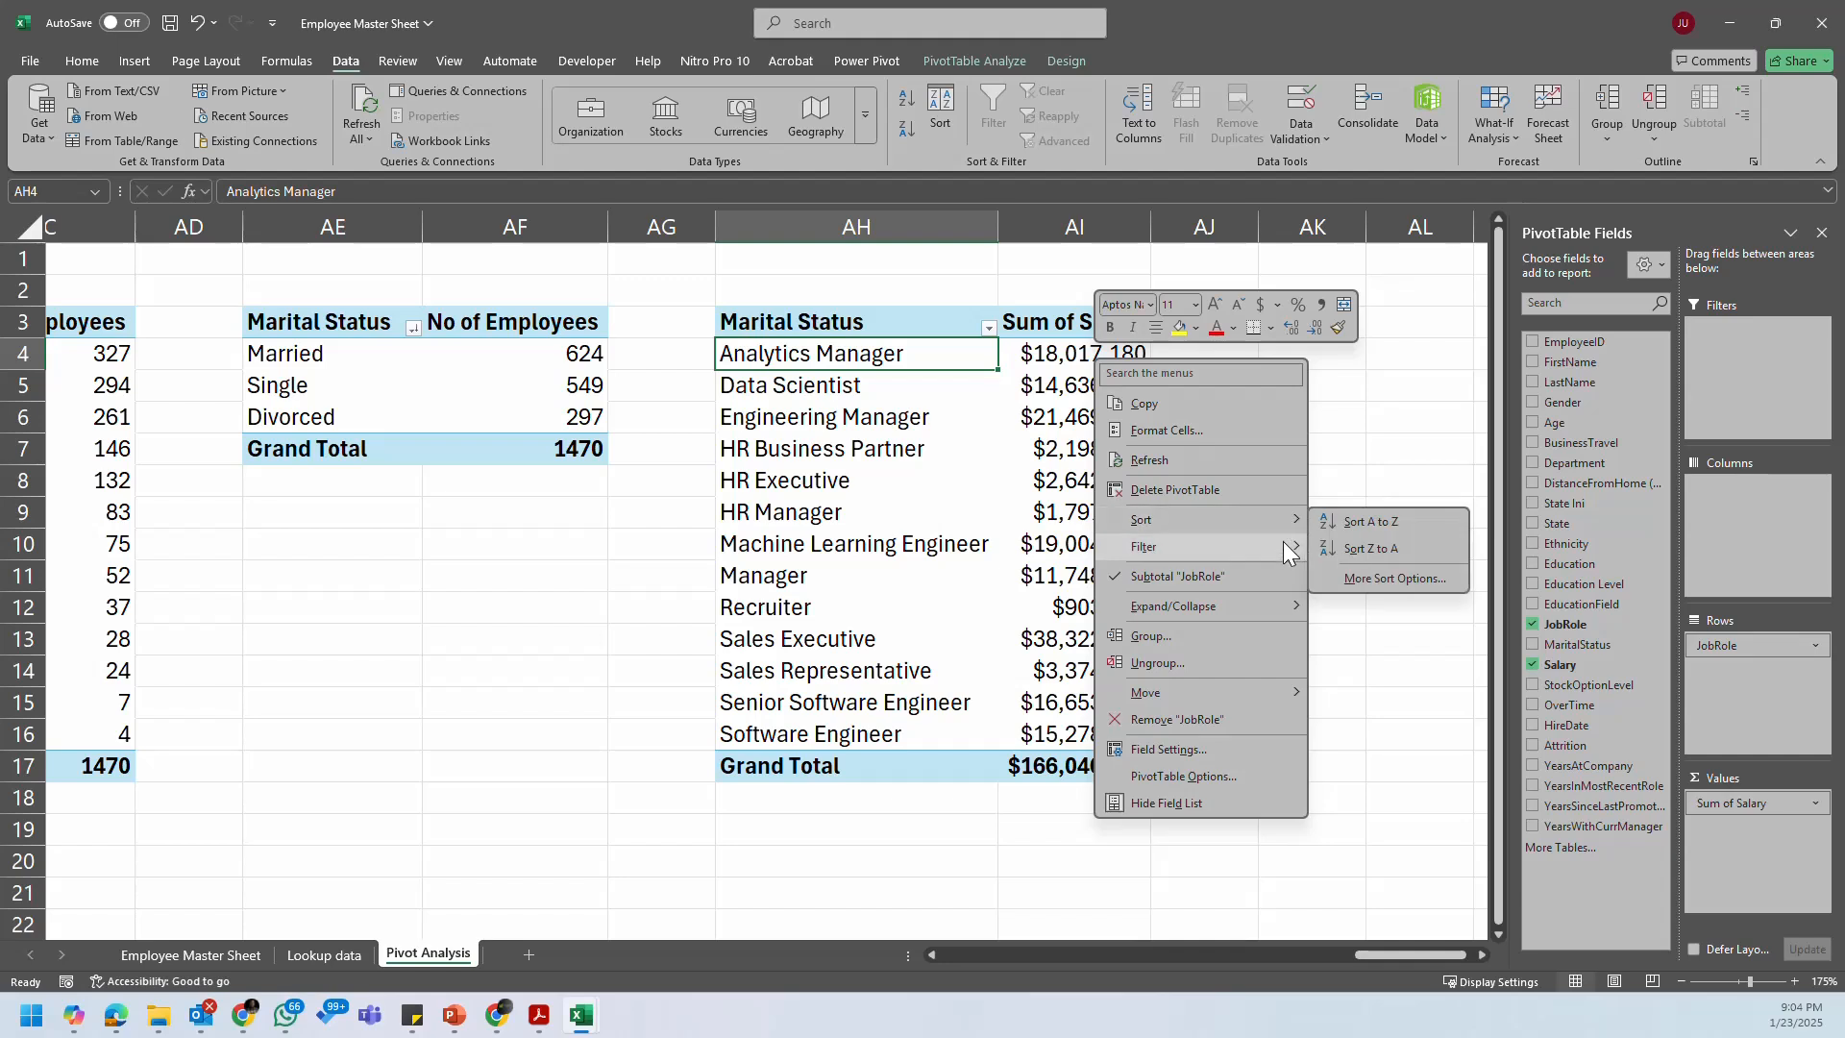
mouse_move(1284, 598)
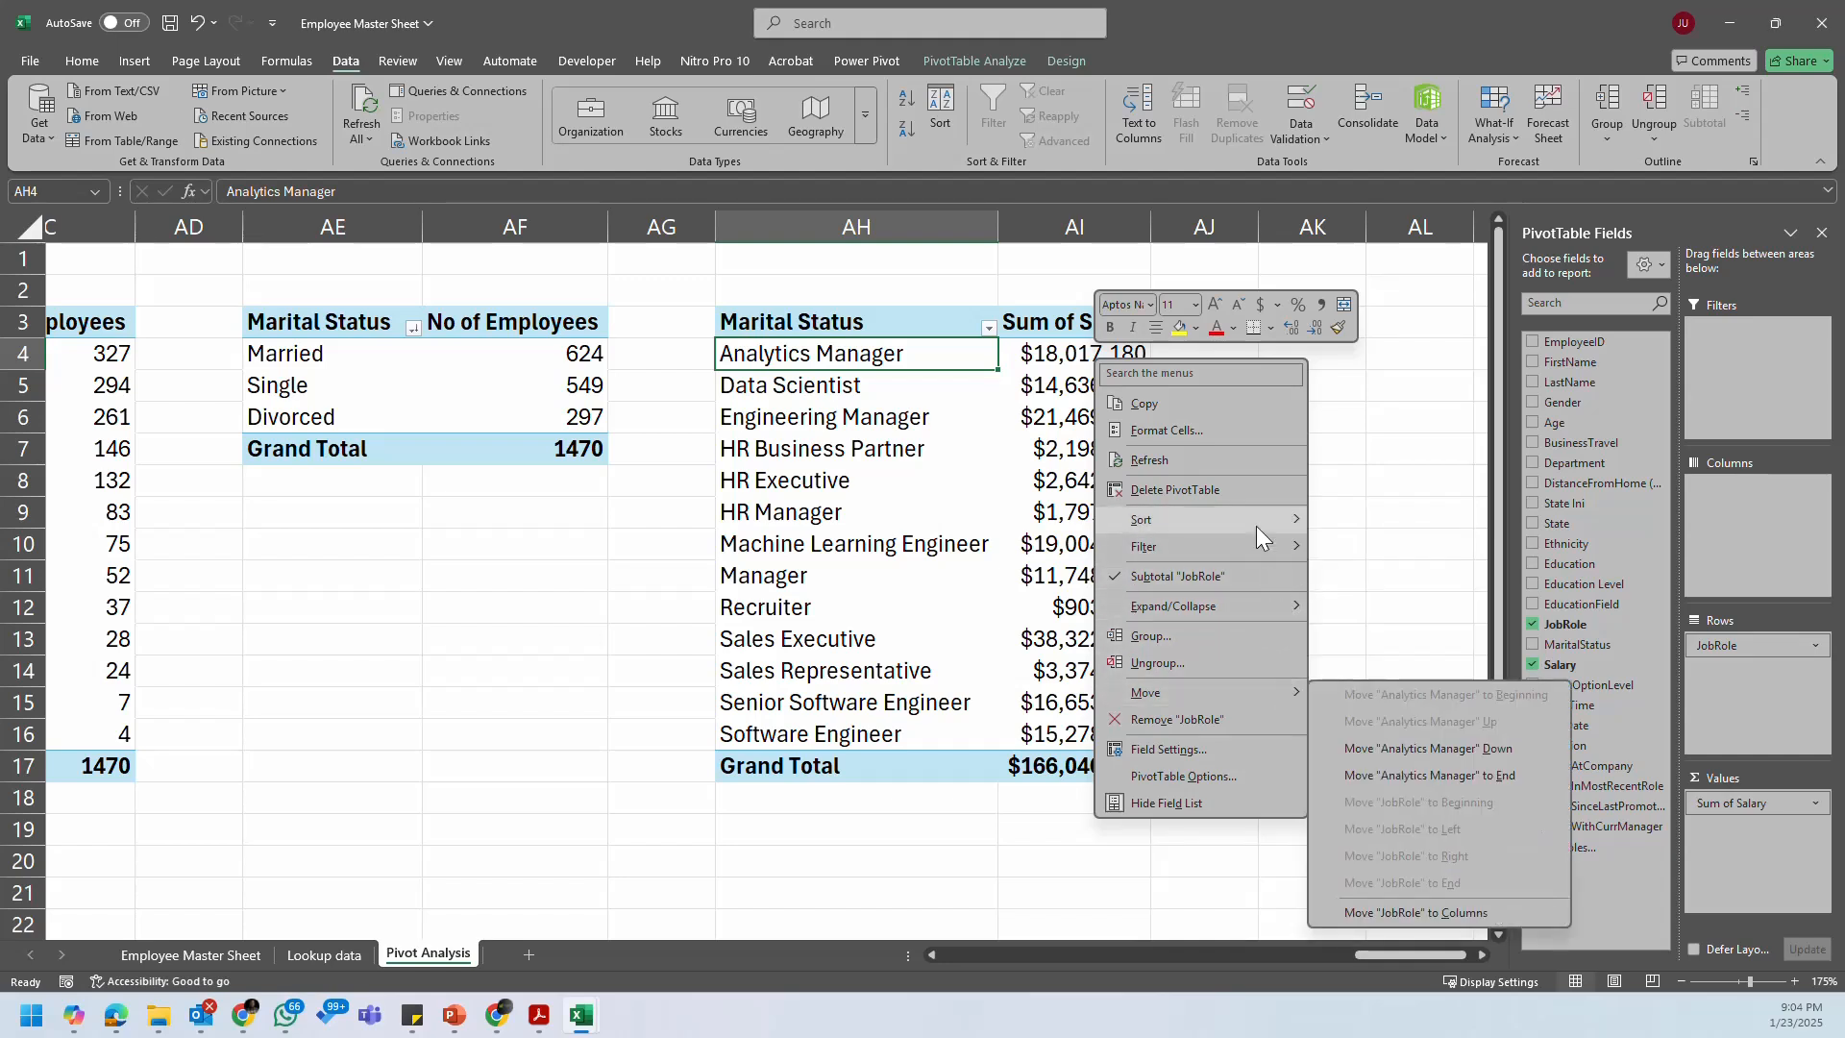
mouse_move(1259, 517)
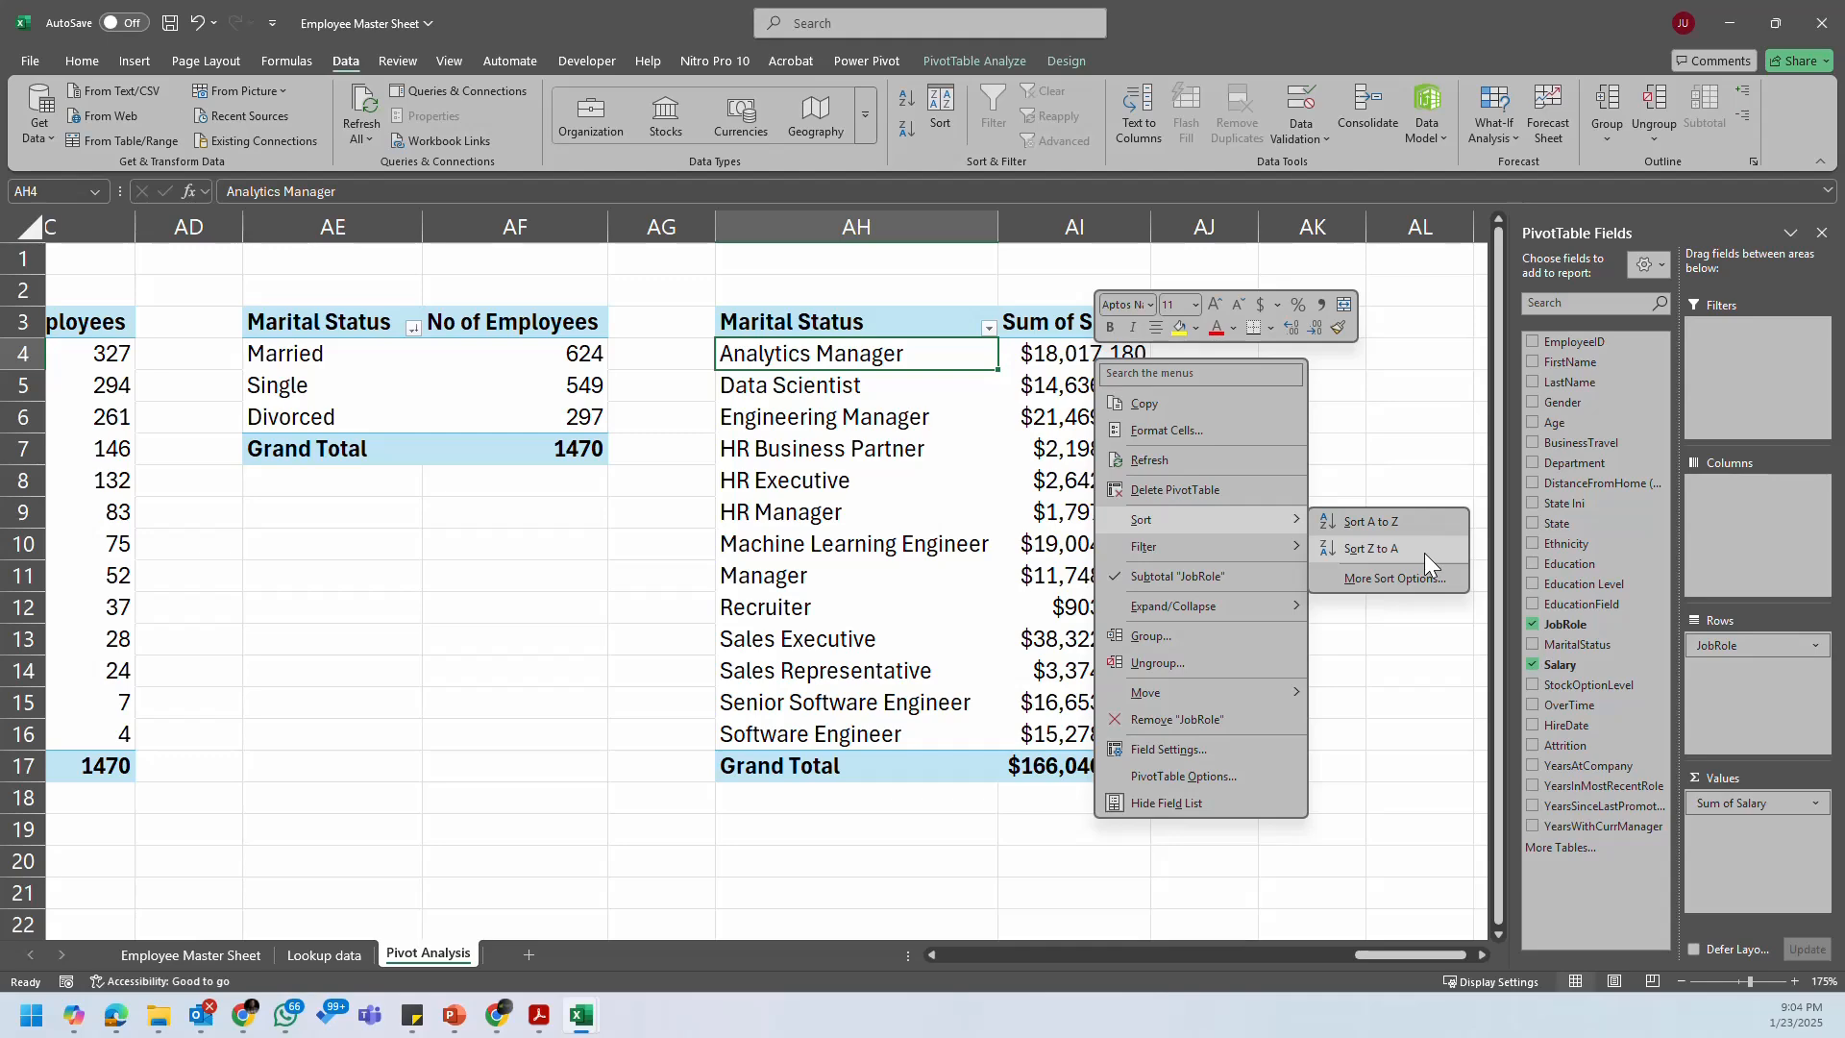
left_click(1044, 355)
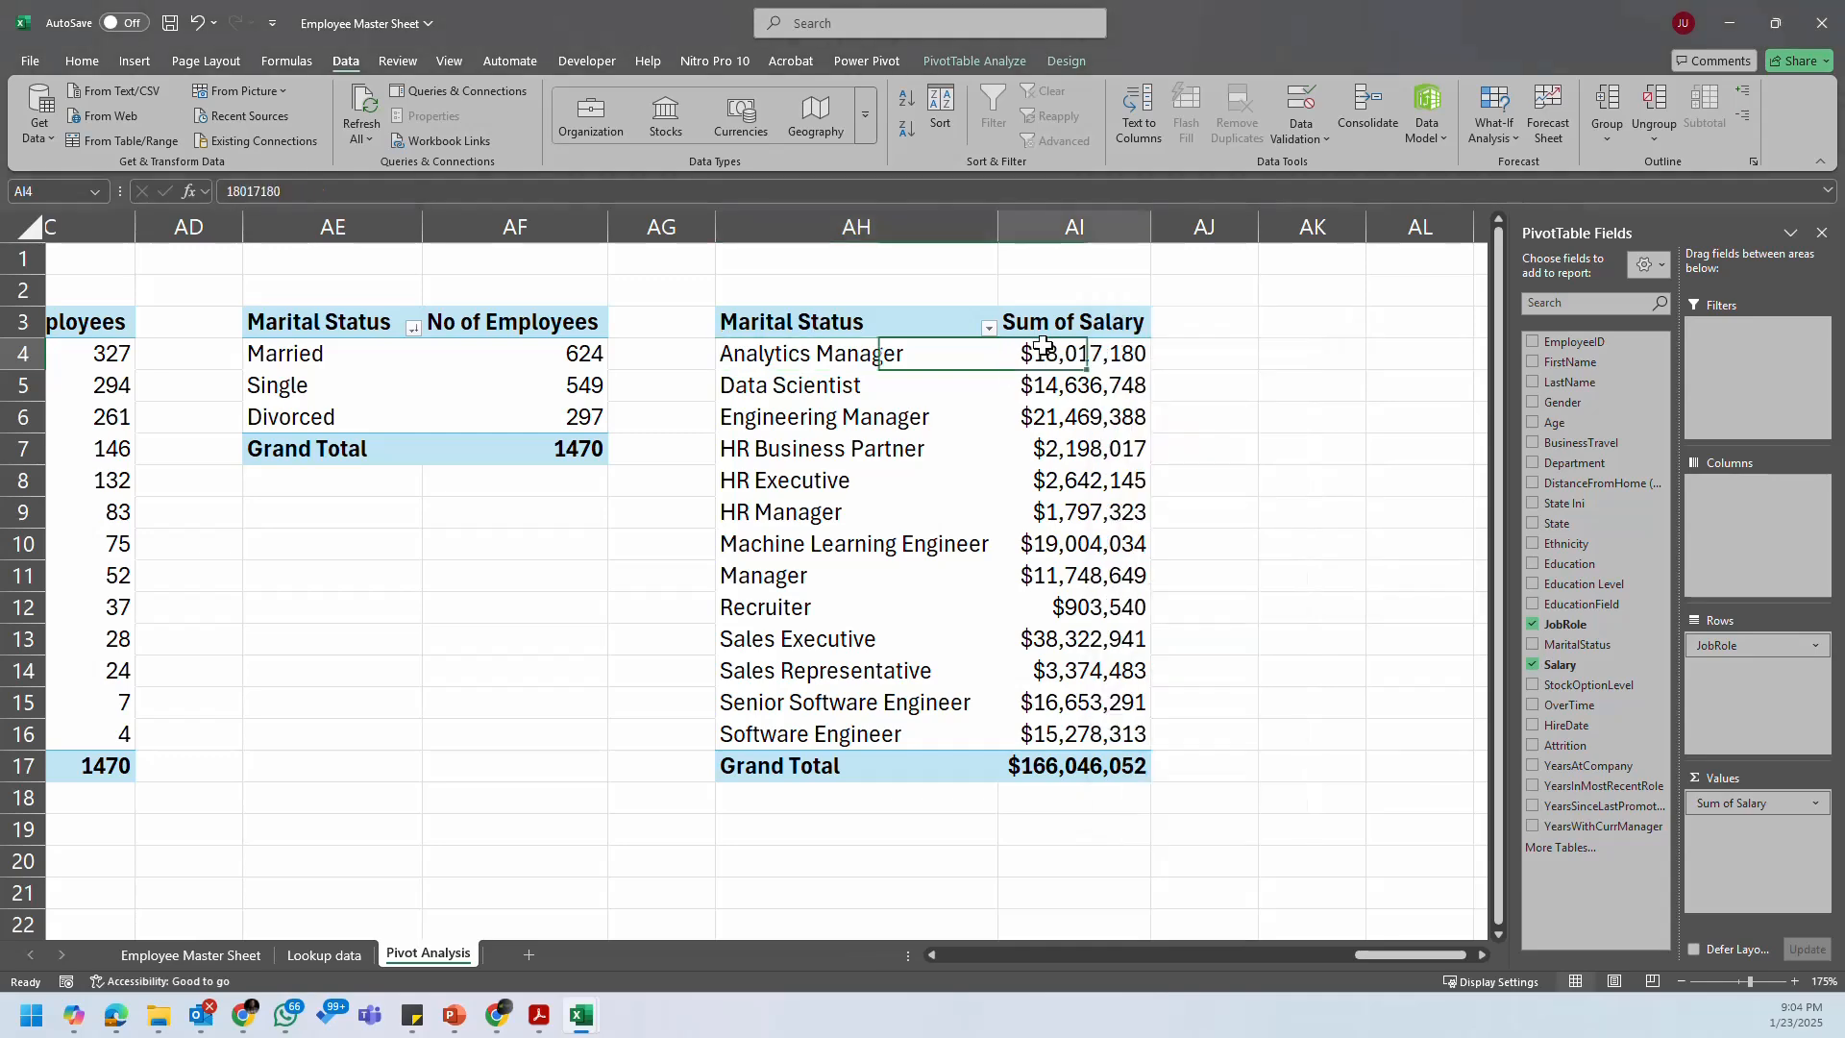
right_click(1045, 354)
mouse_move(1236, 536)
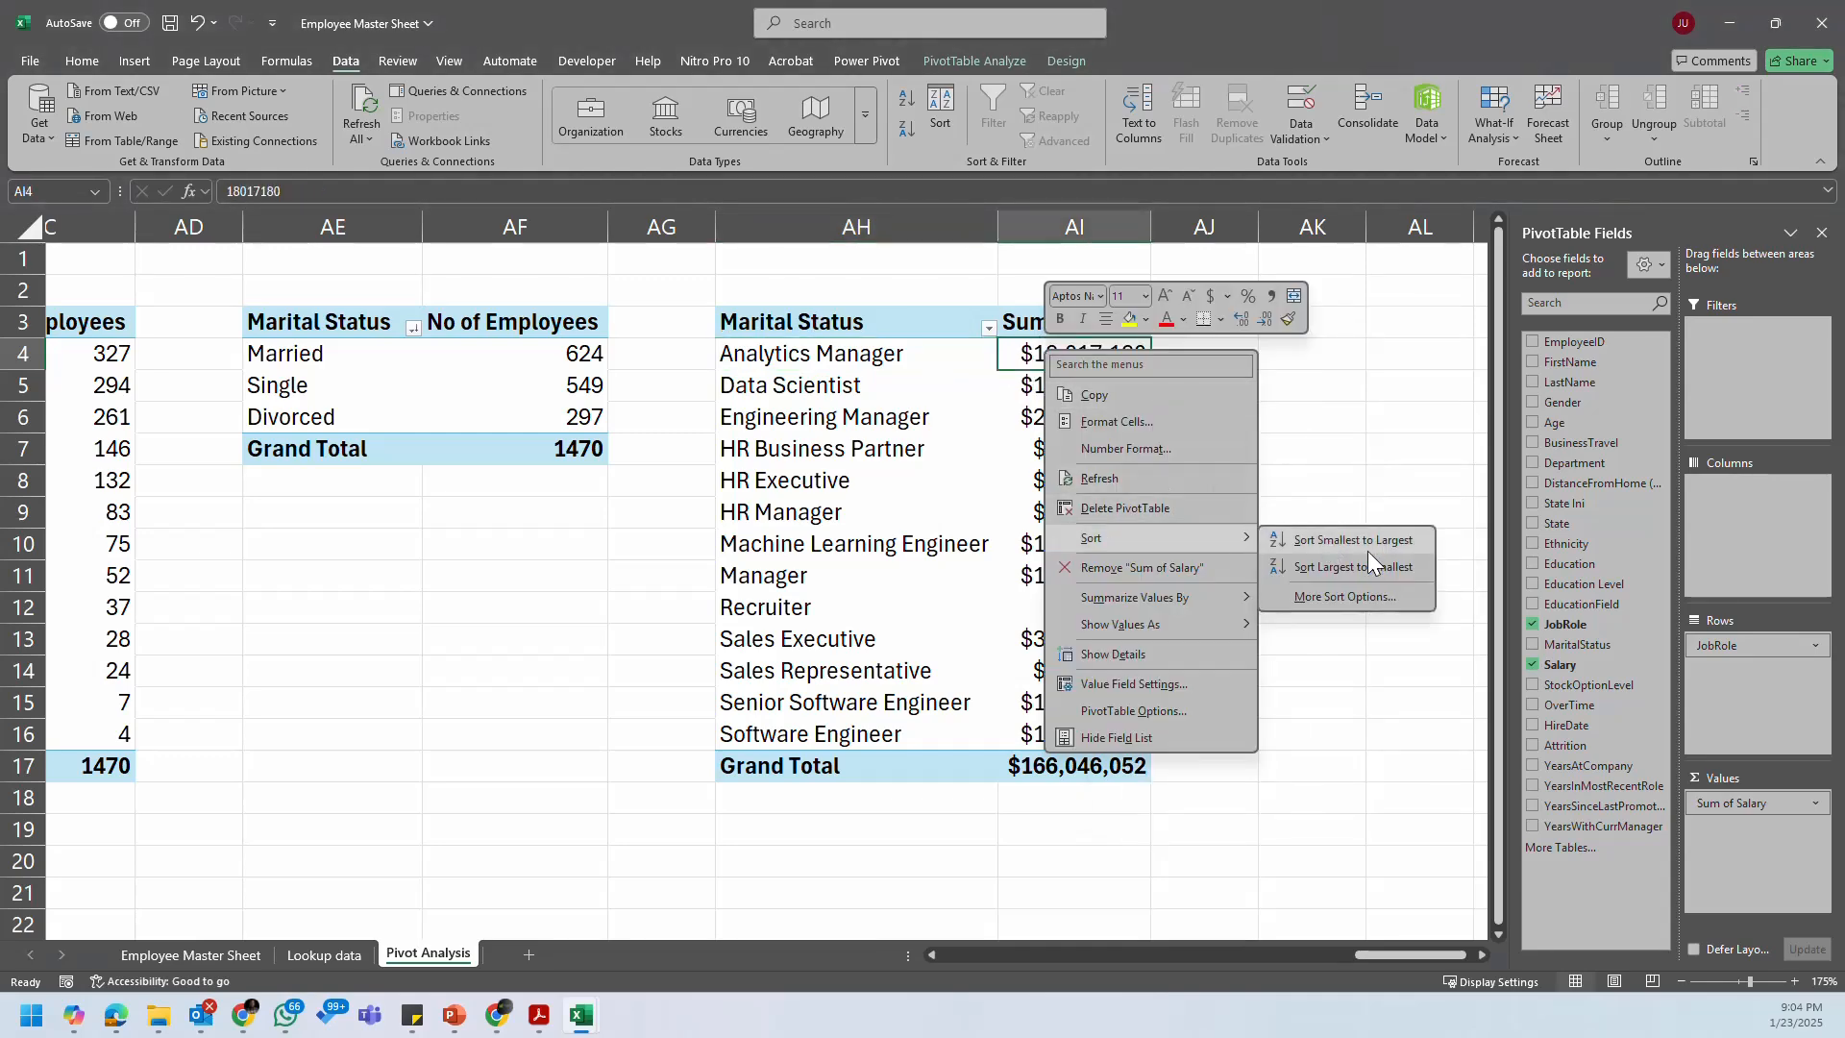
left_click(1366, 565)
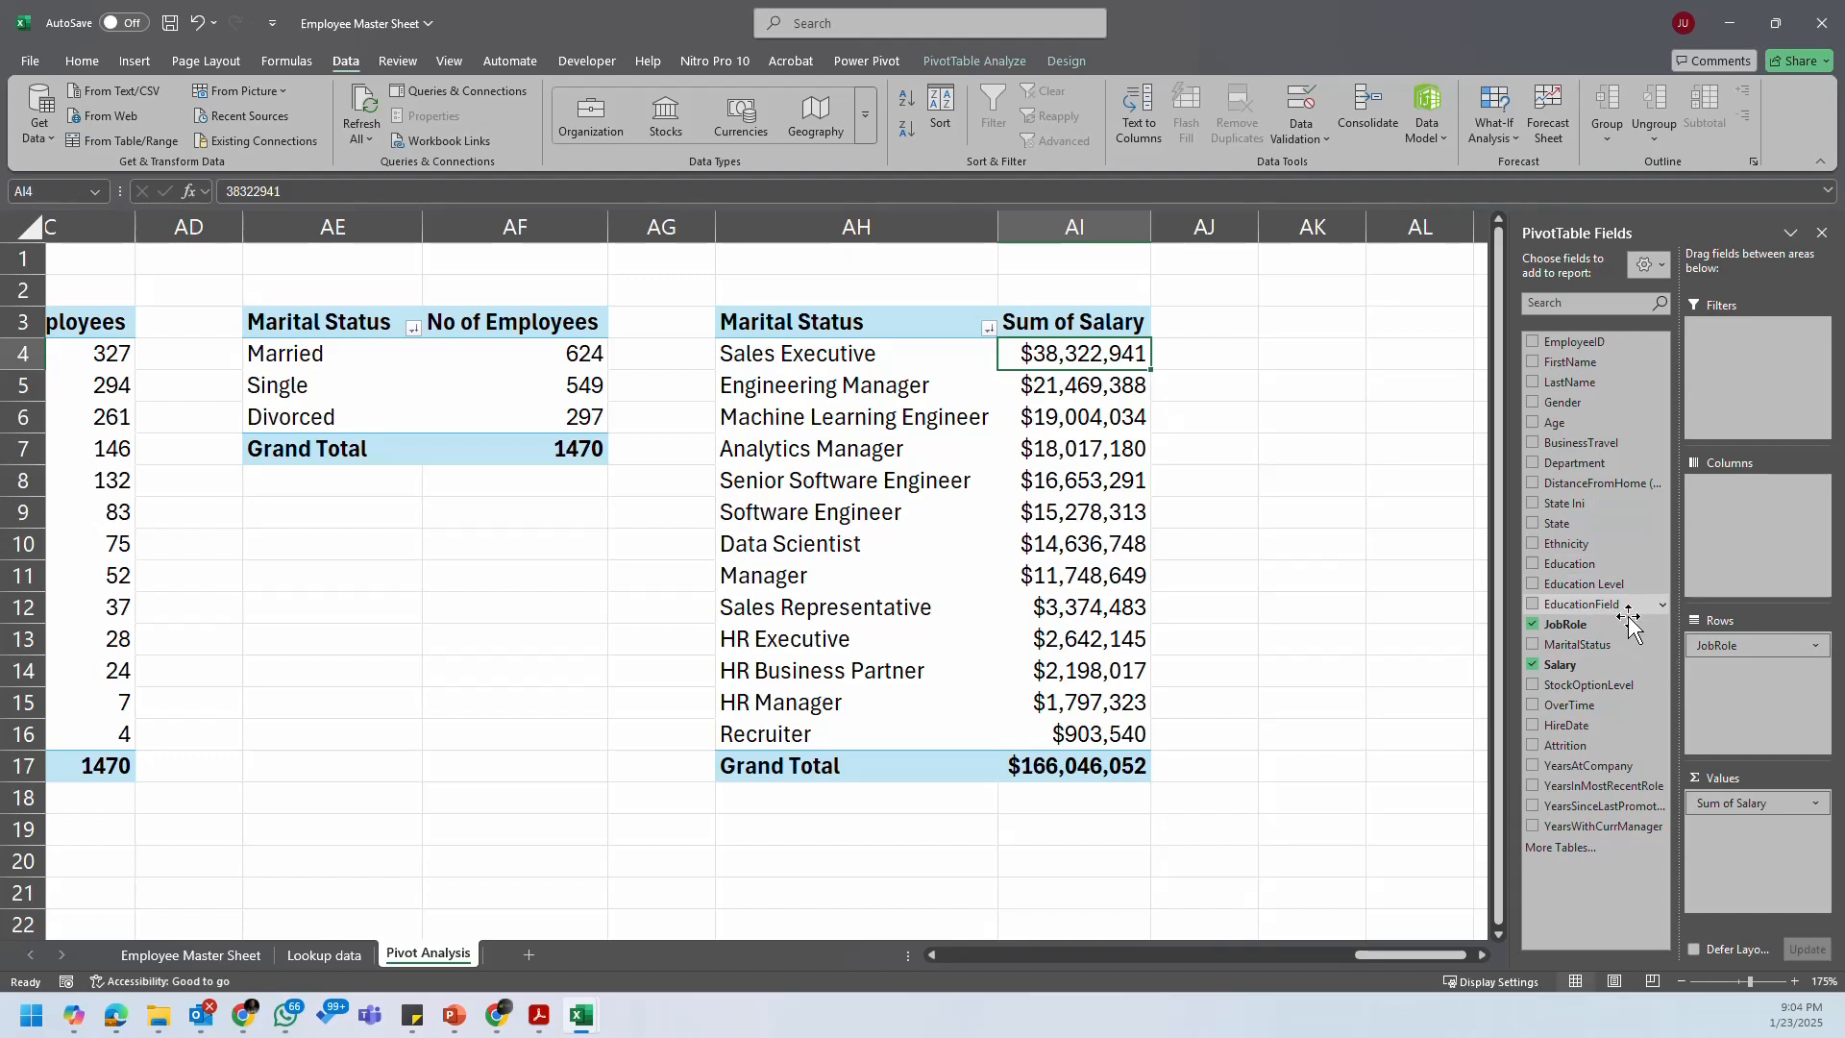
Step: Add a count of EmployeeID to the salary pivot table and format it as Number with 0 decimal places and a 1000 separator
left_click_drag(1588, 343, 1771, 811)
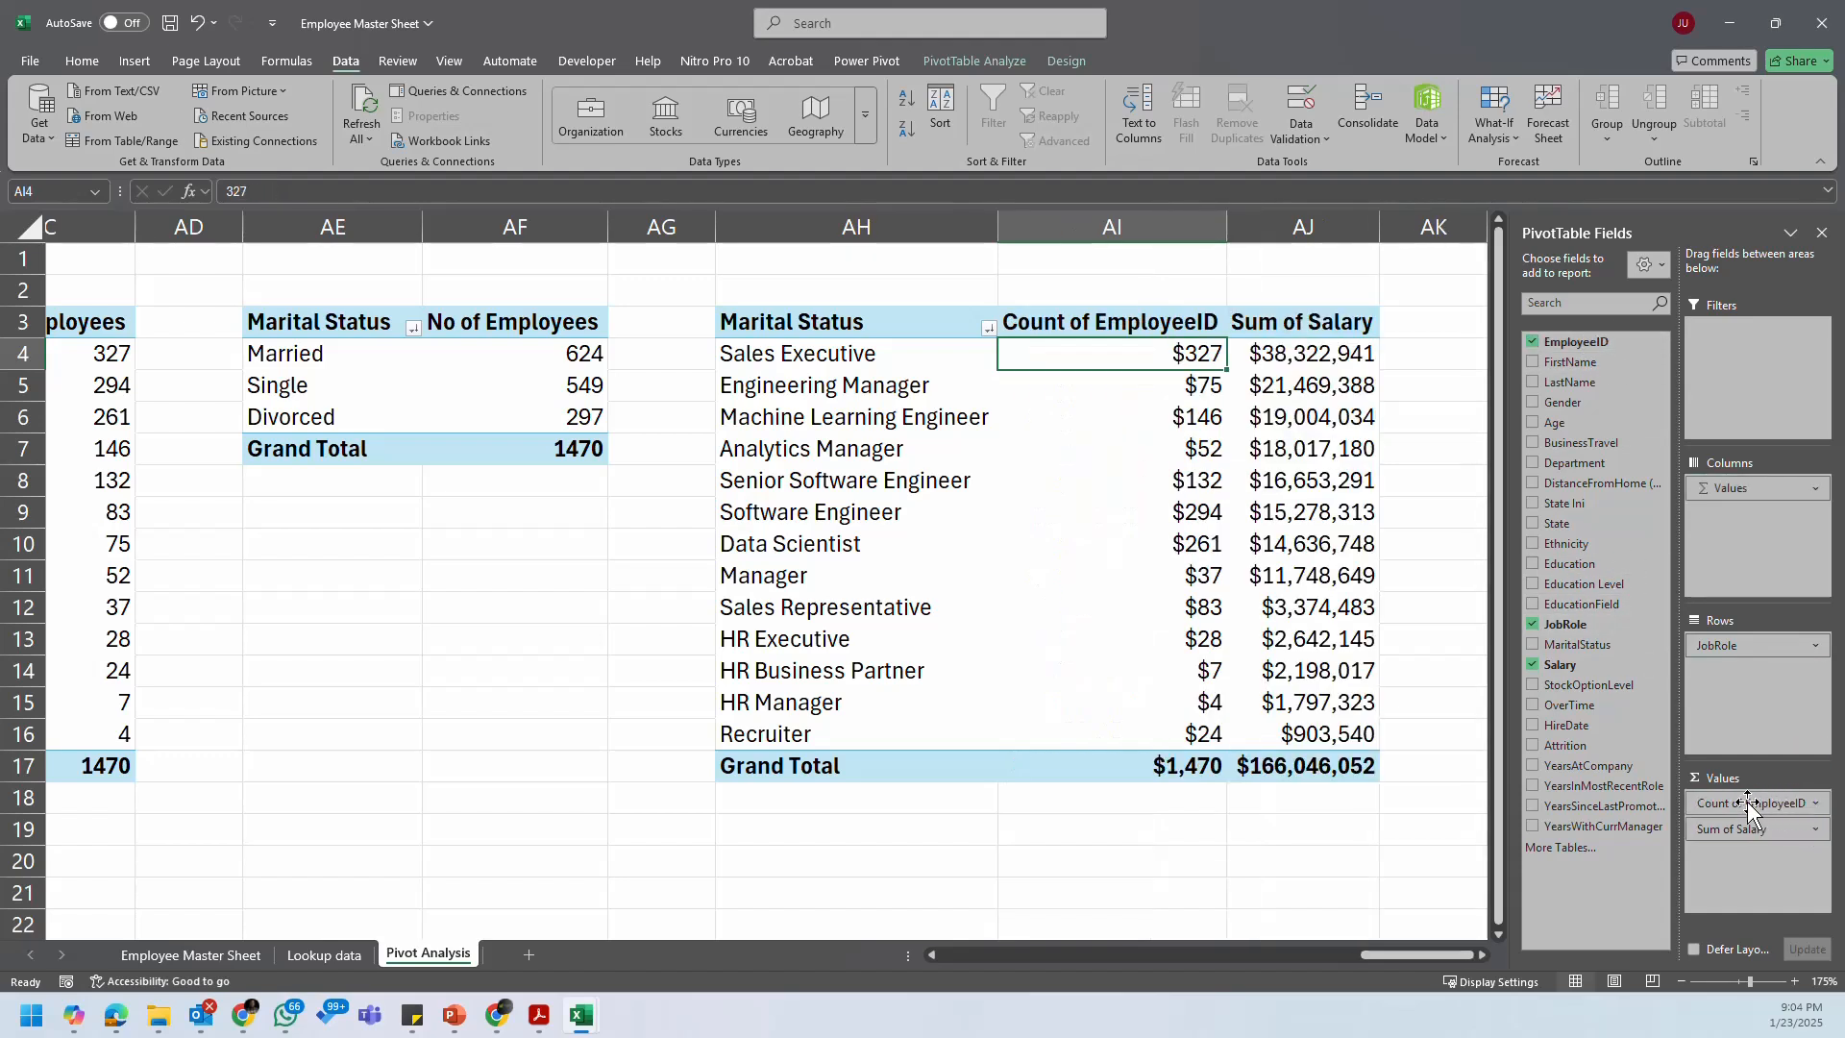
right_click(1181, 356)
left_click(1148, 357)
left_click_drag(1108, 346, 1166, 764)
right_click(1167, 654)
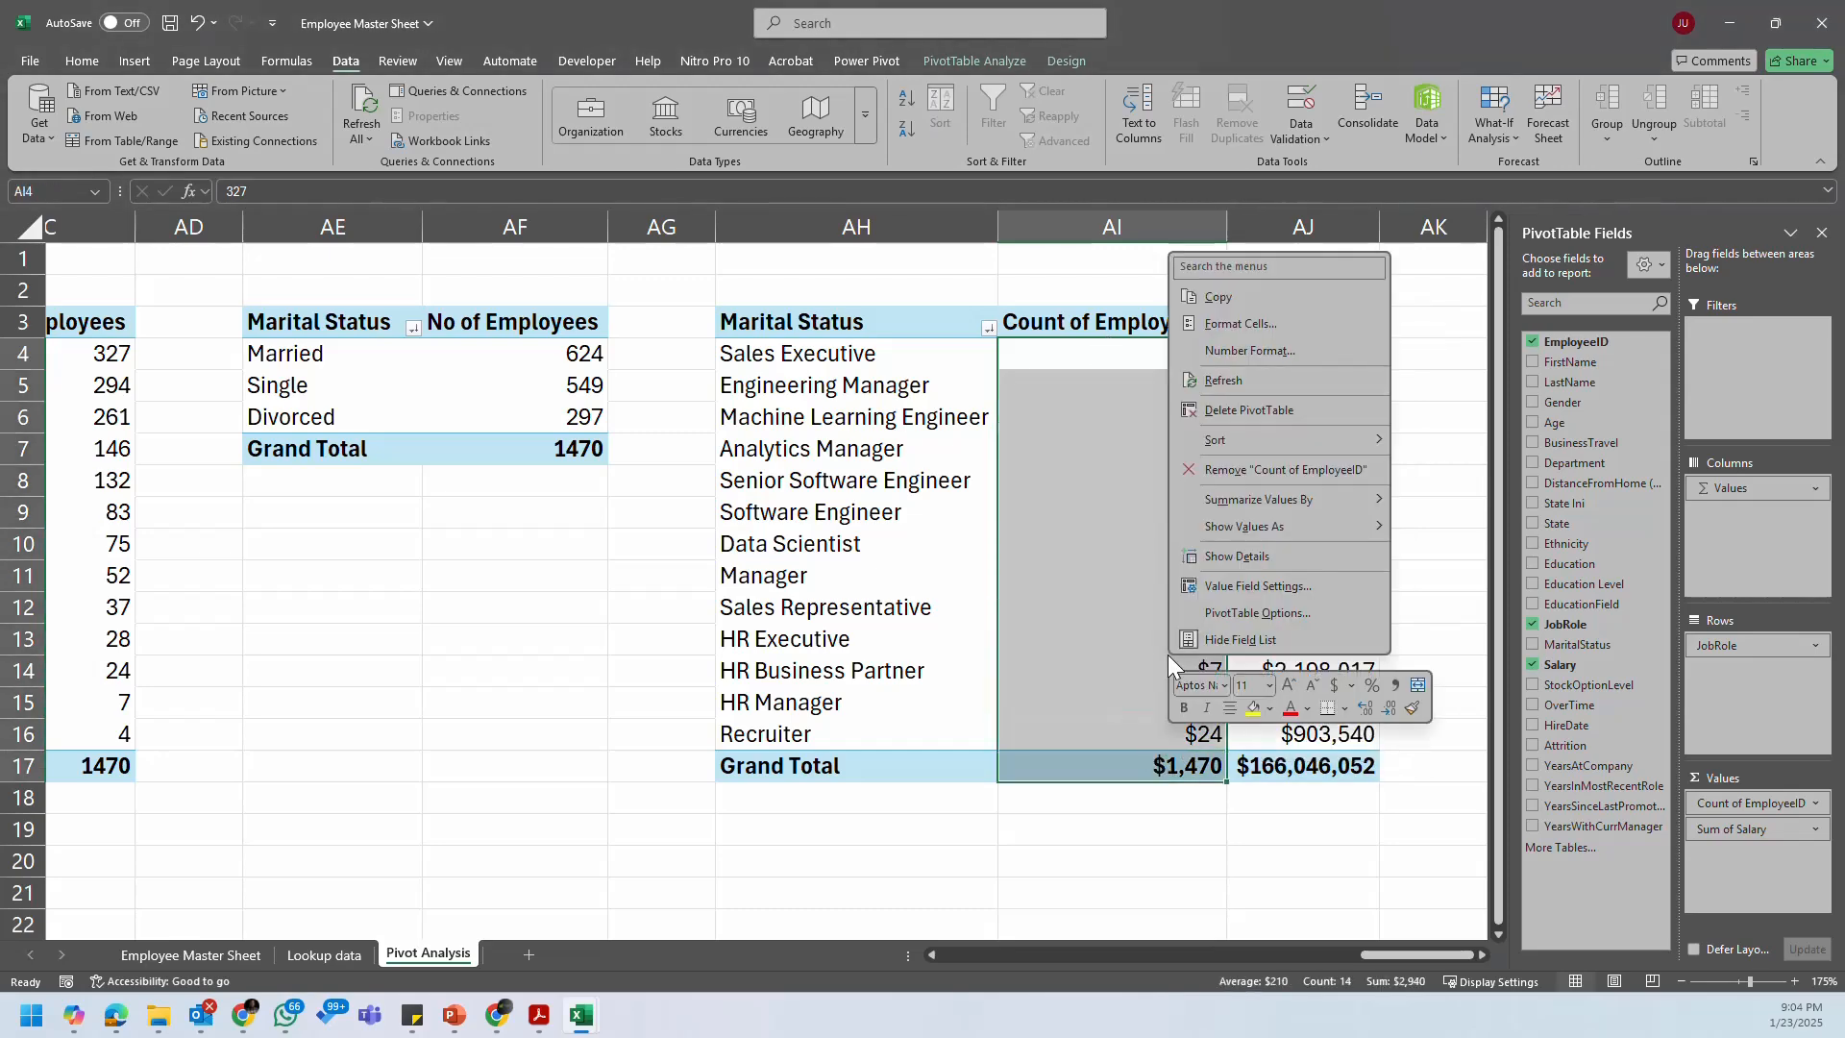
left_click(1298, 351)
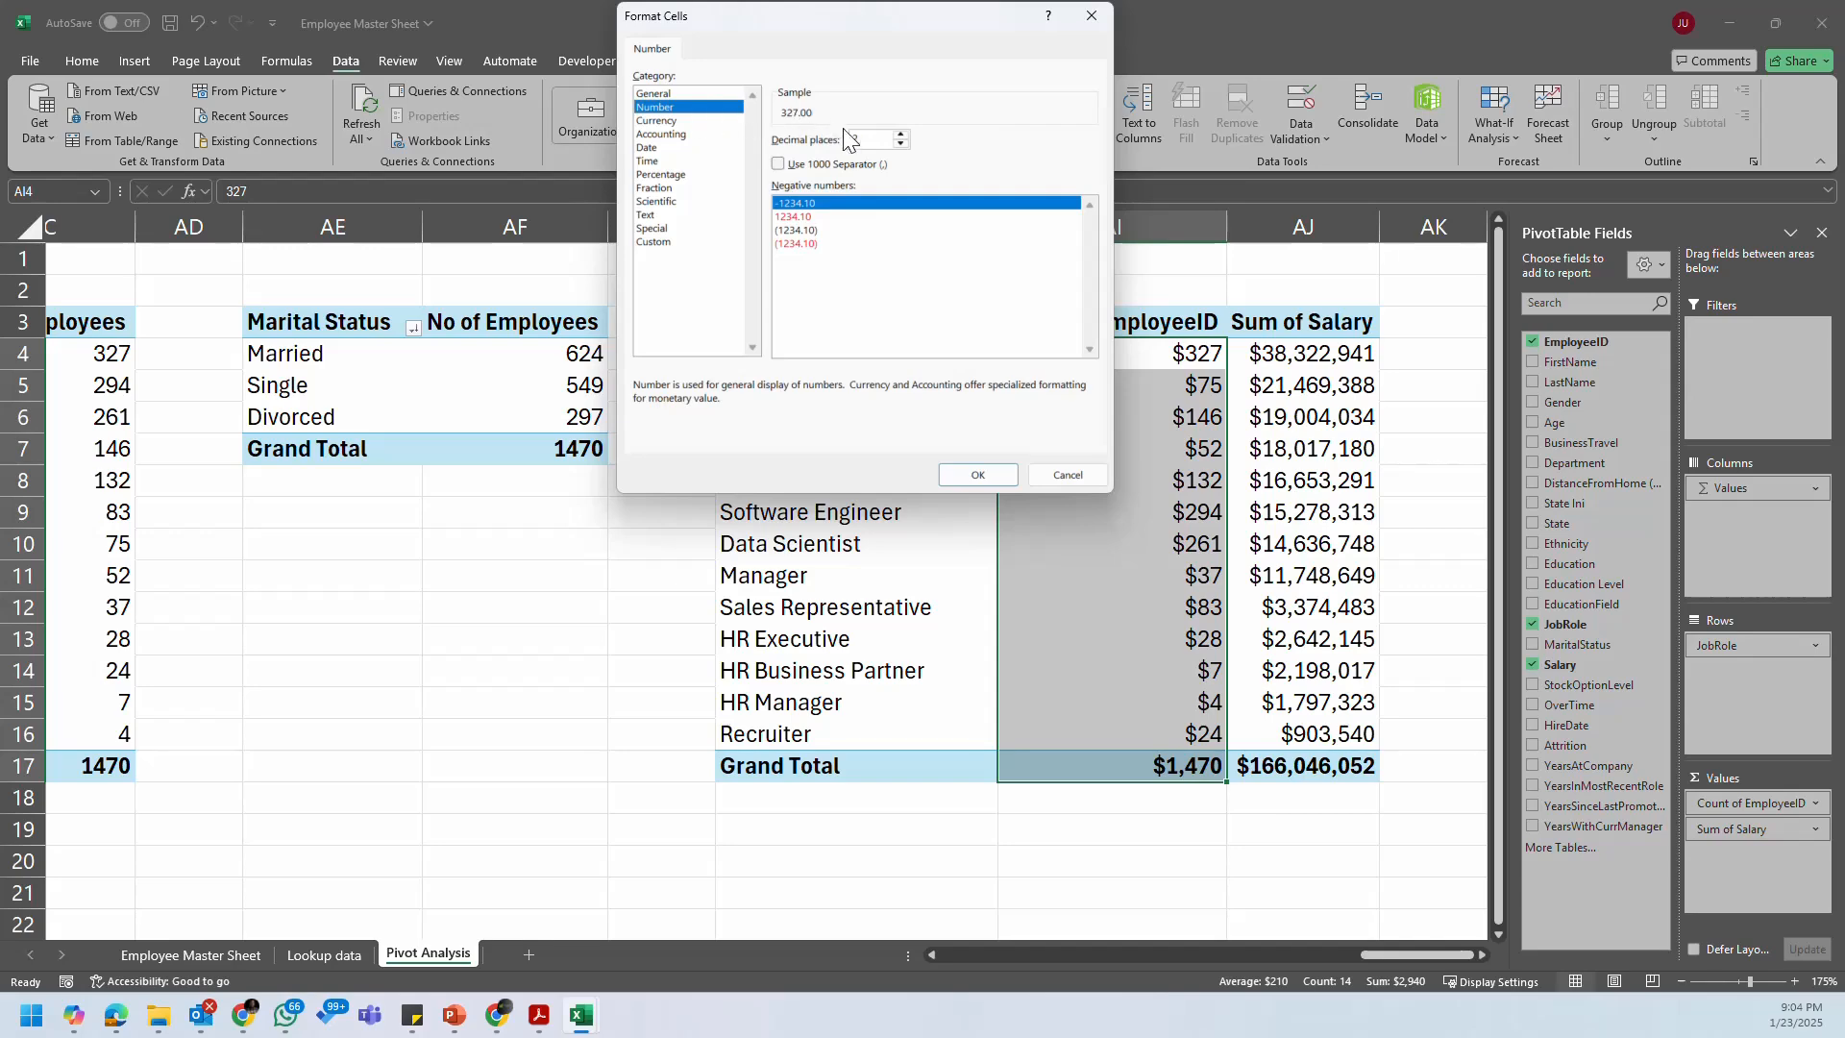
left_click(900, 144)
left_click(780, 166)
left_click(978, 475)
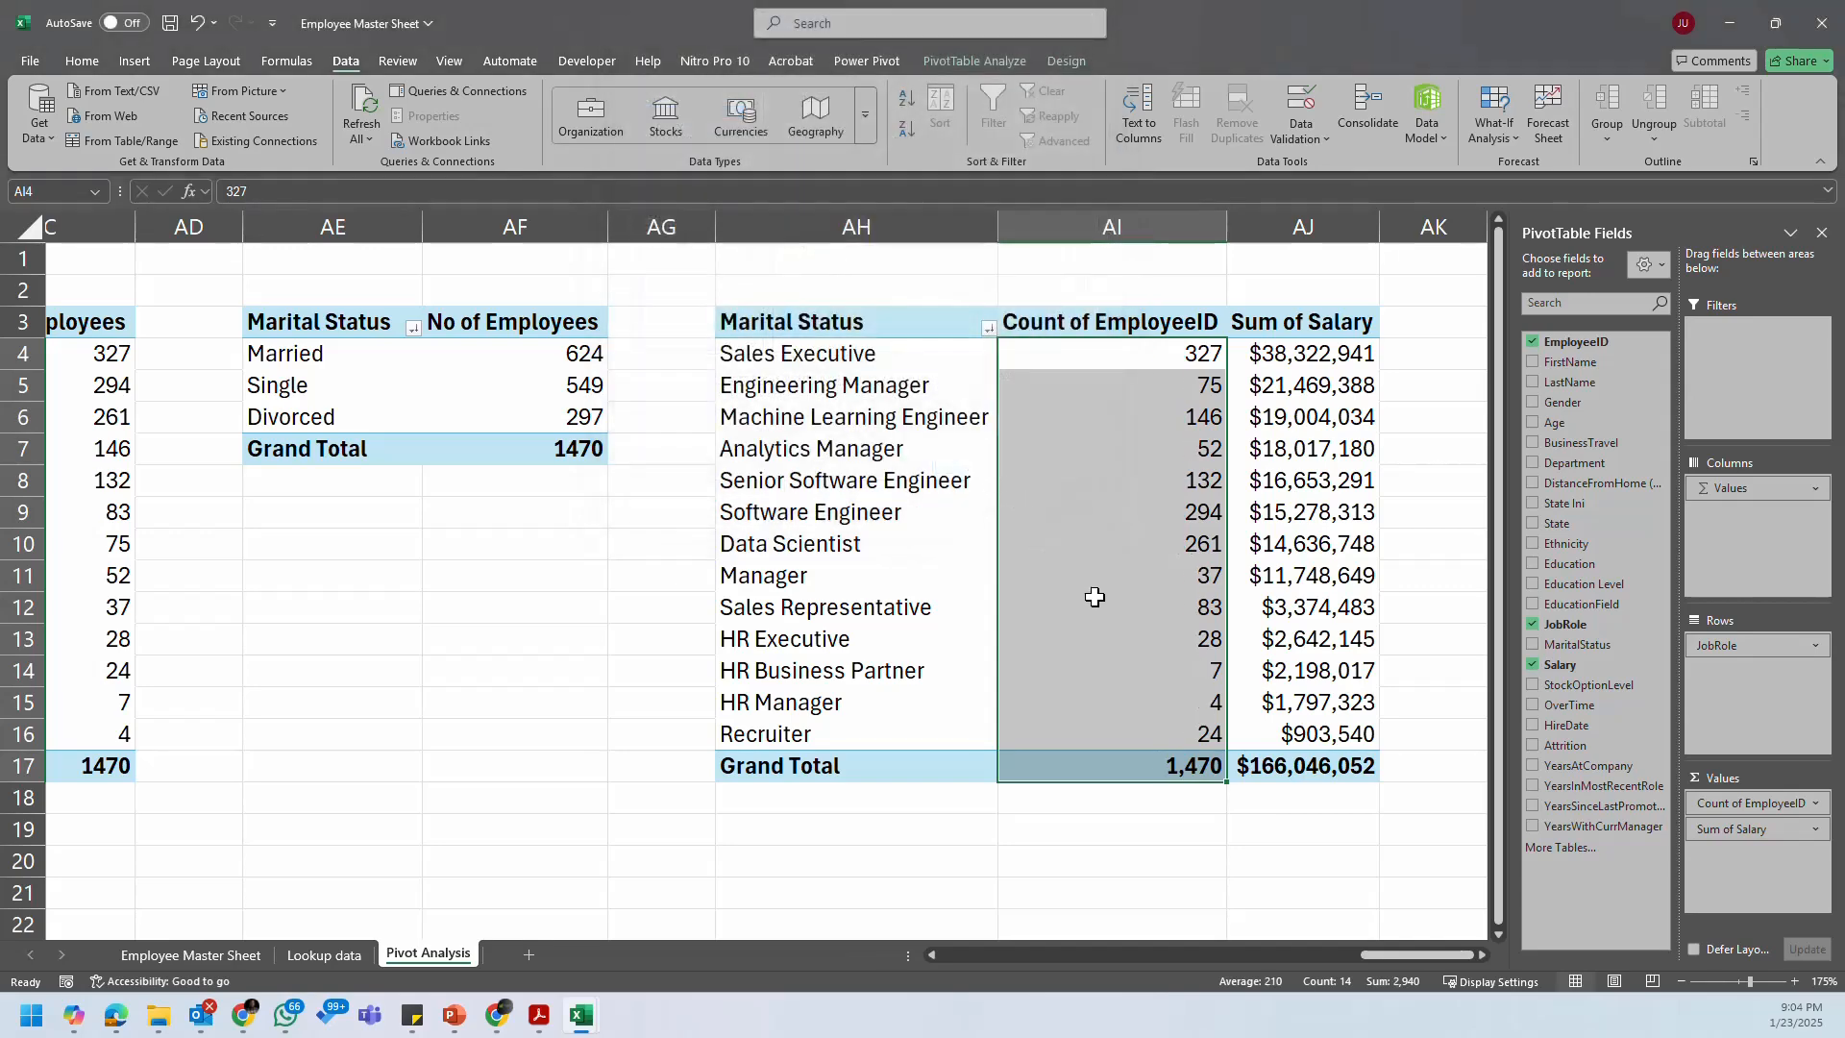
left_click(1144, 359)
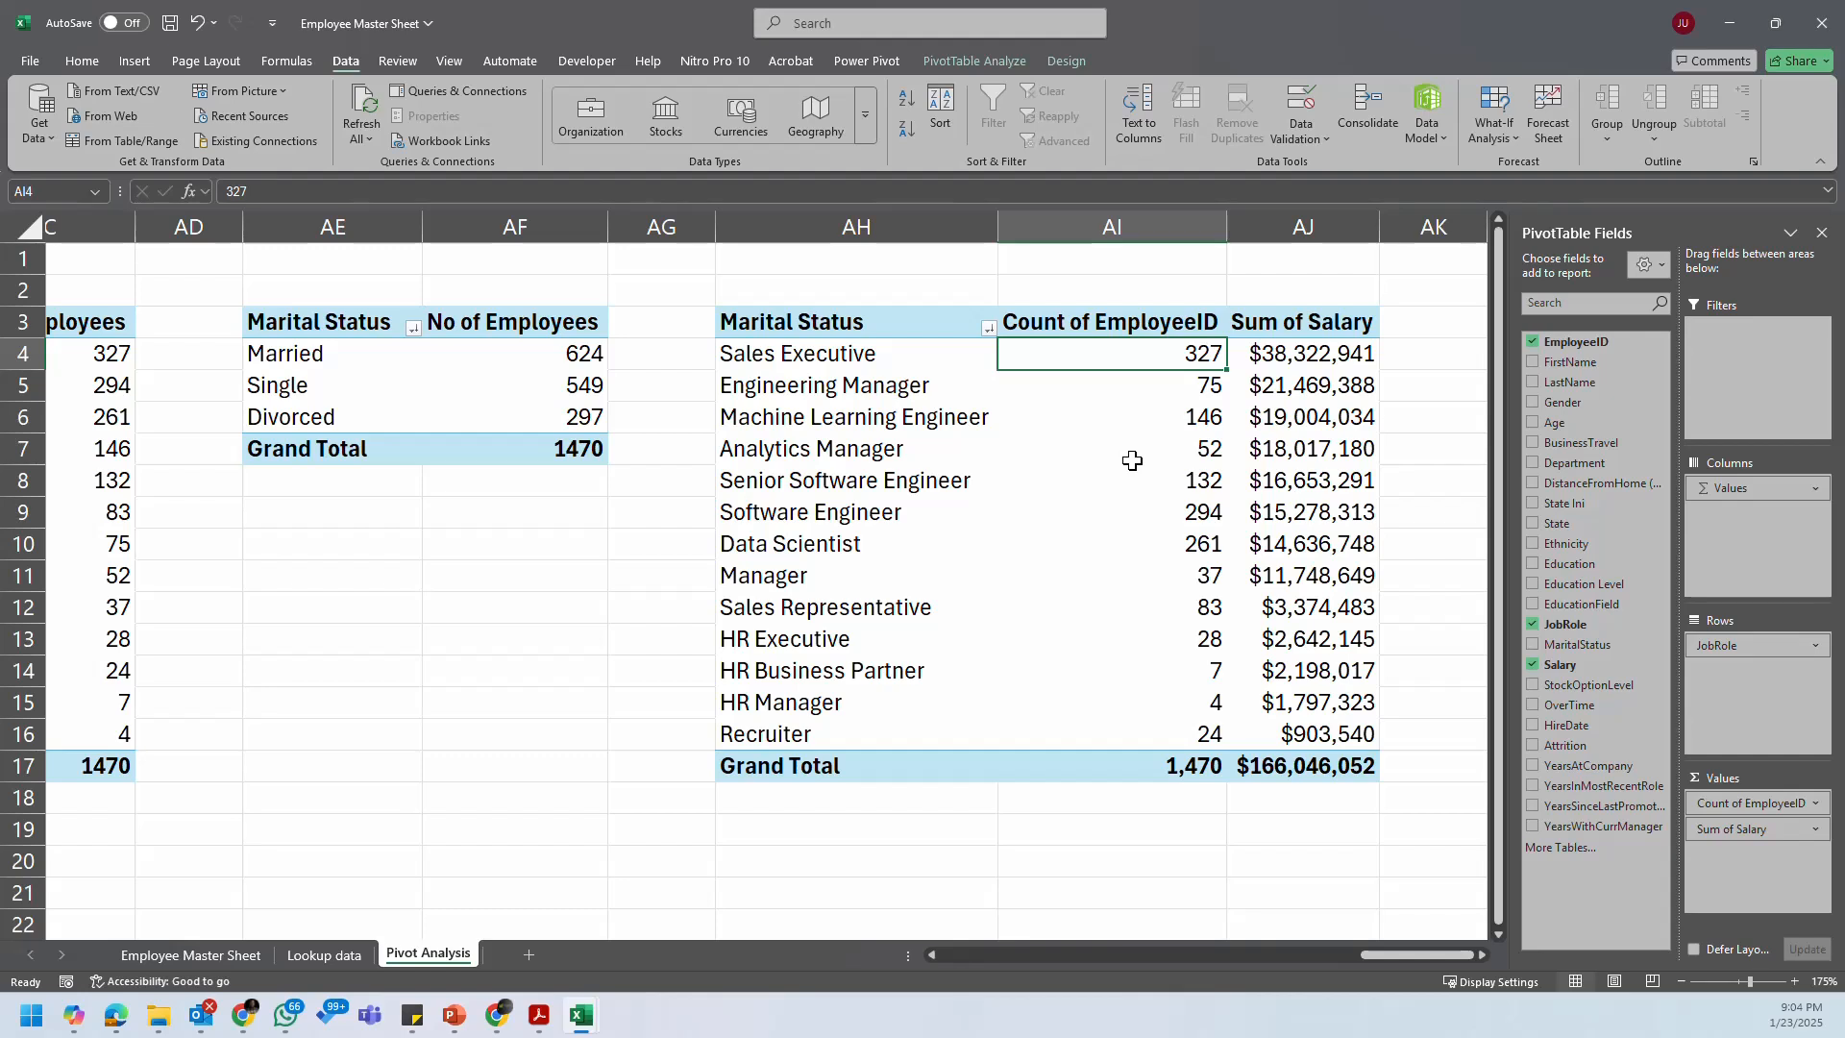
Step: Rename the Count of EmployeeID header in AI3 to No of Employees and the Marital Status header in AH3 to Job Role
left_click(1151, 310)
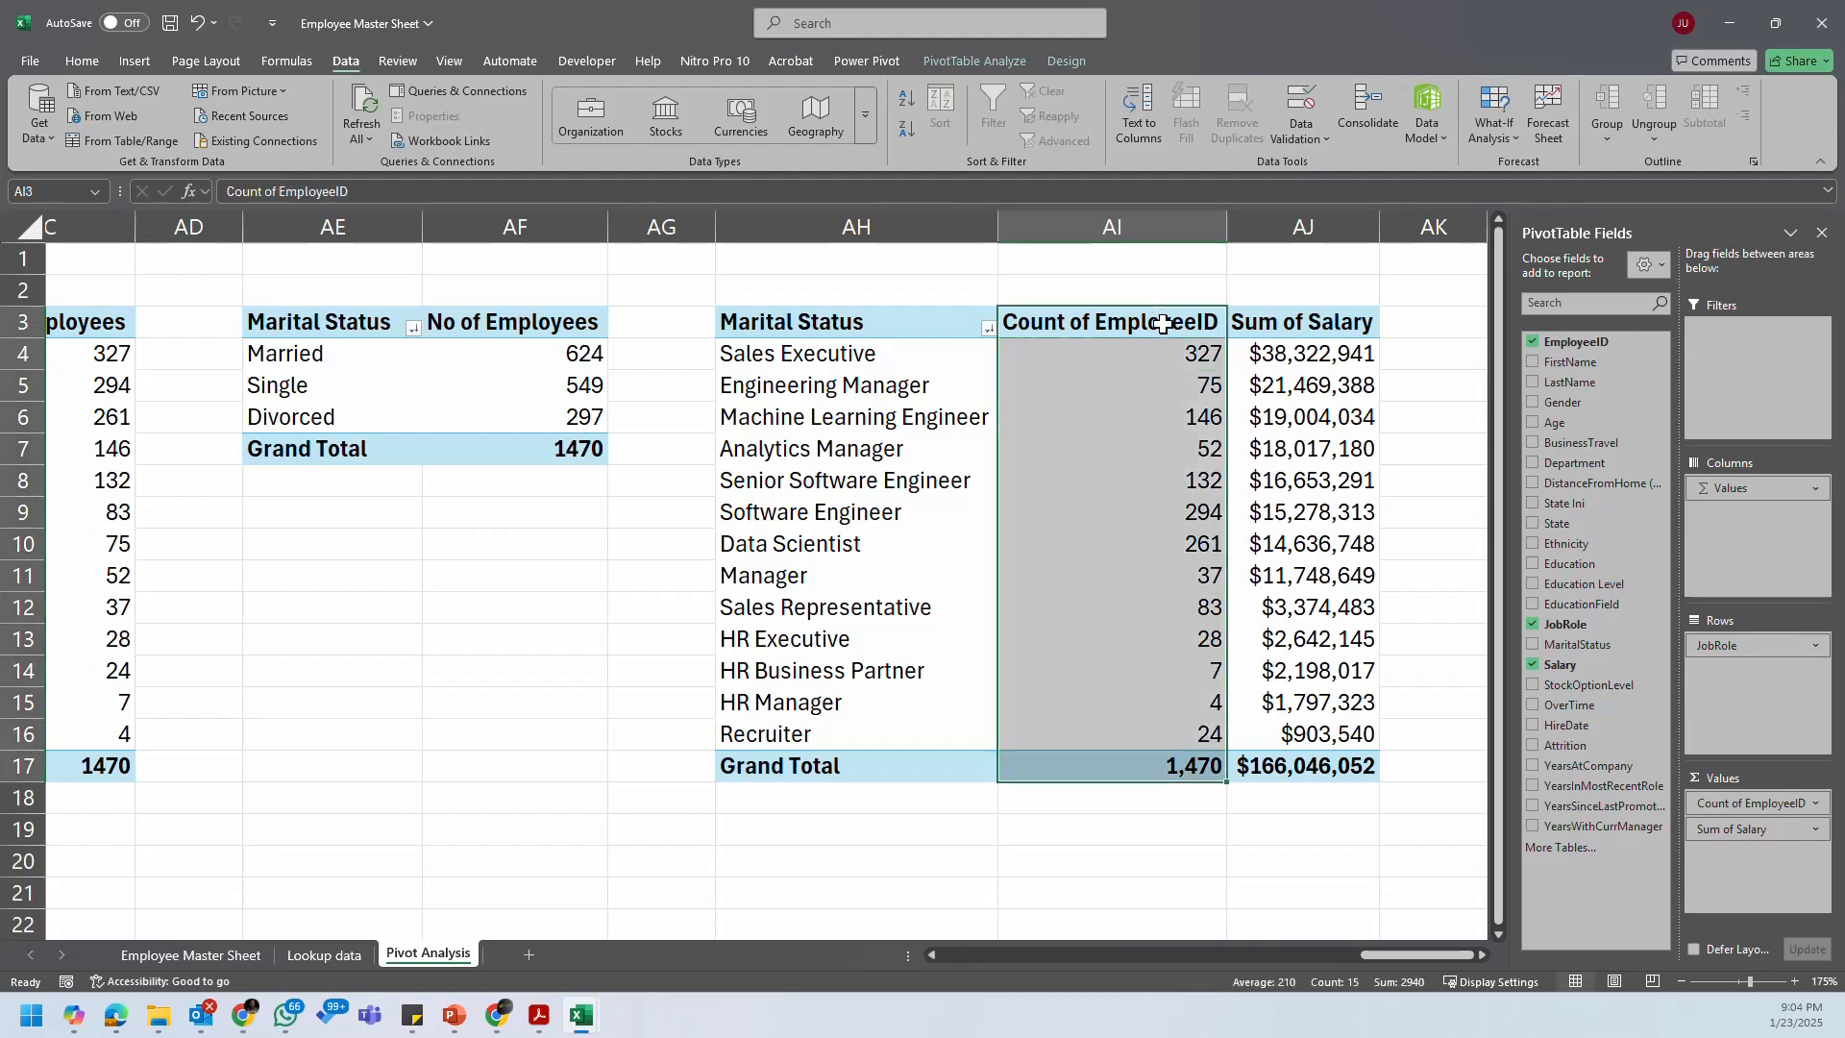
left_click(1162, 323)
type("No of")
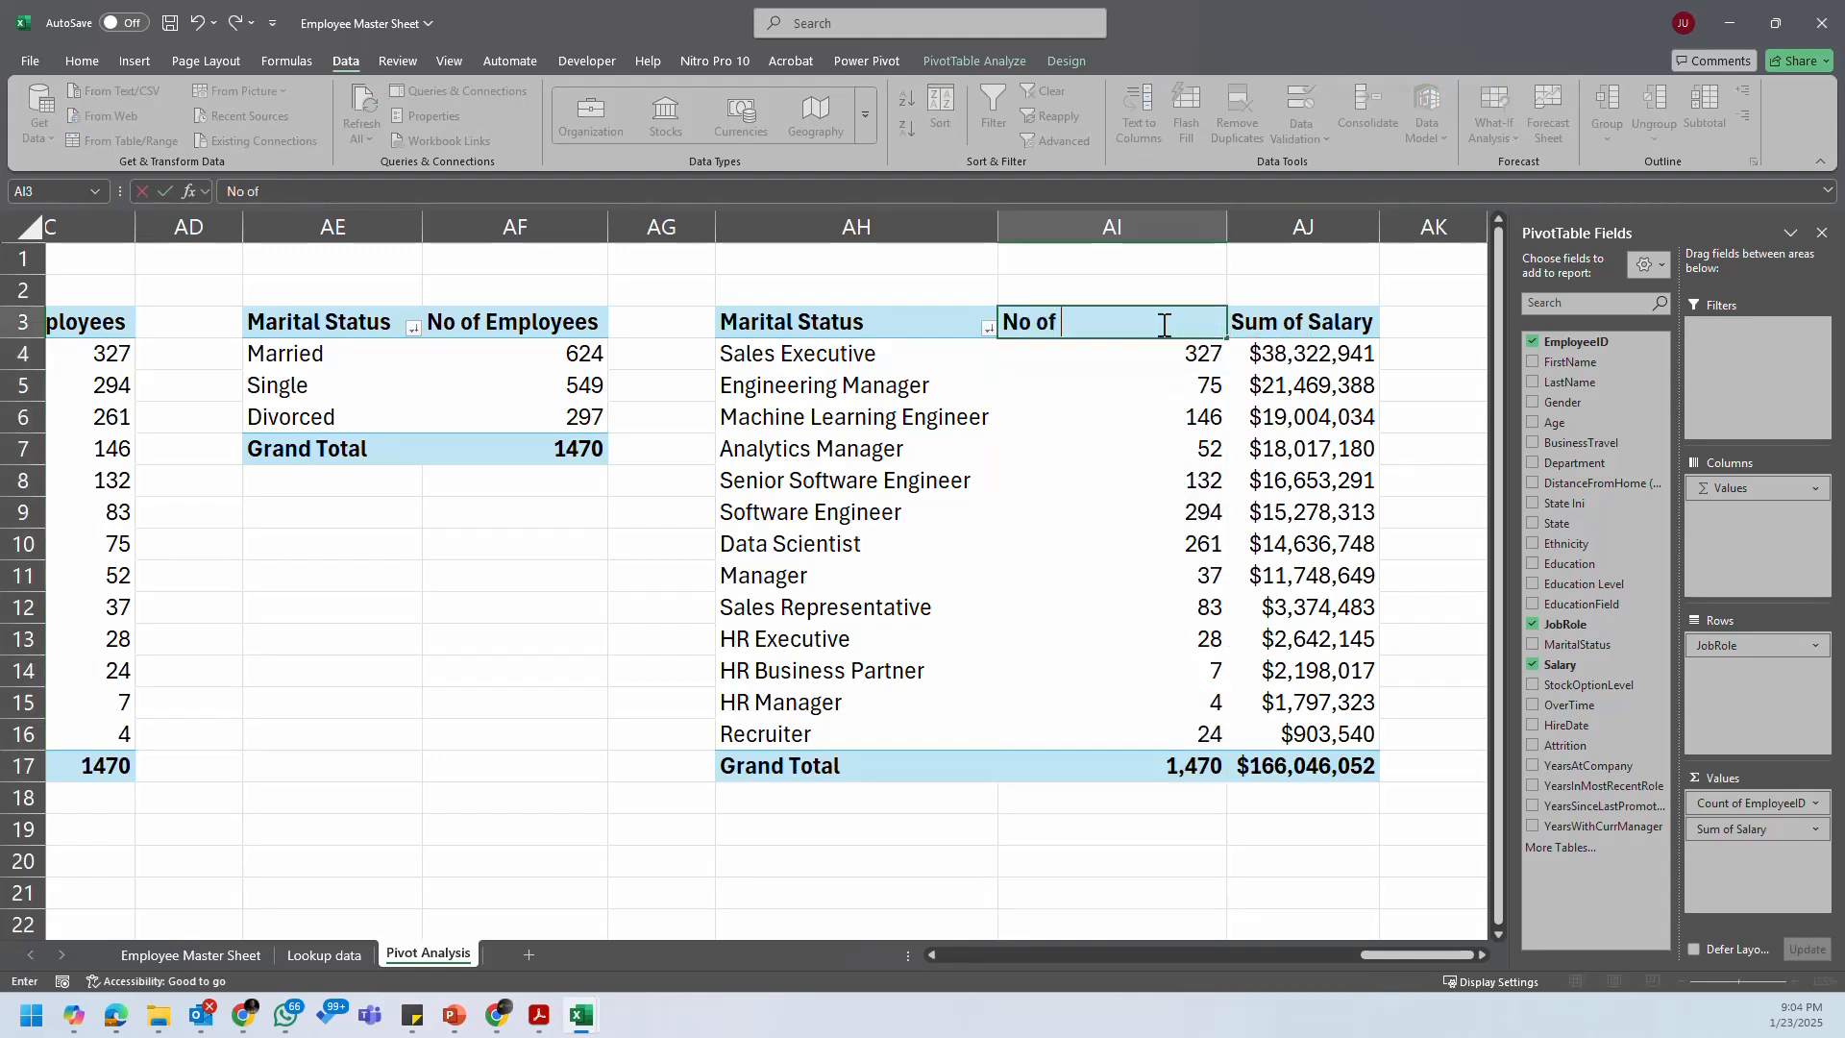
type(" Employees")
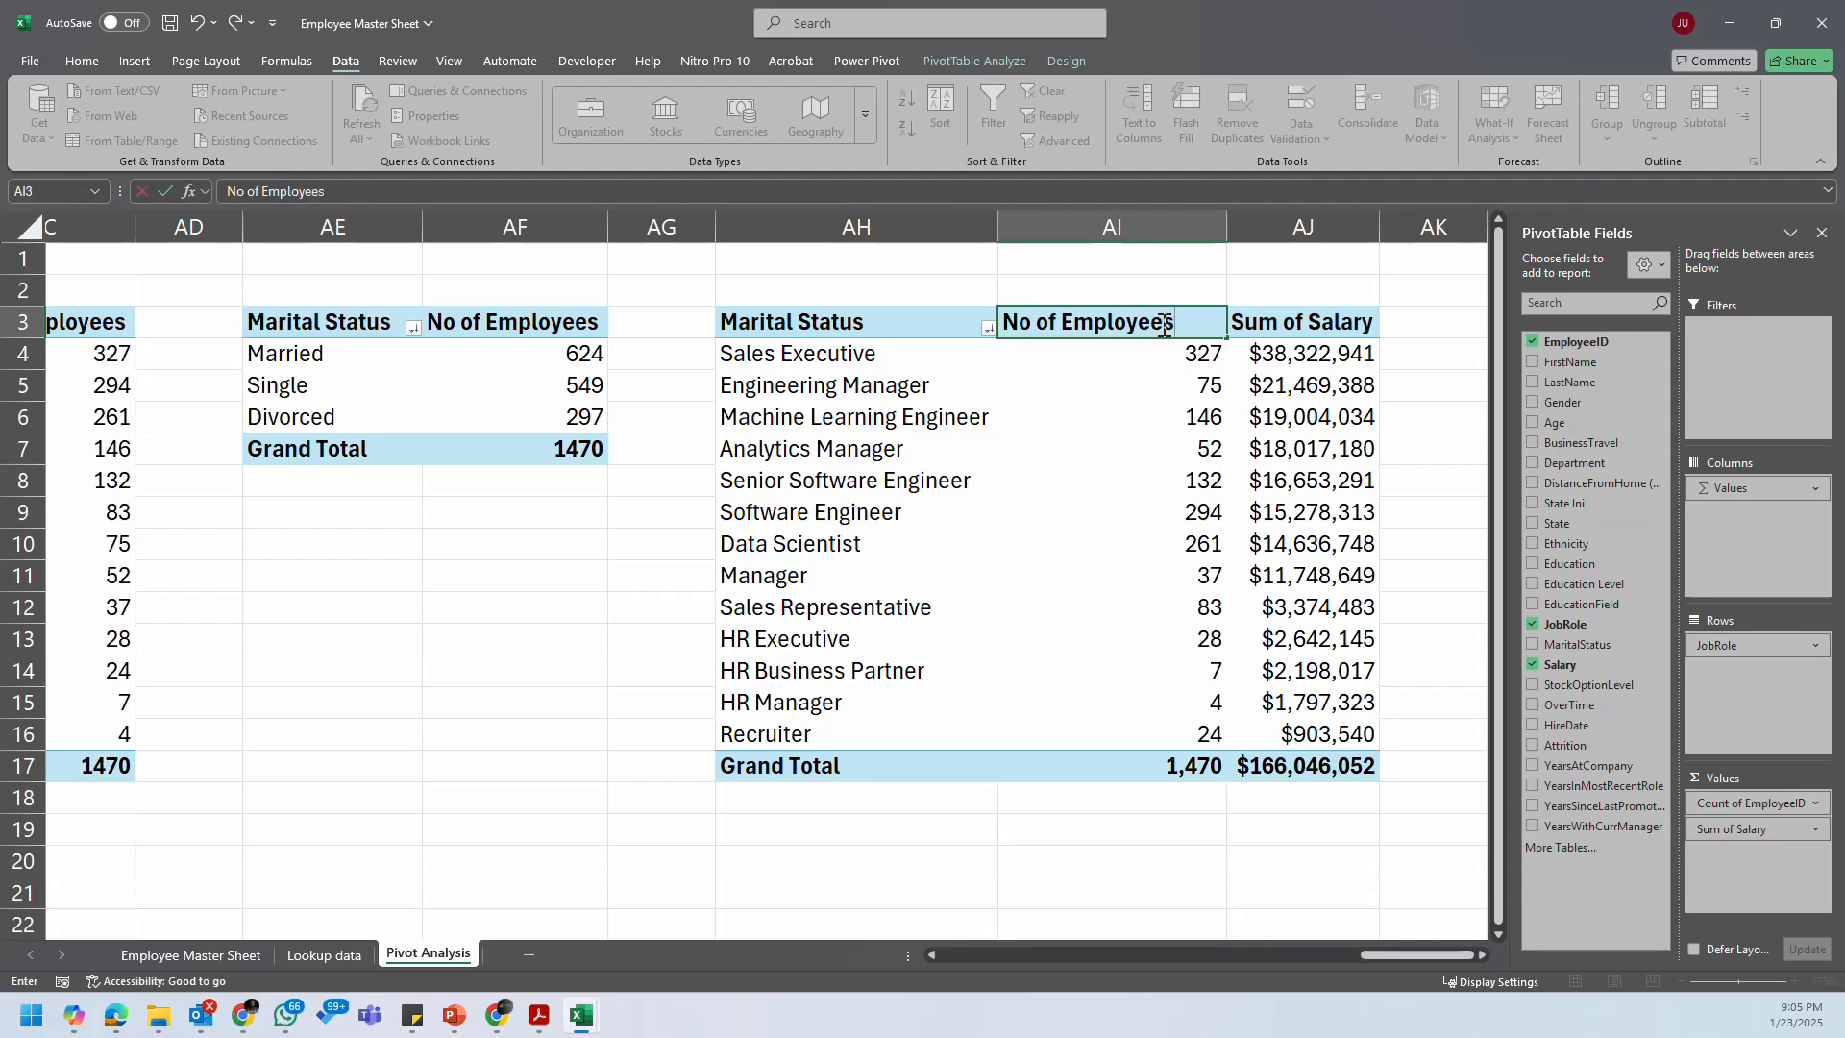
left_click(787, 301)
left_click(782, 315)
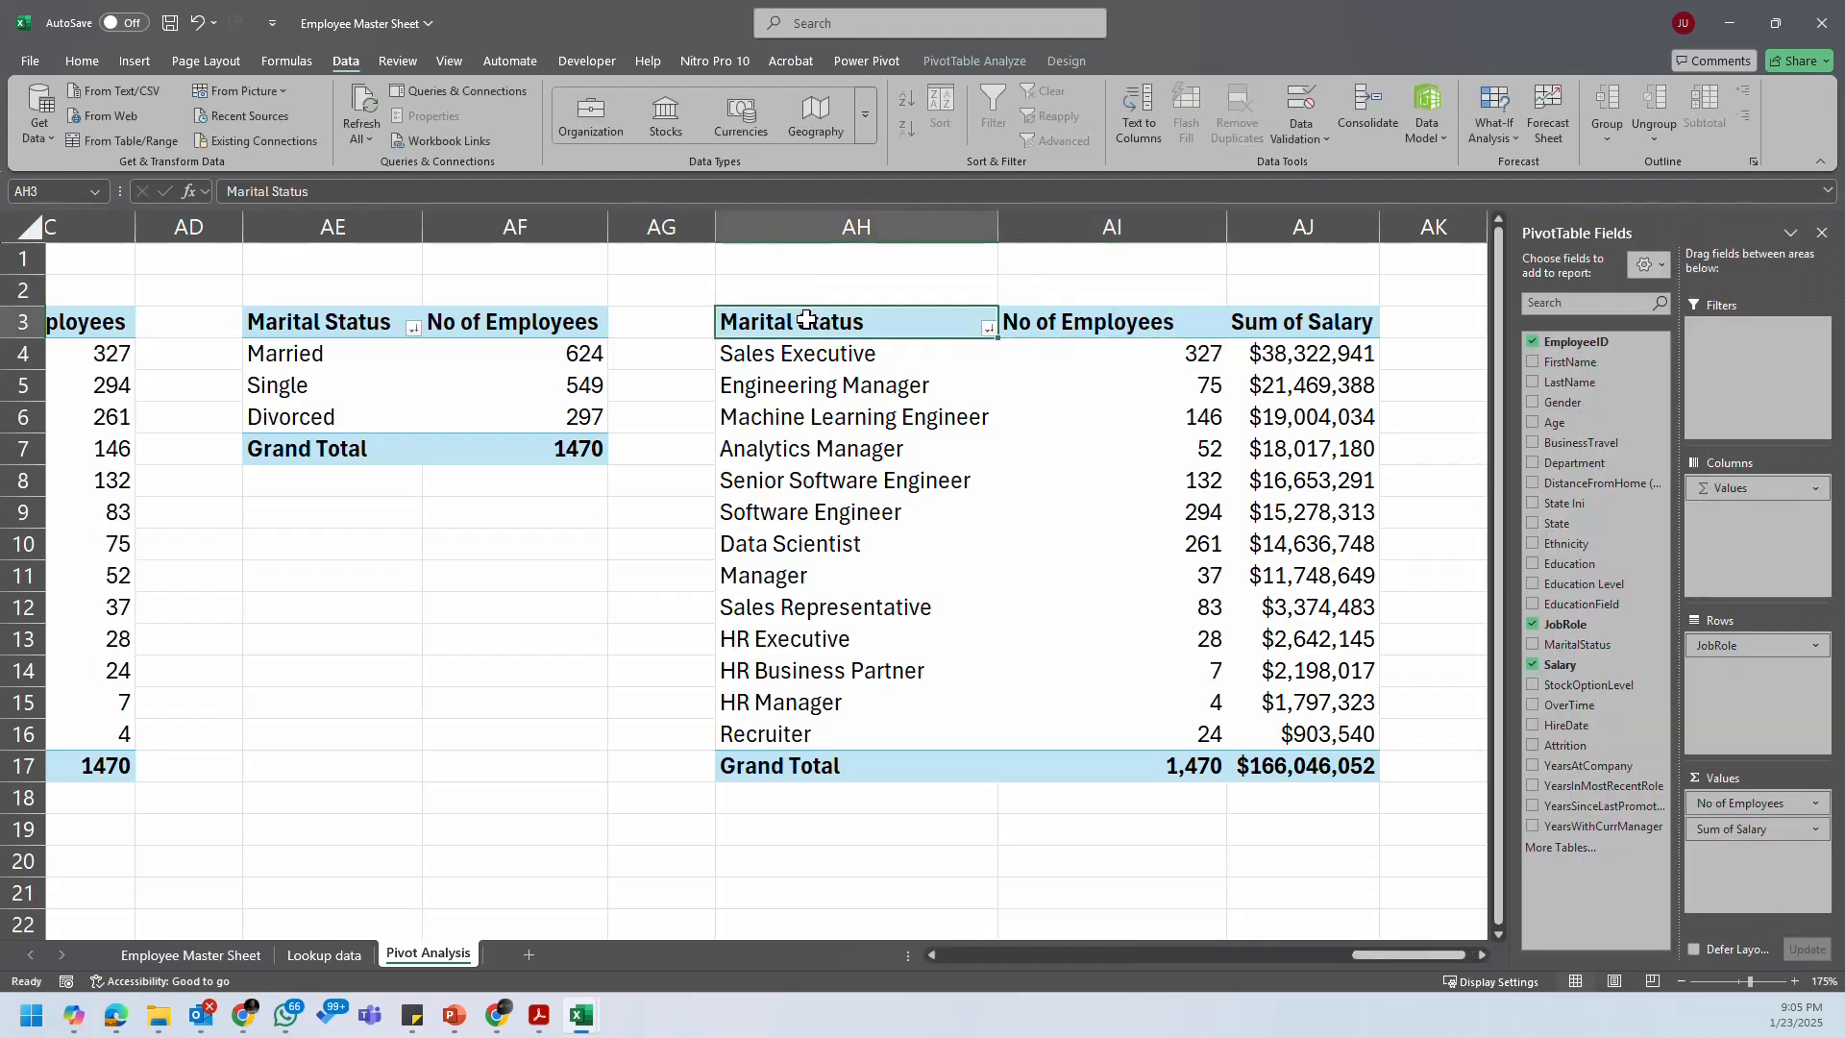
type("Job Role")
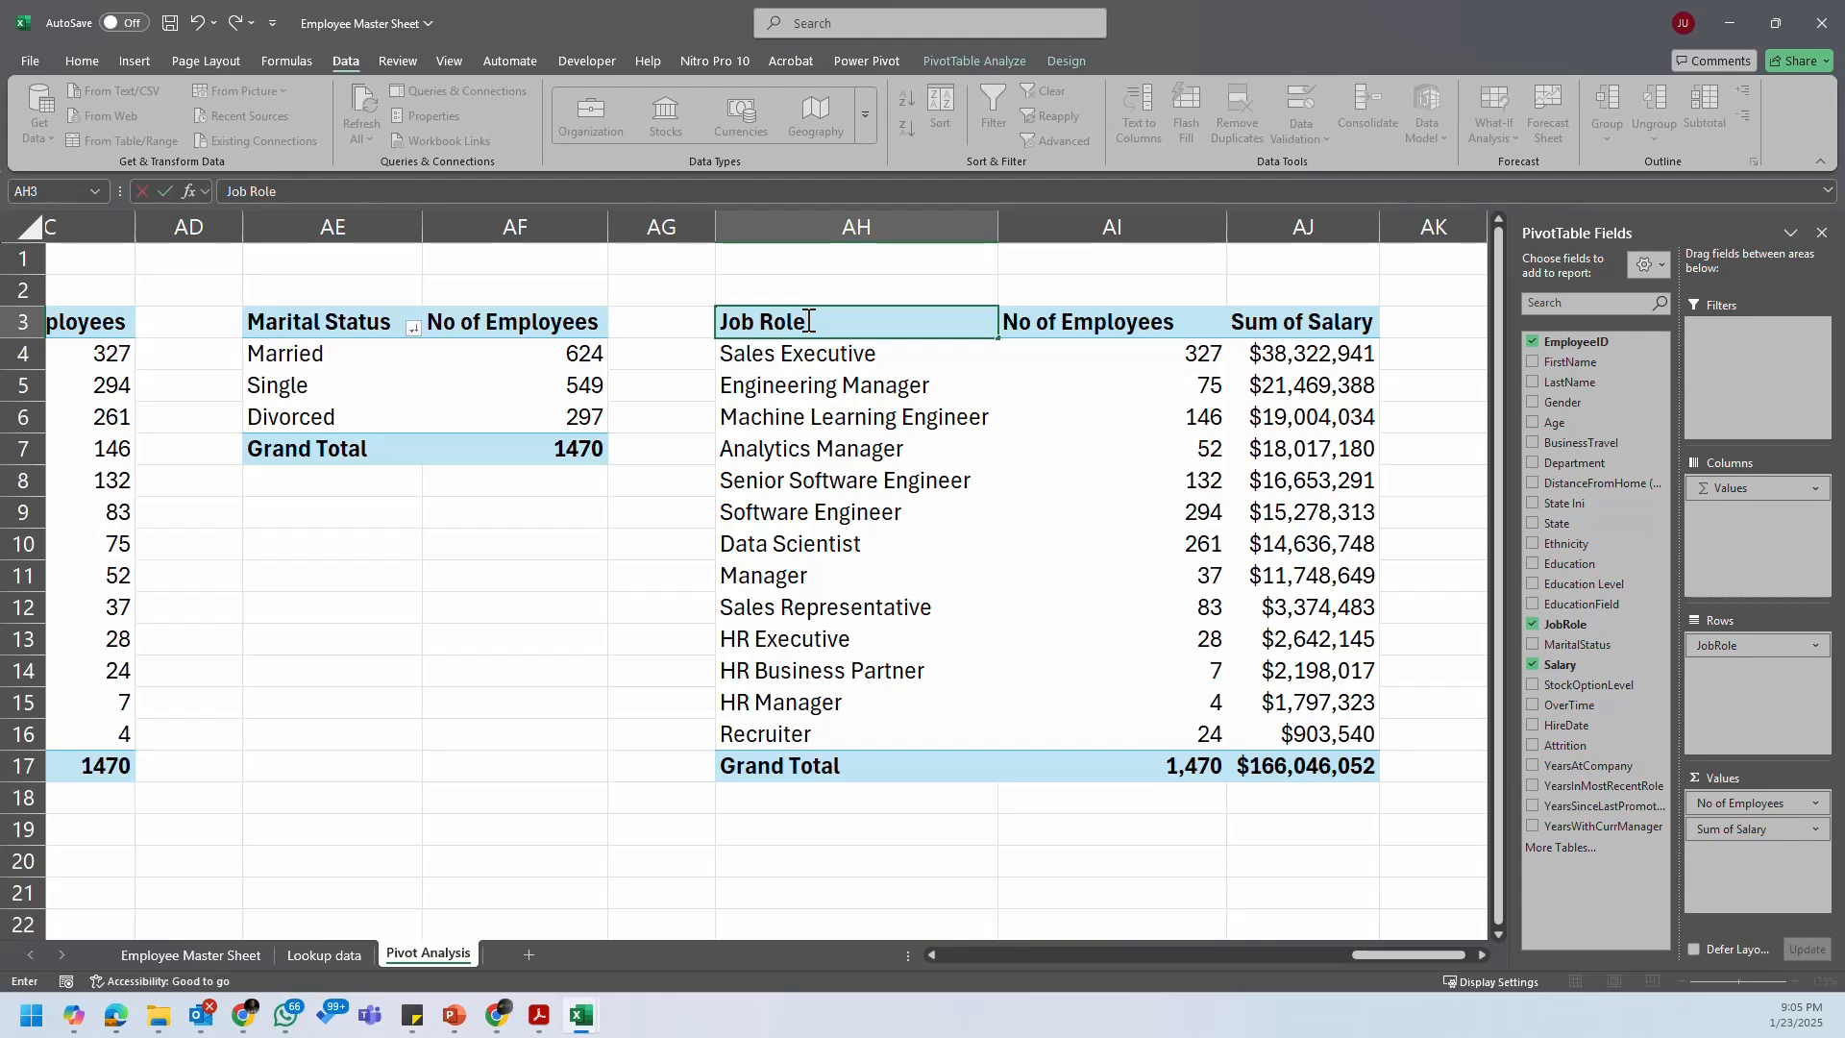
left_click(1278, 321)
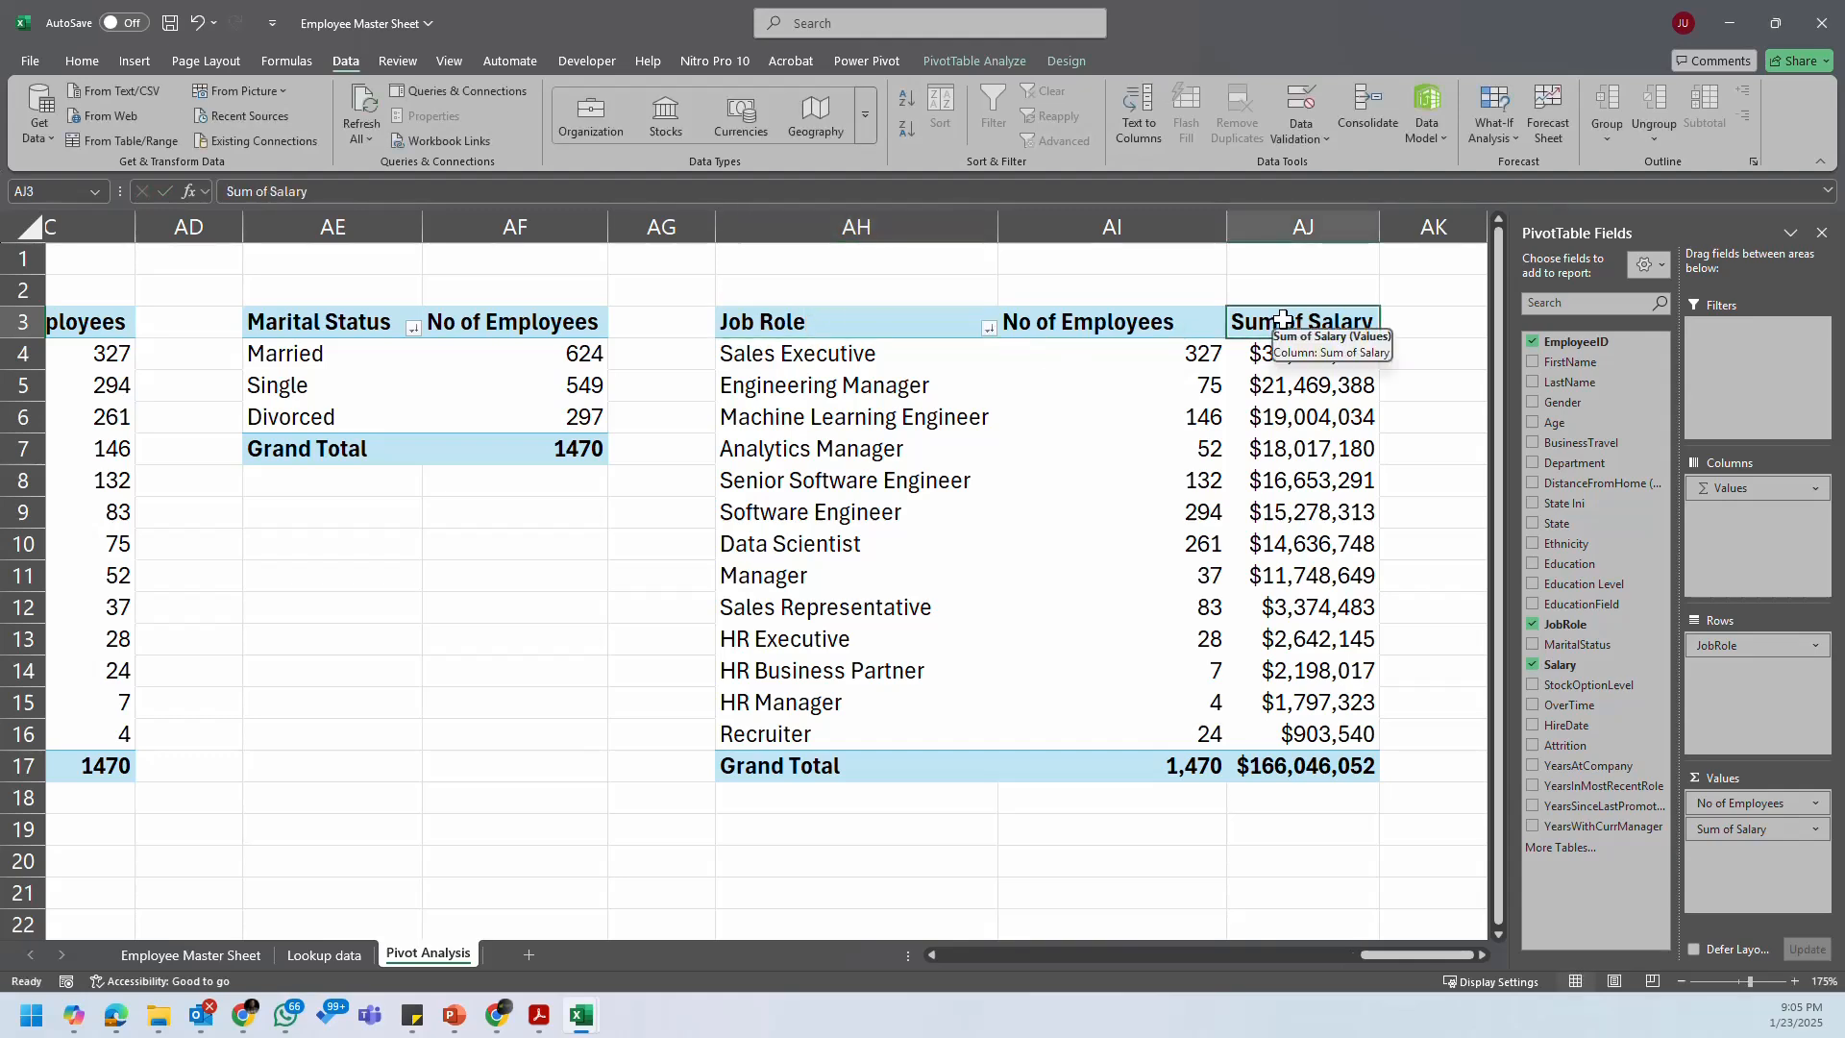
Step: Rename the Sum of Salary header in AJ3 to Salary
type("Salar")
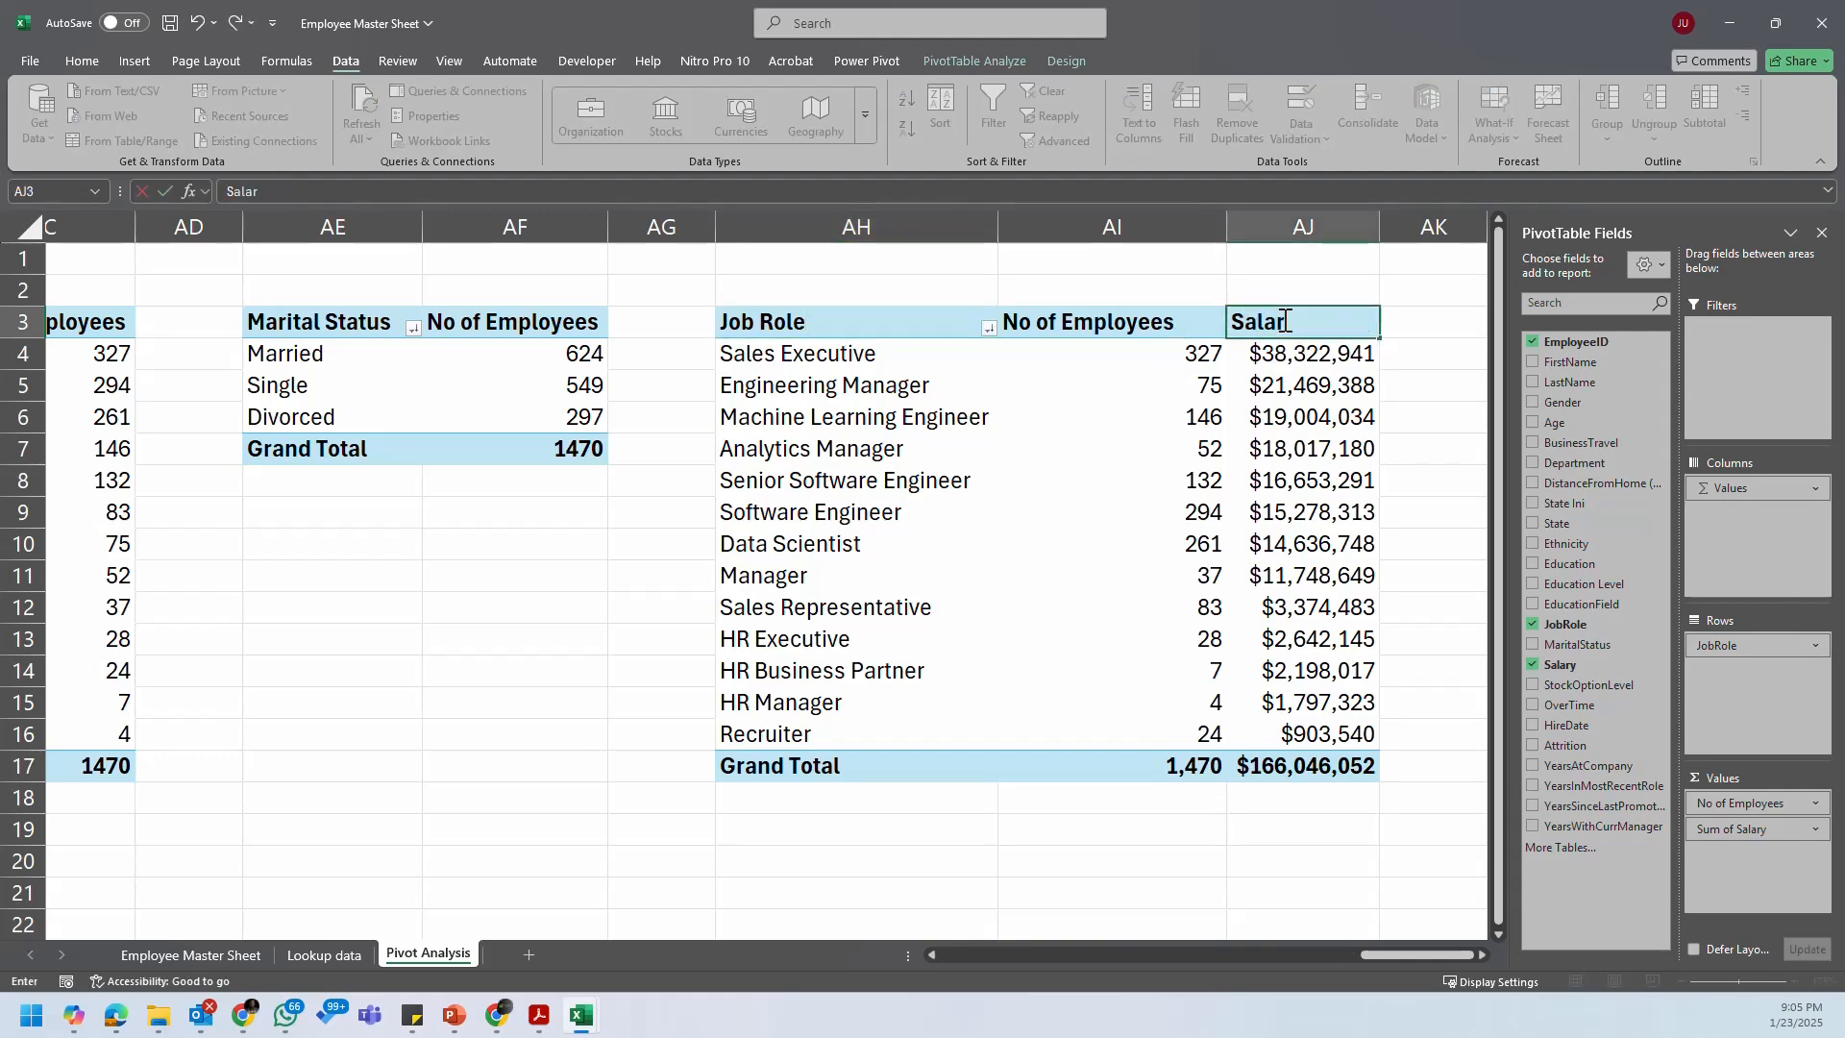
type("y")
key("Return")
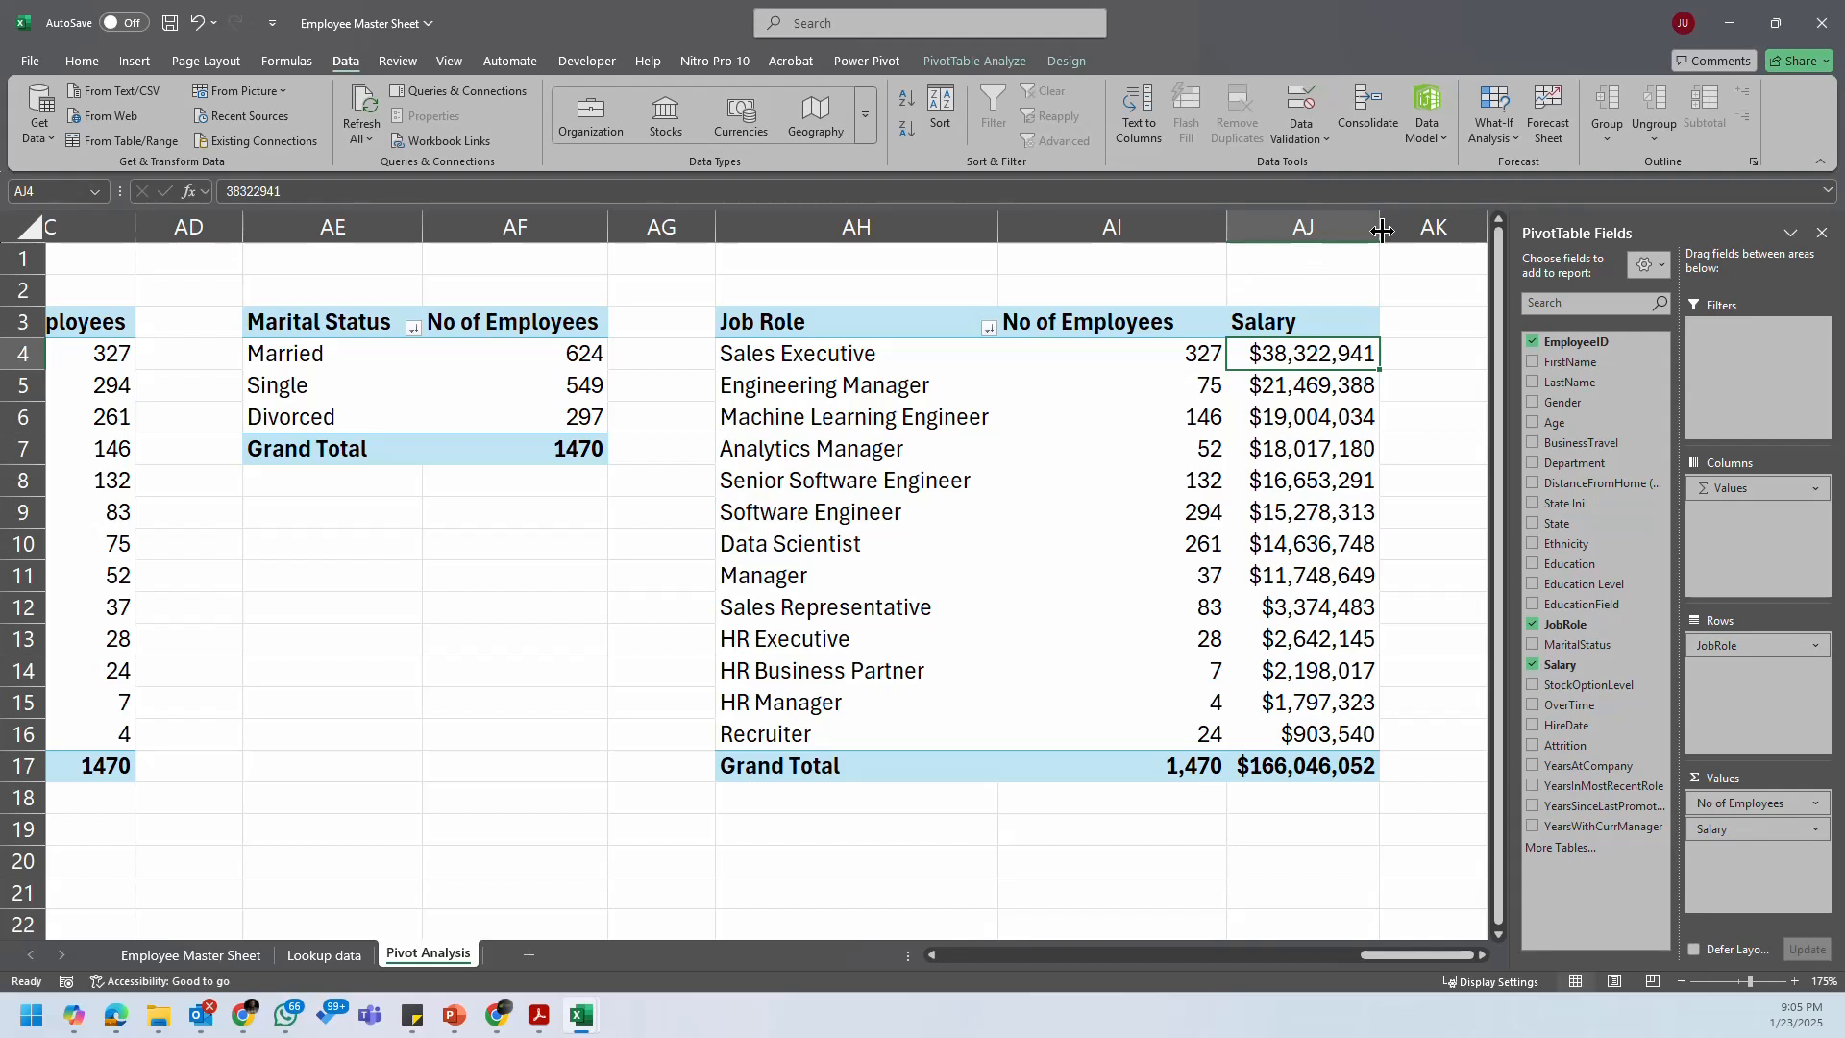
Step: Compare the employee counts and total salaries of the Sales Executive and Engineering Manager roles
key("Down")
key("Down")
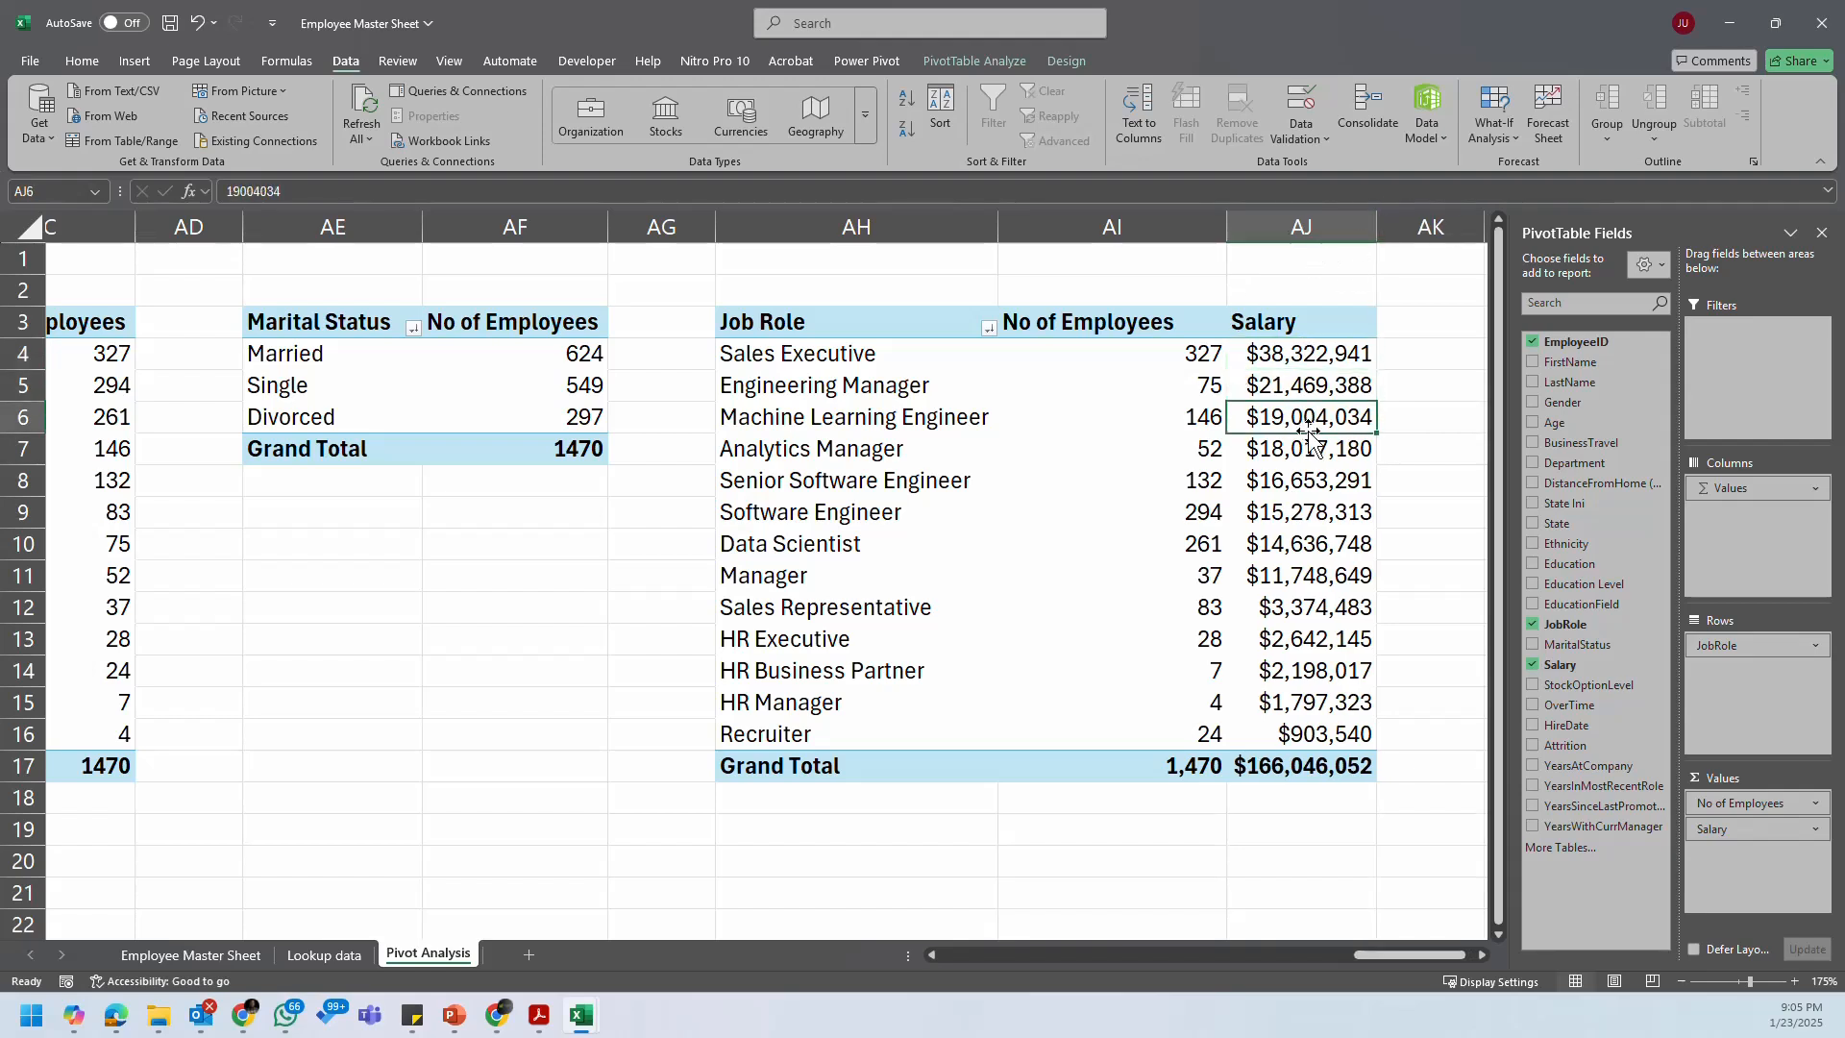
left_click_drag(851, 353, 1315, 362)
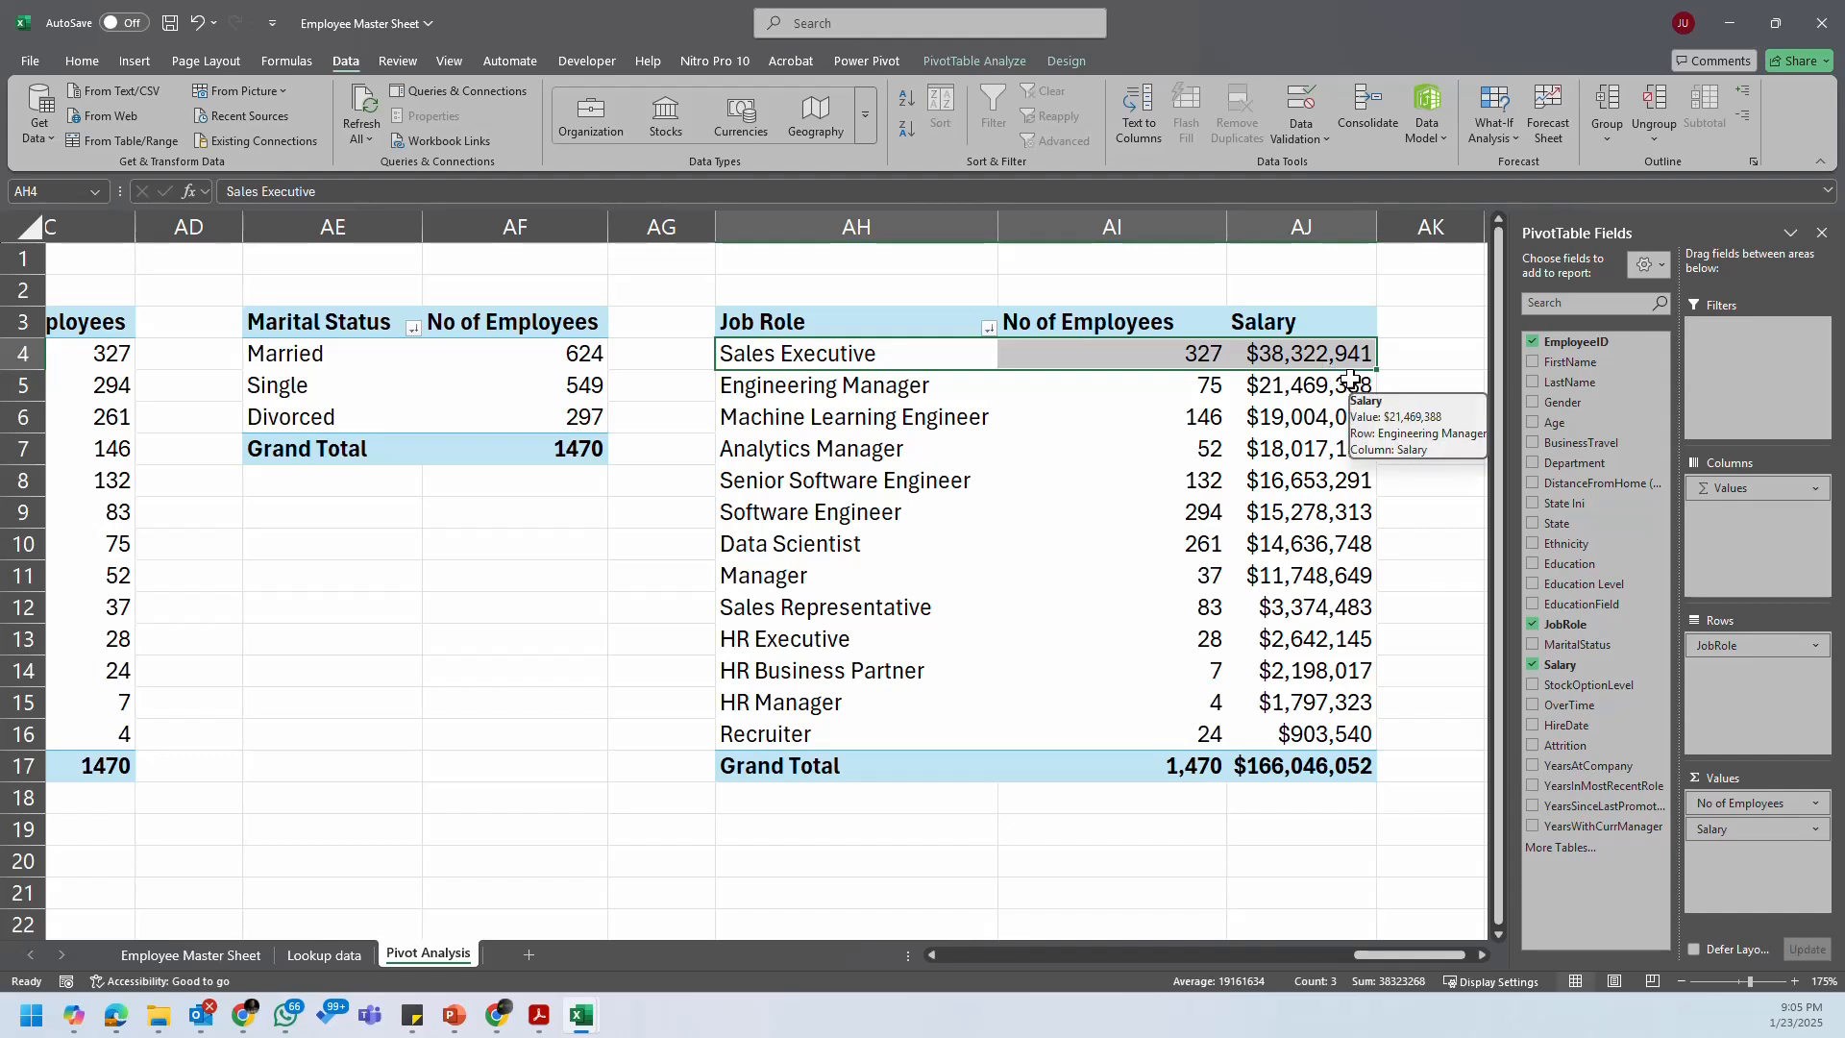
left_click(1221, 361)
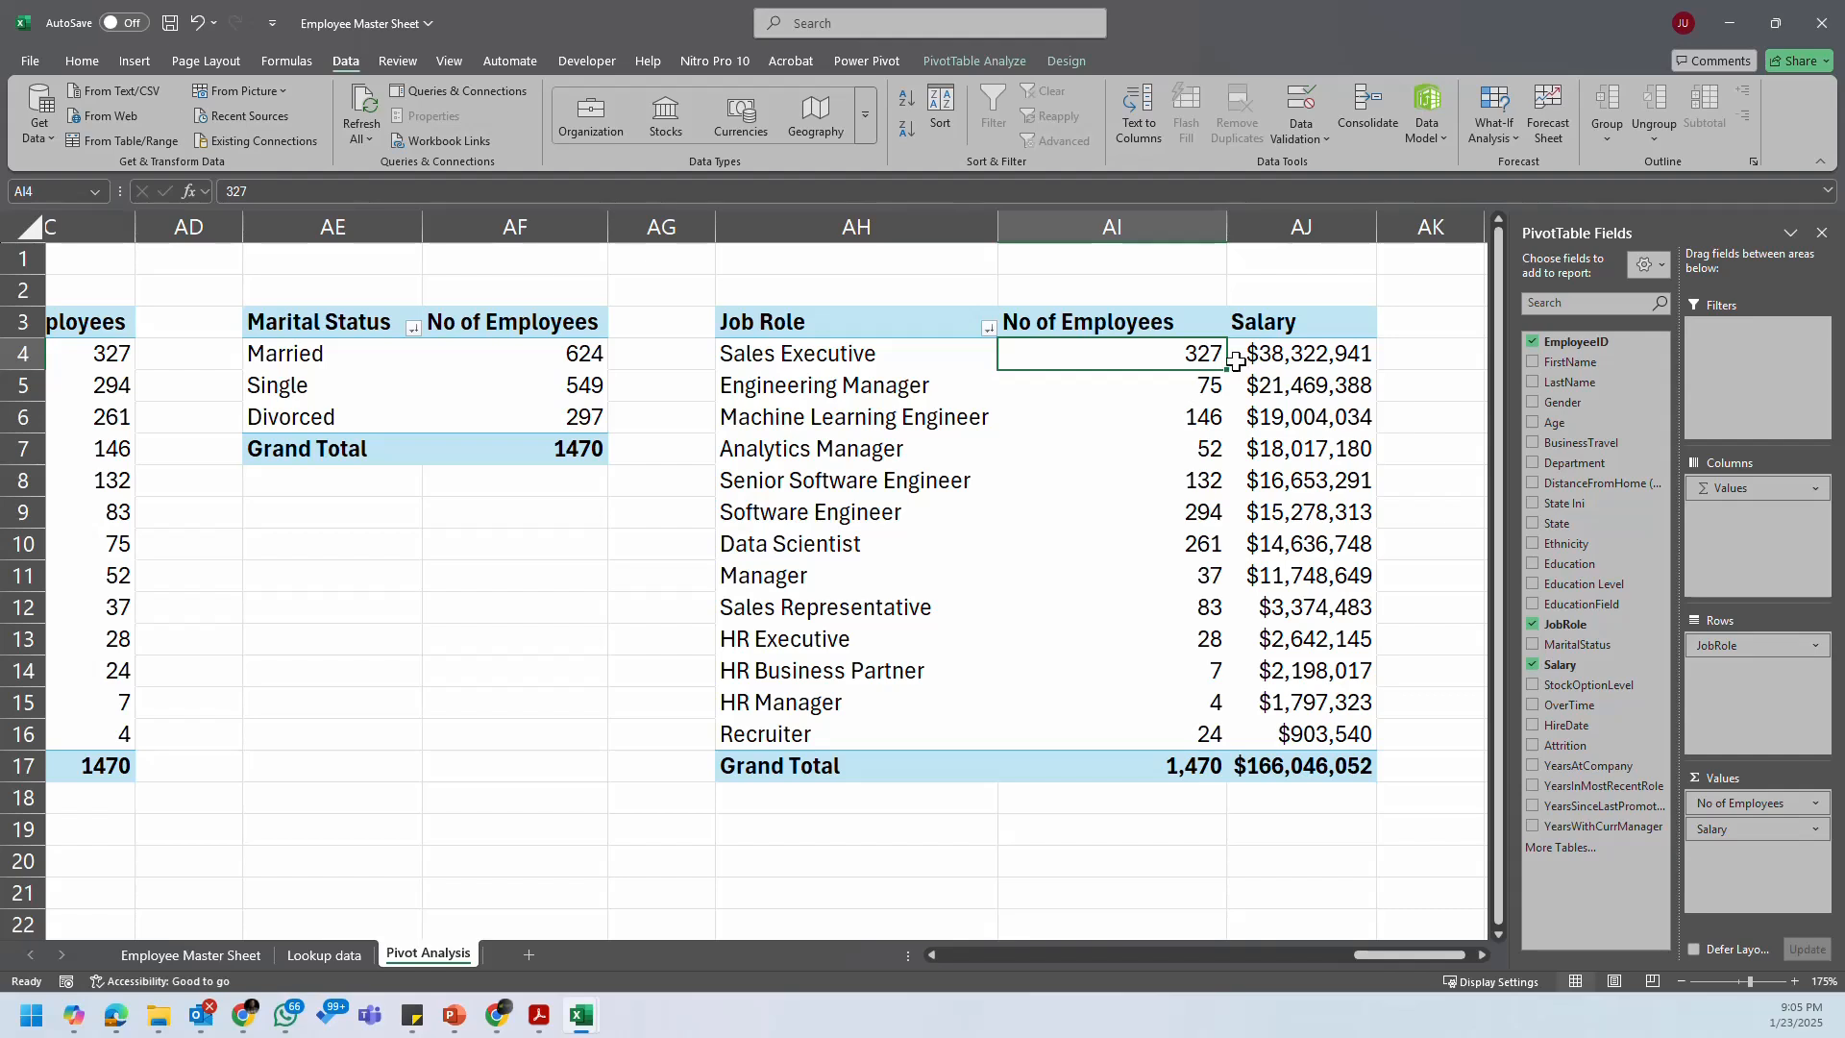
left_click(1312, 365)
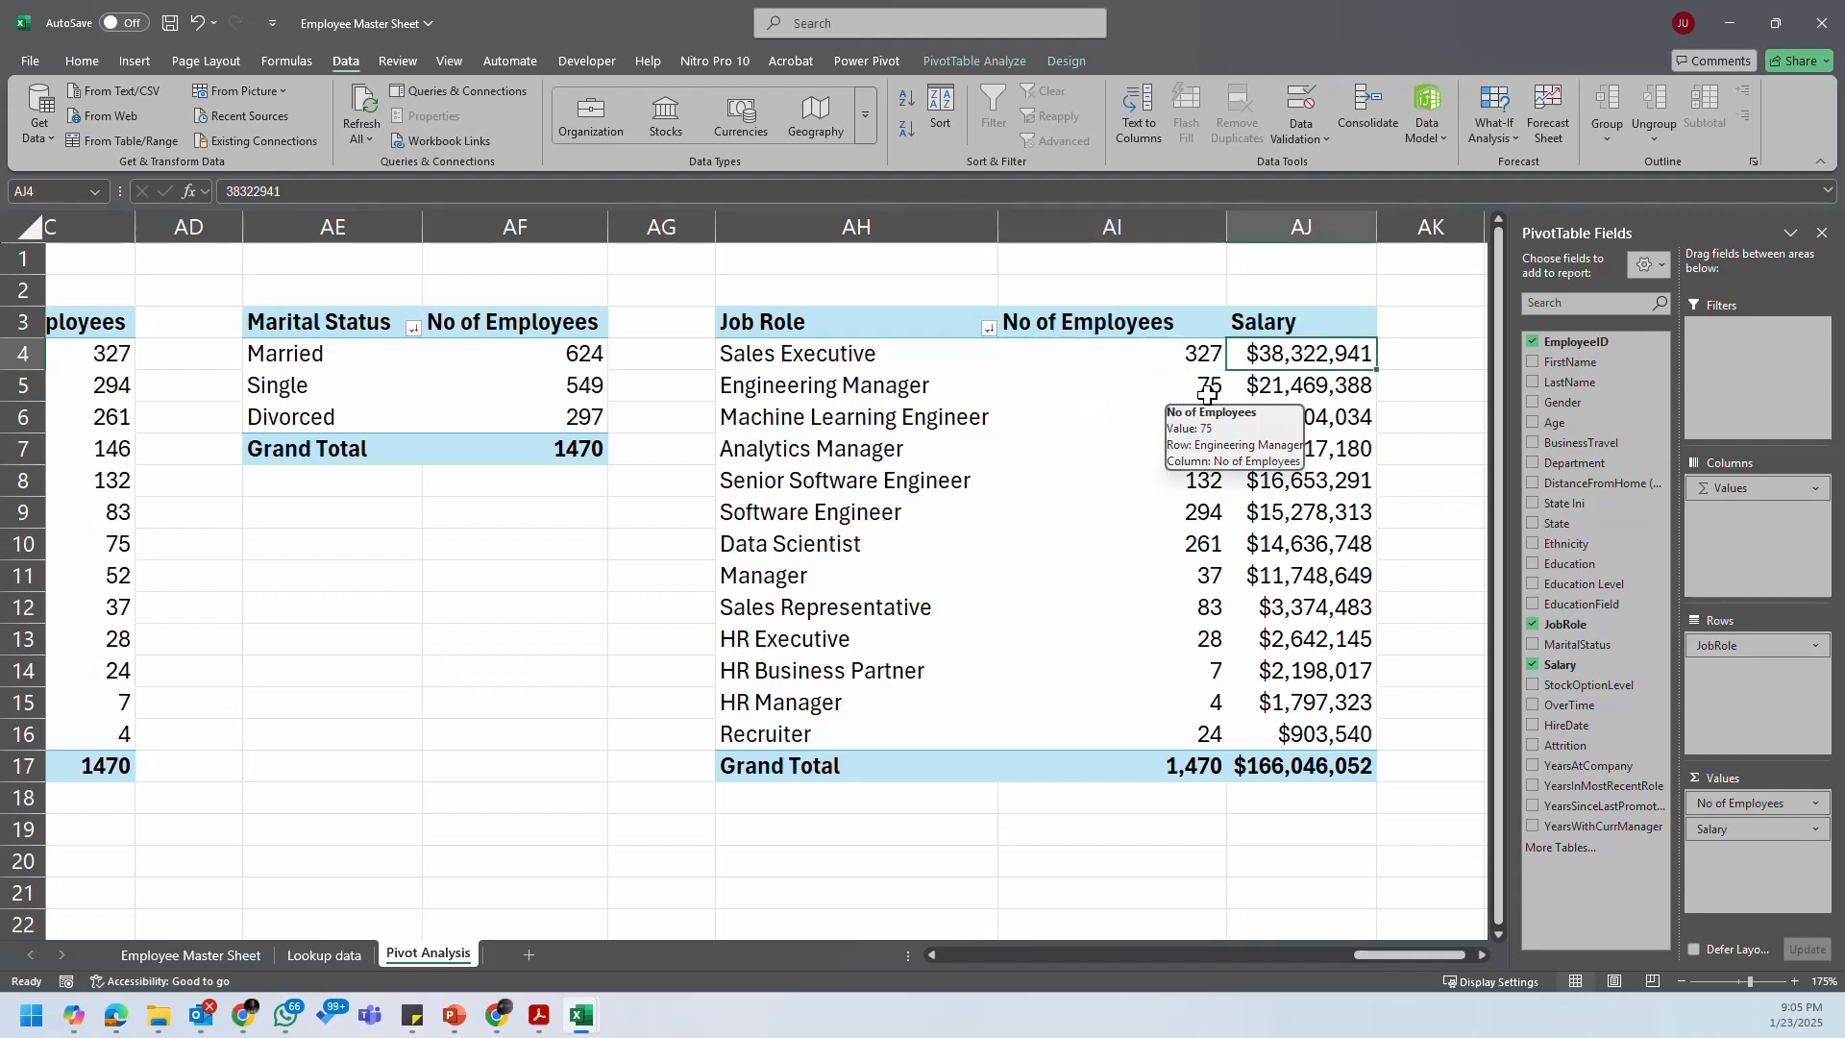
left_click(875, 394)
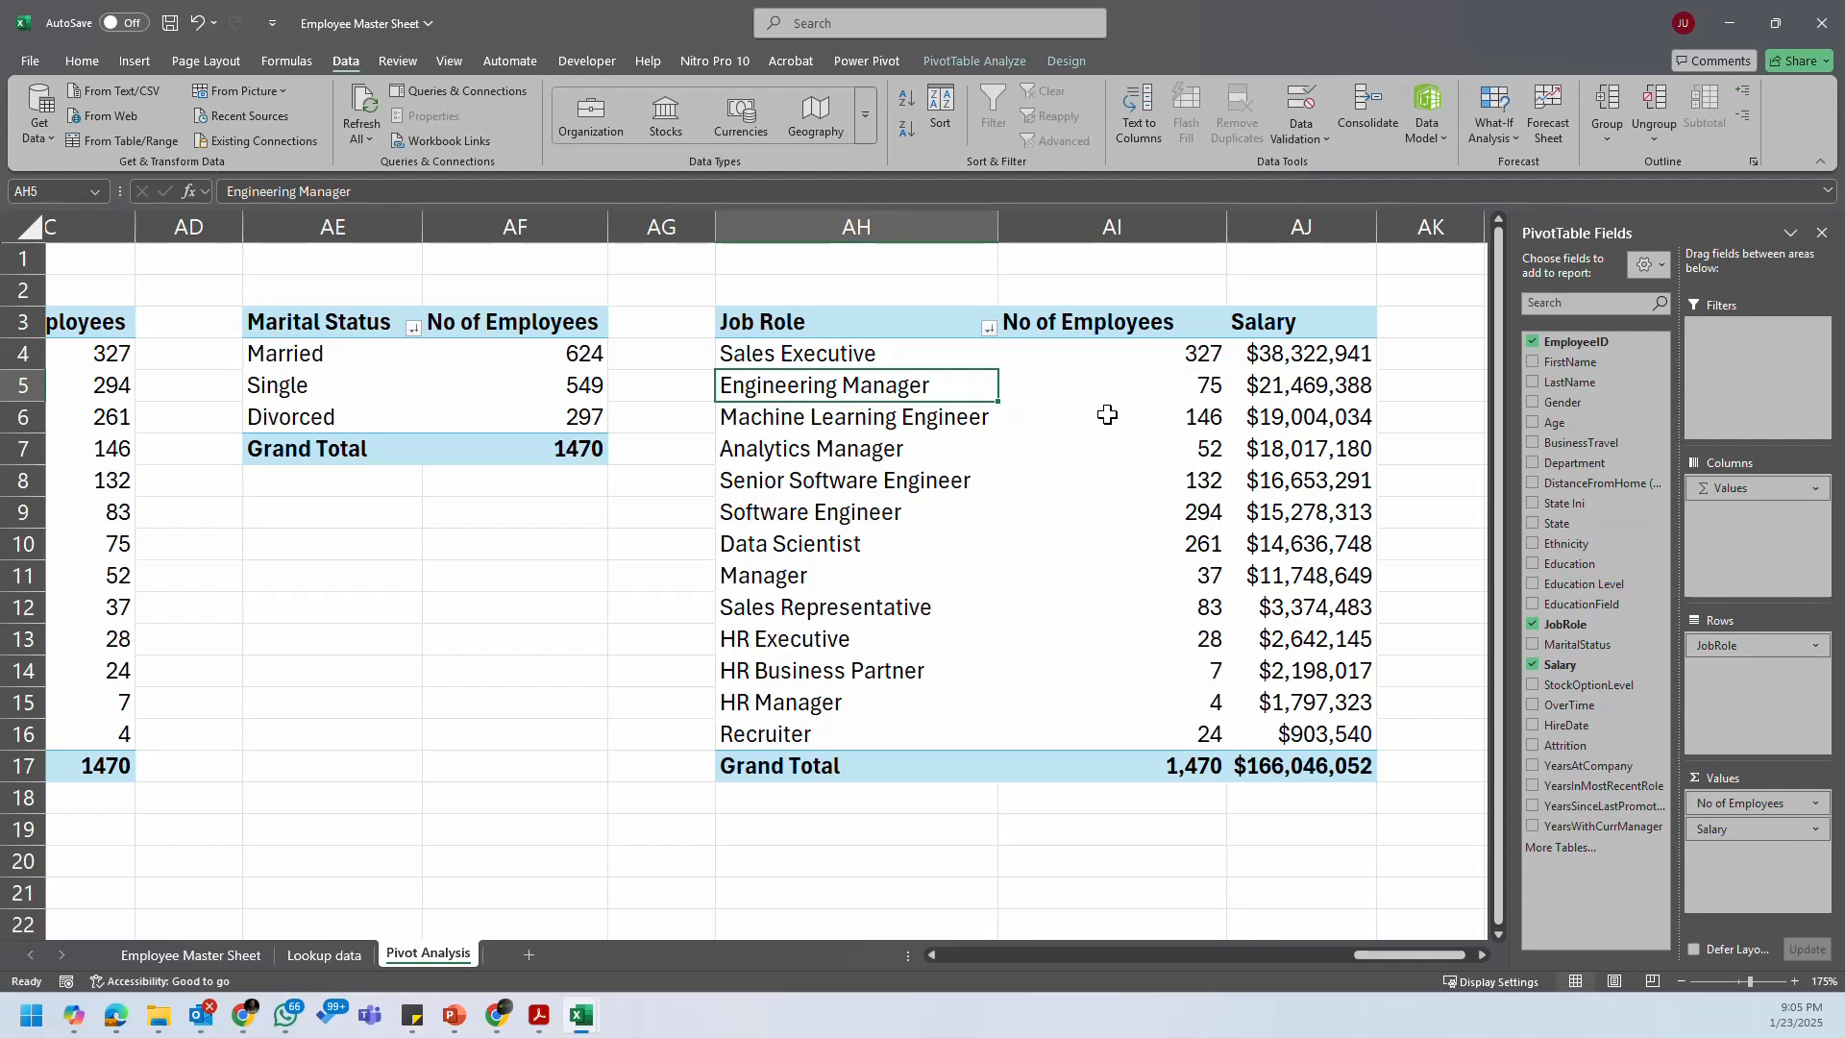
left_click(1209, 392)
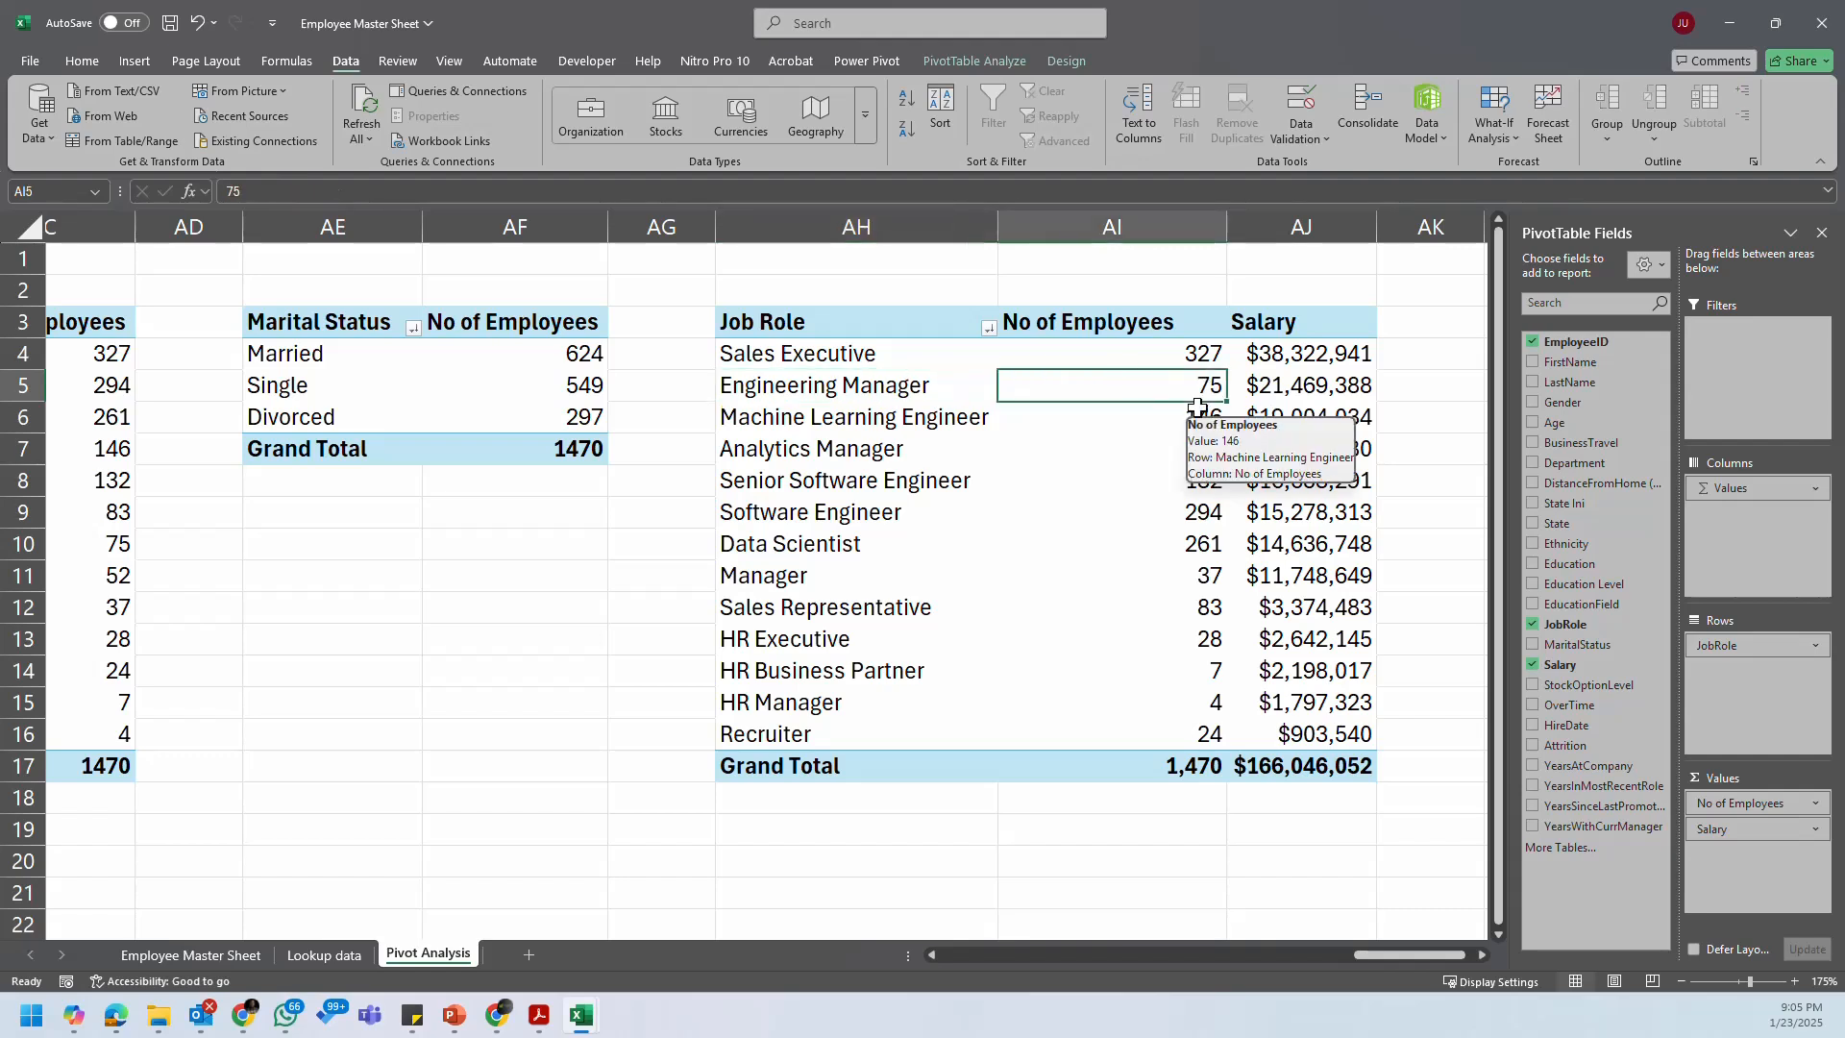
left_click(1299, 387)
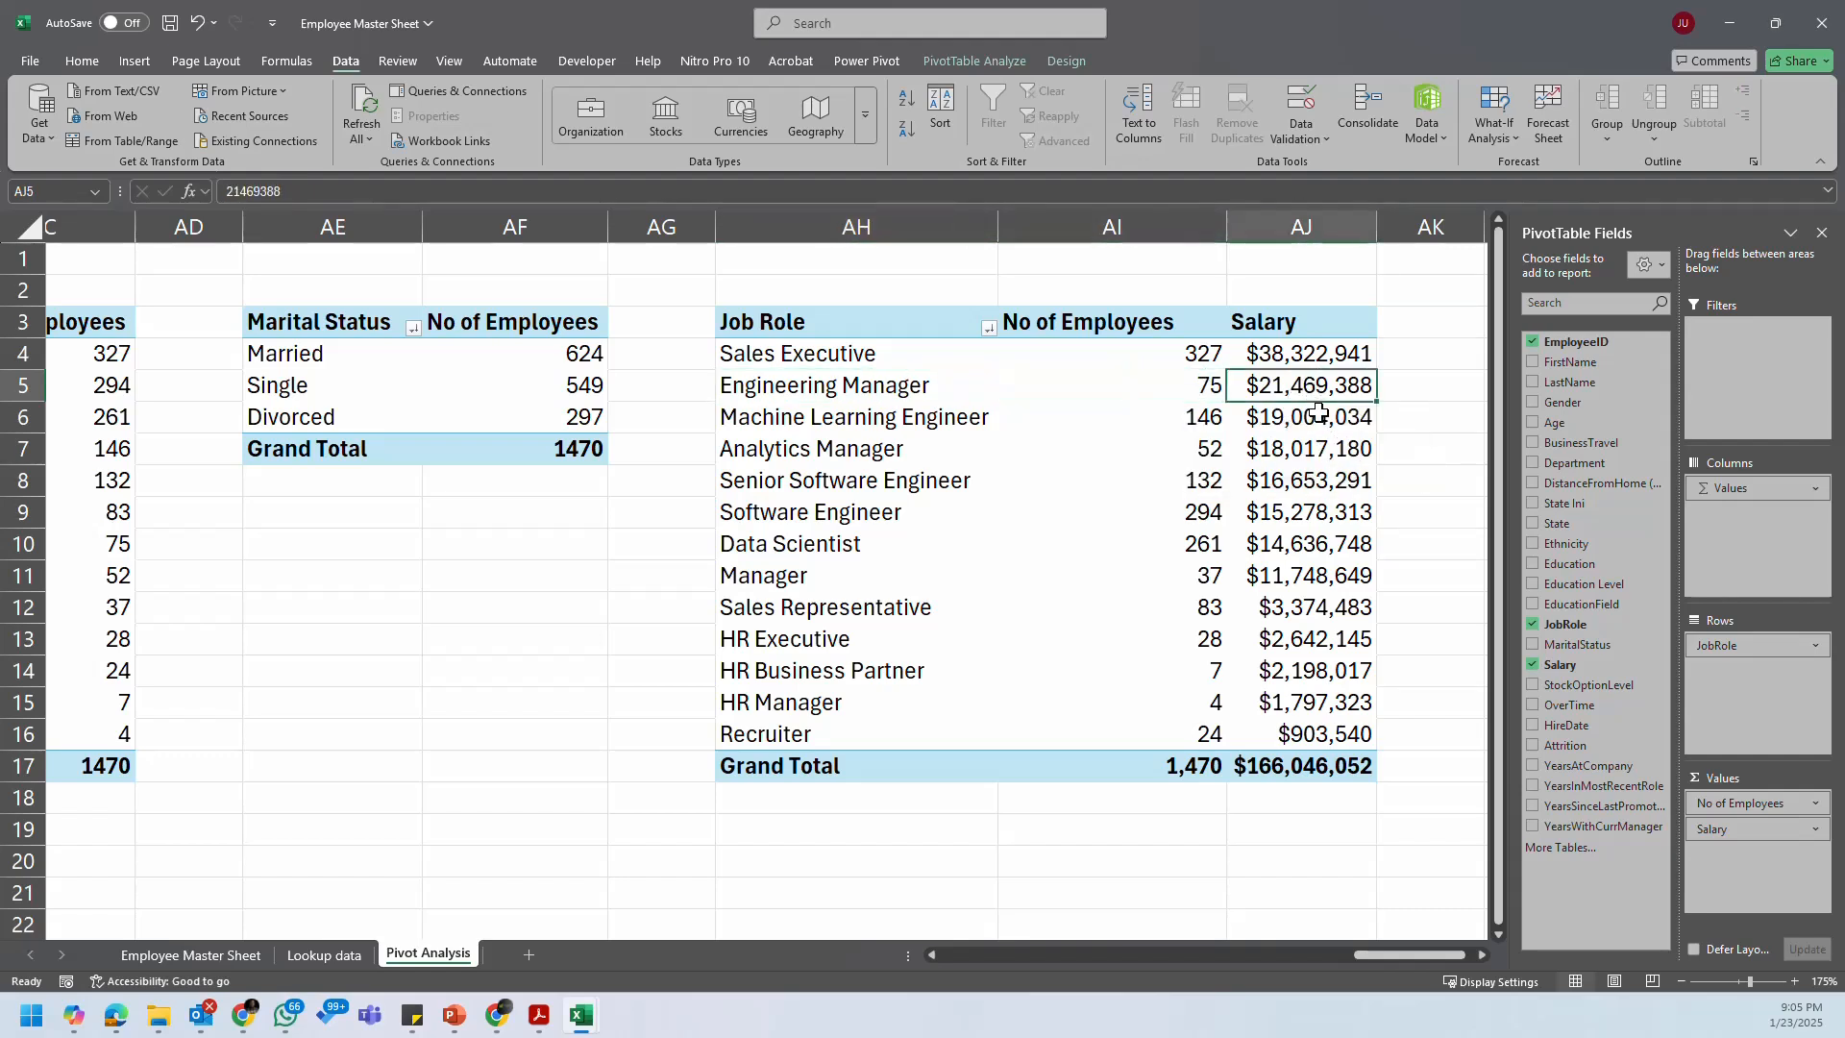
Step: Summarize the salary values by Average in the Job Role pivot table and sort them from largest to smallest
right_click(1311, 357)
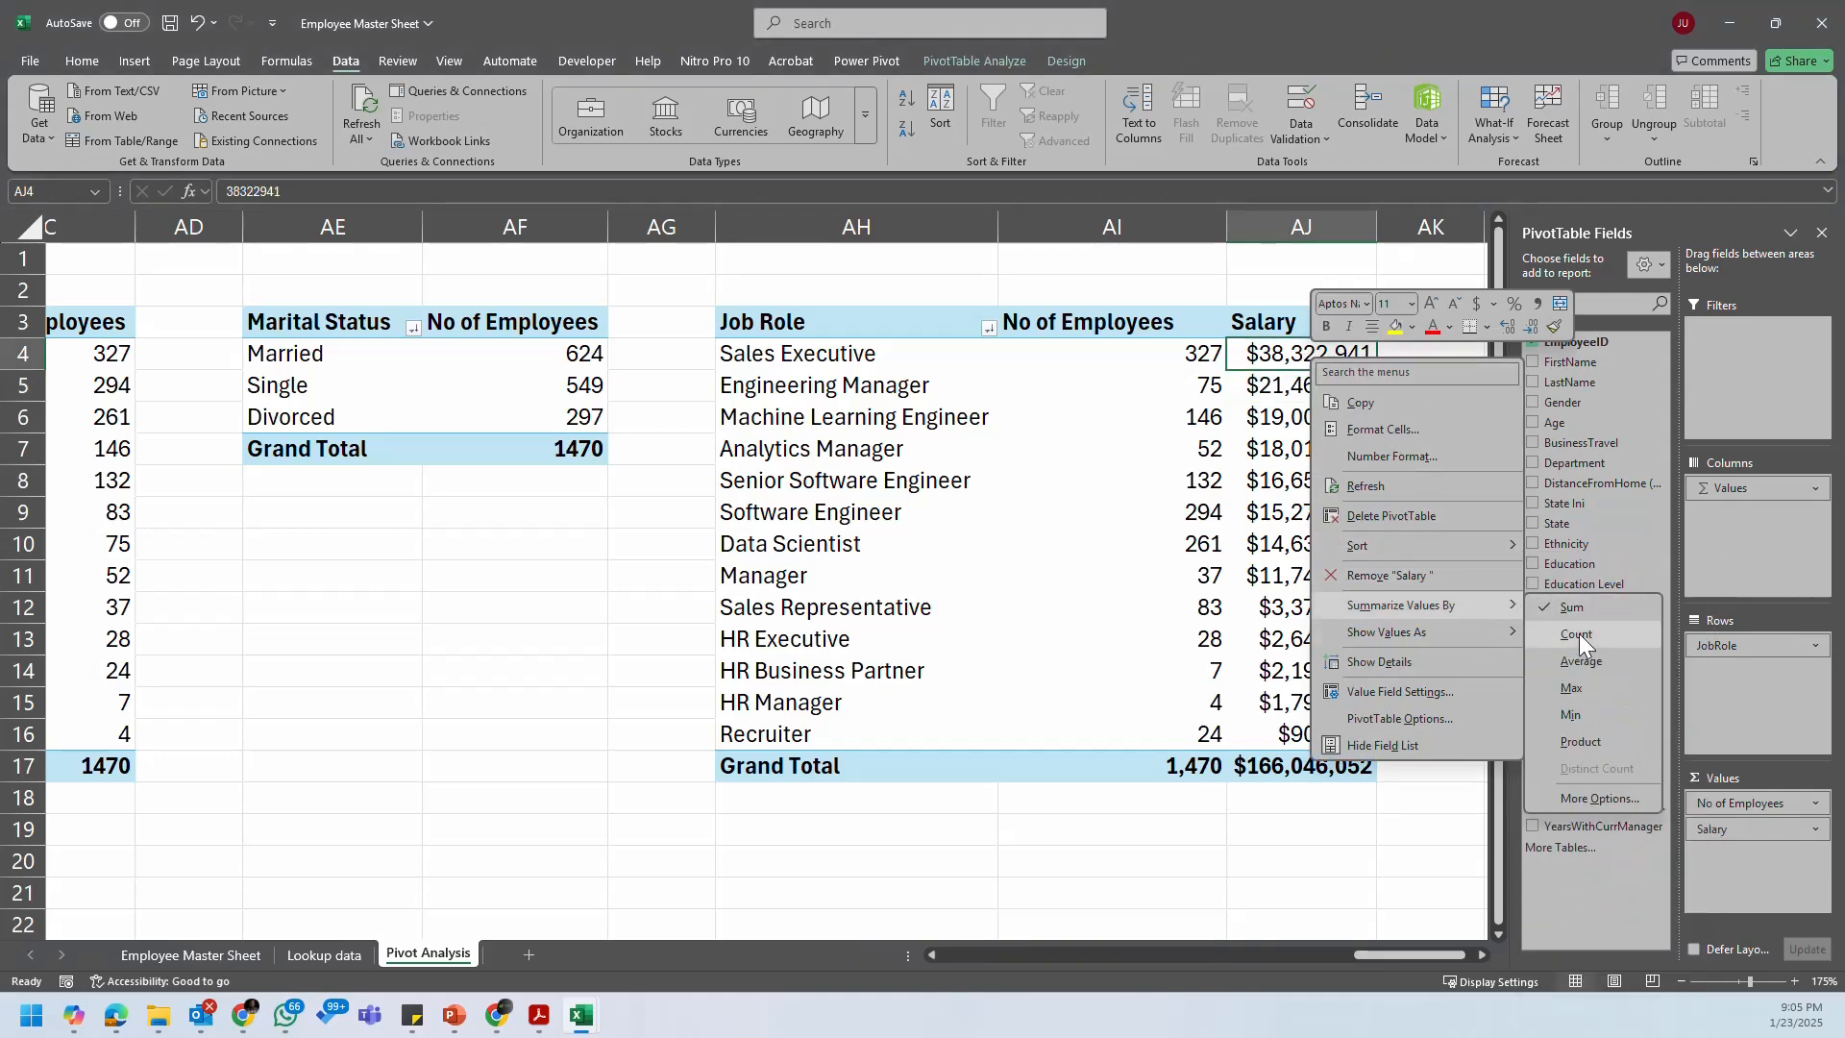
left_click(1581, 661)
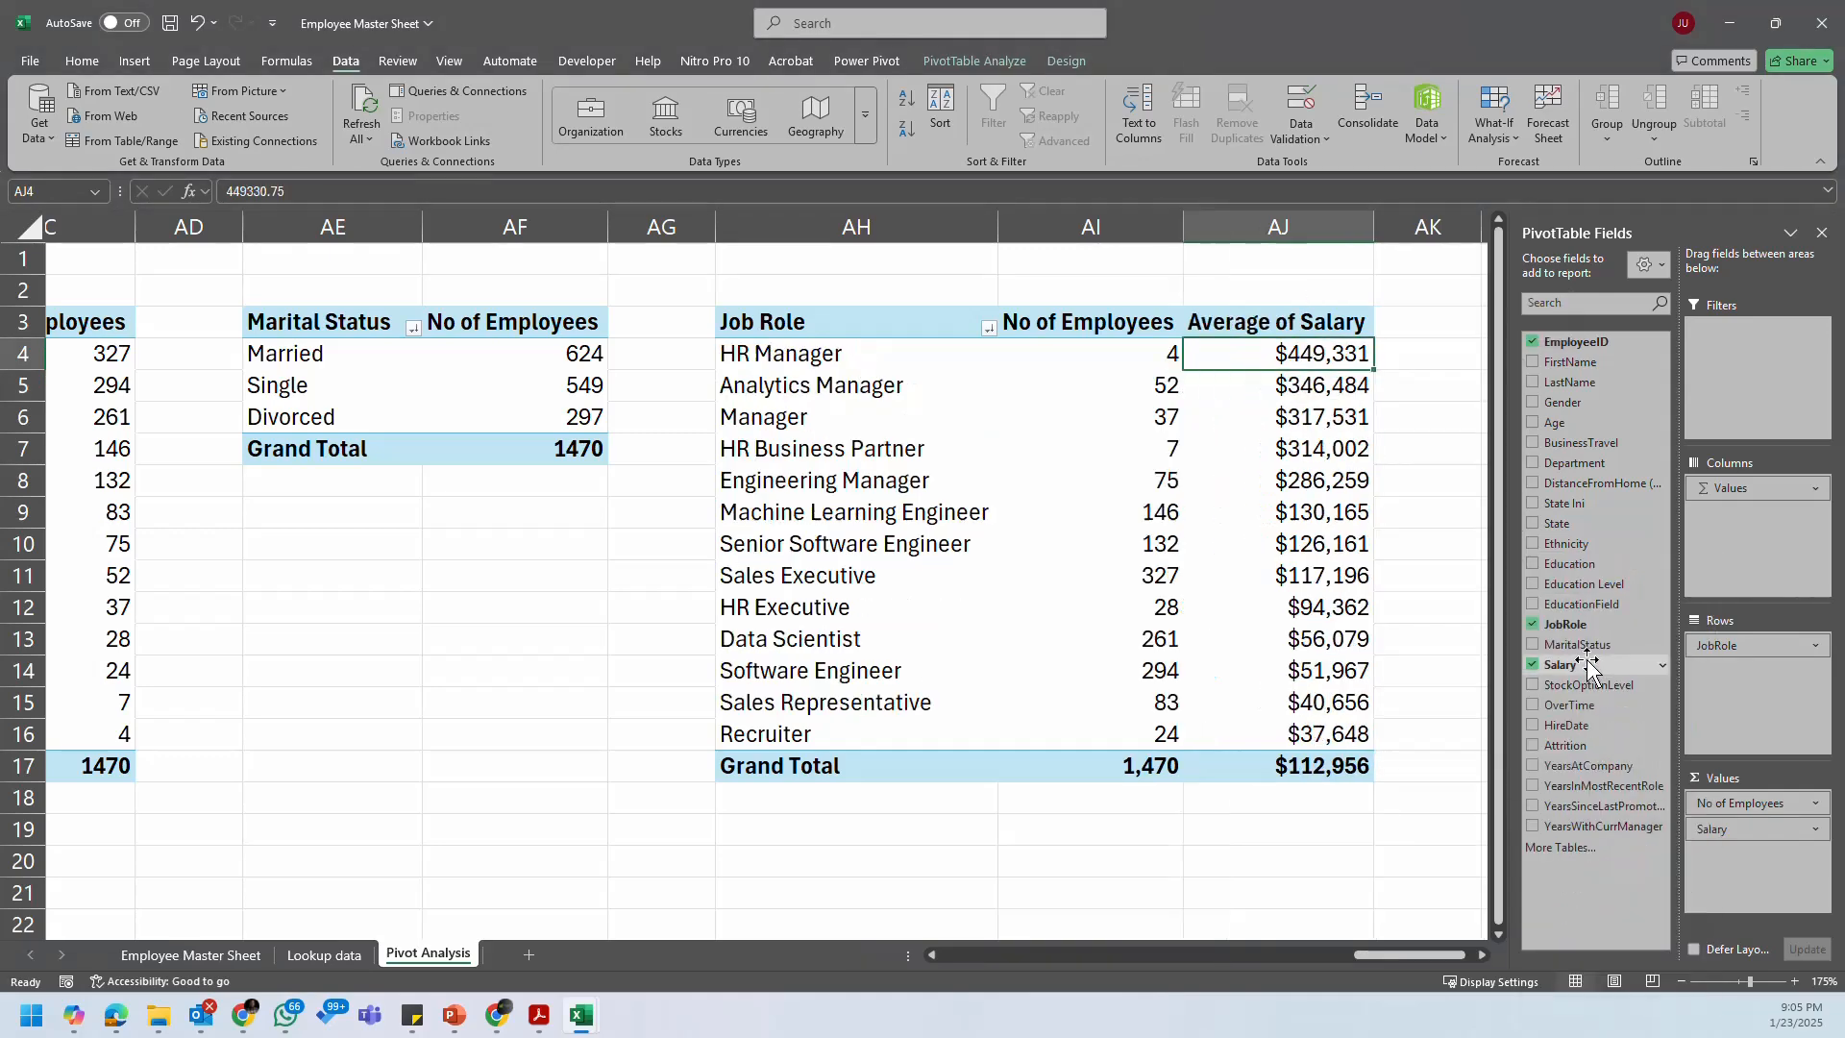
right_click(1323, 355)
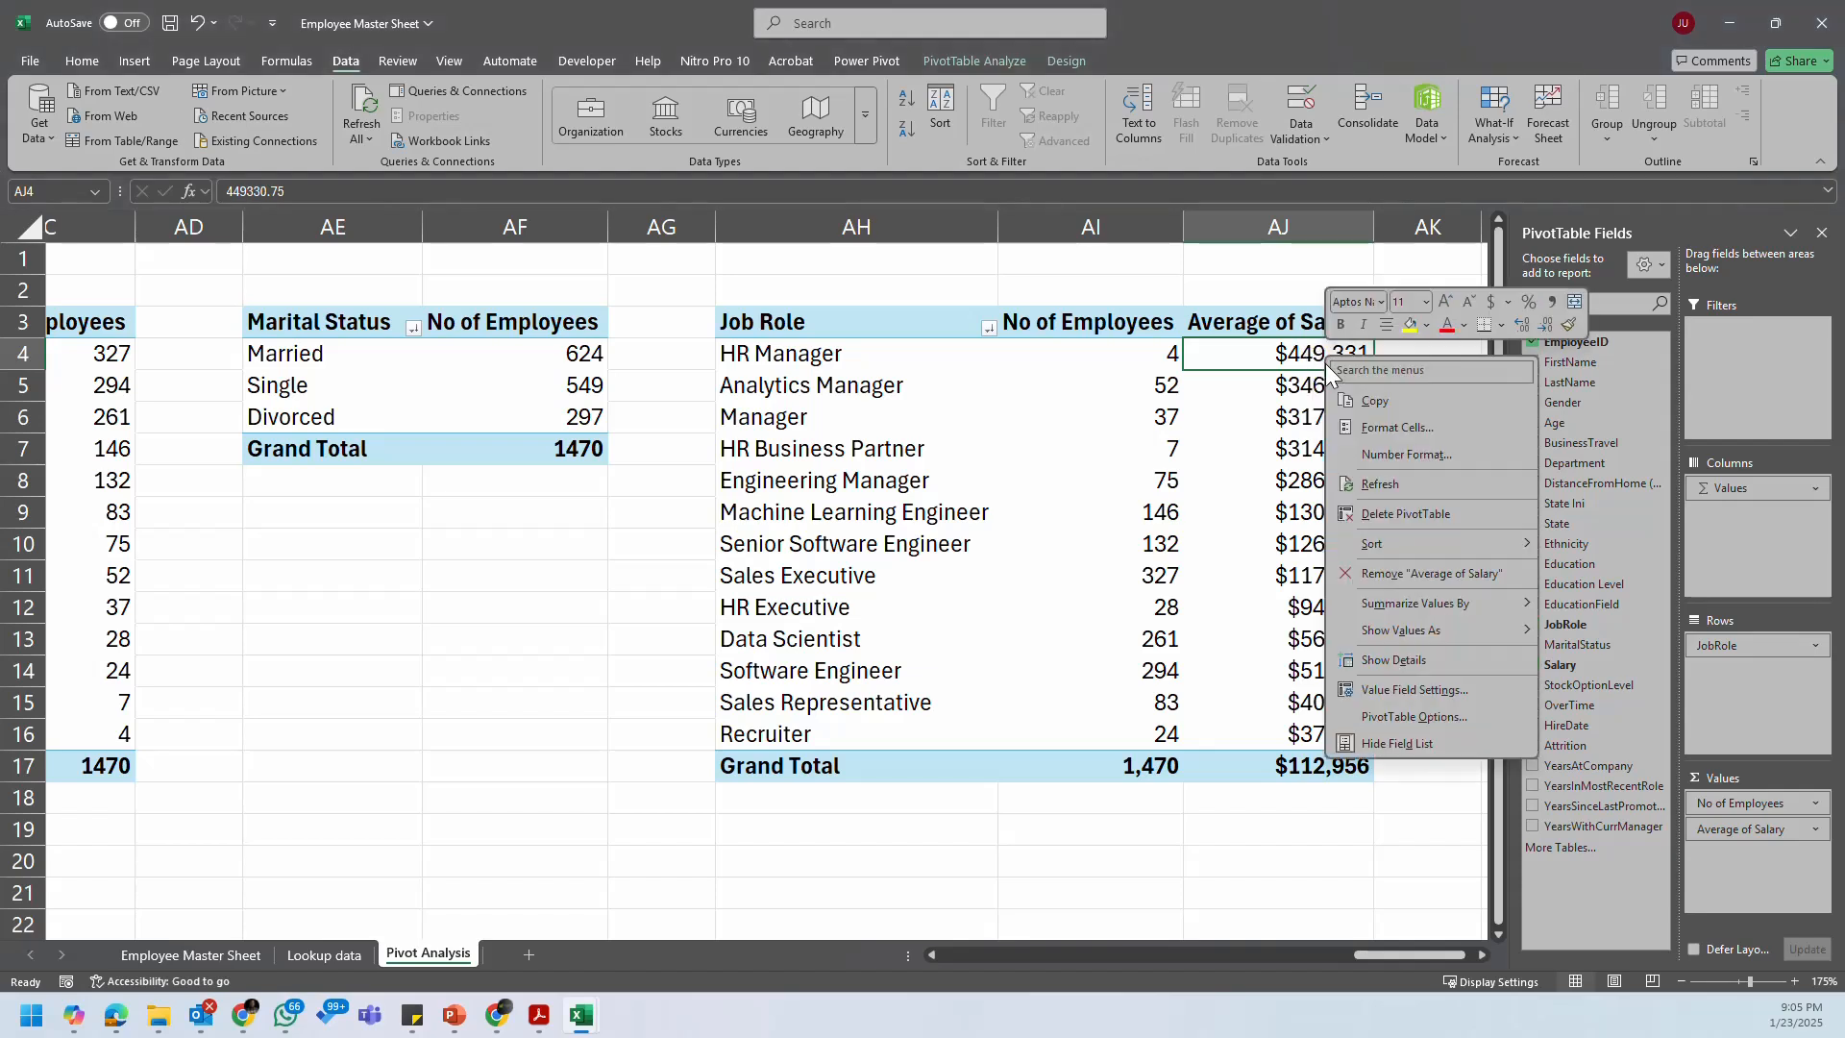
mouse_move(1478, 542)
left_click(1624, 571)
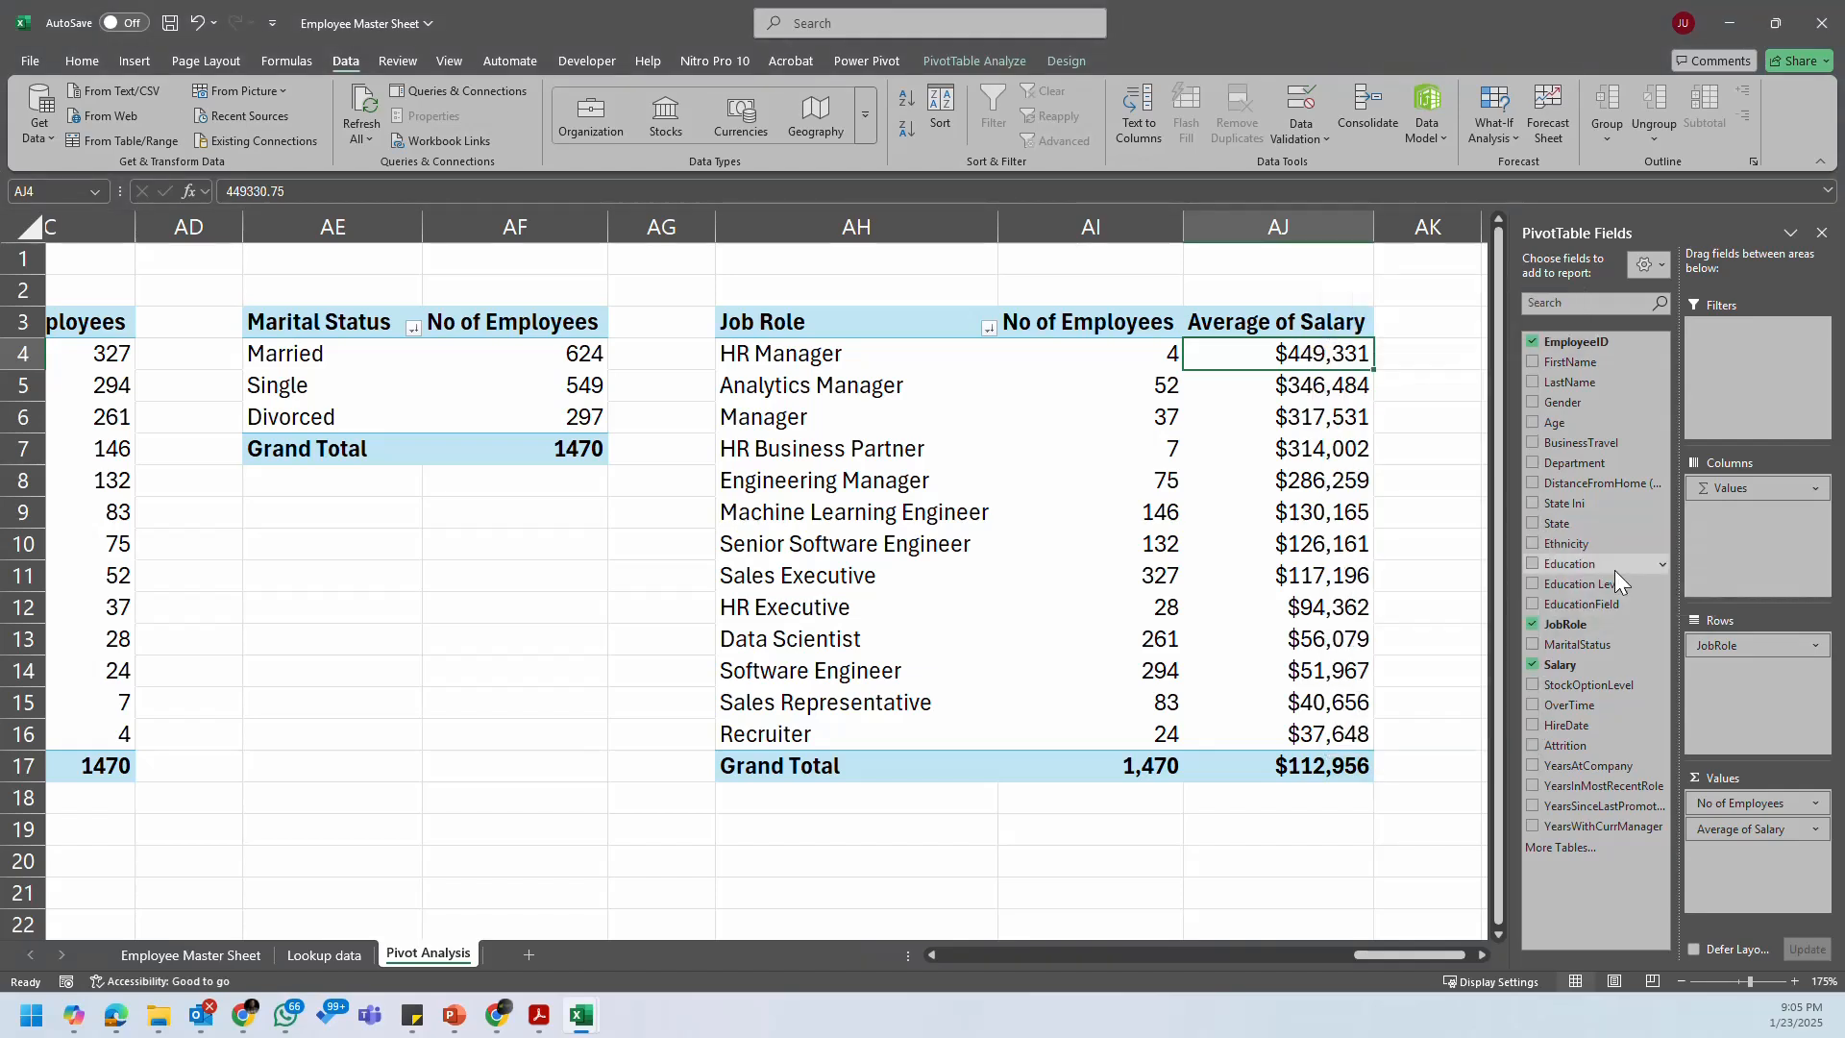
Step: Examine the employee counts and average salaries of the HR Manager, Analytics Manager and Manager roles
left_click(1305, 394)
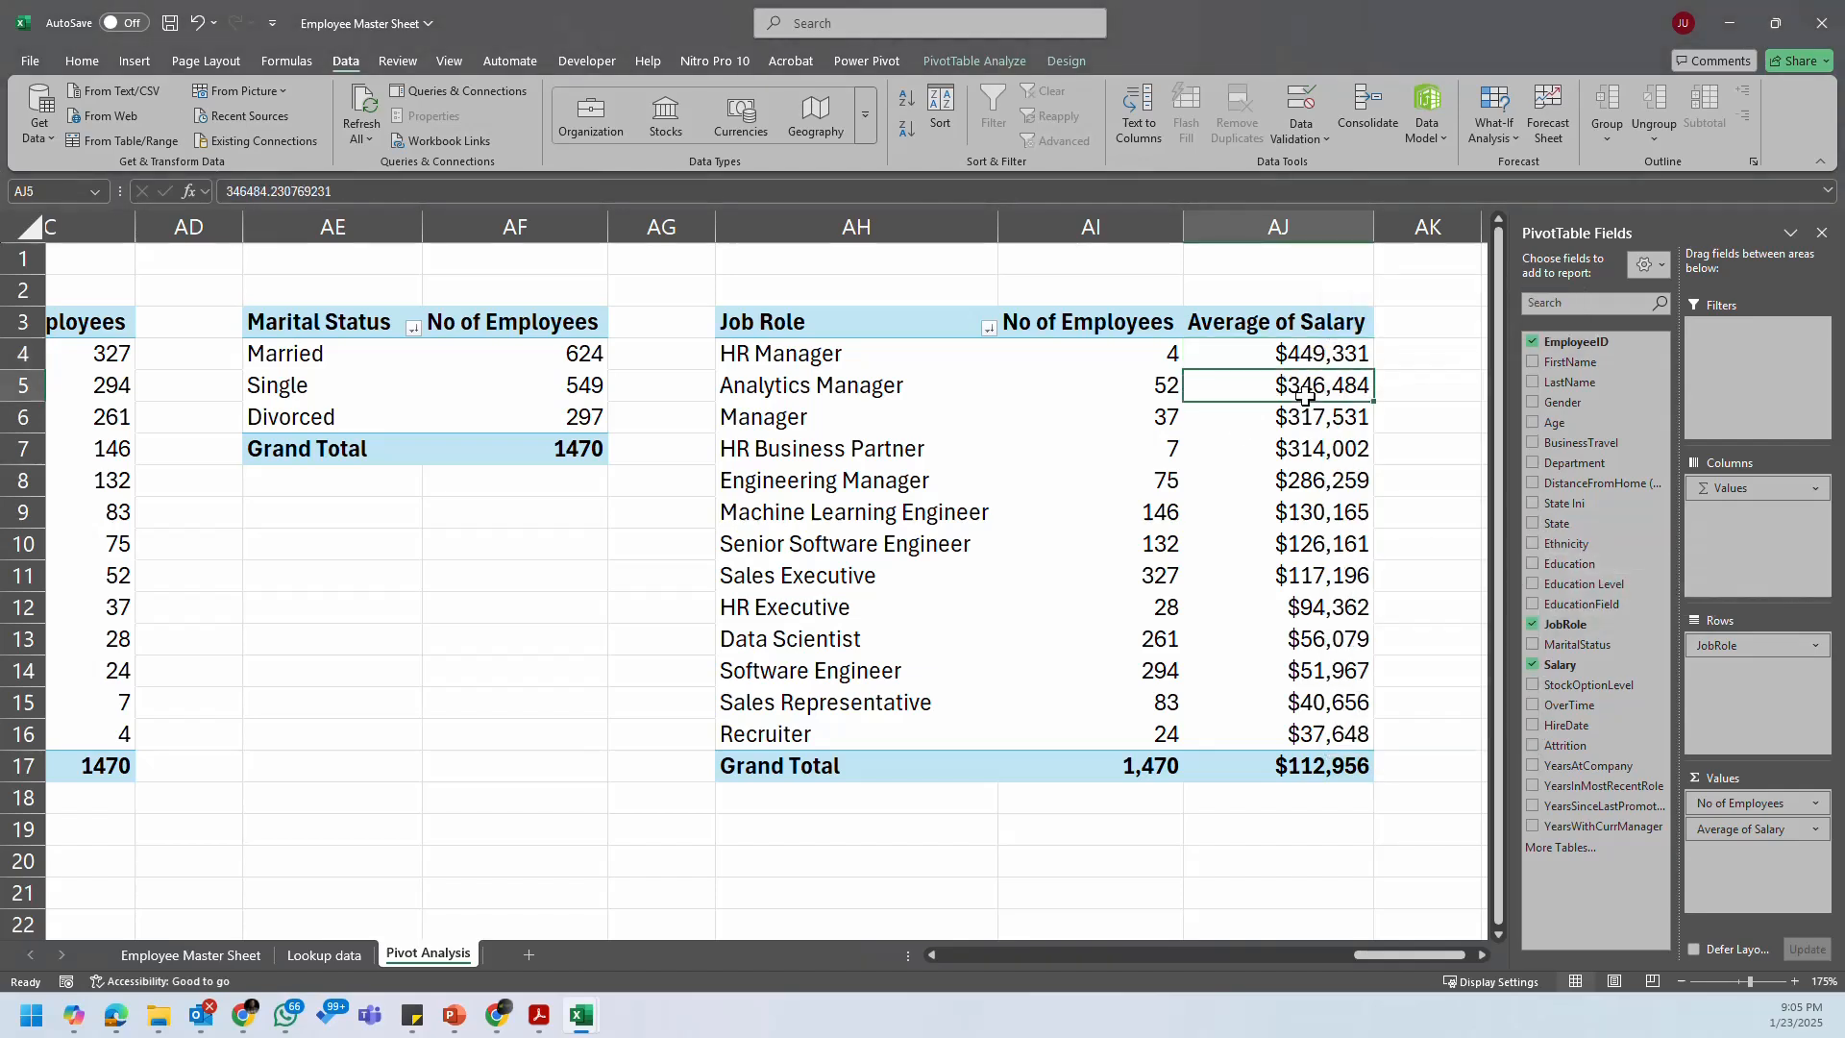
left_click(907, 354)
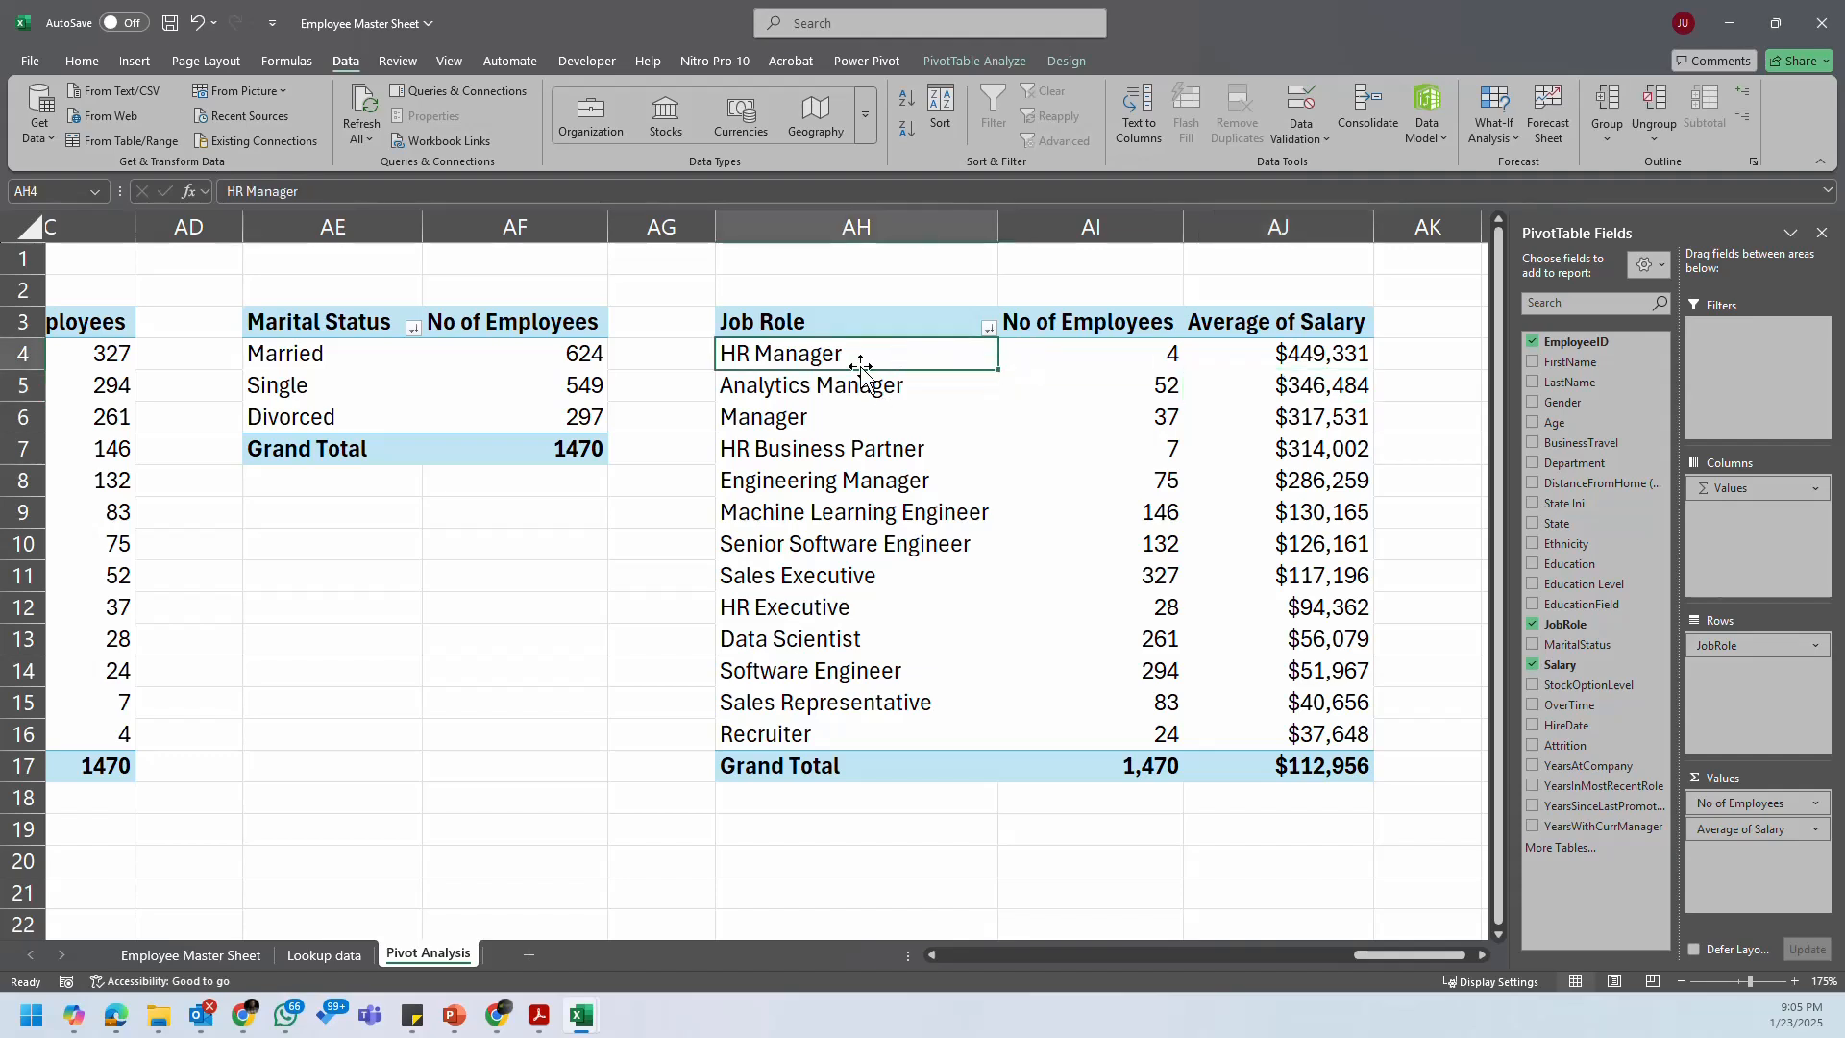
left_click(1336, 350)
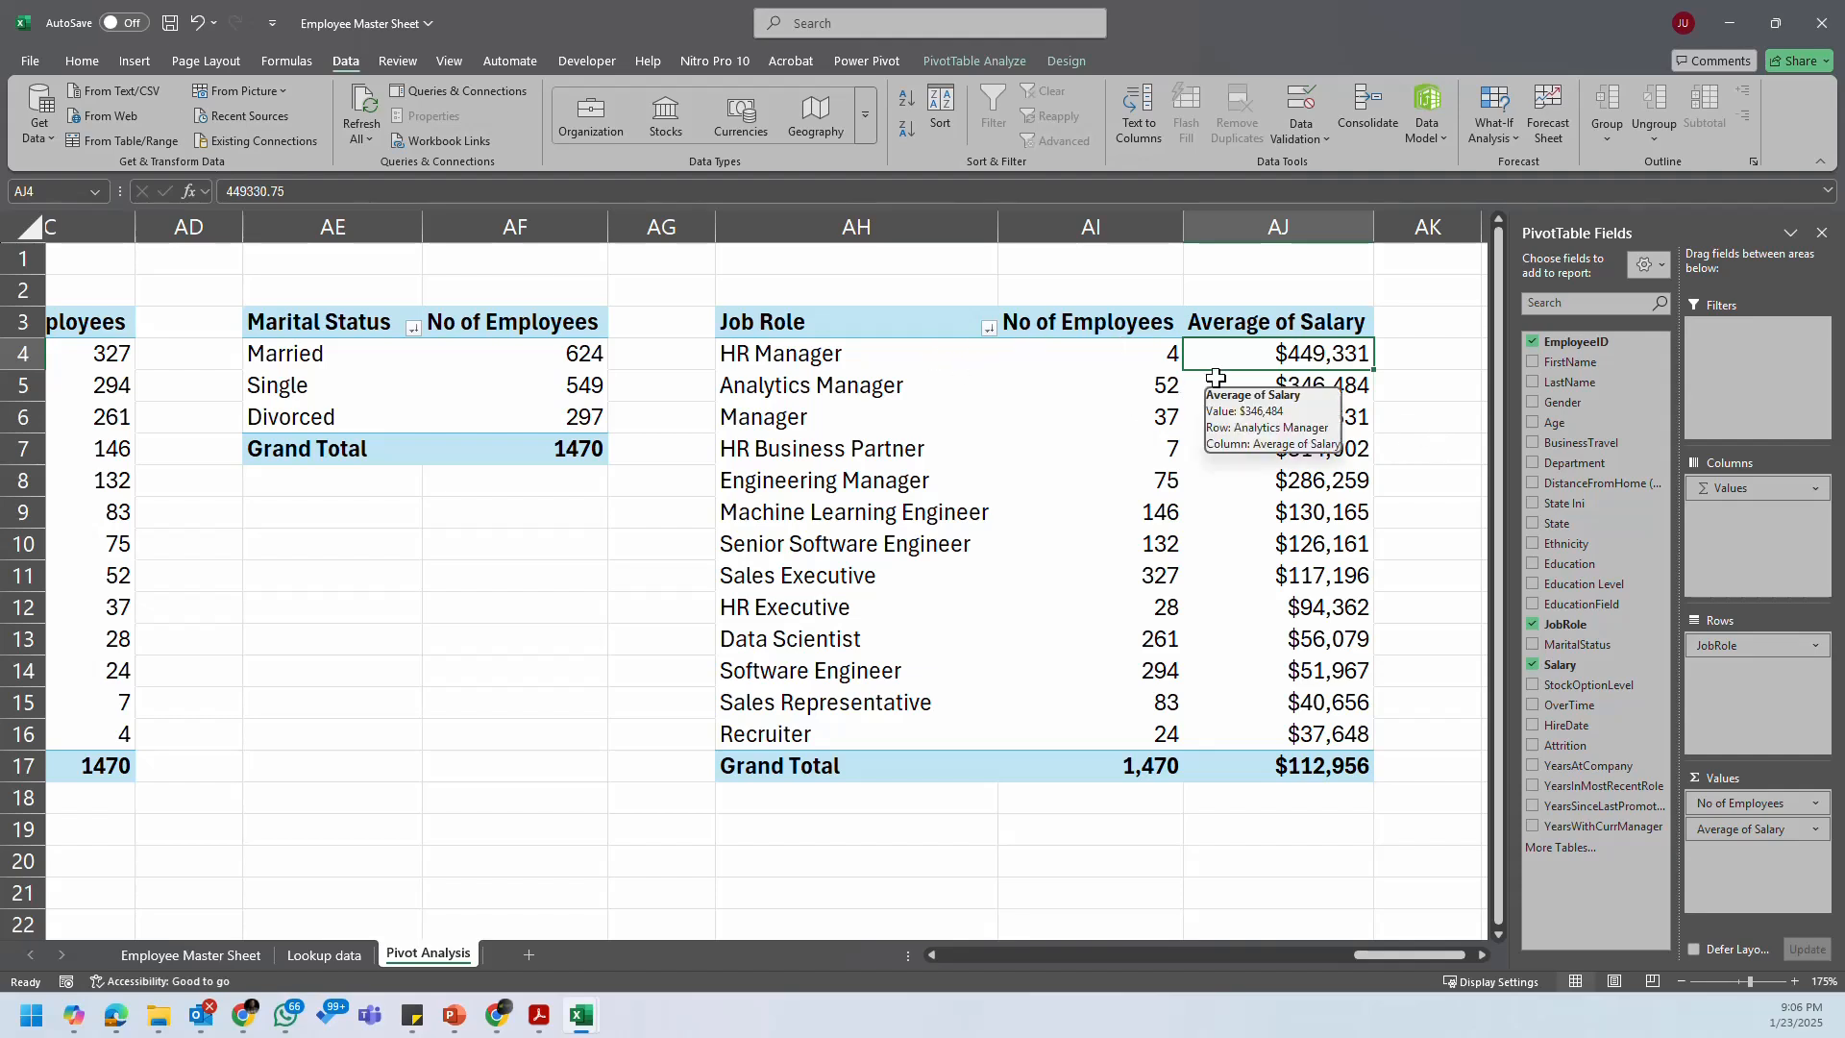
left_click(867, 386)
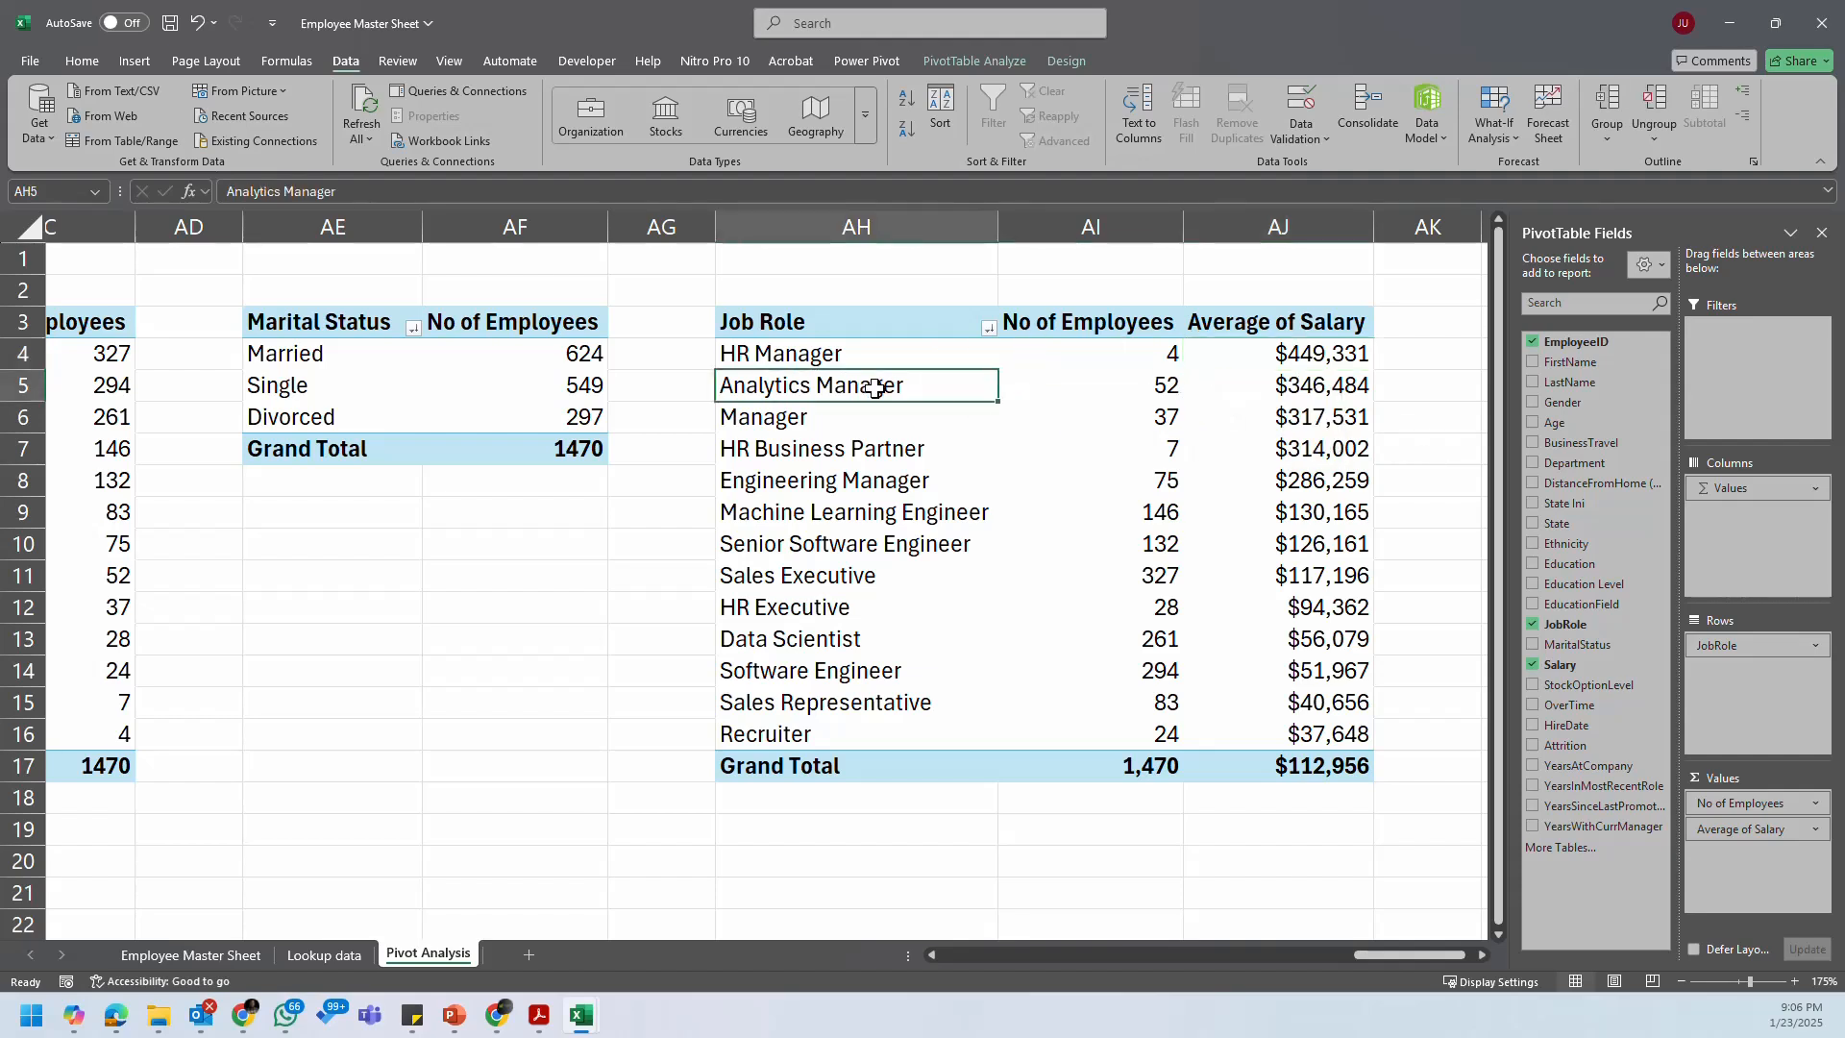
left_click(1133, 390)
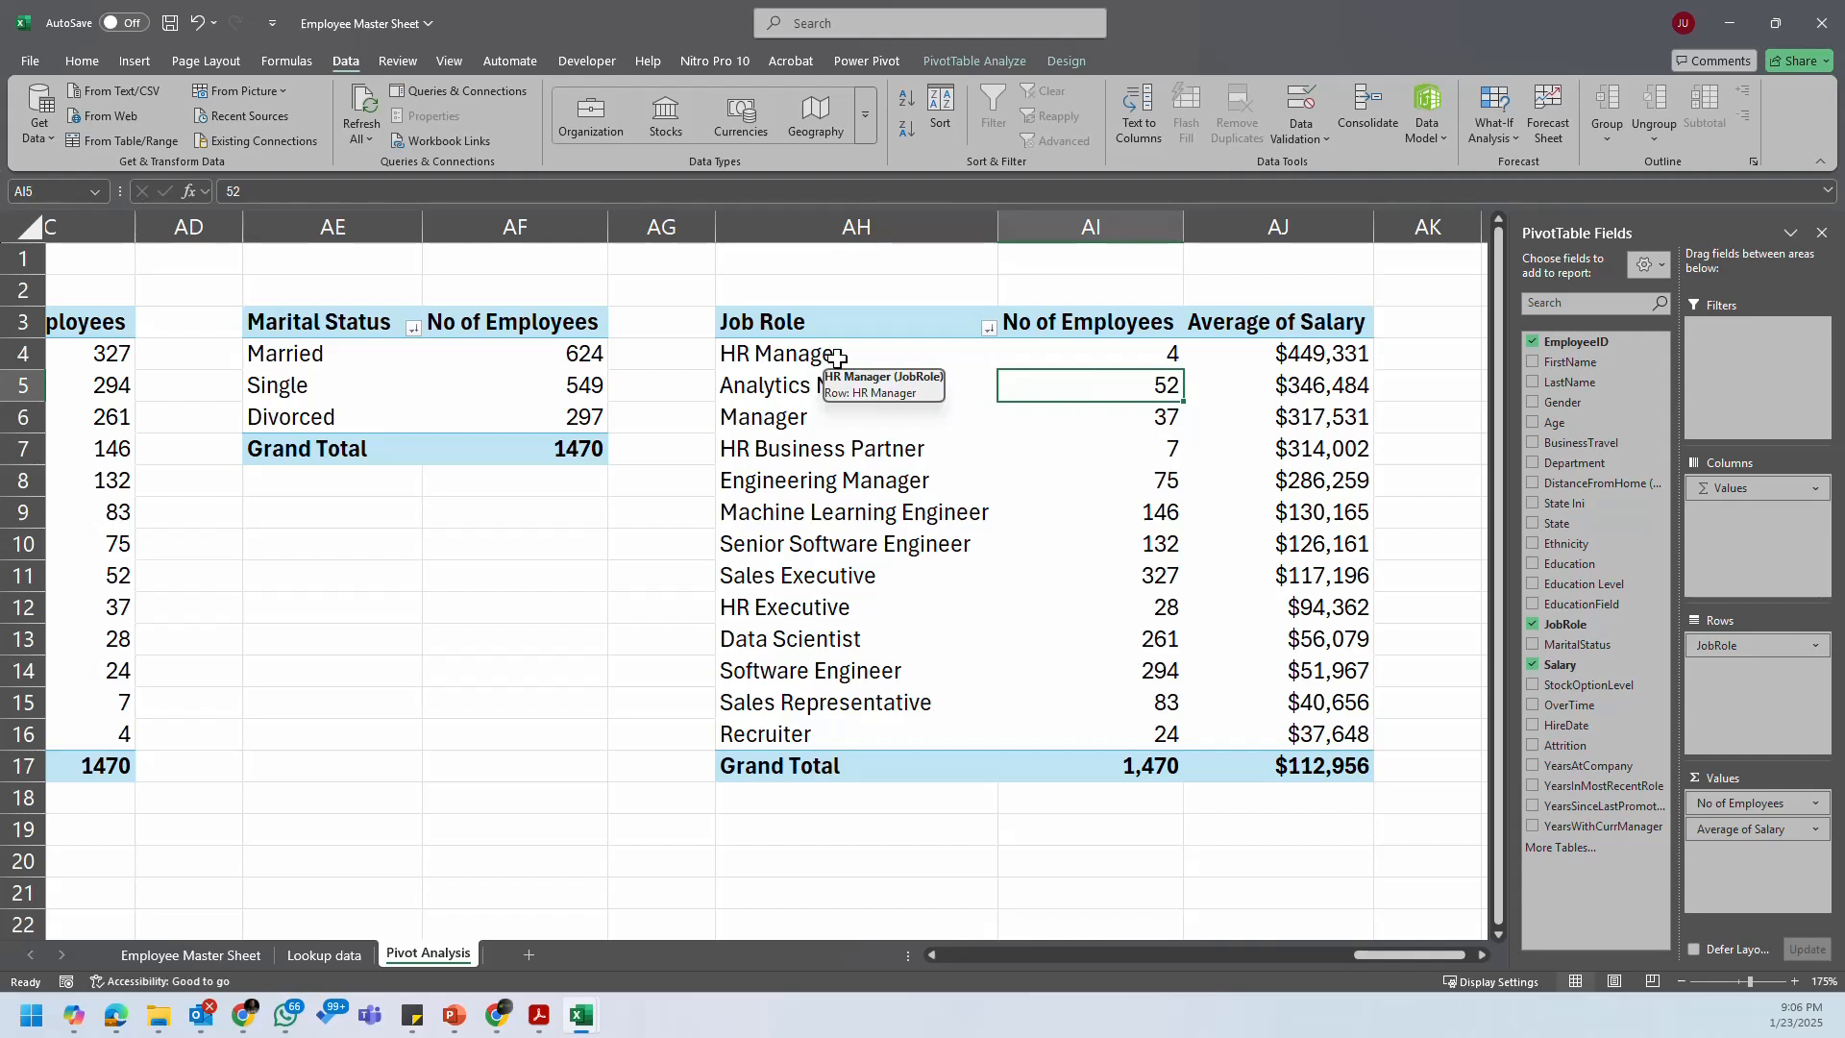
left_click_drag(828, 364, 865, 416)
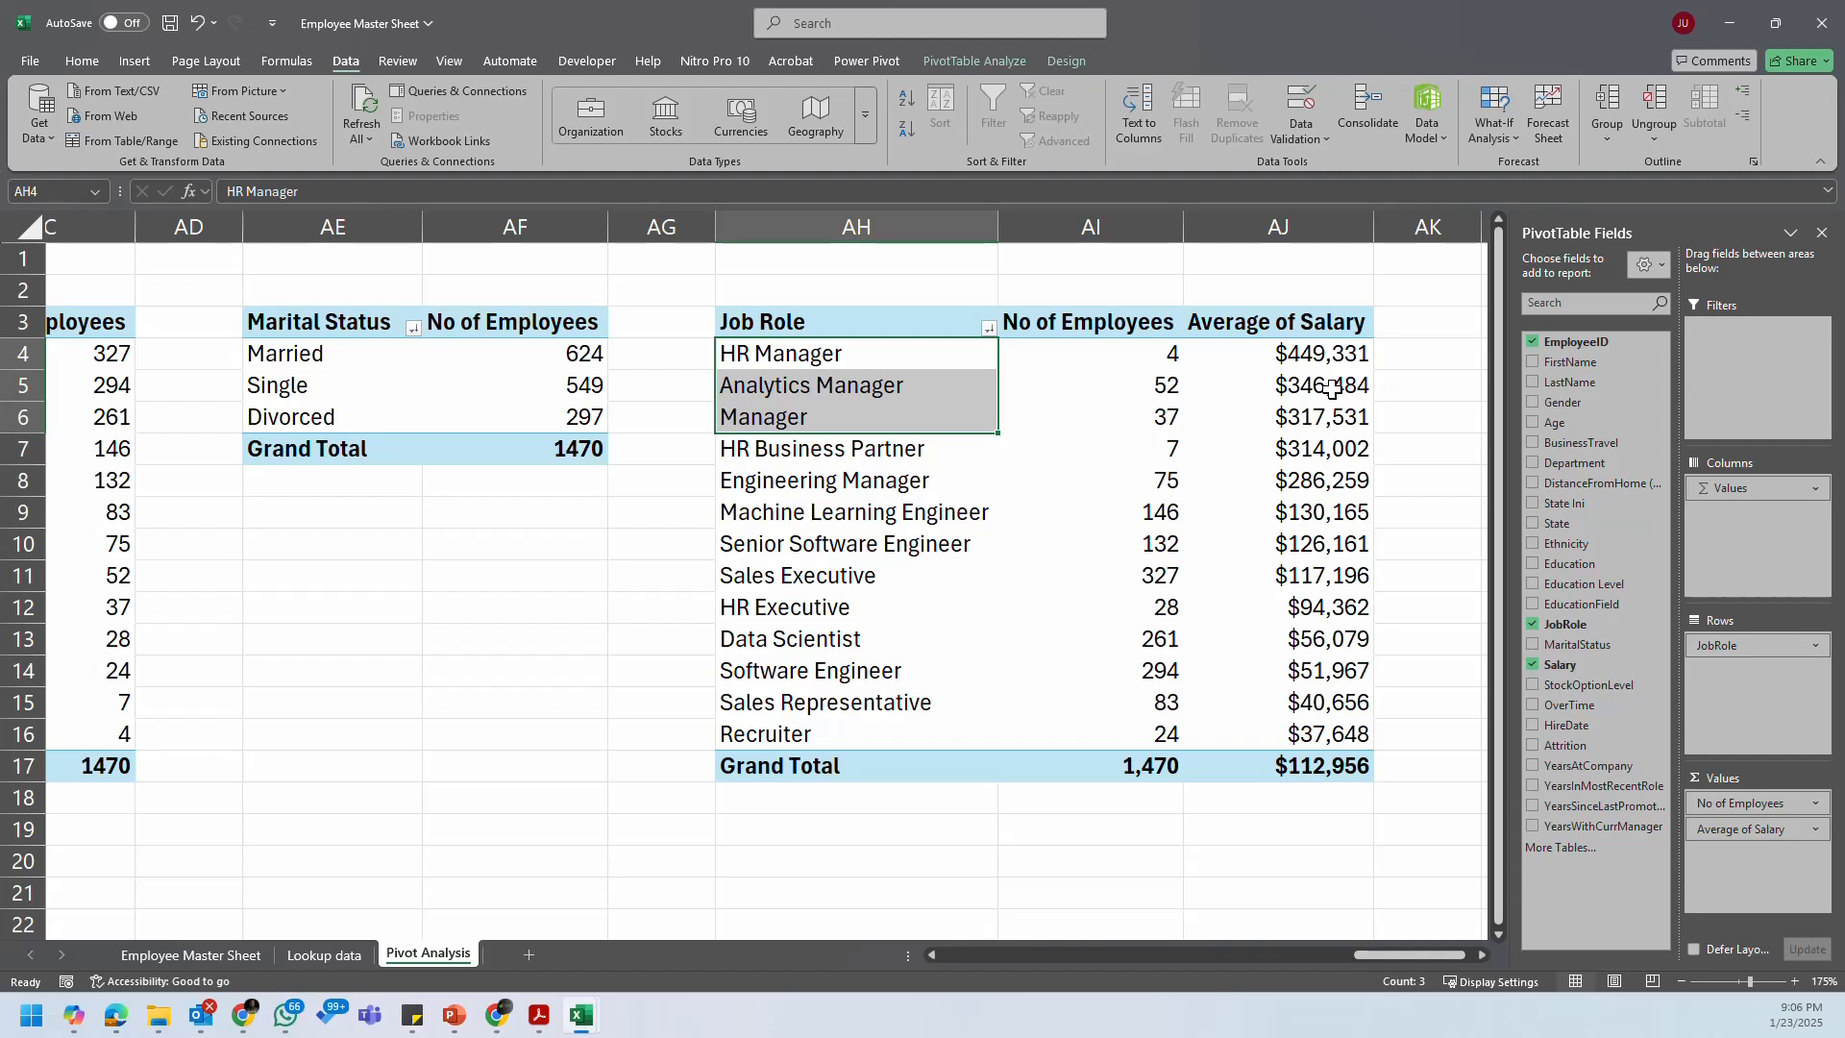
left_click_drag(1326, 353, 1345, 416)
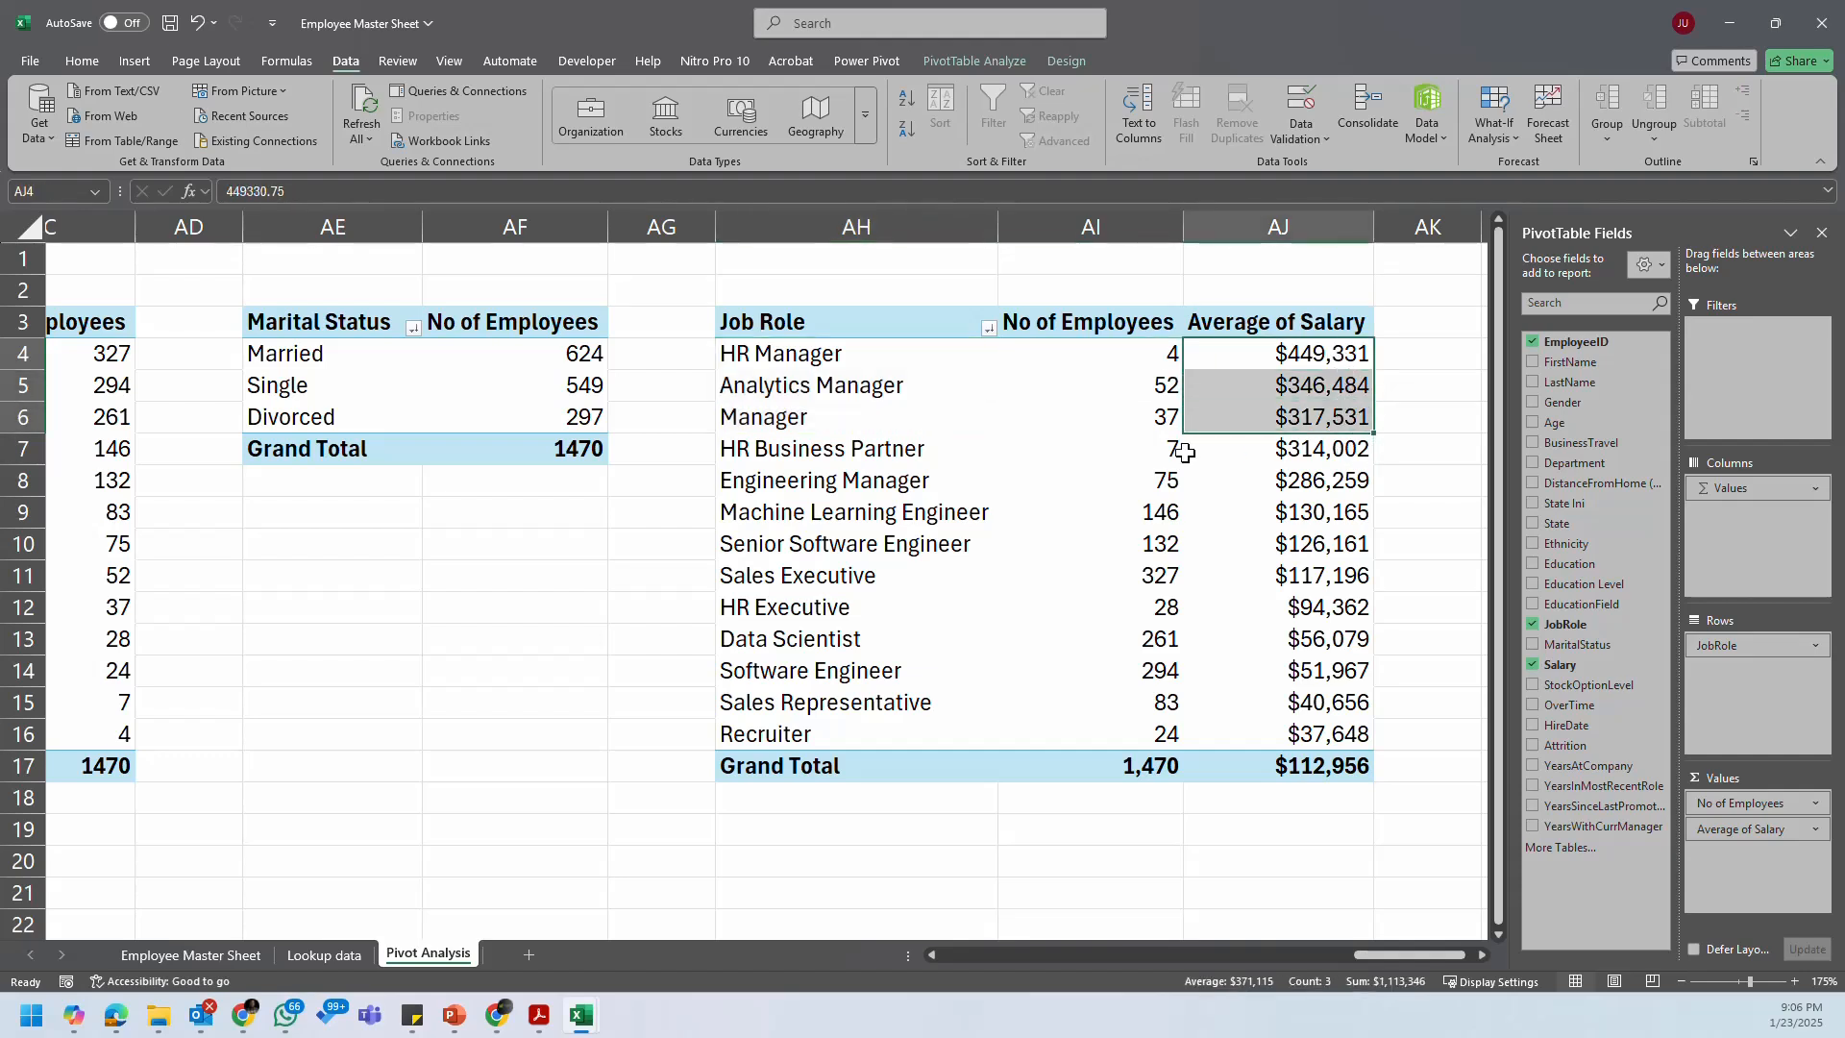
left_click(837, 403)
left_click(868, 388)
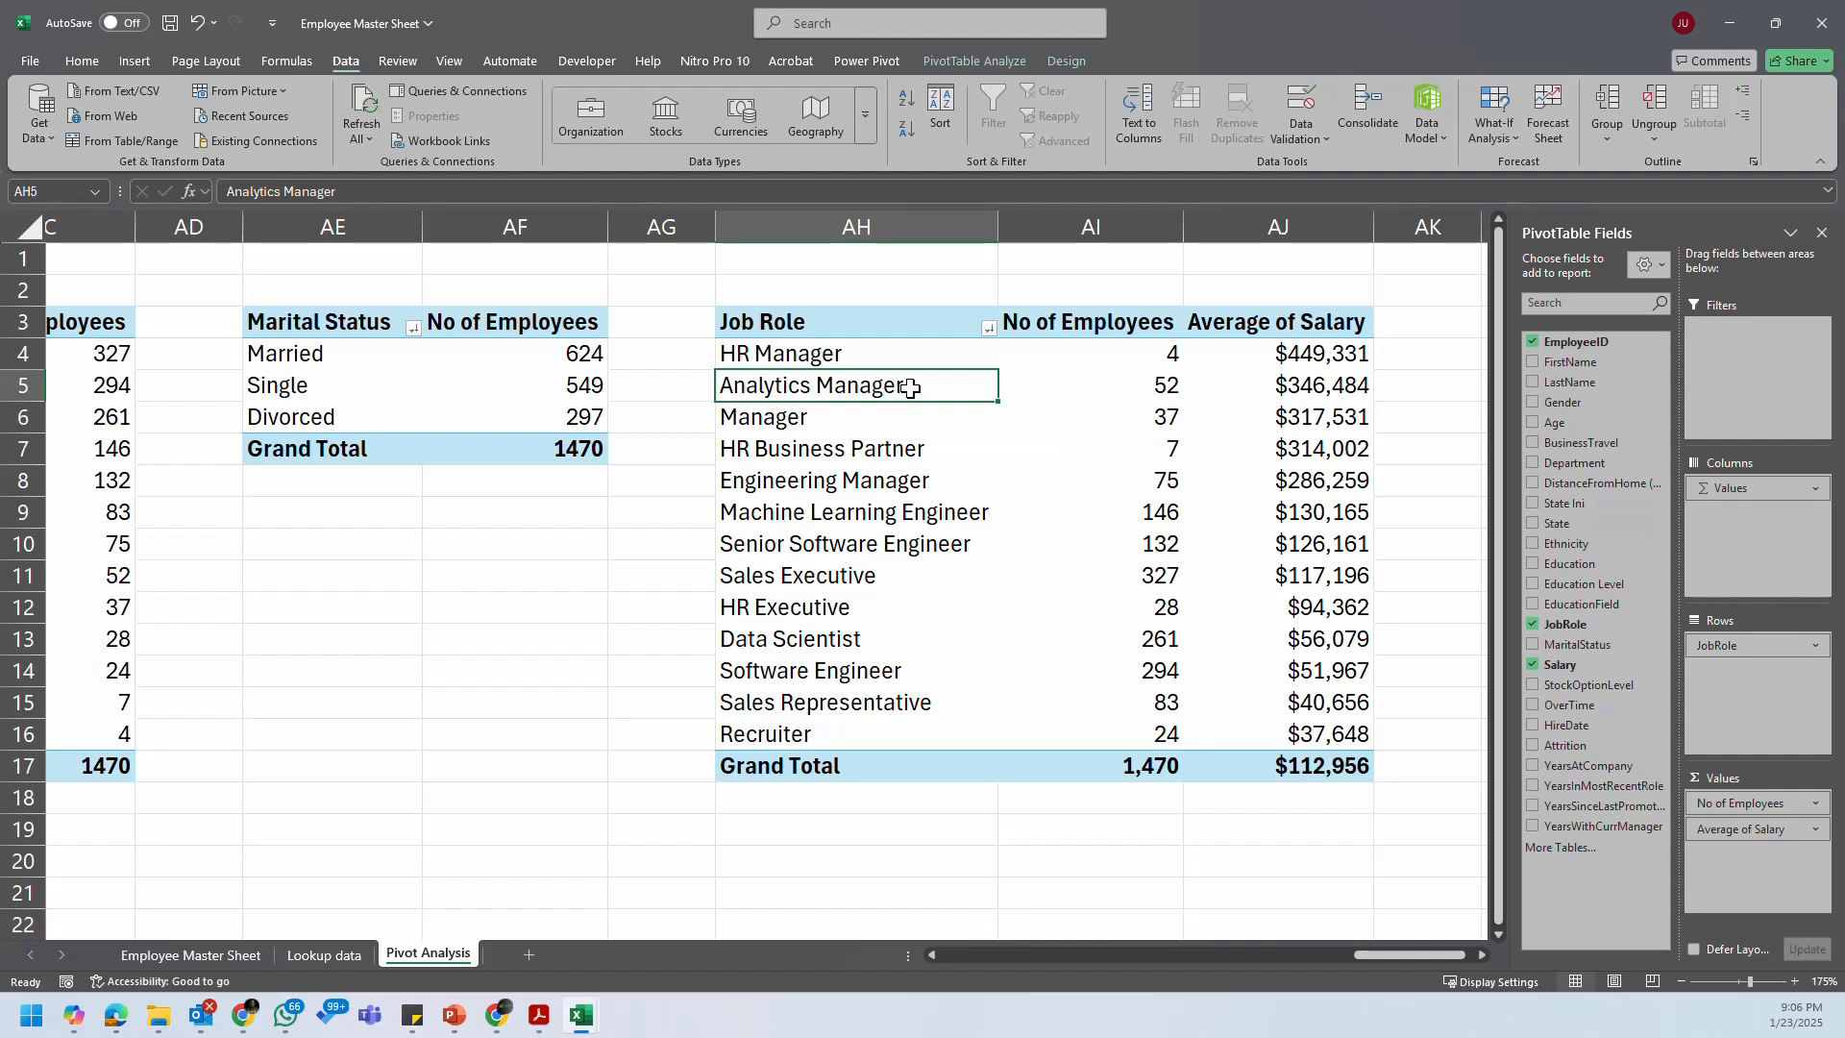
key("shift+Right")
key("shift+Right")
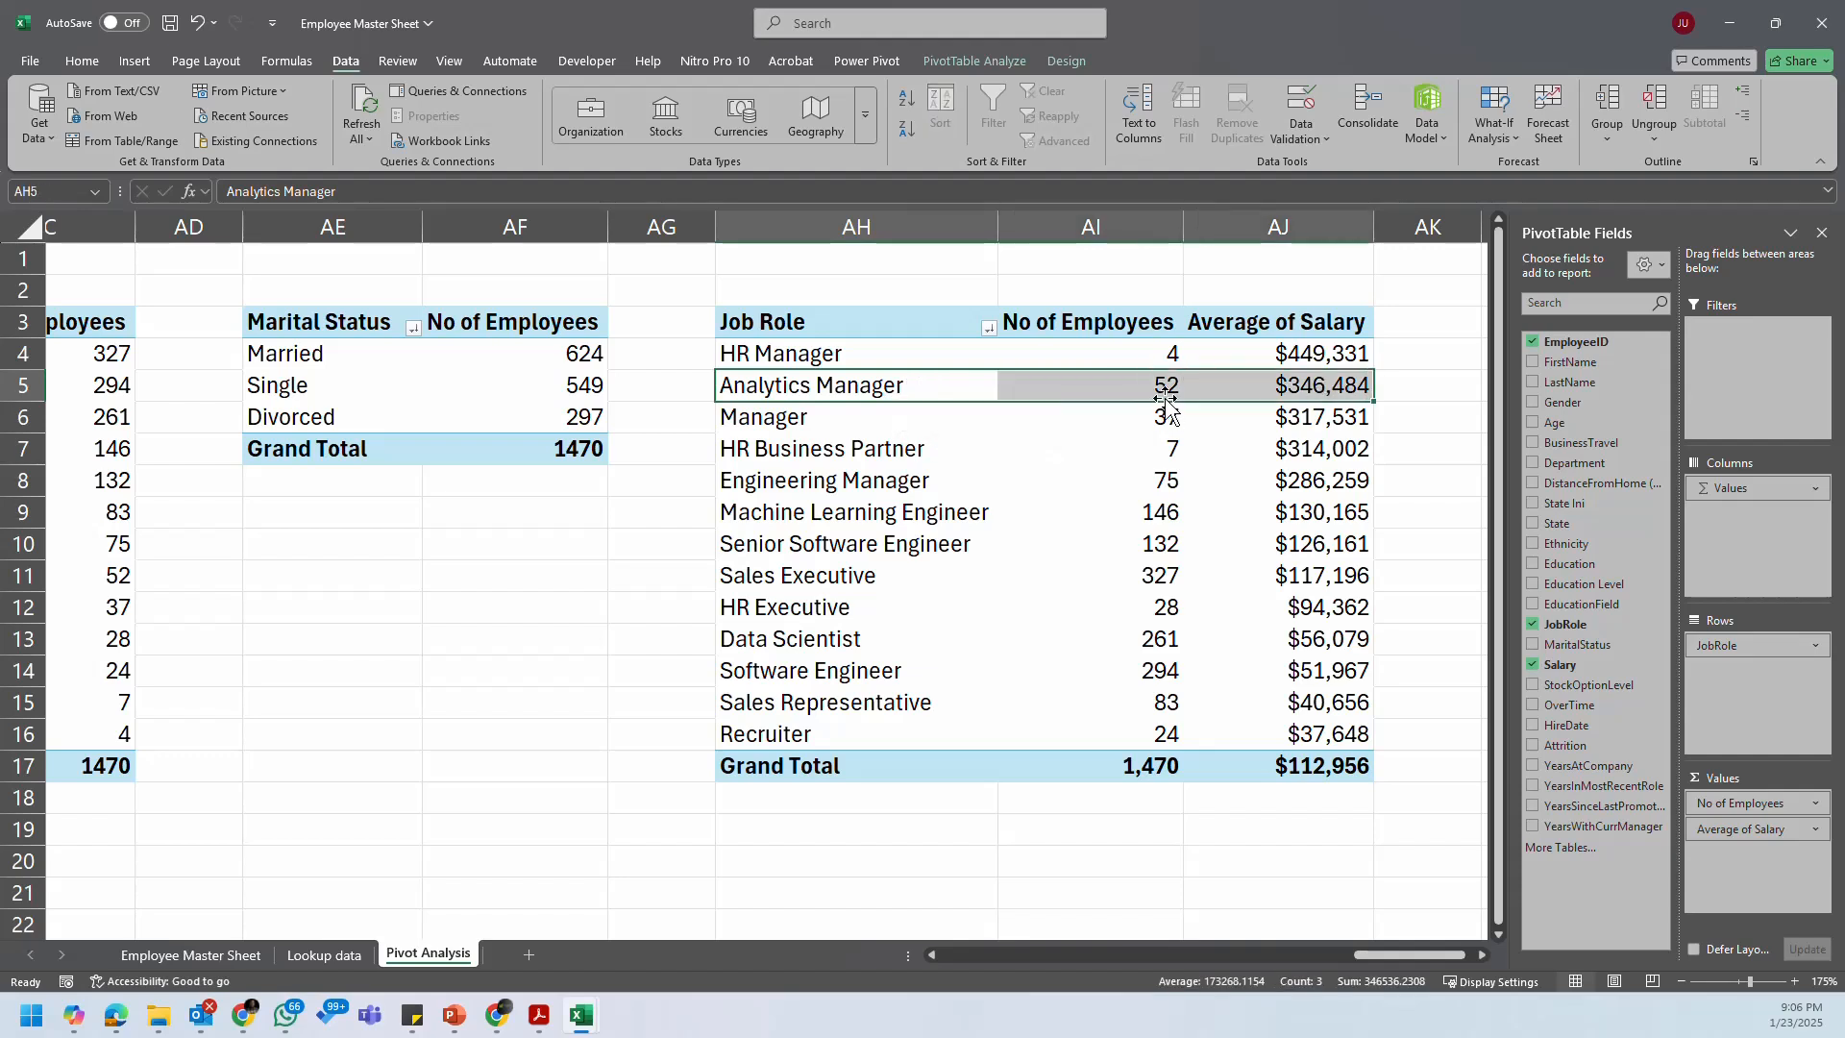
Step: Review the employee counts and average salaries for the job roles from Manager down to Software Engineer
left_click(836, 409)
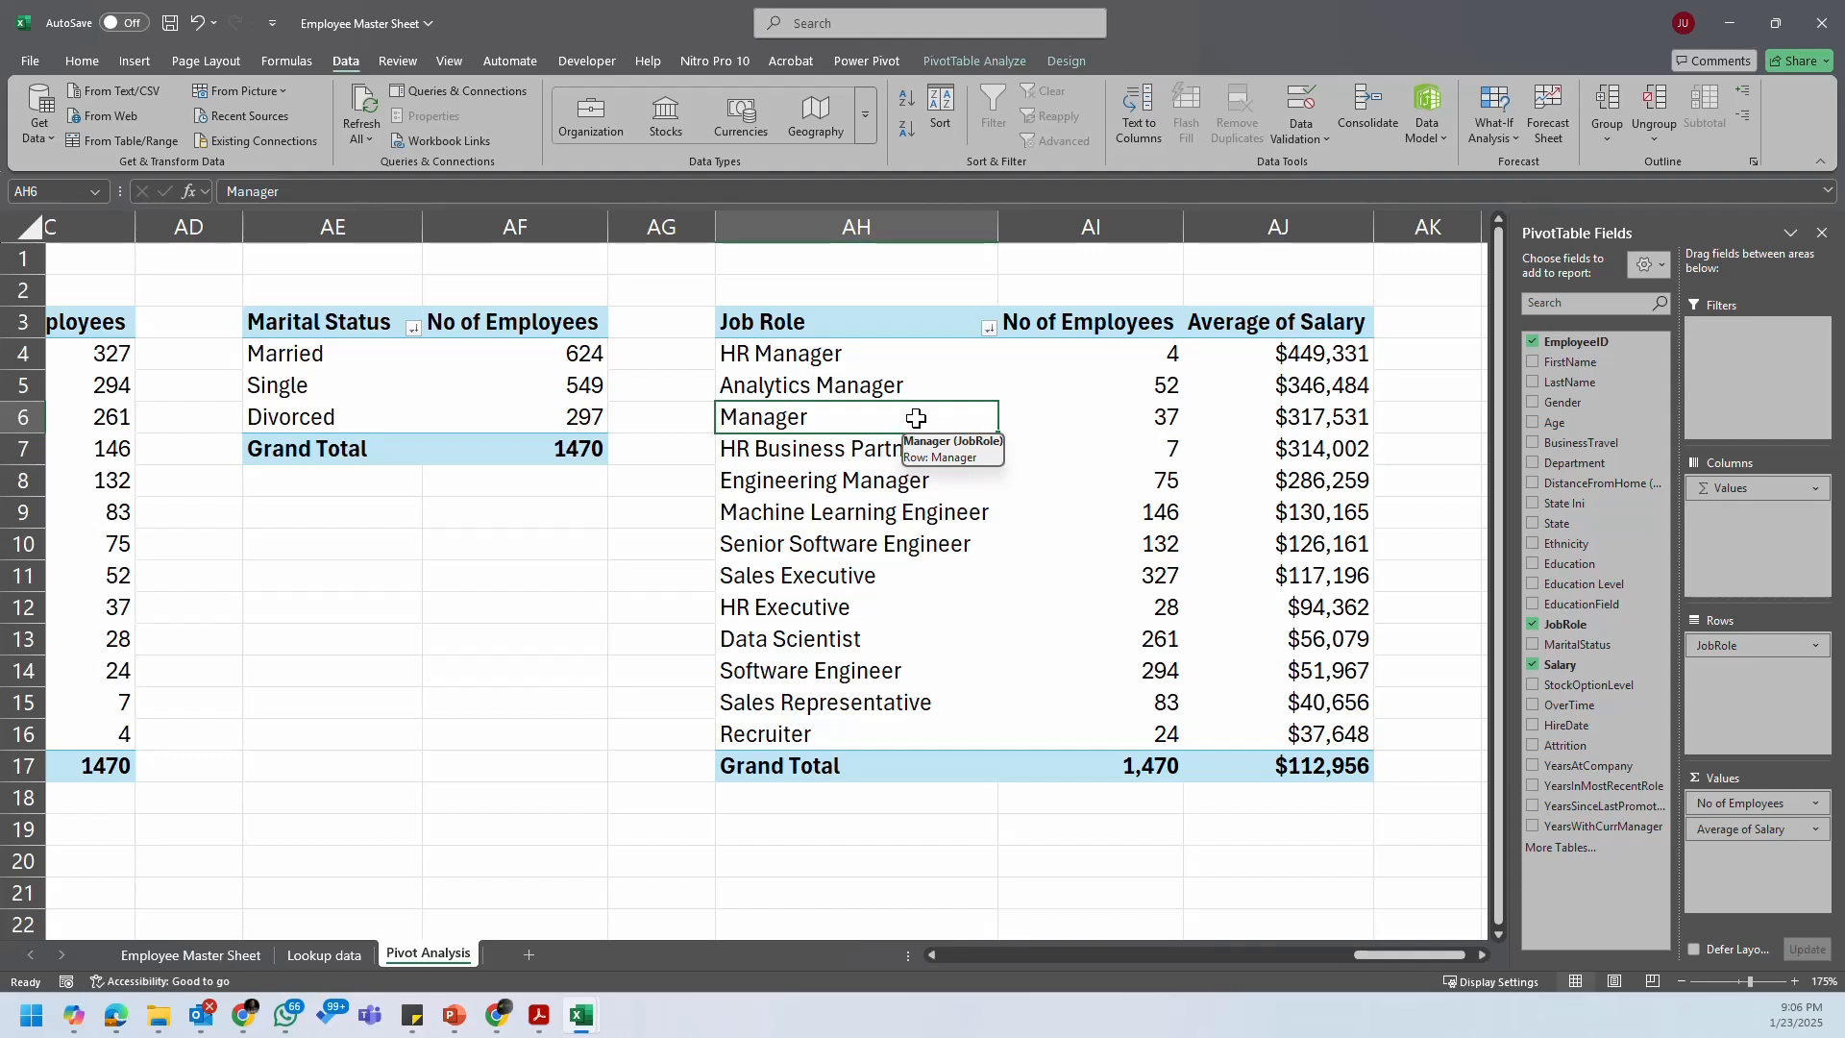
left_click_drag(916, 416, 1278, 454)
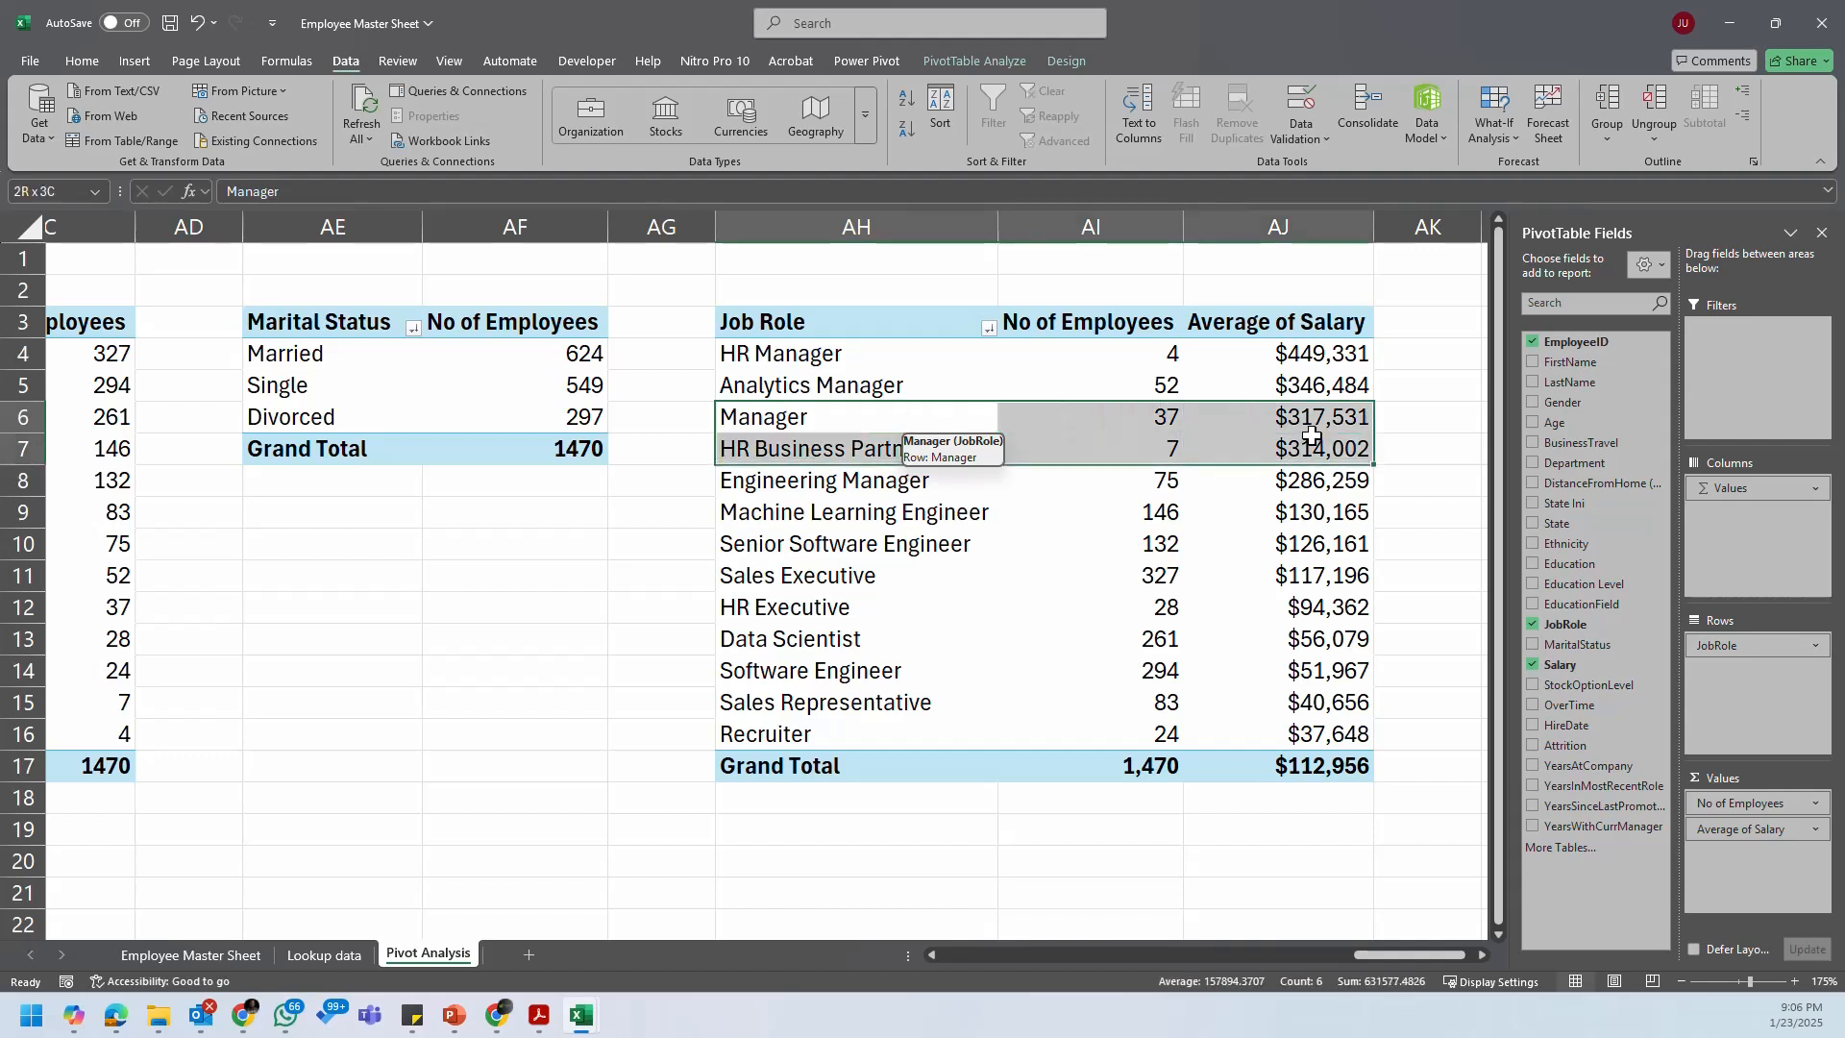
left_click(836, 458)
left_click_drag(837, 457, 1252, 460)
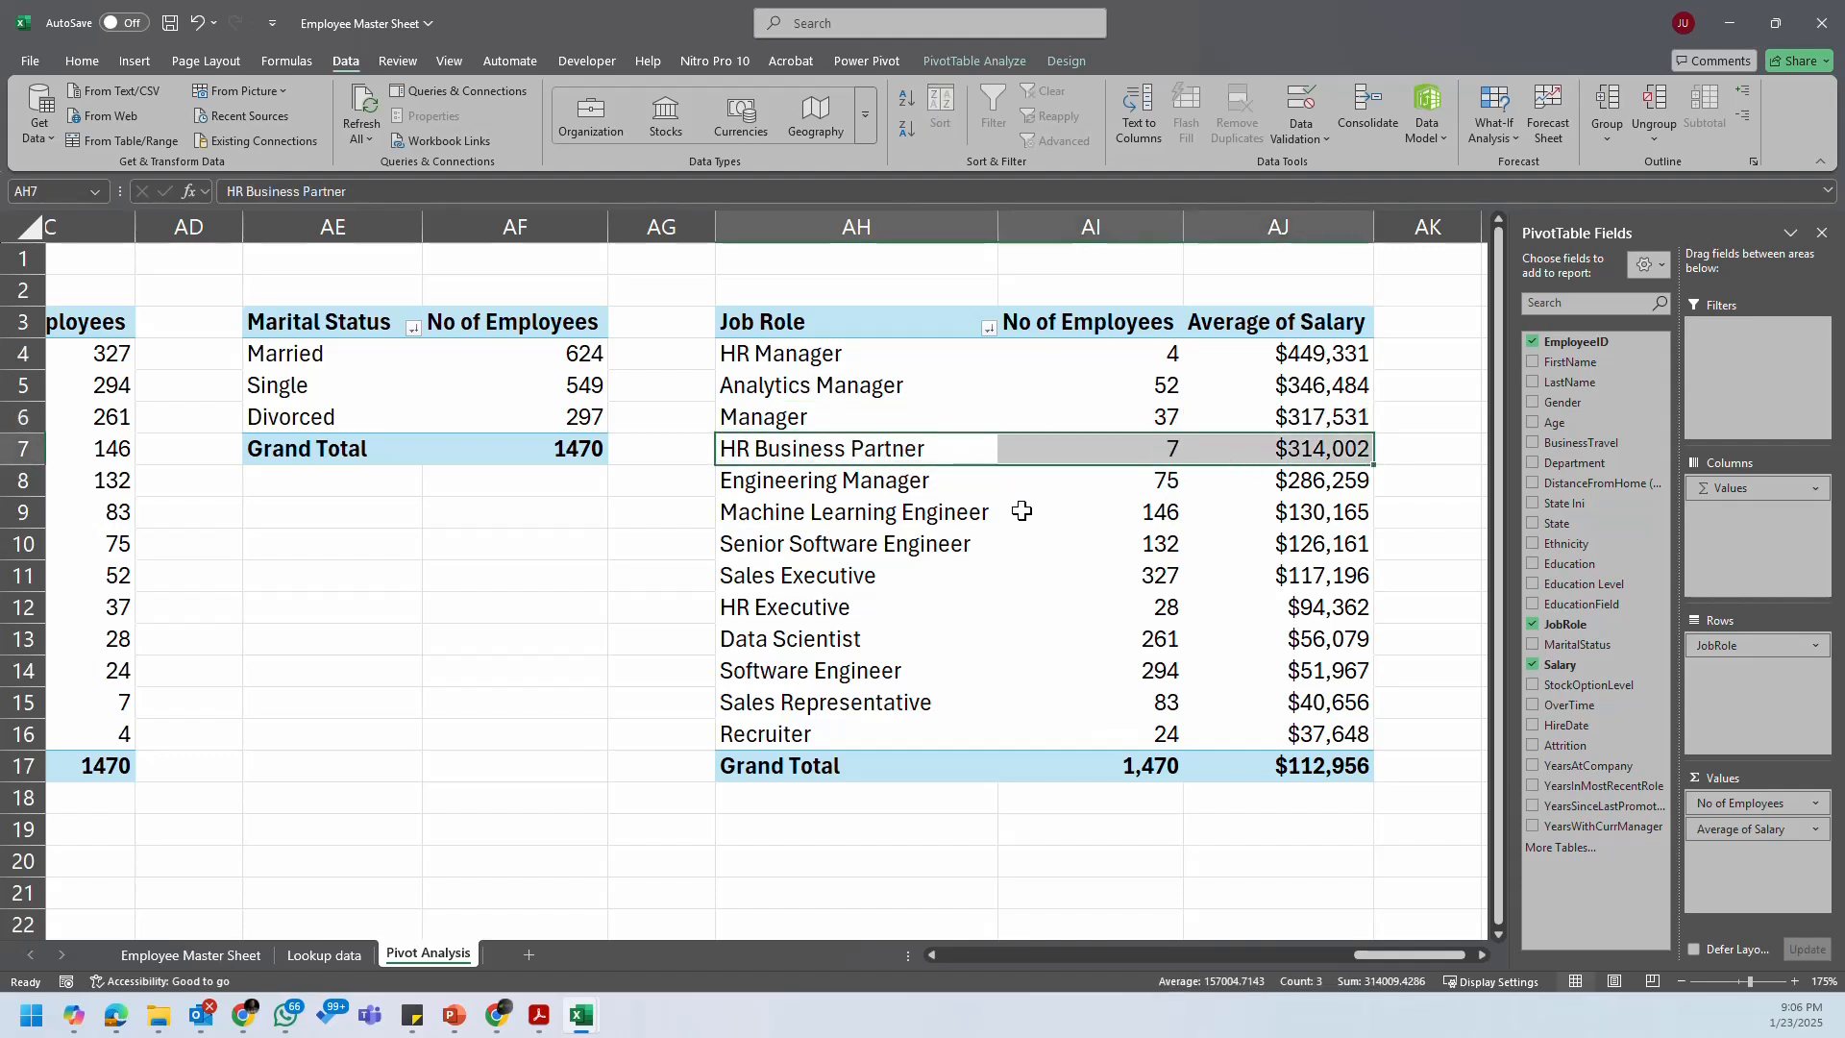
left_click(886, 480)
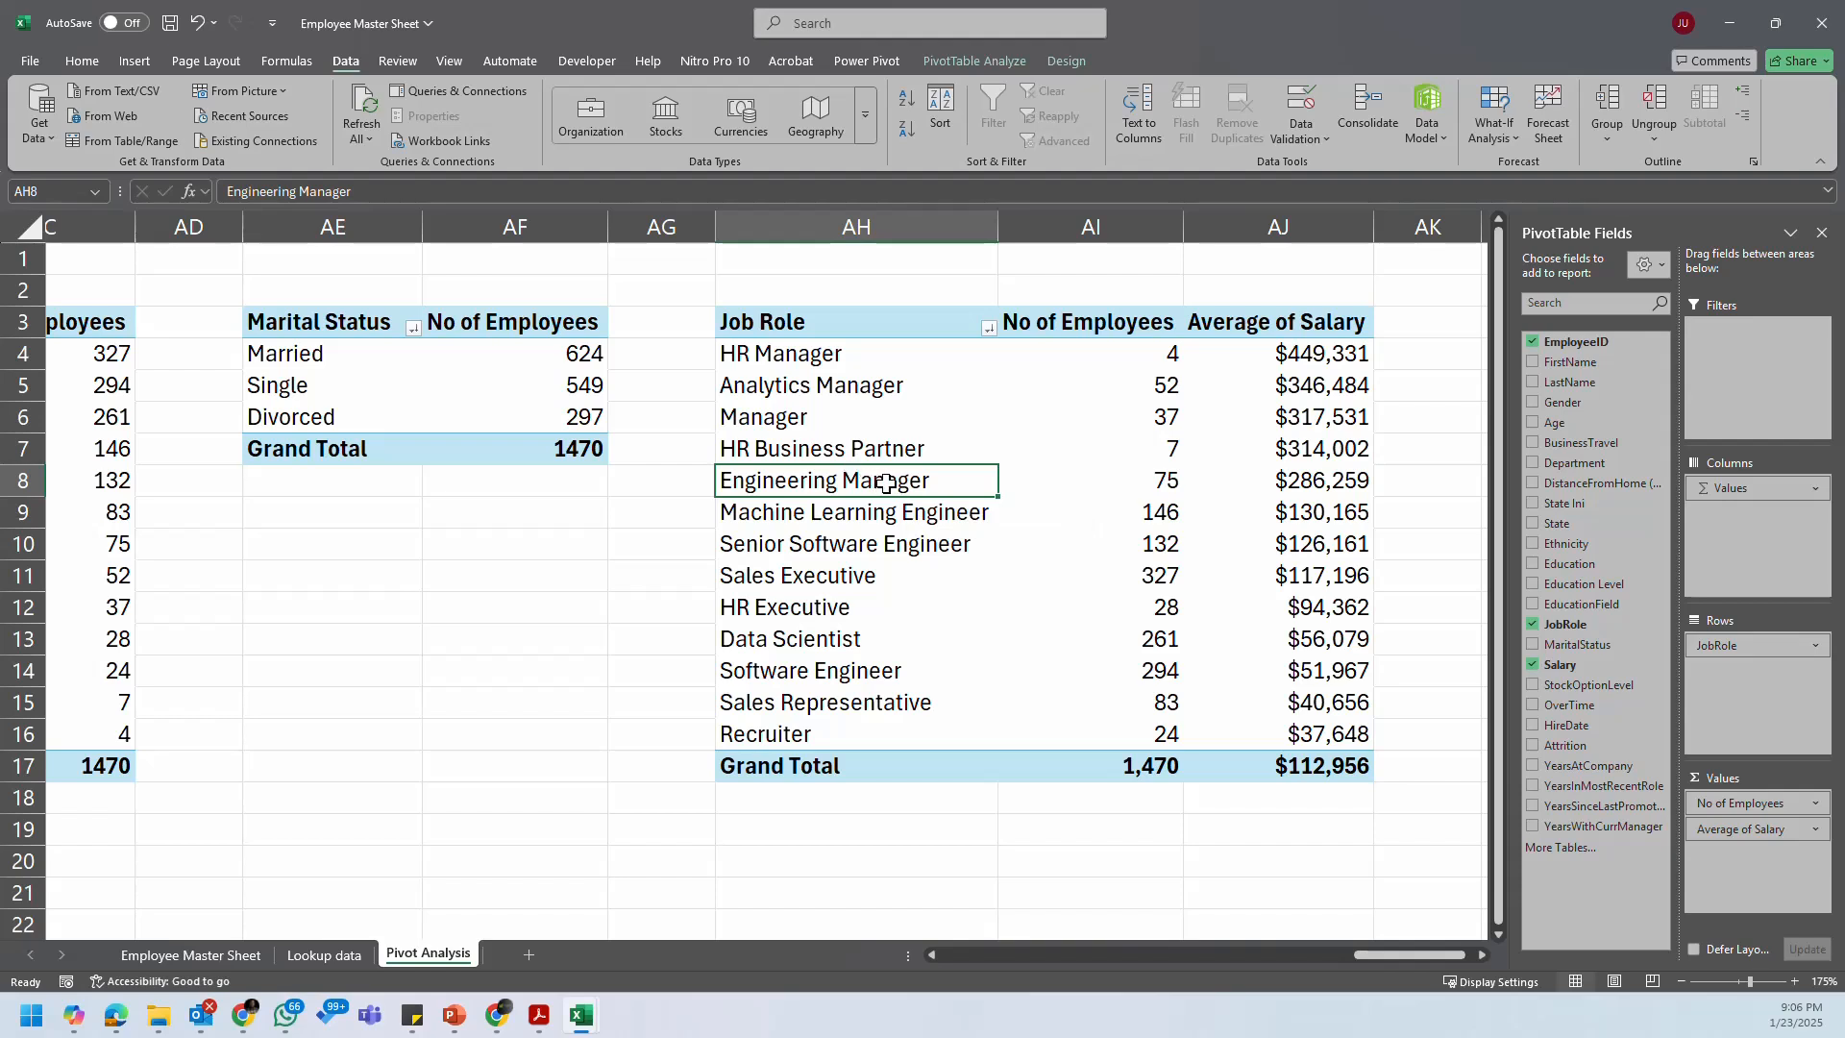
left_click_drag(881, 478, 1305, 483)
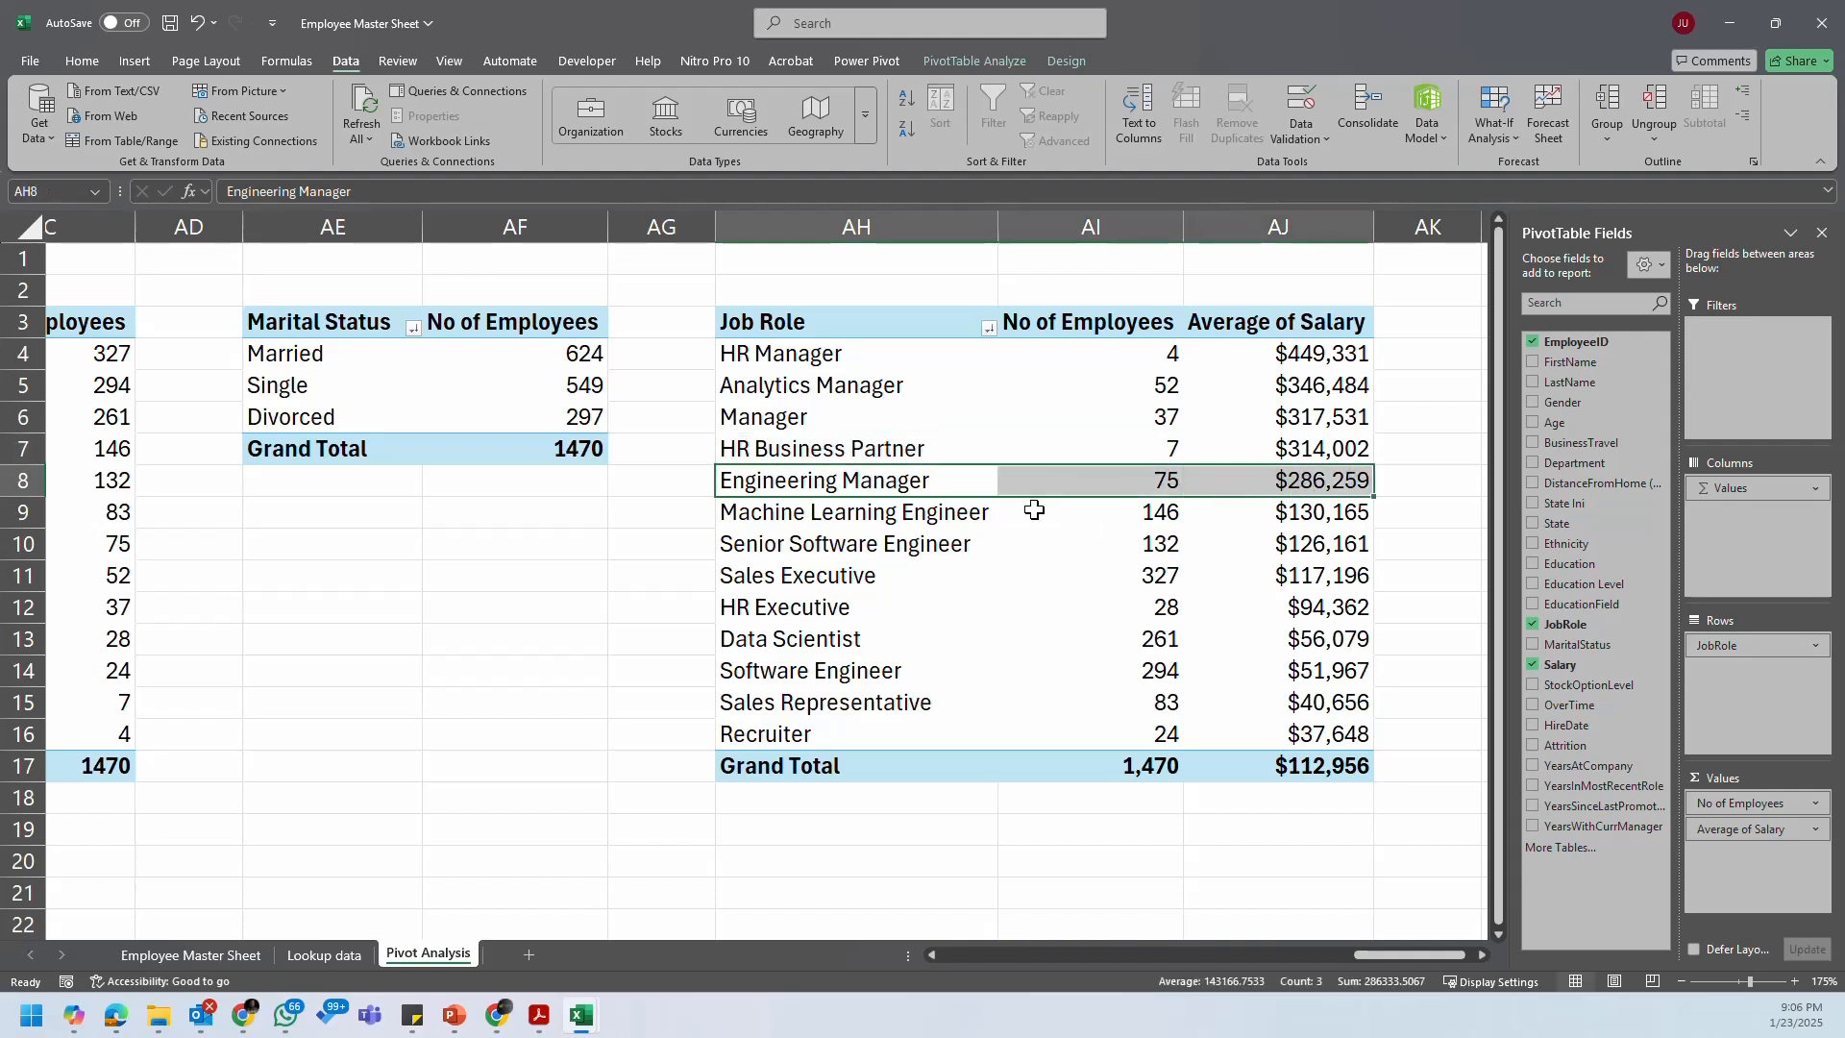
left_click_drag(931, 511, 1355, 547)
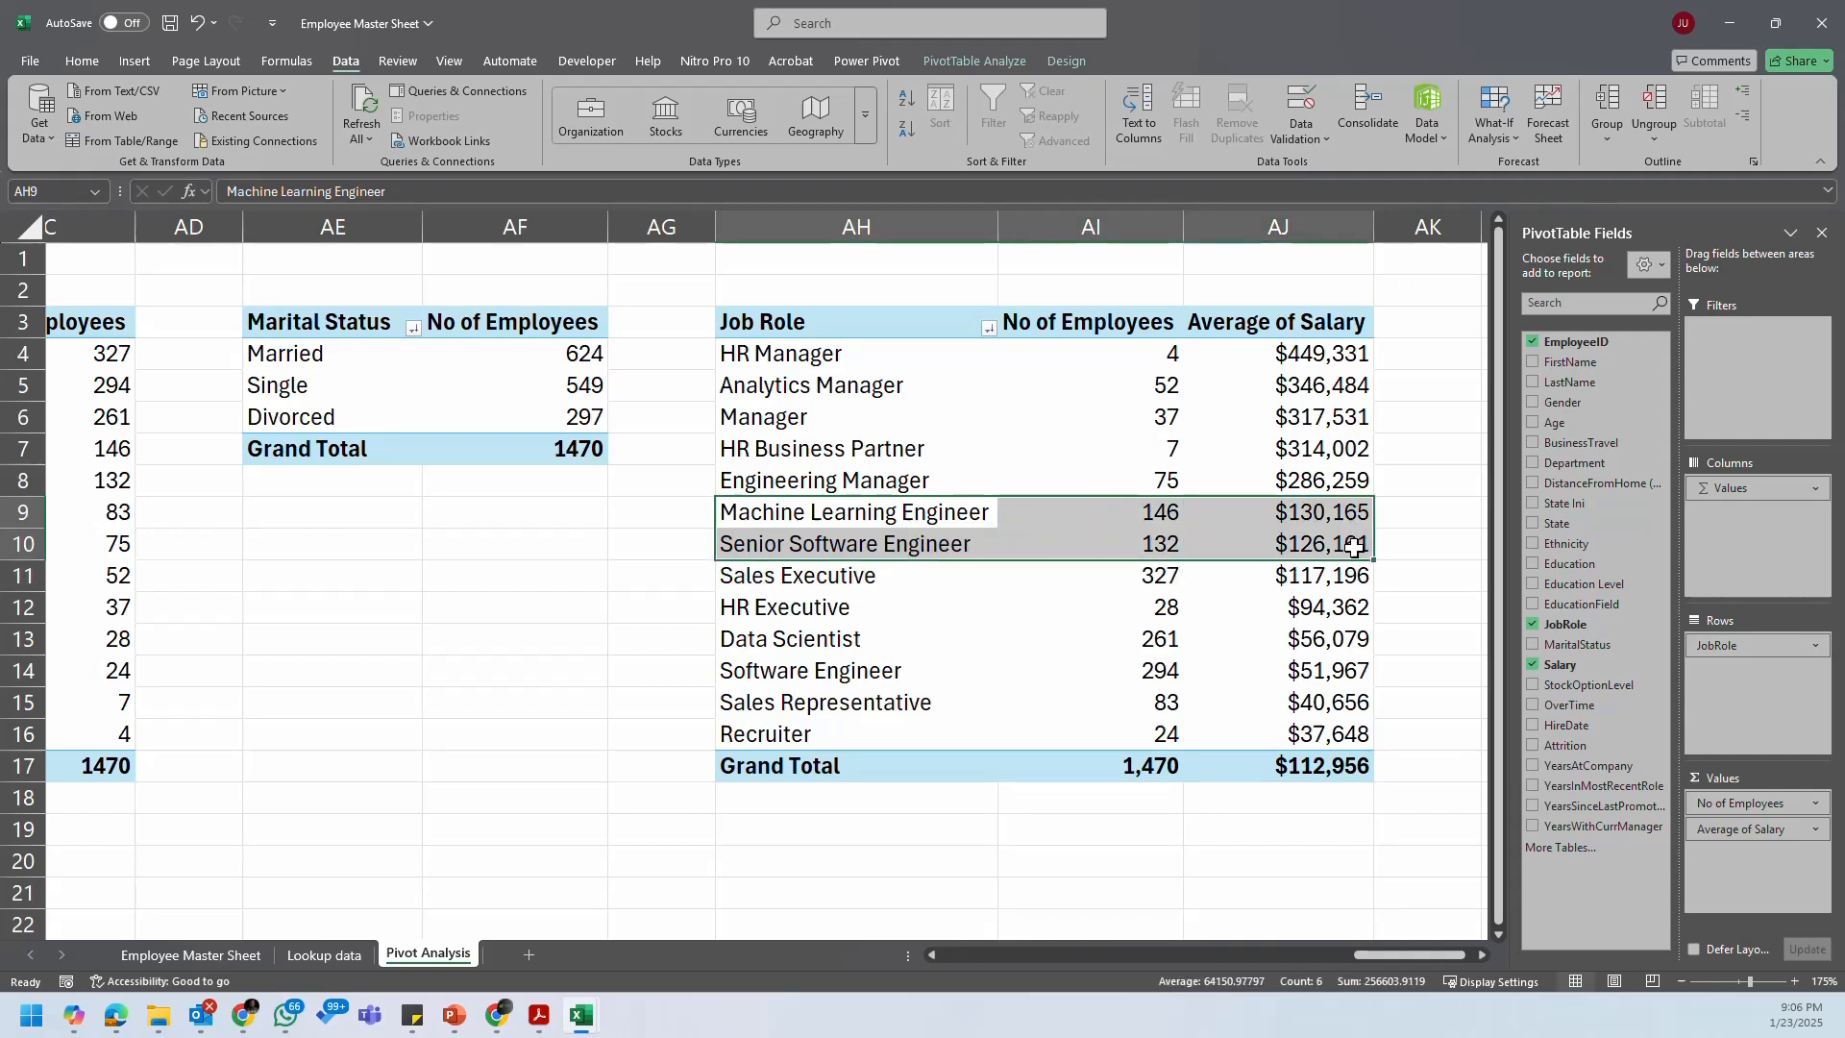
left_click(797, 618)
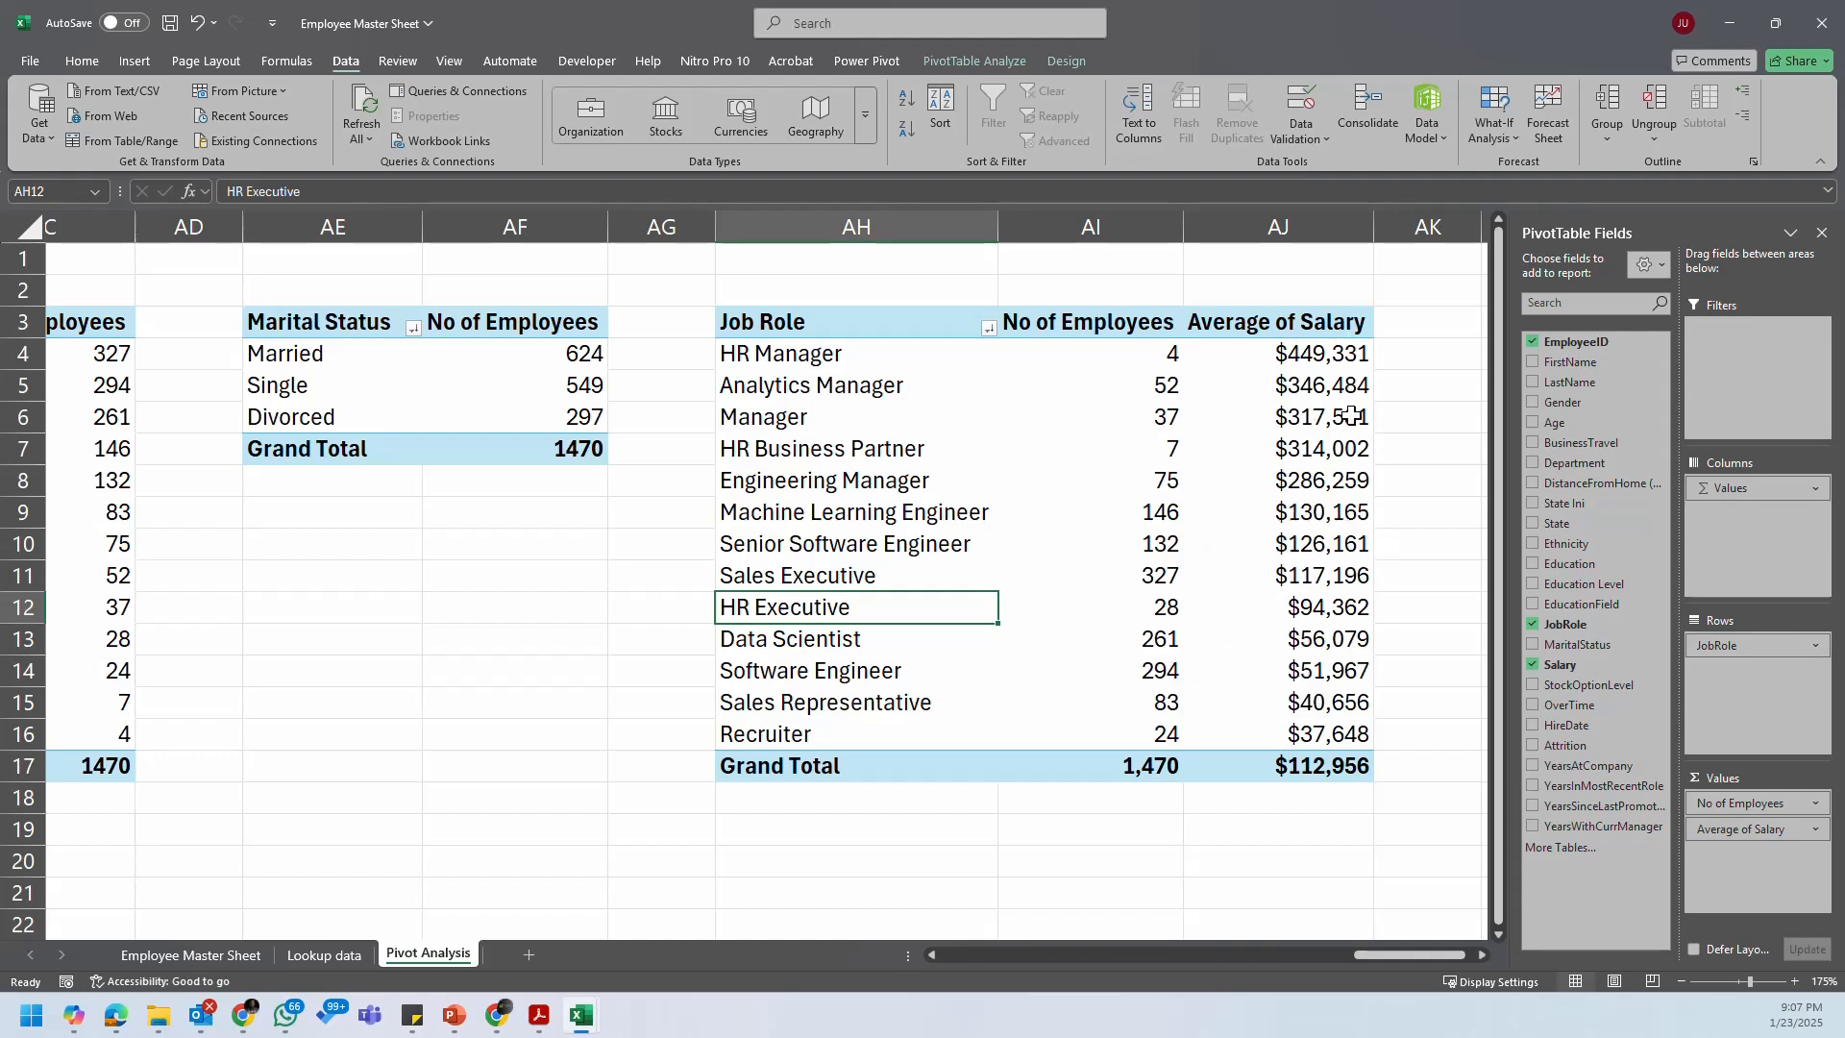
left_click(1336, 602)
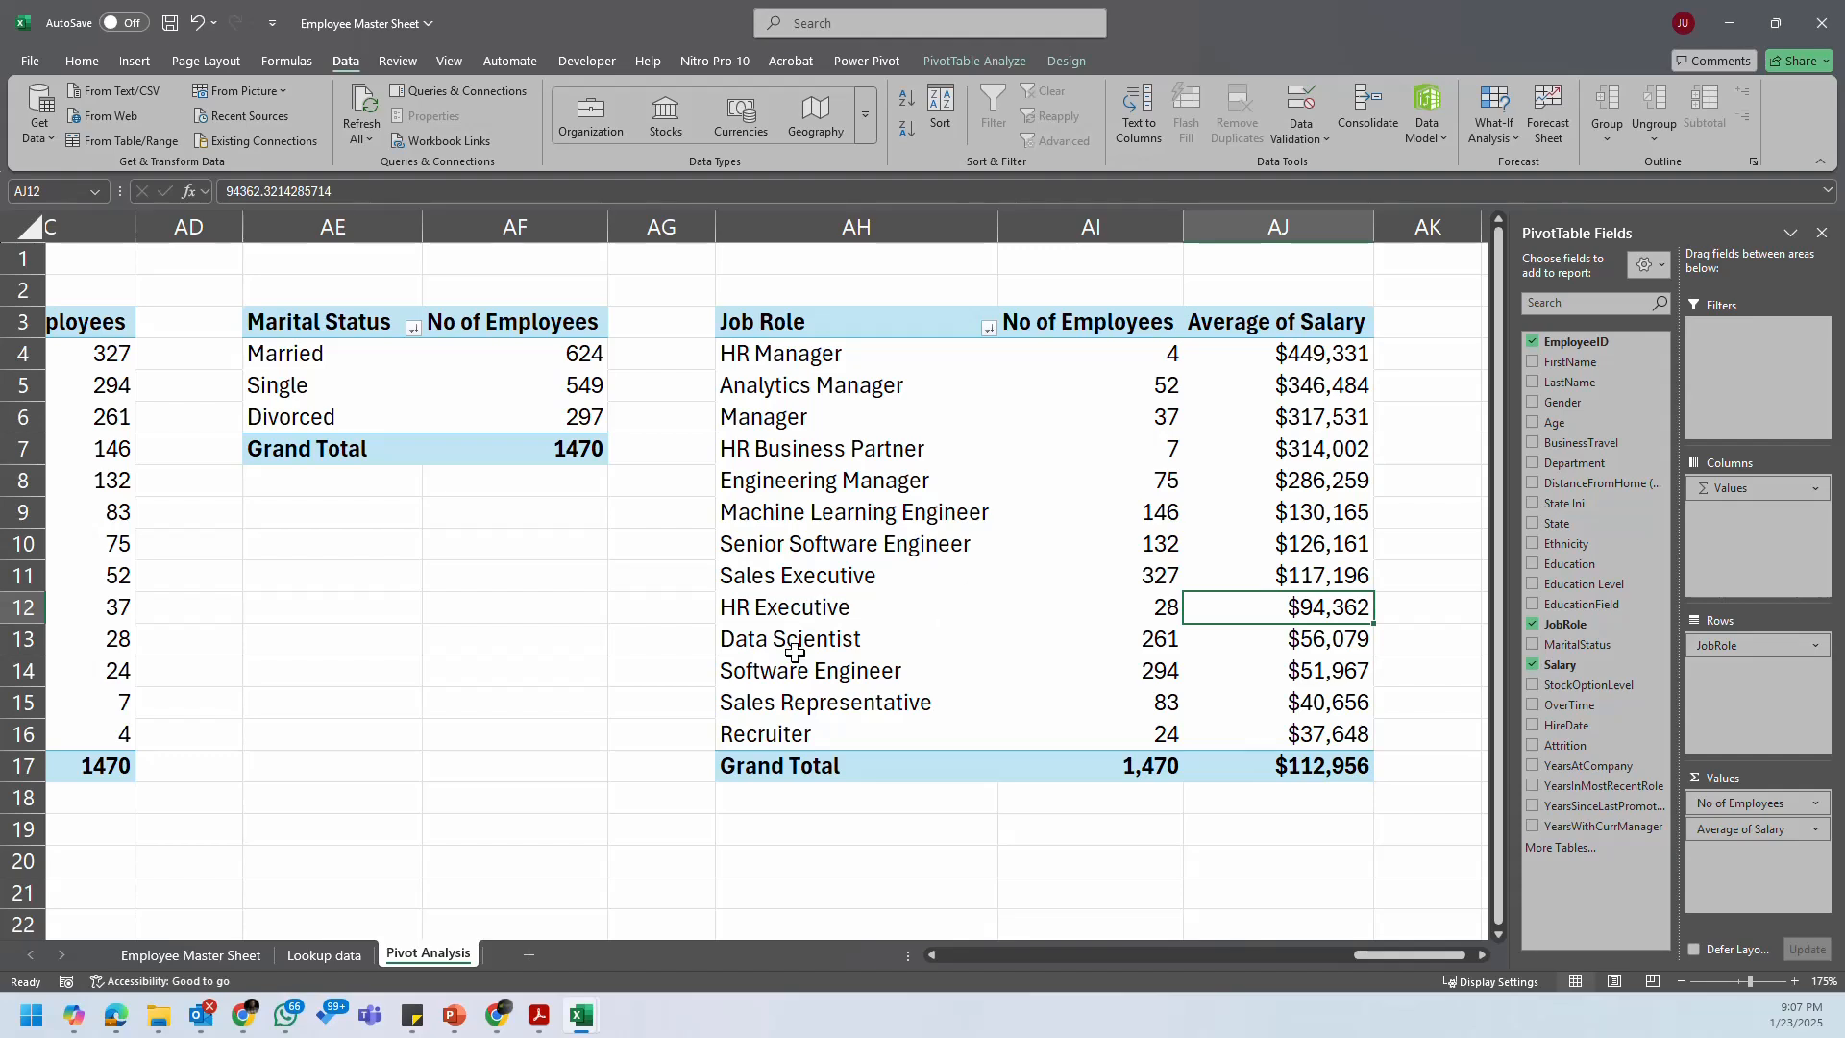
left_click_drag(788, 642, 1303, 647)
left_click(1223, 664)
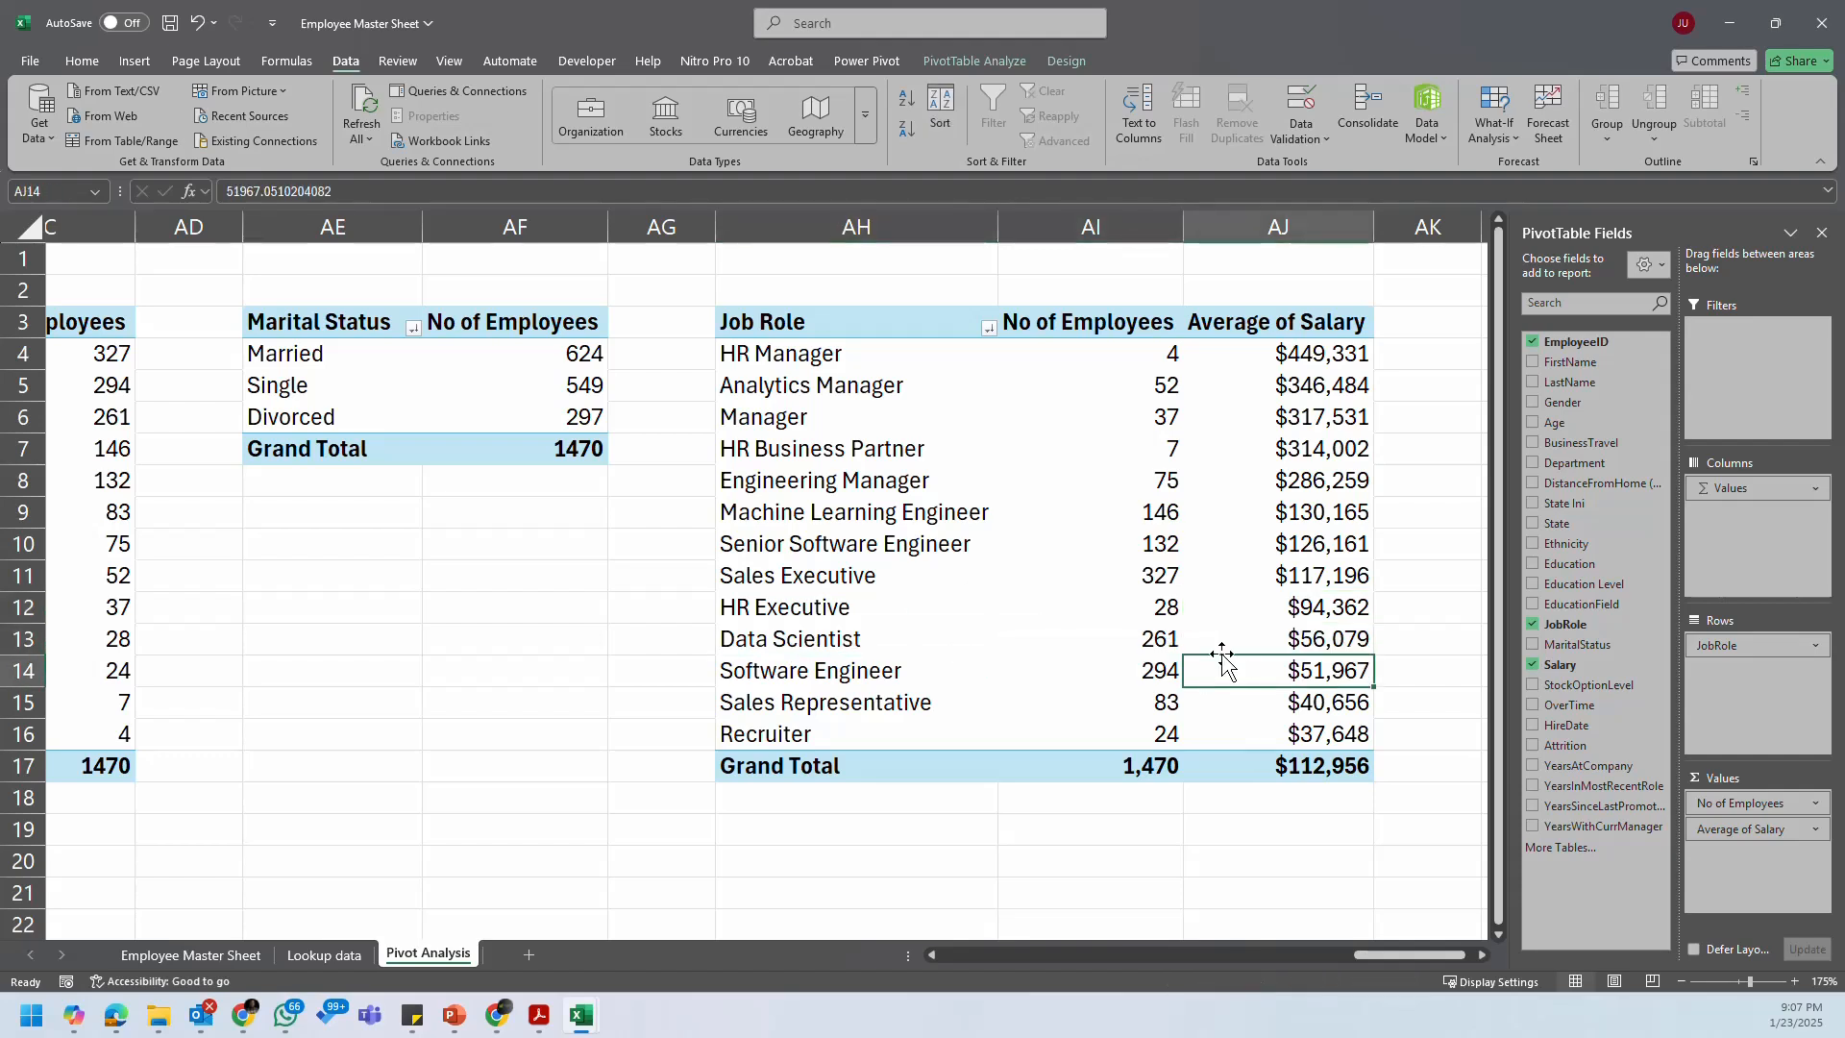
Step: Rename the Average of Salary header in AJ3 to Avg Salary and fit column AJ's width to its contents
left_click(1254, 326)
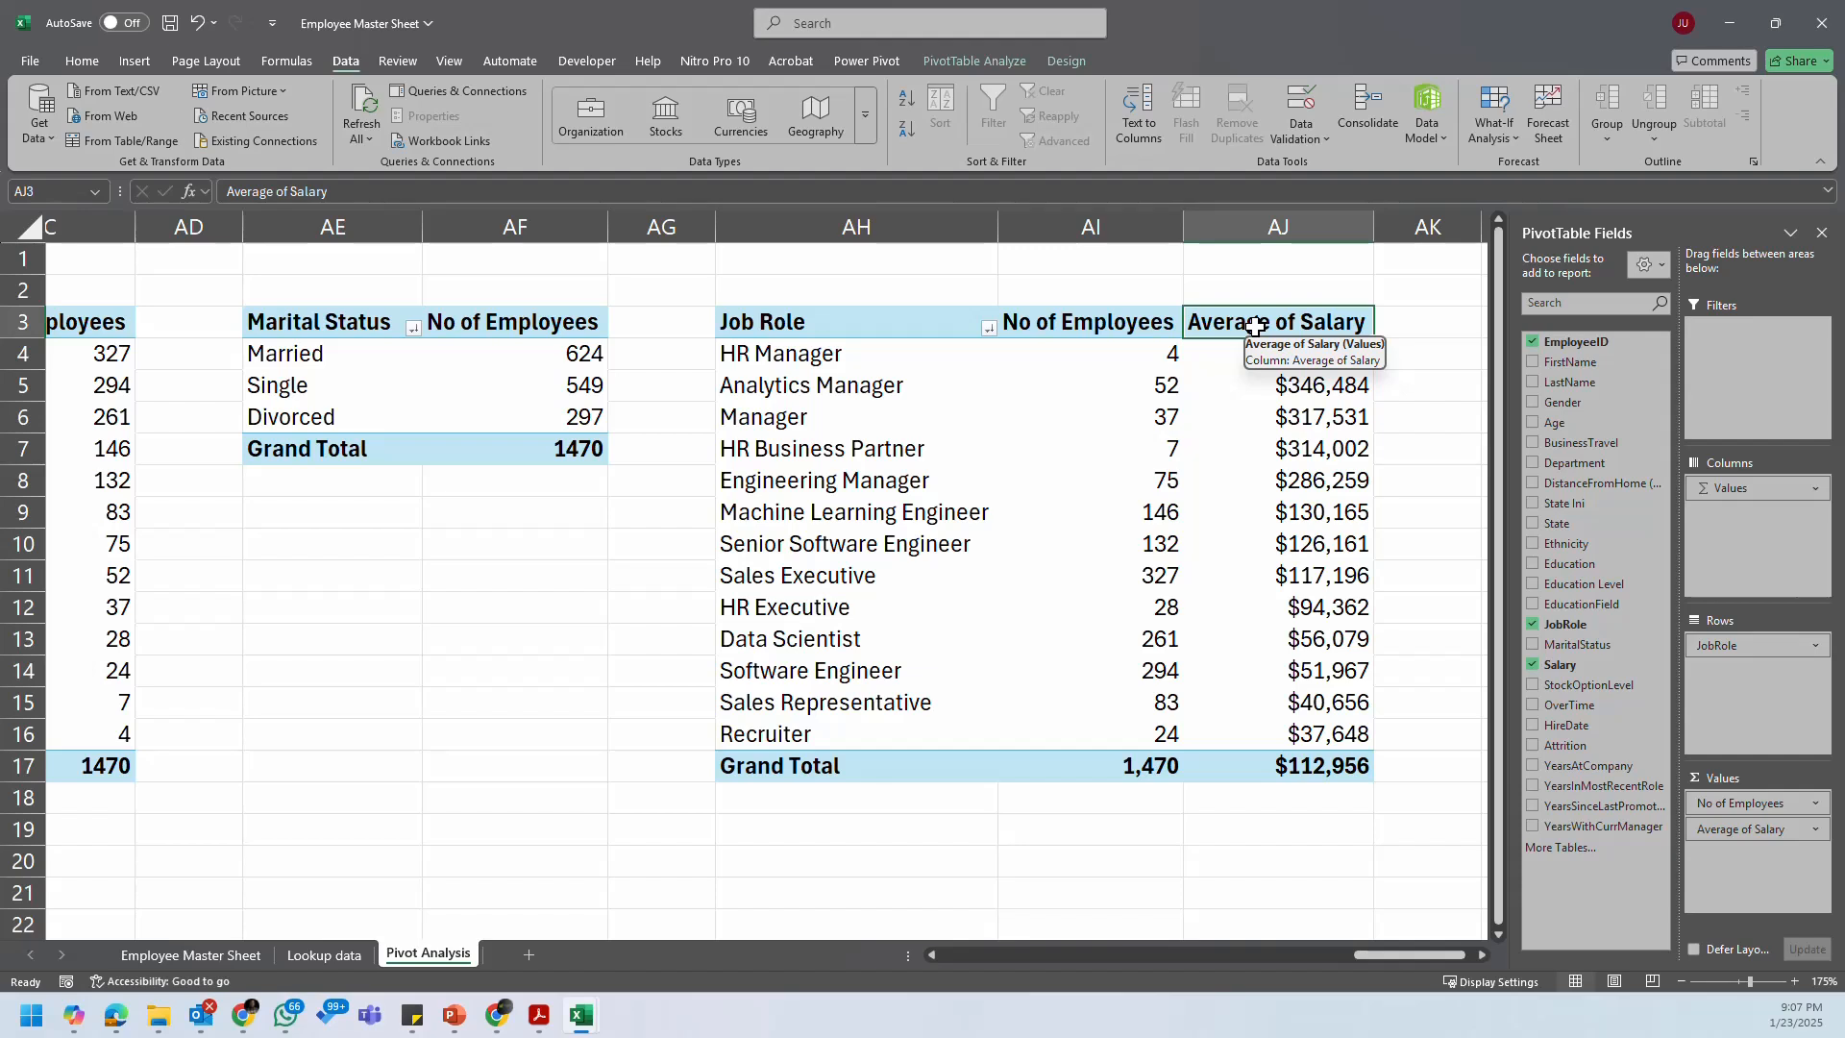
left_click(286, 190)
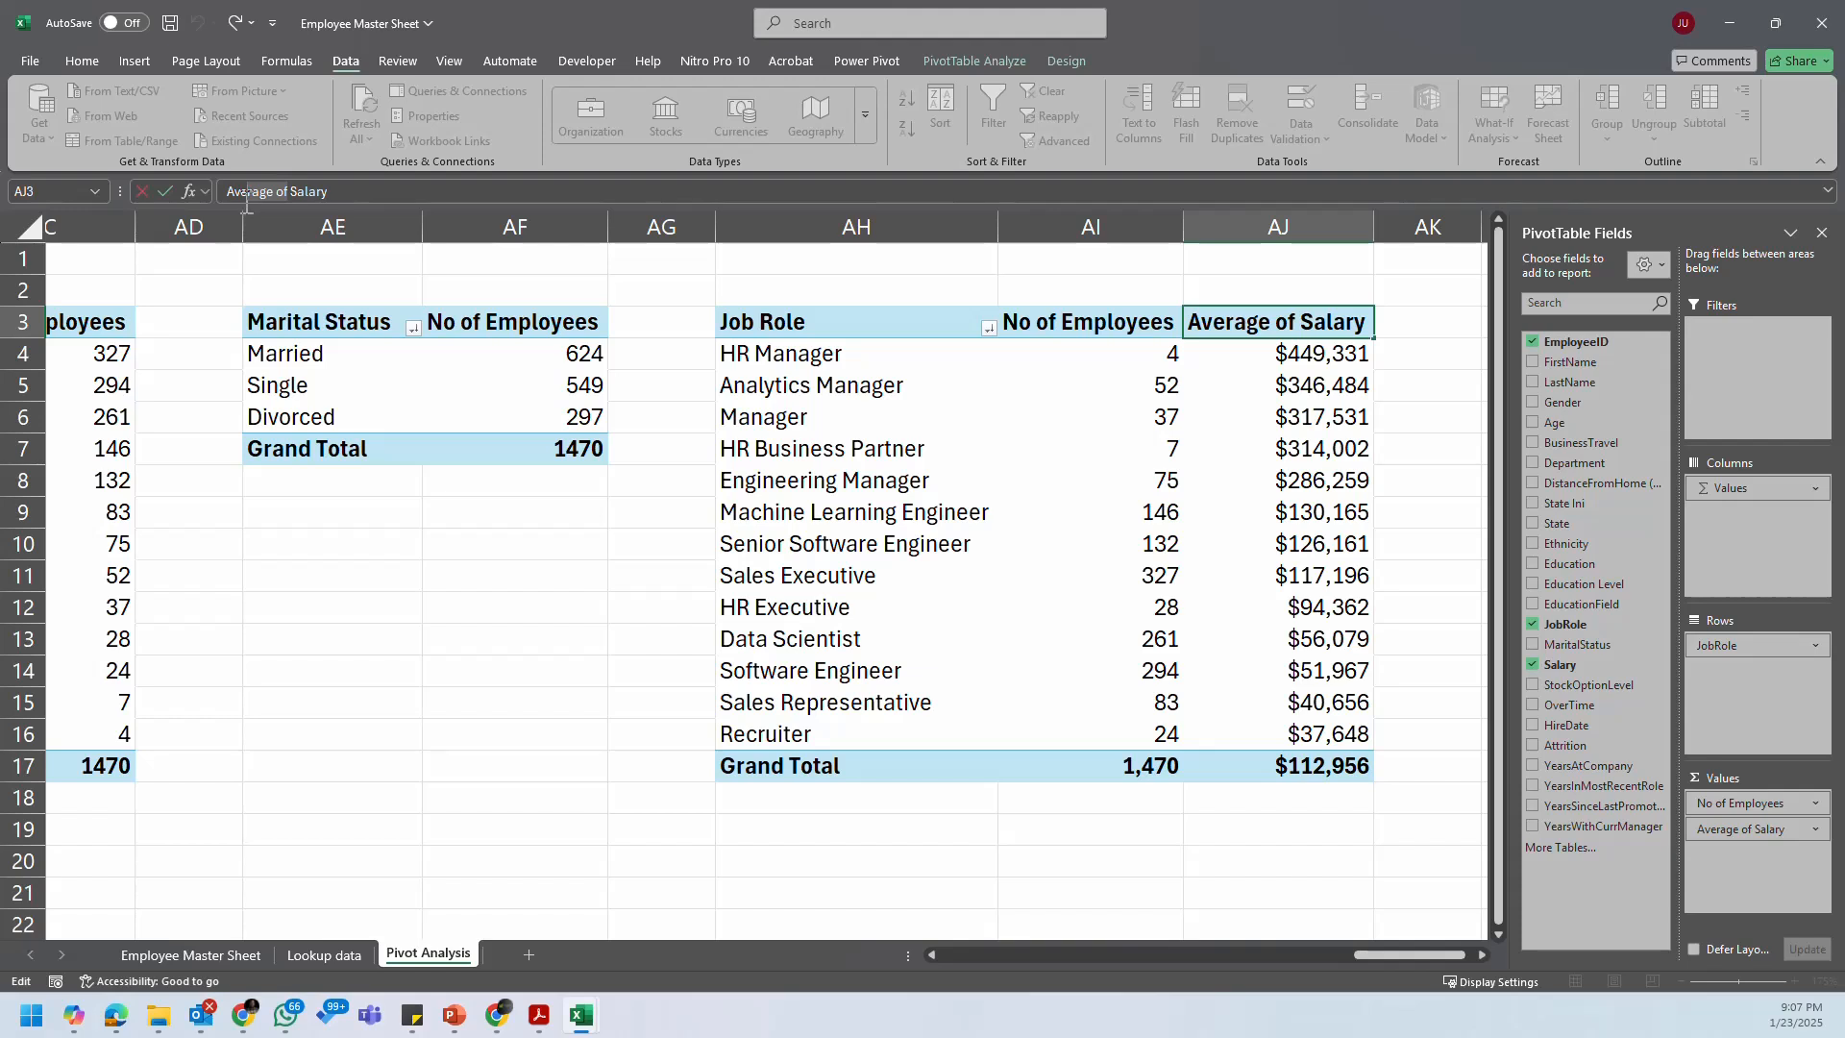
triple_click(246, 191)
type("Avg Salary")
key("Return")
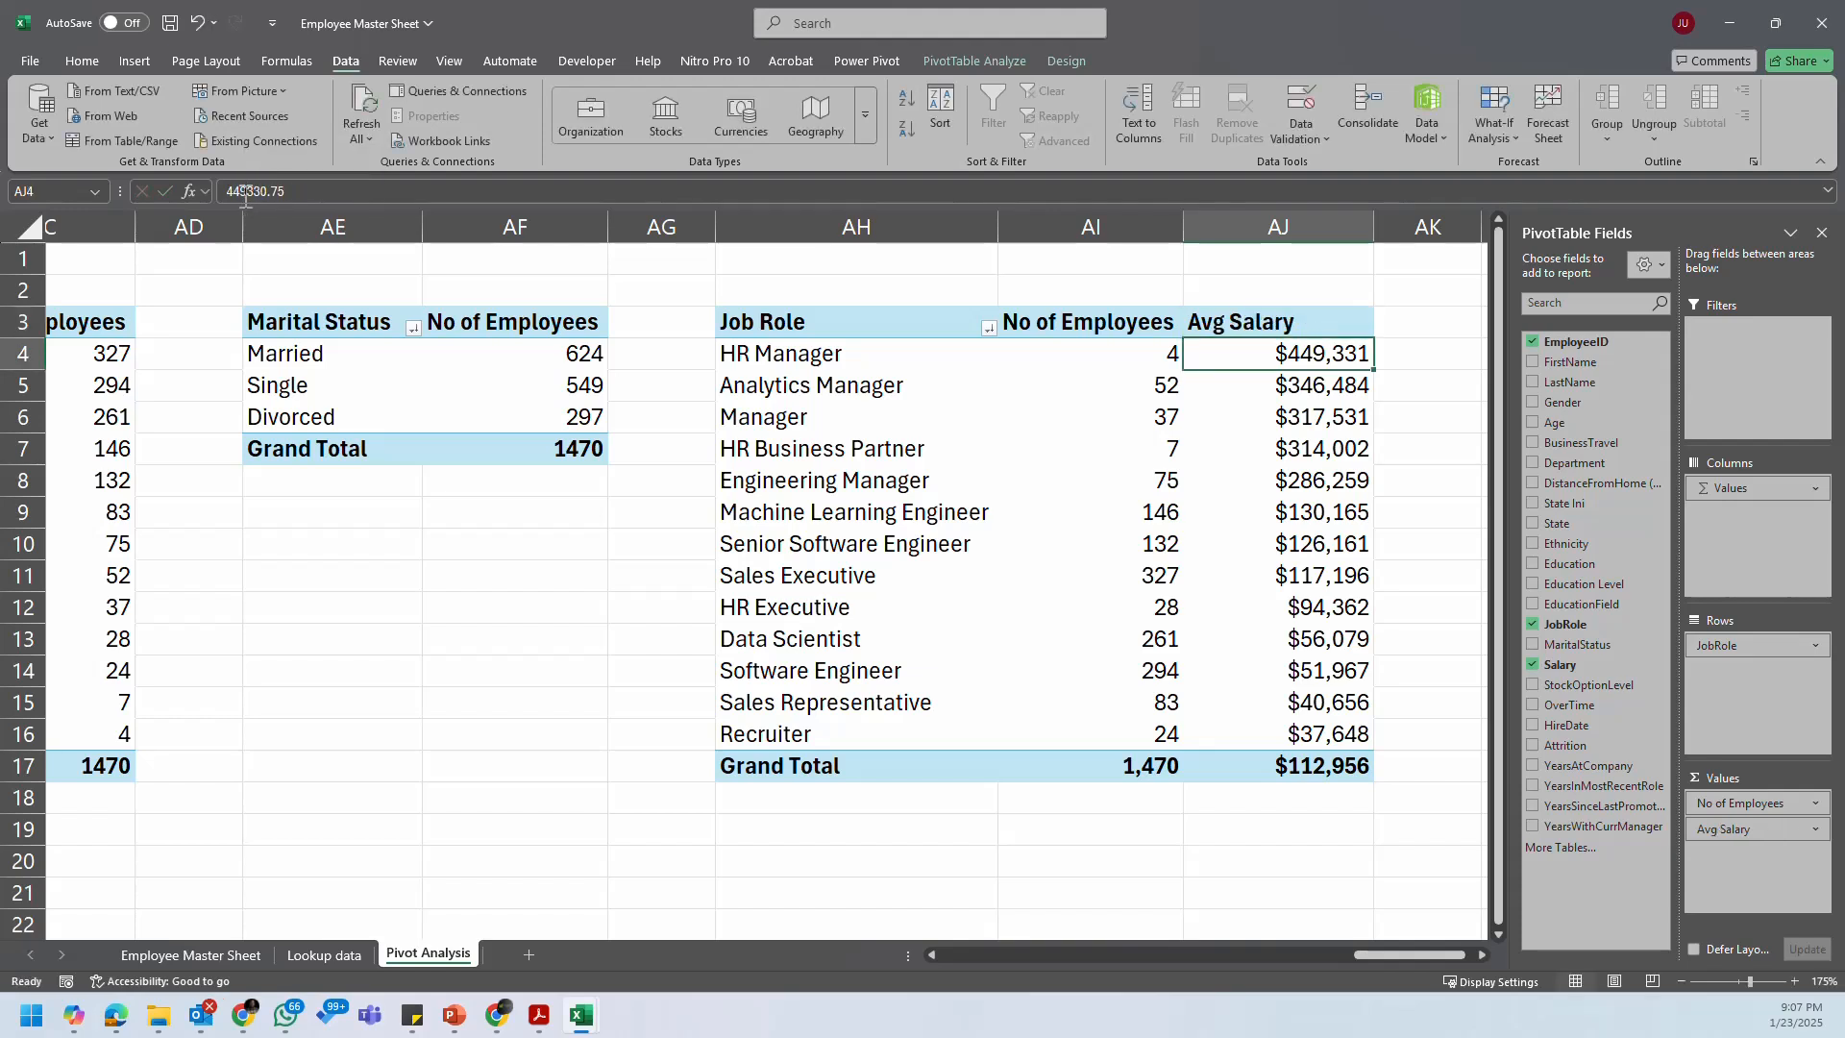
double_click(1375, 219)
left_click_drag(1302, 227, 1325, 227)
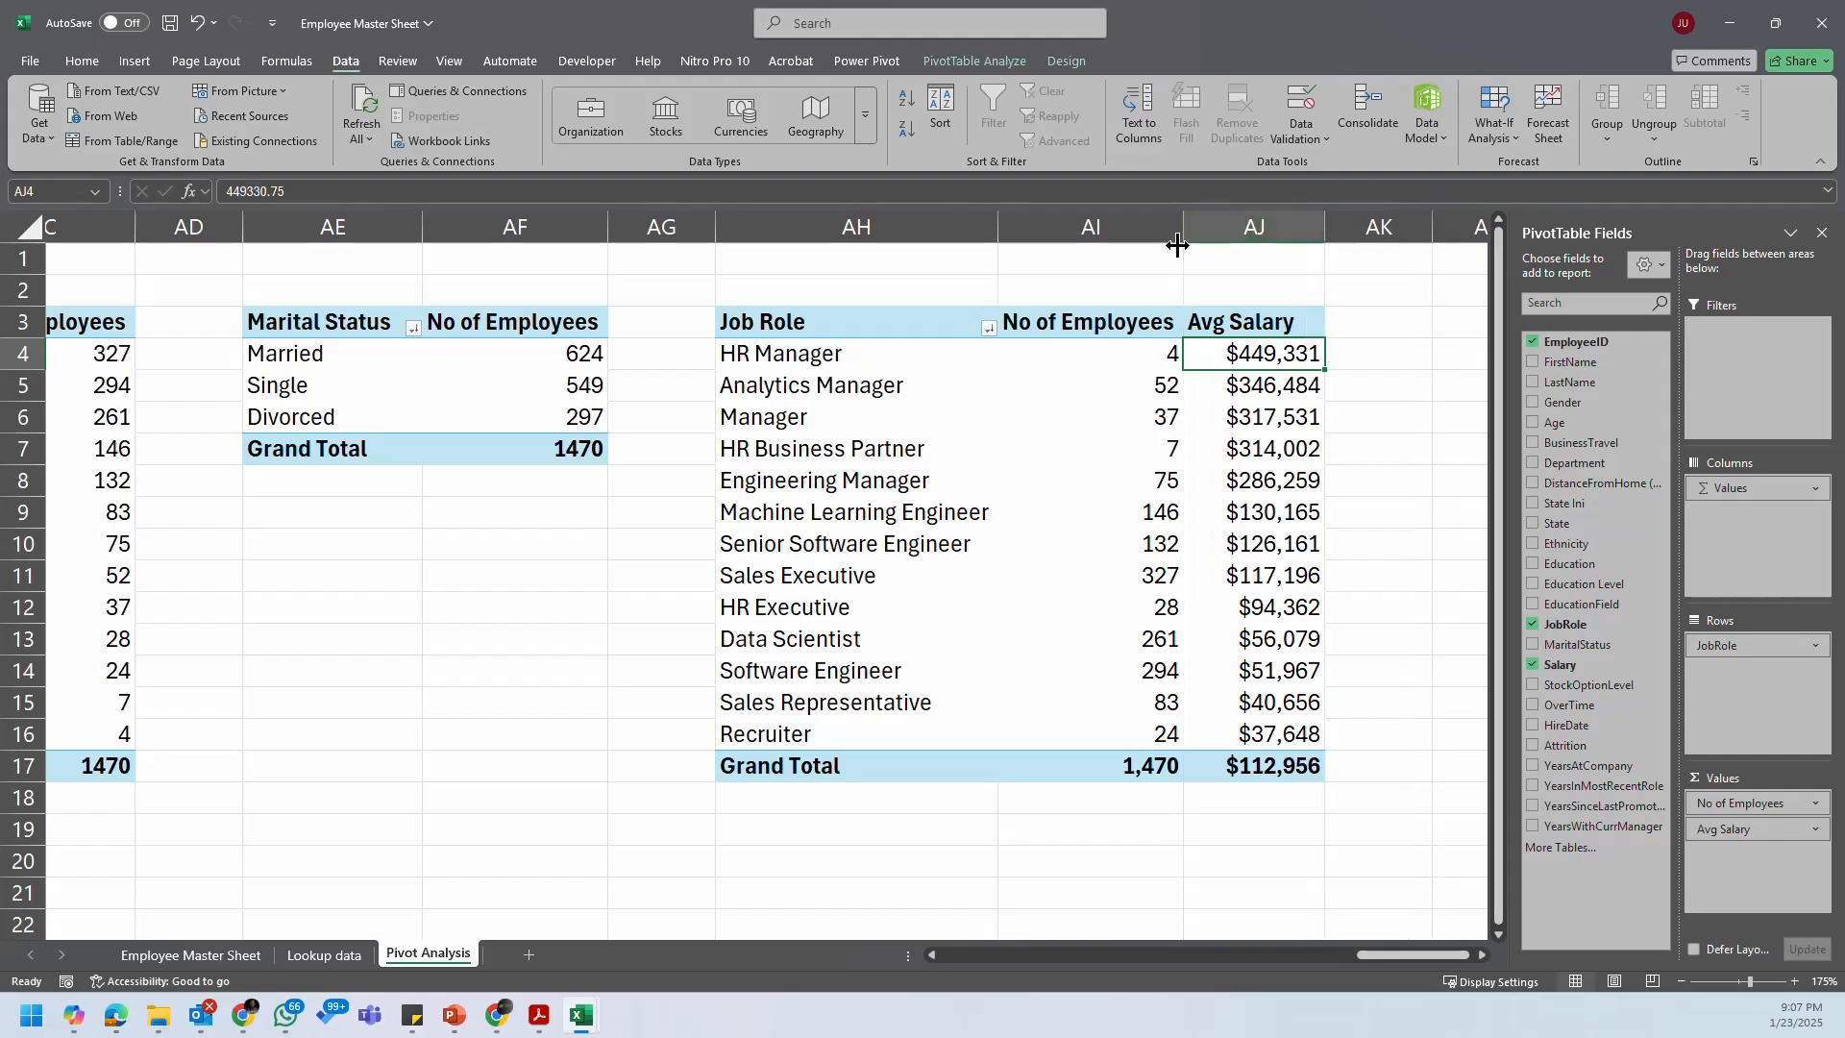
left_click_drag(1248, 304, 1430, 628)
left_click(894, 453)
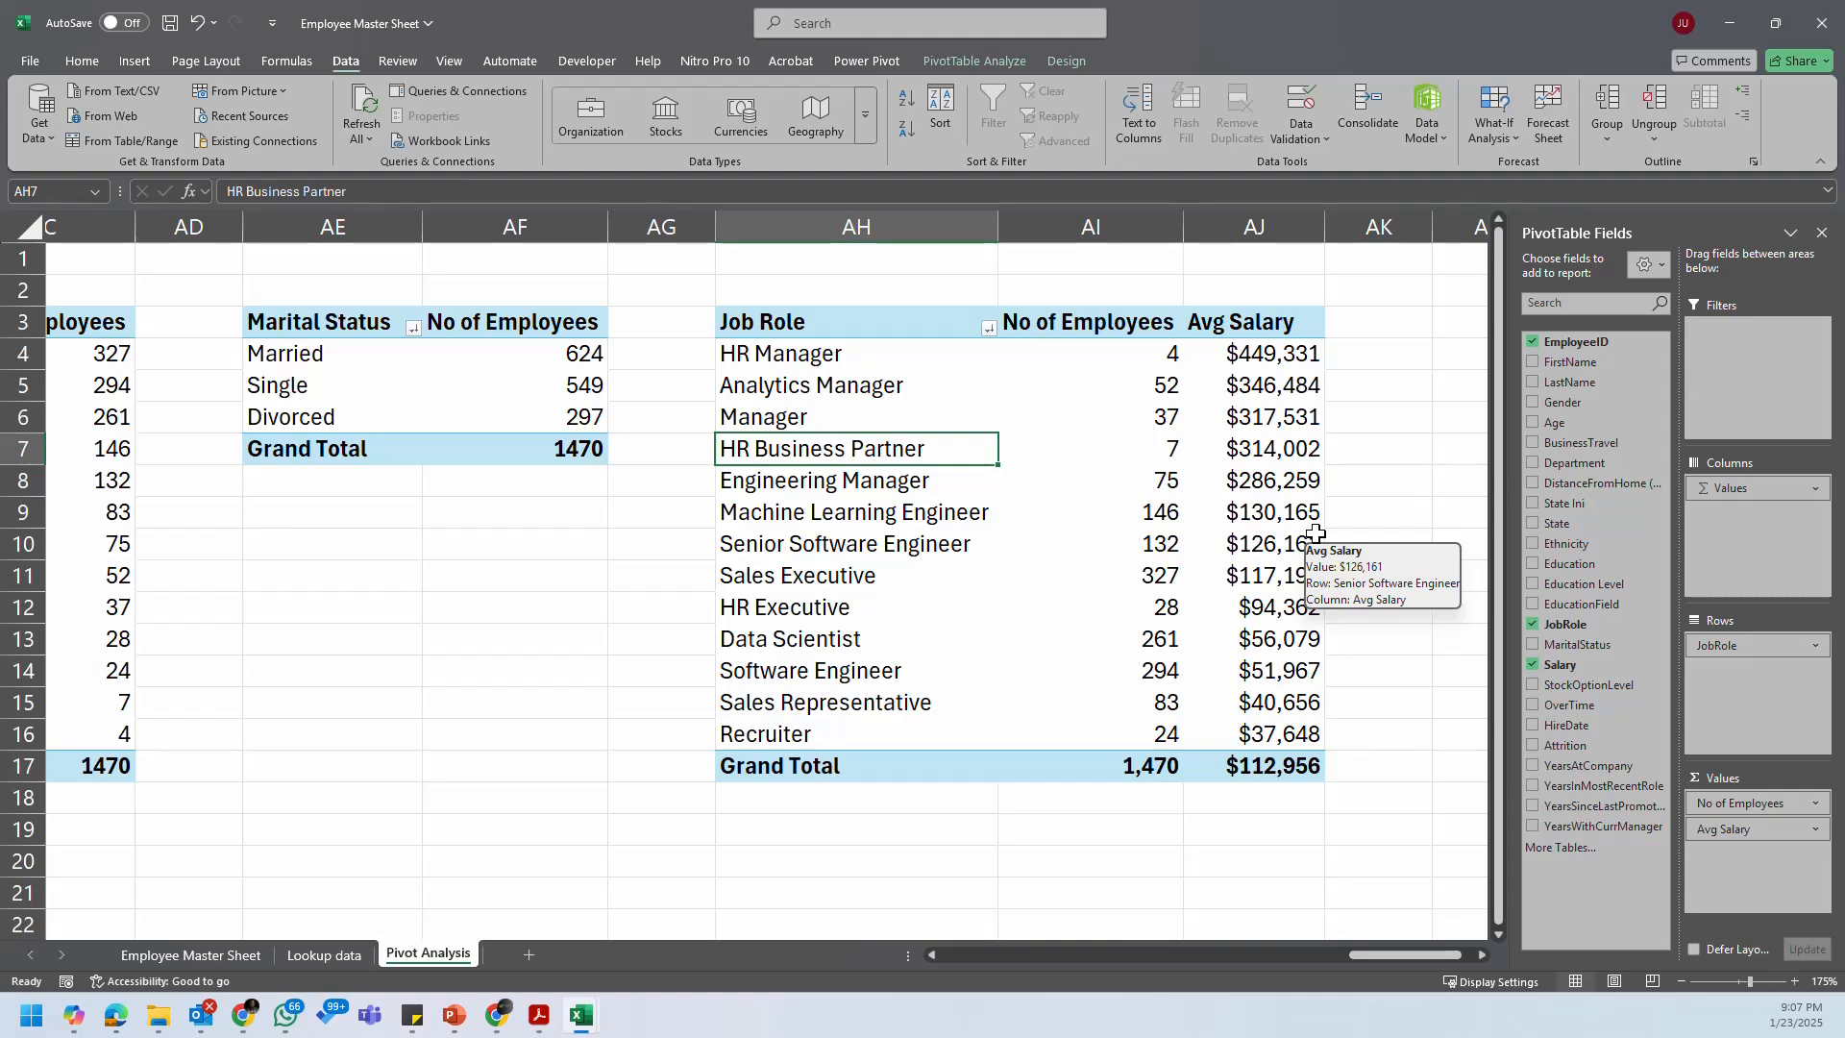
left_click_drag(1448, 953, 1486, 949)
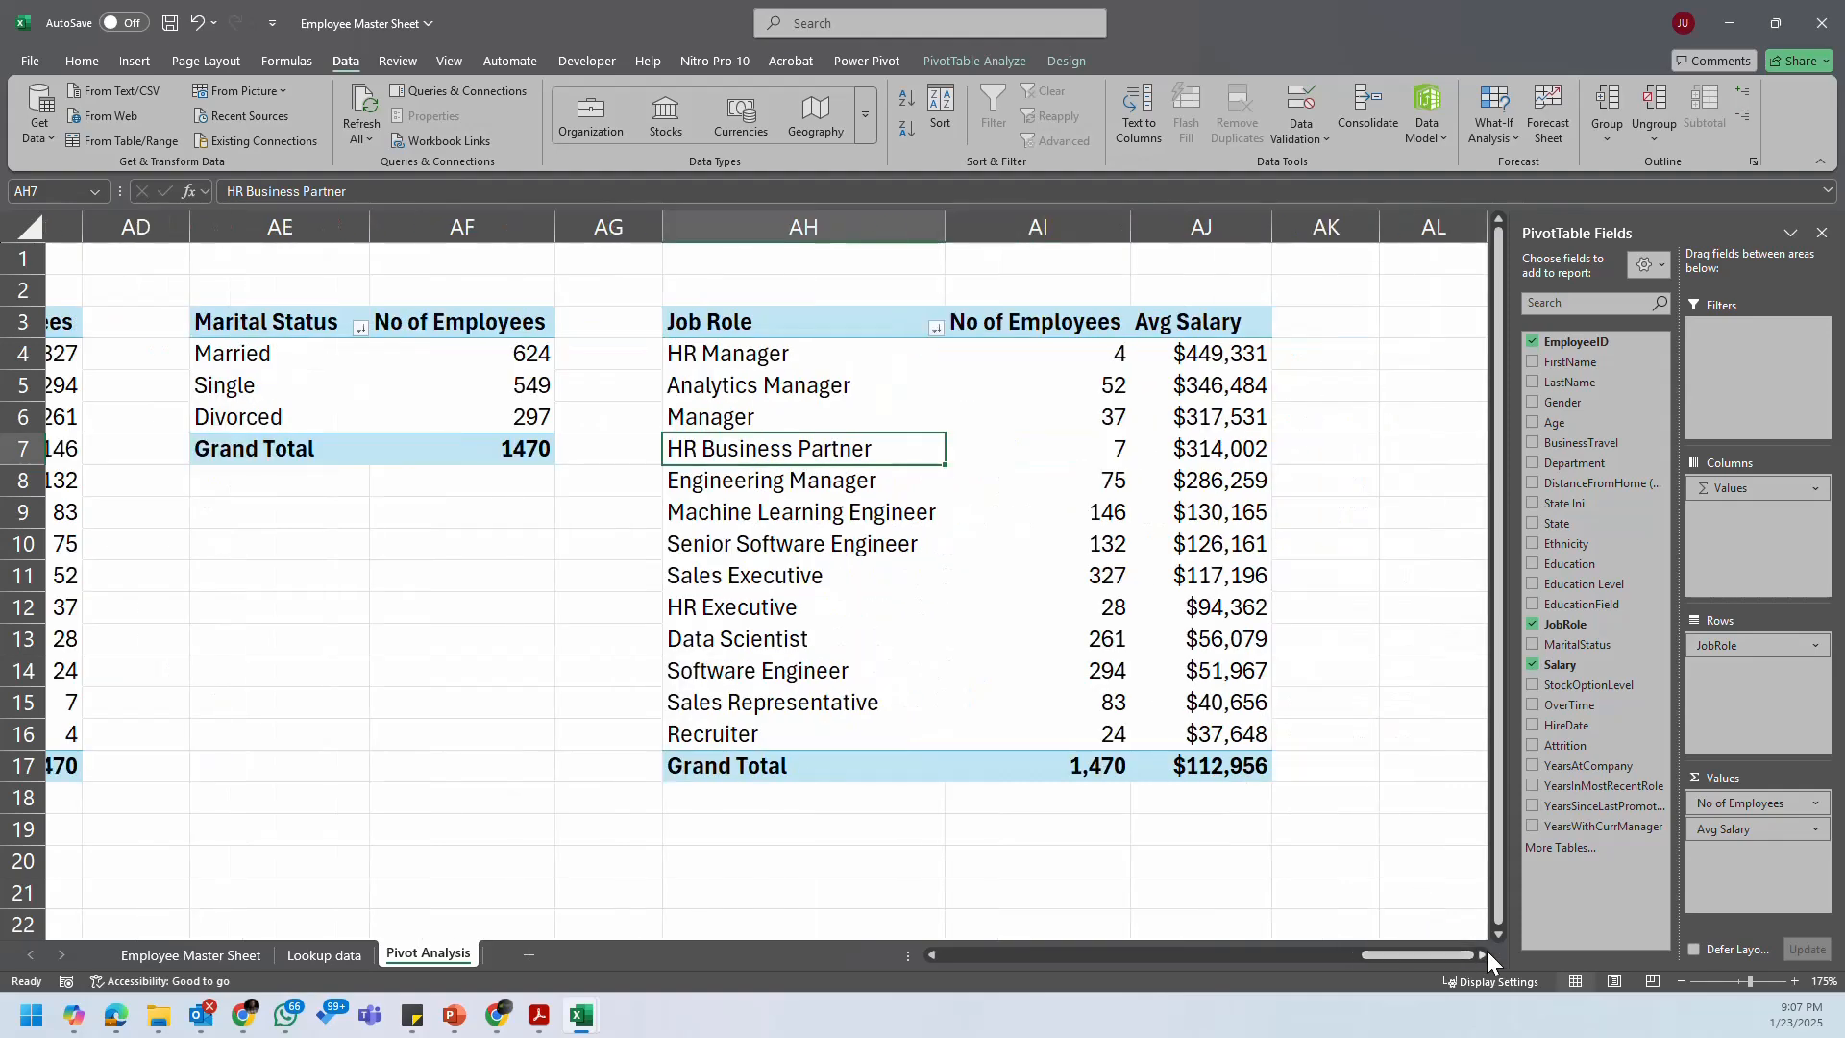
left_click(1033, 392)
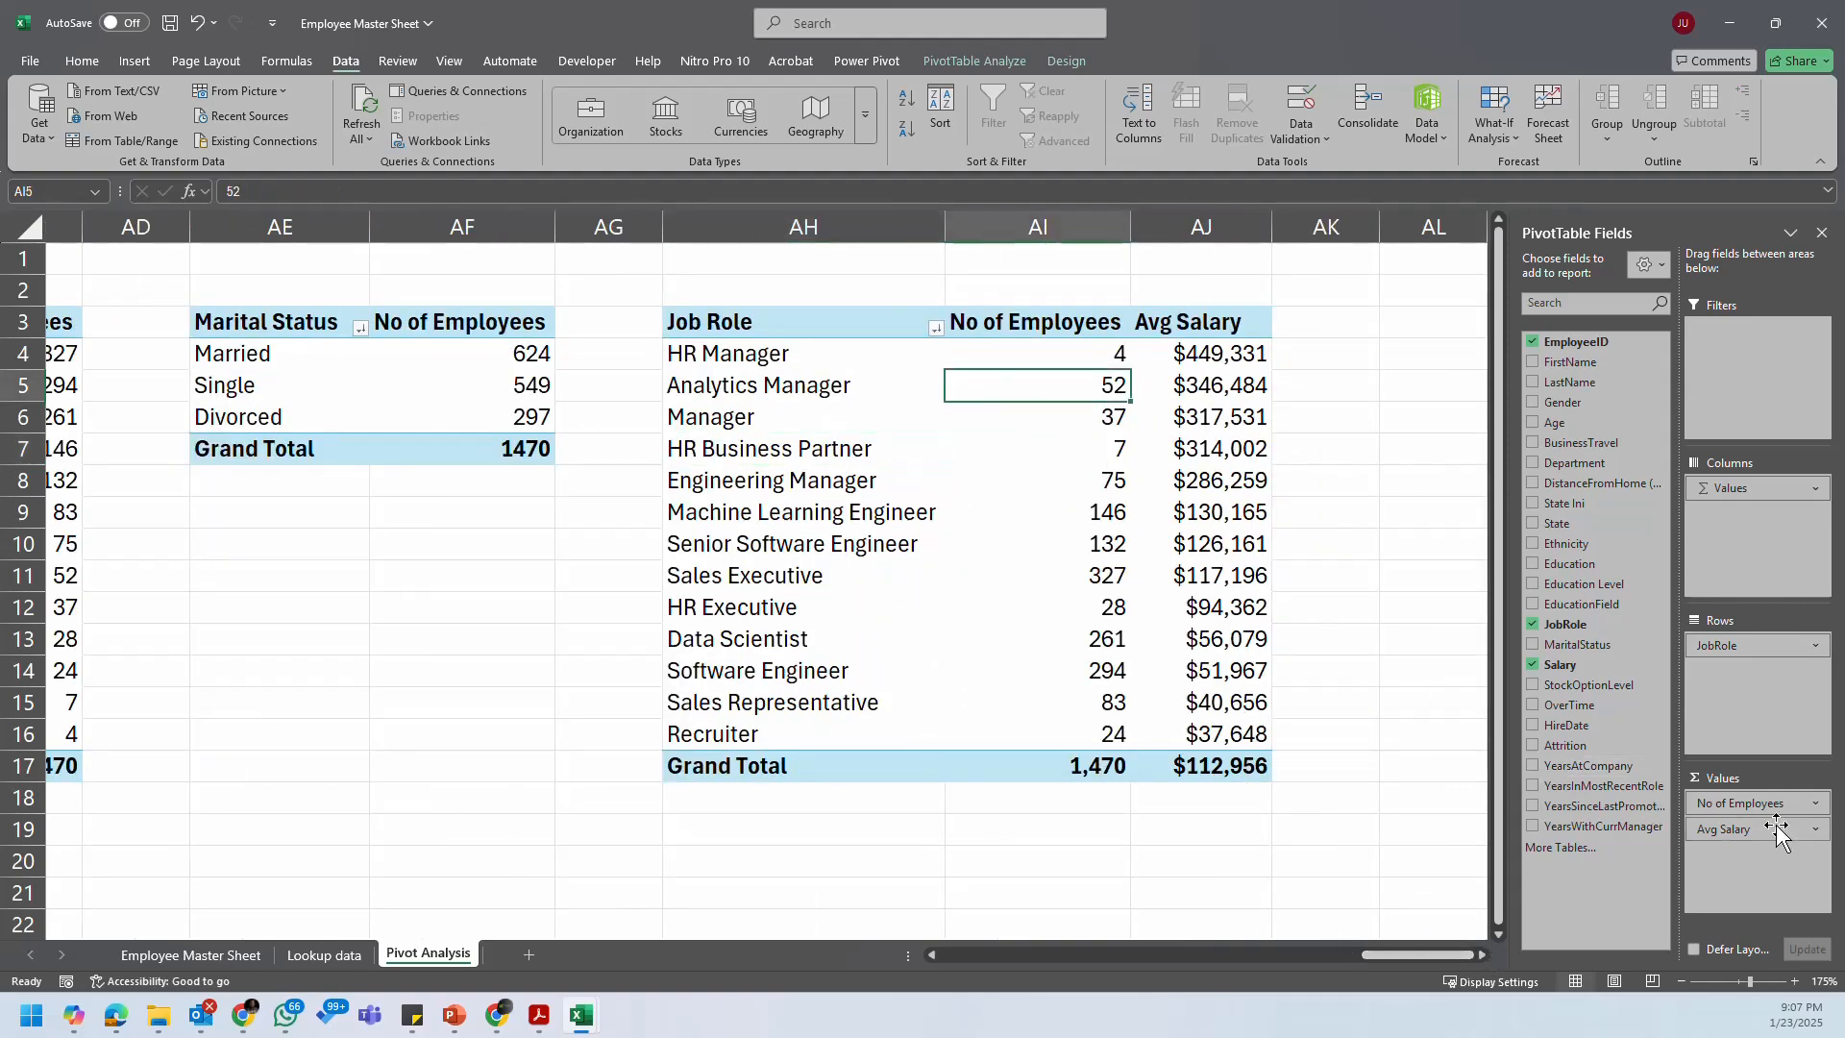
Step: Copy the whole Job Role pivot table with No of Employees and Avg Salary and paste the copy at AL3
left_click(1482, 954)
left_click(1482, 954)
left_click(1482, 954)
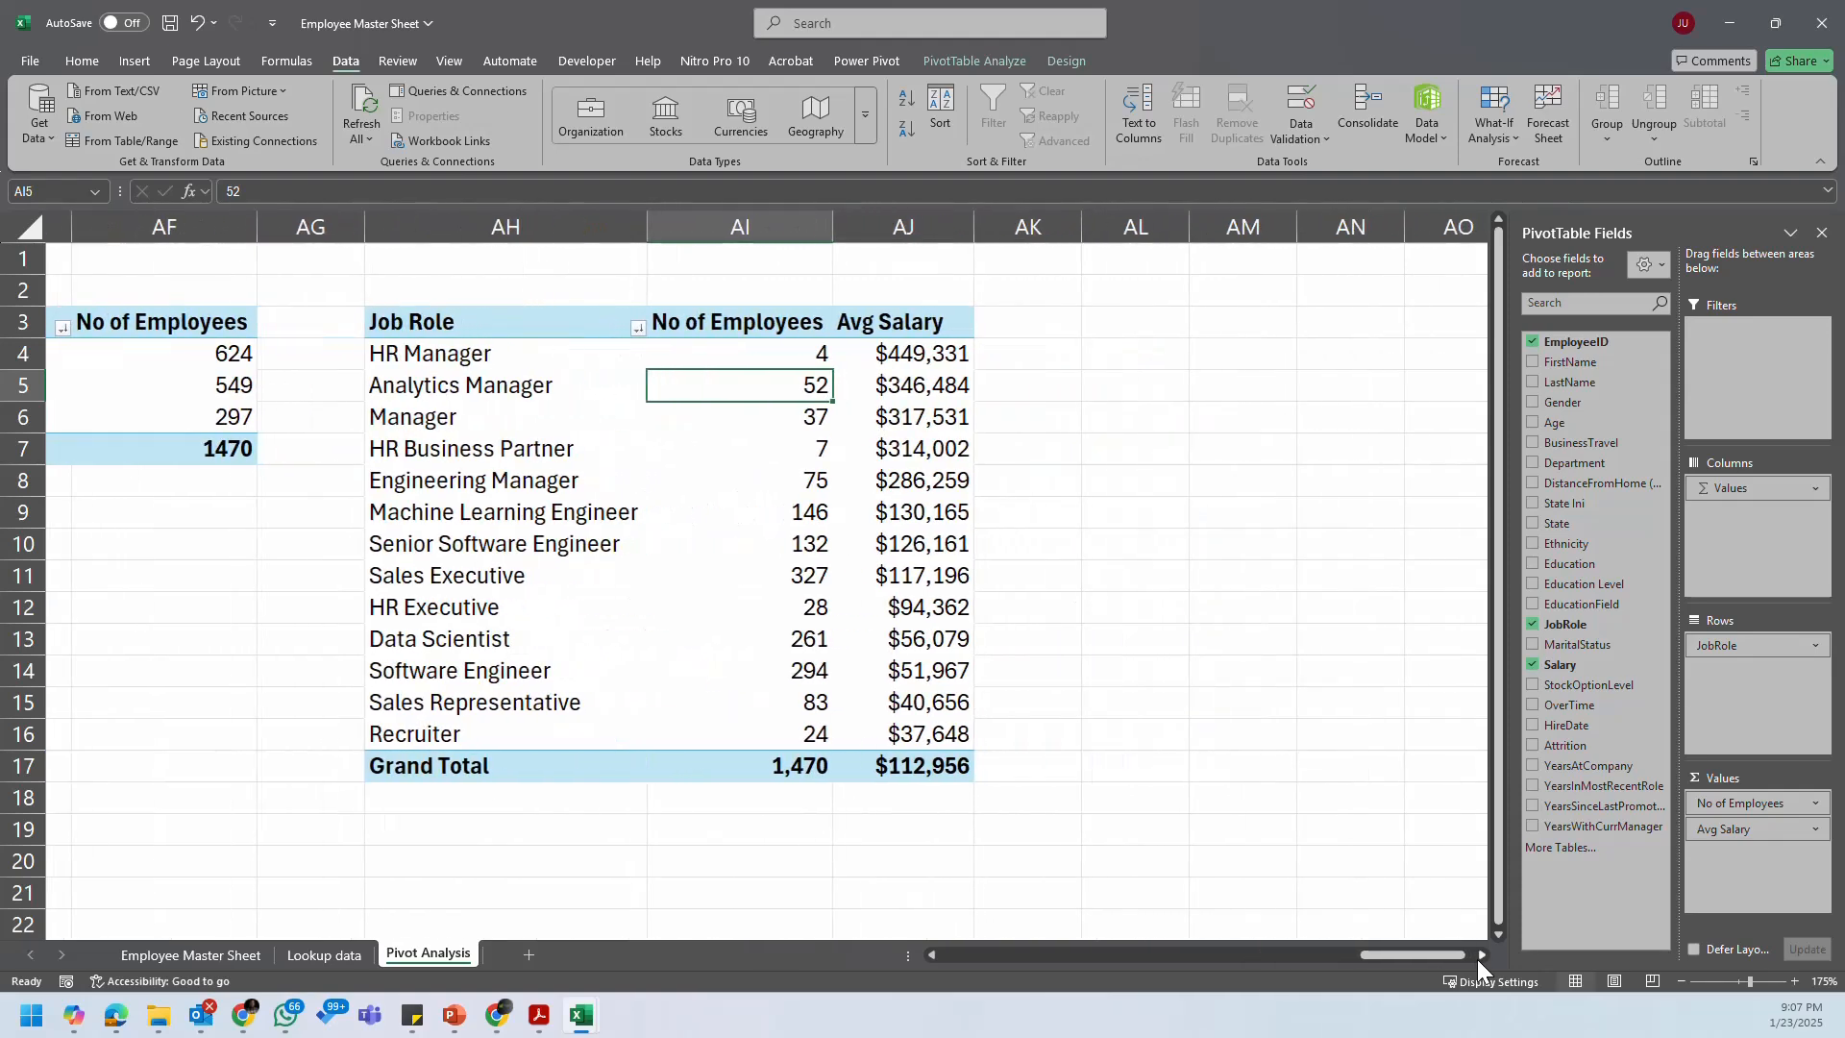
left_click(1482, 955)
left_click(1482, 955)
left_click_drag(1386, 955, 1355, 961)
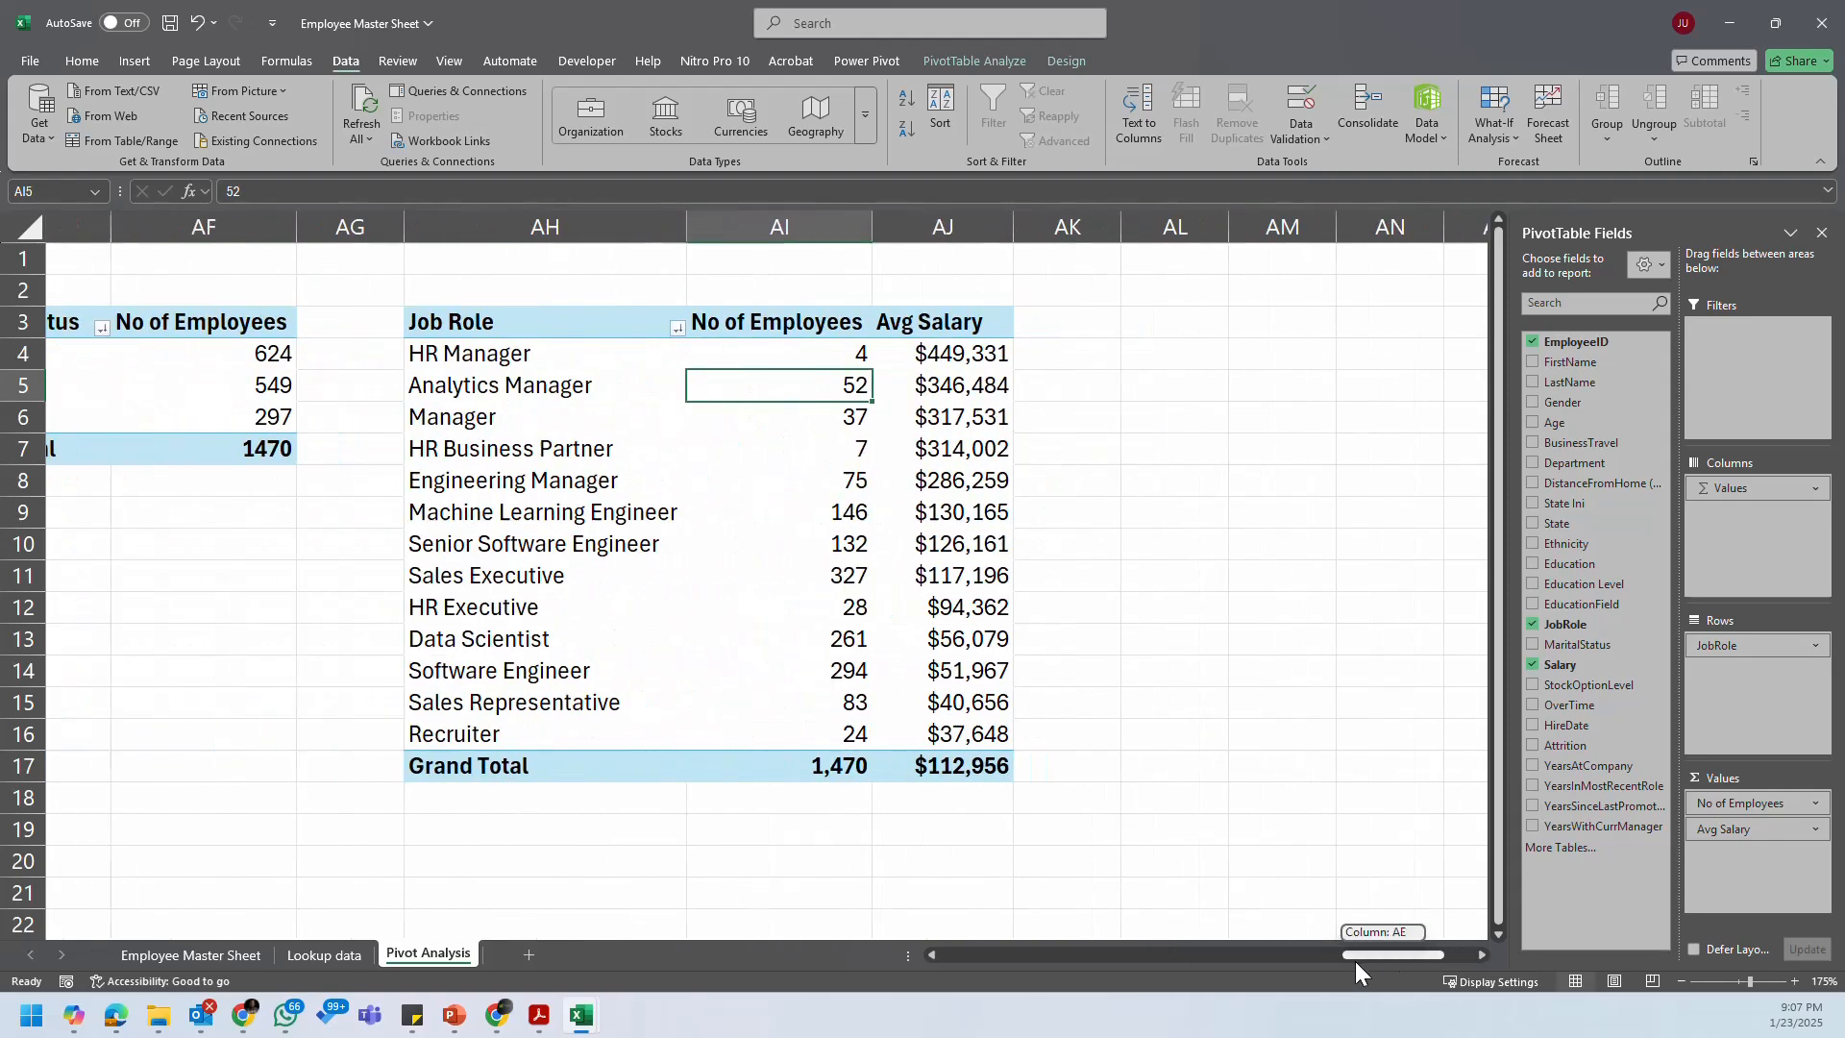
left_click_drag(466, 313, 908, 761)
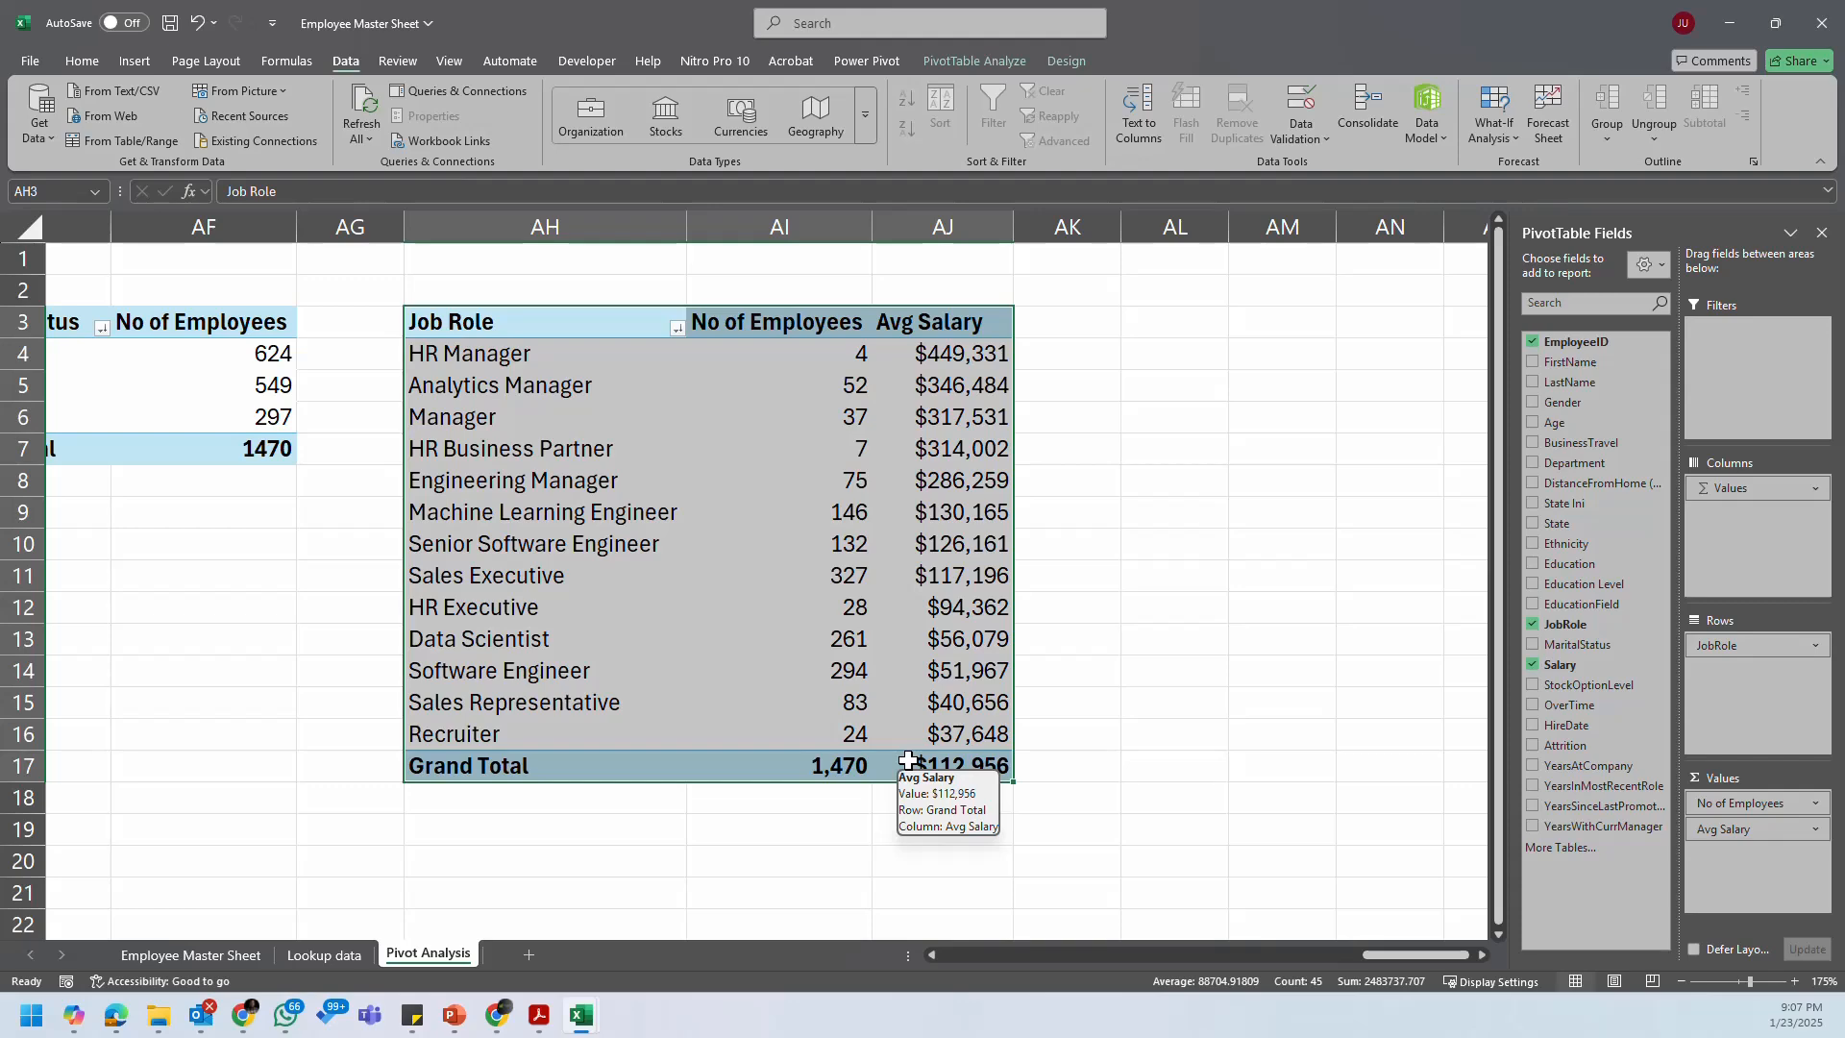
key("ctrl+c")
left_click(1199, 330)
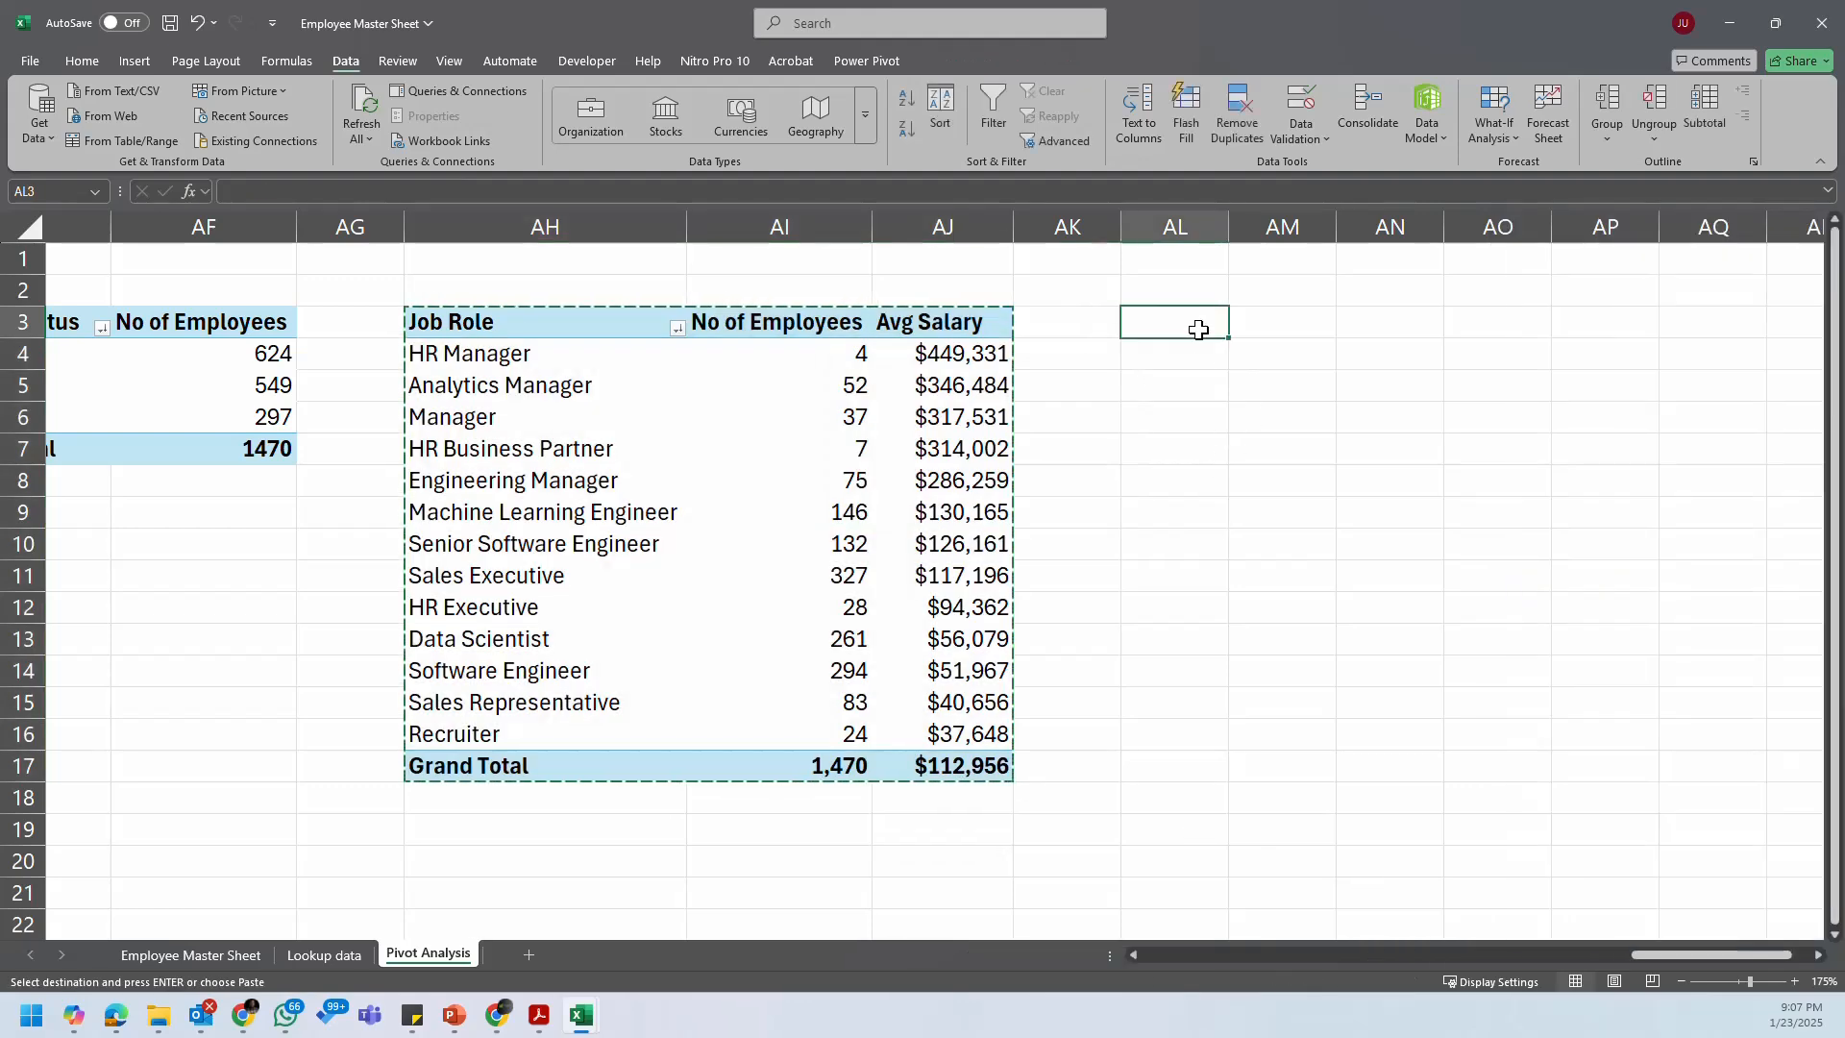
key("ctrl+v")
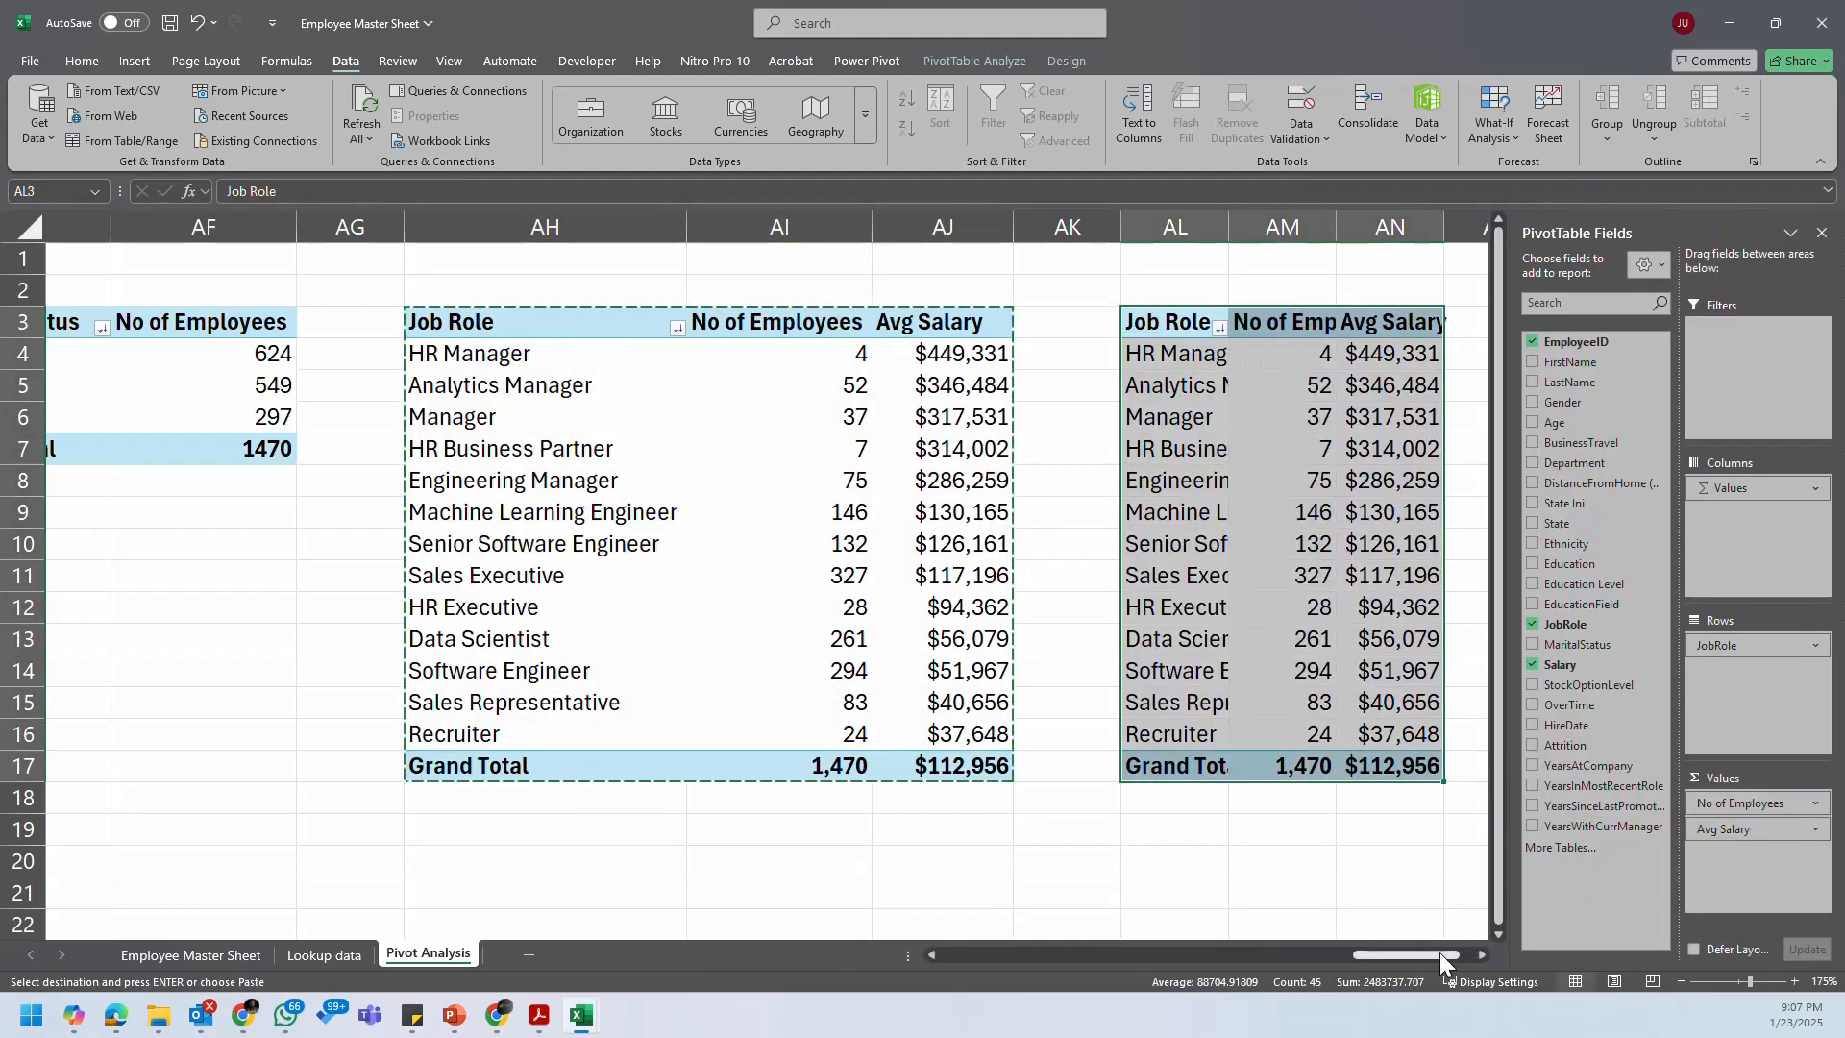
Step: Apply the Keep Source Column Widths paste option to the copied pivot table and end the copy mode
left_click(1484, 955)
left_click(1486, 956)
left_click(1485, 955)
left_click(1485, 955)
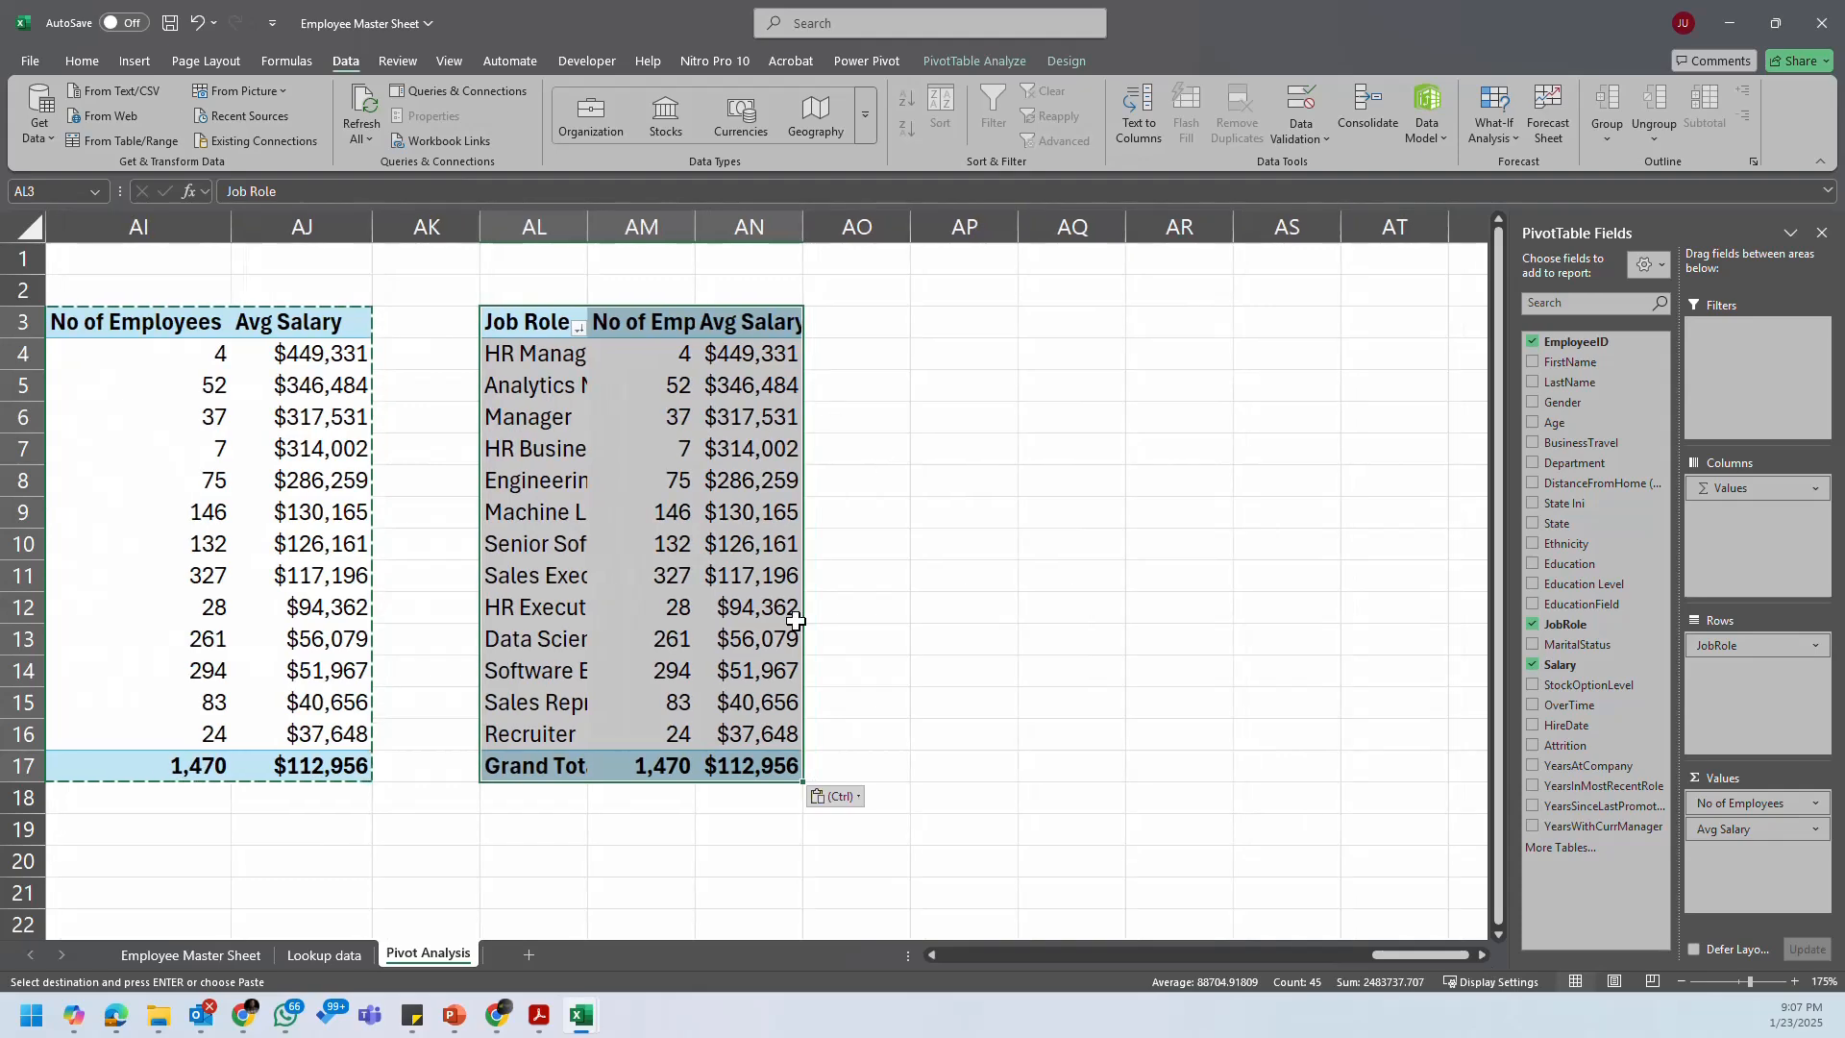
left_click(861, 795)
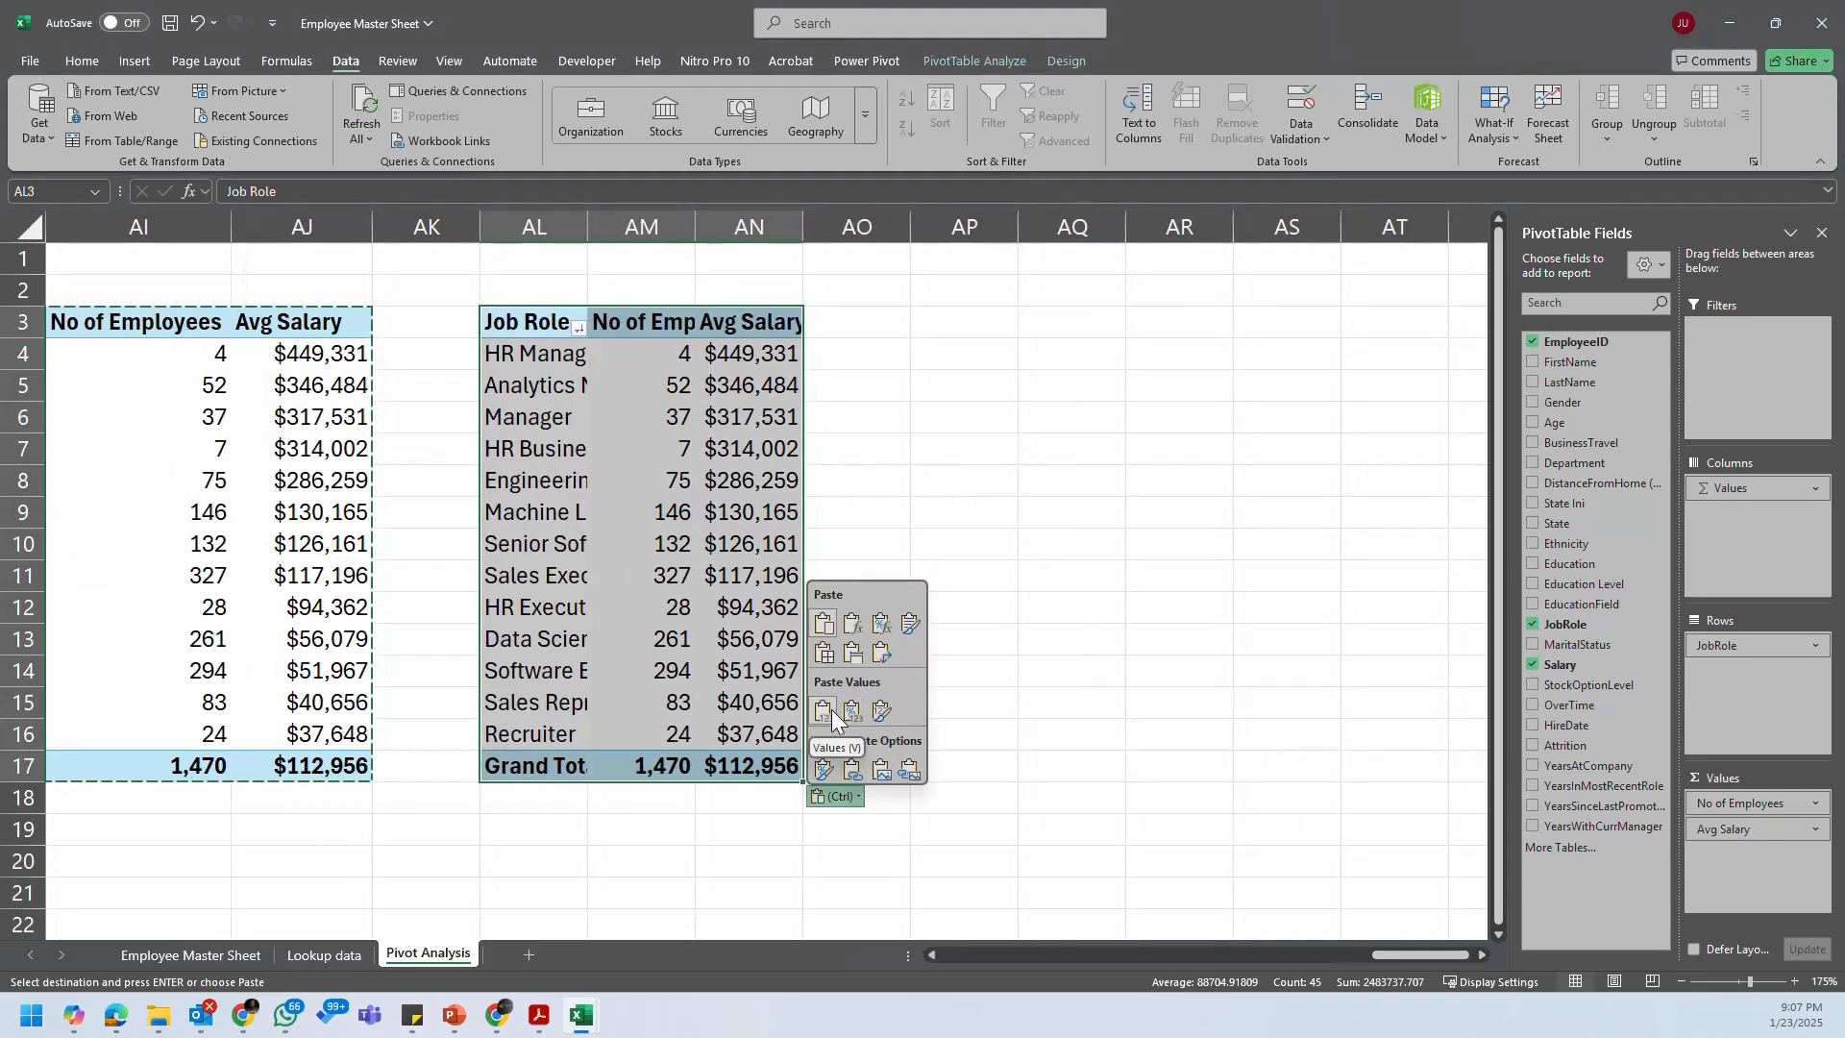
left_click(855, 656)
left_click(690, 421)
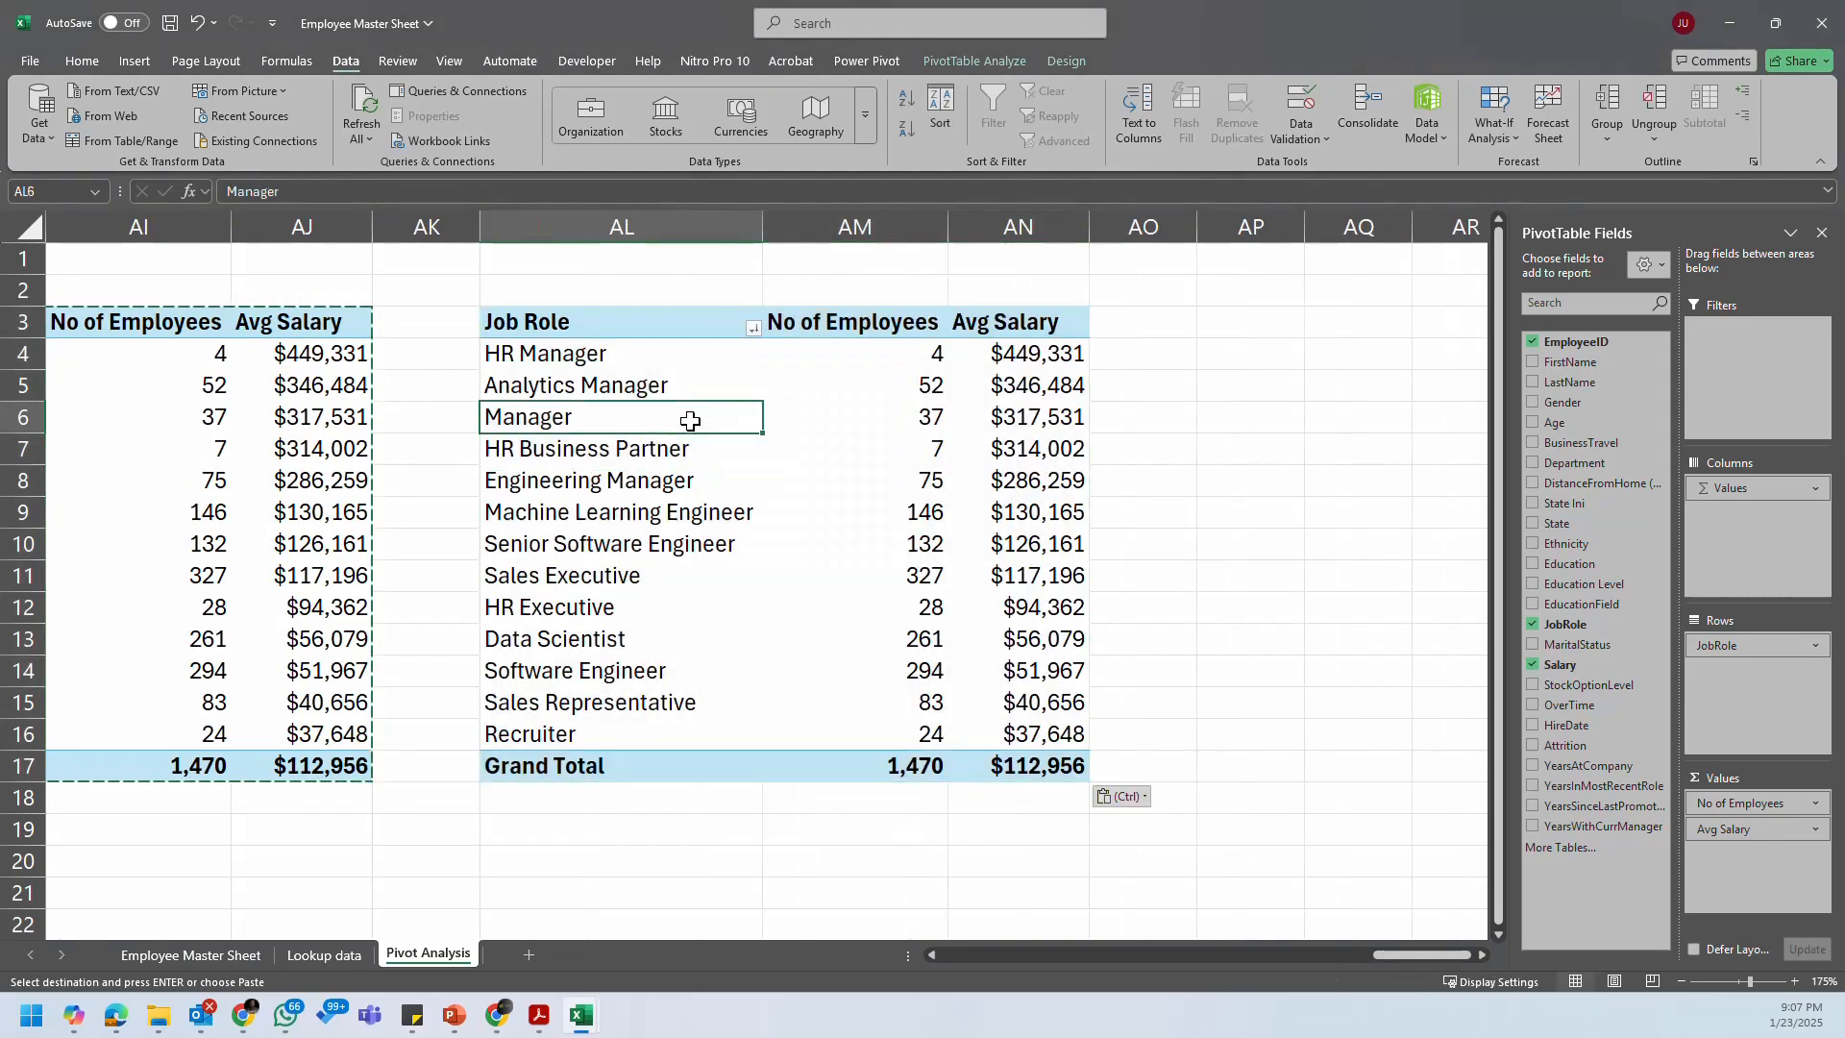
key("Escape")
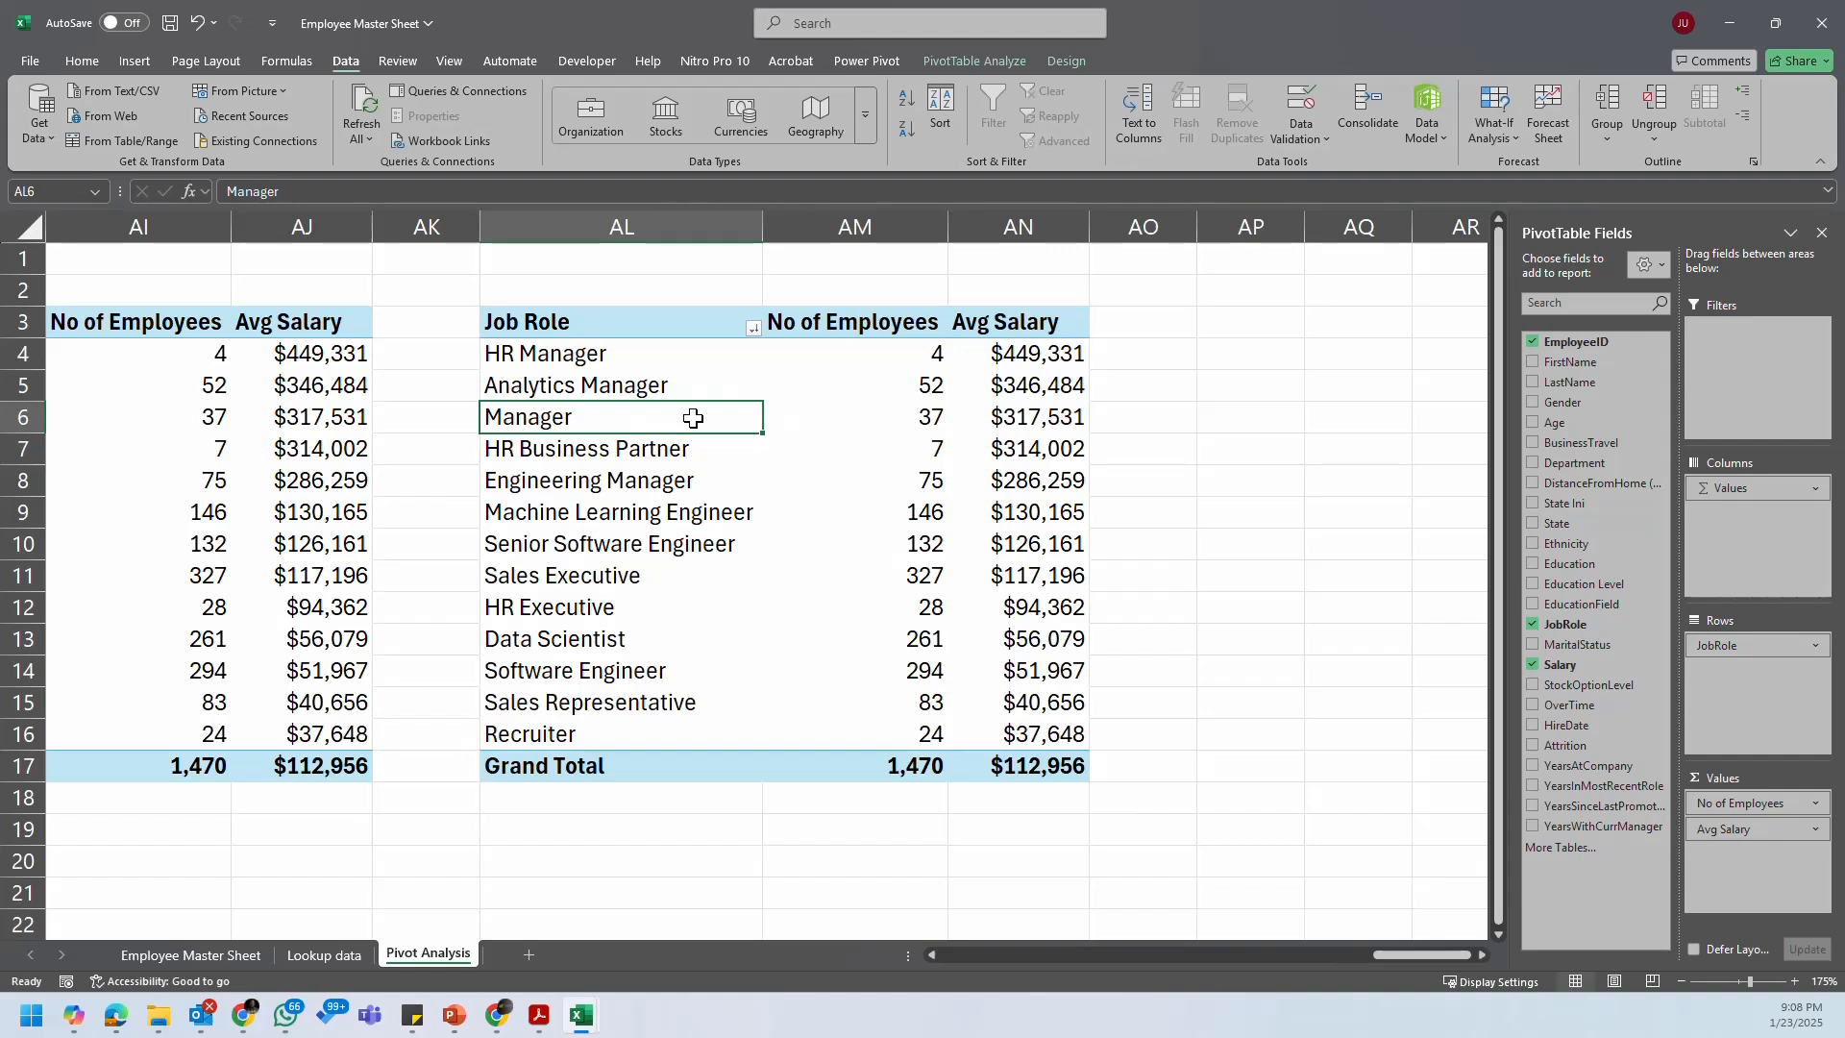
left_click(670, 354)
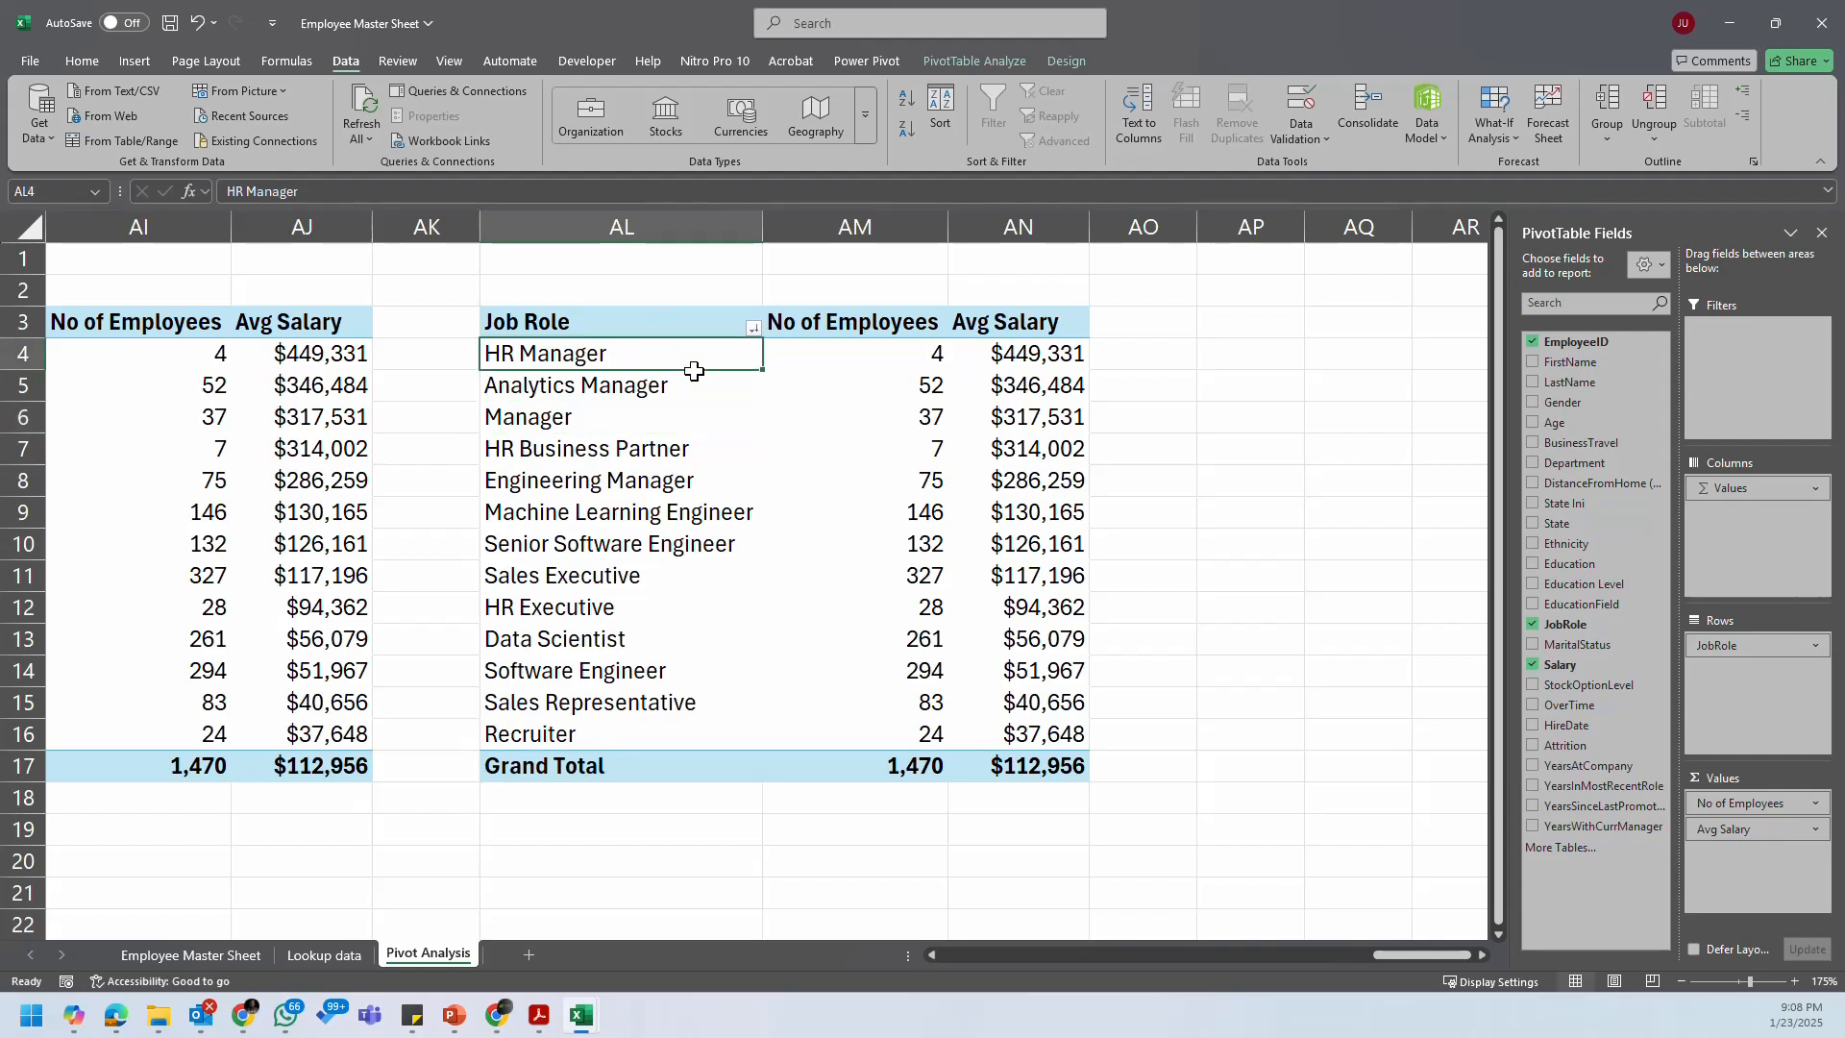
left_click(590, 392)
left_click(670, 498)
left_click(672, 405)
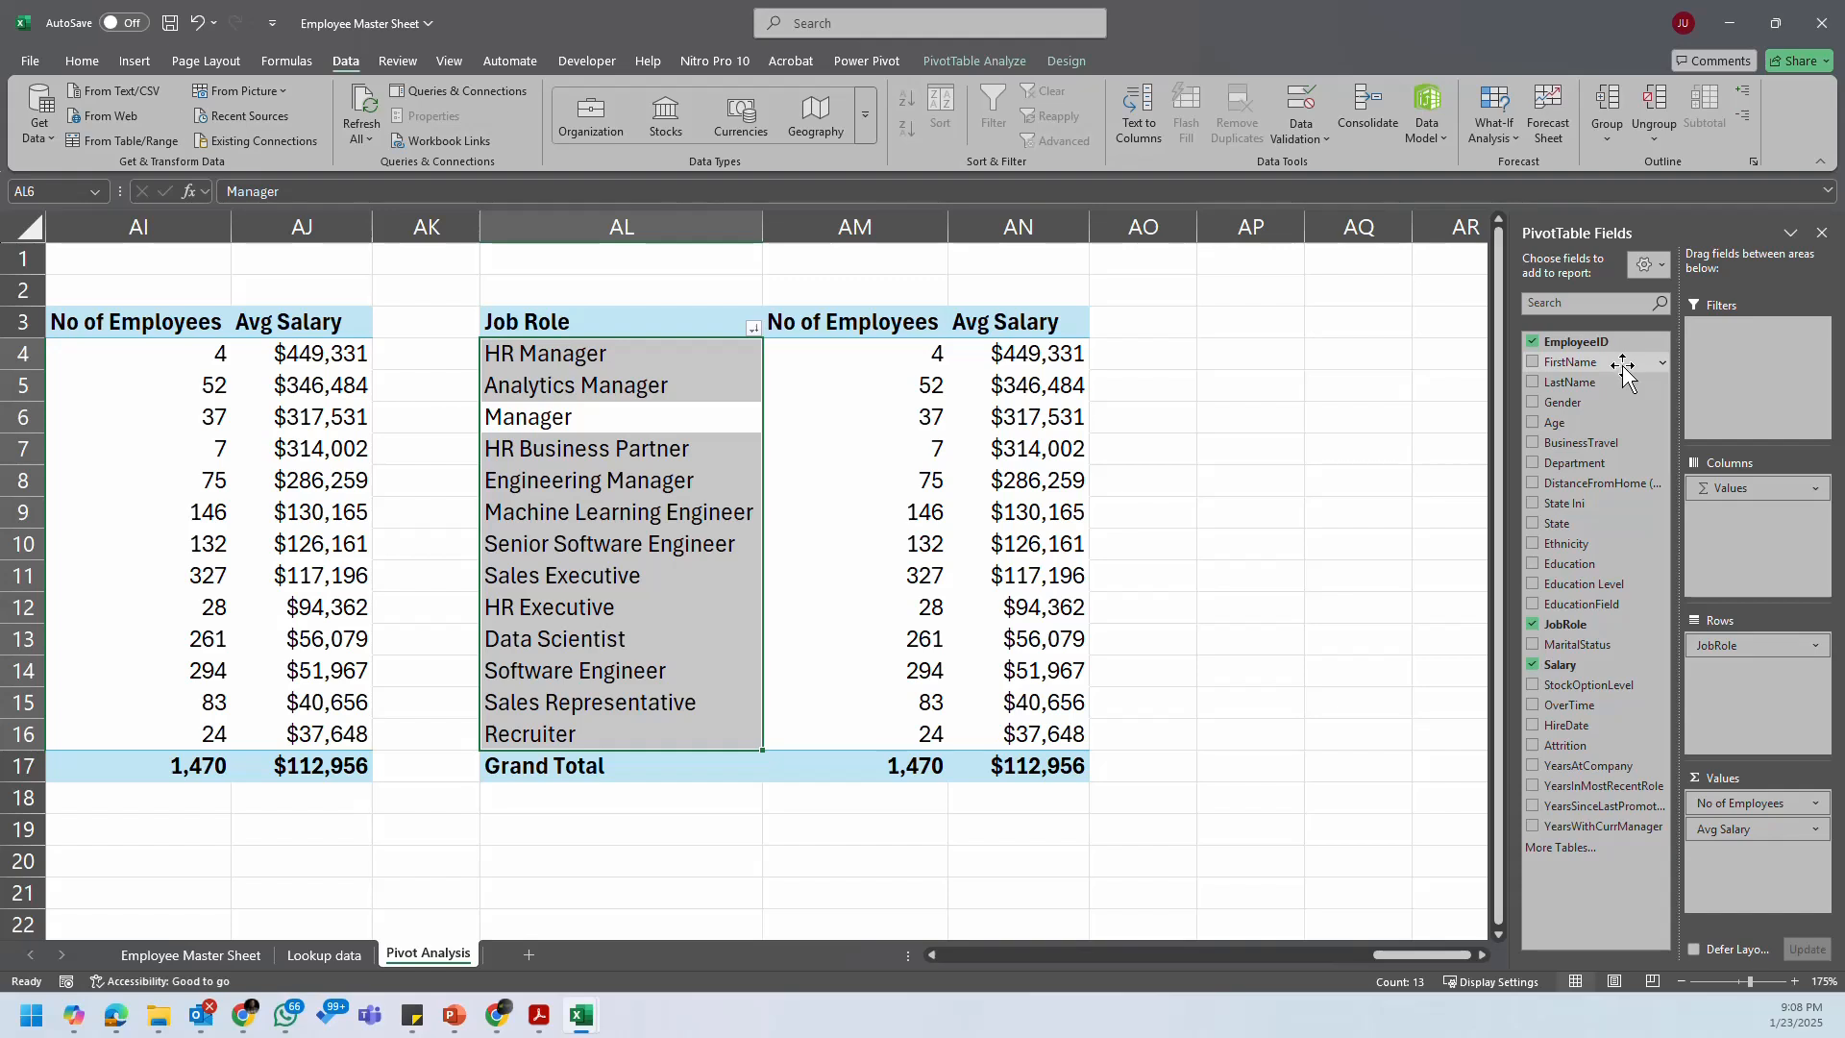
Step: Summarize the salary values by Sum in the copied Job Role pivot table
left_click(1027, 349)
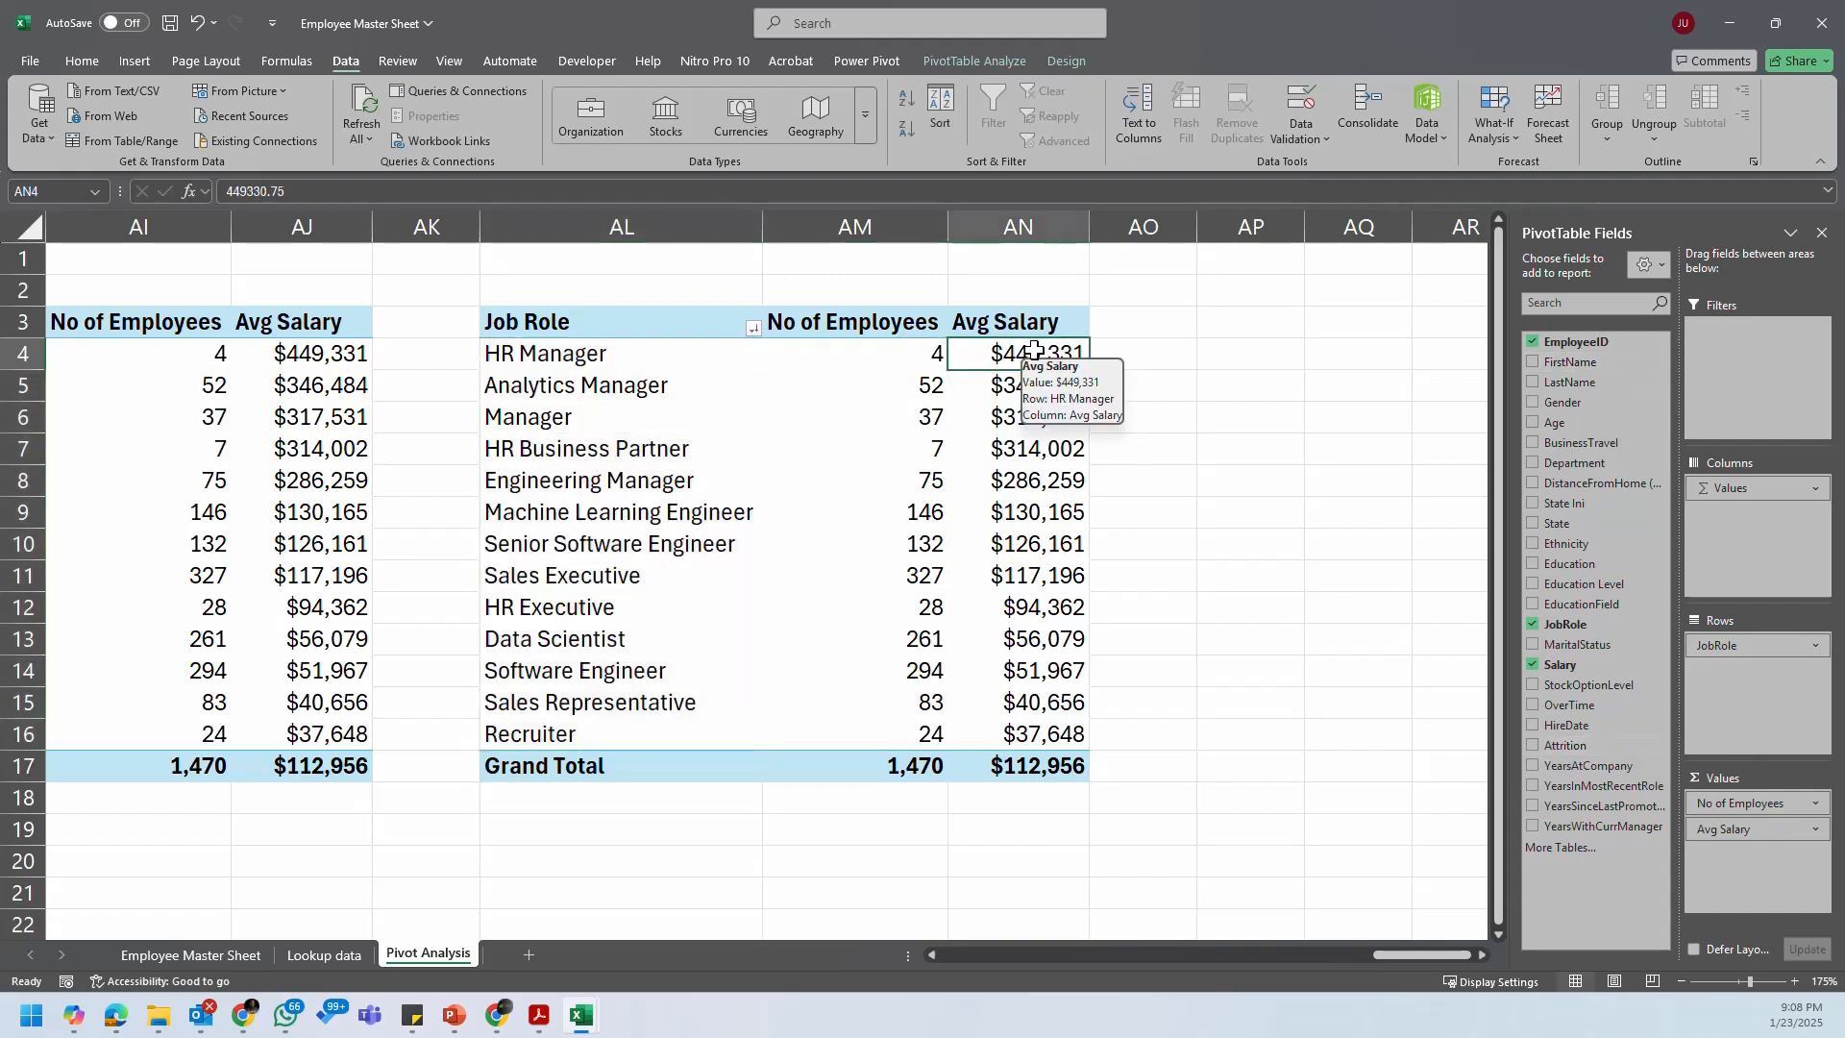
right_click(1036, 352)
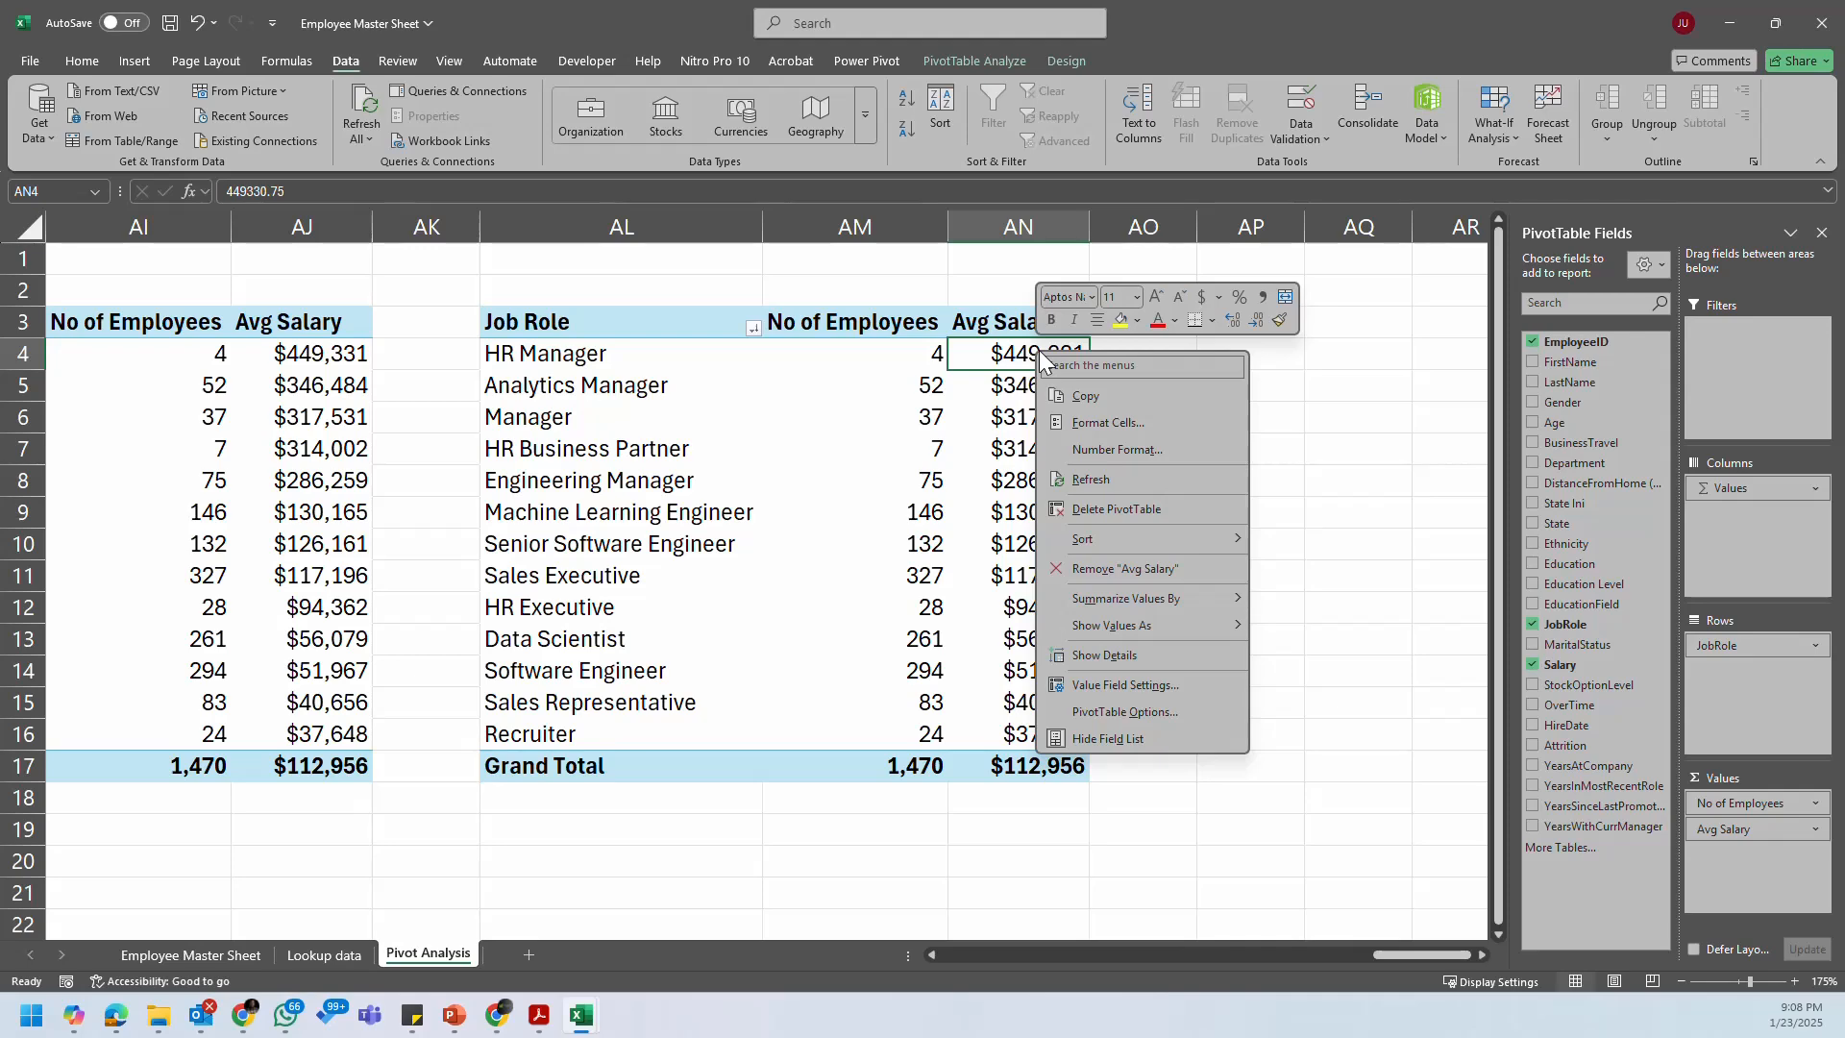
mouse_move(1180, 540)
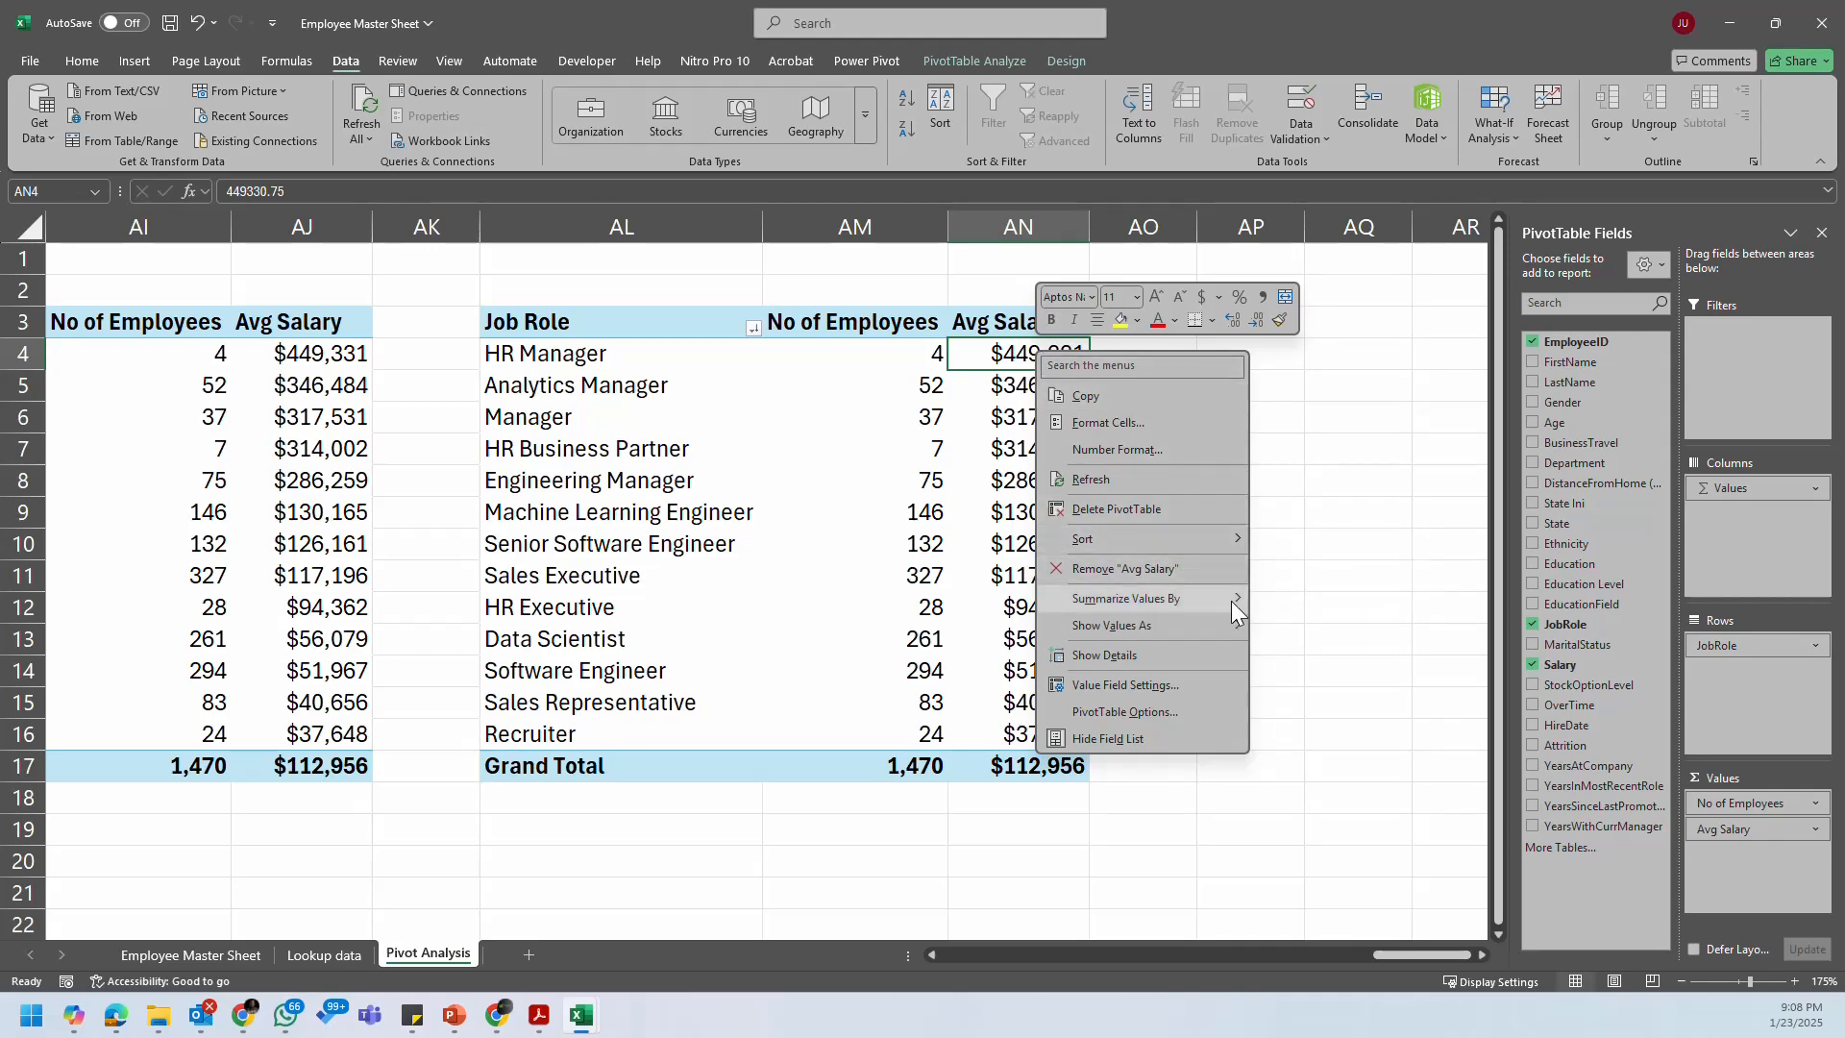
mouse_move(1231, 600)
left_click(1357, 604)
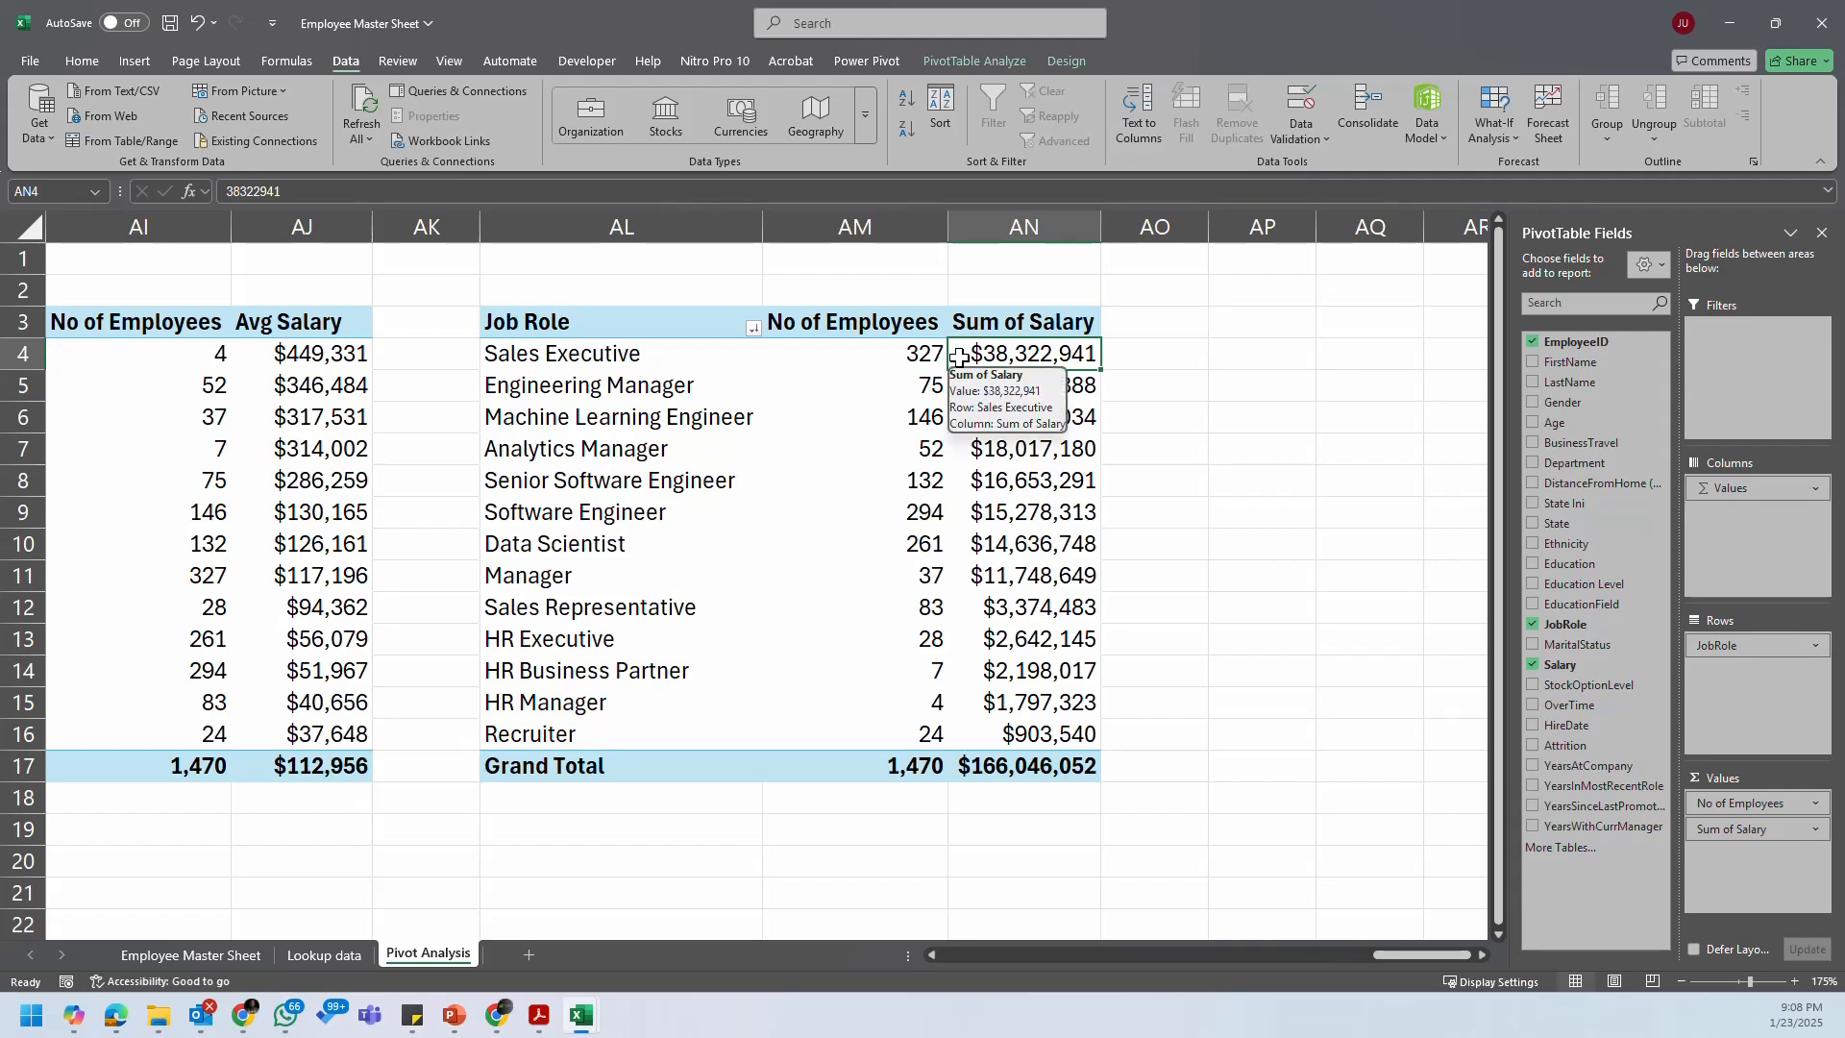
Step: Remove the employee count and all row fields from the copied pivot table at AL3, keeping only Sum of Salary
left_click_drag(1790, 804, 1283, 821)
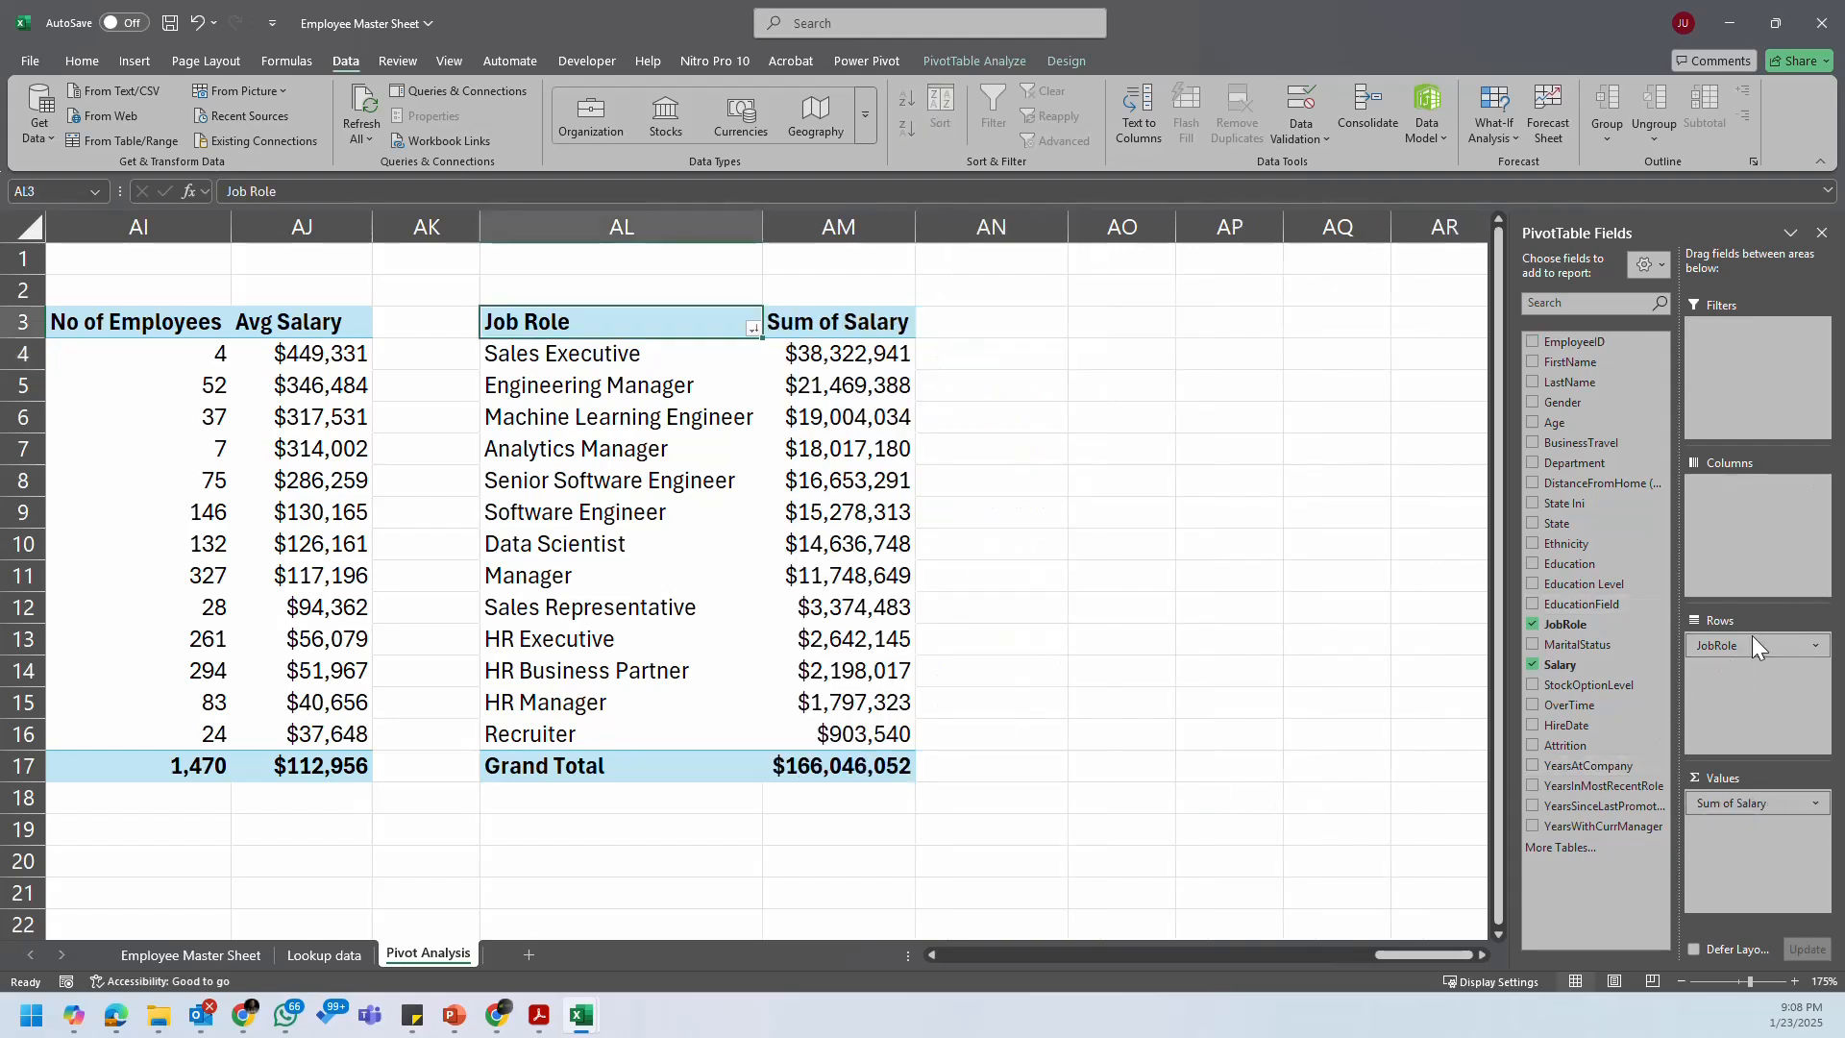
left_click_drag(1771, 657, 1249, 668)
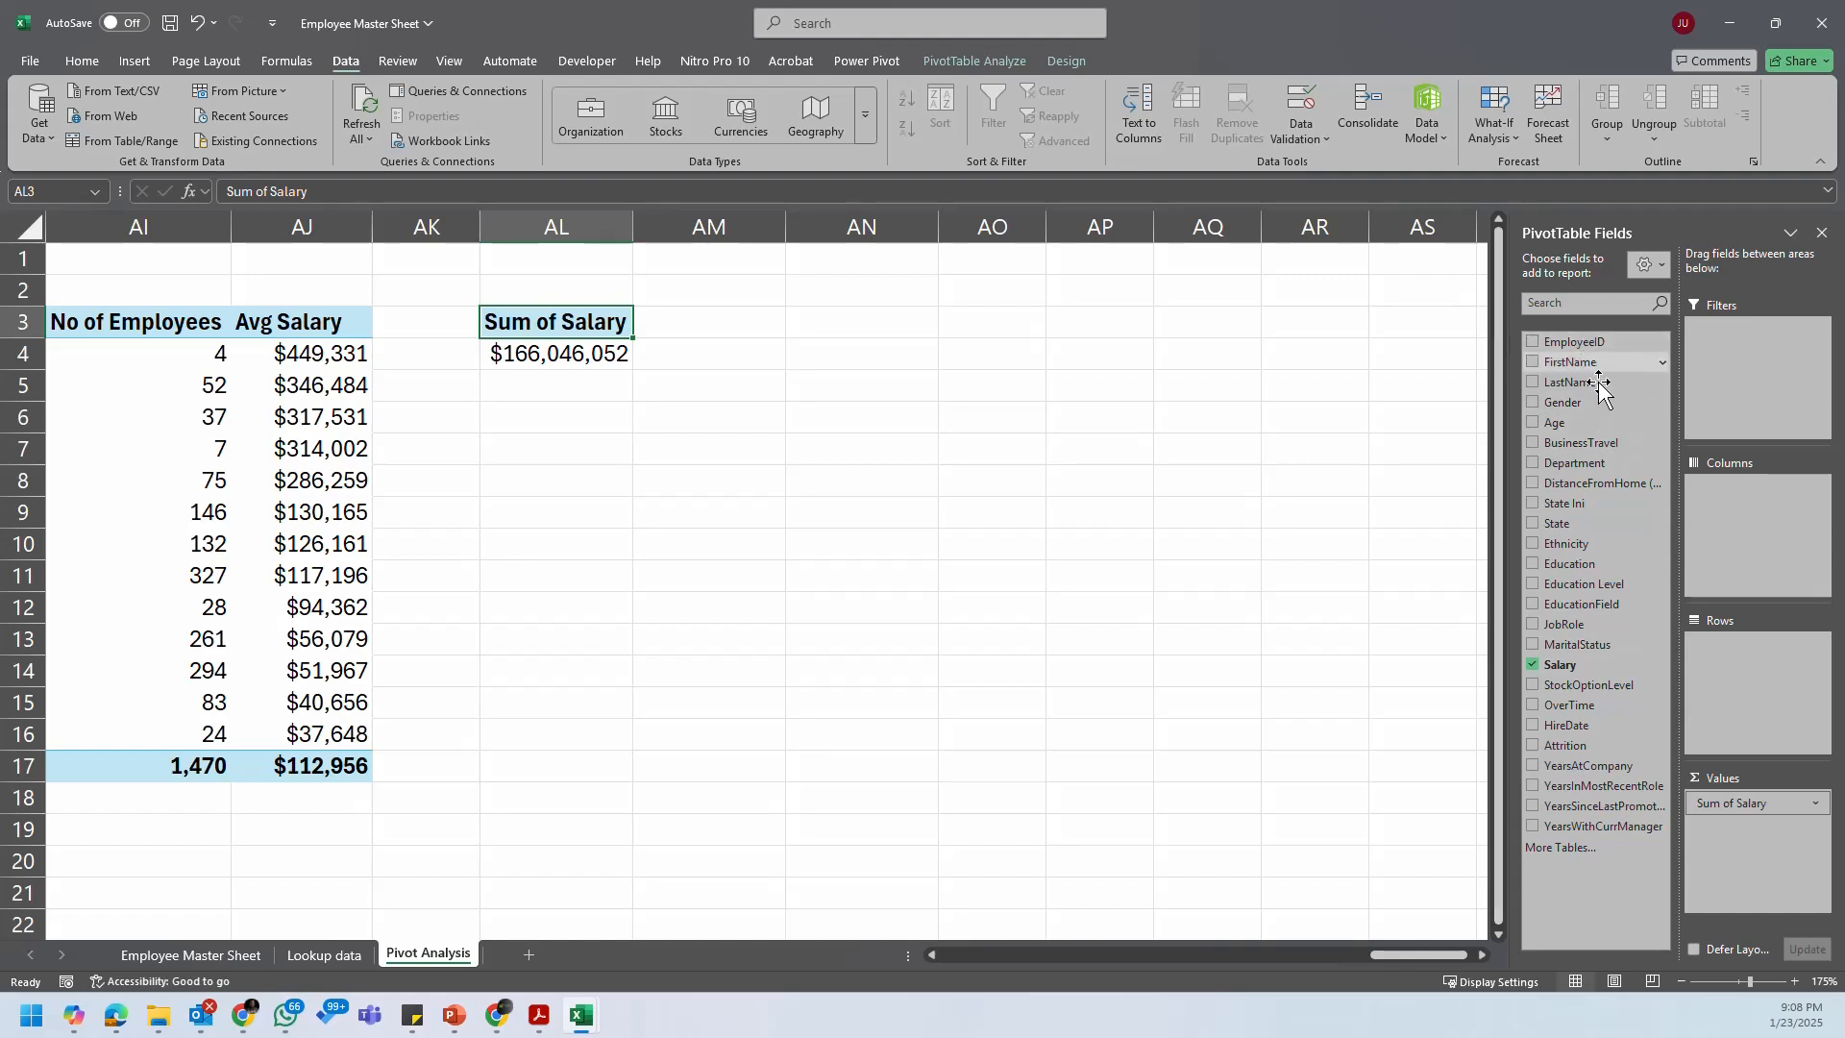
left_click_drag(1581, 362, 1717, 663)
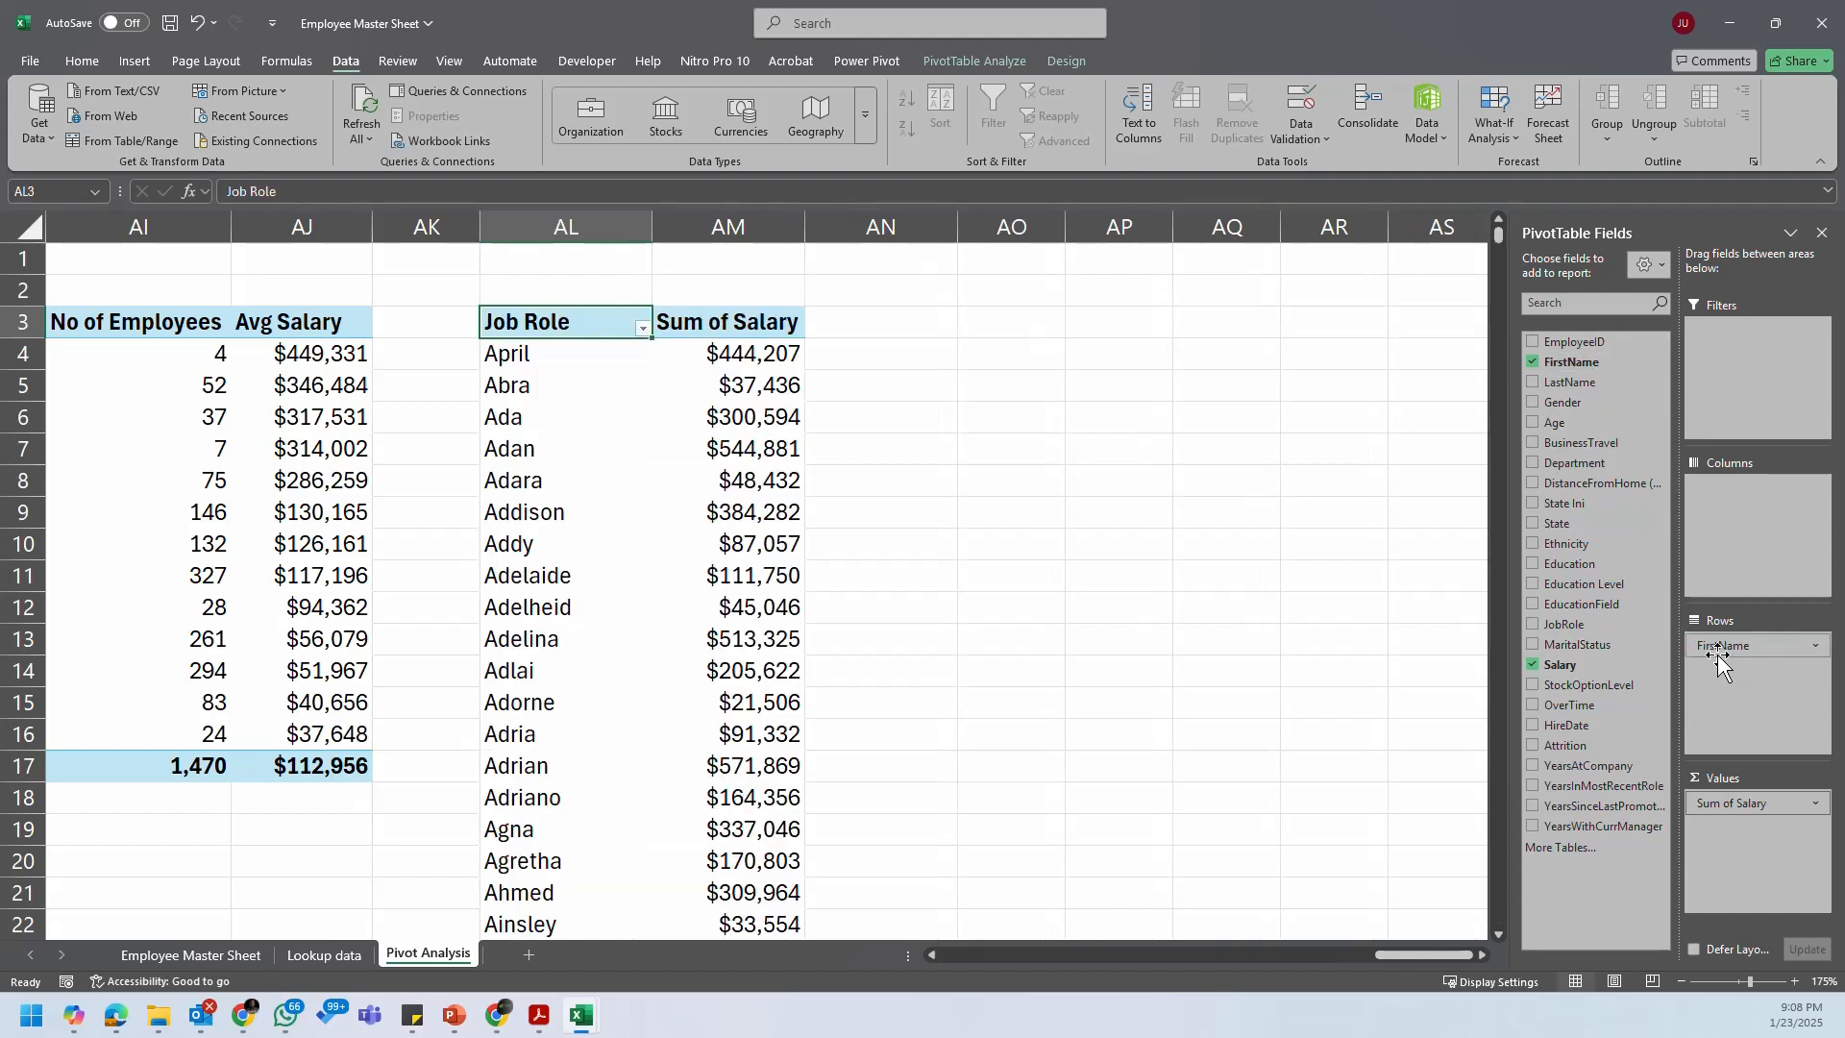
left_click_drag(1571, 382, 1228, 651)
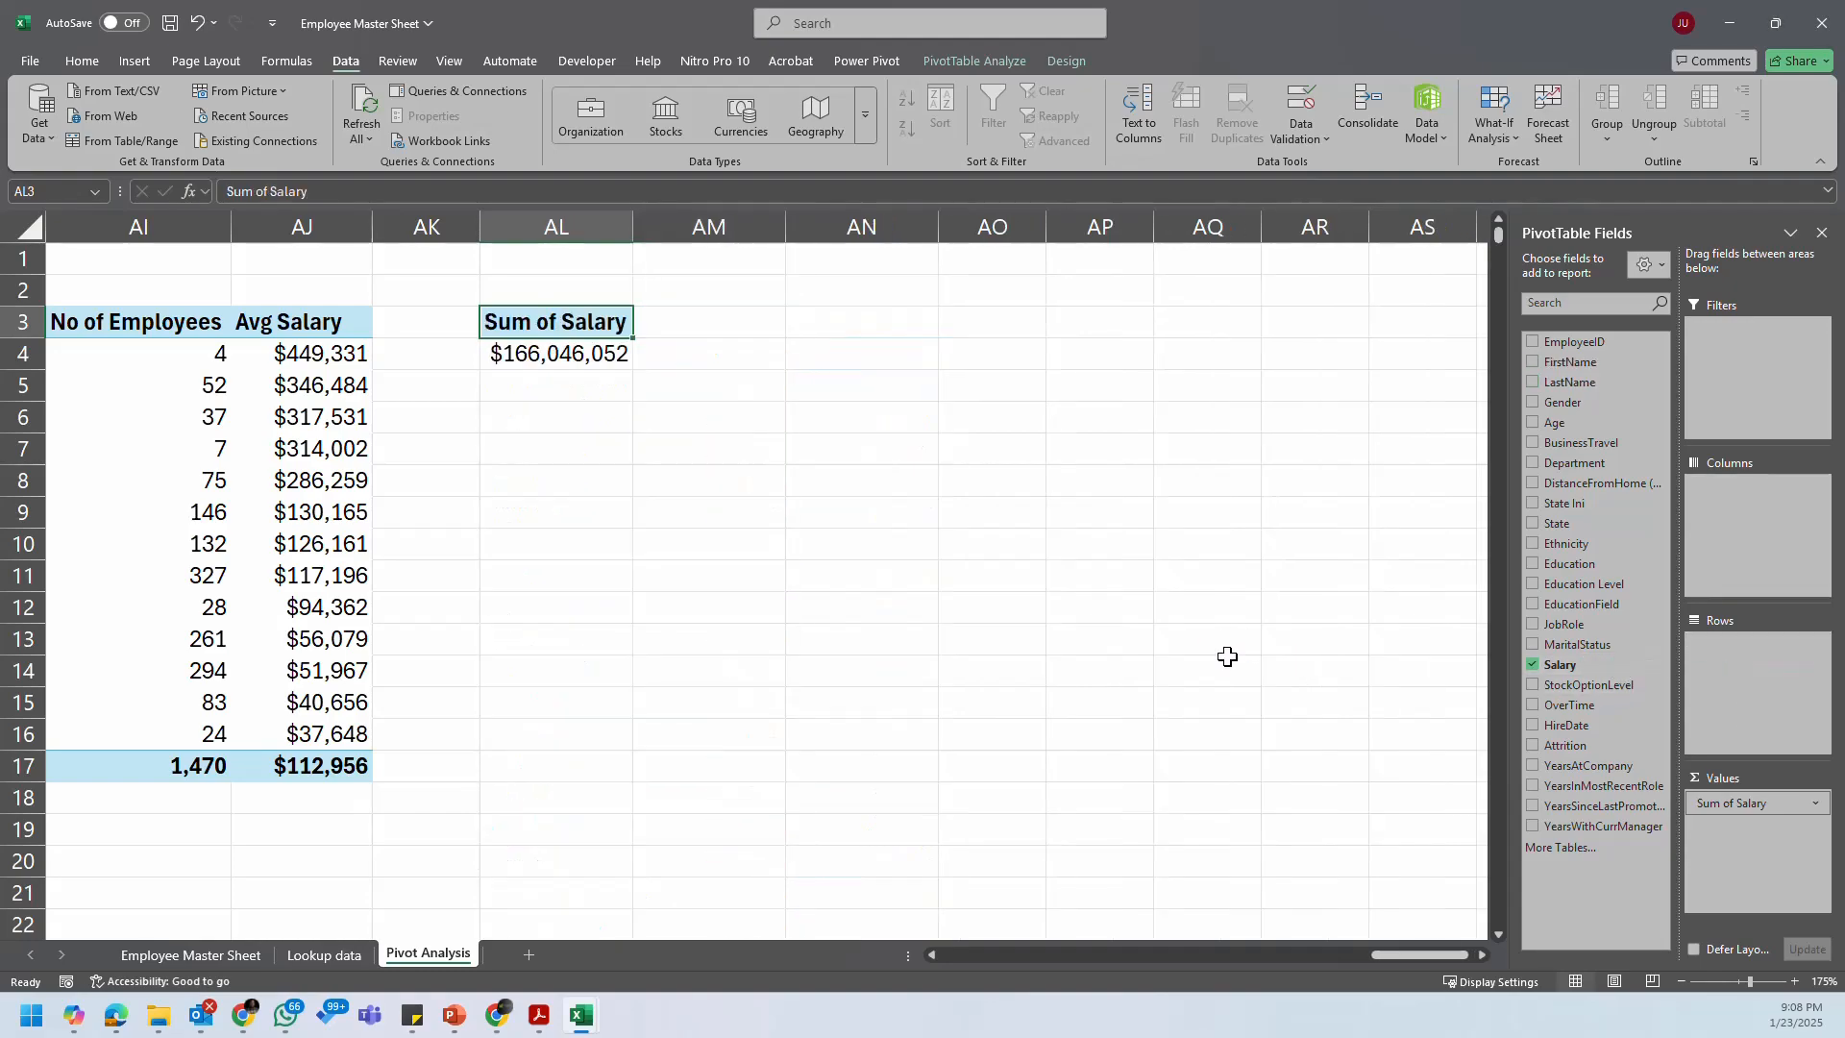
Step: Insert a new column between LastName and Gender on the Employee Master Sheet
left_click(207, 956)
left_click_drag(424, 462, 430, 489)
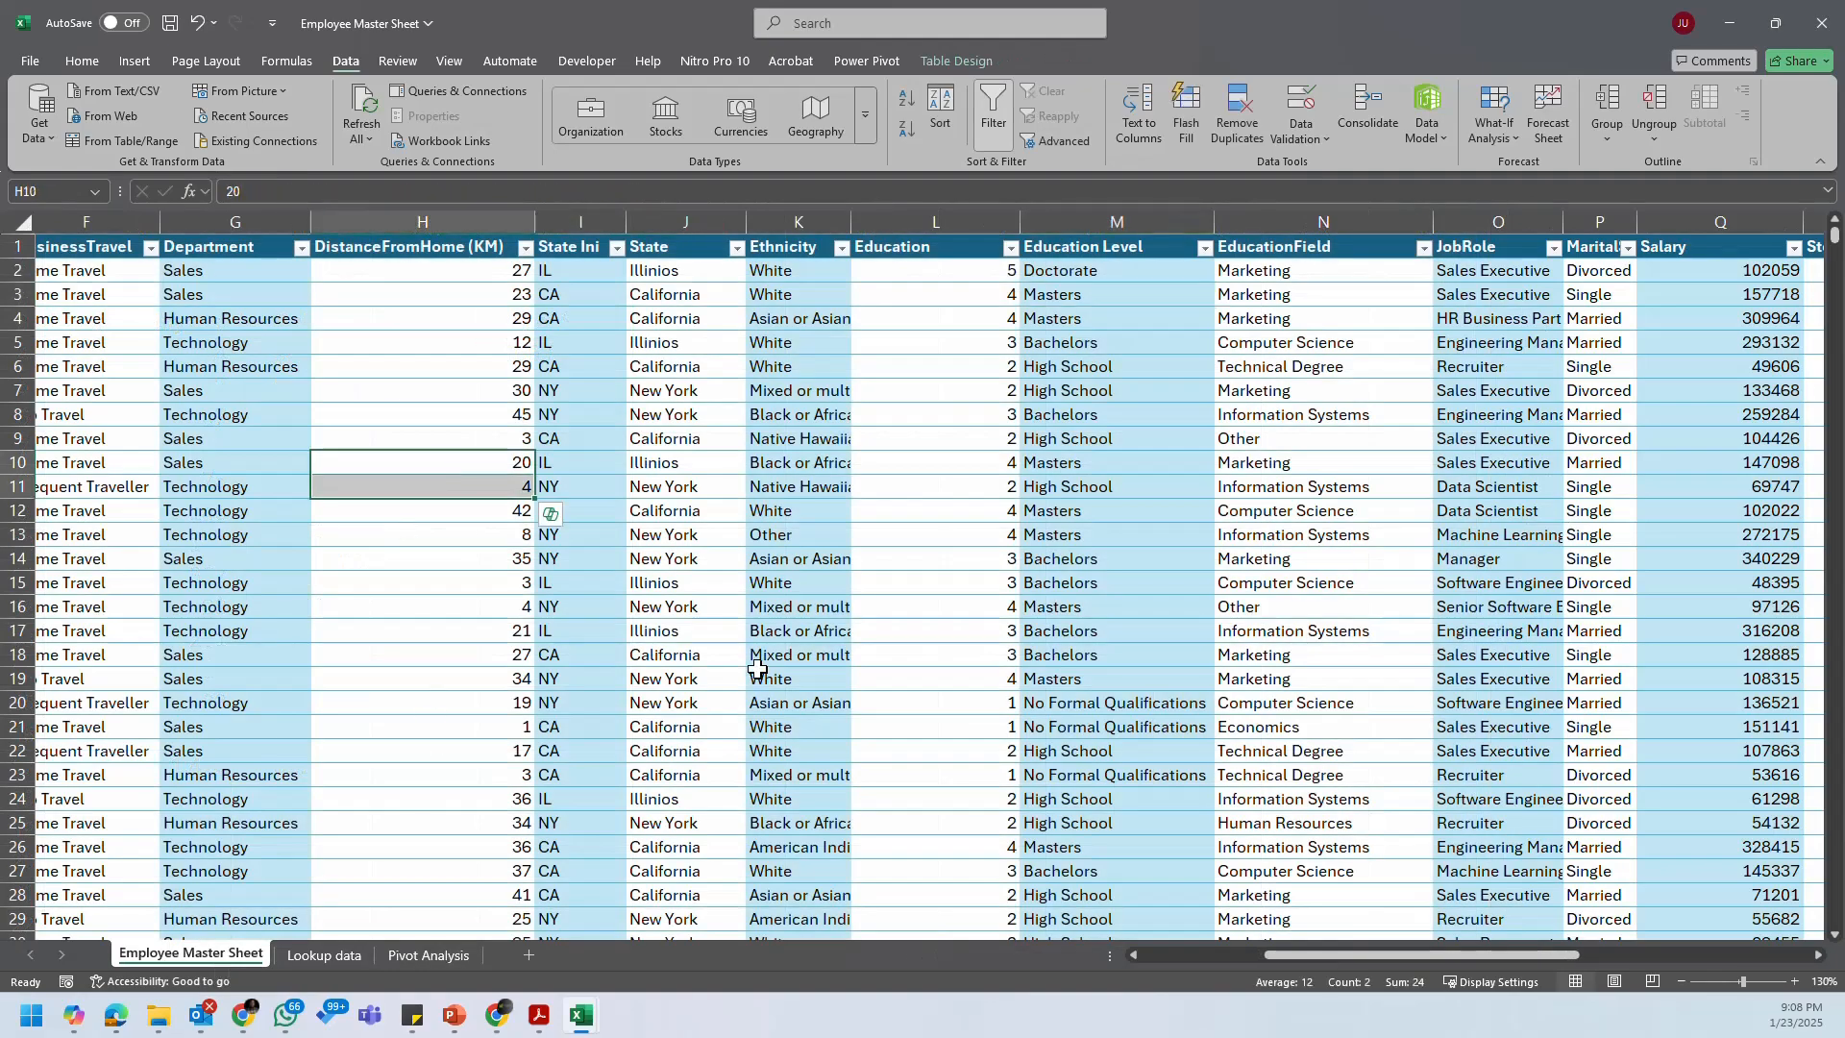
left_click_drag(1290, 957, 1025, 936)
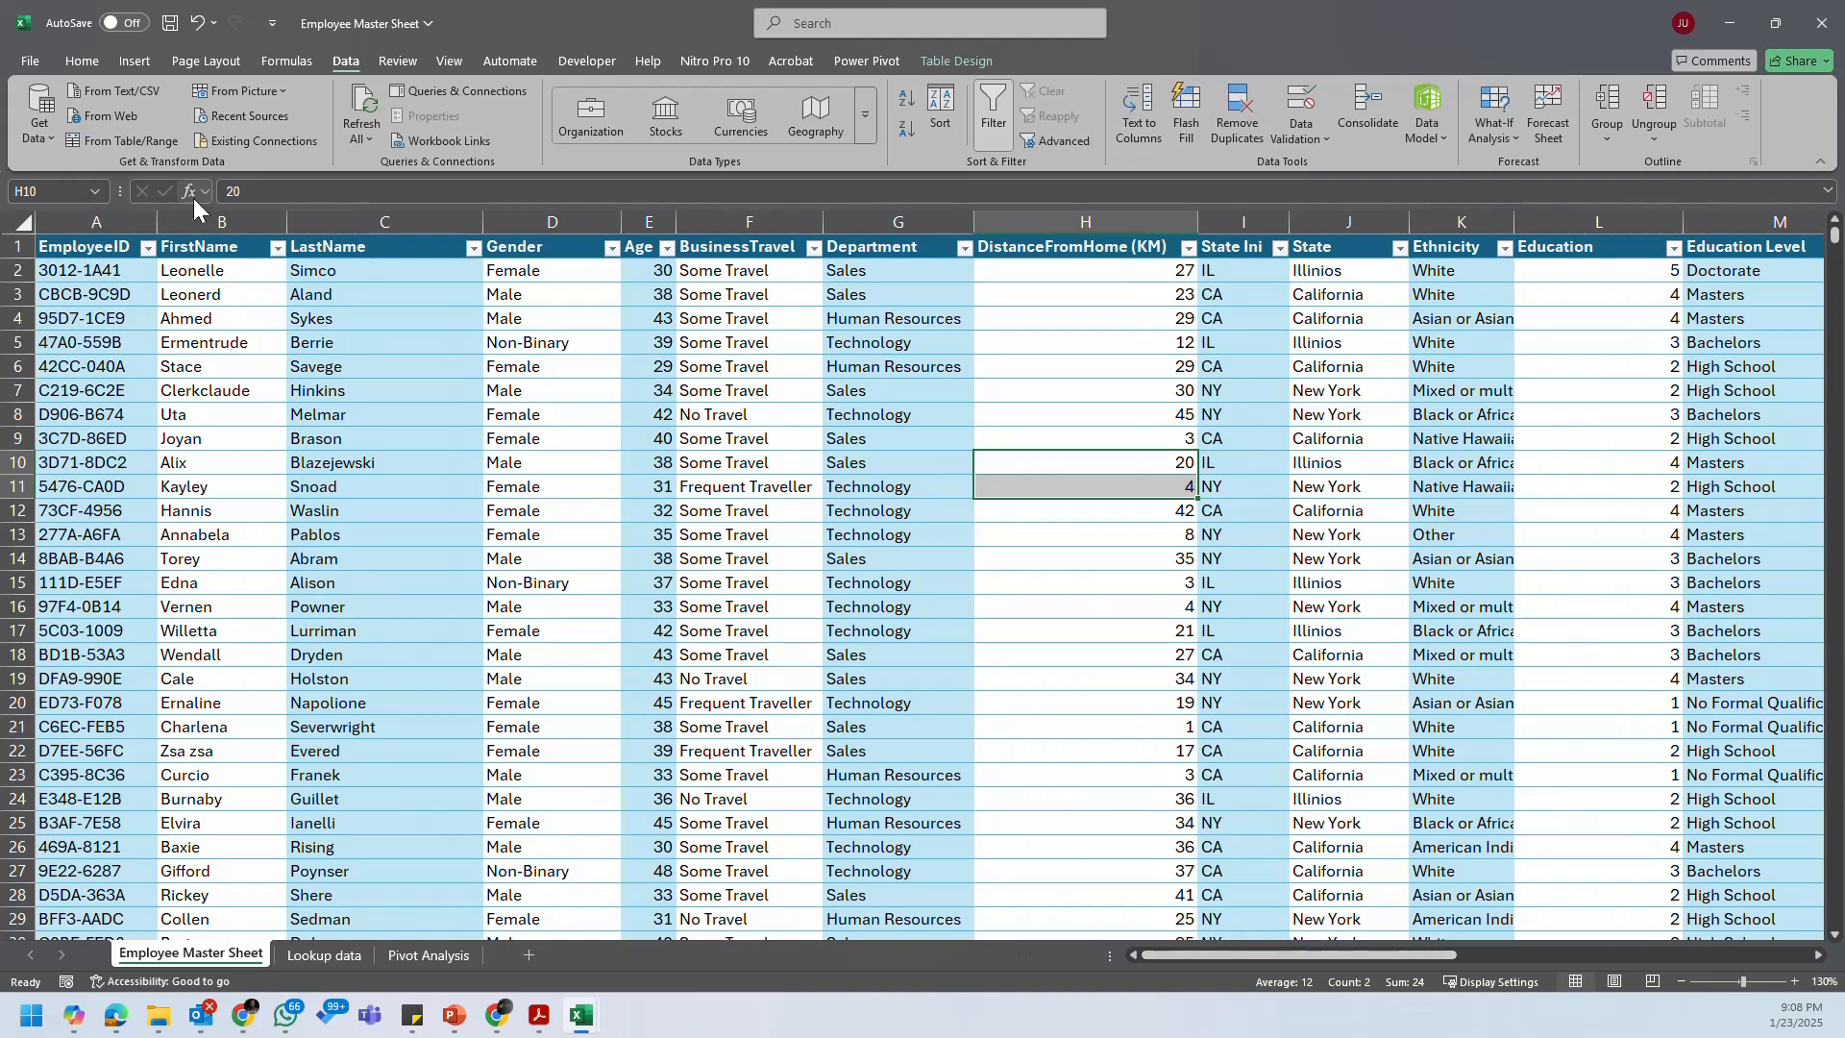
left_click(223, 248)
left_click(384, 293)
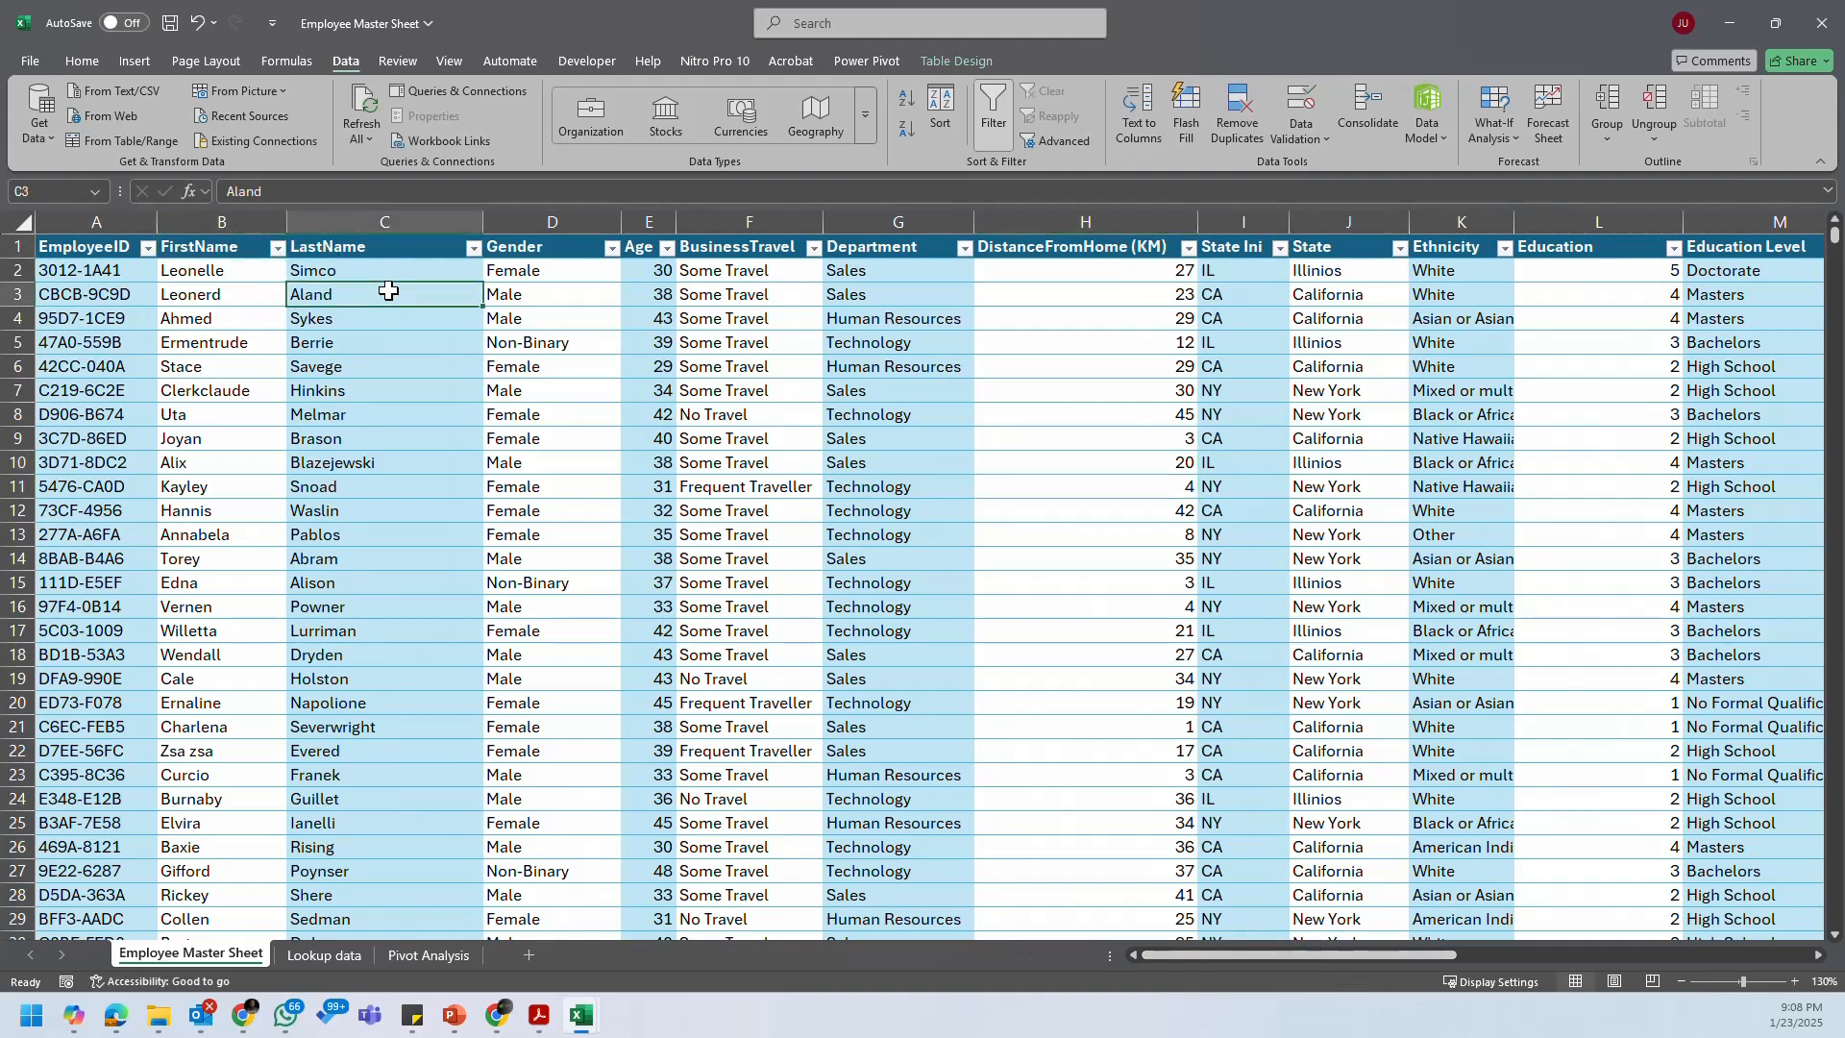
left_click(600, 214)
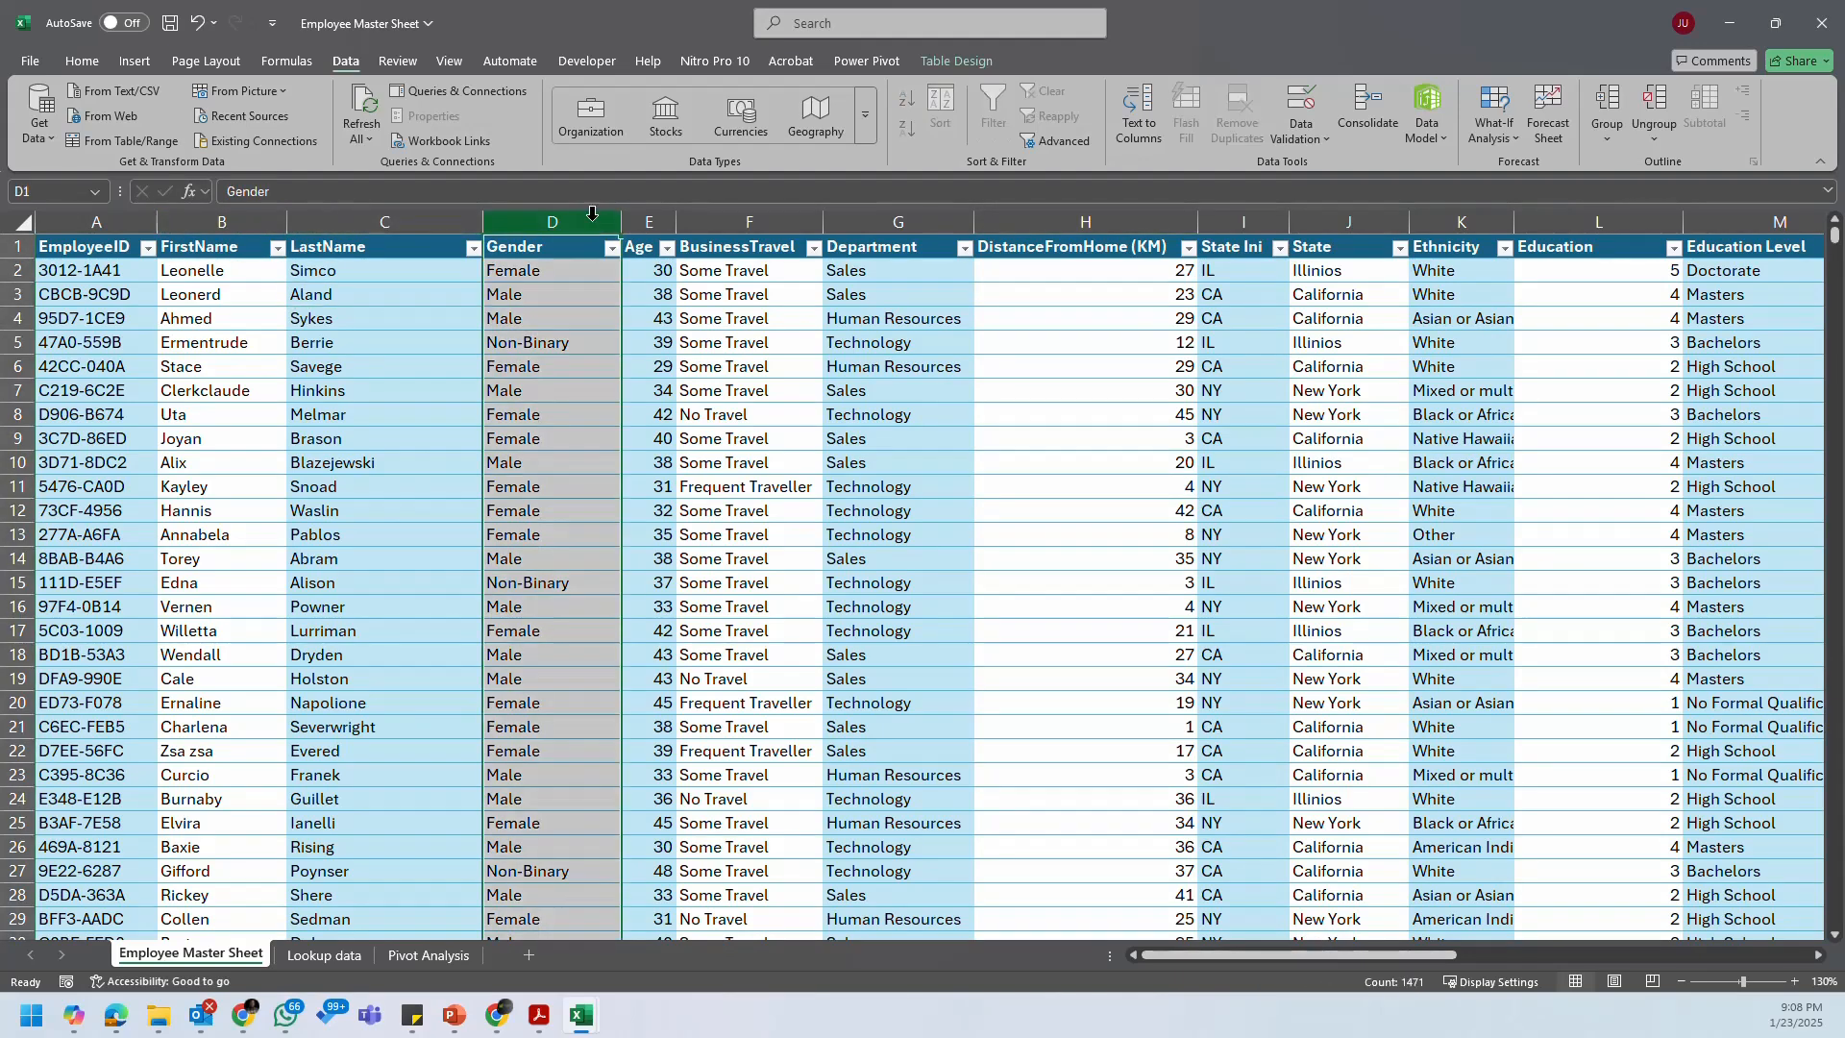
right_click(600, 213)
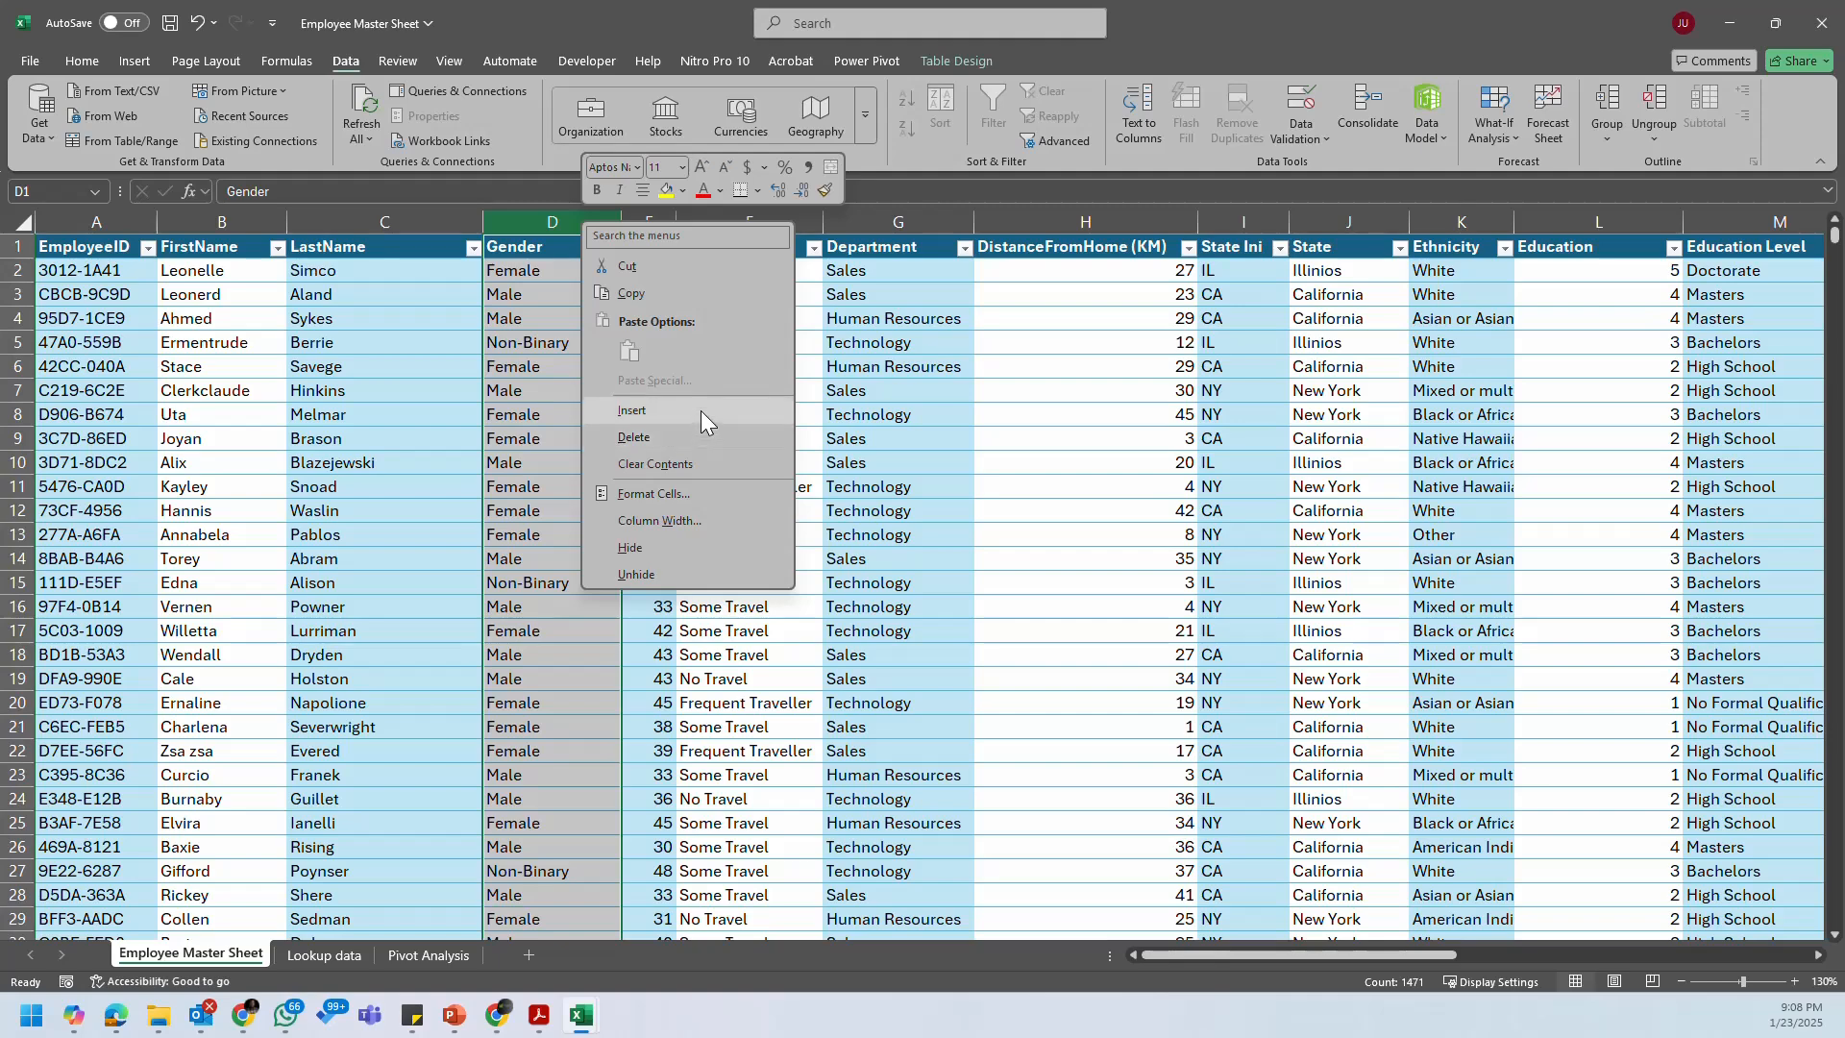
left_click(700, 412)
Step: Name the new column's header in D1 Employee Name
left_click(591, 247)
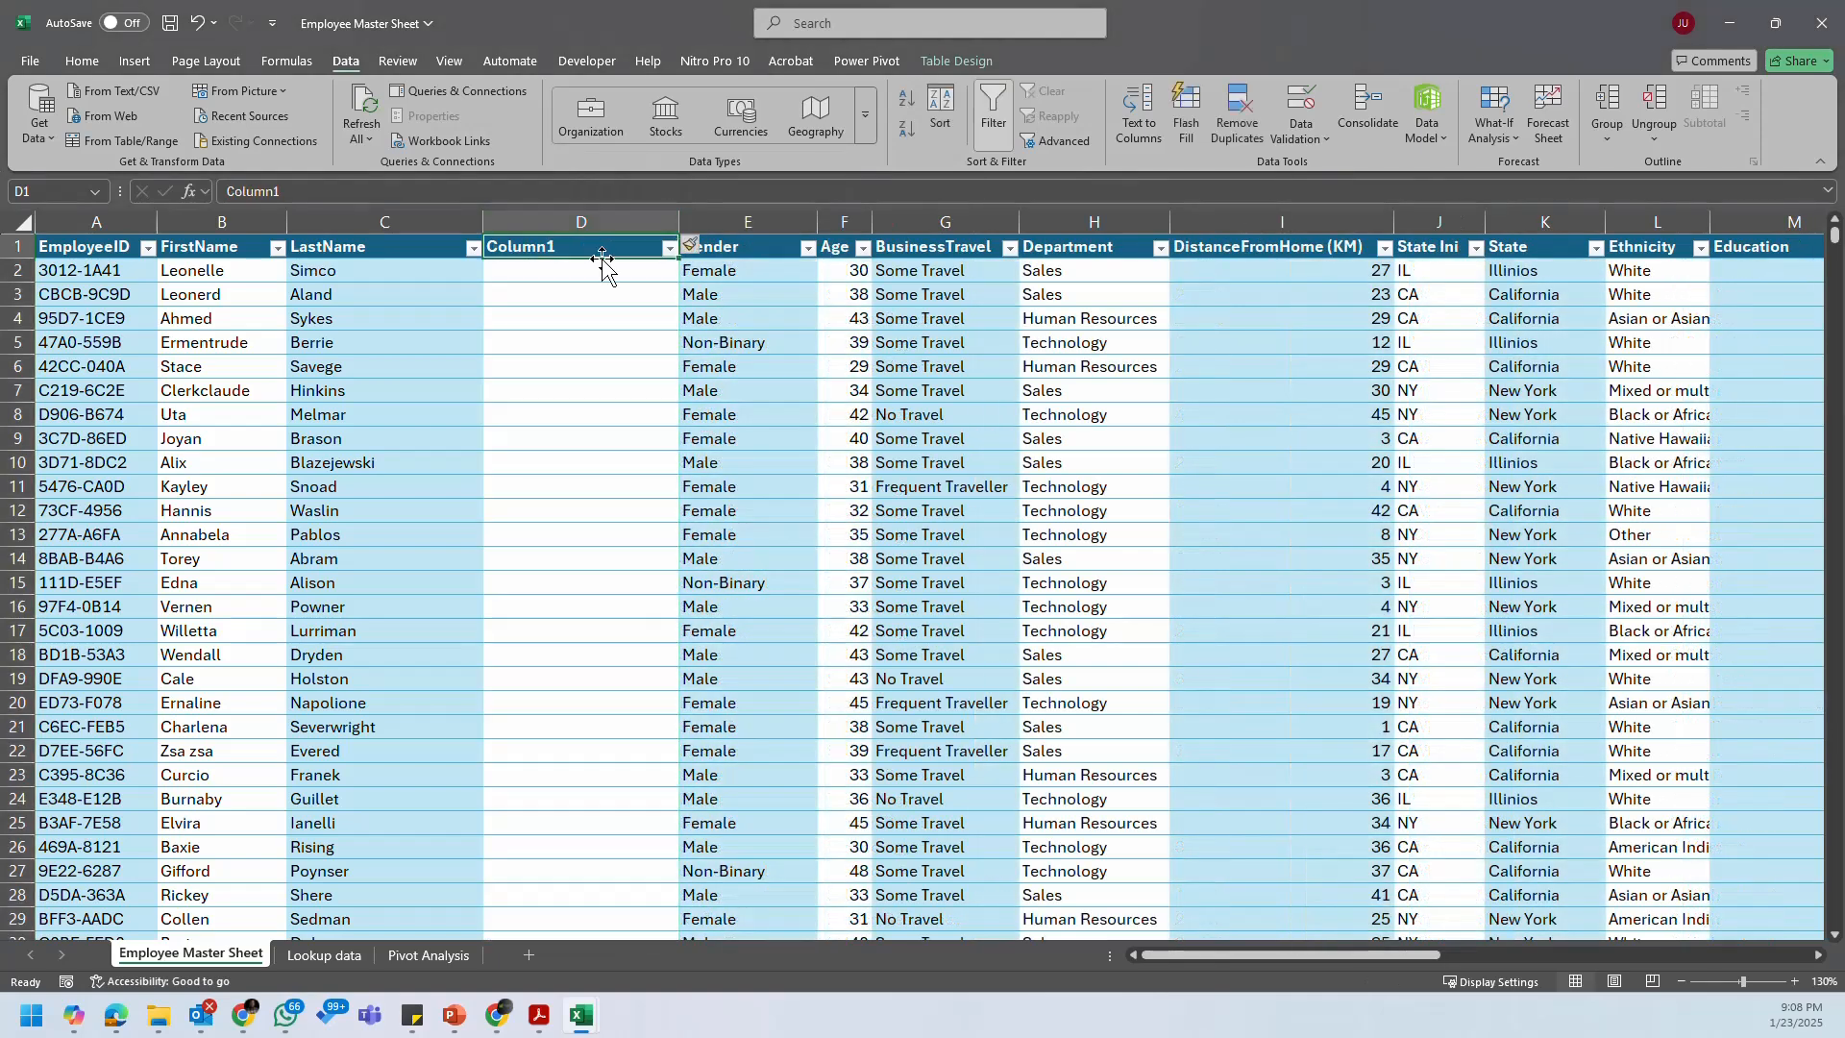
type("Fu")
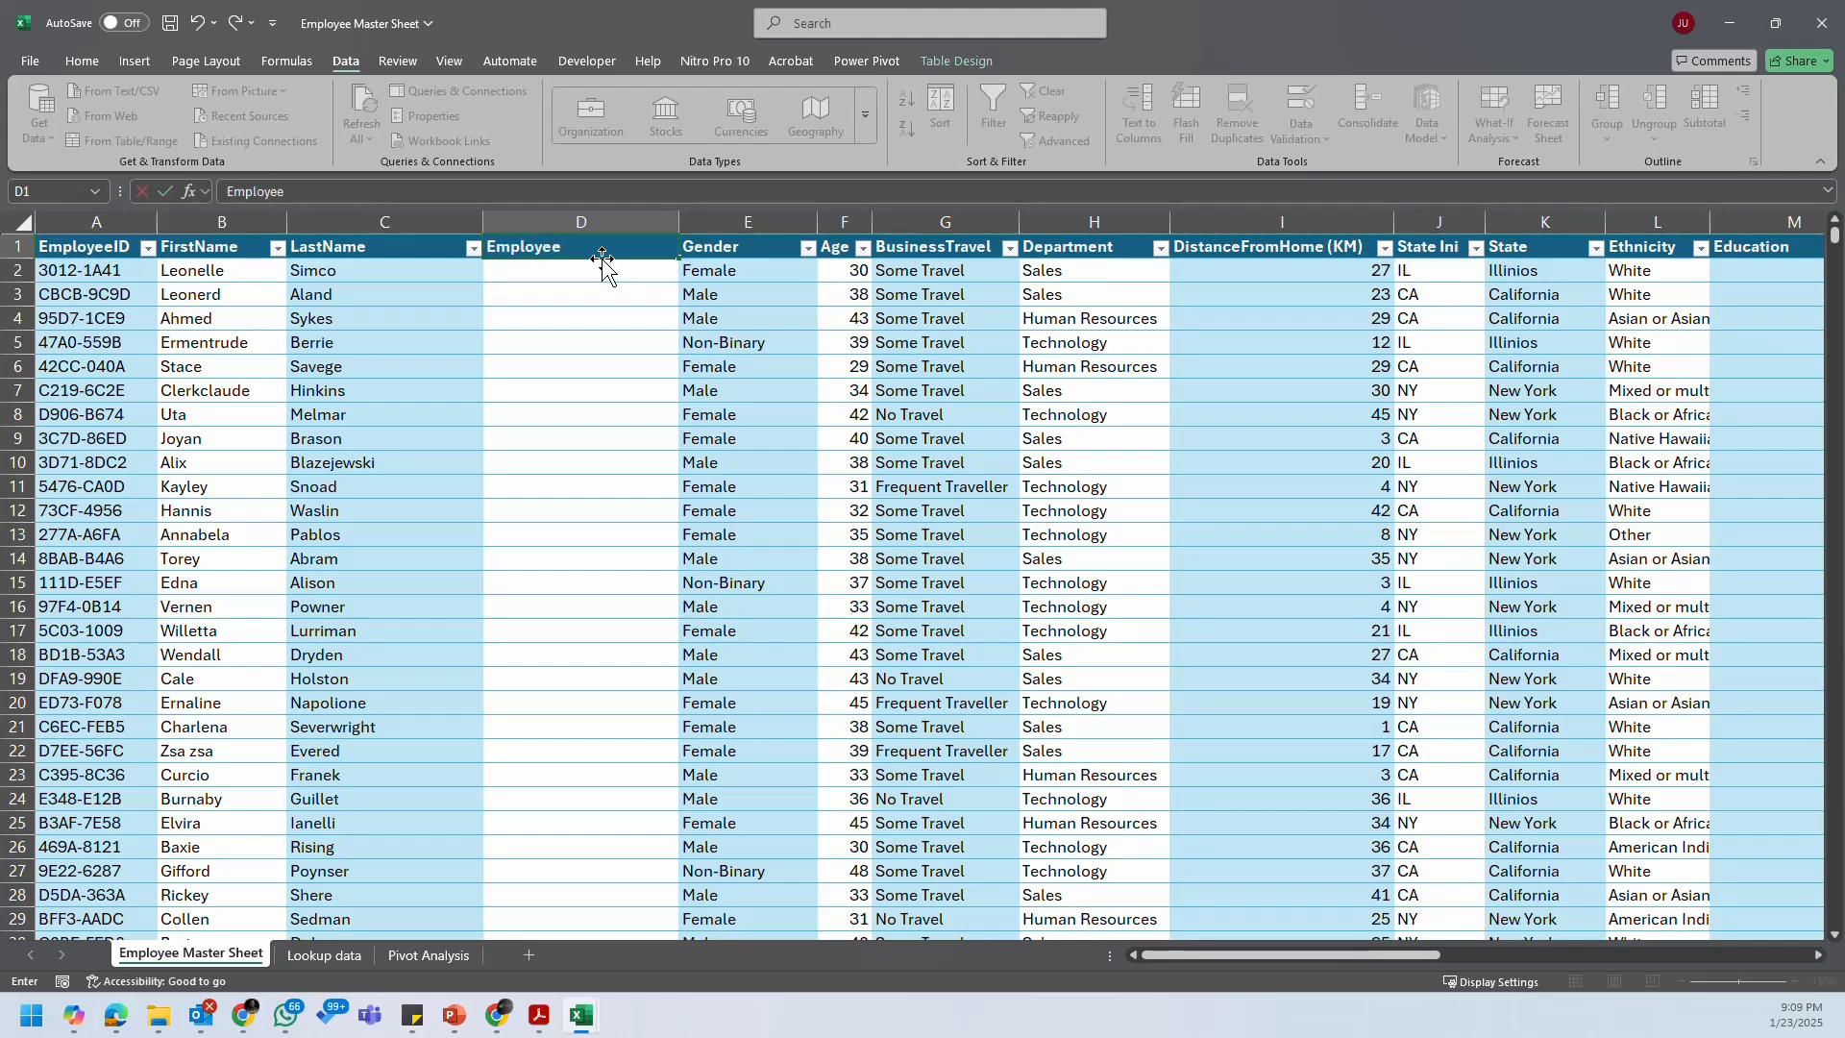
type("Name")
key("Return")
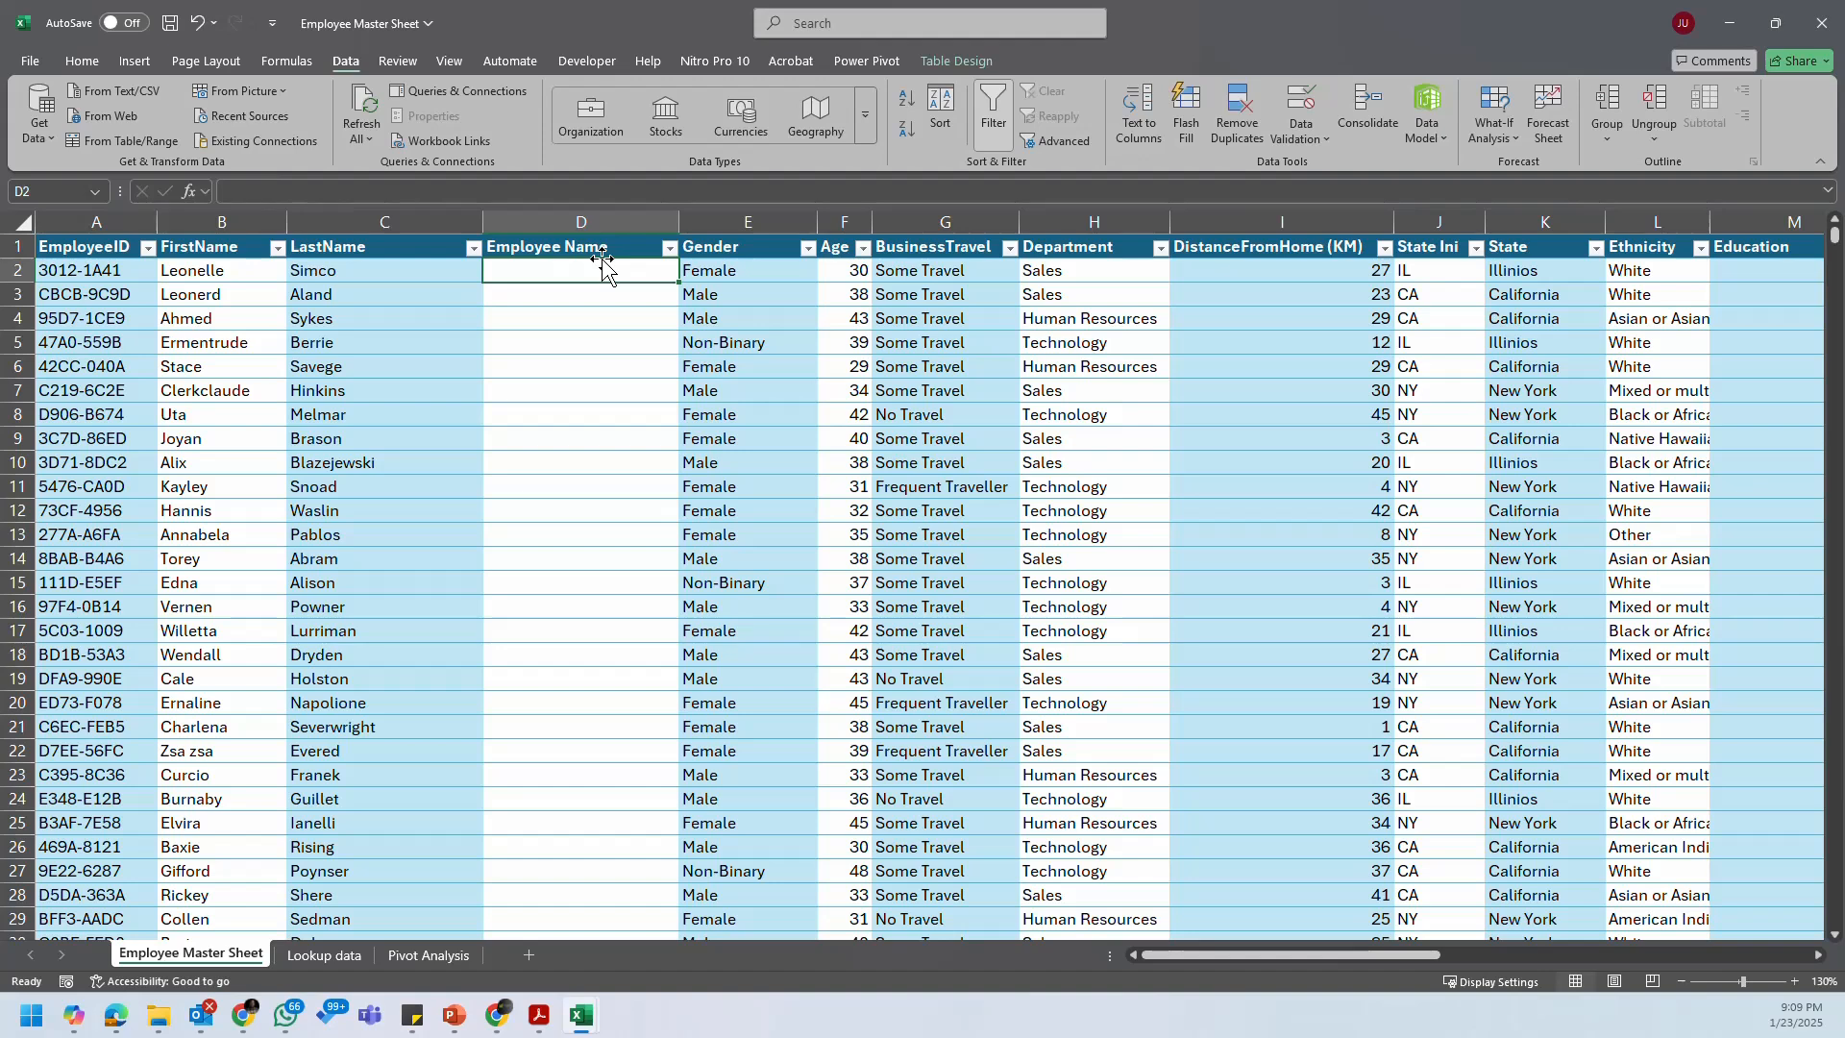
type("=")
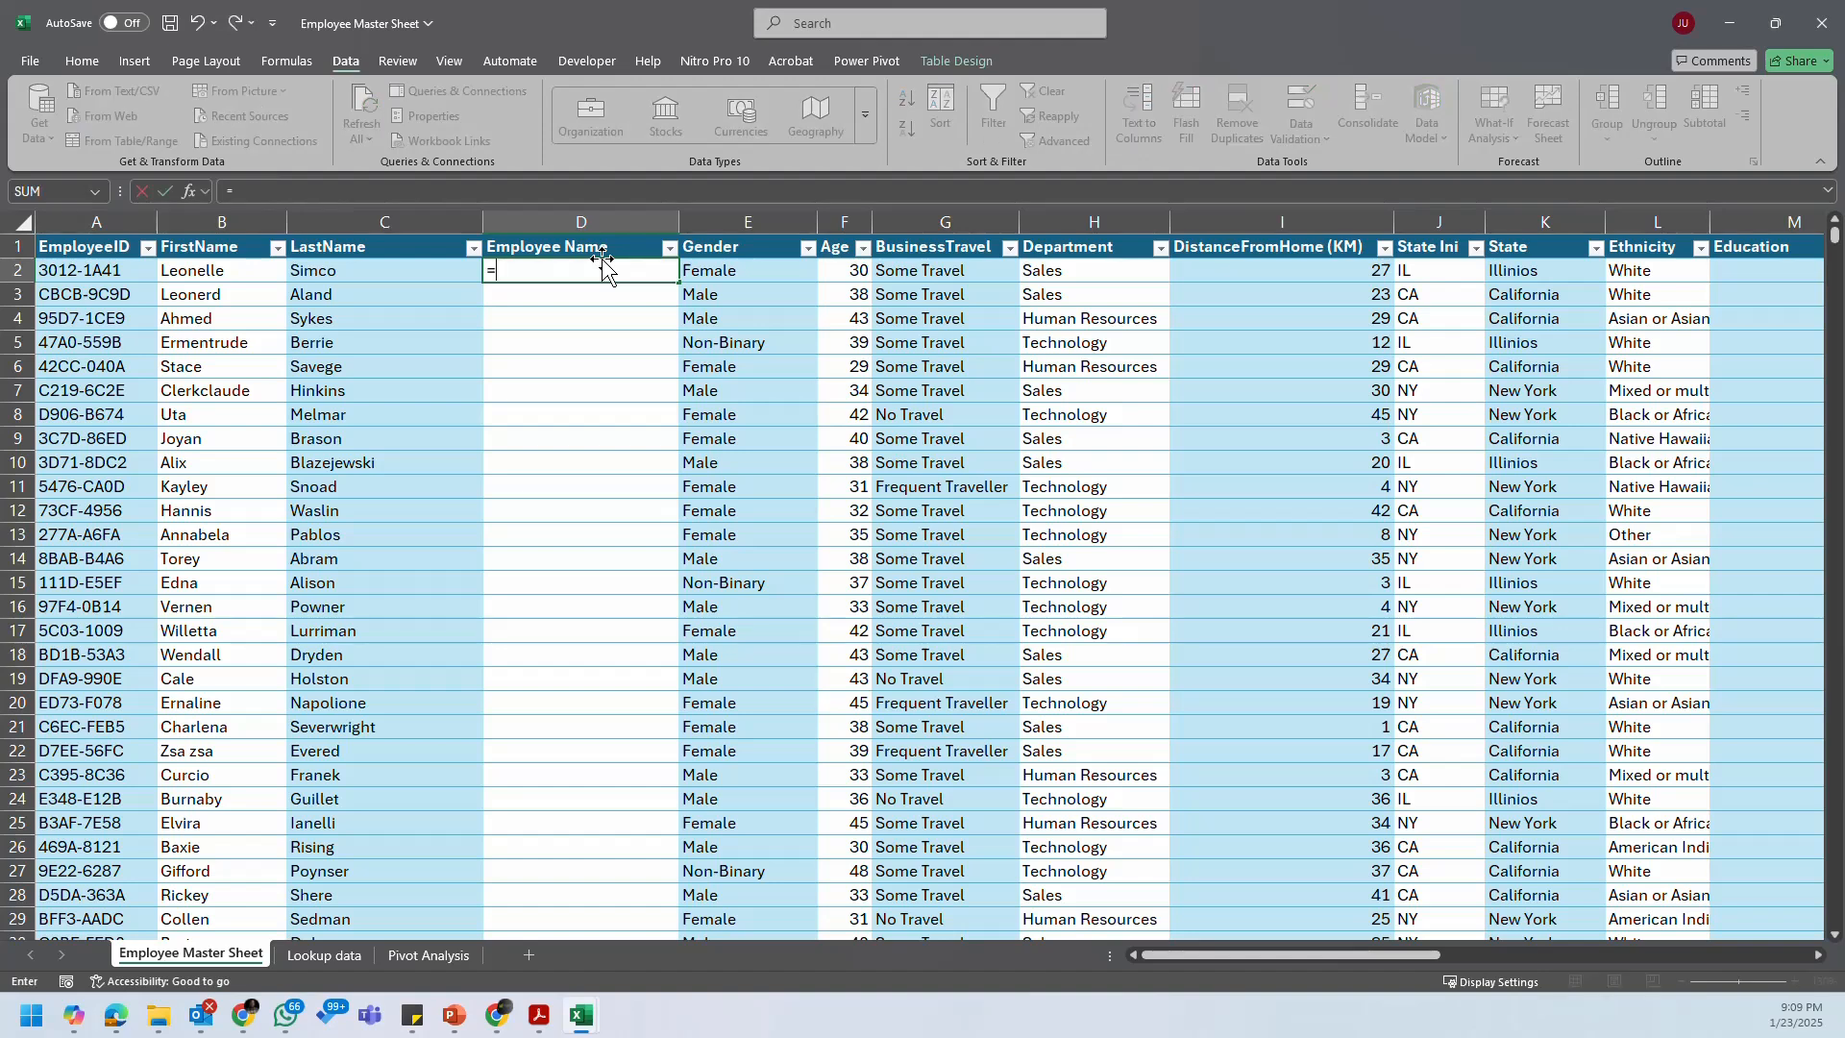
type("con")
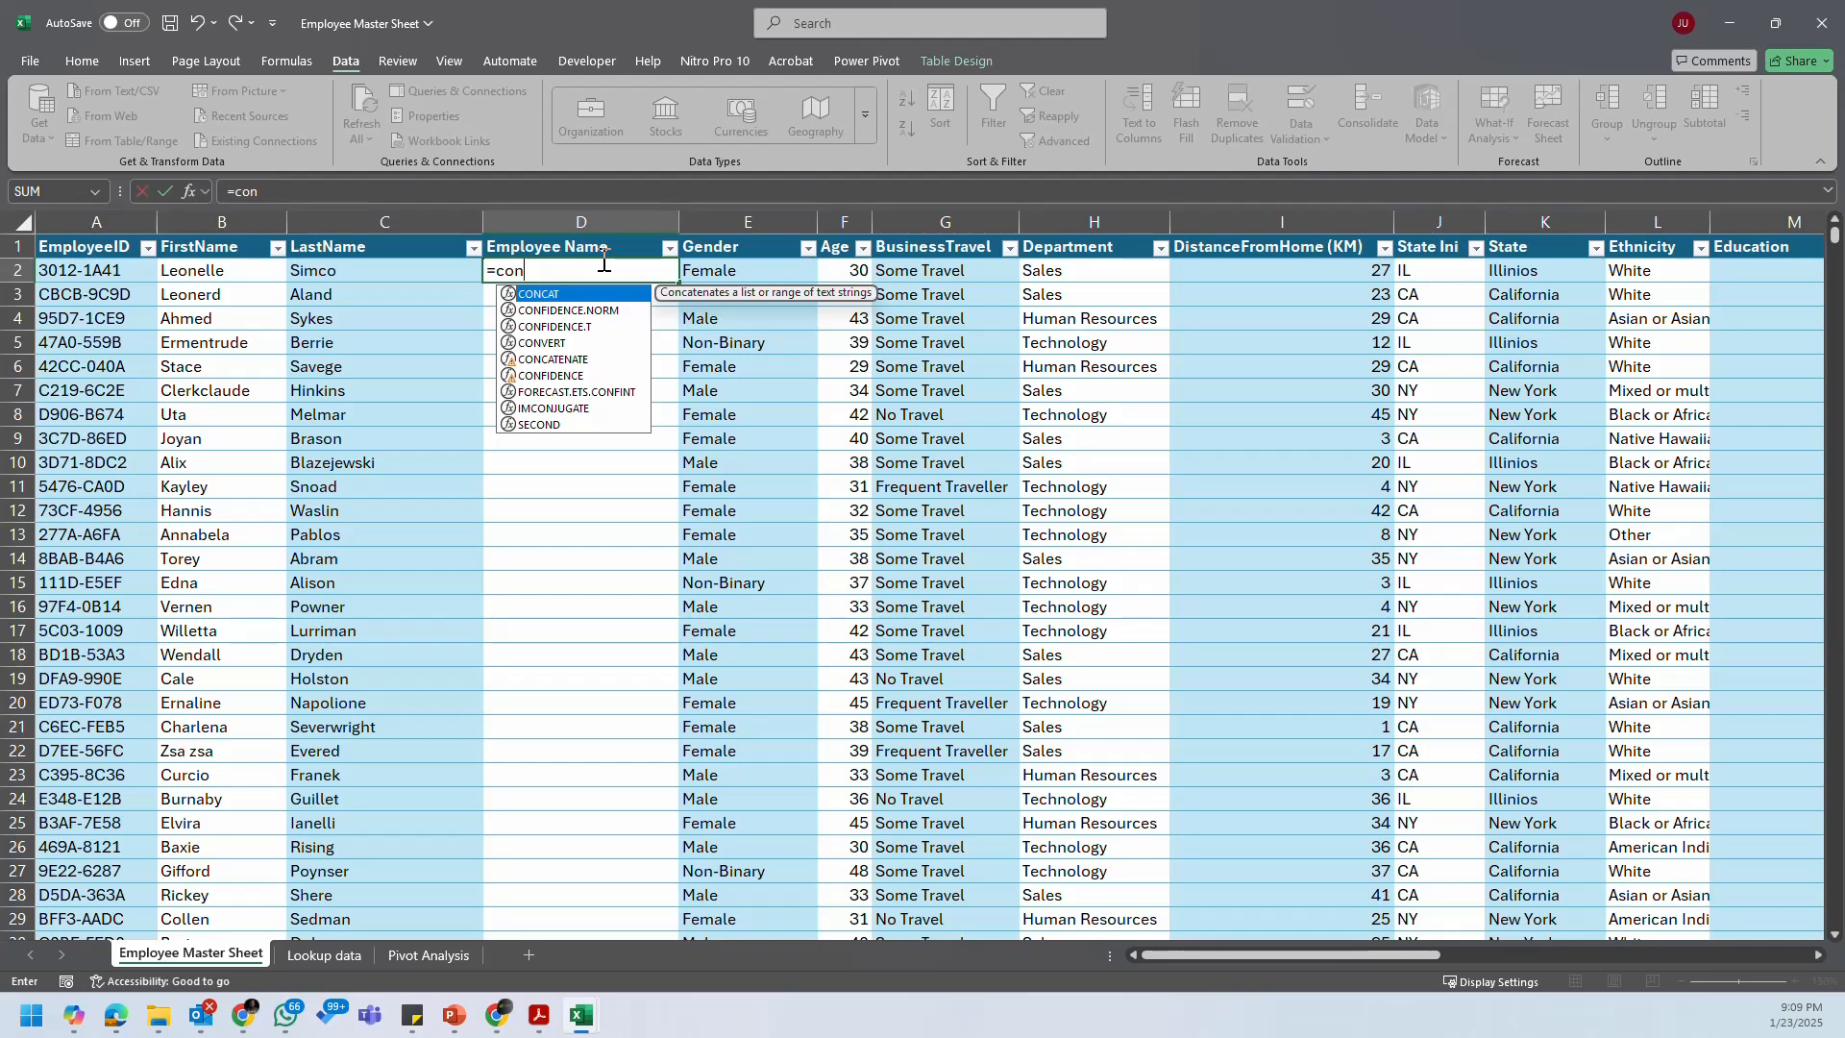
key("Tab")
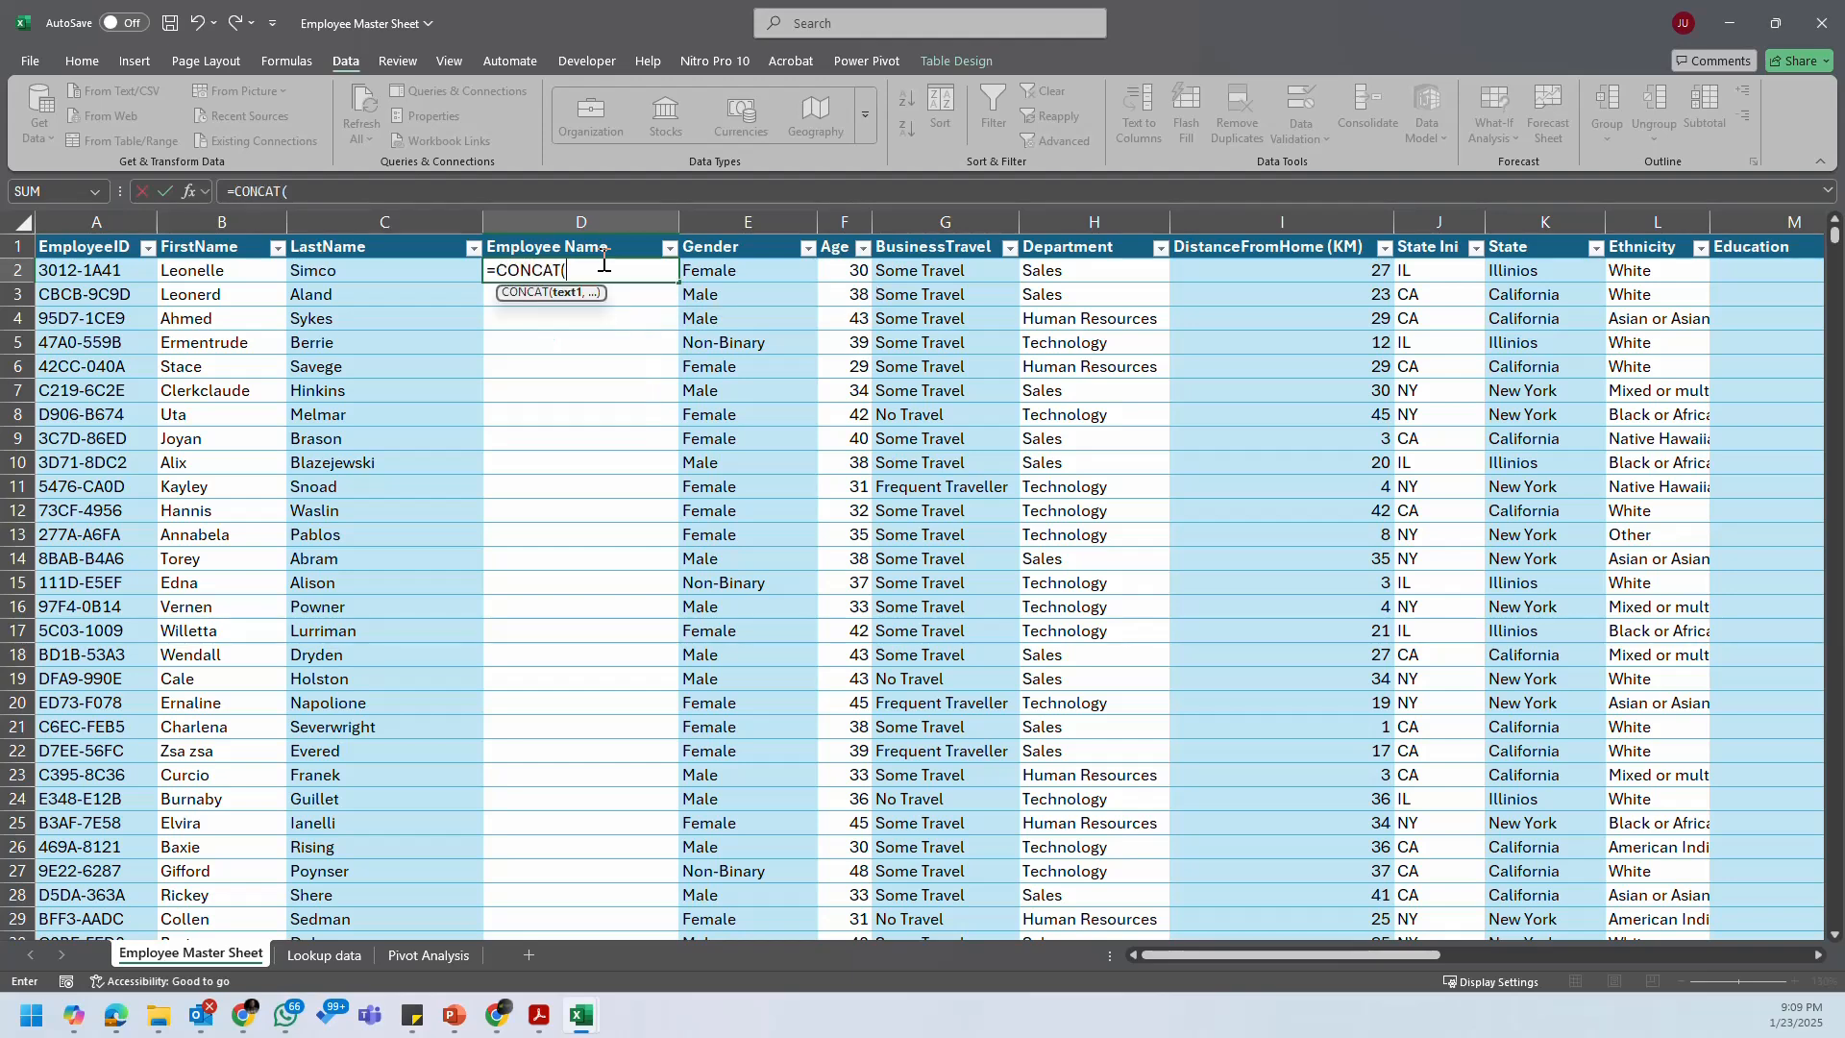
key("BackSpace")
key("BackSpace")
key("BackSpace")
key("BackSpace")
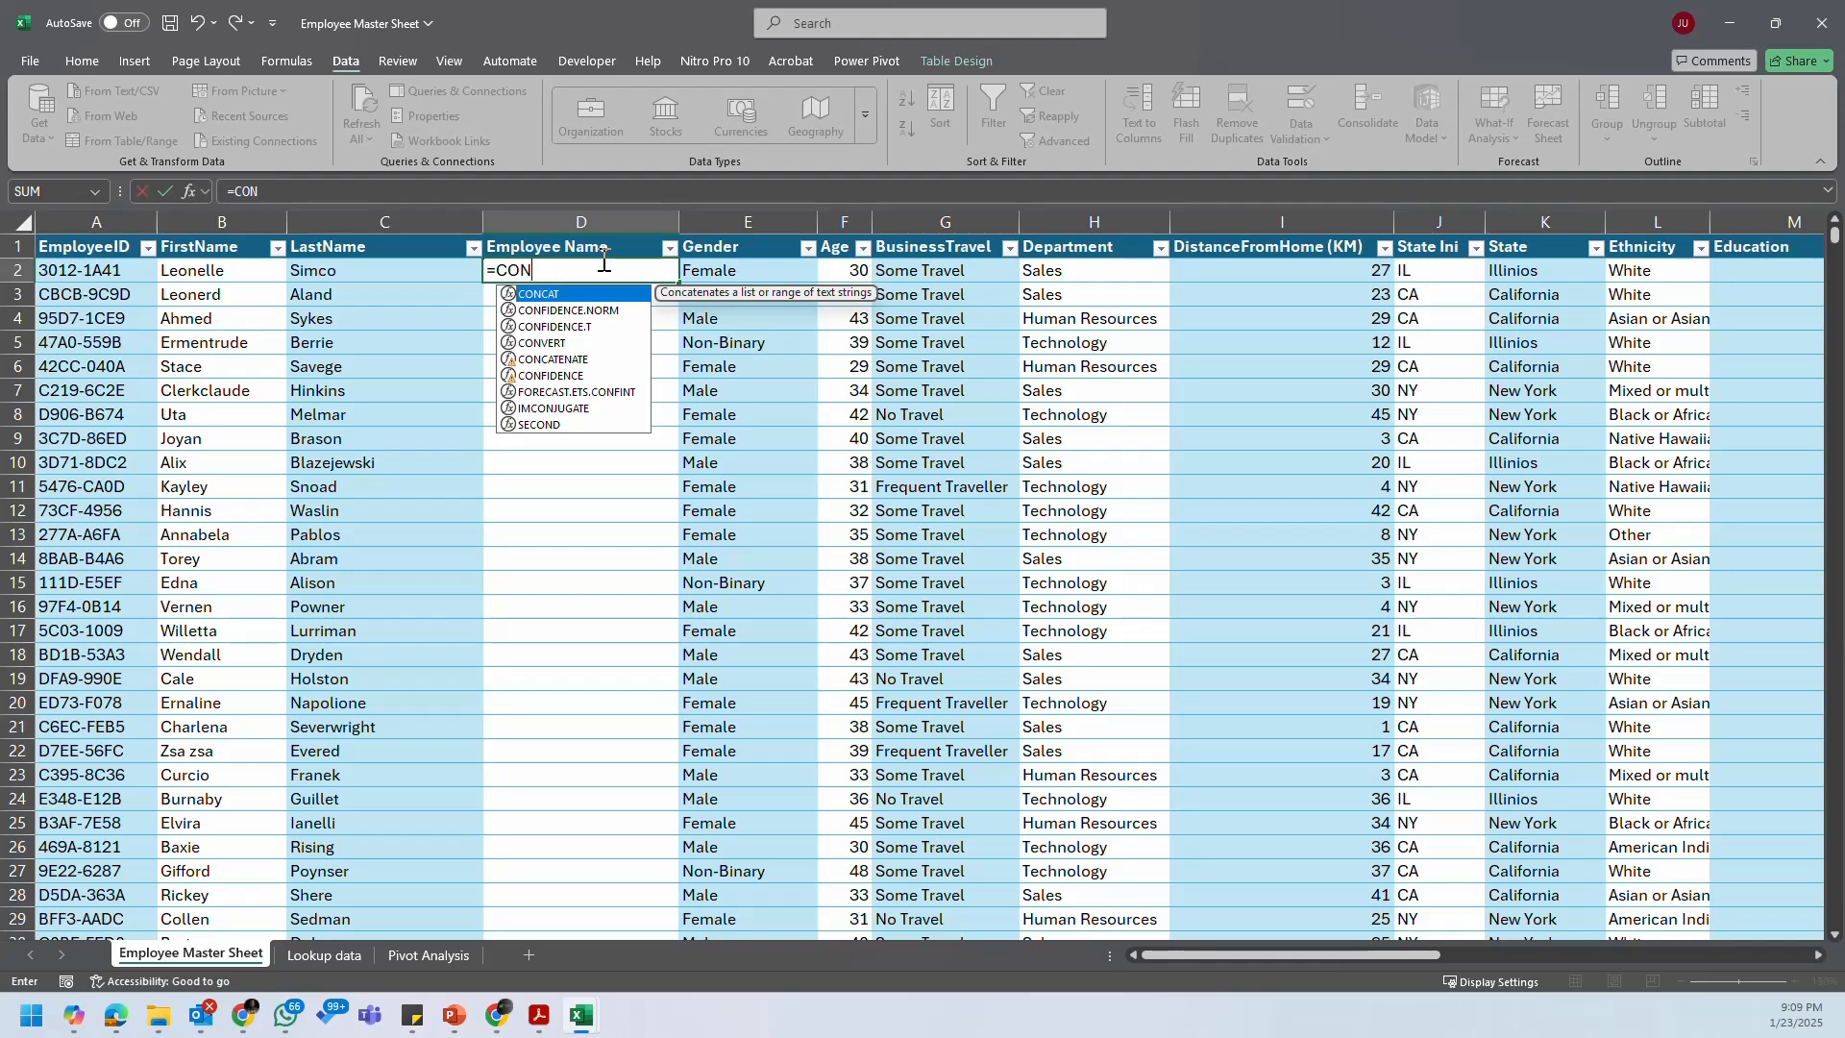
key("Down")
key("Down")
key("Down")
key("Down")
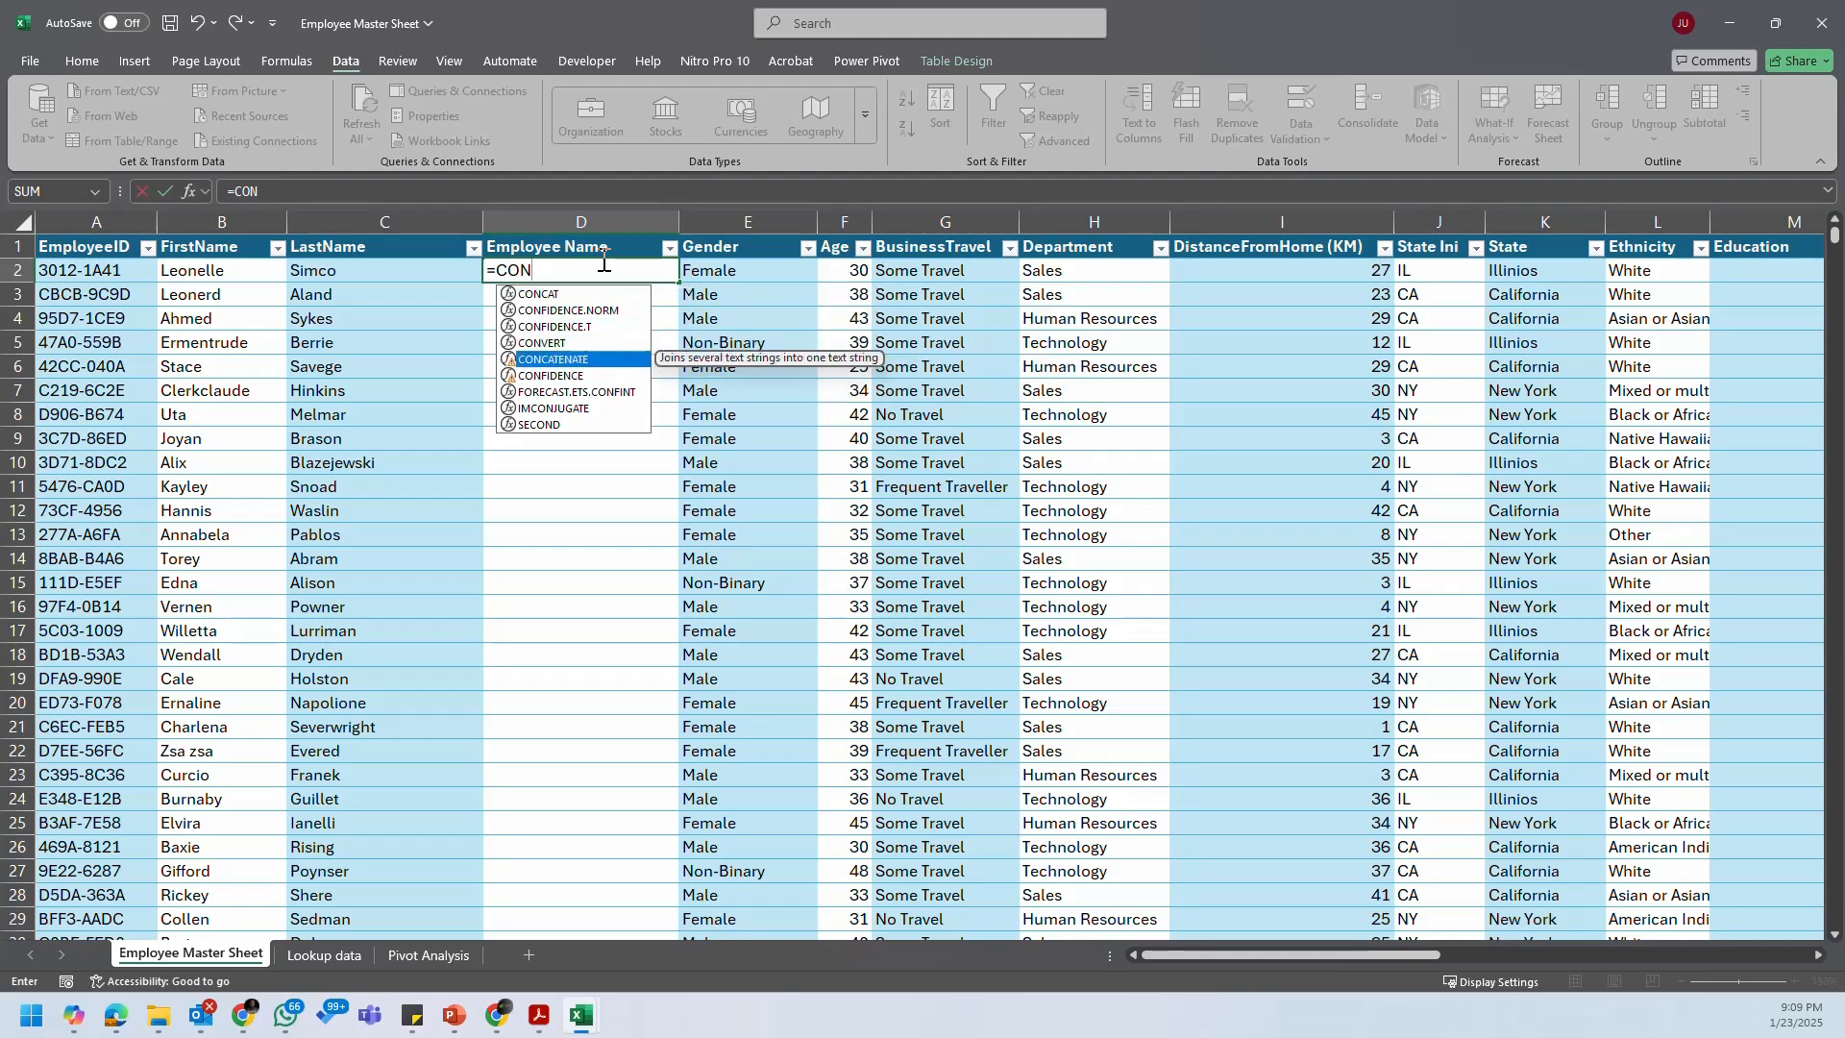
key("Tab")
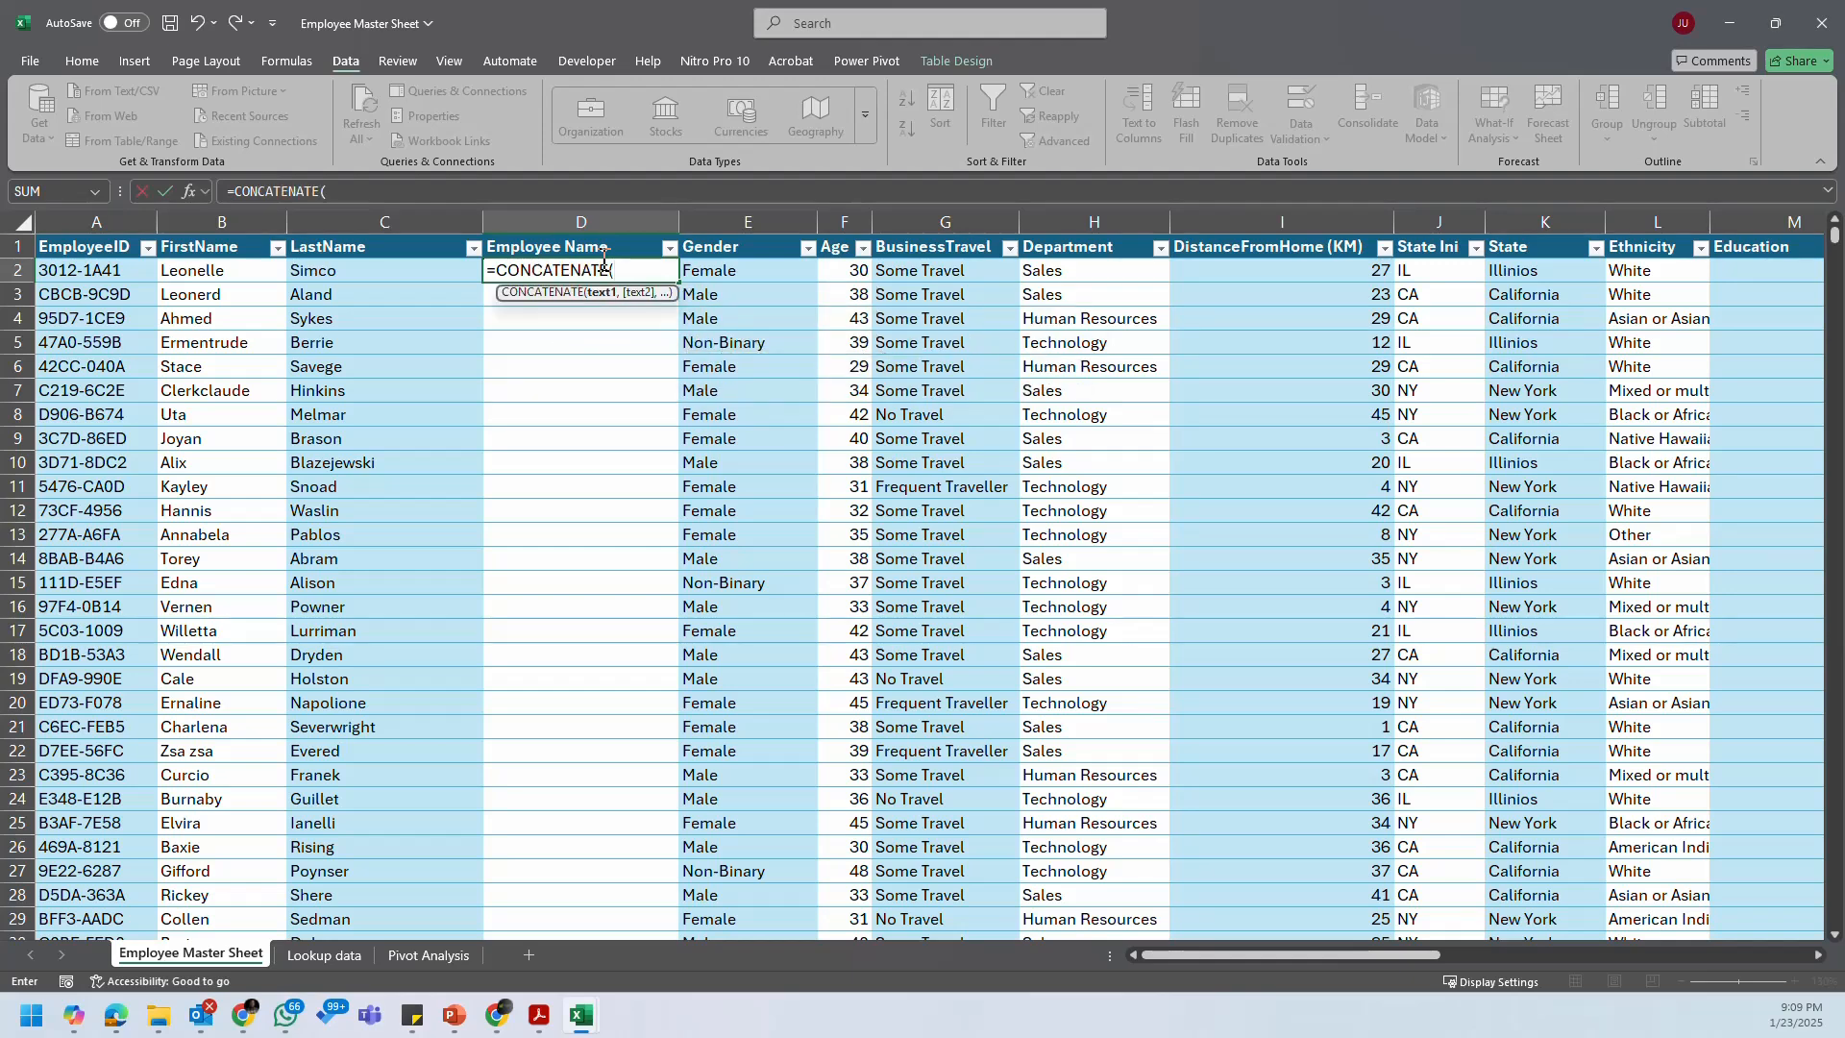
left_click(227, 270)
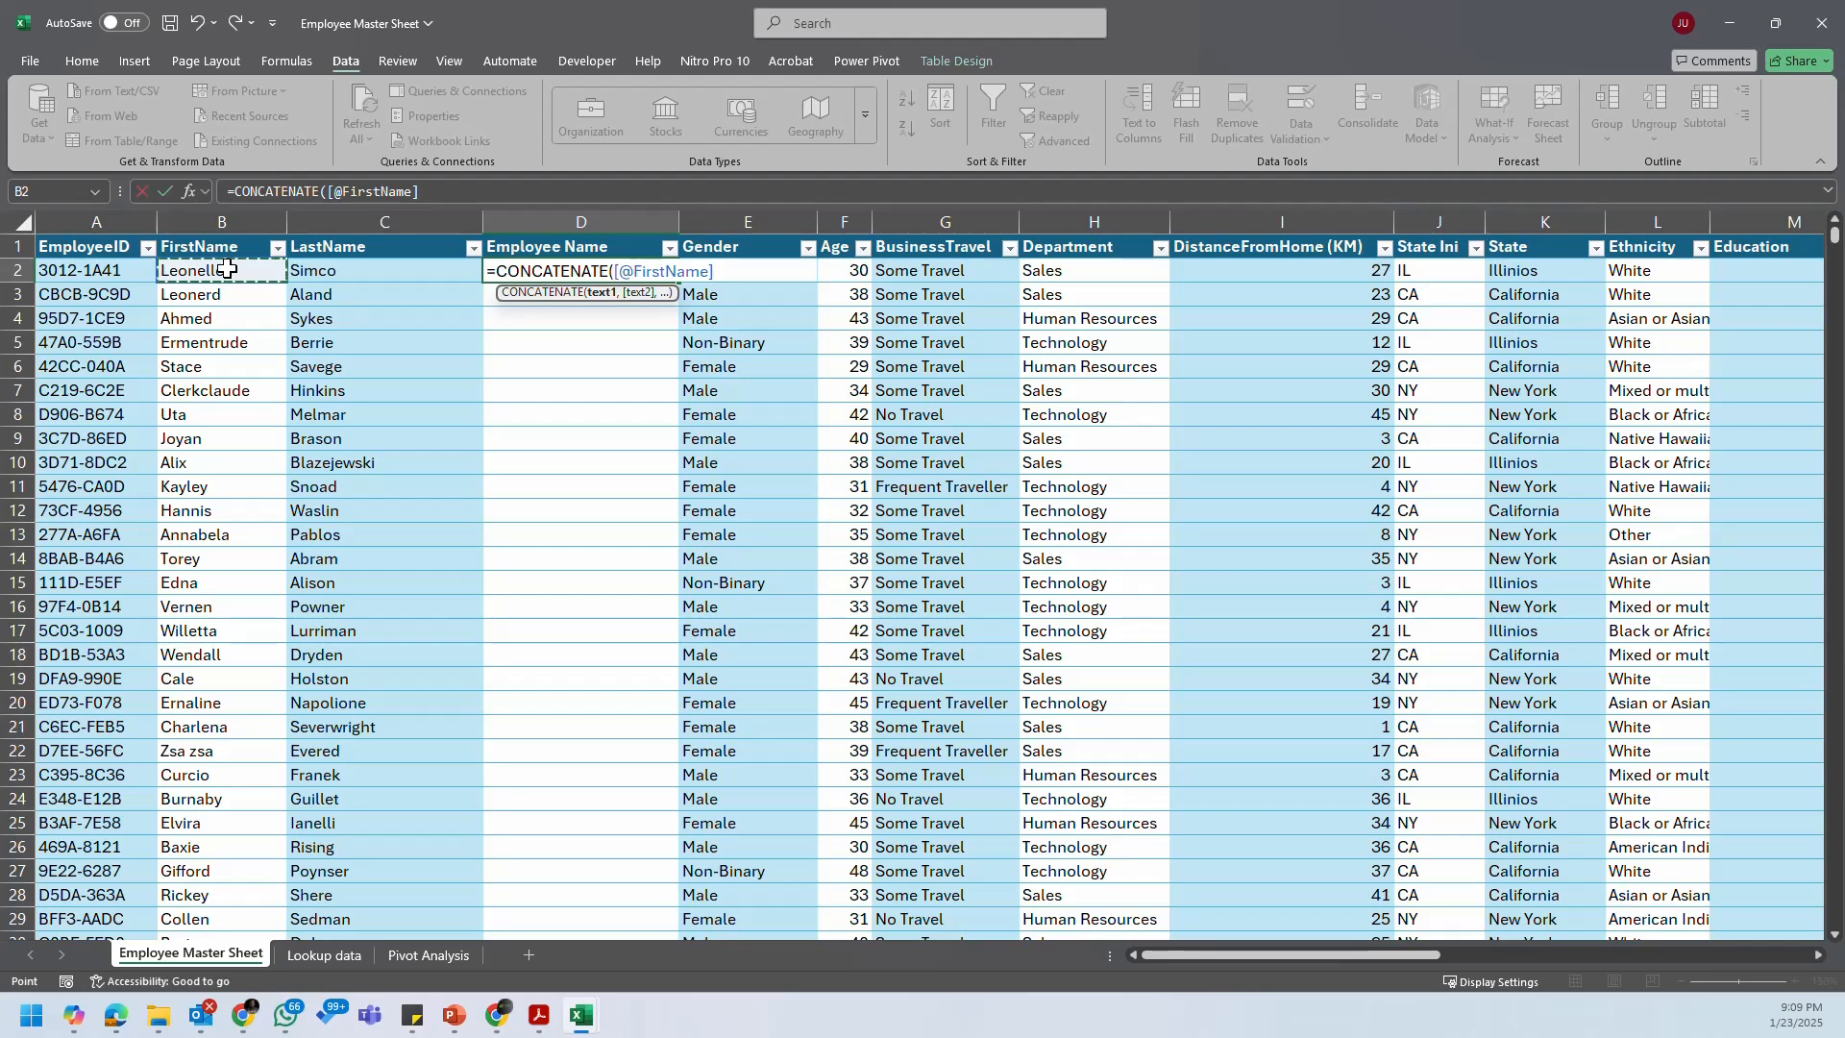
type(",")
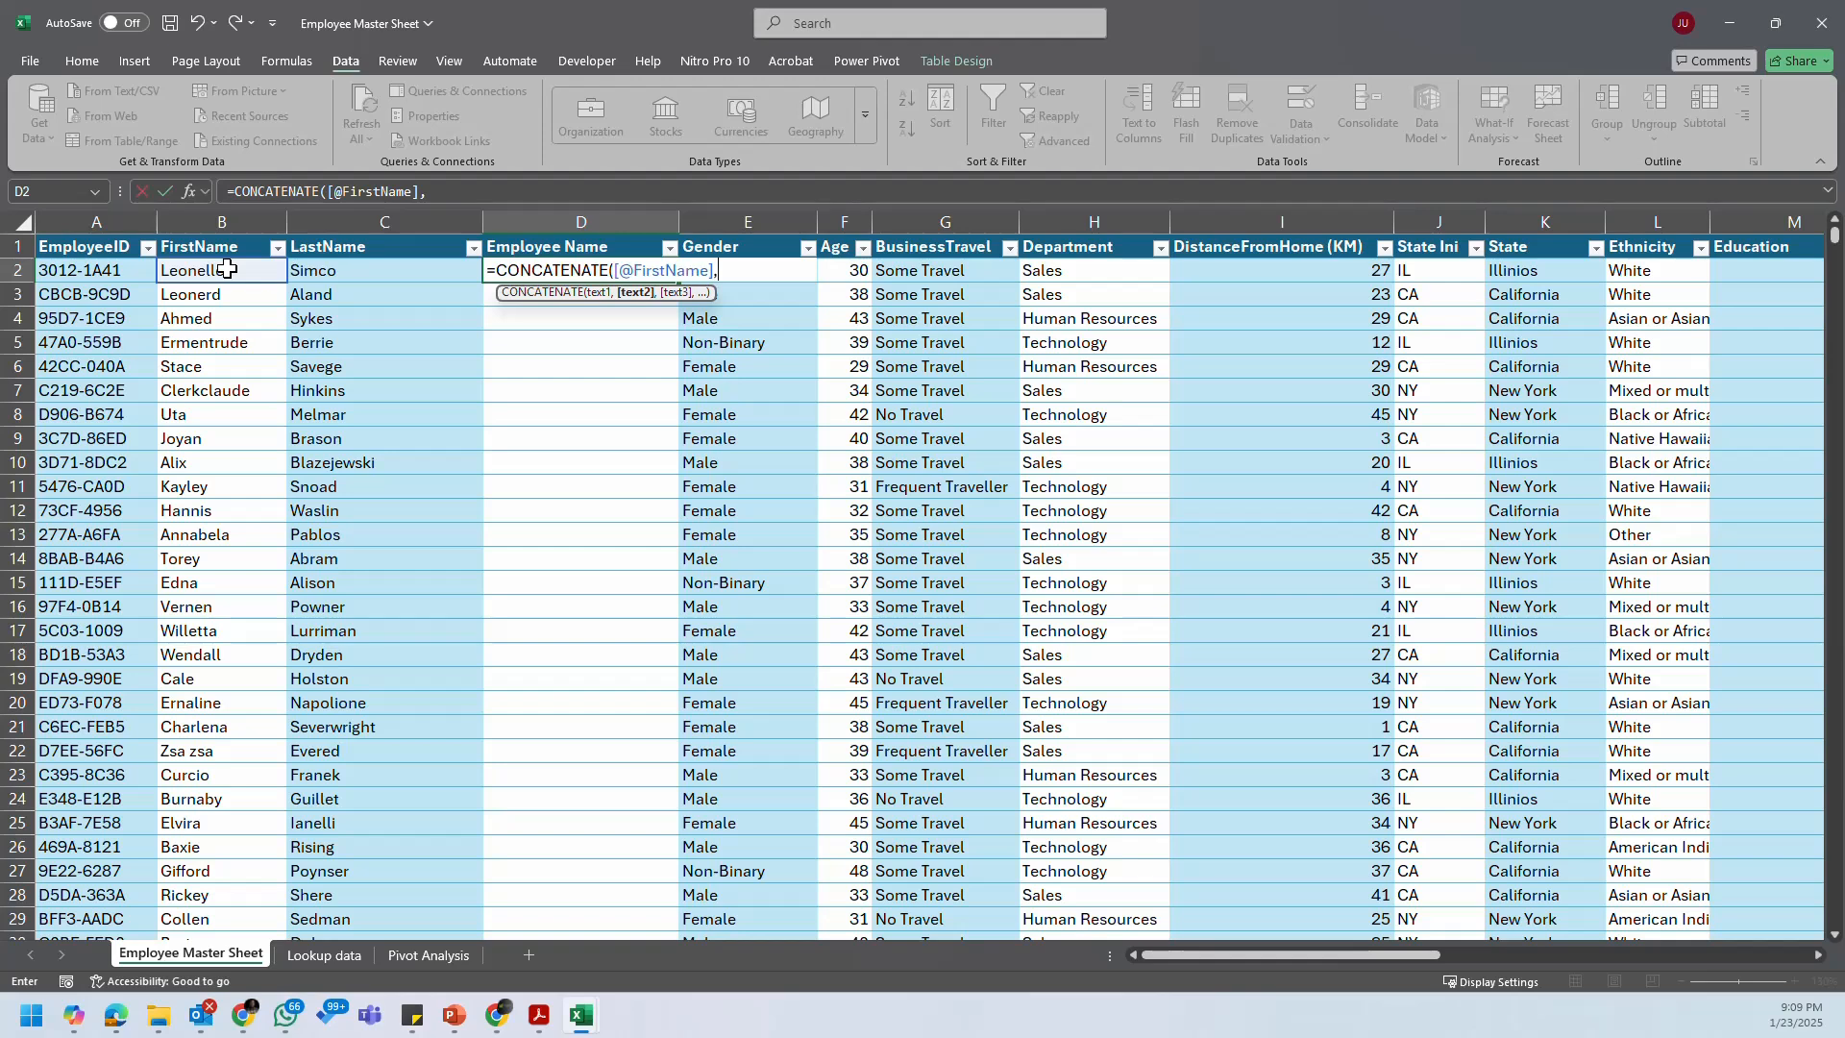
type("\" \",")
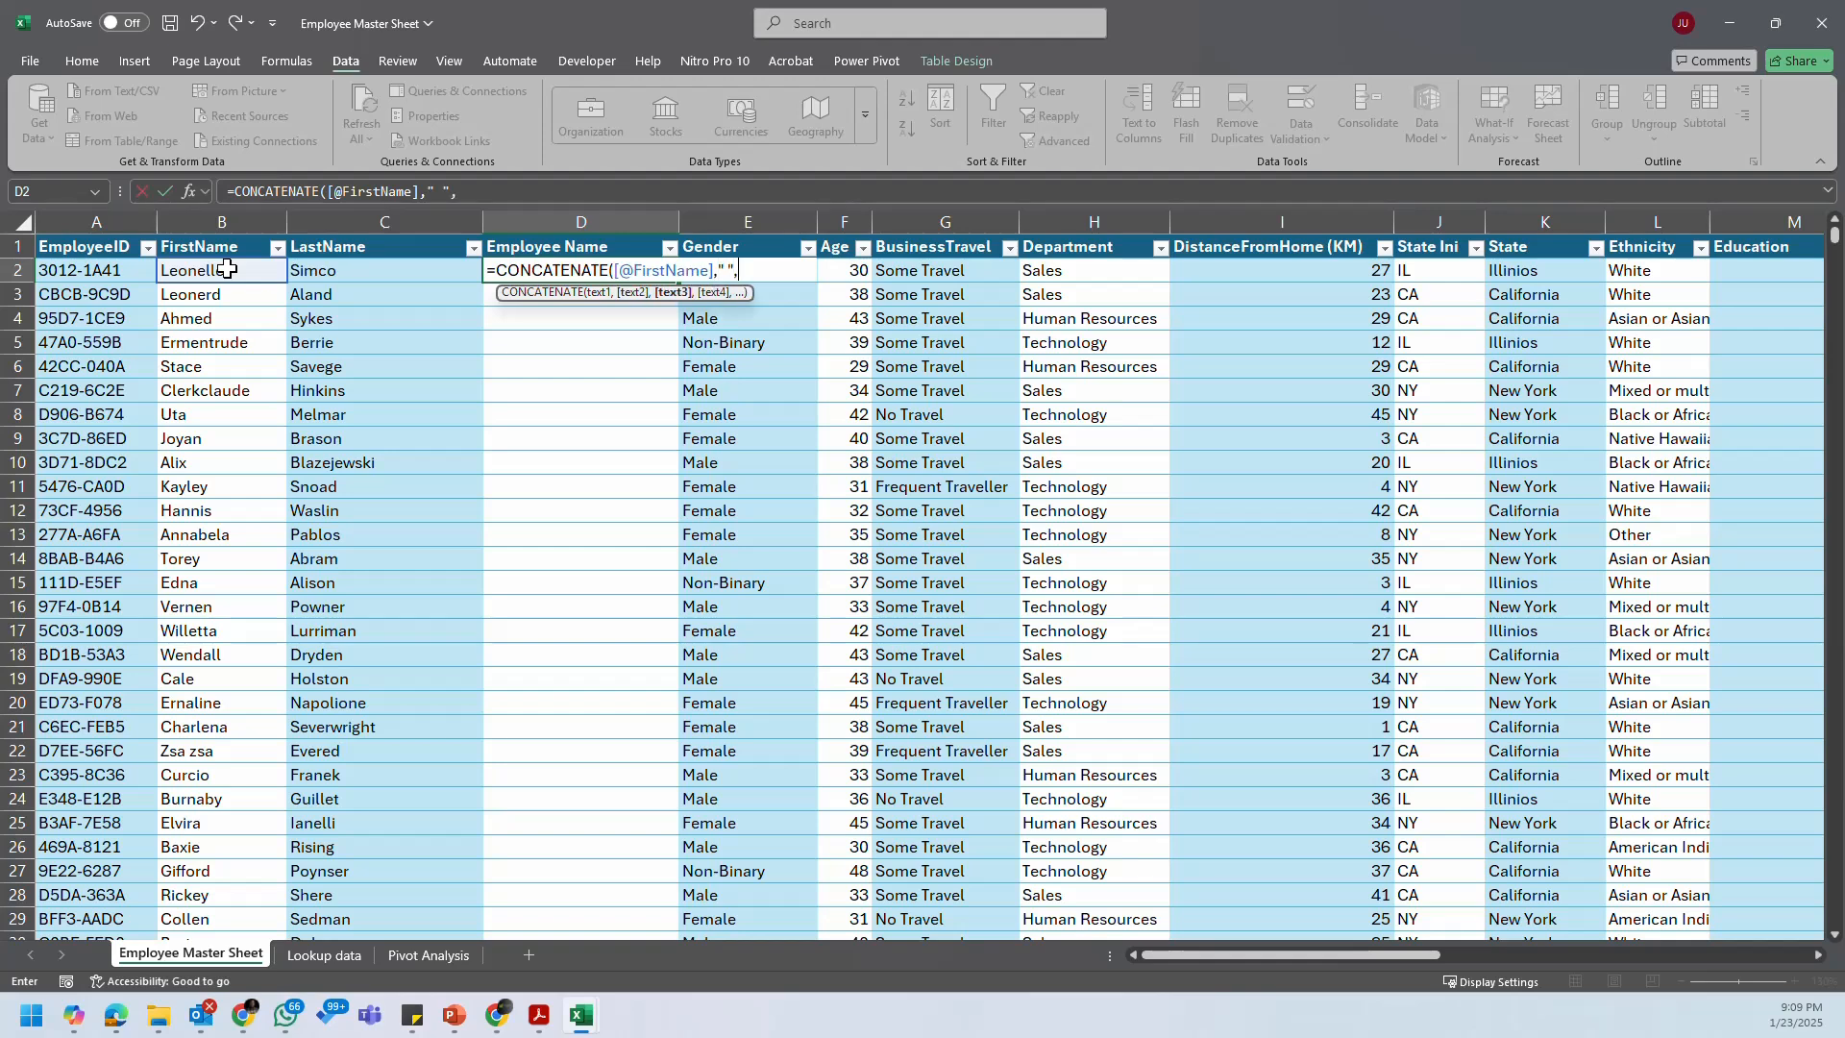
left_click(356, 274)
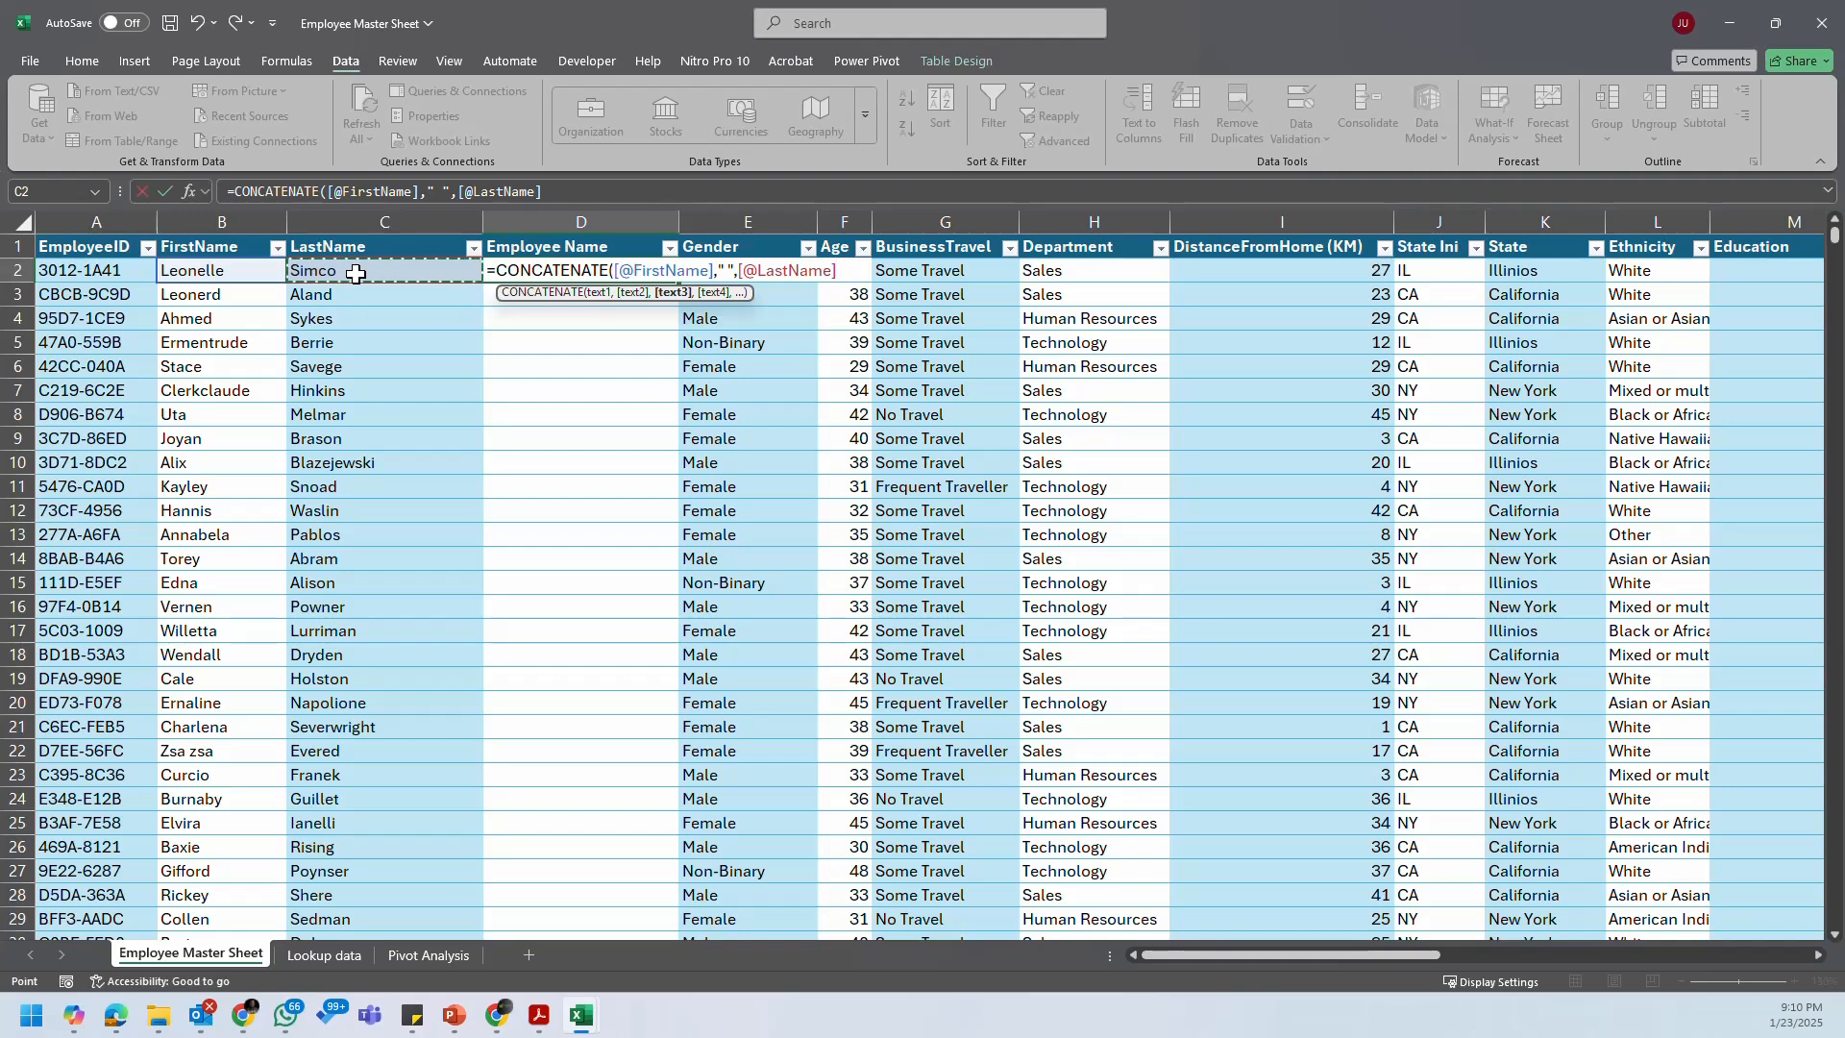
type(")")
key("Return")
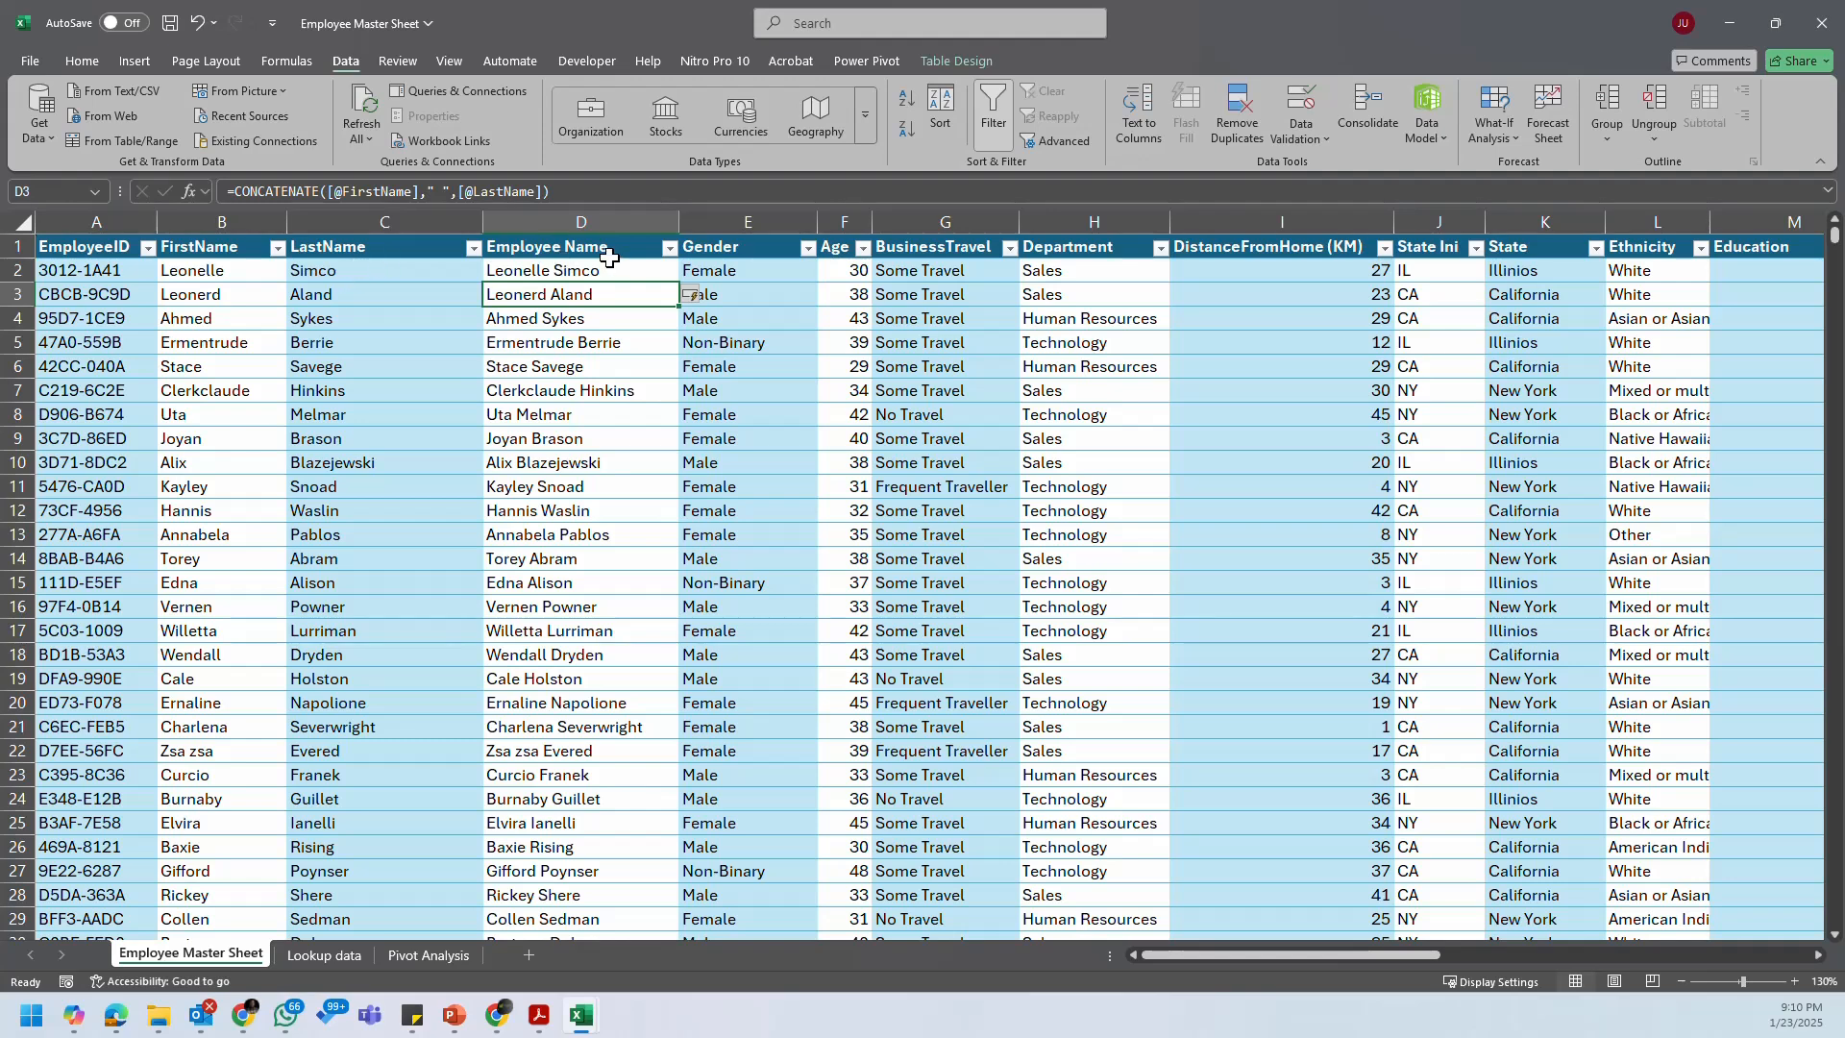
Step: Undo the fill-down of the CONCATENATE formula and clear D2
key("ctrl+z")
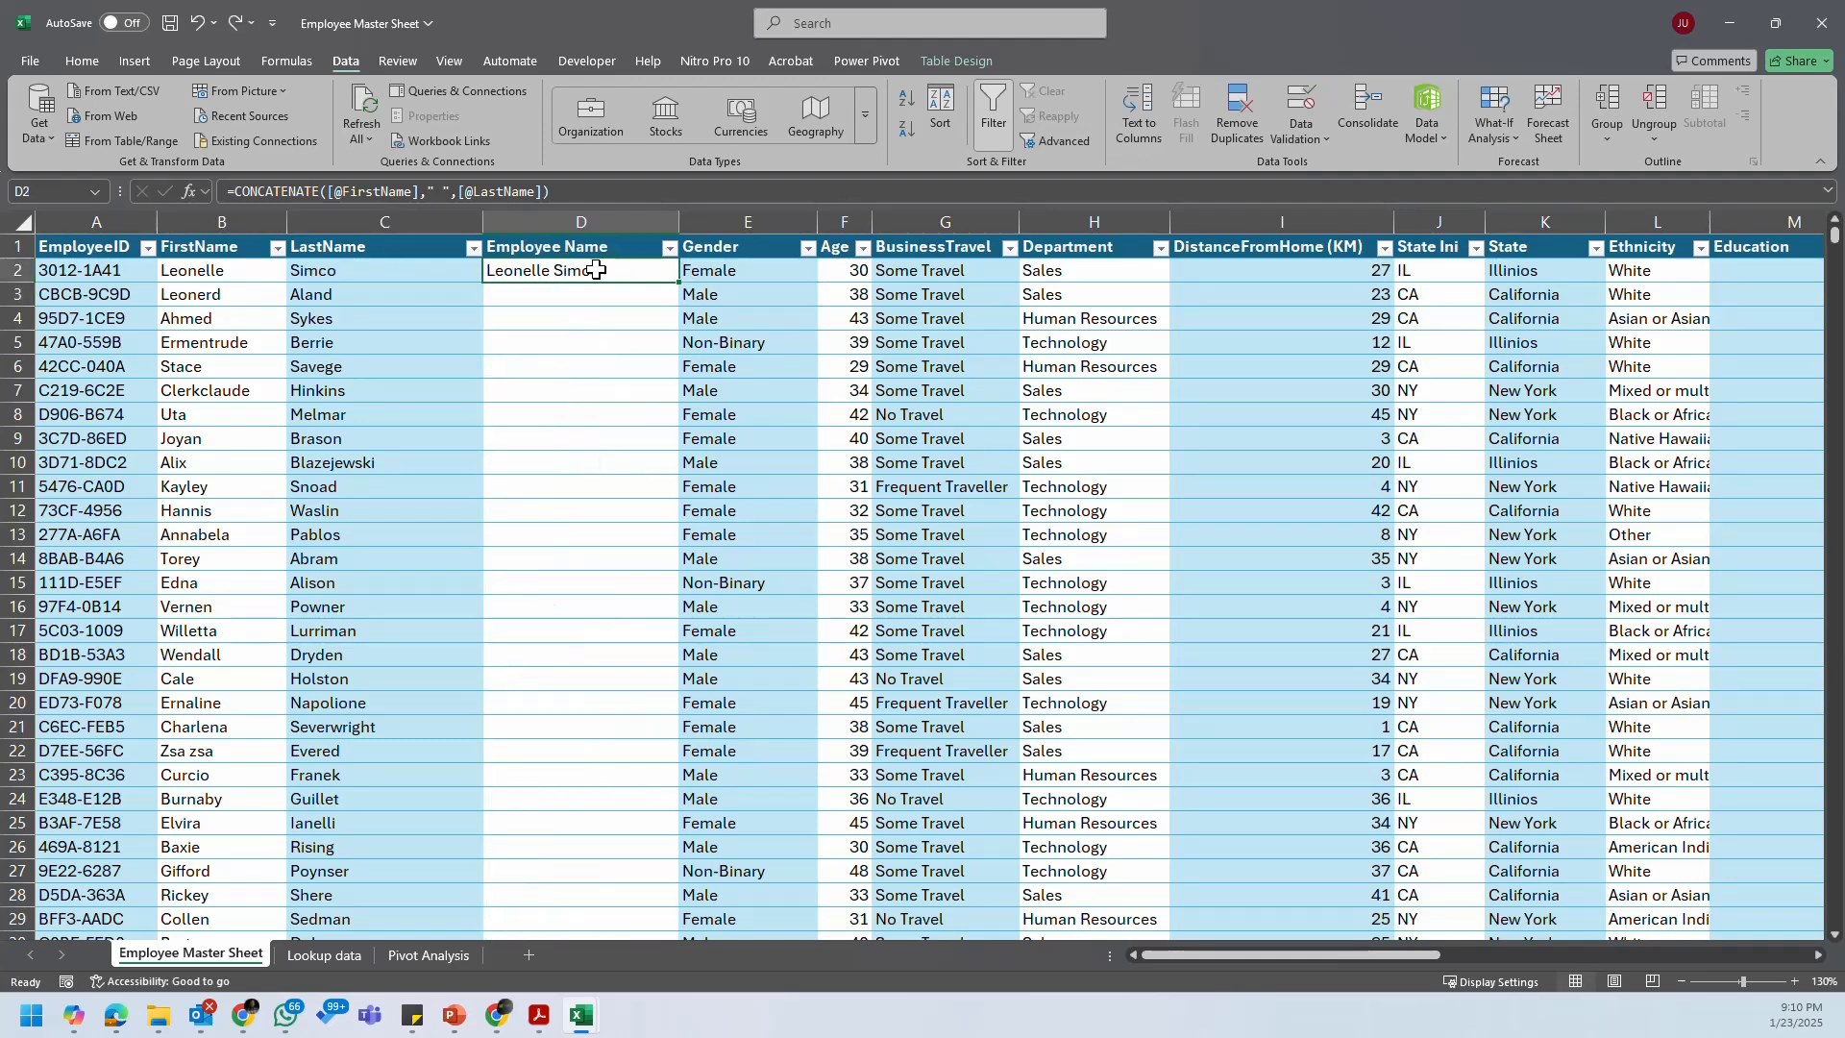
type("=")
key("Escape")
key("Delete")
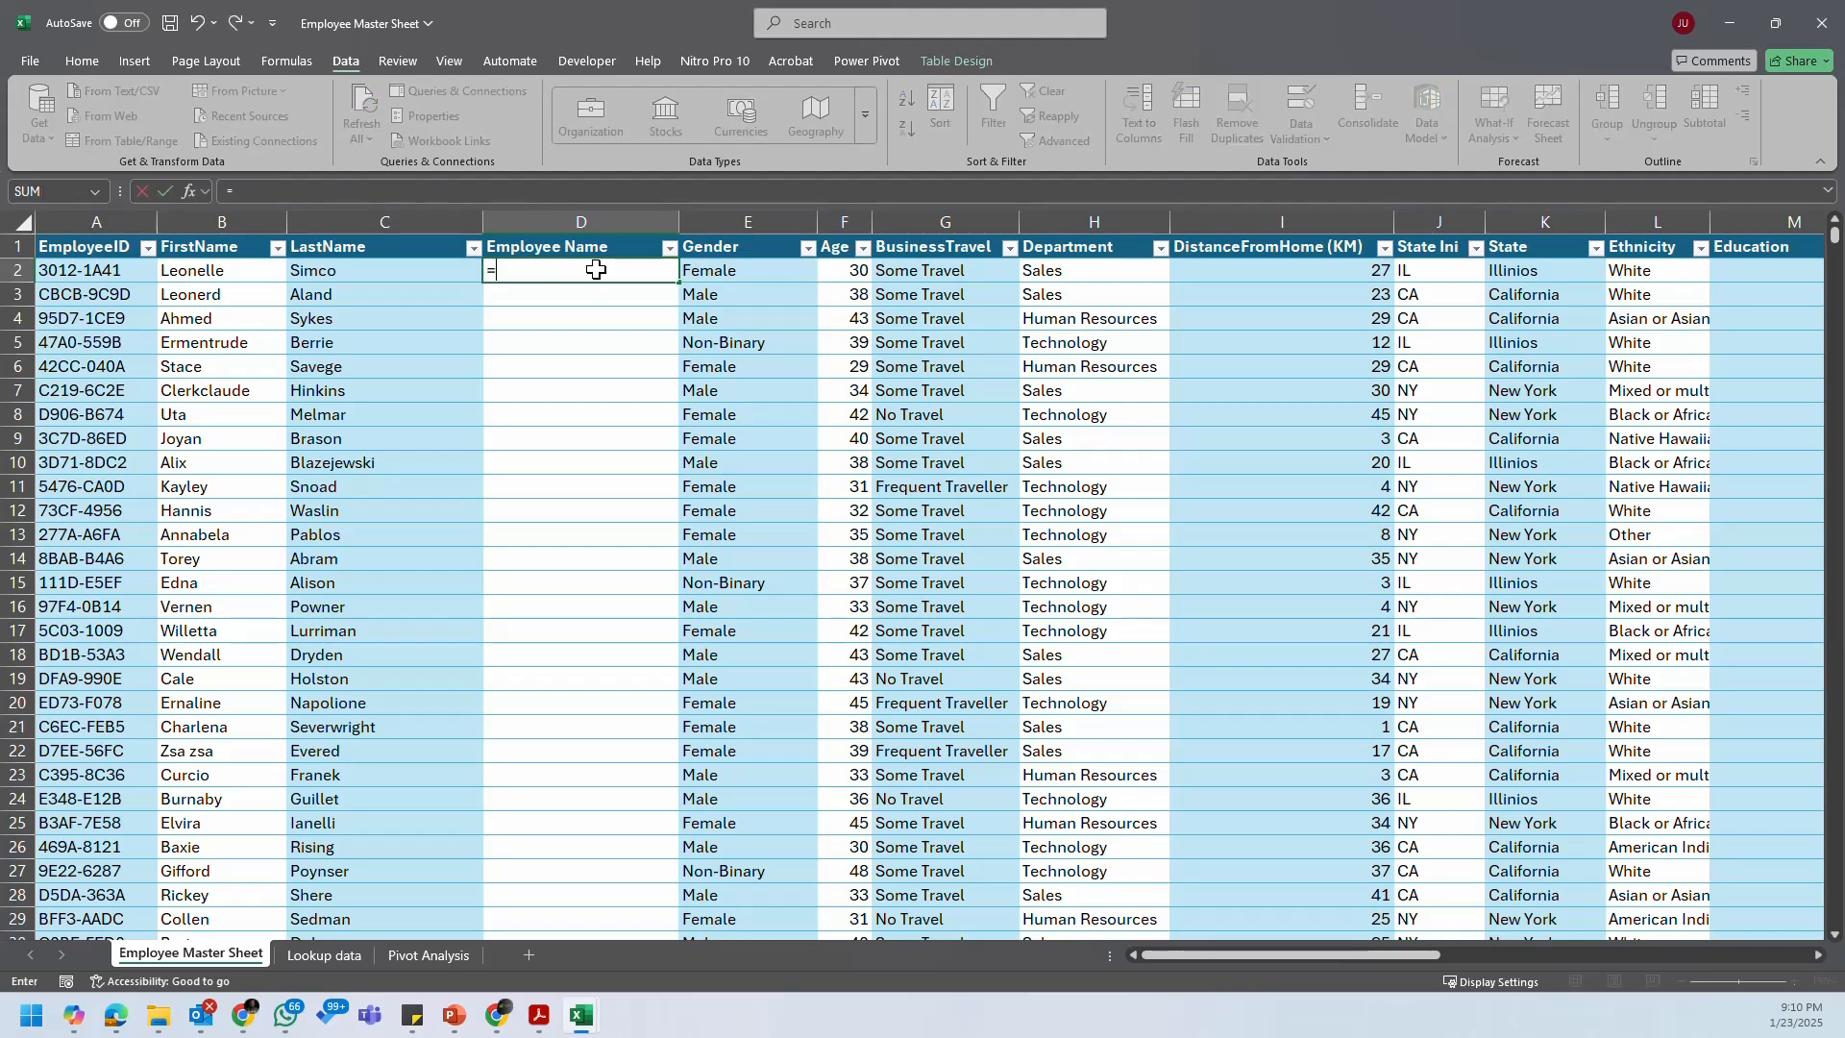
Step: Fill the Employee Name column from D2 with =TEXTJOIN(" ",TRUE,Table1[@[FirstName]:[LastName]]) and check that it reaches the last row
type("=text")
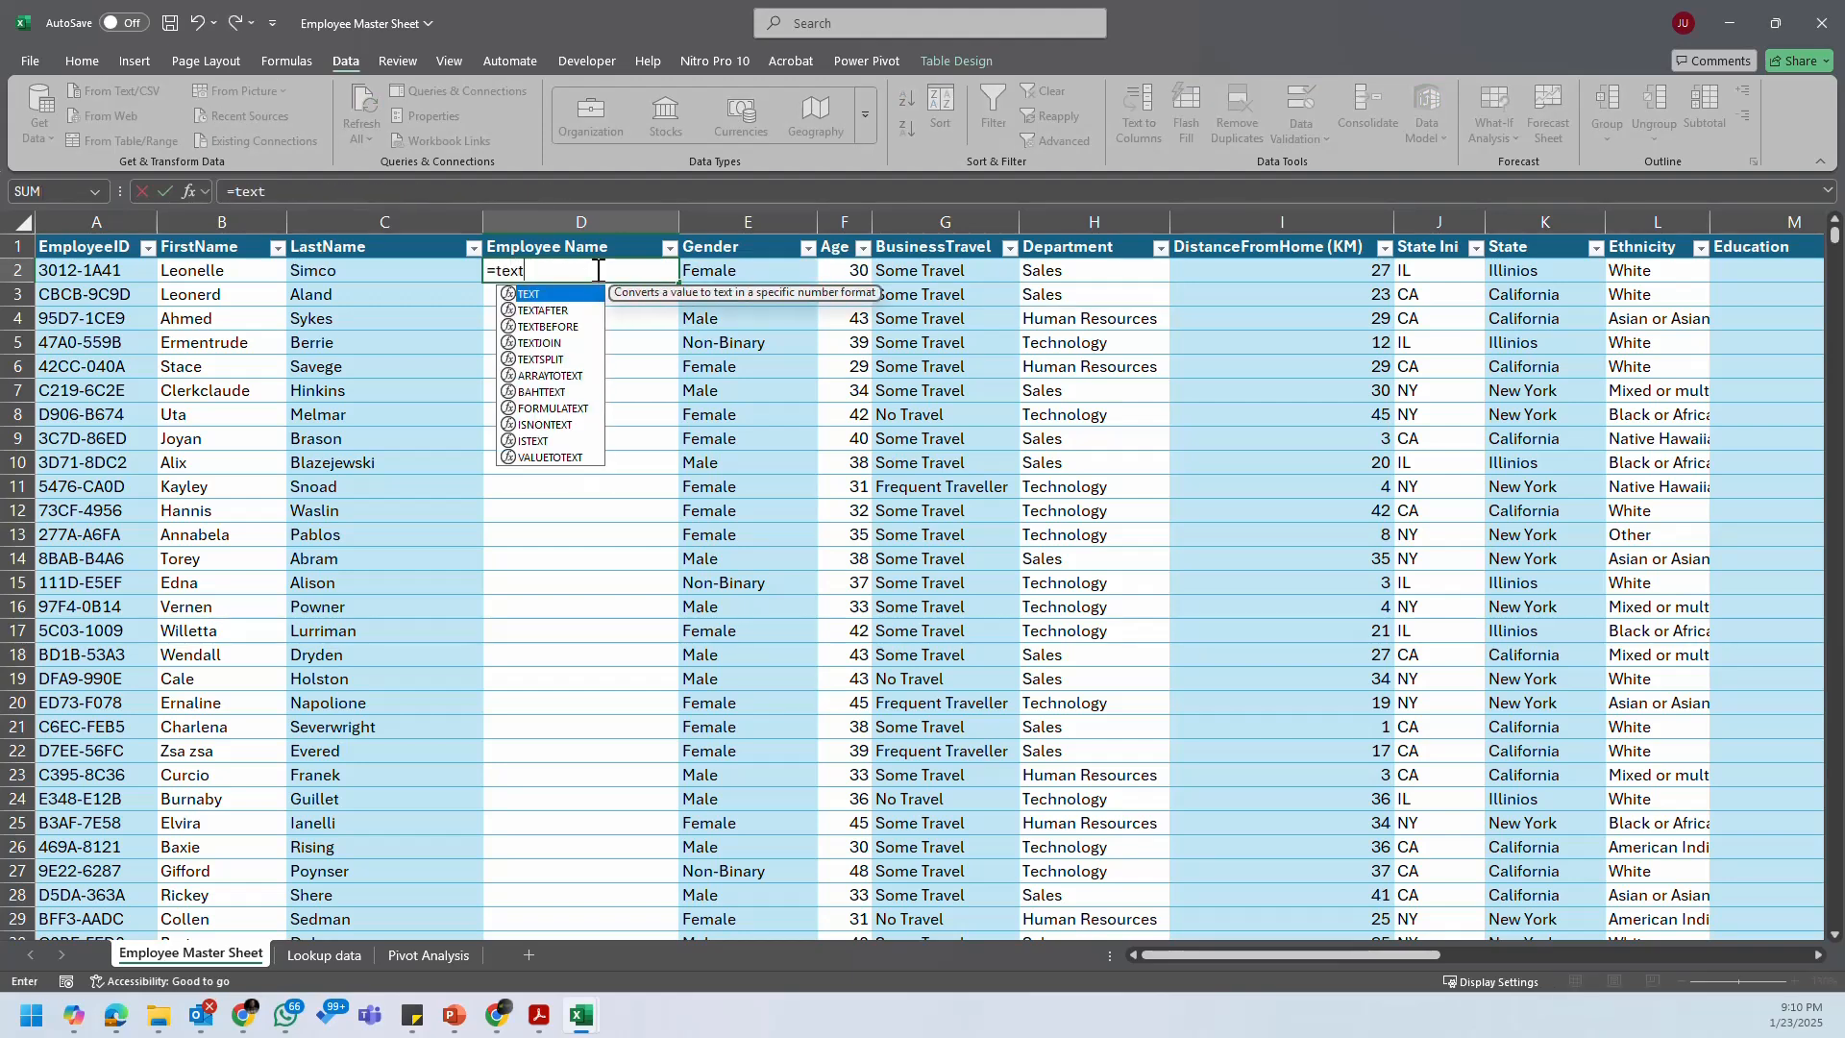
key("Down")
key("Down")
key("Down")
key("Tab")
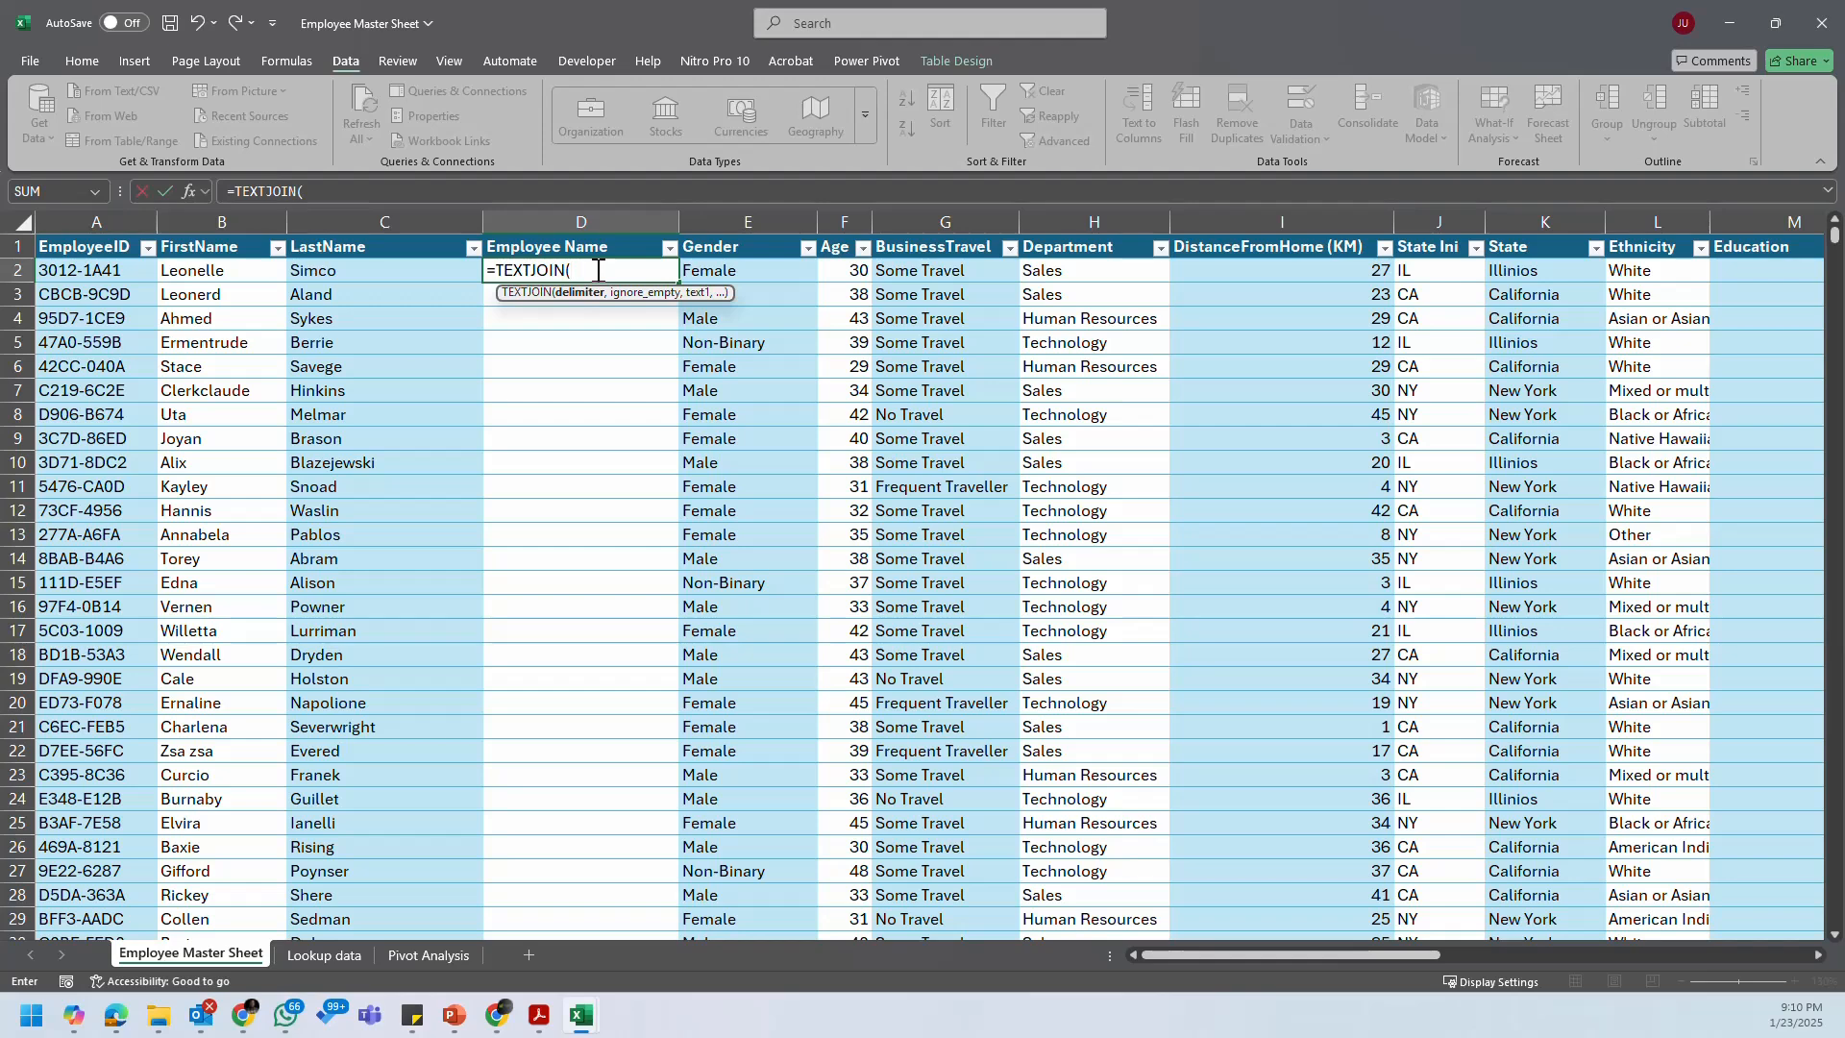
type("\" \",")
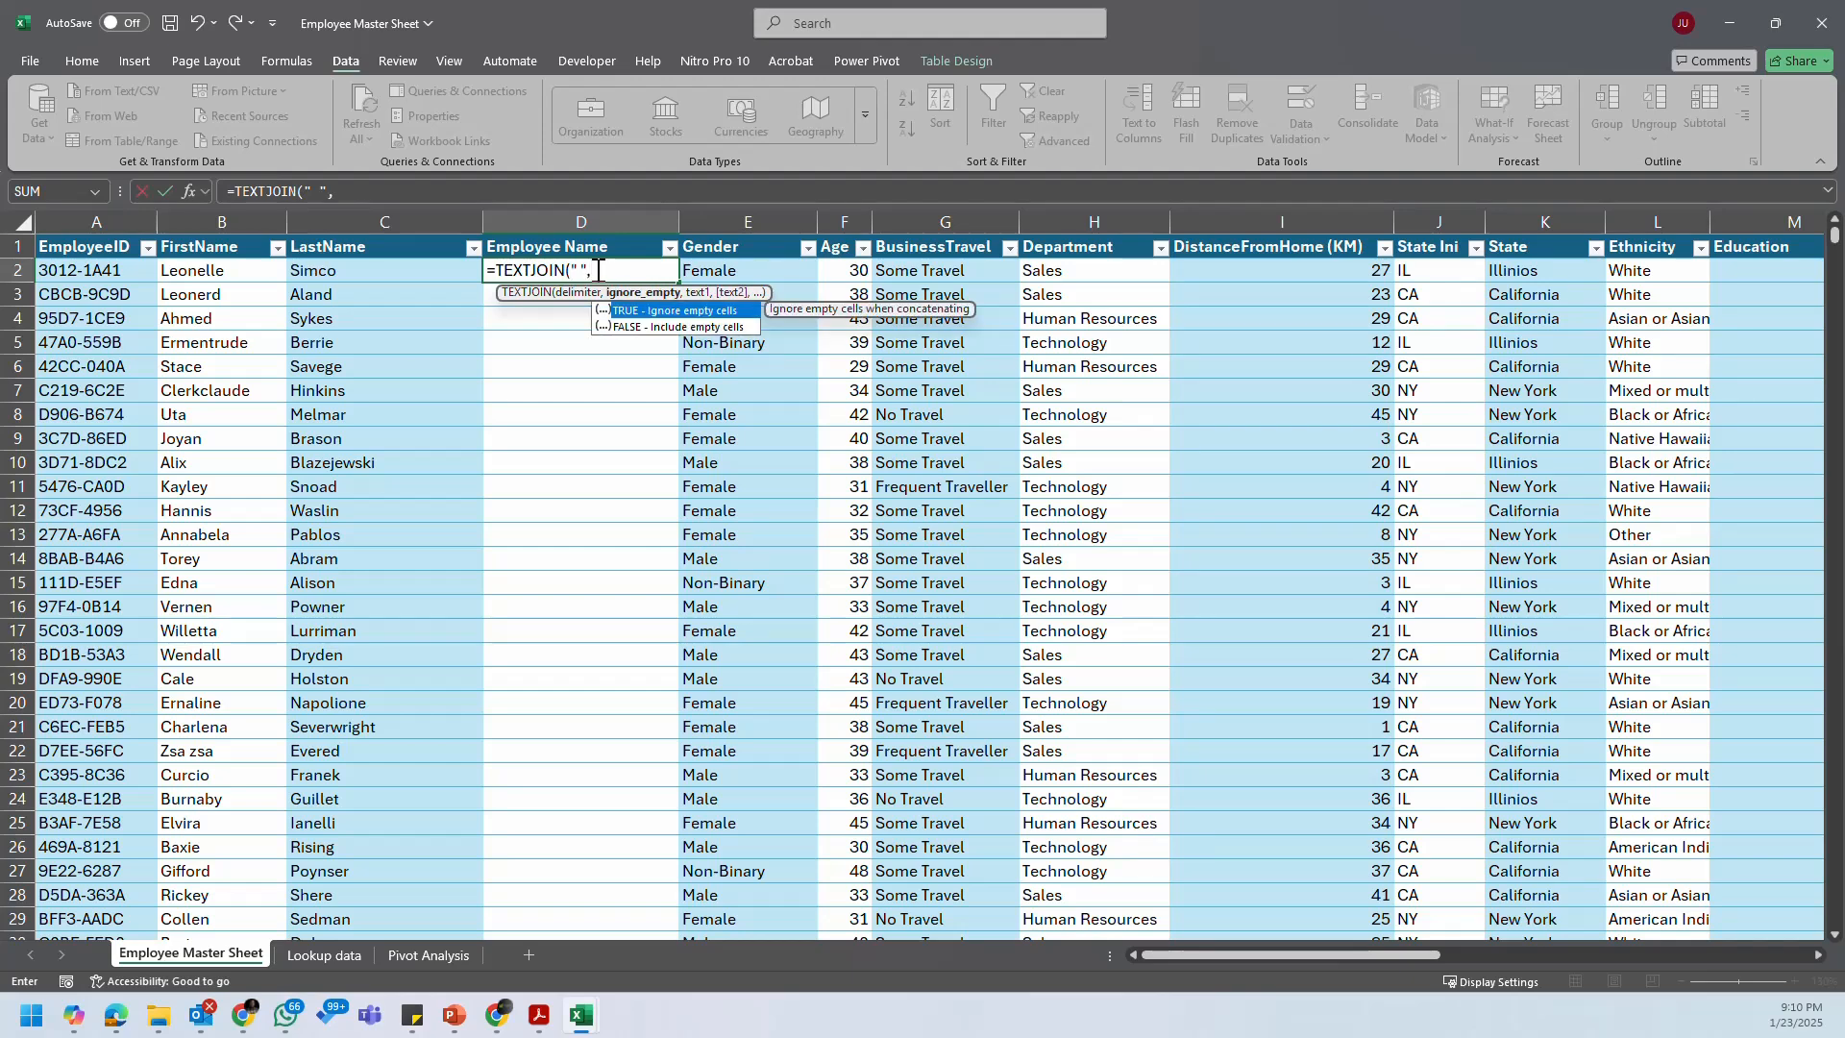
key("Tab")
type(",")
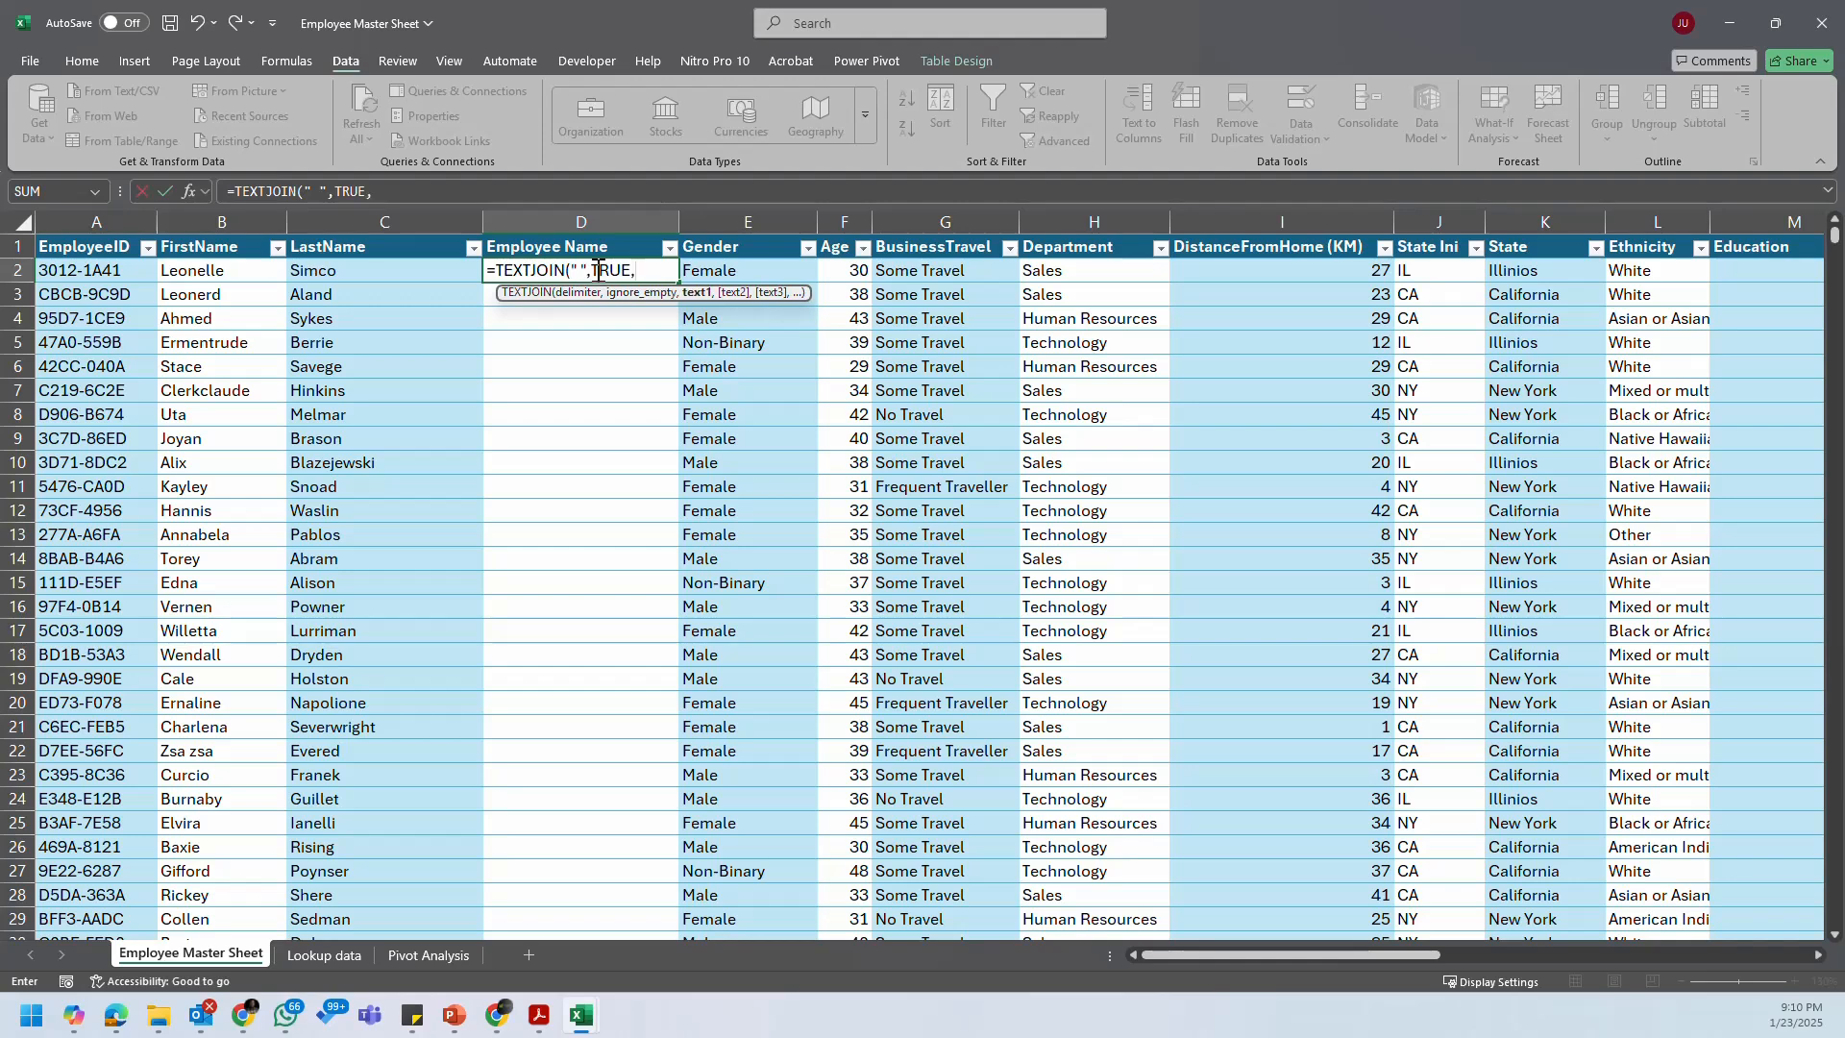
left_click_drag(221, 272, 376, 274)
type(")")
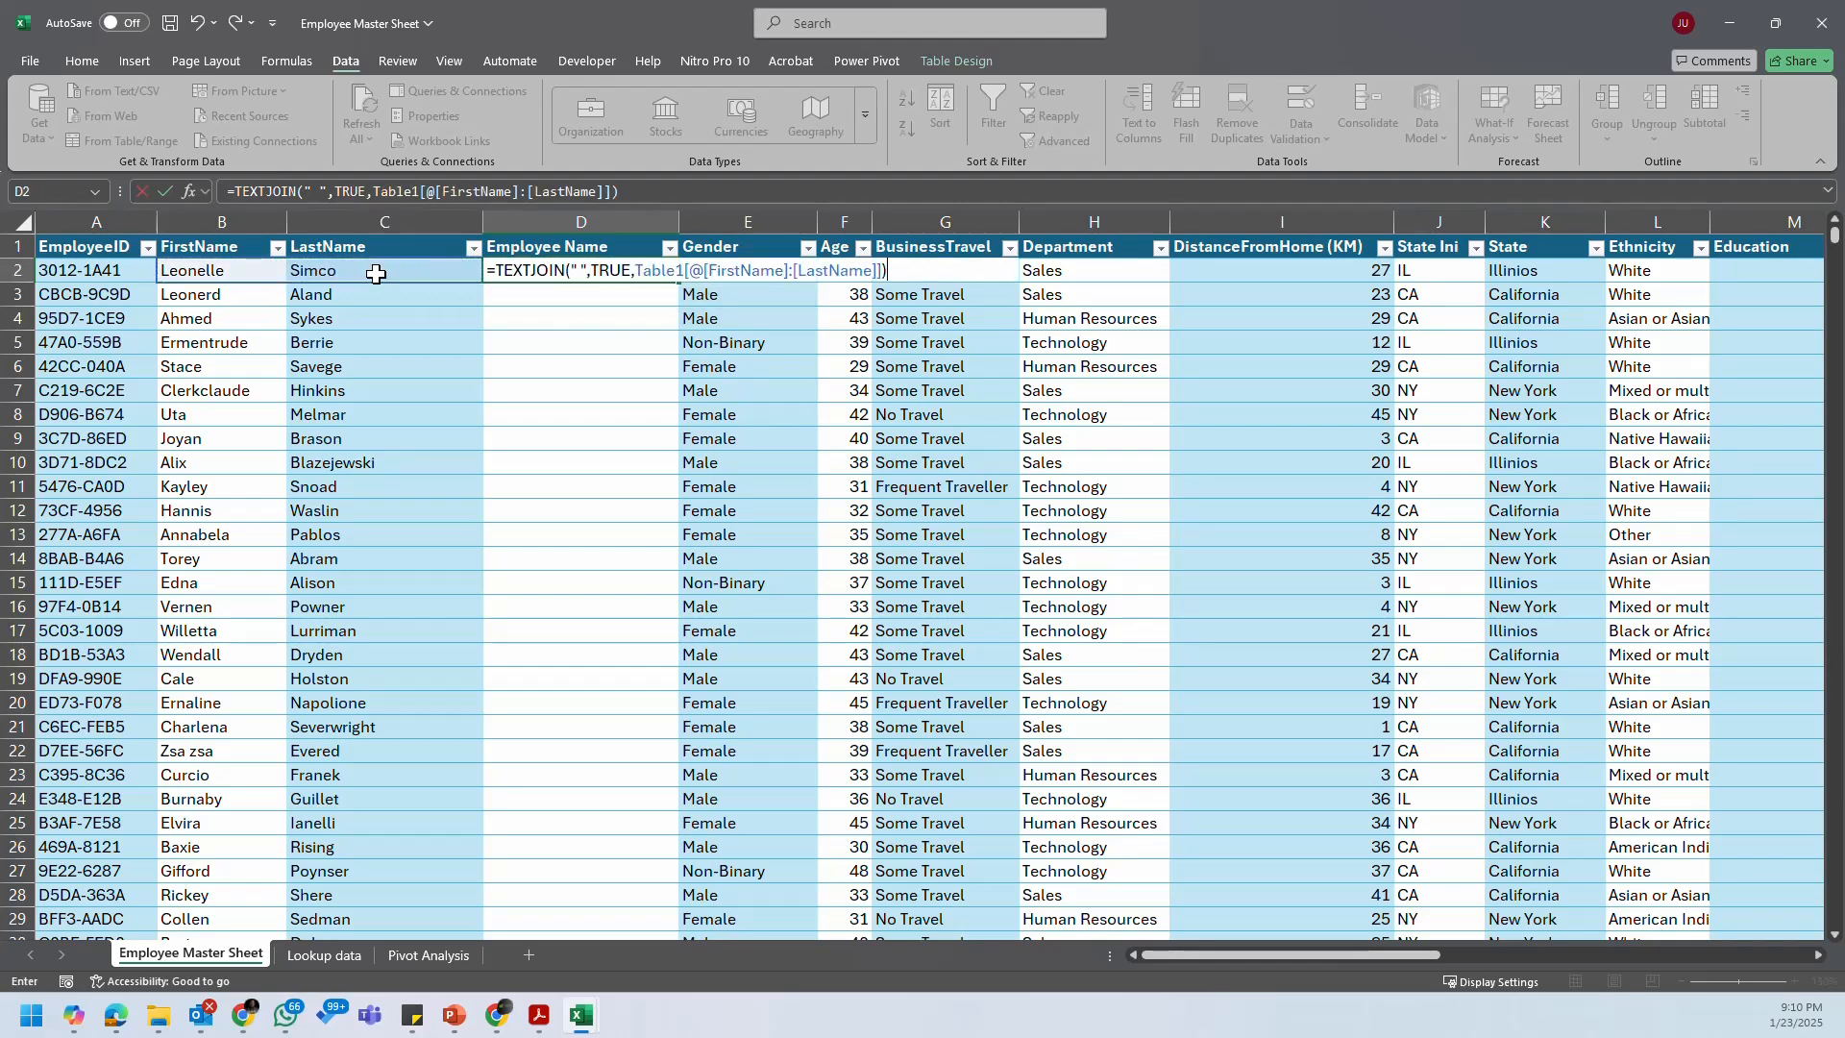
key("Return")
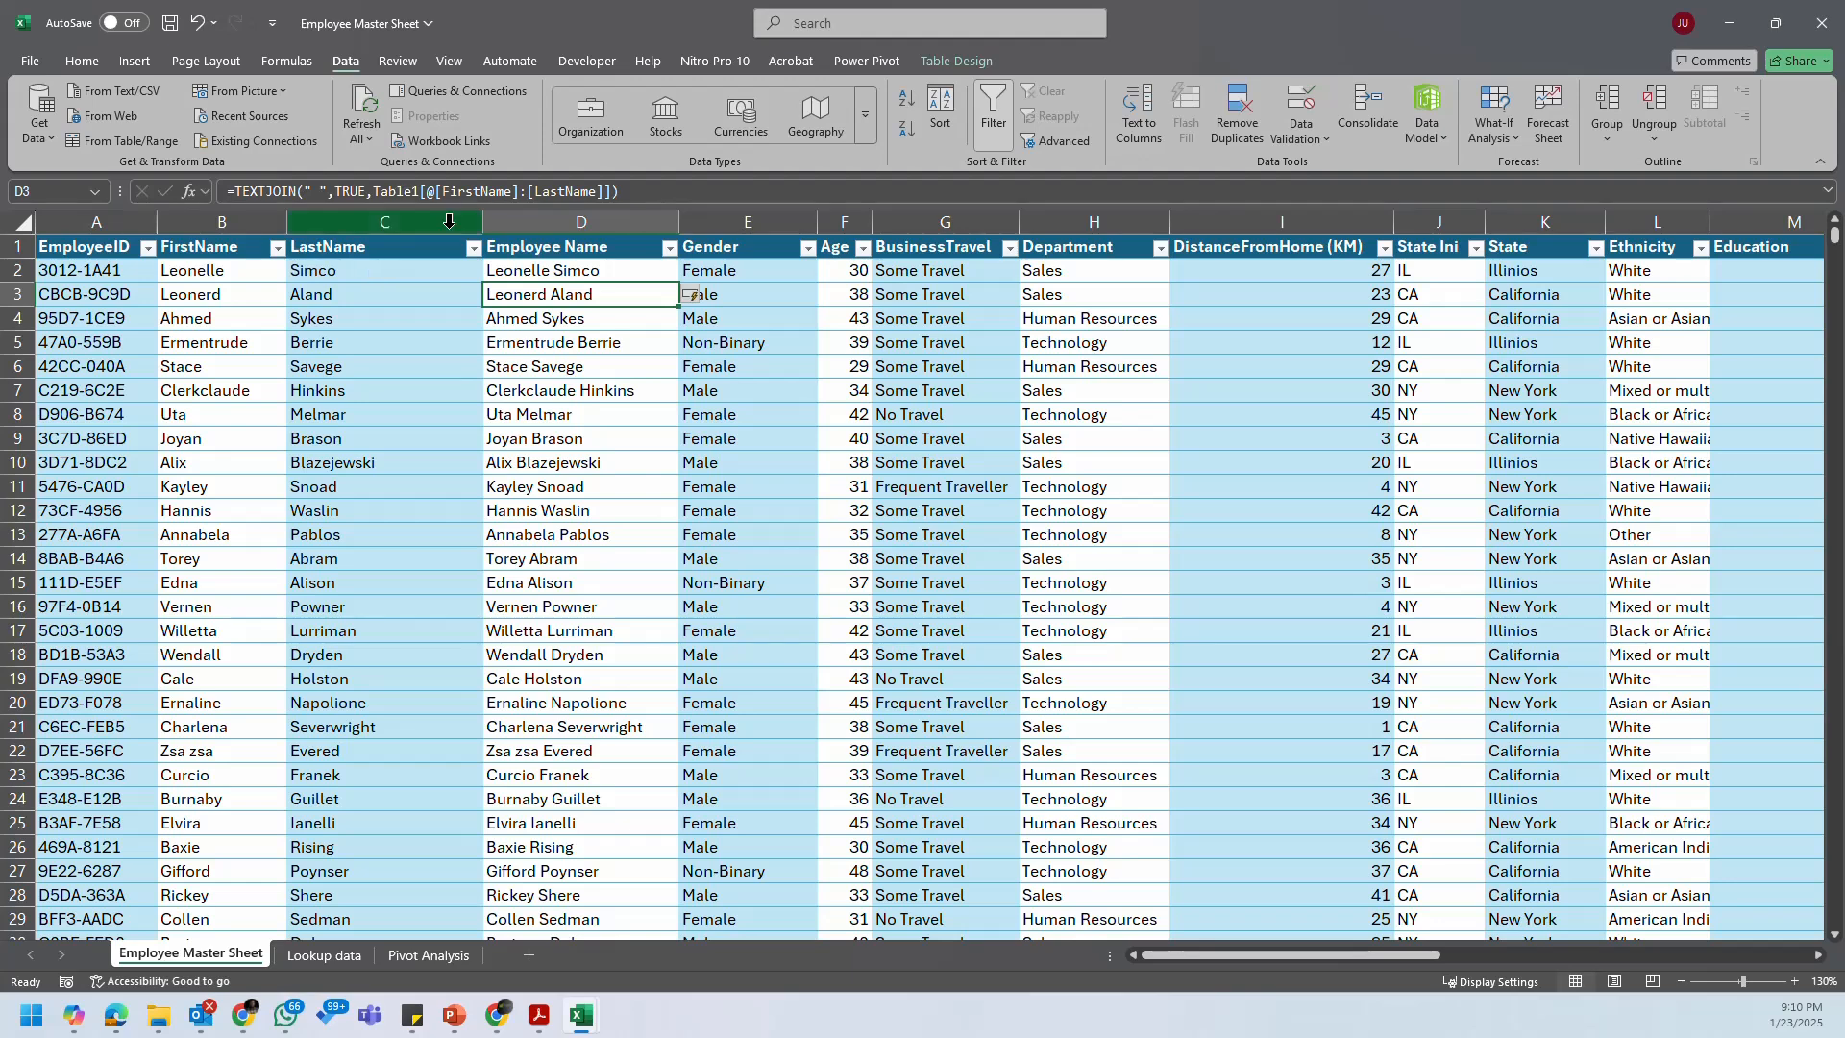
left_click(607, 276)
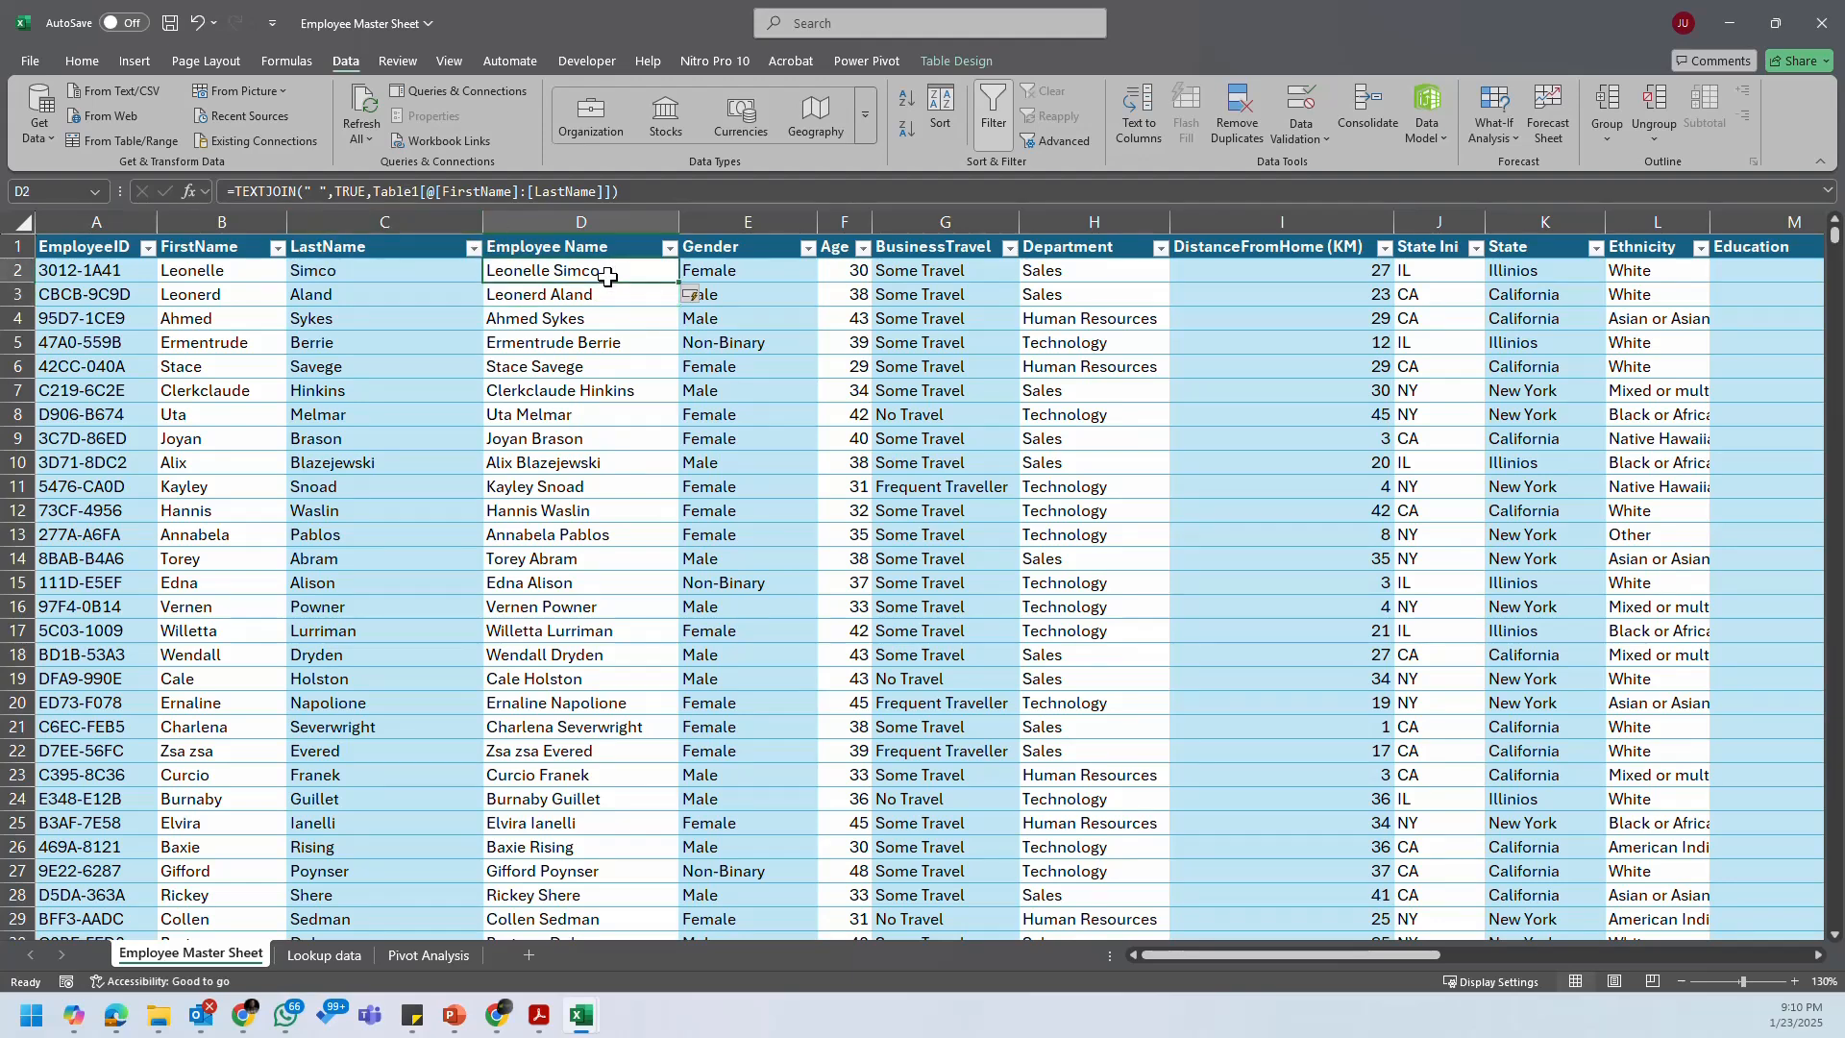
key("ctrl+Down")
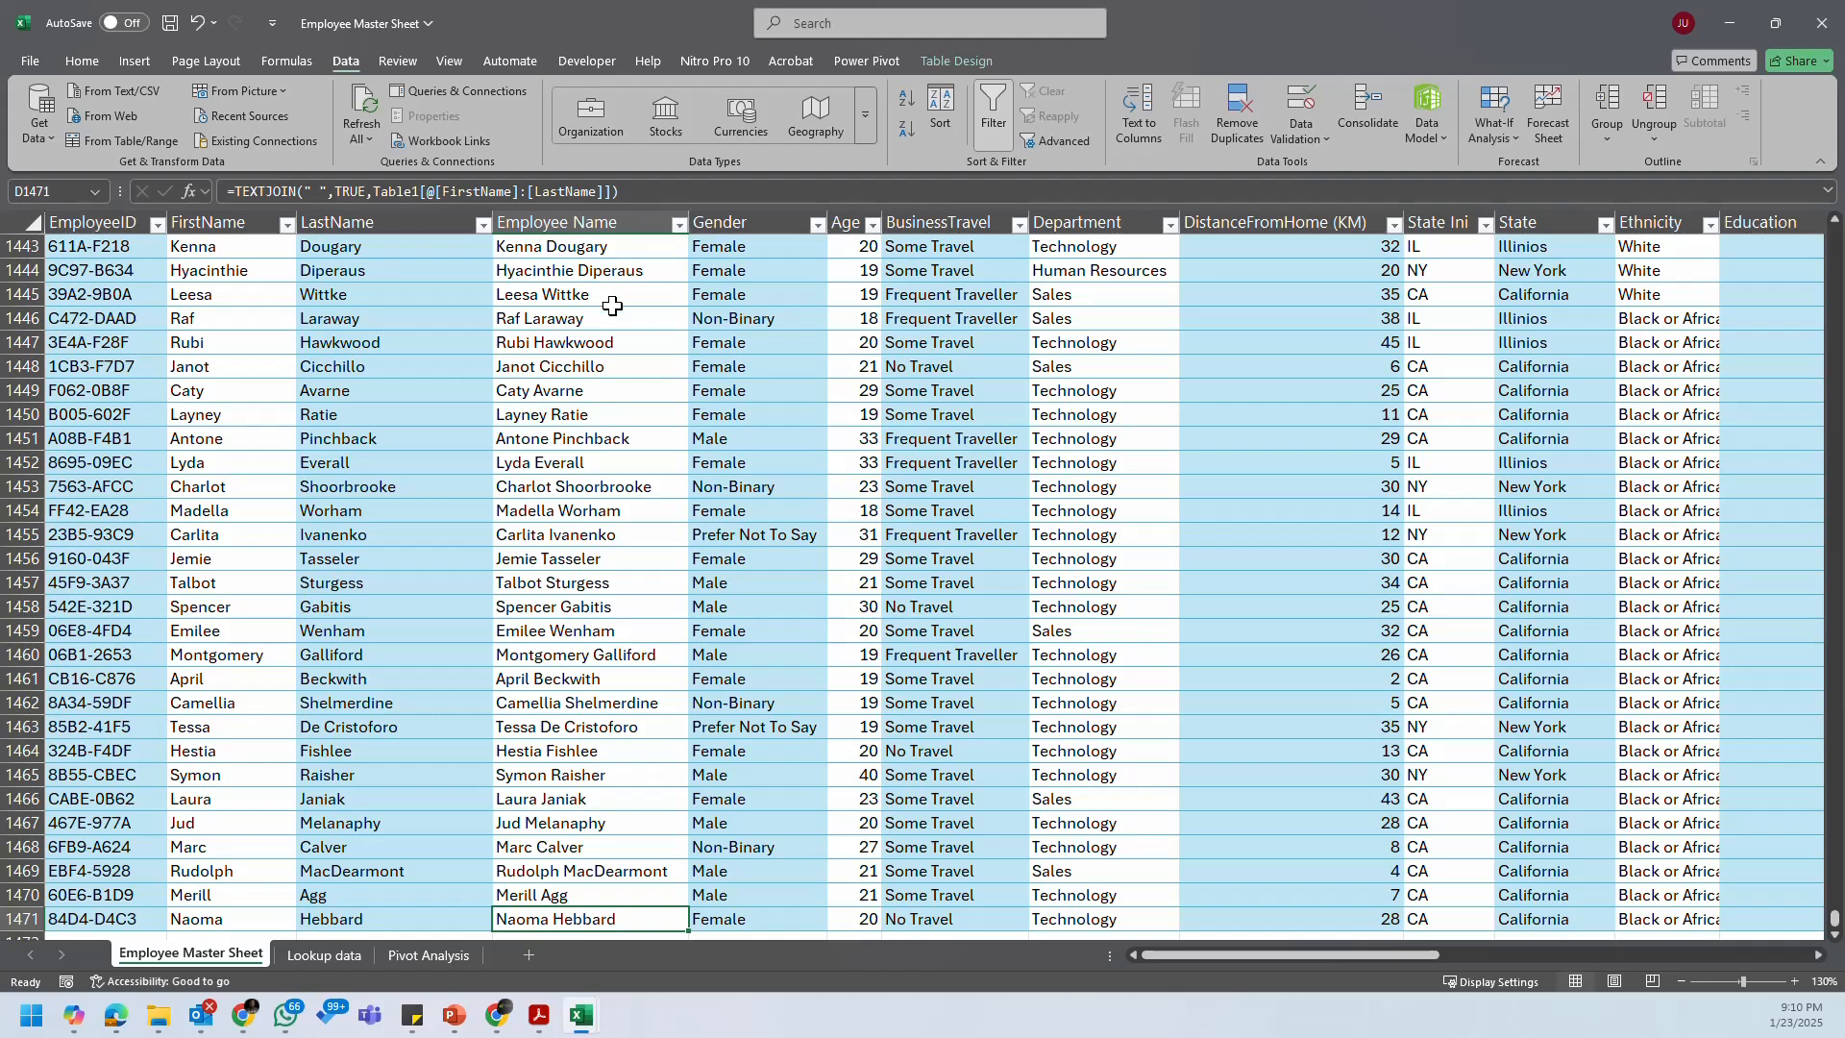
scroll(616, 311, "down", 1)
key("ctrl+Up")
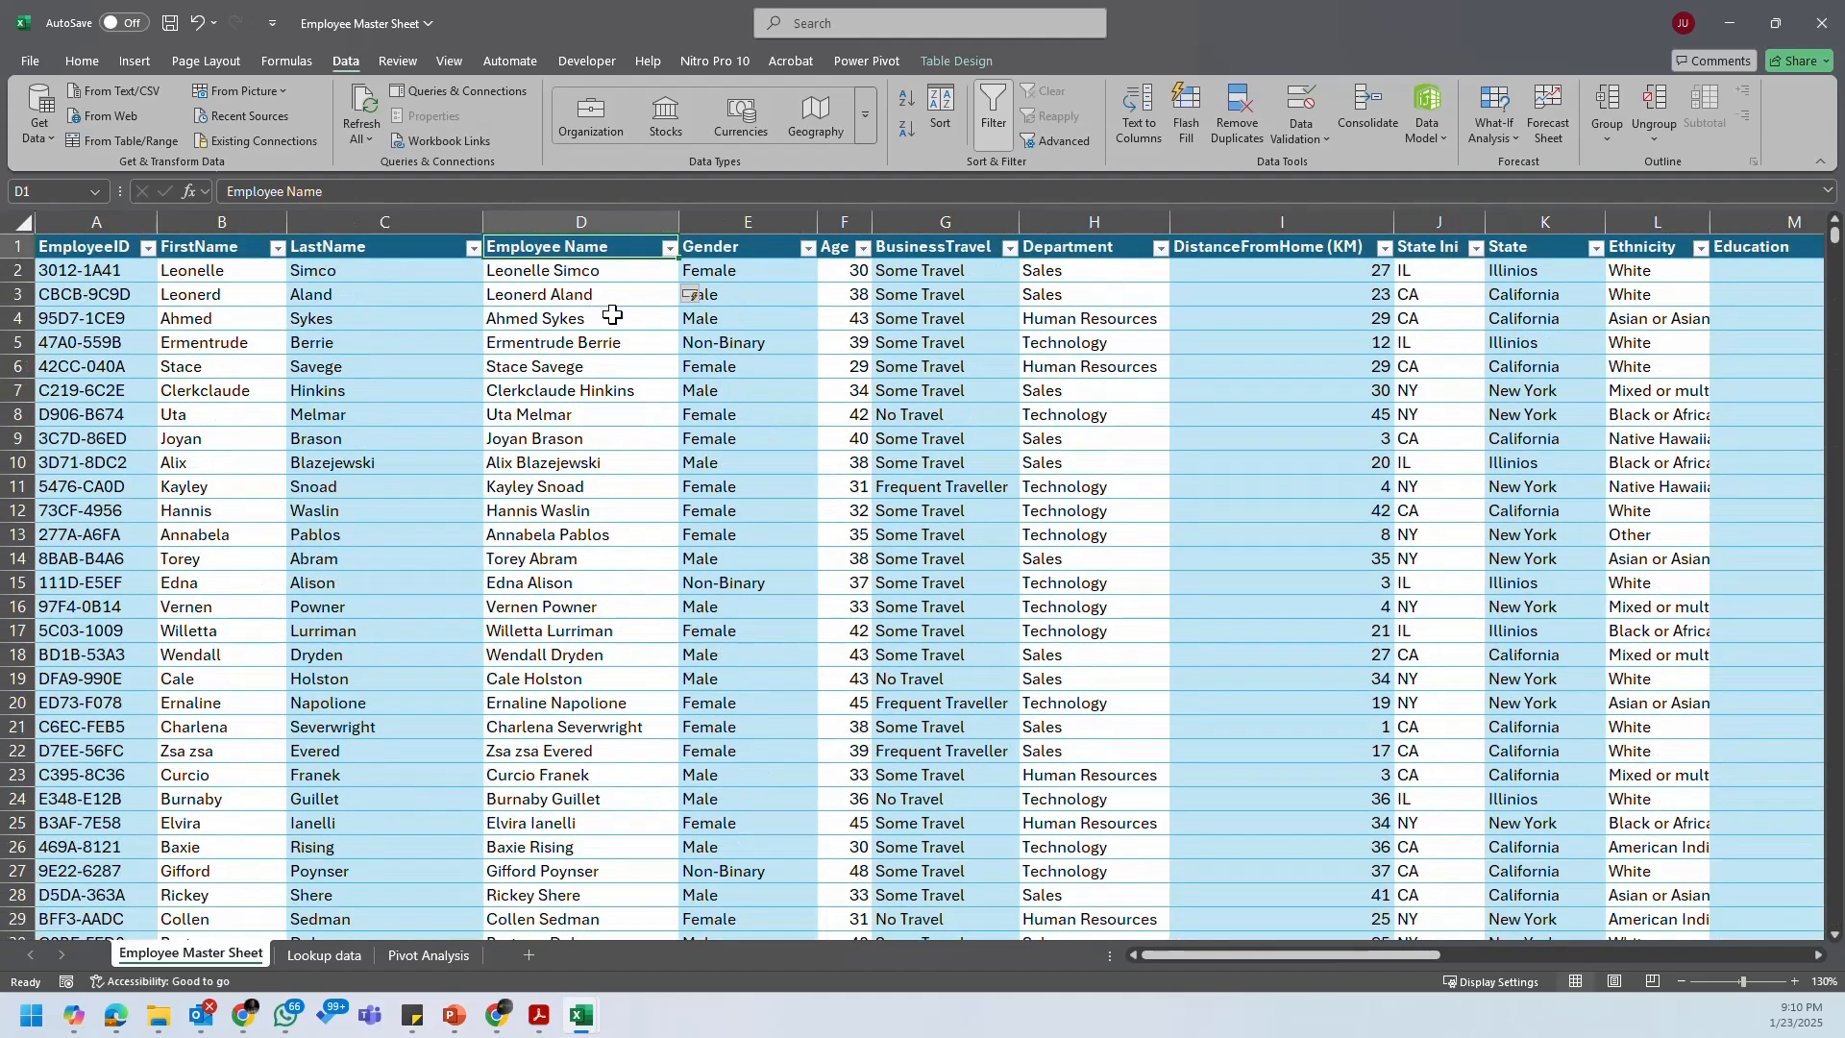
Step: Refresh the Sum of Salary pivot table at AL3 on the Pivot Analysis sheet and add Employee Name as its row field
left_click(413, 956)
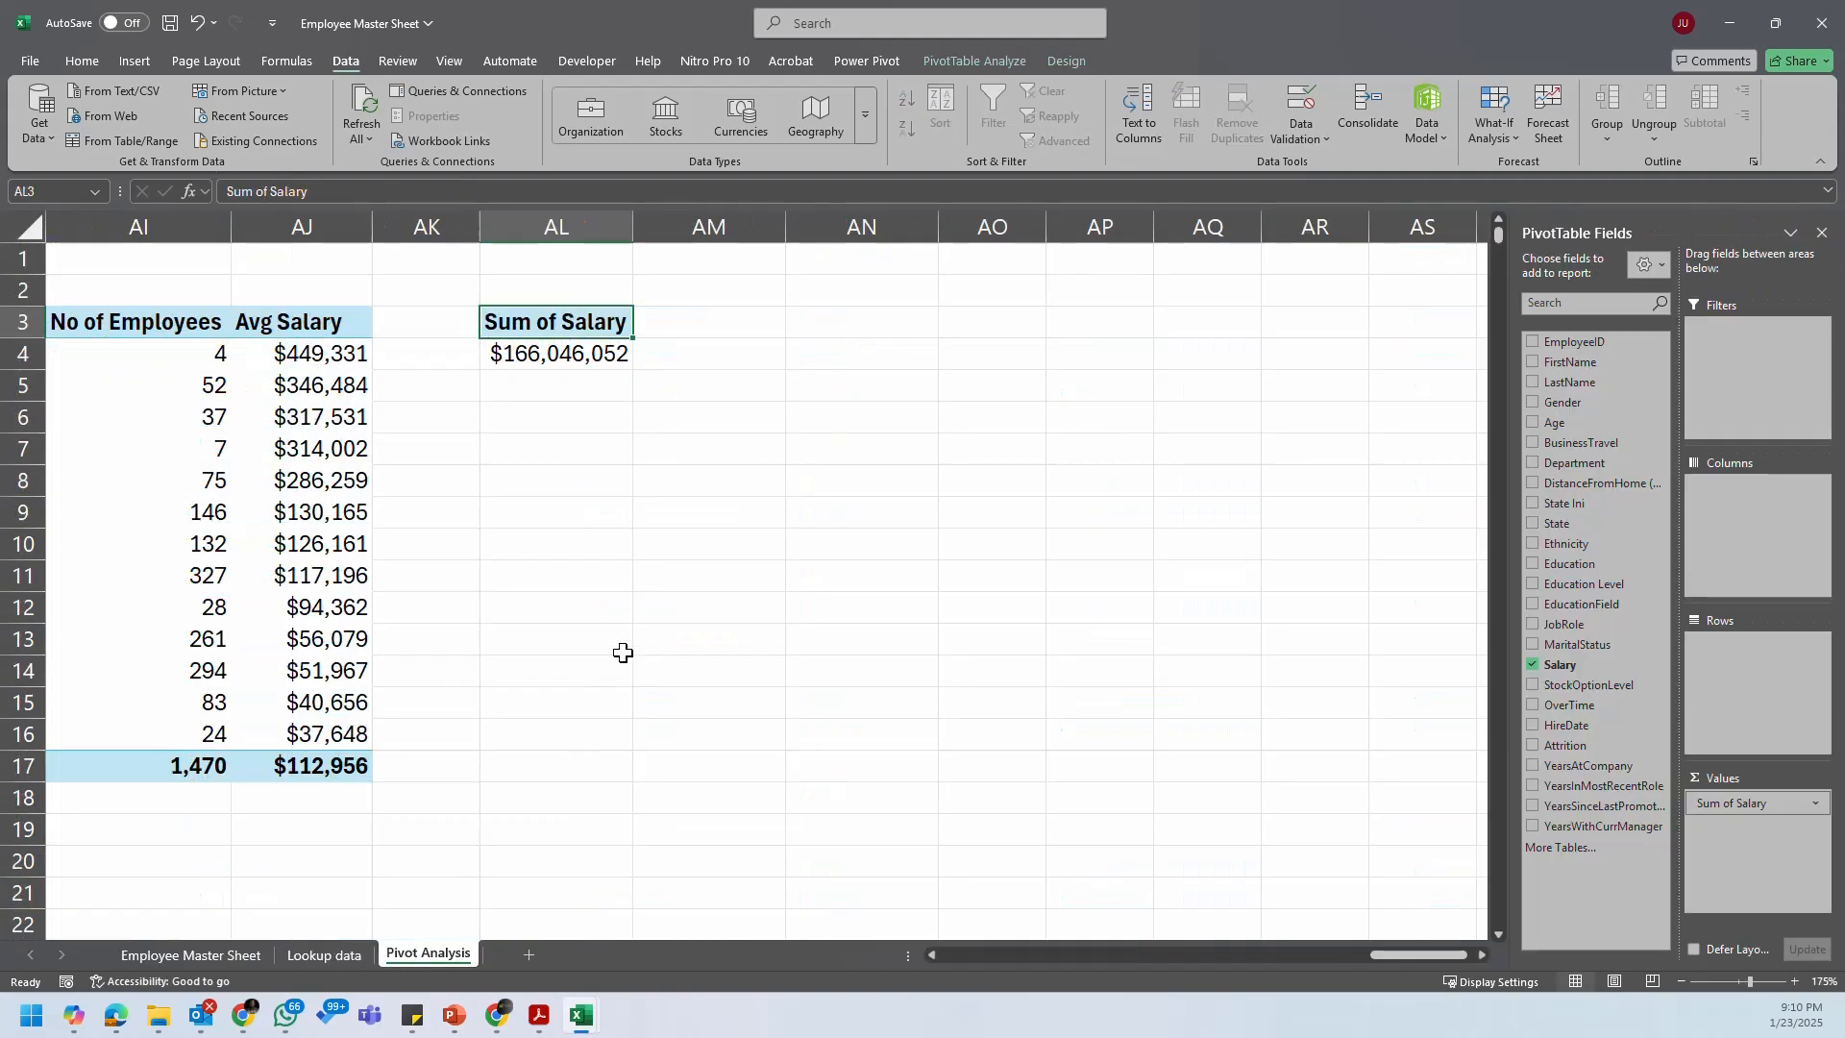
right_click(519, 310)
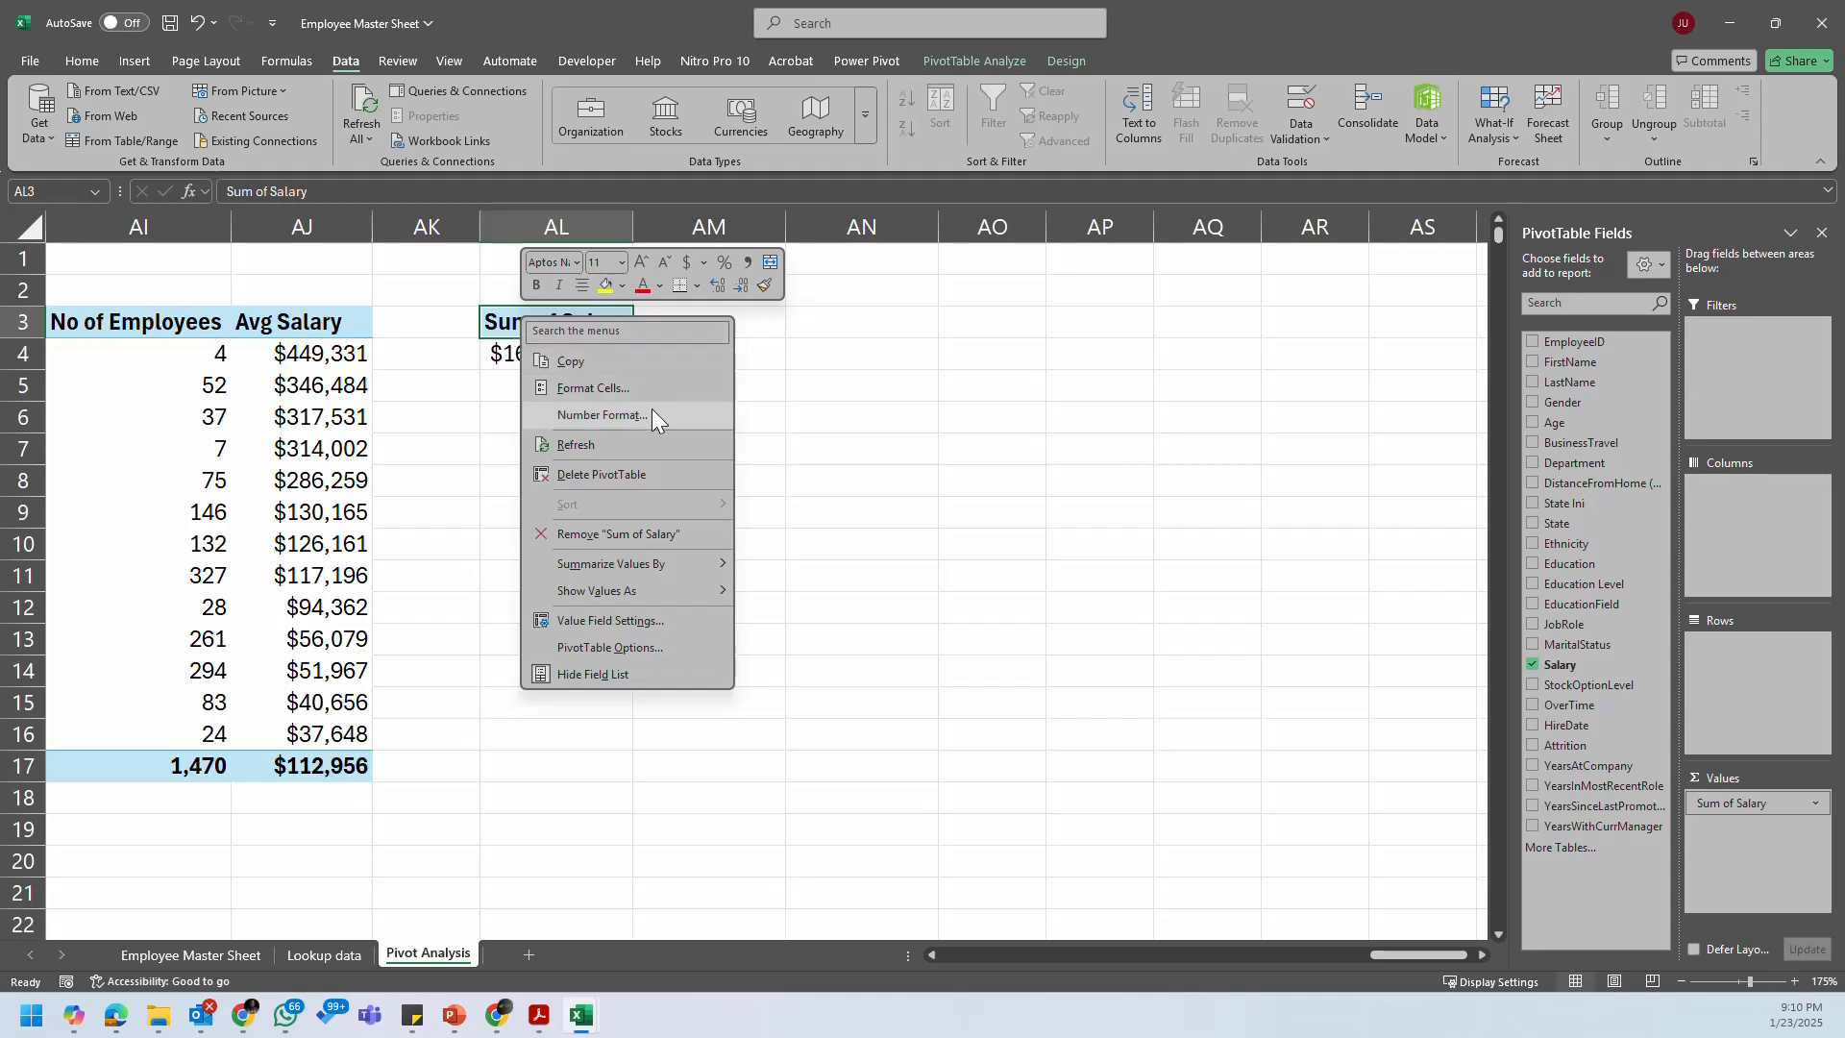
left_click(653, 445)
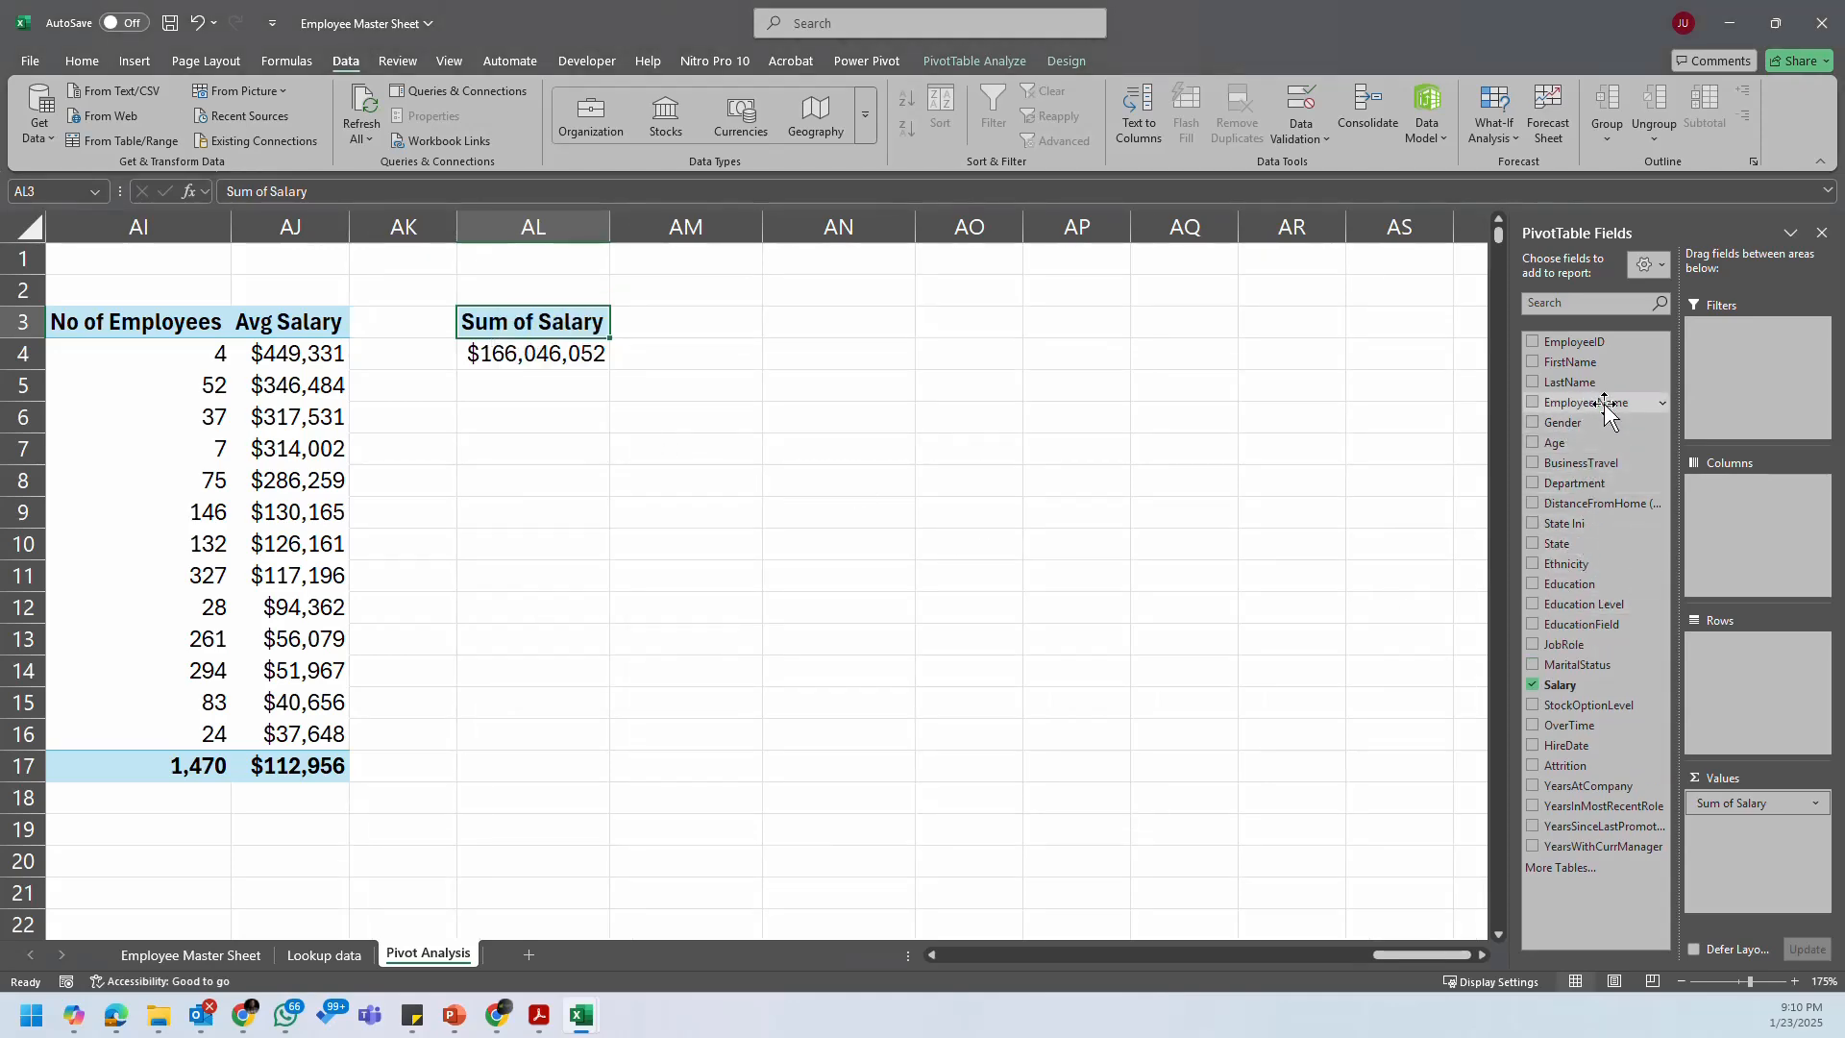
left_click_drag(1605, 409, 1740, 646)
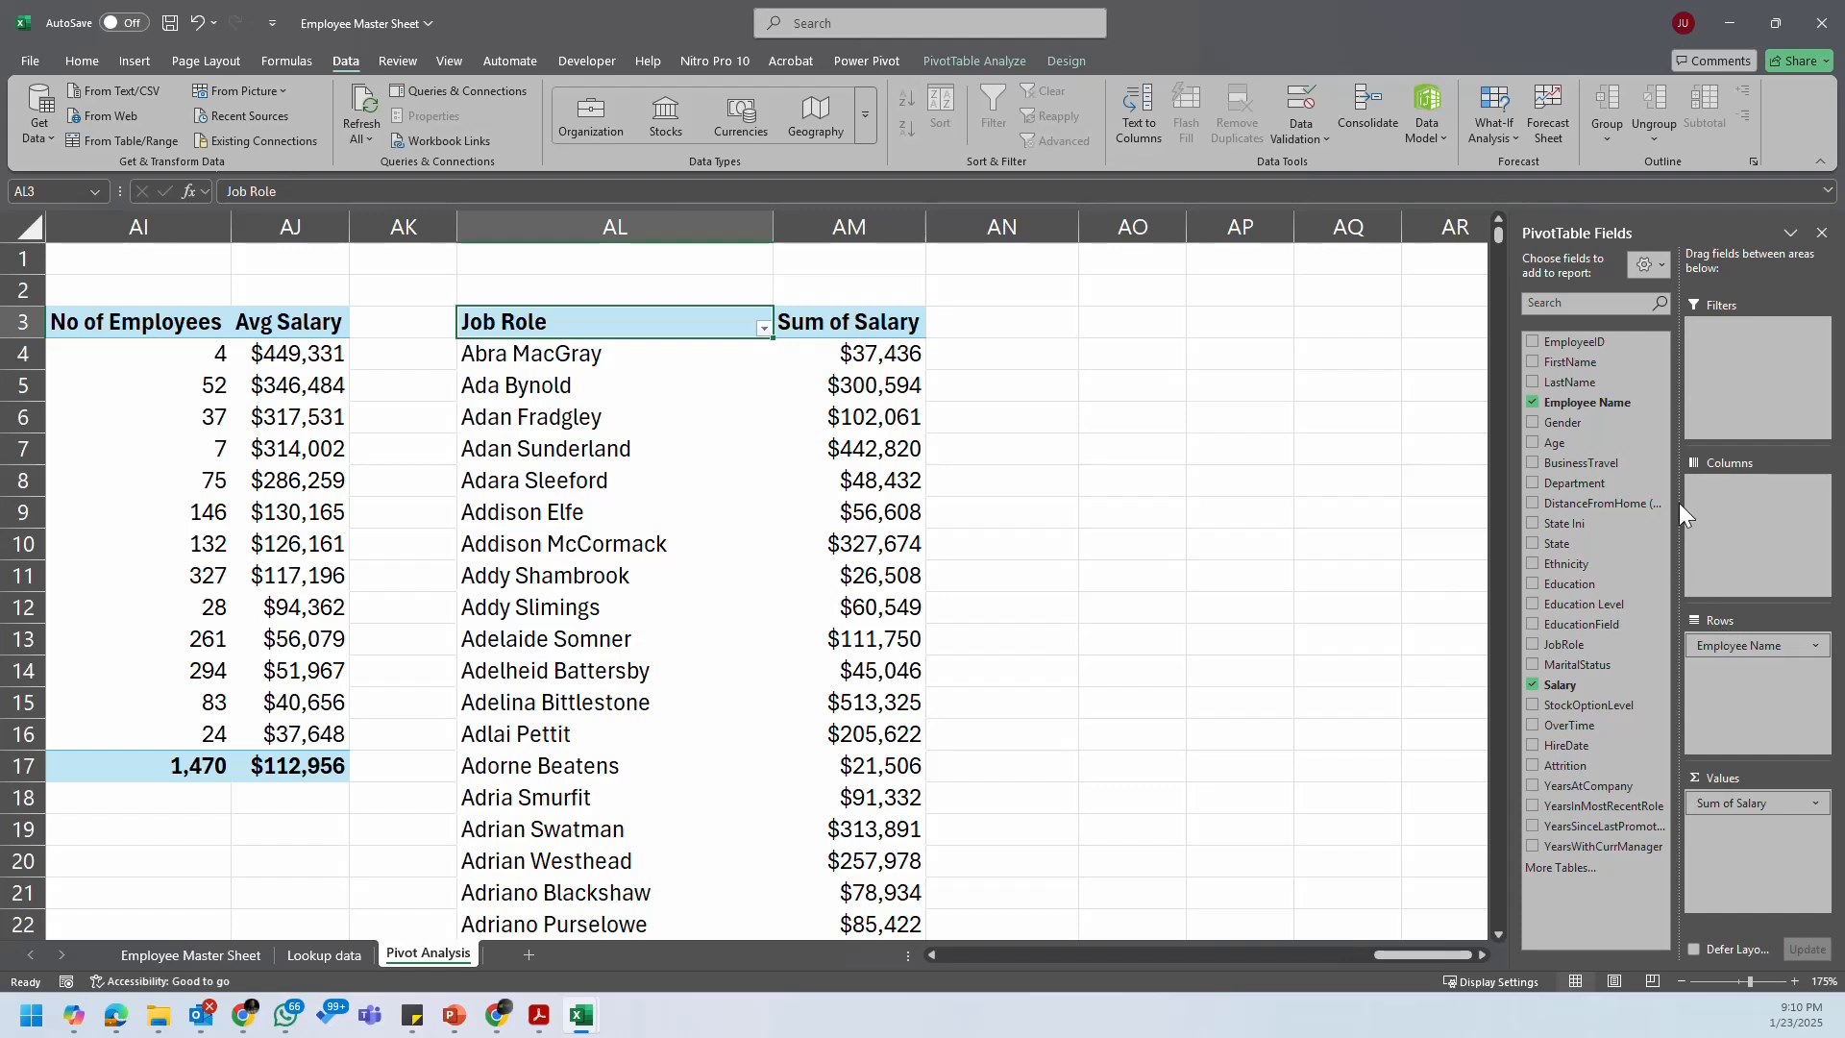
Step: Sort the employee pivot table by Sum of Salary from largest to smallest
left_click(902, 354)
right_click(901, 353)
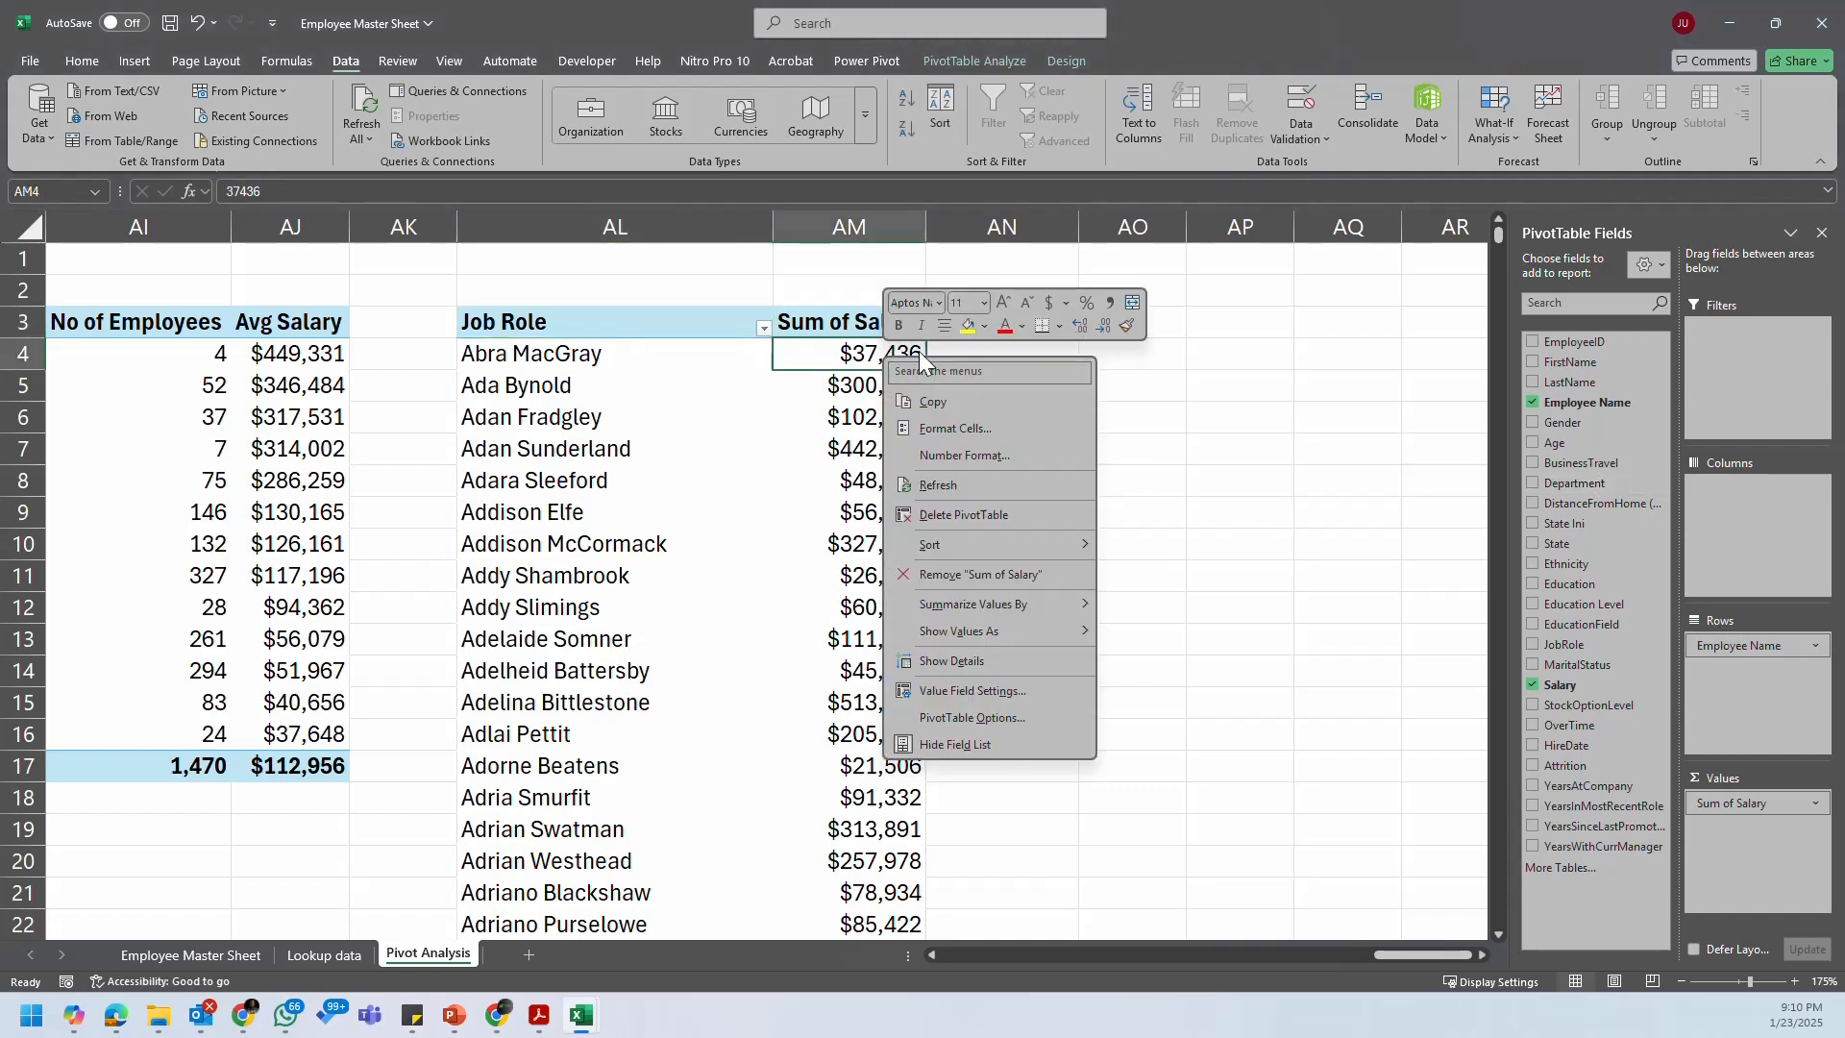
mouse_move(1058, 545)
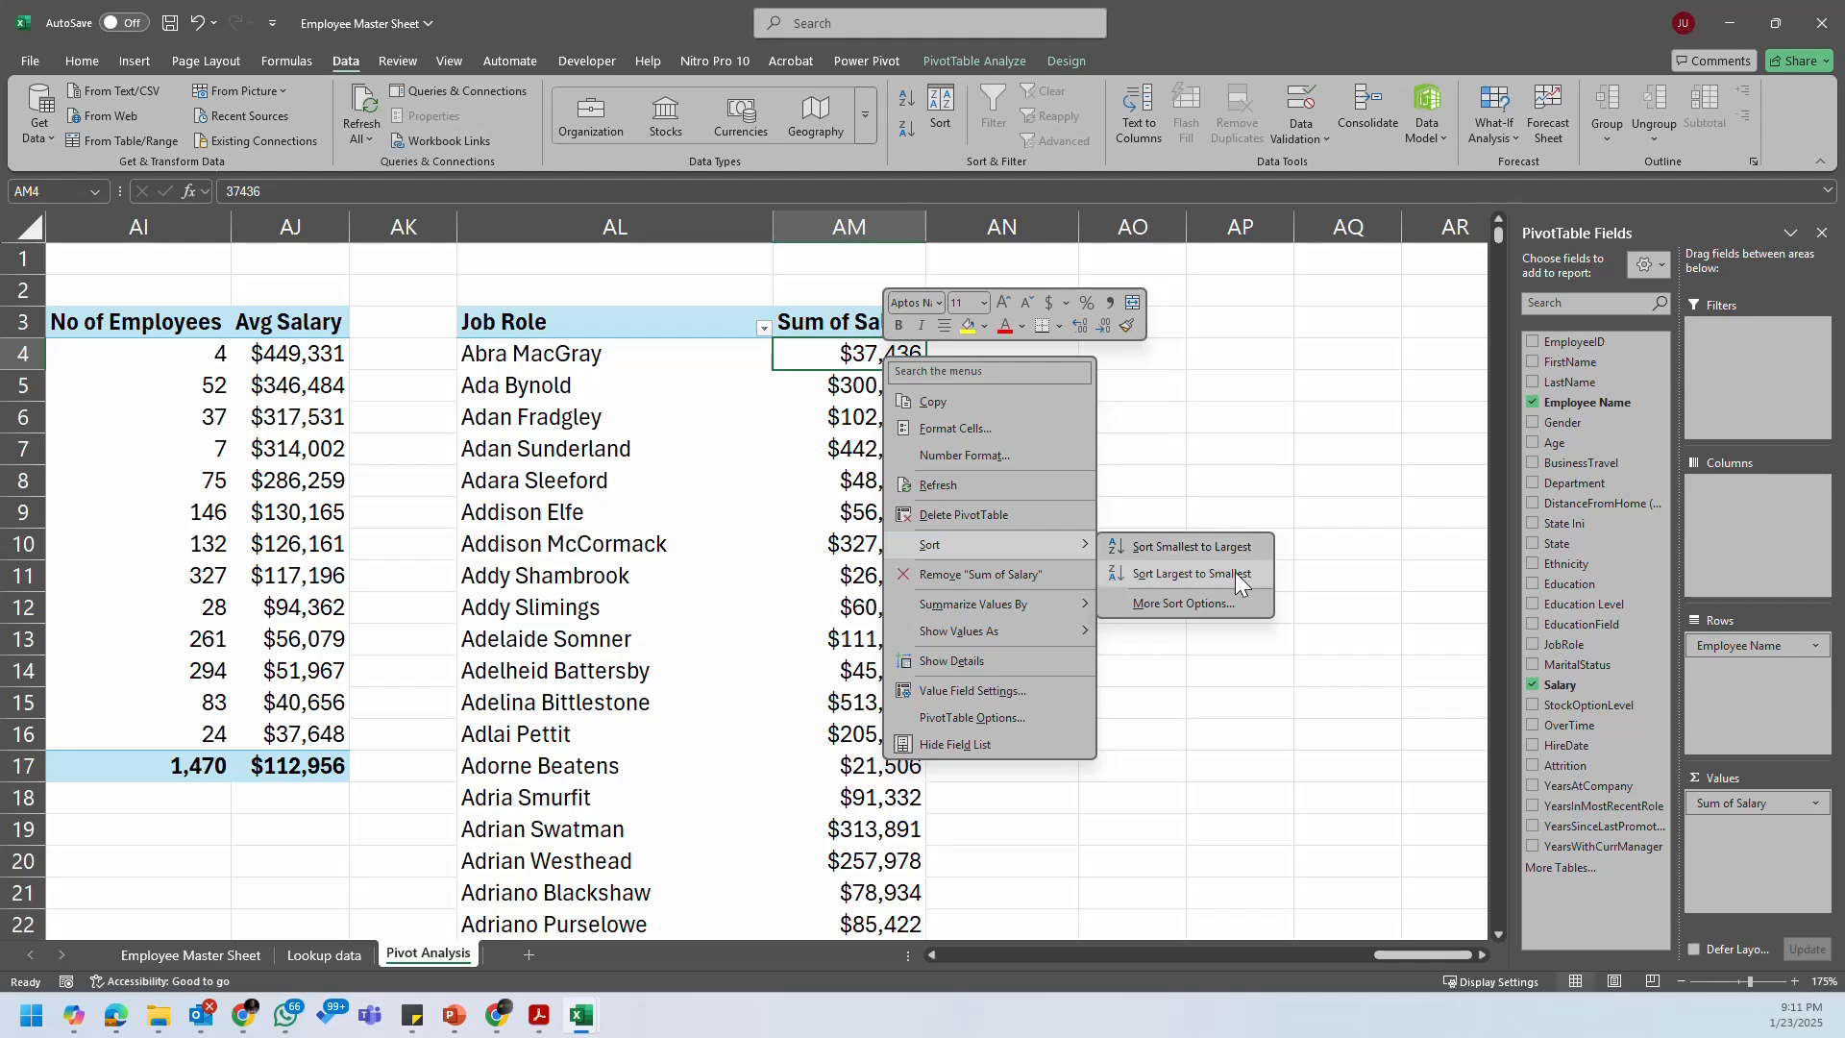
left_click(1233, 565)
left_click(896, 423)
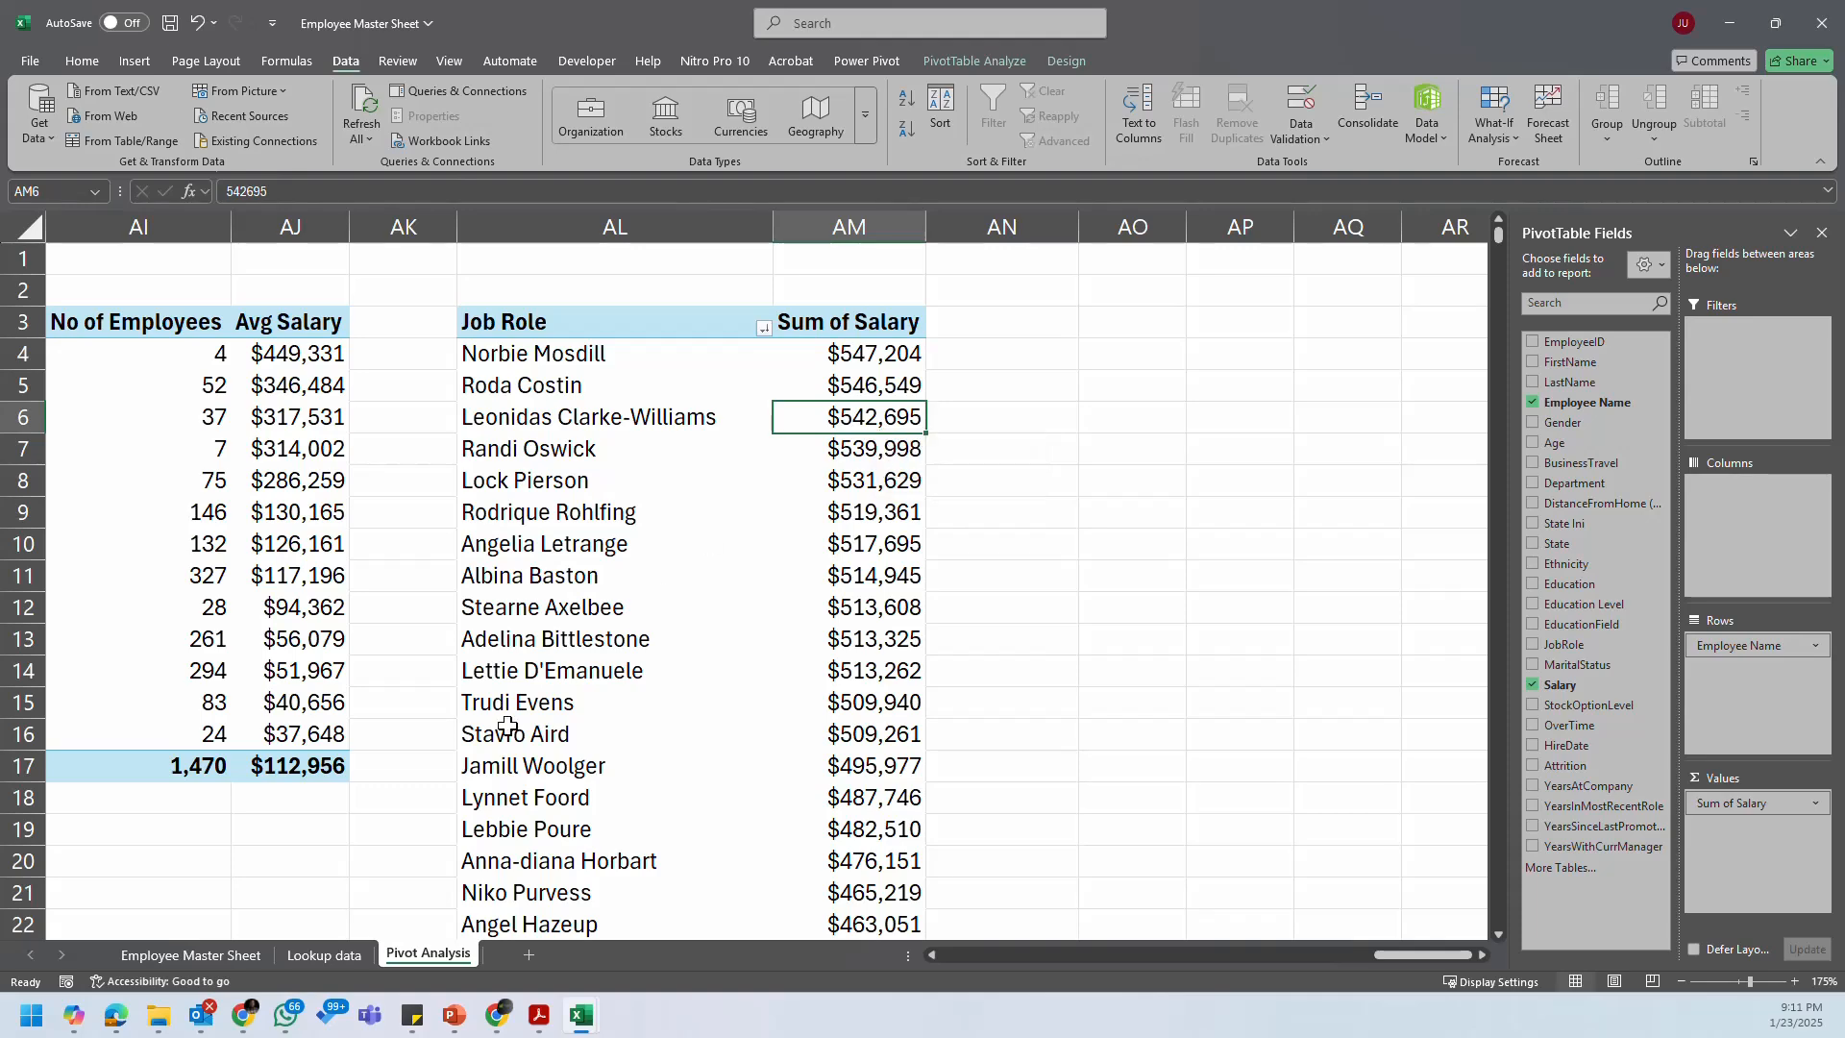
left_click(192, 954)
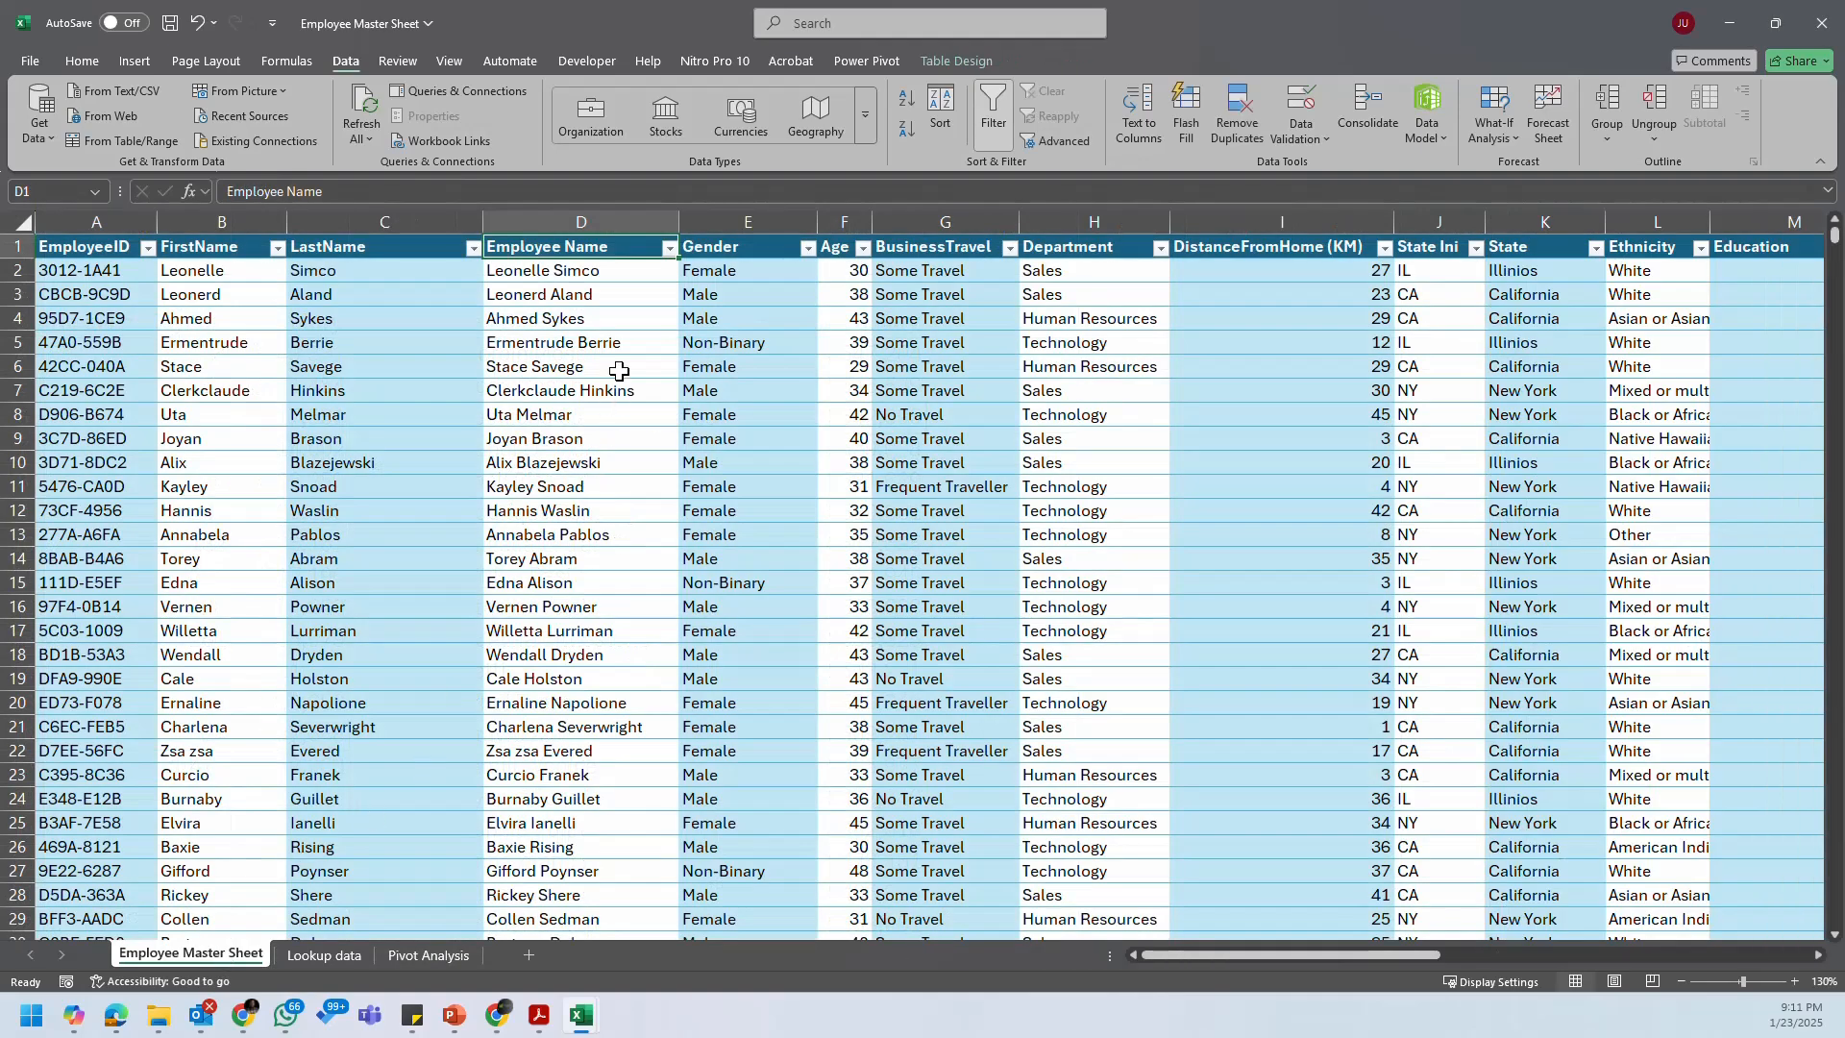
left_click(601, 294)
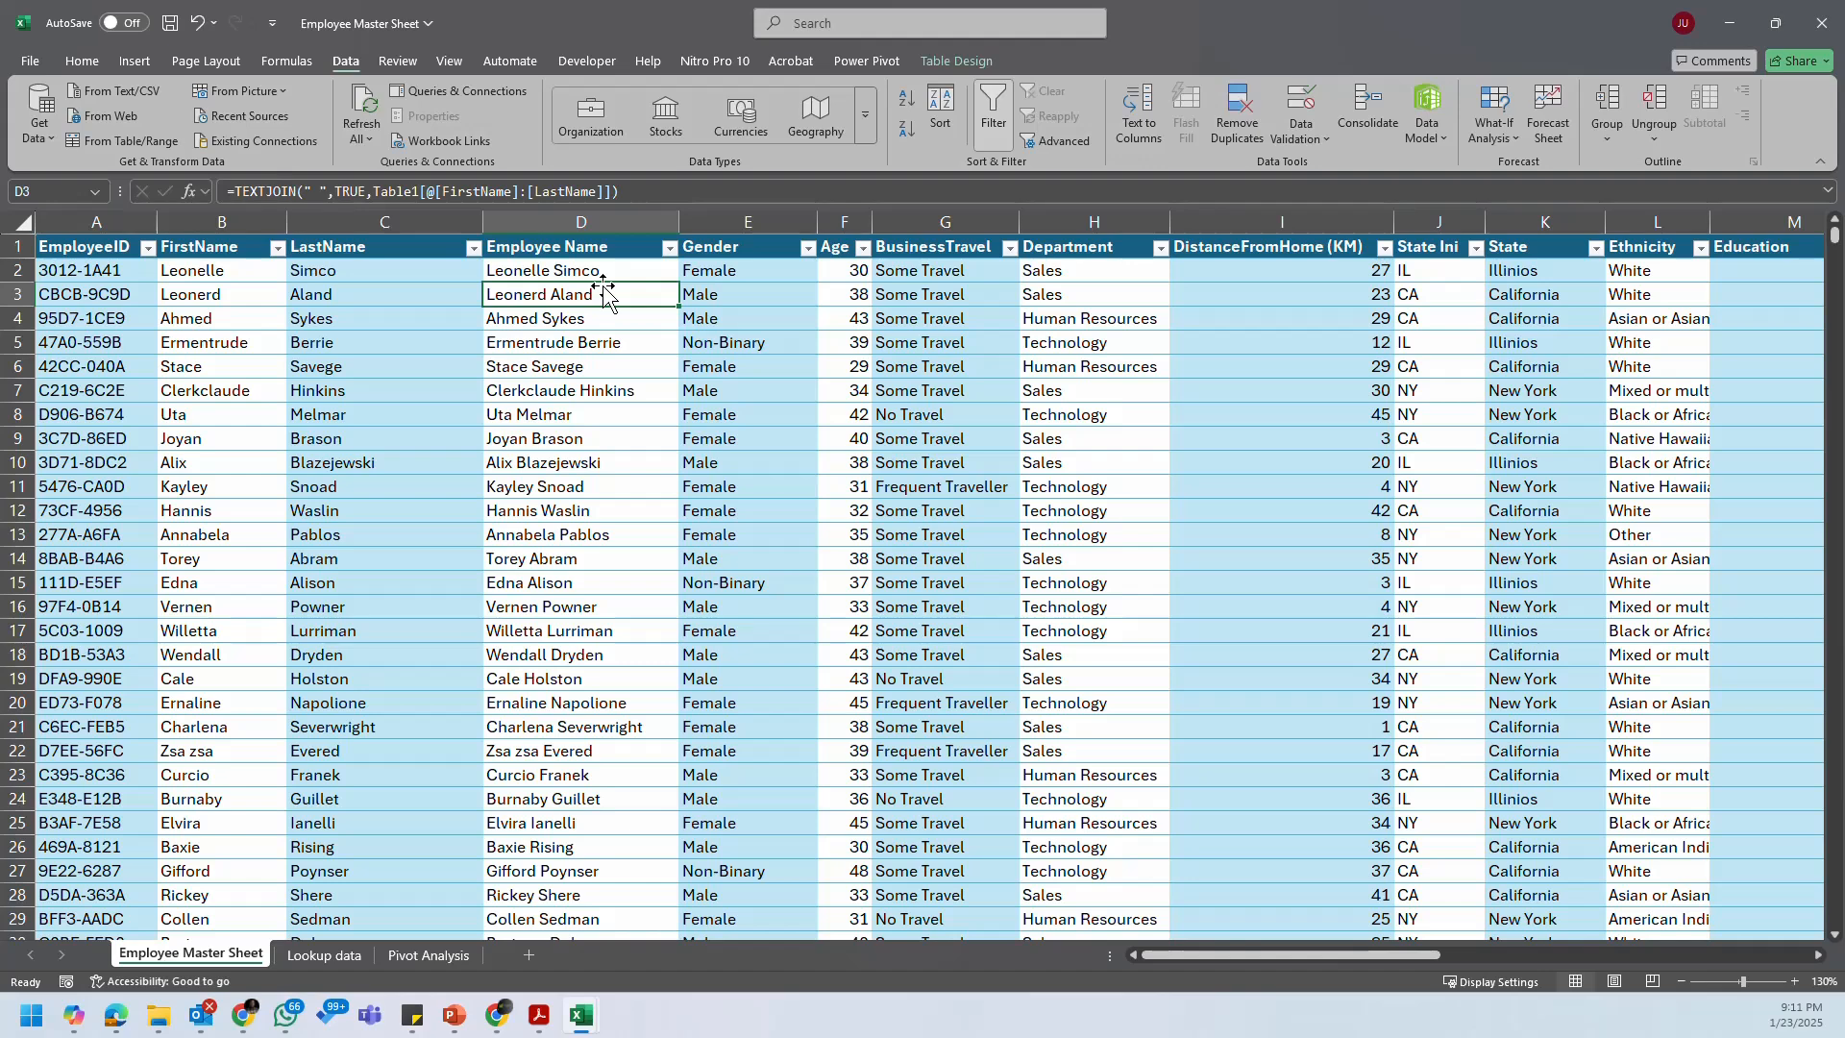
left_click(601, 272)
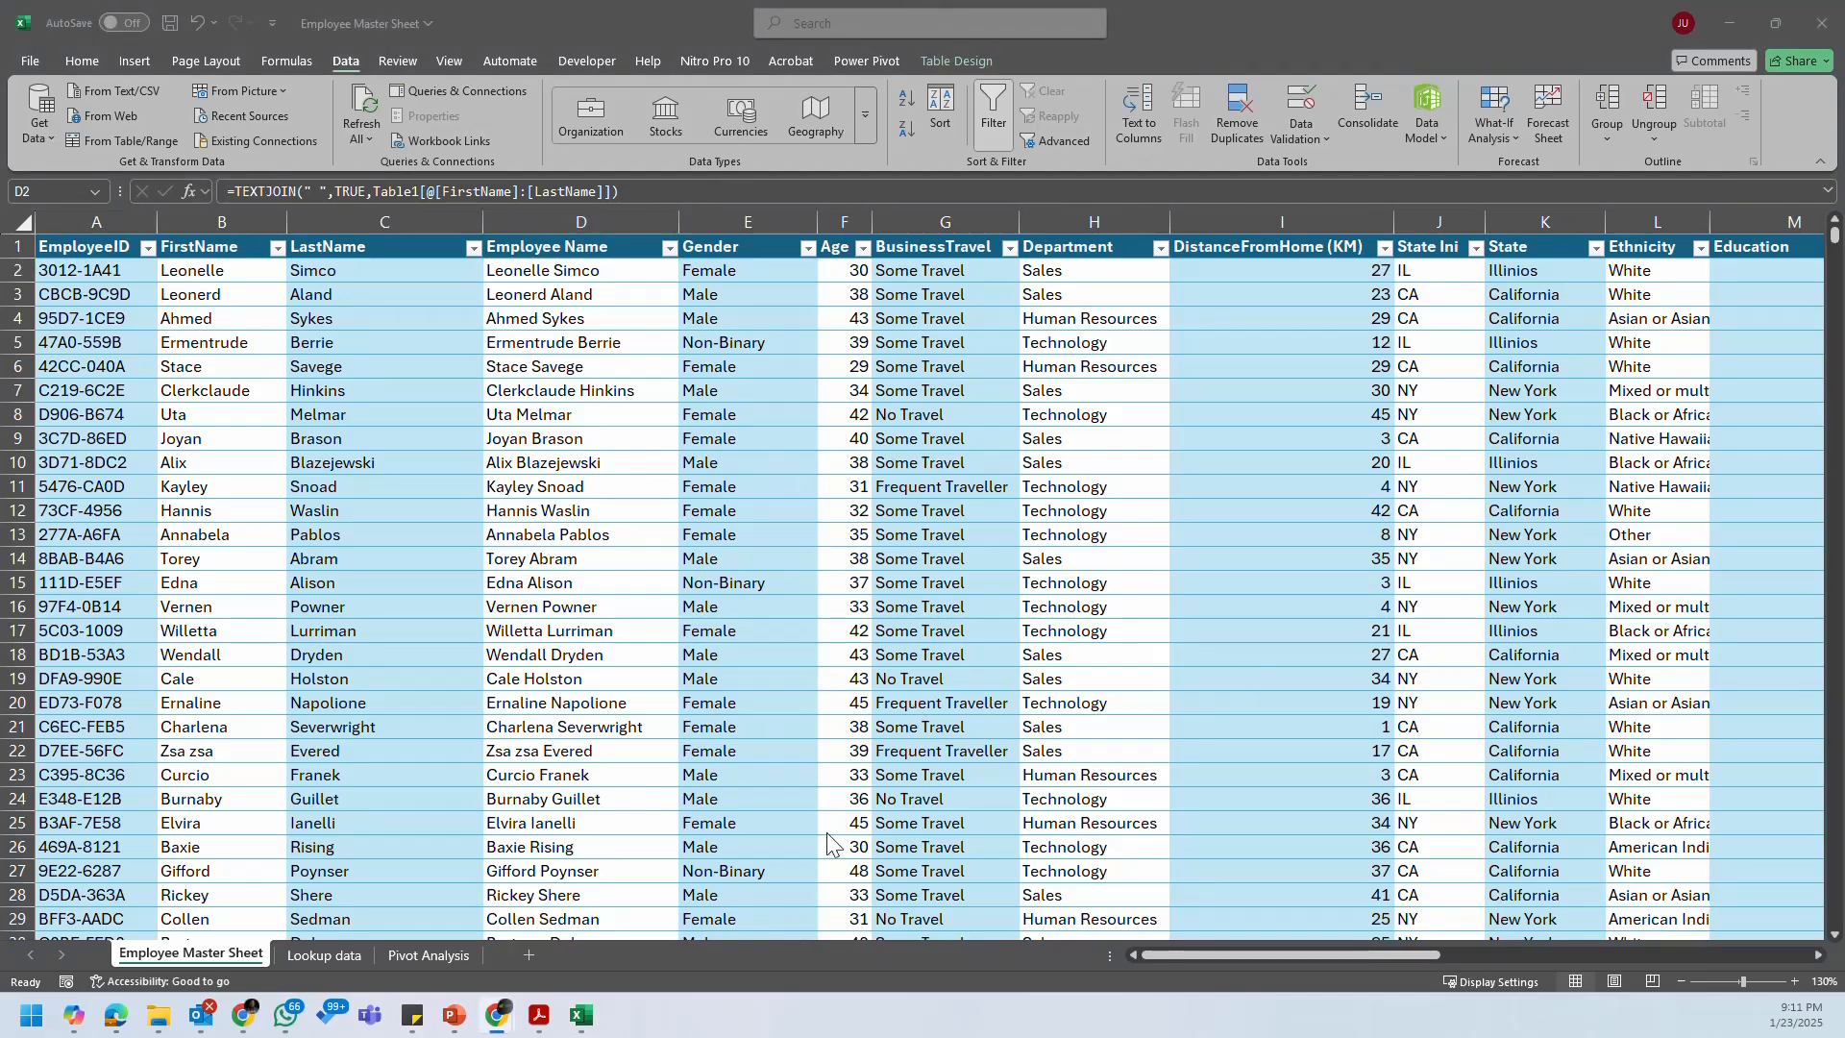
left_click(343, 954)
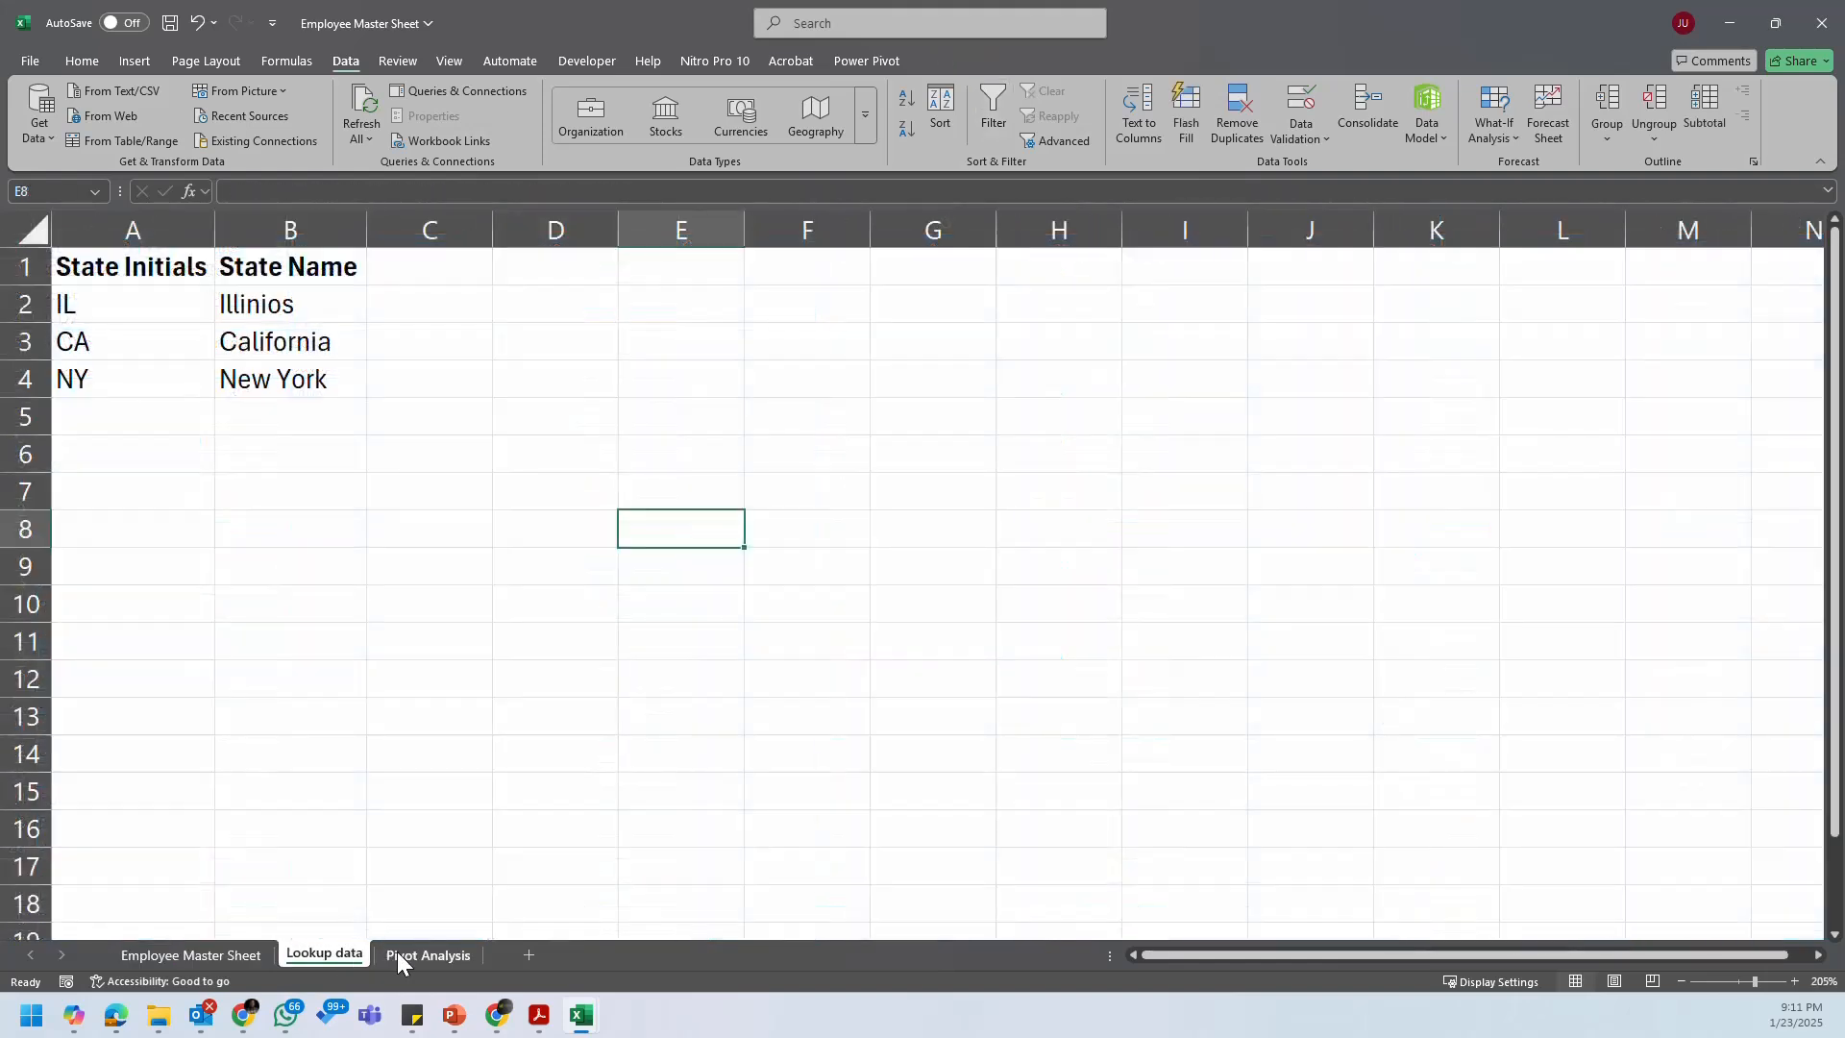
left_click(400, 951)
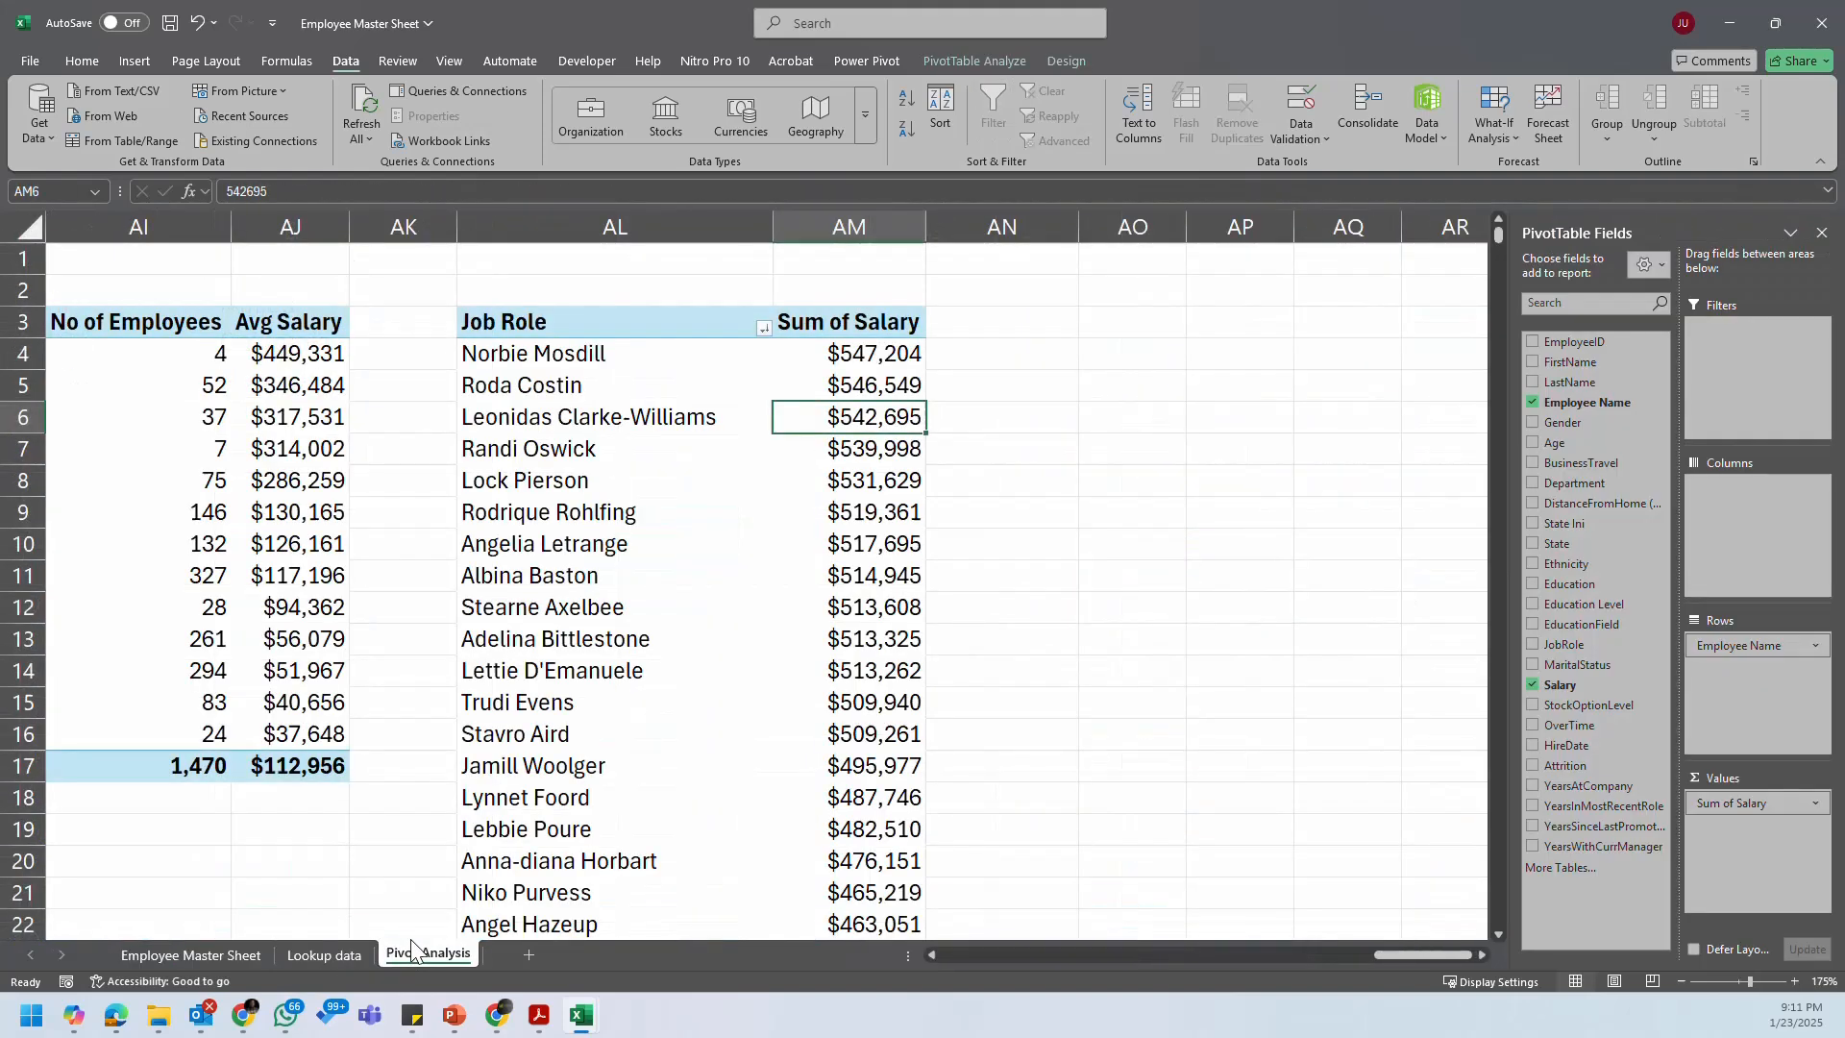
left_click(618, 433)
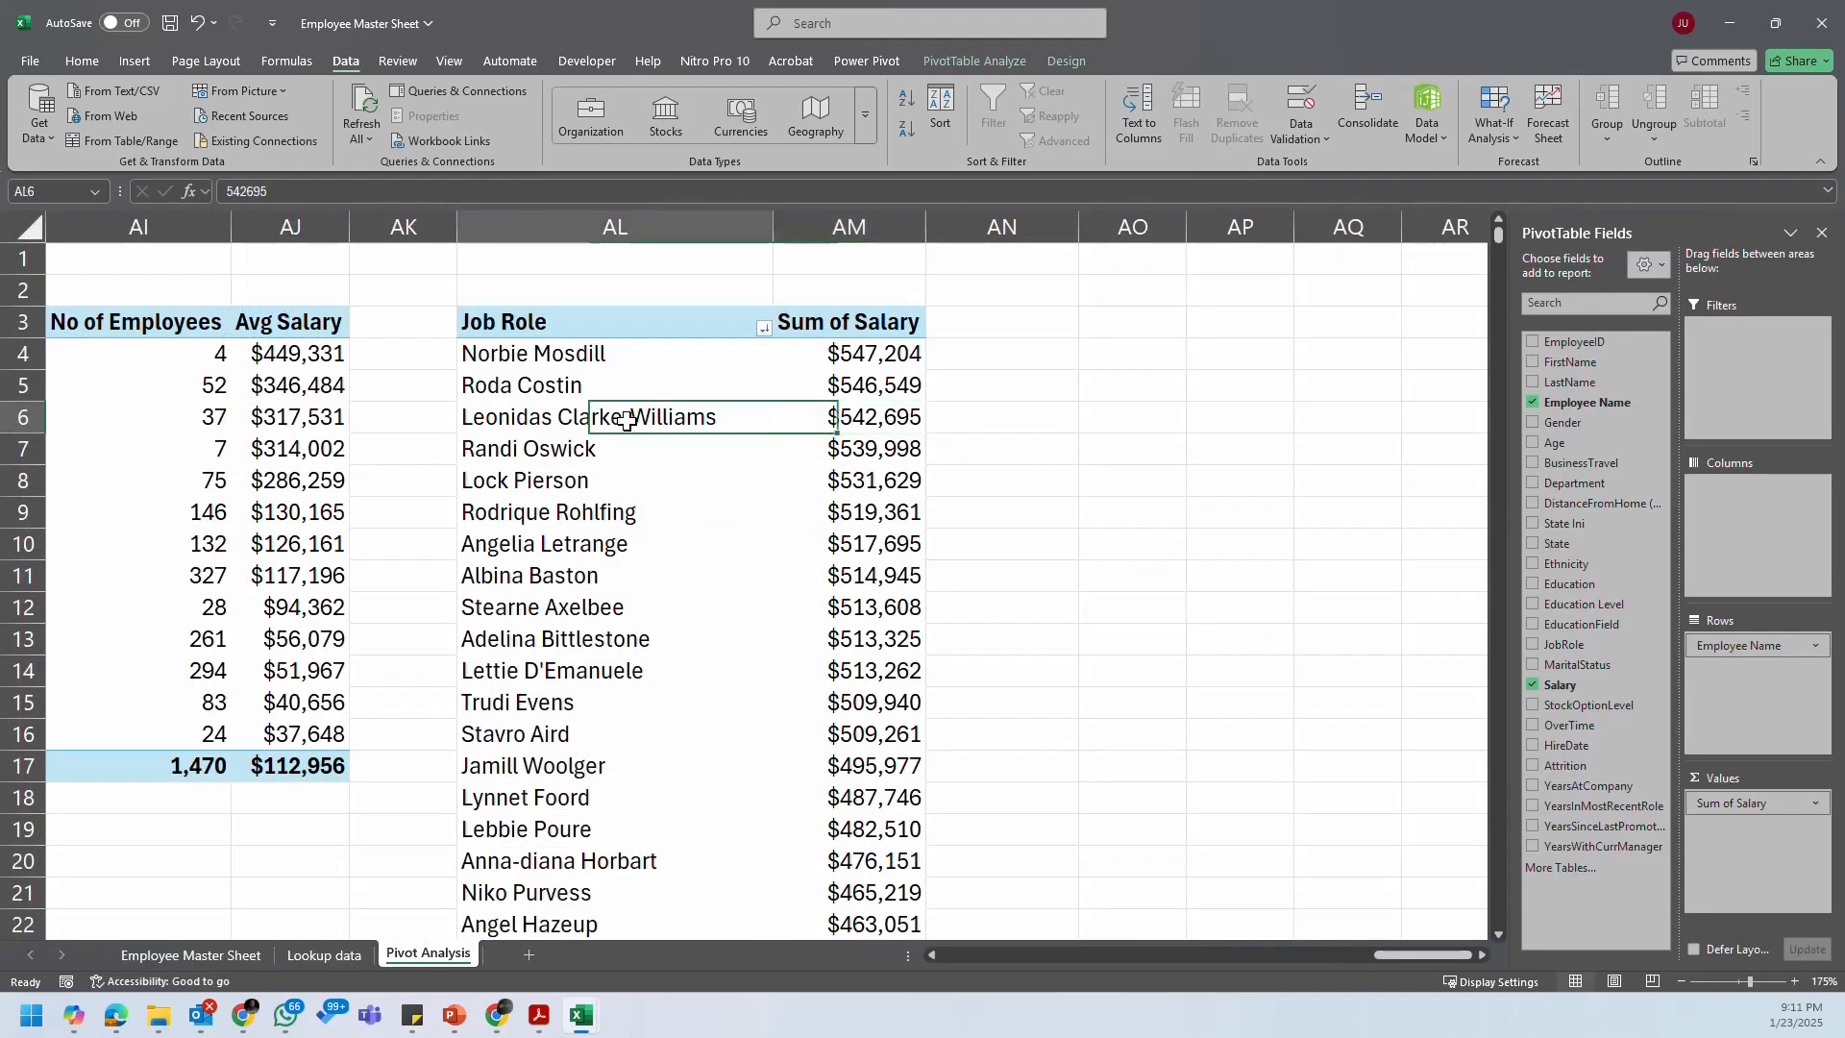
Step: Rename the employee pivot's row header in AL3 as Employee Name
left_click(545, 315)
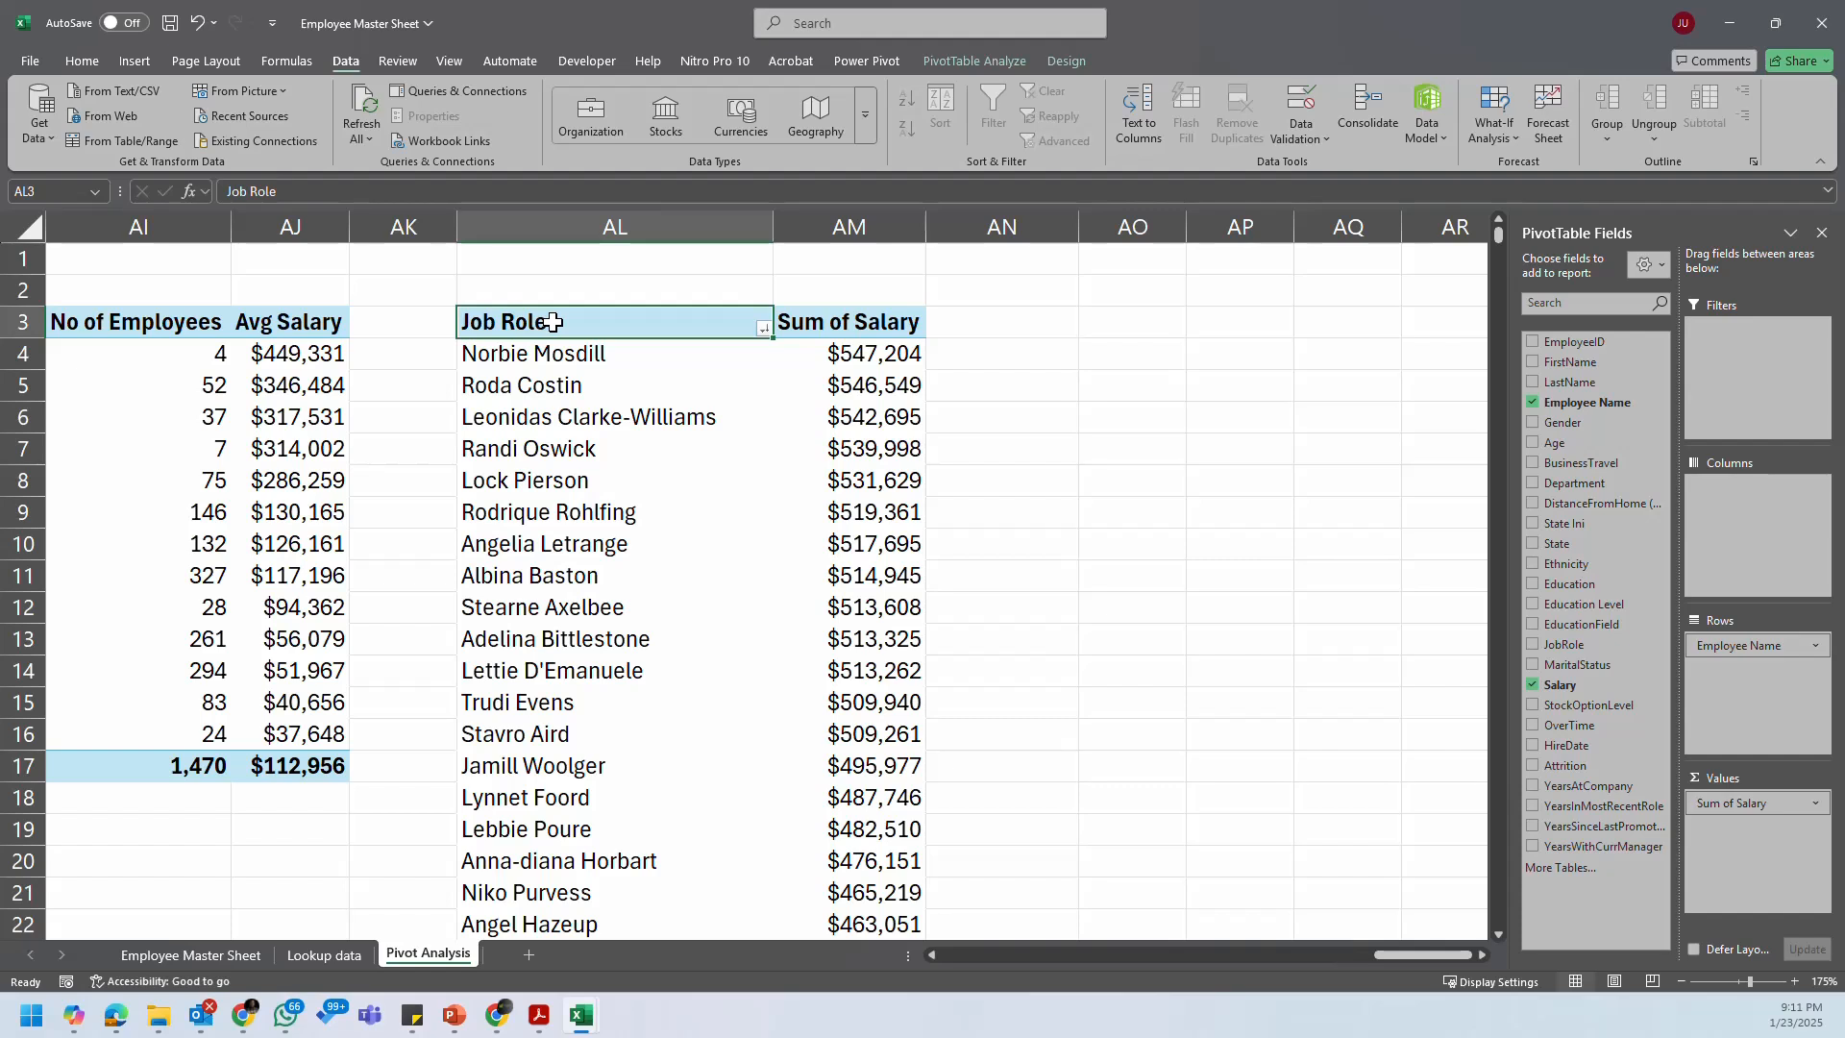
type("E")
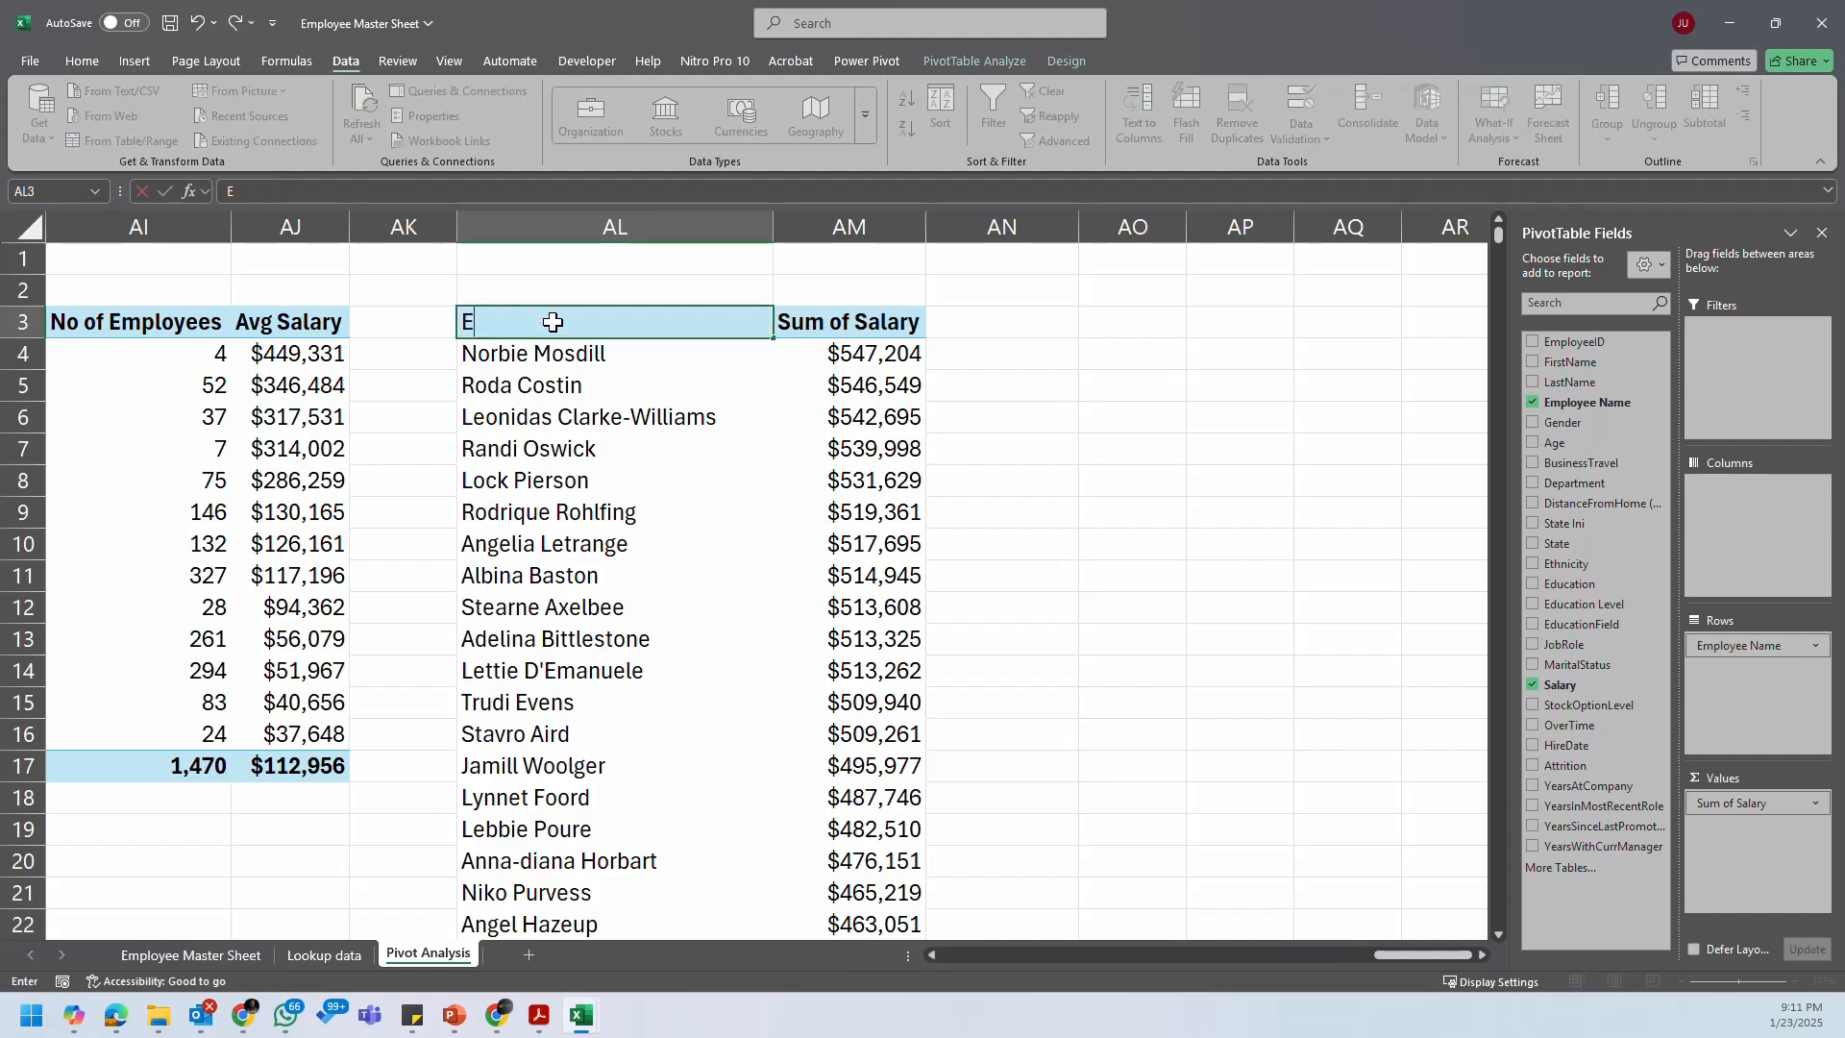
type("mployee Name")
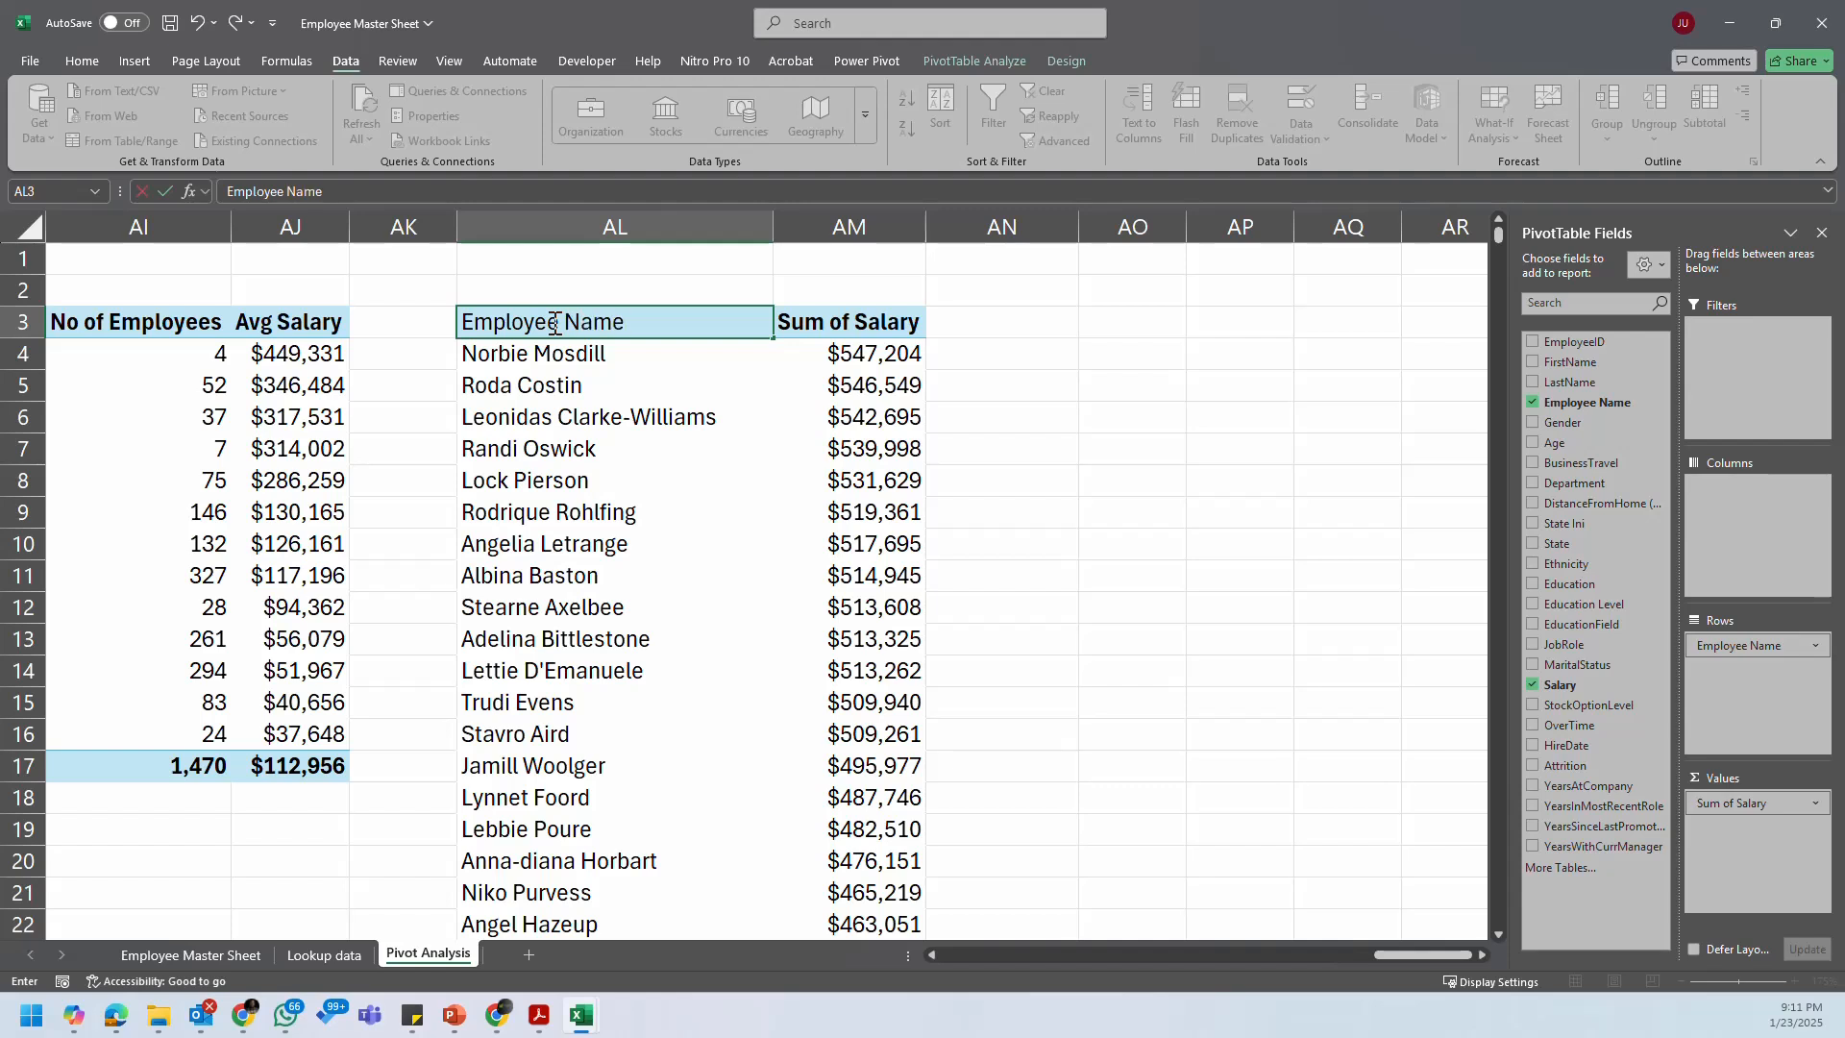
key("Return")
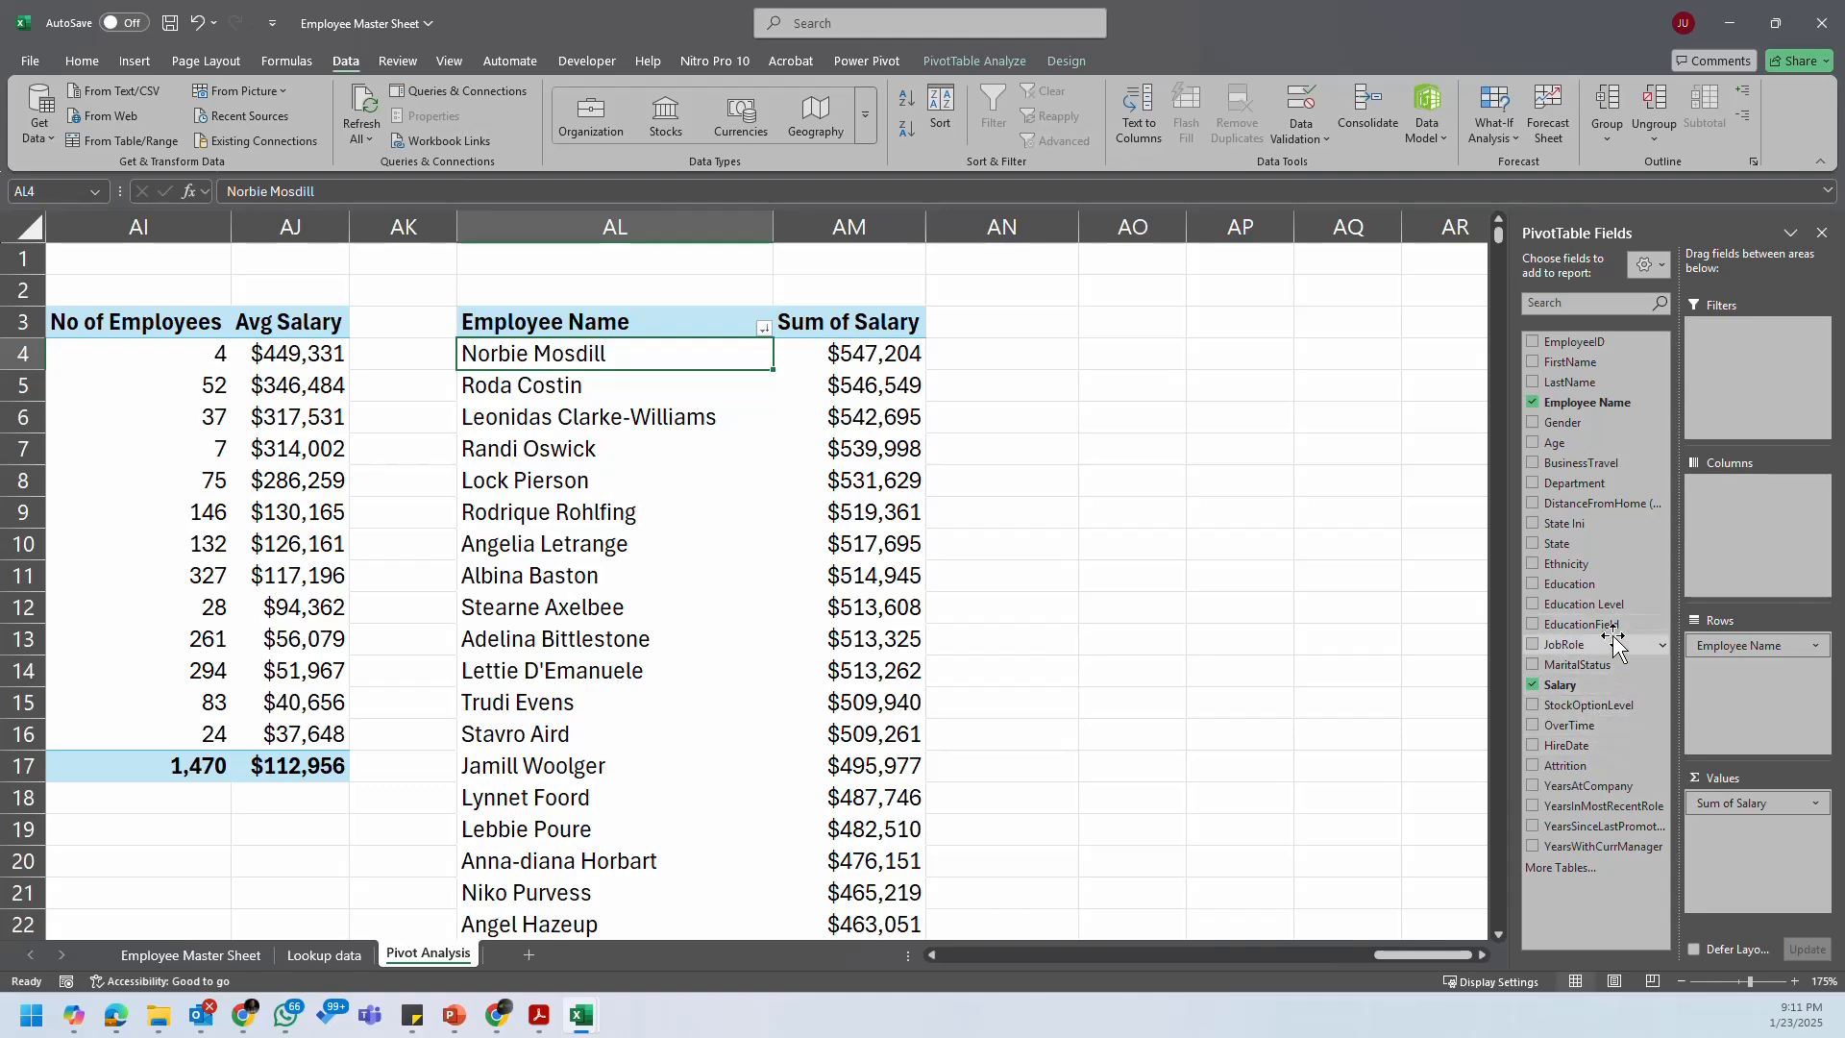
Step: Add JobRole above Employee Name in the pivot table's rows and show the report in tabular form
left_click_drag(1602, 646, 1755, 642)
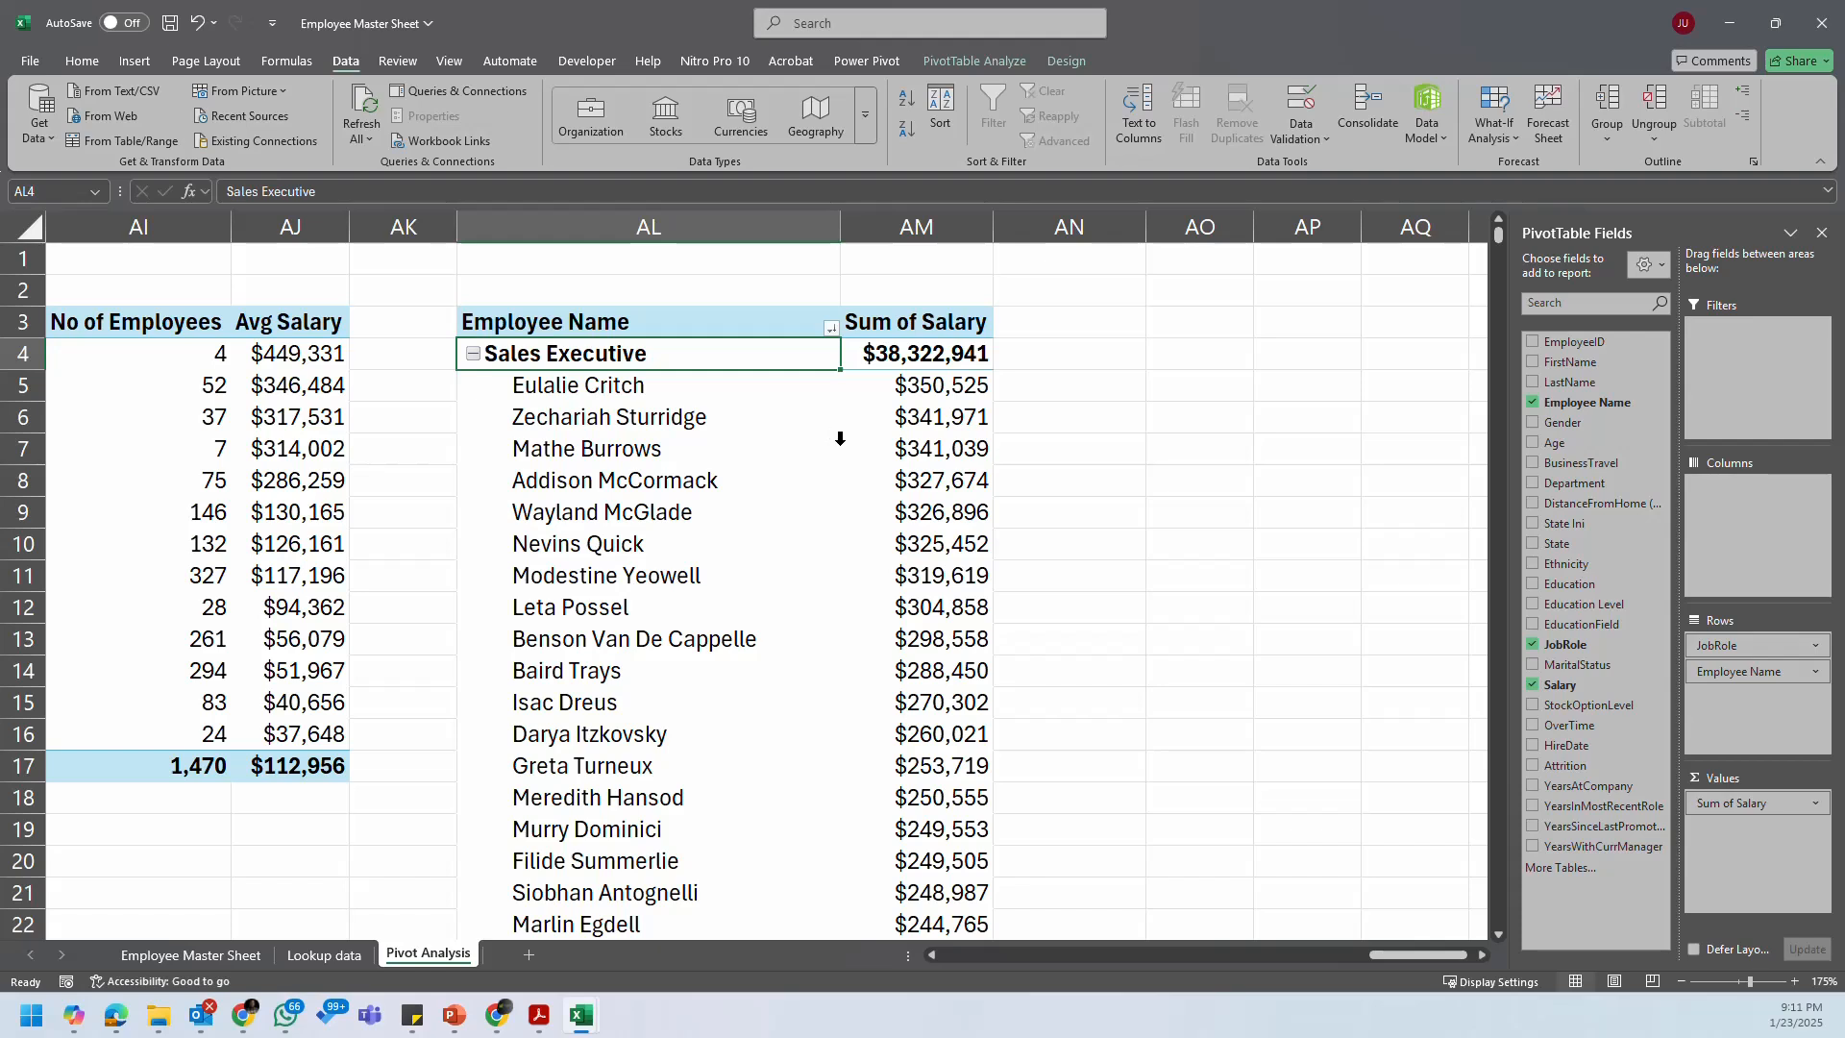
mouse_move(848, 444)
left_click(1063, 60)
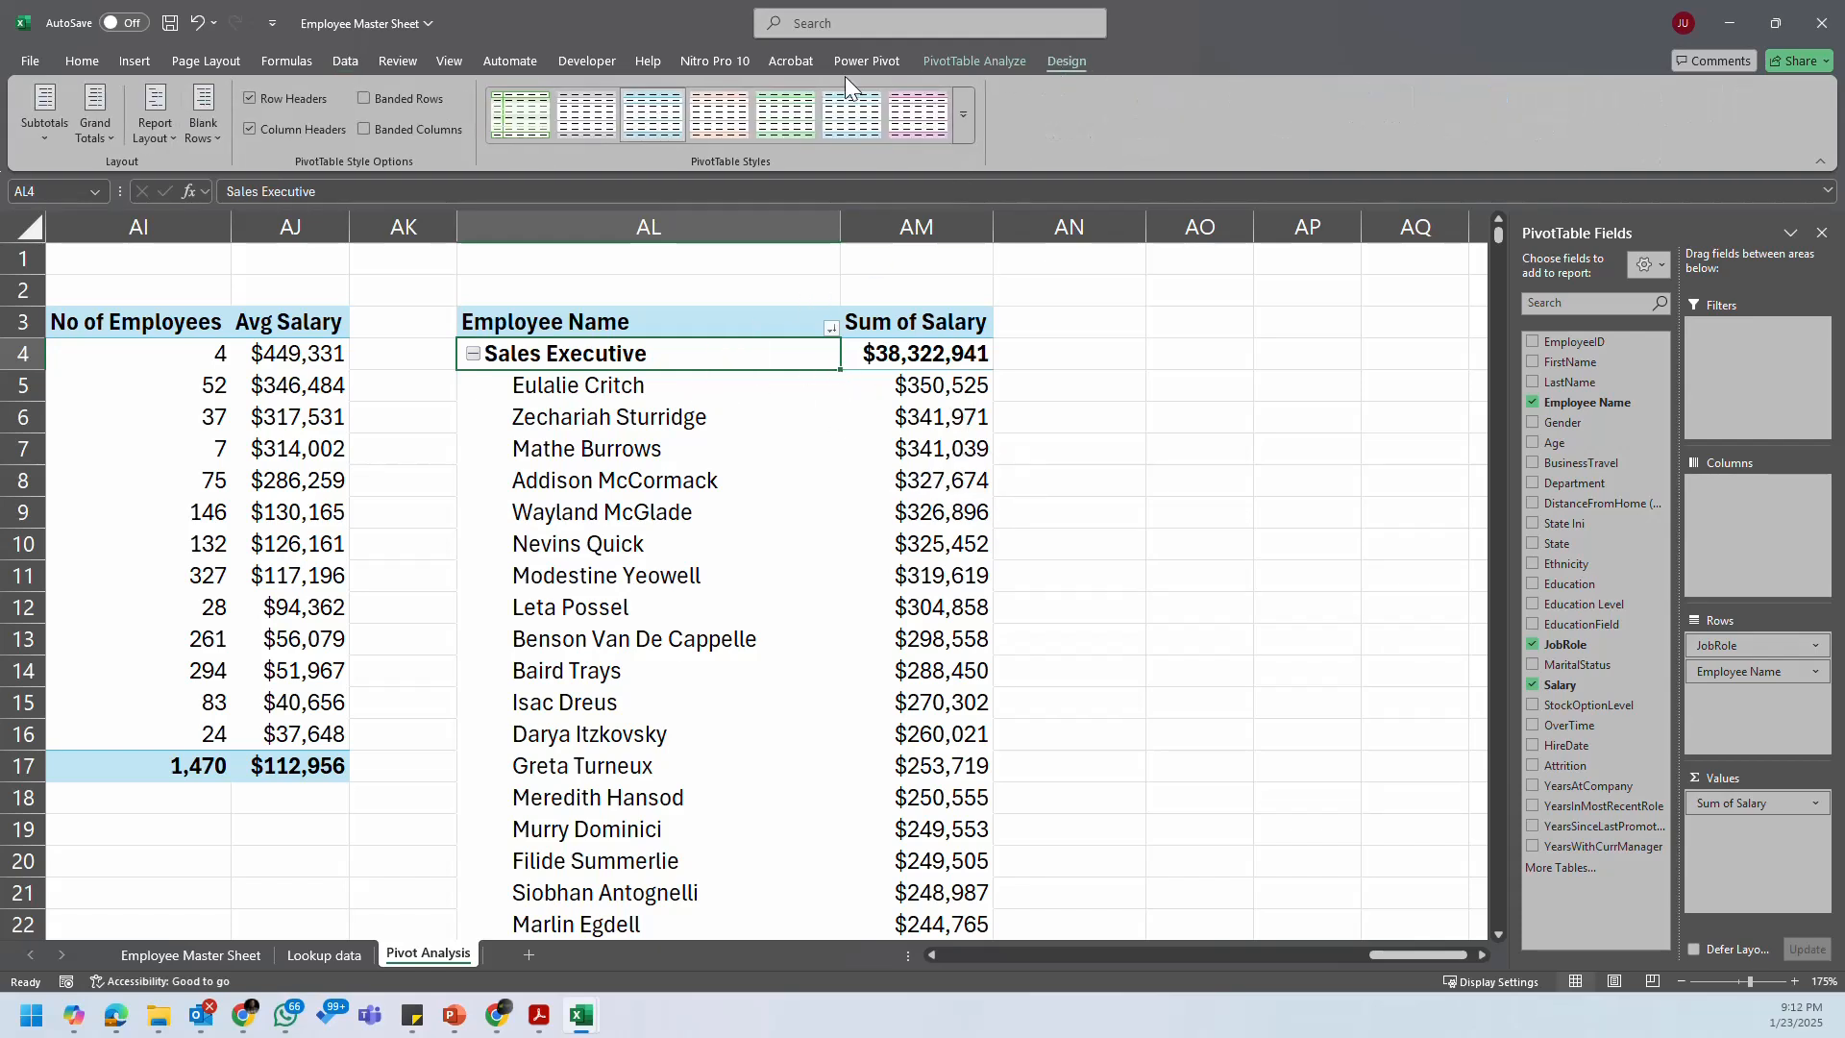
left_click(160, 128)
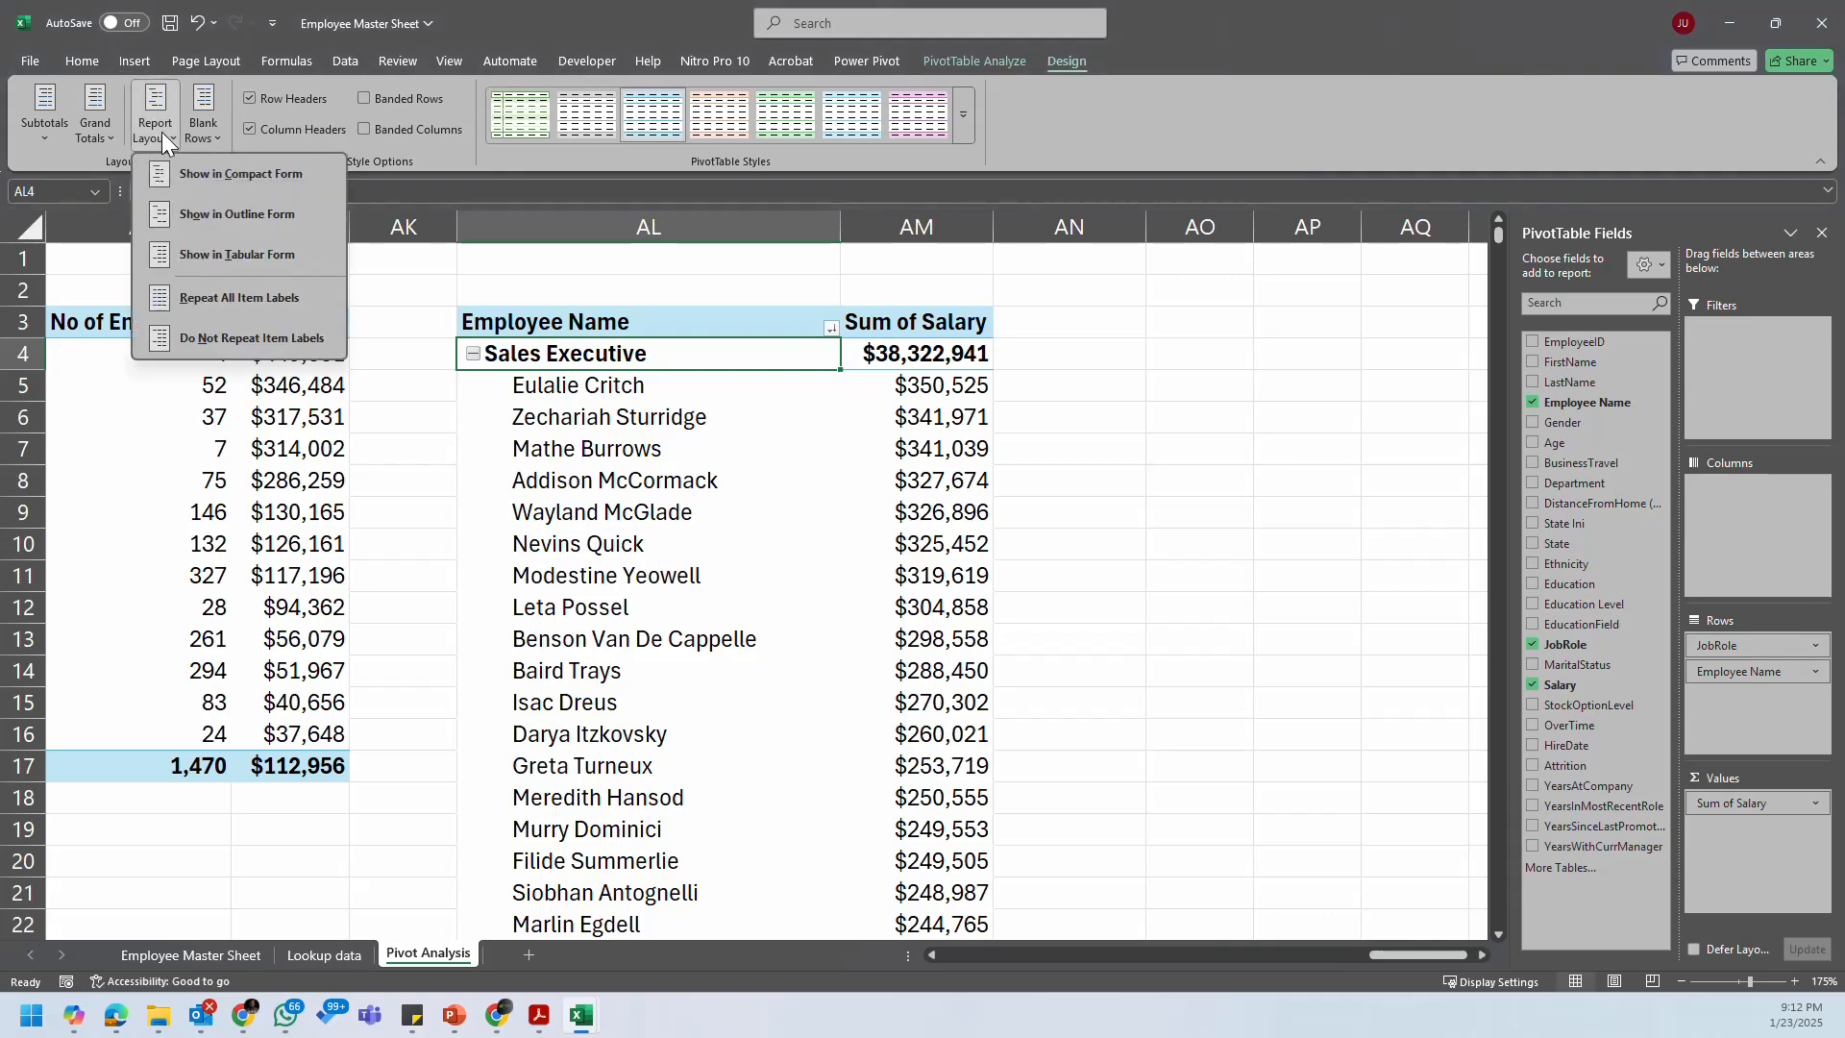
left_click(233, 248)
scroll(1059, 428, "down", 1)
scroll(1058, 428, "up", 1)
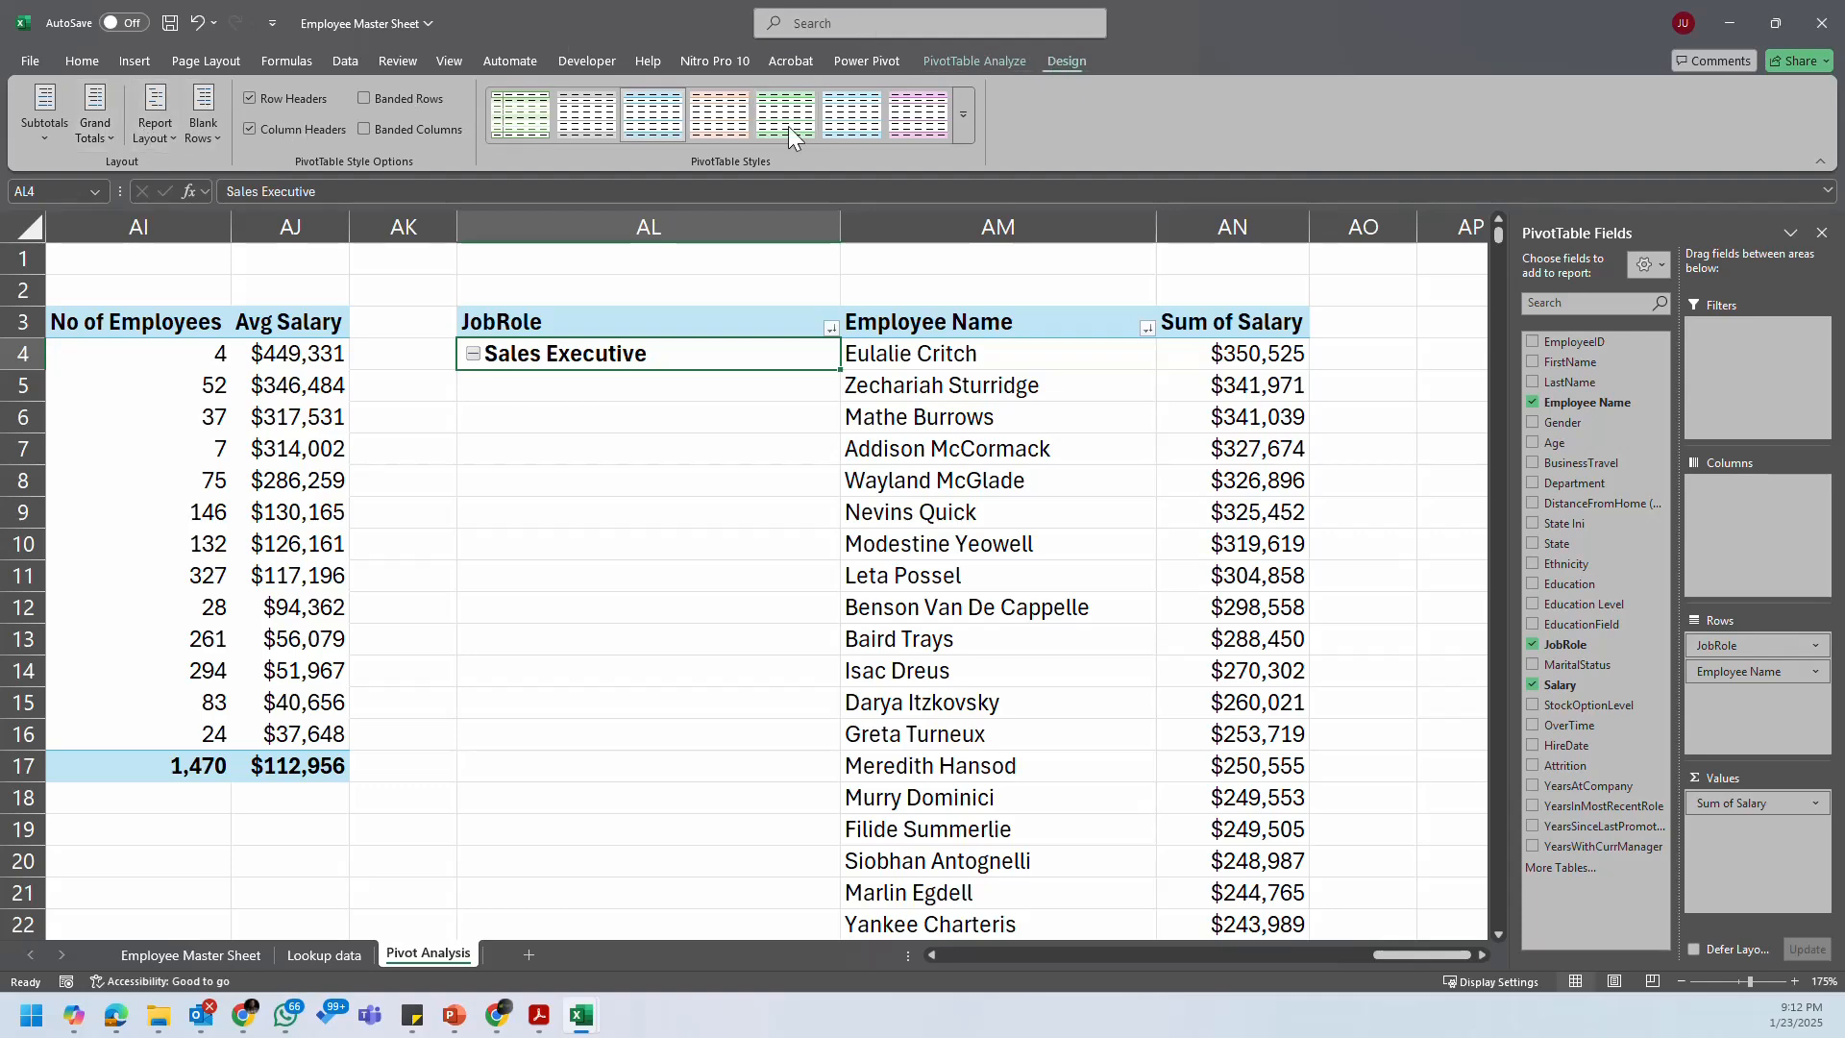
left_click(144, 134)
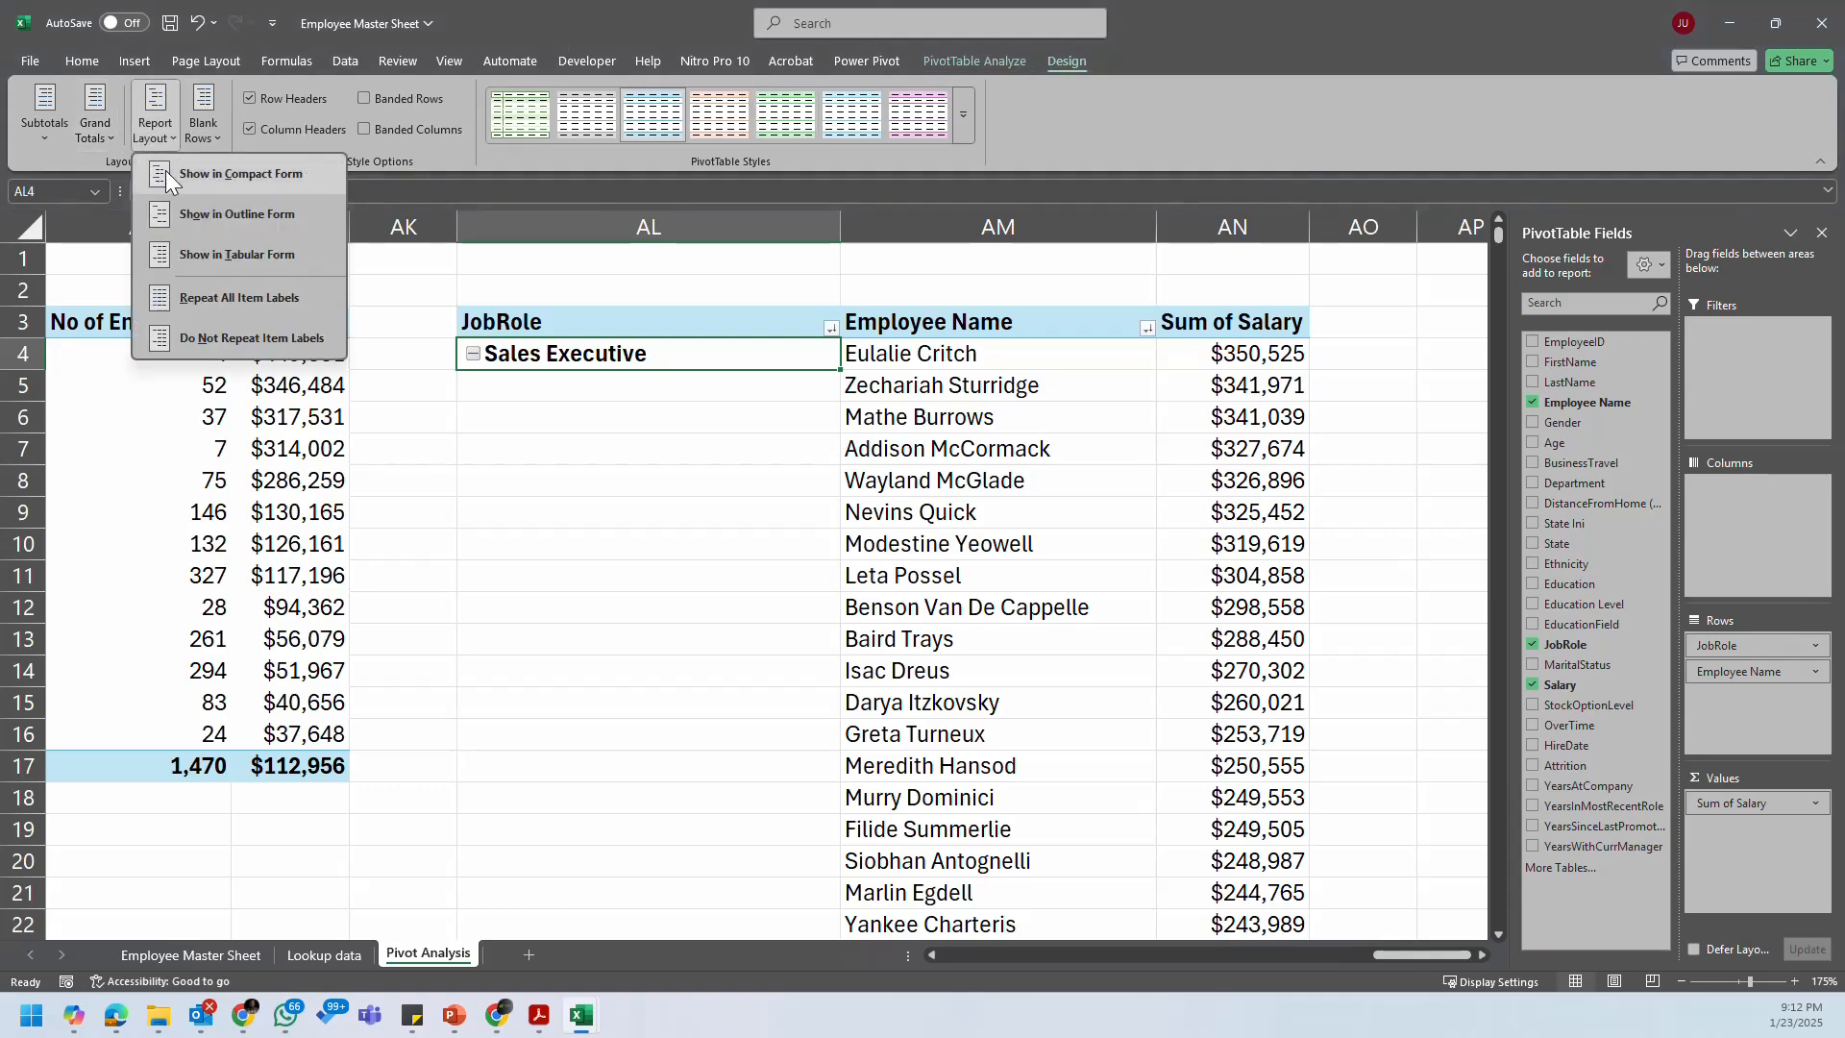
left_click(963, 453)
scroll(1070, 500, "down", 3)
scroll(1070, 507, "down", 4)
scroll(1080, 548, "up", 7)
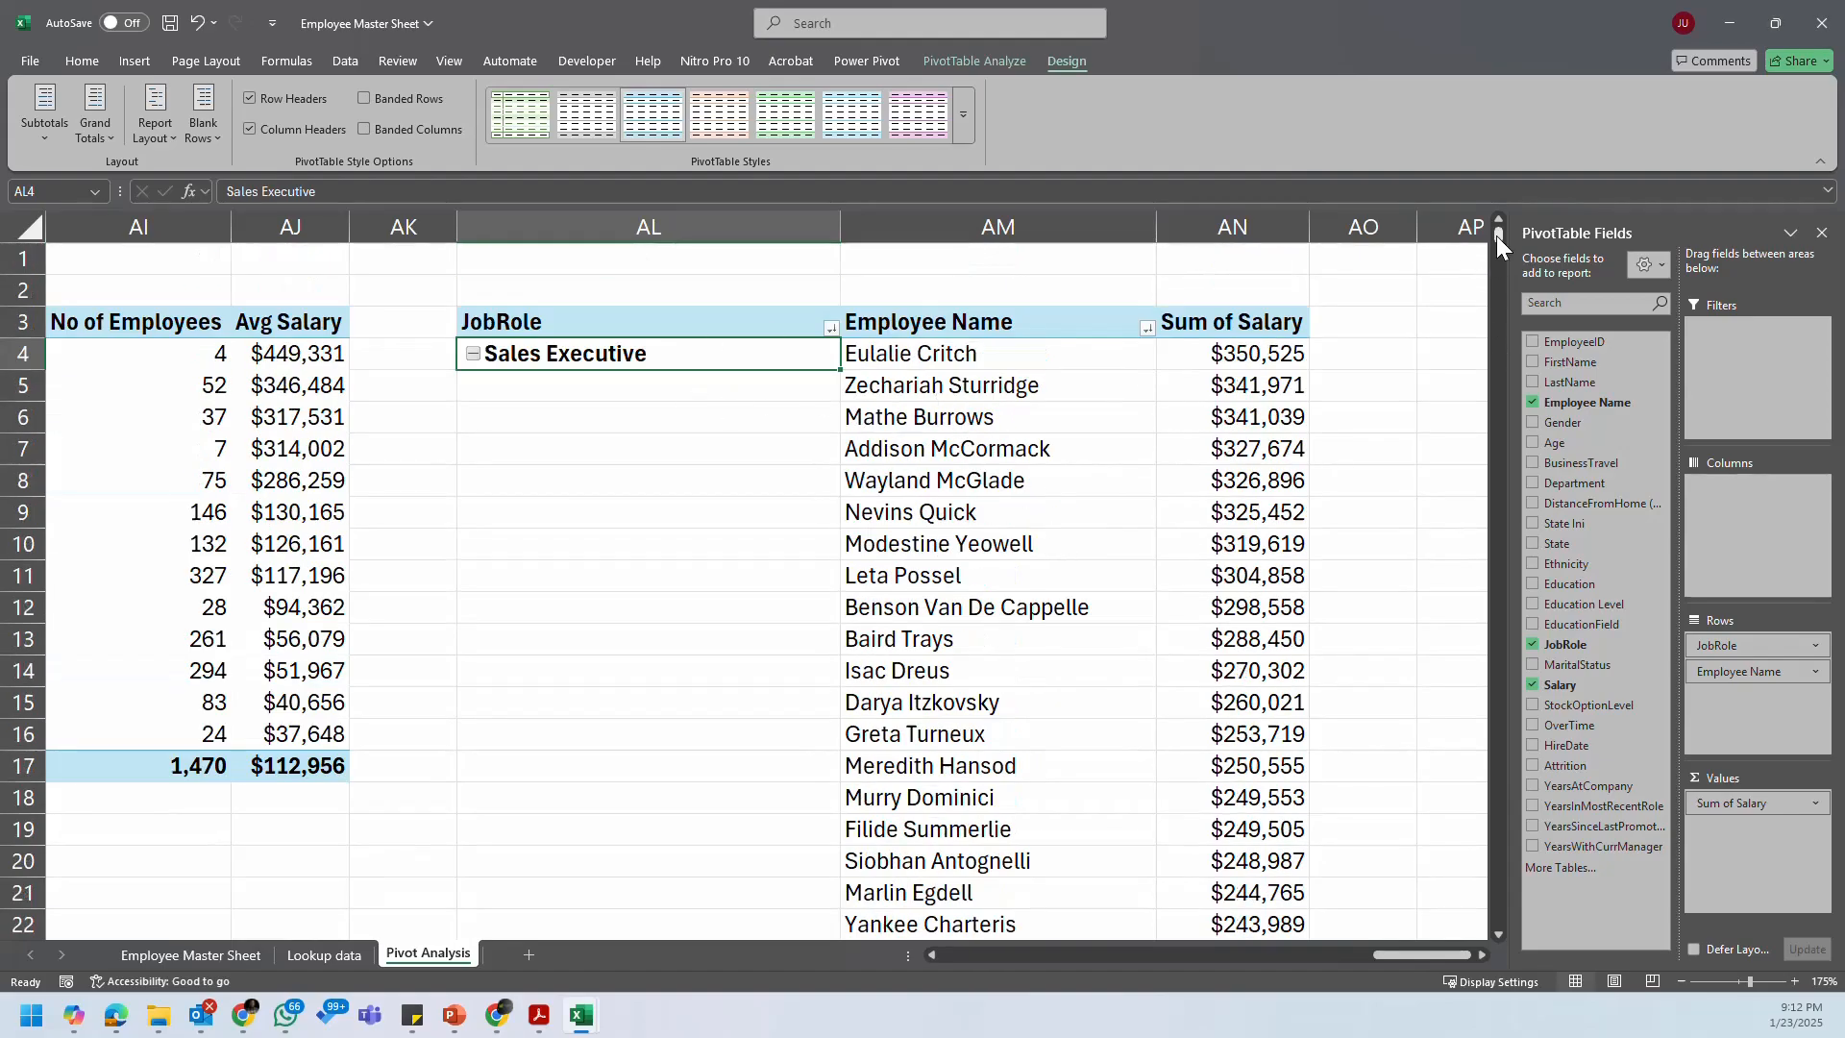
left_click_drag(1497, 234, 1526, 160)
Step: Collapse the first job roles in the pivot one by one, then collapse the entire JobRole field
left_click(473, 353)
left_click(473, 385)
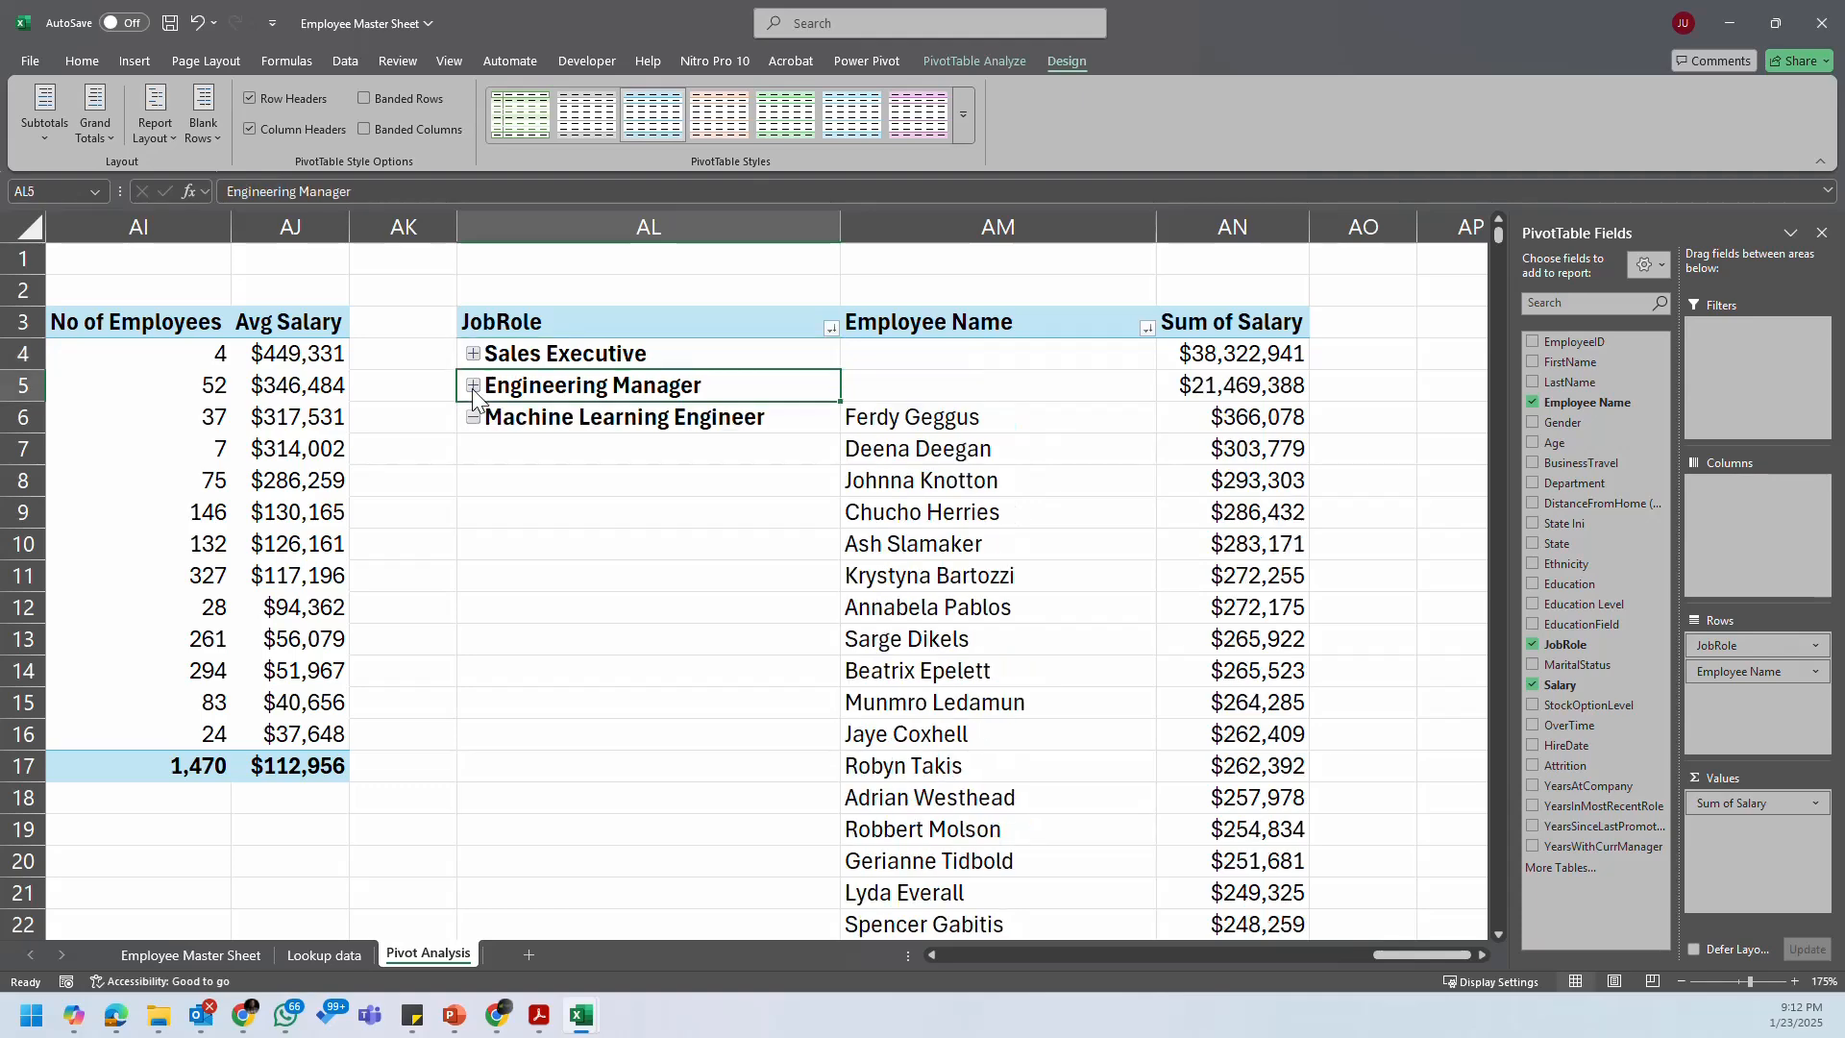
left_click(473, 417)
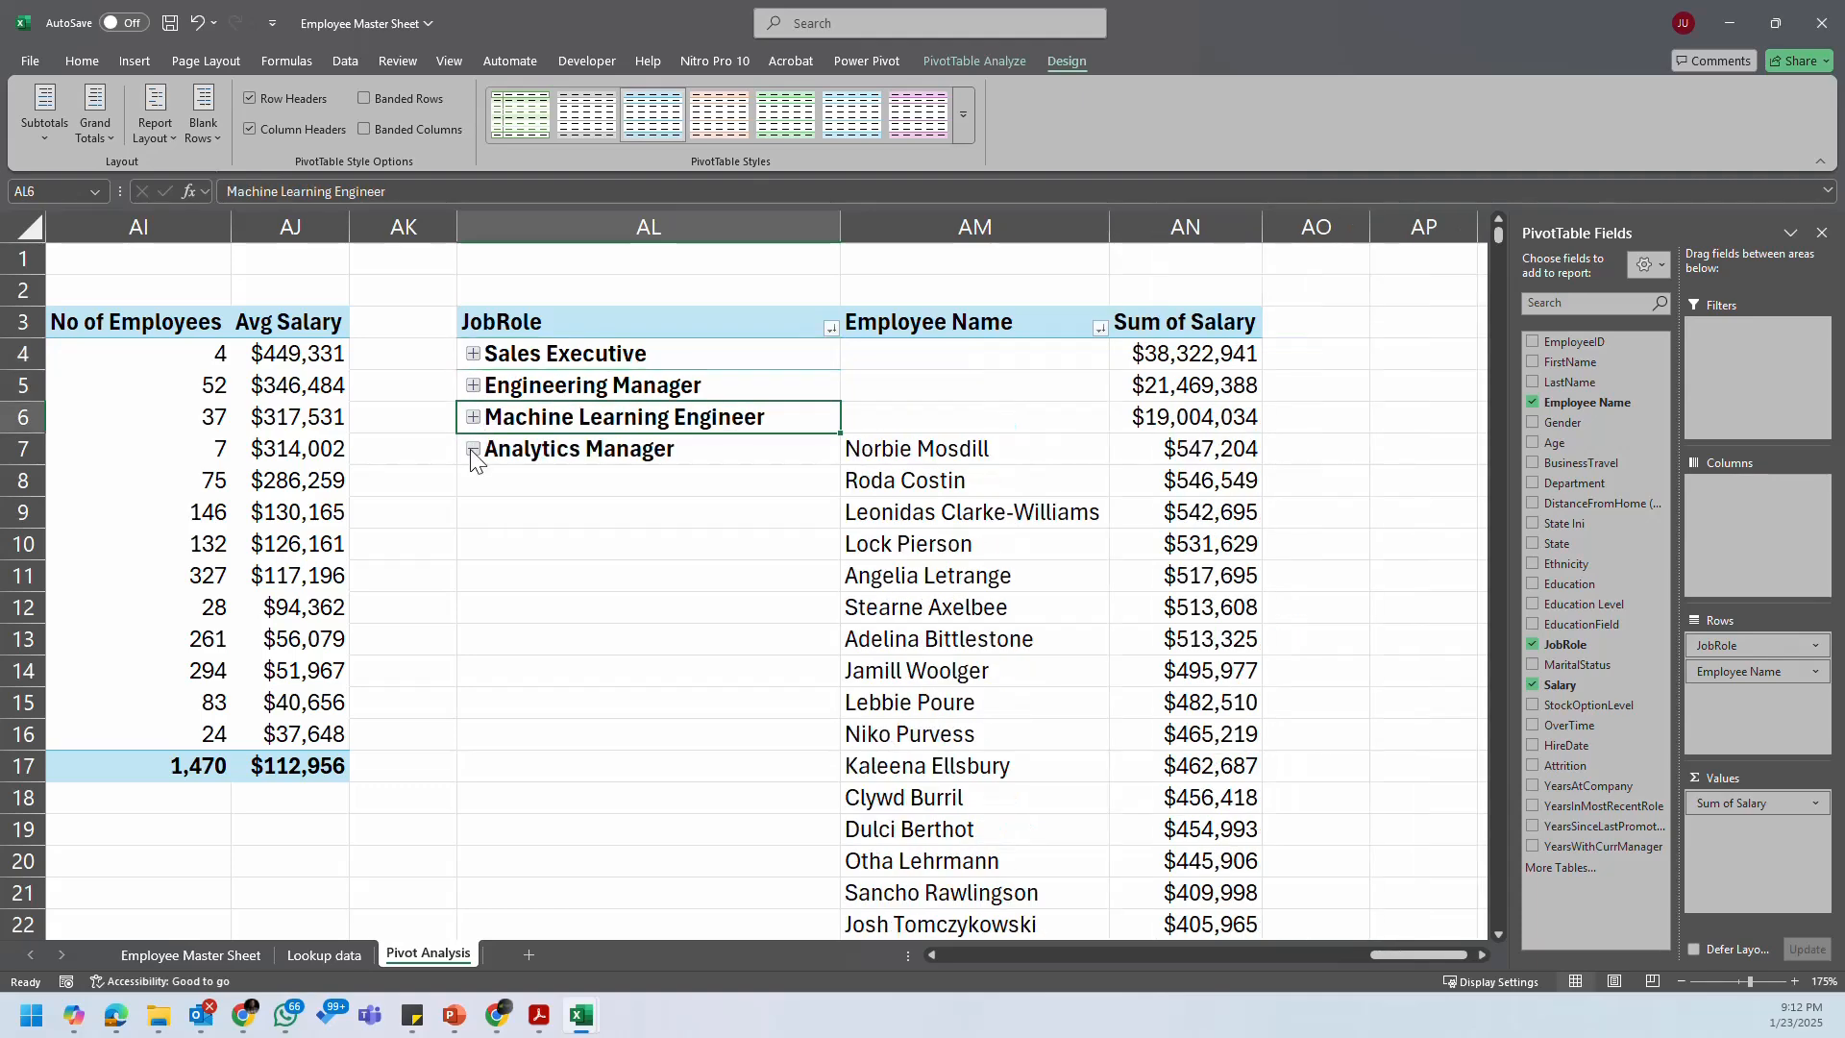
left_click(472, 448)
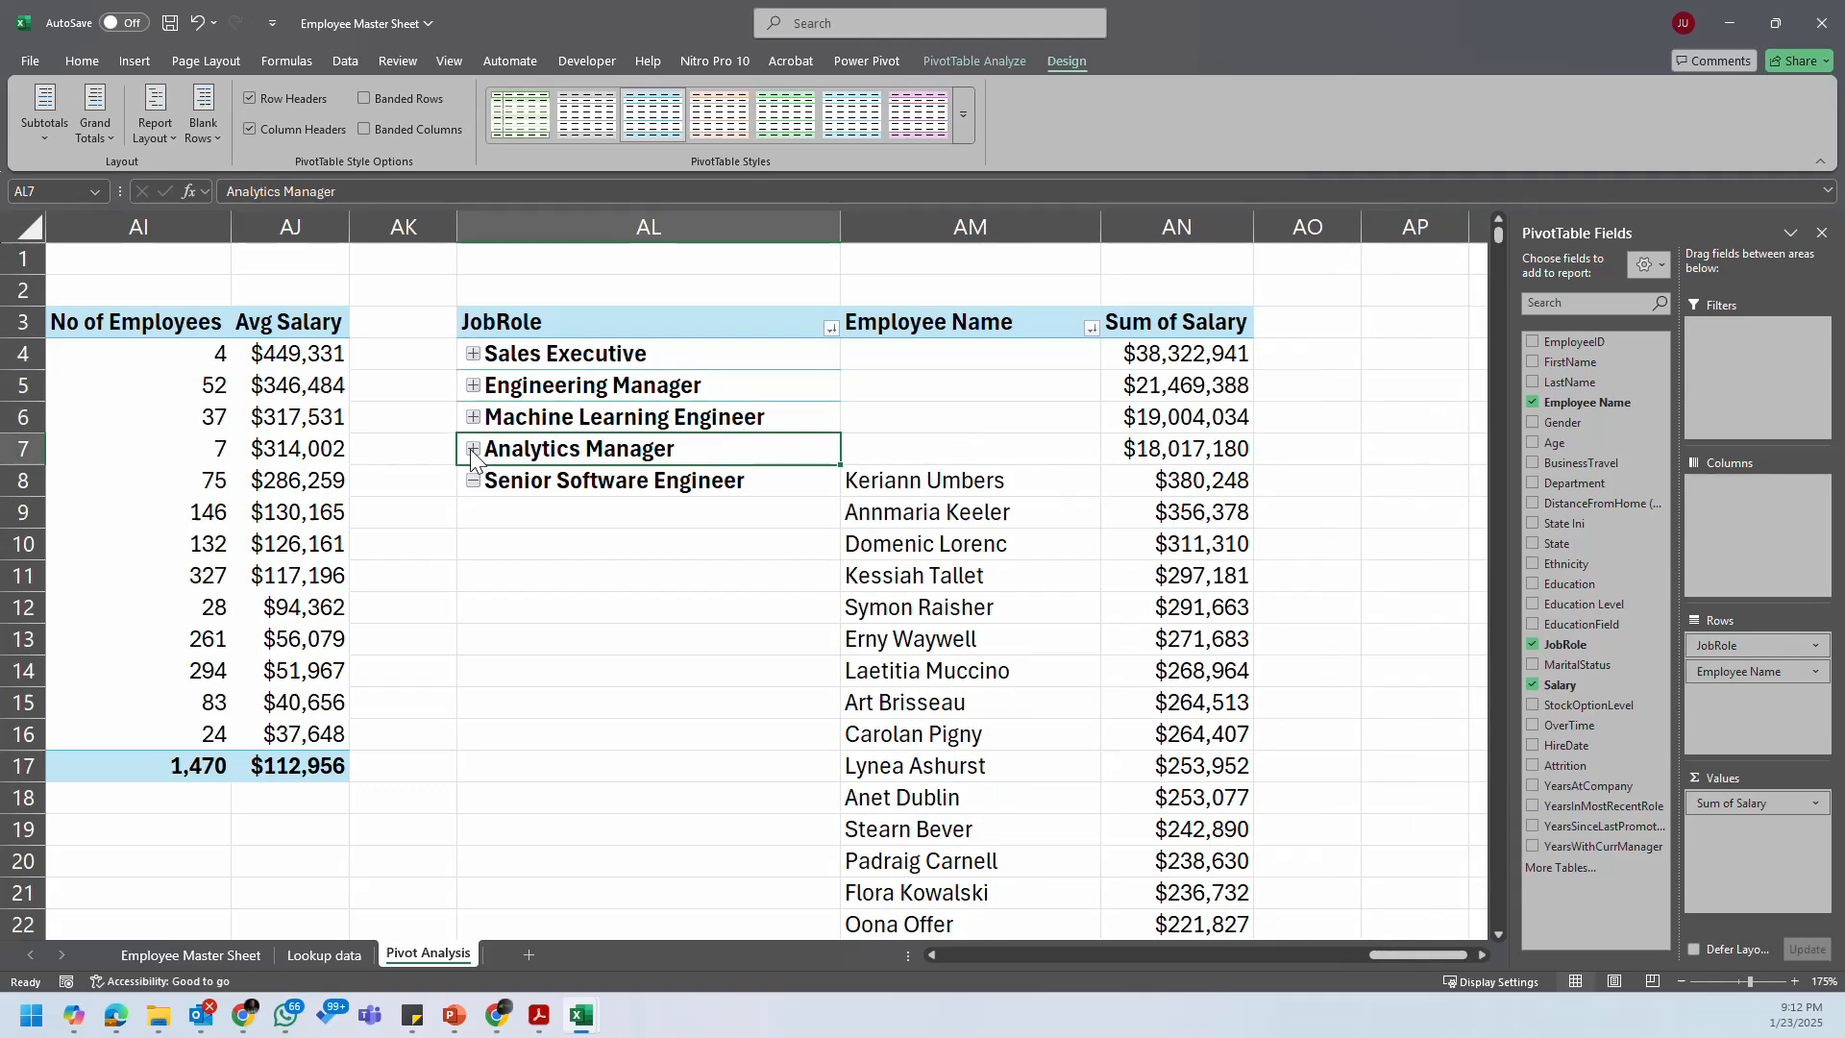
right_click(608, 361)
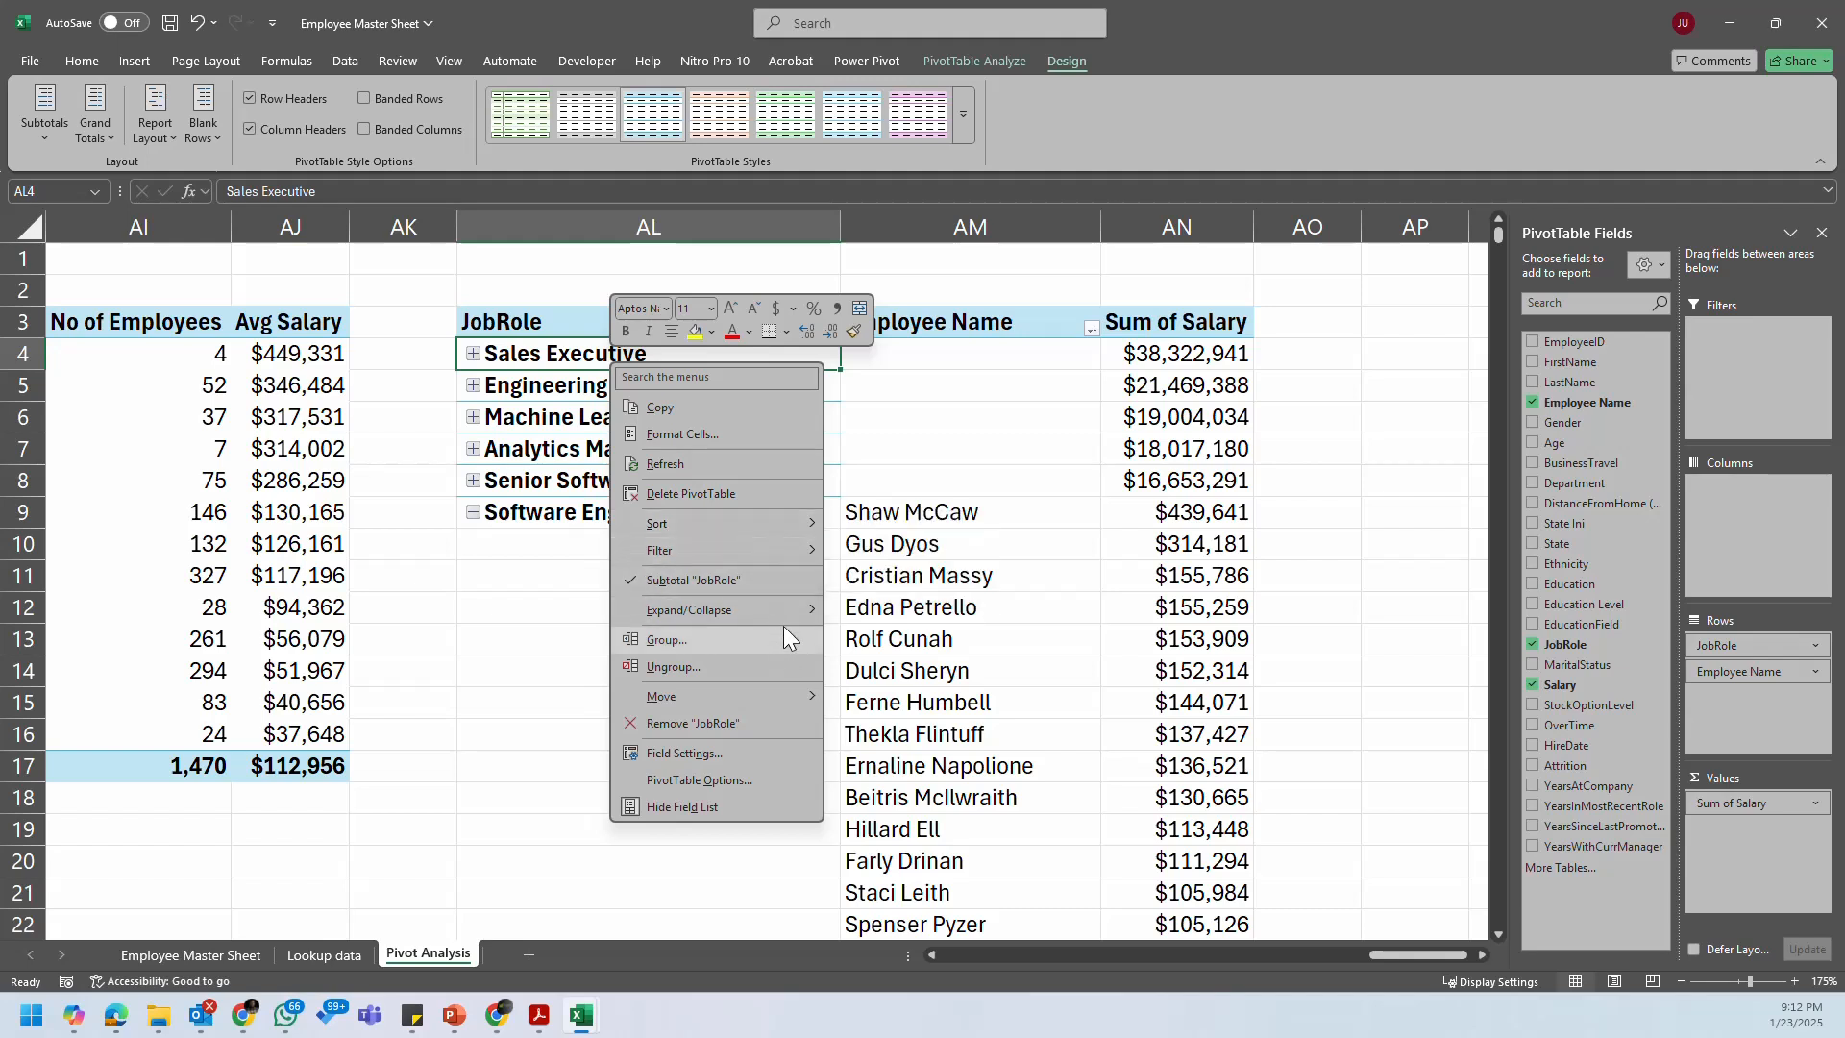
mouse_move(787, 614)
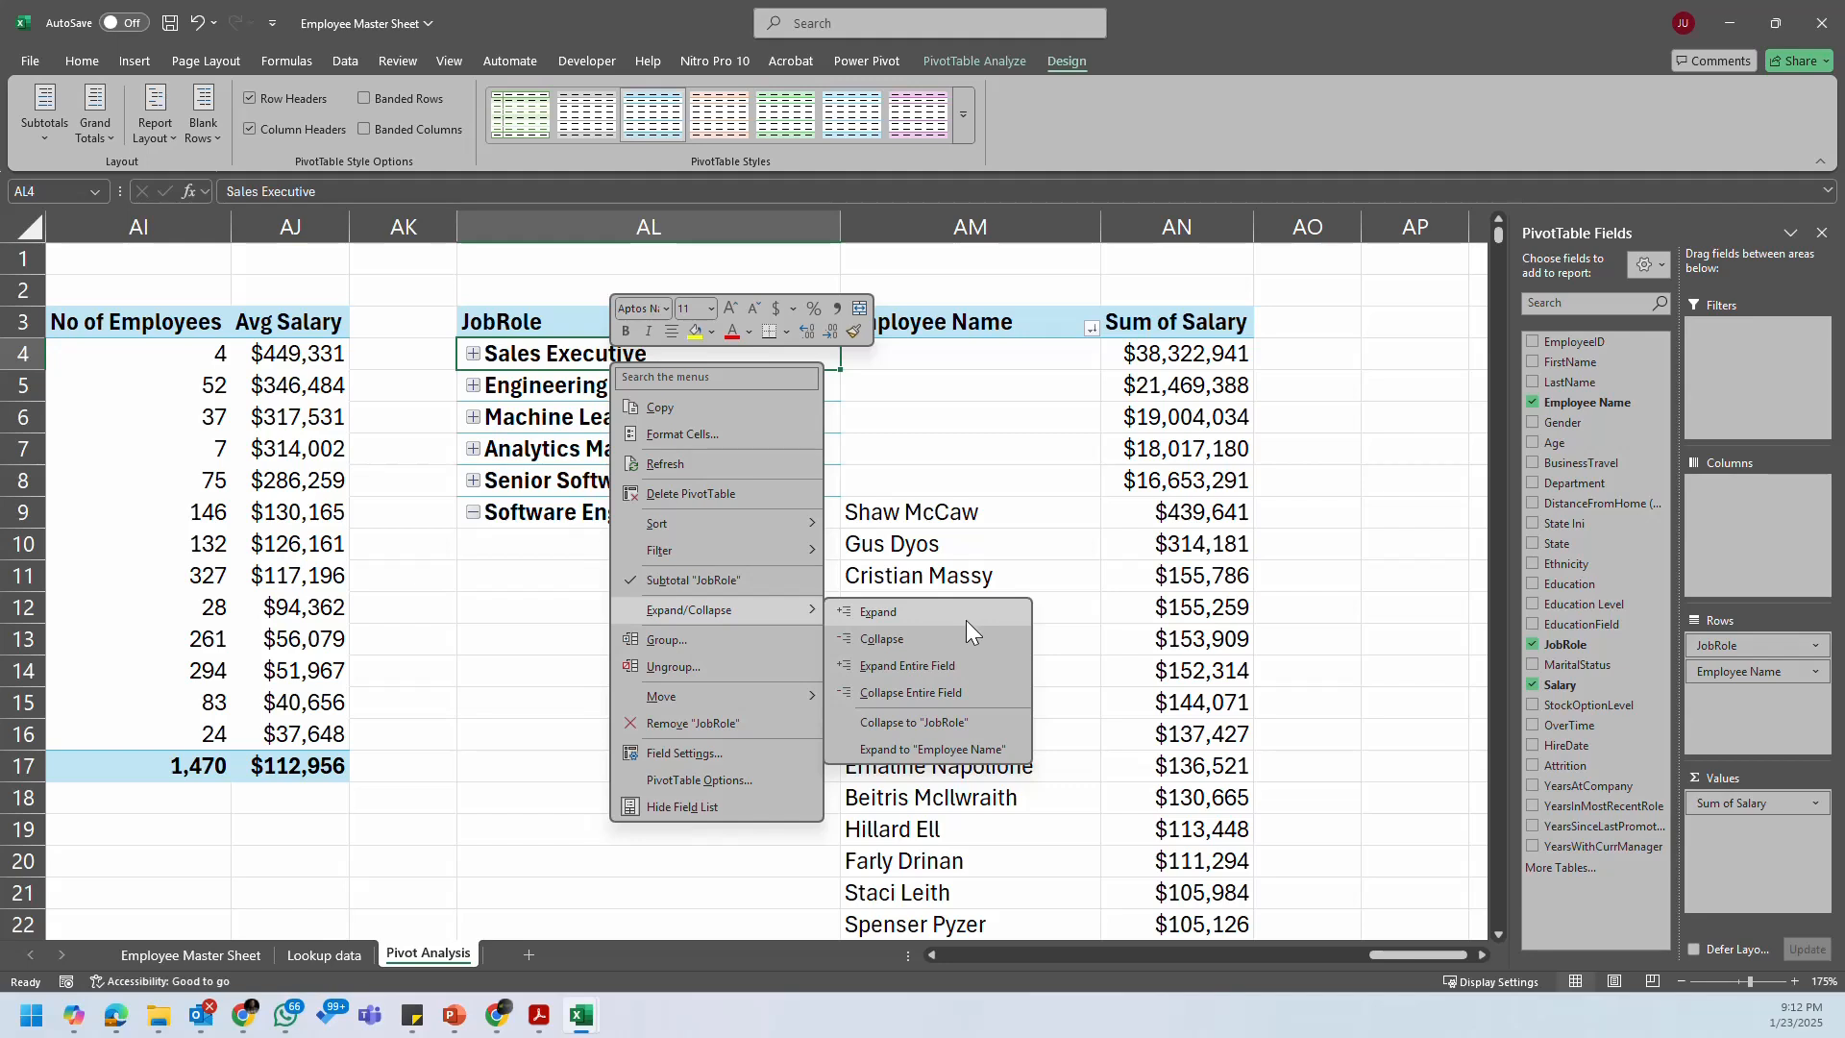
left_click(976, 690)
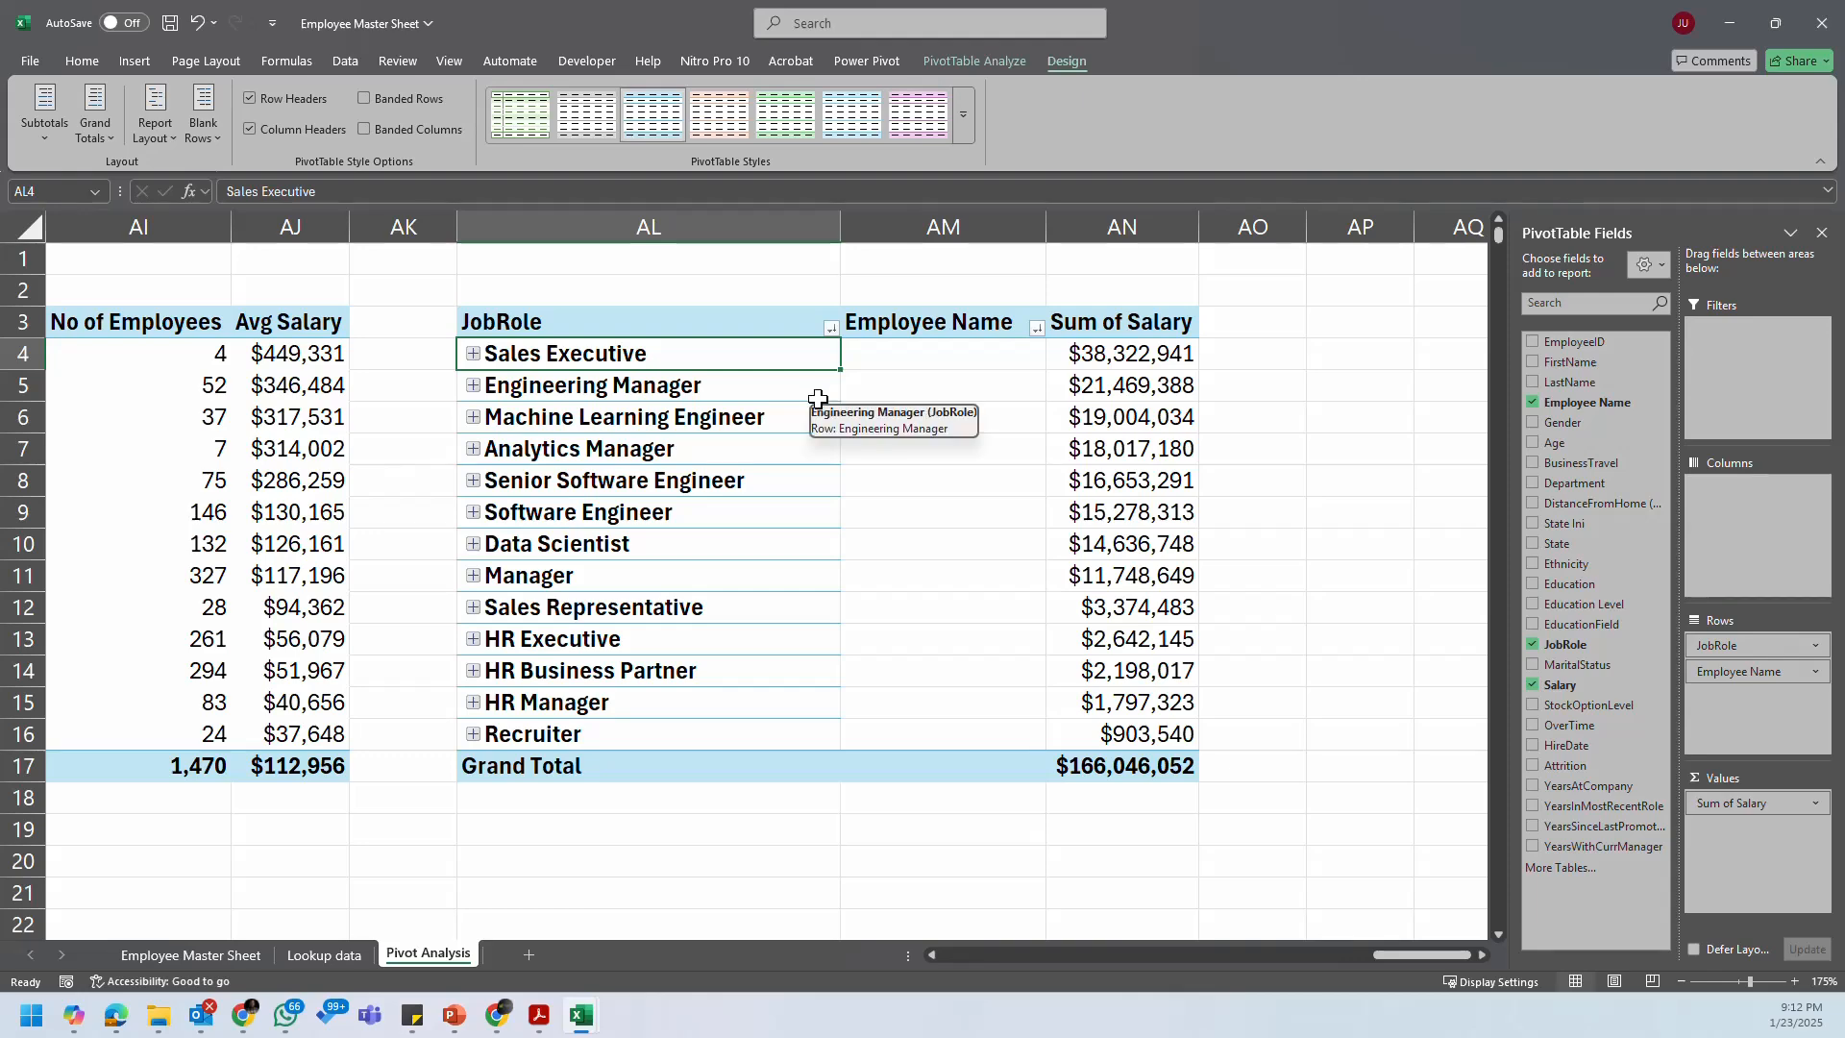
Step: Expand and collapse Sales Executive and Engineering Manager in turn to examine the employee salaries within each role
left_click(473, 355)
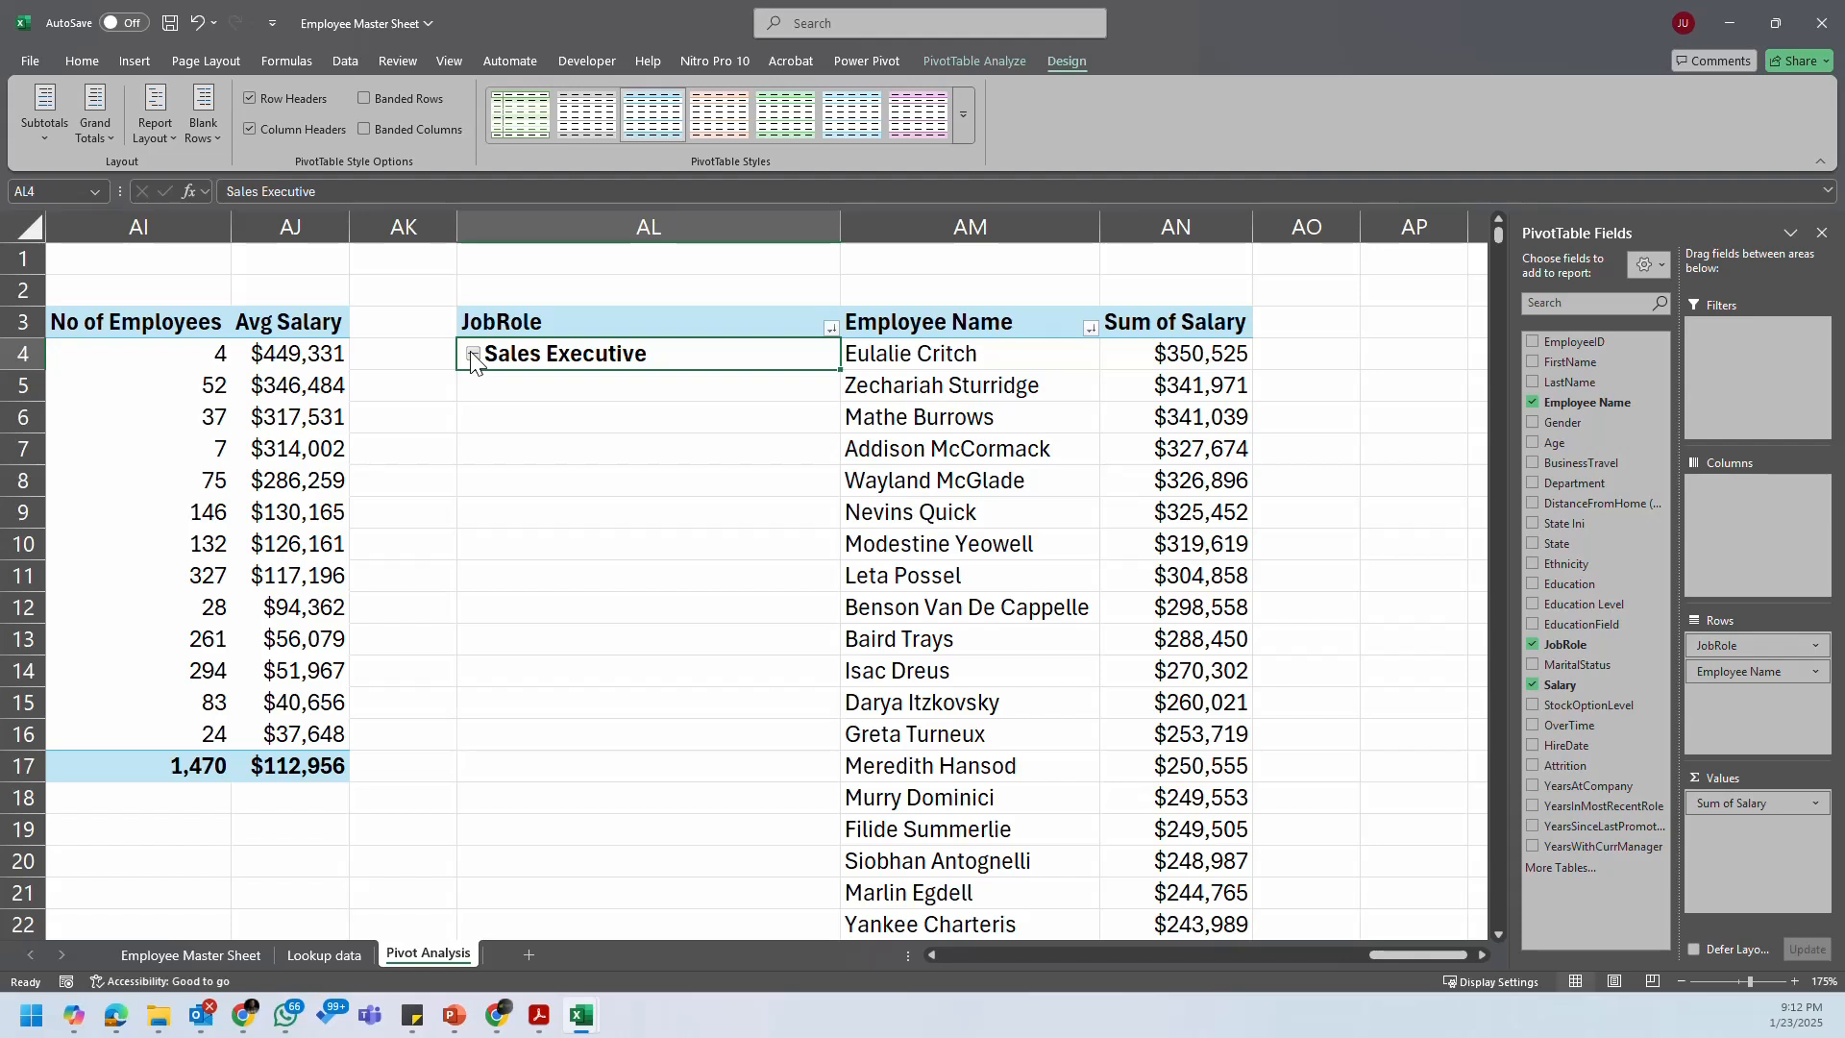
mouse_move(1218, 353)
left_click(473, 353)
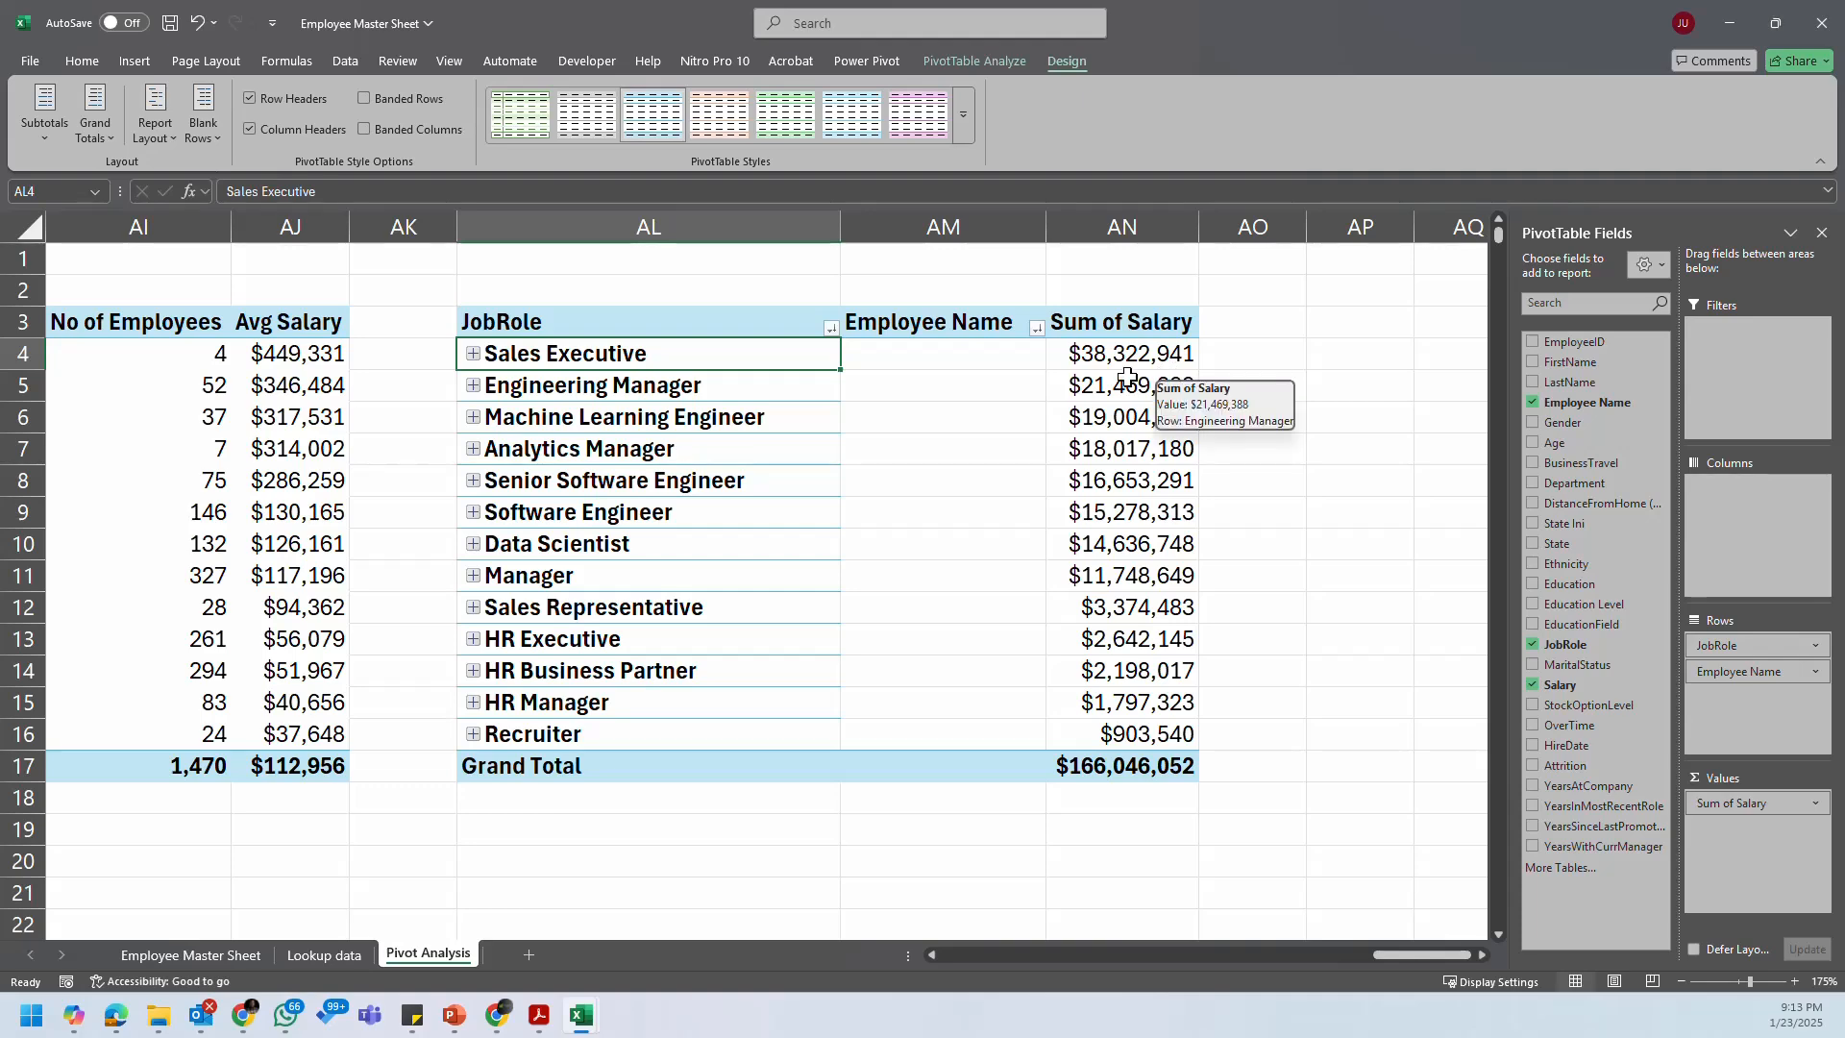
left_click(473, 385)
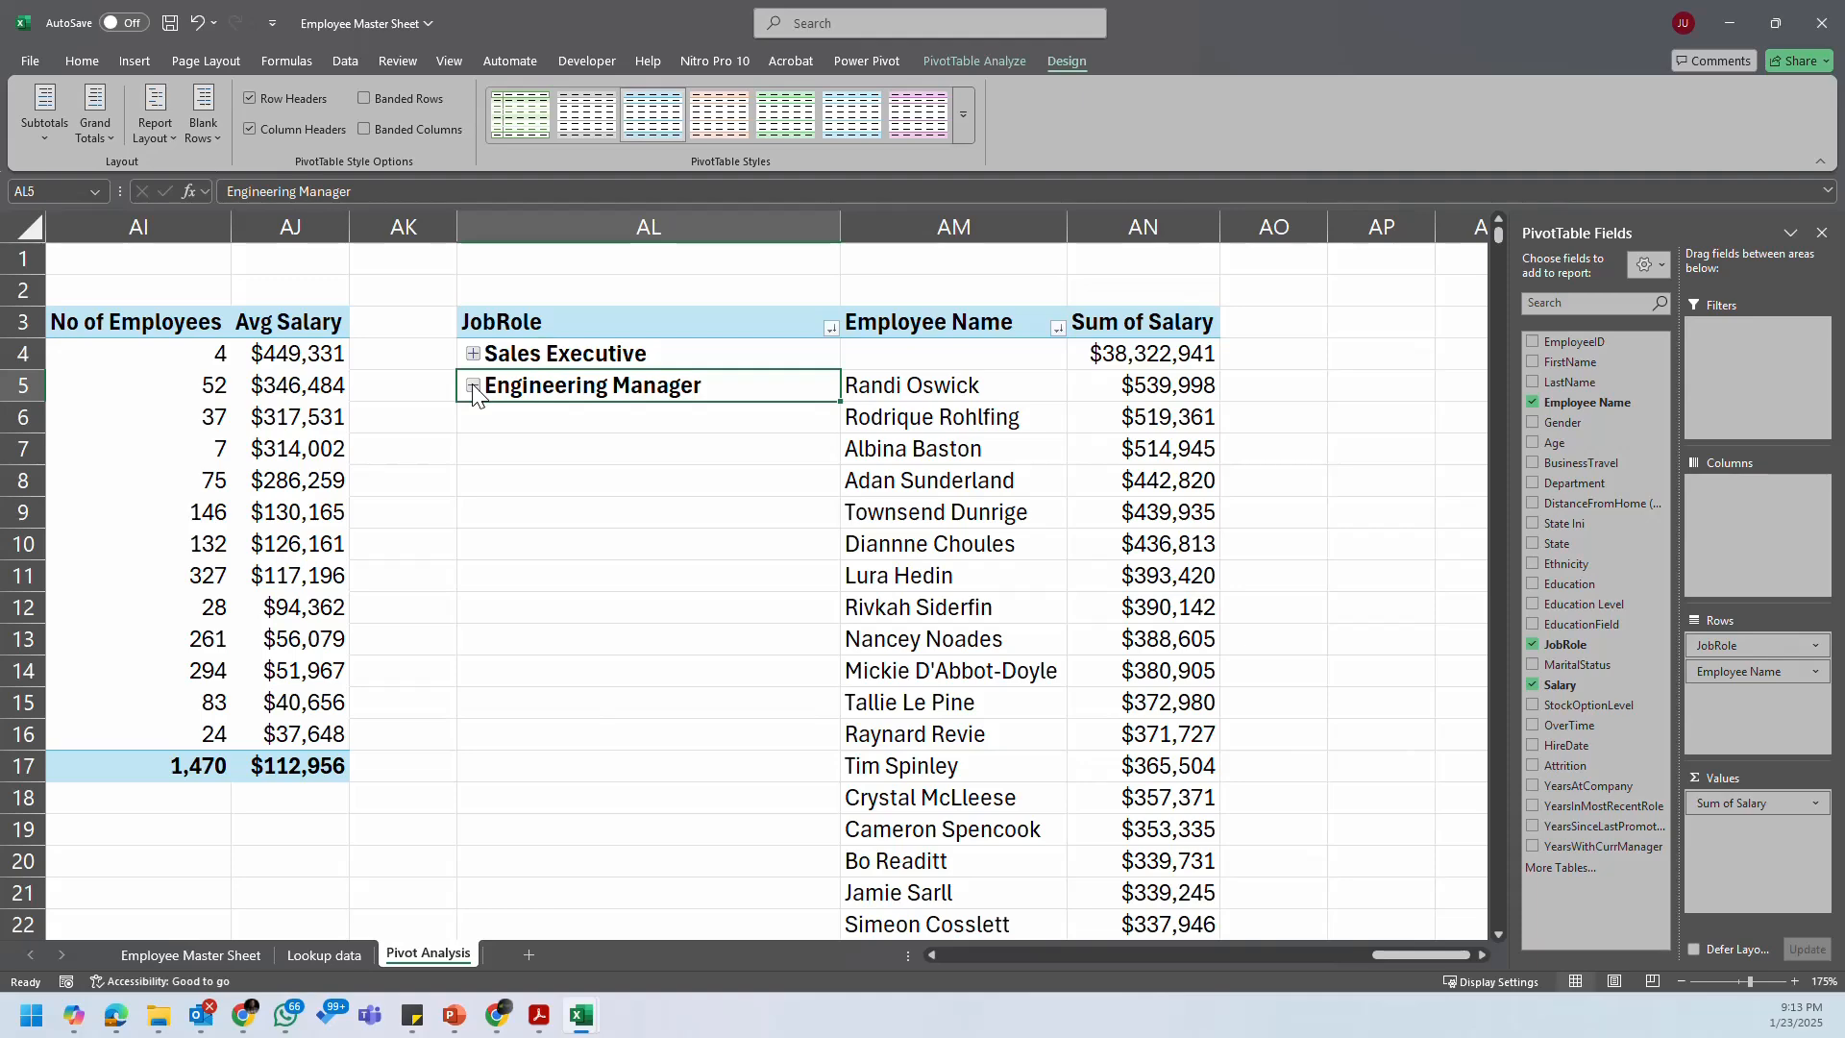
left_click(473, 385)
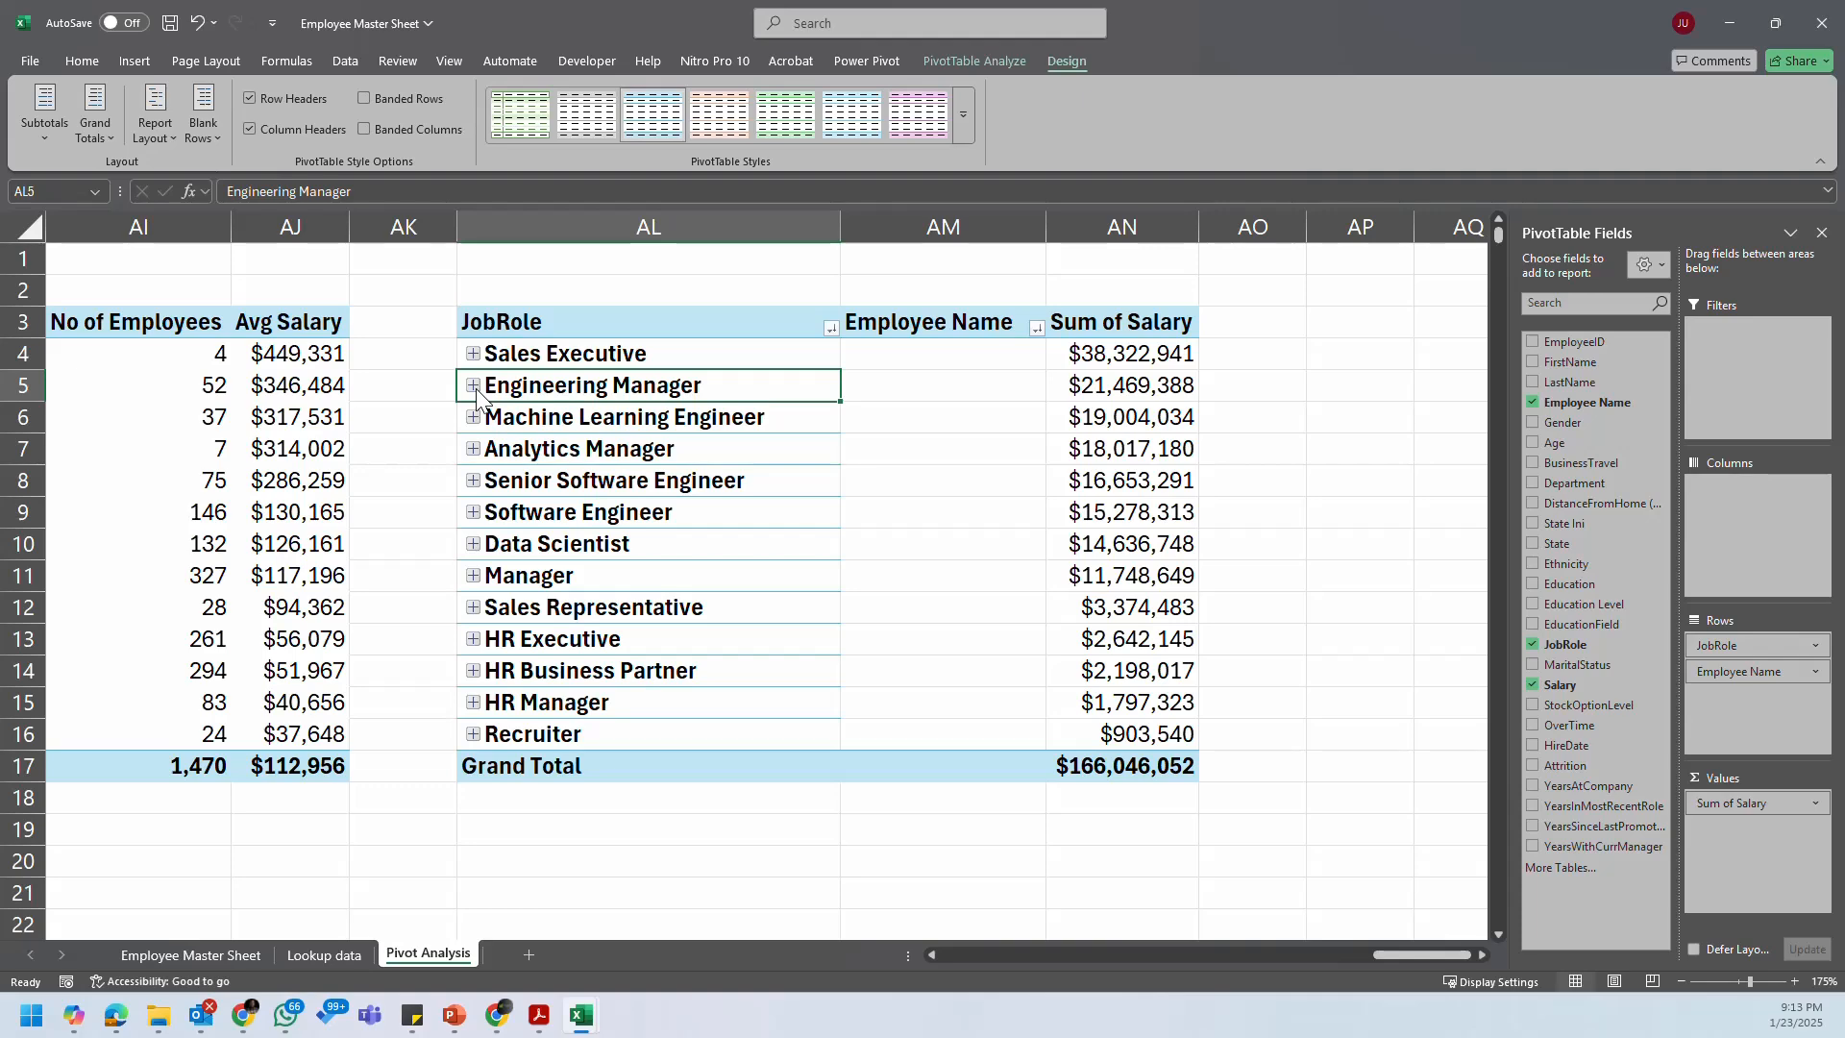
left_click(473, 386)
left_click(474, 386)
Step: Move JobRole below Employee Name in the pivot table's rows and turn off all subtotals
left_click_drag(1730, 646, 1757, 694)
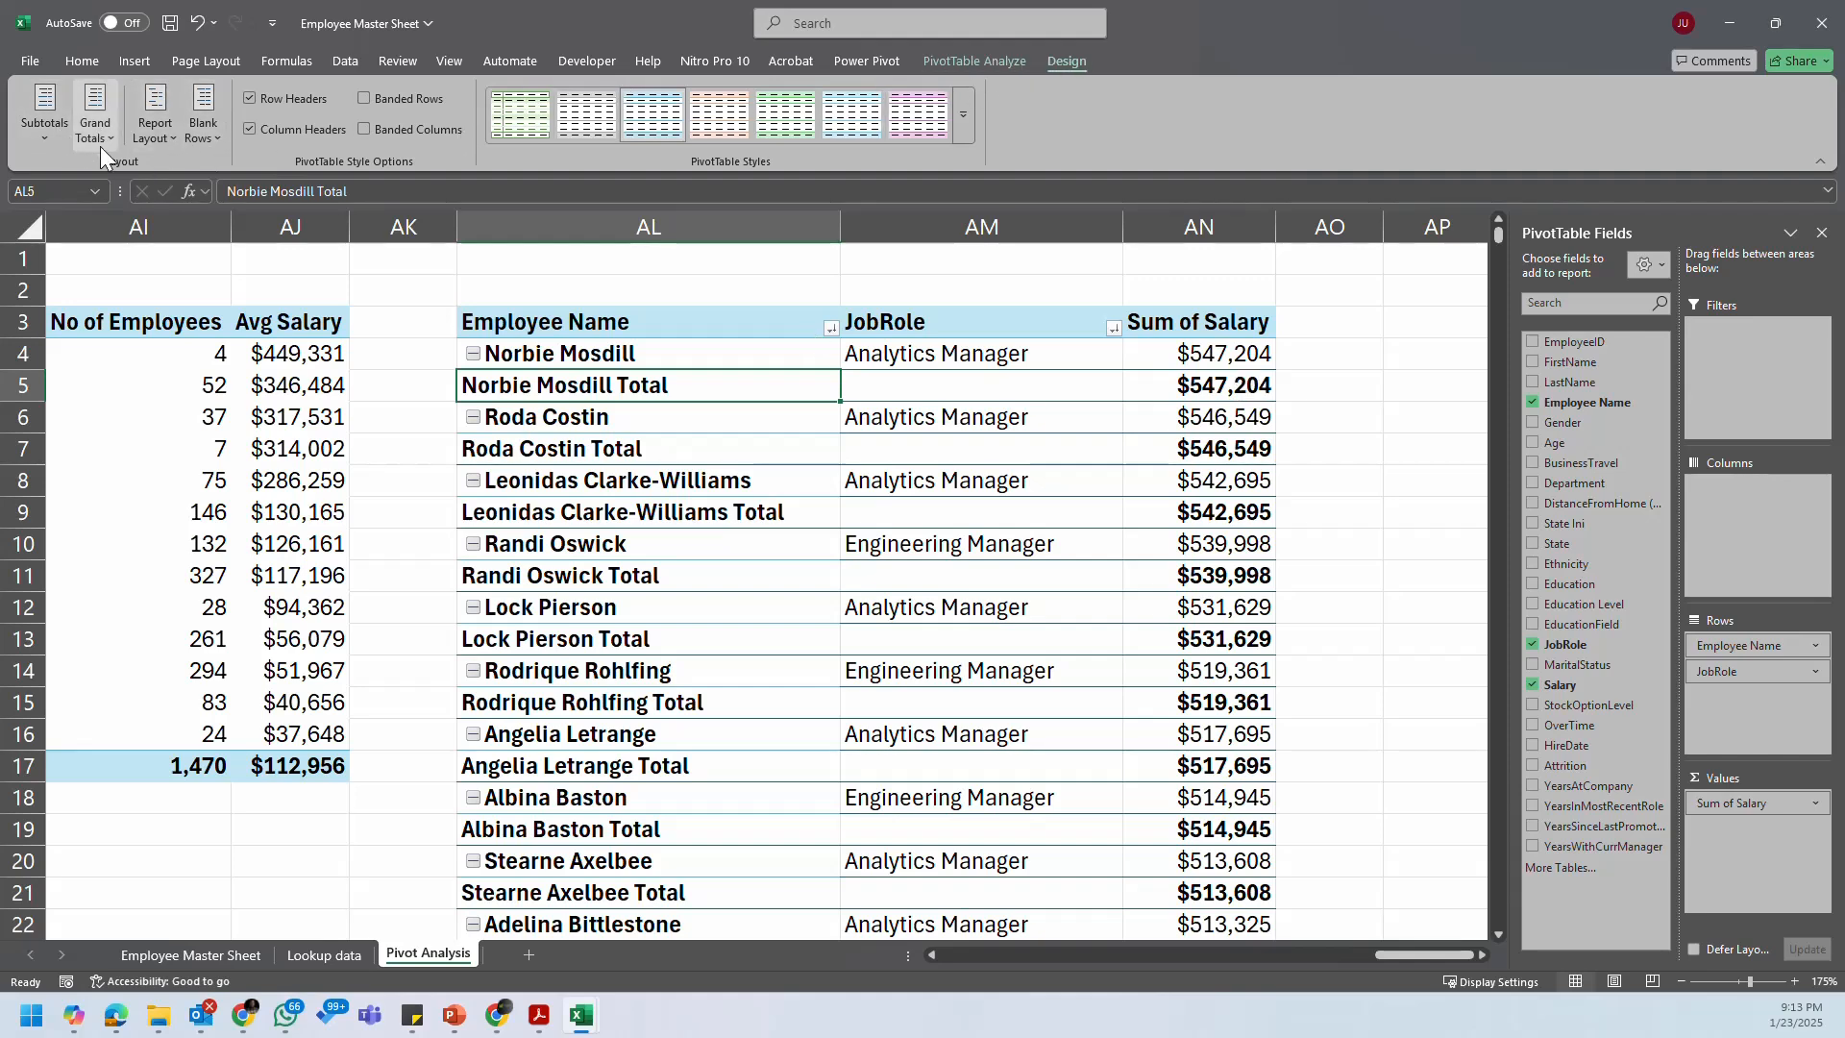
left_click(42, 127)
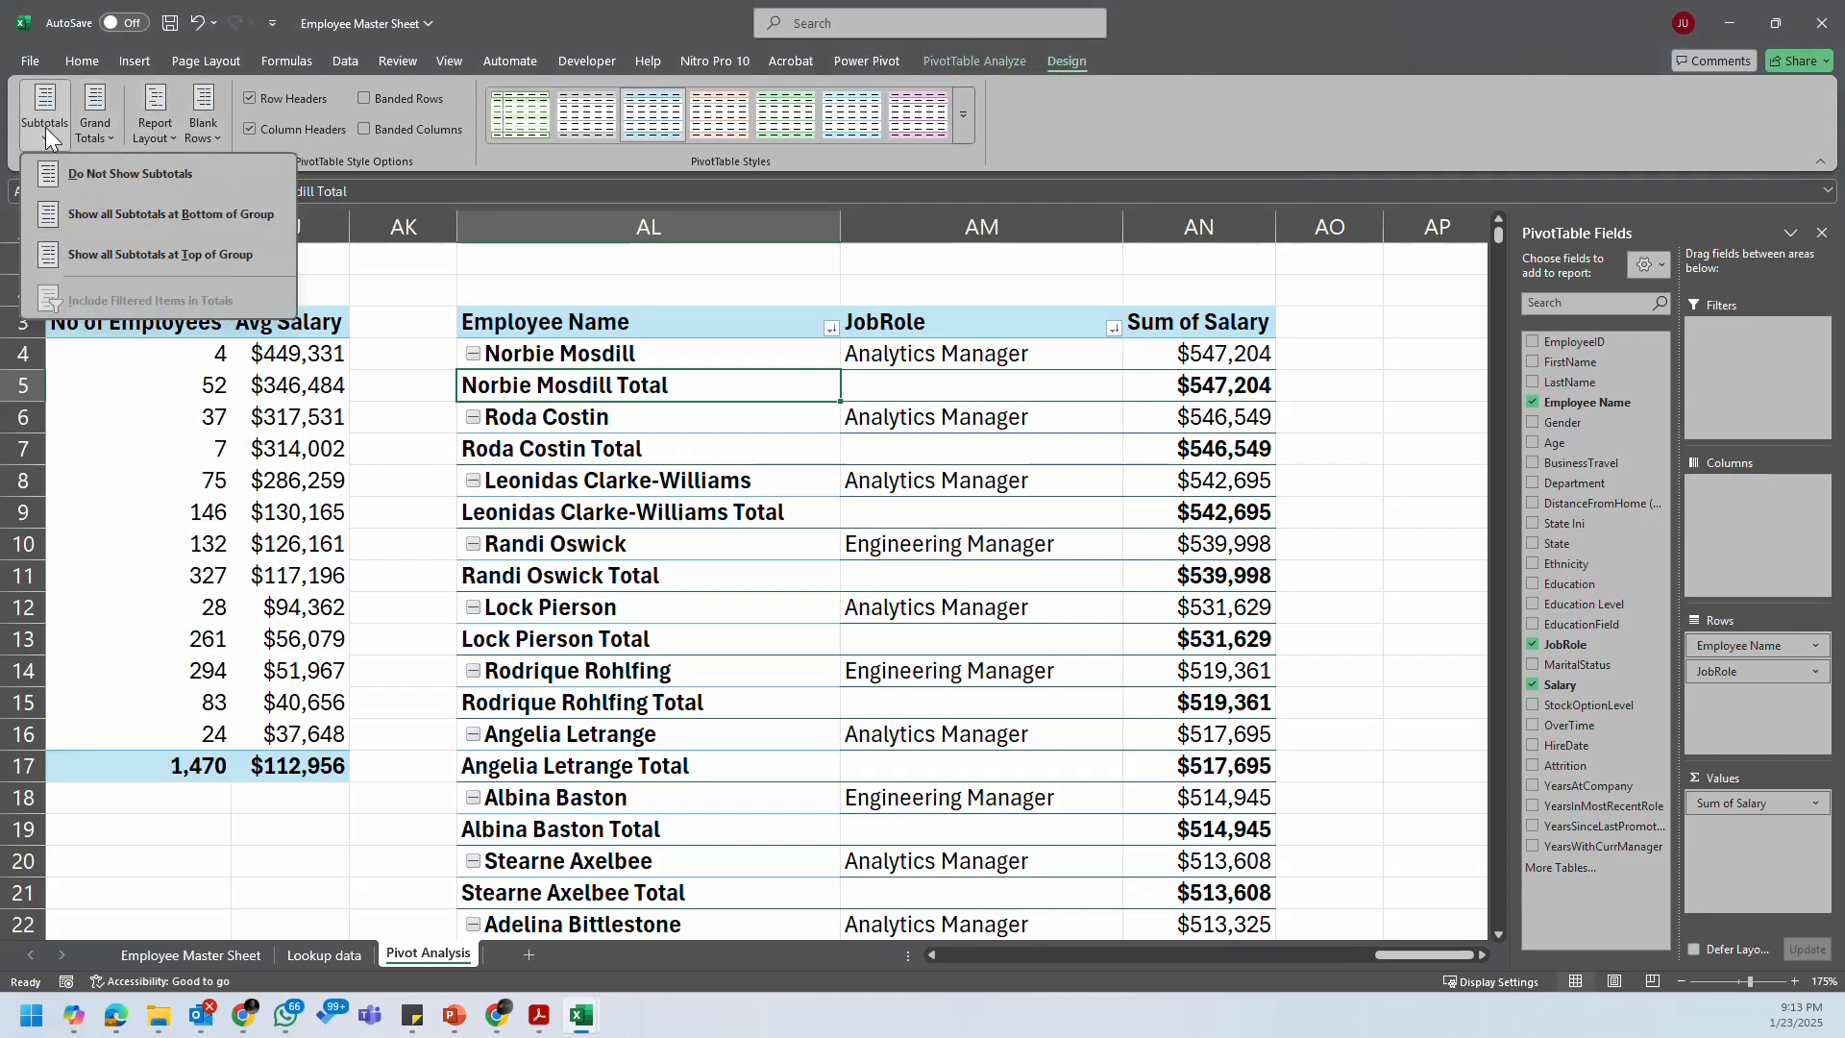
left_click(142, 171)
left_click(1139, 450)
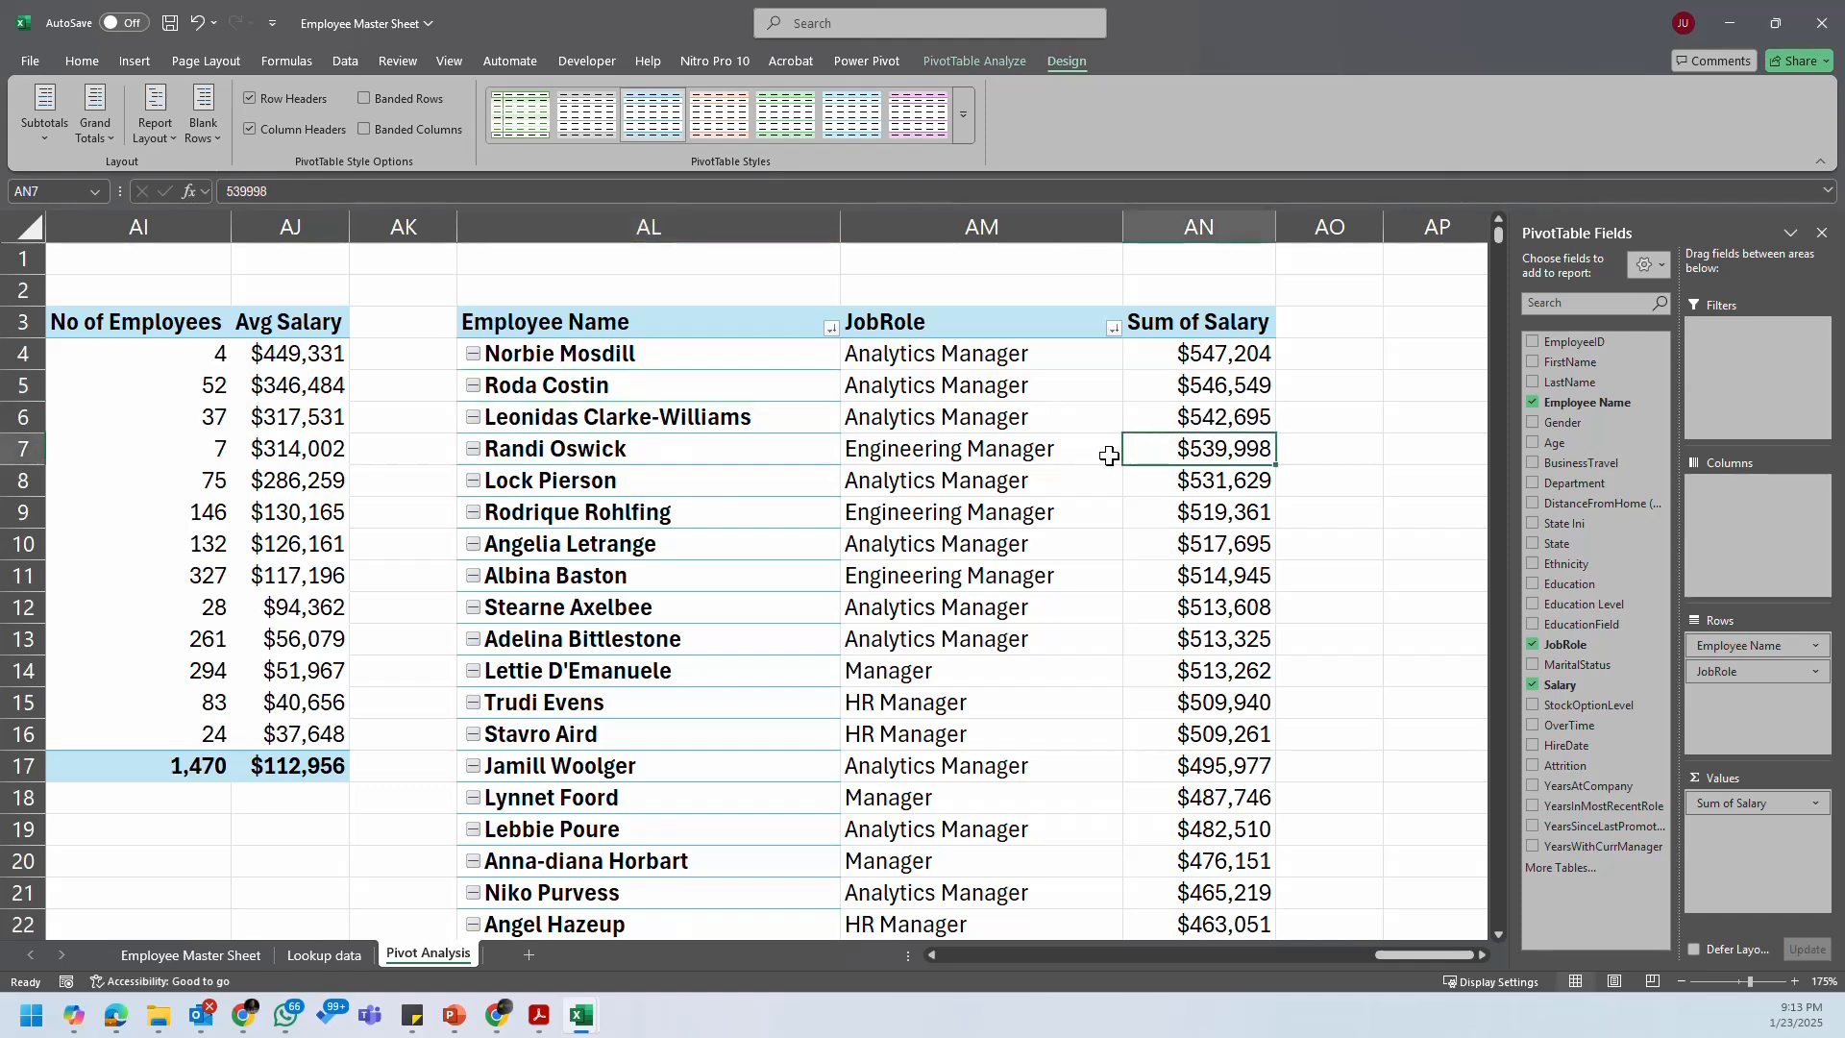
Step: Sort the Sum of Salary values beside Employee Name and JobRole from largest to smallest
left_click(661, 358)
left_click(1004, 353)
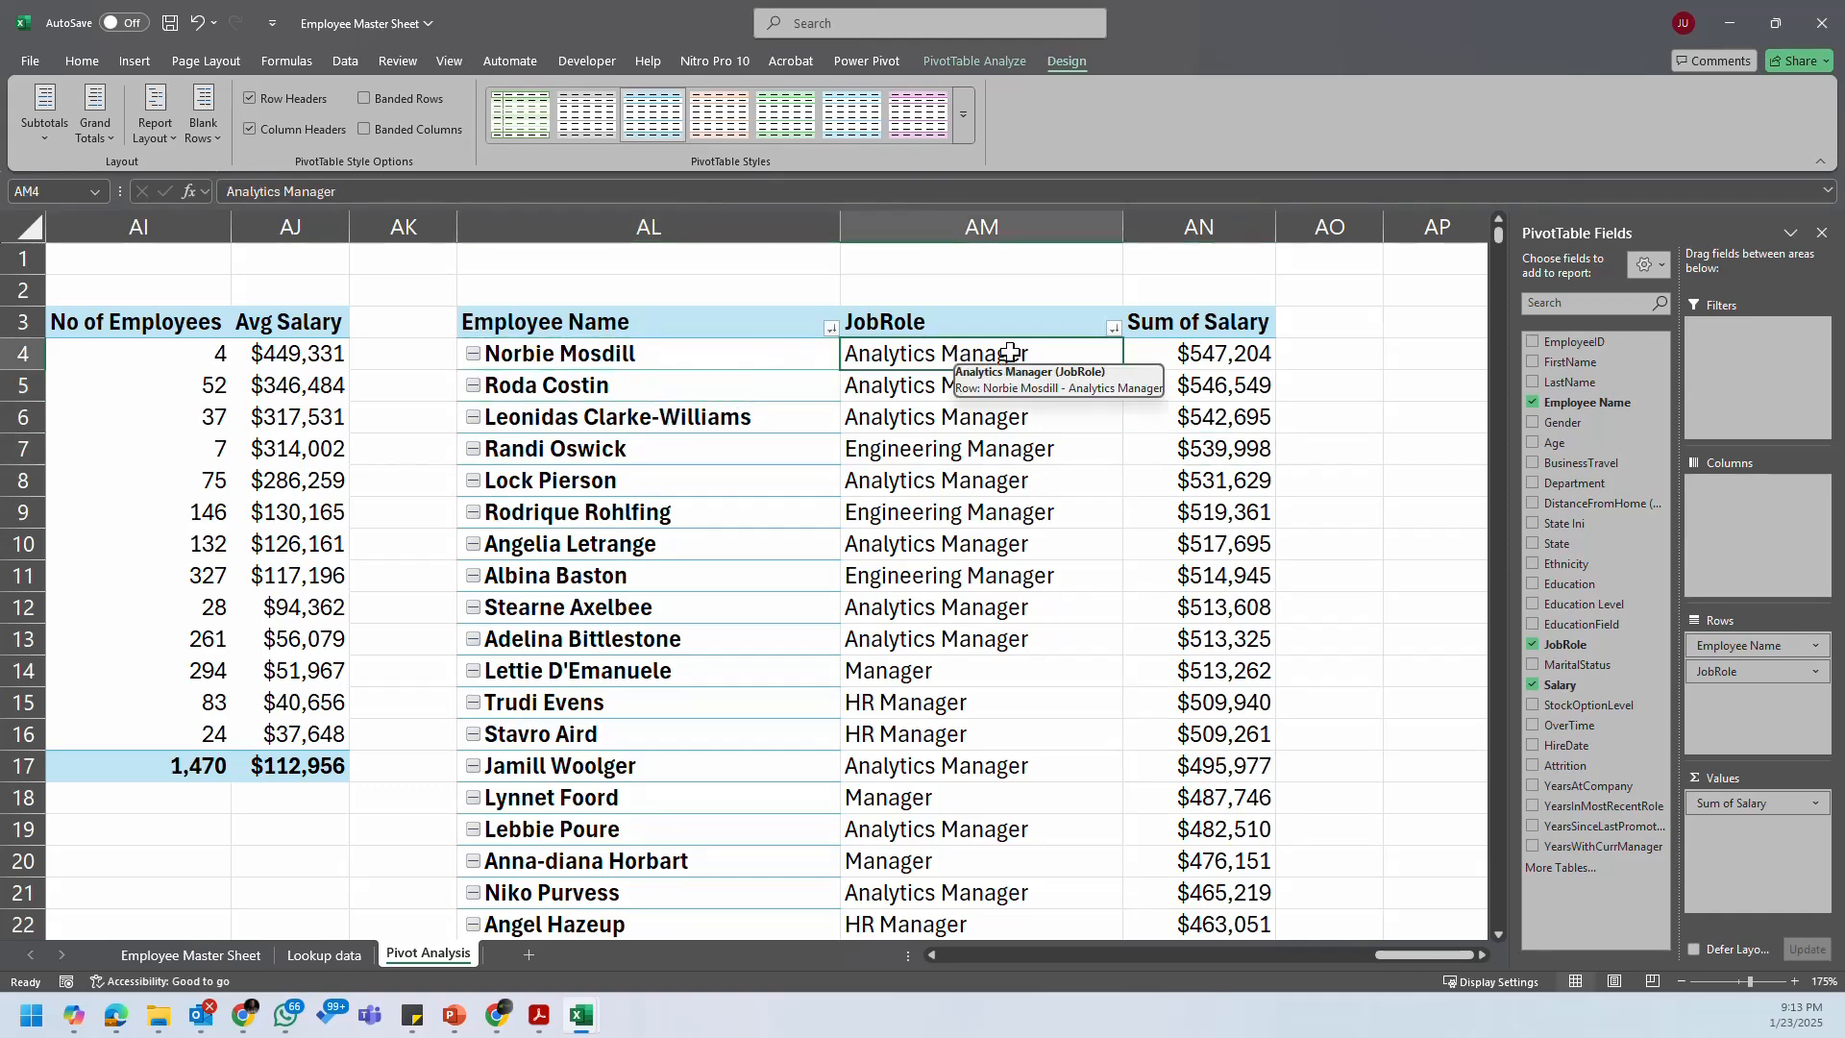
left_click(1250, 356)
right_click(1249, 356)
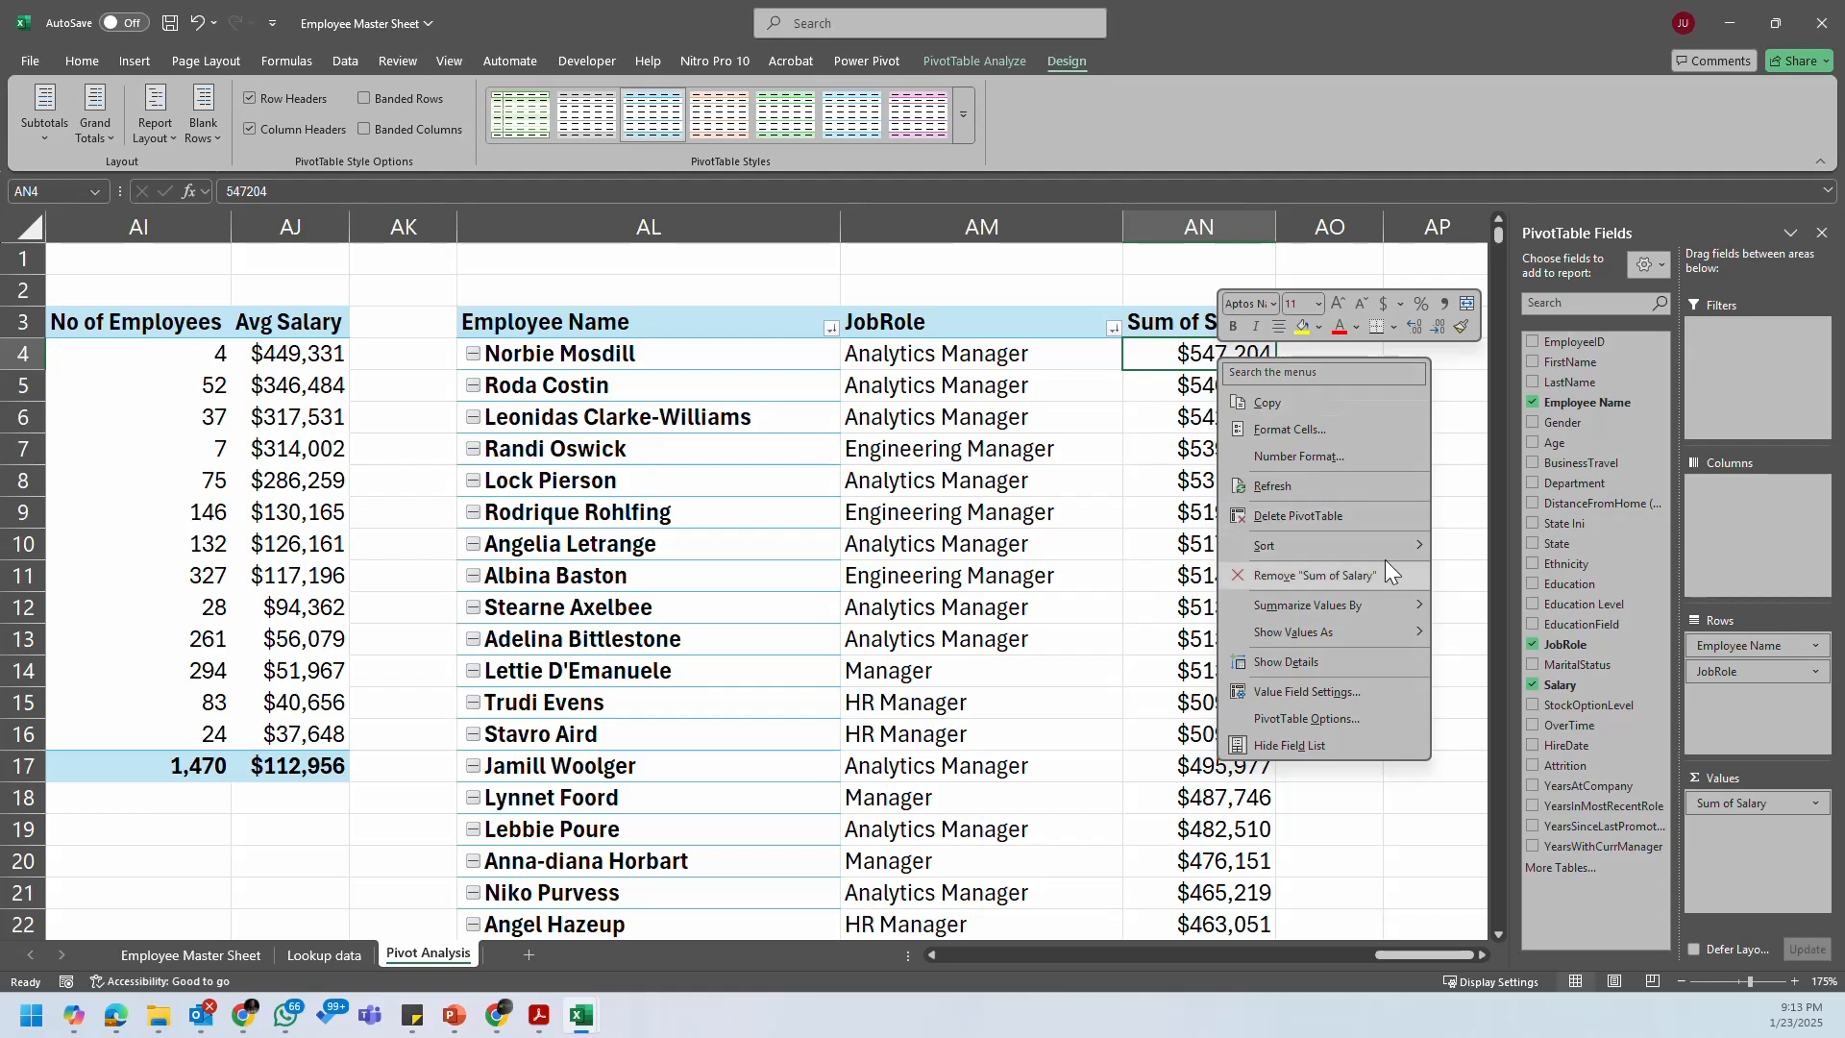
mouse_move(1384, 544)
left_click(1537, 574)
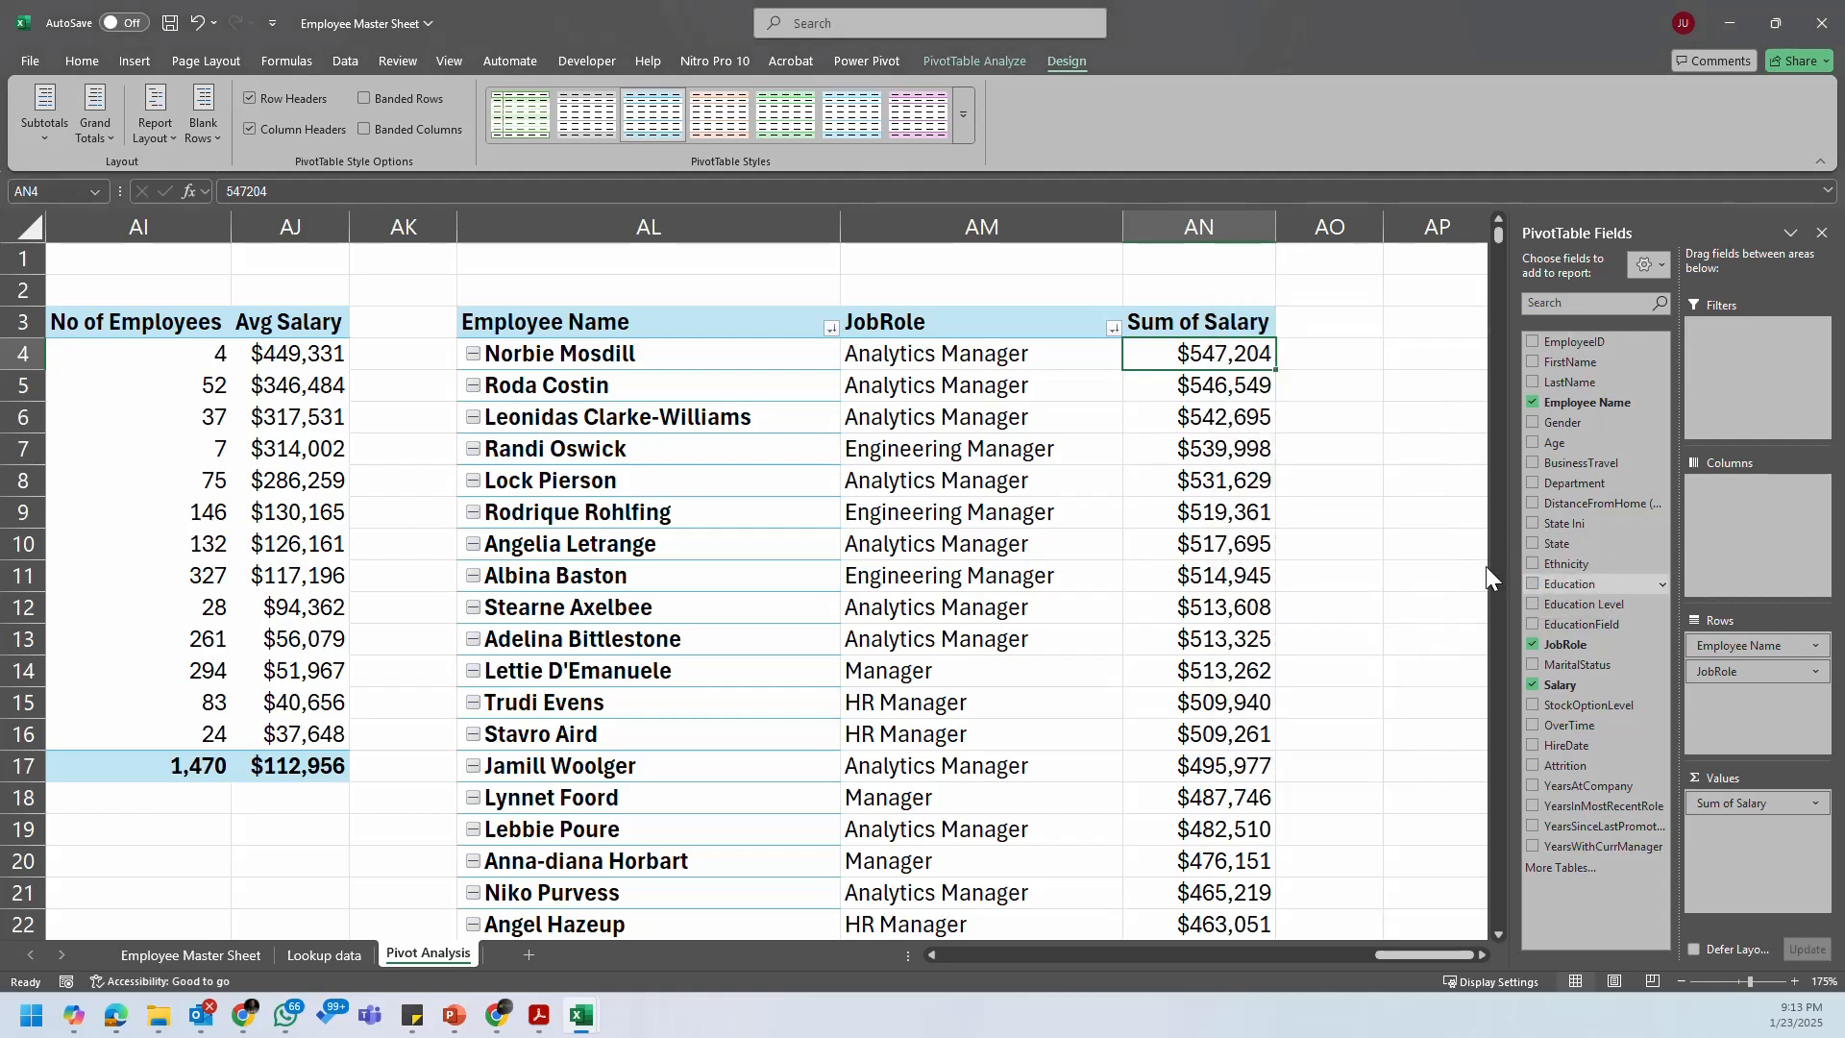
left_click(1140, 414)
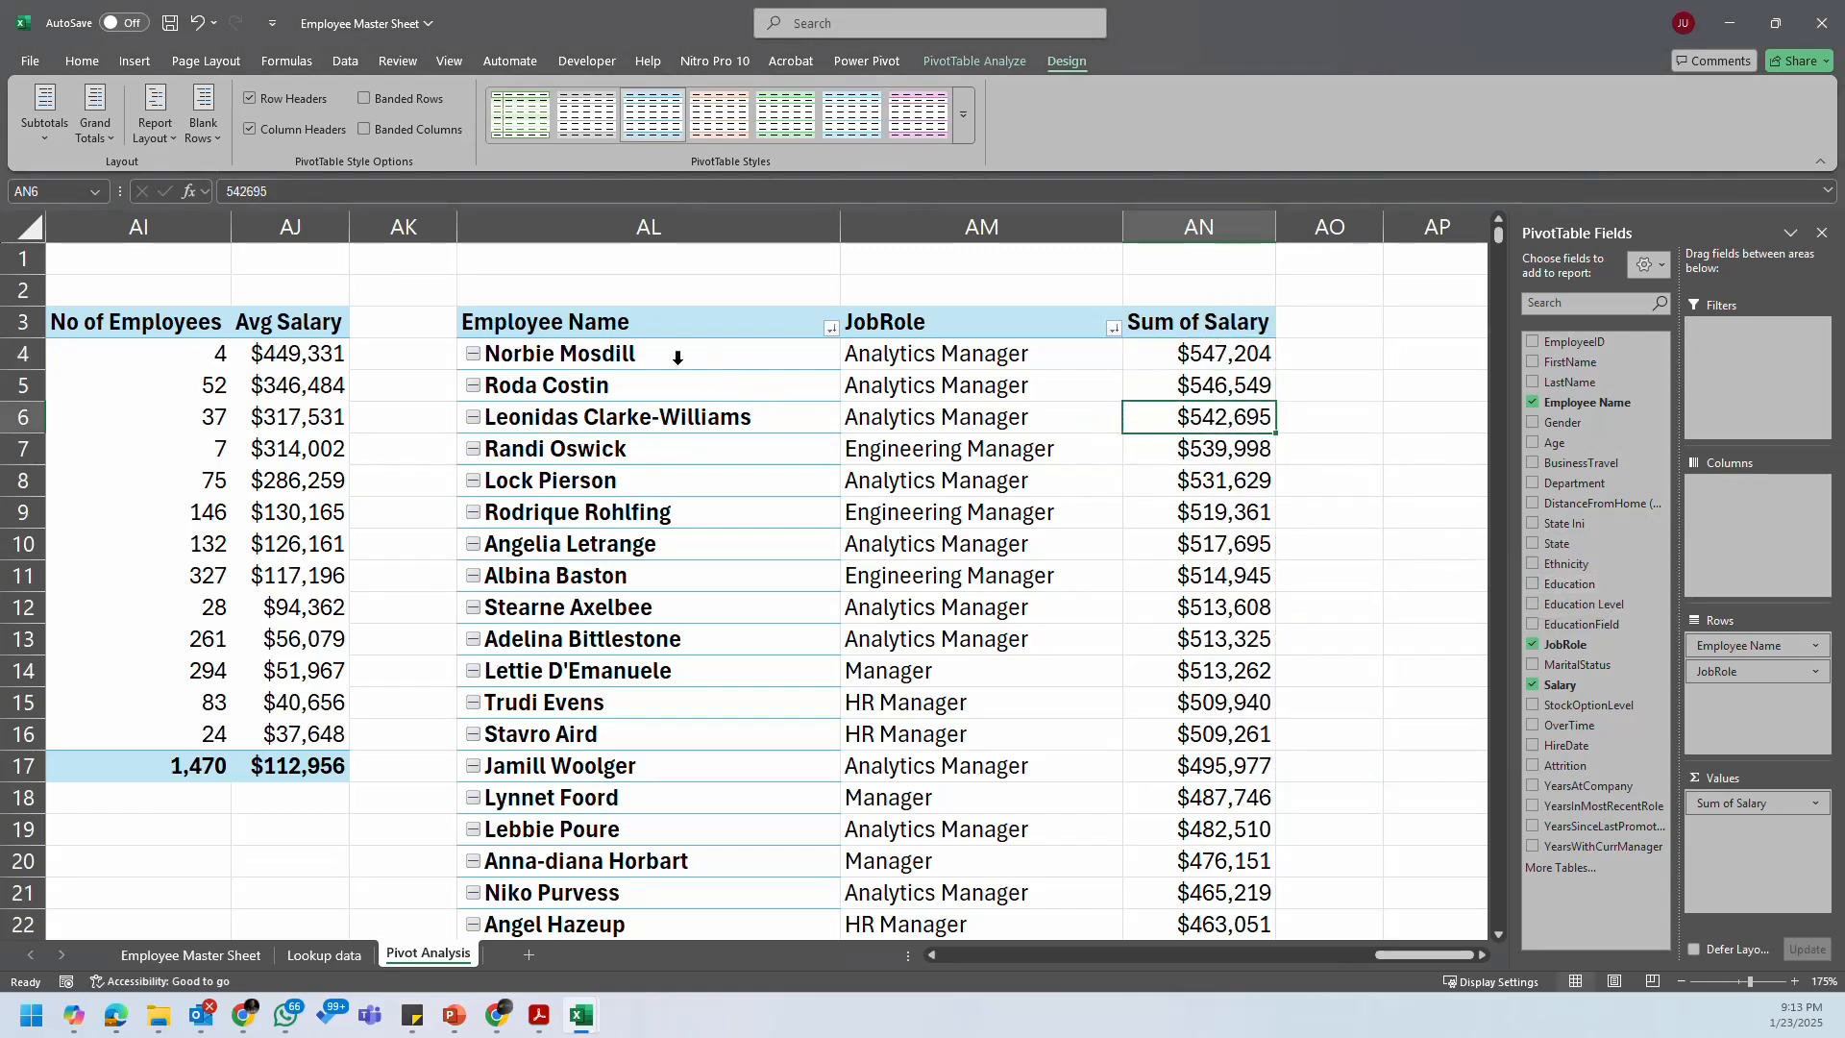
Step: Examine the job roles and salaries of the three highest-paid employees in rows 4 to 6
left_click_drag(678, 357, 1149, 419)
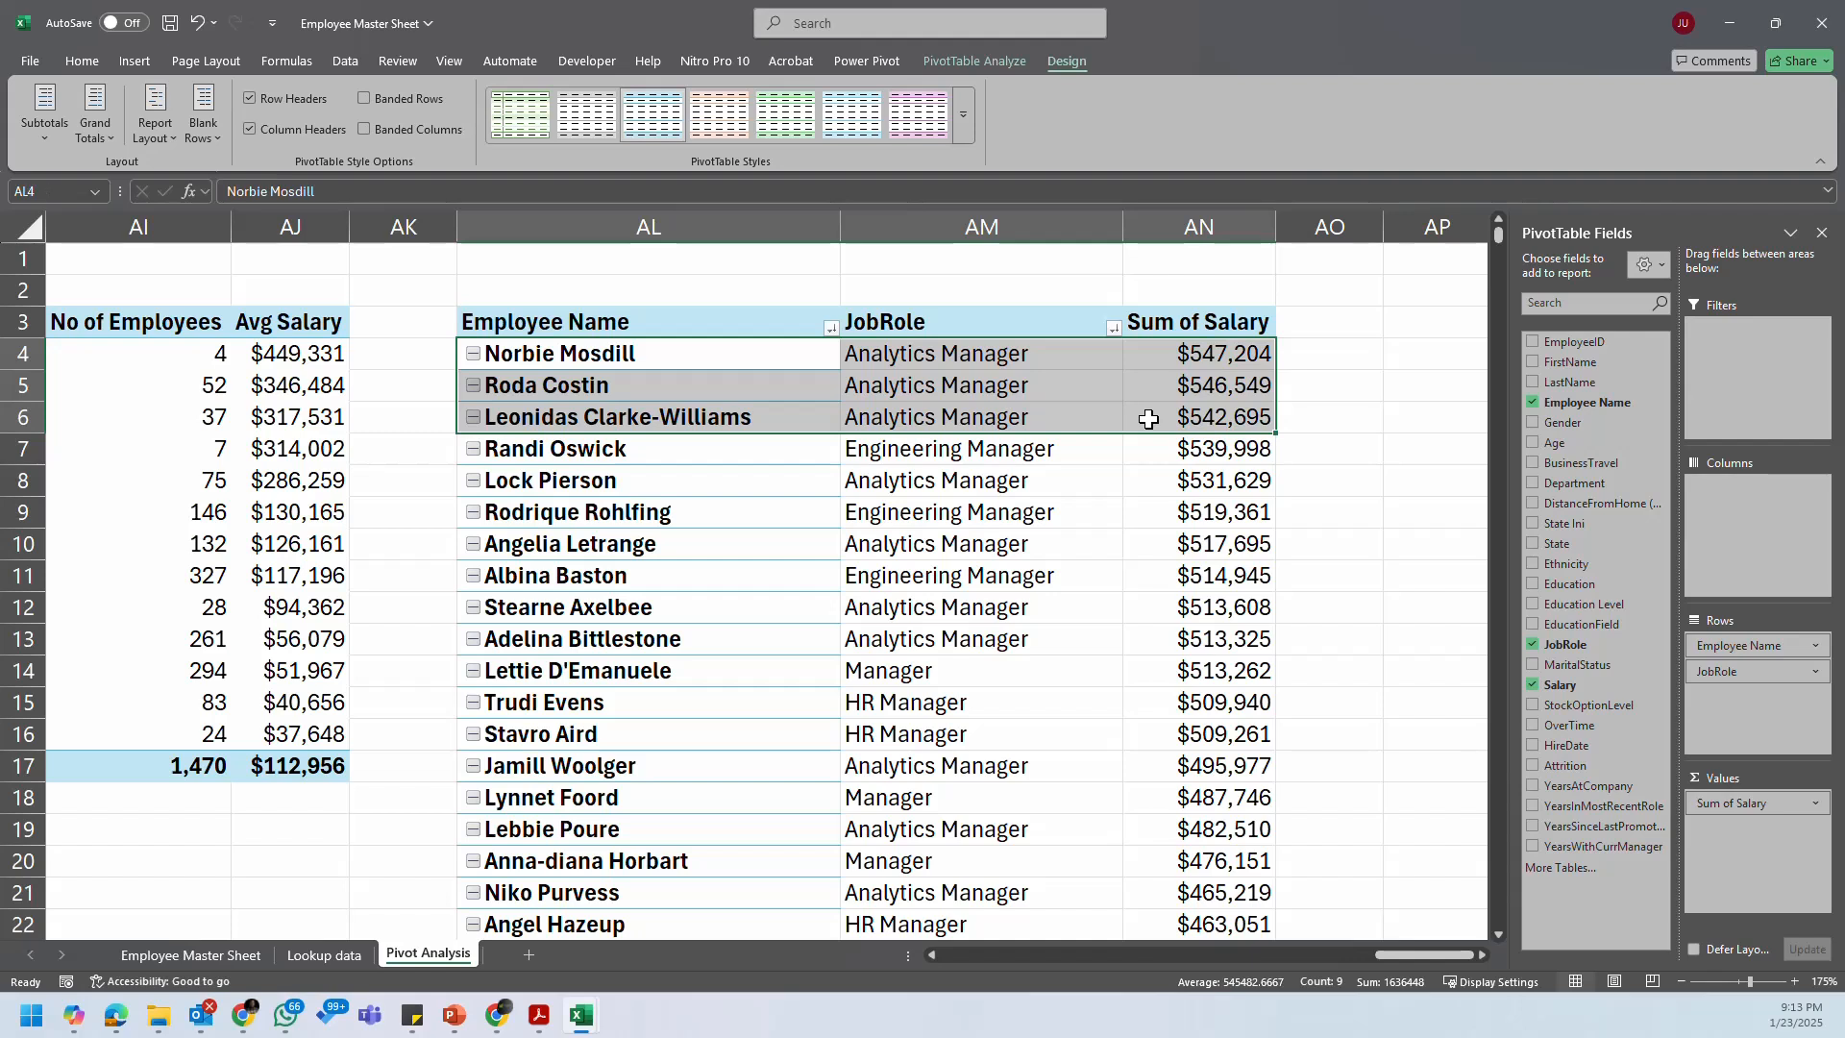
left_click_drag(1036, 355, 1216, 419)
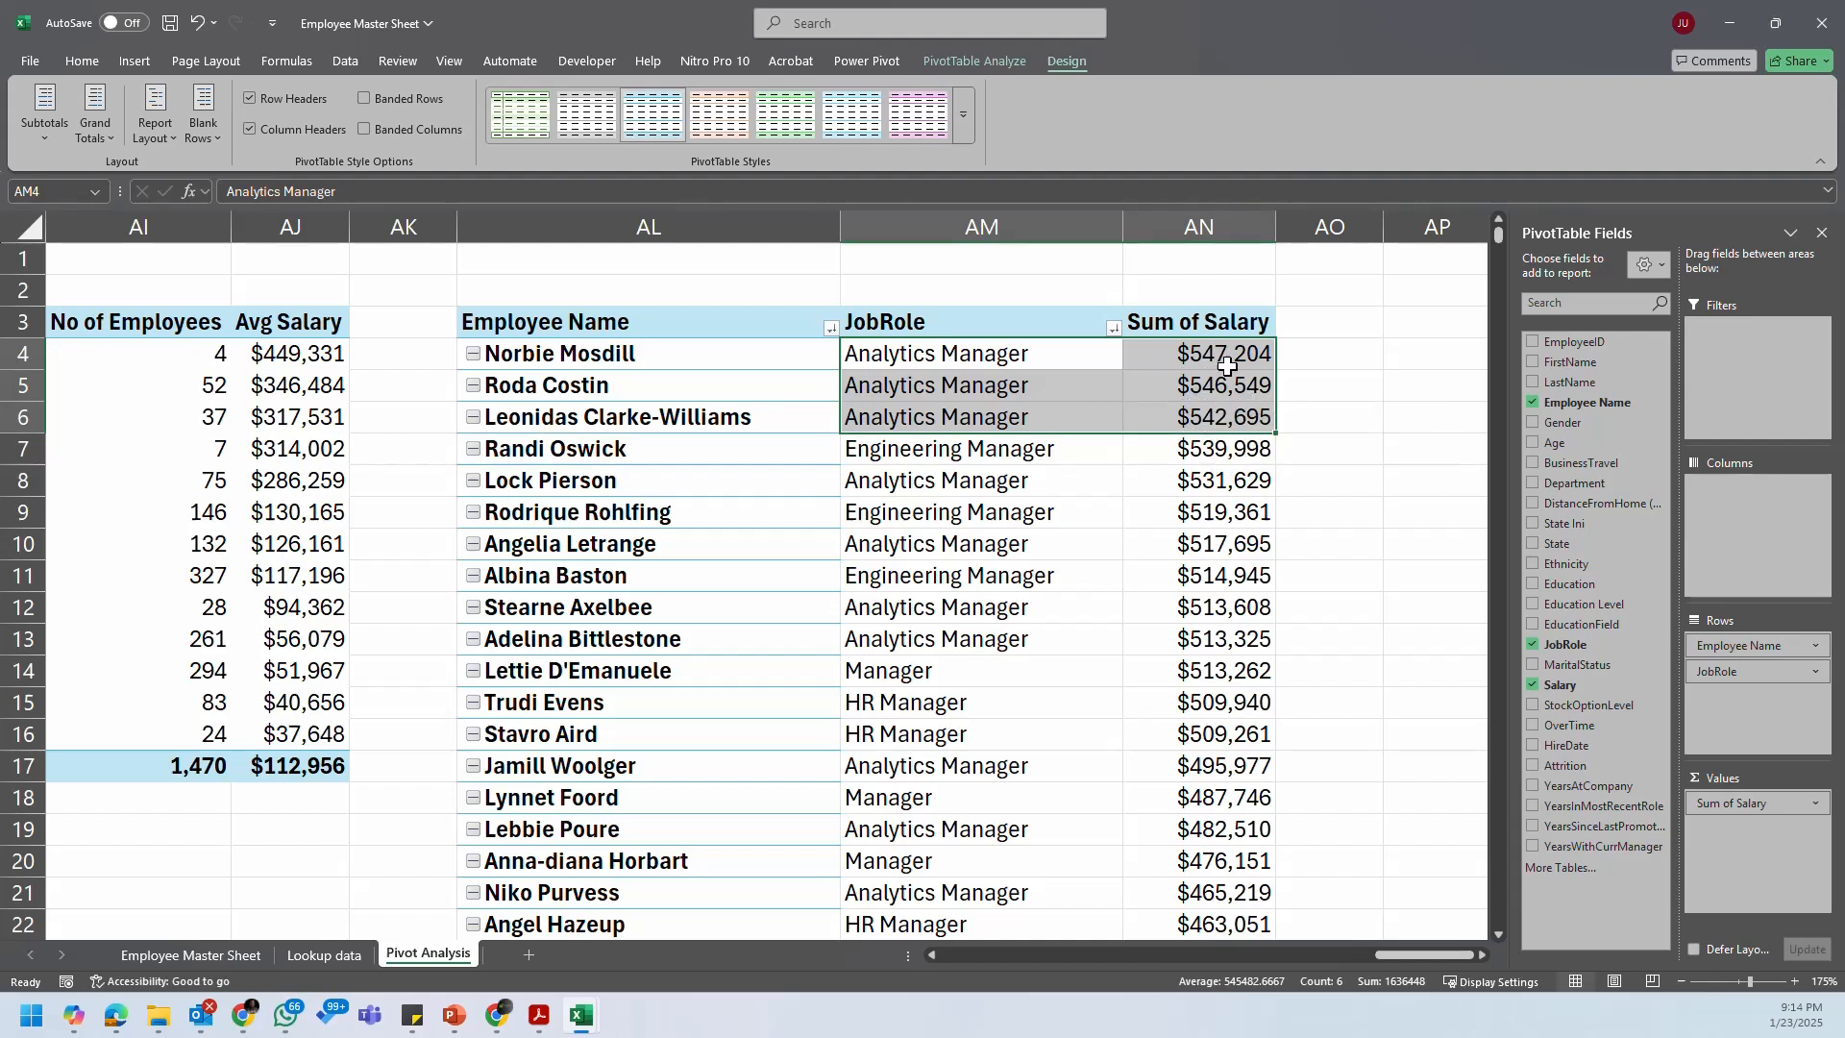
left_click_drag(1226, 361, 1235, 432)
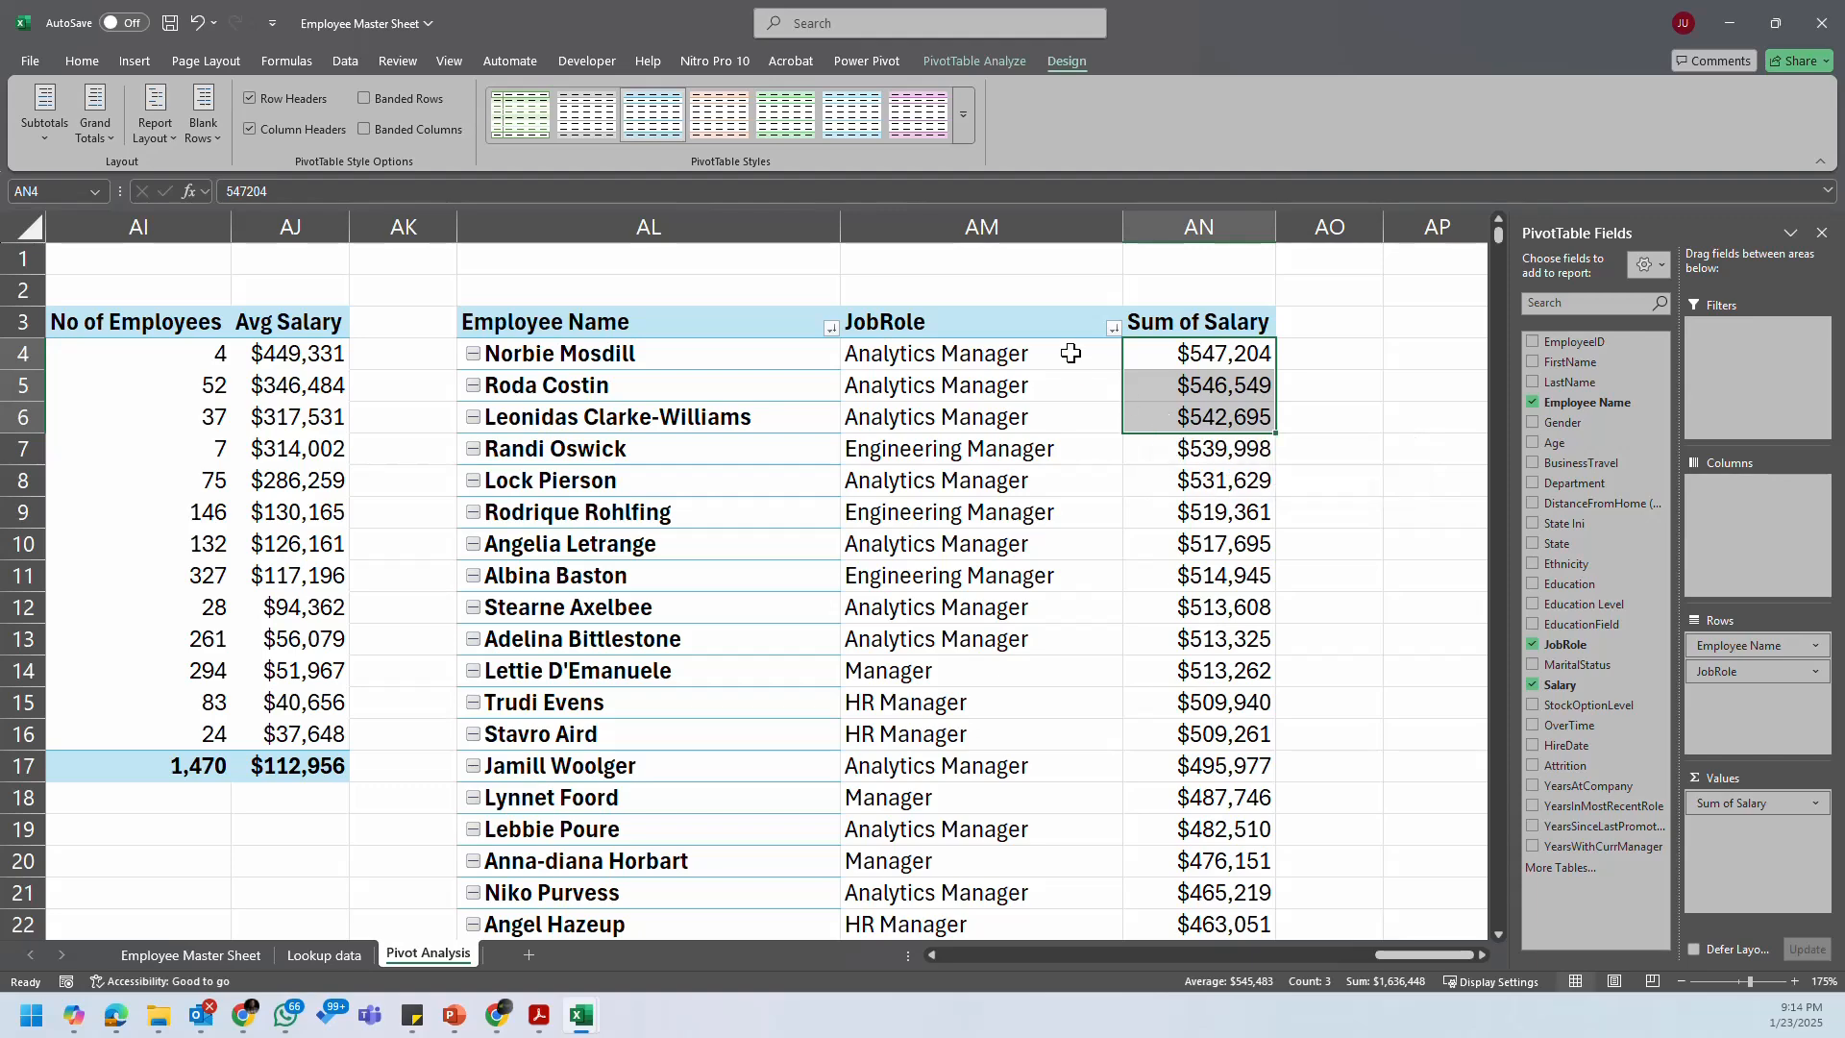
left_click(1261, 355)
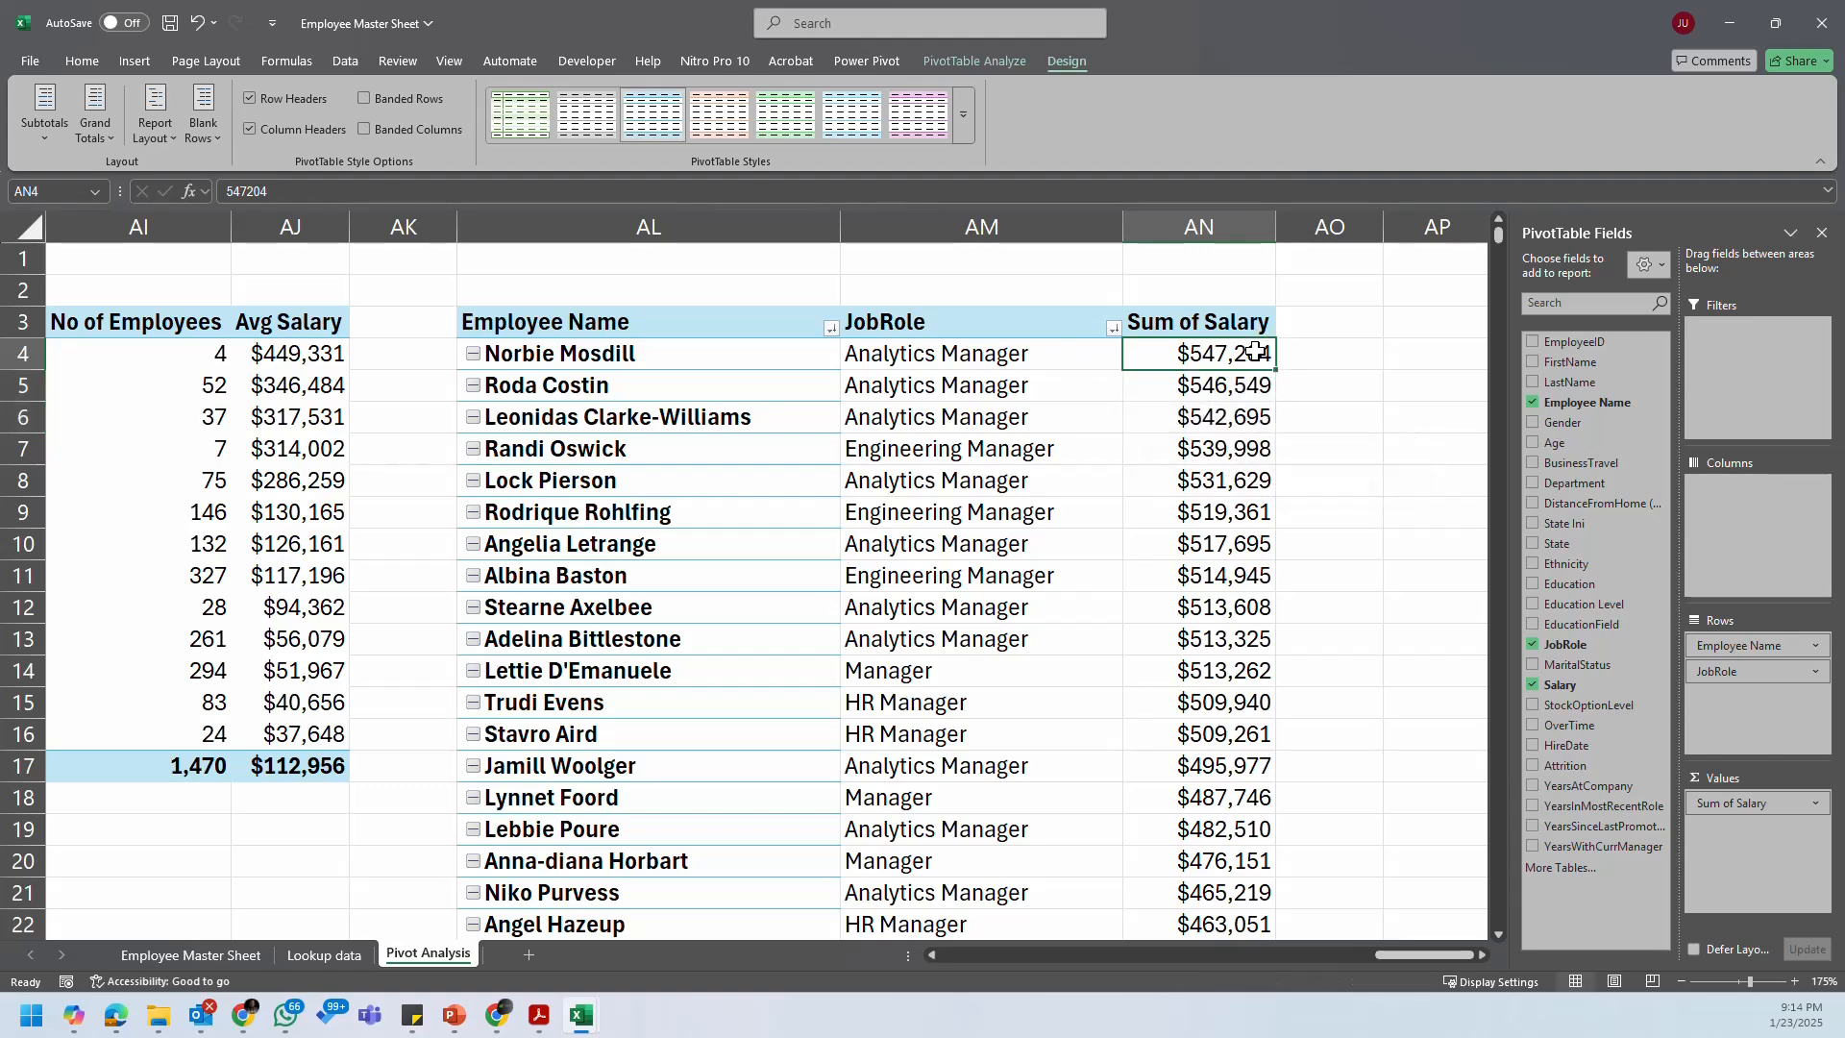
left_click(29, 1016)
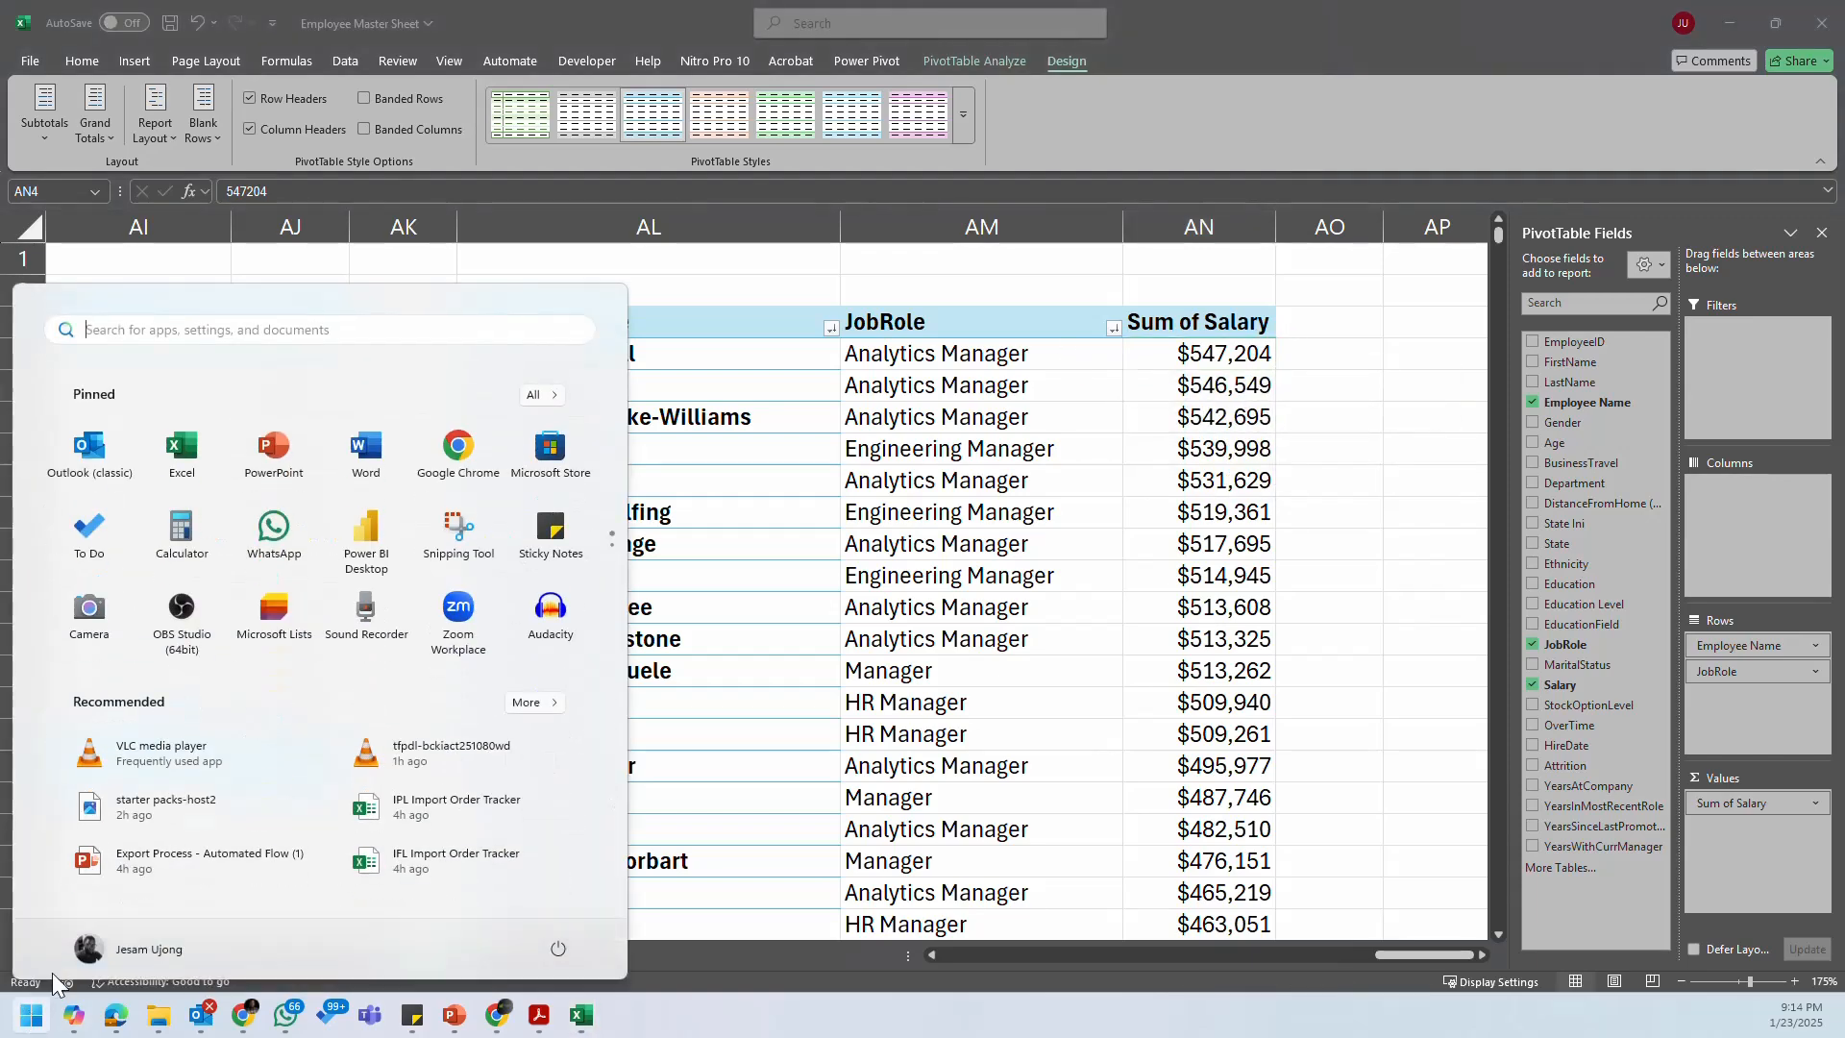
left_click(183, 534)
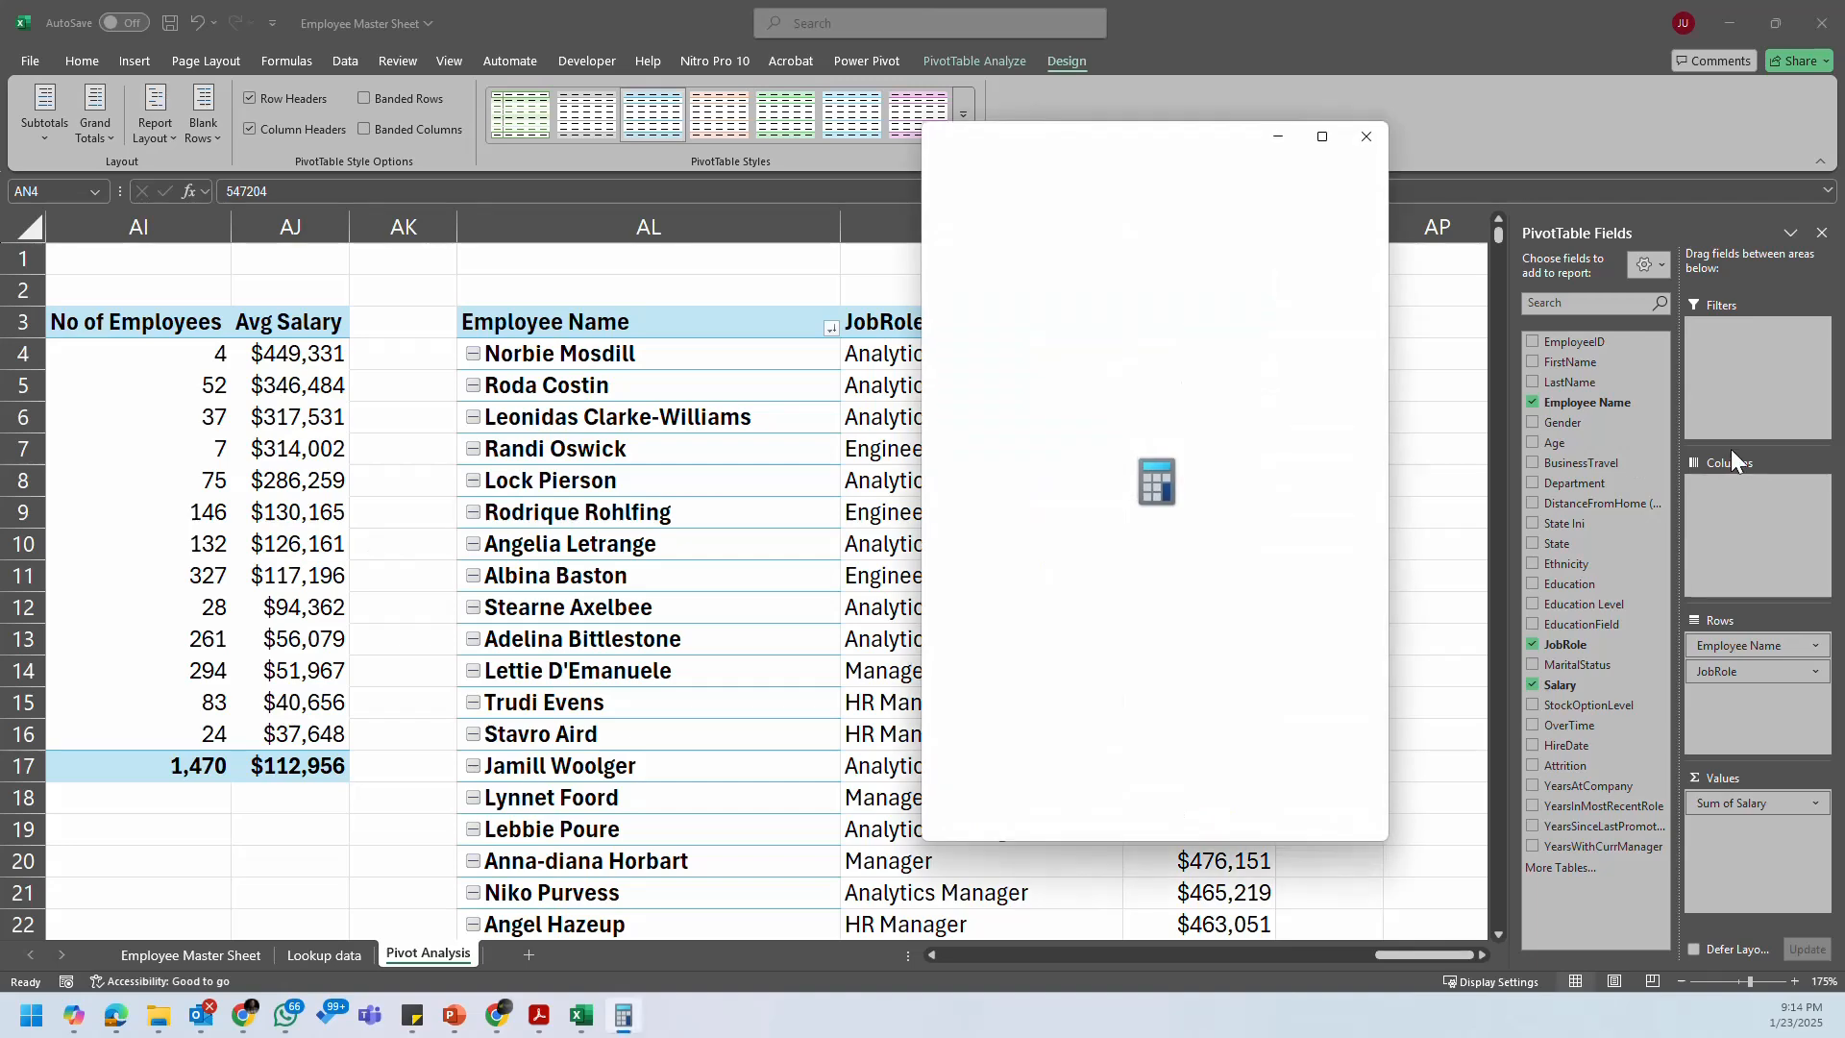
left_click(1365, 136)
Step: In AP4, calculate the top employee's Sum of Salary from AN4 multiplied by 1600 and format the result with comma style
left_click(1380, 384)
left_click(1415, 356)
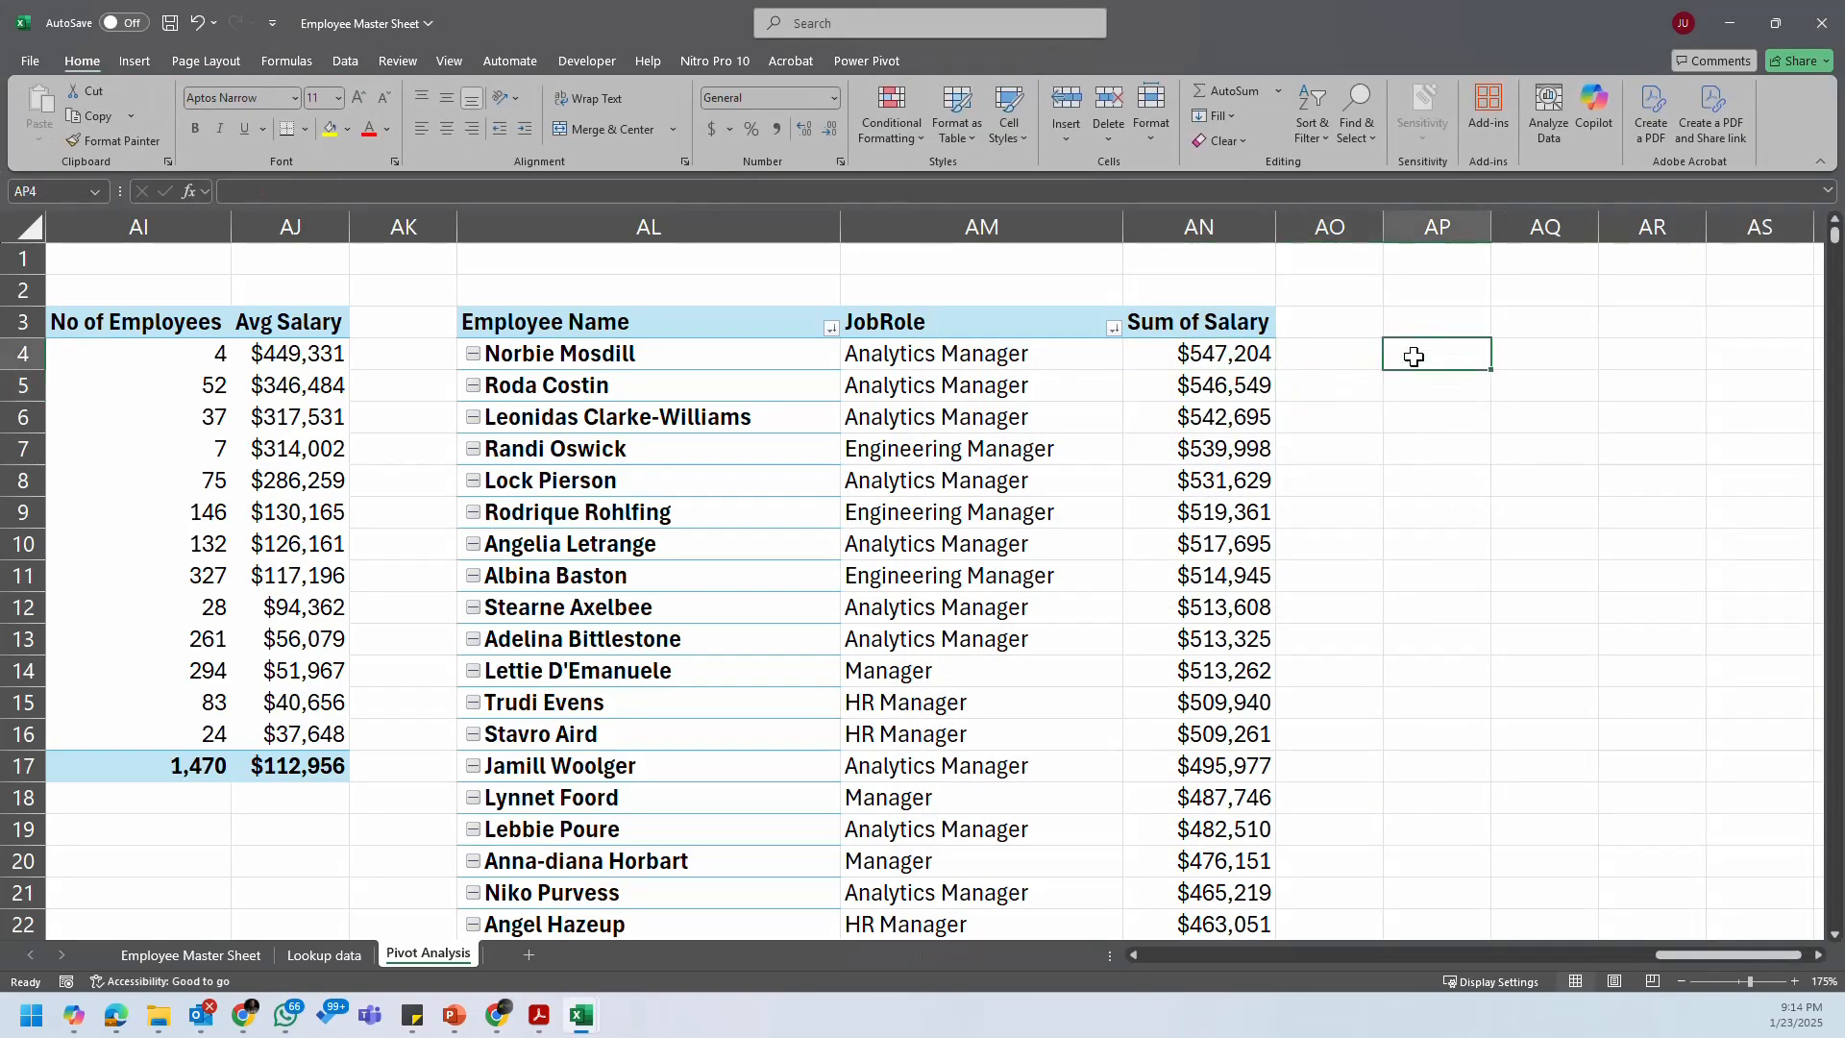
type("=")
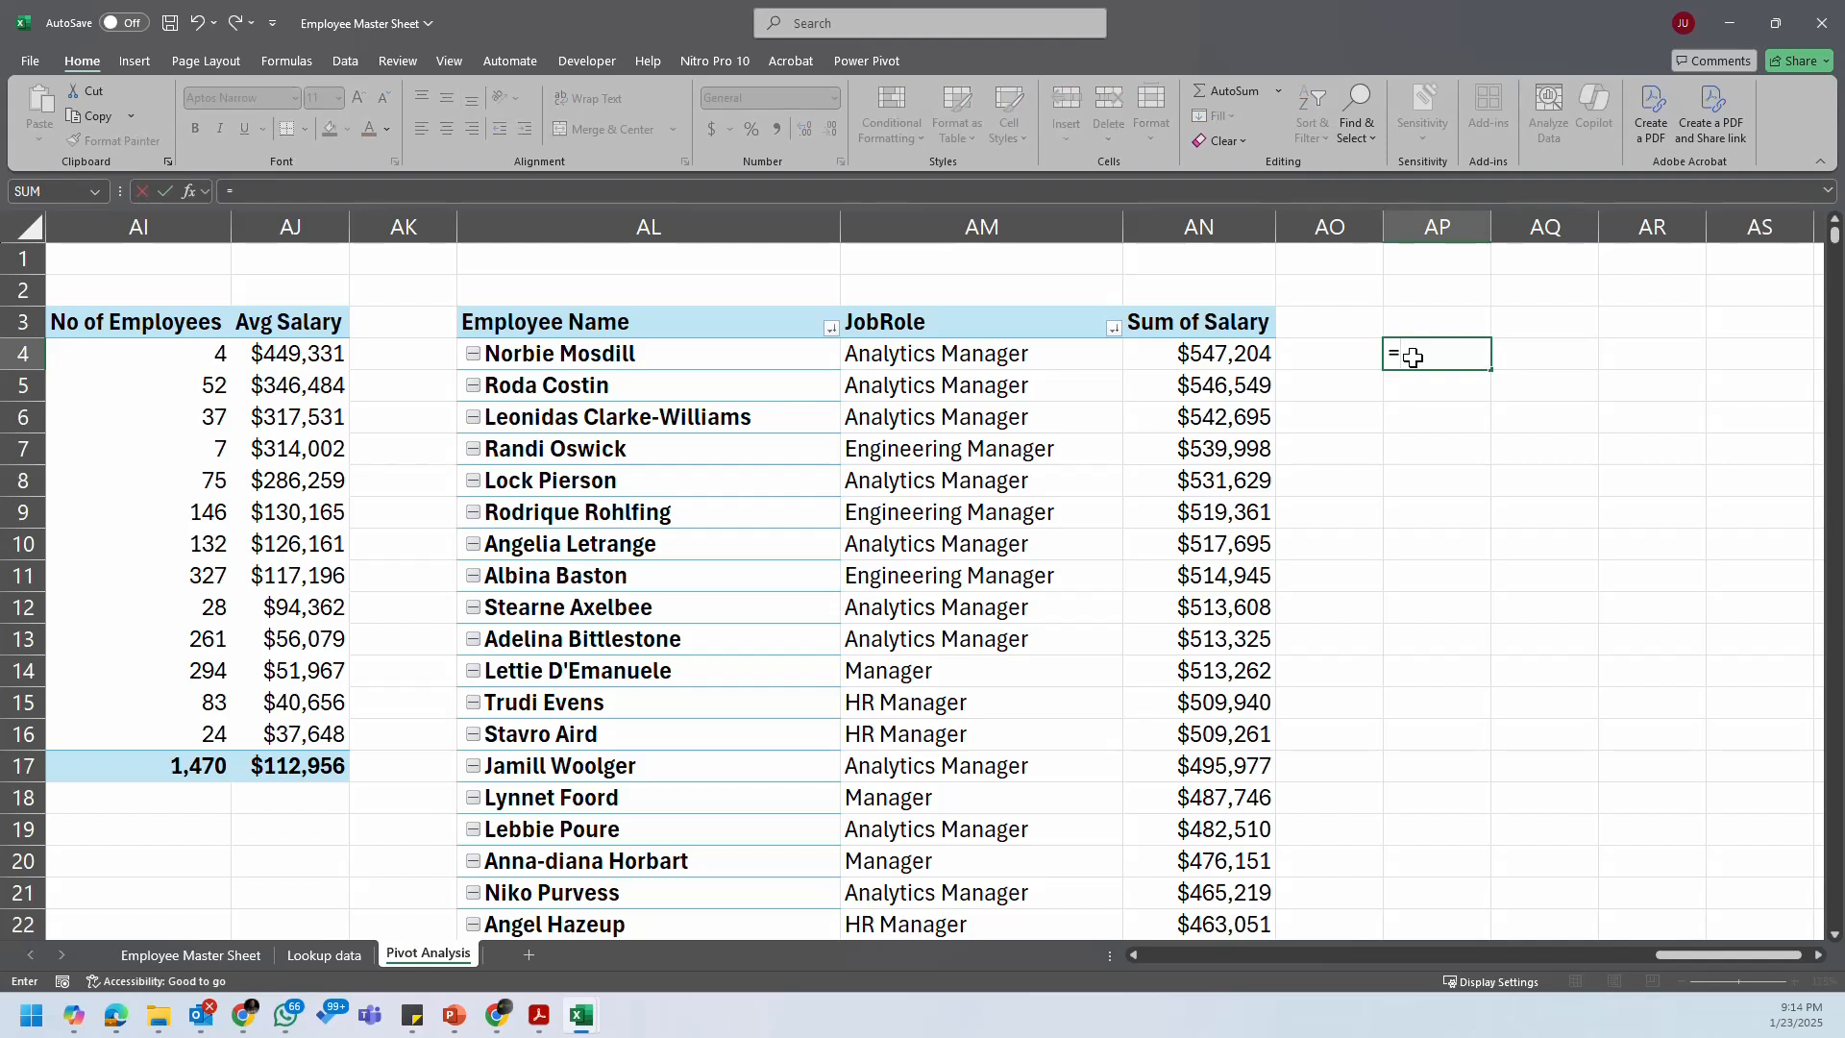
left_click(1248, 353)
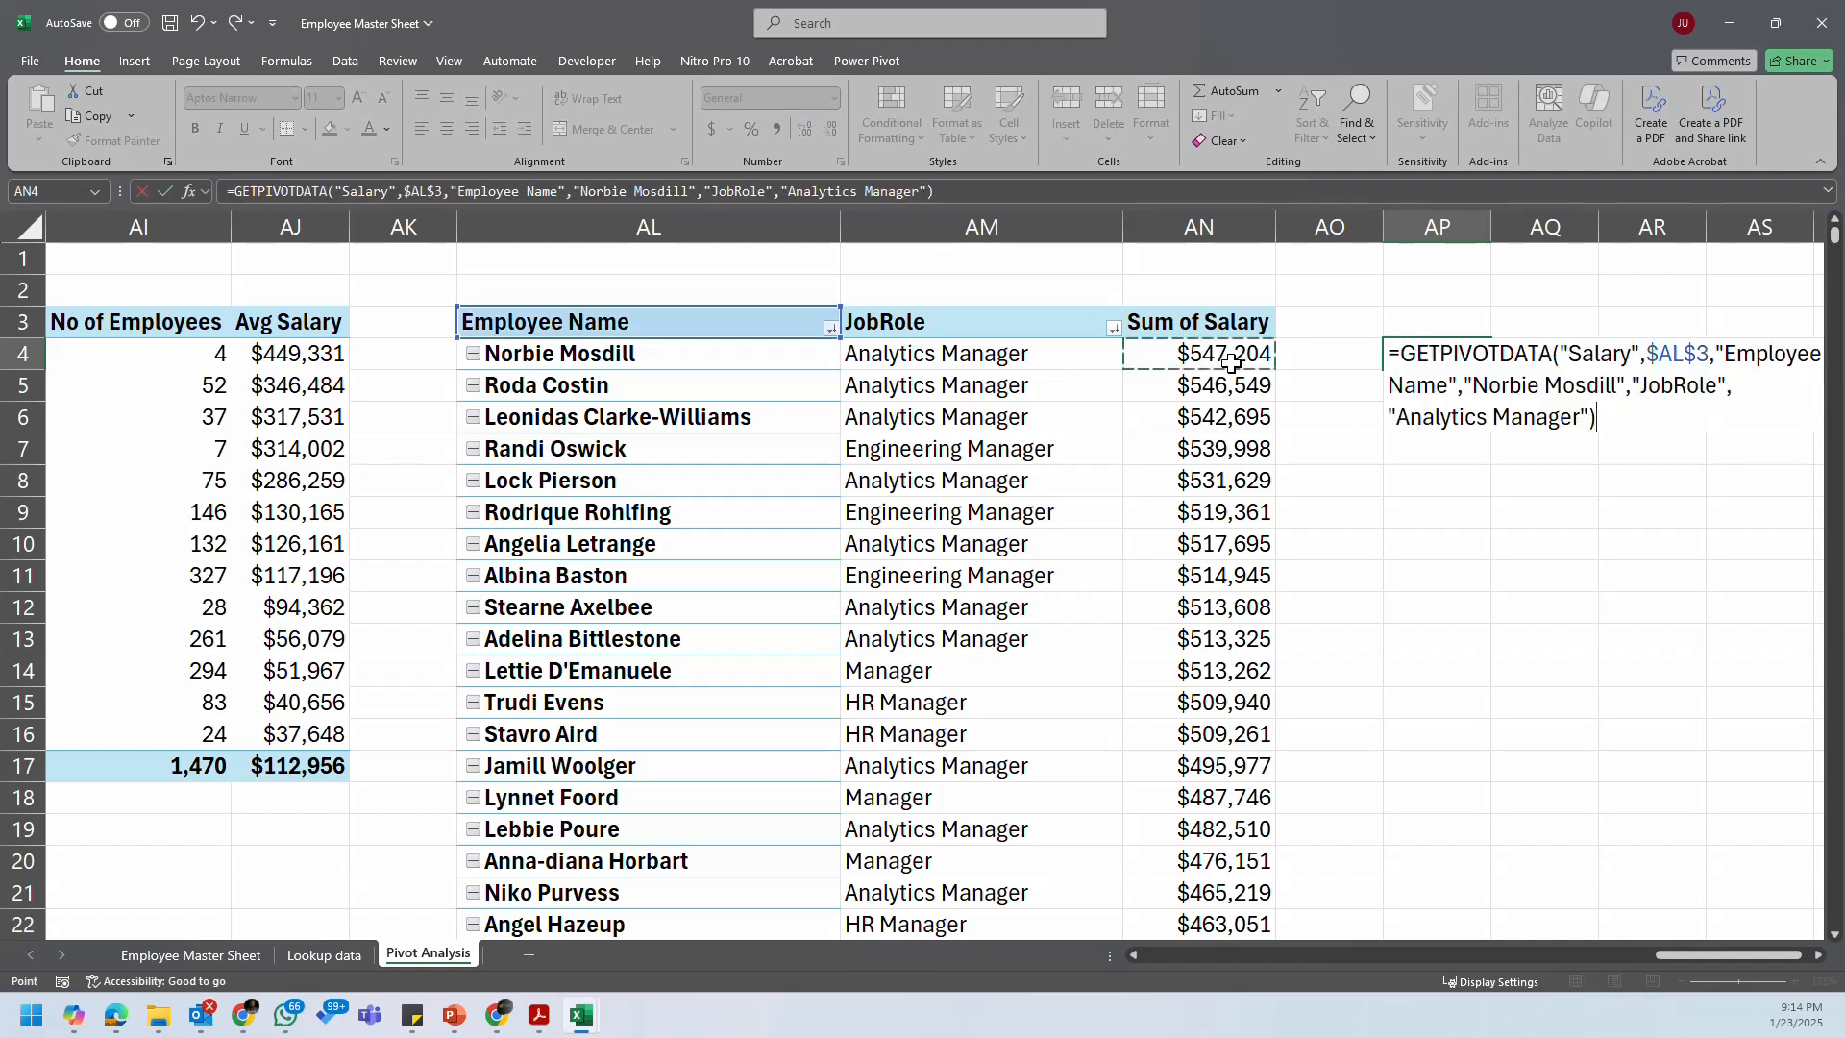
type("*")
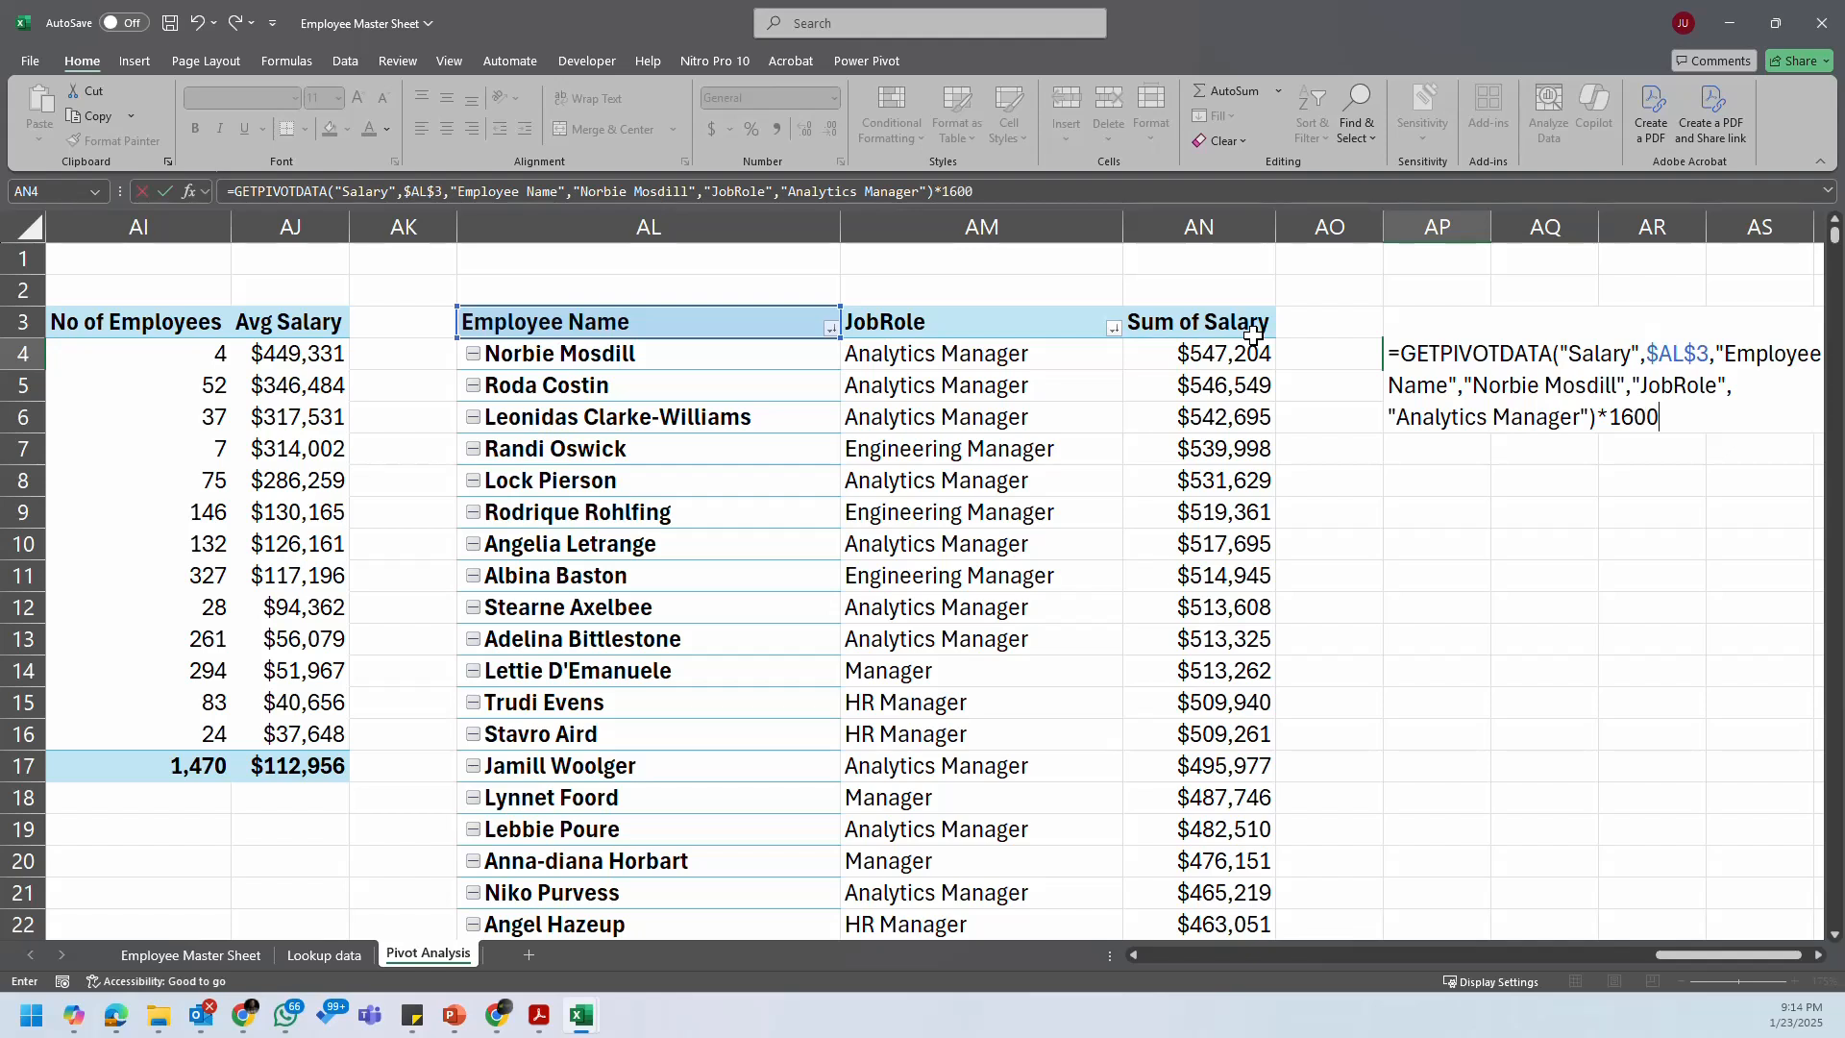
key("Return")
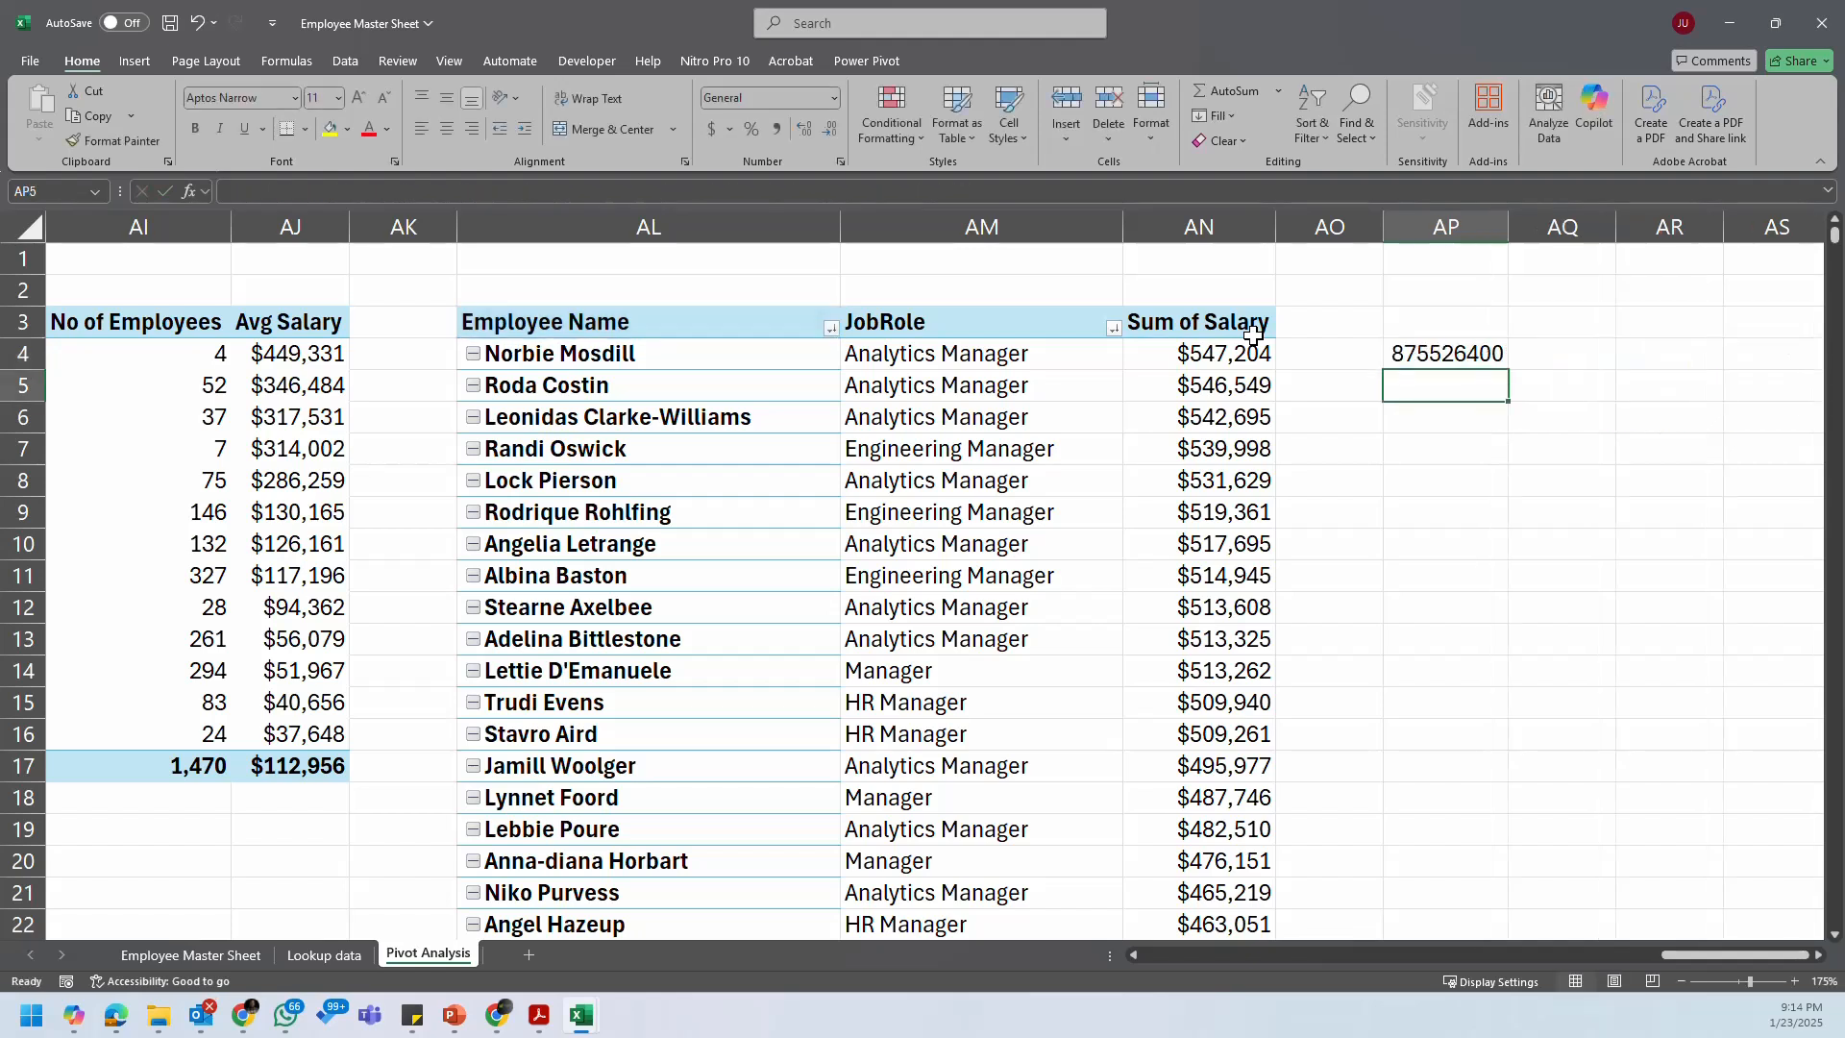
left_click(1442, 350)
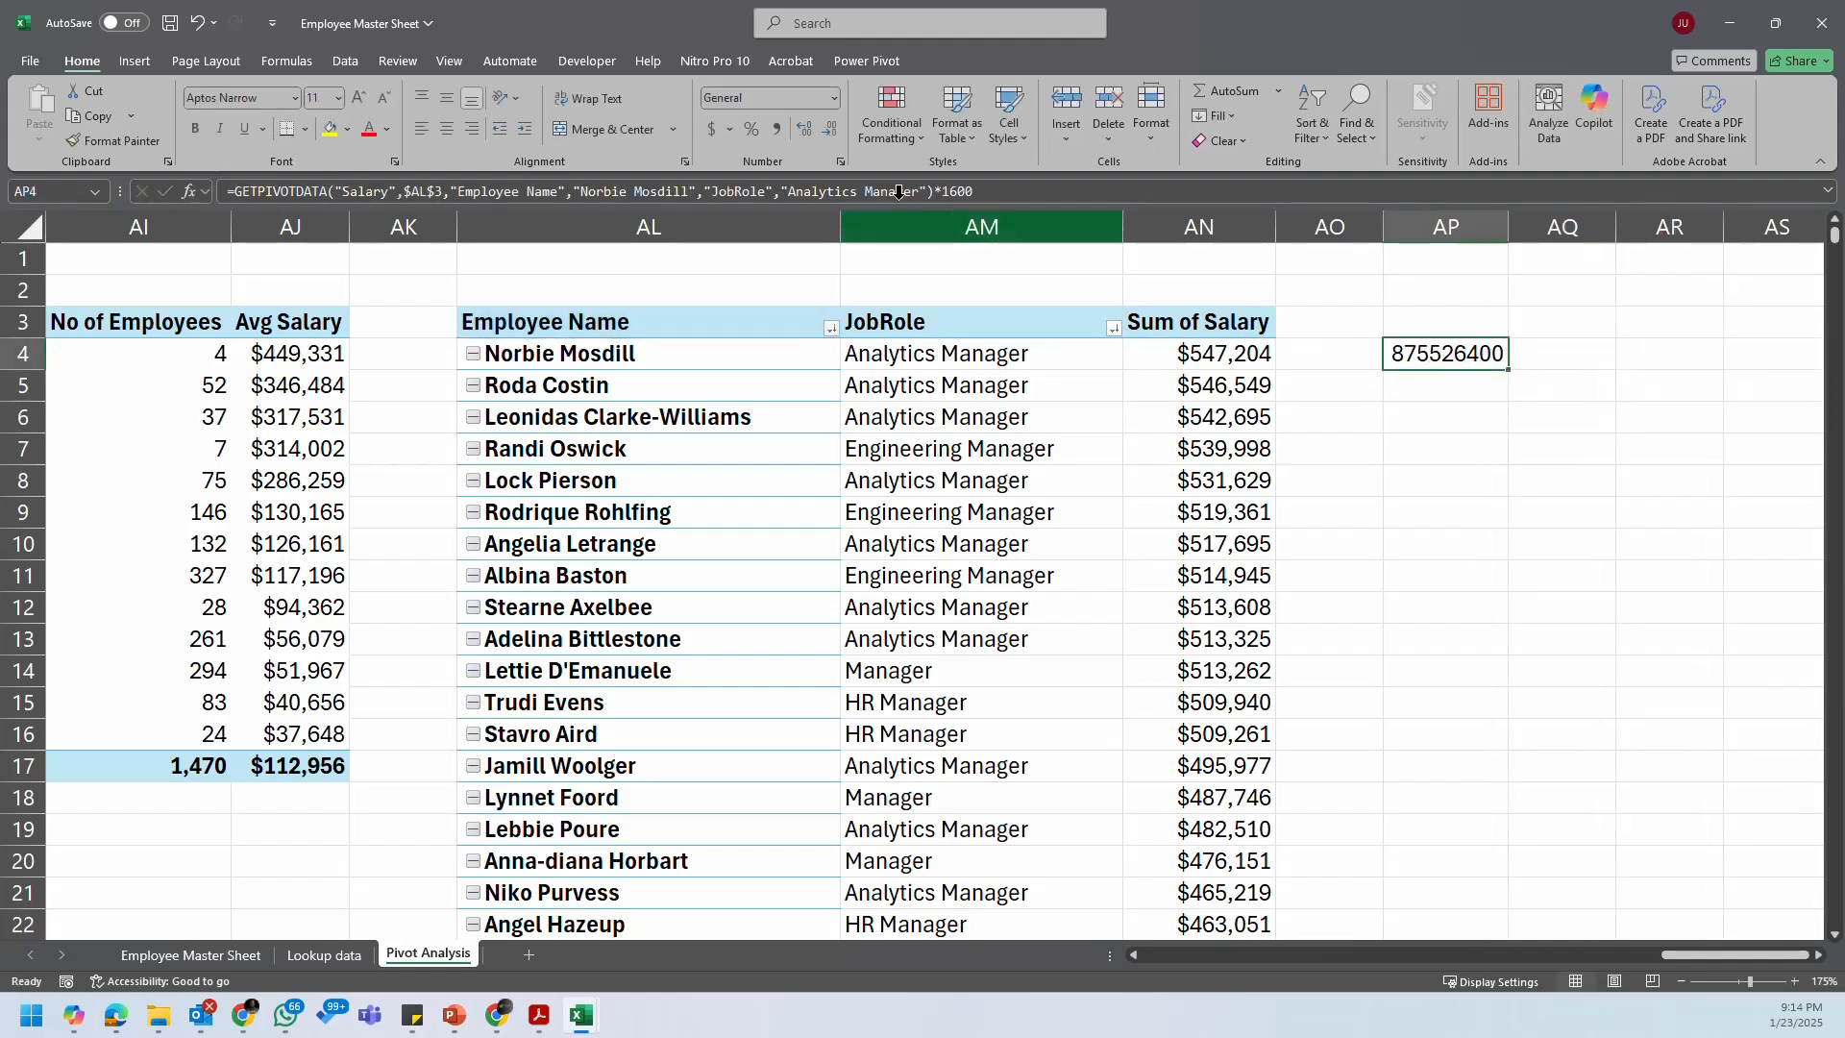
left_click(777, 134)
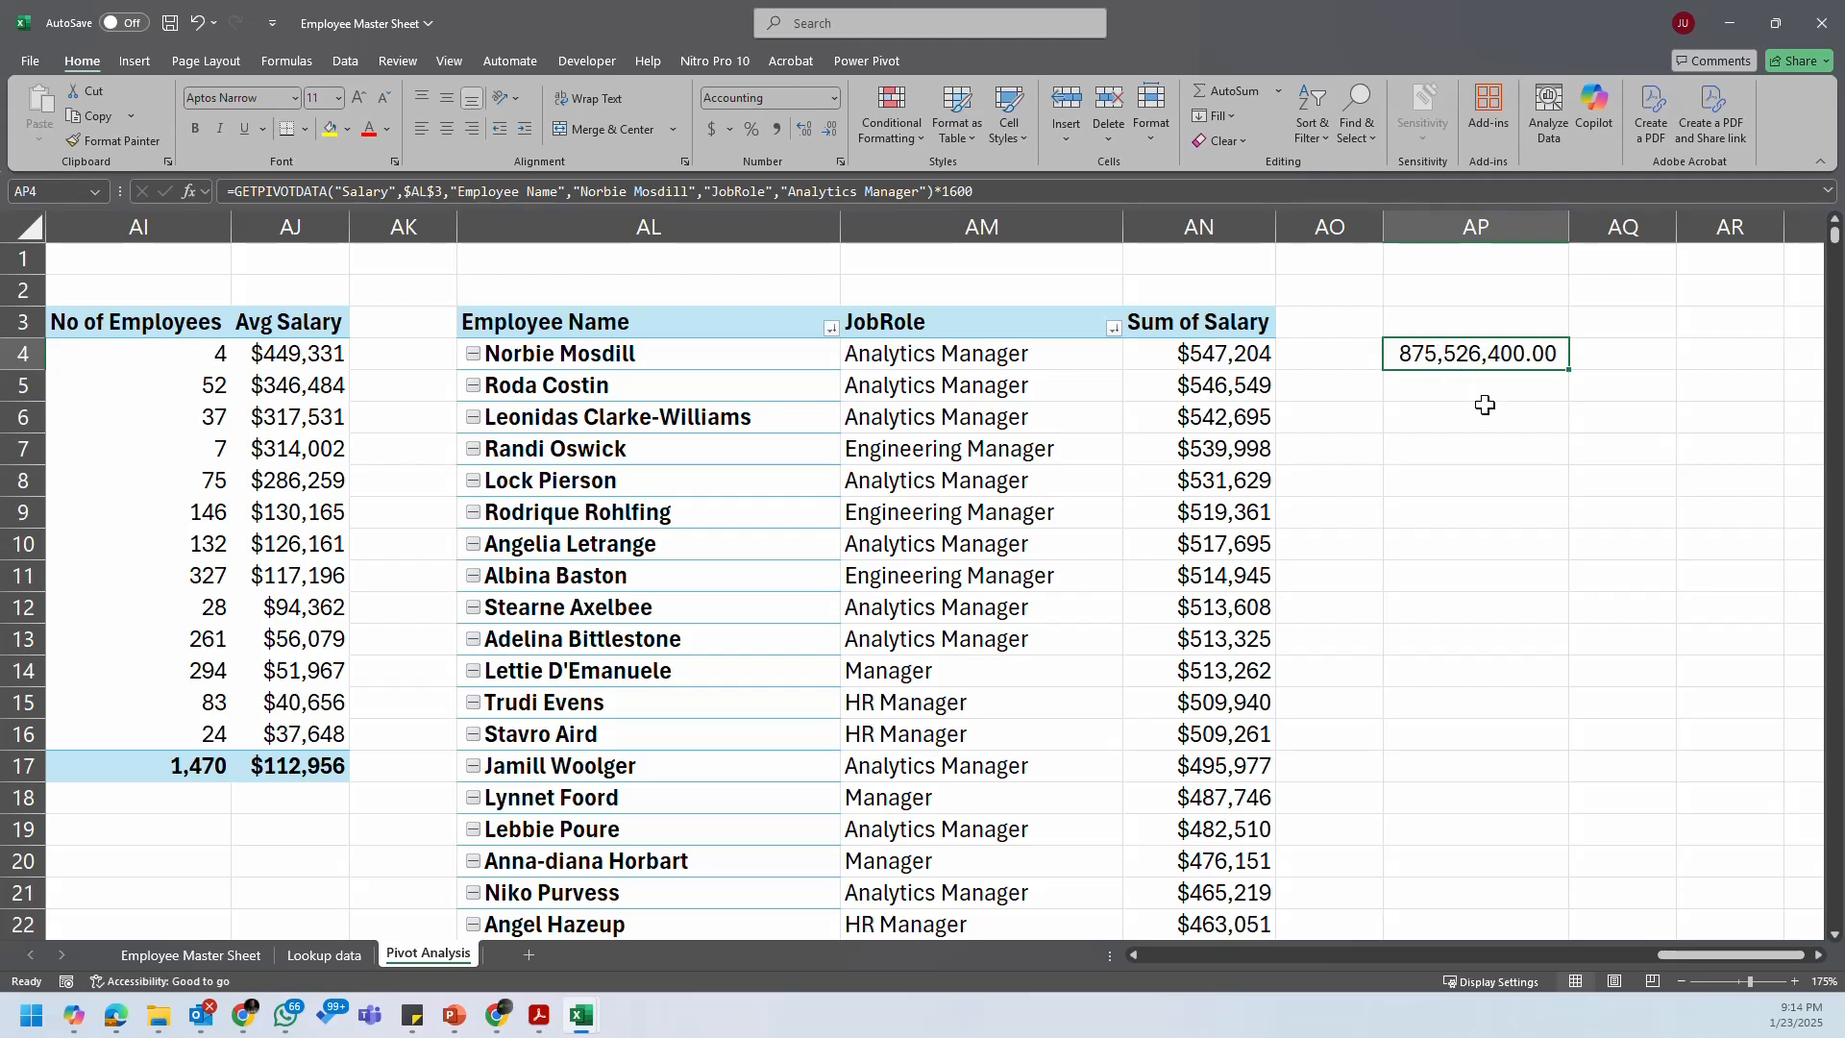
Step: Undo the comma formatting and the salary calculation in AP4
key("ctrl+z")
key("ctrl+z")
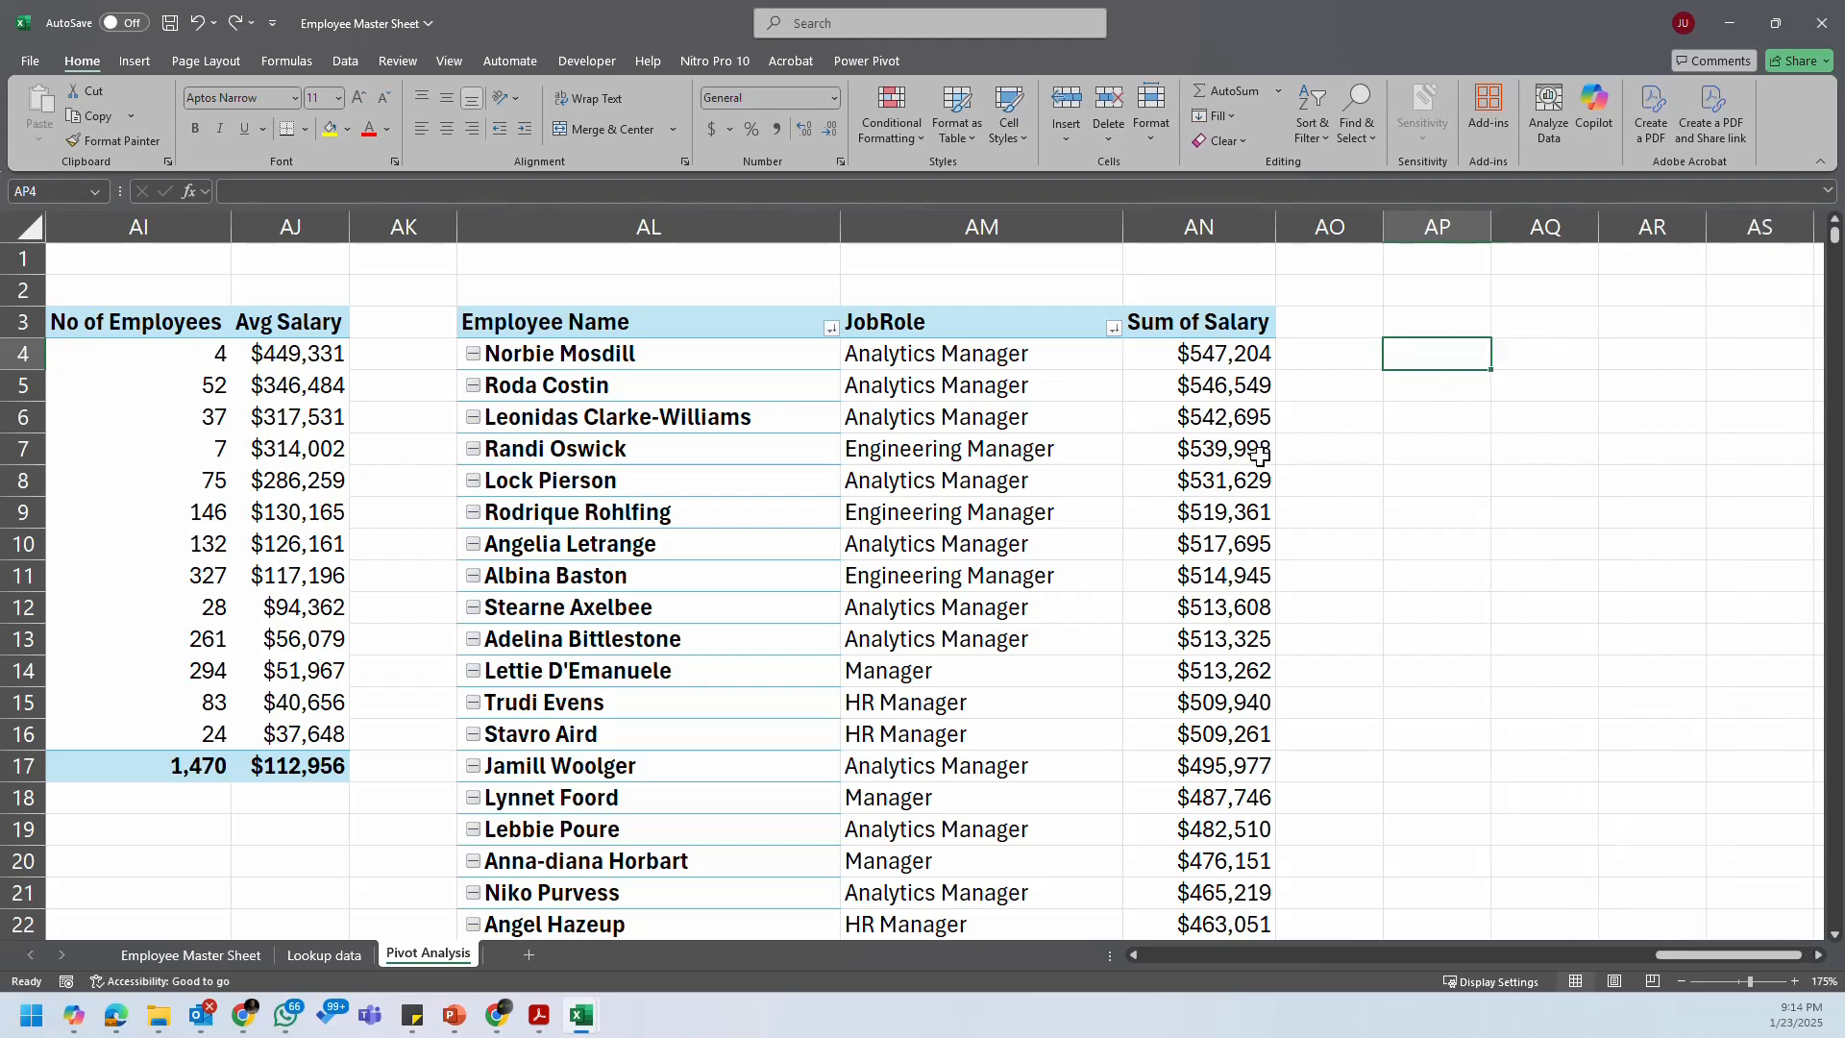
left_click(1389, 413)
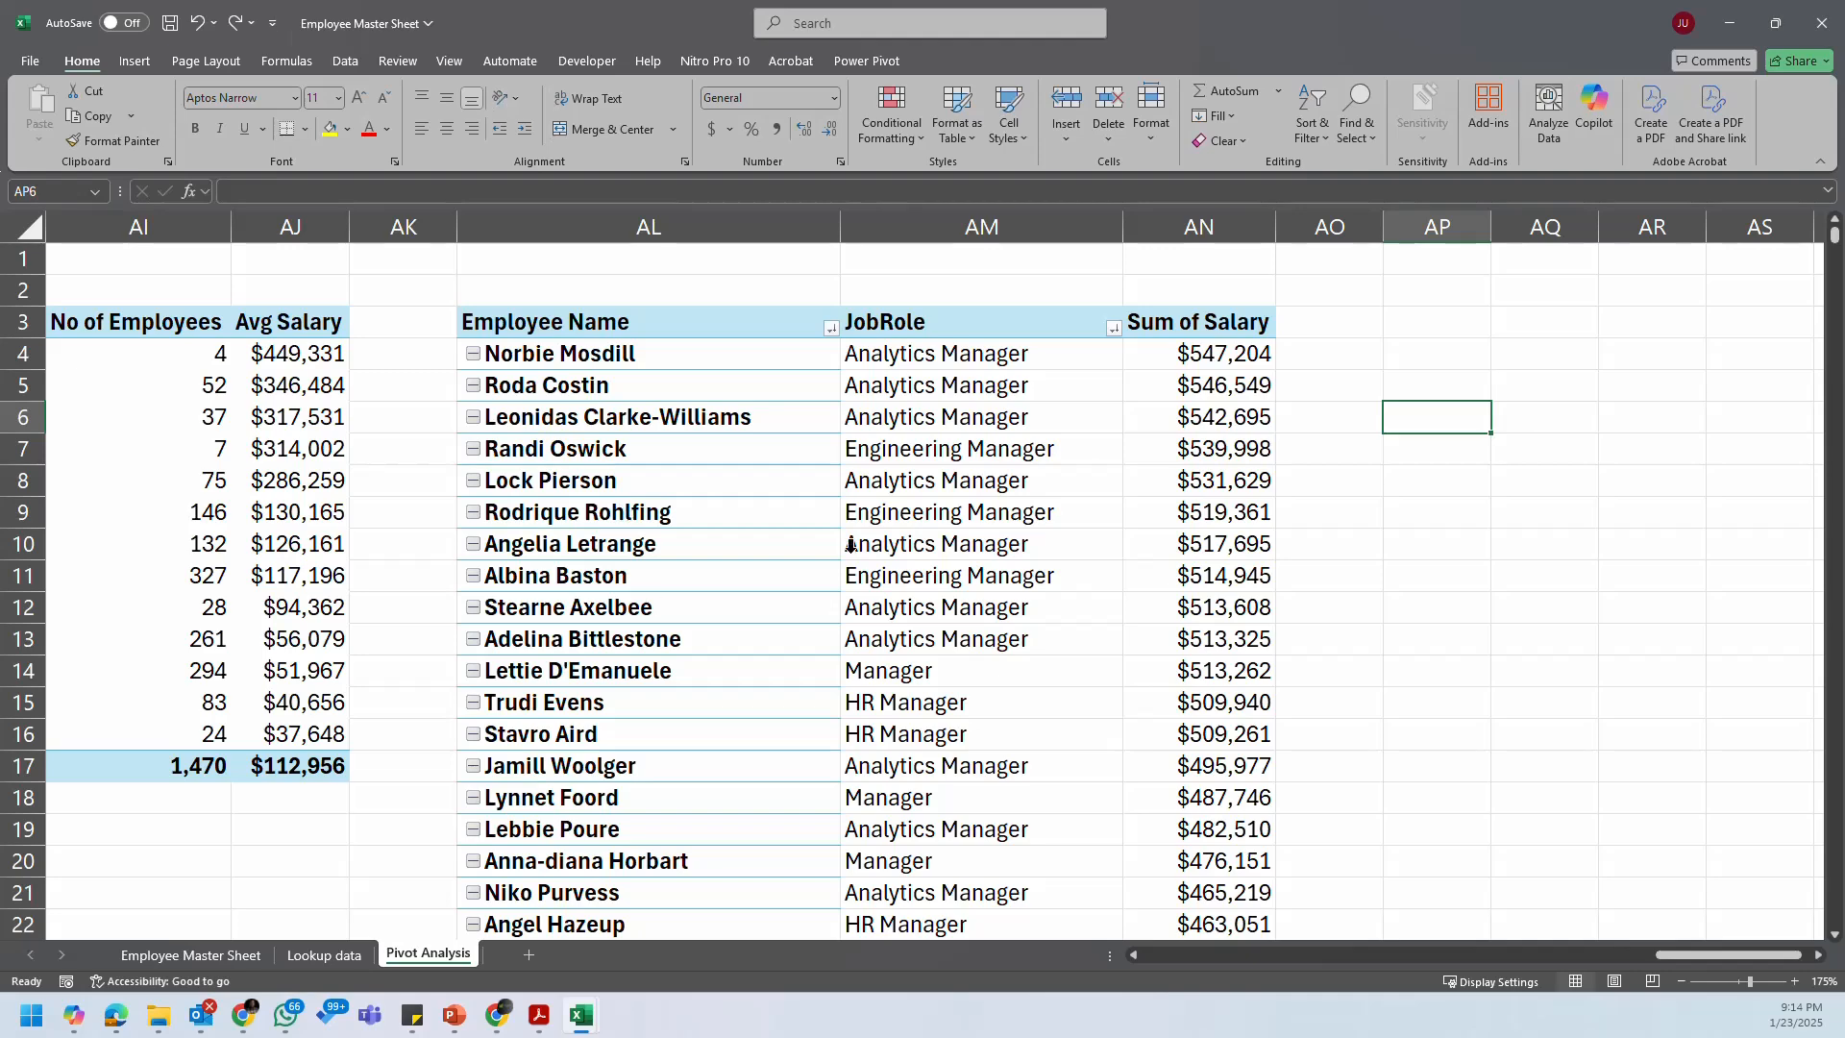
Step: Examine the job roles and salaries of the ten highest-paid employees in rows 4 to 13
left_click(980, 376)
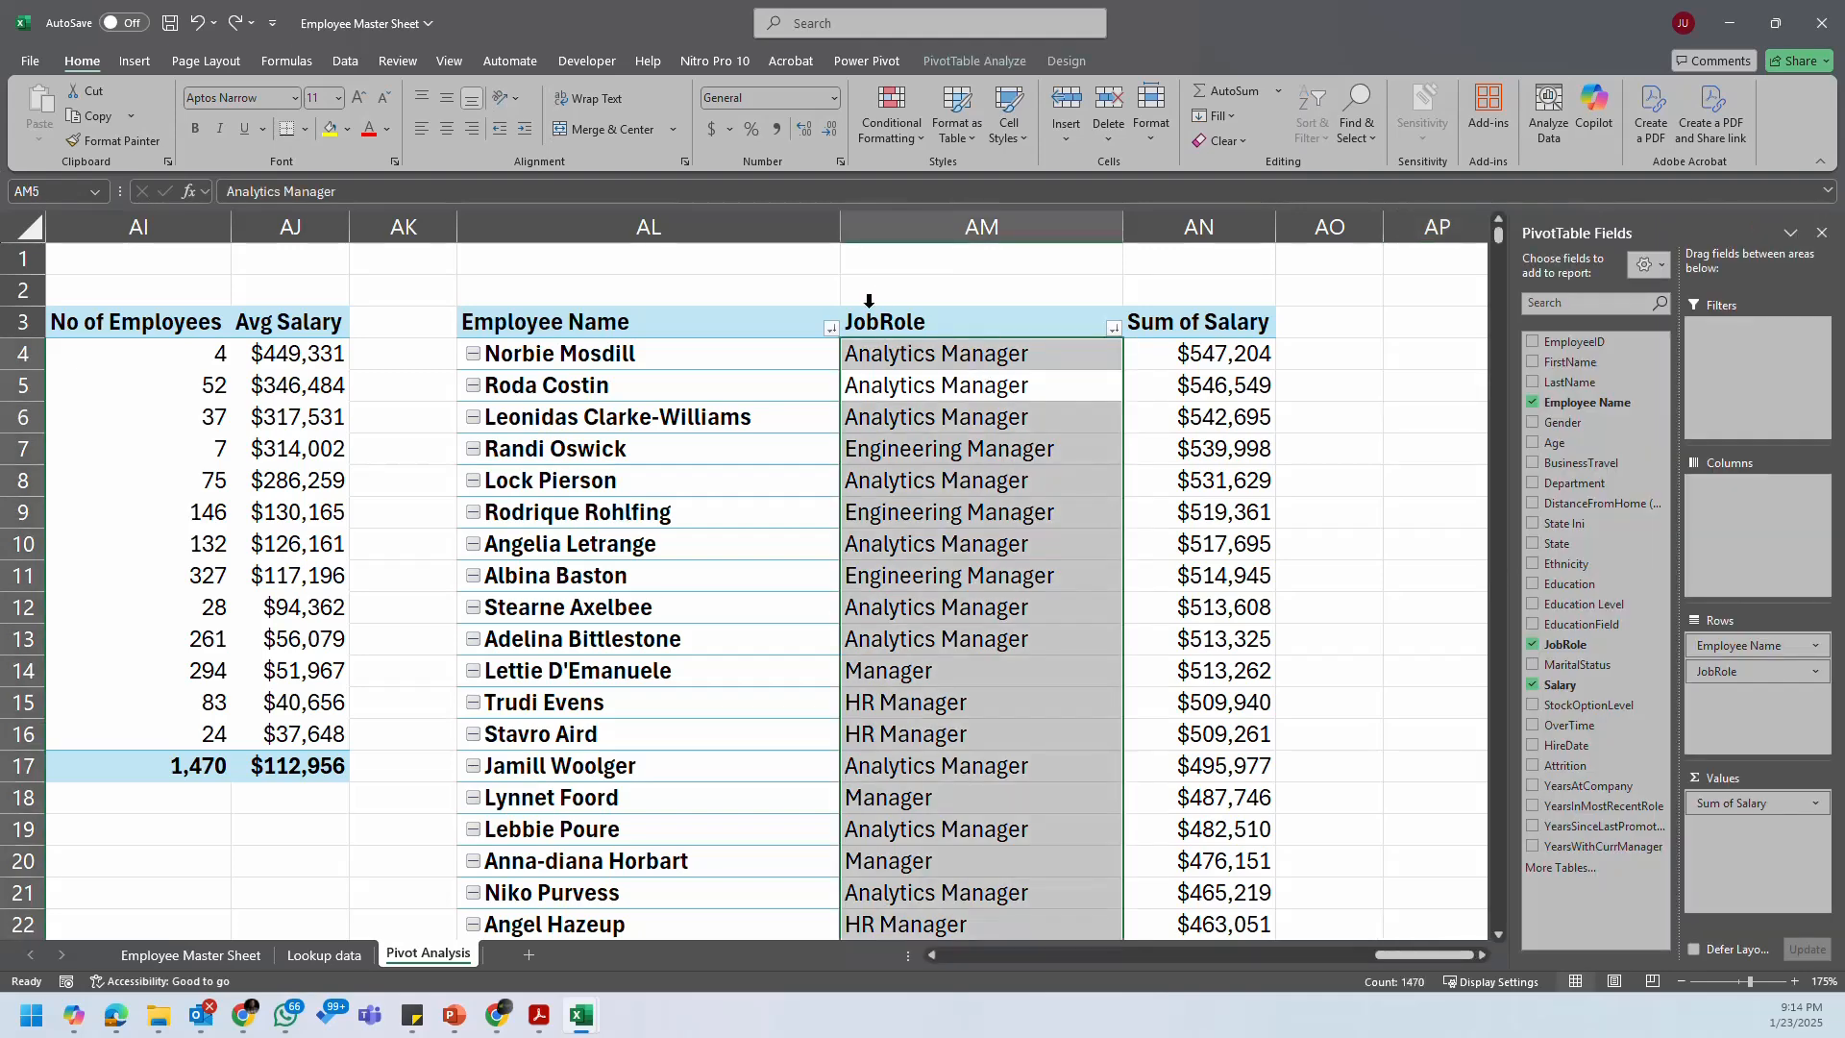
left_click(1027, 356)
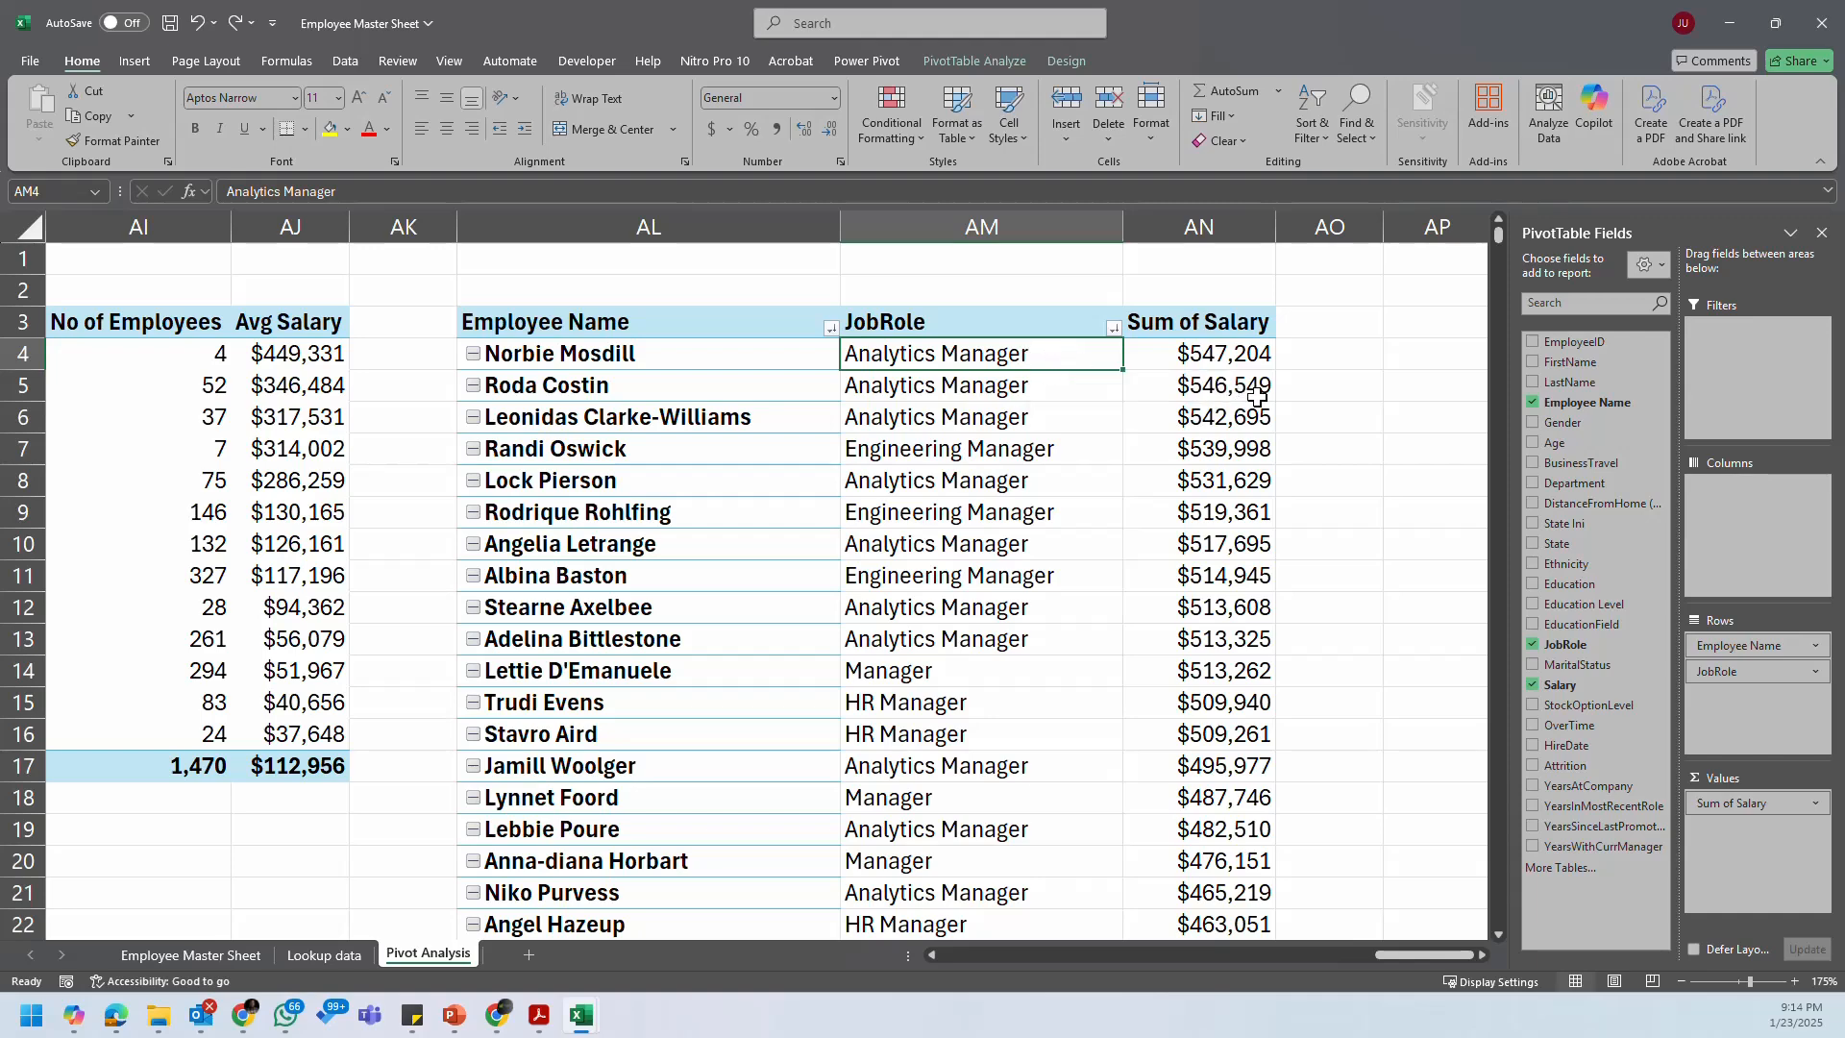
left_click(923, 365)
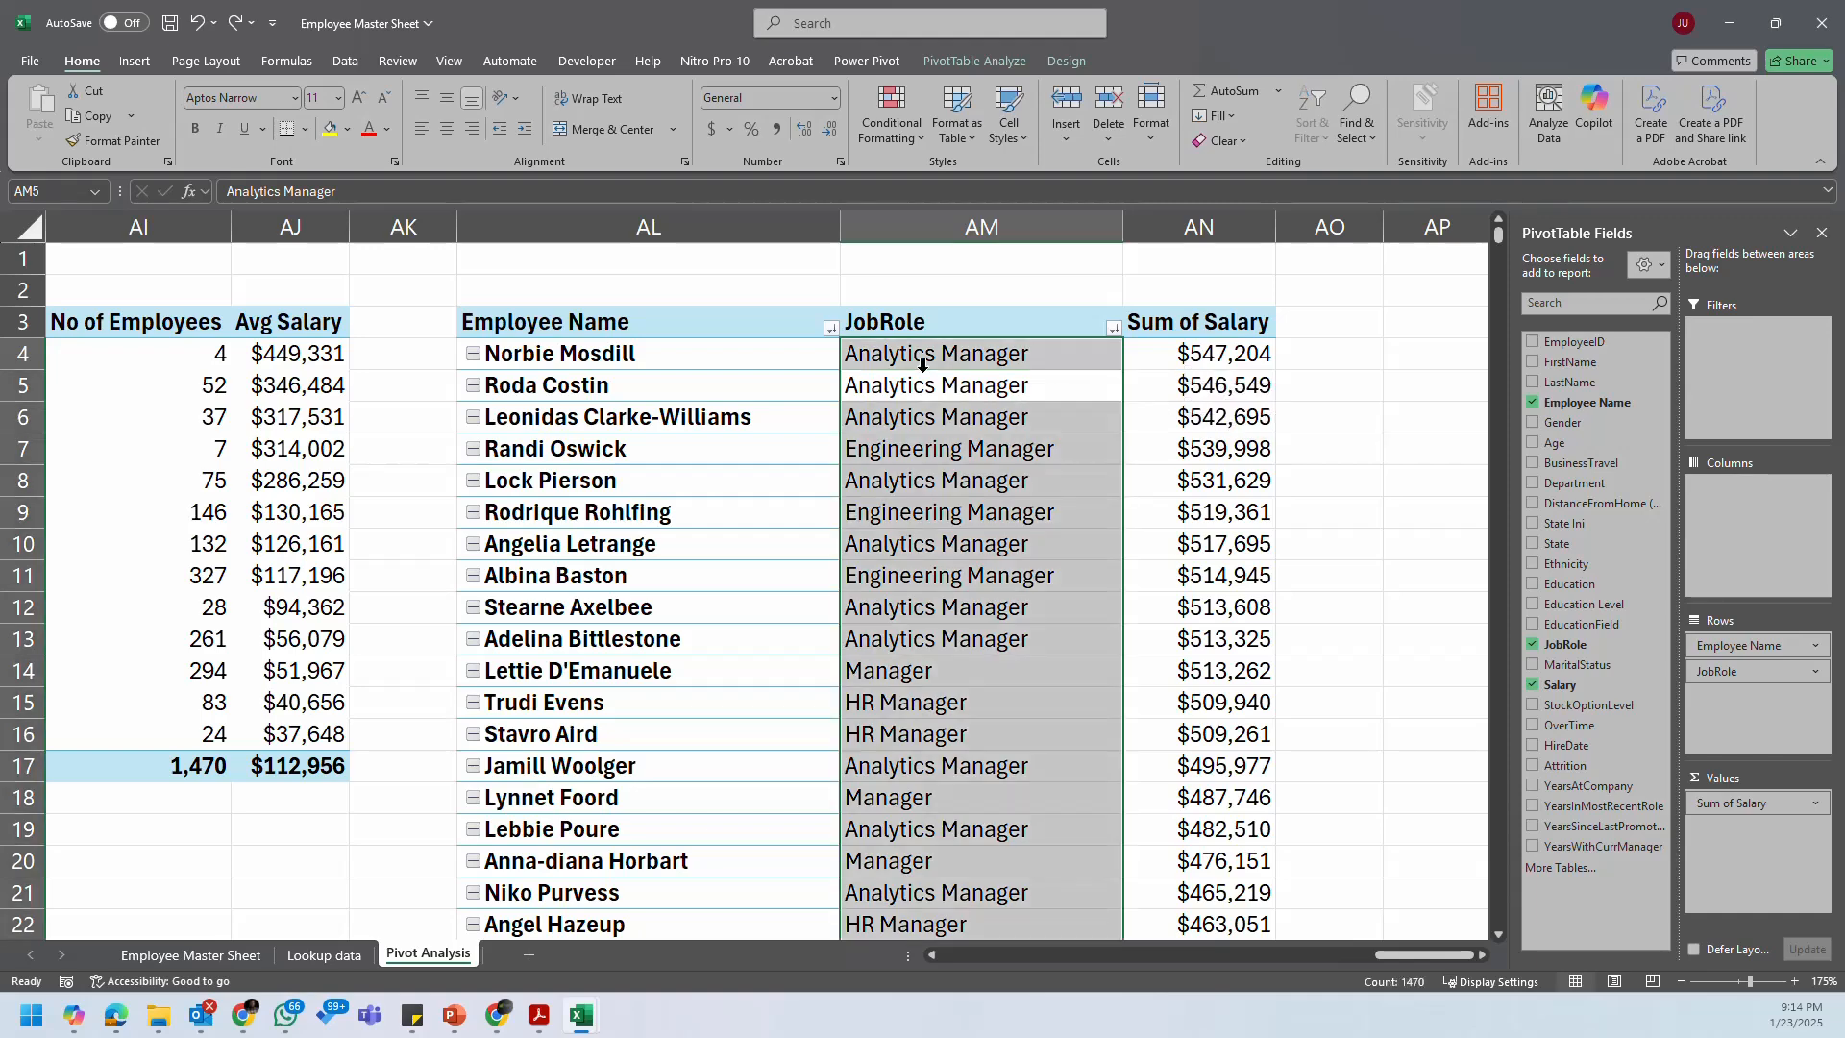
left_click(1065, 462)
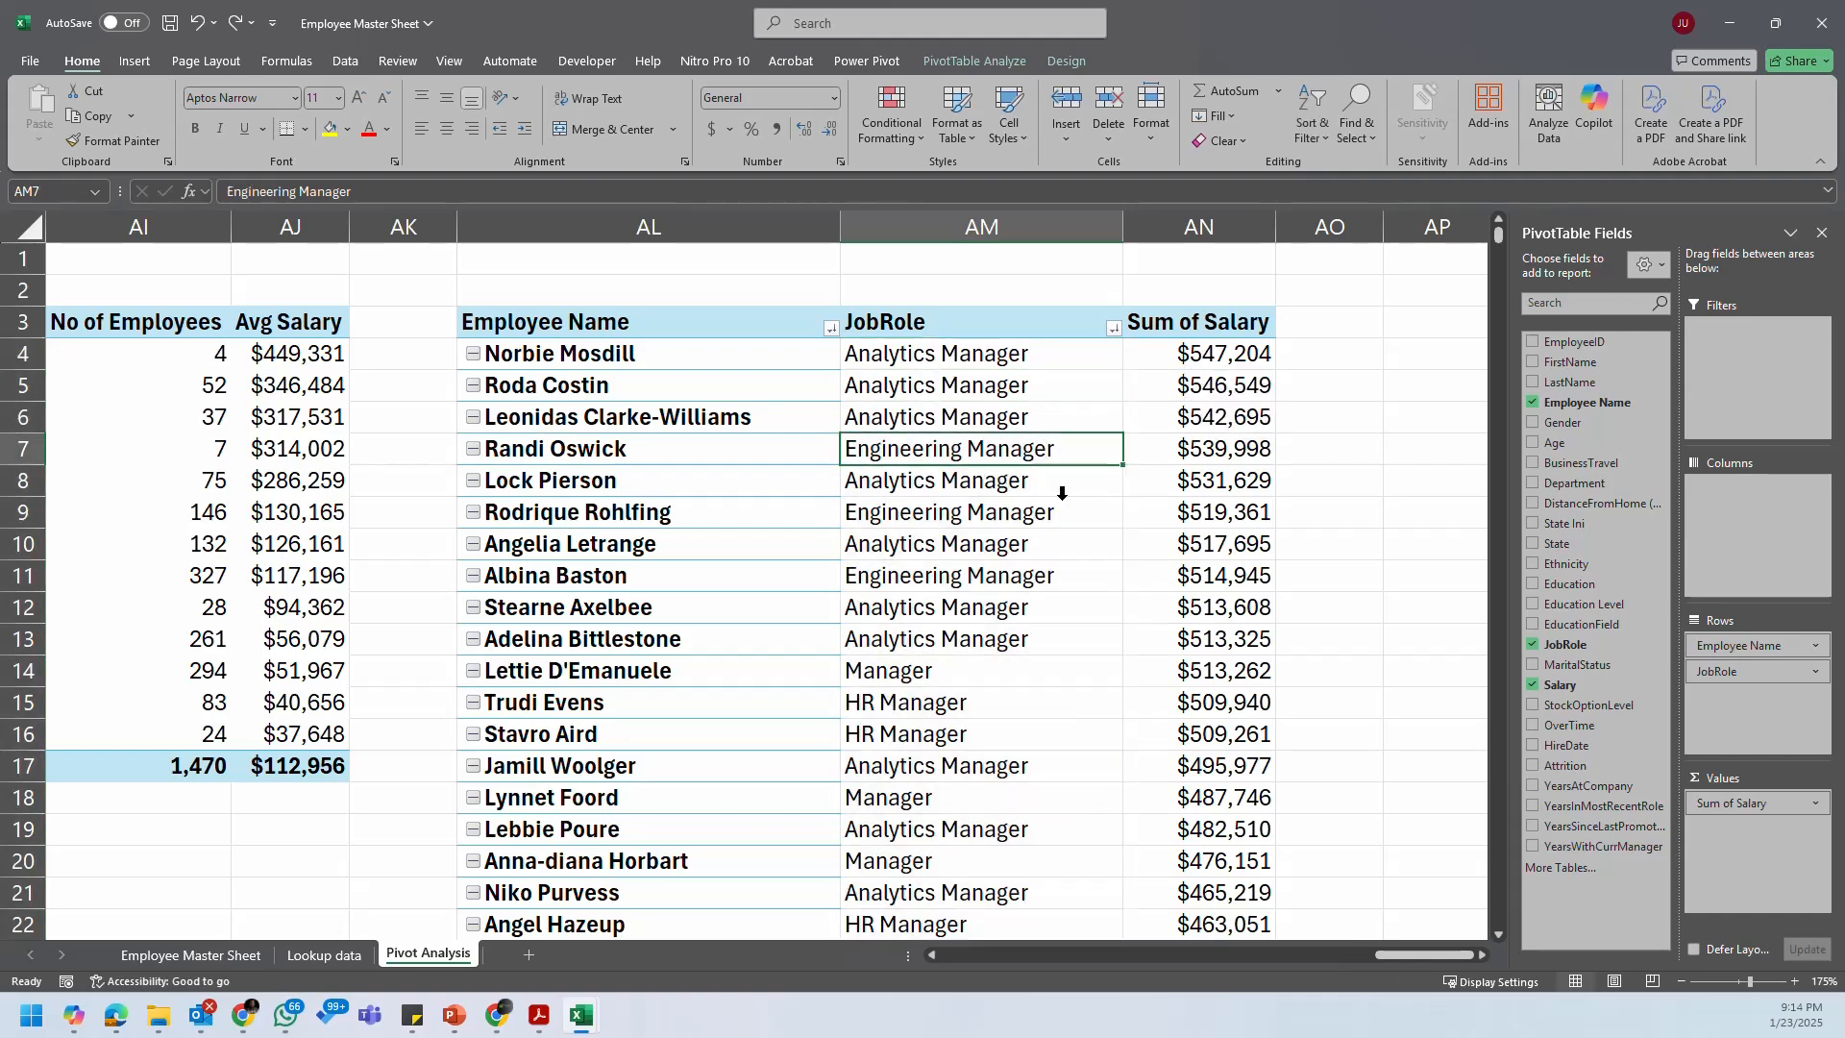
left_click_drag(964, 359, 1143, 640)
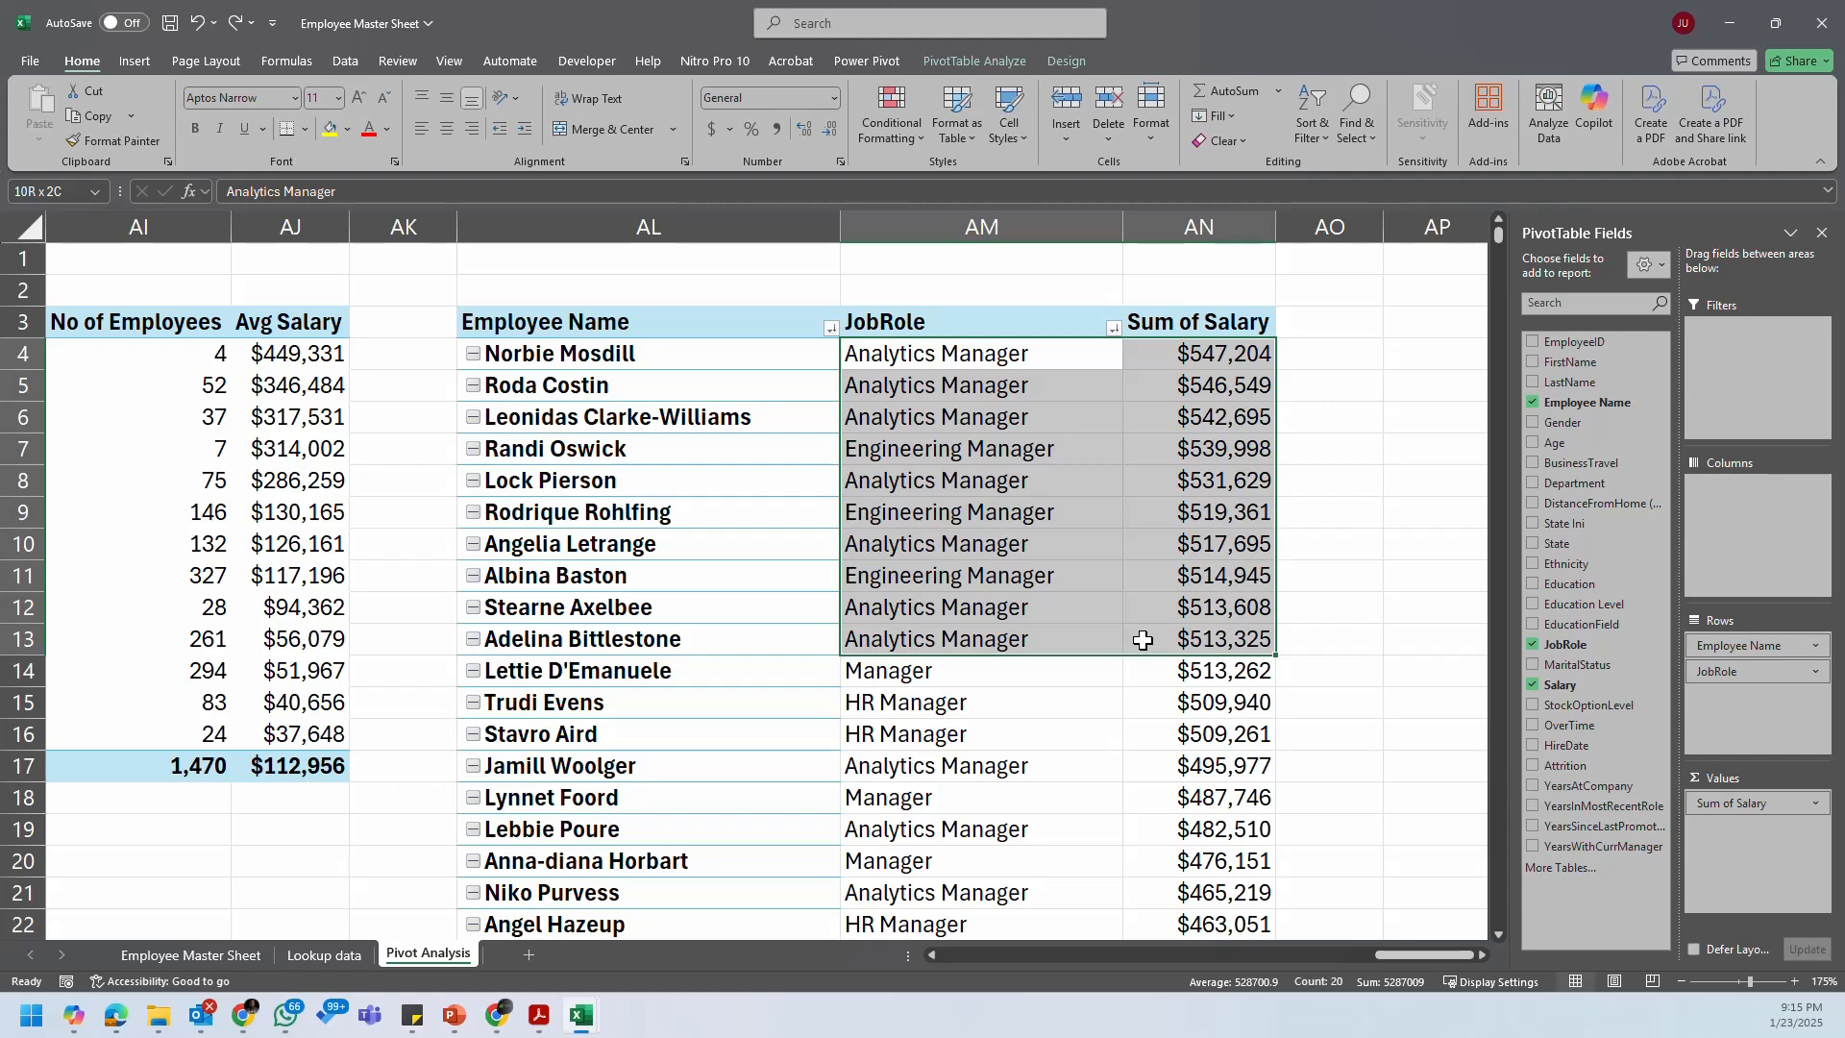
left_click_drag(1143, 640, 1145, 631)
Step: Examine the job roles and salaries from row 14 down past row 76, and return to the Sum of Salary heading
scroll(1341, 596, "down", 3)
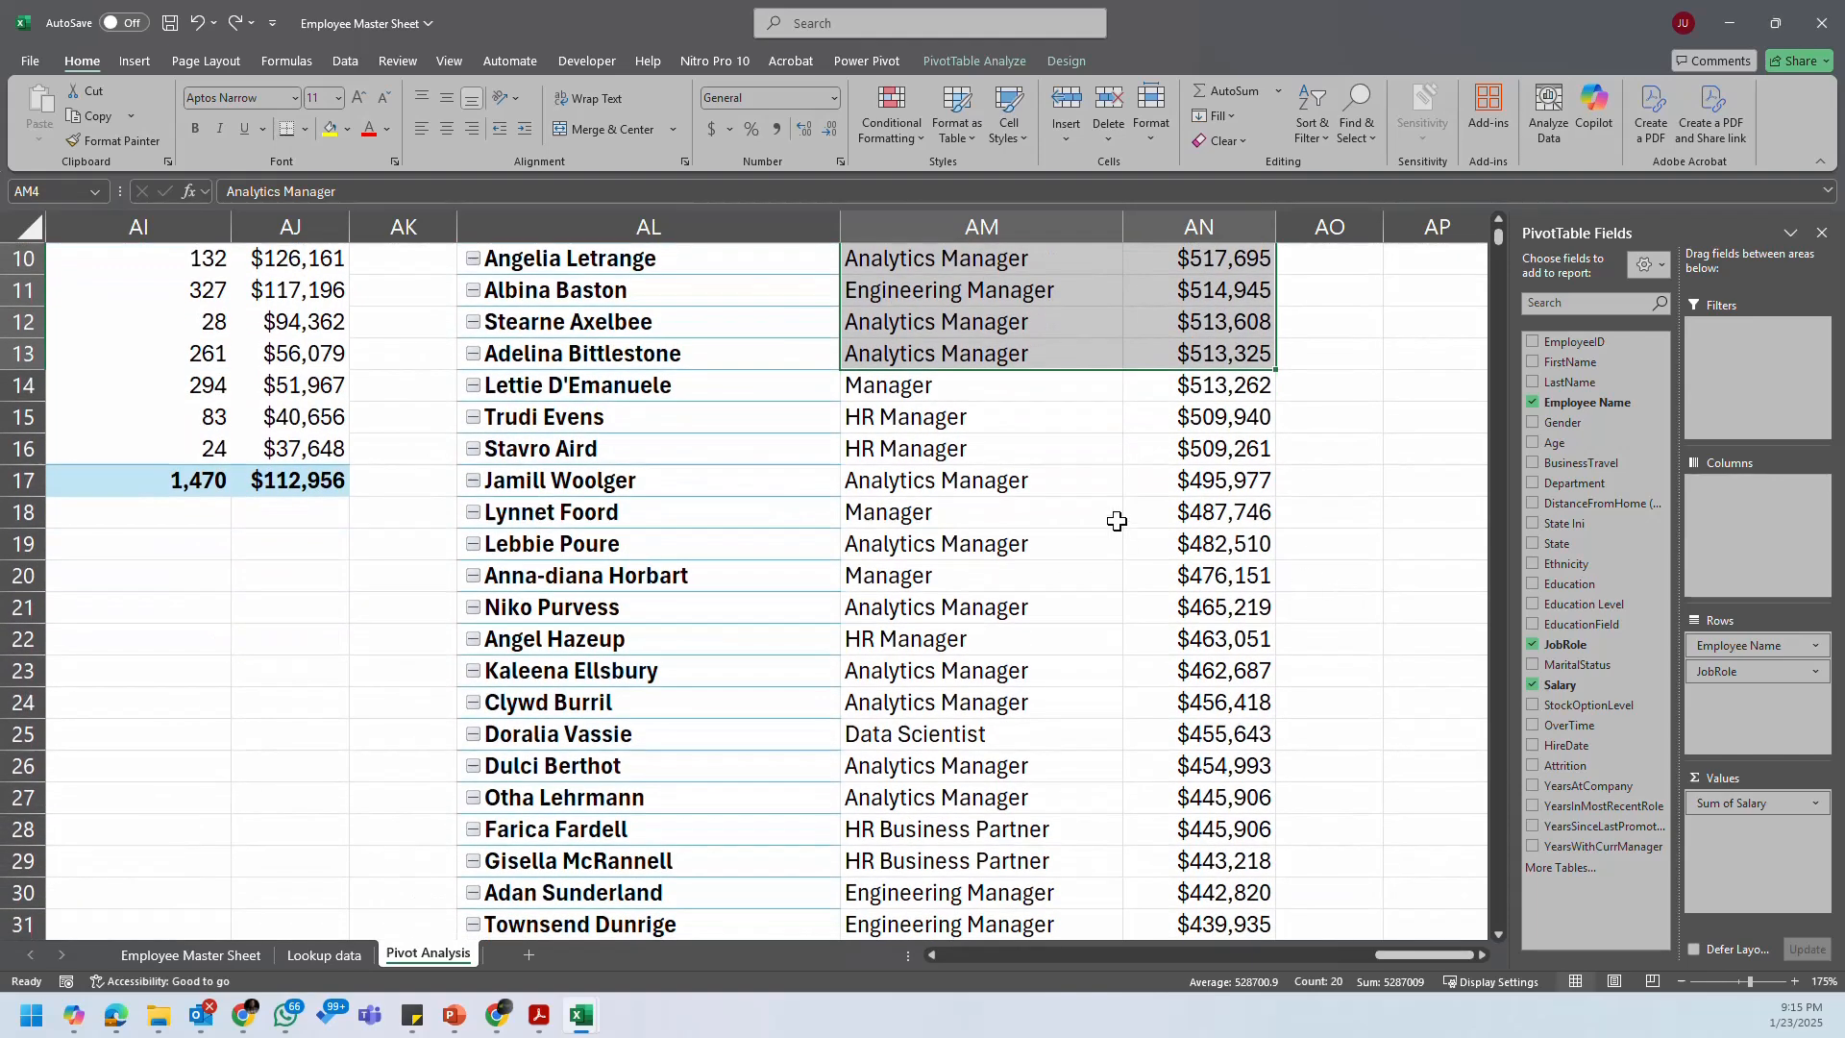
left_click(898, 388)
left_click_drag(898, 388, 1131, 721)
left_click(1001, 766)
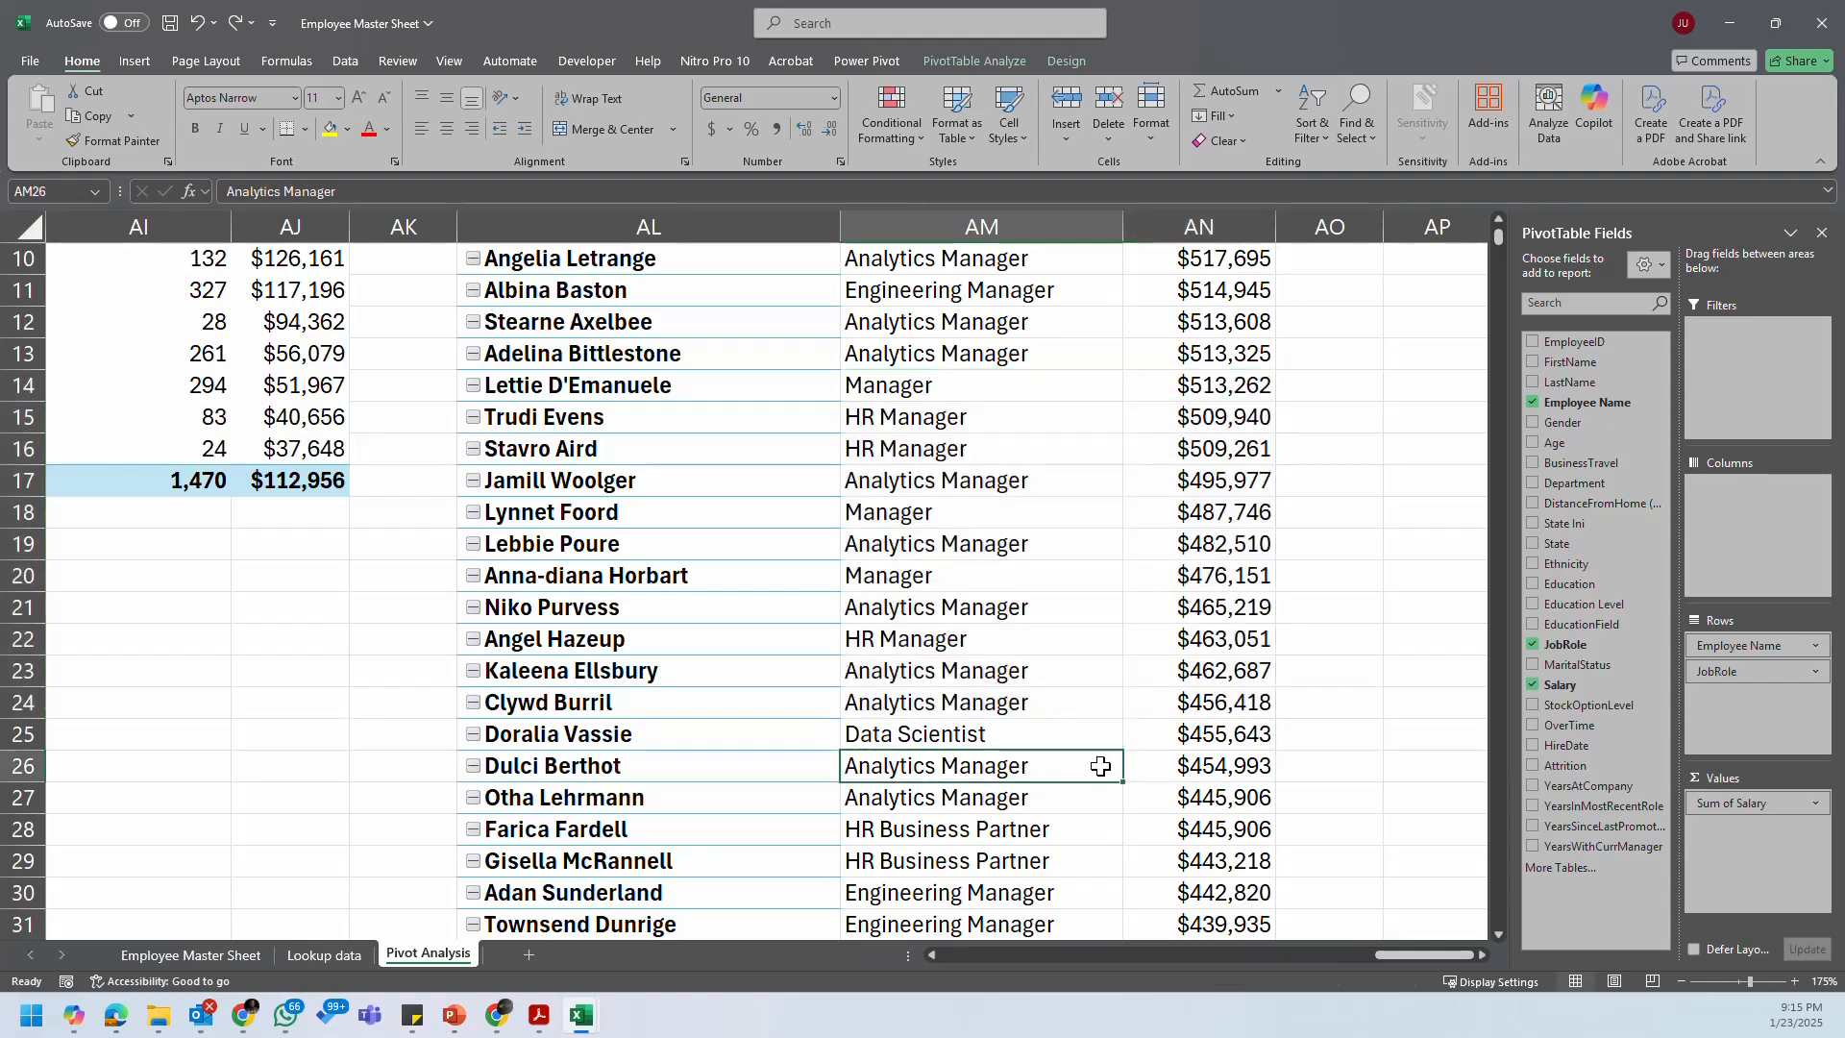
scroll(1103, 719, "down", 5)
scroll(1102, 719, "down", 14)
left_click(1202, 544)
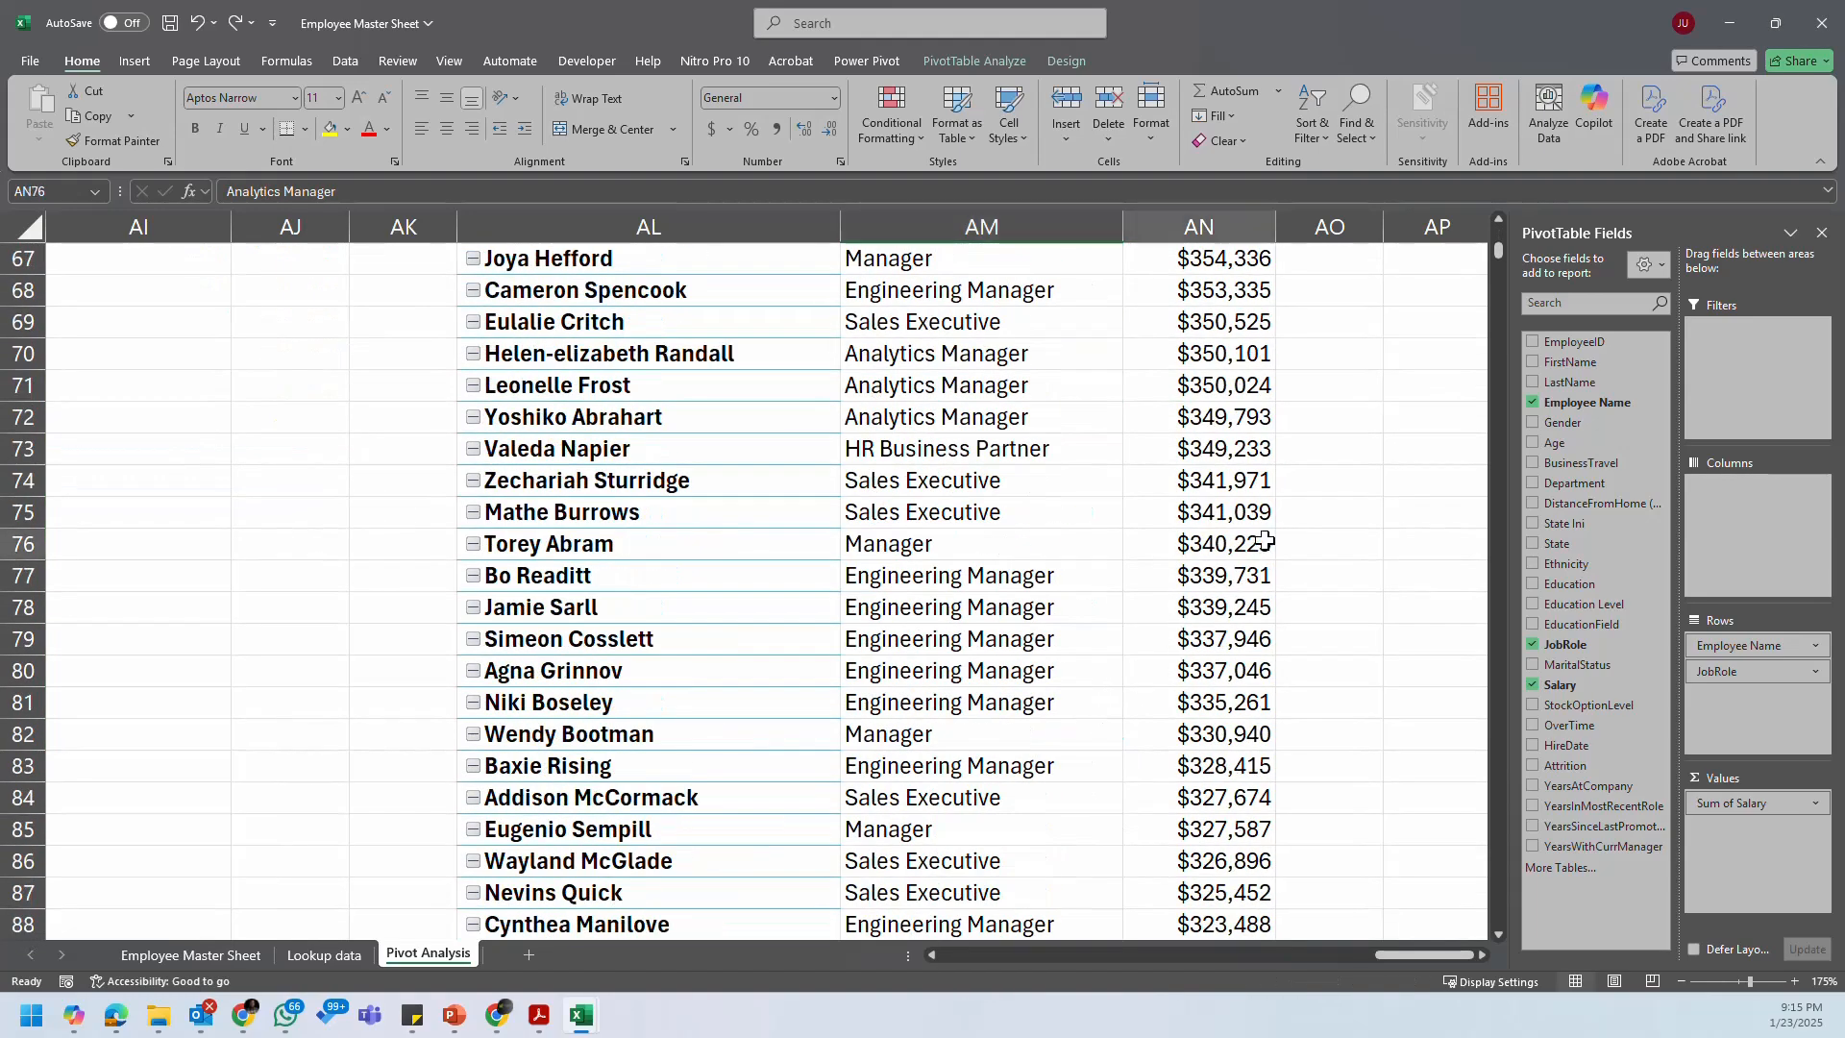
key("ctrl+Up")
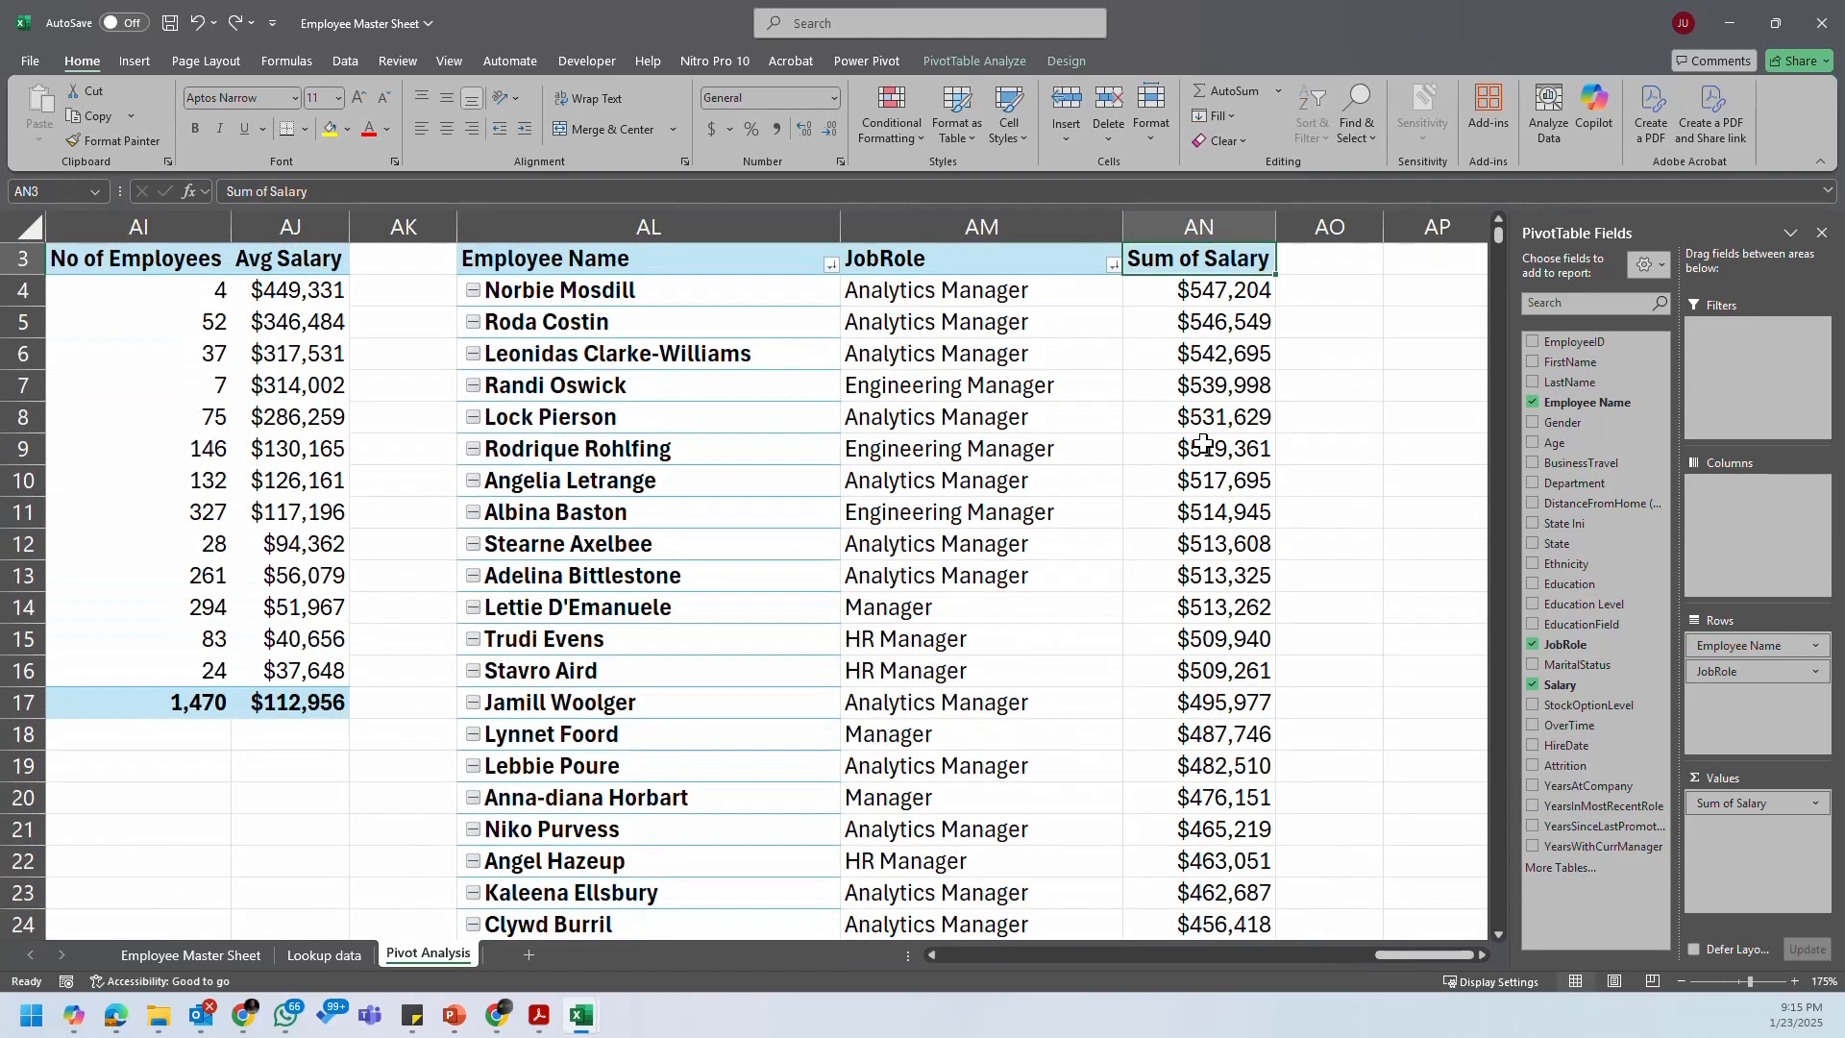
Step: Try to sort the Sum of Salary values from smallest to largest with JobRole still in the rows
right_click(1236, 317)
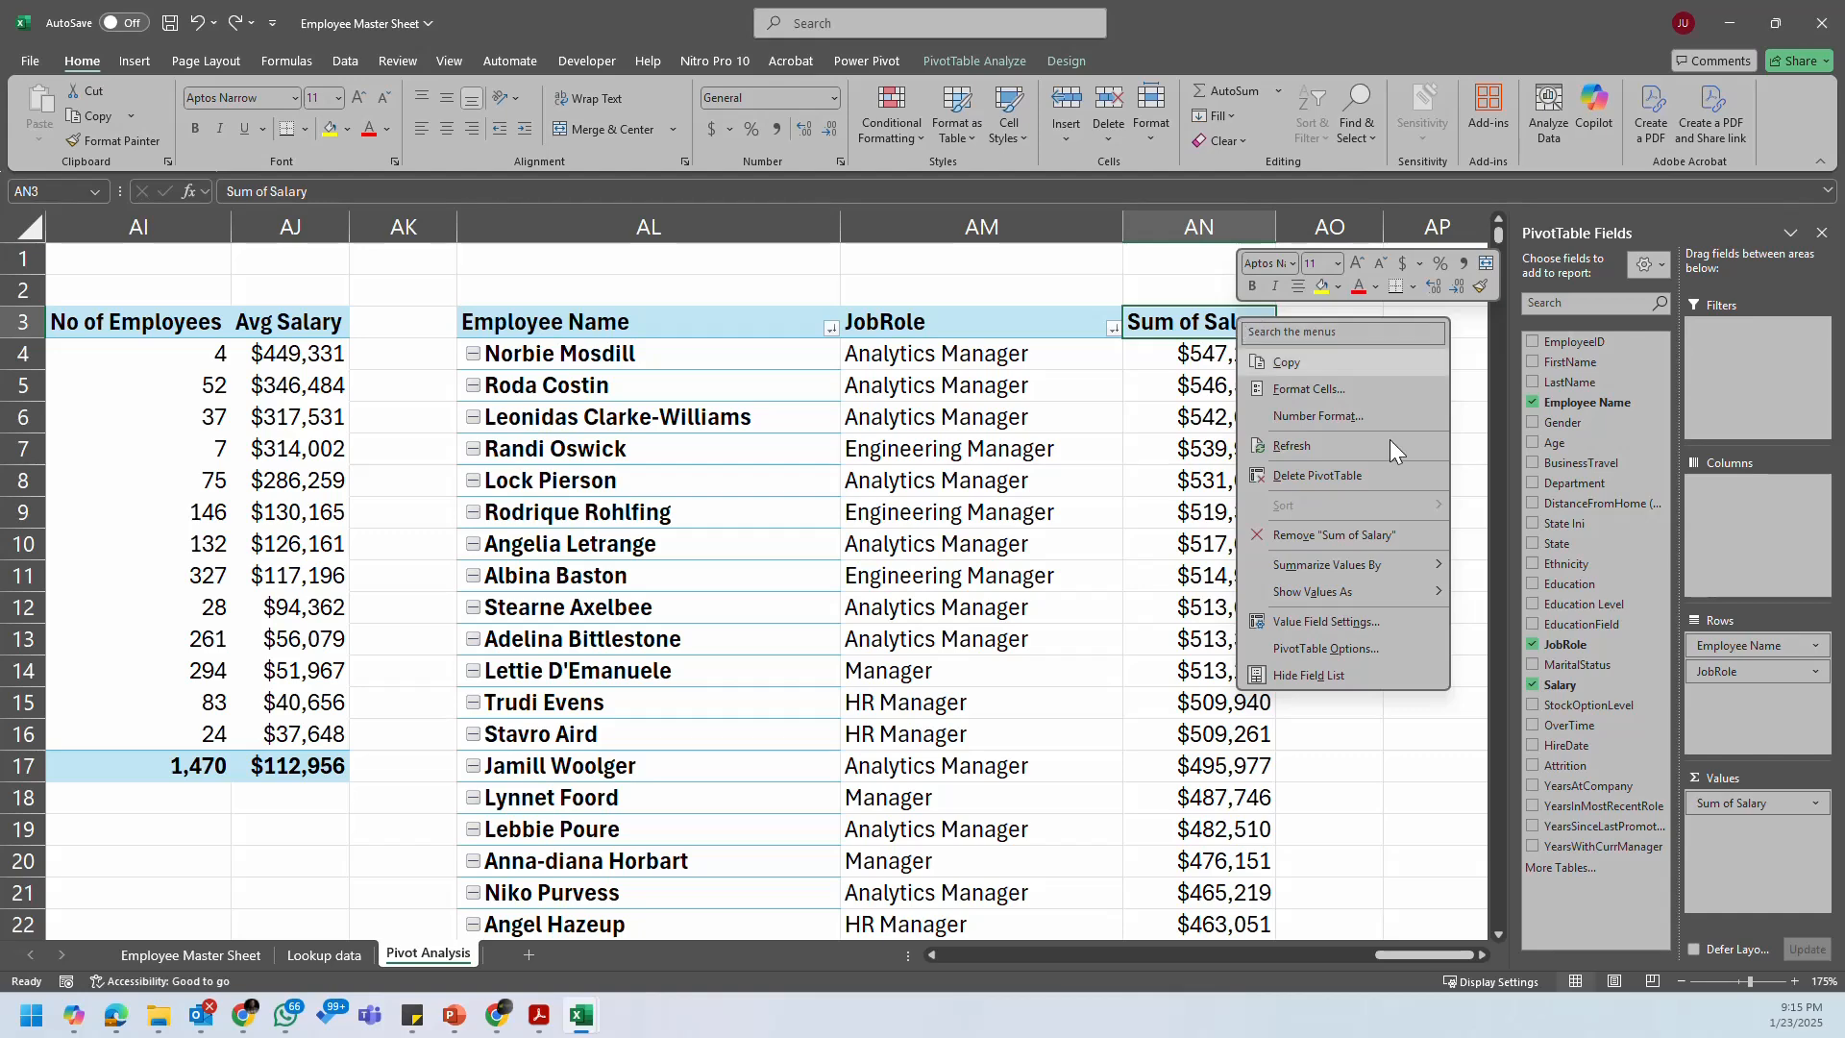
left_click(1174, 386)
left_click(1175, 355)
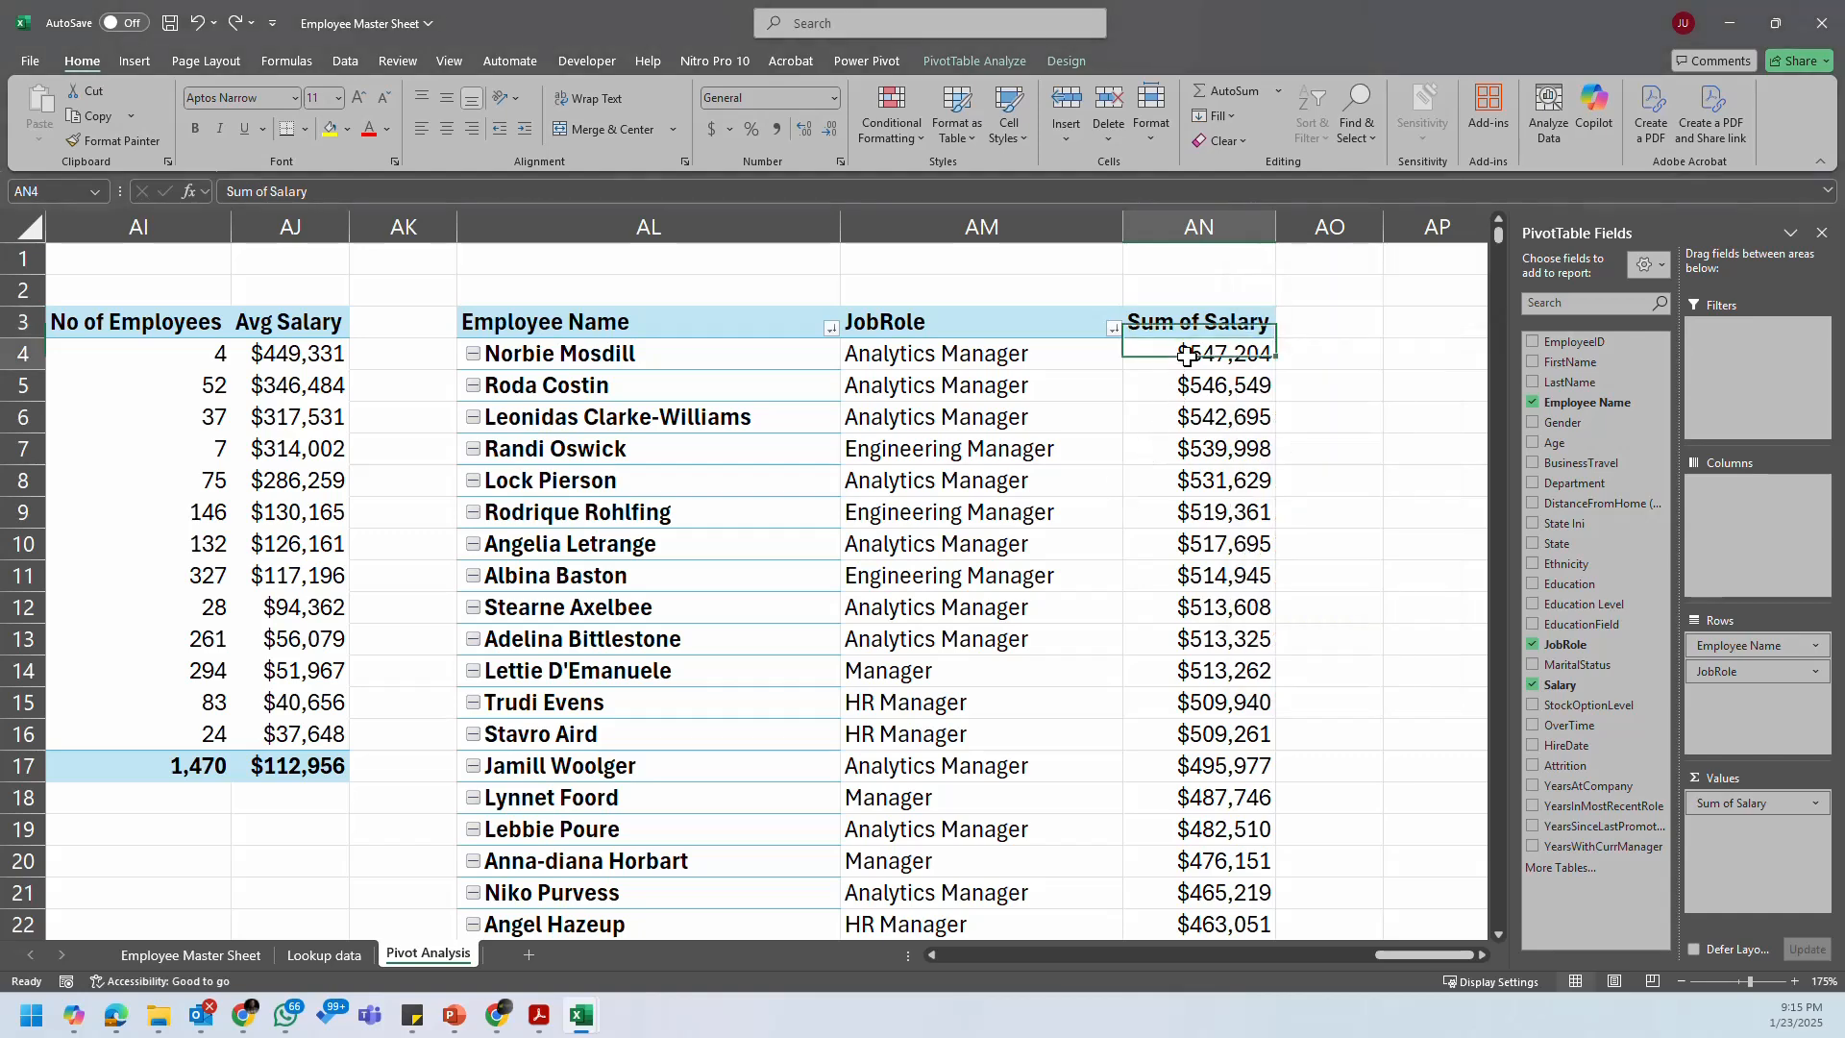
right_click(1190, 357)
mouse_move(1370, 544)
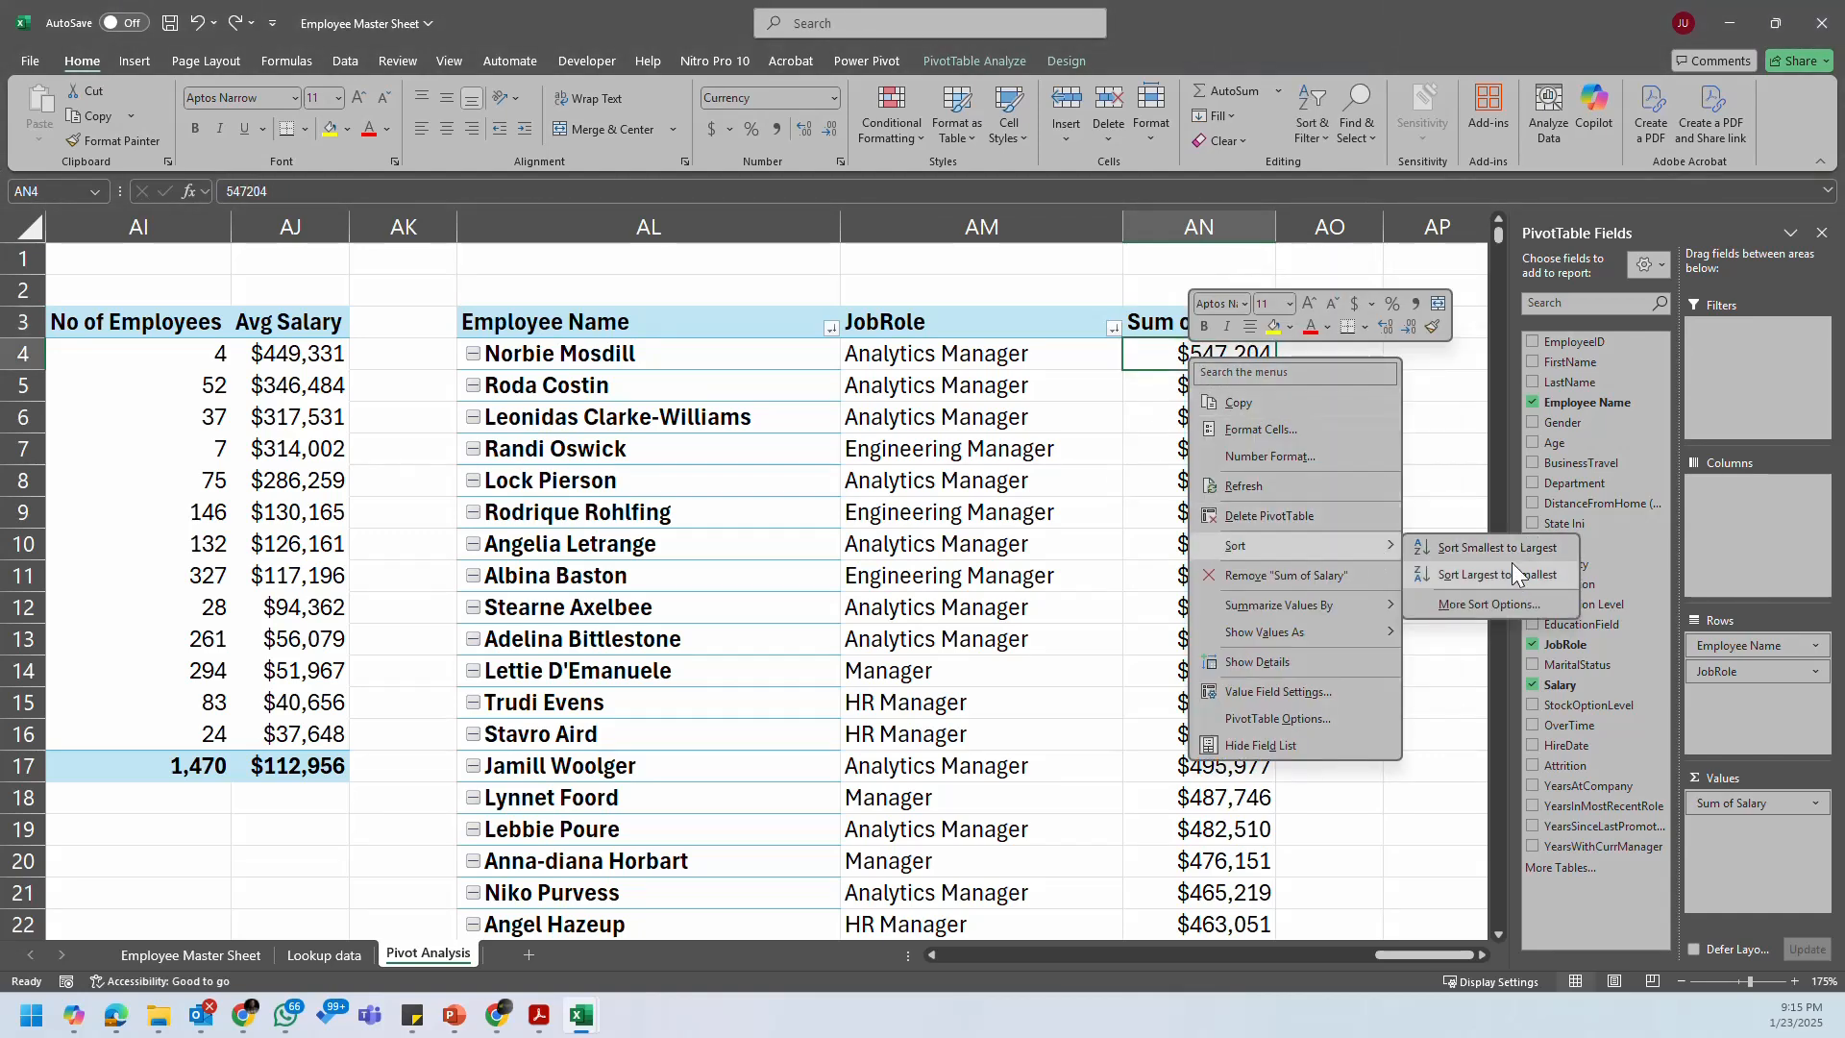
left_click(1511, 546)
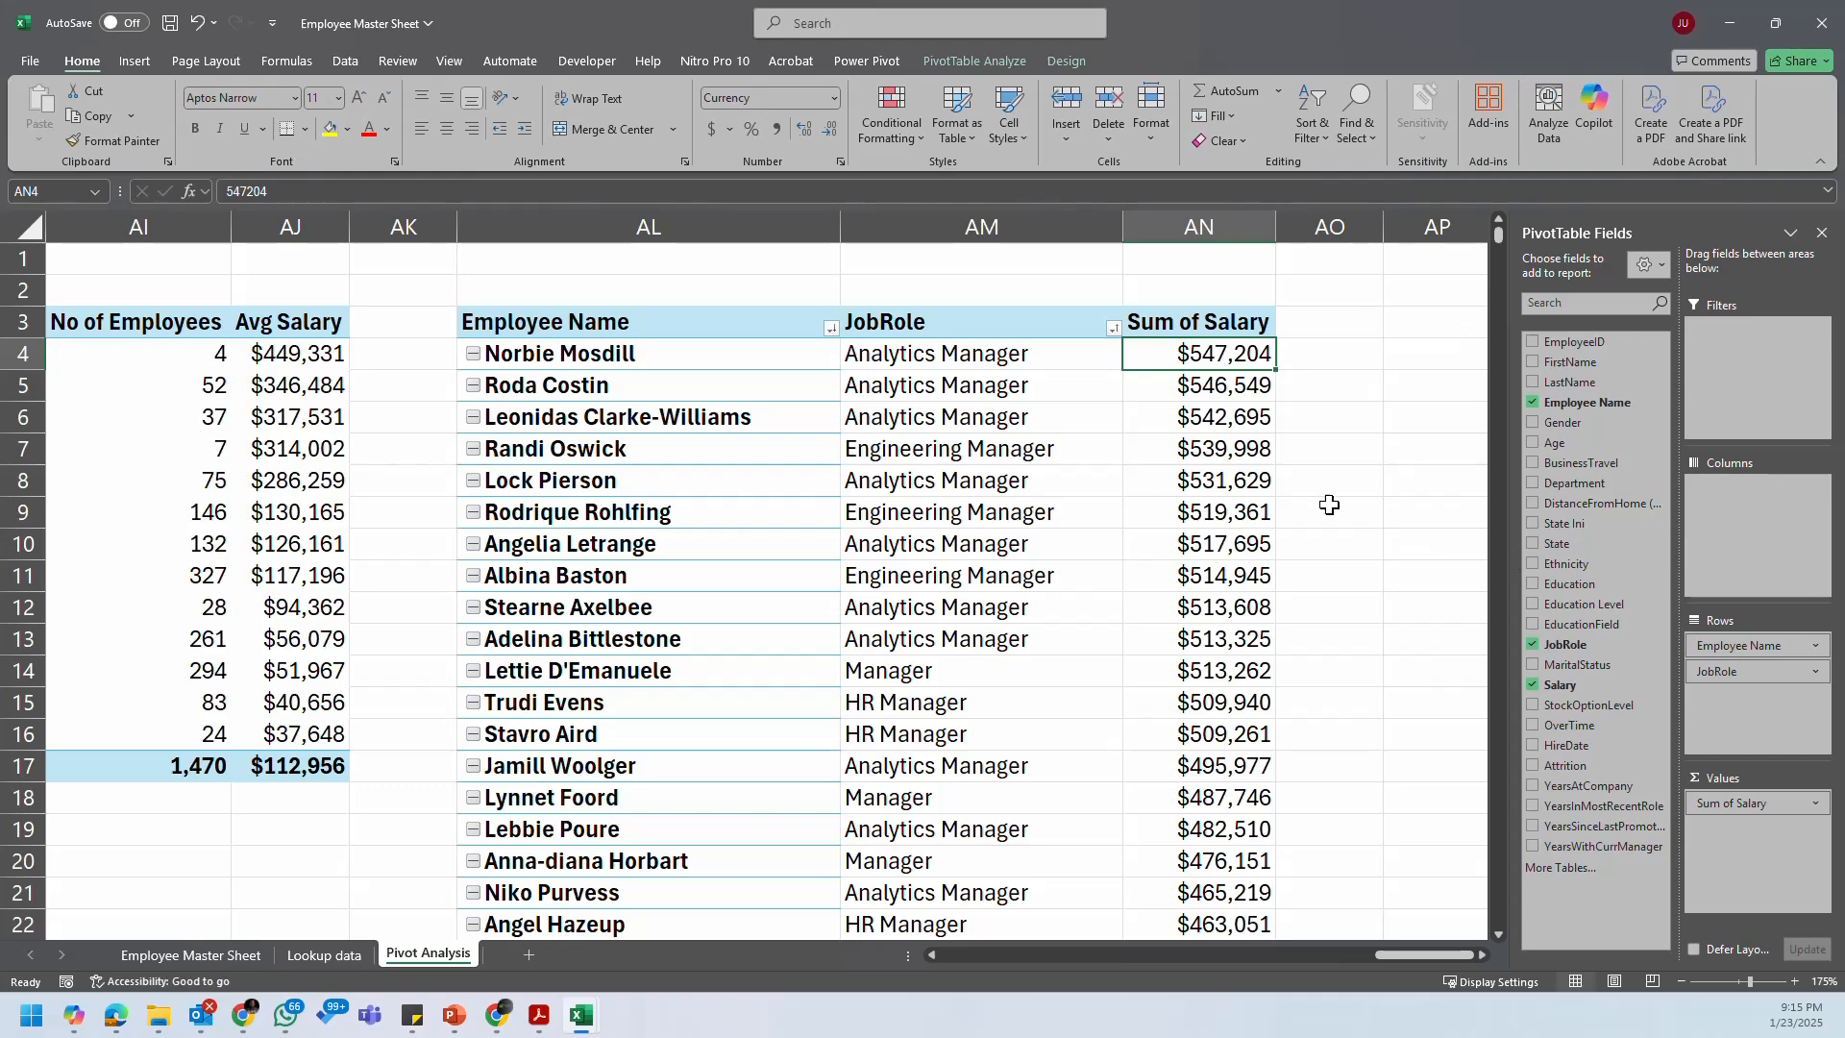
right_click(1234, 362)
mouse_move(1409, 544)
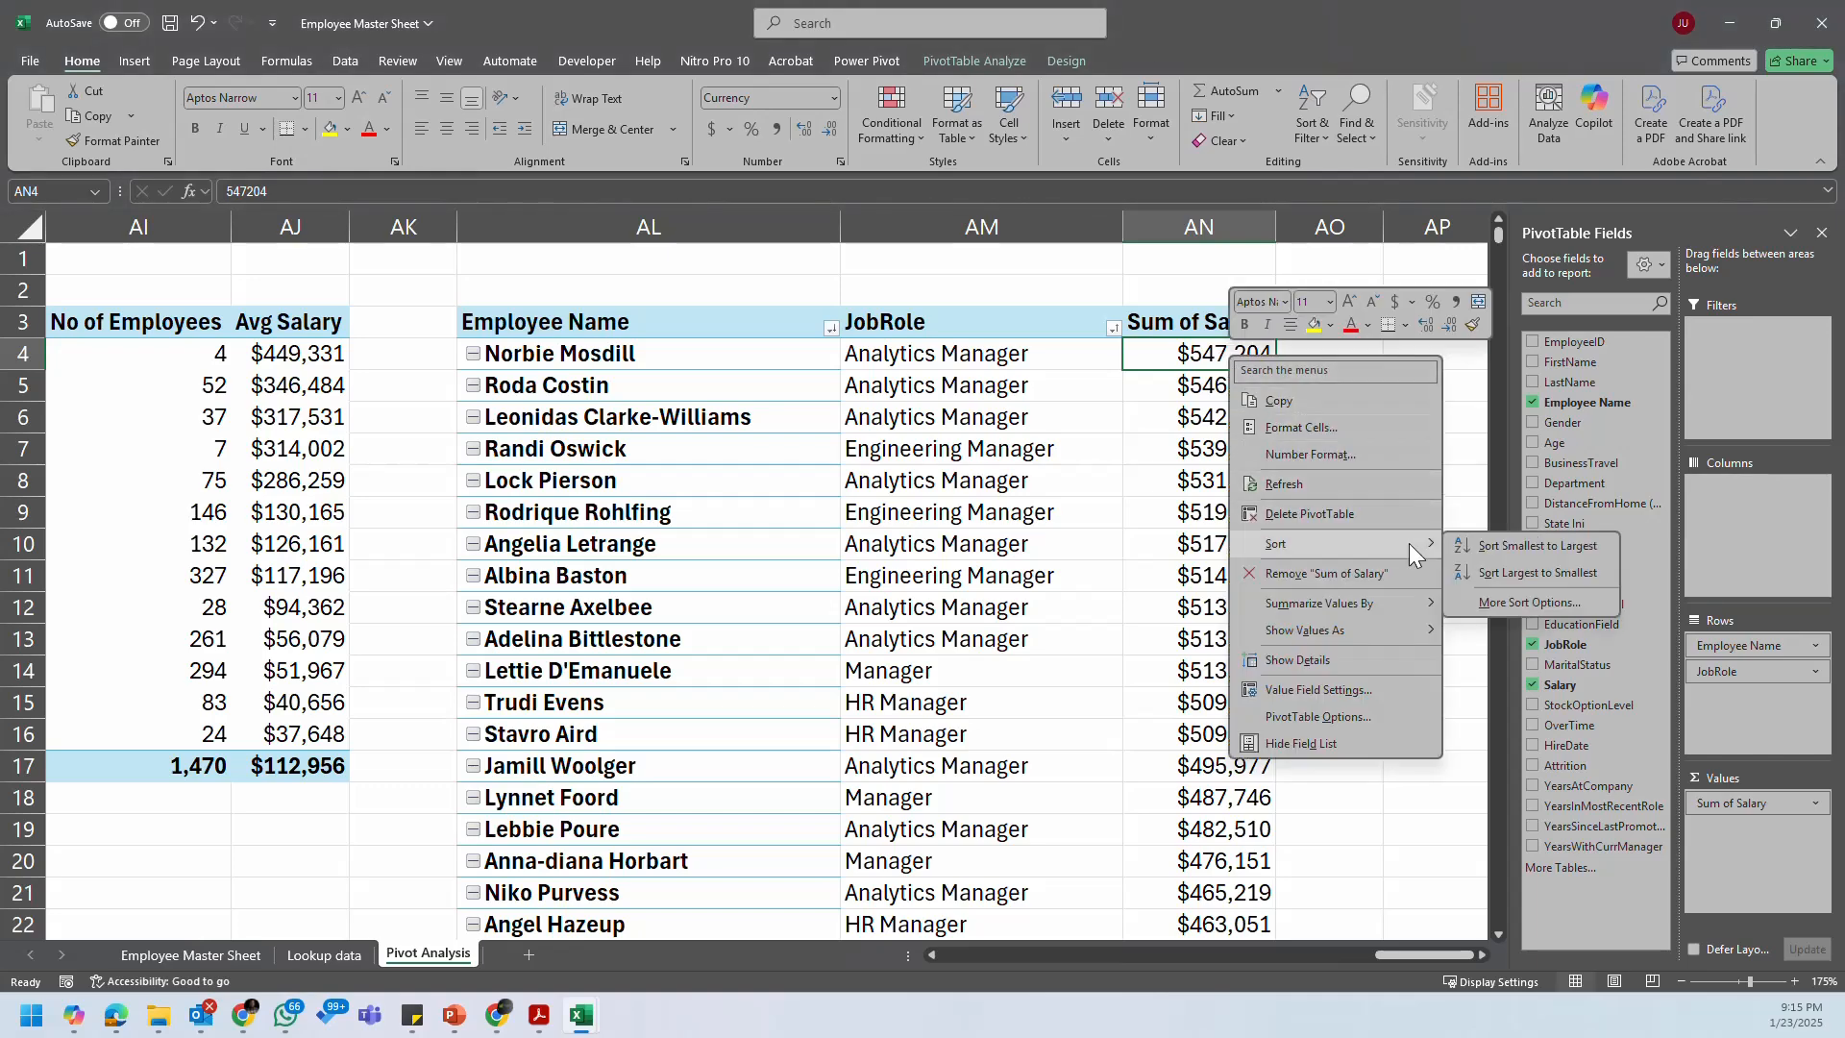
left_click(1528, 545)
Step: Remove JobRole from the pivot table's rows and sort the Sum of Salary values from smallest to largest
left_click(1026, 375)
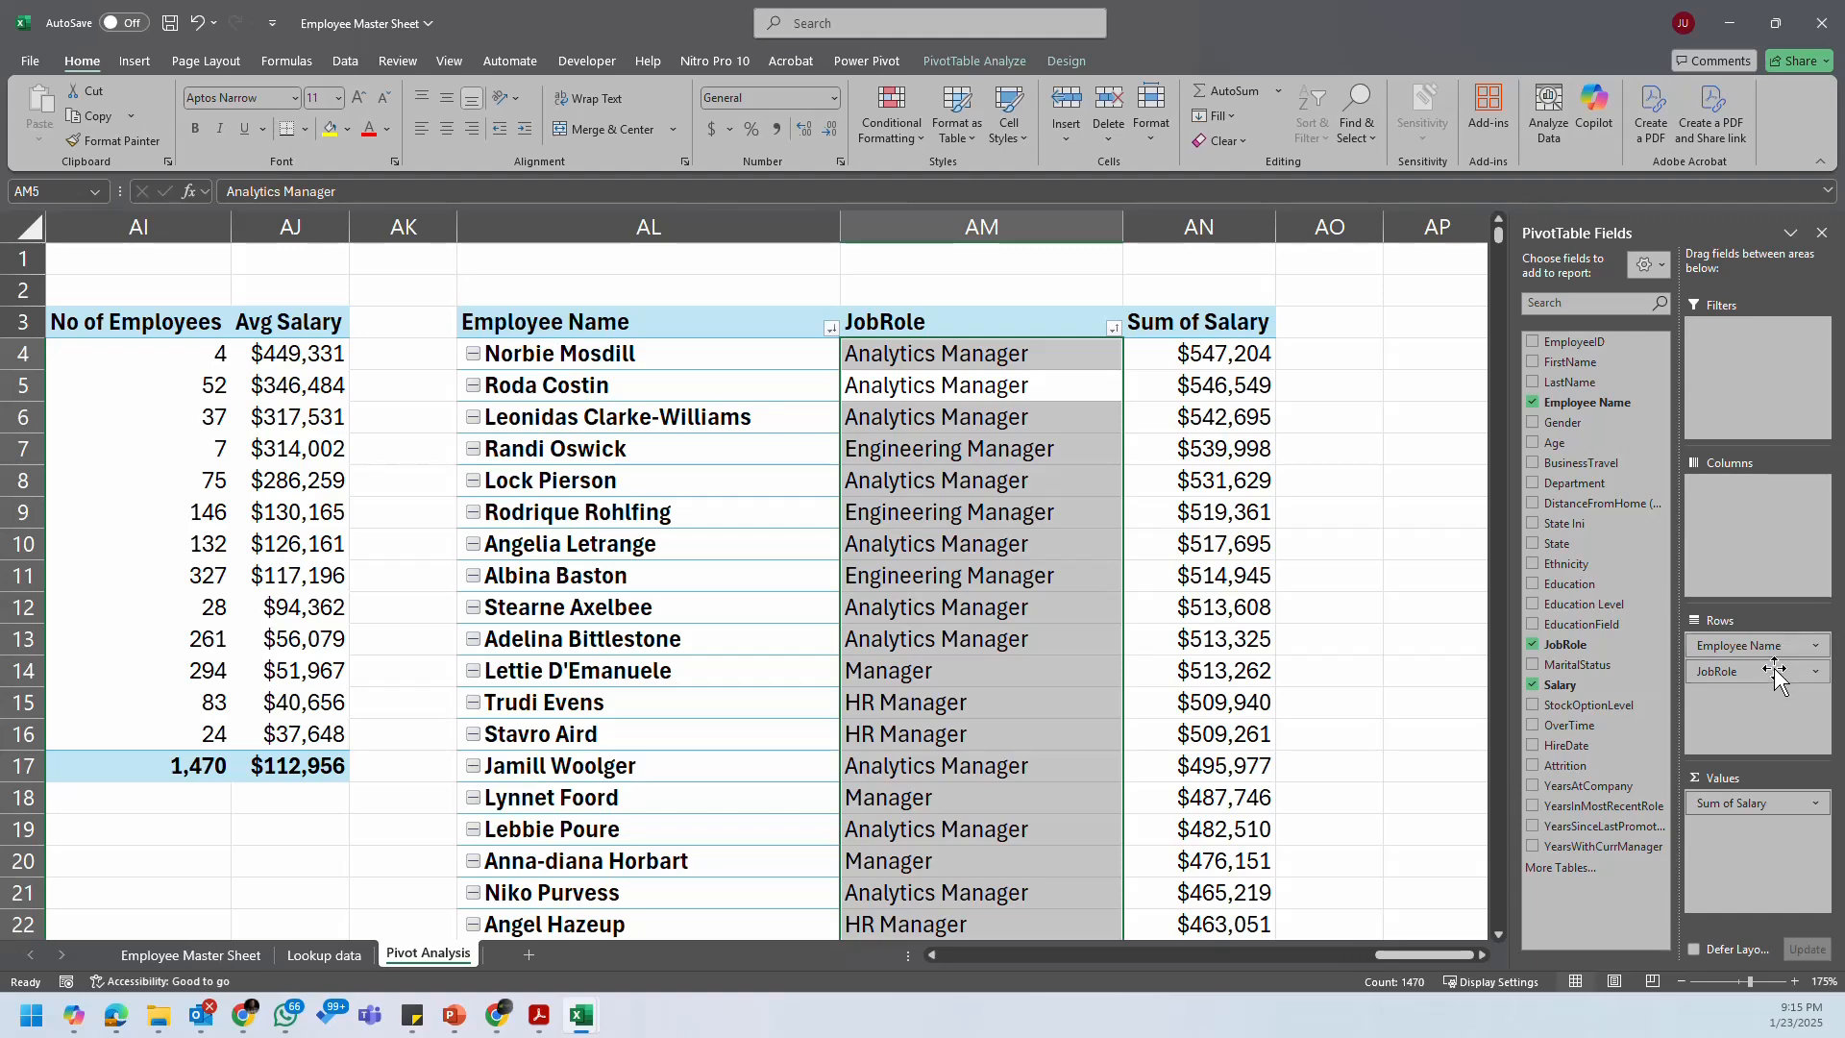
left_click_drag(1779, 671, 1086, 685)
right_click(840, 363)
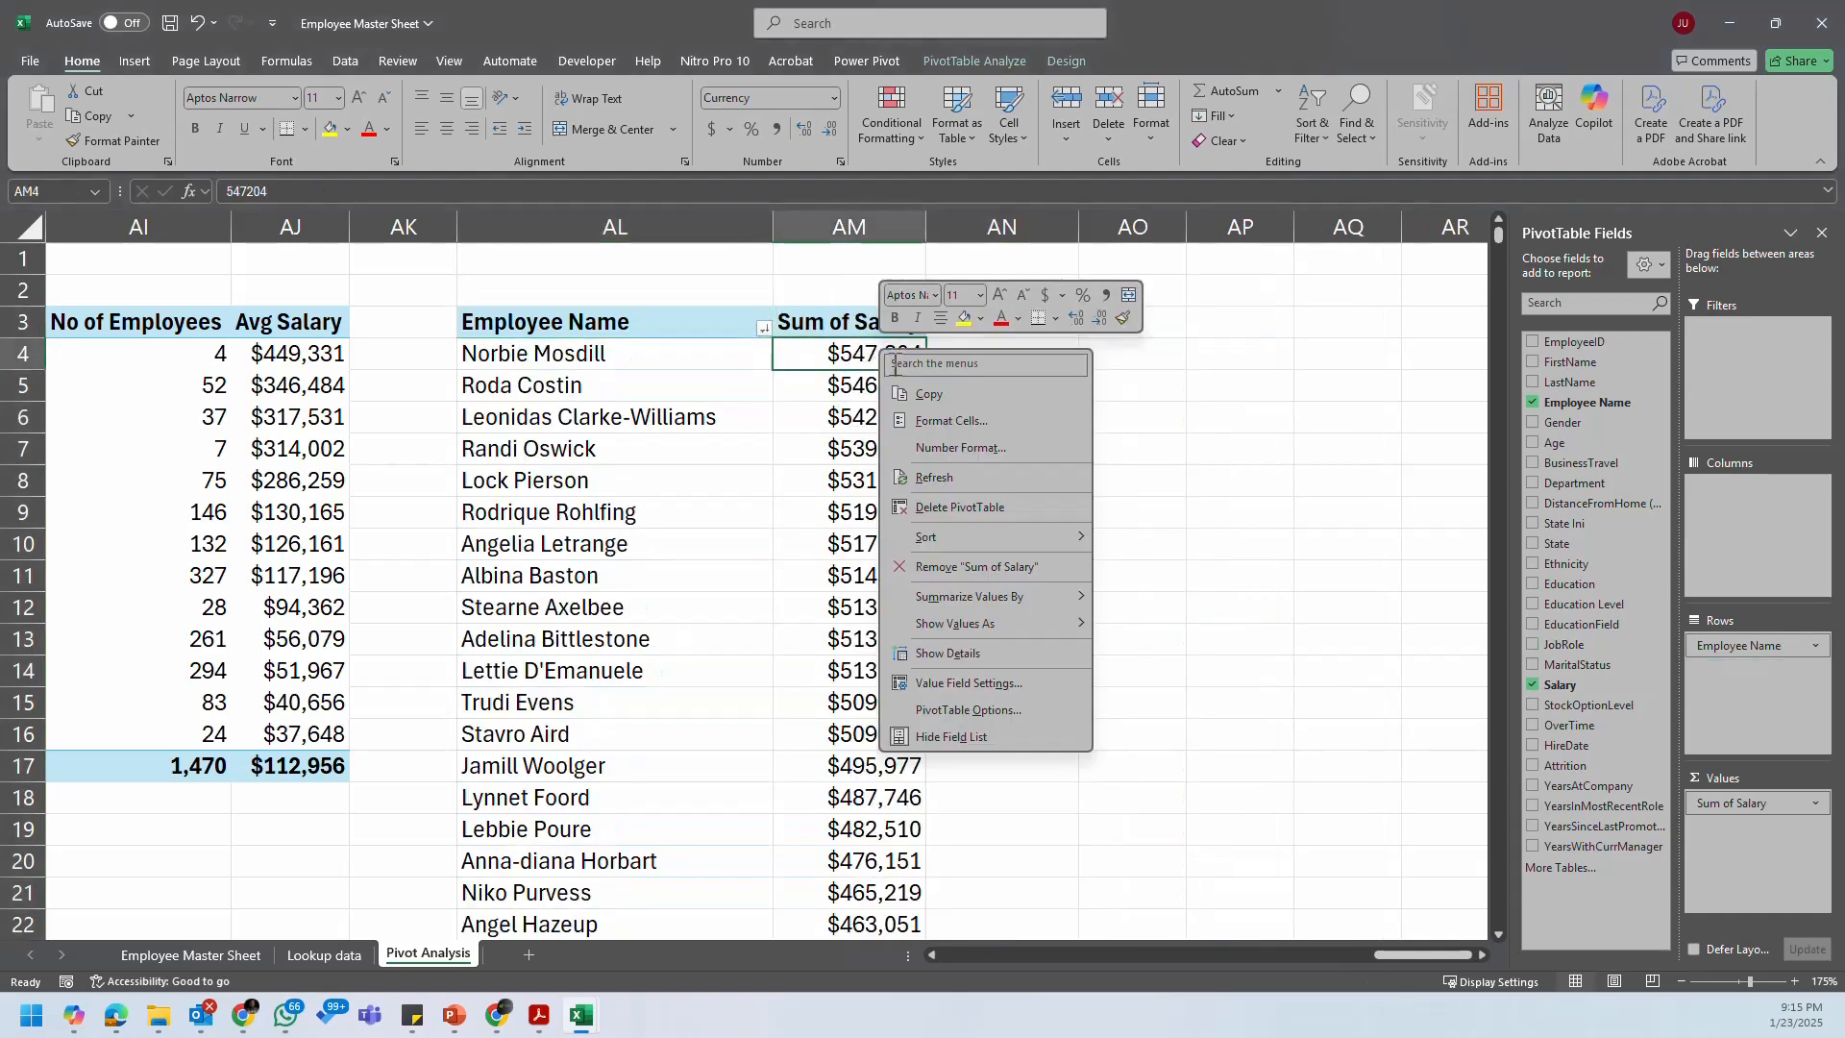
mouse_move(1006, 543)
left_click(1191, 540)
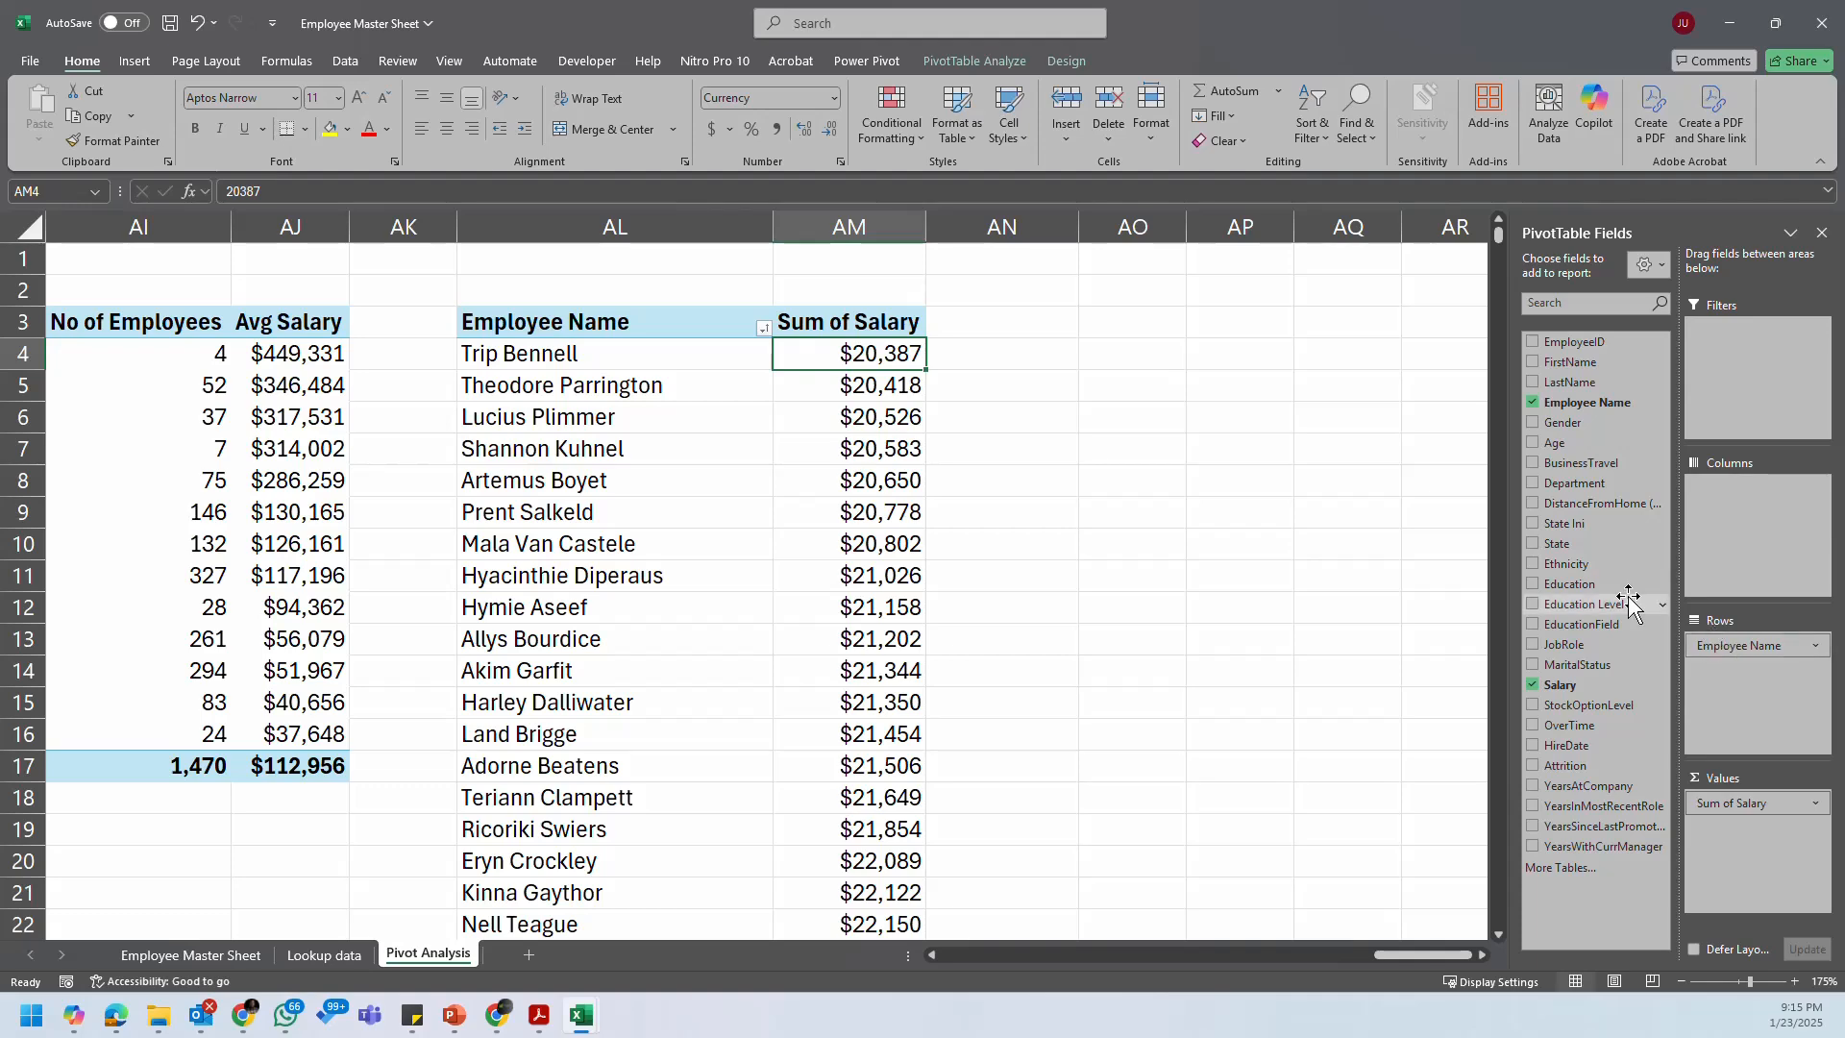
Step: Add JobRole back below Employee Name in the rows and examine the job roles of the lowest-paid employees in rows 4 to 7
left_click_drag(1590, 646, 1754, 692)
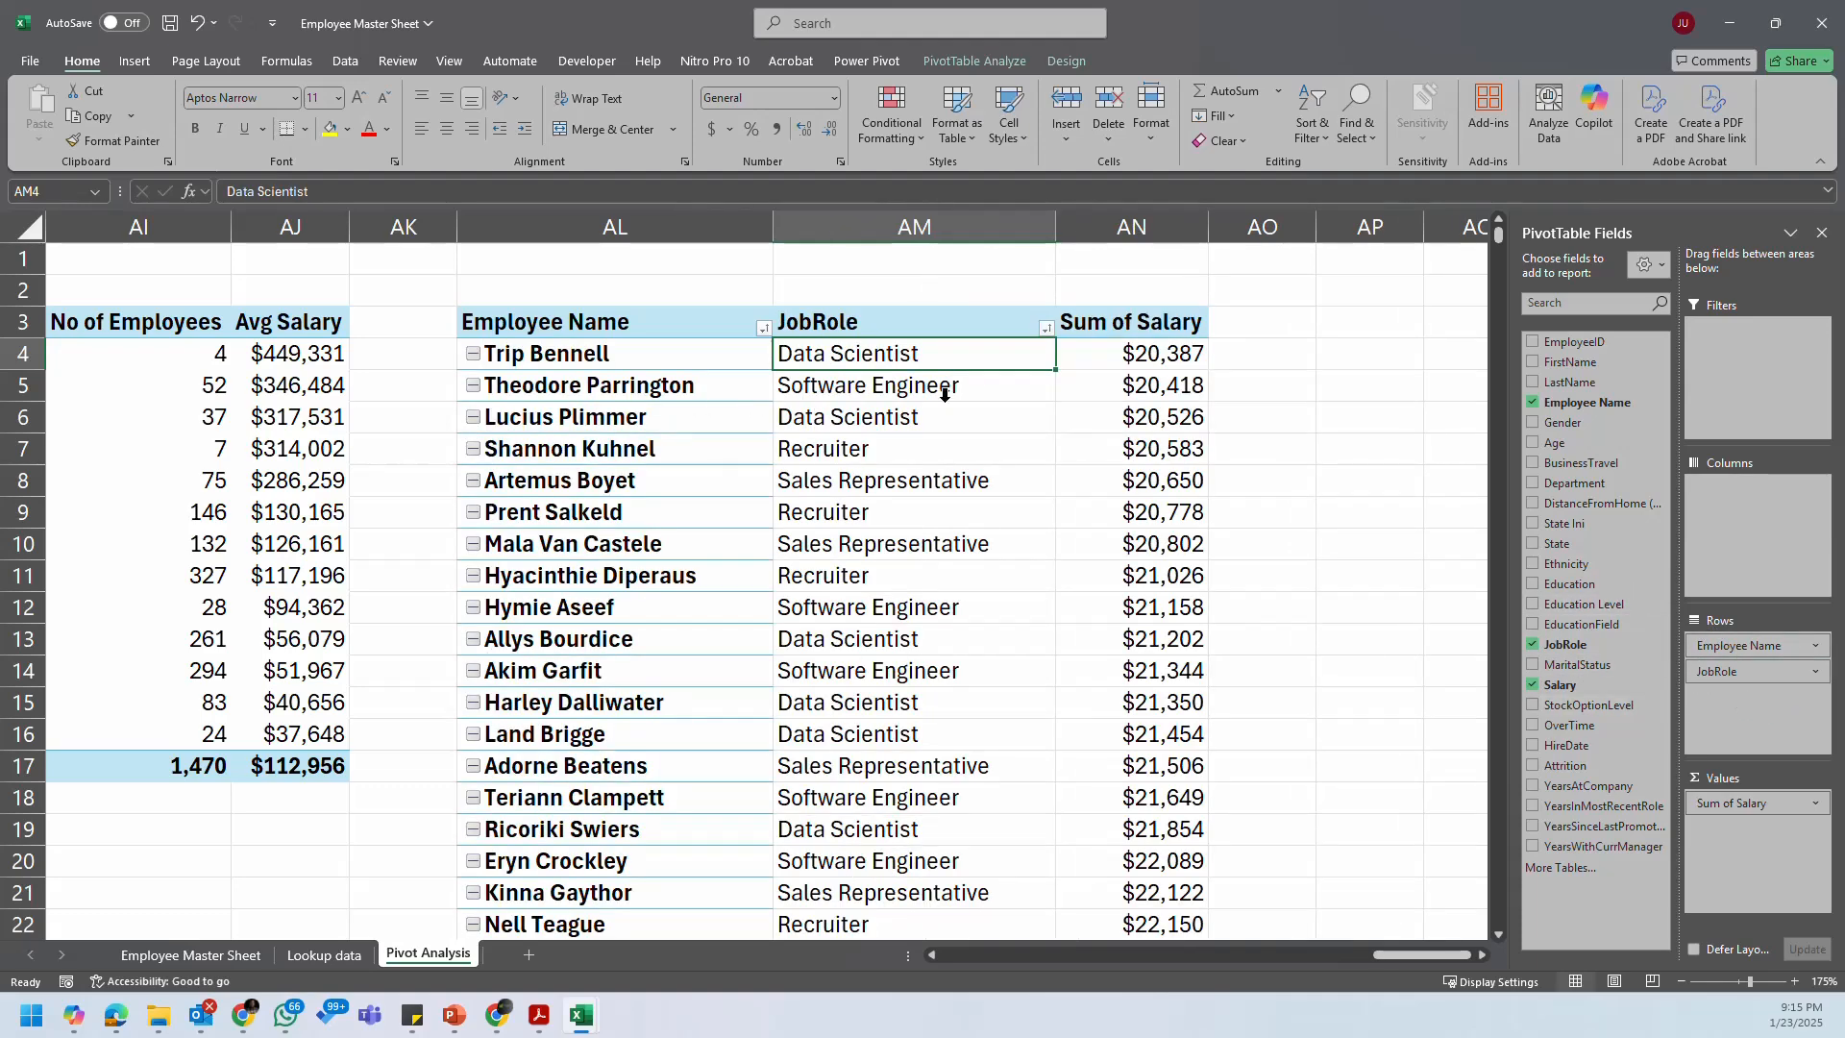
left_click(1052, 401)
left_click(1149, 359)
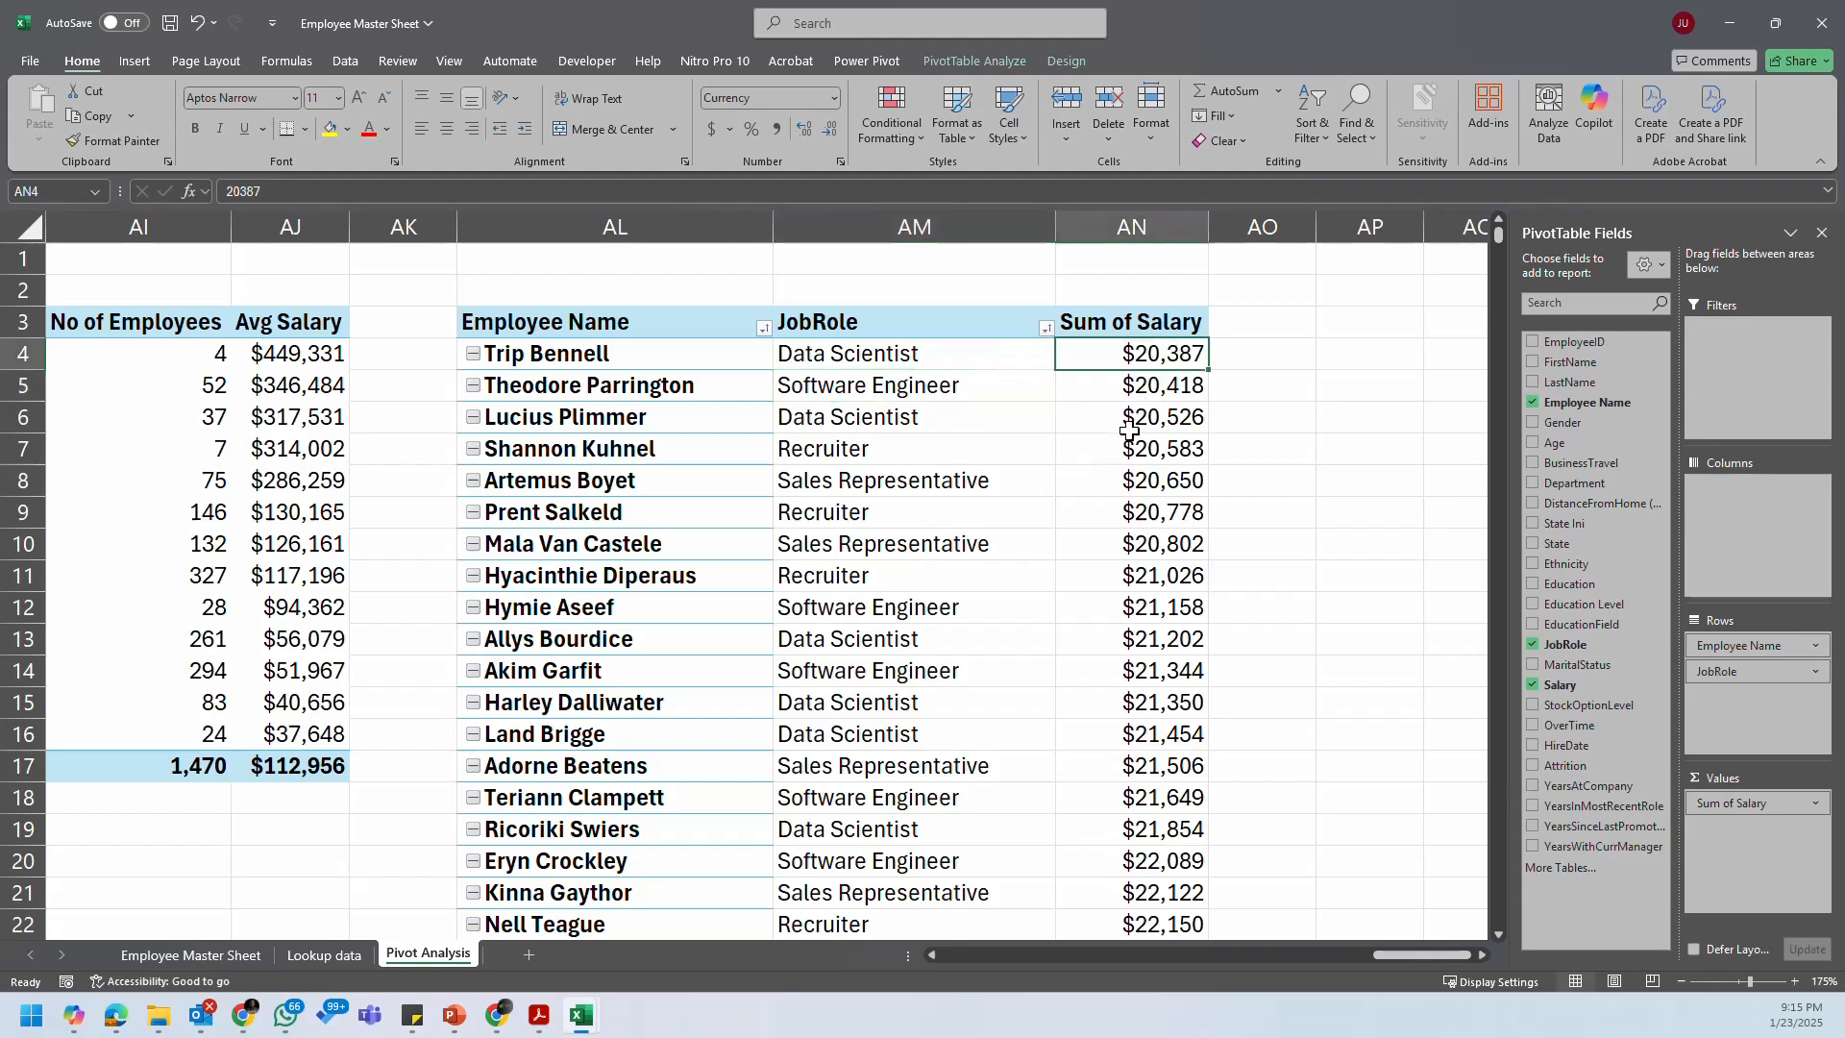
mouse_move(1130, 429)
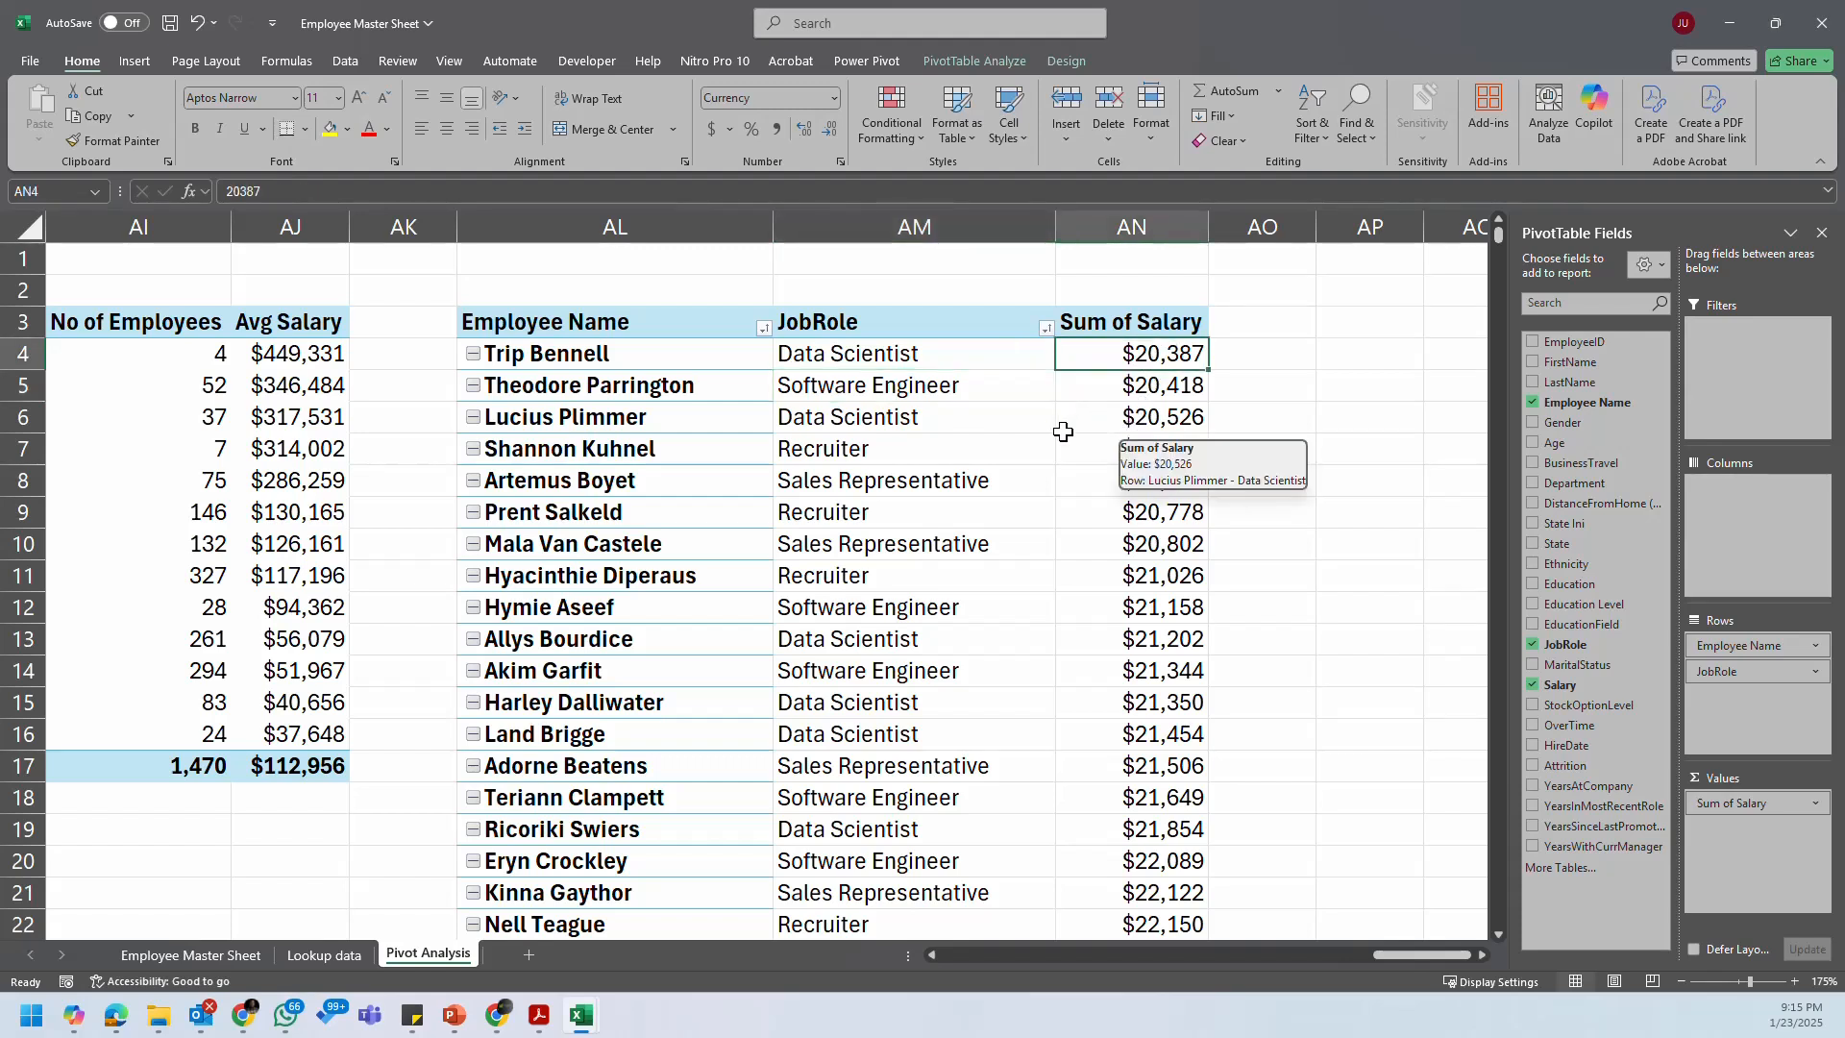
left_click(938, 357)
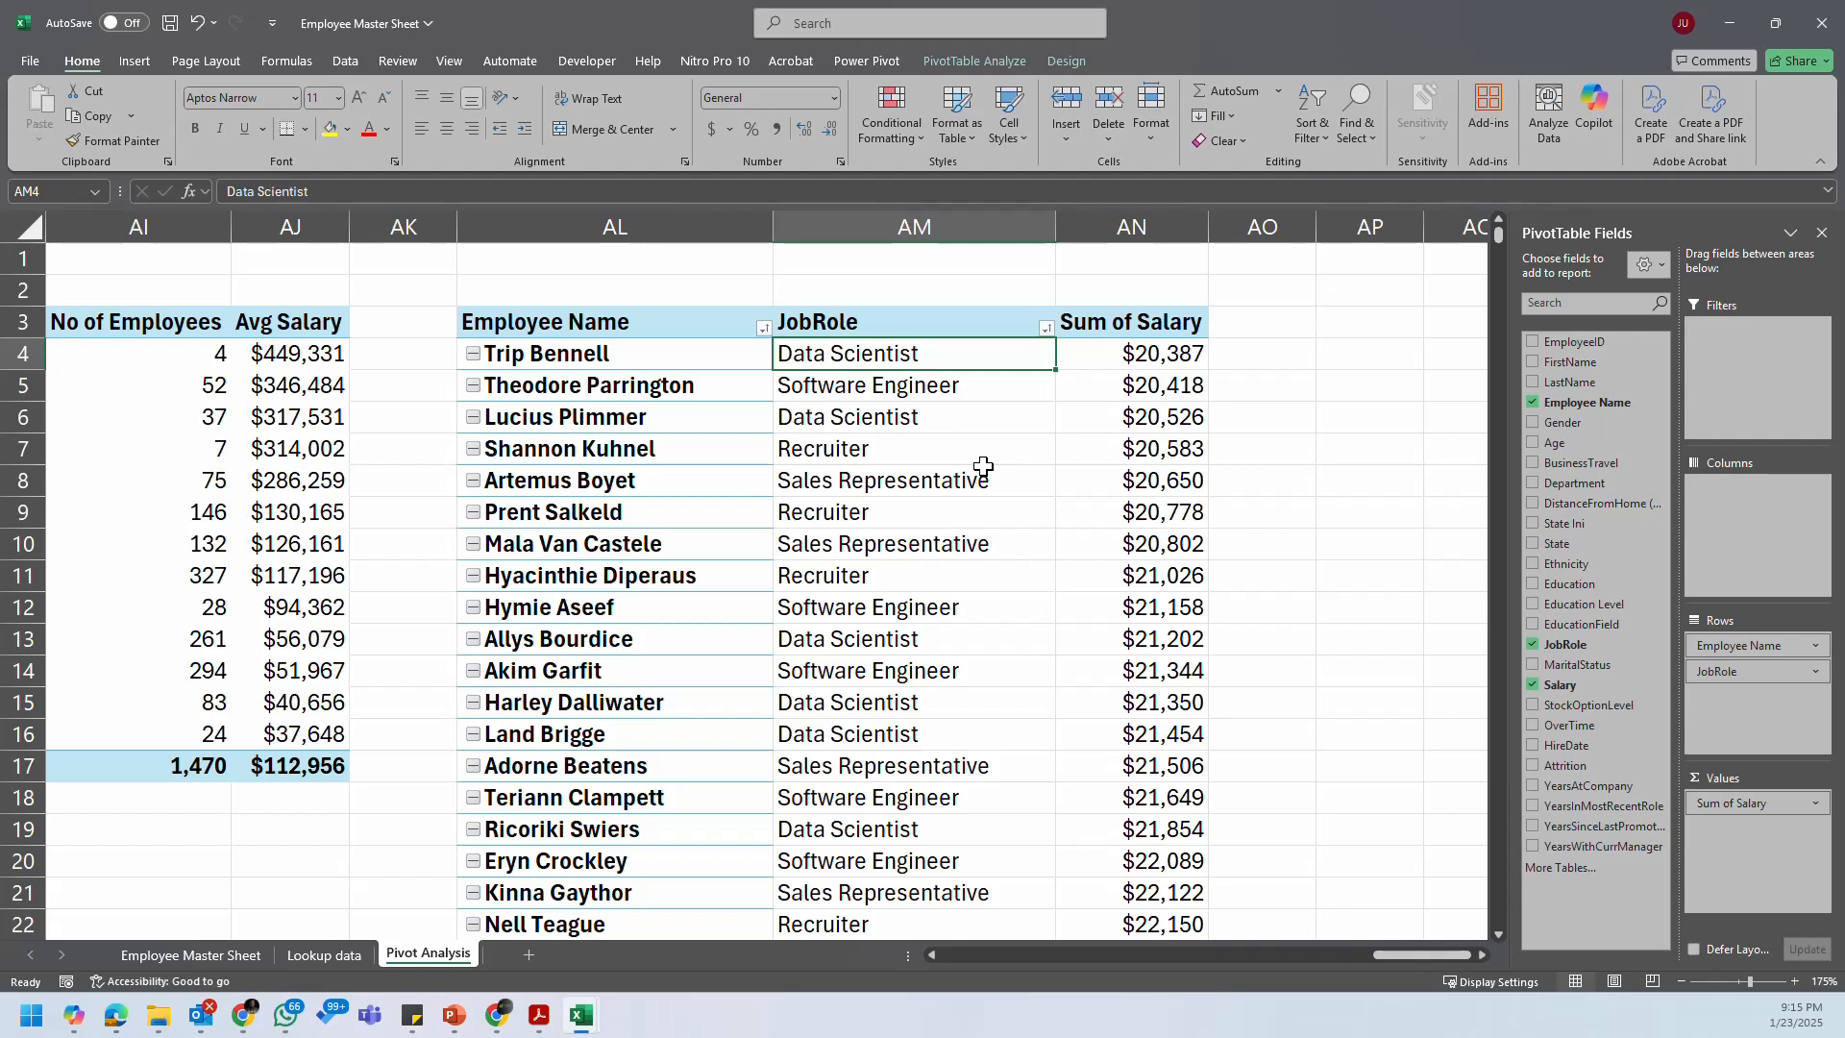
left_click(897, 387)
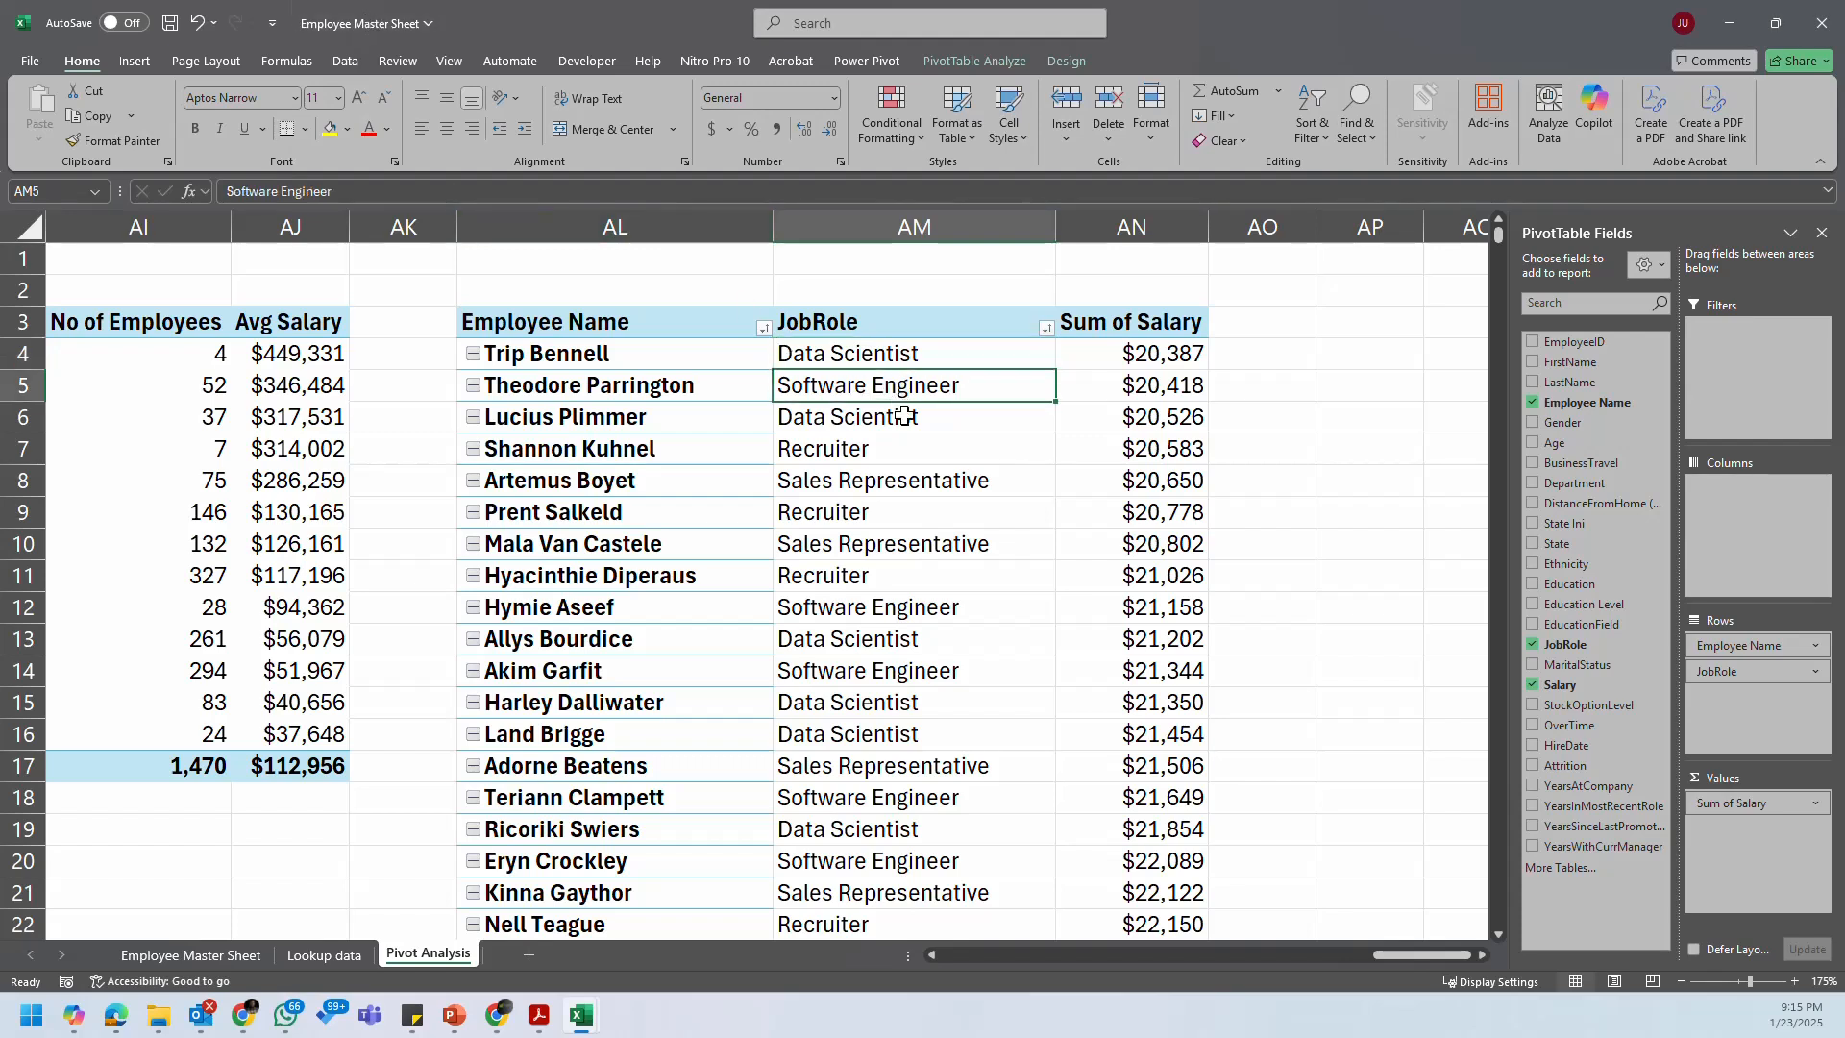
left_click(905, 416)
left_click(904, 455)
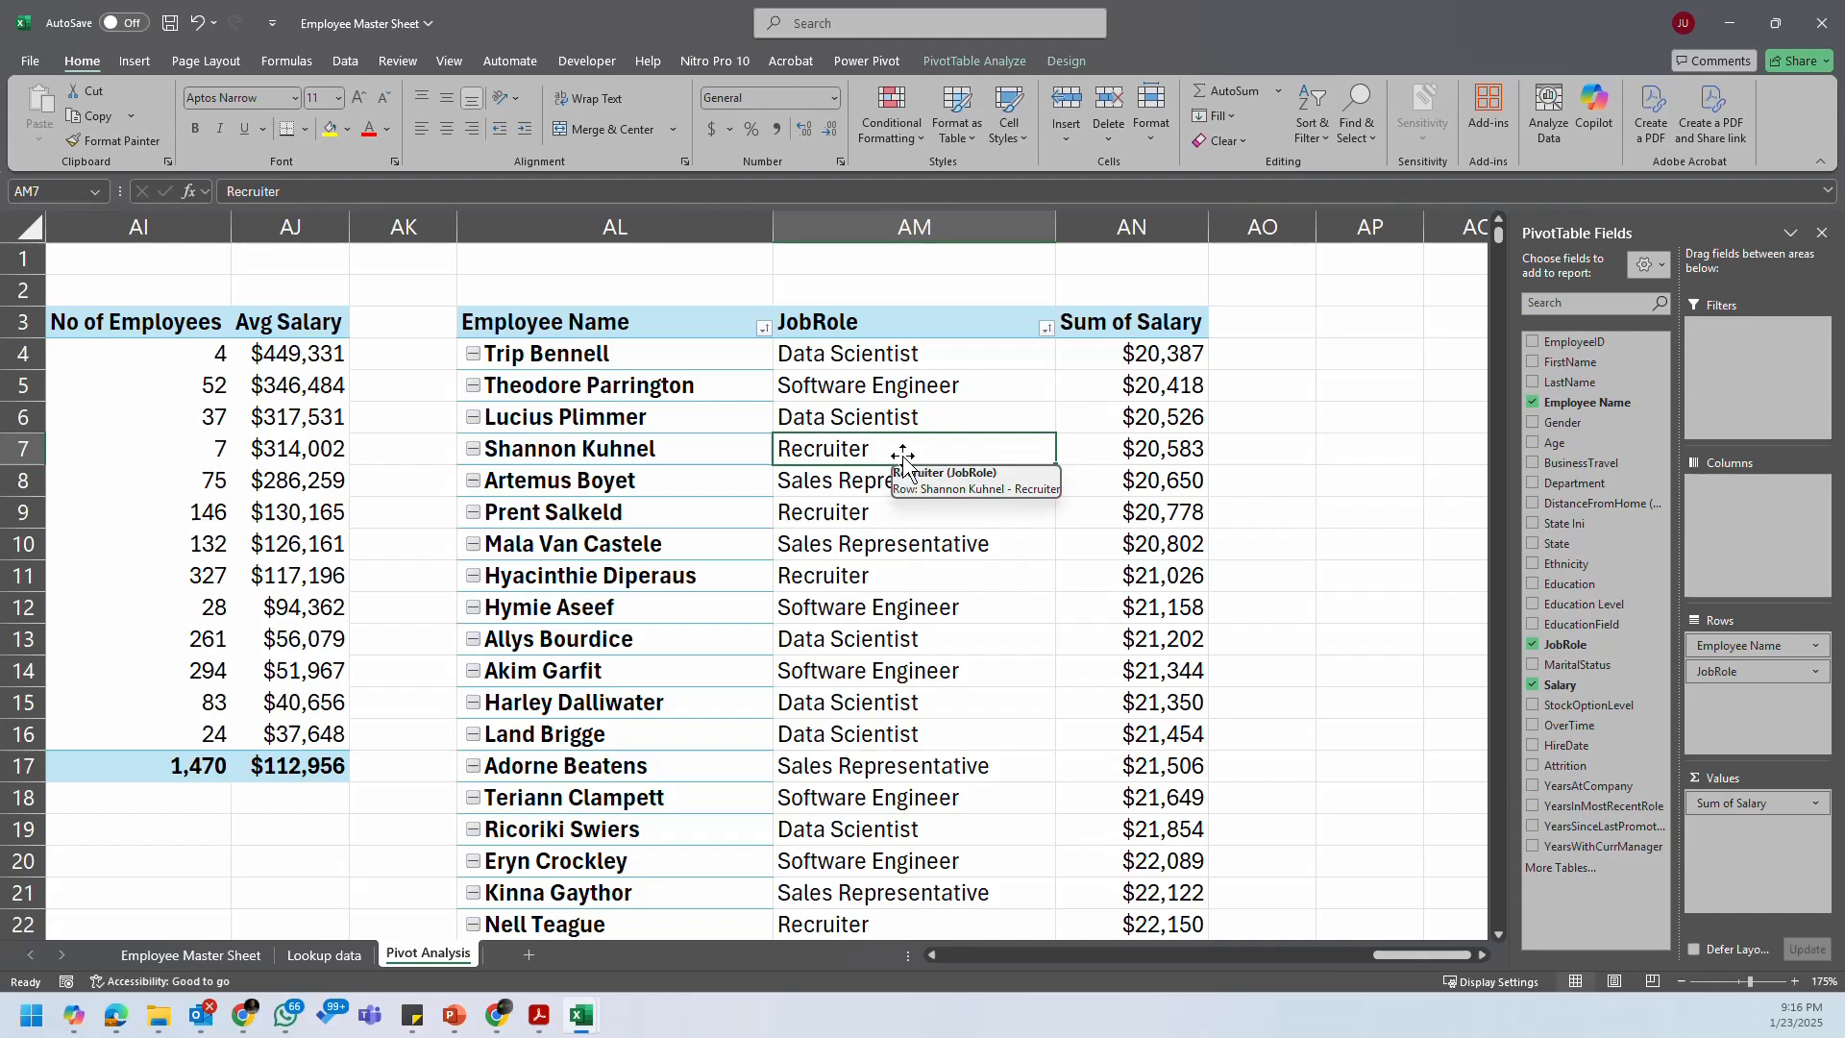
left_click(960, 416)
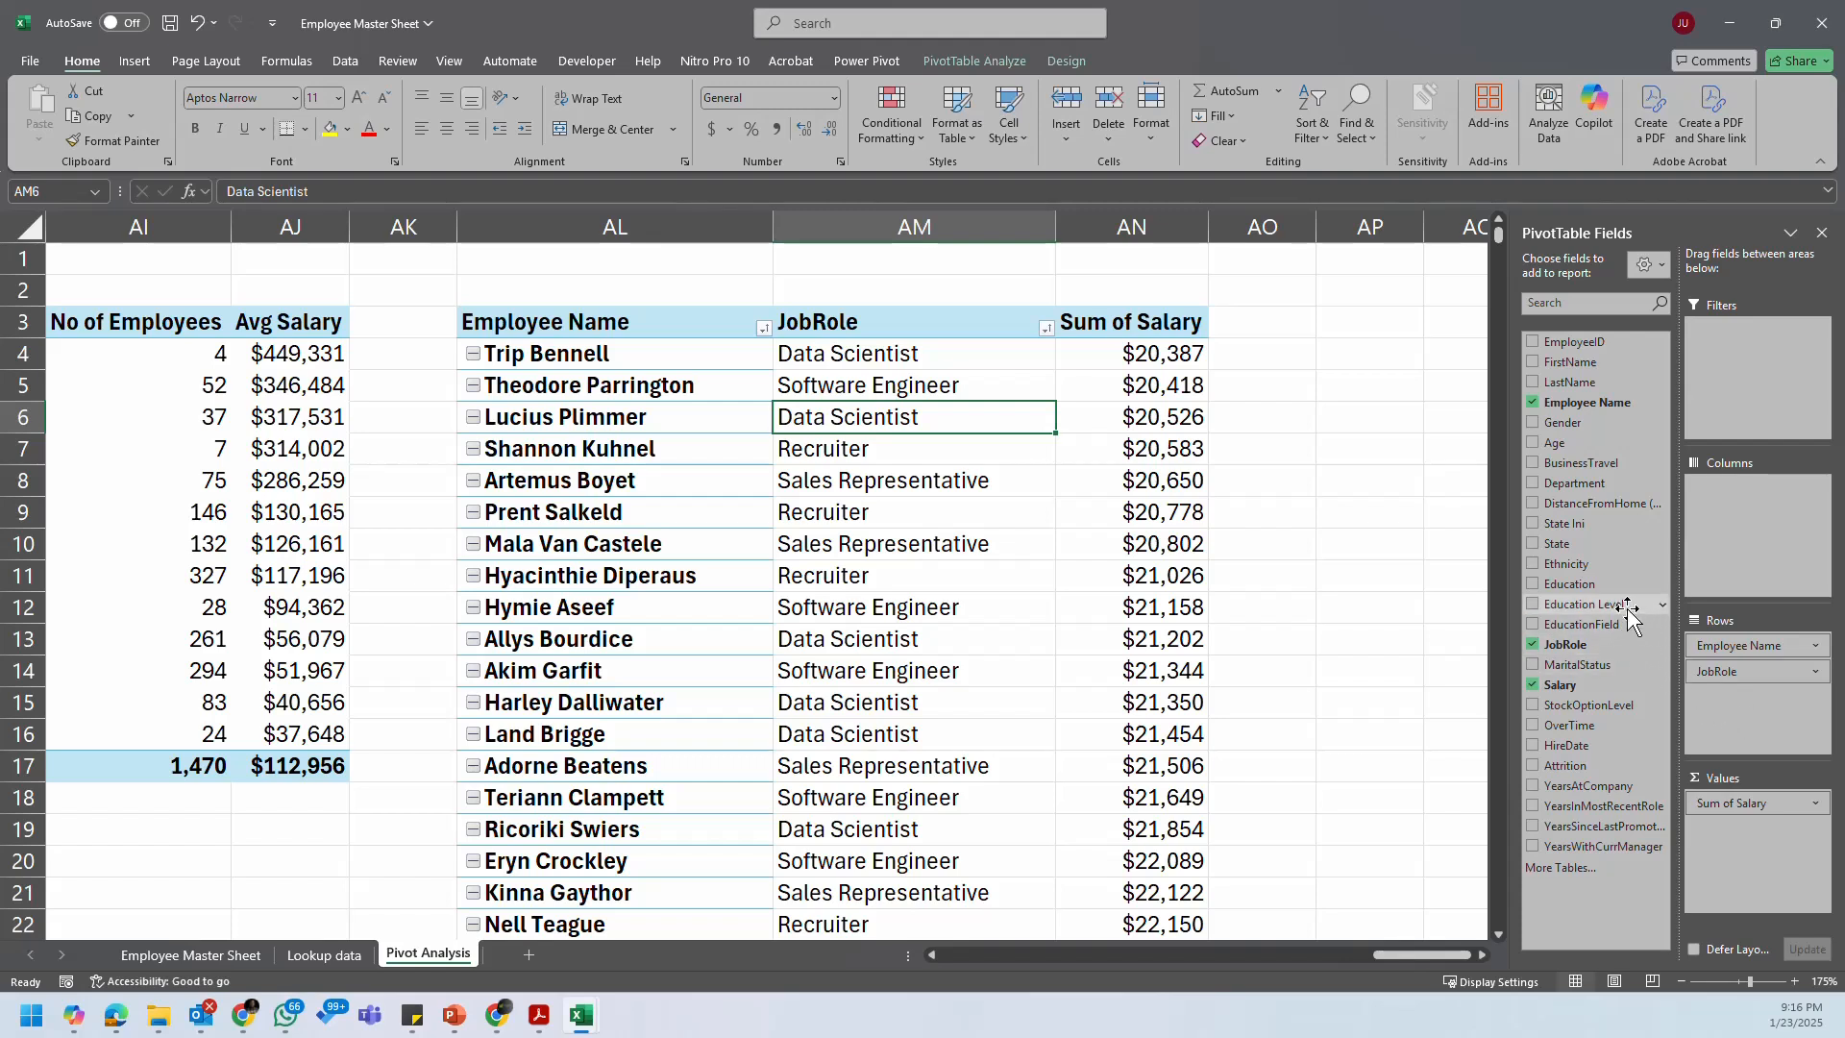
Step: Add Education Level below JobRole in the pivot table's rows and expand the entire JobRole field to show each employee's education level
left_click_drag(1625, 610, 1766, 704)
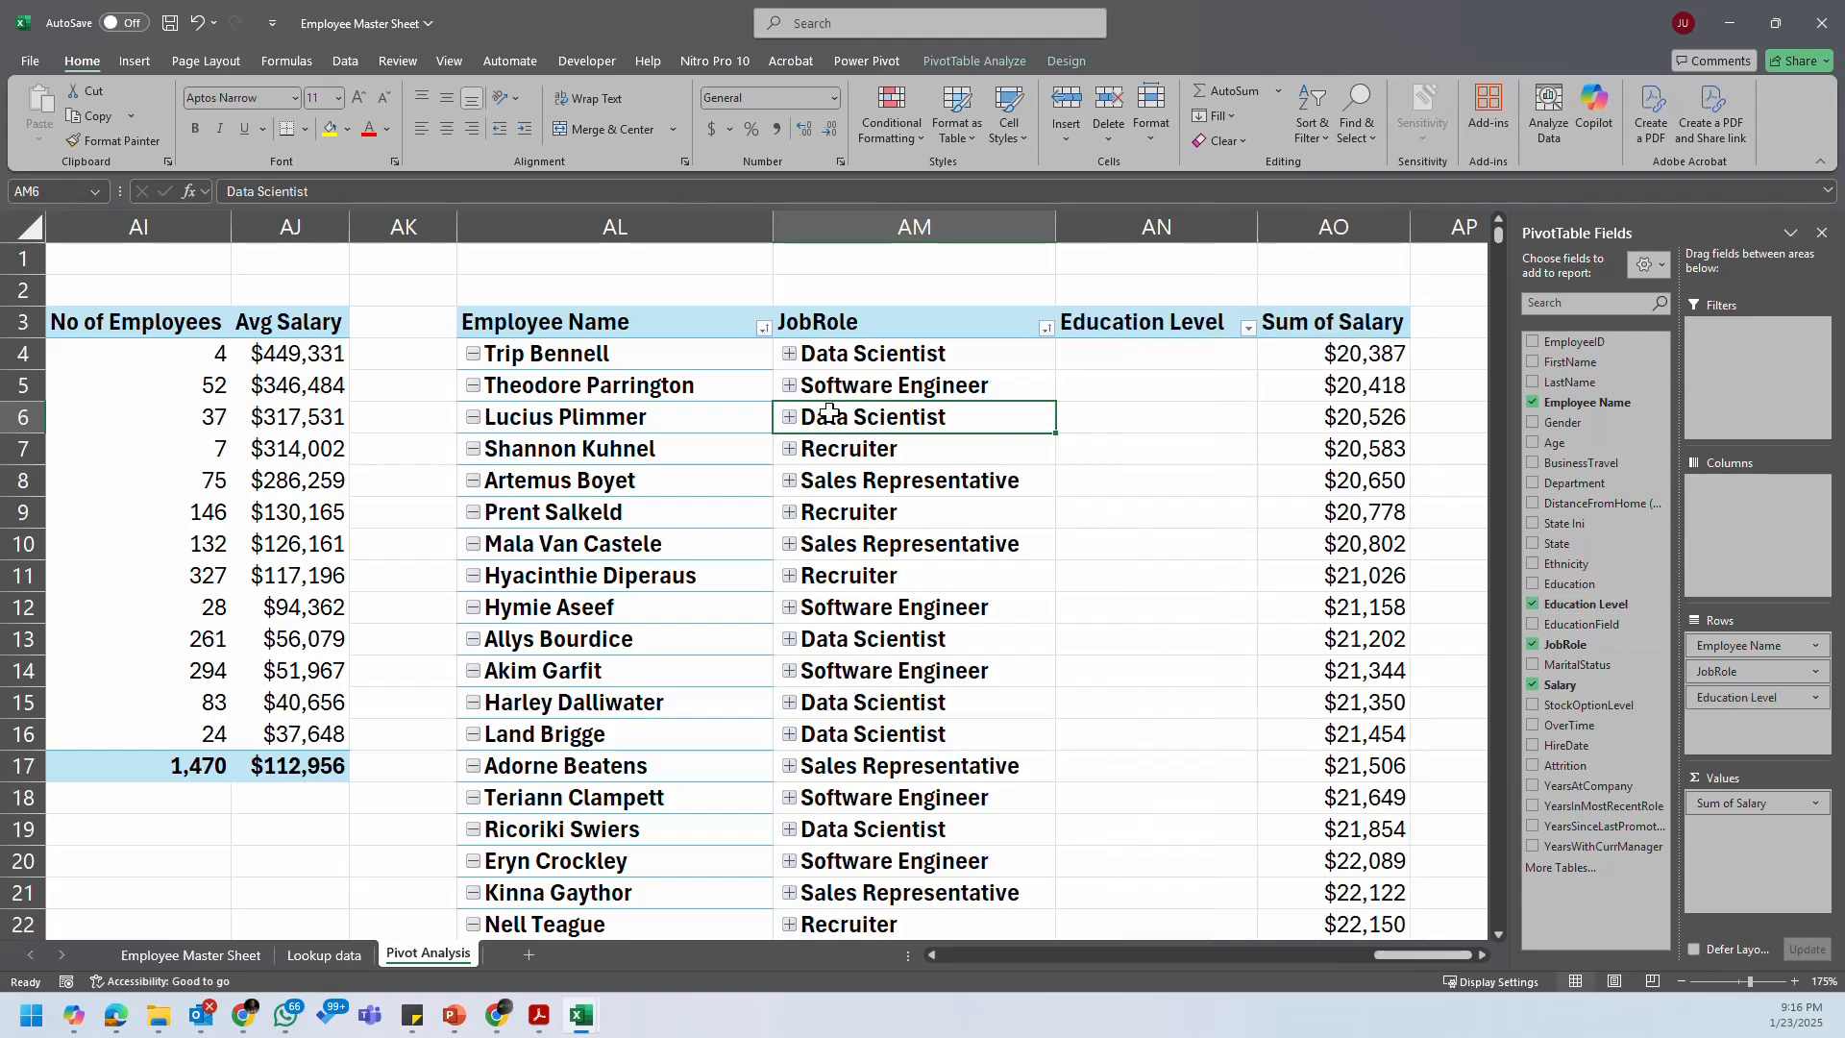
right_click(803, 354)
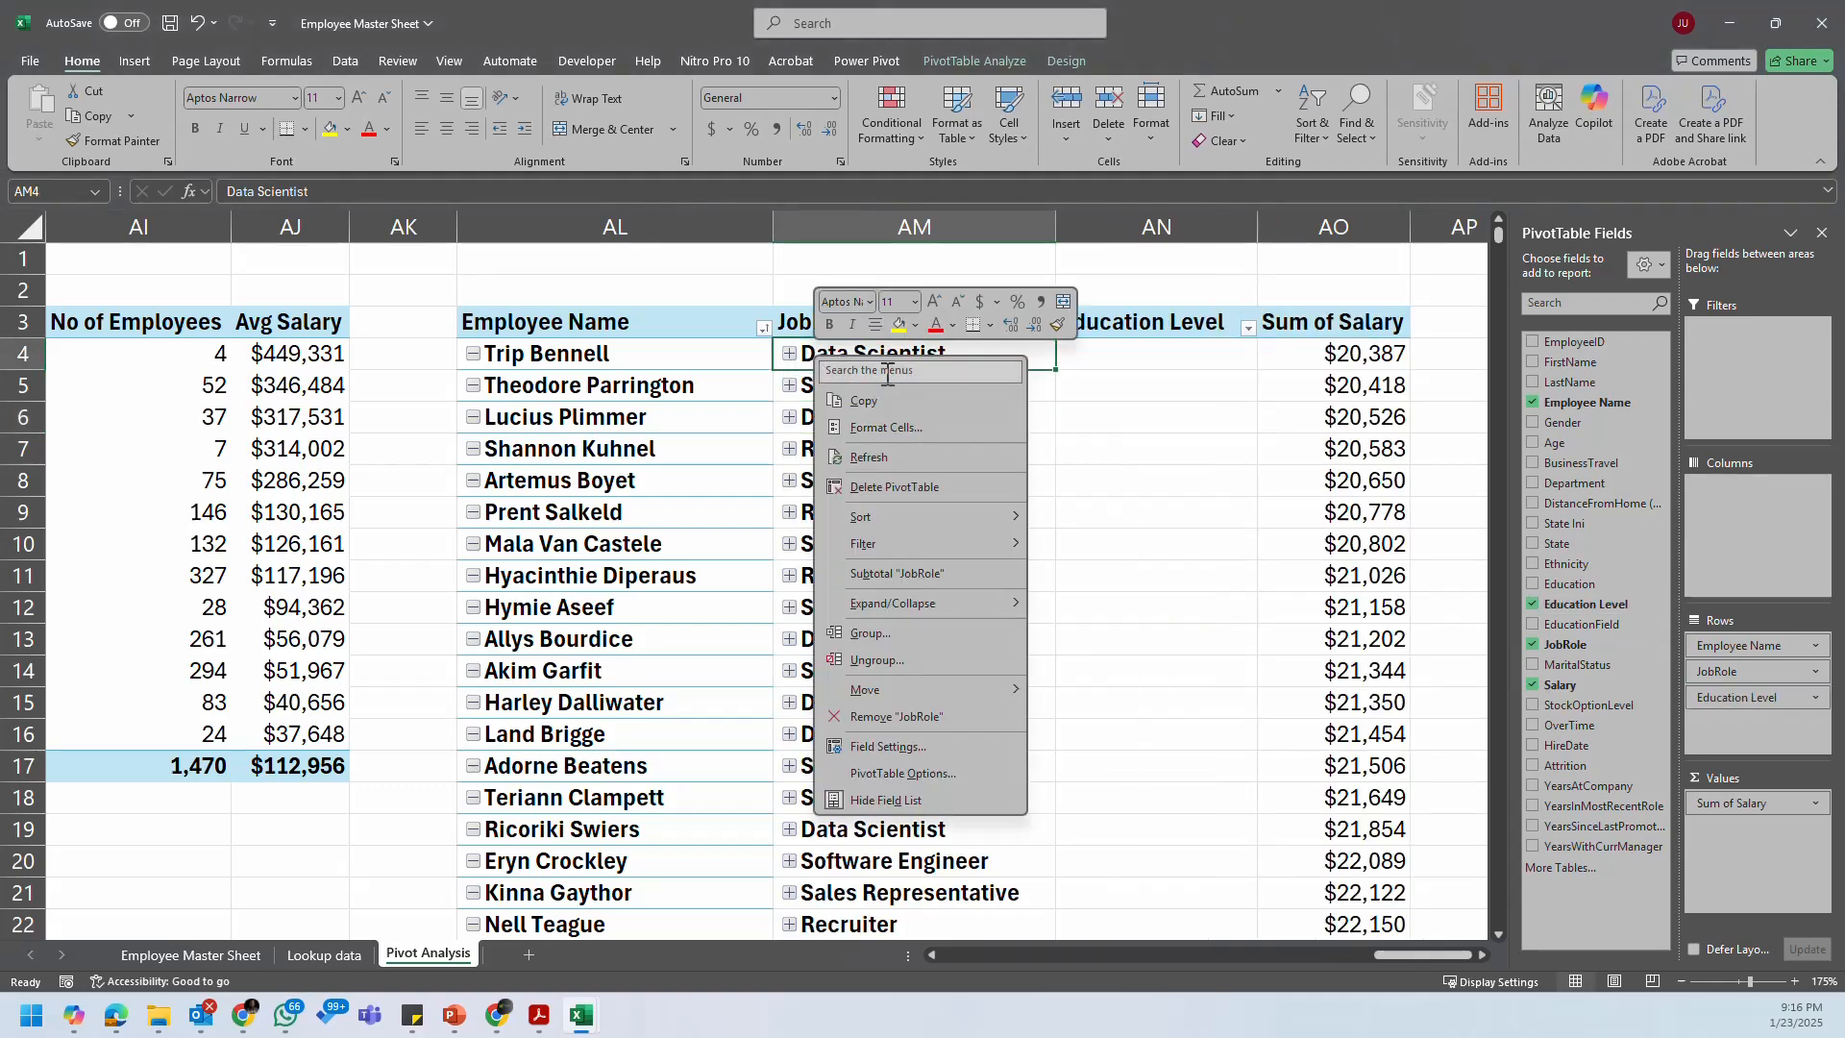
mouse_move(977, 519)
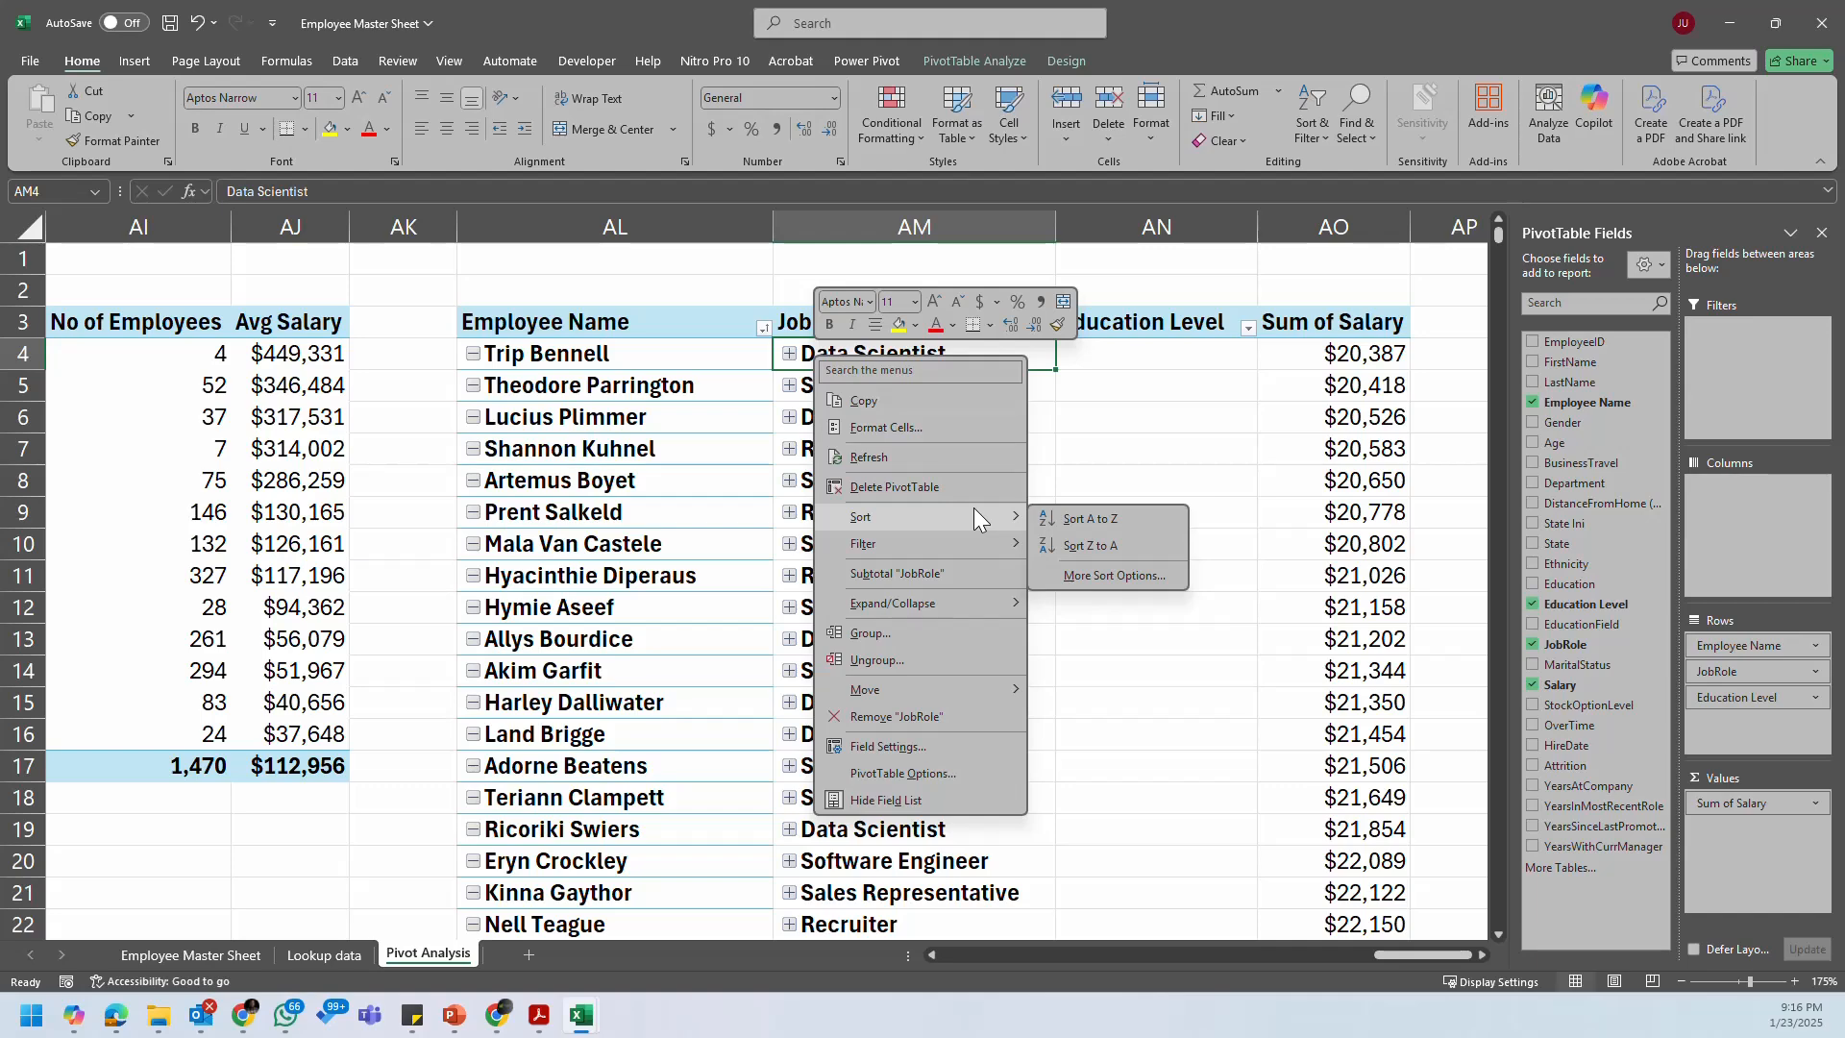
mouse_move(996, 596)
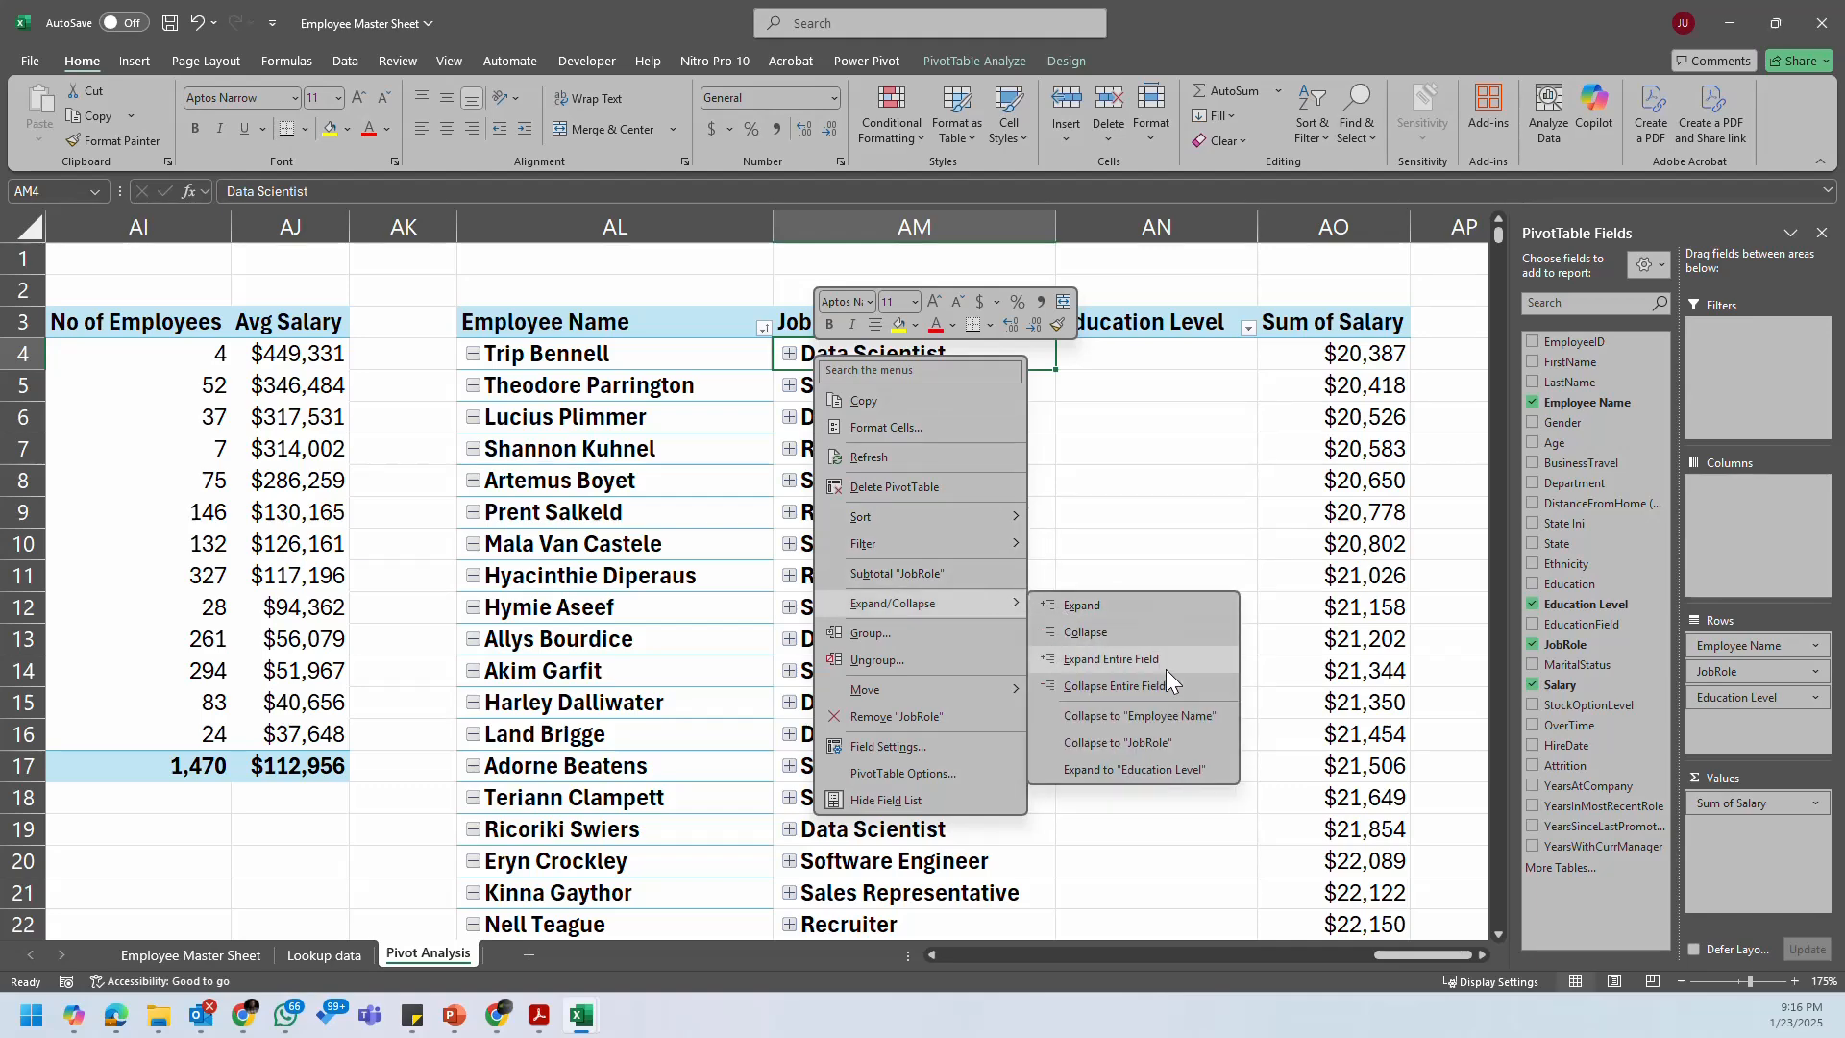
left_click(1111, 660)
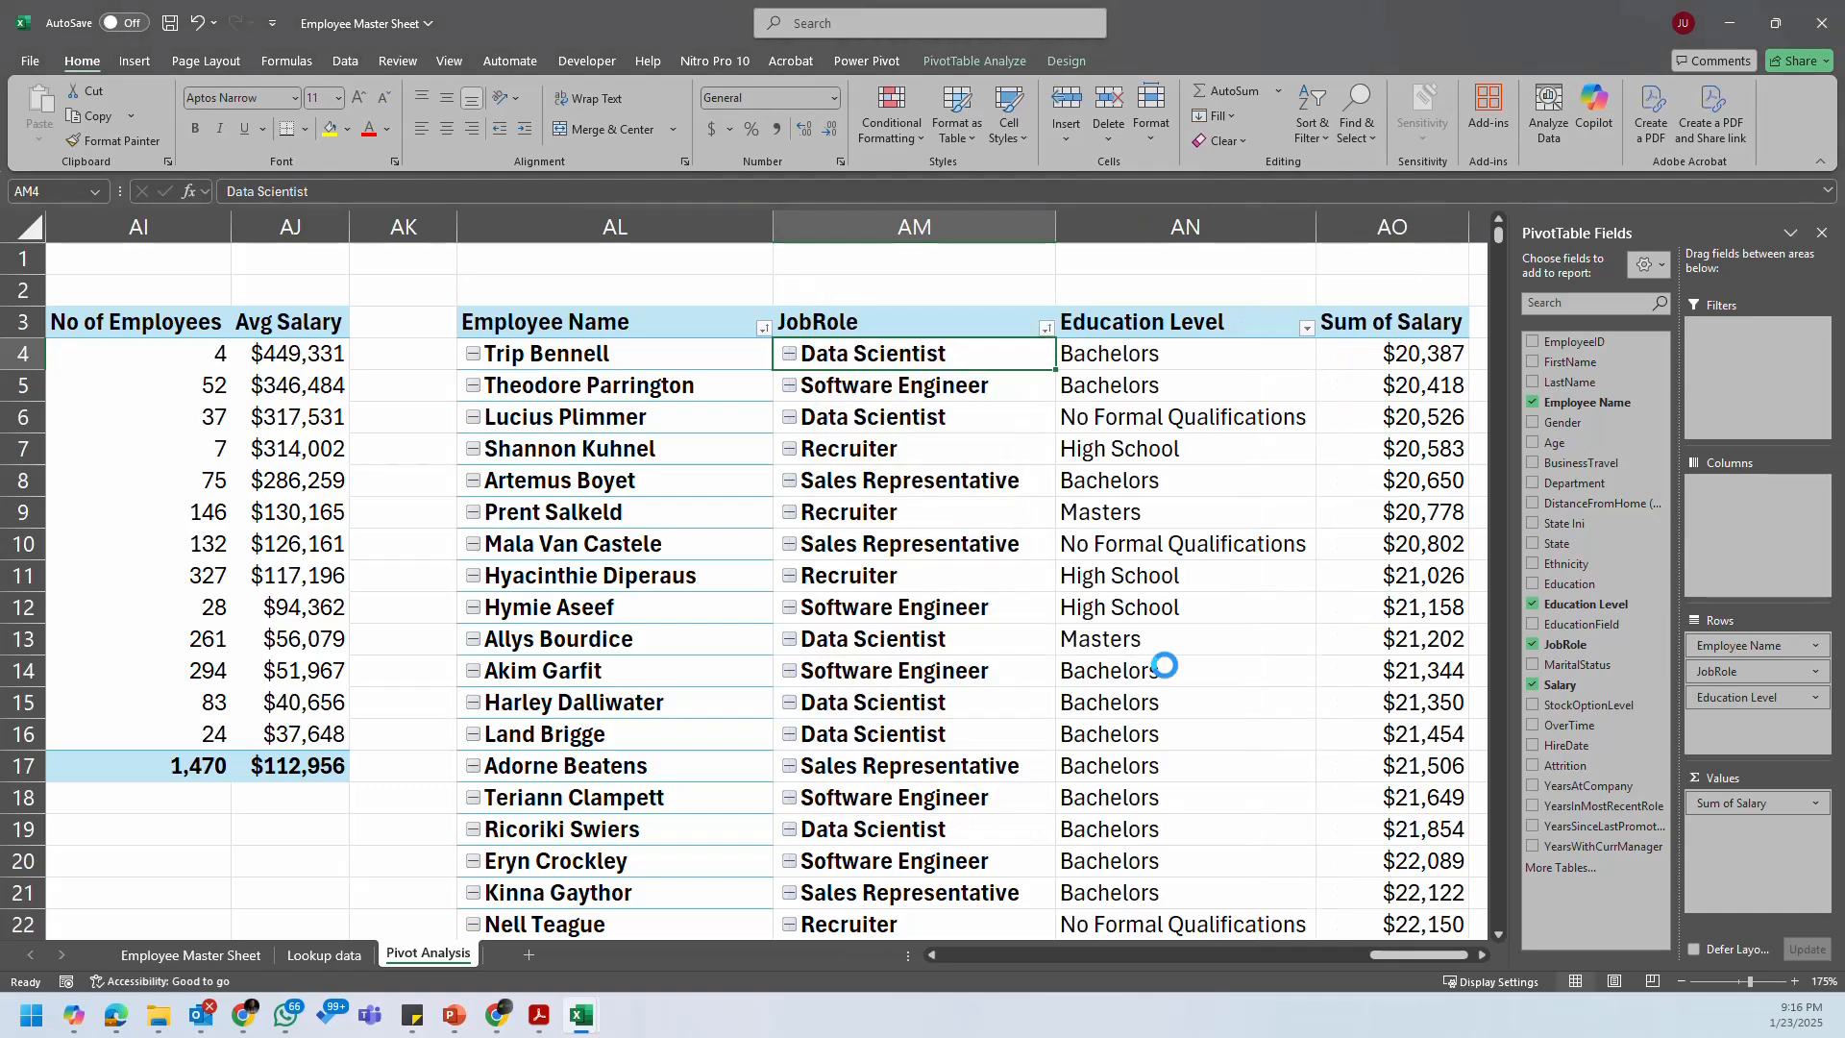
Step: Examine the job roles, education levels and salaries of the lowest-paid employees in rows 4 to 7
left_click(1205, 750)
left_click(1151, 338)
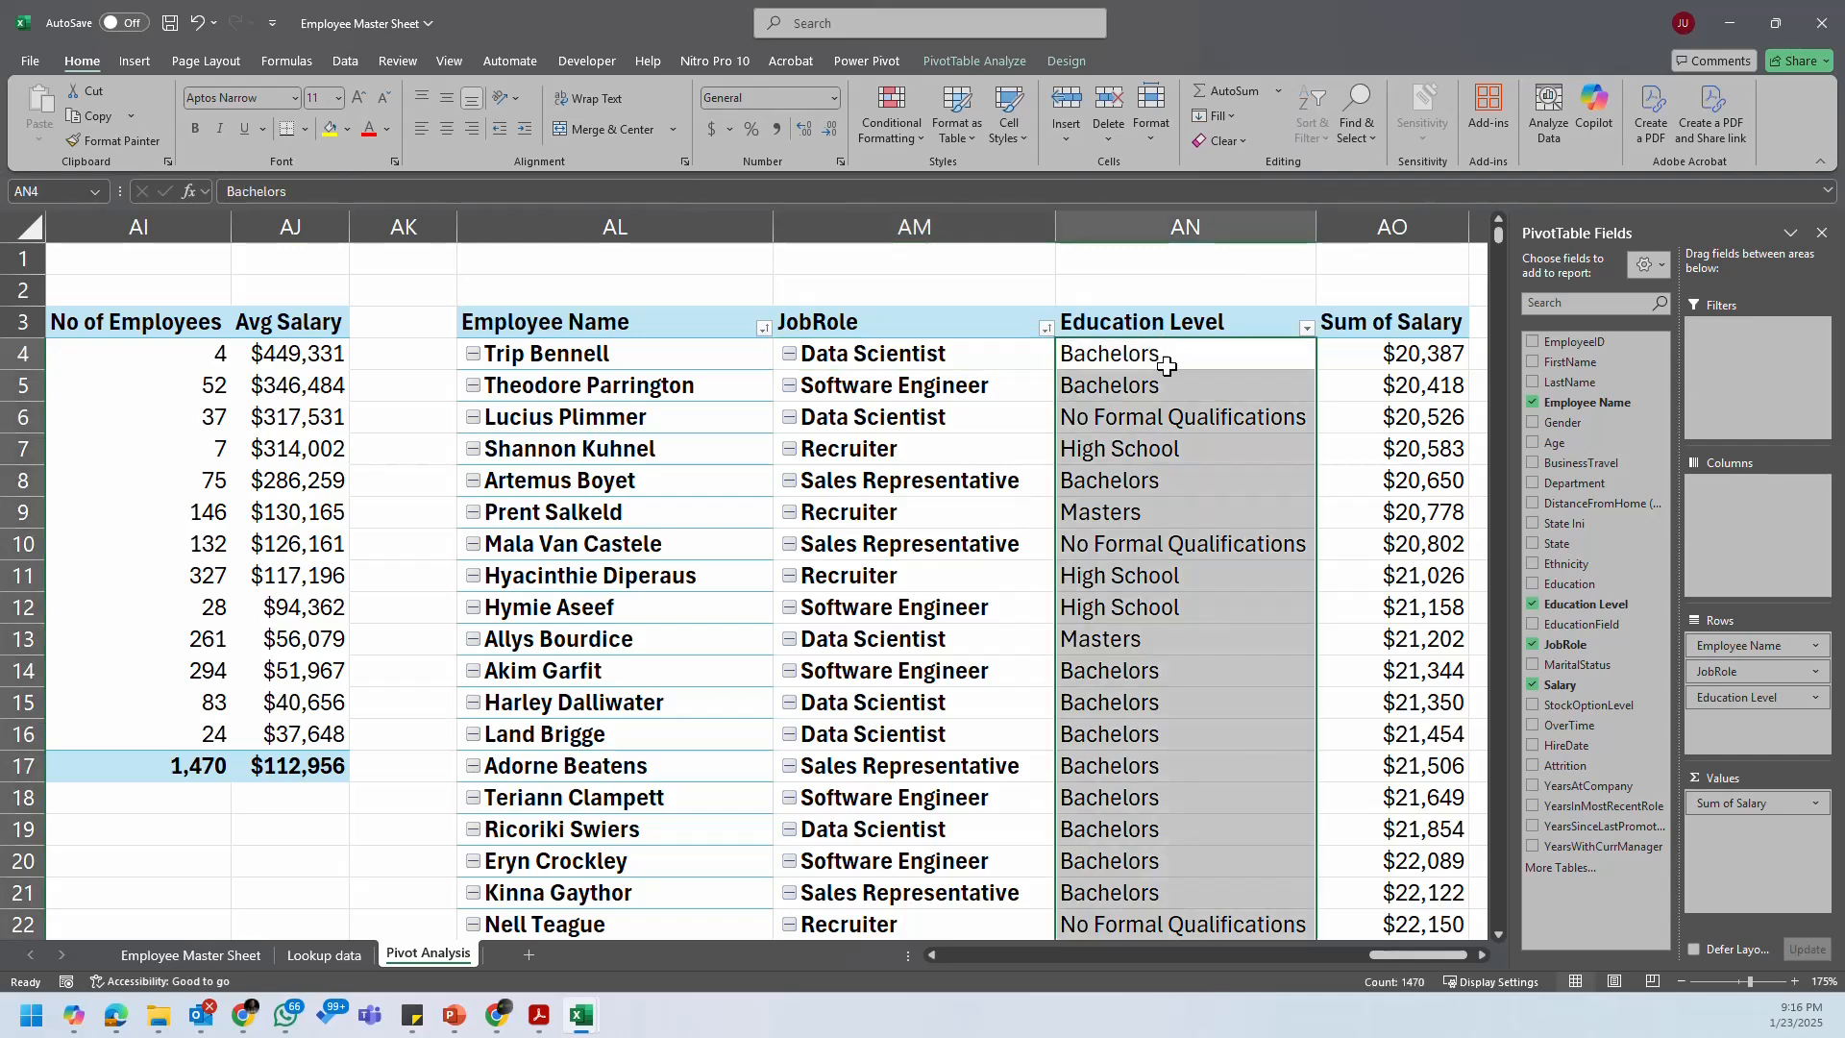
key("Return")
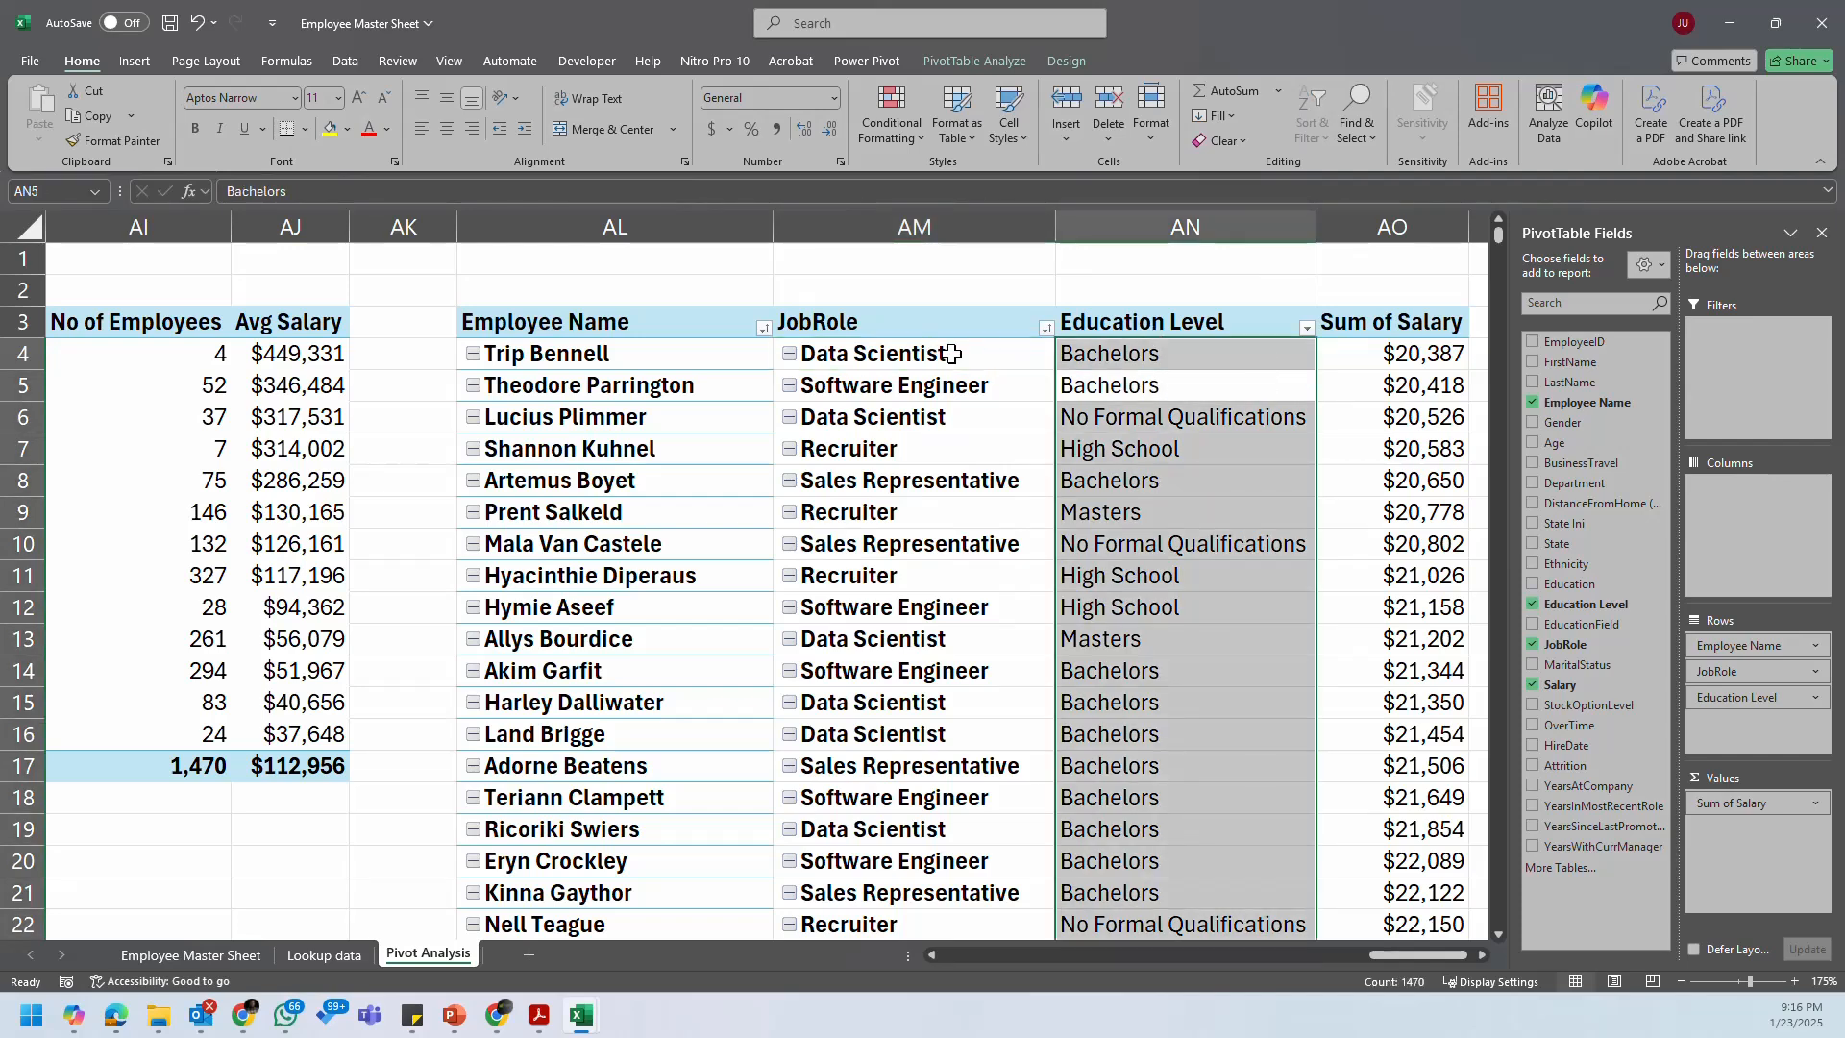
left_click_drag(951, 354, 1392, 394)
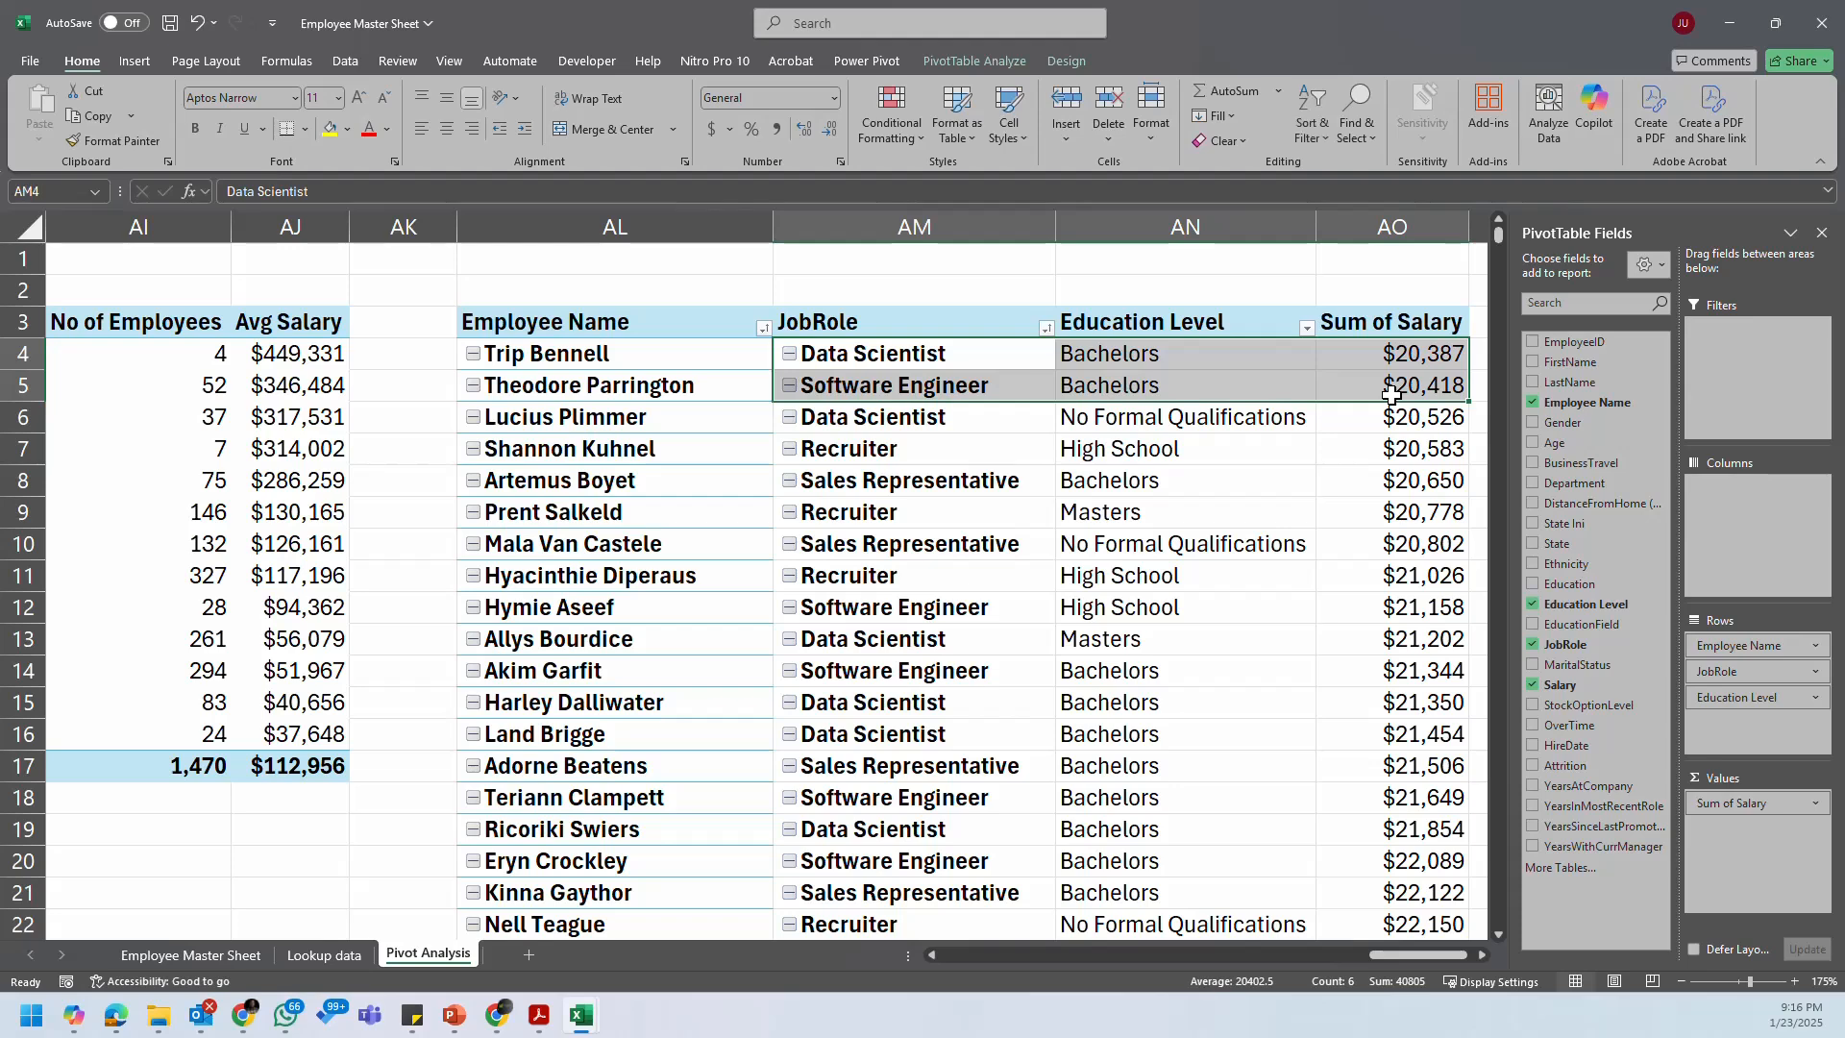
mouse_move(1392, 394)
left_click(1192, 382)
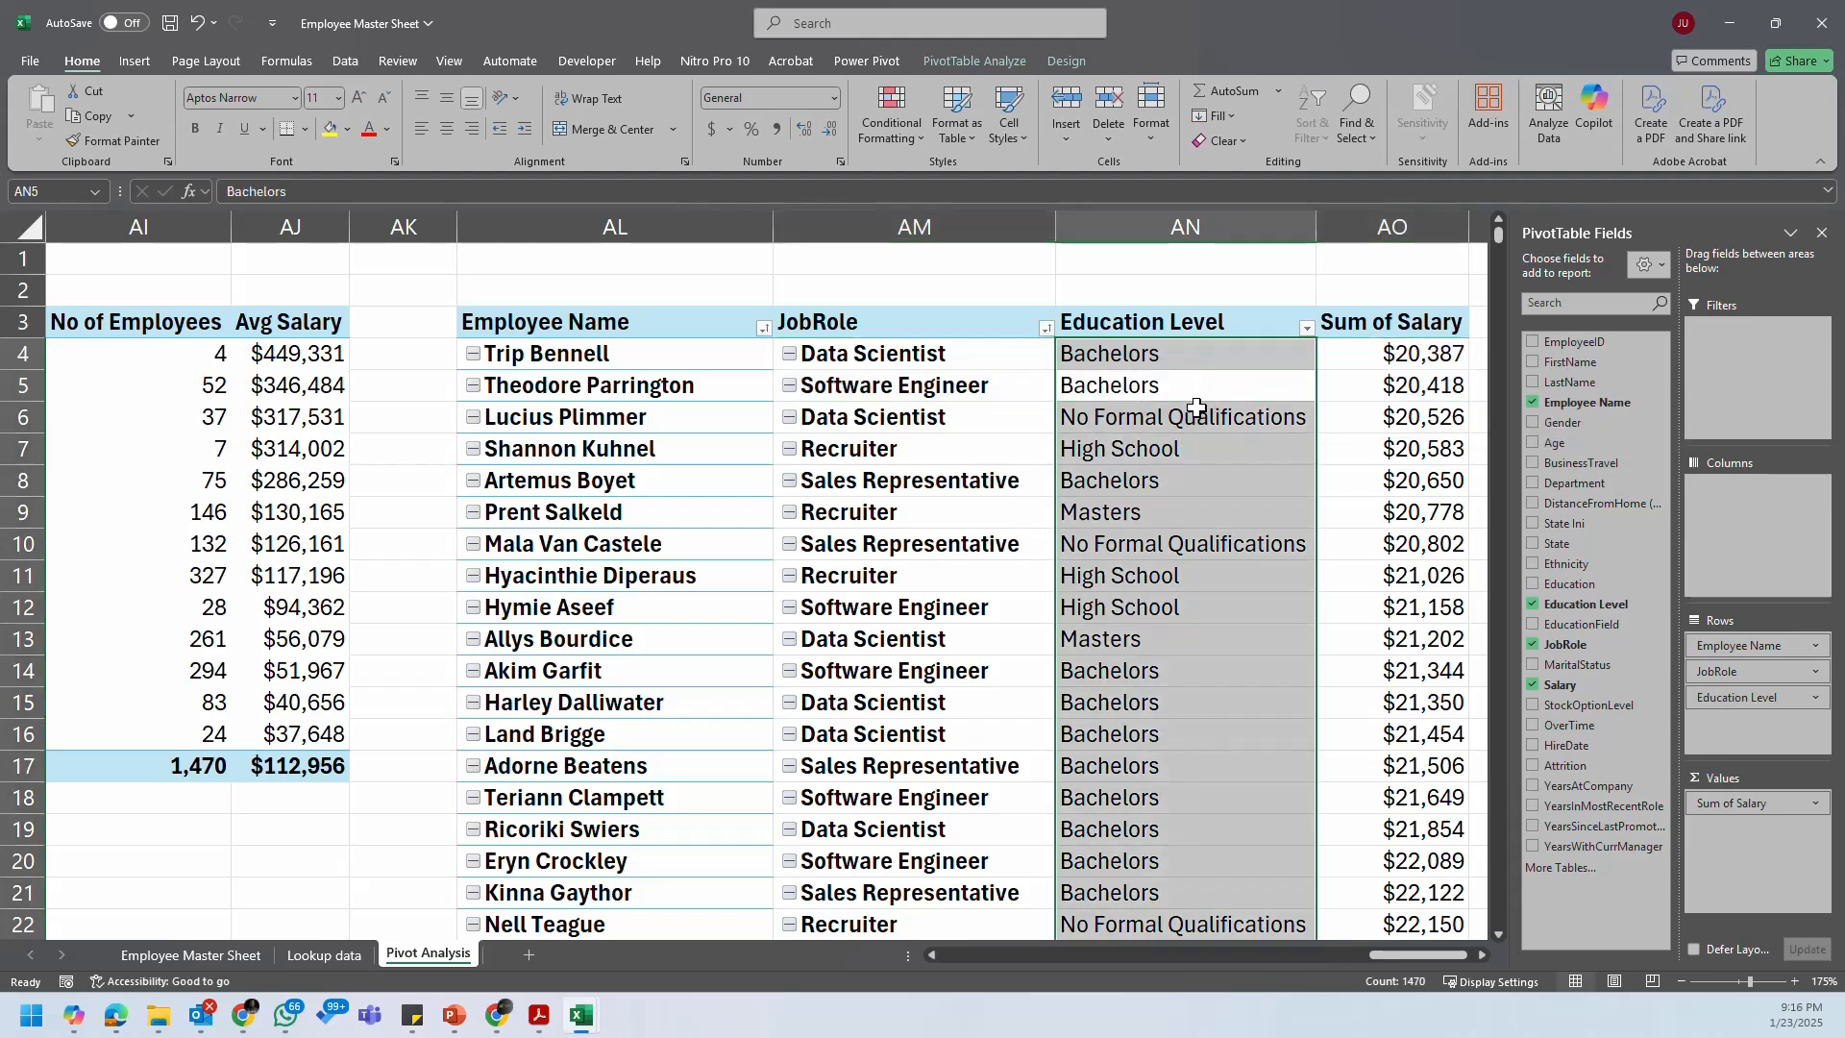
left_click(1420, 389)
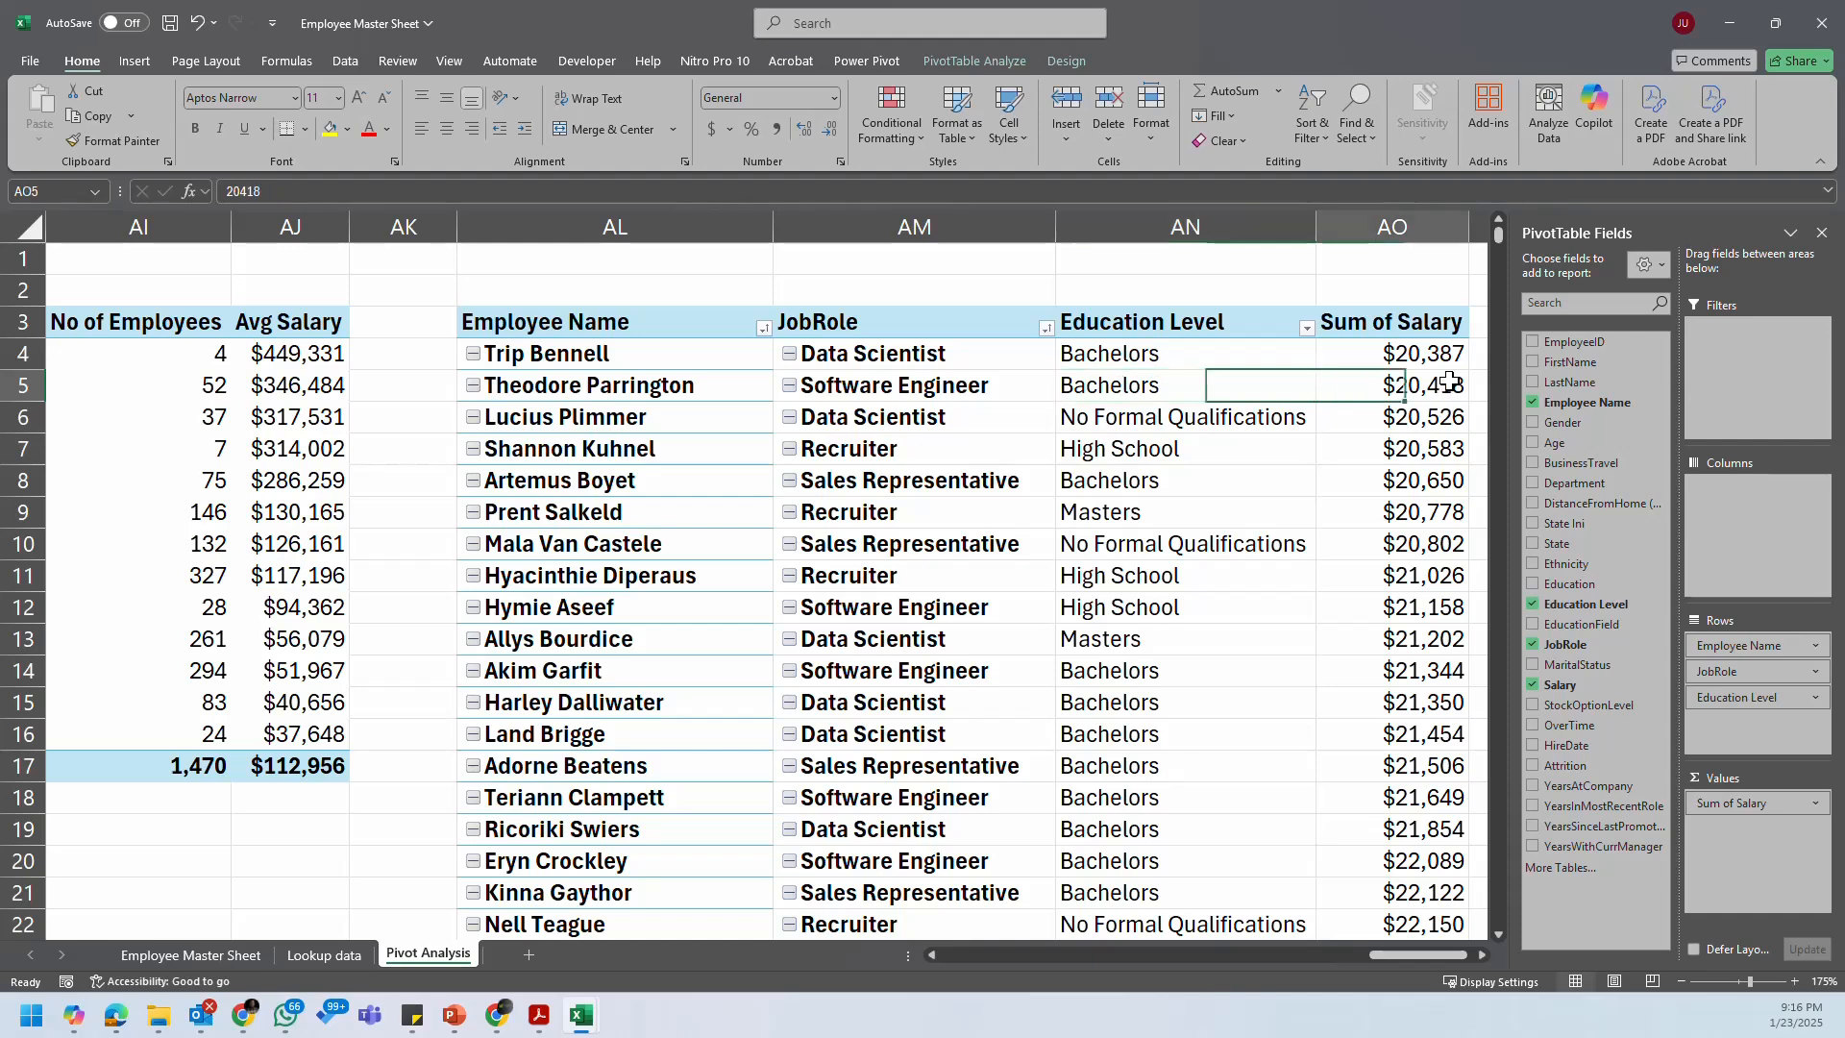
left_click(874, 428)
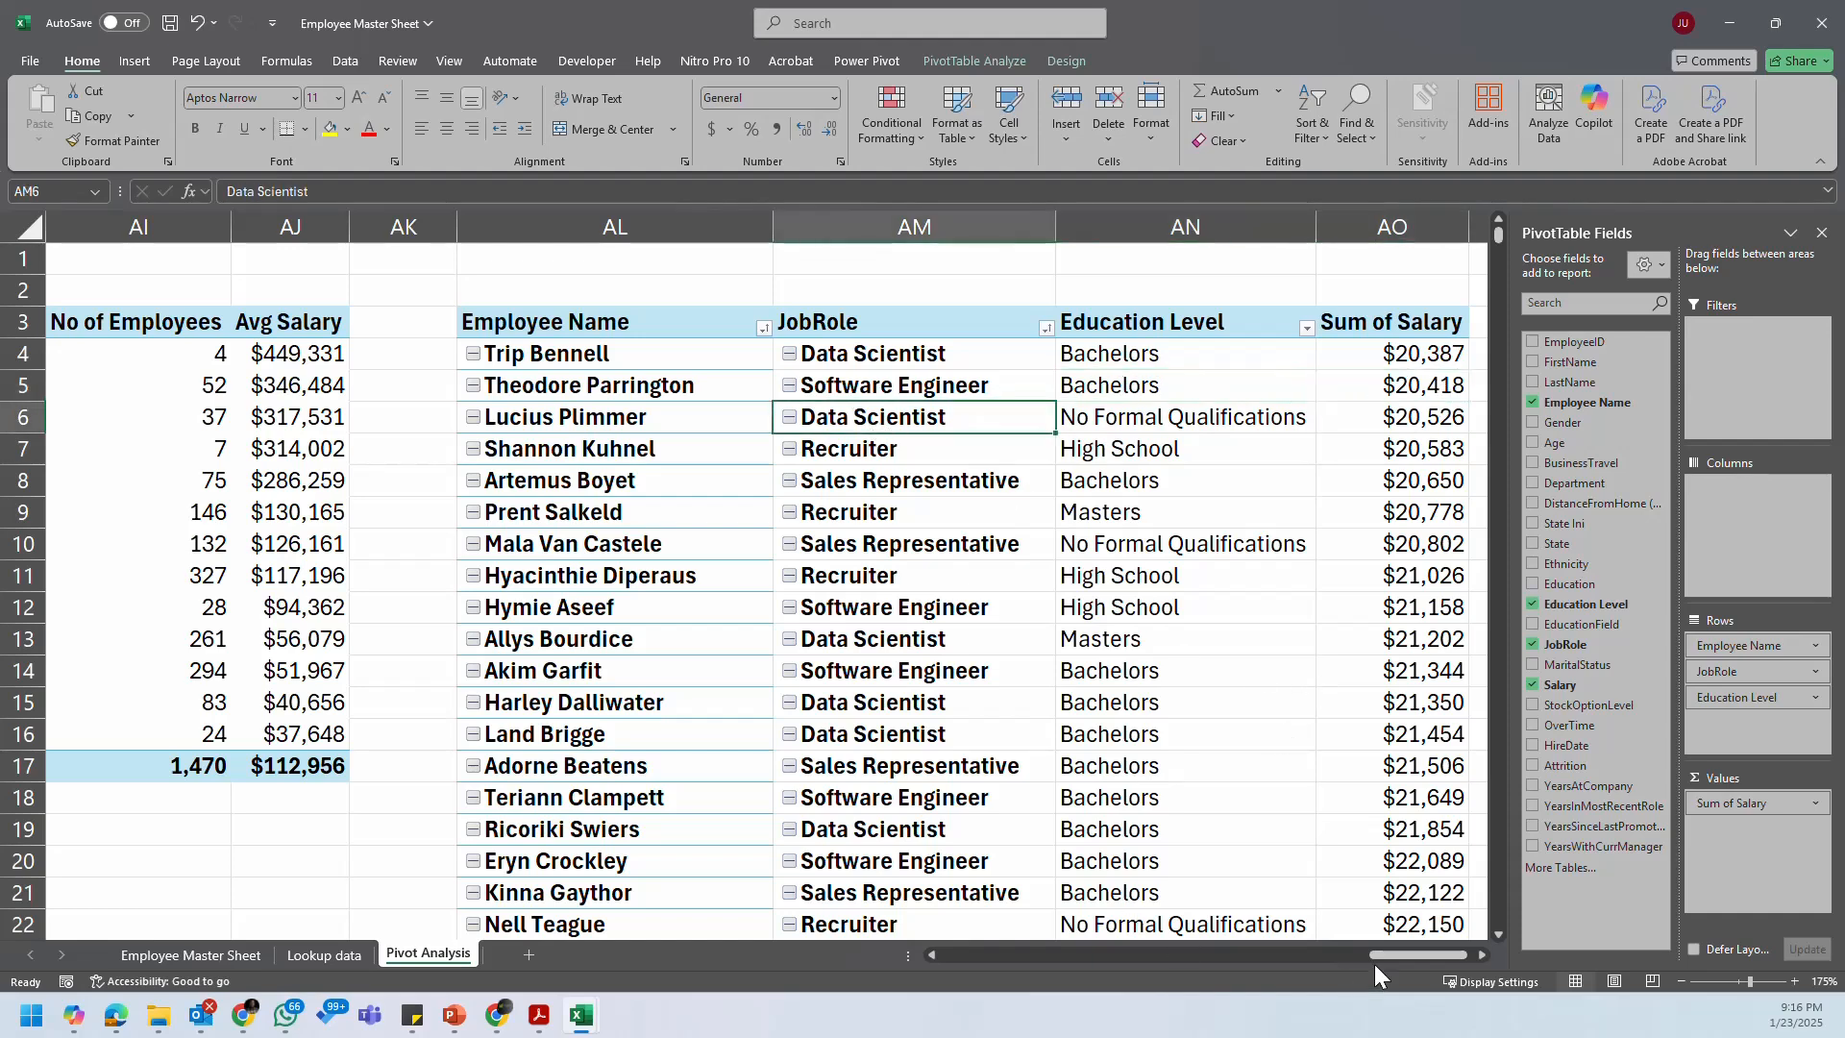
left_click_drag(1382, 956, 1400, 951)
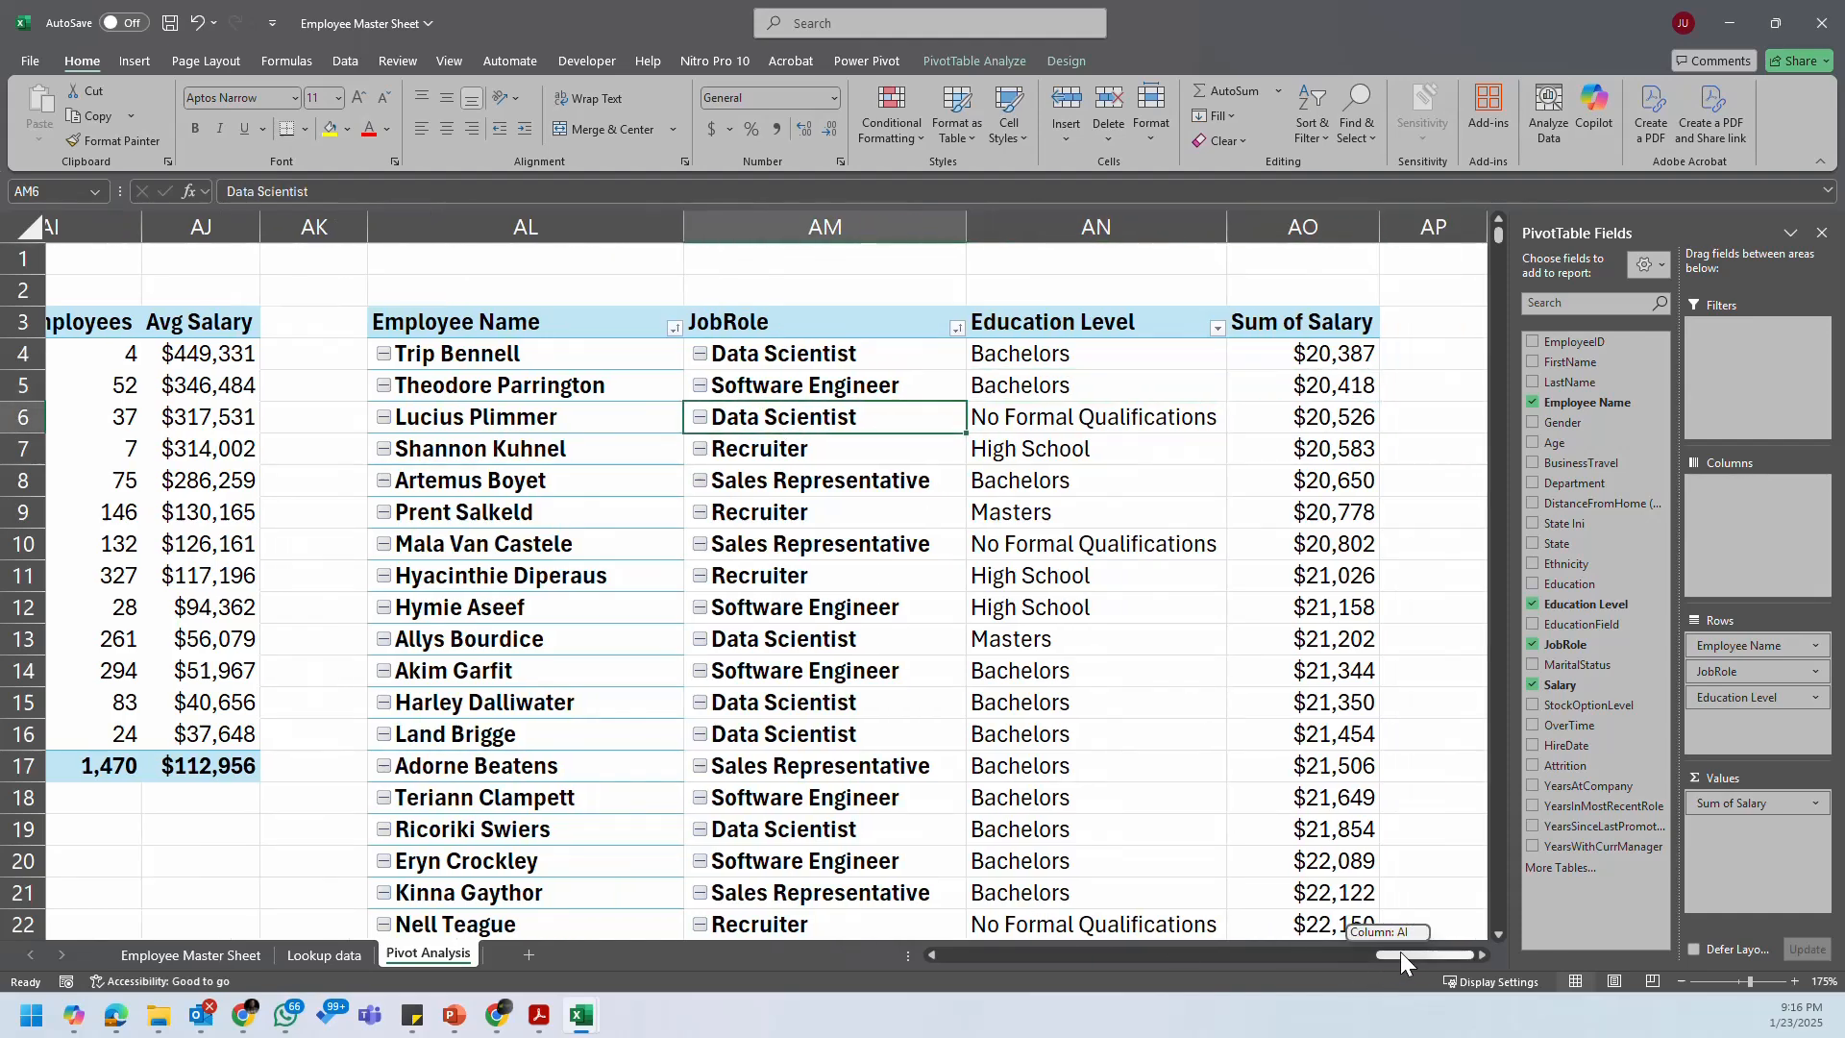
left_click(1038, 424)
left_click(544, 426)
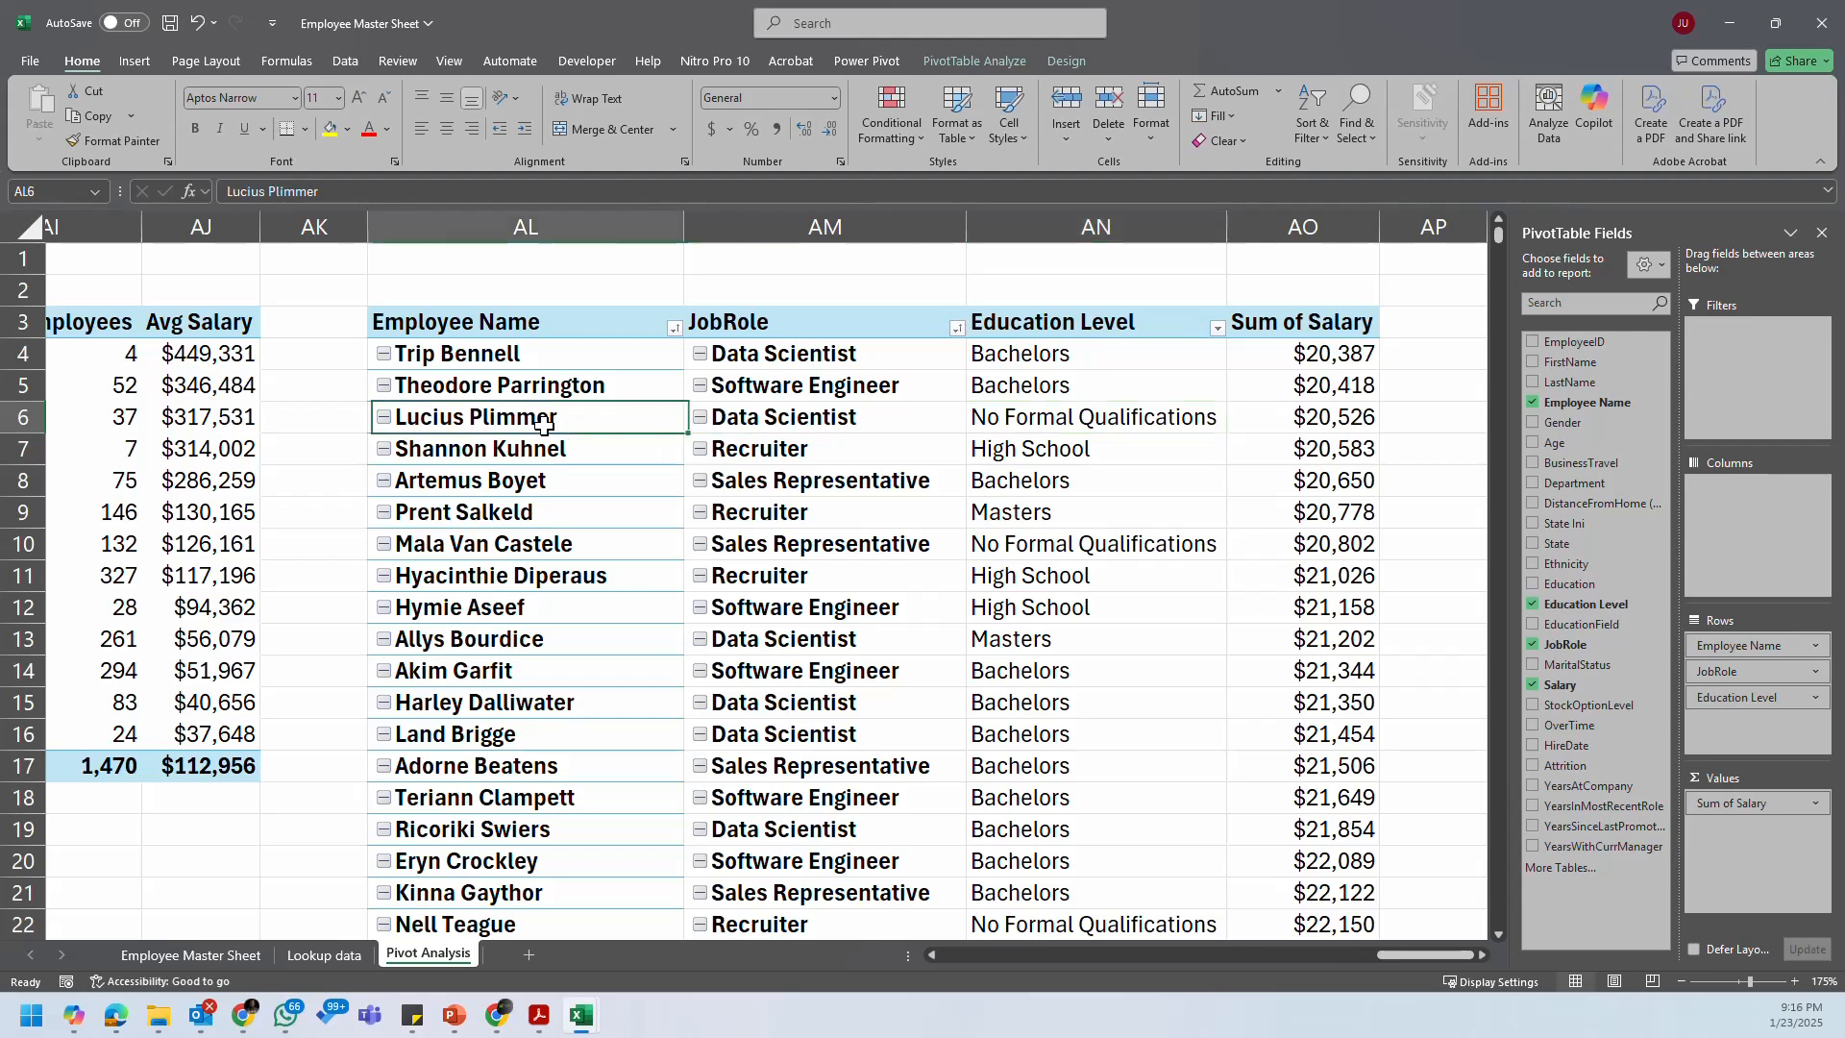
left_click(801, 423)
left_click(1152, 423)
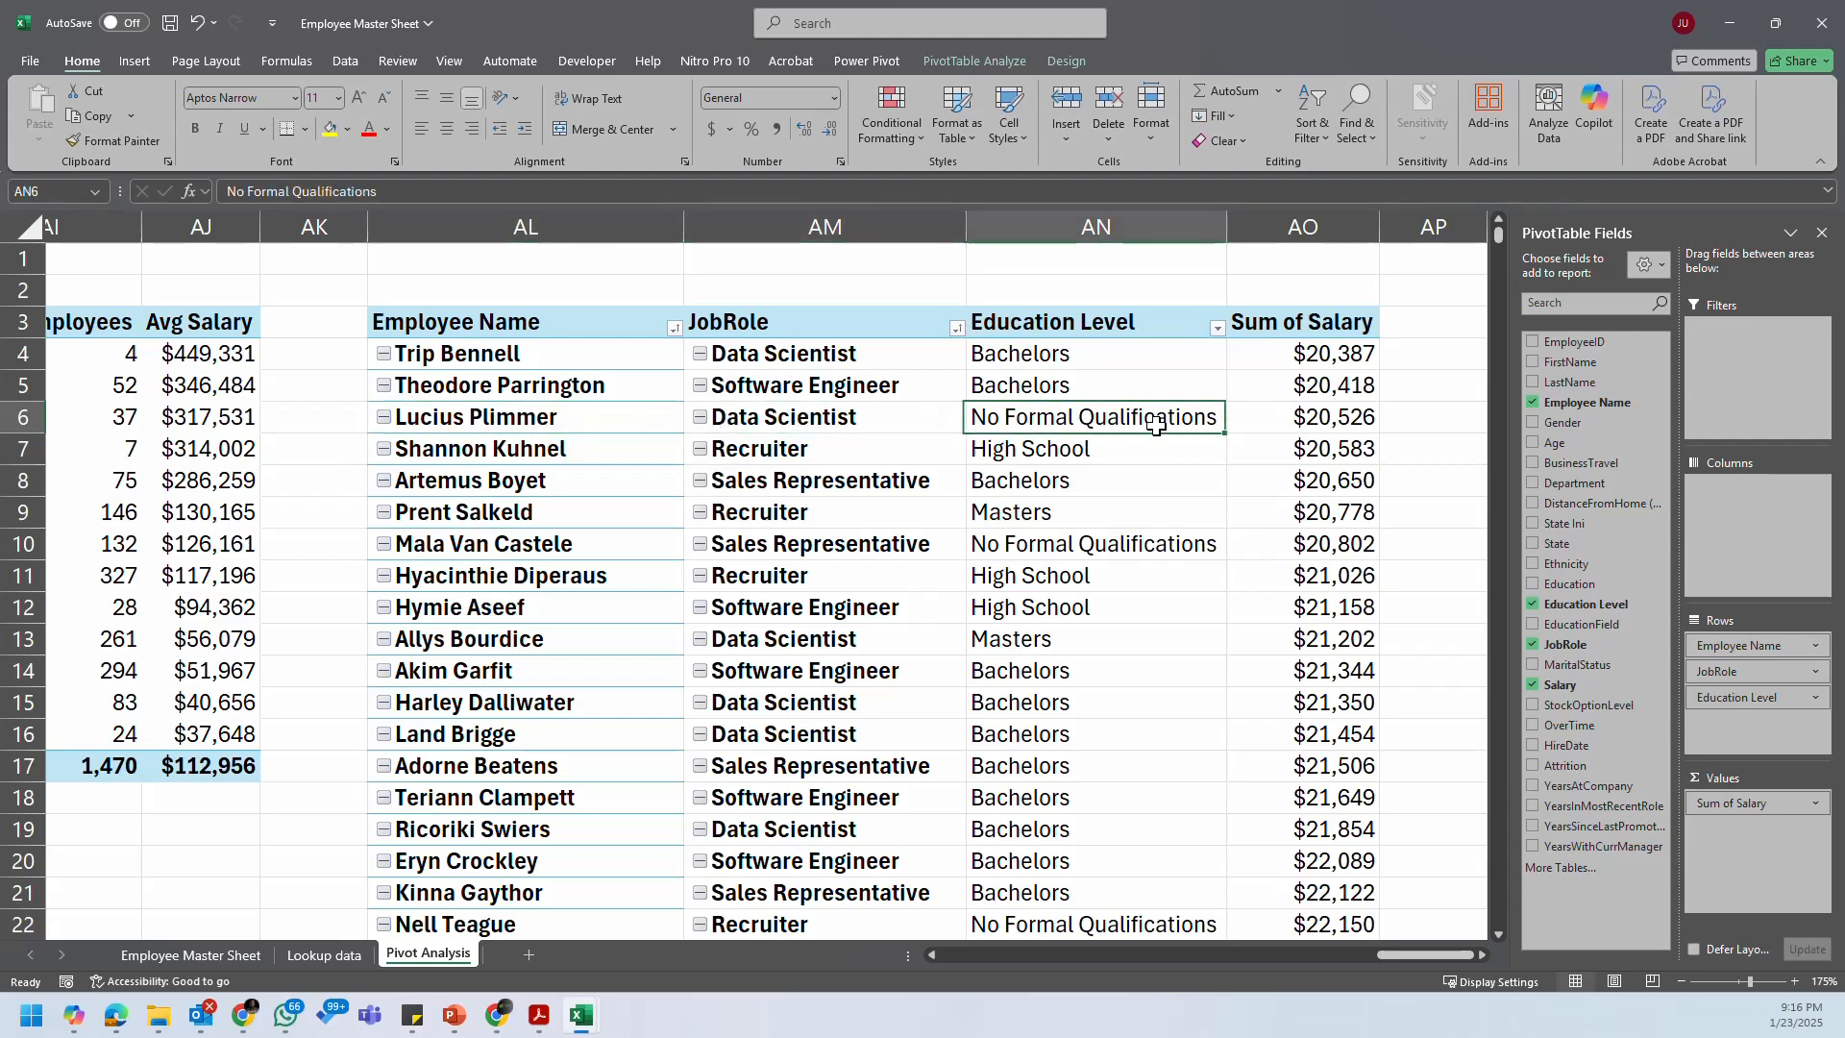
left_click(1032, 440)
left_click(595, 445)
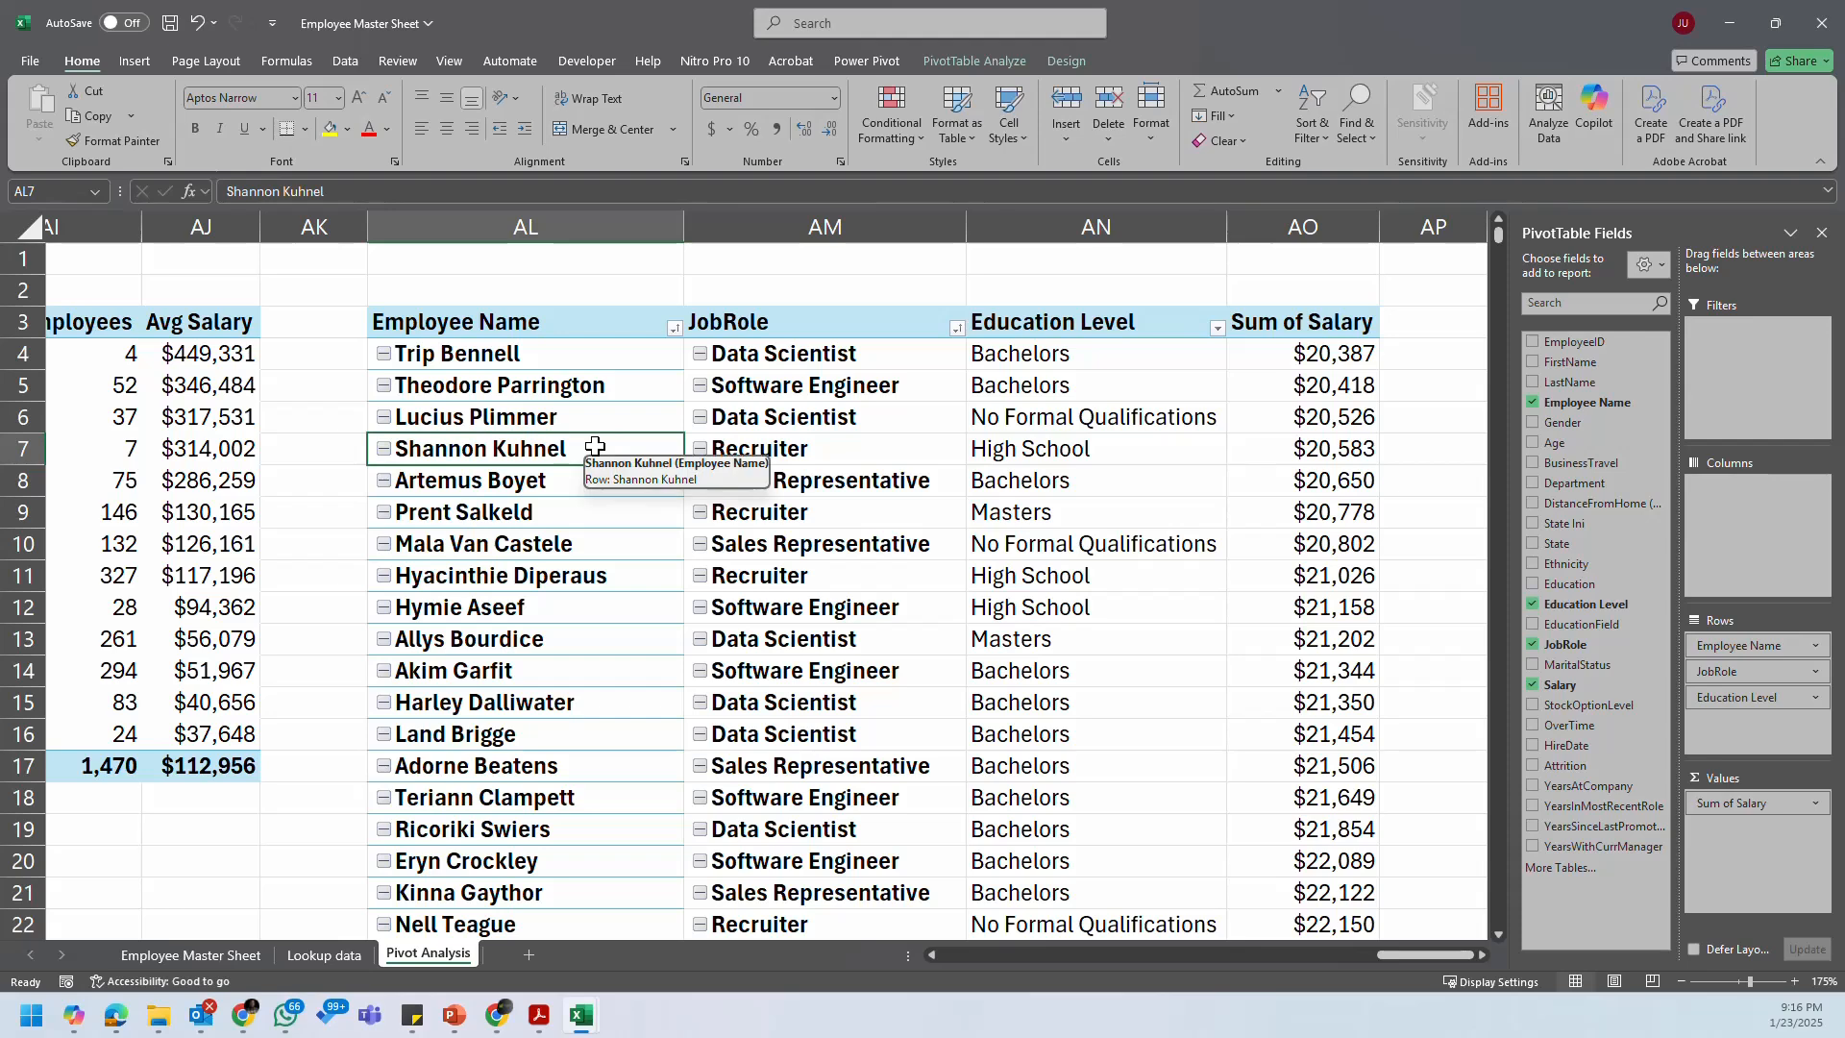
Step: Examine the job roles, education levels and salaries of the ten highest-paid employees in rows 1464 to 1473, just above the Grand Total
key("ctrl+Down")
scroll(959, 510, "down", 1)
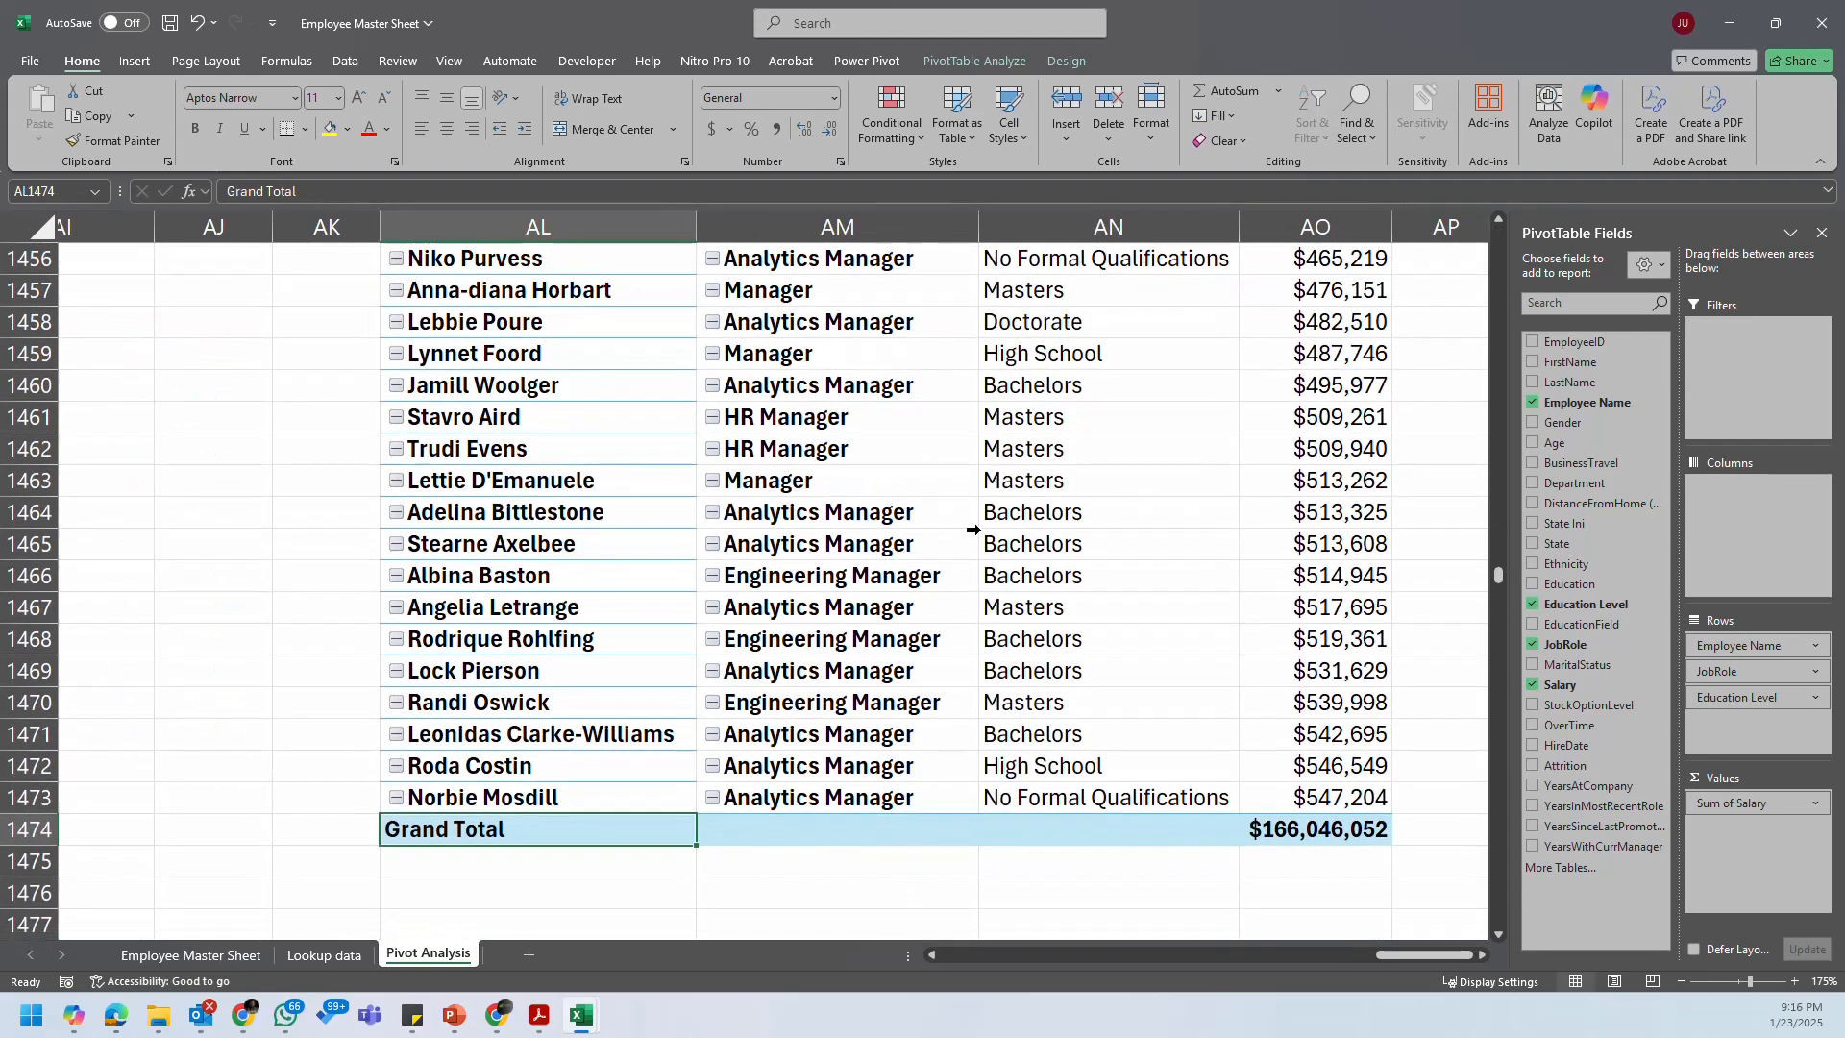
scroll(968, 531, "down", 1)
scroll(1185, 683, "up", 1)
left_click(899, 792)
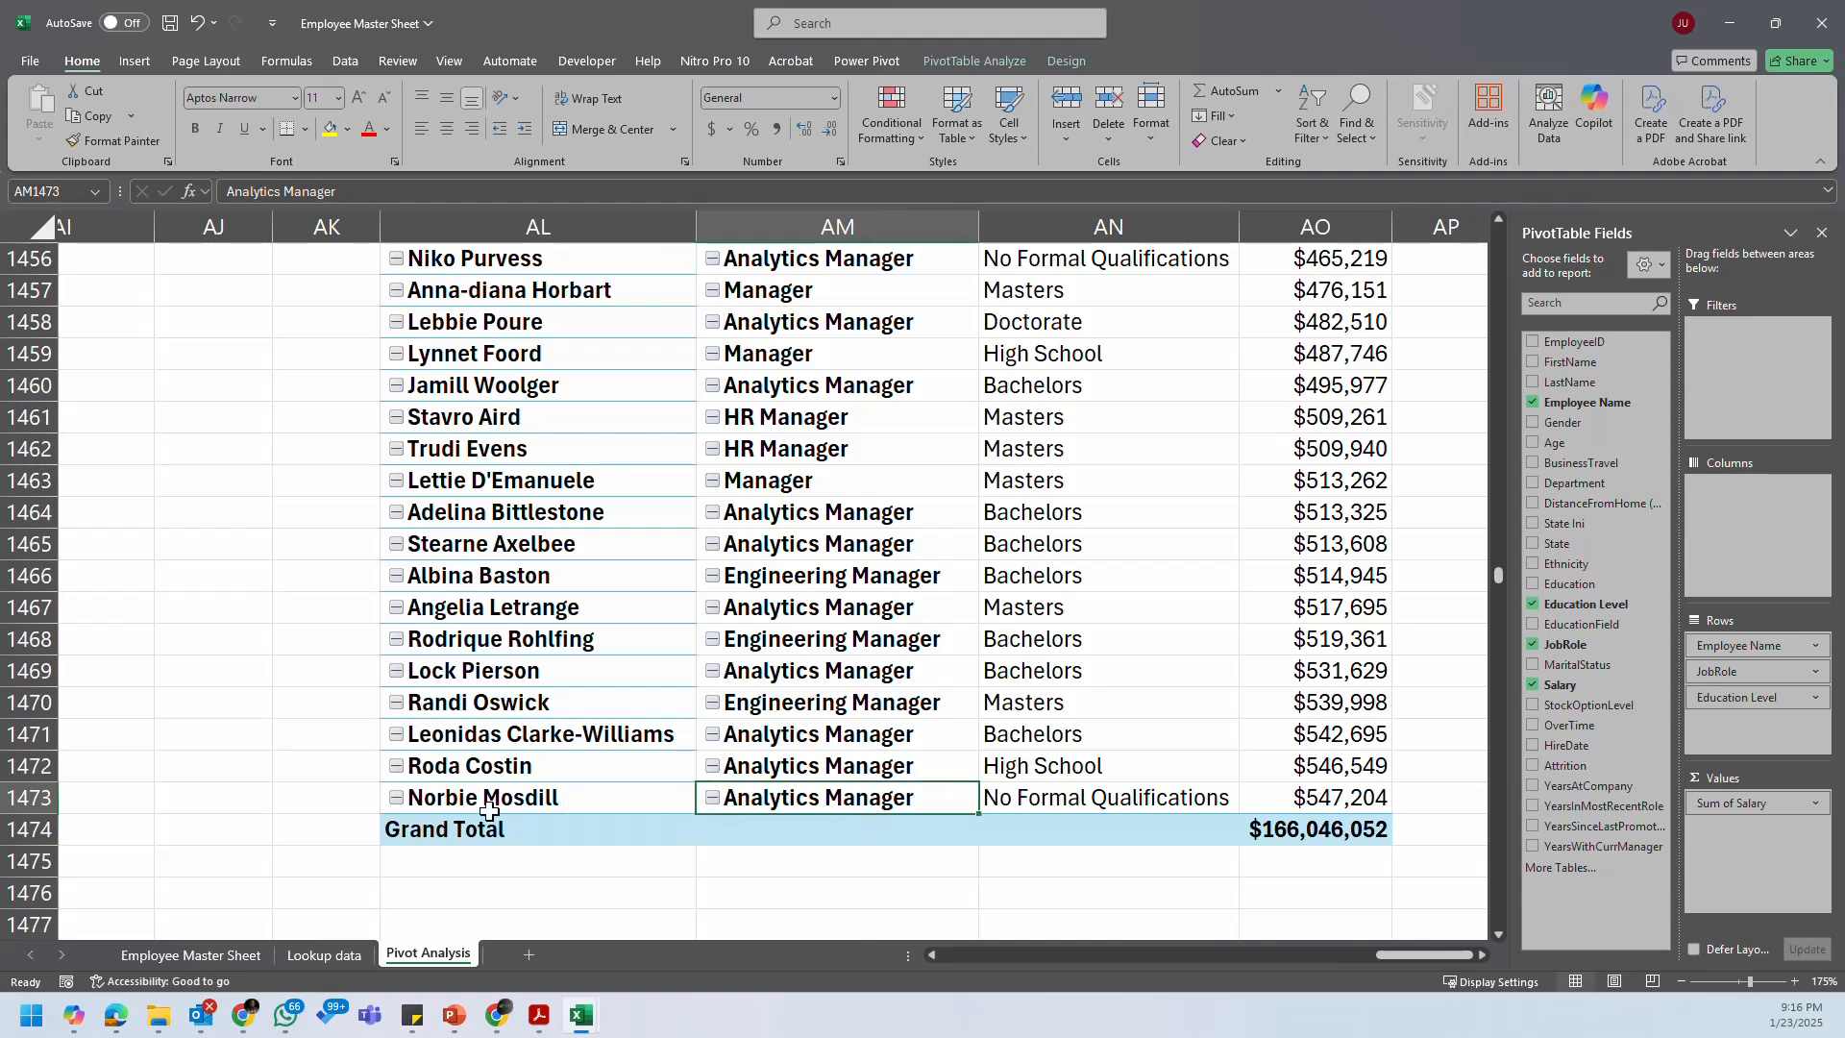
left_click(1196, 806)
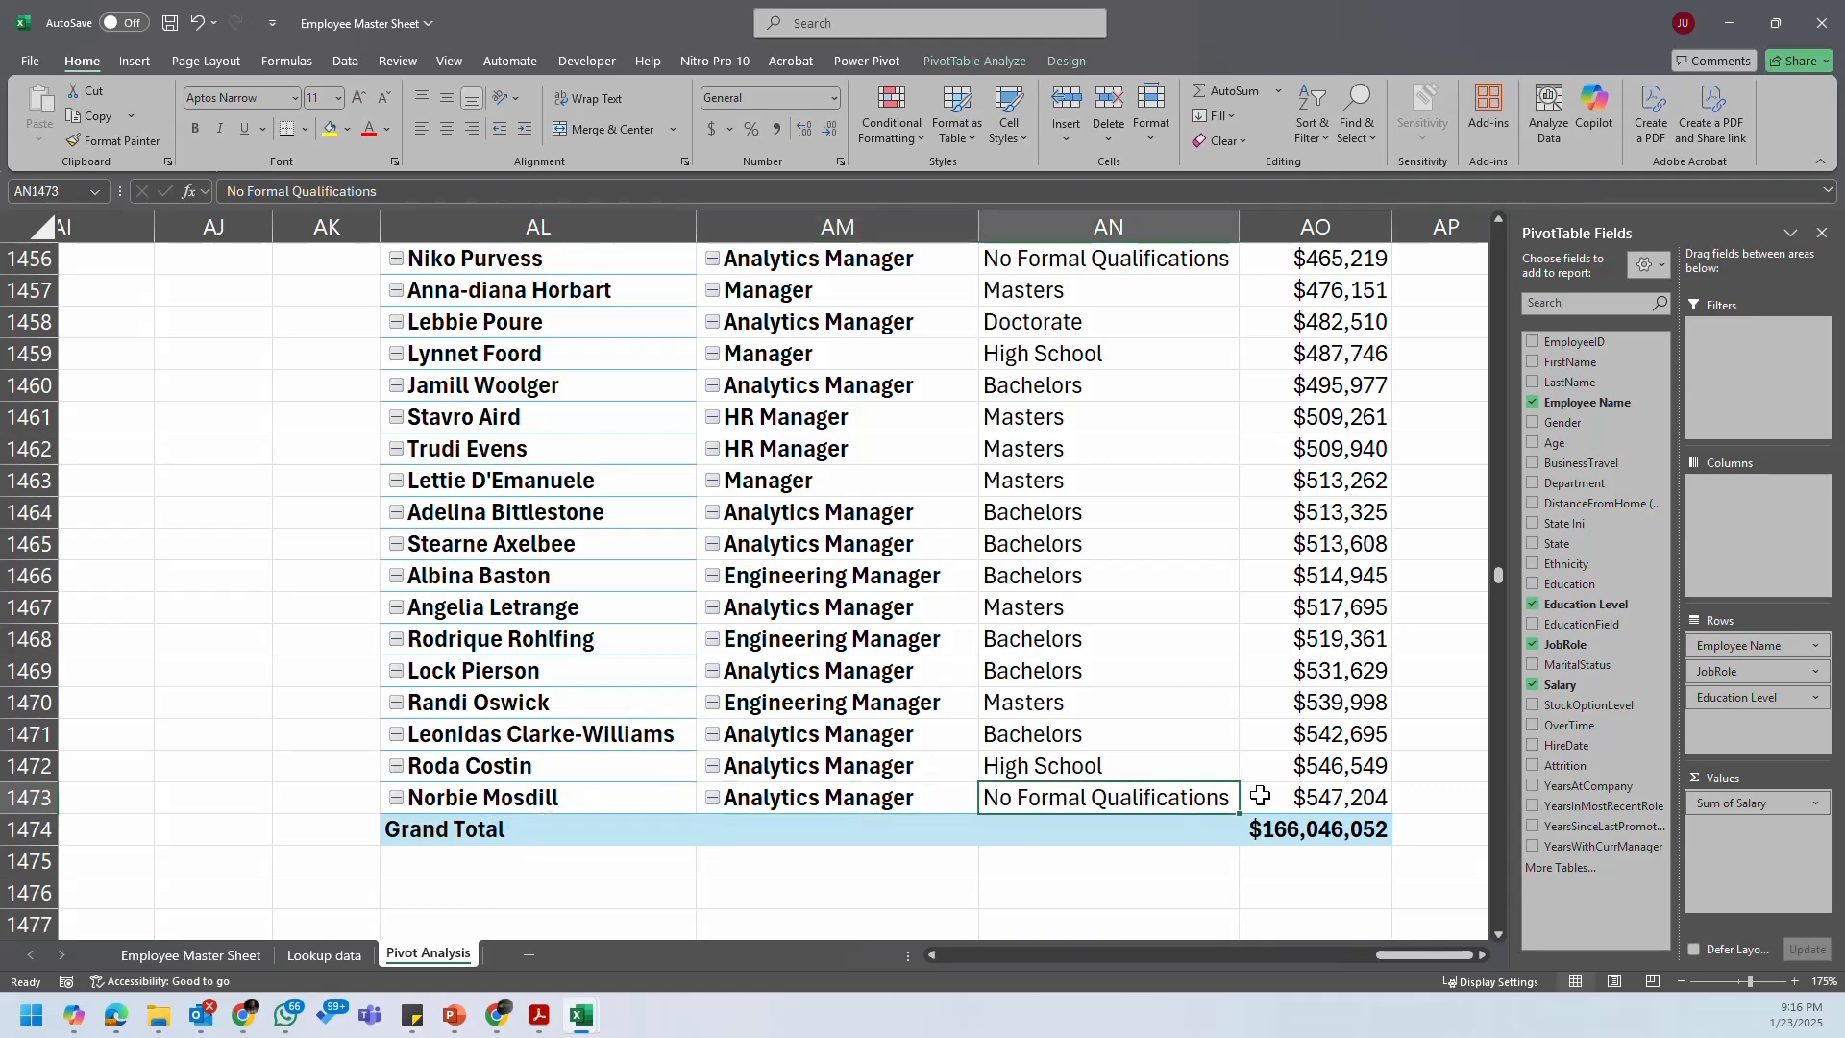
left_click(1329, 798)
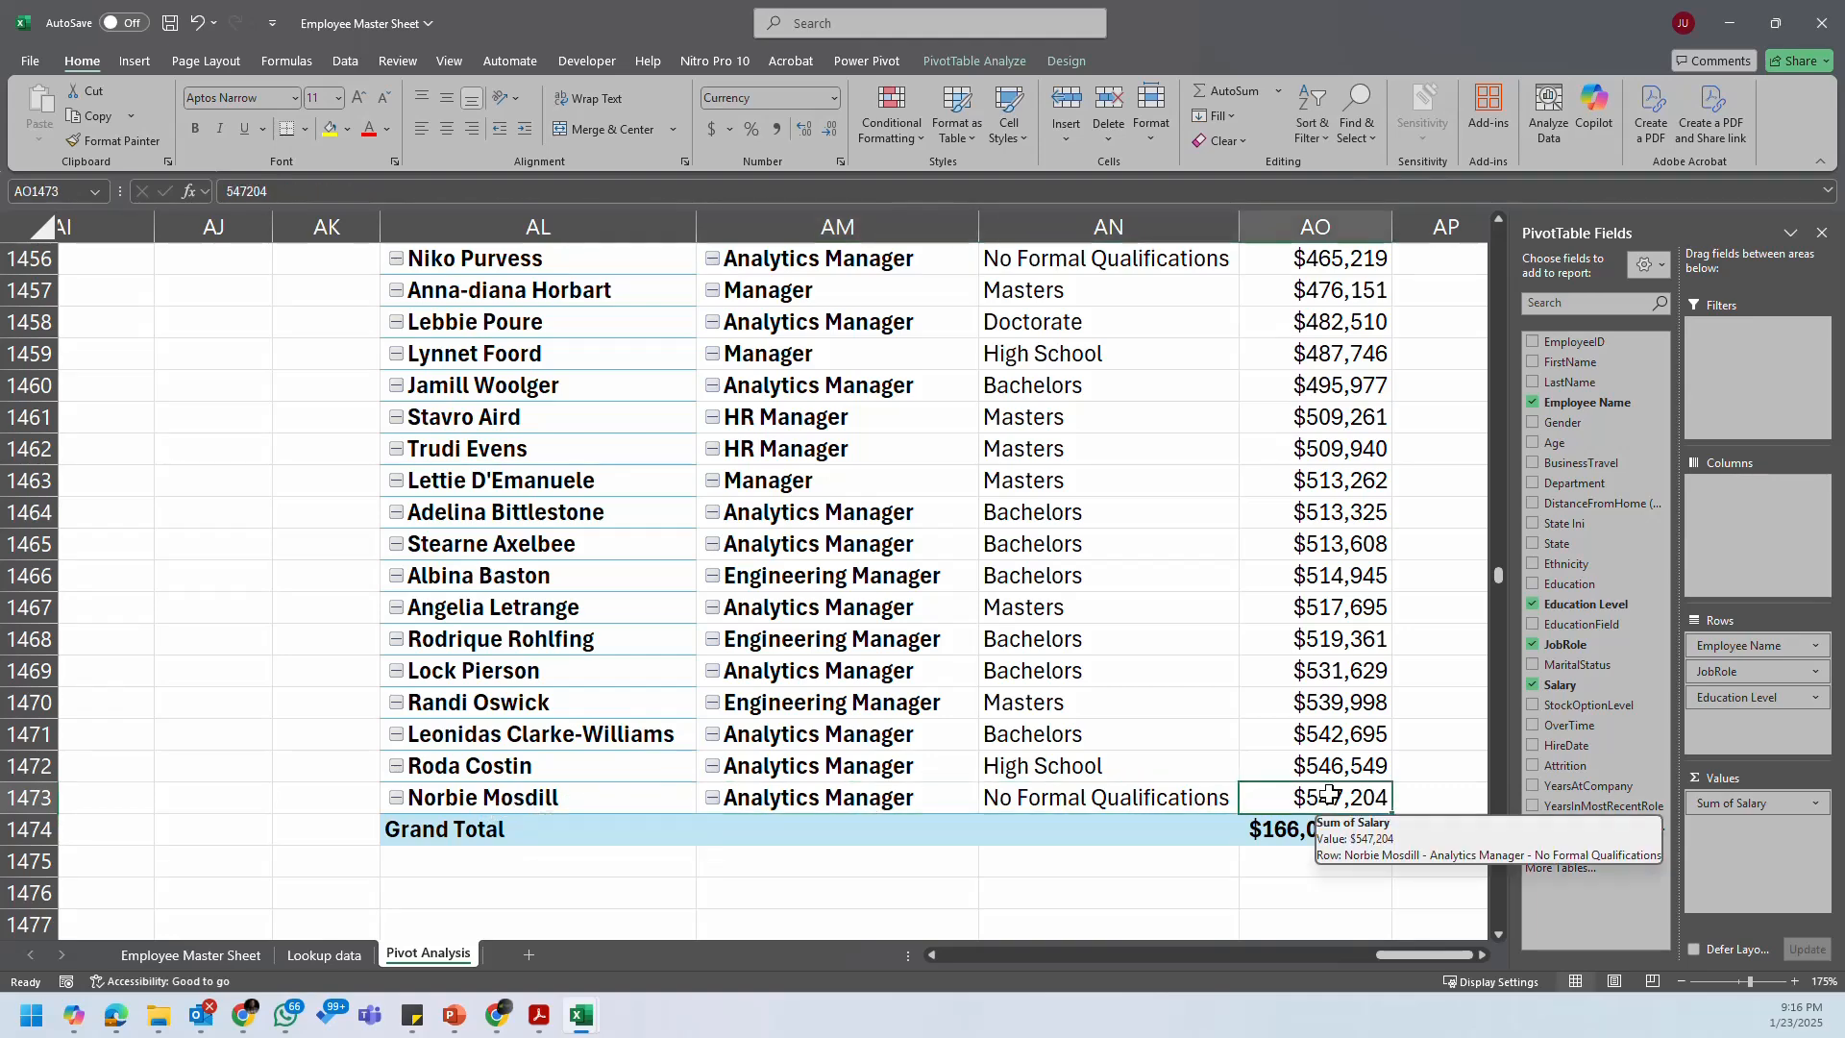
left_click(1008, 766)
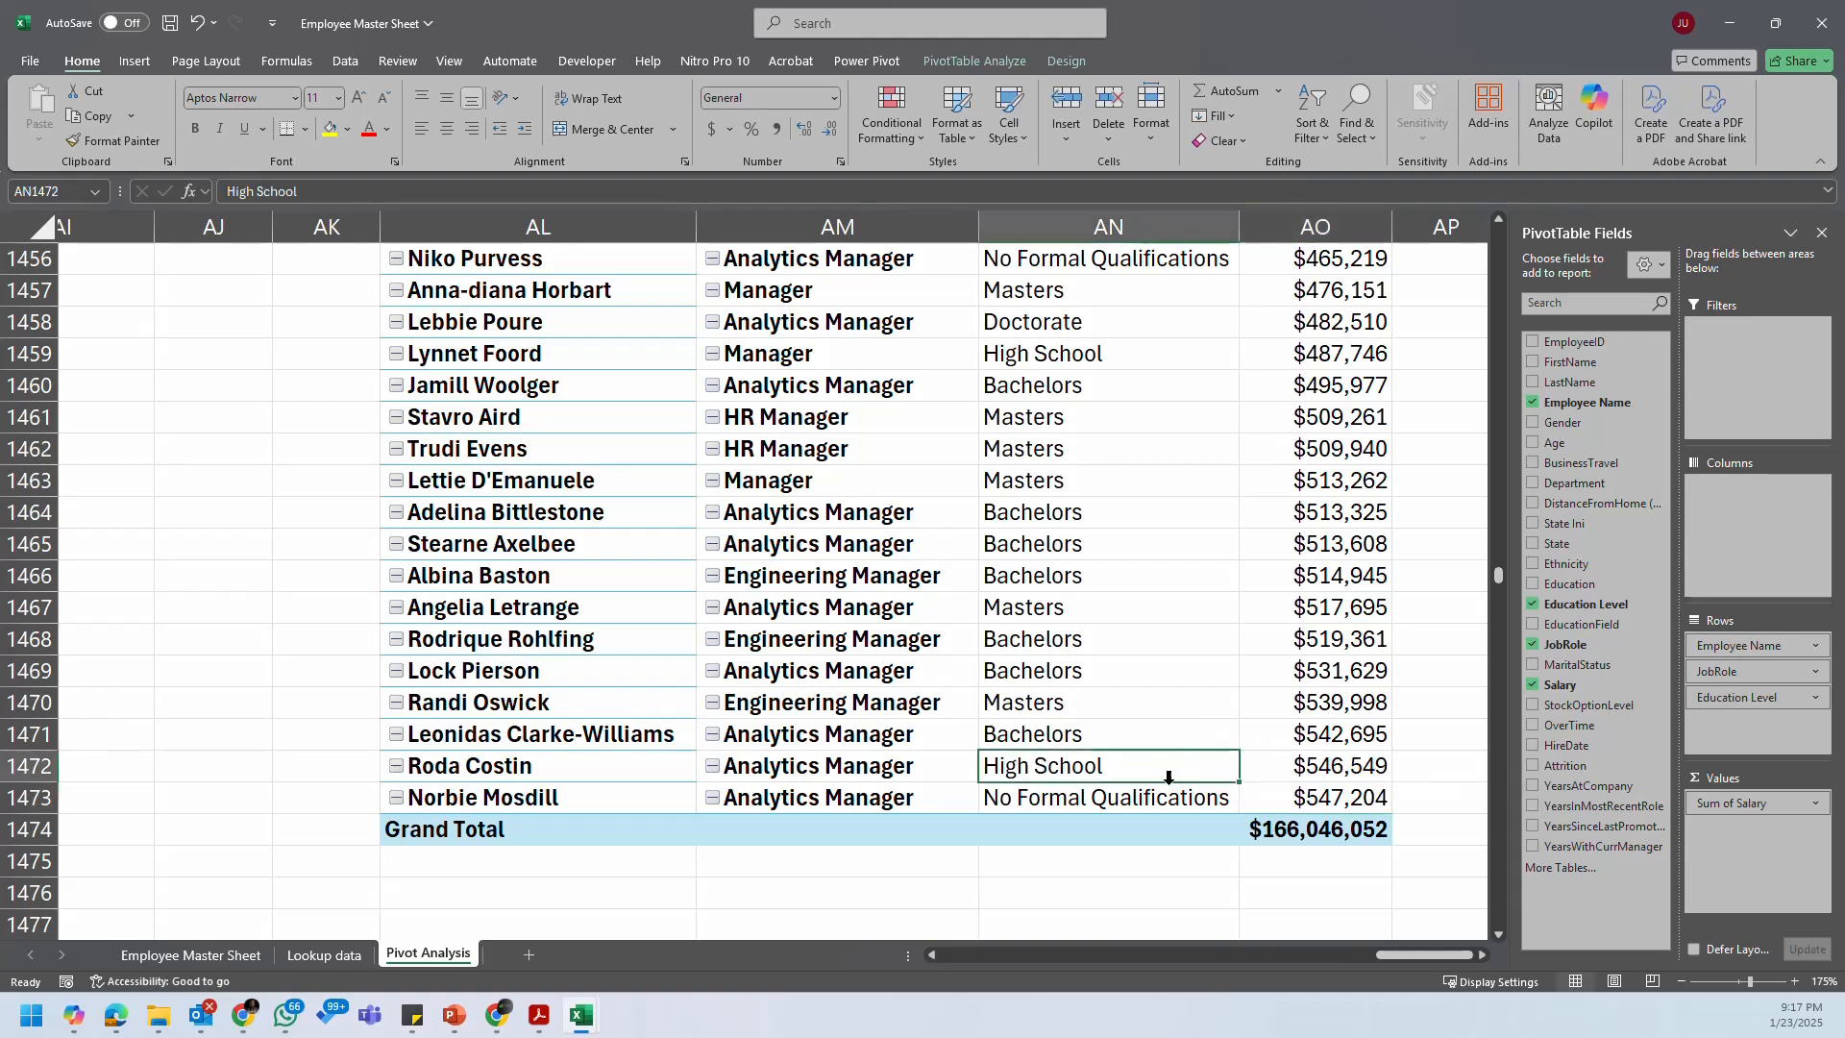
left_click(1105, 740)
scroll(1131, 702, "up", 1)
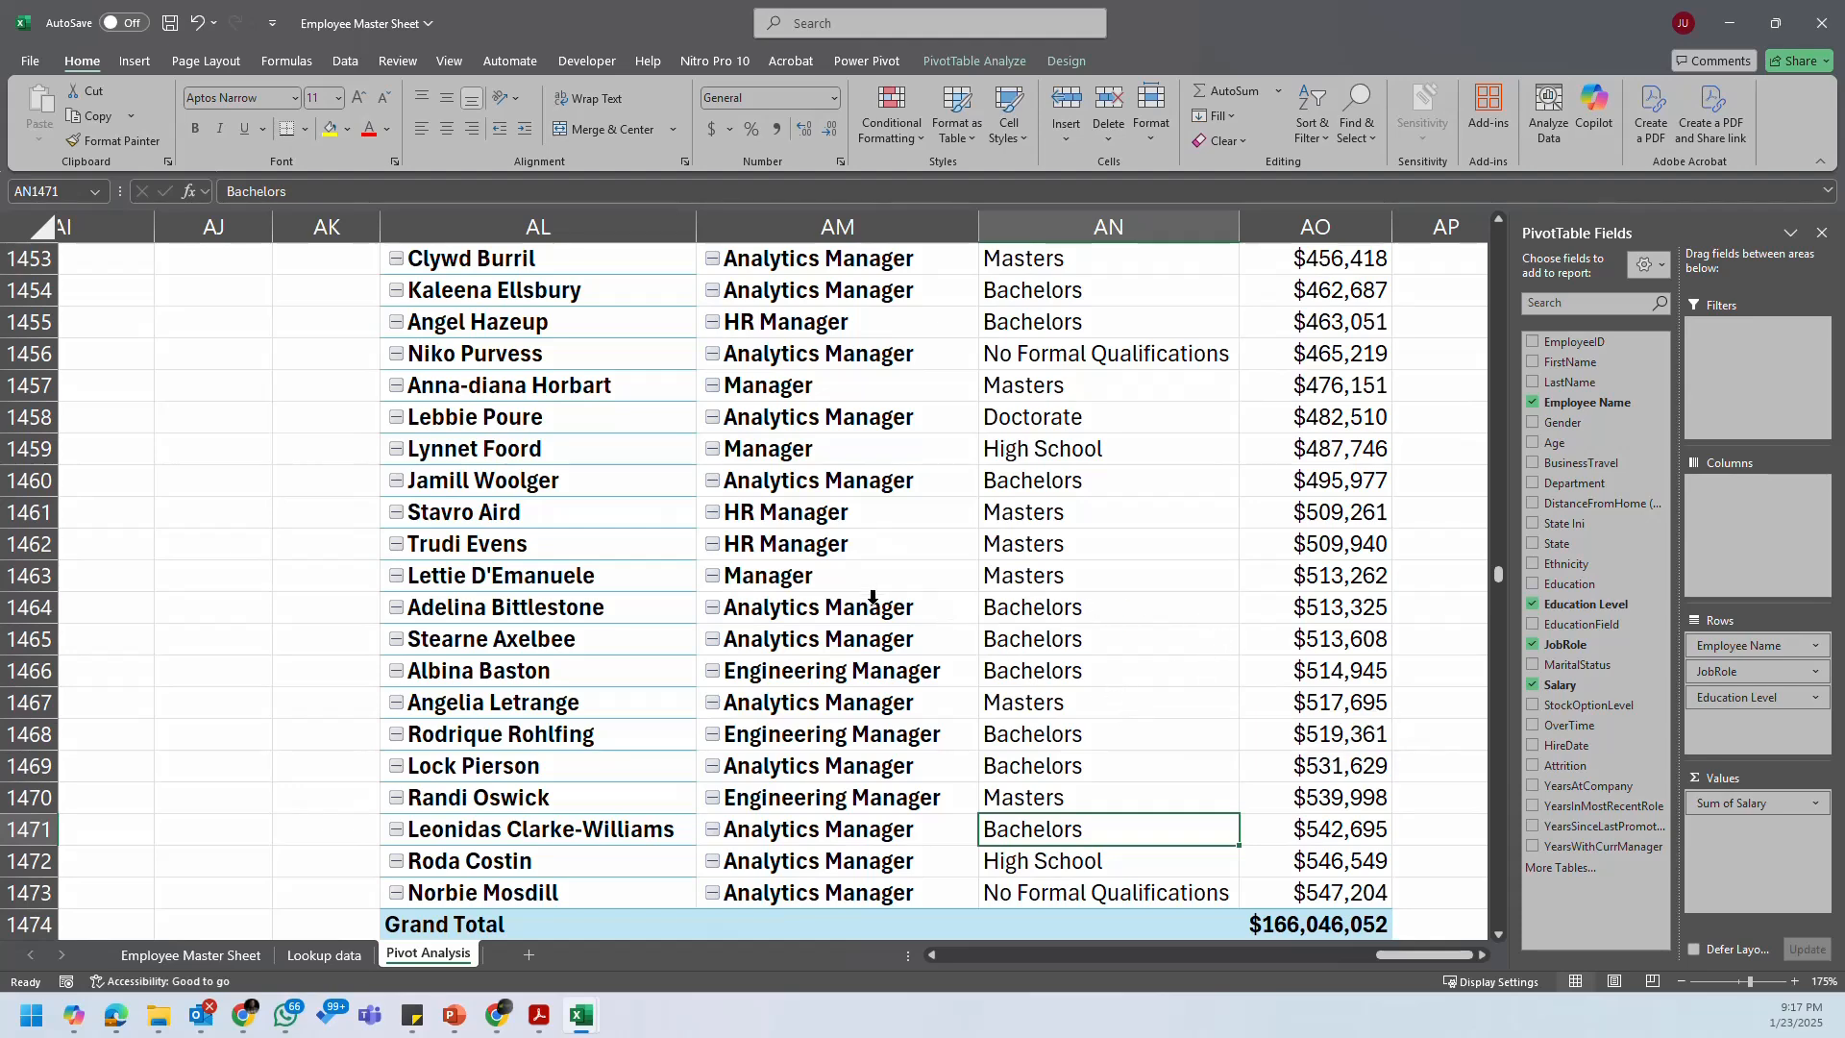
left_click(1070, 603)
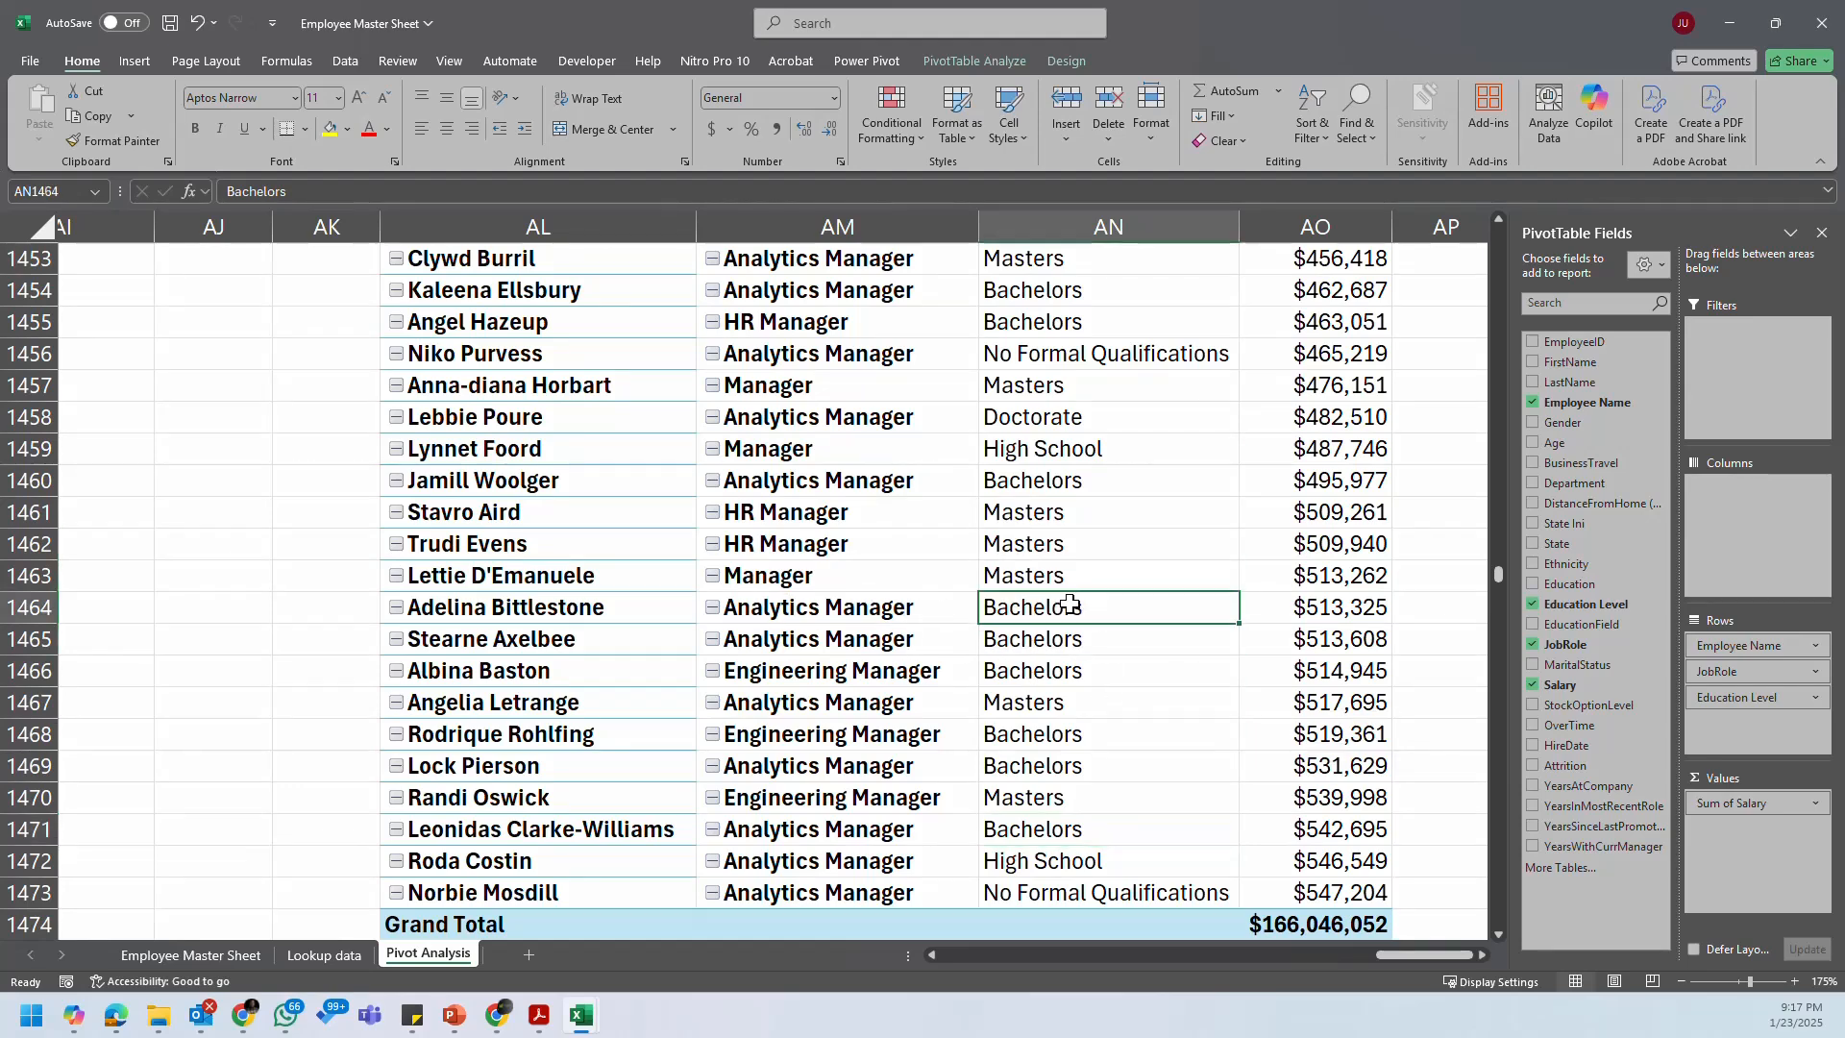
left_click_drag(1070, 607, 1166, 885)
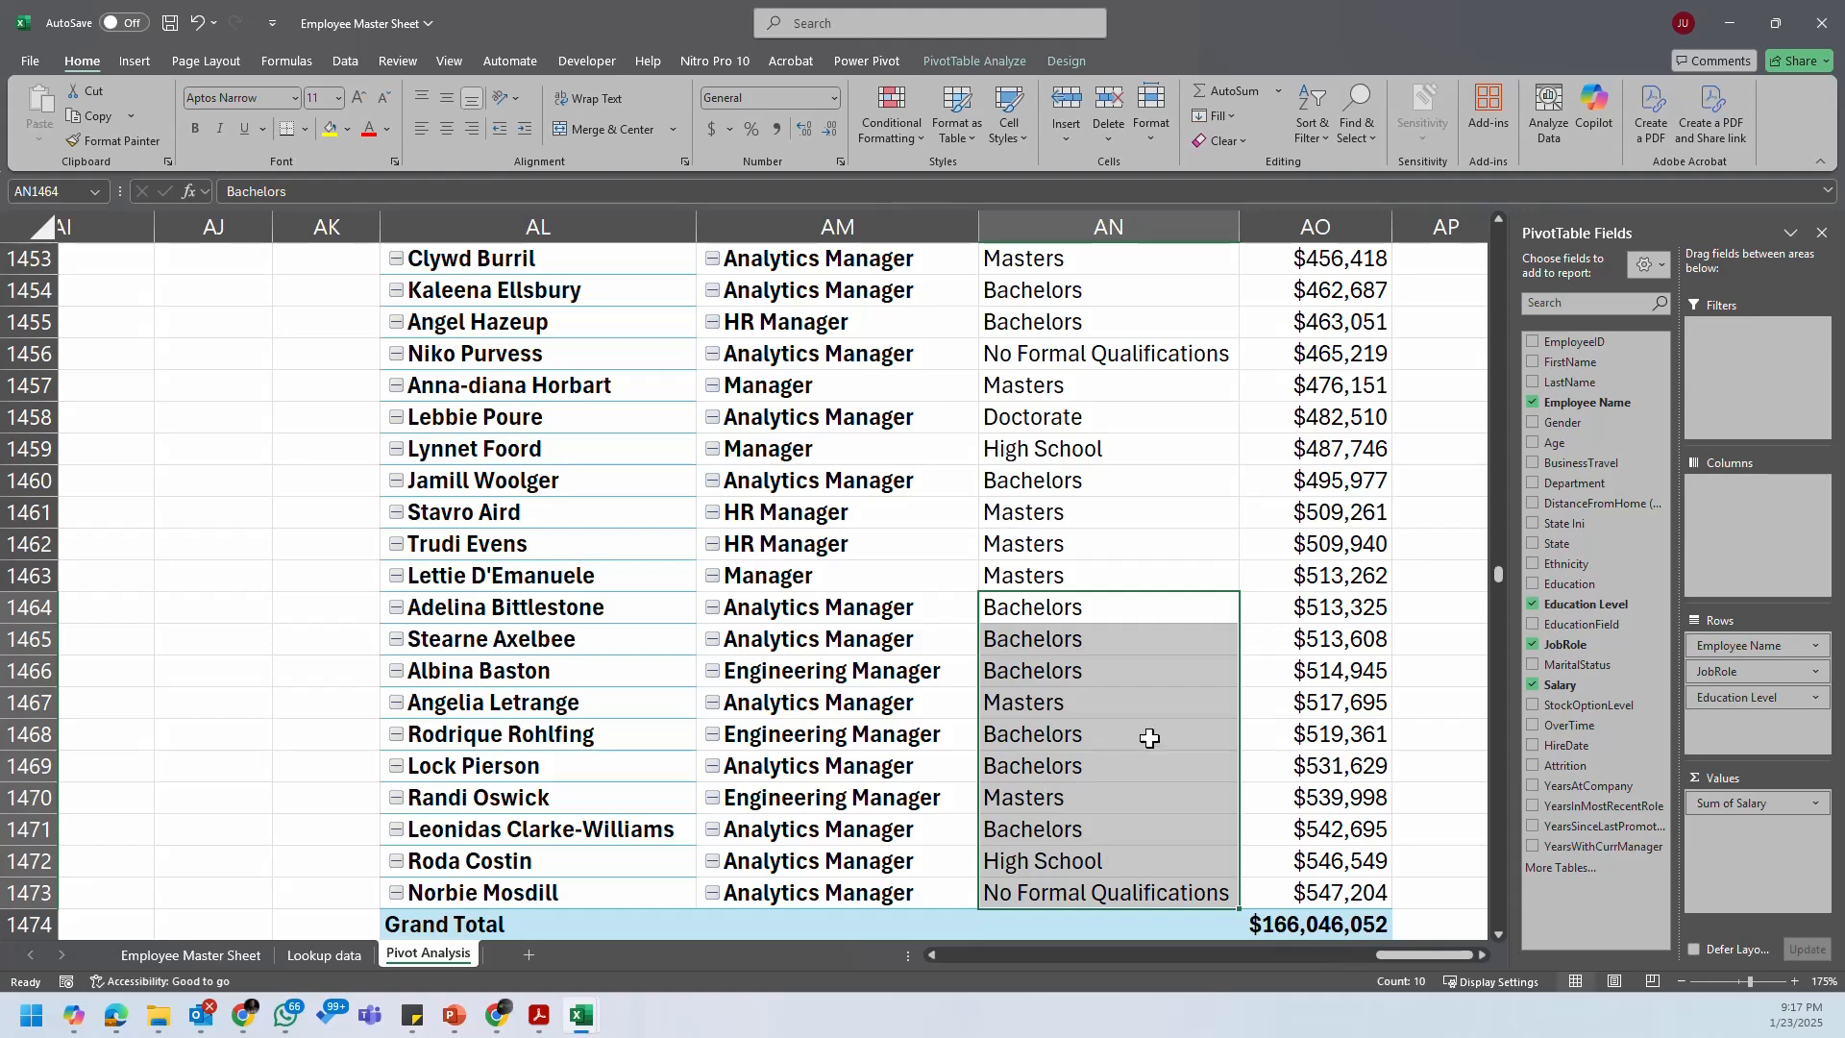
Step: Examine the job roles and education levels of the highest-paid employees in the pivot table, including the Data Scientist rows 1452 and 1440
scroll(911, 665, "up", 3)
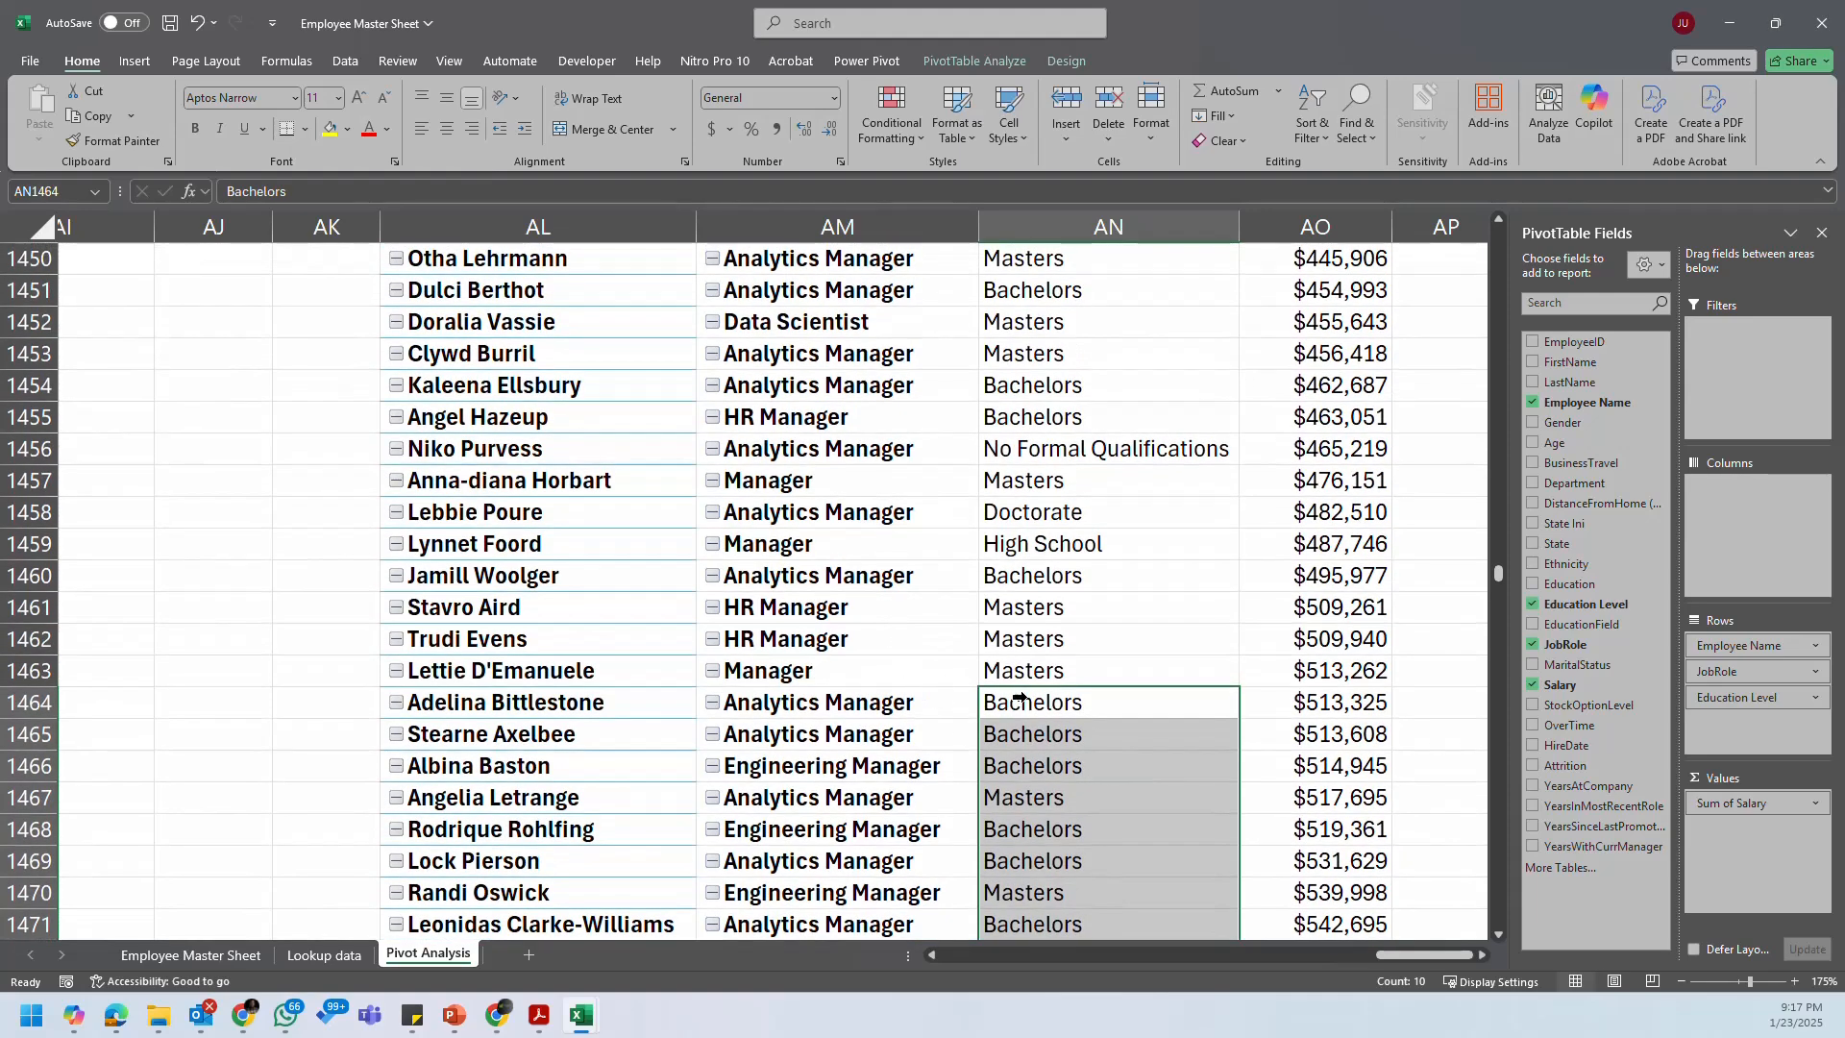
scroll(1061, 673, "up", 4)
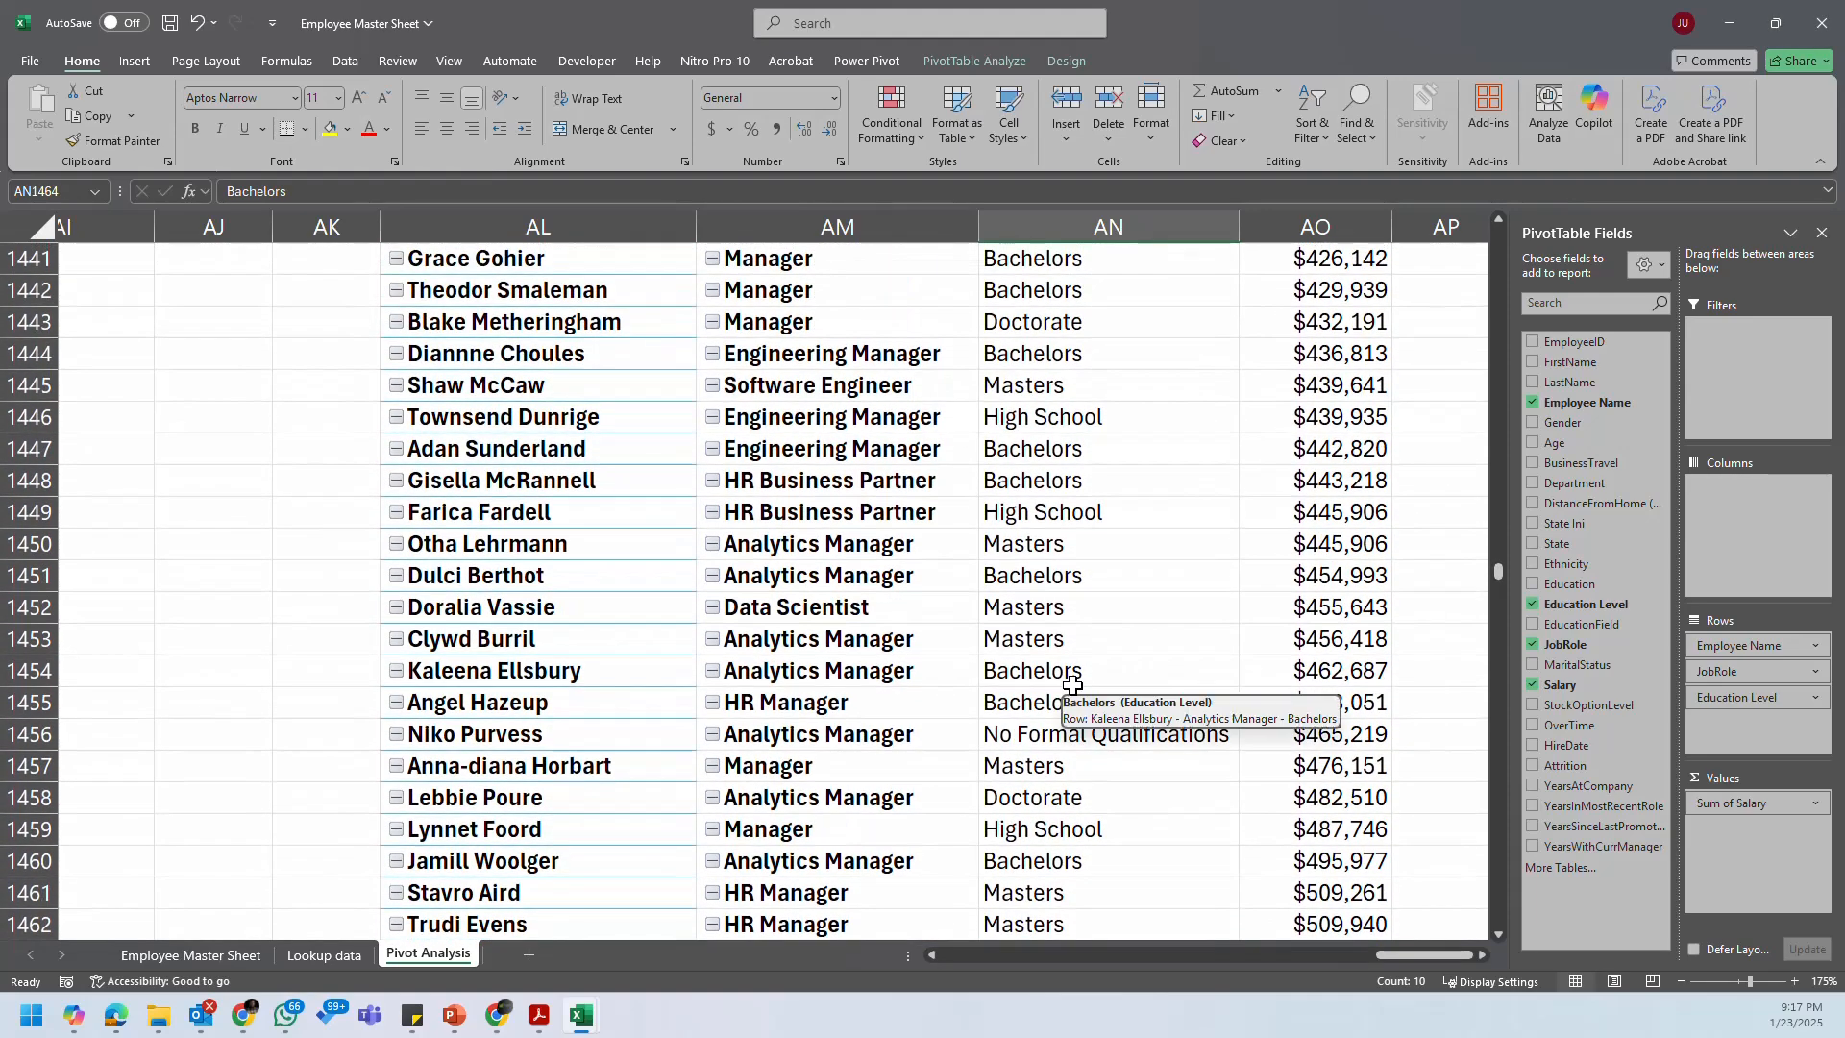
scroll(1072, 684, "down", 2)
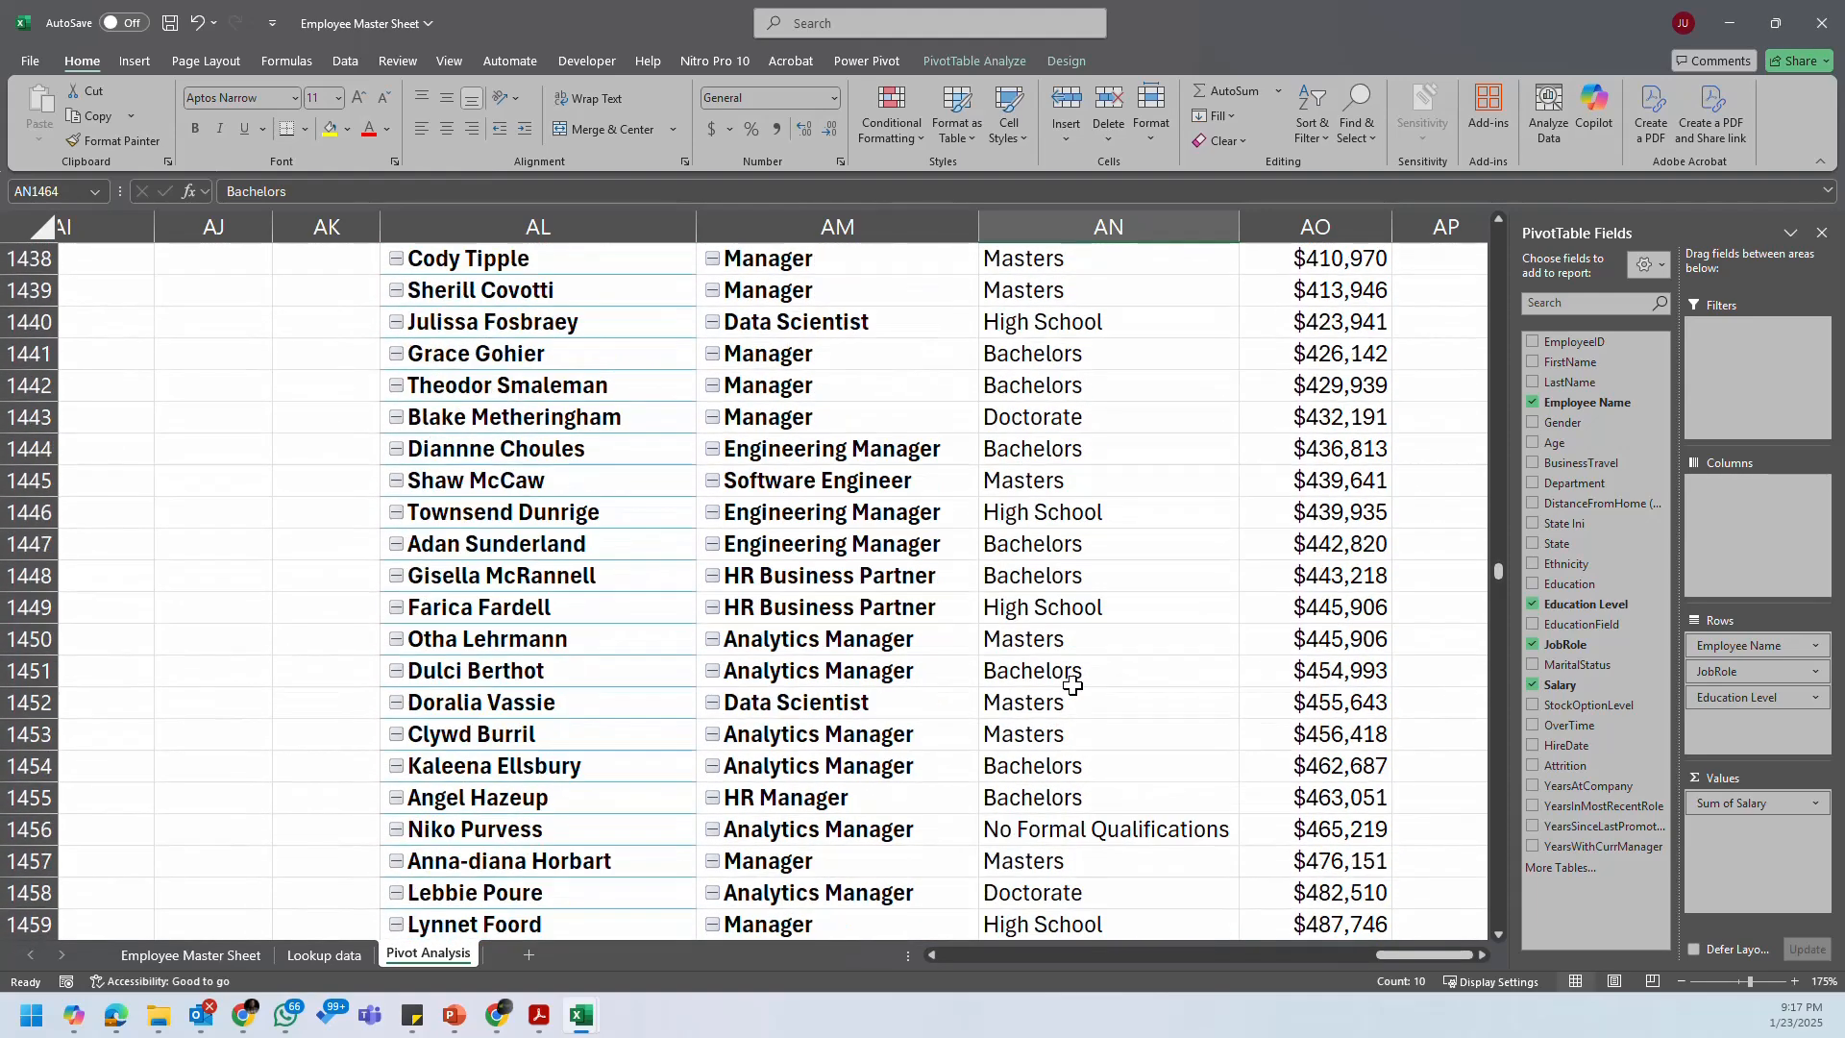
left_click(1138, 711)
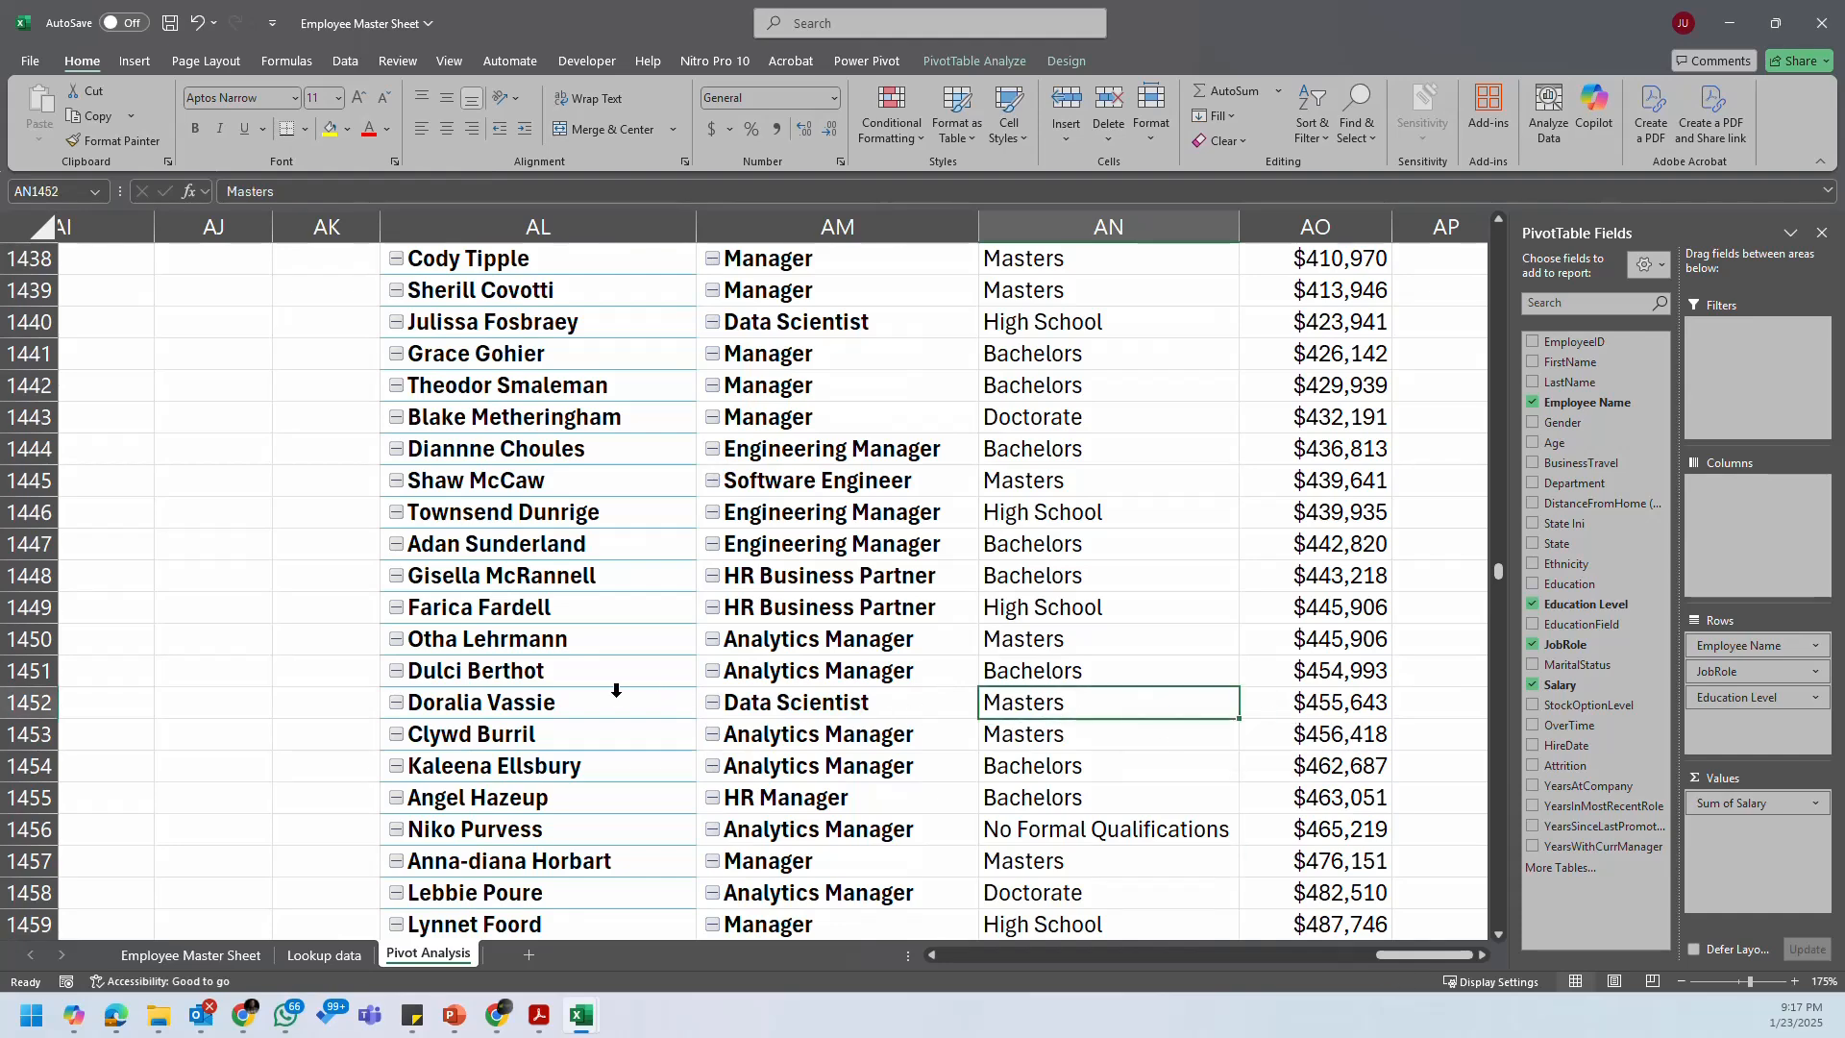
left_click_drag(616, 694, 1277, 707)
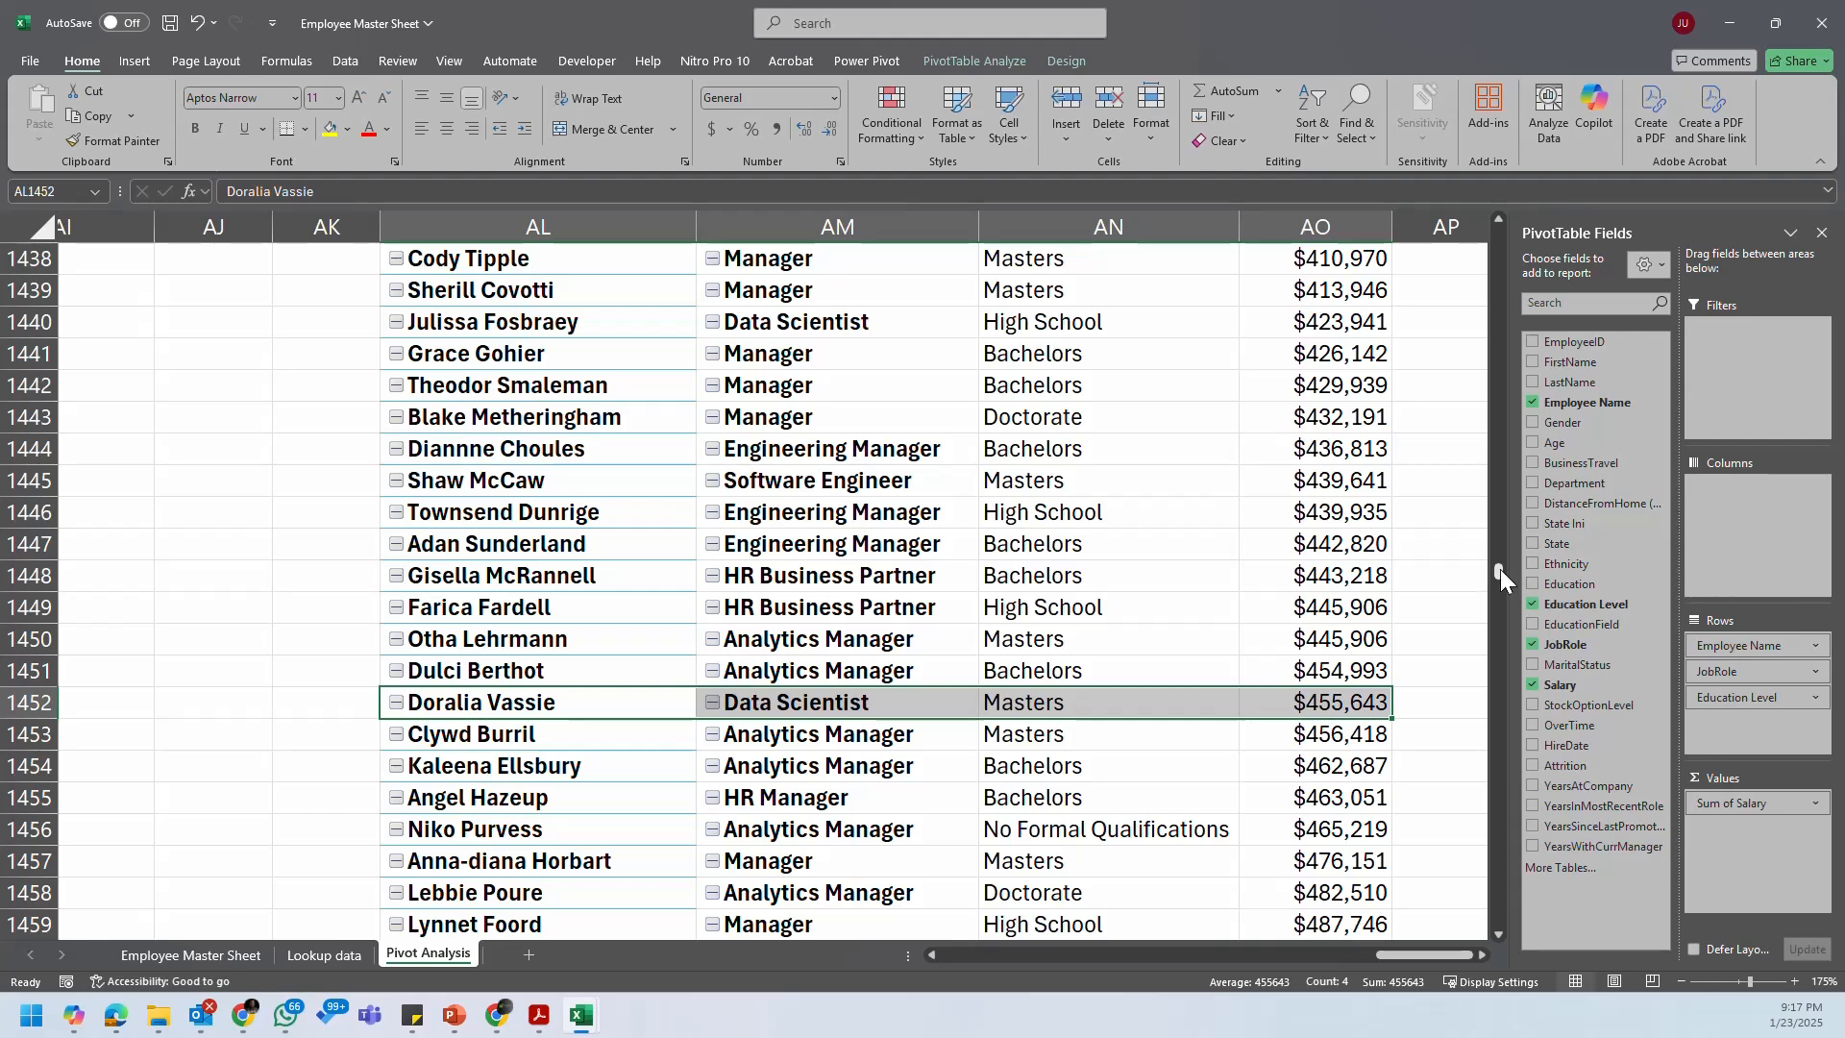
left_click_drag(1501, 569, 1499, 569)
scroll(1398, 544, "up", 1)
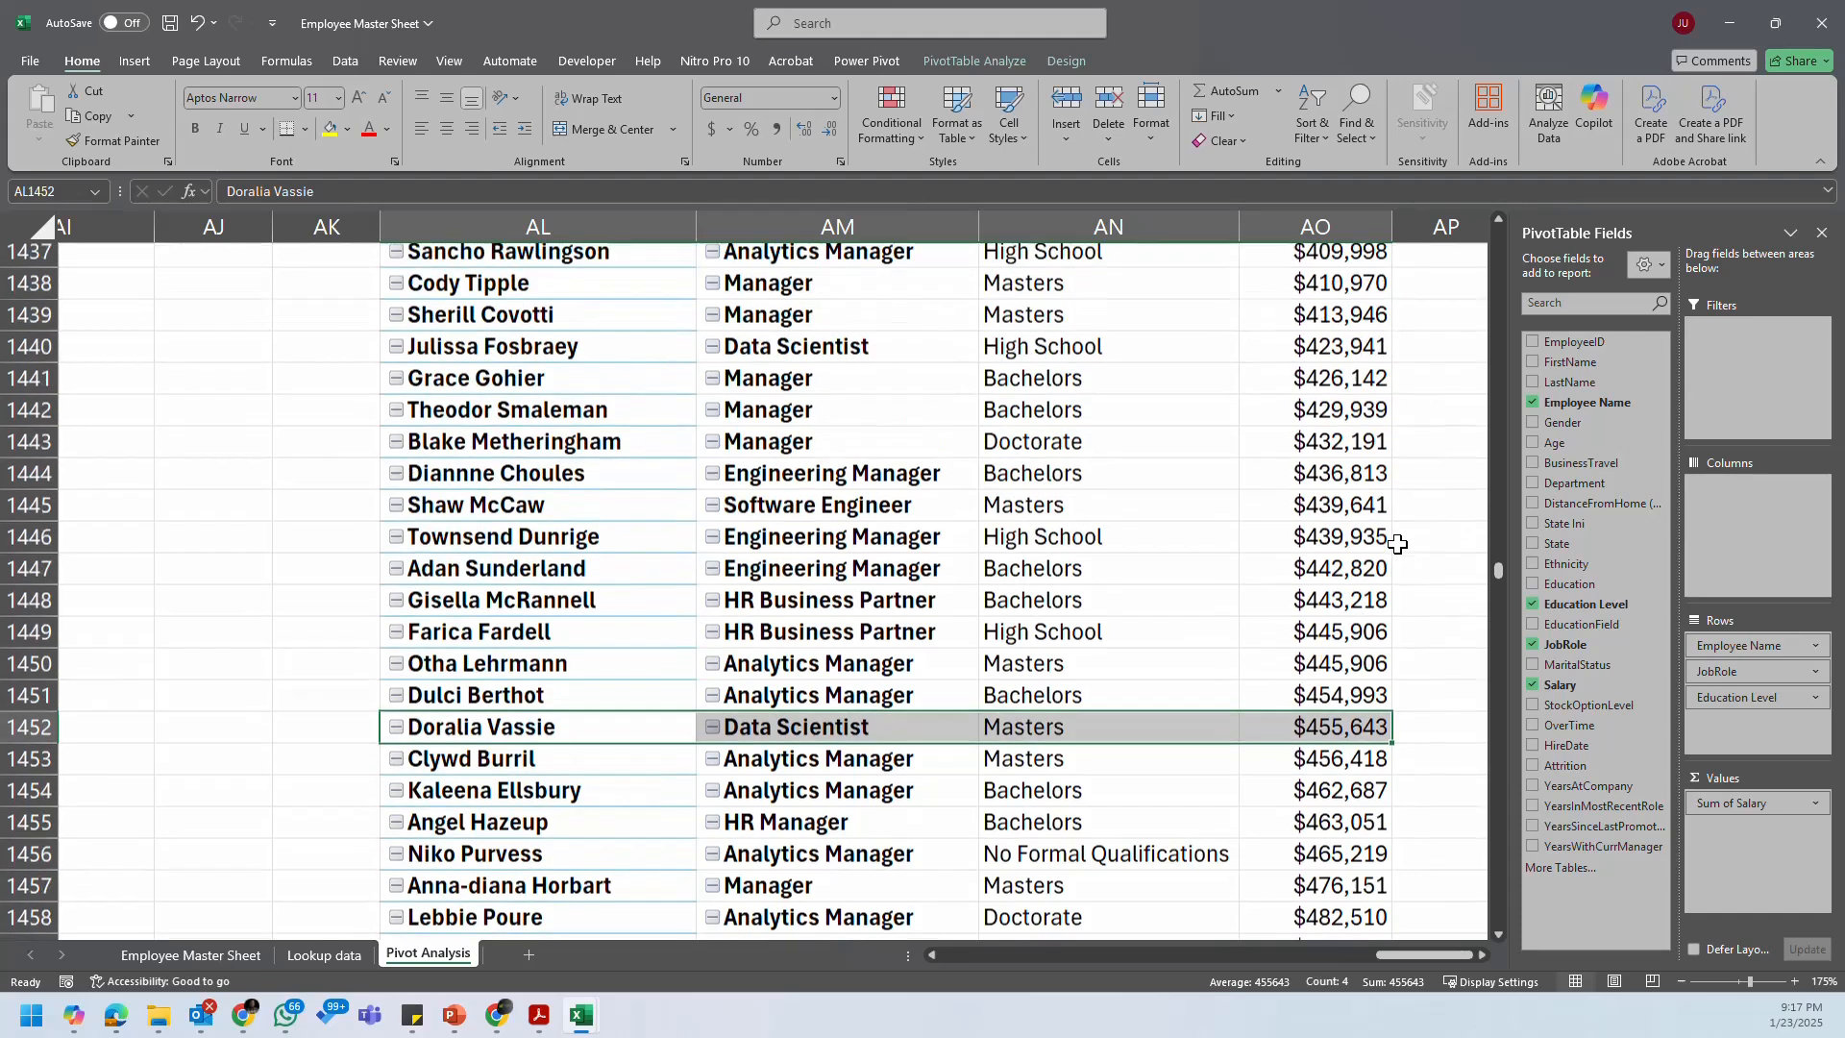
left_click_drag(593, 358, 1346, 362)
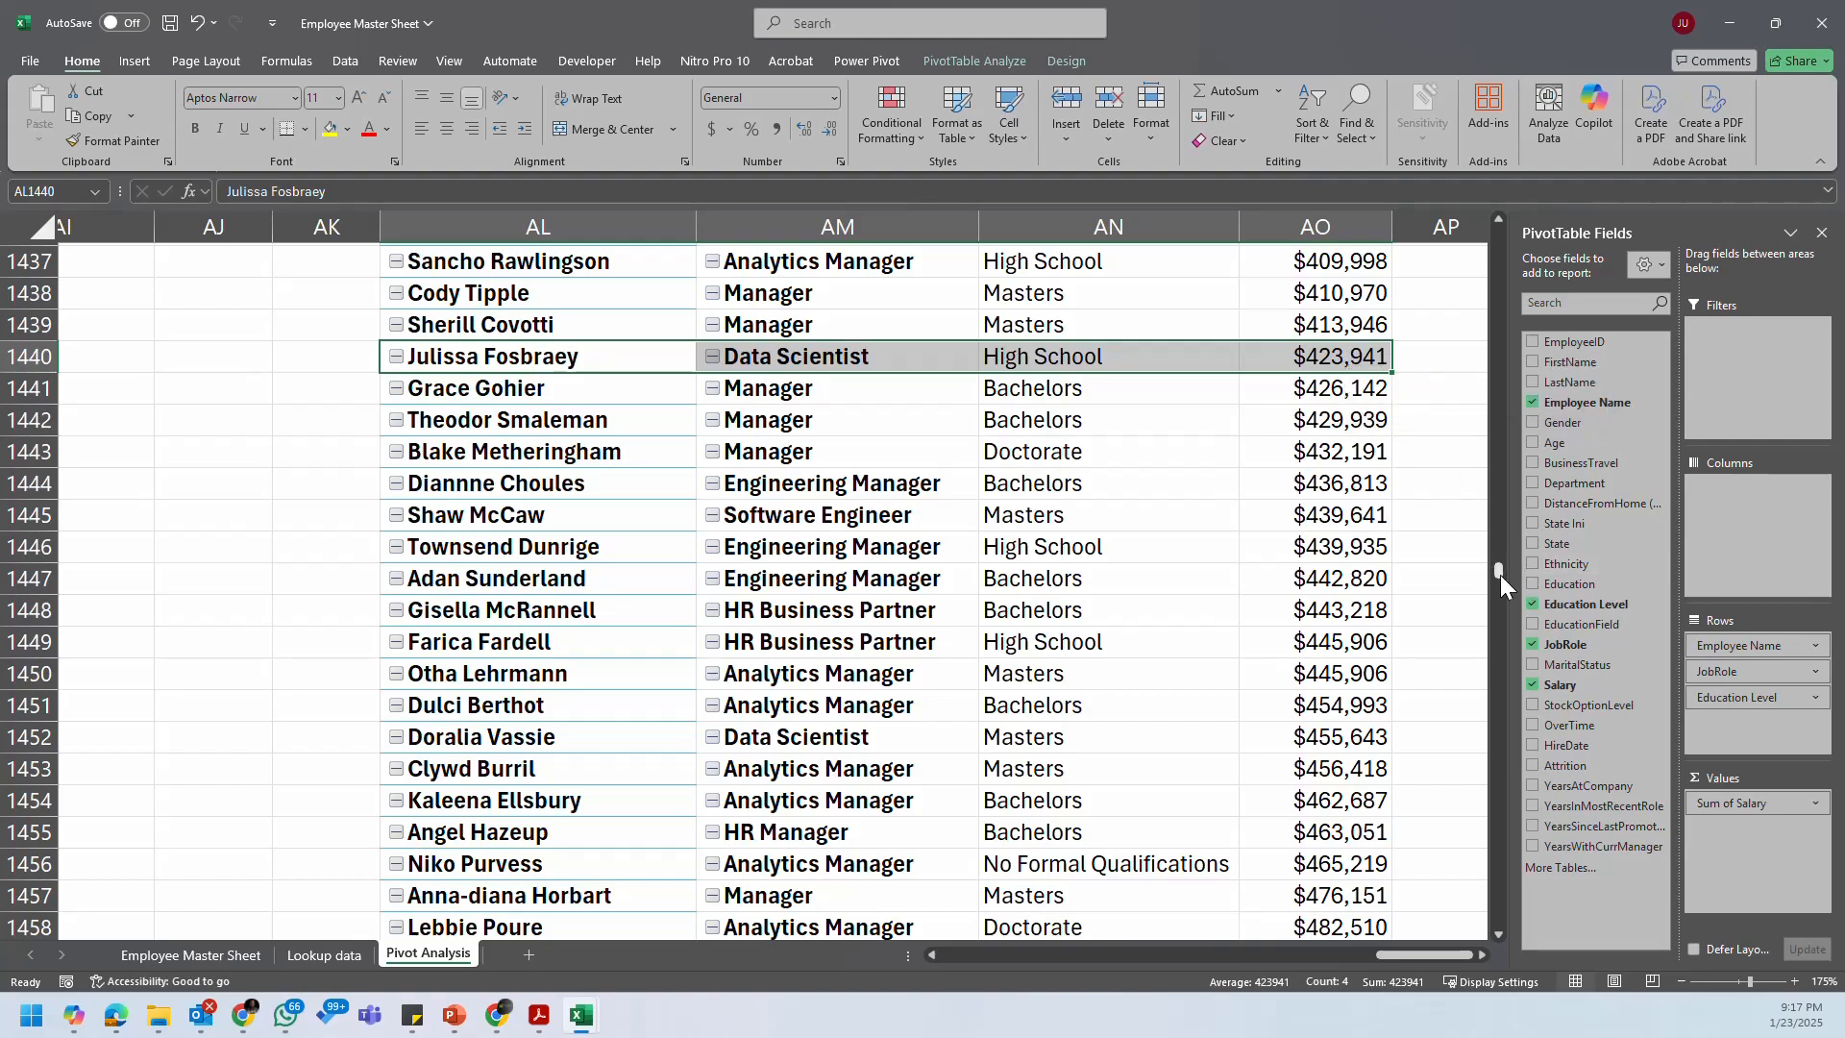
Step: Return to the start of the employee salary pivot table and compare the job roles and education levels of the lowest-paid employees
left_click_drag(1501, 575, 1514, 199)
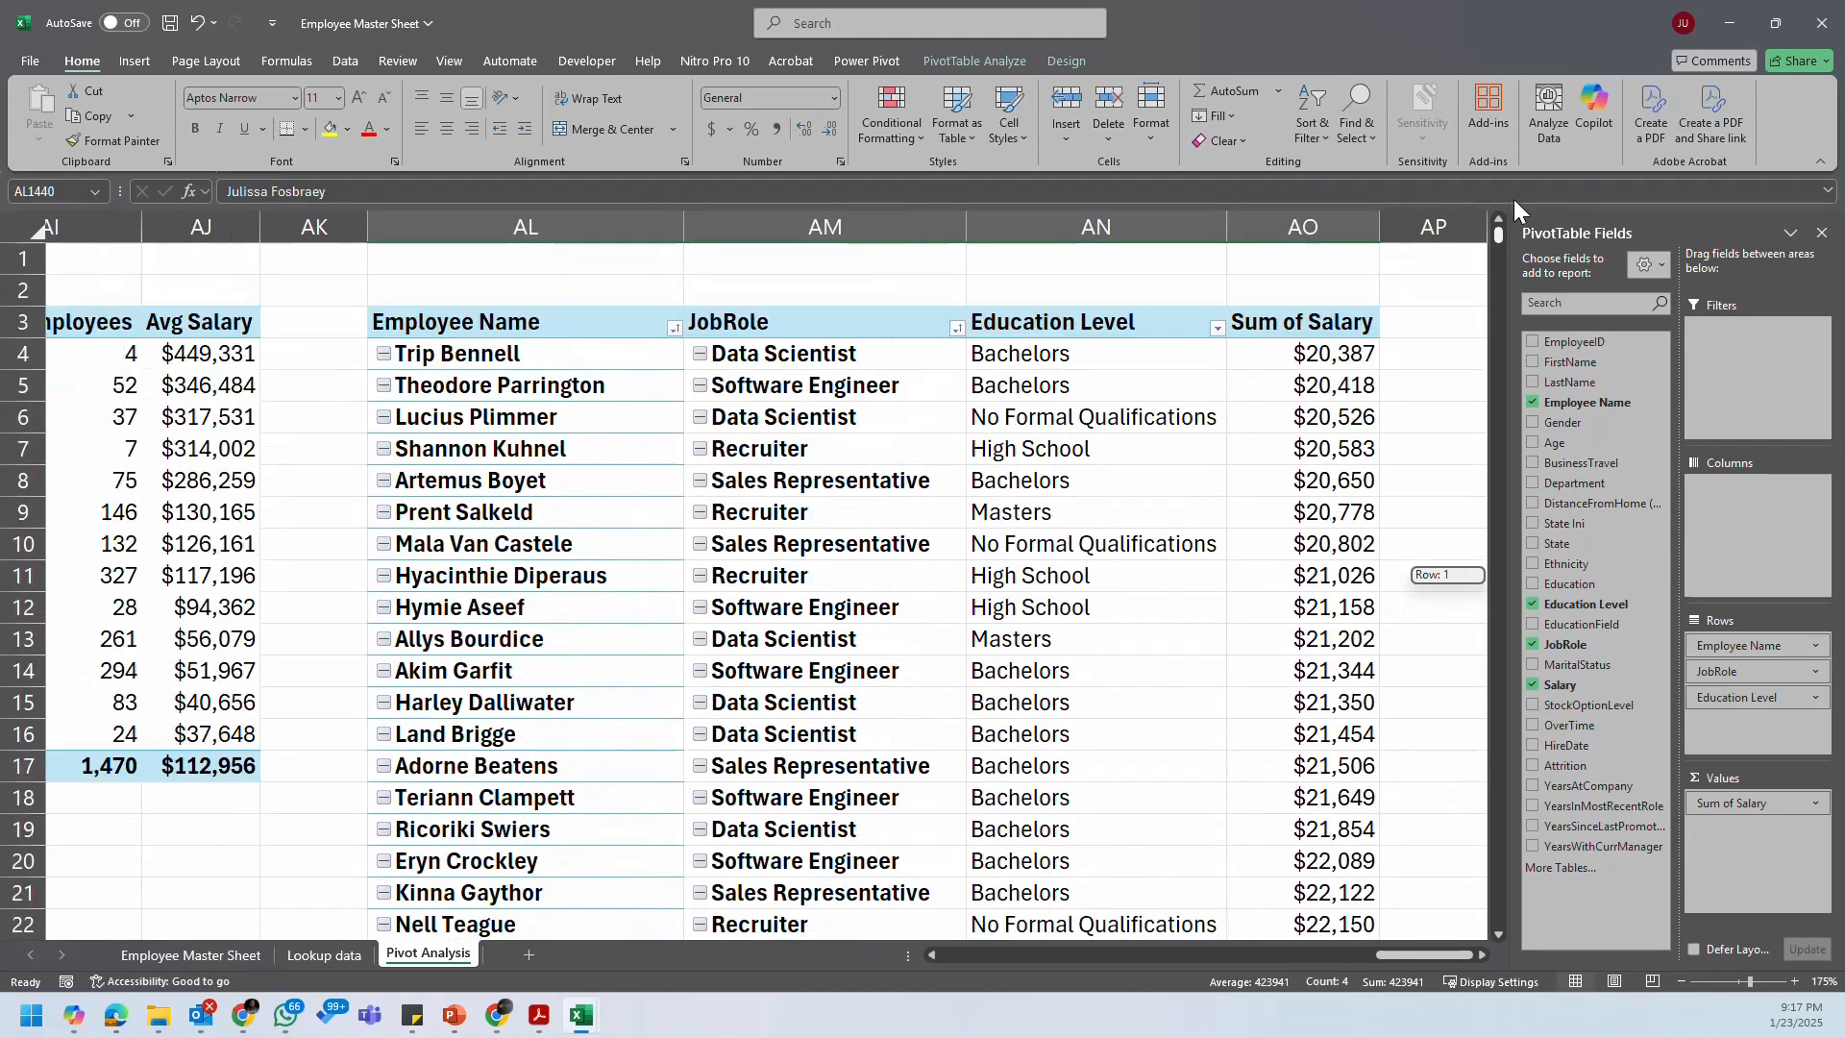
left_click(1167, 362)
left_click(1338, 352)
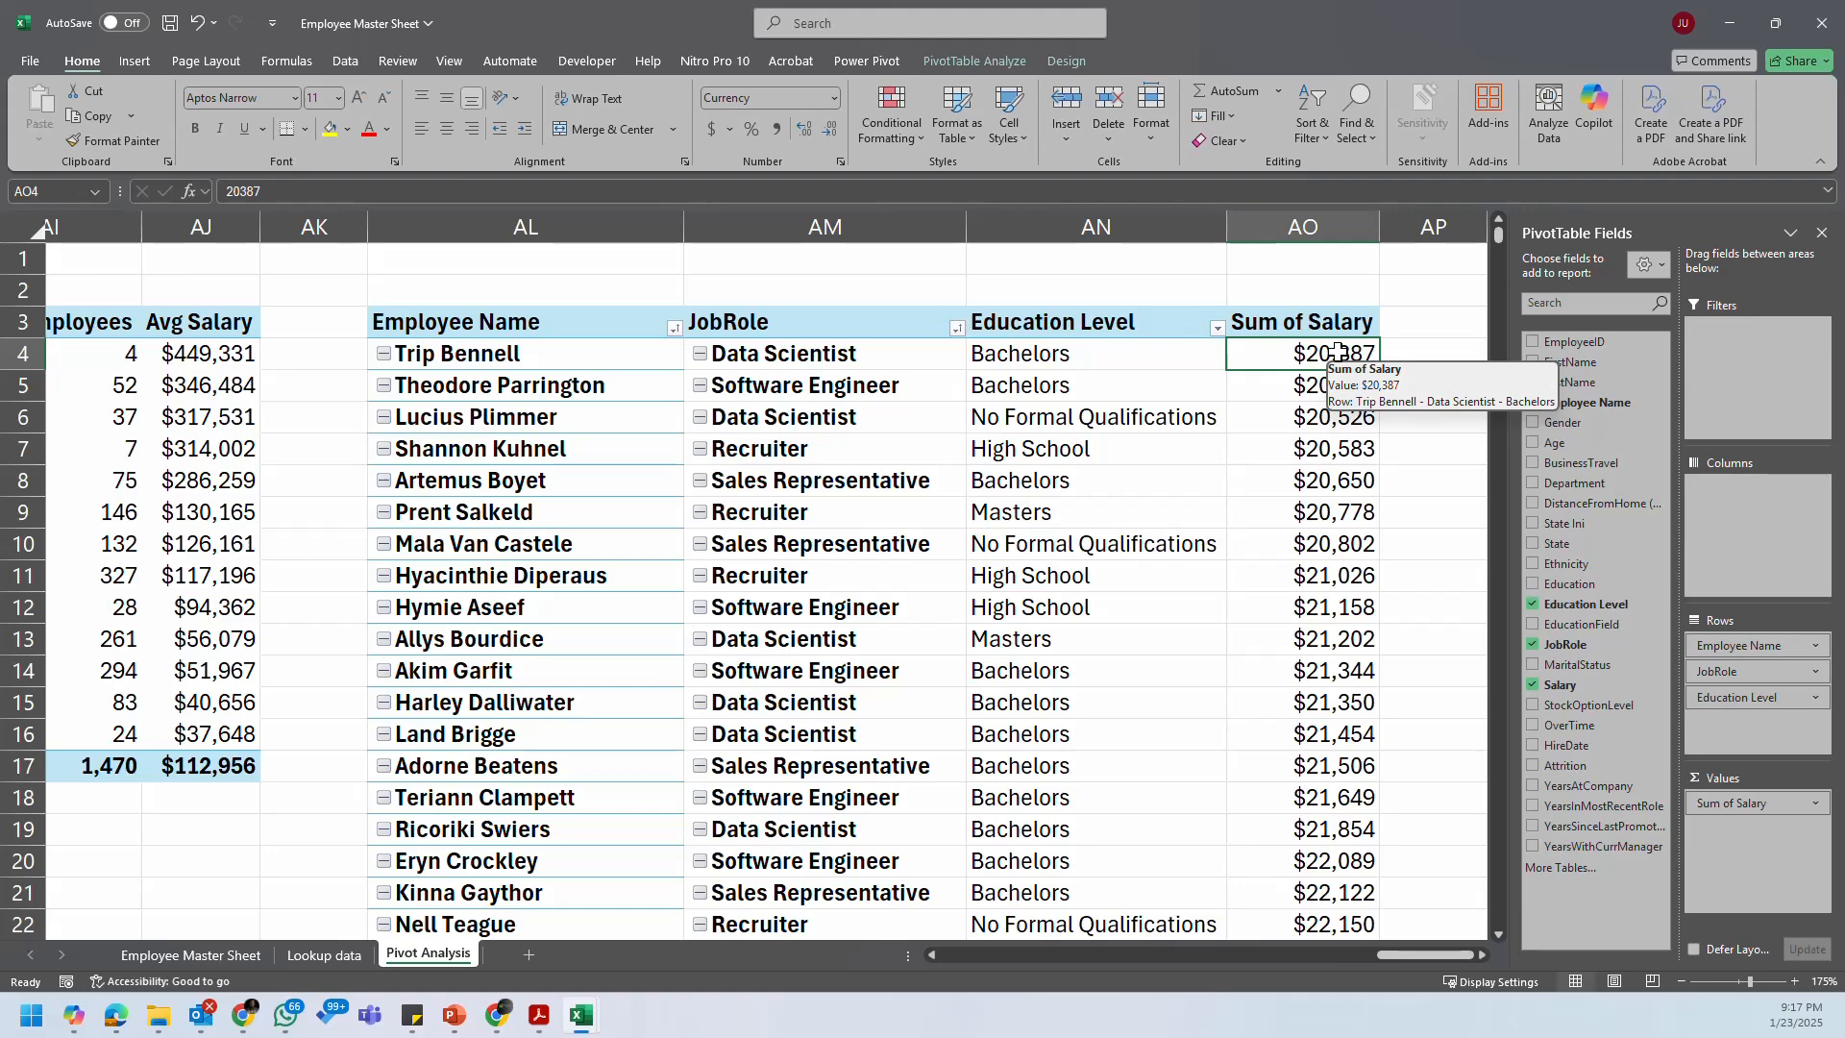
left_click(1240, 513)
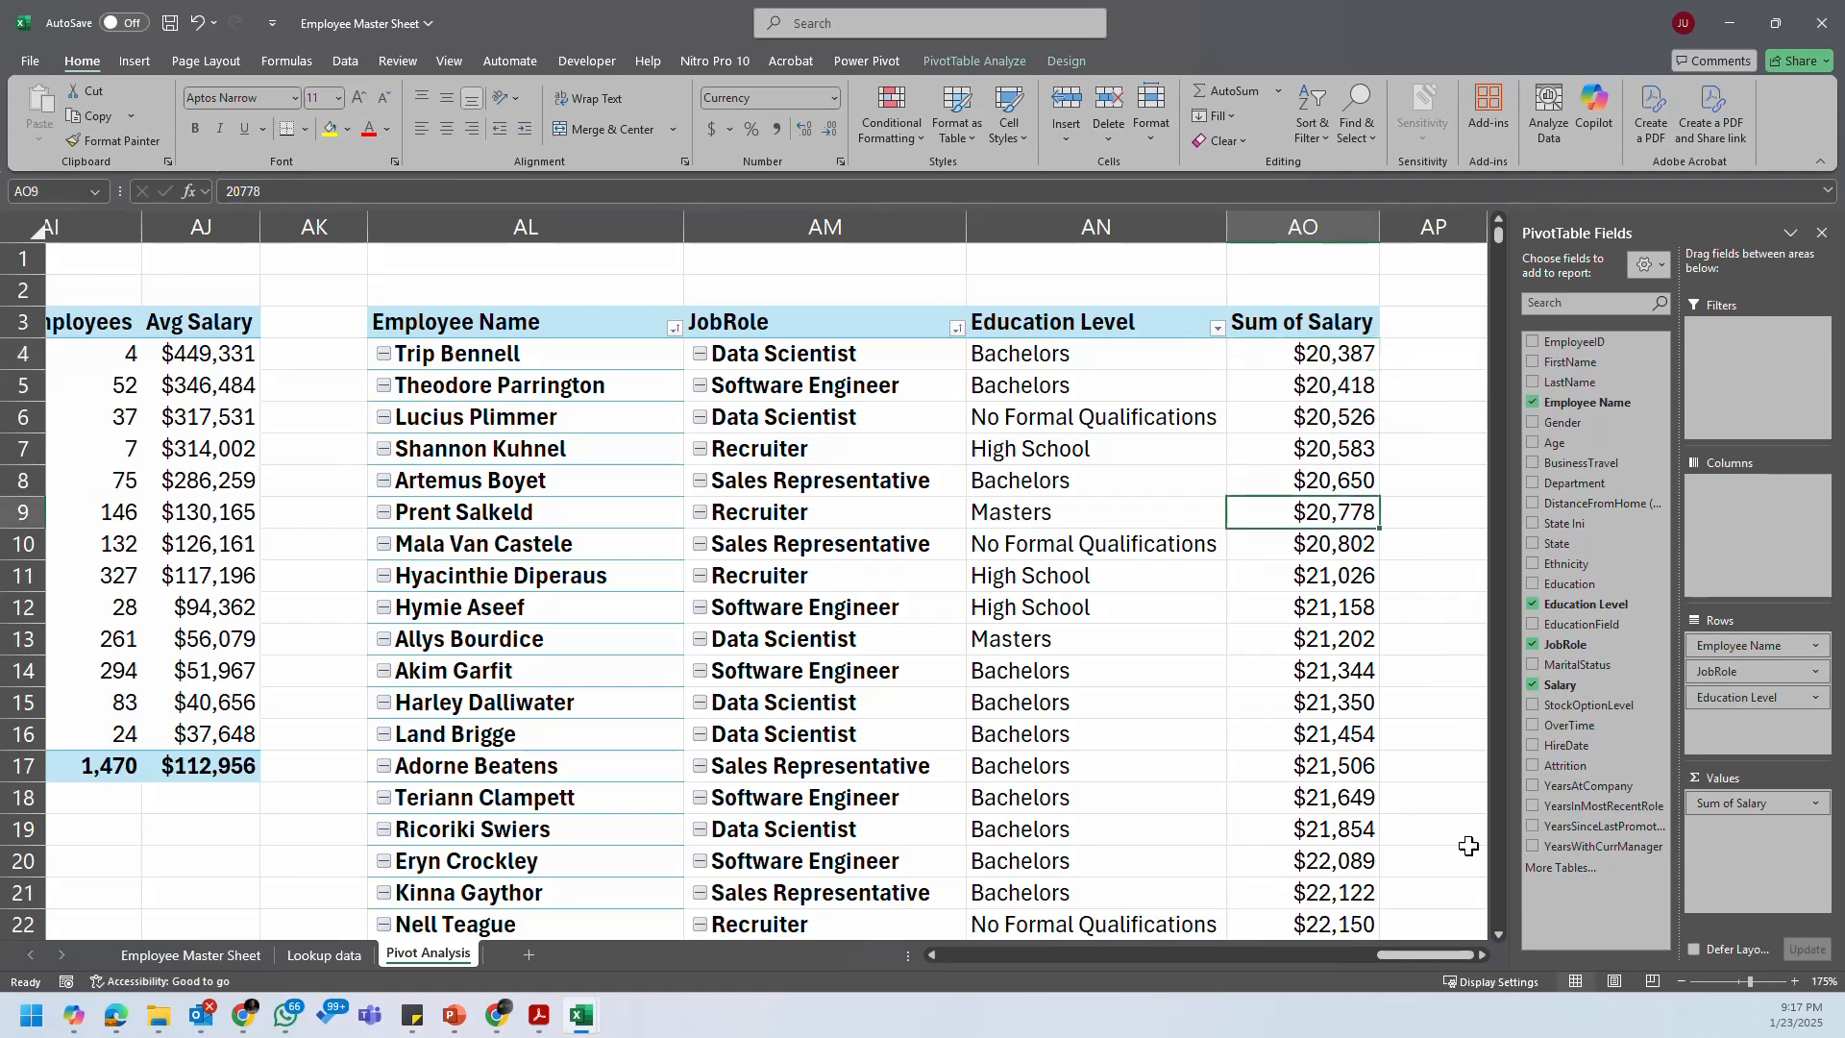
left_click(1480, 954)
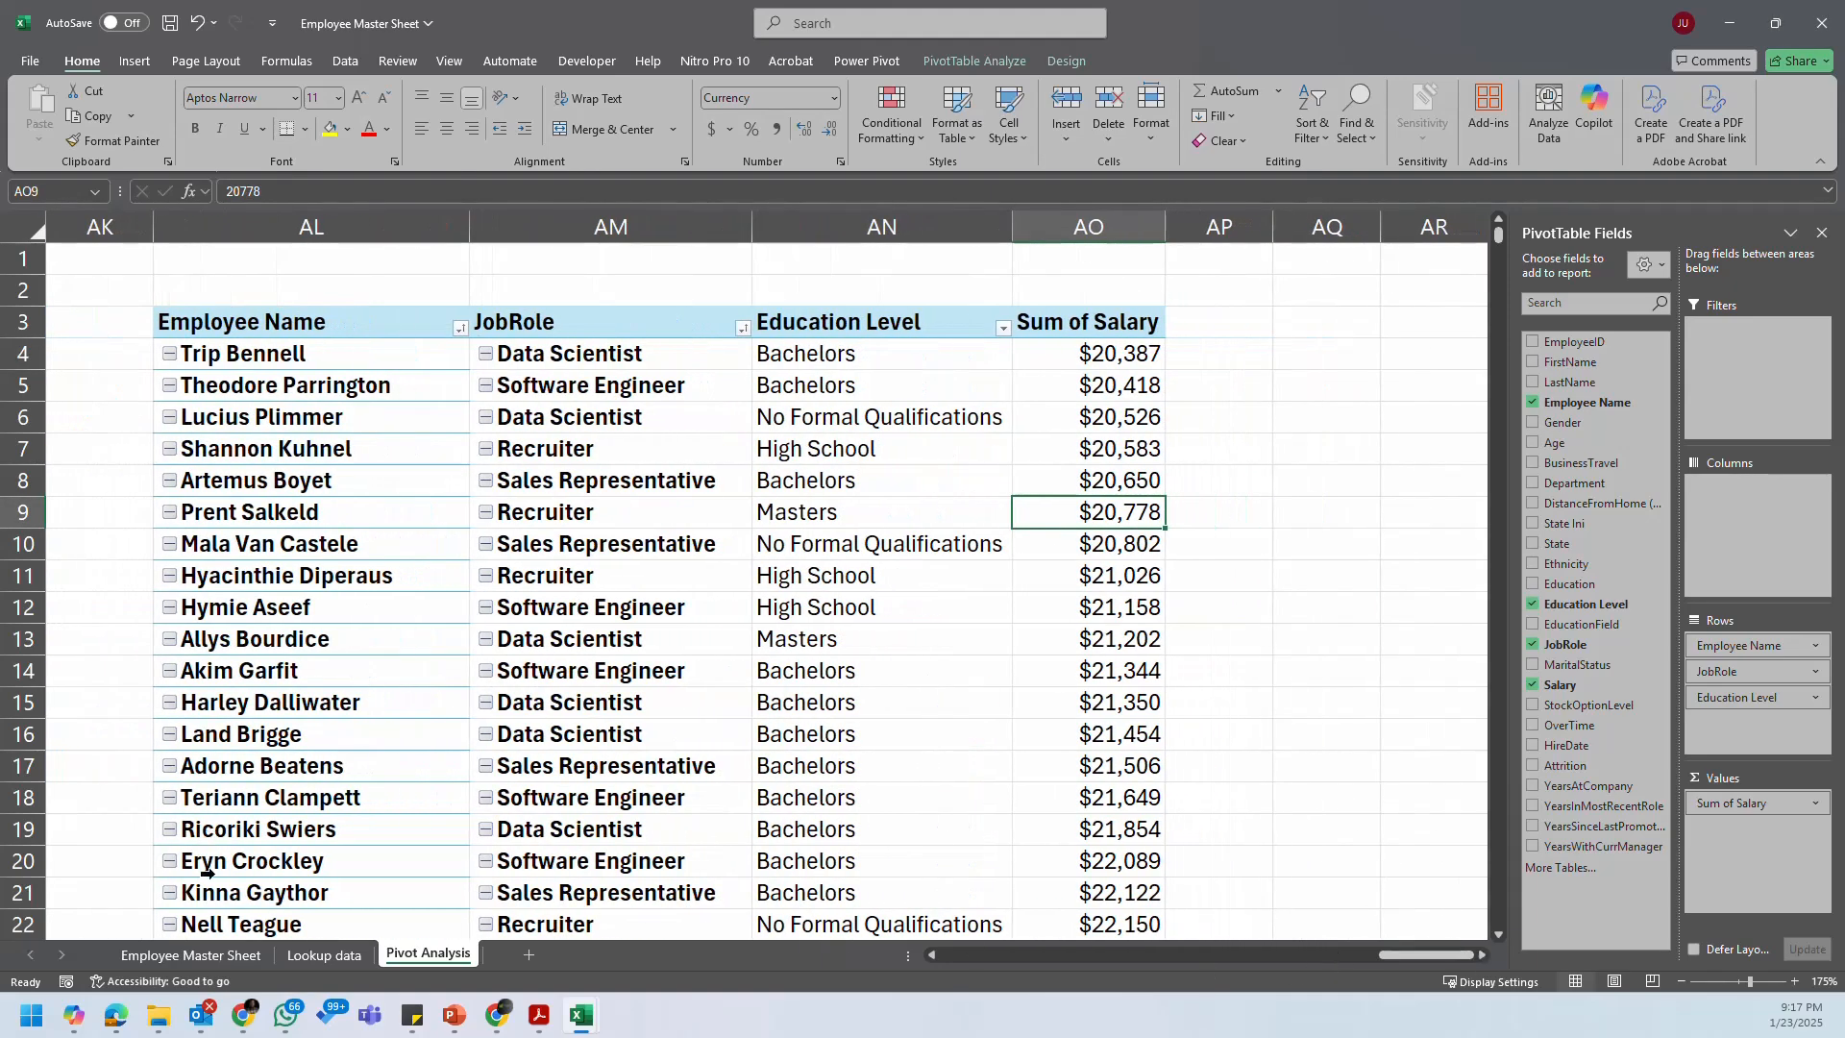
Step: Review the Employee Master Sheet's YearsAtCompany, YearsInMostRecentRole, YearsSinceLastPromotion and OverTime columns for factors that could explain salary
left_click(191, 954)
left_click(1288, 342)
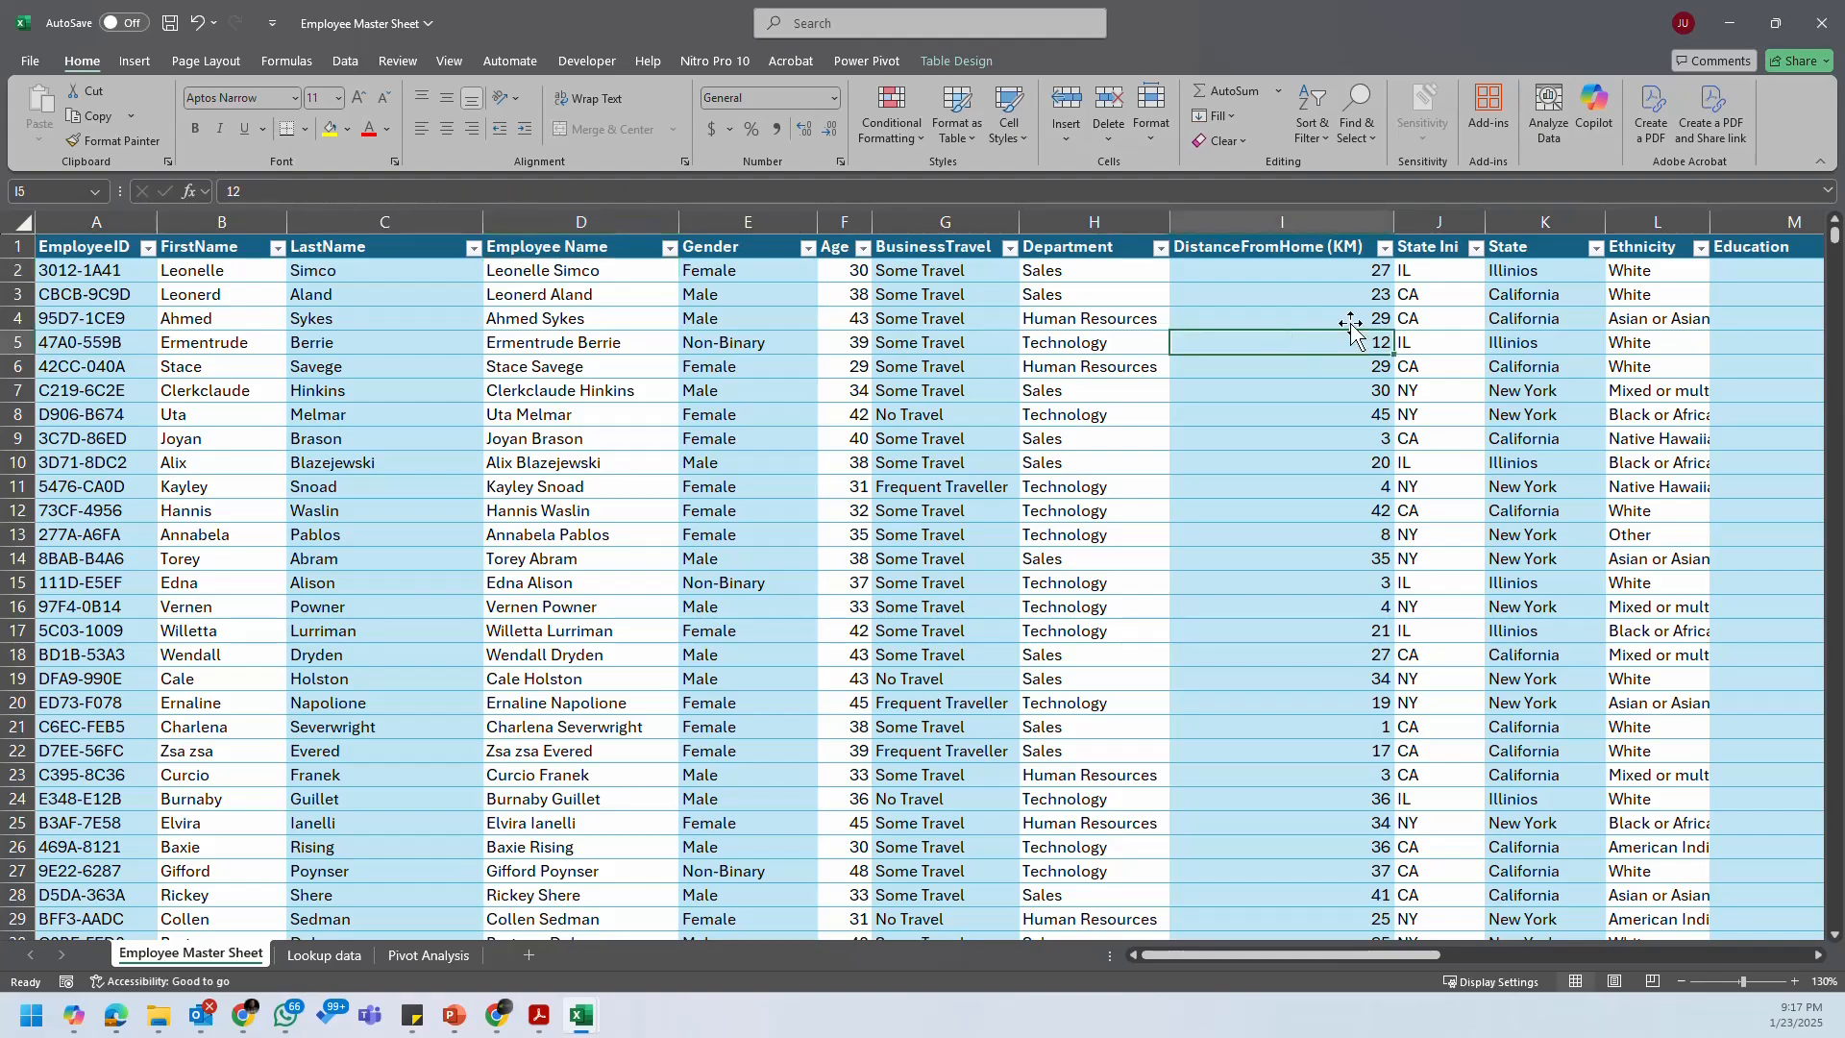
left_click_drag(1357, 953, 1726, 955)
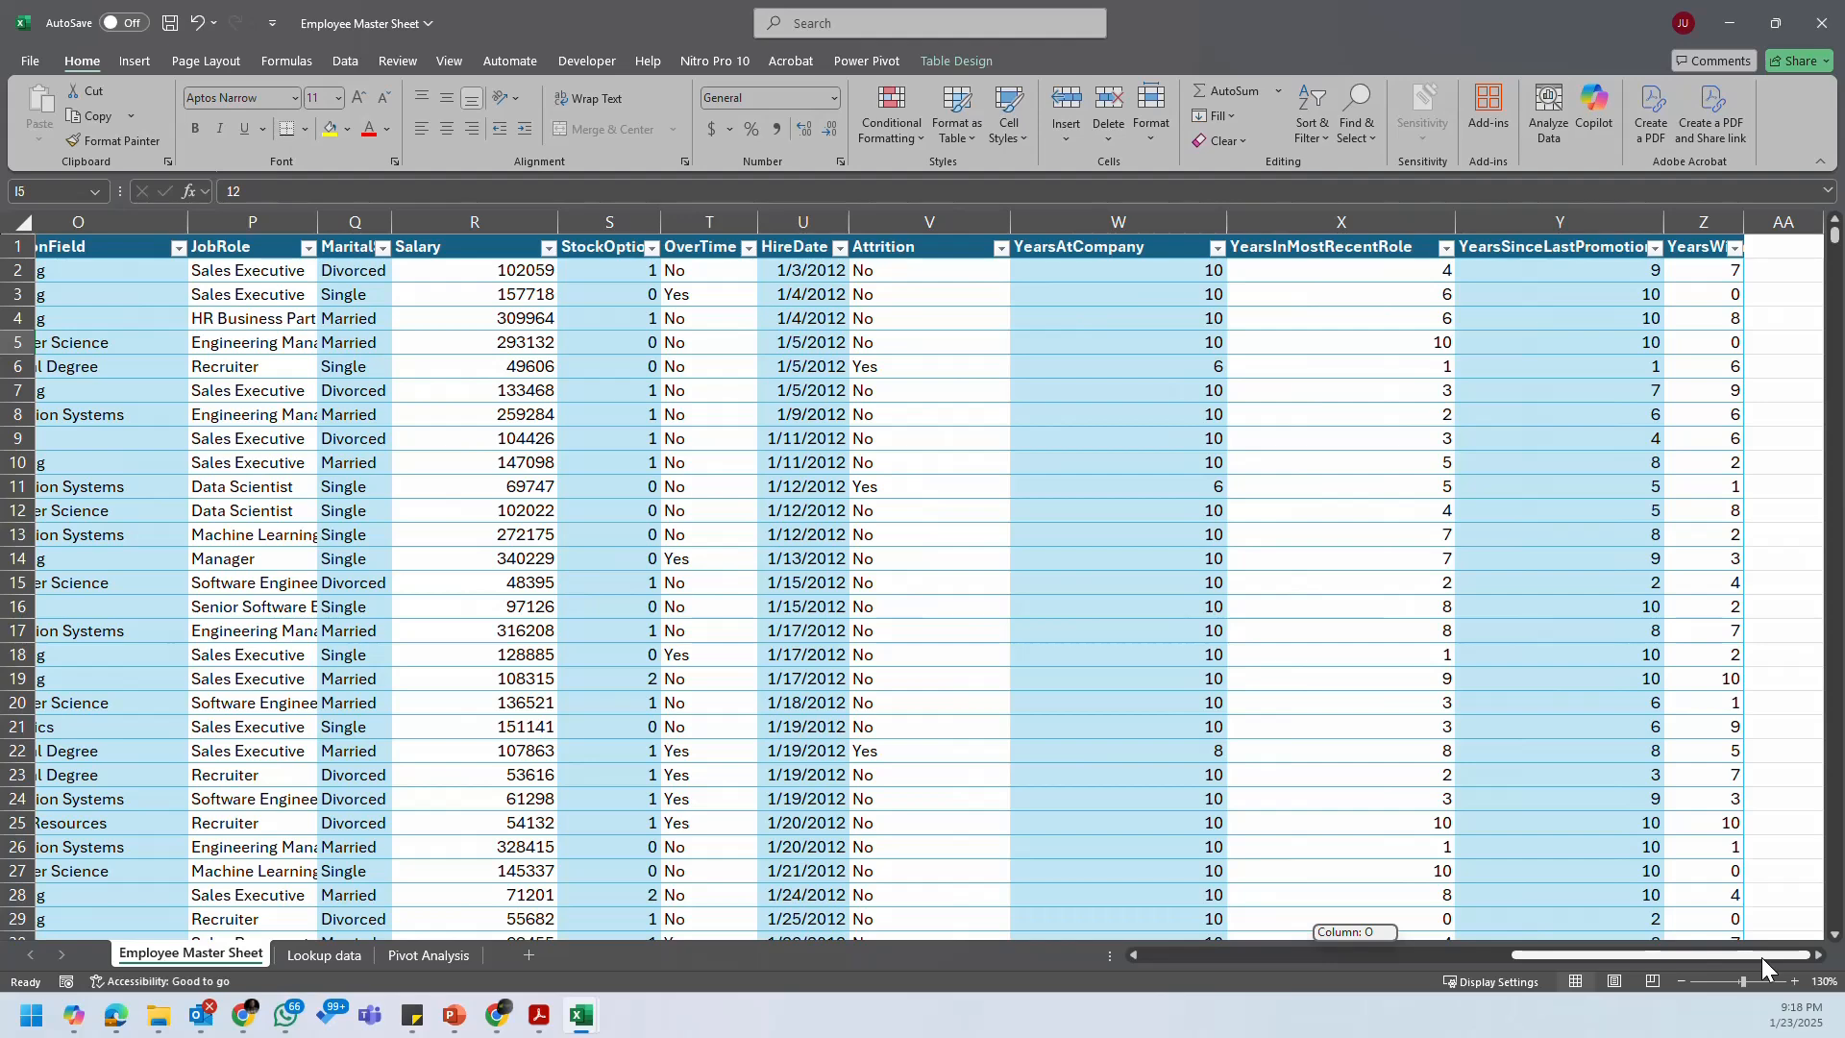
left_click_drag(1761, 958, 1753, 956)
left_click(1141, 278)
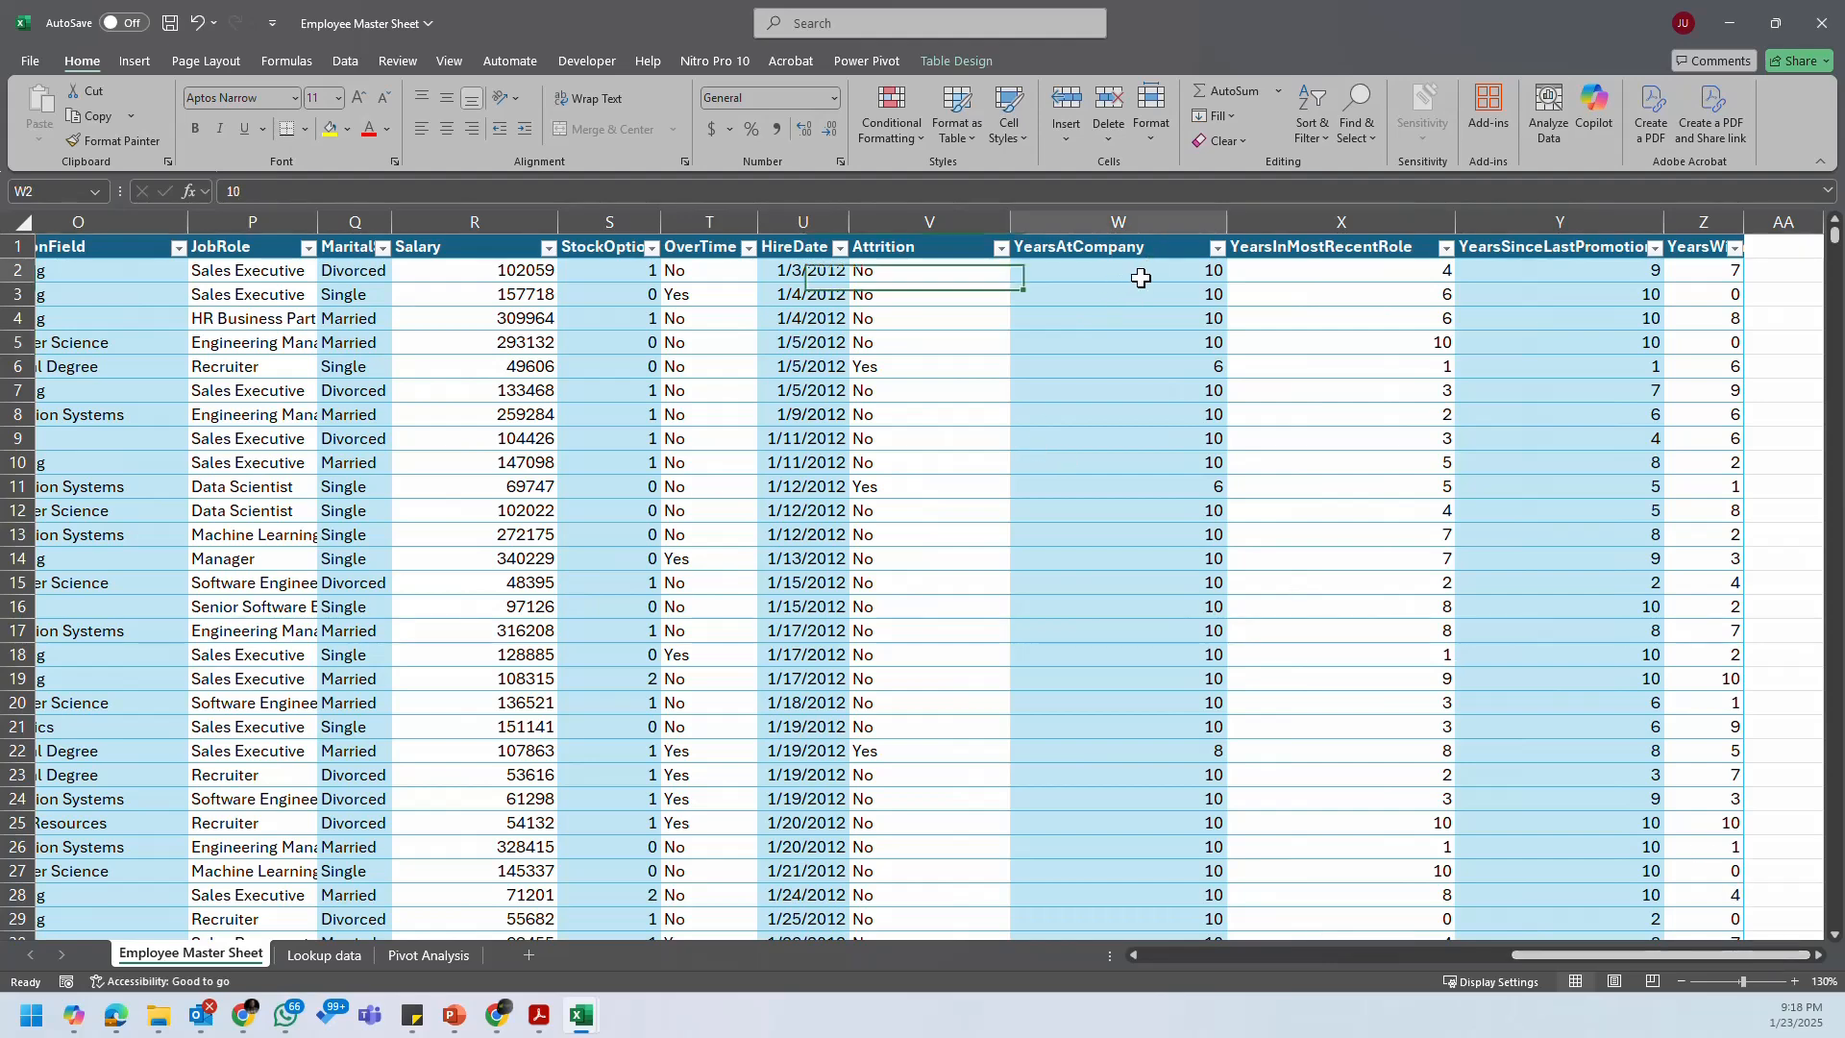
left_click(1384, 267)
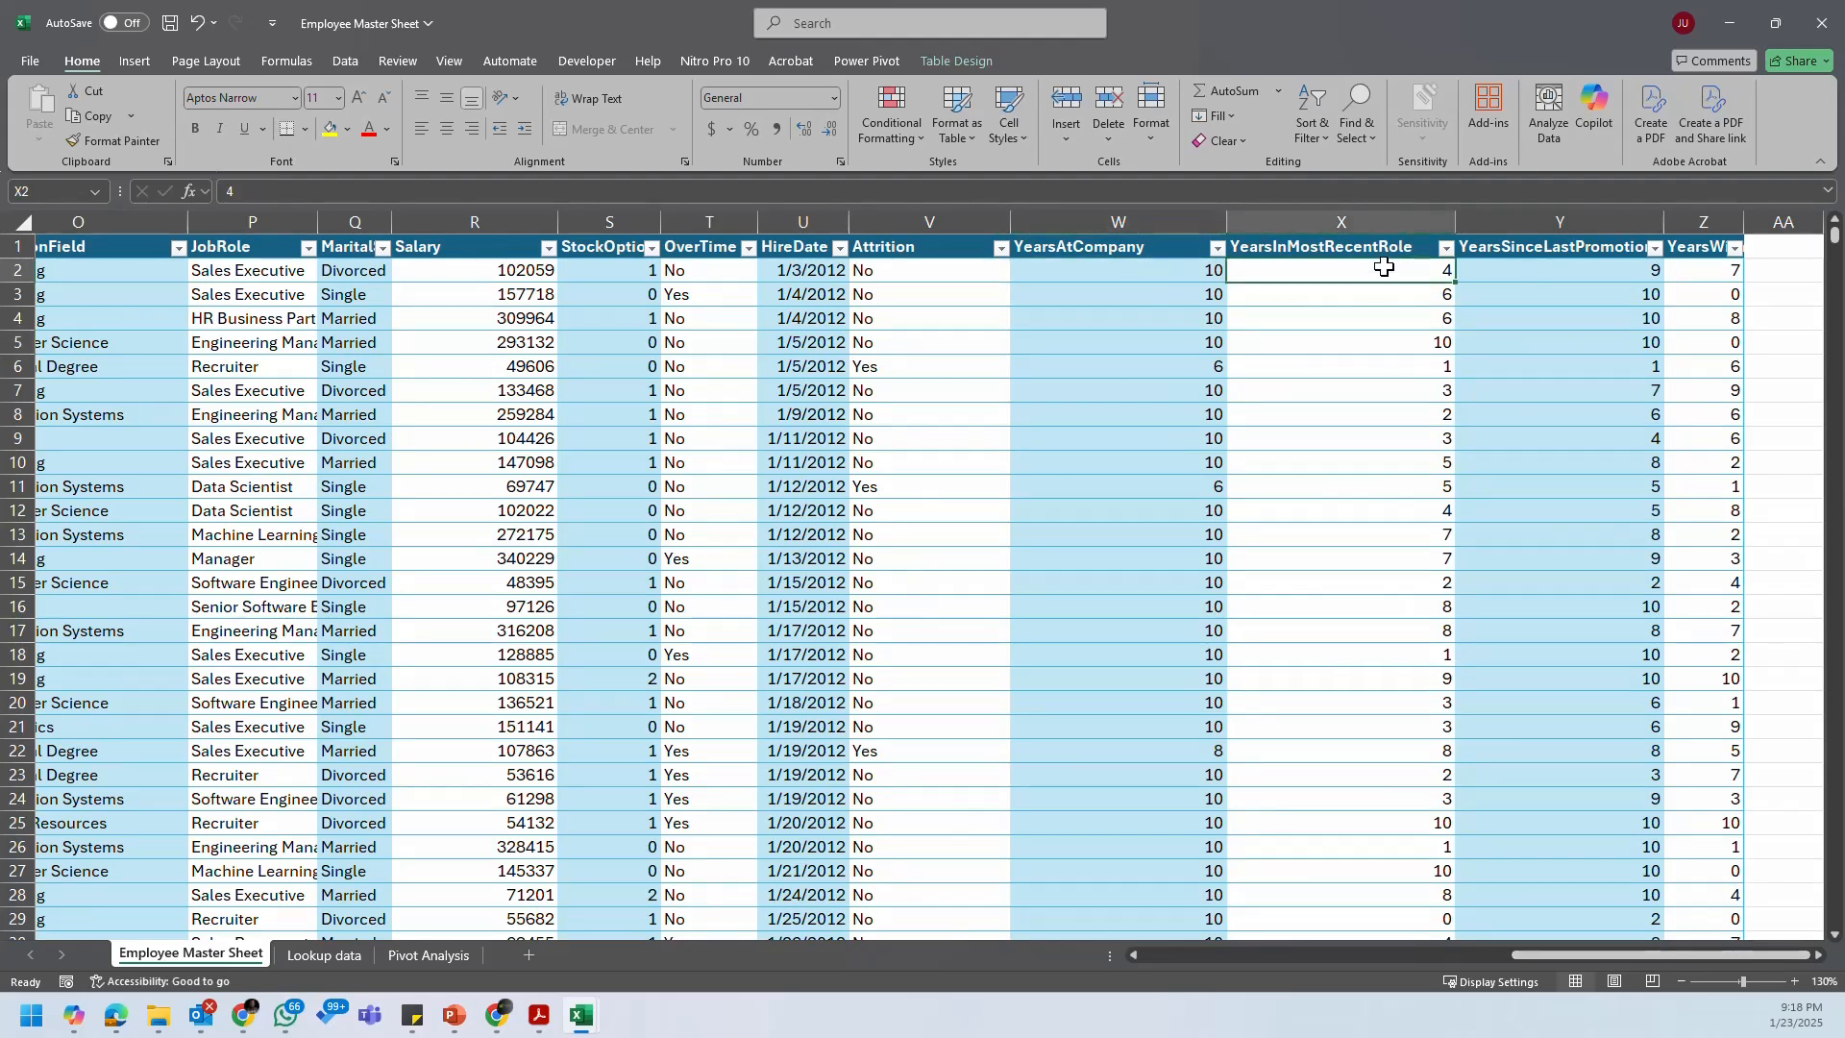
left_click(1581, 278)
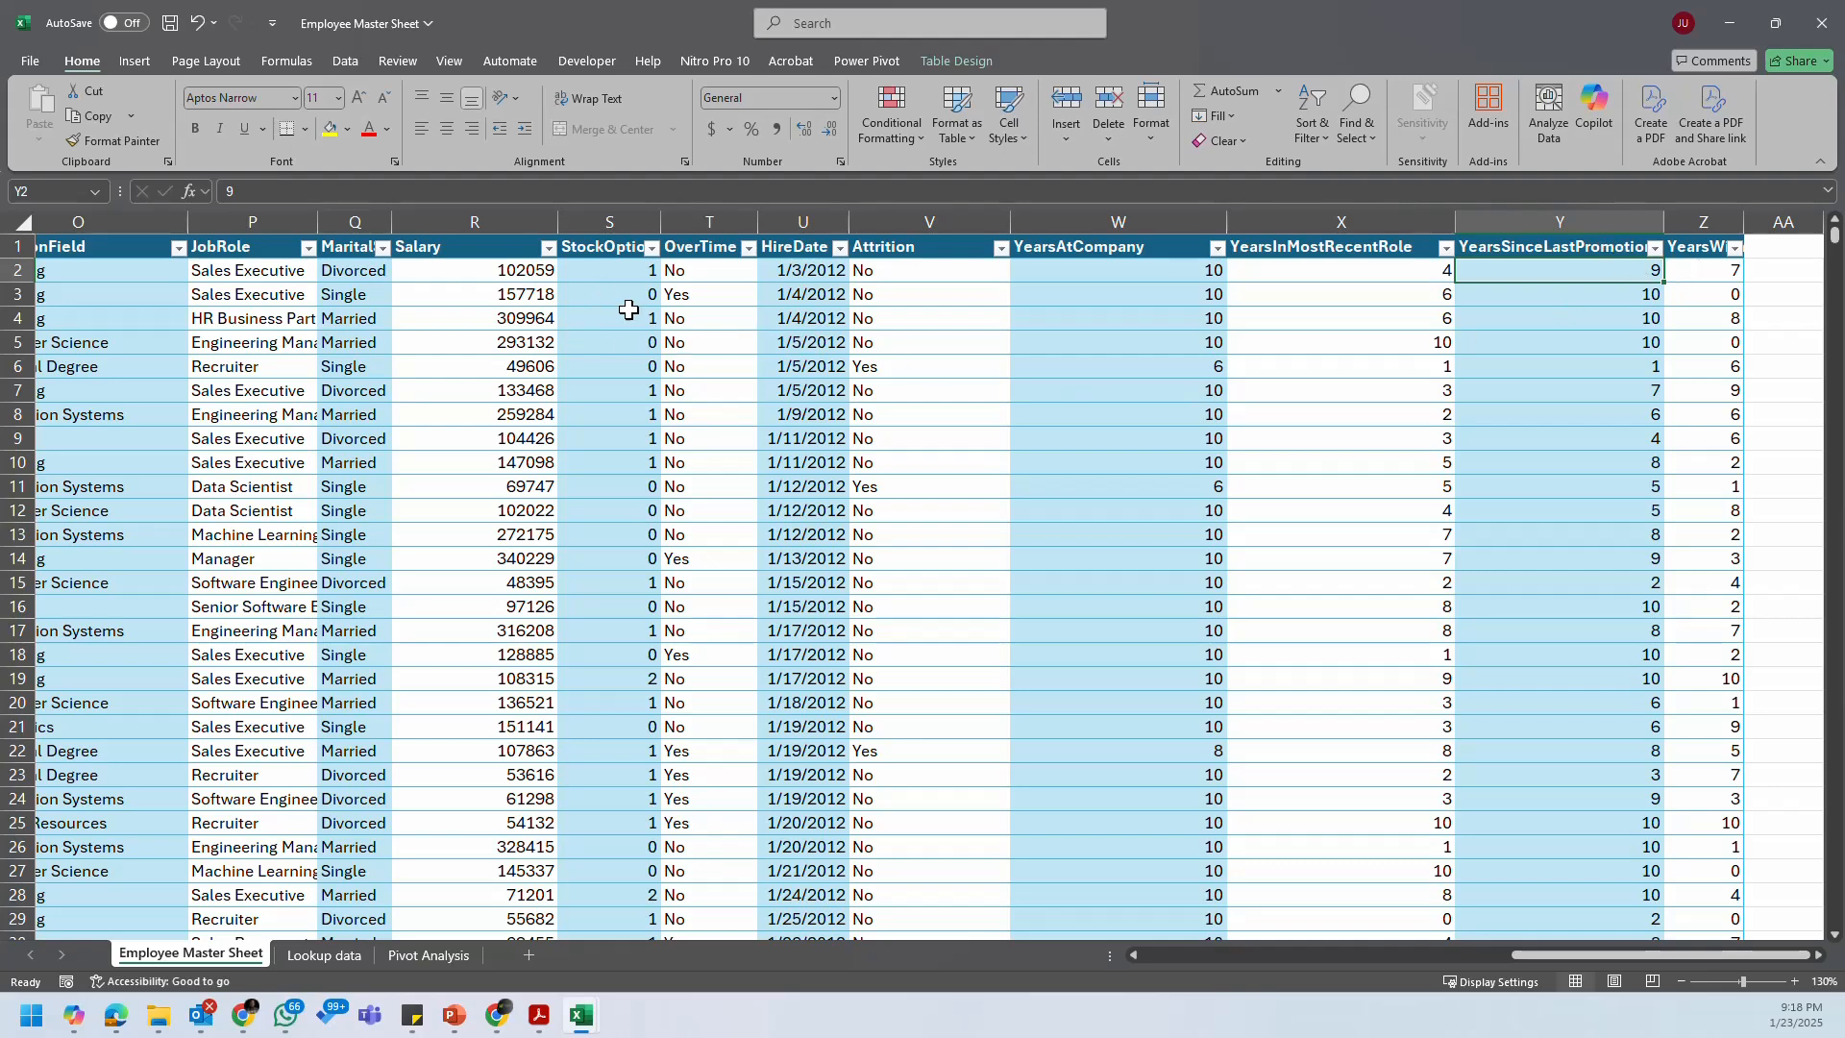
left_click(1191, 297)
left_click(719, 327)
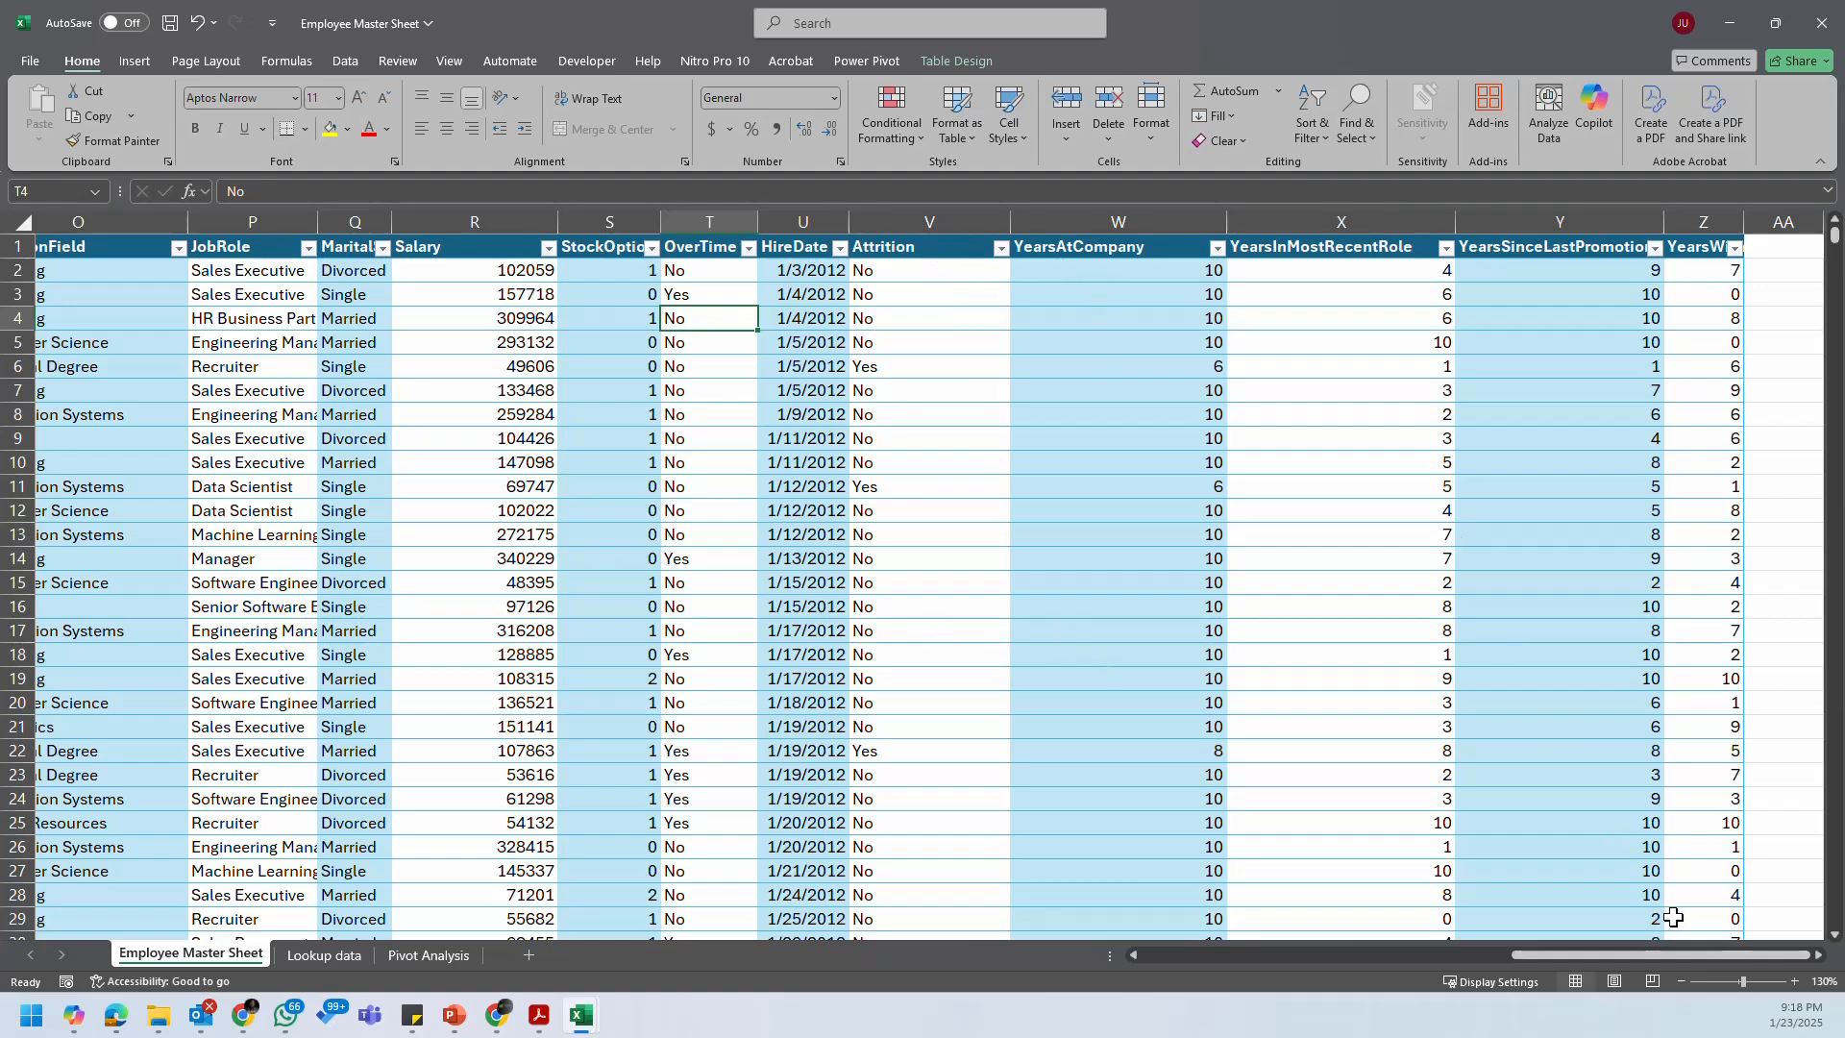
left_click_drag(1669, 955, 1292, 959)
Step: Open the PerformanceRating file from the HR Data folder, autofit columns A through K, and minimize the workbook
left_click(158, 1015)
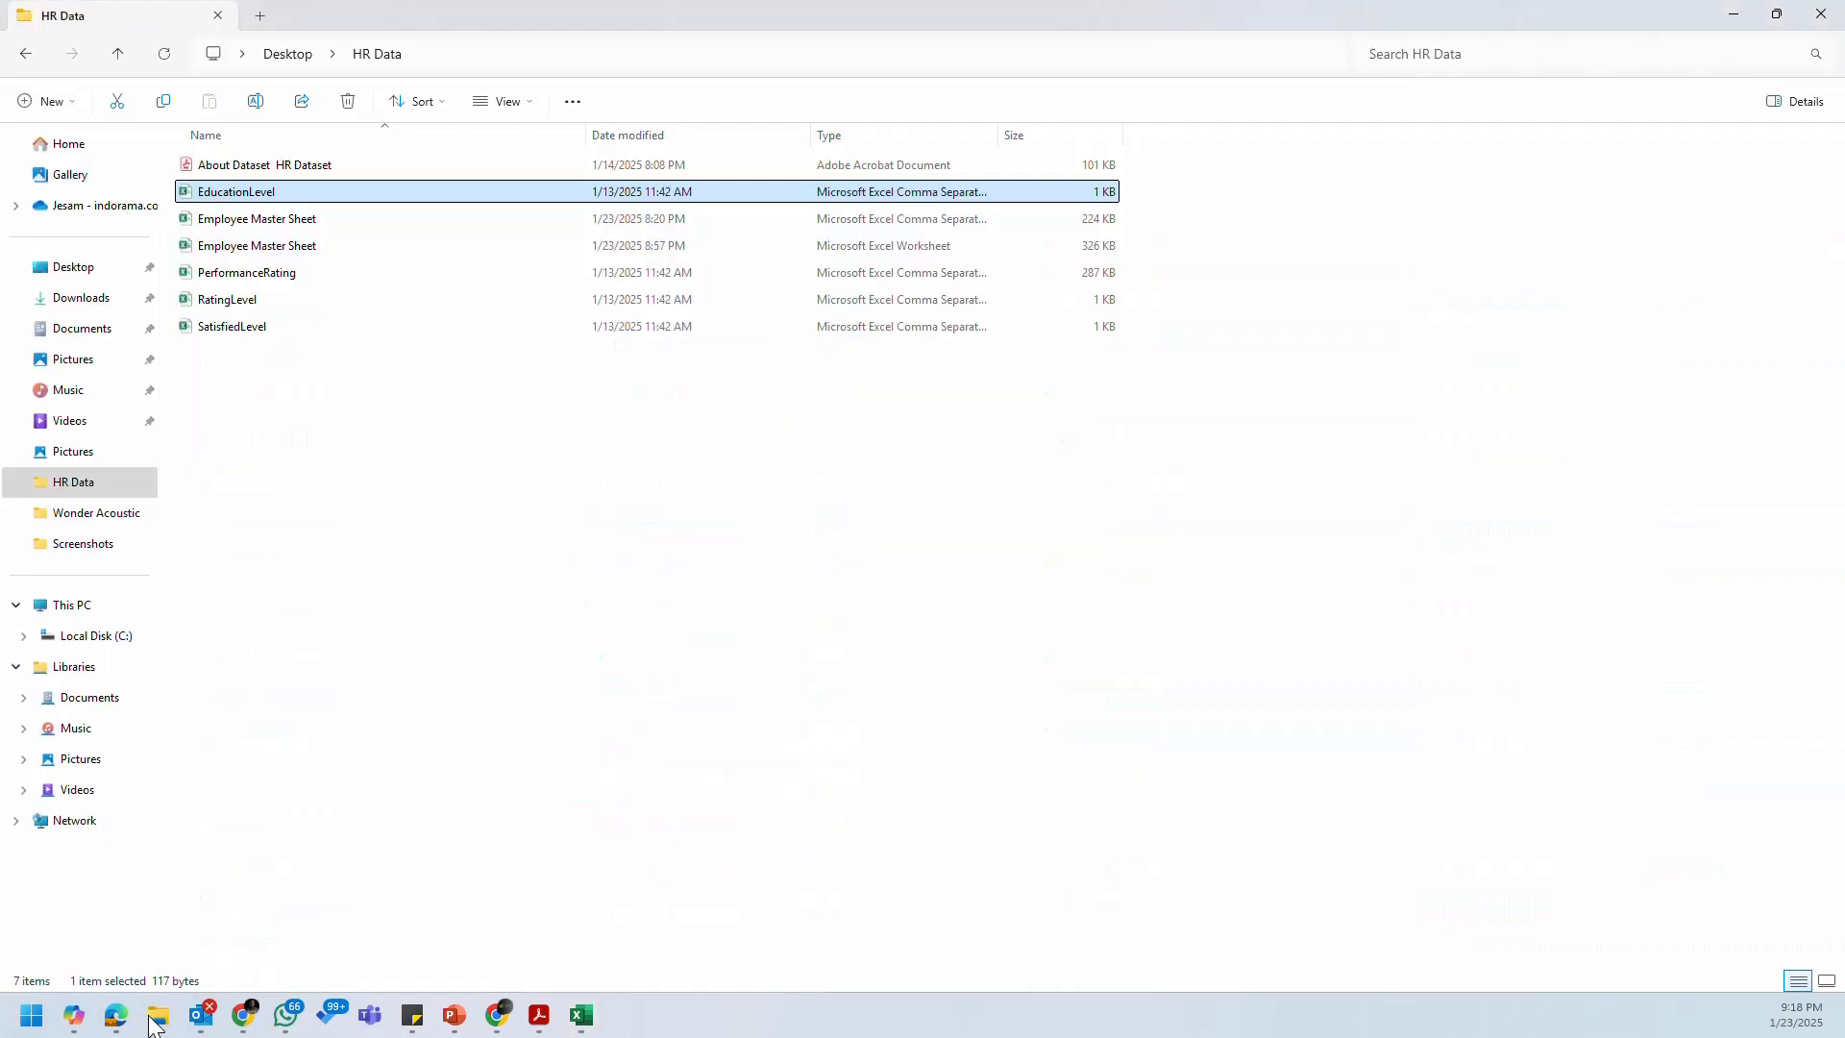
left_click(311, 282)
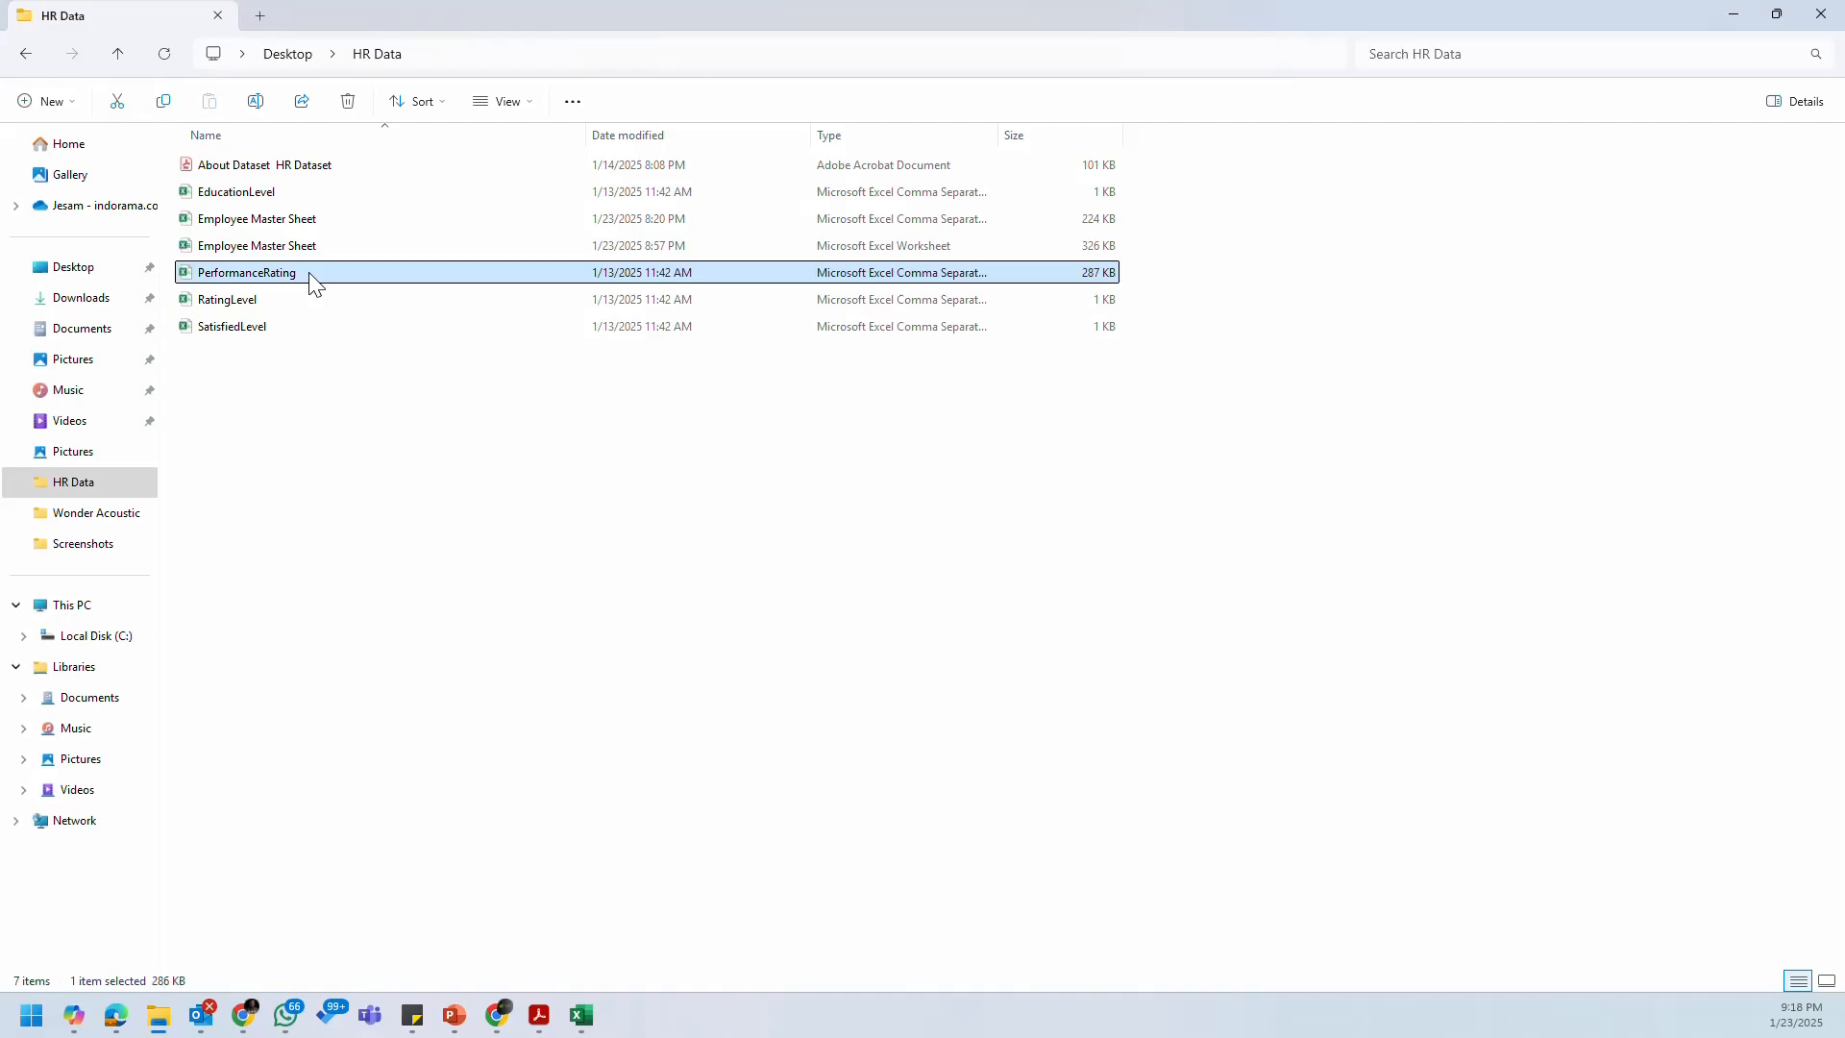
key("alt+Tab")
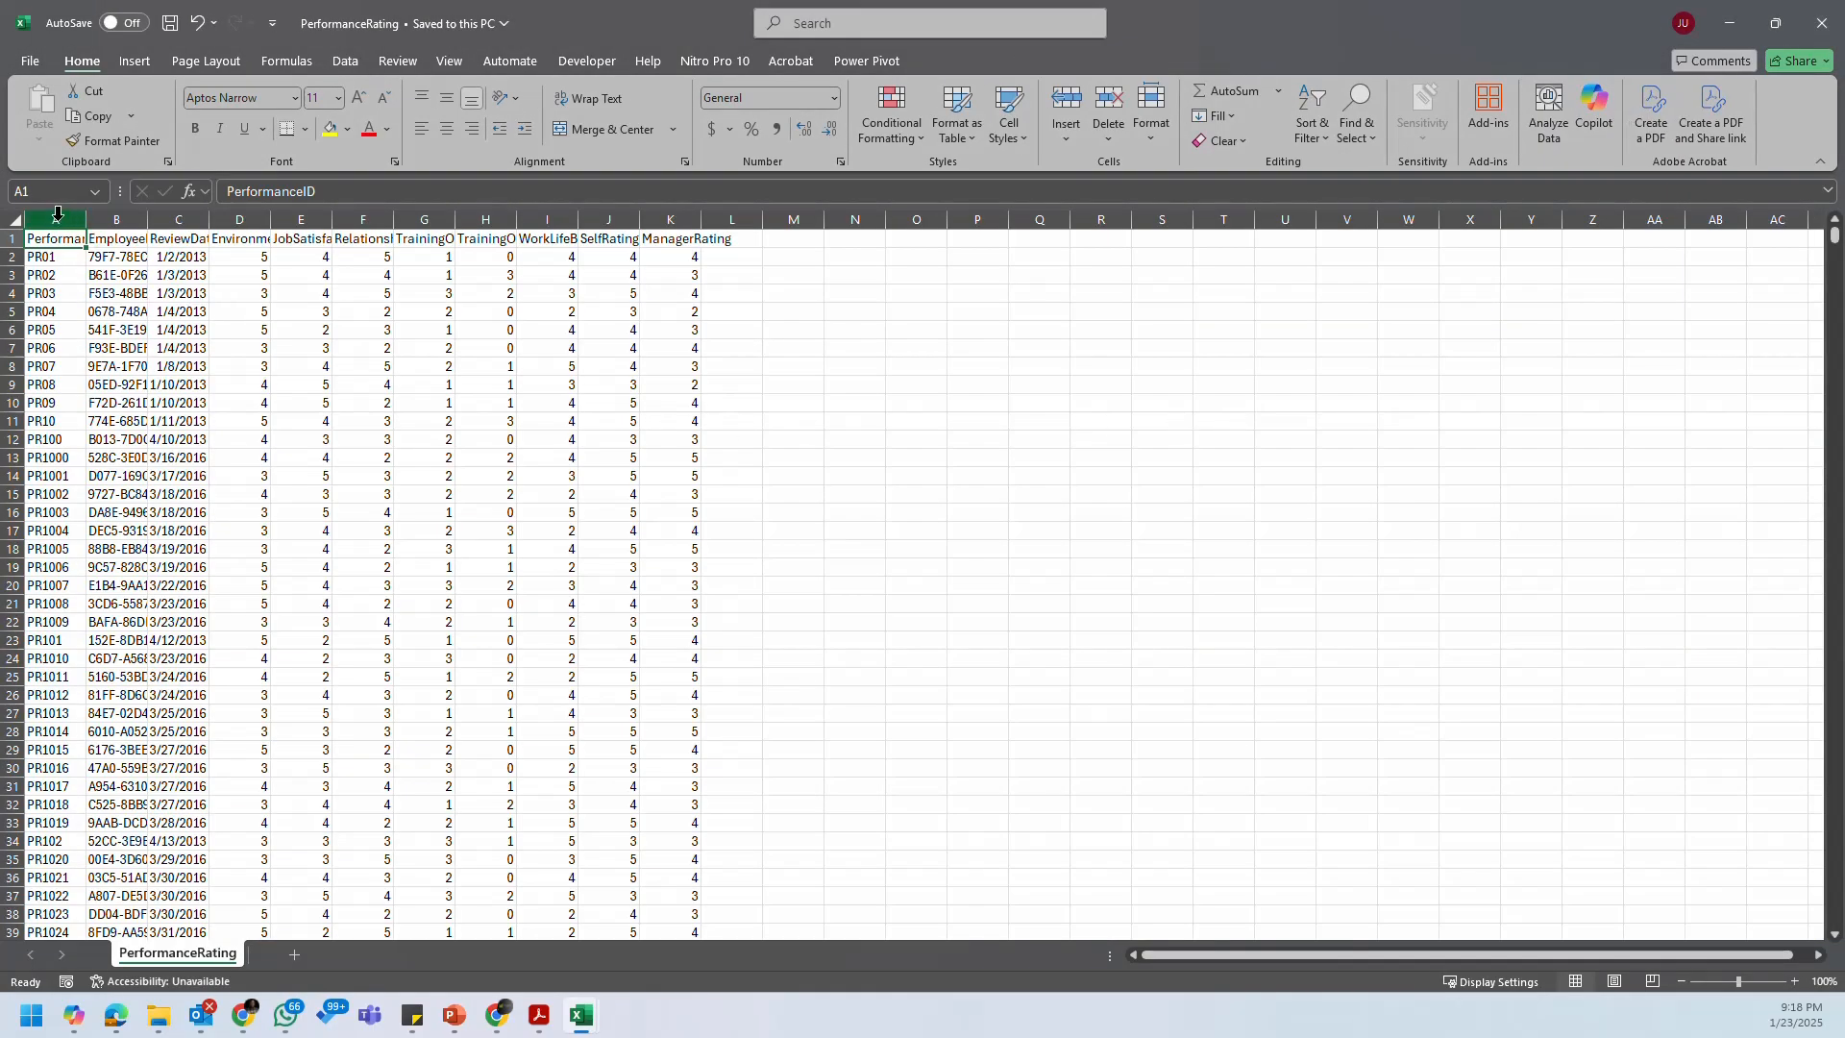
left_click_drag(58, 213, 699, 219)
double_click(702, 219)
left_click(390, 333)
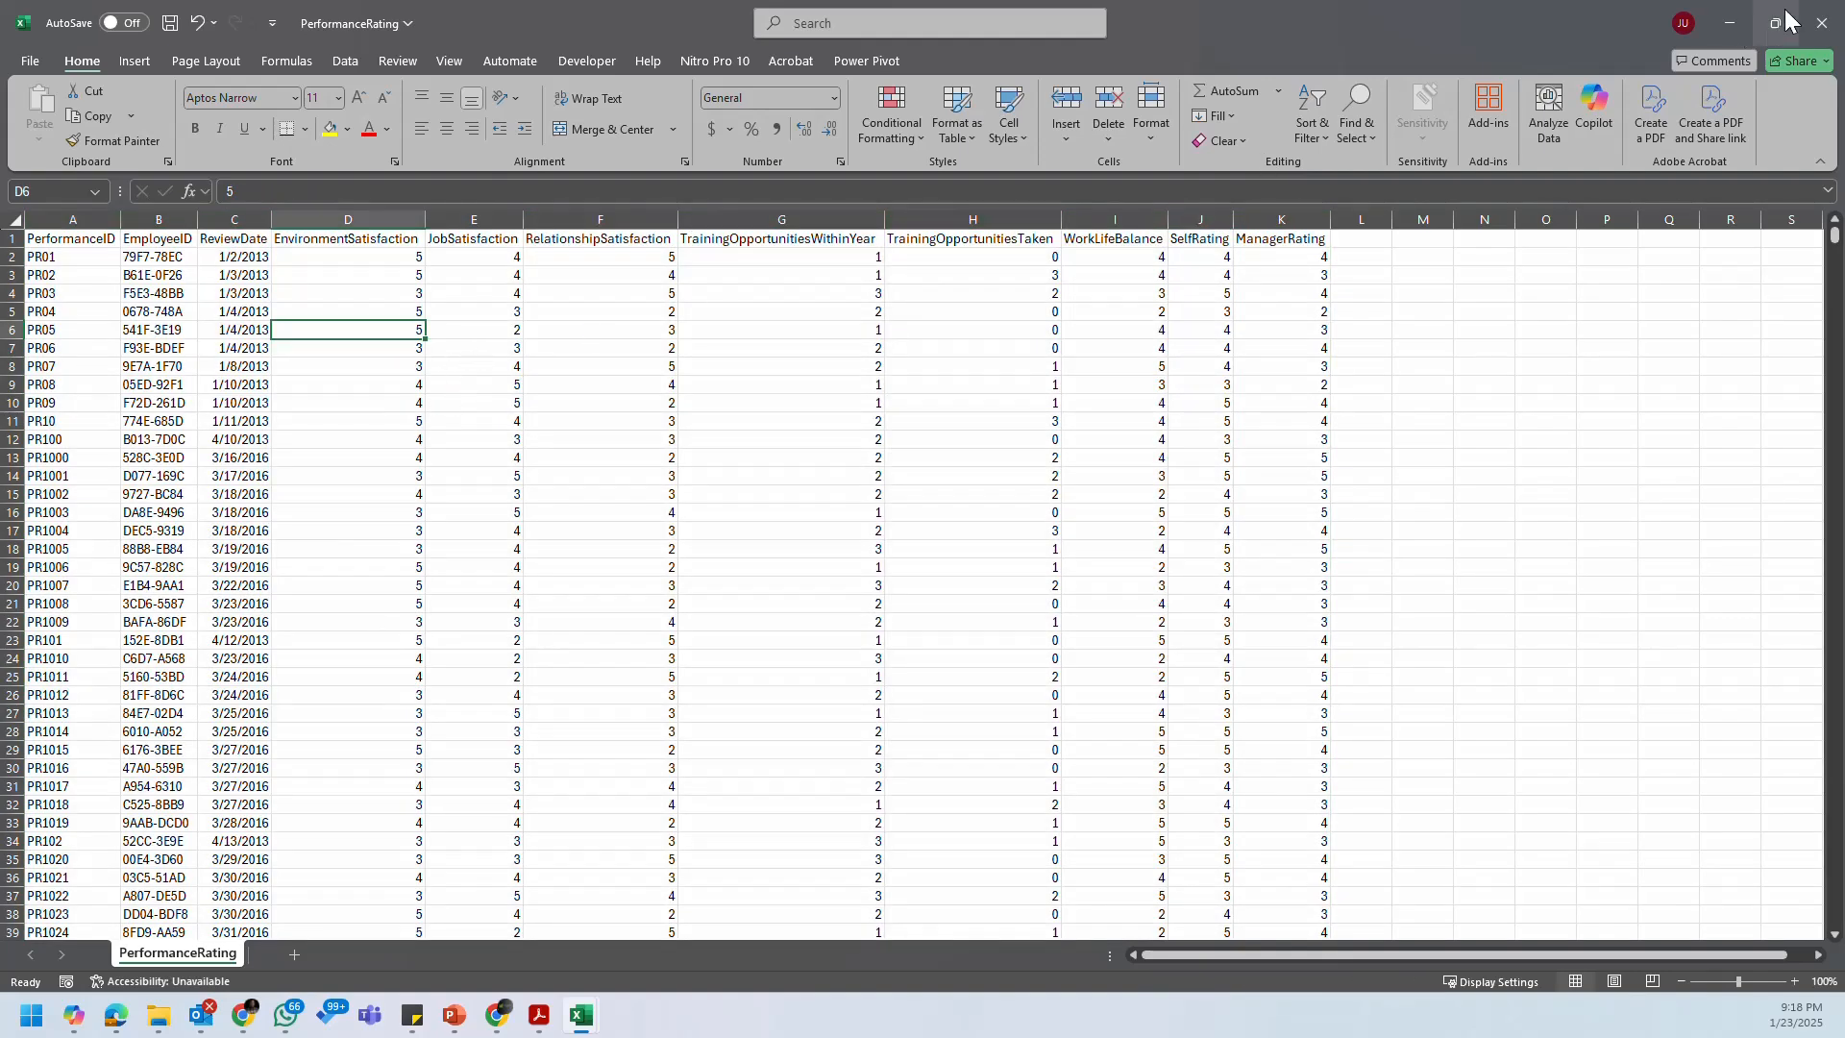
left_click(1744, 21)
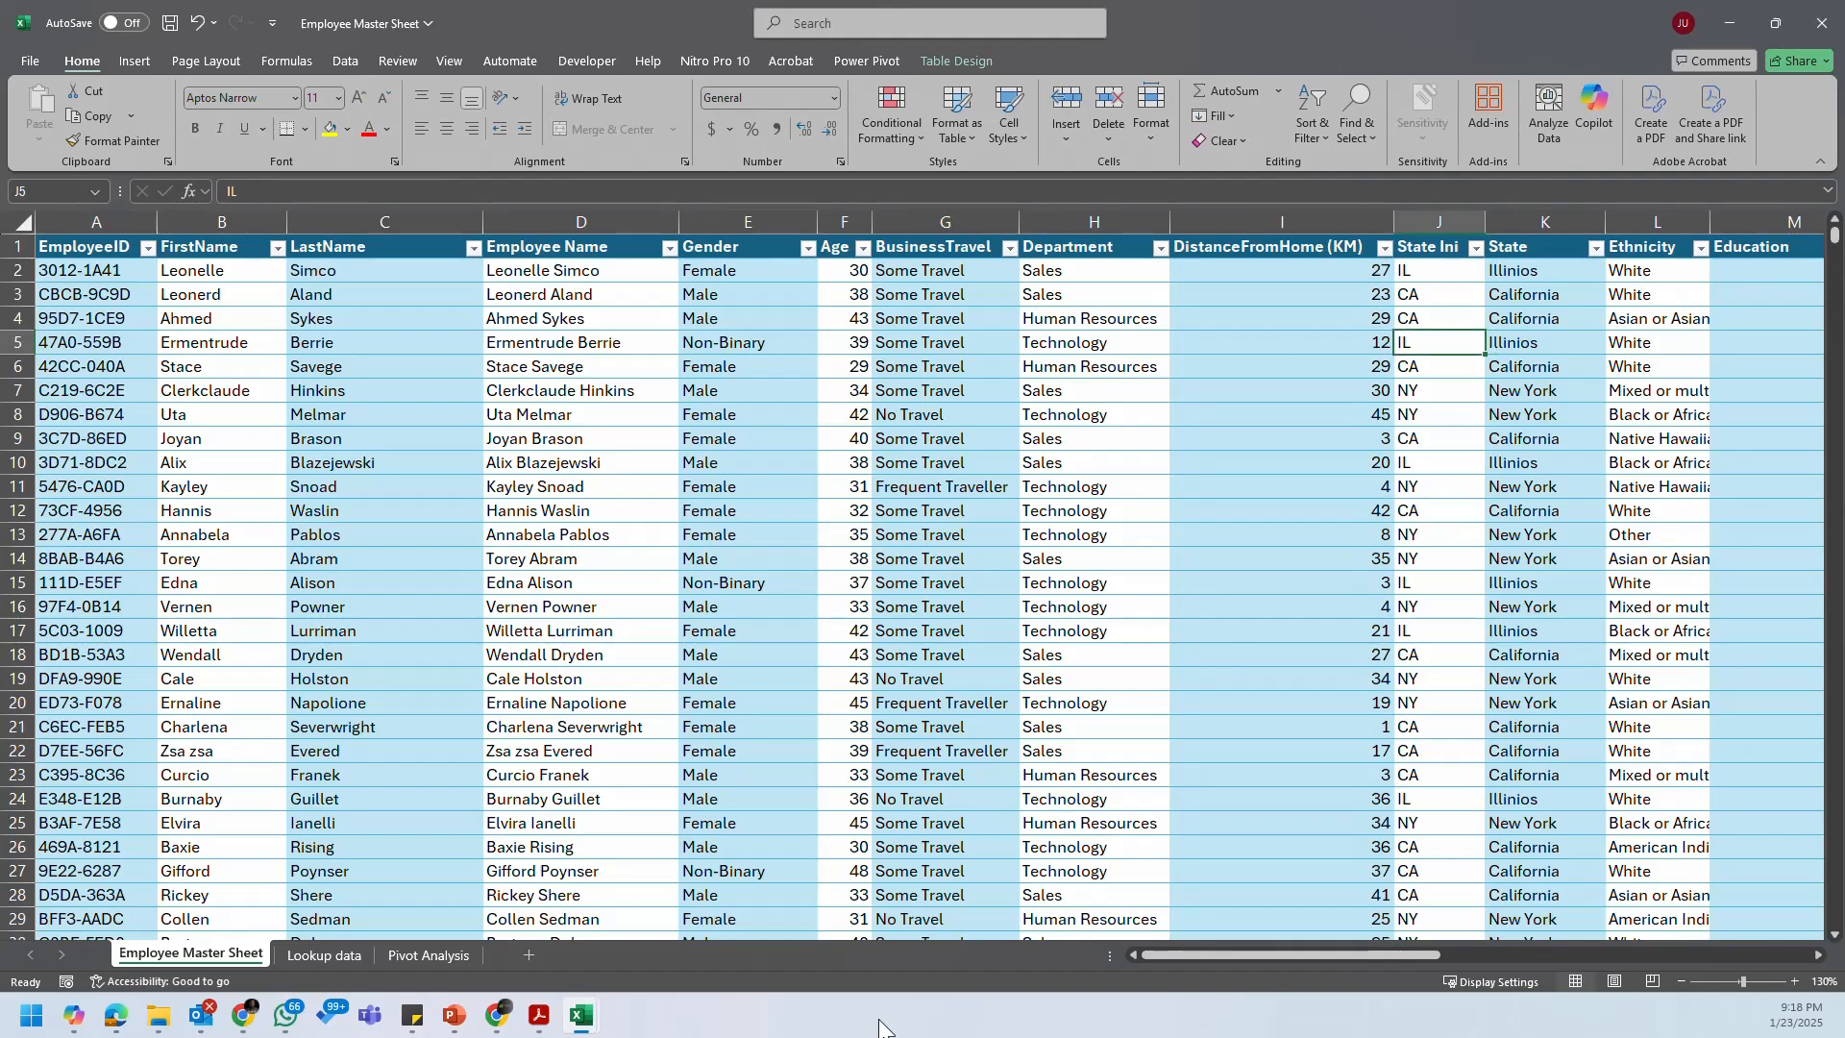
Step: On the Pivot Analysis sheet, add YearsAtCompany to the salary pivot table as a row field below Education Level
left_click(430, 954)
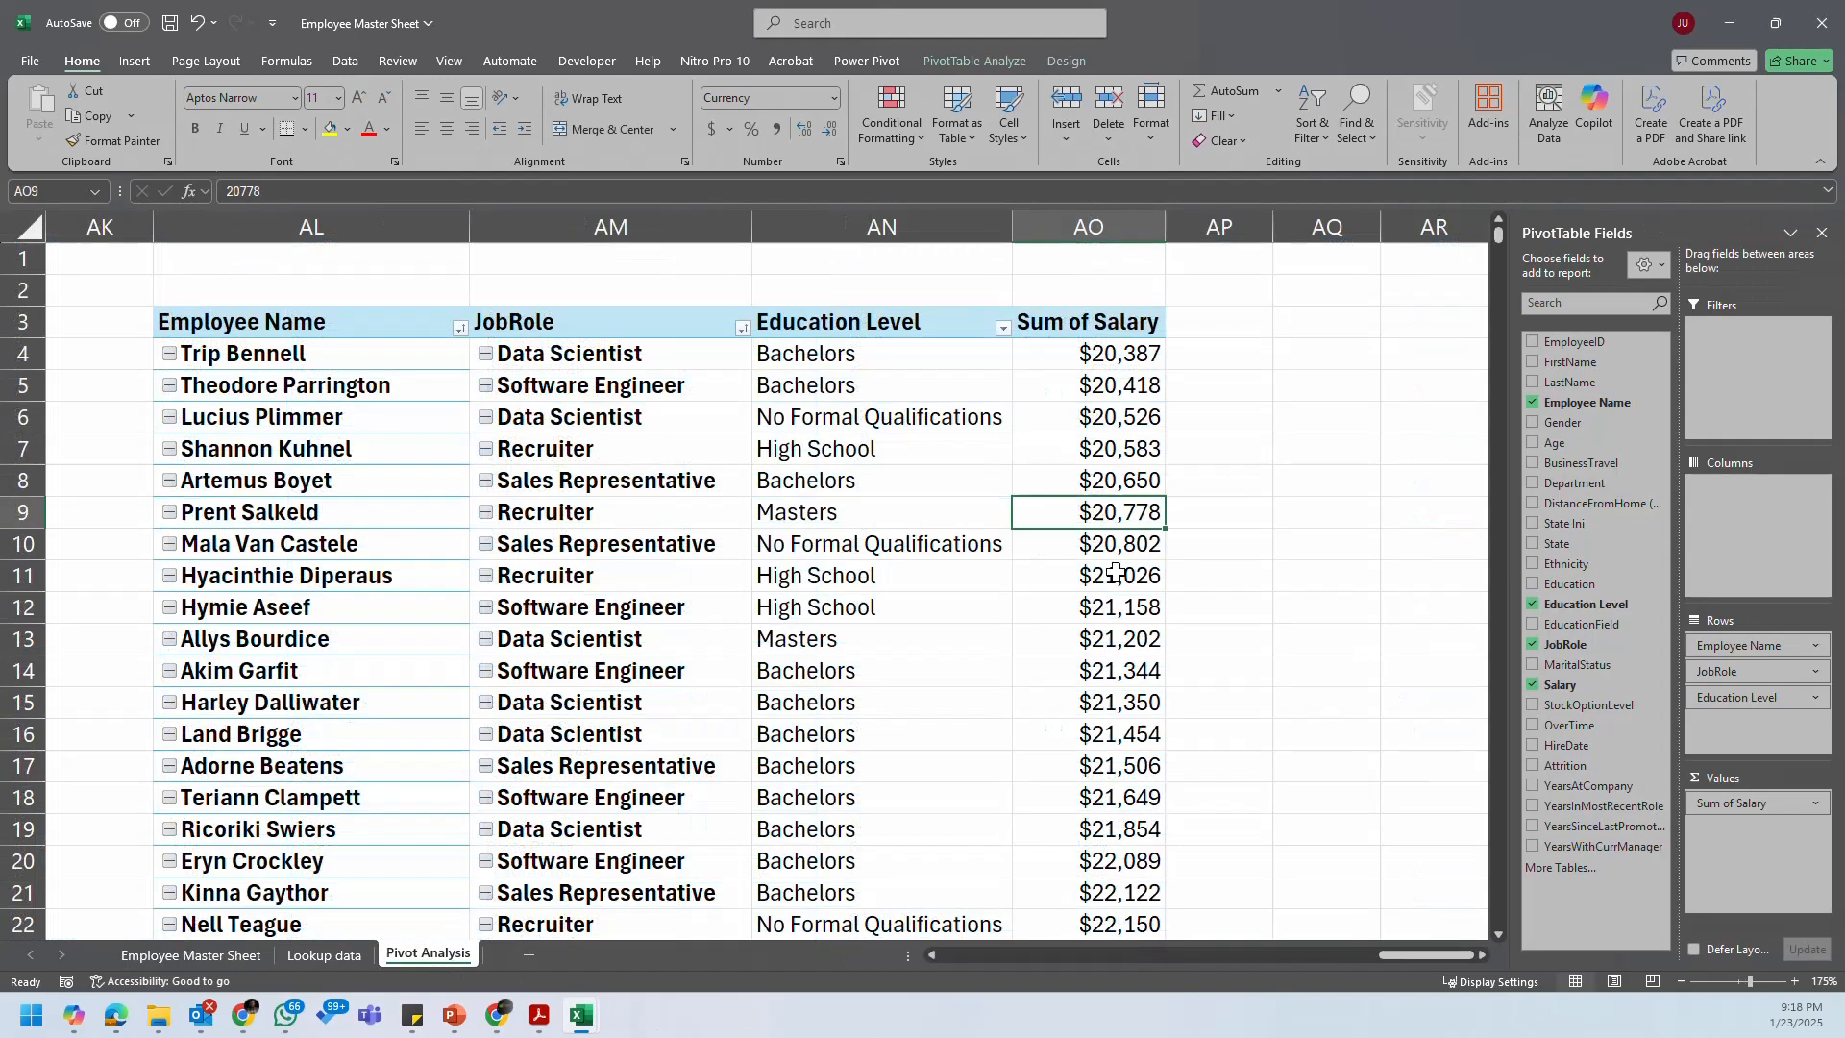
left_click(990, 433)
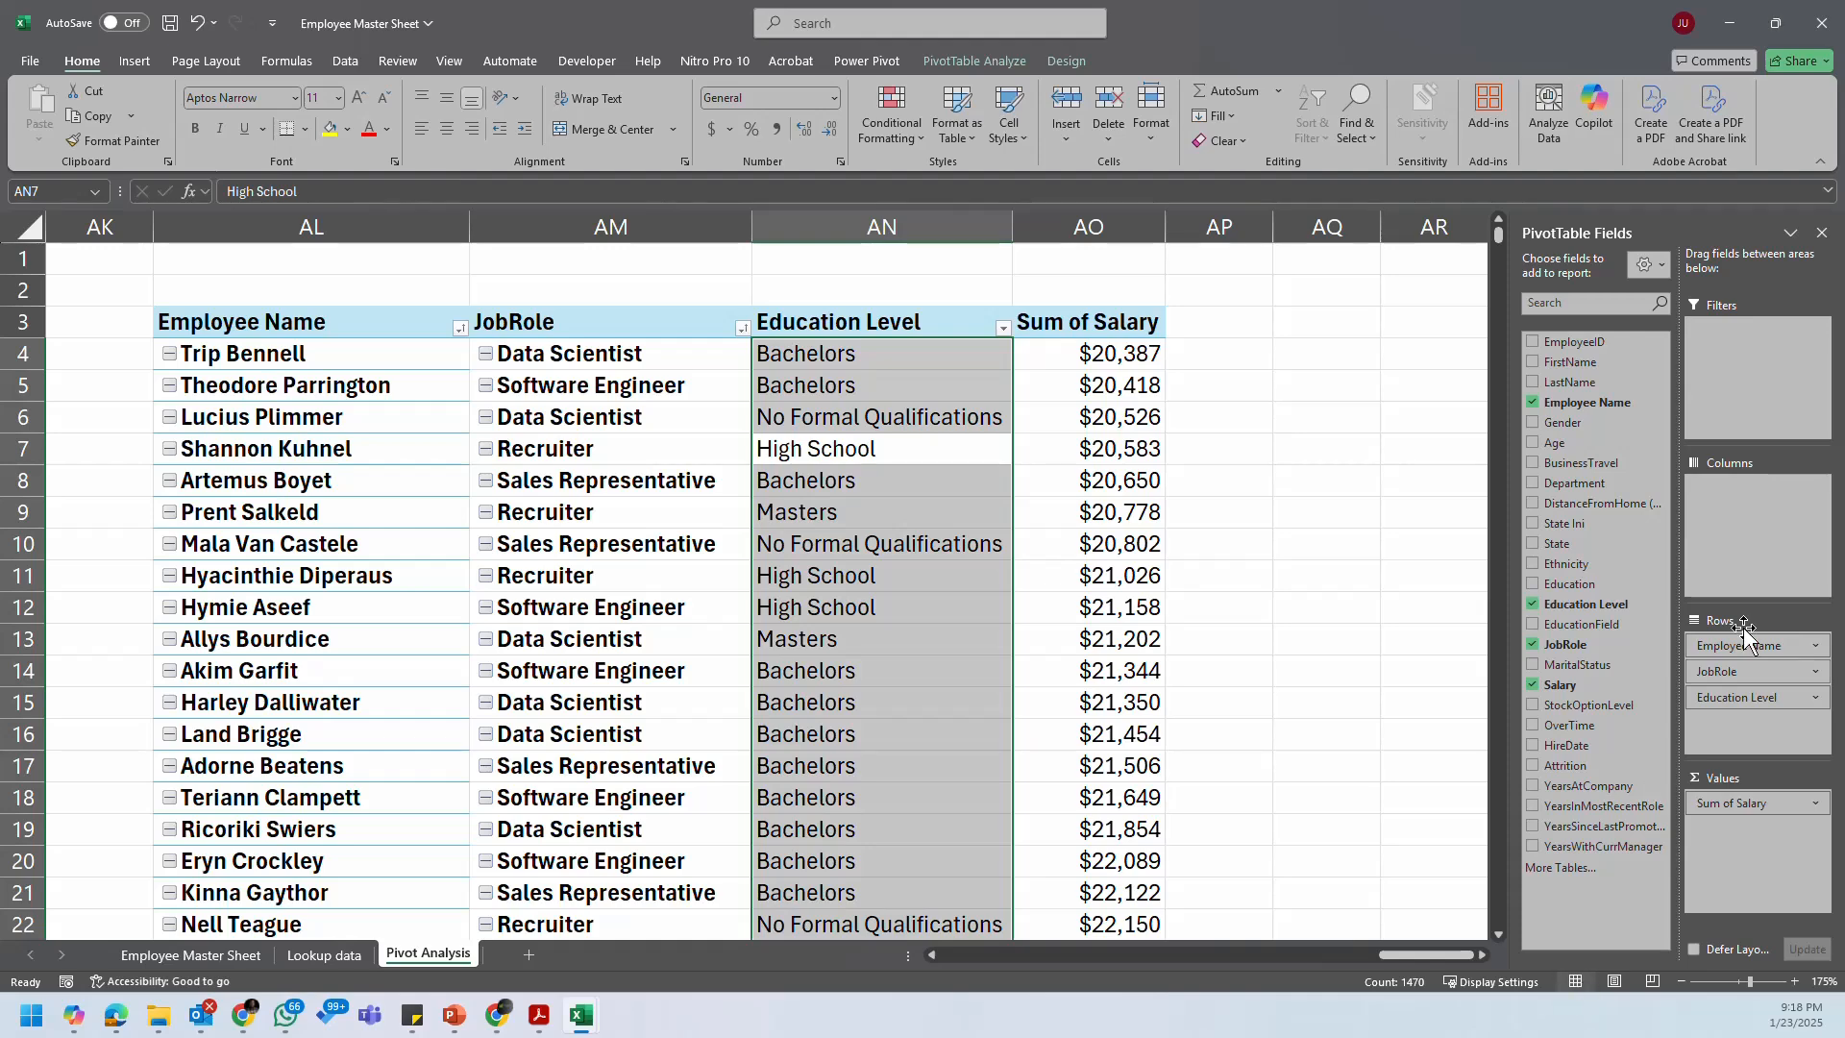
left_click(797, 536)
left_click(1057, 541)
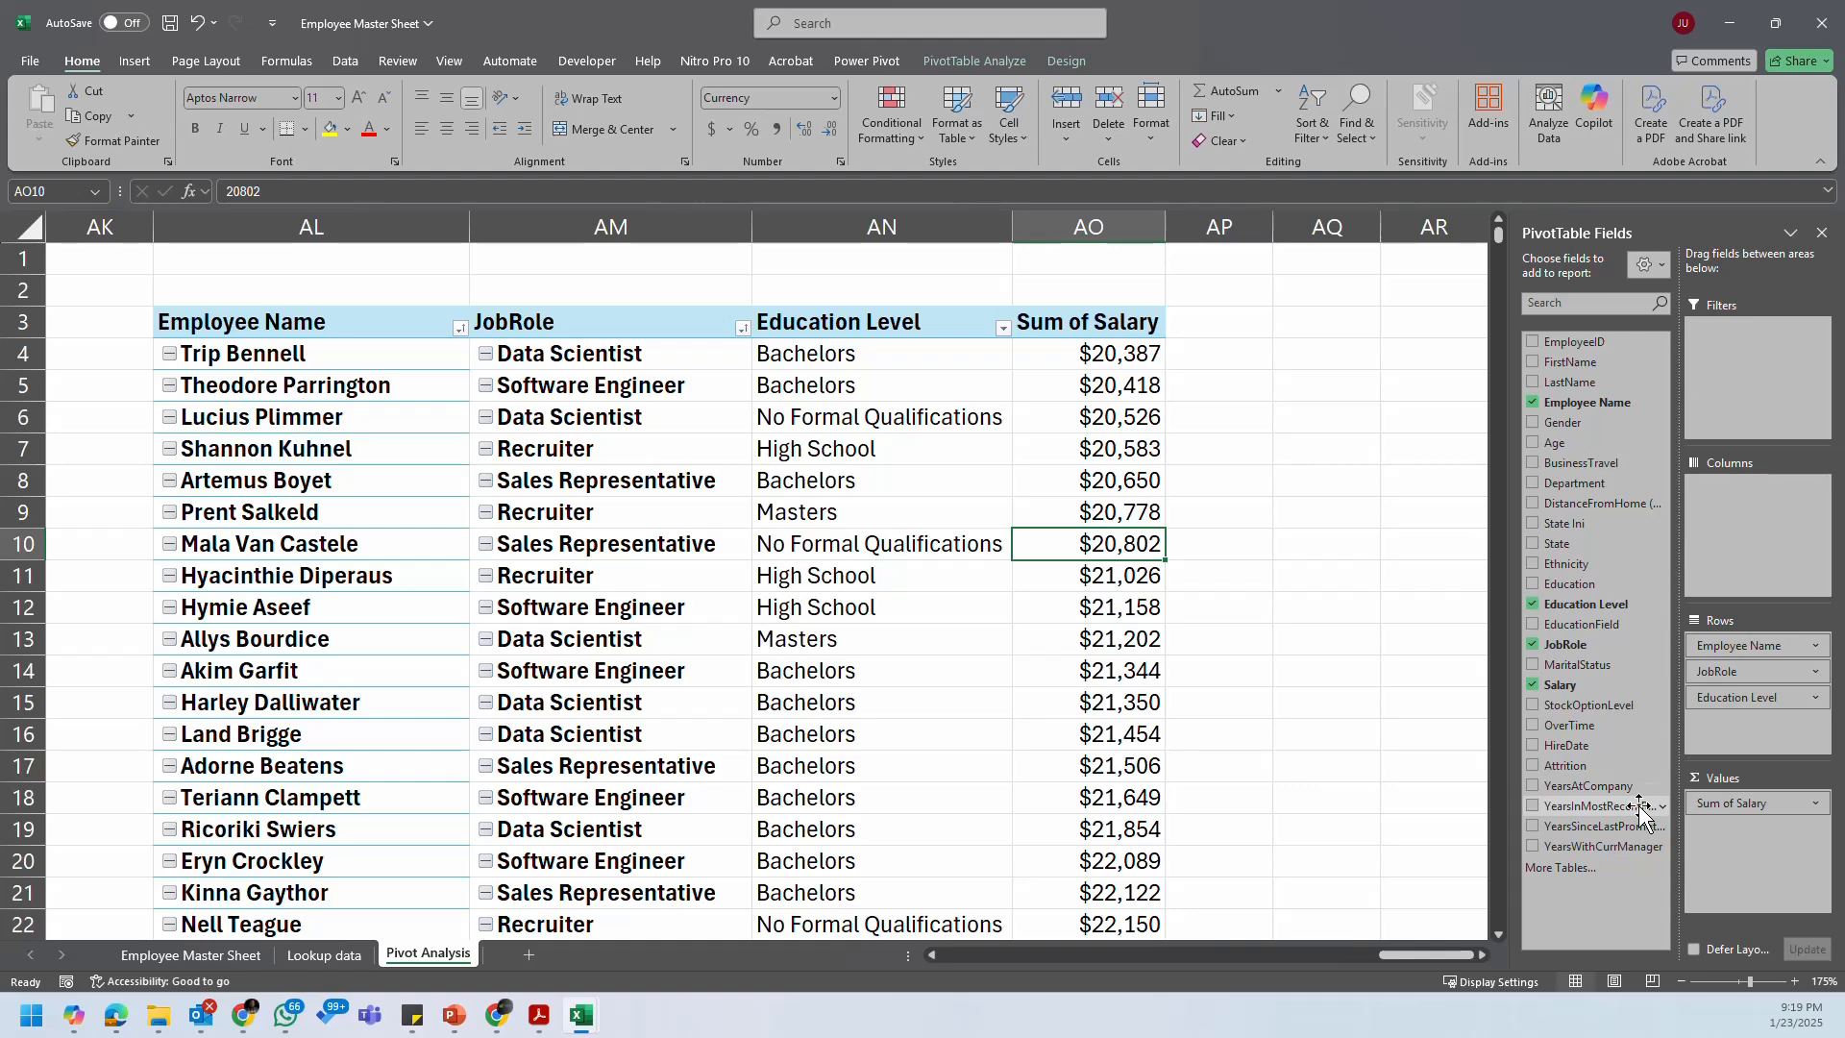
left_click_drag(1623, 797, 1738, 740)
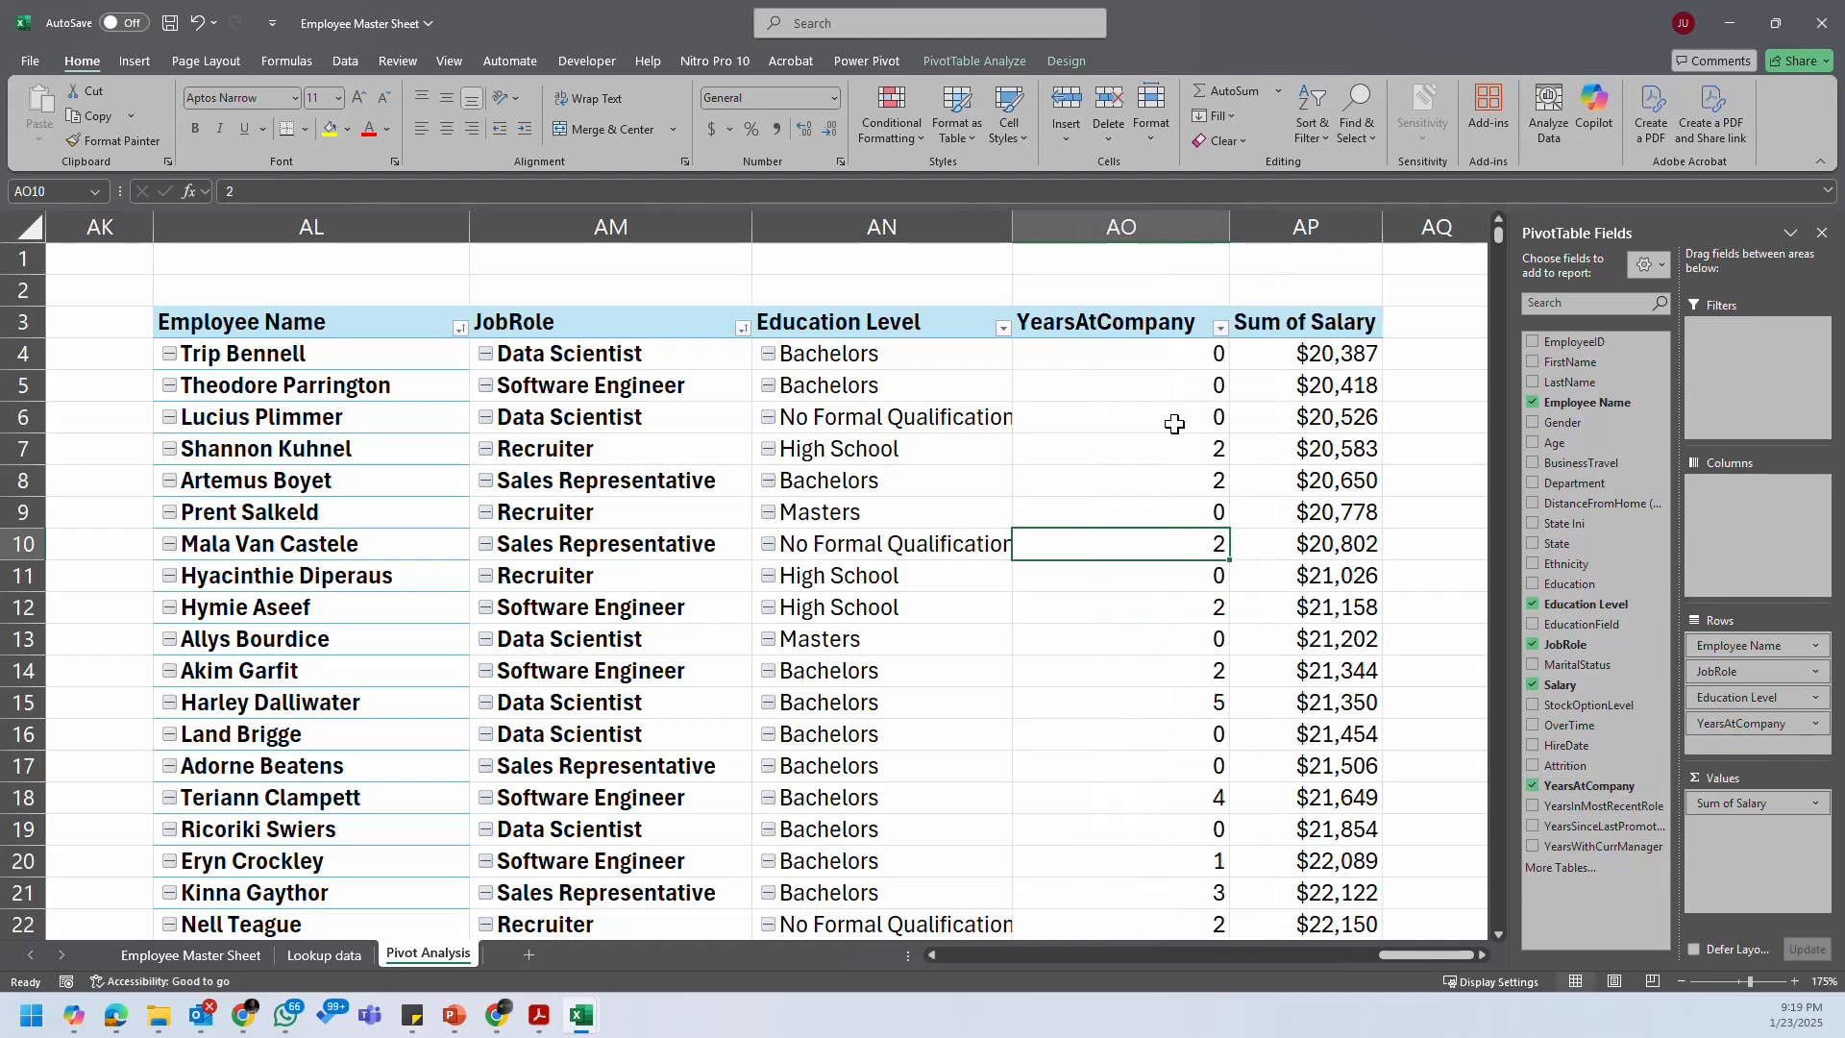
Step: Examine the YearsAtCompany values of the lowest-paid employees at the start of the pivot table
left_click(1151, 400)
left_click(1188, 362)
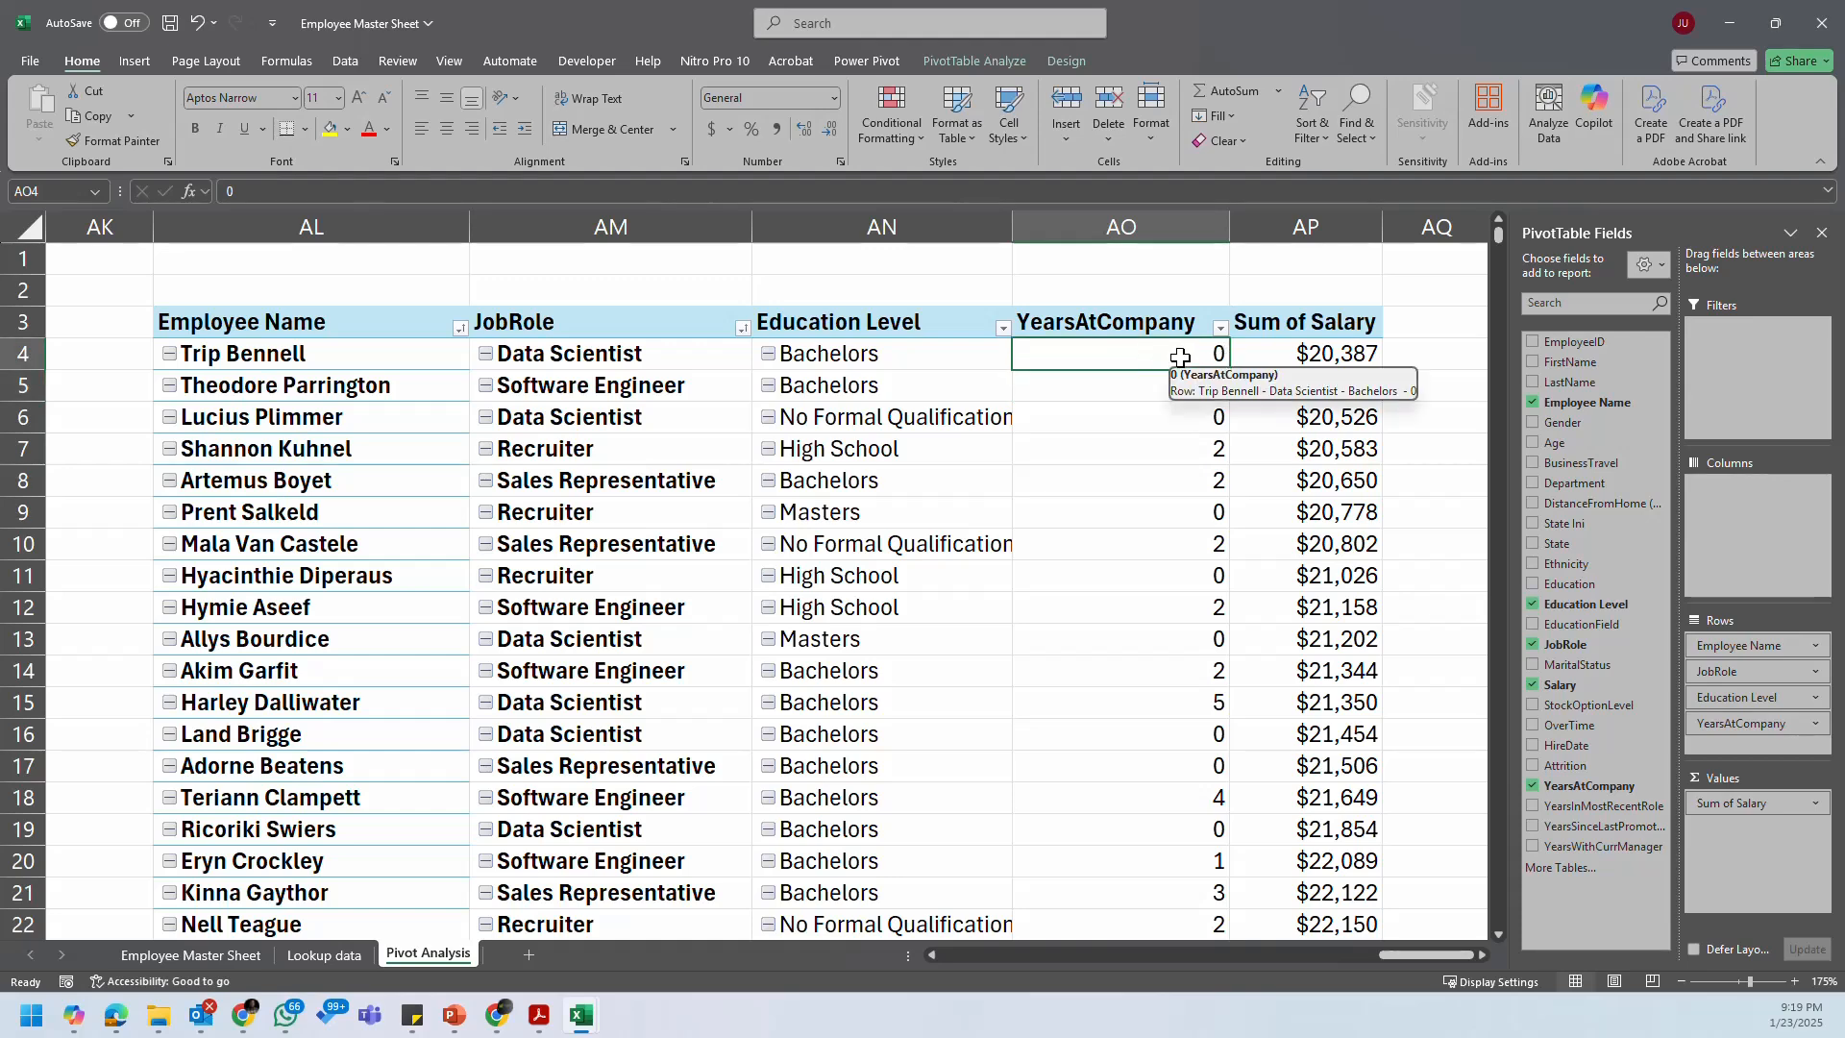
left_click_drag(1150, 358, 1174, 631)
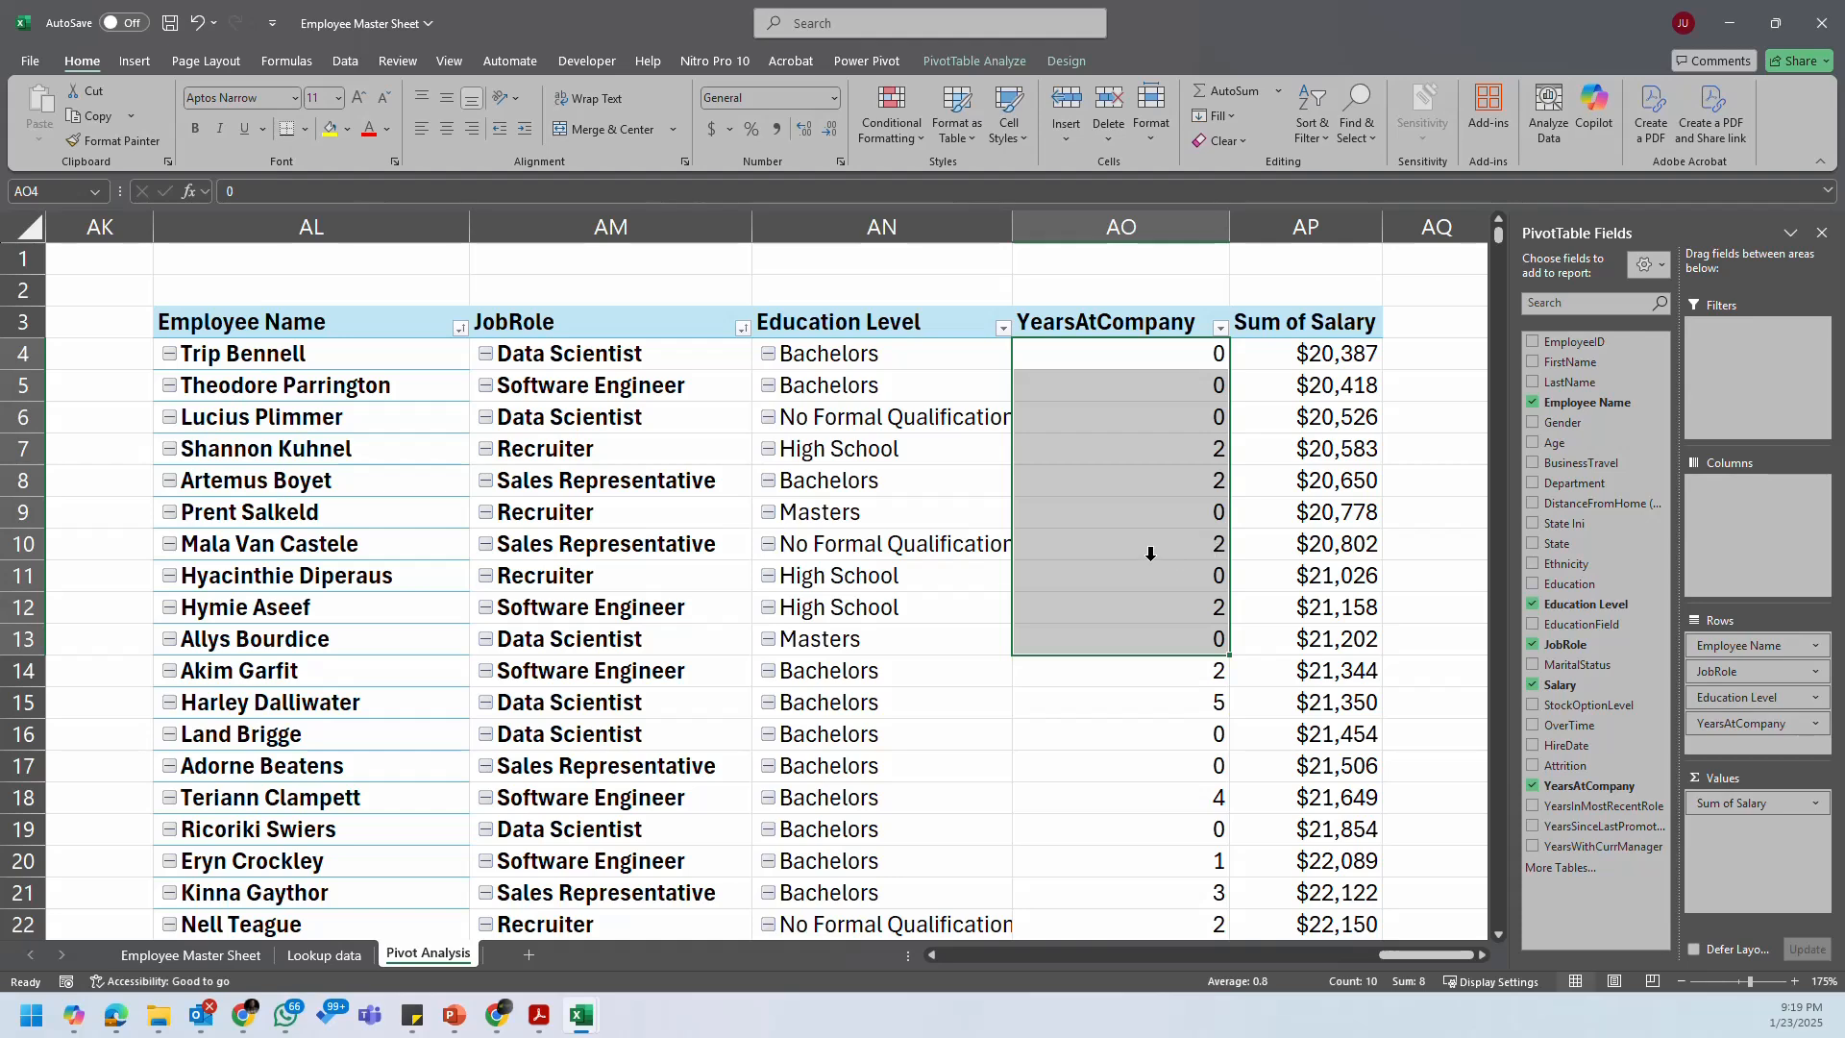
Step: Compare the YearsAtCompany values of the highest-paid employees at the end of the pivot table, and return to the column header
left_click(1163, 489)
key("ctrl+Down")
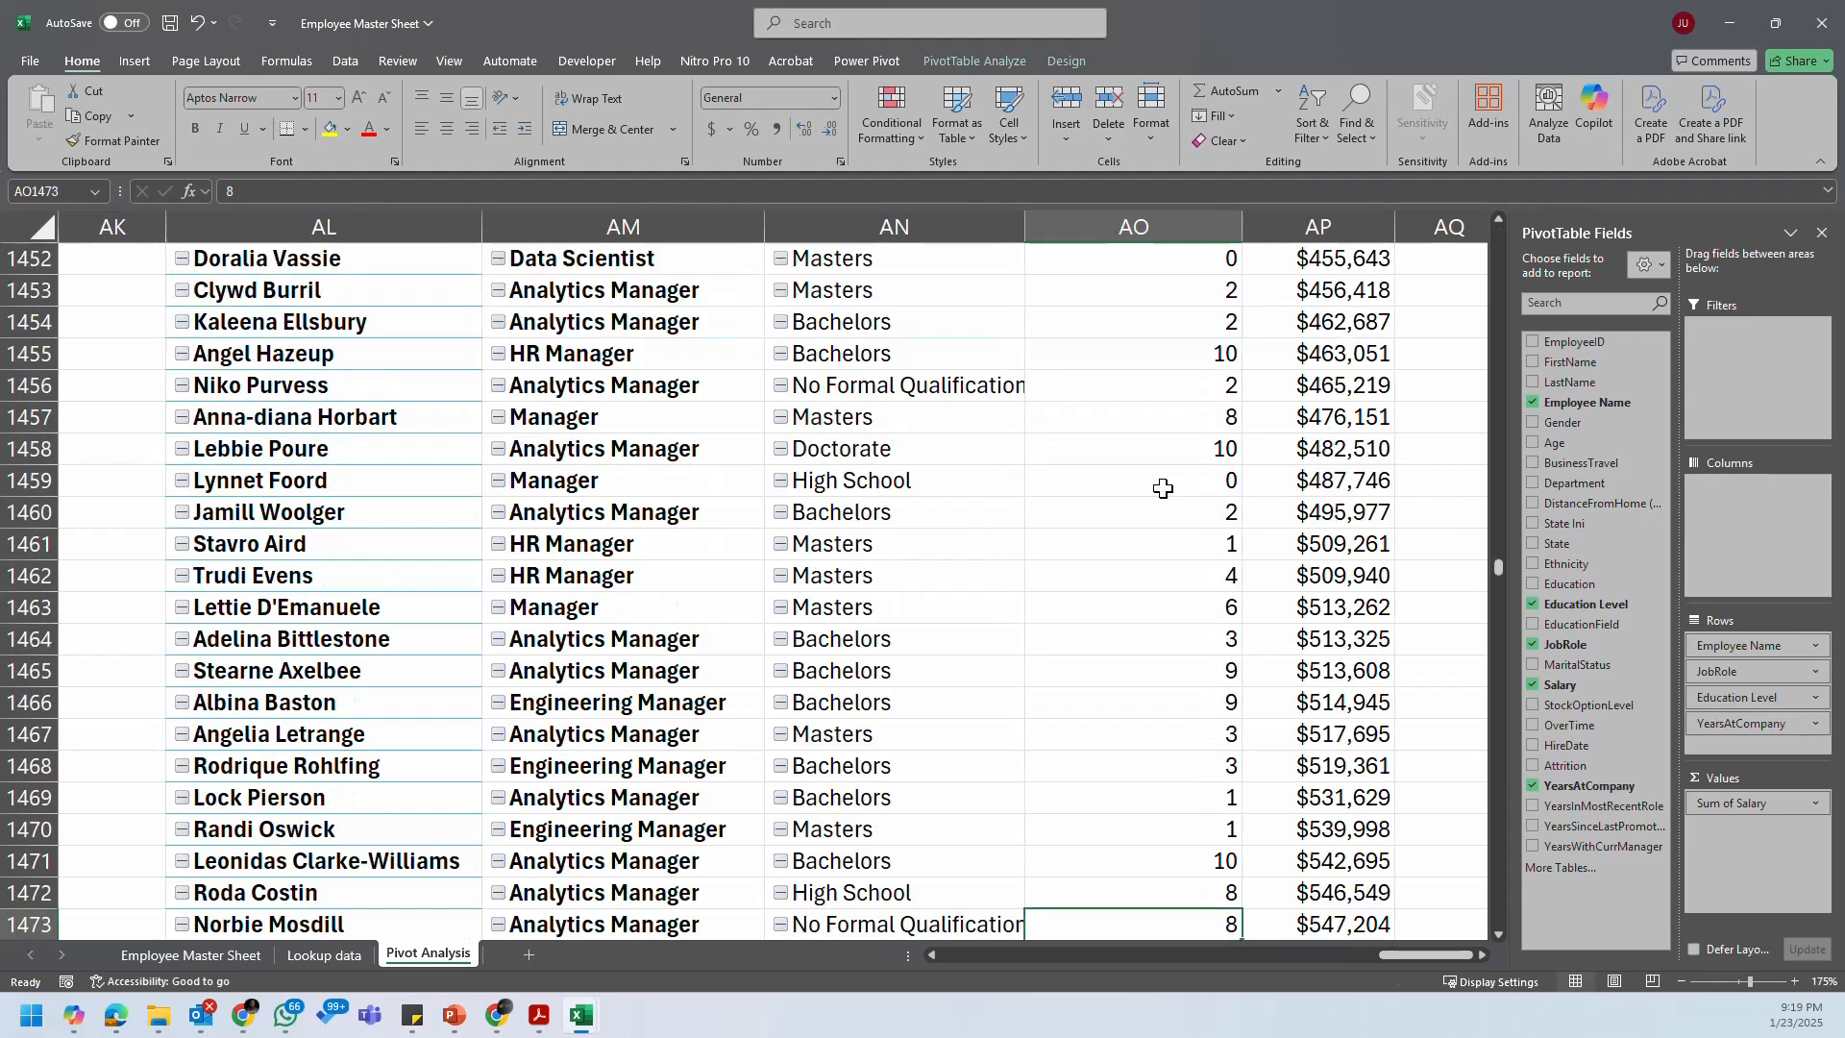
scroll(1183, 501, "down", 2)
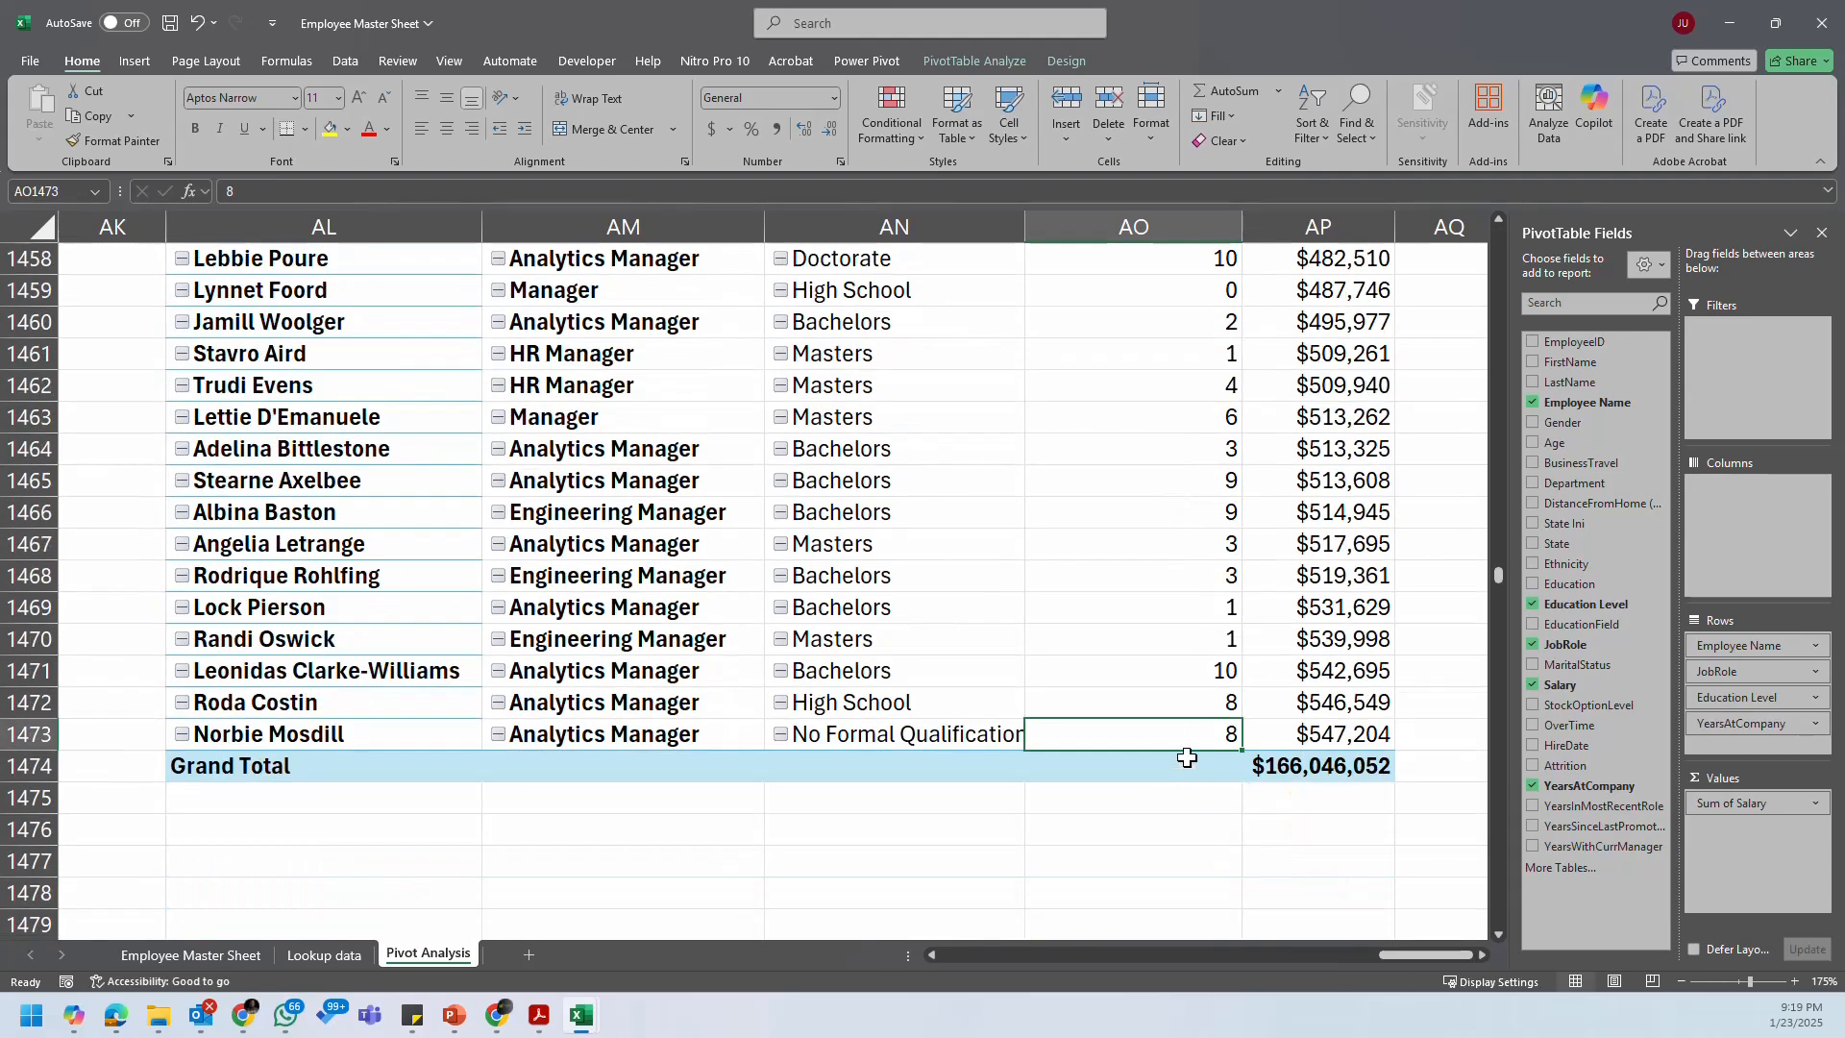
left_click_drag(1145, 745, 1243, 713)
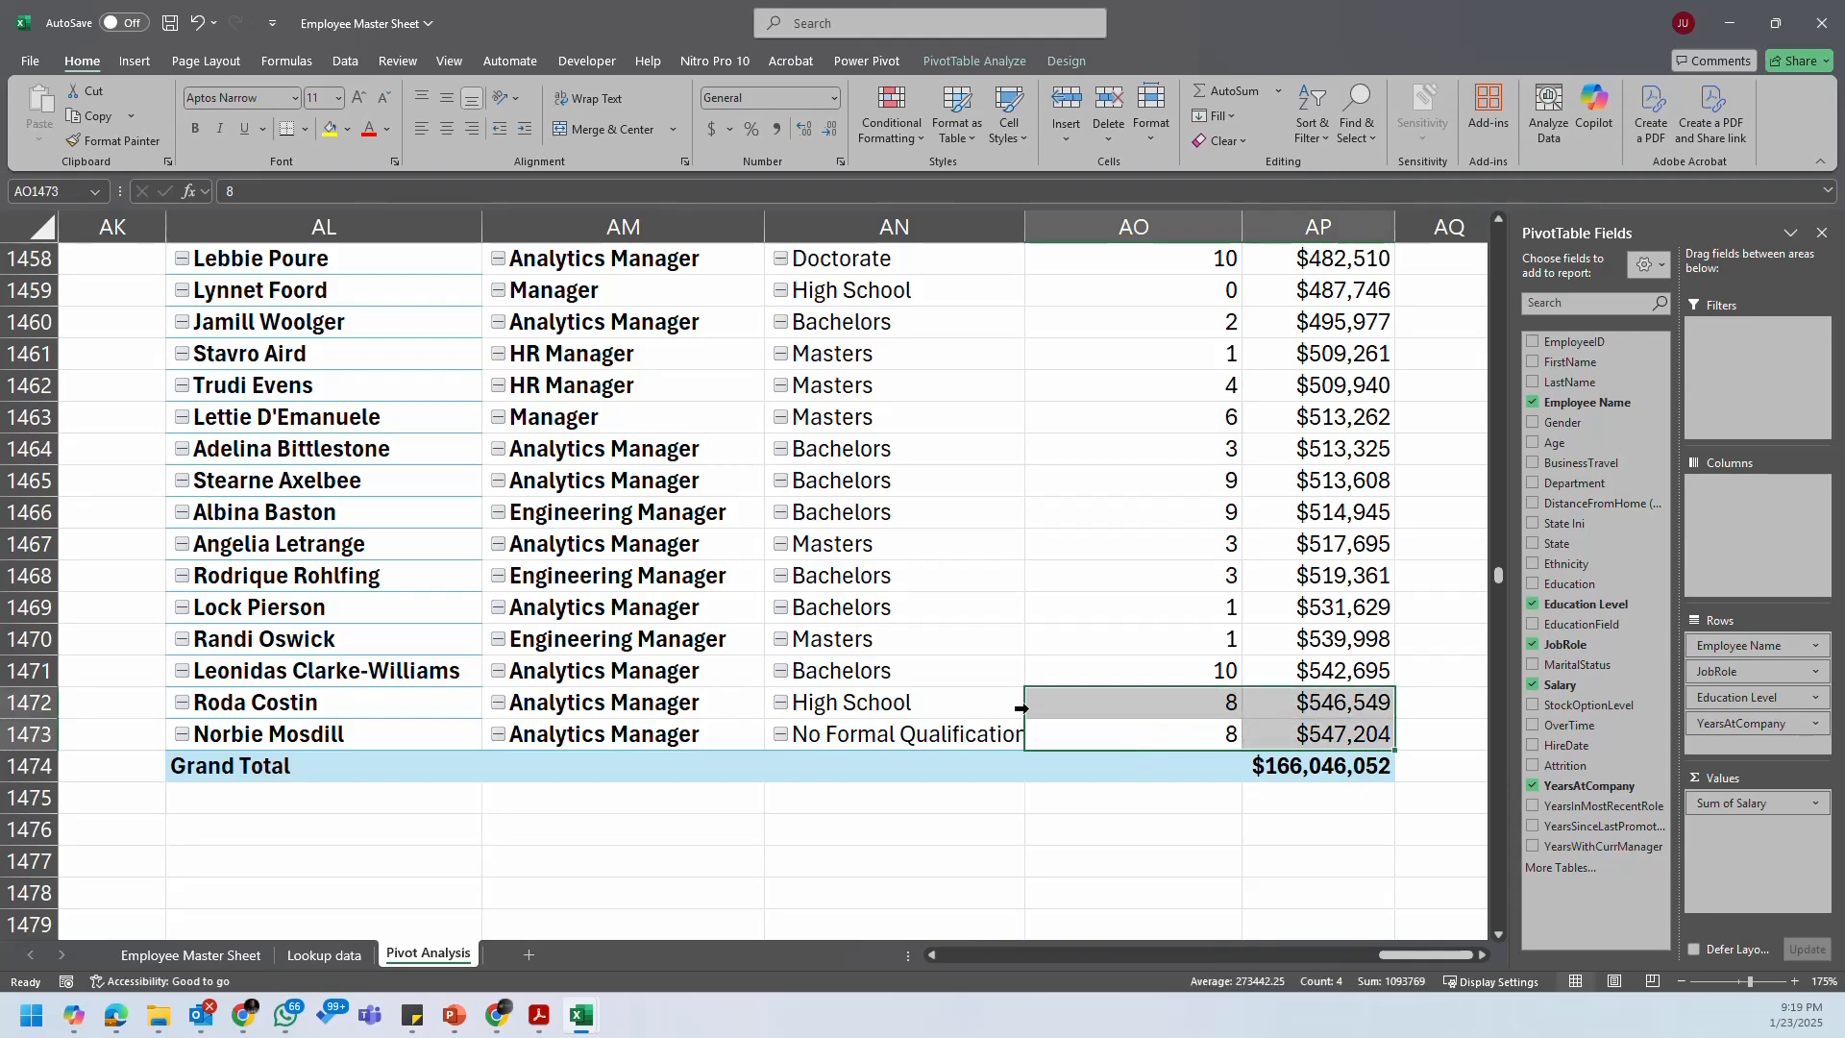
left_click(1214, 676)
scroll(1216, 636, "up", 1)
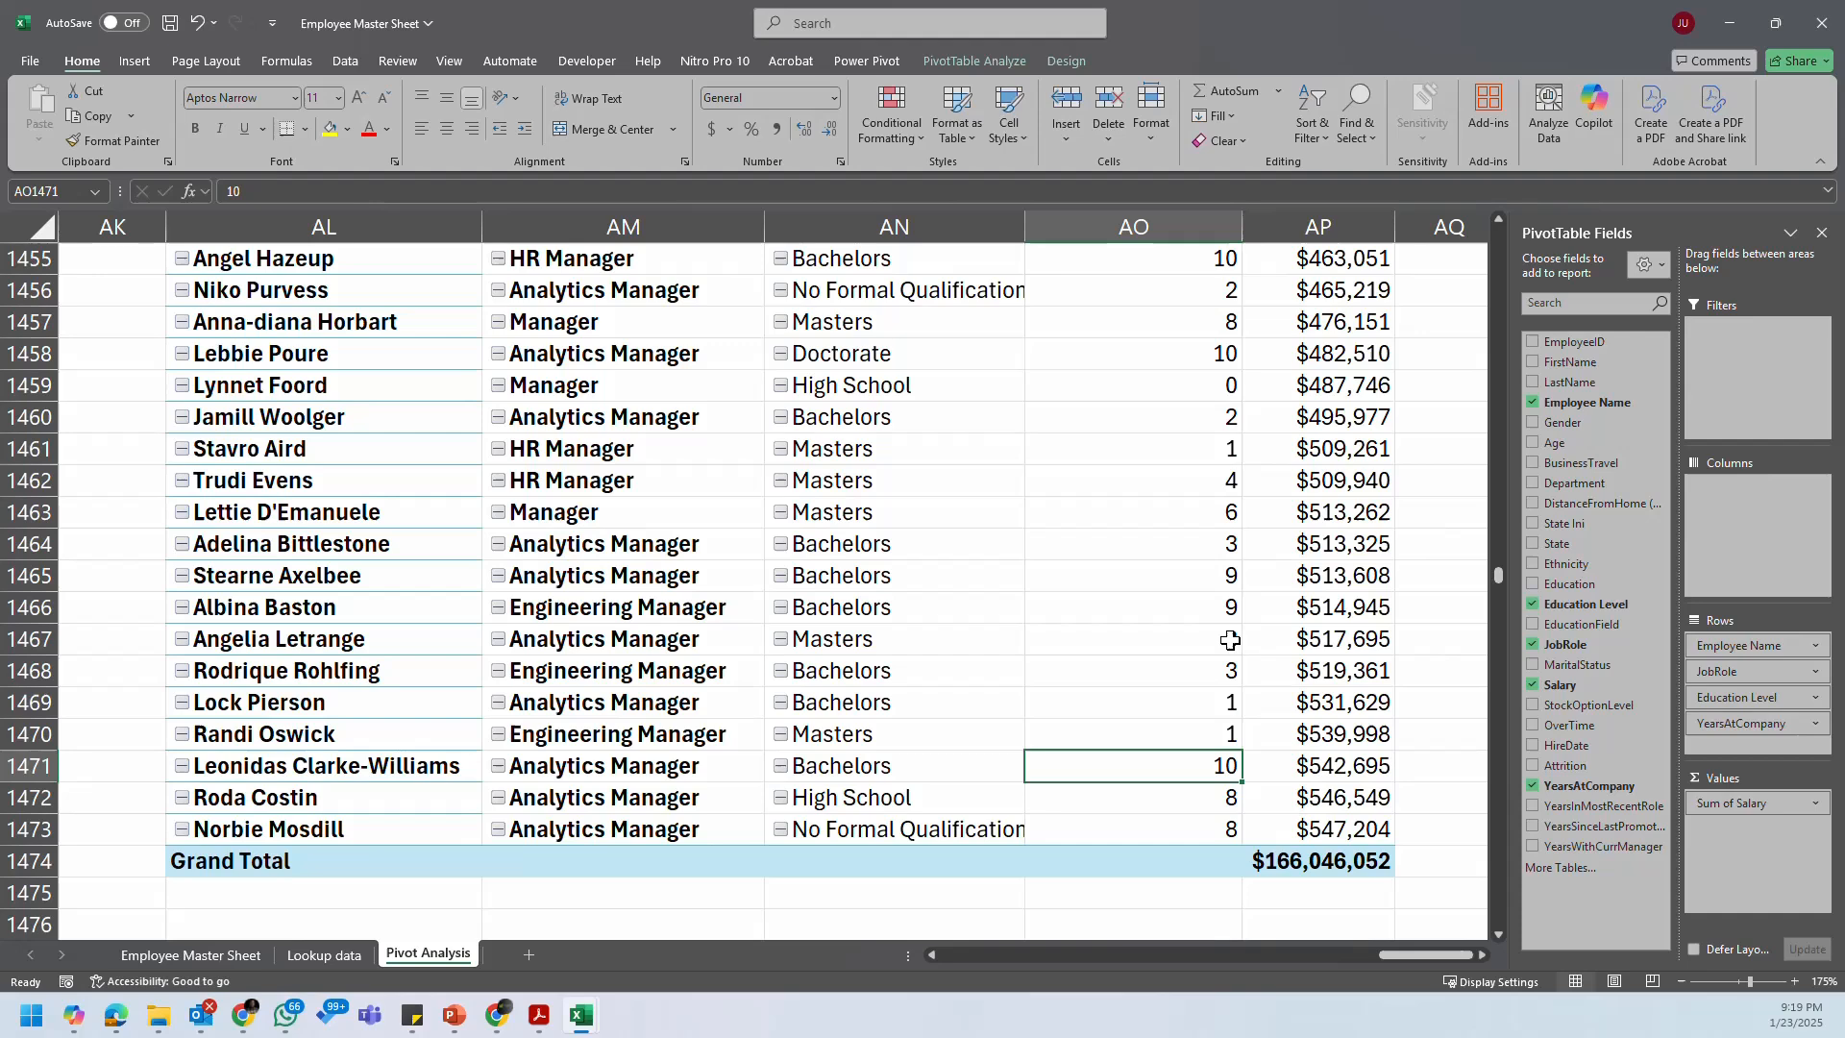
left_click(1169, 731)
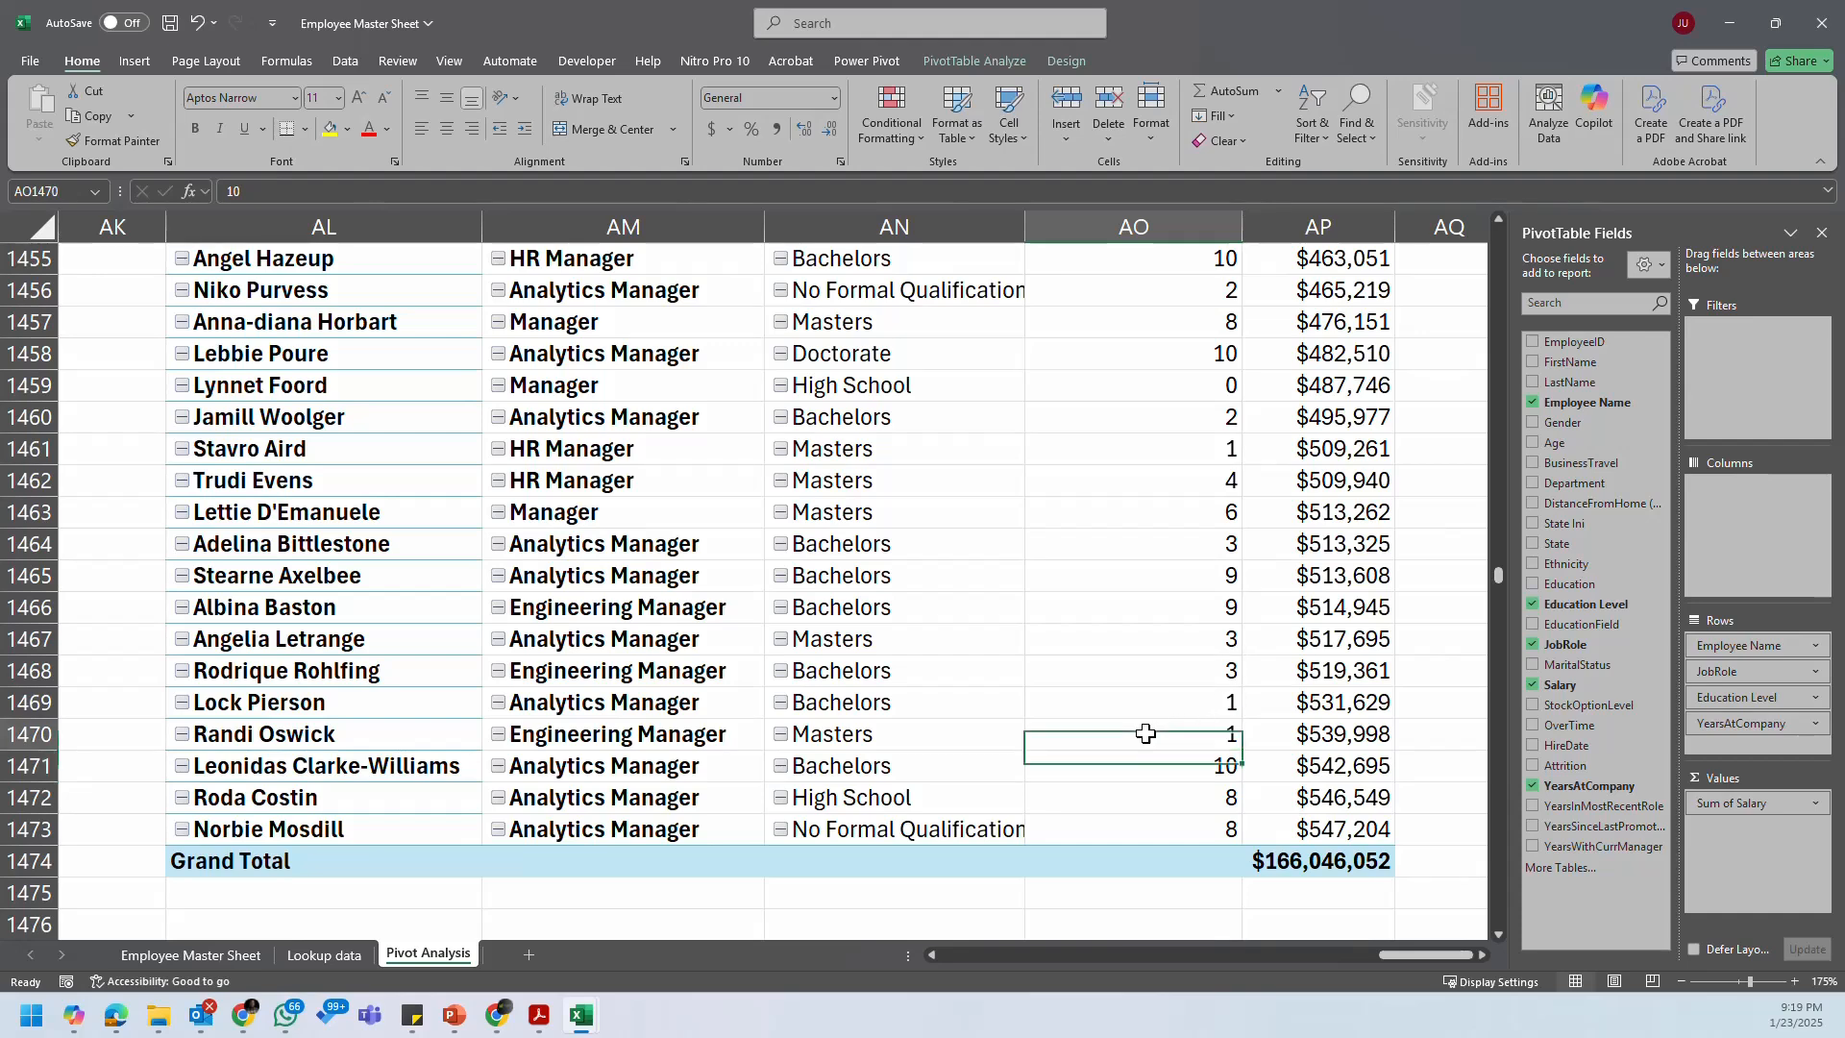
left_click_drag(1226, 734, 1231, 699)
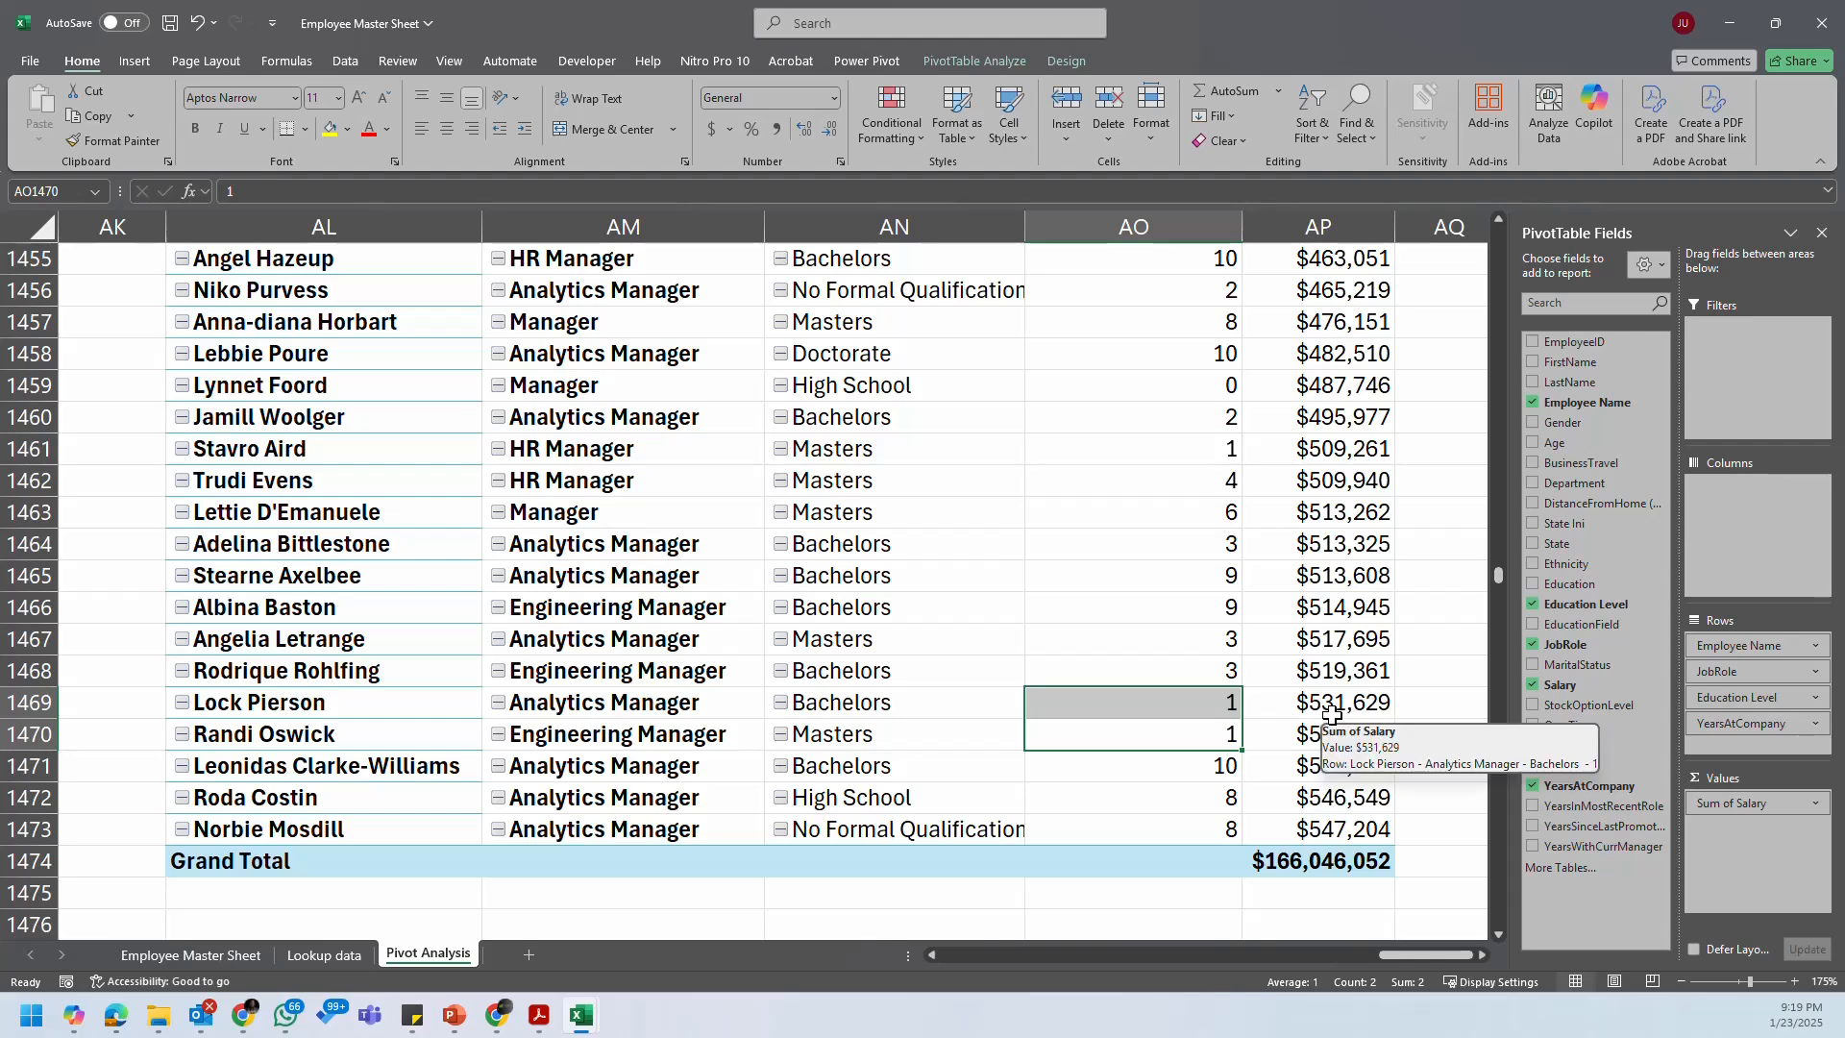
left_click(1179, 699)
key("ctrl+Up")
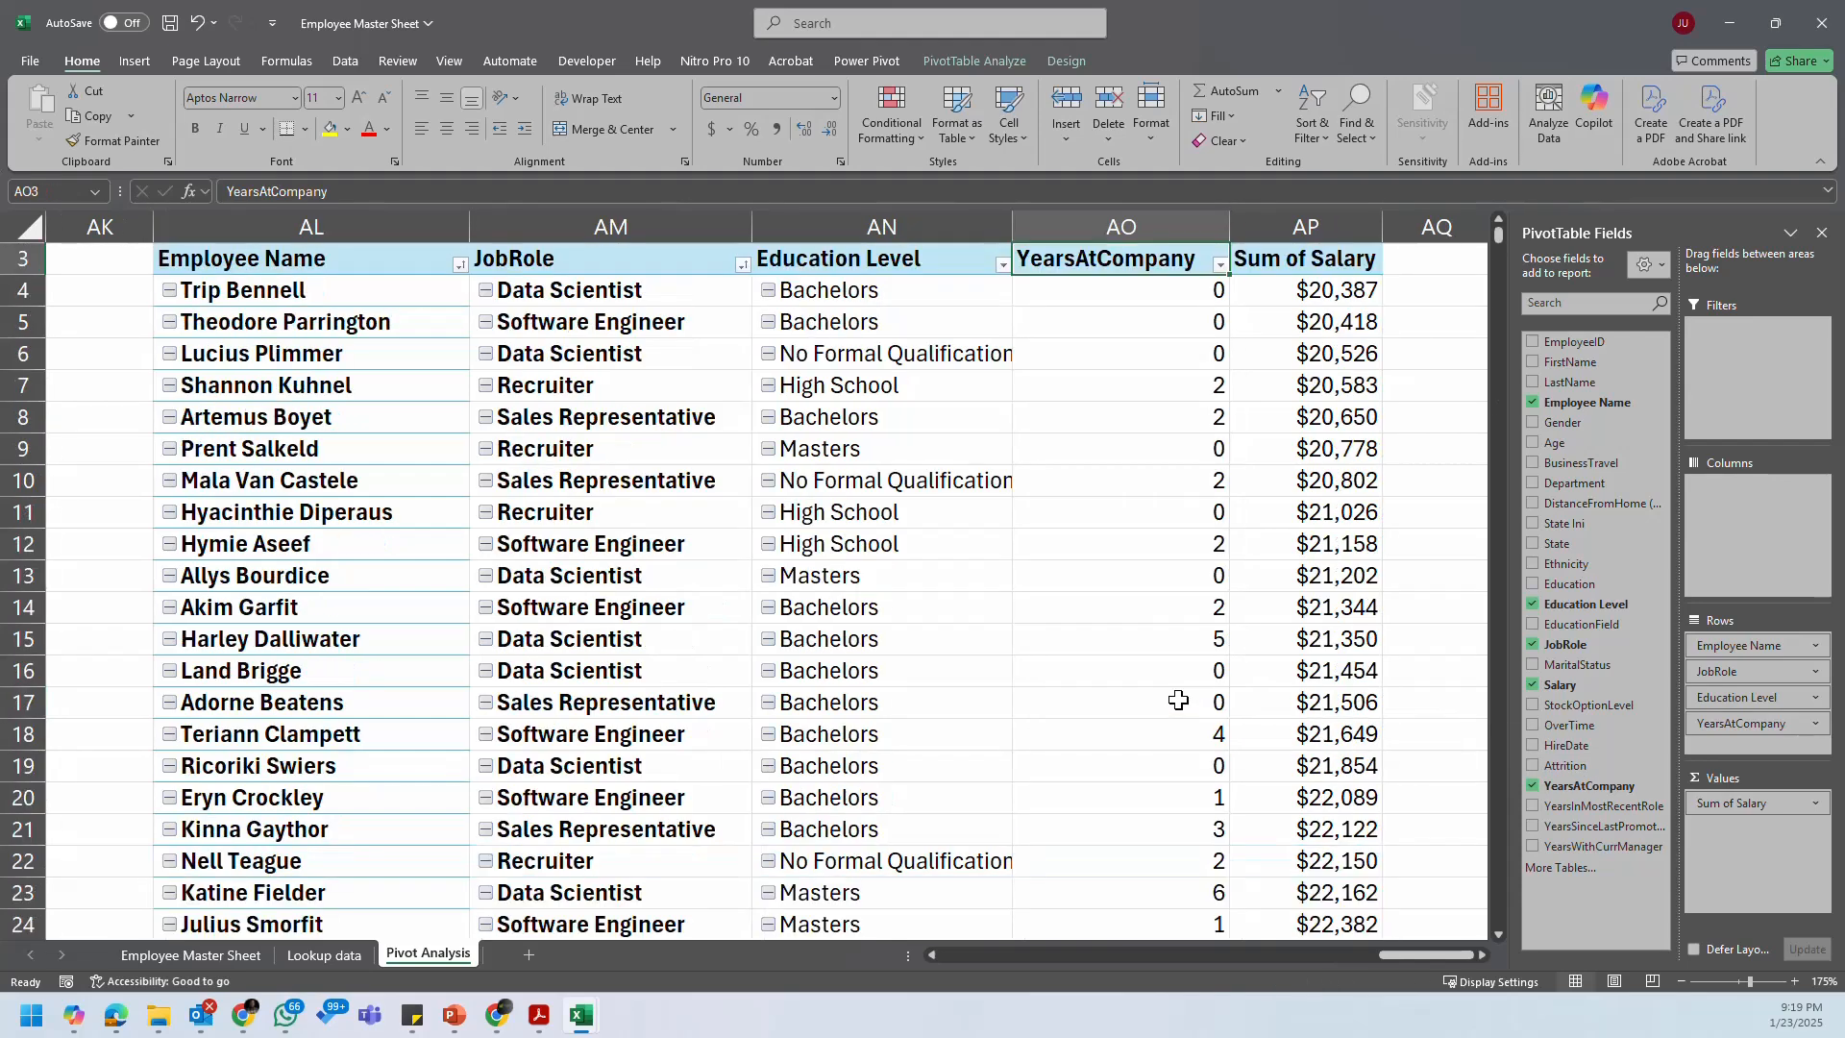
Step: Autofit the pivot table's Education Level column, and examine YearsAtCompany and YearsInMostRecentRole on the Employee Master Sheet
scroll(1187, 651, "up", 1)
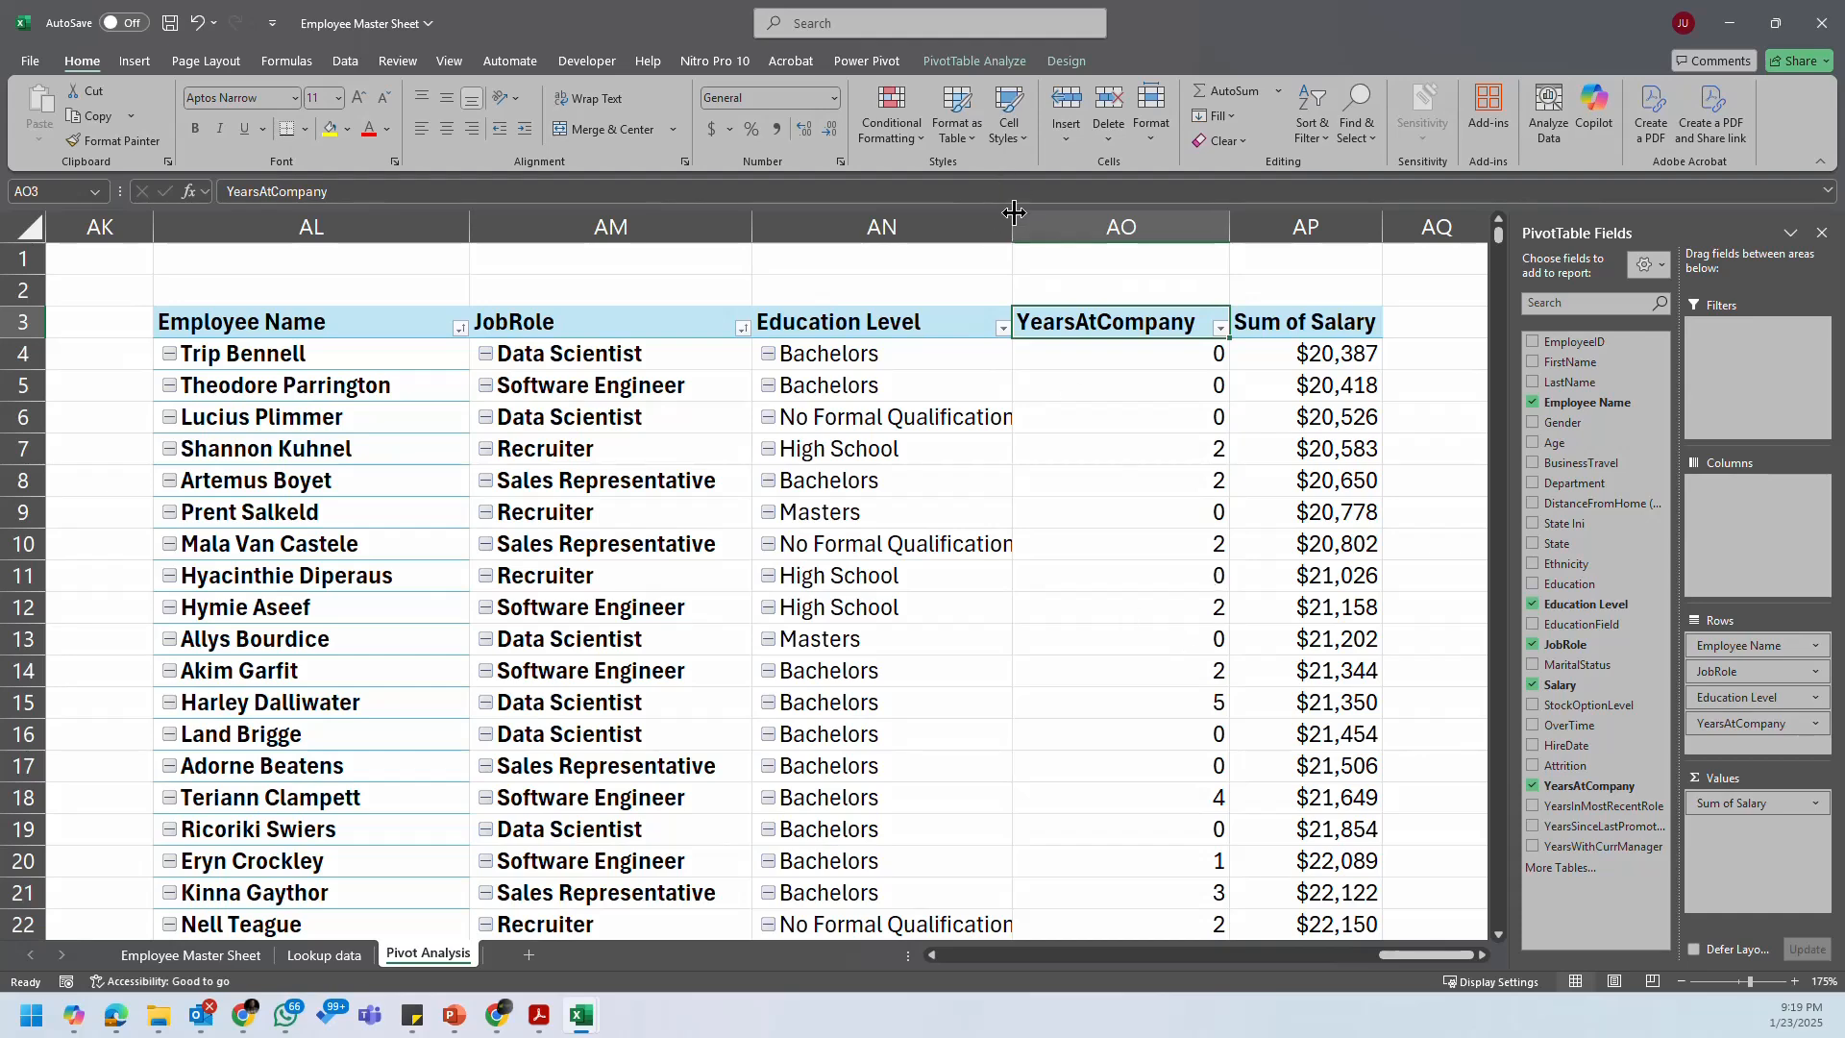
left_click(240, 954)
left_click(1538, 390)
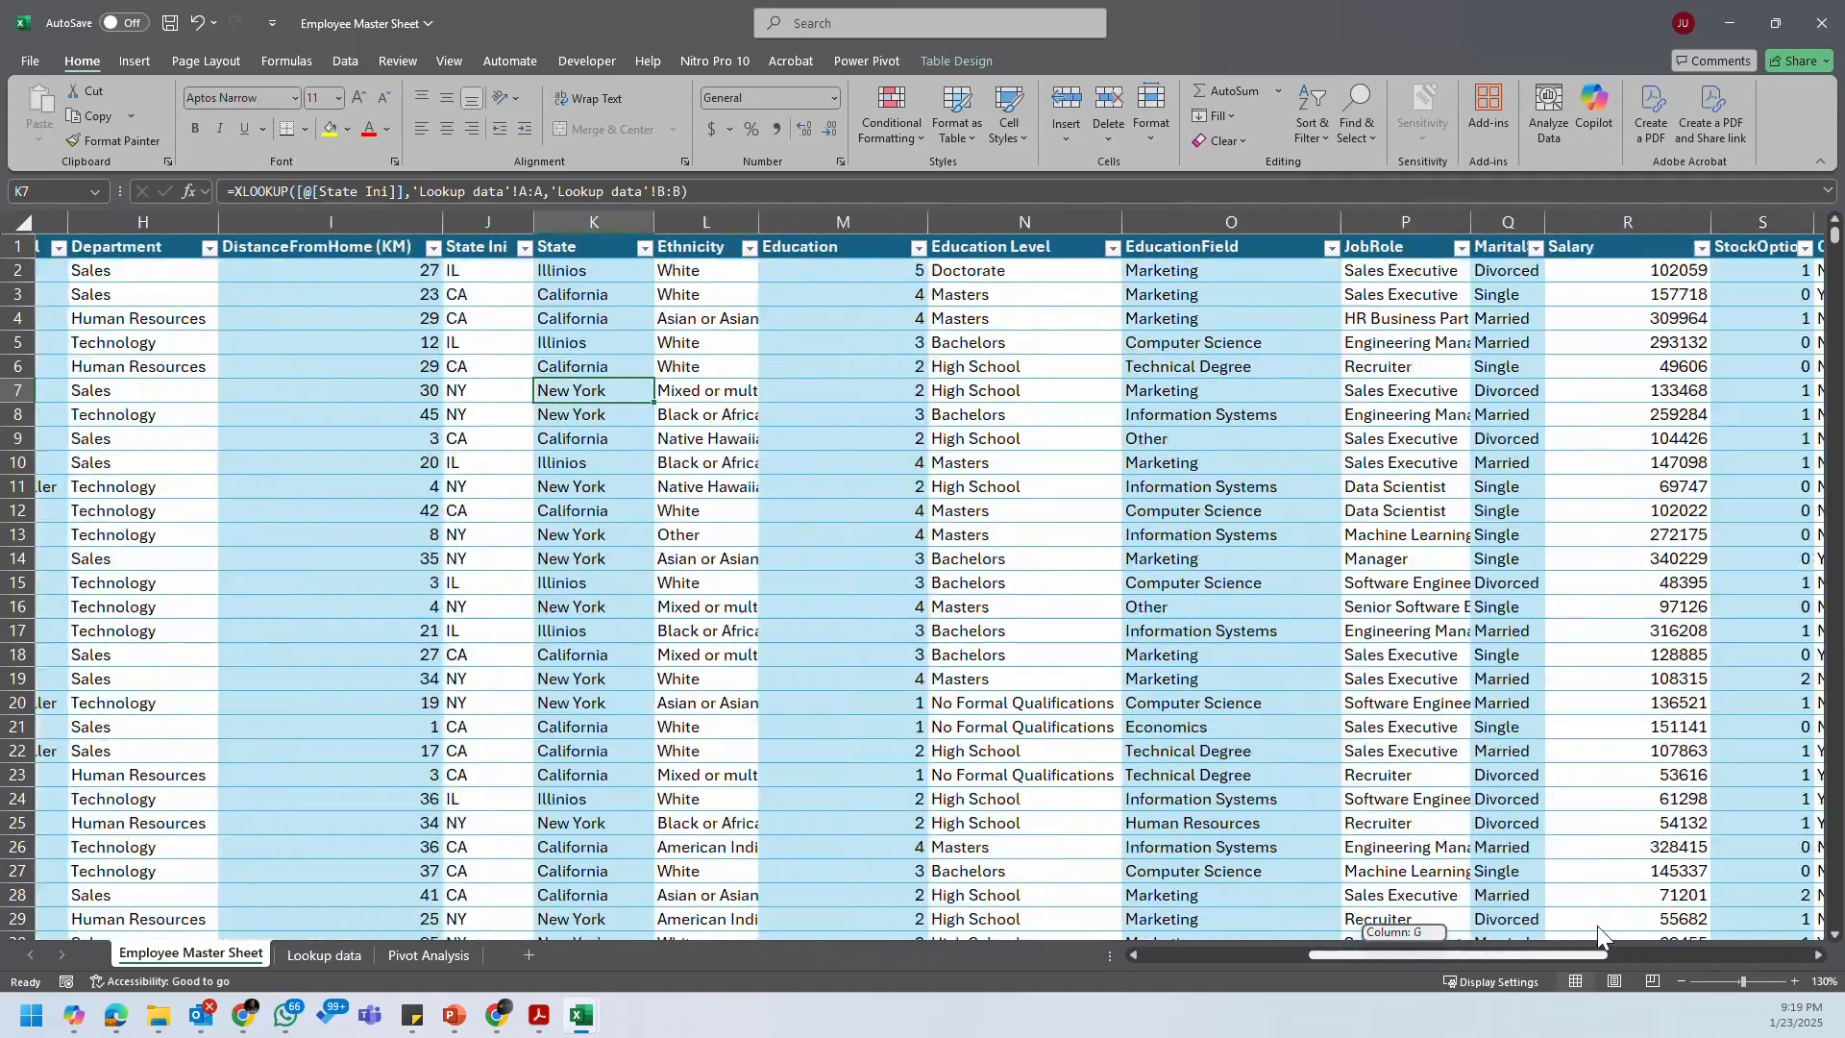
left_click_drag(1403, 954, 1805, 921)
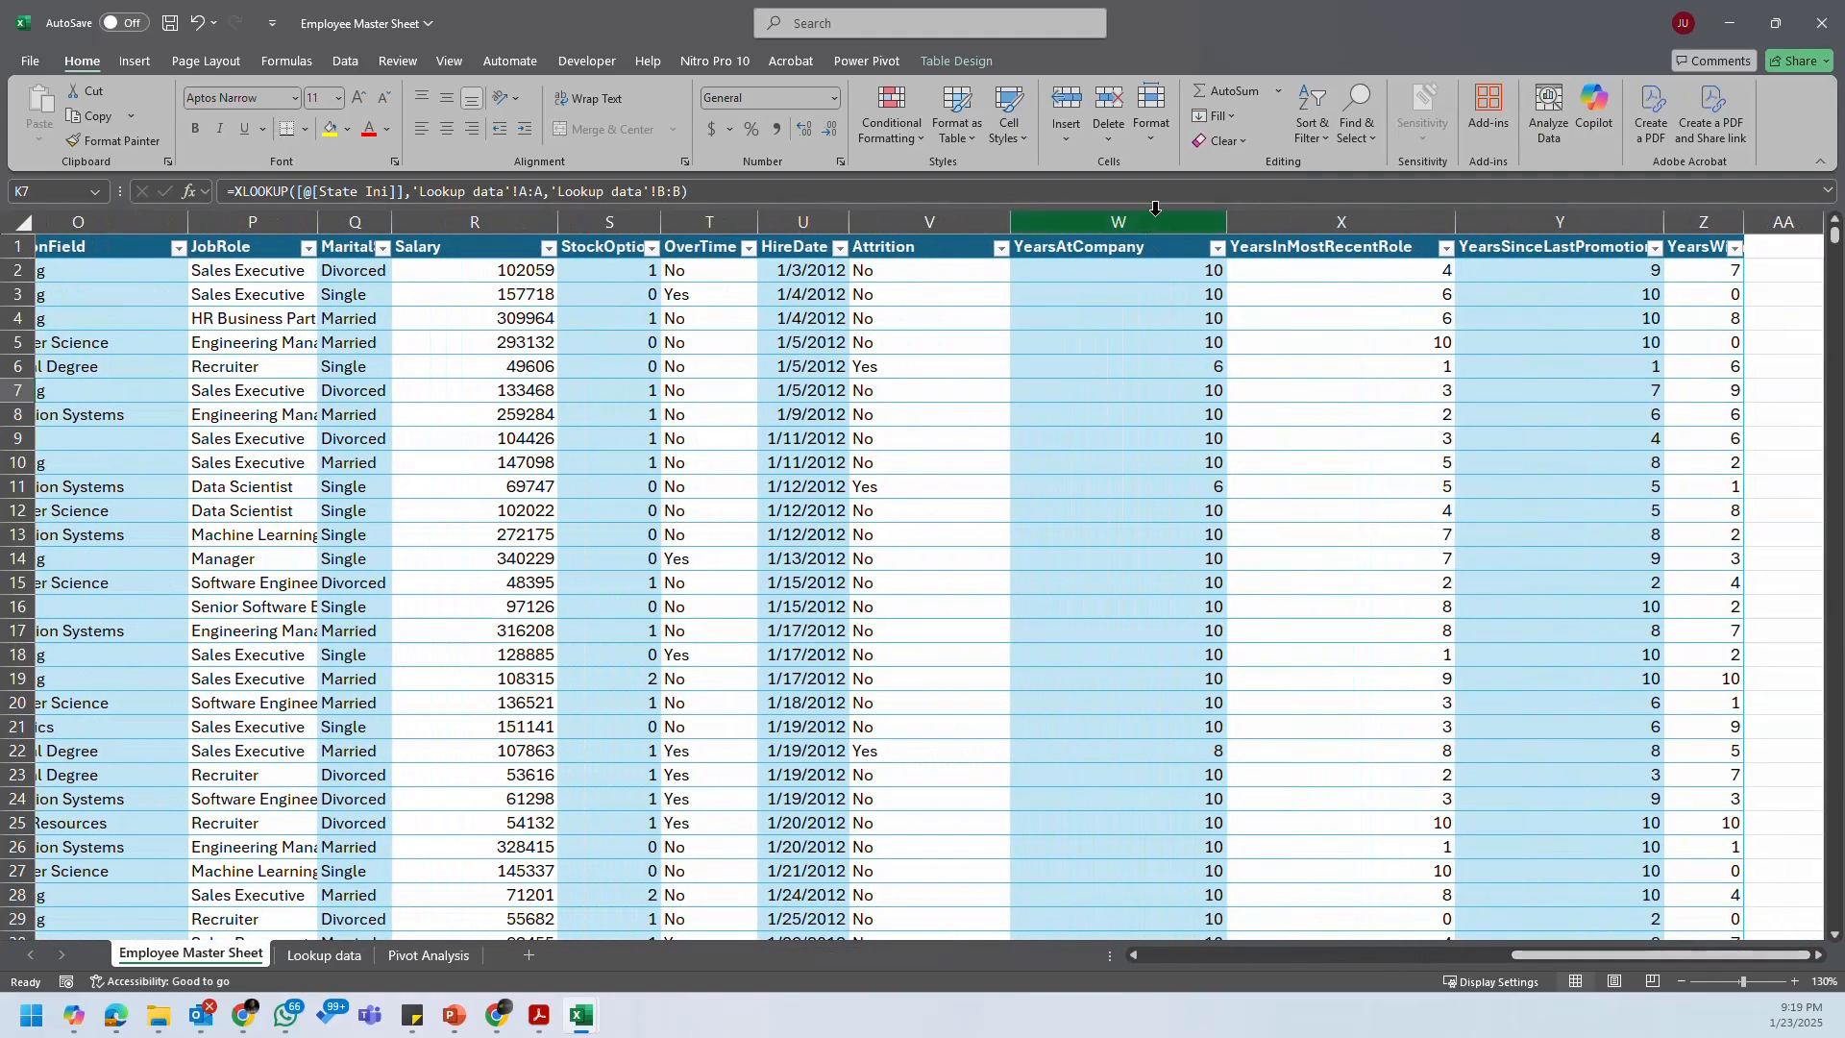
left_click(1129, 270)
left_click(1306, 270)
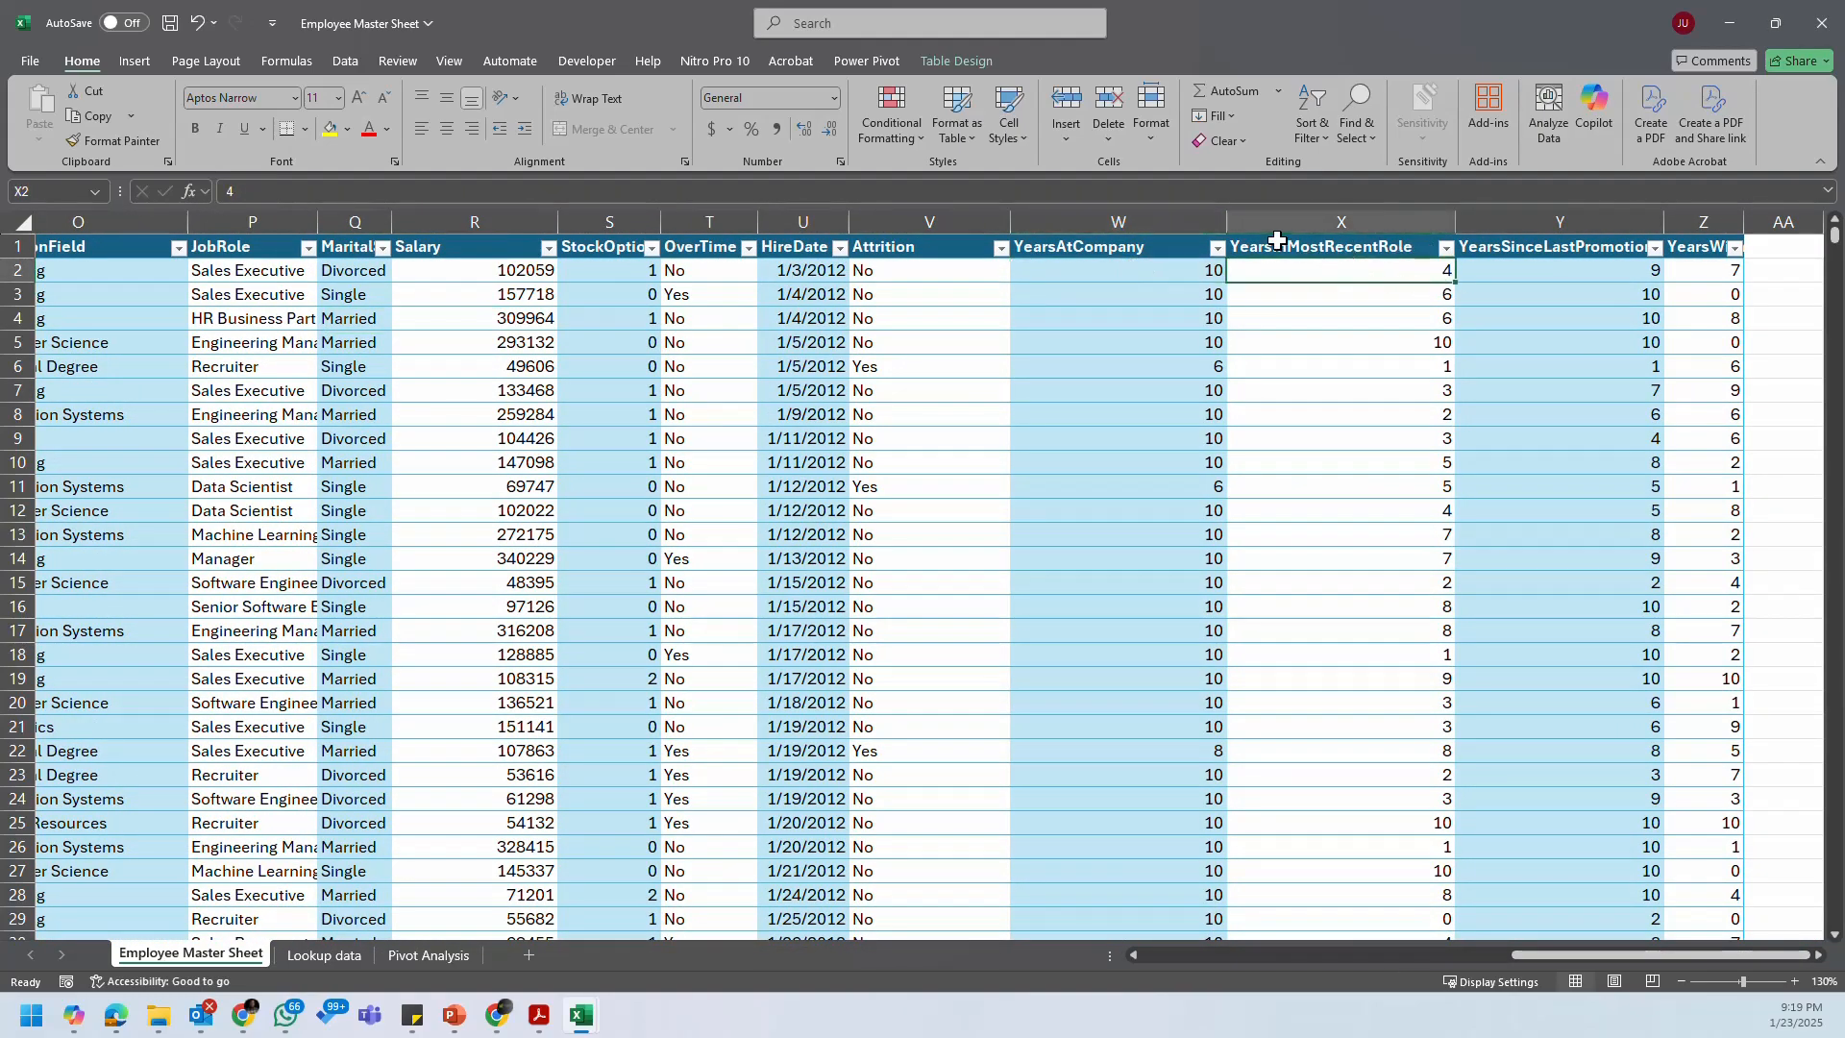
left_click(1283, 251)
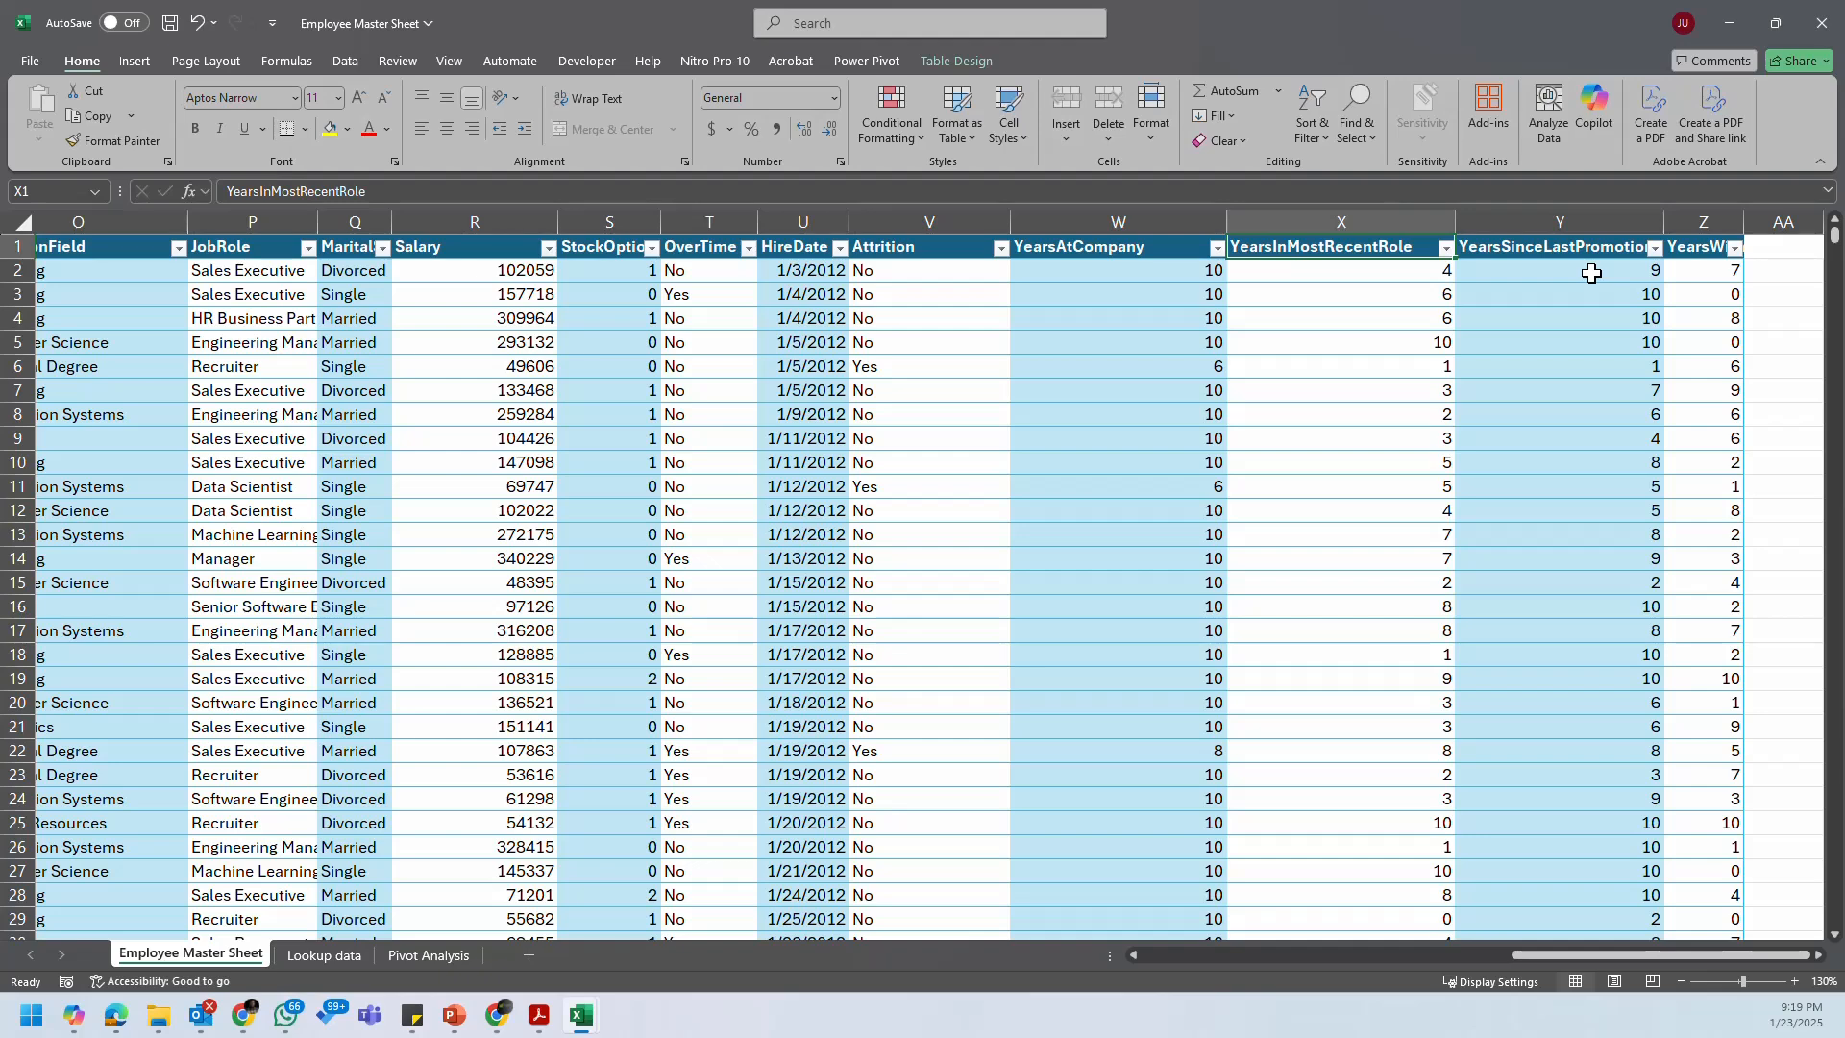
left_click(1393, 298)
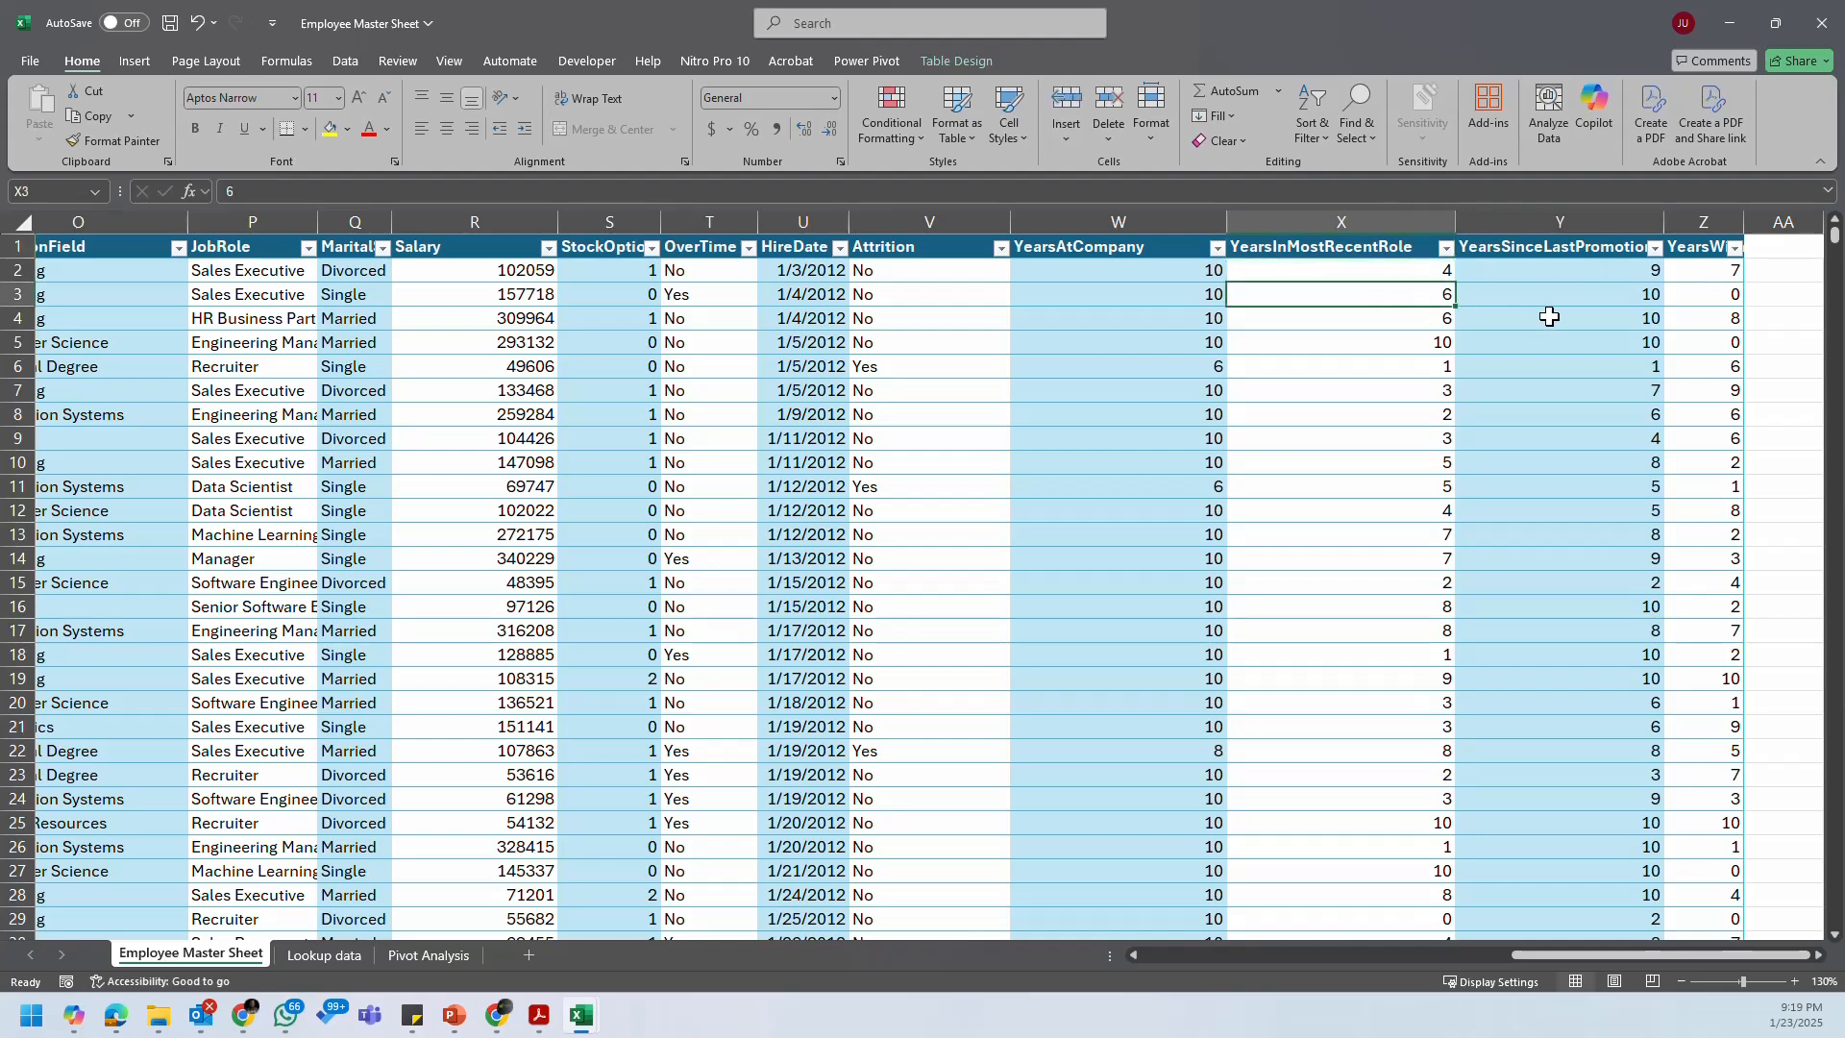
Step: Autofit the YearsSinceLastPromotion and YearsWithCurrManager columns on the Employee Master Sheet
double_click(1664, 222)
left_click(1660, 291)
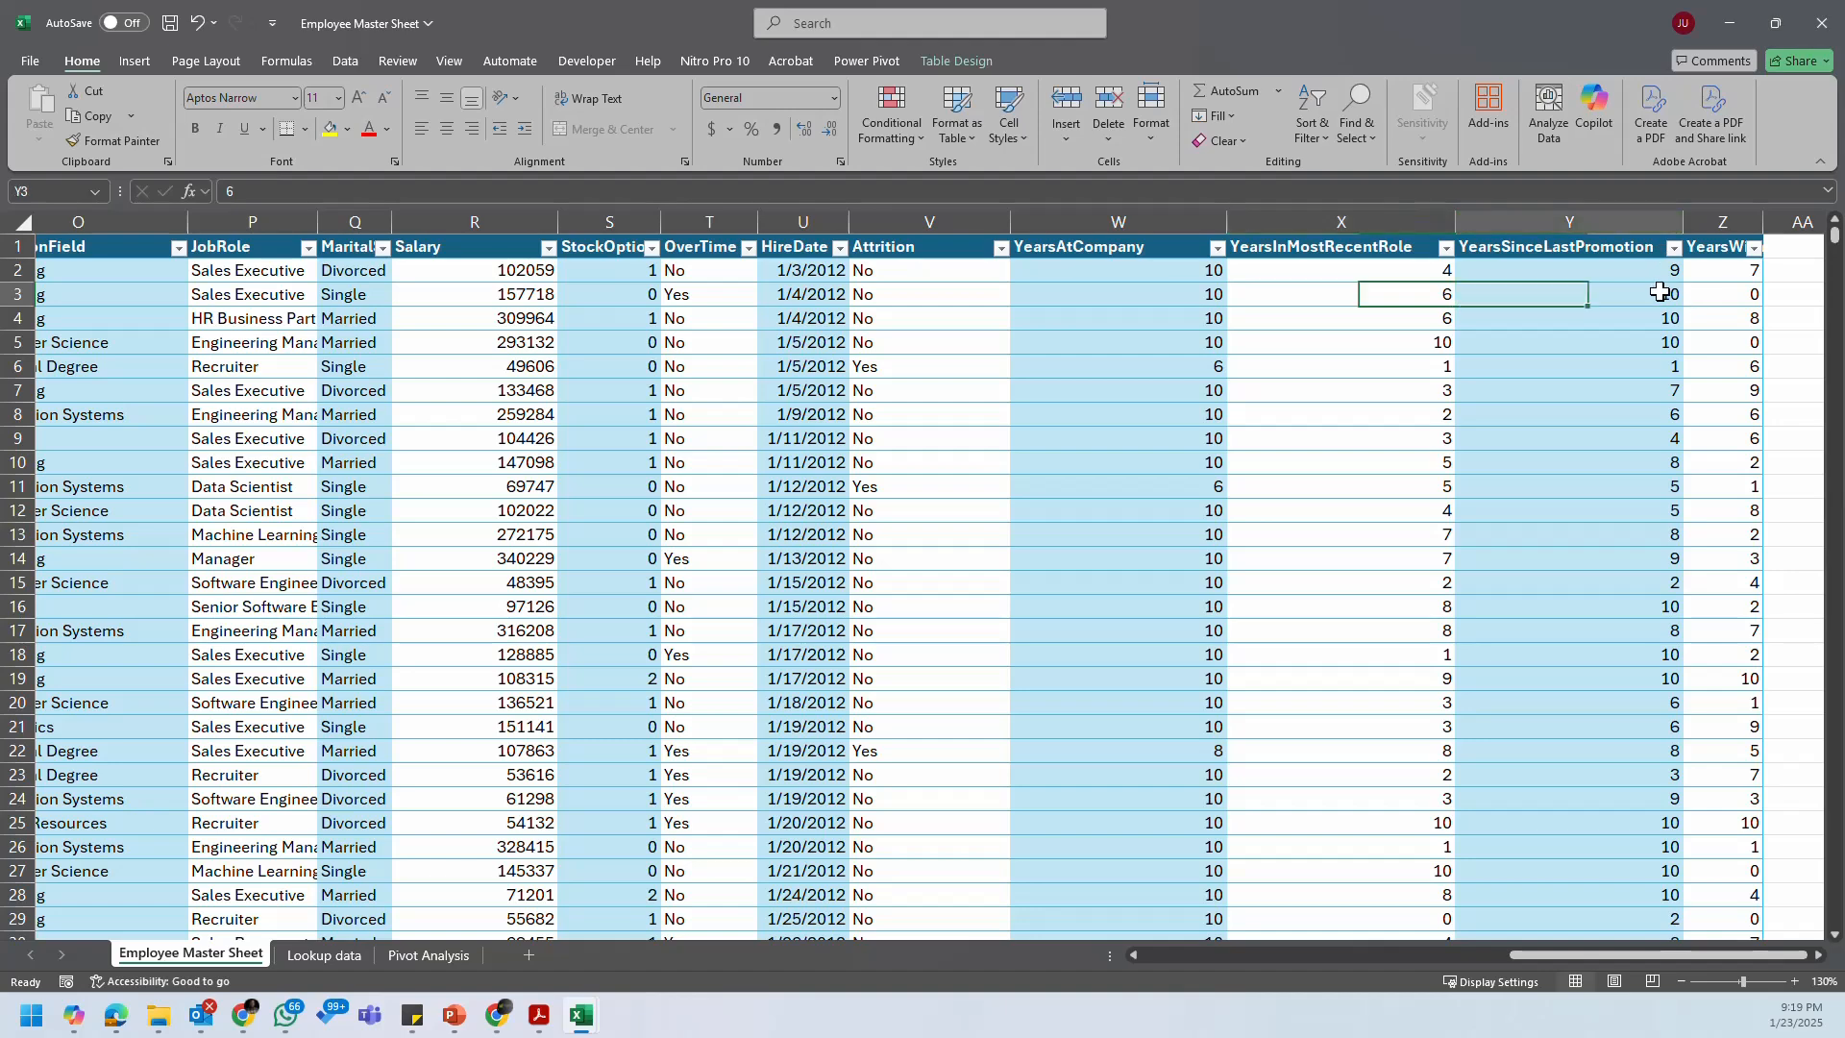
double_click(1765, 222)
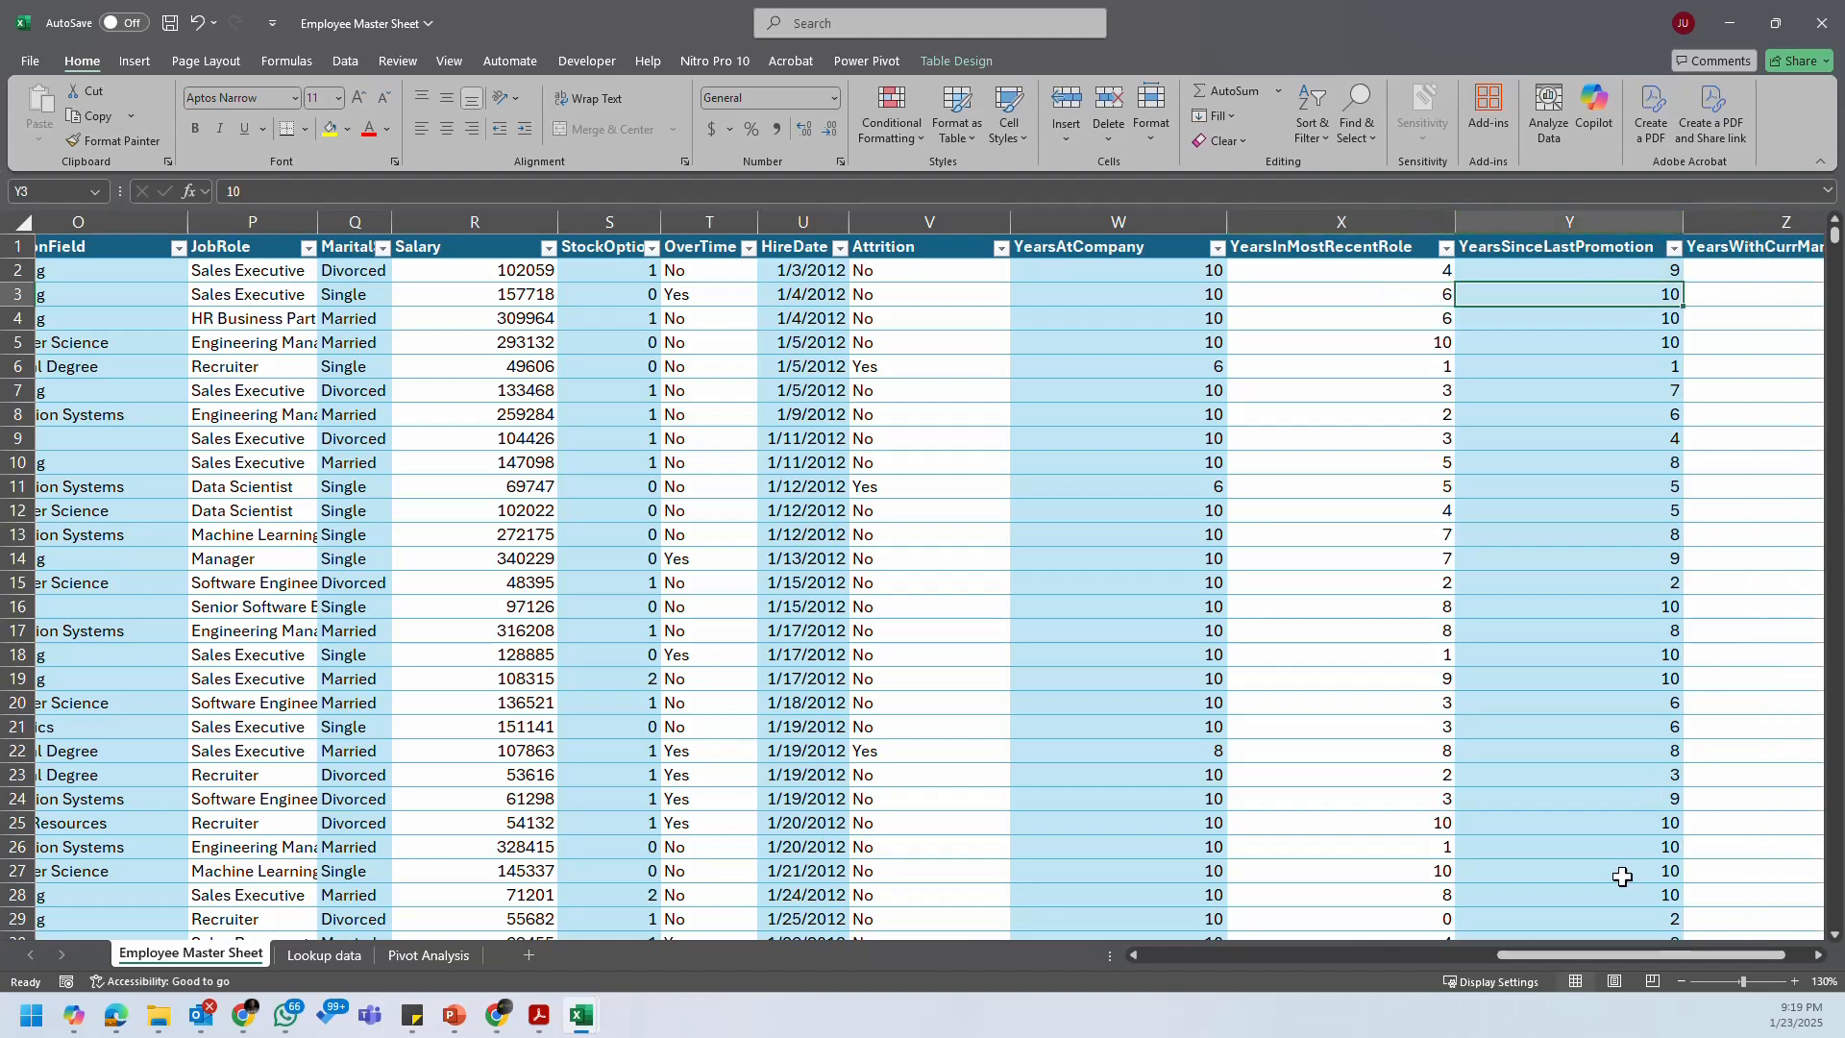
mouse_move(1631, 955)
left_mouse_down()
mouse_move(1699, 949)
mouse_move(1616, 949)
left_mouse_up()
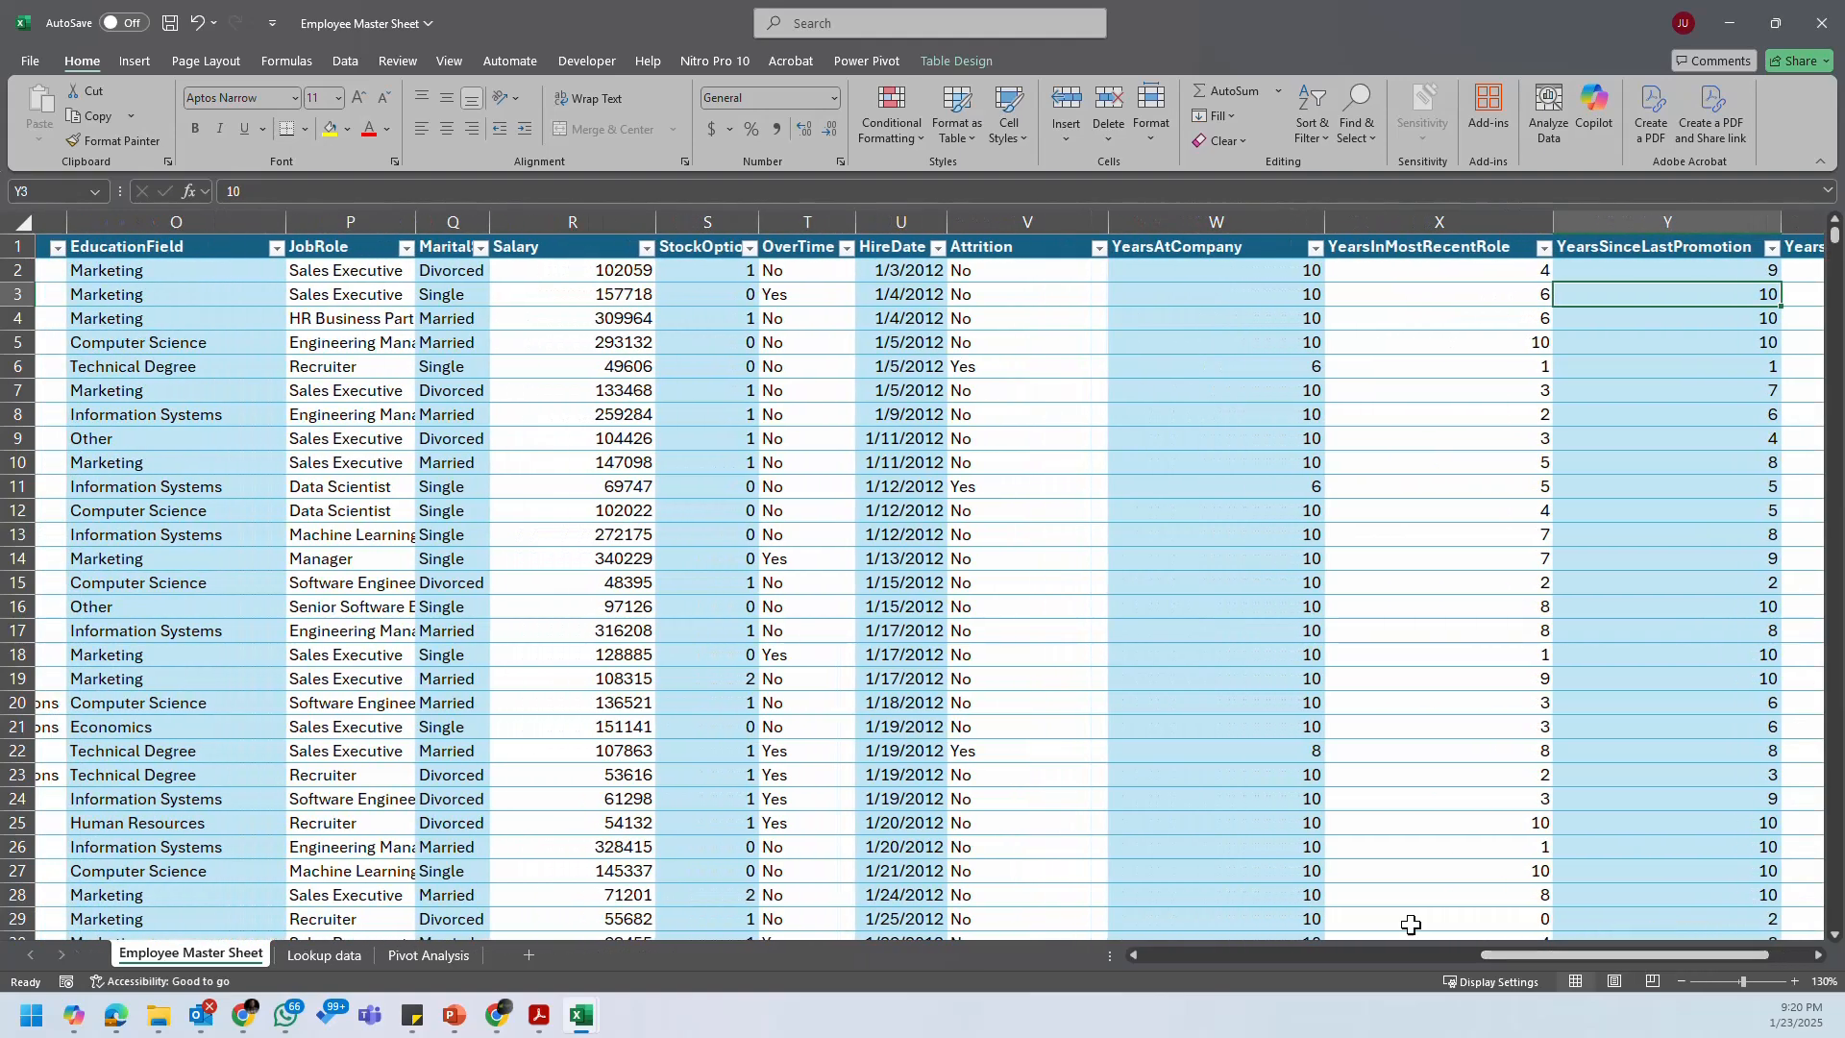
Step: Return to the Pivot Analysis sheet and select a YearsAtCompany value in the employee salary pivot table
left_click(428, 956)
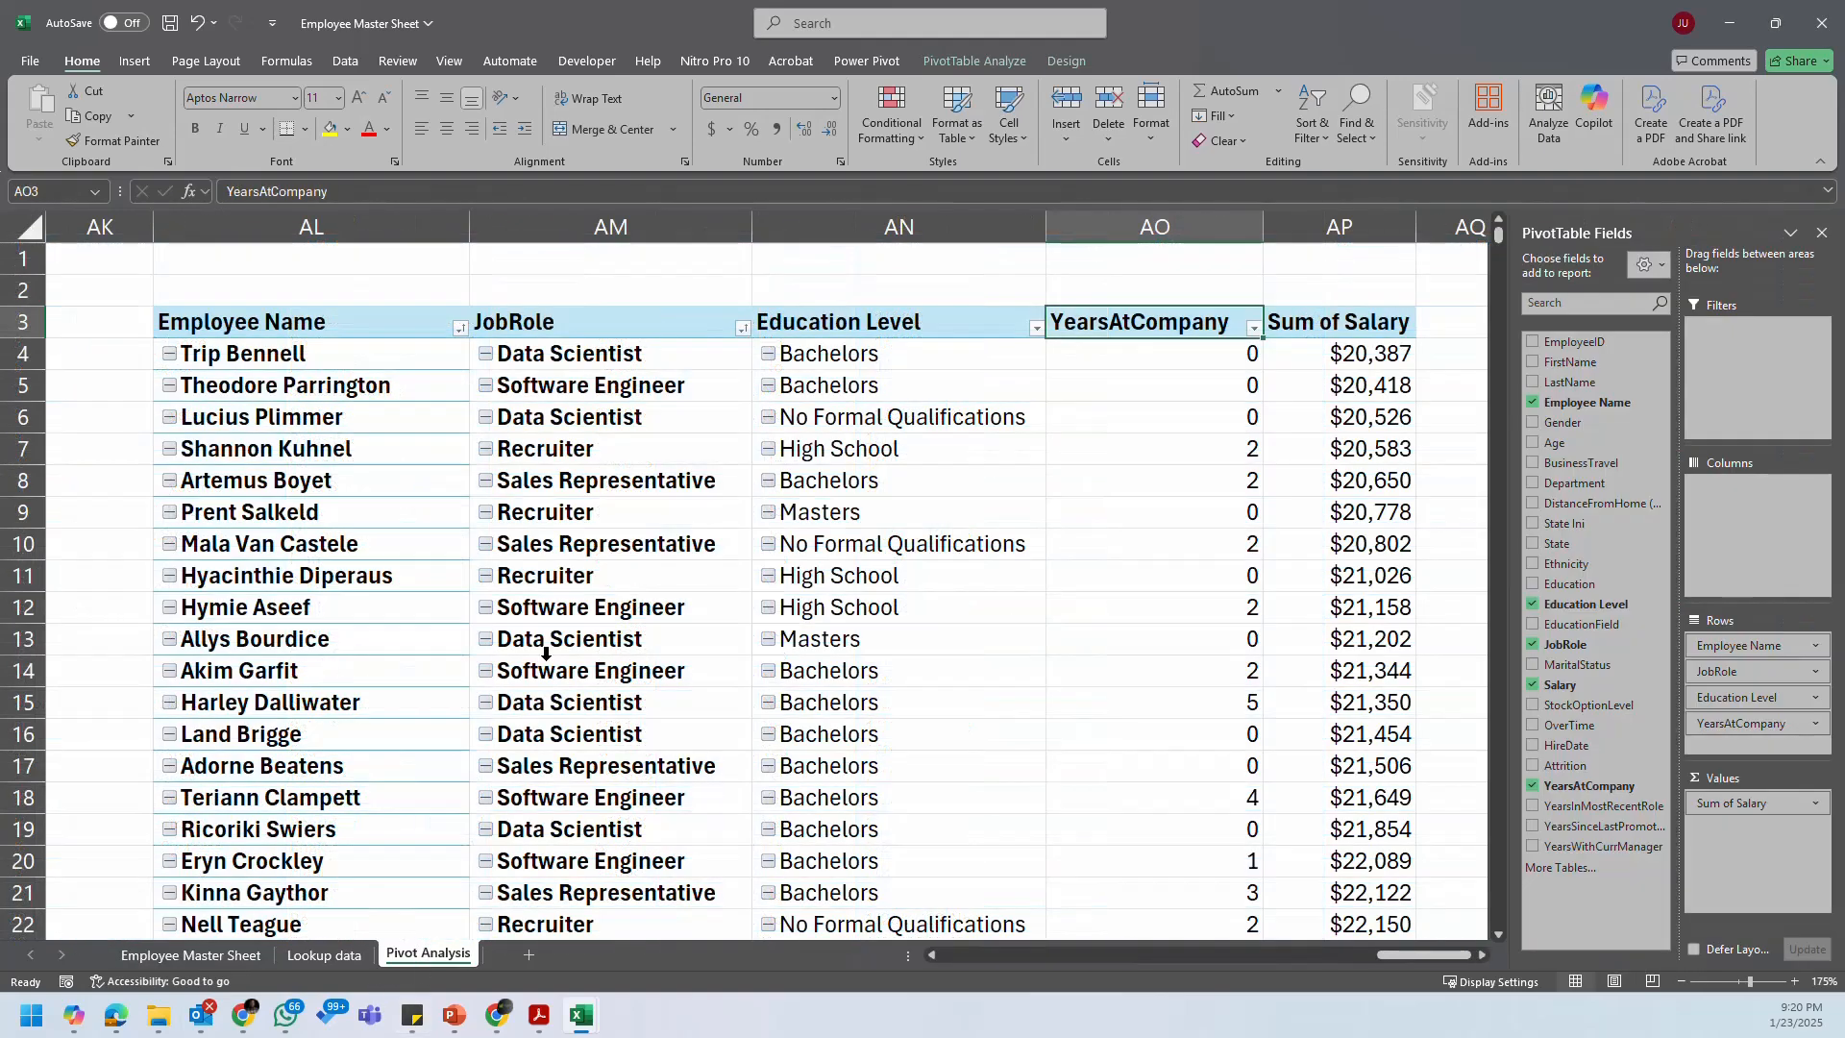
left_click(1104, 481)
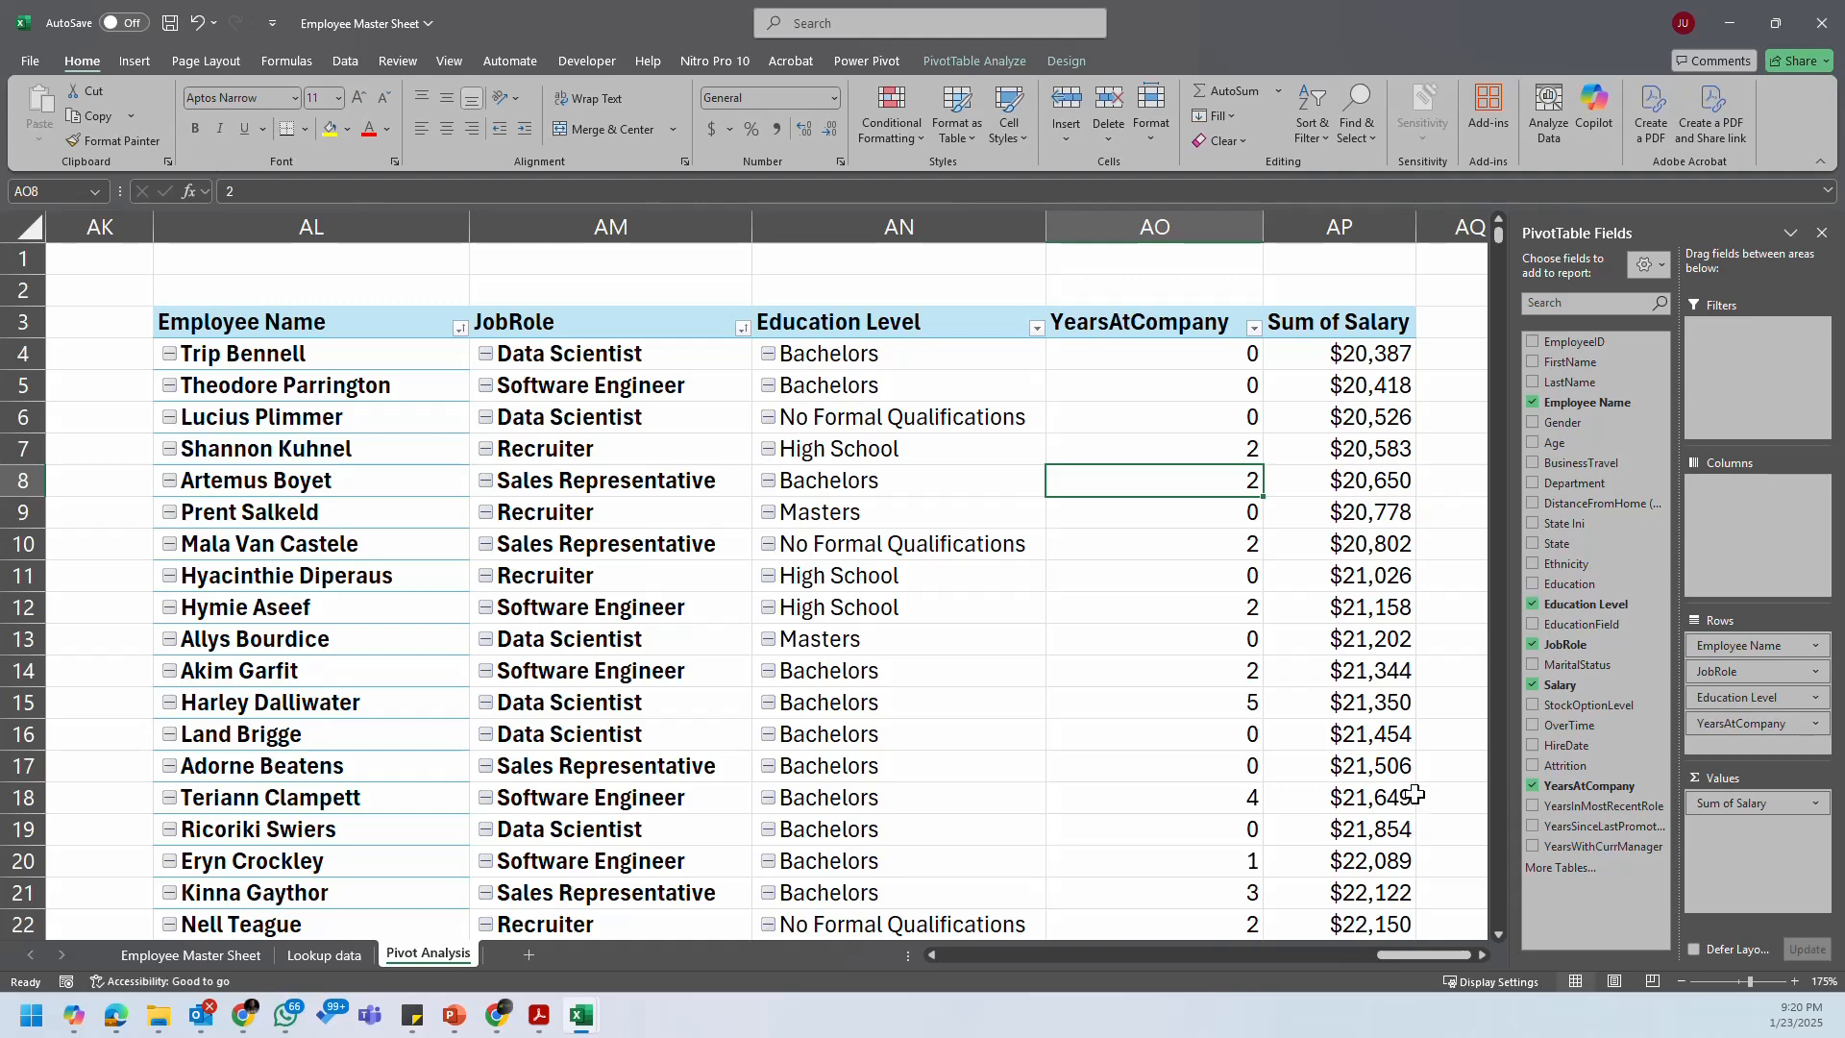
right_click(273, 327)
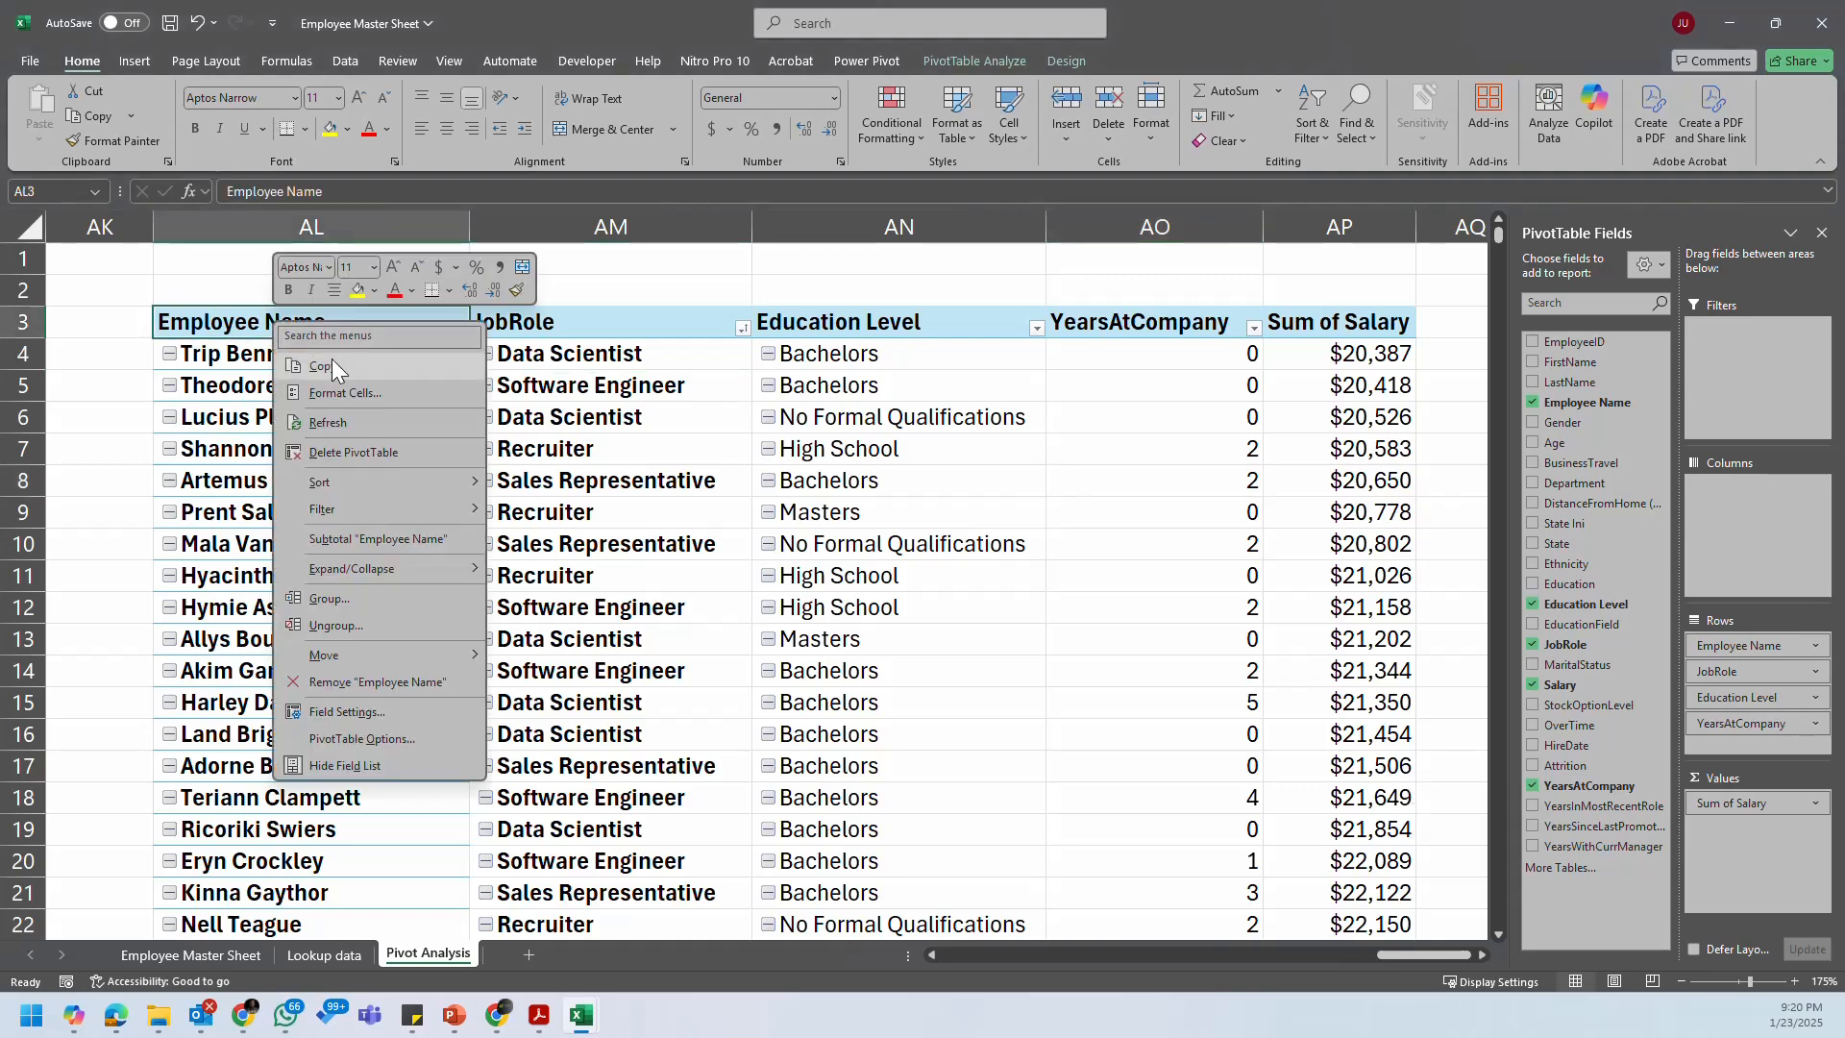
mouse_move(448, 479)
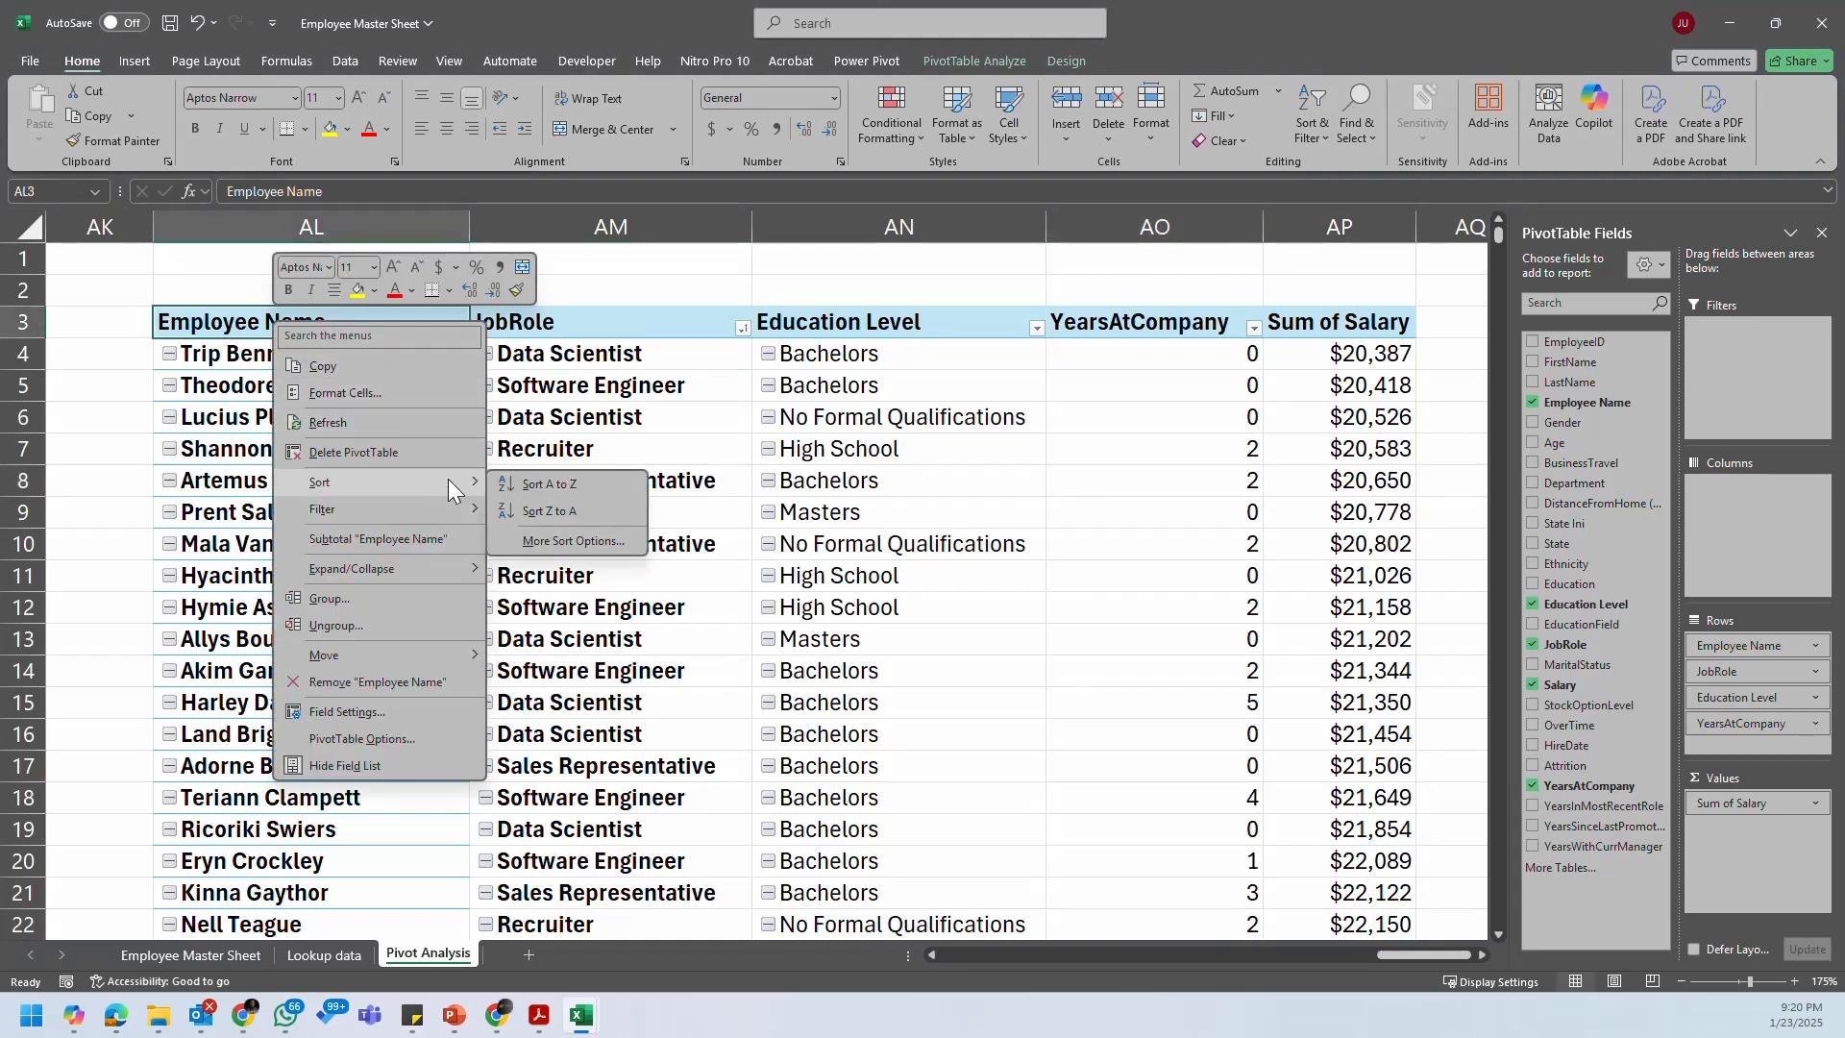
key("Escape")
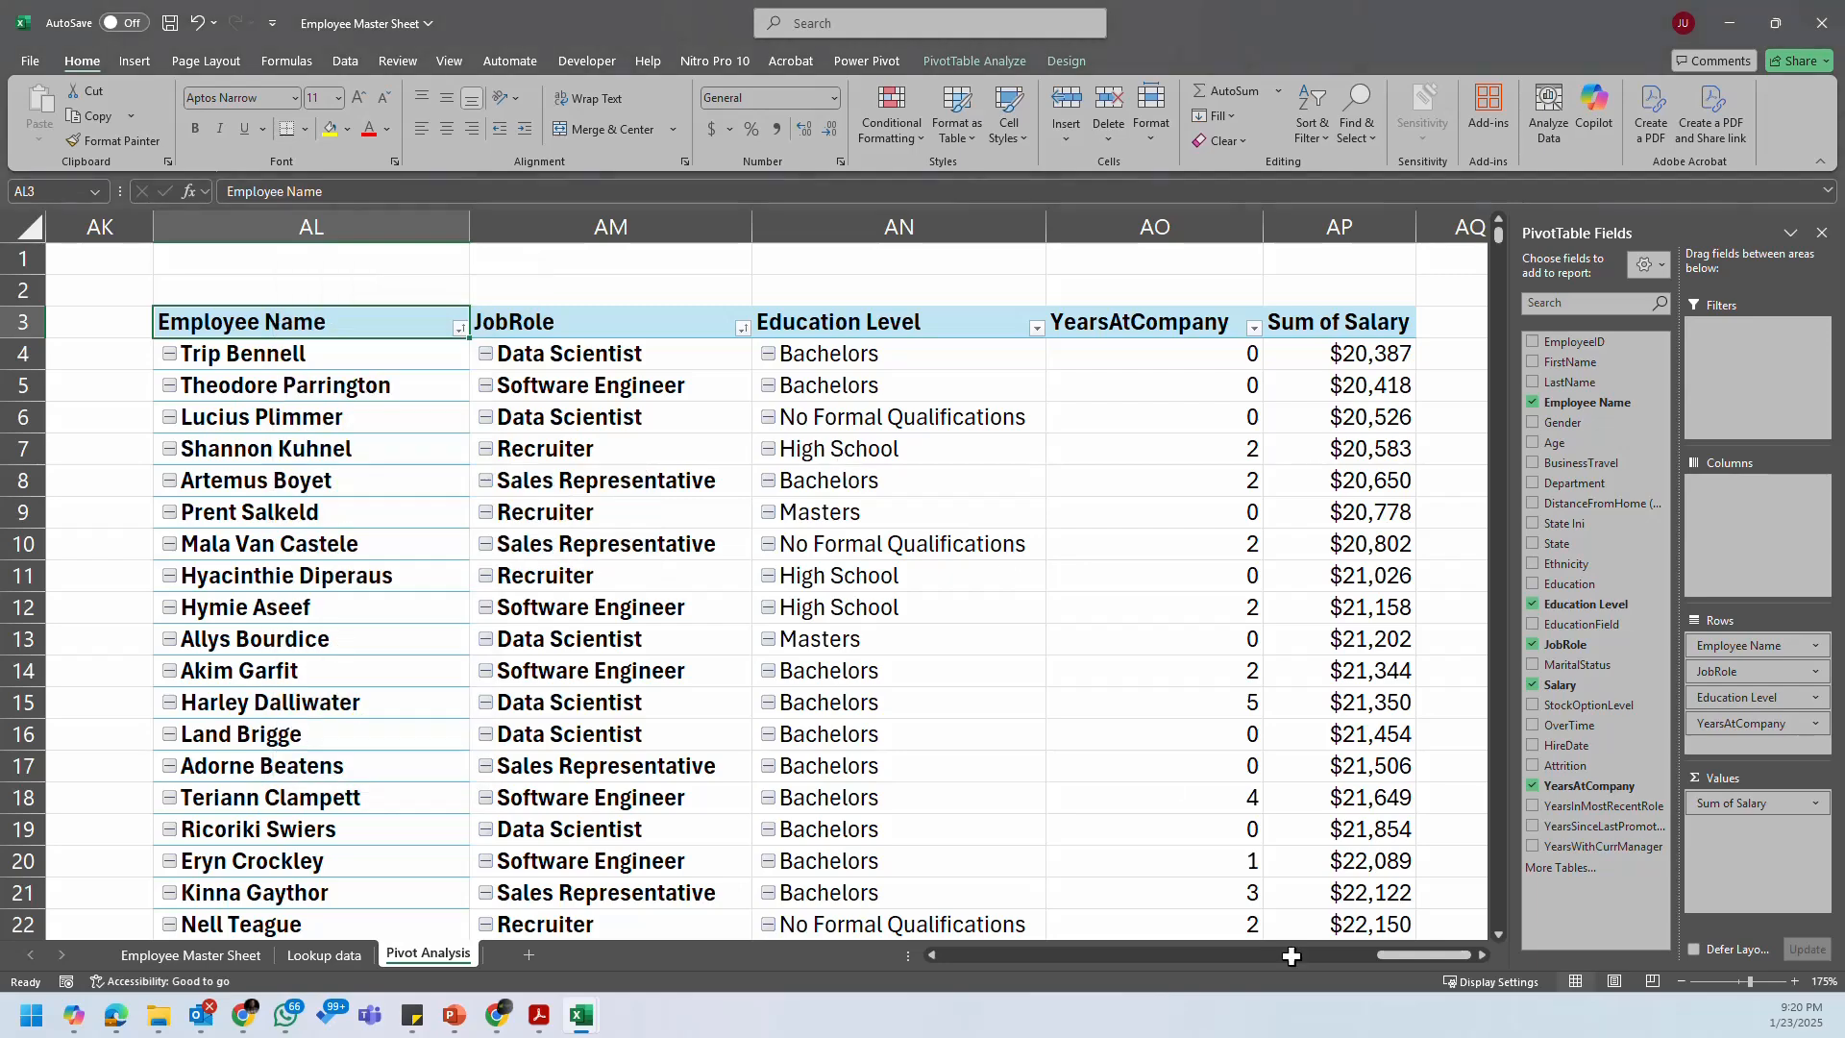
Step: Hide columns AL through AP, which hold the employee salary pivot table
mouse_move(1446, 958)
left_mouse_down()
mouse_move(1347, 980)
mouse_move(1419, 964)
left_mouse_up()
left_click_drag(582, 227, 1168, 225)
right_click(1187, 228)
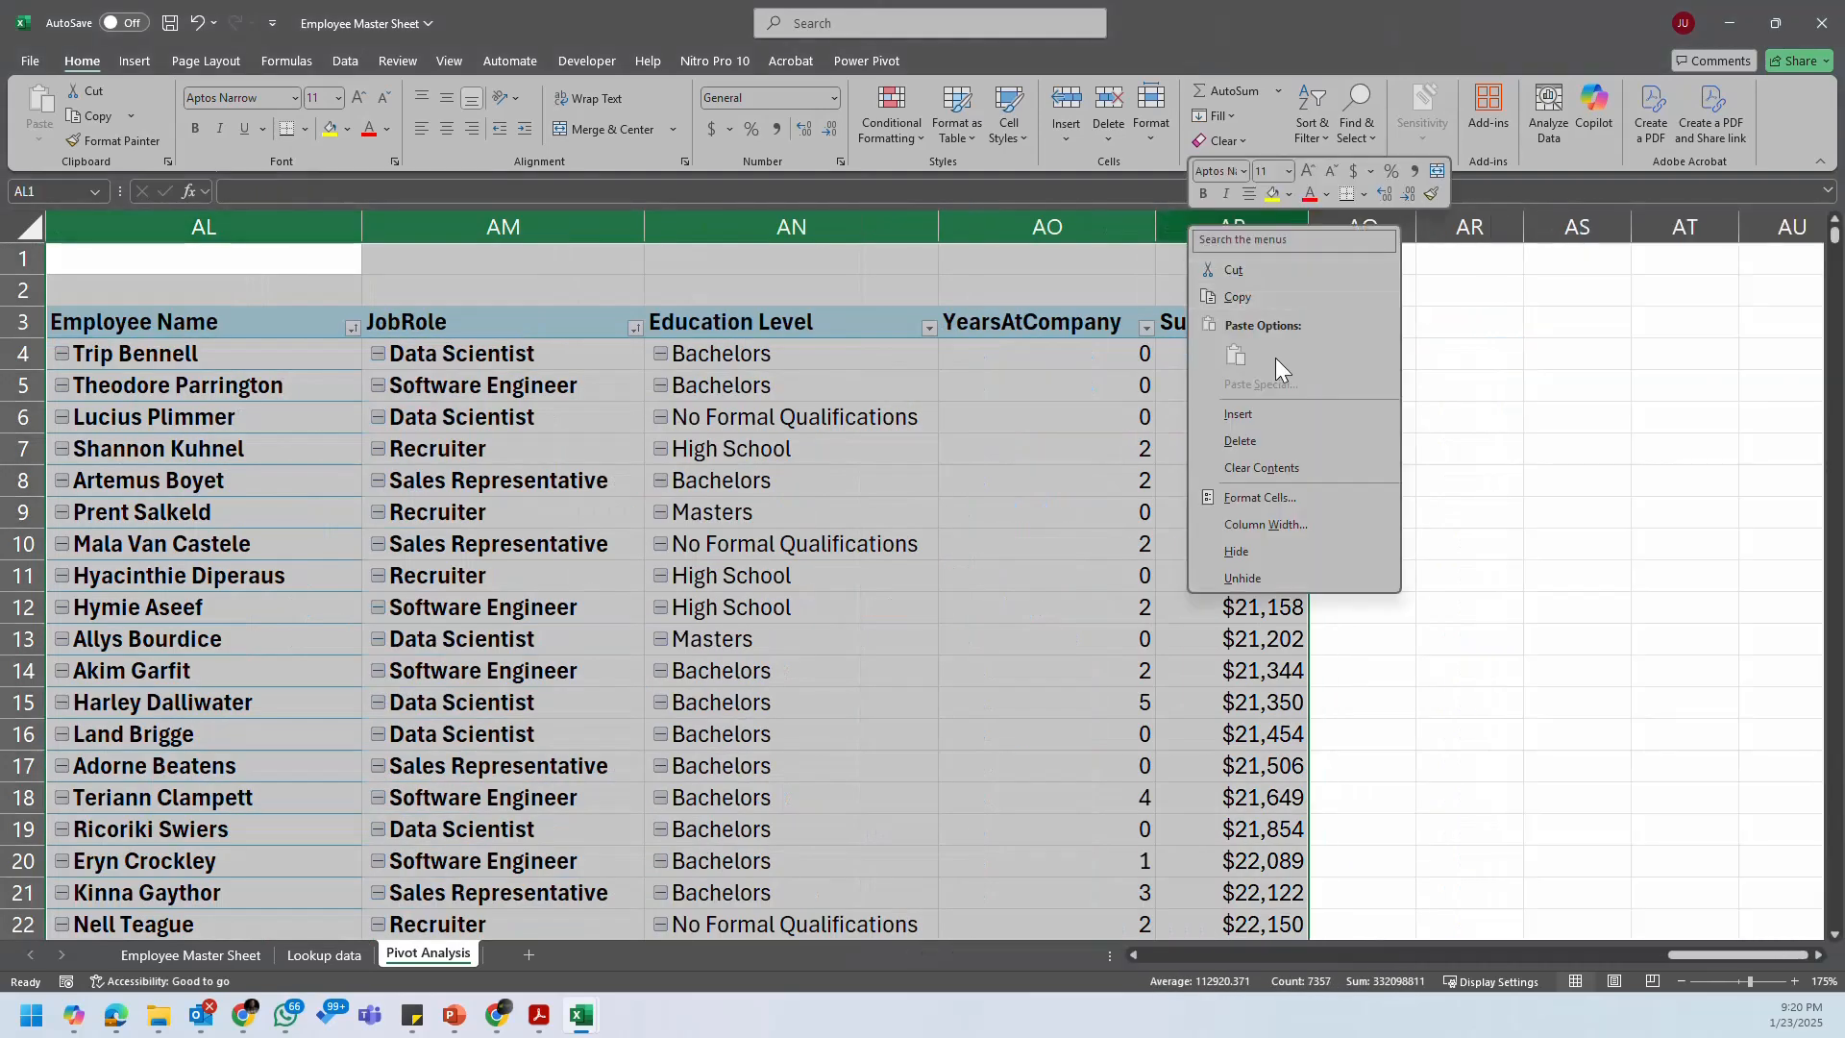
left_click(1294, 546)
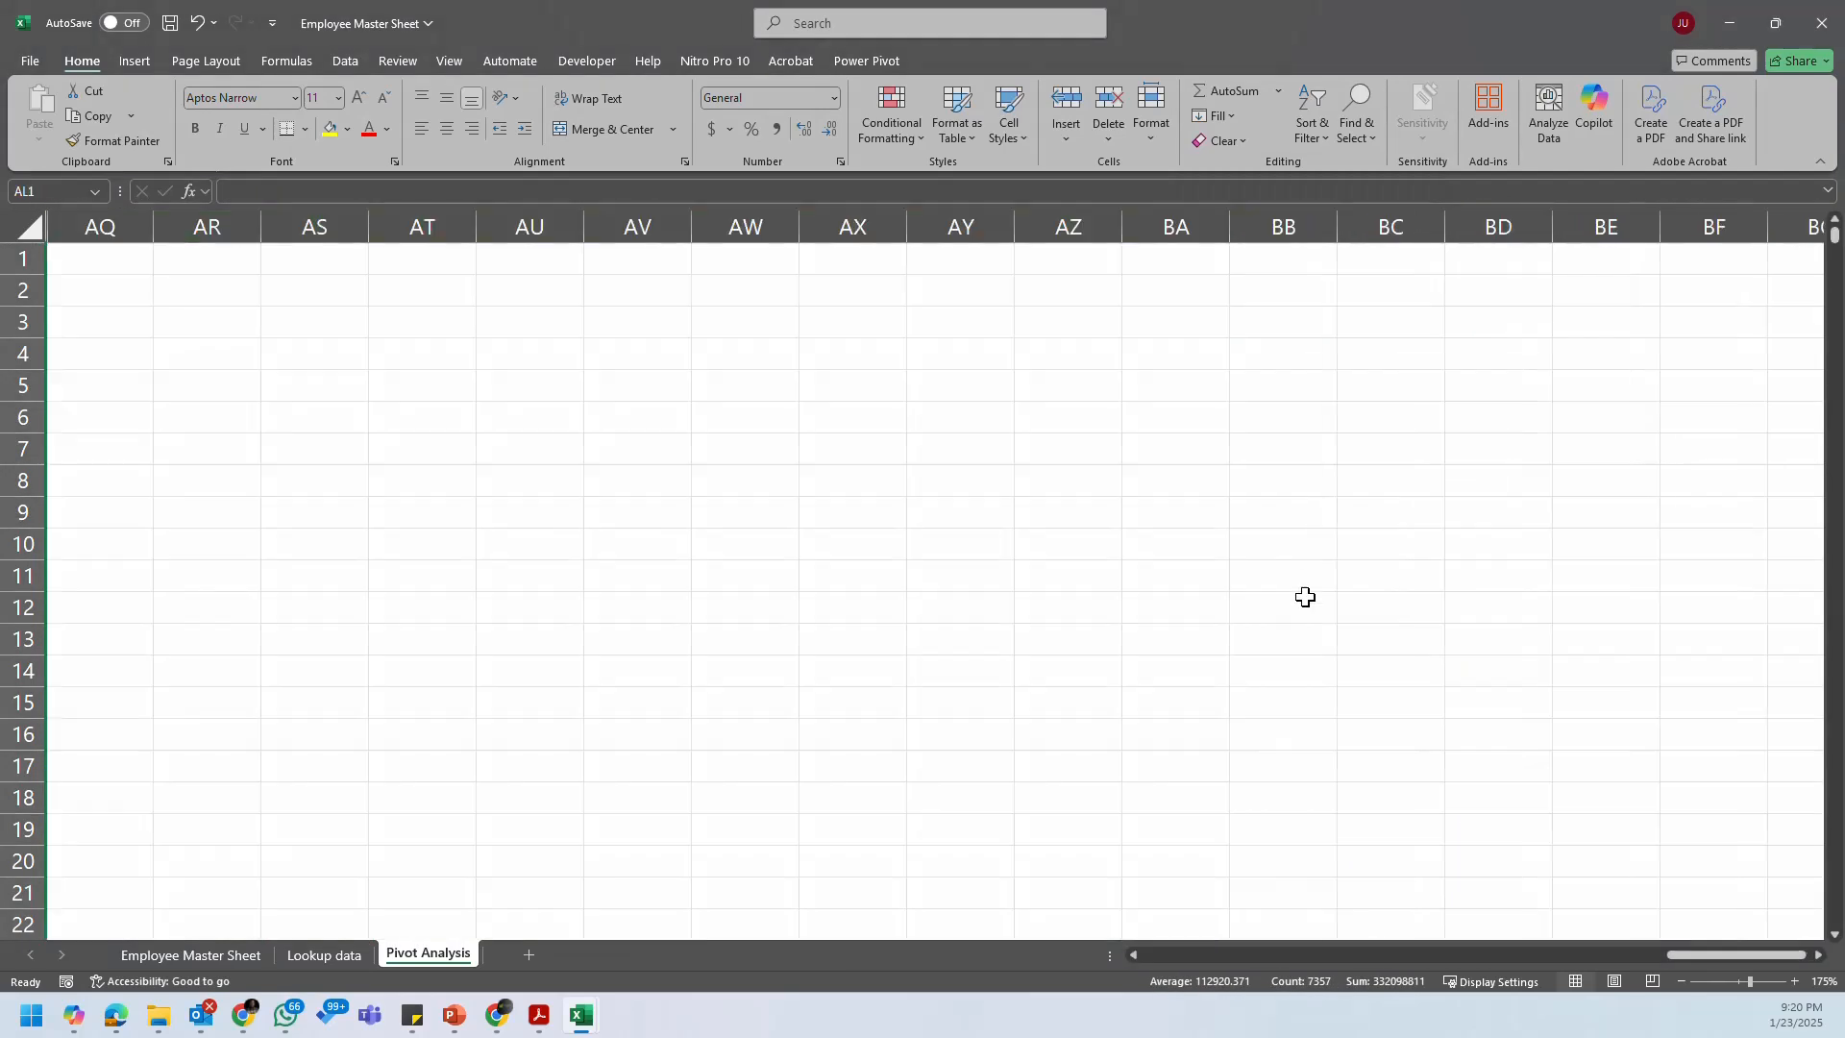
Step: Remove No of Employees from the values of the Job Role salary pivot table and review the average salary per job role
left_click_drag(1707, 961, 1578, 961)
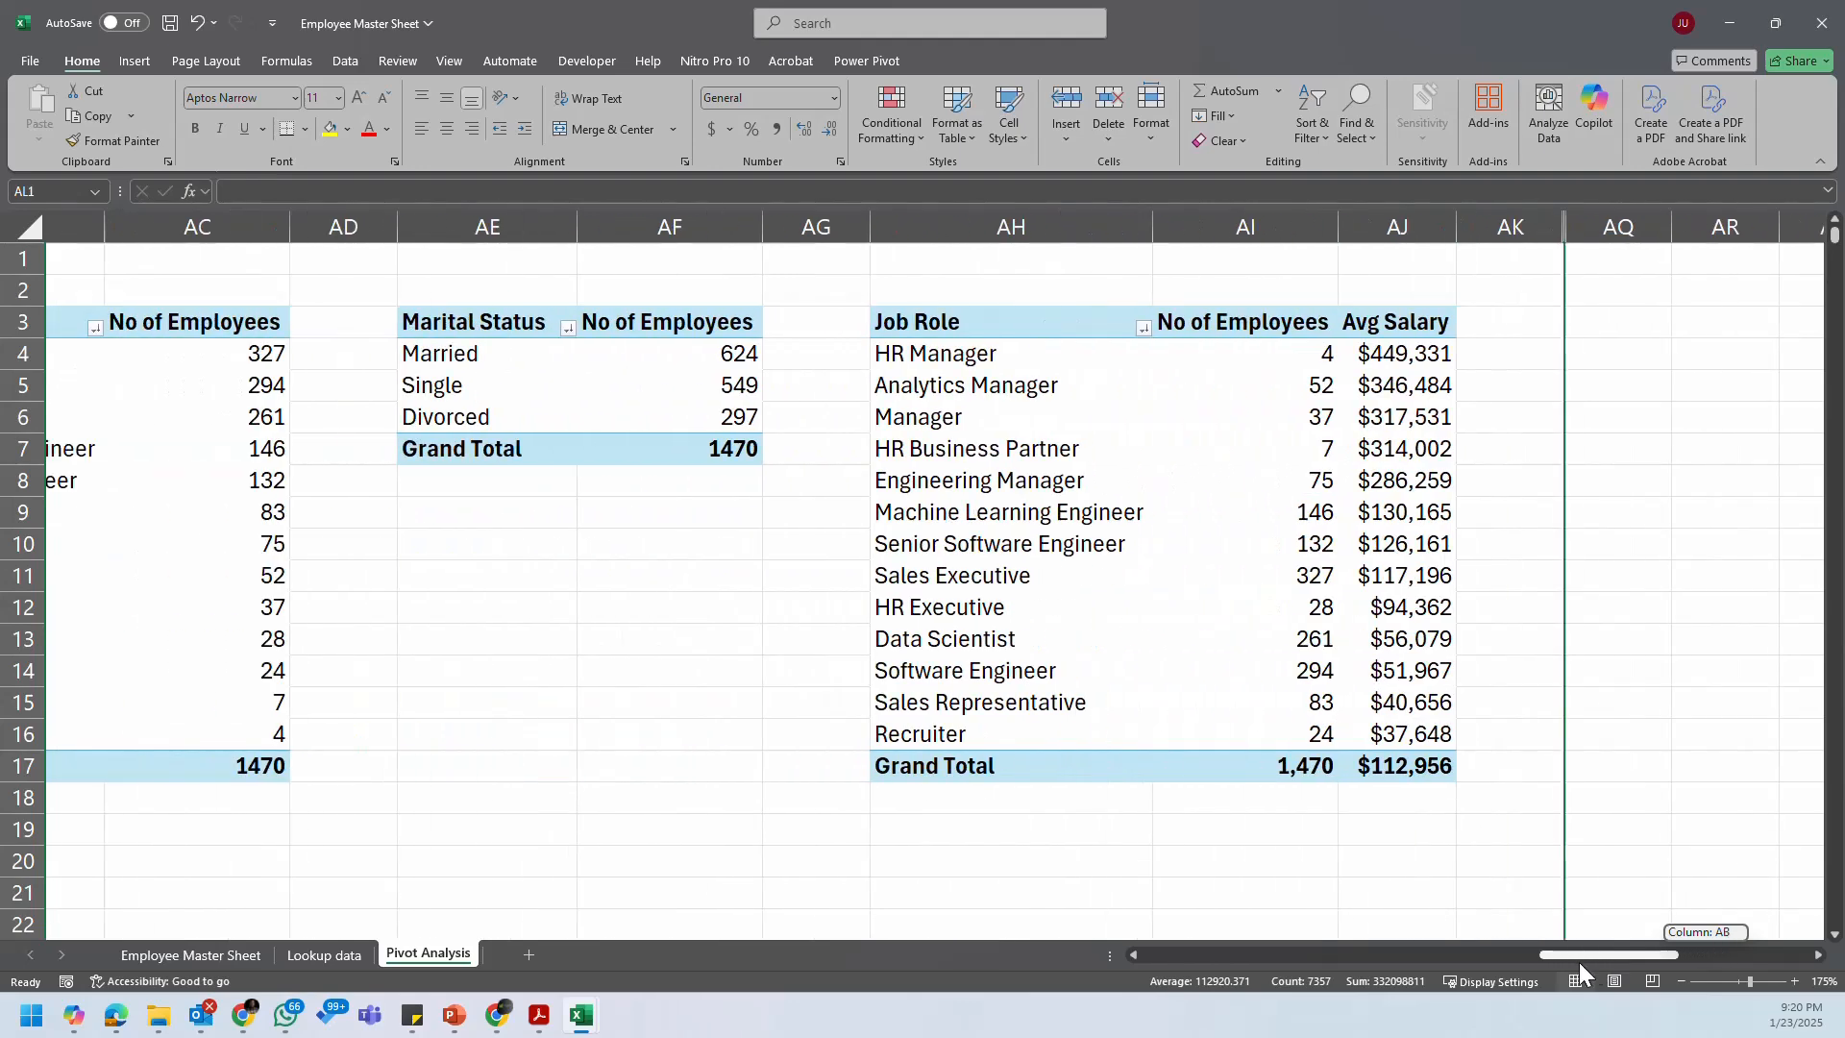
left_click(1277, 367)
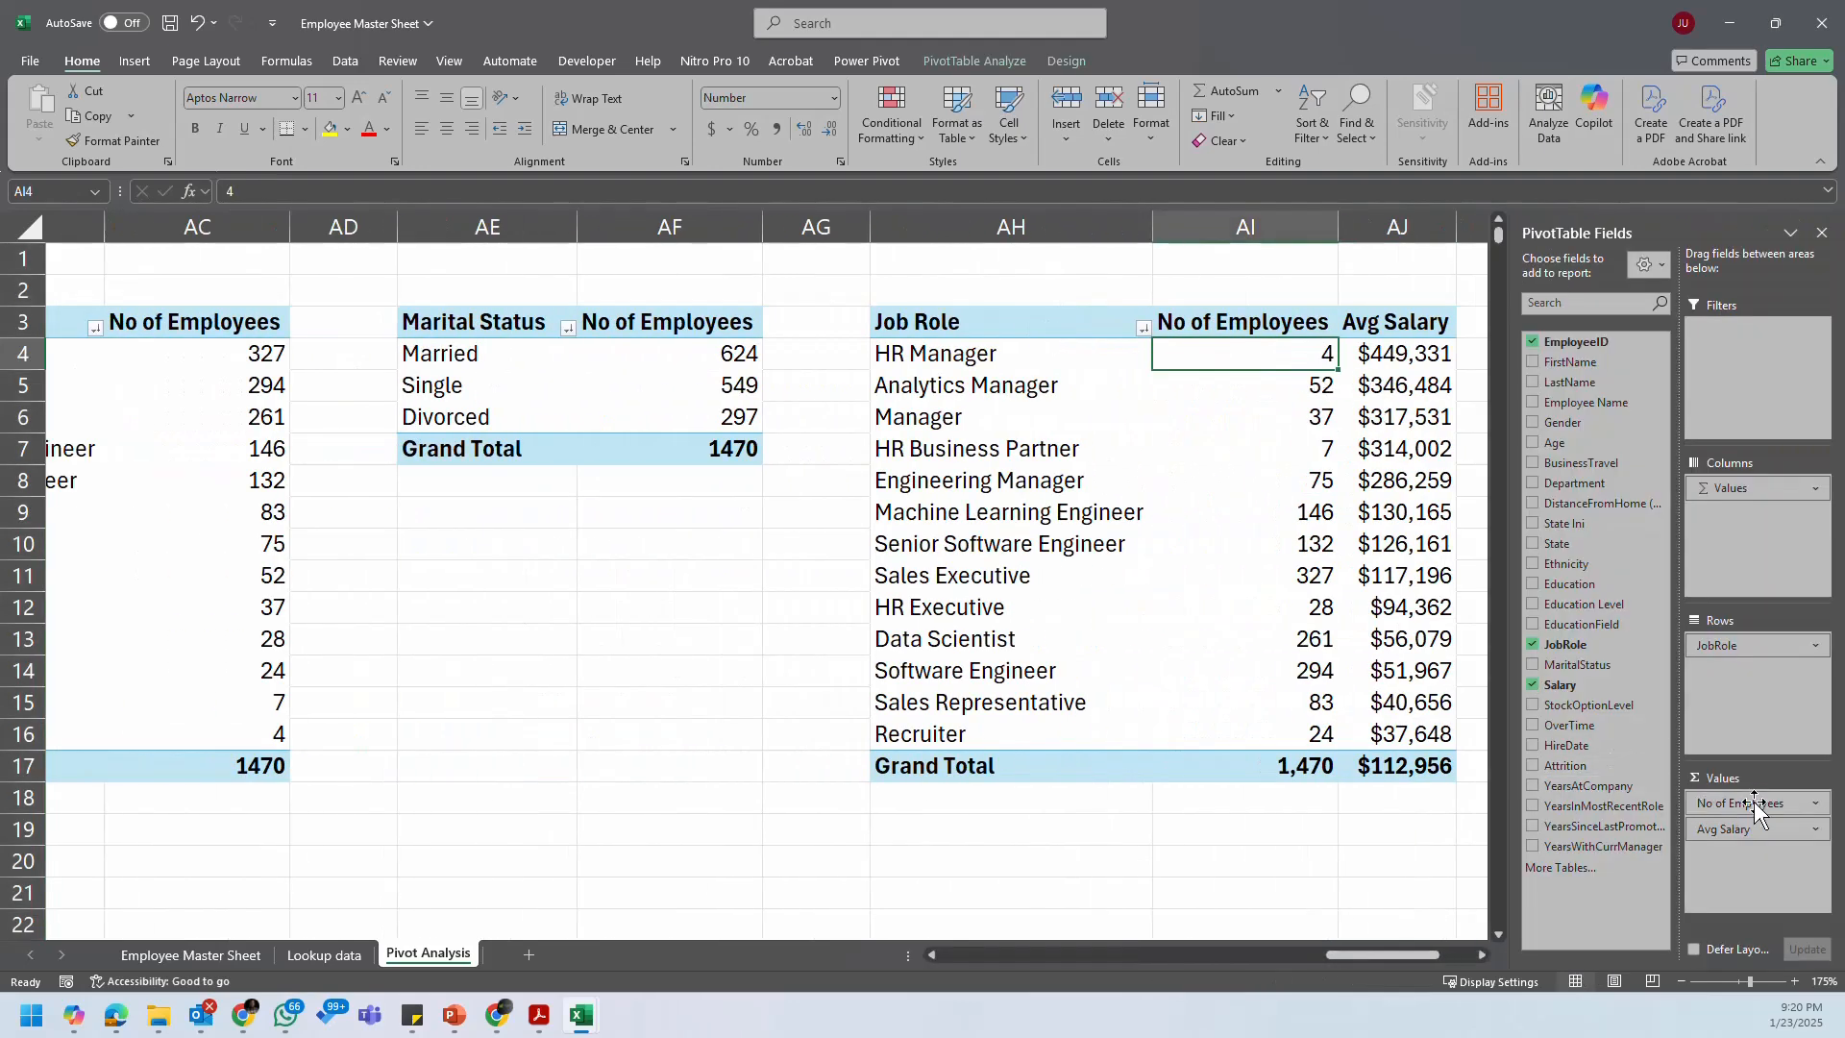
left_click_drag(1755, 811, 1264, 788)
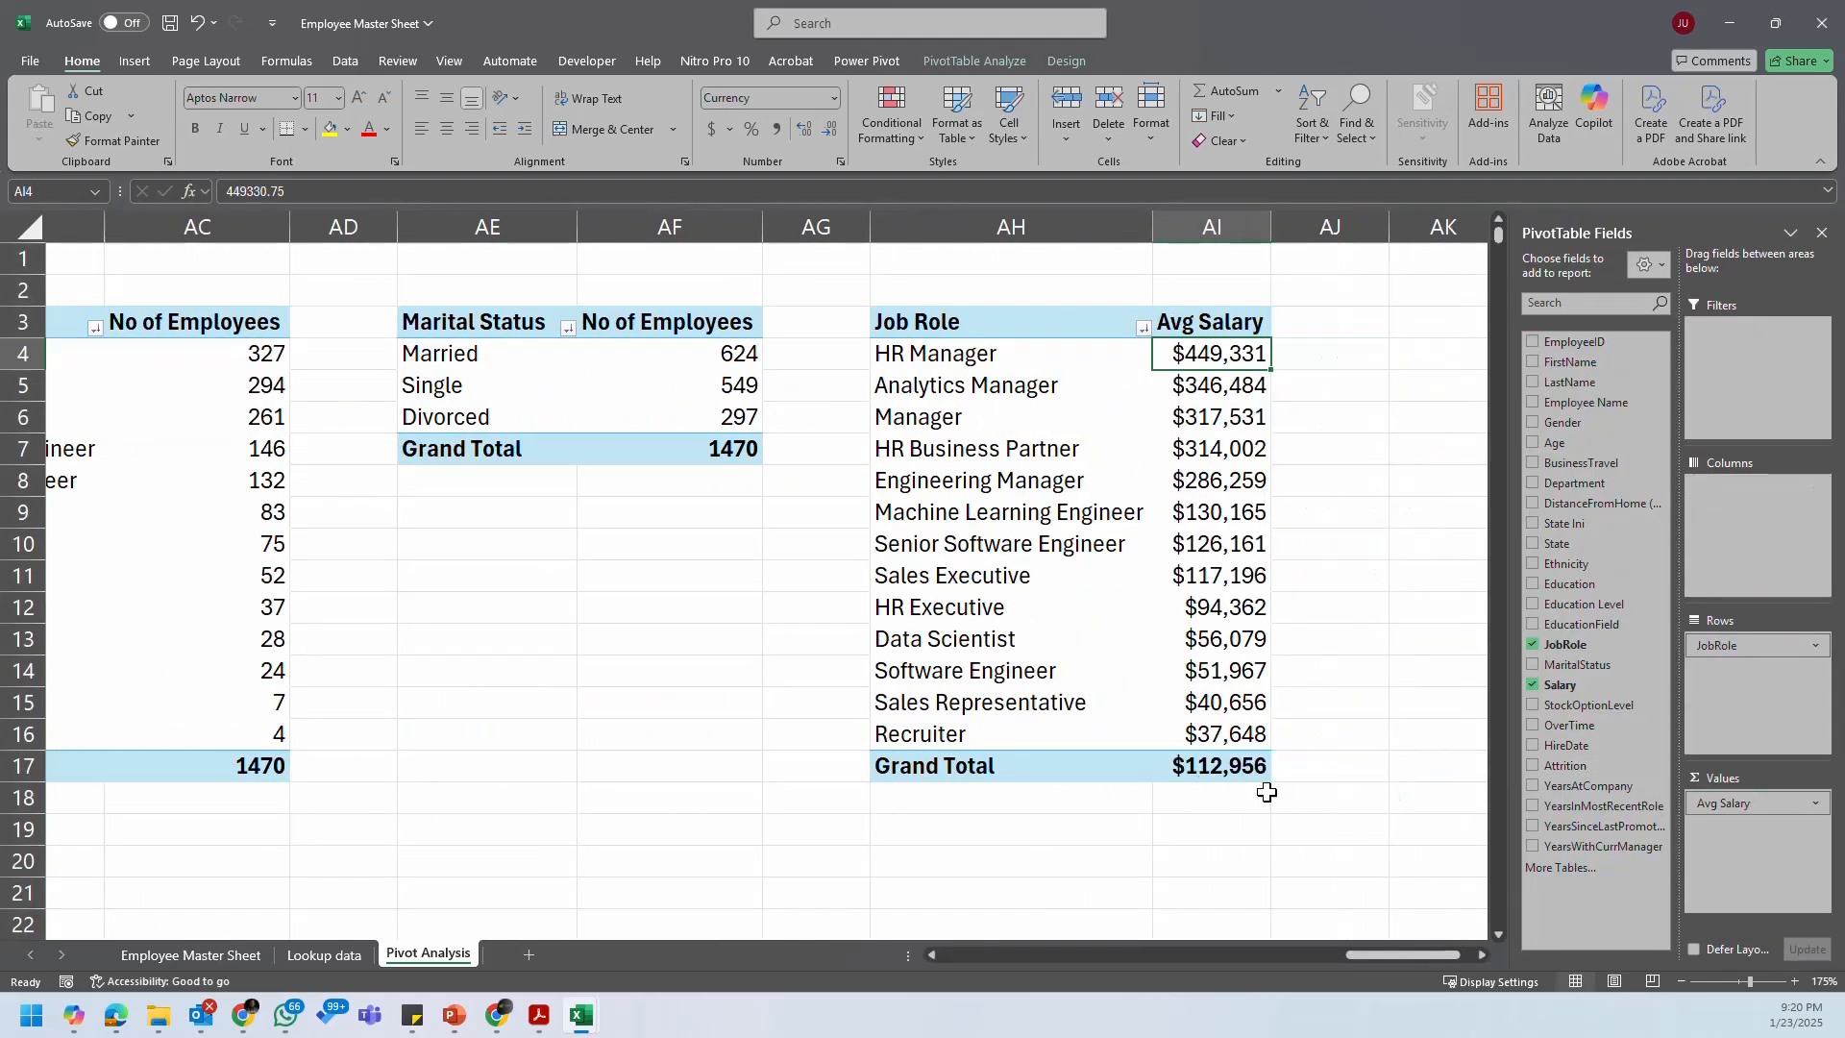
left_click(1140, 390)
left_click(1221, 360)
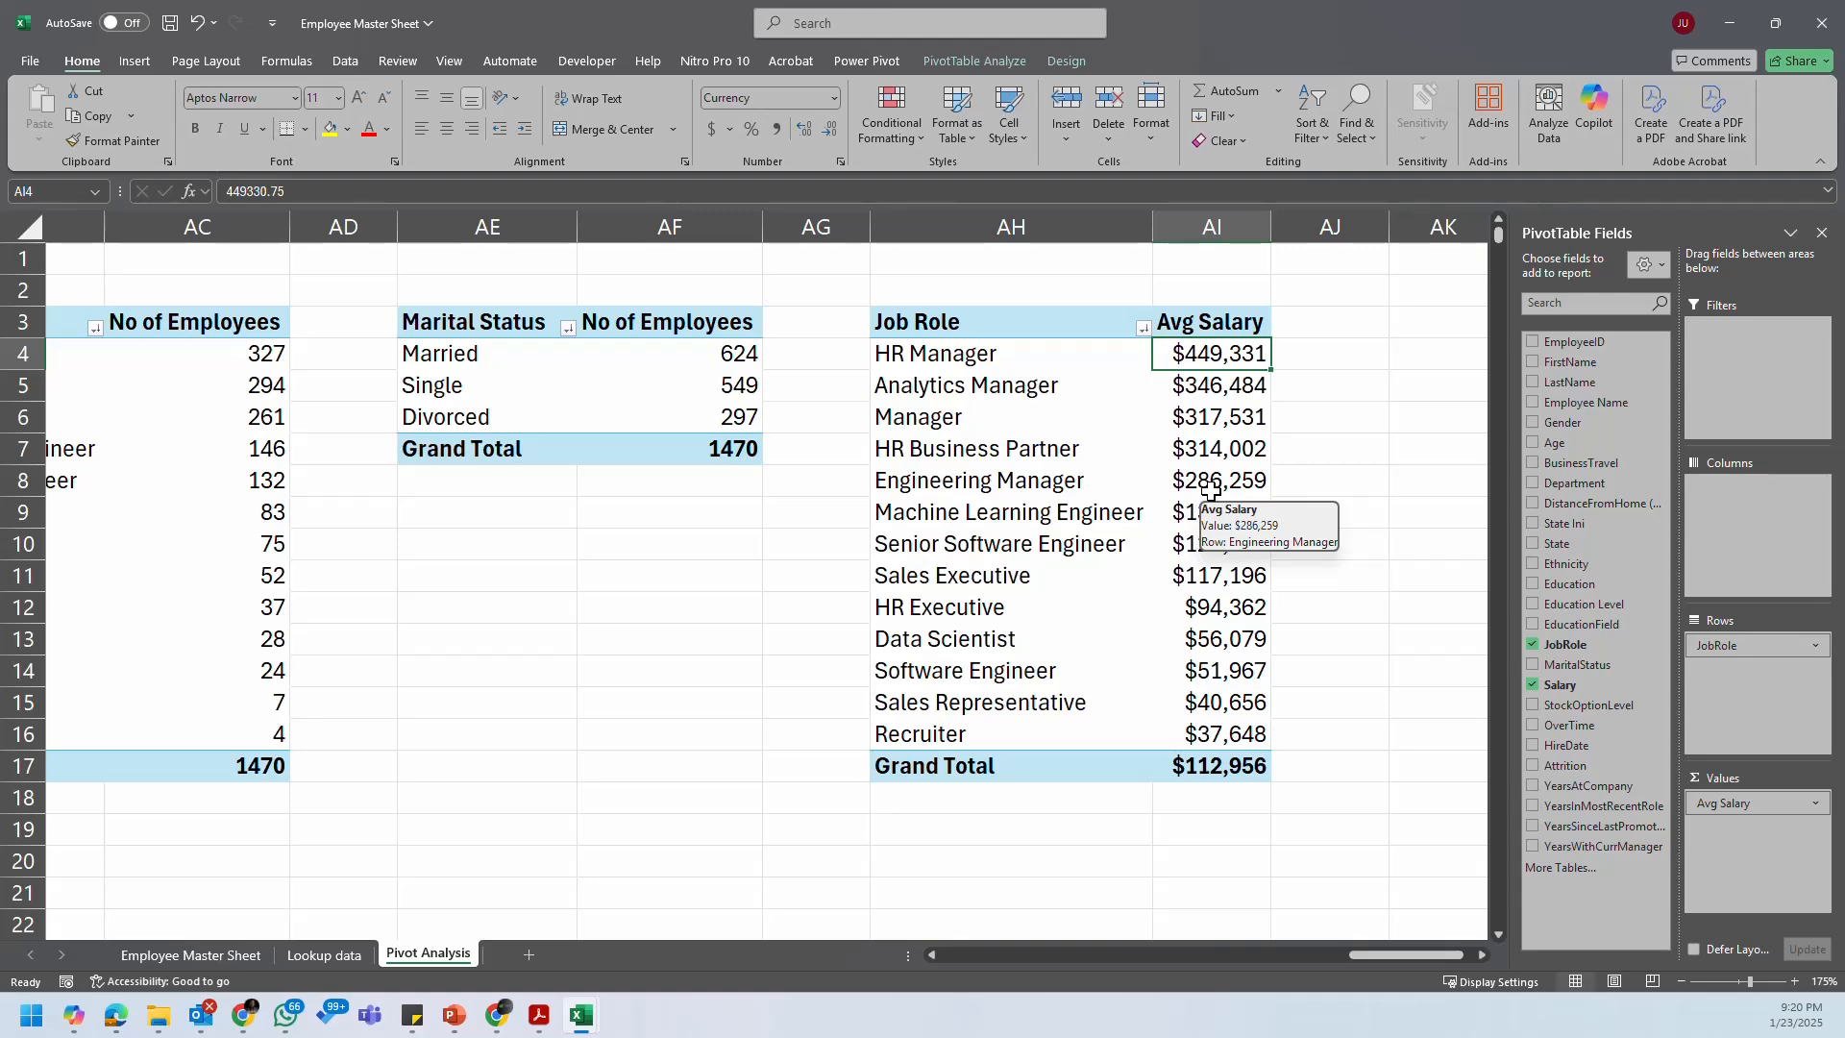
scroll(1119, 558, "down", 1)
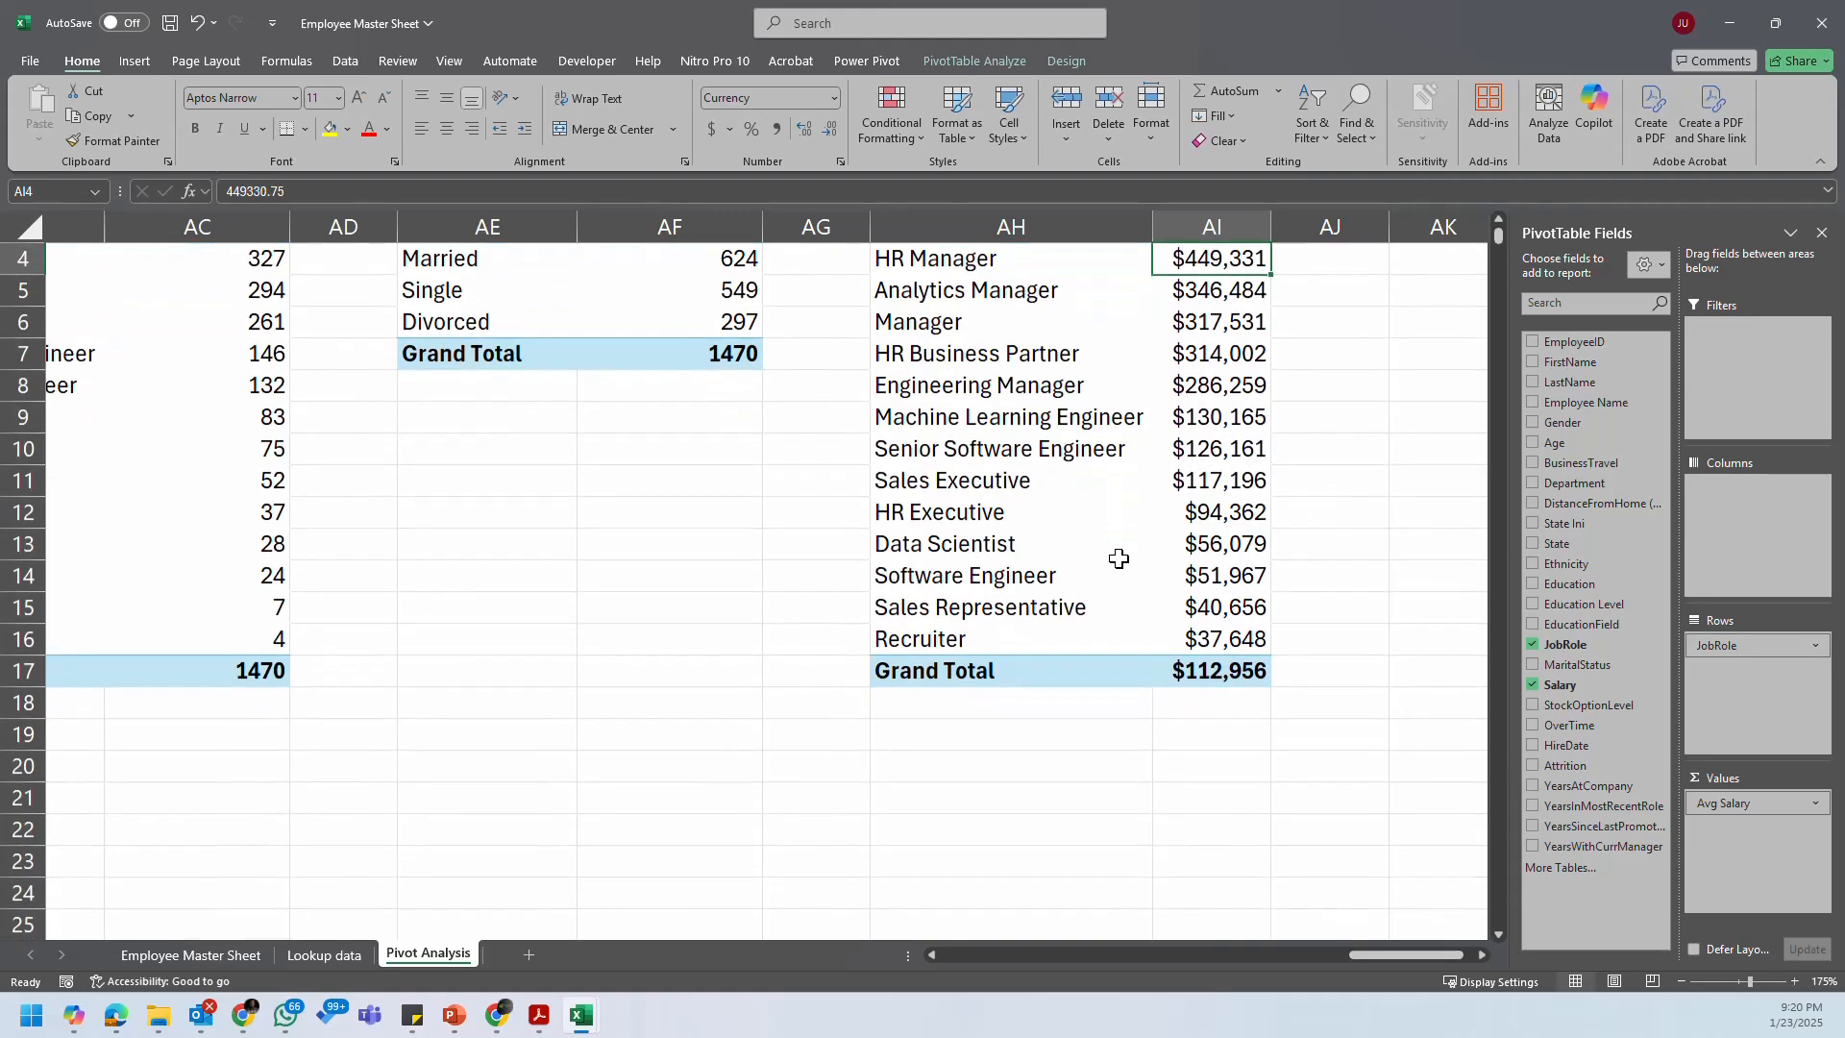
scroll(1119, 558, "up", 1)
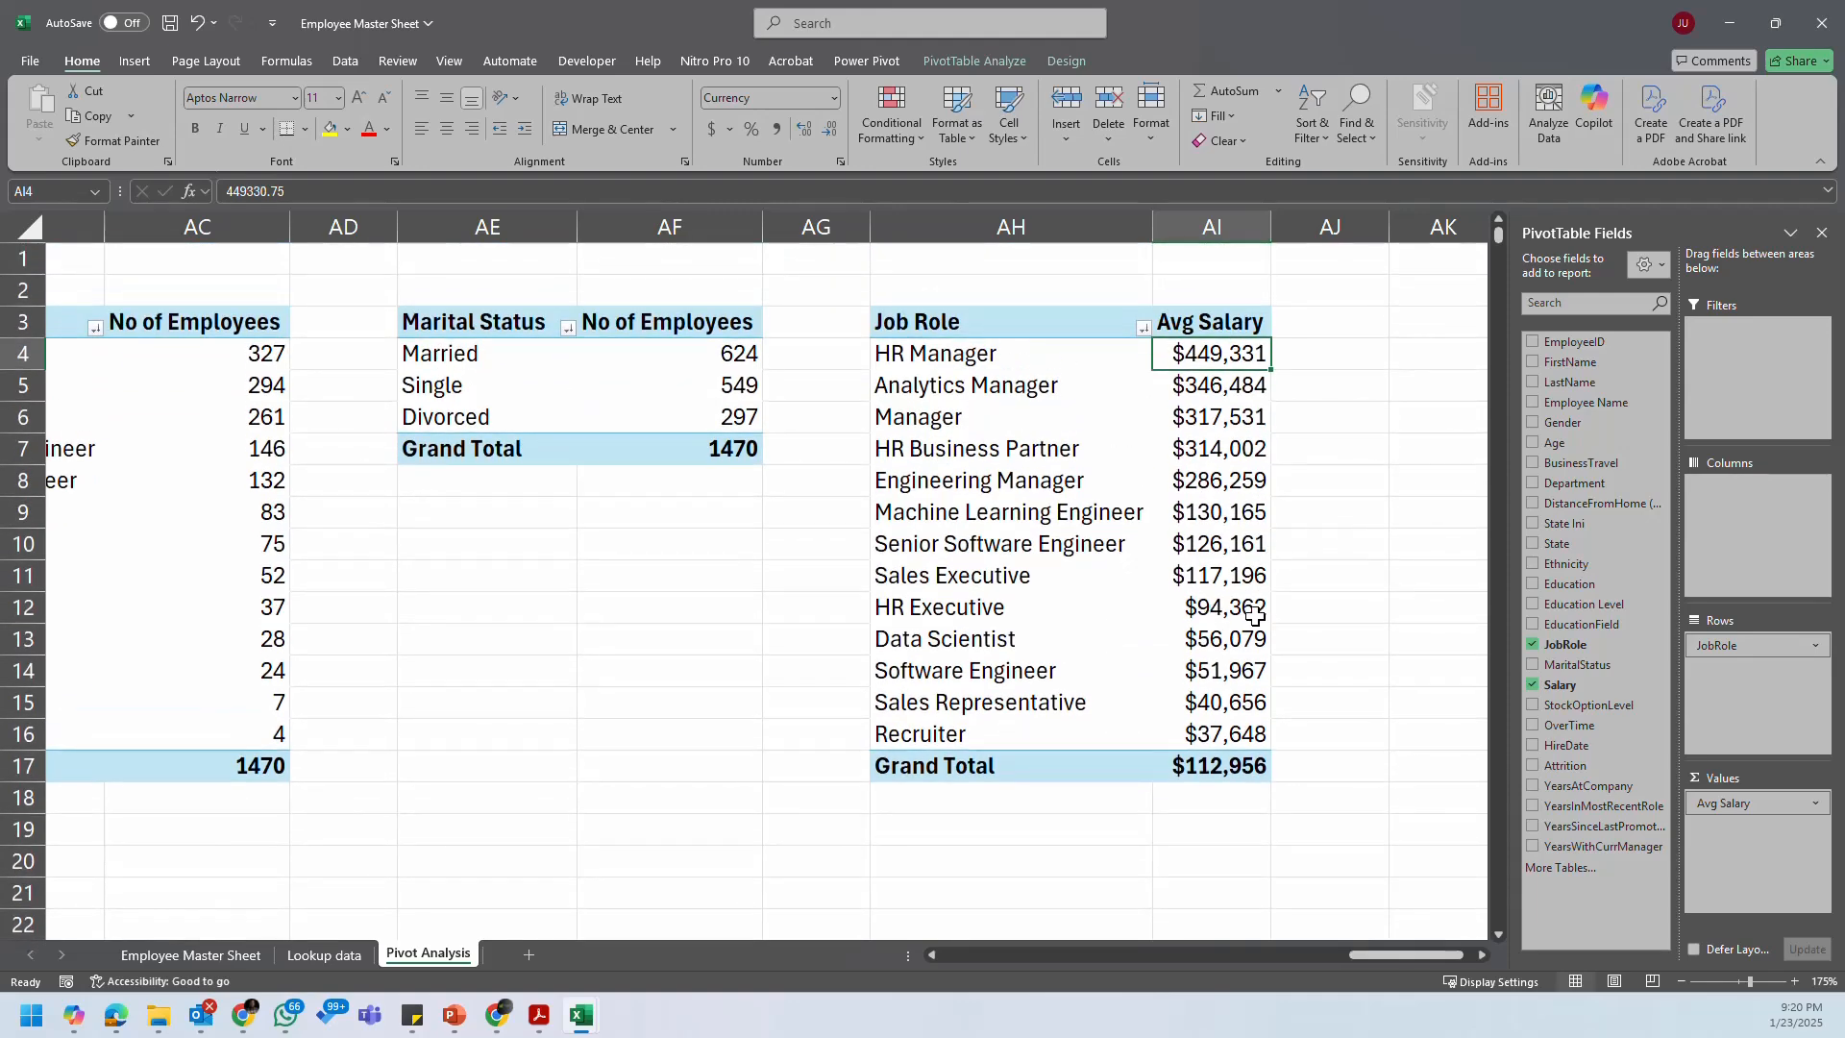
scroll(1489, 955, "right", 4)
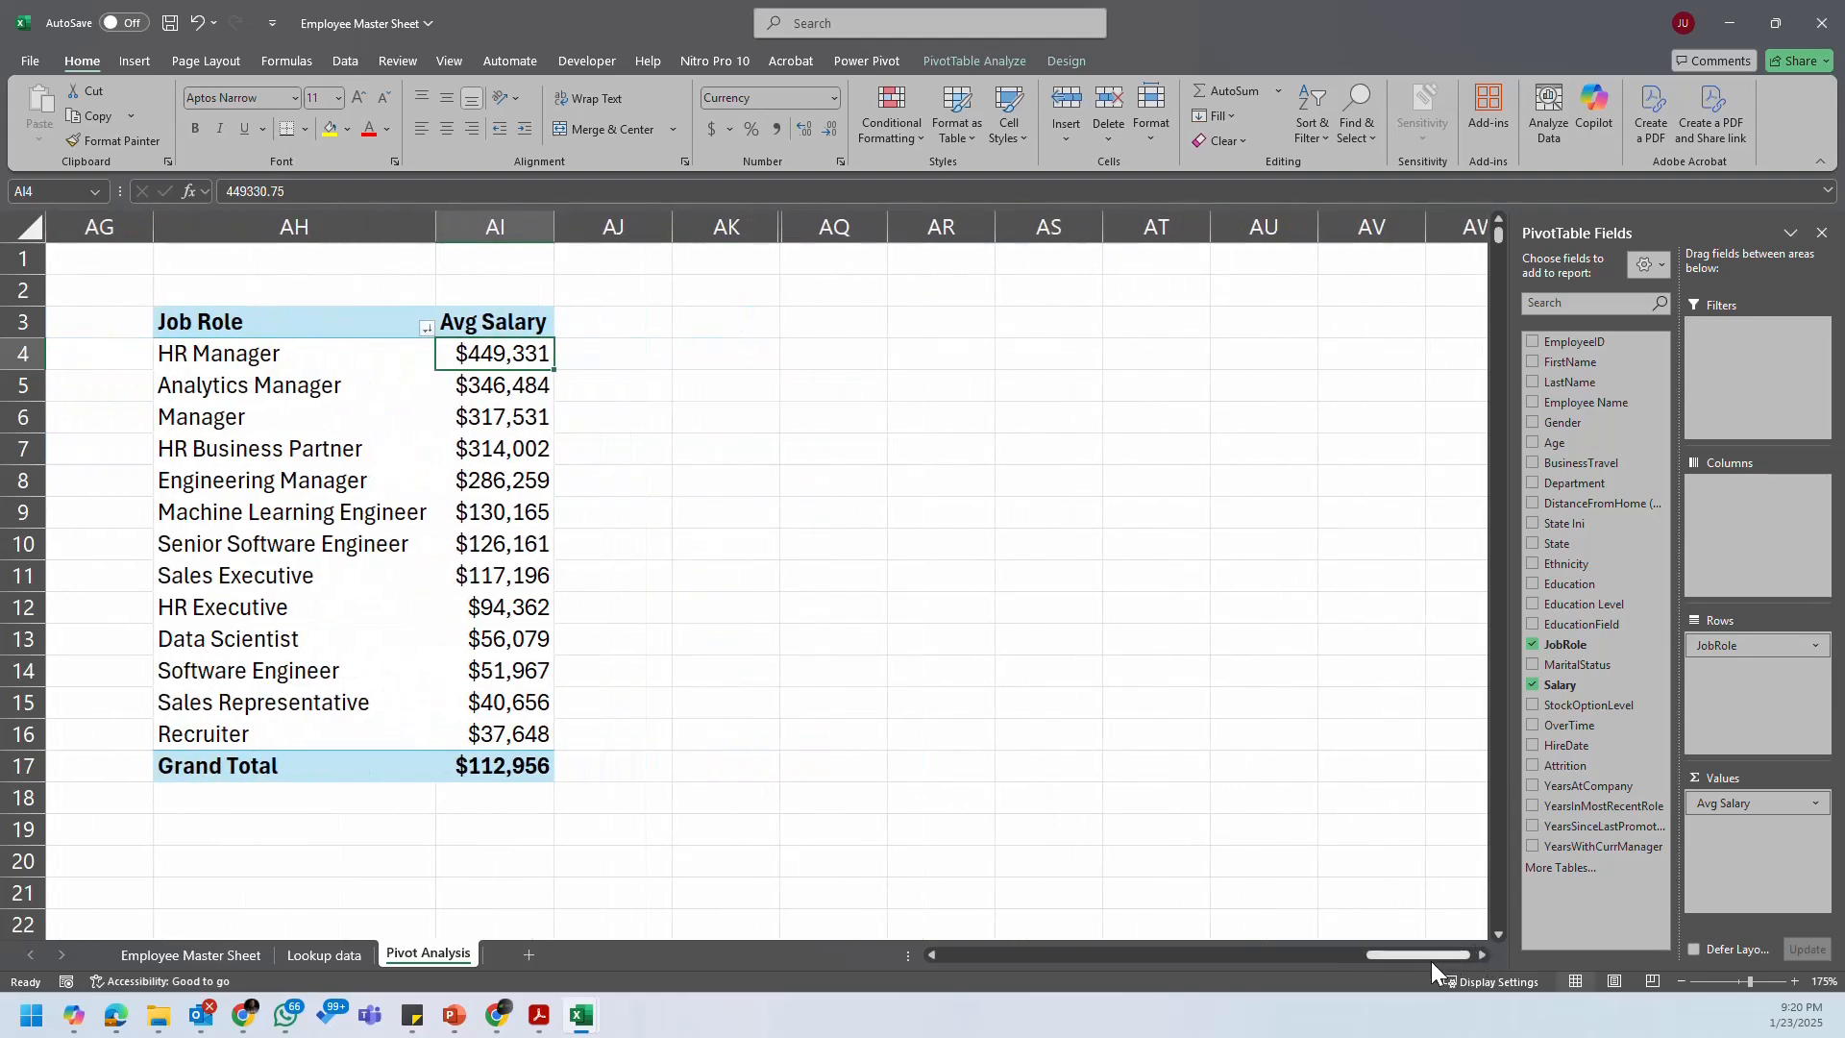
Step: Switch to the sticky note with the analysis checklist and check the Salary wise info and Stock option items
left_click(416, 1019)
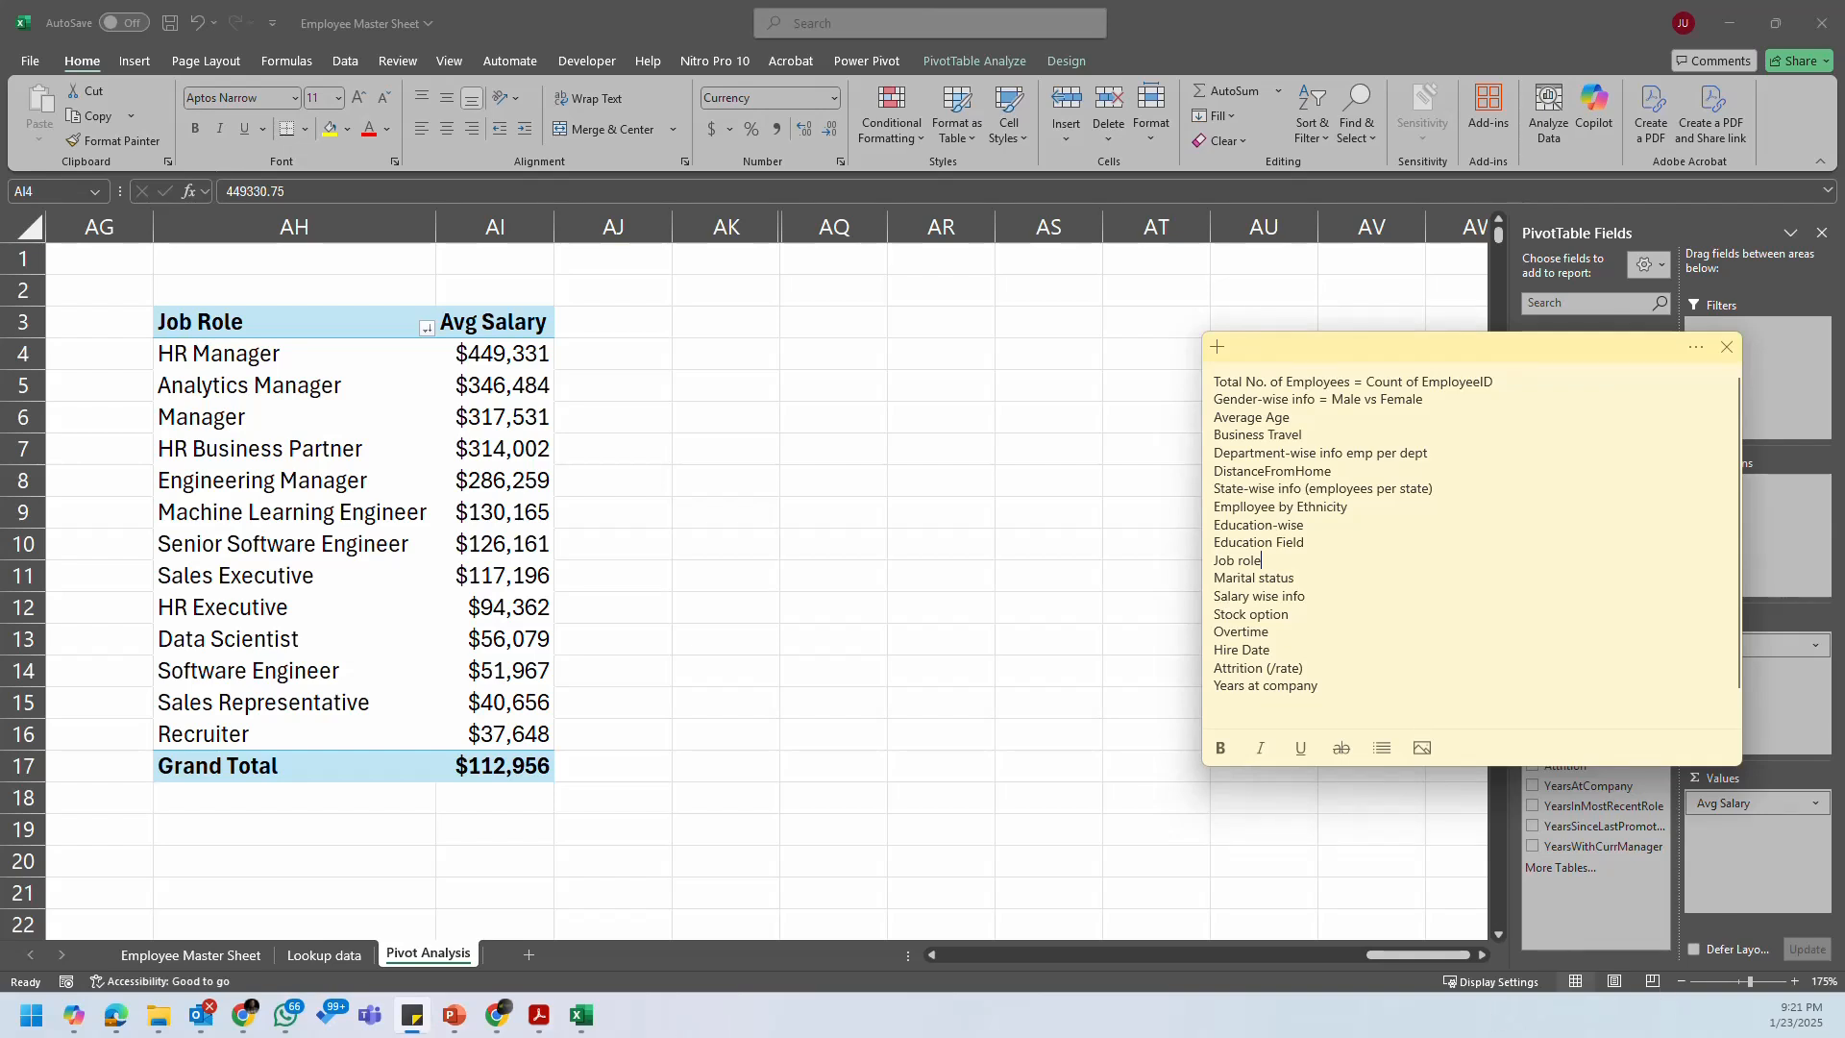
key("alt+Tab")
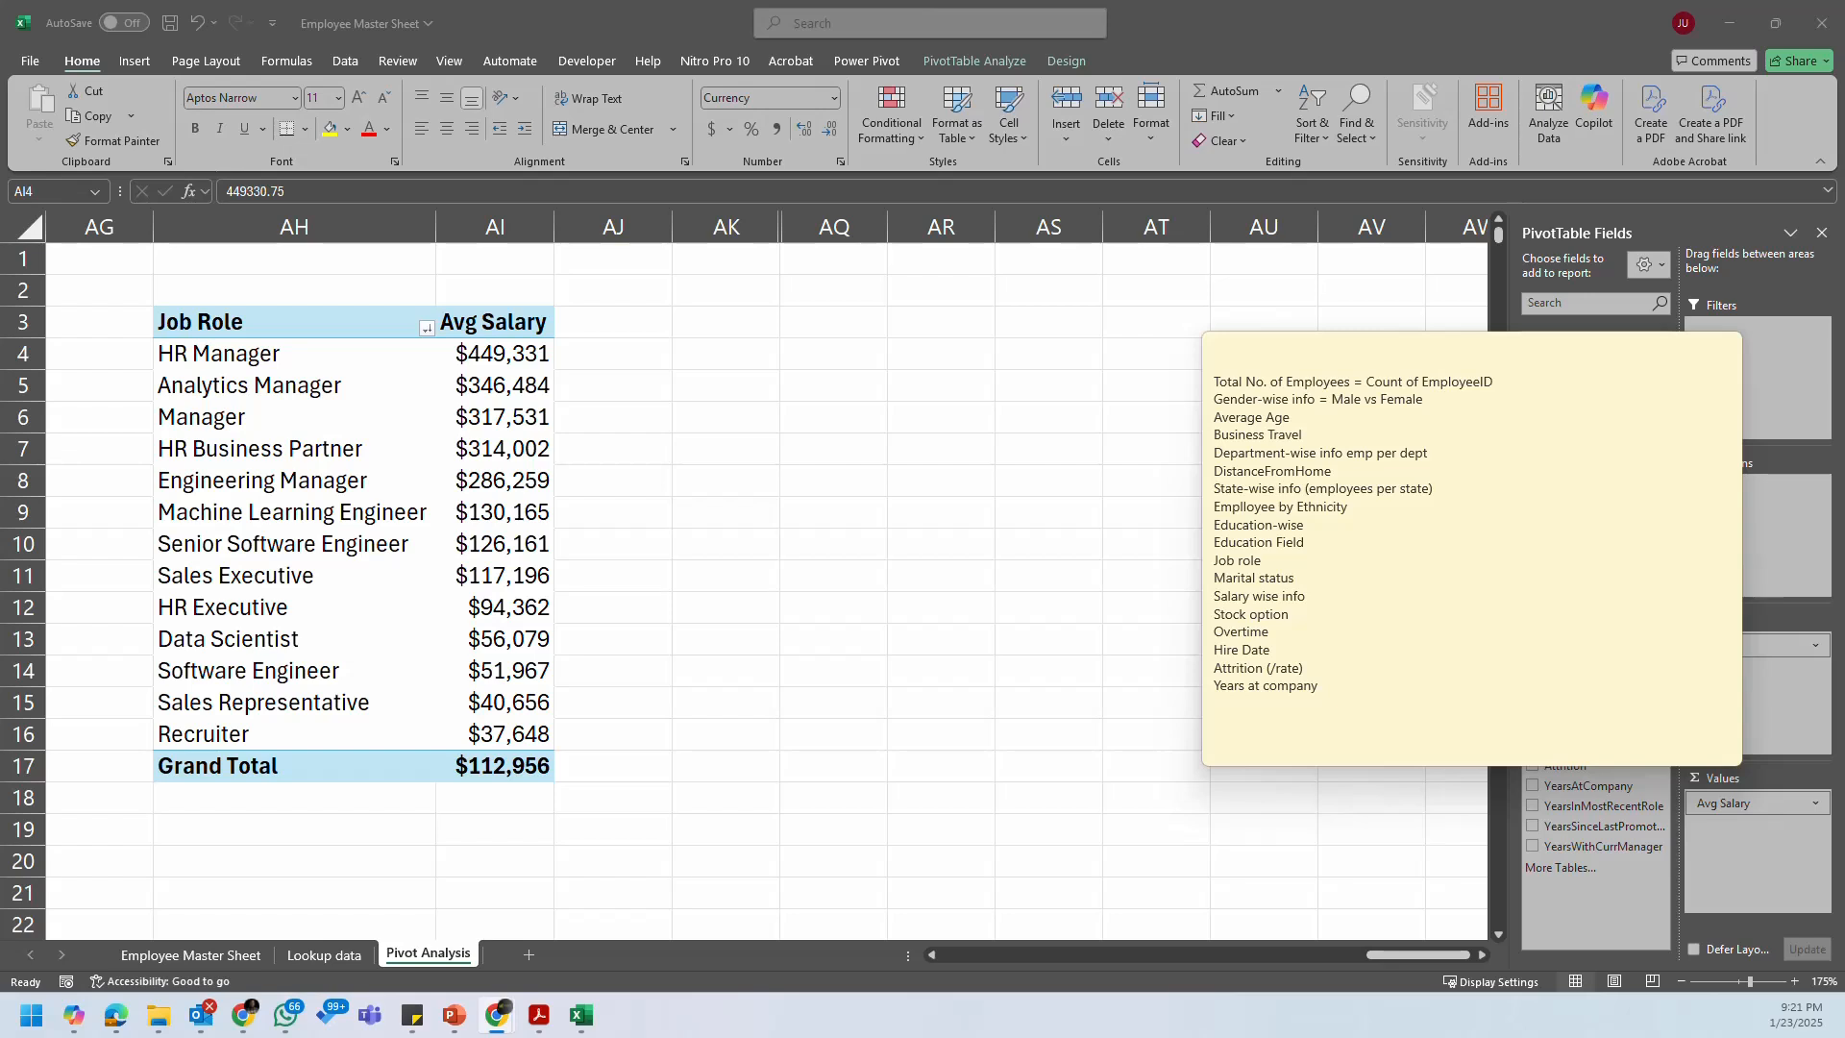
left_click(1313, 596)
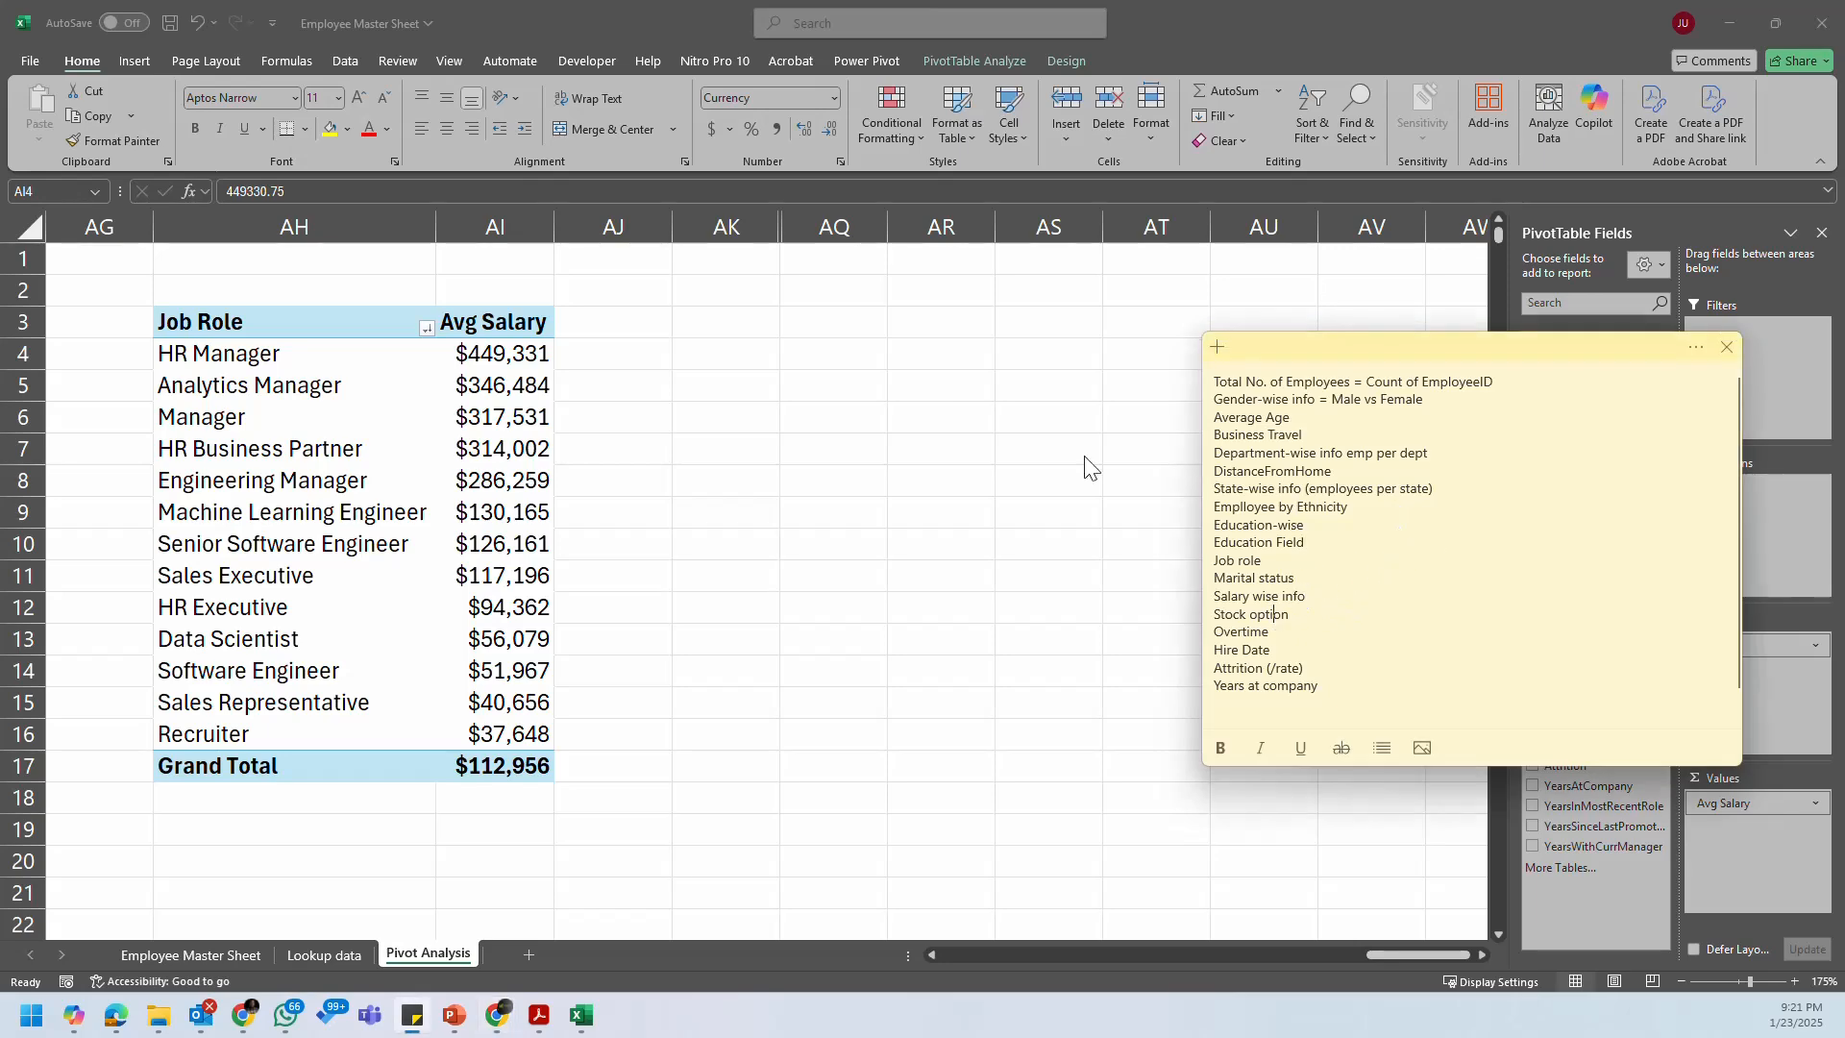
left_click(1295, 618)
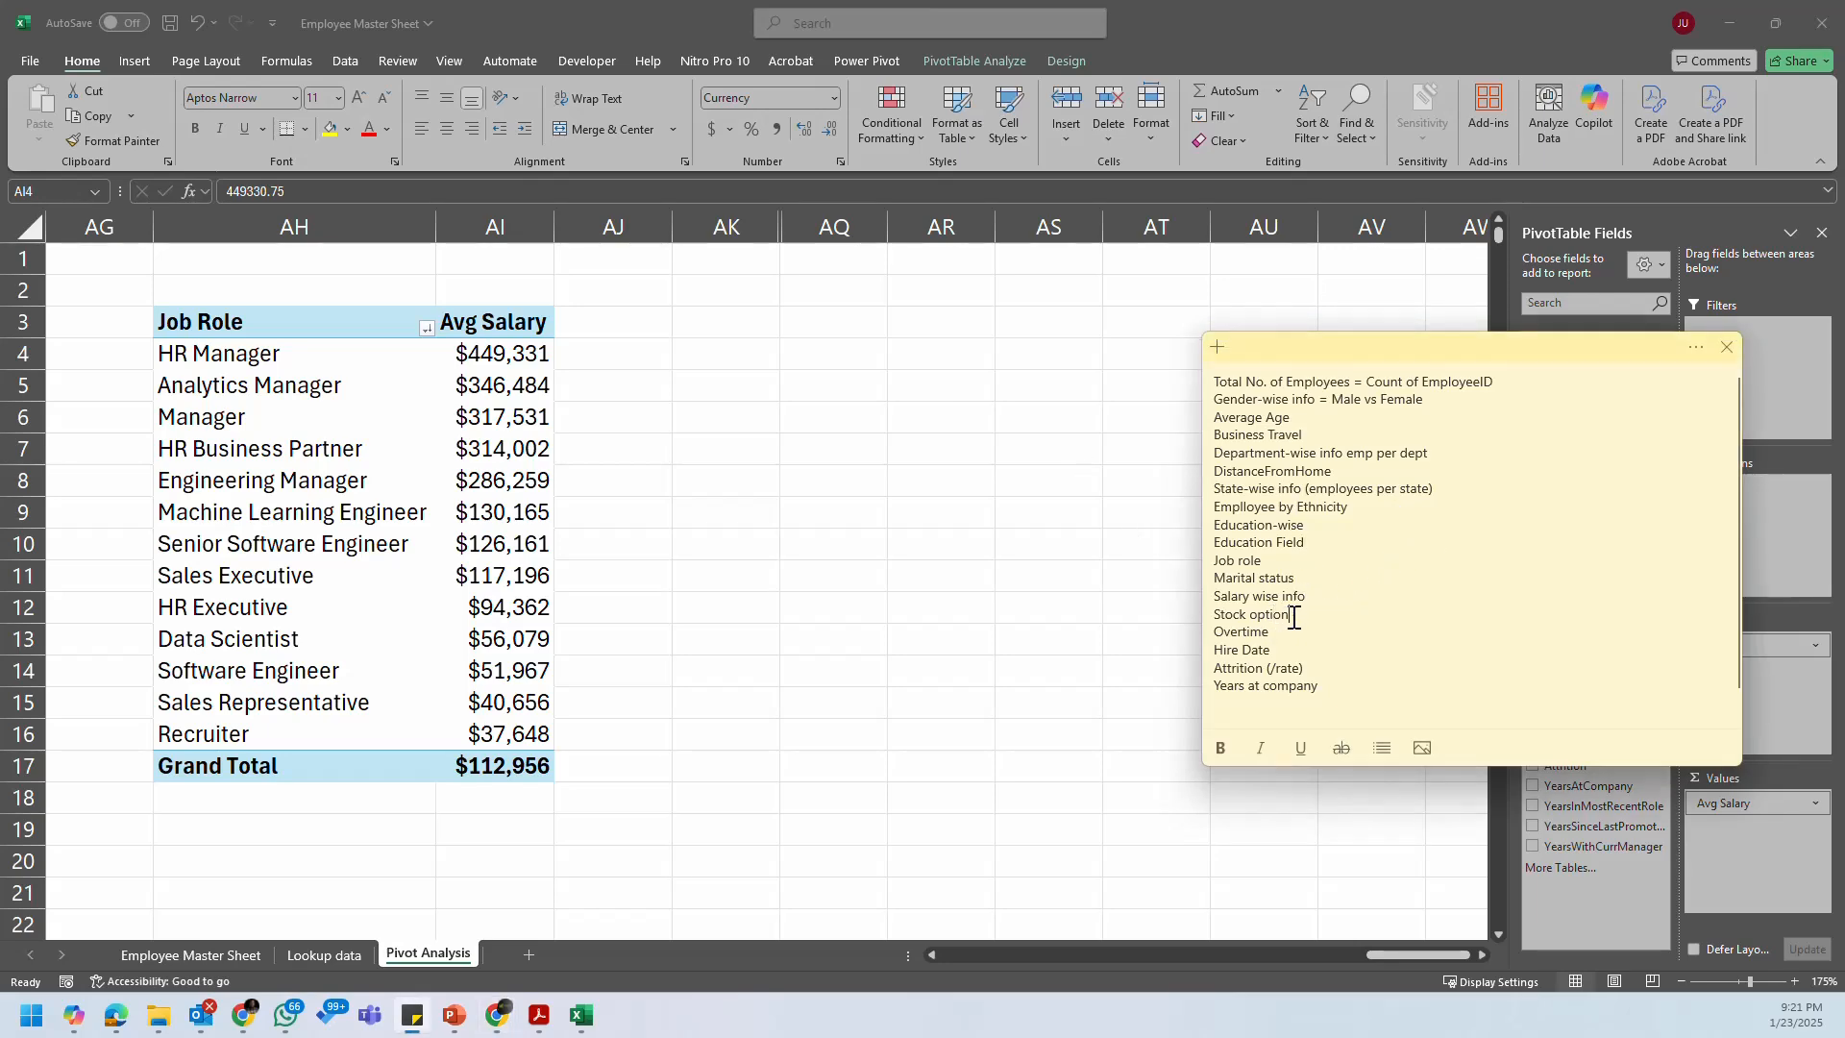
Step: On the Employee Master Sheet, inspect the distinct StockOptionLevel values in the column's filter and leave all of them included
left_click(246, 957)
left_click(1424, 398)
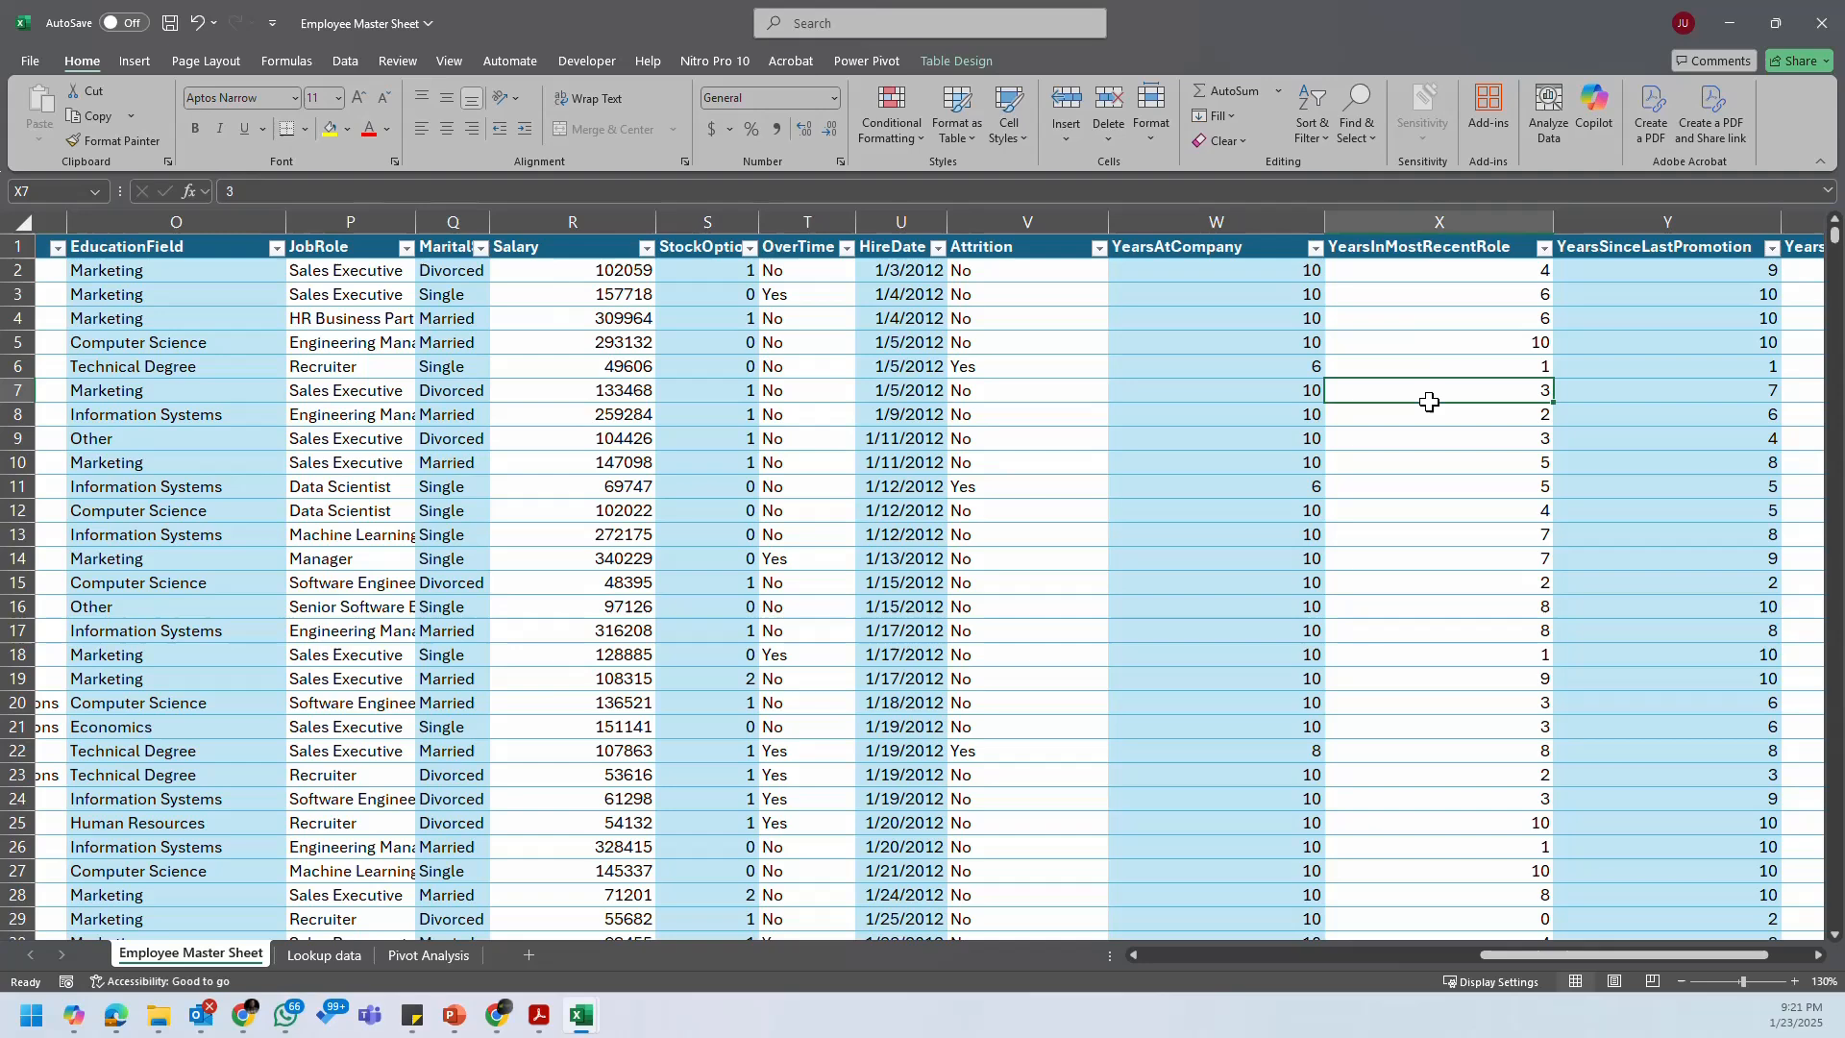
left_click(1013, 325)
mouse_move(1515, 950)
left_mouse_down()
mouse_move(1551, 949)
mouse_move(1507, 964)
left_mouse_up()
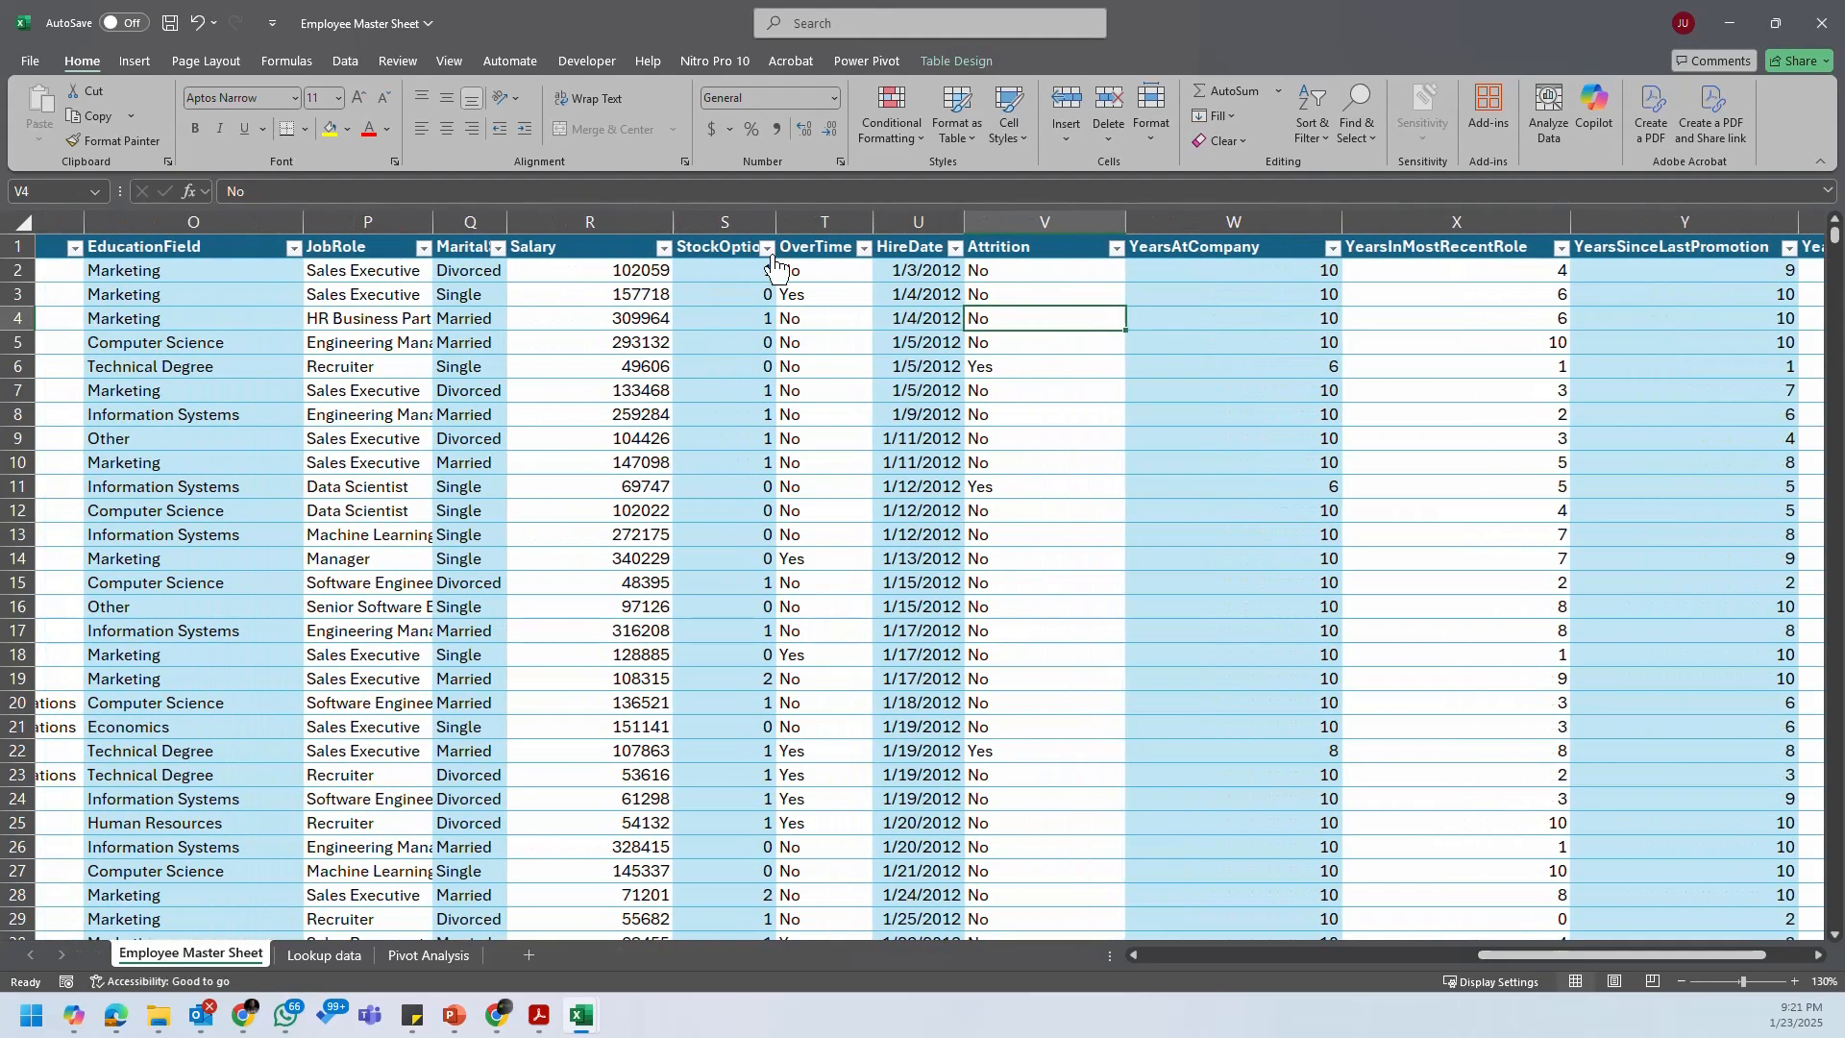
left_click(765, 248)
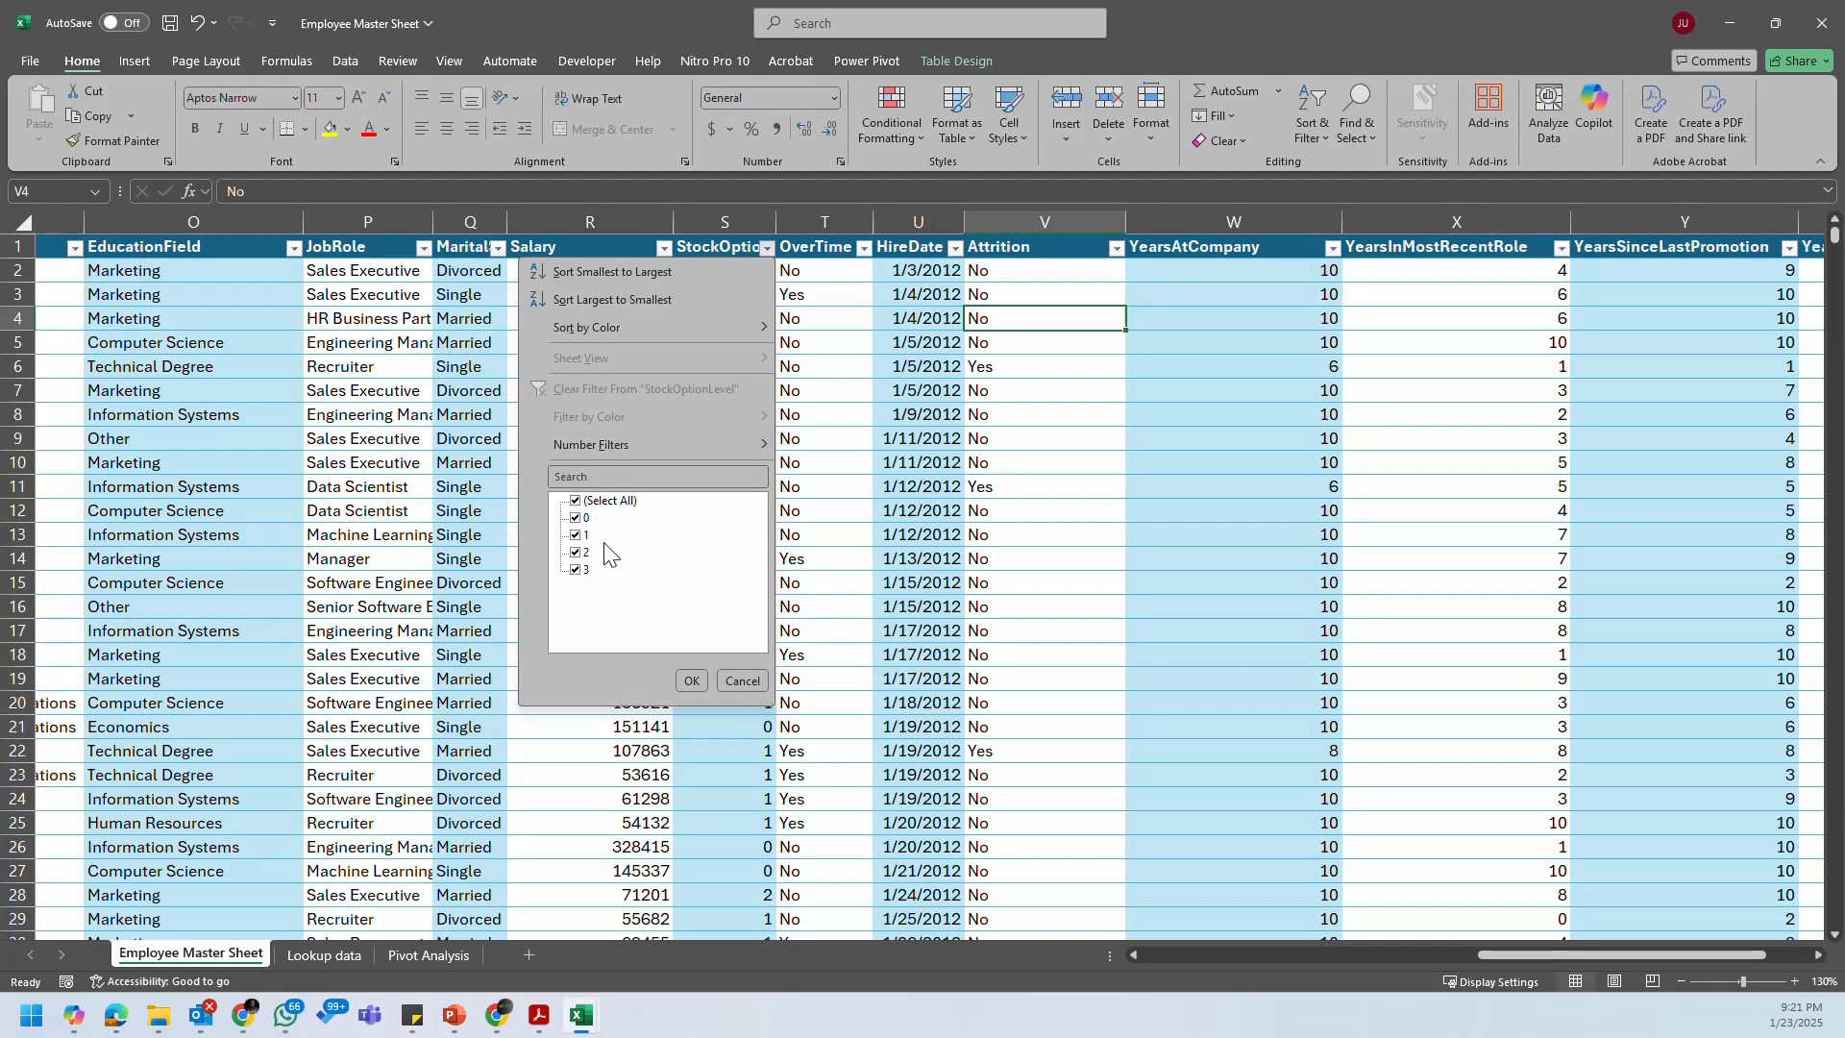
left_click(692, 681)
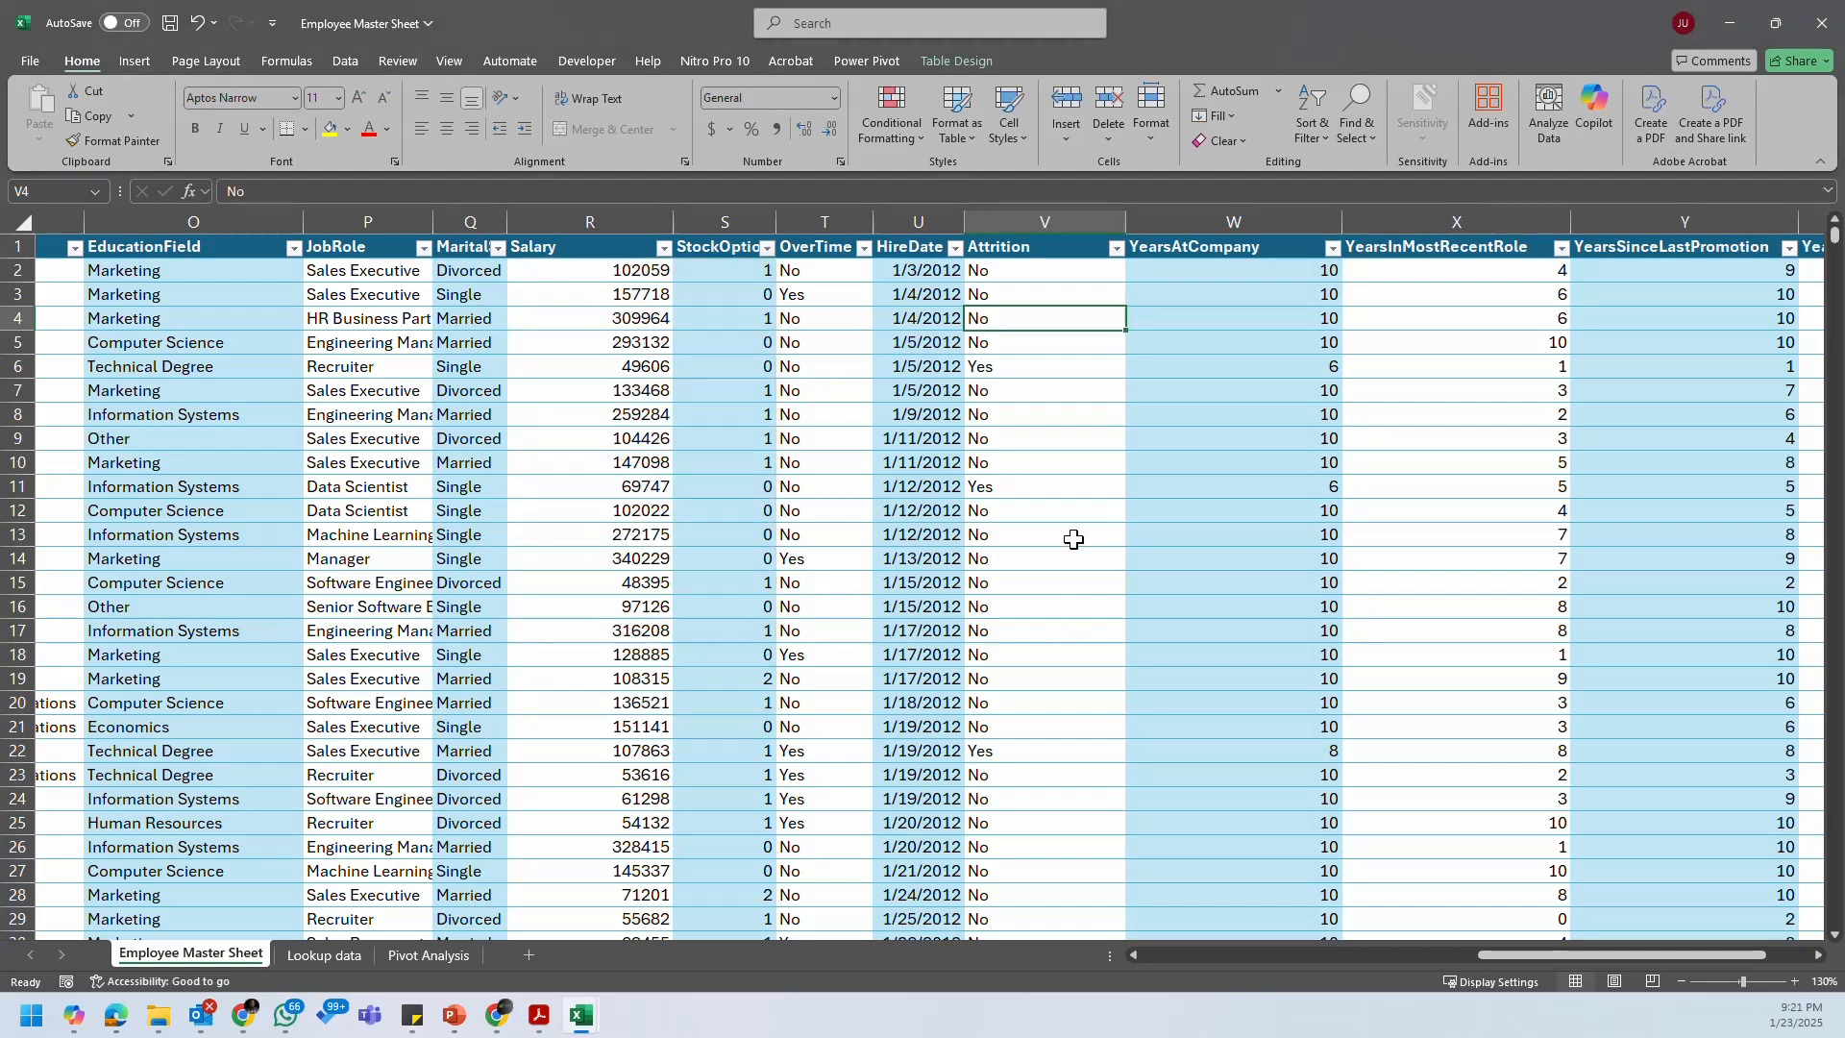
Step: View the satisfaction scale in the SatisfiedLevel file from the HR Data folder, close it, and open the RatingLevel file
left_click(159, 1023)
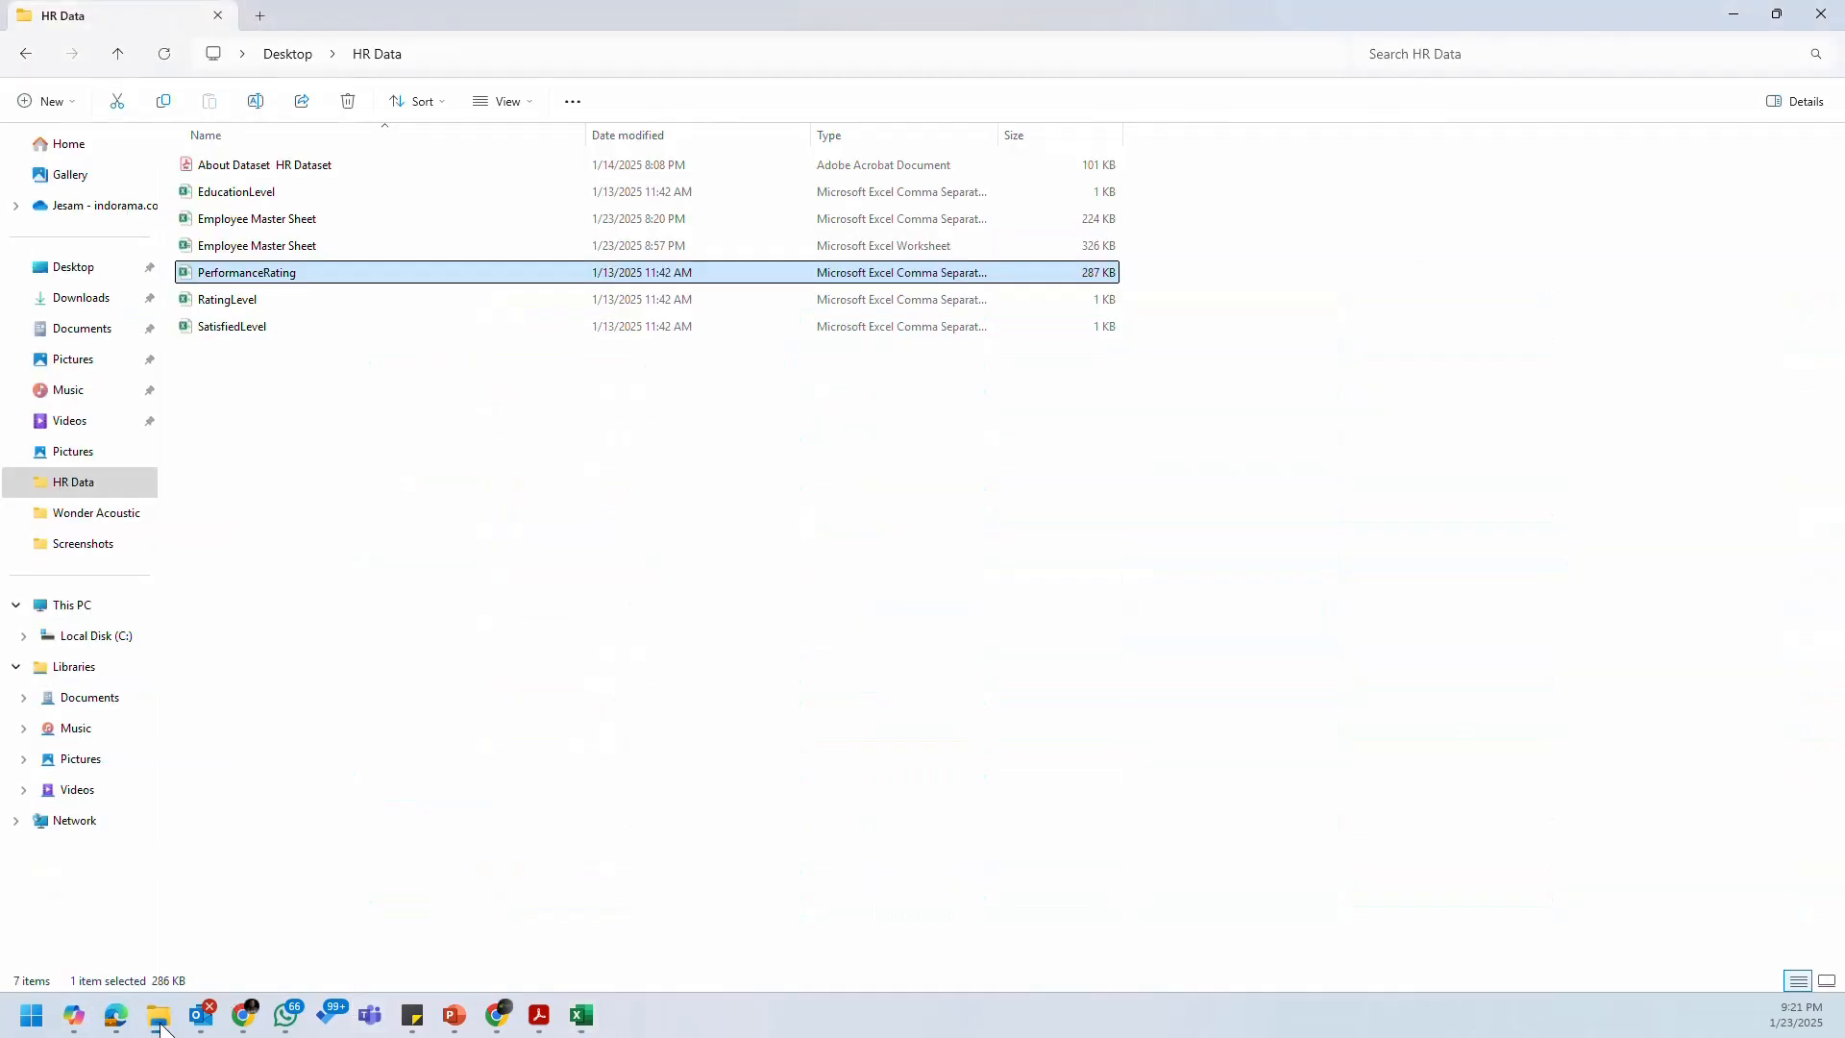
double_click(297, 324)
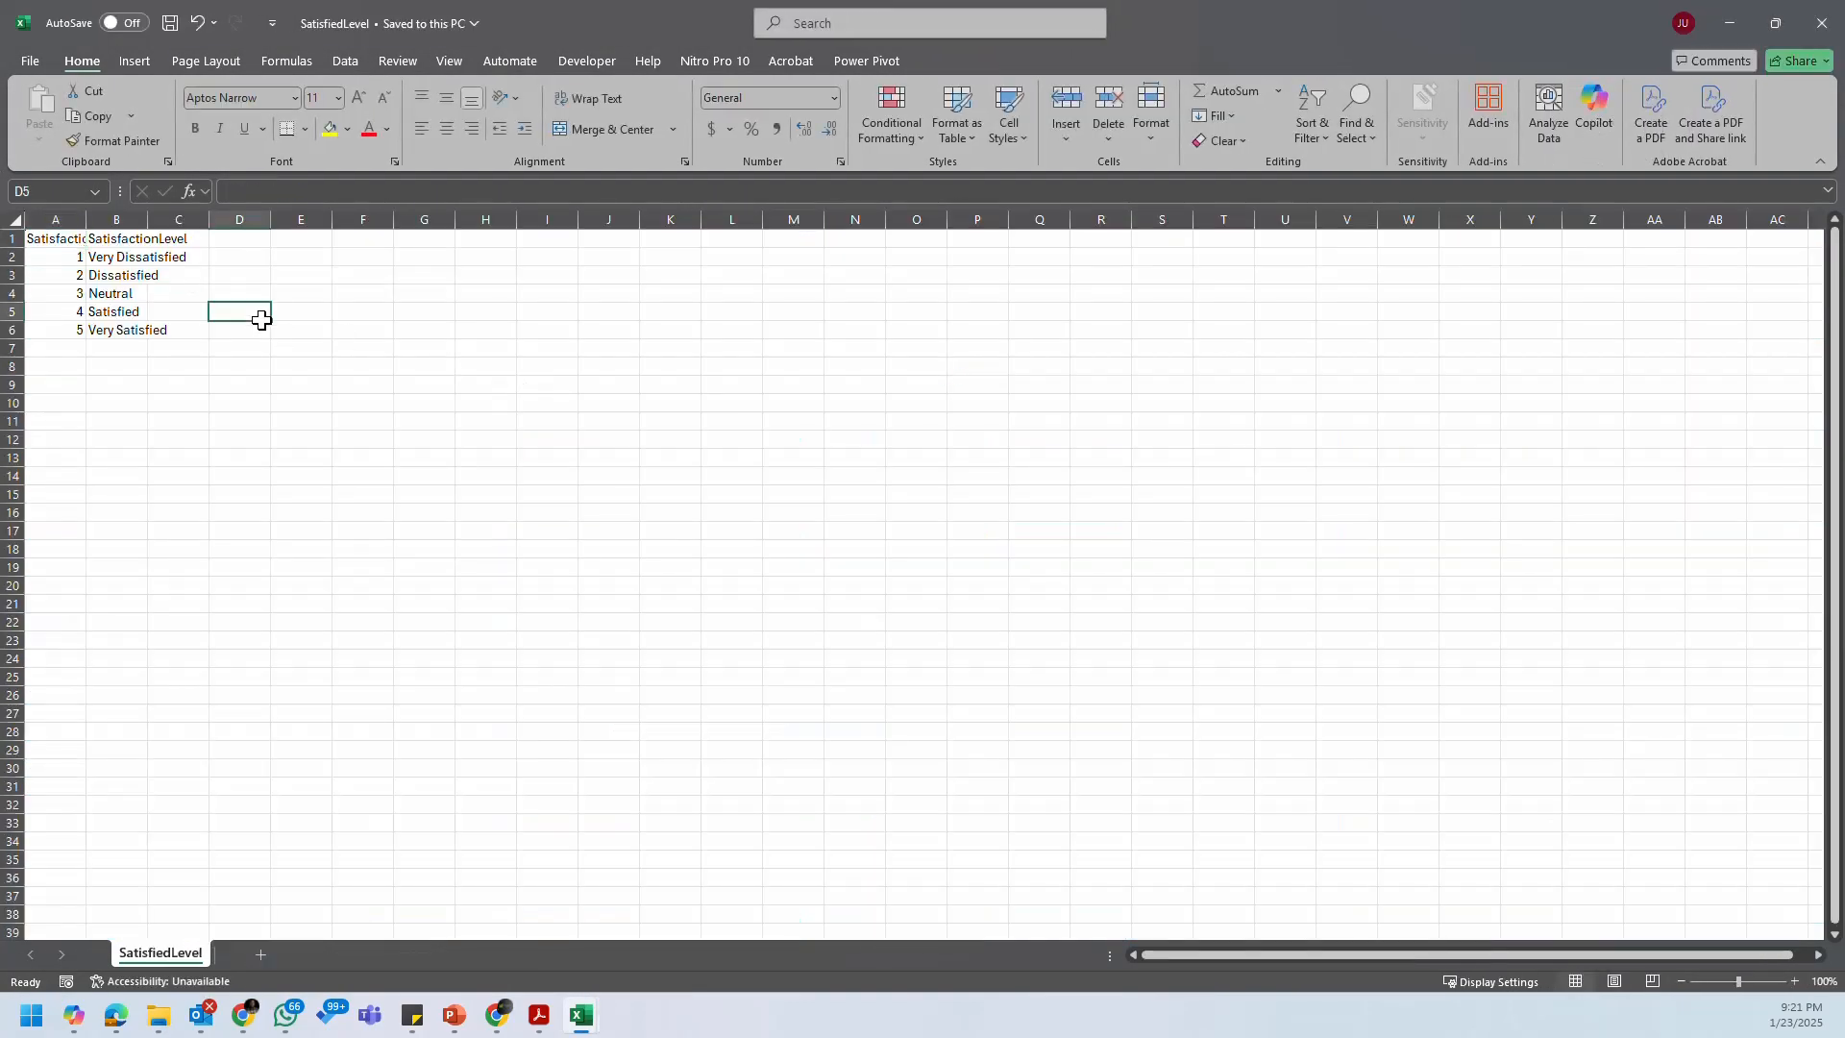
left_click(1822, 22)
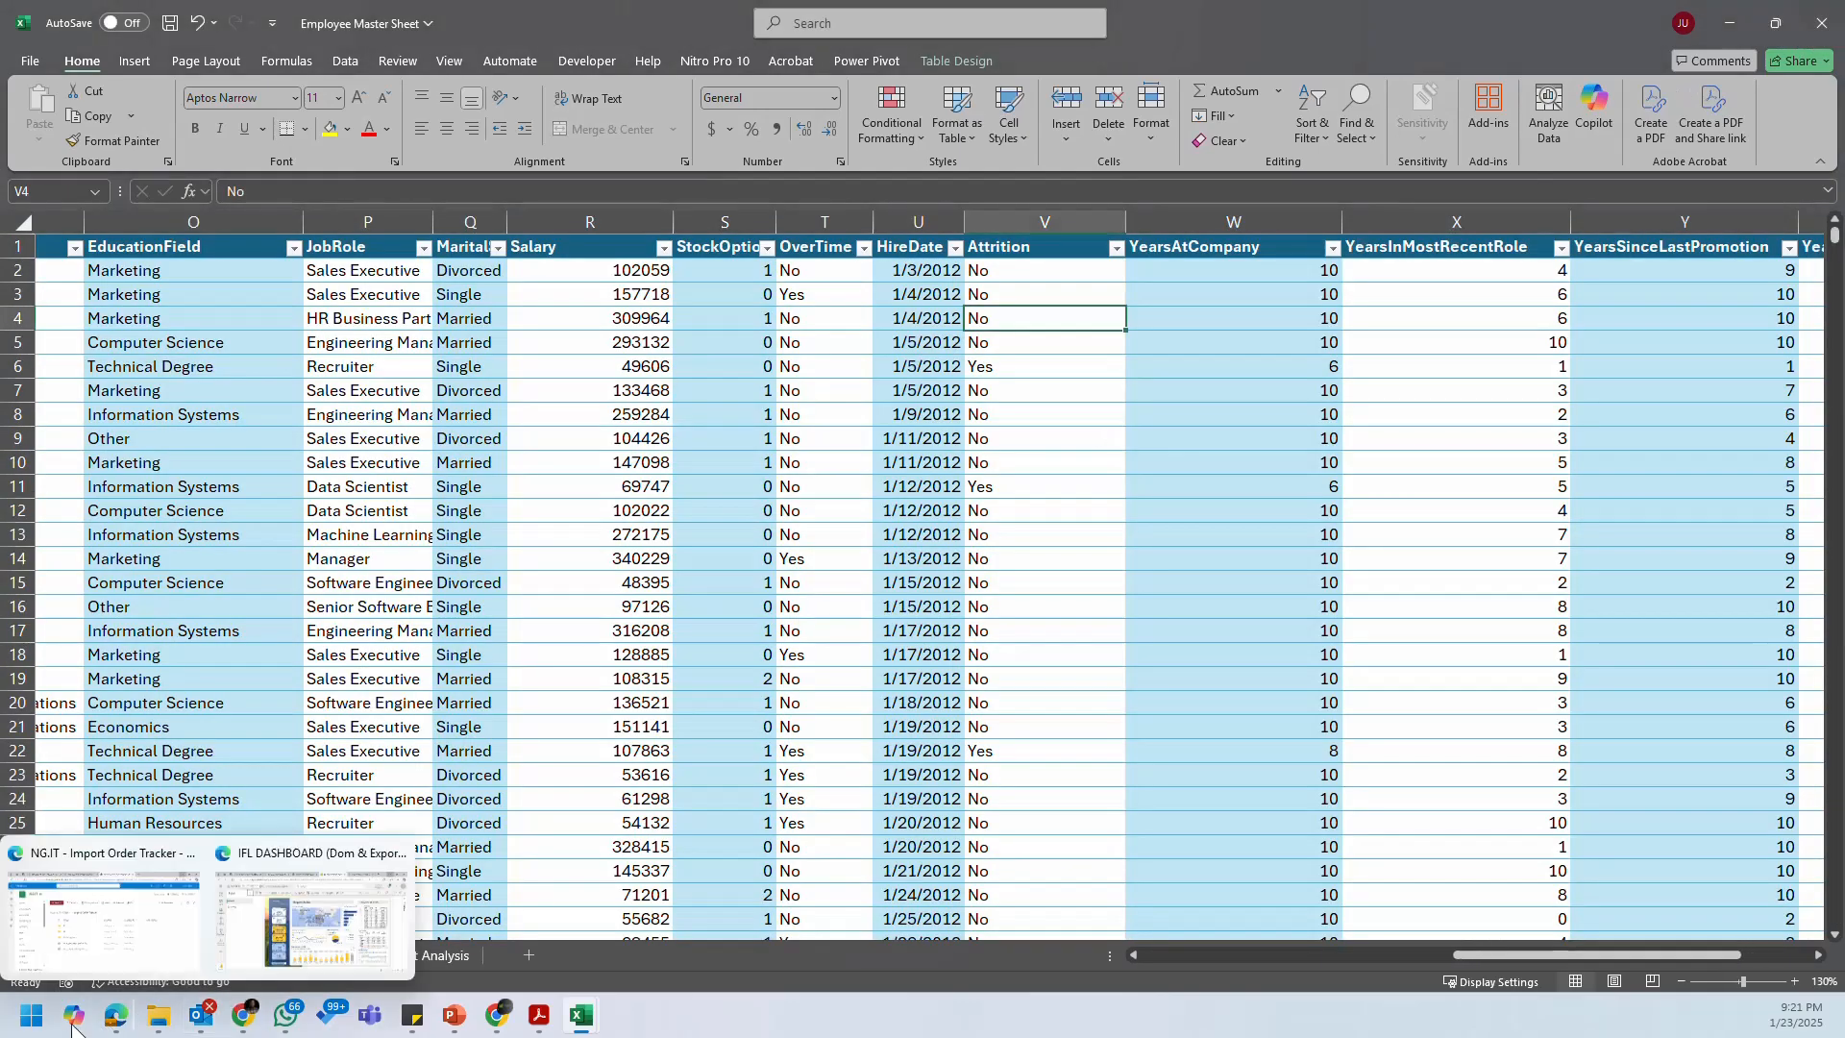
left_click(151, 1025)
left_click(318, 302)
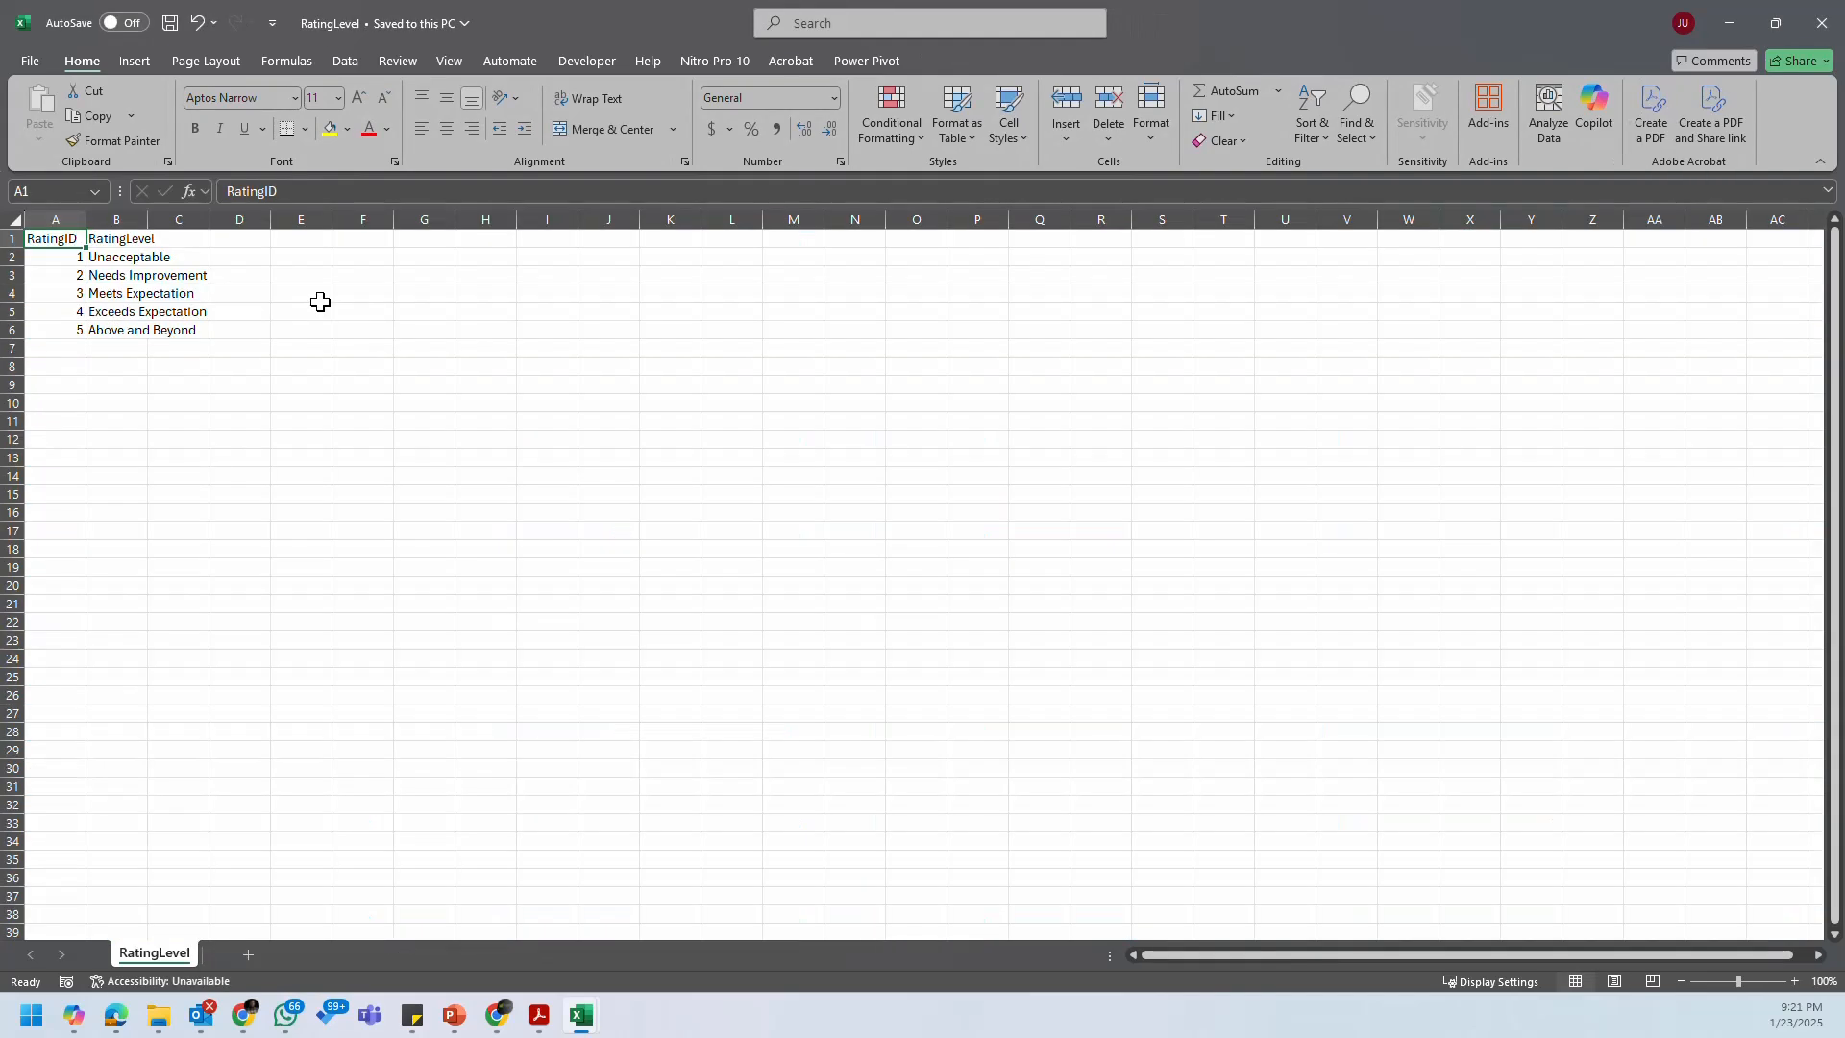
Step: Fit the RatingID and RatingLevel column widths to their contents, review the rating scale, and minimize the RatingLevel file
double_click(86, 219)
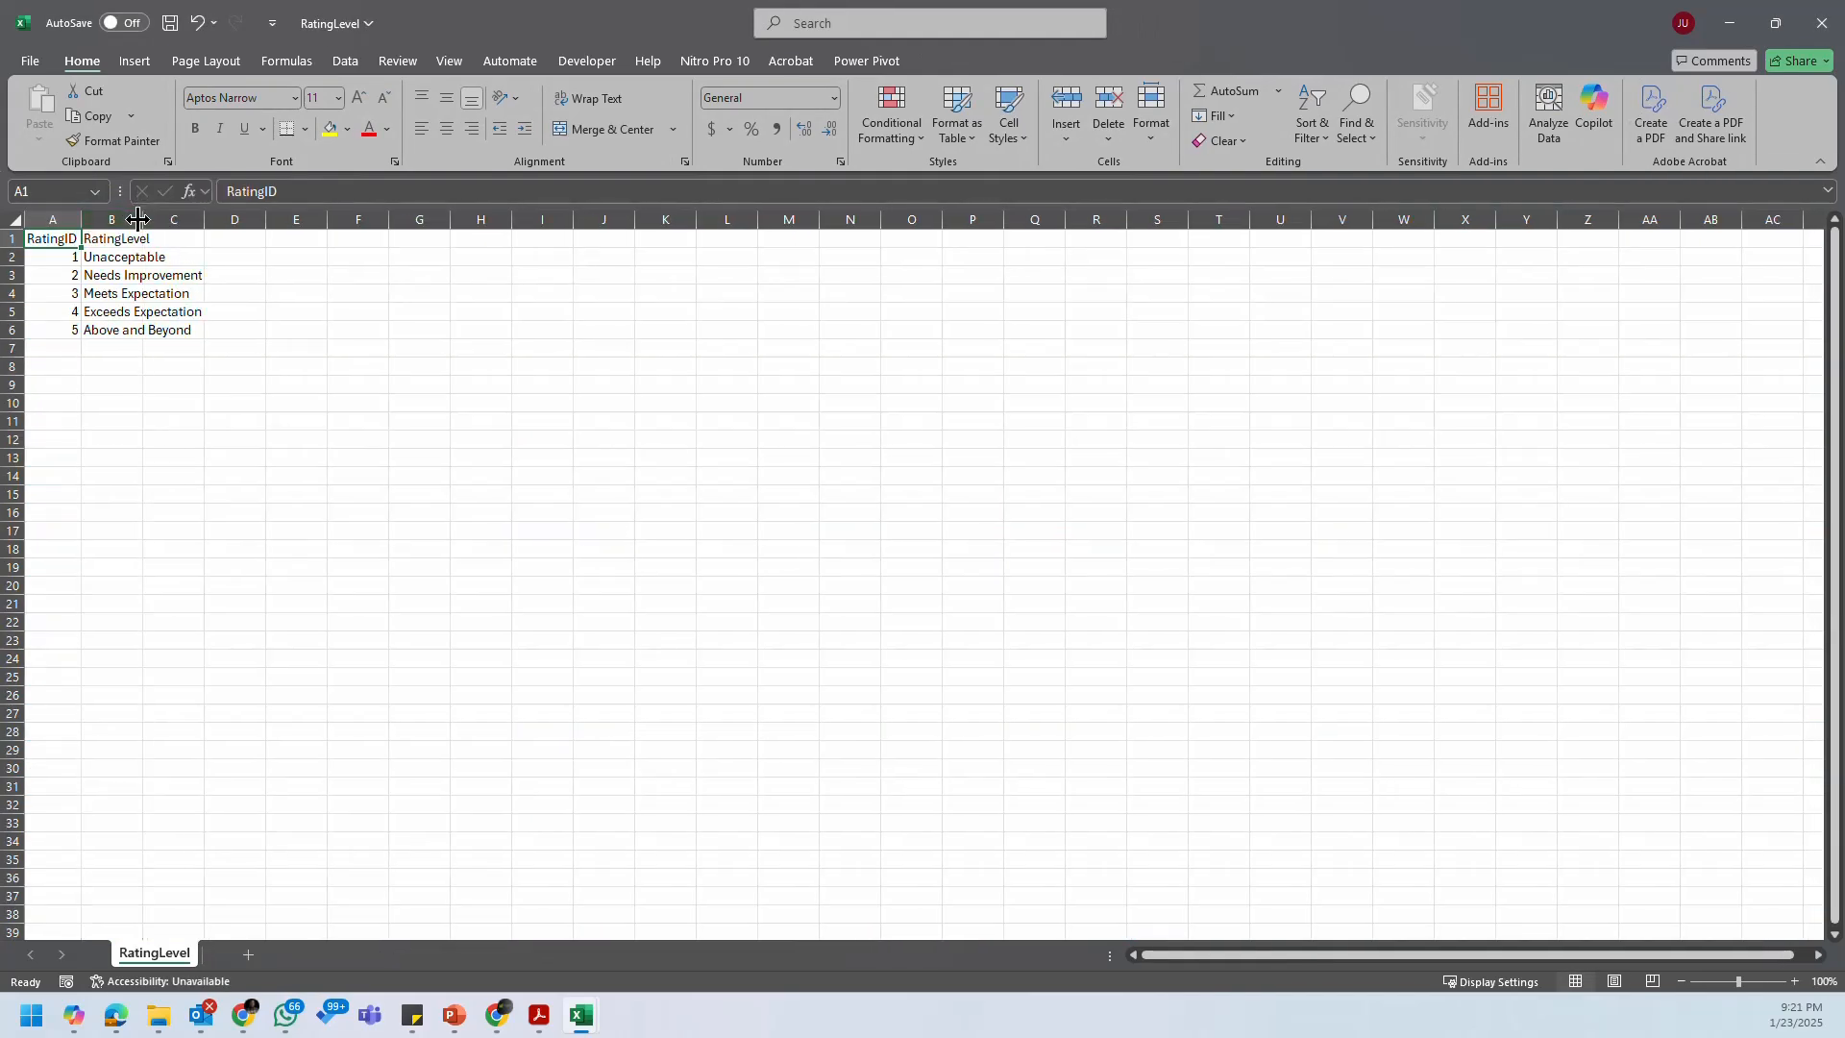
double_click(141, 219)
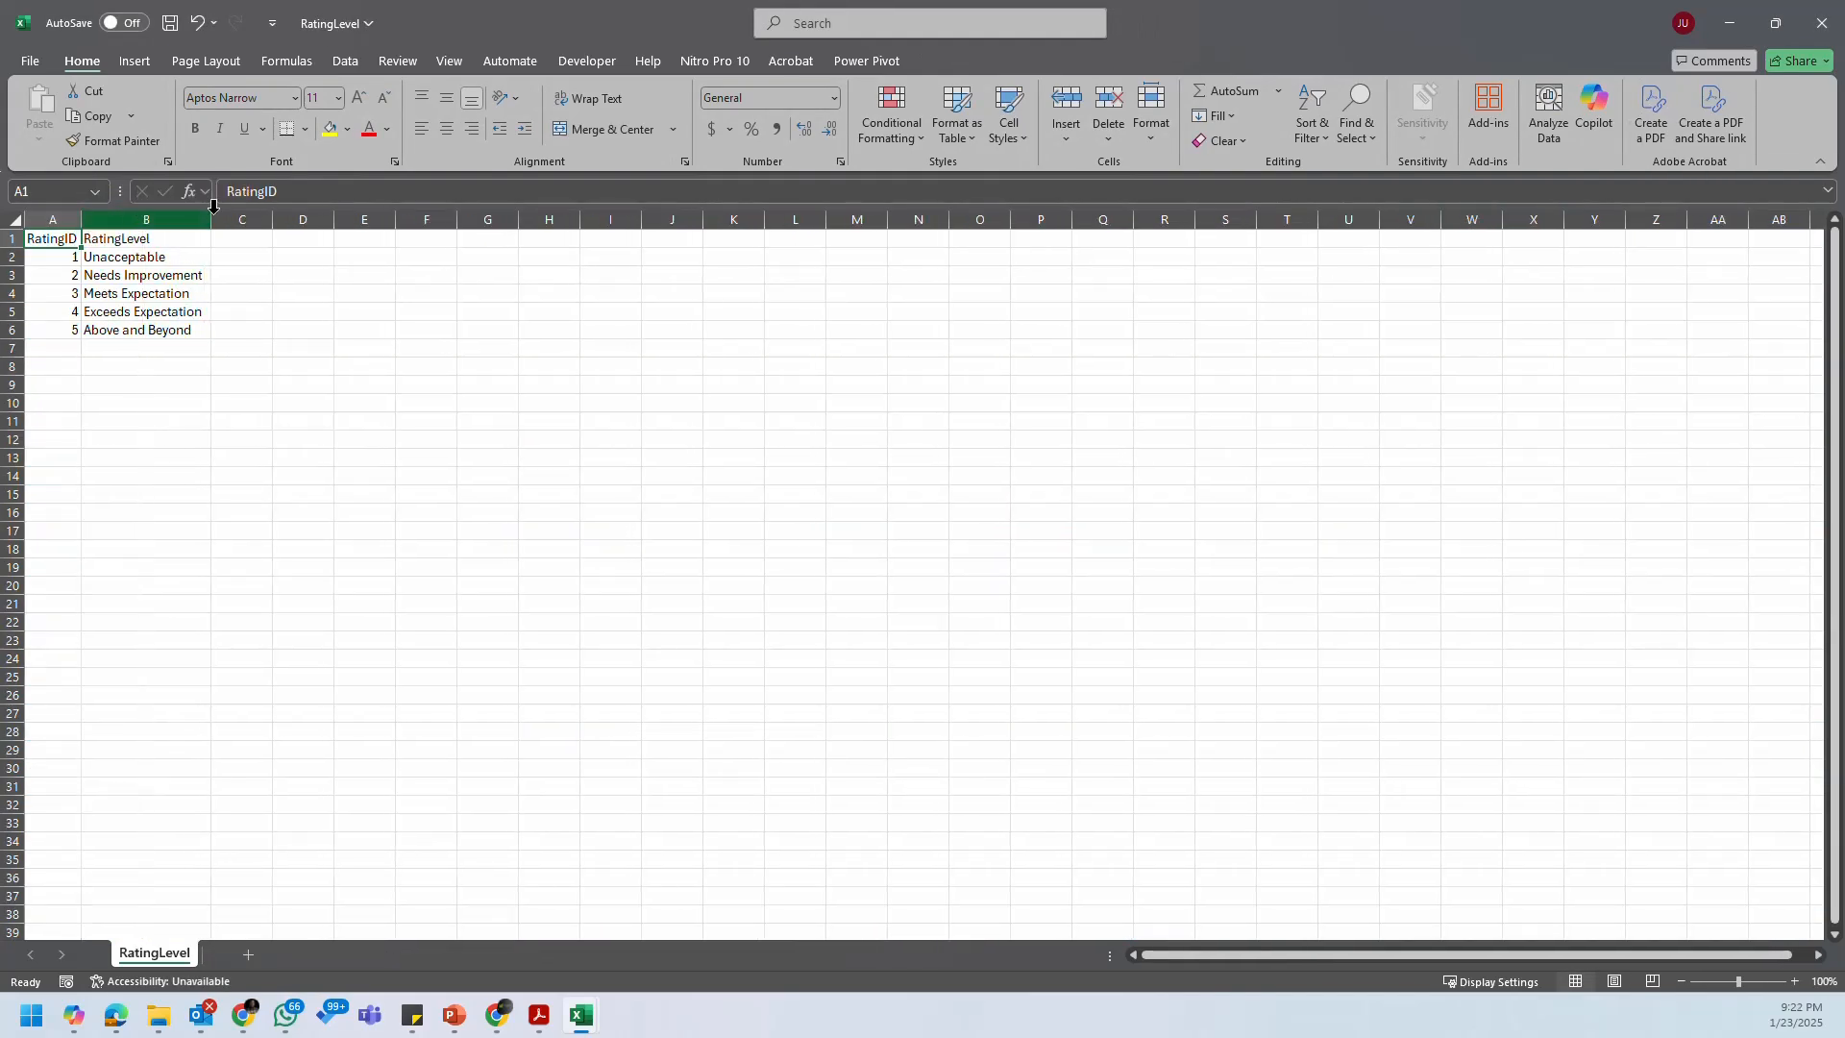
left_click(1727, 23)
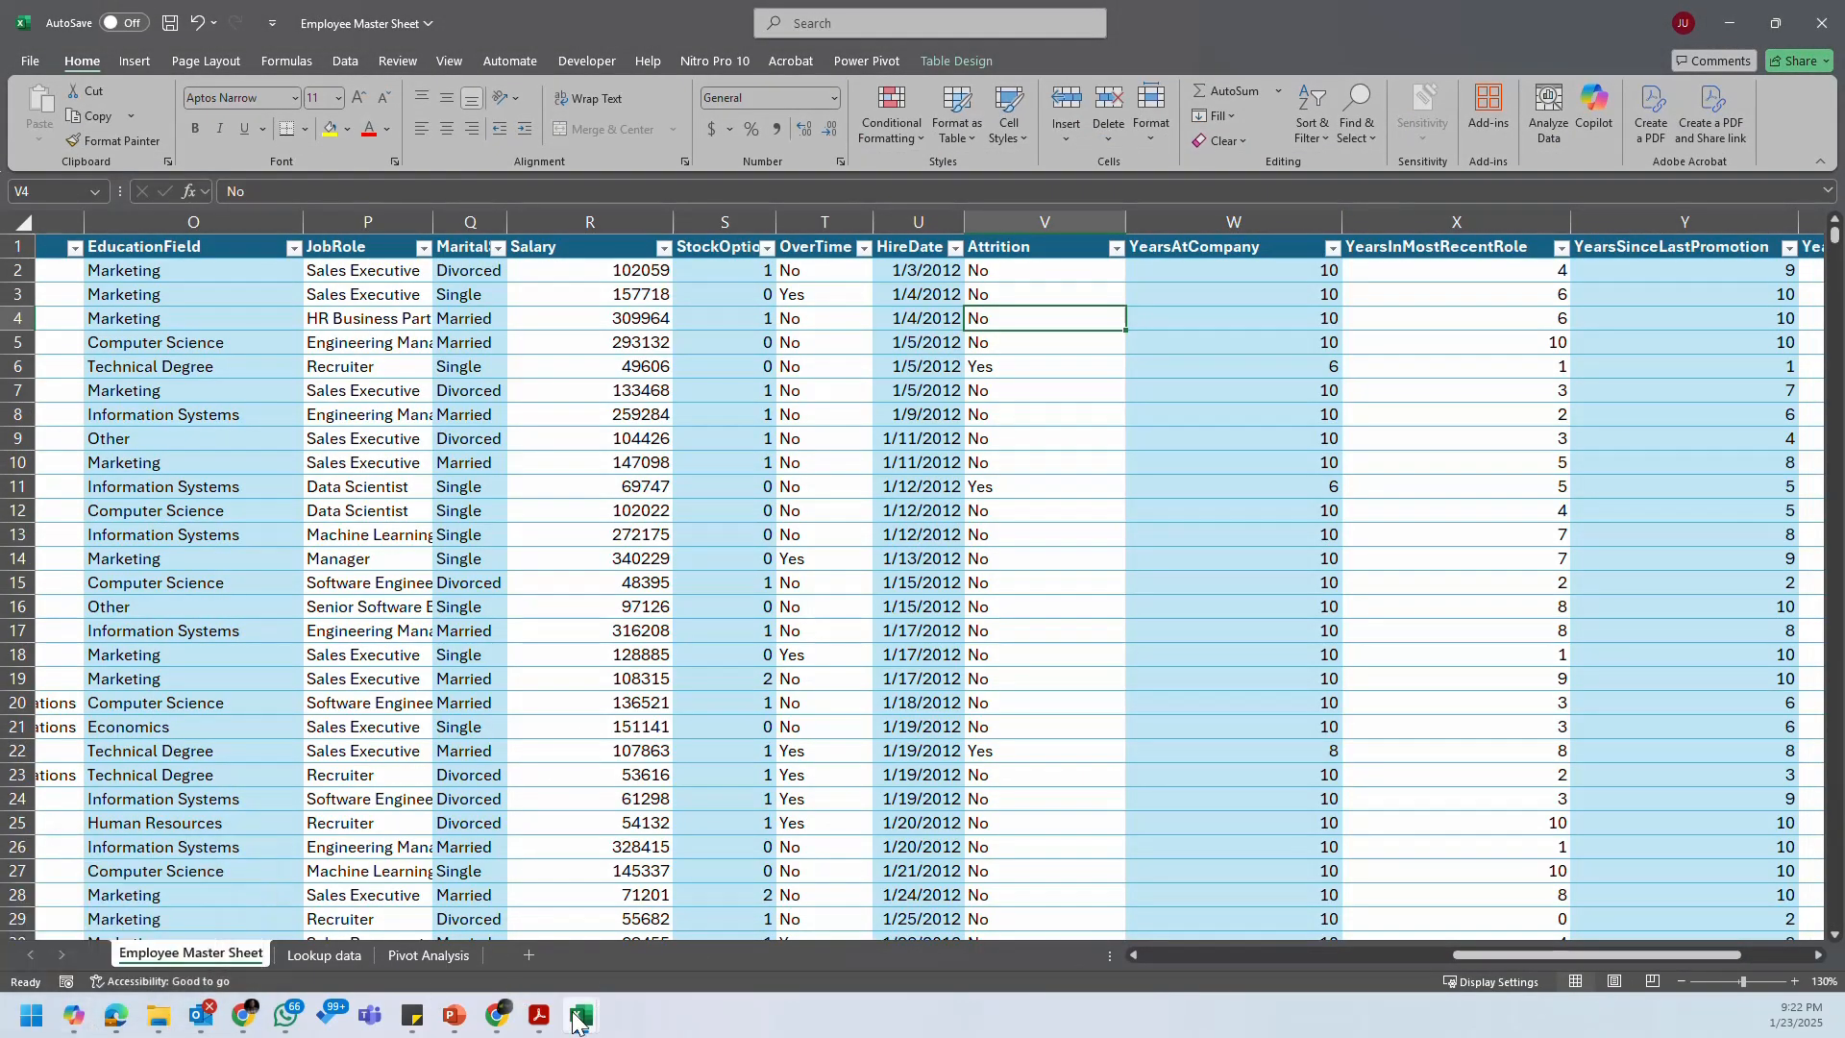
mouse_move(577, 1021)
left_click(841, 925)
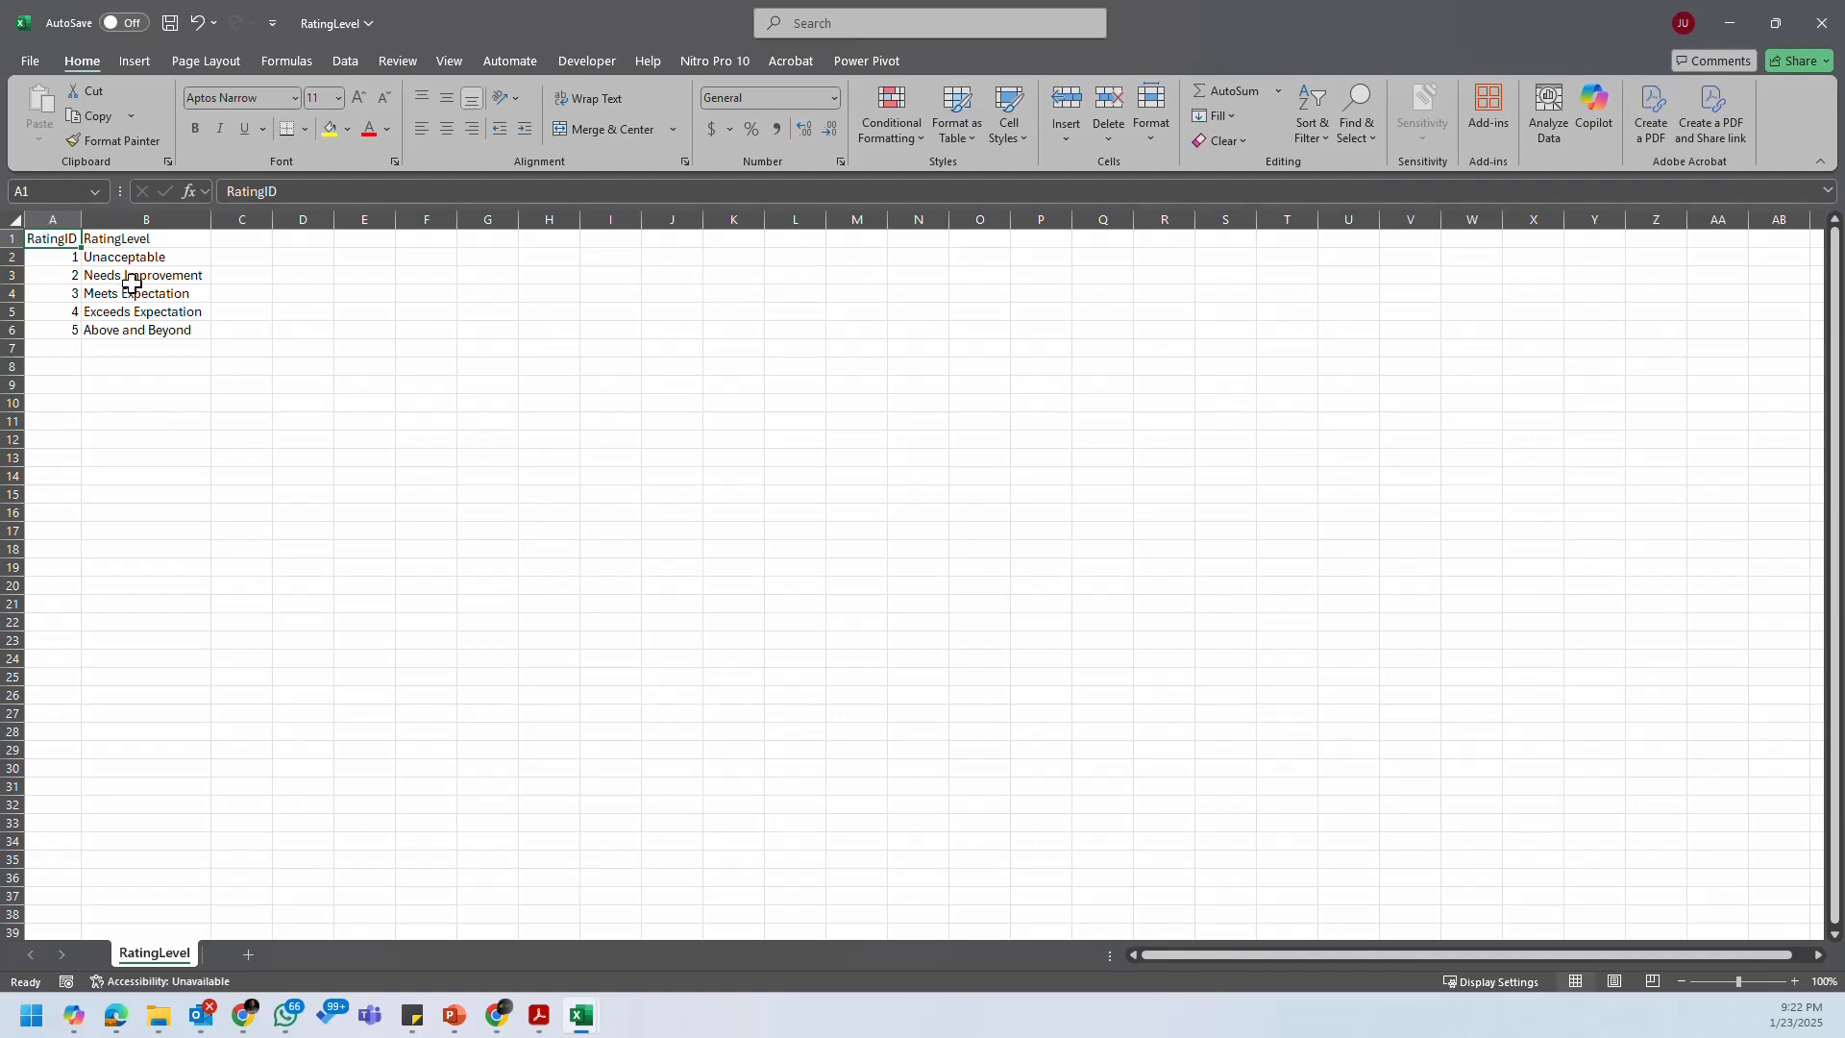
left_click(165, 315)
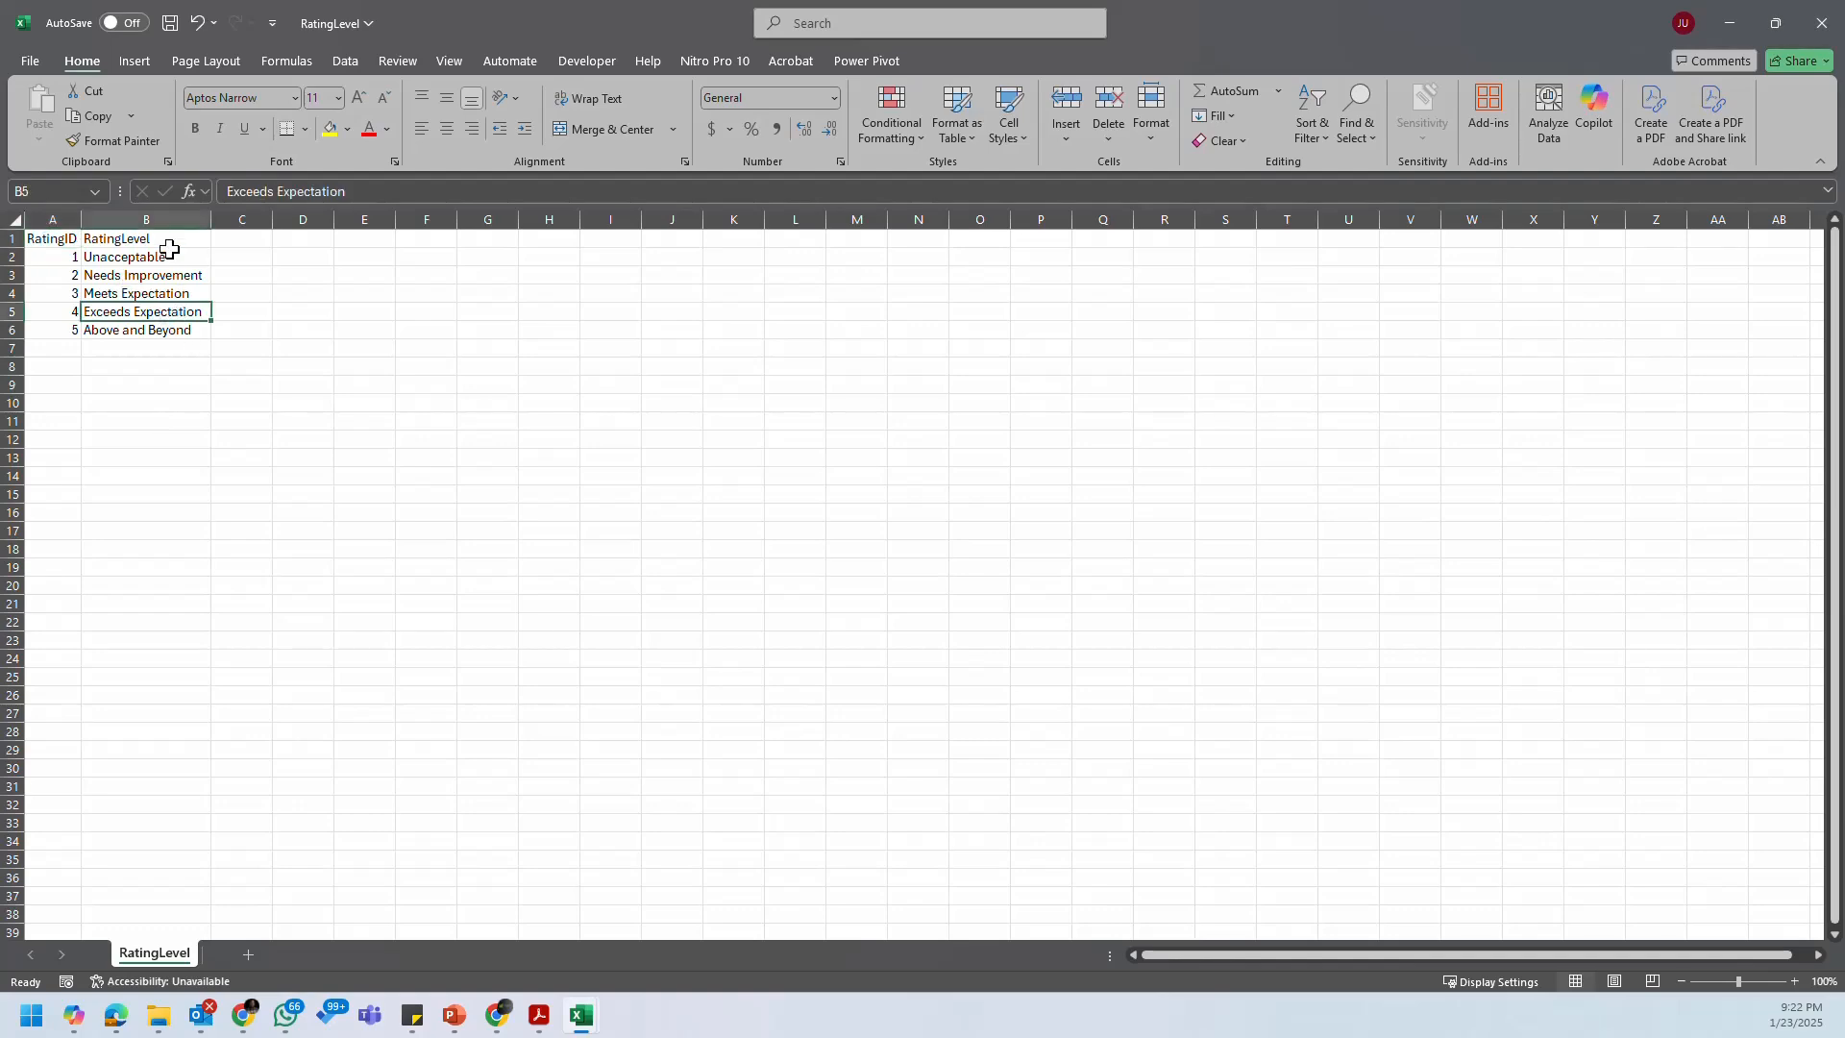
left_click(1749, 14)
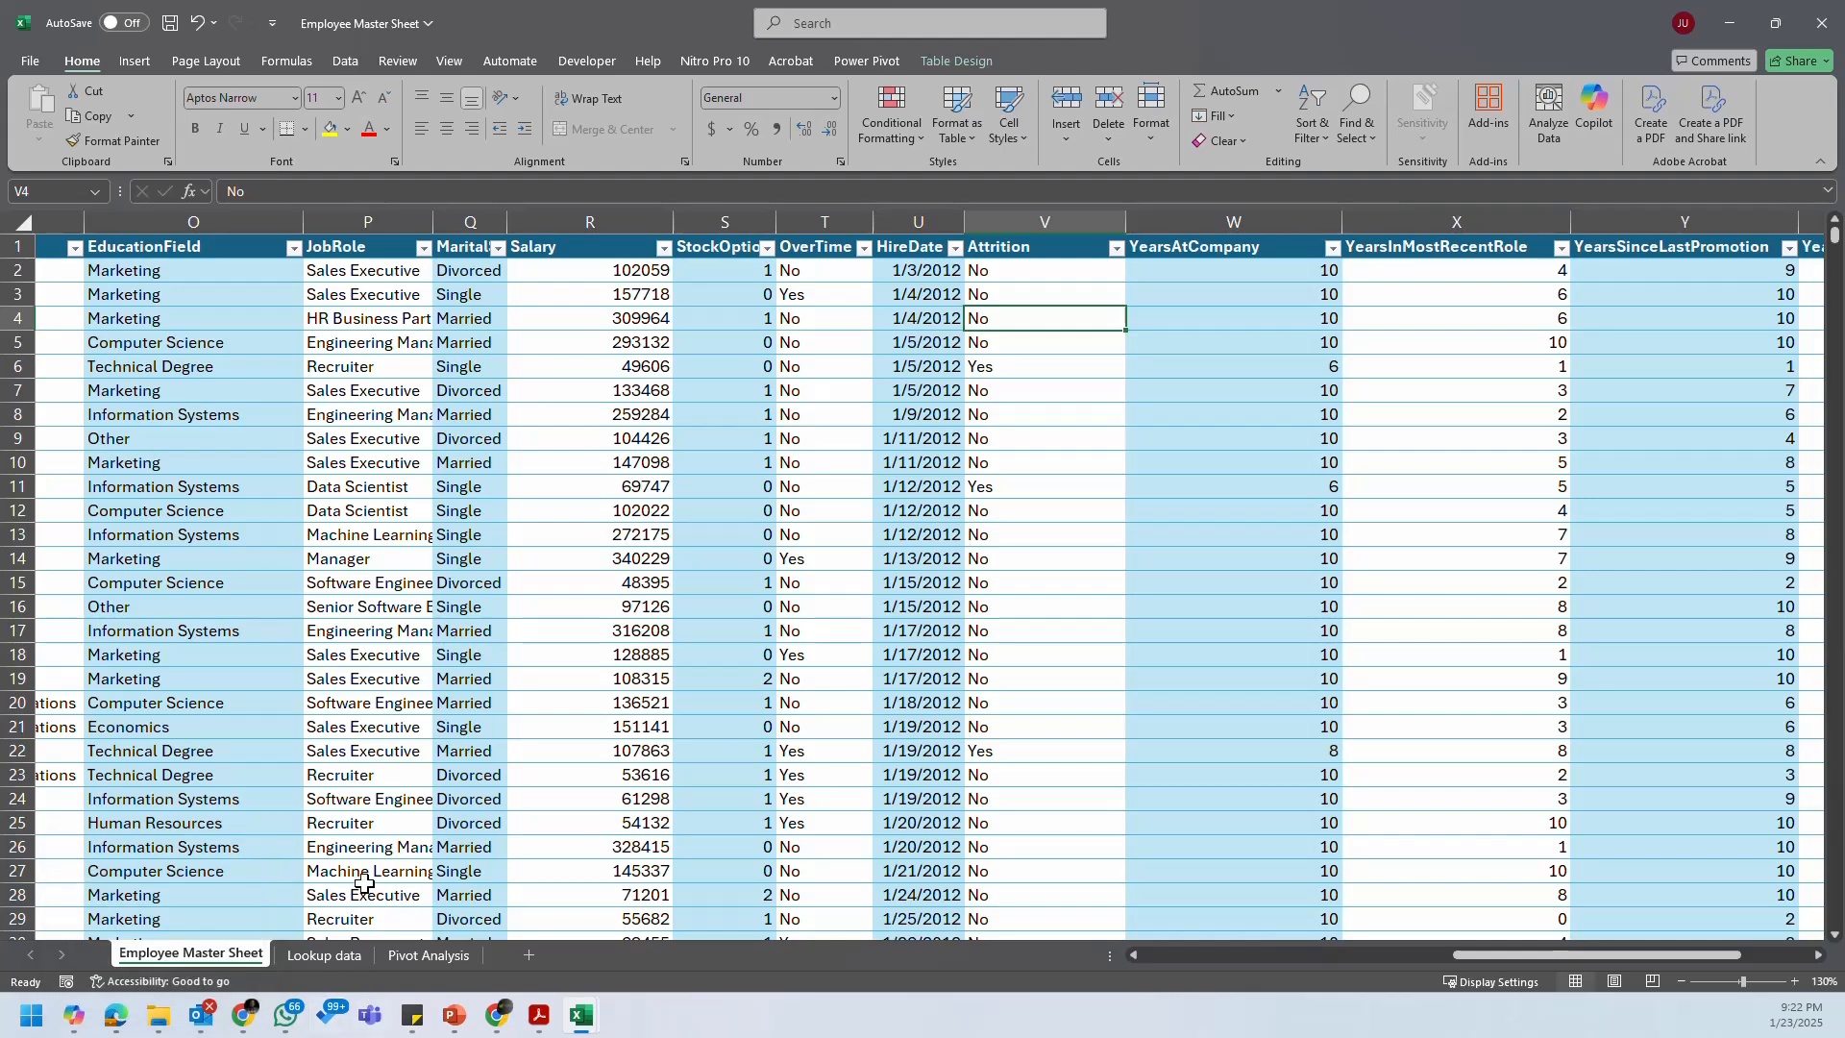
Step: Open the PerformanceRating and EducationLevel files from the HR Data folder to view their contents, minimizing each one after viewing
left_click(165, 1023)
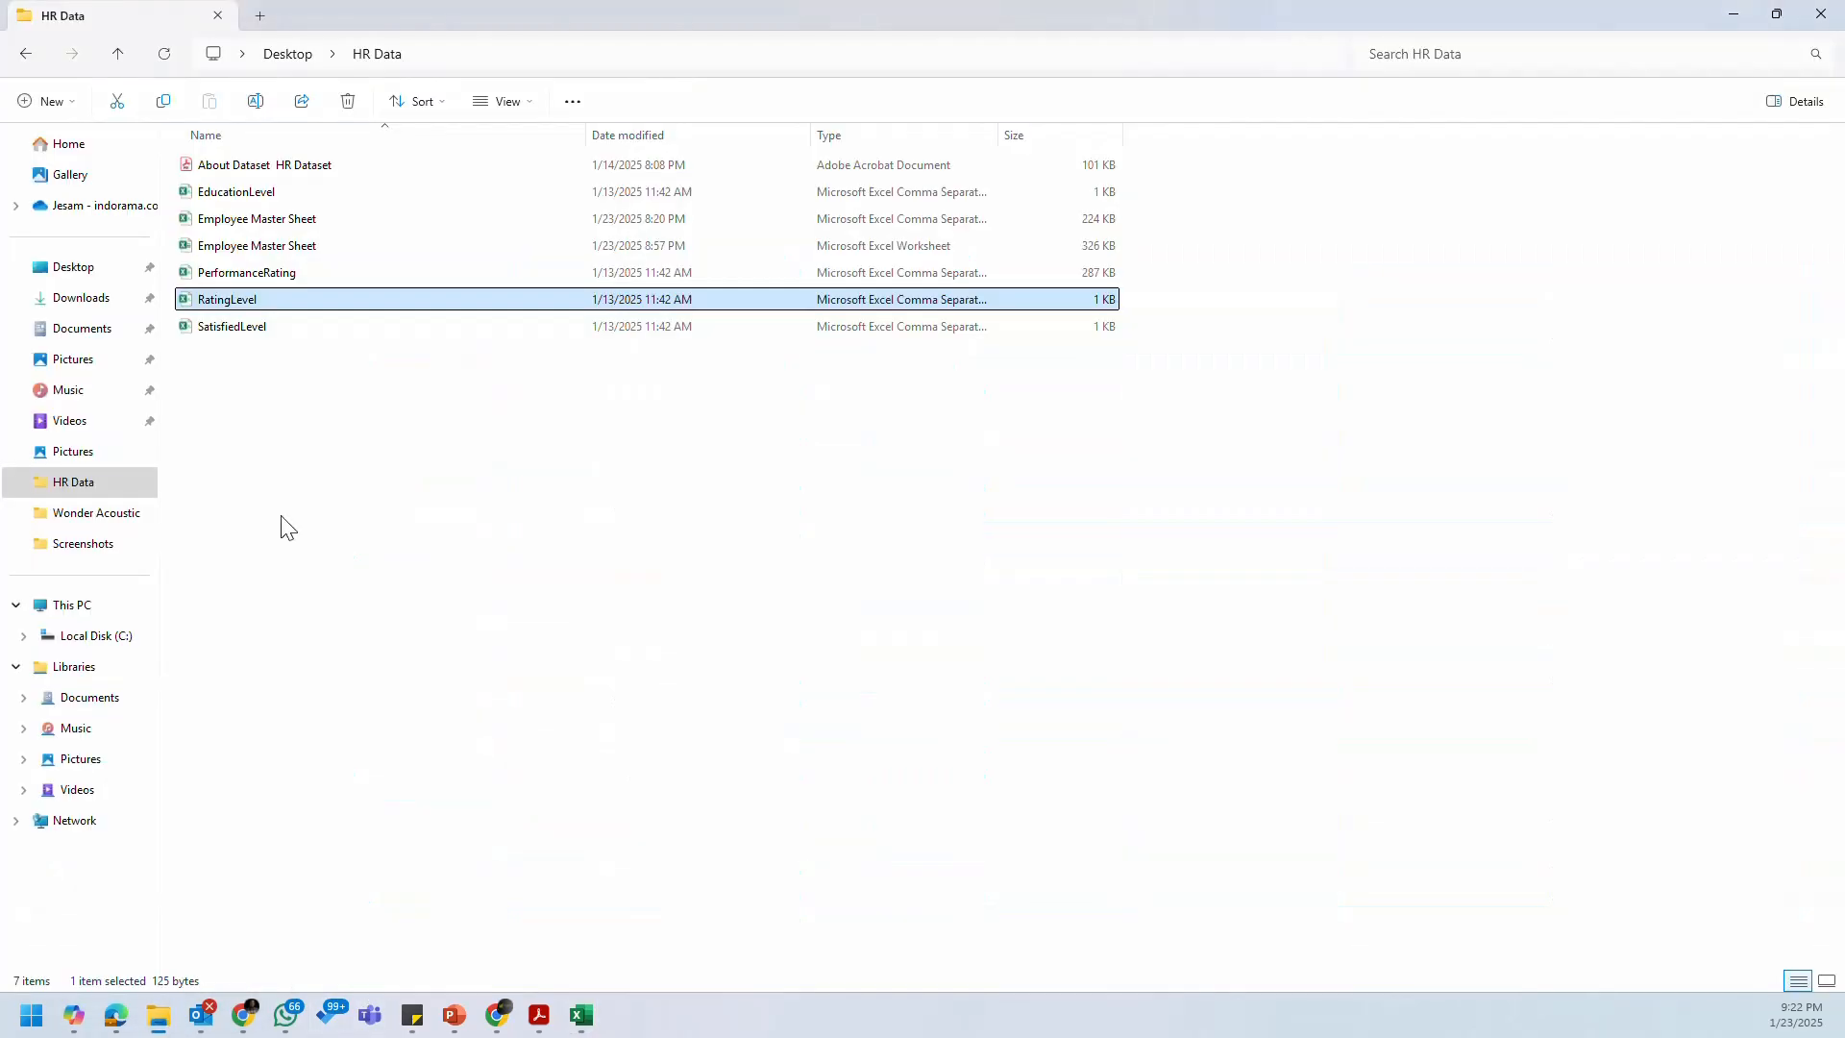
double_click(317, 274)
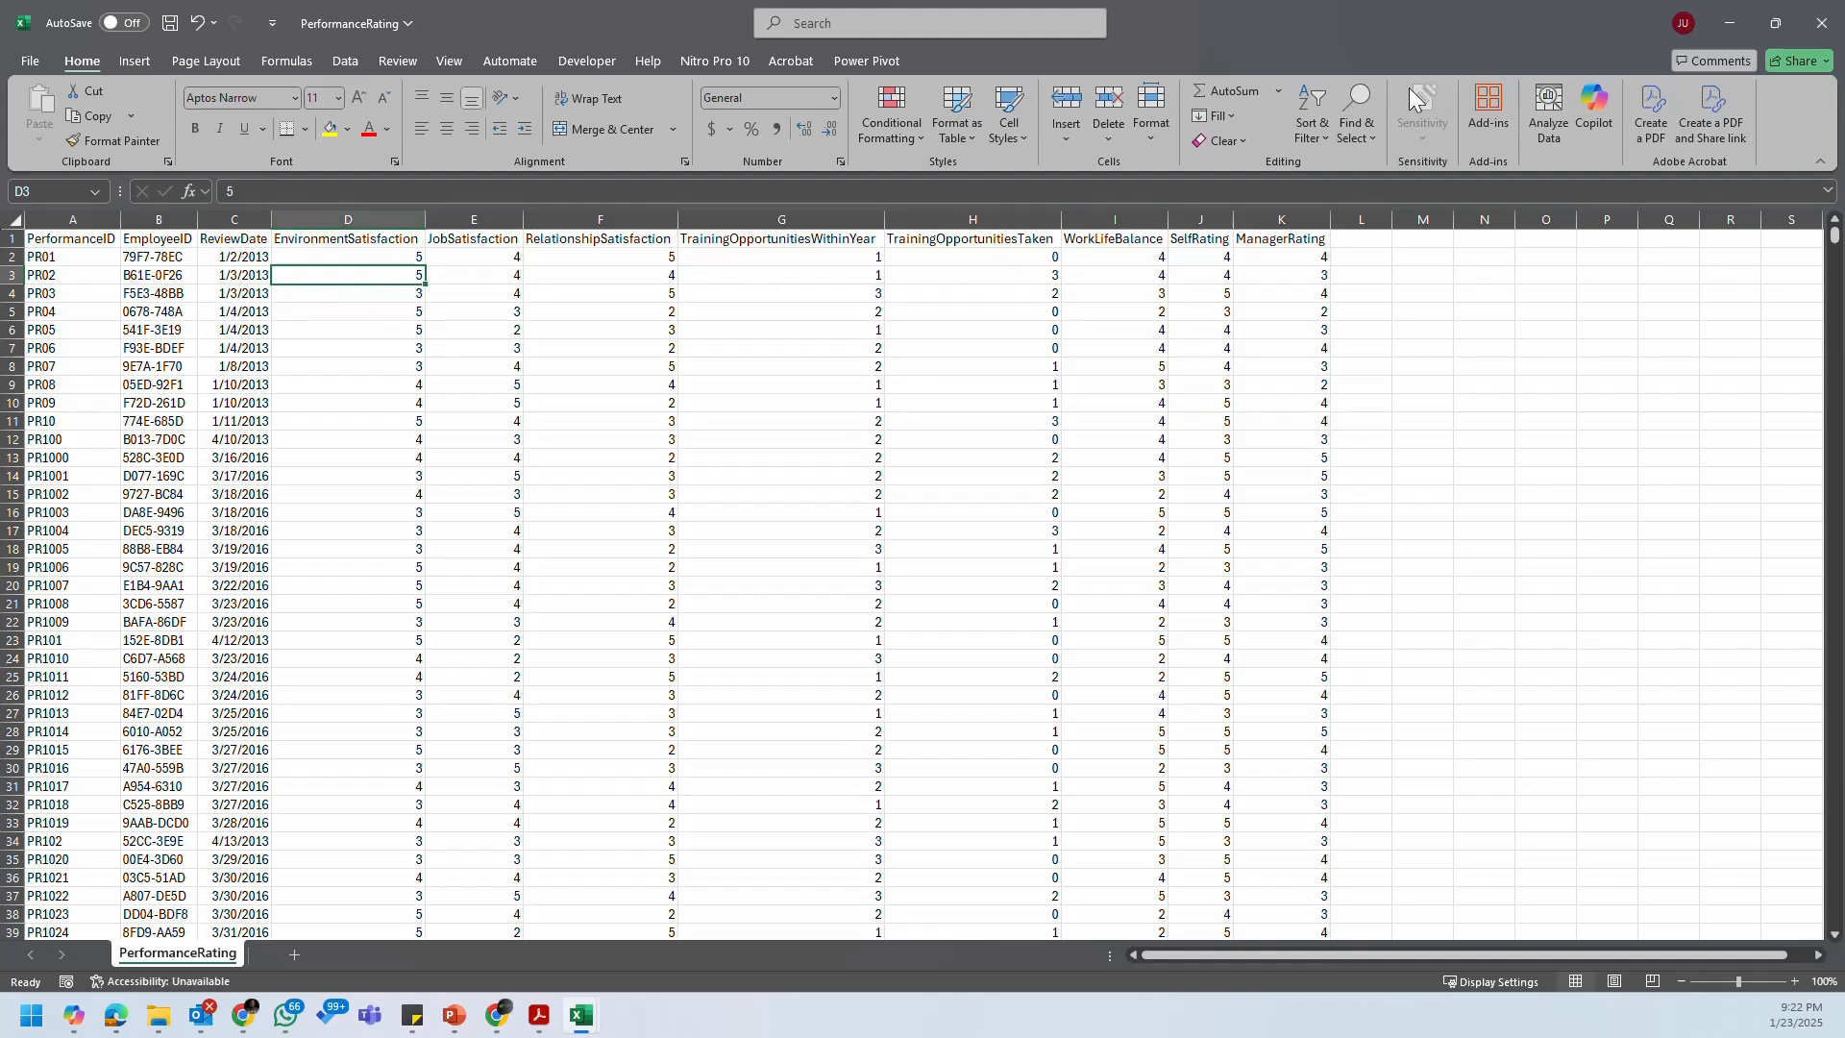
left_click(1743, 21)
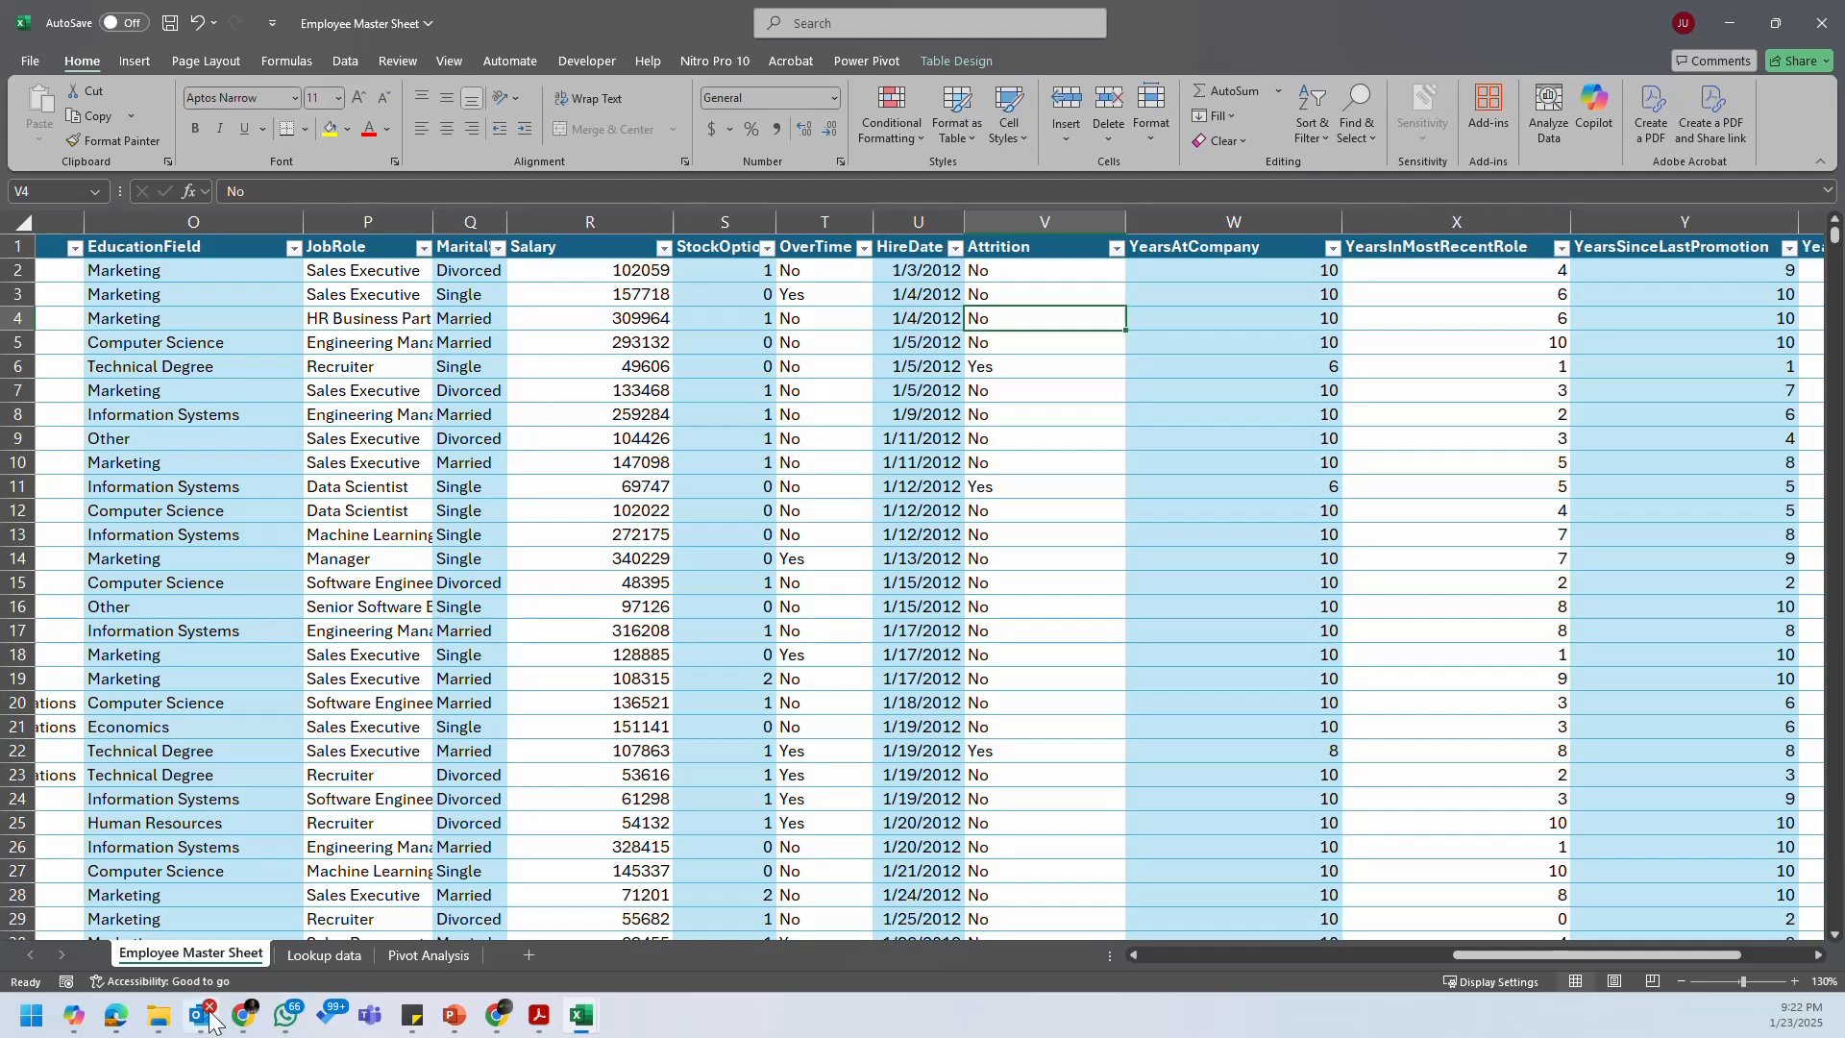
mouse_move(159, 1029)
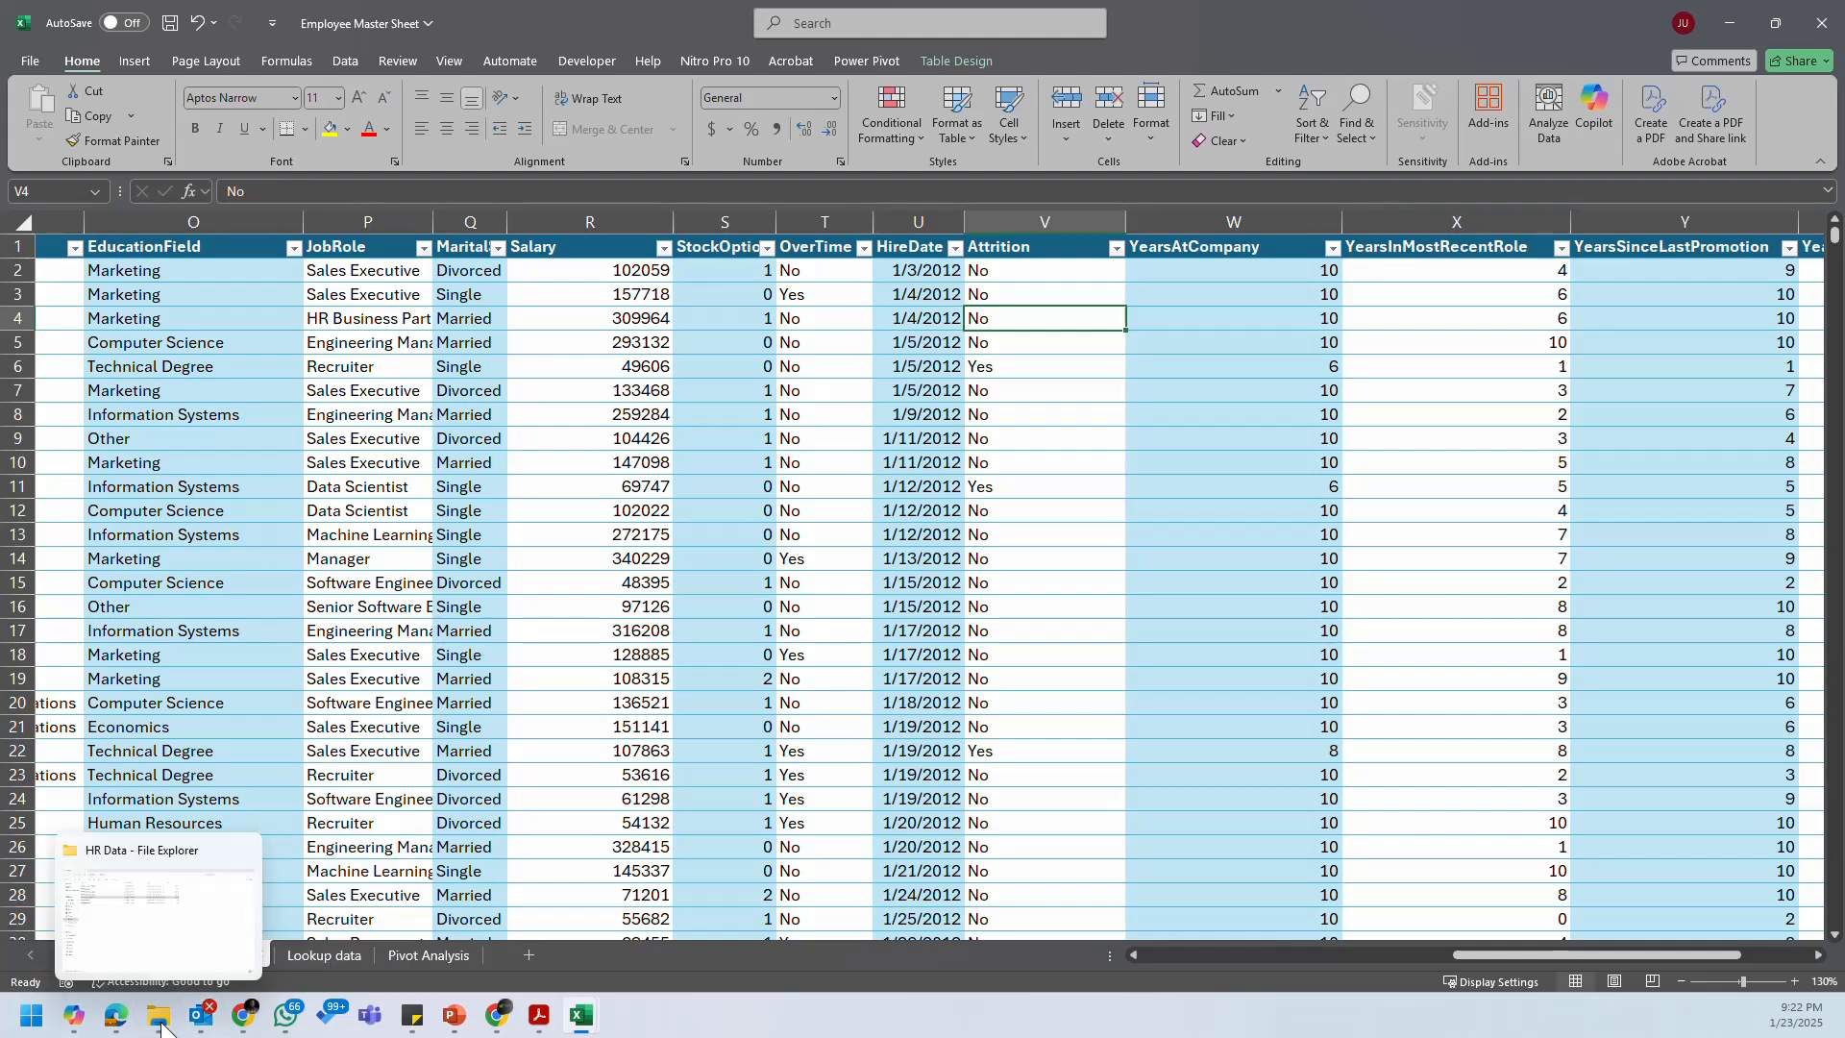
left_click(160, 1021)
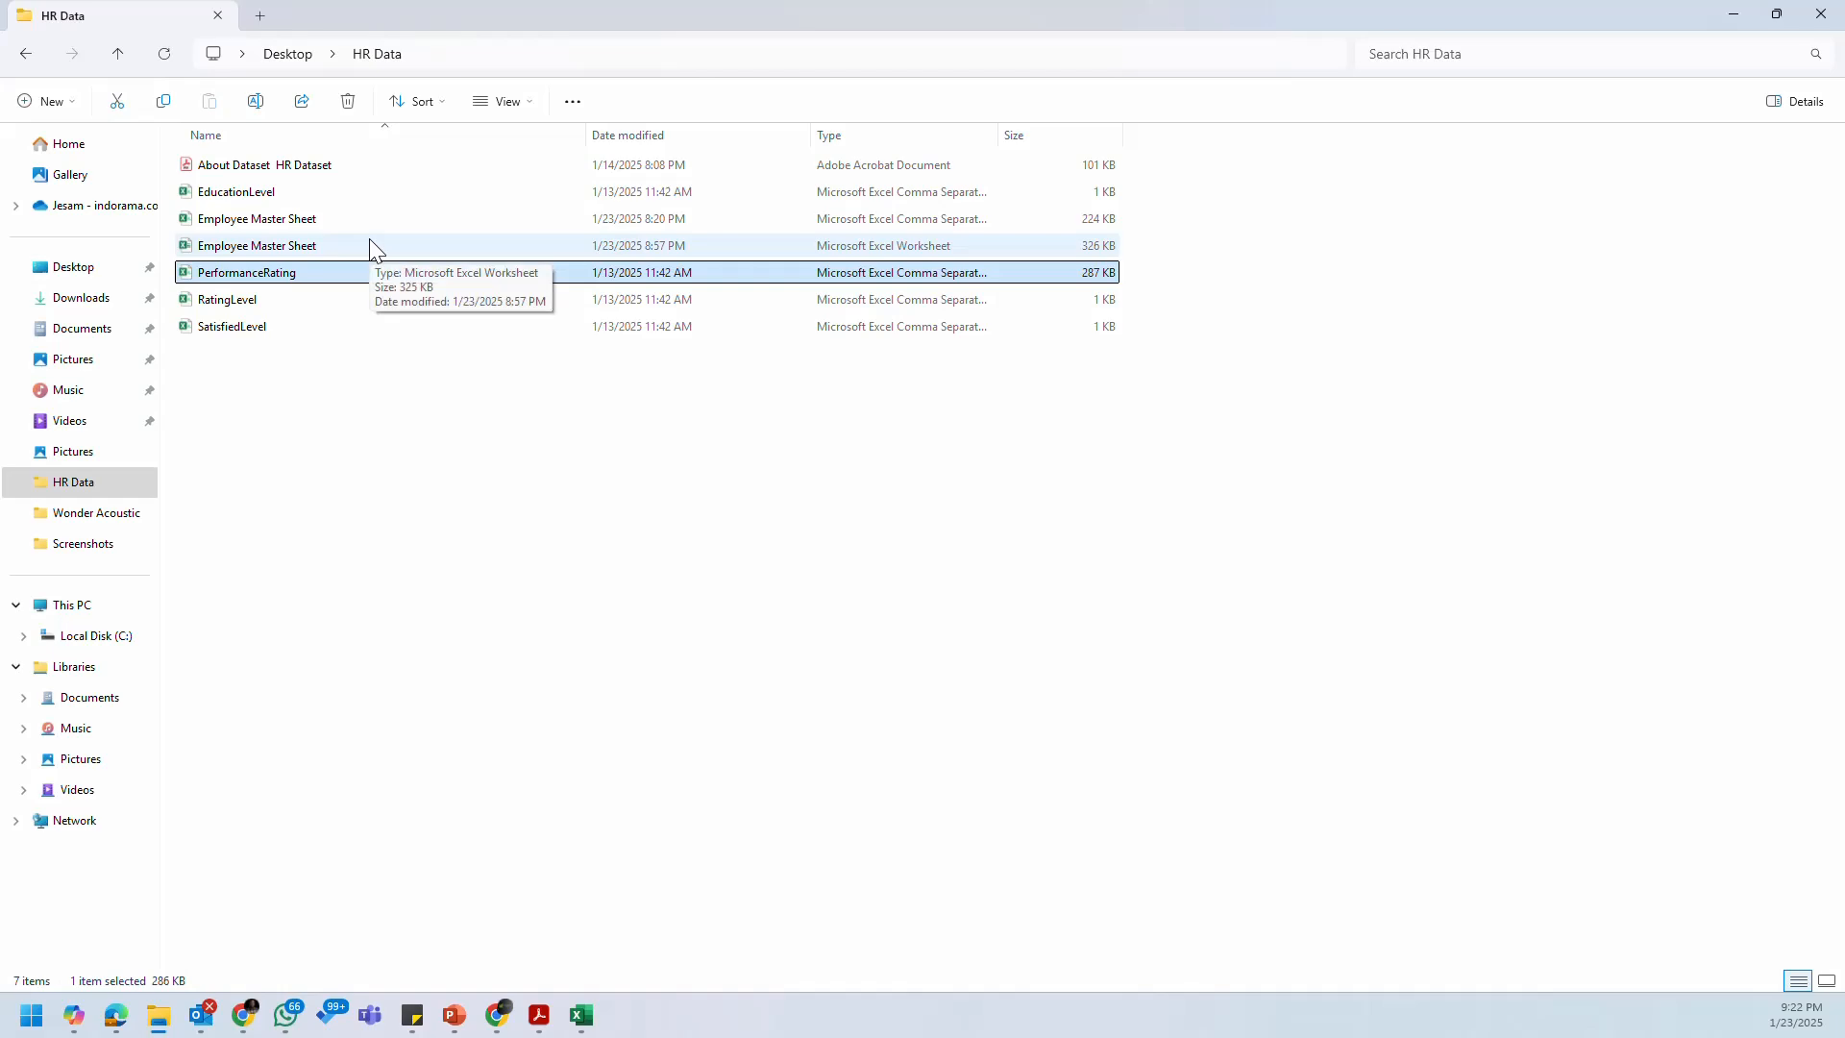
double_click(388, 191)
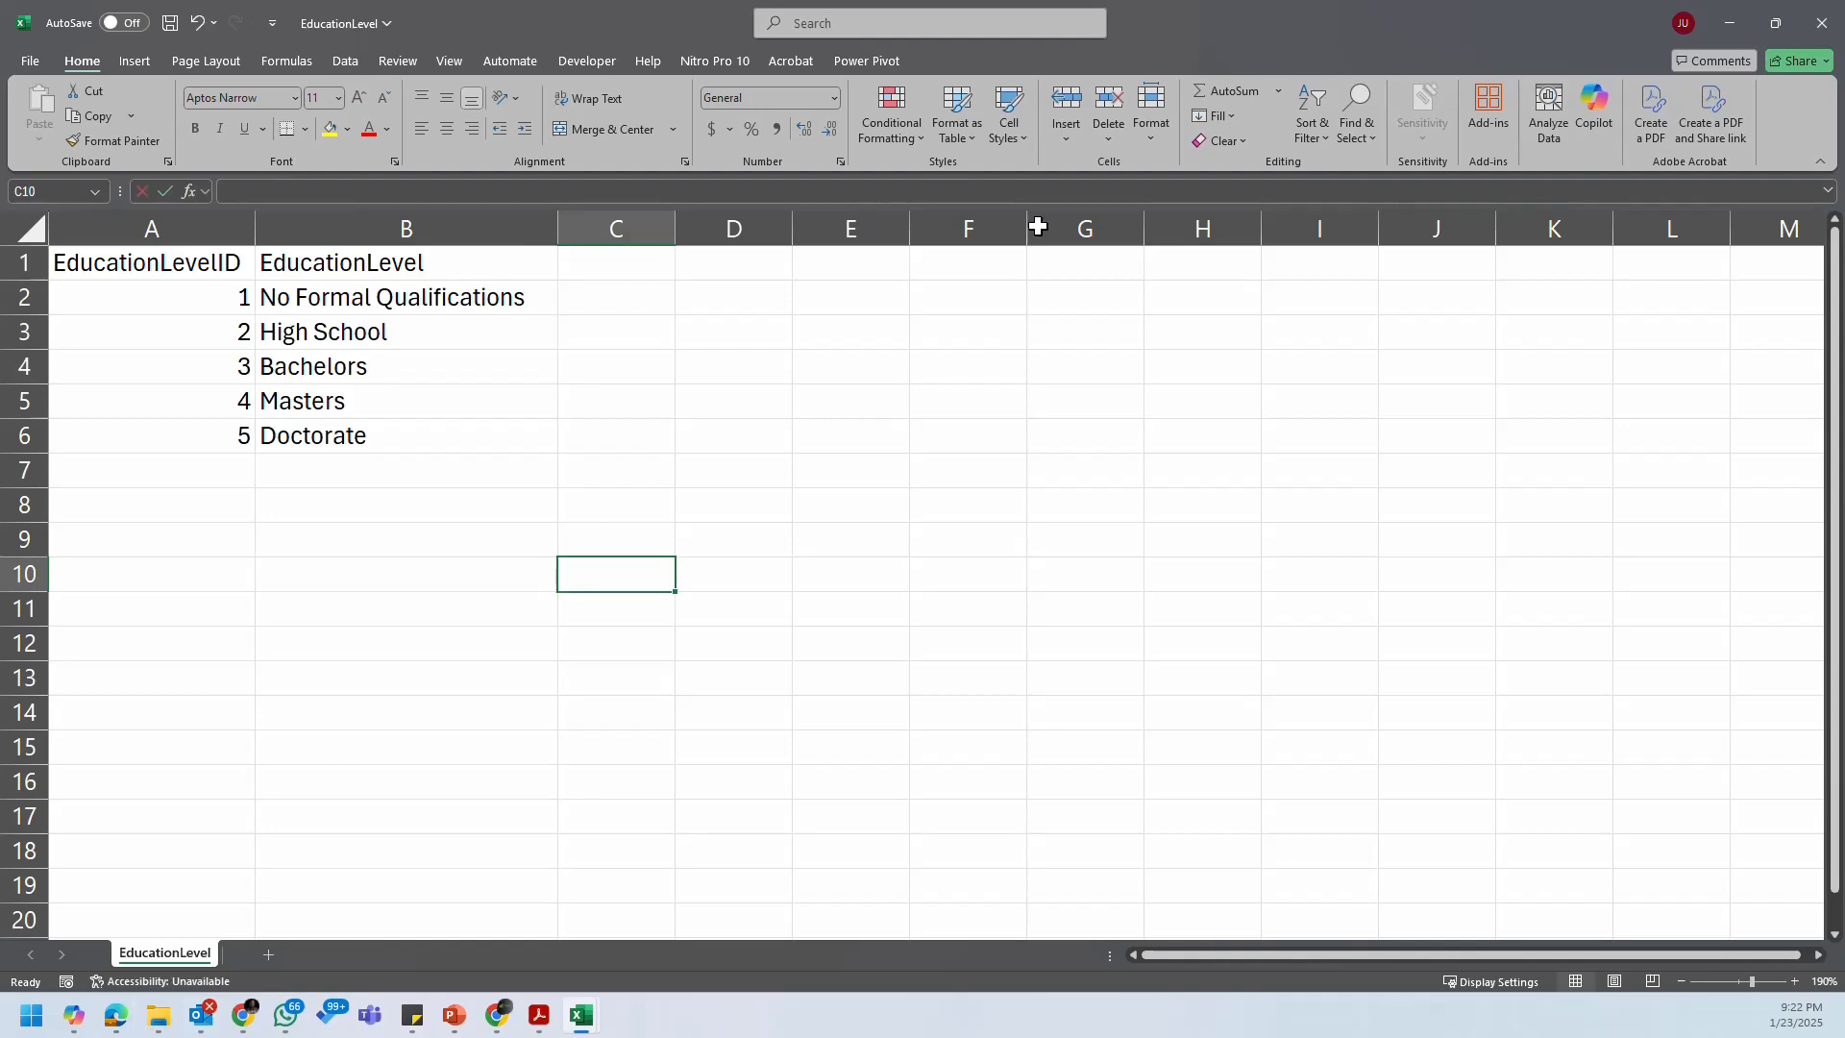
left_click(1729, 22)
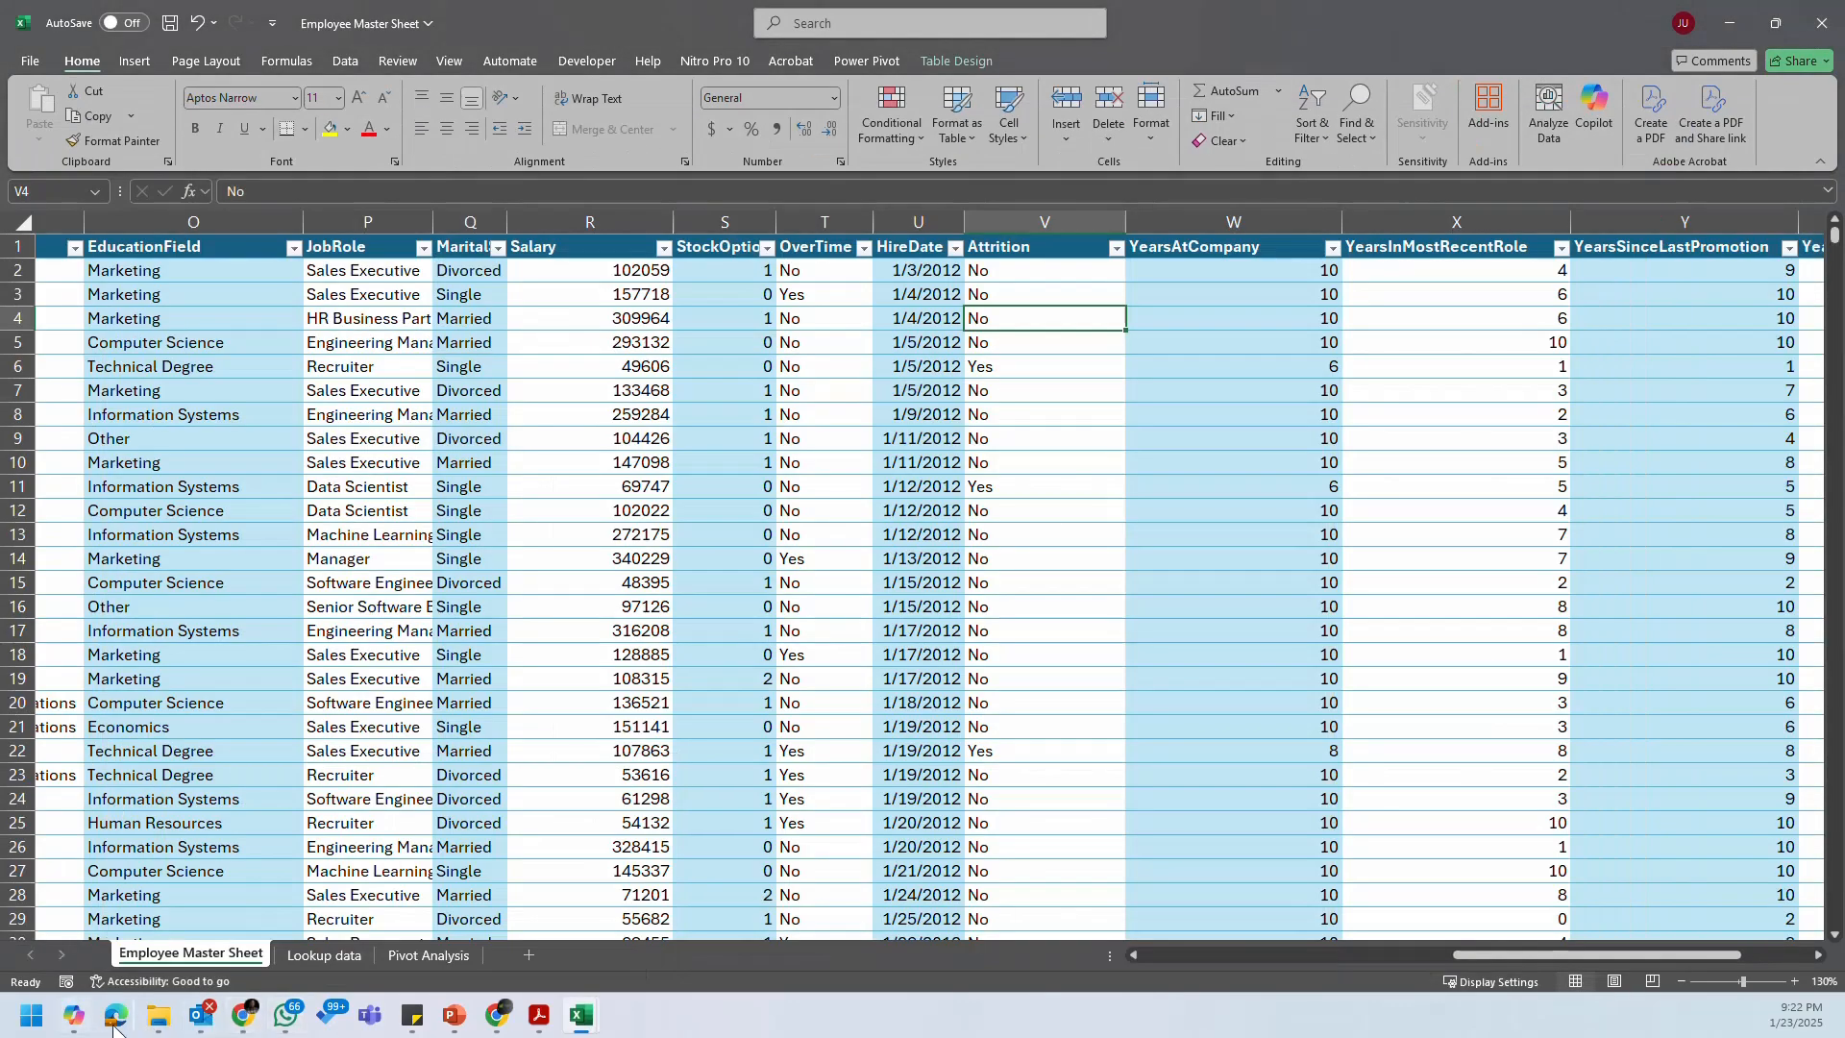
Step: Open the SatisfiedLevel file from the HR Data folder, fit its columns to their contents, review the satisfaction scale, and minimize the file
left_click(159, 1016)
left_click(288, 350)
left_click(291, 329)
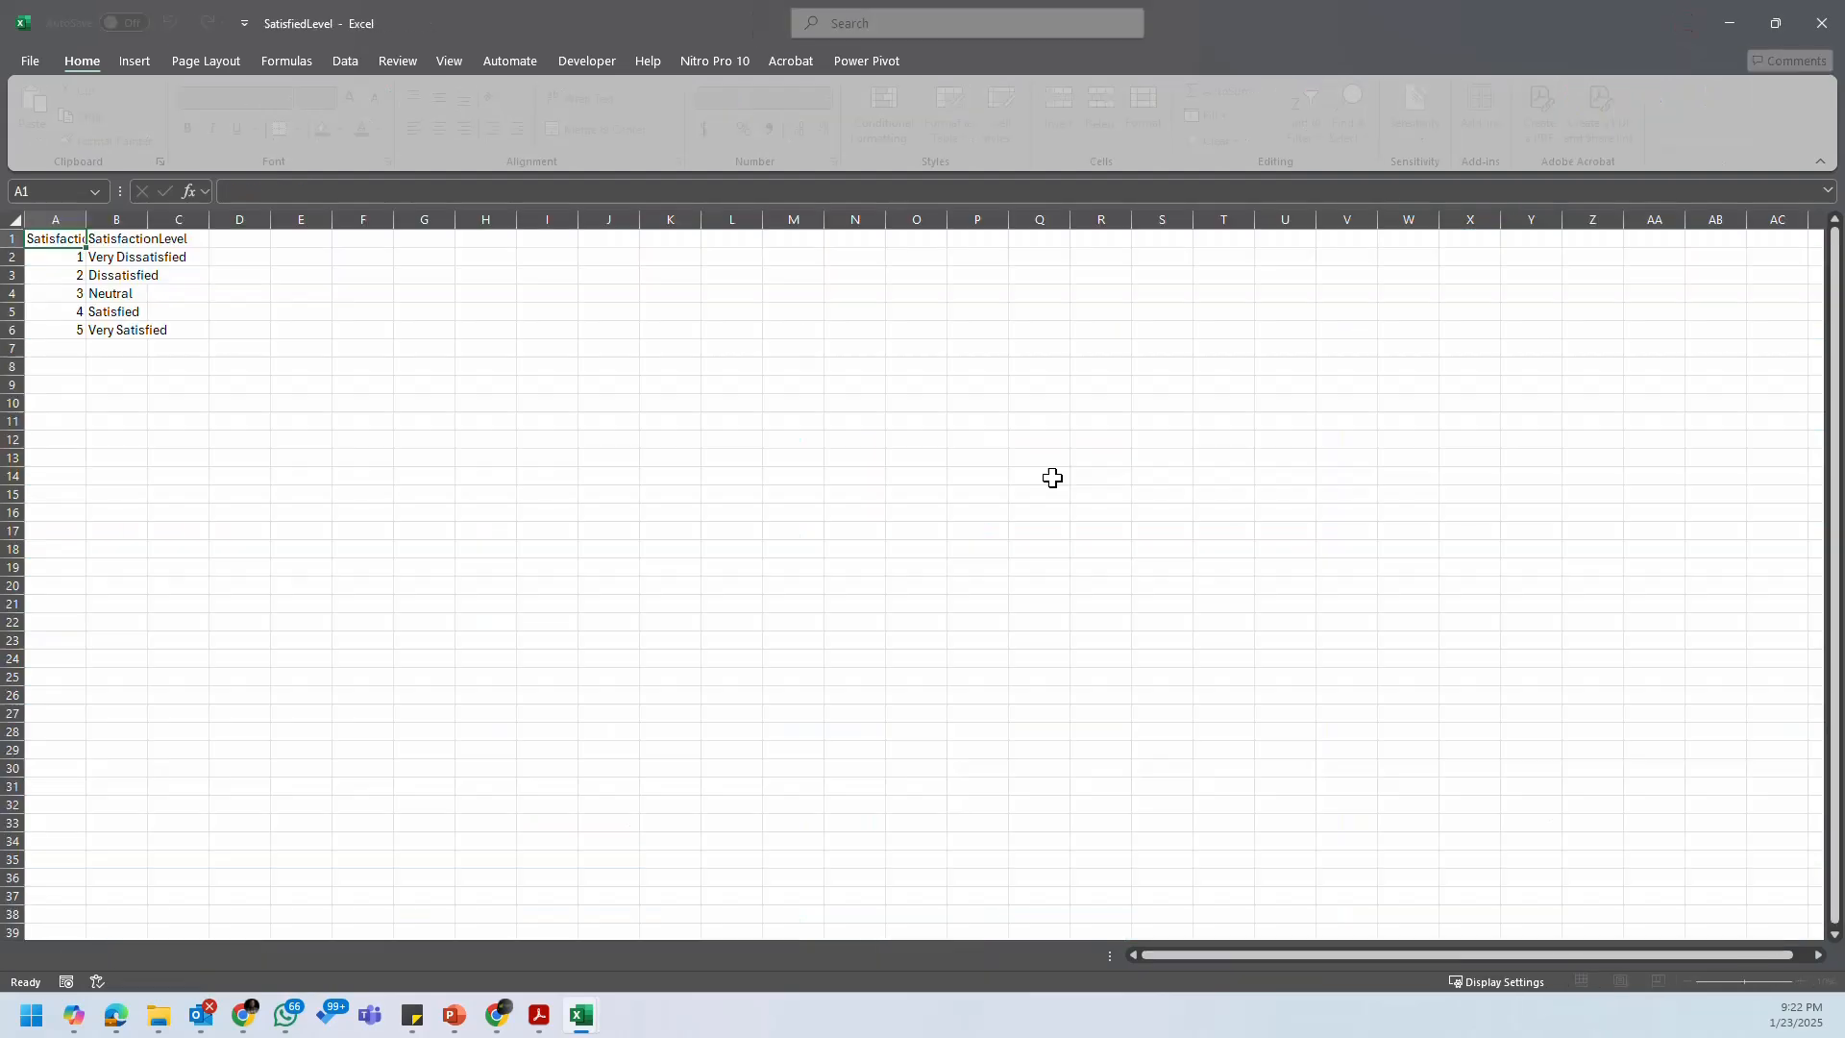
left_click(772, 405)
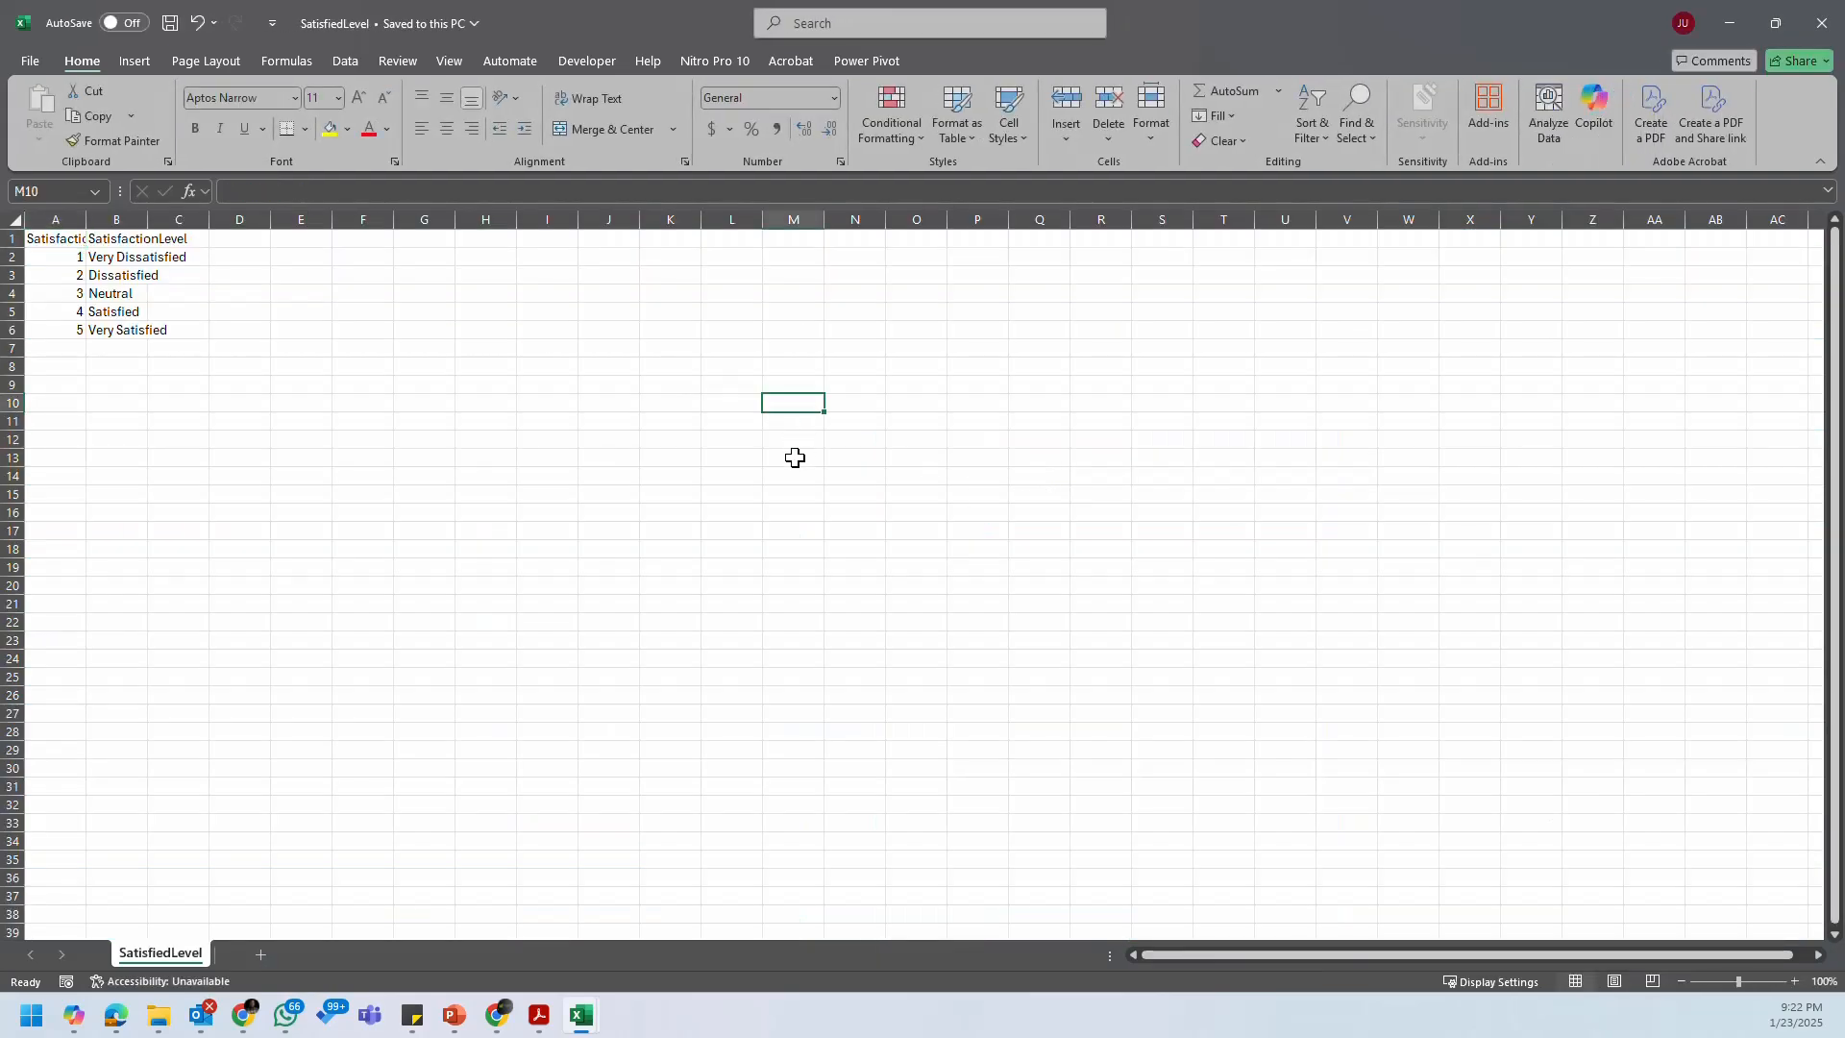
left_click_drag(48, 221, 149, 222)
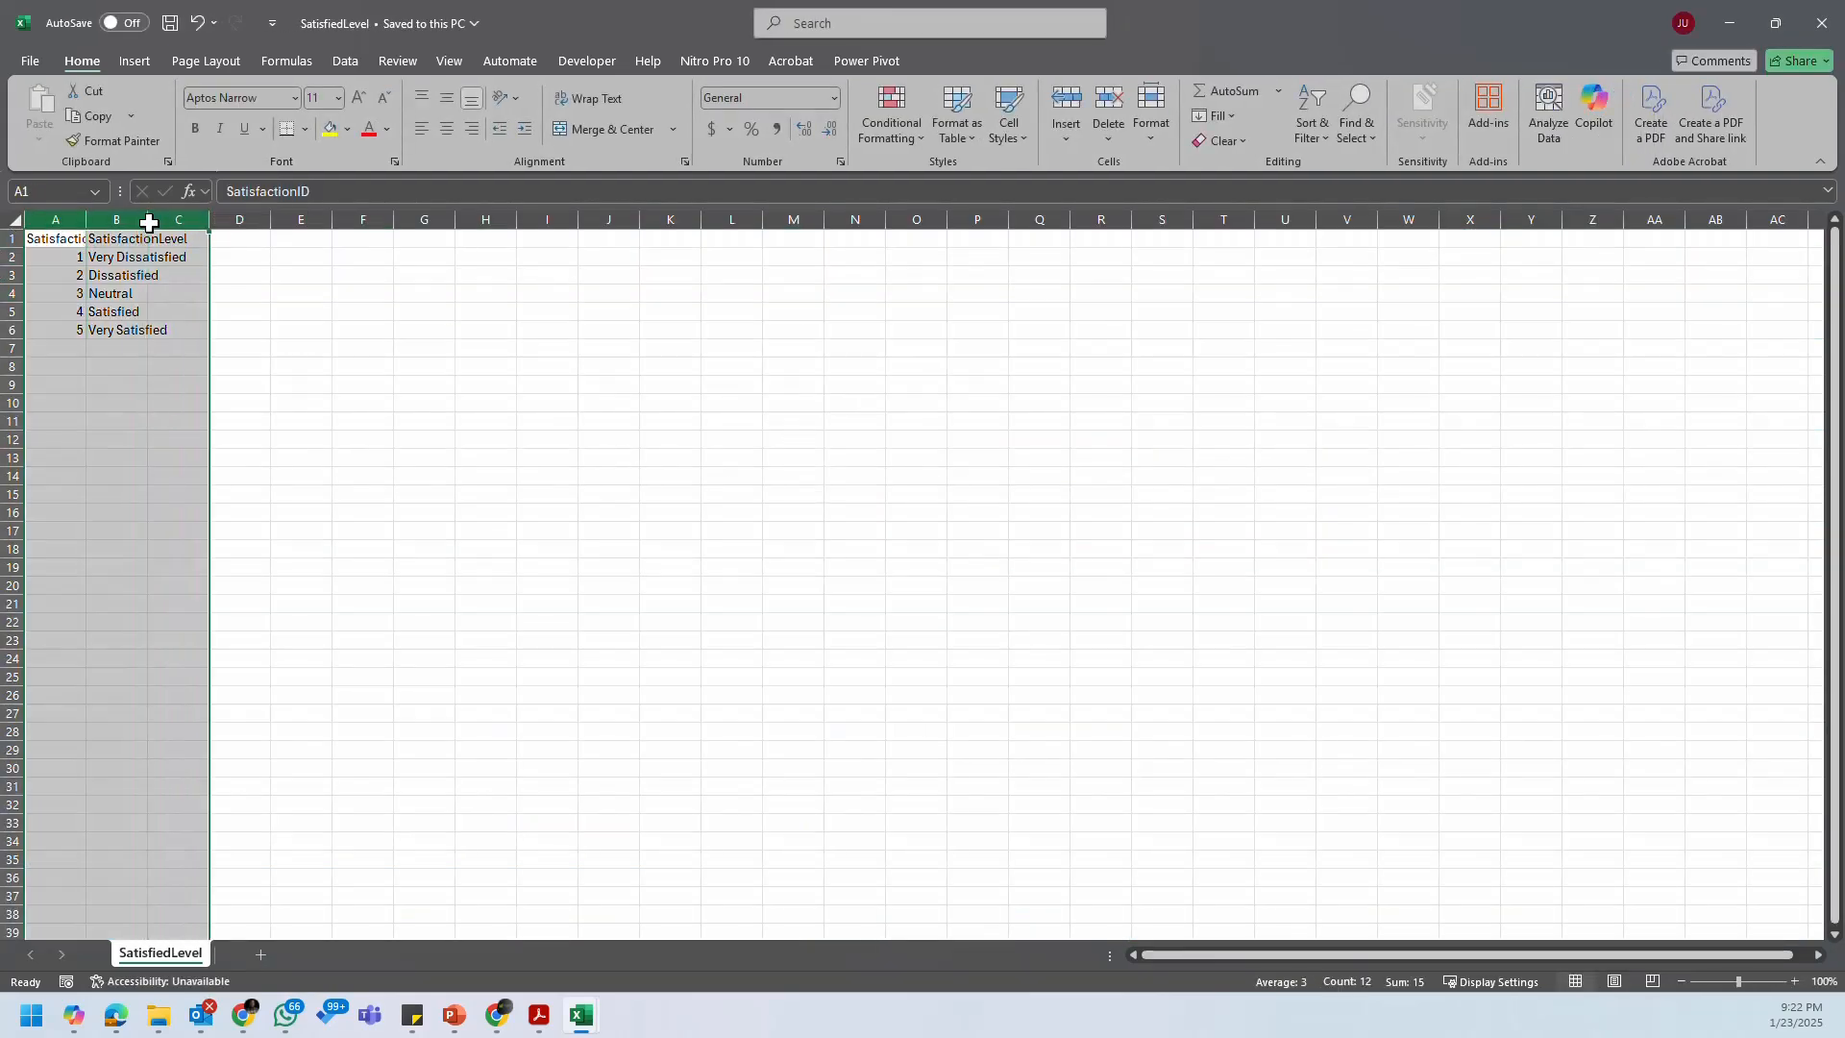
double_click(208, 221)
left_click(850, 540)
scroll(824, 515, "up", 3, "ctrl")
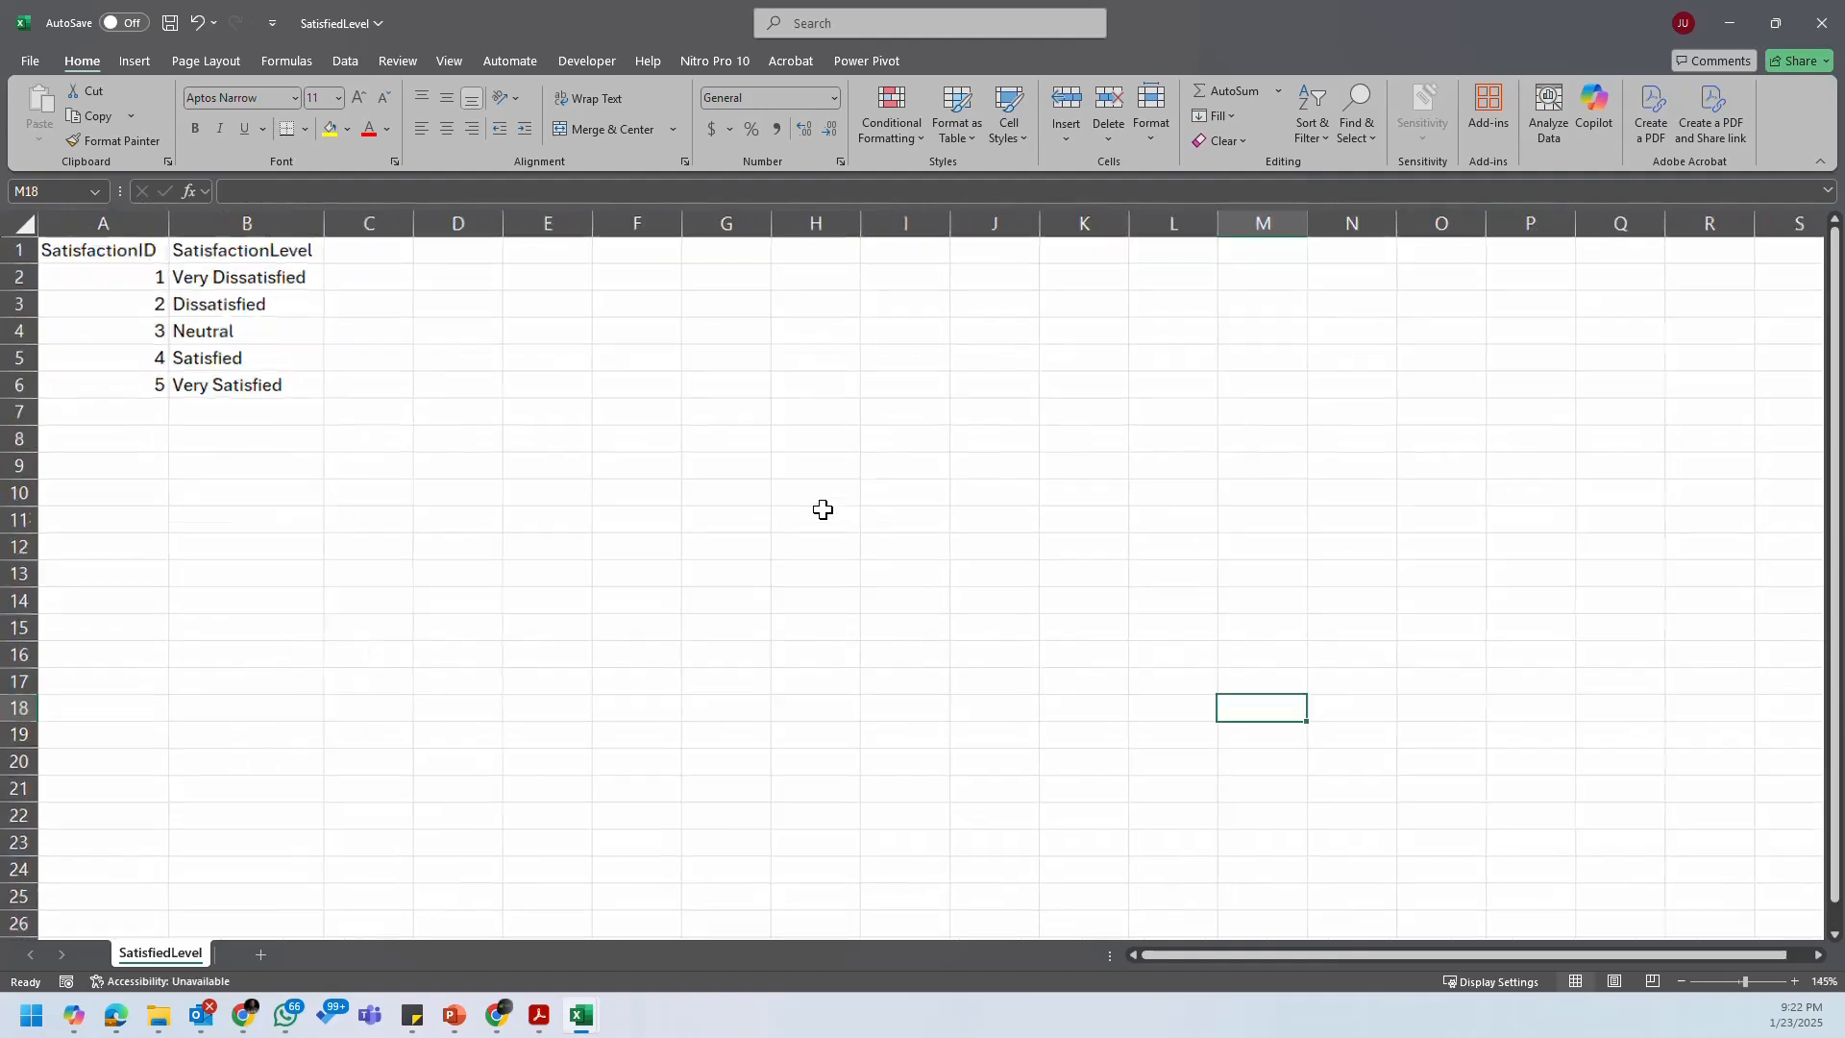
left_click(1083, 385)
left_click(1729, 23)
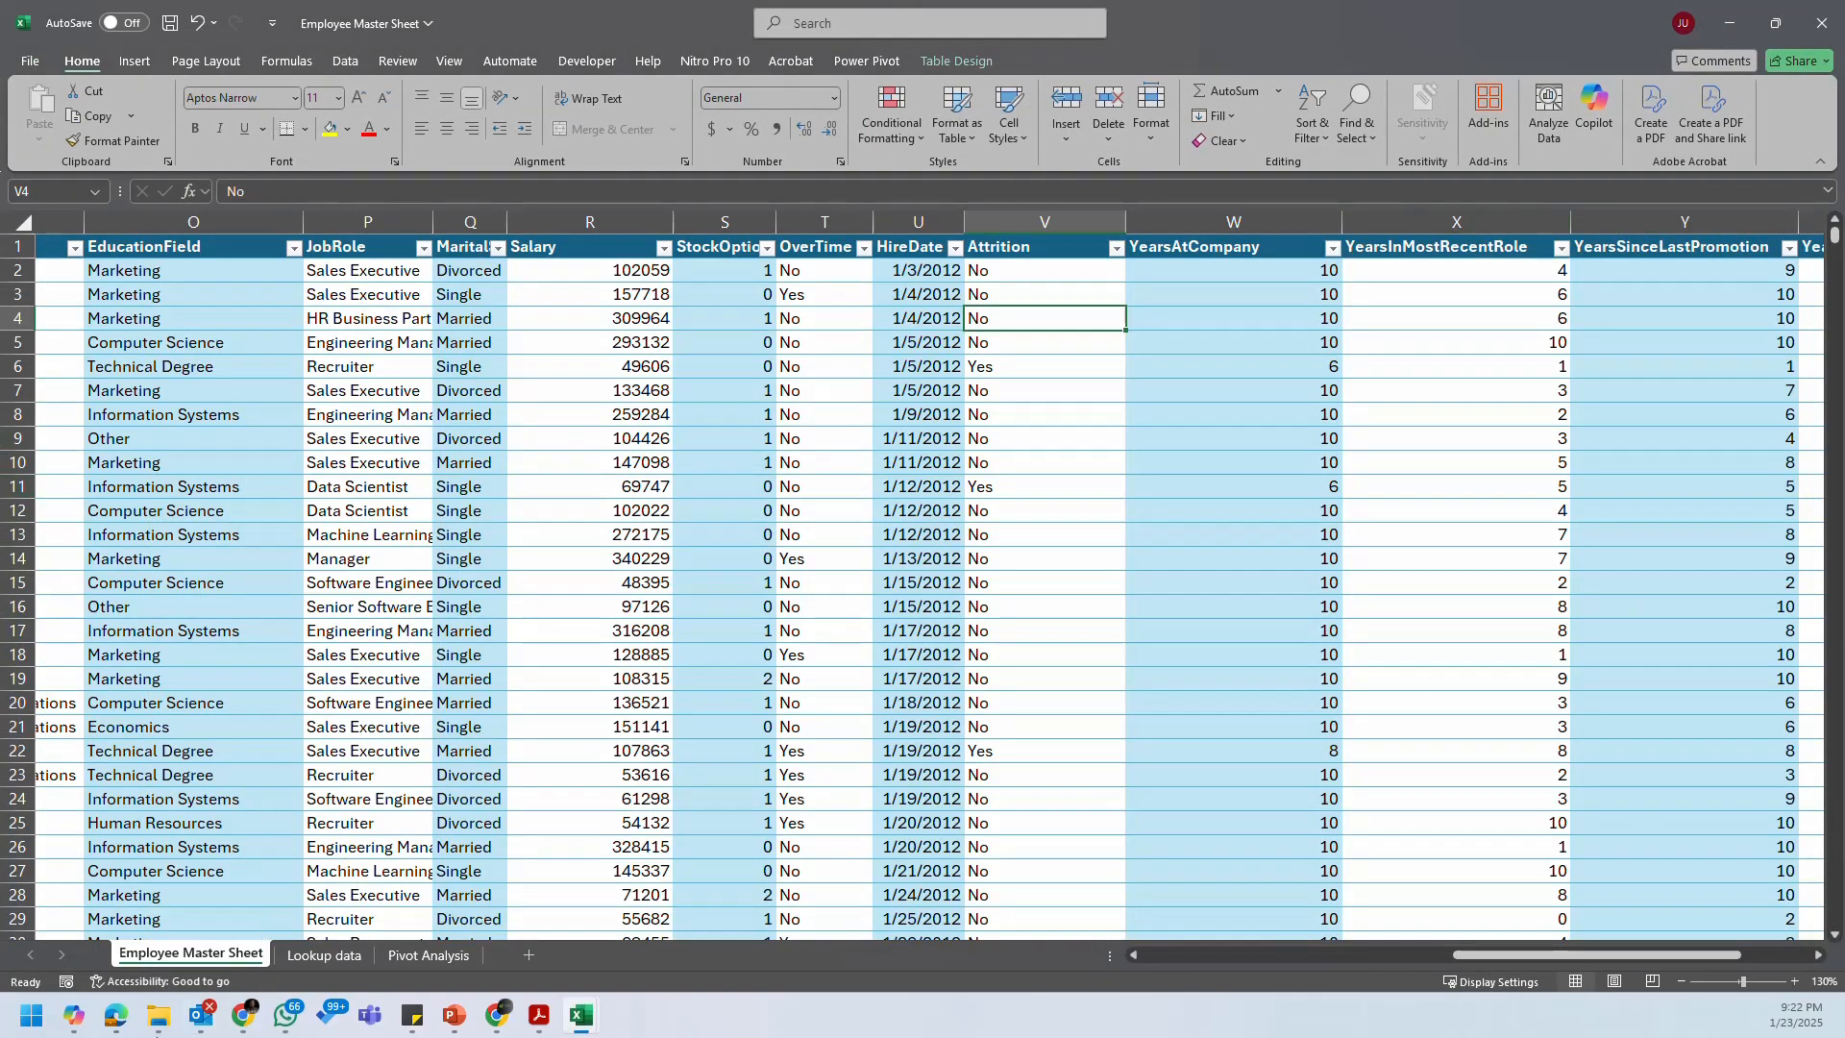
Step: Reopen the RatingLevel file from the HR Data folder, review the rating levels enlarged, and return to the Employee Master Sheet
mouse_move(163, 1026)
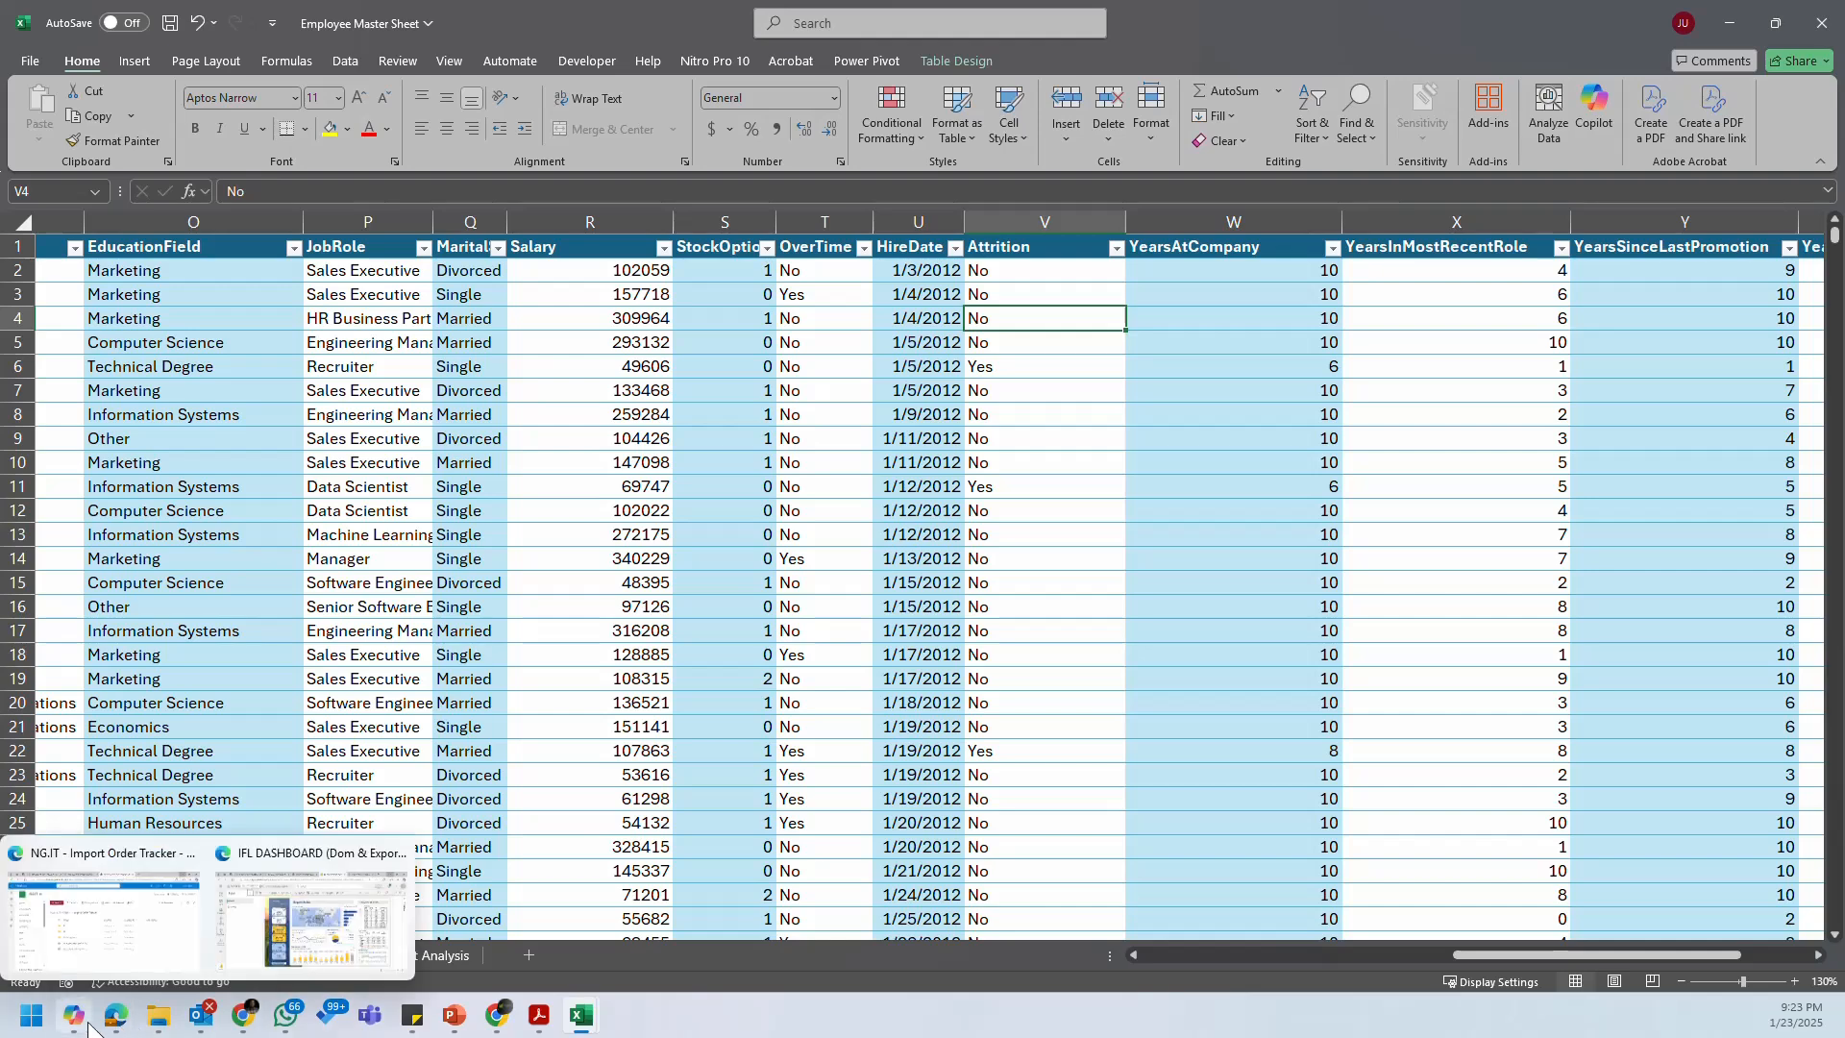
left_click(164, 1026)
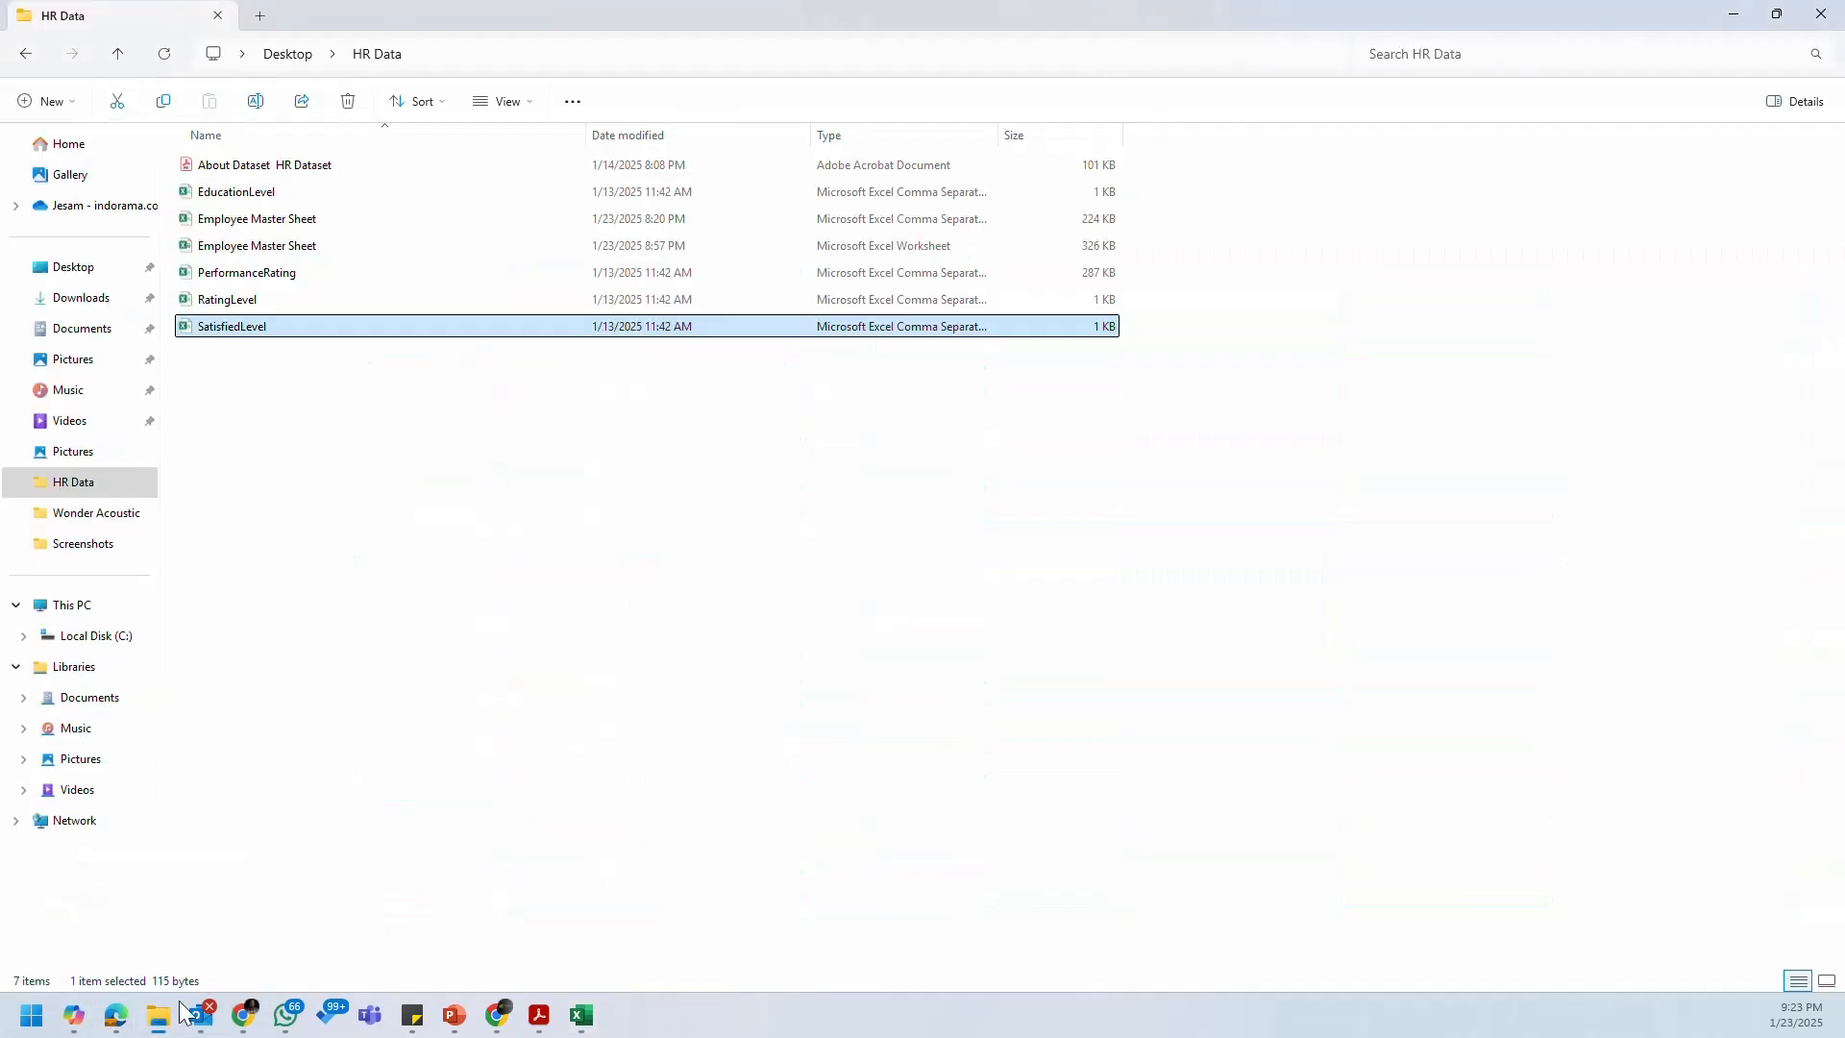
double_click(284, 298)
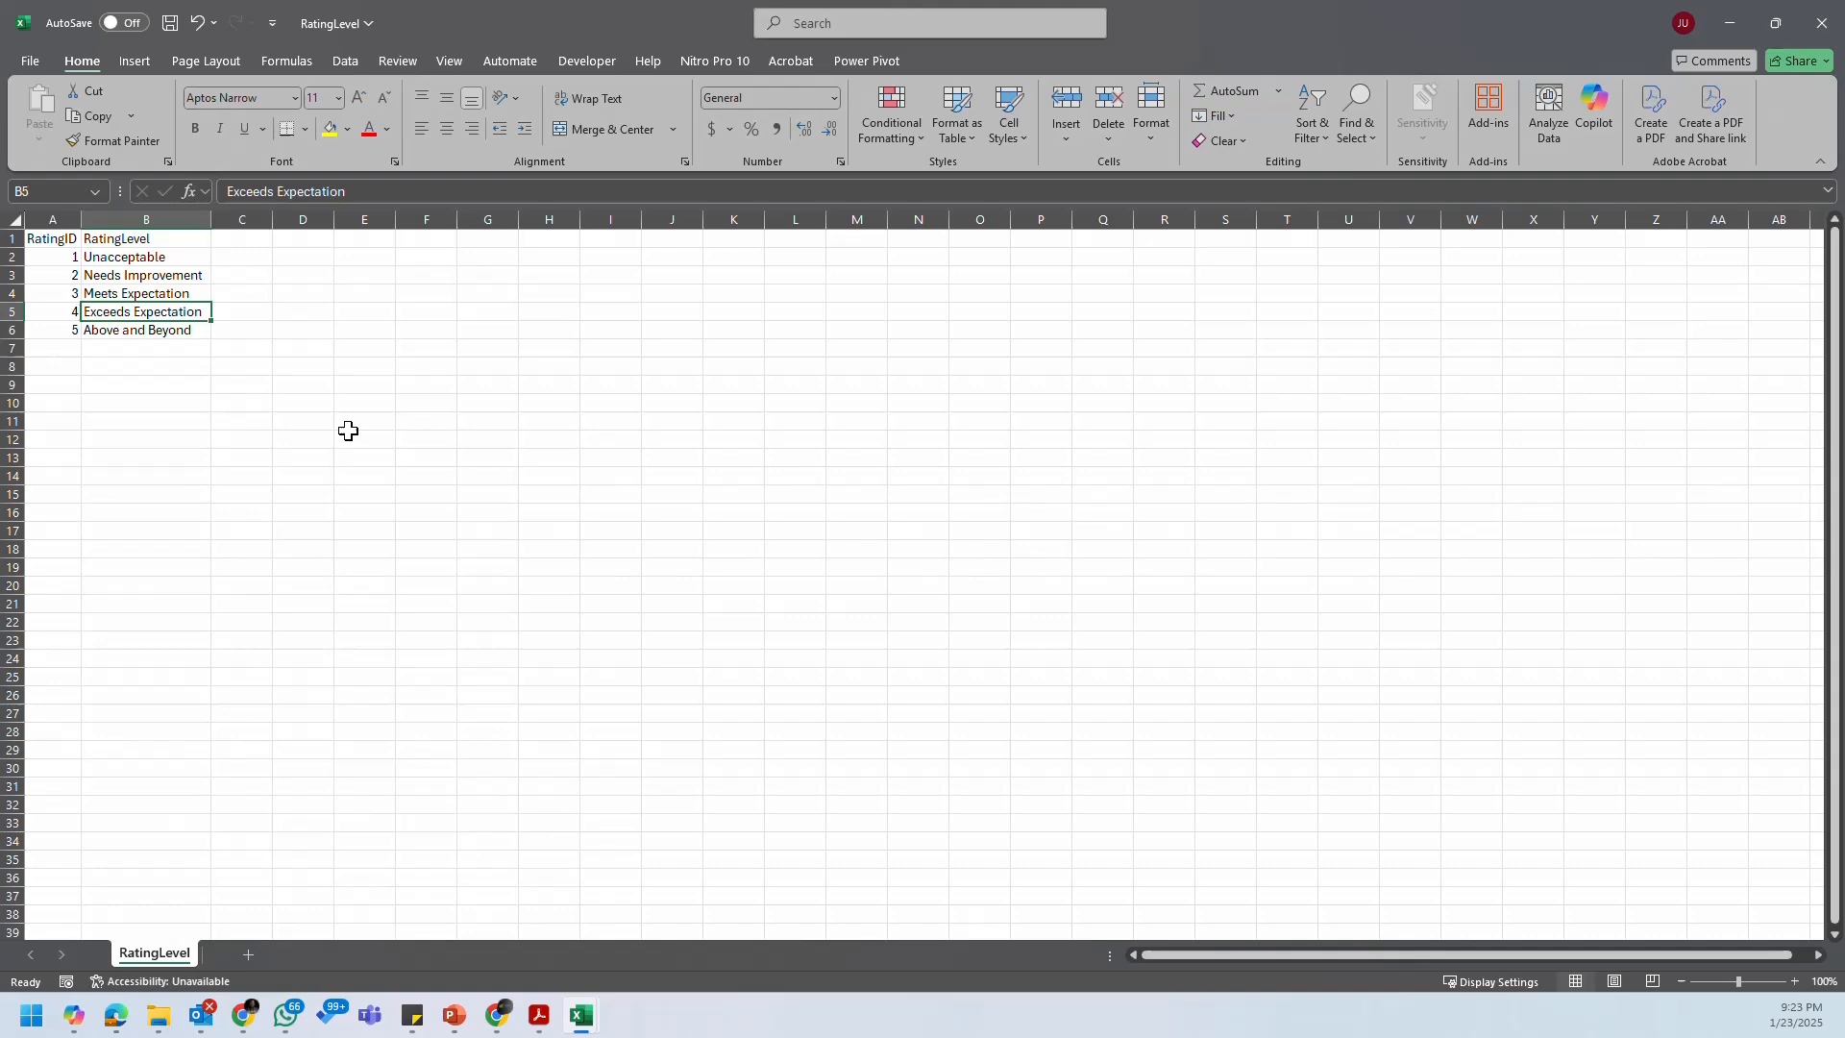
left_click(304, 366)
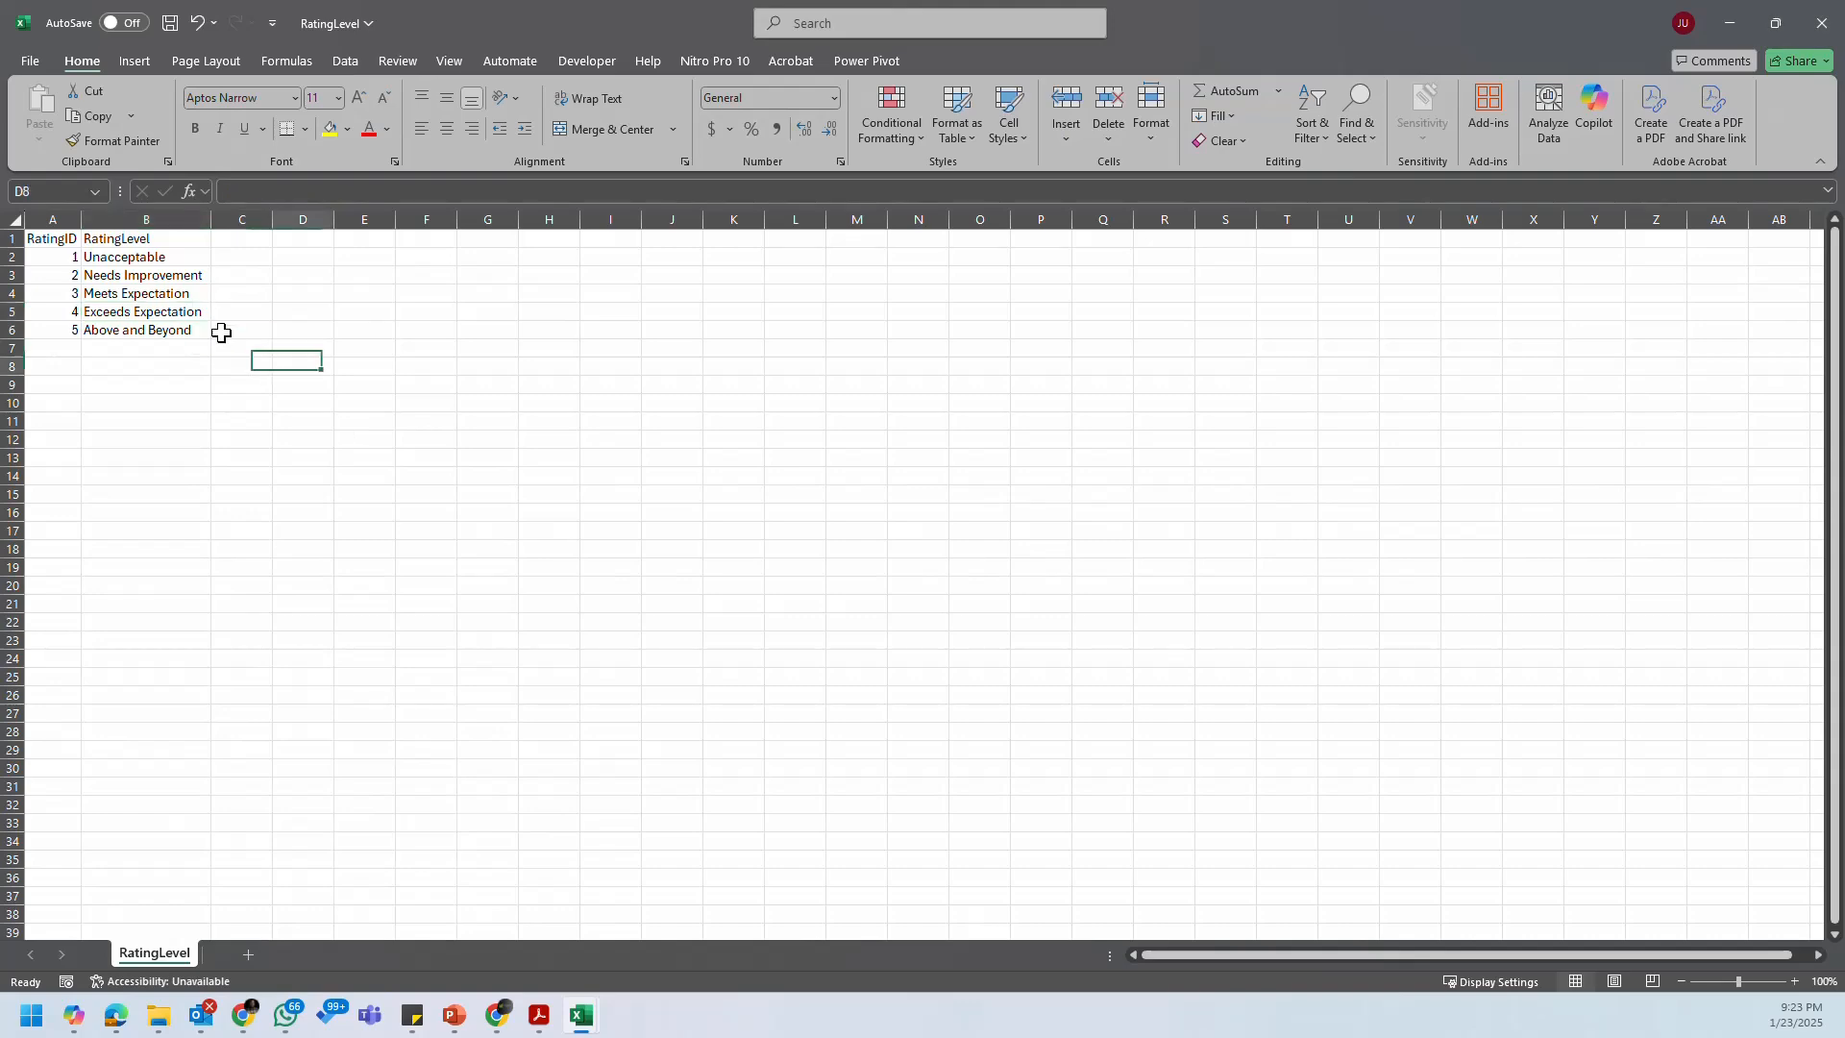
scroll(255, 350, "up", 4)
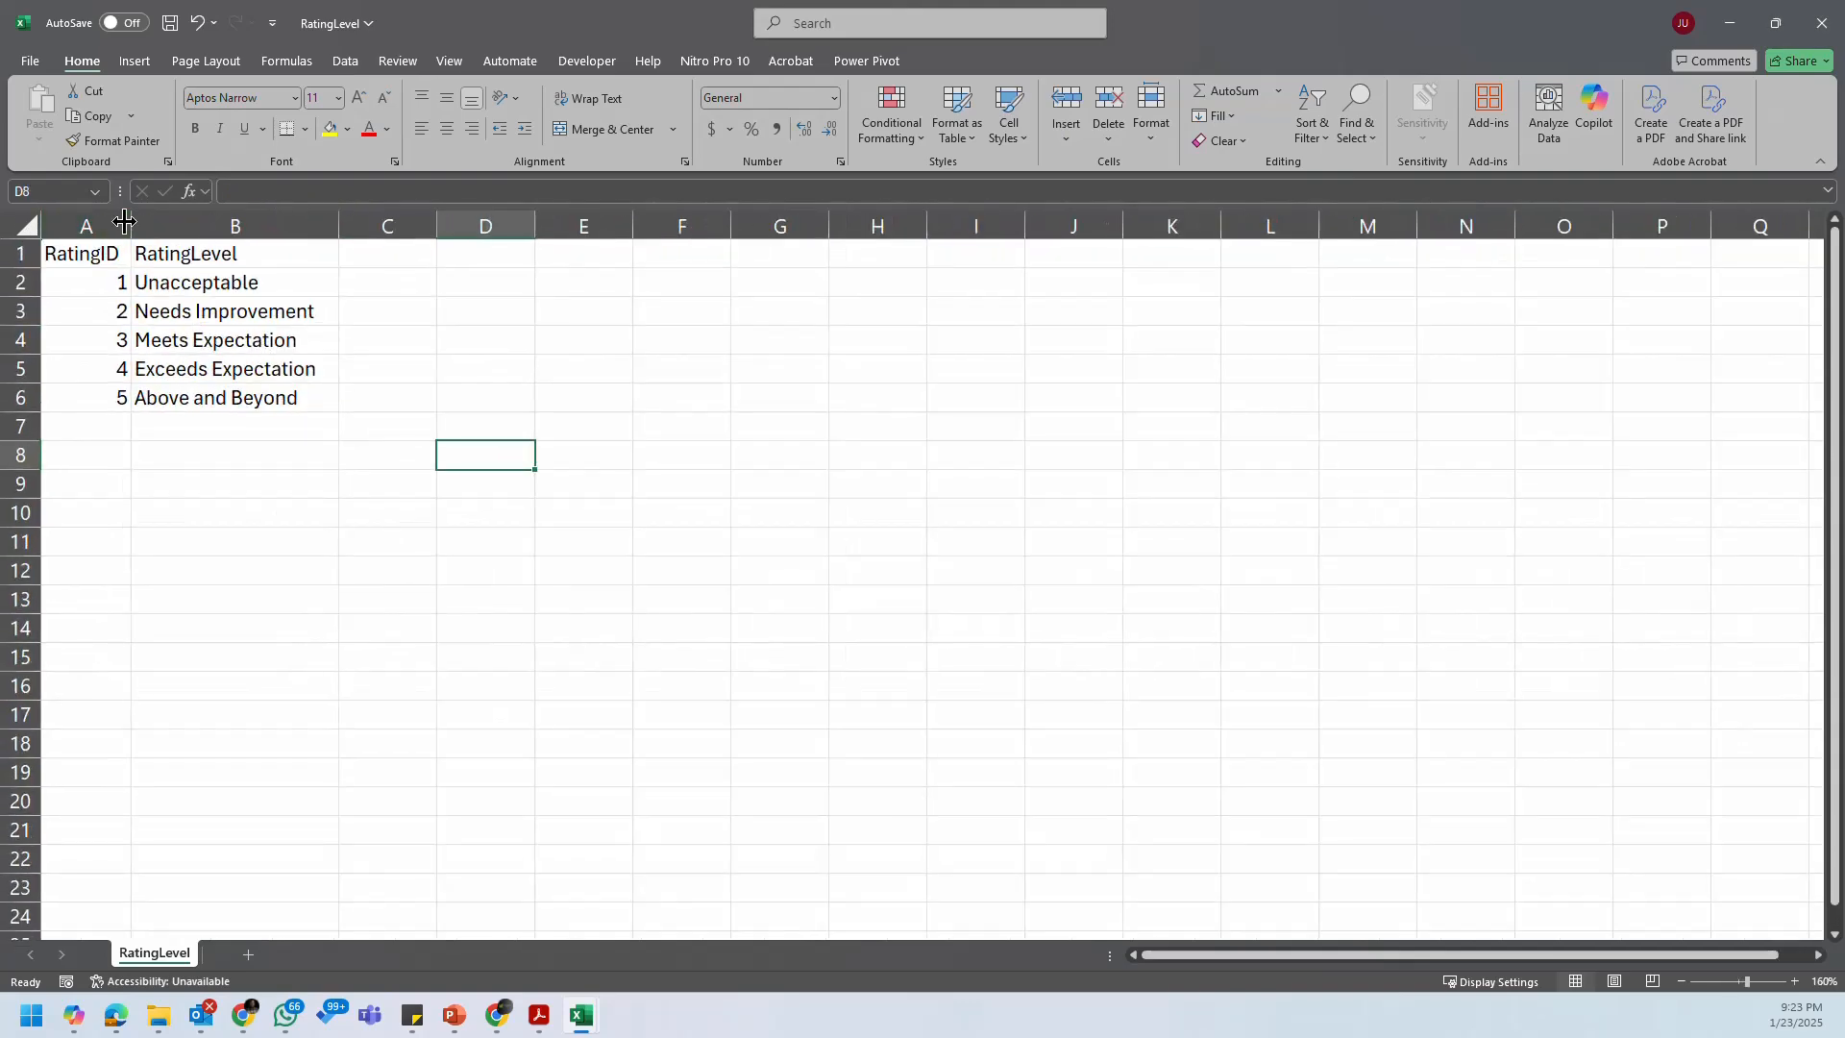
left_click(1736, 17)
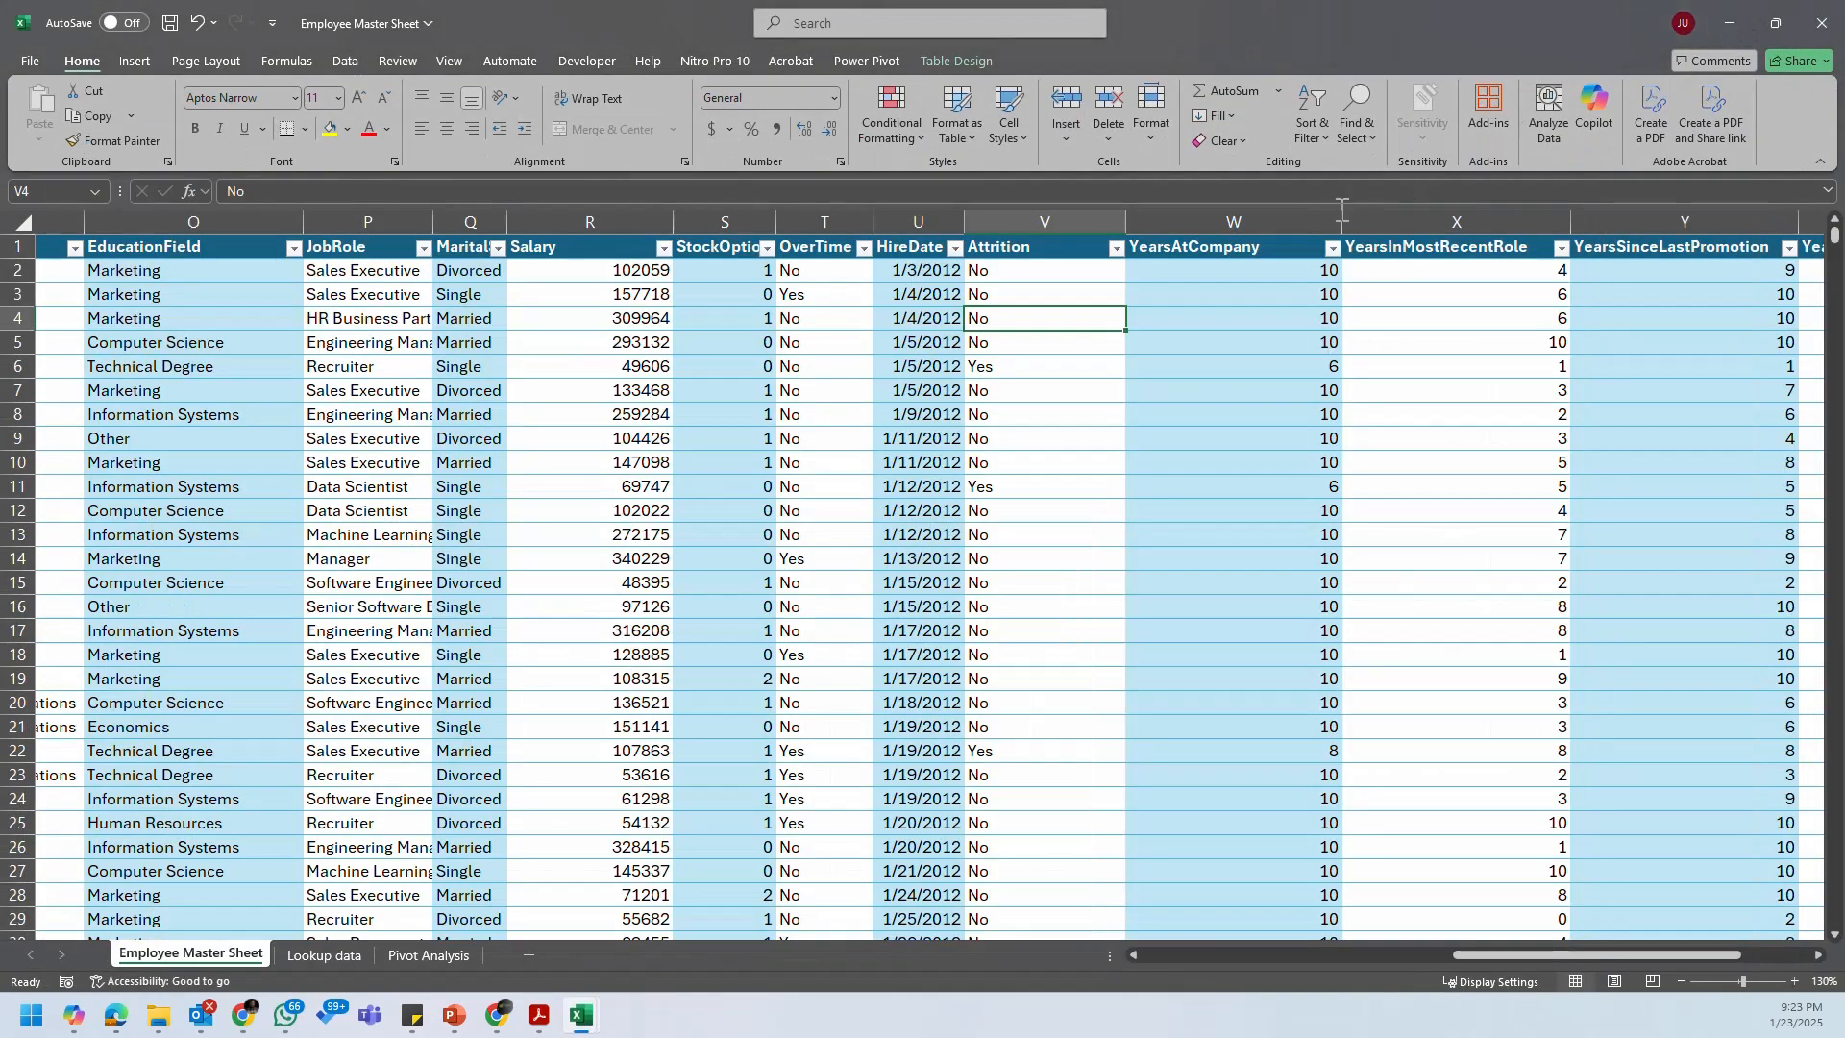
left_click(1415, 393)
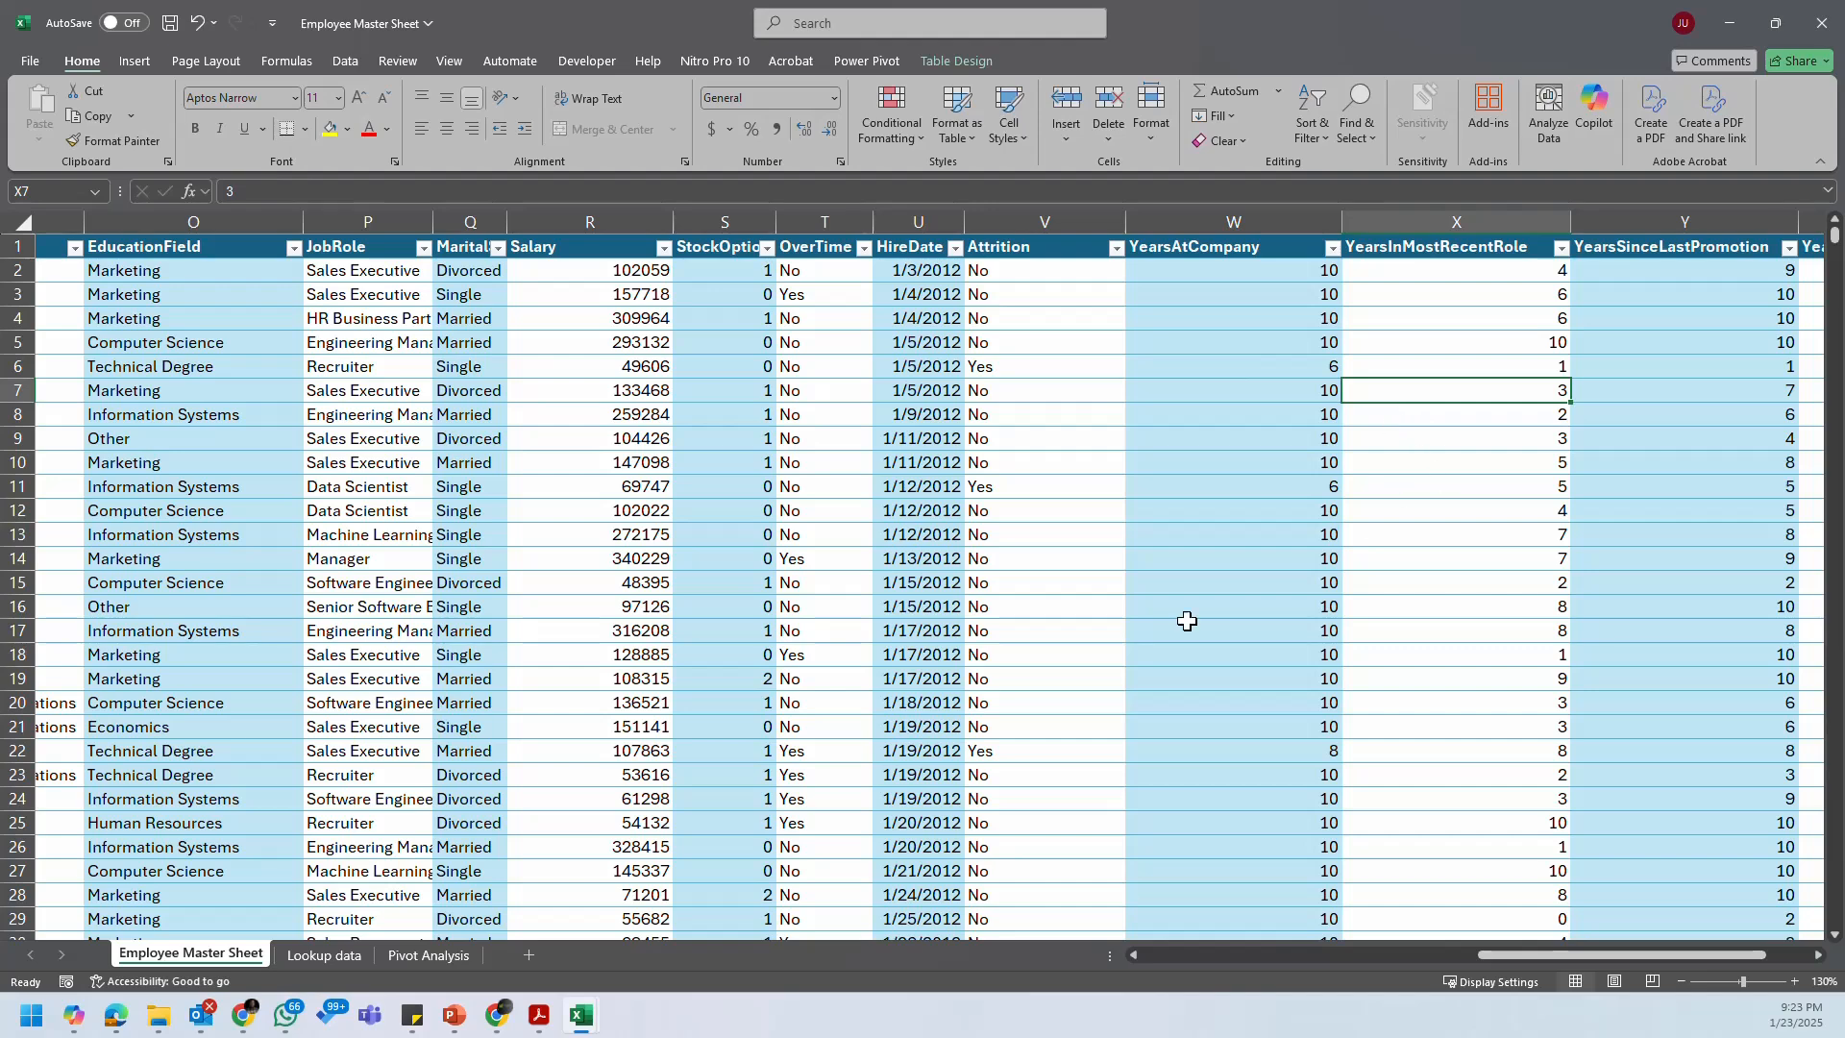
Step: Check the sticky note checklist and review the Features (Columns in the Dataset) list in the About Dataset PDF
left_click(413, 1017)
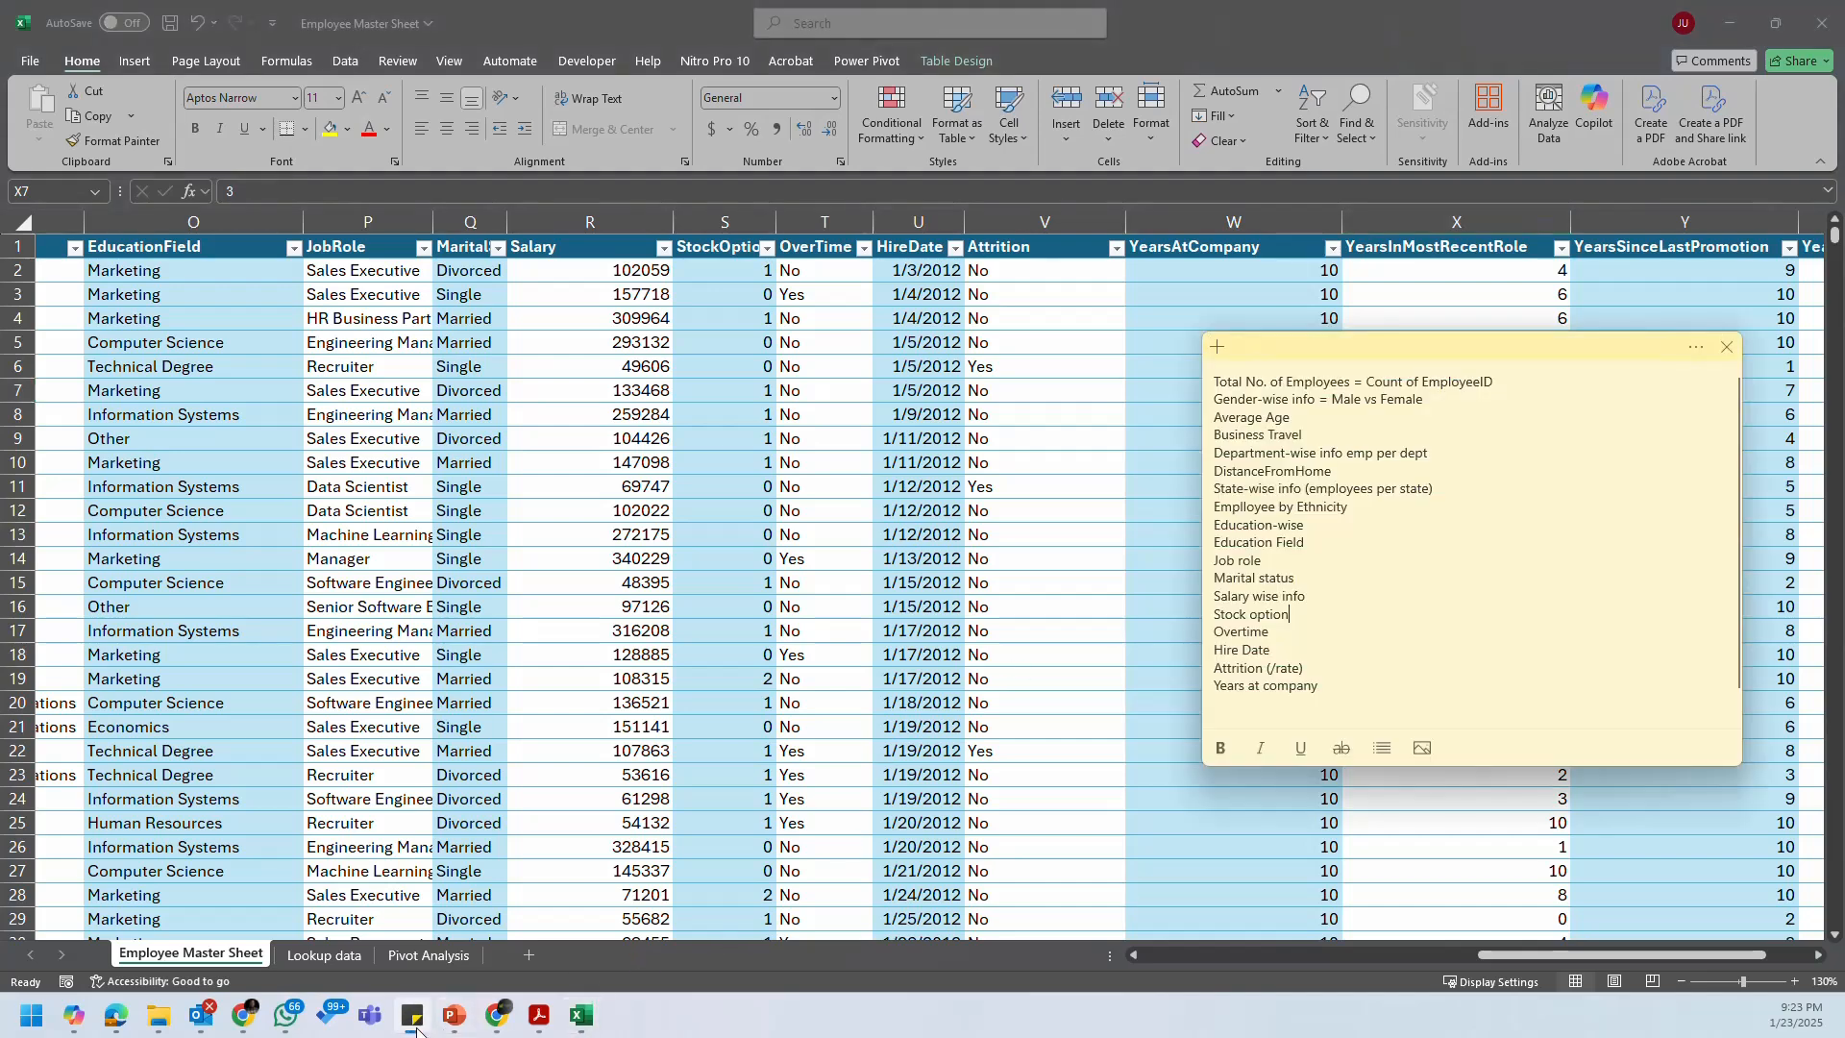
left_click(413, 1017)
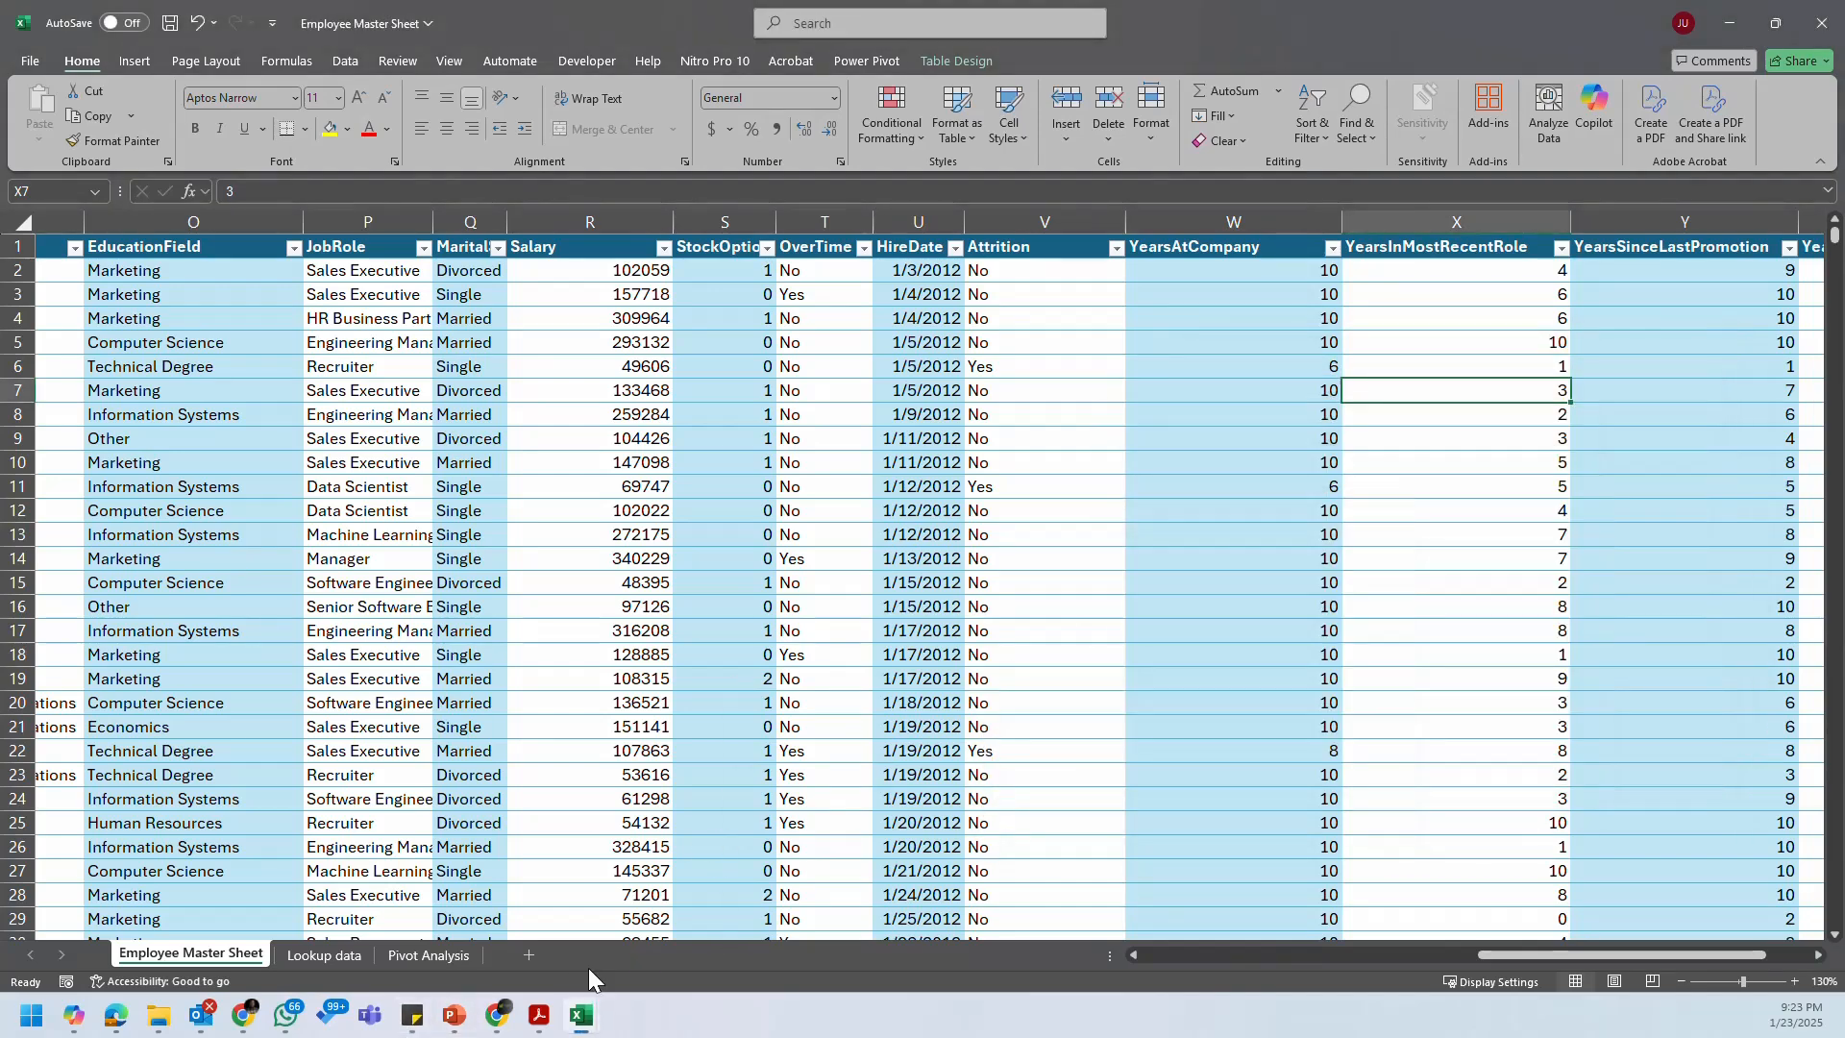
left_click(539, 1017)
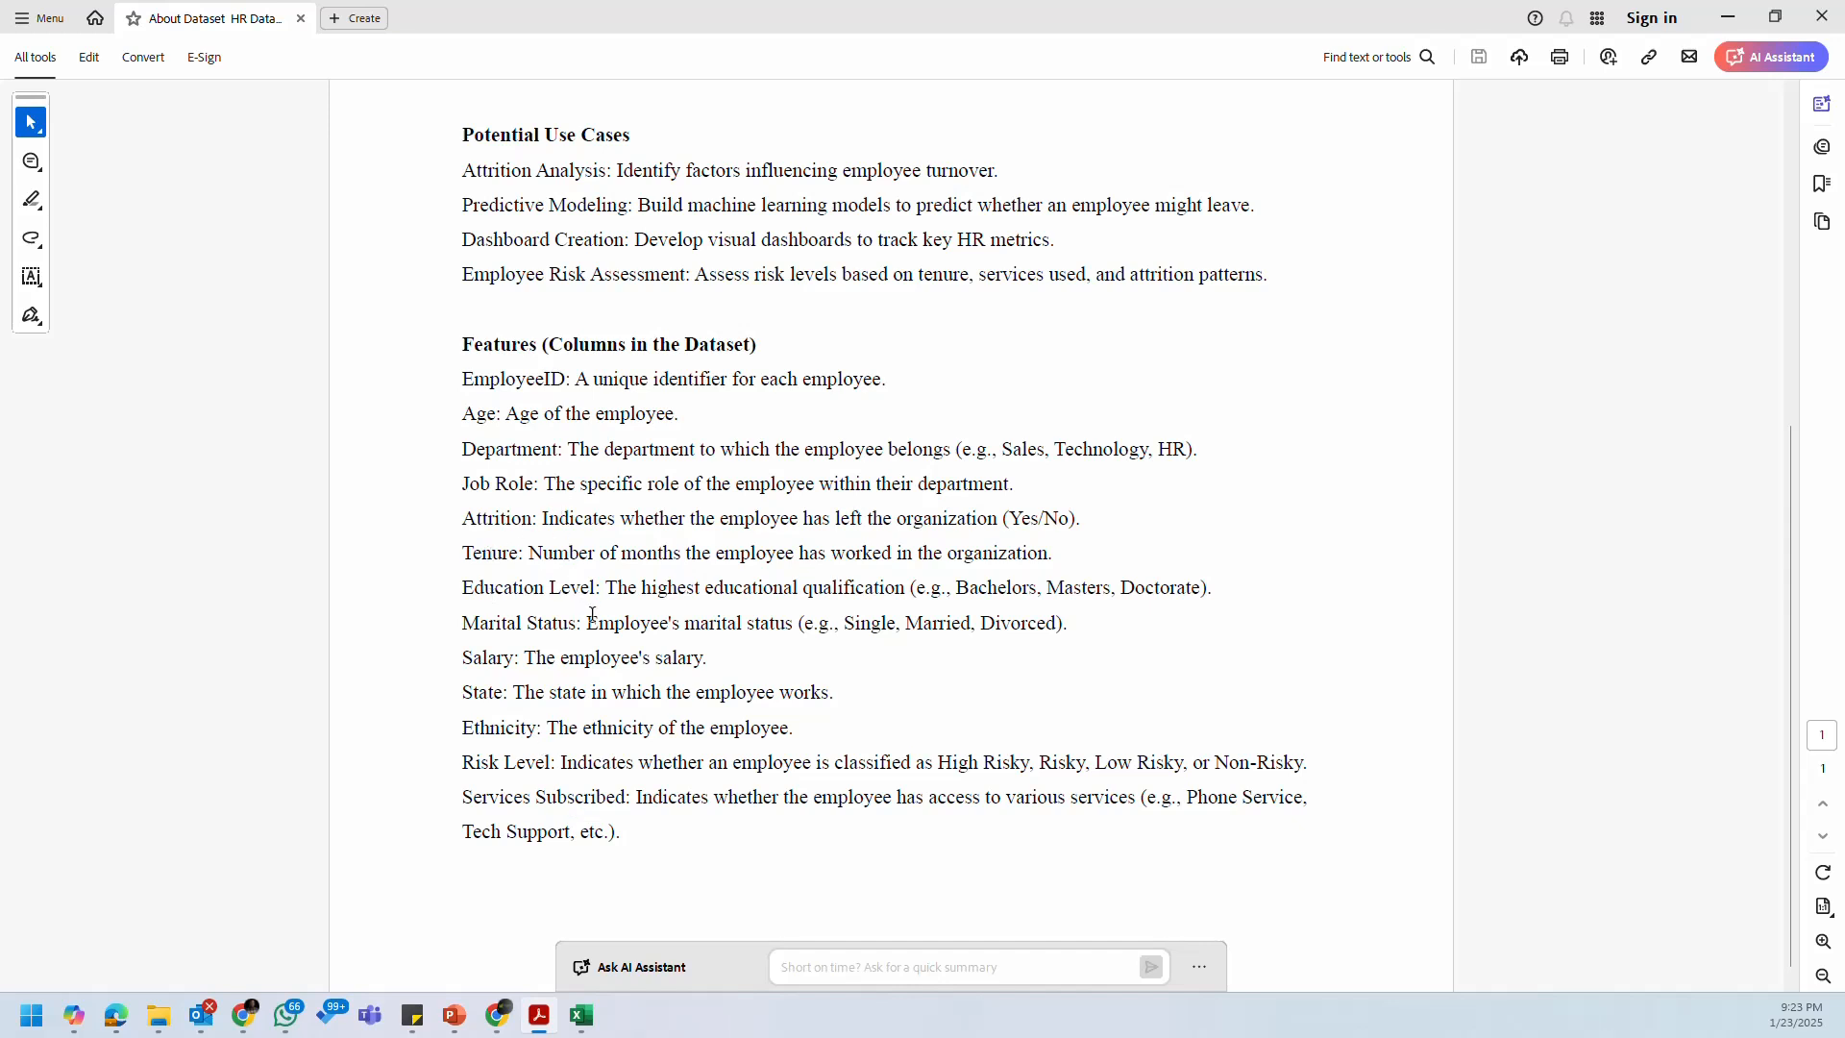
scroll(548, 577, "up", 2)
scroll(567, 522, "down", 1)
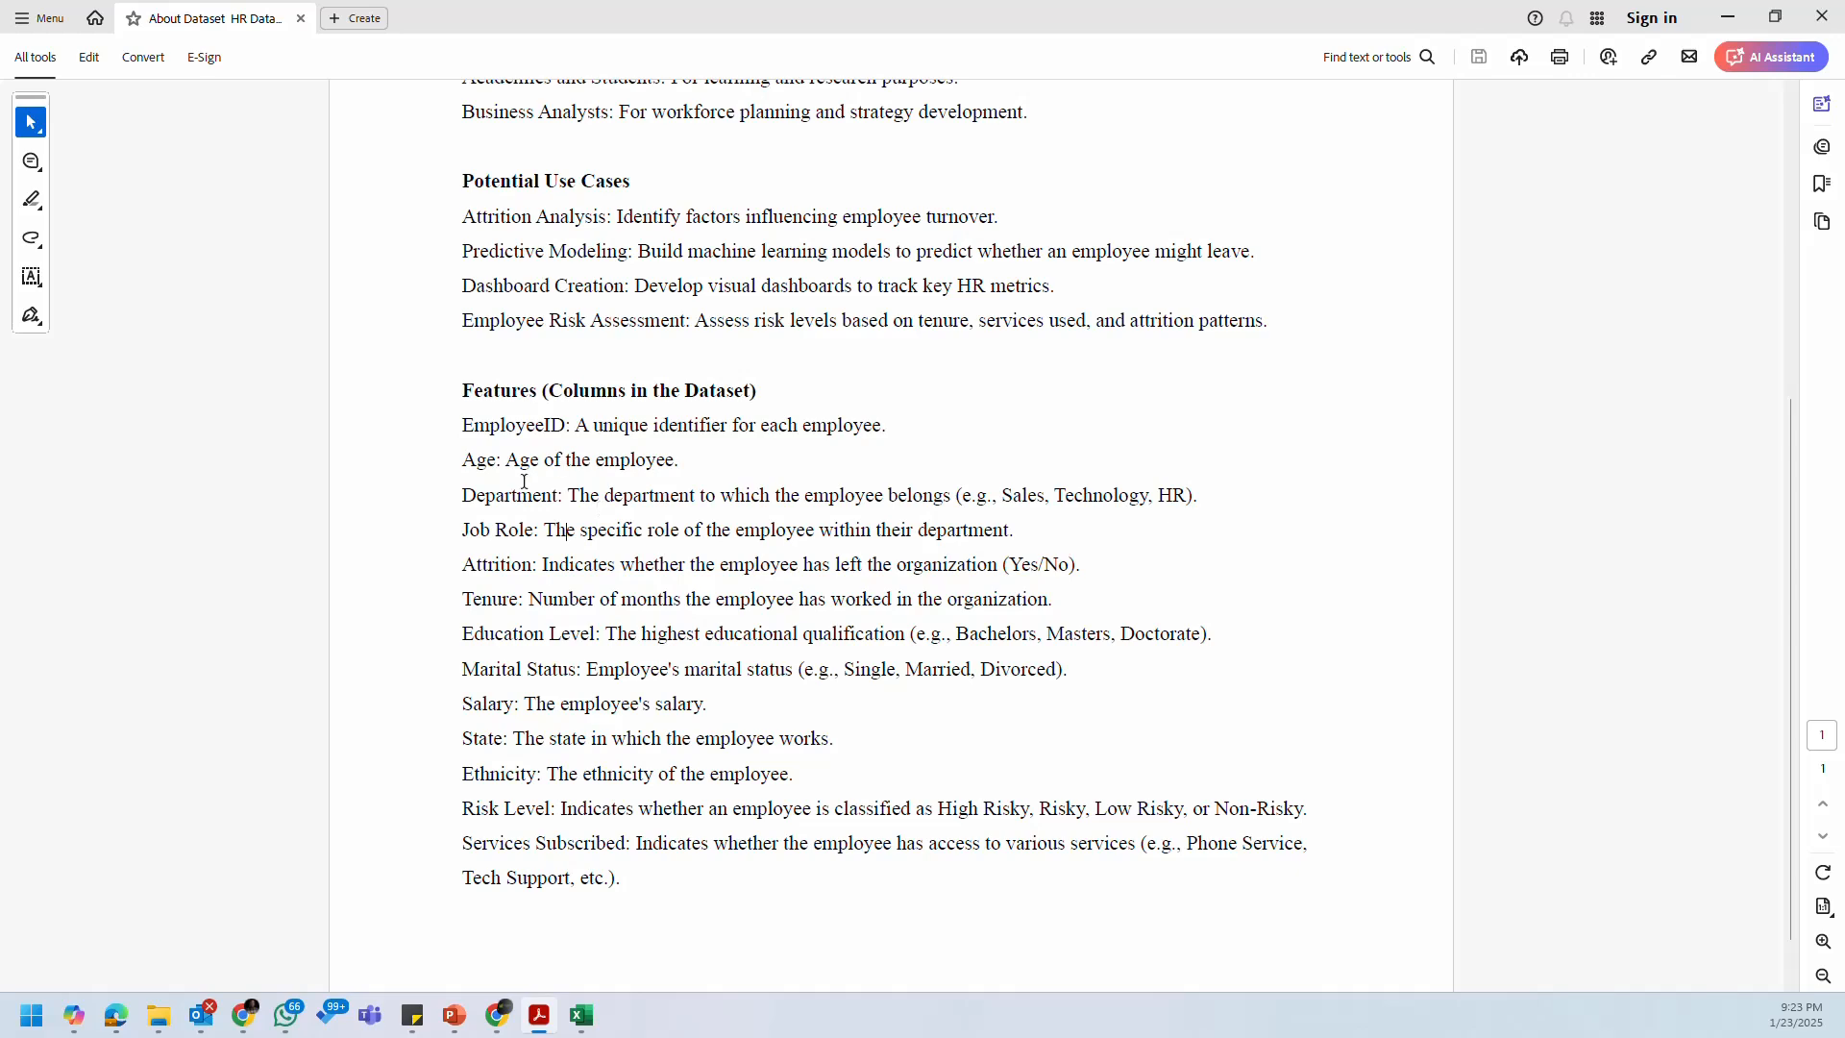
left_click_drag(462, 447, 809, 852)
left_click(803, 859)
left_click(1738, 21)
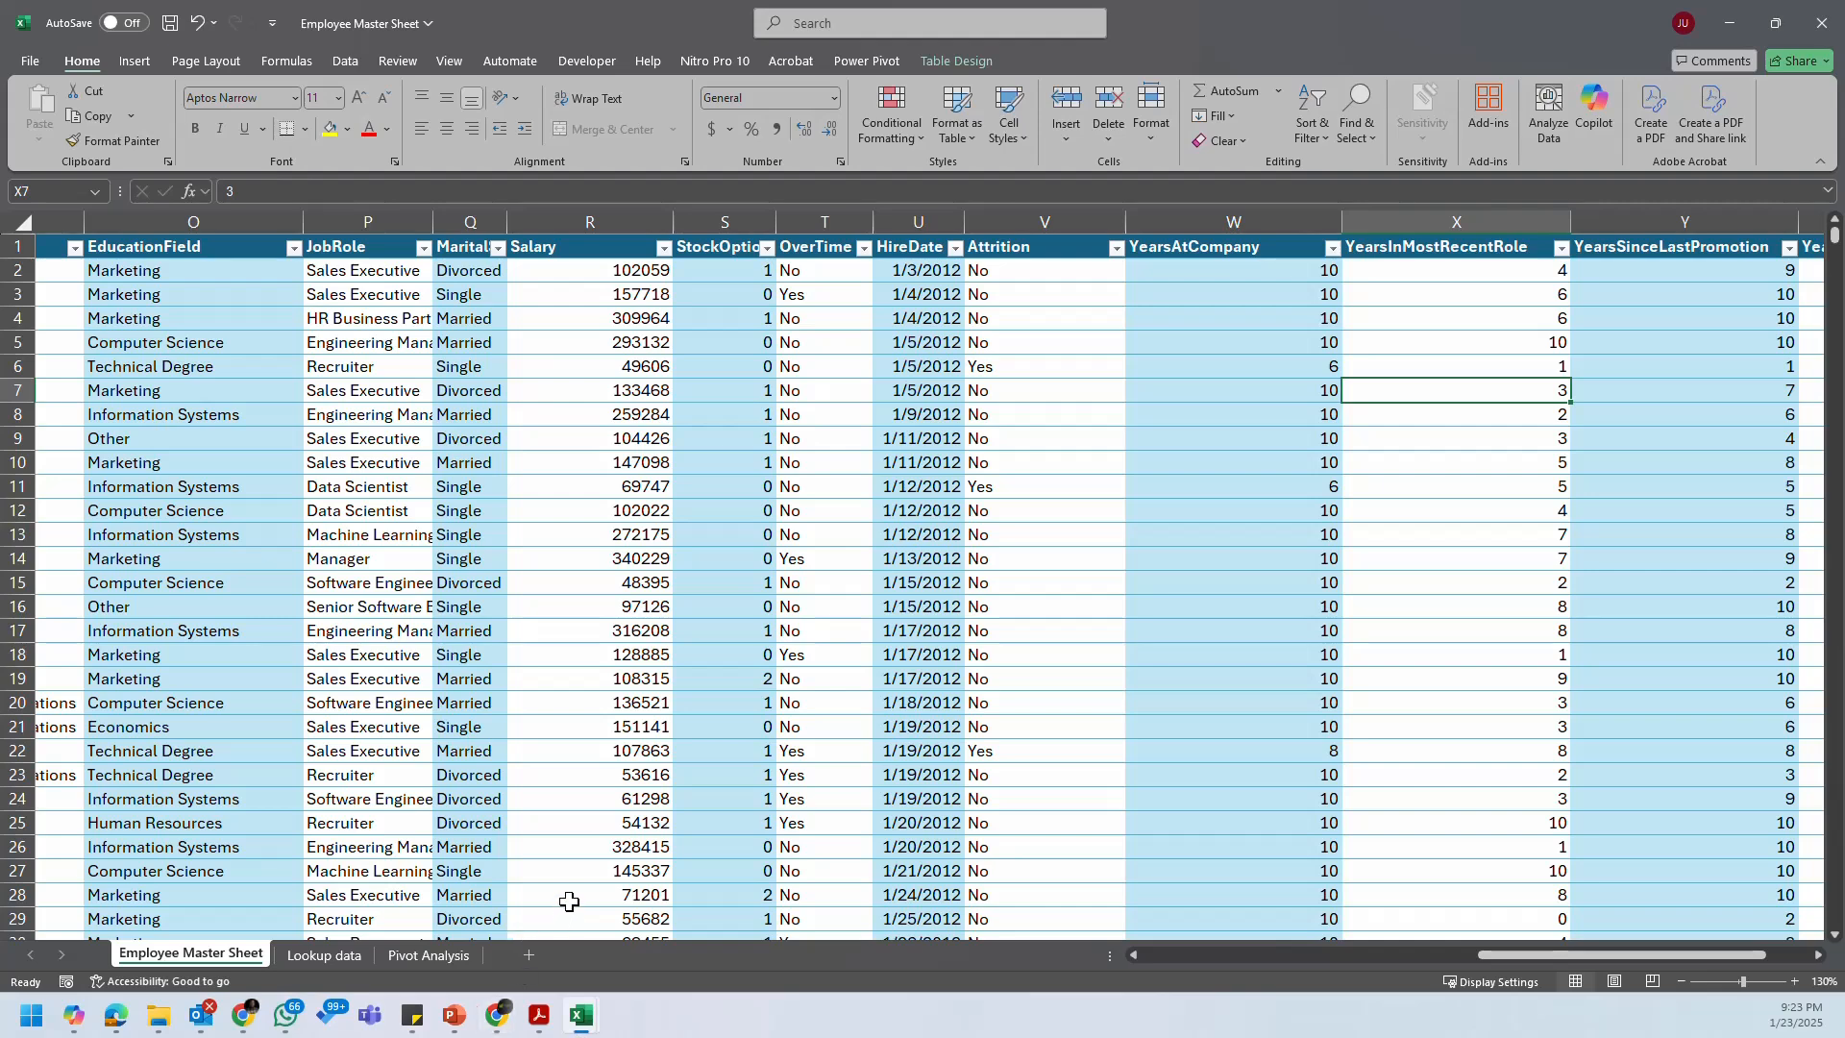
Step: Delete the Stock option line from the analysis checklist in the sticky note
mouse_move(582, 1014)
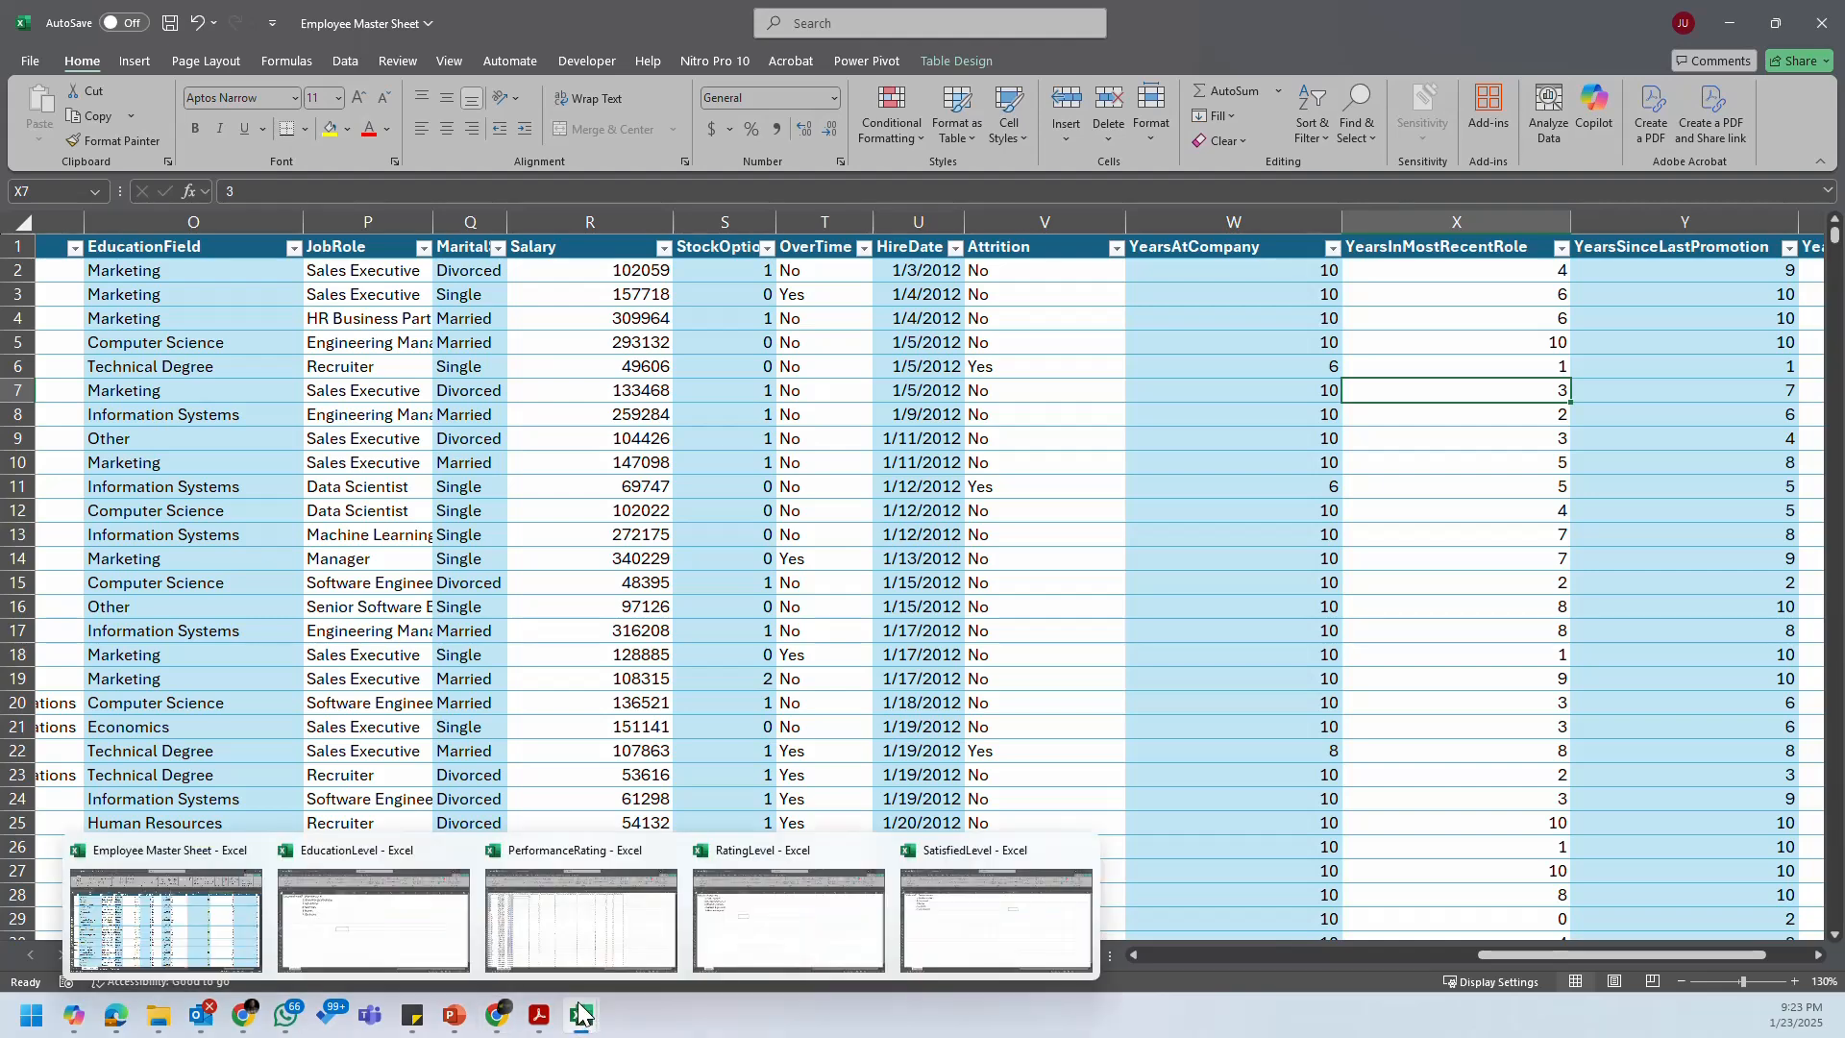
left_click(412, 1014)
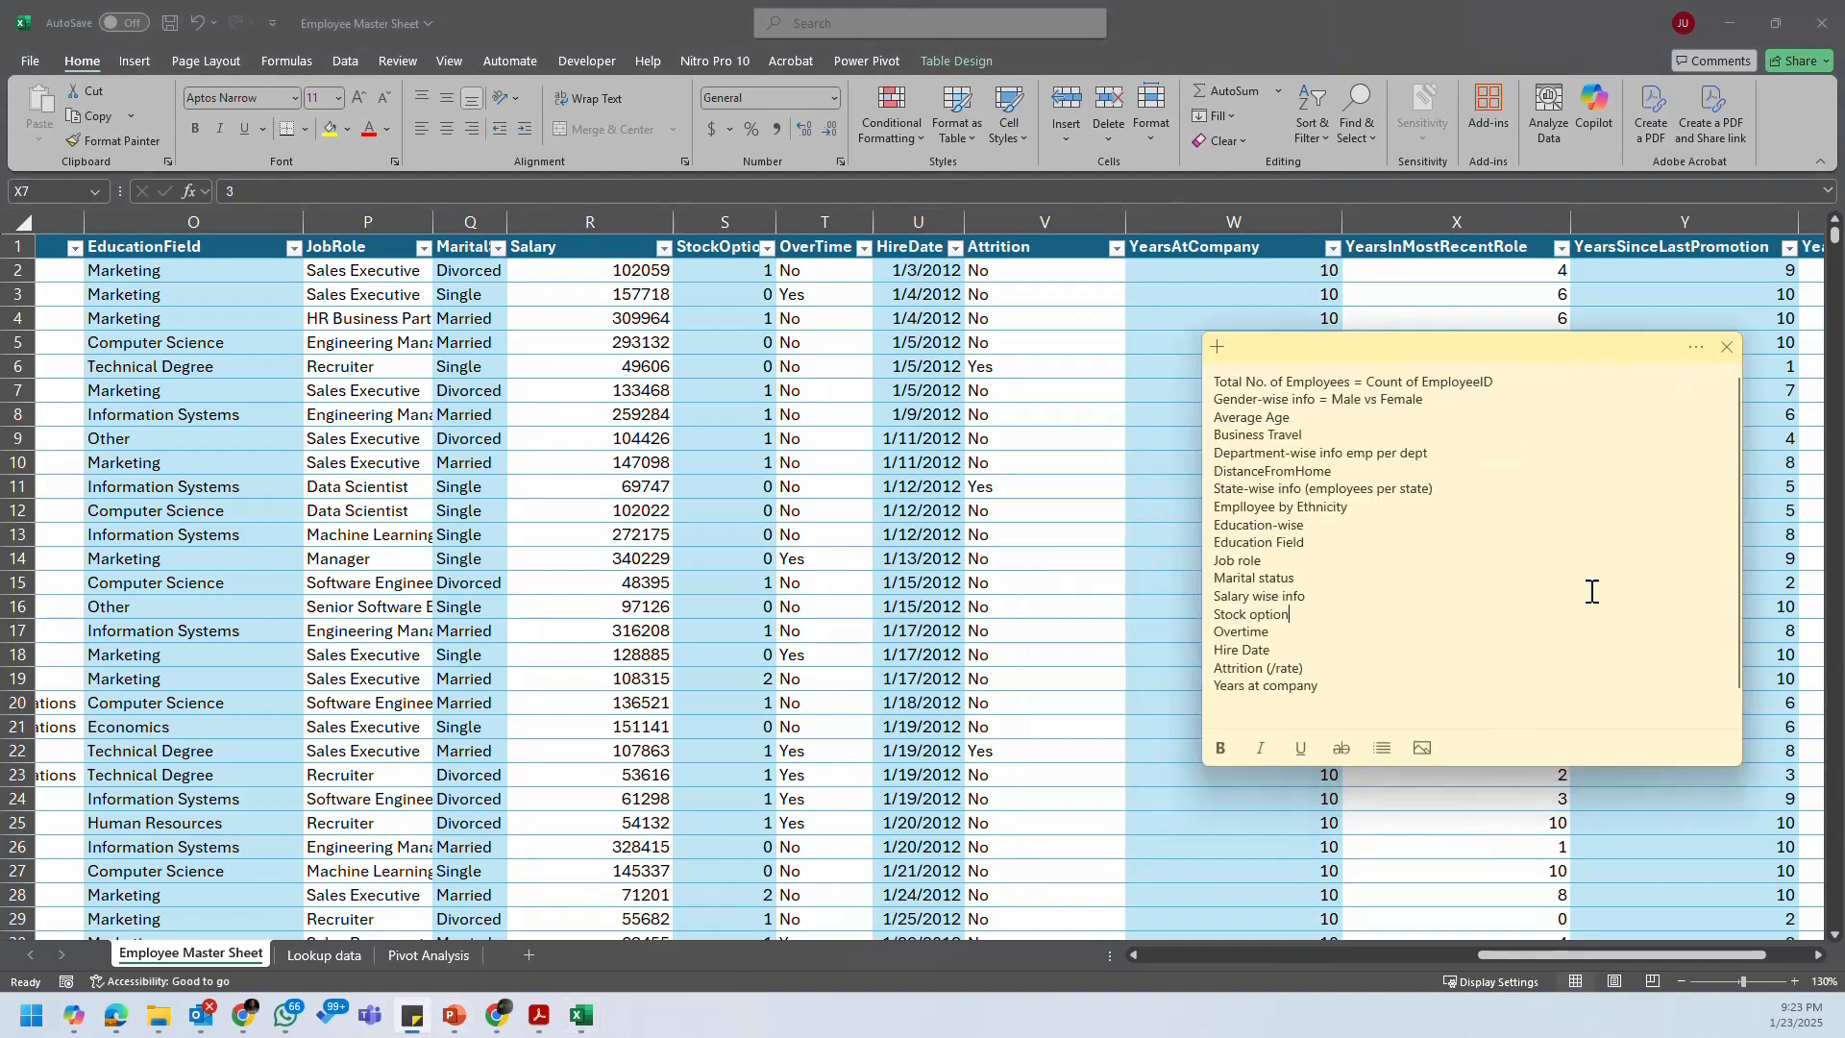
left_click_drag(1290, 615, 1227, 622)
key("BackSpace")
key("BackSpace")
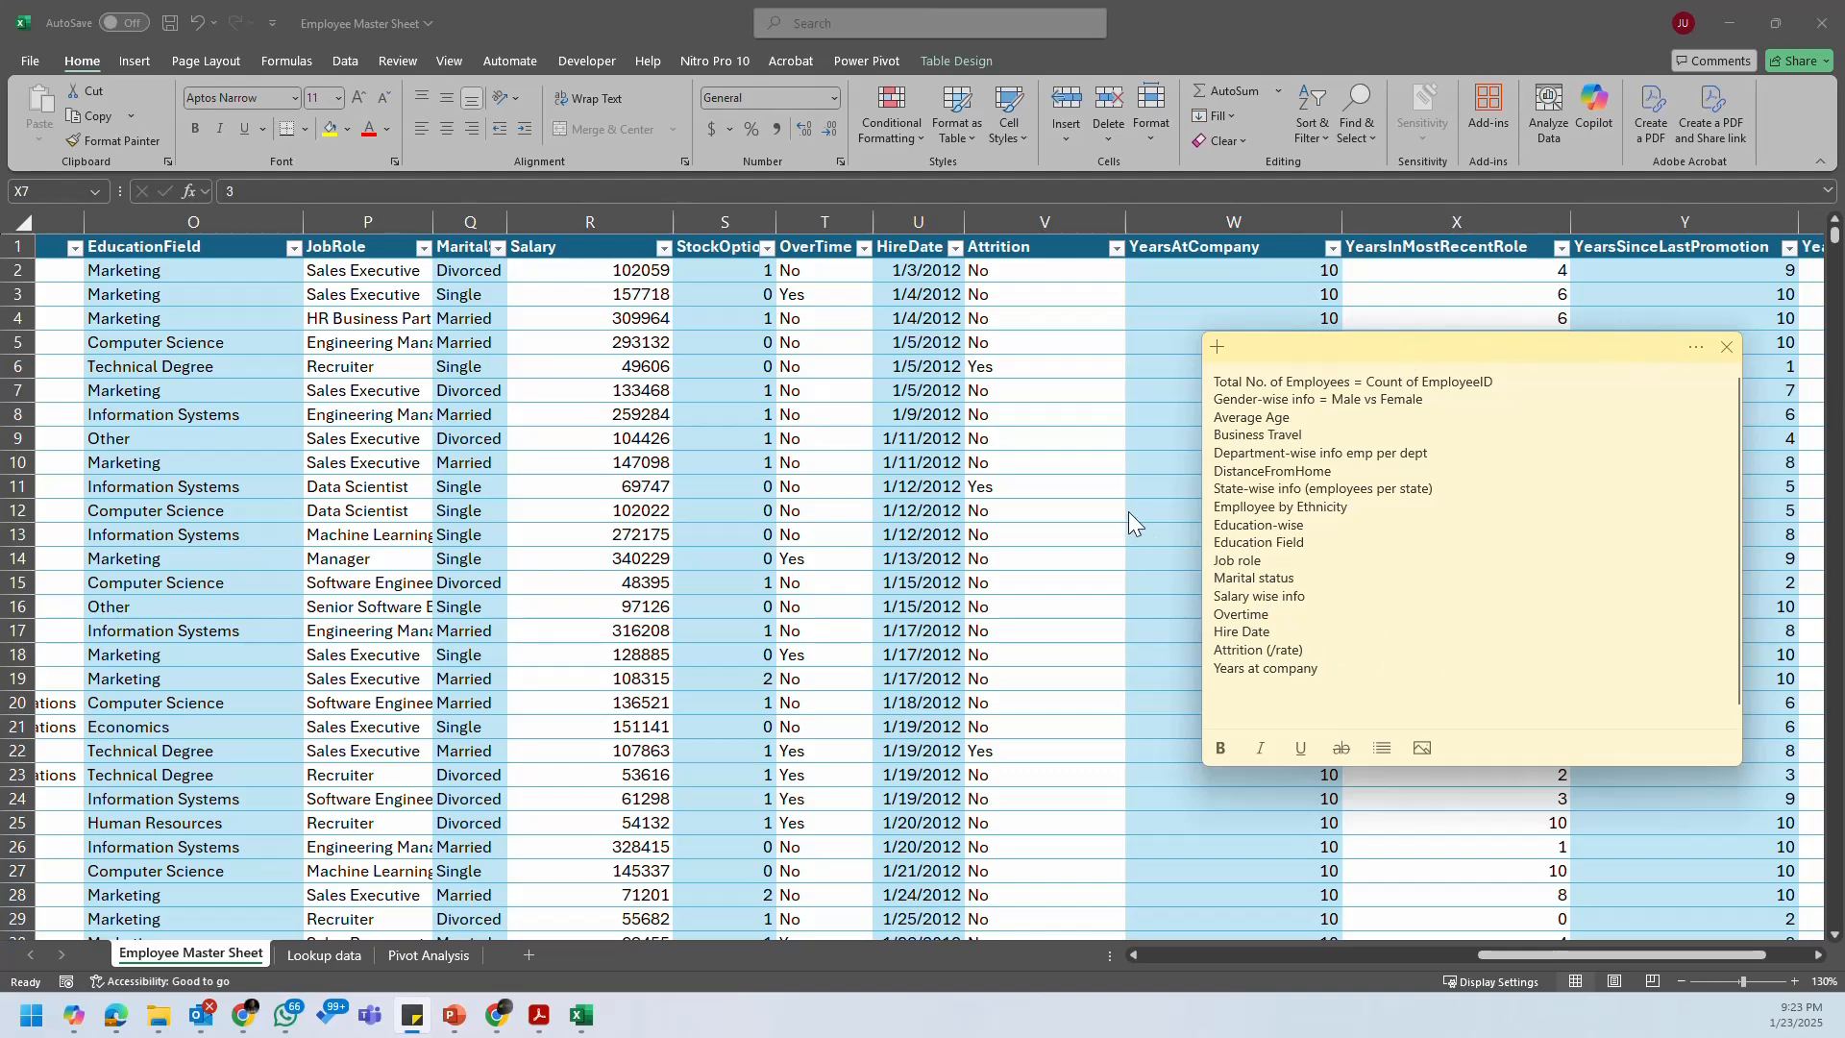
Step: Return to the Employee Master Sheet, look over the columns through YearsWithCurrManager, and select the first Attrition value
key("alt+Tab")
left_click_drag(1553, 957, 1629, 950)
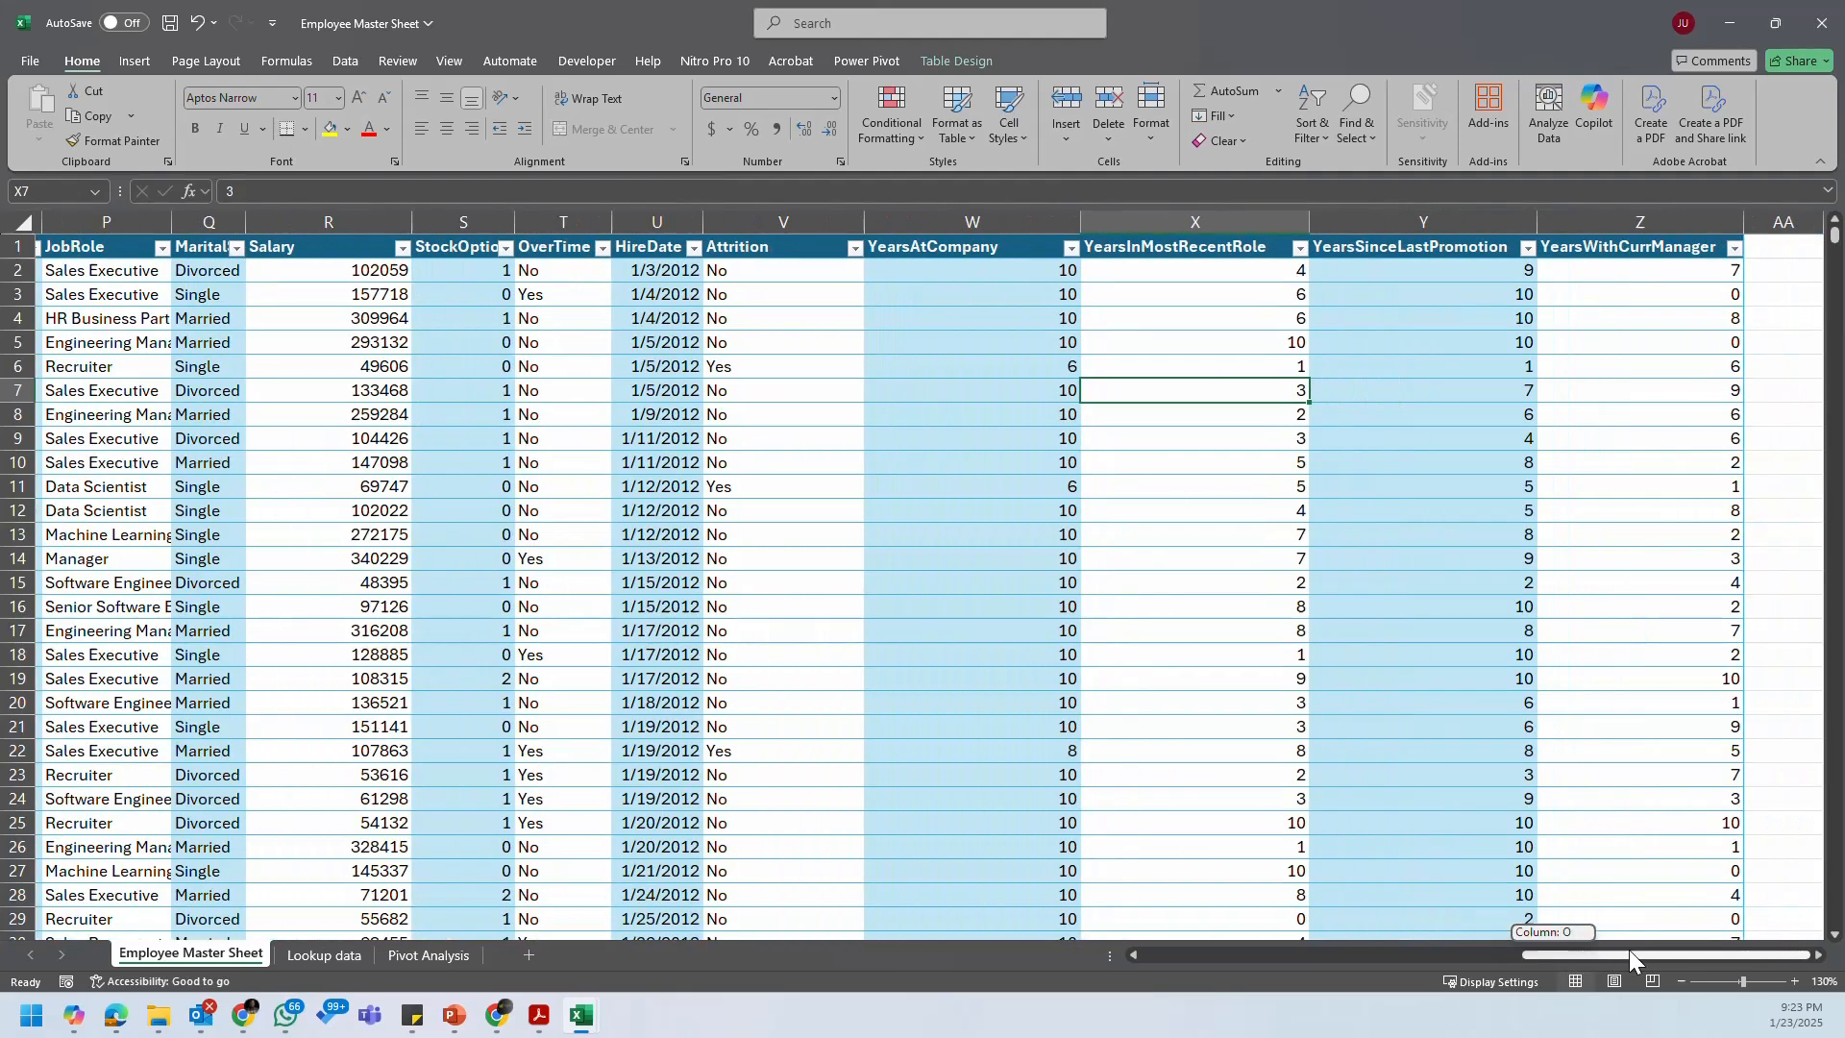
left_click(735, 267)
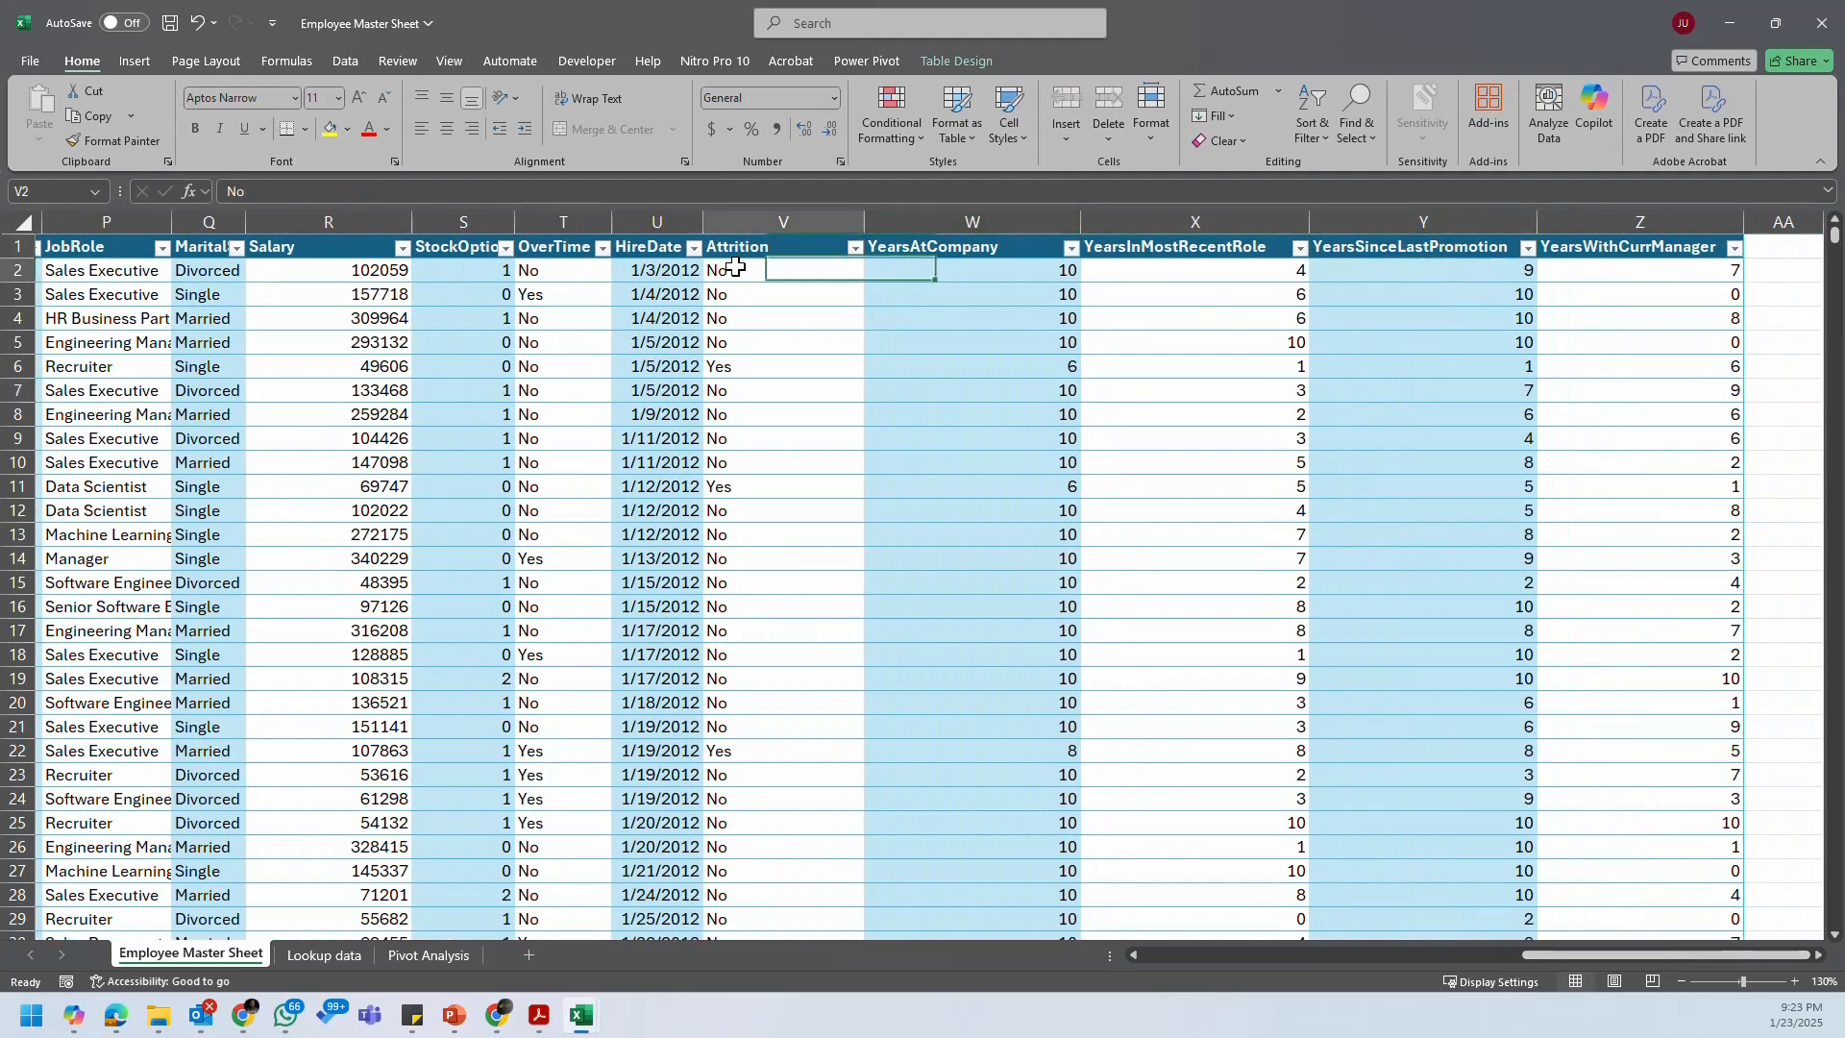
Step: Switch from the Employee Master Sheet to the Pivot Analysis sheet
left_click(536, 248)
left_click(336, 956)
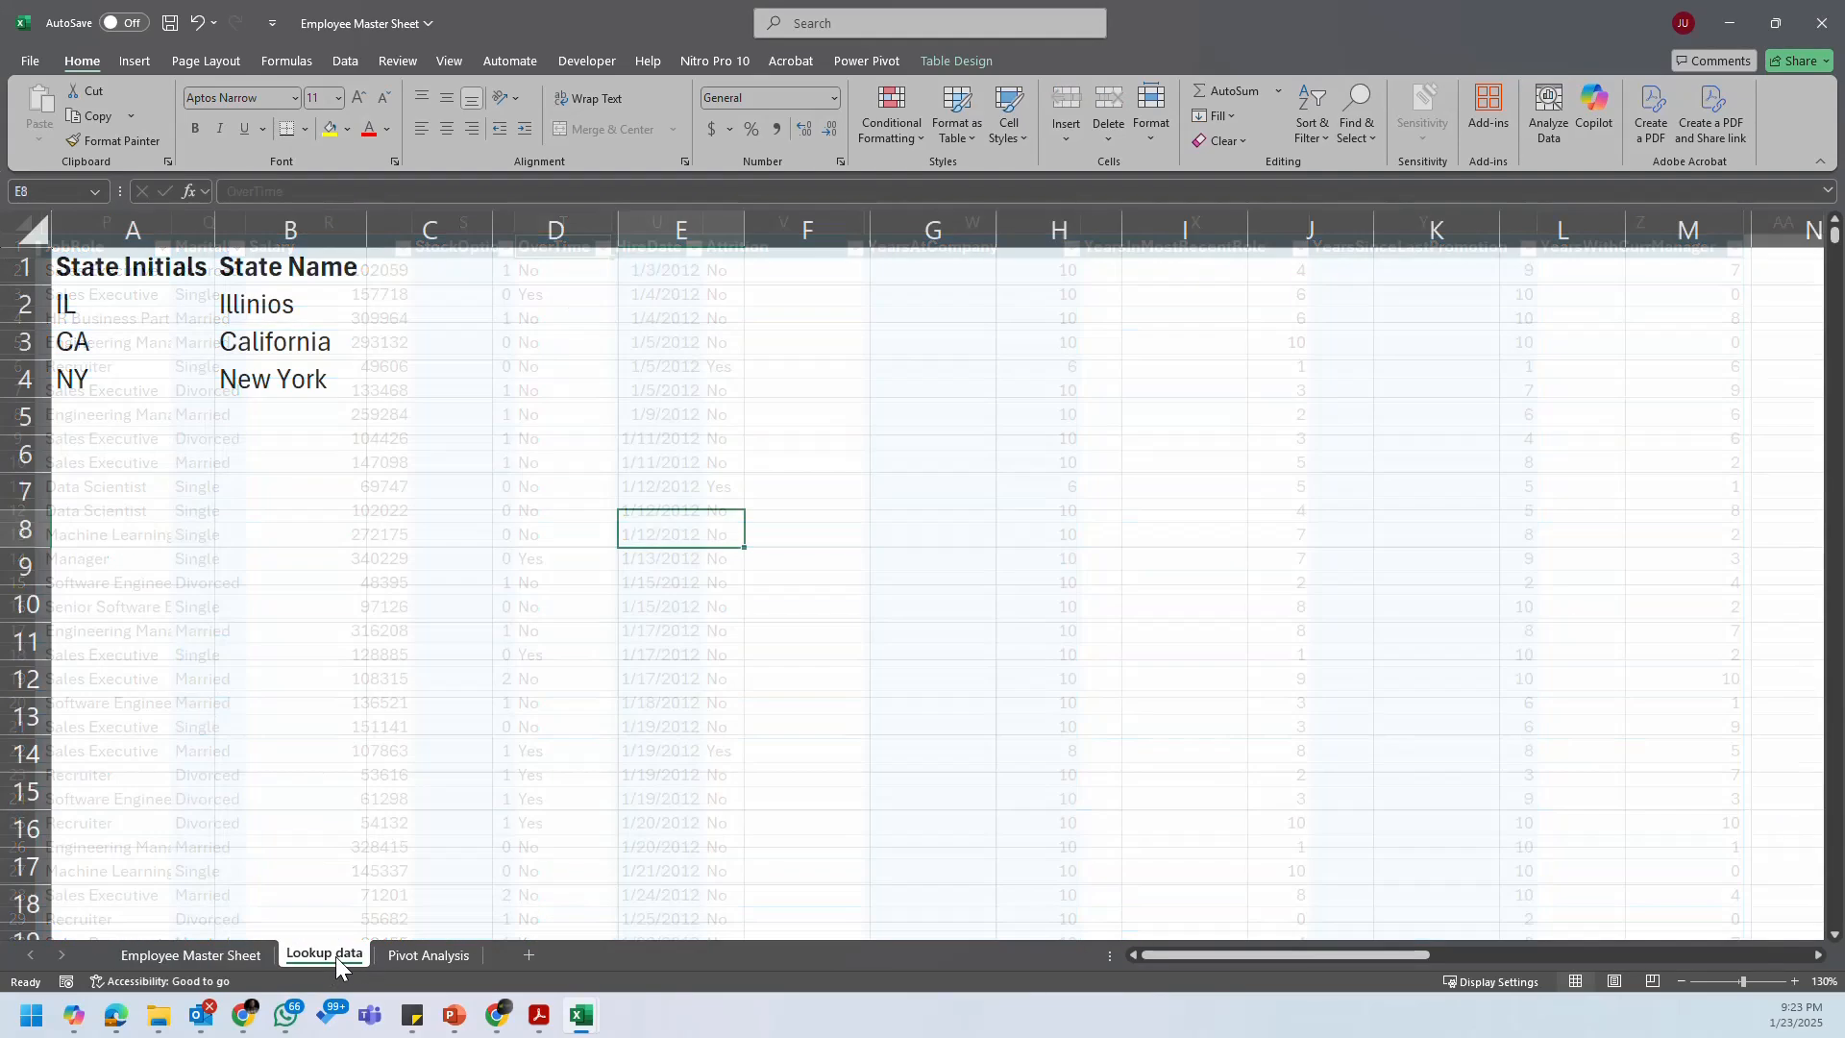
left_click(423, 957)
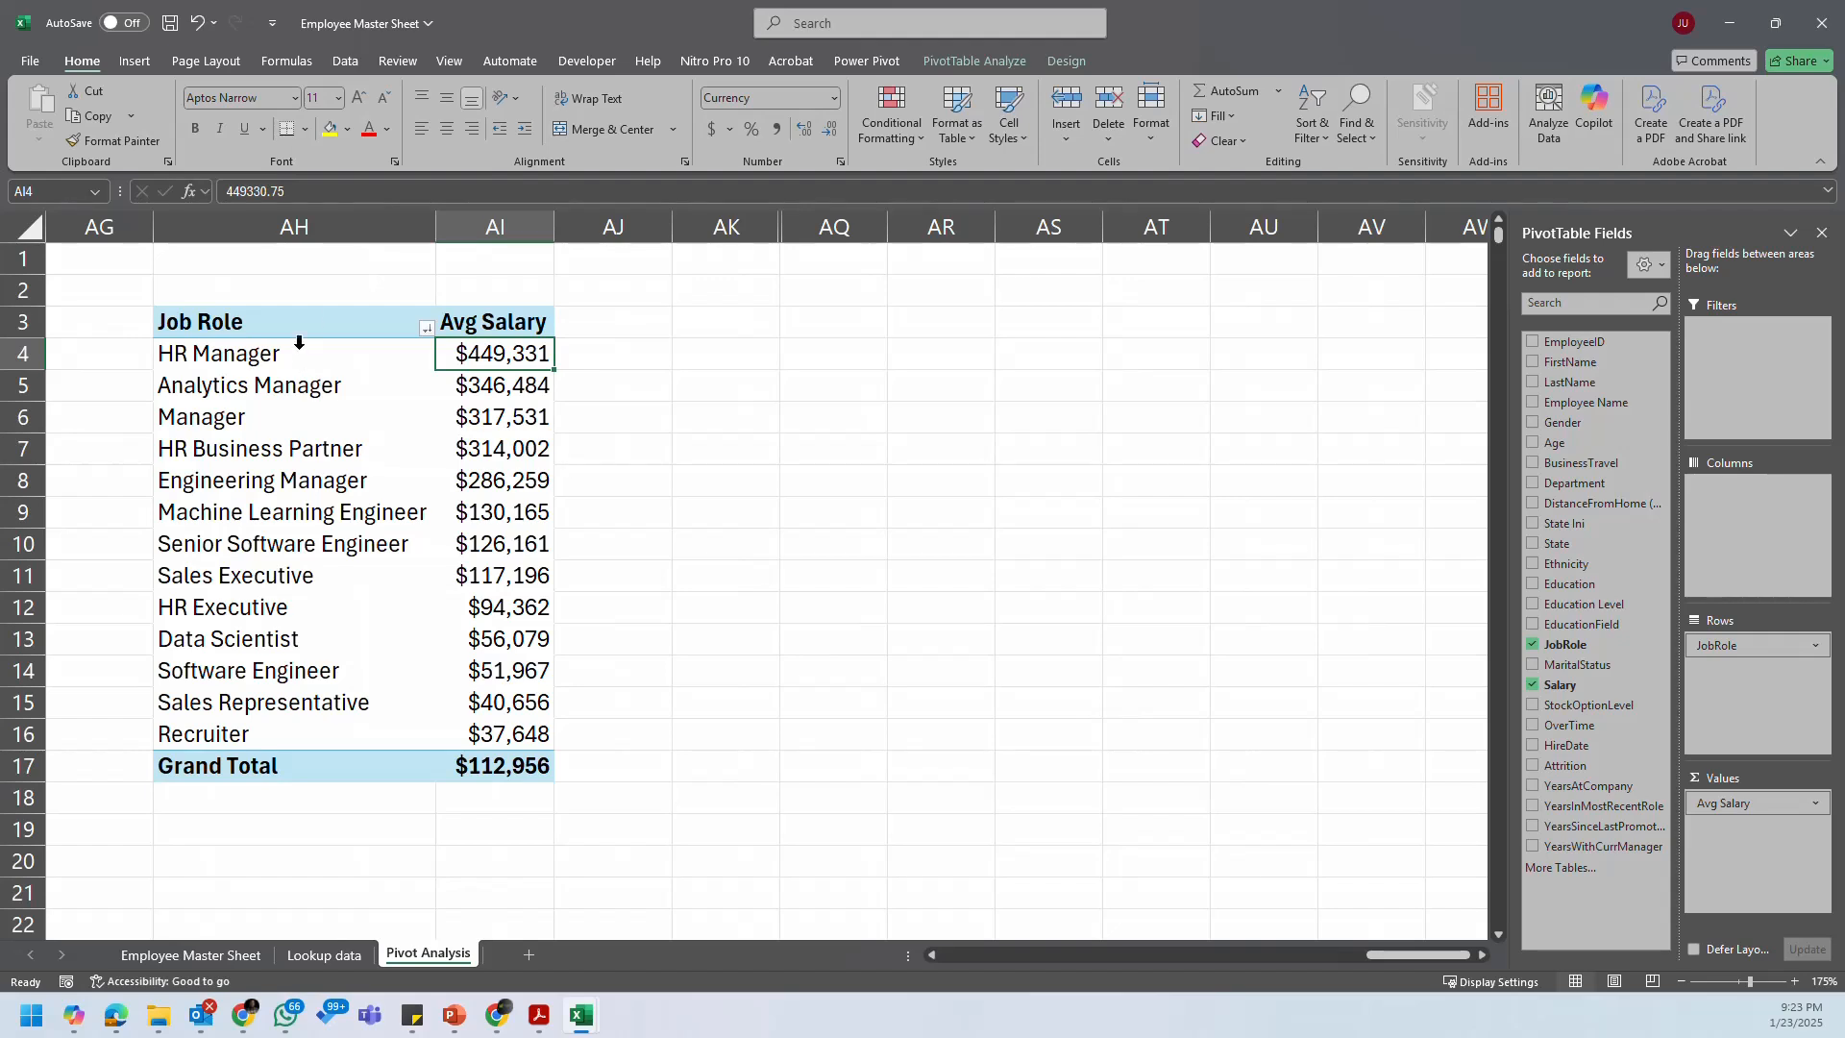
Step: Try to paste the Job Role average salary pivot table into the empty area starting at cell AK3
left_click_drag(313, 323, 562, 766)
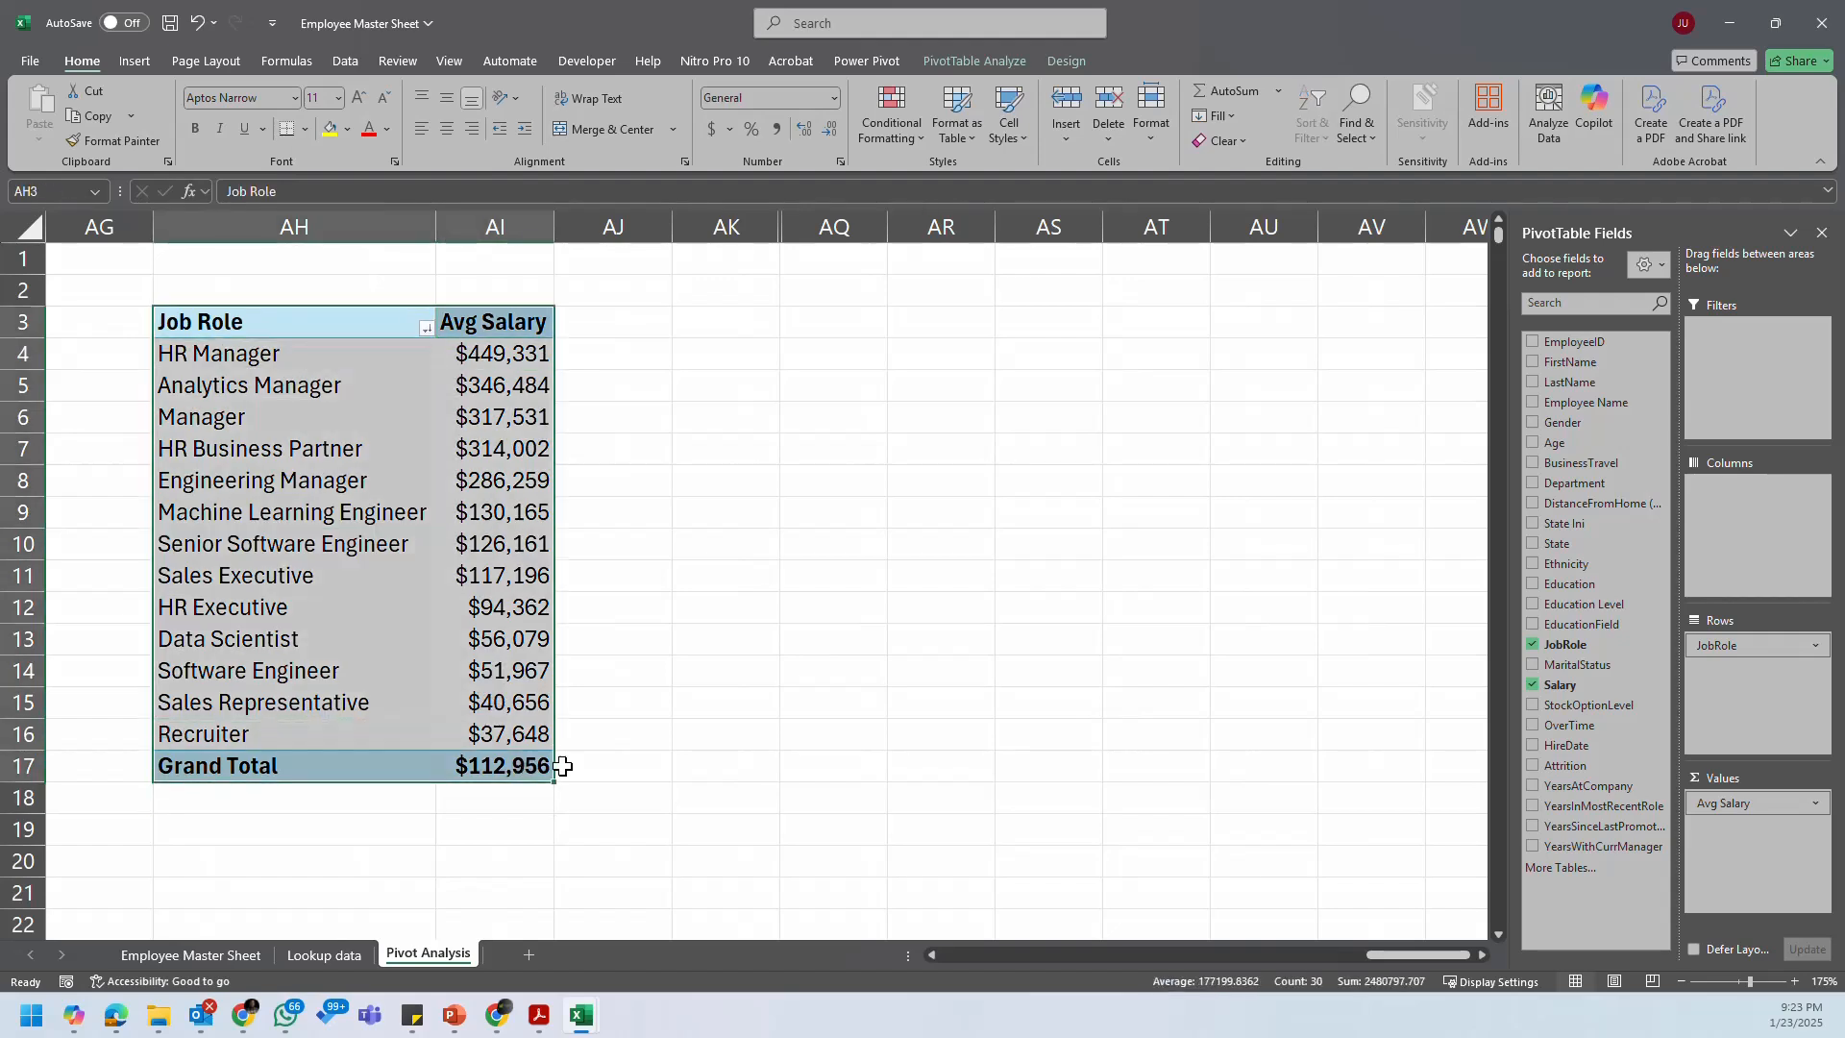
key("ctrl+x")
left_click(724, 320)
key("ctrl+v")
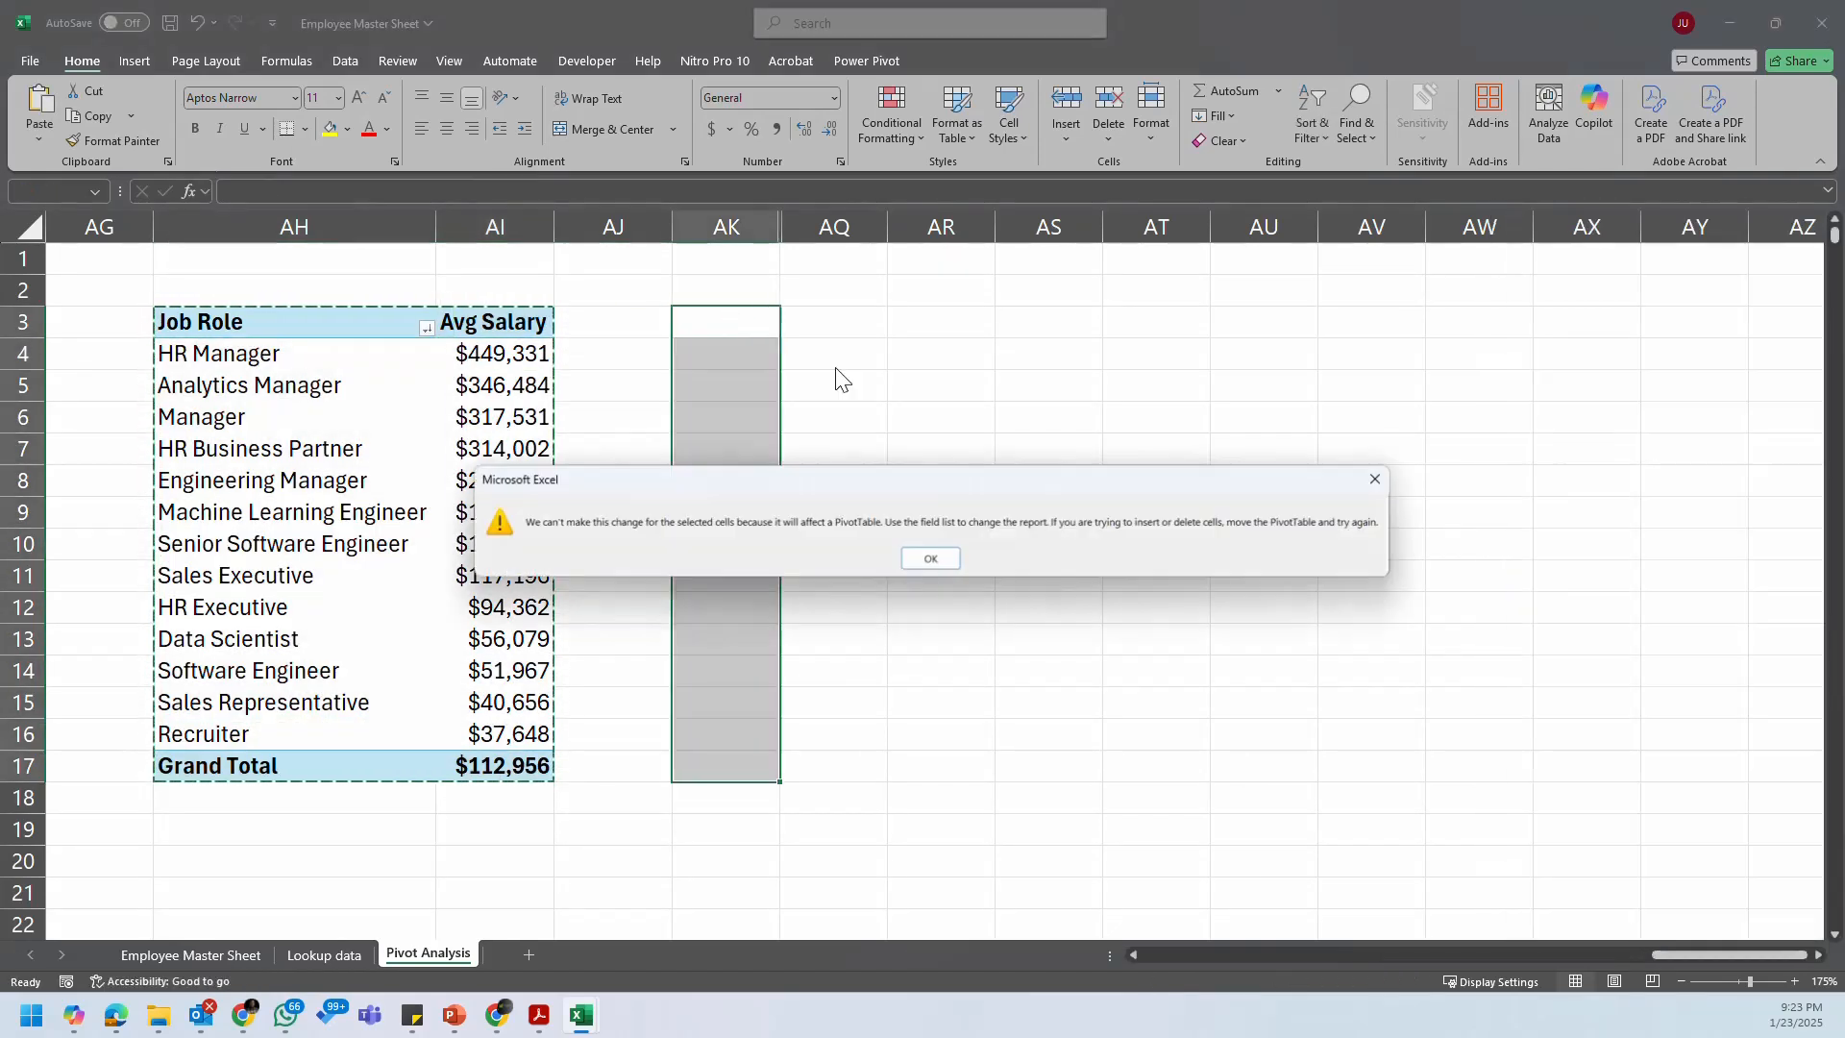
left_click(931, 558)
left_click(252, 325)
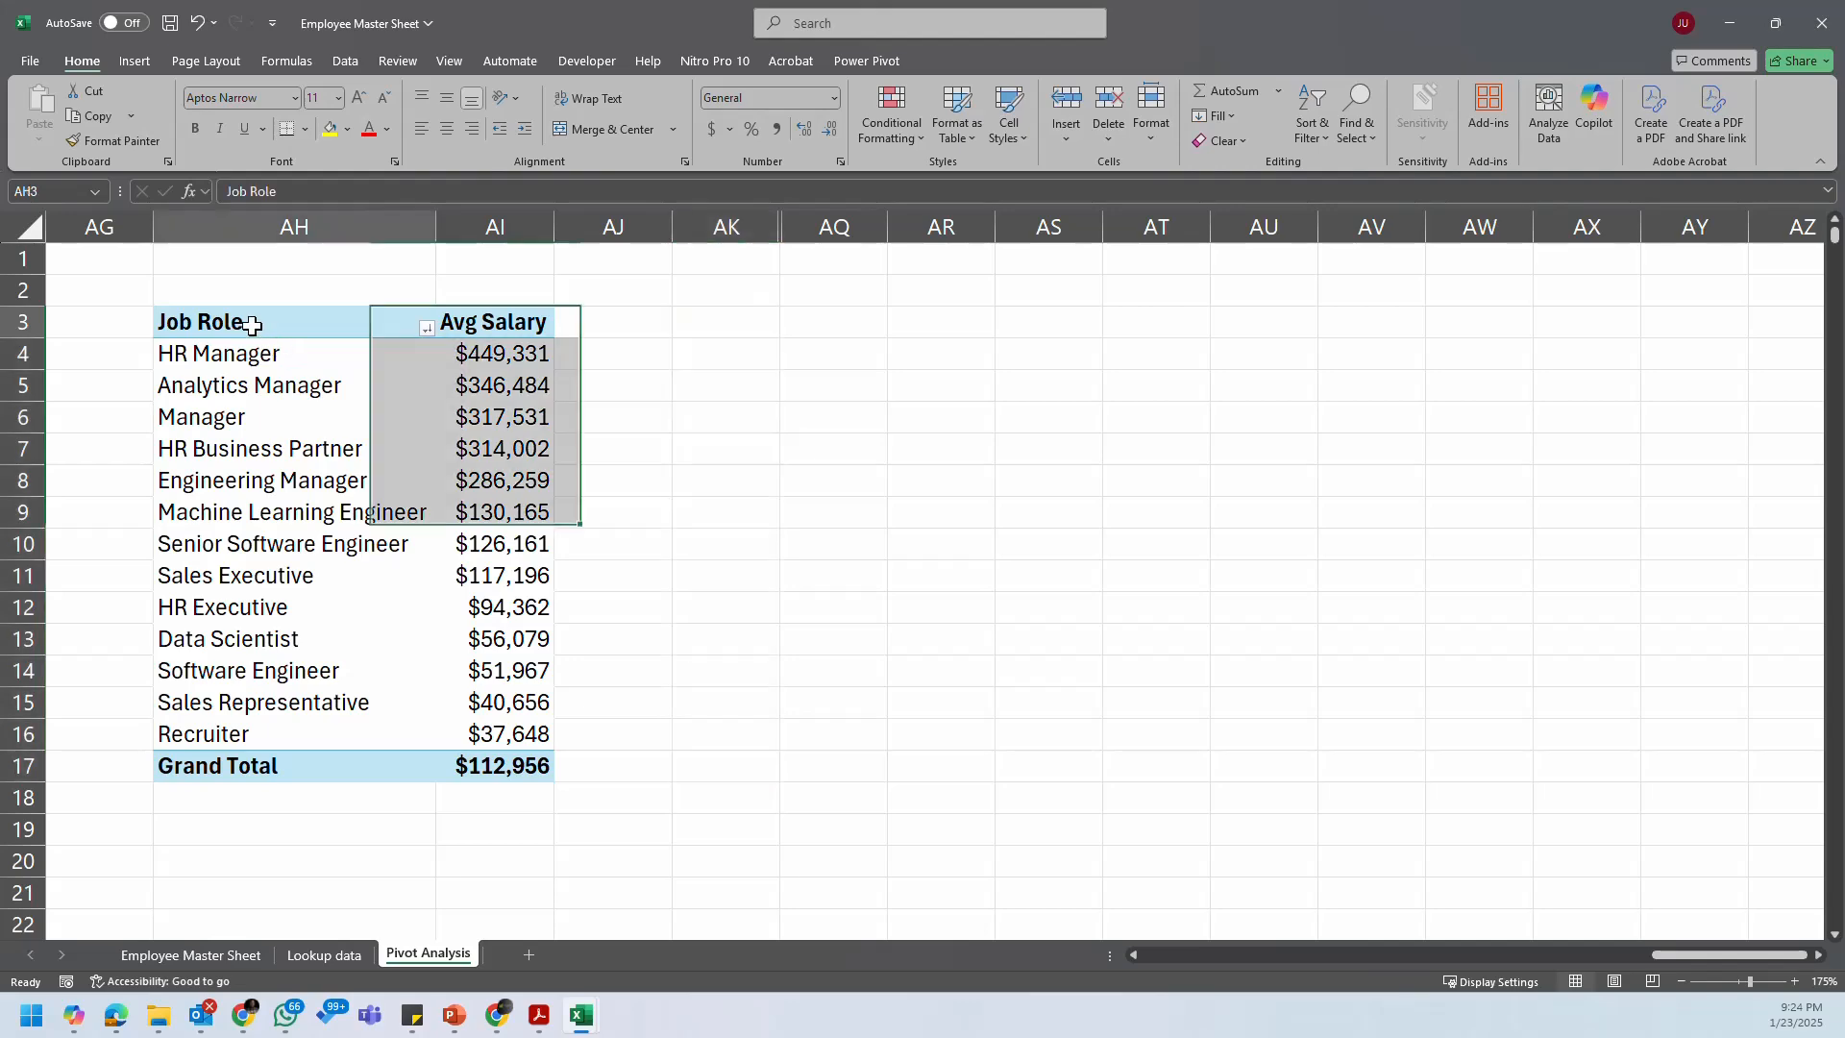
Step: Copy the whole Gender pivot table with its No of Employees column, C3:D8
left_click_drag(1440, 956, 1013, 1006)
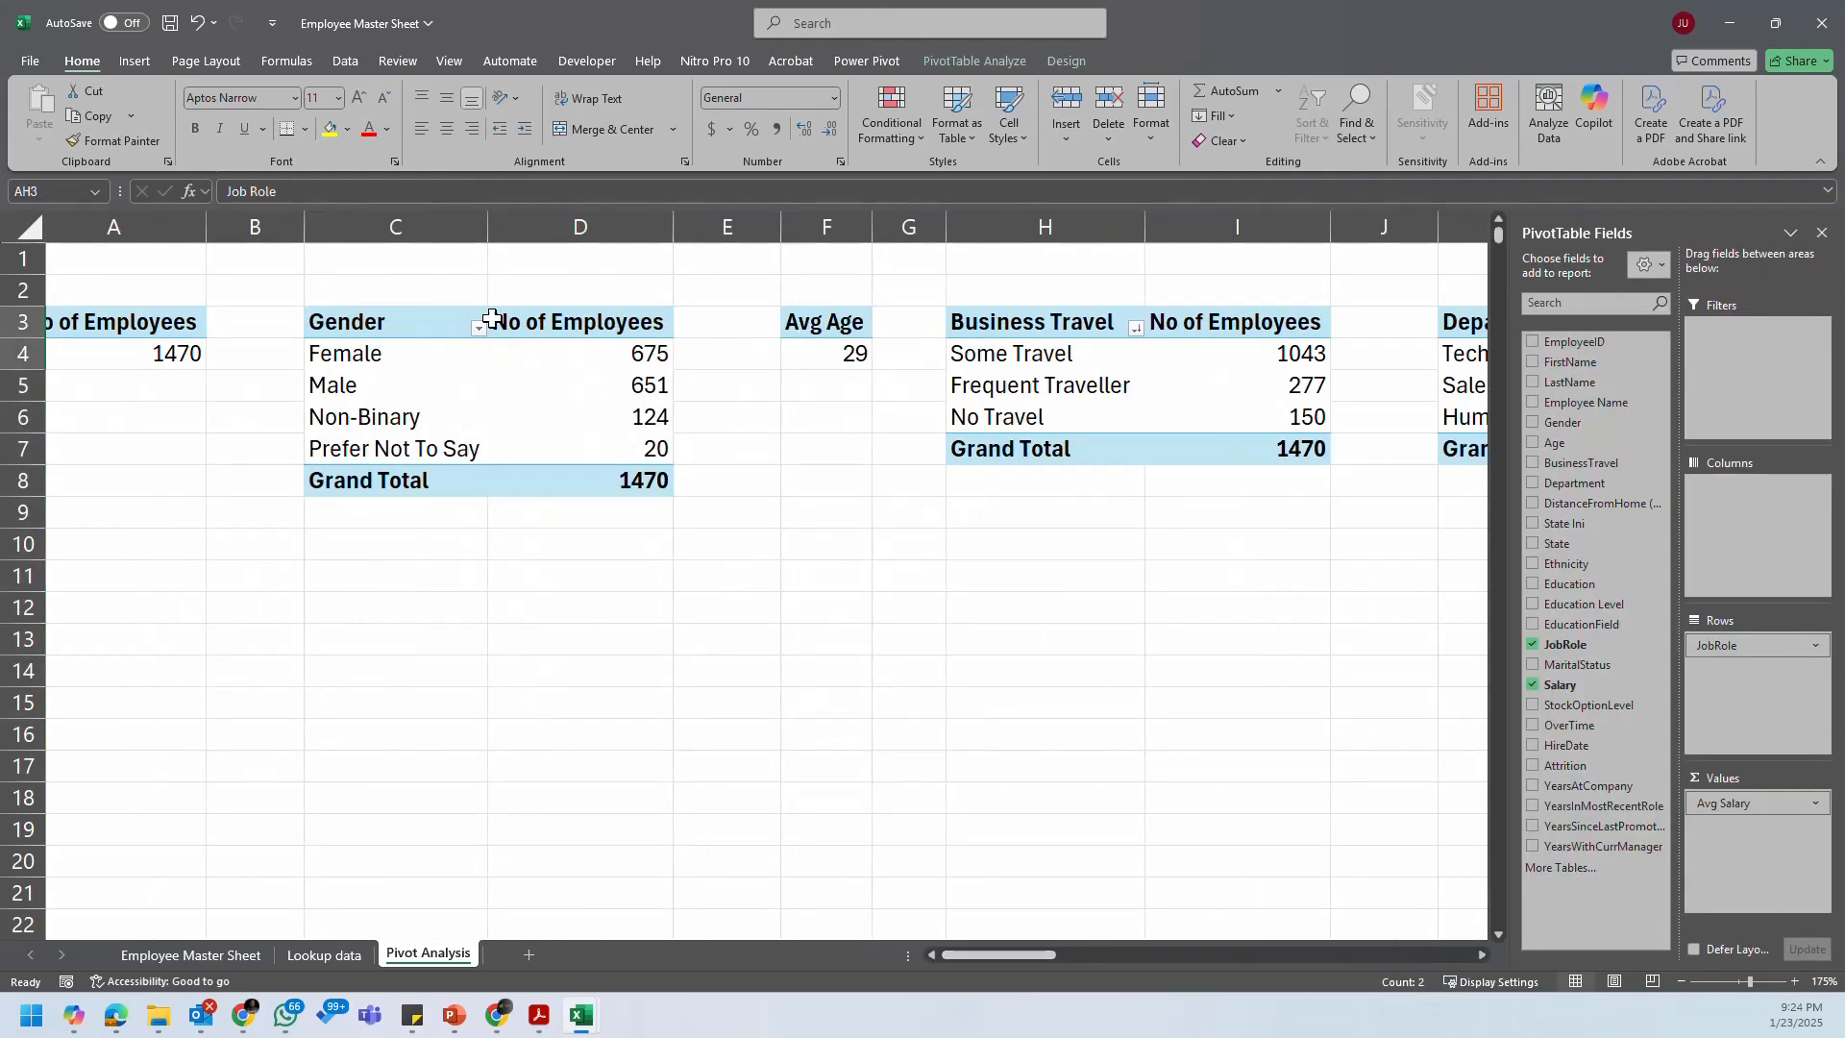
left_click_drag(402, 334, 551, 471)
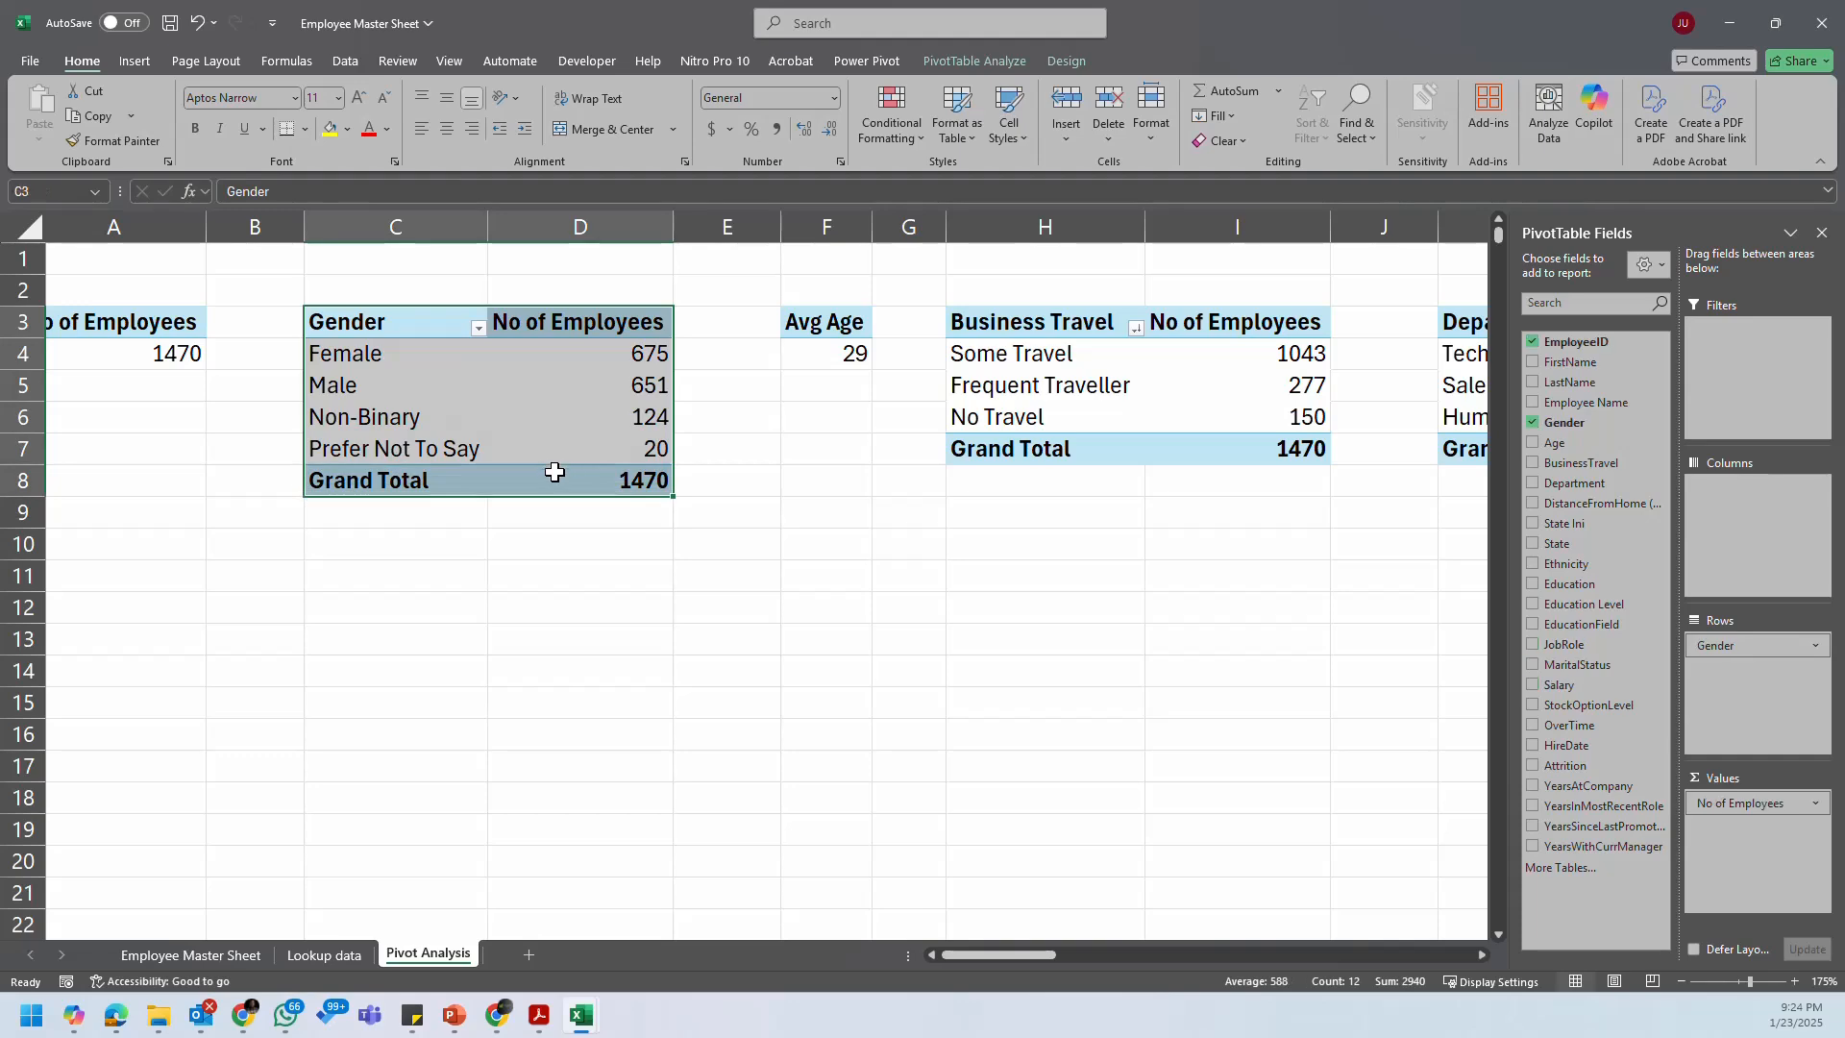
key("ctrl+c")
Step: Paste the copied Gender pivot table at cell AR3, keeping the source column widths
left_click_drag(988, 954, 1455, 951)
left_click(1482, 954)
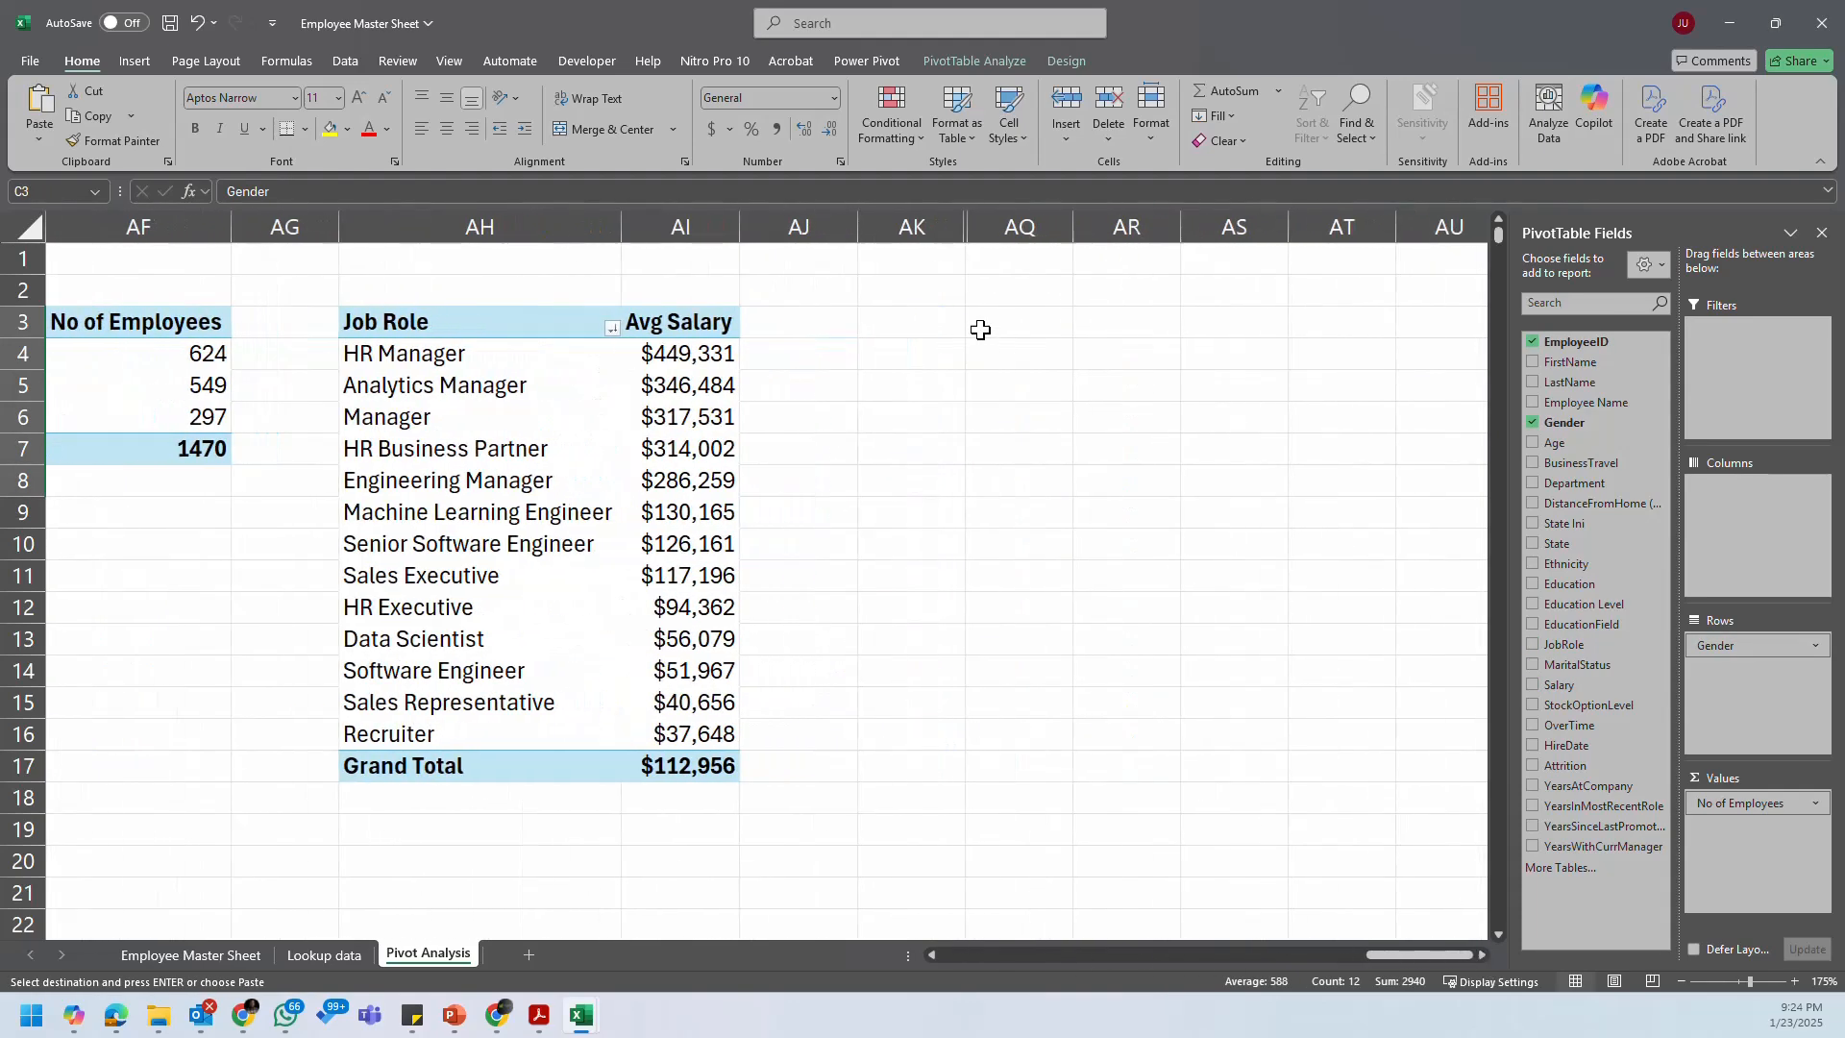
left_click(928, 328)
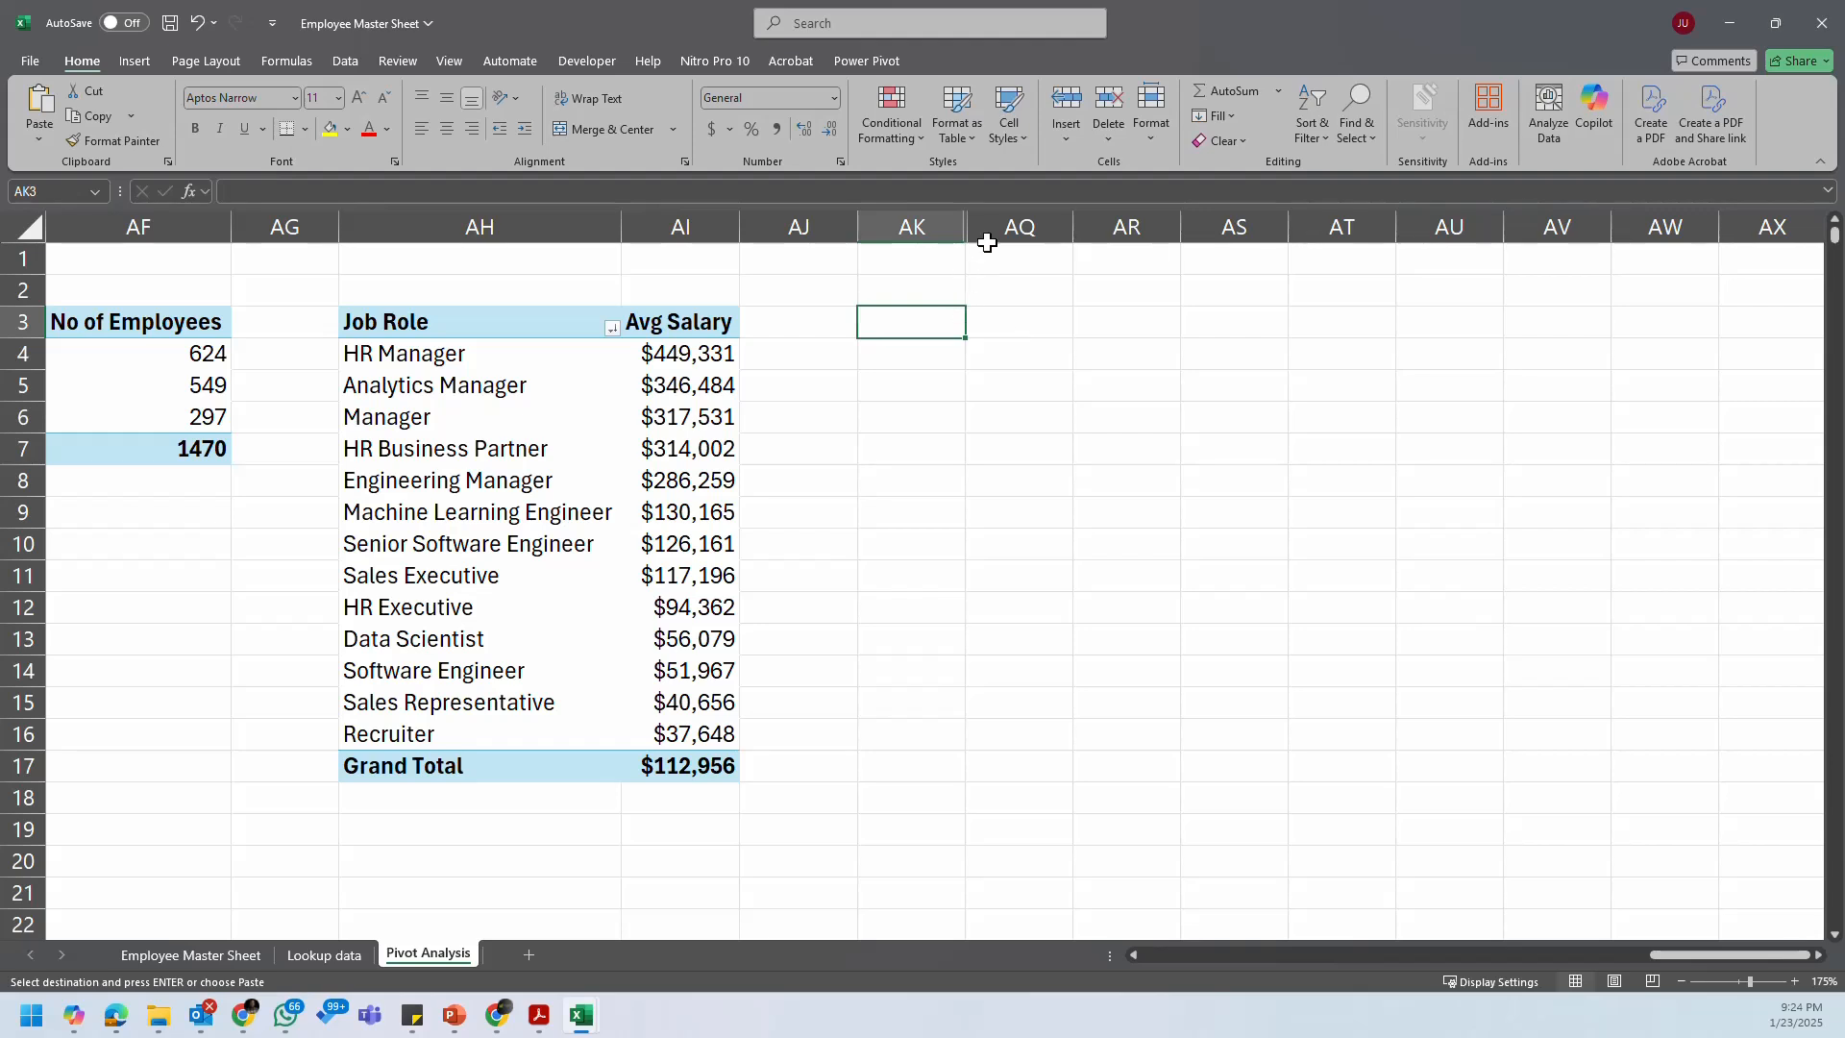
left_click_drag(941, 218, 991, 225)
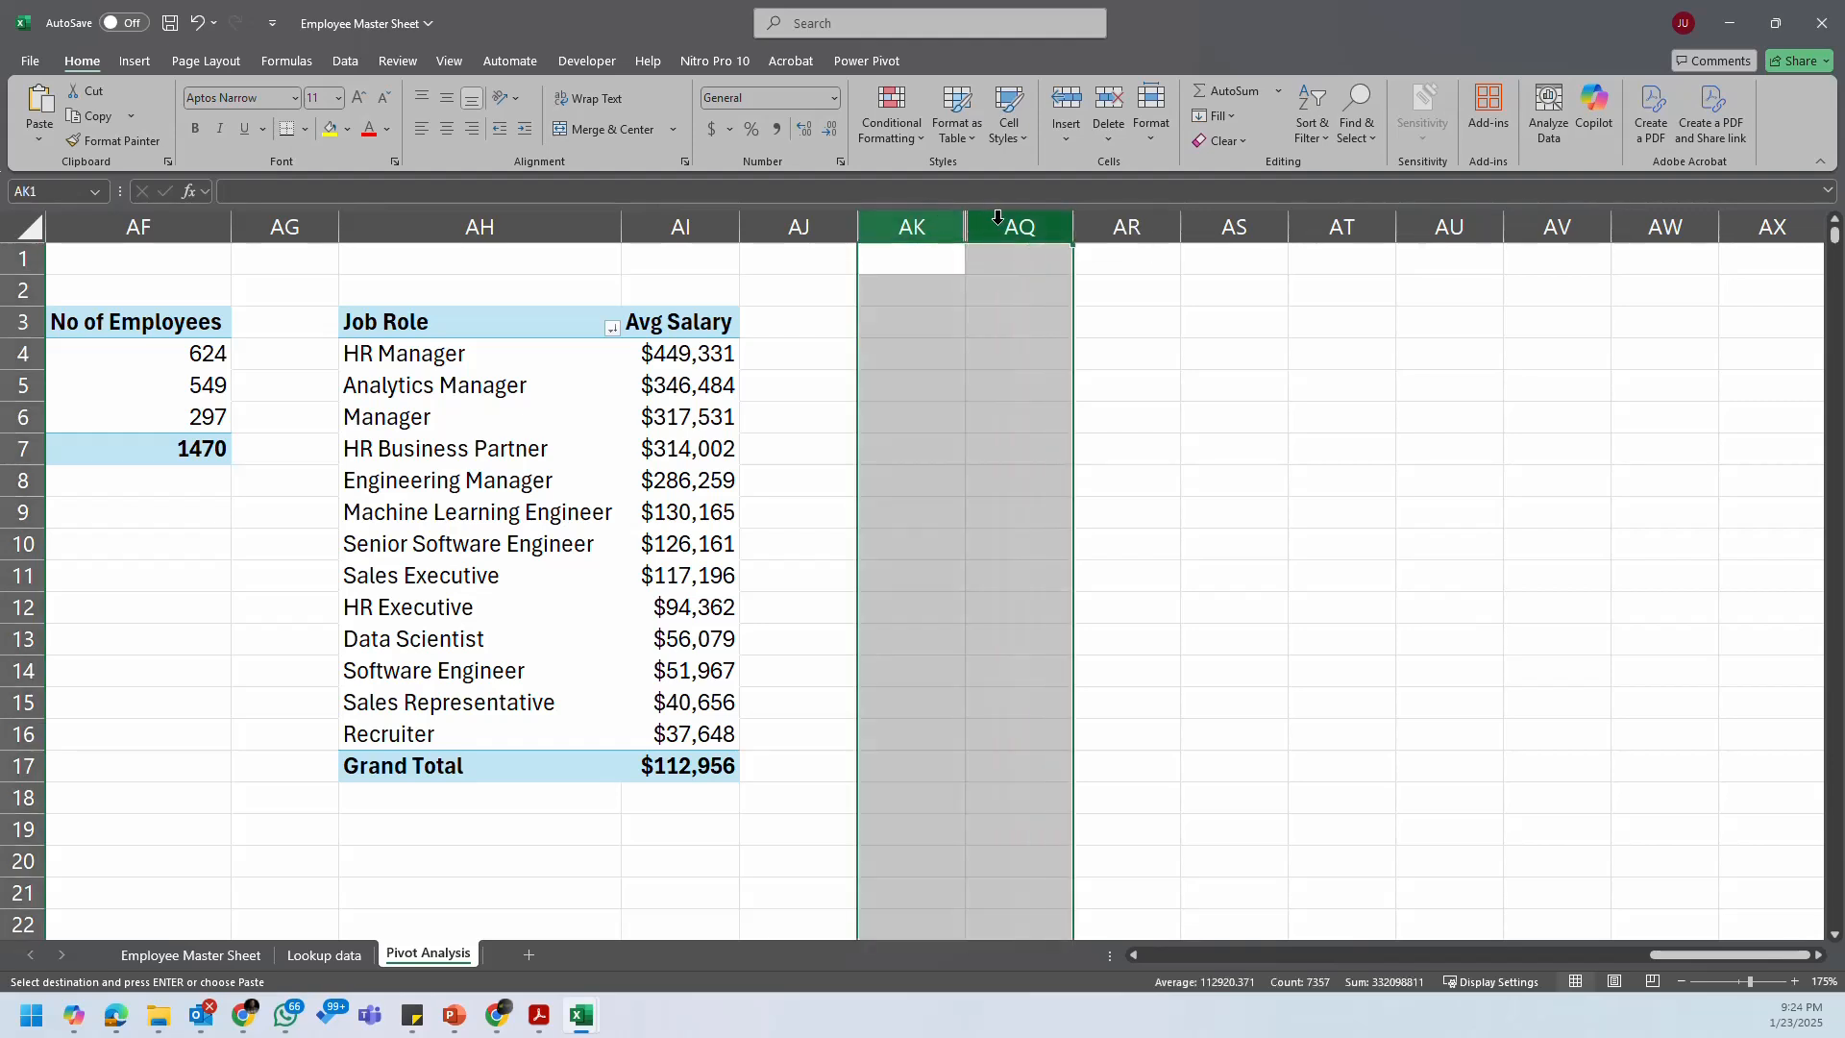
left_click(1192, 377)
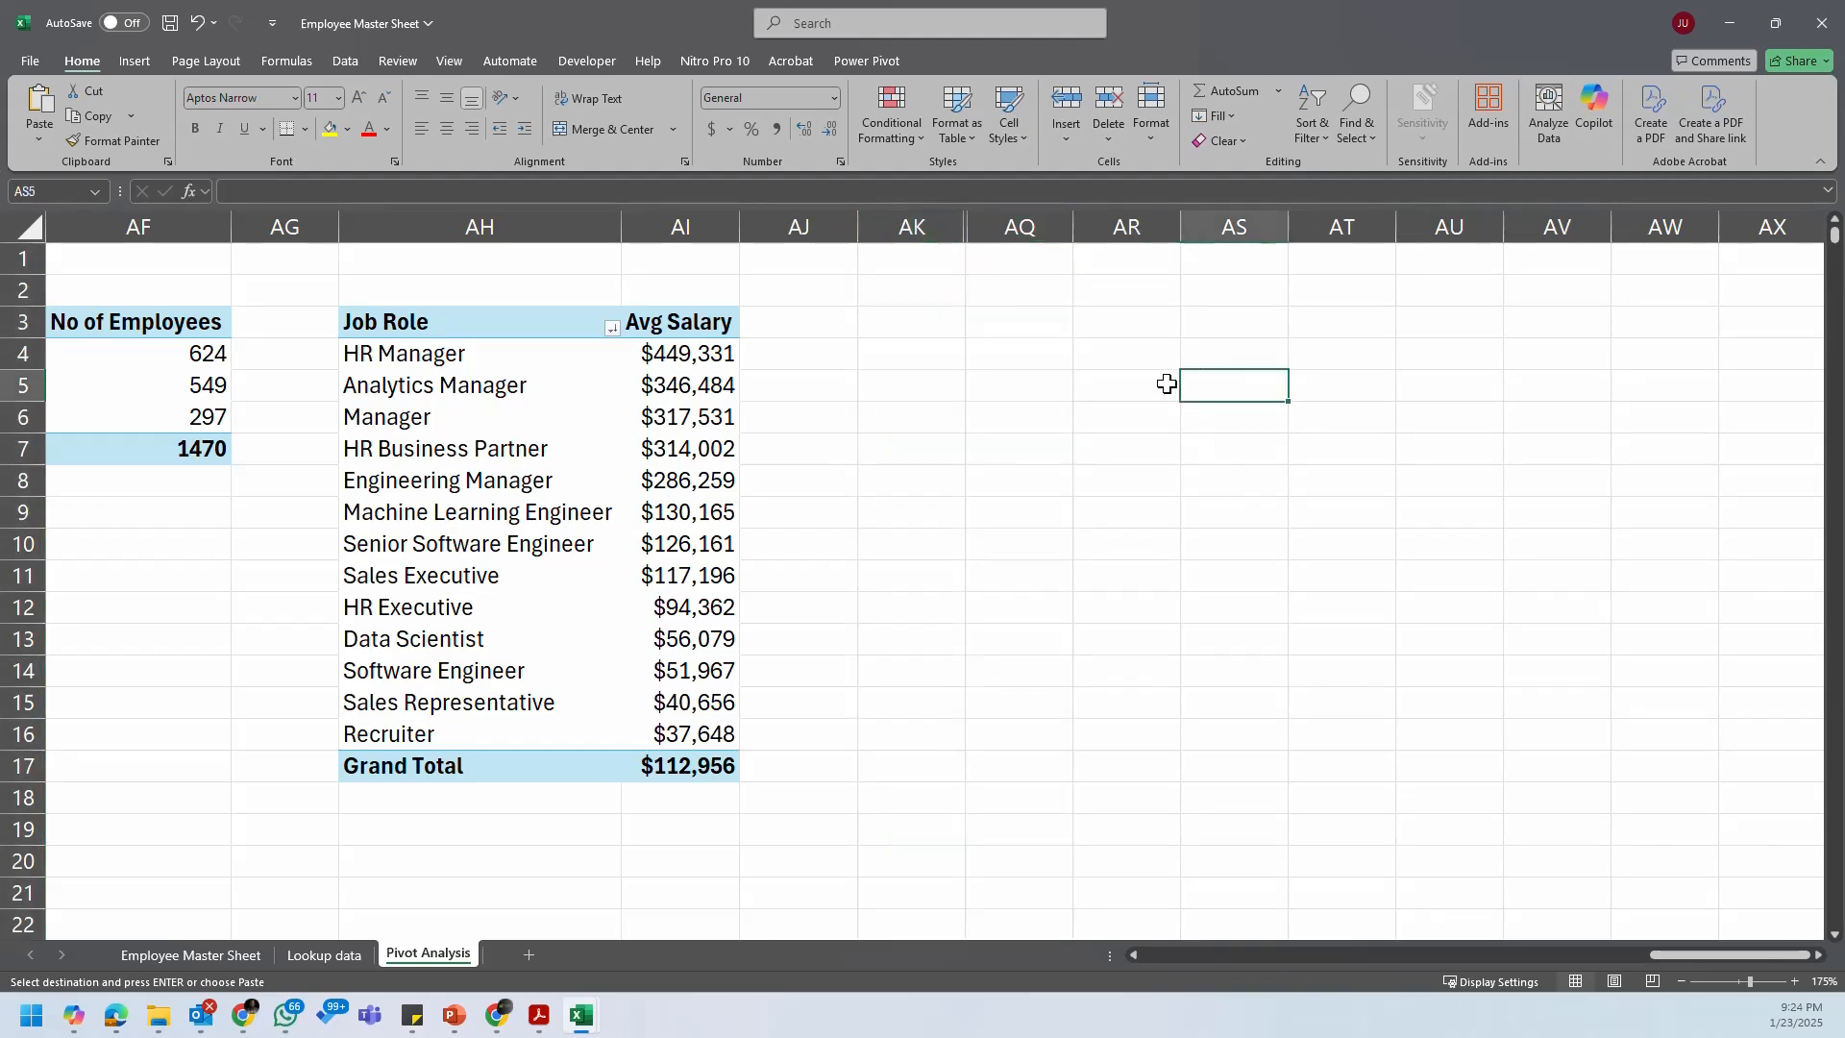
left_click(1167, 383)
left_click(1141, 321)
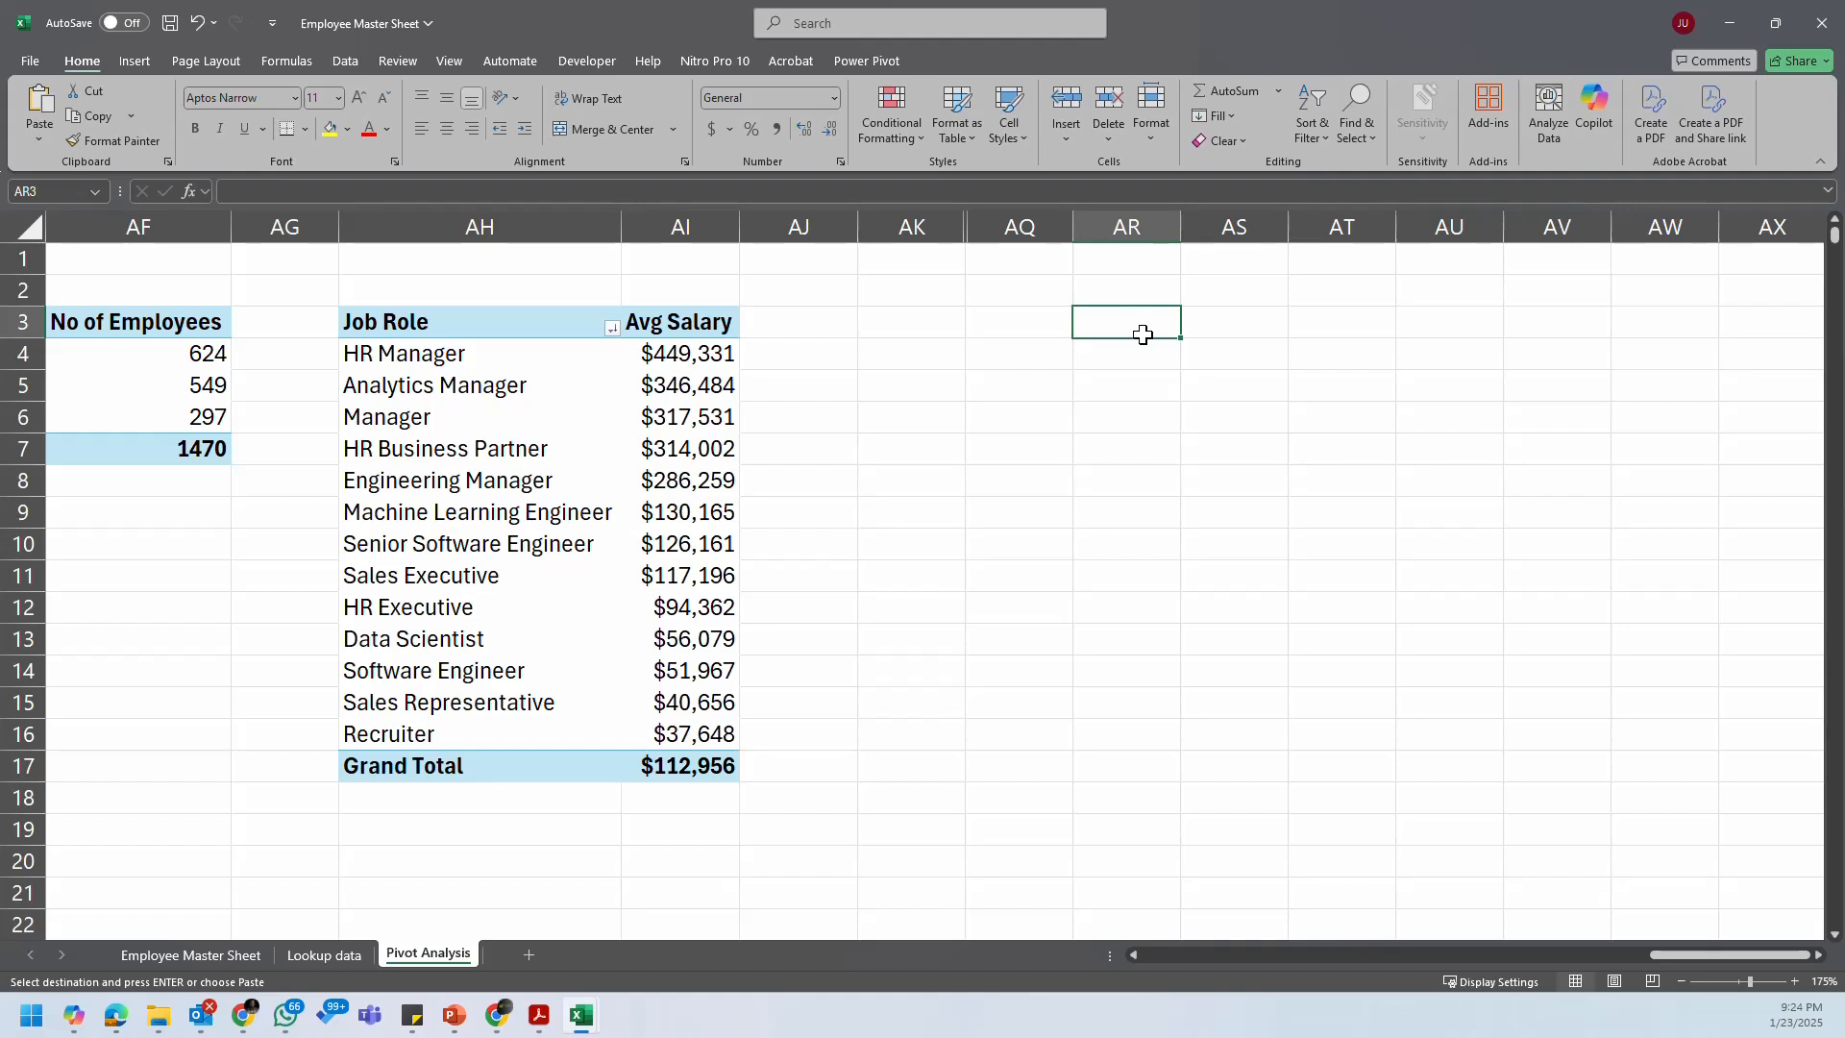
key("ctrl+v")
left_click(1318, 510)
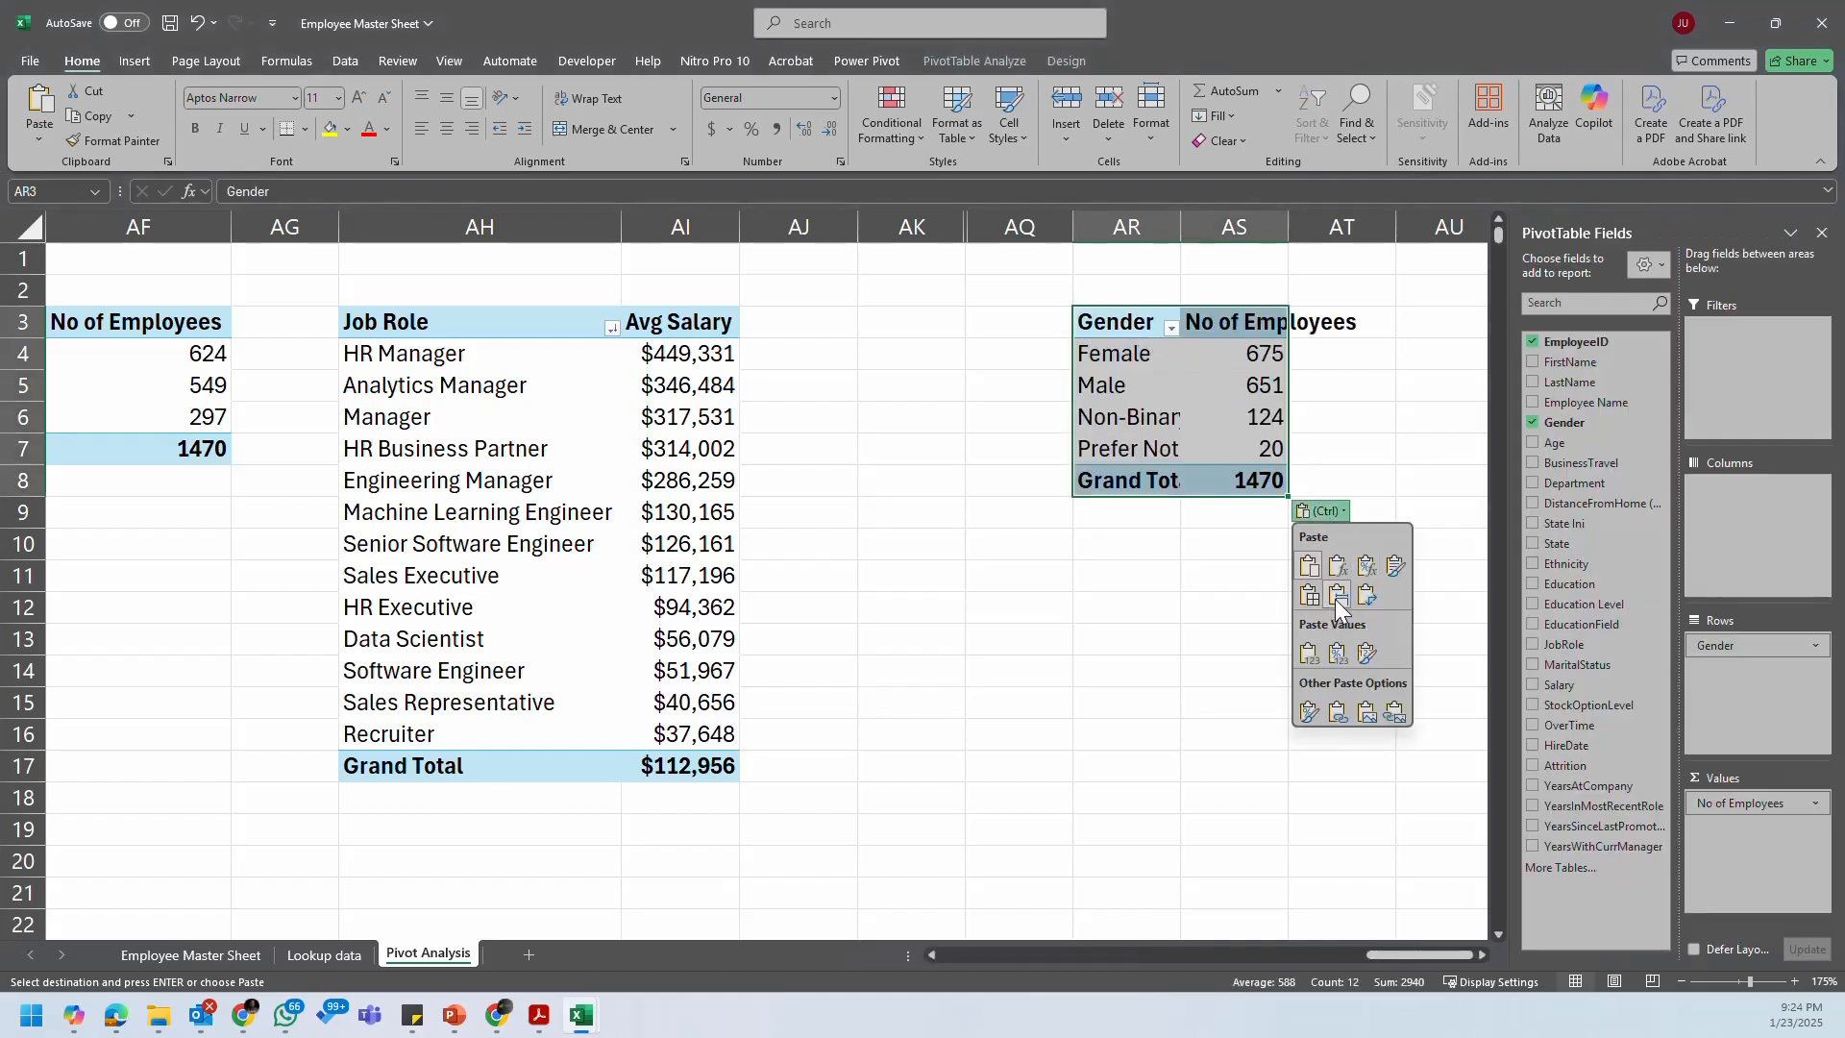
left_click(1338, 599)
left_click(1206, 393)
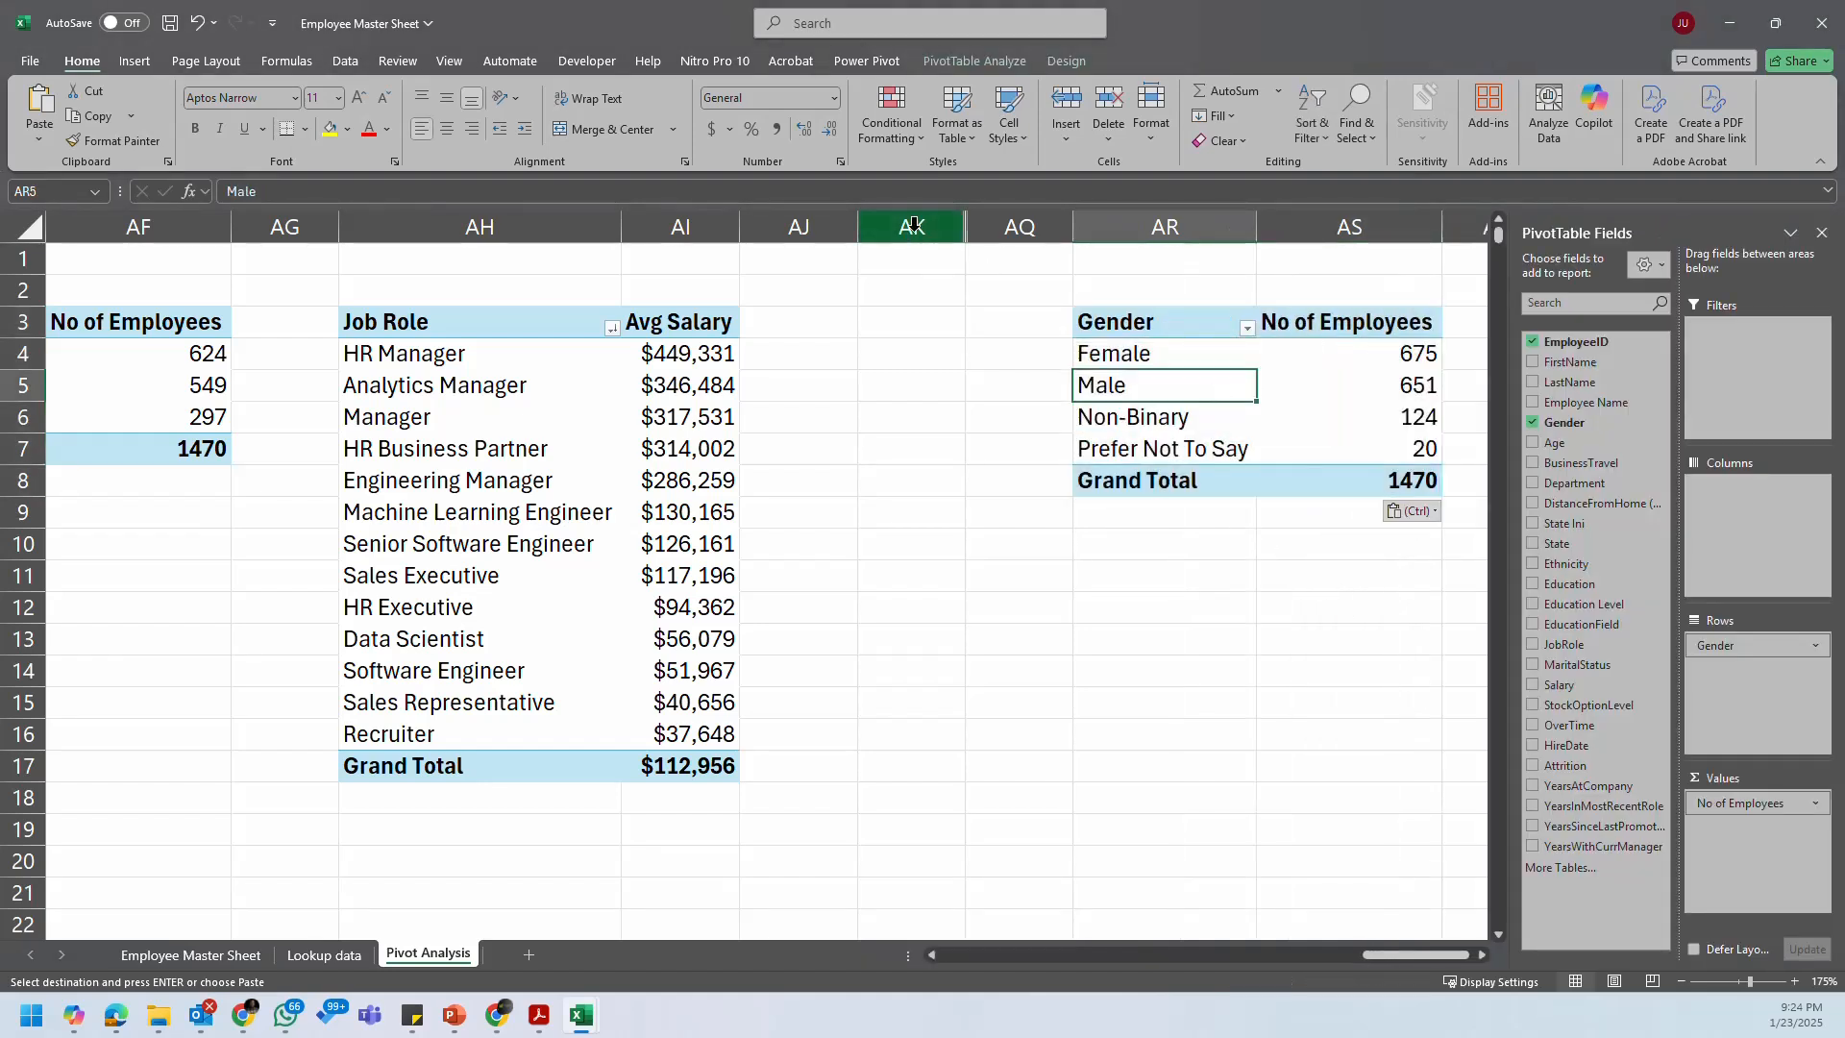
Step: Unhide the columns between AK and AQ to check their contents and hide AK through AQ
left_click_drag(913, 226, 988, 227)
right_click(988, 226)
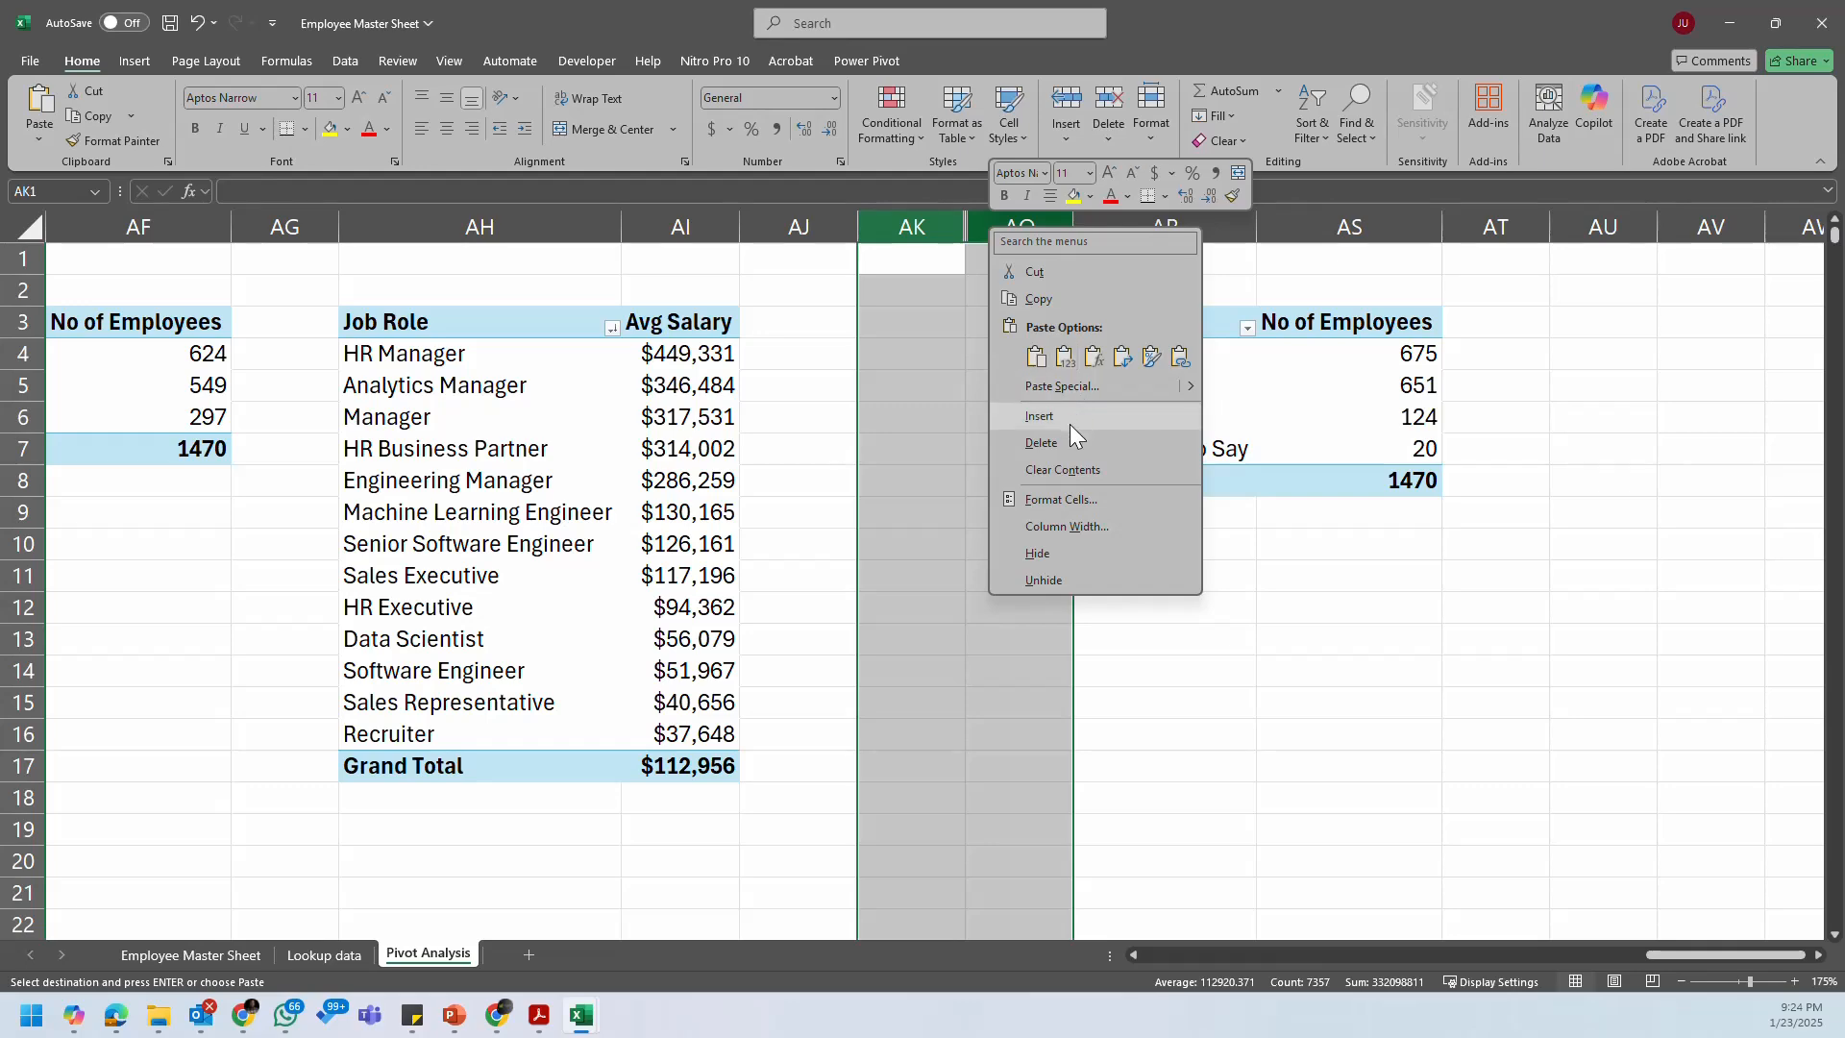
left_click(1054, 577)
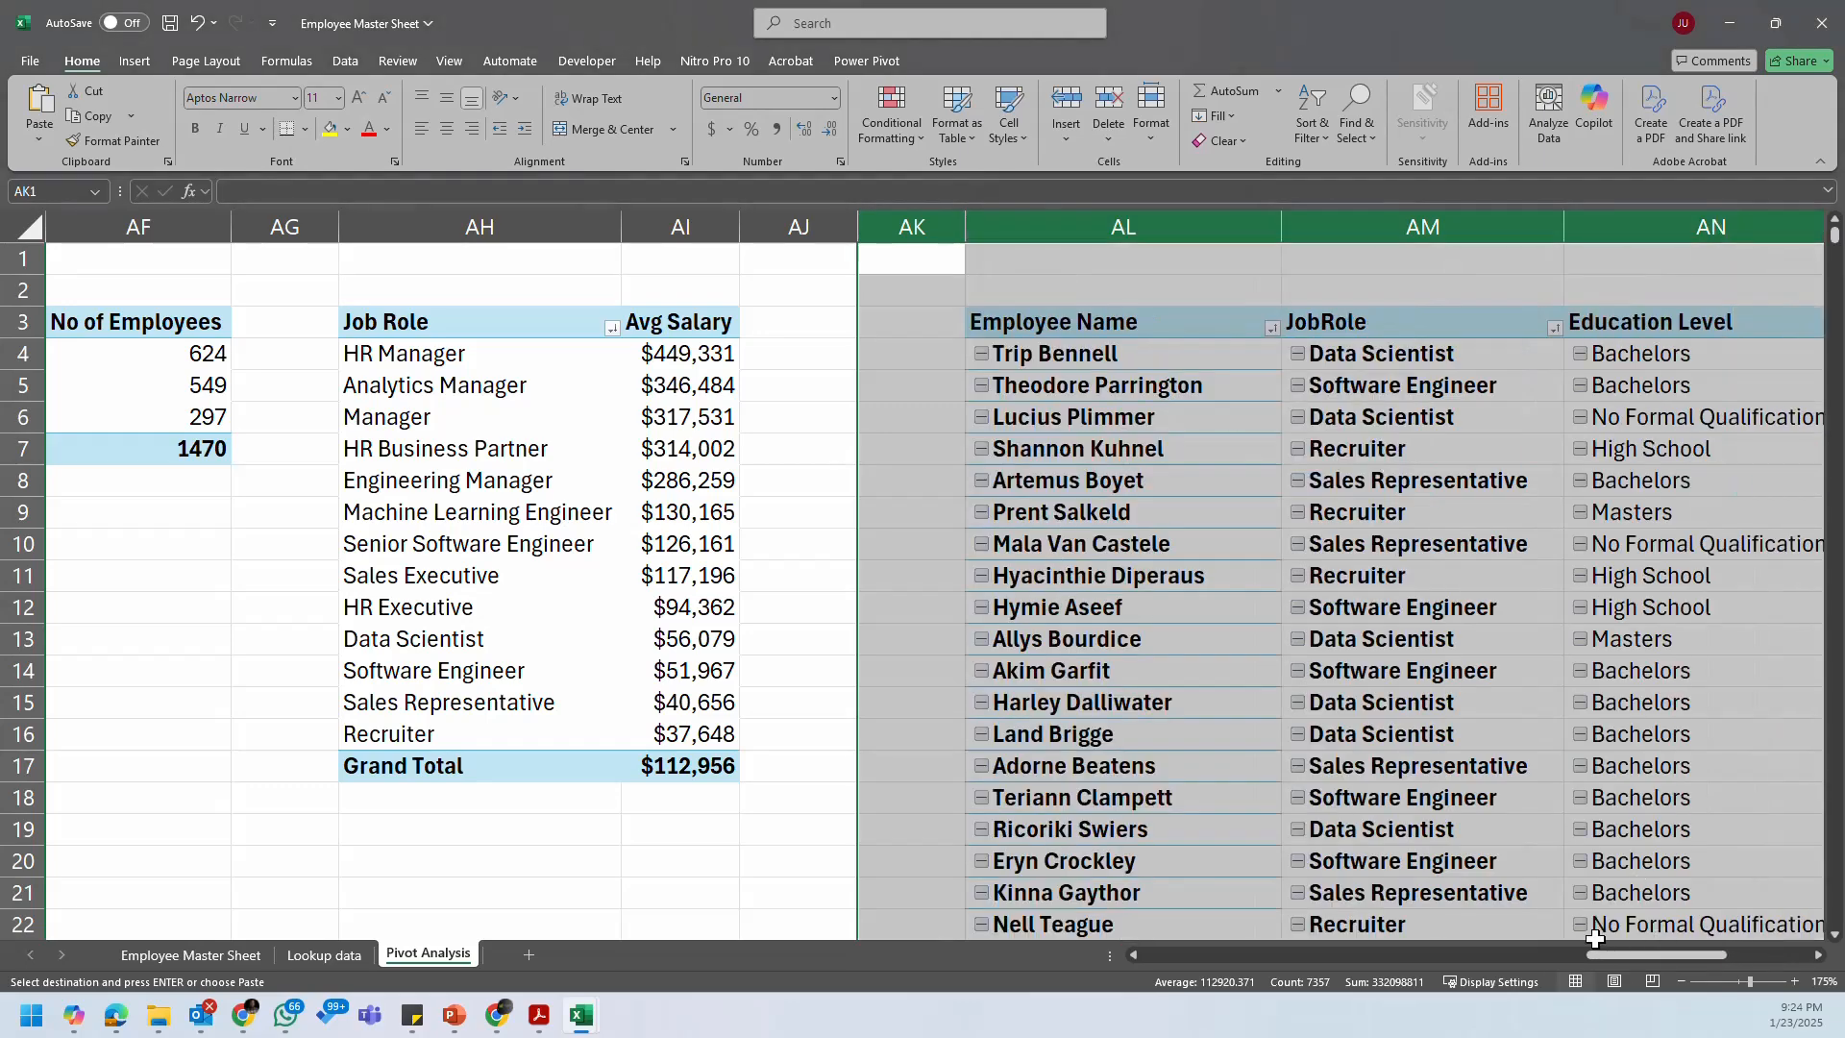
left_click_drag(1598, 953, 1698, 957)
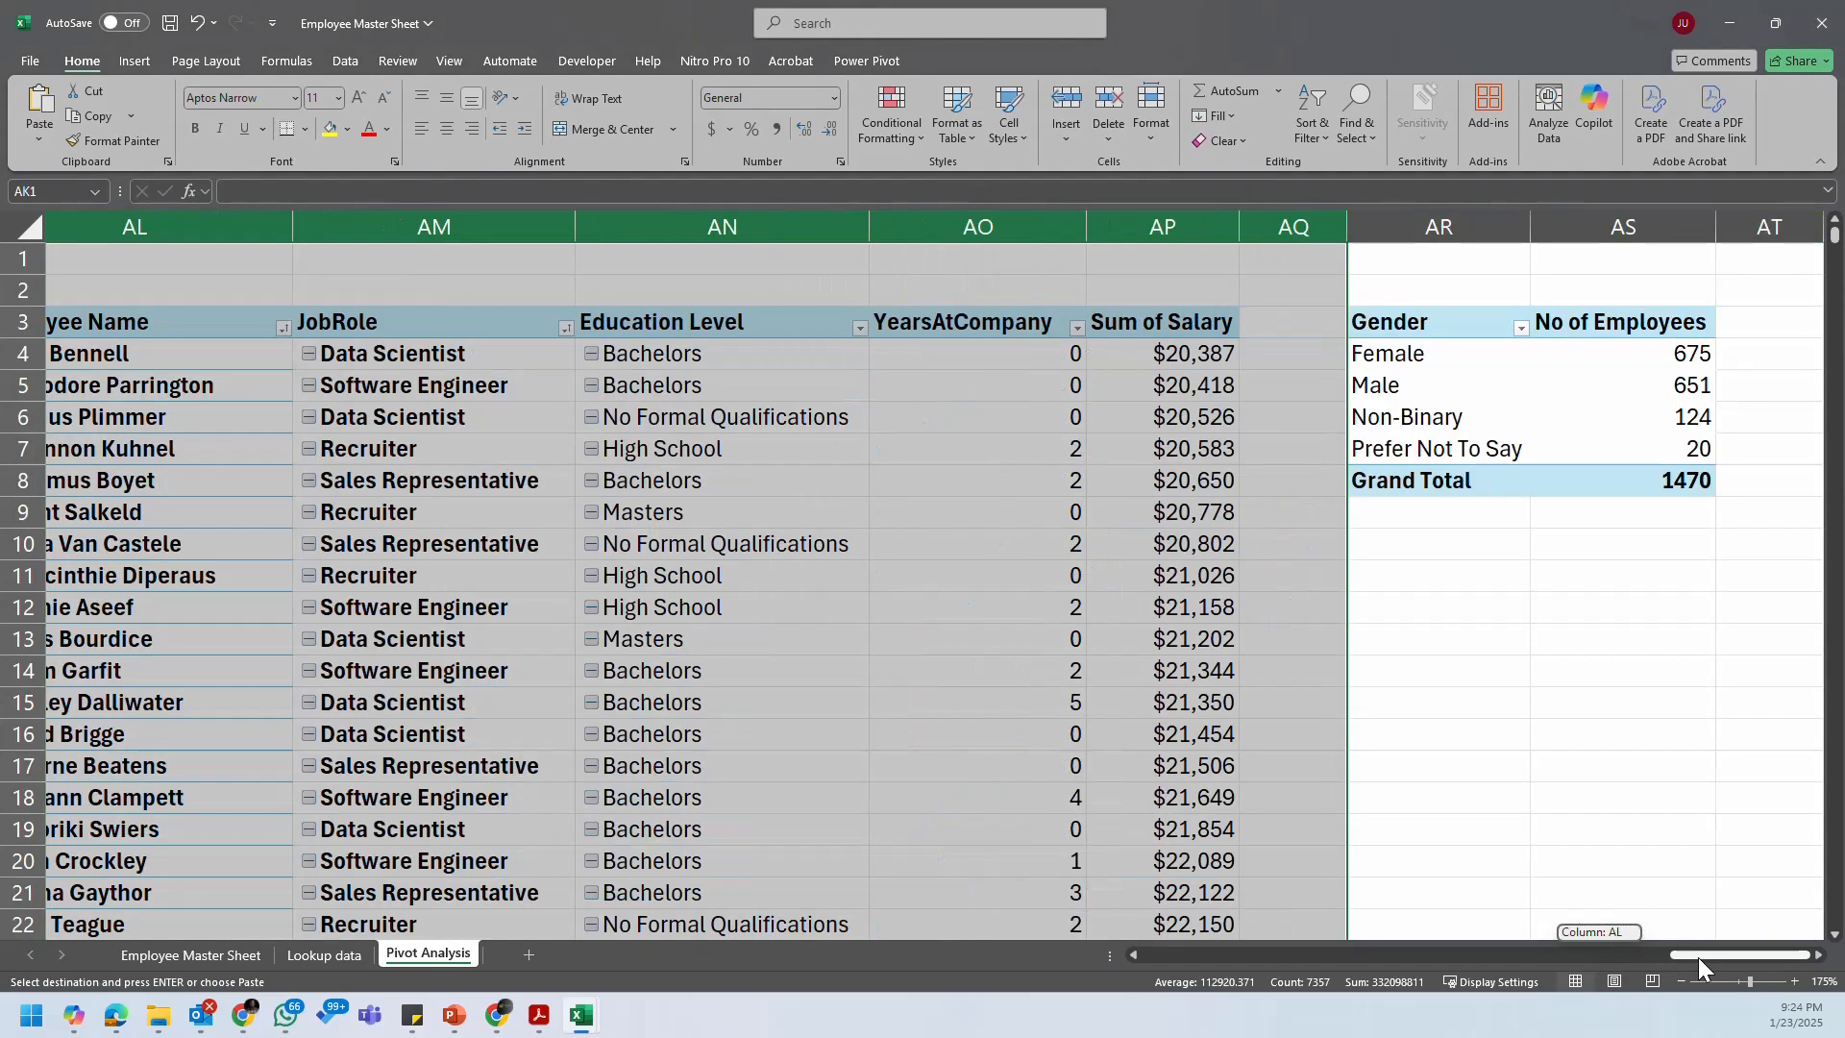
right_click(1144, 232)
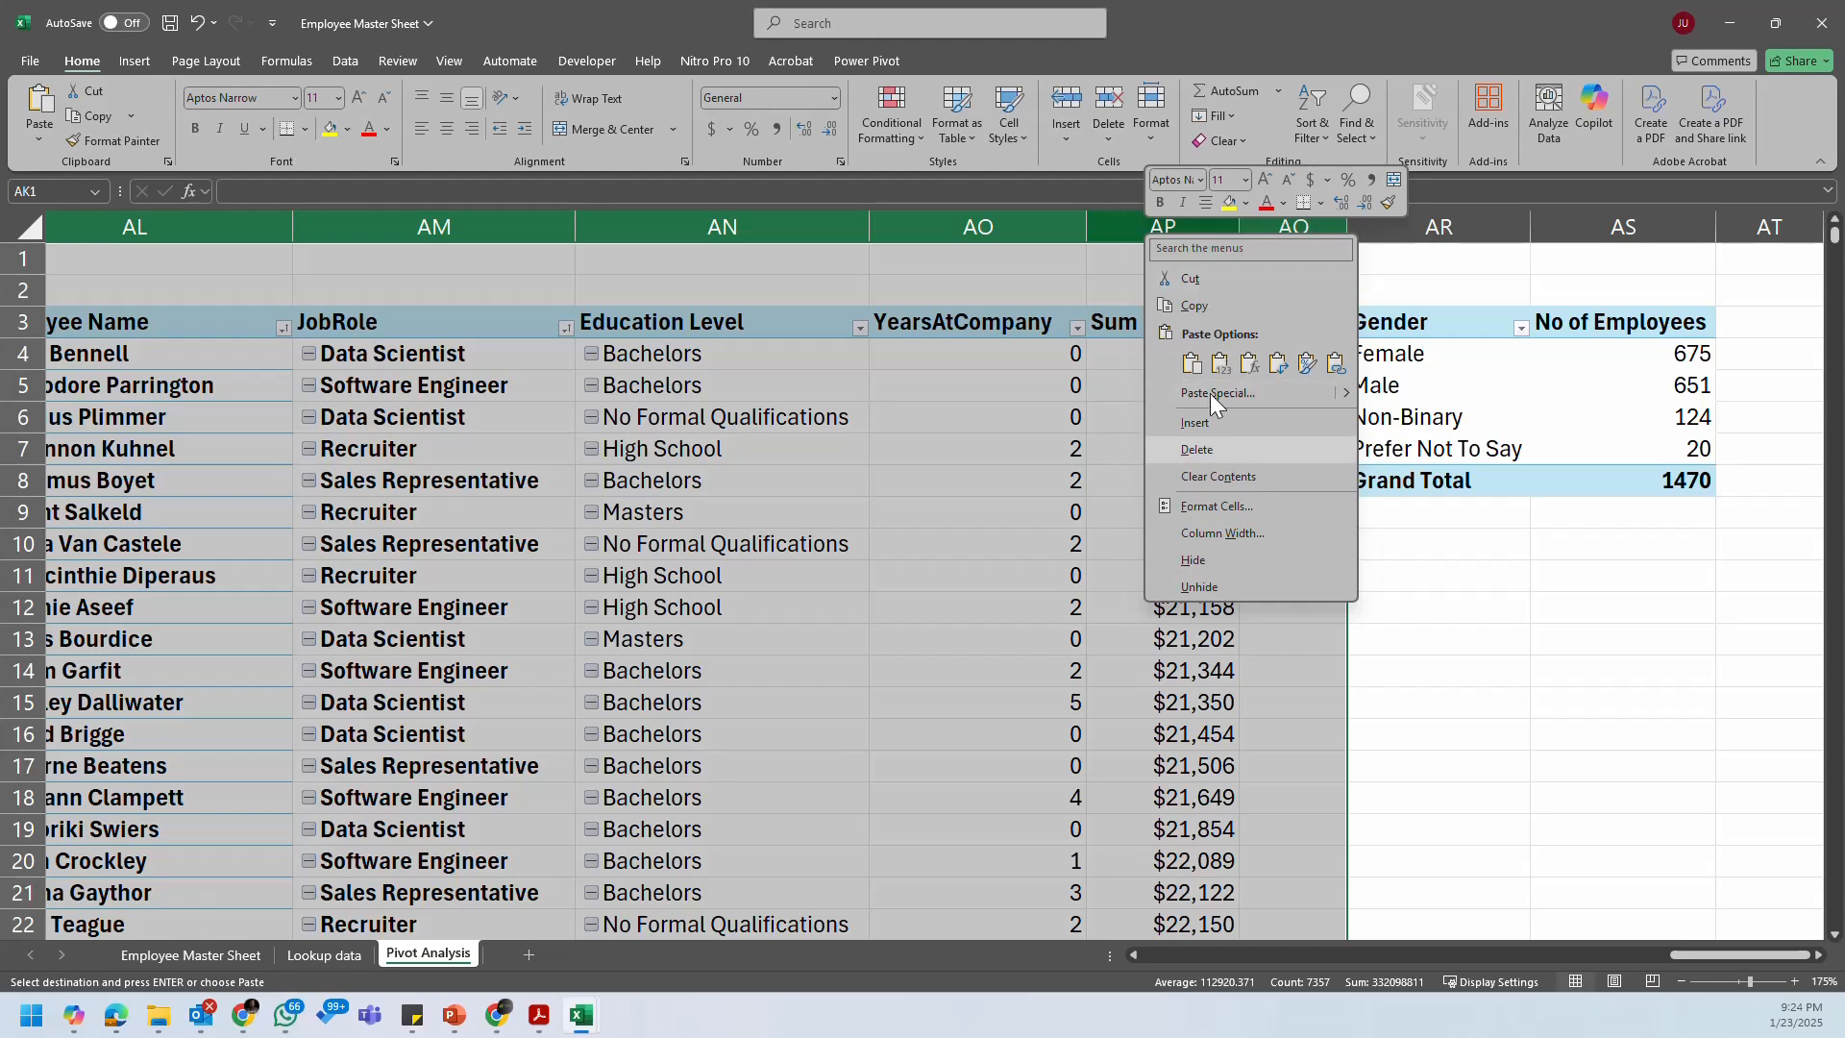
left_click(1213, 559)
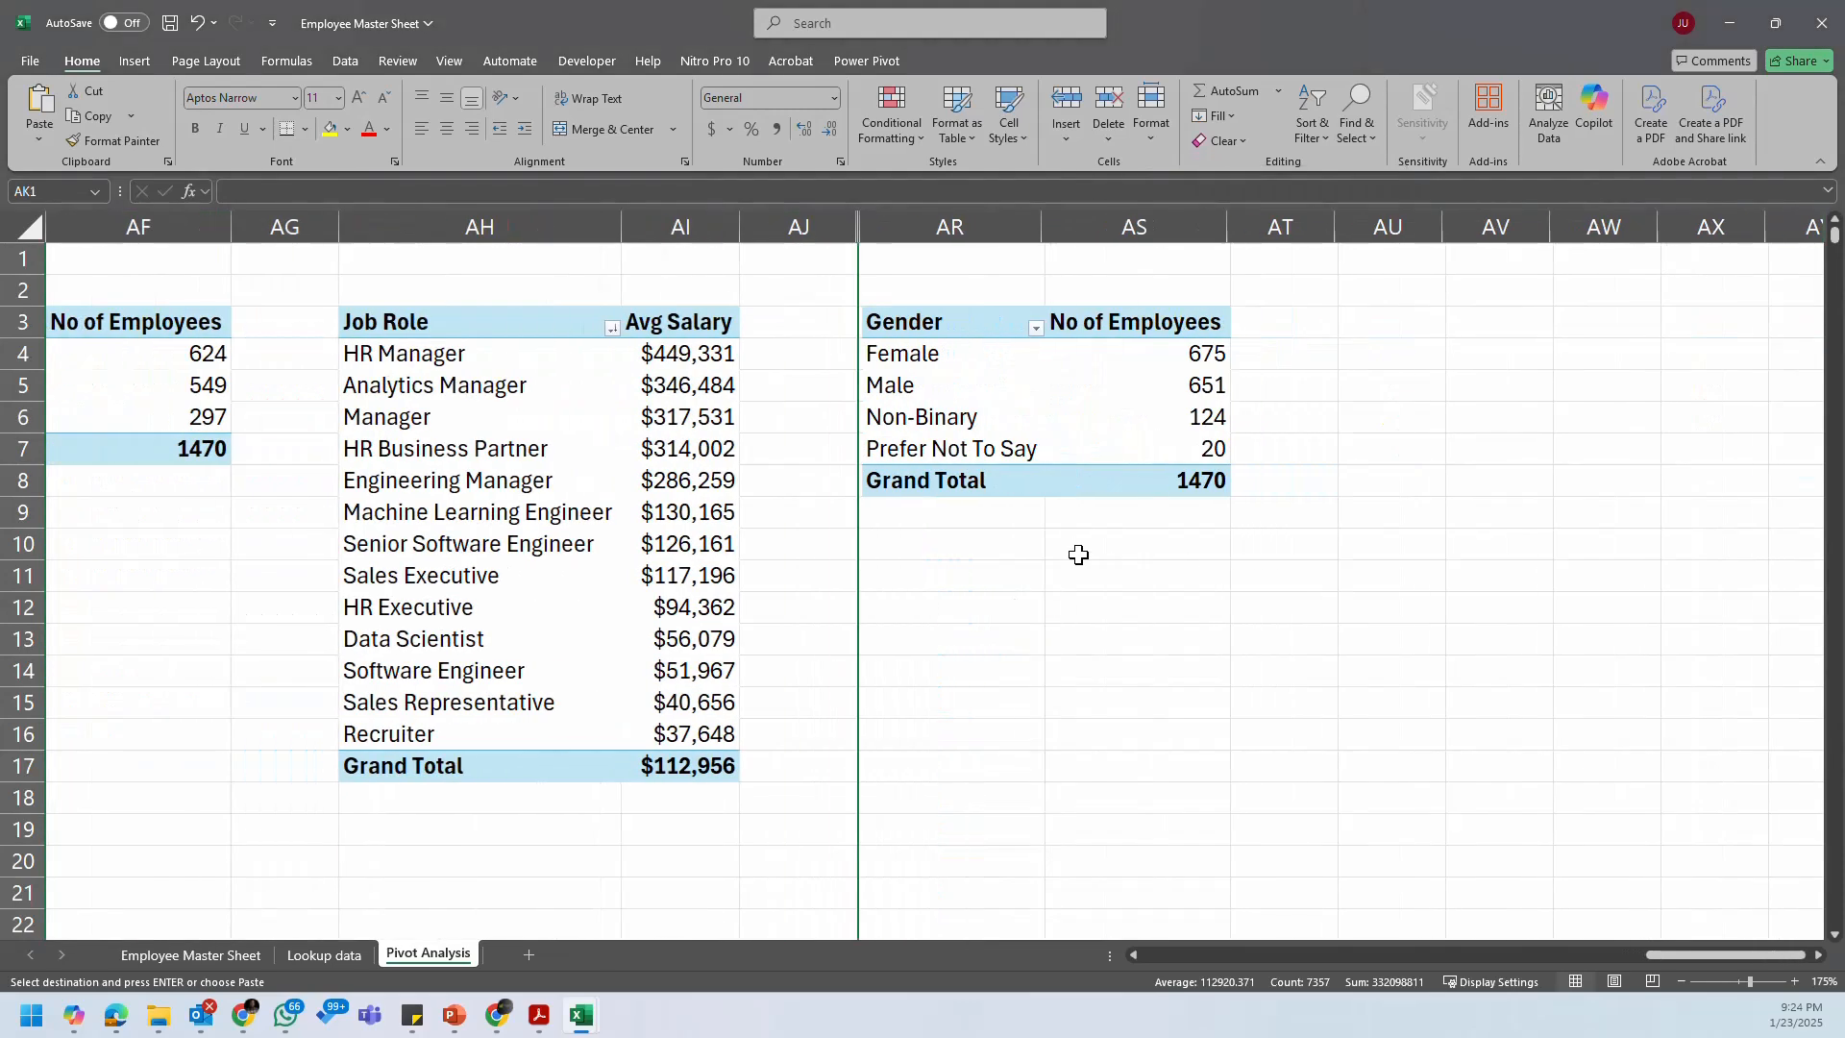
Step: Replace Gender with OverTime as the row field of the pasted pivot table
left_click(1083, 440)
left_click(943, 321)
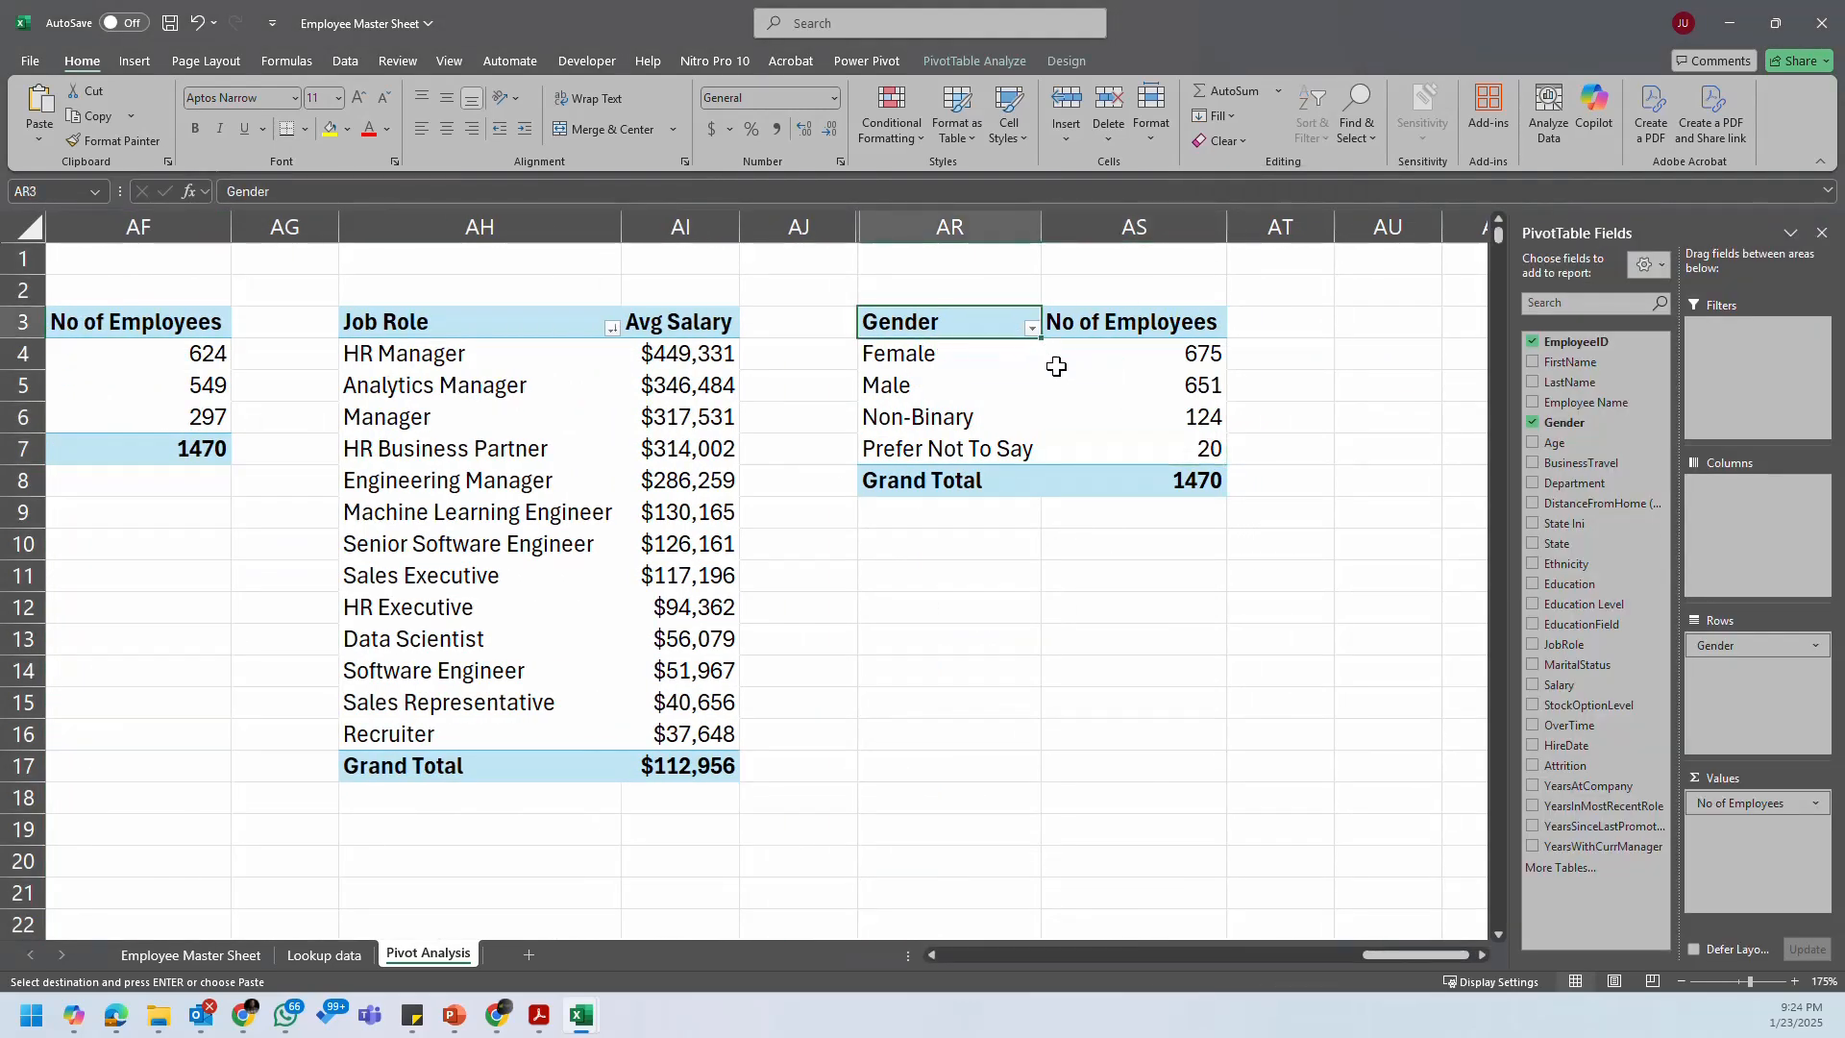
left_click(1234, 415)
left_click(1144, 368)
left_click(1163, 423)
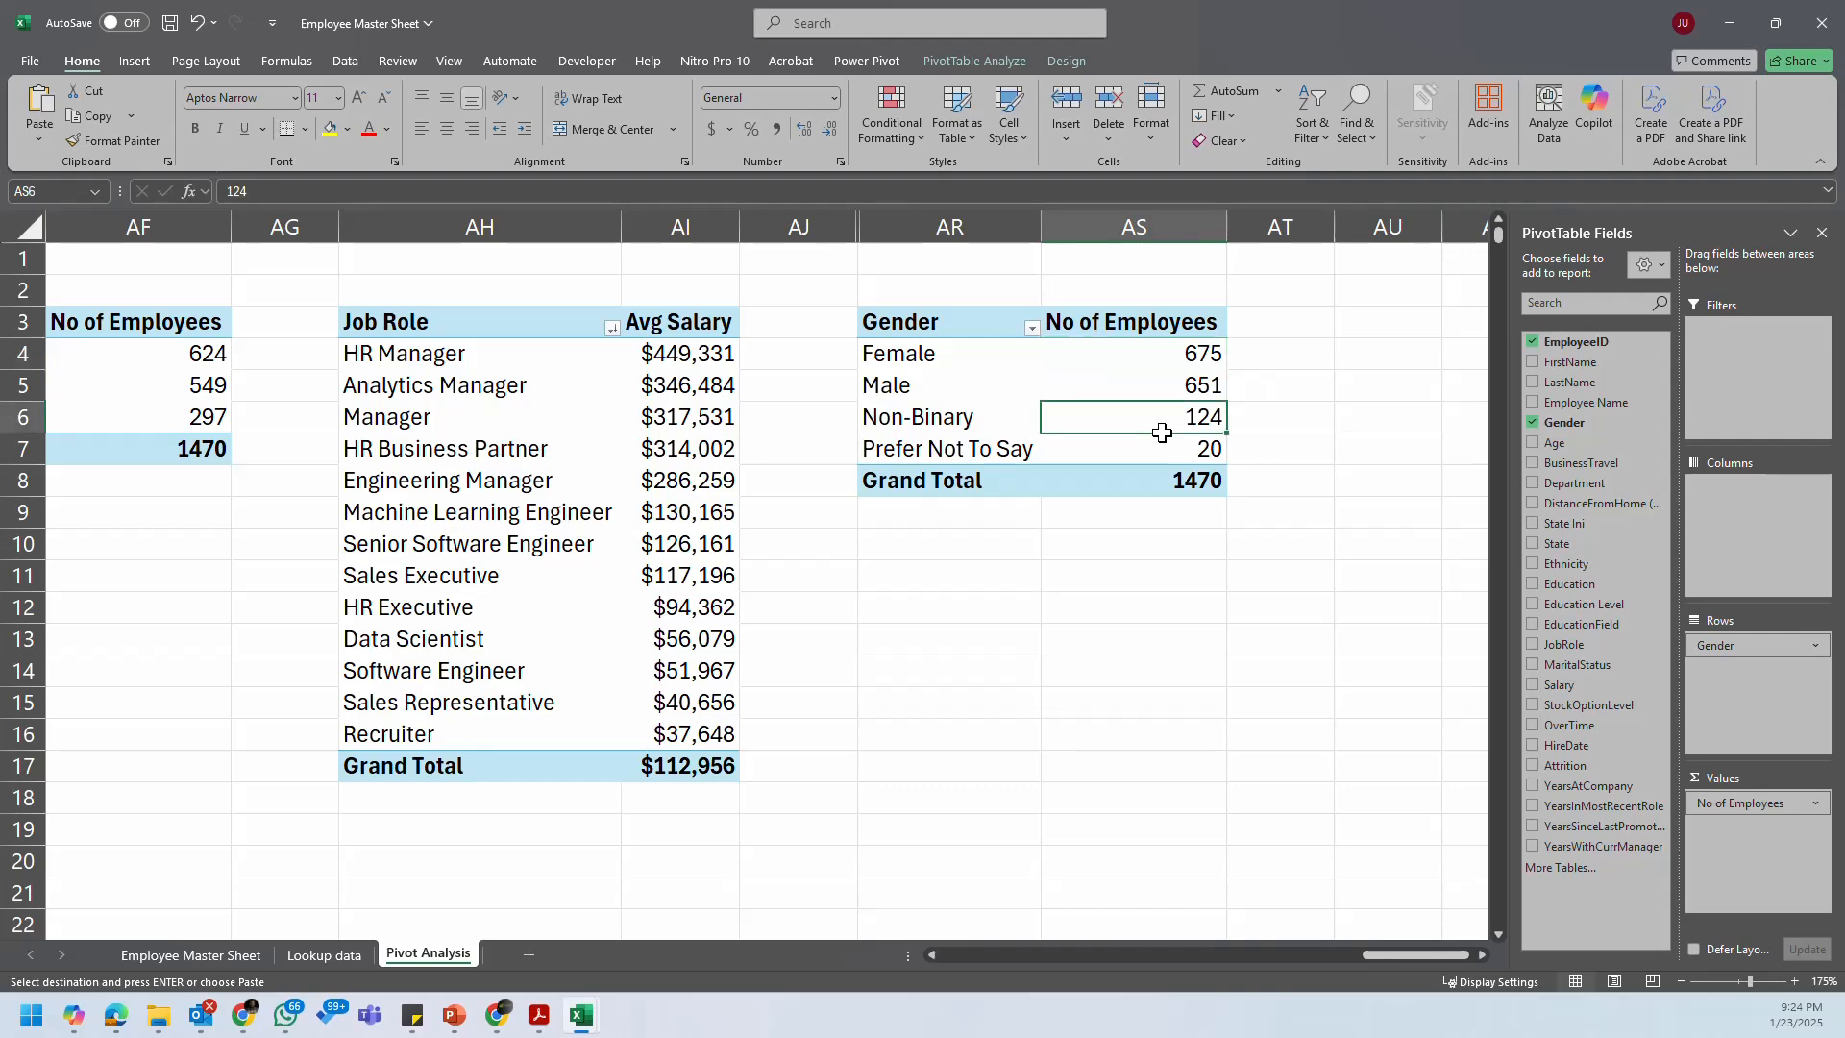
left_click(974, 393)
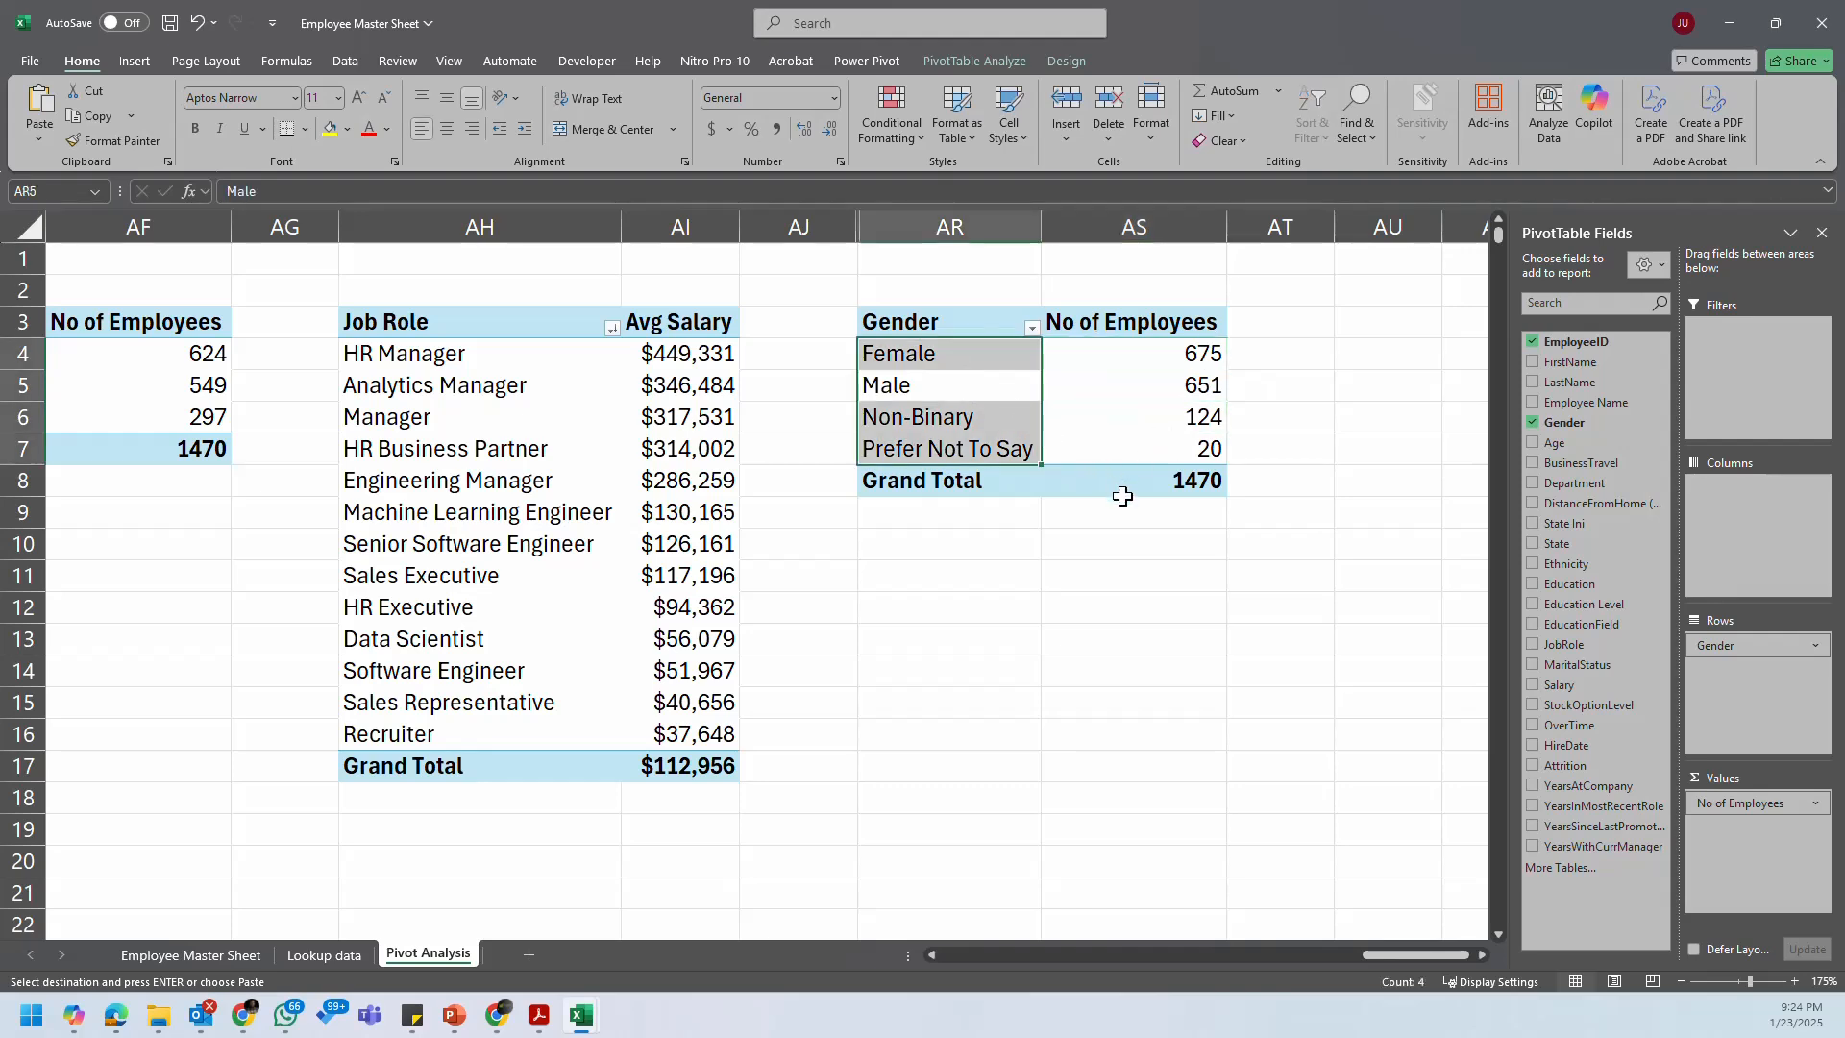
left_click_drag(1770, 658, 1322, 771)
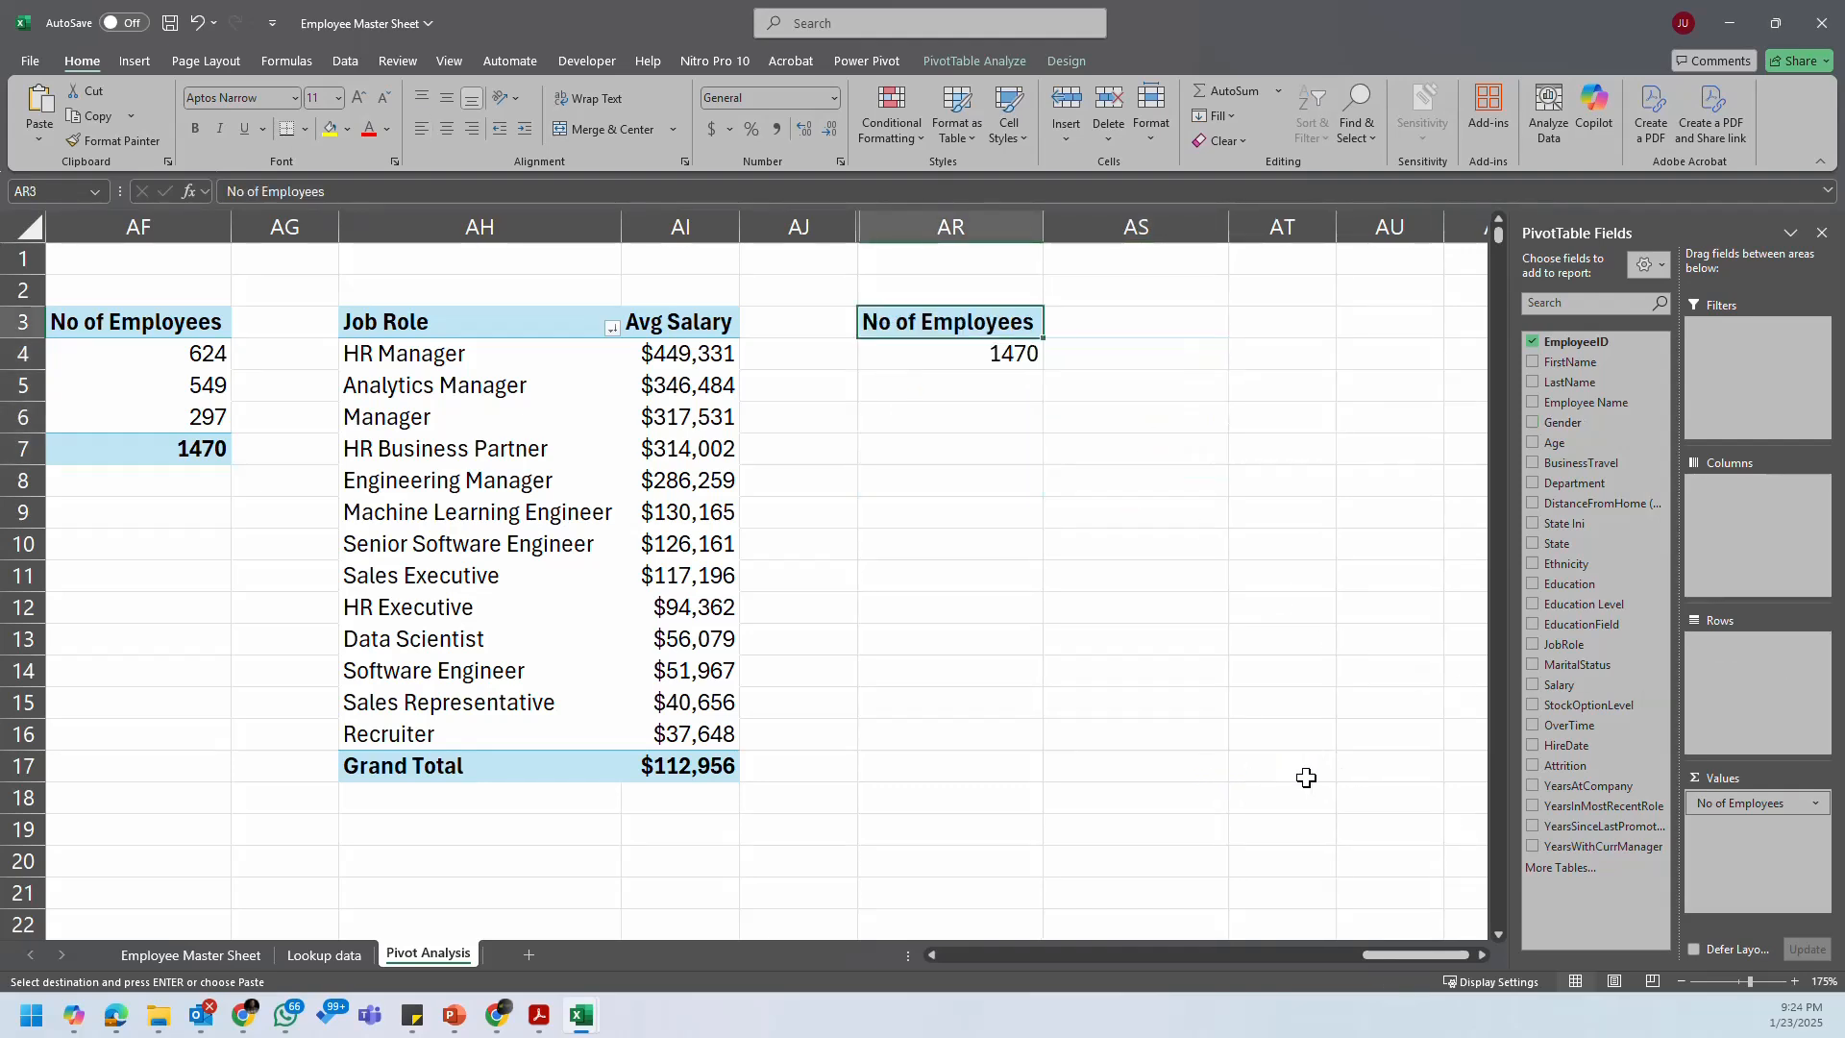
left_click_drag(1581, 739, 1745, 692)
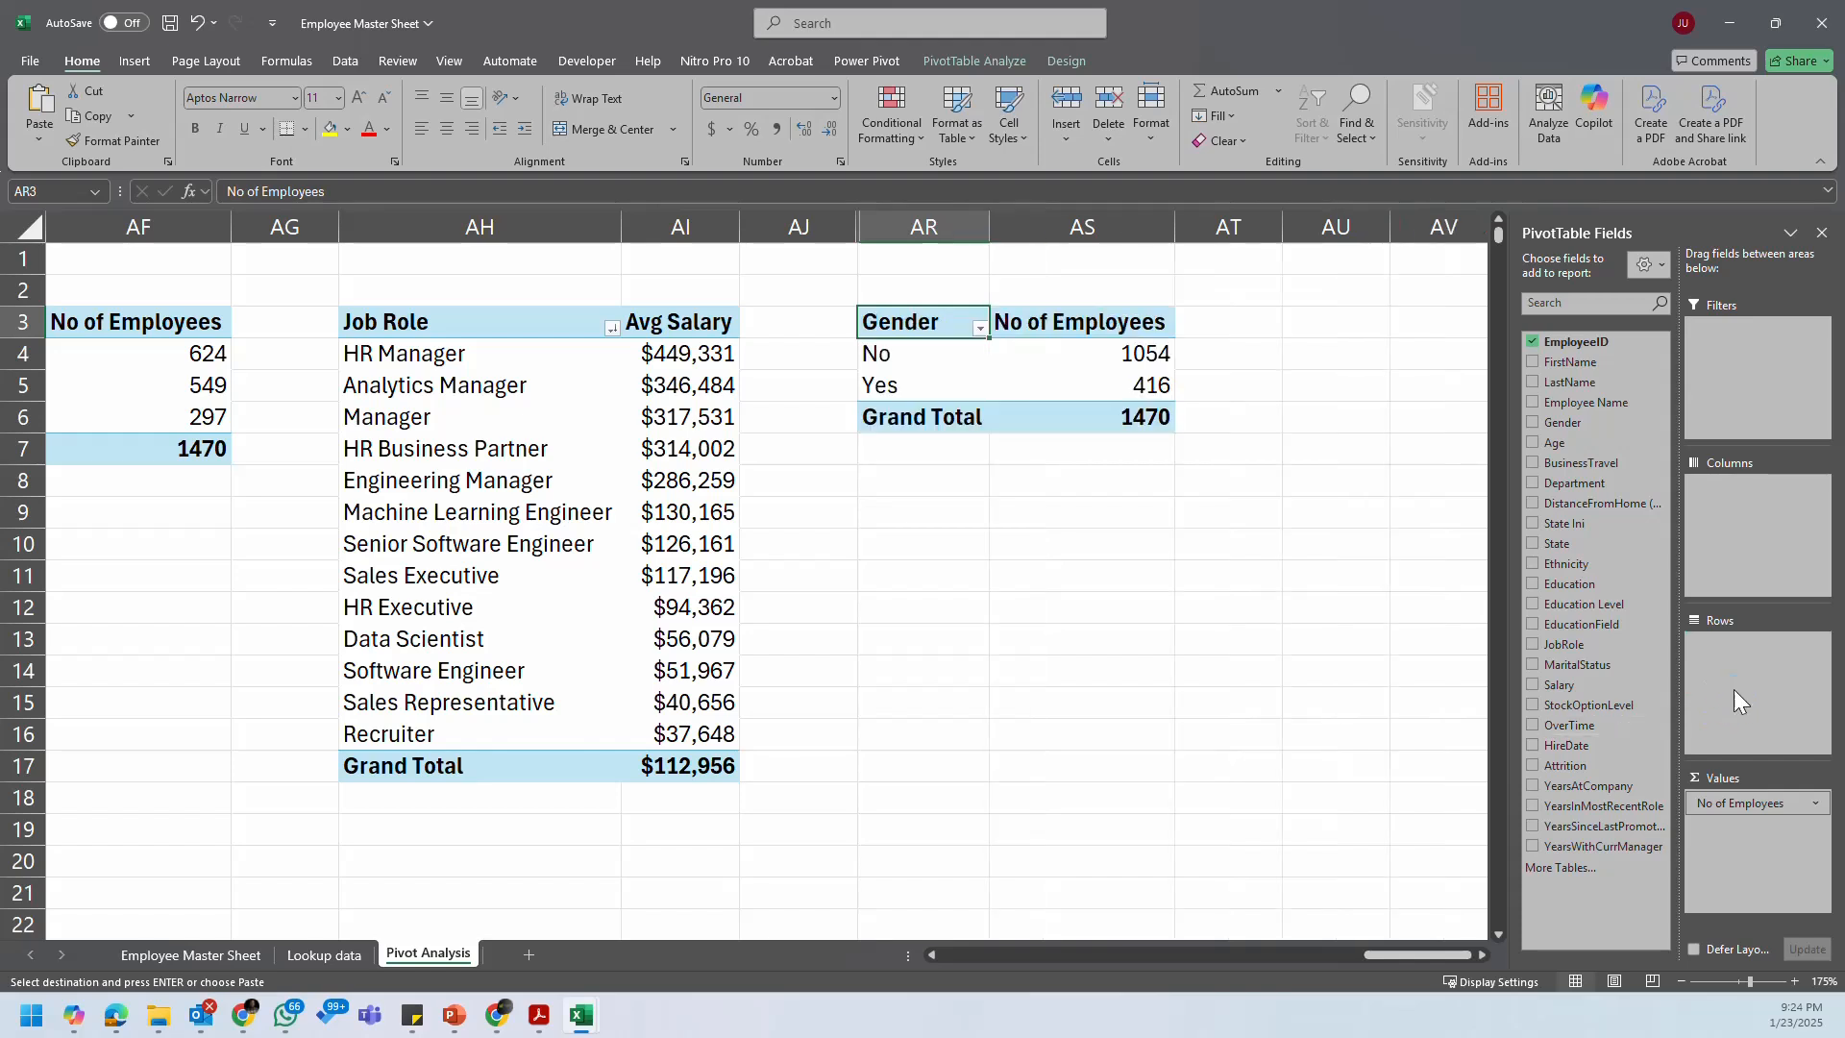
Step: Rename the pivot table's row header to Overtime and sort No of Employees from largest to smallest
type("O")
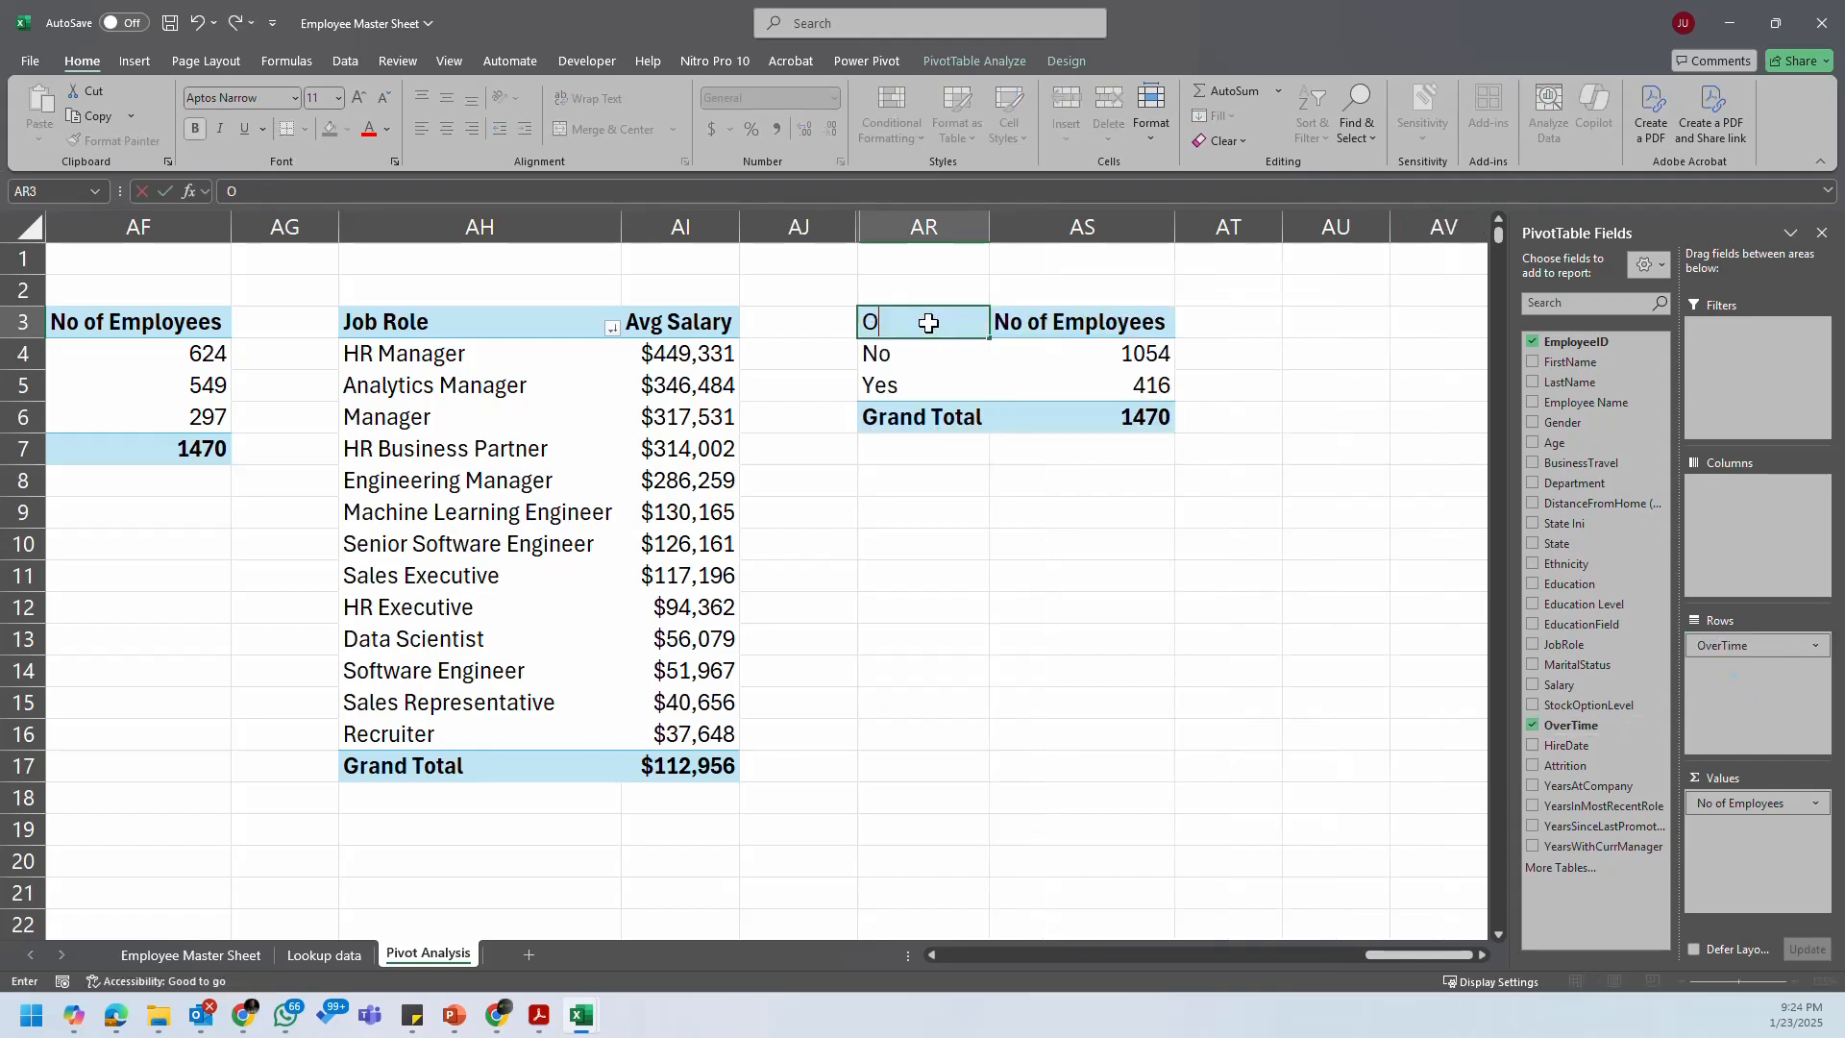
type("vertime")
key("Return")
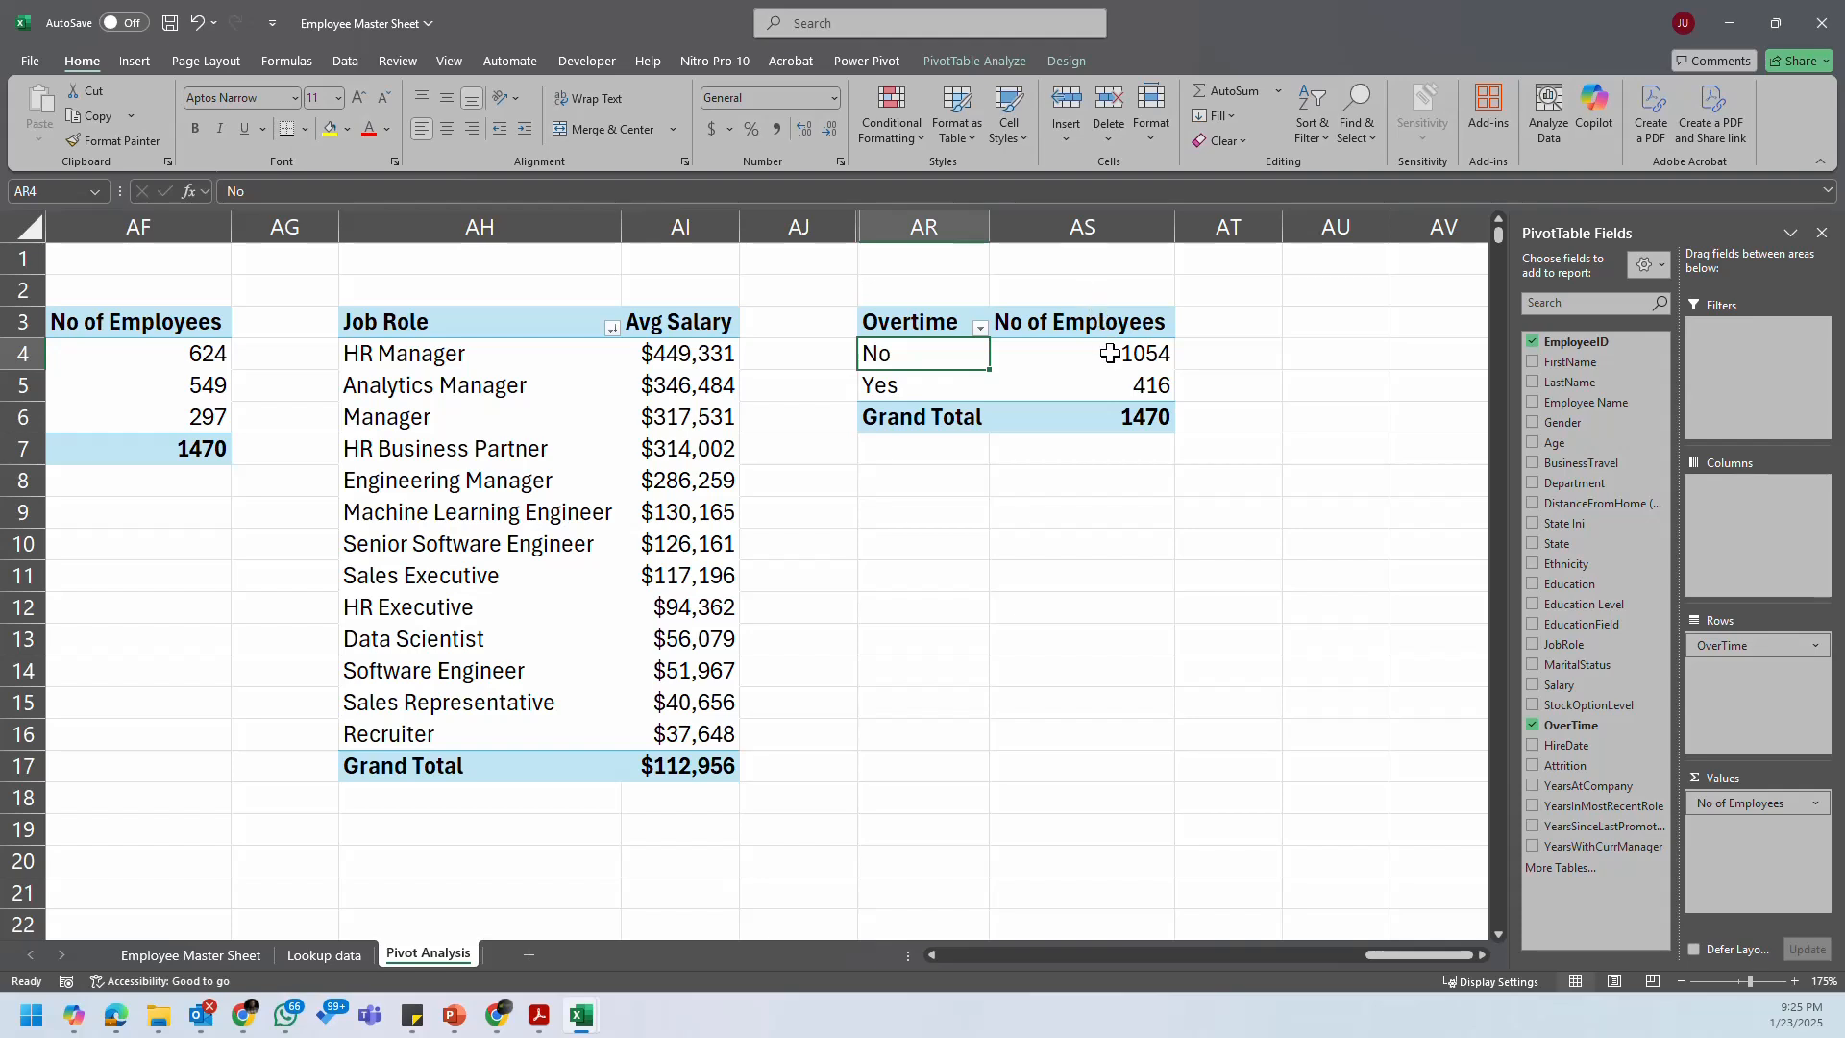
right_click(1110, 354)
mouse_move(1289, 540)
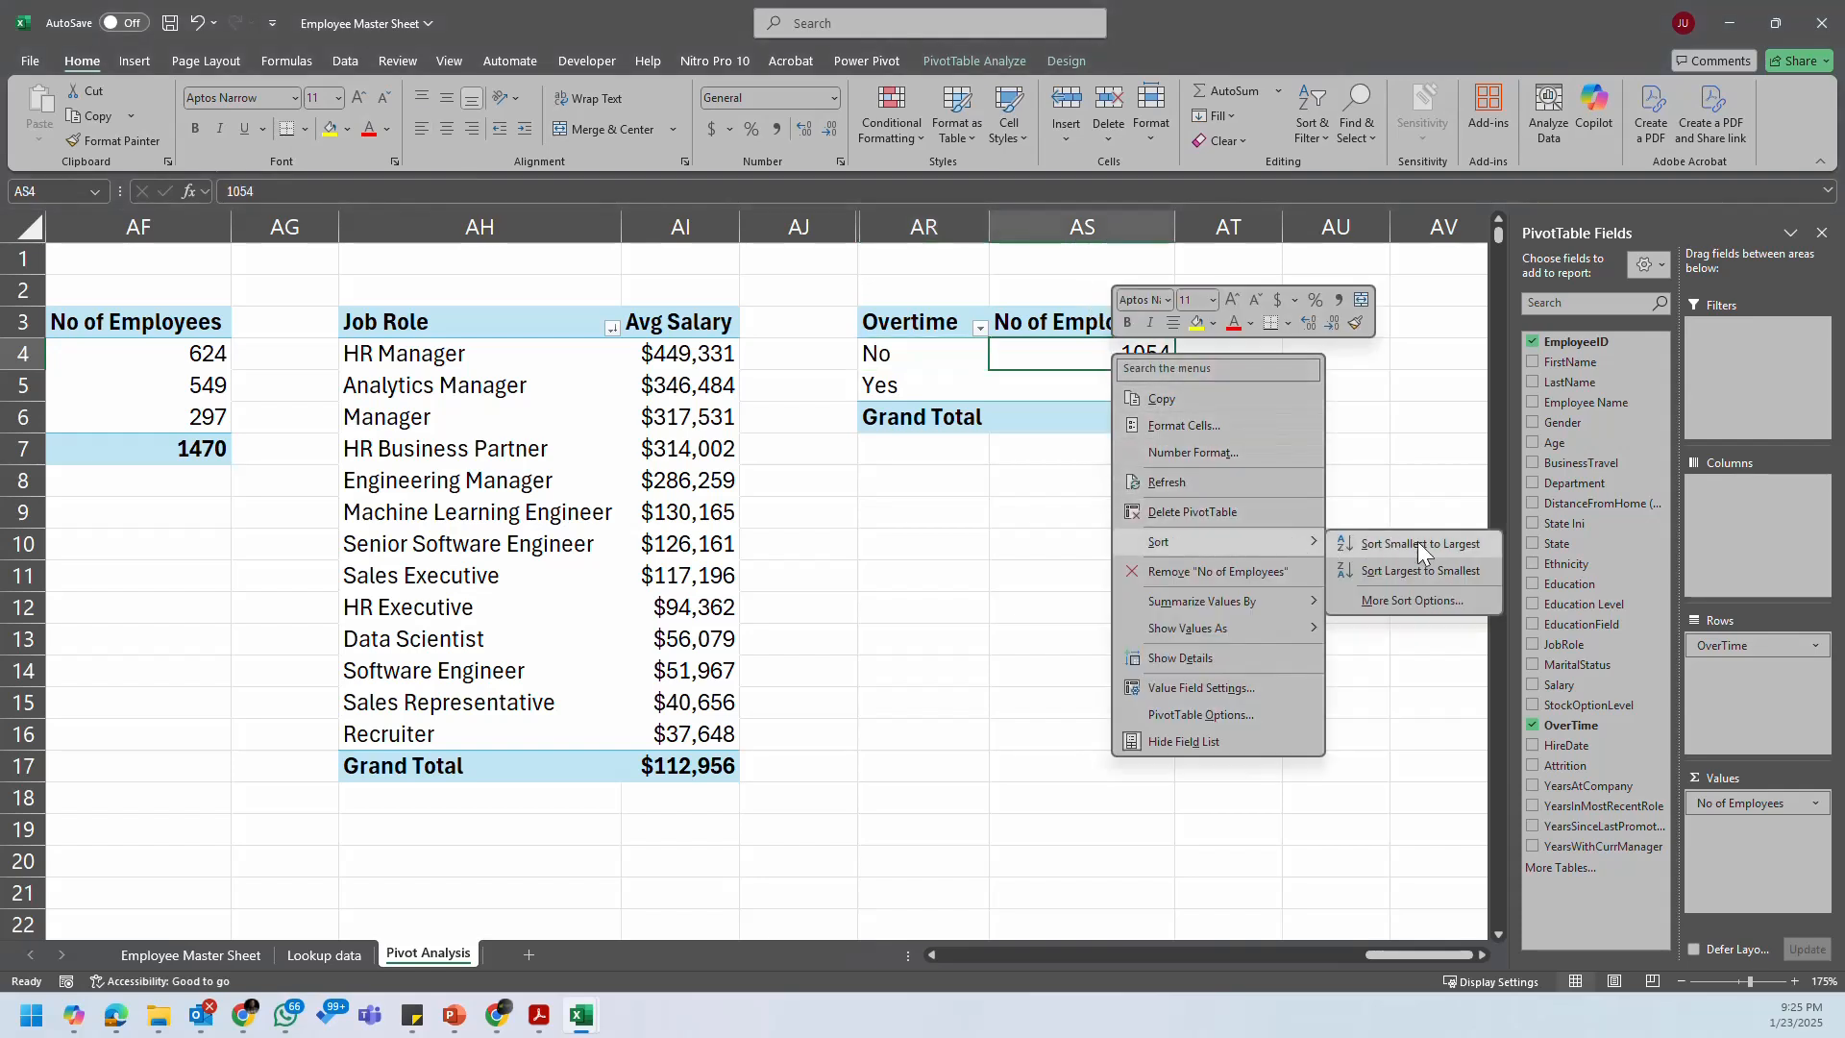
left_click(1420, 571)
left_click(1073, 382)
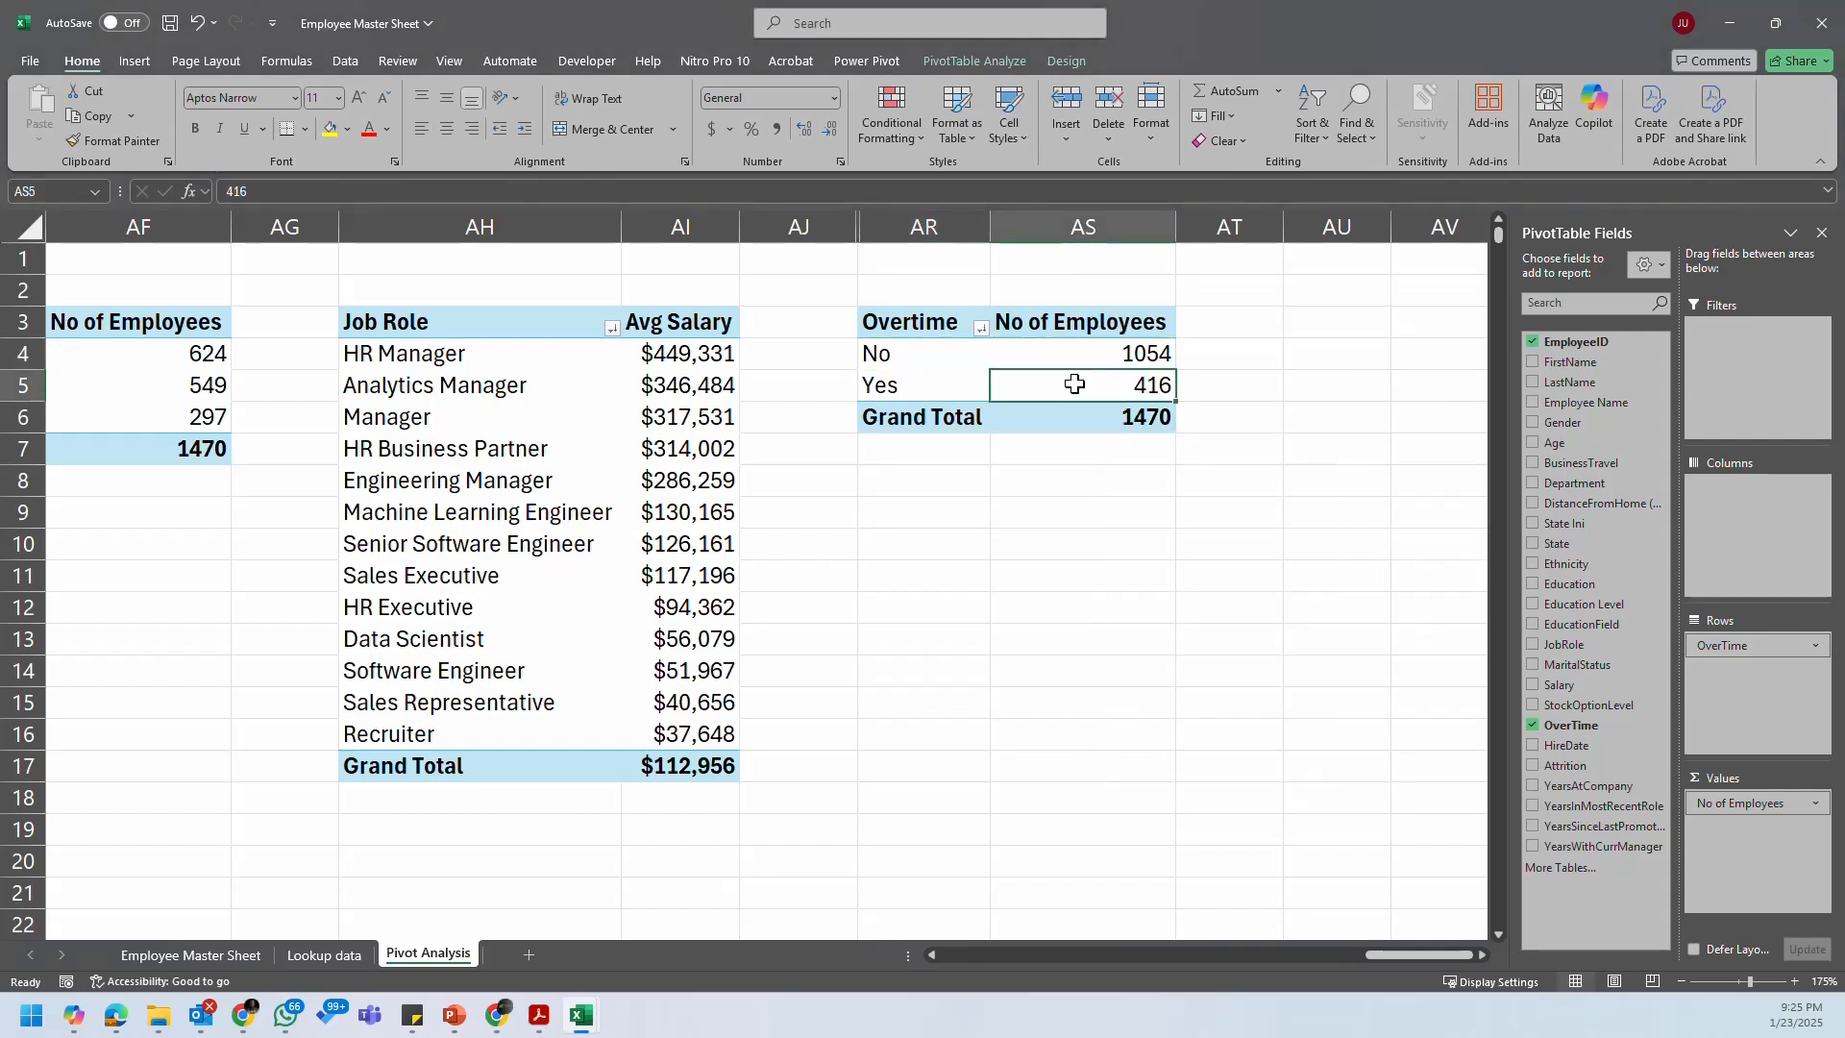
Step: Set JobRole as the overtime pivot's row field with OverTime as a report filter, and sort No of Employees from largest to smallest
left_click_drag(1612, 645, 1771, 639)
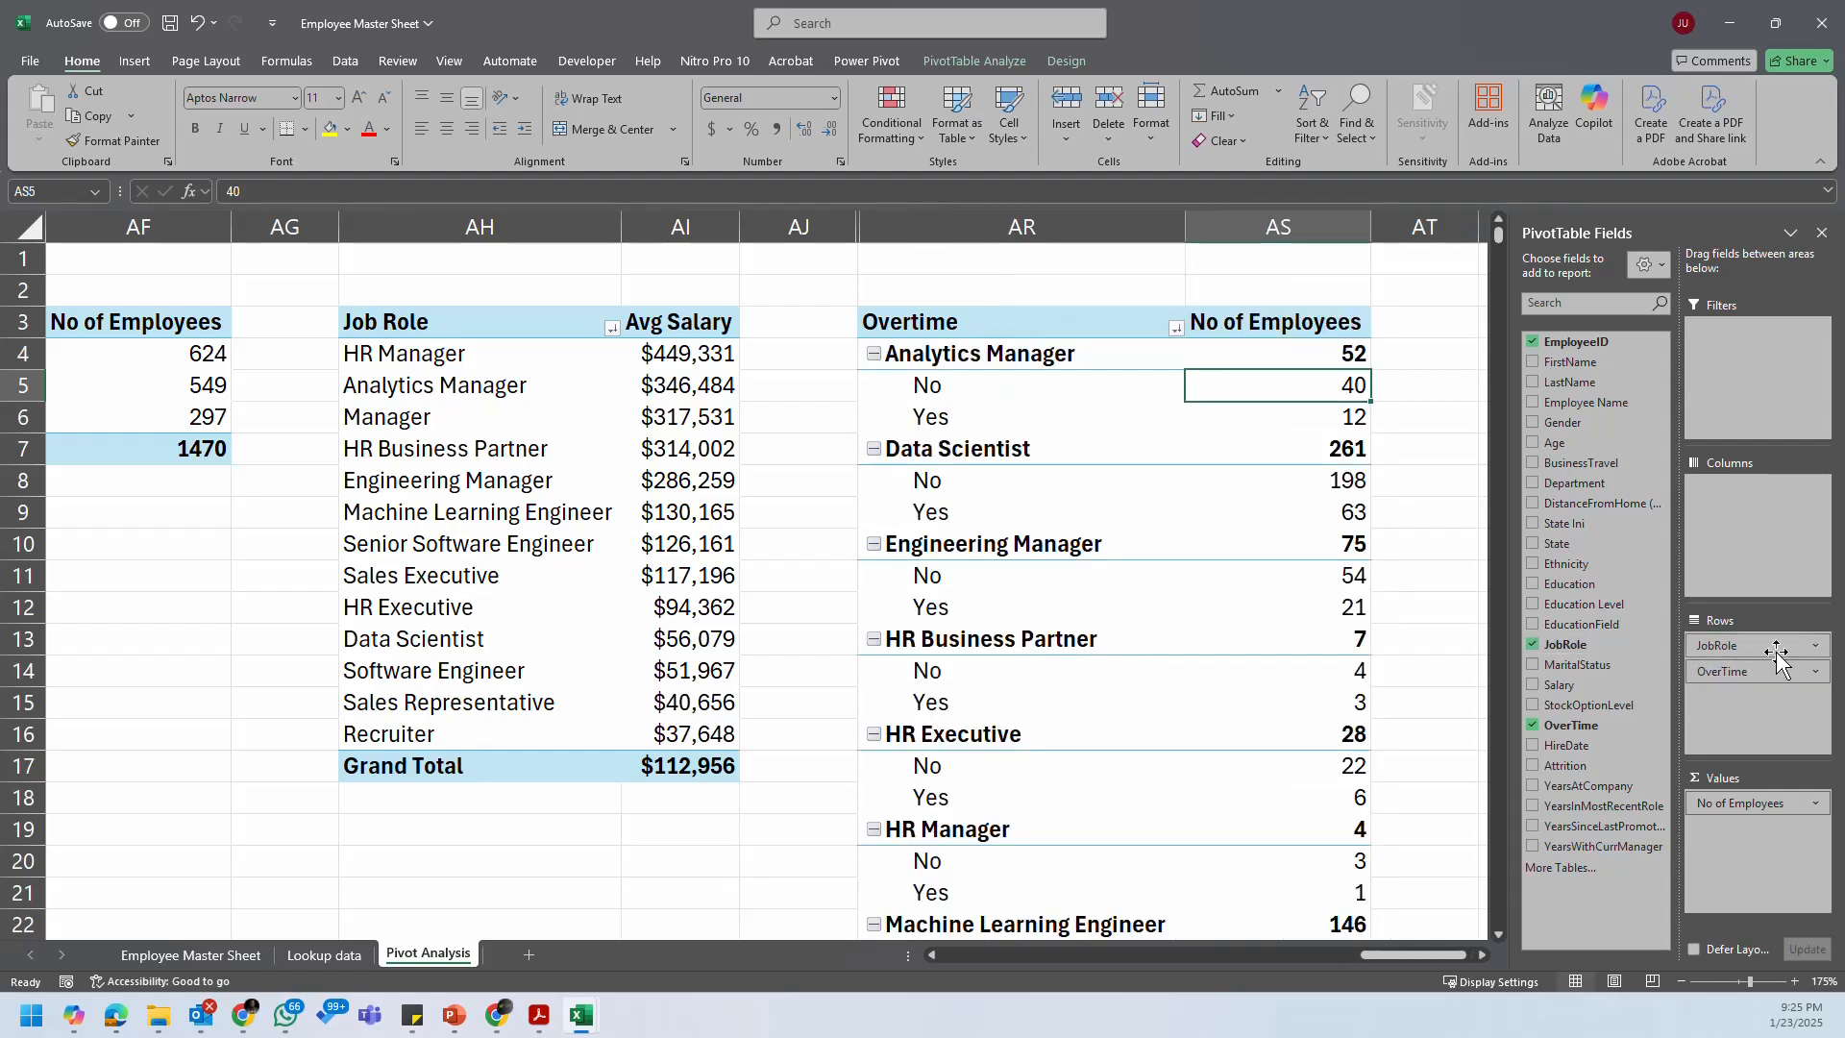
left_click_drag(1777, 672, 1760, 376)
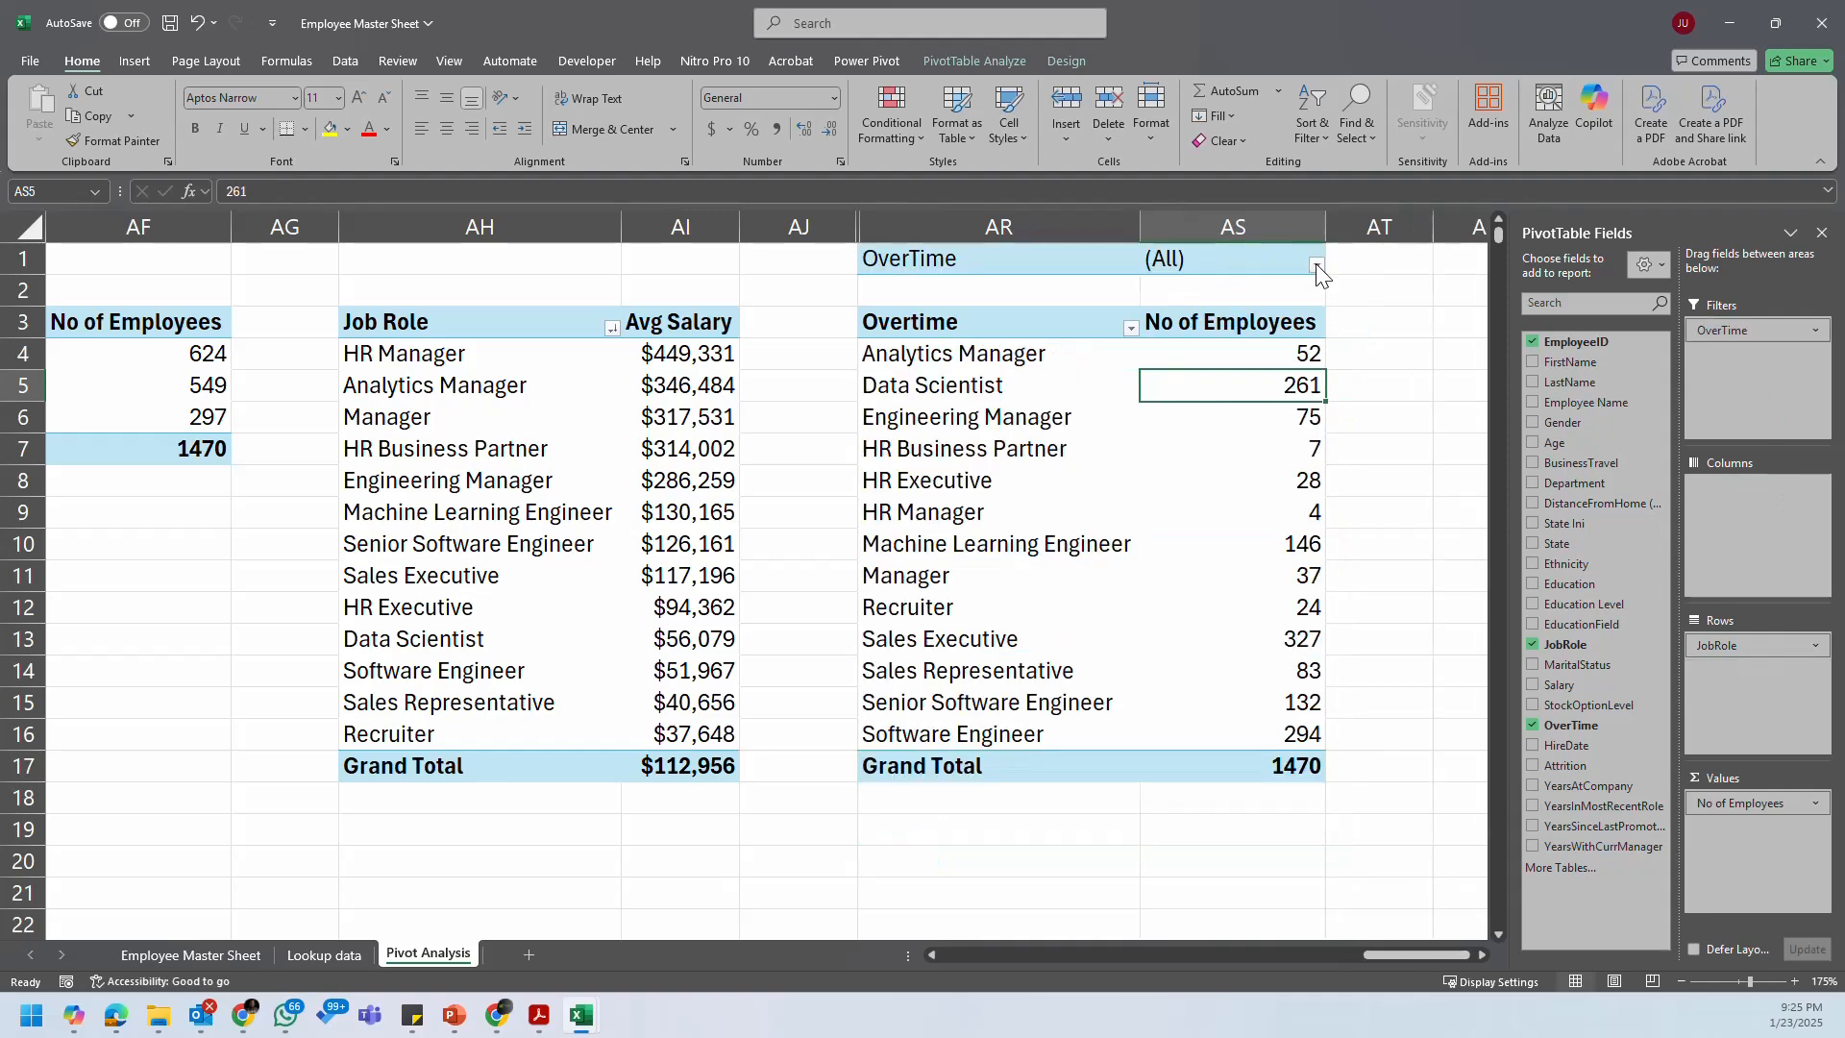
right_click(1288, 353)
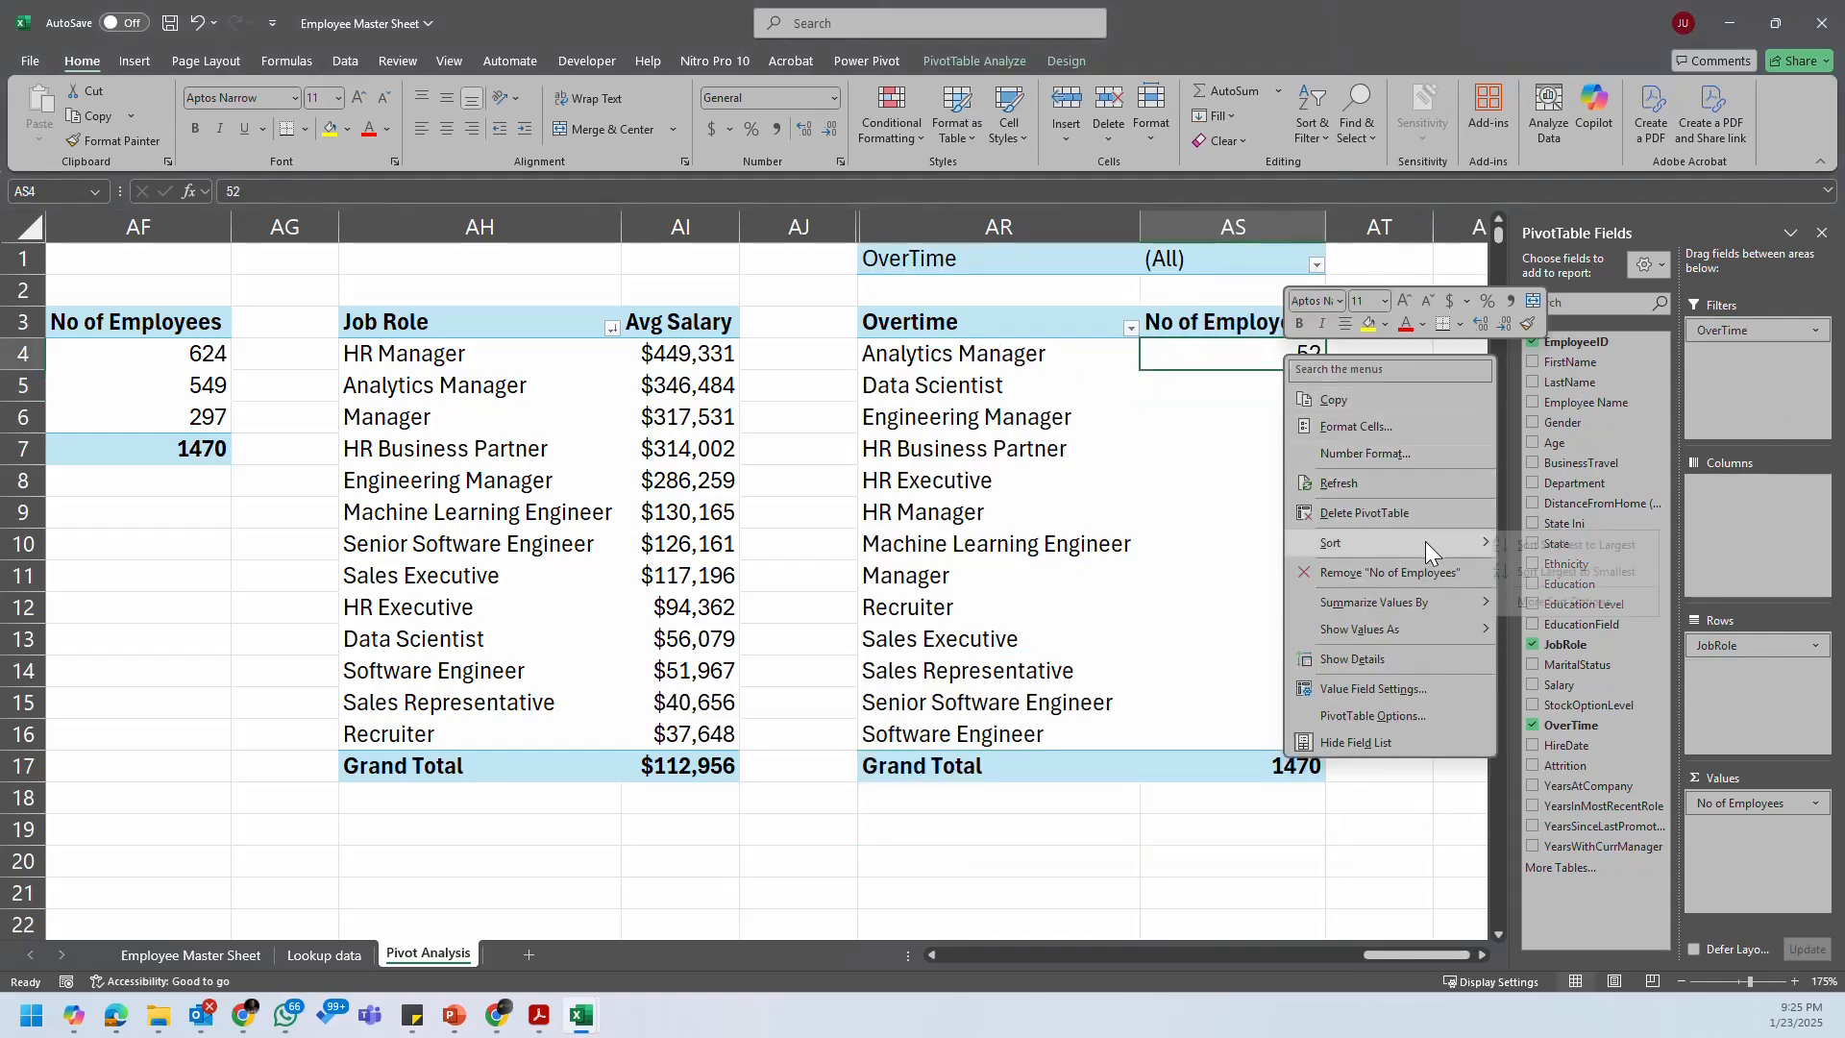
mouse_move(1426, 540)
left_click(1567, 567)
Step: Filter the pivot table to OverTime Yes and review the employee counts of the top five job roles and the HR roles
left_click(1316, 264)
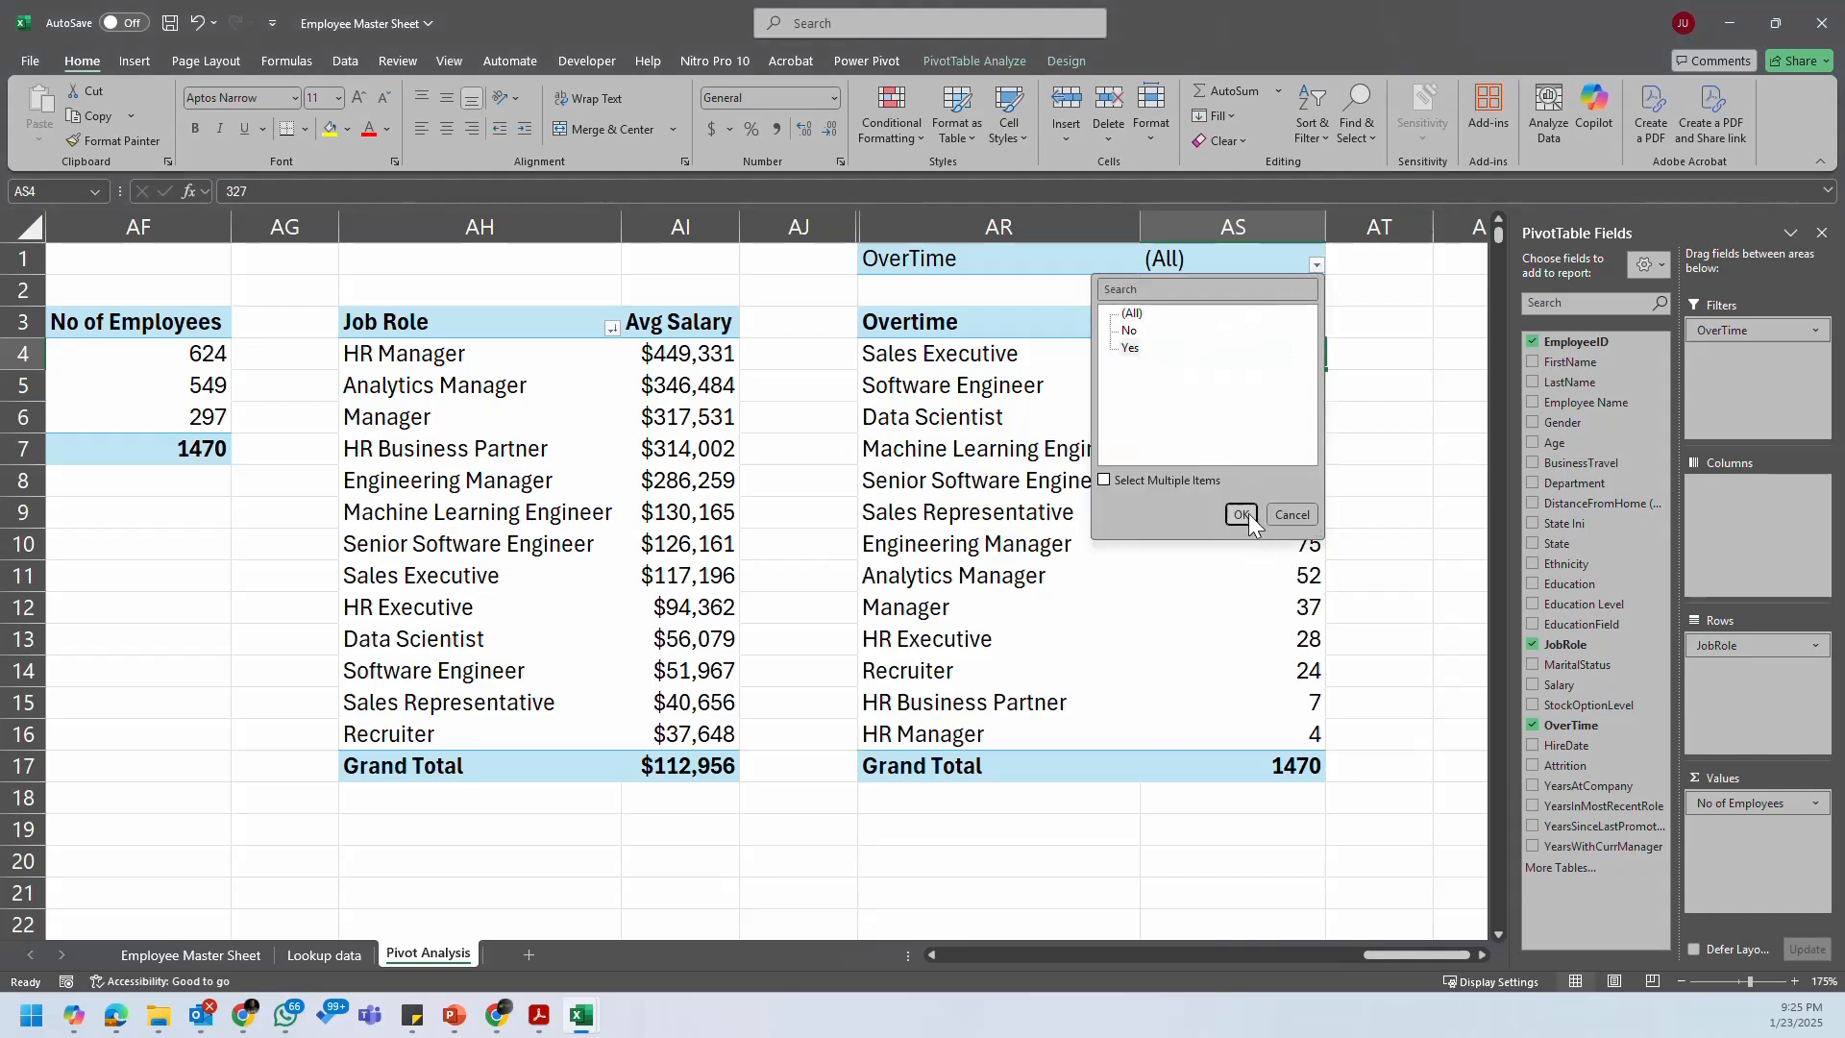
left_click(1244, 514)
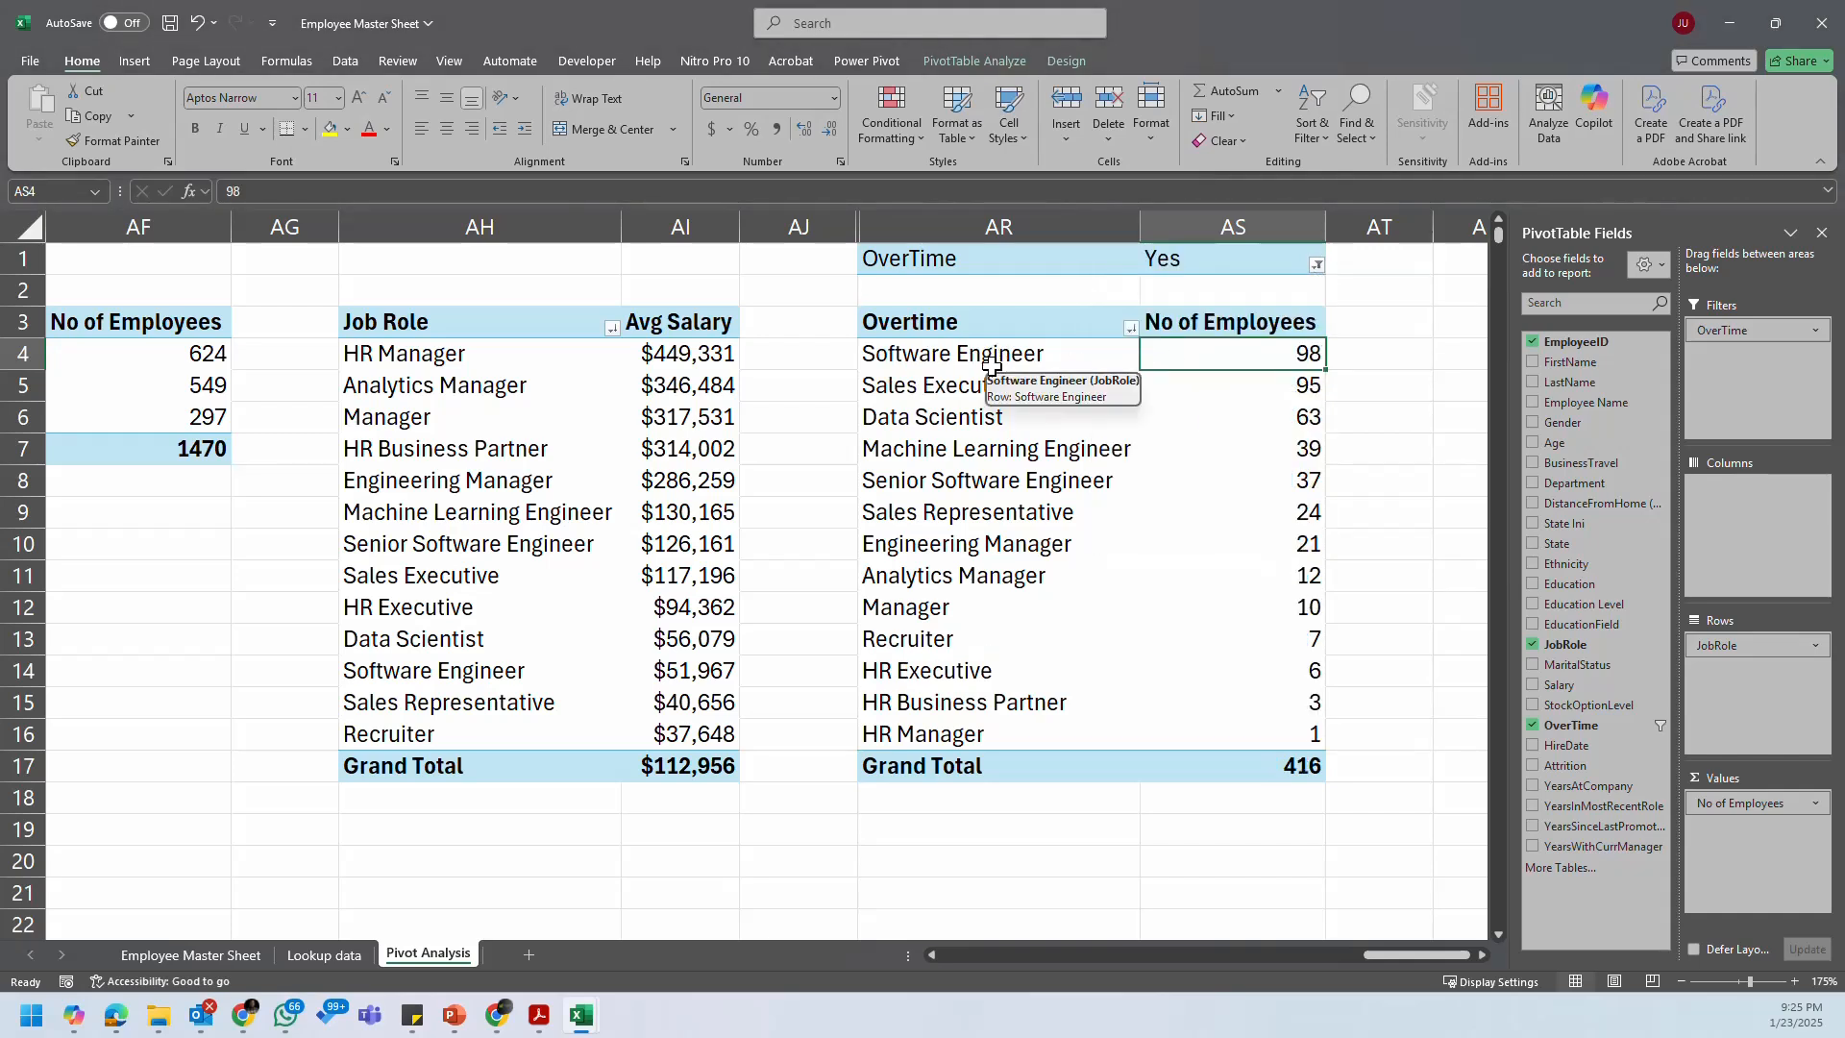
left_click_drag(972, 358, 1240, 474)
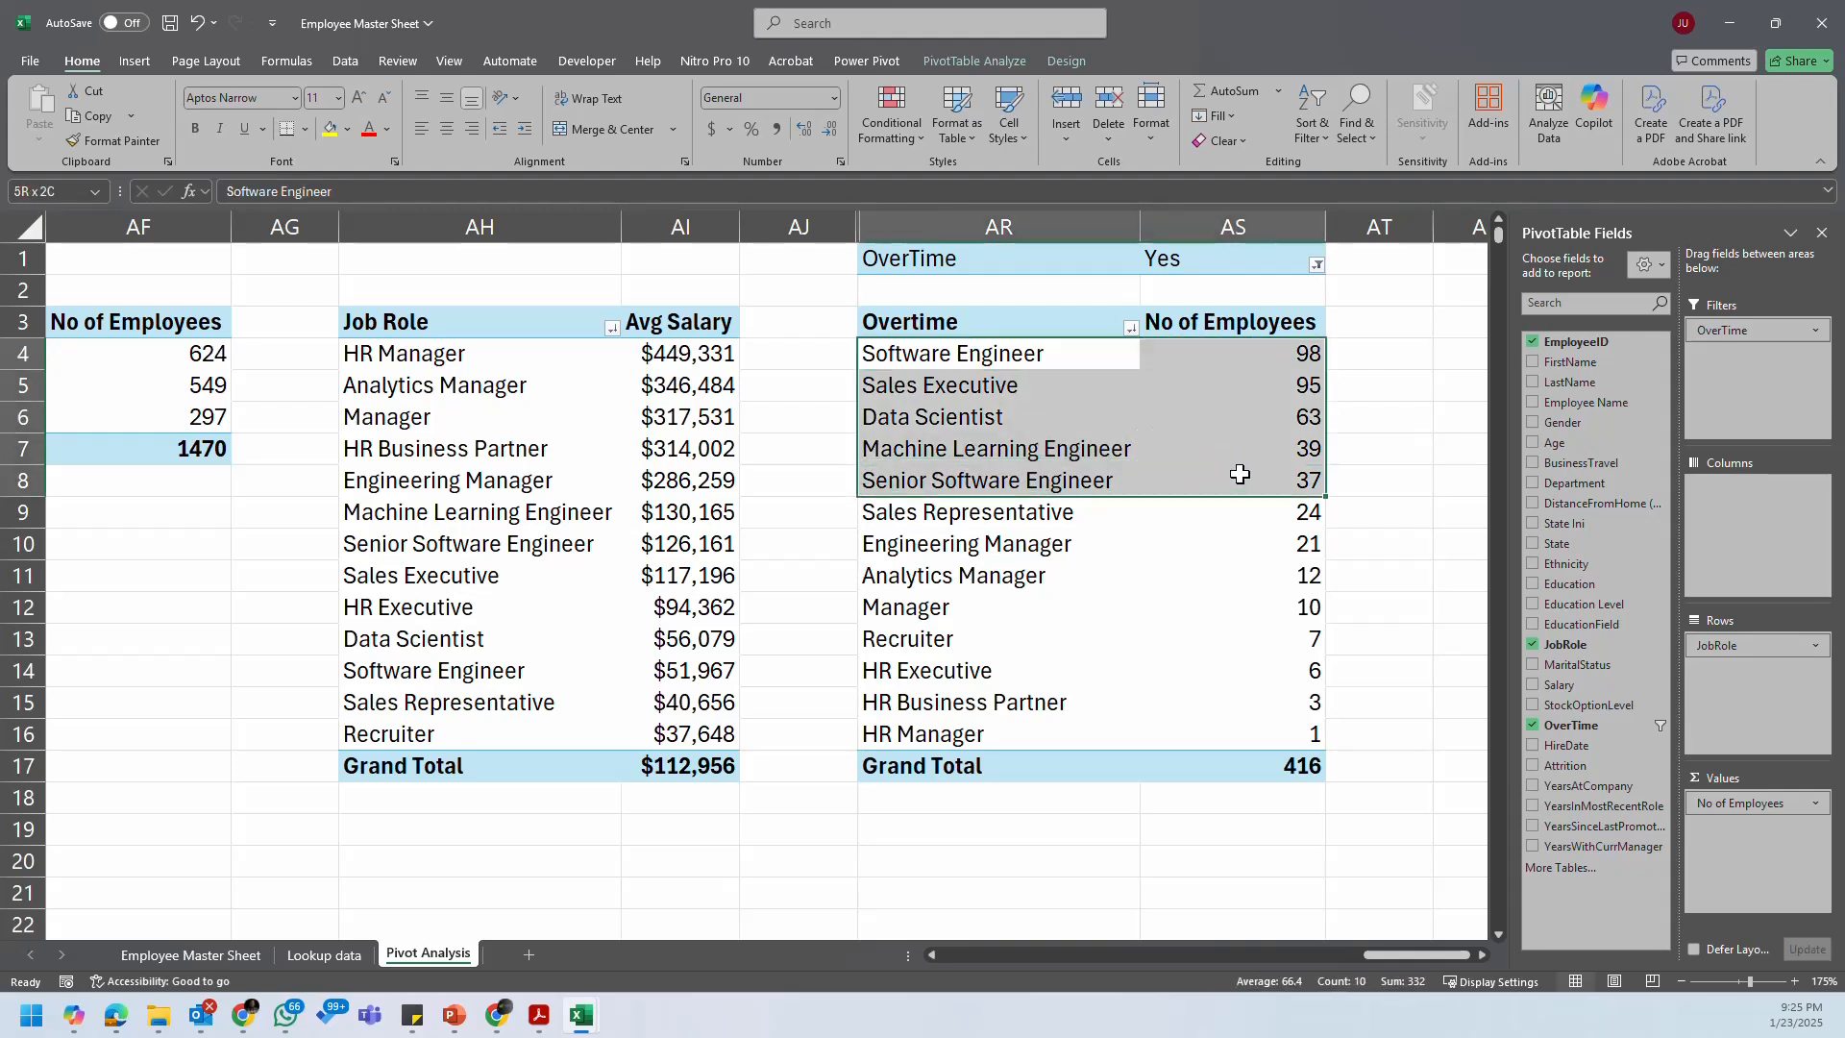
left_click_drag(956, 671, 1154, 737)
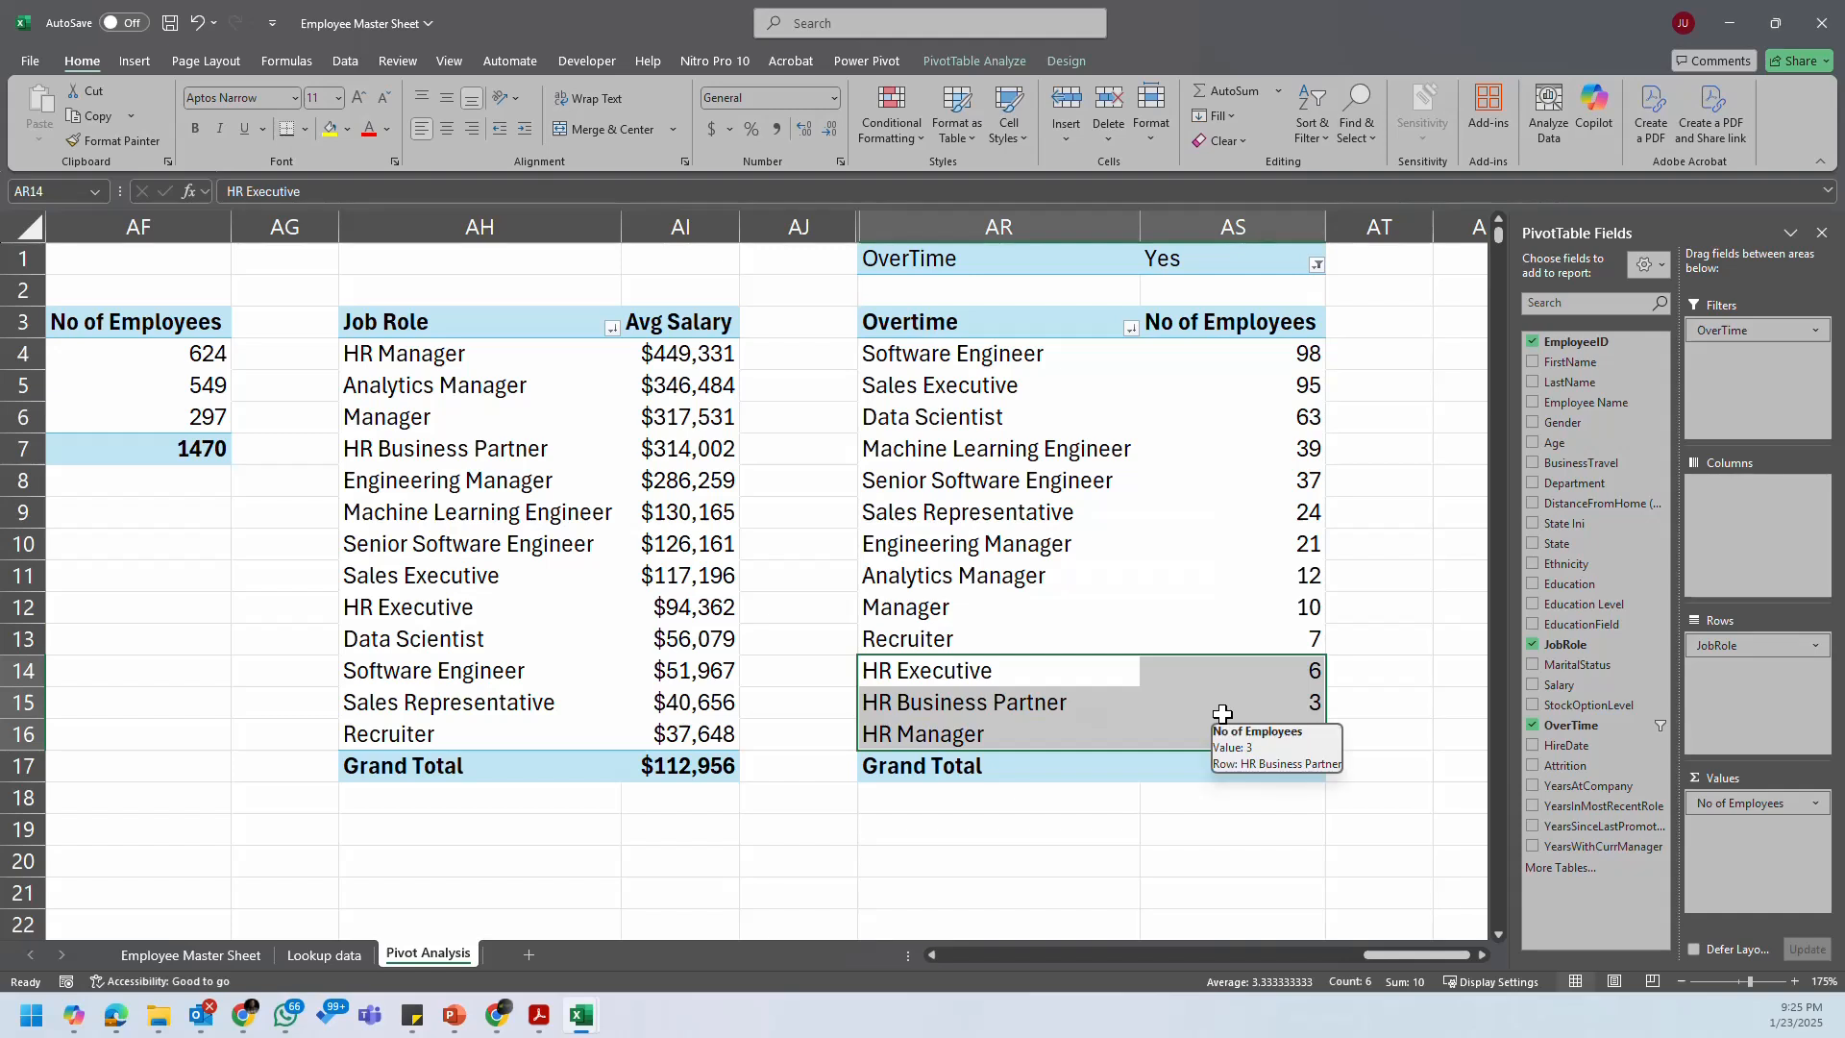
Step: Filter the overtime pivot table to OverTime No to review employee counts by job role, and reset the filter to All
left_click(1316, 265)
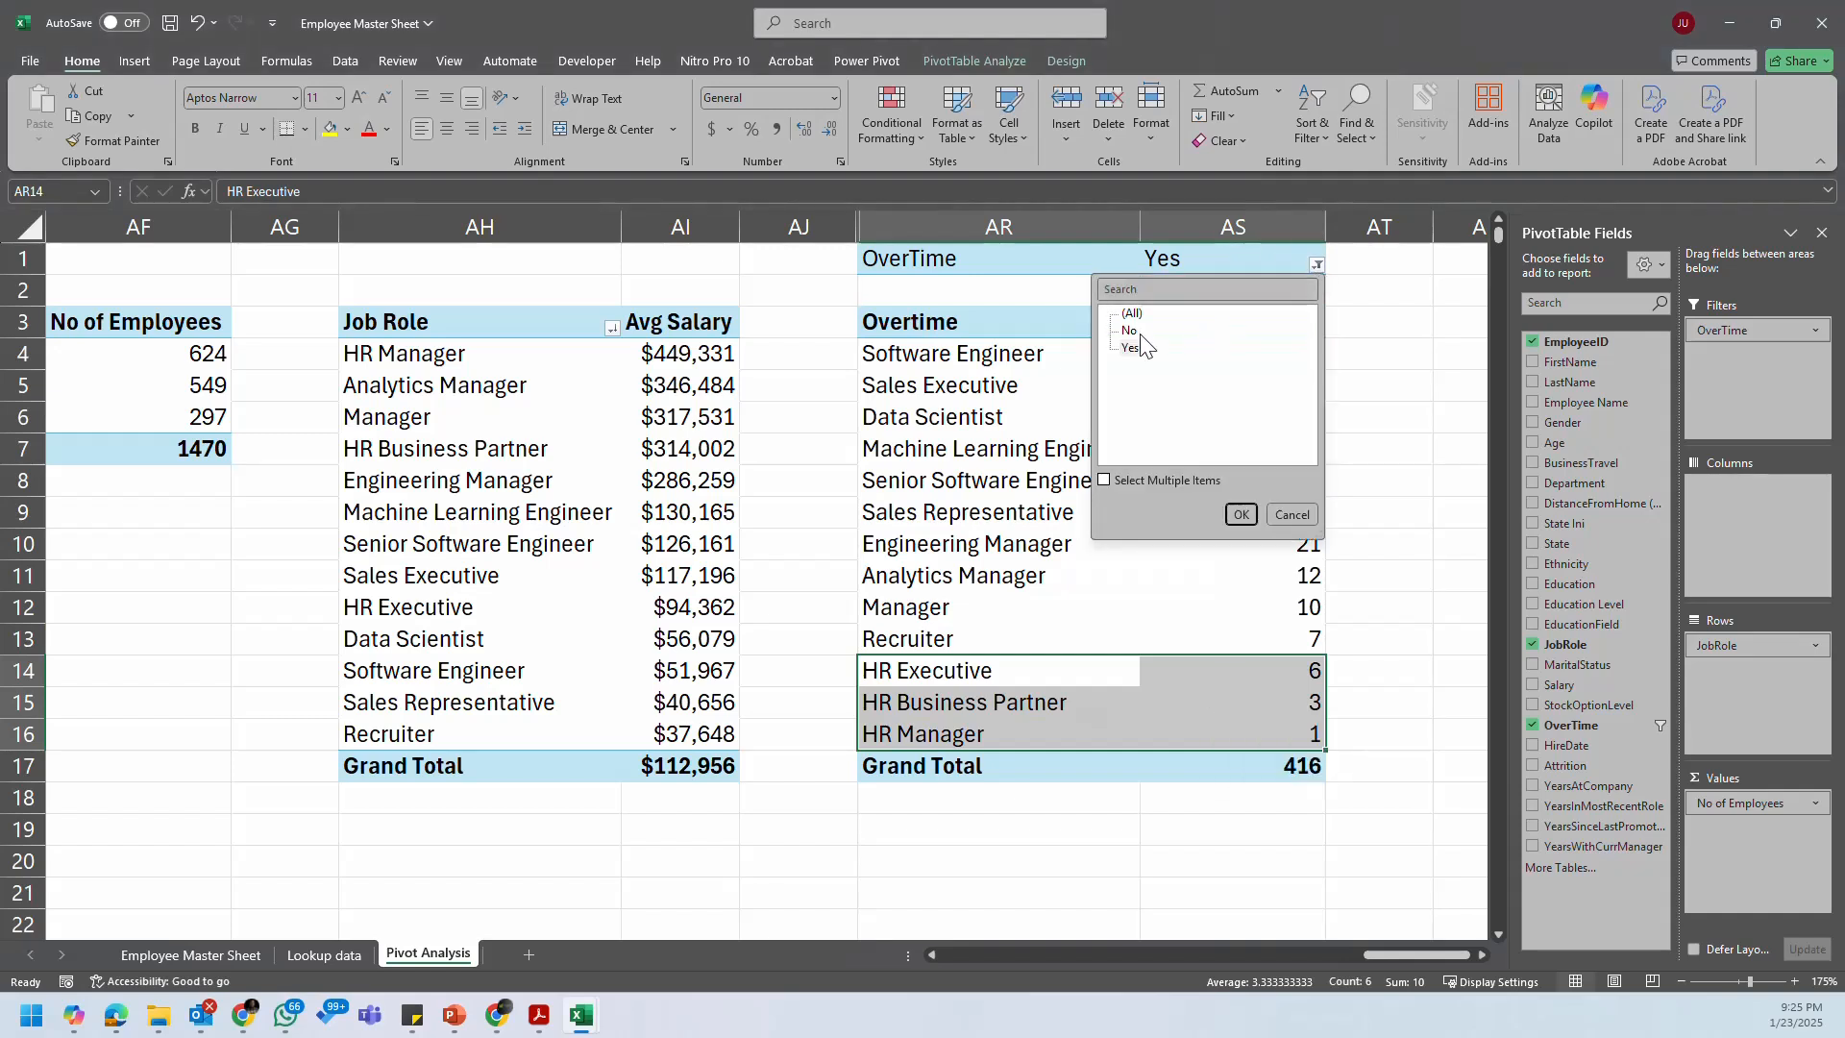
left_click(1241, 515)
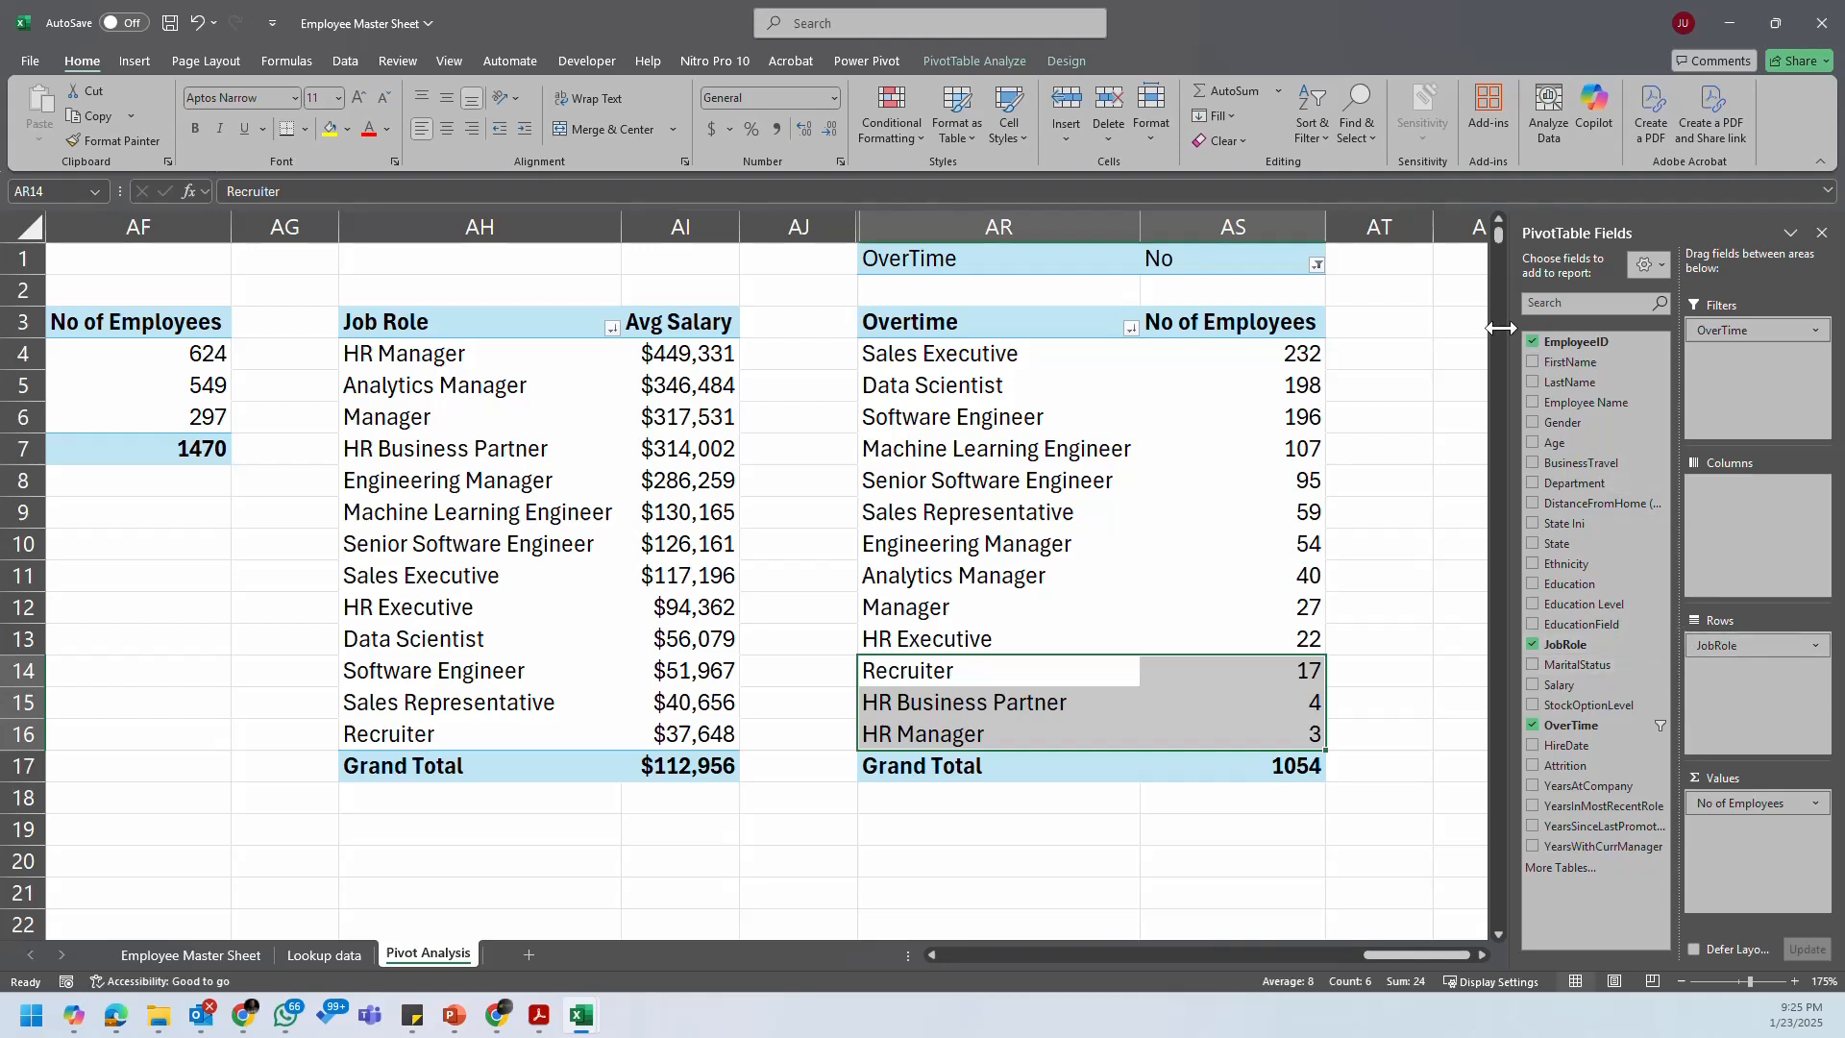
left_click(1317, 265)
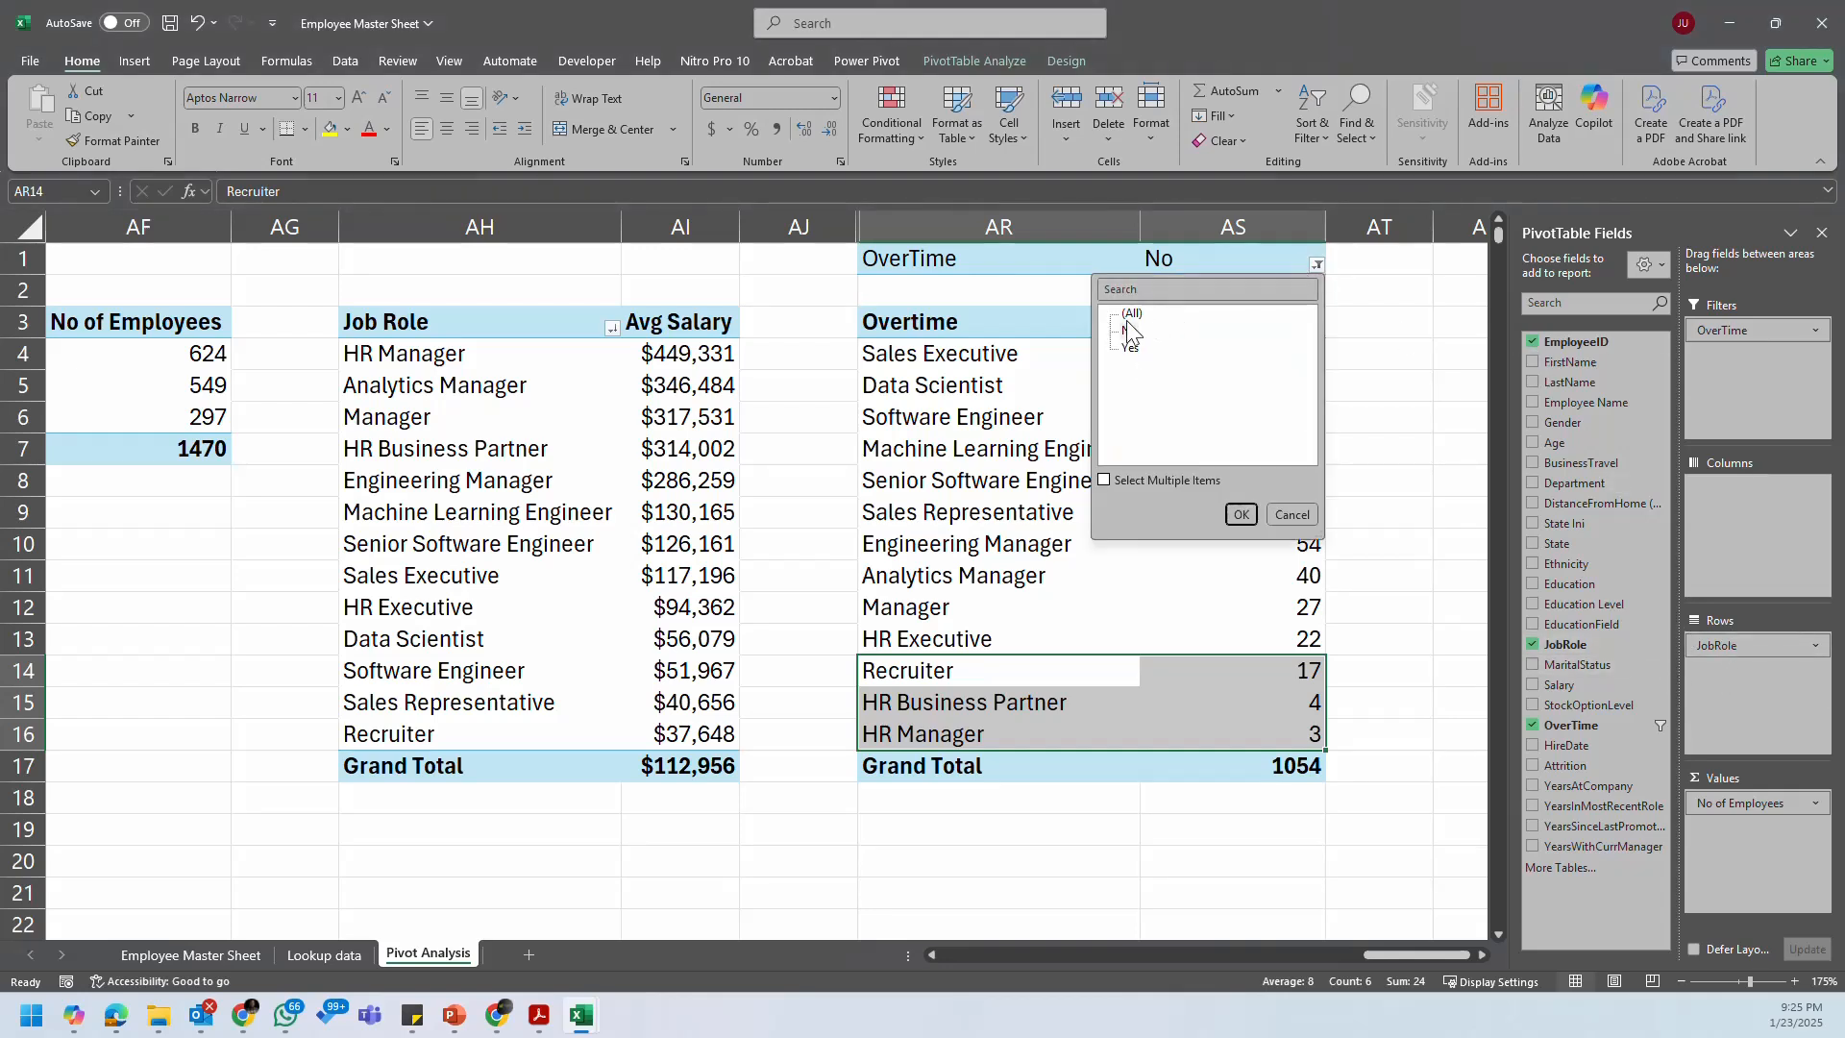
left_click(1132, 313)
Step: Remove JobRole from the pivot table and move OverTime from the report filter to the row field
left_click_drag(1726, 658, 1374, 709)
left_click_drag(1759, 329, 1762, 585)
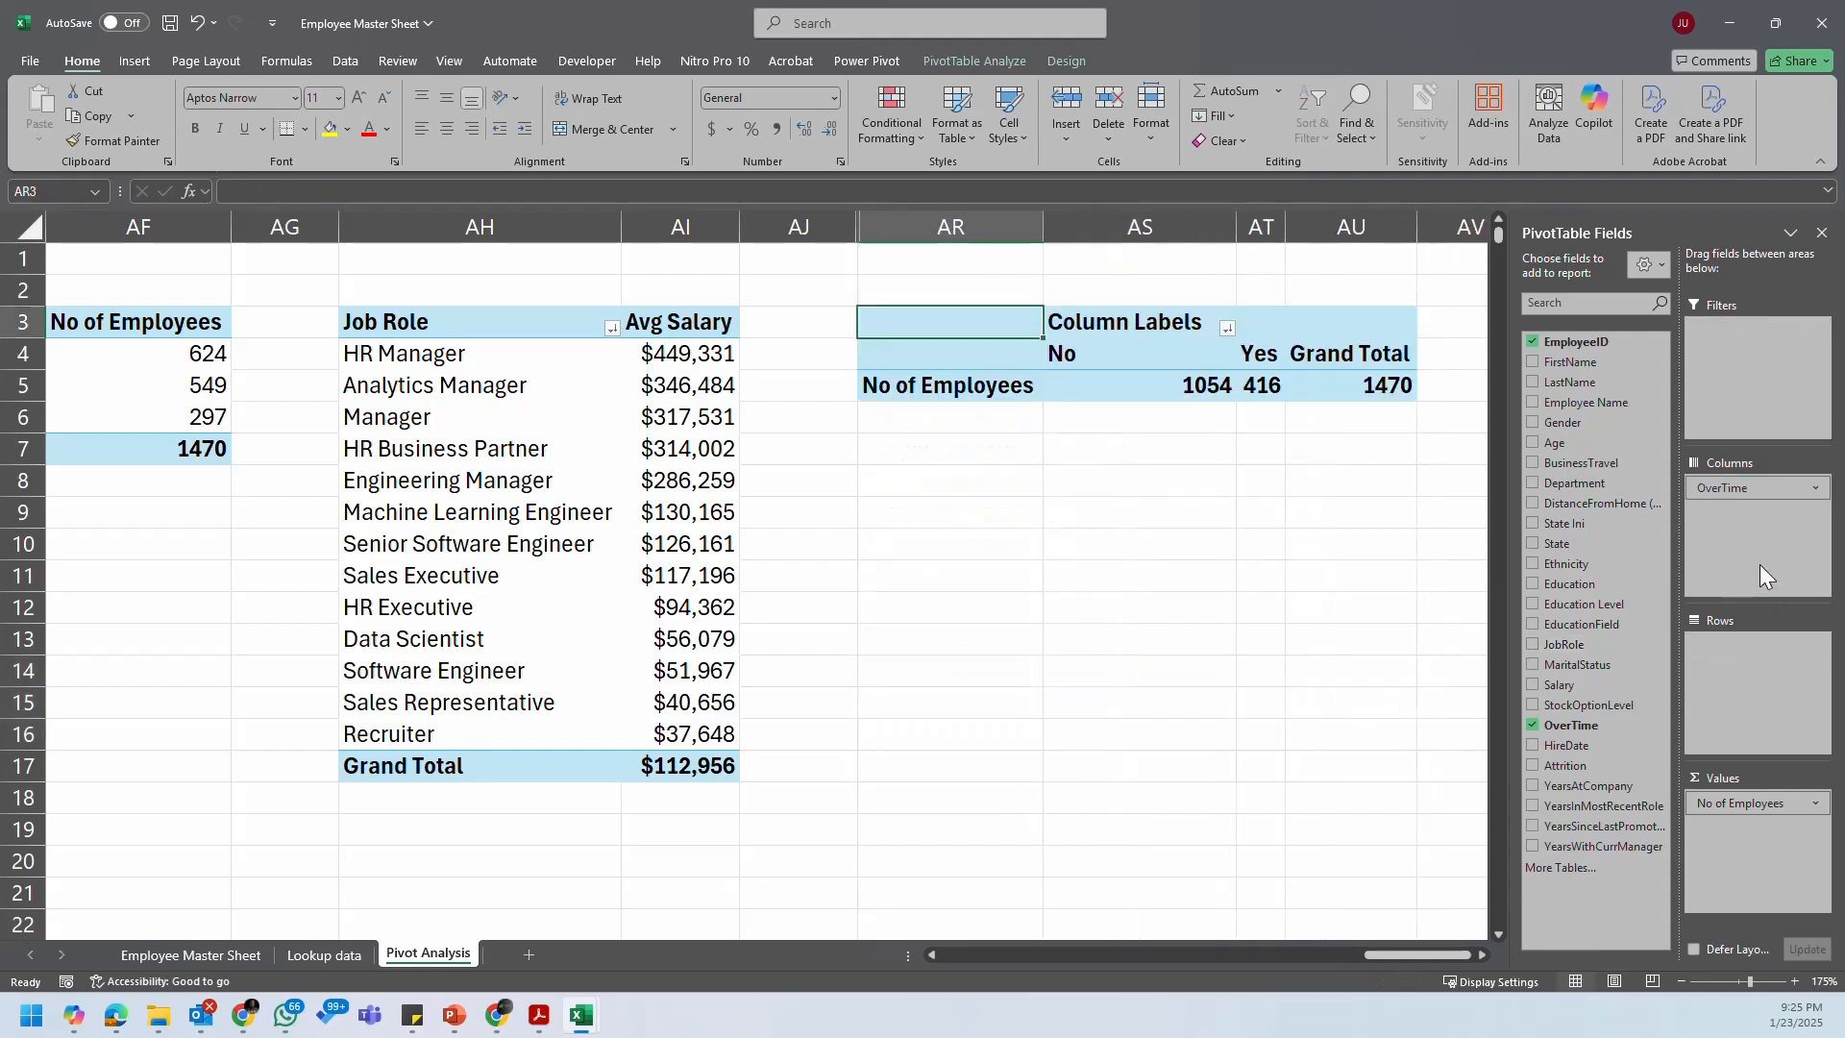
left_click_drag(1768, 492, 1736, 692)
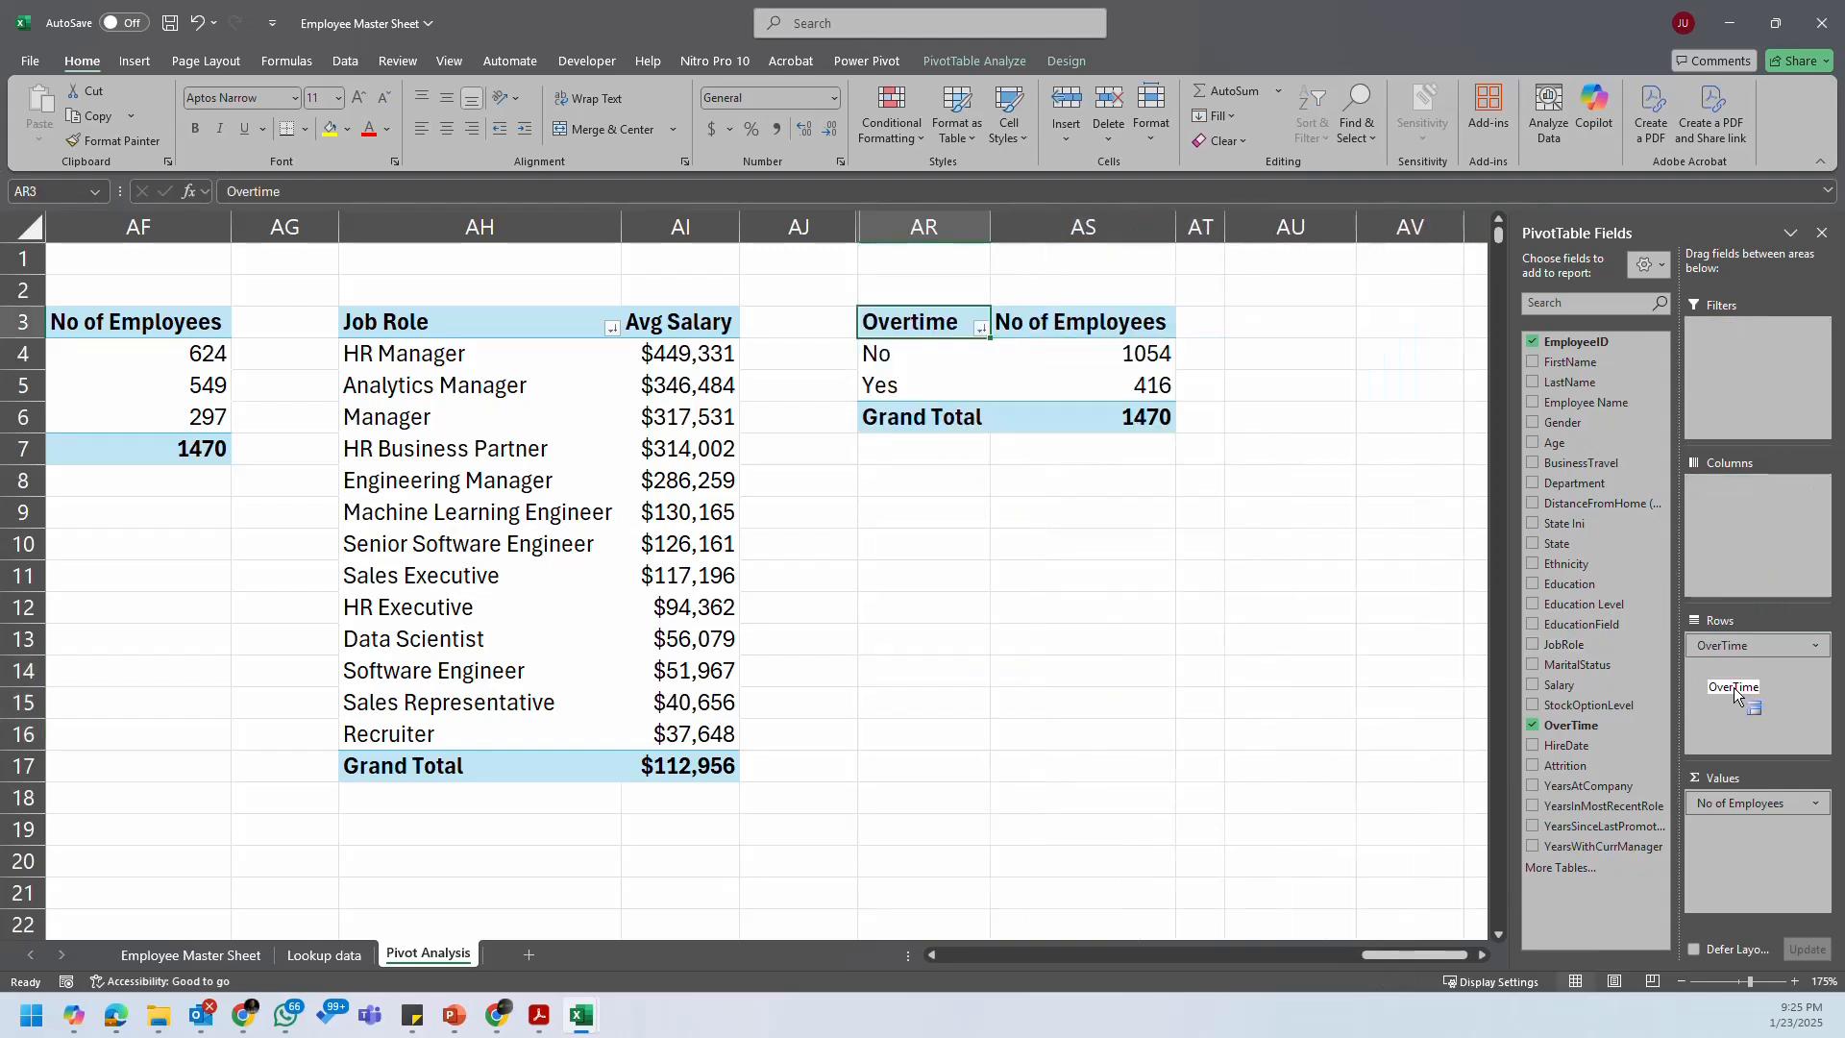
Step: Show the overtime pivot table's No of Employees values as % of Grand Total
right_click(1160, 355)
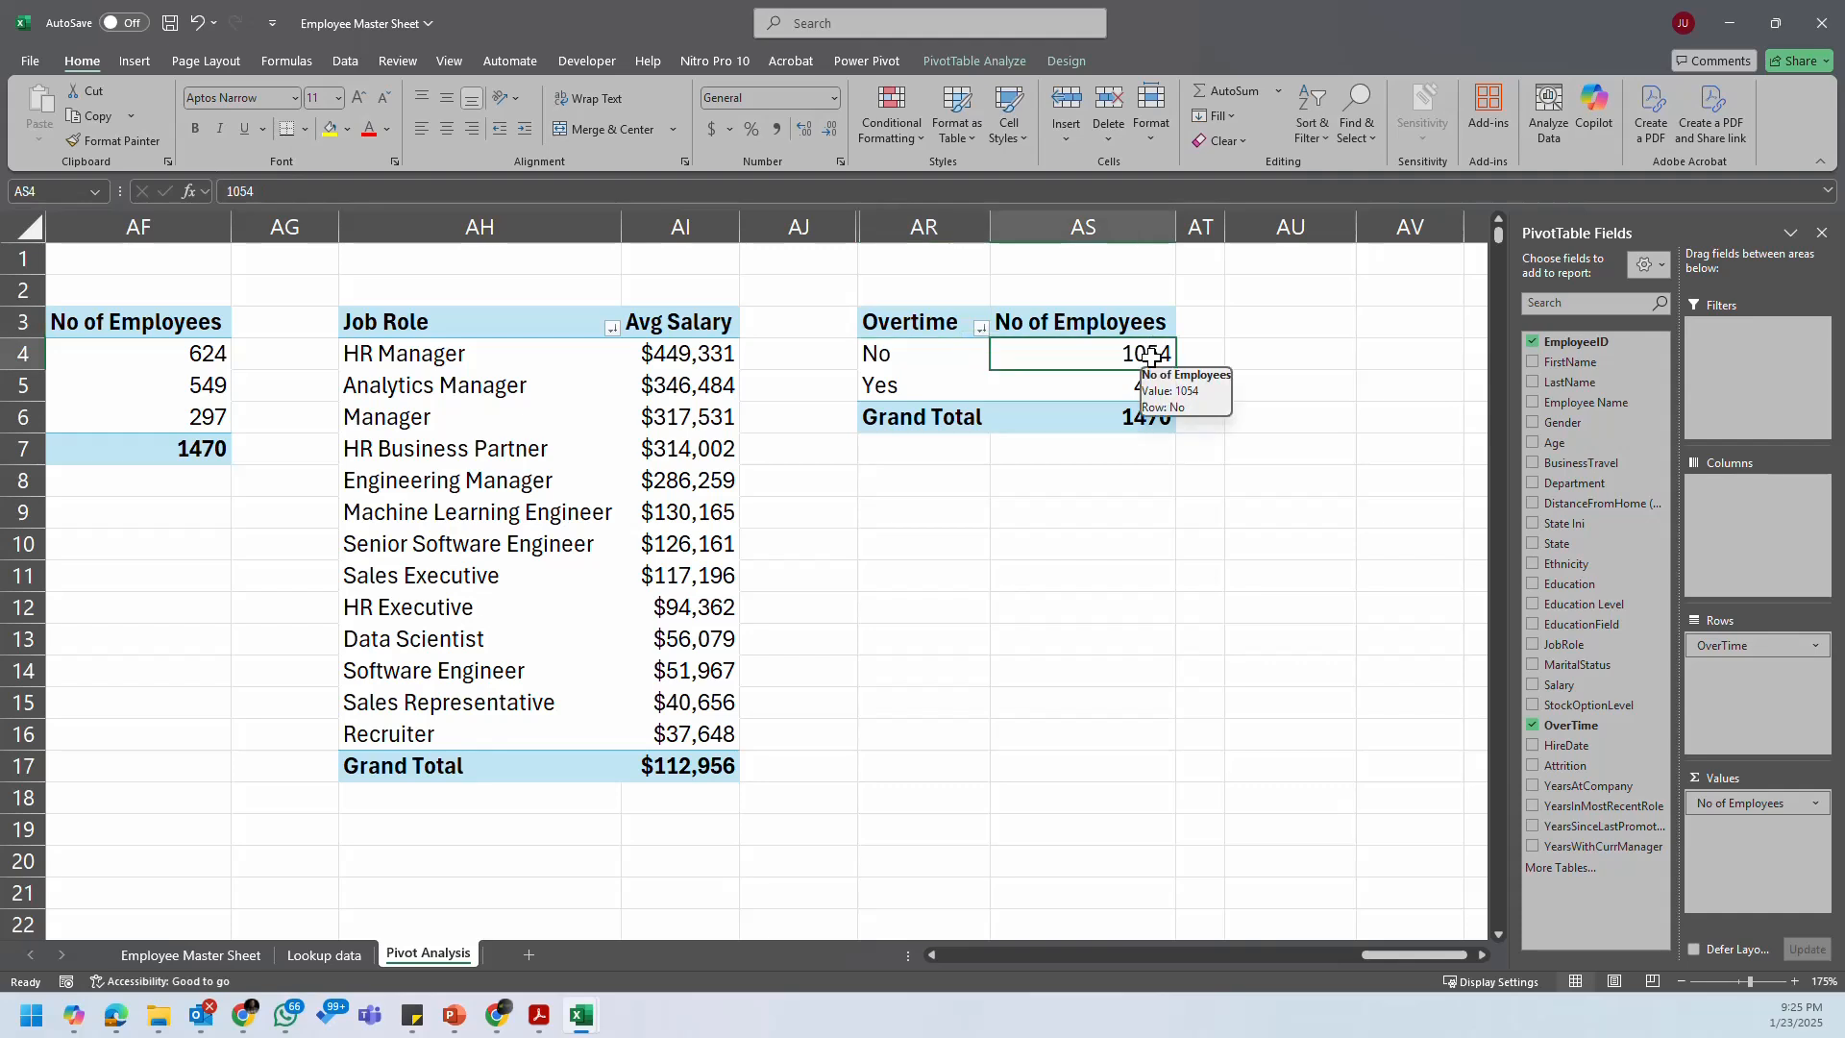
mouse_move(1341, 545)
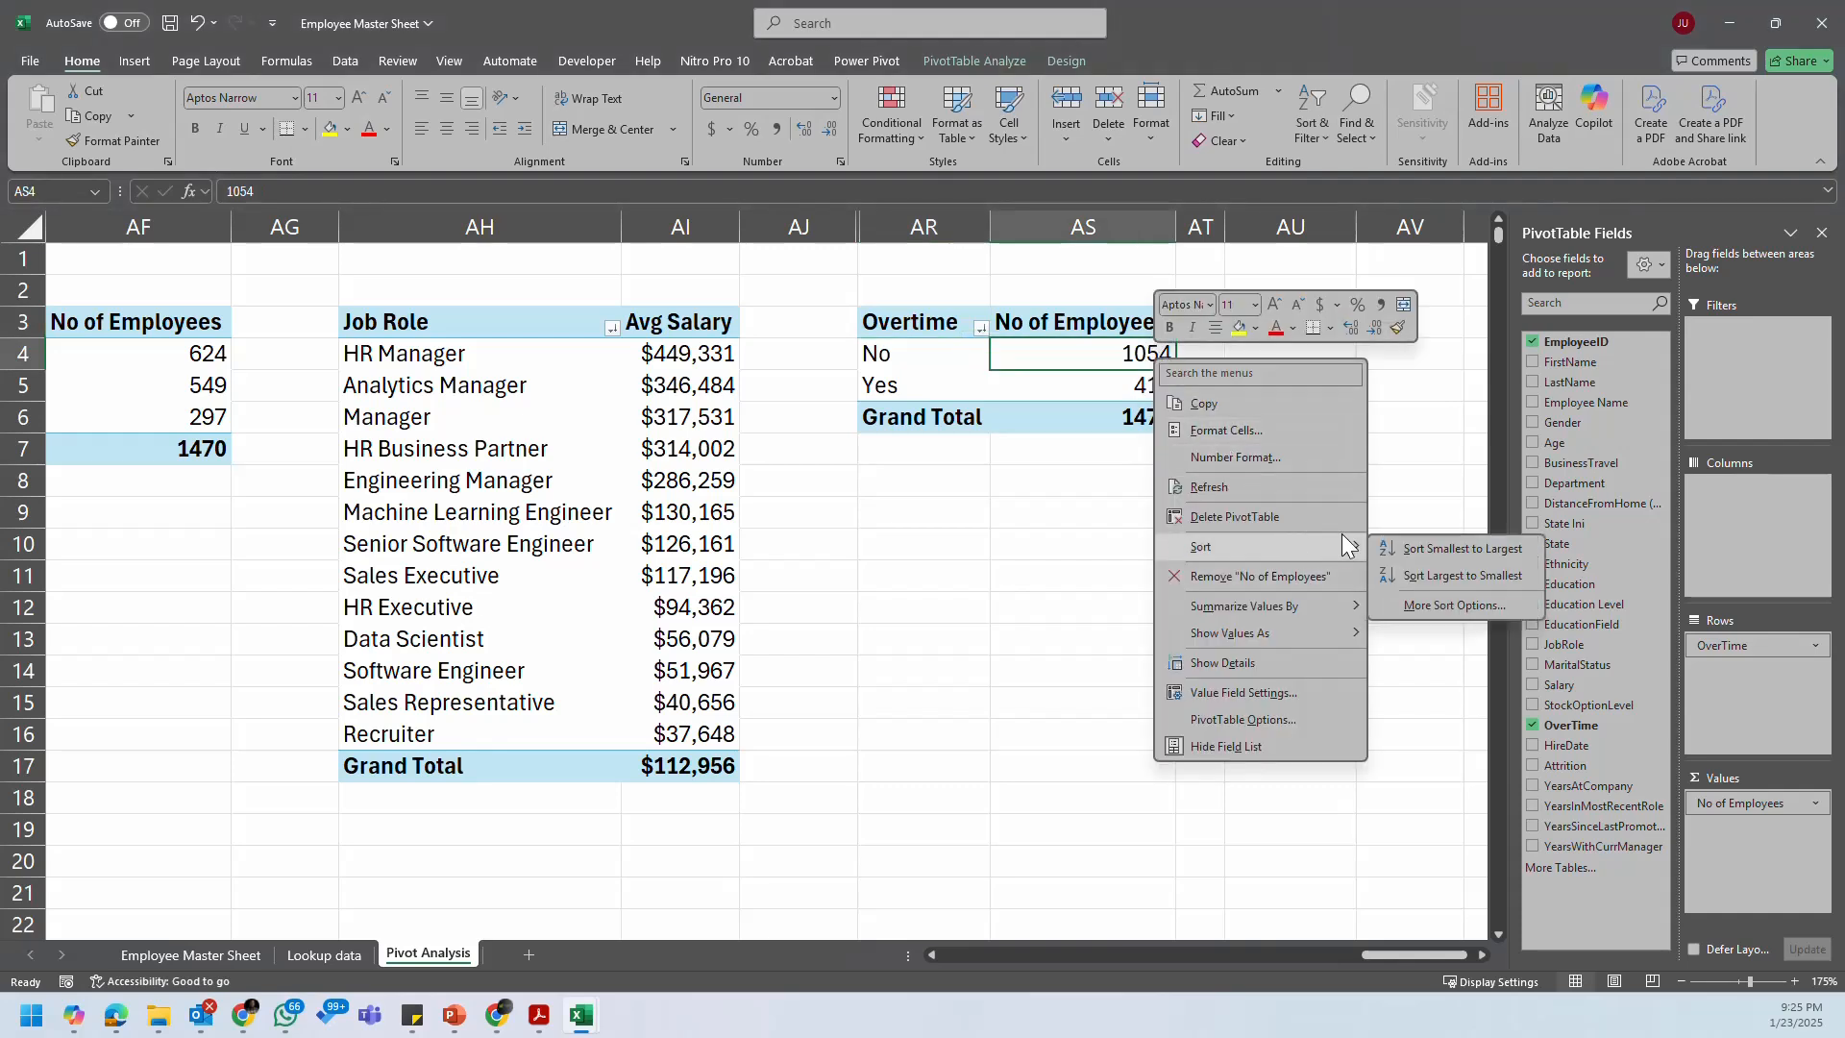
mouse_move(1338, 631)
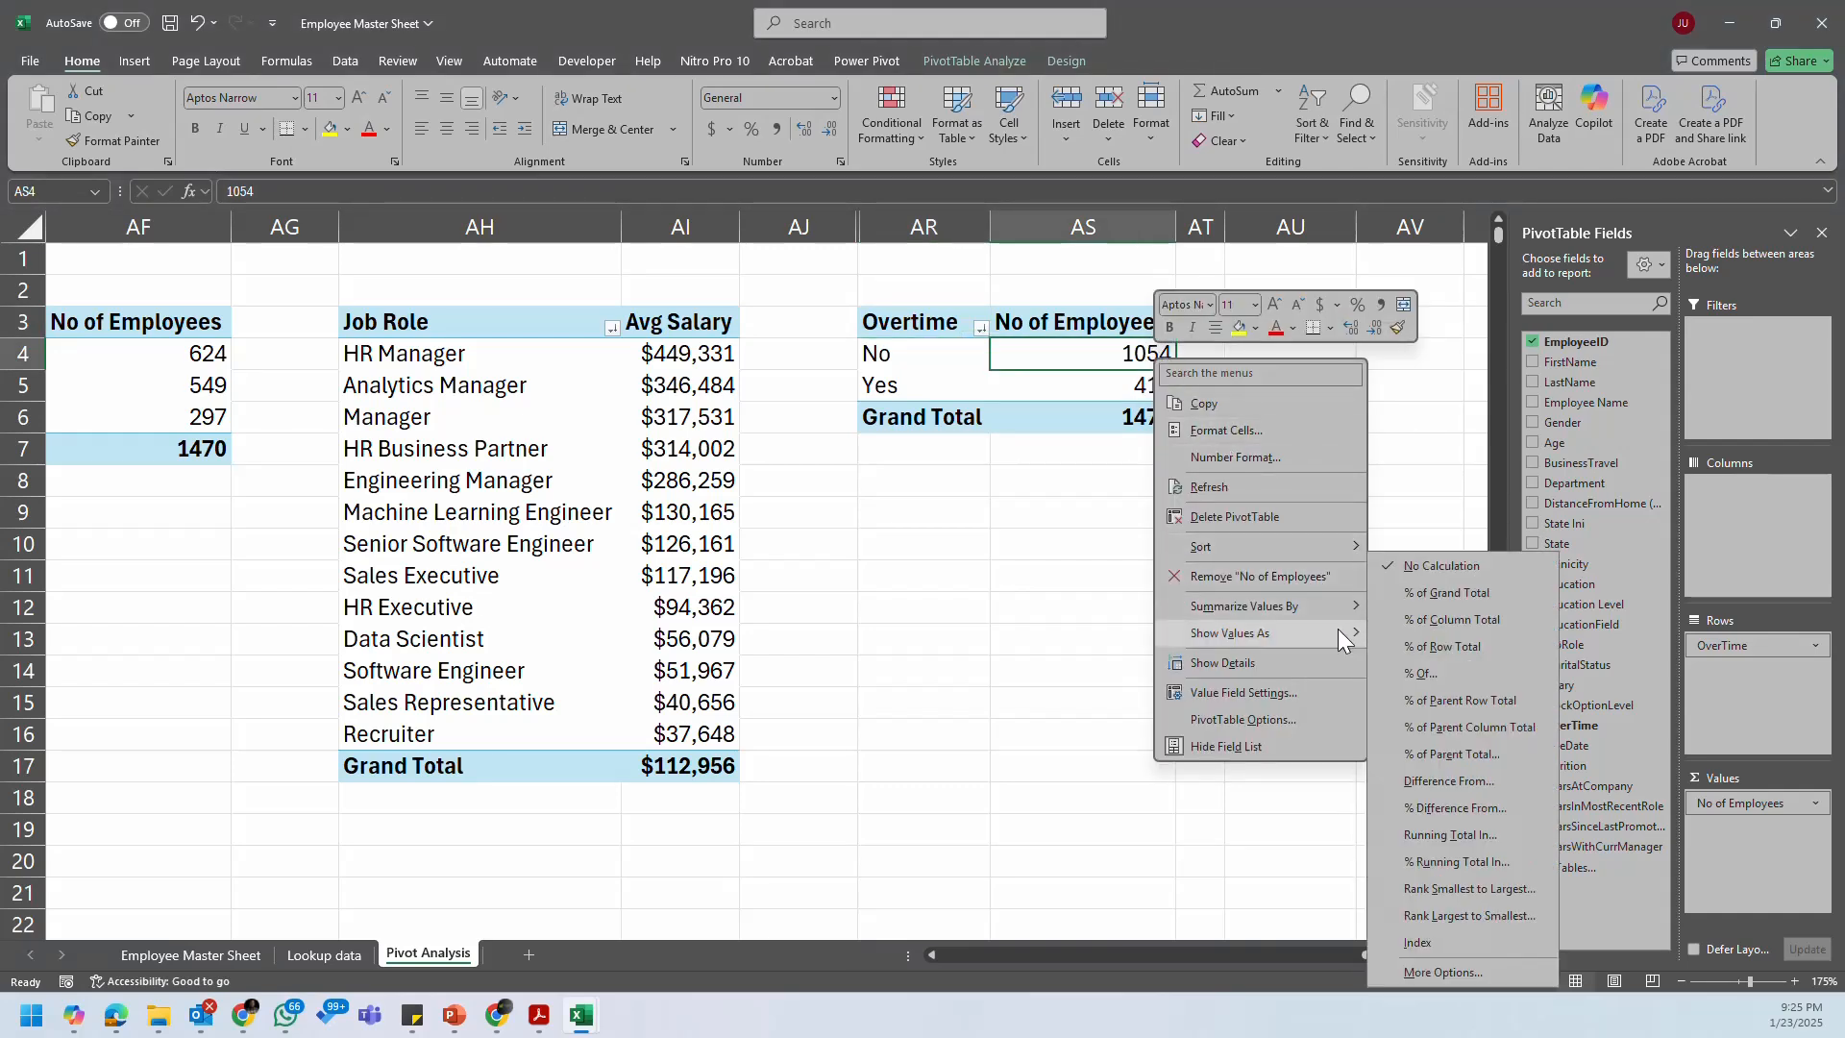
left_click(1458, 596)
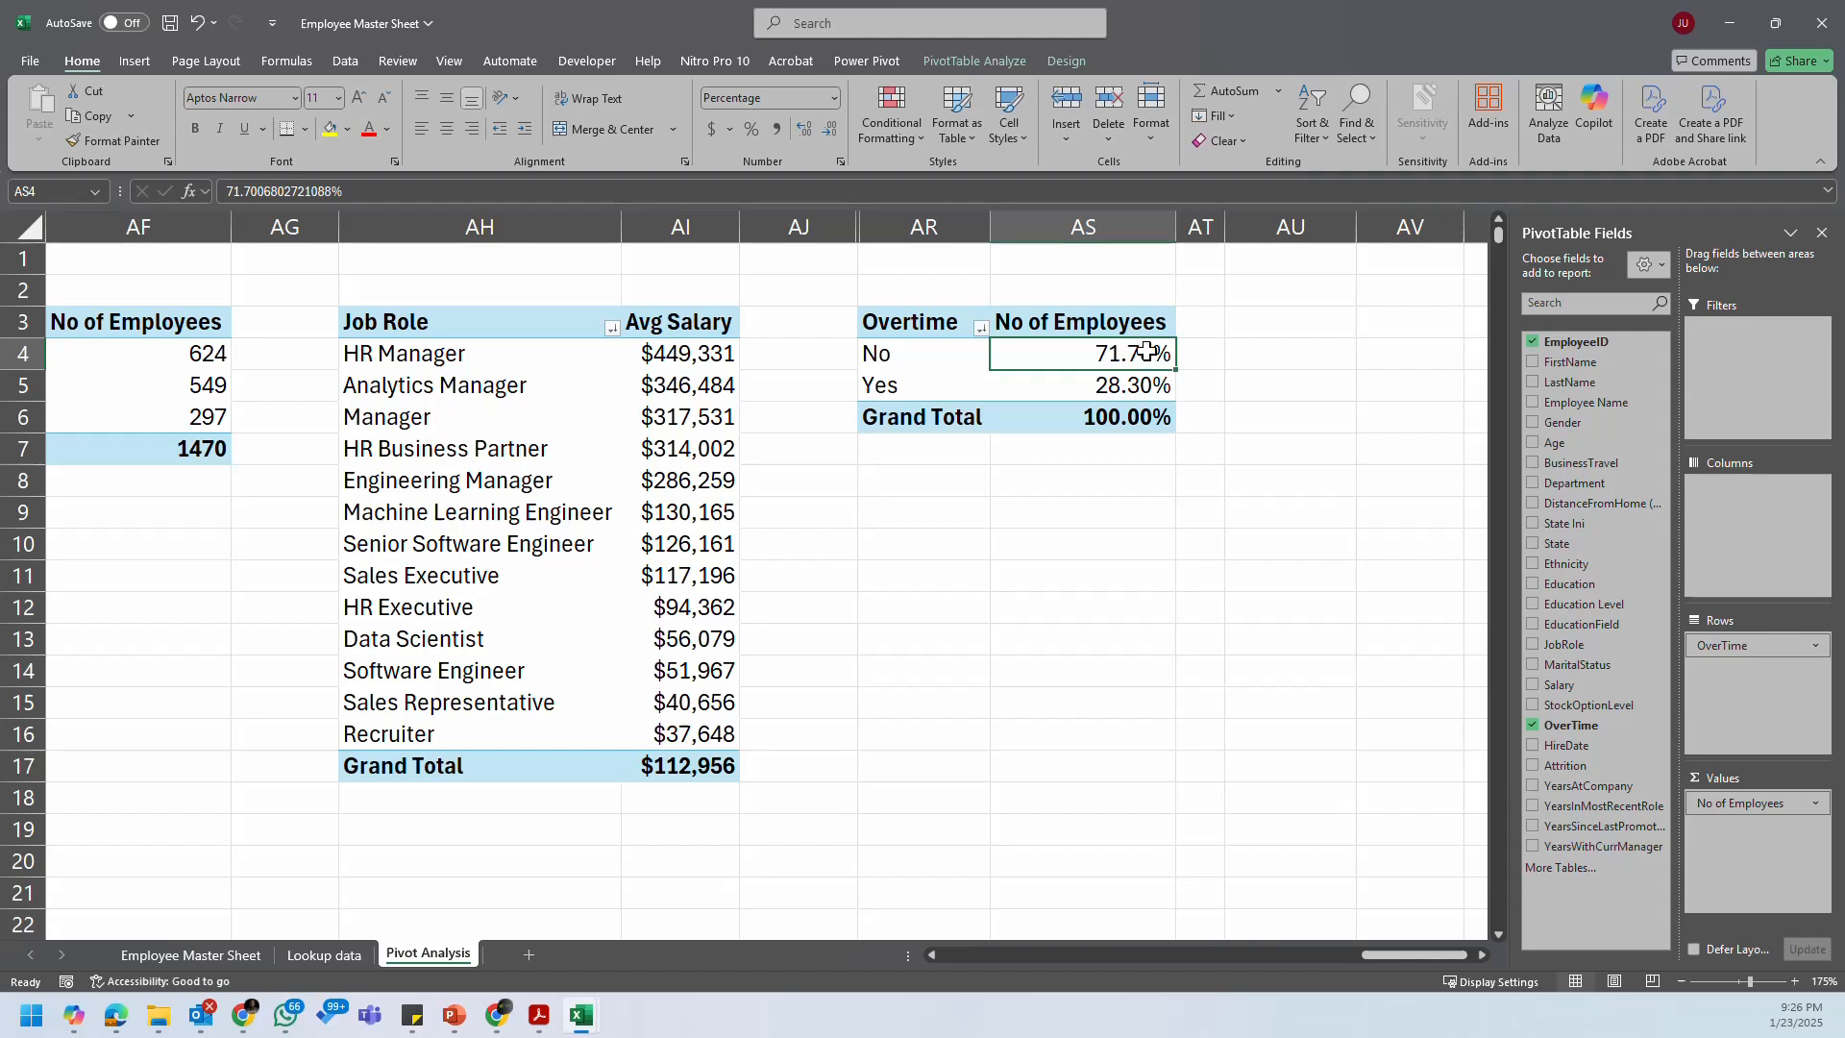
Step: Format the overtime pivot table's No of Employees values as percentages with zero decimal places
left_click_drag(1153, 356, 1153, 404)
right_click(1144, 386)
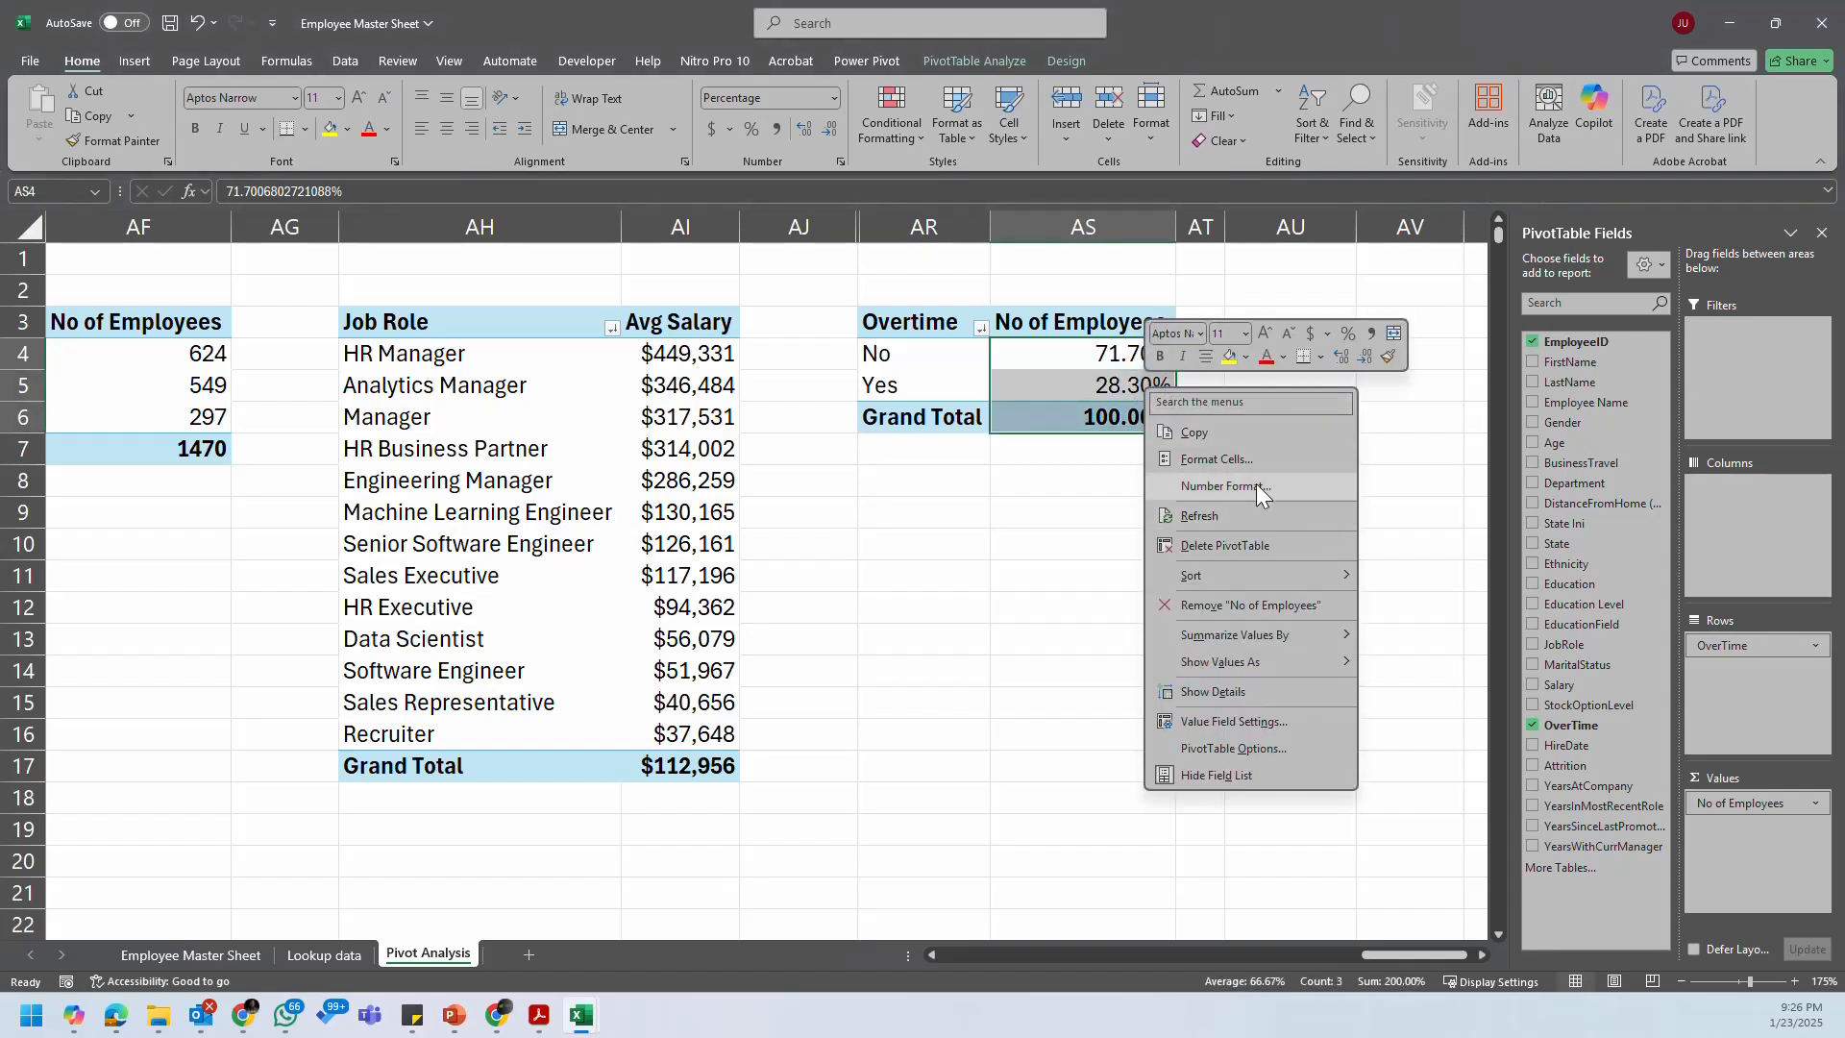
left_click(1260, 458)
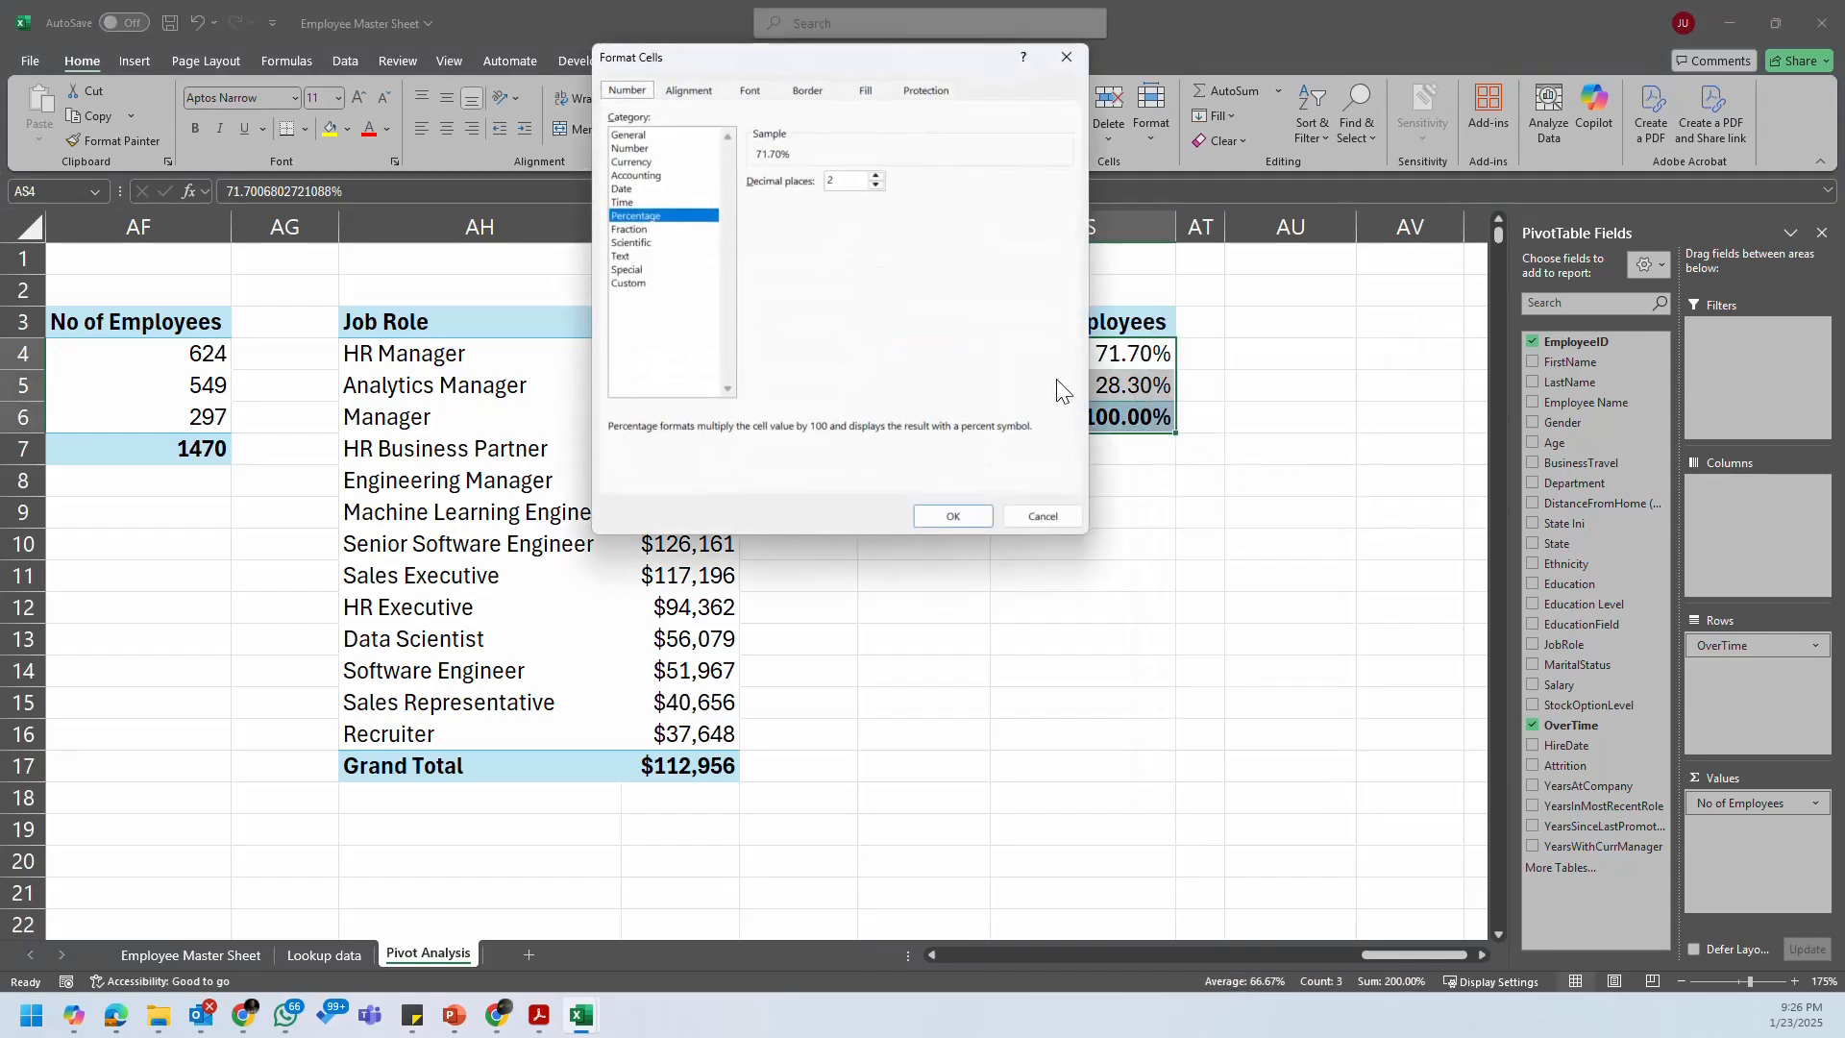
left_click(876, 186)
left_click(875, 185)
left_click(952, 519)
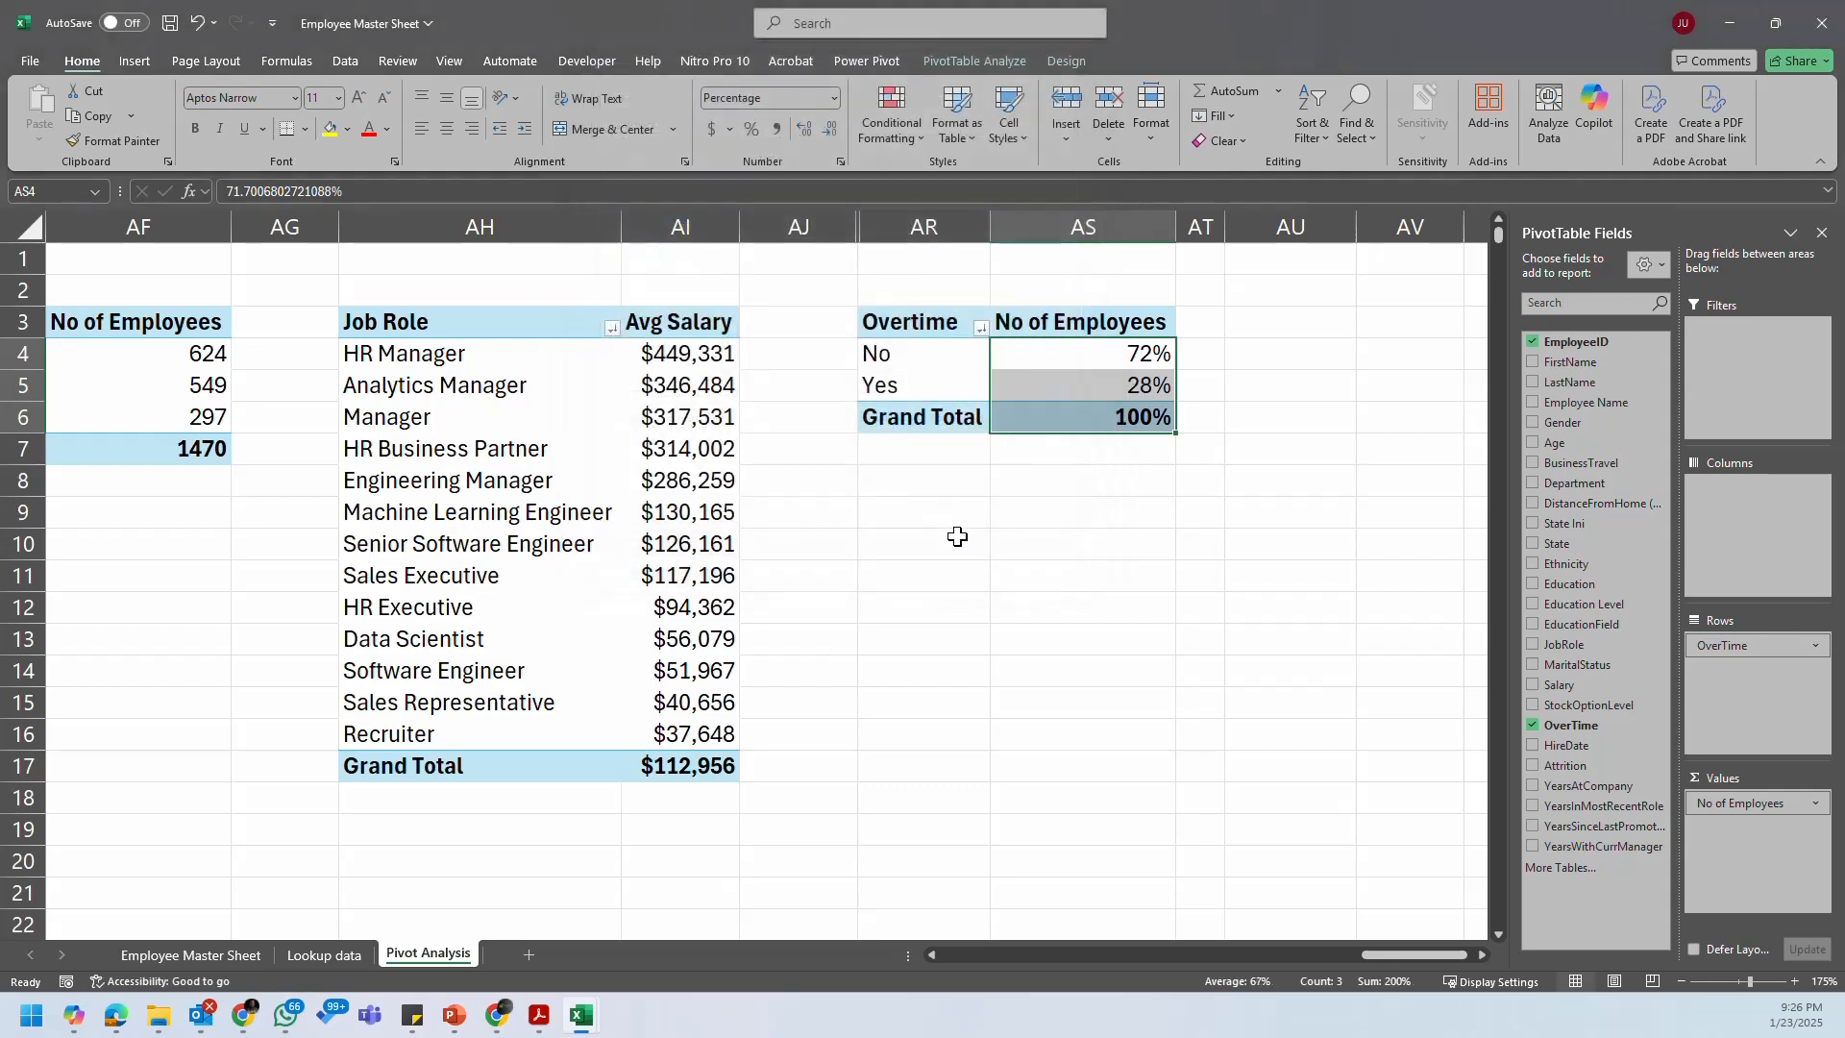
left_click(1139, 356)
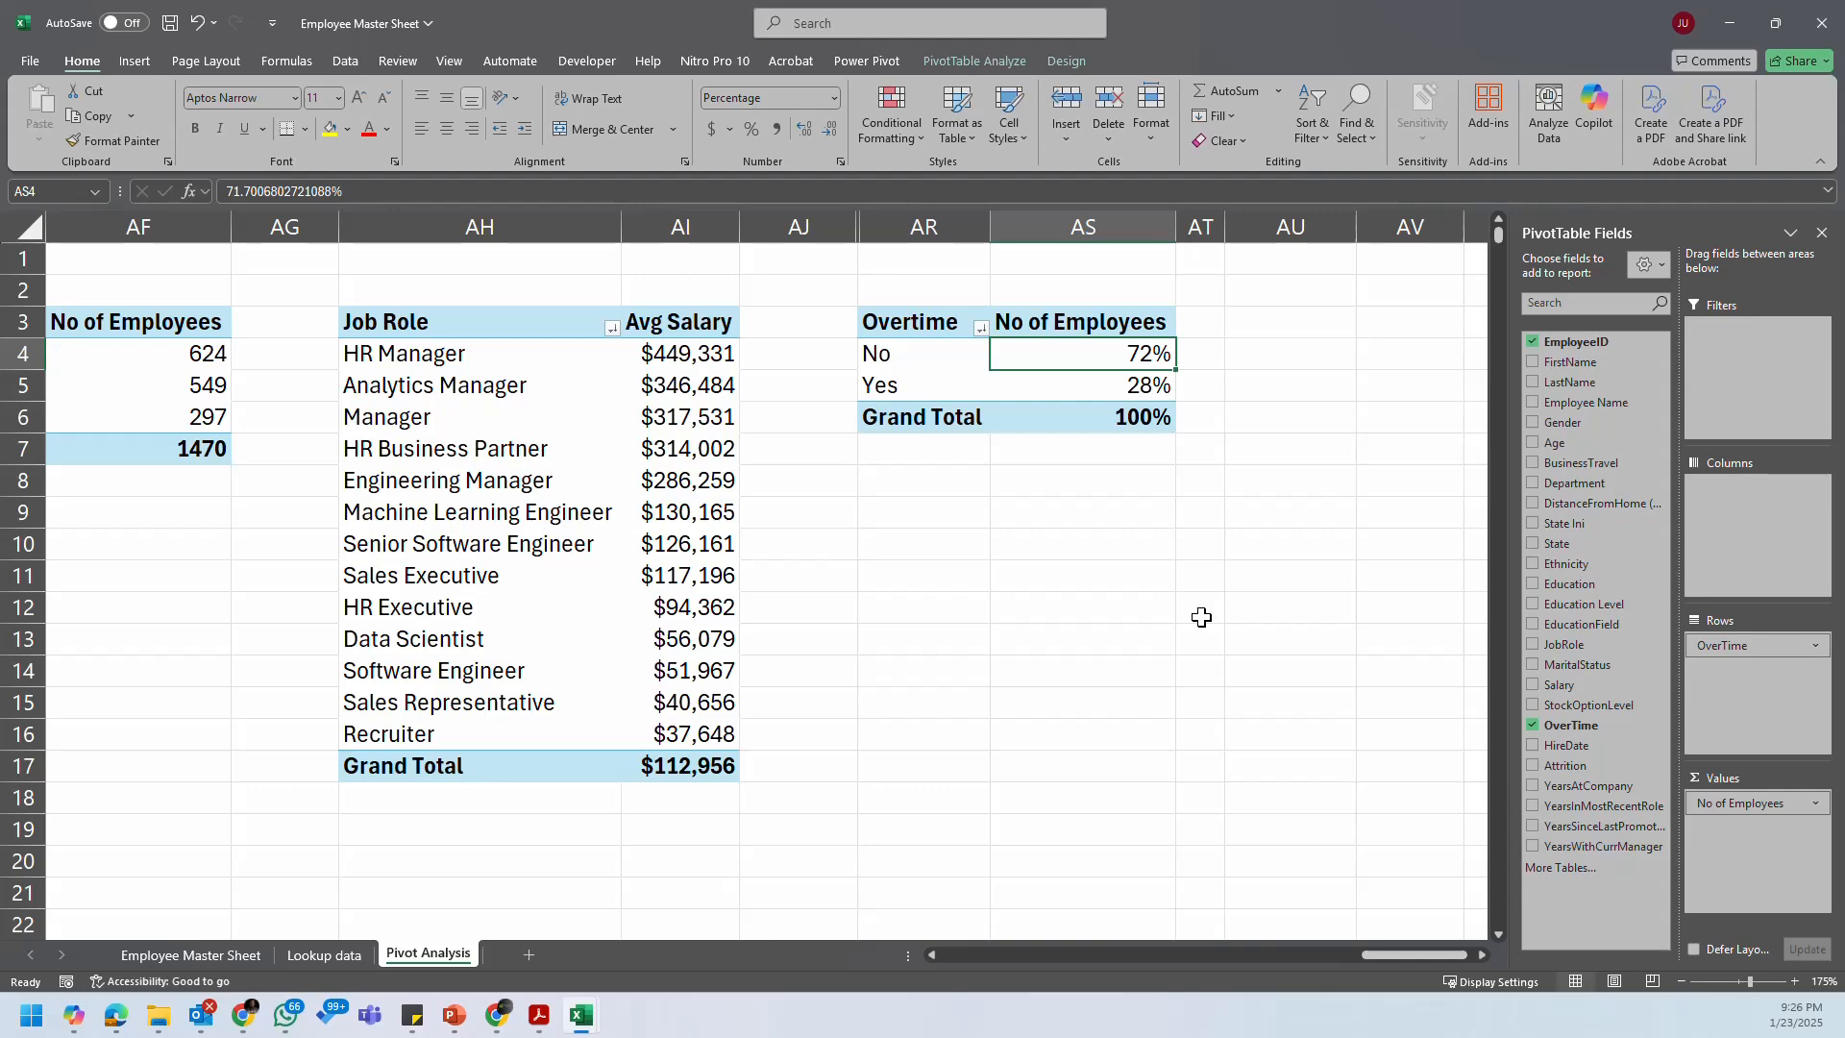
left_click_drag(982, 387, 980, 371)
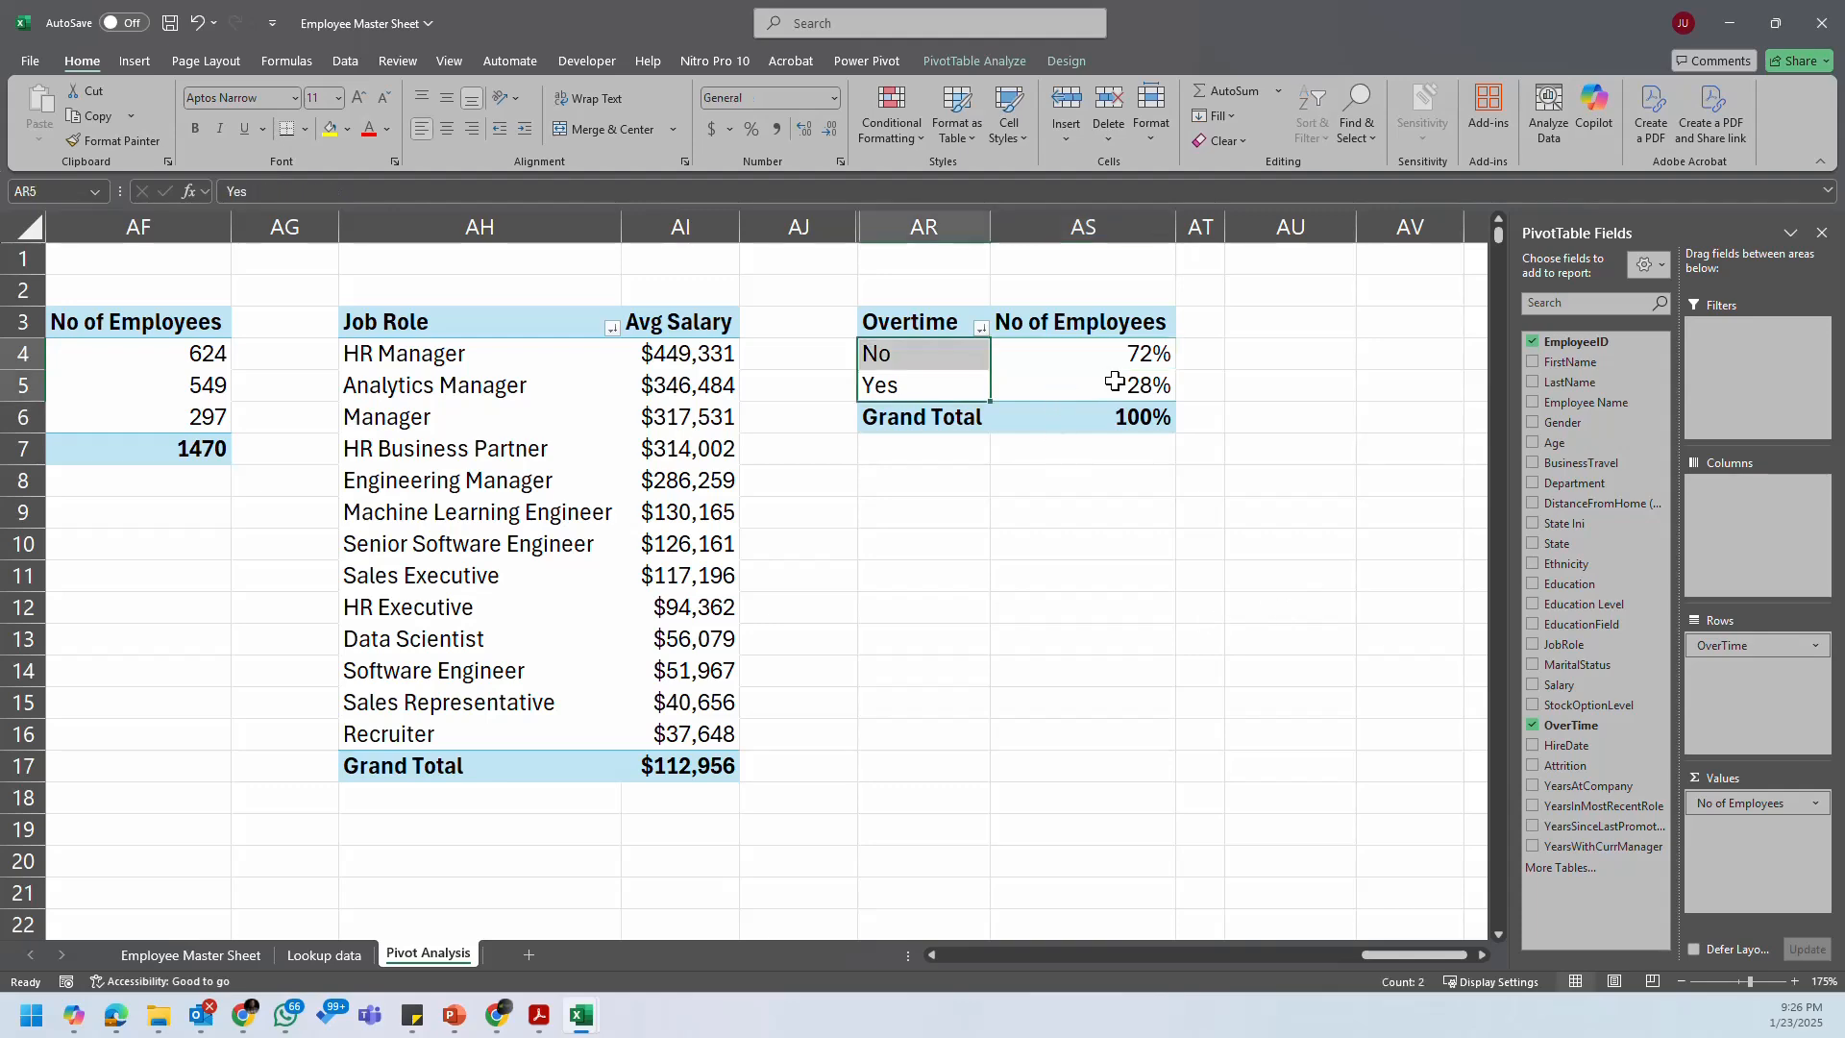
left_click(1115, 384)
Step: Paste a copy of the overtime pivot table at AU3, widen spacer column AT and fit column AV to its contents
left_click(1483, 955)
left_click(1483, 955)
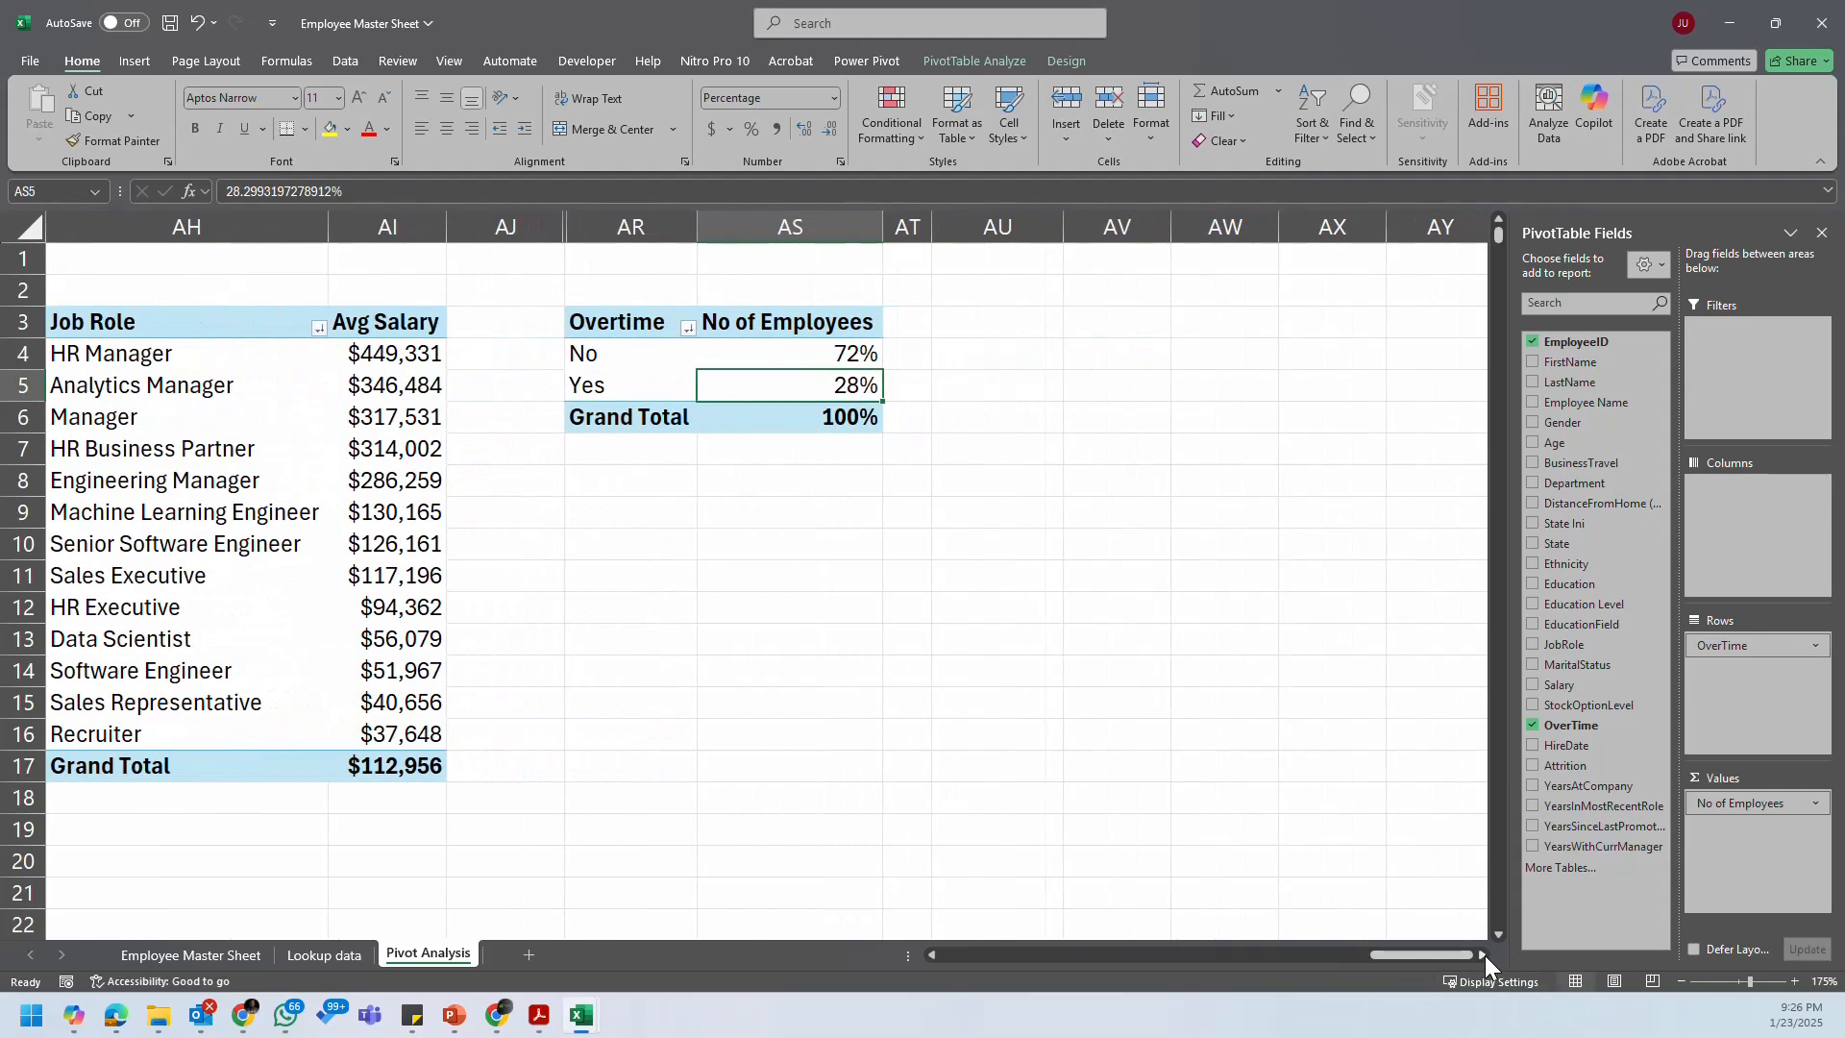
left_click(1485, 955)
left_click_drag(378, 319, 485, 412)
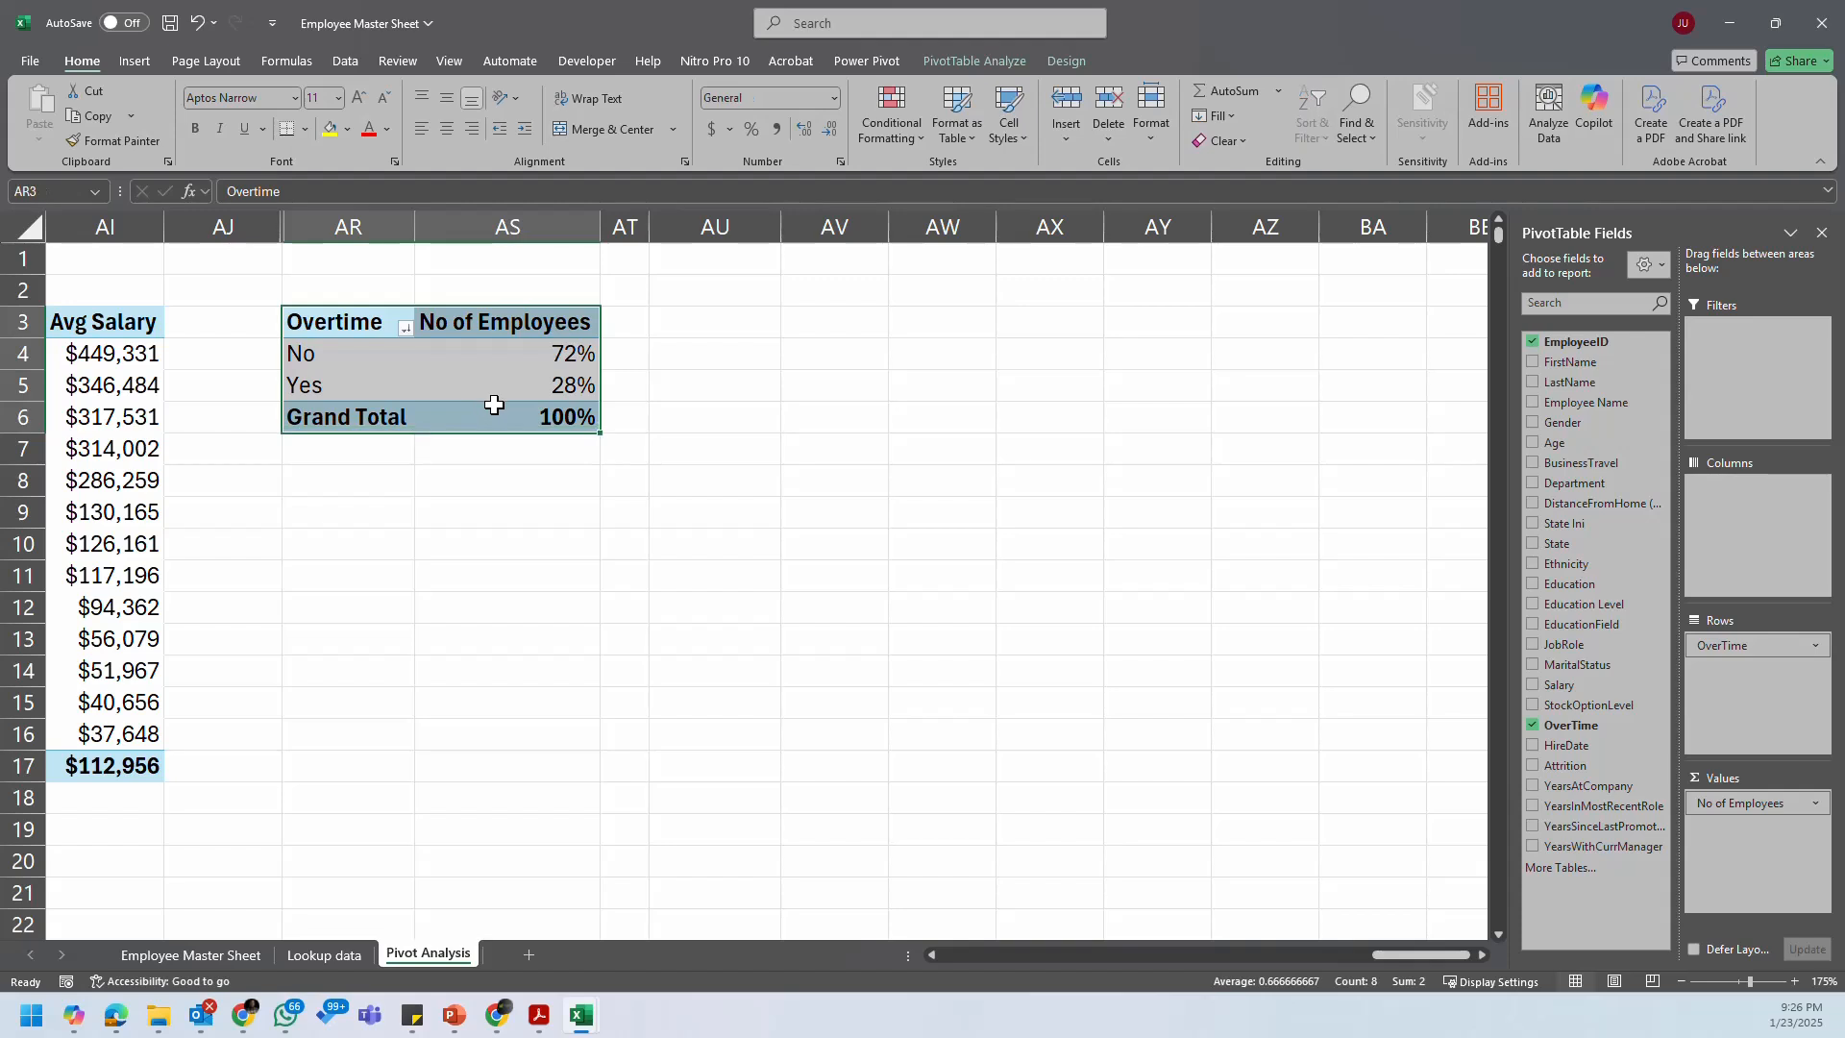
key("ctrl+c")
left_click(767, 330)
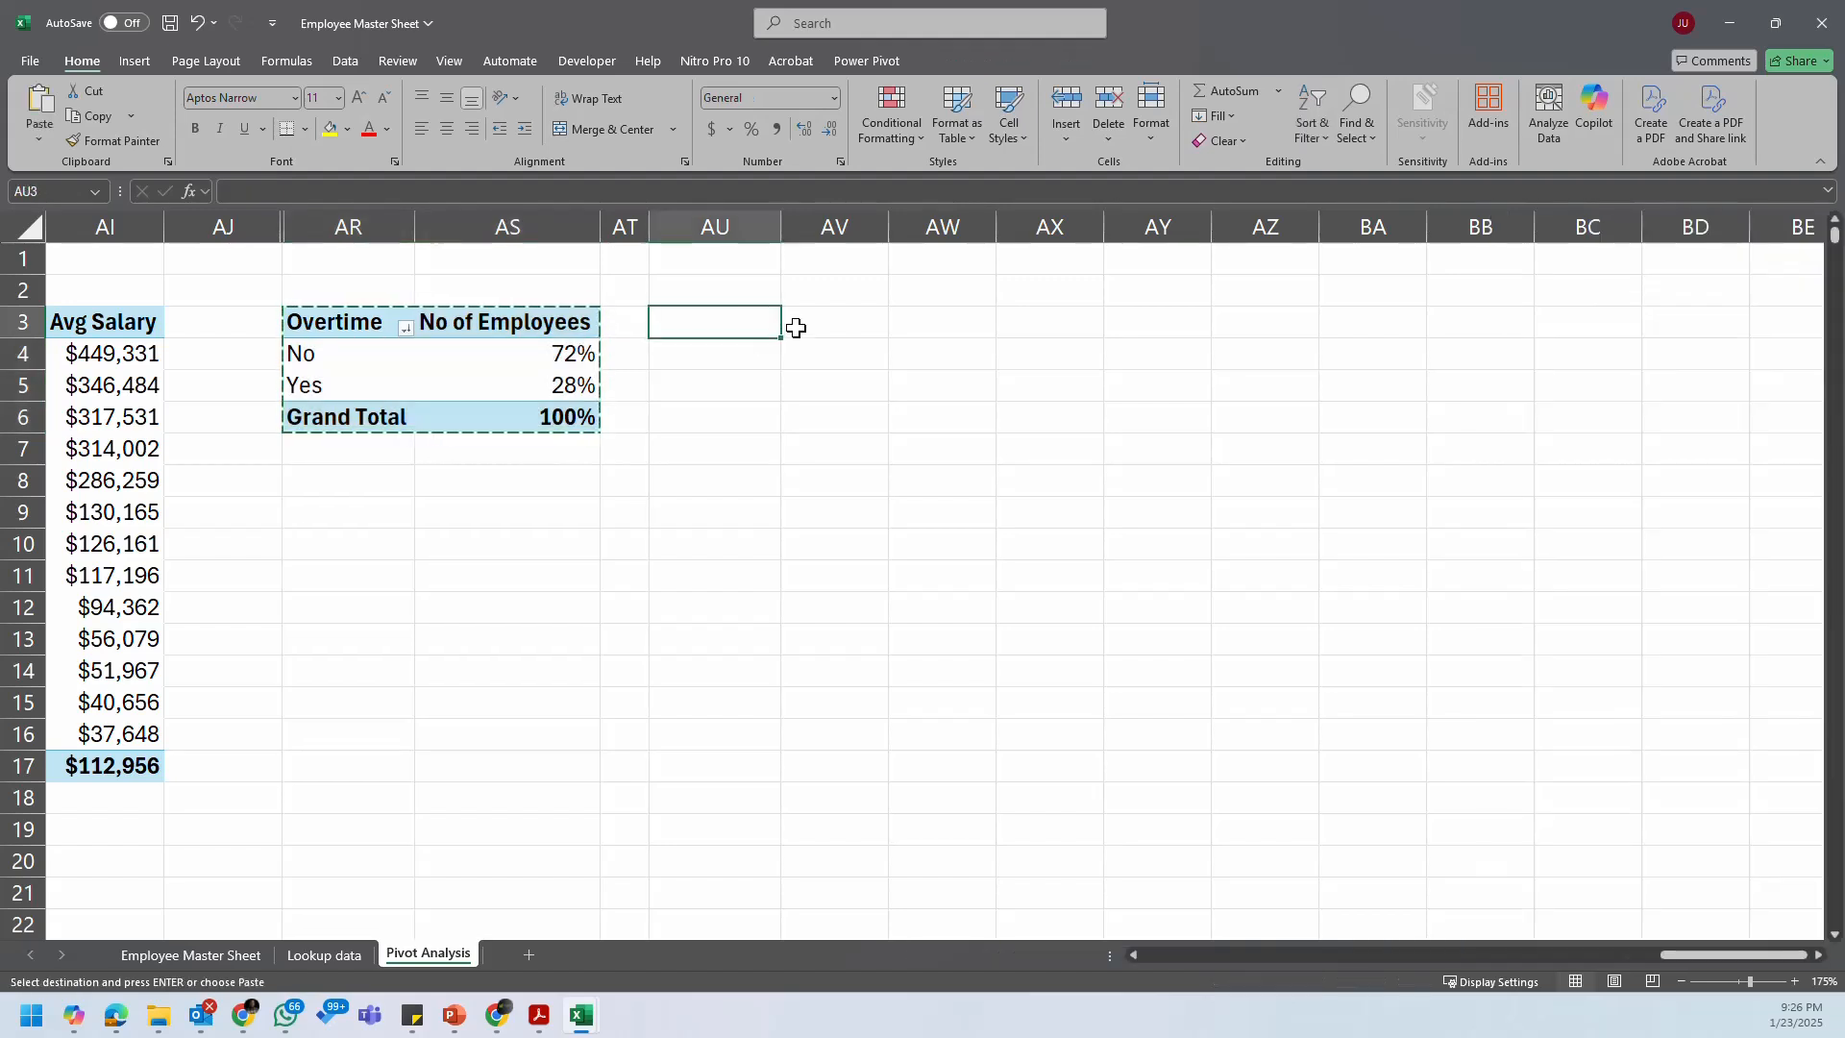
key("ctrl+v")
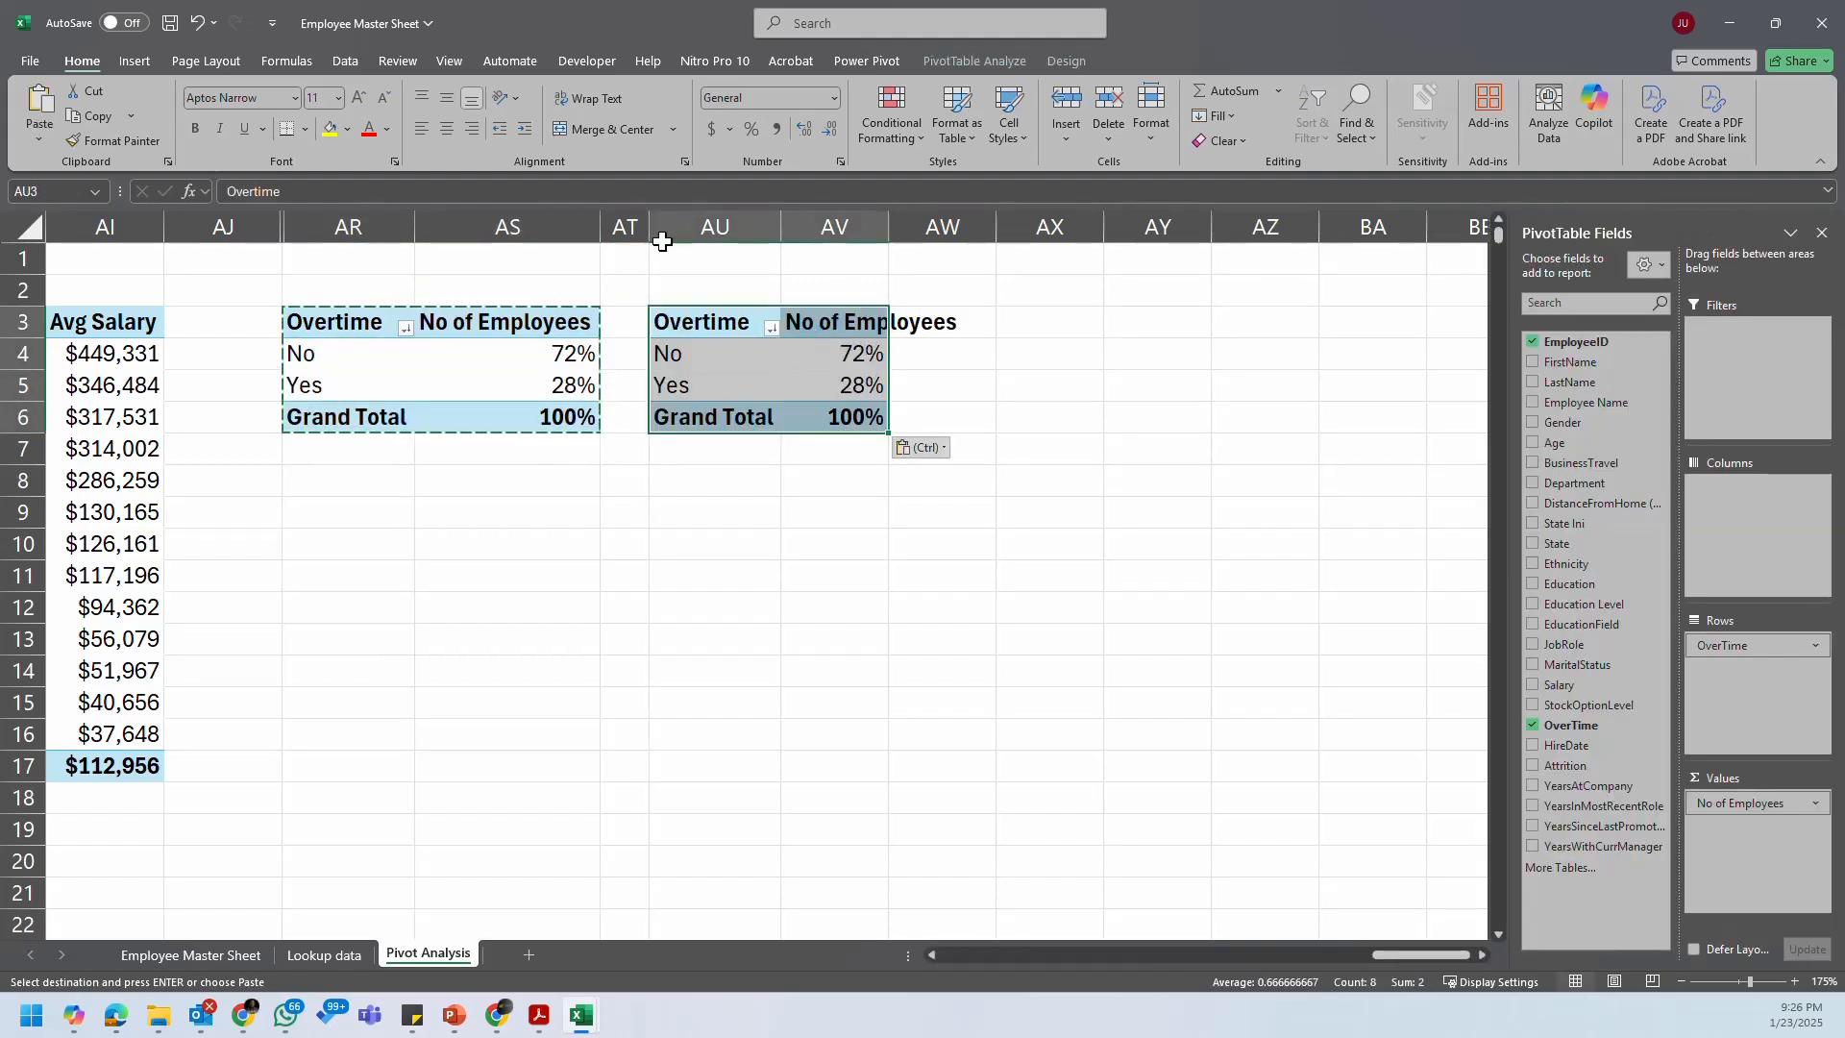
left_click_drag(651, 227, 677, 227)
left_click(879, 364)
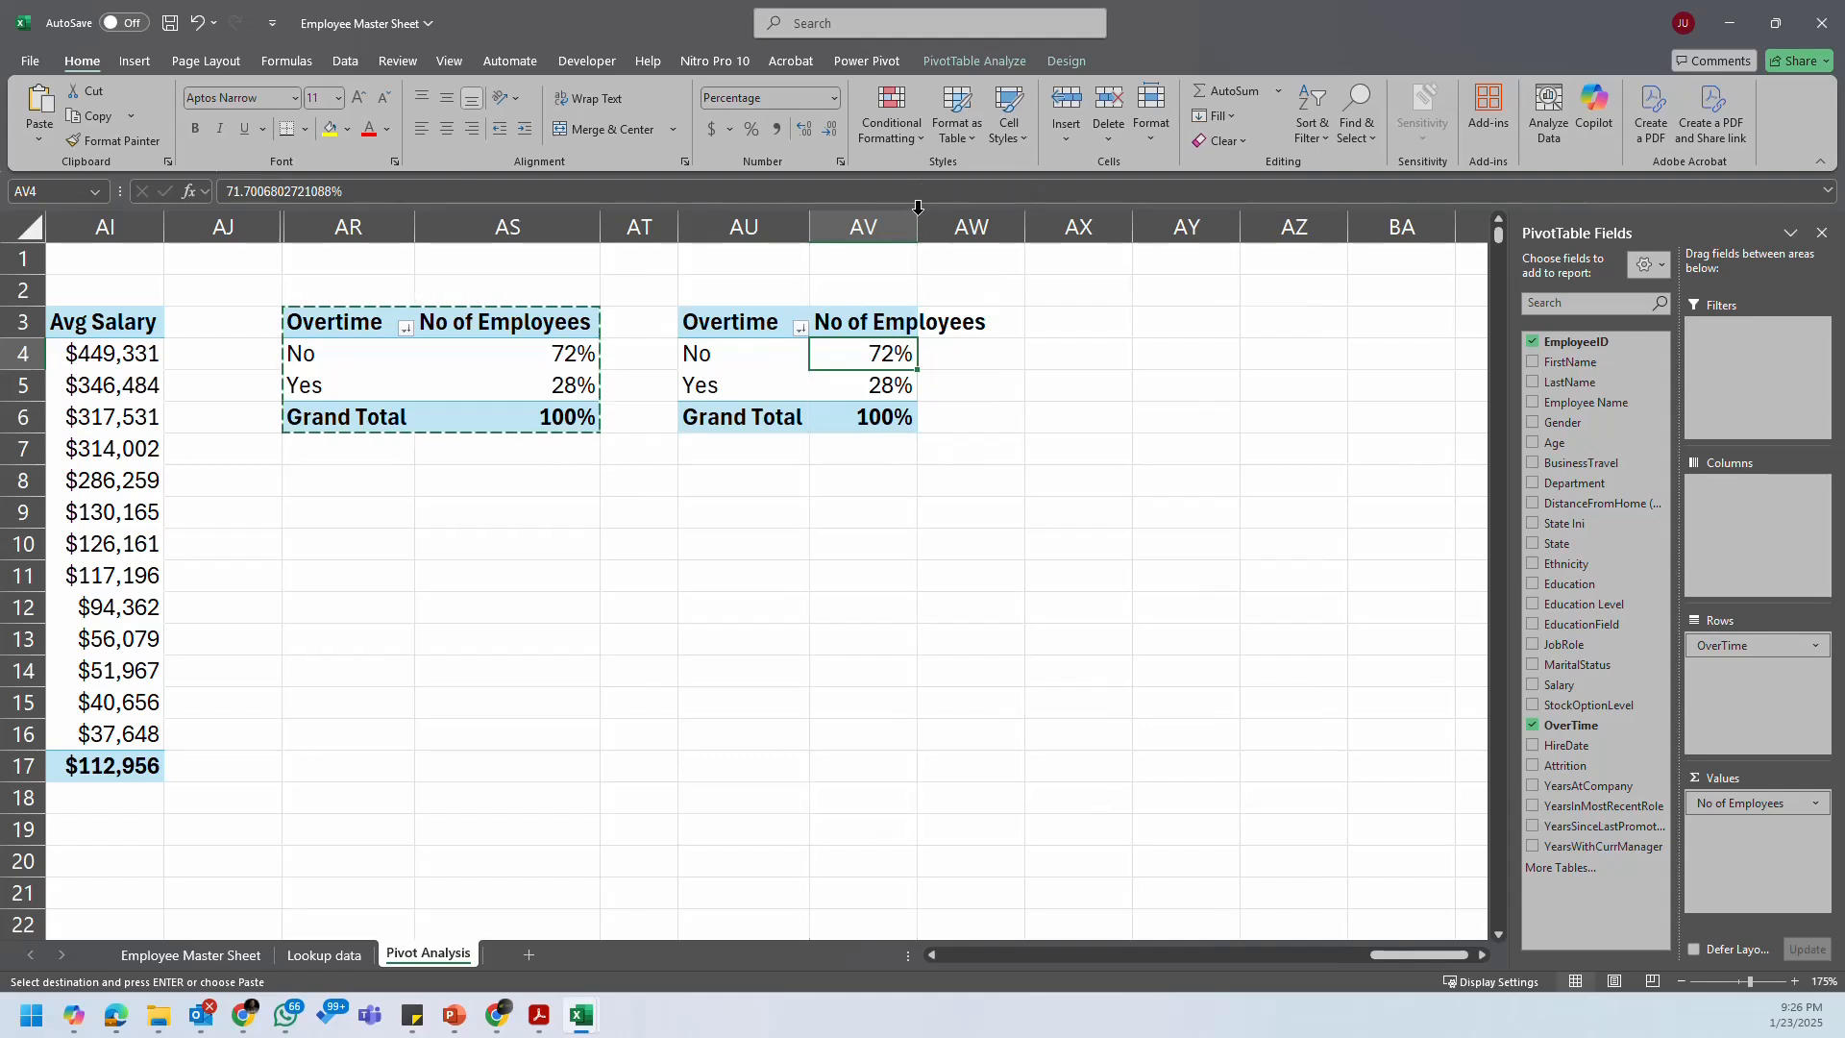
double_click(918, 227)
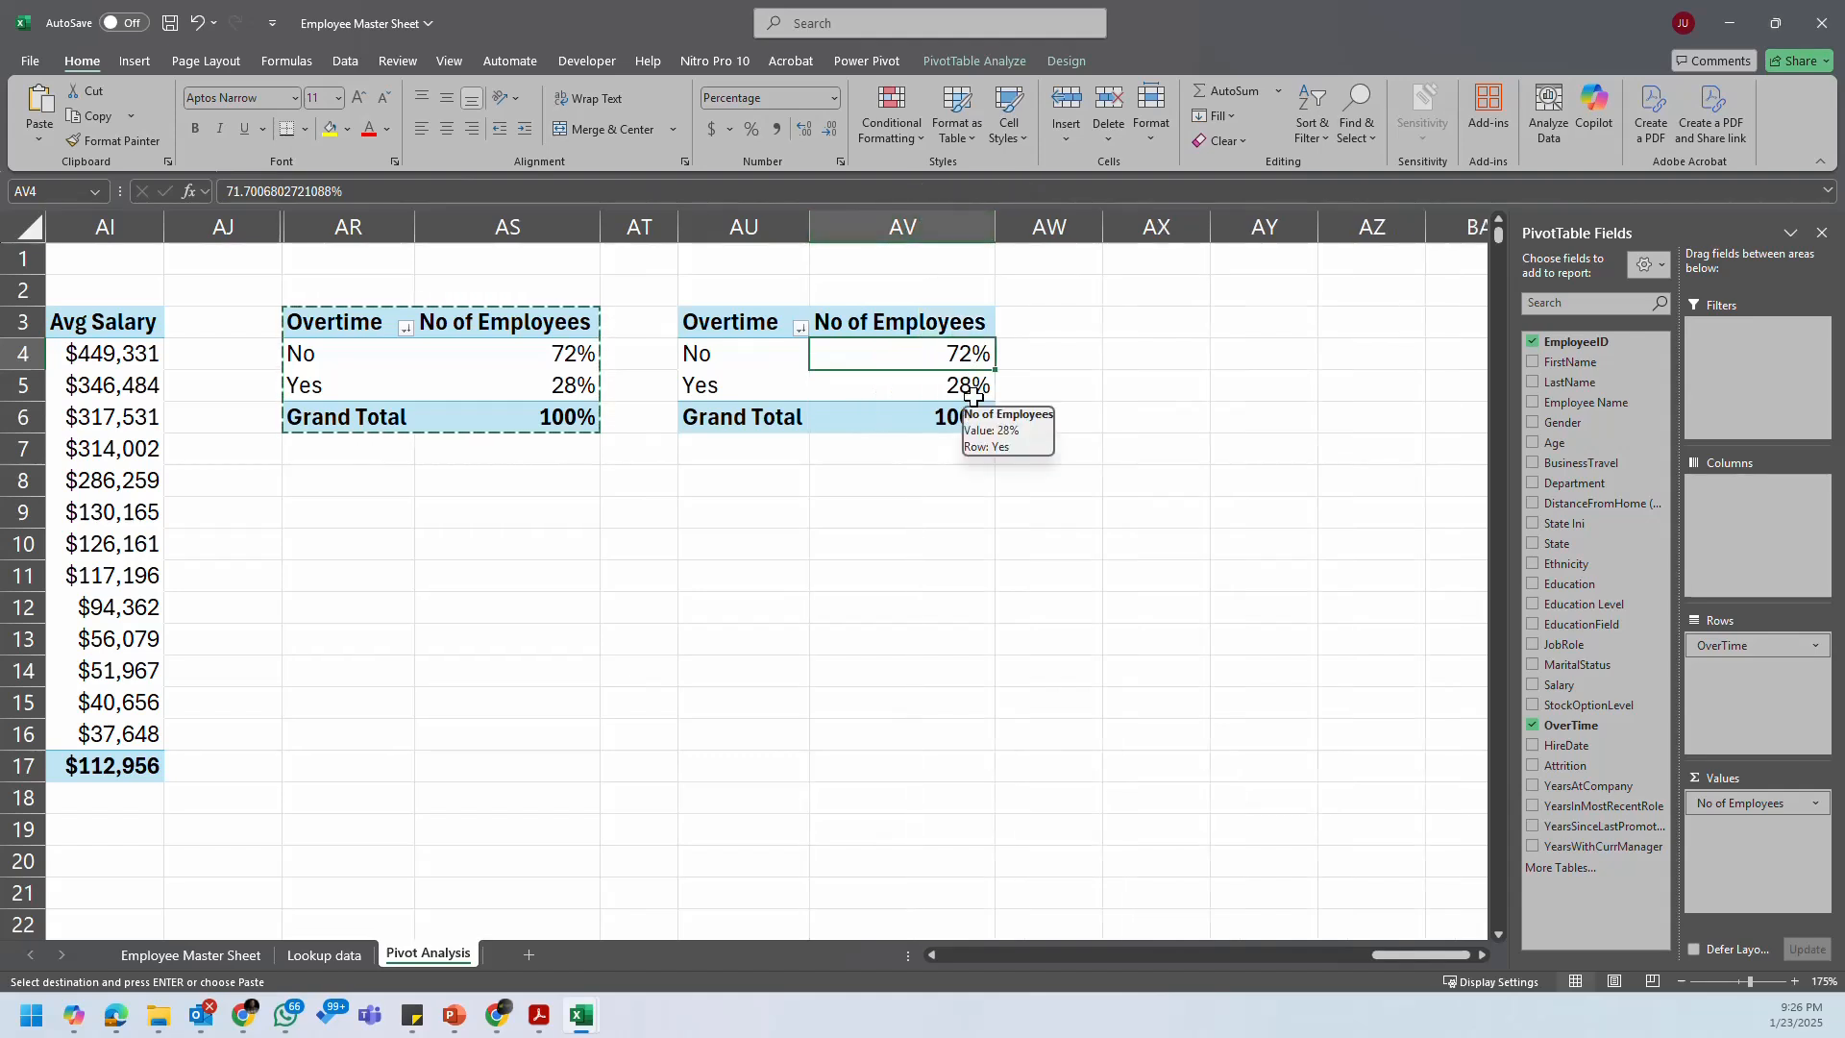
Step: Check the sticky note's analysis list for the item after Overtime, and return to the workbook with the copy selection cleared
left_click(413, 1015)
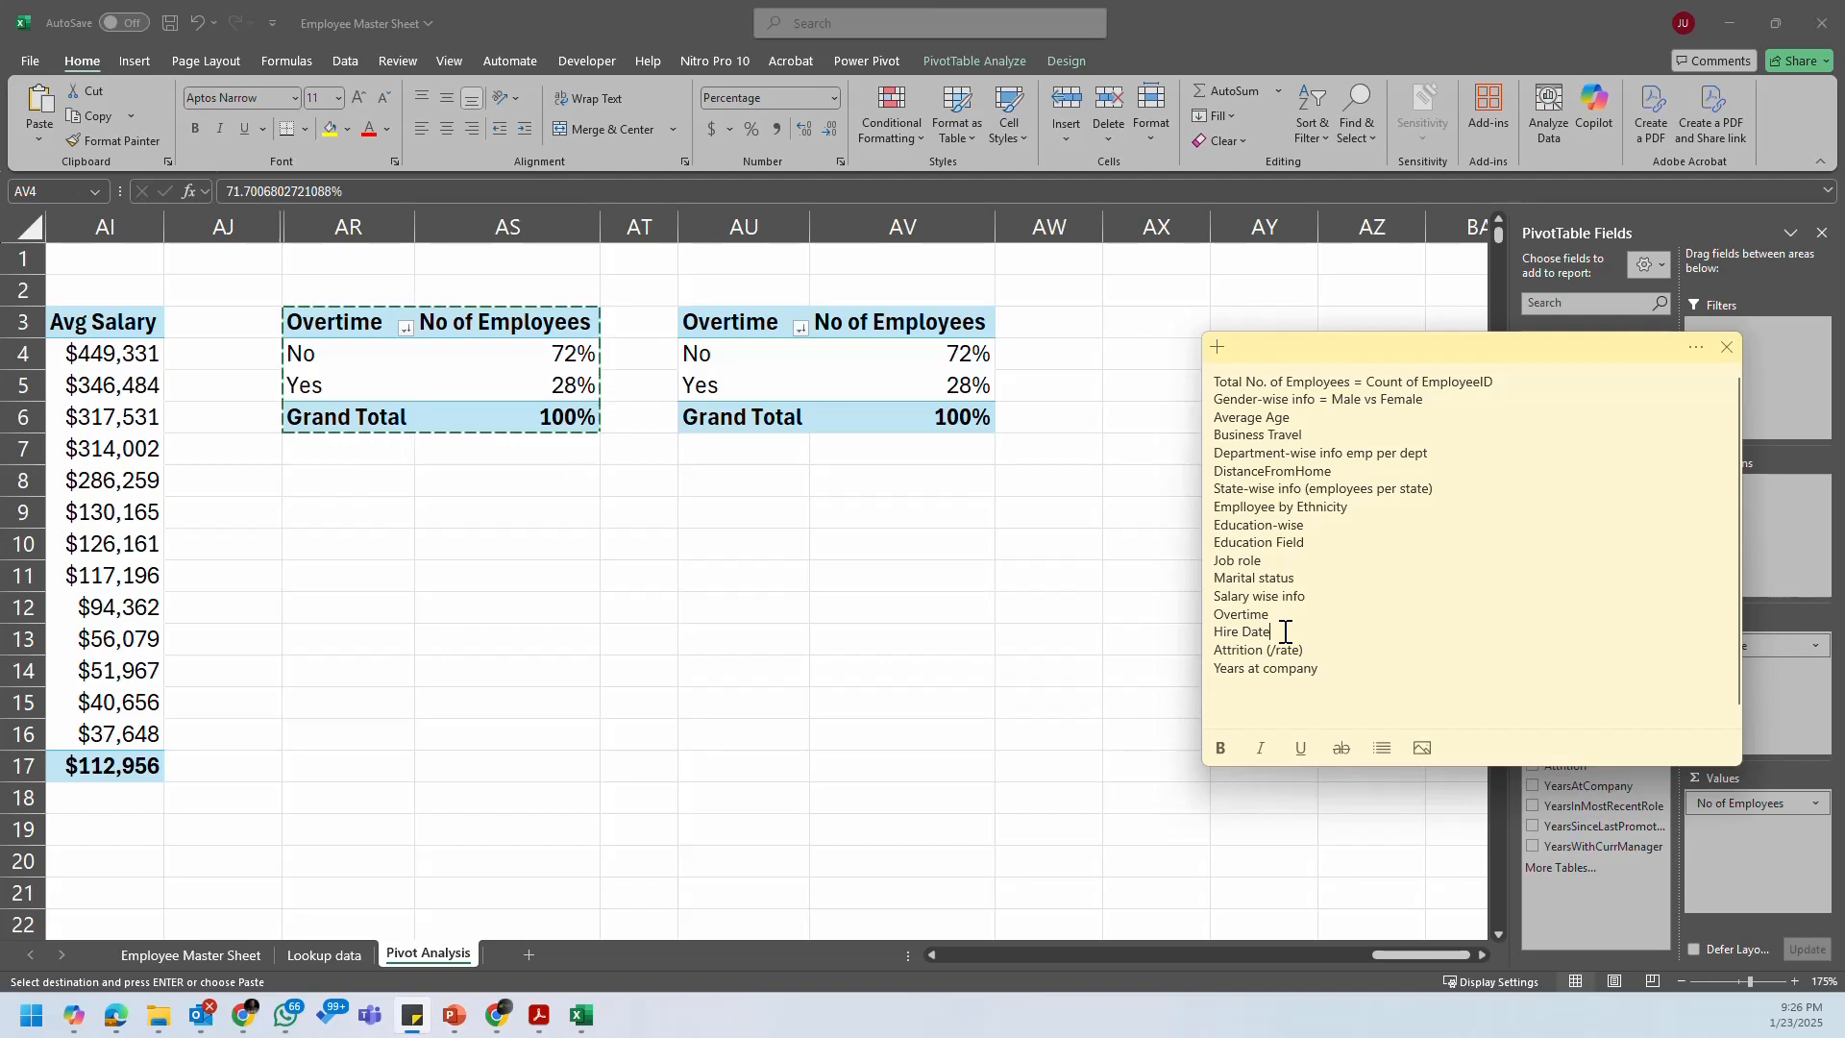
left_click(954, 363)
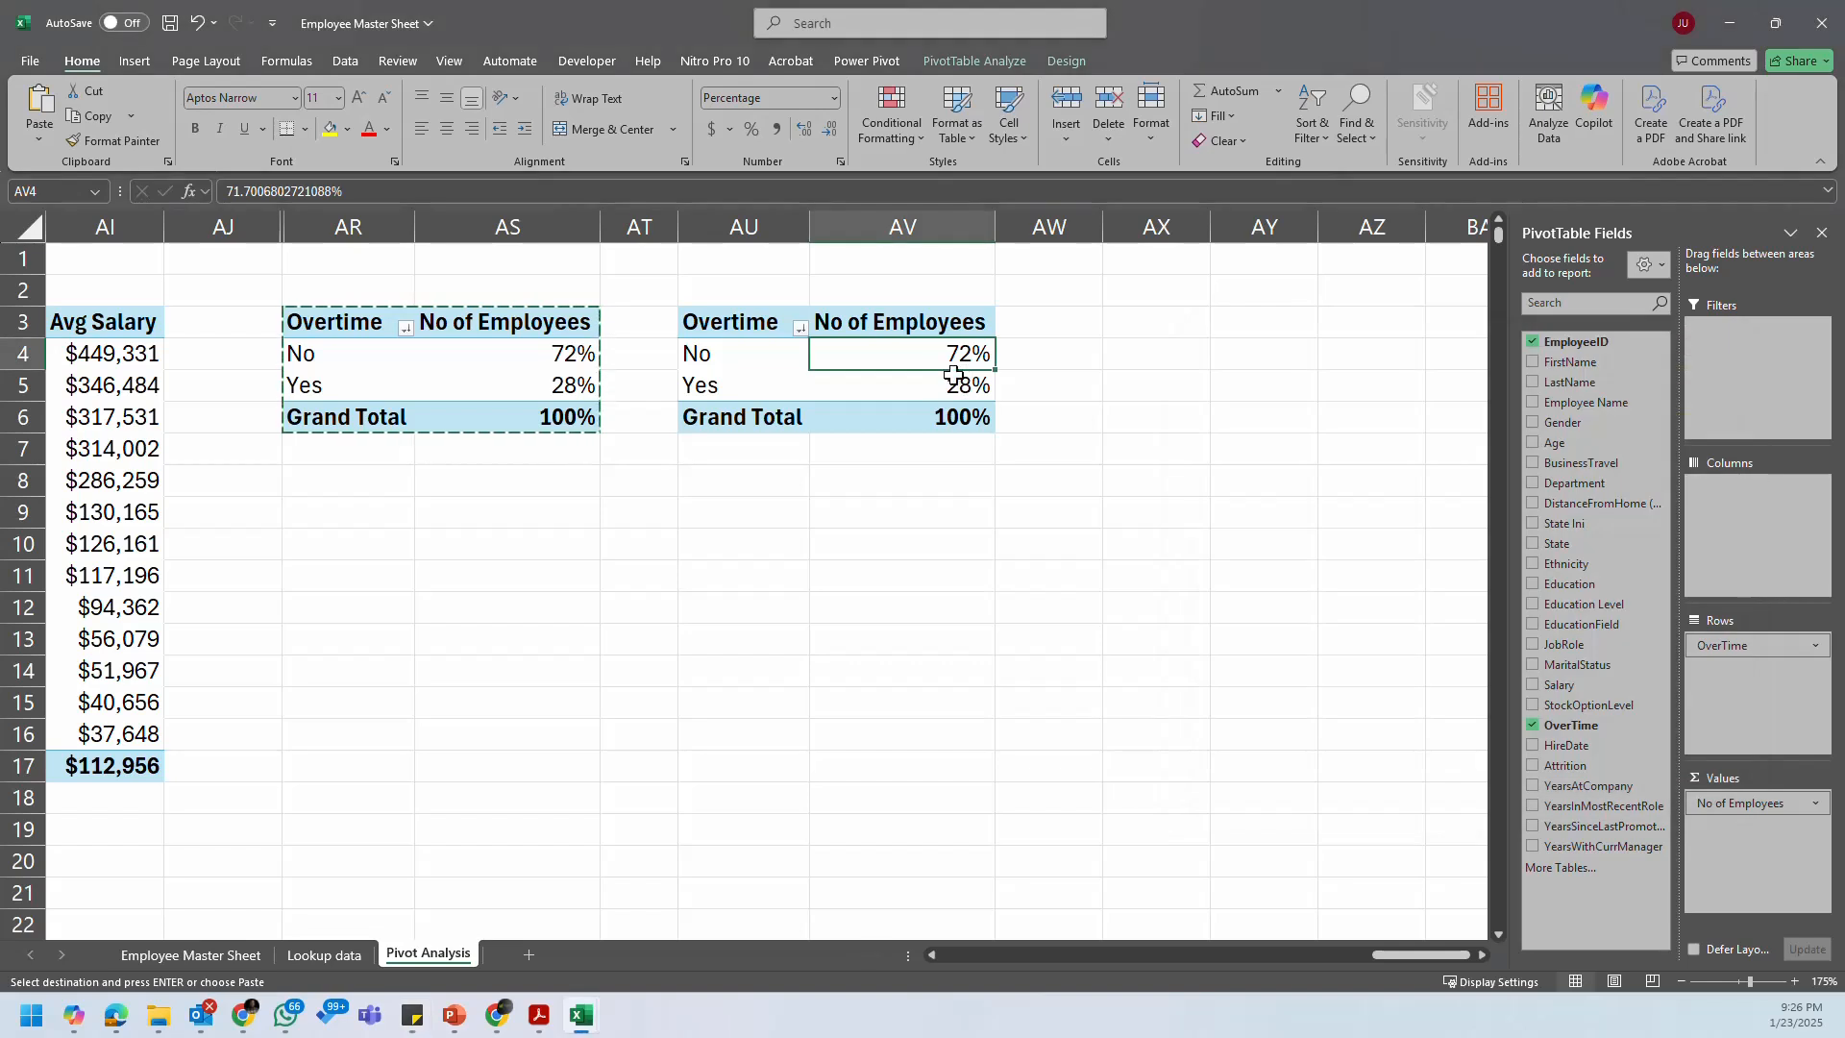
key("Escape")
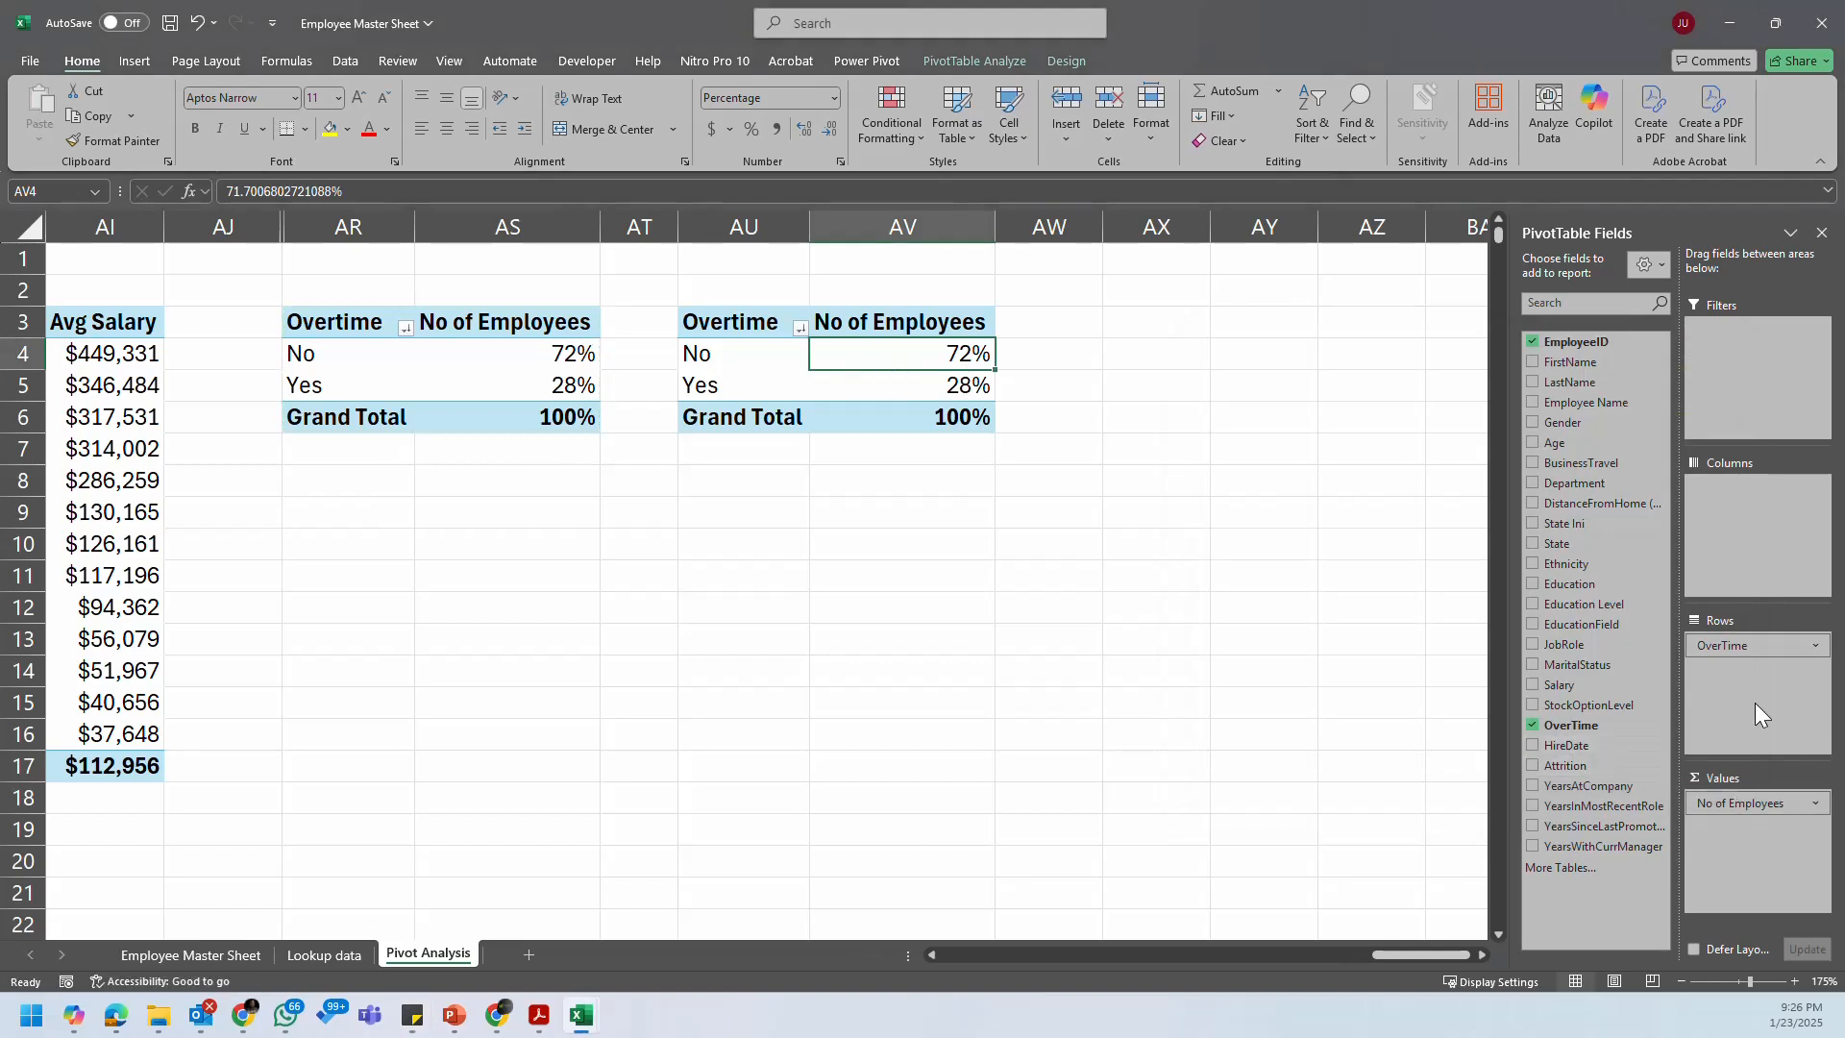
Step: Set the copied pivot table's No of Employees to show values with No Calculation
left_click(1762, 647)
right_click(962, 362)
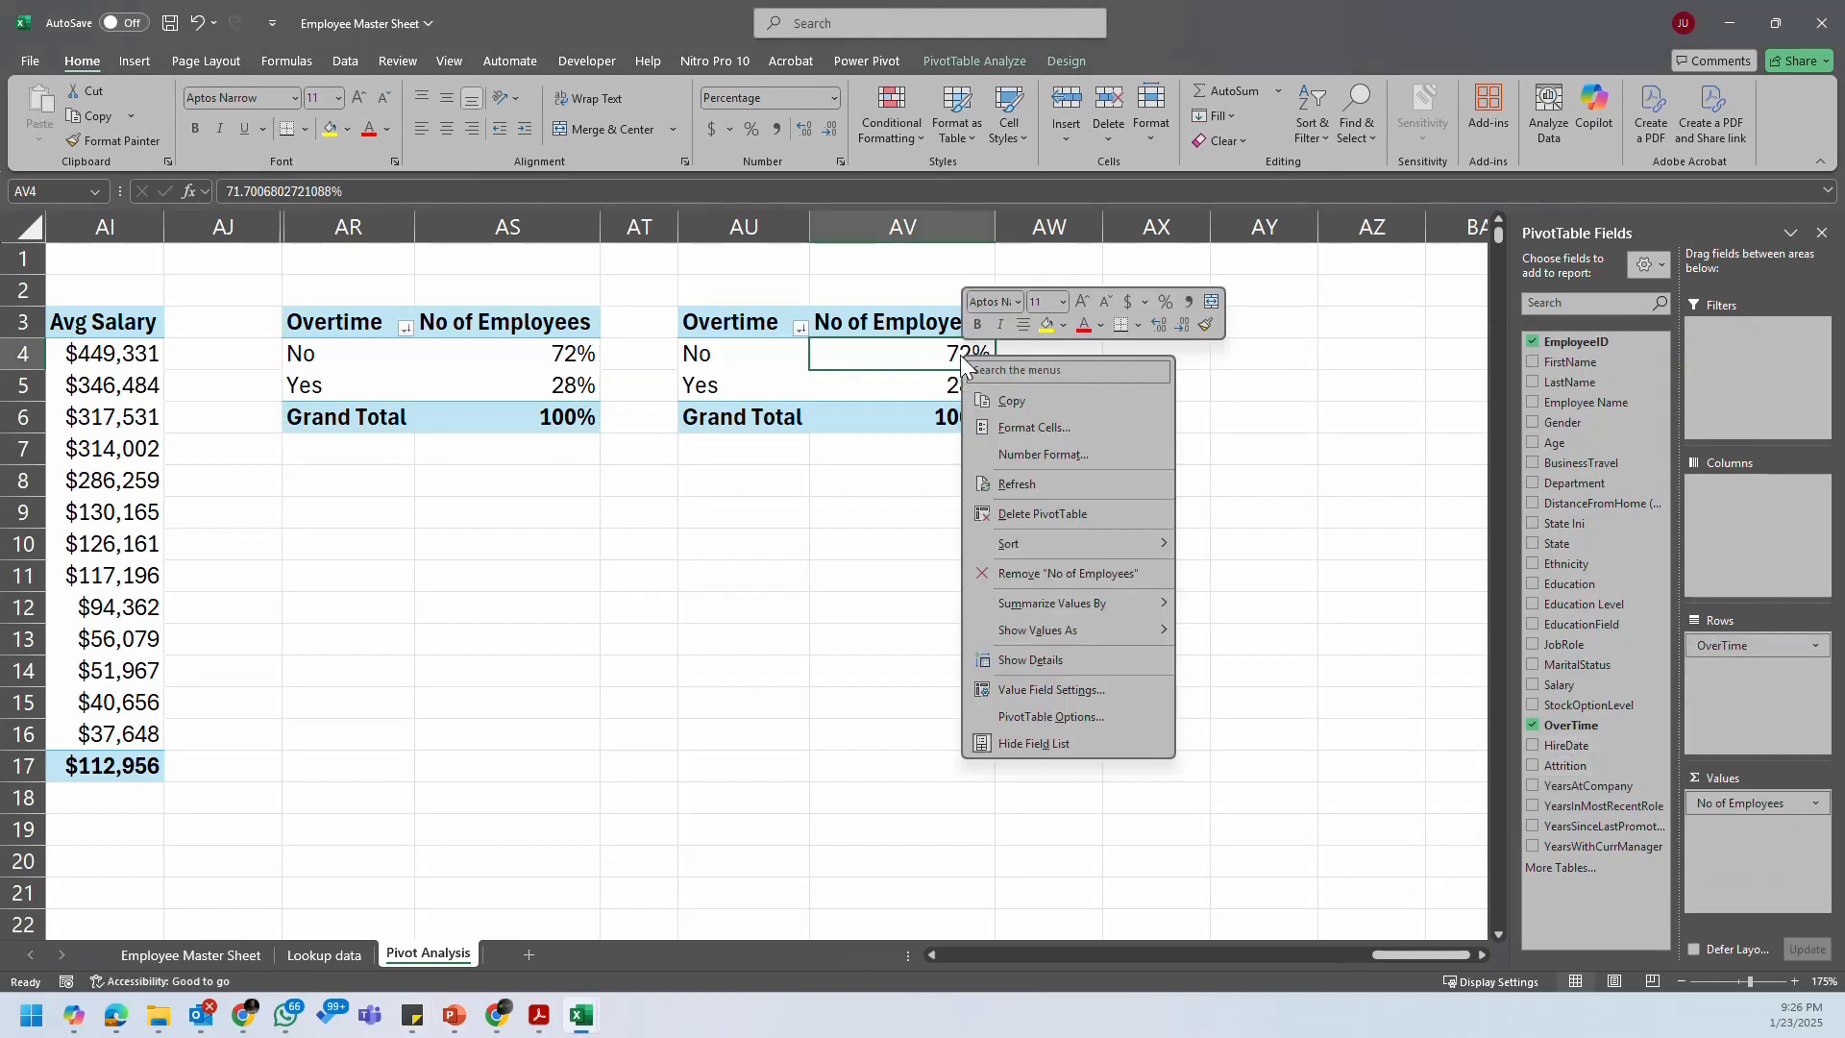
mouse_move(1125, 548)
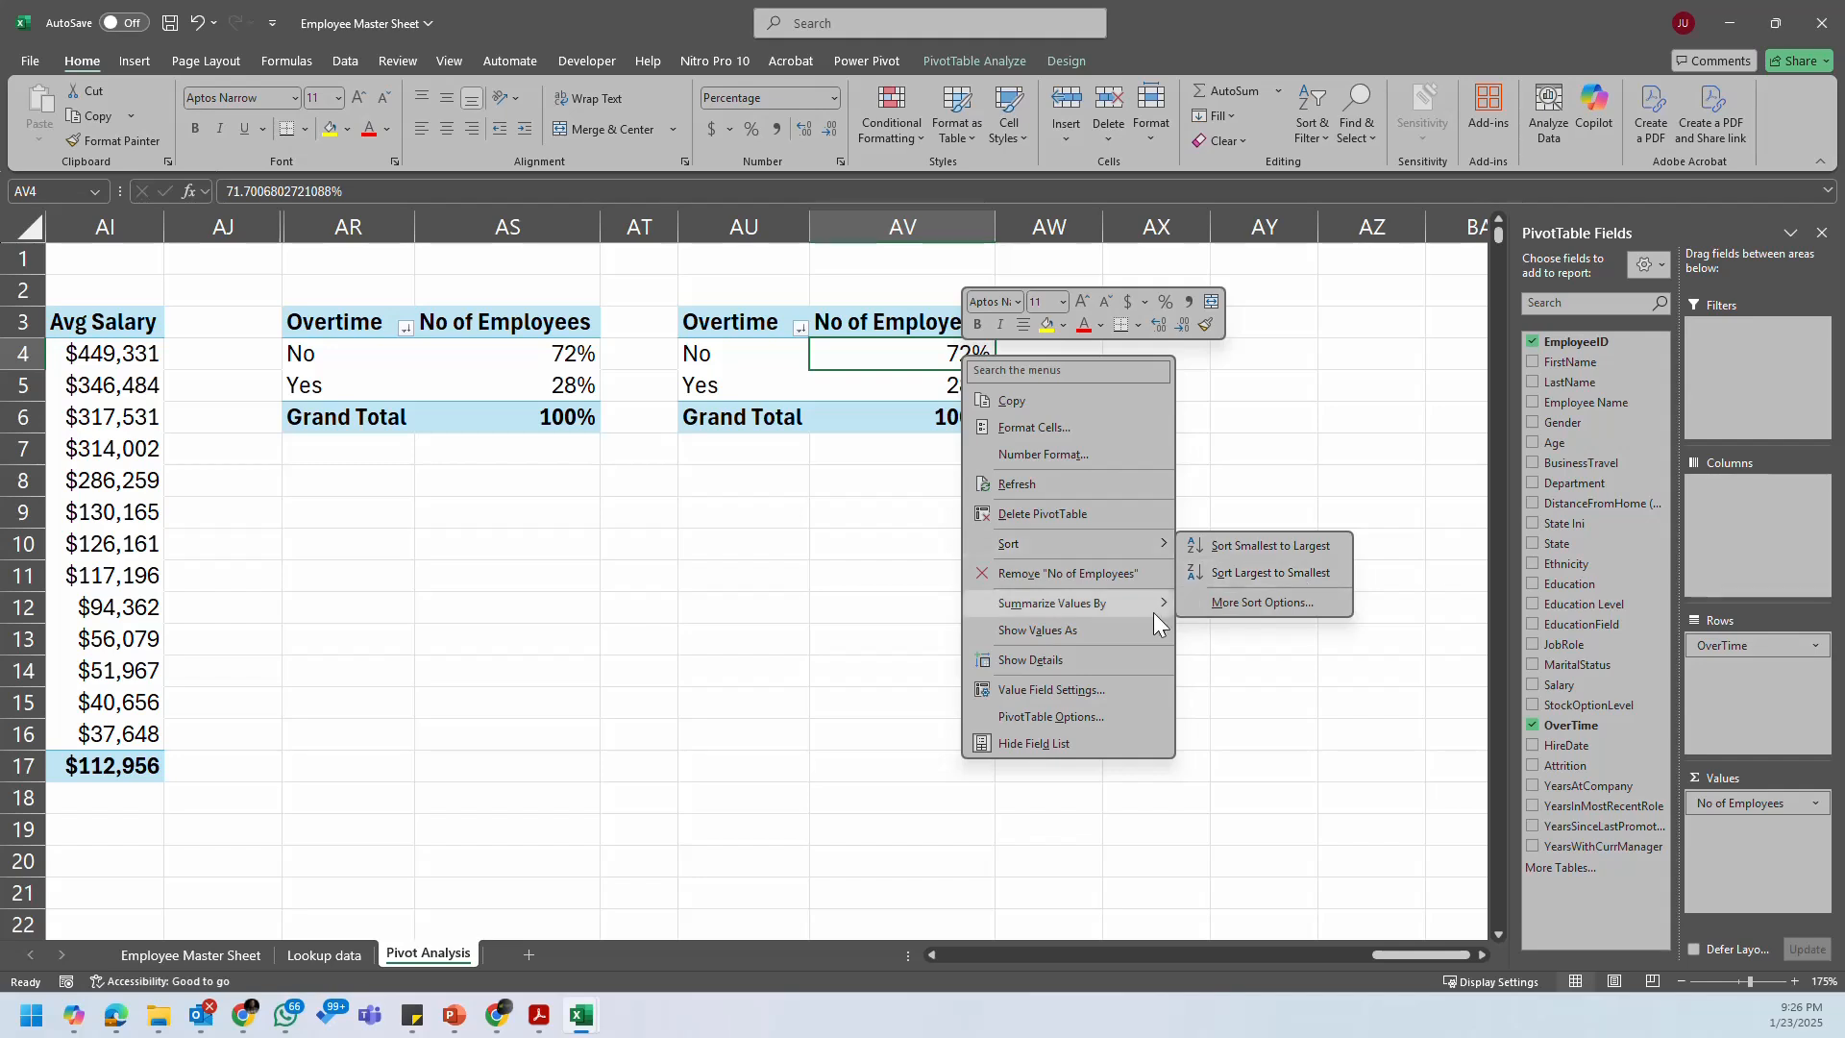
mouse_move(1157, 634)
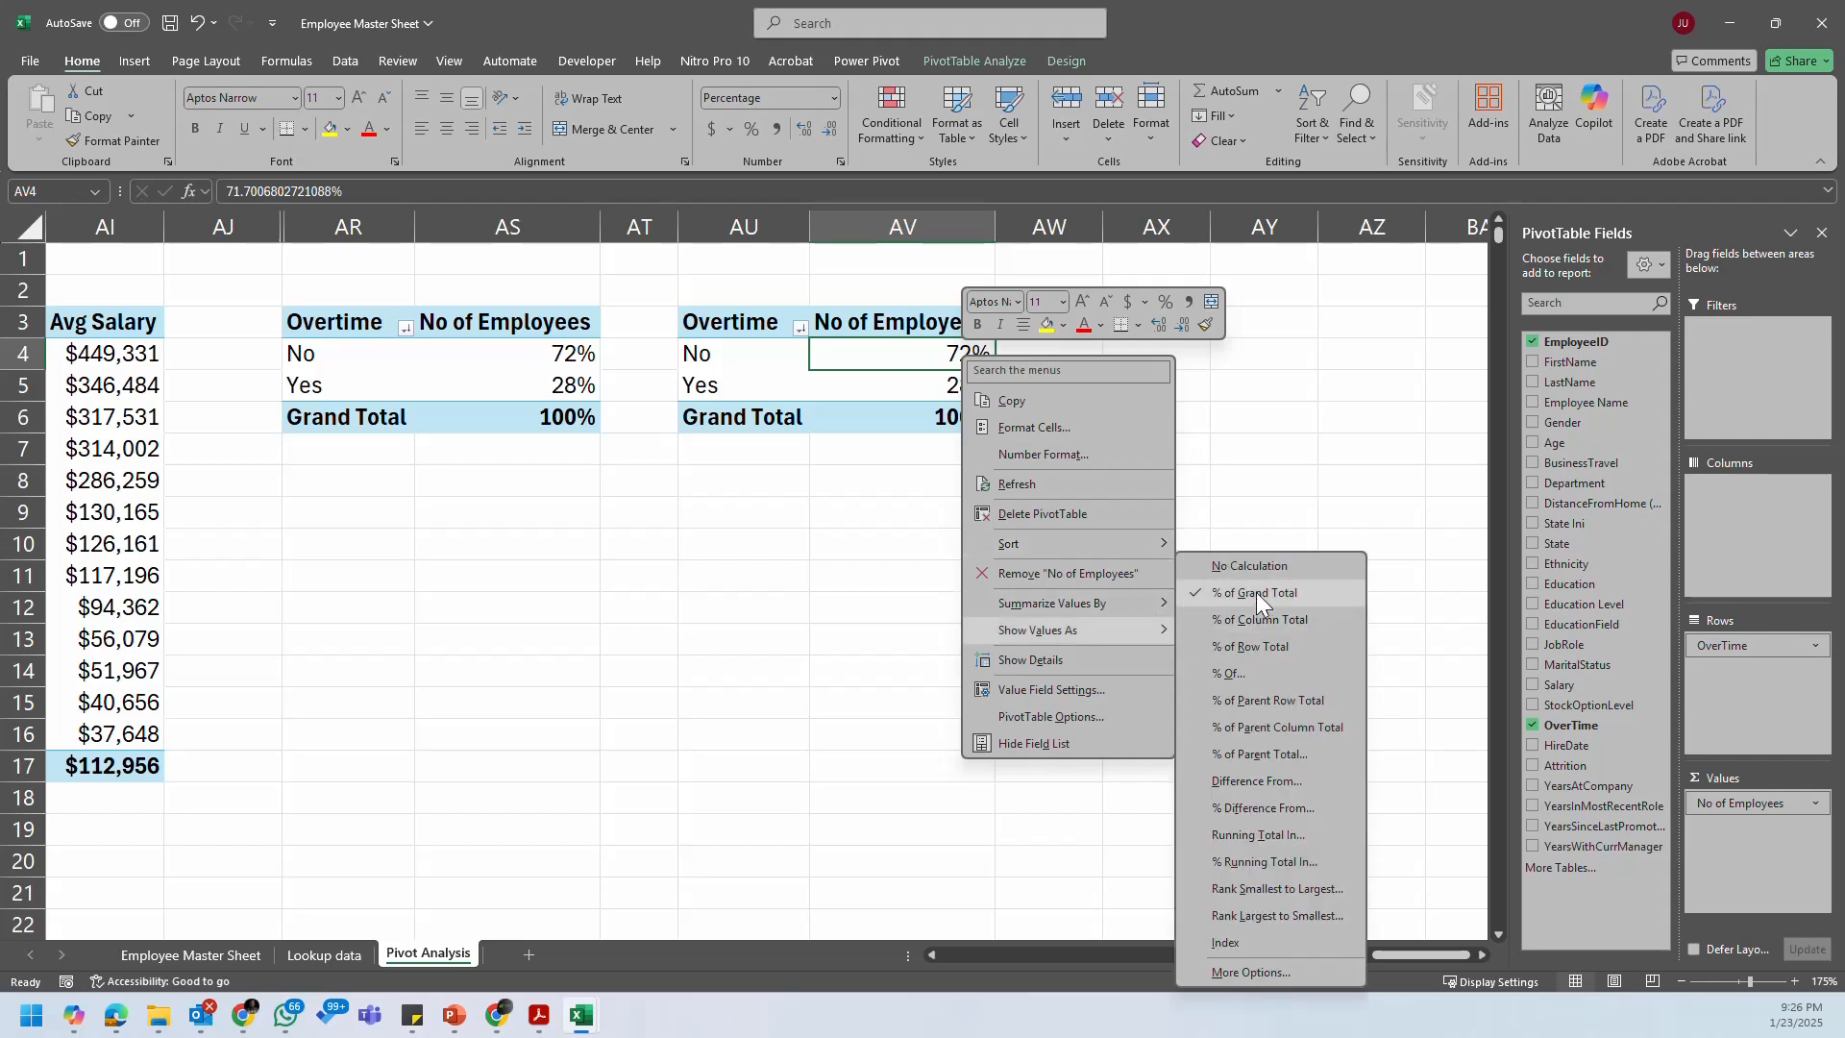
left_click(1267, 567)
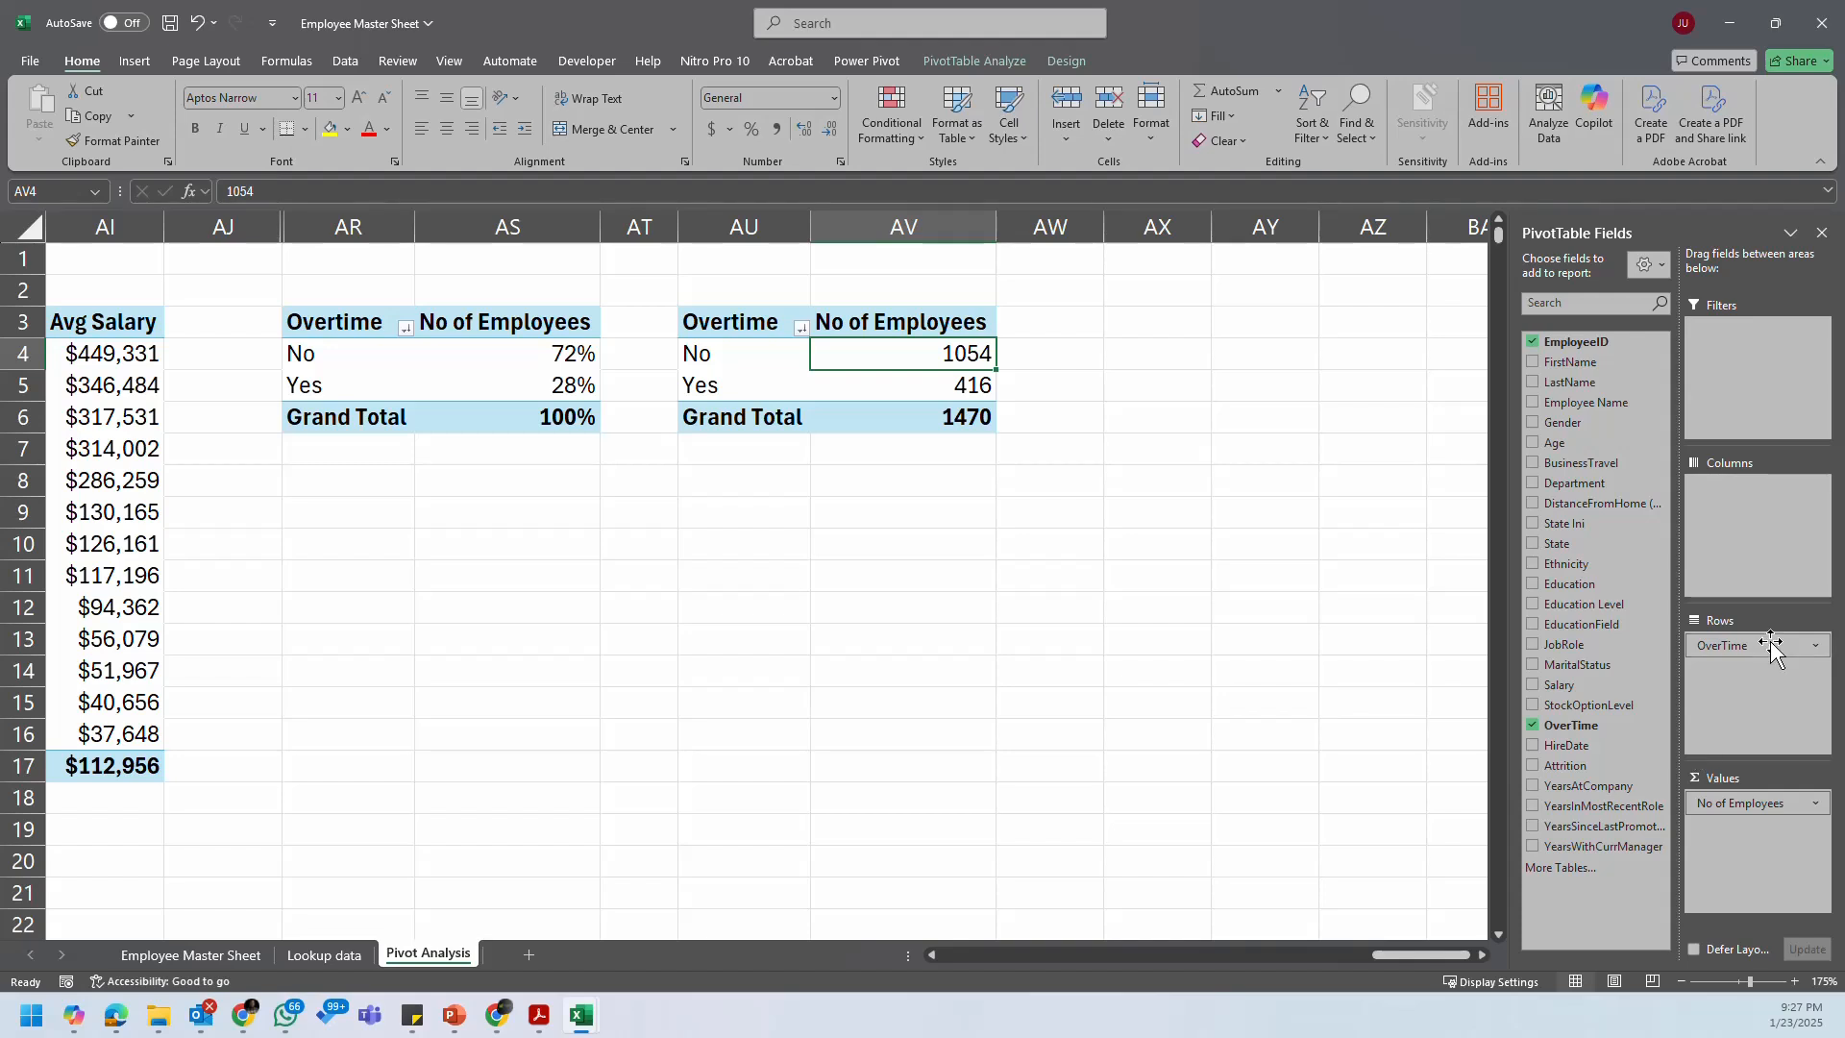
Step: Replace OverTime with HireDate as the copied pivot table's row field, grouping employees by hire year
left_click_drag(1771, 650, 1184, 778)
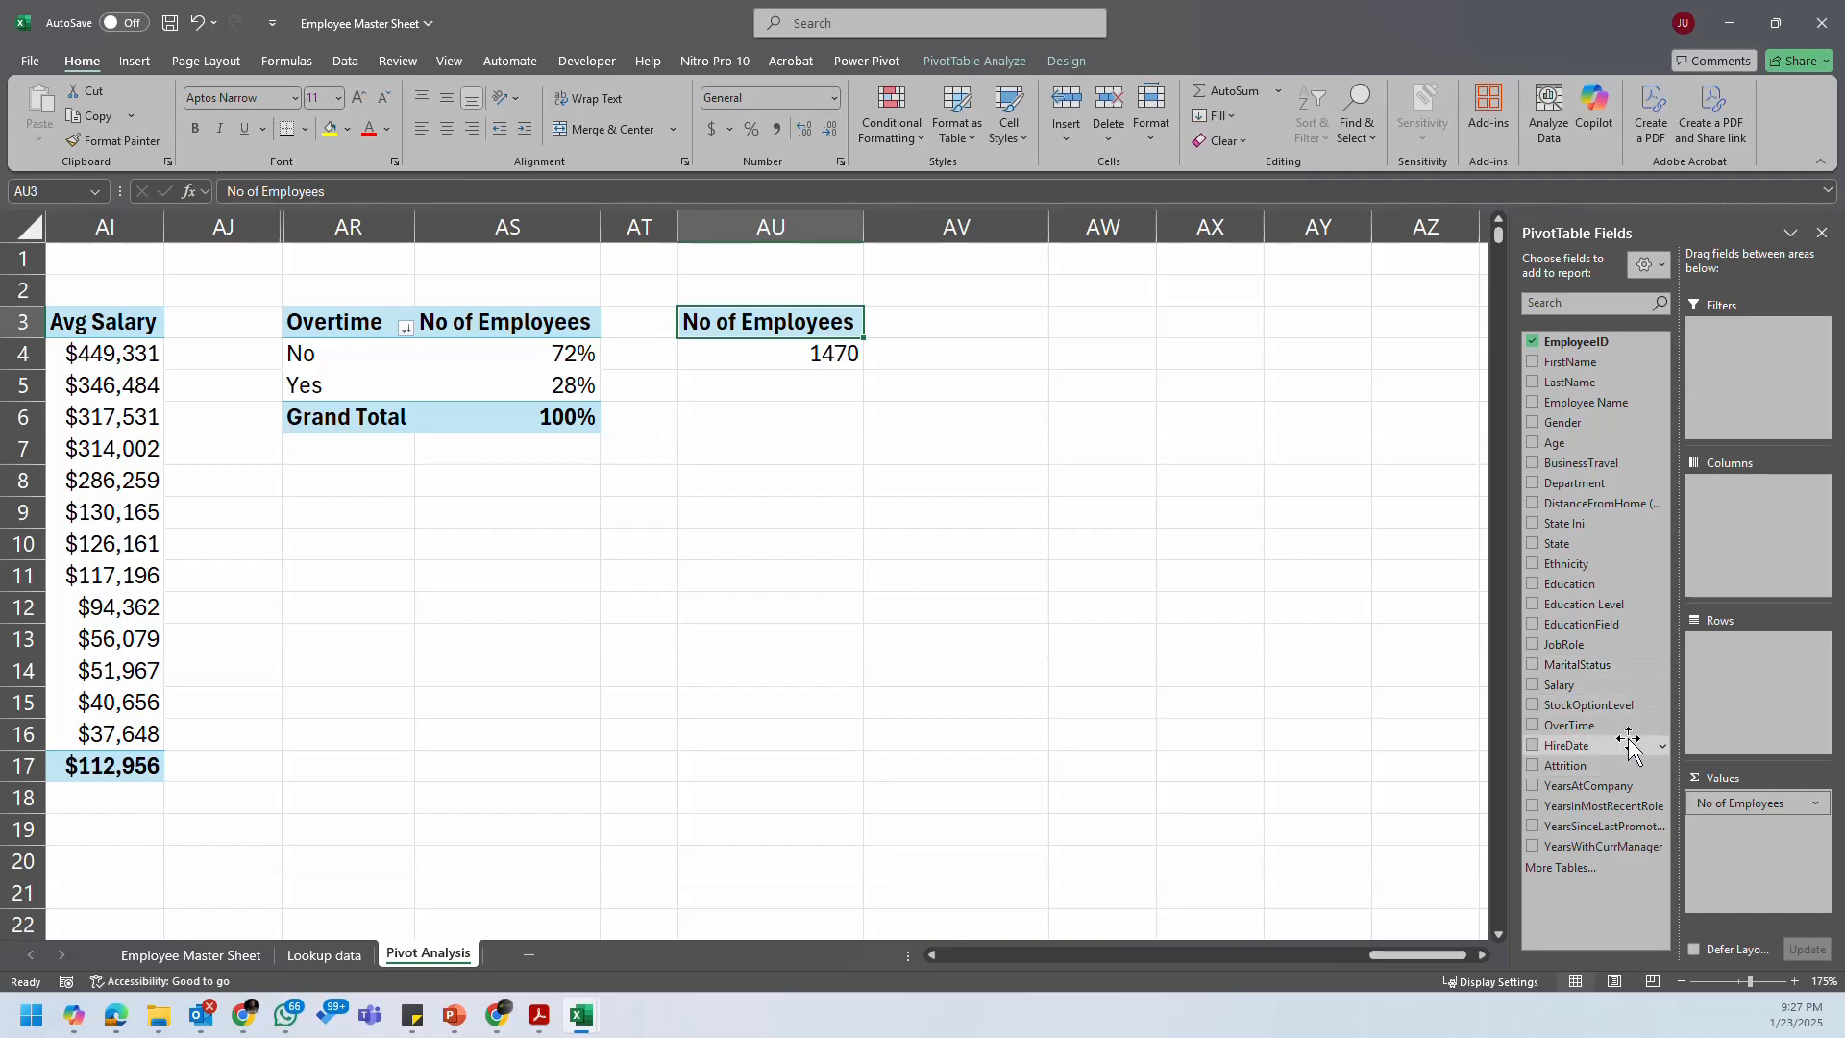
left_click_drag(1629, 742, 1744, 668)
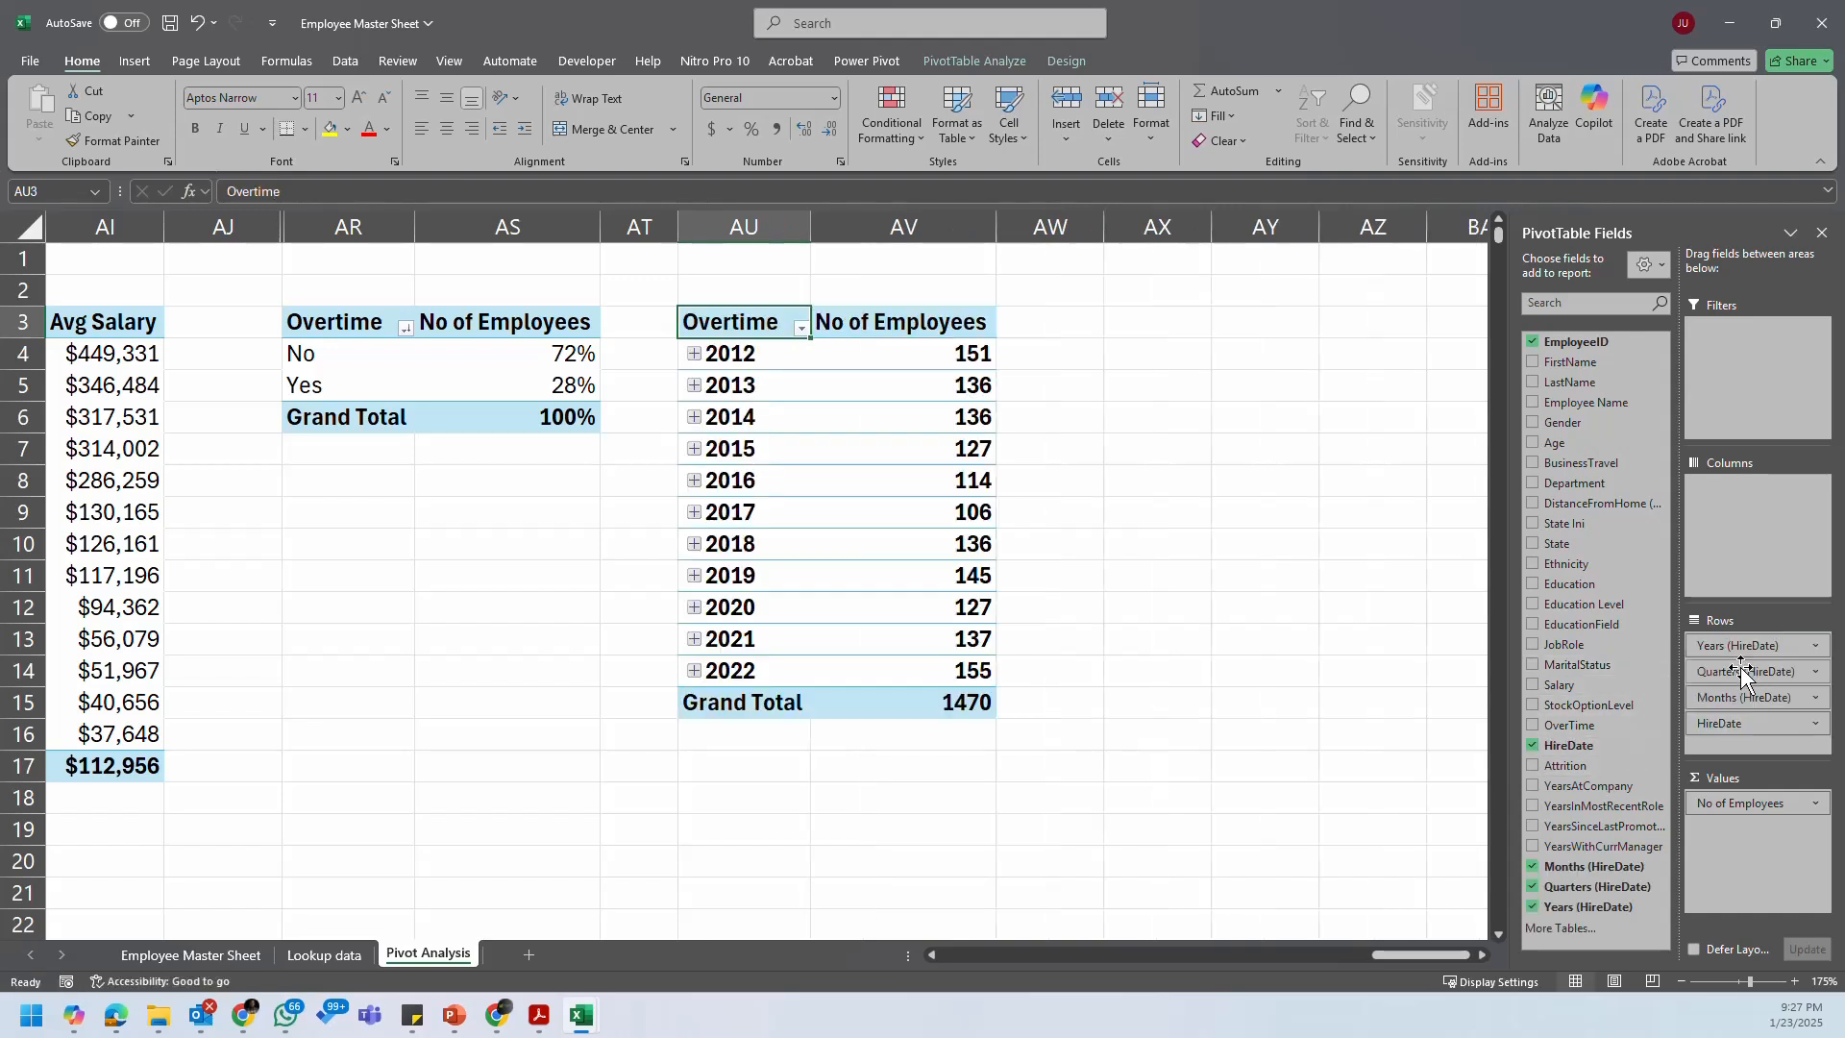
right_click(963, 355)
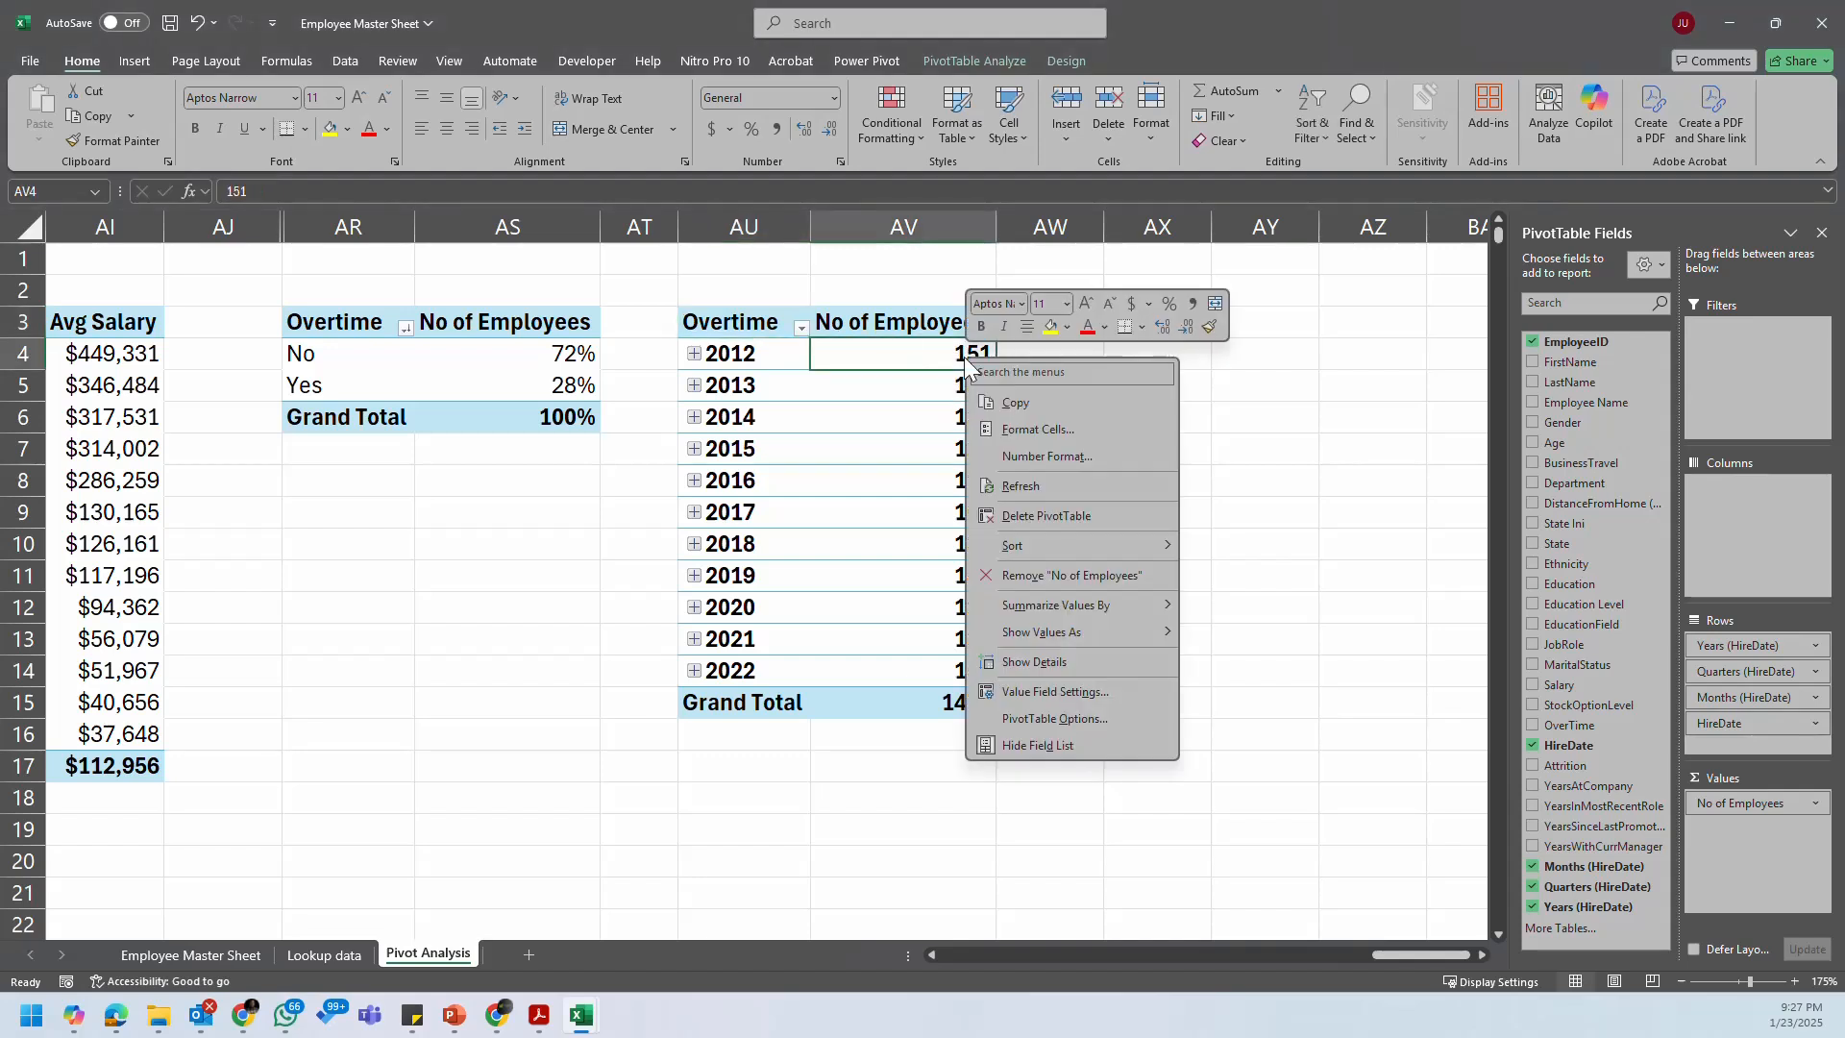
key("Escape")
left_click(736, 350)
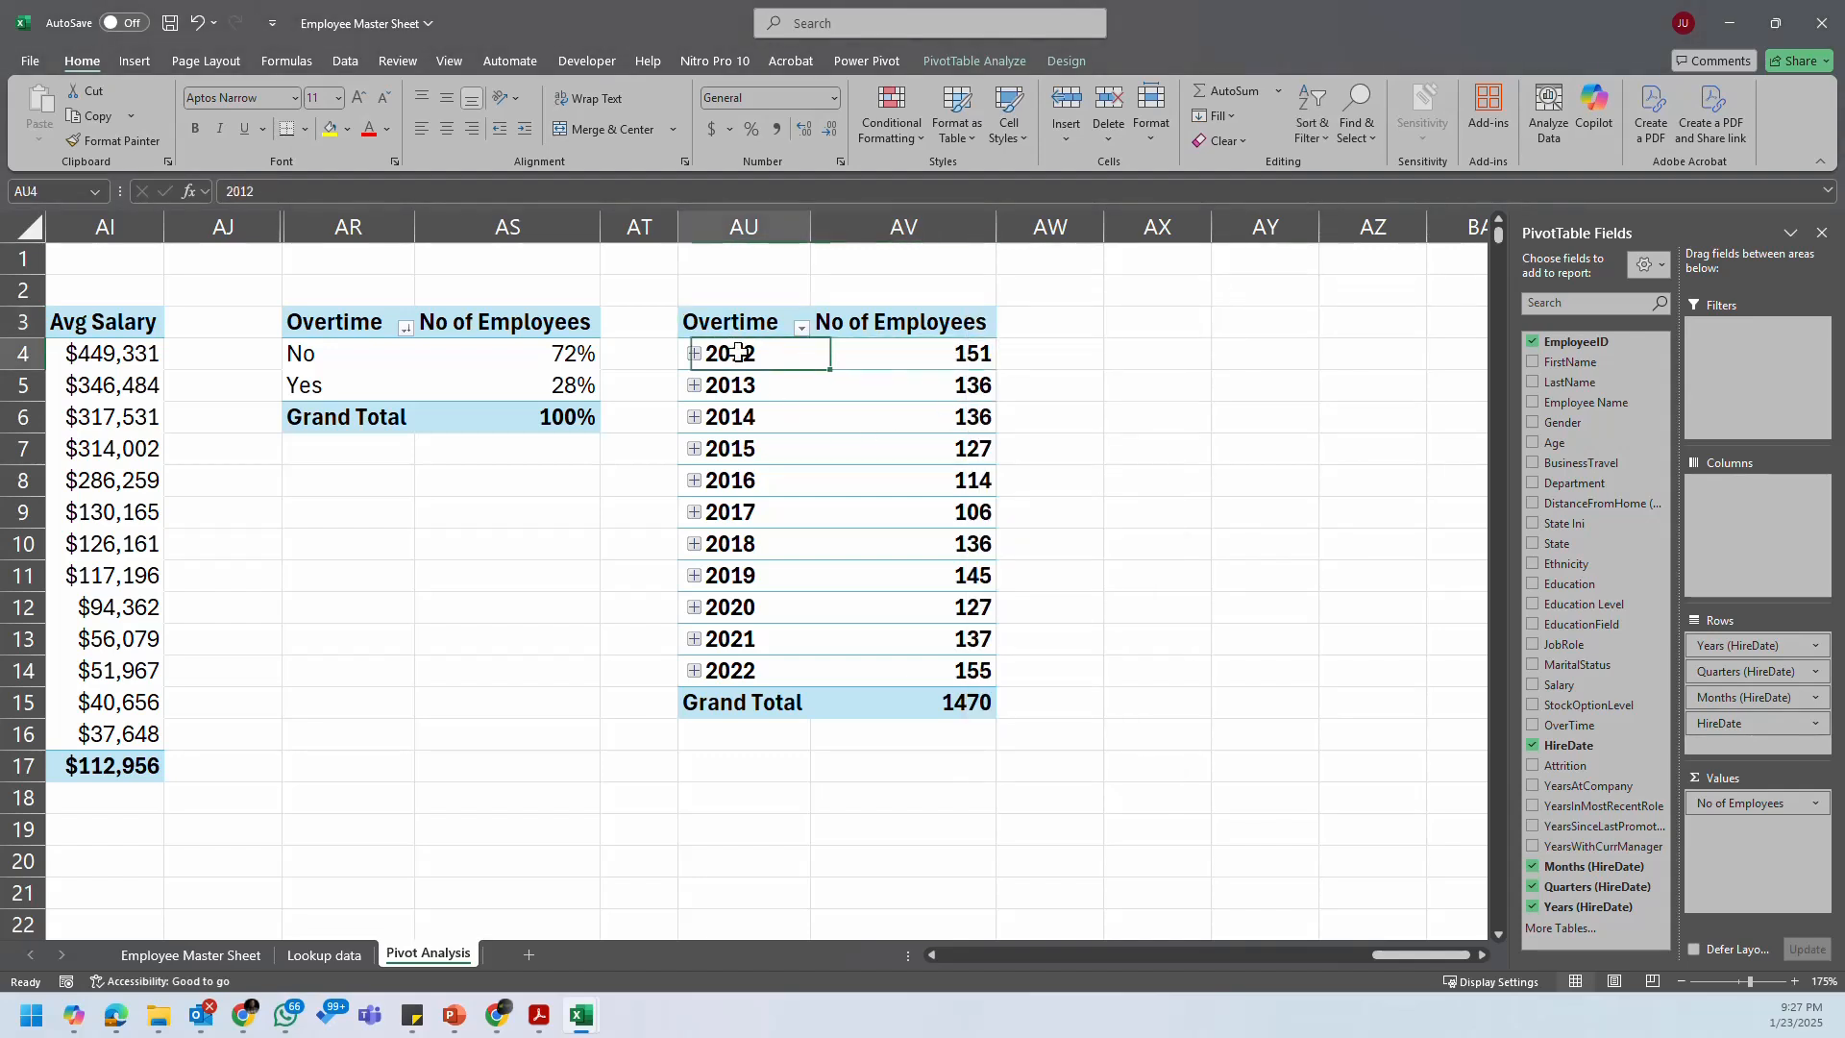
left_click(963, 355)
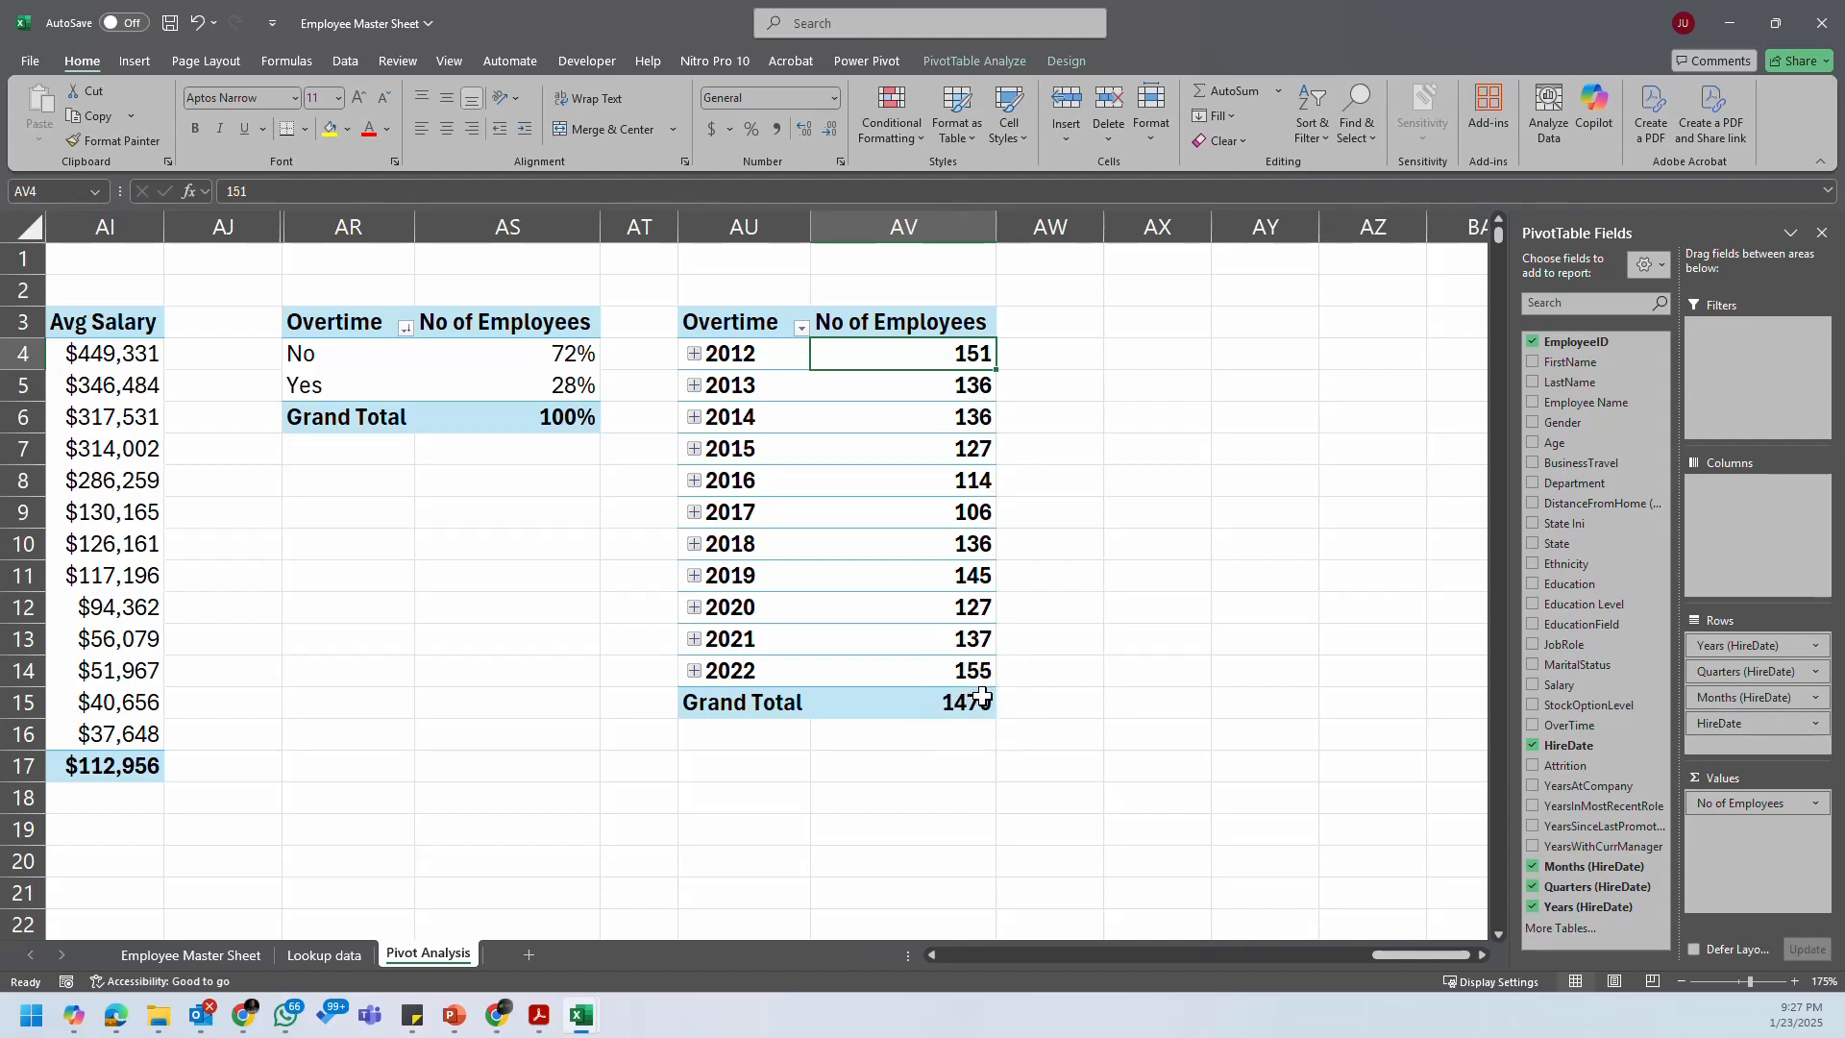
Step: Insert a Line PivotChart based on the hire-year pivot table
left_click(1067, 60)
left_click(991, 60)
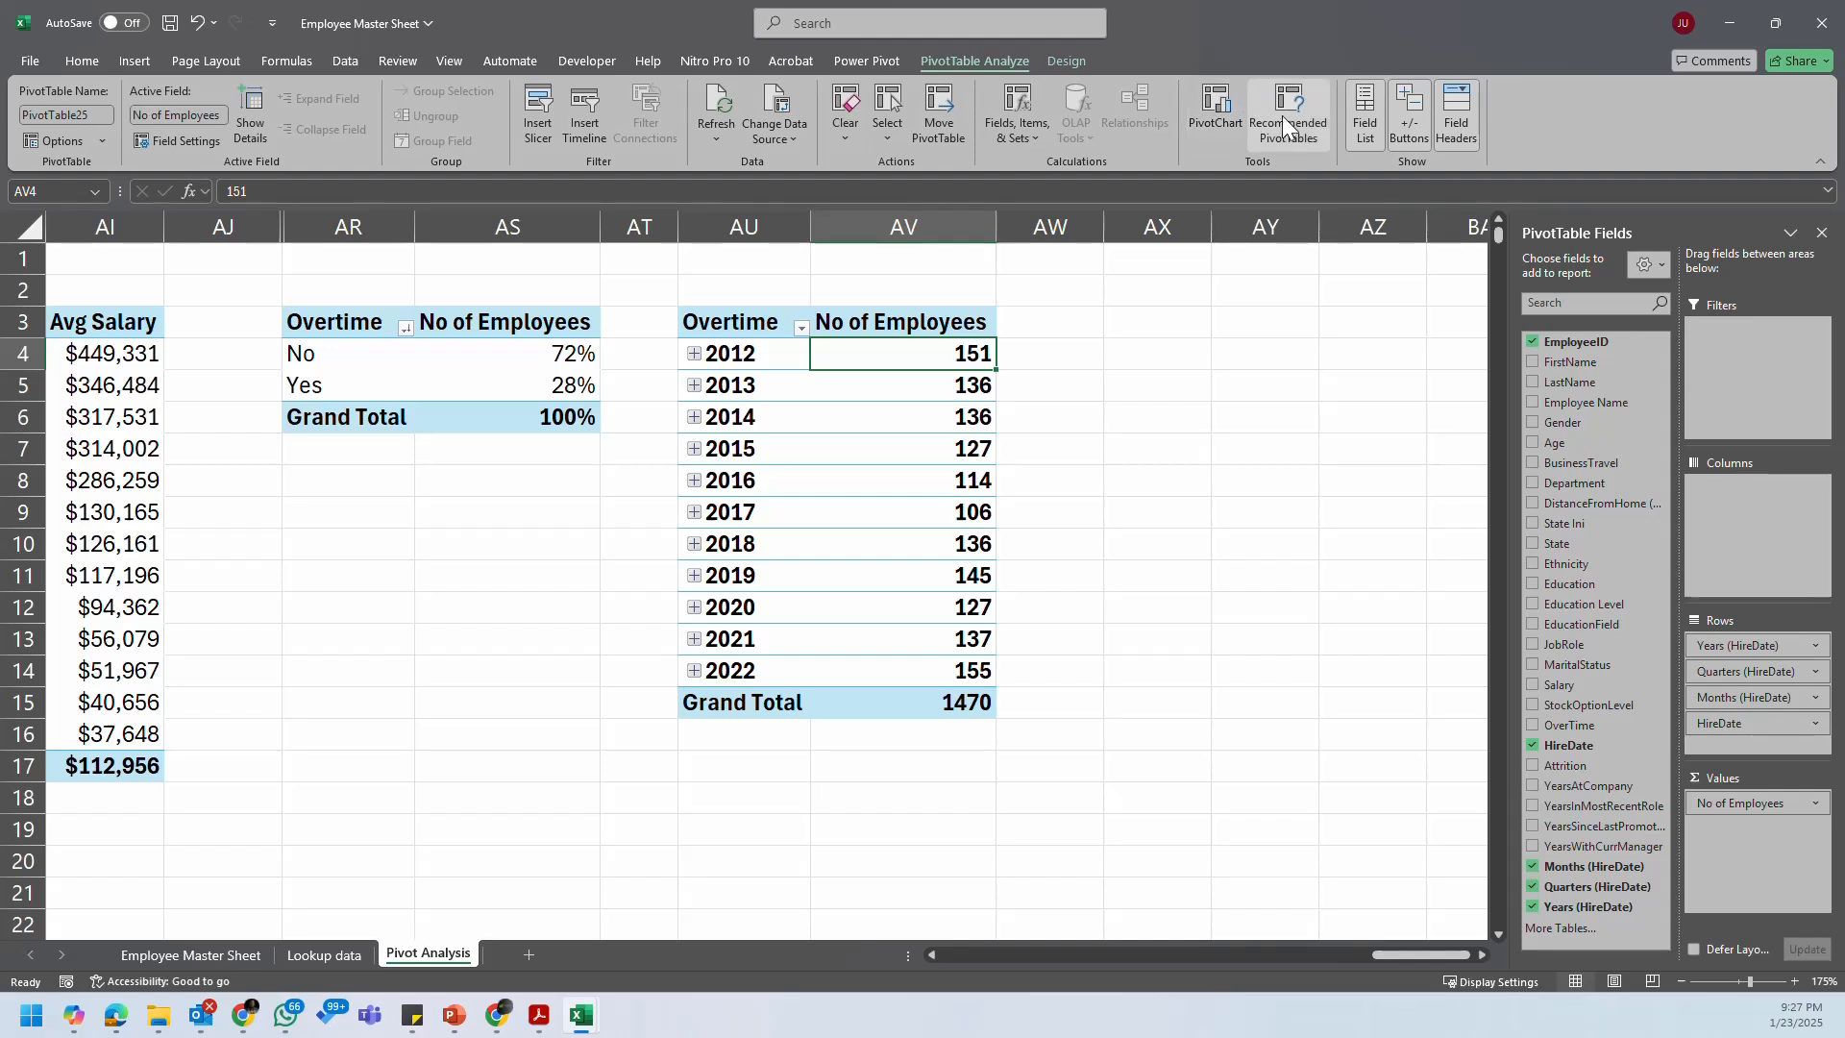
left_click(1237, 114)
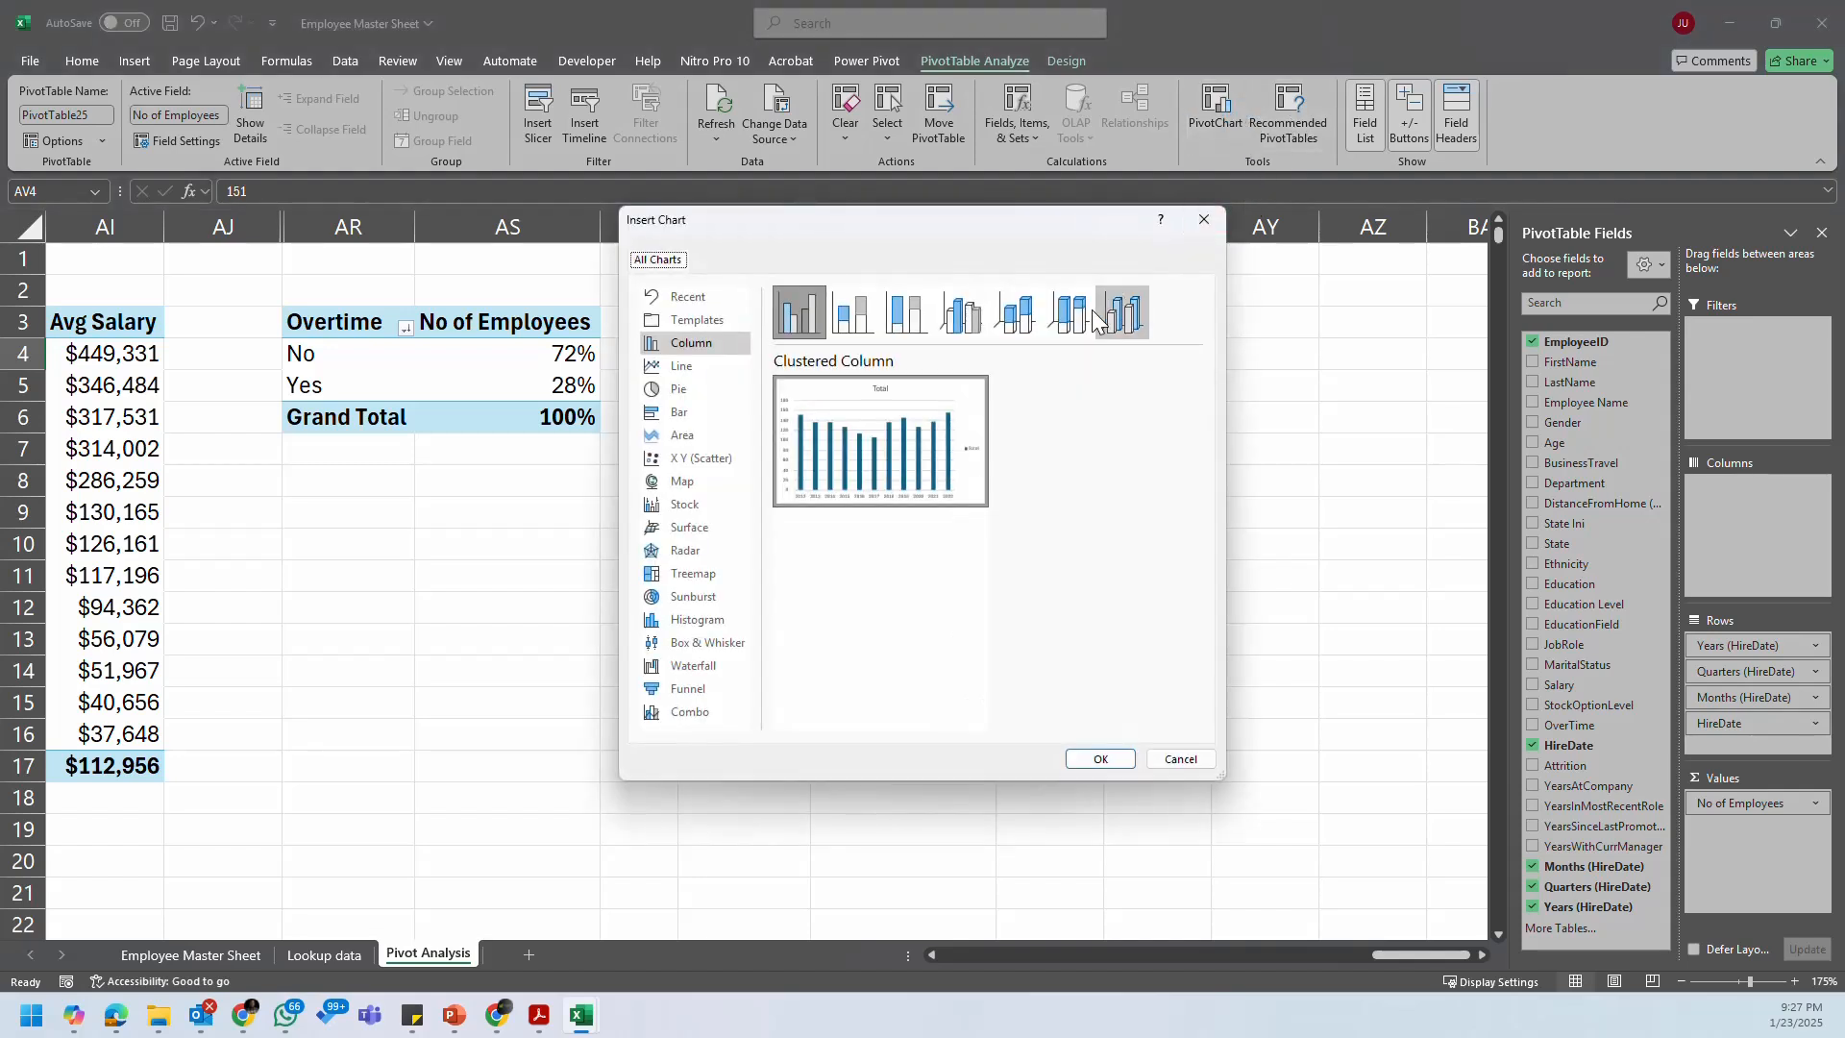
left_click(685, 367)
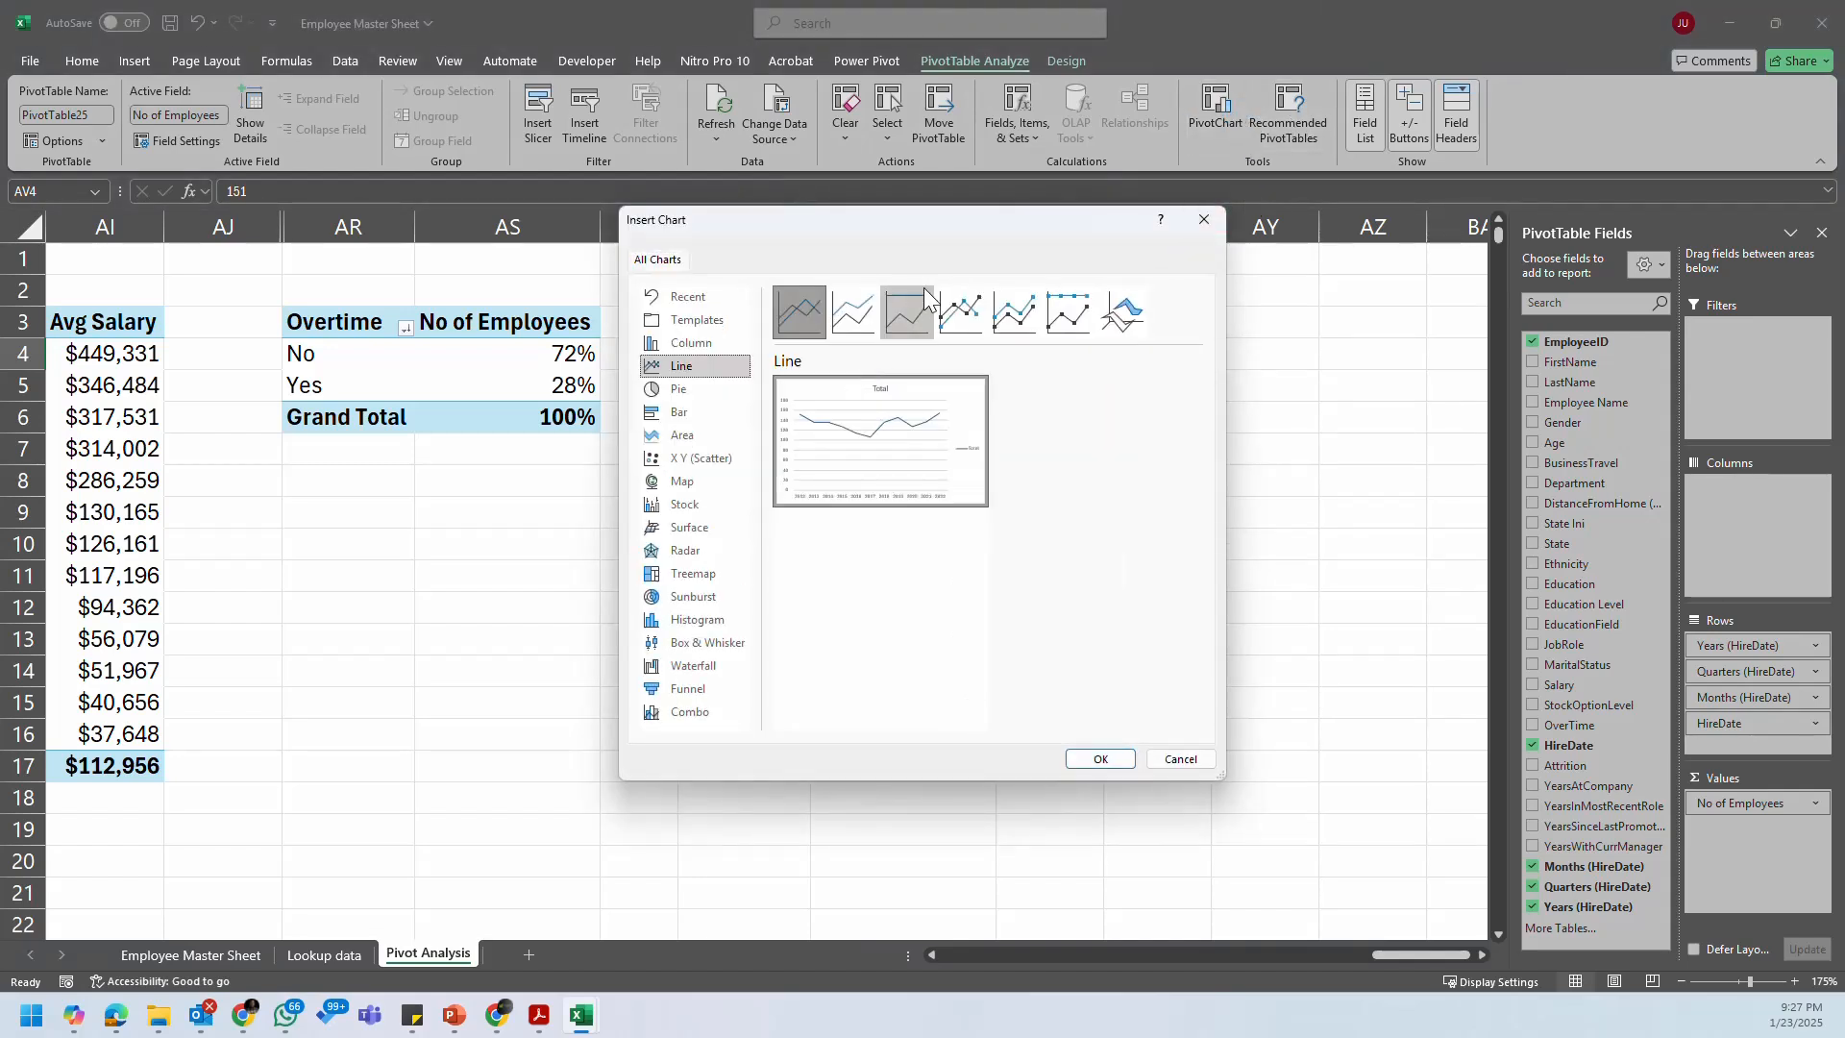
left_click(1100, 759)
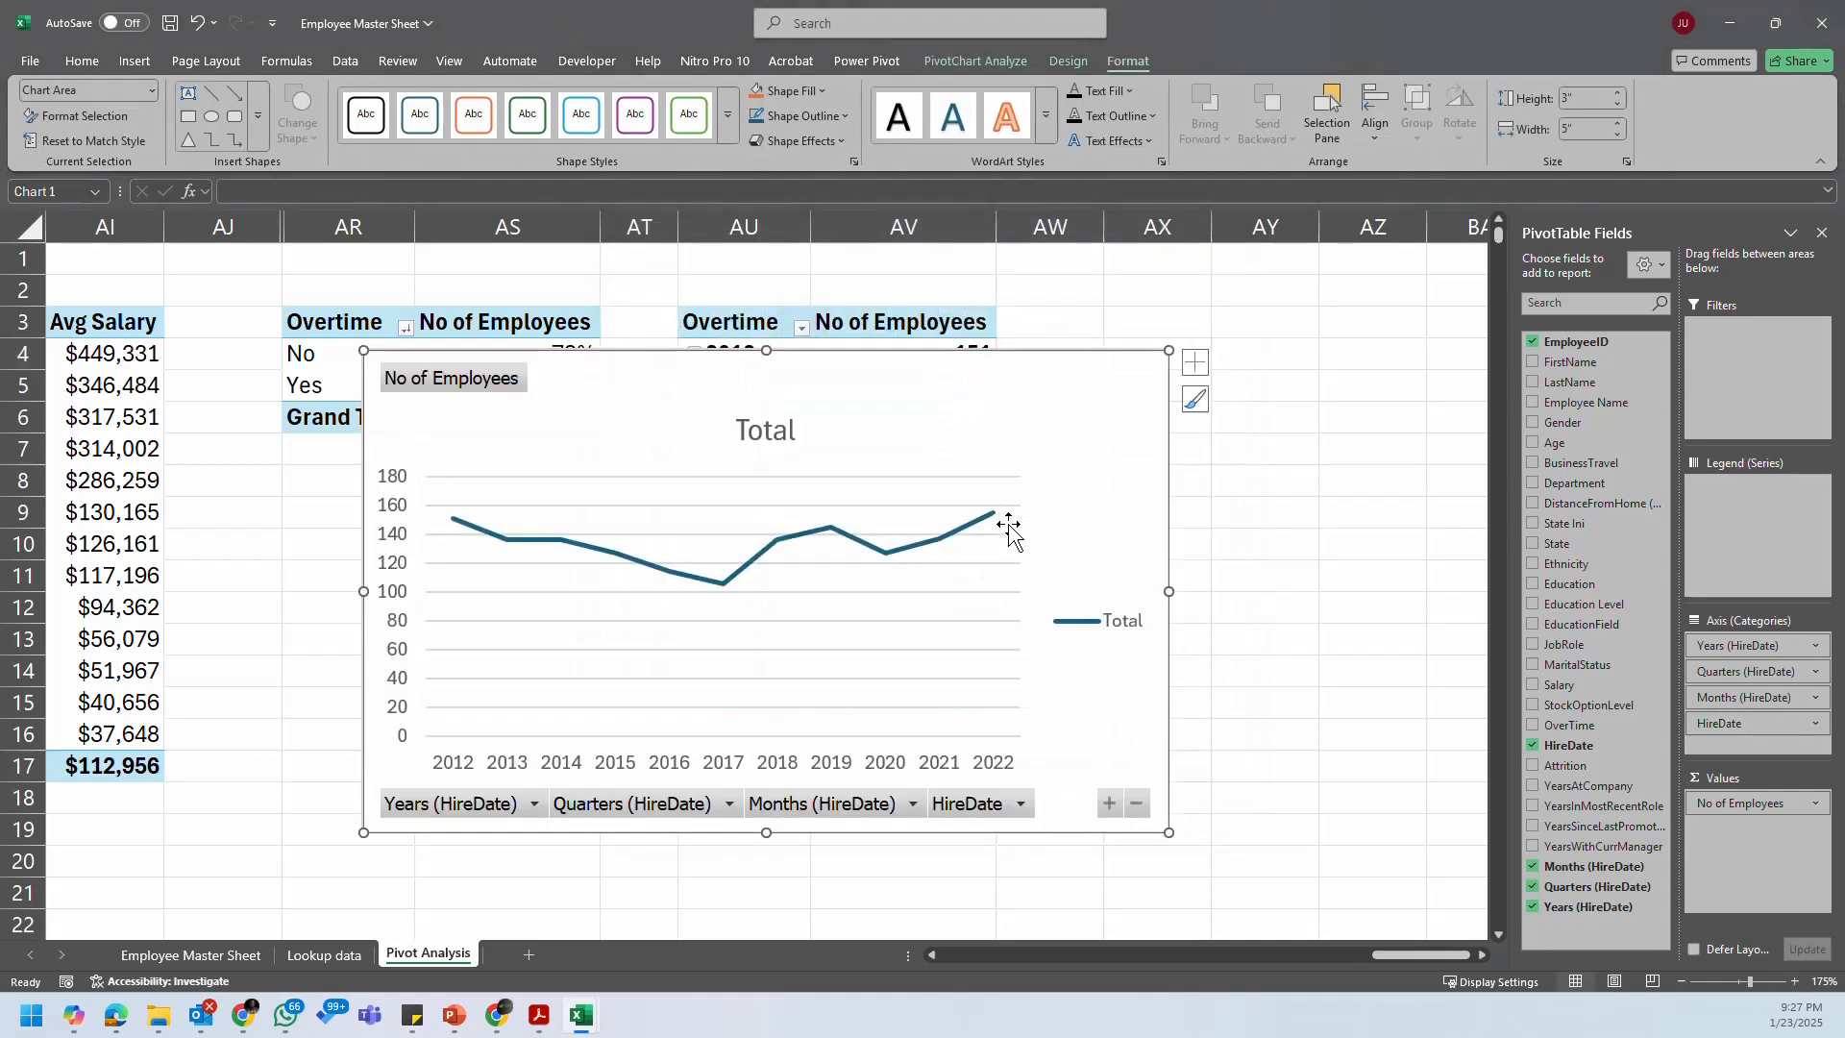
Step: Remove the legend and horizontal gridlines from the line PivotChart and hide all its field buttons
left_click(1102, 622)
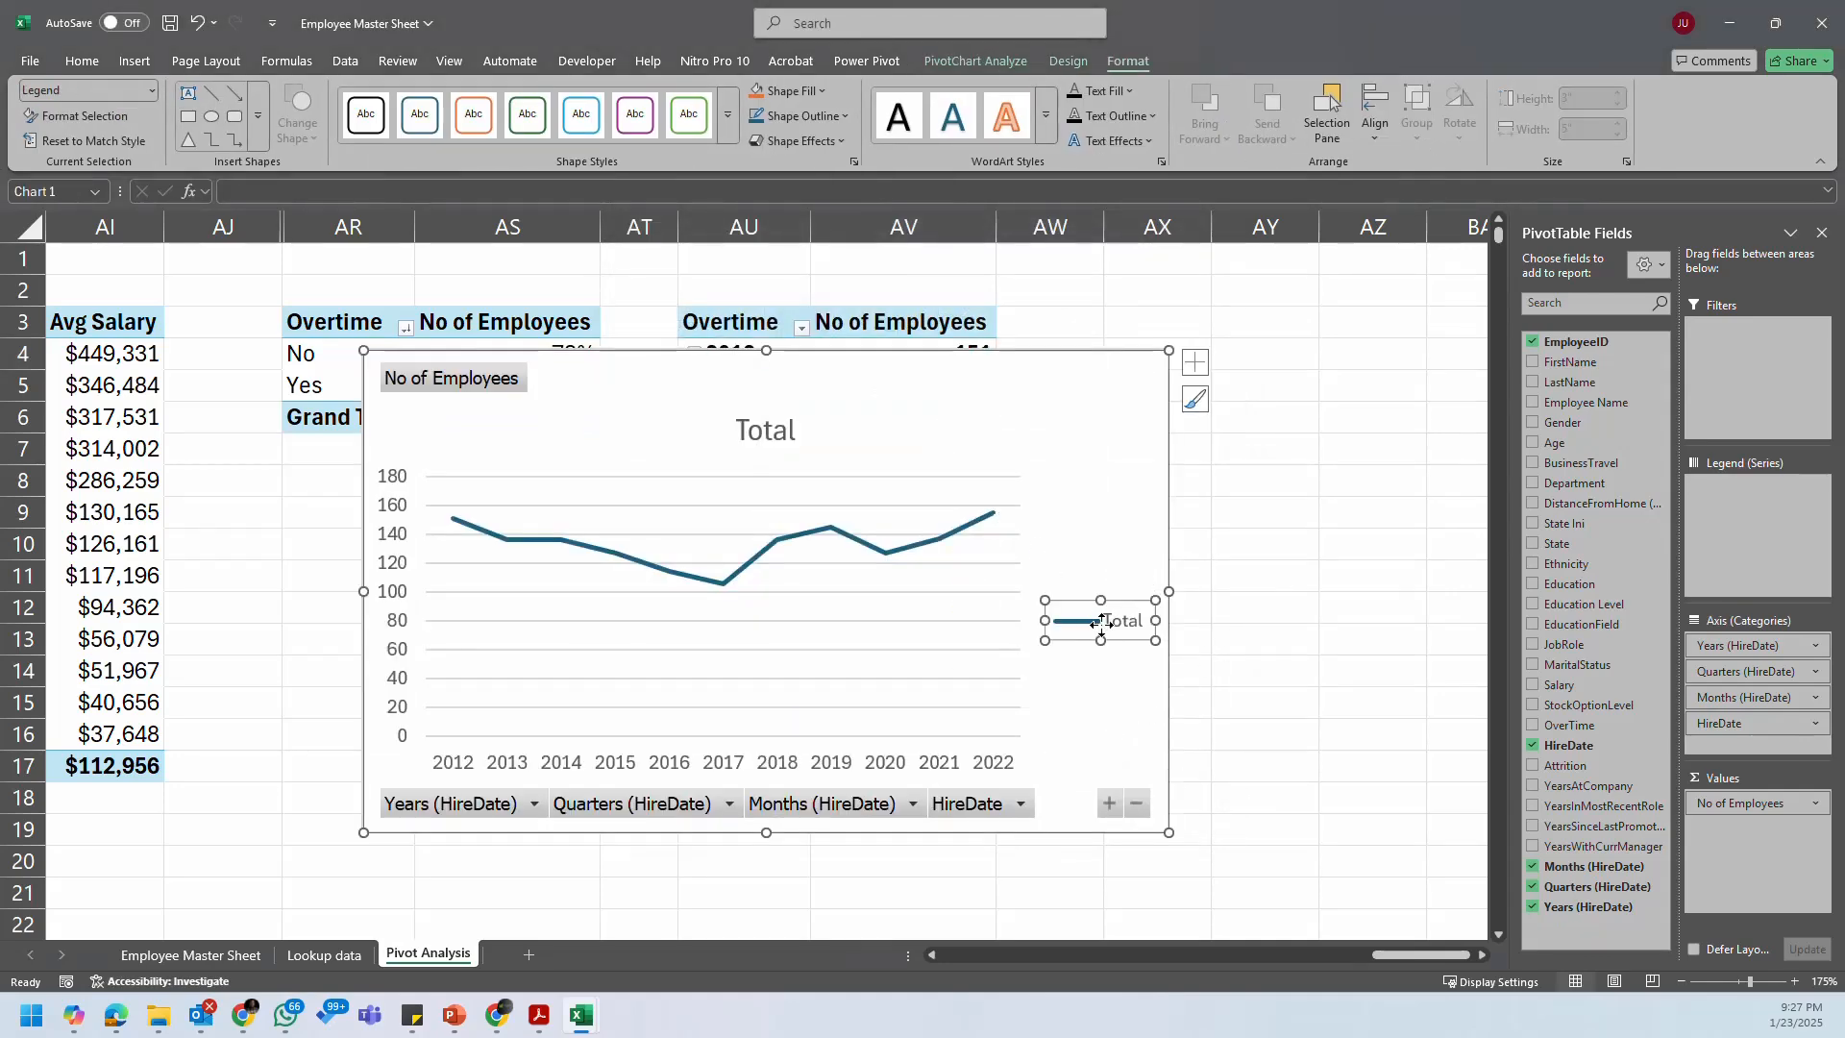
key("Delete")
left_click(1107, 621)
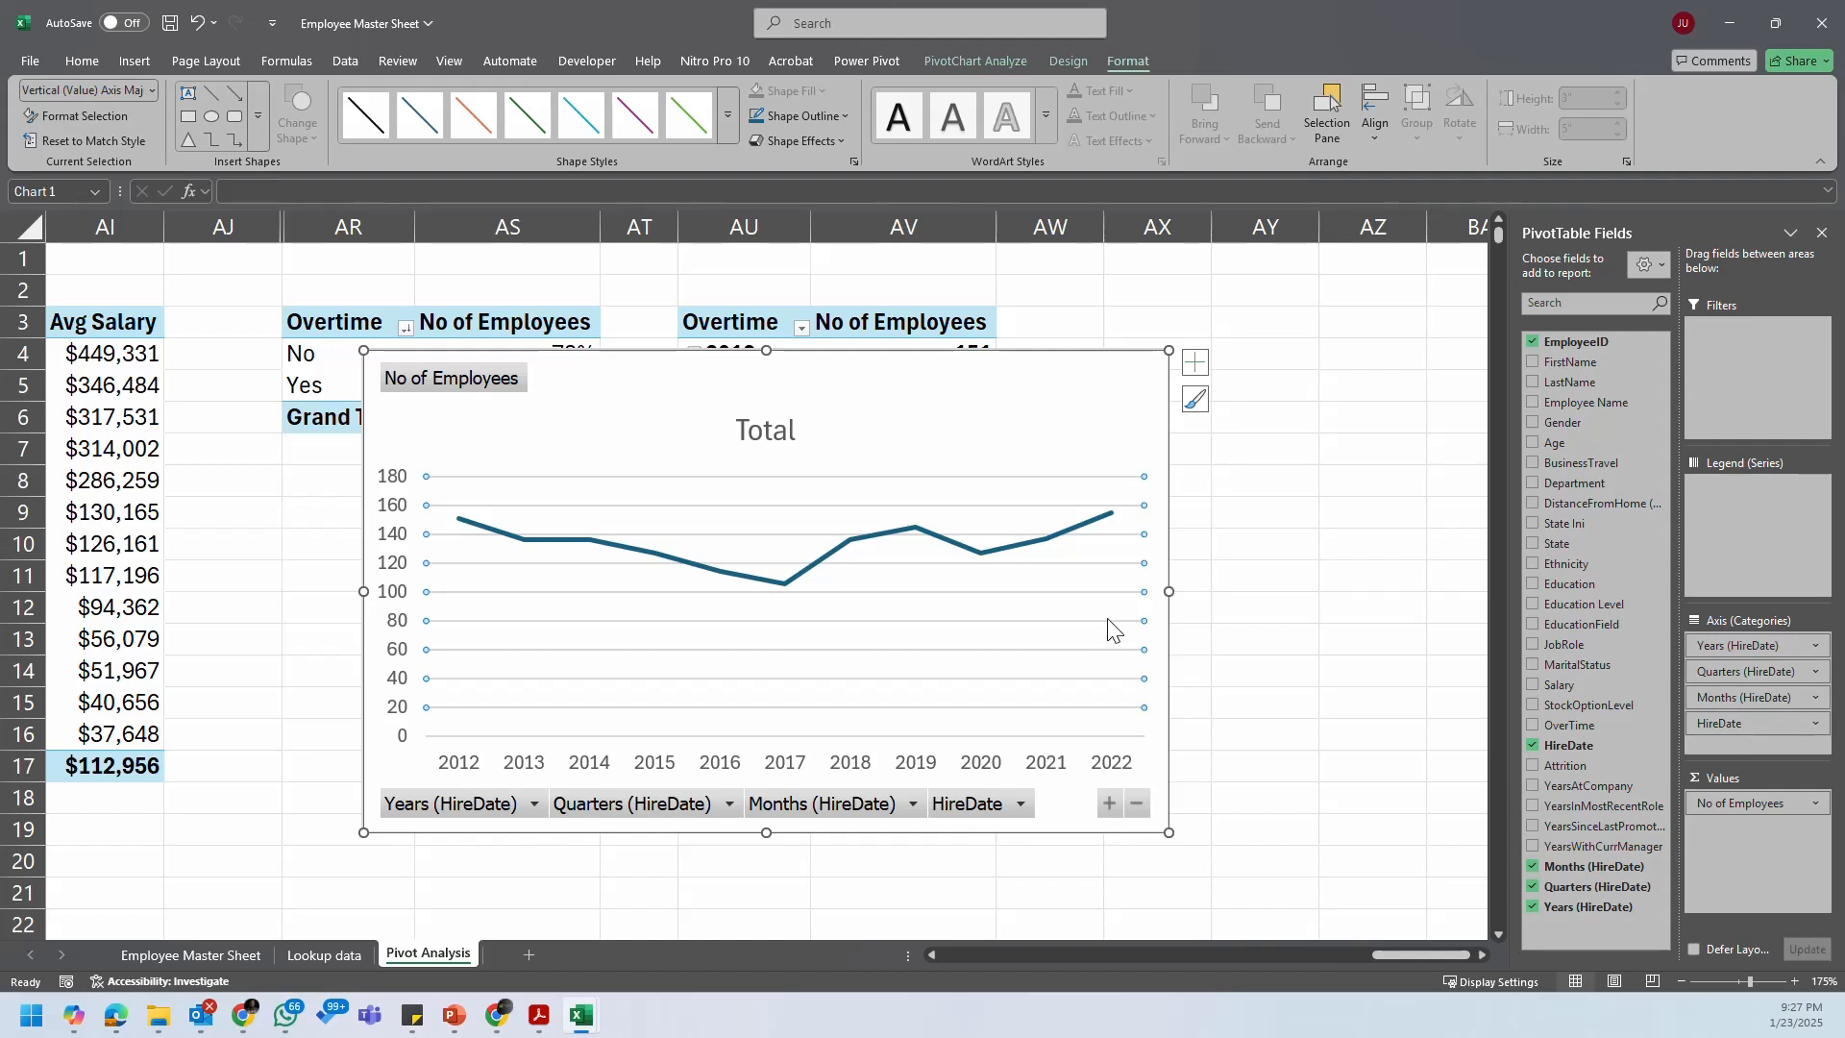
key("Delete")
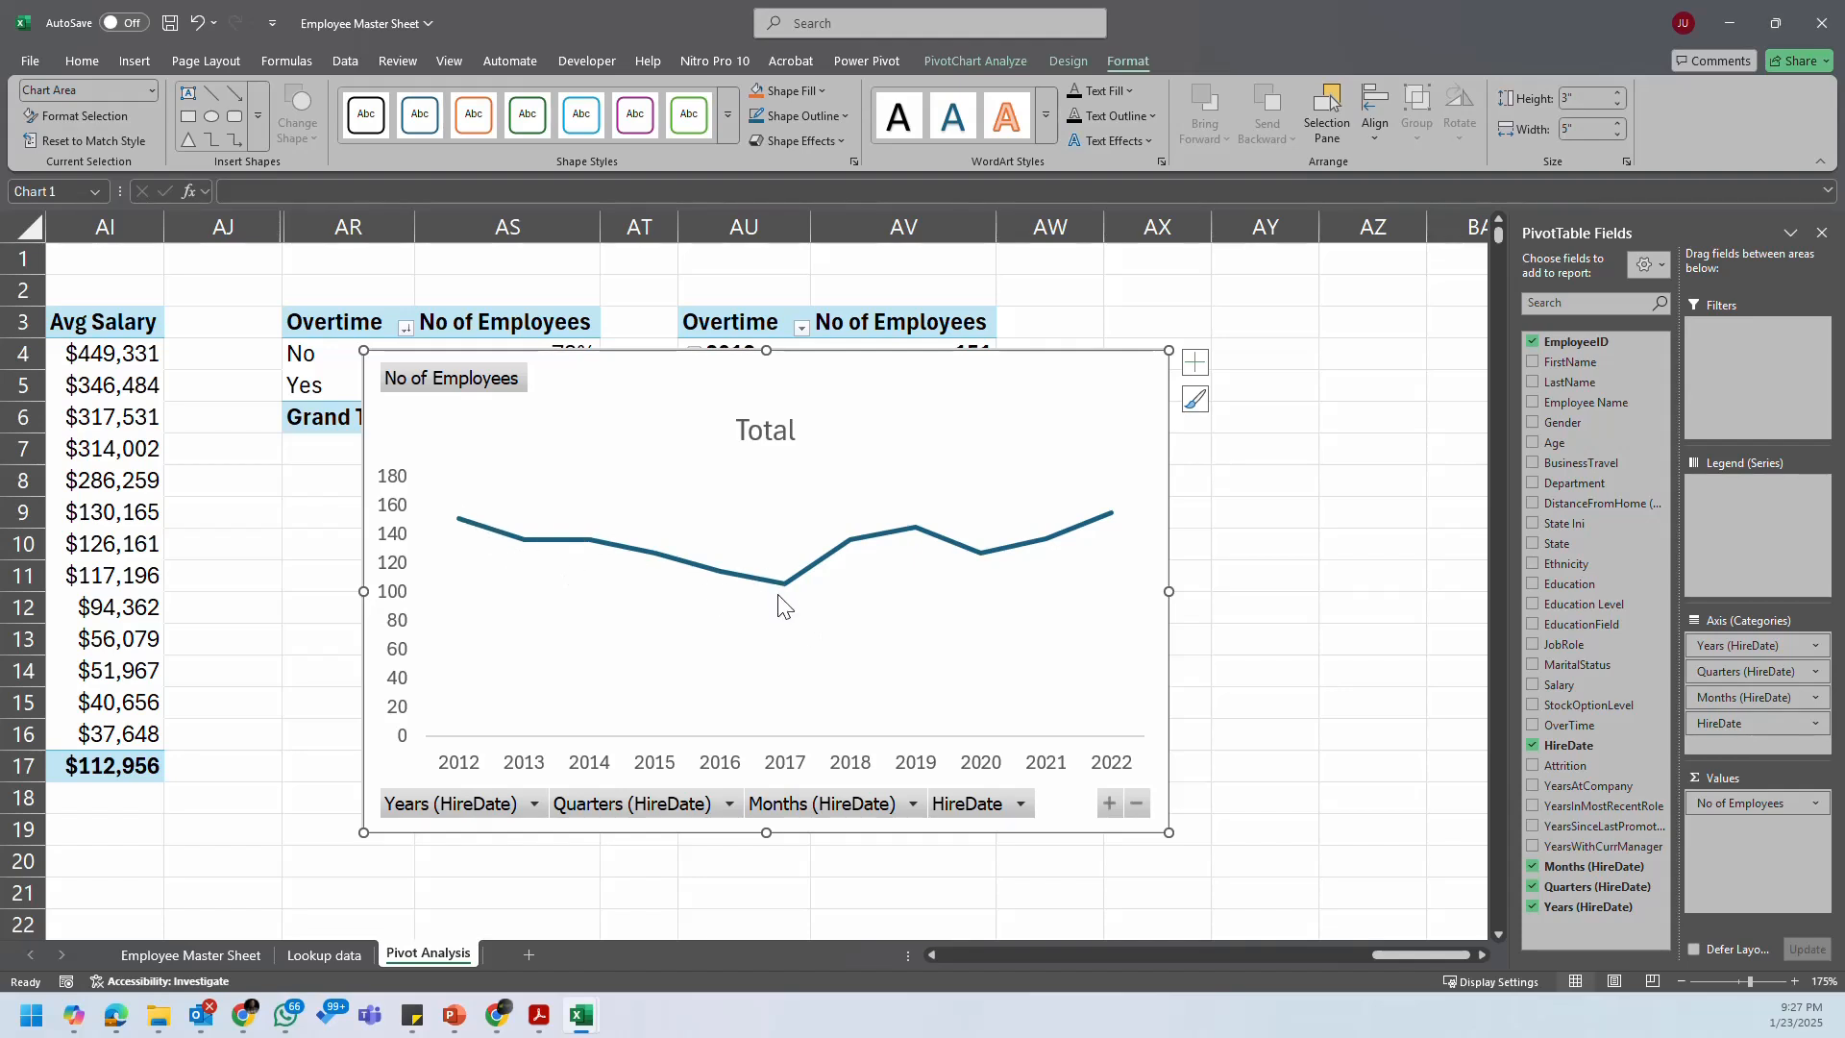
right_click(873, 808)
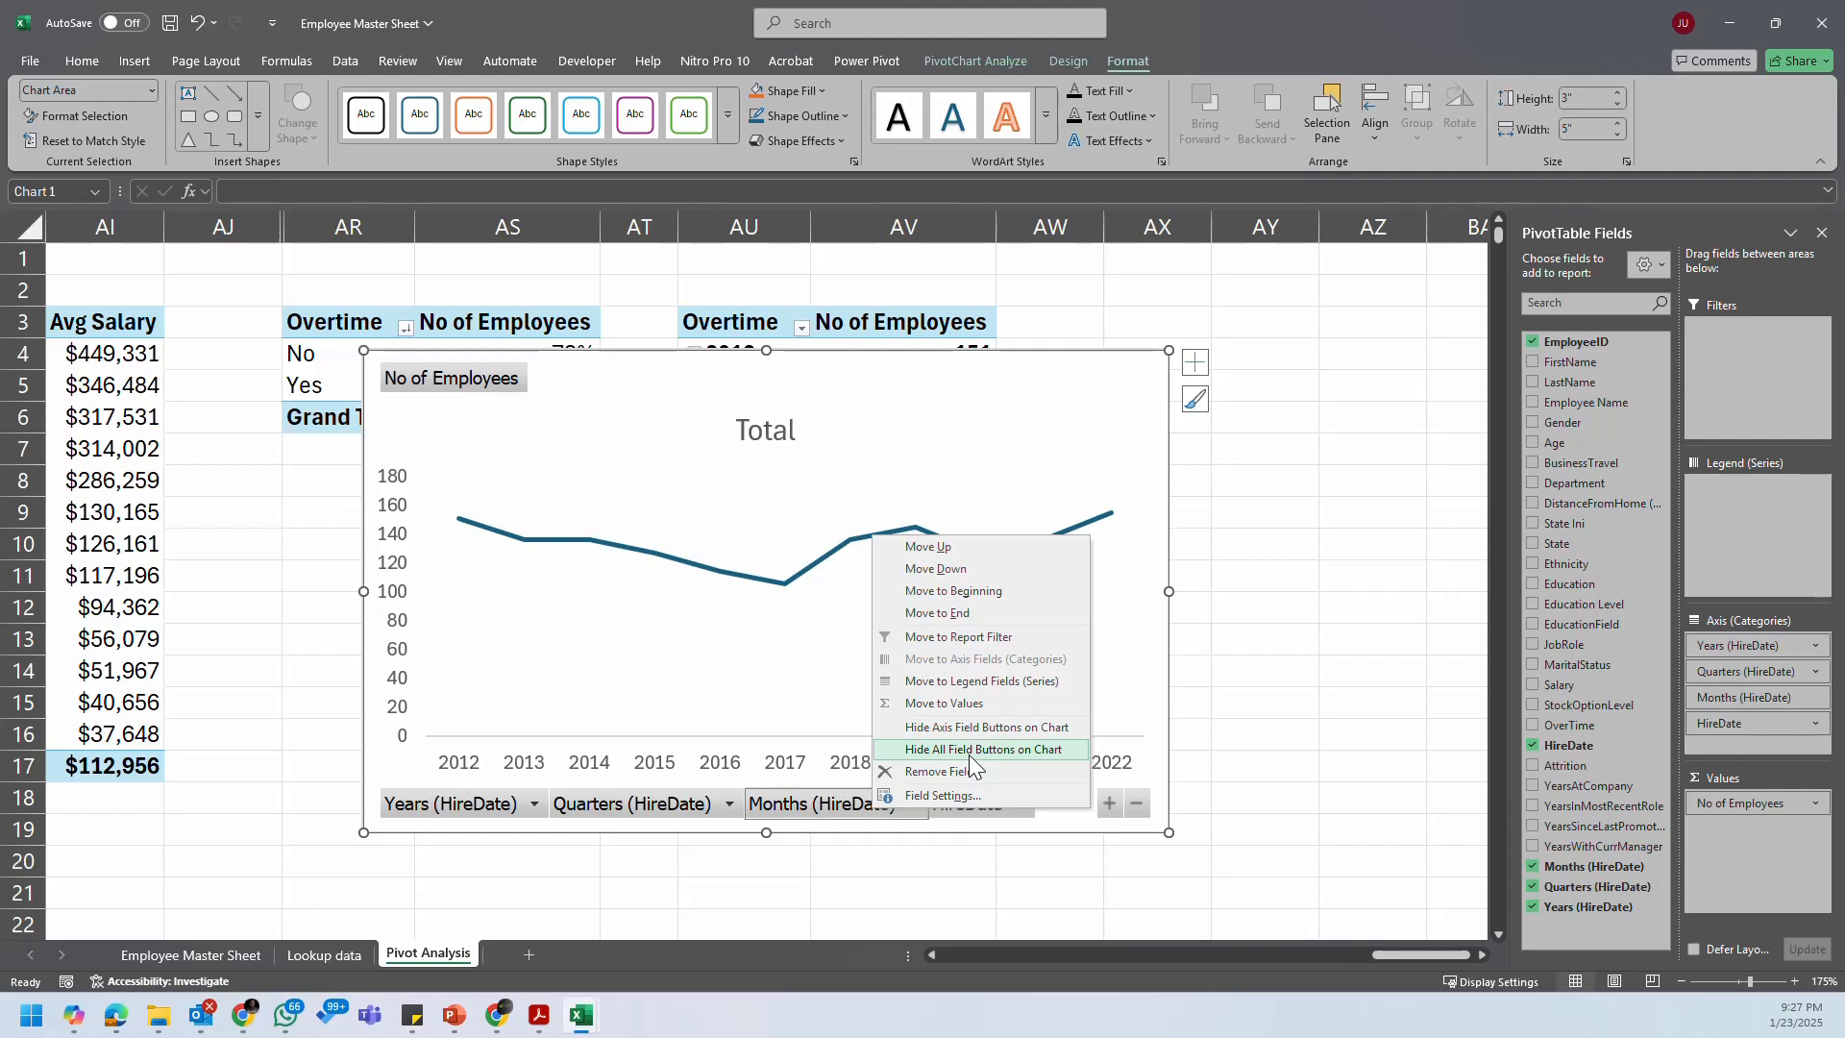
left_click(969, 751)
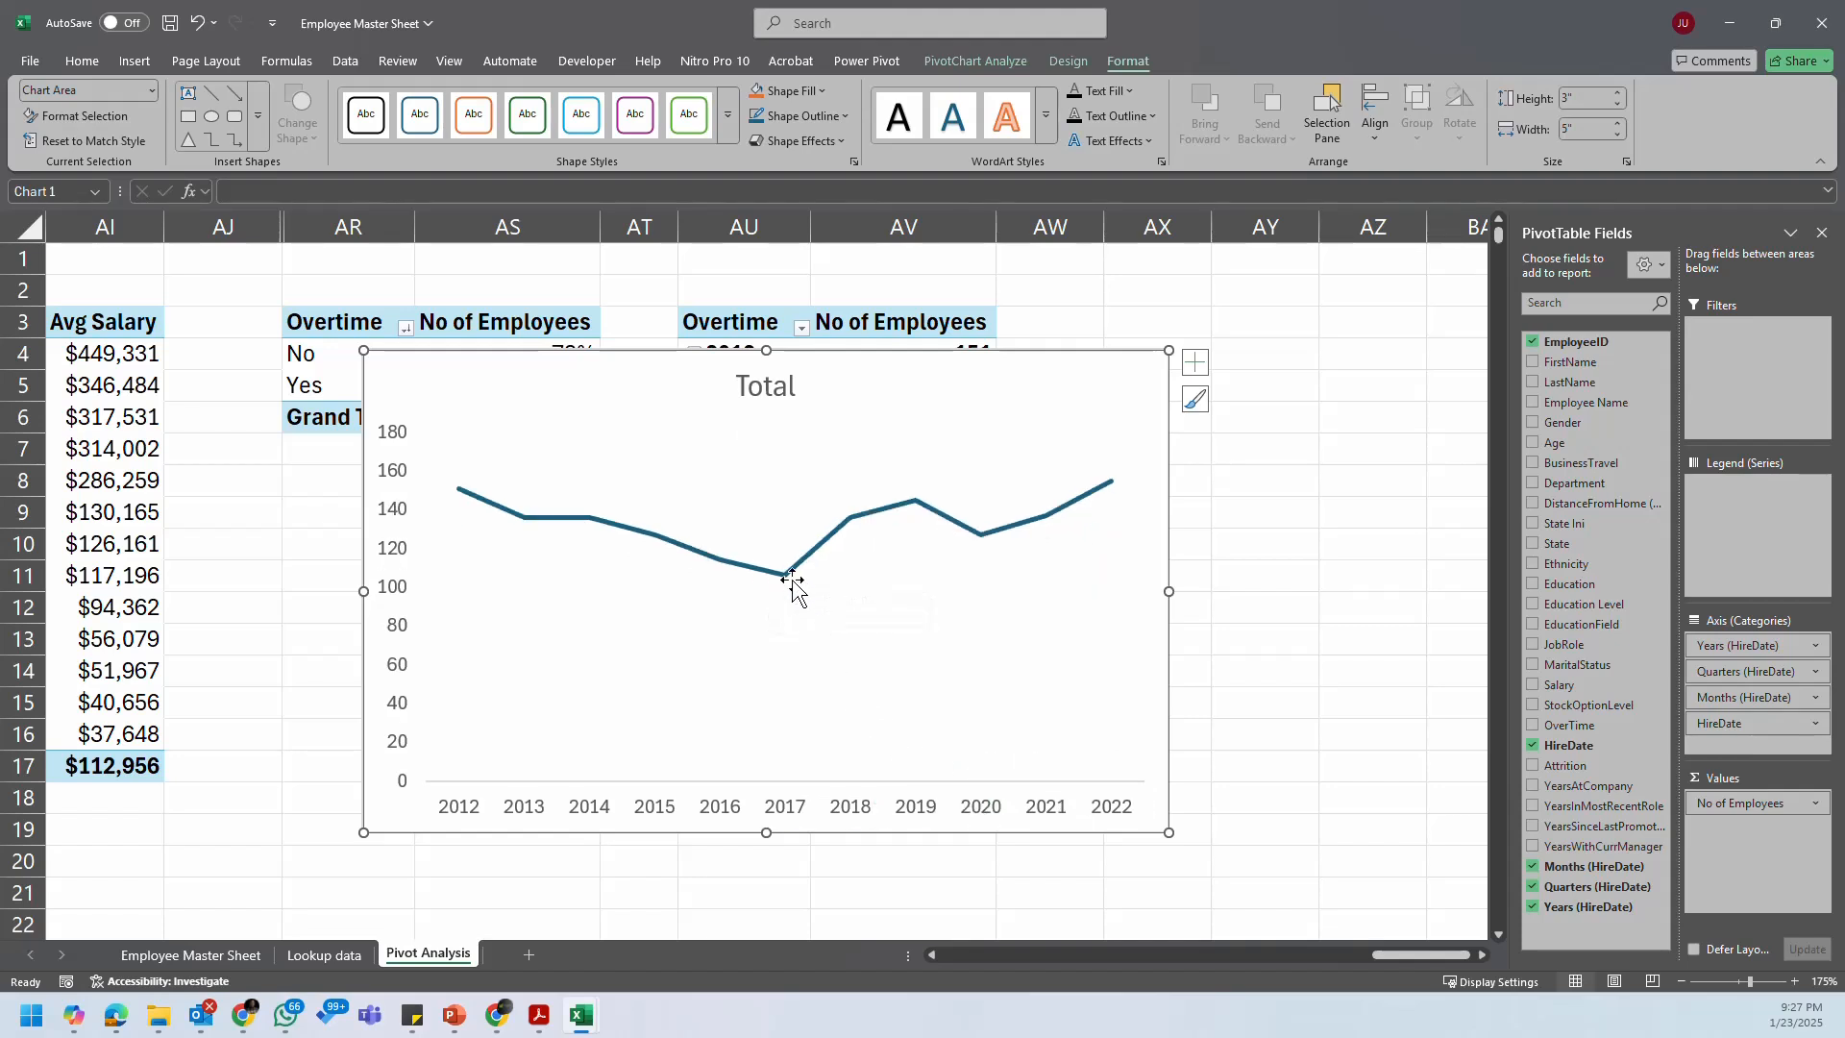
Step: Shift the PivotChart off the hire-year pivot table to uncover its rows, and bring it back over the table
left_click(785, 577)
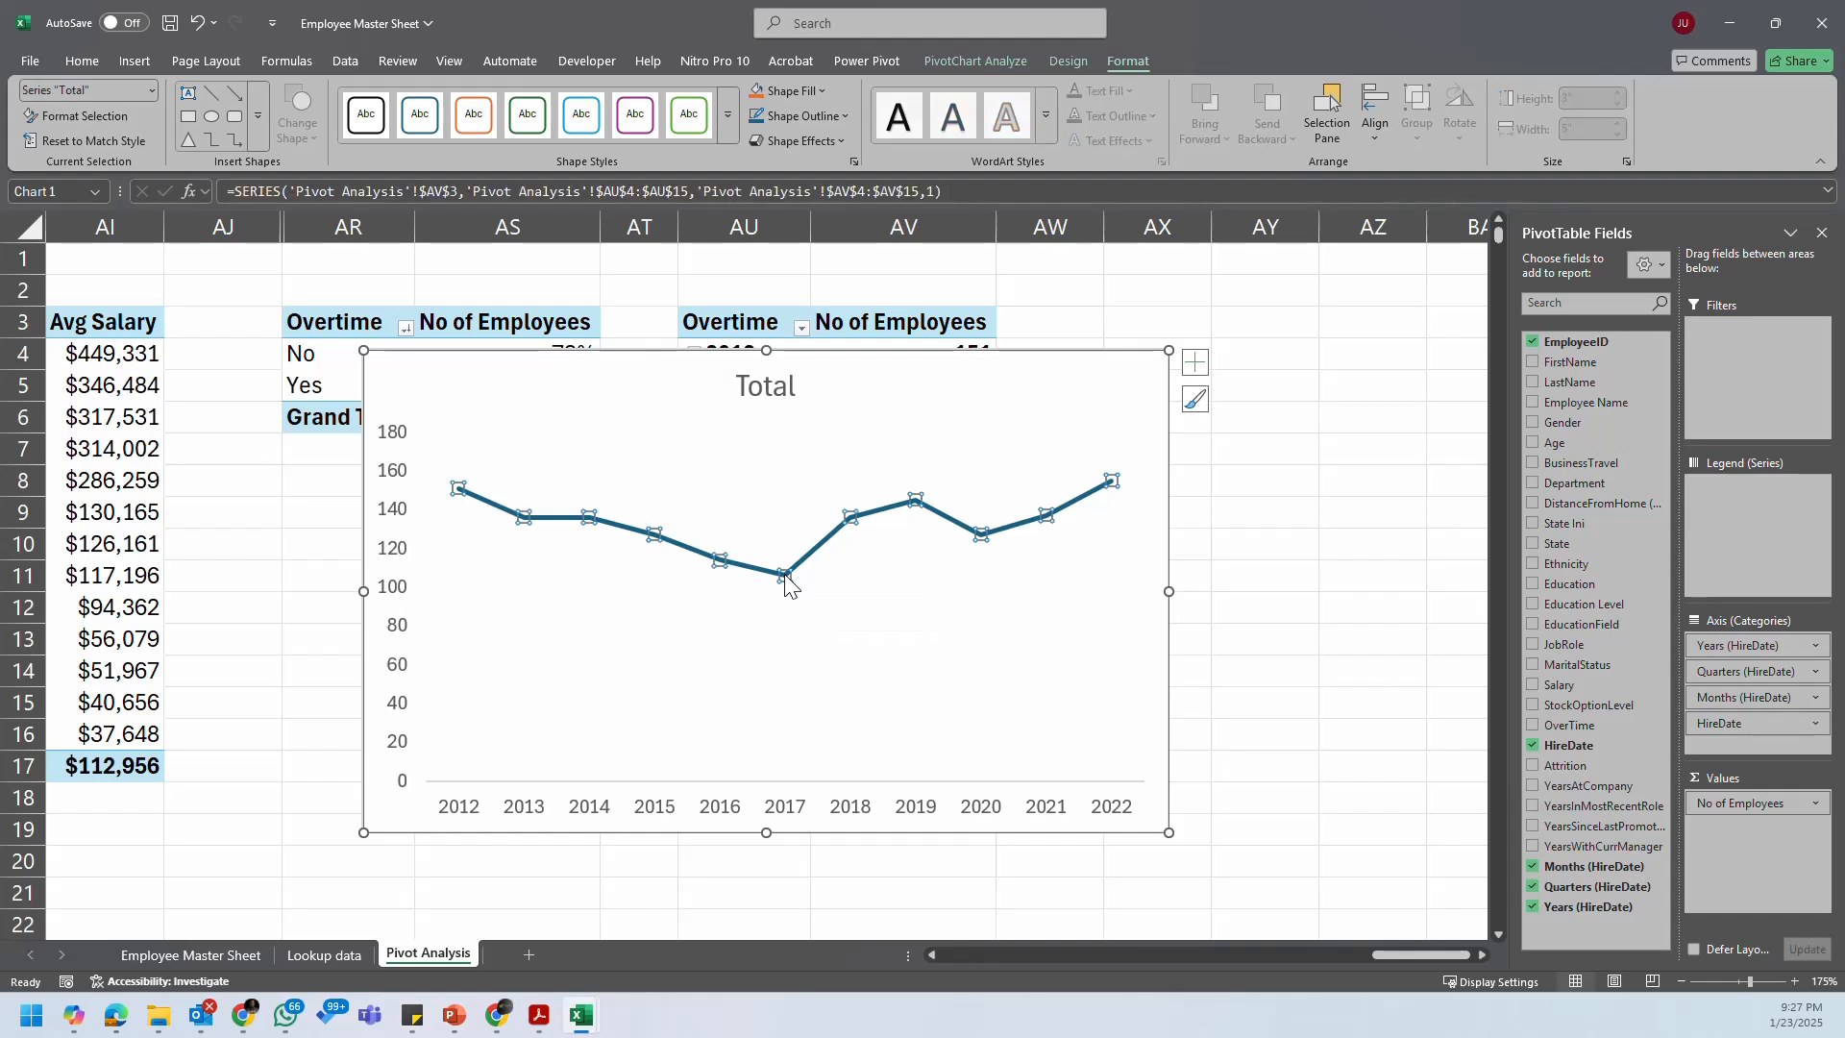
left_click(1005, 642)
left_click(1062, 377)
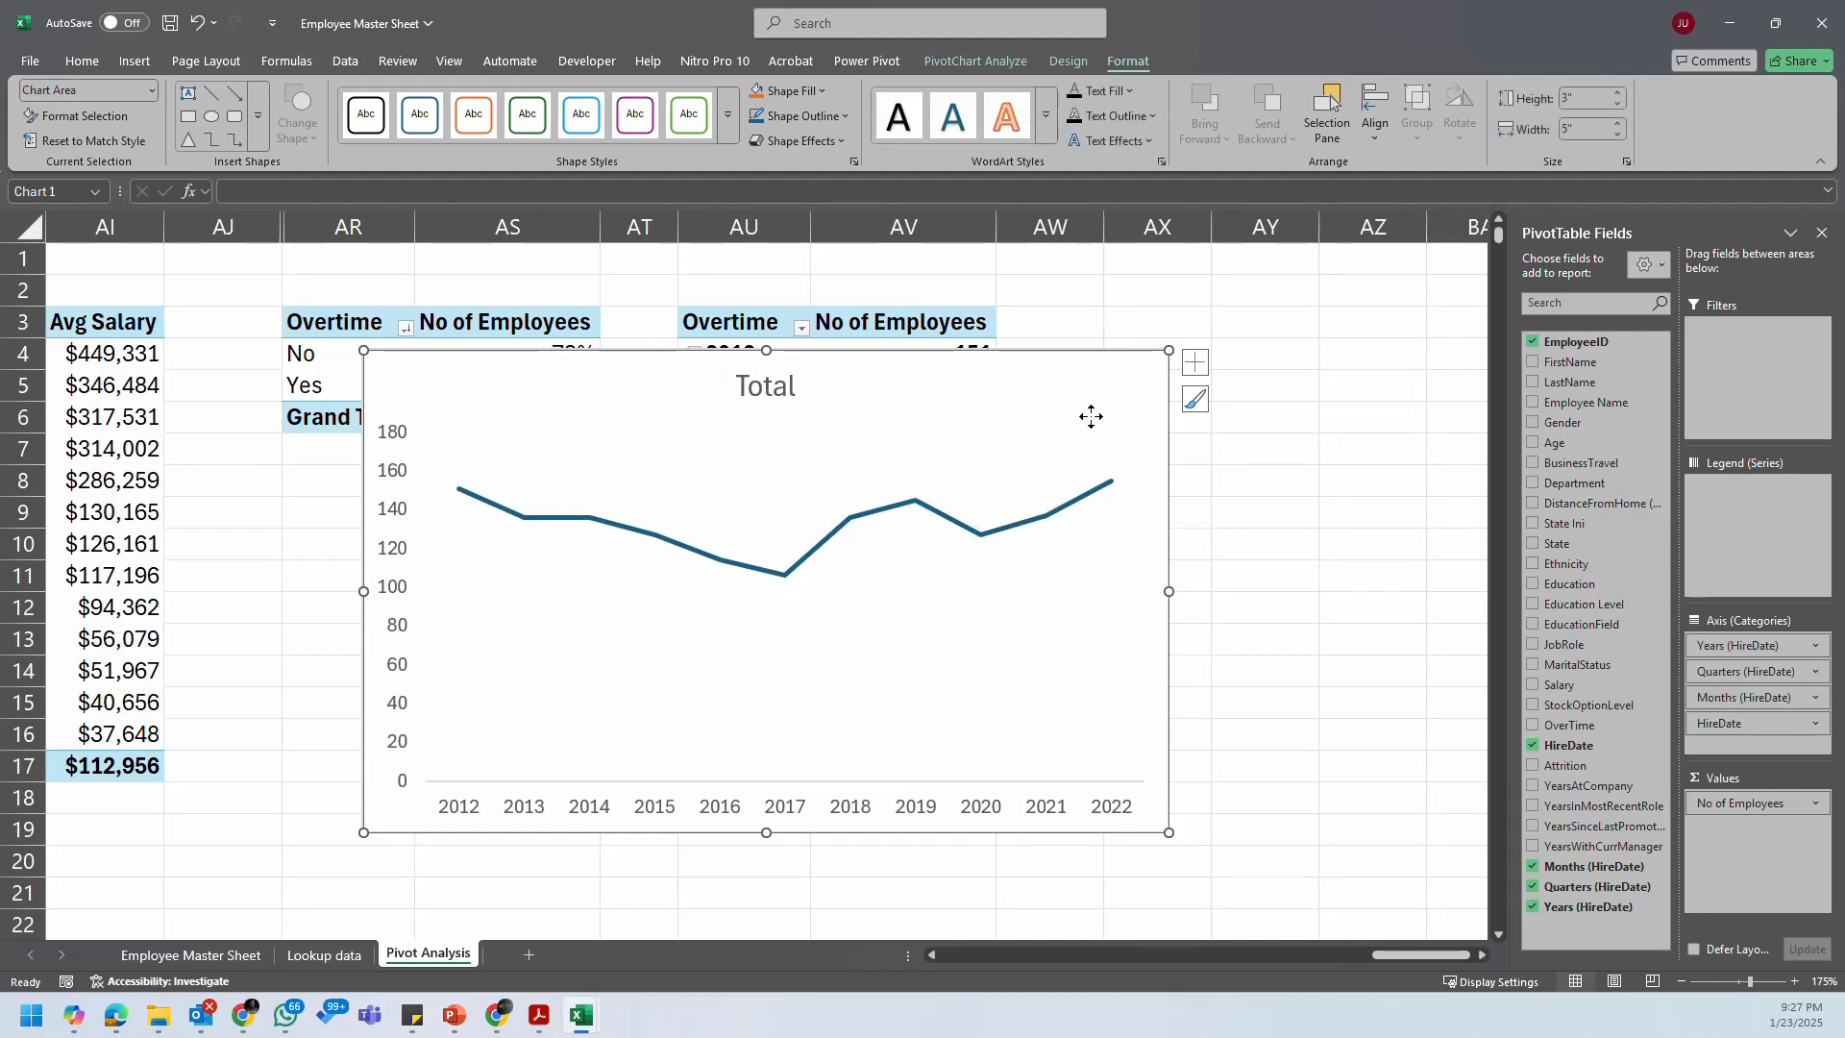
left_click_drag(1086, 408, 1100, 486)
left_click(944, 352)
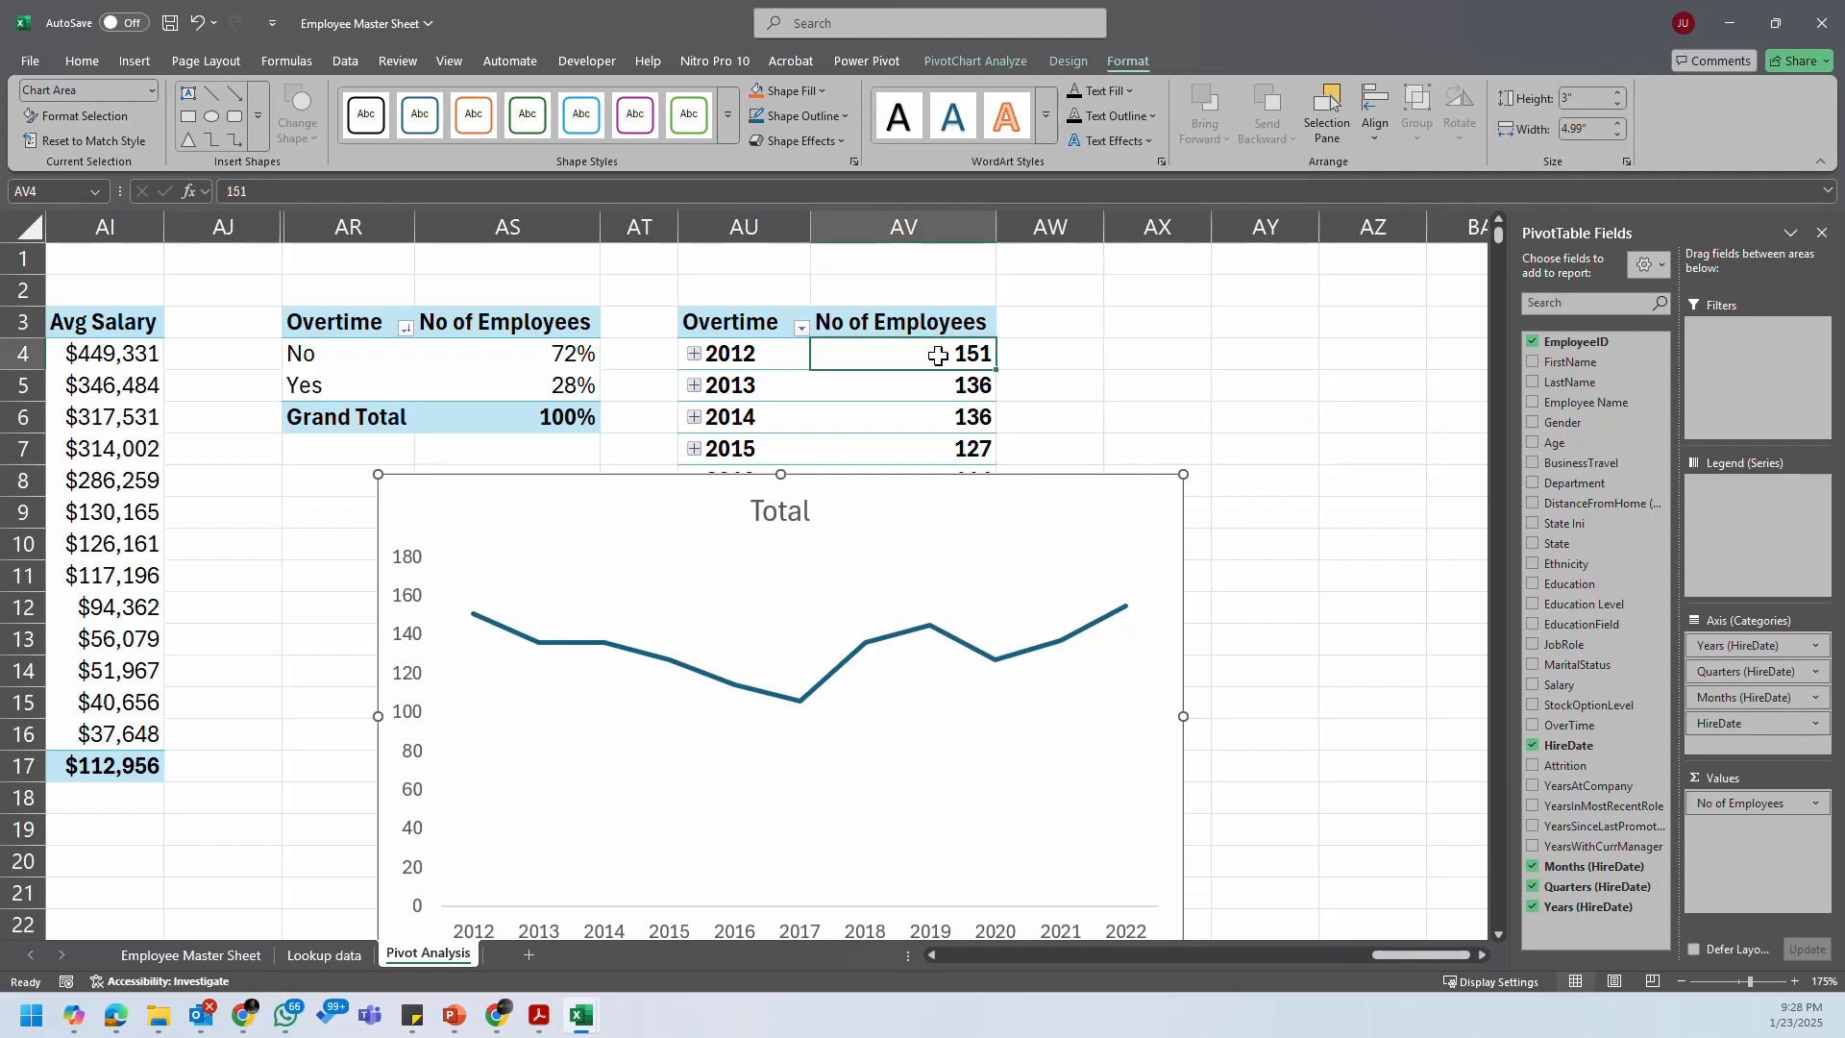
left_click_drag(1067, 490, 517, 359)
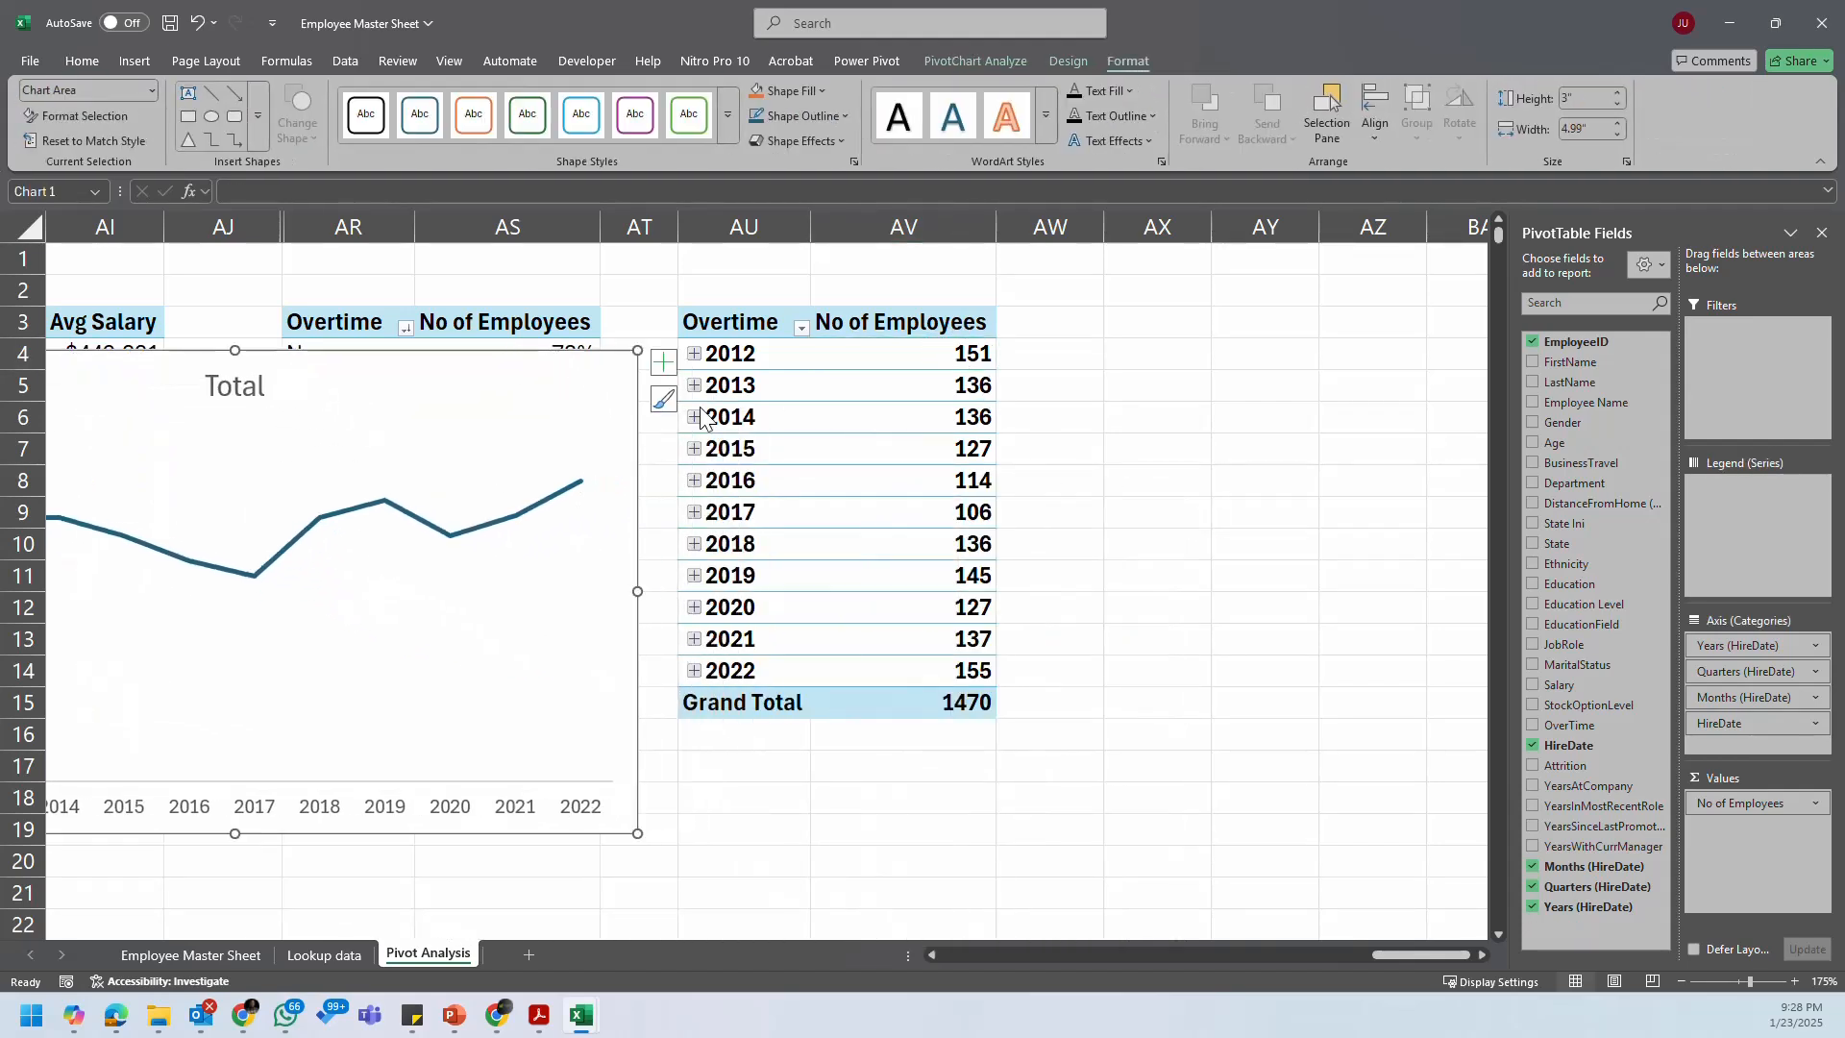
left_click(865, 450)
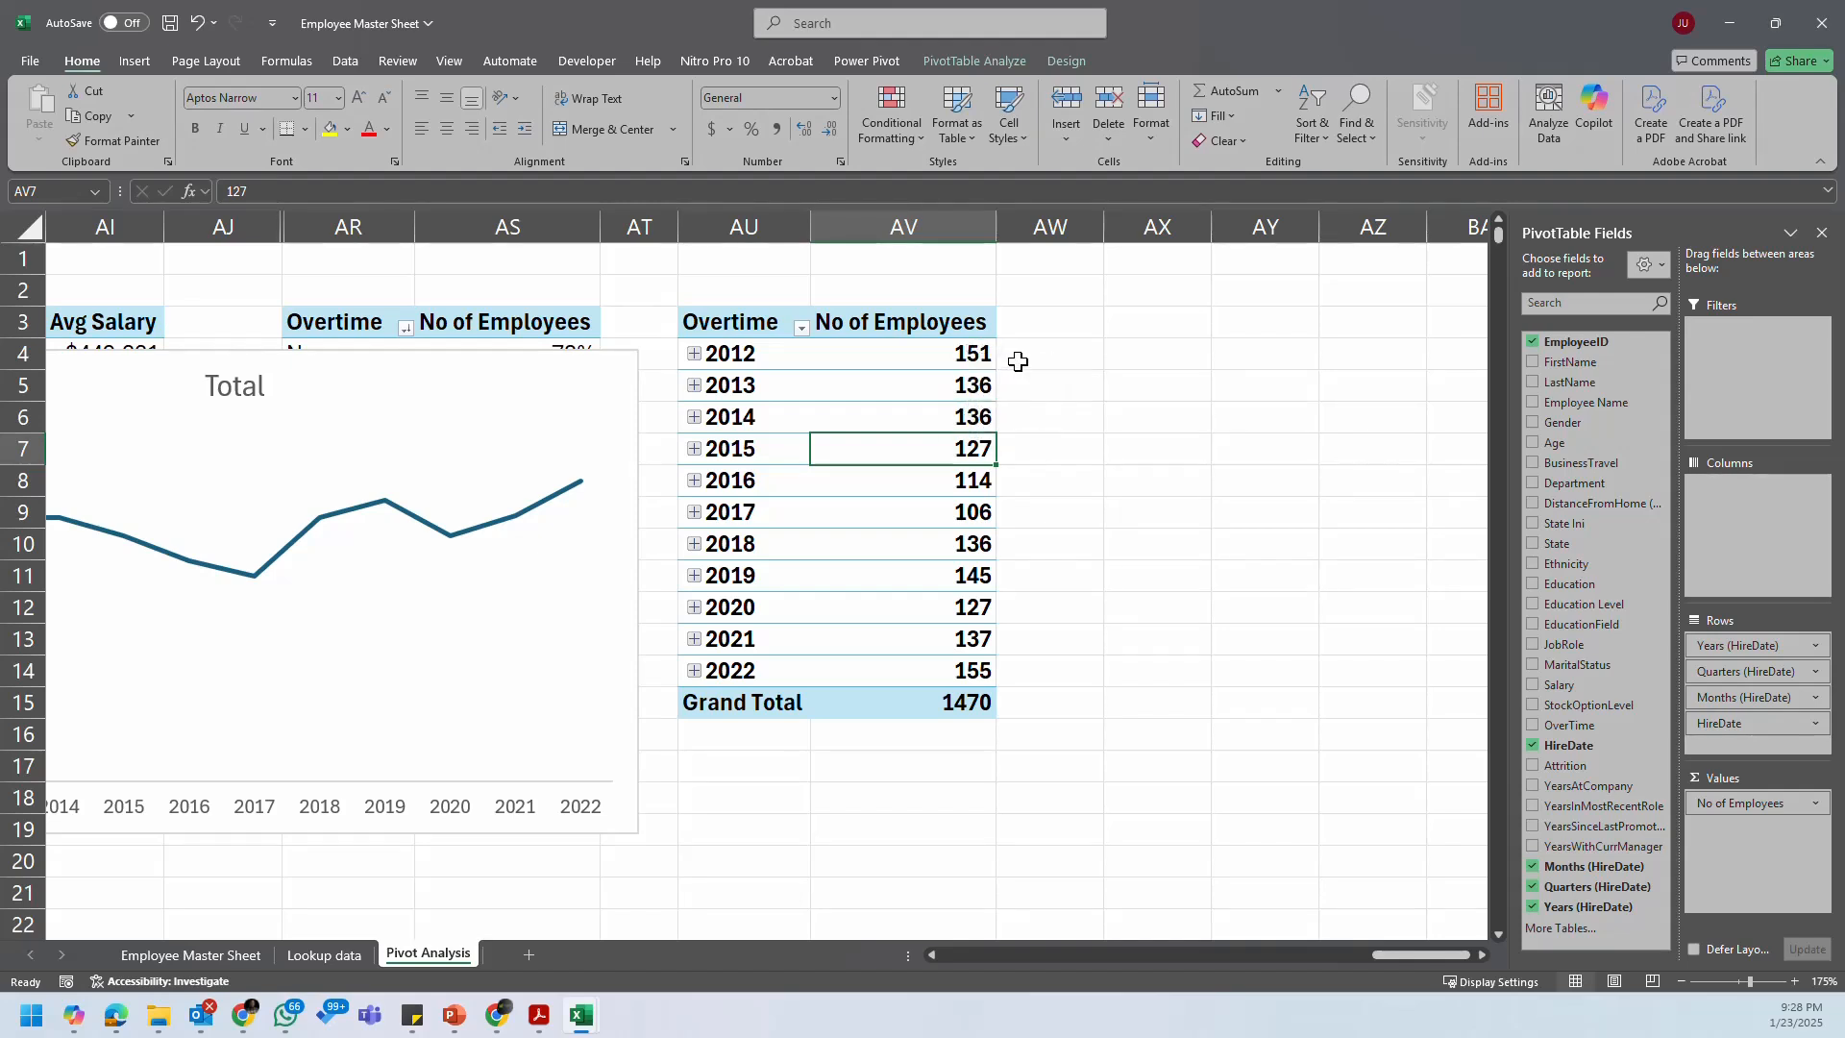
left_click_drag(327, 363, 1038, 376)
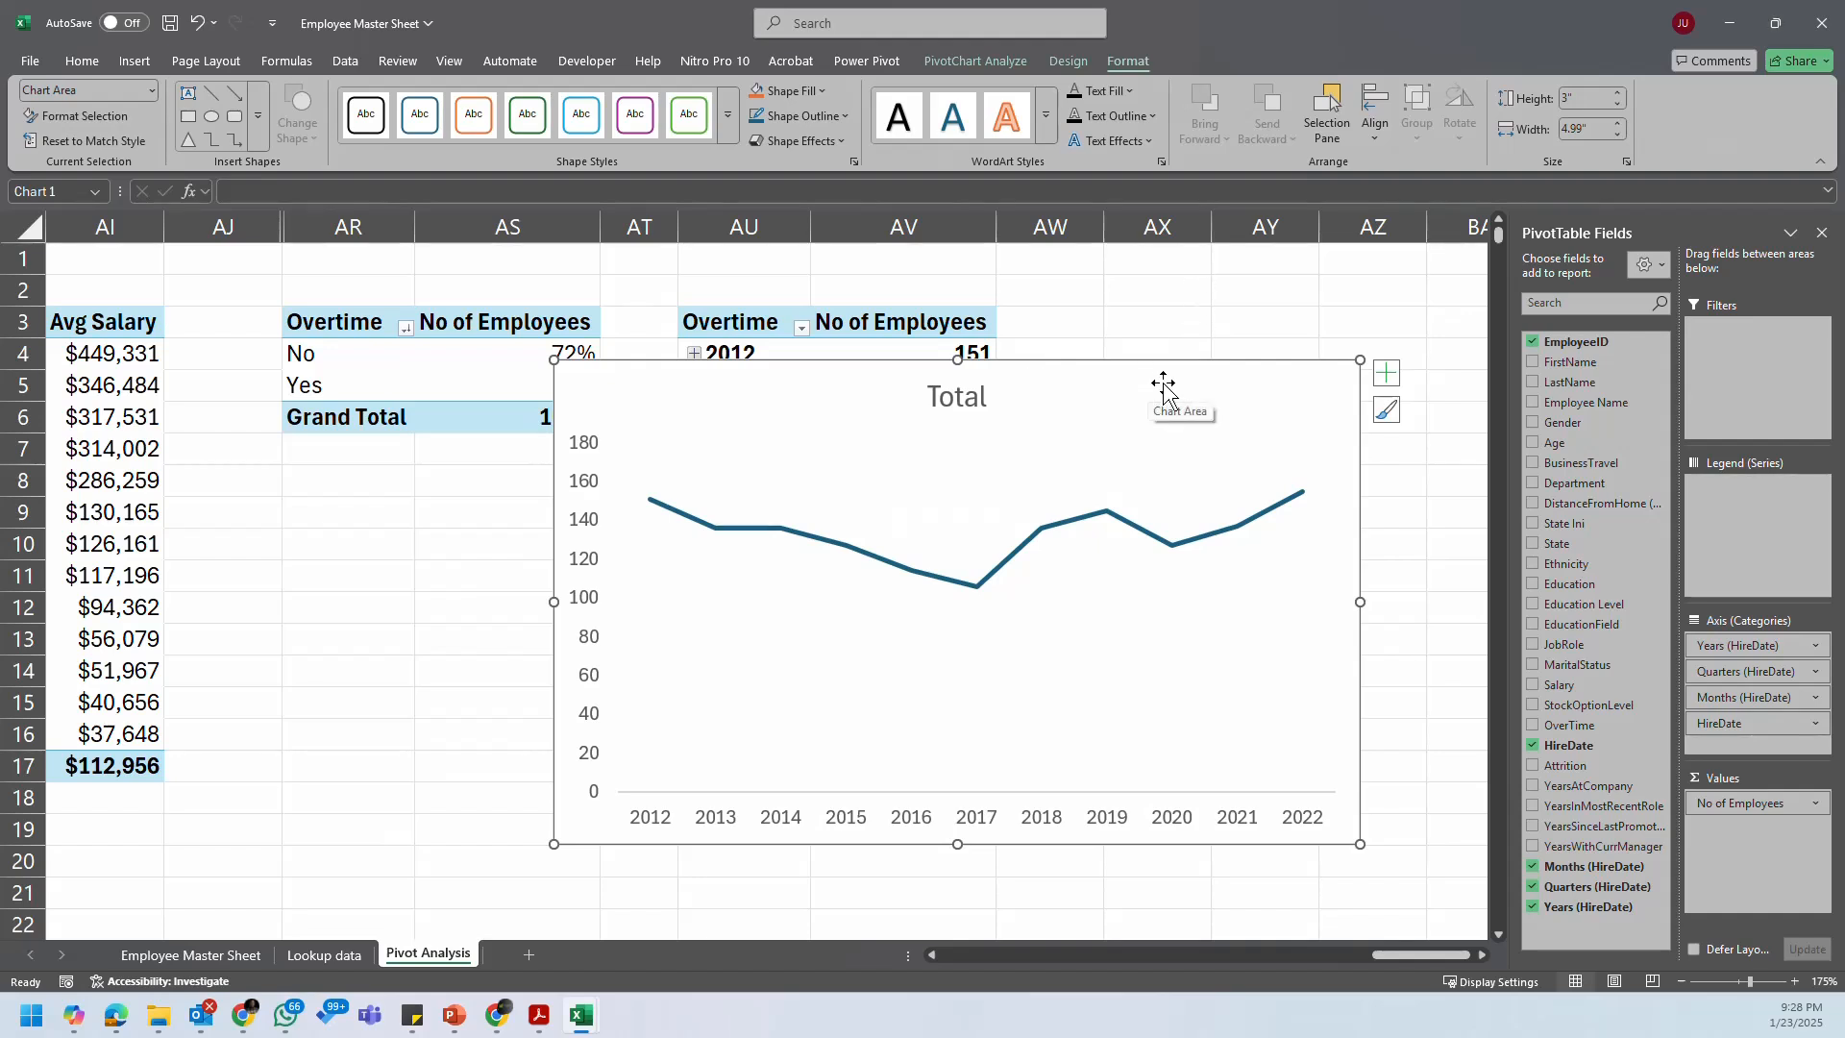
Step: Move the PivotChart across the overtime and hire-year pivot tables and reduce its height to about 2.55 inches
left_click_drag(1182, 371, 875, 376)
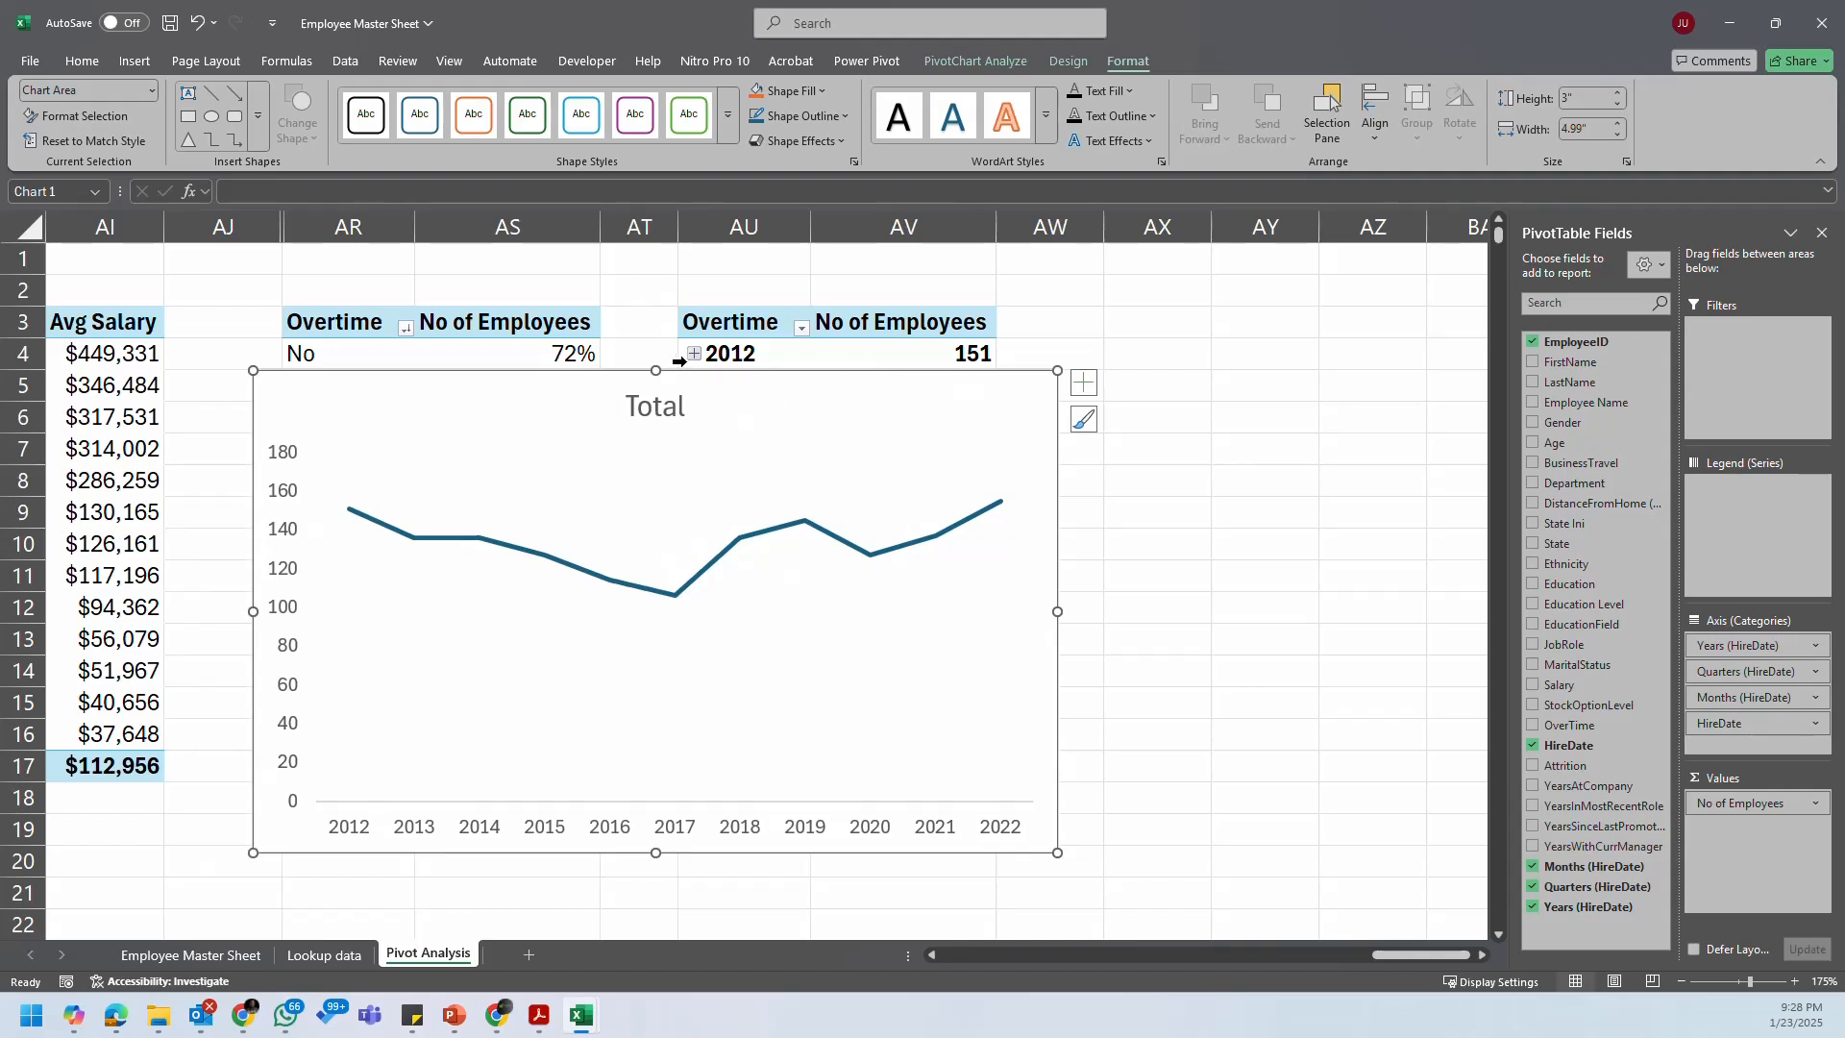
left_click_drag(656, 370, 657, 455)
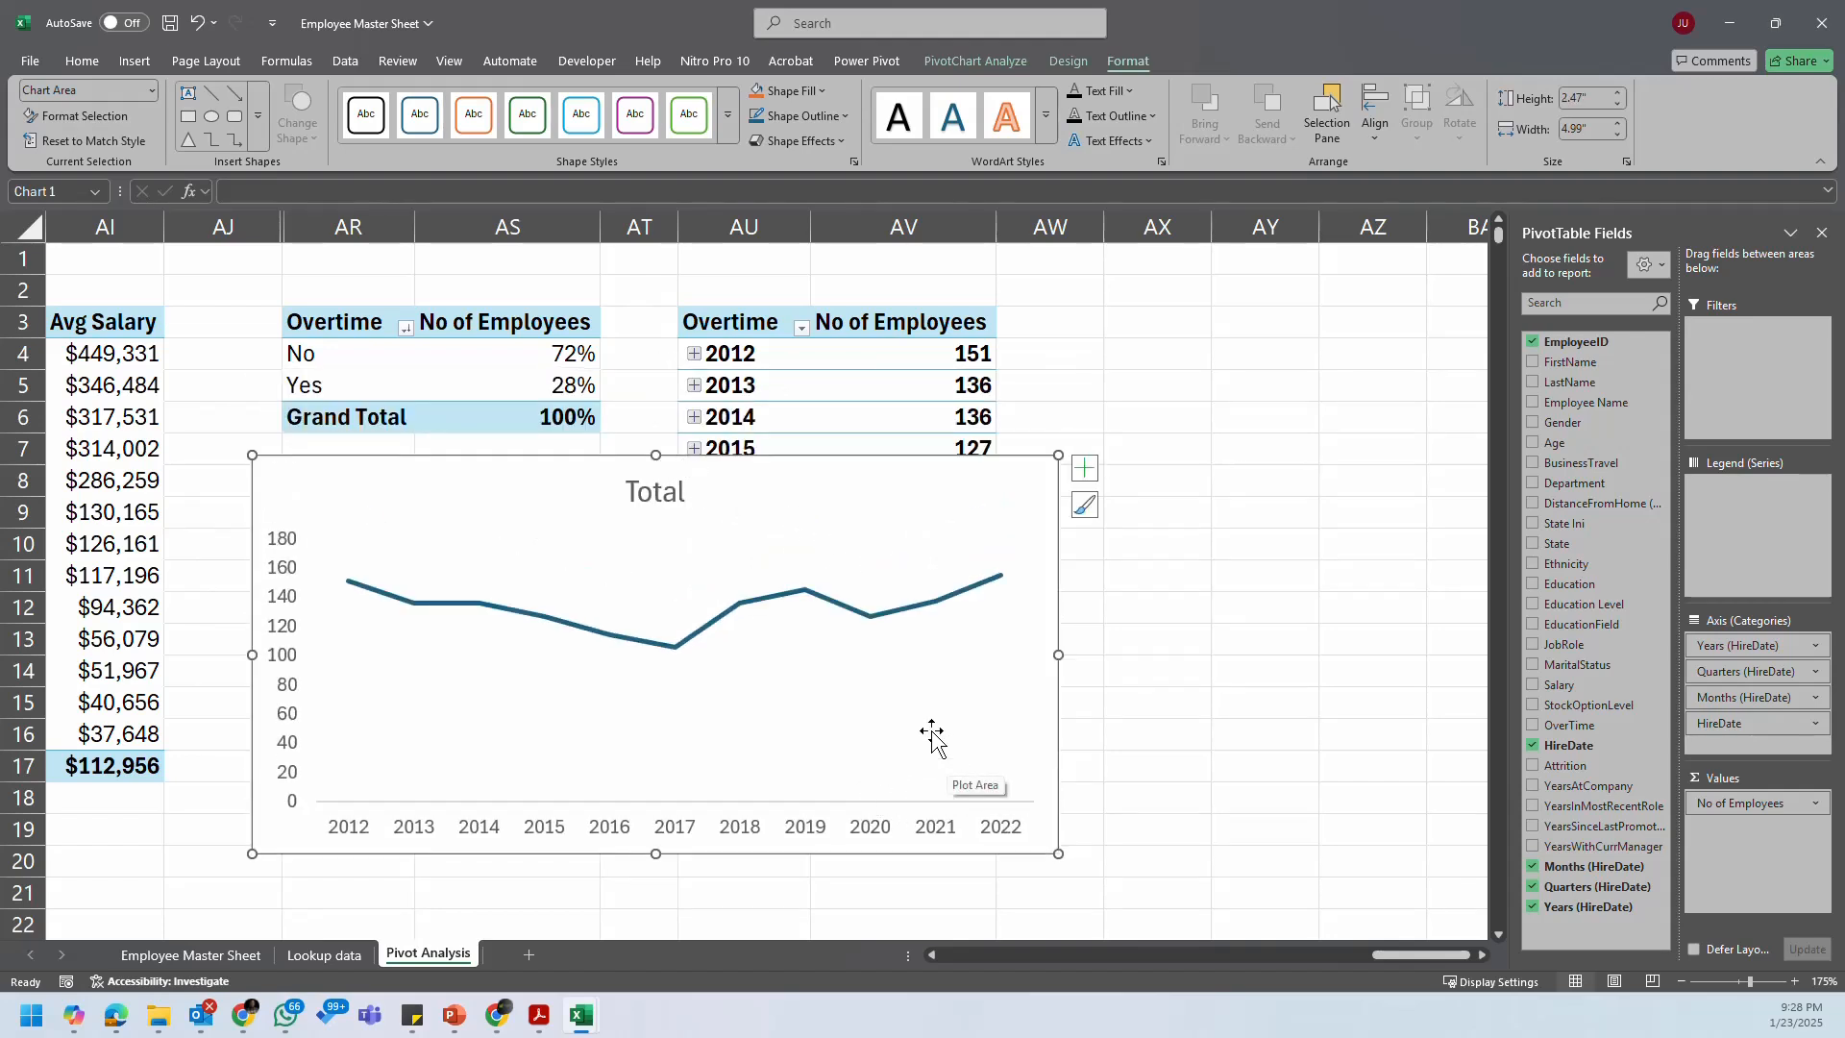
left_click_drag(655, 455, 659, 440)
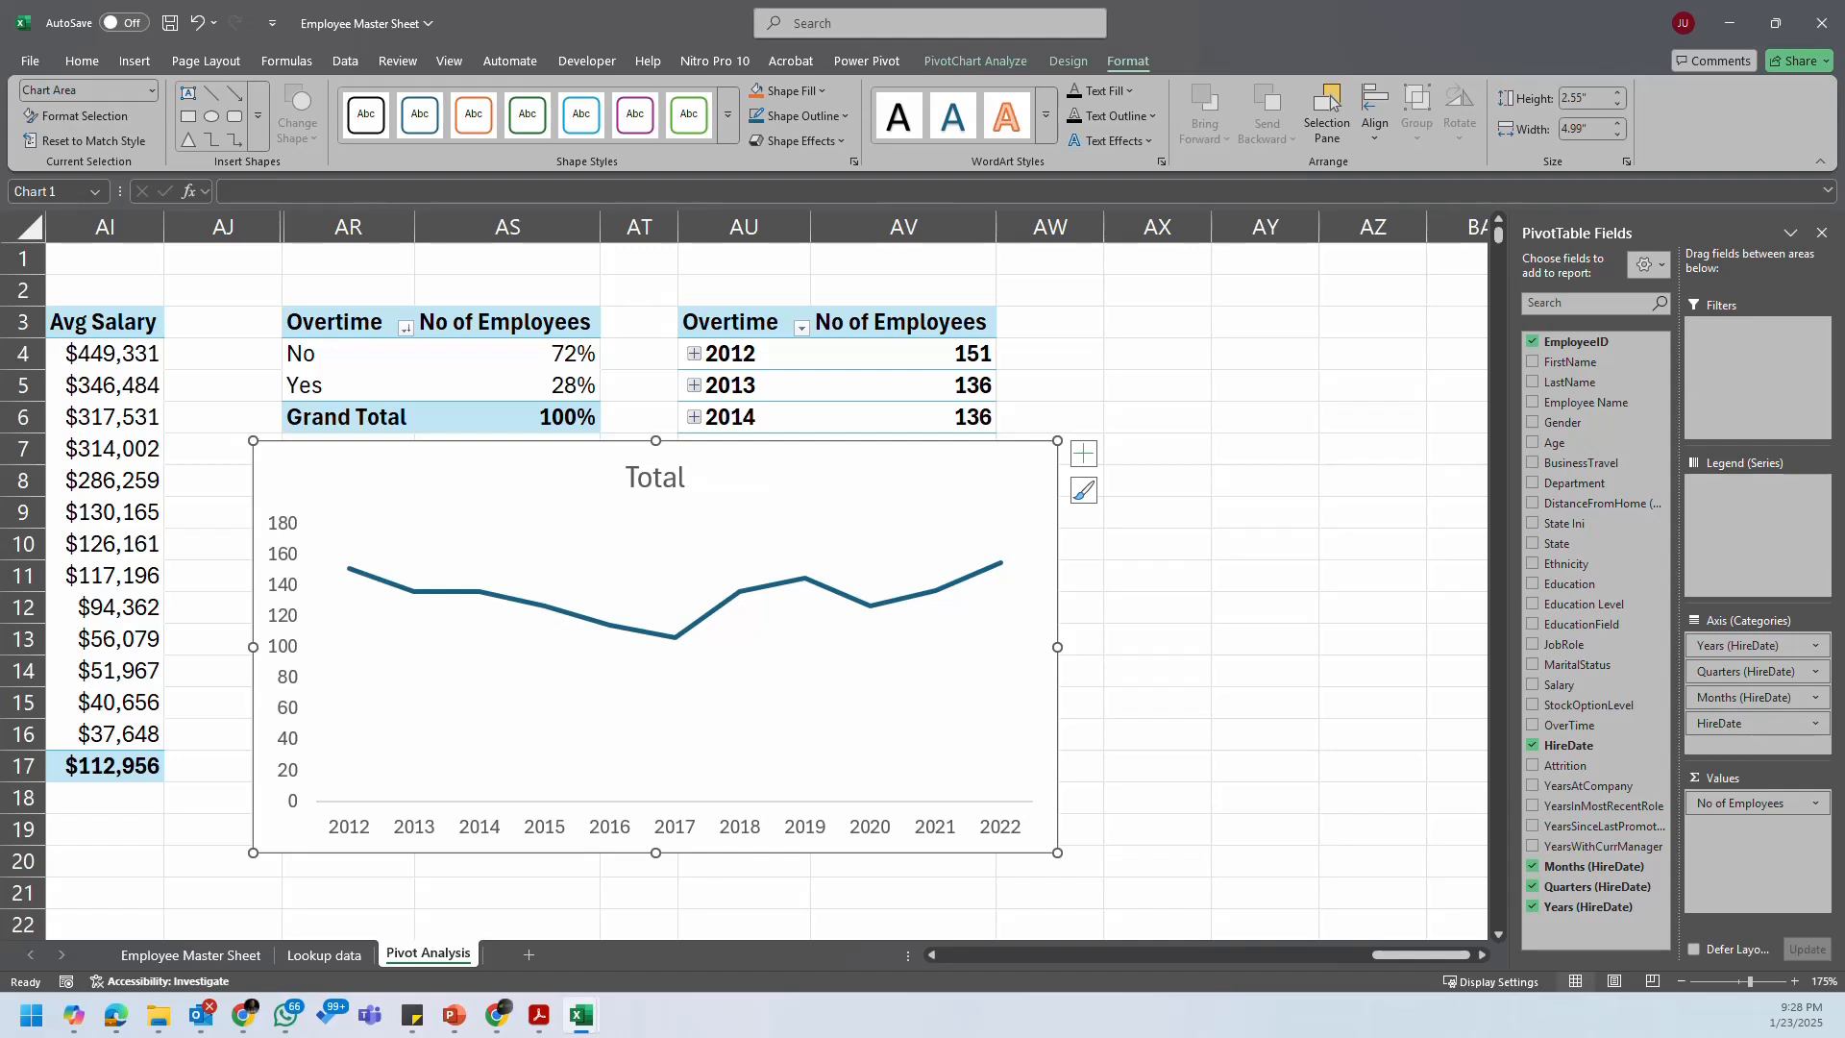
Step: Shift the PivotChart toward columns AS to AX and lower its top edge for a height of about 2.22 inches
key("alt+Tab")
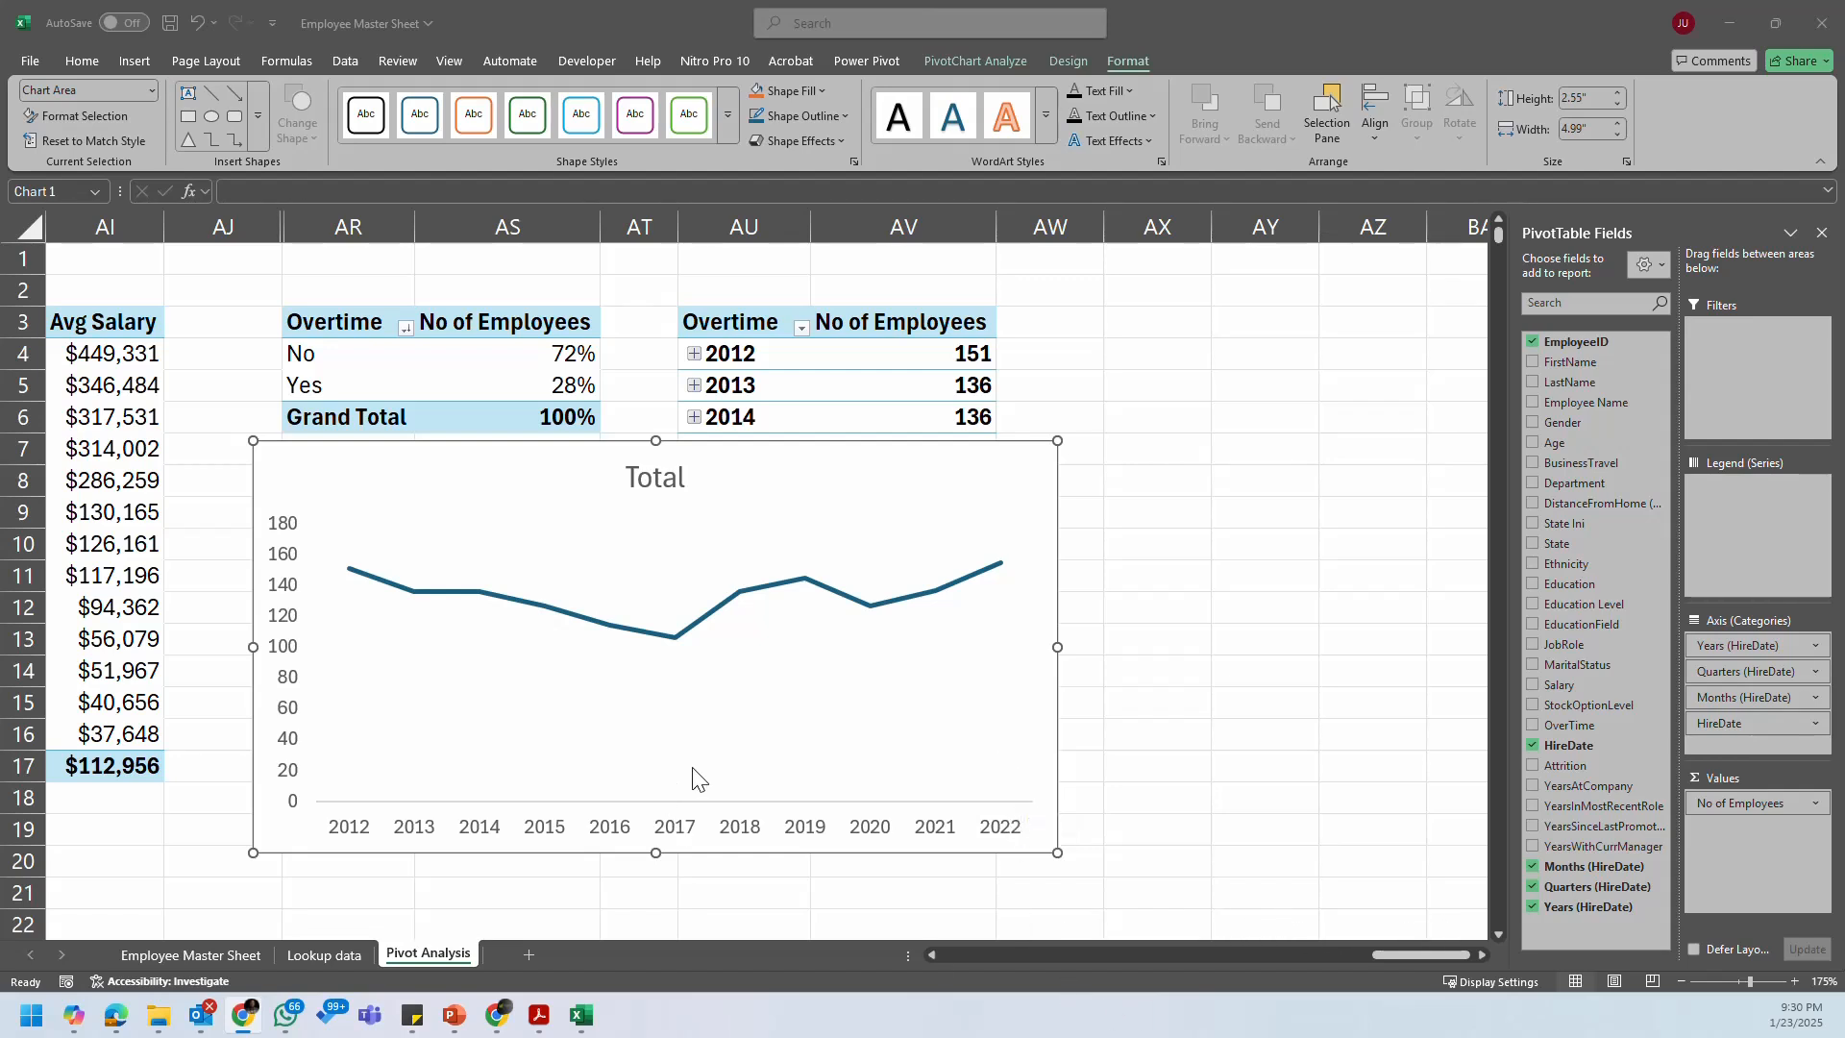
left_click(885, 457)
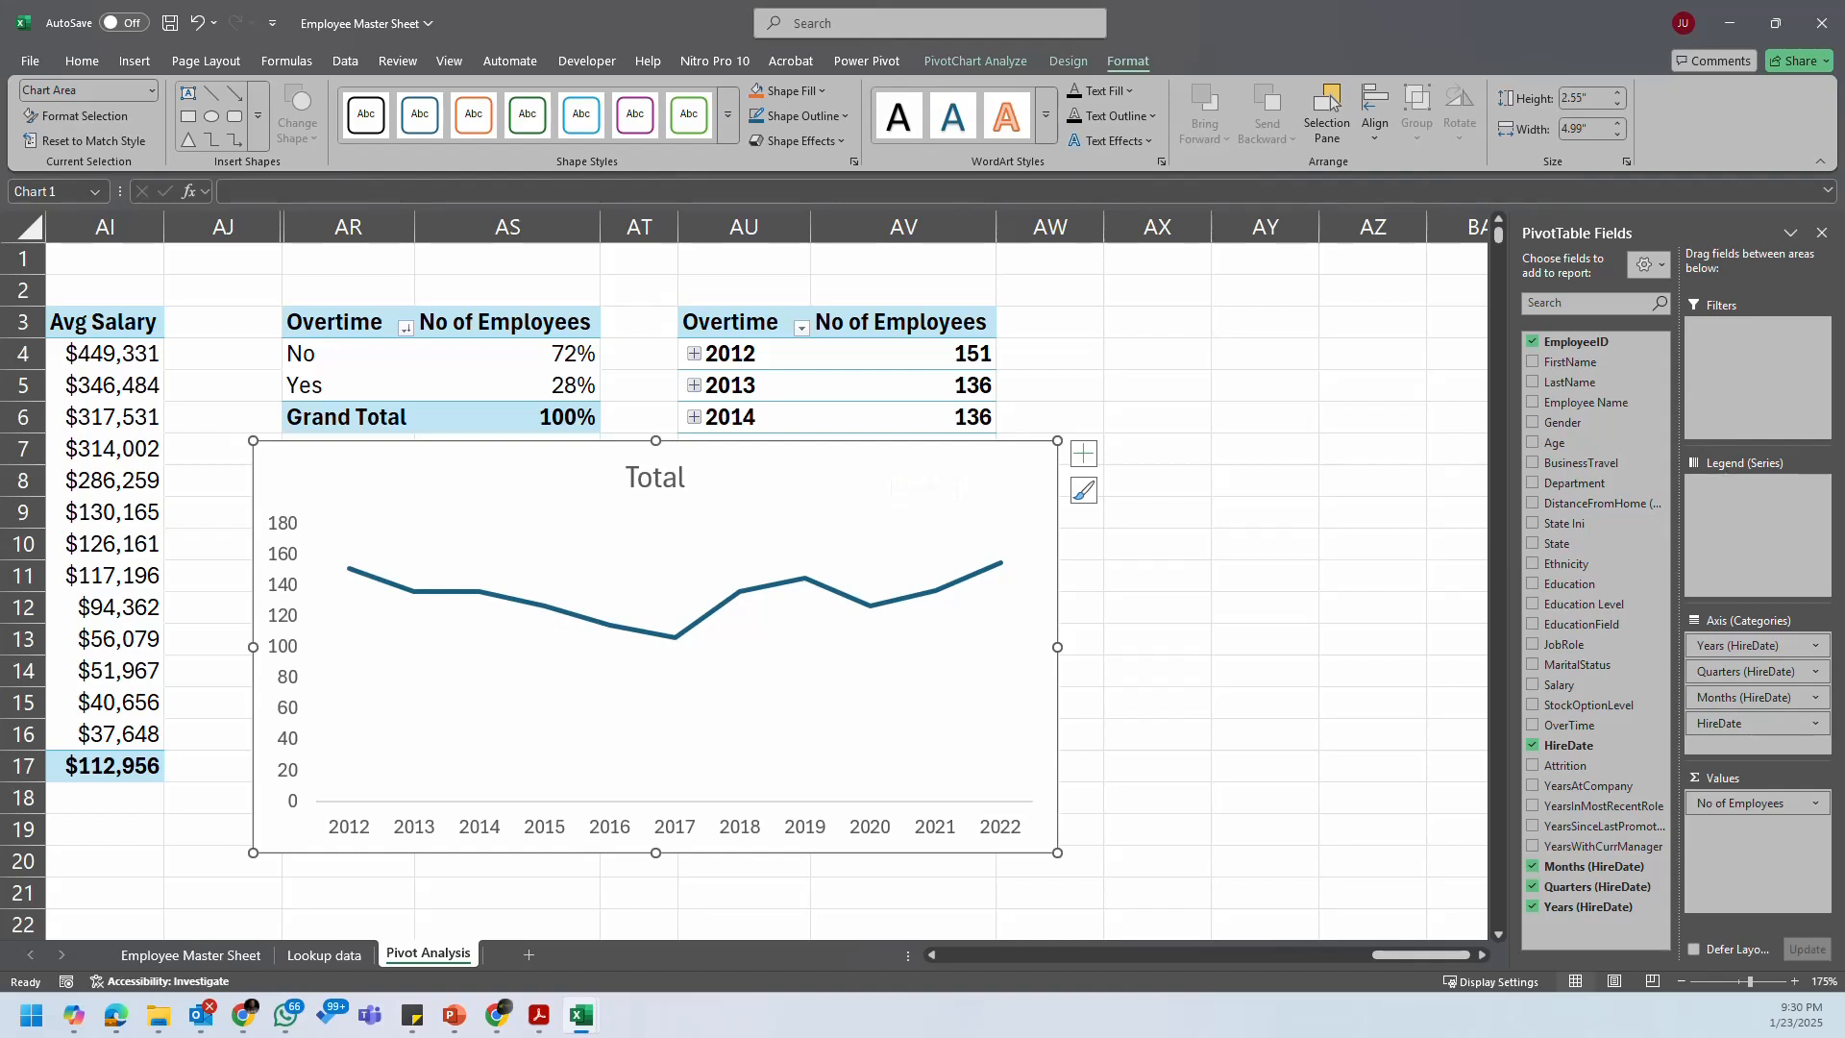
key("alt+Tab")
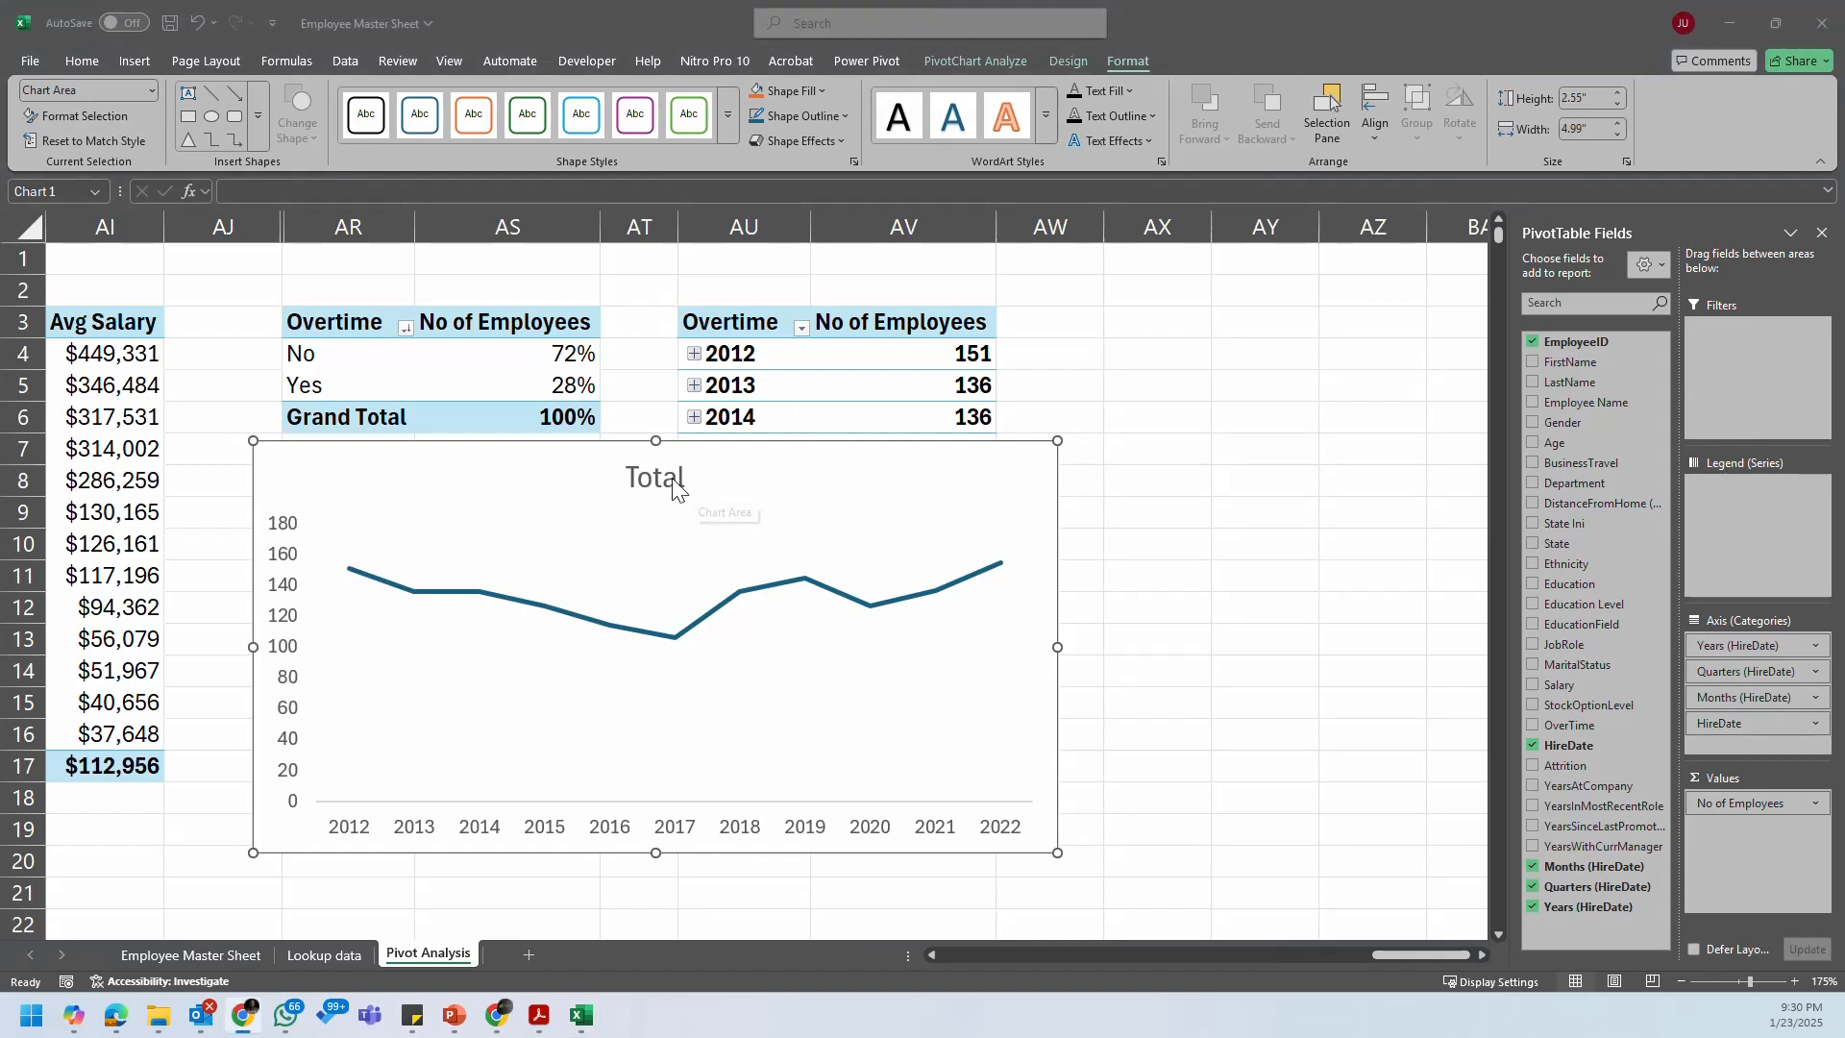
left_click(794, 439)
left_click_drag(793, 439, 907, 458)
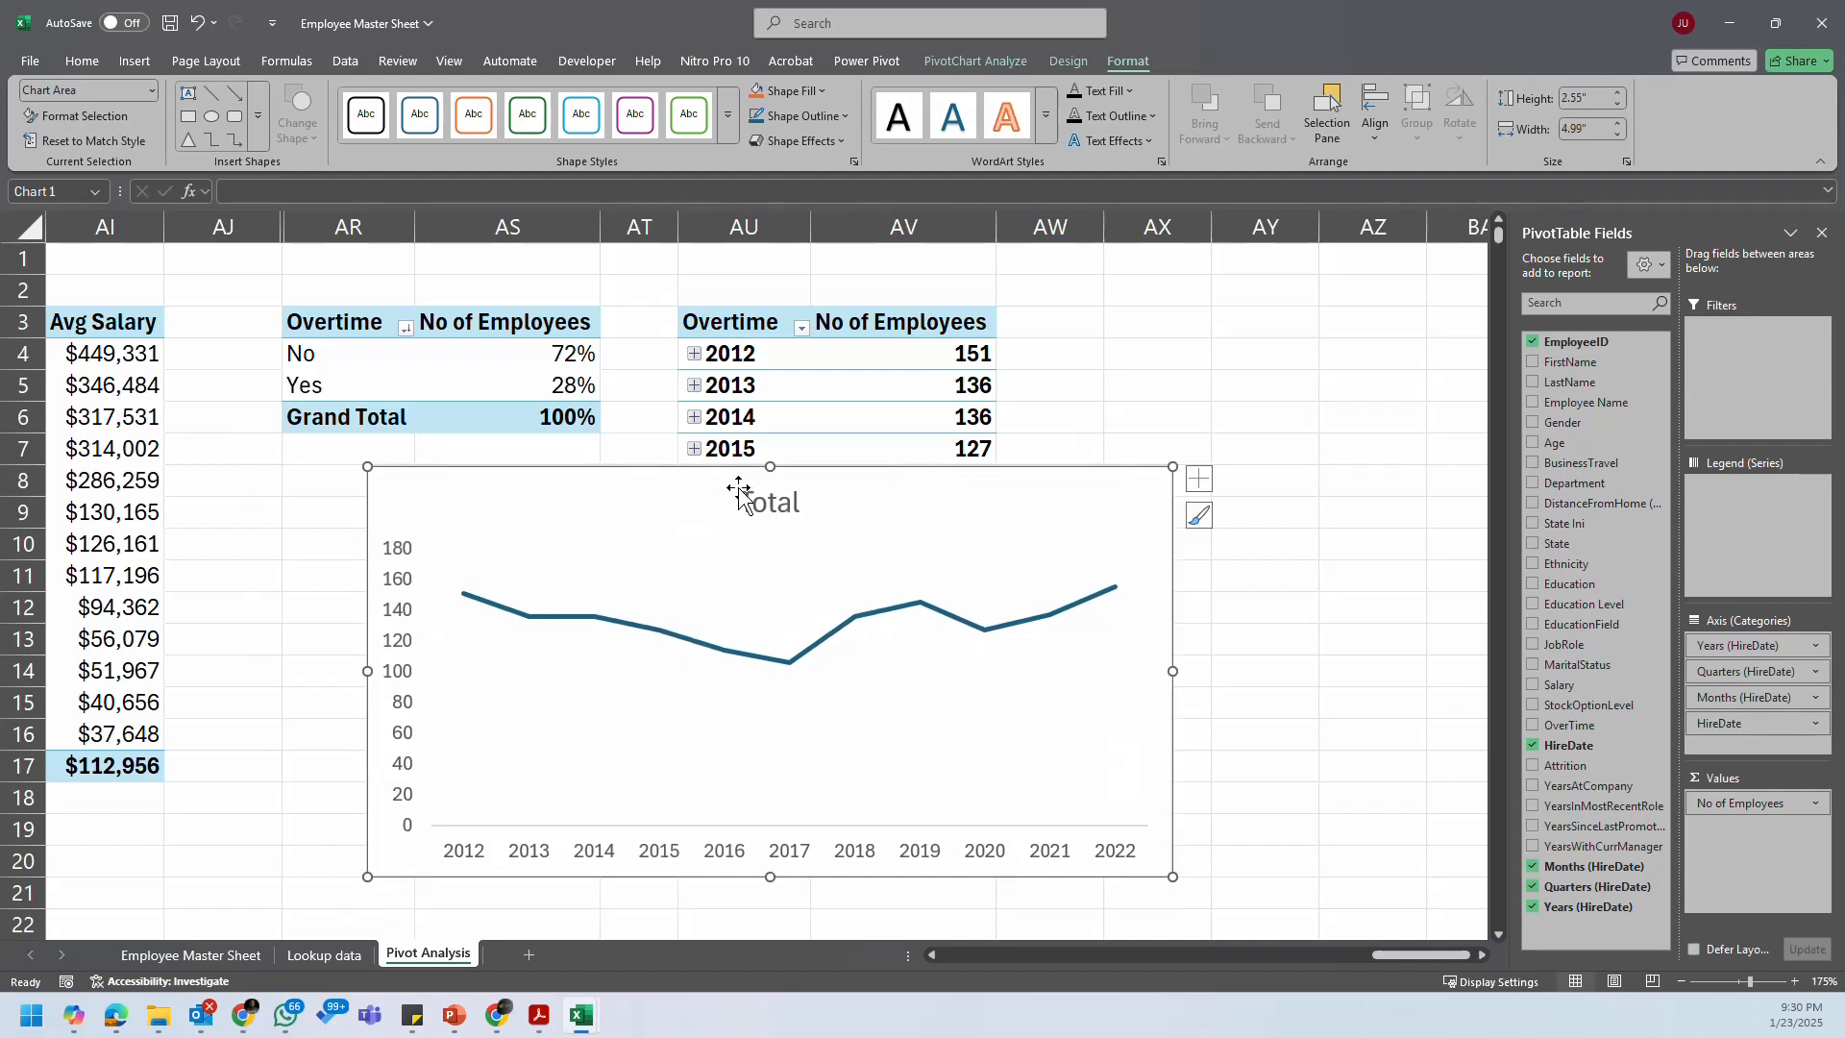
left_click_drag(769, 466, 769, 519)
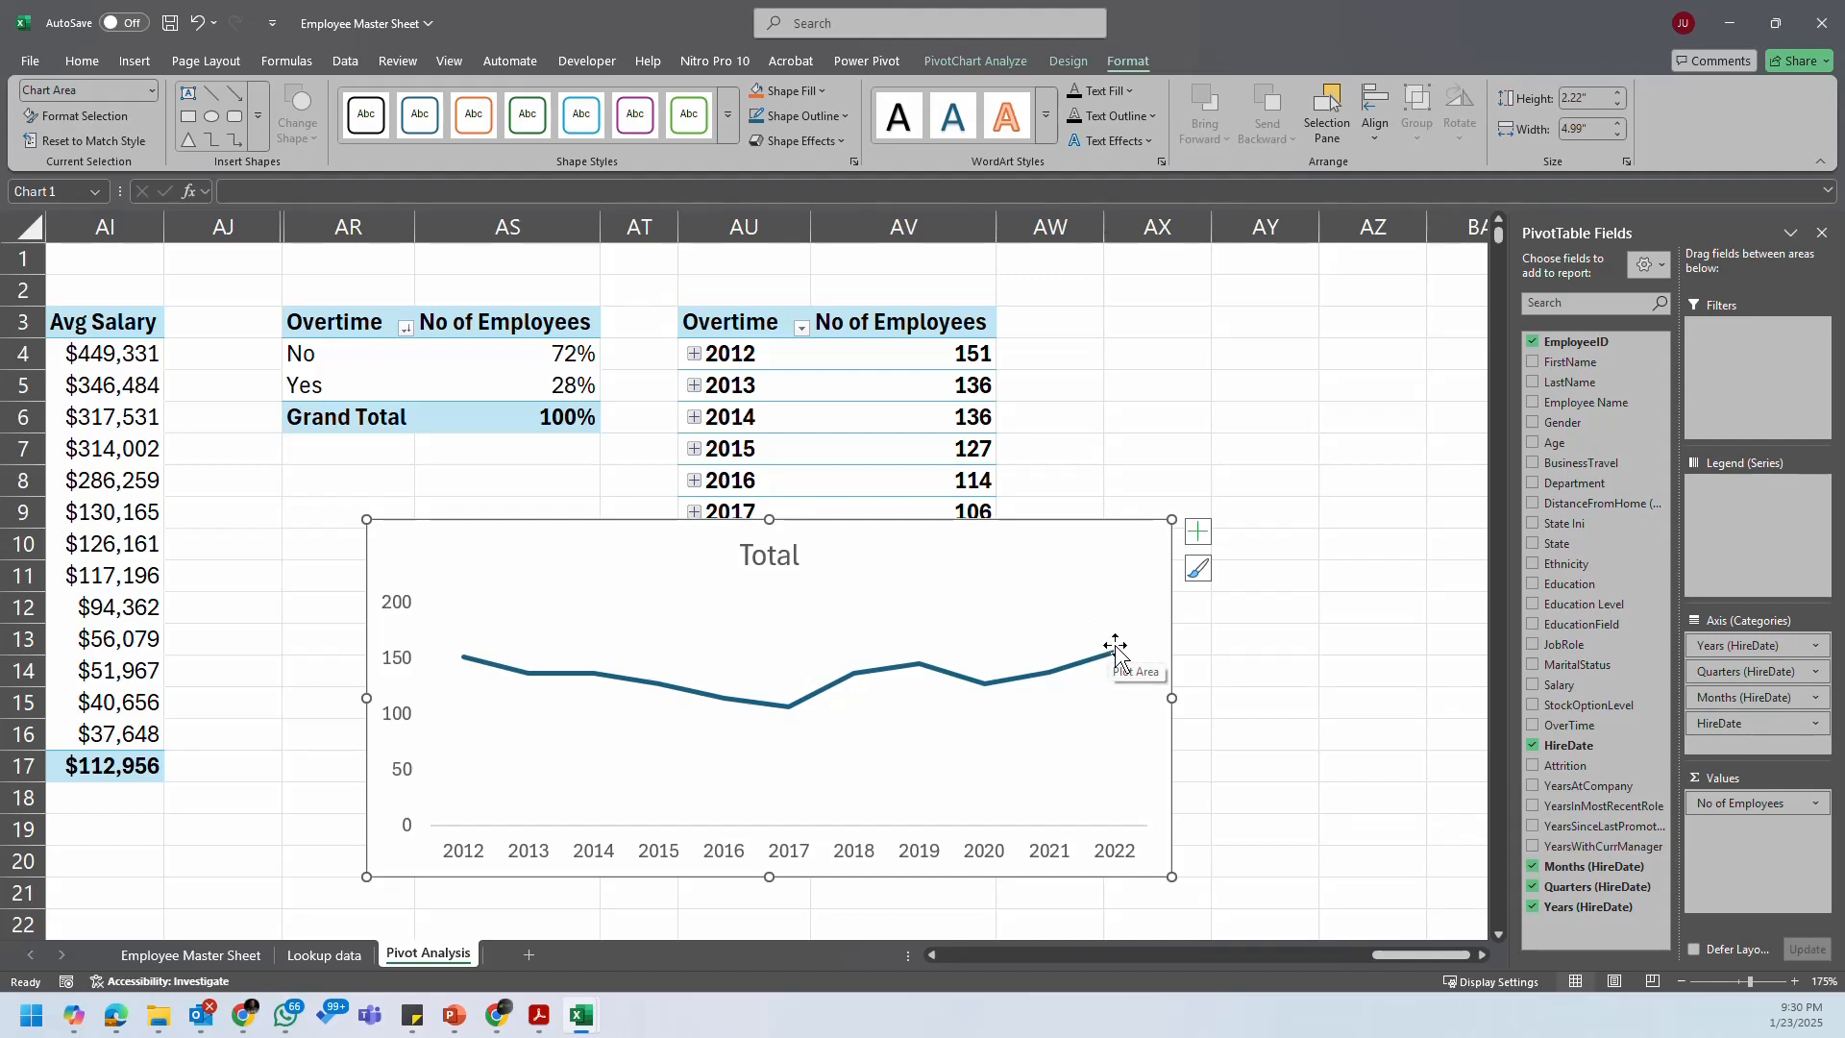
Step: Remove the PivotChart's vertical axis and add data labels to its line
left_click(414, 665)
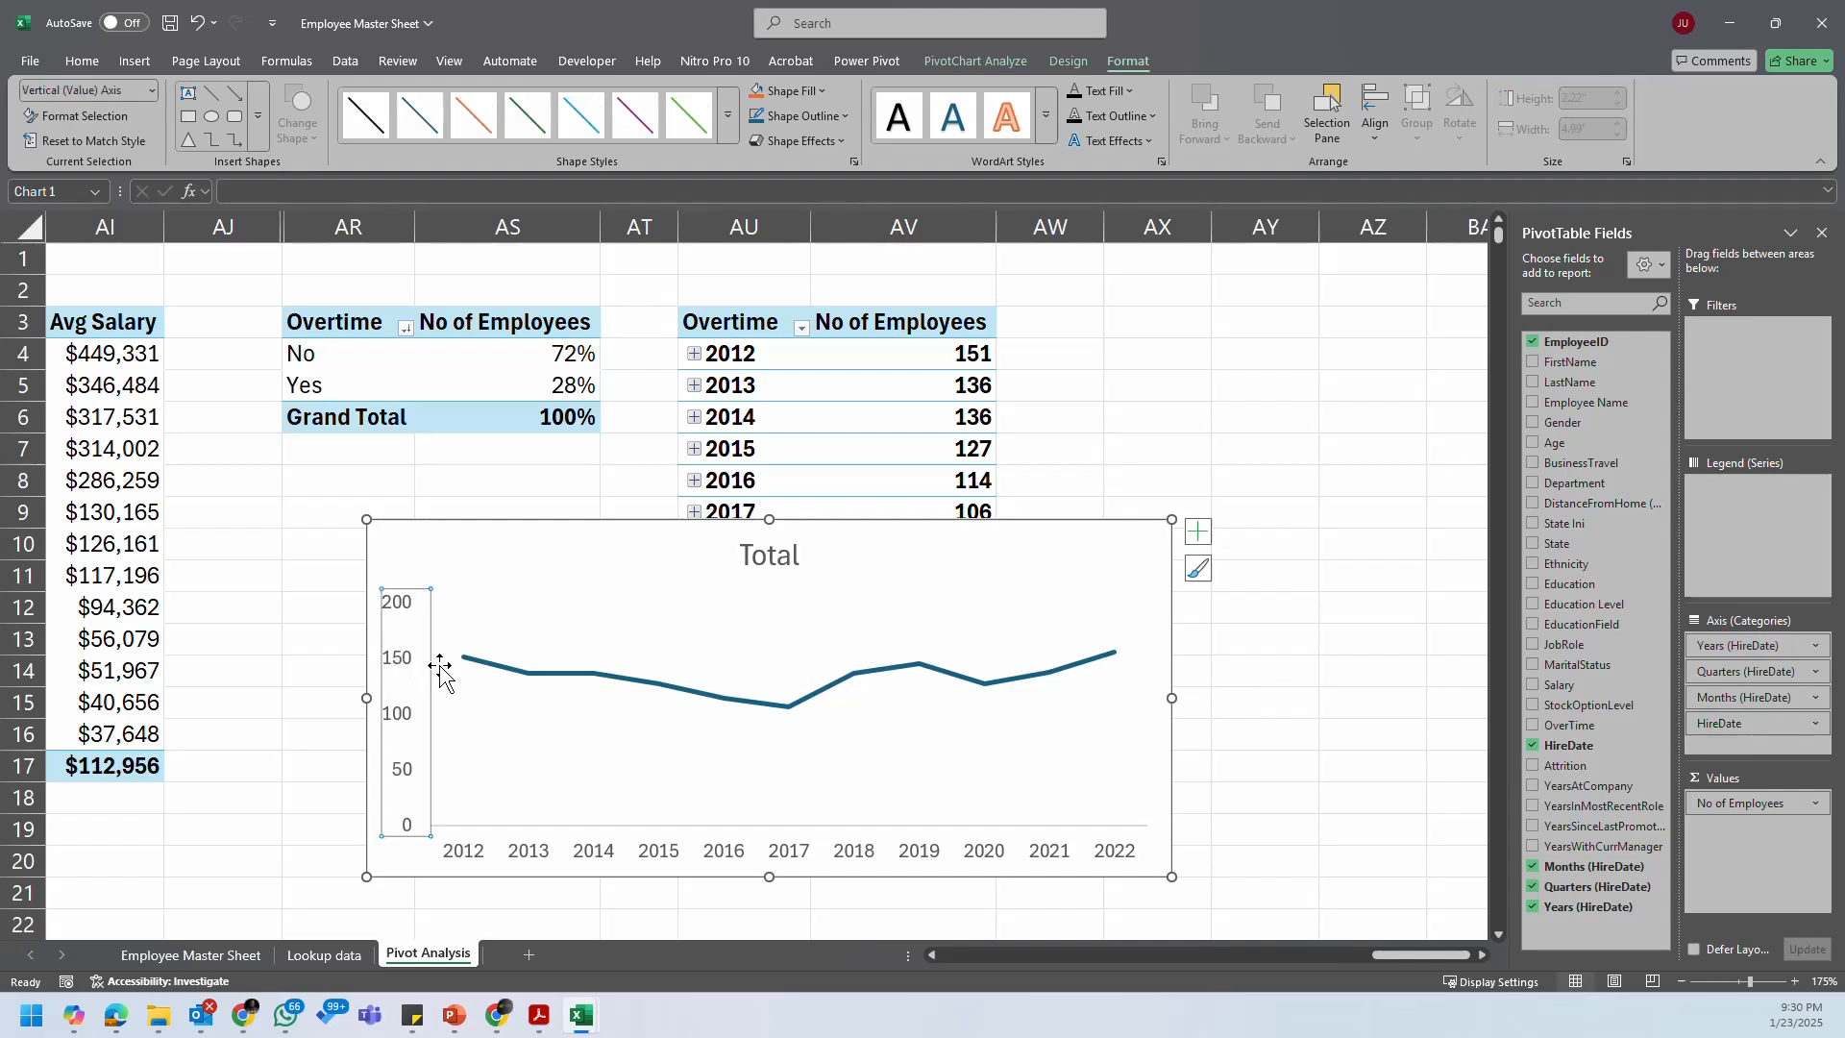
key("Delete")
left_click(830, 678)
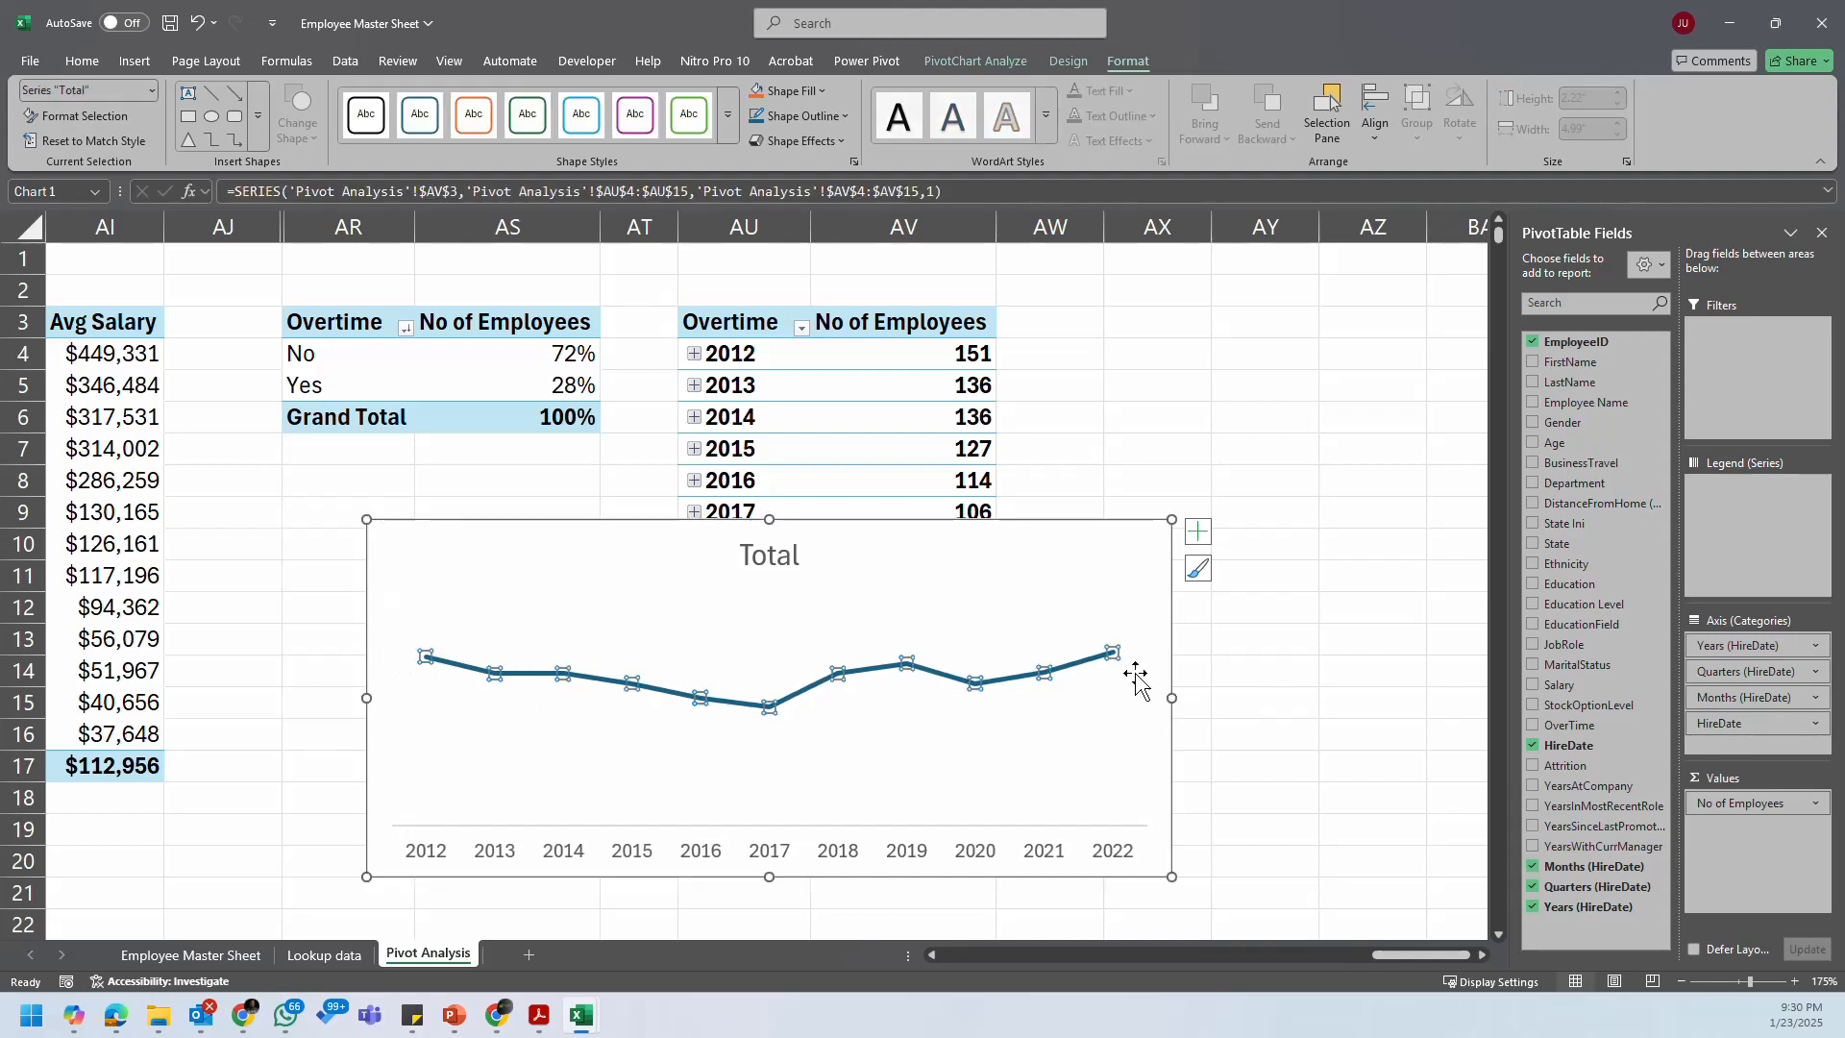
left_click(1199, 531)
left_click(1248, 616)
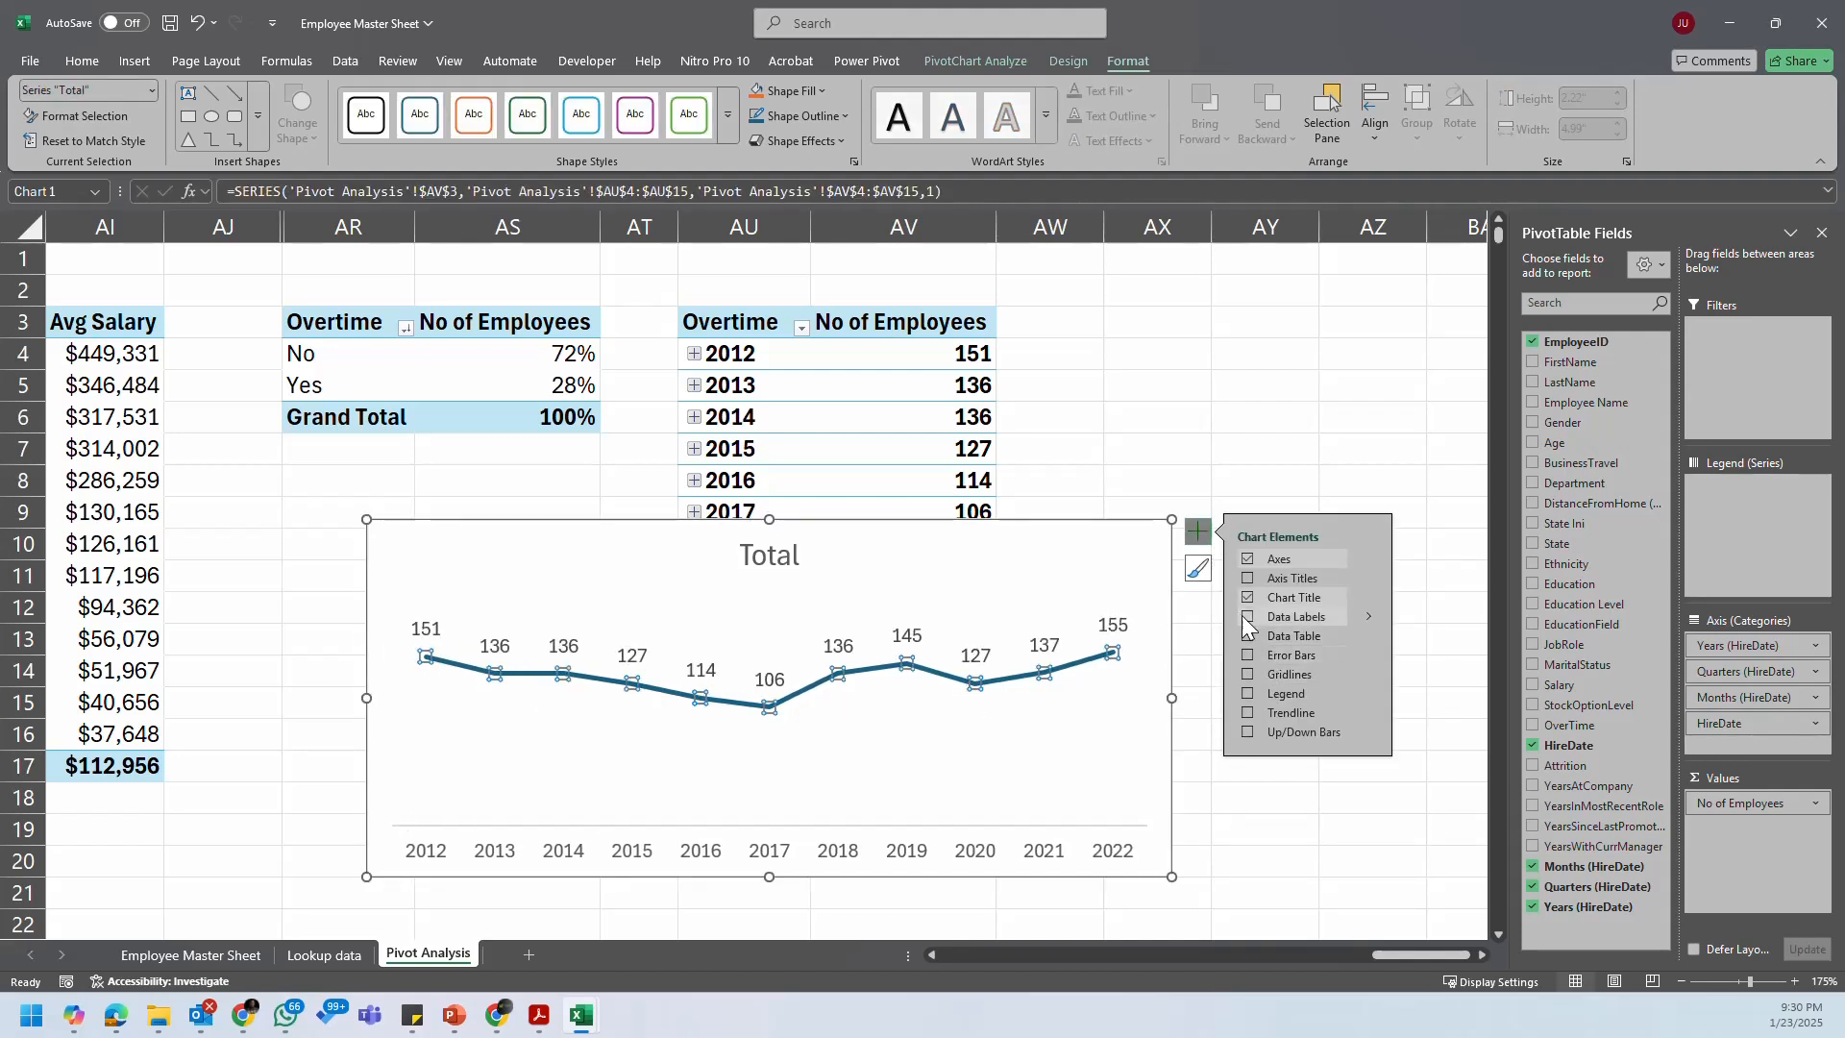
left_click(1163, 737)
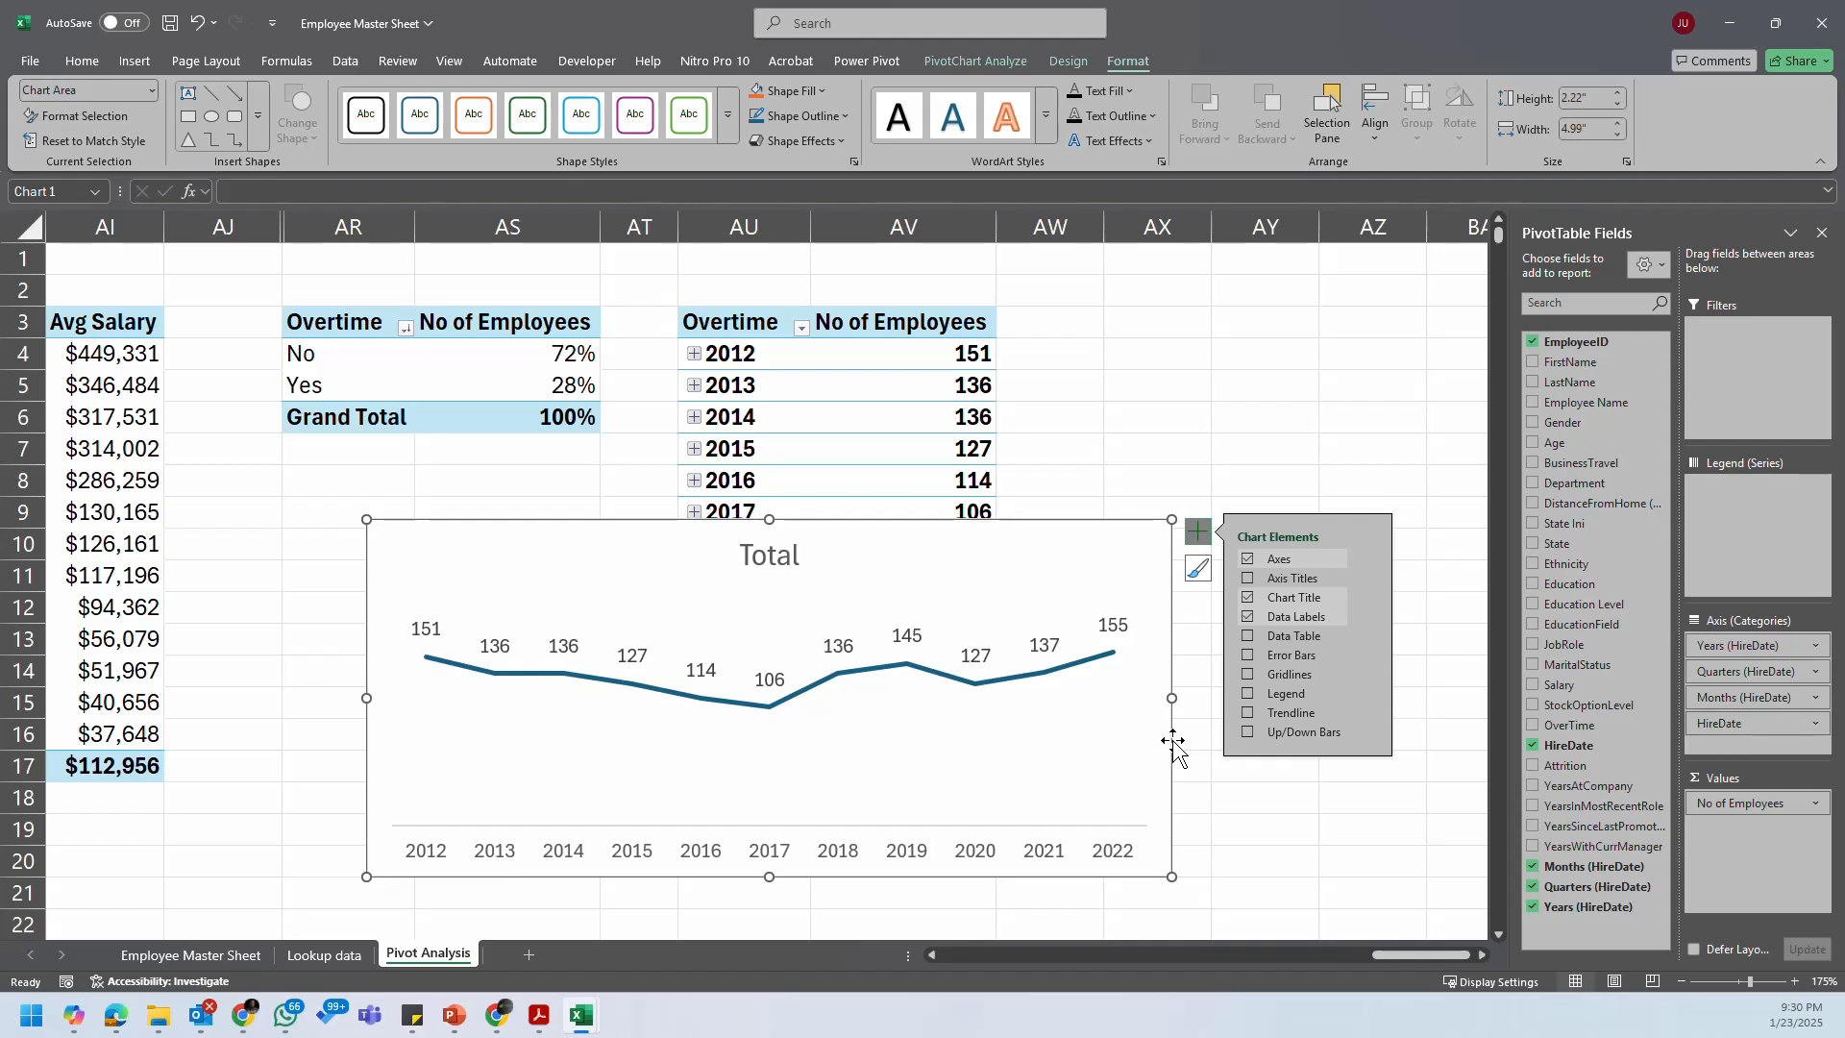
left_click(1142, 798)
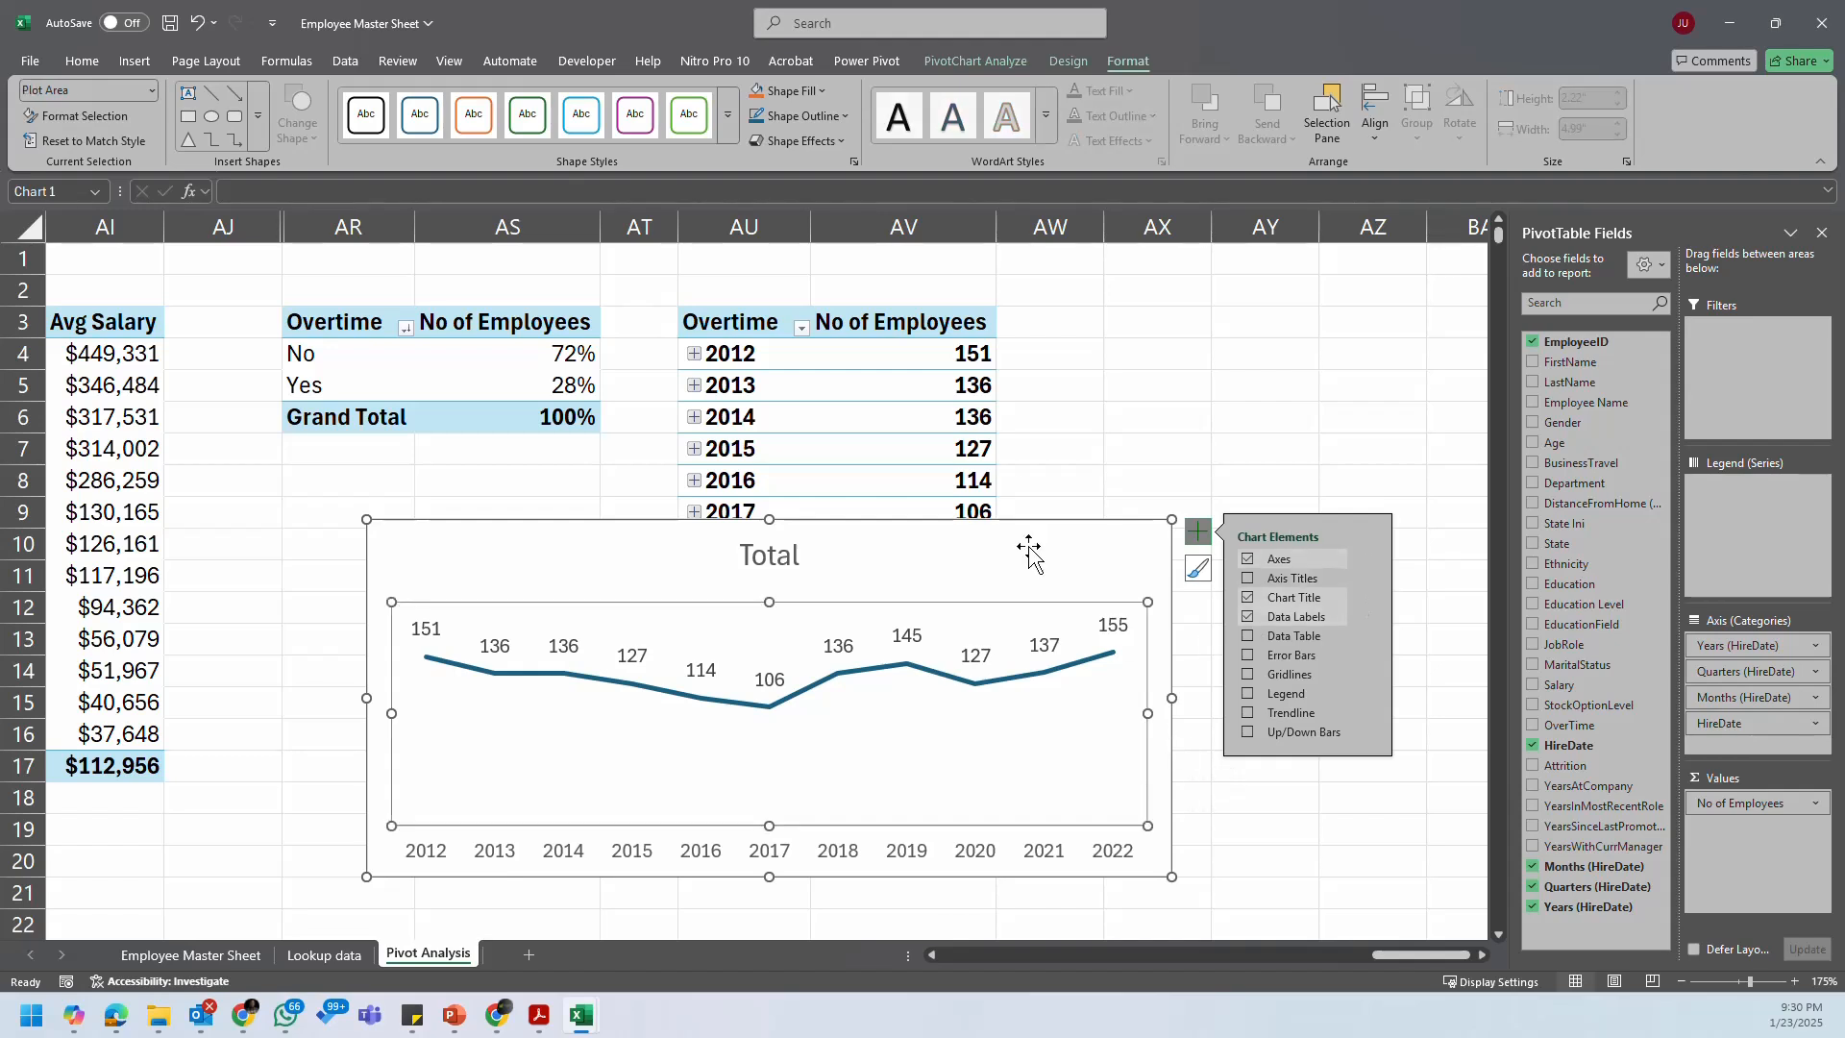
Step: Delete the whole line PivotChart from the Pivot Analysis sheet
left_click(1076, 549)
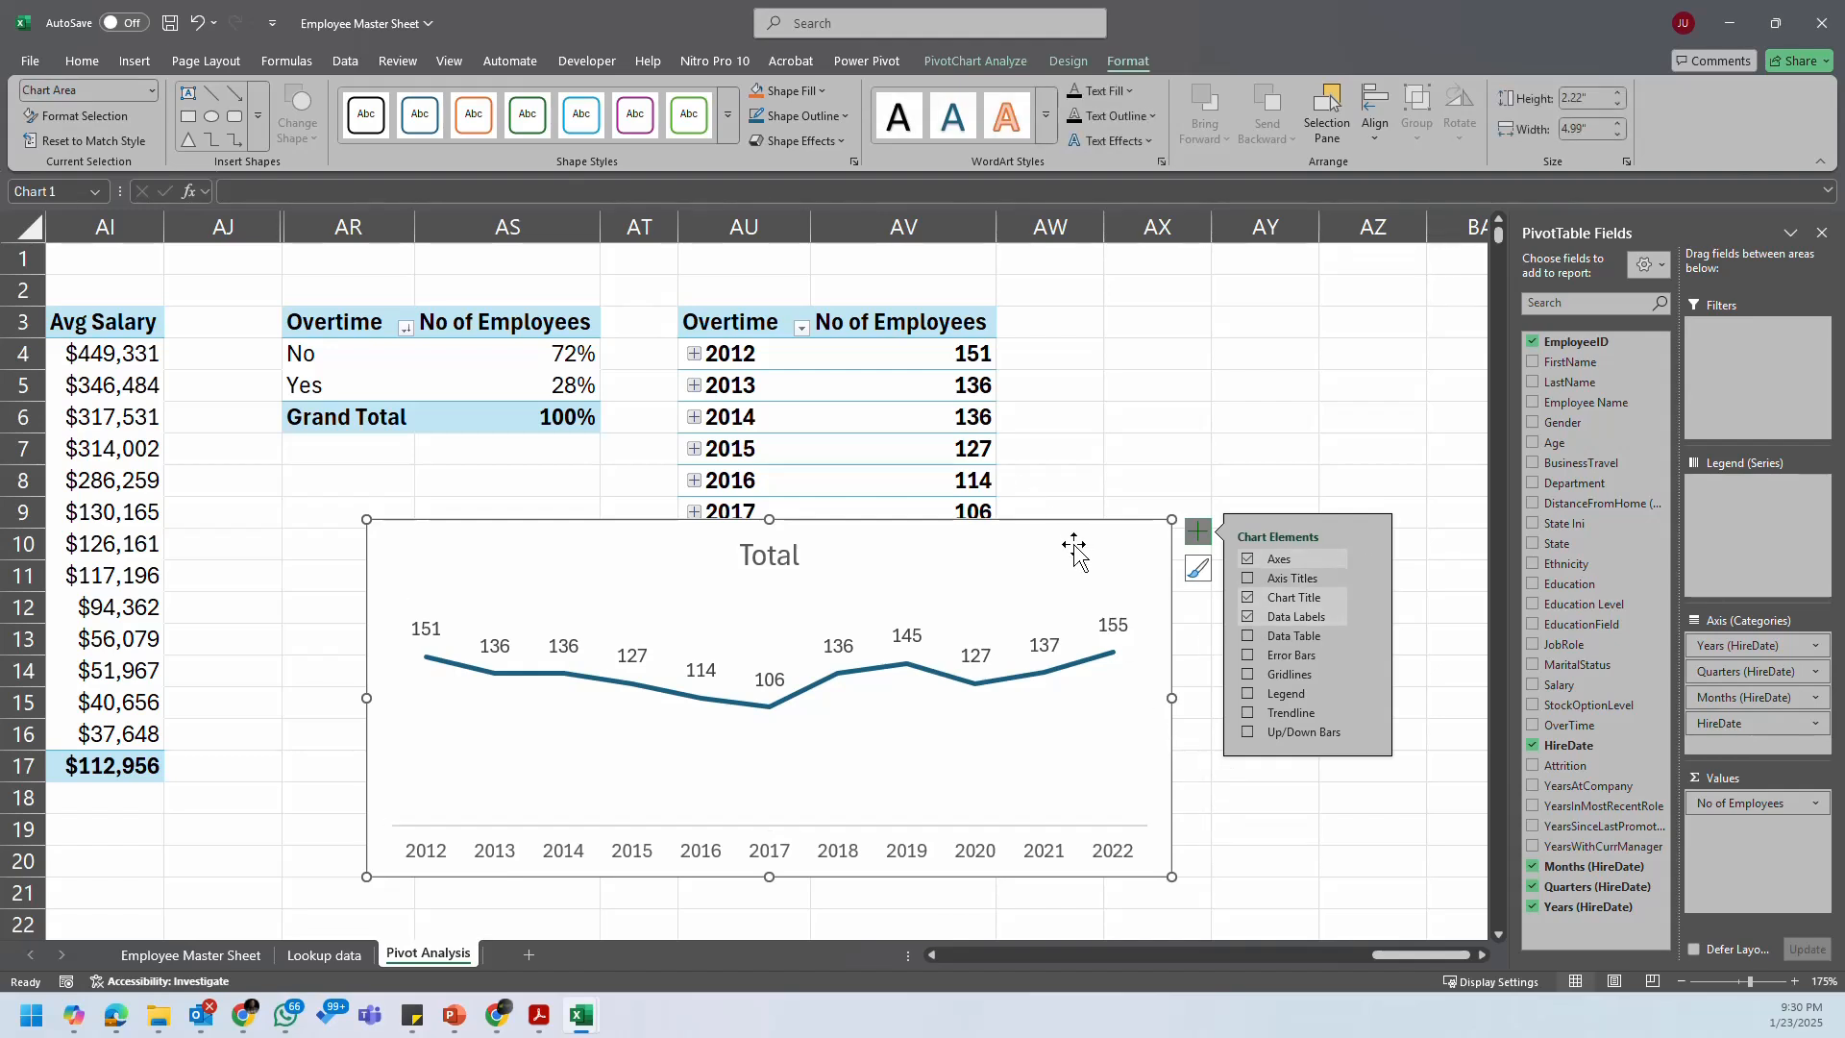
key("Delete")
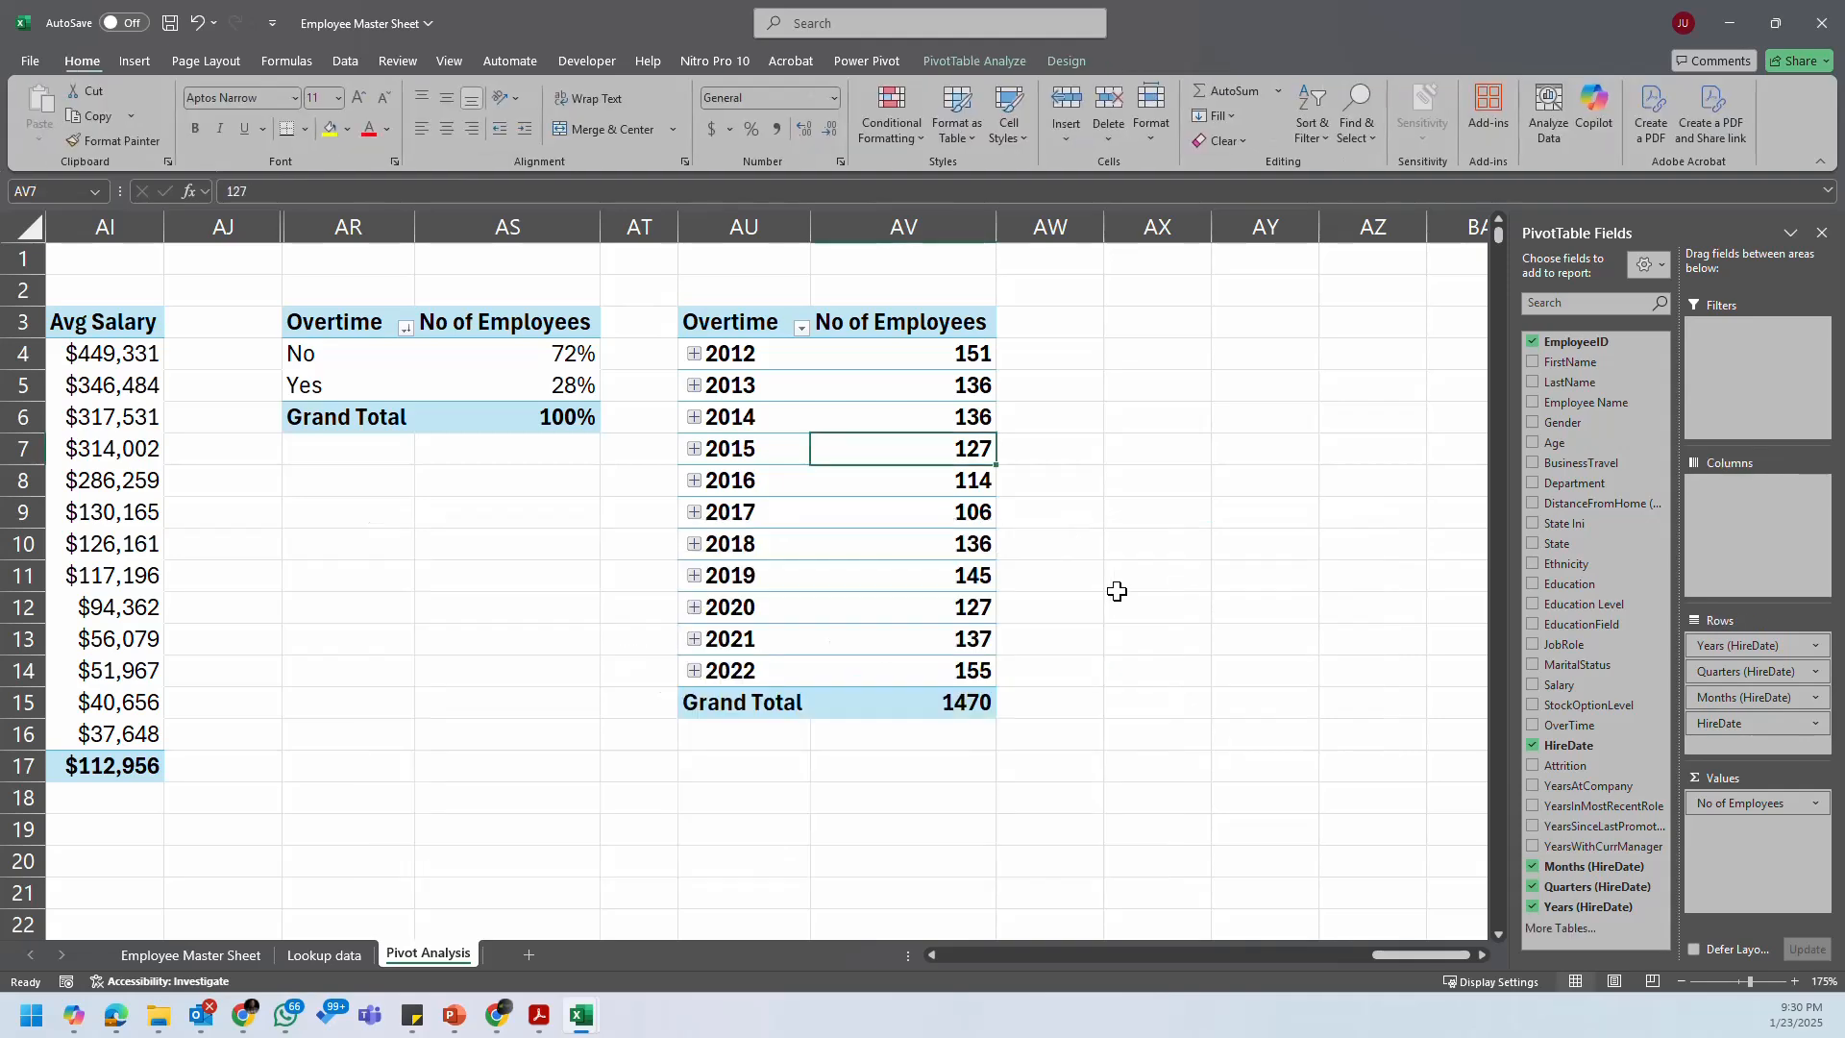
left_click(1296, 512)
Step: Rename the hire-year pivot table's row header in AU3 to "Hire date" and deselect the table
left_click(767, 328)
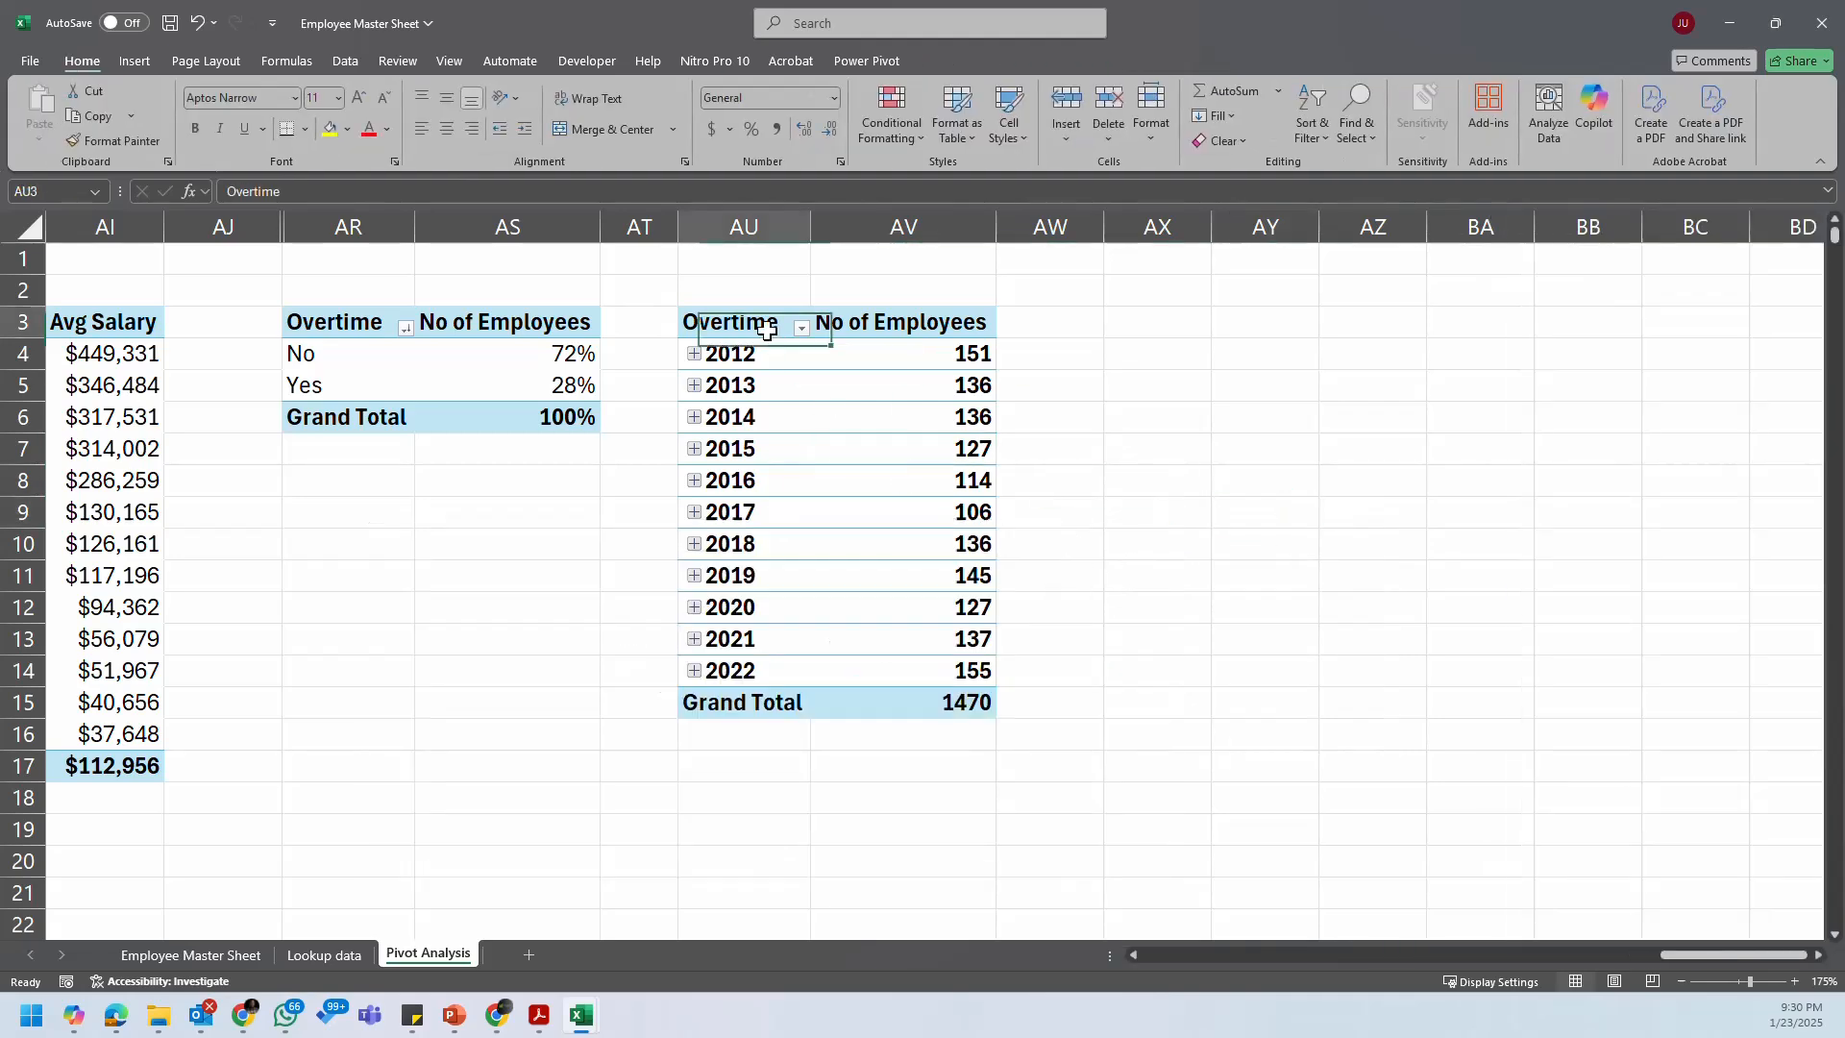
type("Hi")
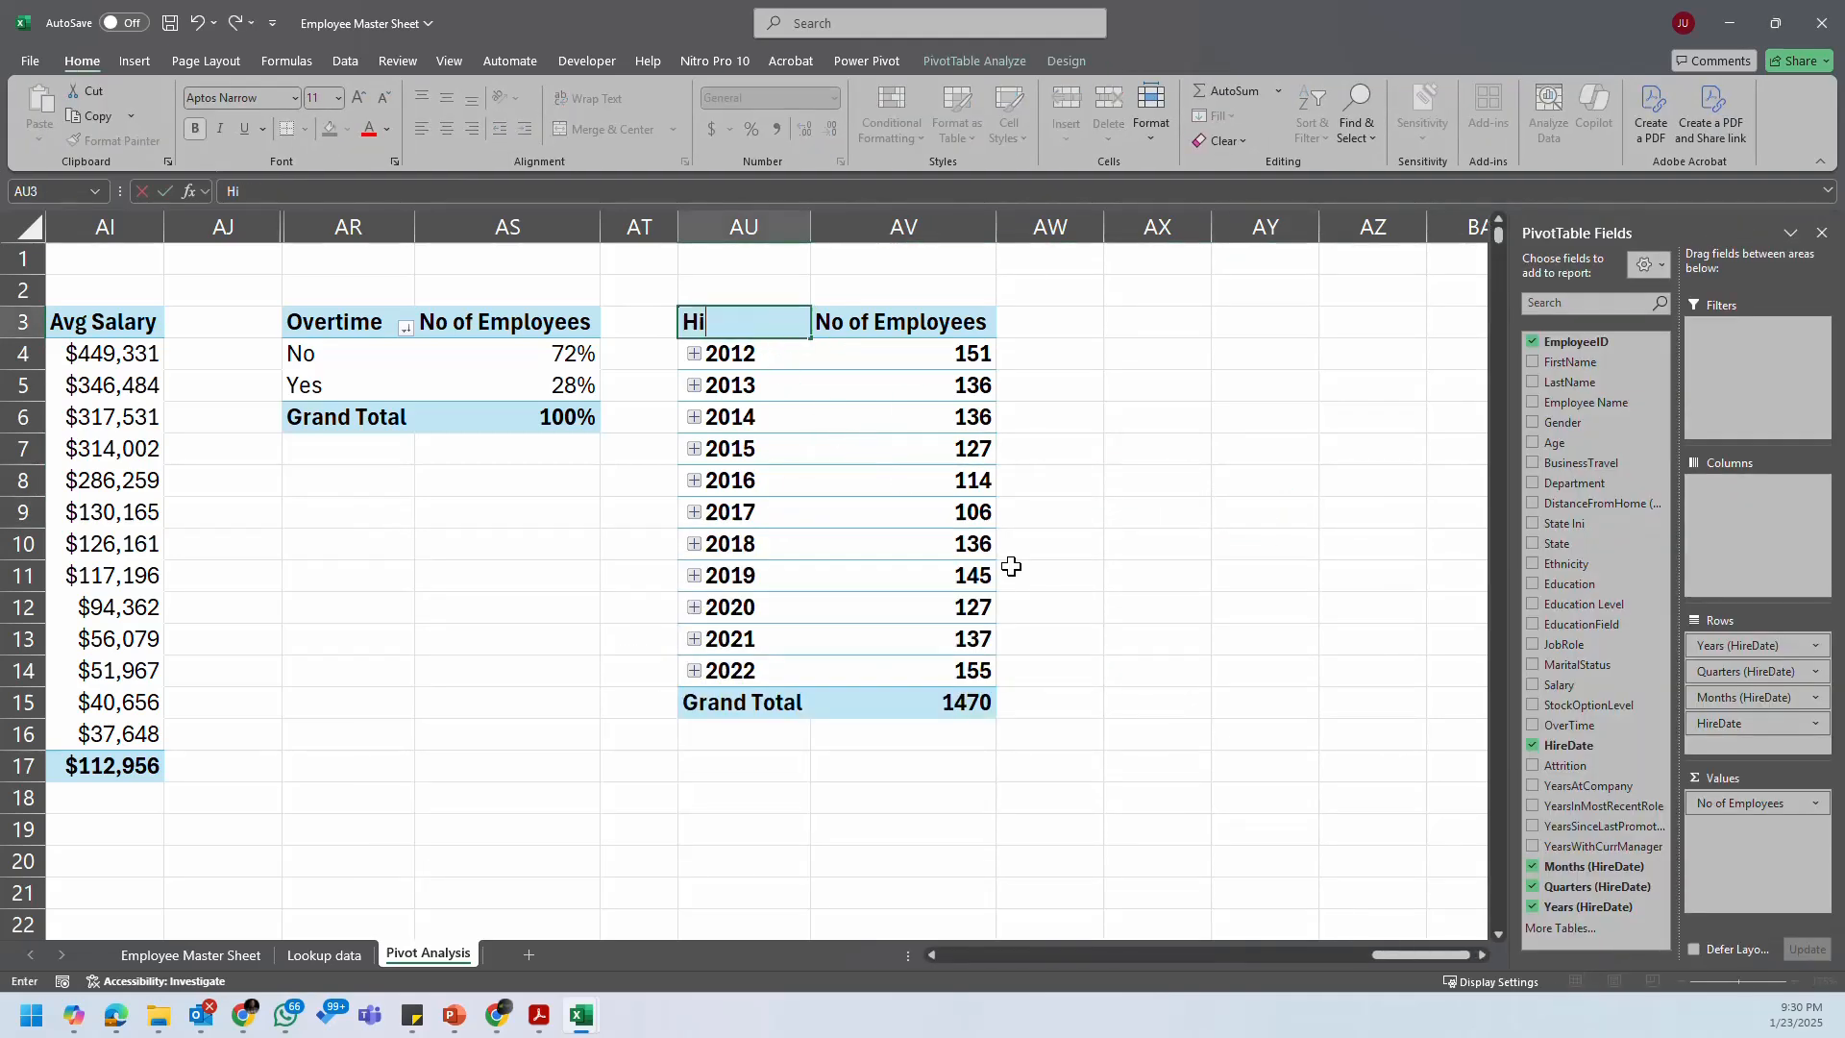
type("re date")
left_click(1076, 534)
left_click(1002, 482)
left_click(945, 509)
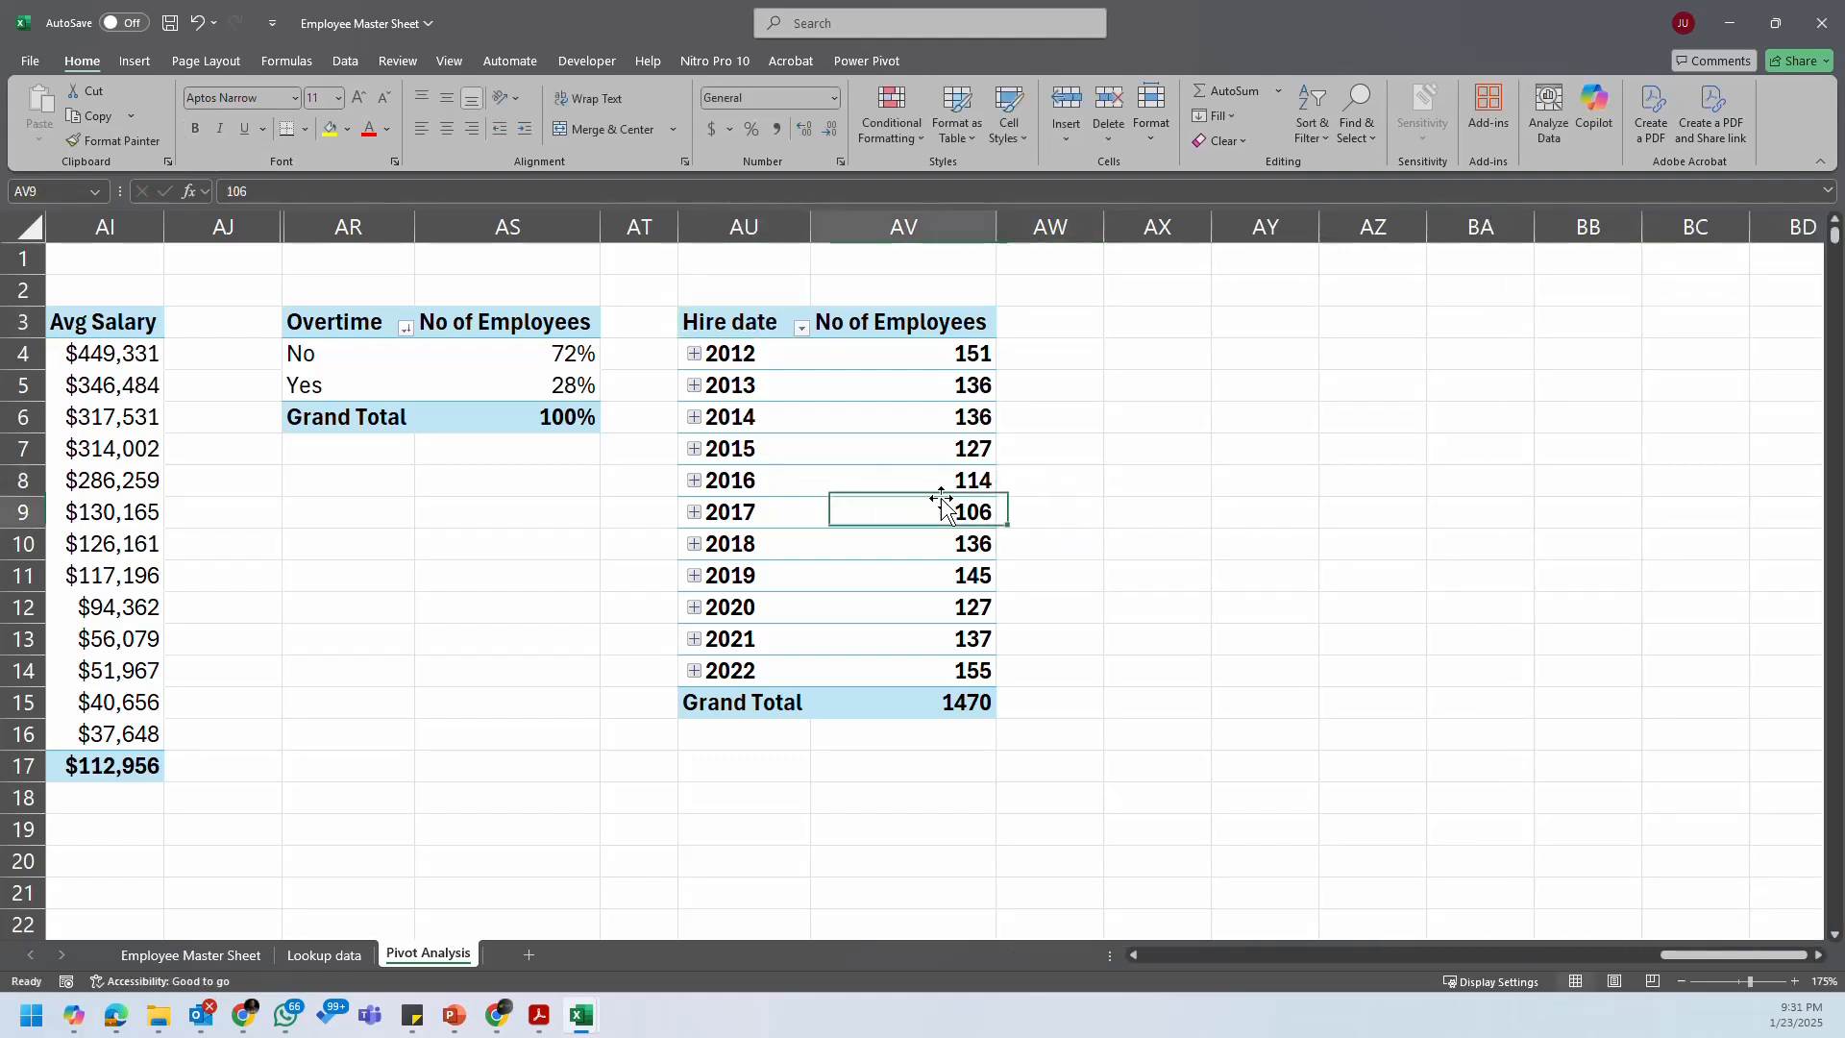
left_click(1122, 676)
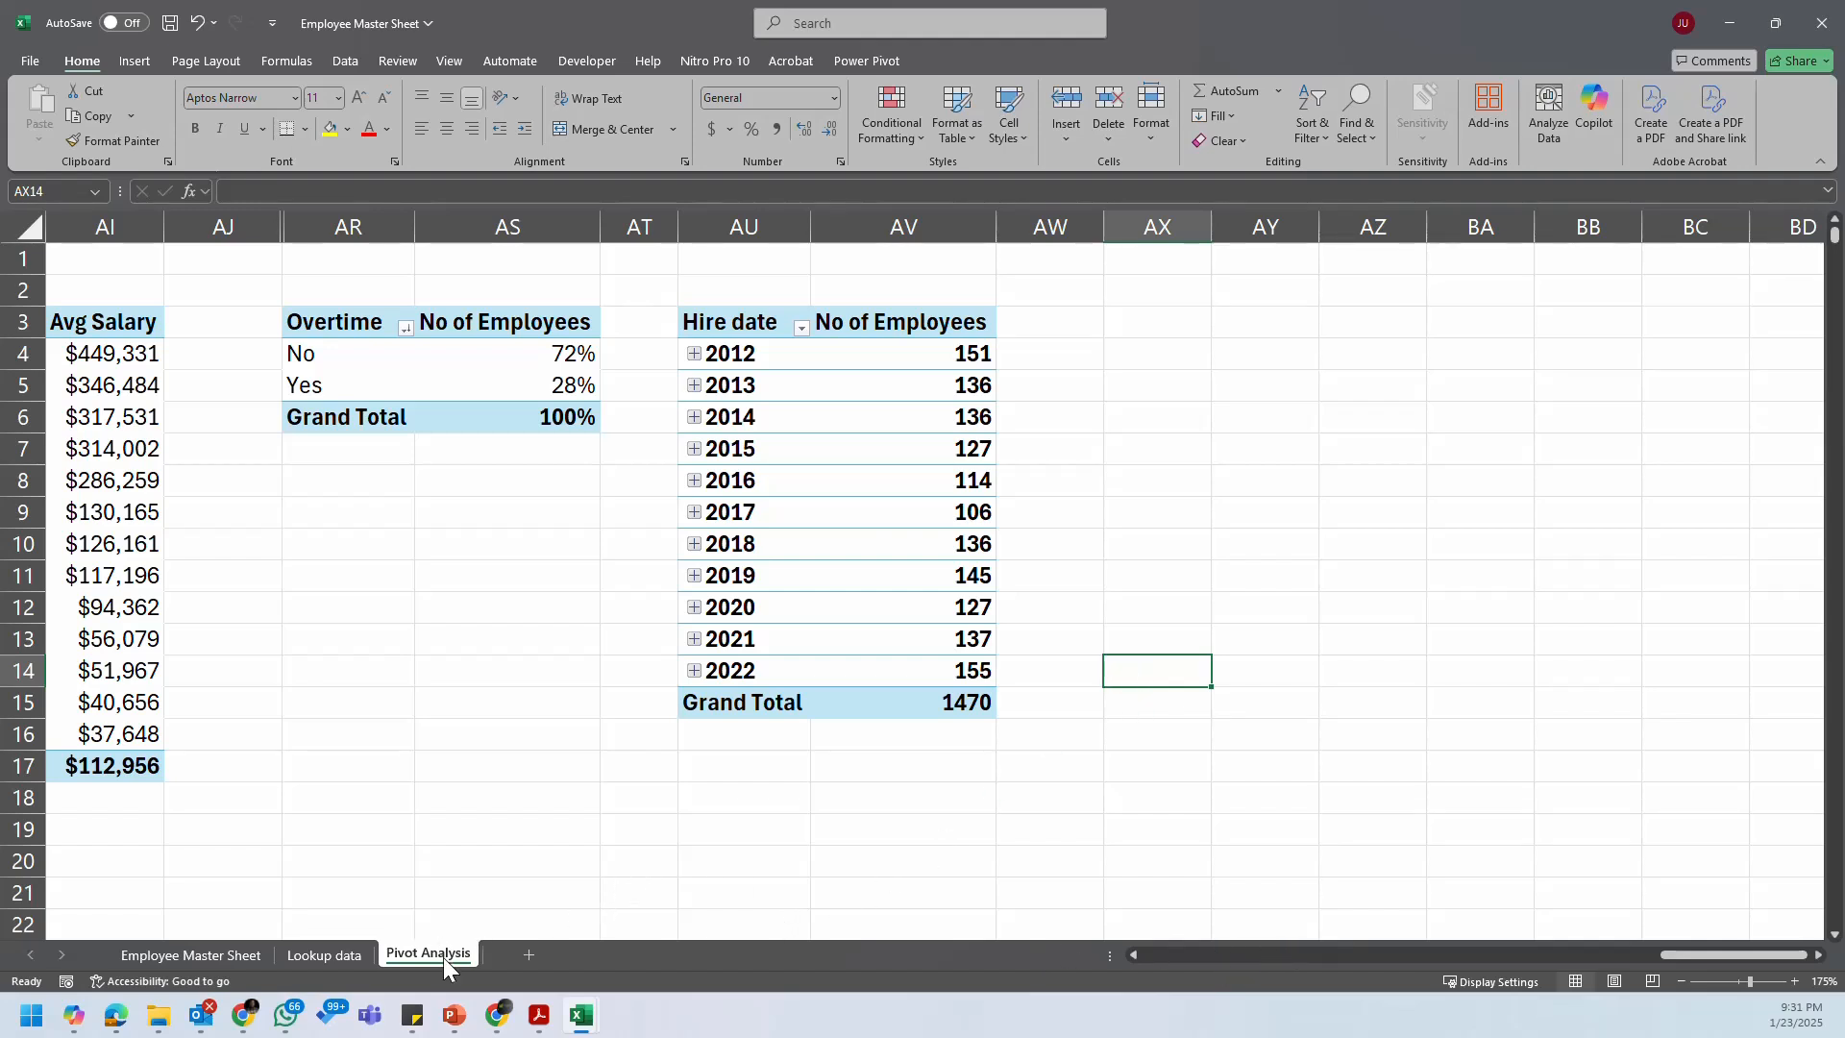
Step: Consult the sticky-note analysis list and copy the Hire date pivot table in AU3:AV15 to AX3
left_click(412, 1015)
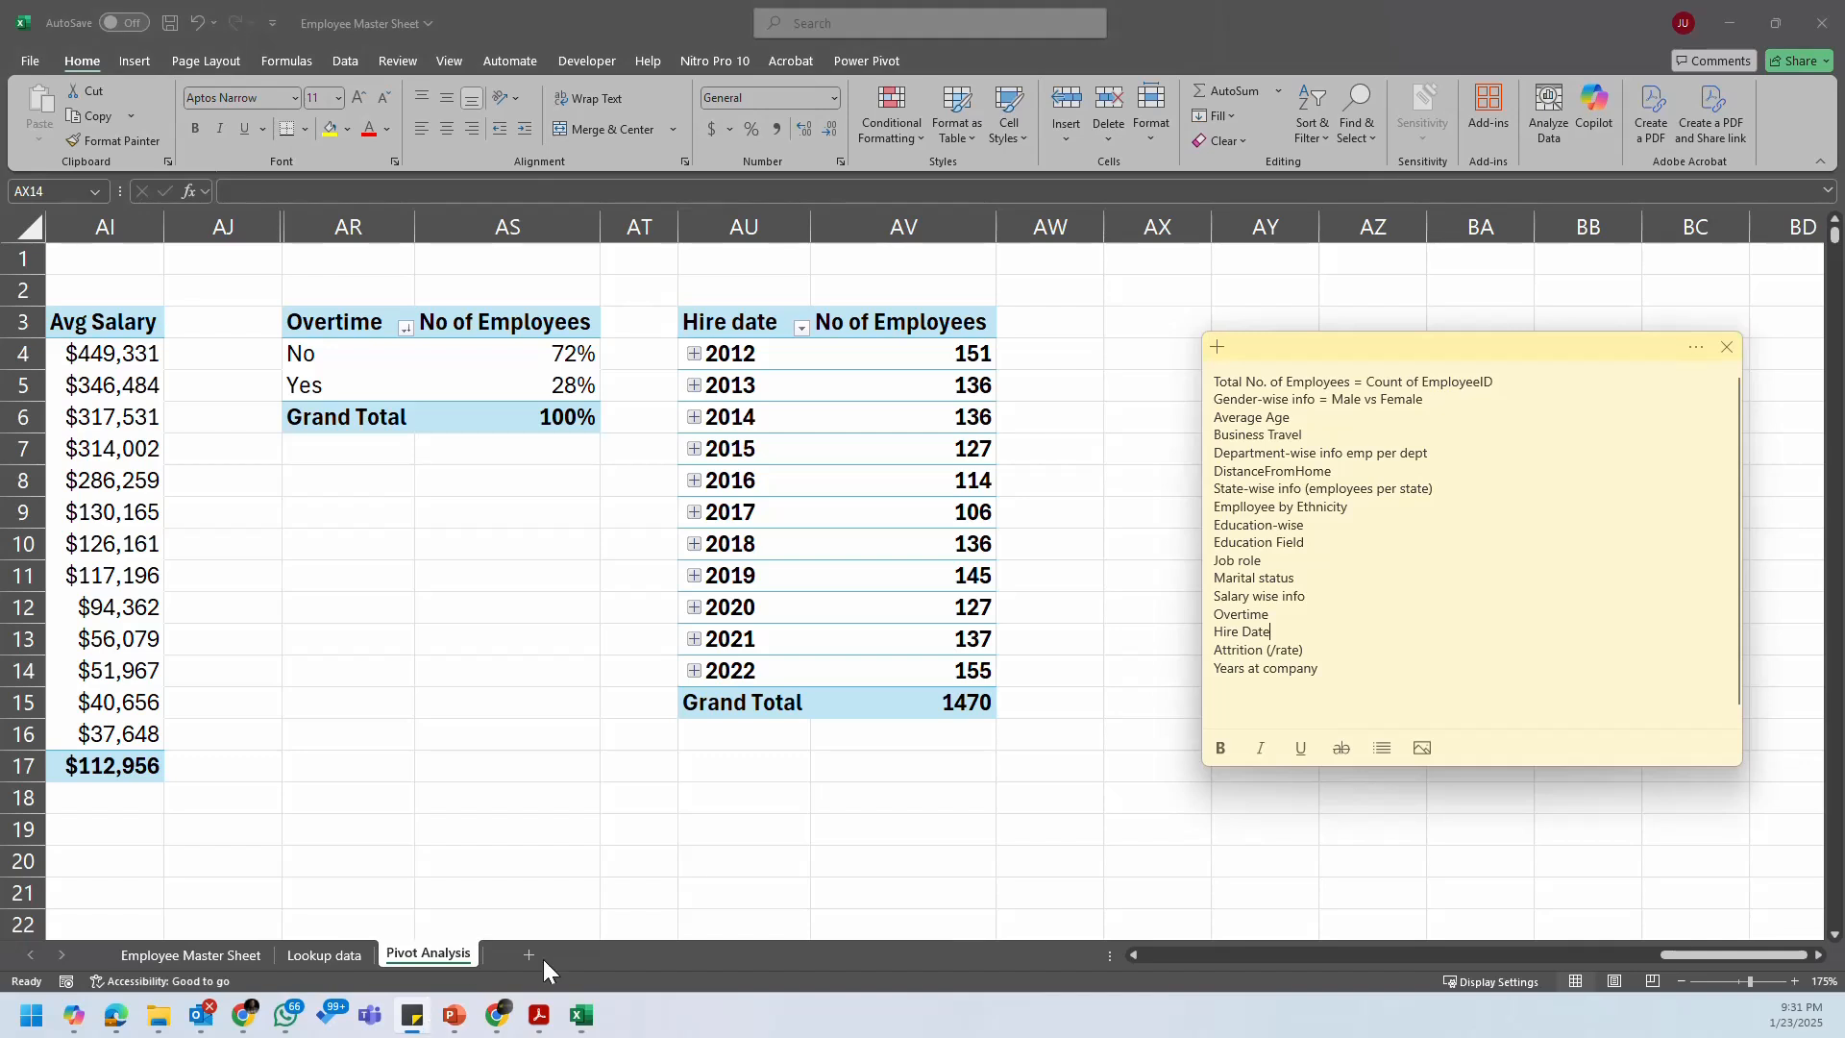
left_click(1324, 650)
left_click(1024, 523)
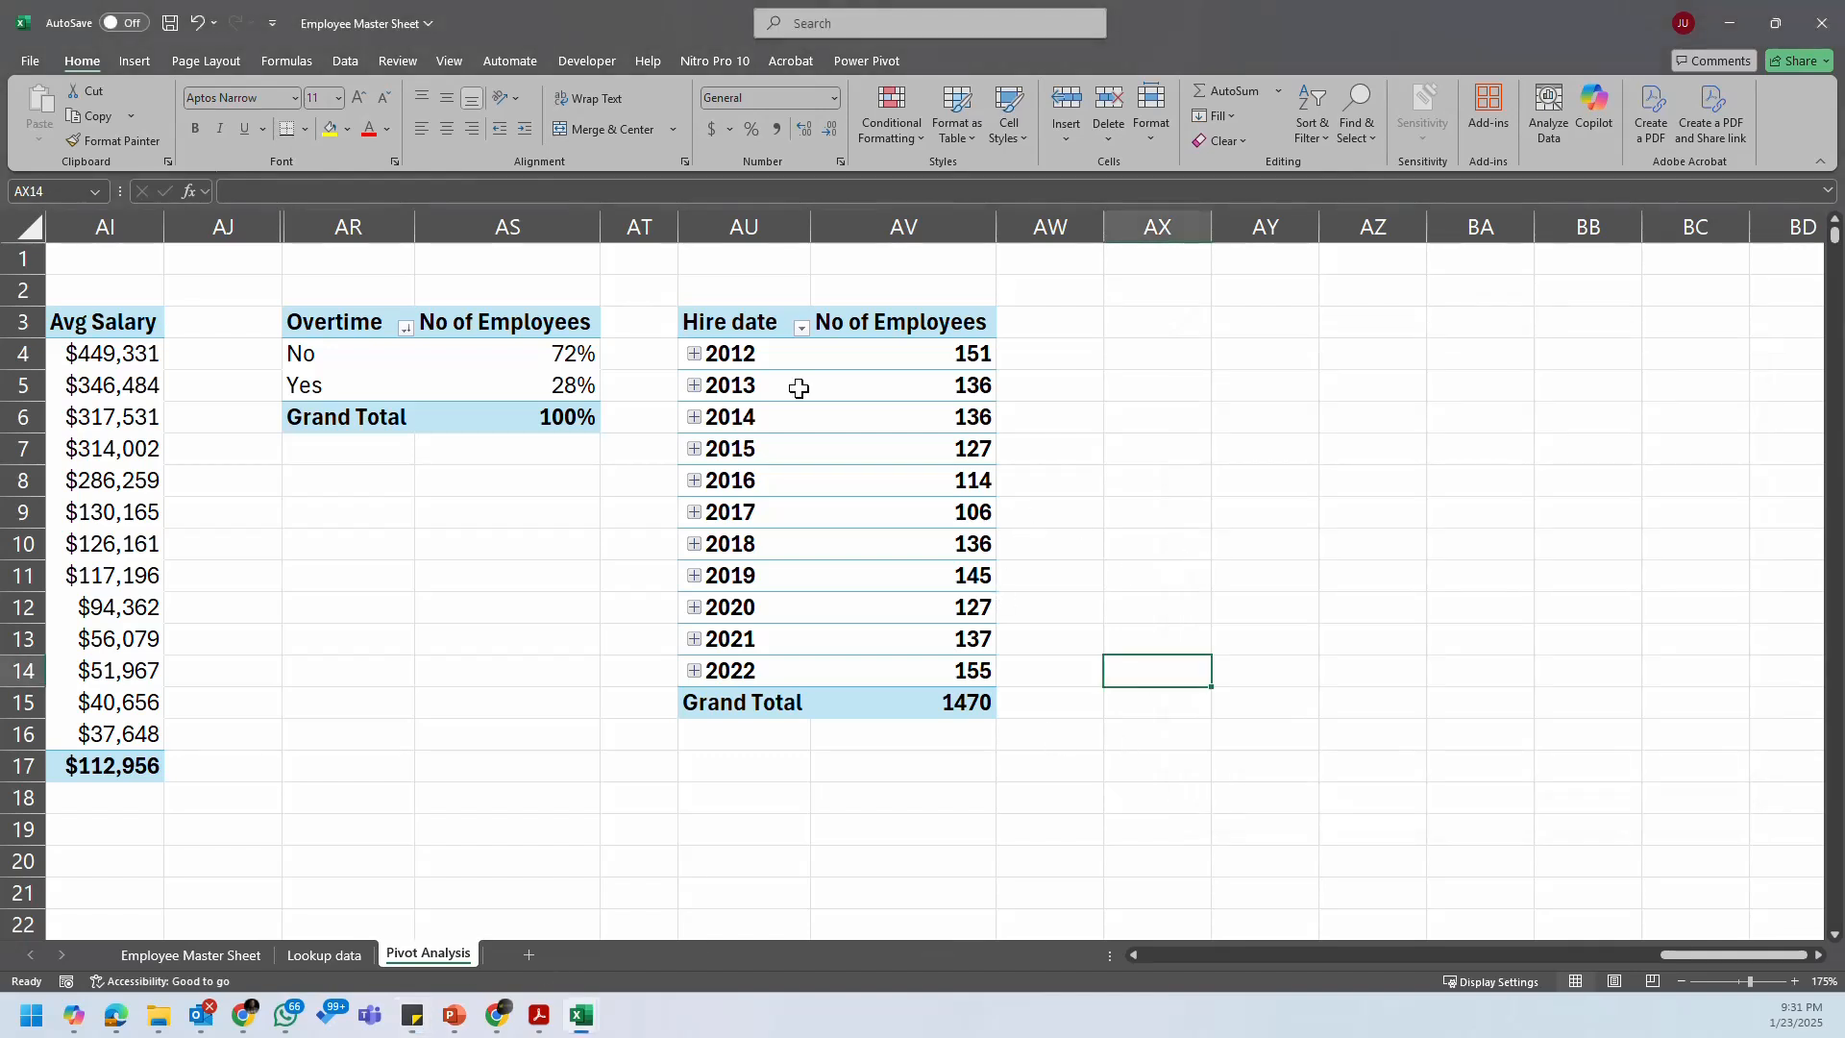
left_click_drag(738, 323, 961, 707)
key("ctrl+c")
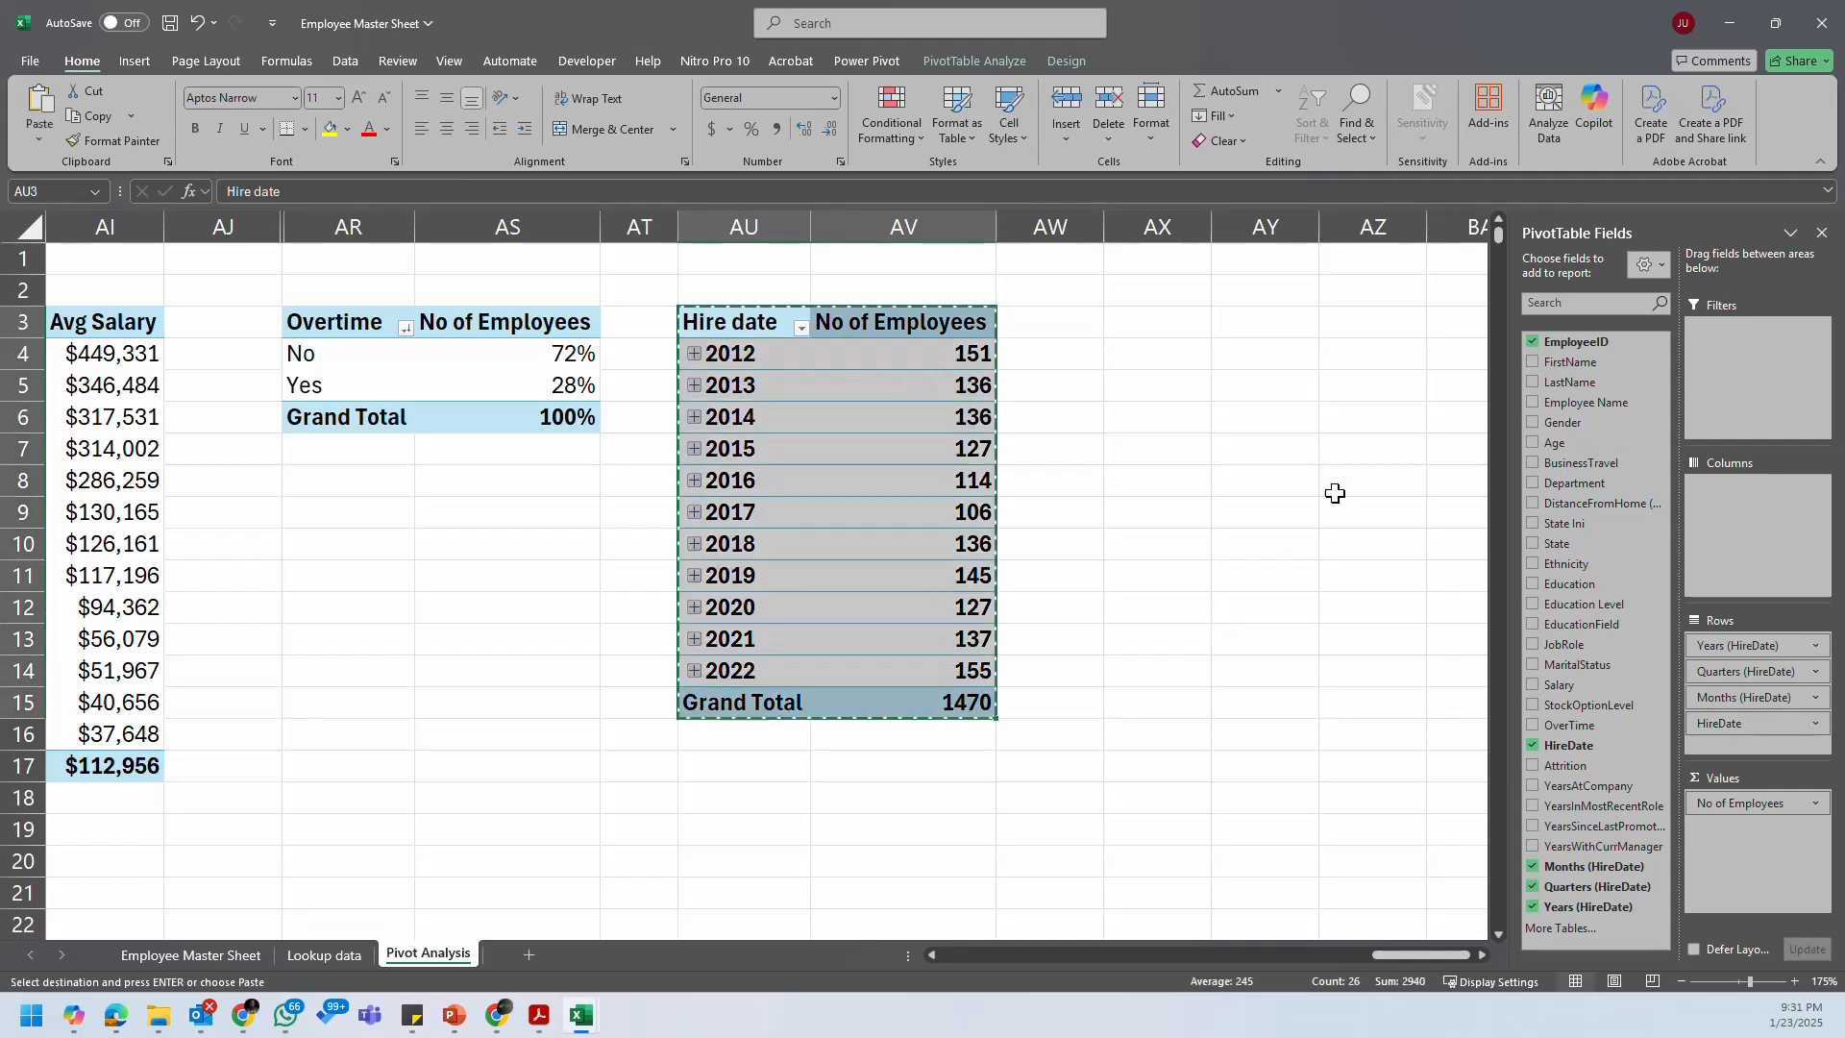
left_click(1182, 325)
key("ctrl+v")
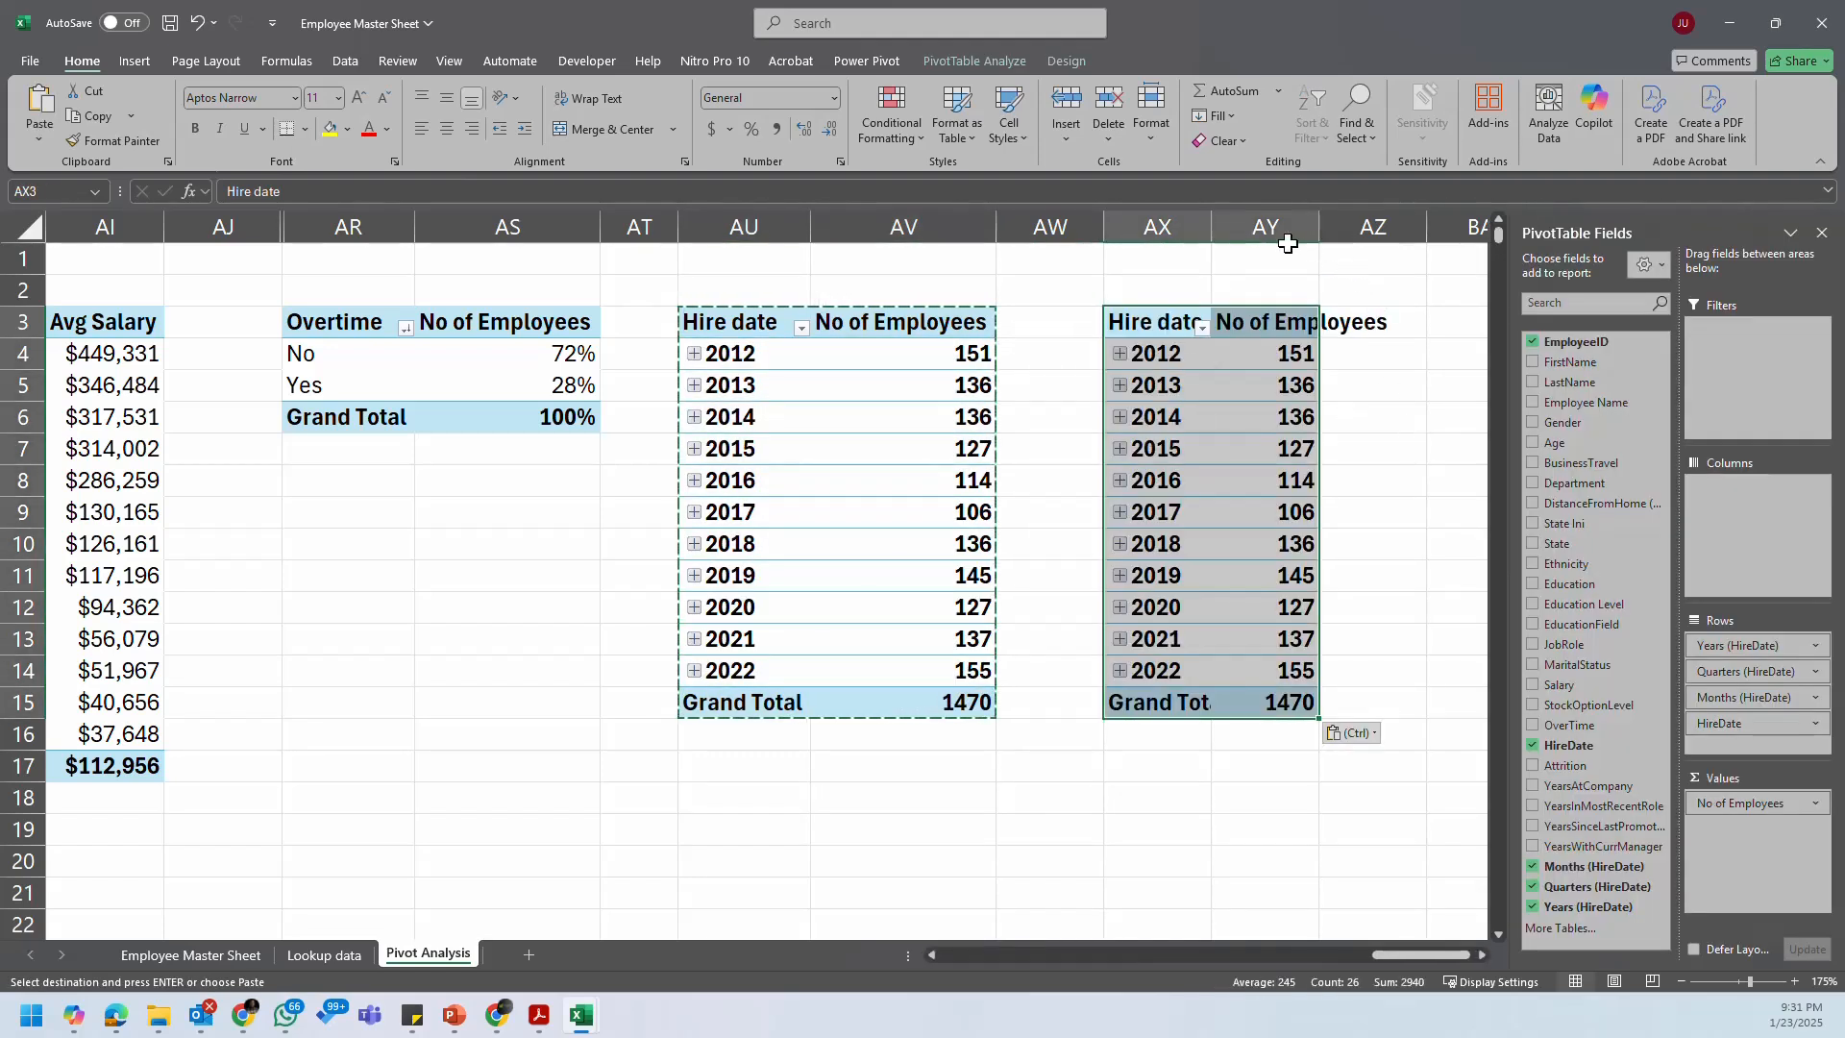
Step: Autofit columns AX and AY to the copied pivot table and clear the copy marquee
left_click(1166, 228)
left_click_drag(1167, 228, 1266, 227)
double_click(1318, 228)
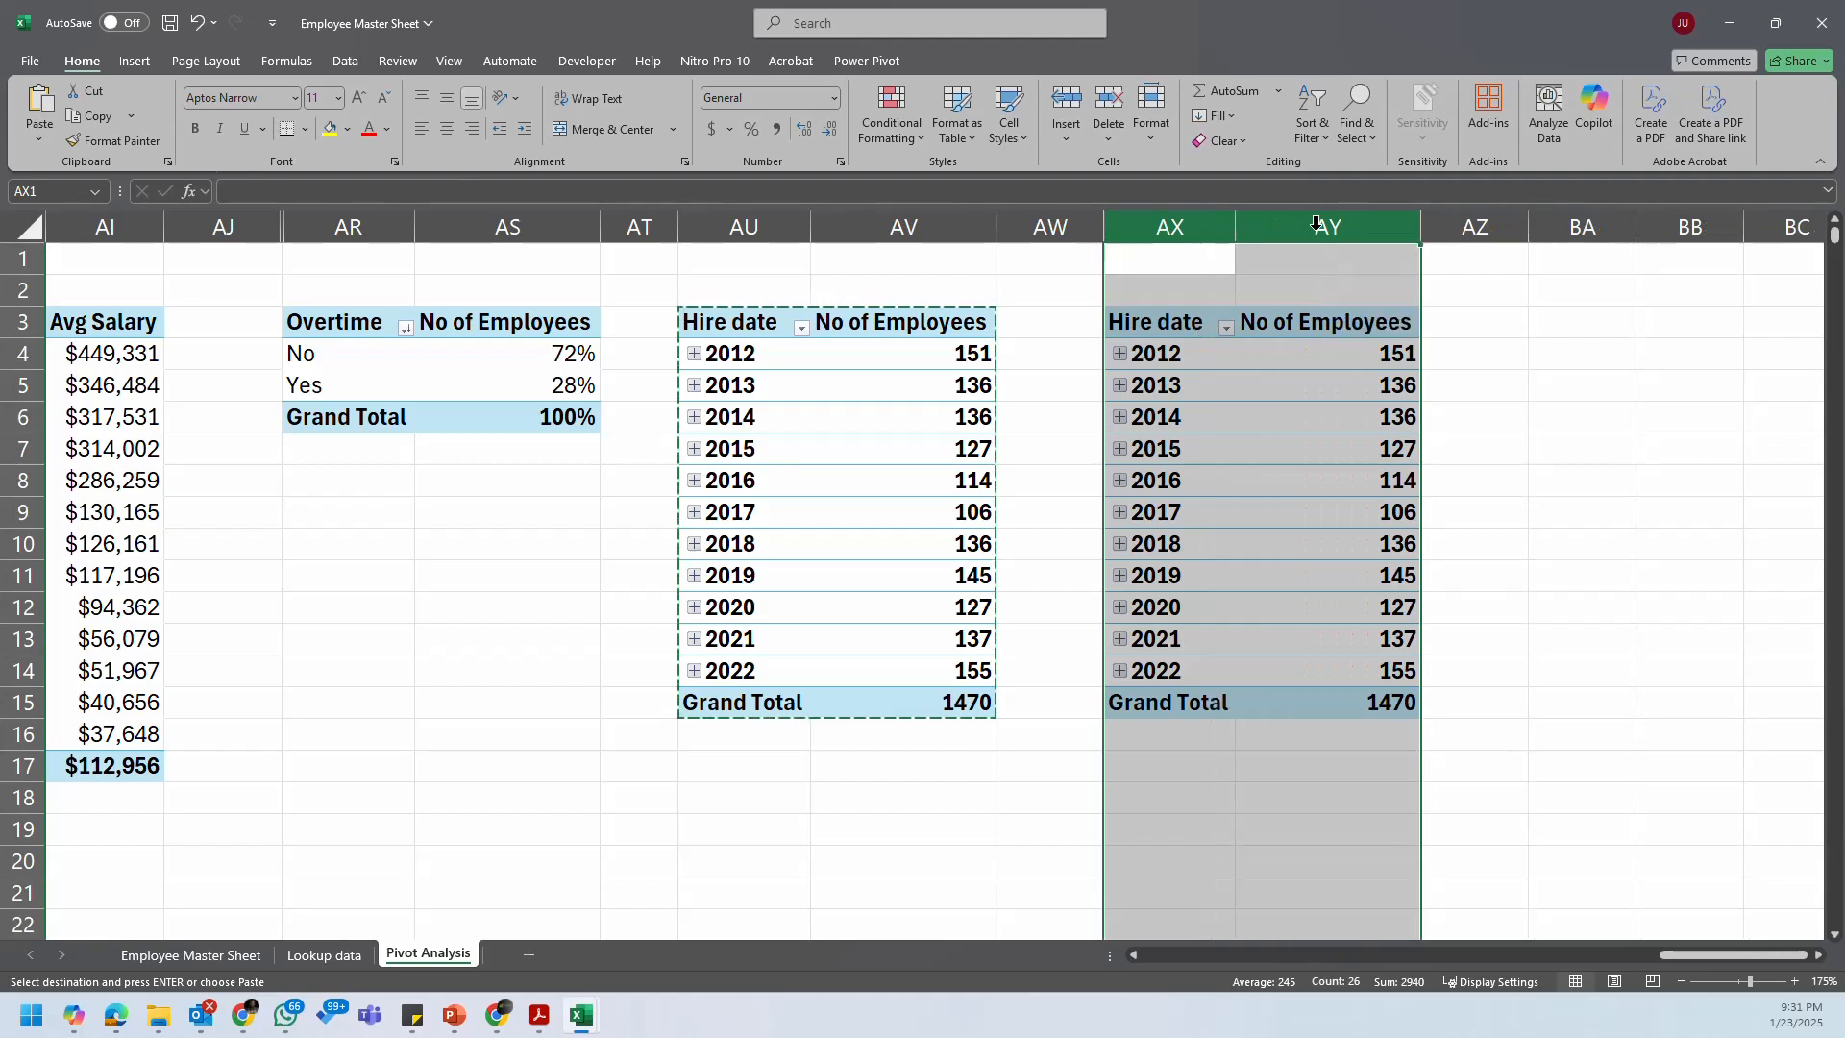
left_click(1058, 394)
key("Escape")
Step: Replace the year, quarter, month and HireDate row fields of the copied pivot table with Attrition
left_click(1221, 469)
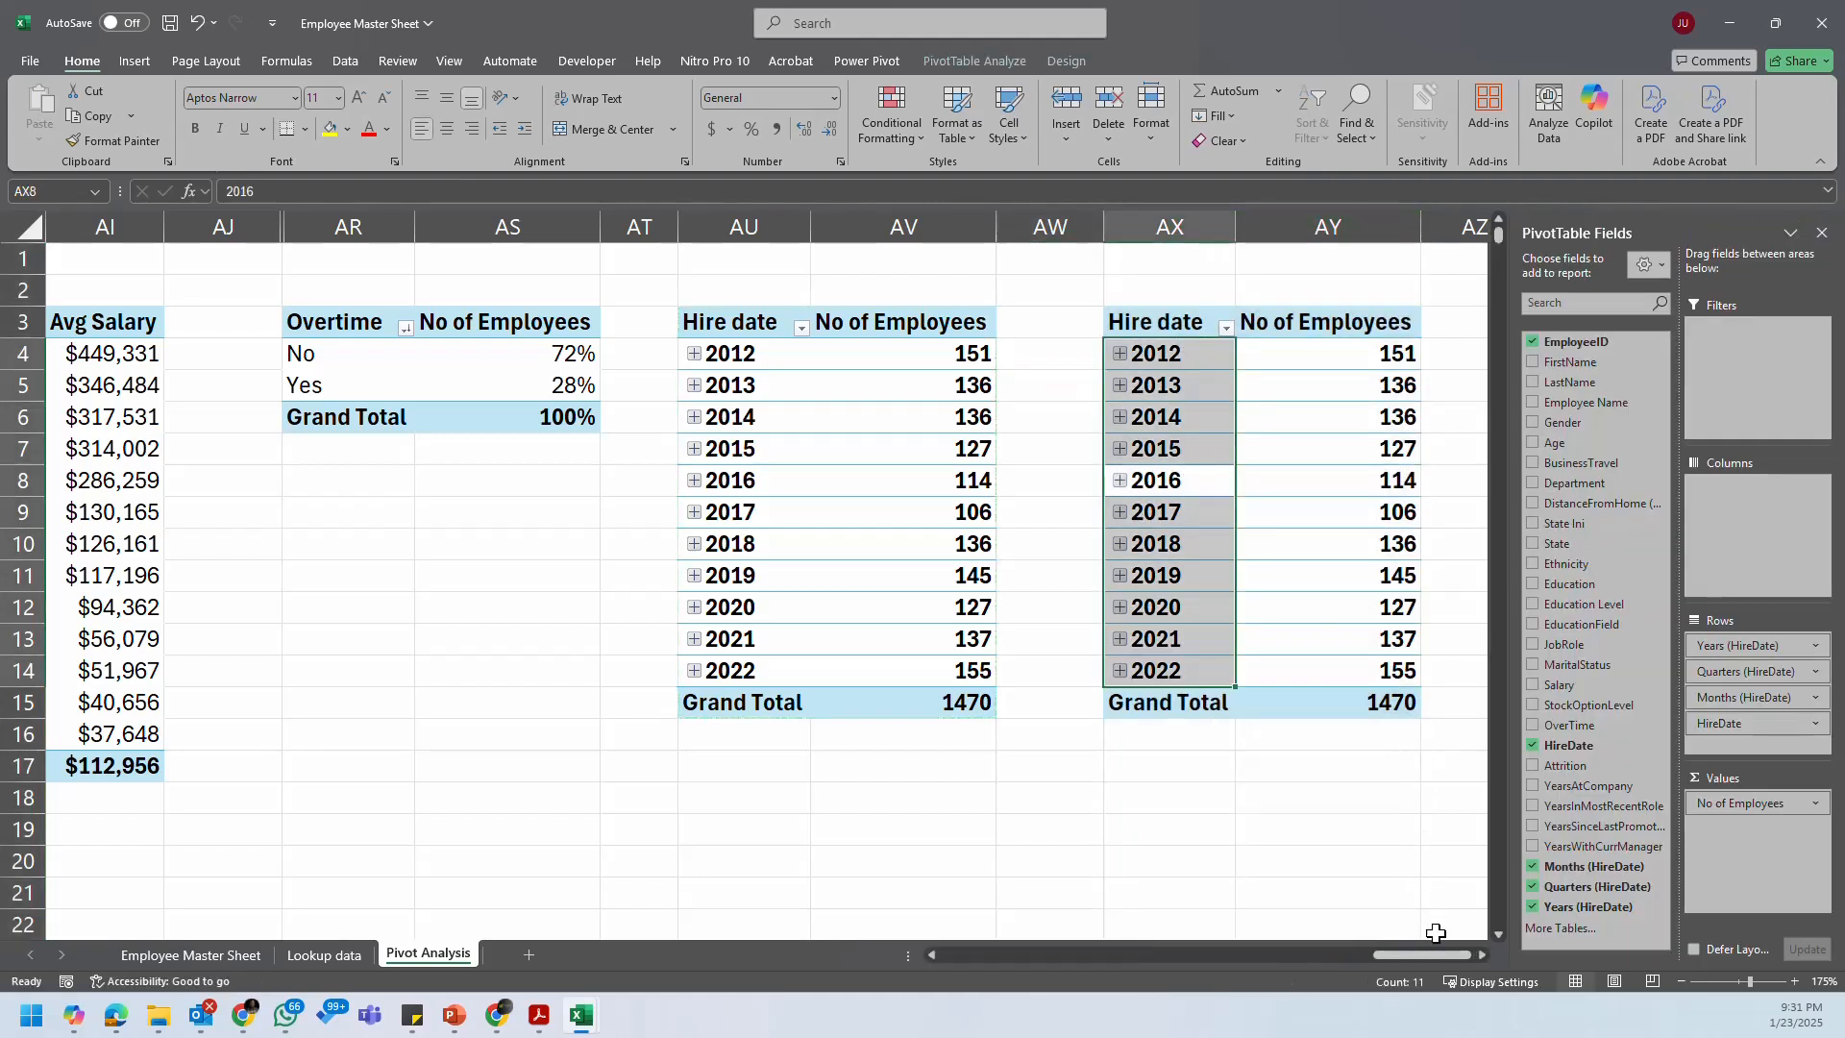
left_click(1478, 954)
left_click(1478, 954)
left_click(1112, 575)
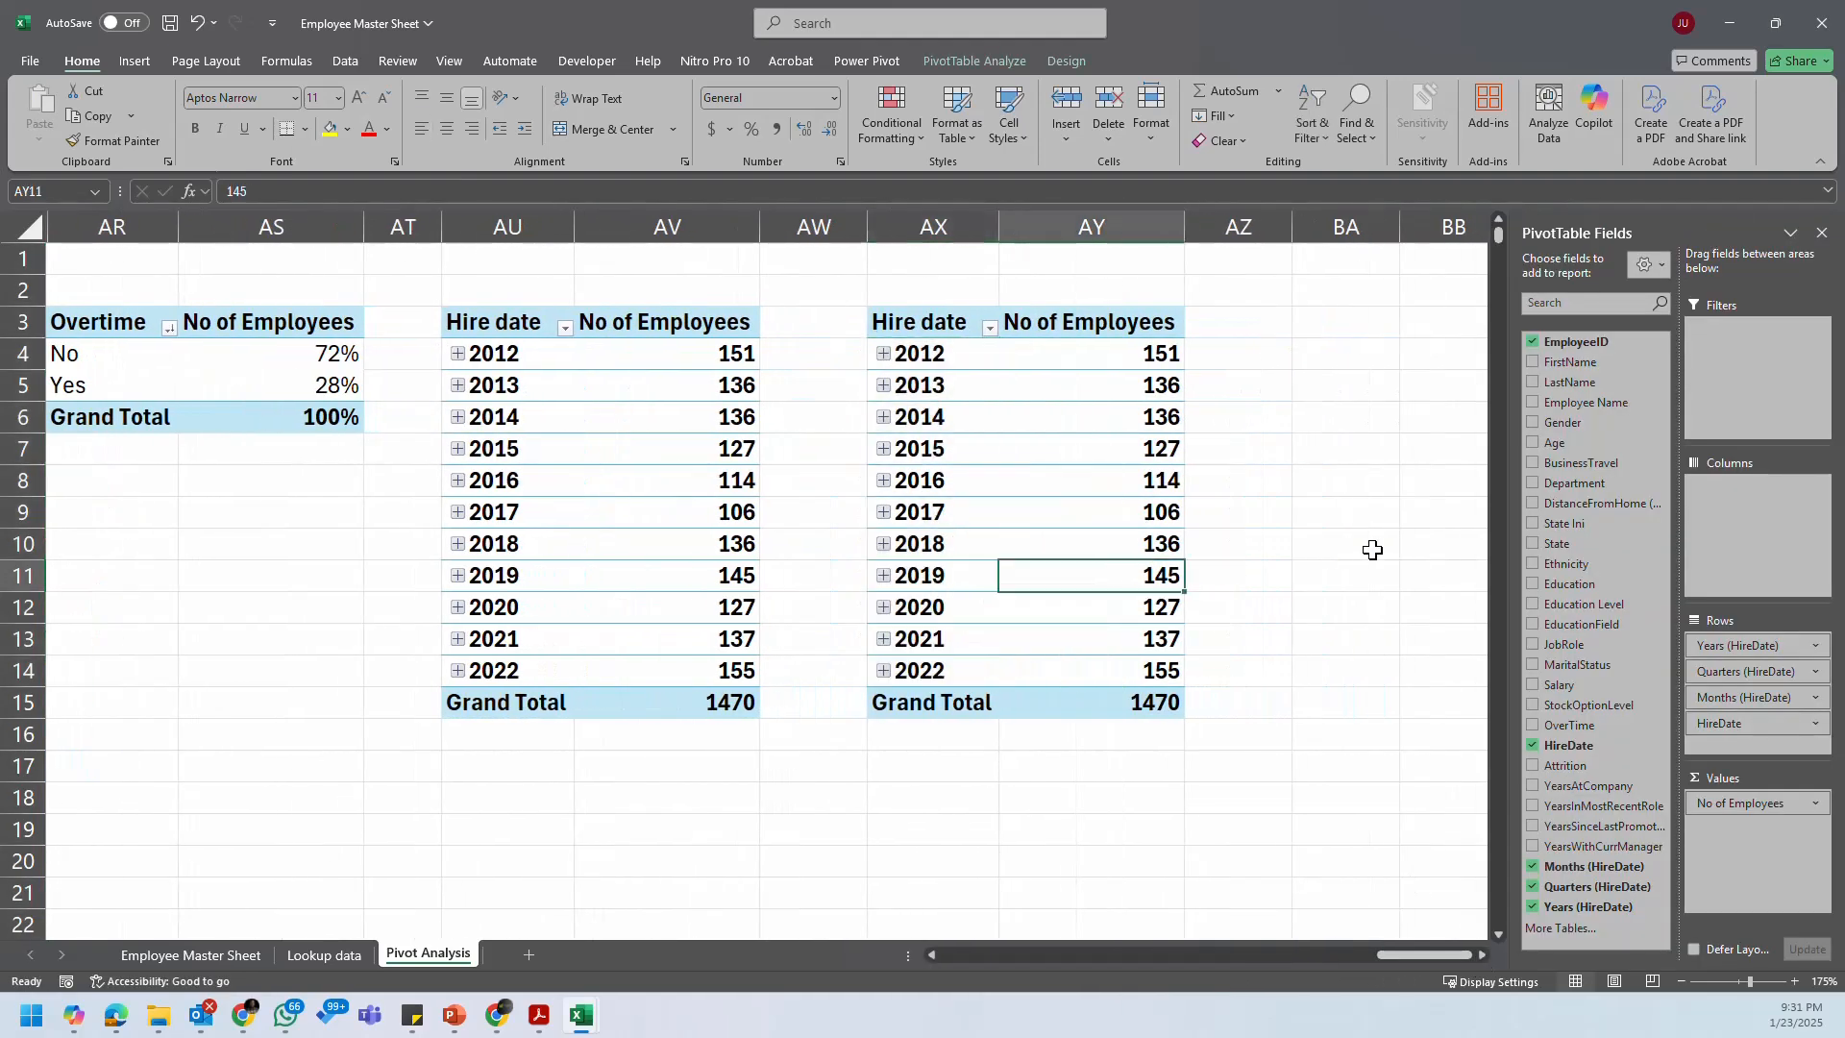
left_click_drag(1744, 646, 1538, 677)
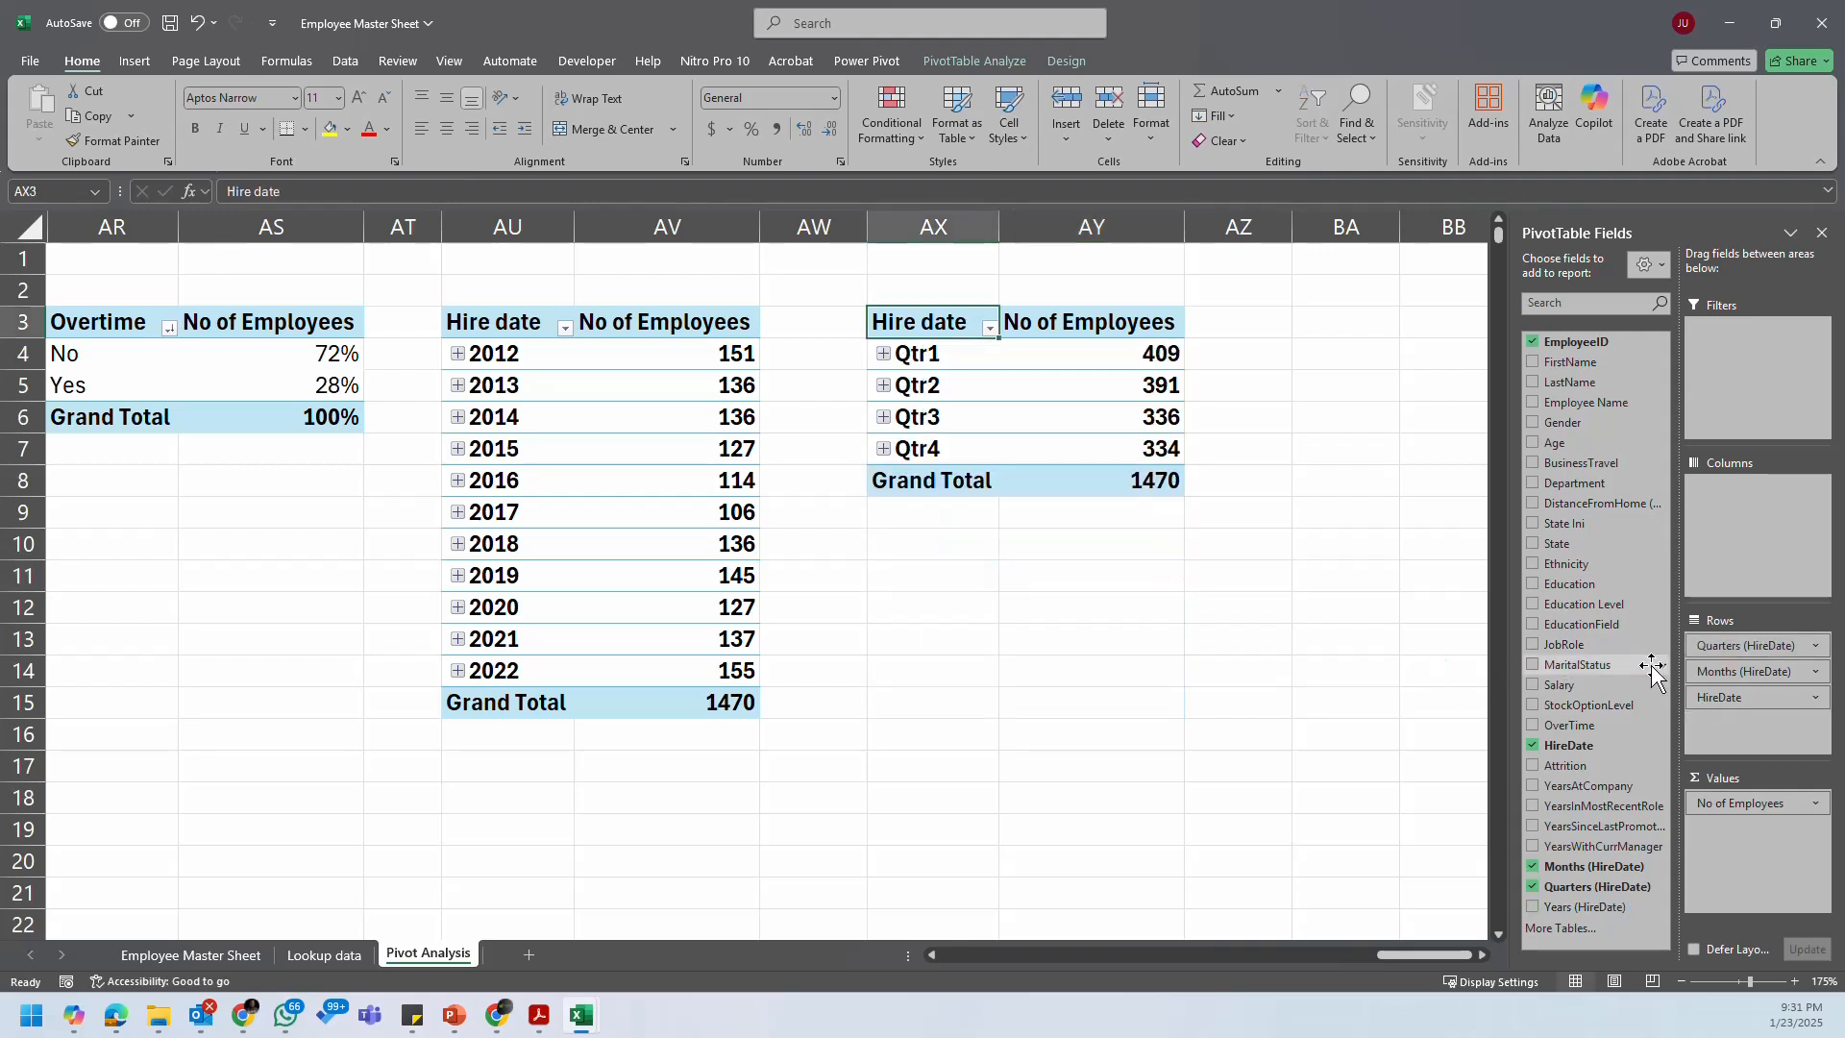
left_click_drag(1749, 645, 1607, 684)
left_click_drag(1805, 658, 1509, 687)
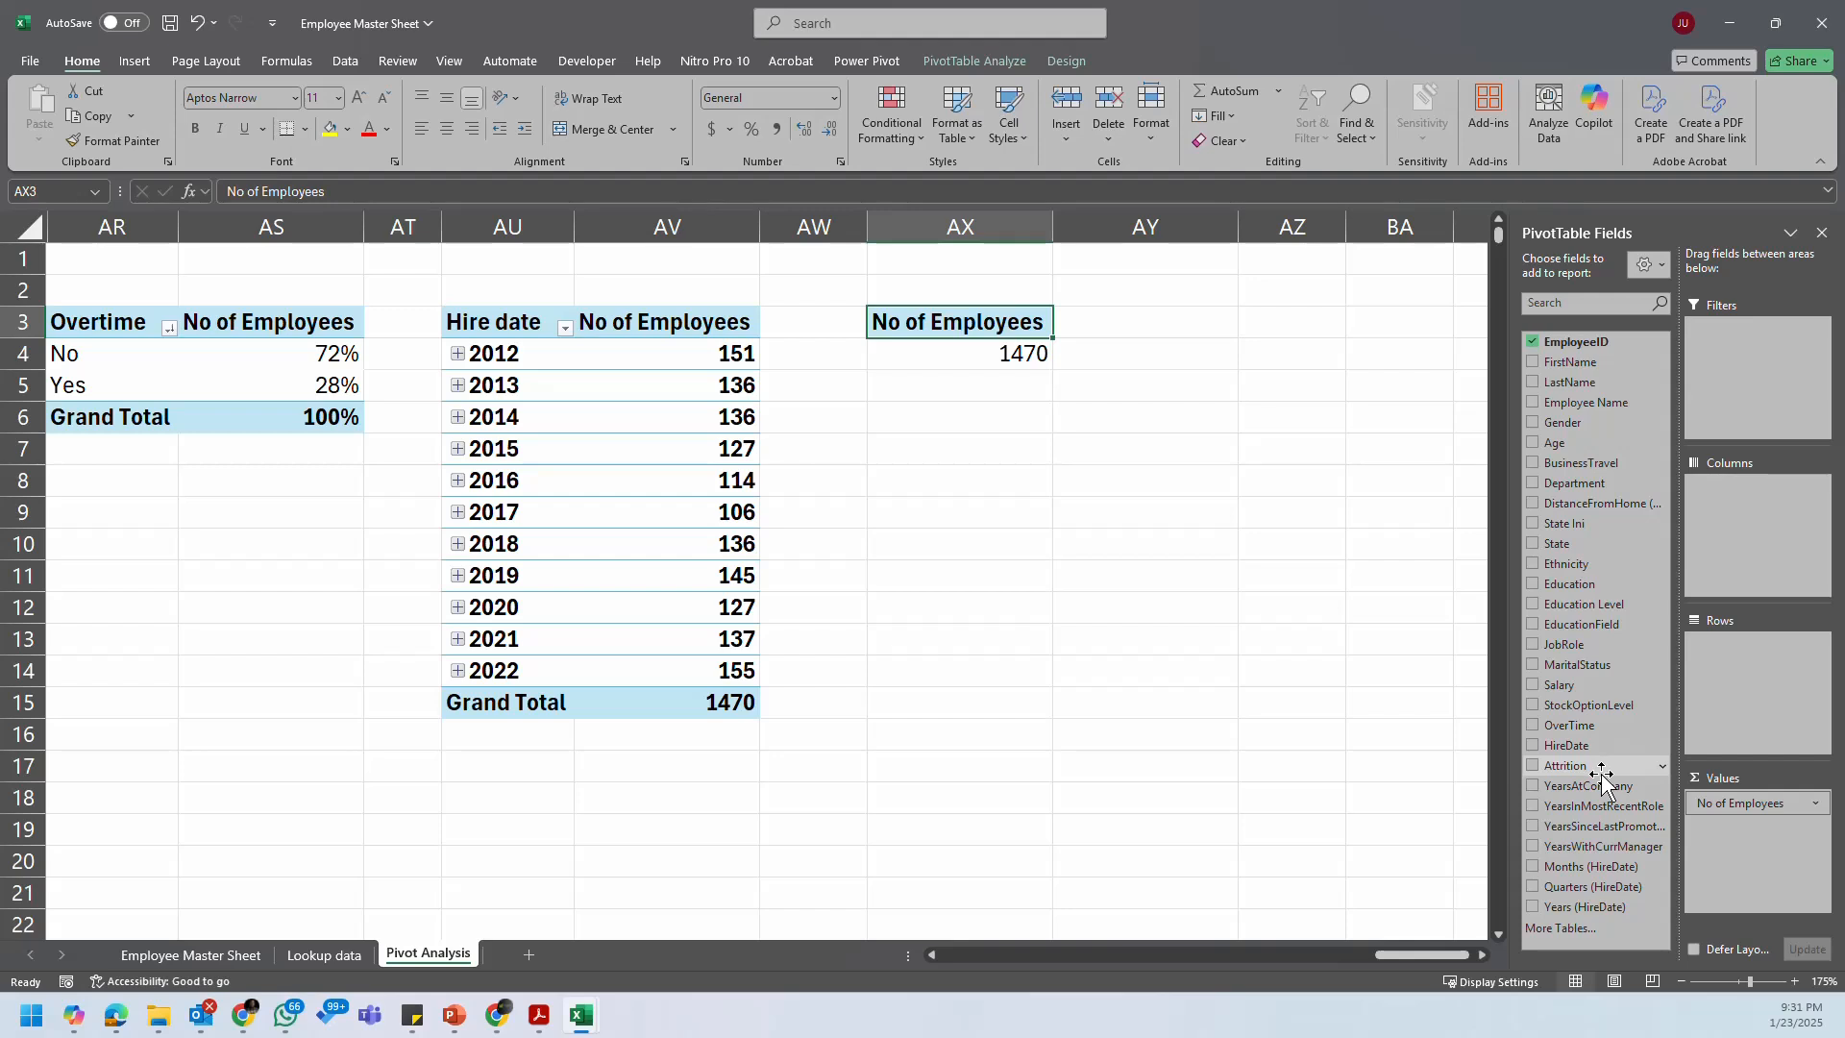
left_click_drag(1597, 766, 1764, 661)
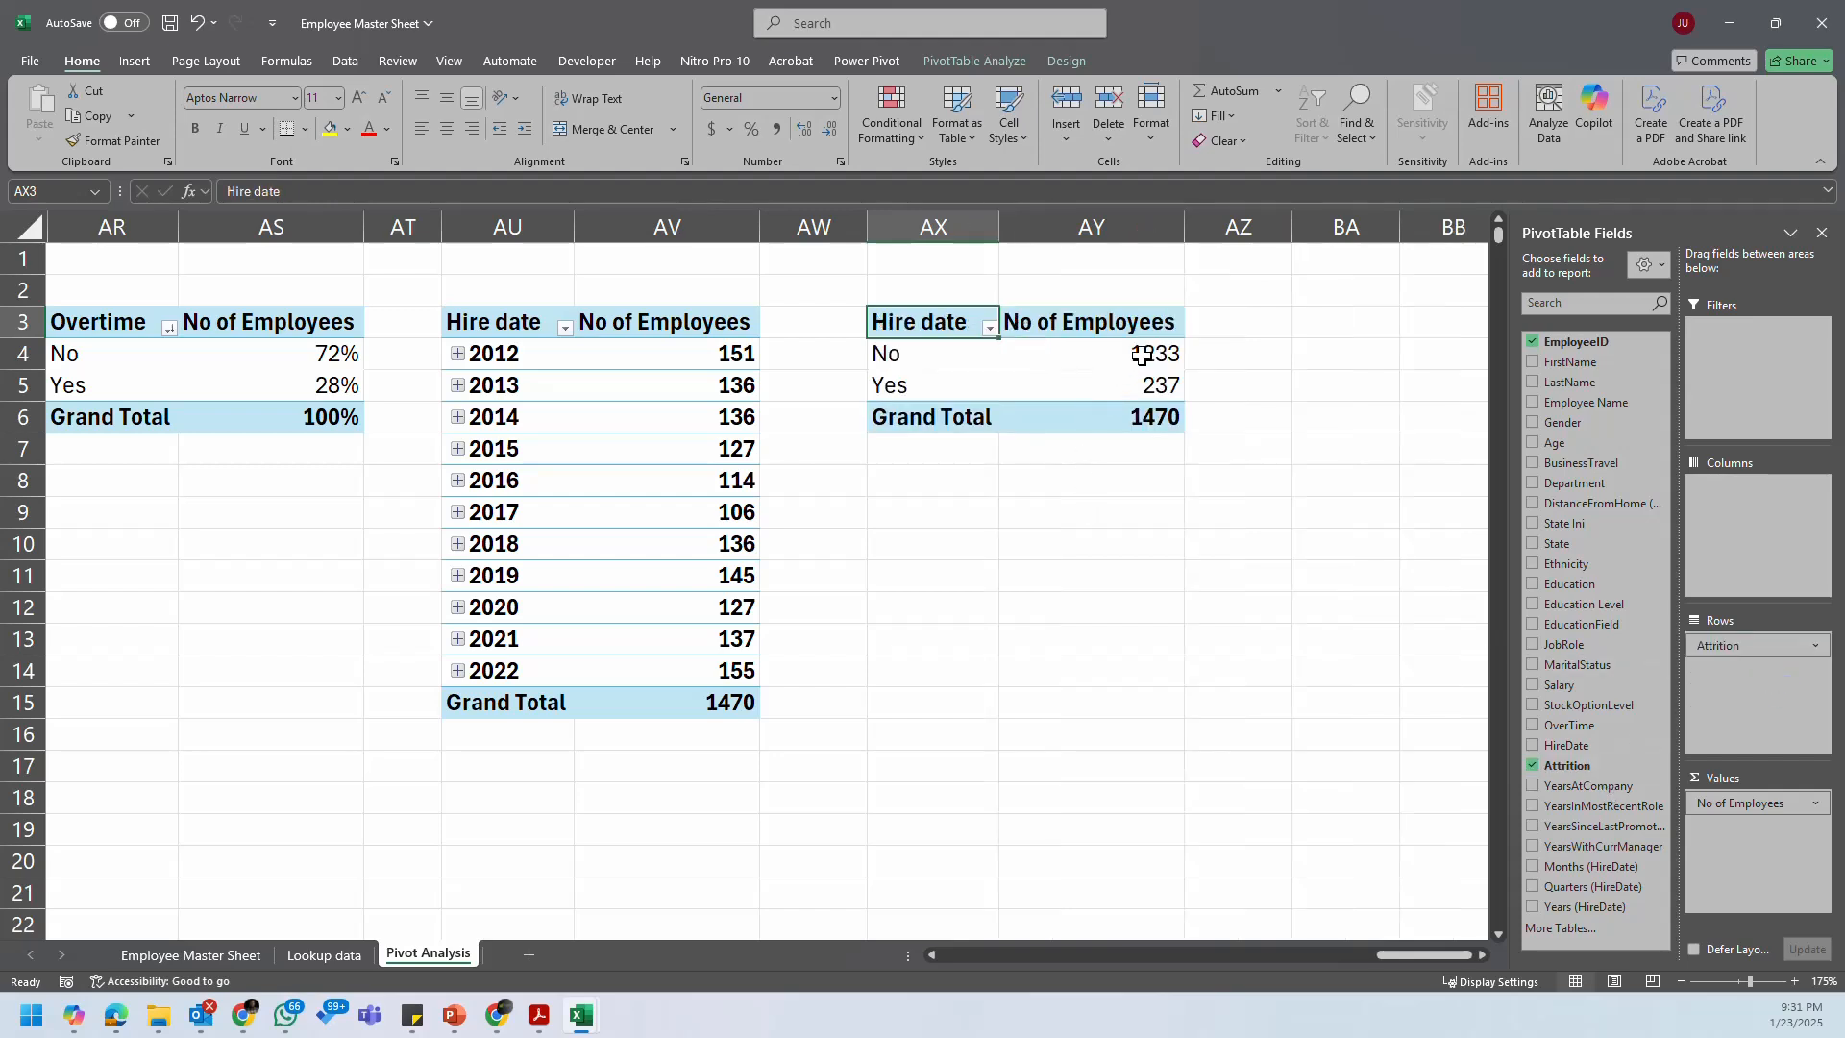
Step: Rename the copied pivot table's row header in AX3 to "Attrition"
mouse_move(1142, 355)
type("Att")
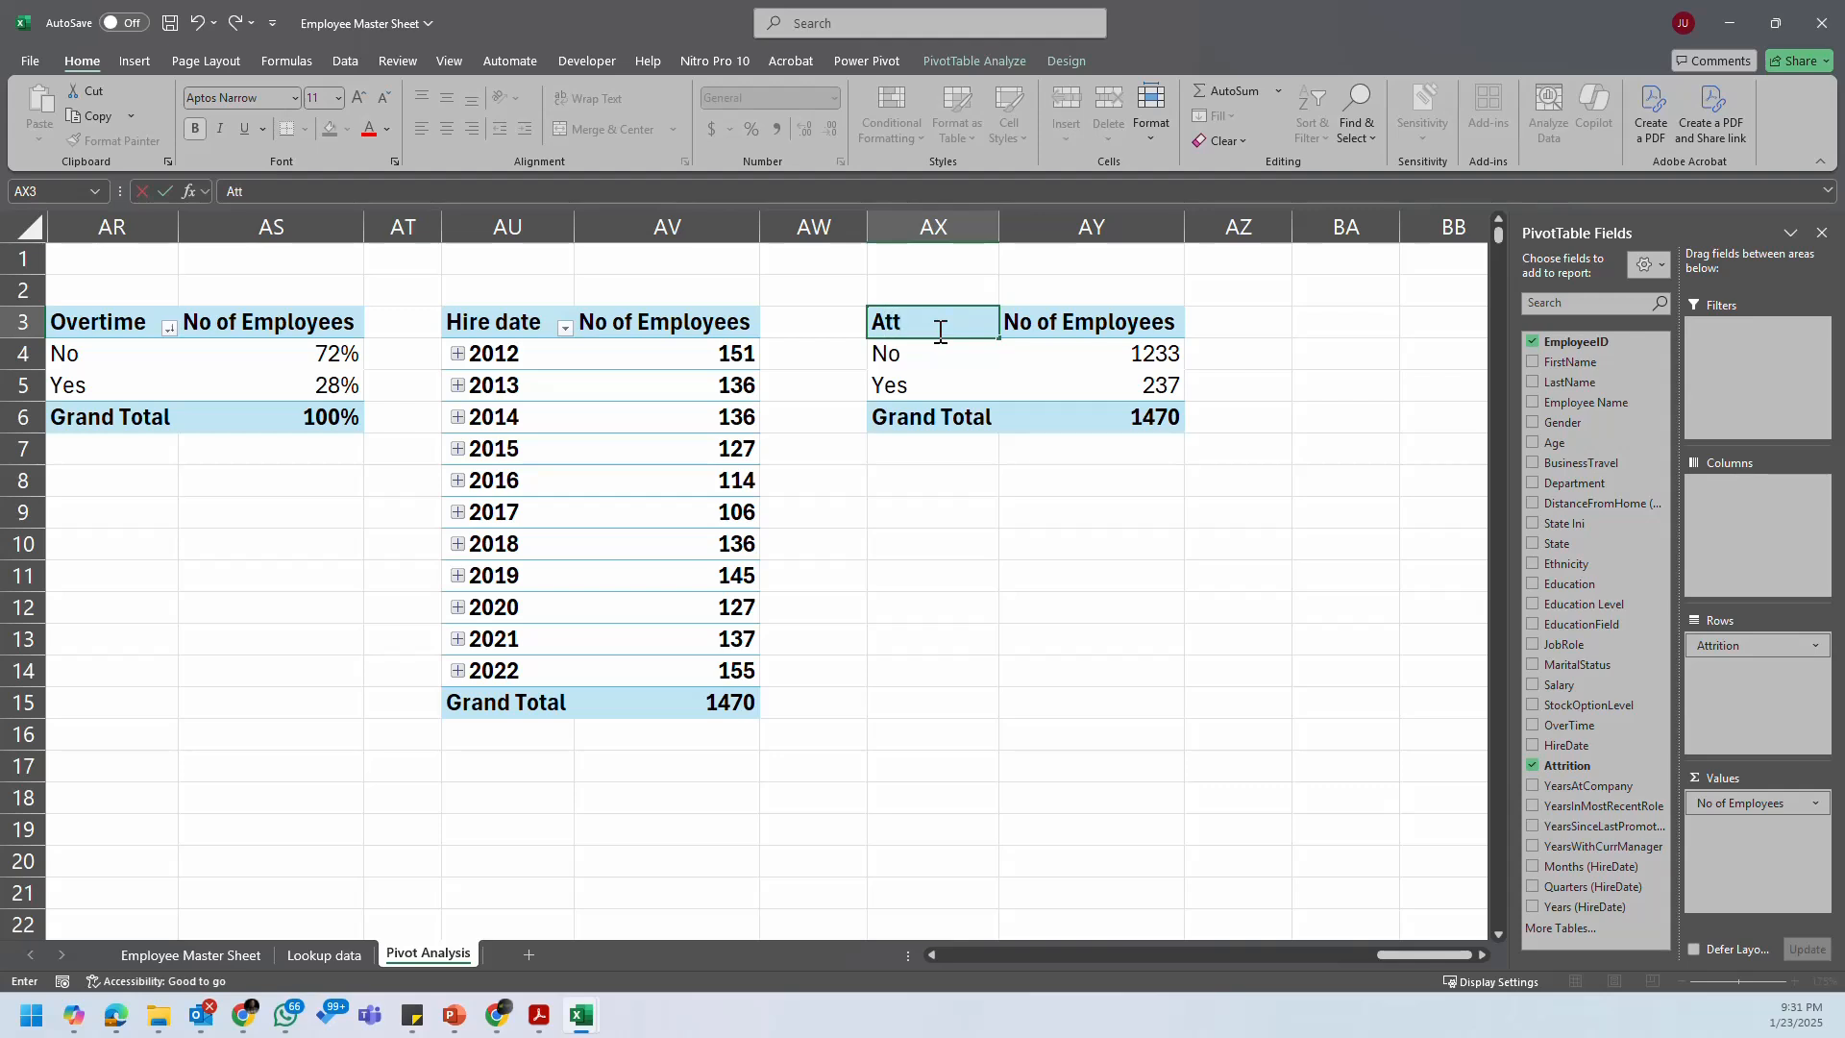
type("rition")
key("BackSpace")
key("BackSpace")
key("BackSpace")
key("BackSpace")
key("BackSpace")
type("ion")
key("Return")
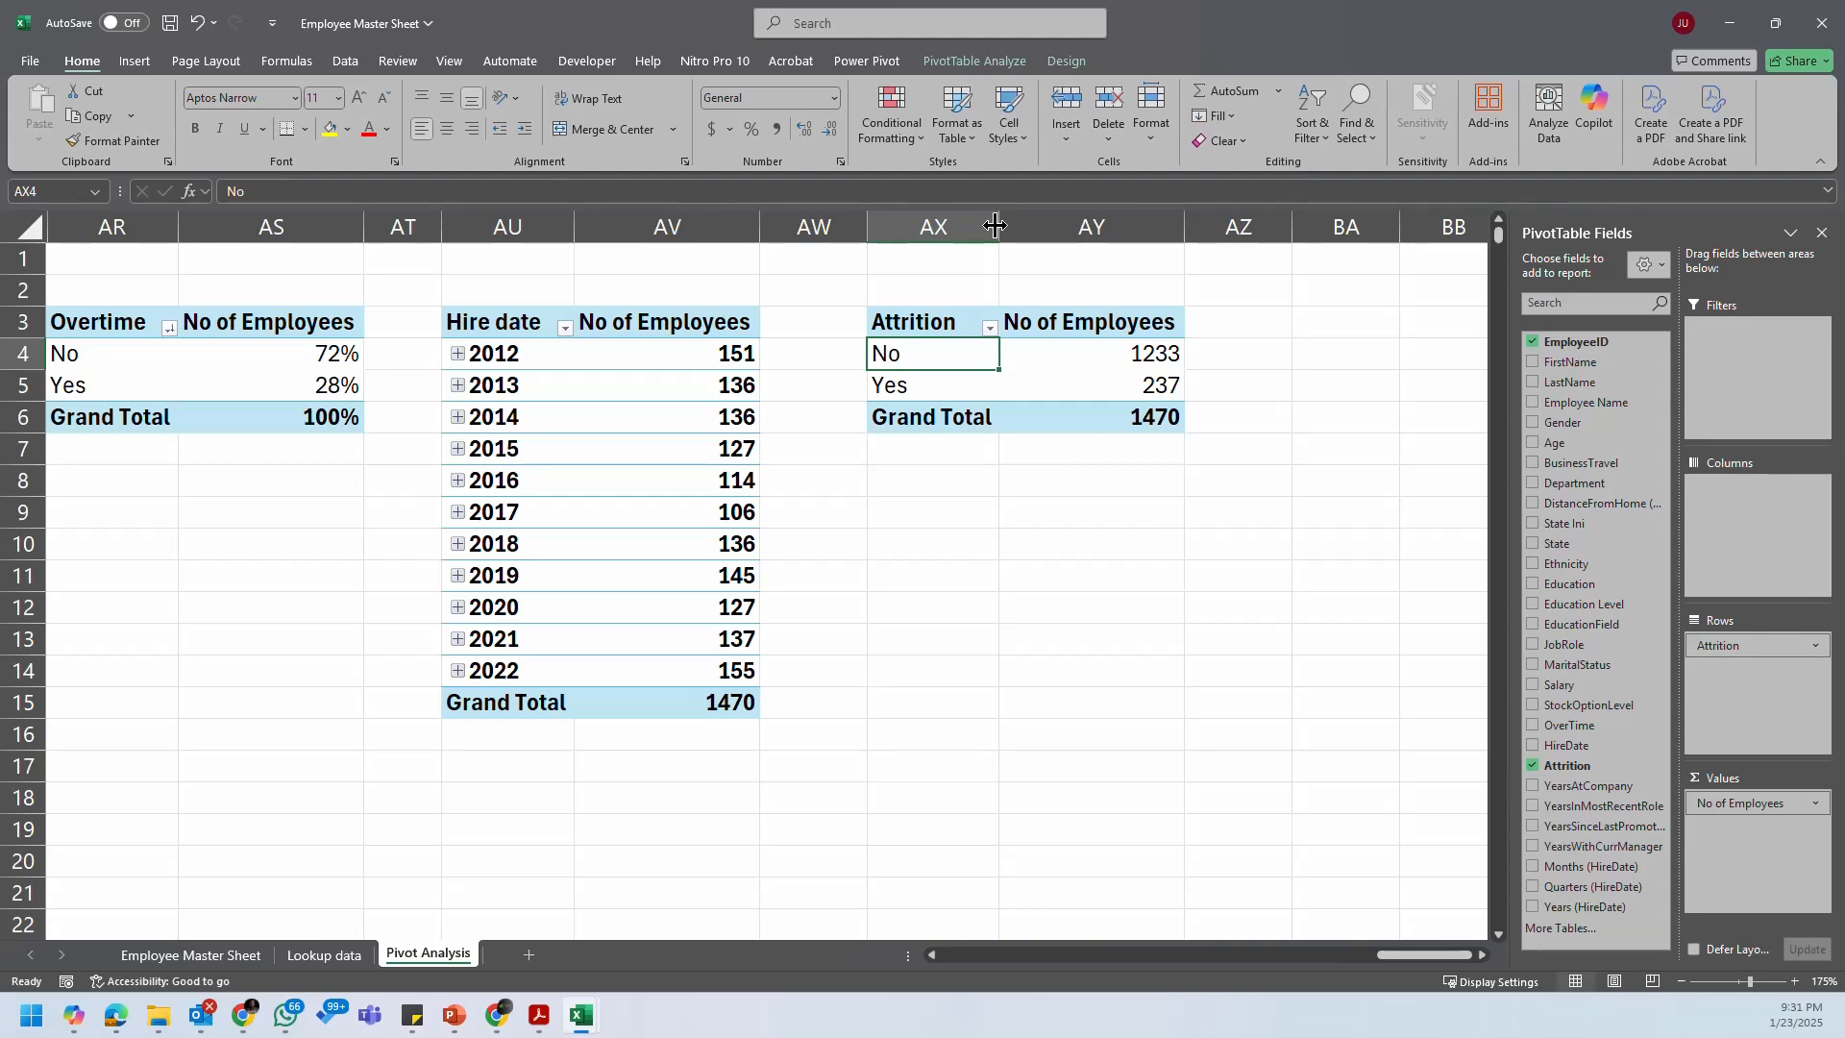
Step: Check the dataset PDF for the meaning of Attrition and examine the Yes, No and total employee counts
left_click(1095, 352)
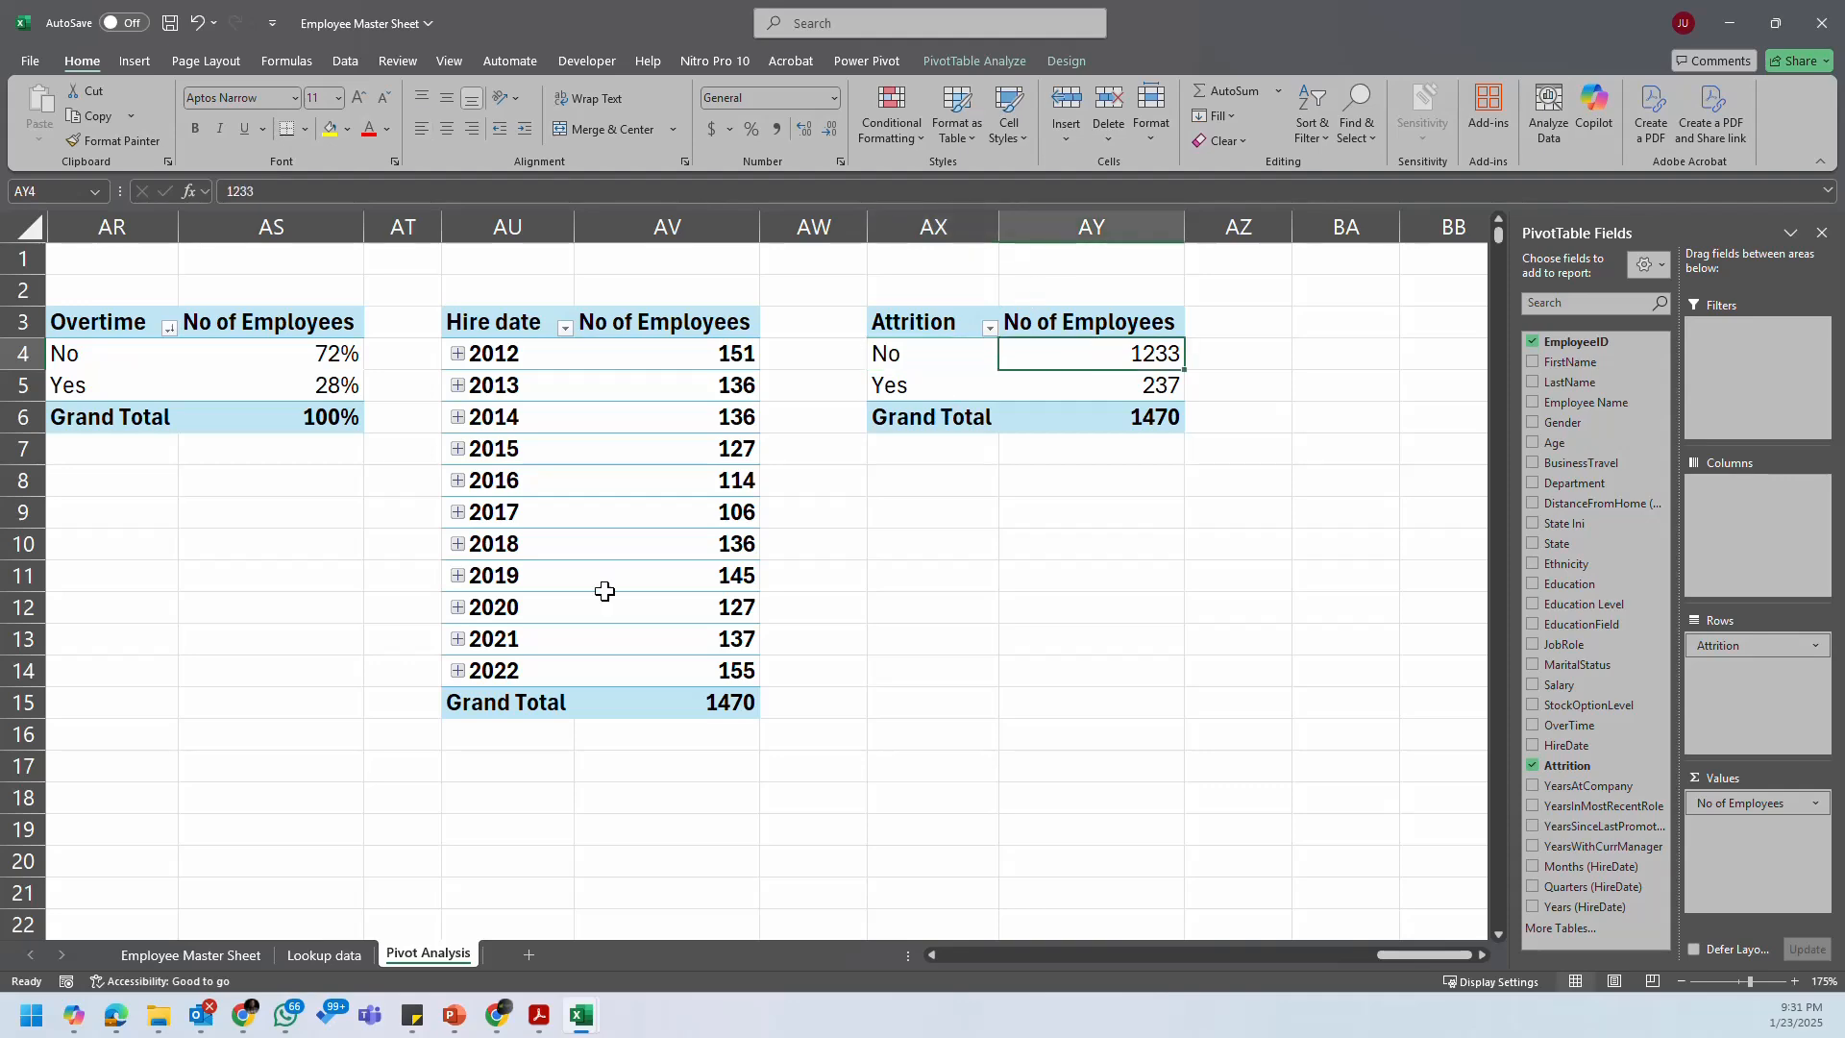
left_click(539, 1015)
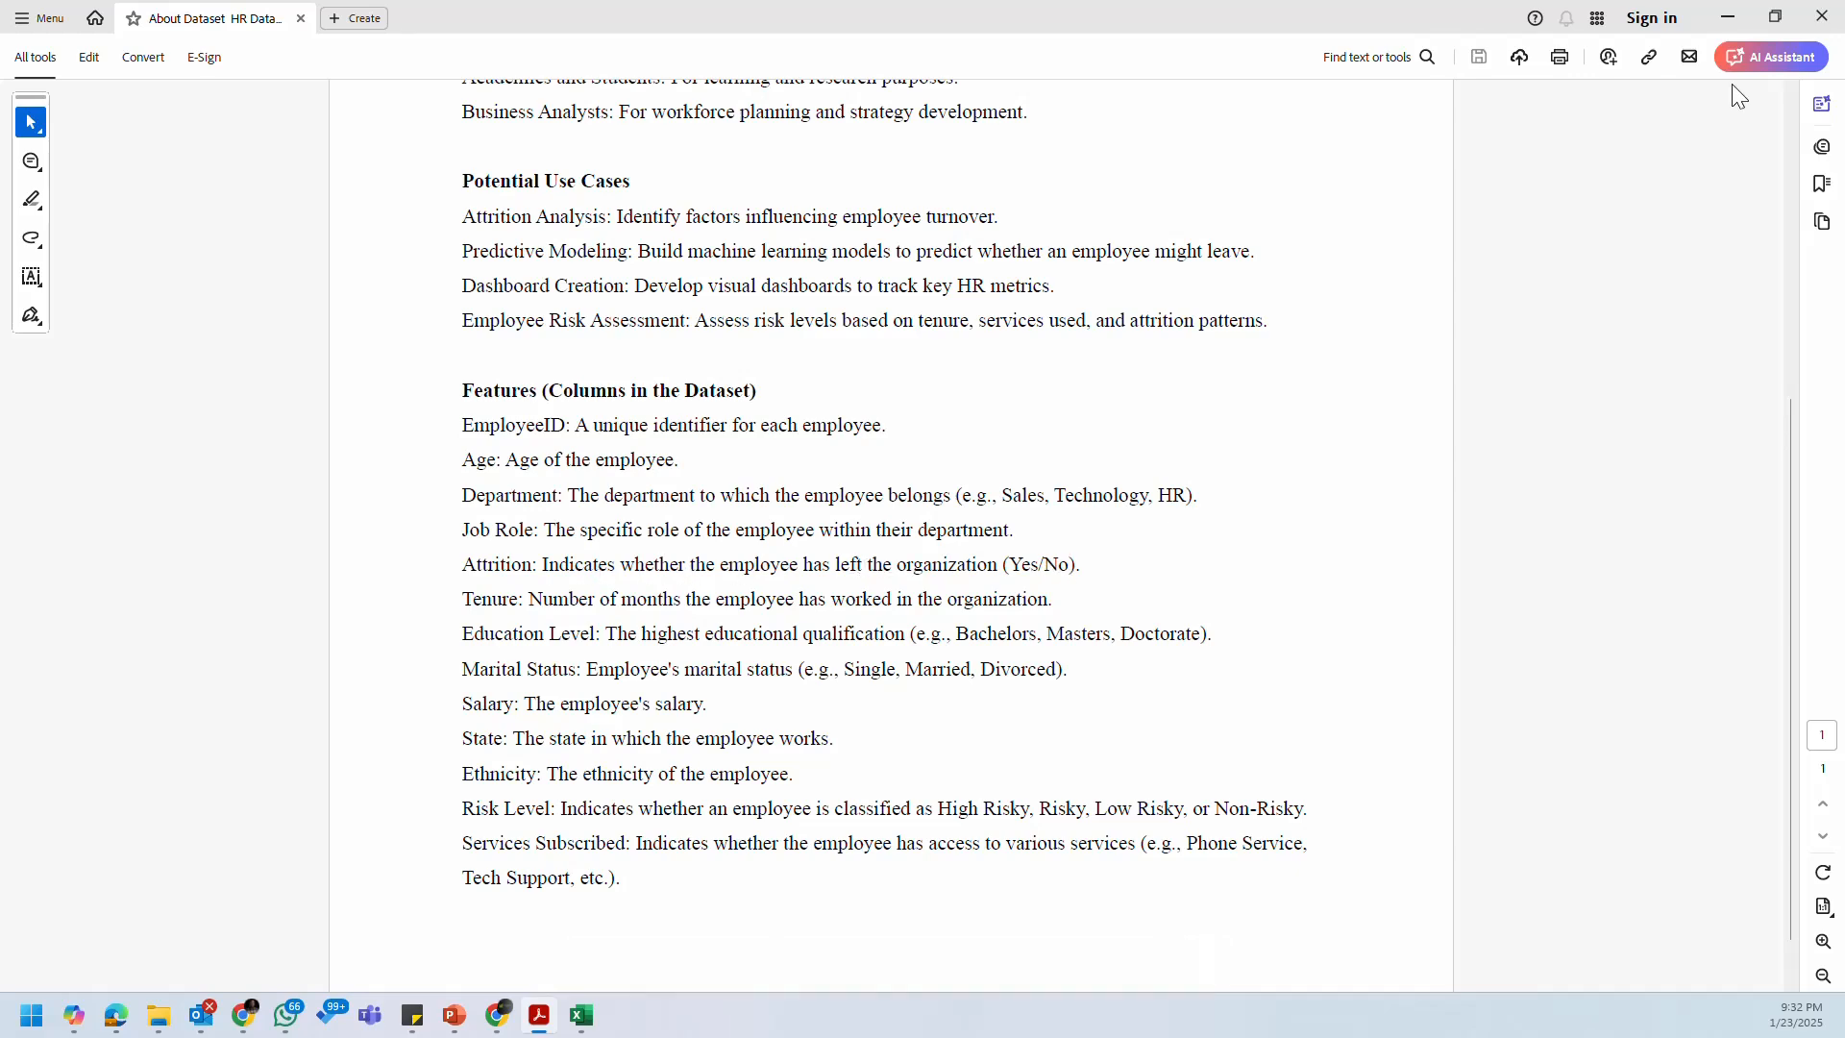
left_click(1727, 16)
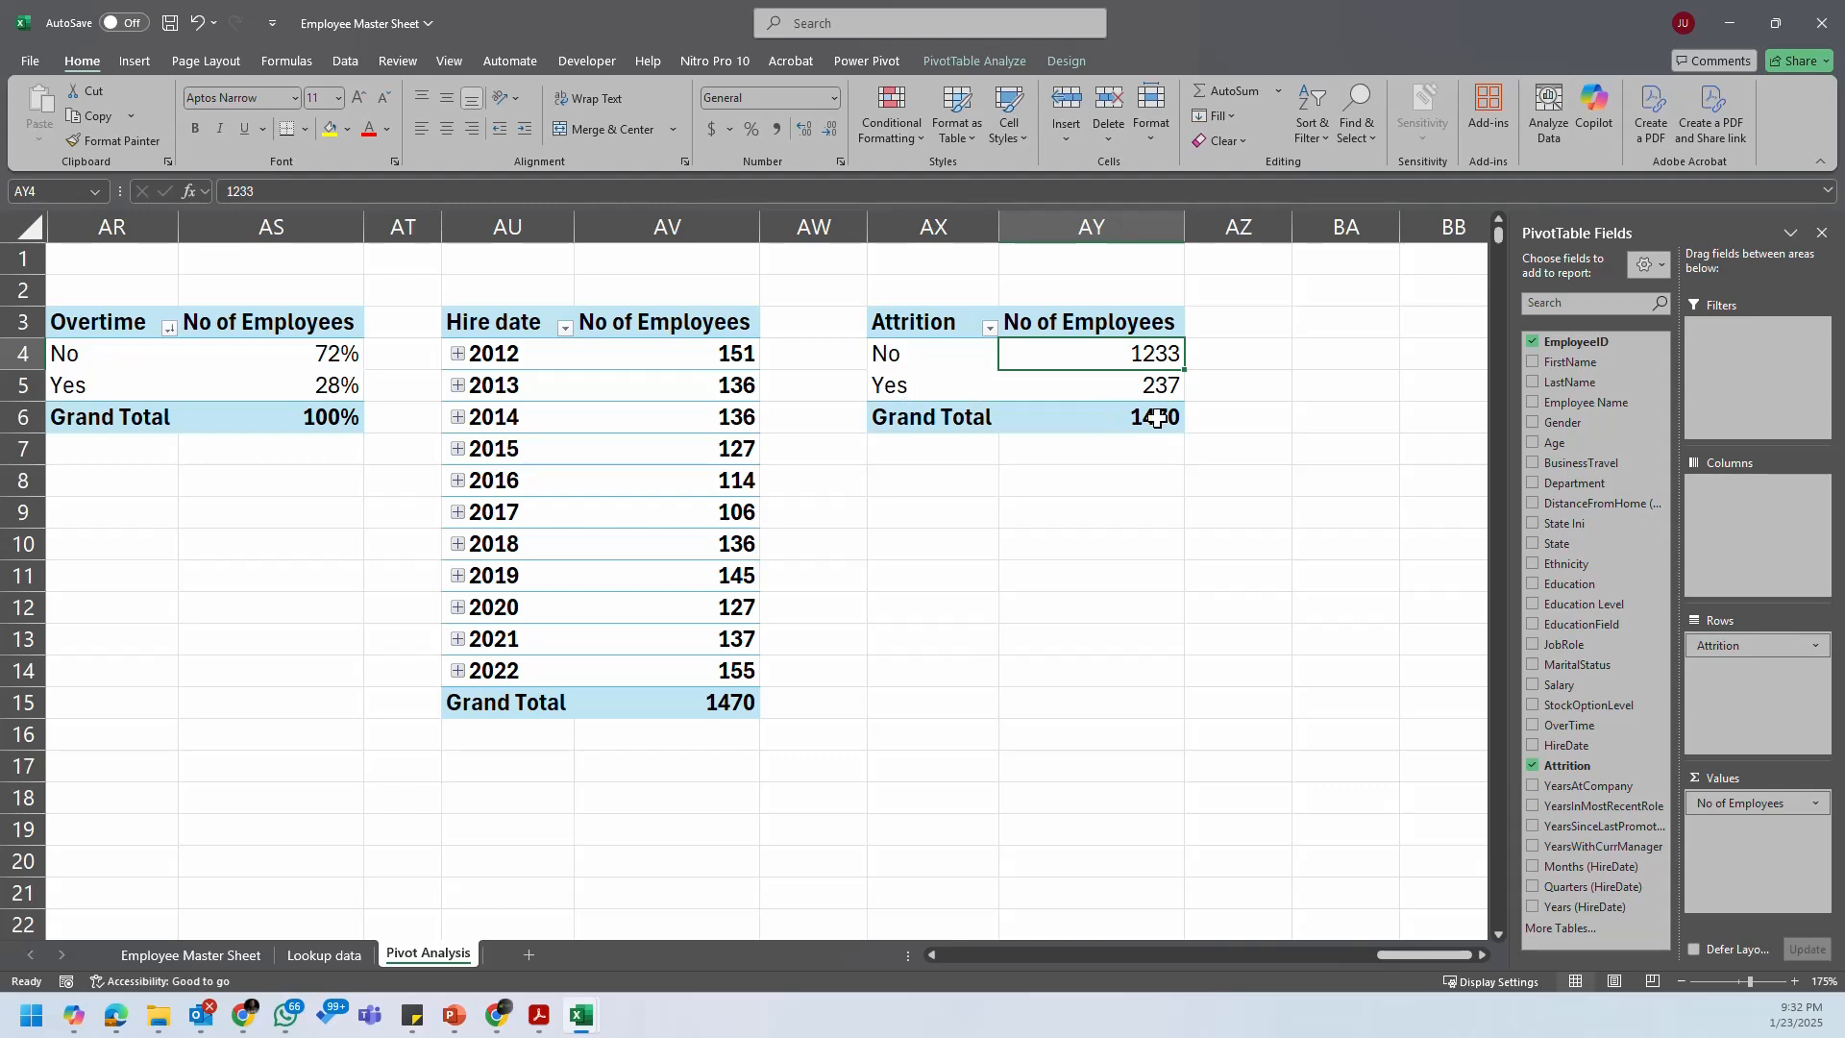
left_click(1158, 388)
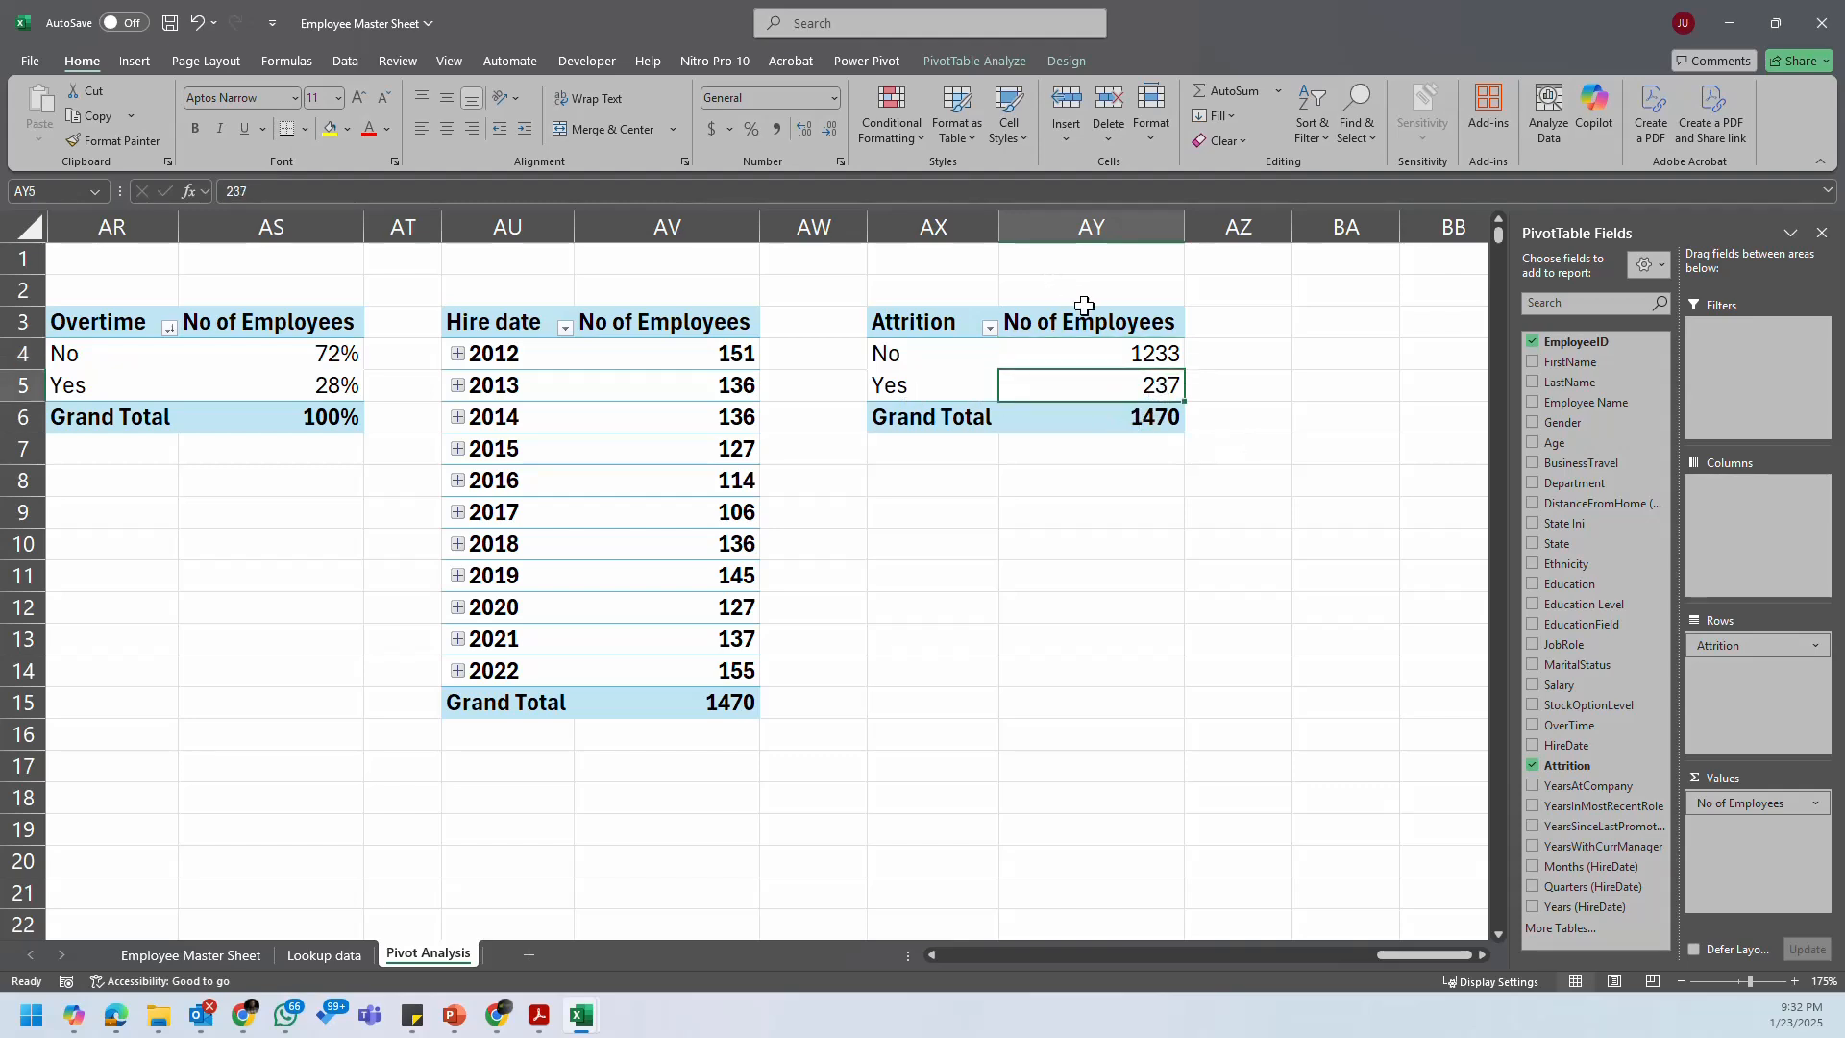
left_click(1152, 354)
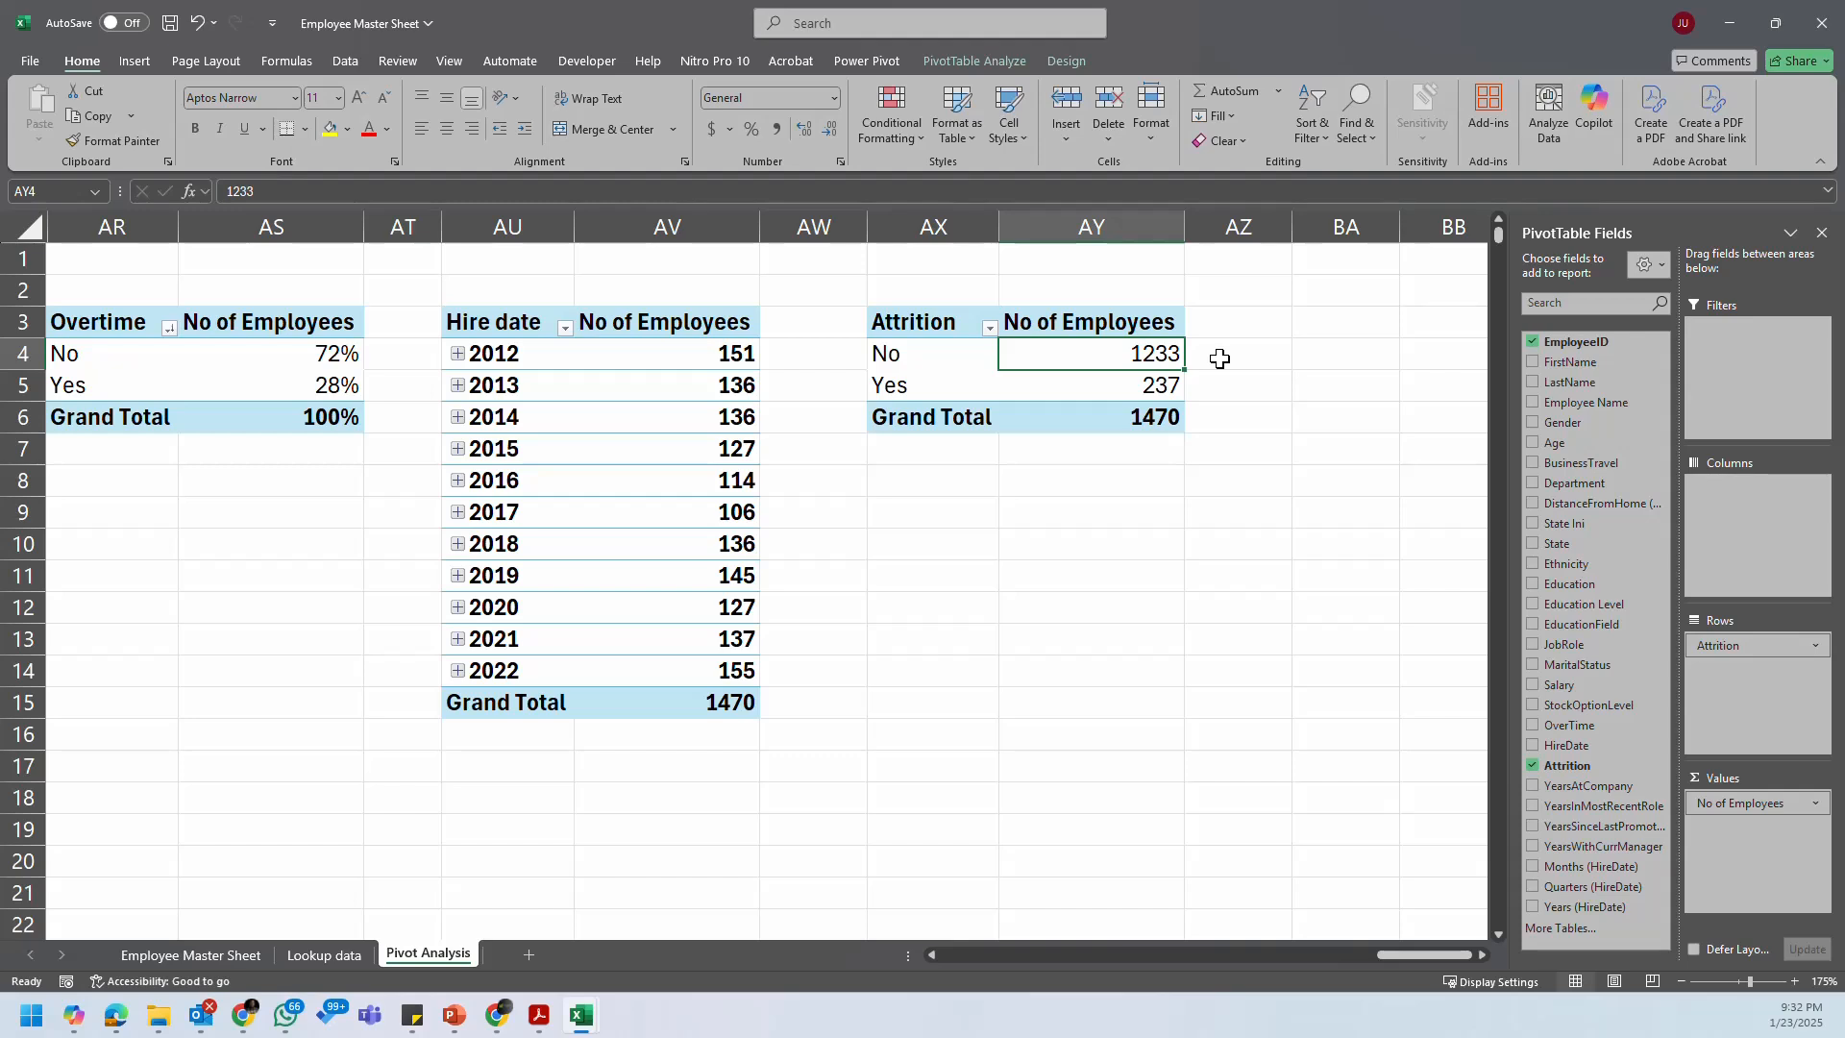
left_click(914, 469)
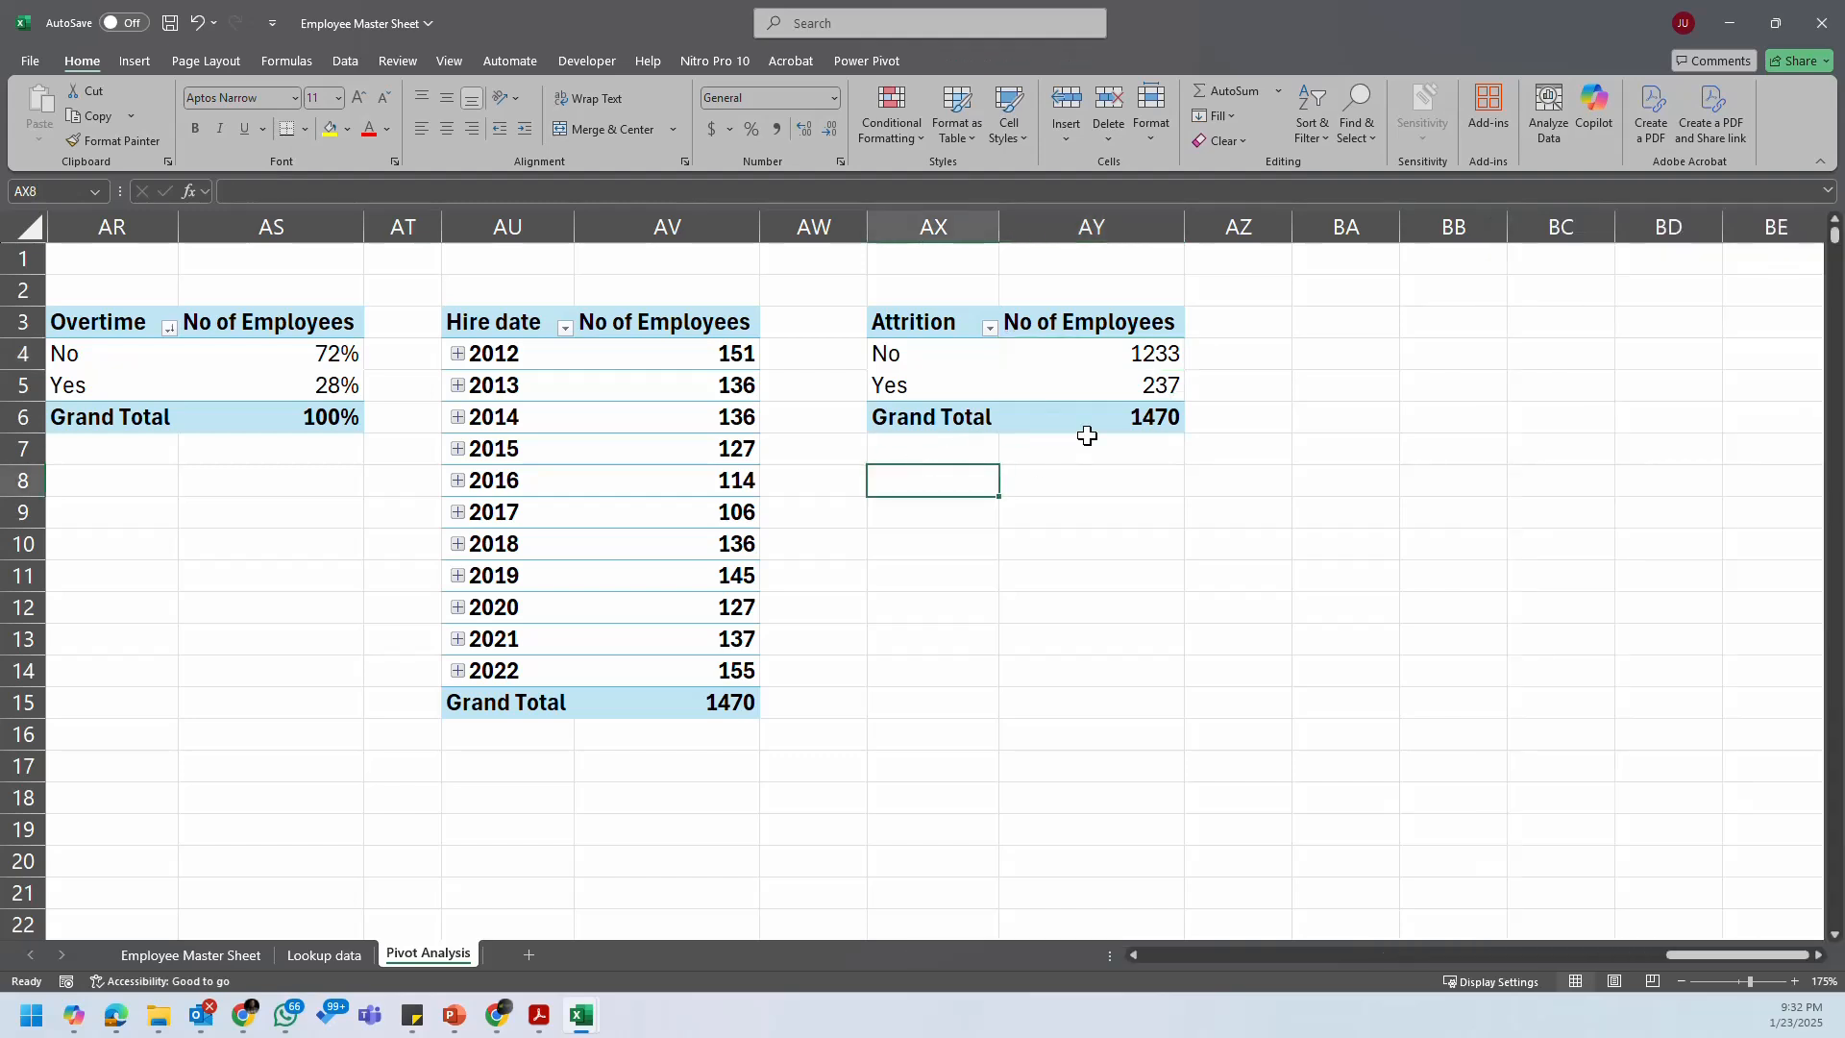
left_click(1159, 429)
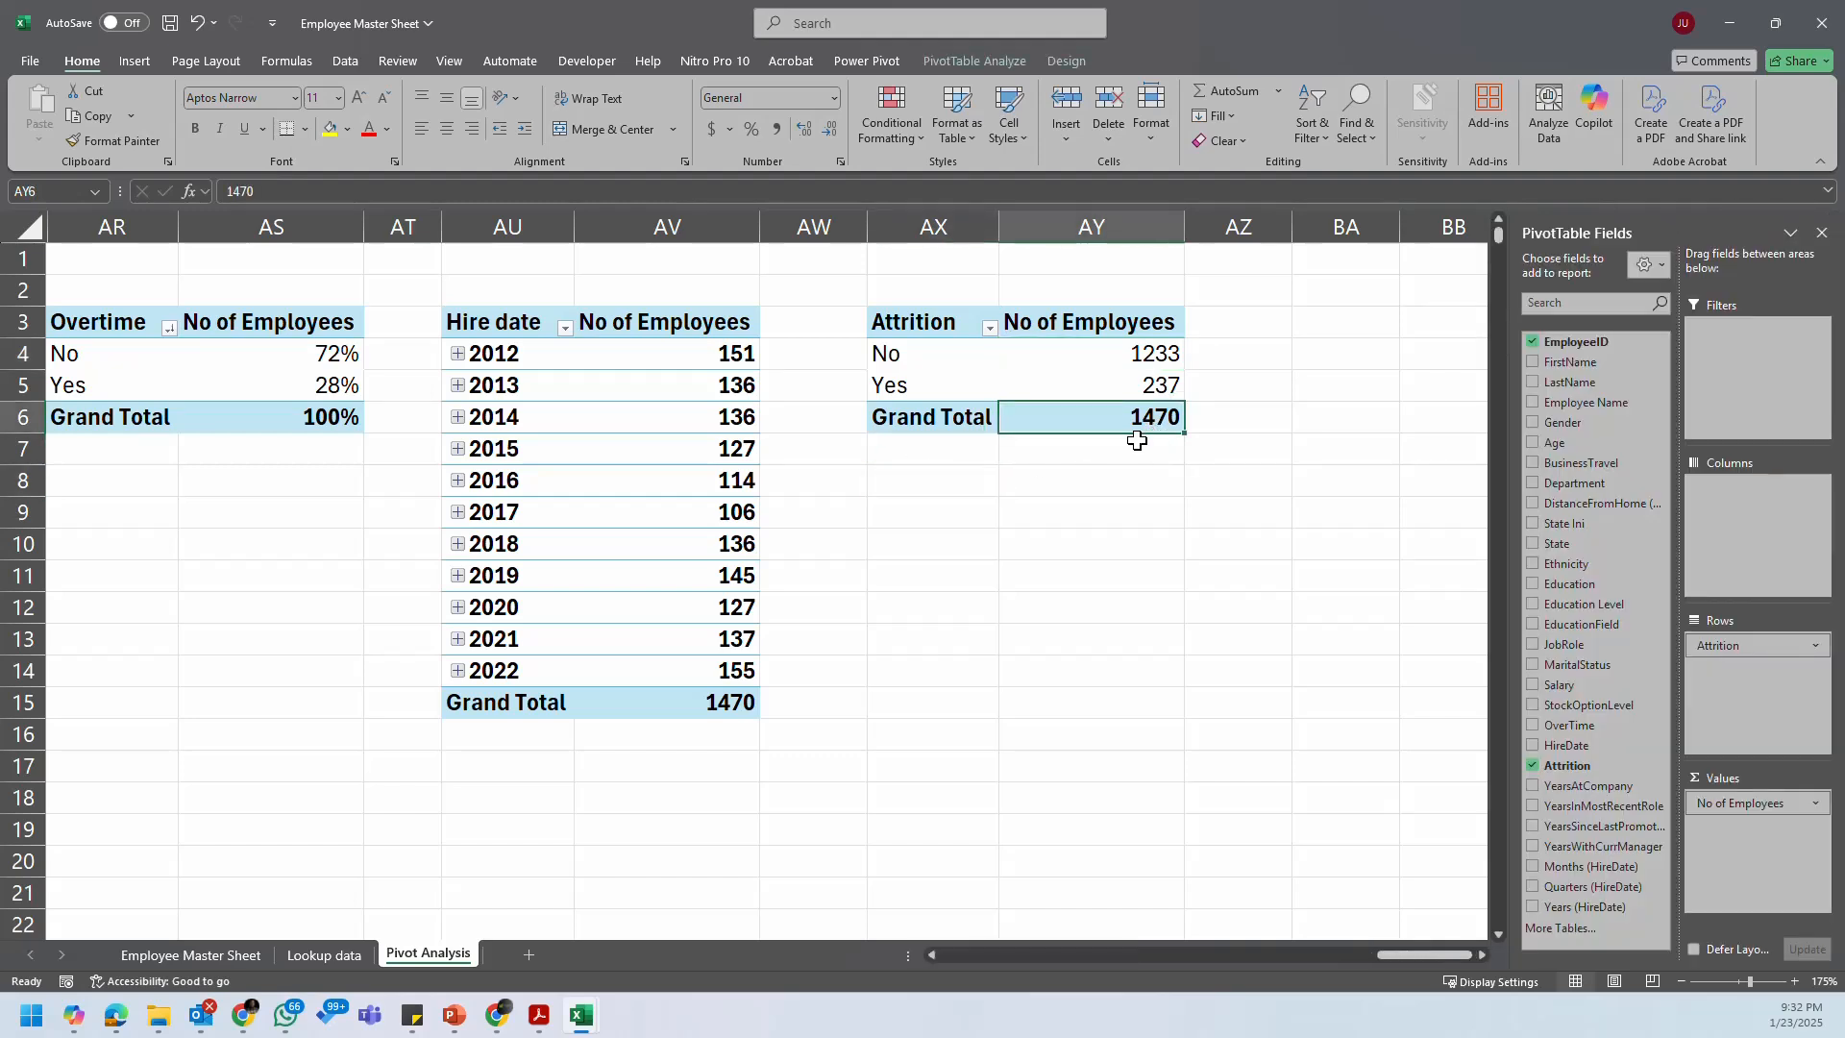
left_click(981, 358)
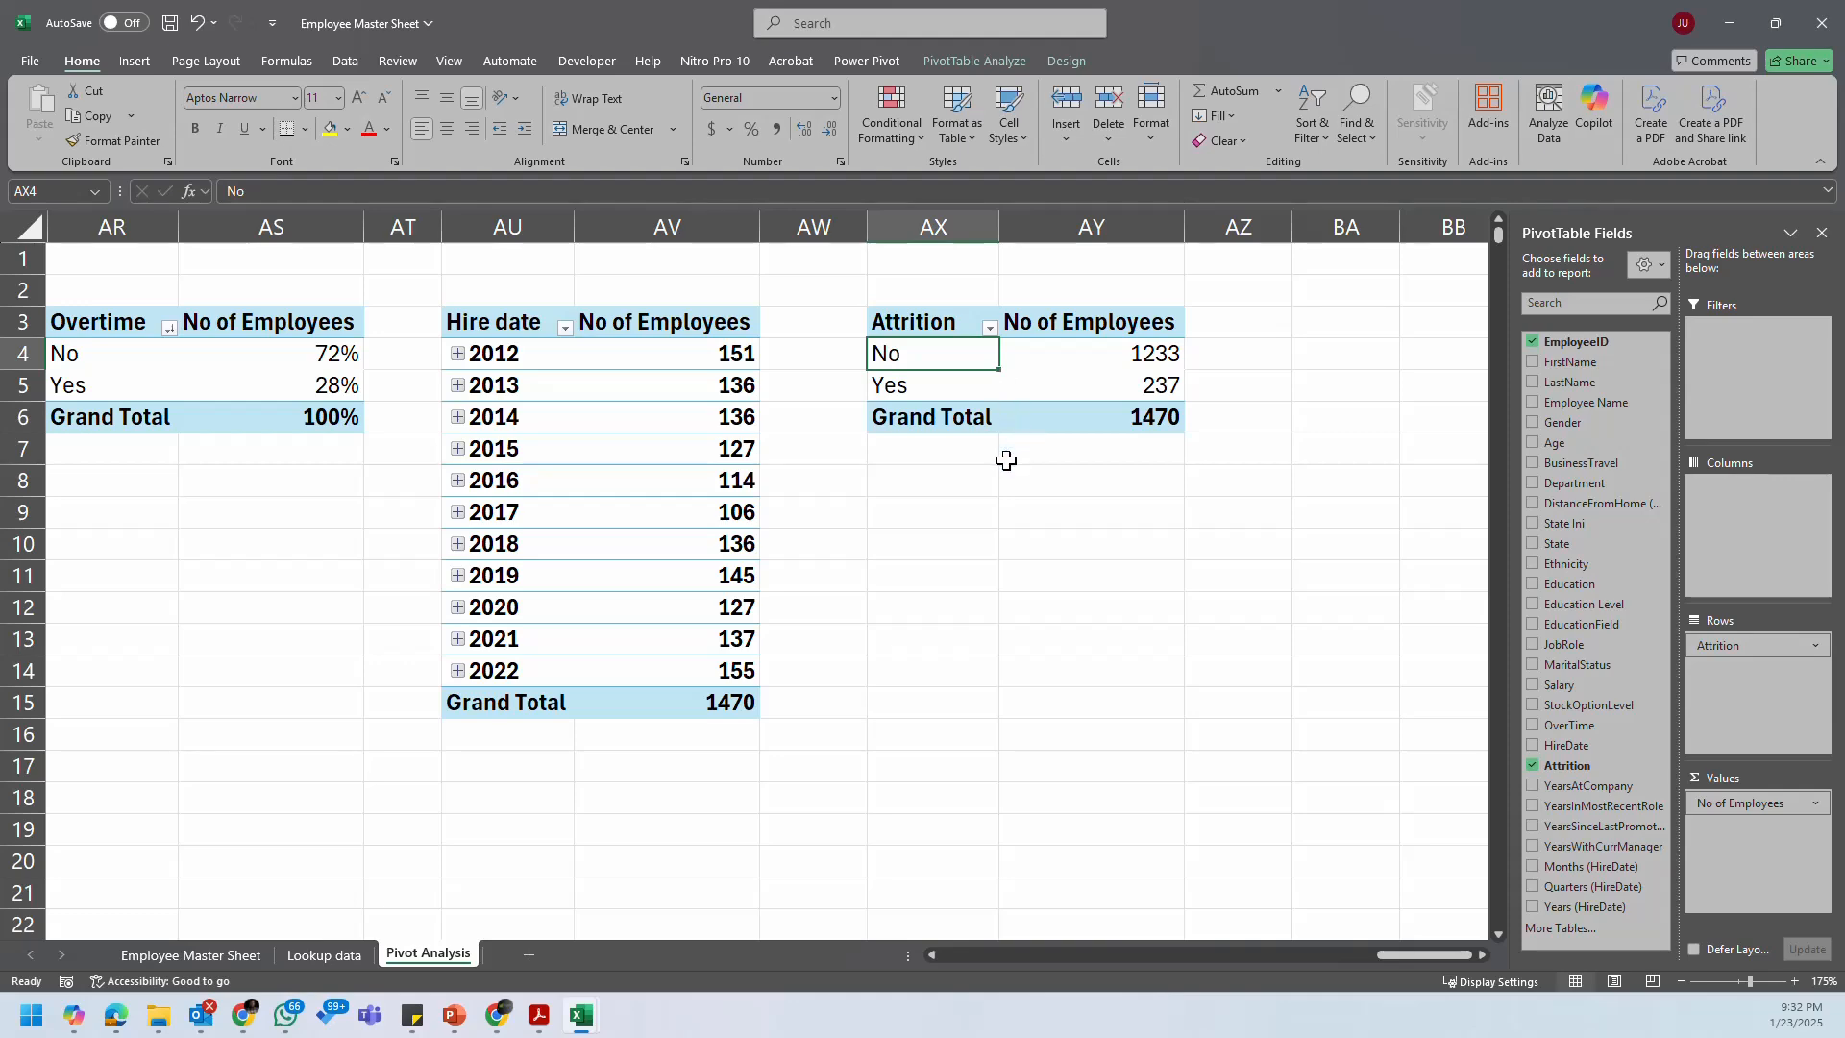
Step: Move Attrition from the rows to the report filter and filter the pivot table to Yes
left_click_drag(1407, 953, 1475, 955)
left_click(1483, 955)
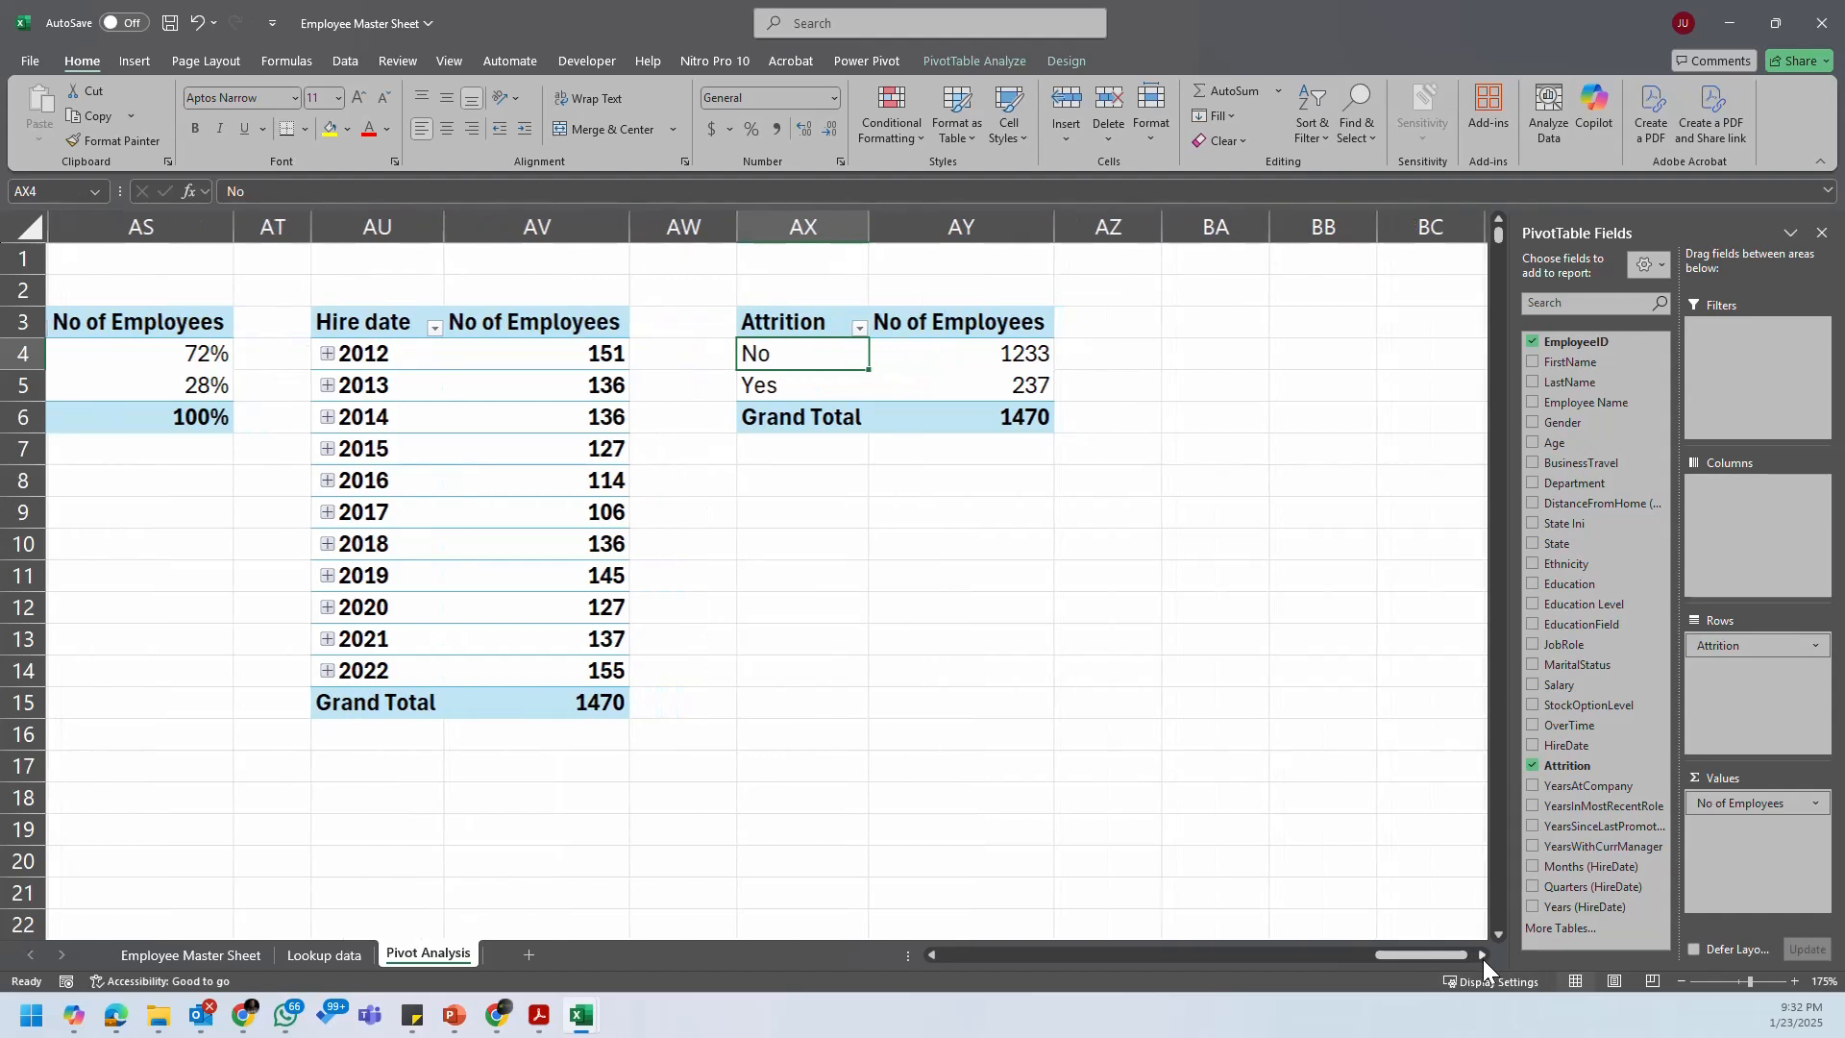
left_click(1483, 956)
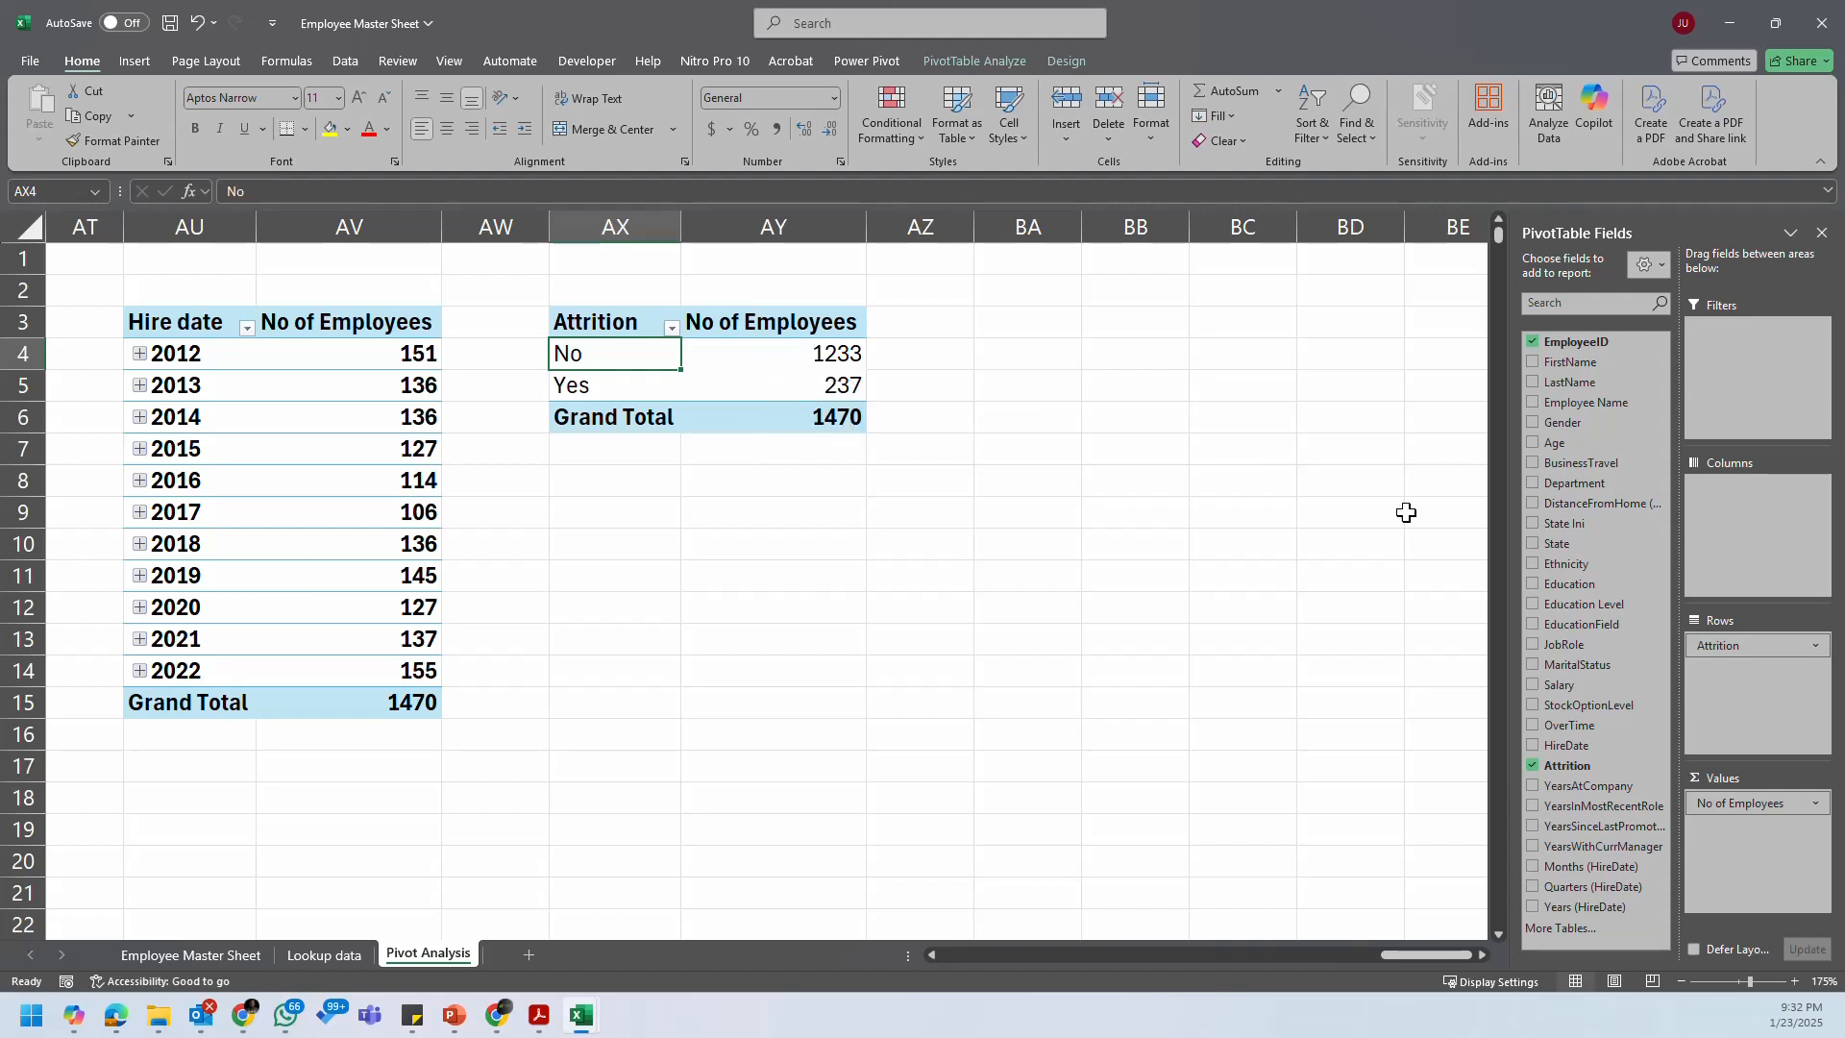
left_click_drag(1745, 649, 1741, 407)
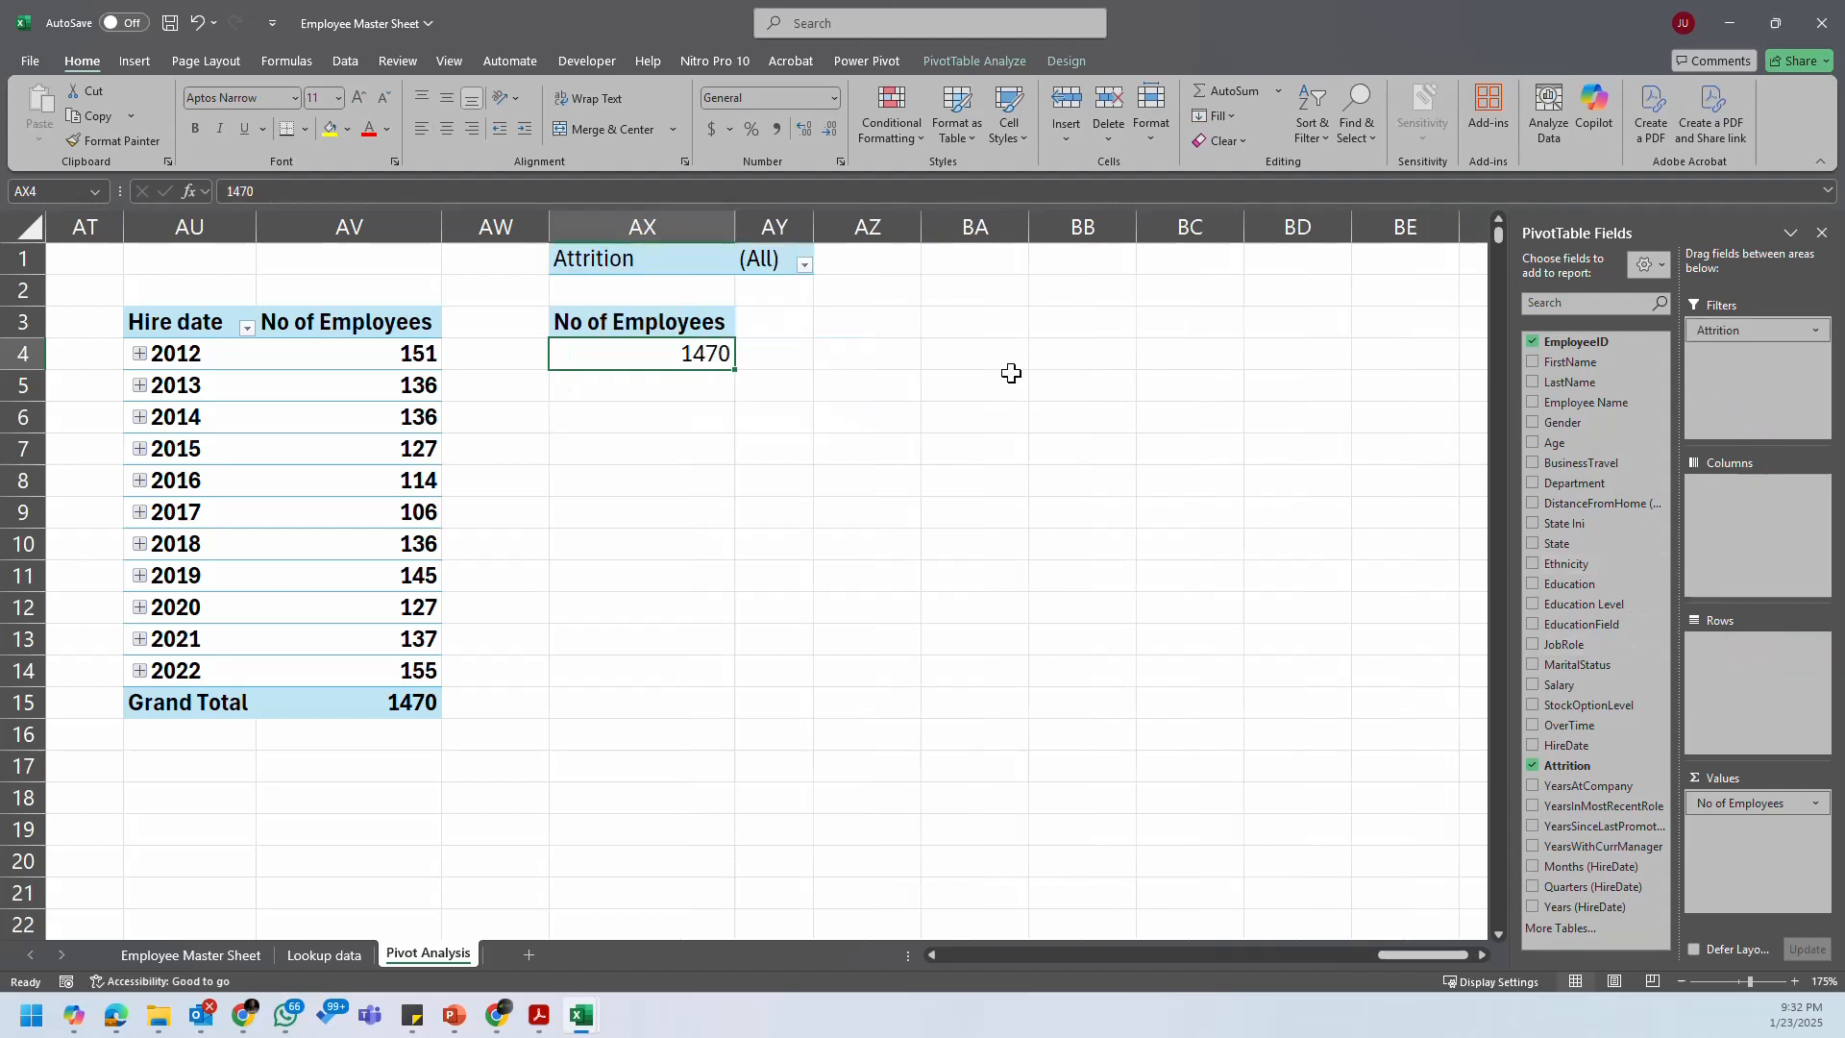
left_click(804, 265)
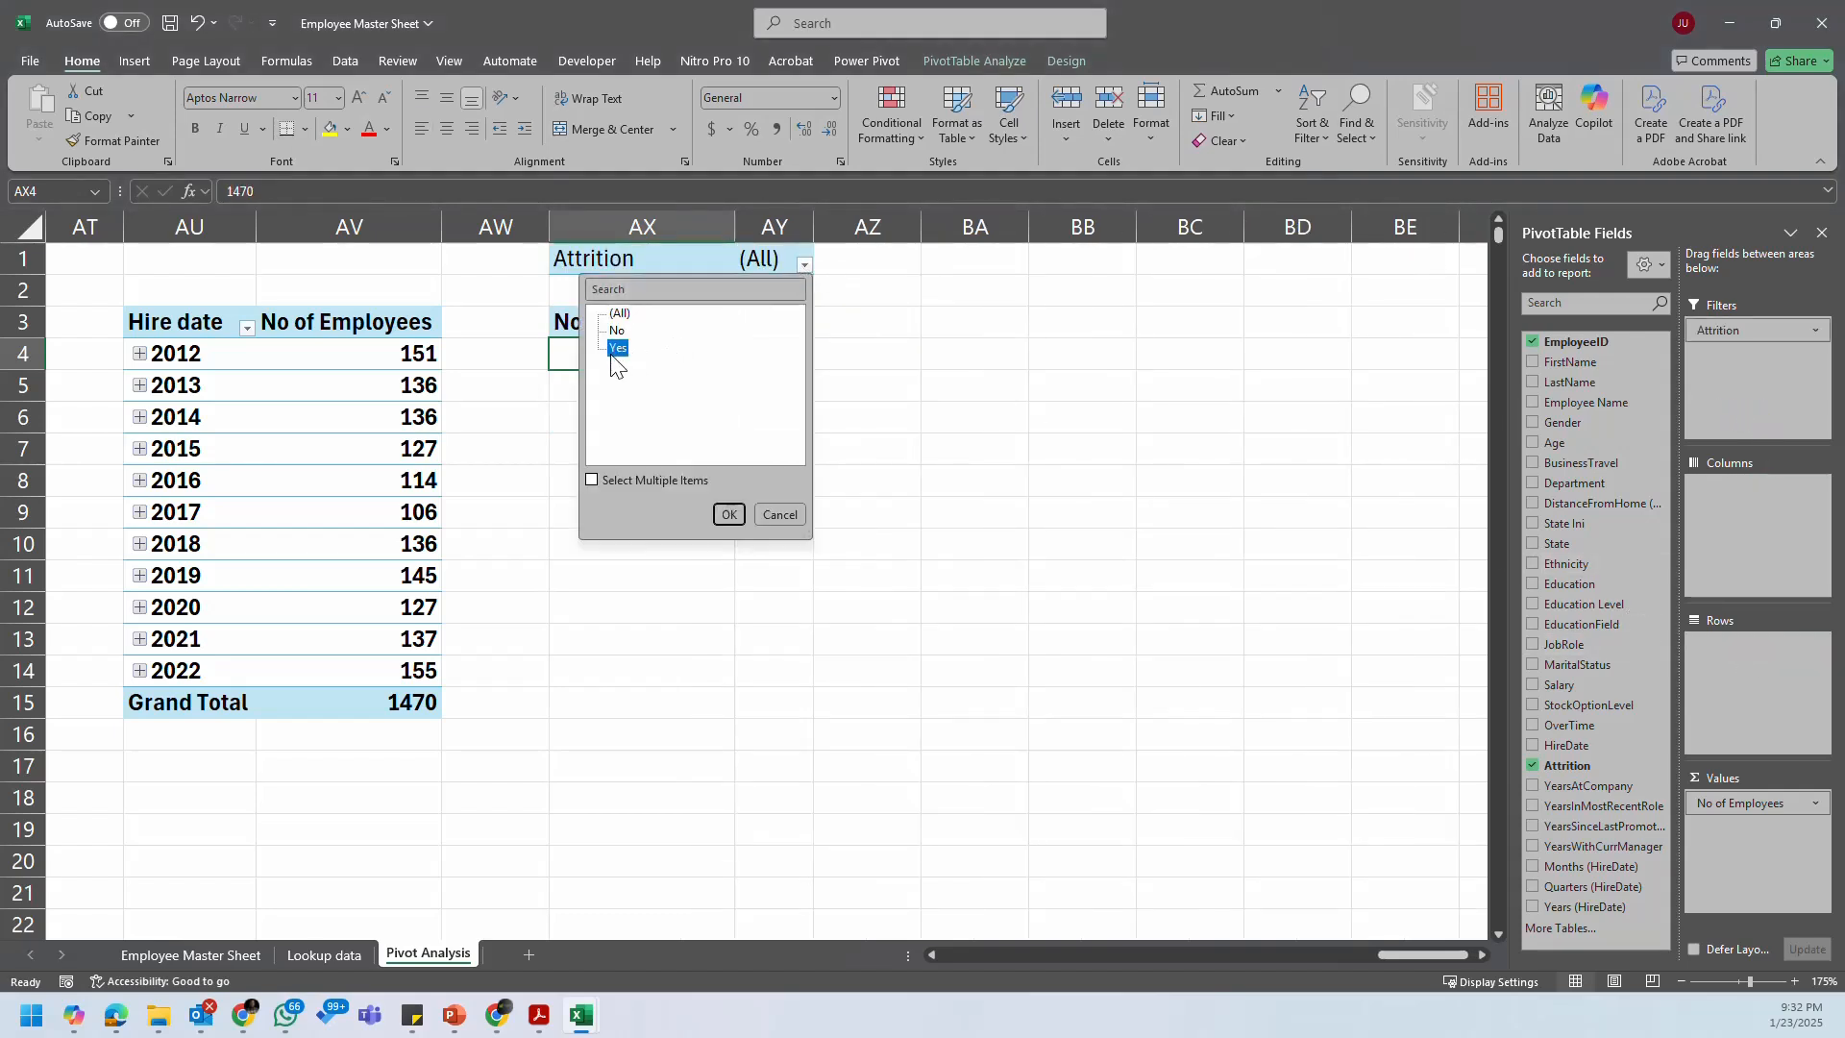
left_click(727, 515)
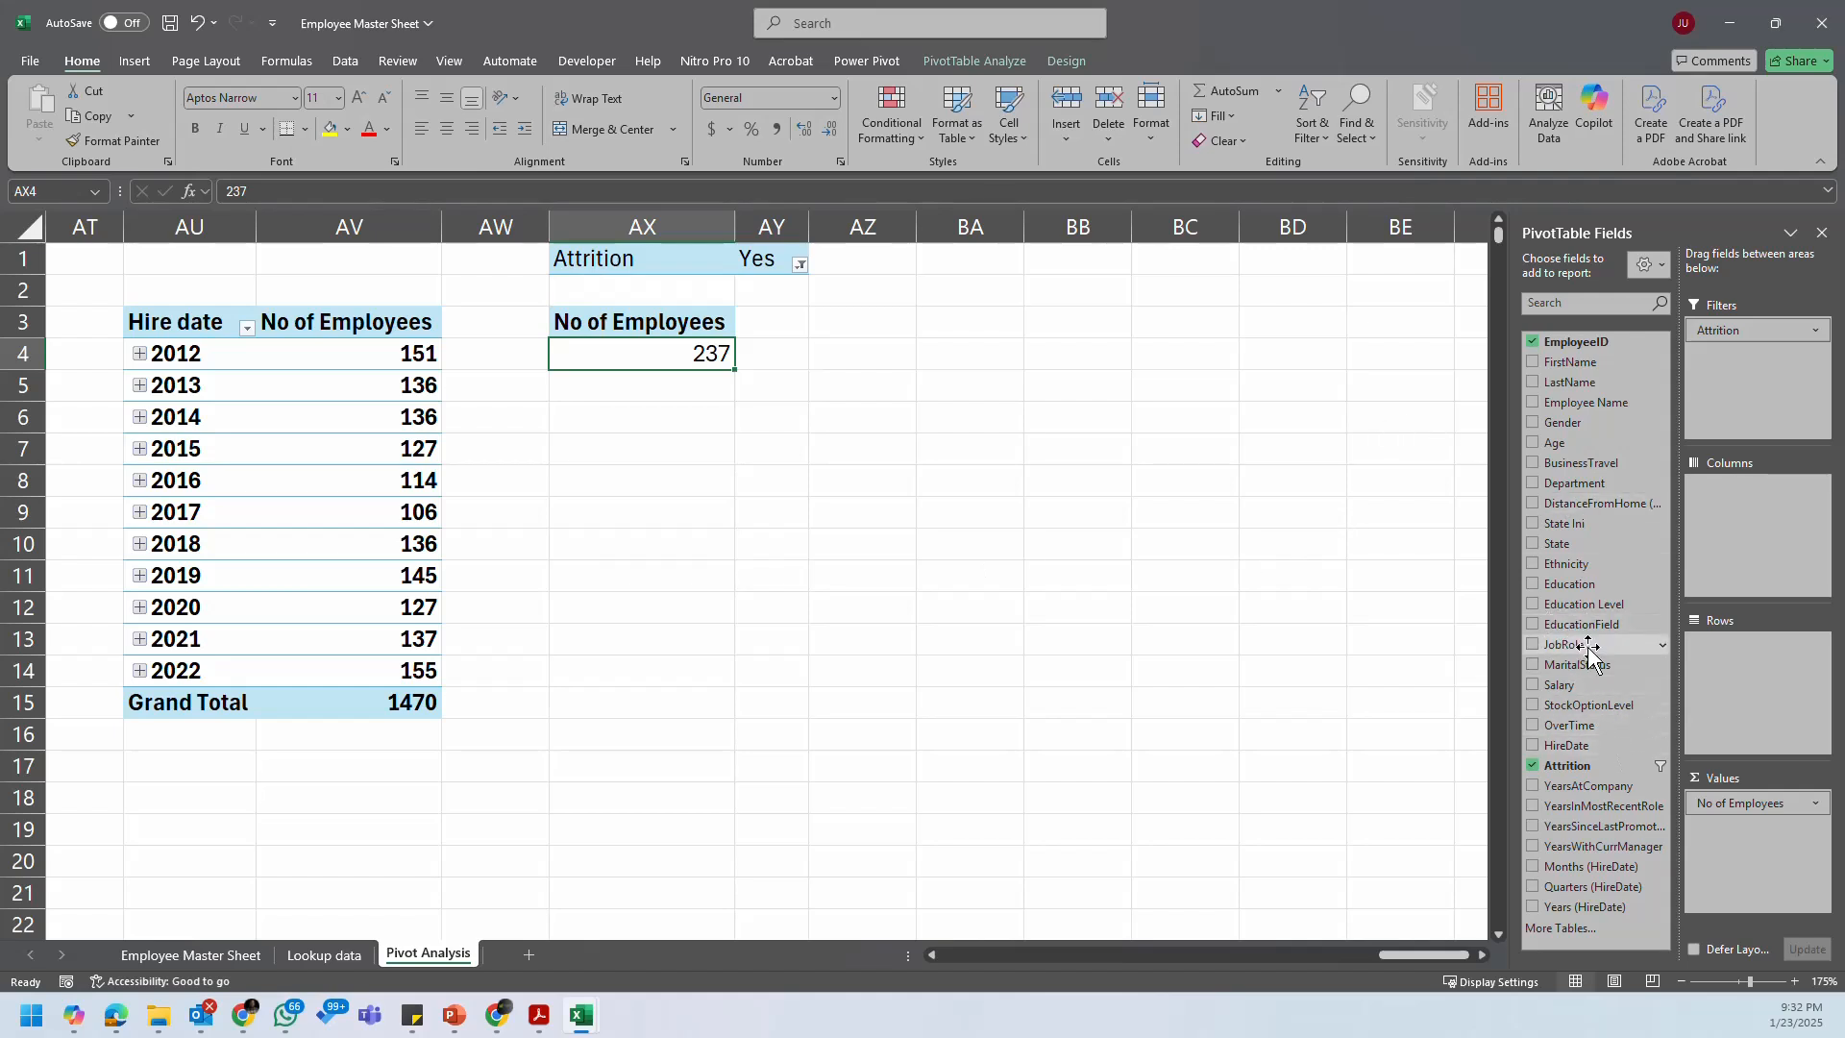
Step: Break the filtered attrition pivot table down by JobRole in rows and examine the top five roles' employee counts
left_click_drag(1590, 649, 1777, 651)
right_click(1004, 366)
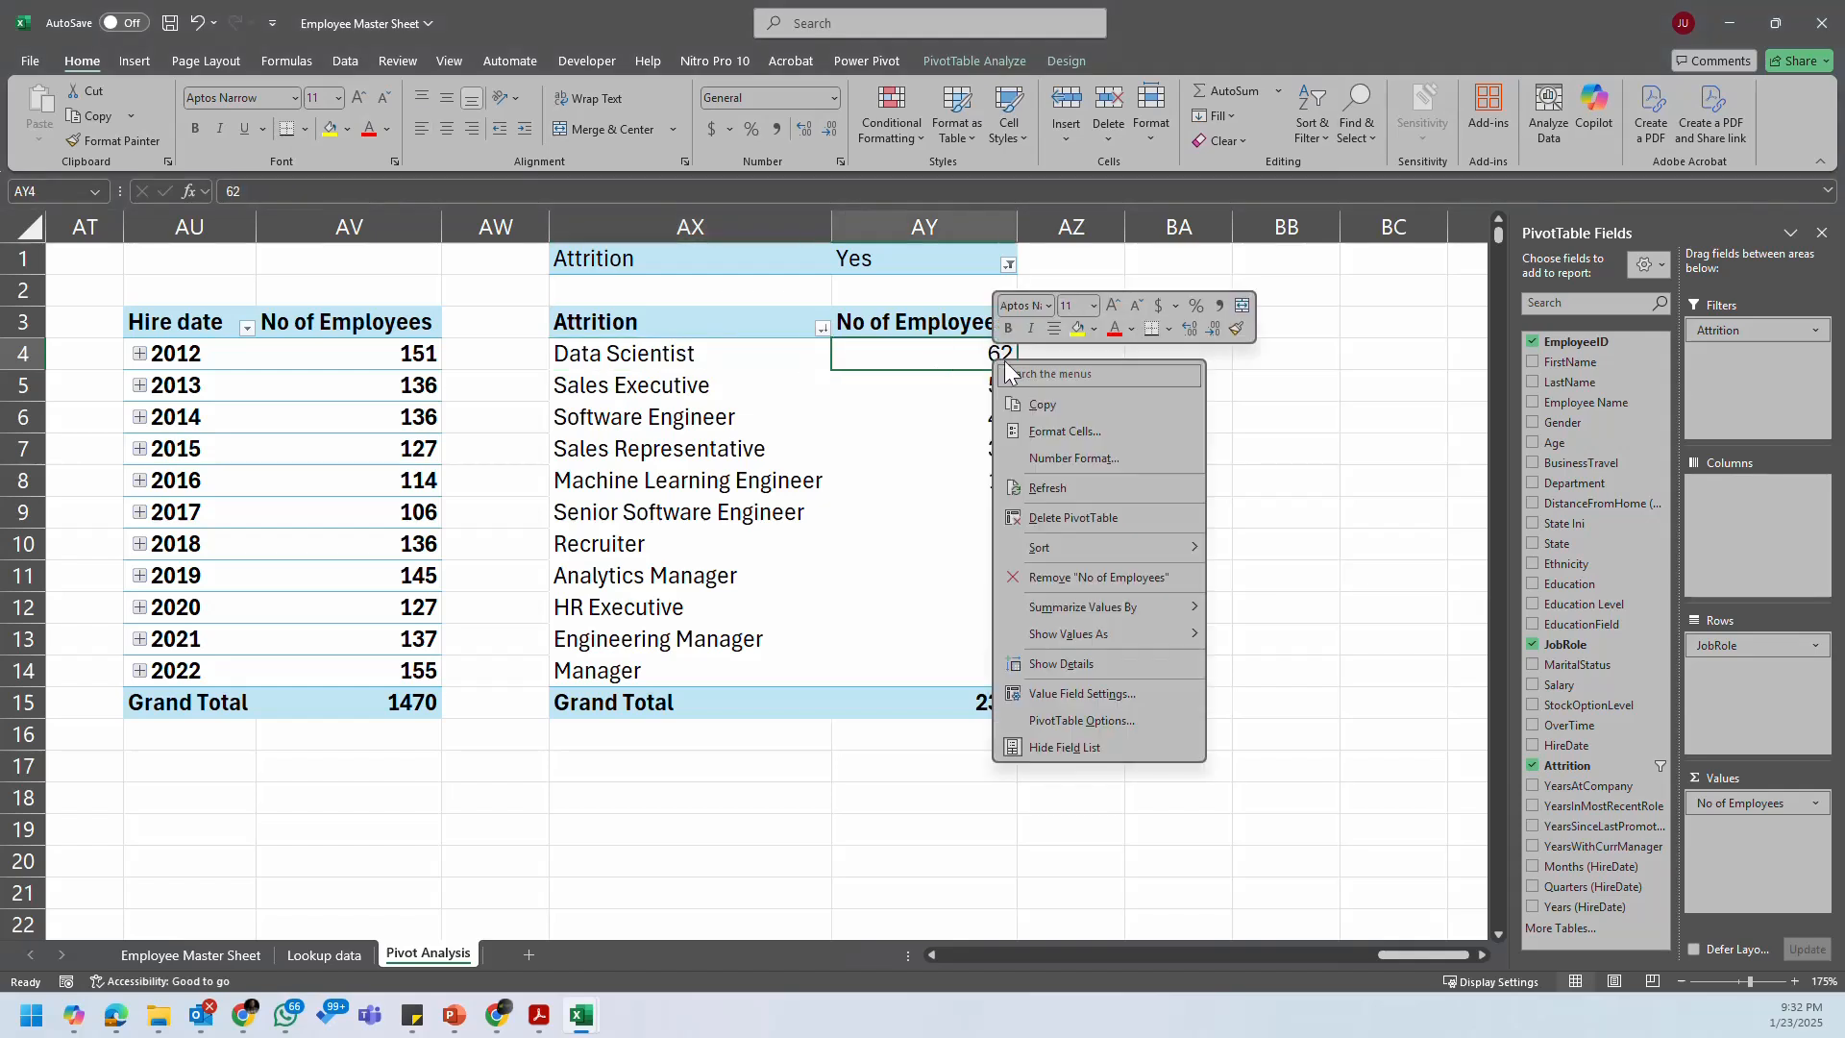
left_click(931, 412)
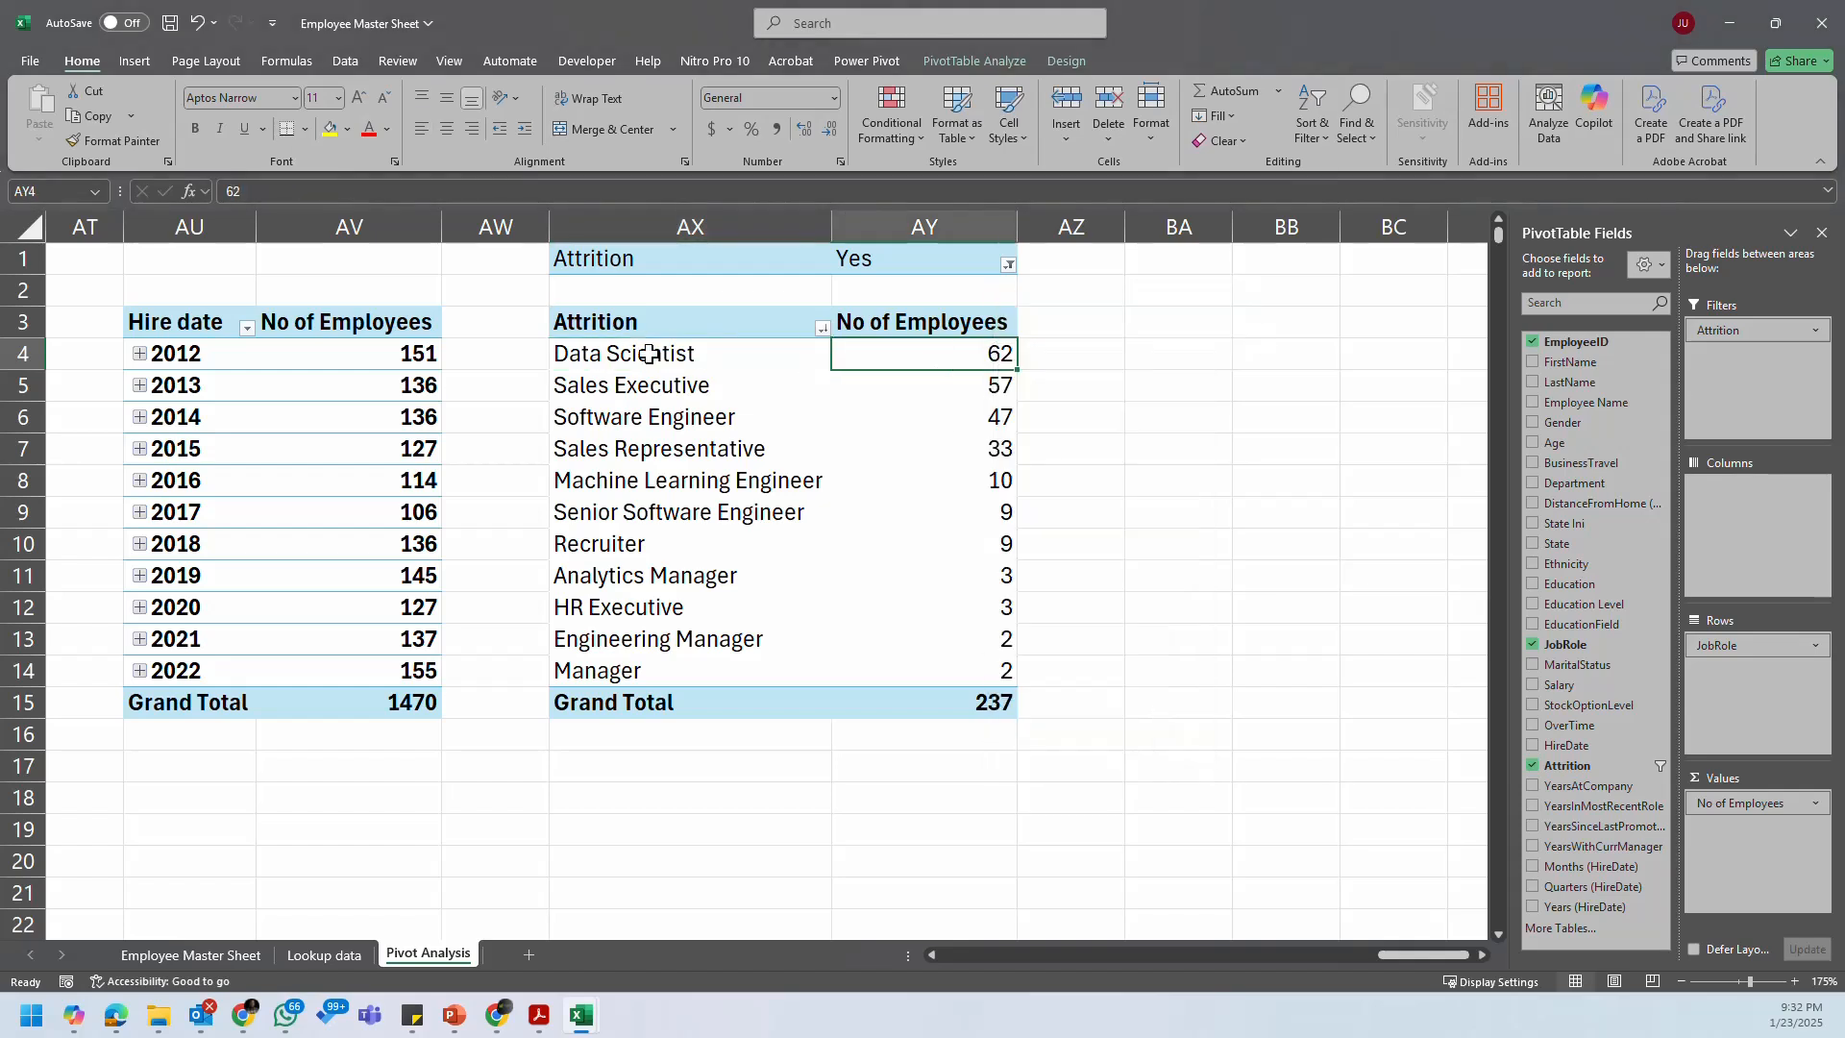
left_click_drag(649, 353, 851, 482)
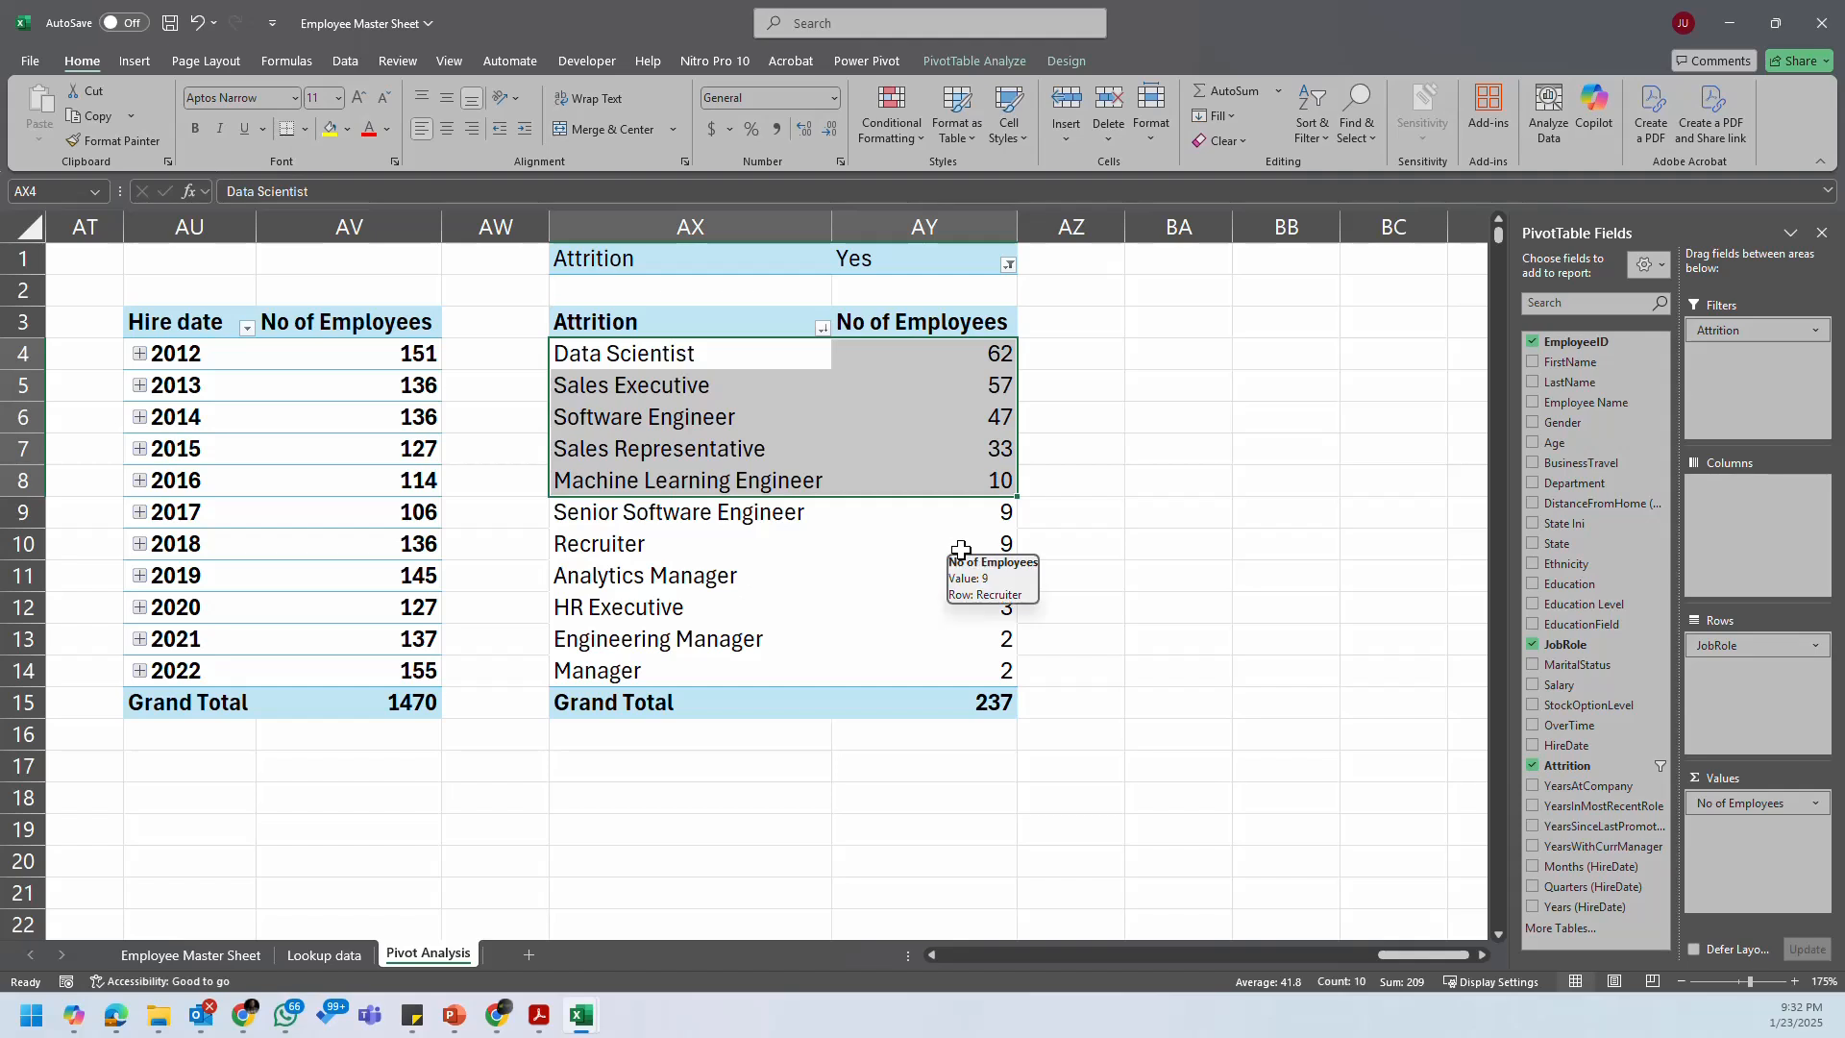
left_click(709, 355)
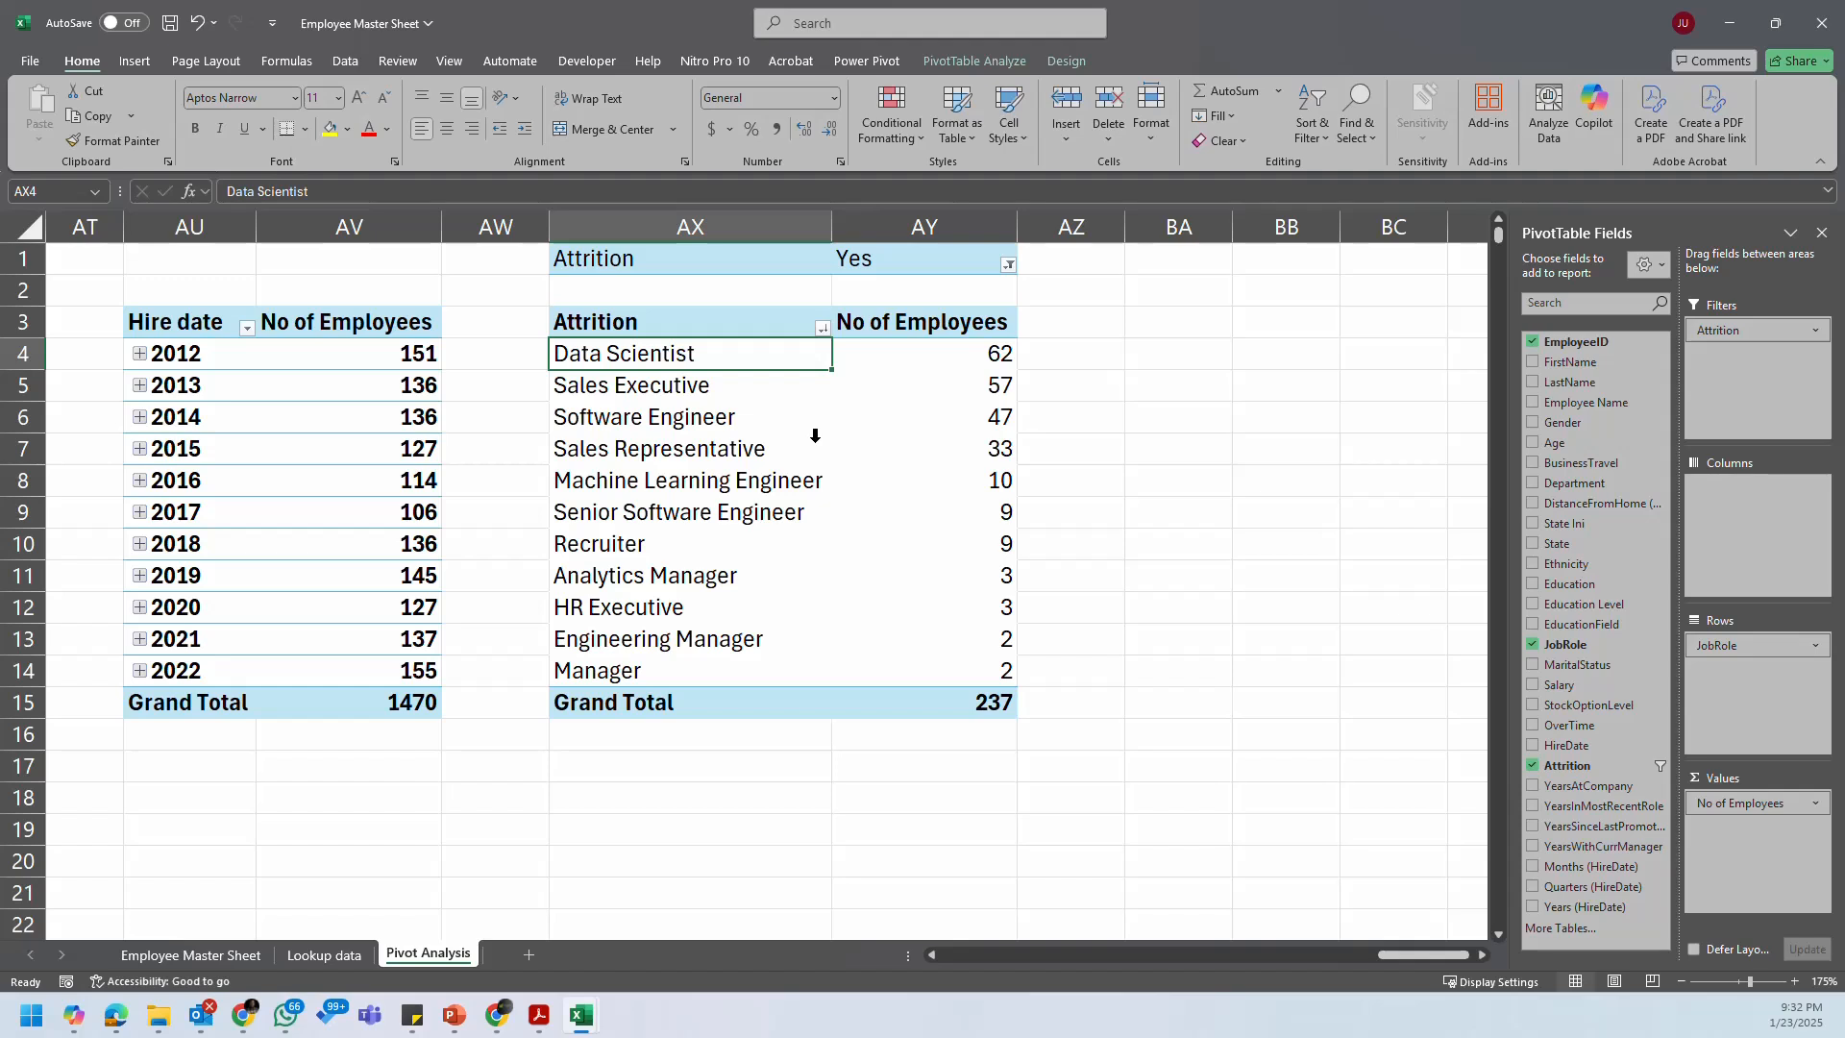
Step: Add Salary to the attrition pivot table's values and format AZ4:AZ15 as Currency with the $ symbol and 0 decimals
left_click_drag(1558, 684, 1750, 843)
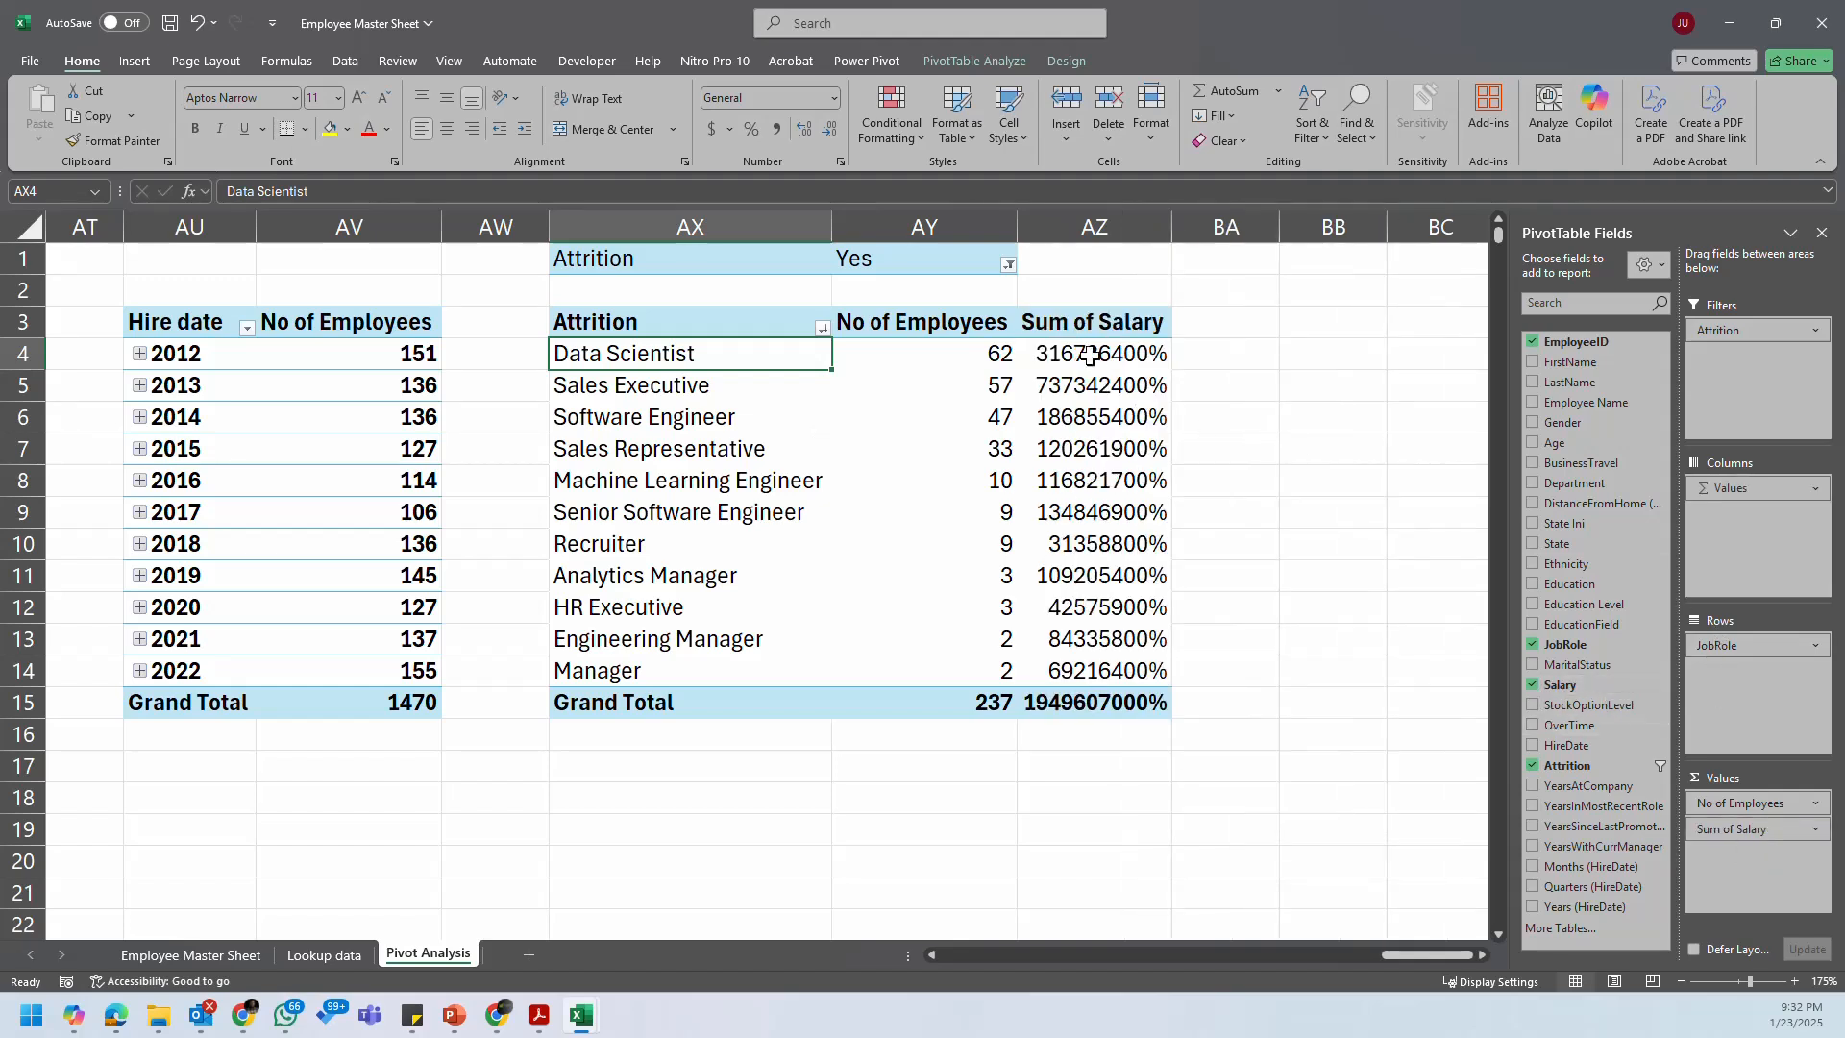
left_click_drag(1086, 354, 1089, 704)
right_click(1088, 704)
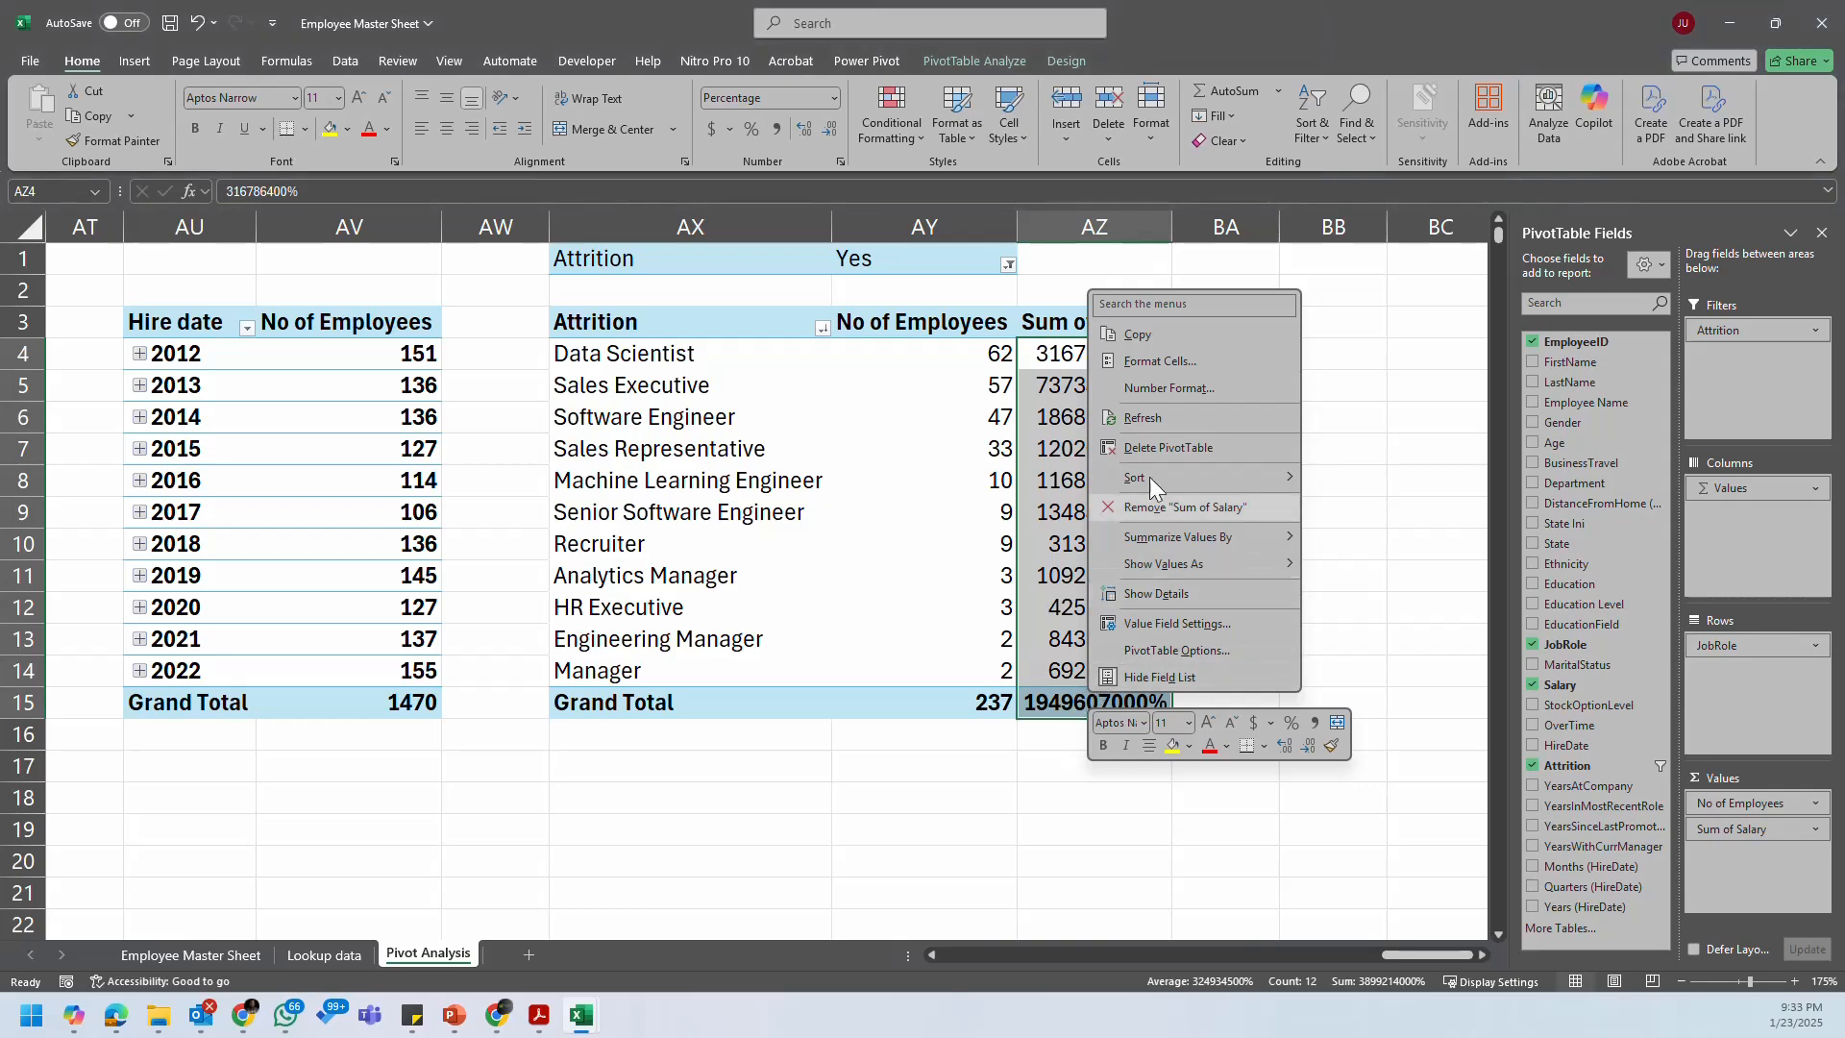
mouse_move(1278, 567)
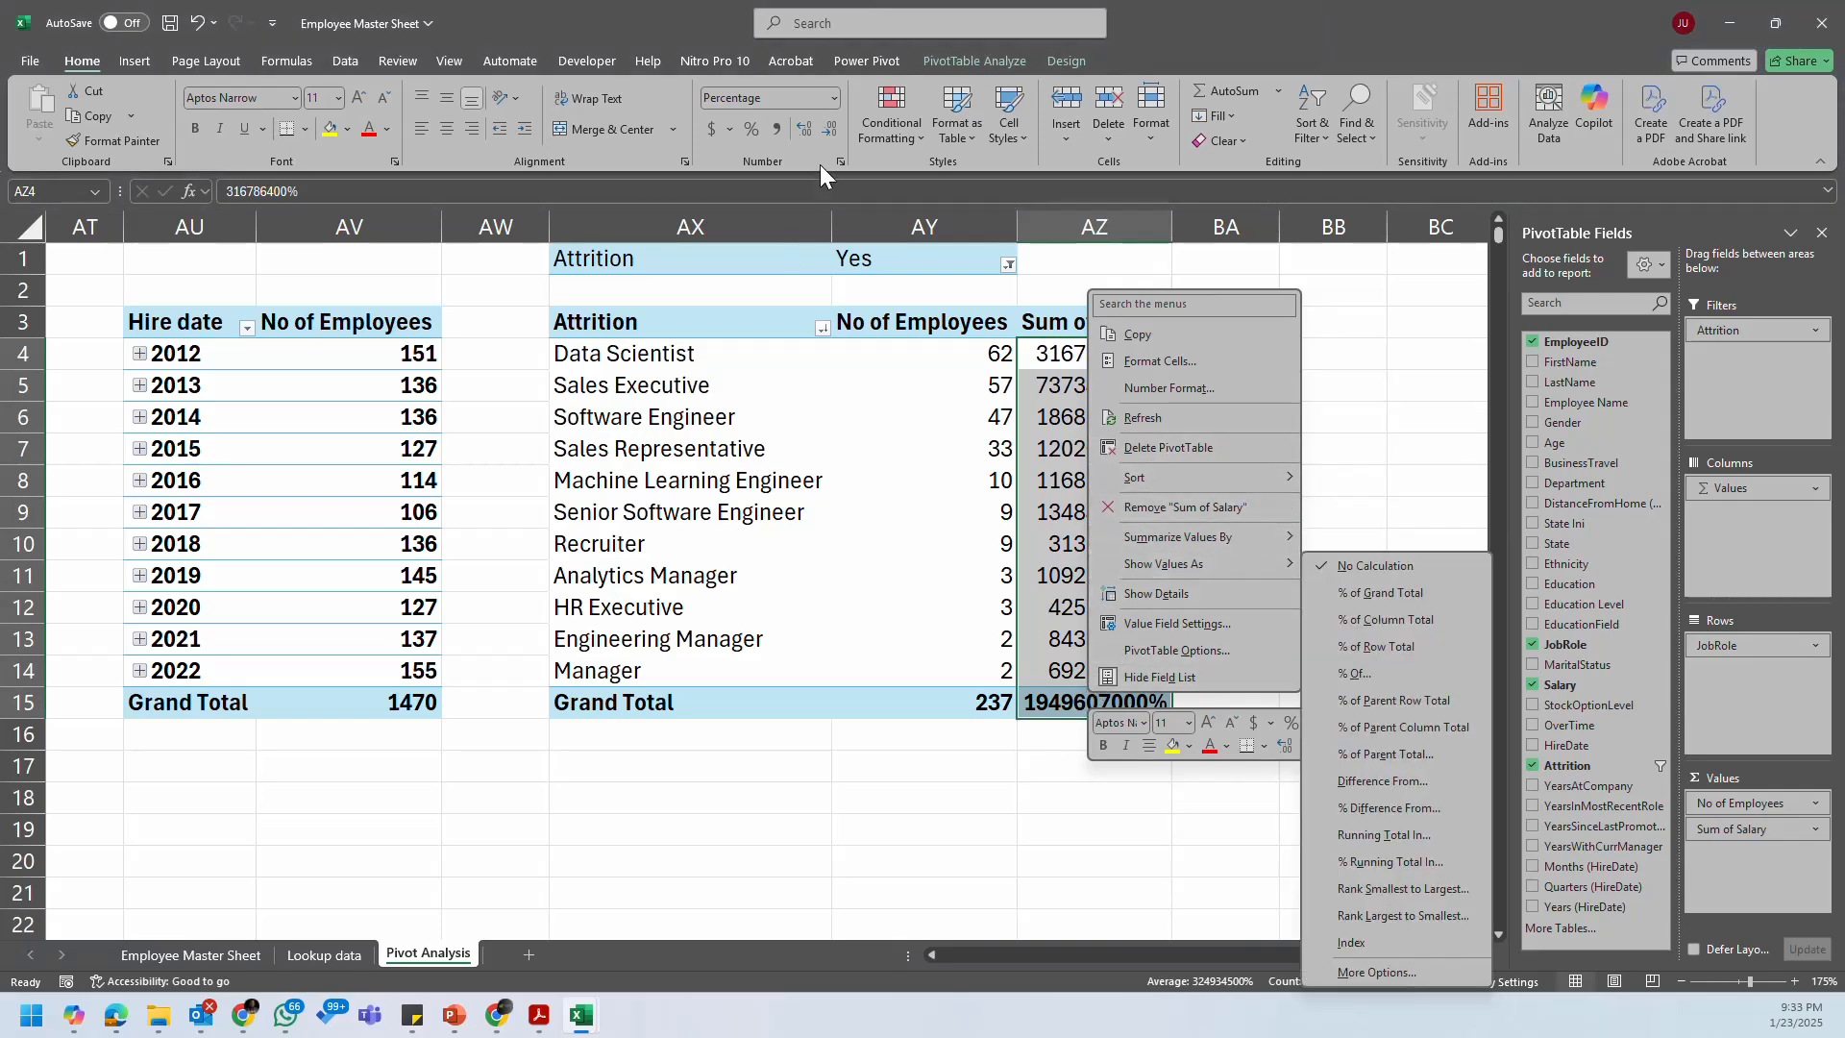
left_click(1194, 363)
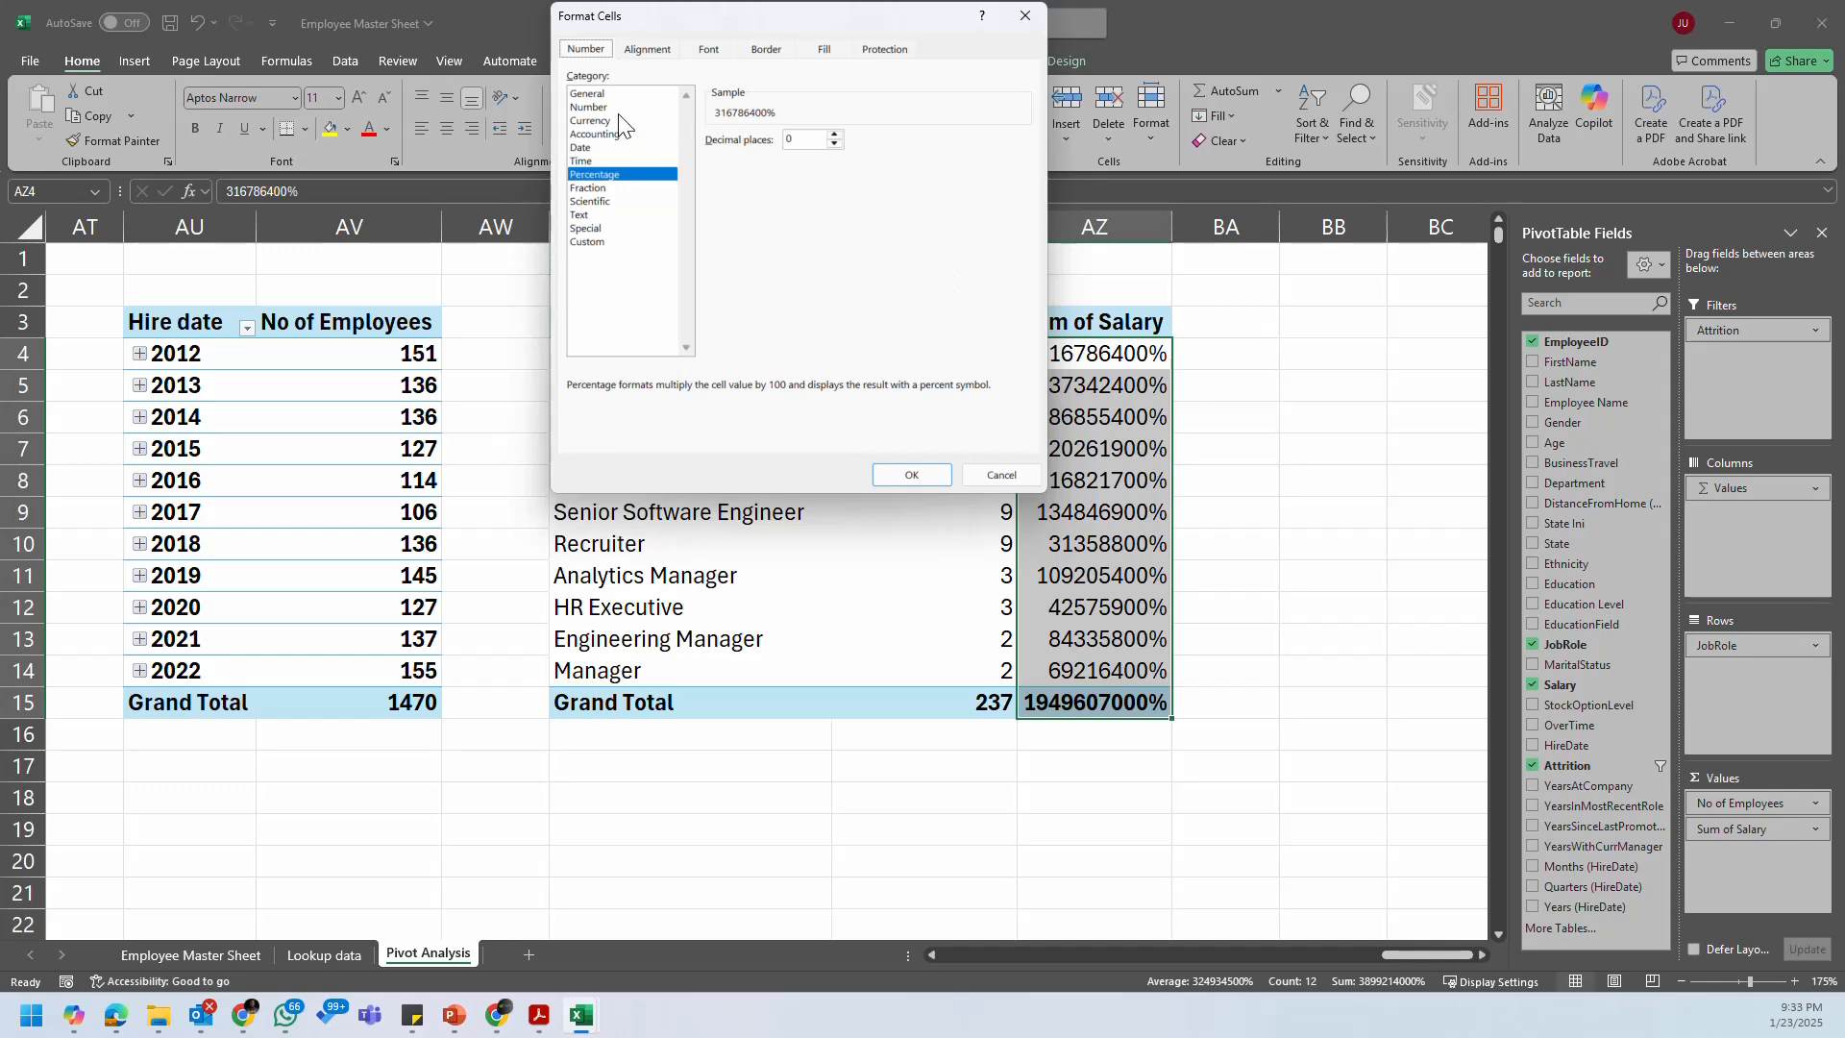
left_click(589, 107)
left_click(595, 121)
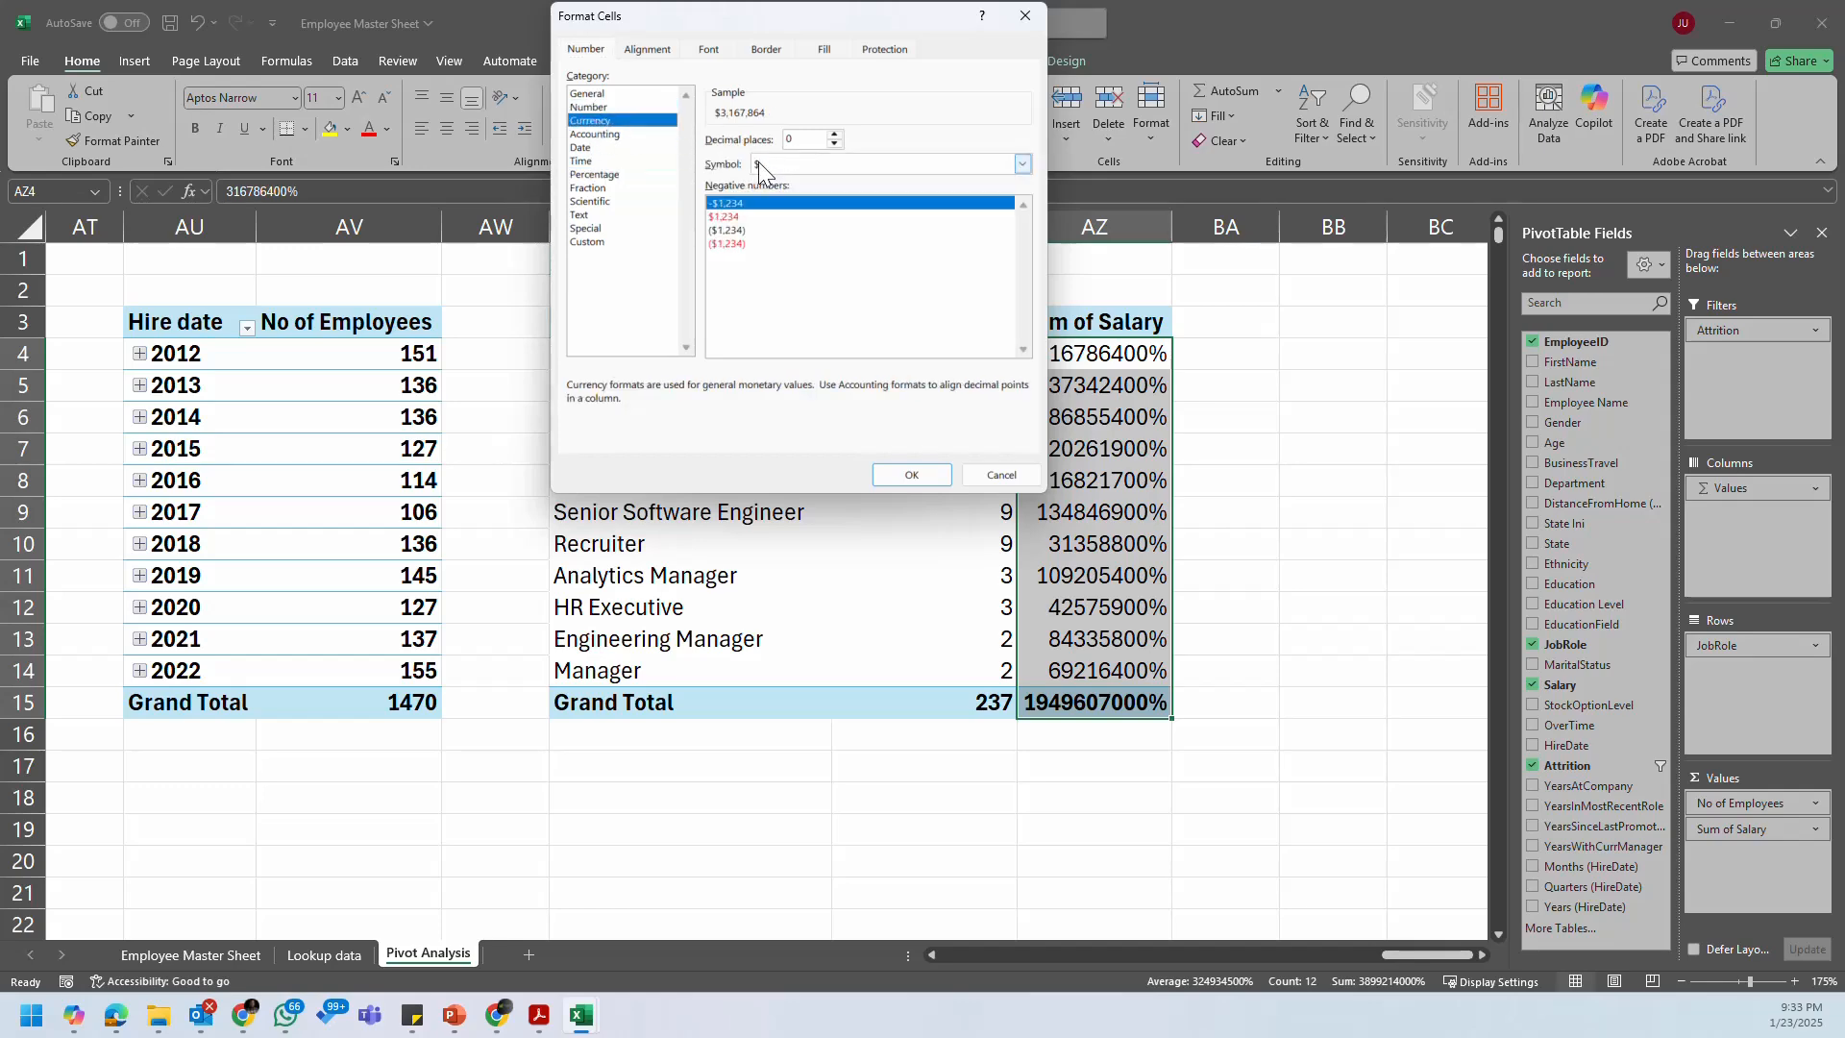
left_click(918, 474)
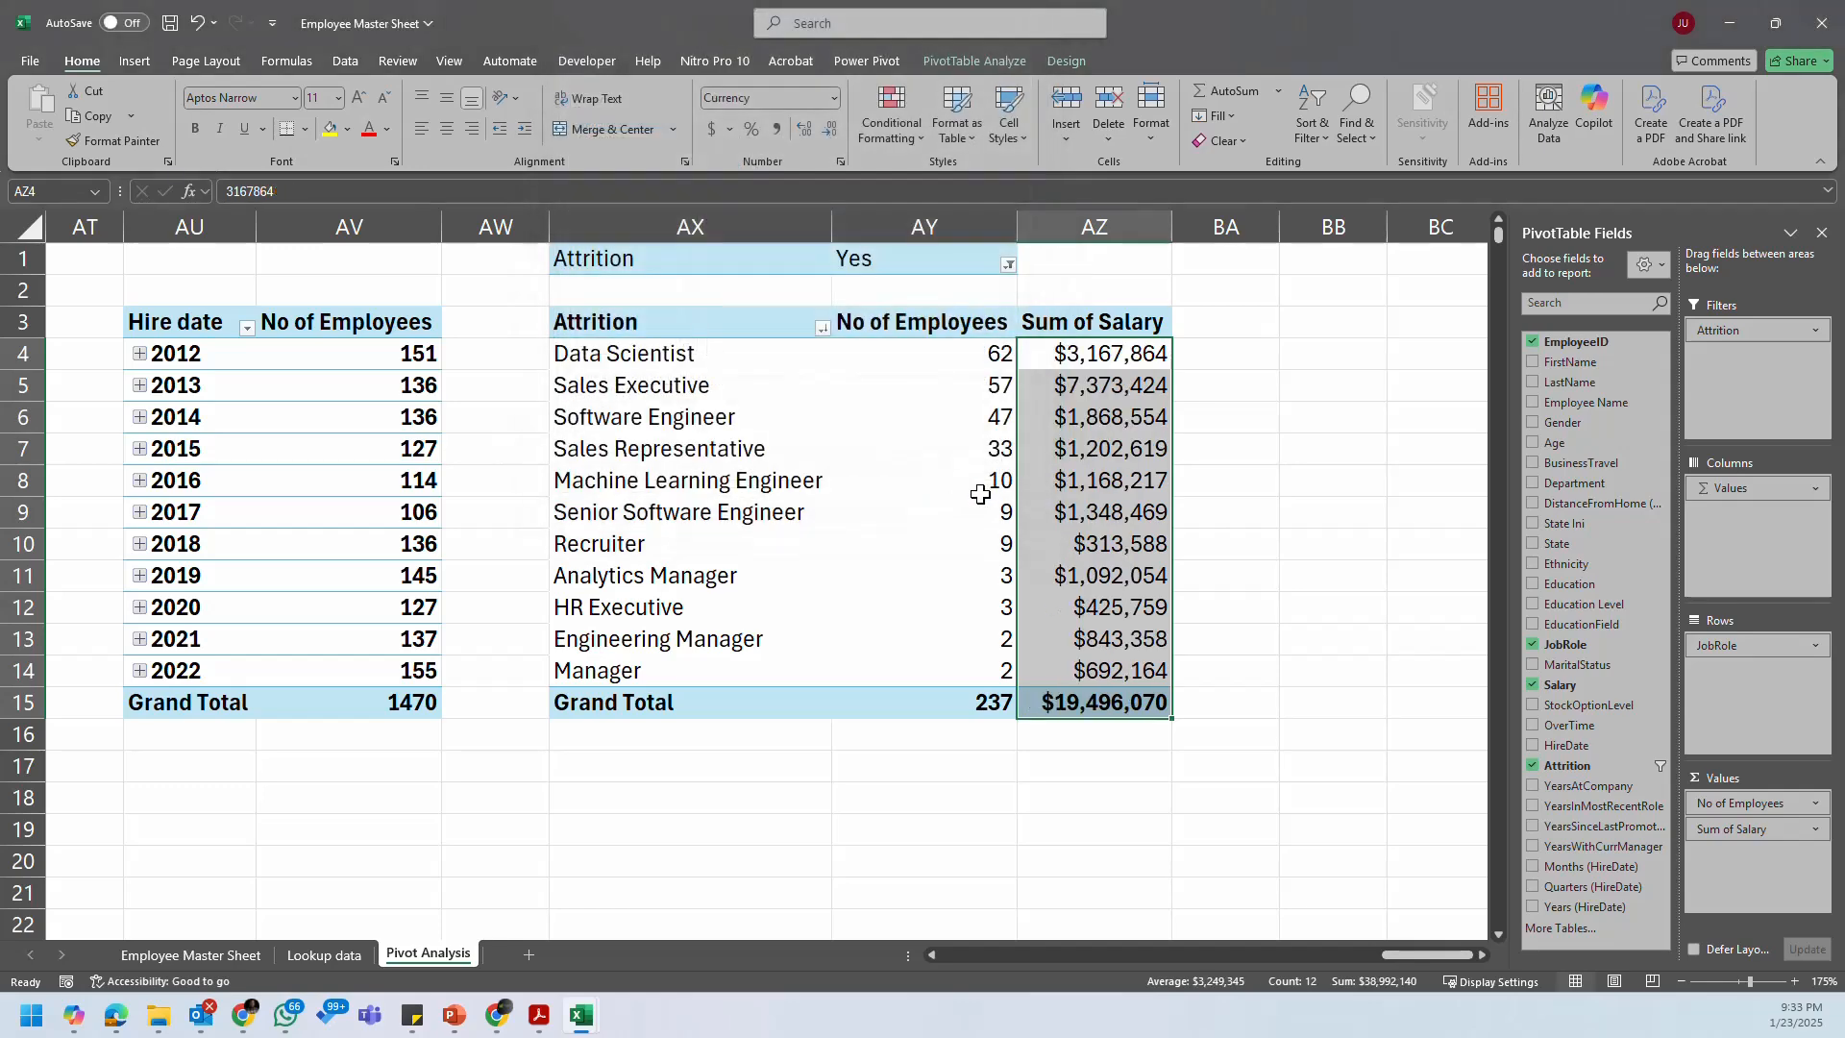
Step: Summarize the Salary values in the attrition pivot table by Average instead of Sum
right_click(1107, 356)
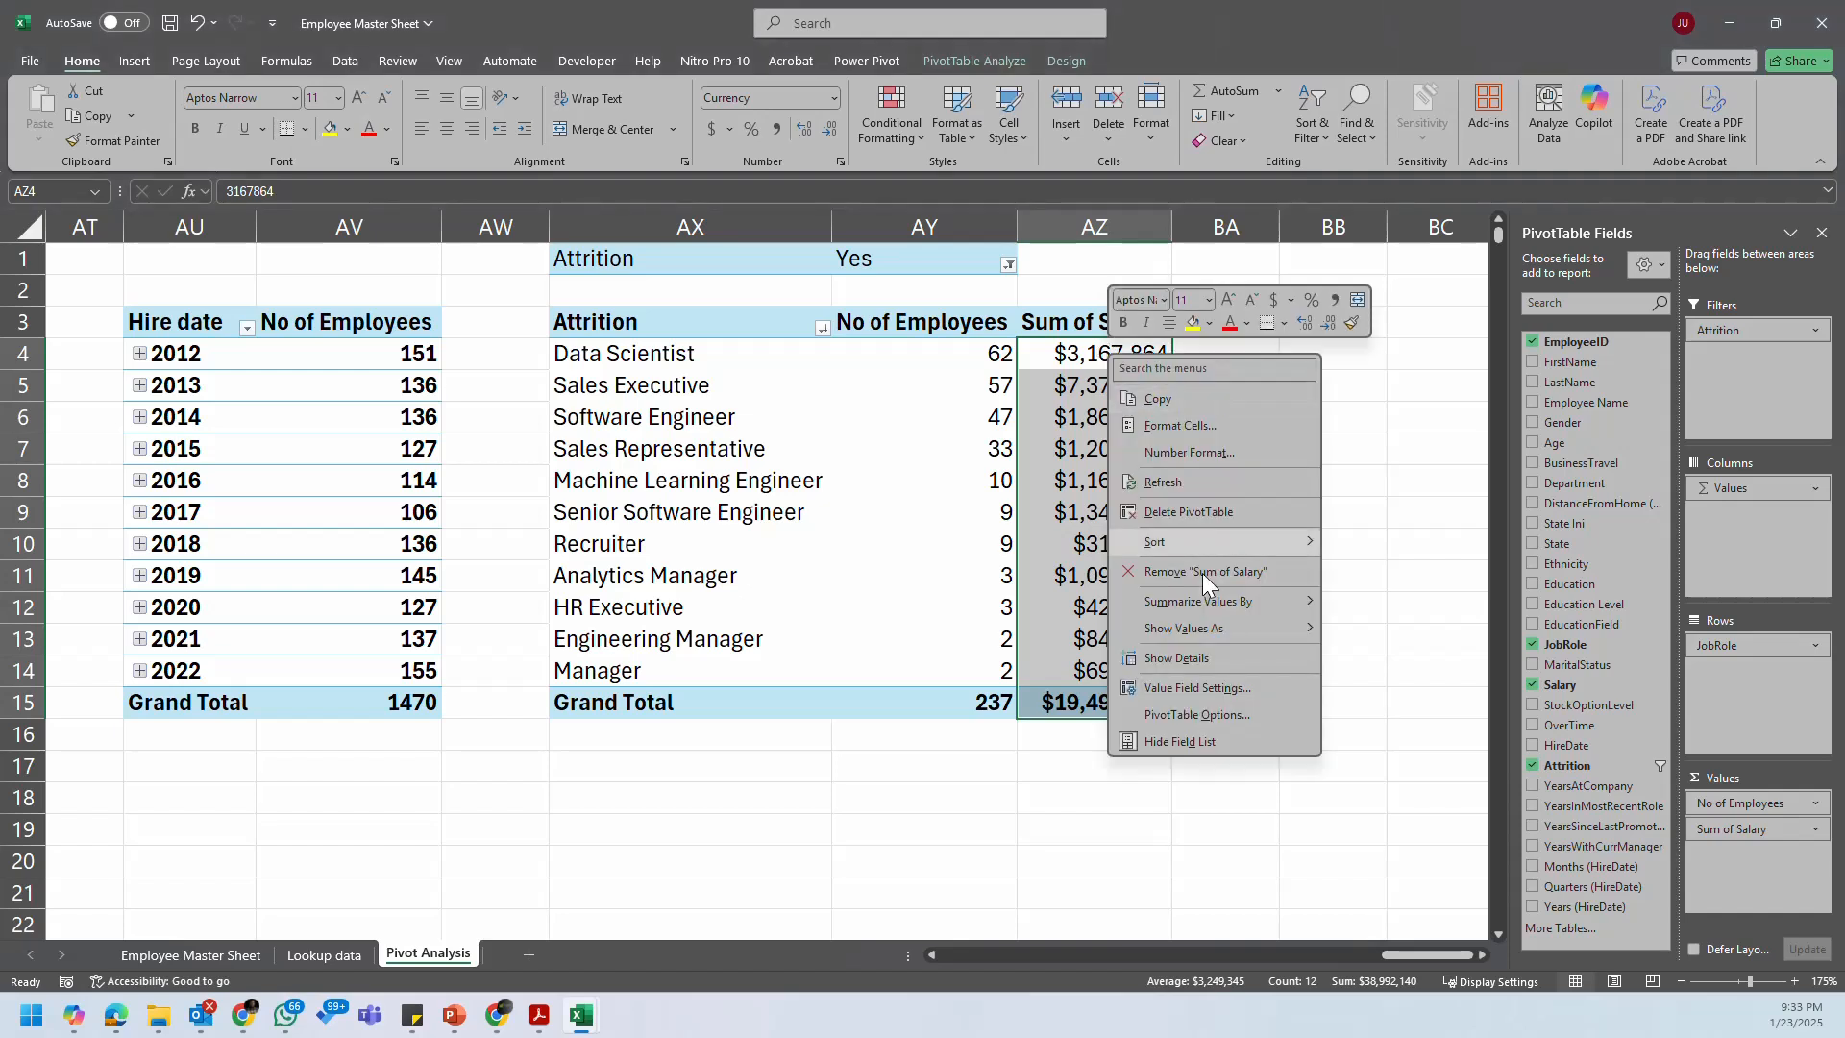
mouse_move(1270, 626)
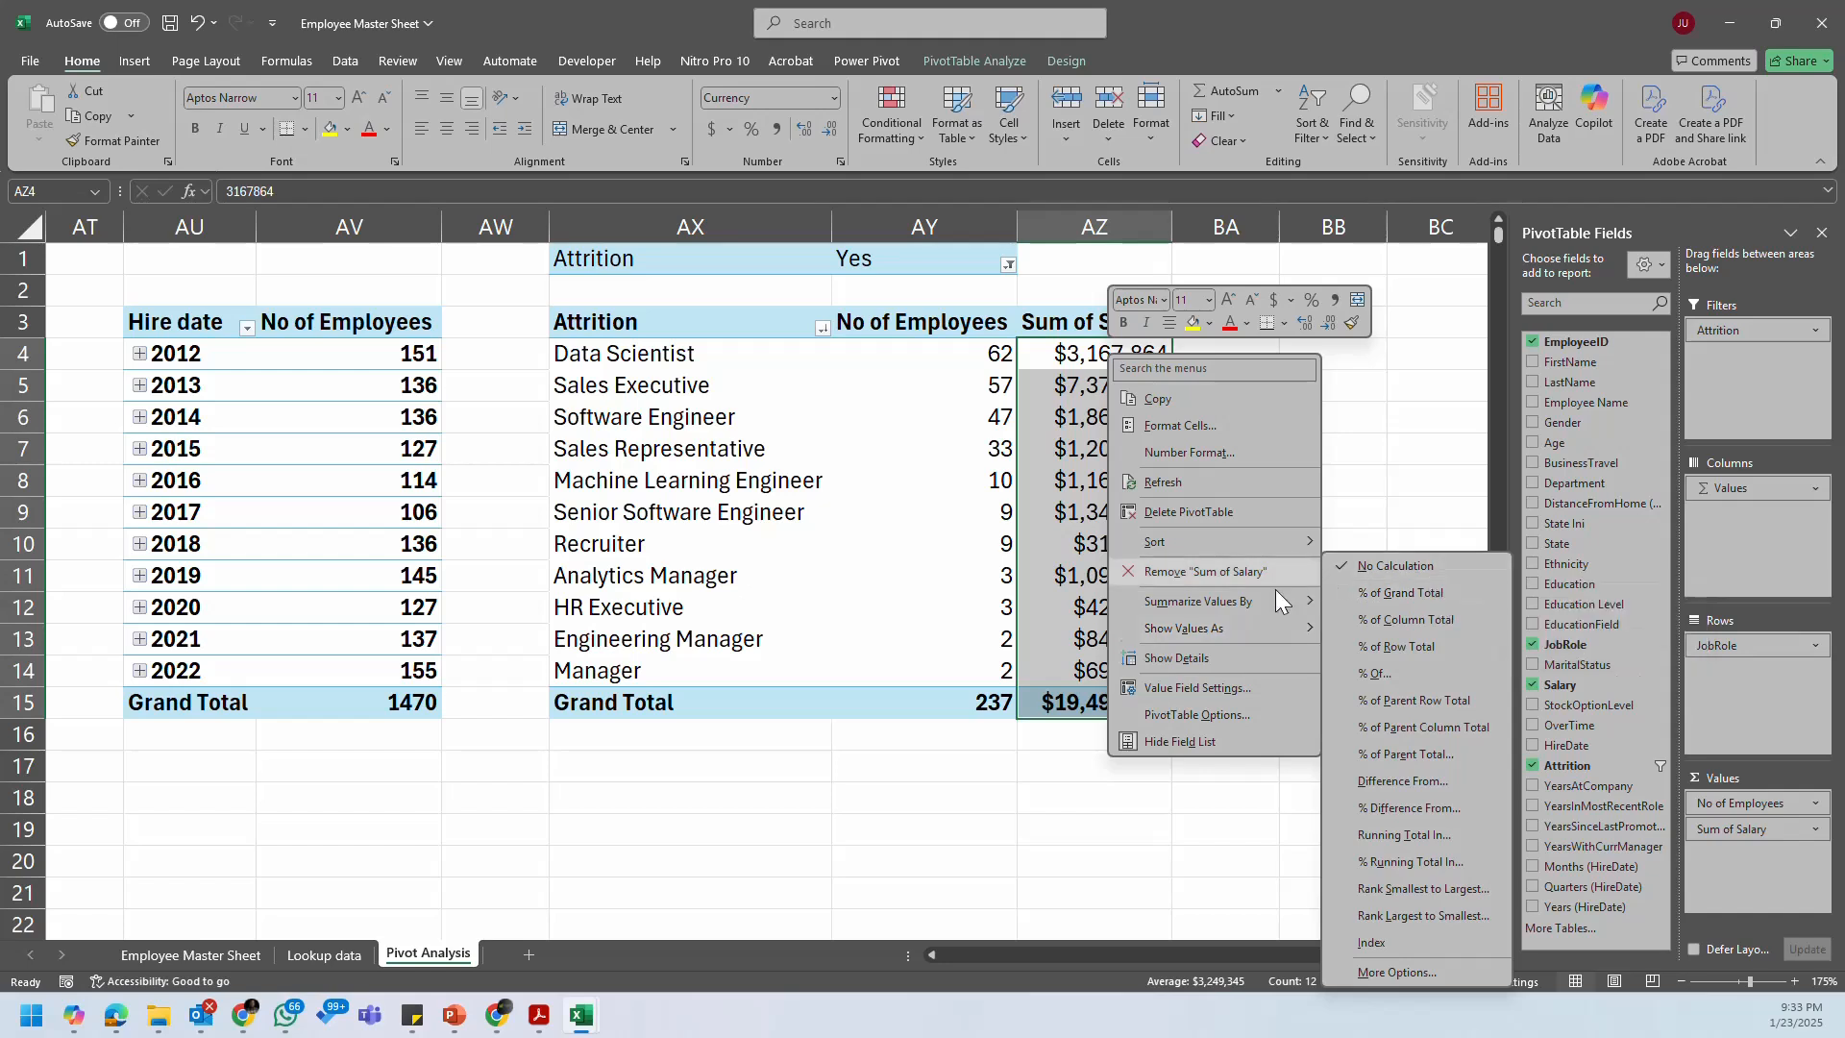
left_click(1378, 659)
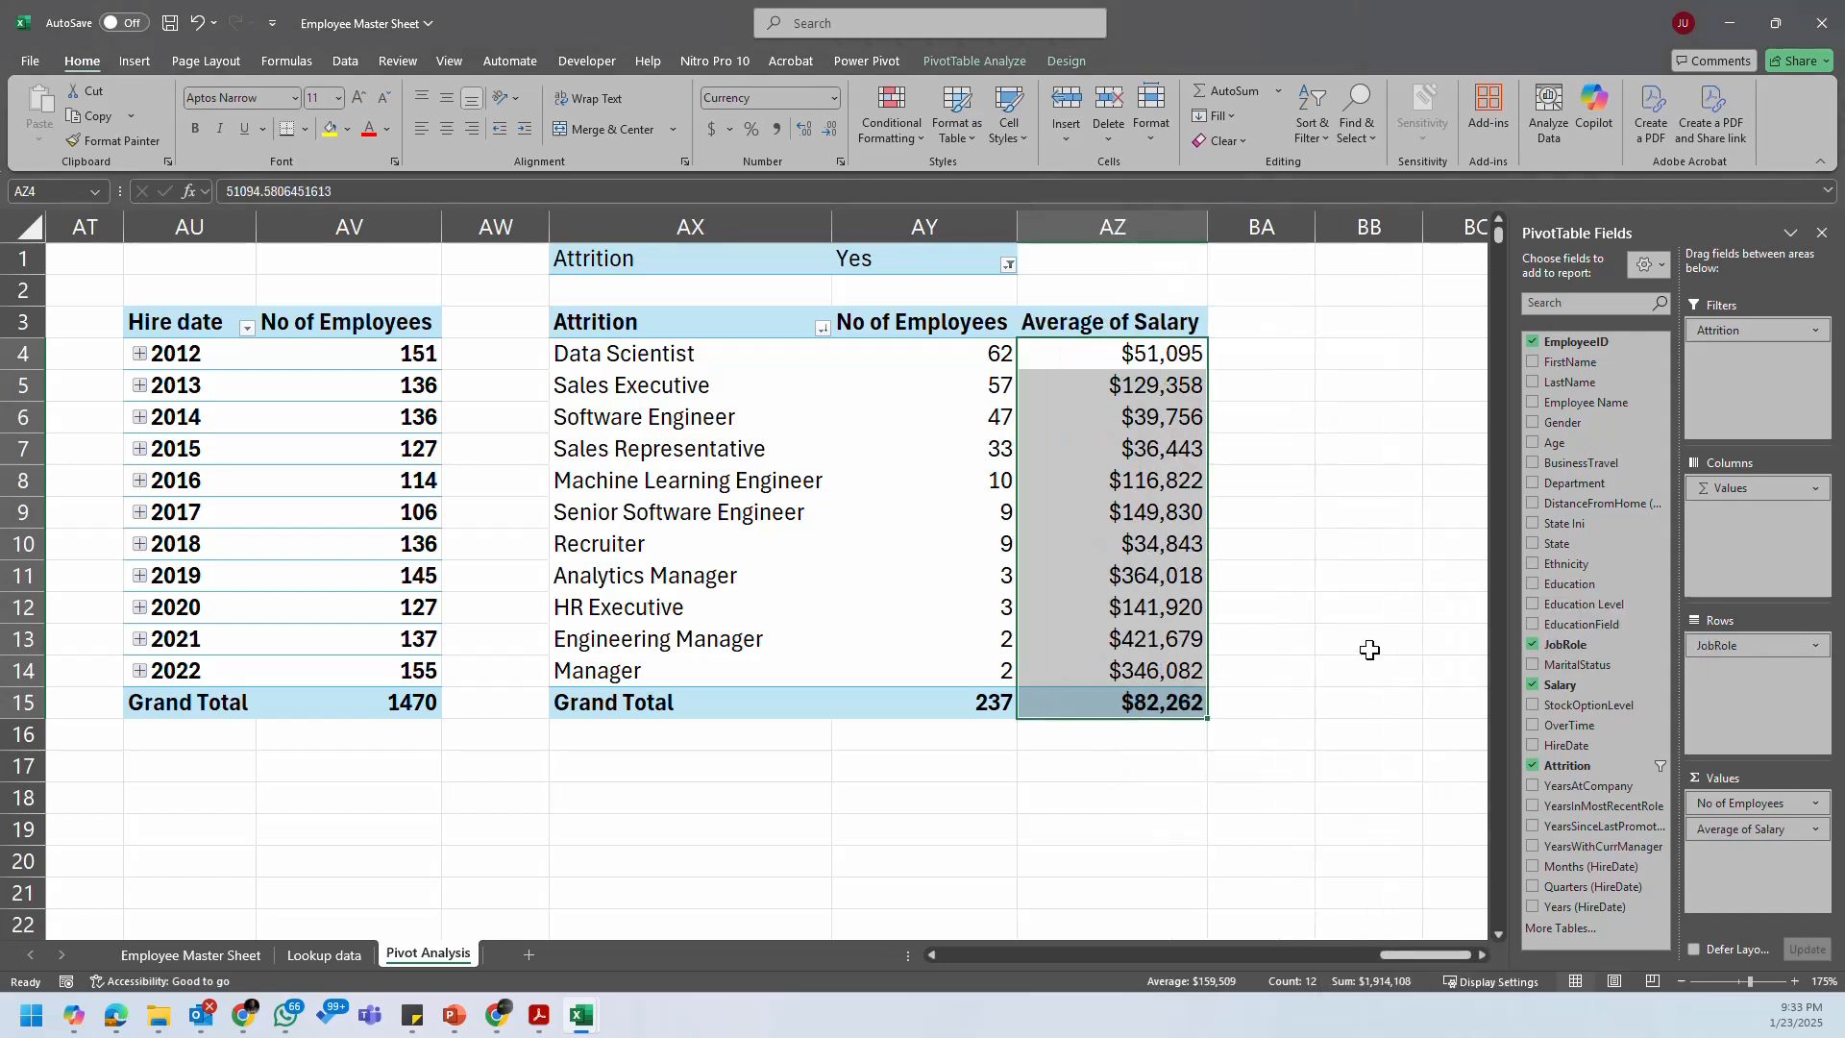
Step: Examine the employee counts and average salaries of the job roles with attrition, from Data Scientist down to the grand total
left_click(1132, 418)
left_click(1158, 389)
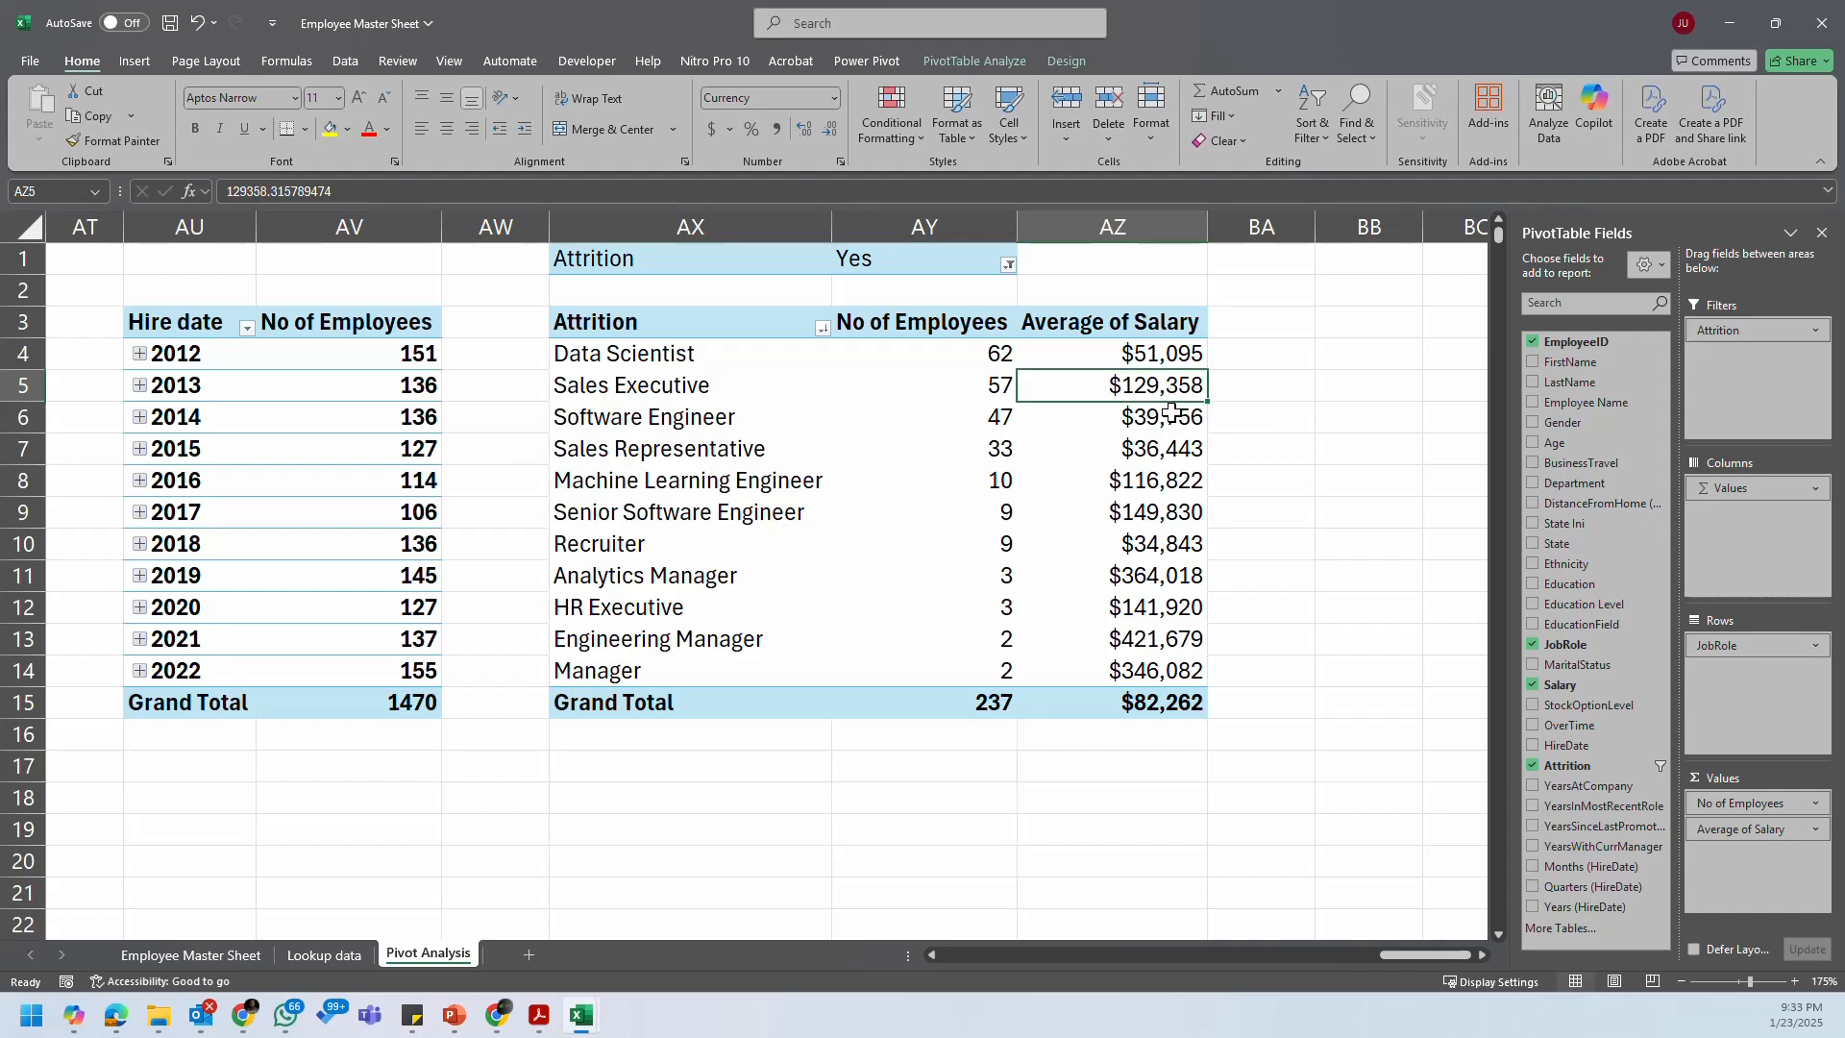
mouse_move(1180, 423)
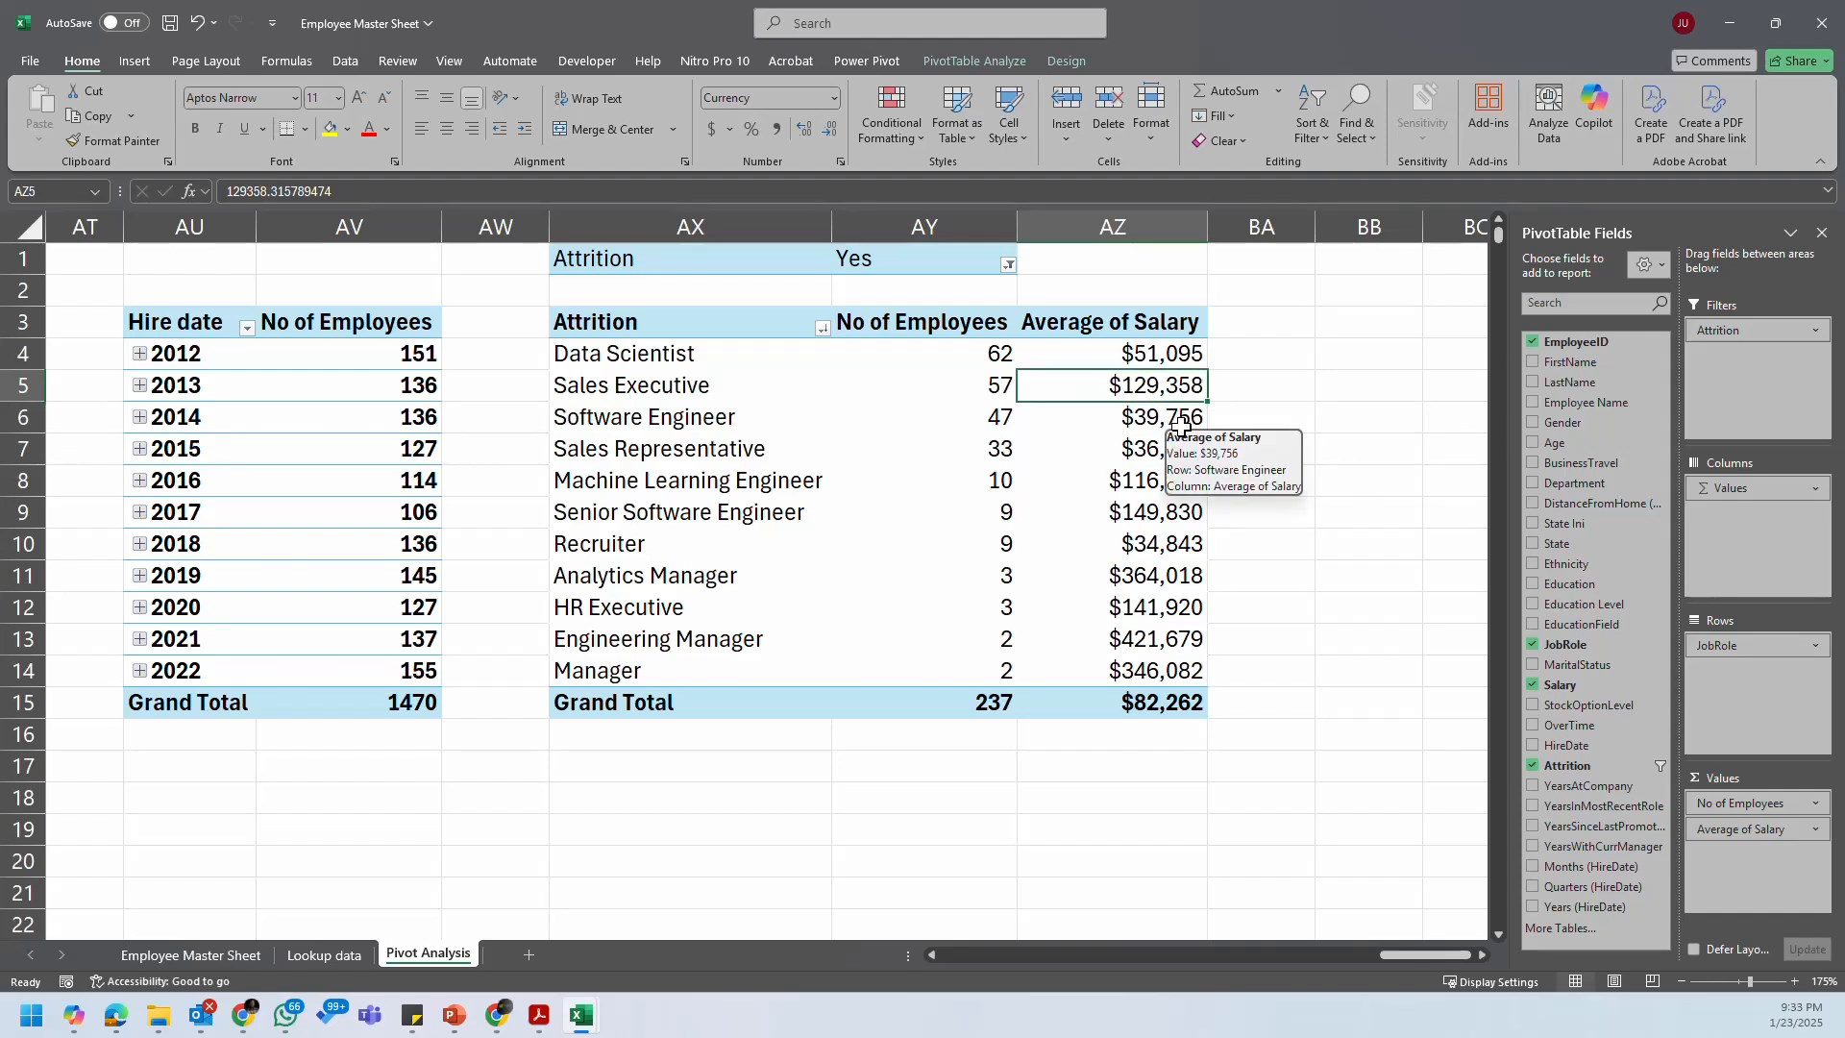
right_click(1112, 352)
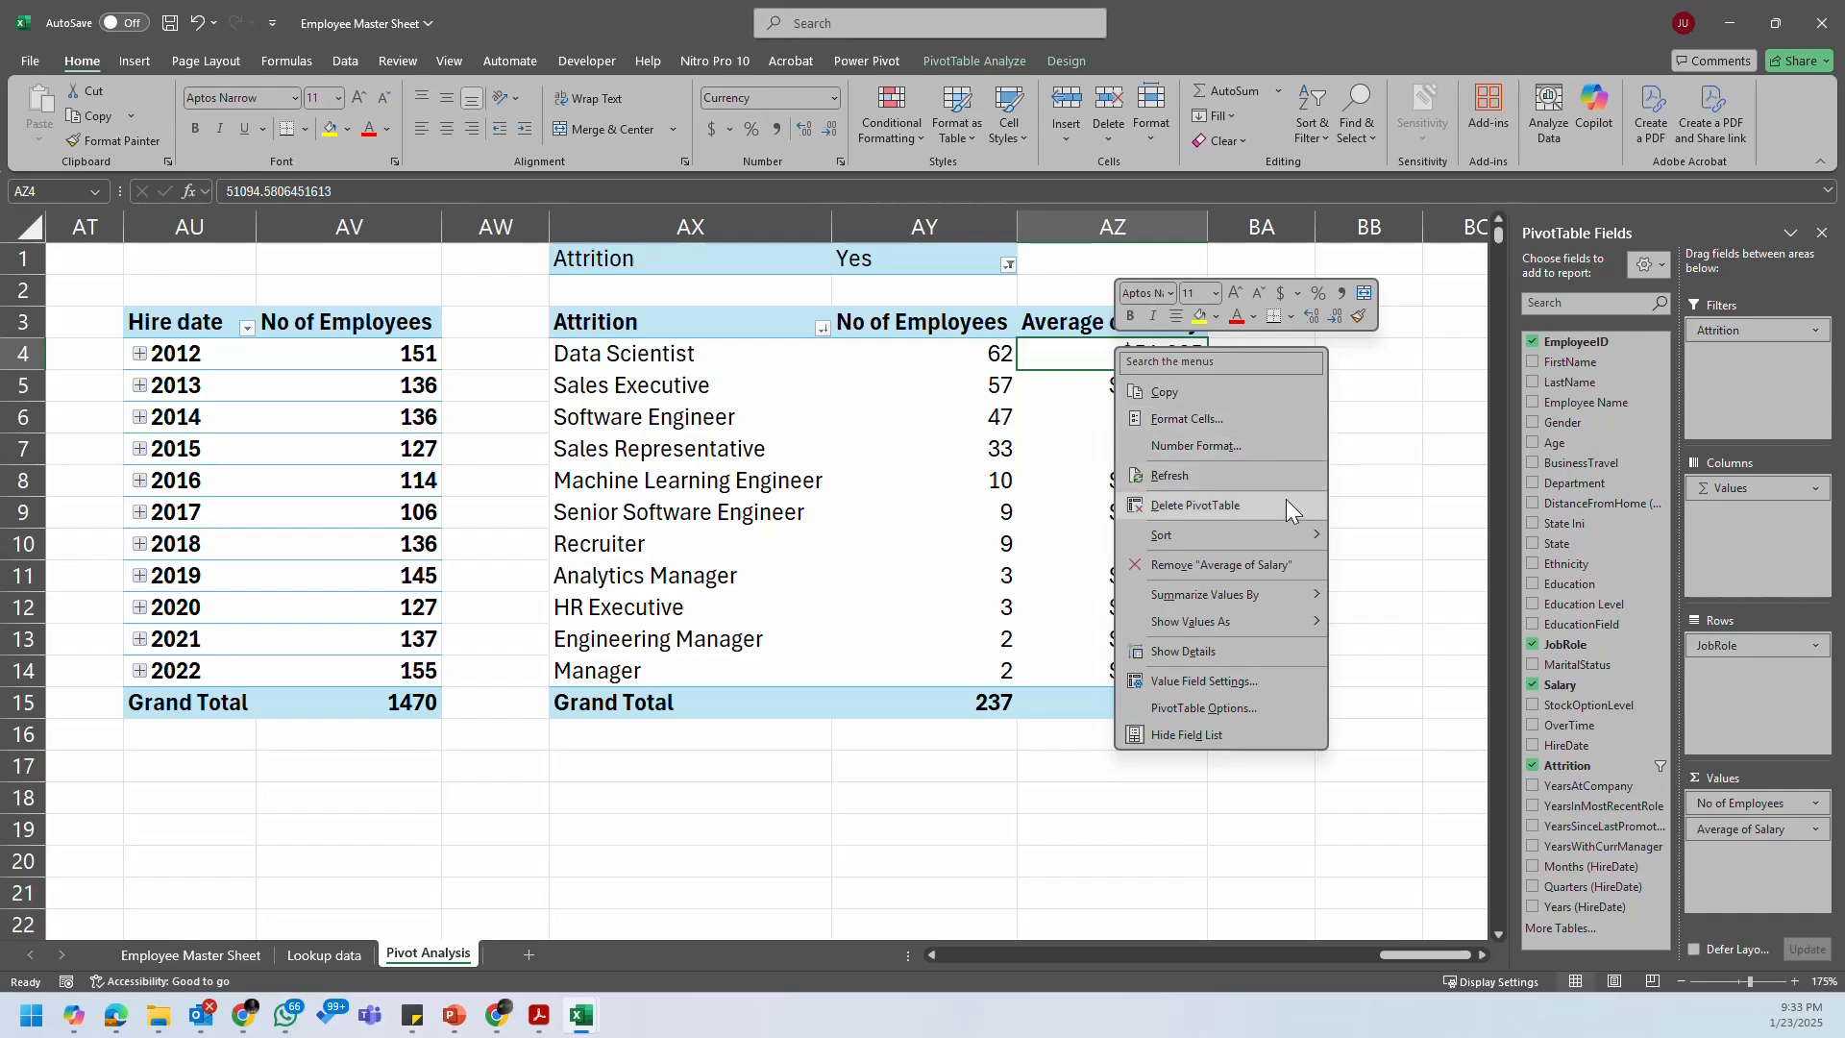
key("Escape")
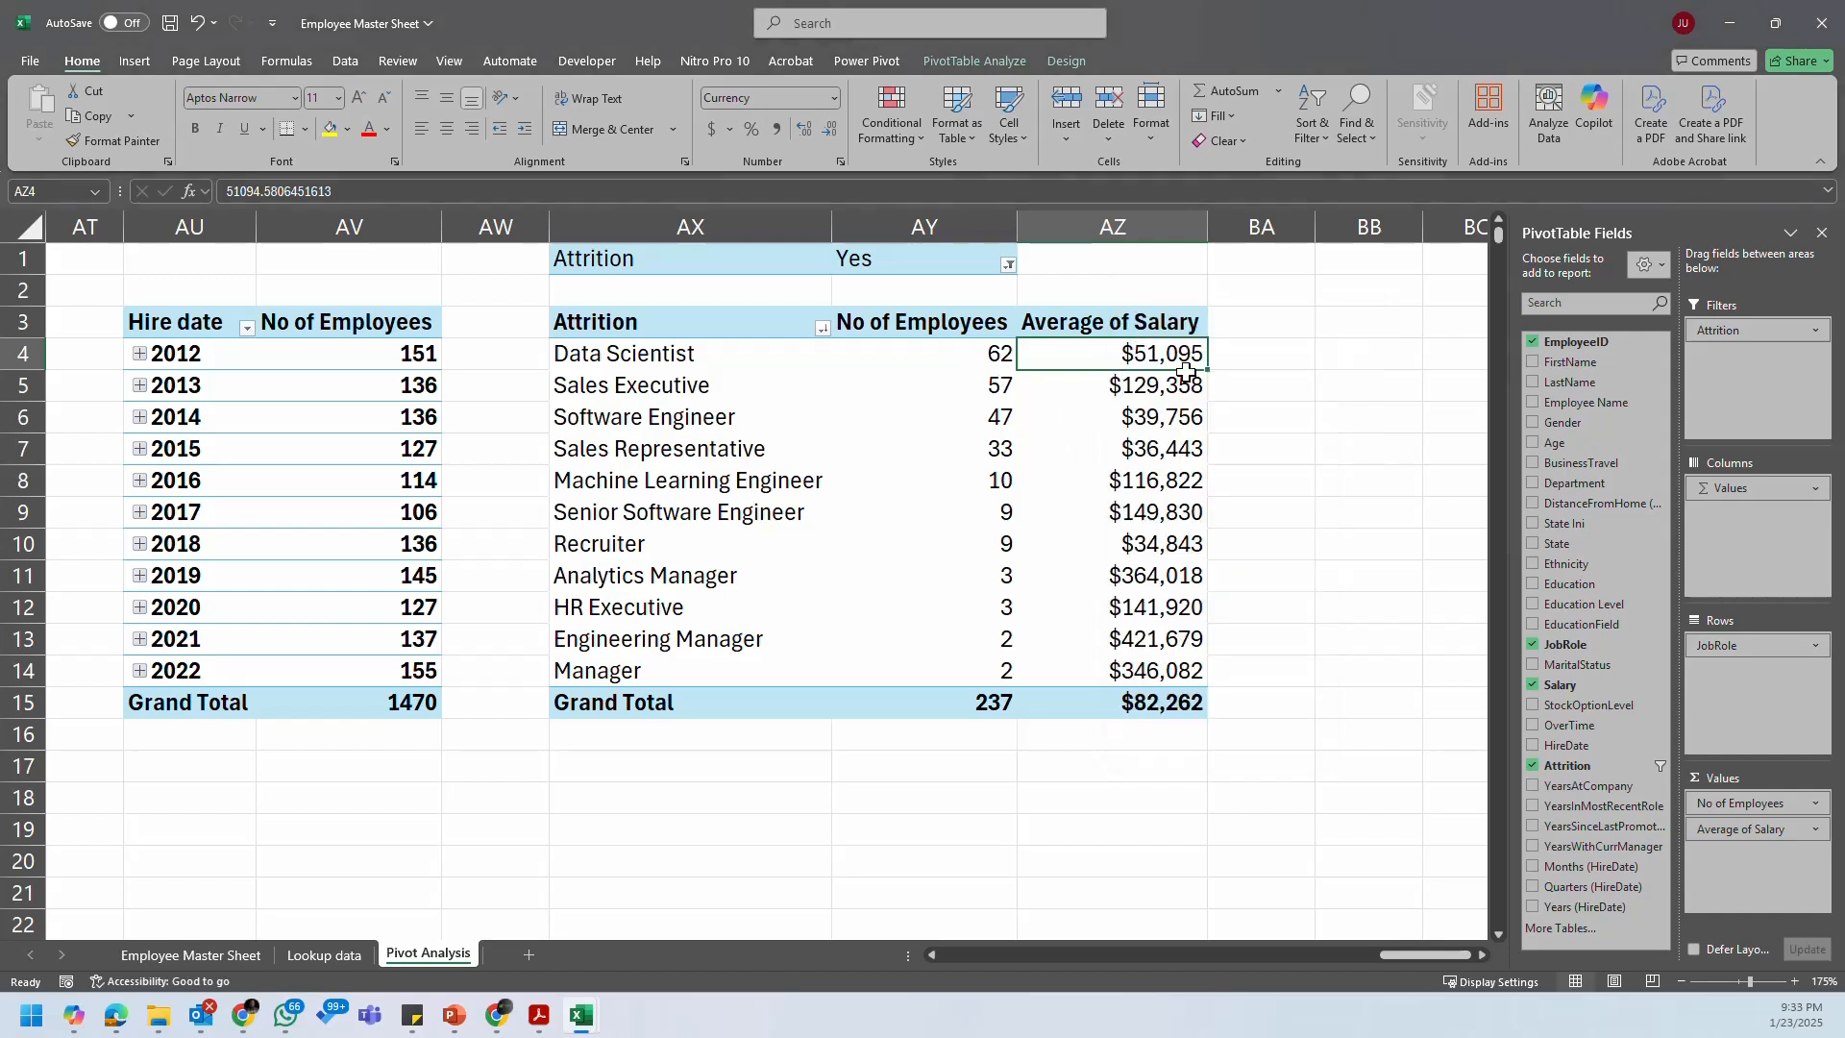
left_click(816, 346)
left_click_drag(721, 354, 1082, 351)
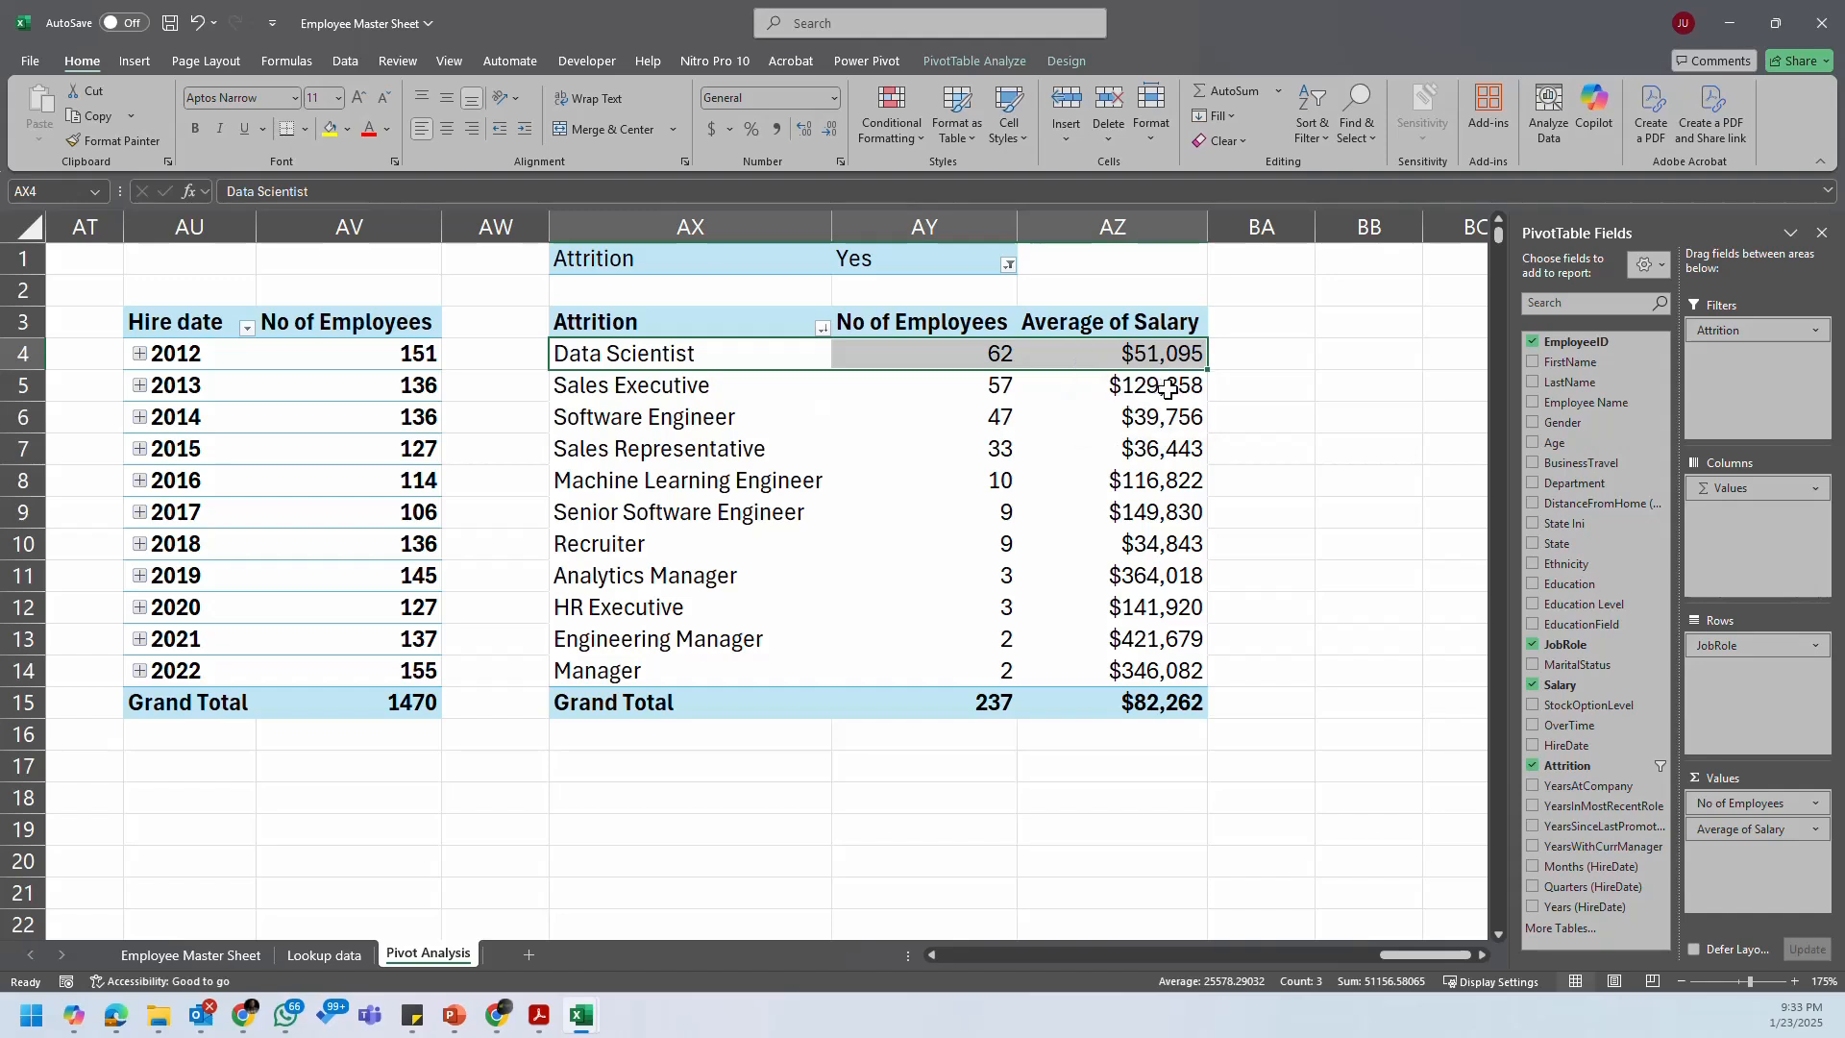
left_click(1163, 352)
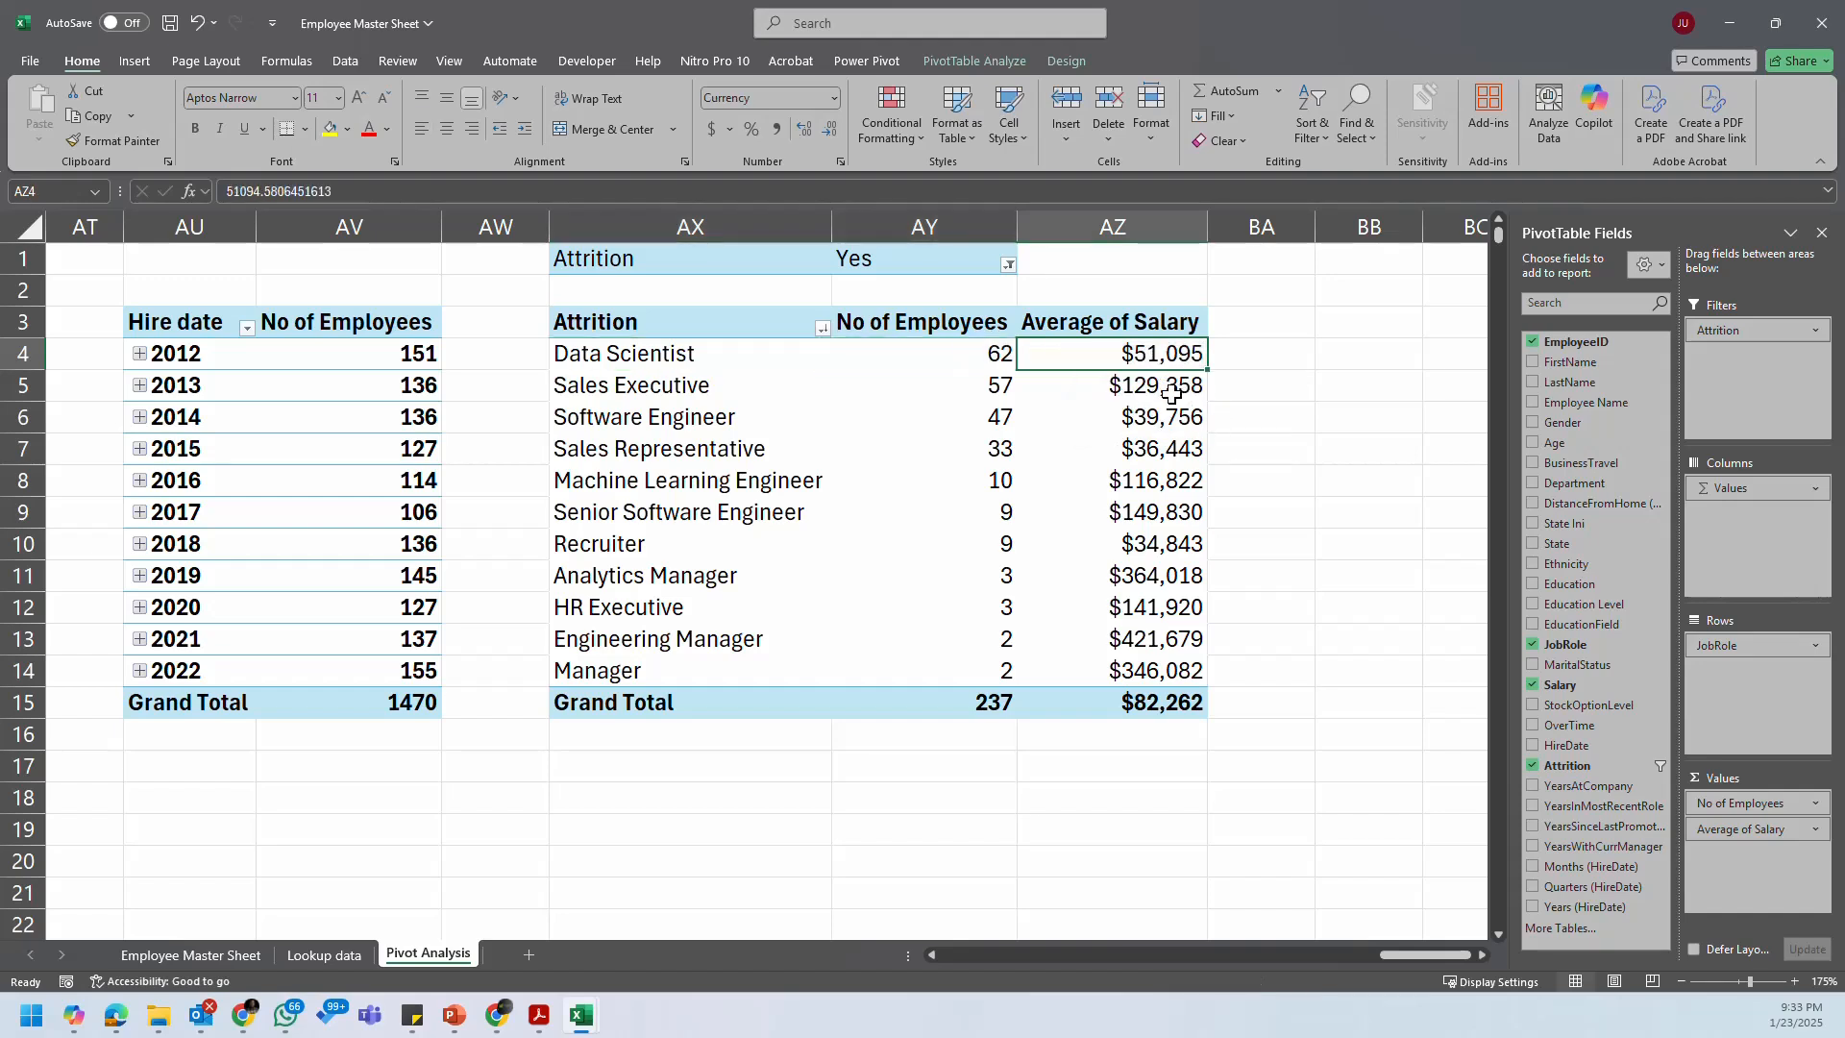
left_click(1002, 358)
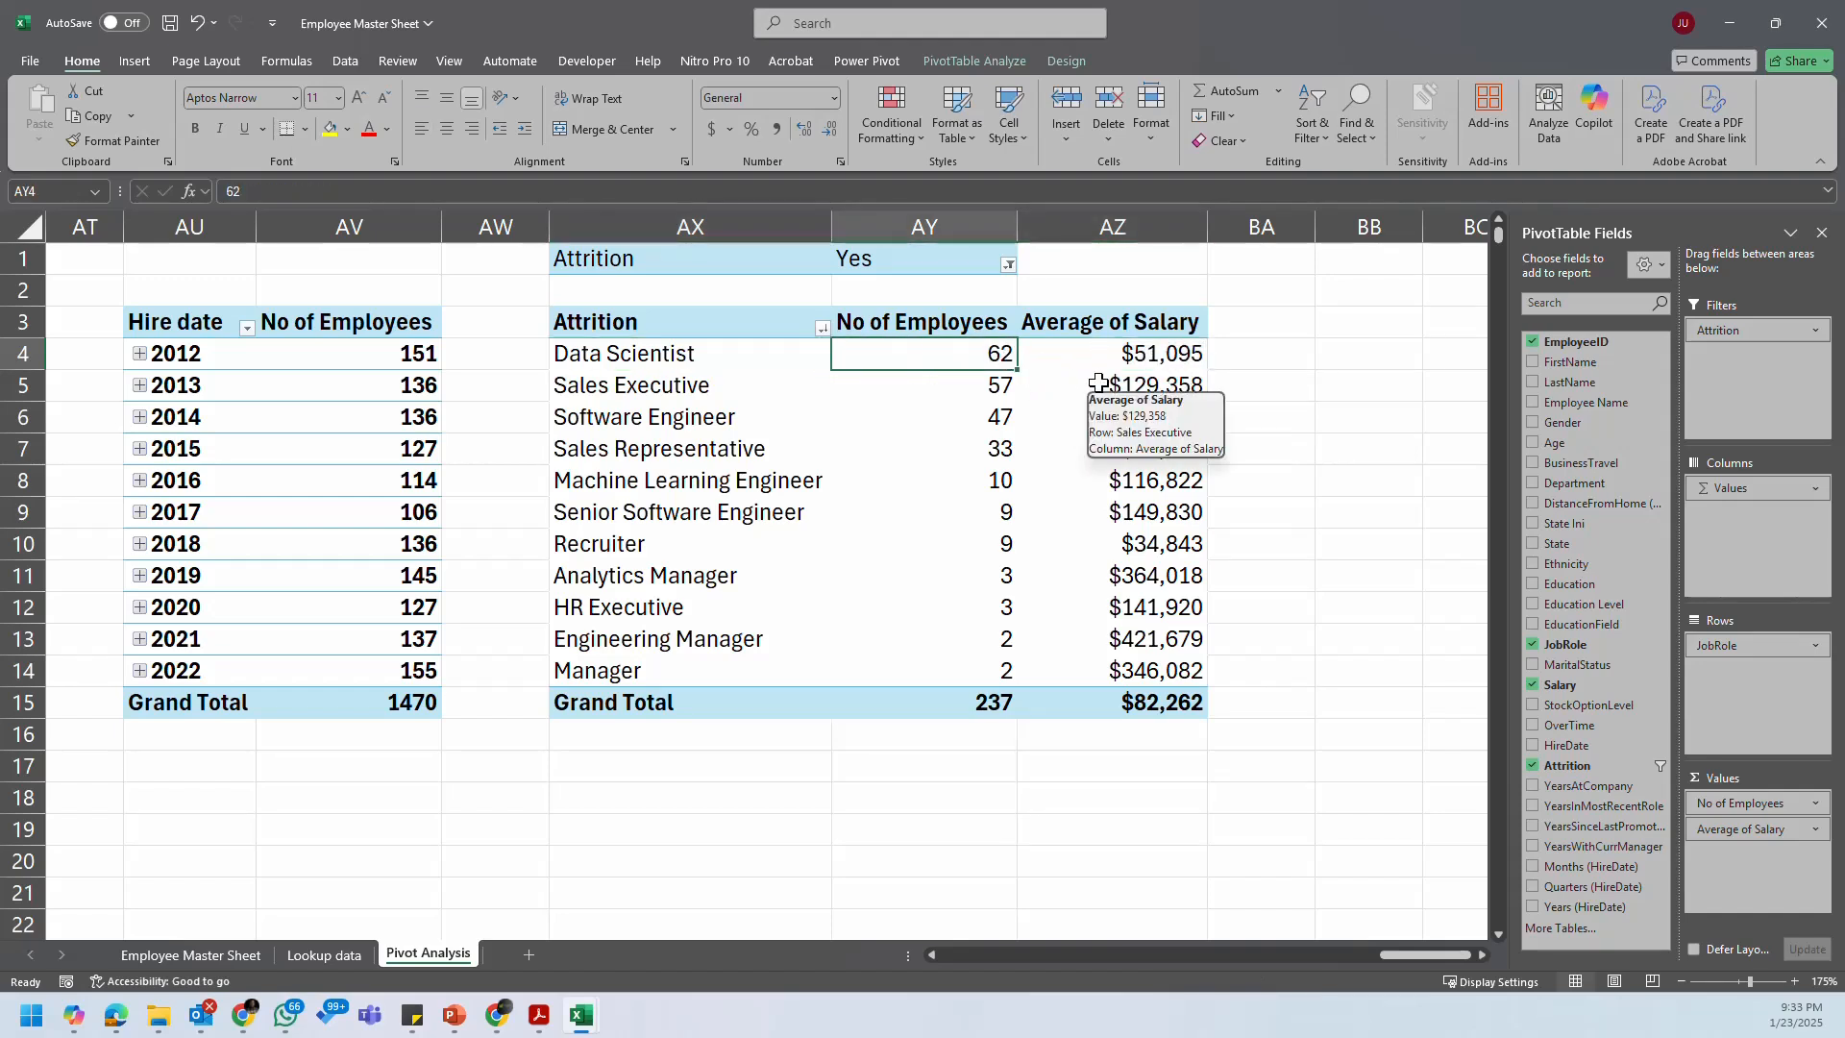
left_click(1184, 361)
left_click(1049, 485)
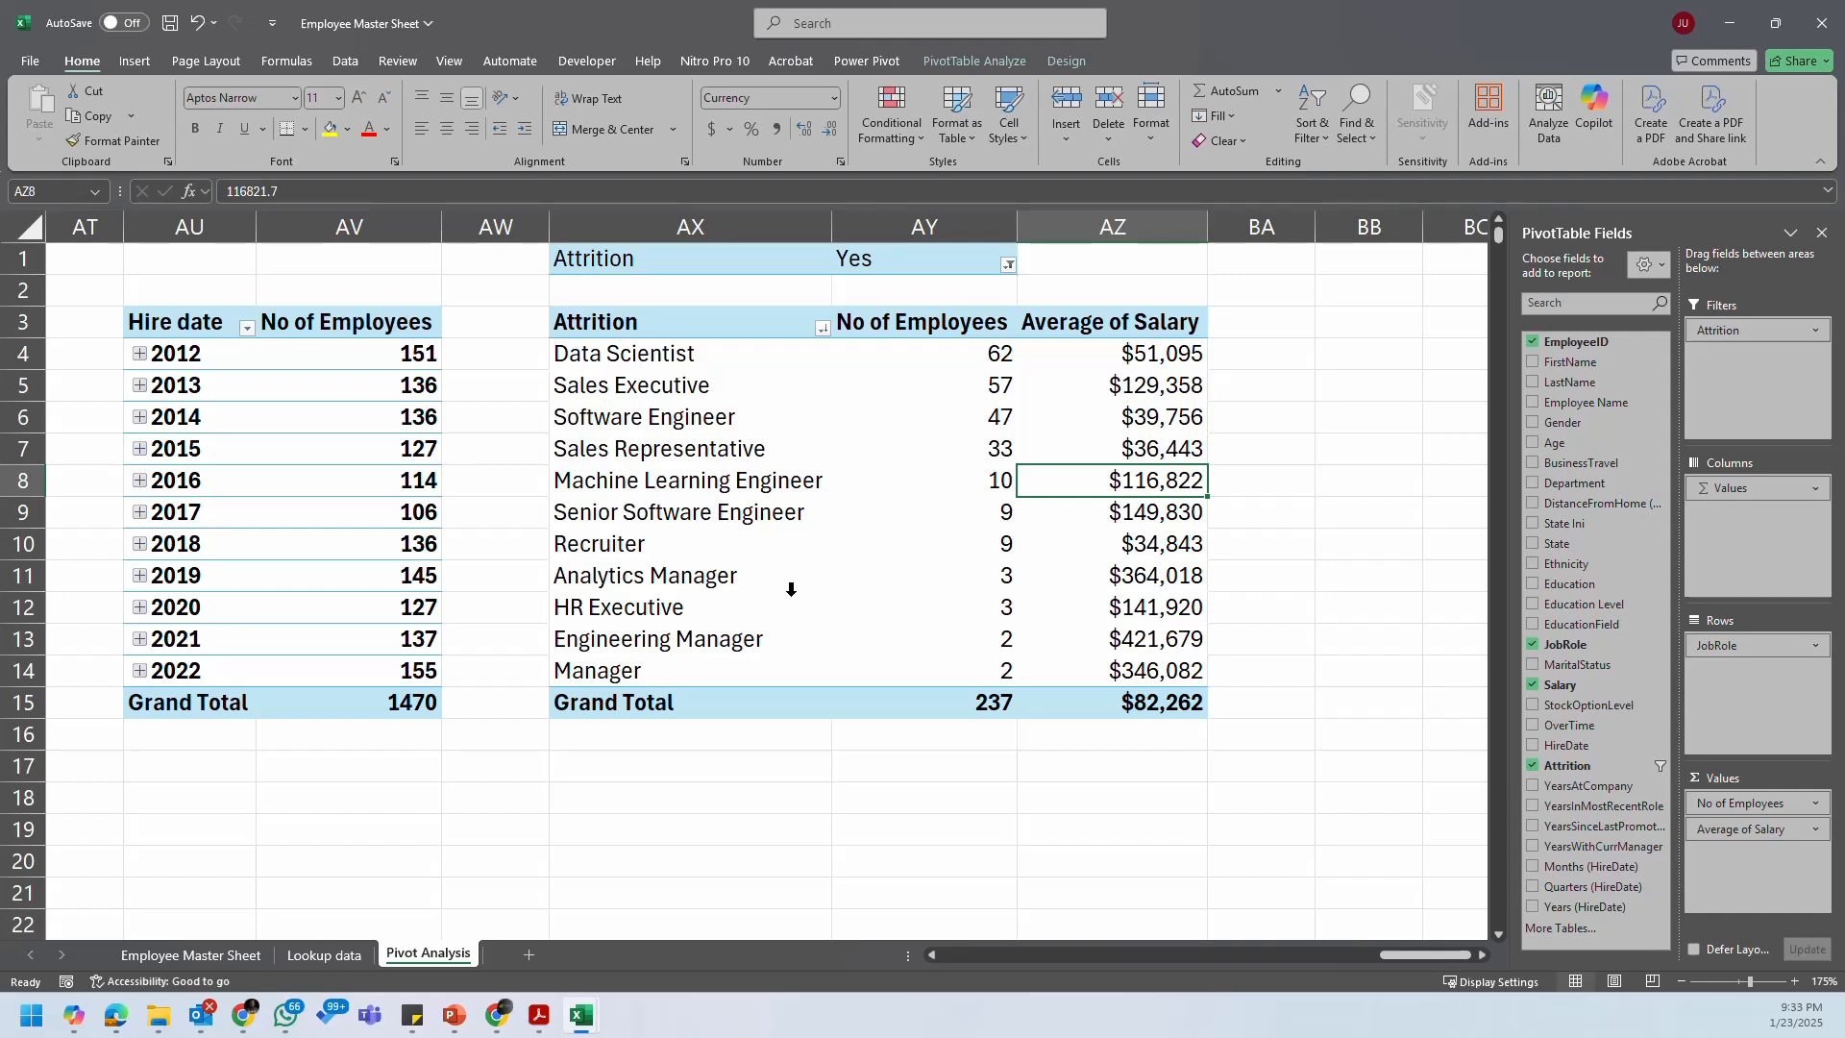
left_click(1168, 627)
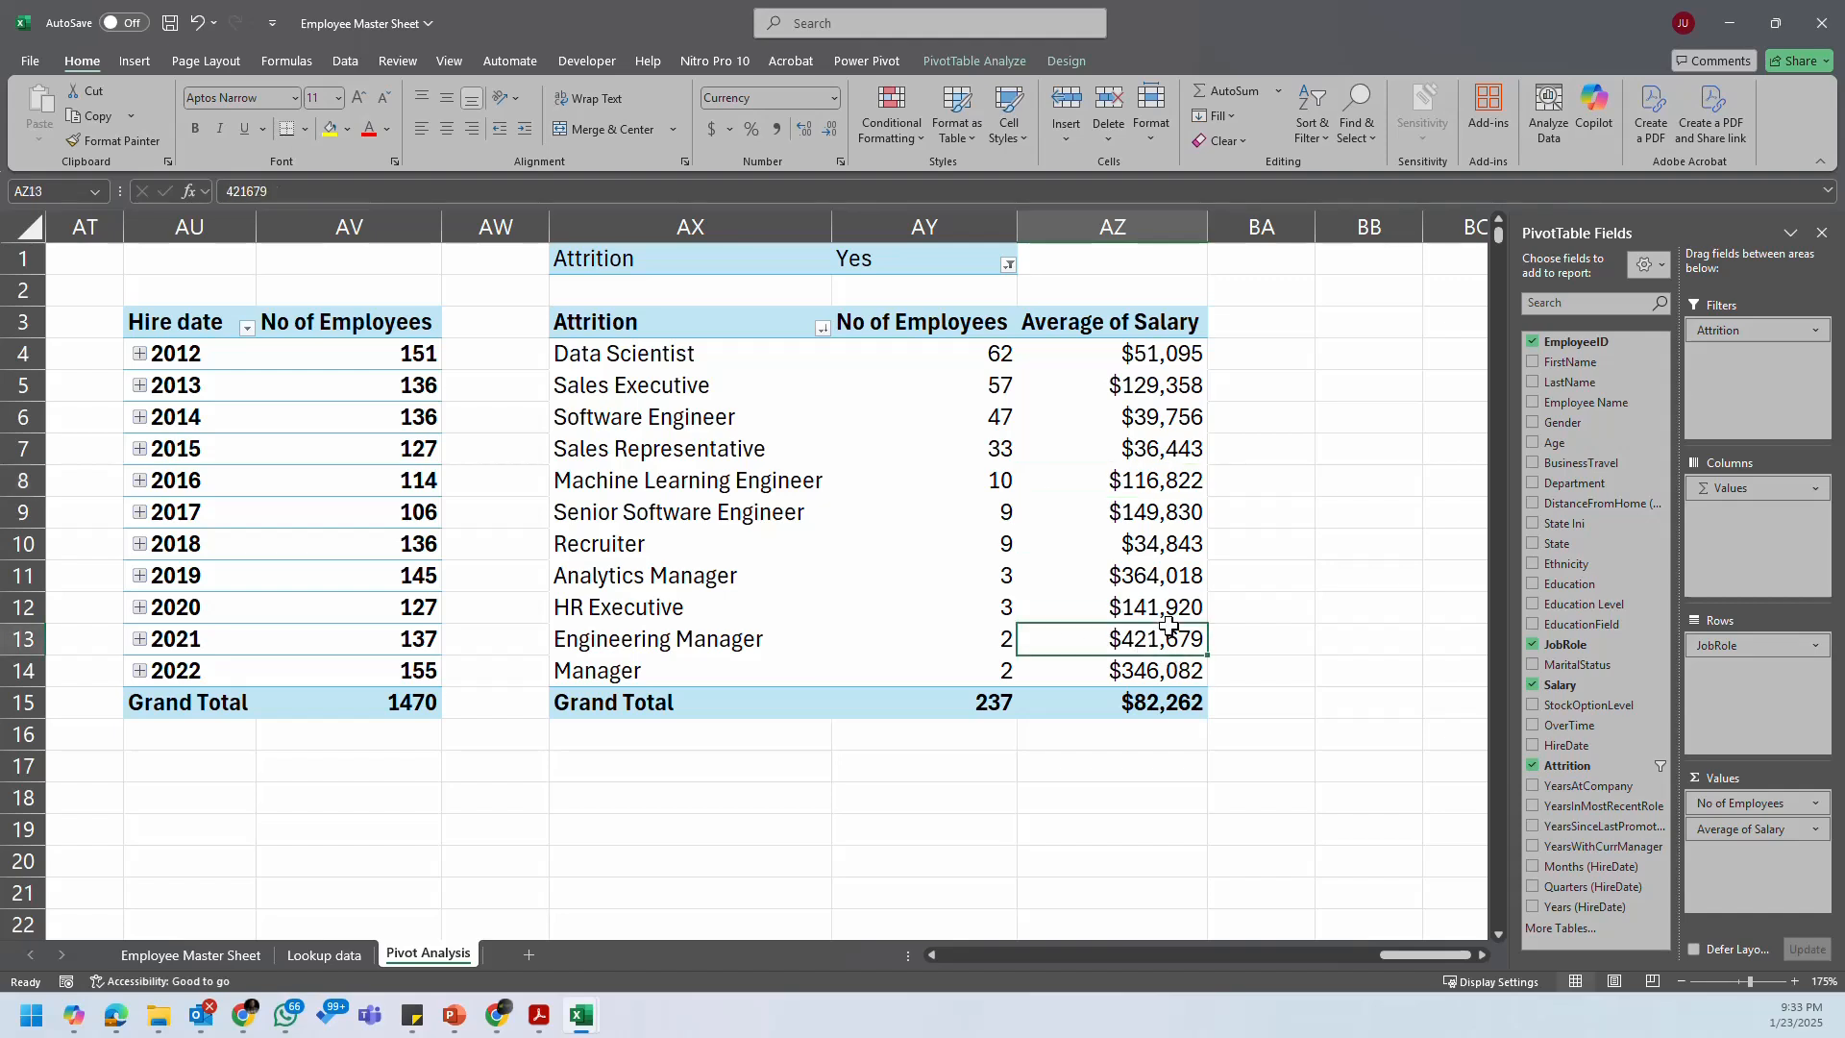
left_click(1157, 705)
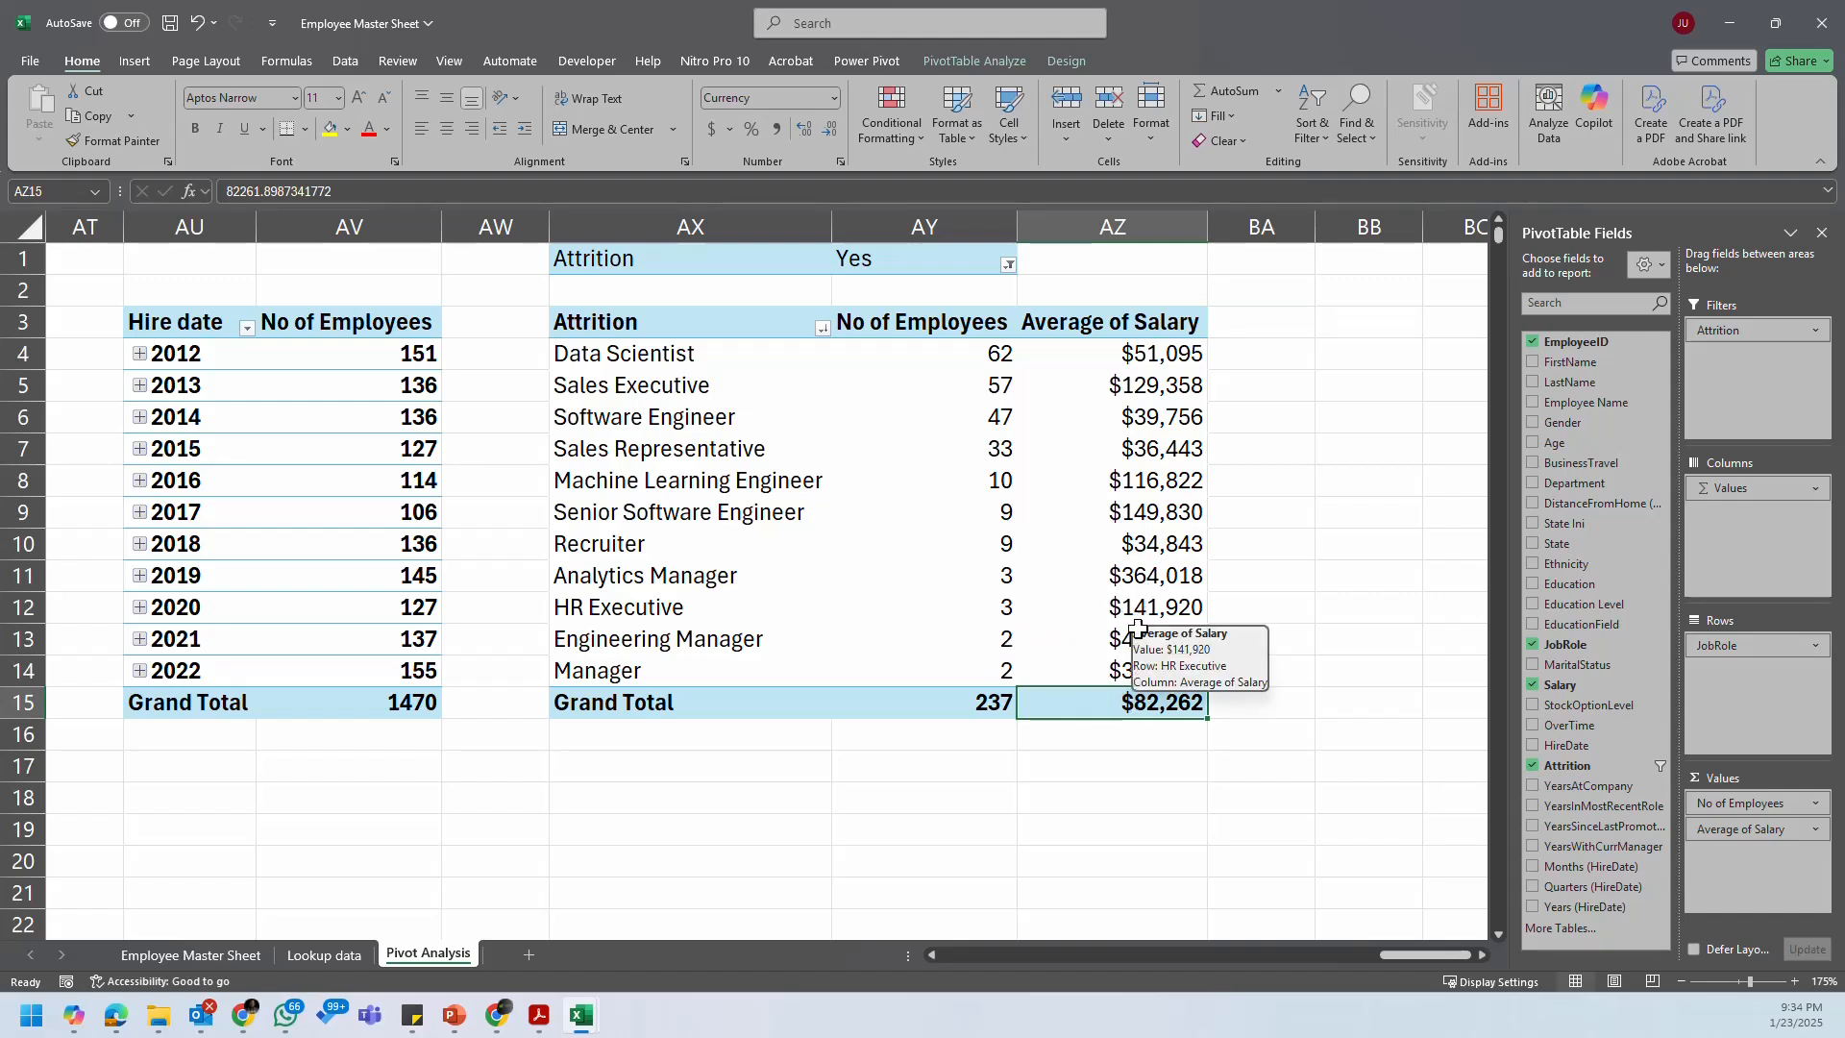
Step: Look through the Employee Master Sheet and Lookup data sheets and hide the Lookup data sheet
left_click(240, 958)
left_click(327, 955)
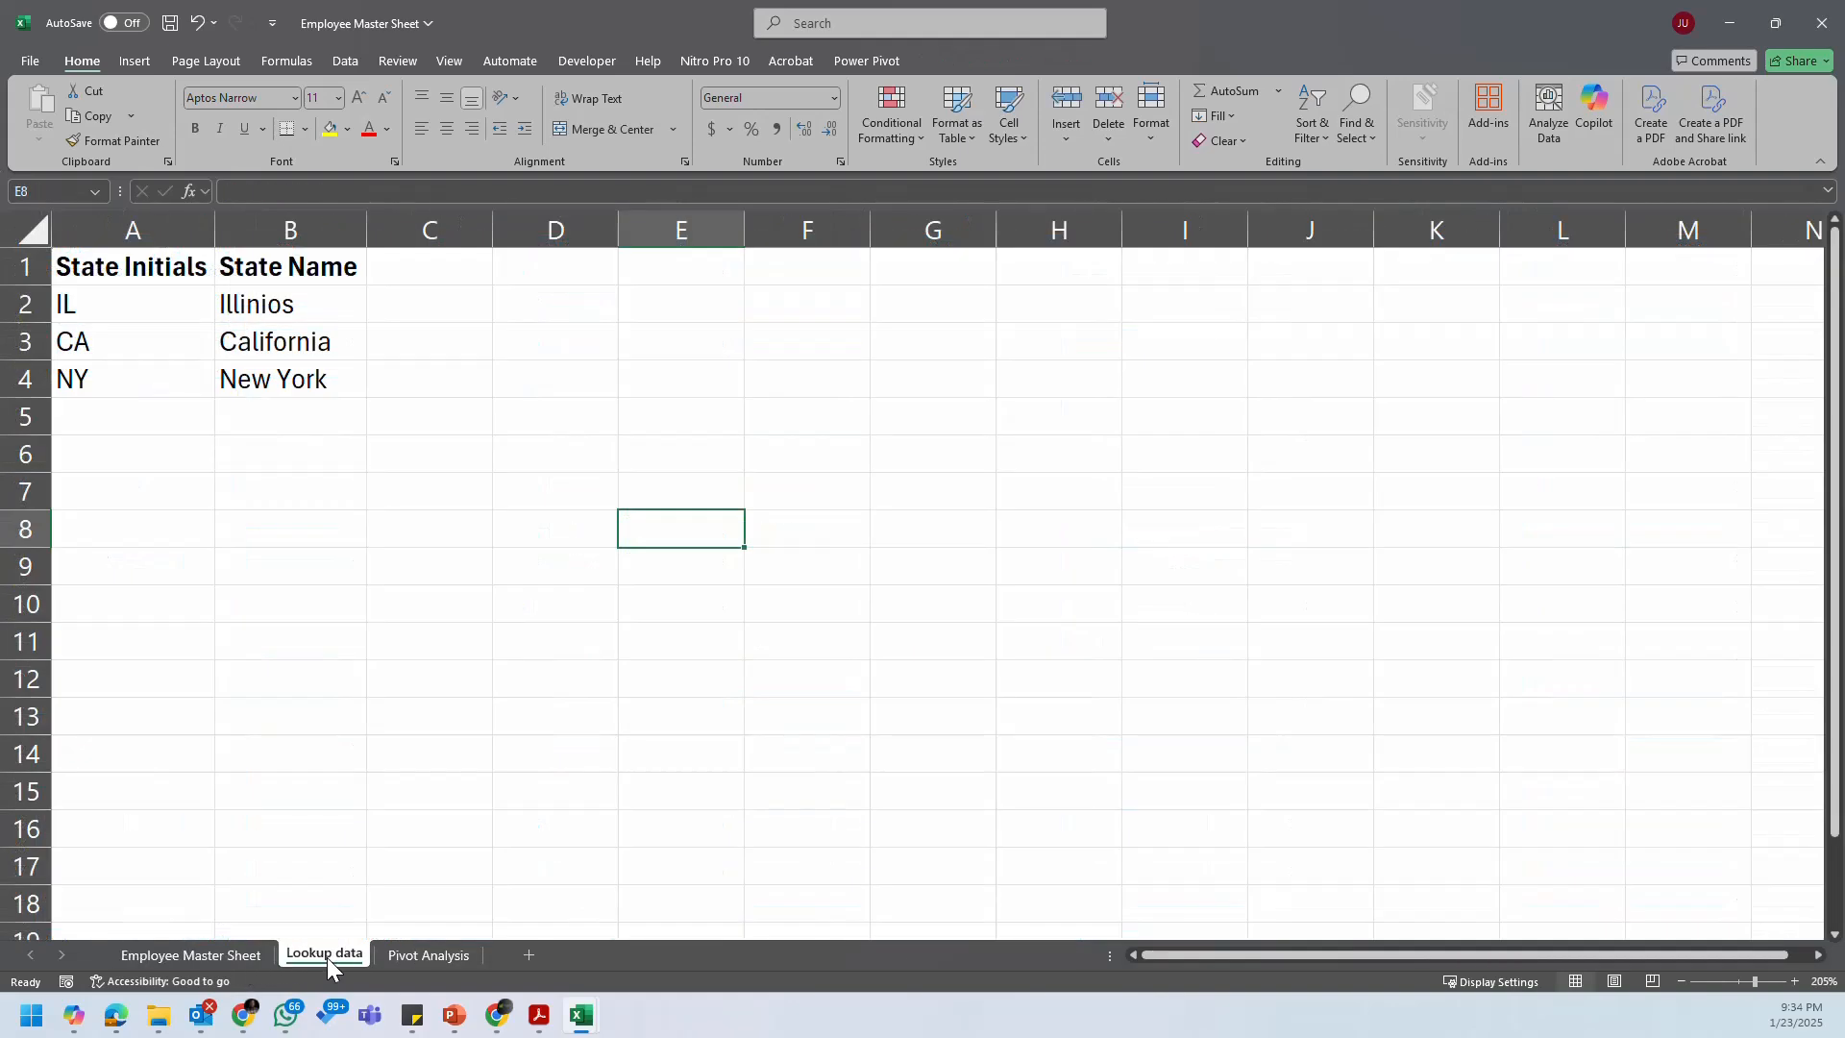
left_click(234, 956)
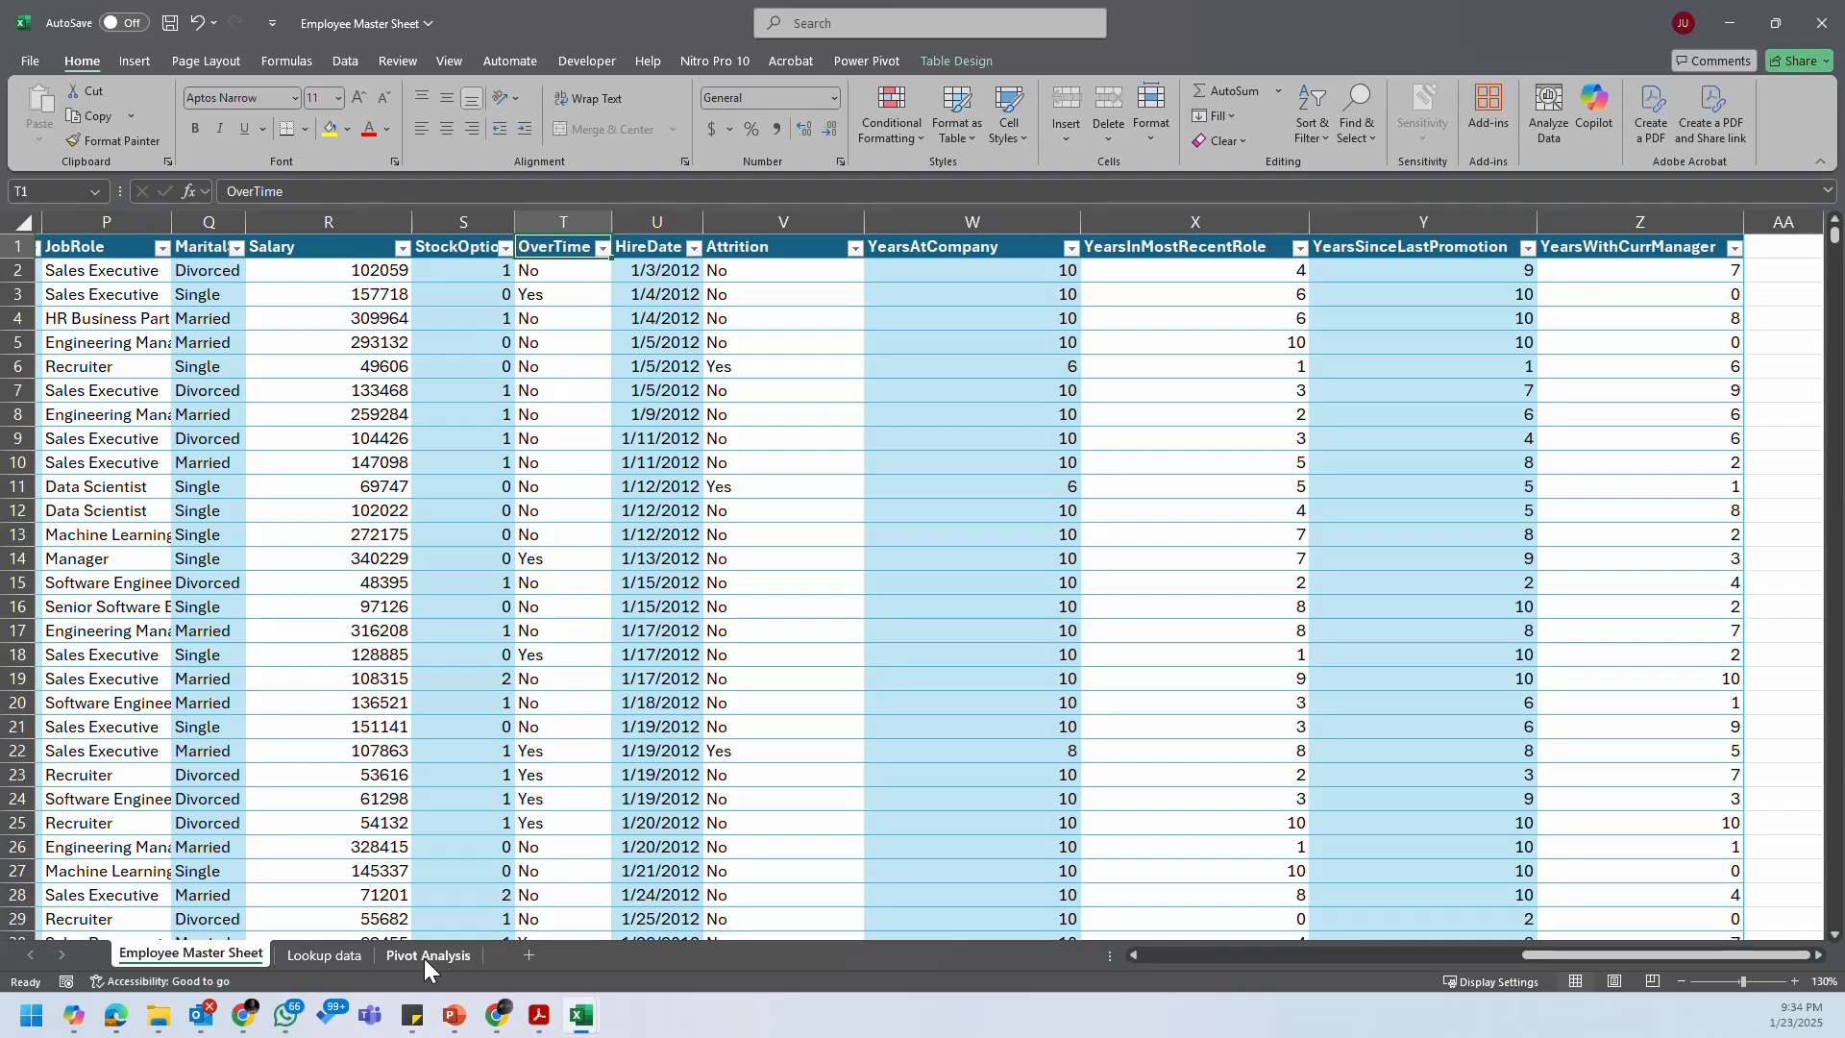
left_click(325, 955)
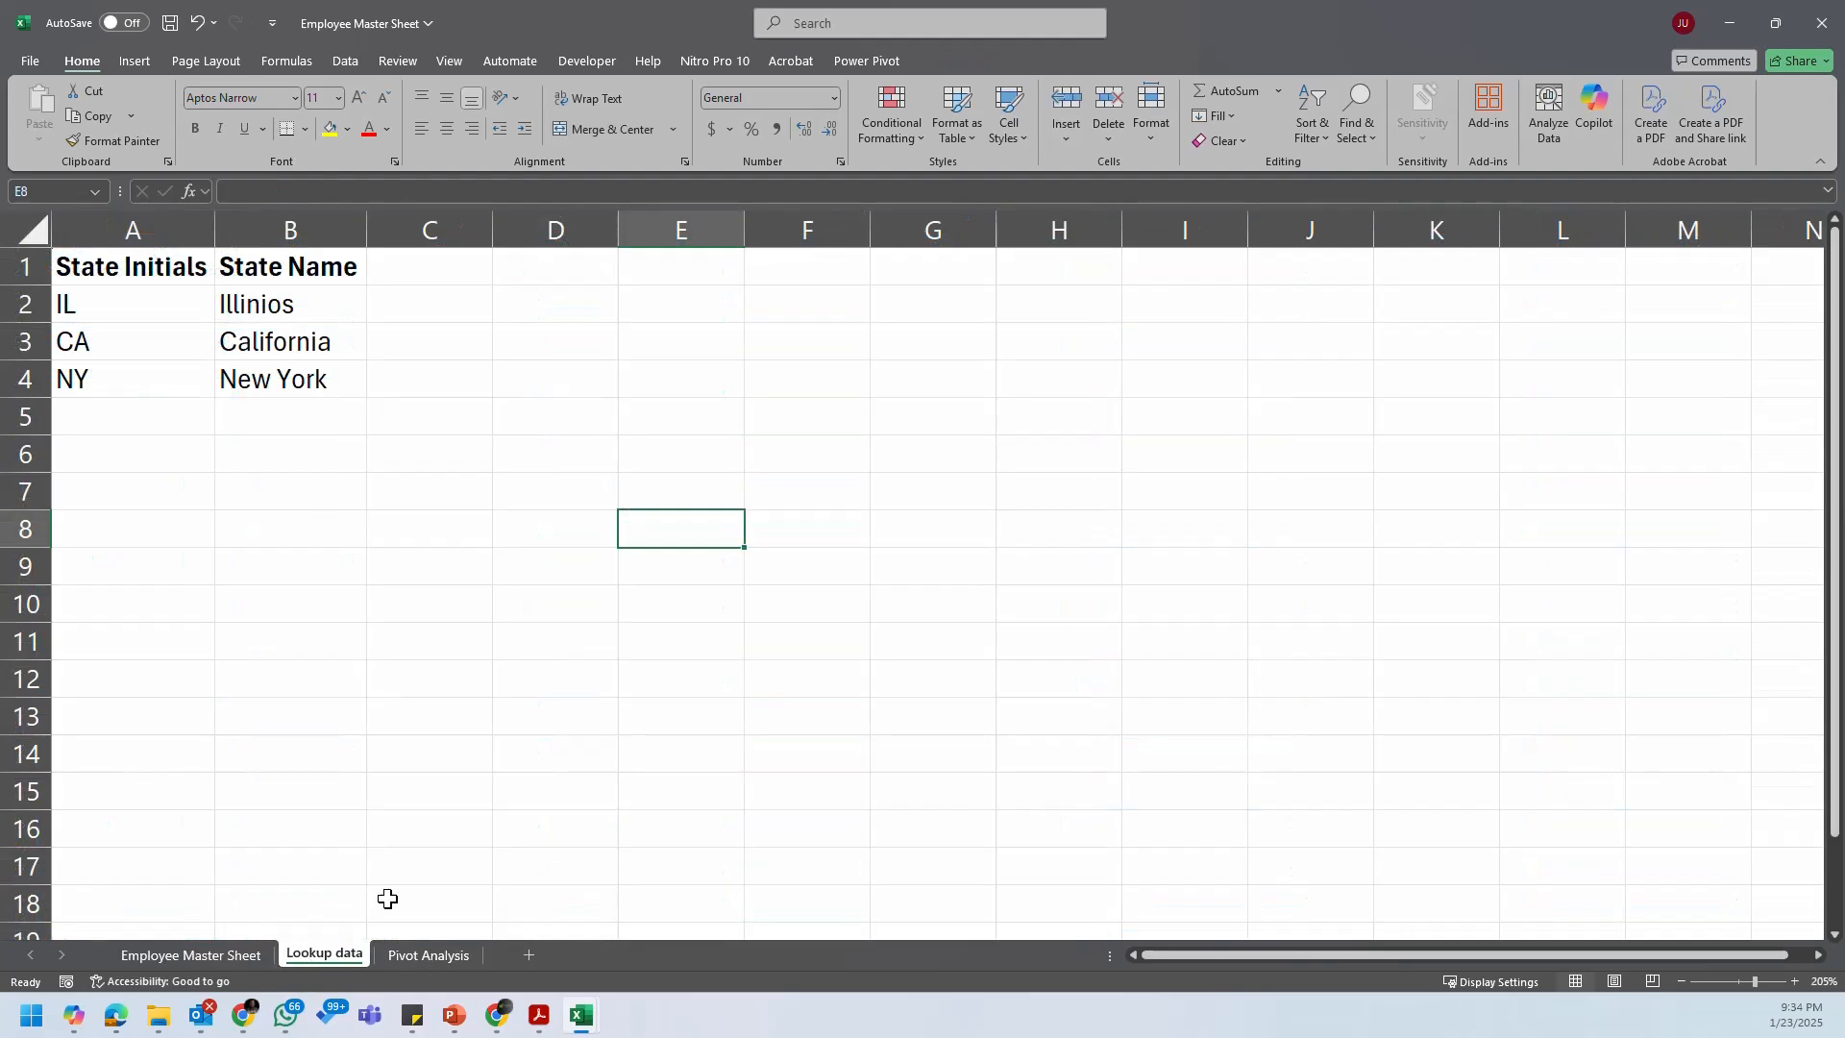
right_click(352, 955)
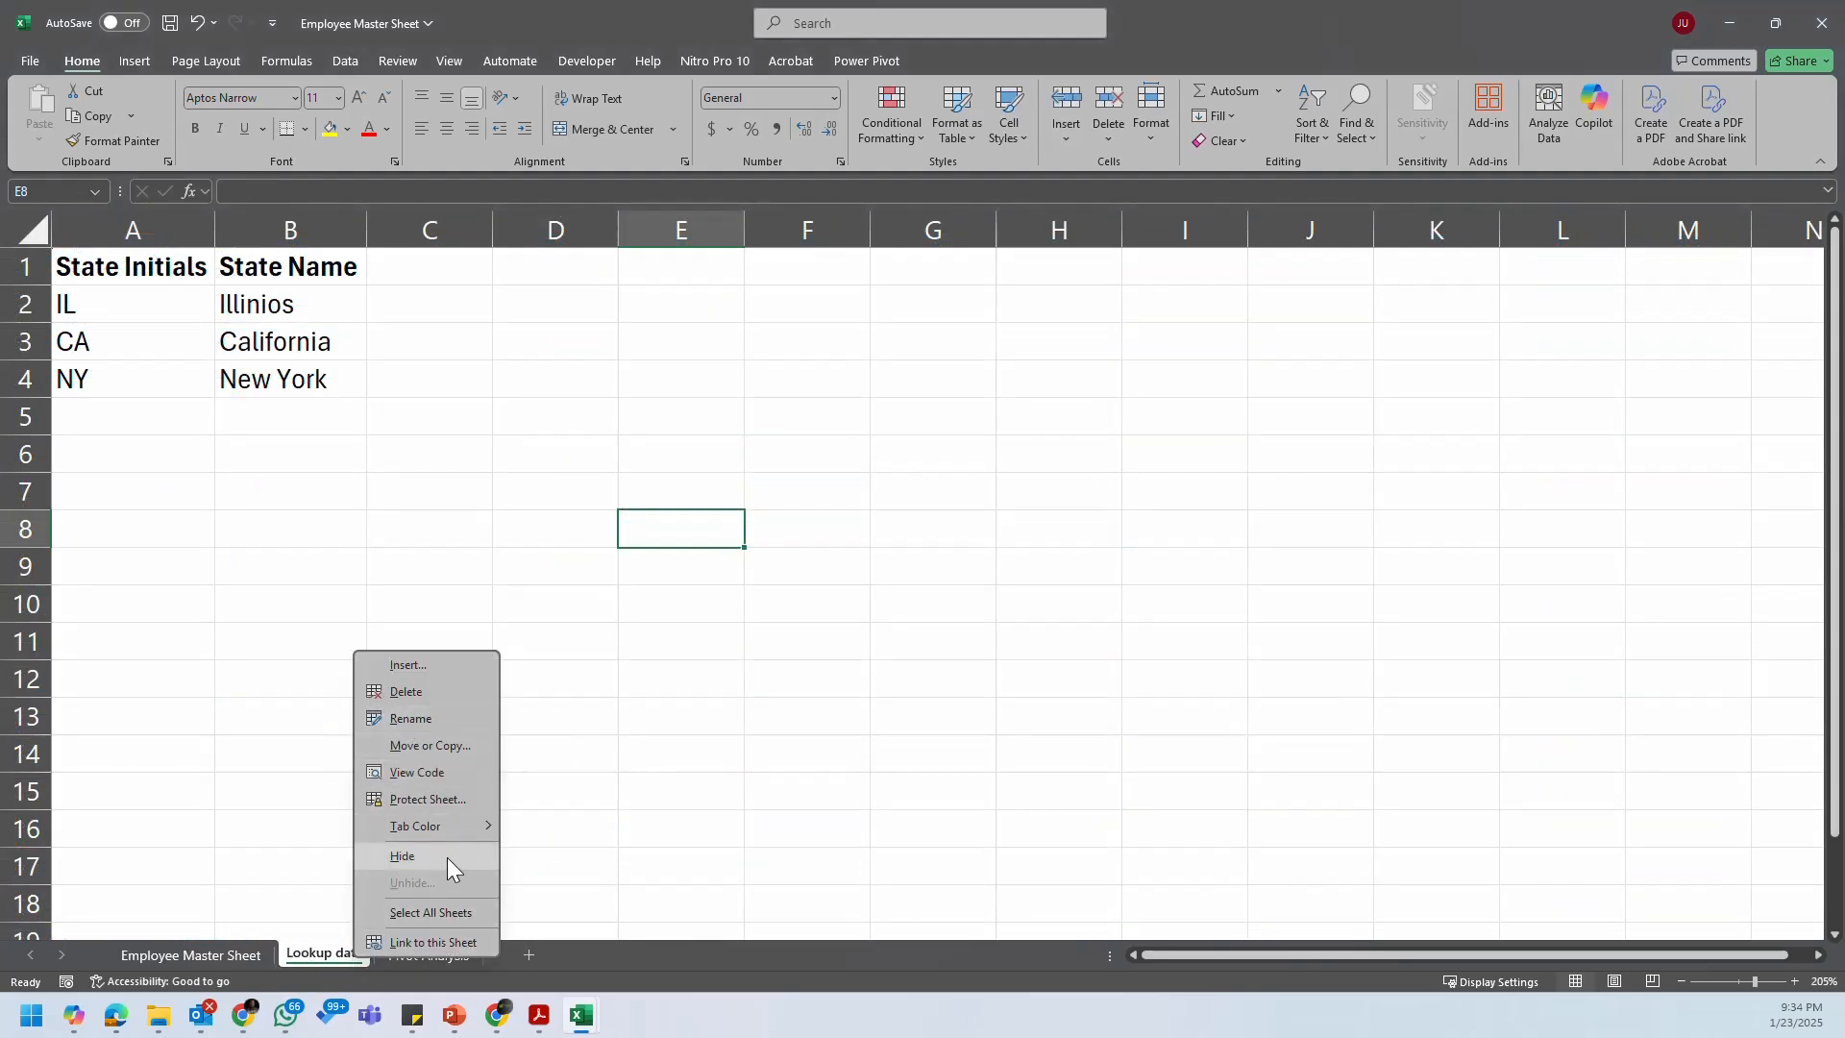
left_click(447, 858)
Step: Unhide the Lookup data sheet and hide it again
right_click(321, 955)
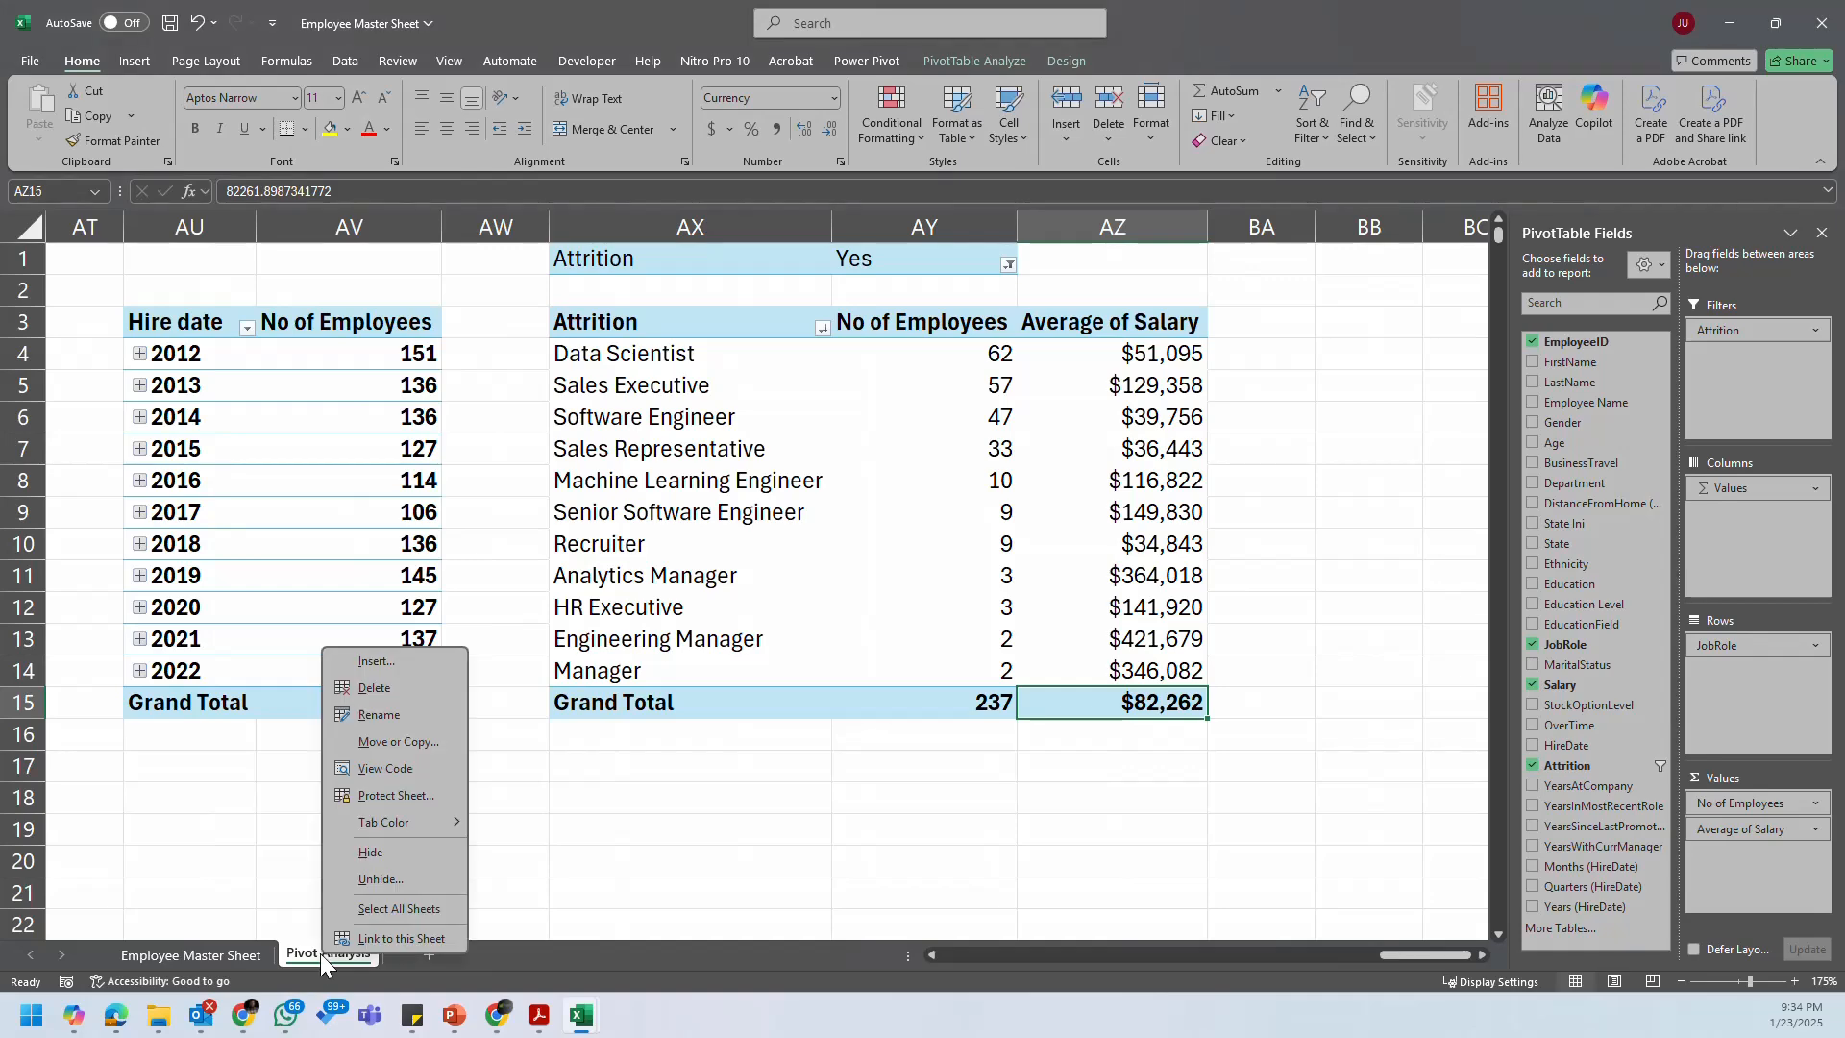
left_click(396, 877)
left_click(308, 653)
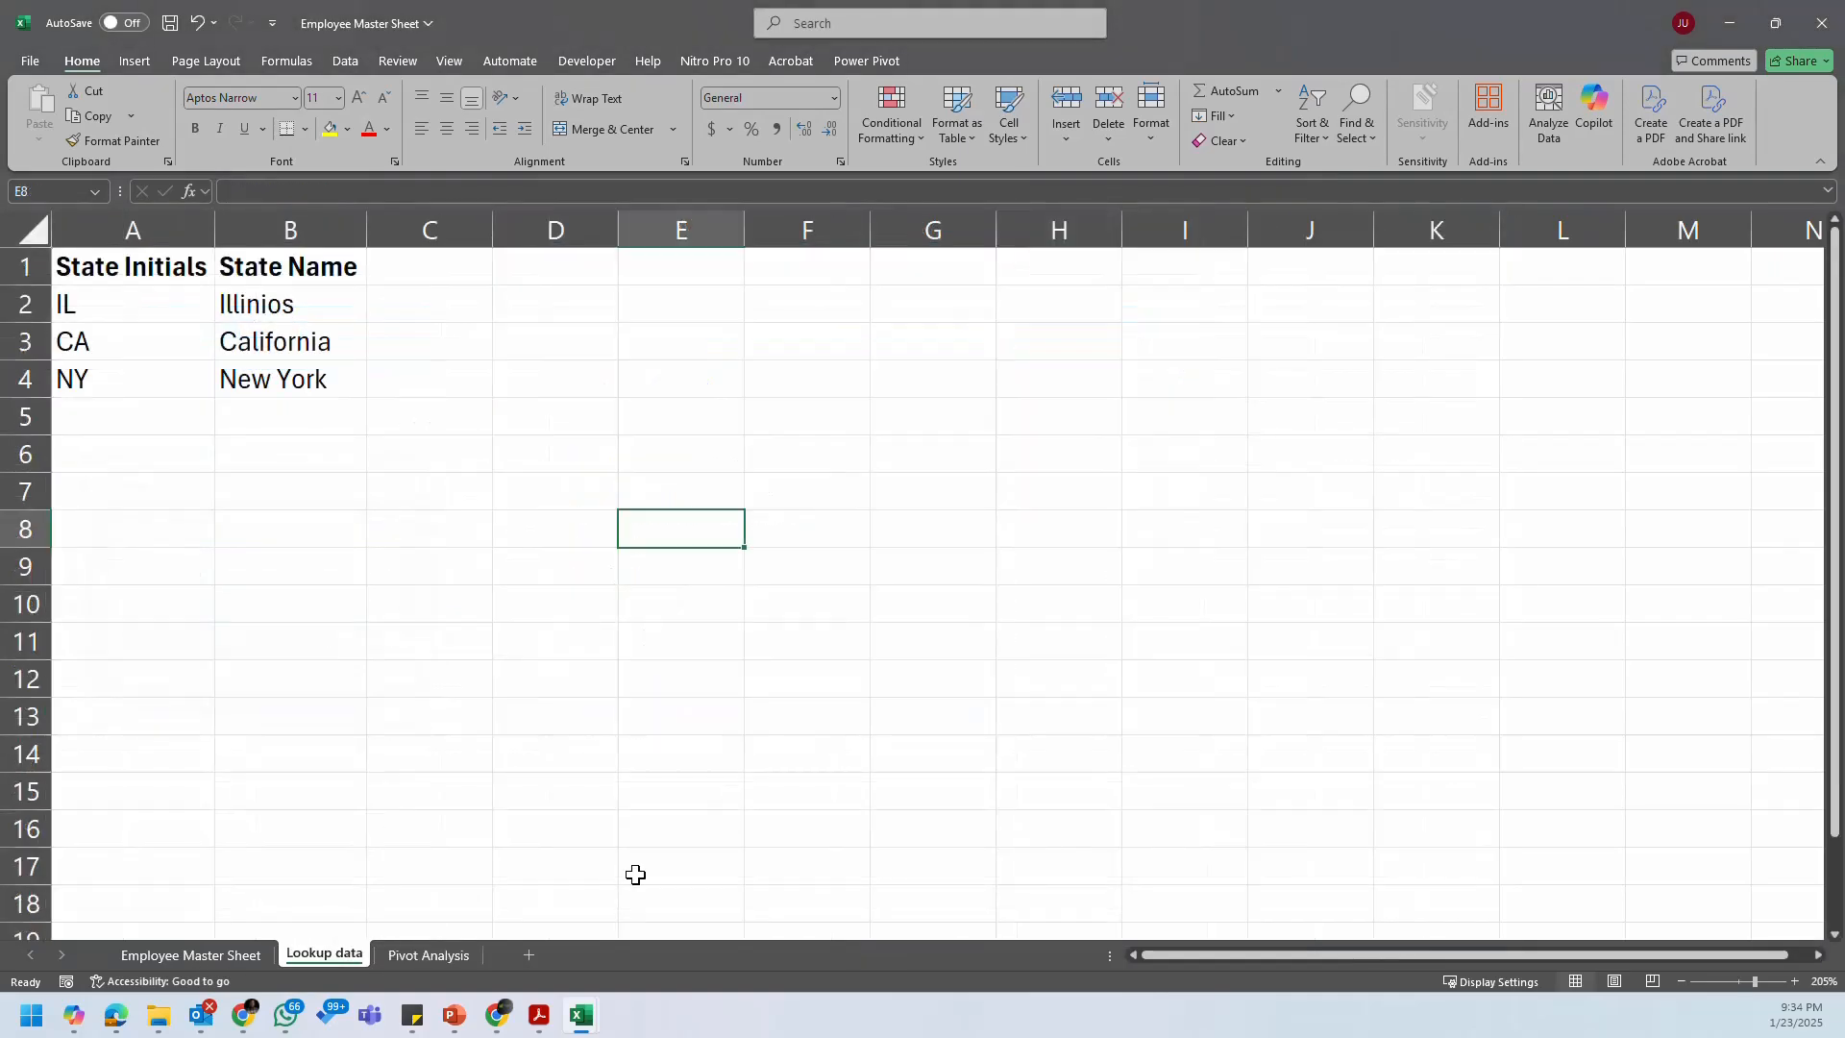
right_click(326, 955)
left_click(384, 851)
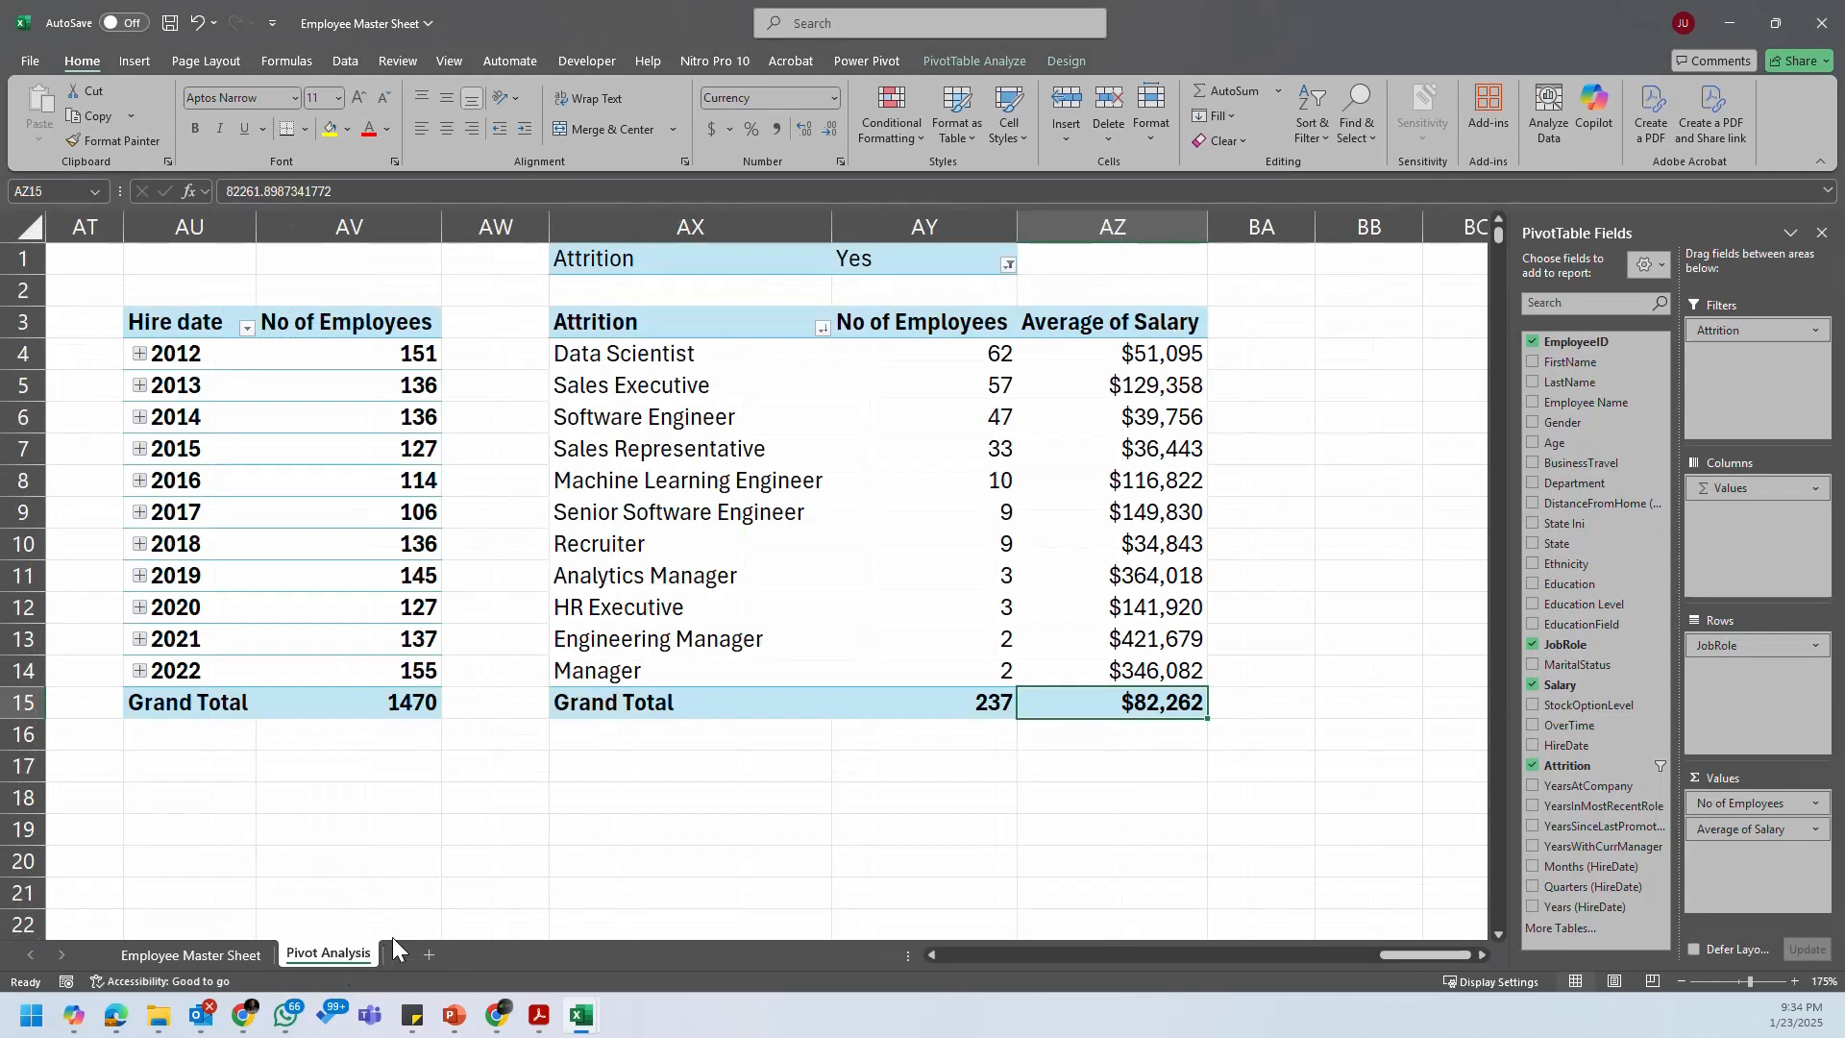
Step: Compare employee counts and average salaries across the job roles in the attrition pivot table, especially Data Scientist through Senior Software Engineer
left_click(865, 607)
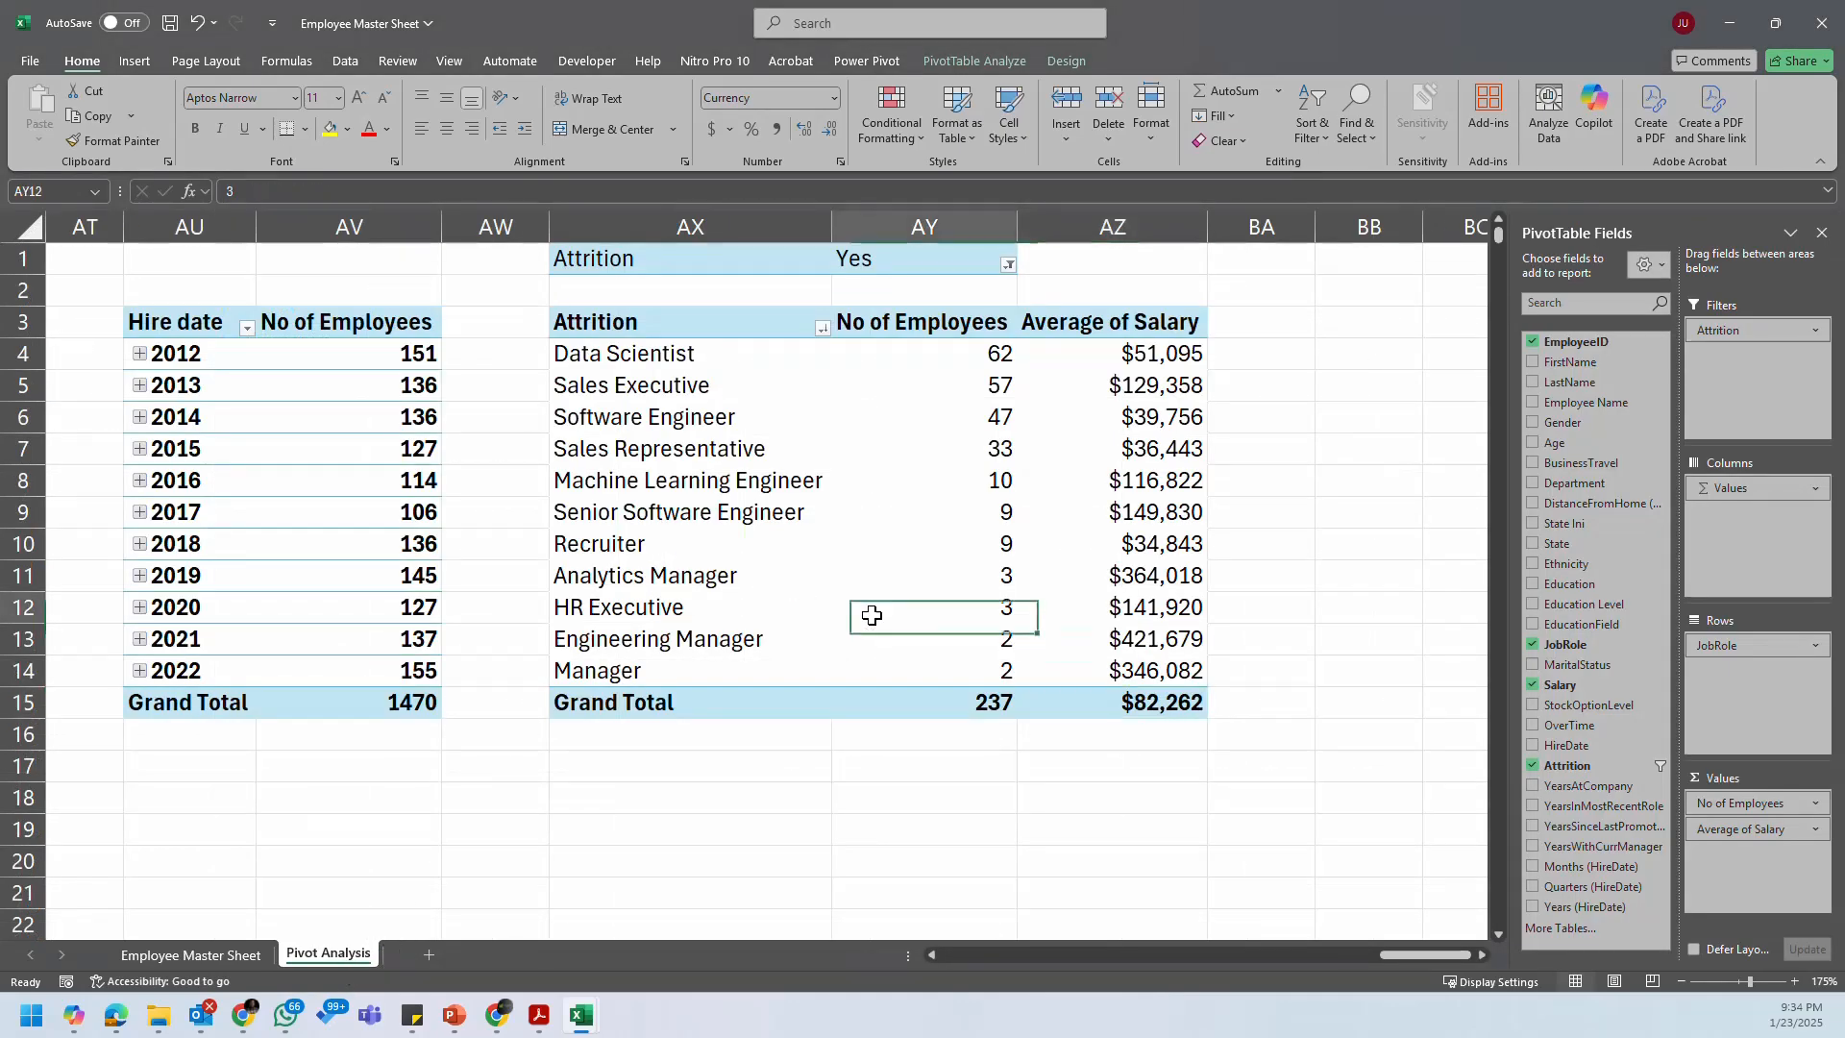
left_click(701, 319)
left_click(895, 445)
left_click(1092, 408)
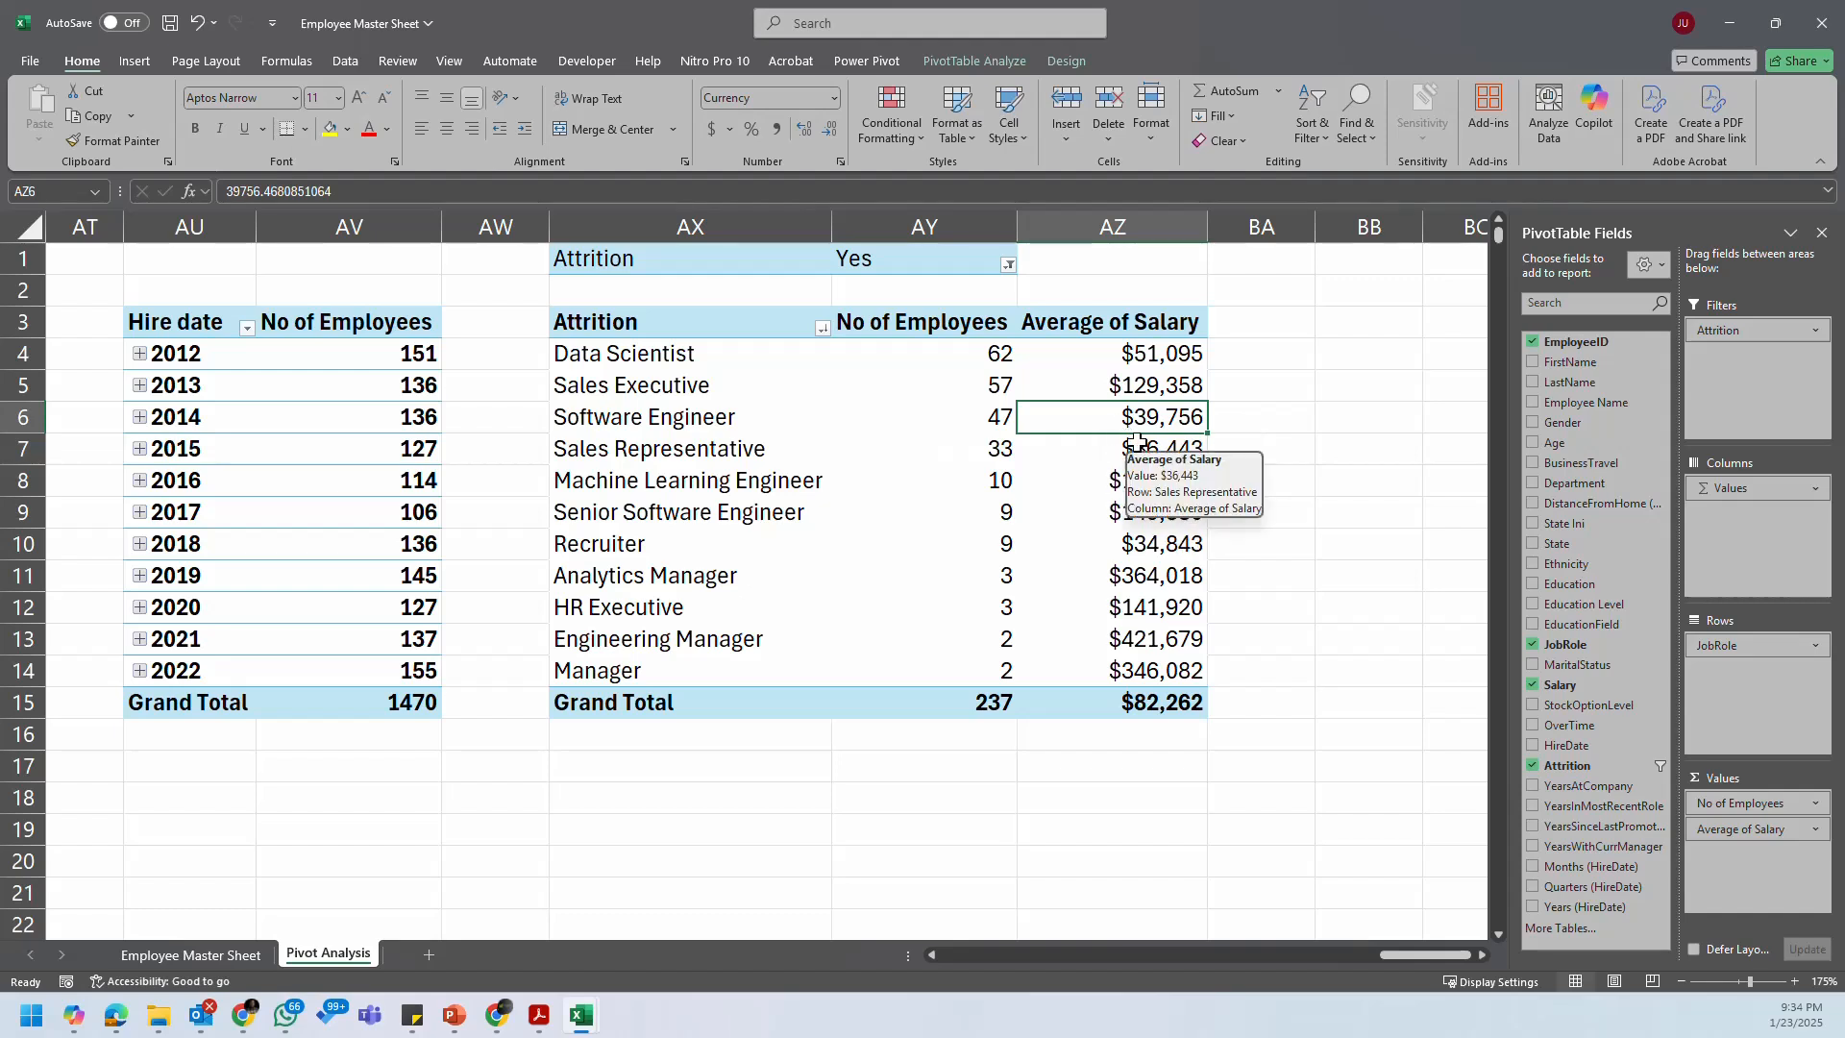
left_click(233, 953)
left_click(329, 951)
left_click(1004, 519)
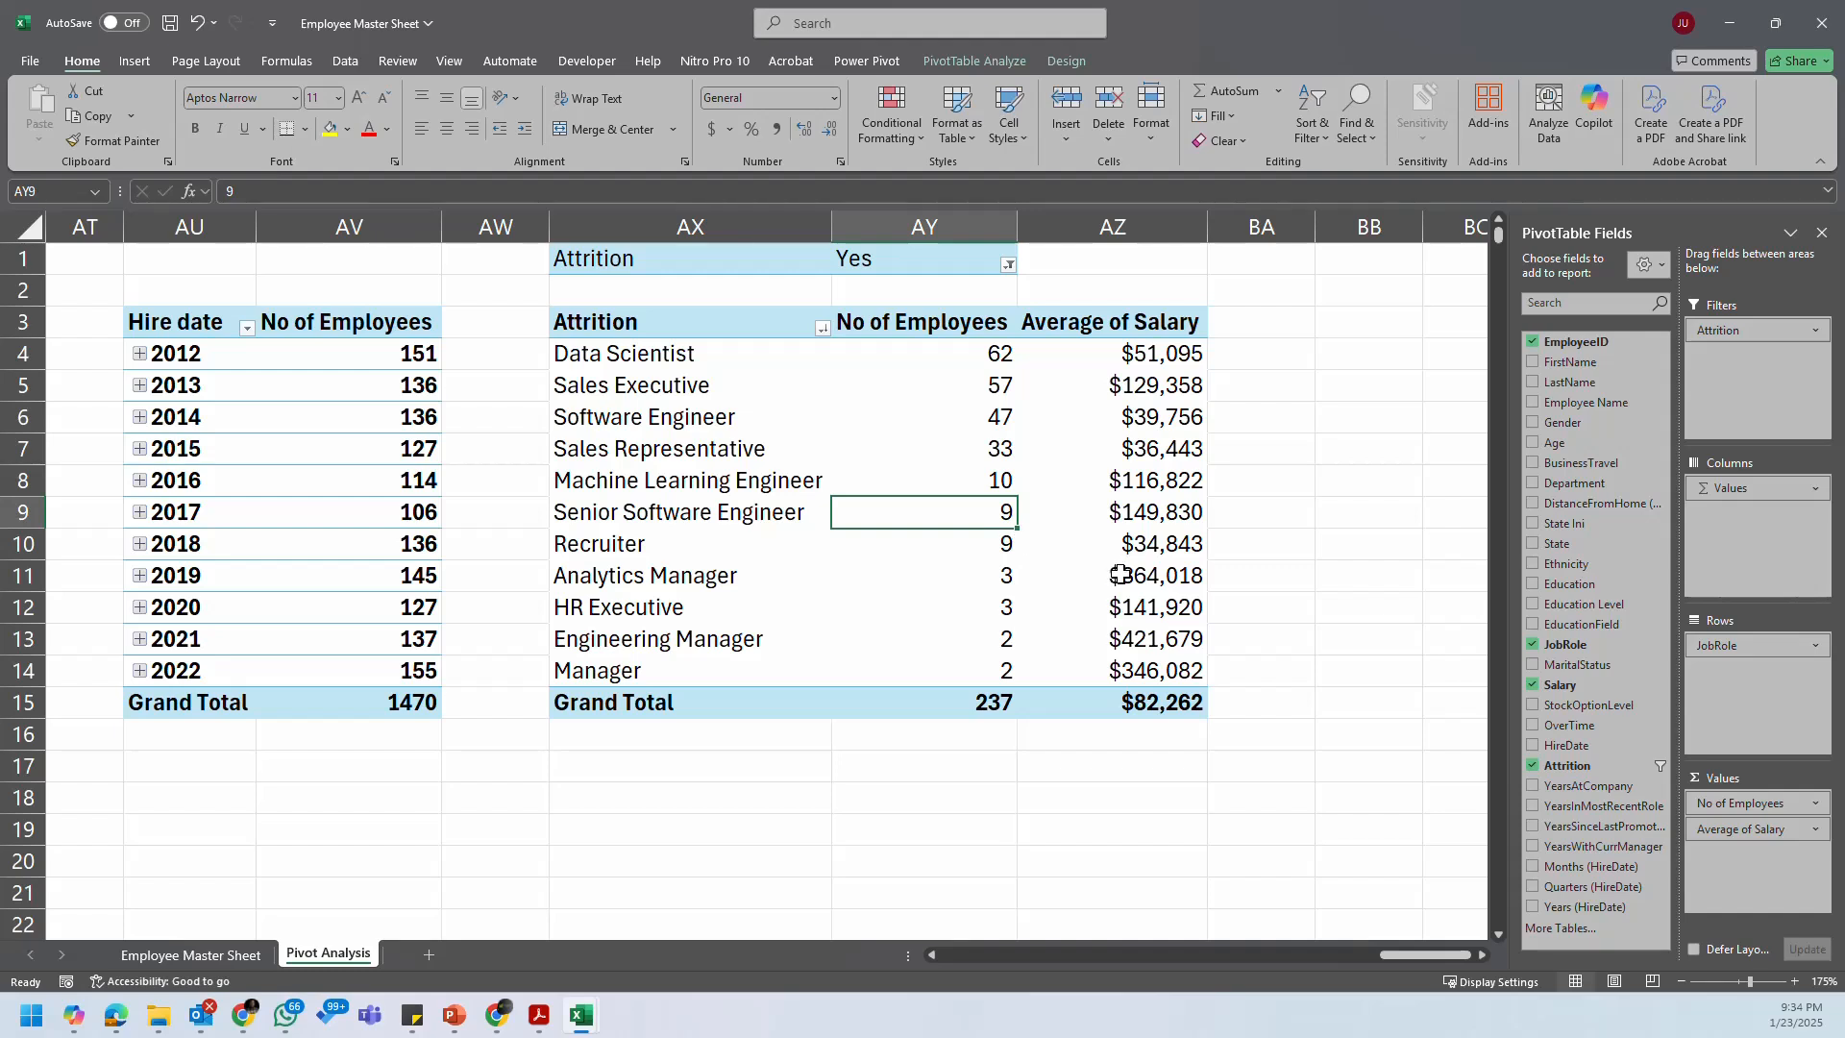
left_click_drag(698, 353, 1184, 513)
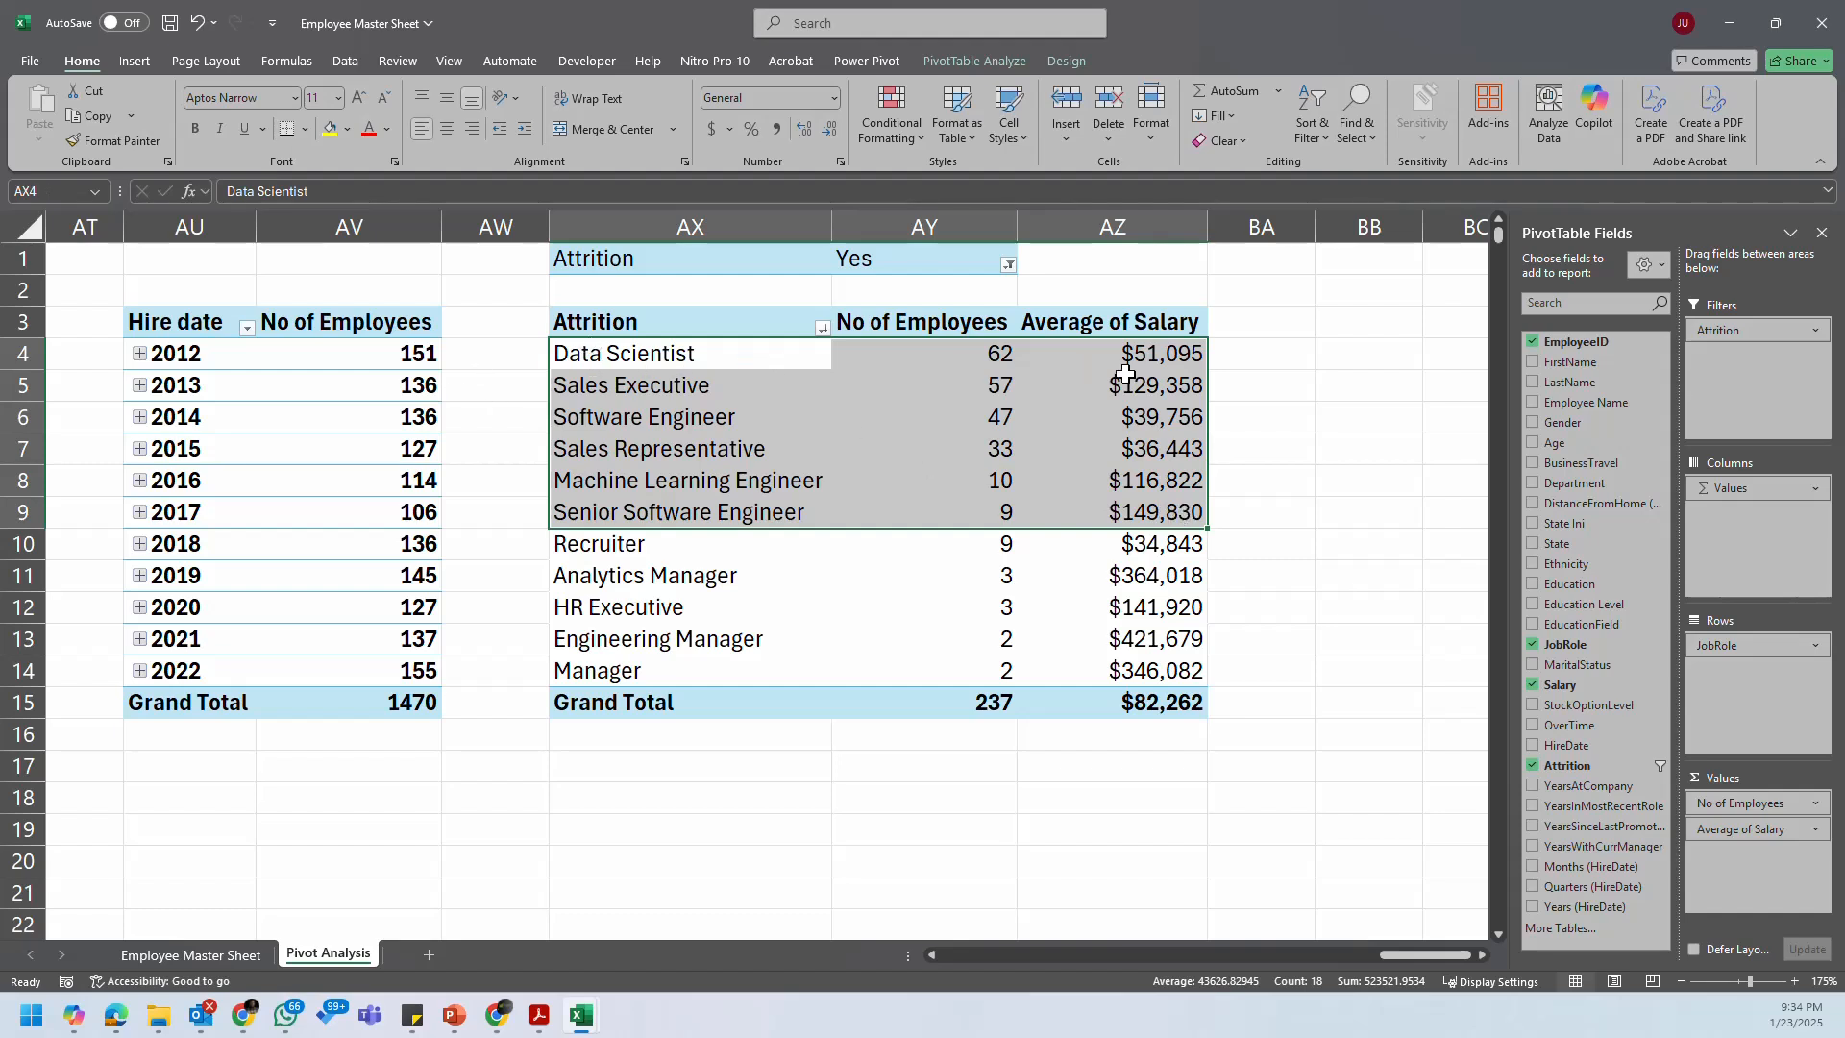
left_click(1167, 449)
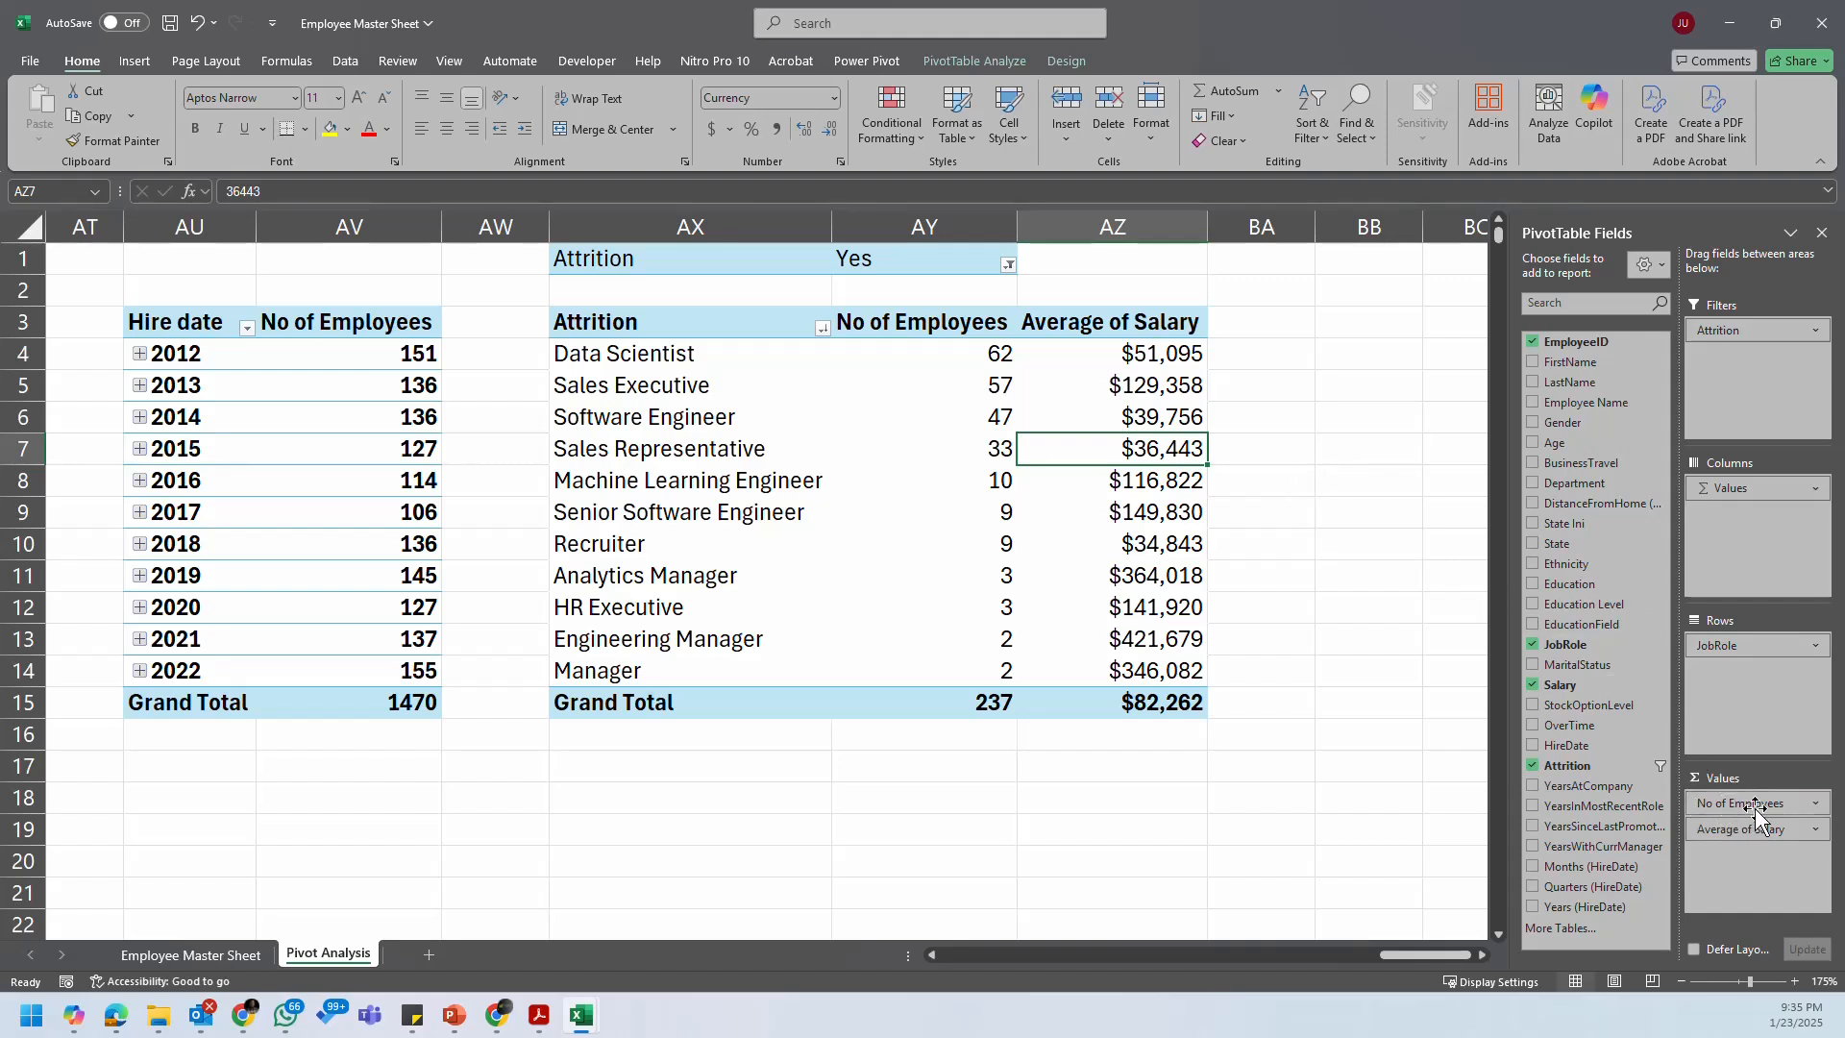
Step: Remove the average salary and JobRole from the attrition pivot table and move Attrition from the report filter back to the rows
left_click_drag(1754, 829, 1563, 807)
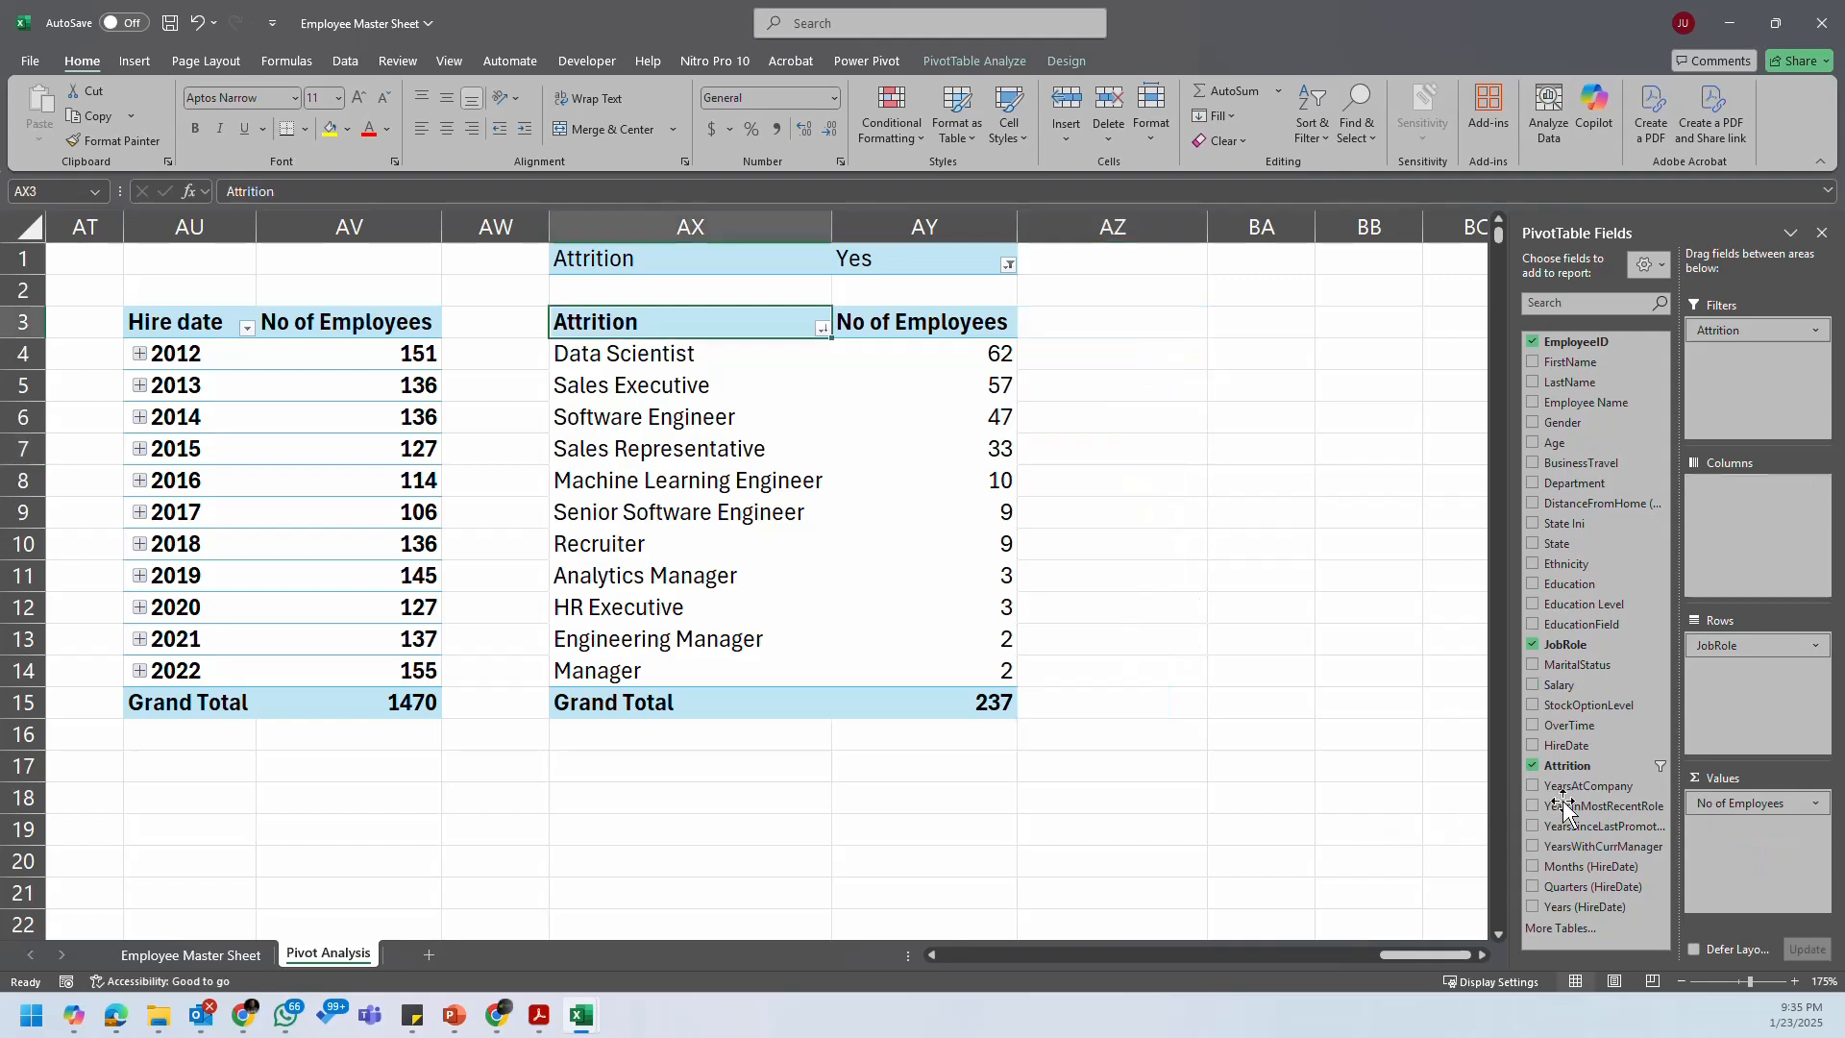
left_click_drag(1759, 645, 1826, 370)
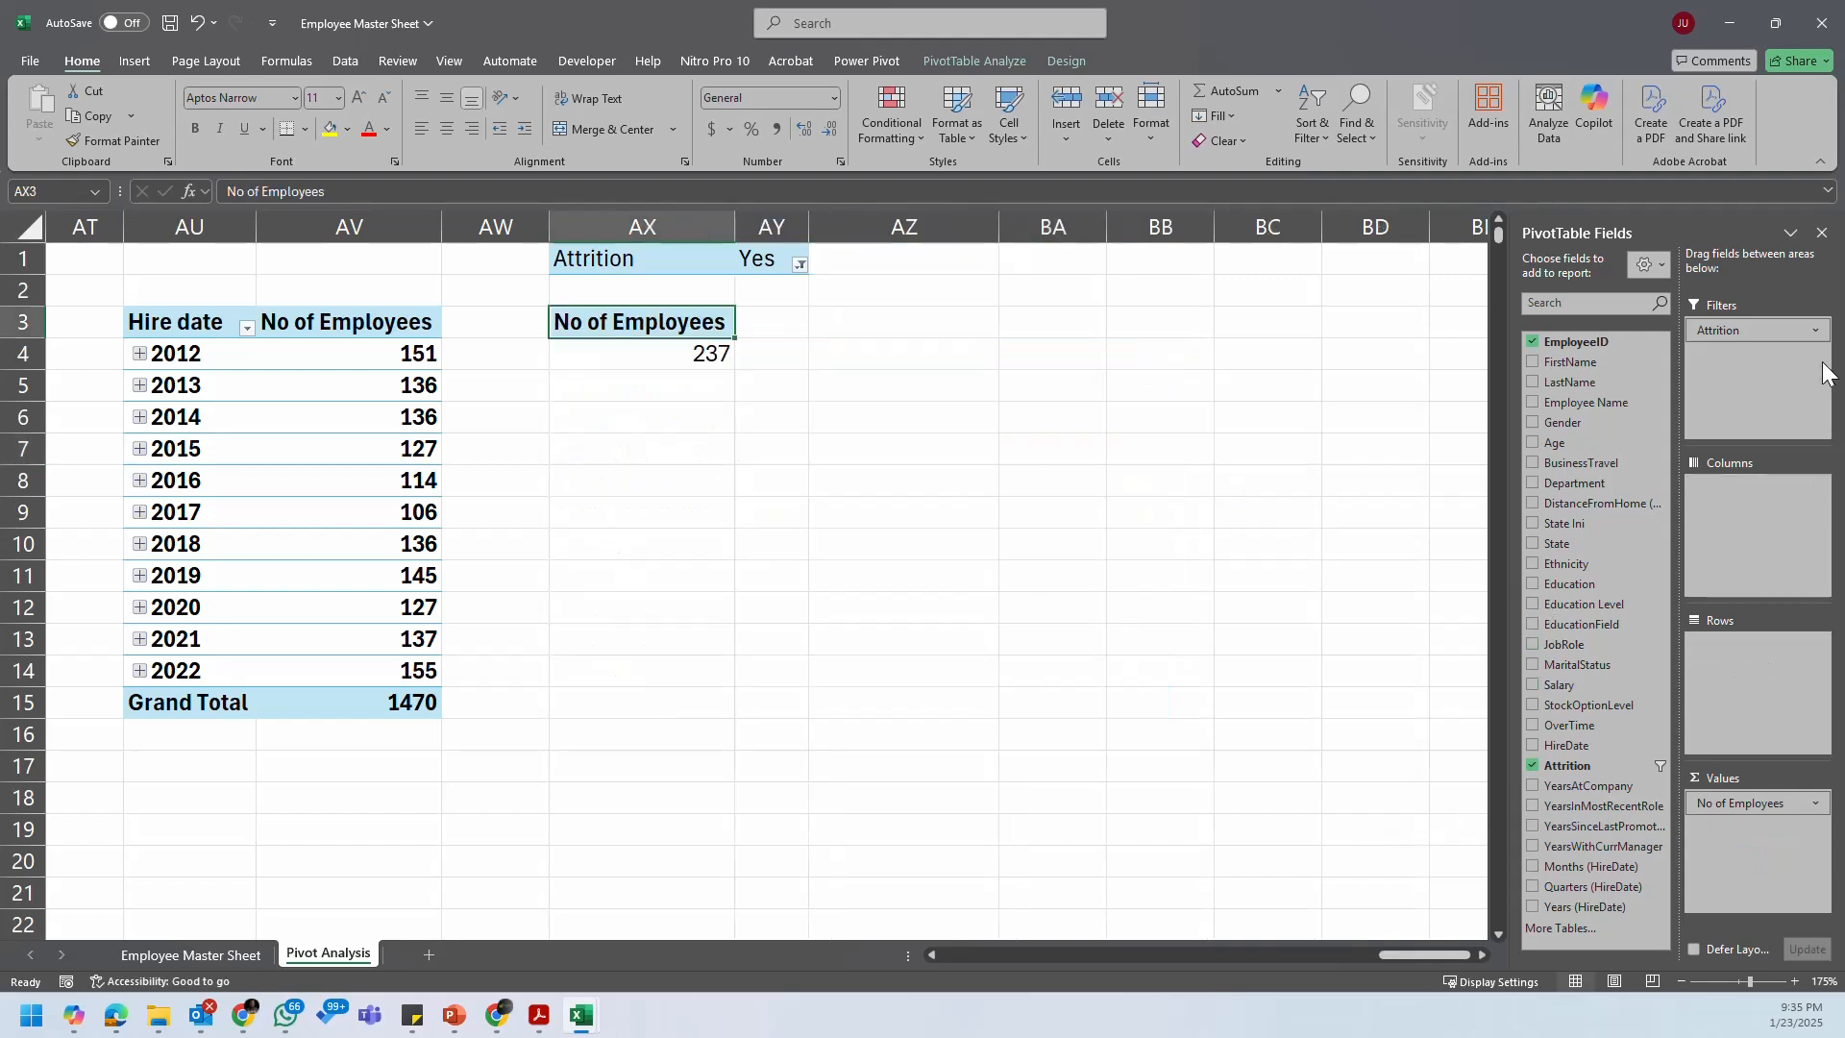
left_click_drag(1730, 330, 1767, 665)
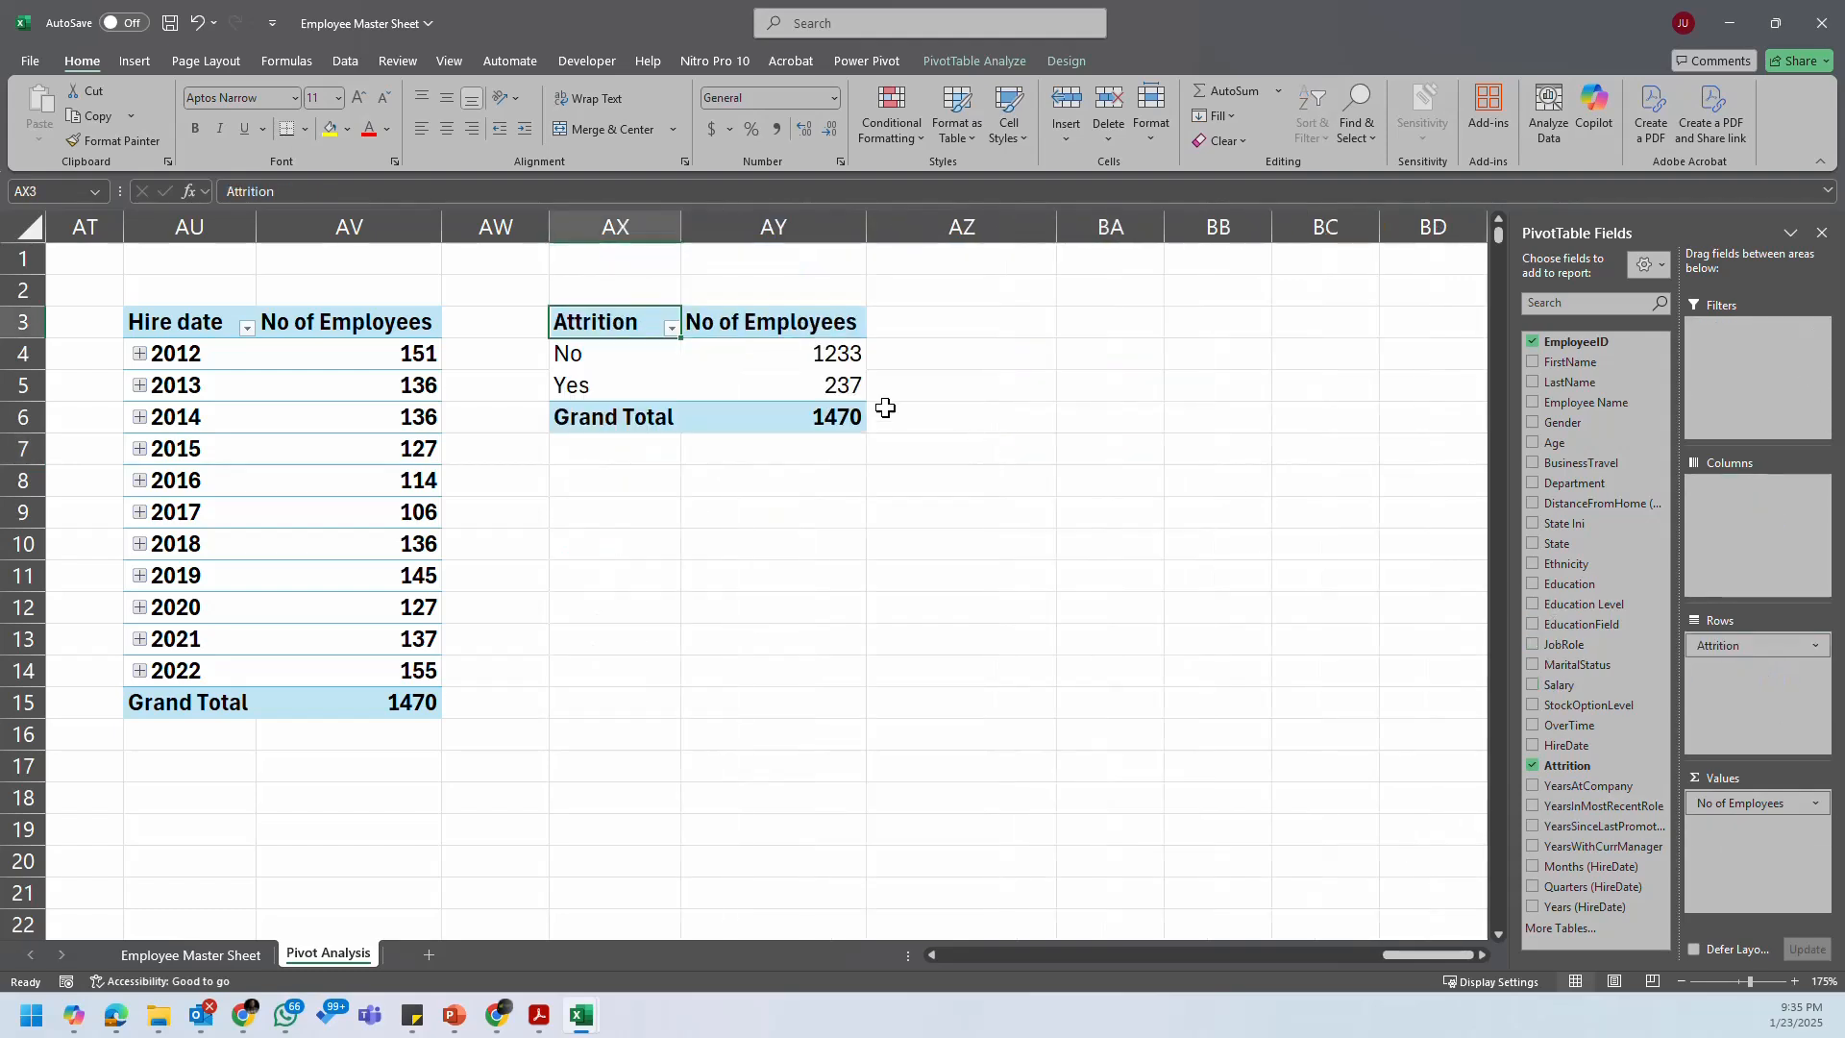
left_click(810, 372)
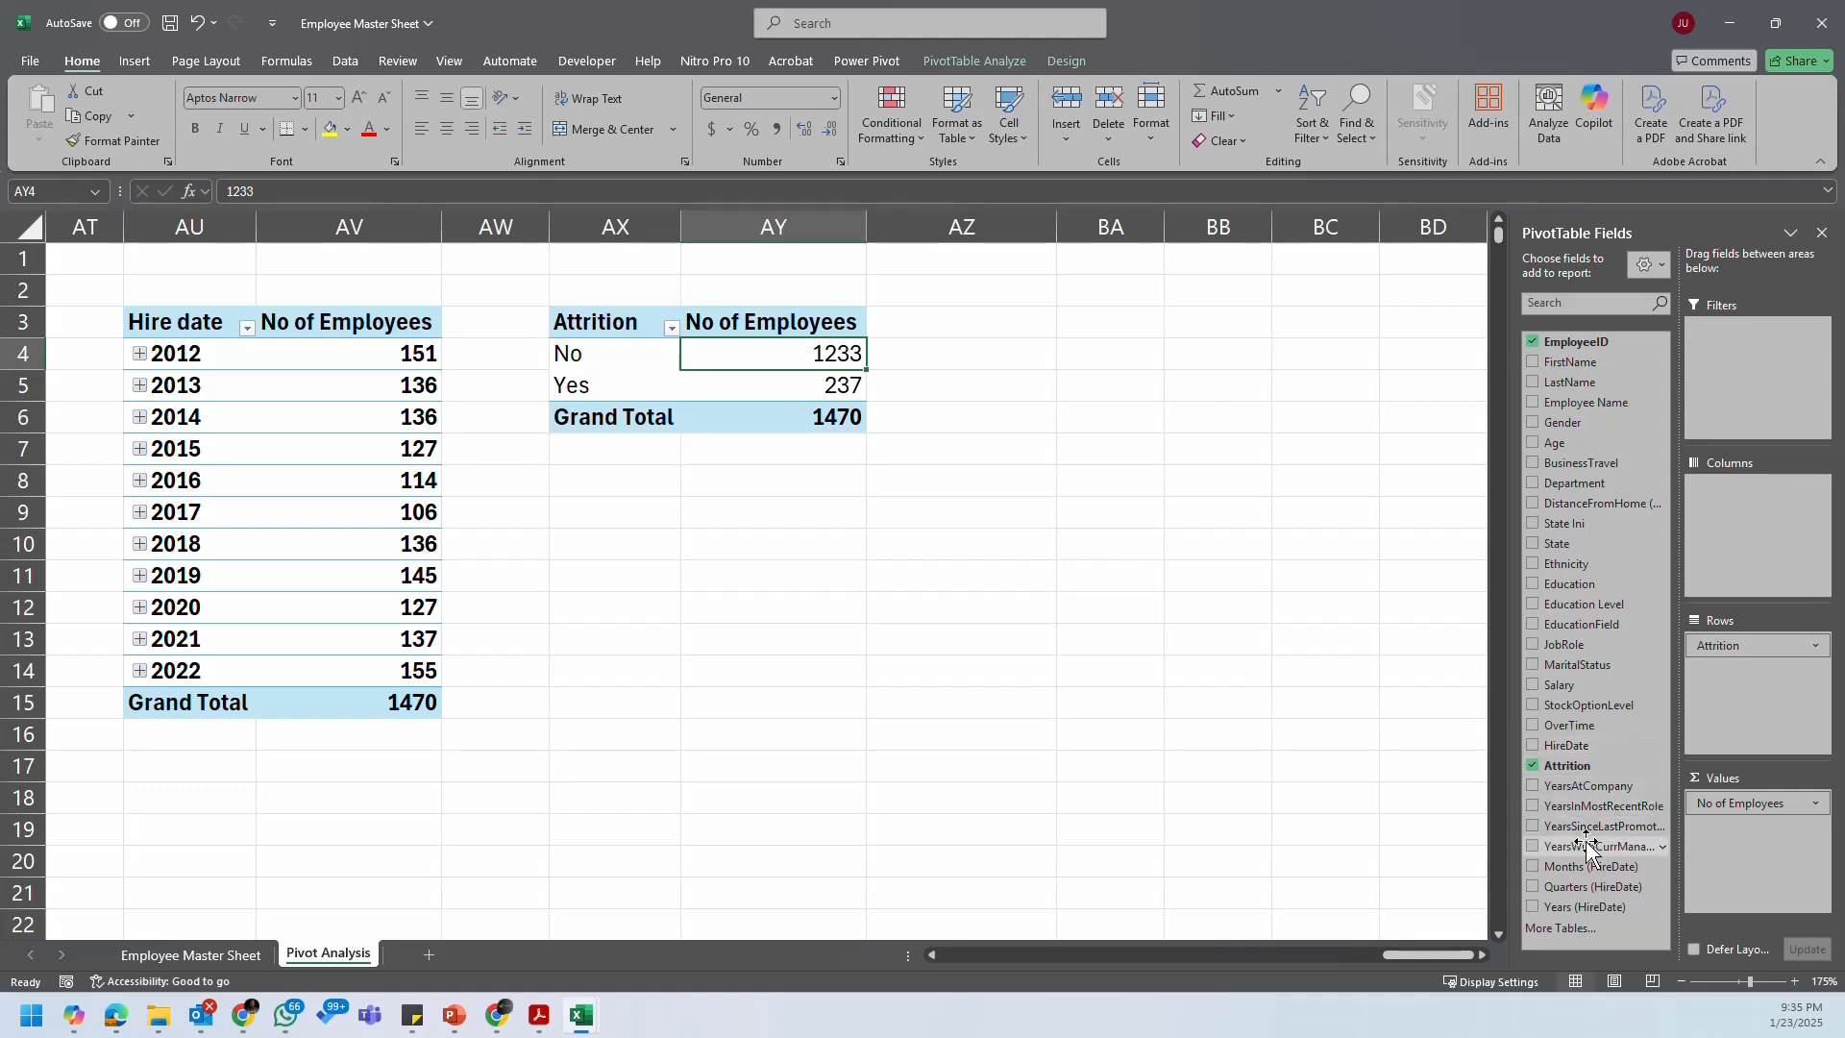
Step: Check the dataset PDF and the sticky note's analysis list for the item following Attrition, and close the note
left_click(539, 1016)
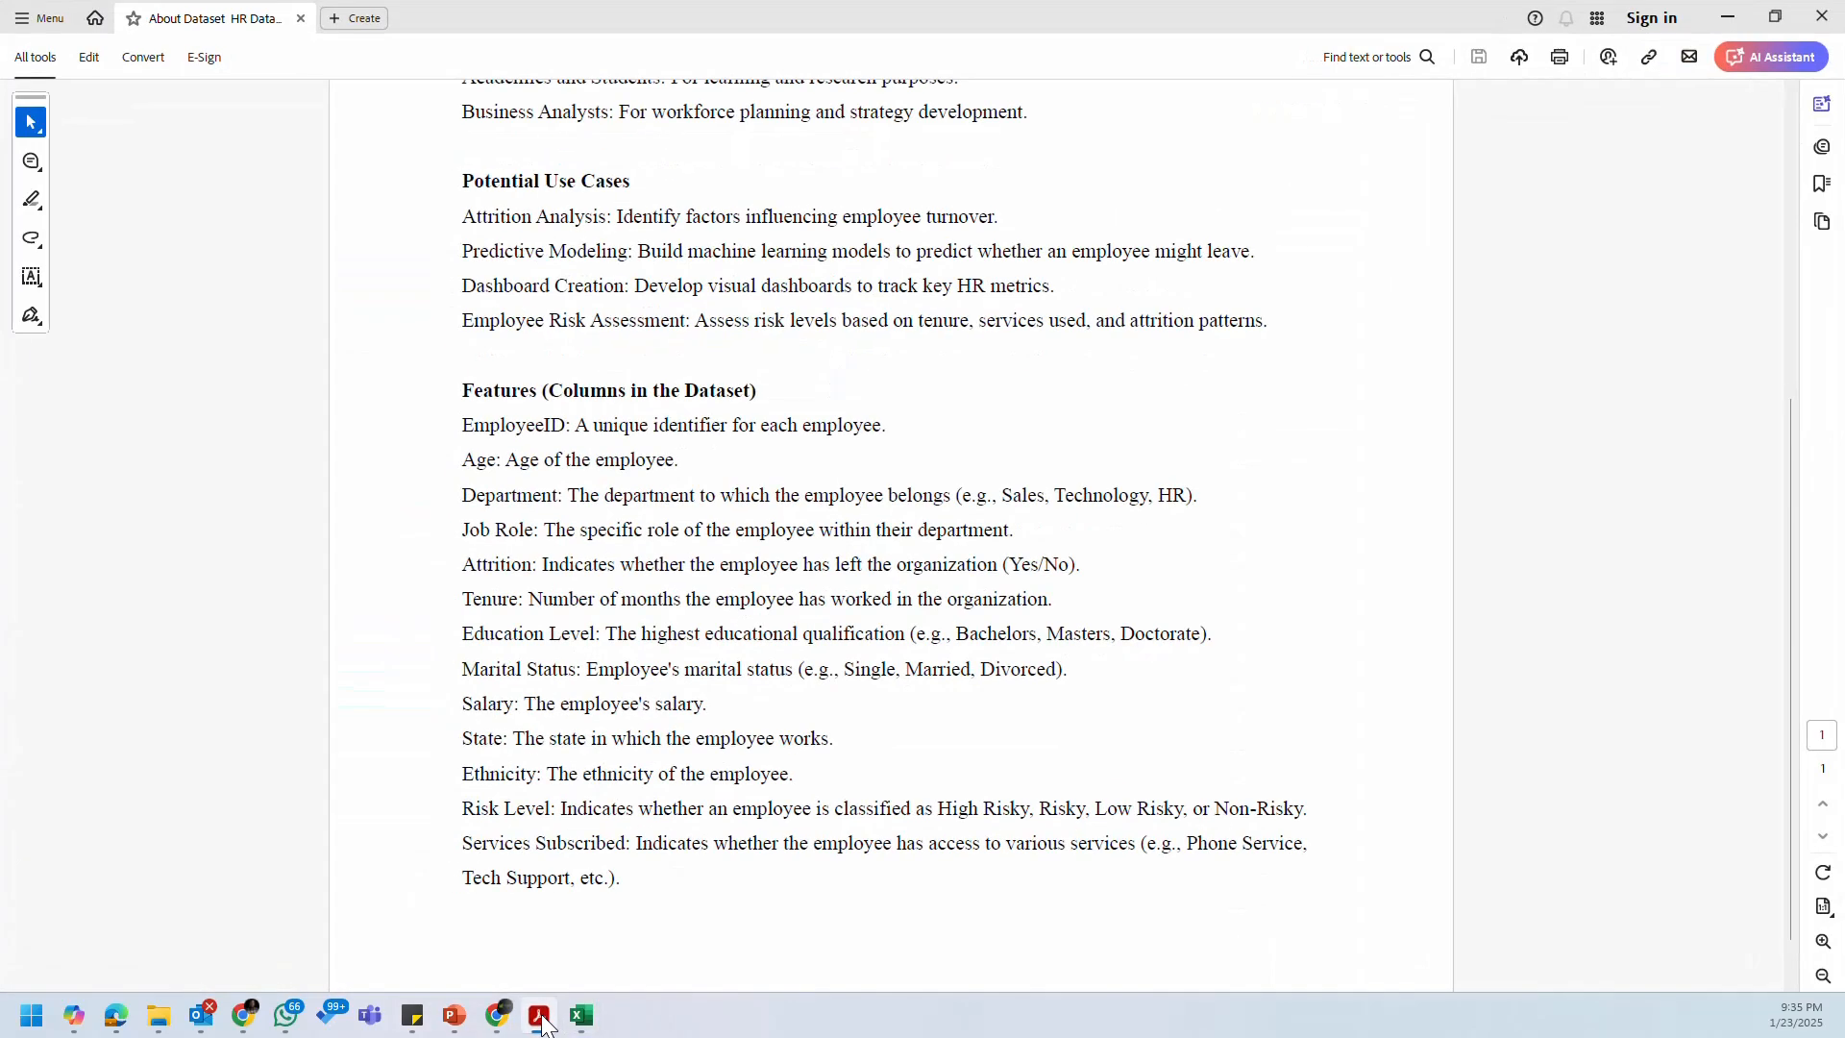
left_click(541, 1017)
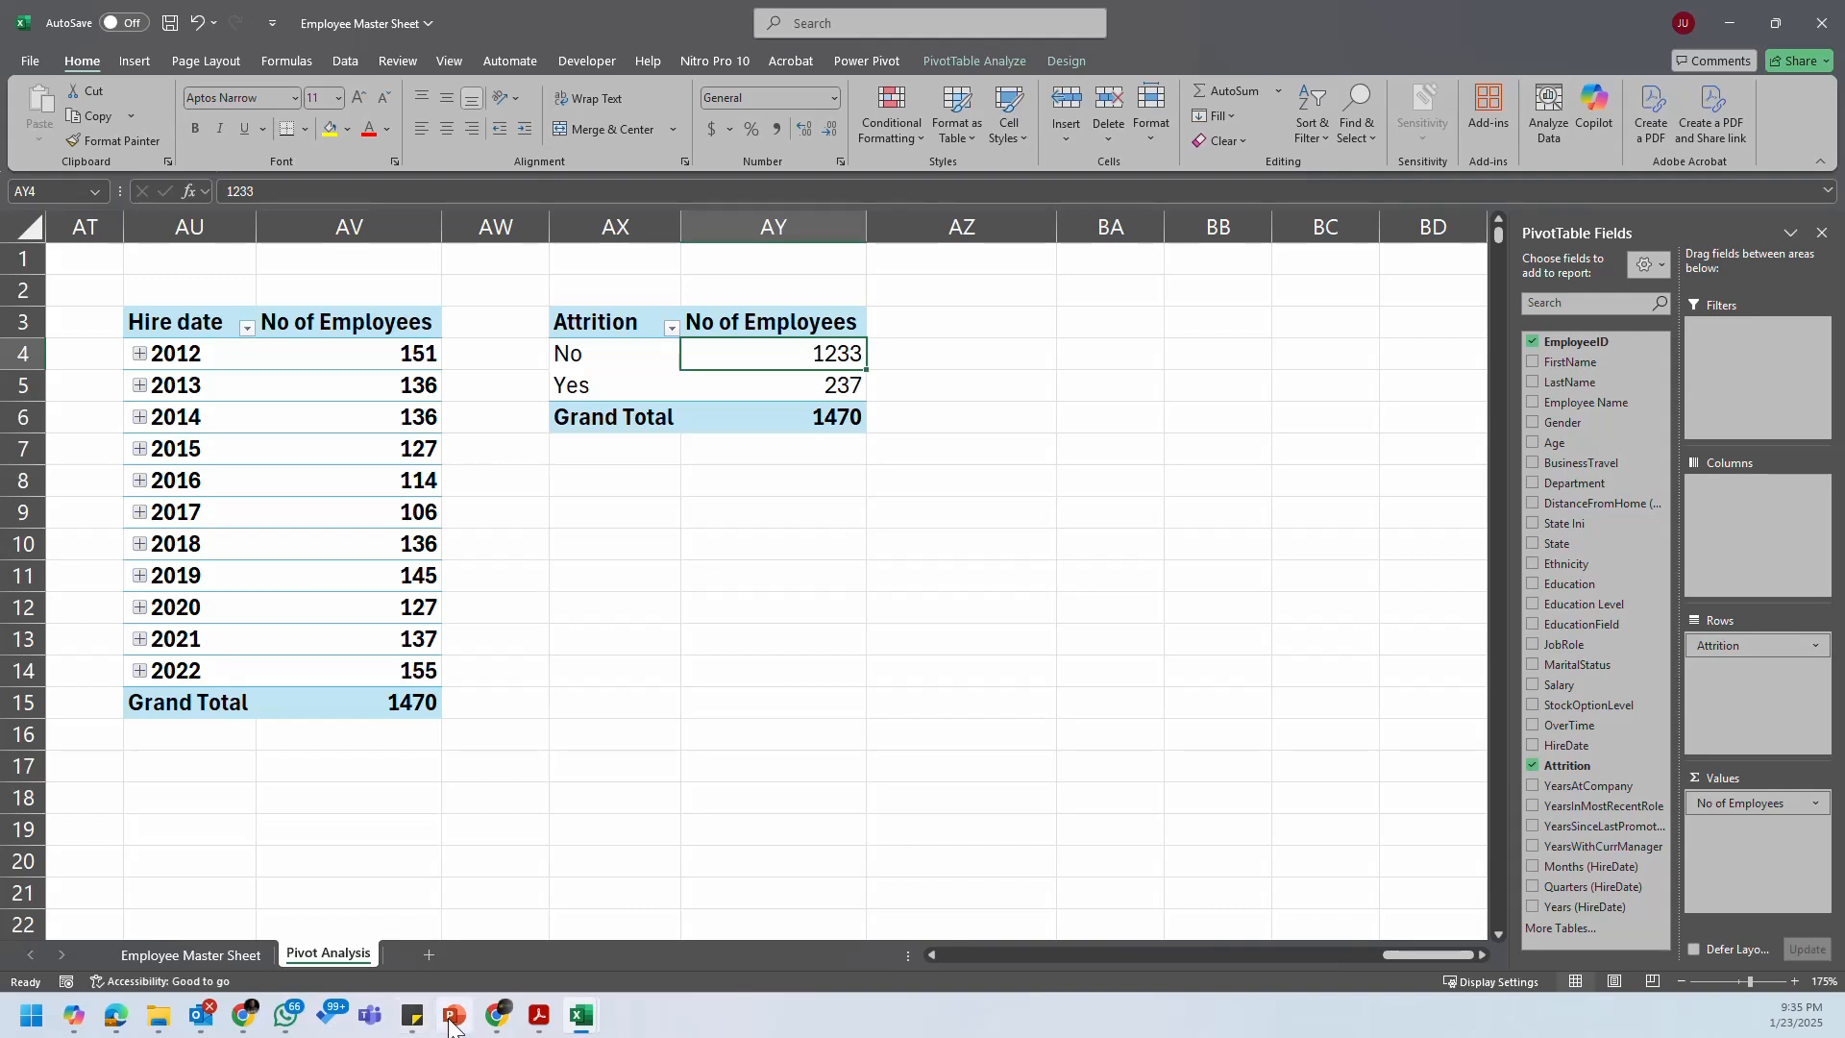
mouse_move(451, 1027)
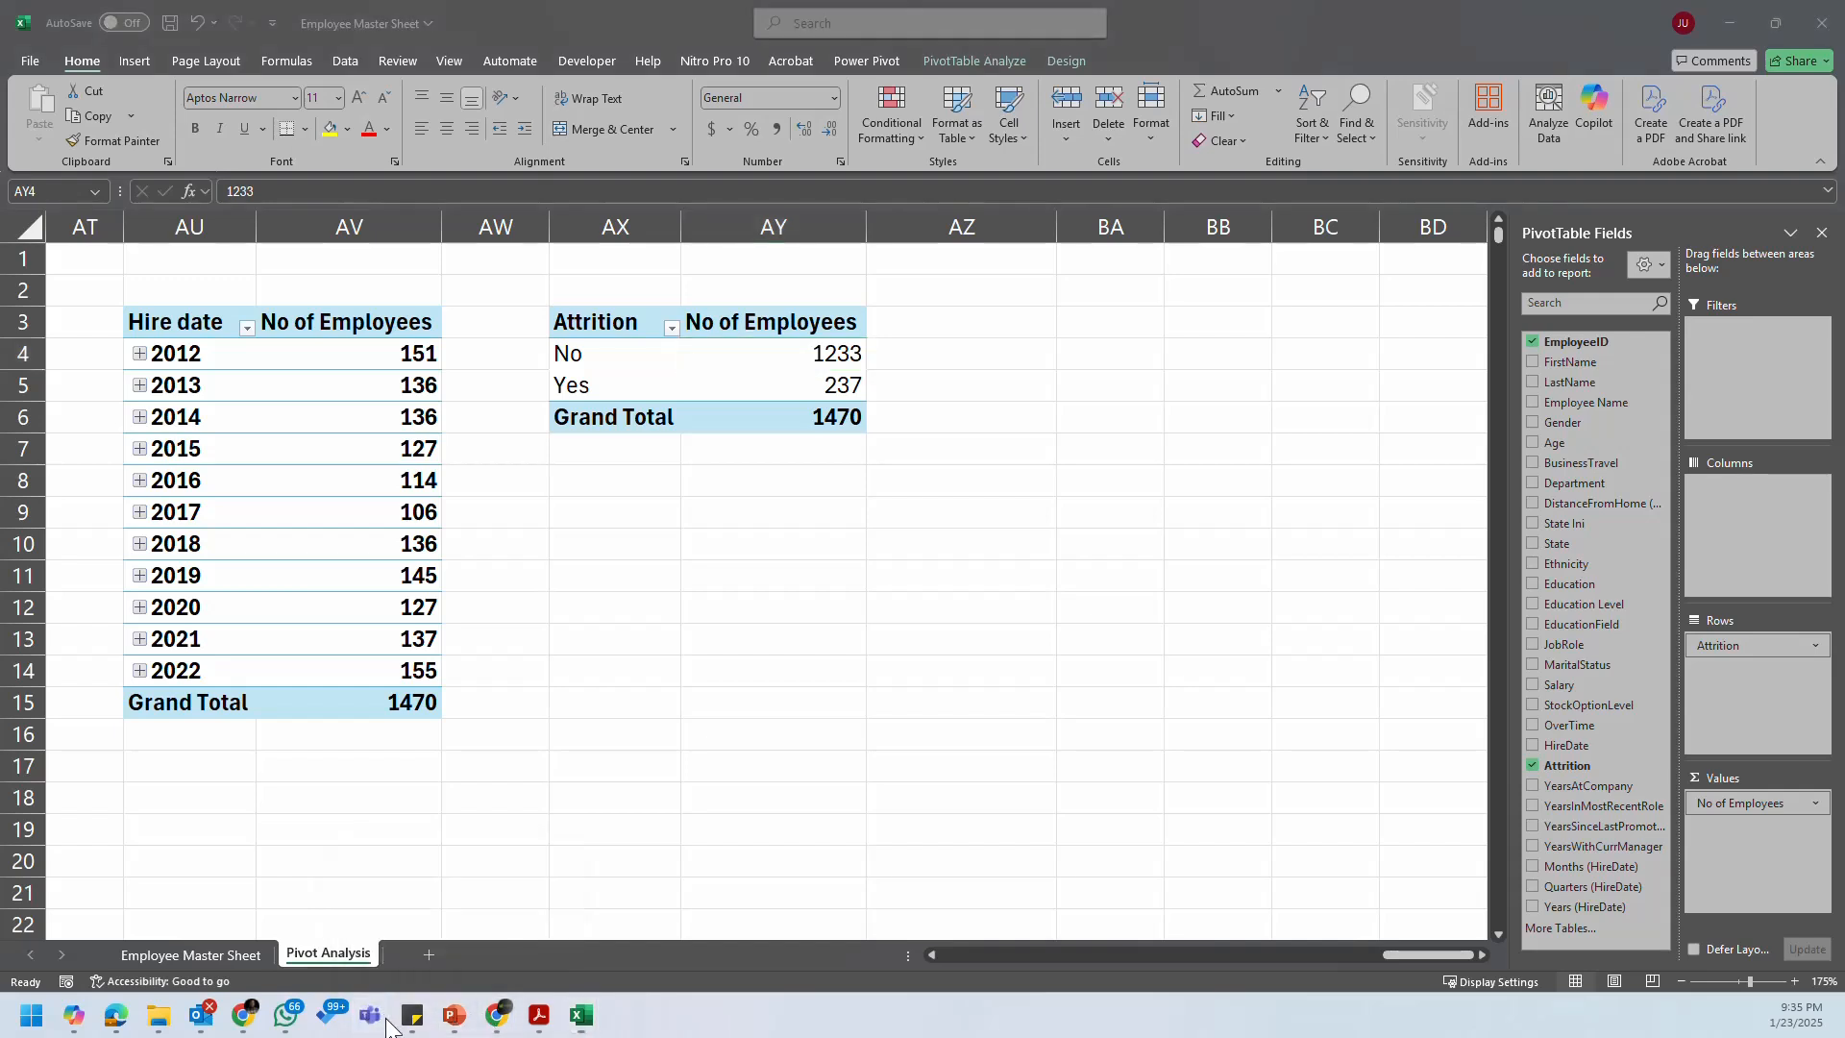
left_click(428, 1023)
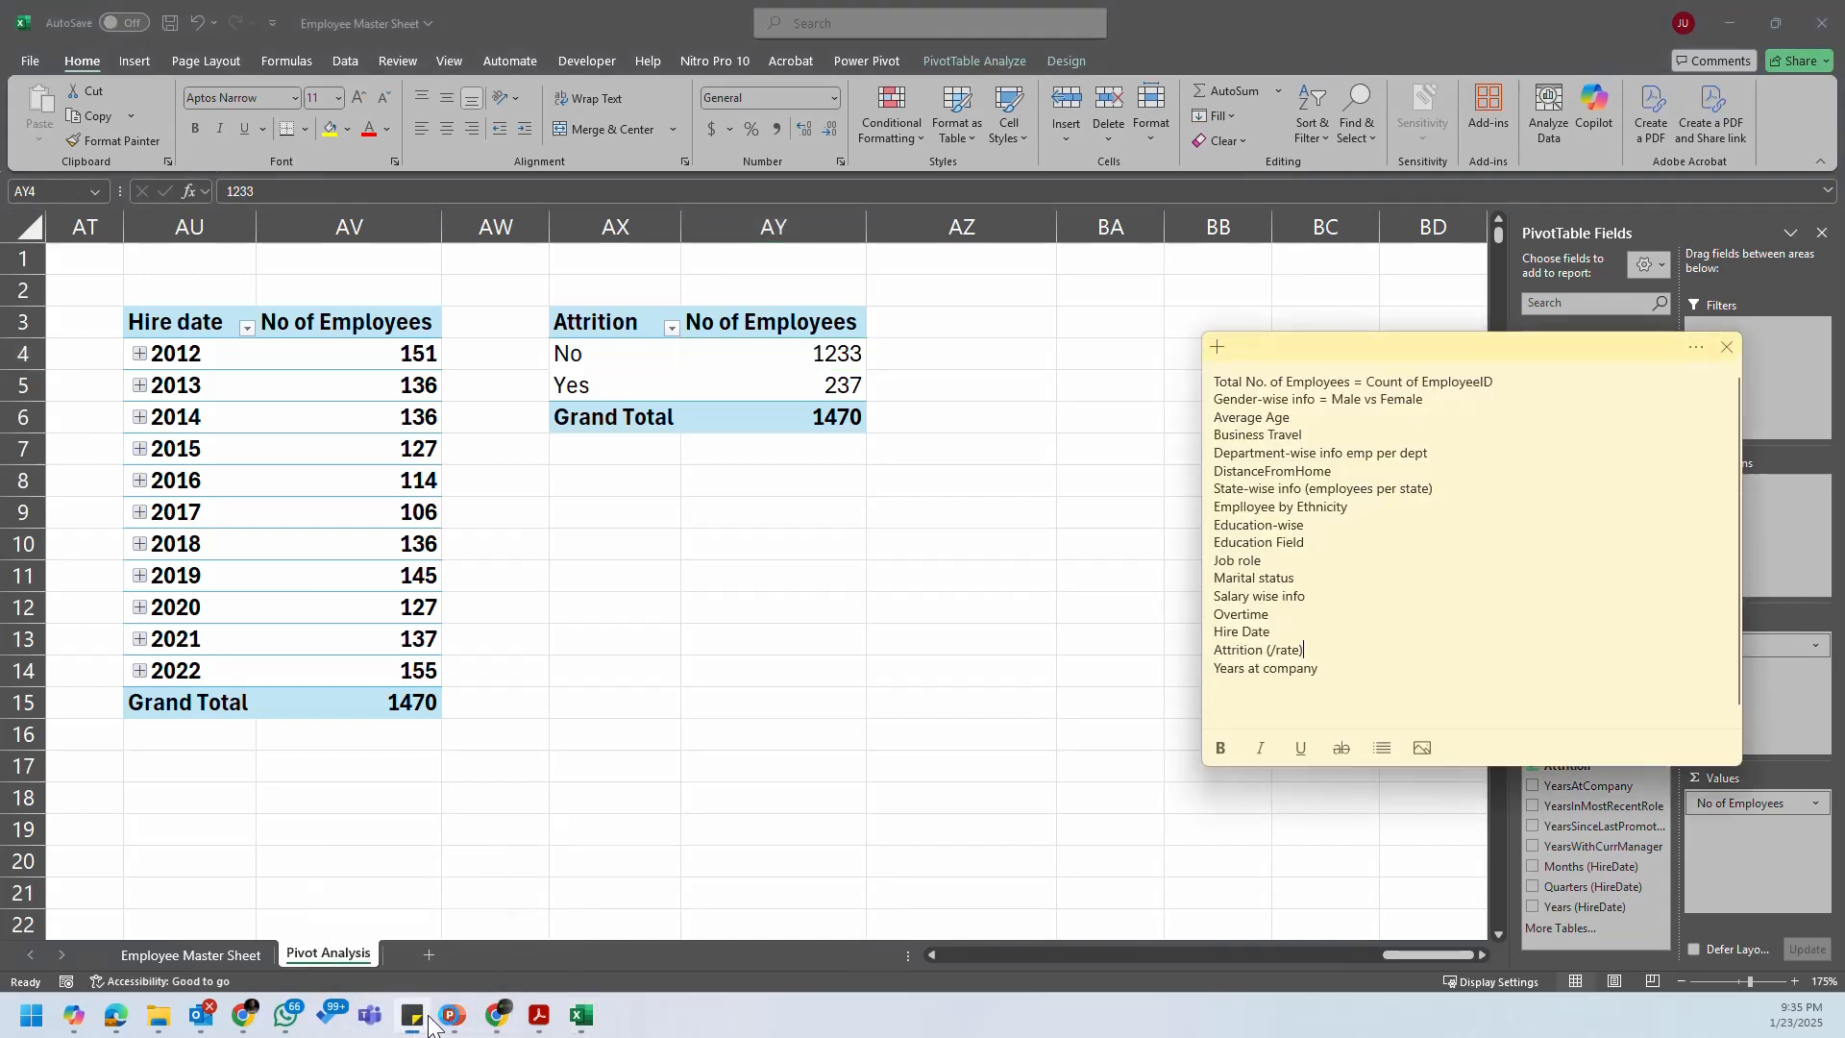
left_click(1367, 672)
left_click(1727, 348)
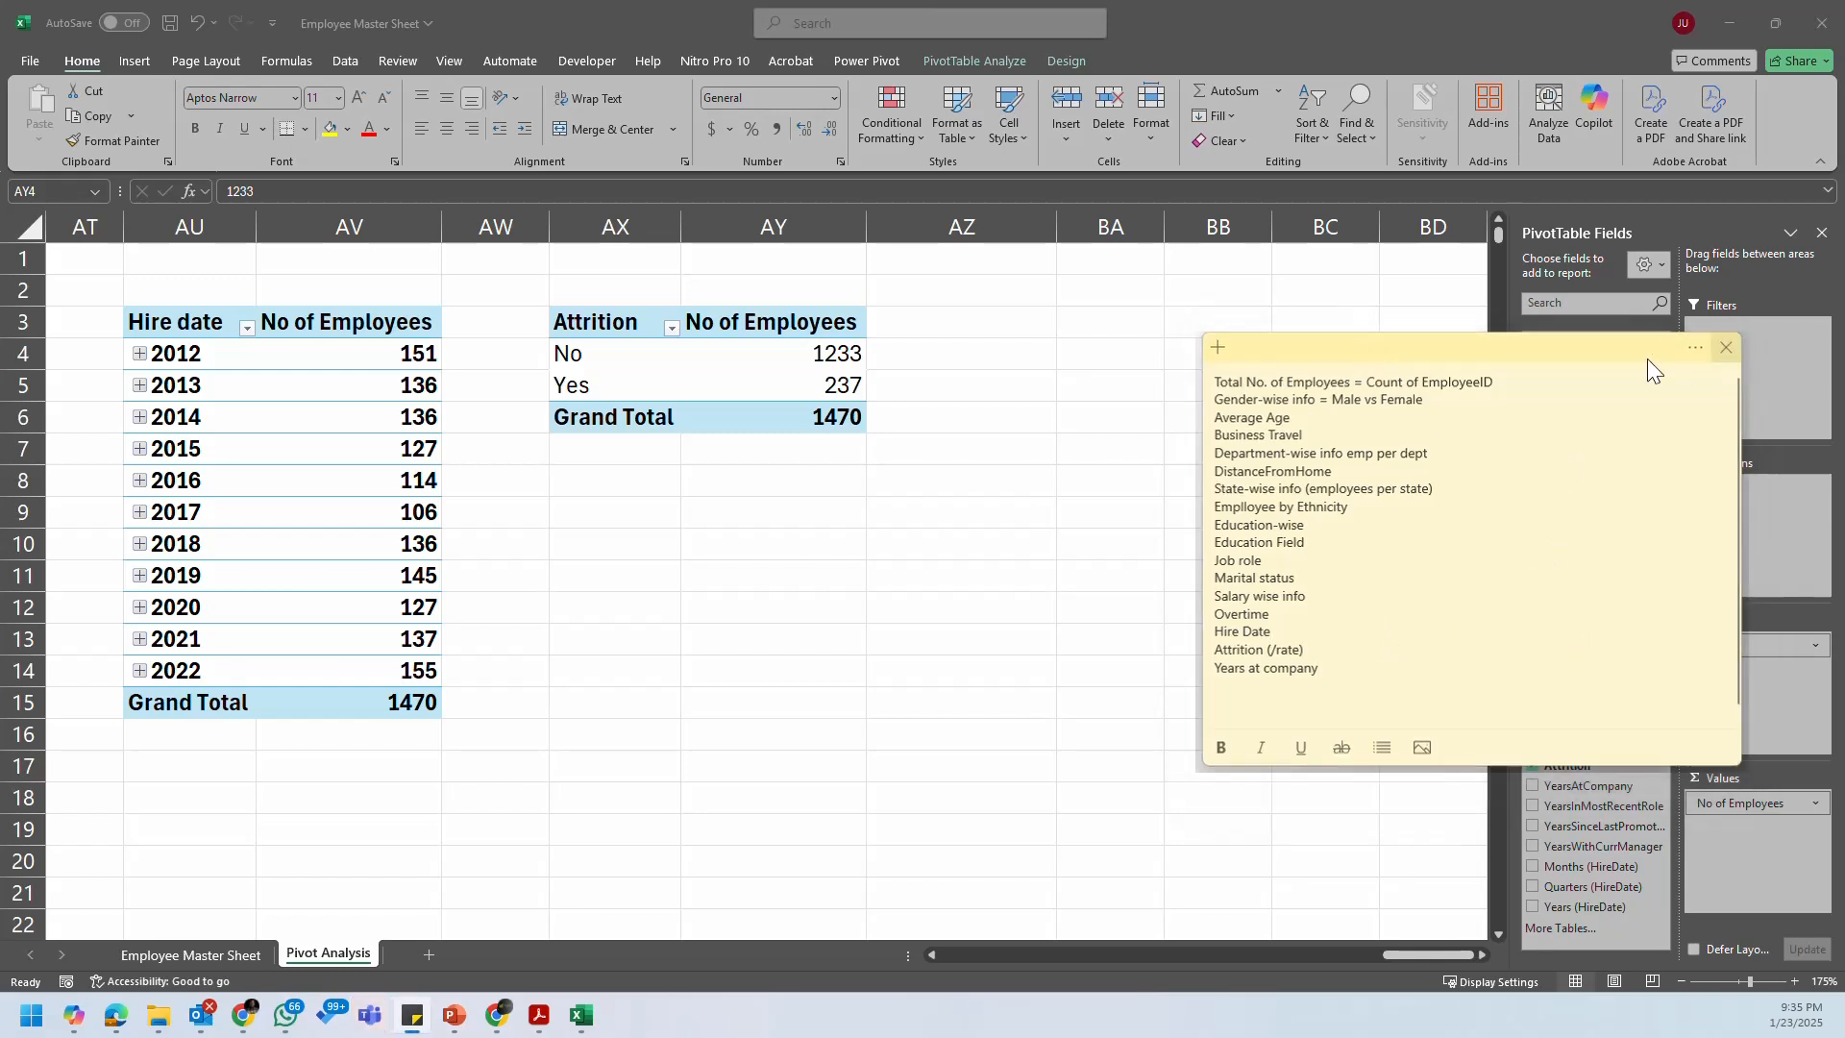
Step: Duplicate the attrition pivot table at BA3 with its source column widths and remove Attrition from the copy's rows
left_click_drag(601, 322, 817, 401)
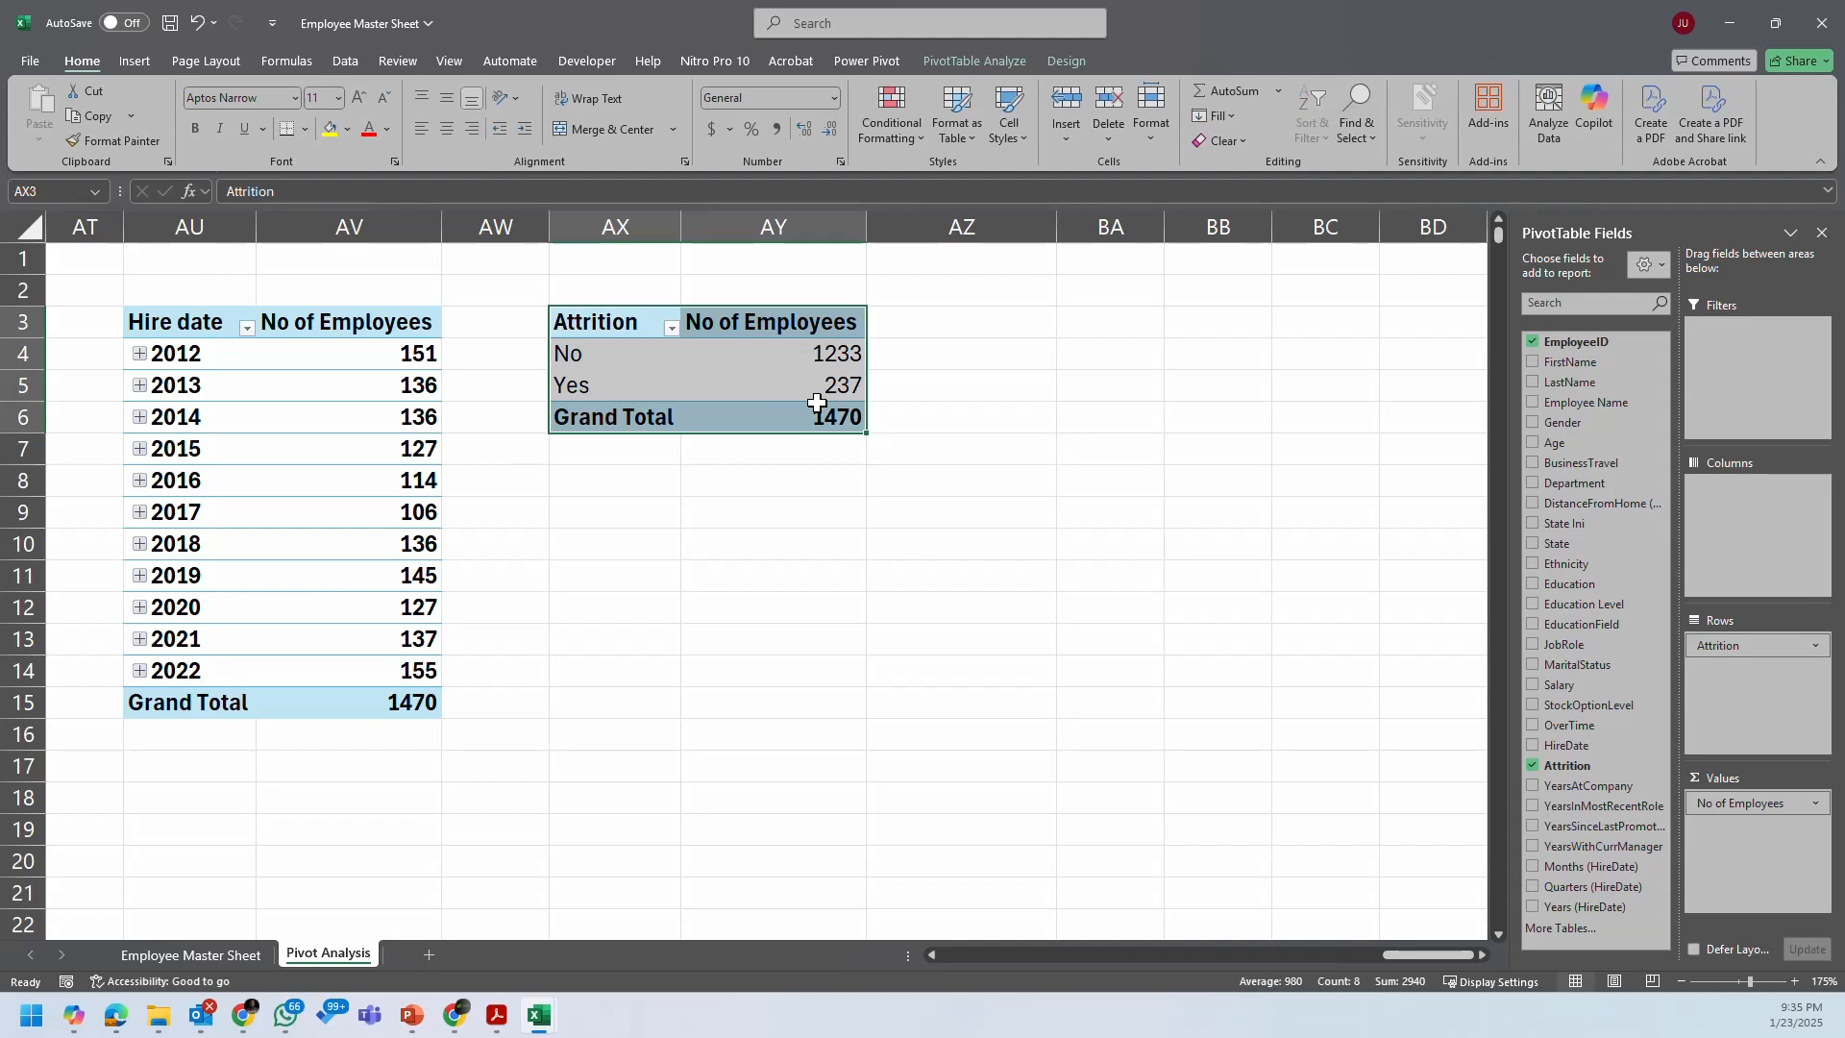
key("ctrl+c")
left_click(1088, 316)
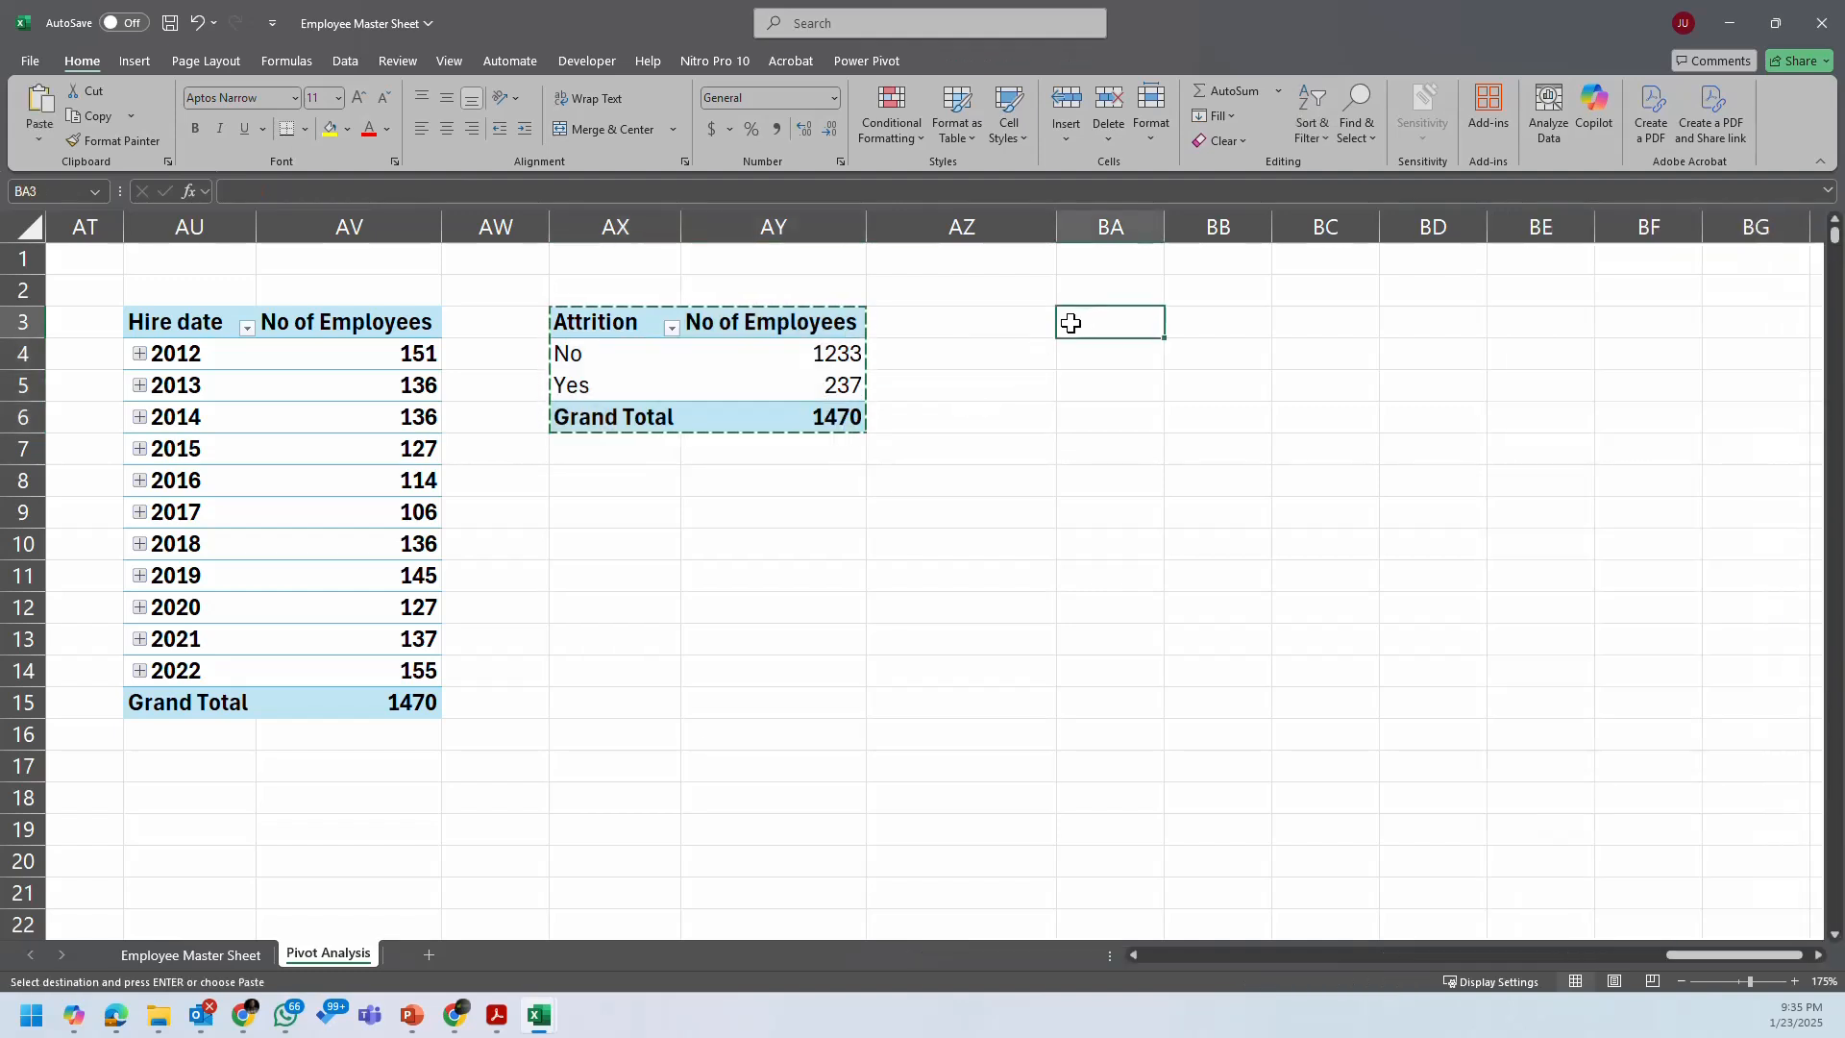
key("ctrl+v")
right_click(1204, 348)
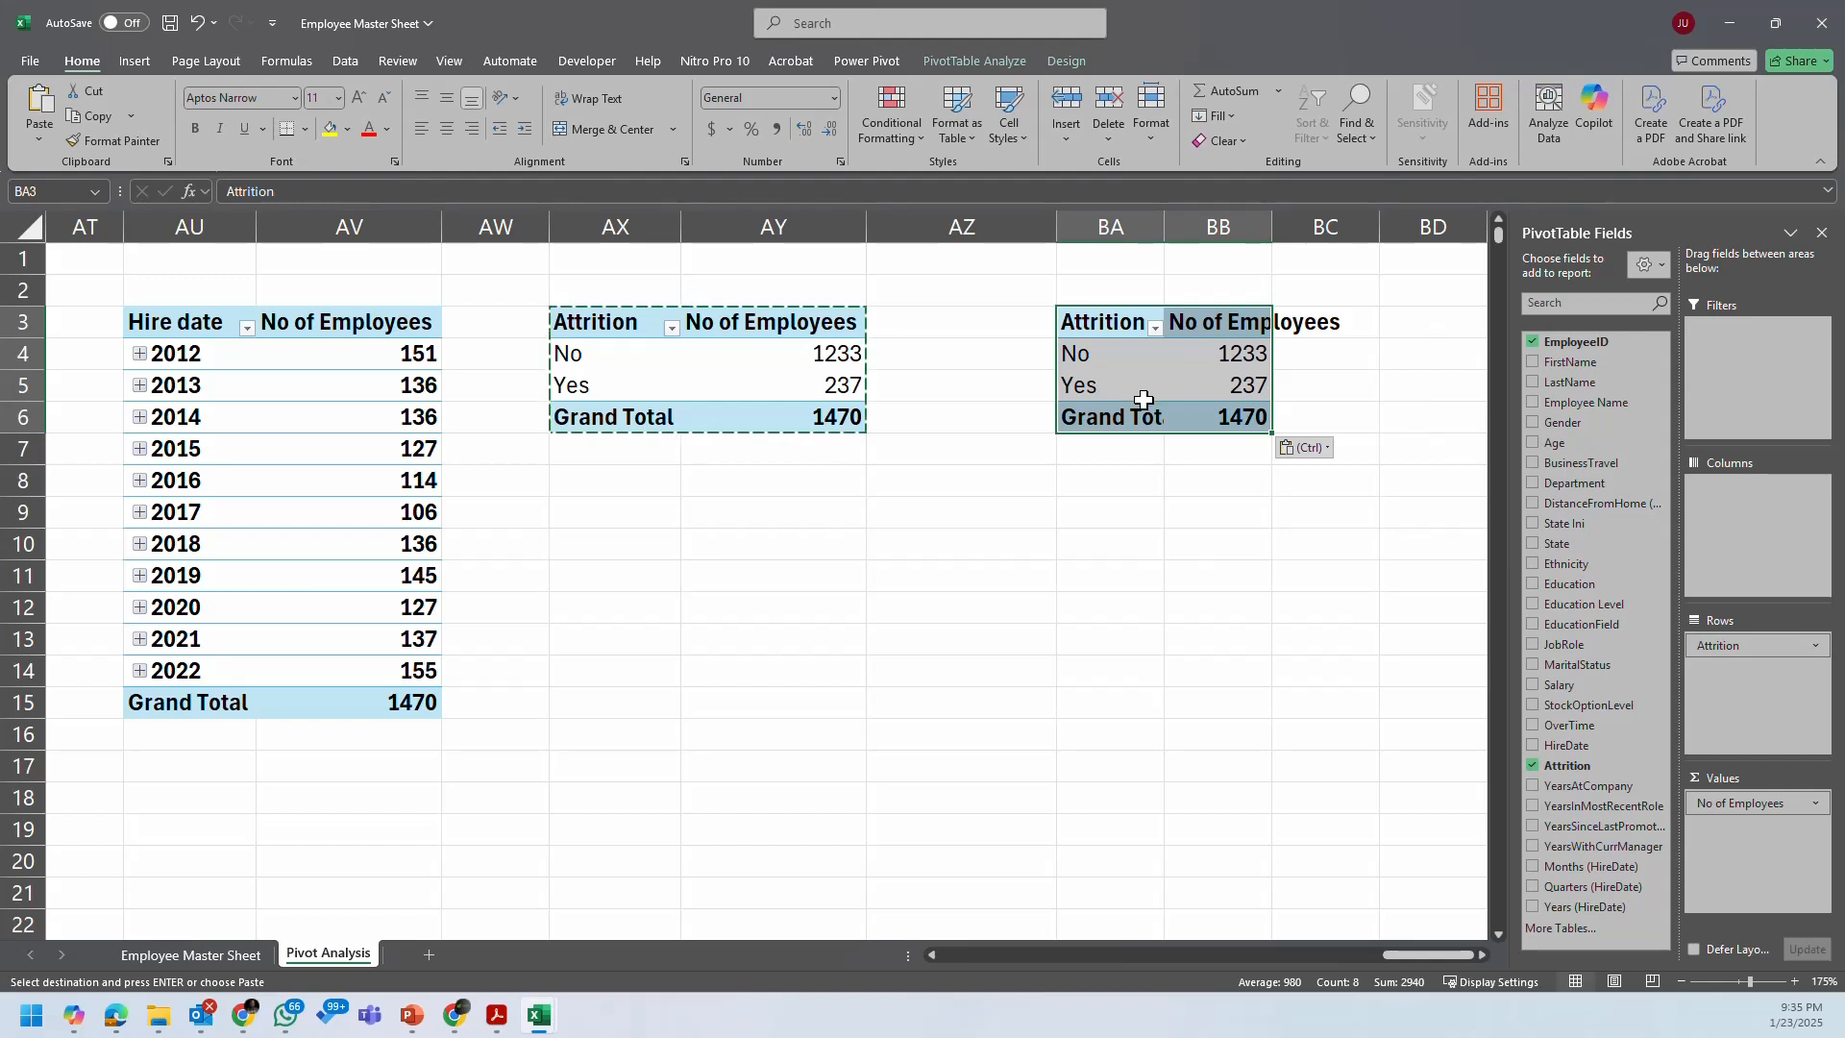
left_click(1307, 448)
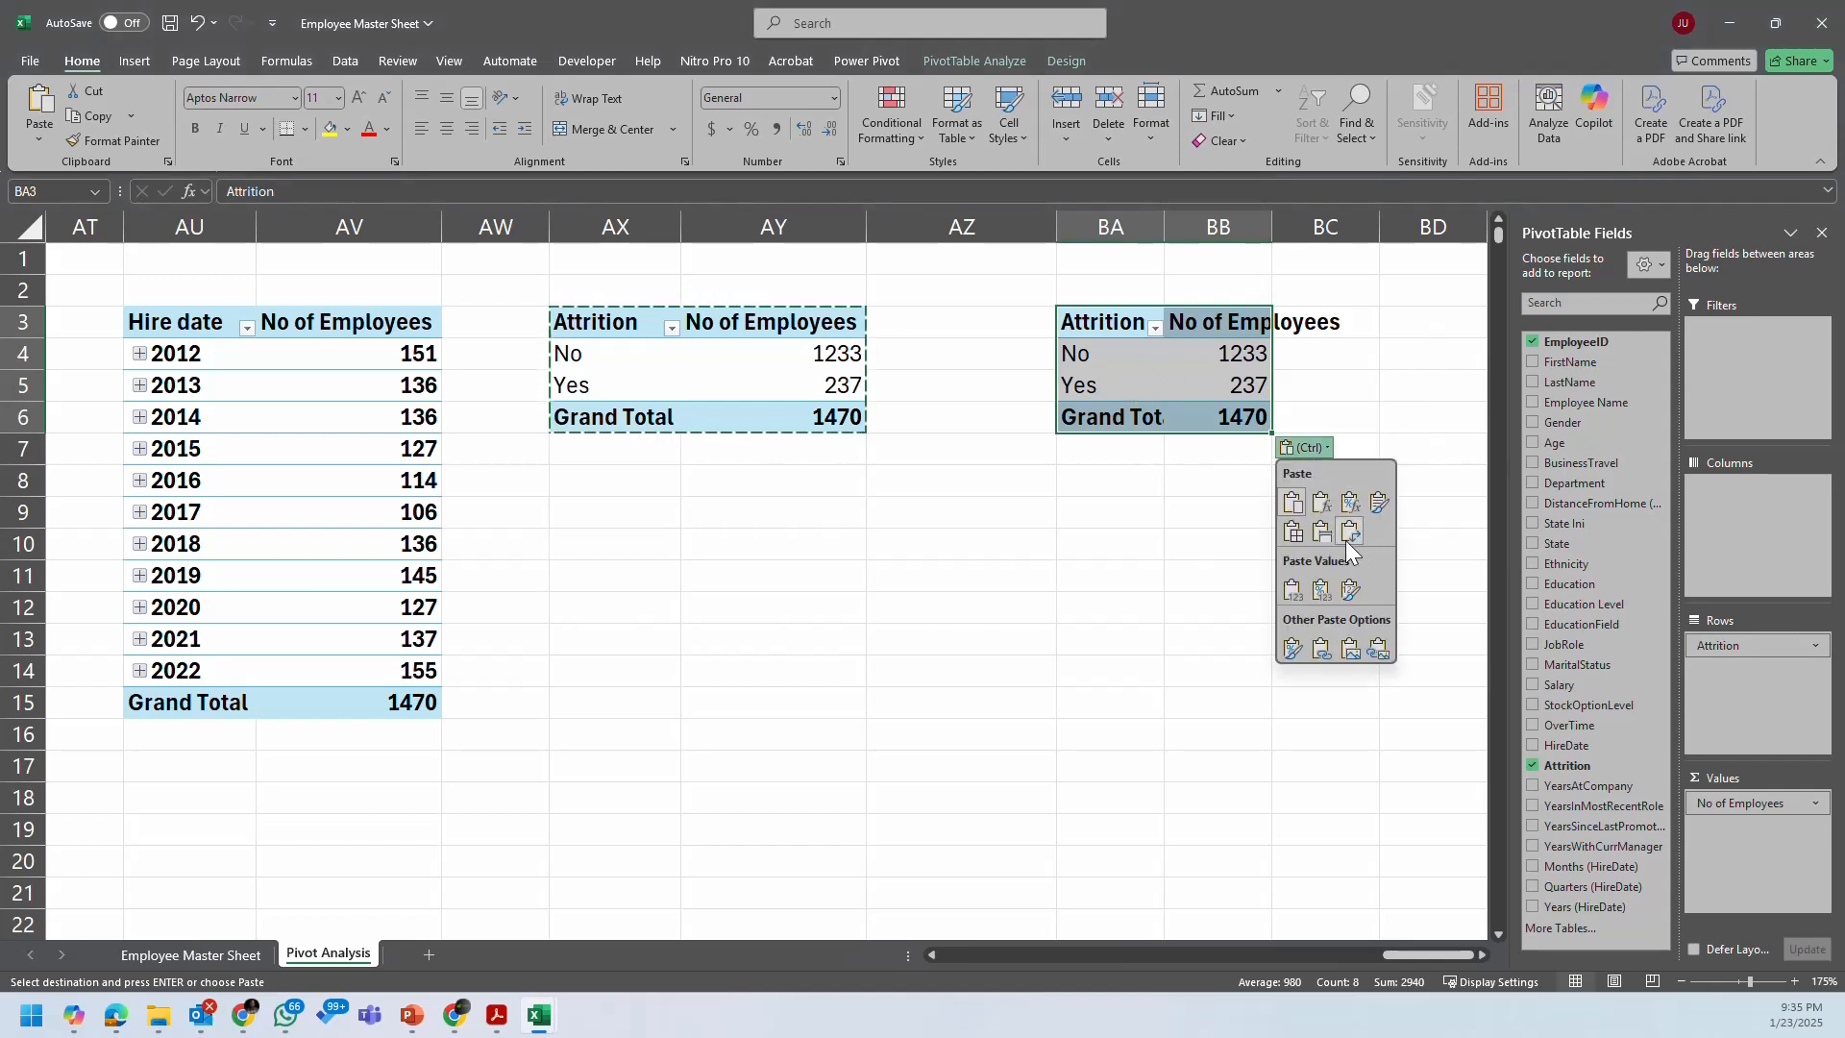
left_click(1323, 532)
left_click(1202, 387)
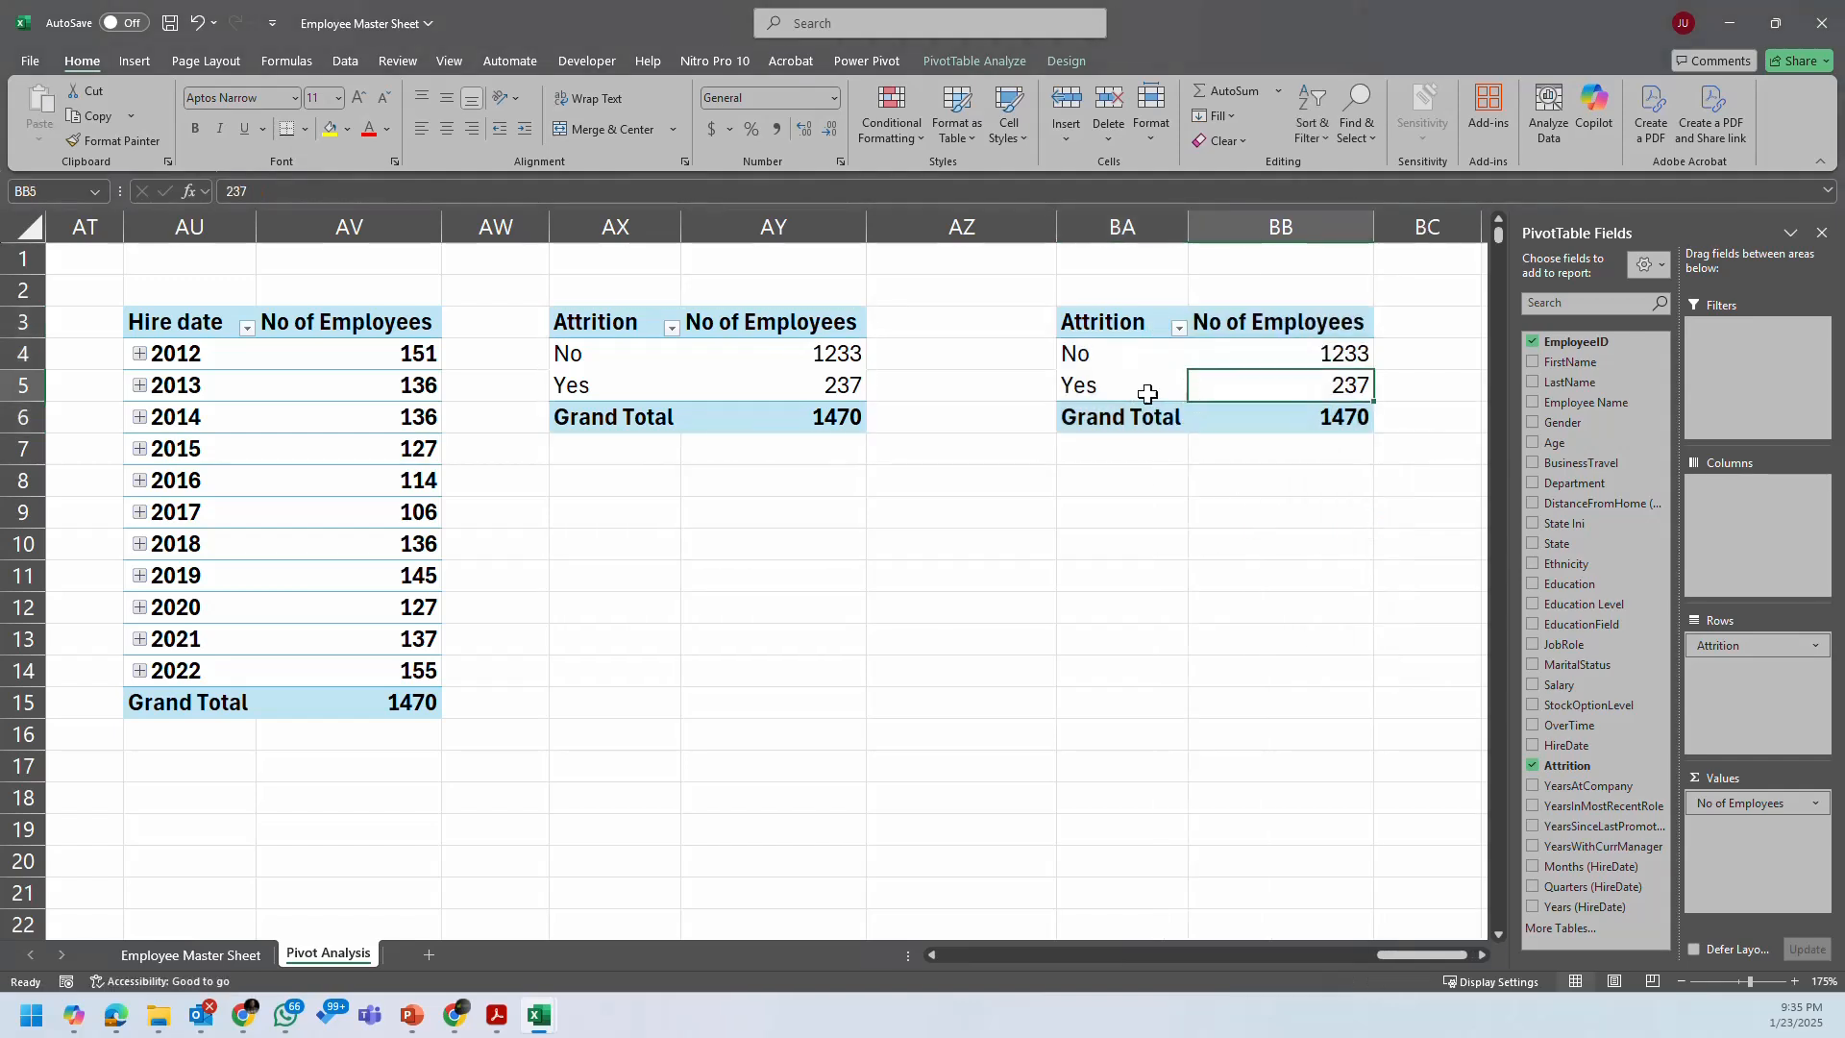
left_click_drag(1148, 394, 1120, 363)
left_click_drag(1745, 654, 1288, 692)
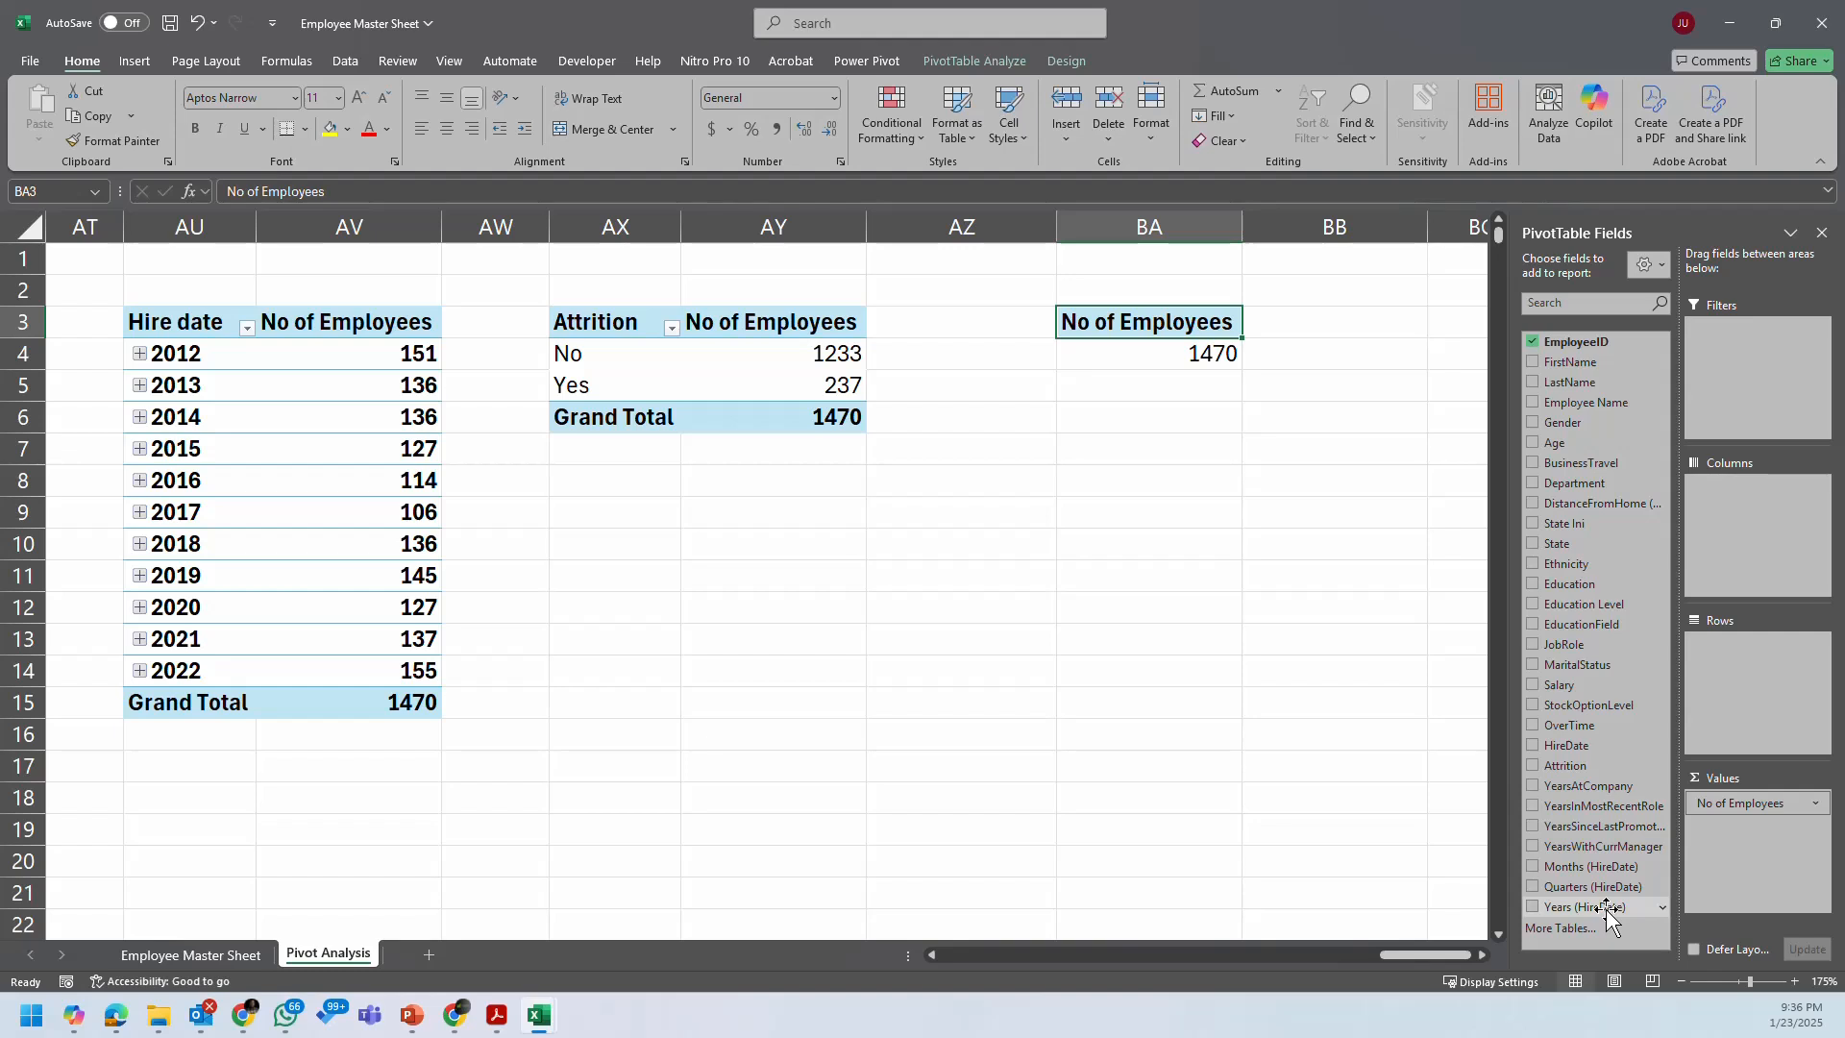
Step: Replace No of Employees with a count of Years (HireDate) in the copied pivot table and format it as Number with 0 decimals
left_click_drag(1608, 909, 1428, 813)
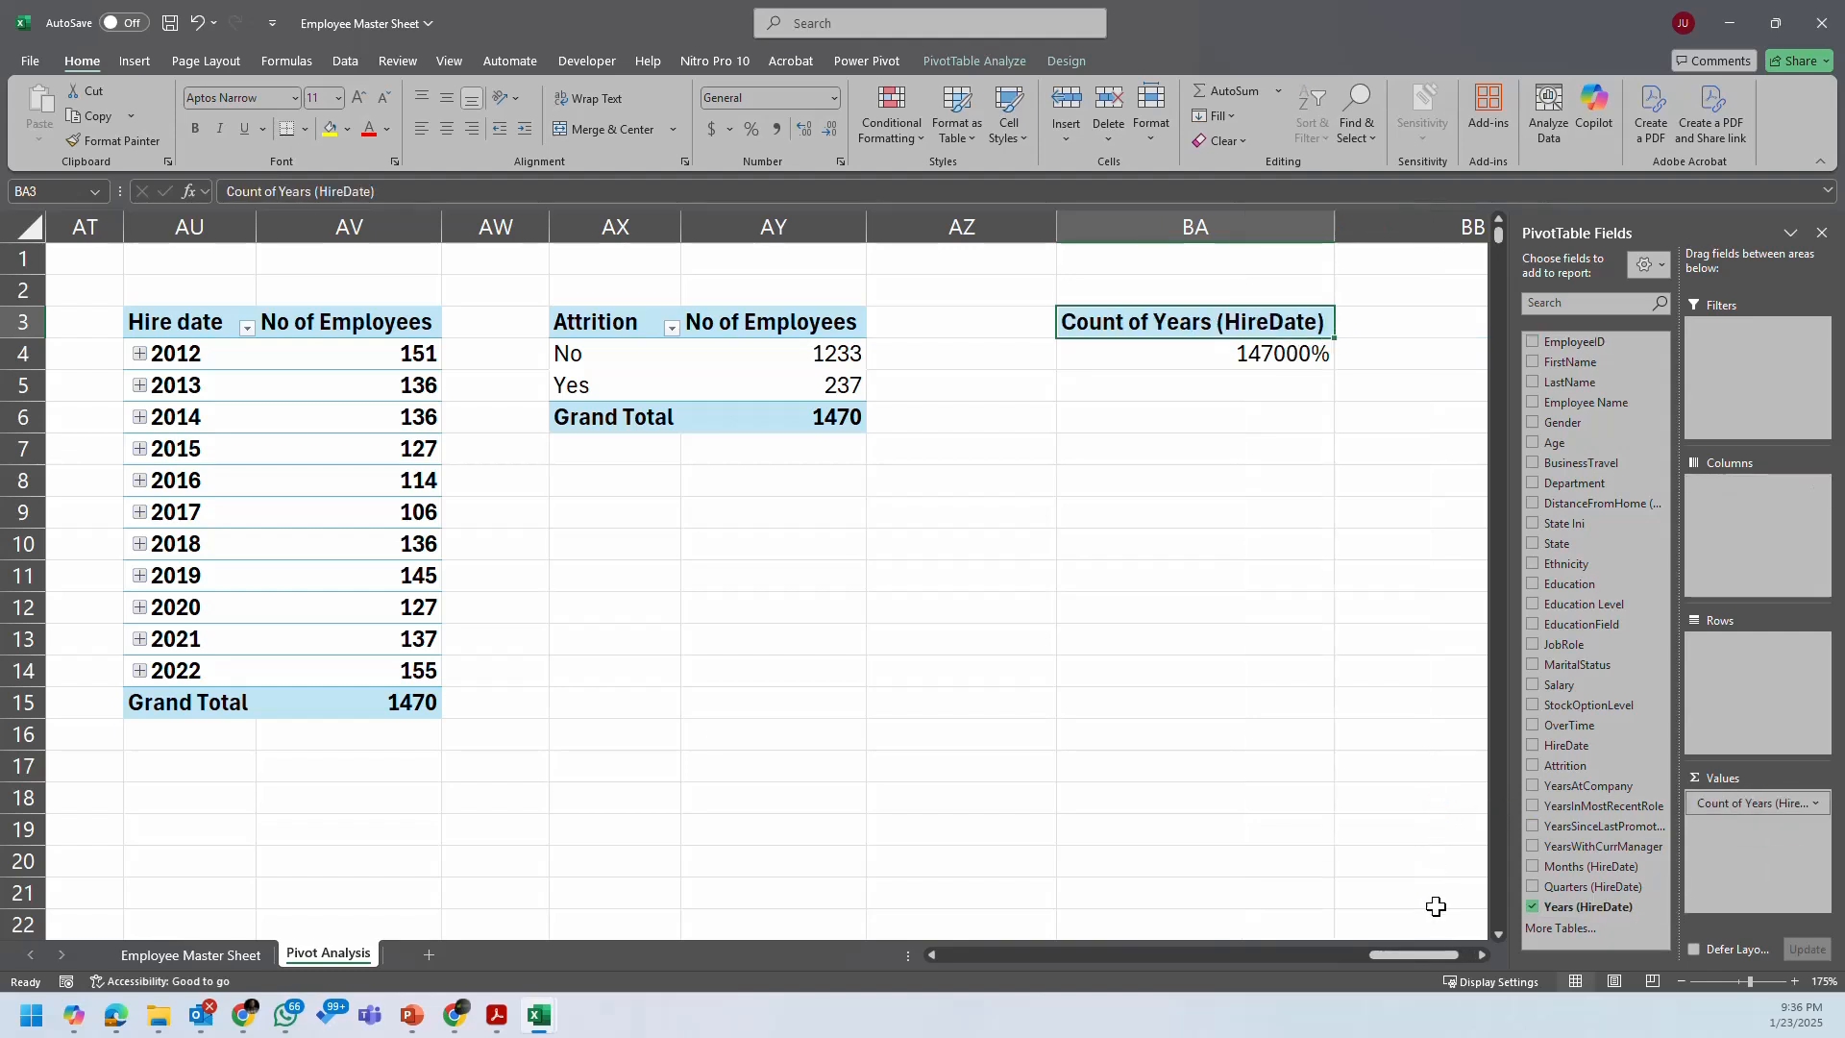
right_click(1305, 360)
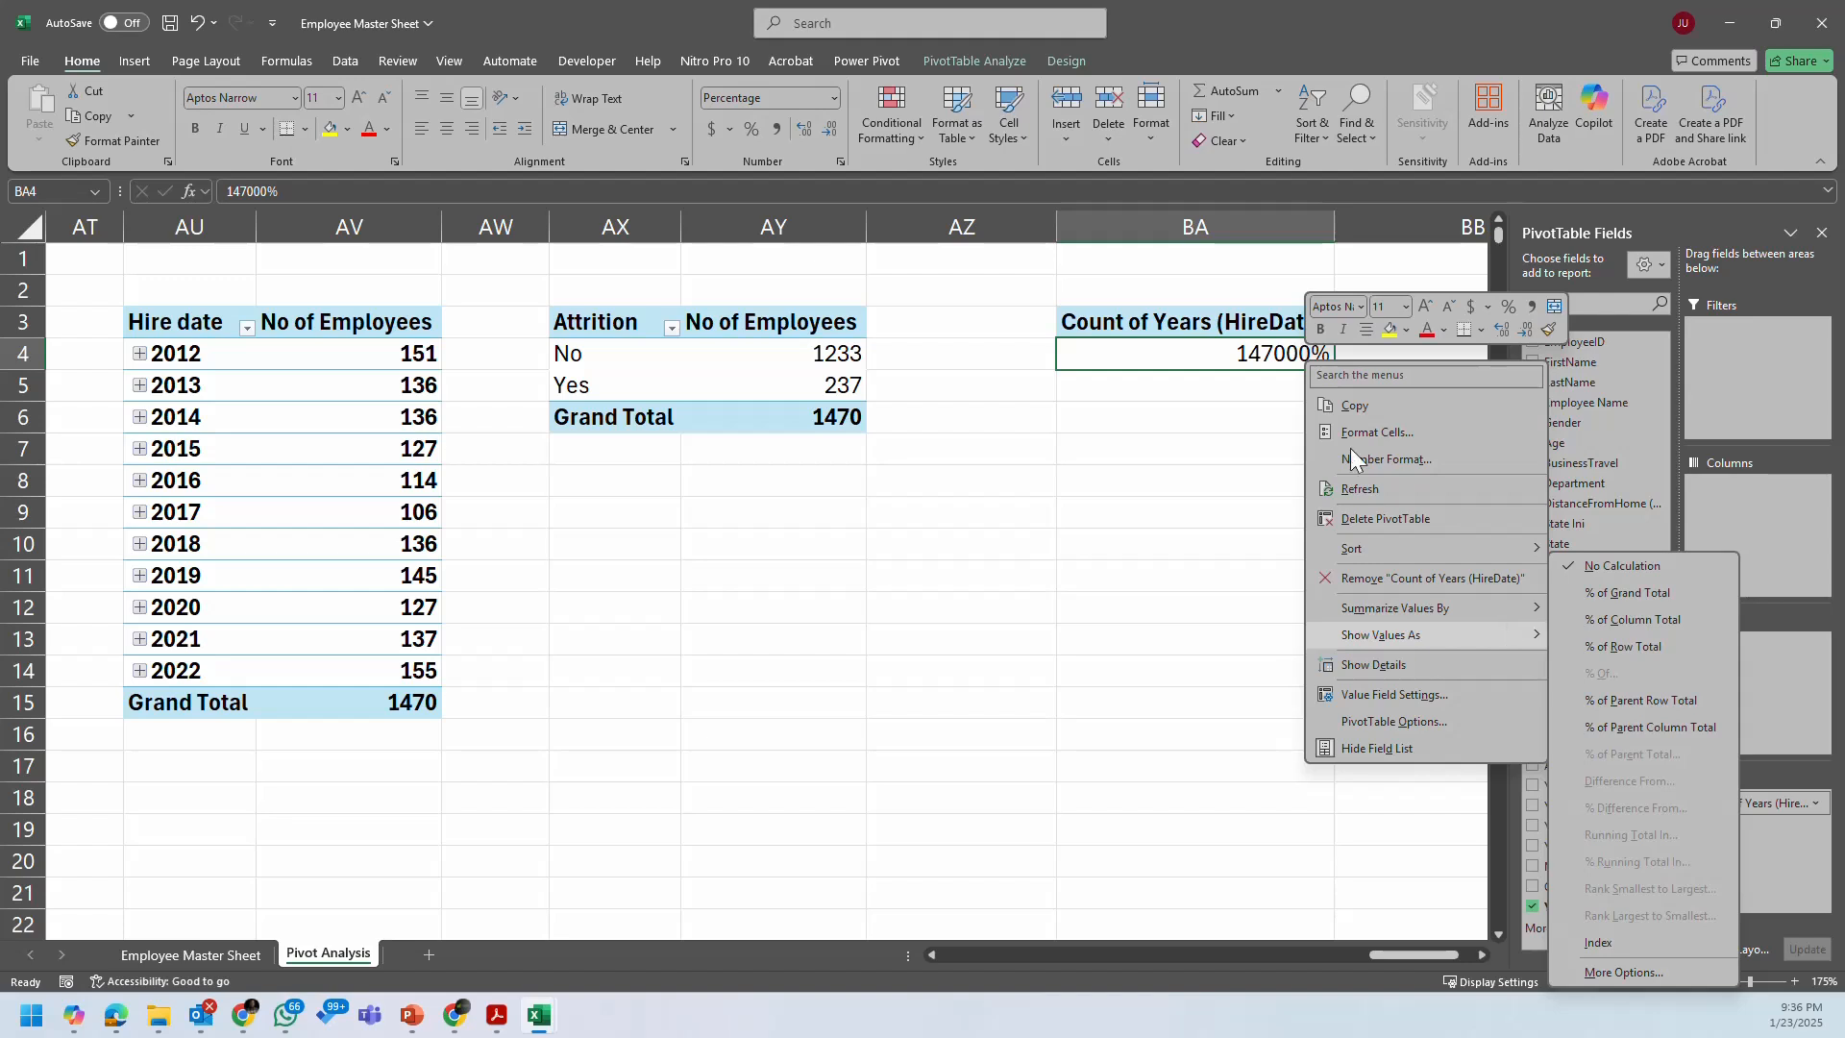
left_click(1425, 434)
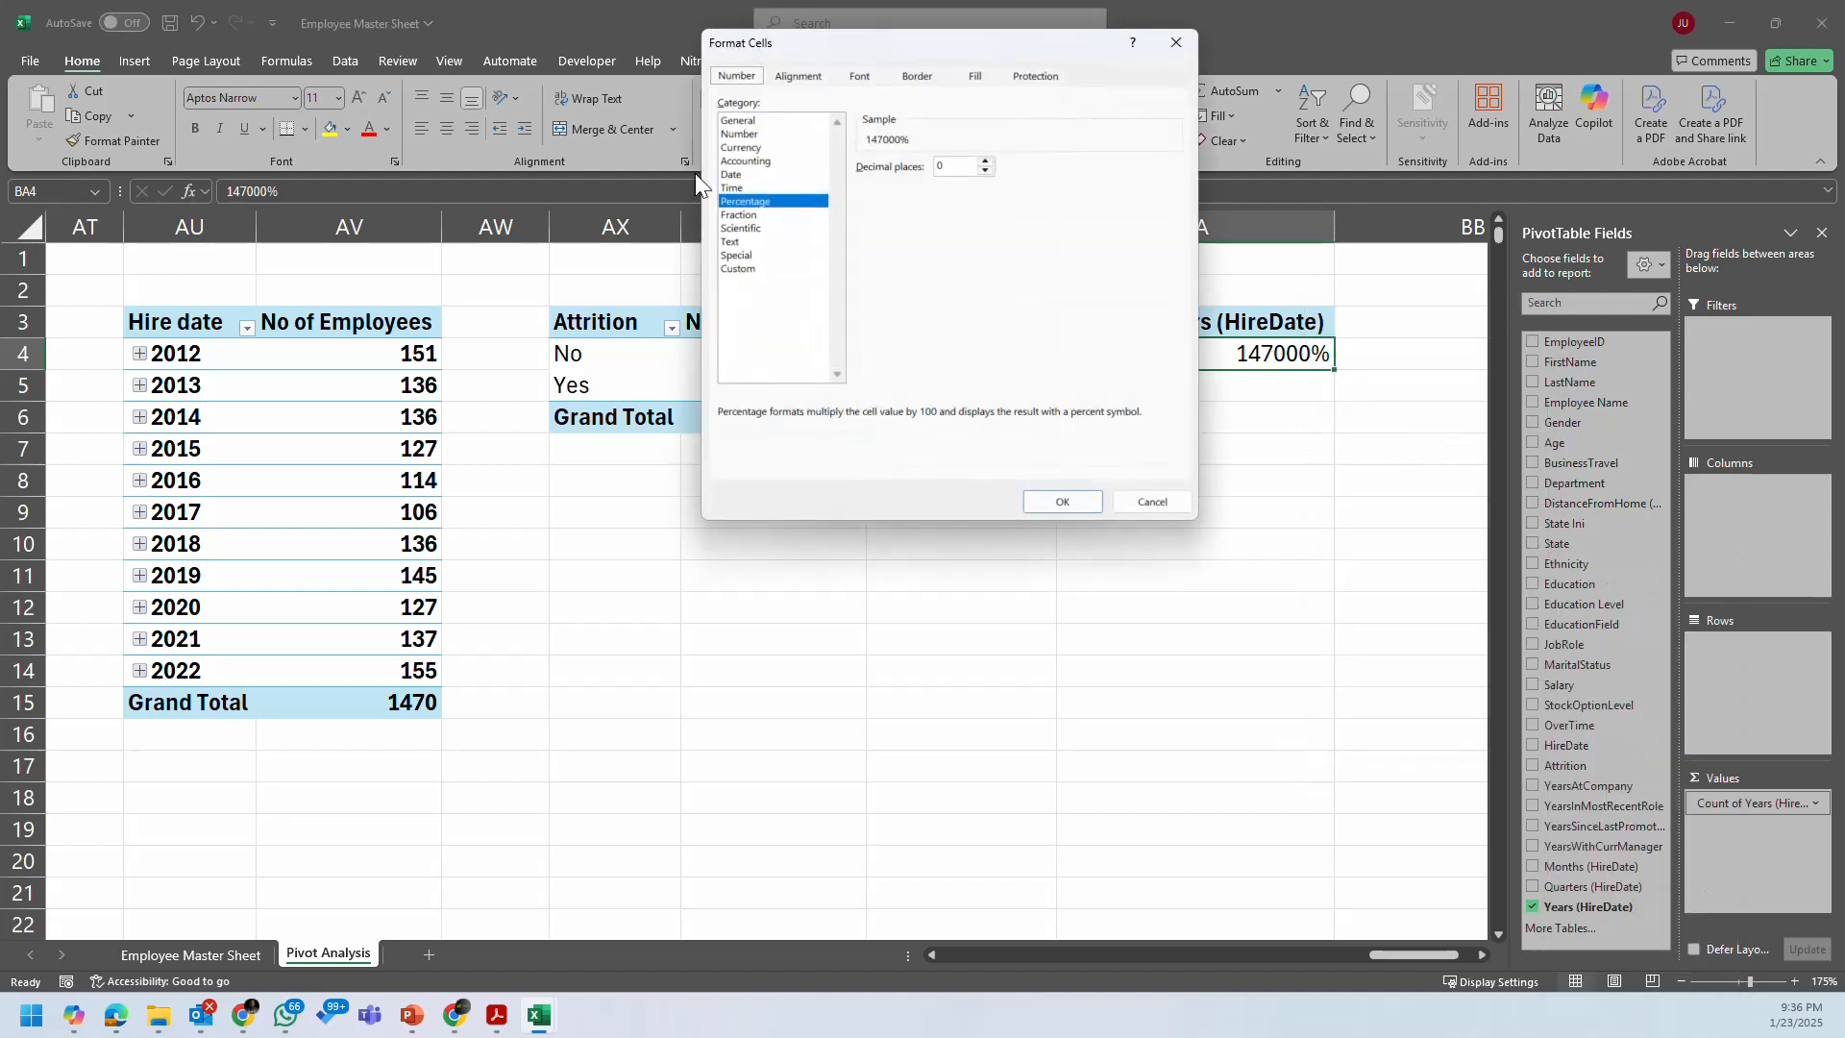
left_click(759, 134)
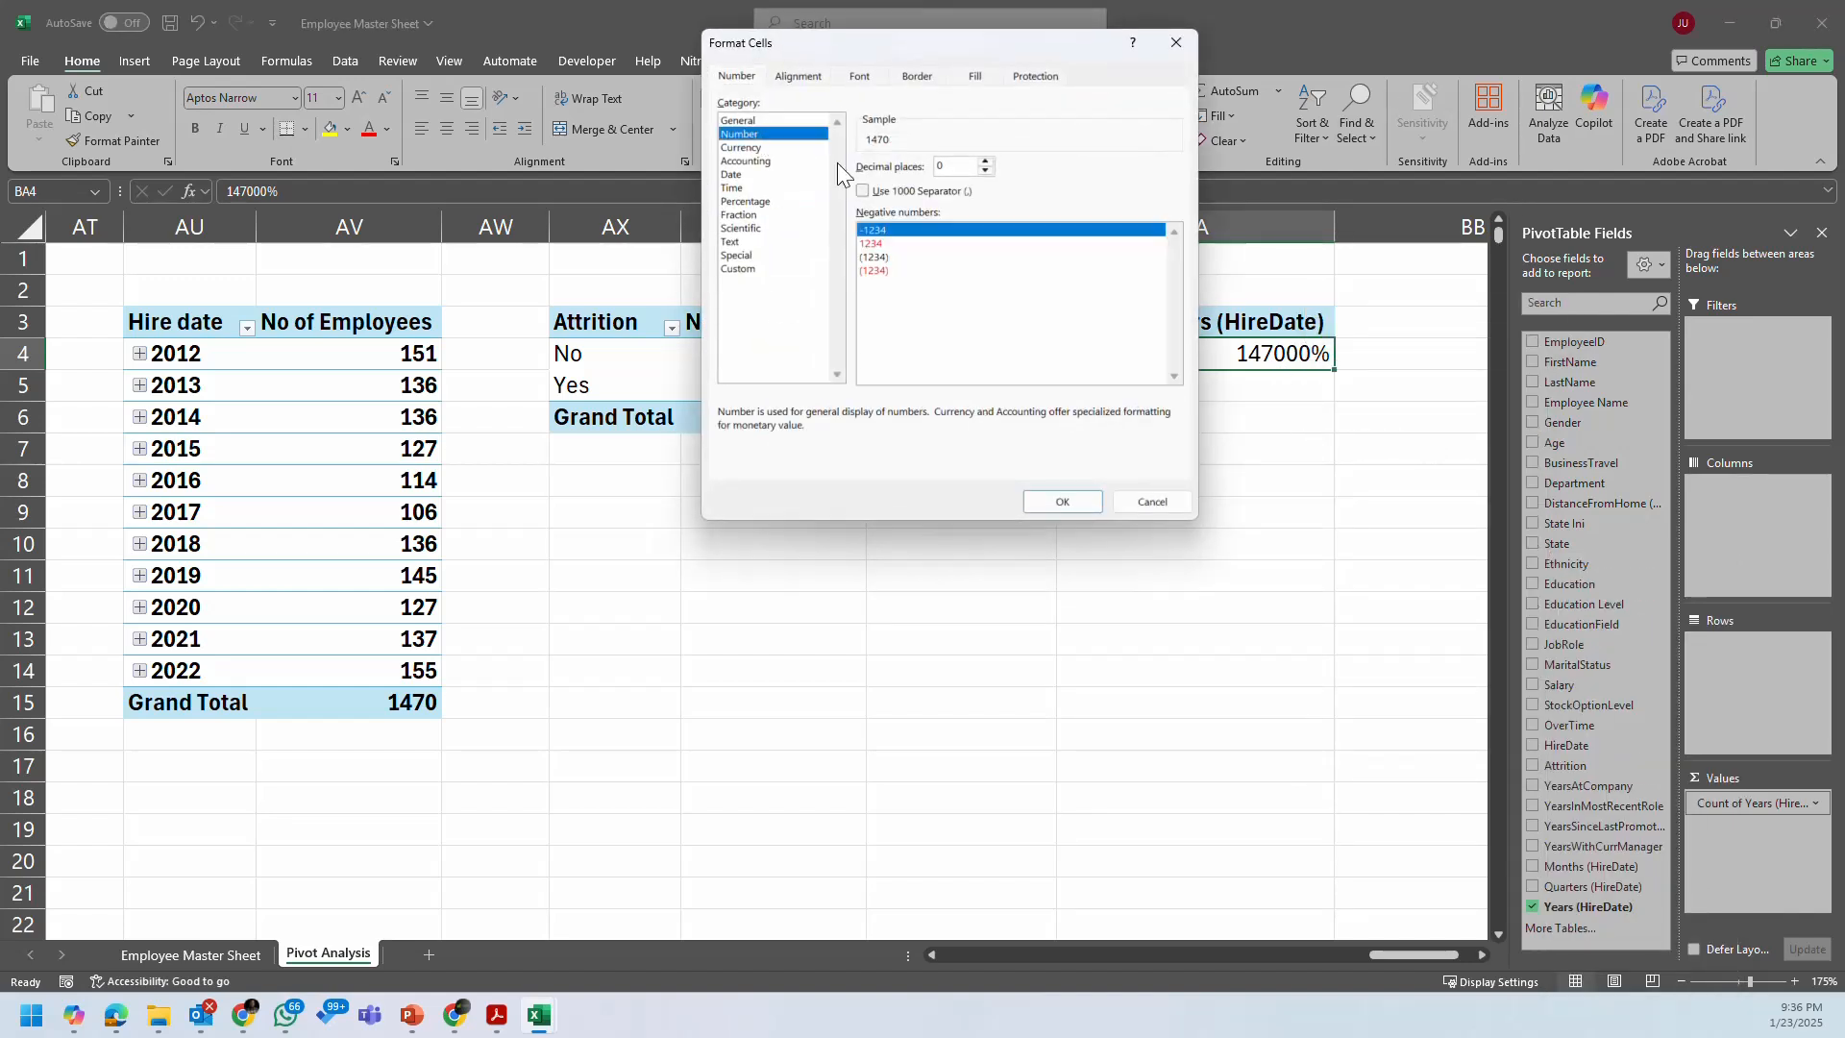
left_click(1063, 501)
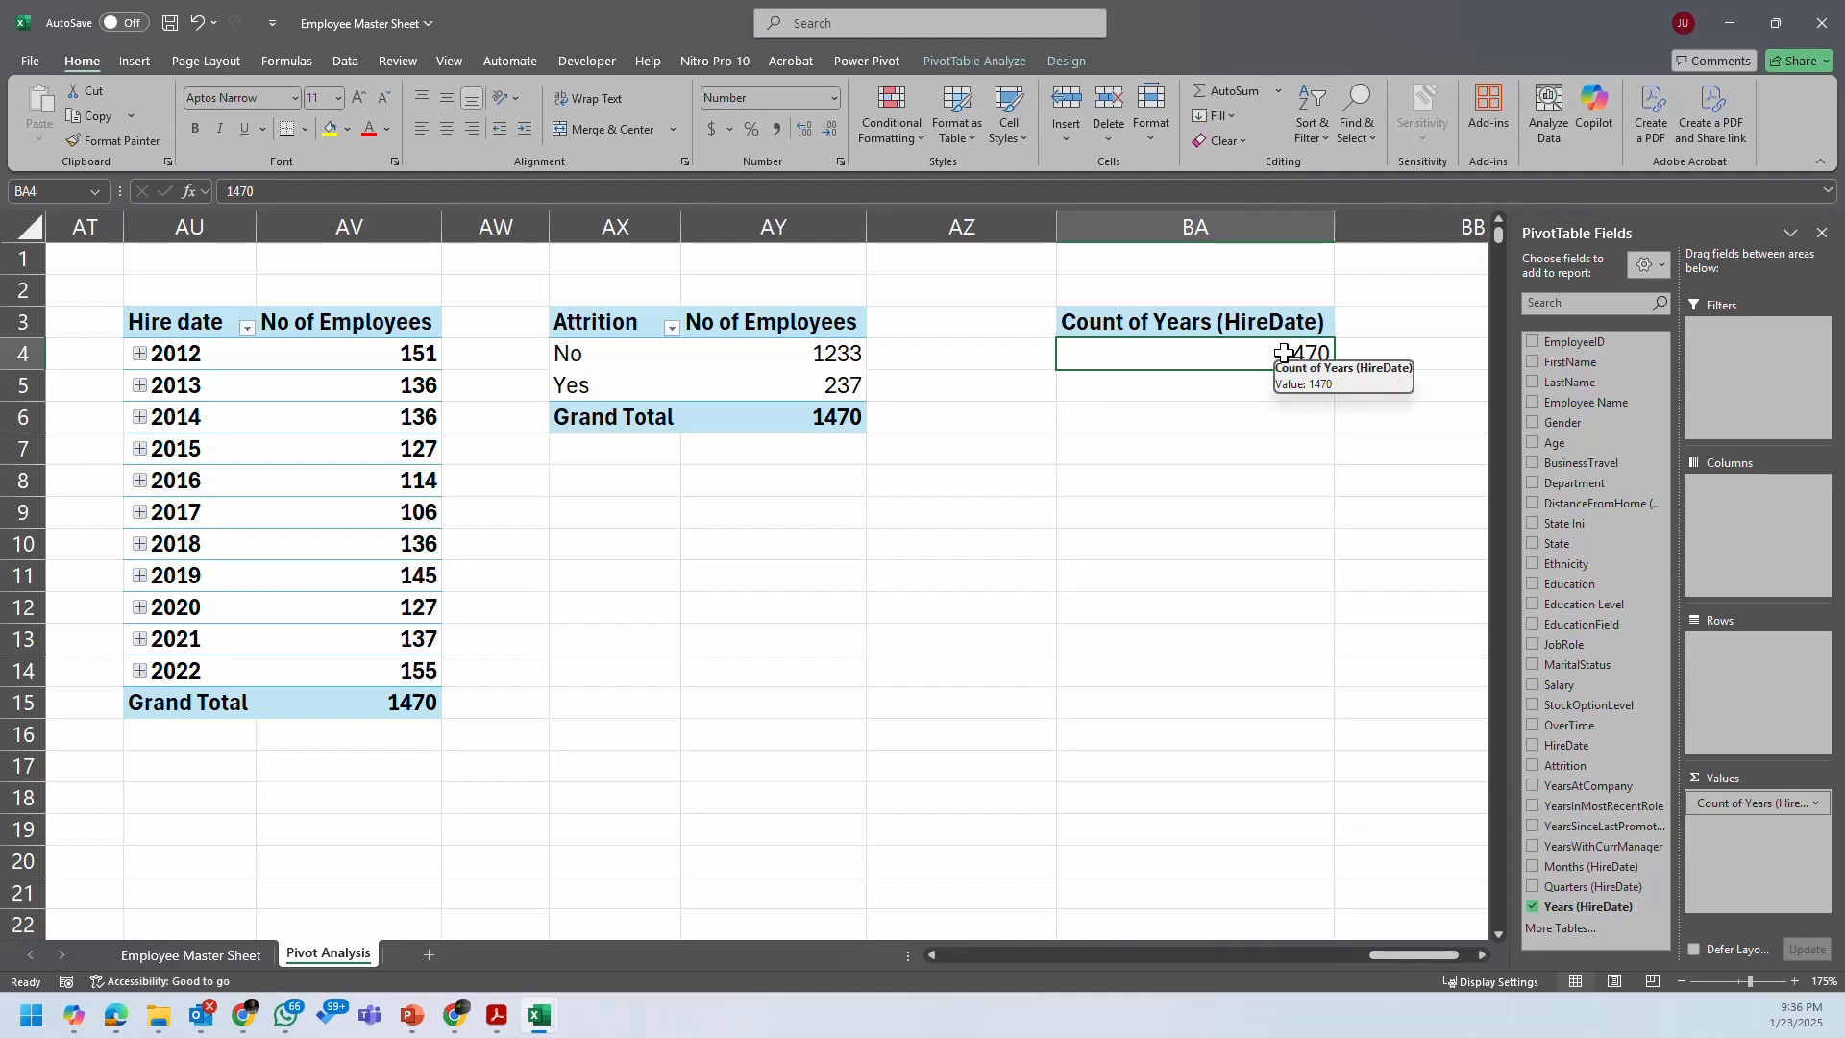
Step: Remove the count of Years (HireDate) from the copied pivot table's values, leaving the table empty
right_click(1247, 356)
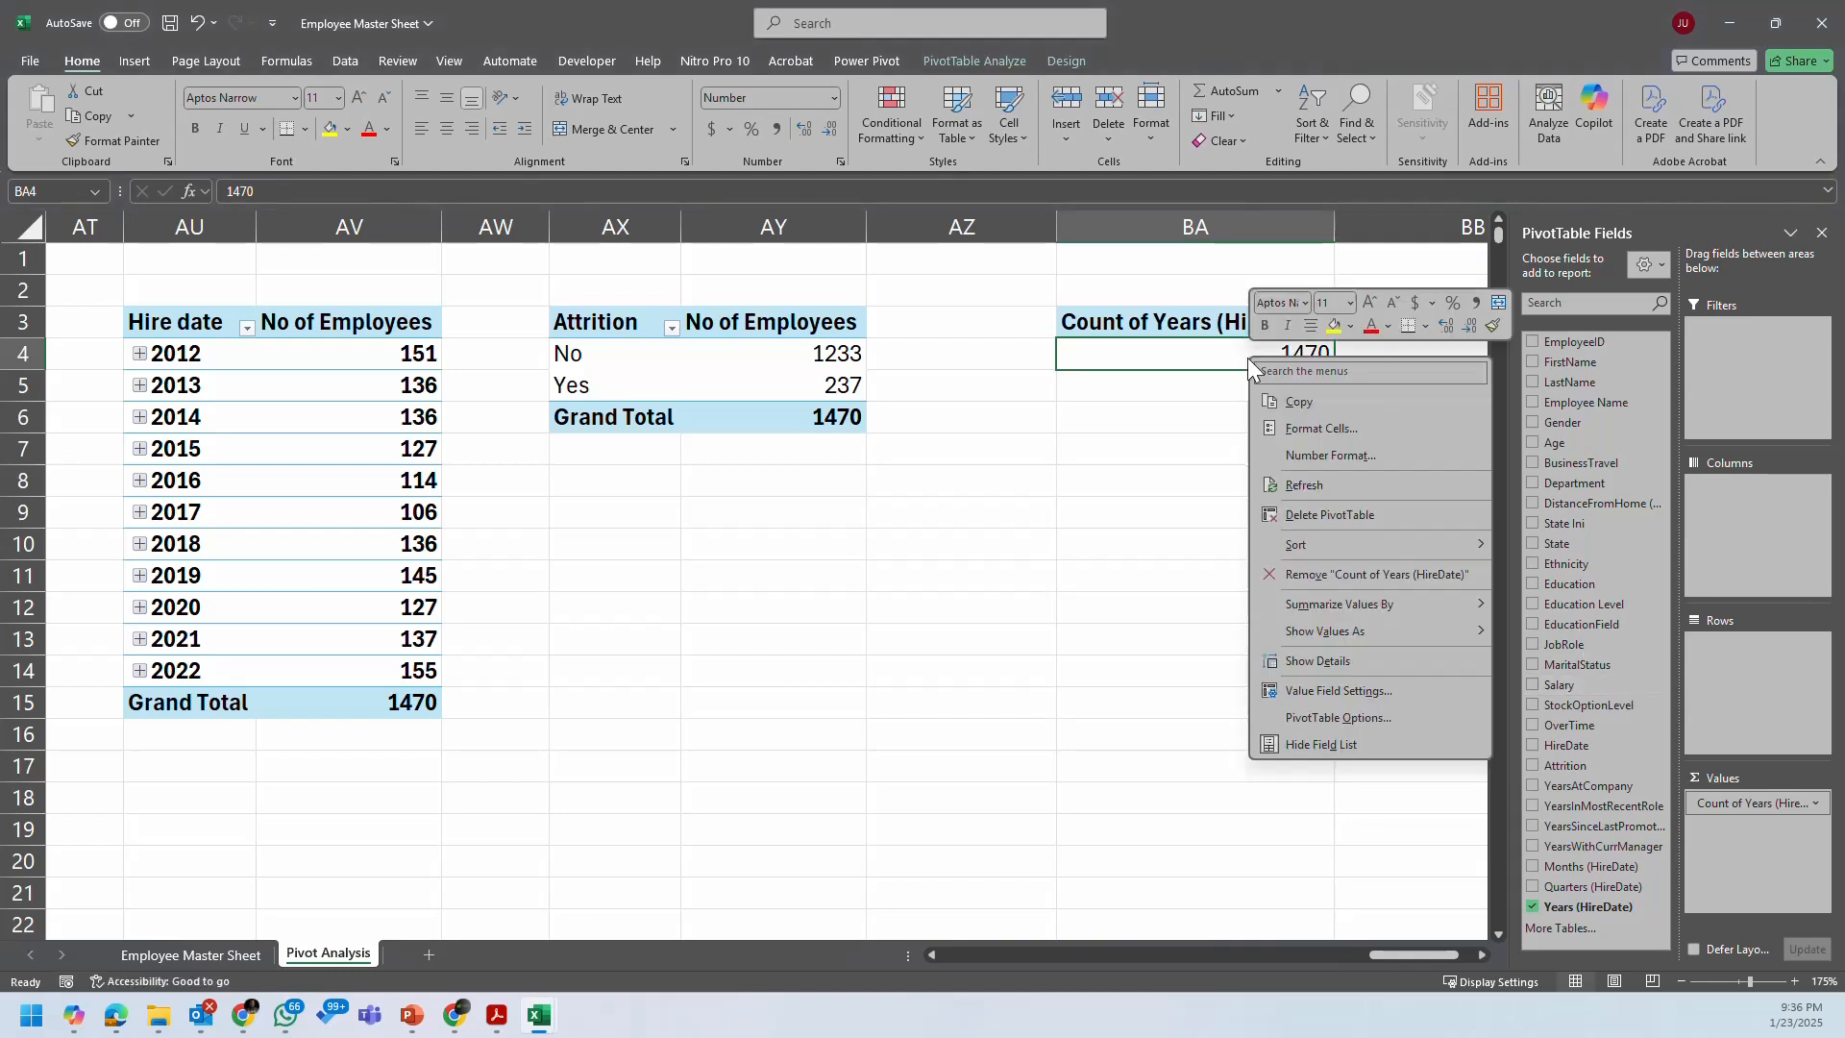
mouse_move(1389, 546)
left_click(1213, 350)
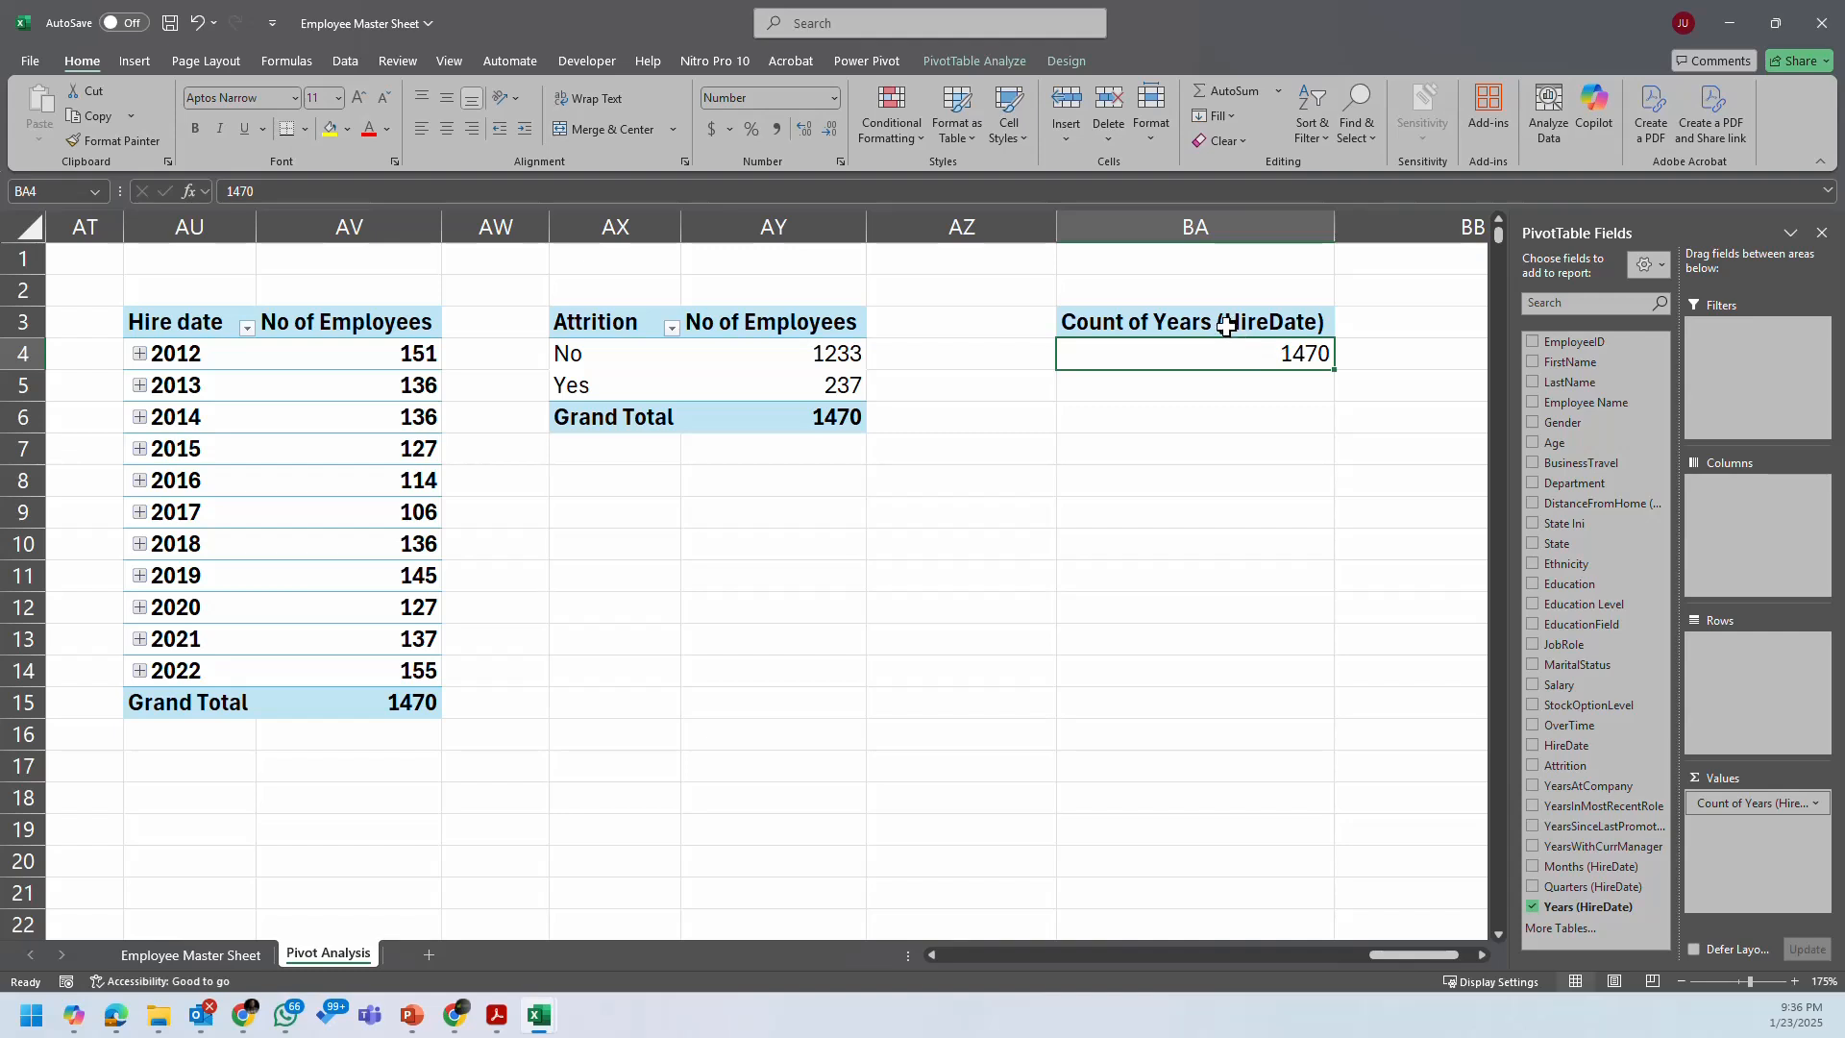
left_click(1228, 331)
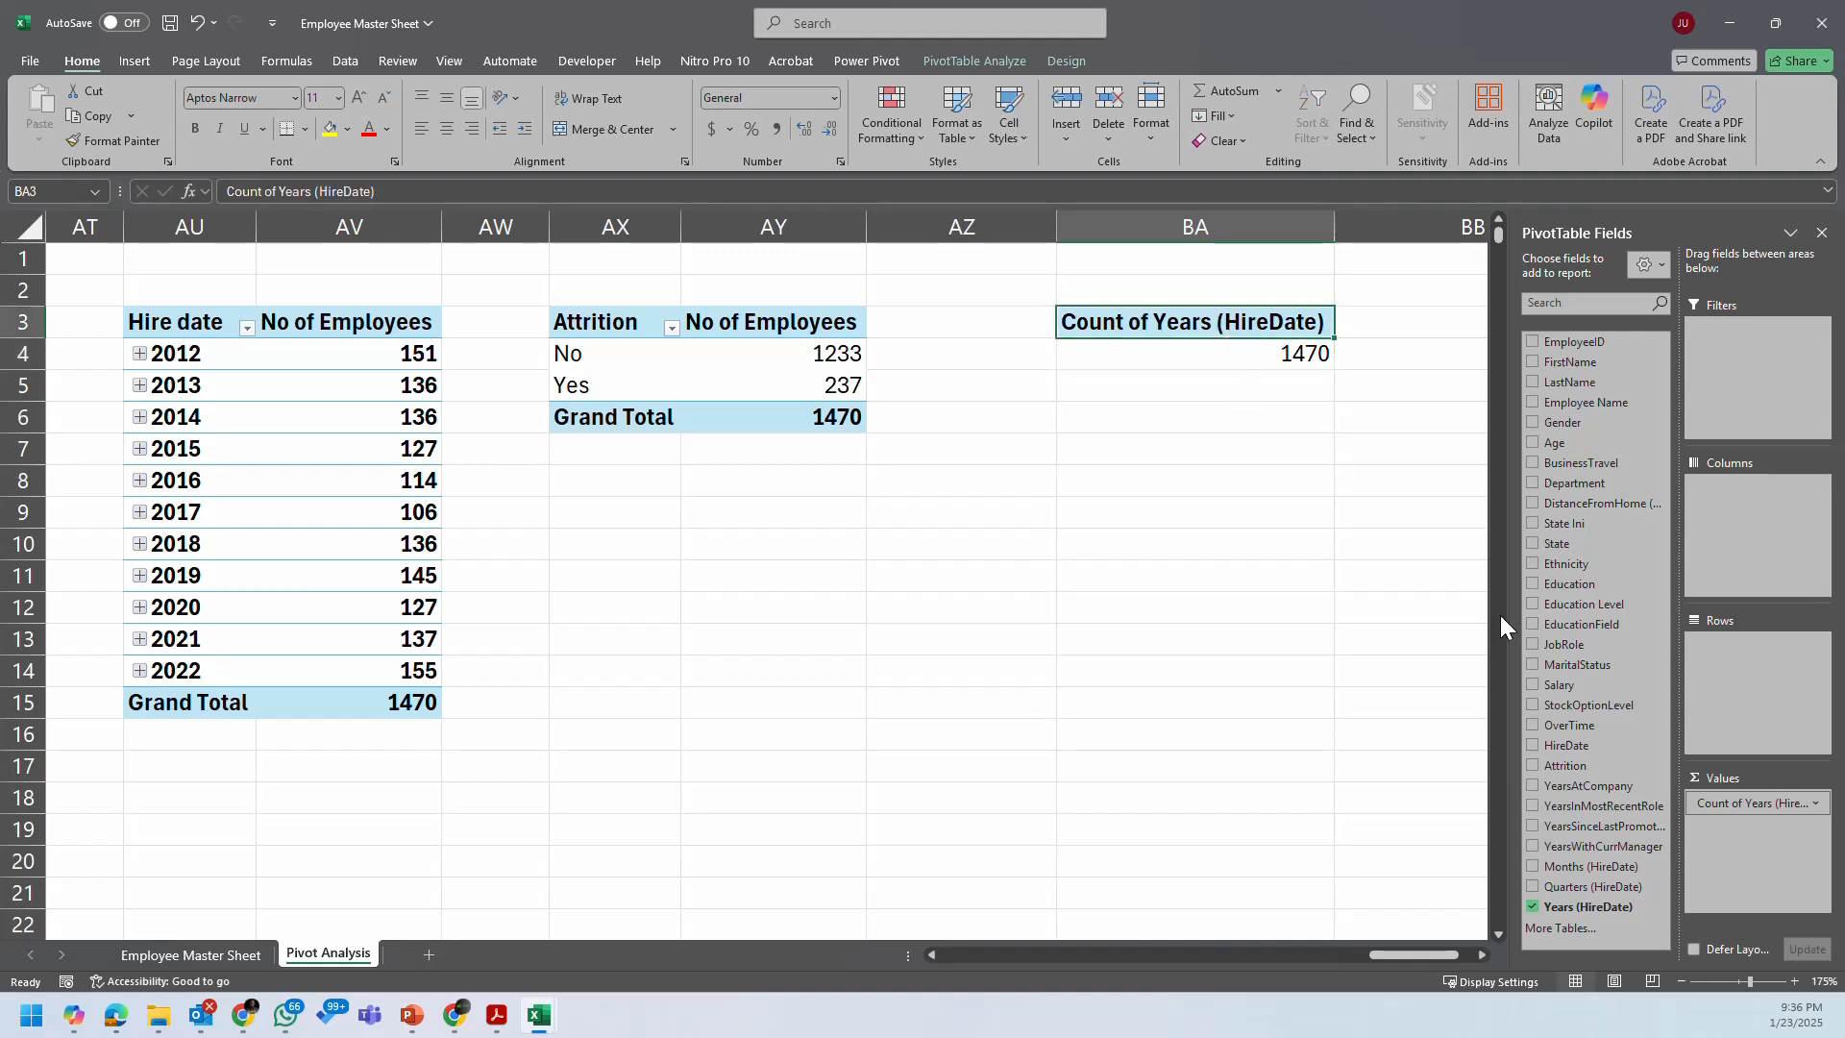
left_click_drag(1776, 804, 1283, 759)
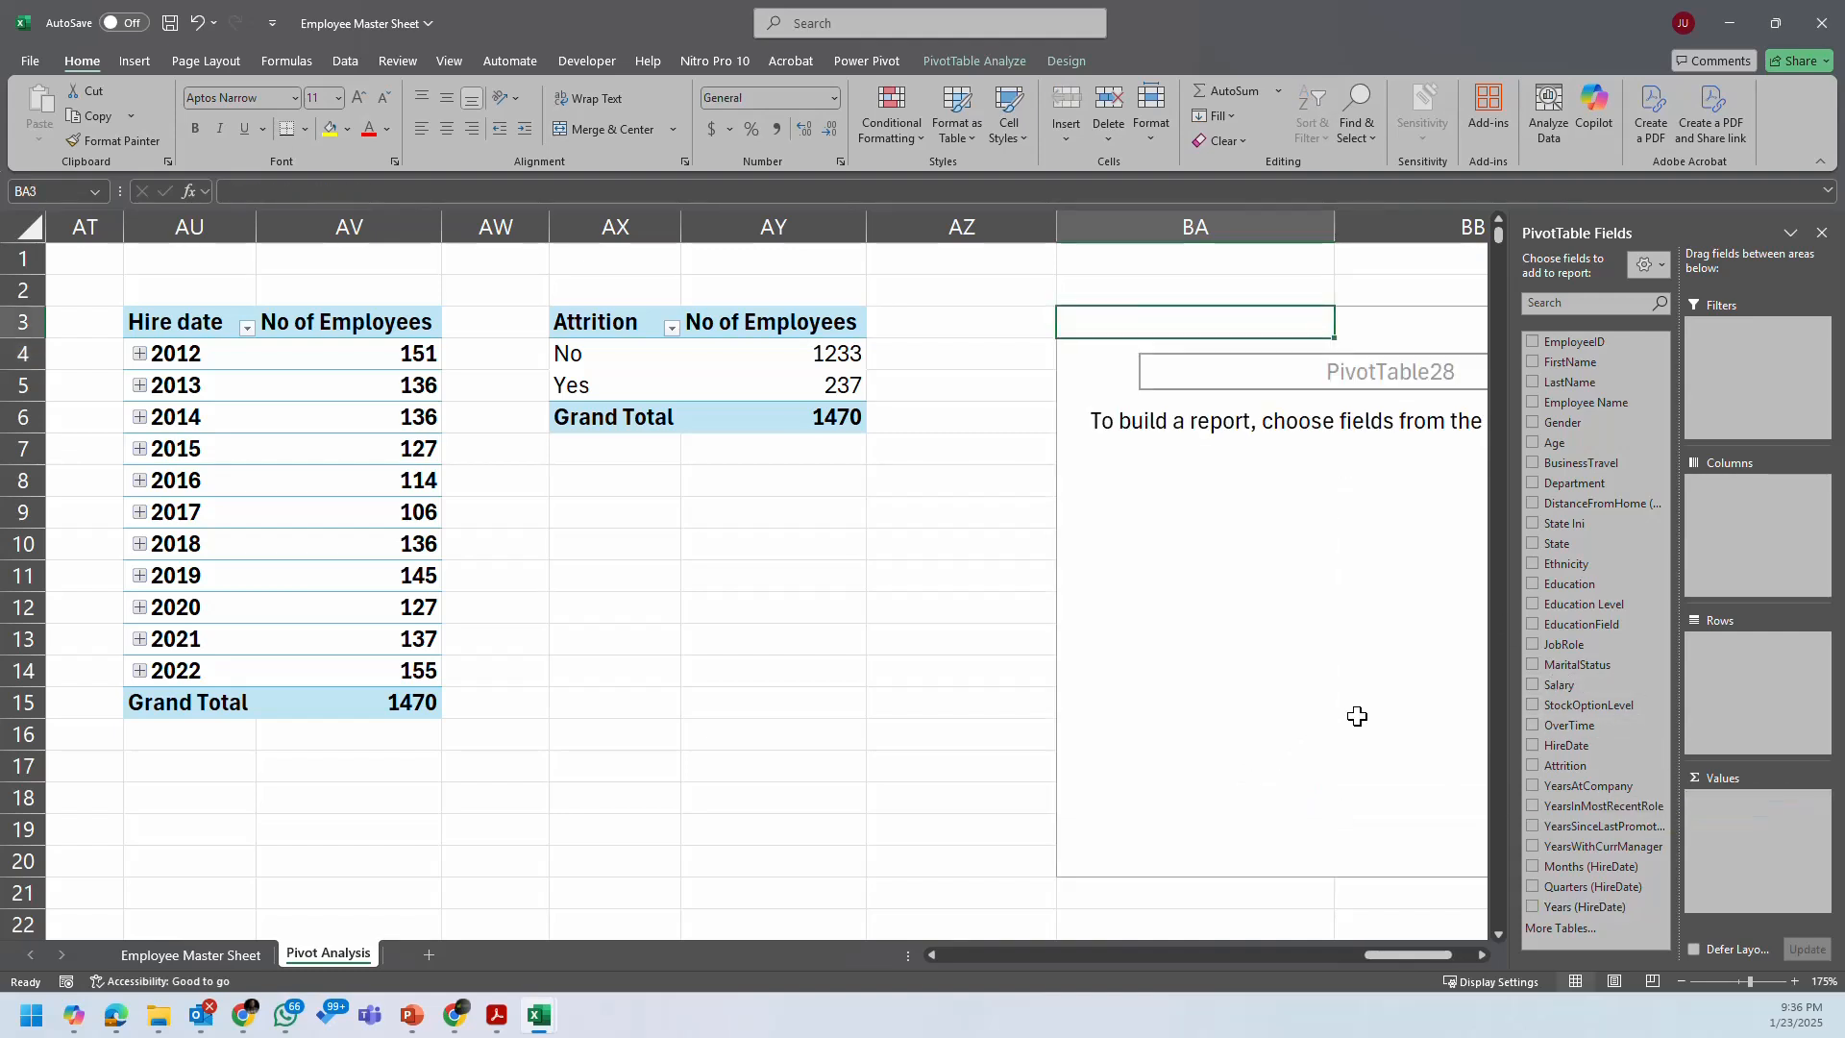
Step: Examine the HireDate, YearsInMostRecentRole and YearsSinceLastPromotion columns in the Employee Master Sheet
left_click(218, 954)
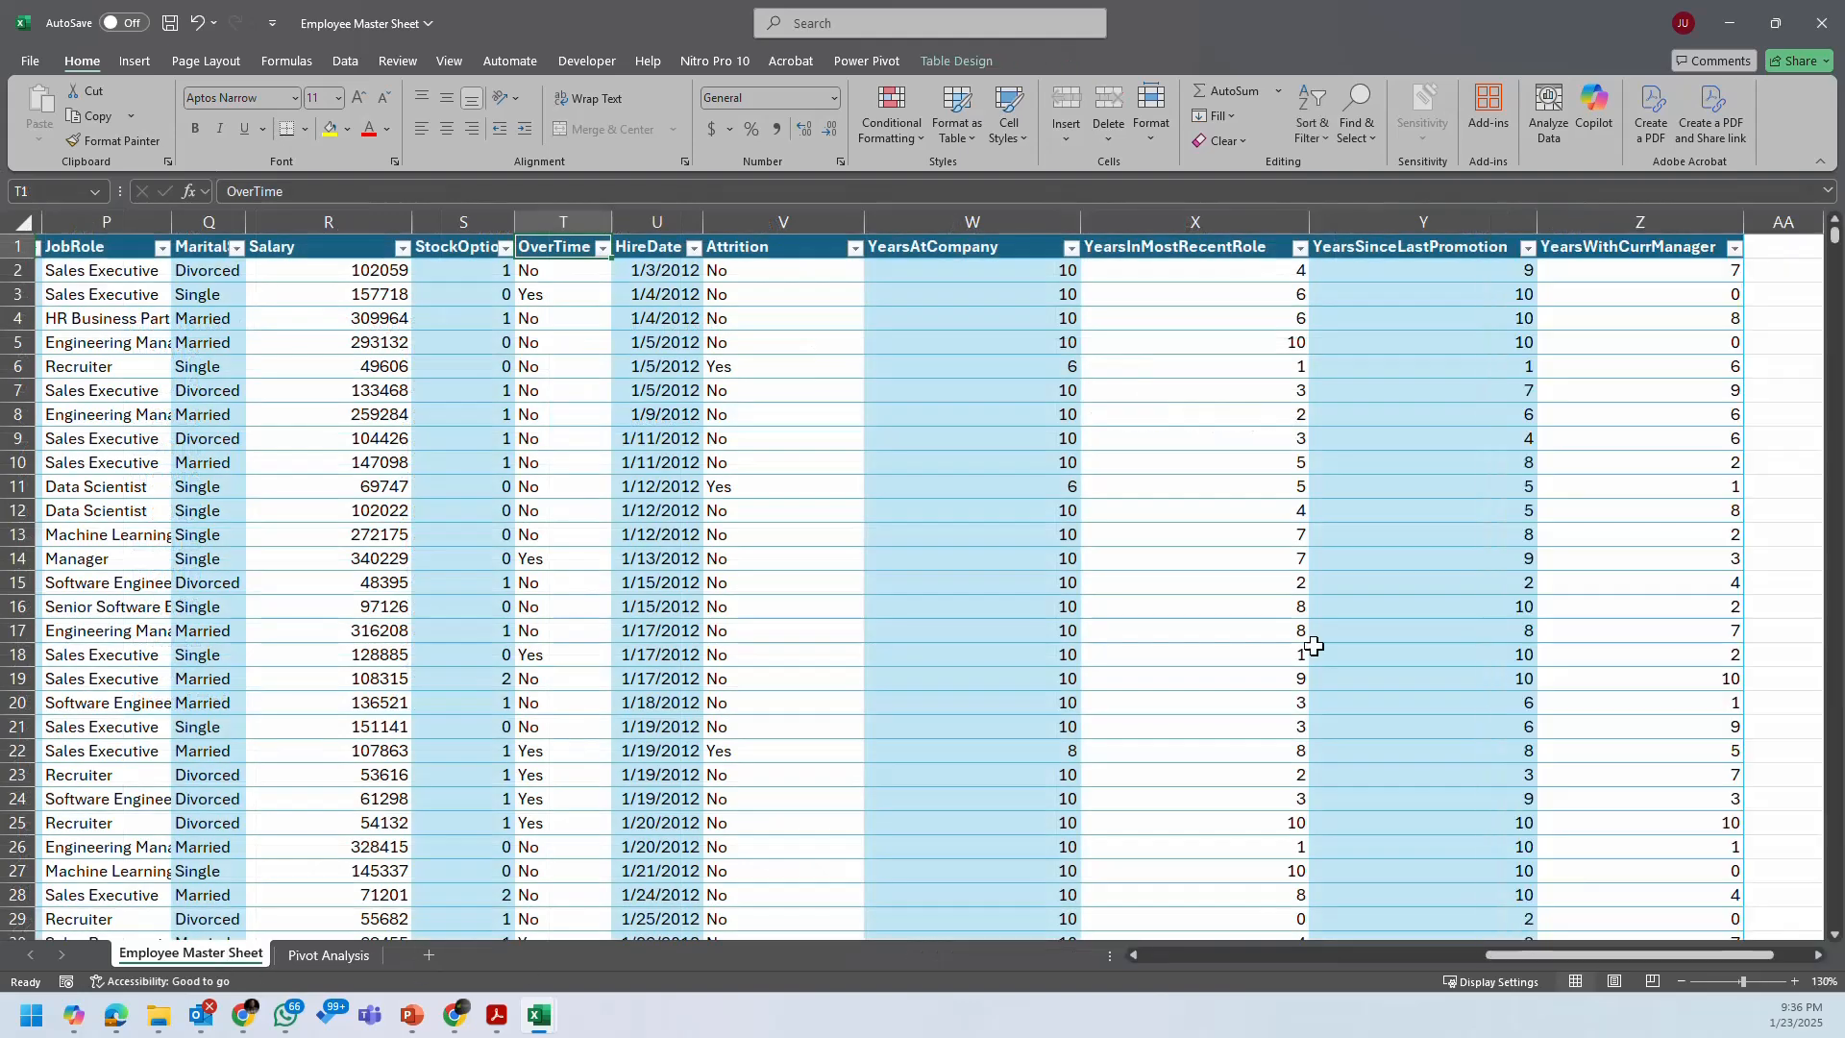
left_click(1474, 392)
left_click(1203, 255)
left_click(694, 248)
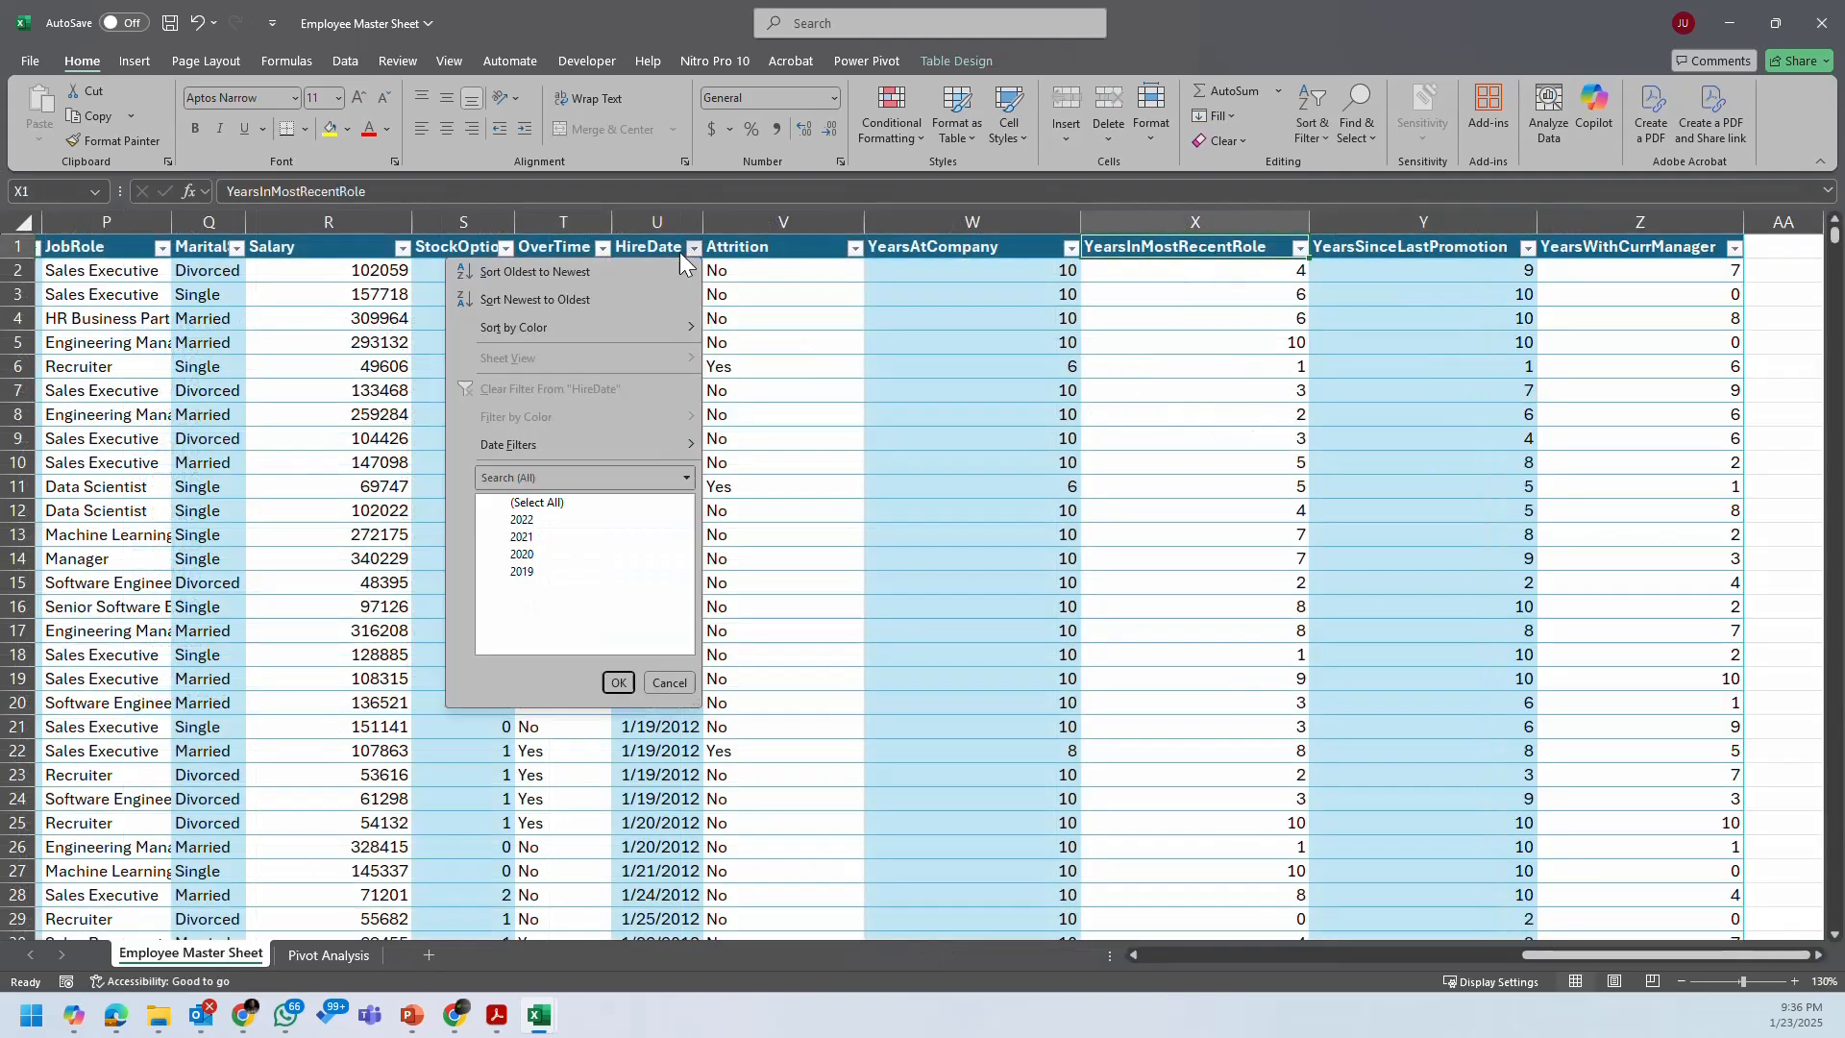
left_click(807, 296)
left_click(1477, 270)
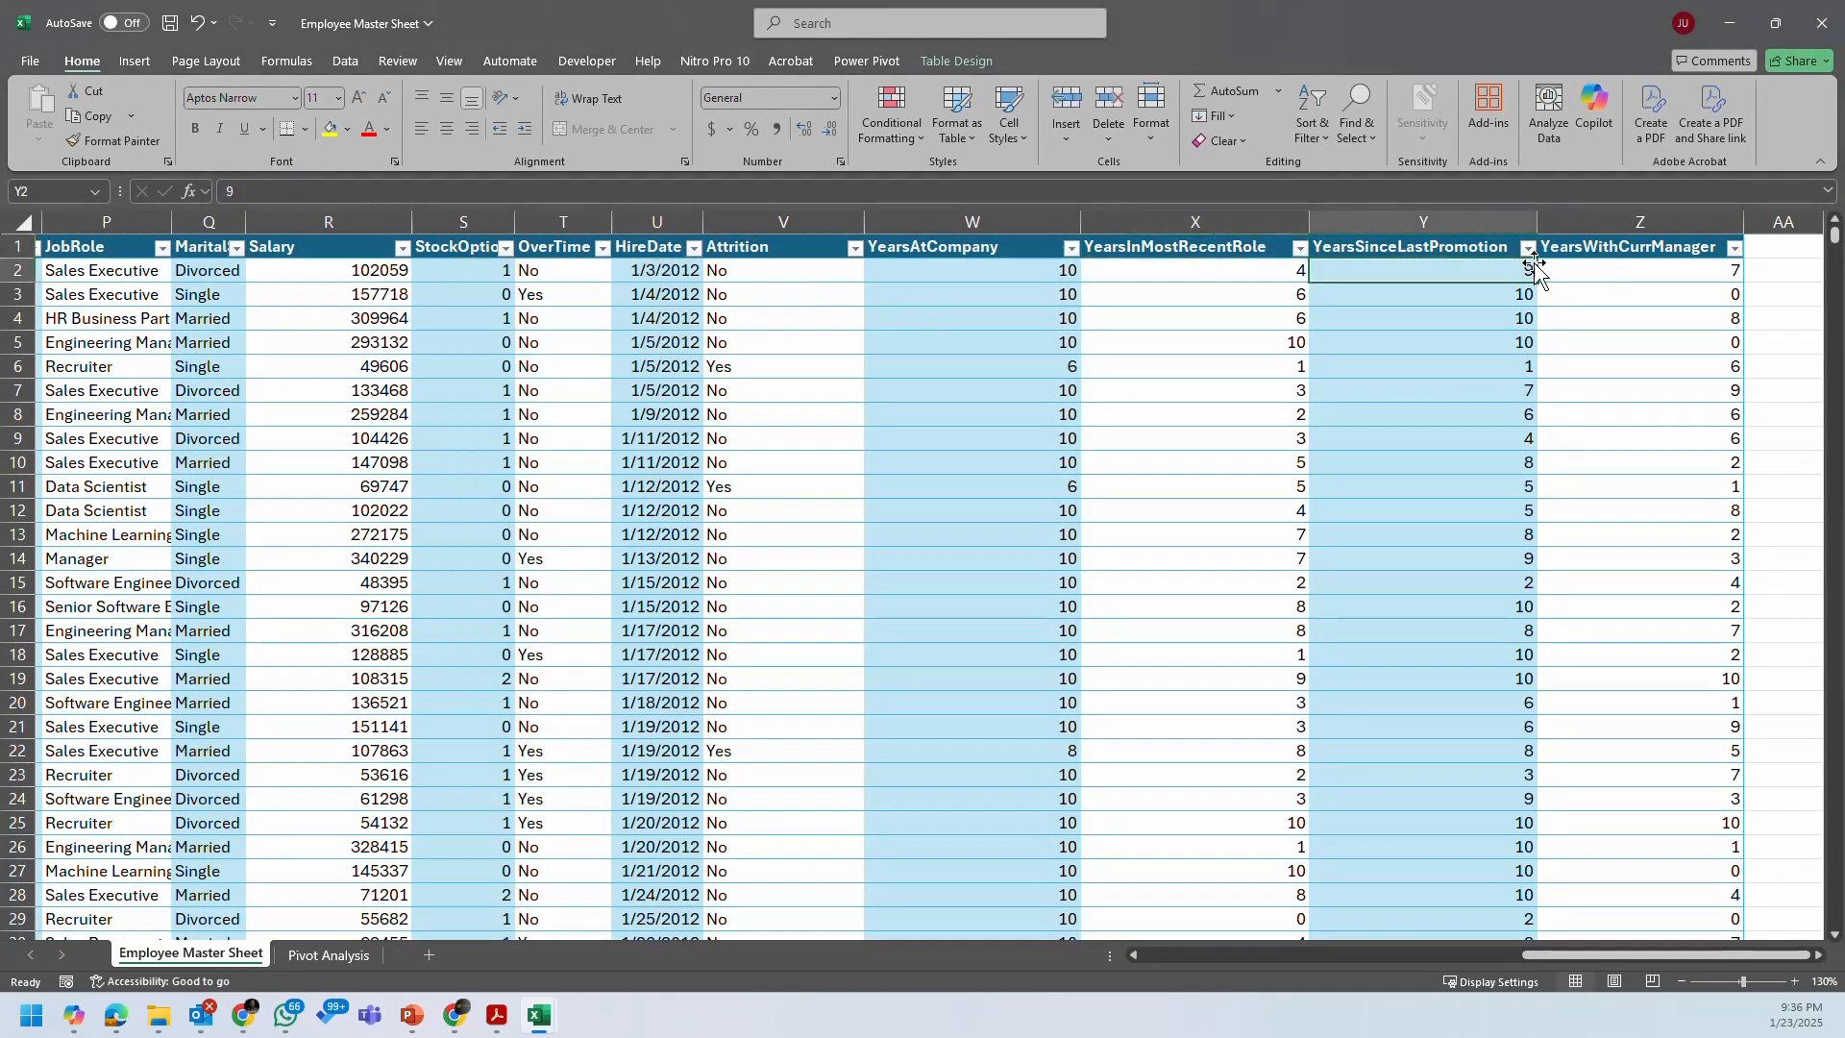
left_click(1443, 251)
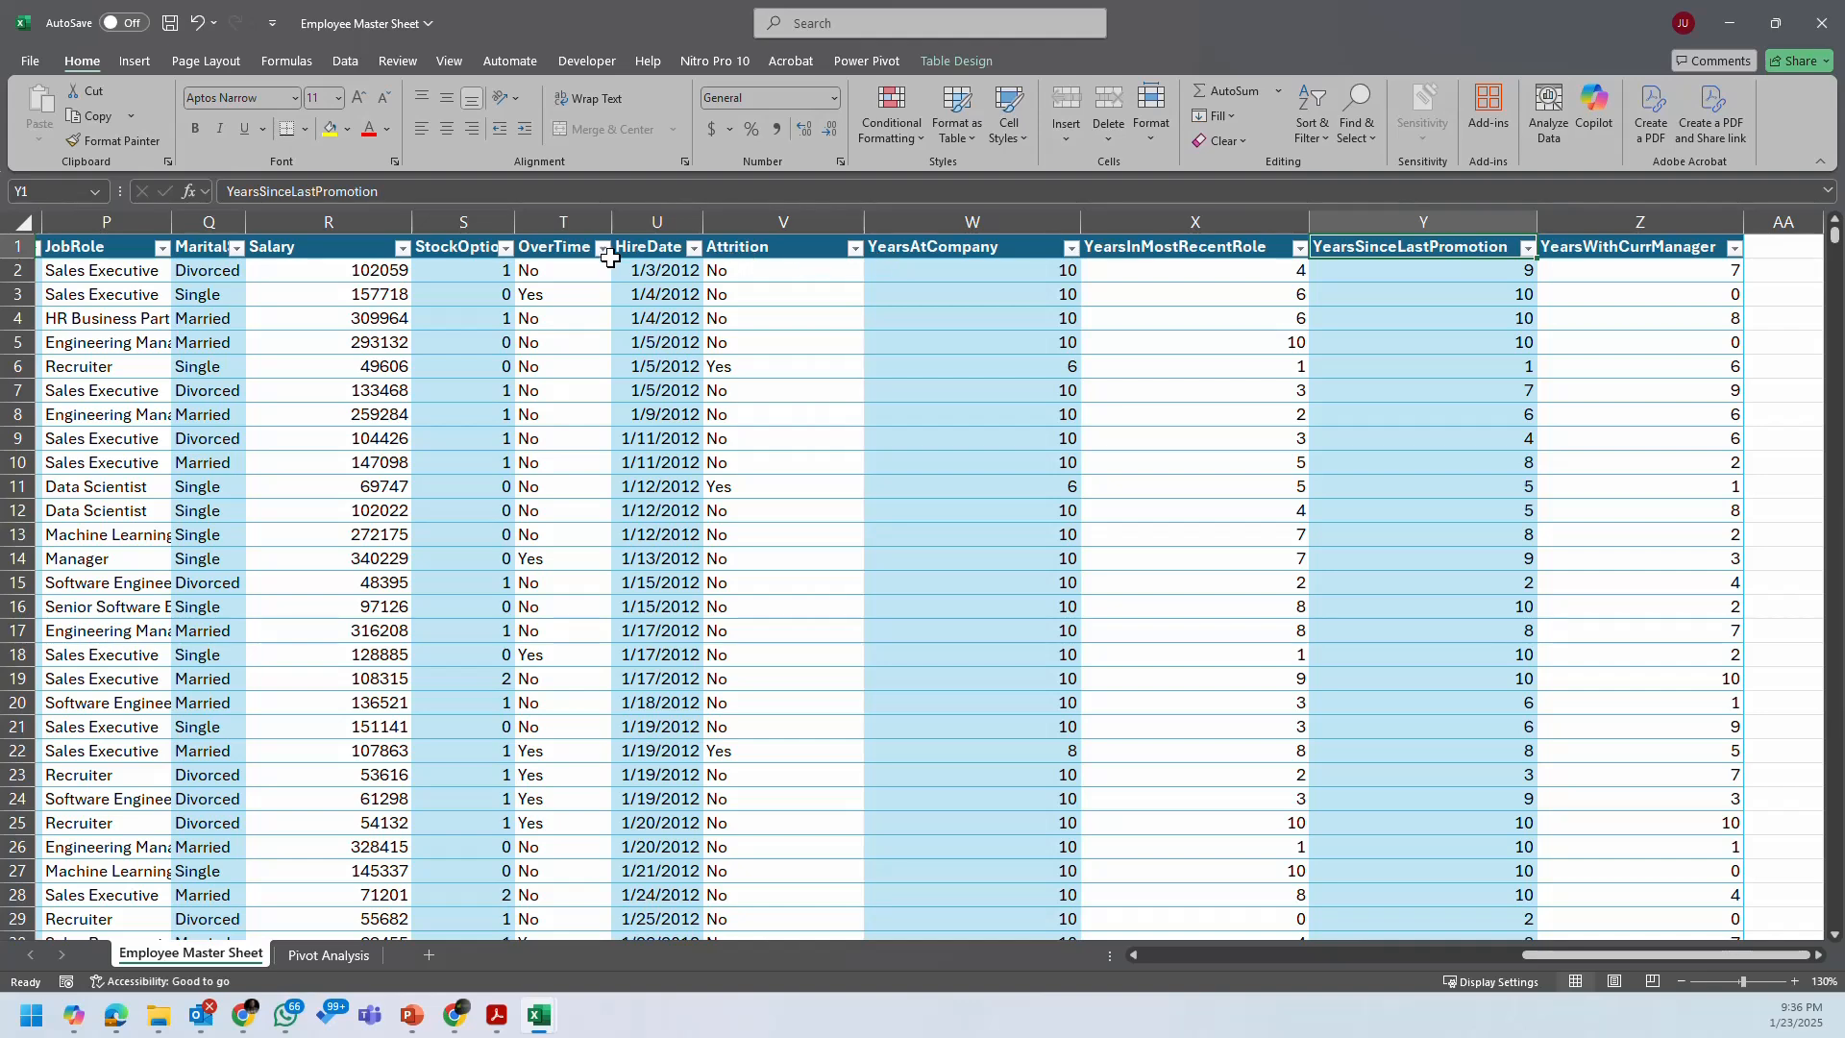
left_click(686, 273)
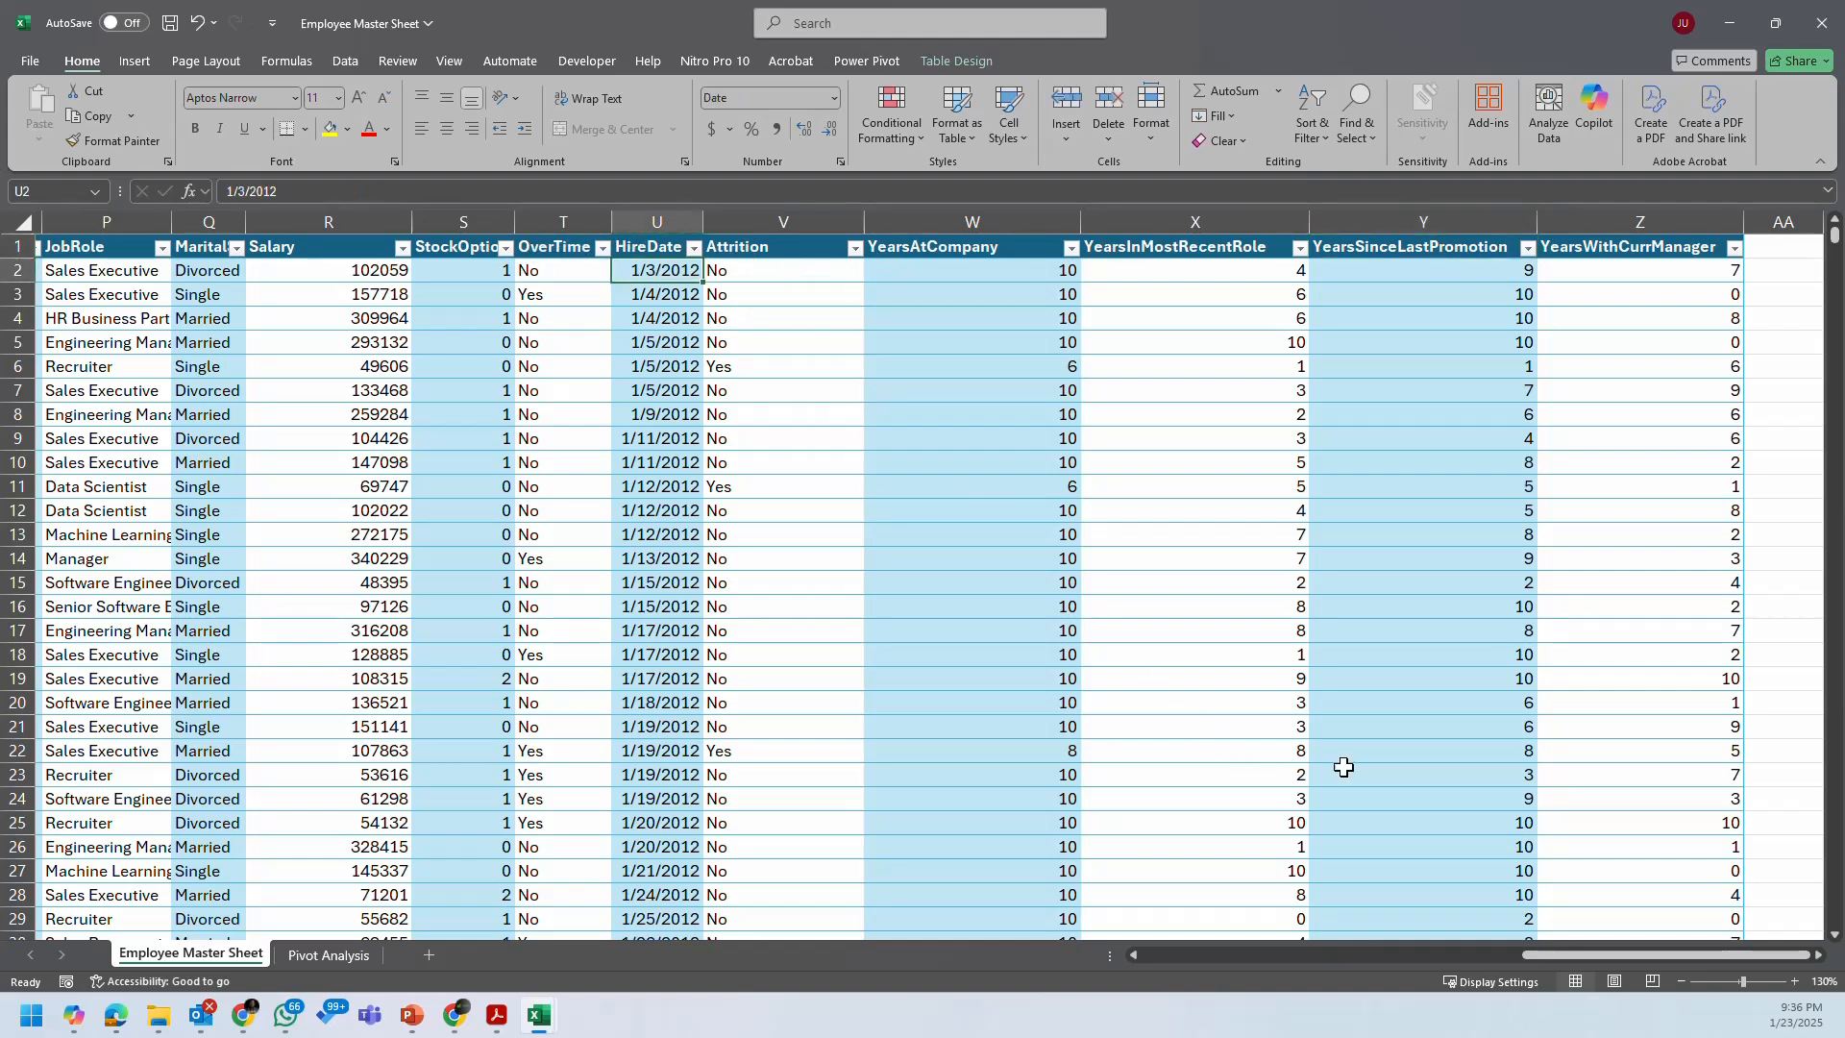
left_click_drag(1542, 950, 1468, 961)
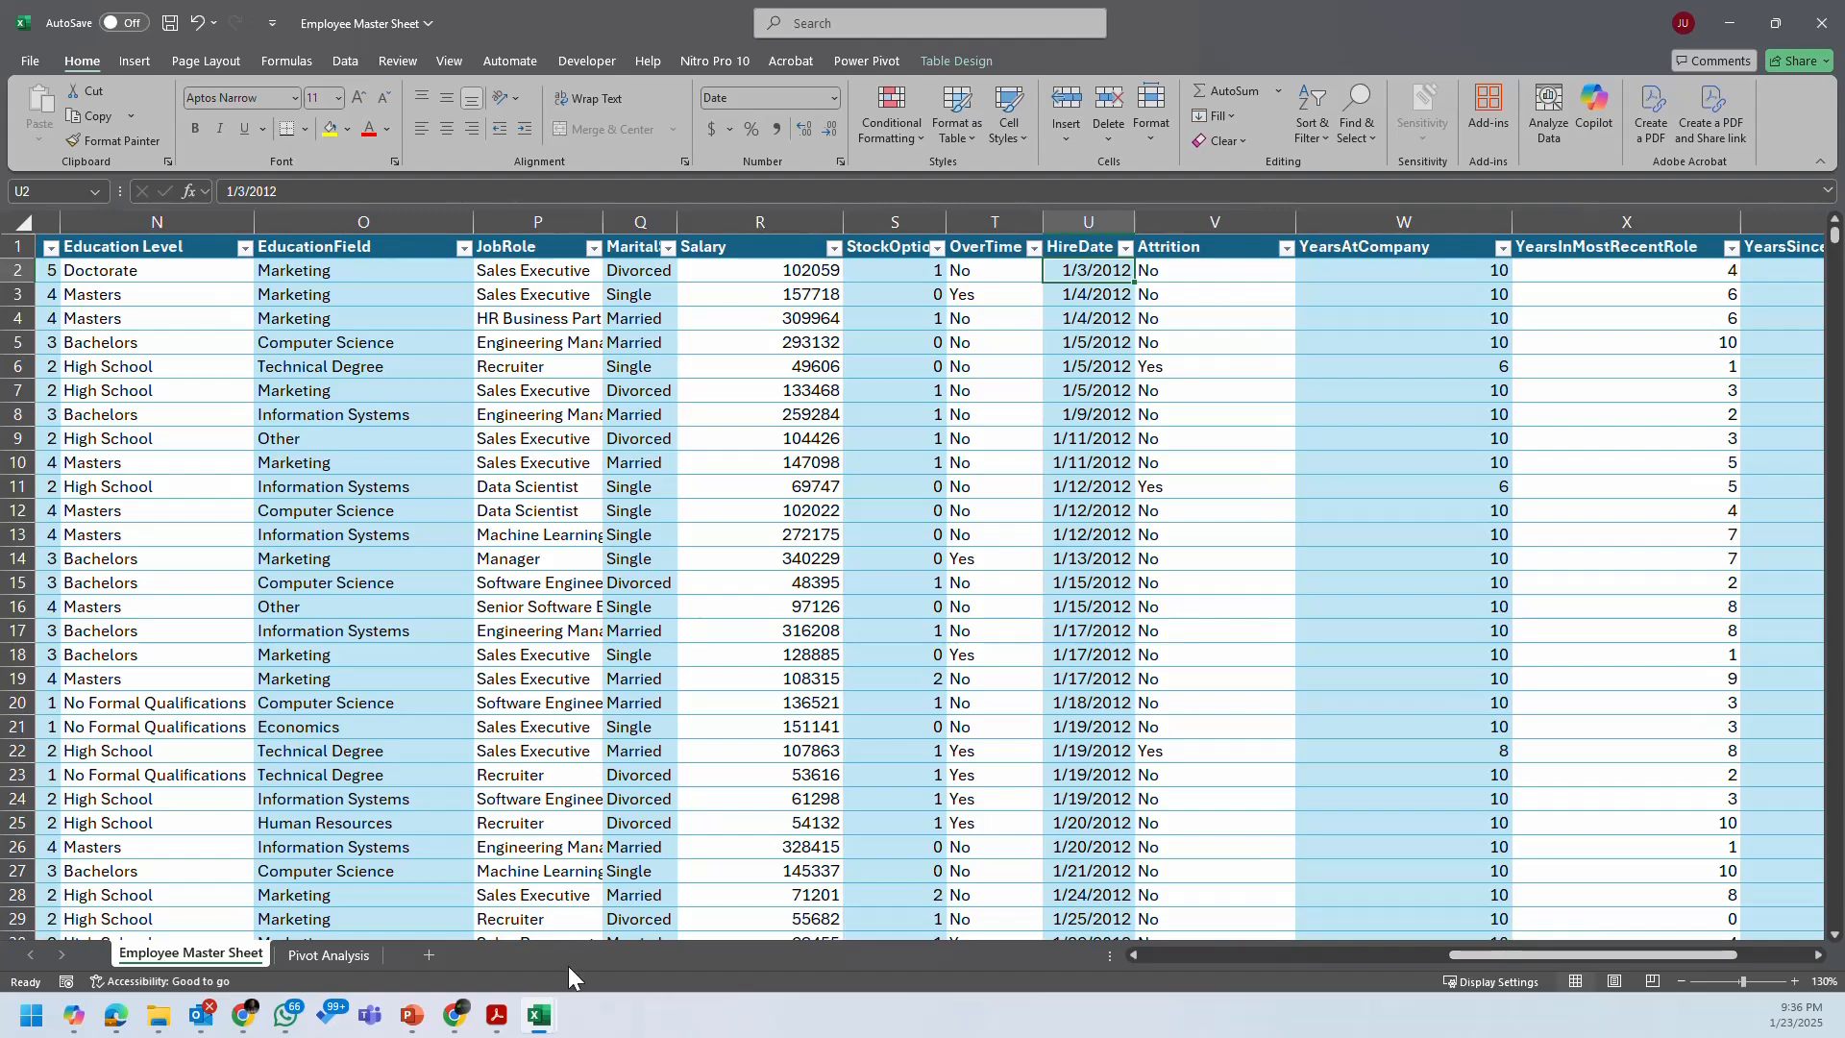
Step: Check the sticky note's analysis list for the item after Attrition and locate the YearsAtCompany column in the Employee Master Sheet
left_click(500, 1016)
left_click(497, 1017)
left_click(31, 1014)
left_click(551, 531)
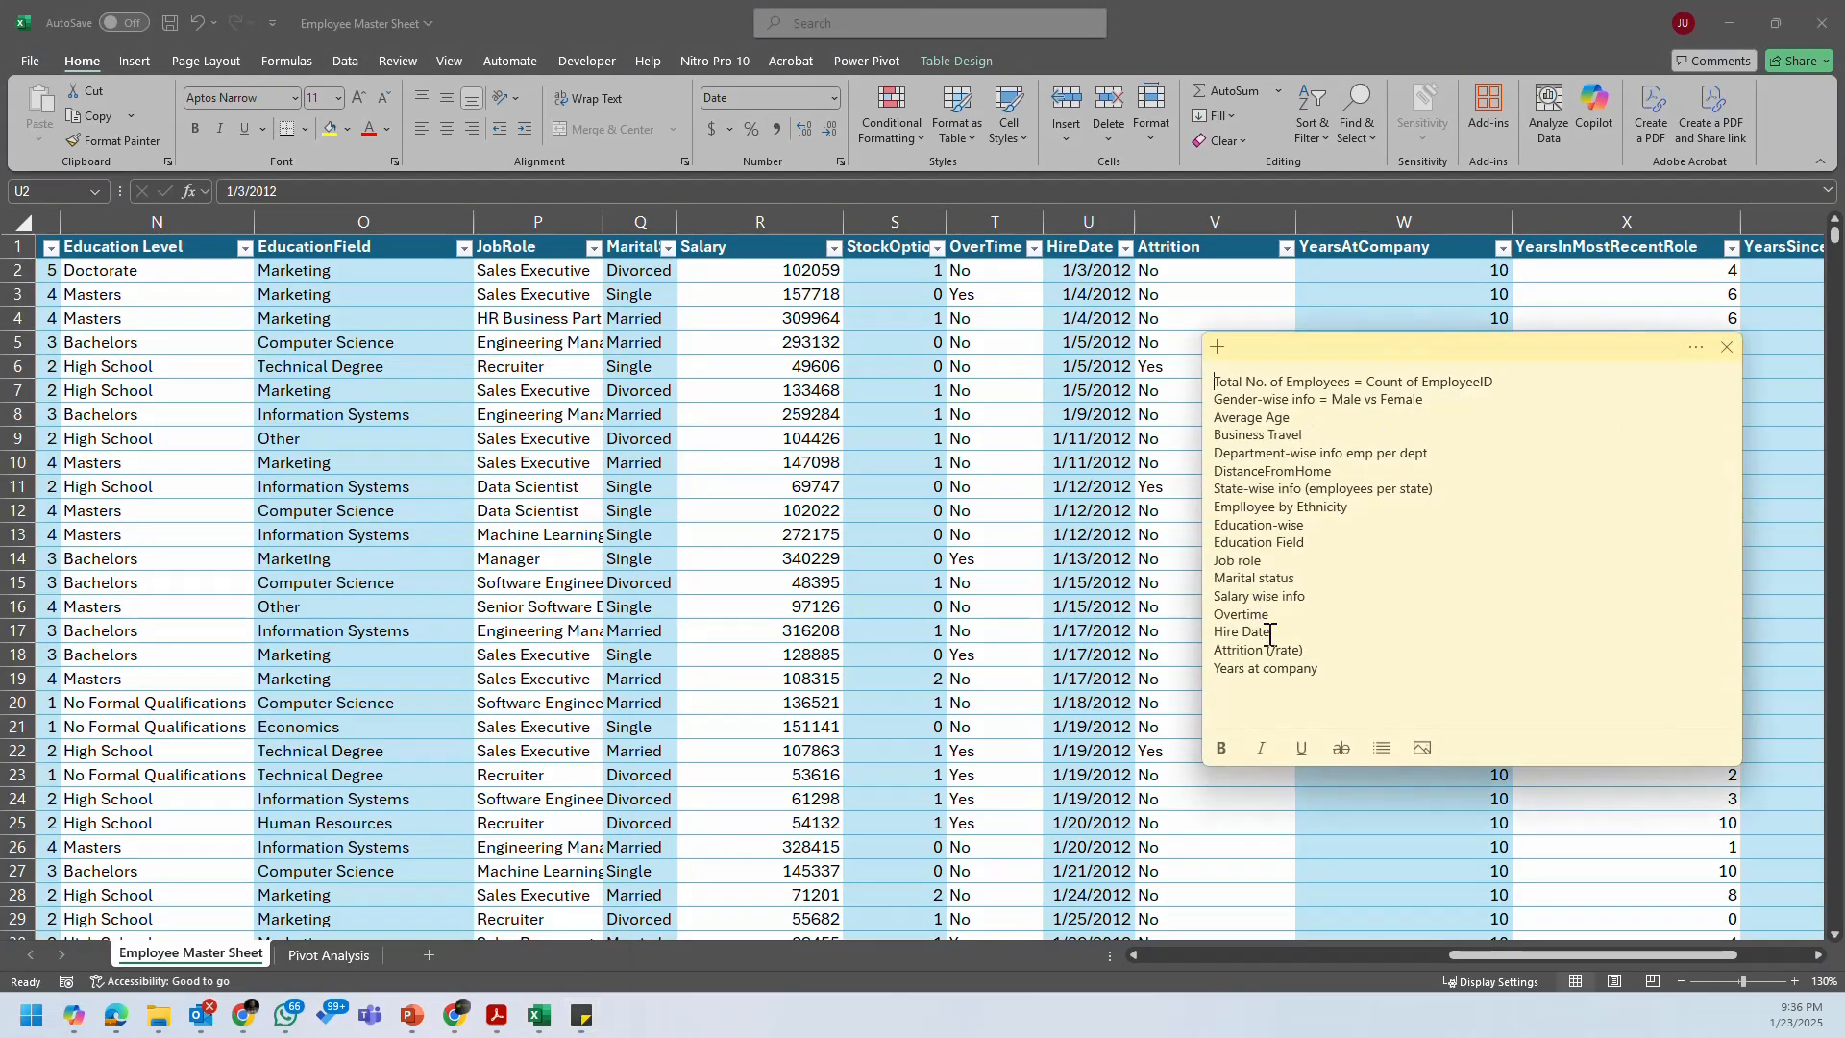
left_click(1080, 377)
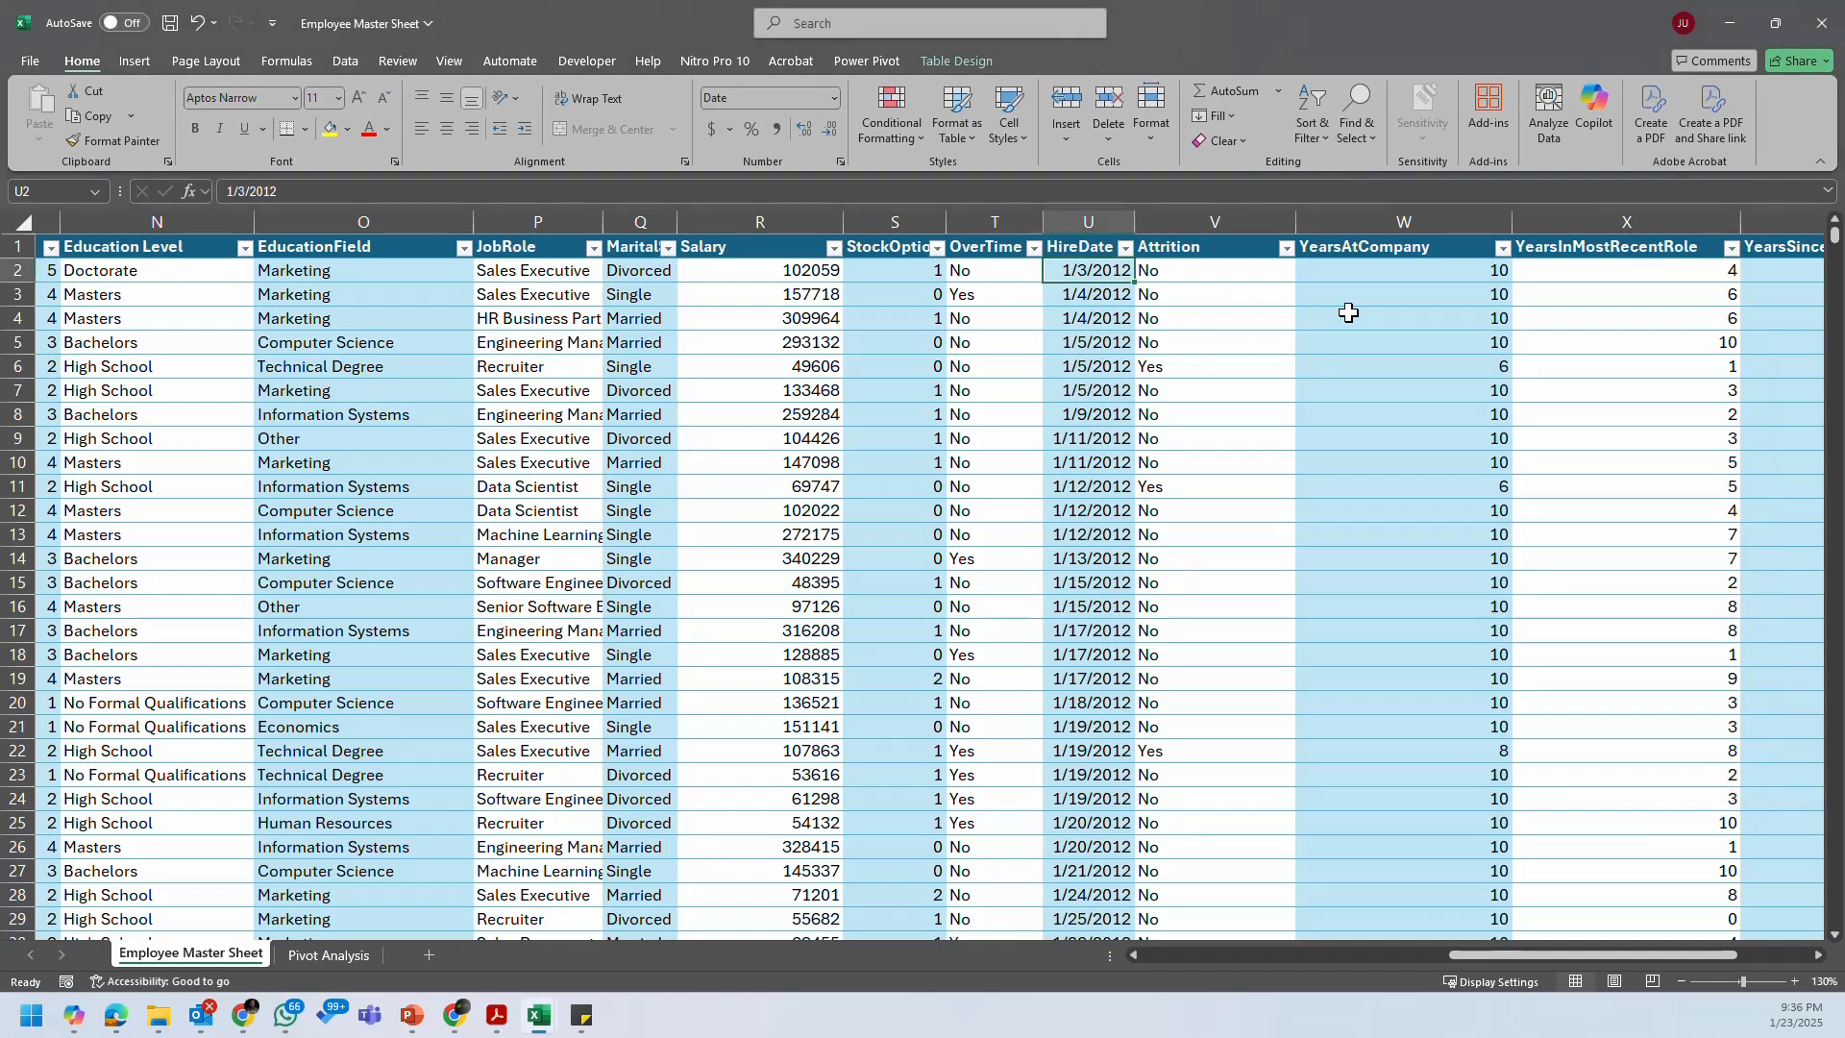
left_click(1393, 235)
Step: Add YearsAtCompany to the values of the empty pivot table on the Pivot Analysis sheet and summarize it by average
left_click(353, 958)
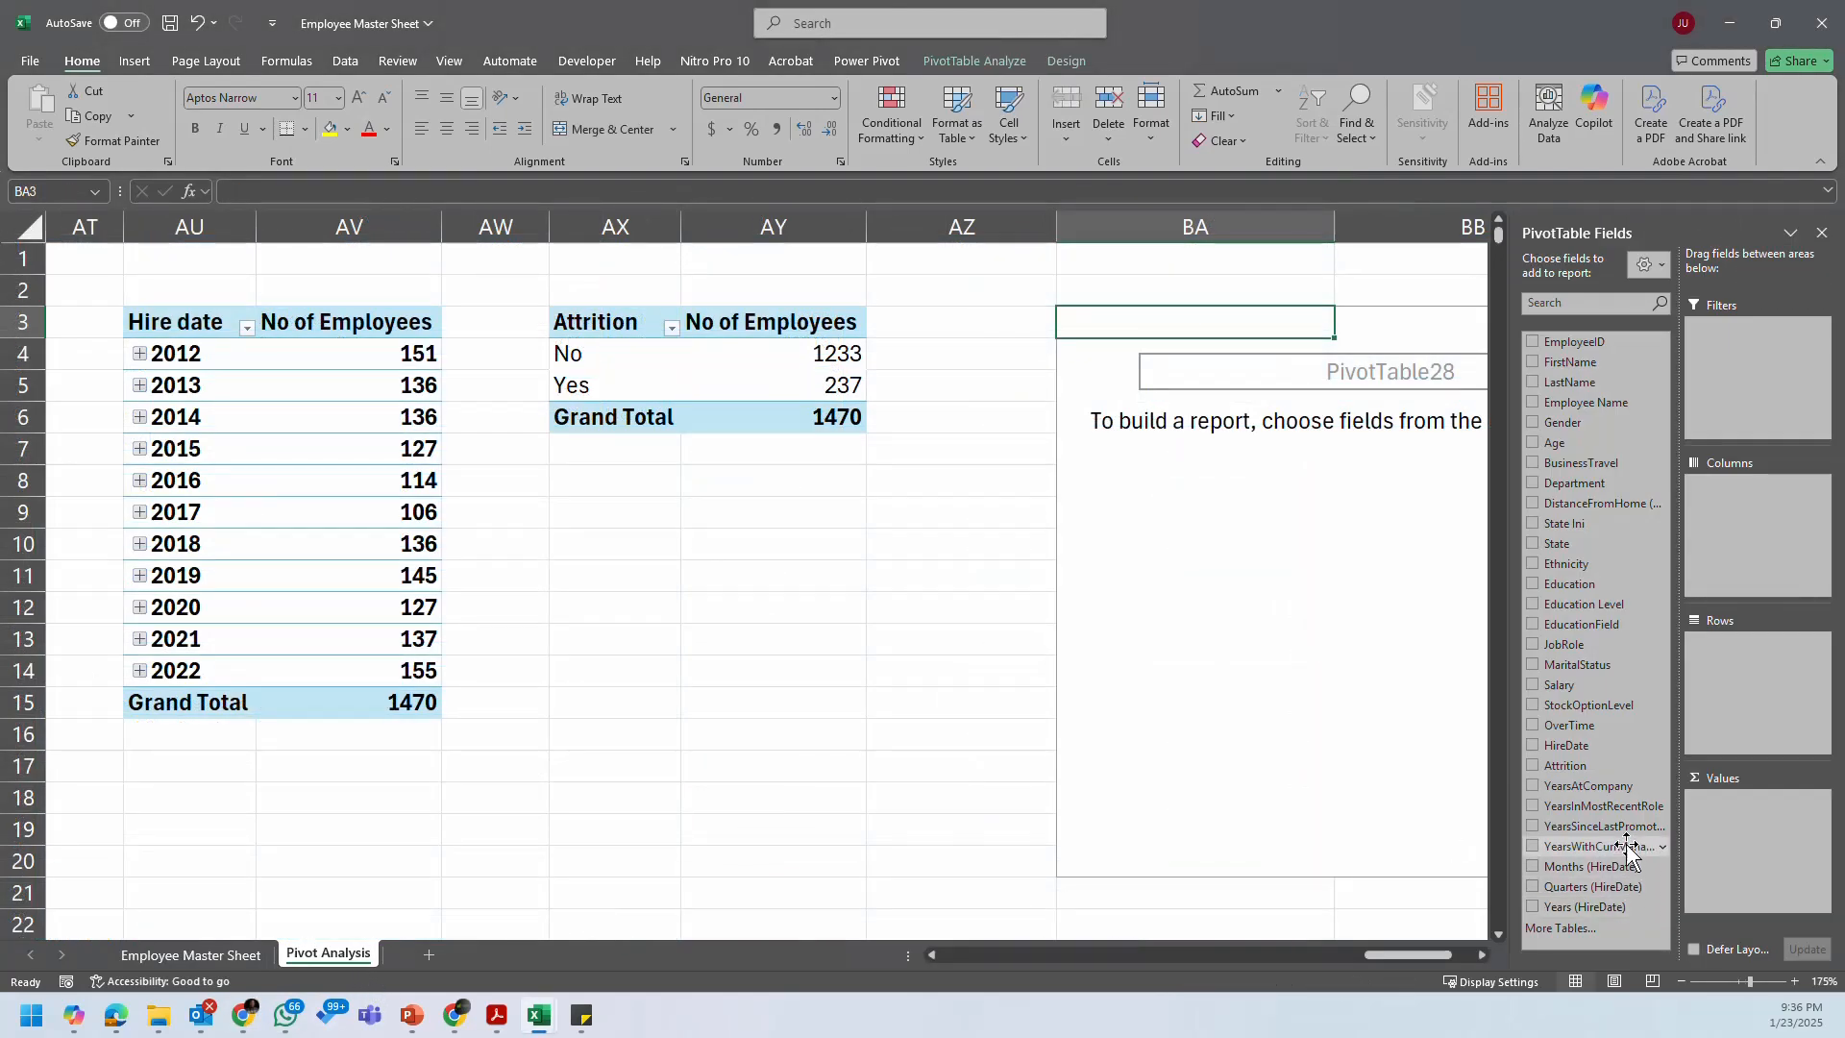
left_click_drag(1625, 786, 1744, 879)
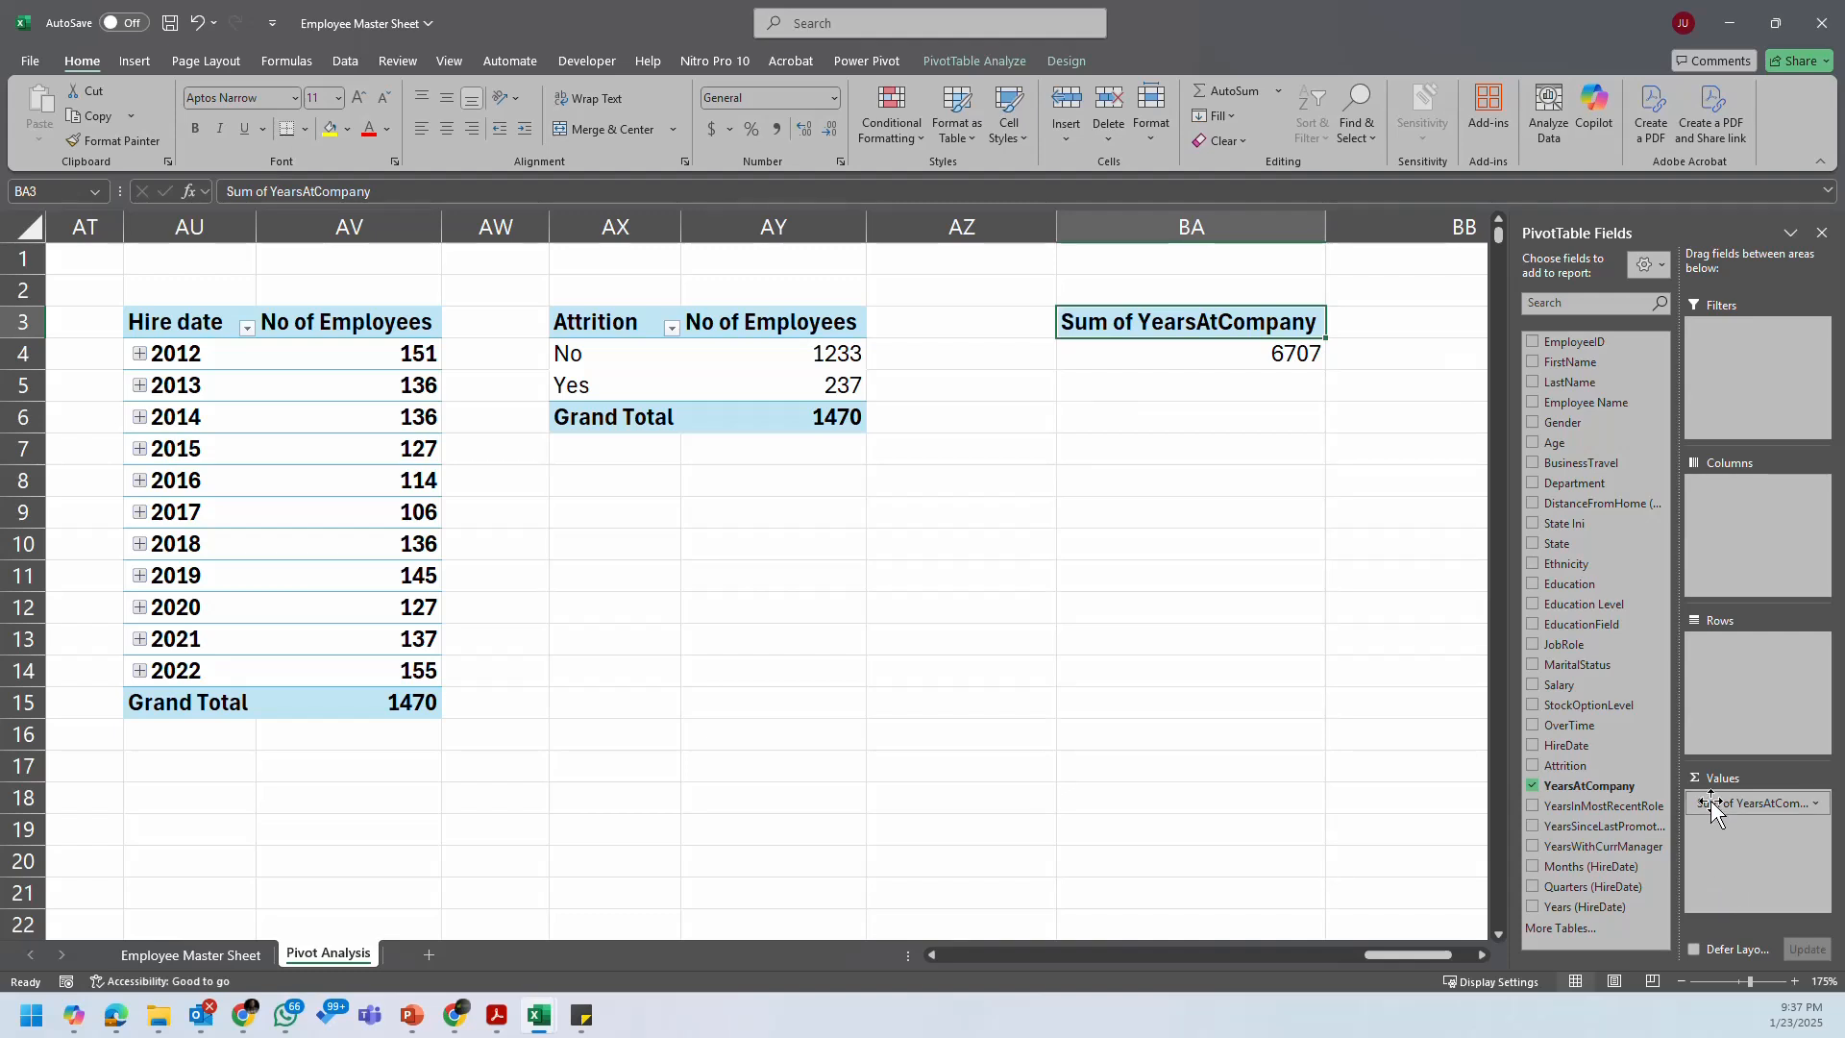
left_click(1745, 806)
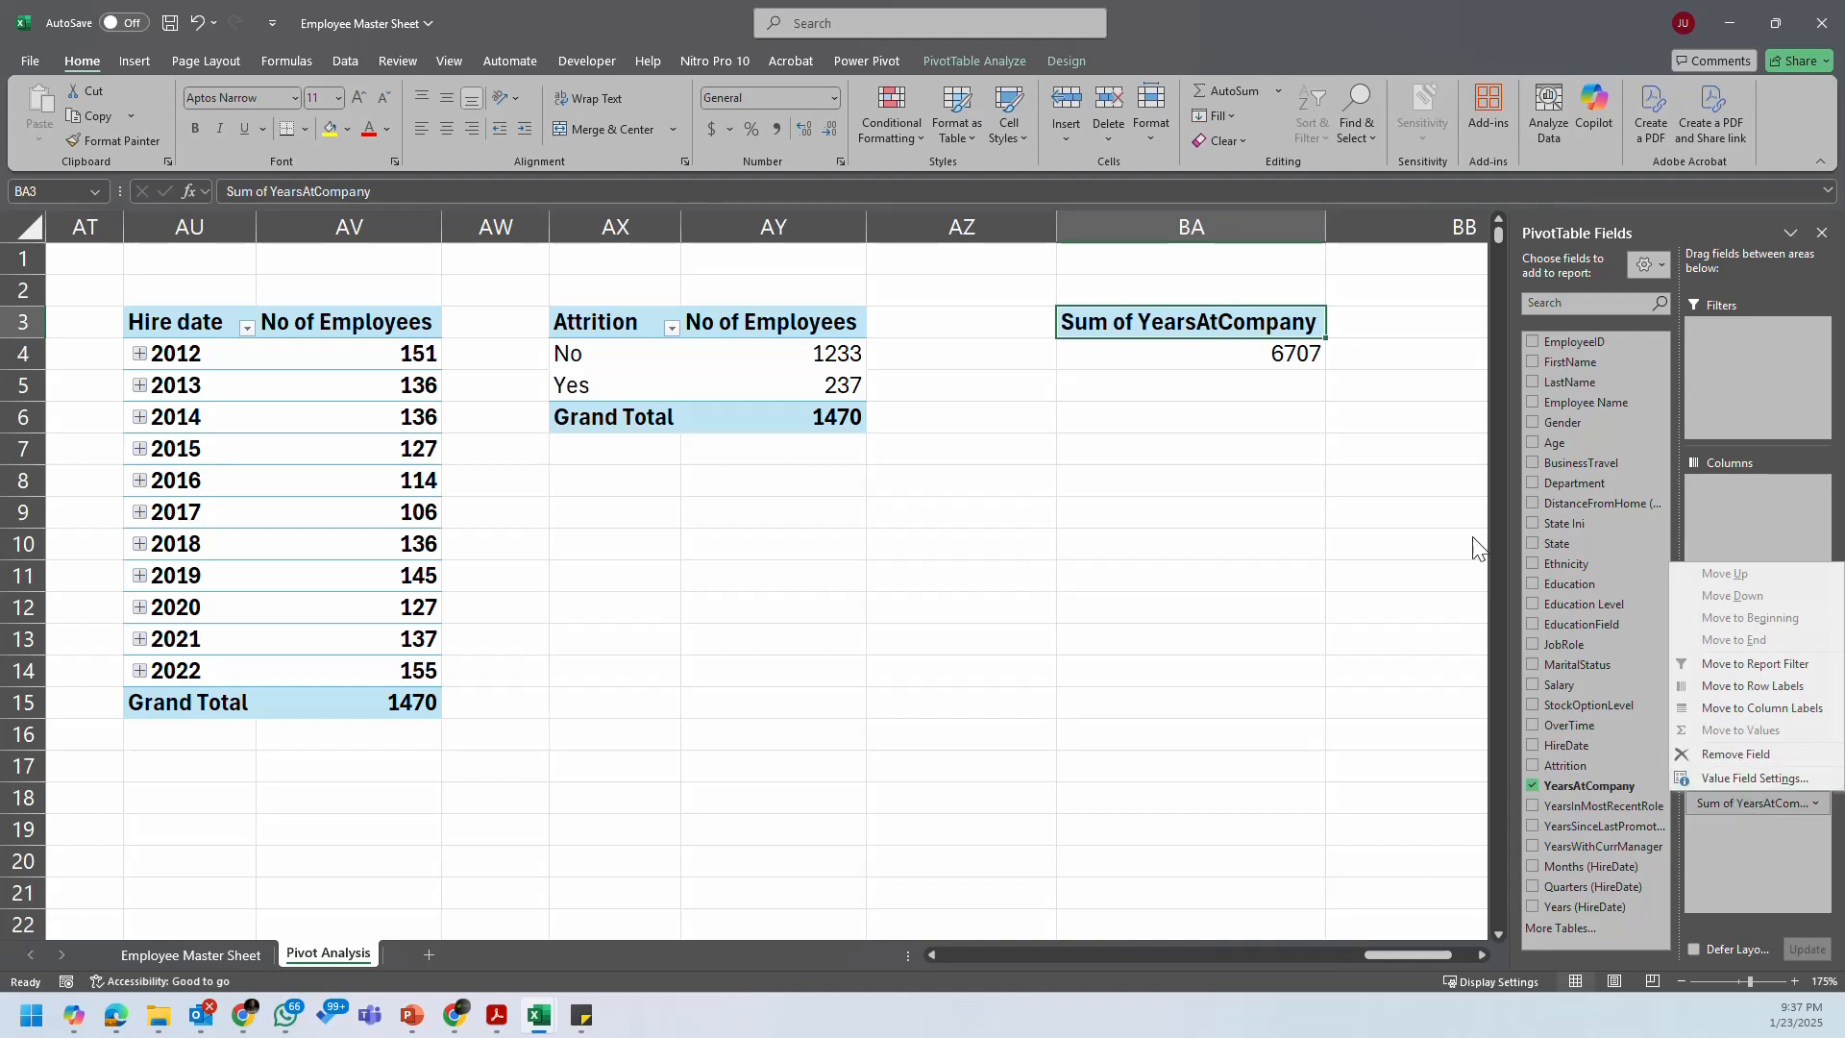
left_click(1266, 323)
right_click(1271, 352)
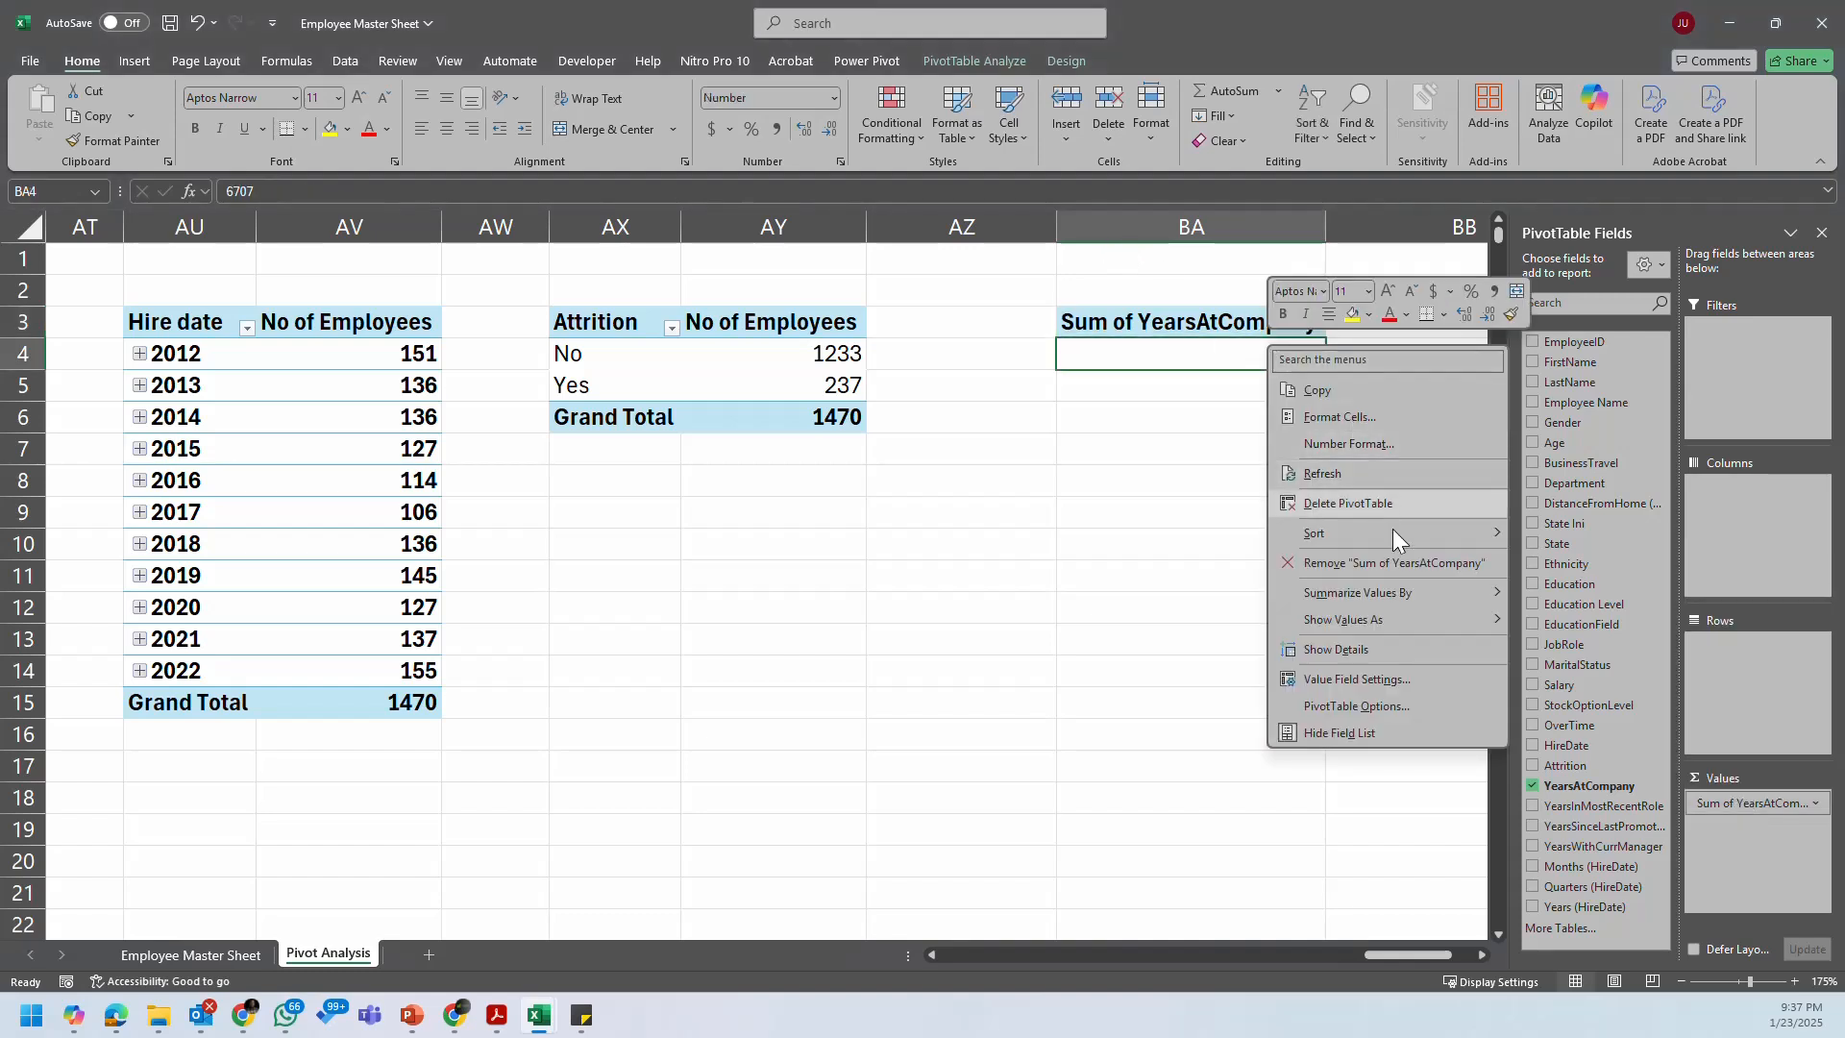
mouse_move(1447, 594)
left_click(1600, 651)
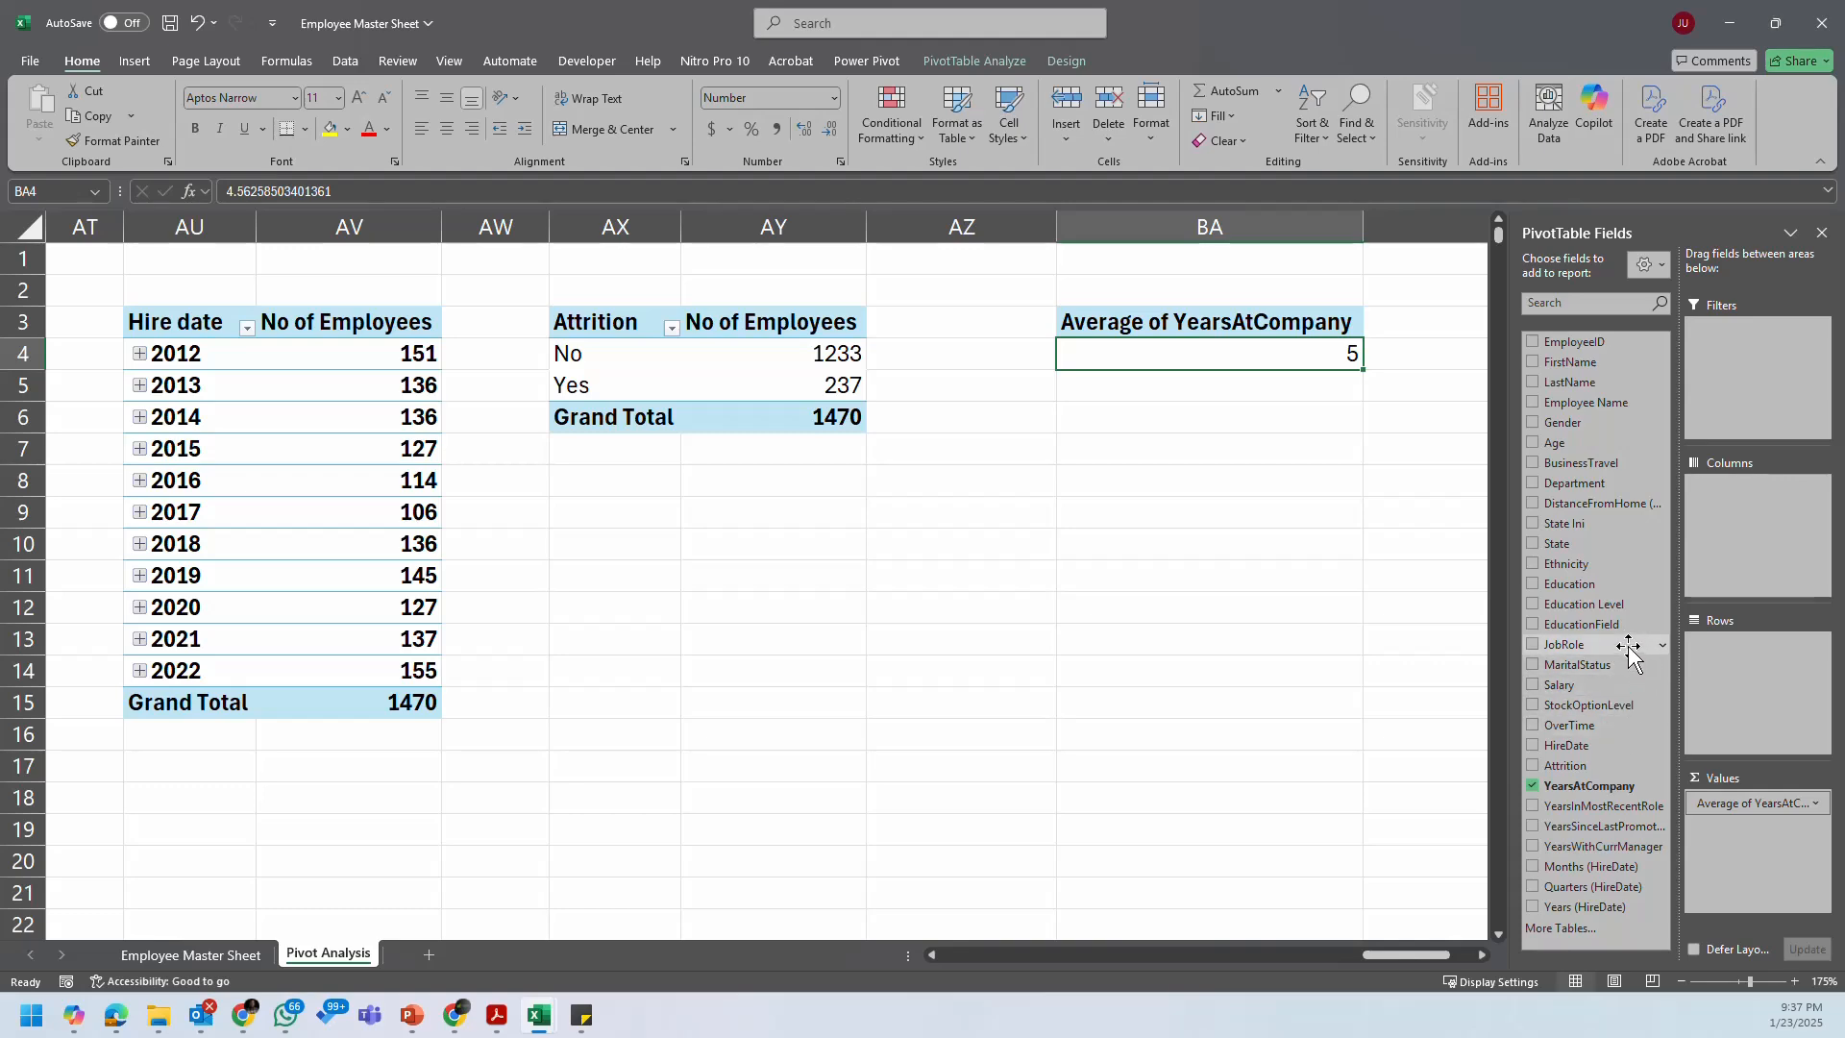
Step: Break the average YearsAtCompany down by JobRole in the rows and sort the averages from largest to smallest
left_click_drag(1629, 647, 1736, 663)
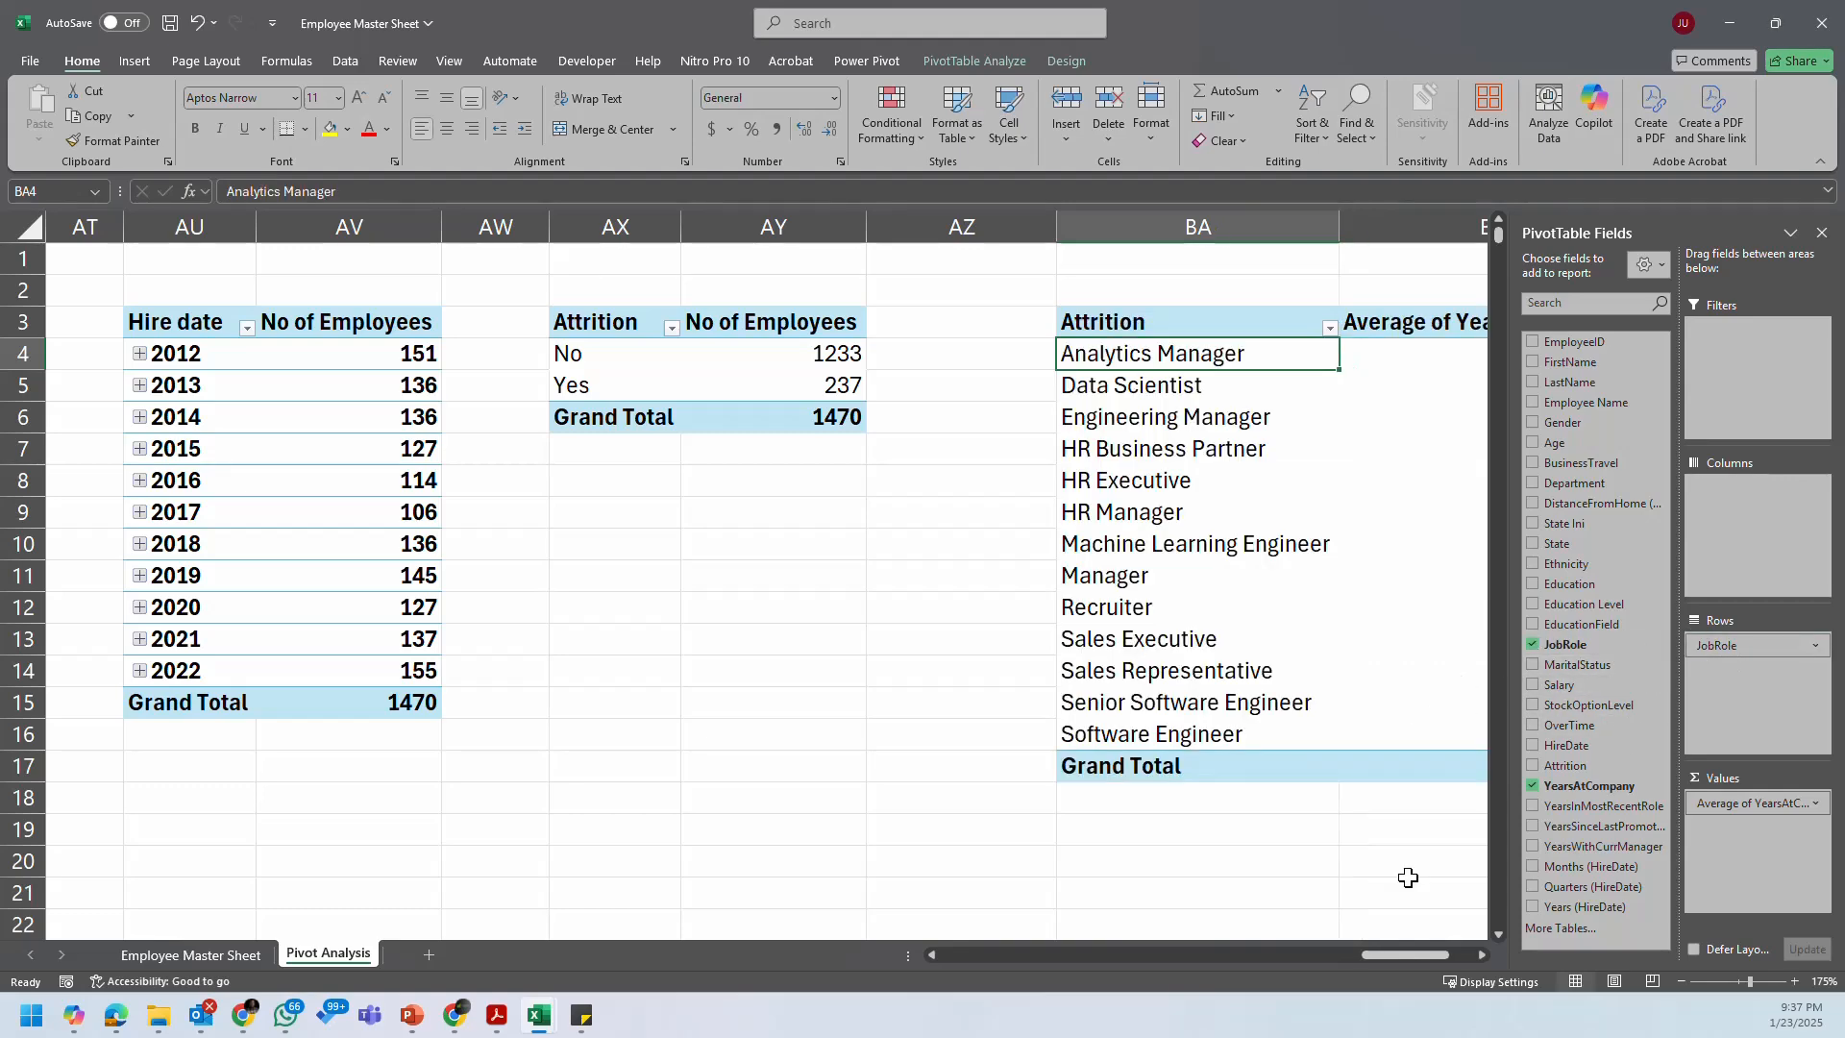
left_click_drag(1409, 959, 1530, 953)
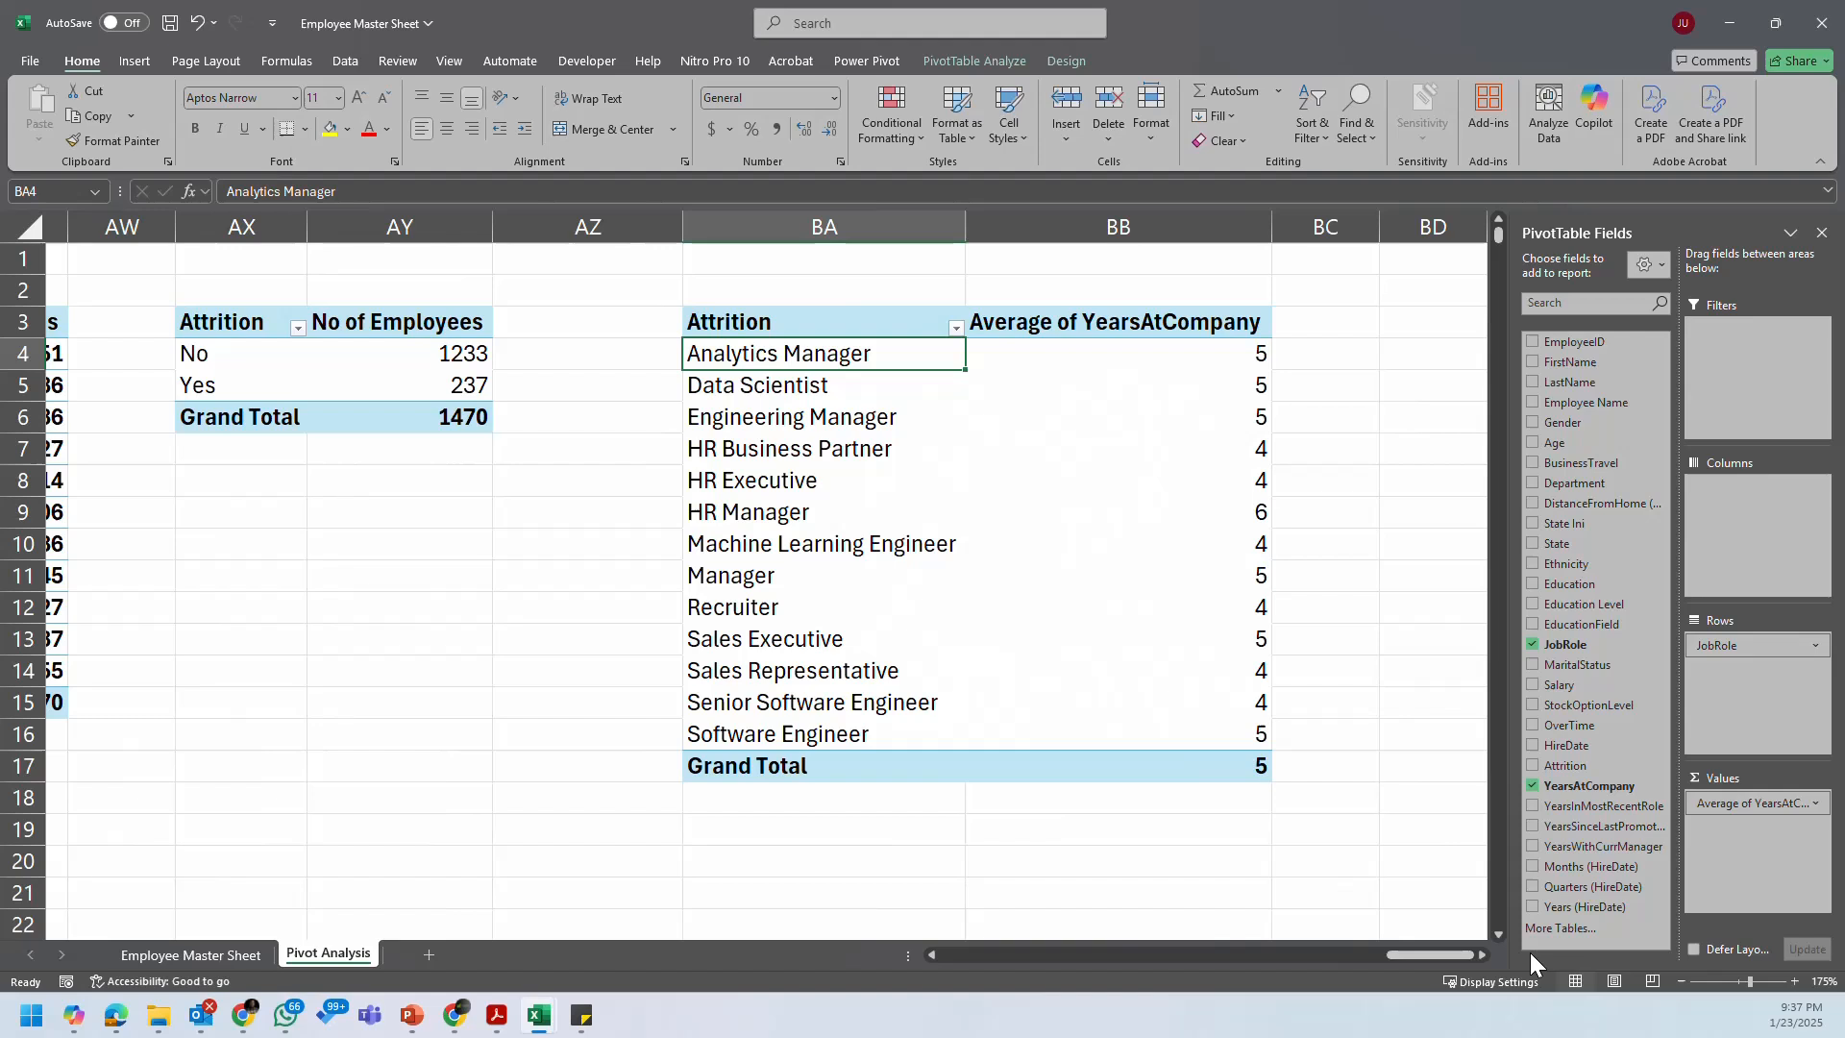
right_click(1253, 360)
mouse_move(1388, 544)
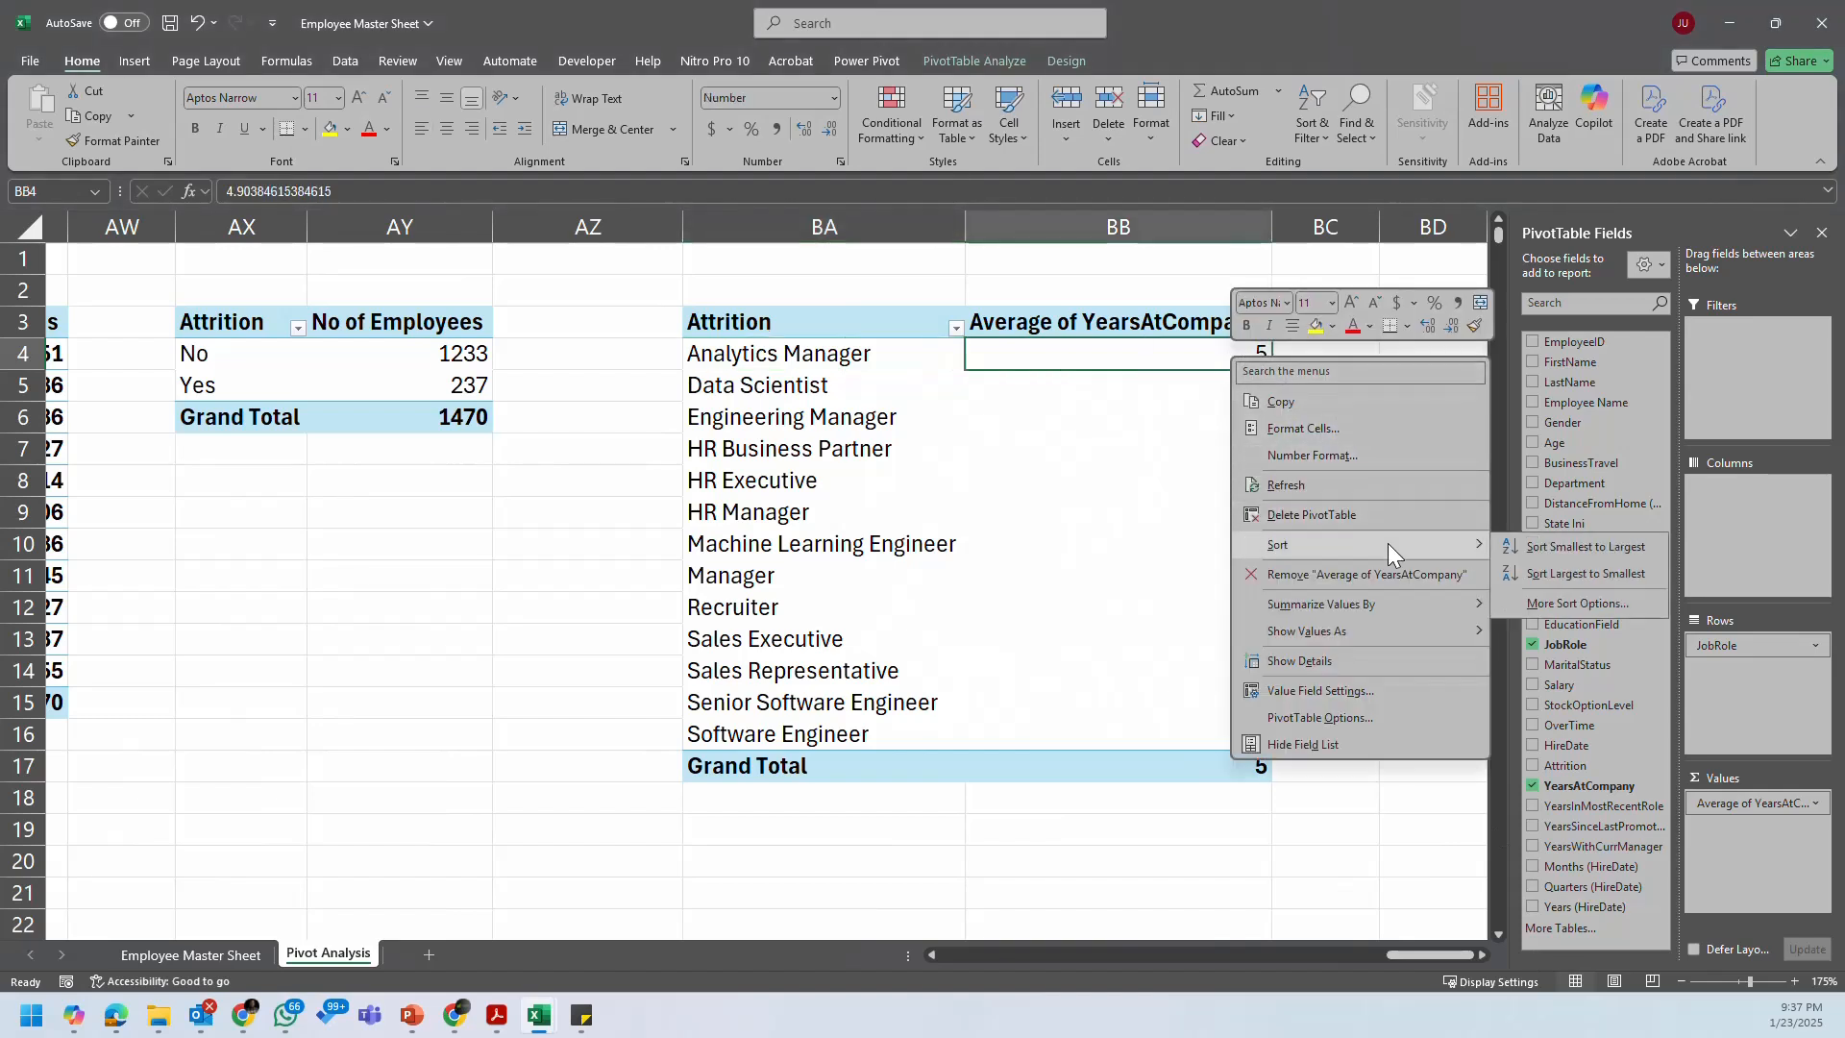
left_click(1596, 573)
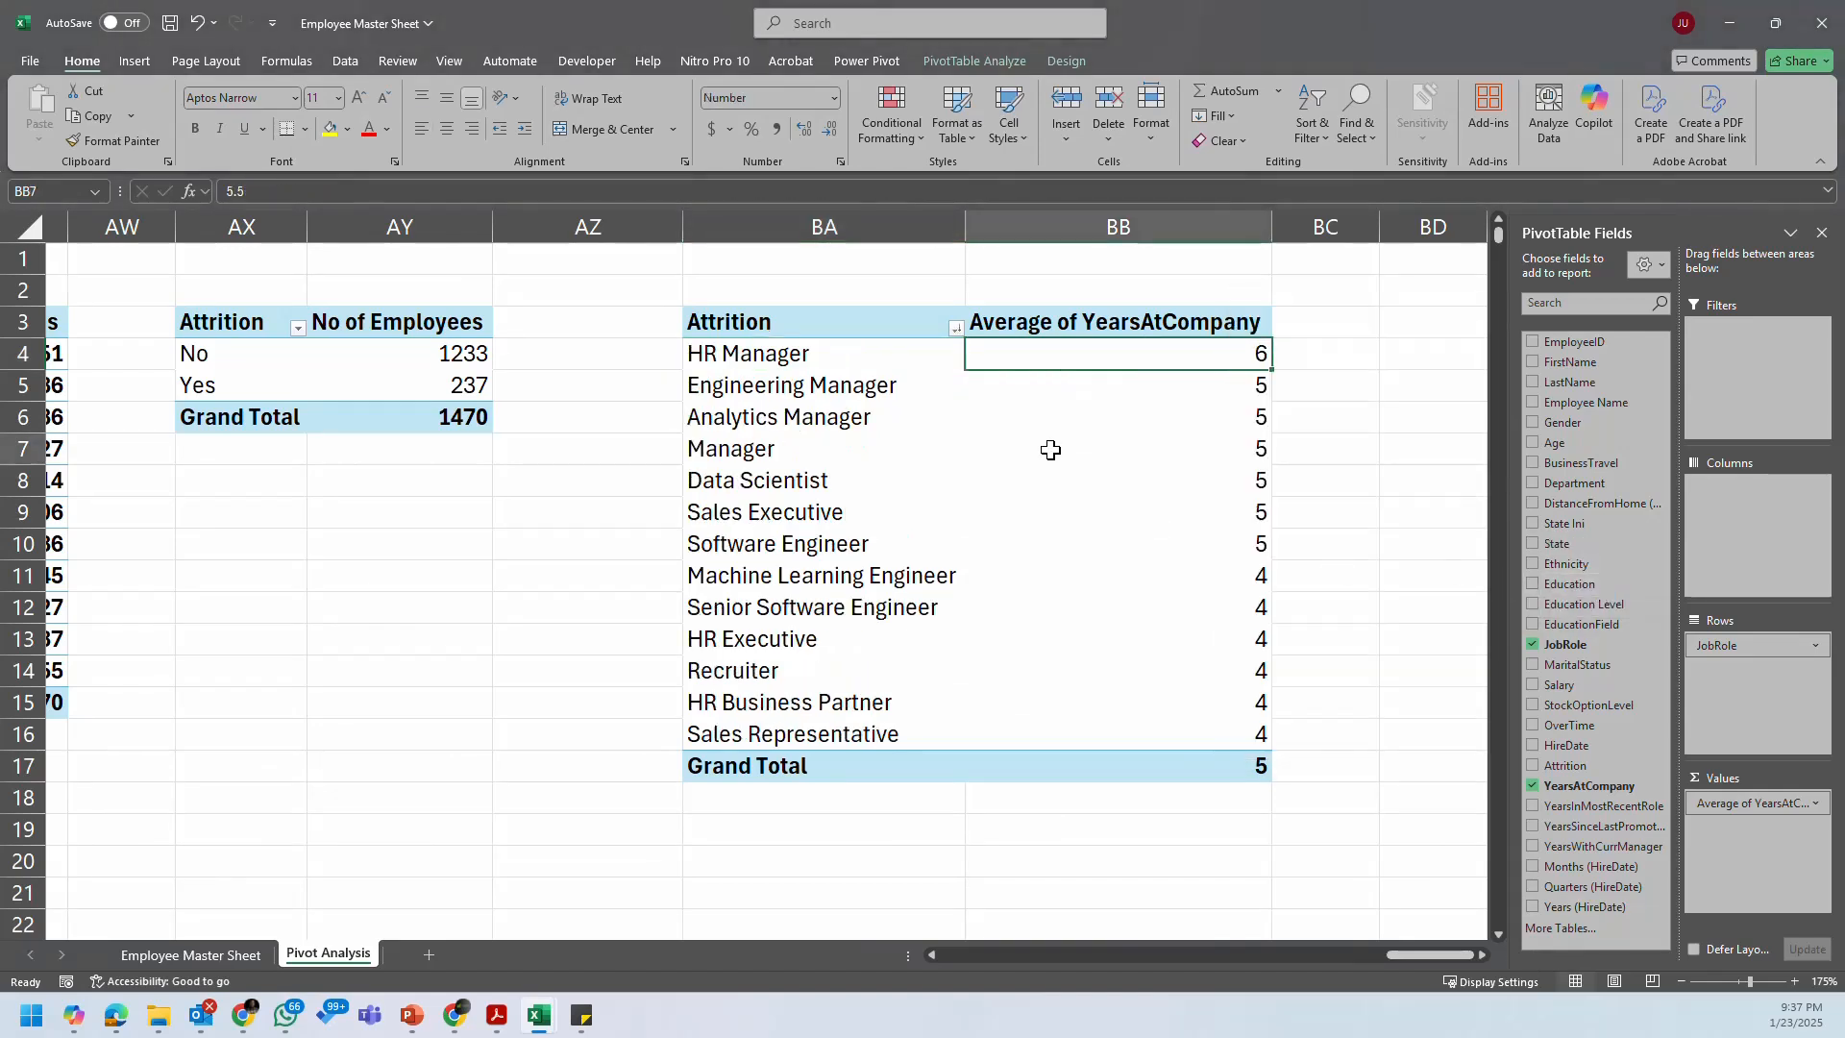
Step: Compare the average years at company across the job roles, from HR Manager down to Sales Representative
left_click_drag(837, 359, 1077, 446)
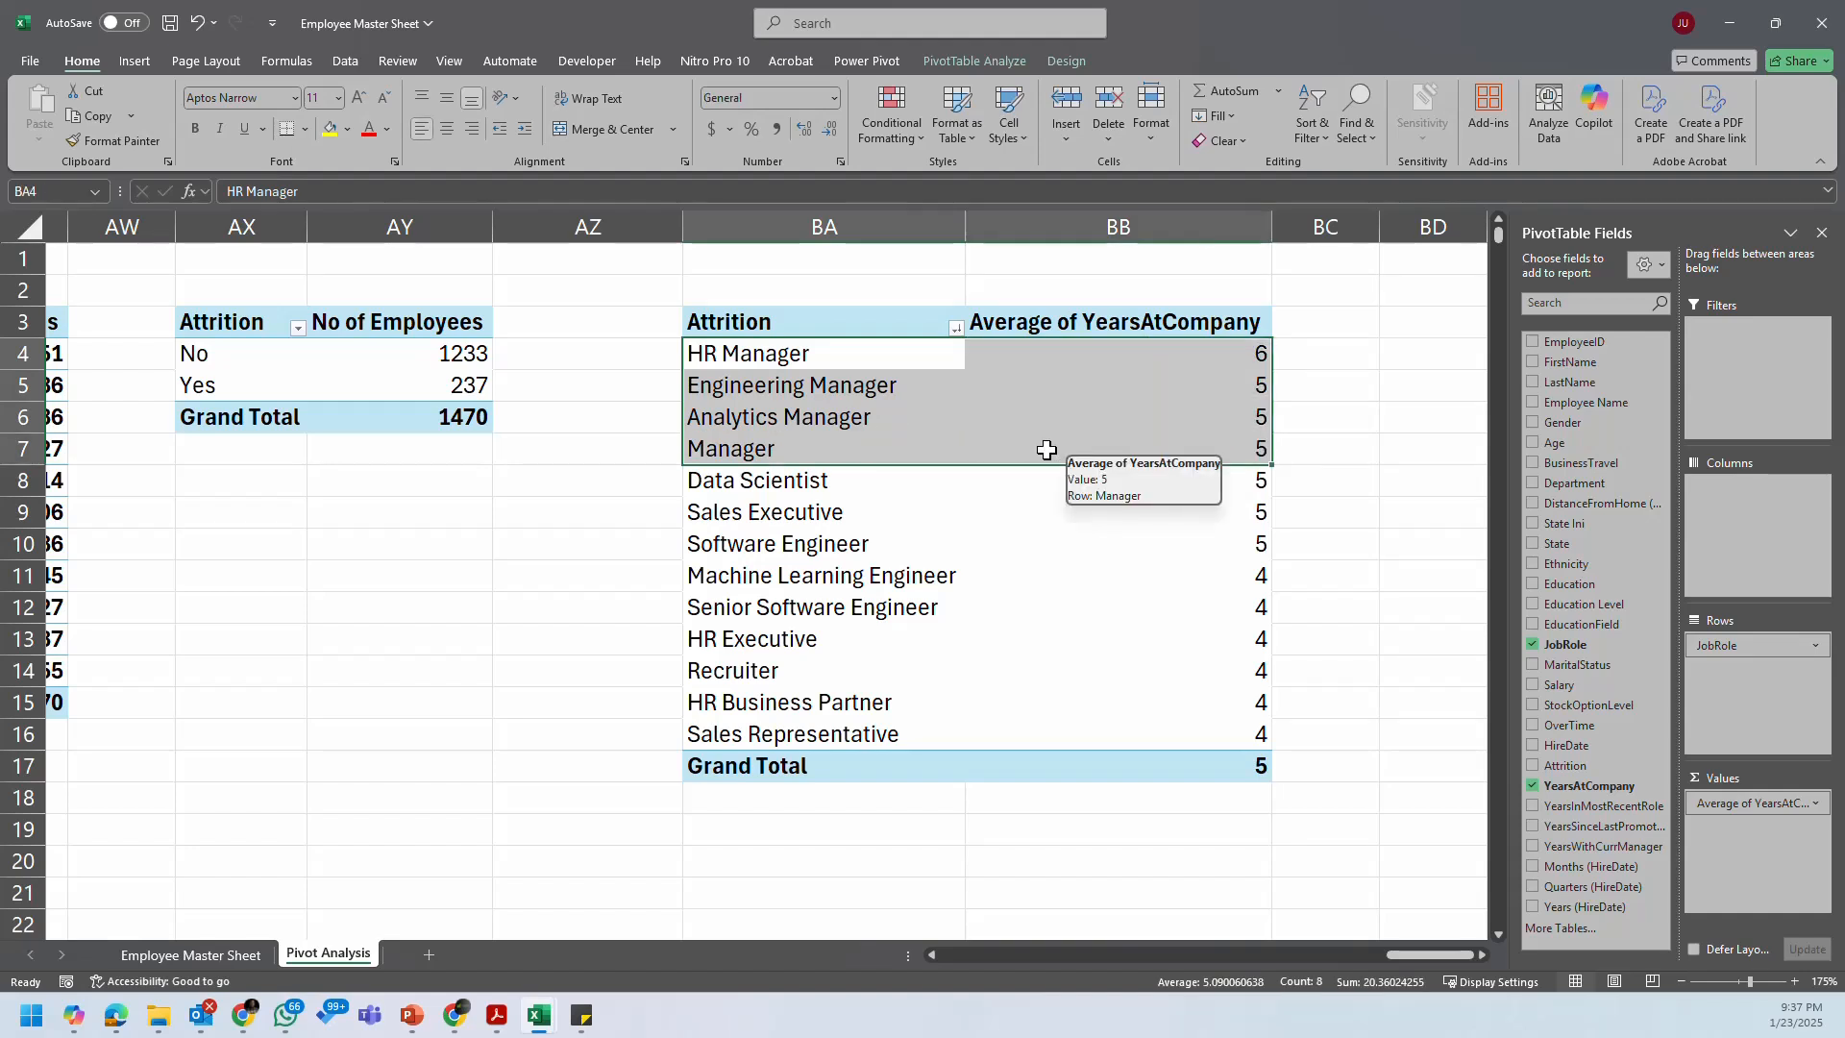
left_click_drag(824, 484, 1125, 606)
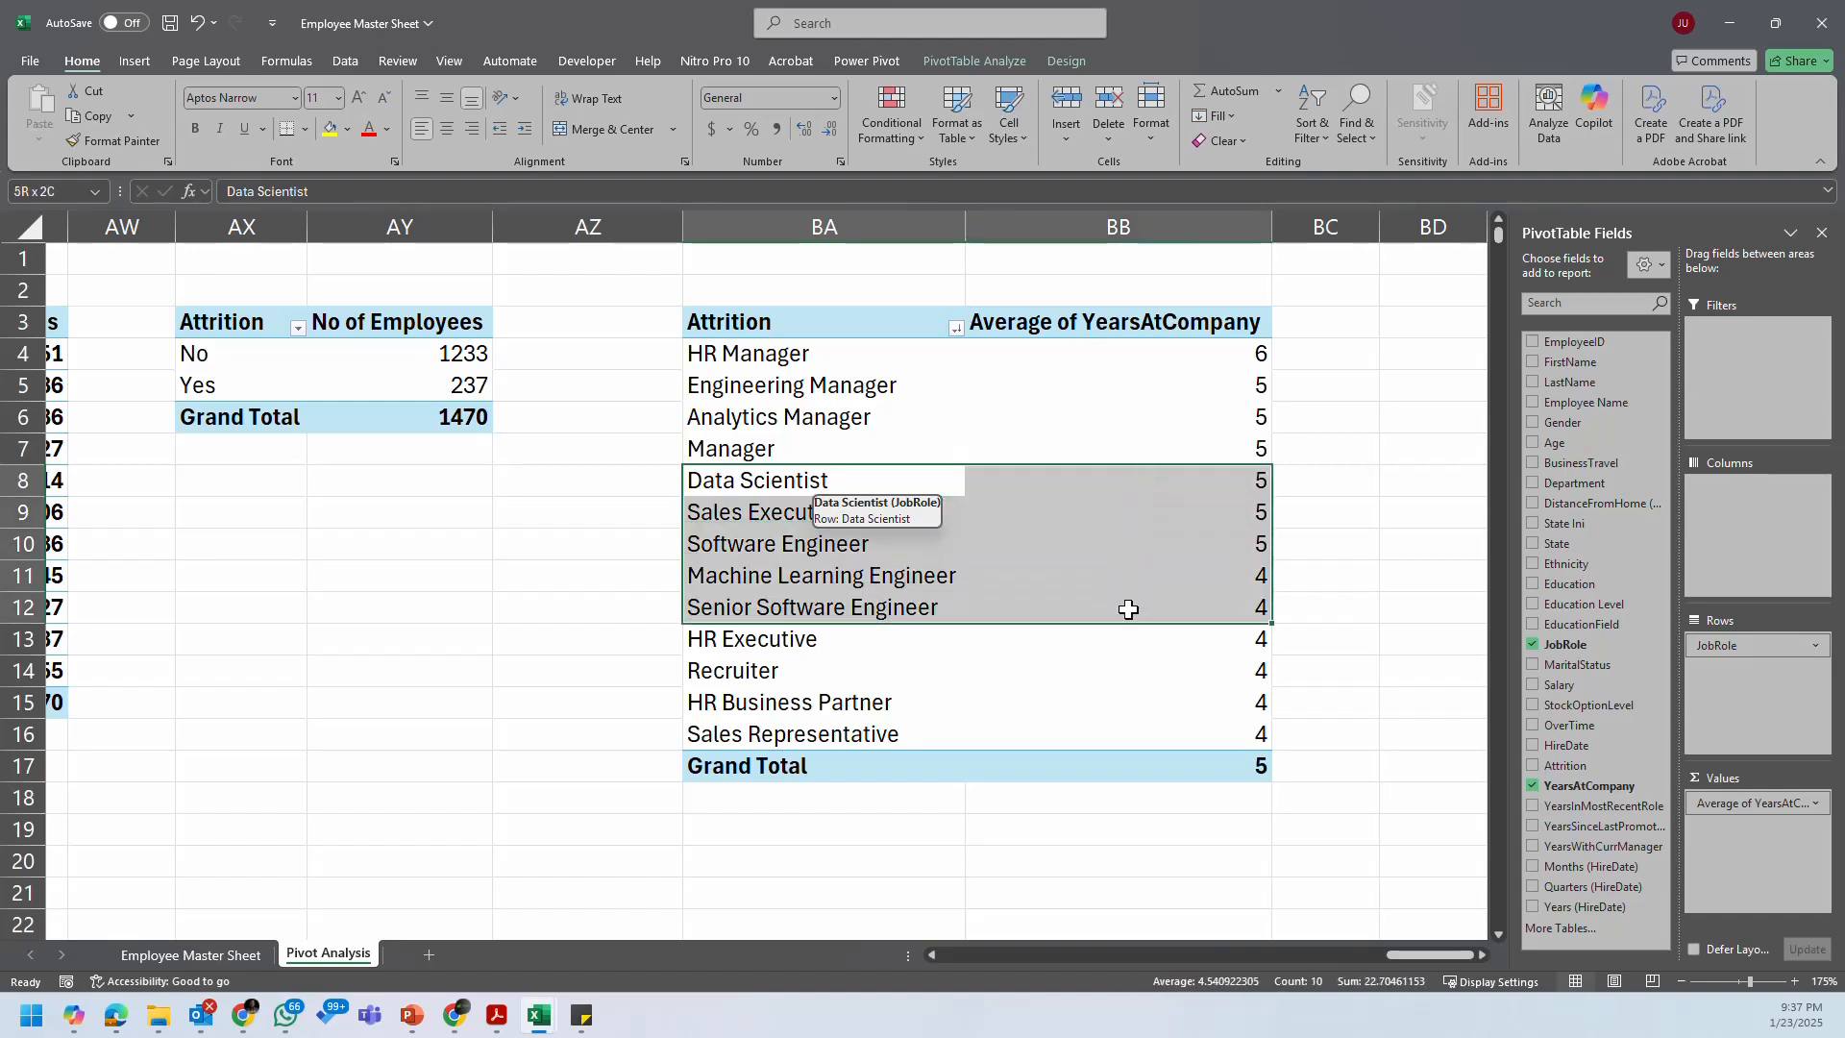
left_click(1187, 703)
left_click_drag(1259, 357, 1259, 732)
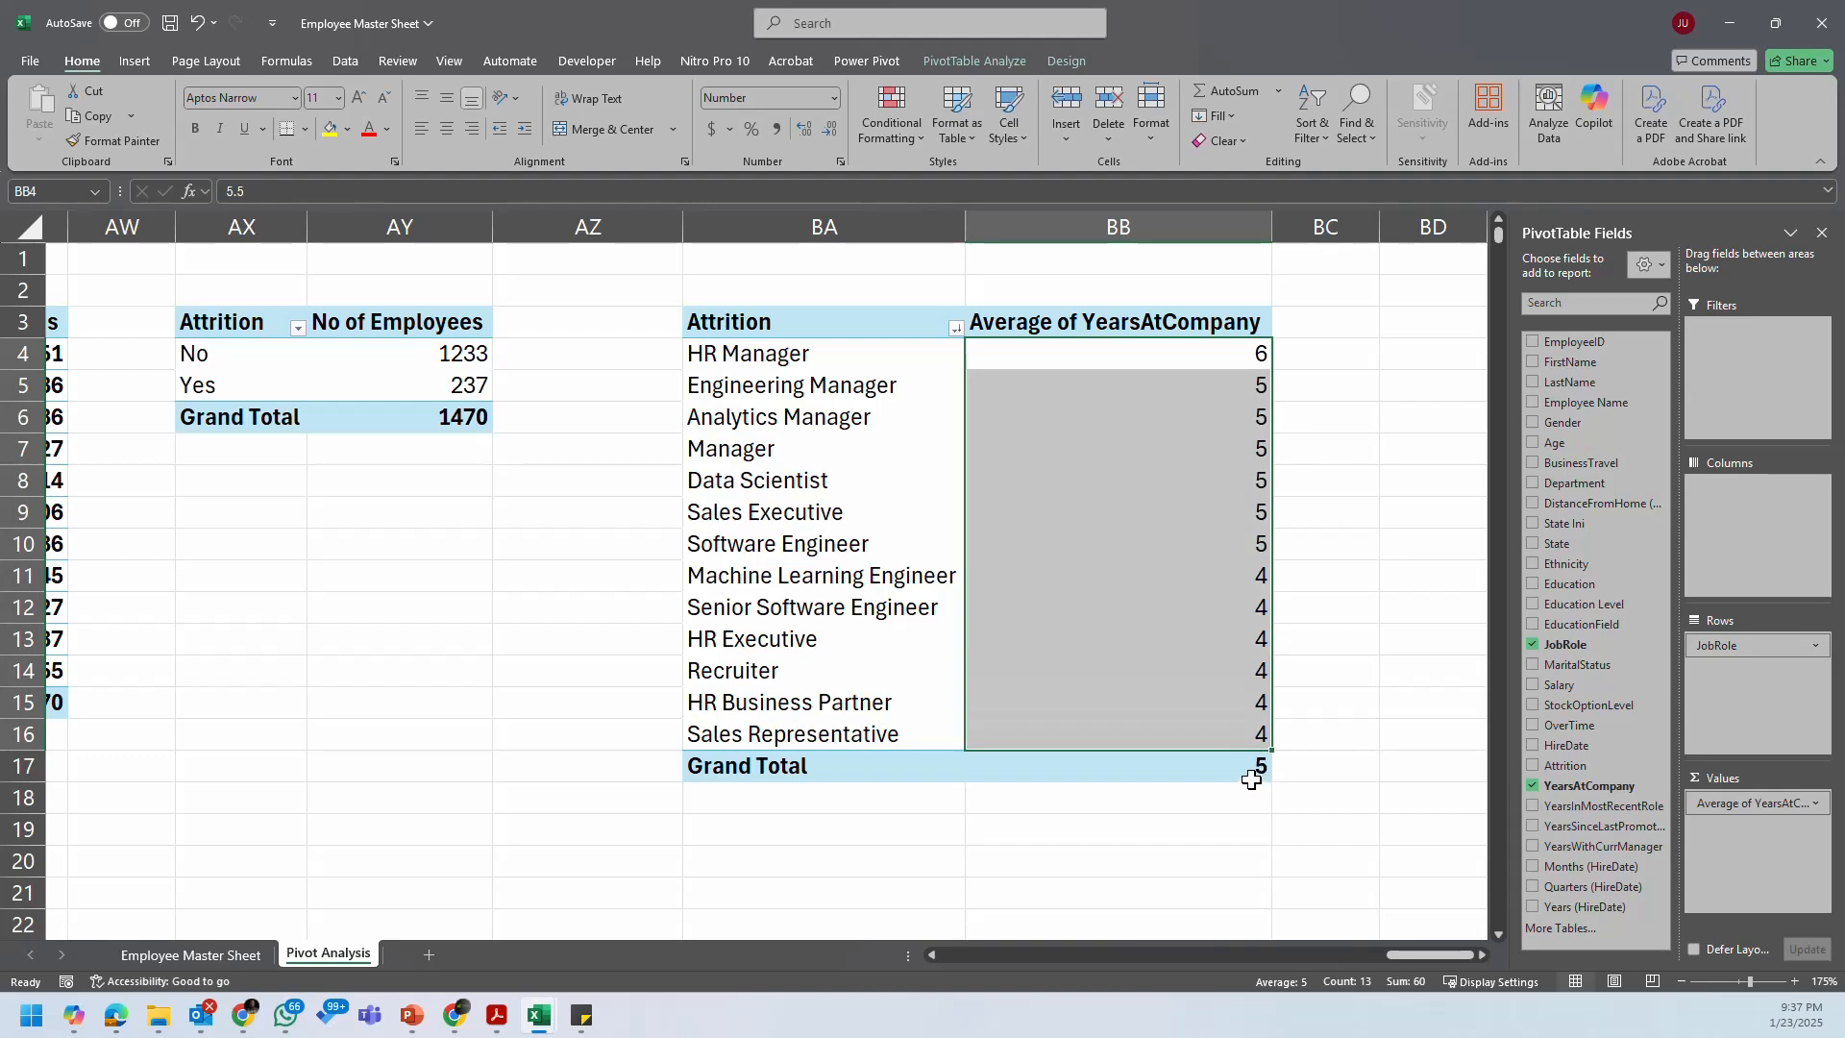
Step: Inspect the exact averages behind the grand total, Manager, HR Manager and Sales Representative rows of the YearsAtCompany pivot table
left_click(1253, 770)
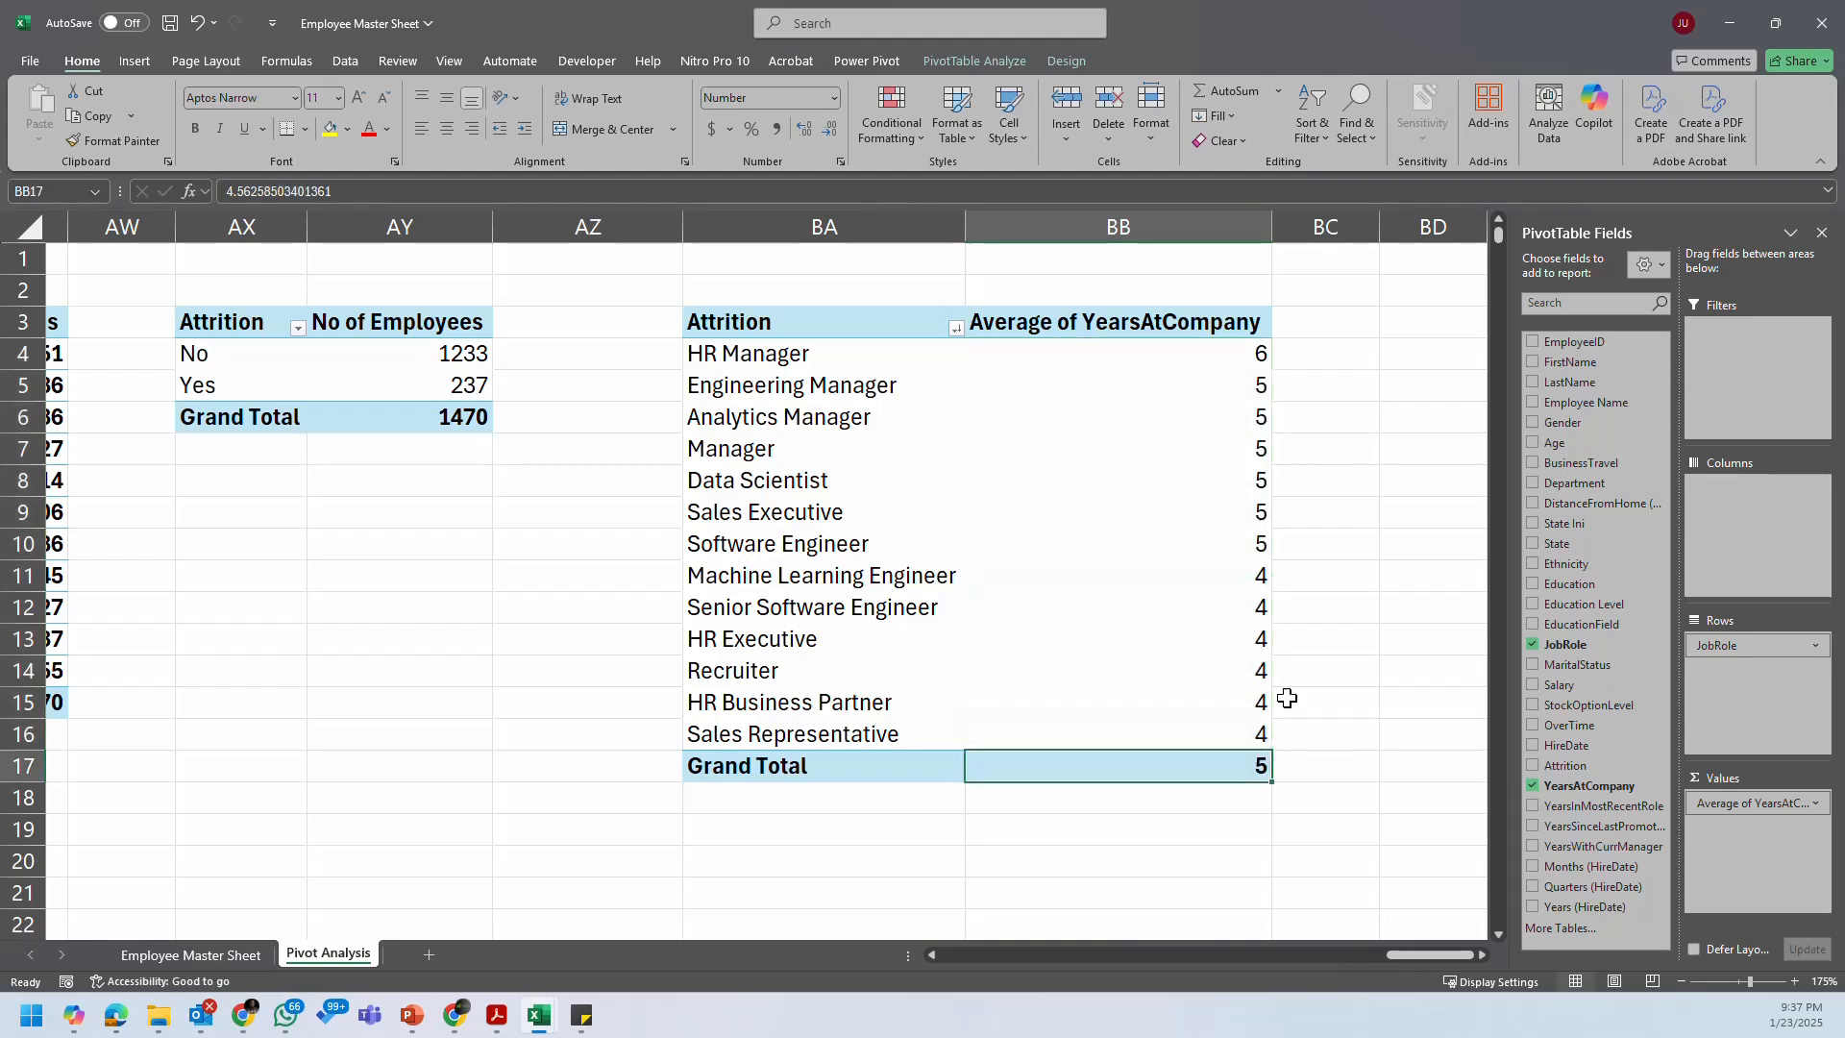
left_click(1205, 455)
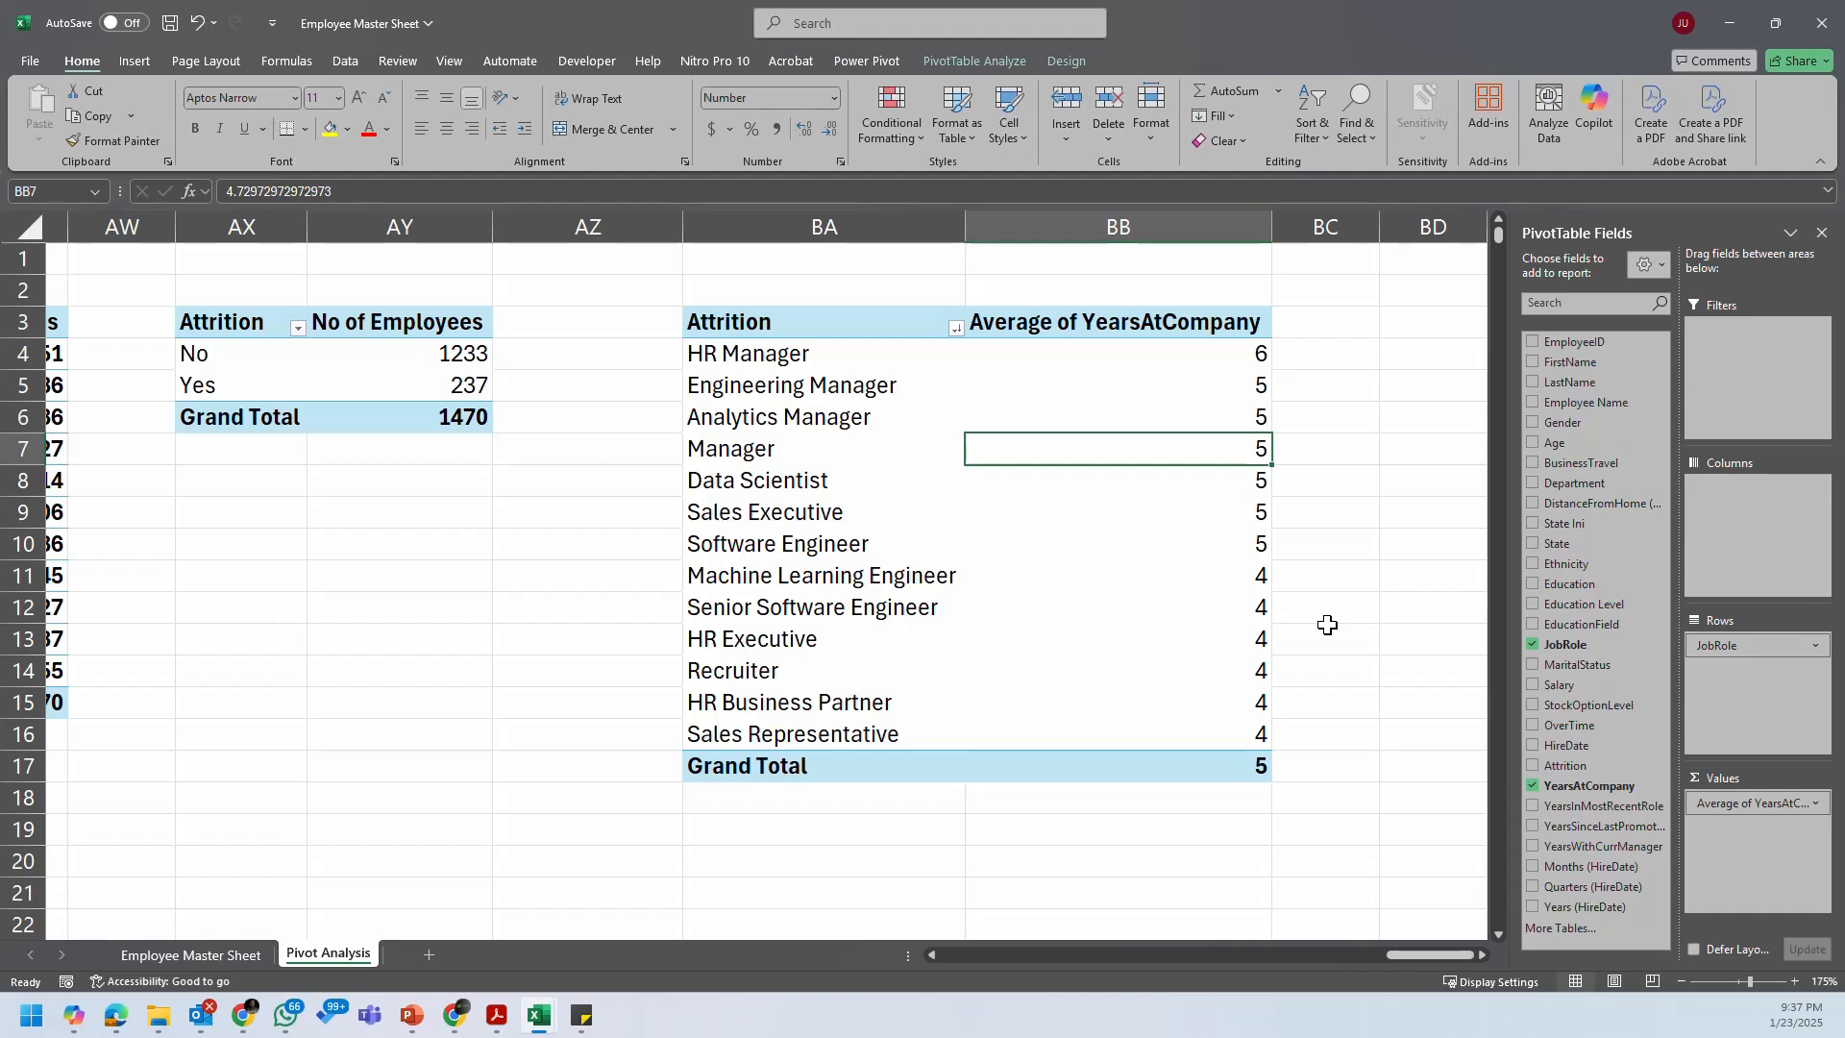
right_click(1227, 364)
key("Escape")
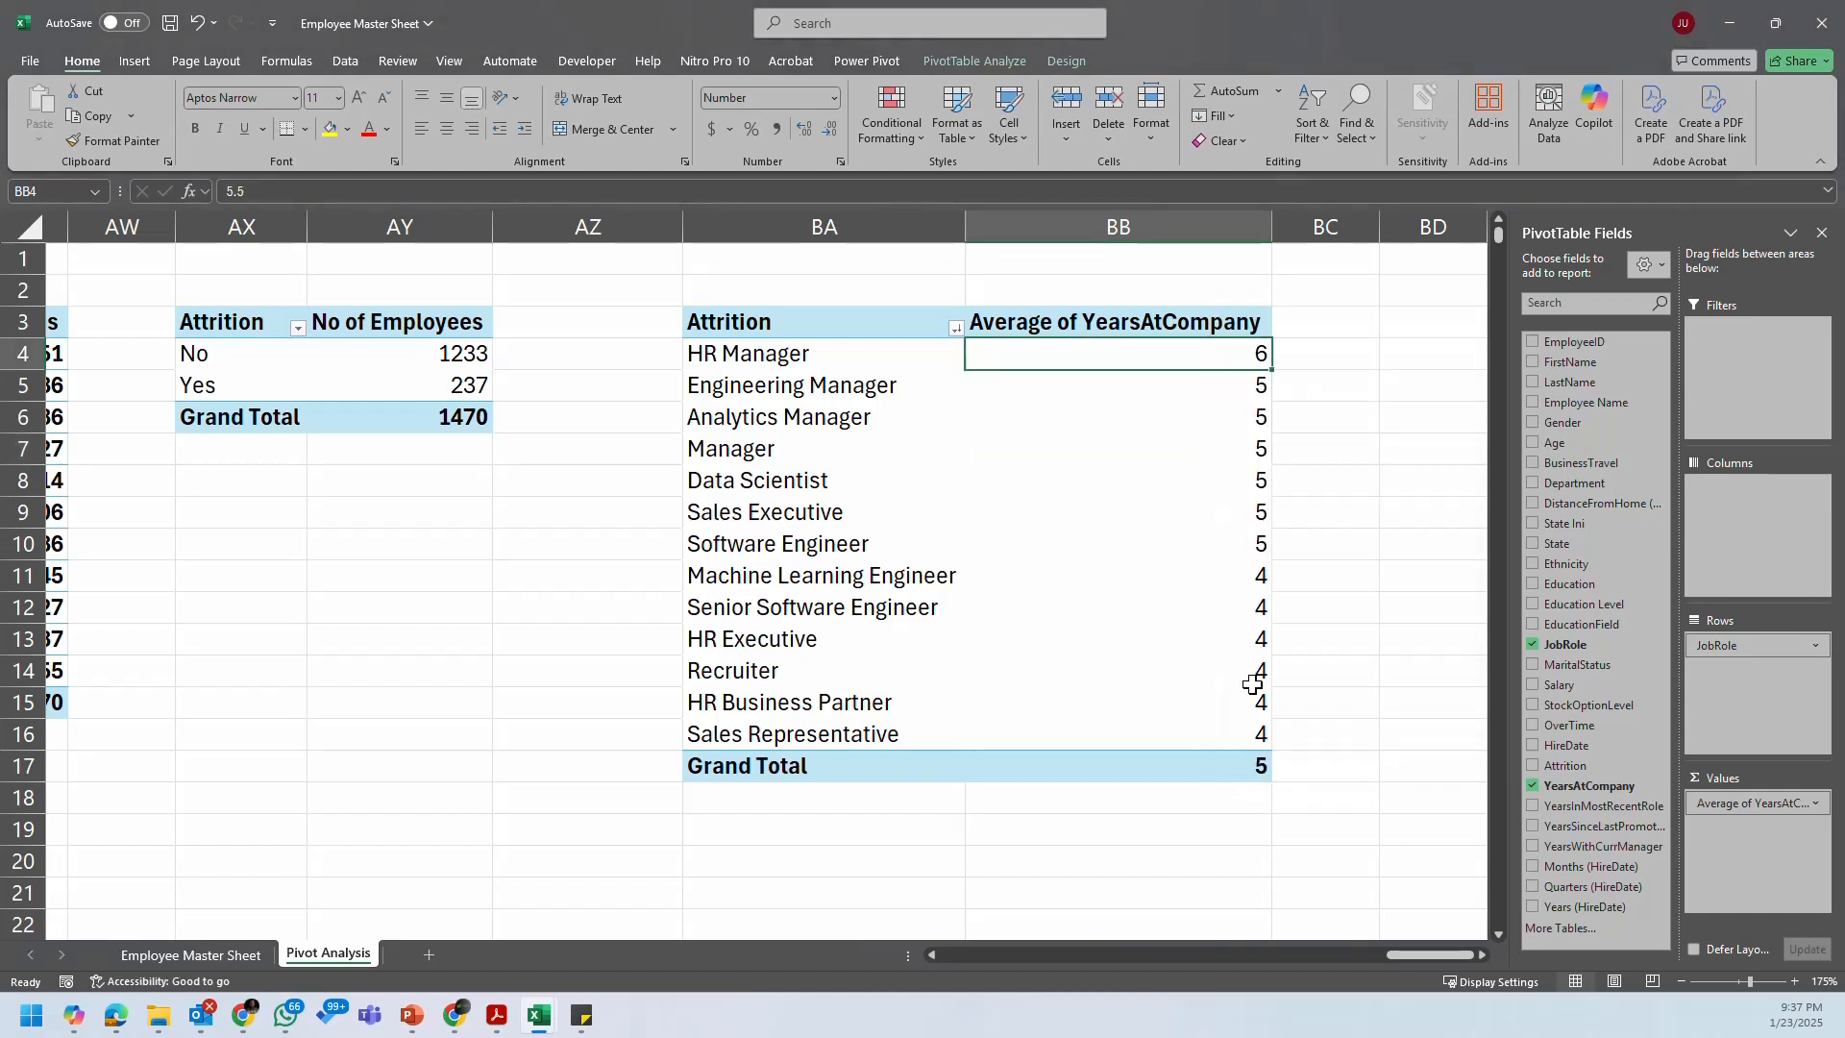
left_click(1248, 743)
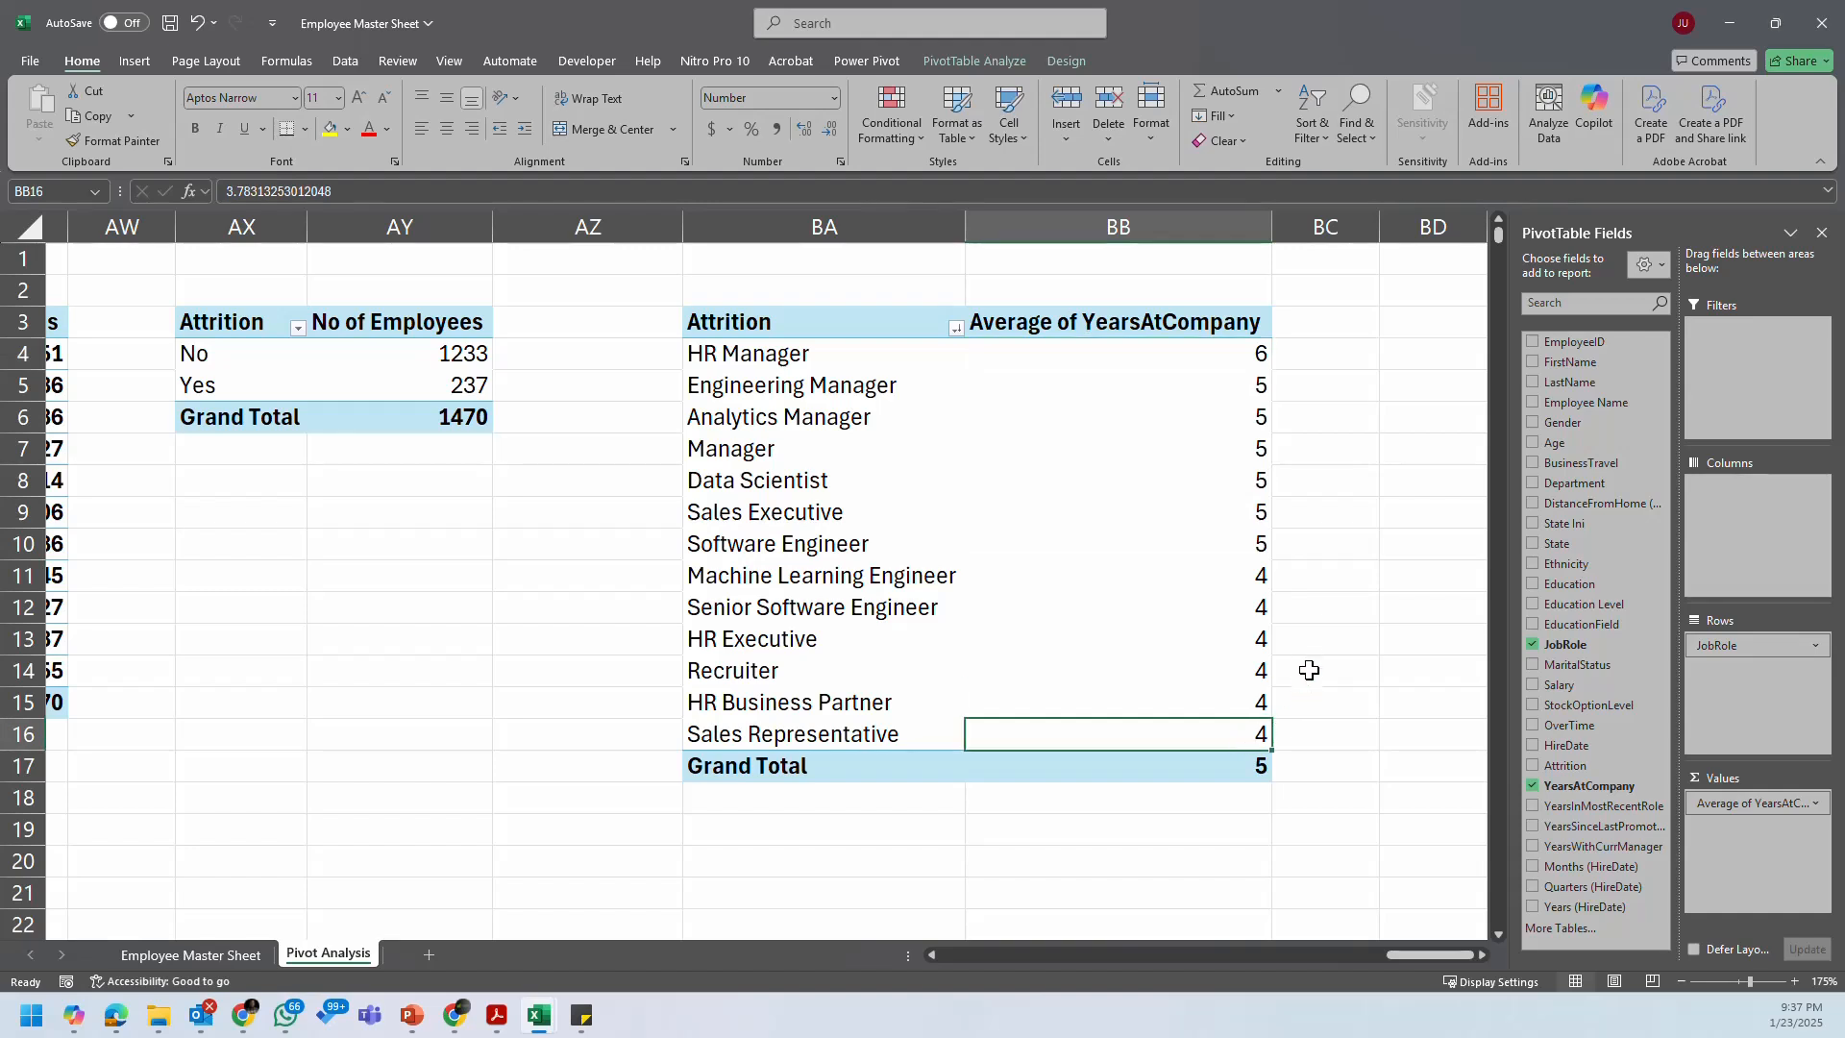
left_click(1322, 451)
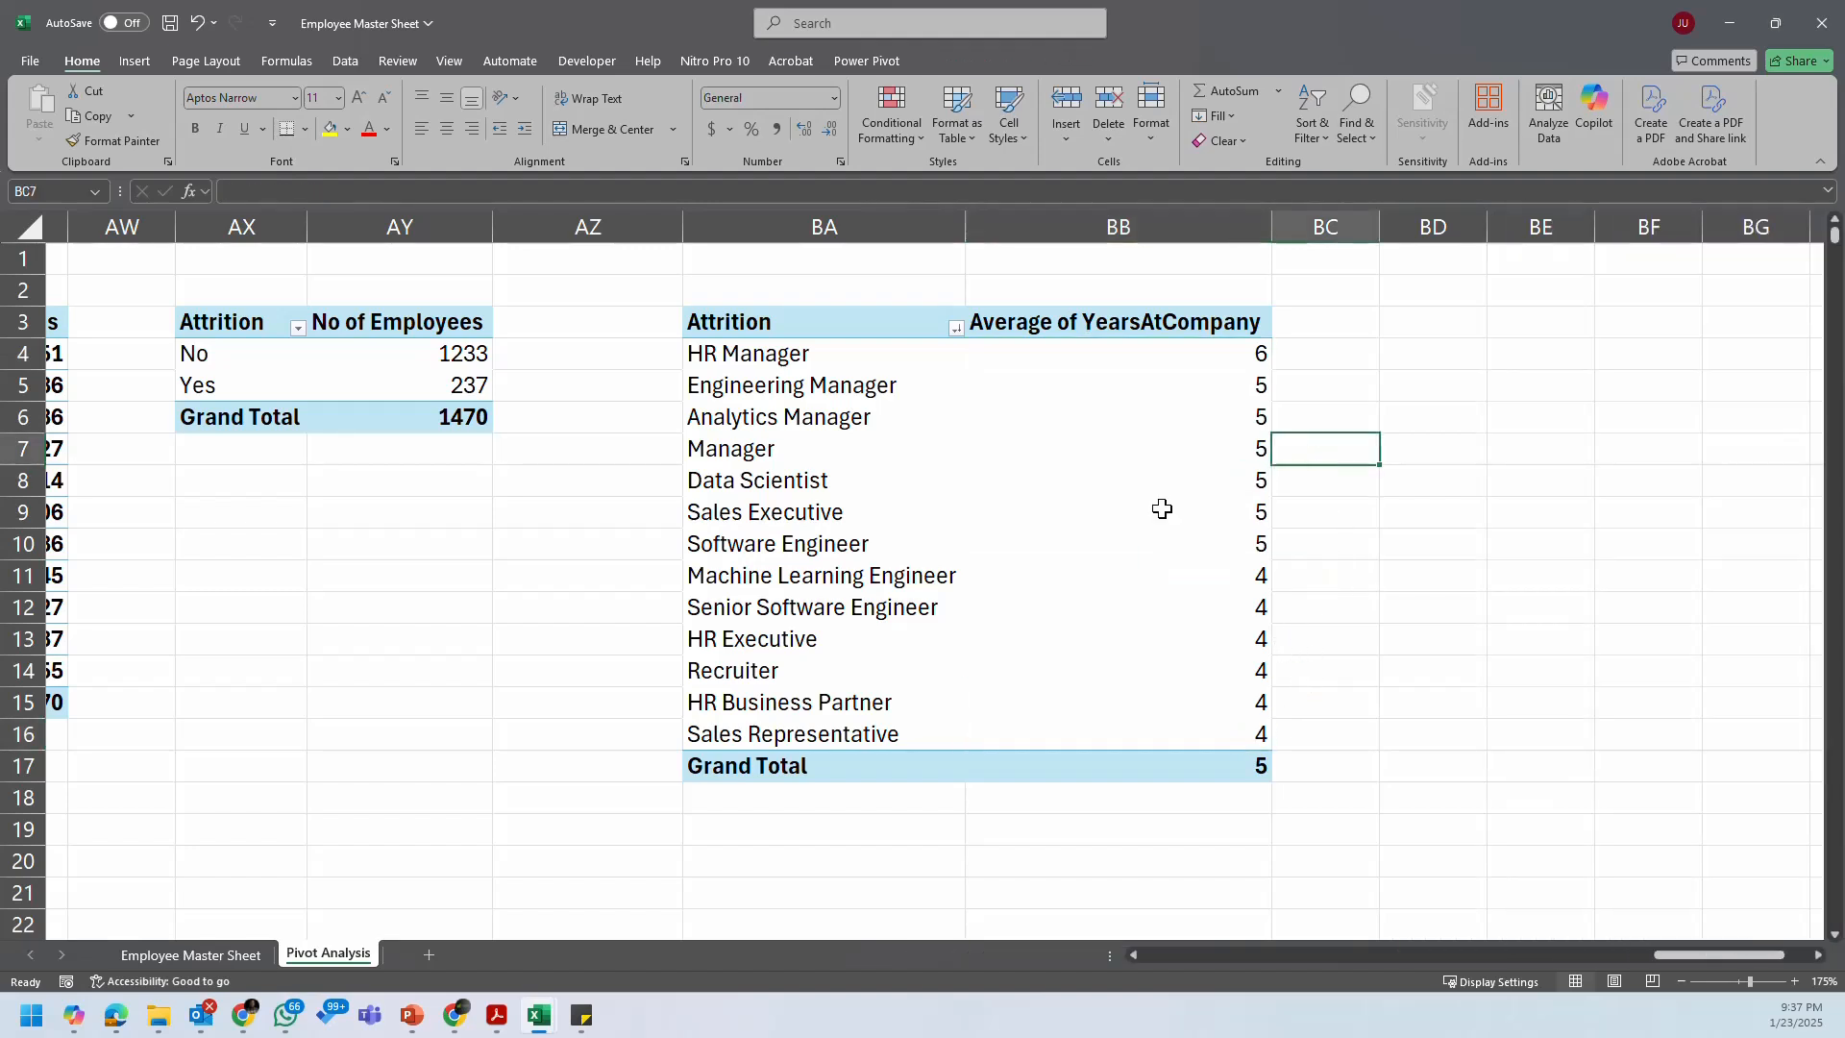
Step: Rename the row header of the average YearsAtCompany pivot table to Job Role
left_click(874, 329)
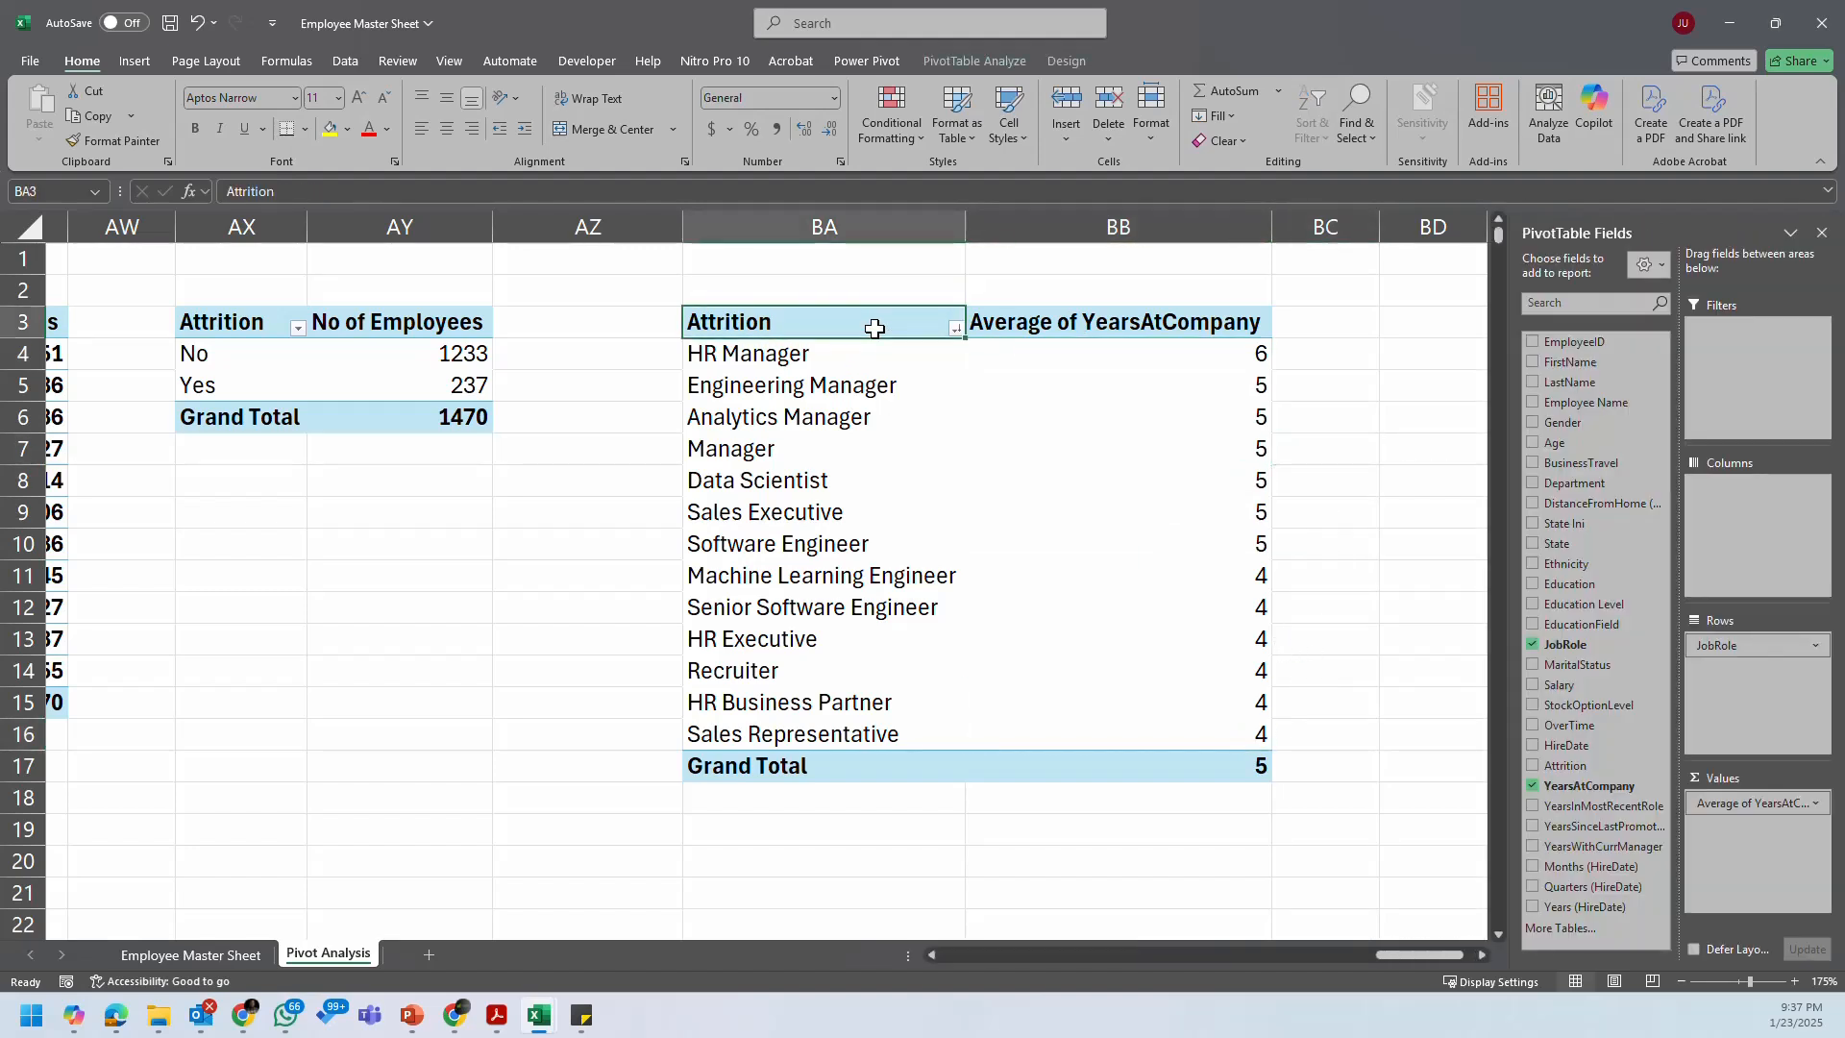
type("Job Role")
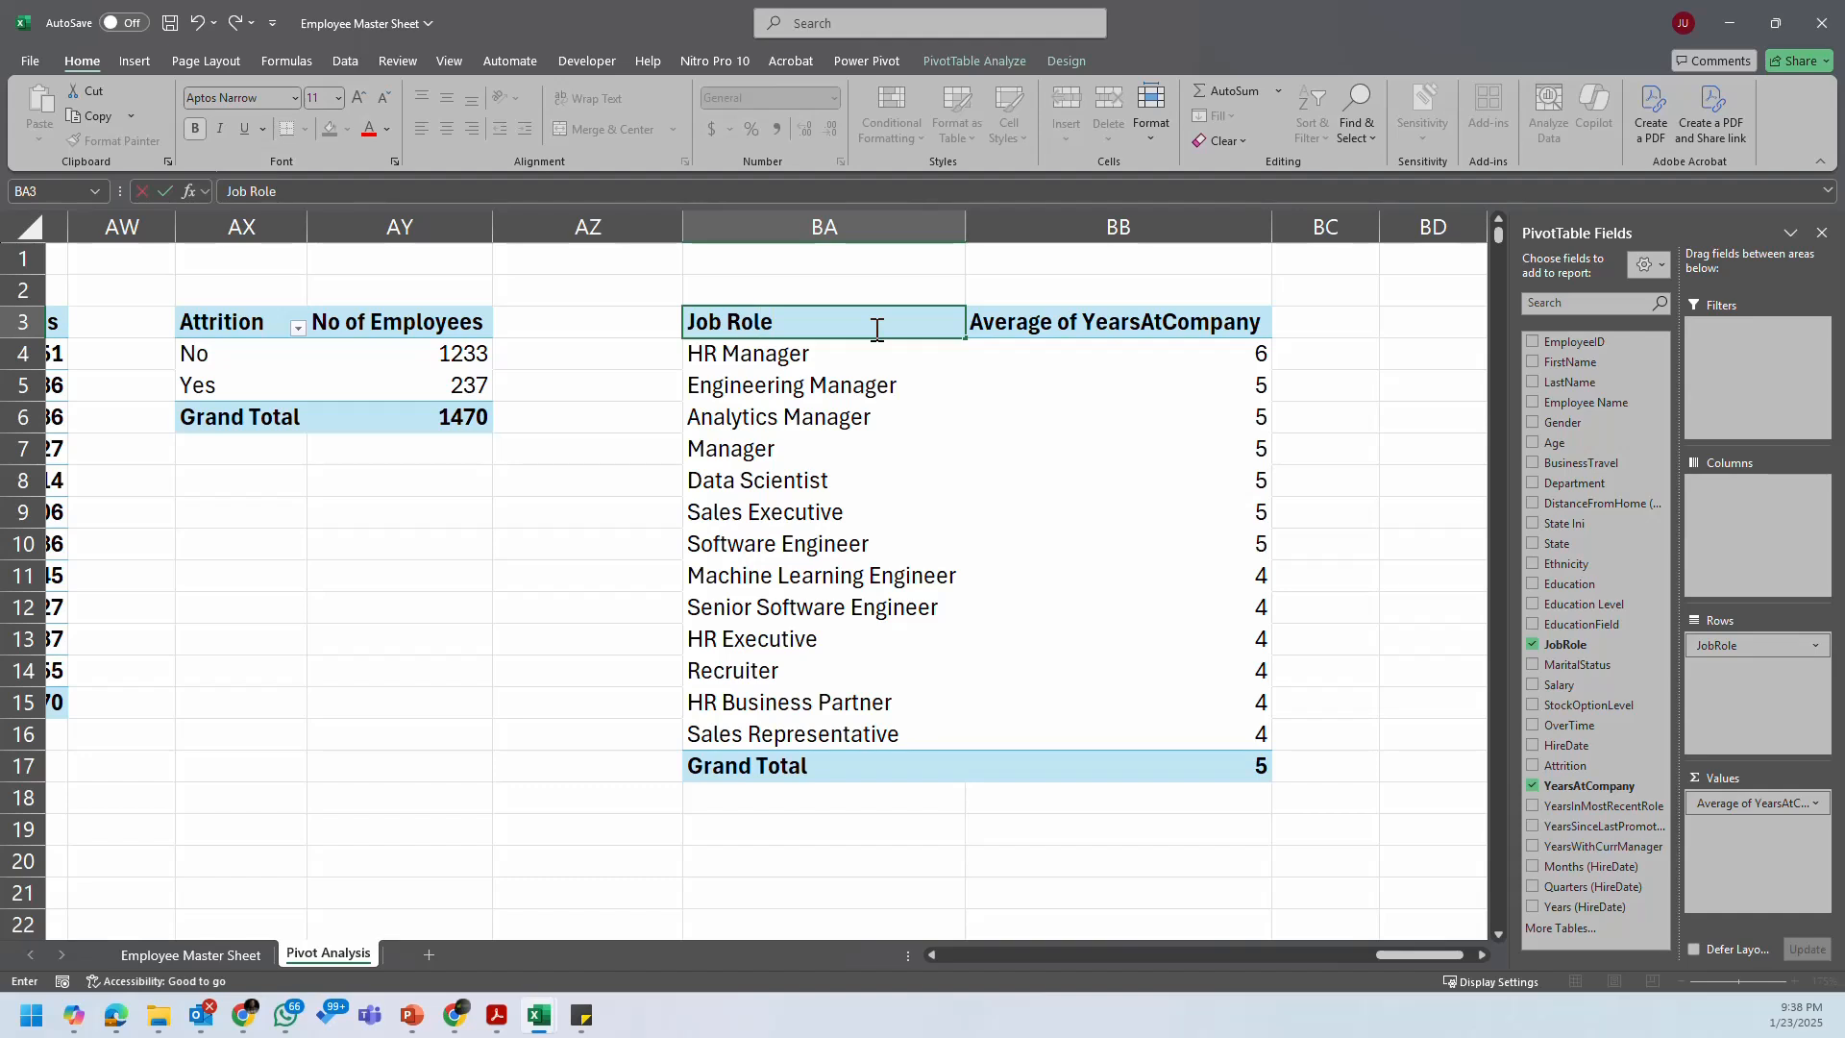
key("Tab")
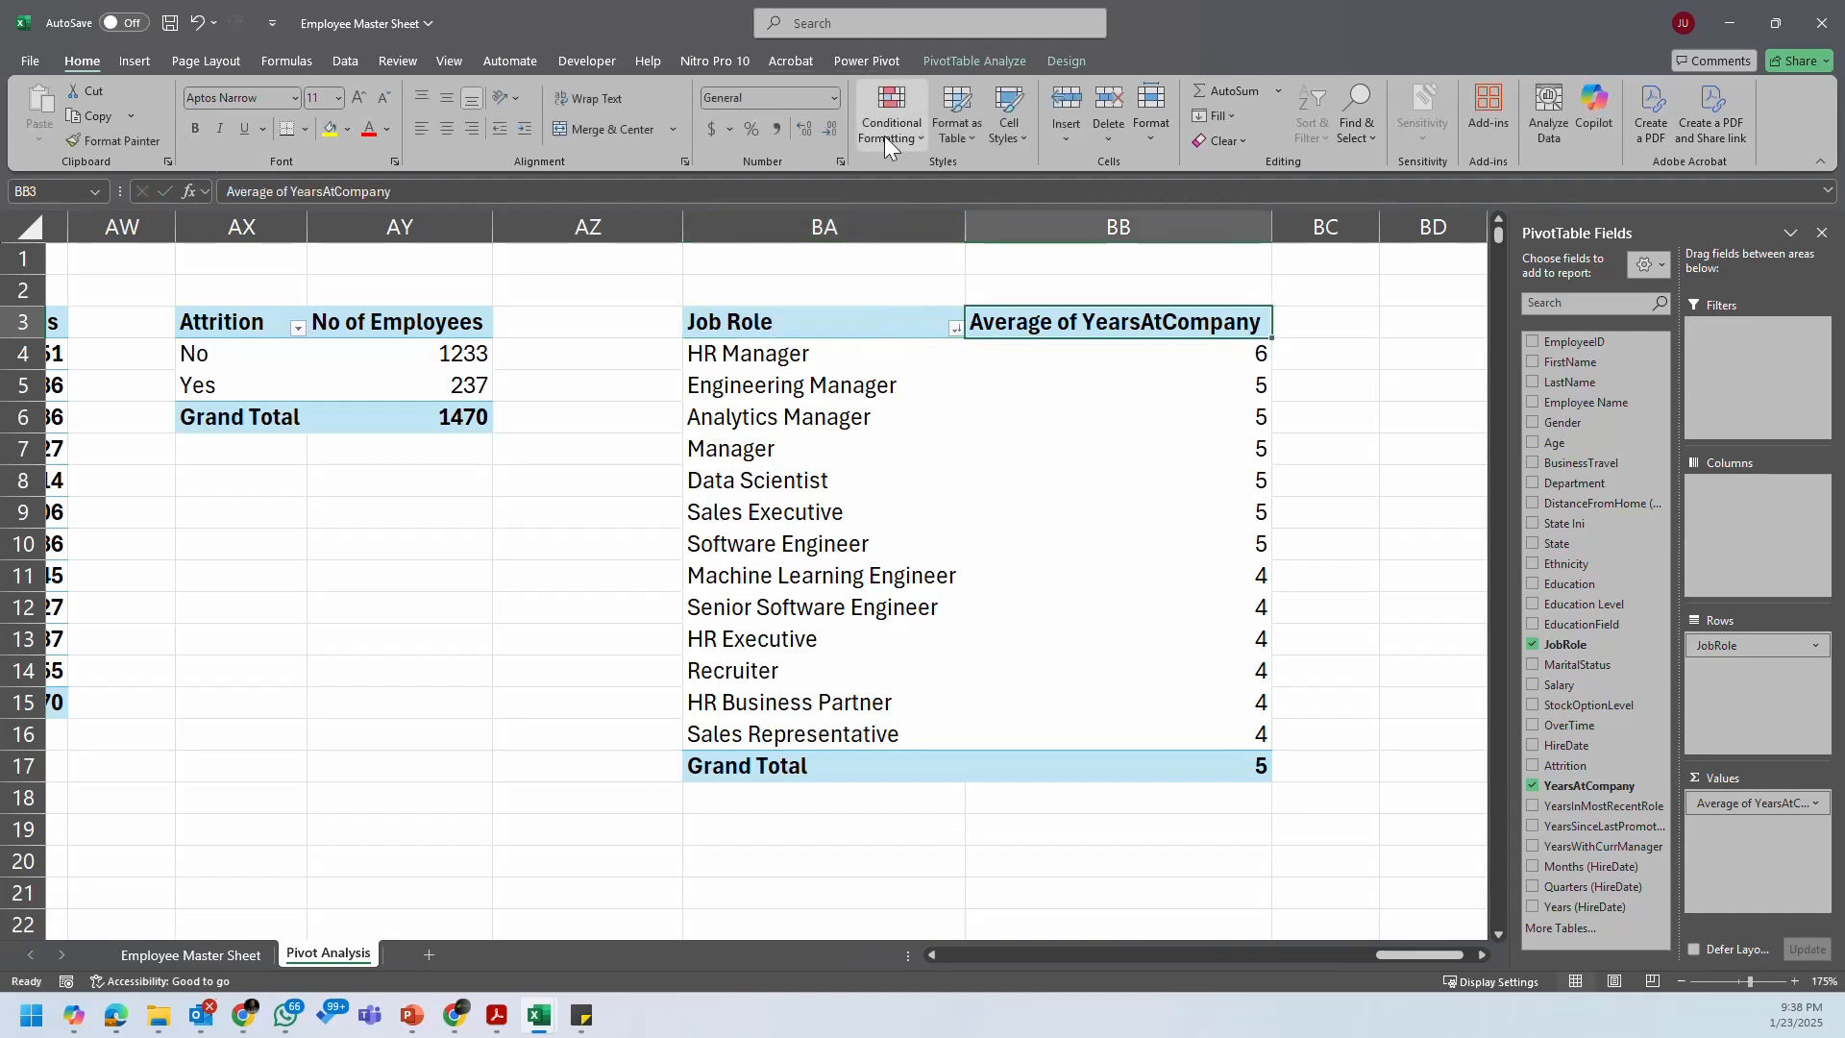
left_click(1291, 482)
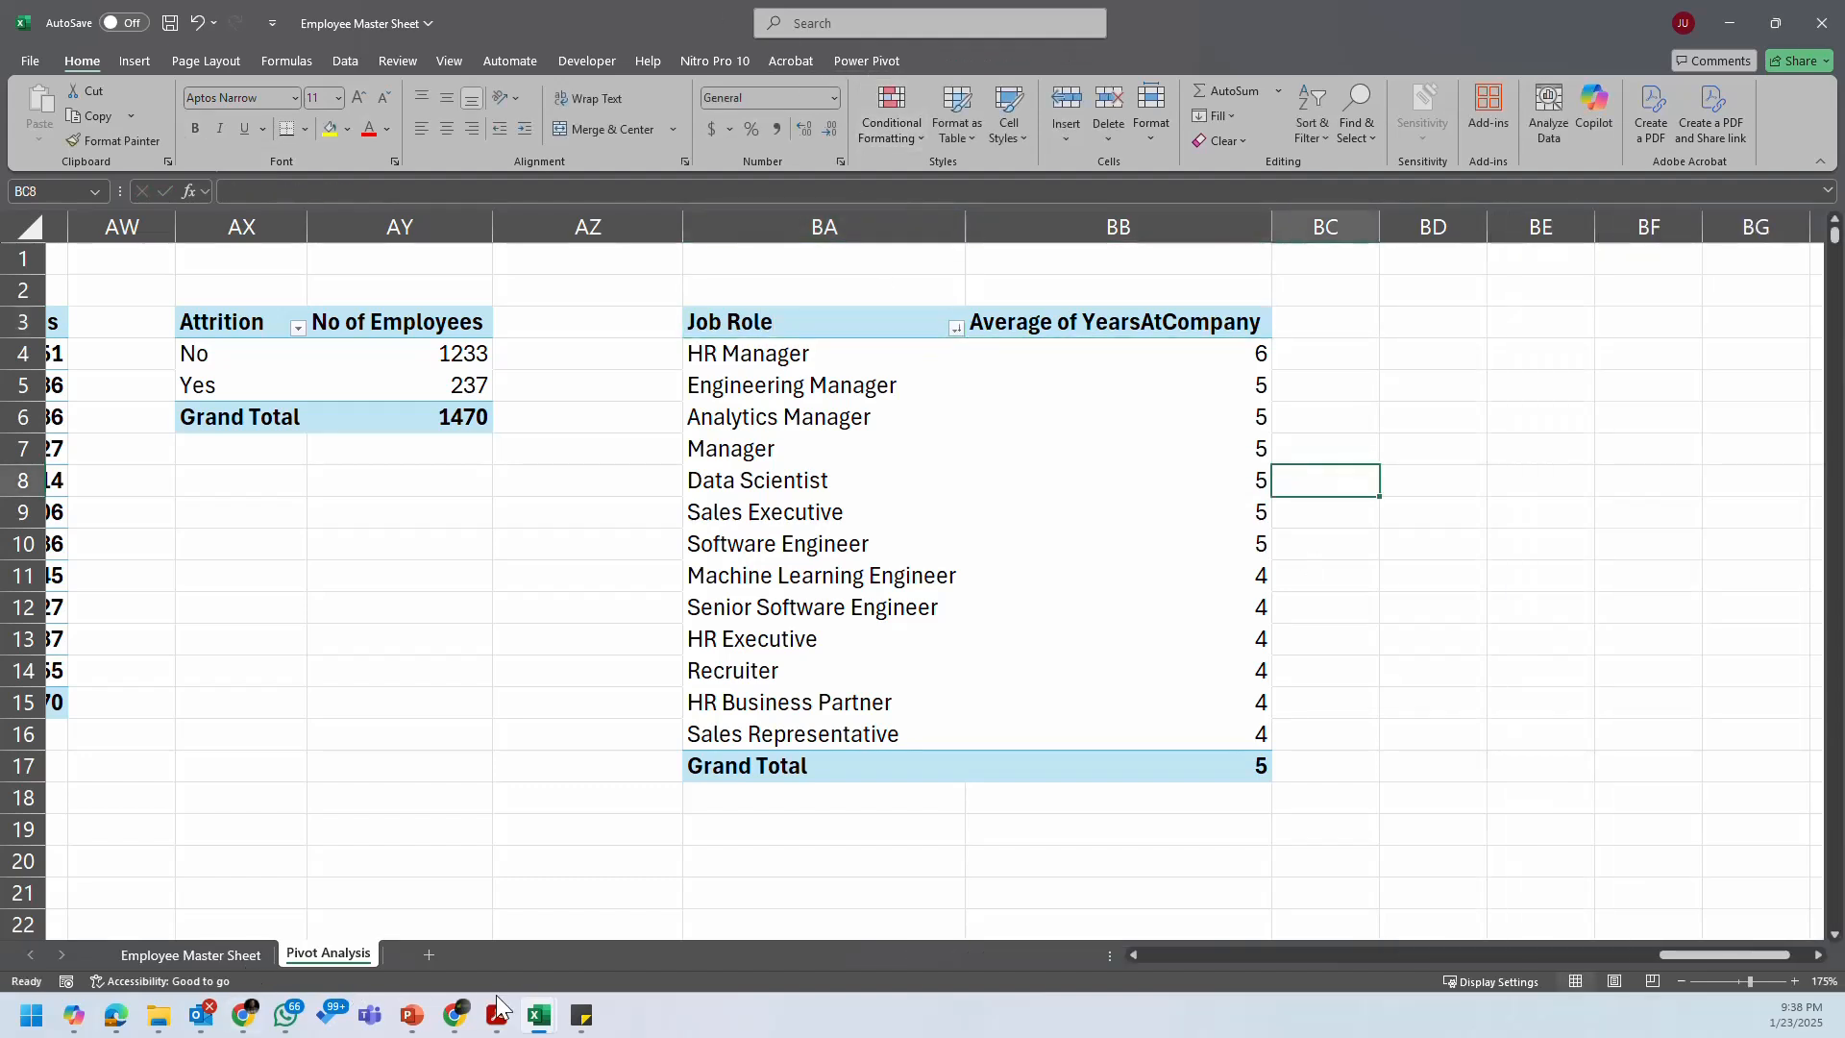
Step: Check the sticky note's analysis list for remaining items and return to the first pivot tables on the Pivot Analysis sheet
left_click(583, 1017)
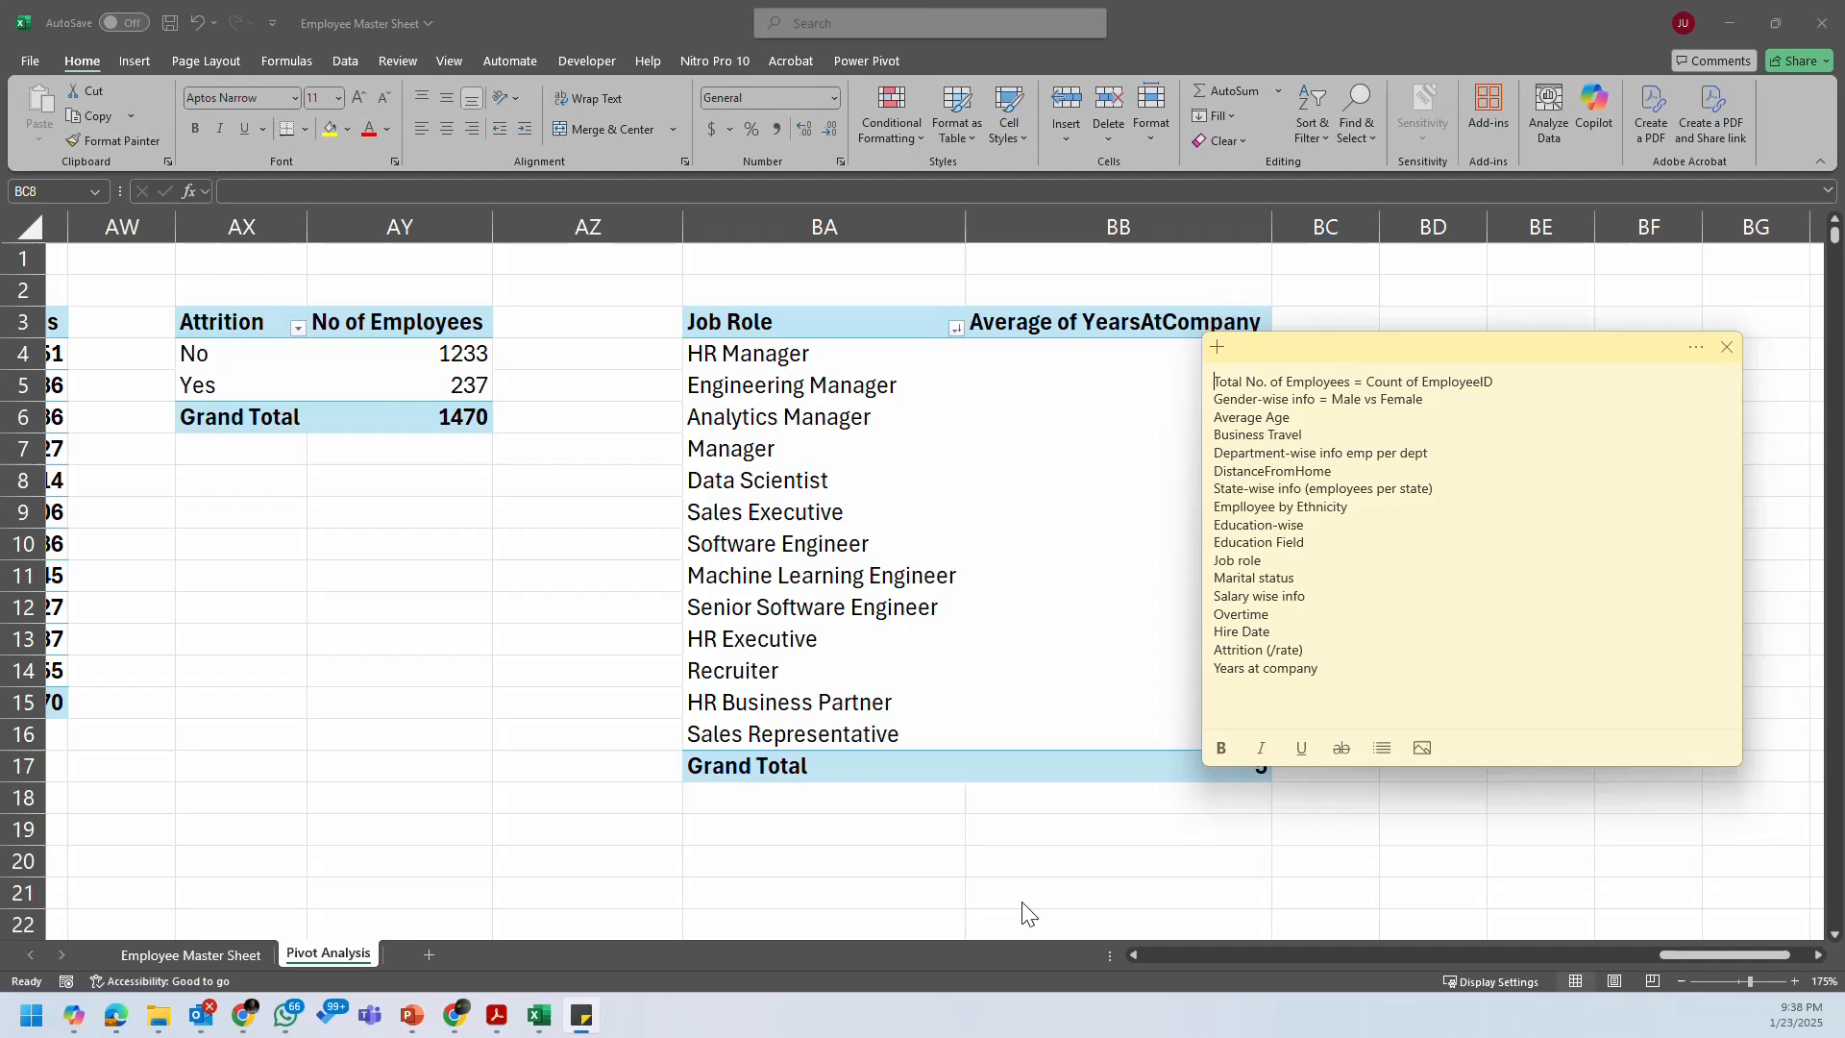
left_click(1111, 840)
left_click(1649, 705)
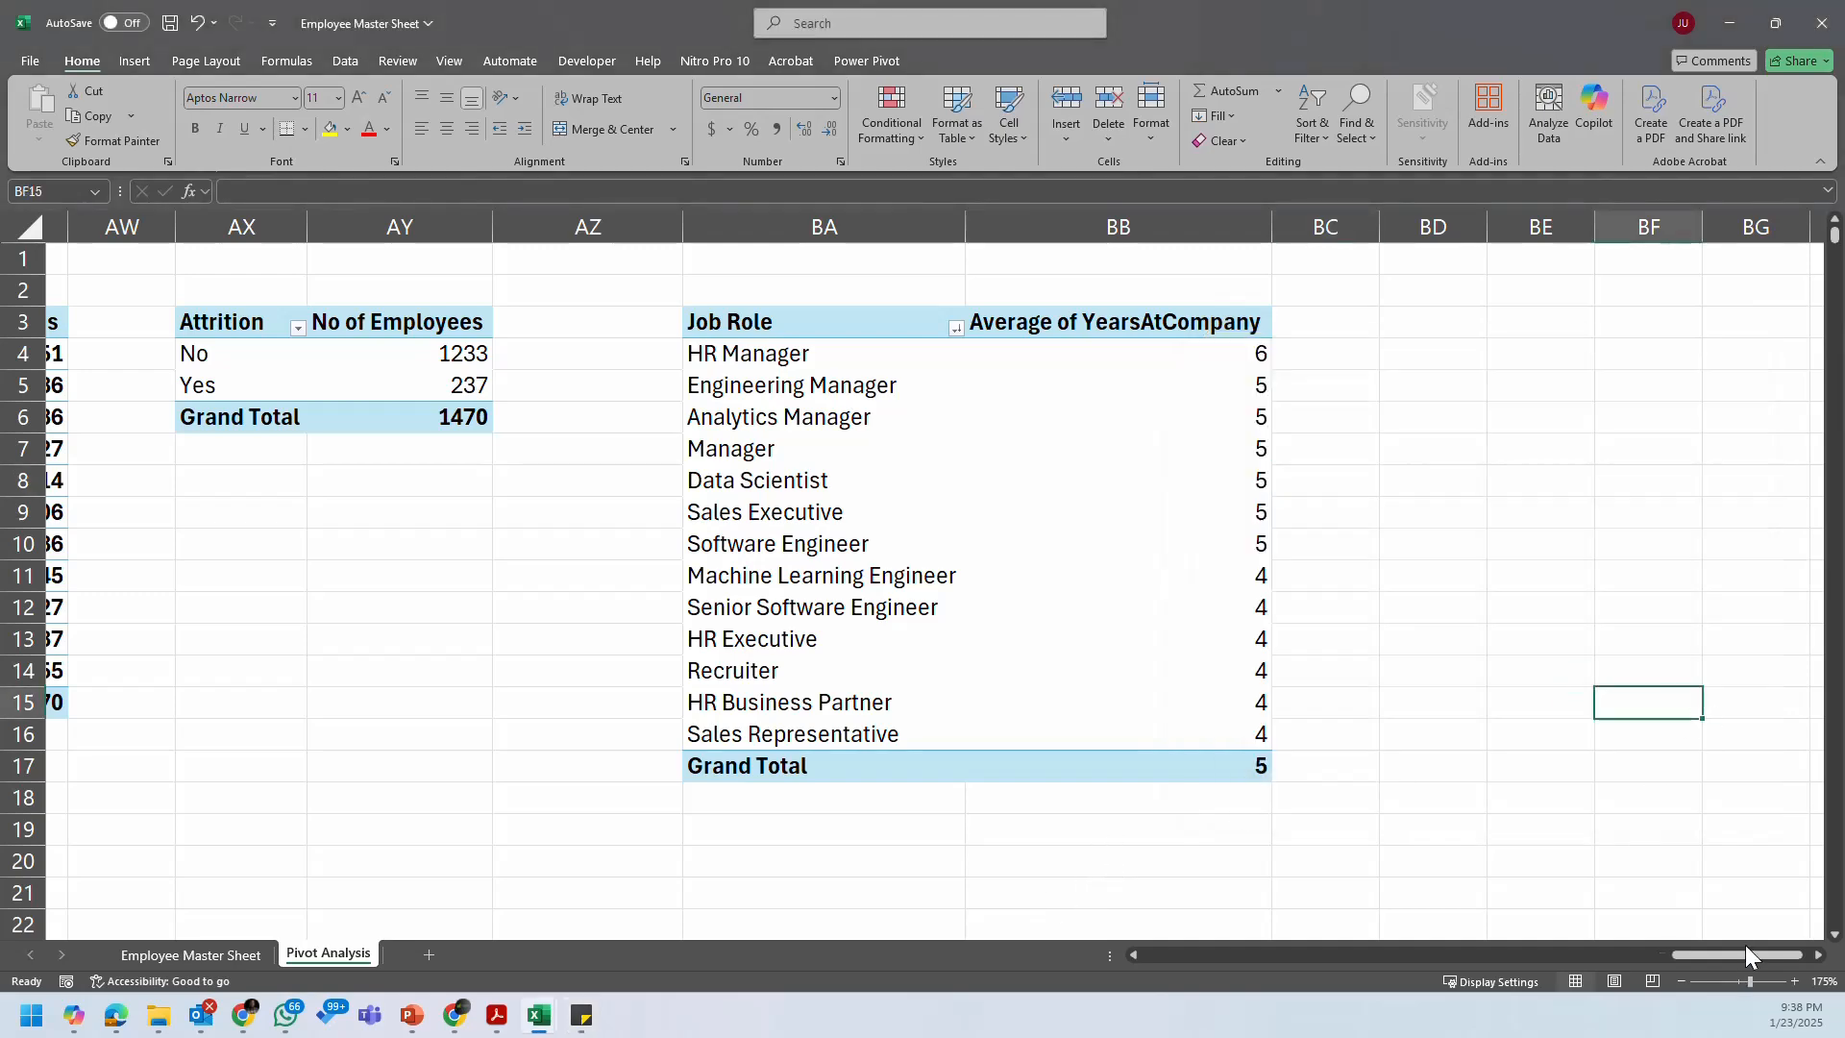
left_click_drag(1747, 954, 1161, 966)
left_click_drag(966, 959, 967, 959)
left_click(569, 732)
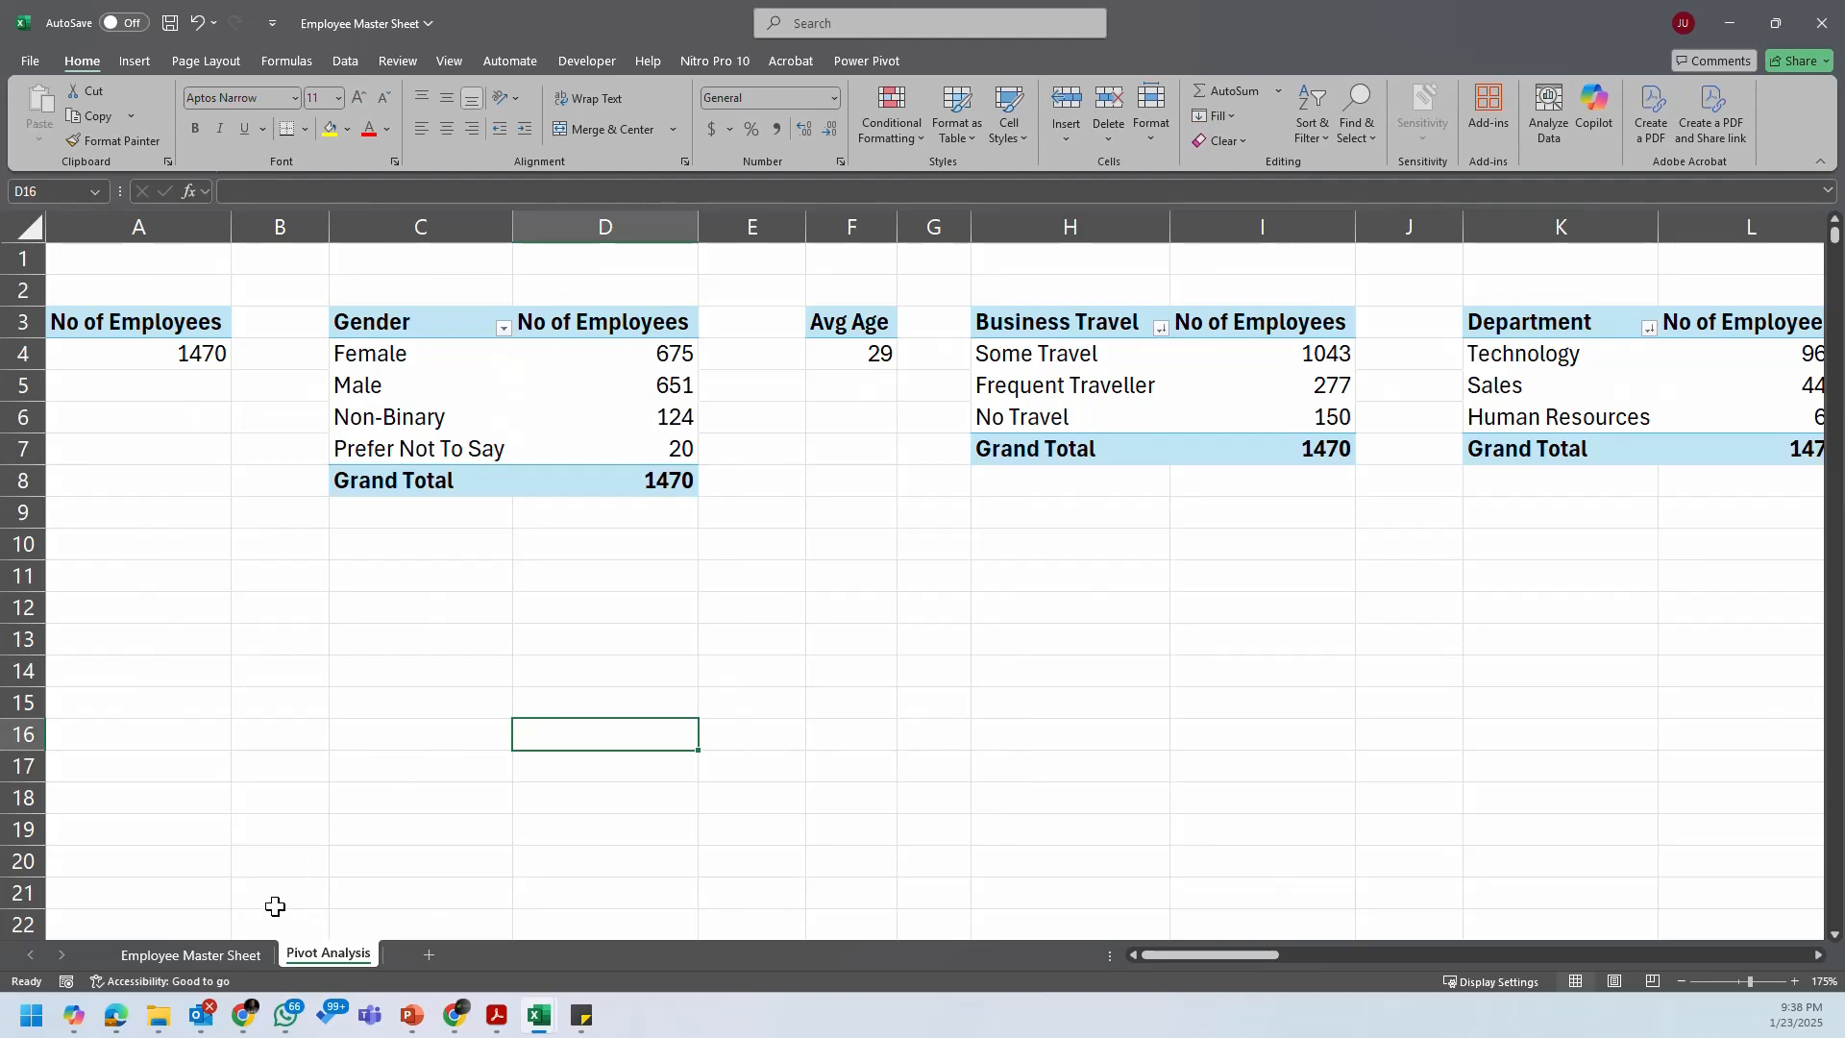
Step: Review the Employee Master Sheet's columns through YearsWithCurrManager for fields still left to analyze
left_click(217, 955)
left_click(990, 291)
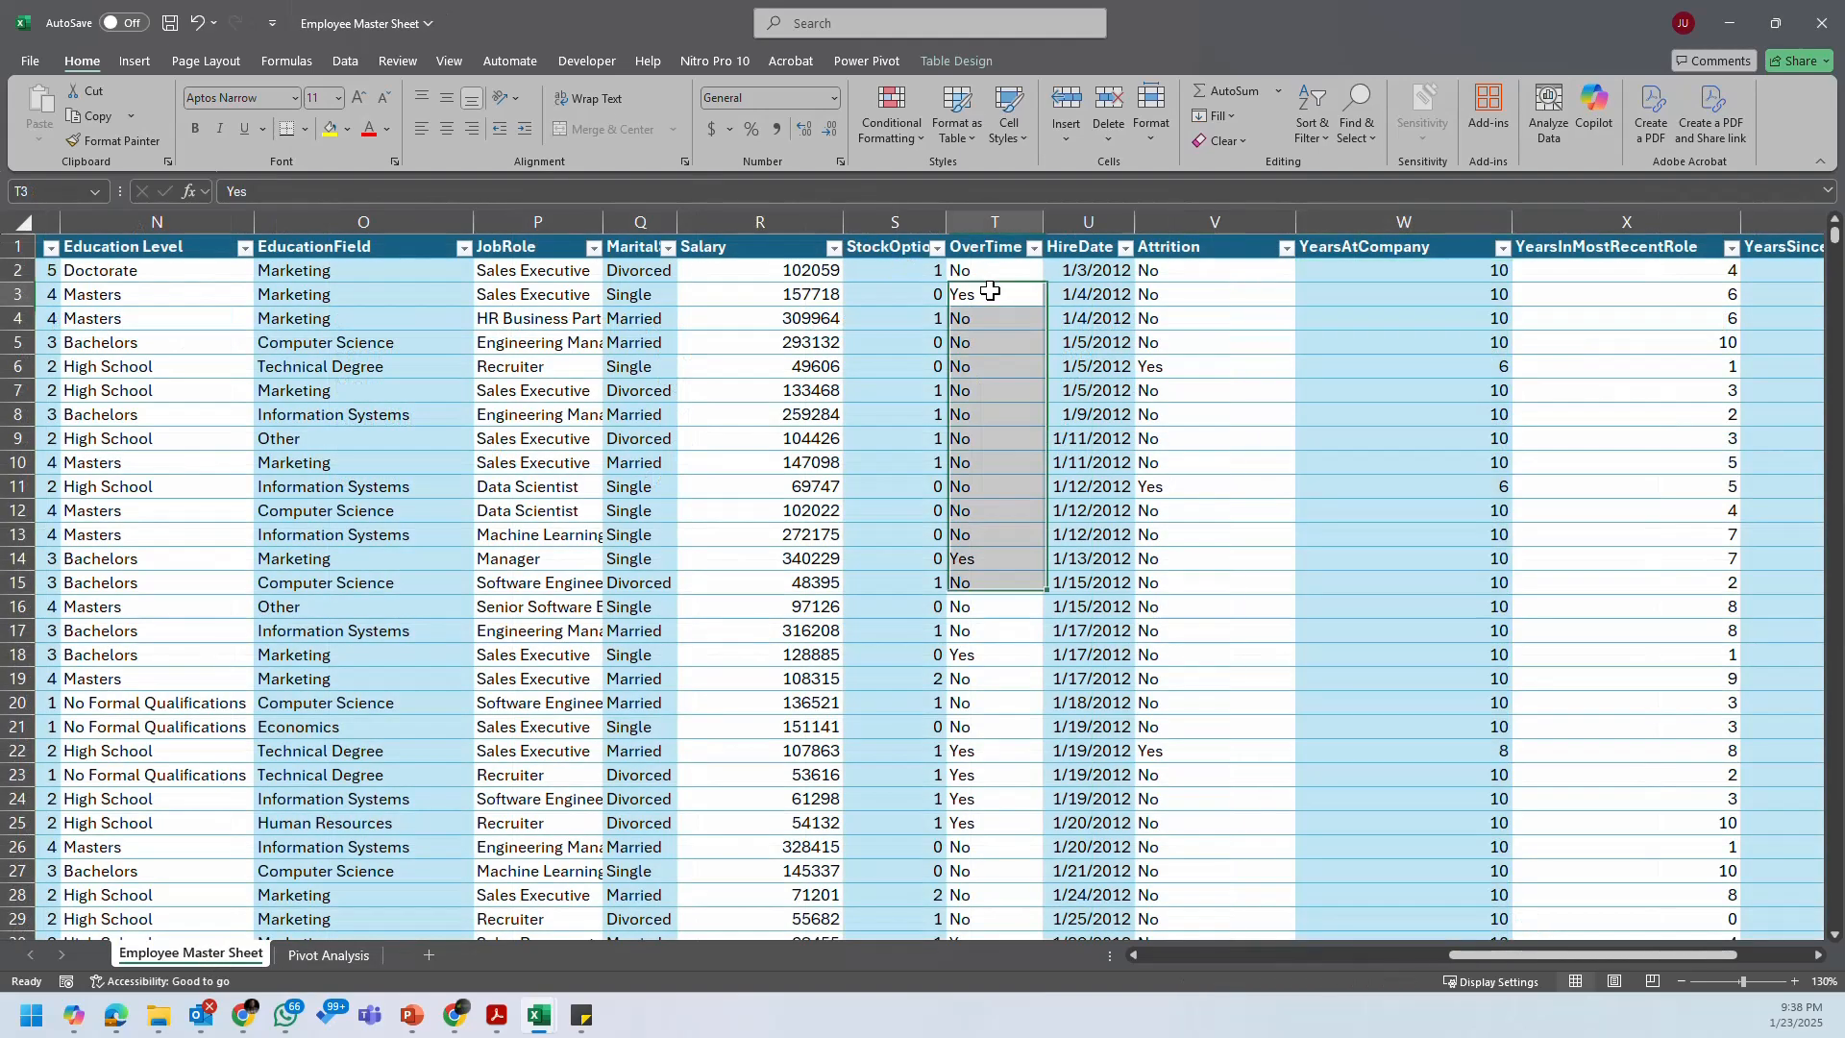
left_click_drag(1470, 955, 1671, 954)
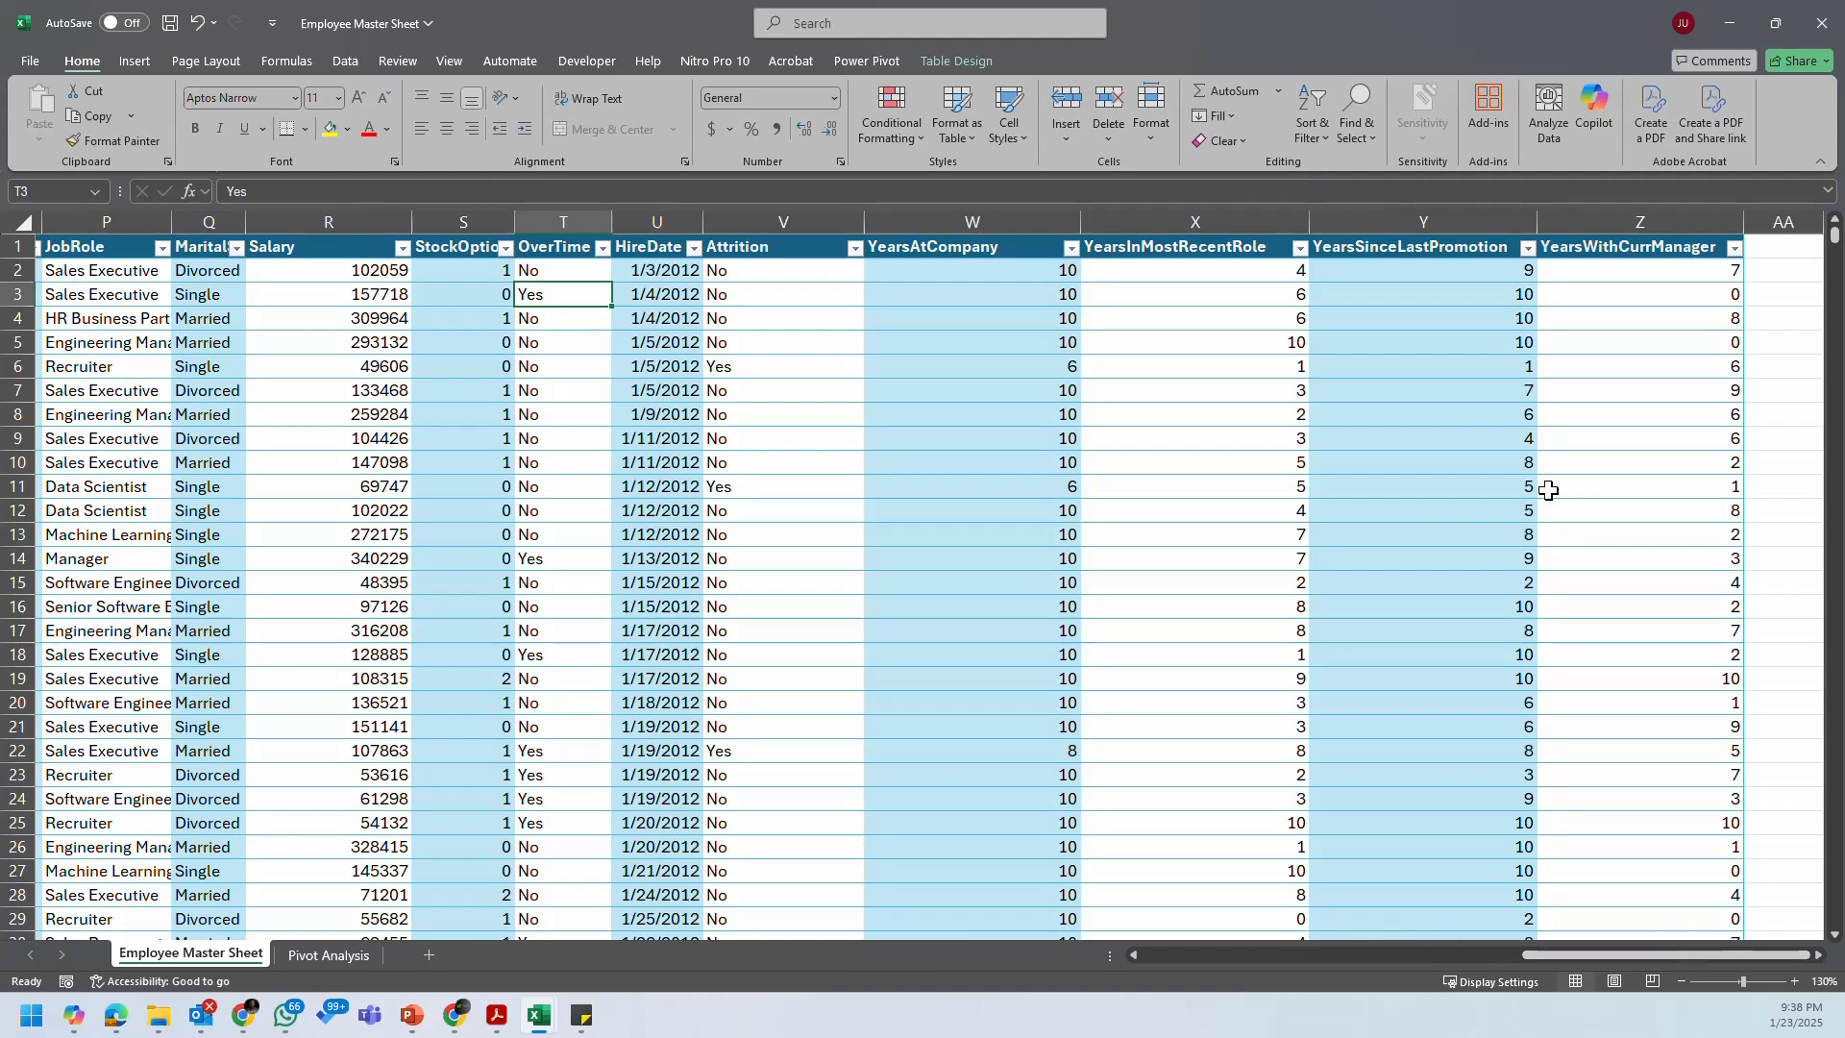
left_click(1658, 272)
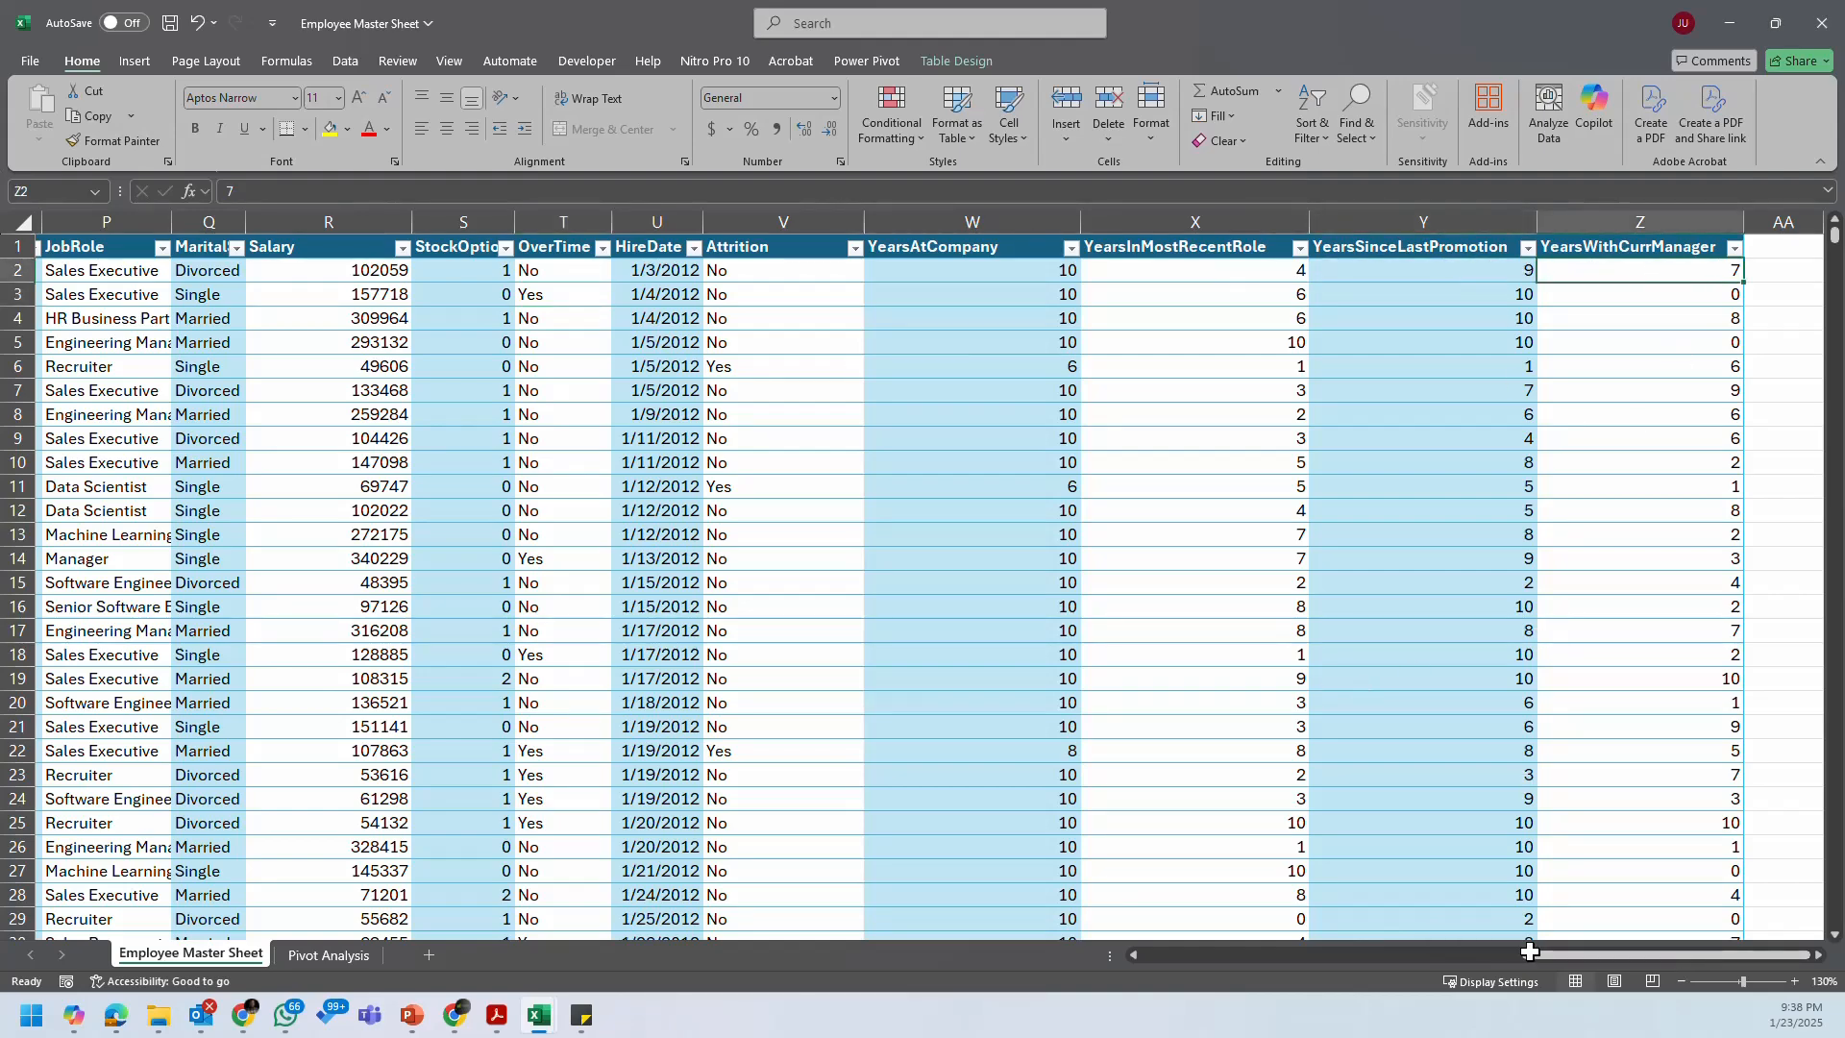
left_click_drag(1565, 955, 1080, 959)
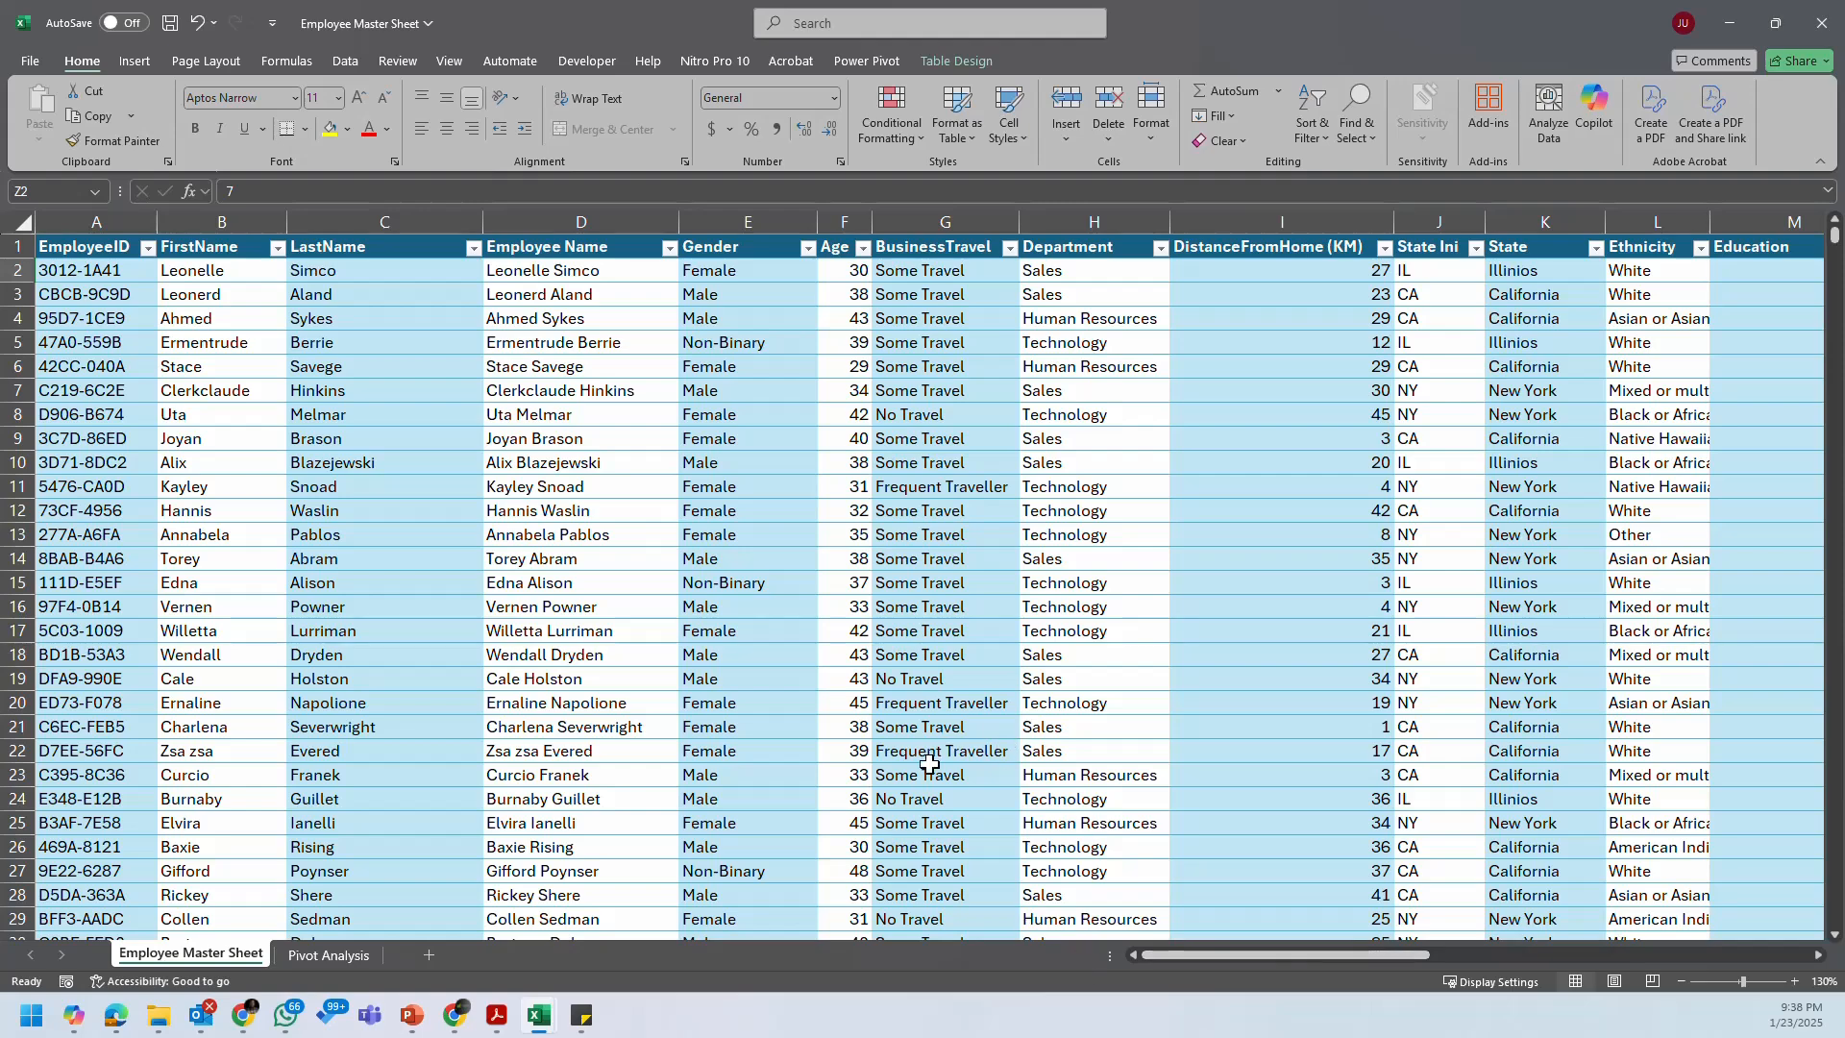
left_click(300, 957)
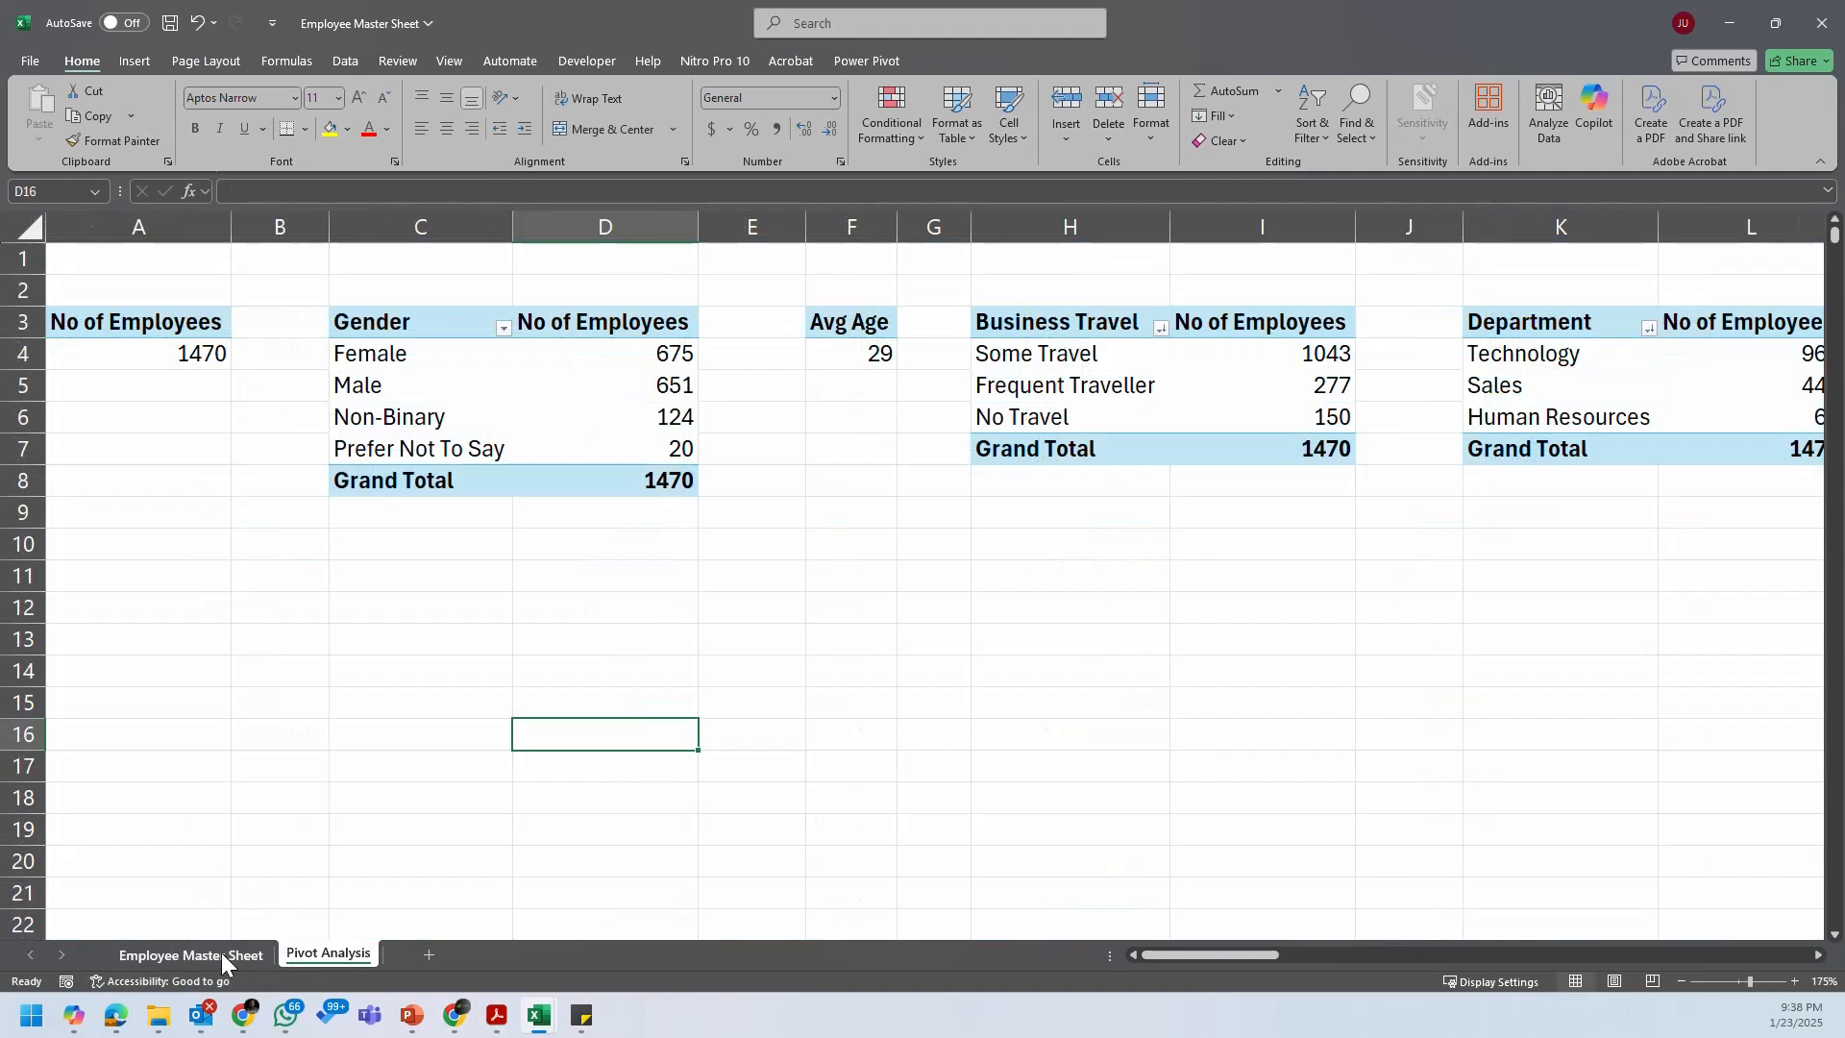
left_click(190, 956)
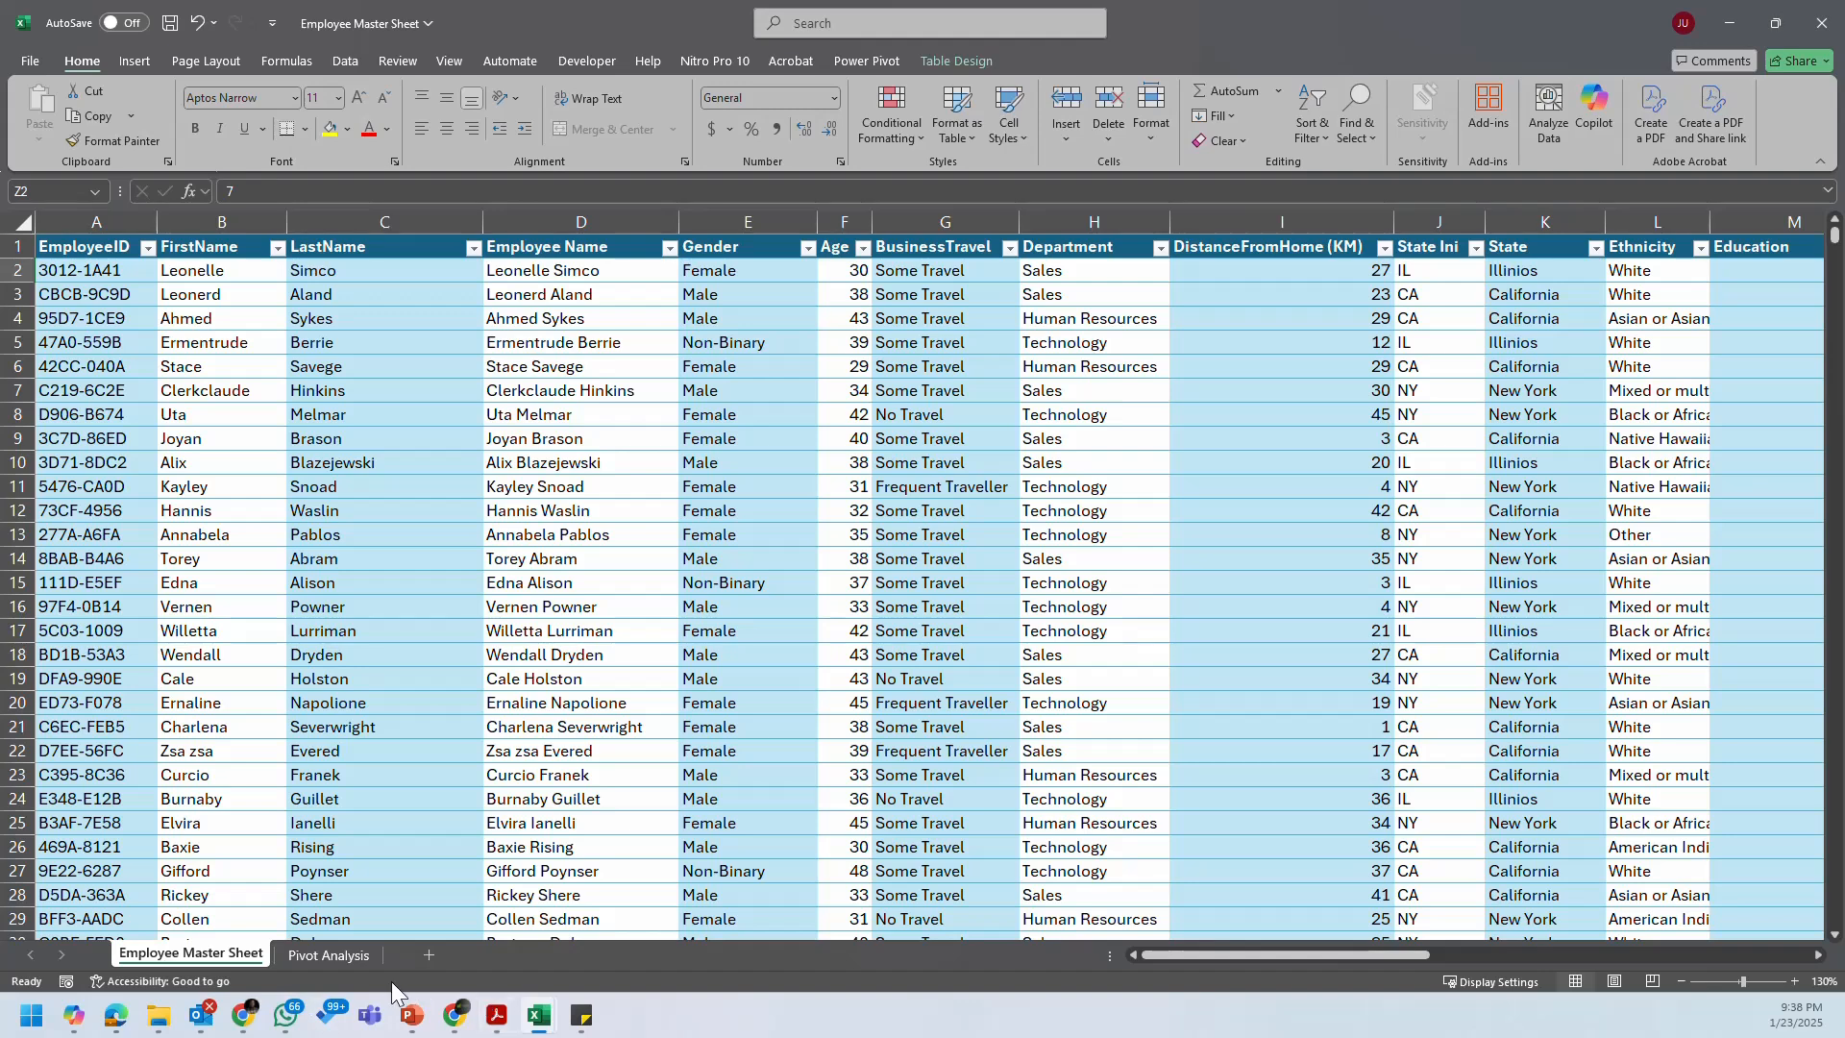
Step: Look over the files in the HR Data folder and switch to the open PerformanceRating workbook
left_click(159, 1019)
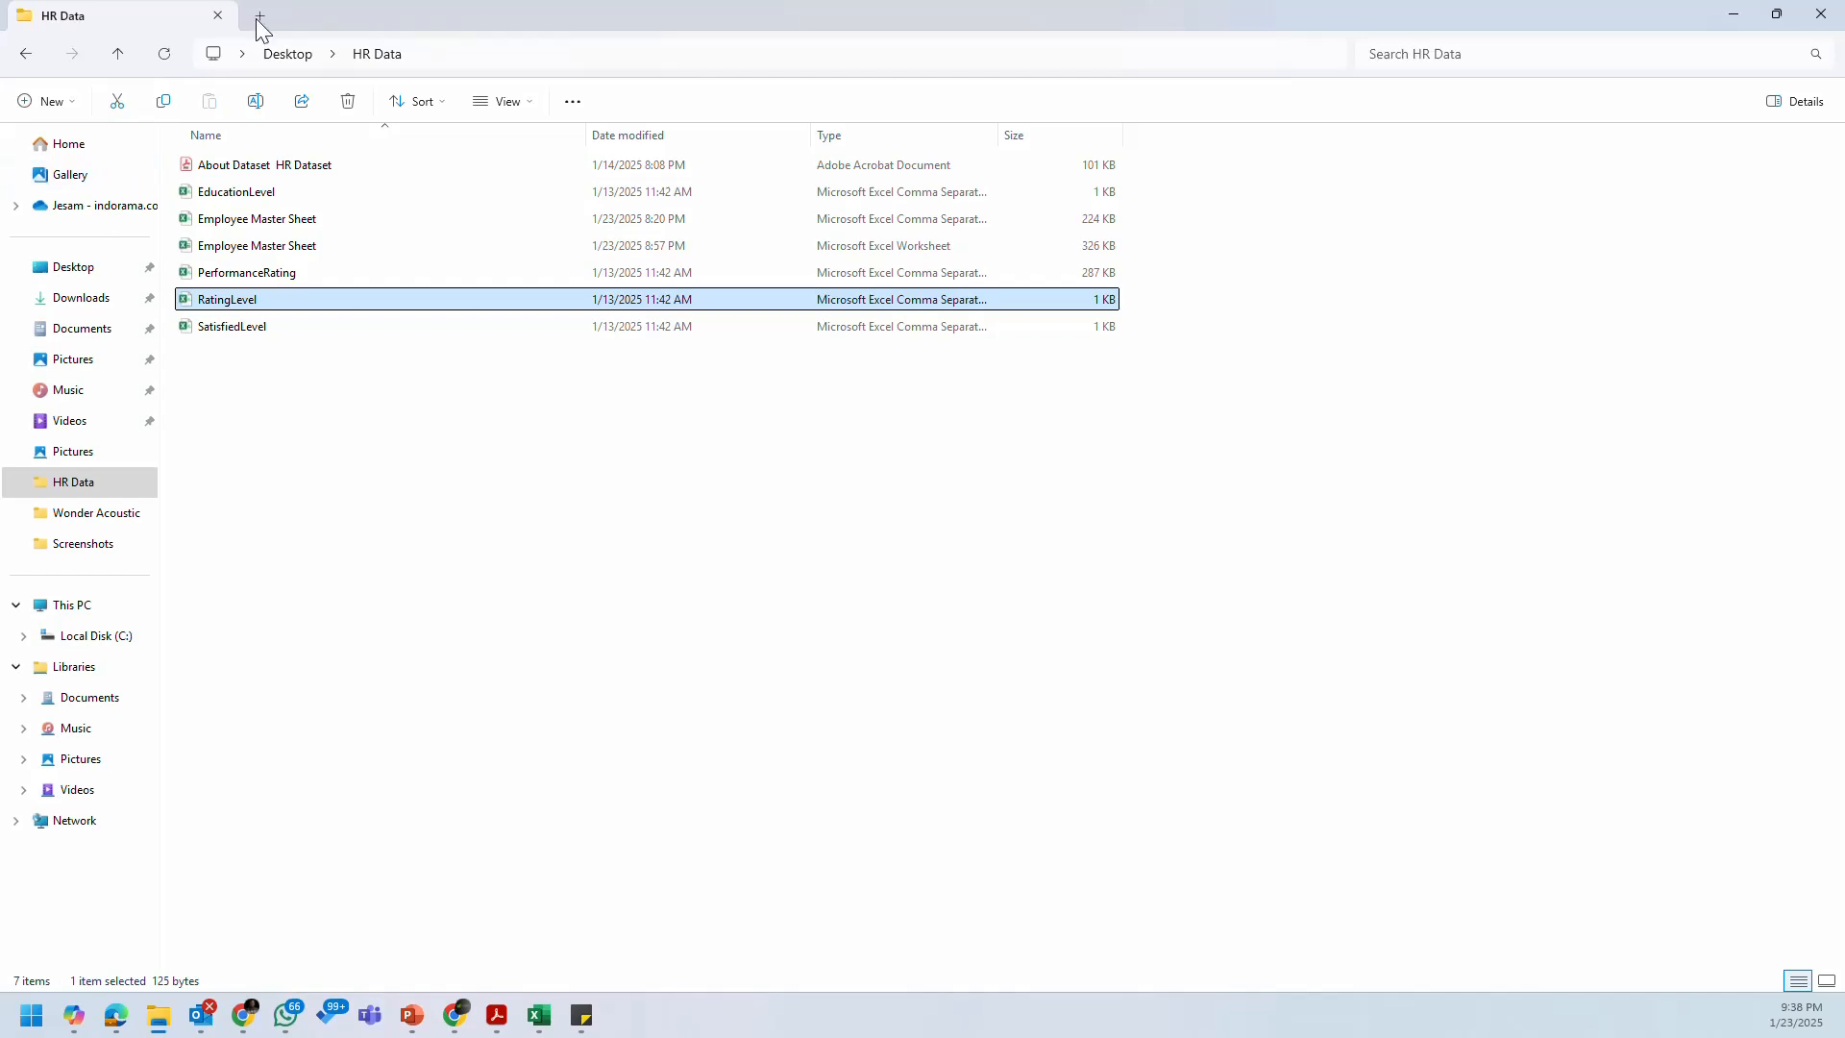
mouse_move(537, 1026)
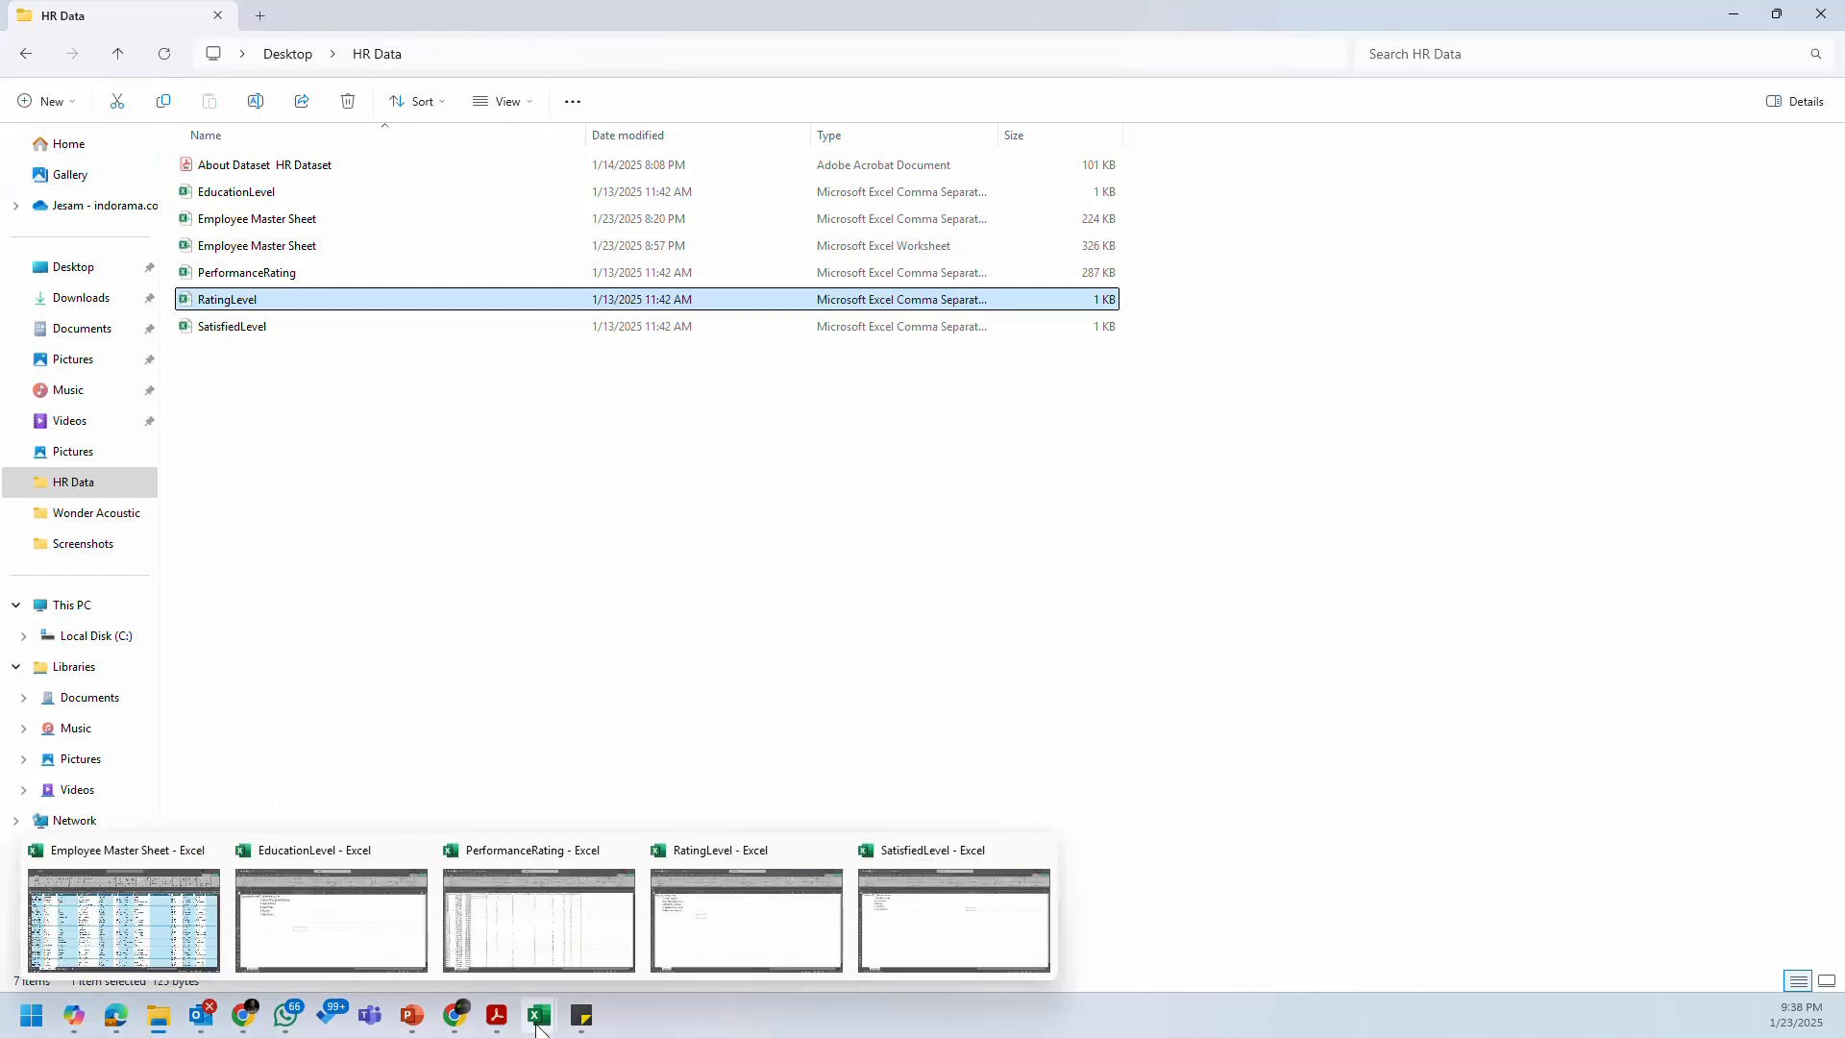
left_click(544, 945)
left_click(480, 531)
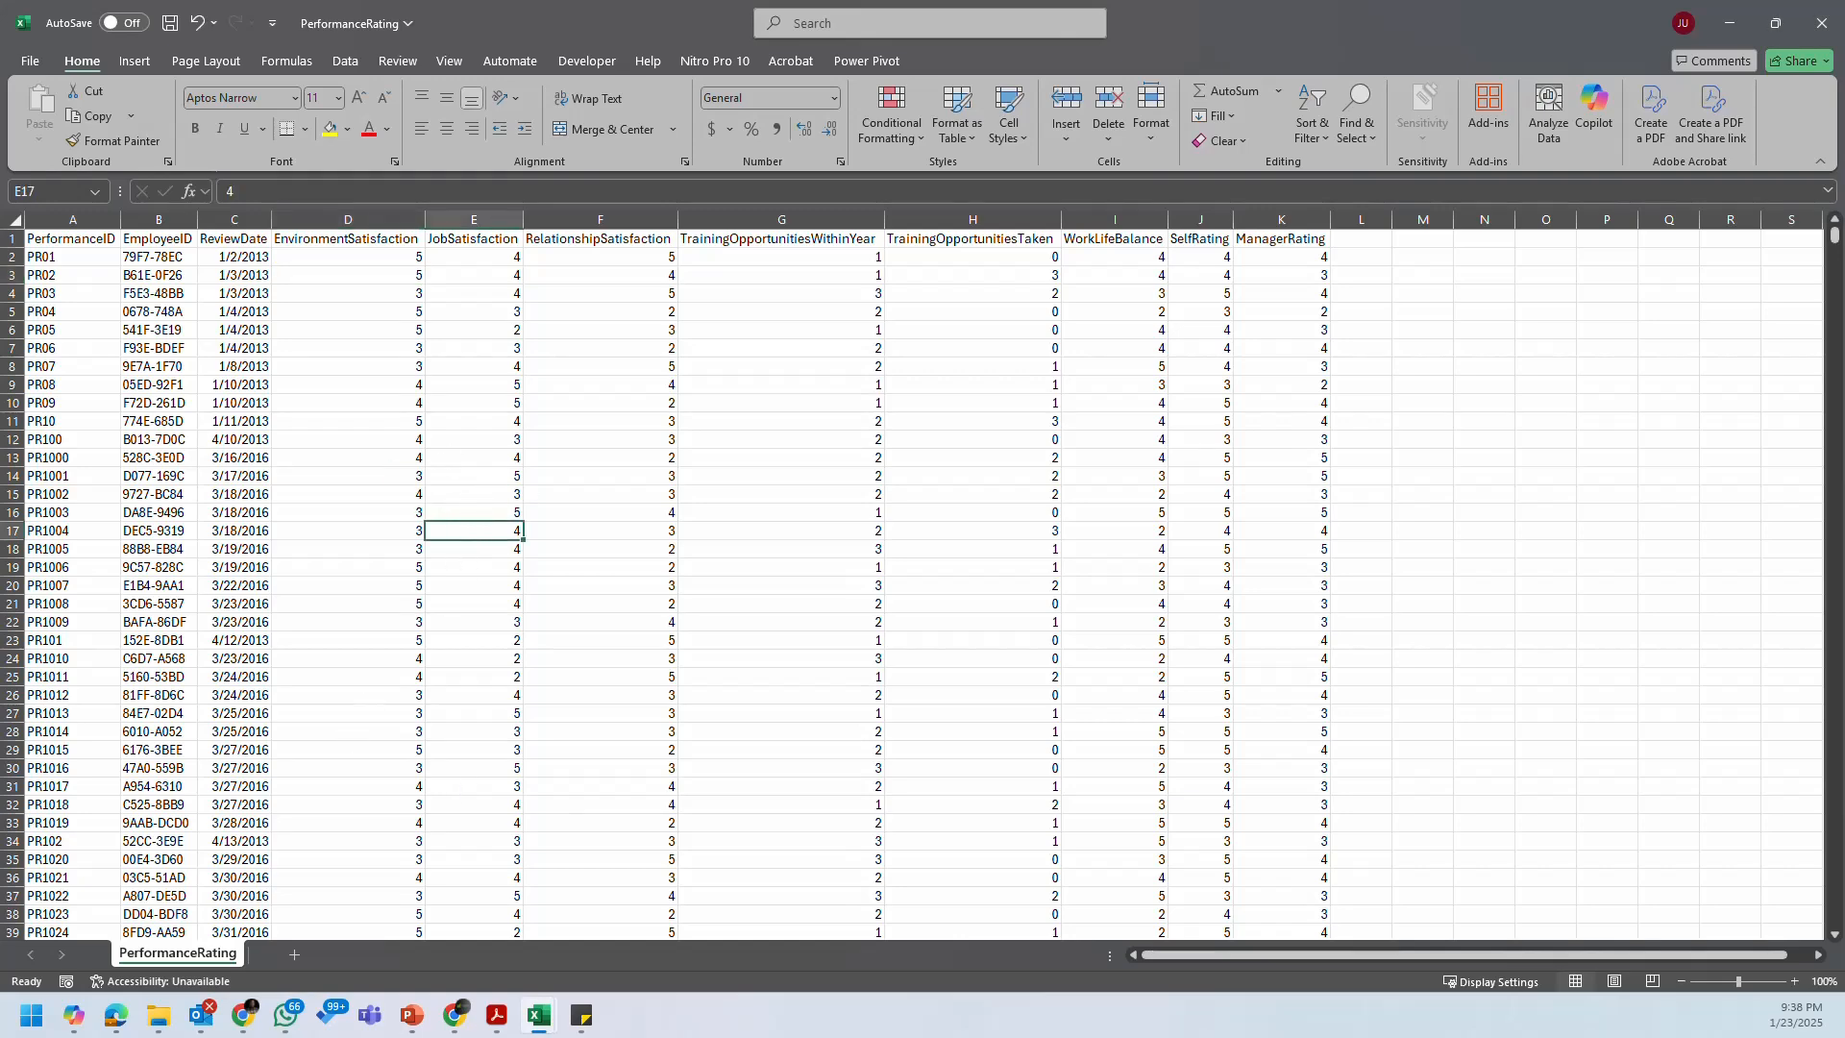
Step: Enlarge the PerformanceRating sheet to 130% and make its header row bold
key("alt+Tab")
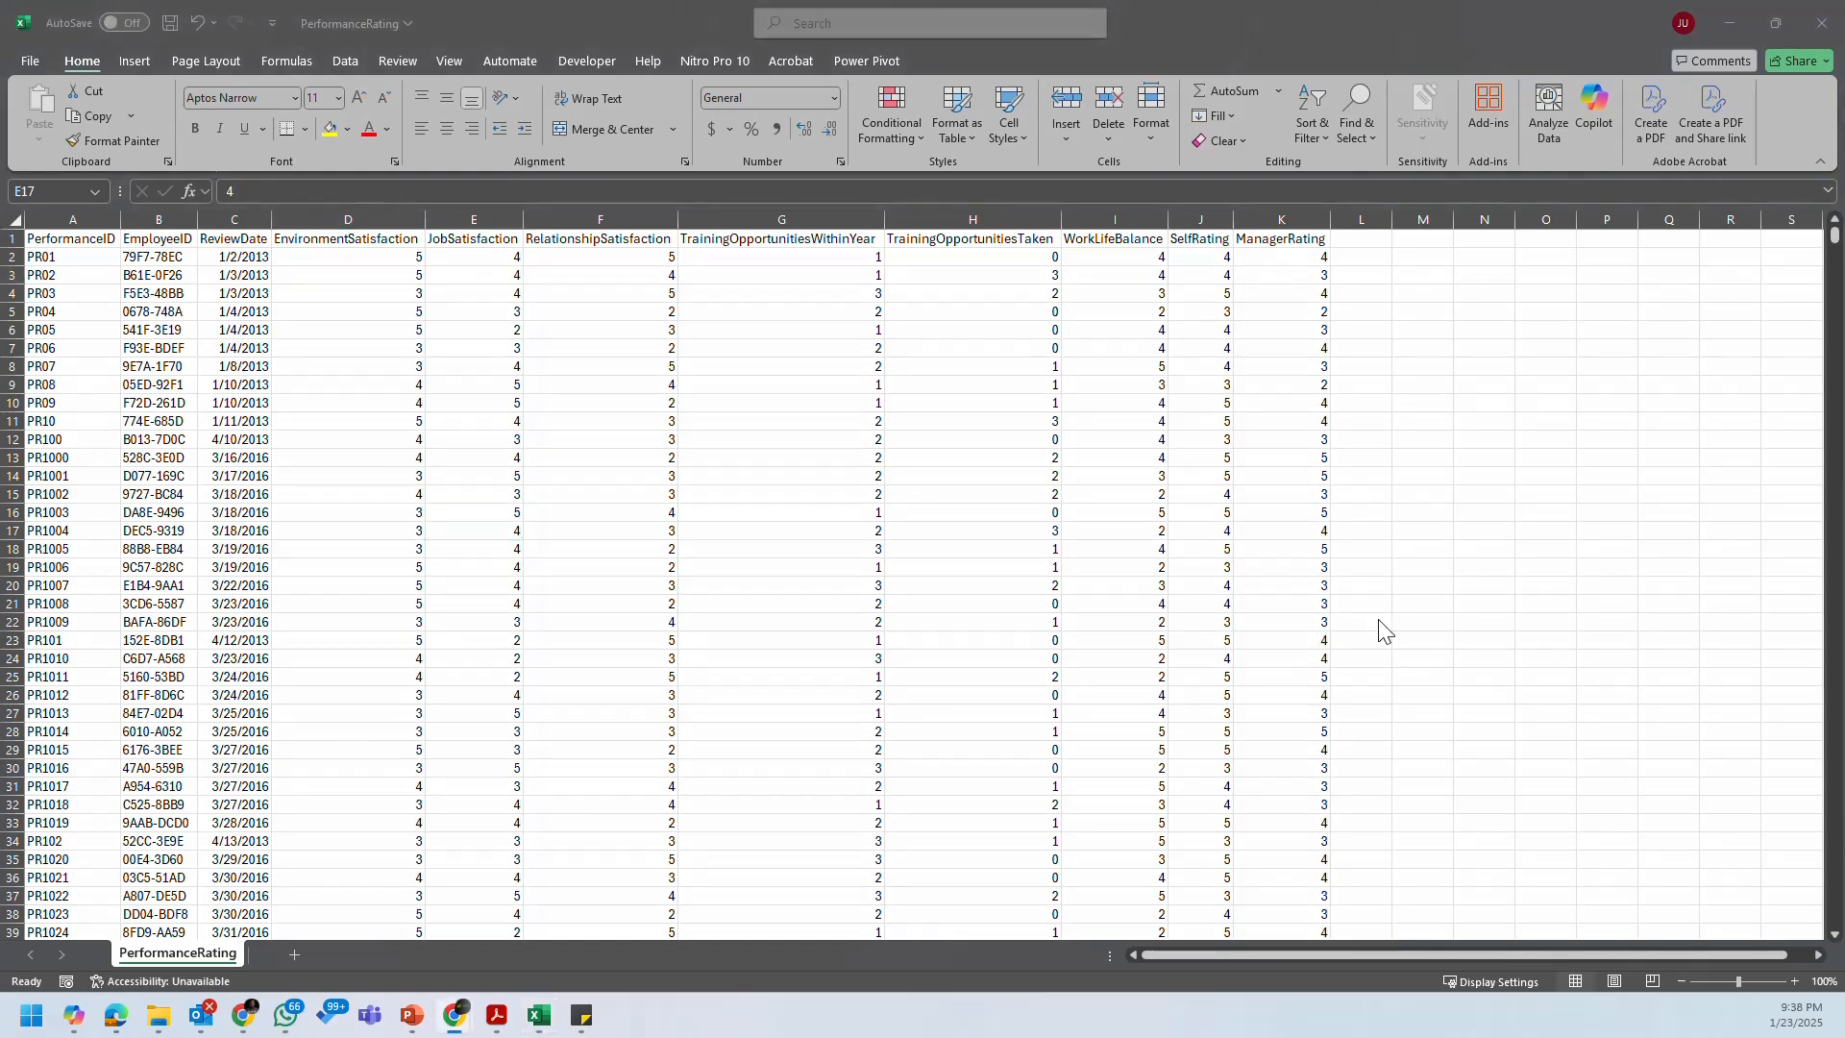
scroll(882, 591, "up", 3)
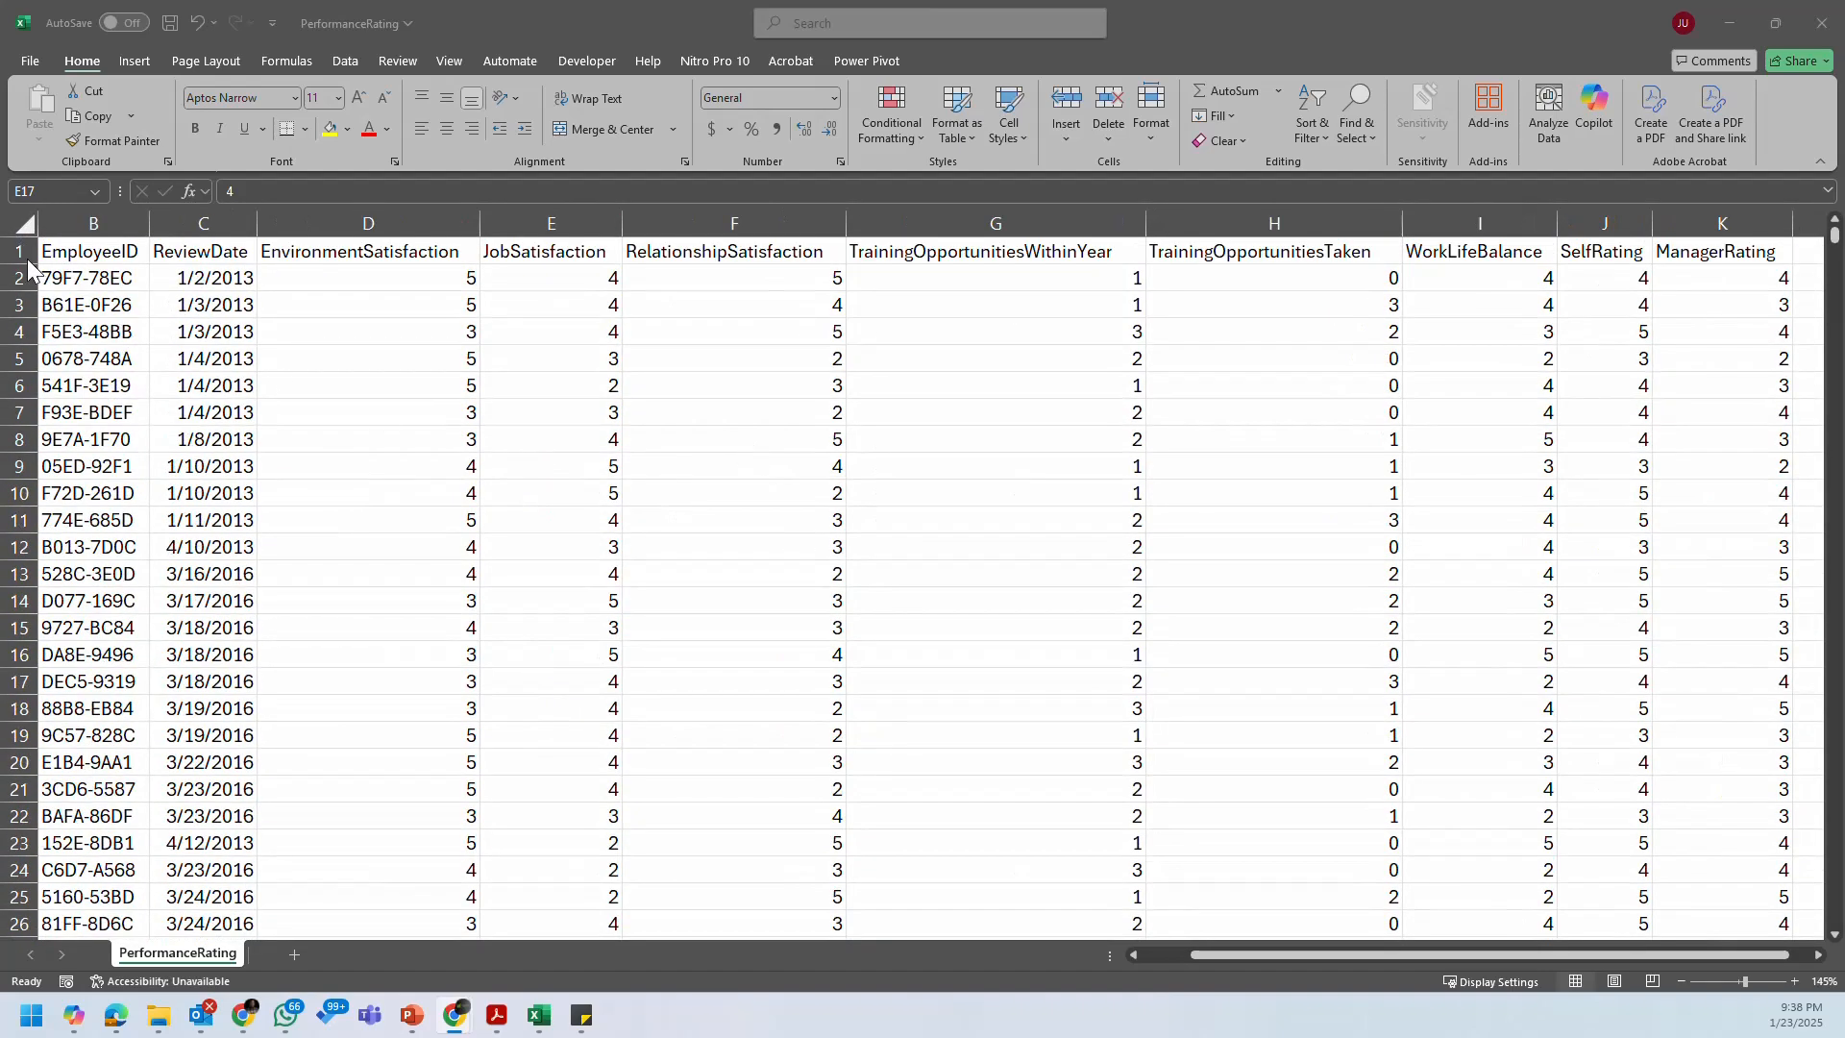
scroll(29, 267, "down", 1)
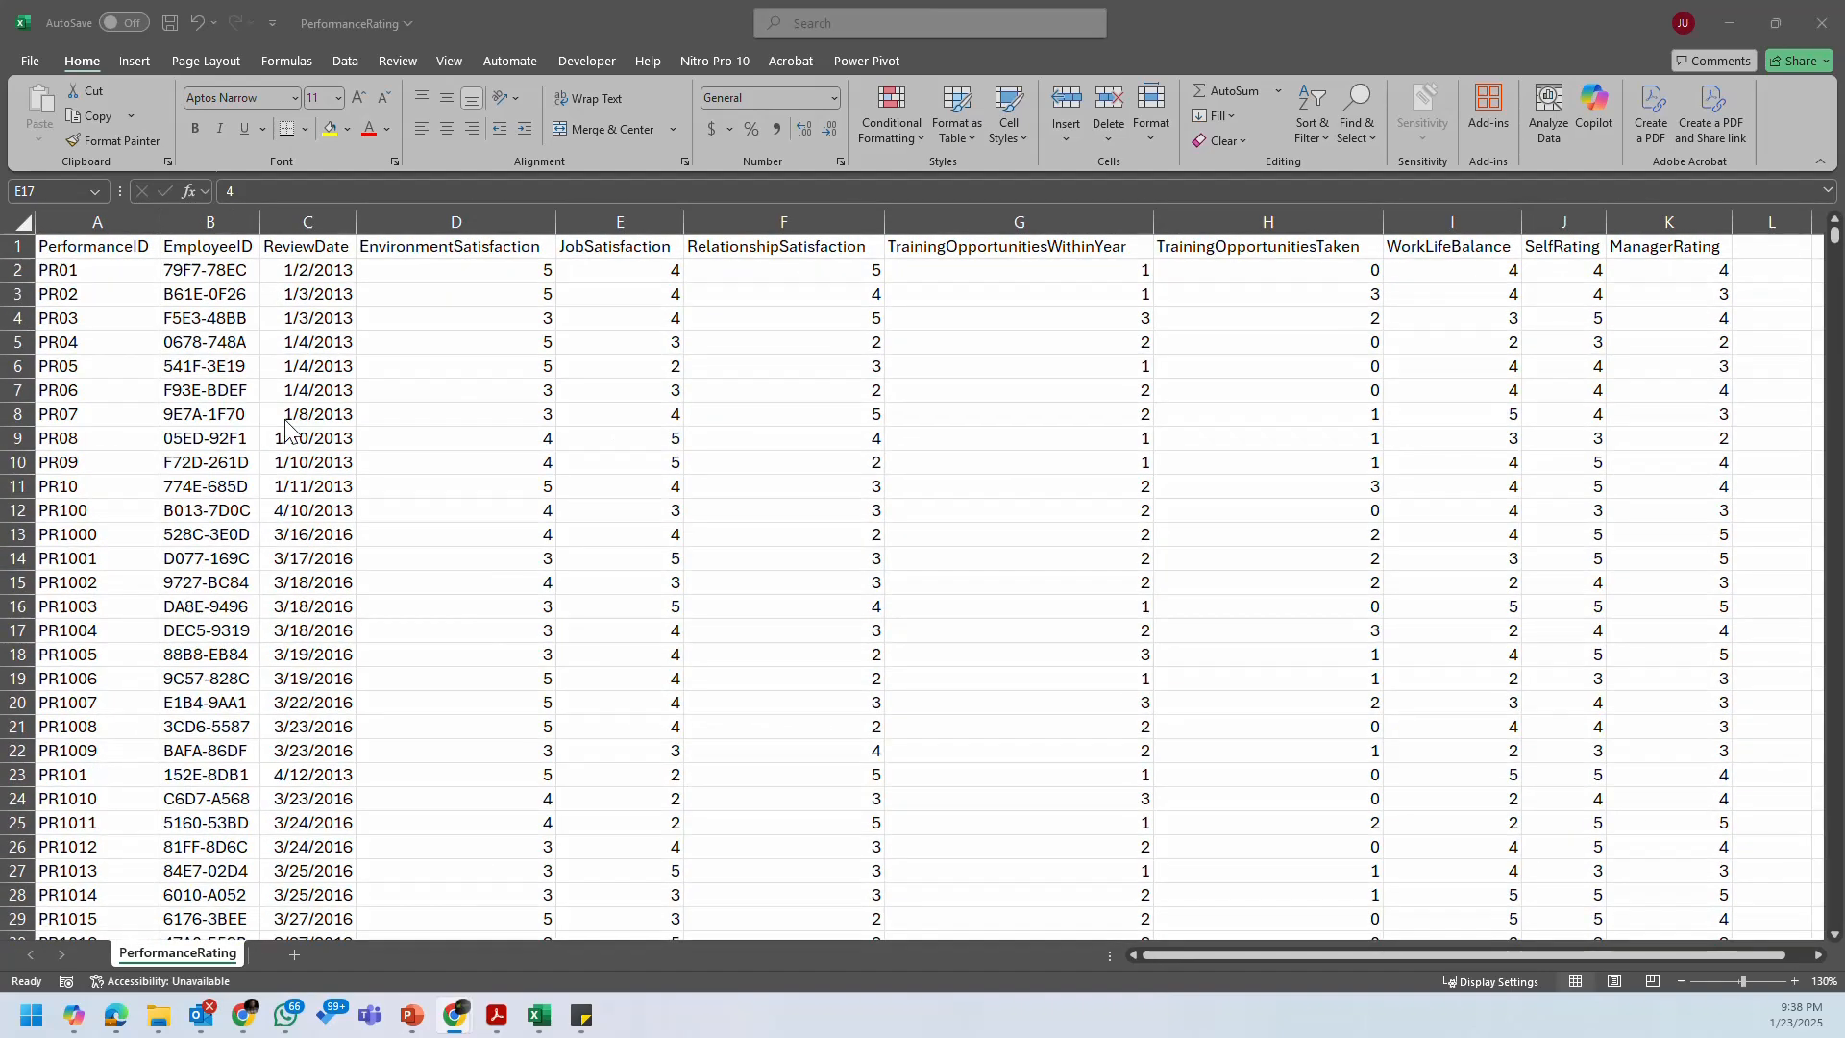
left_click(17, 246)
left_click(197, 128)
left_click(503, 462)
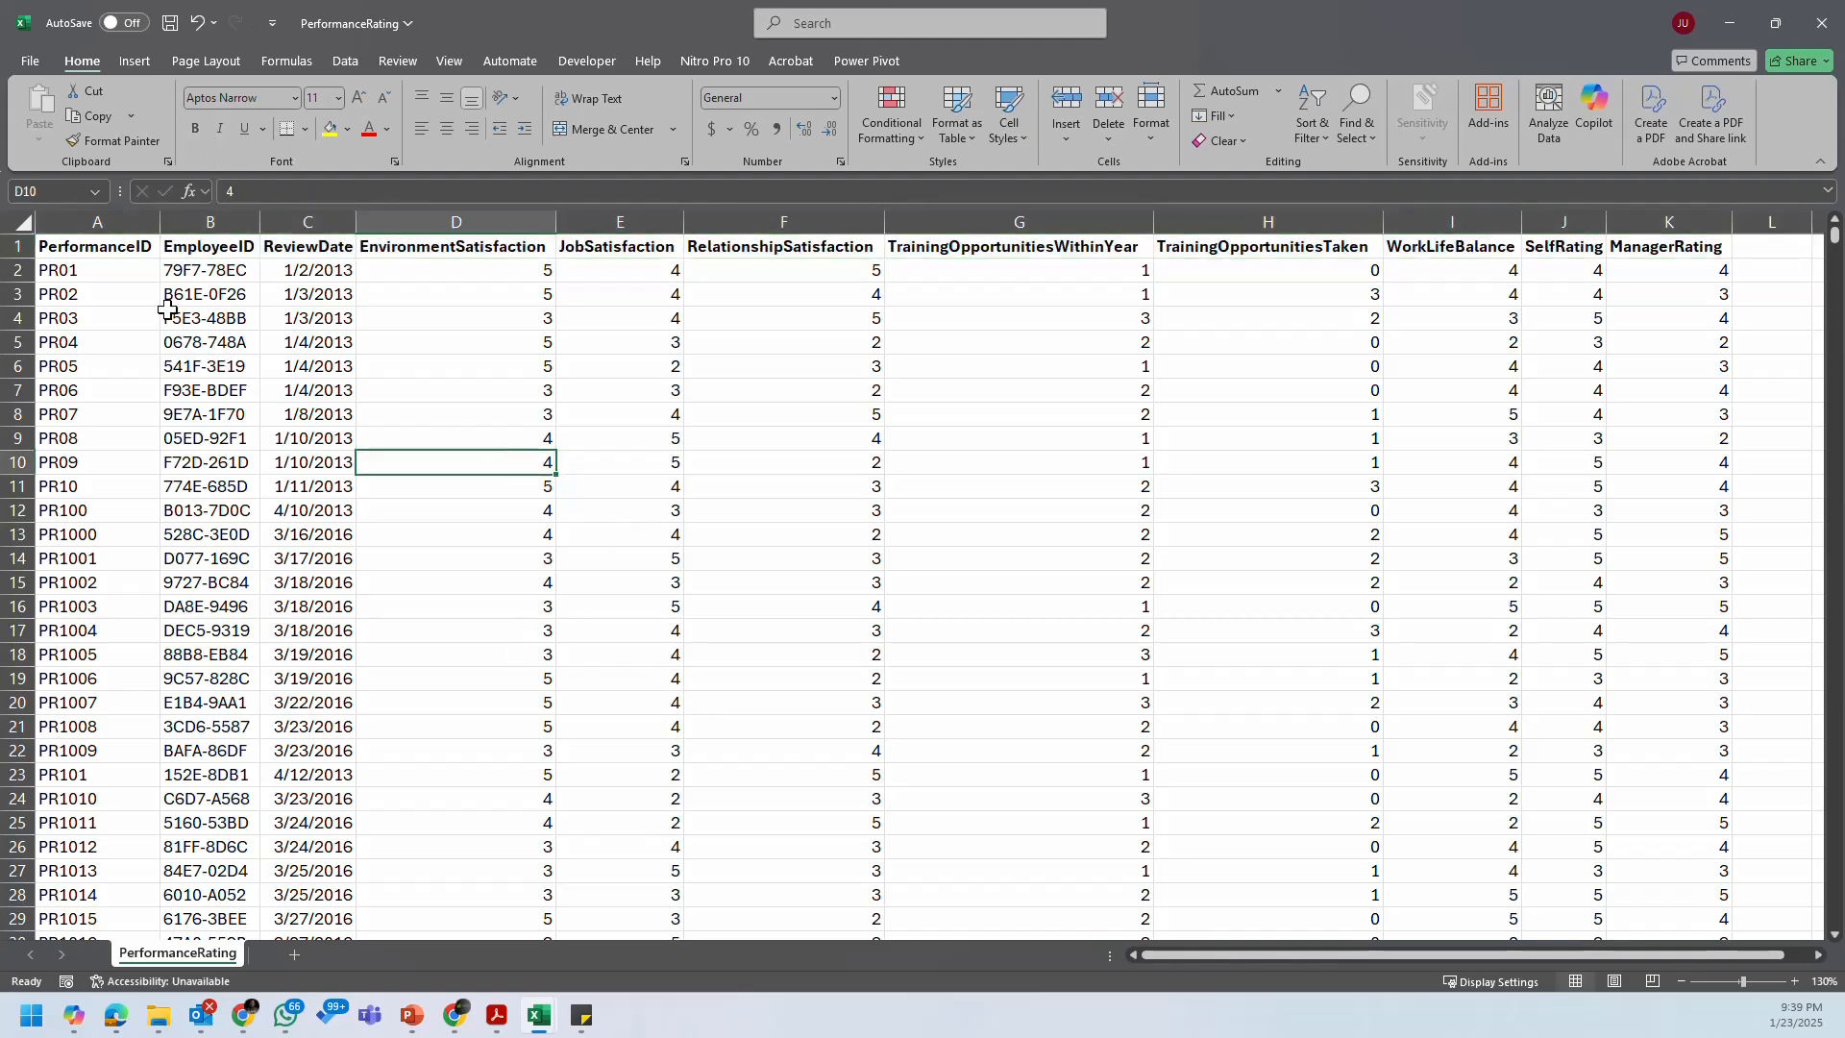
Step: Examine the PerformanceID, EmployeeID and ReviewDate columns of the PerformanceRating sheet, including how far the records extend
left_click(134, 250)
left_click(114, 317)
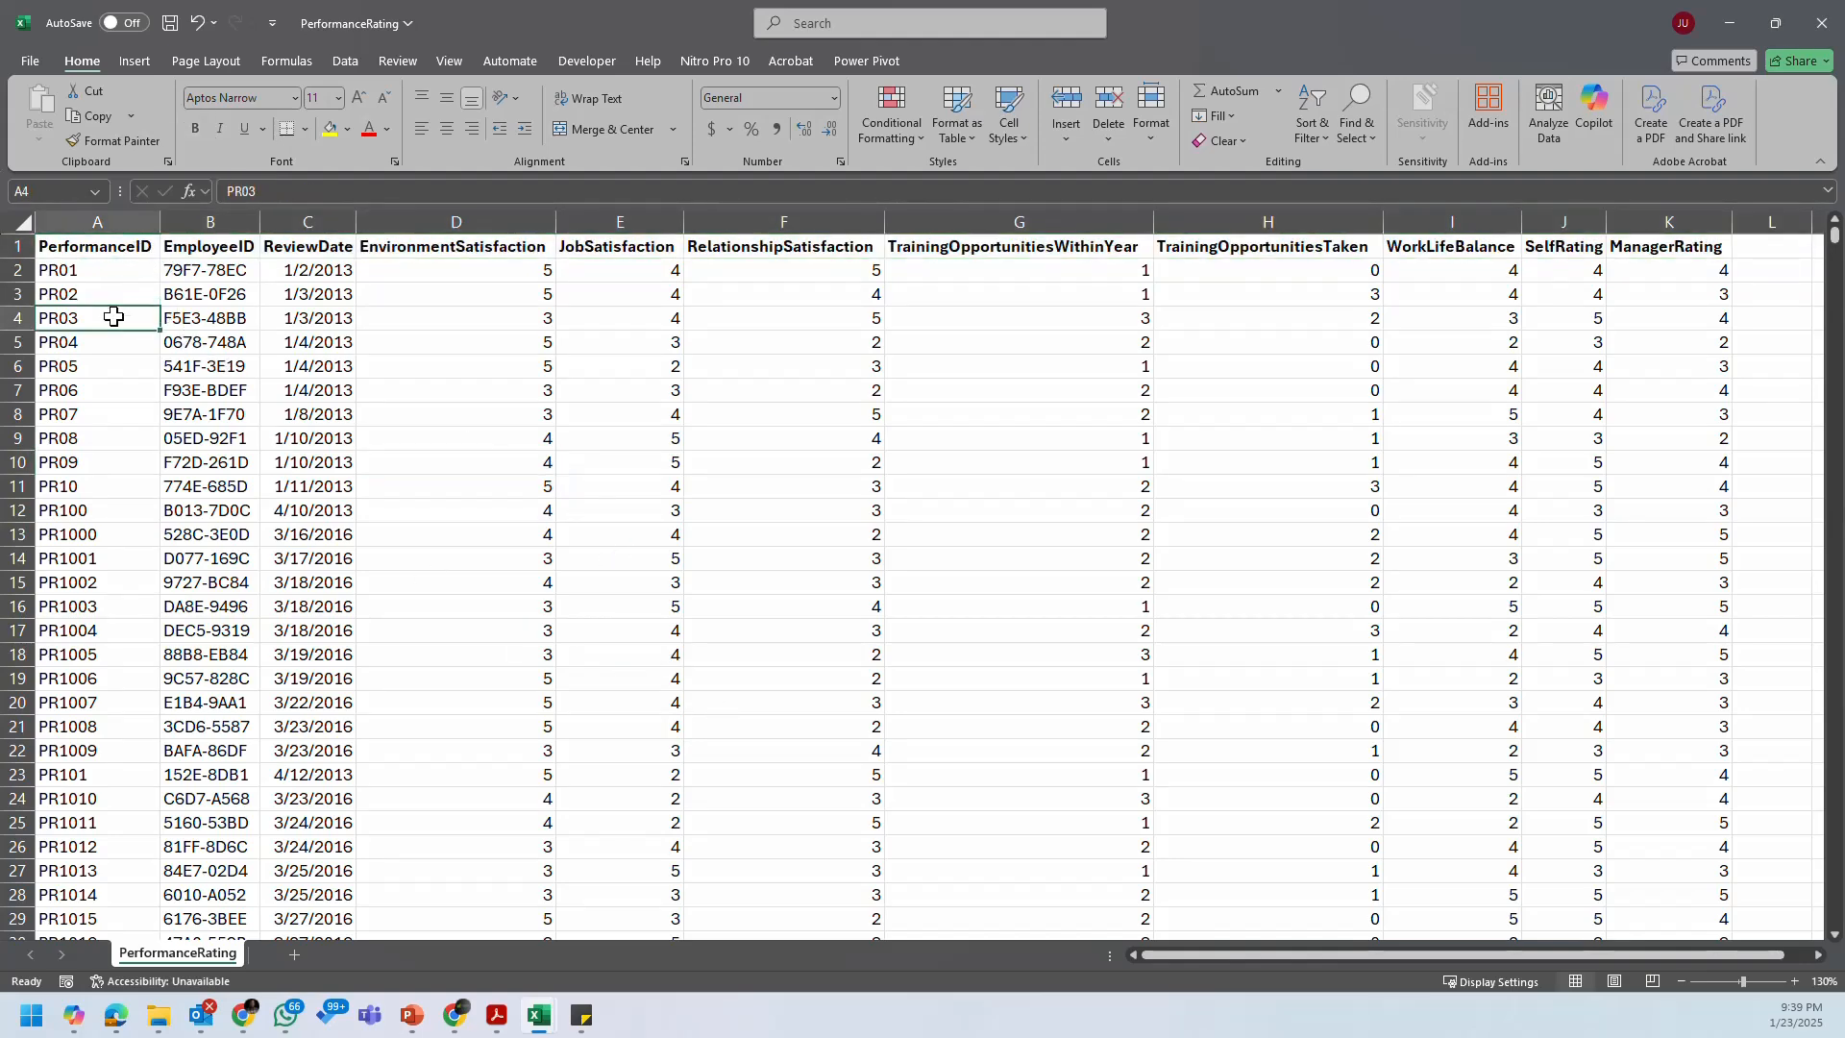
key("ctrl+Down")
key("ctrl+Up")
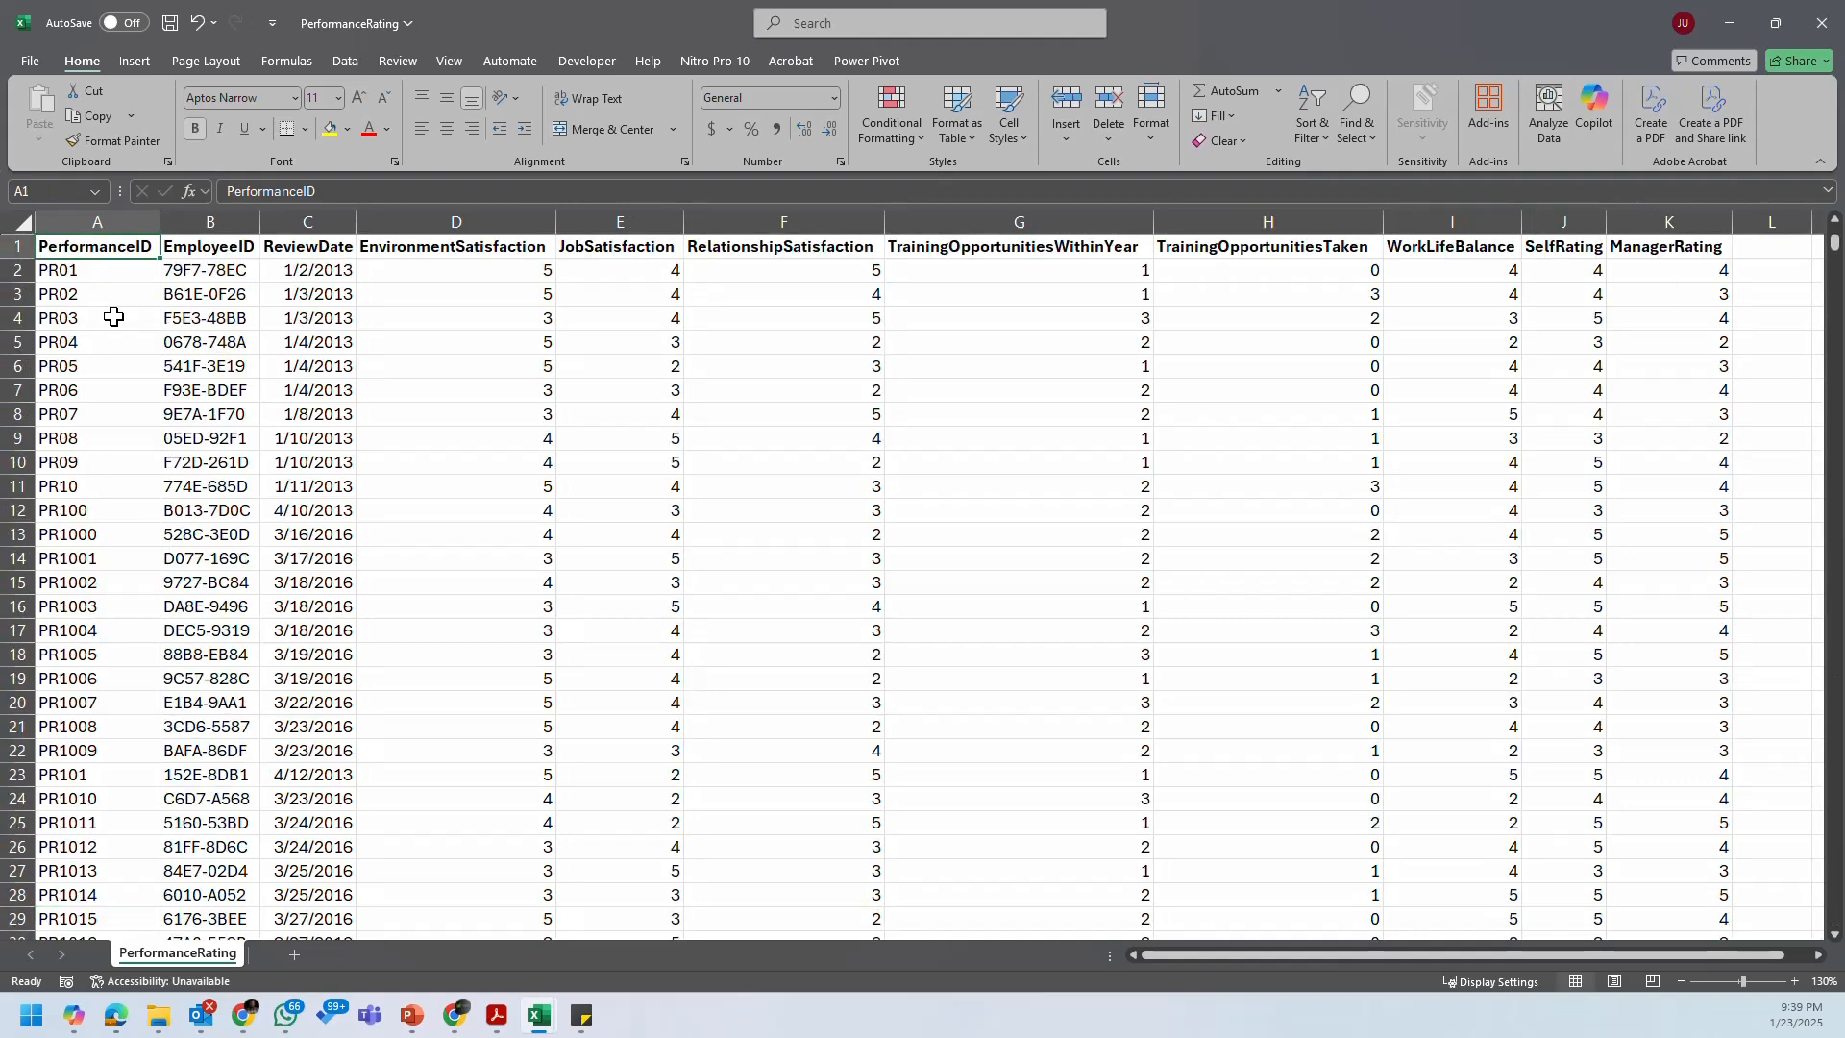
left_click(197, 260)
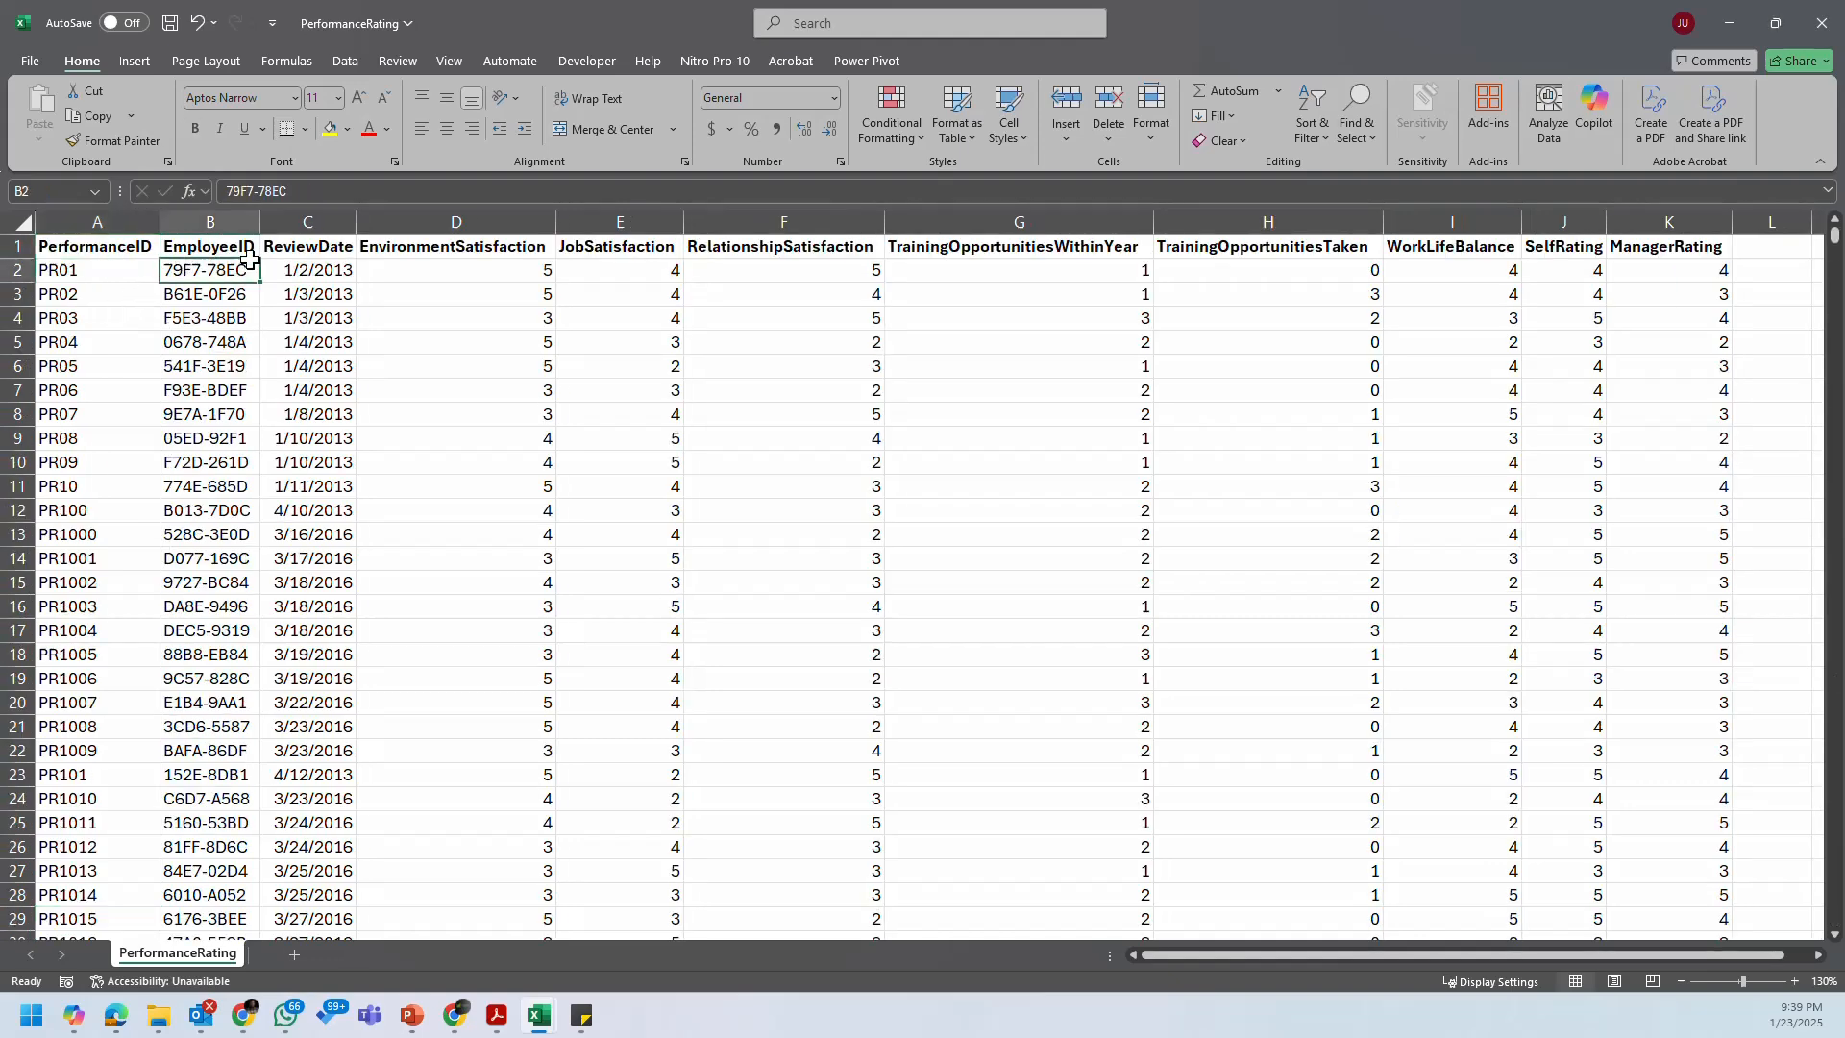
left_click(252, 244)
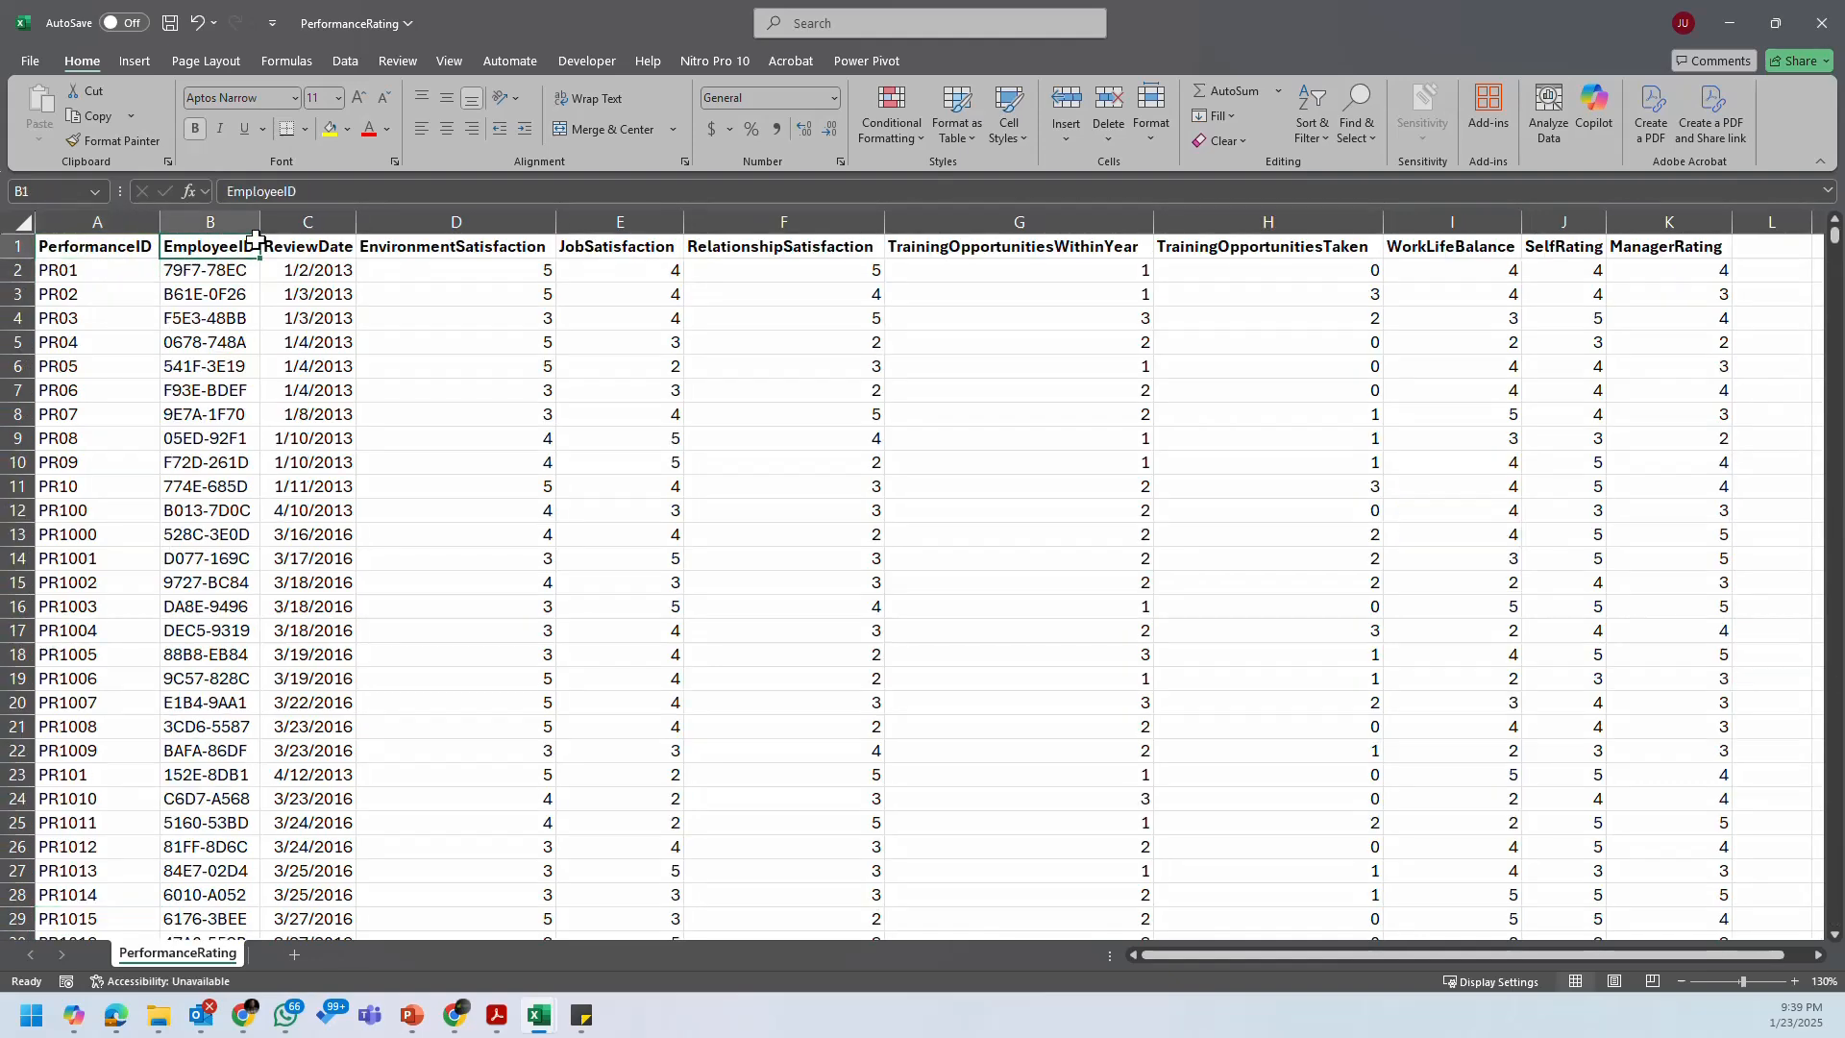
left_click(348, 271)
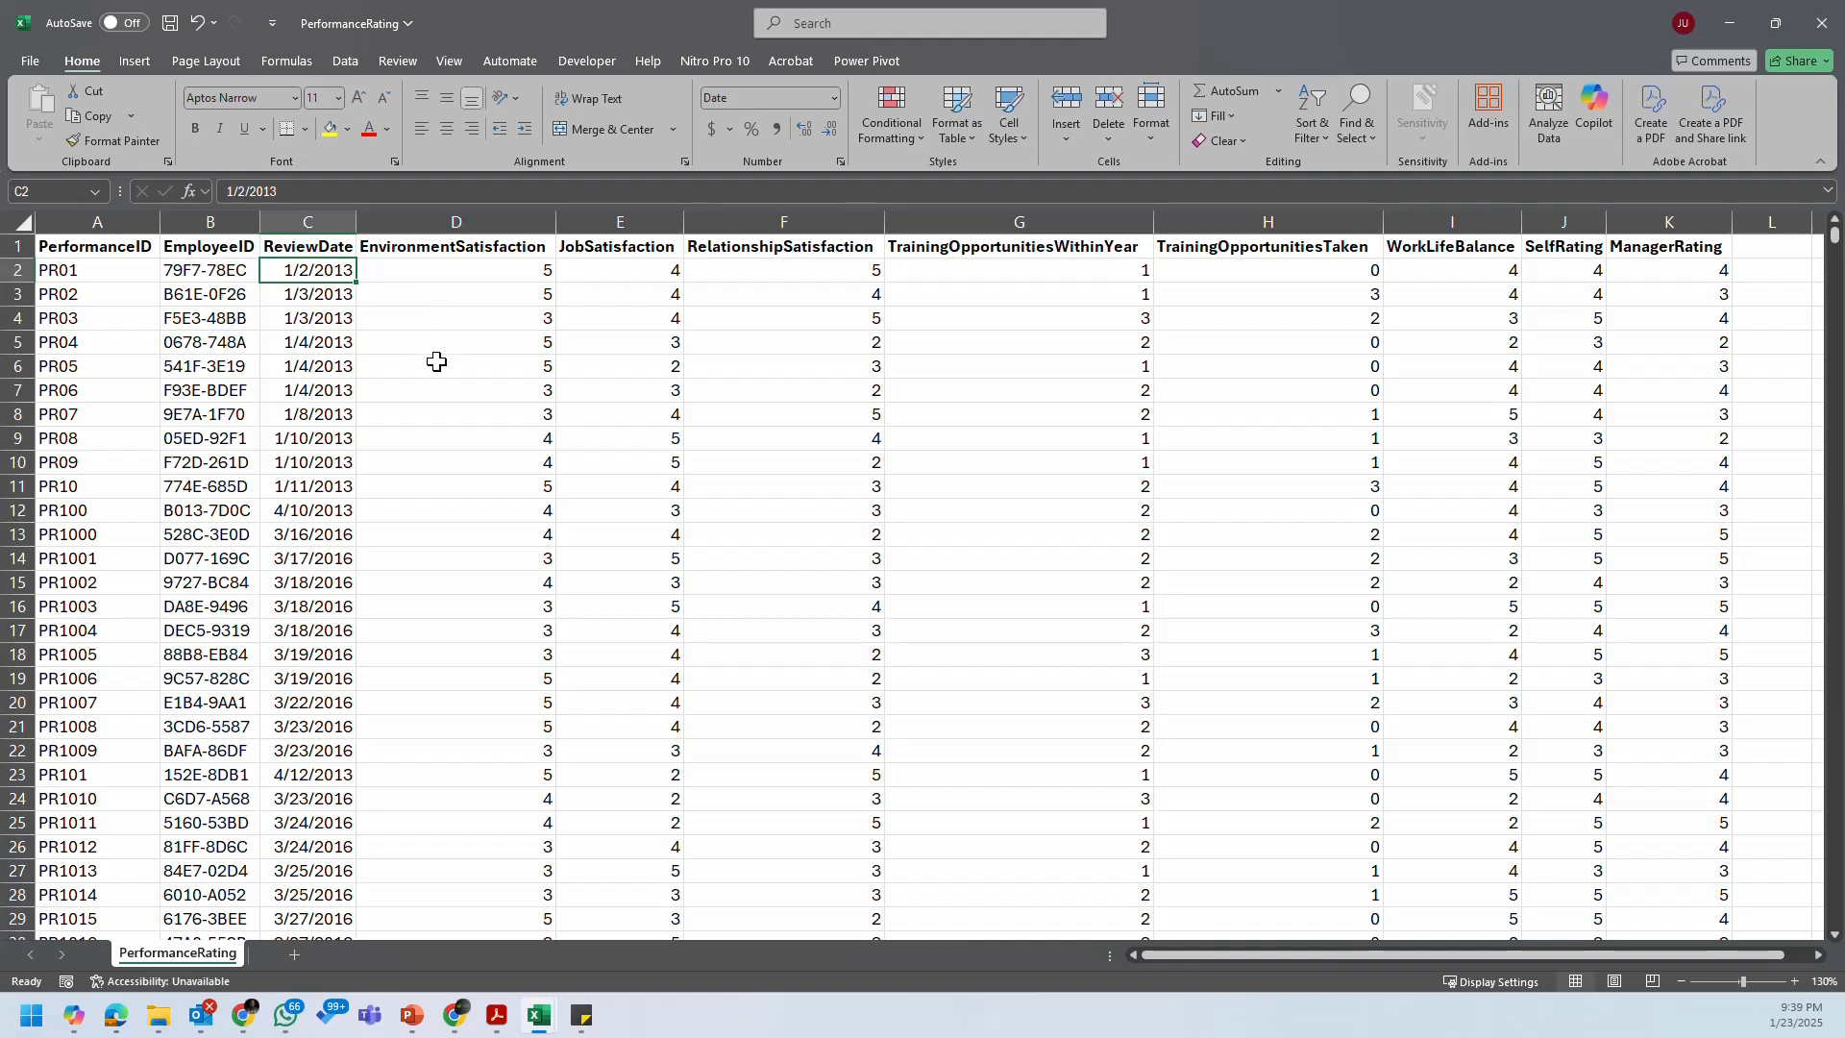
Step: Examine the PerformanceRating headers from EnvironmentSatisfaction through WorkLifeBalance, SelfRating and ManagerRating
left_click(550, 270)
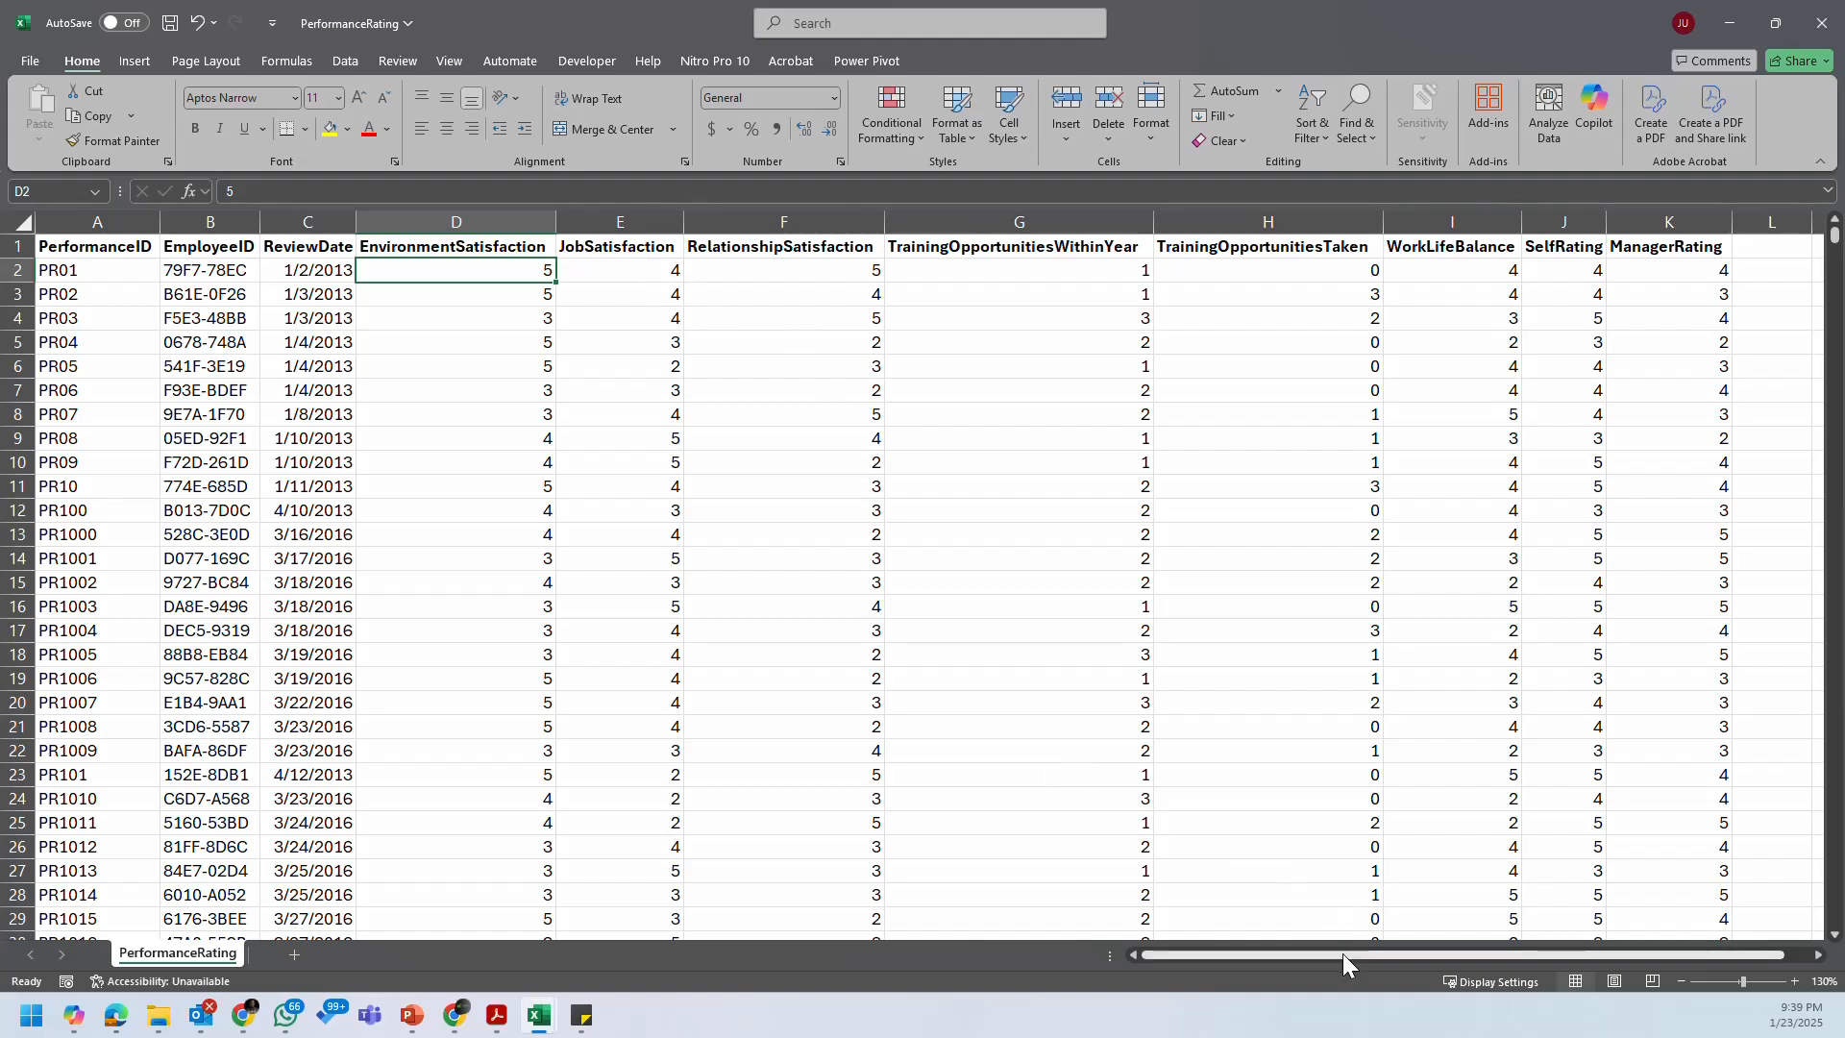
left_click_drag(1342, 954, 1378, 953)
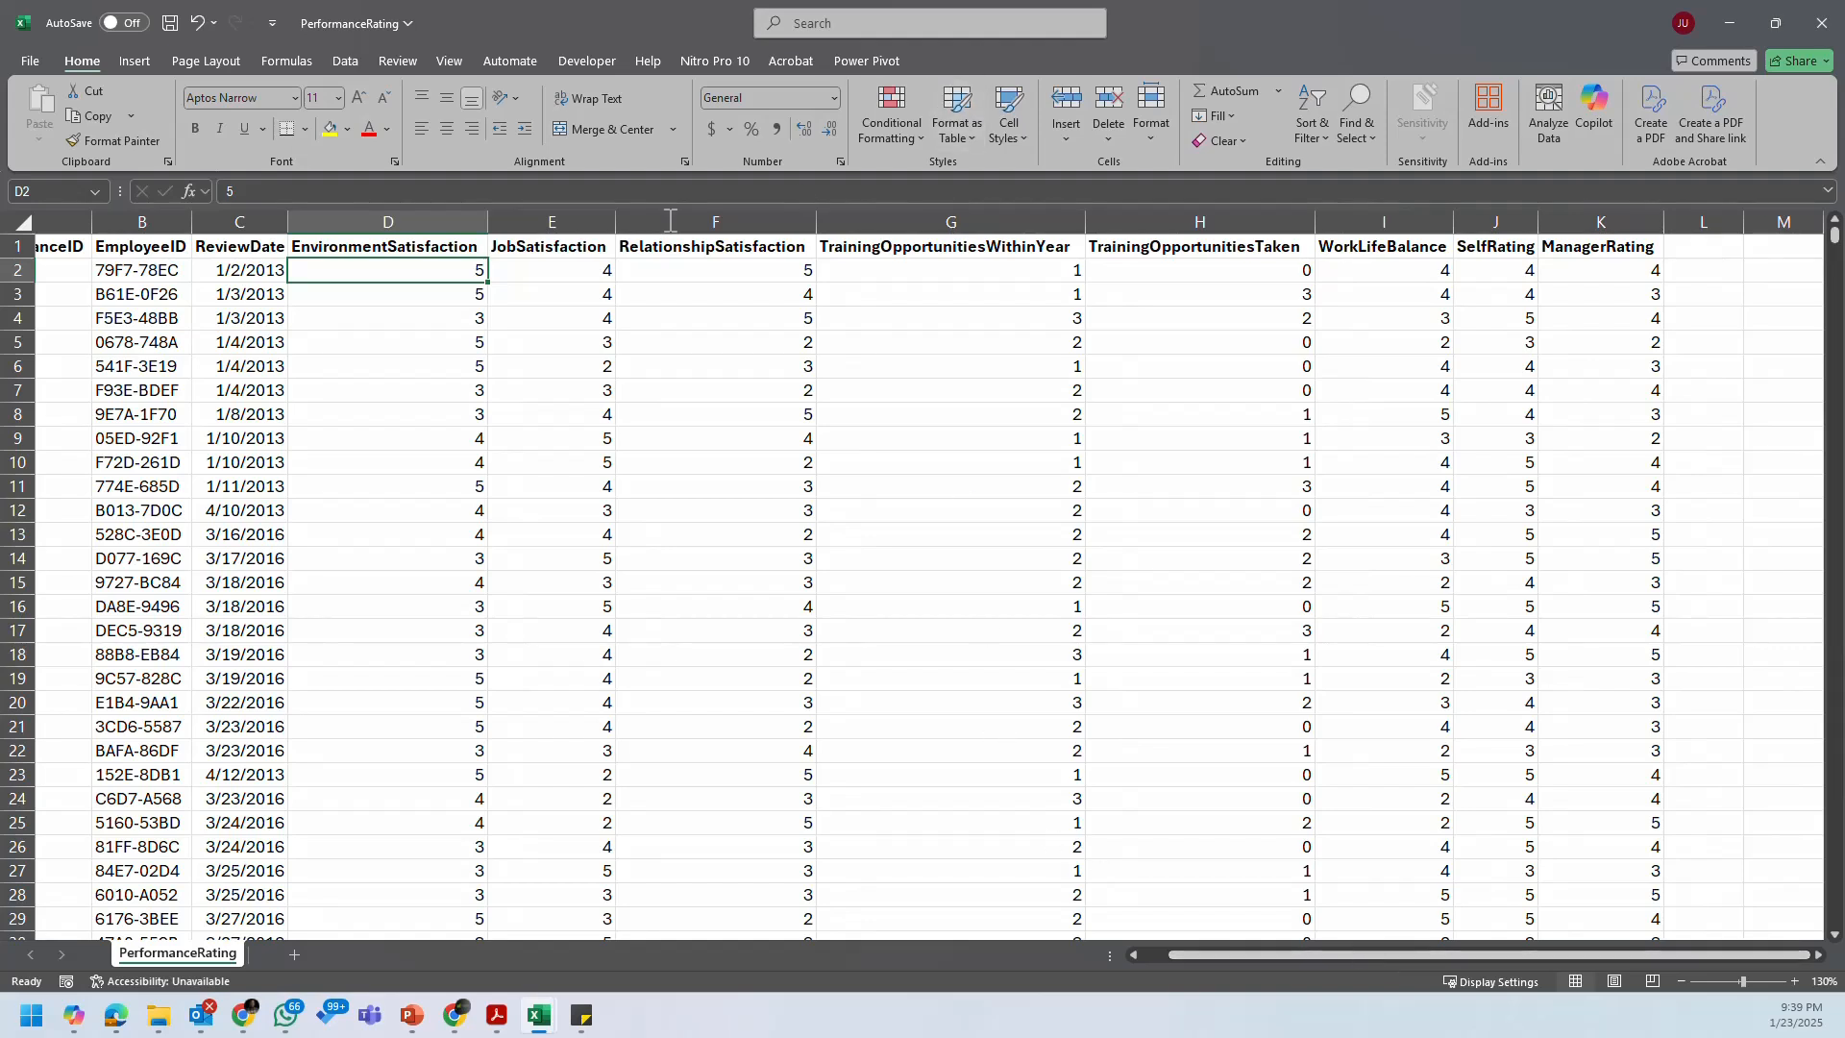
left_click_drag(447, 248, 1418, 247)
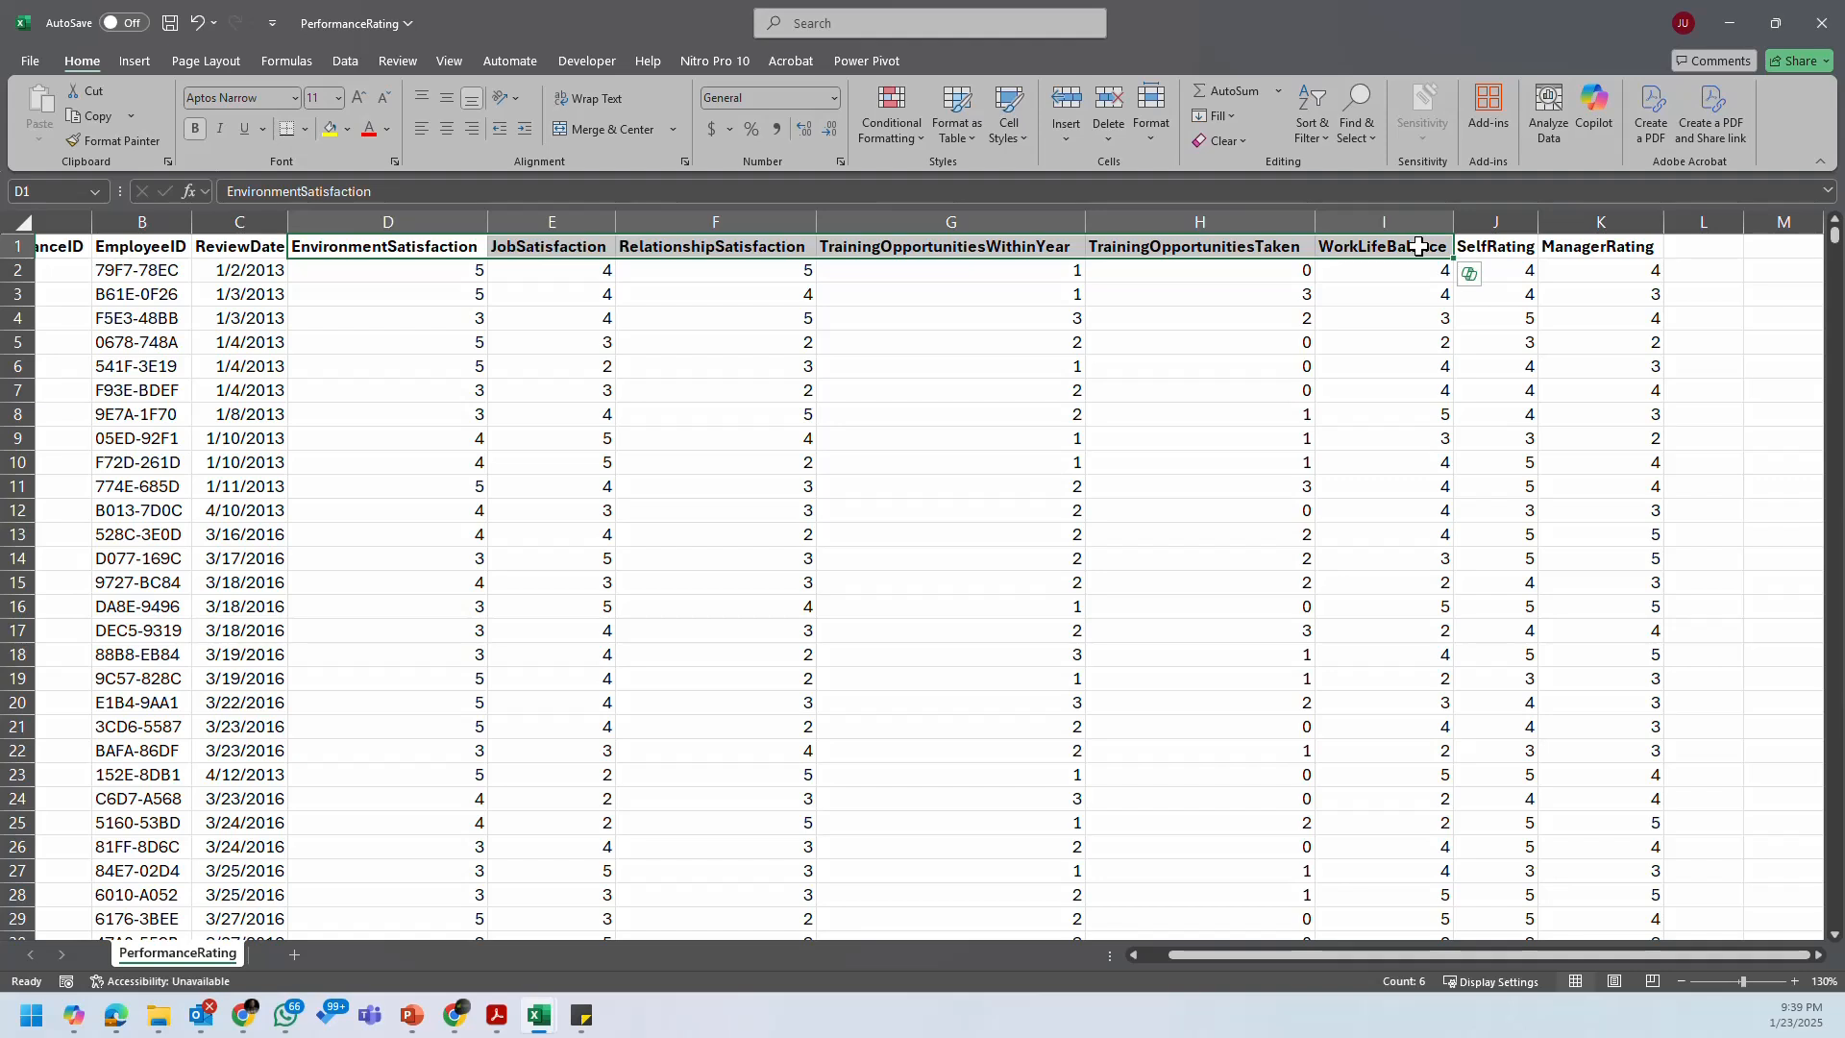
left_click_drag(1418, 247, 1471, 229)
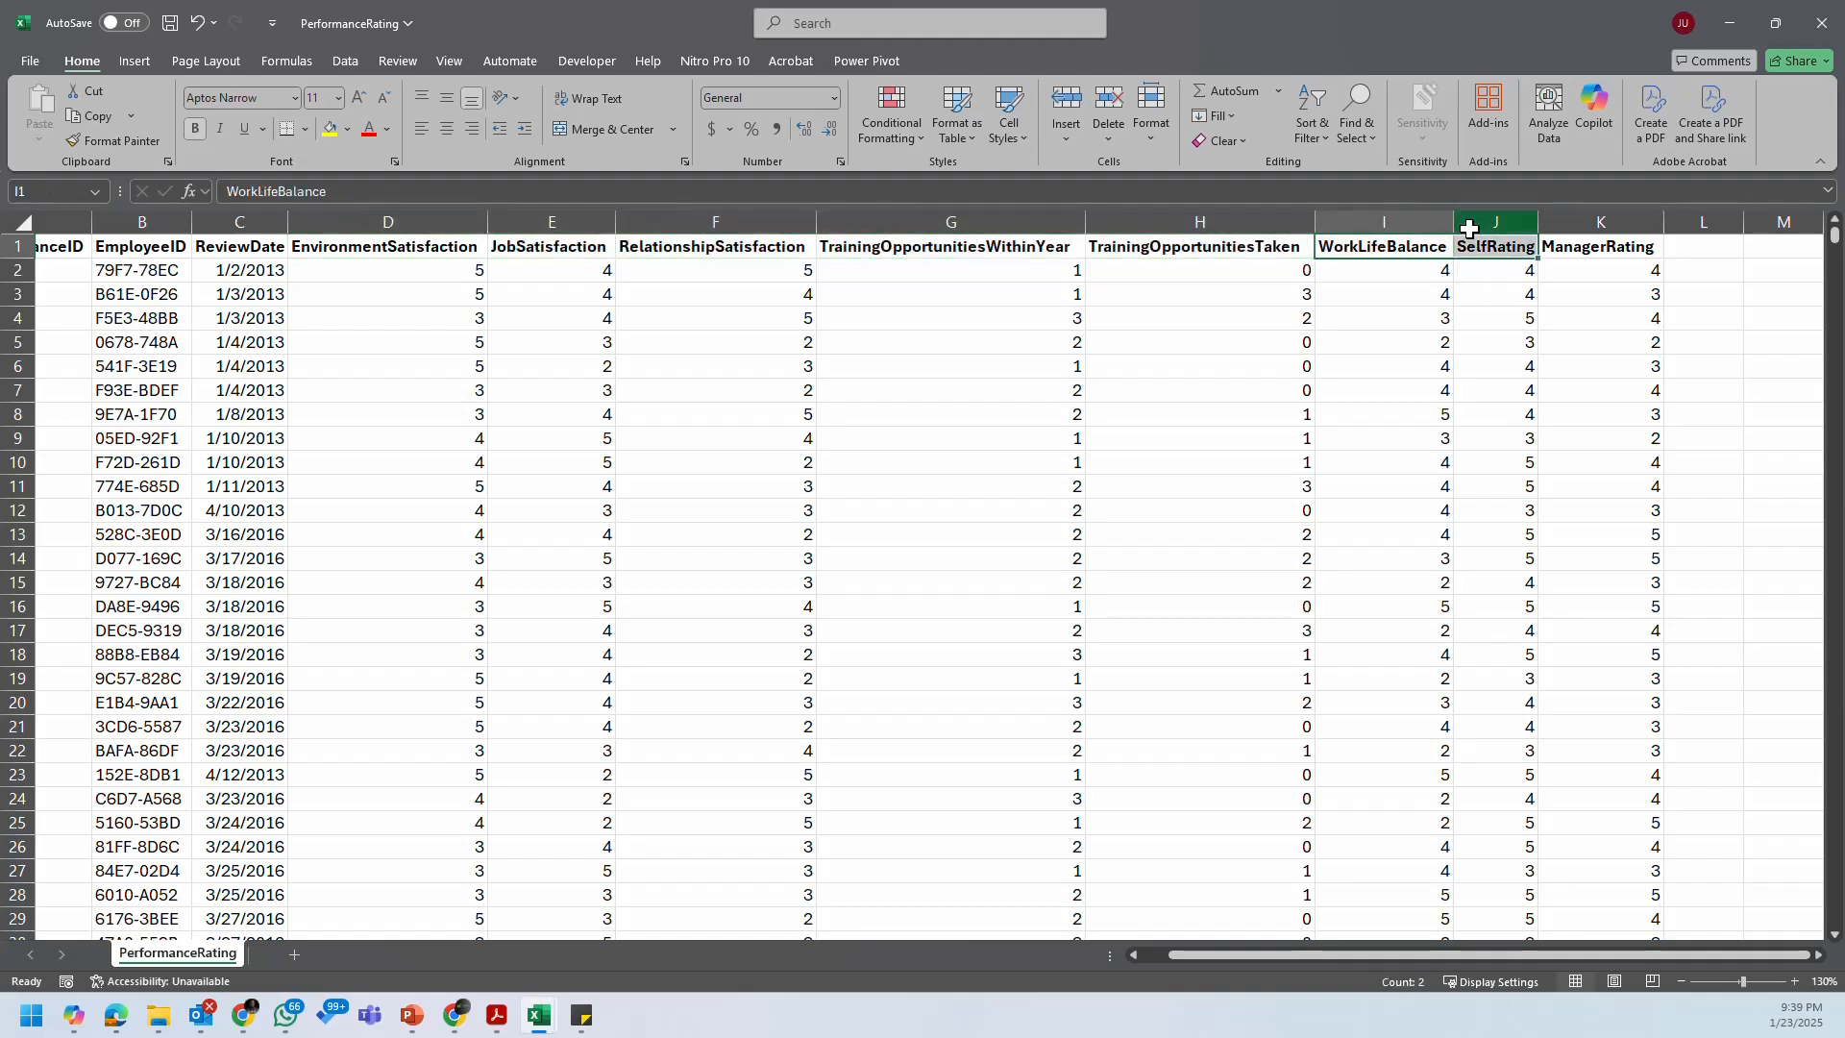
left_click(1496, 248)
left_click(1581, 250)
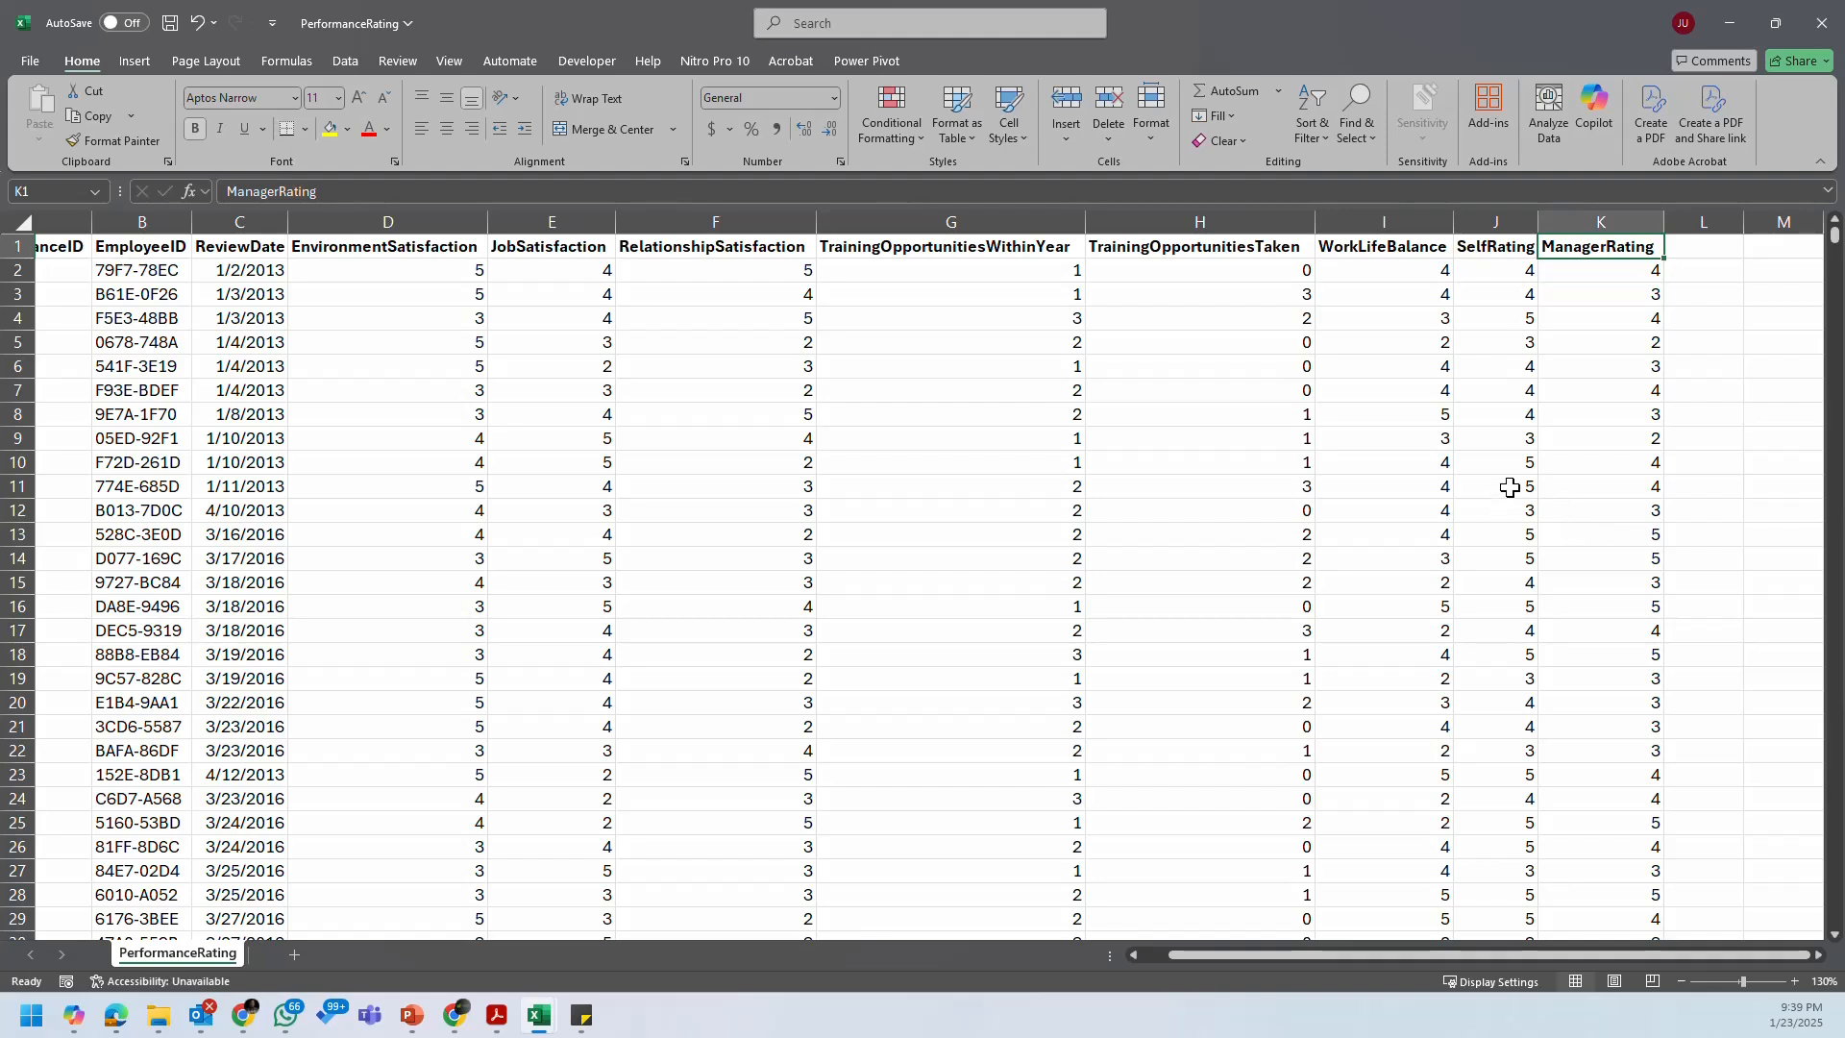
Step: Examine the first record's scores in the PerformanceRating sheet, focusing on EnvironmentSatisfaction, JobSatisfaction, RelationshipSatisfaction and SelfRating
left_click_drag(404, 269, 1346, 269)
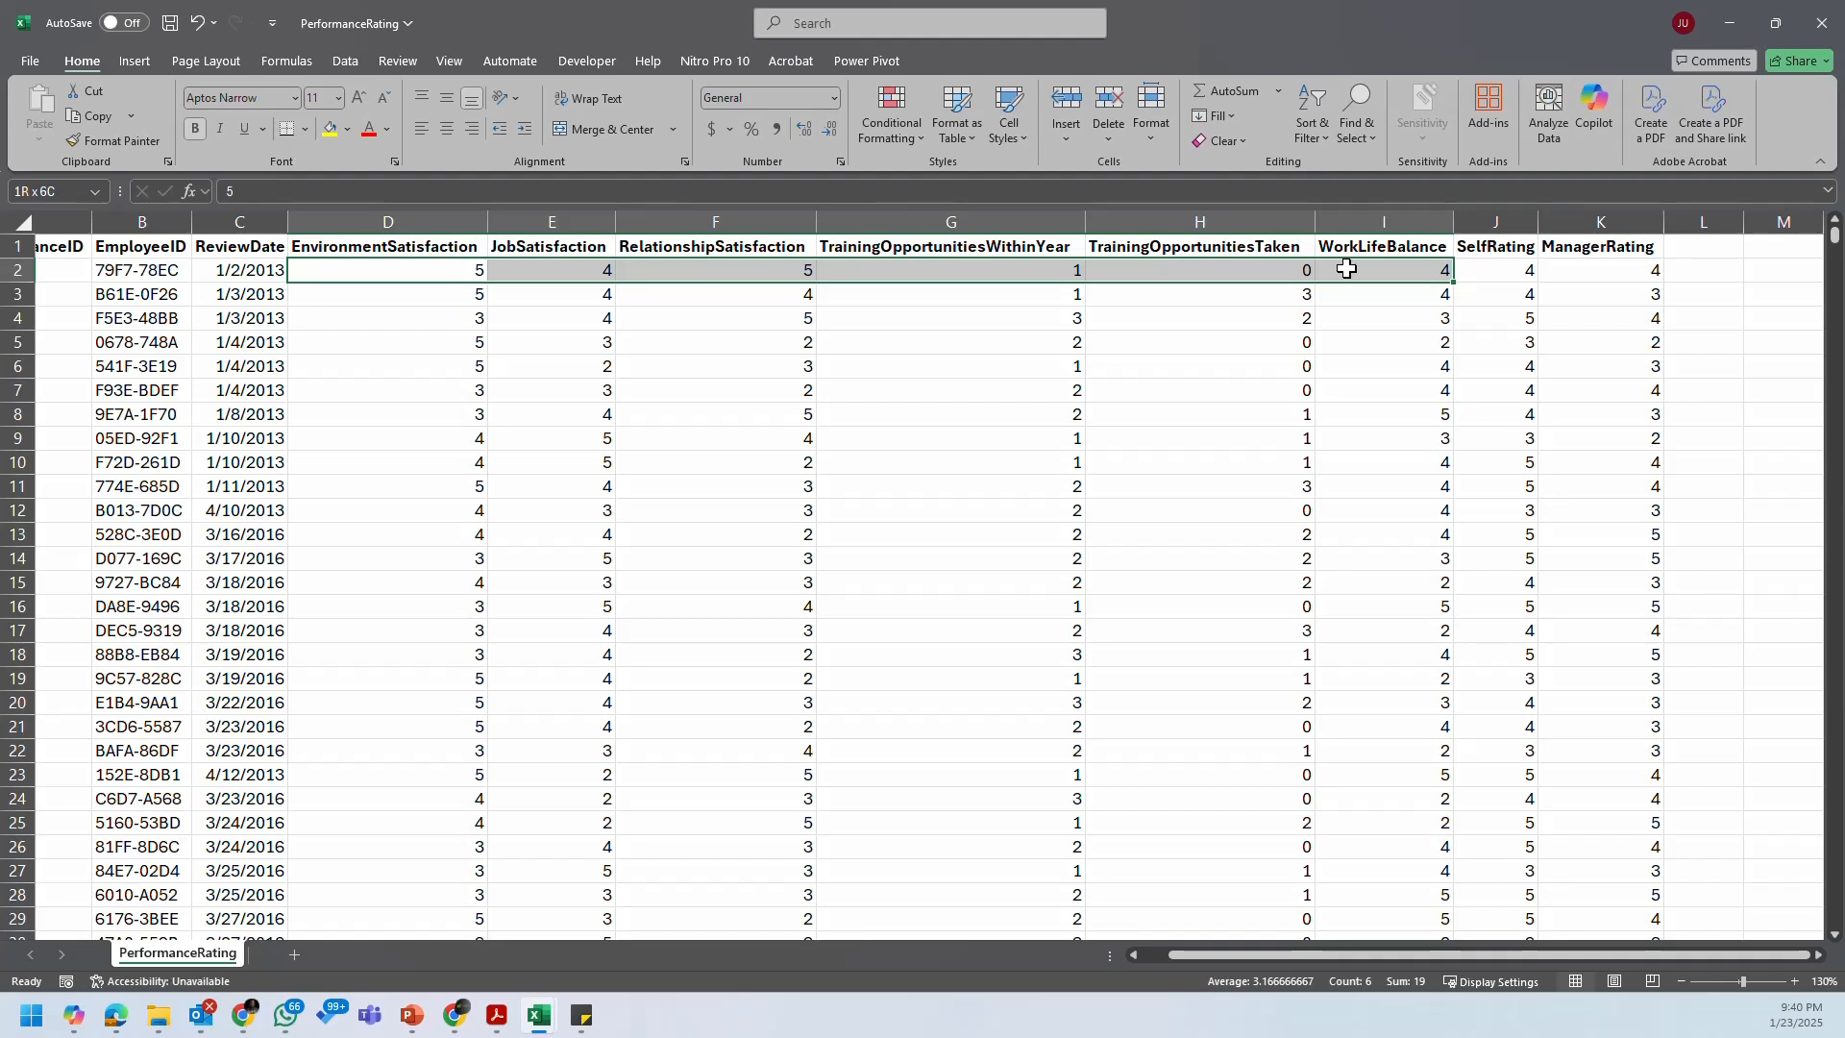
left_click_drag(1346, 269, 1347, 269)
left_click(1203, 344)
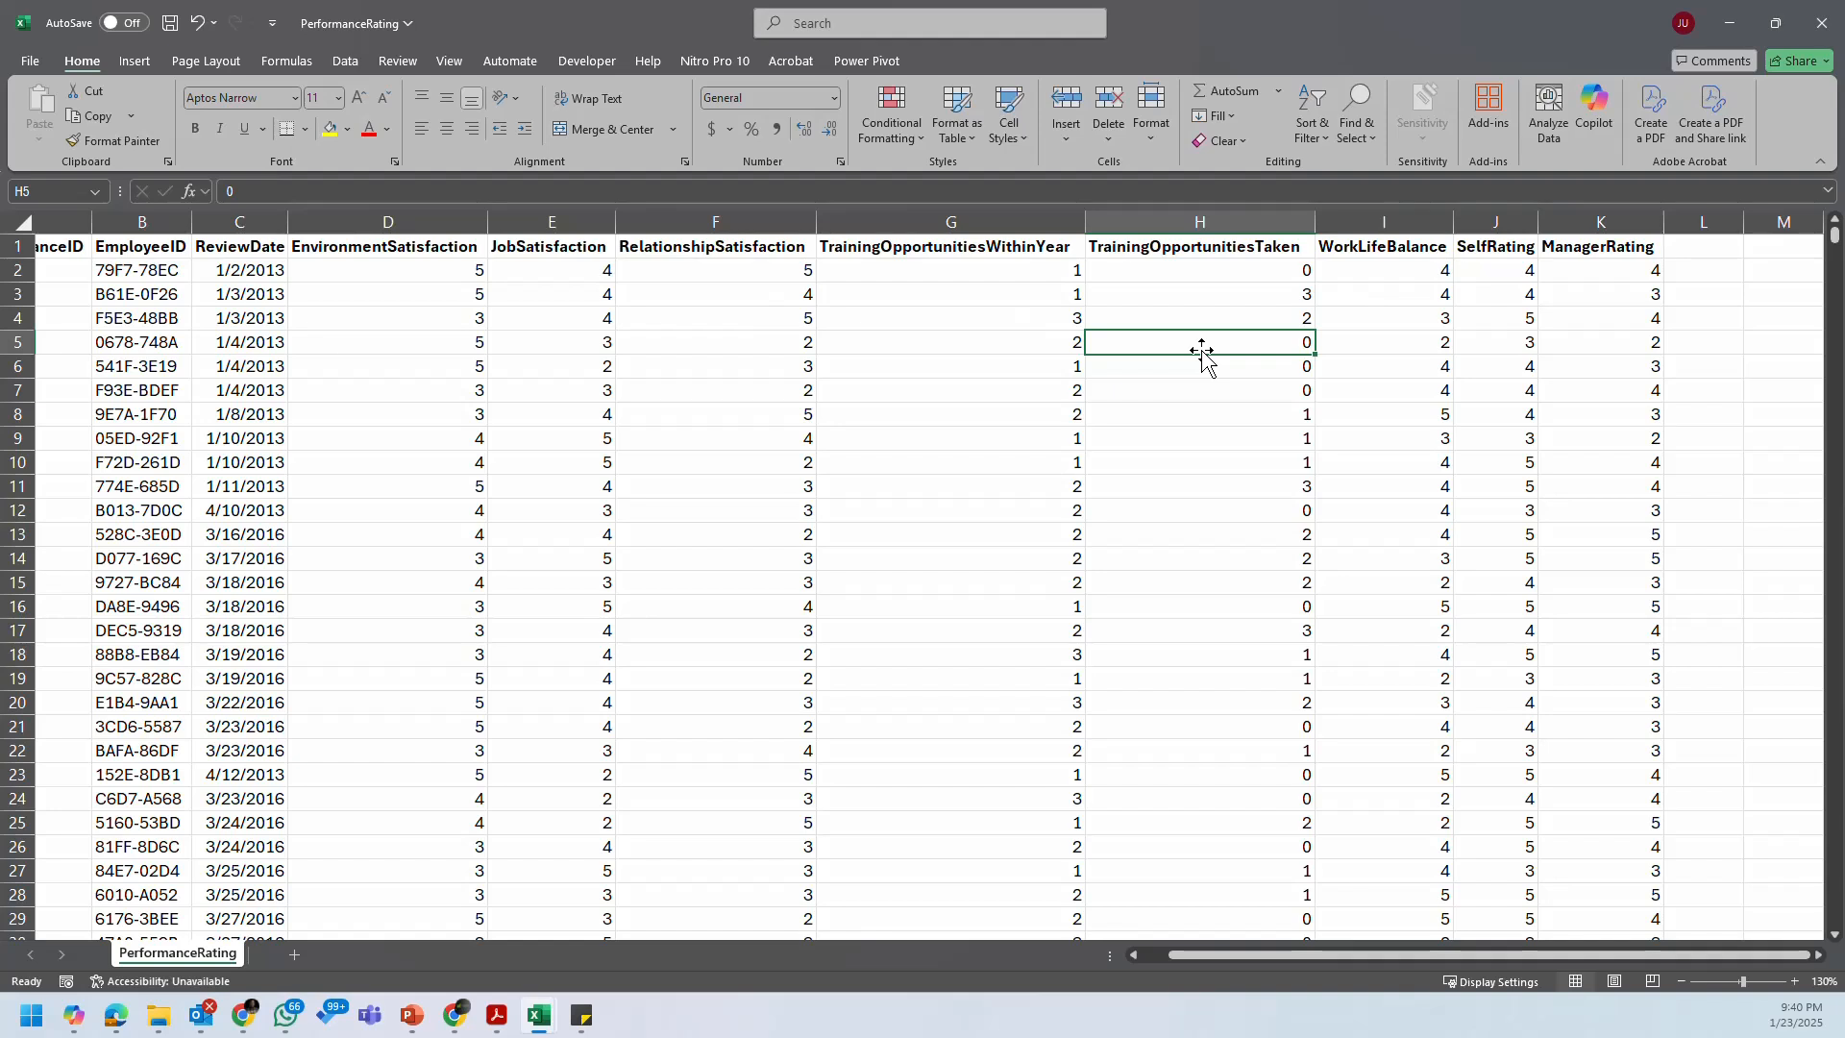
left_click(425, 264)
left_click(480, 279)
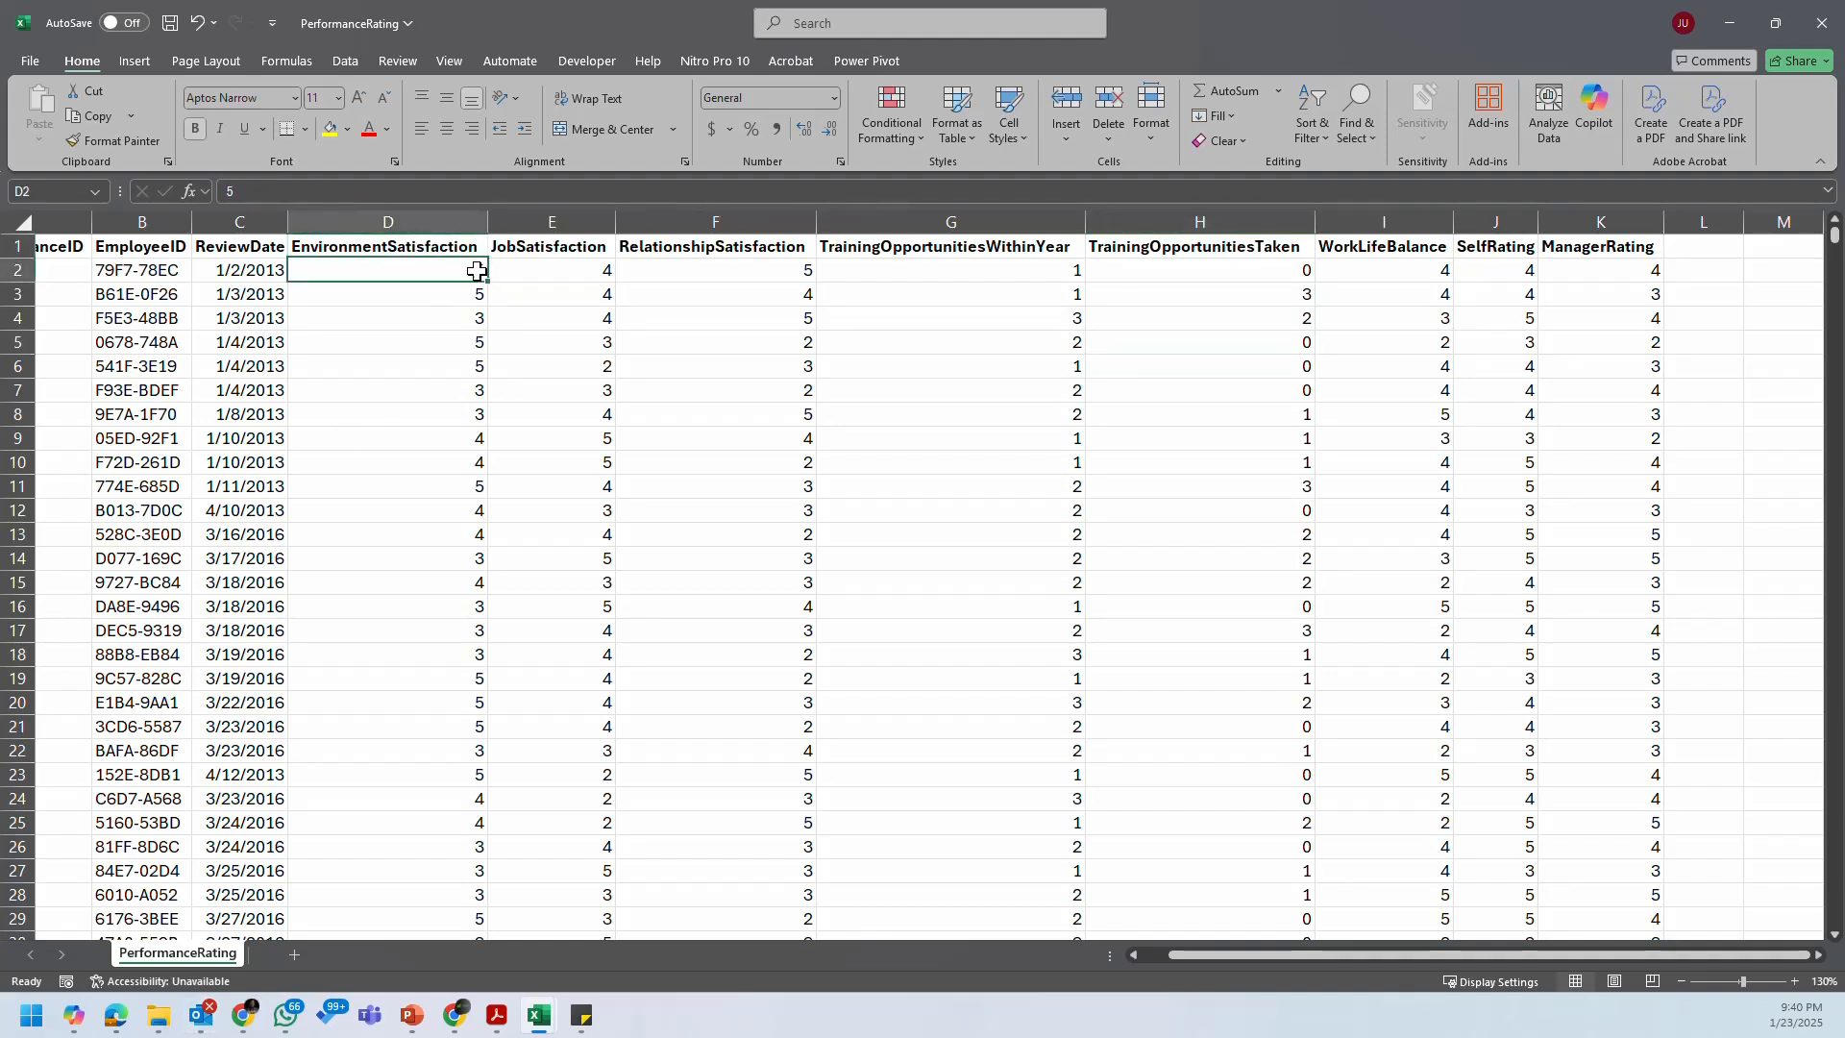
left_click(582, 268)
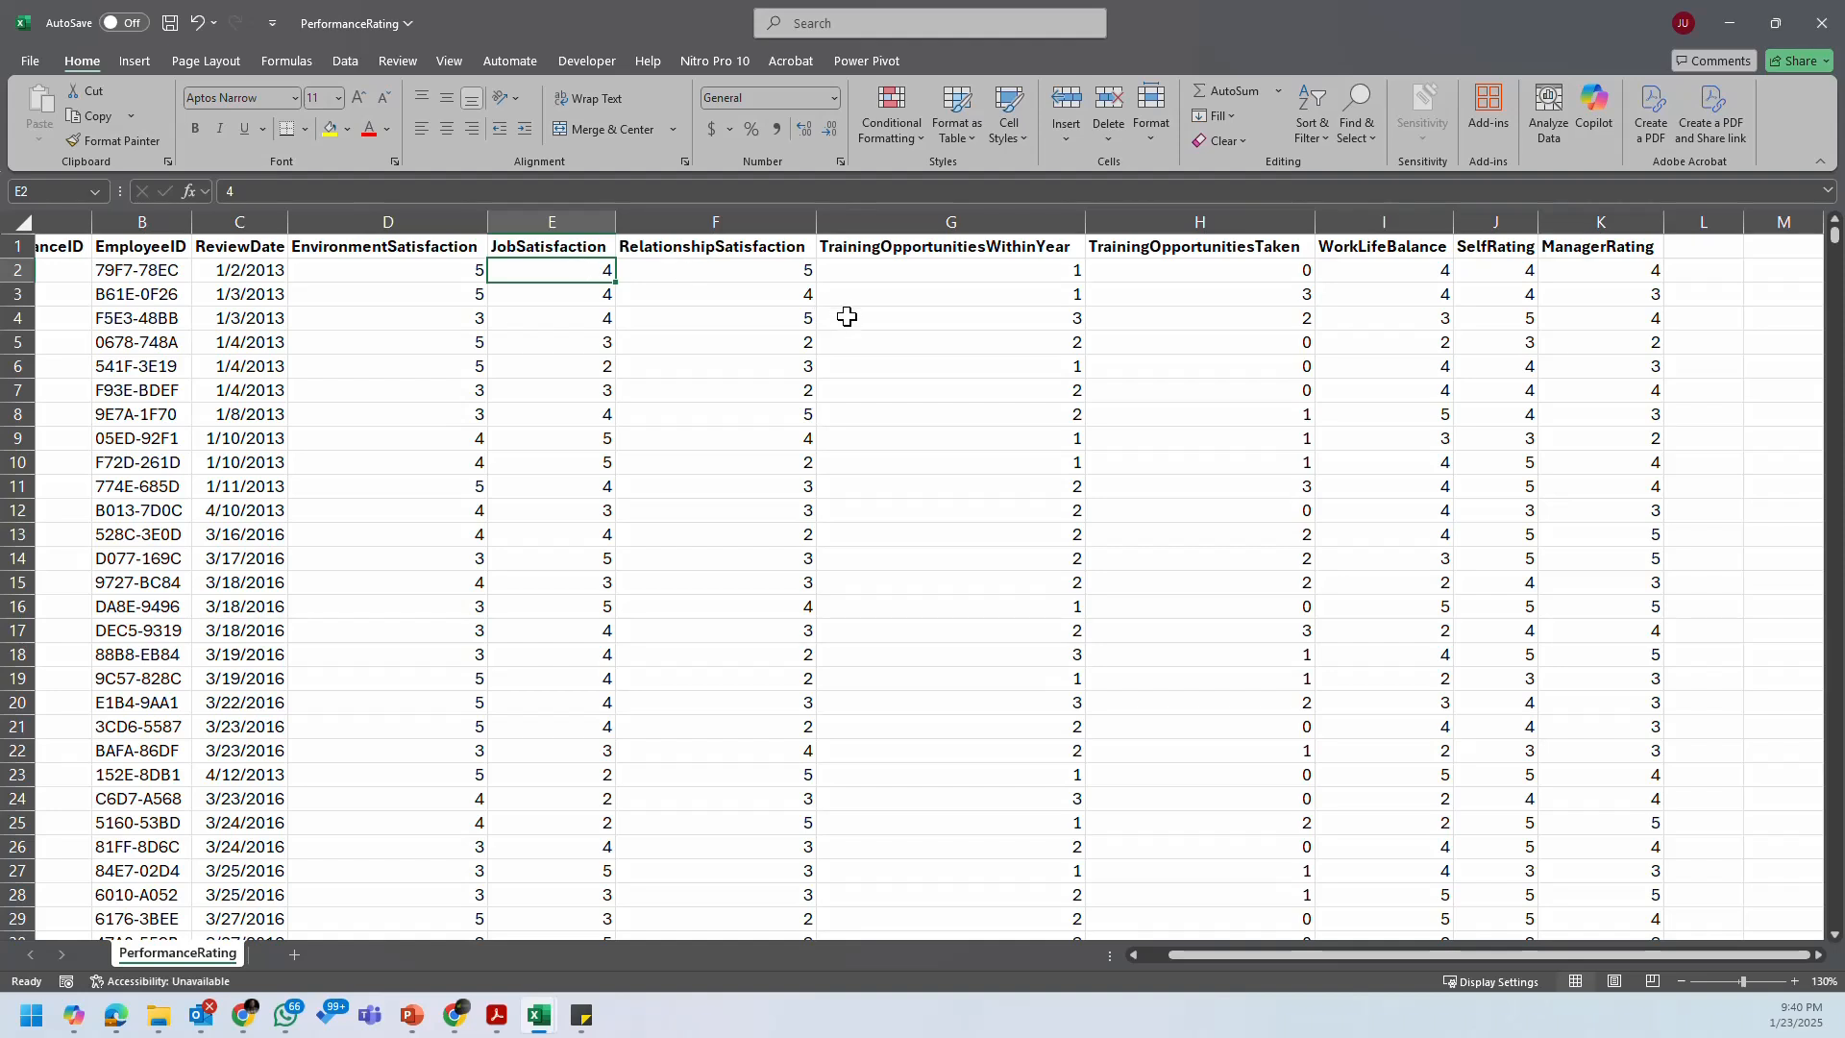
left_click(743, 272)
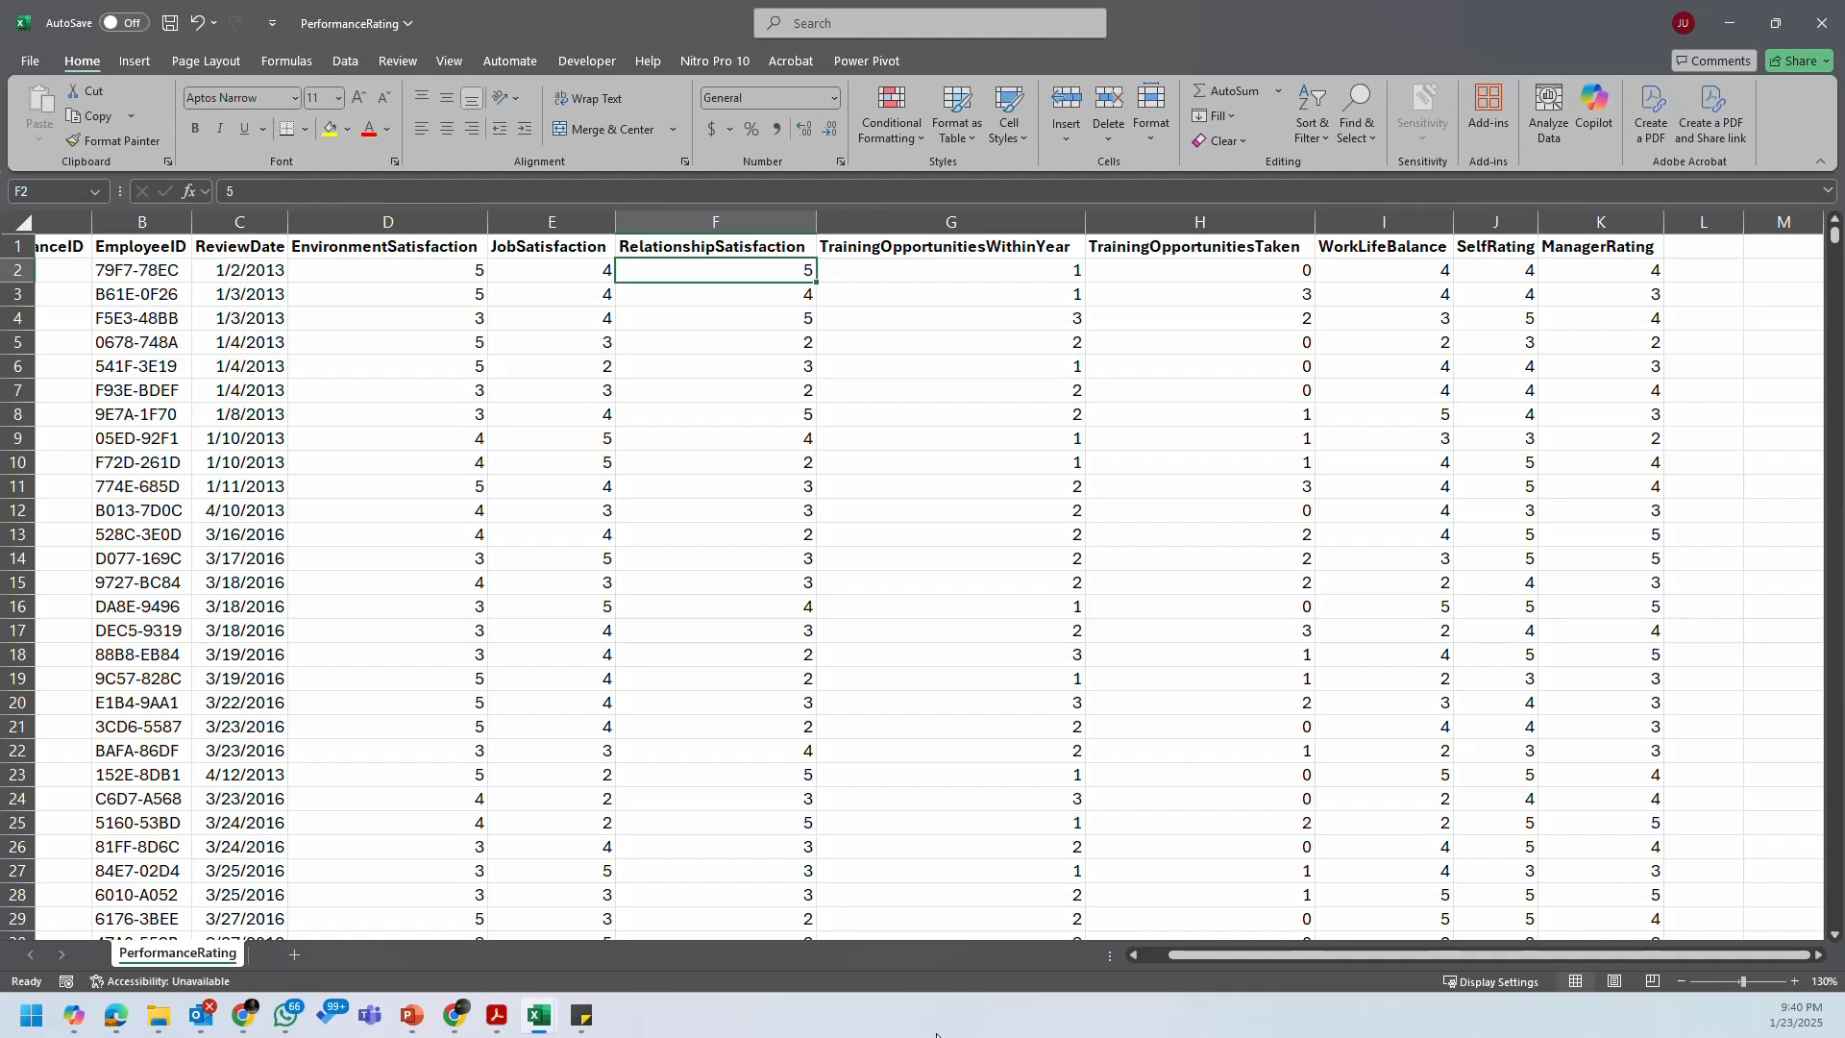
left_click(1504, 274)
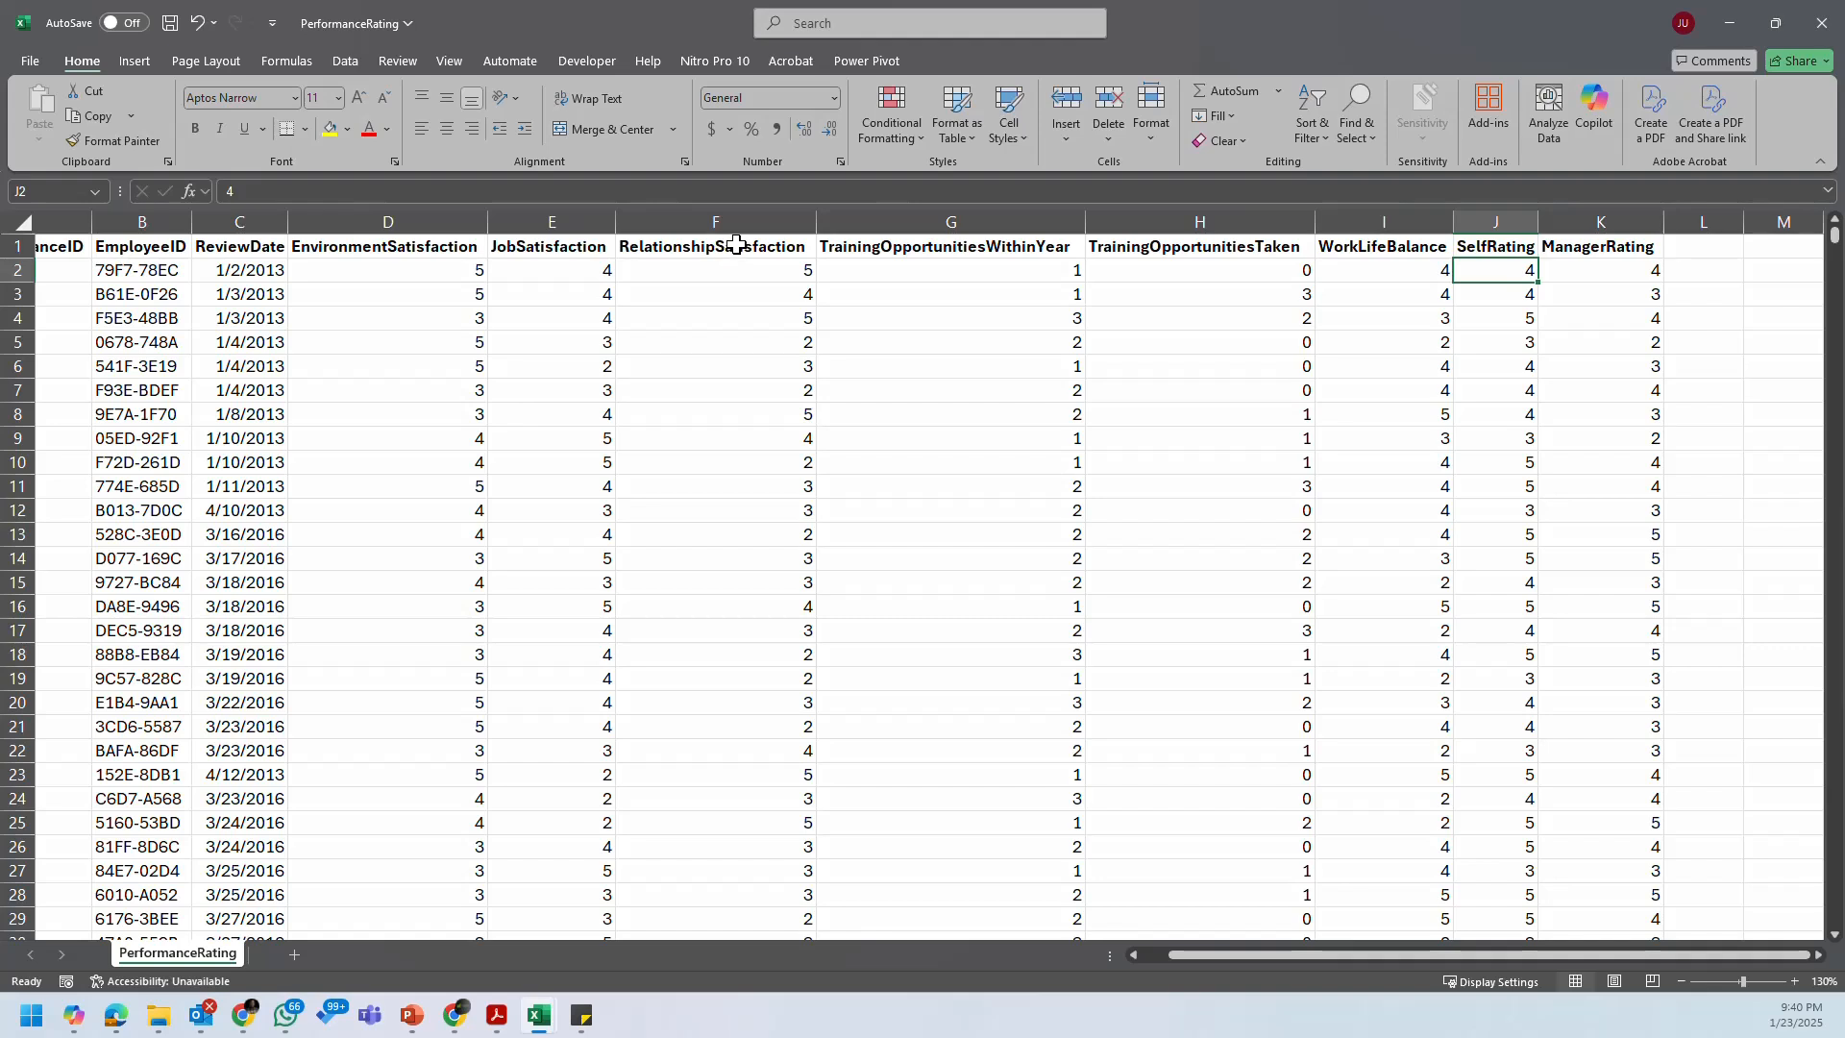
Step: Compare TrainingOpportunitiesWithinYear with TrainingOpportunitiesTaken for the first two employee records
left_click(1040, 264)
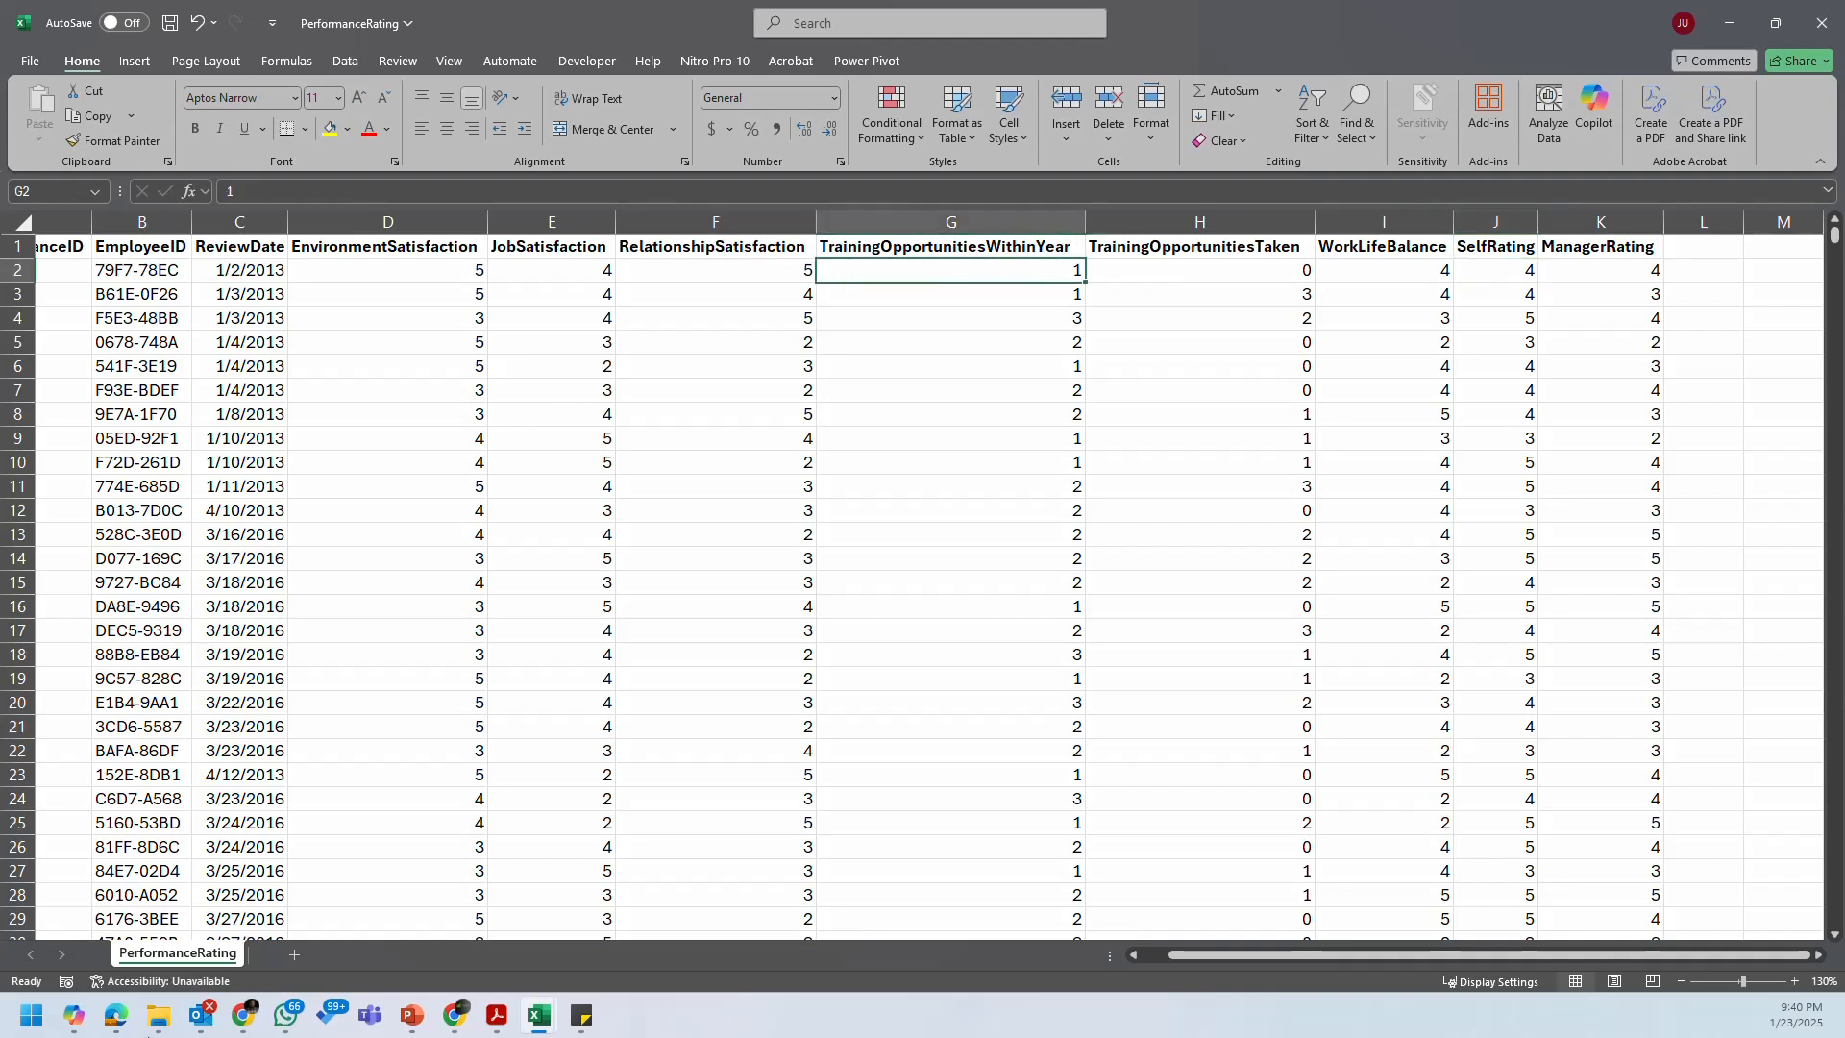
left_click(1305, 277)
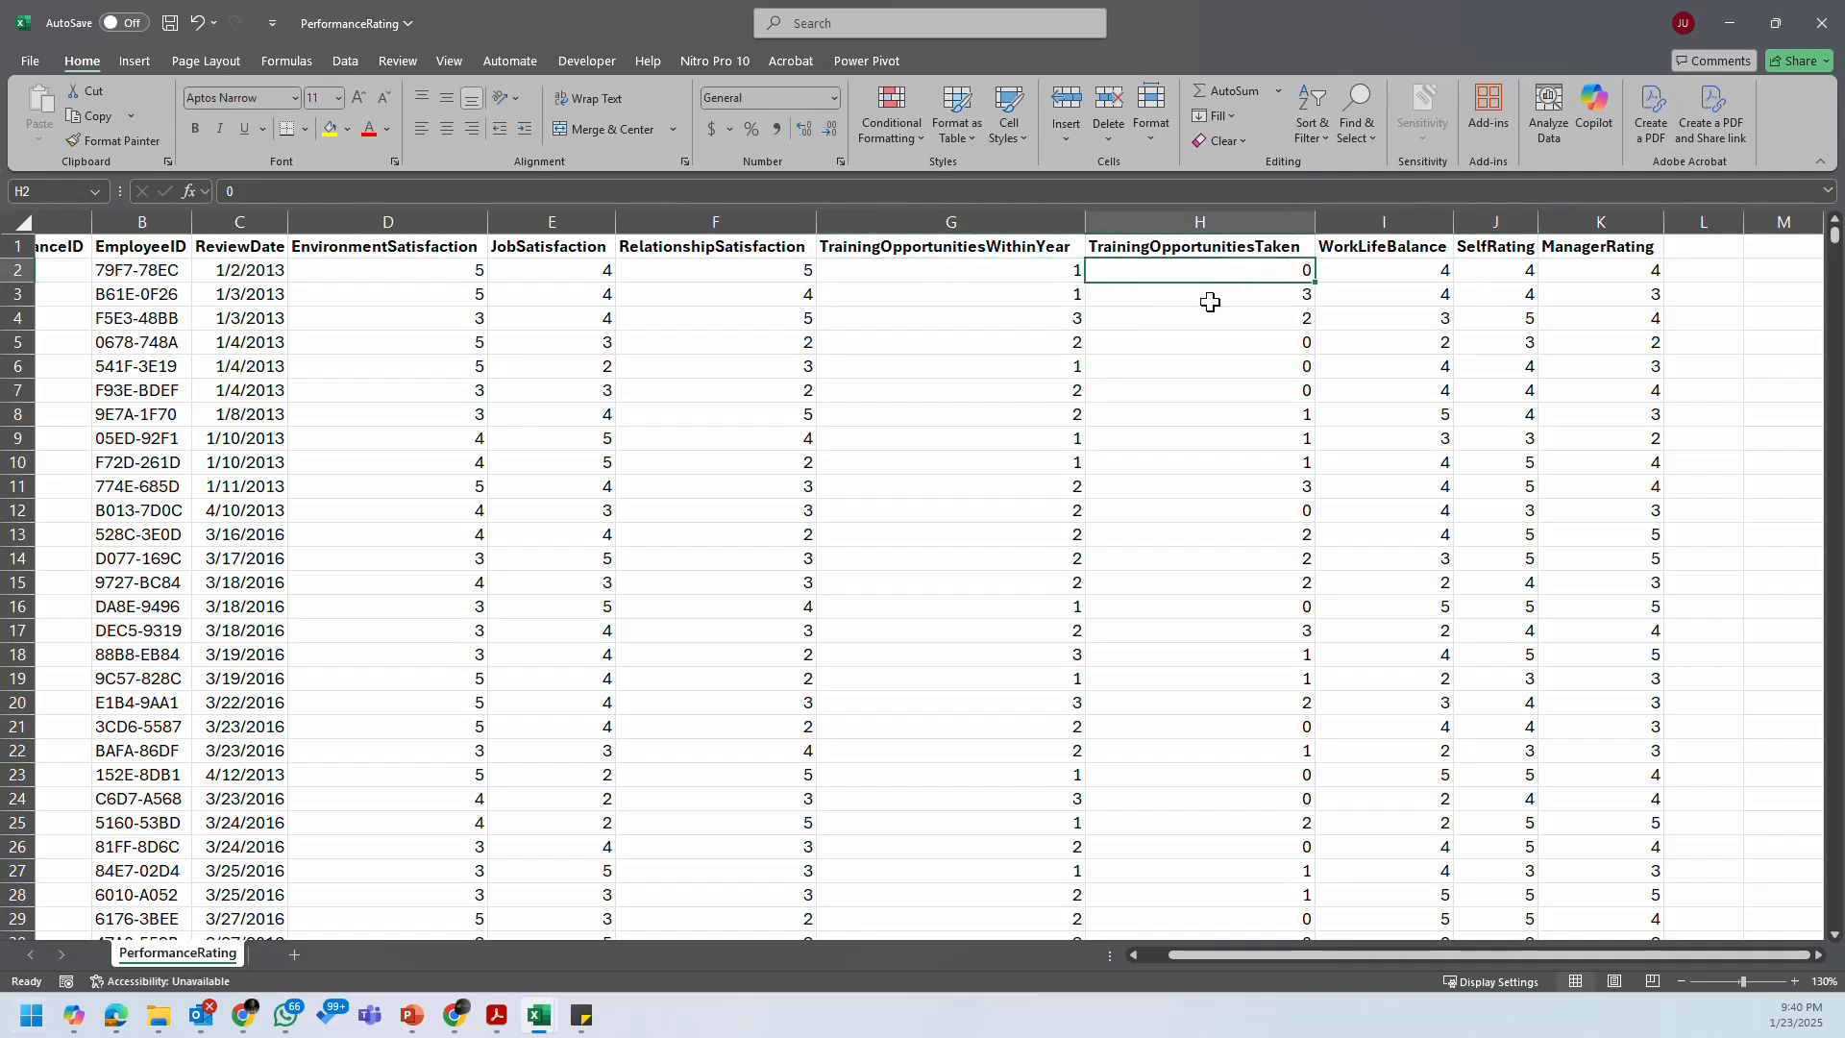
left_click(1074, 276)
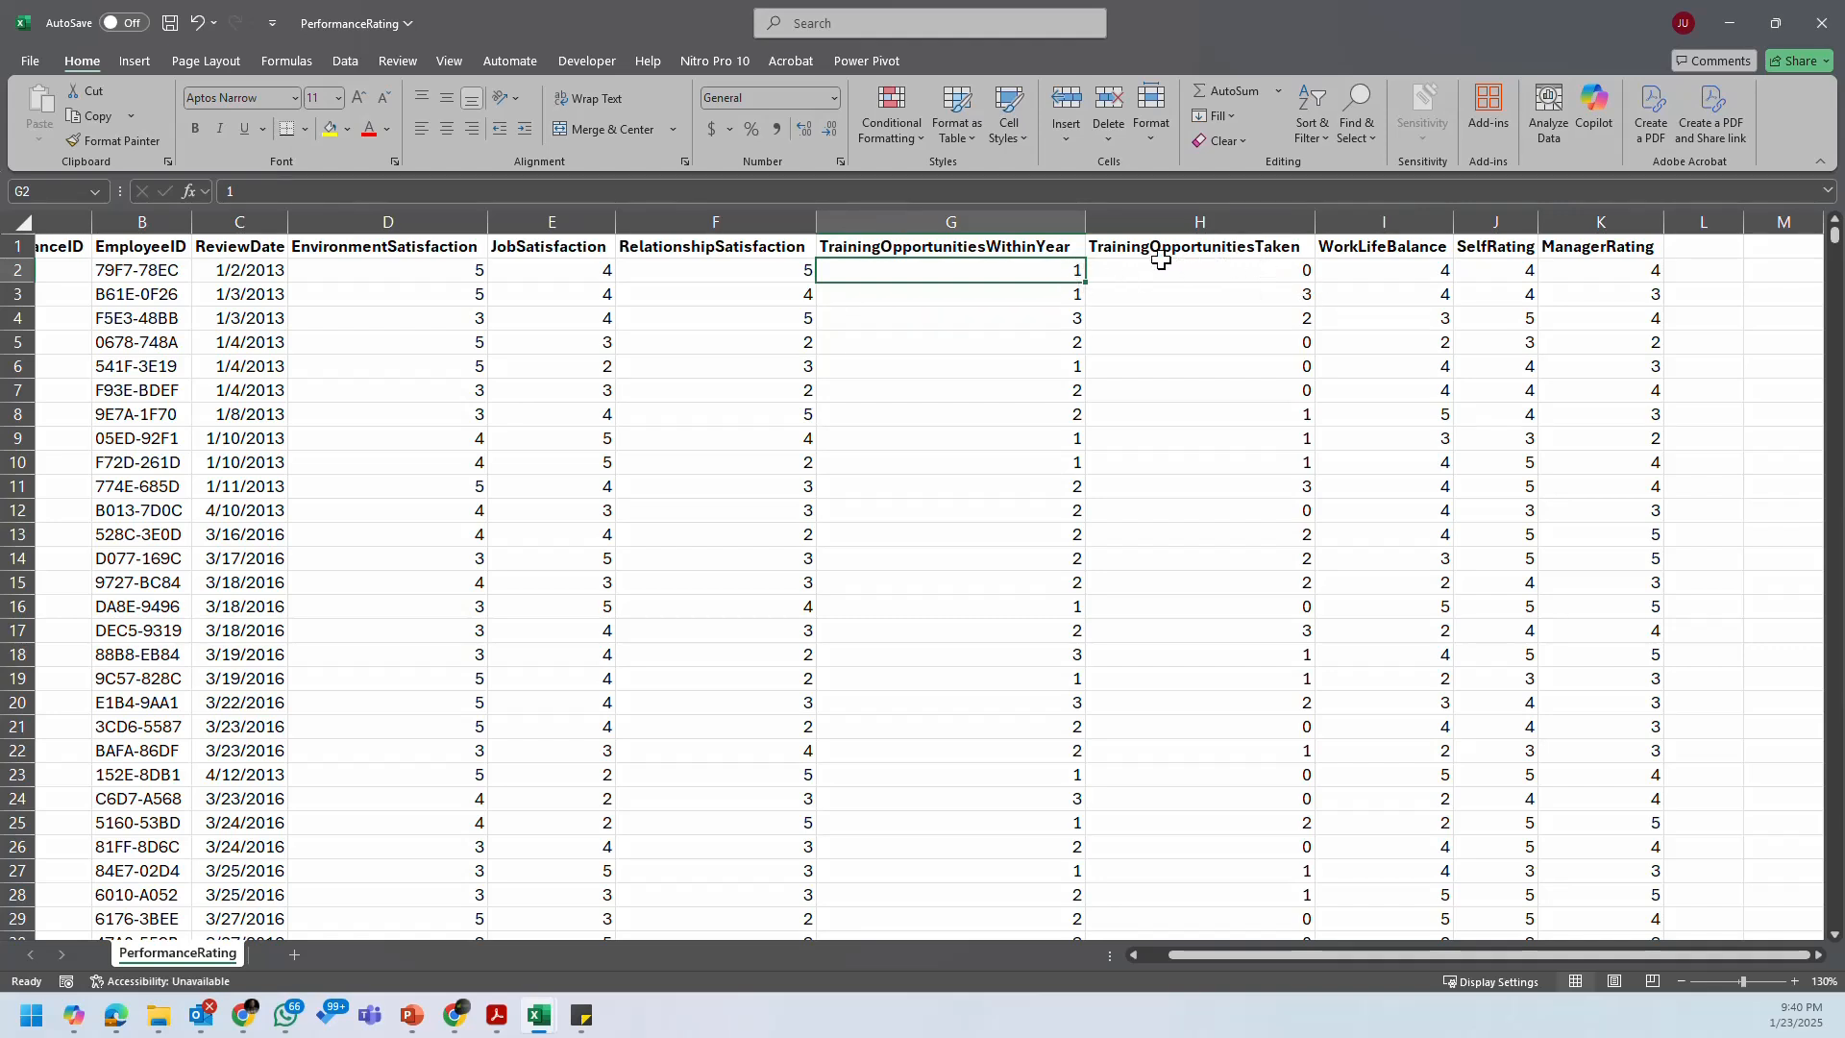
left_click(1307, 272)
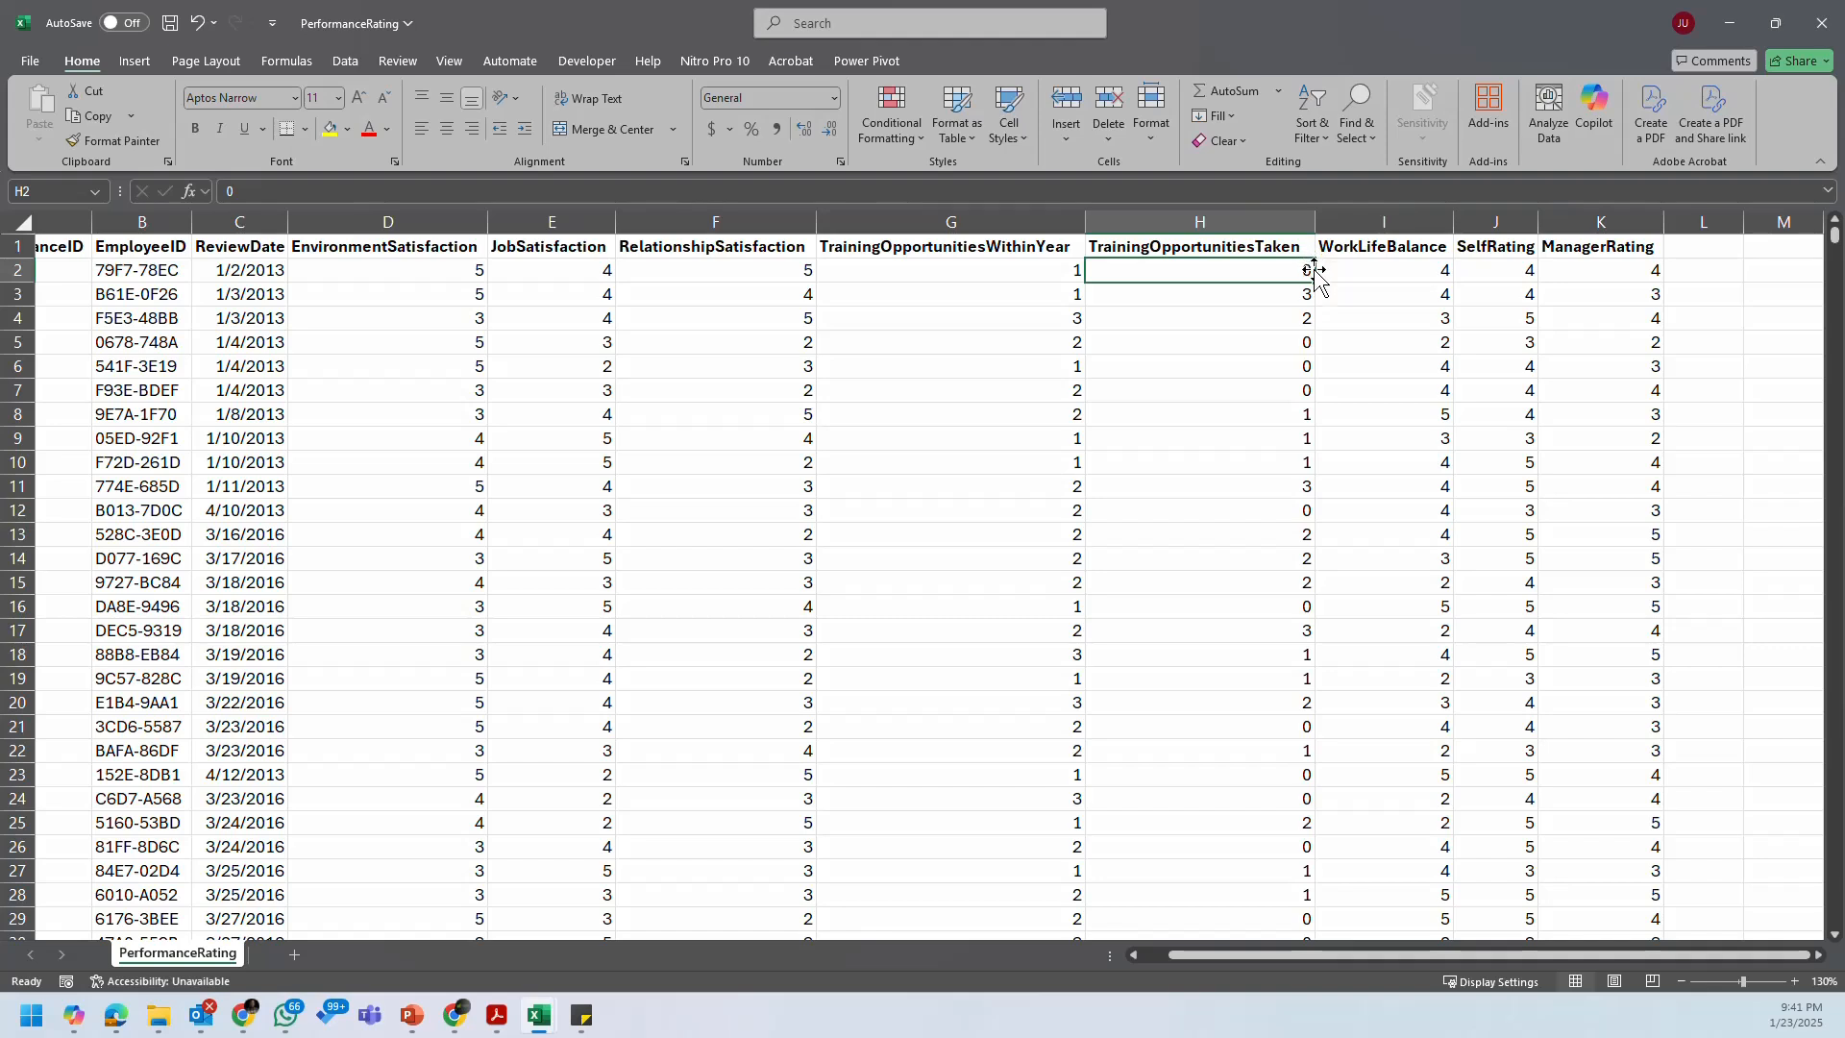
left_click(1059, 300)
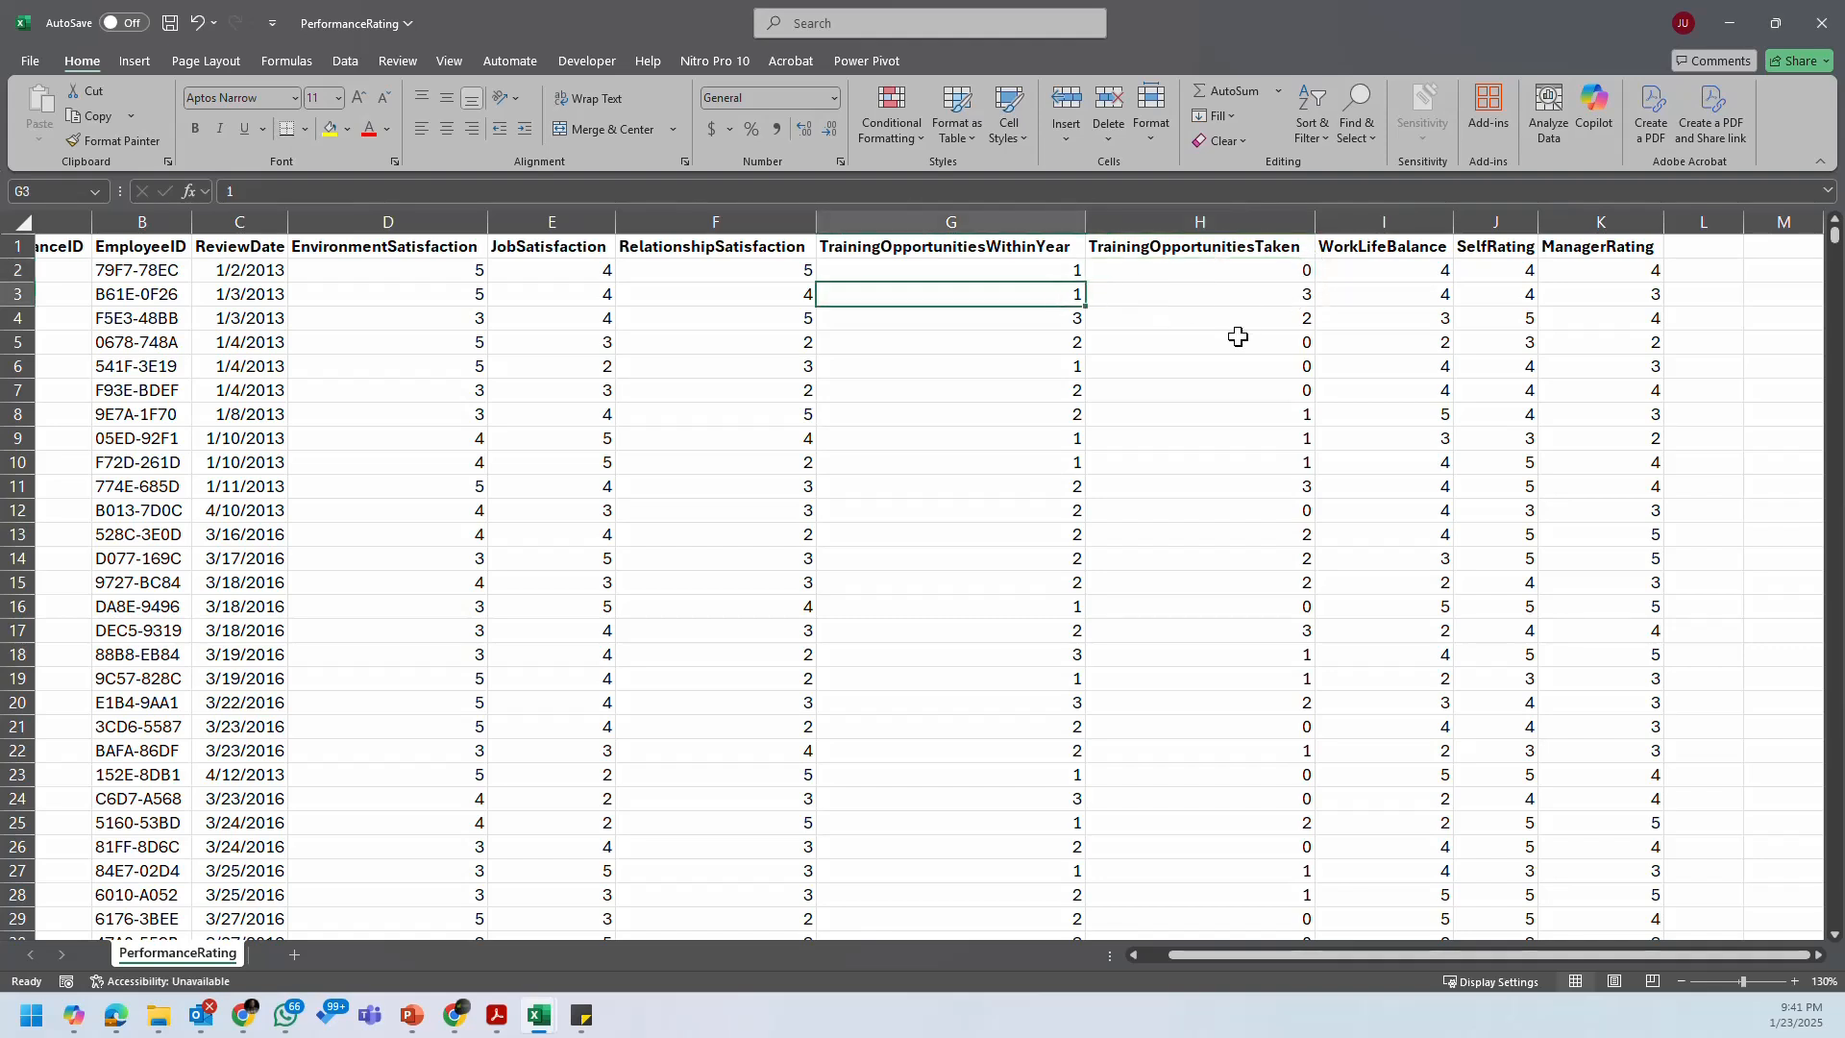
left_click(1248, 296)
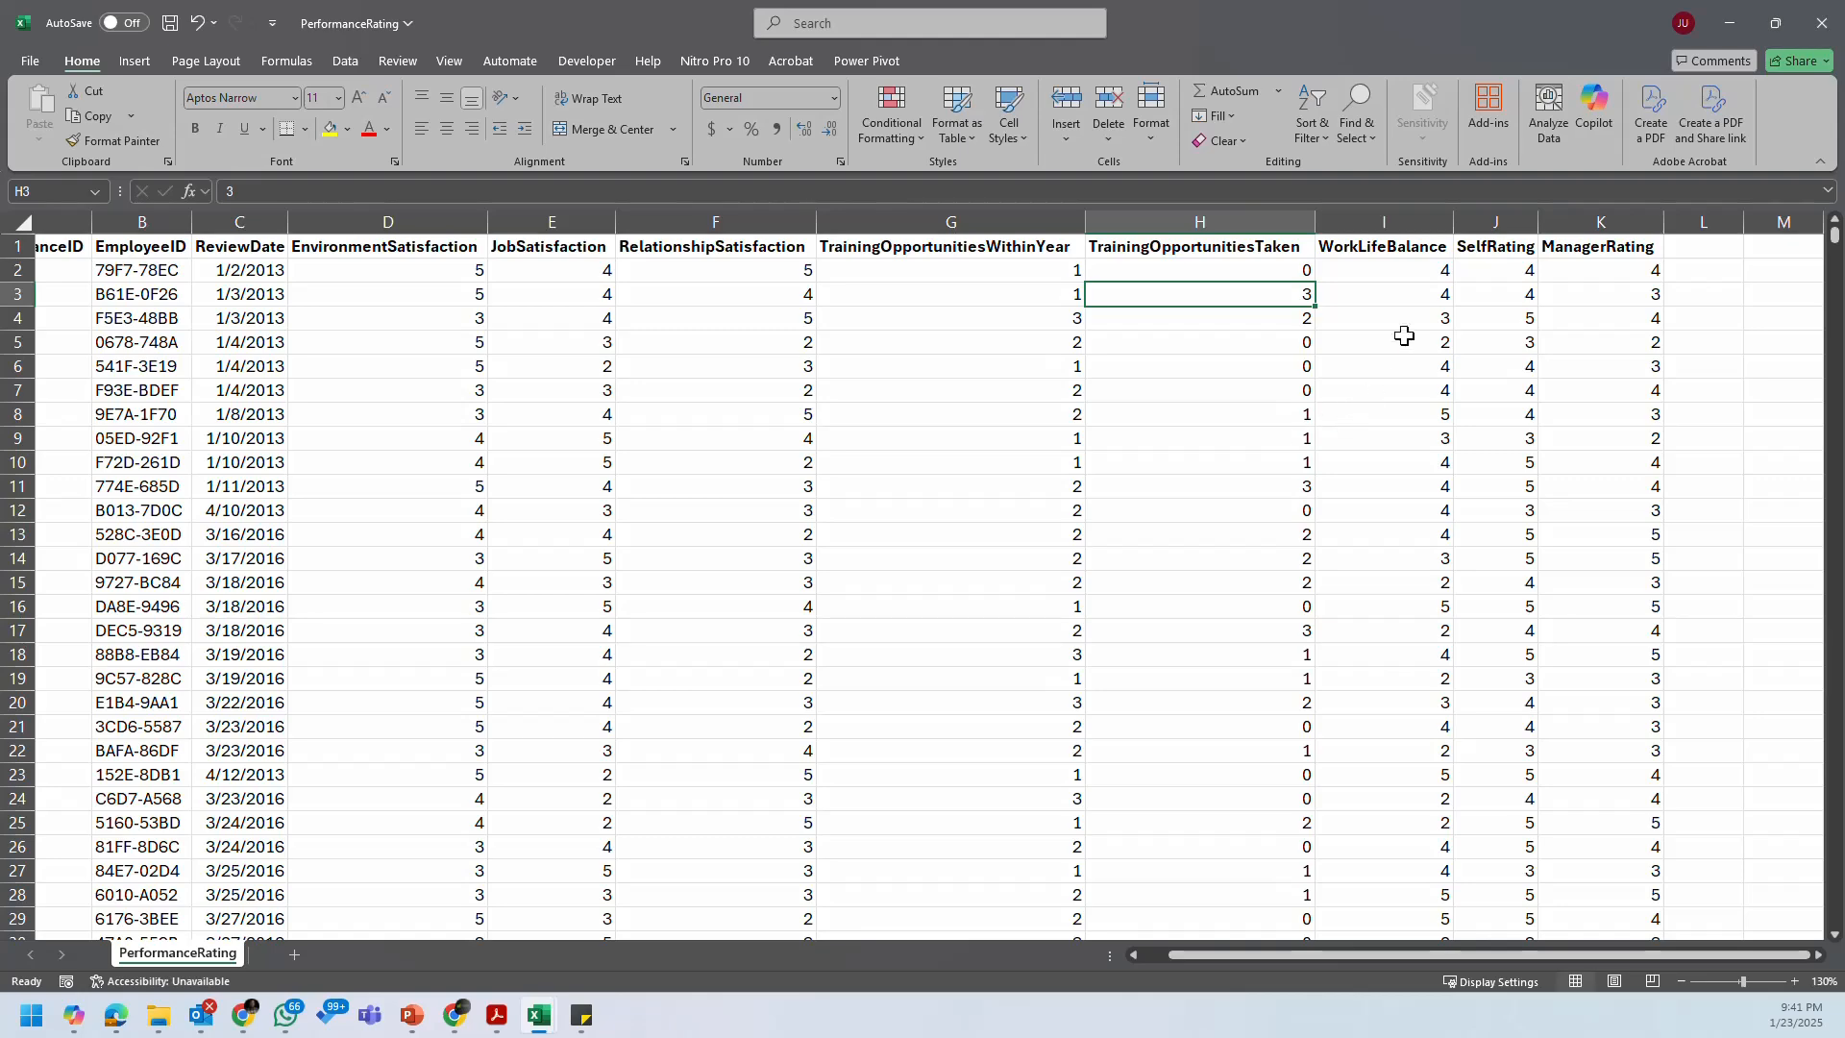
Step: Look through the WorkLifeBalance scores down the records and return to the header row
left_click(1402, 272)
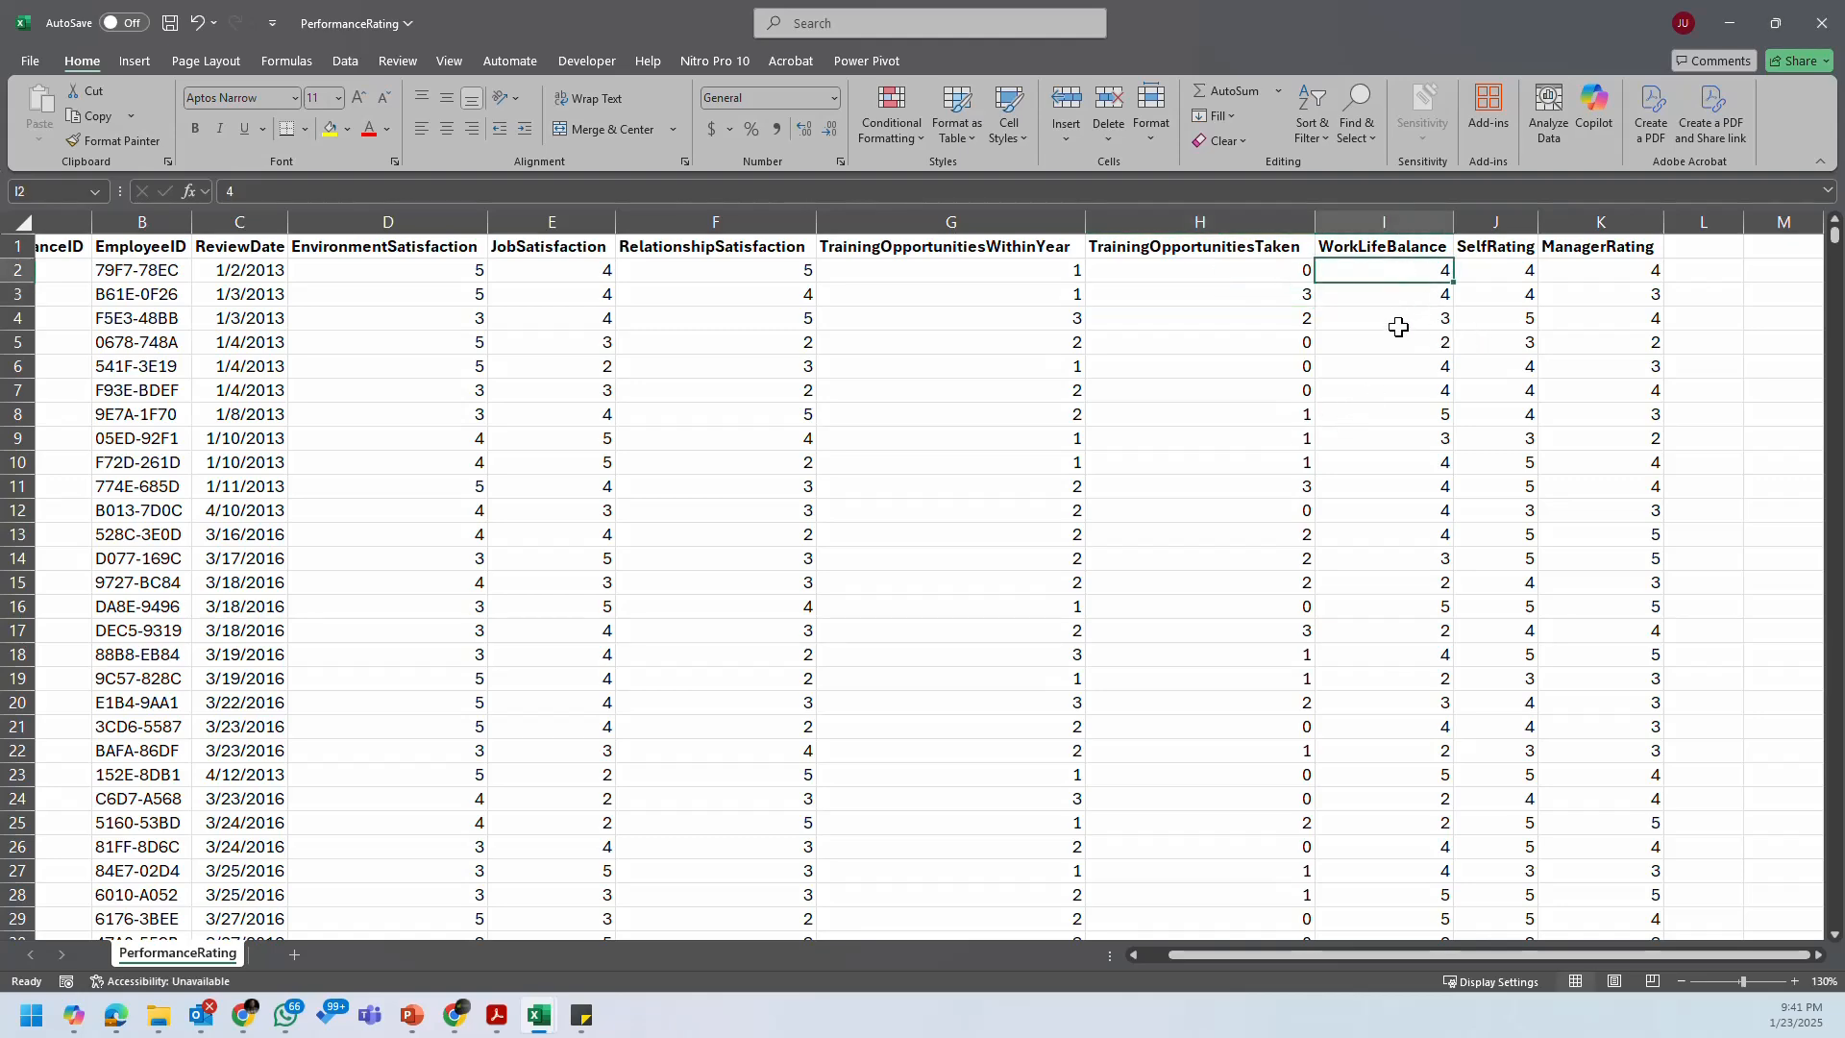
scroll(1432, 346, "down", 4)
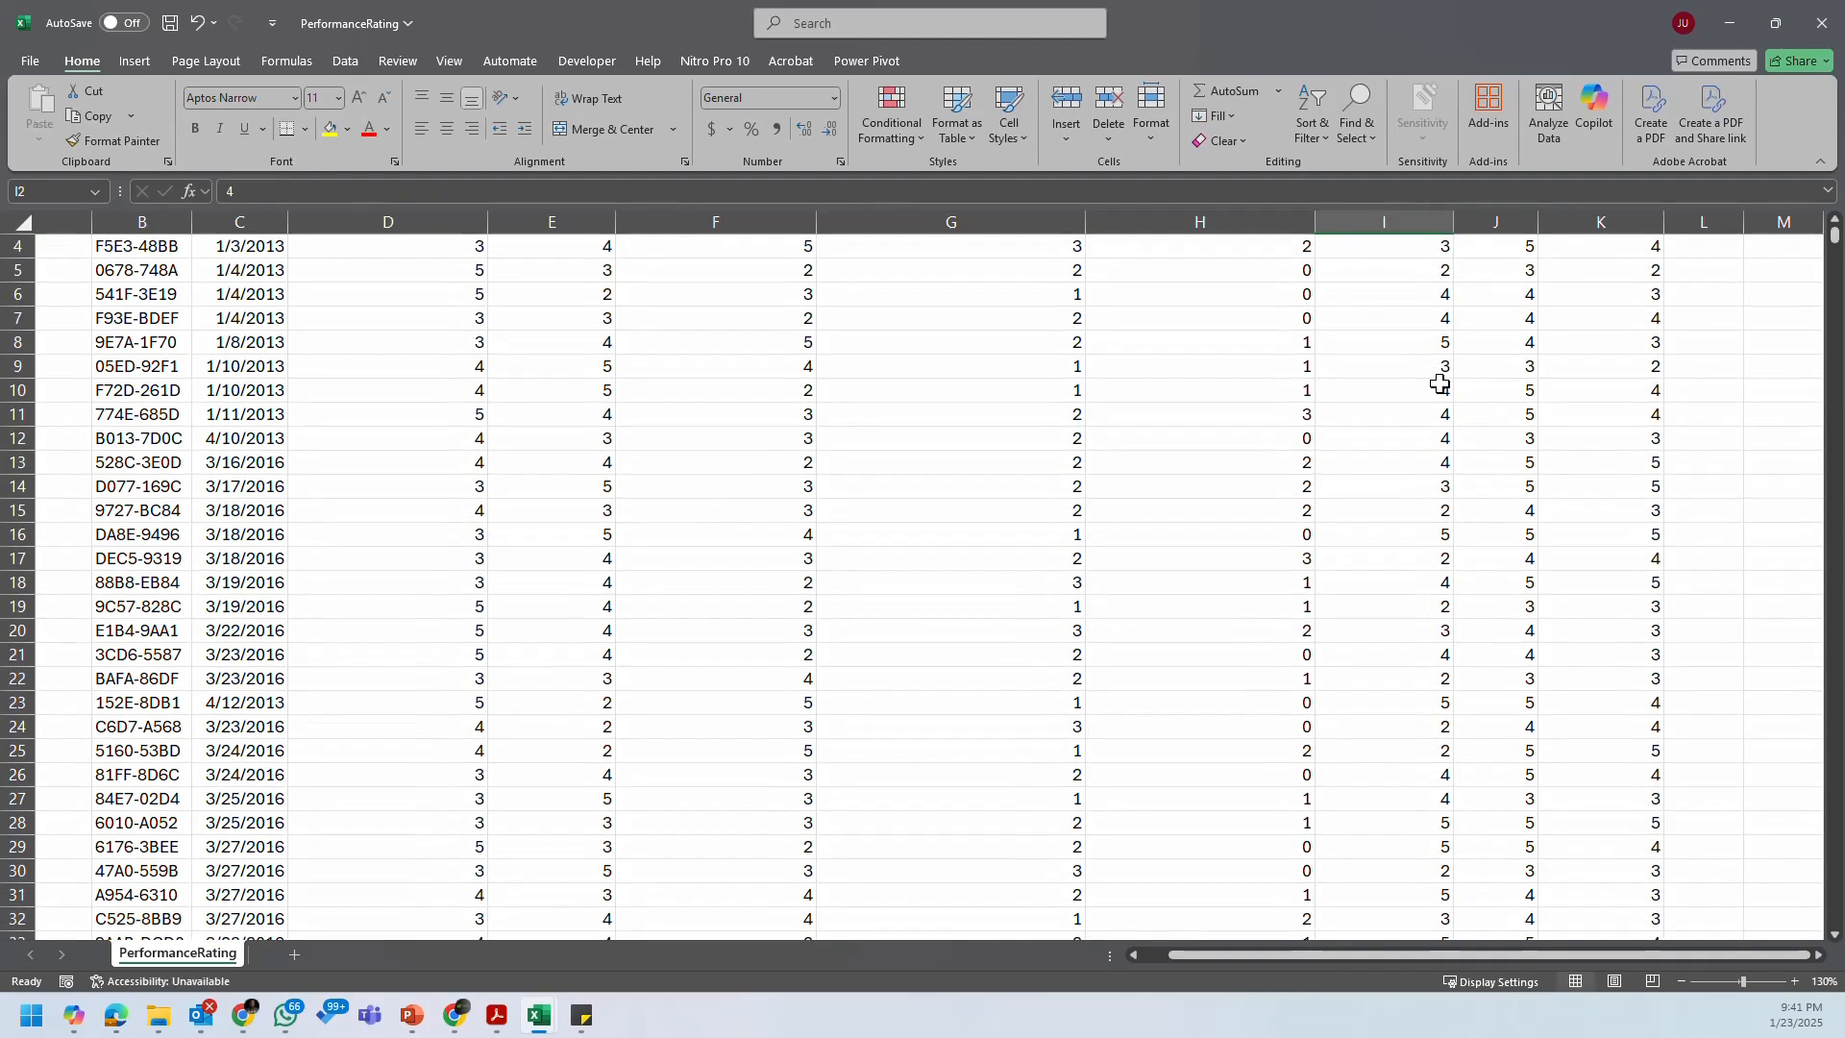
scroll(1440, 371, "up", 4)
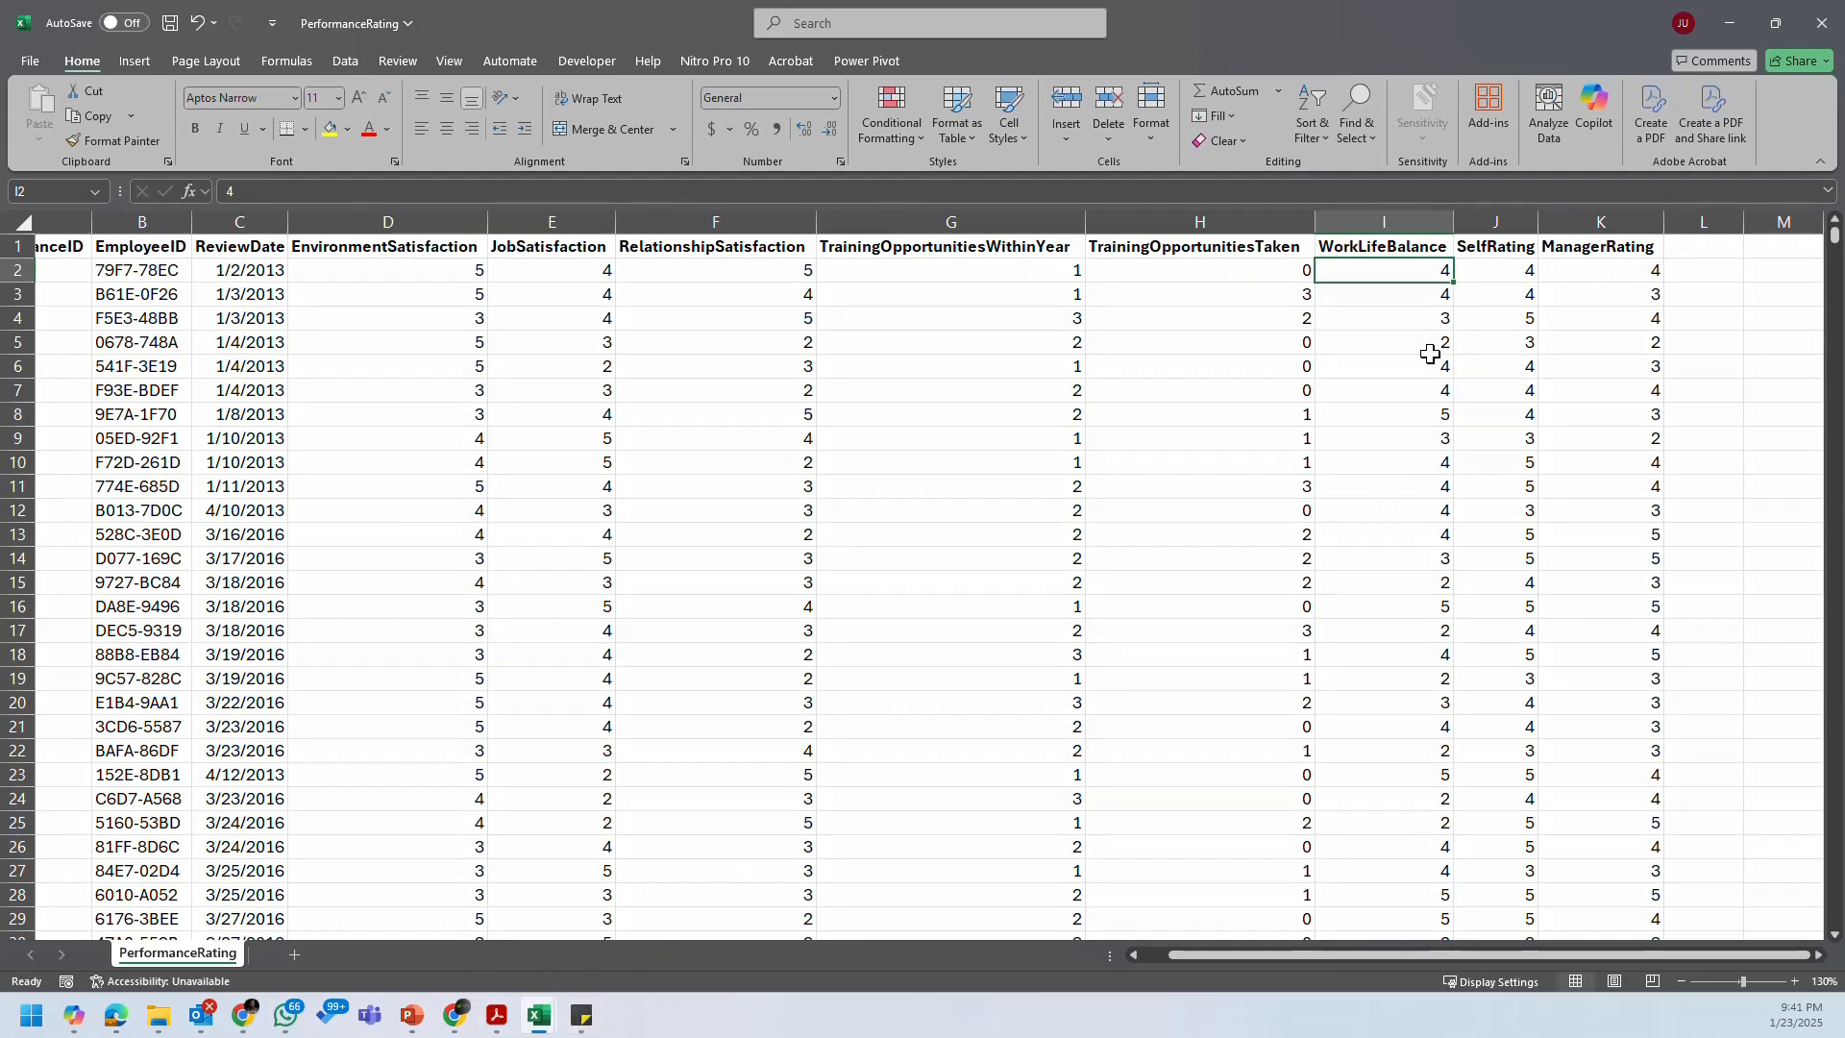
scroll(1430, 353, "down", 8)
scroll(1430, 354, "down", 7)
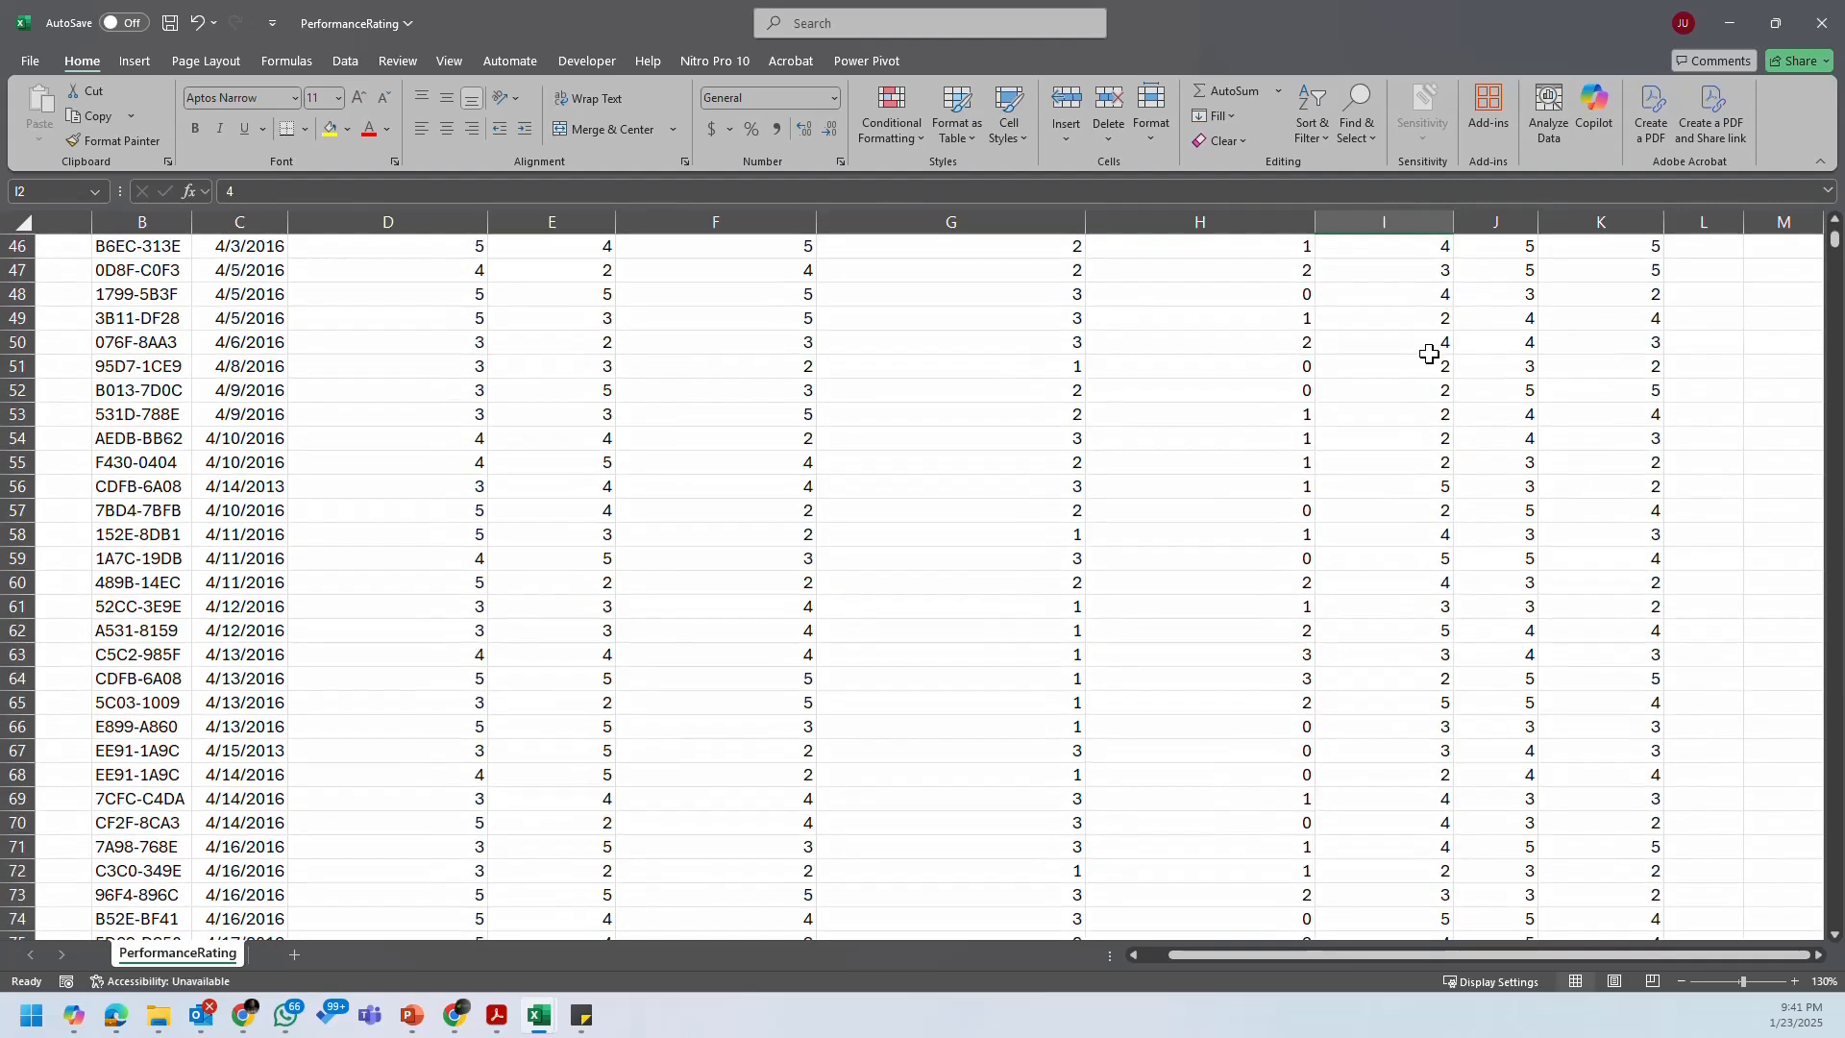
scroll(1422, 326, "up", 10)
scroll(1417, 313, "up", 5)
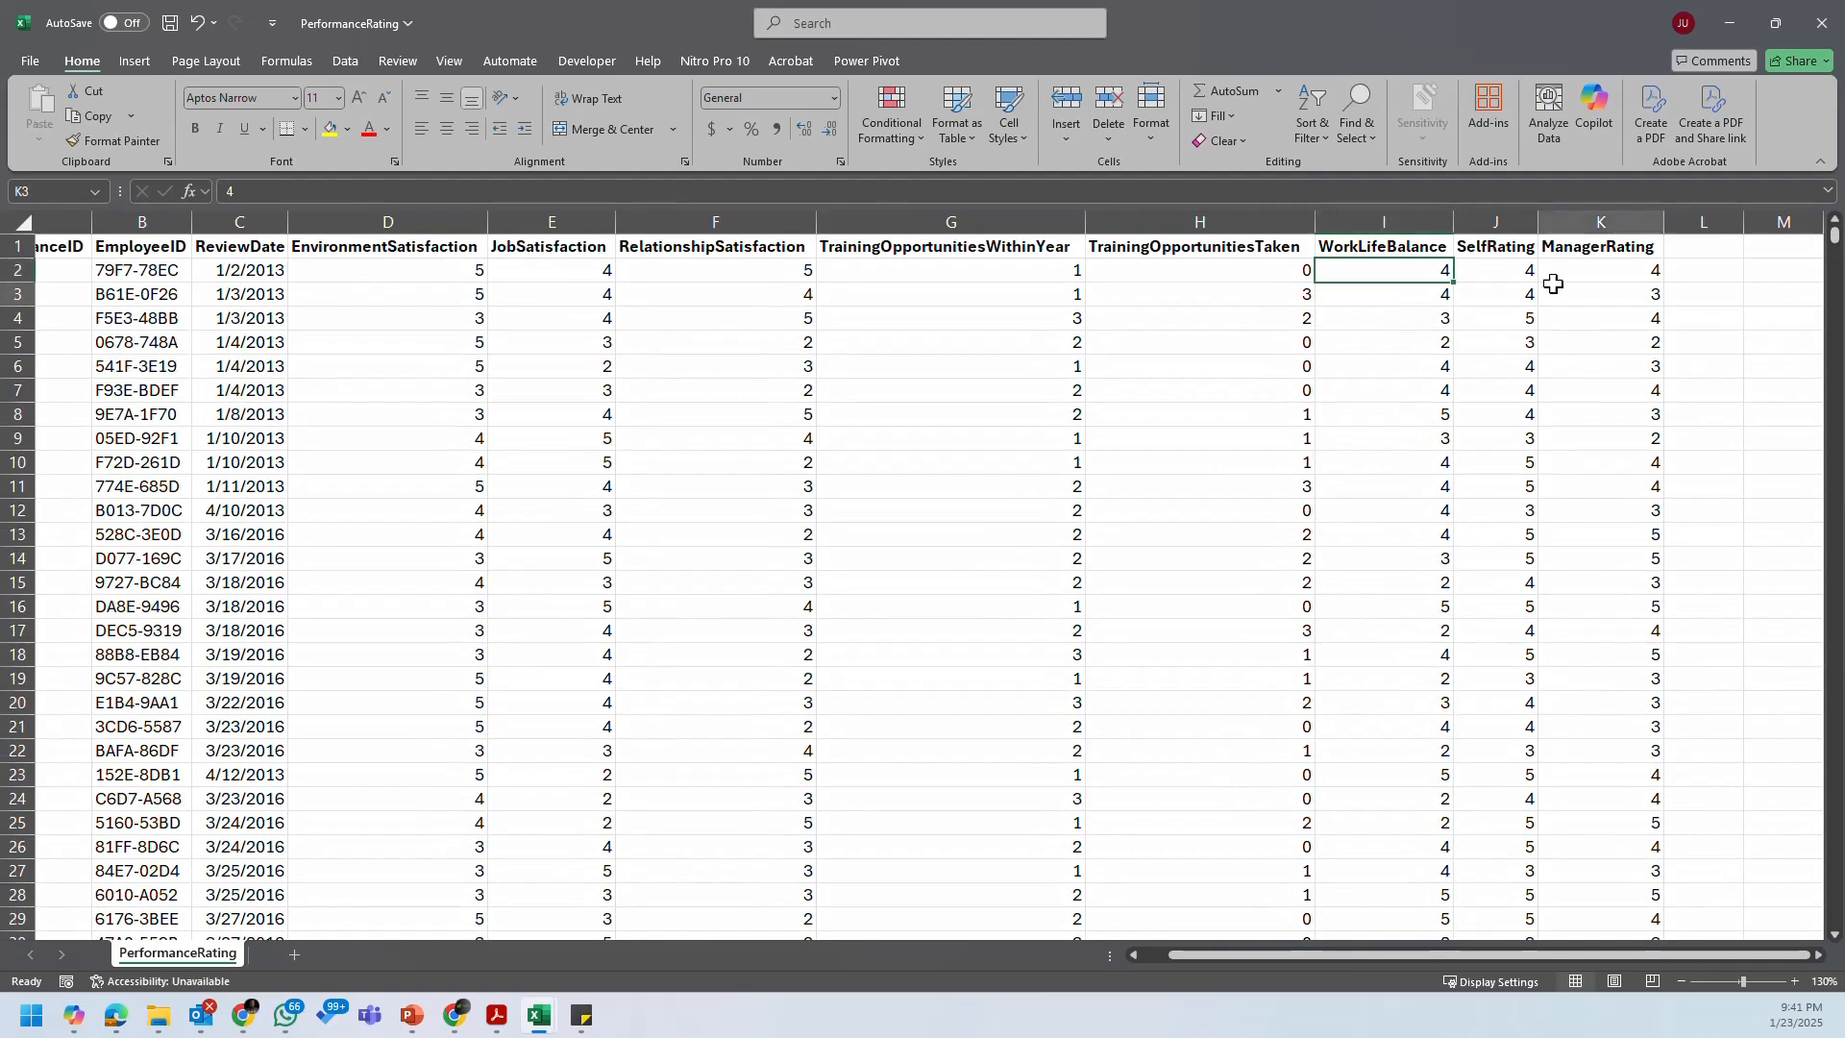
Step: Check the SelfRating and ManagerRating columns and fit the ManagerRating column's width to its contents
left_click(1496, 247)
key("Right")
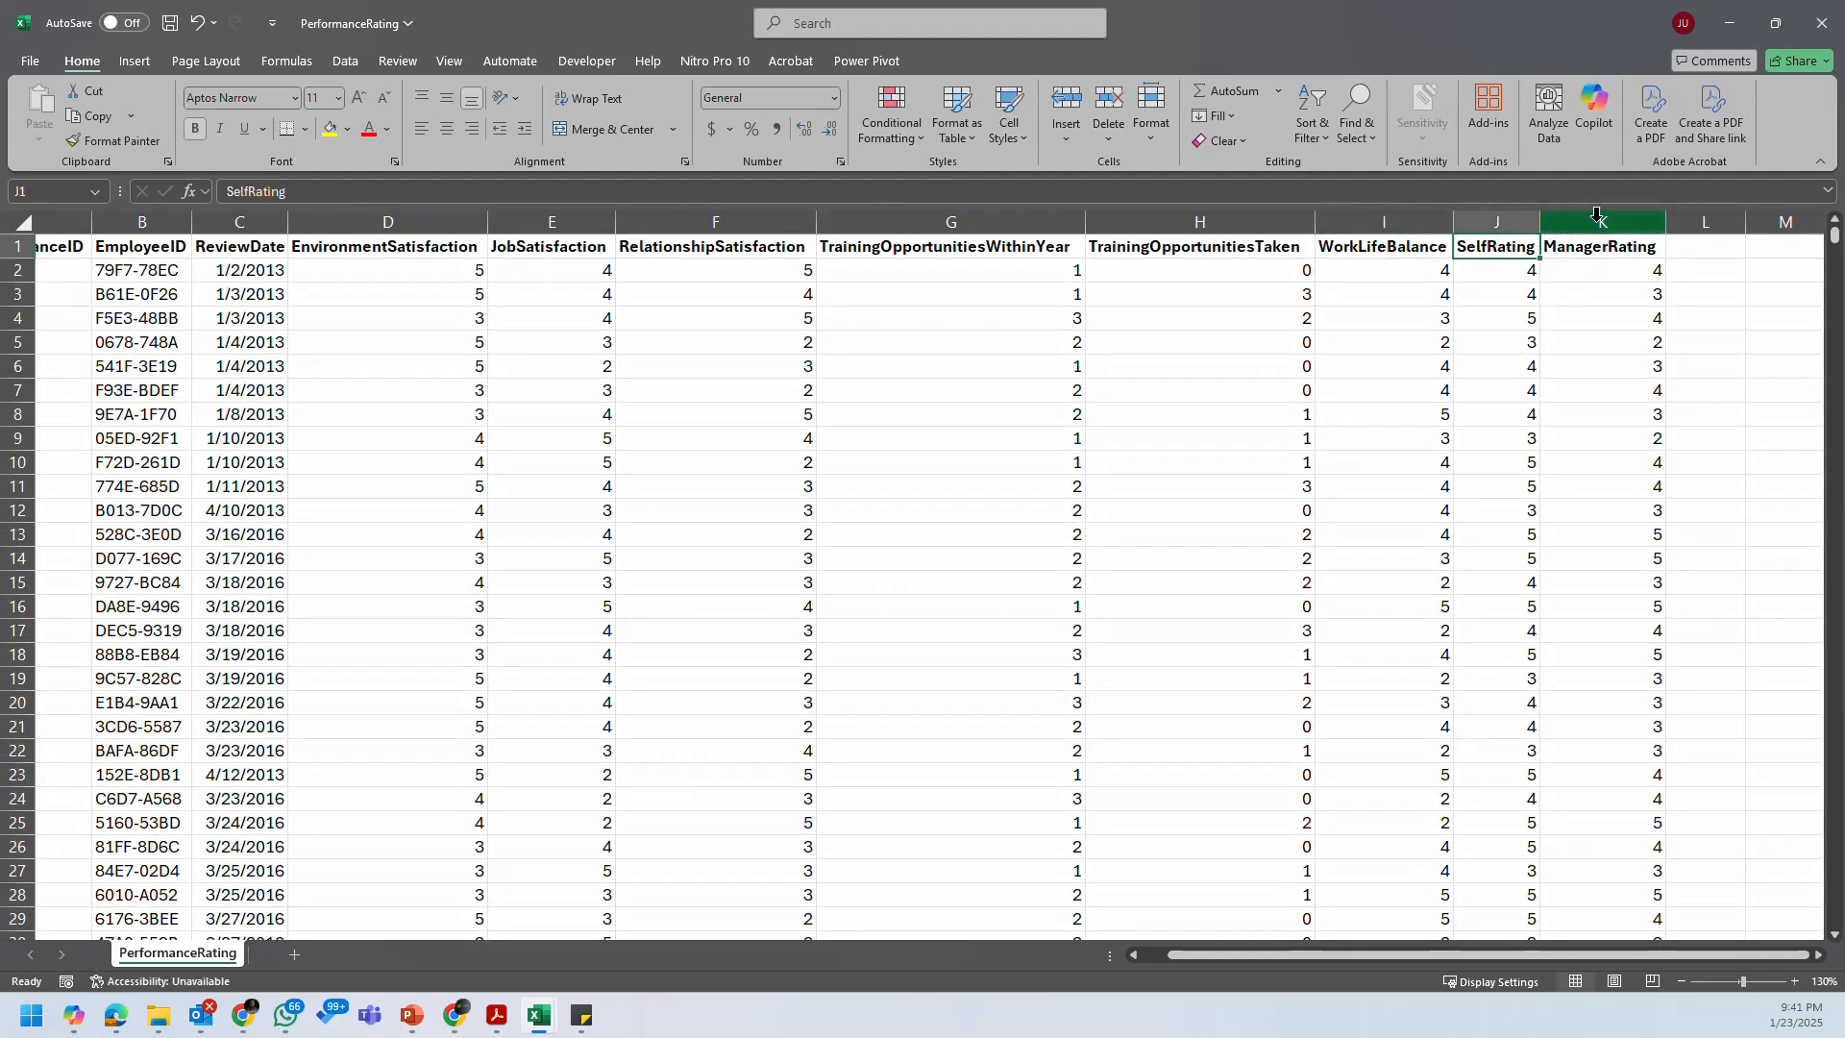
left_click(1616, 269)
double_click(1667, 222)
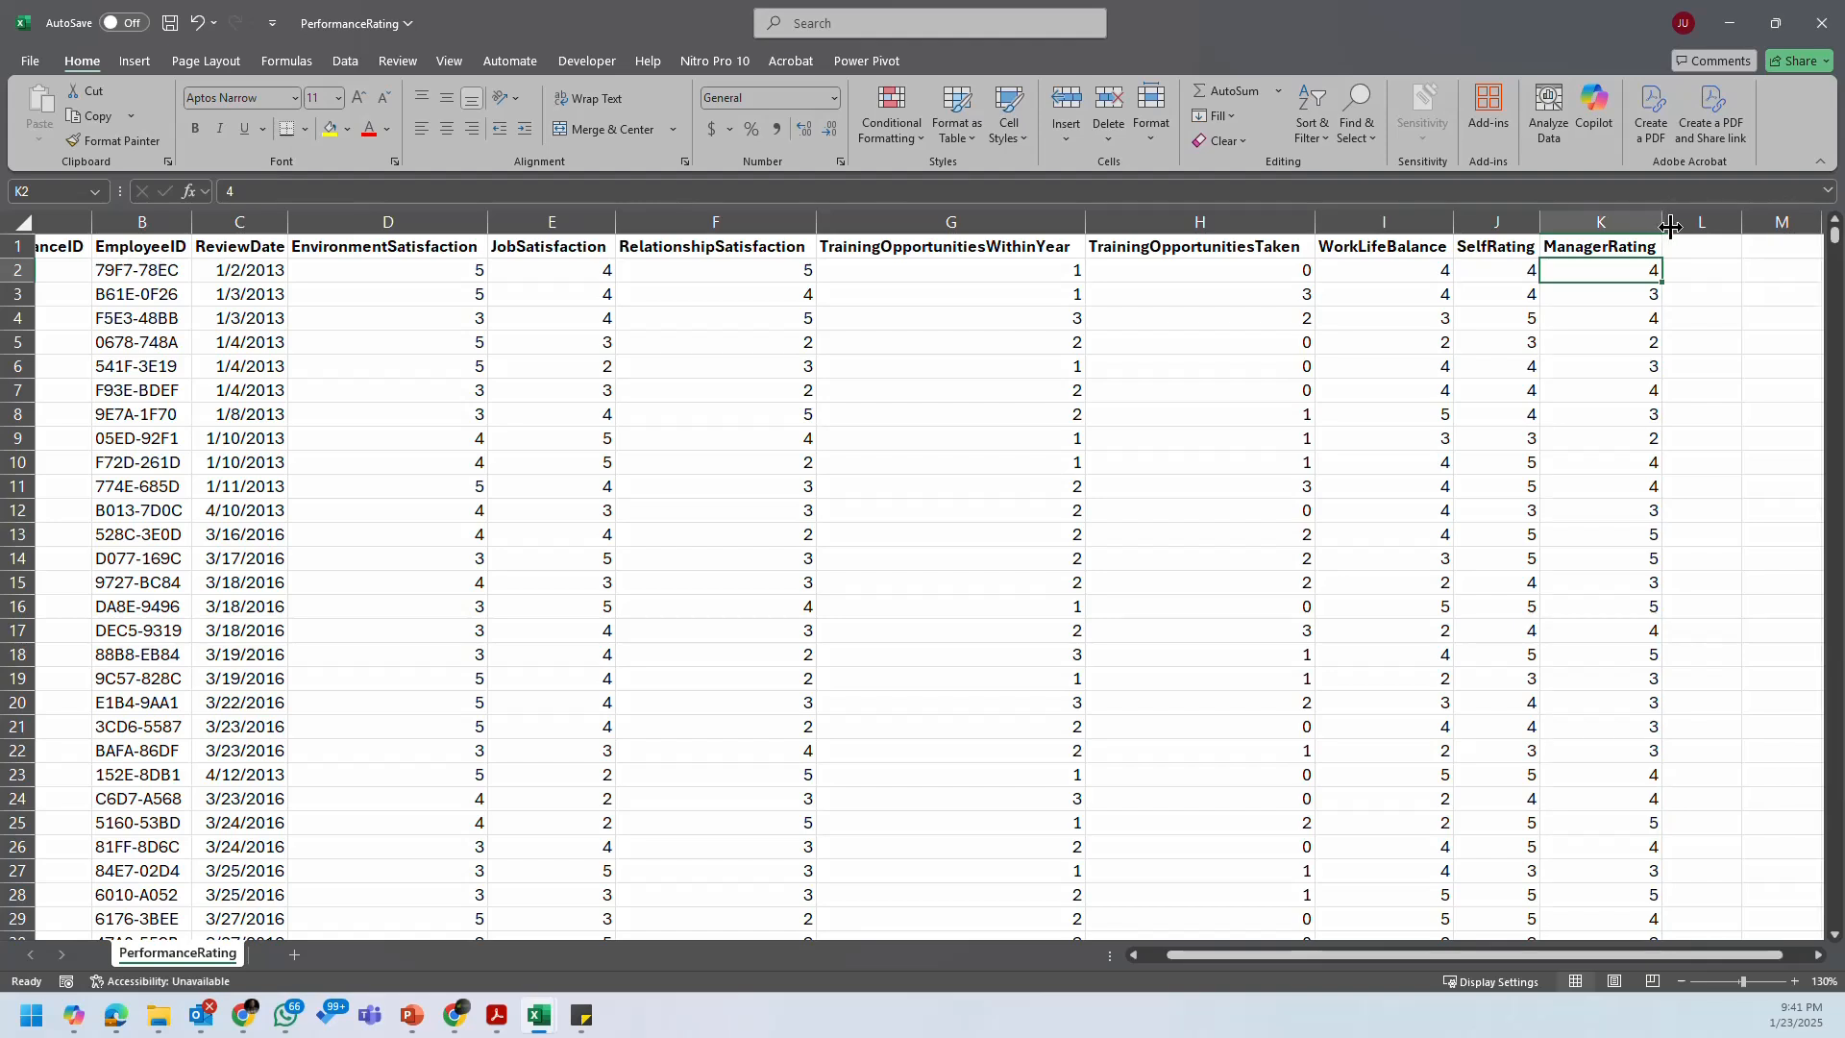
left_click(1530, 275)
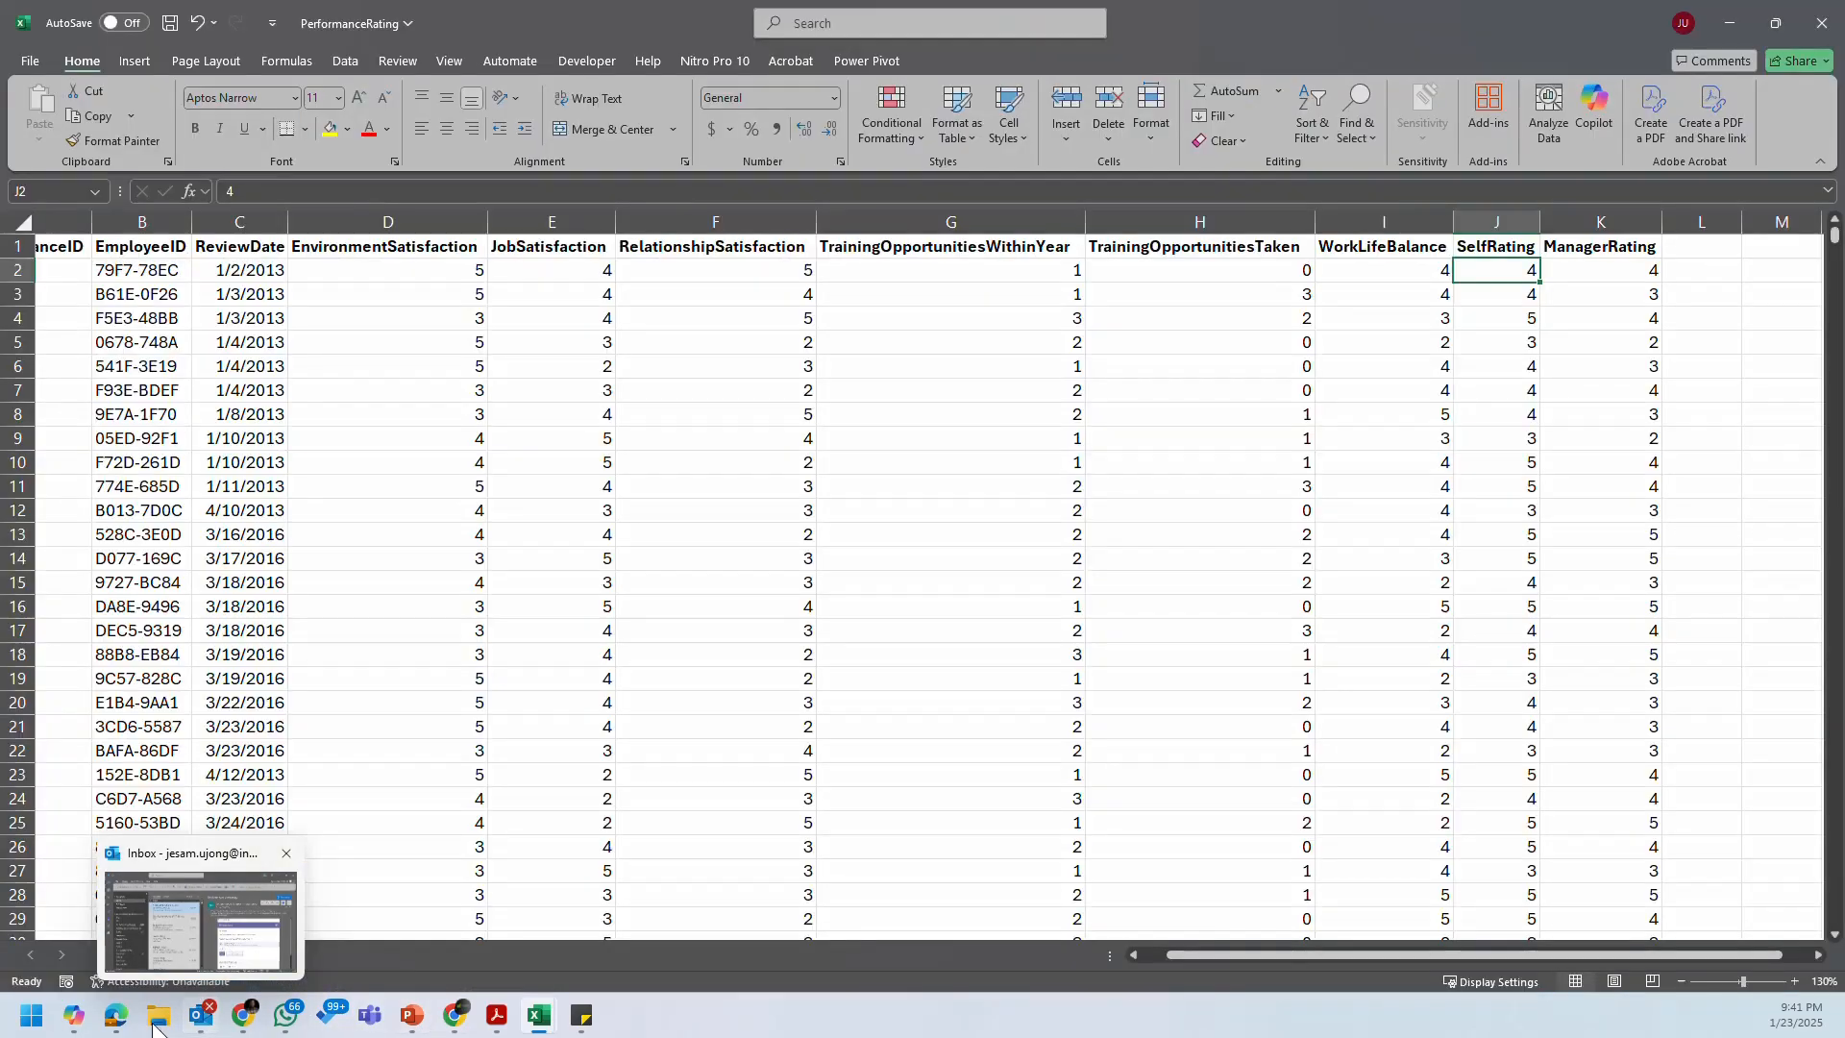
Step: Switch to the RatingLevel workbook, widen its RatingID column slightly and review the rating level descriptions
mouse_move(154, 1028)
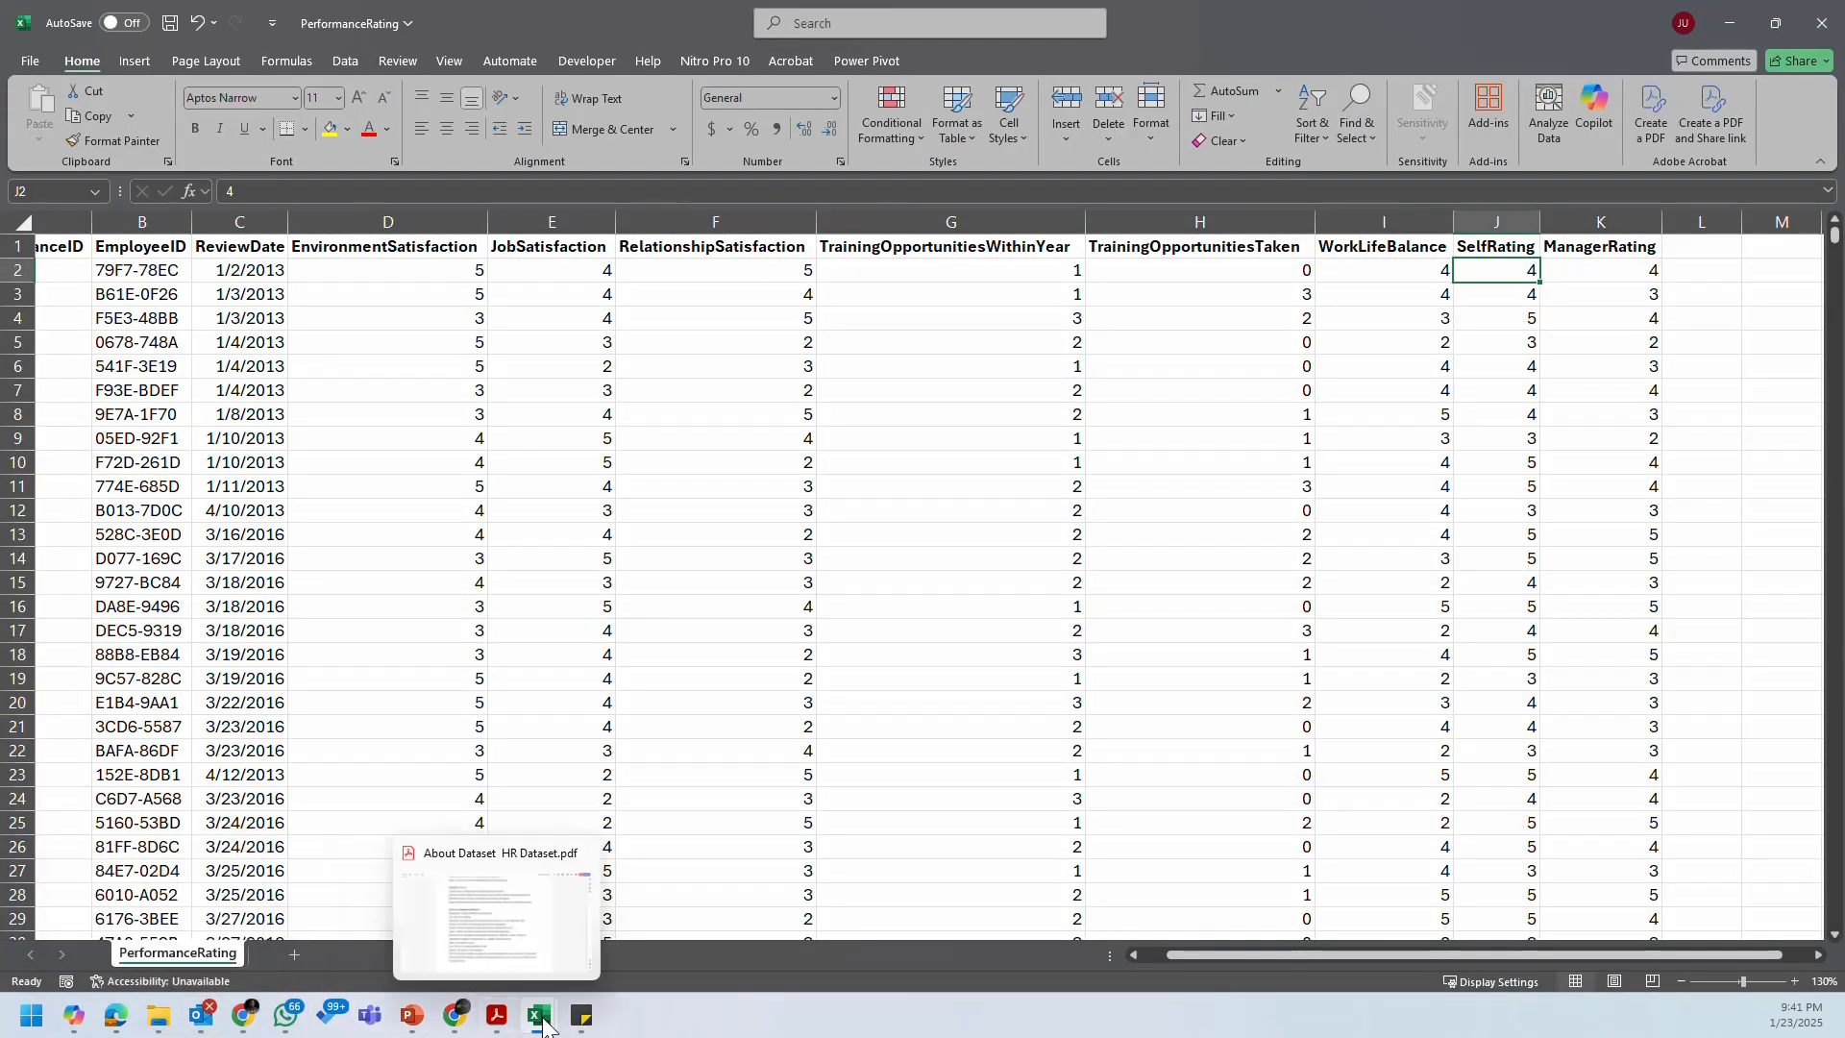
mouse_move(545, 1024)
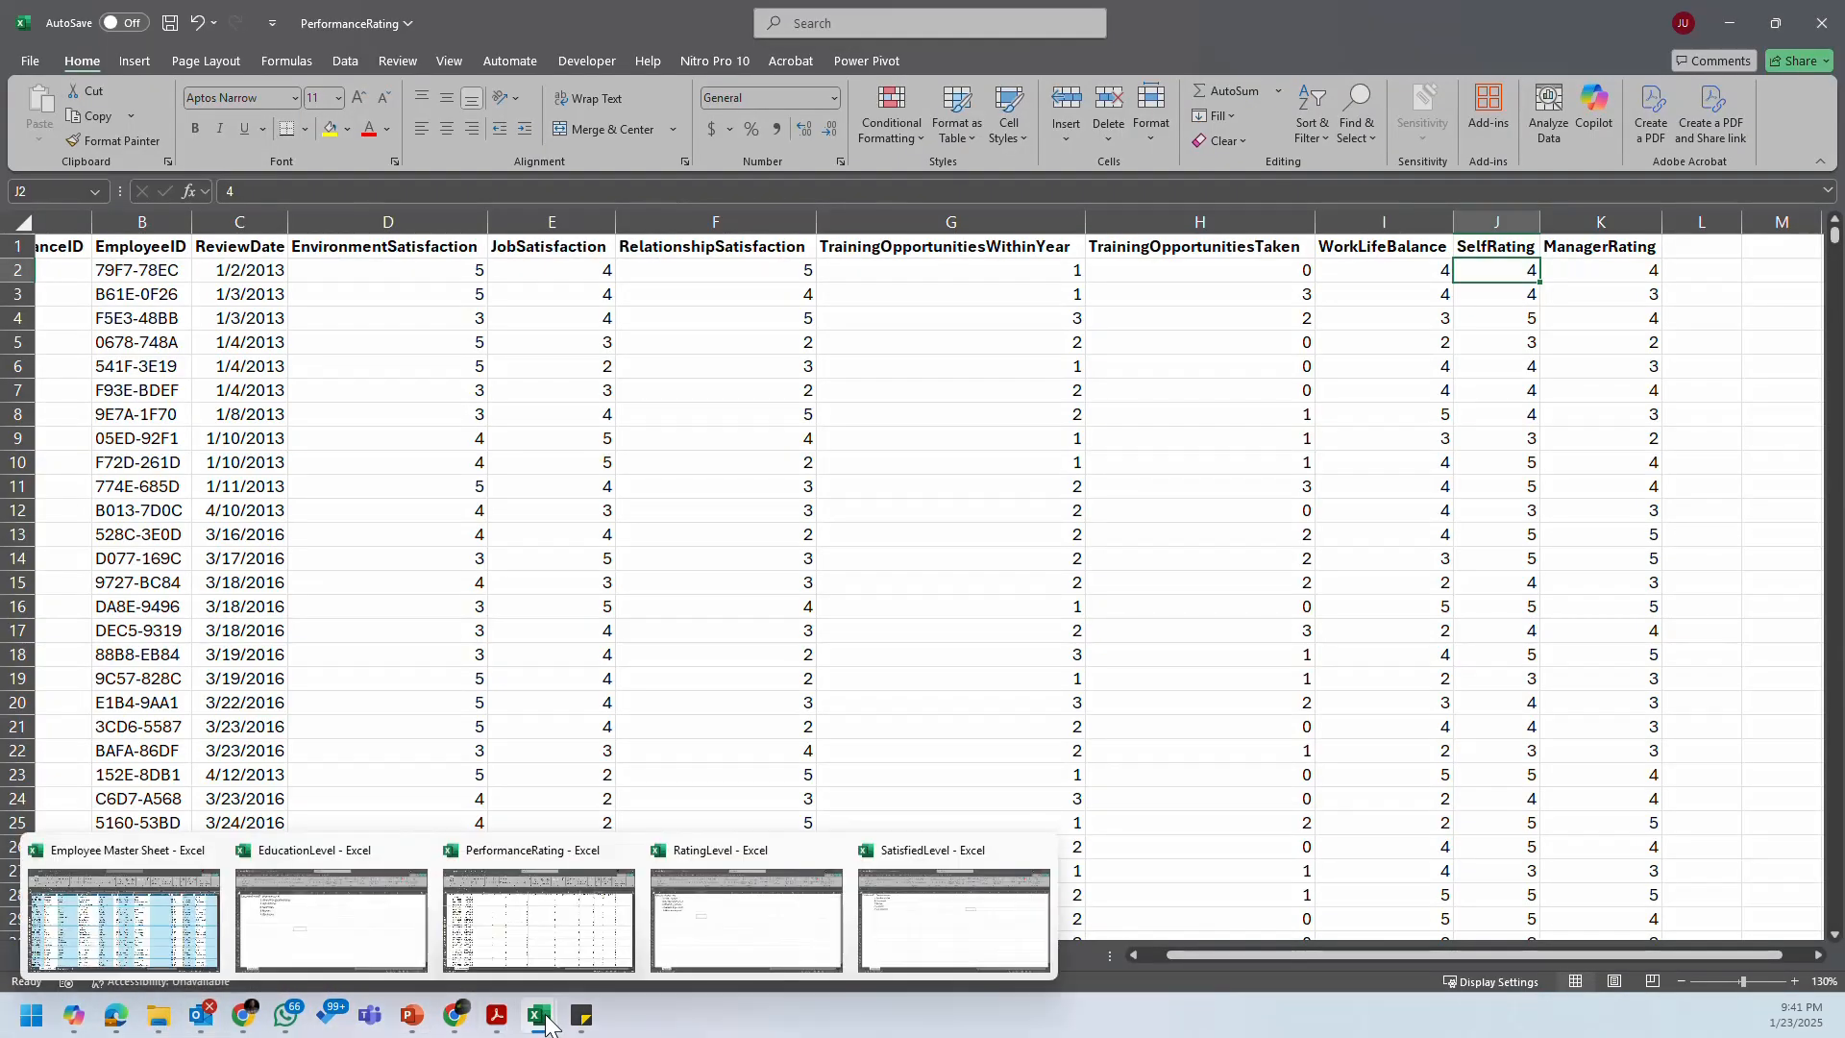
left_click(714, 932)
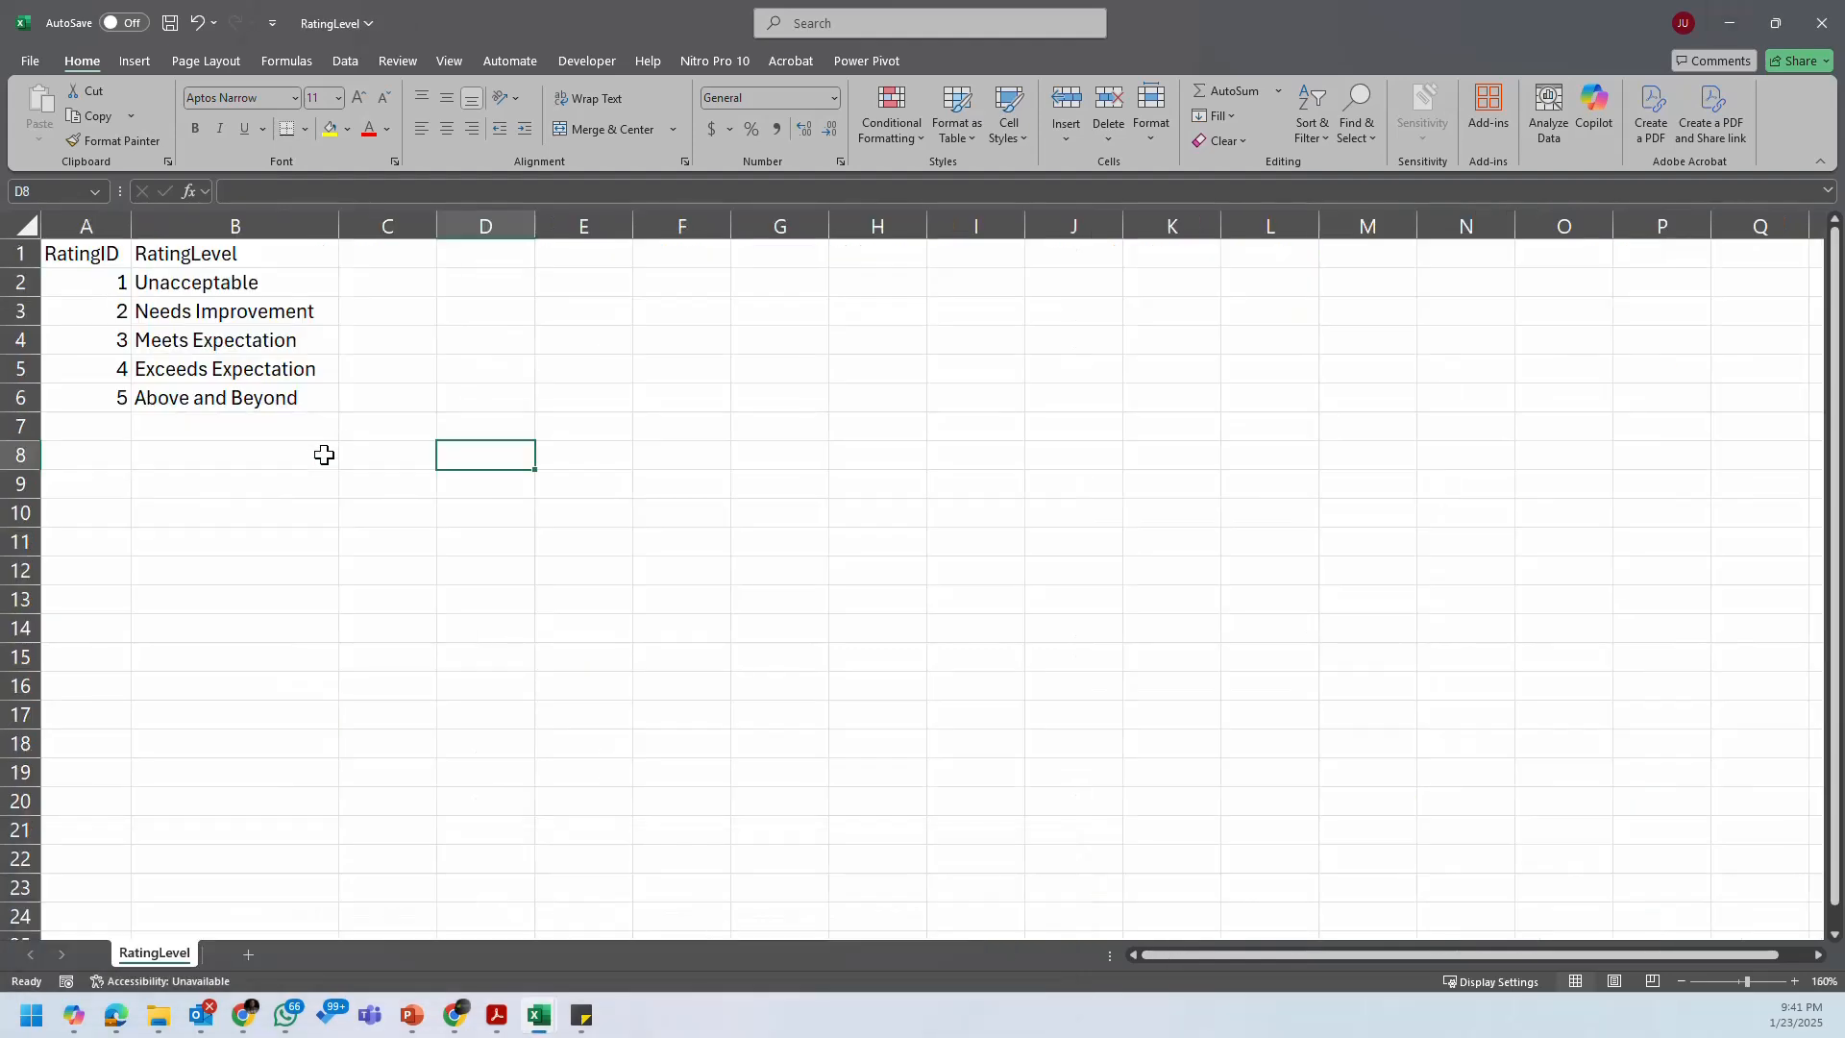
left_click_drag(132, 225, 155, 225)
left_click(115, 255)
left_click(240, 278)
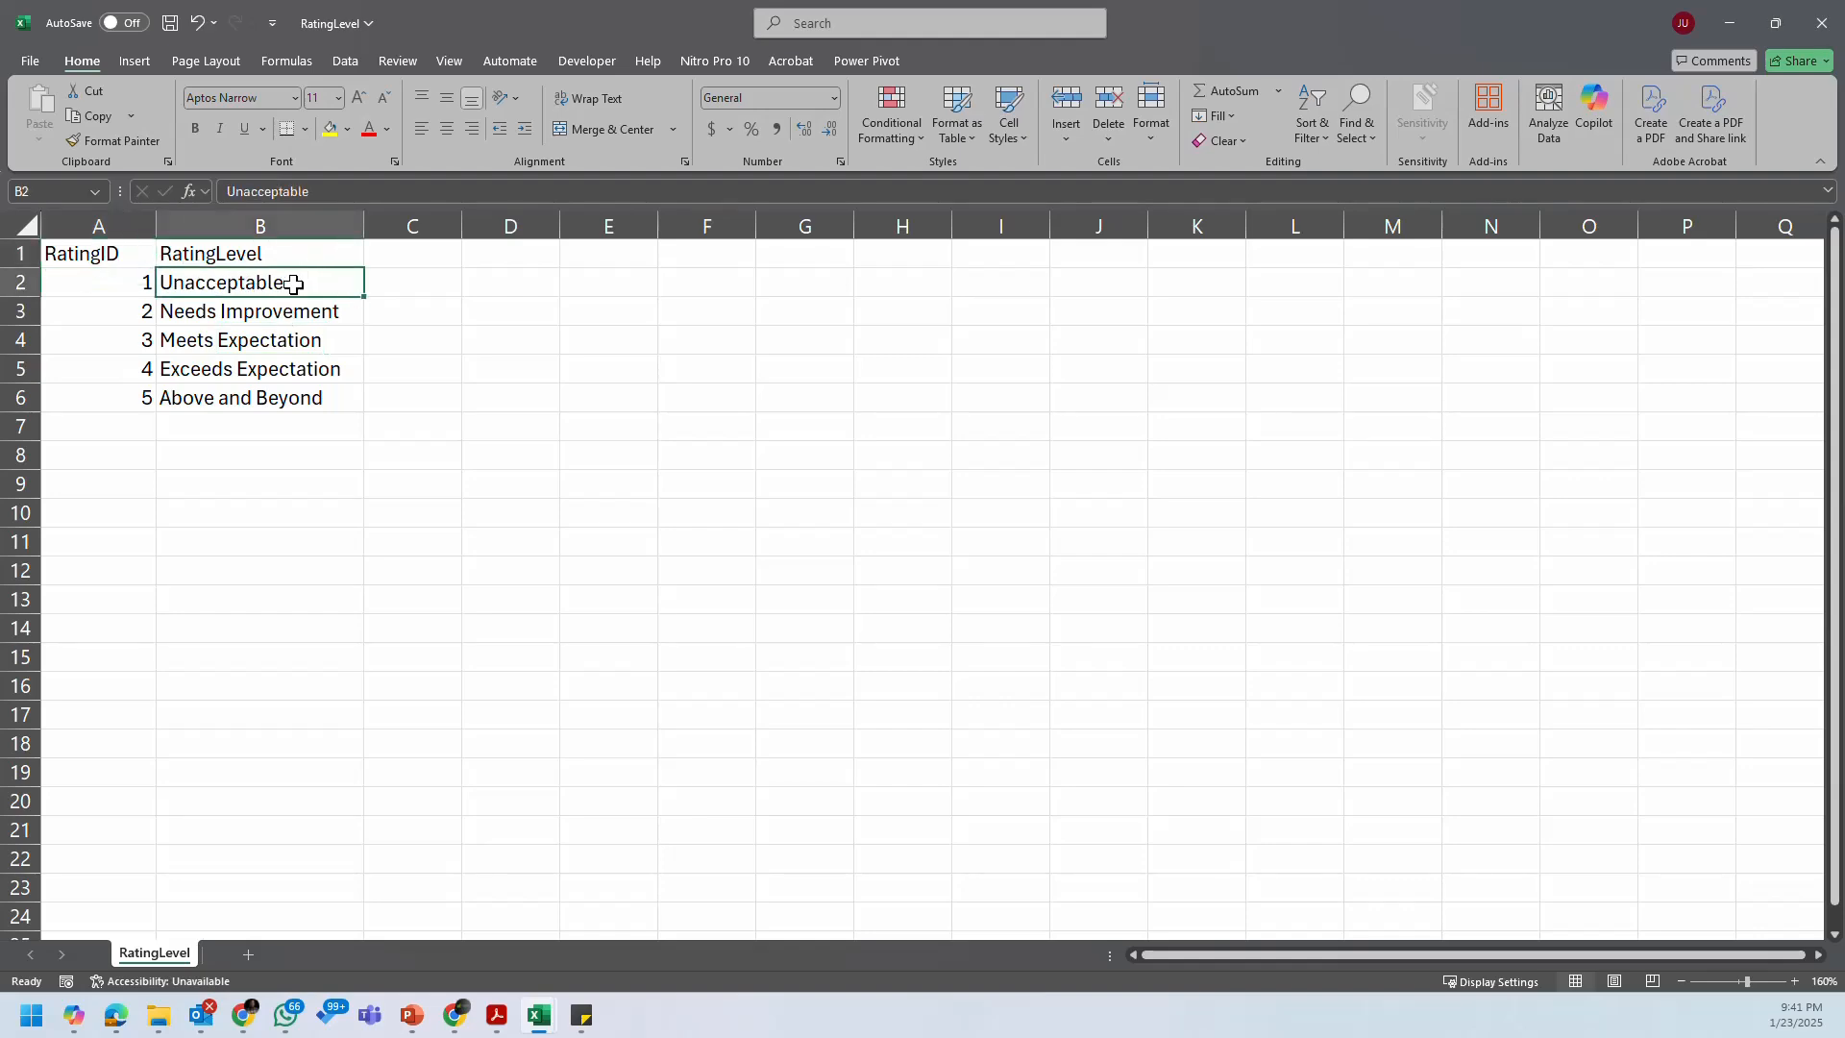
left_click_drag(293, 283, 288, 370)
left_click(420, 684)
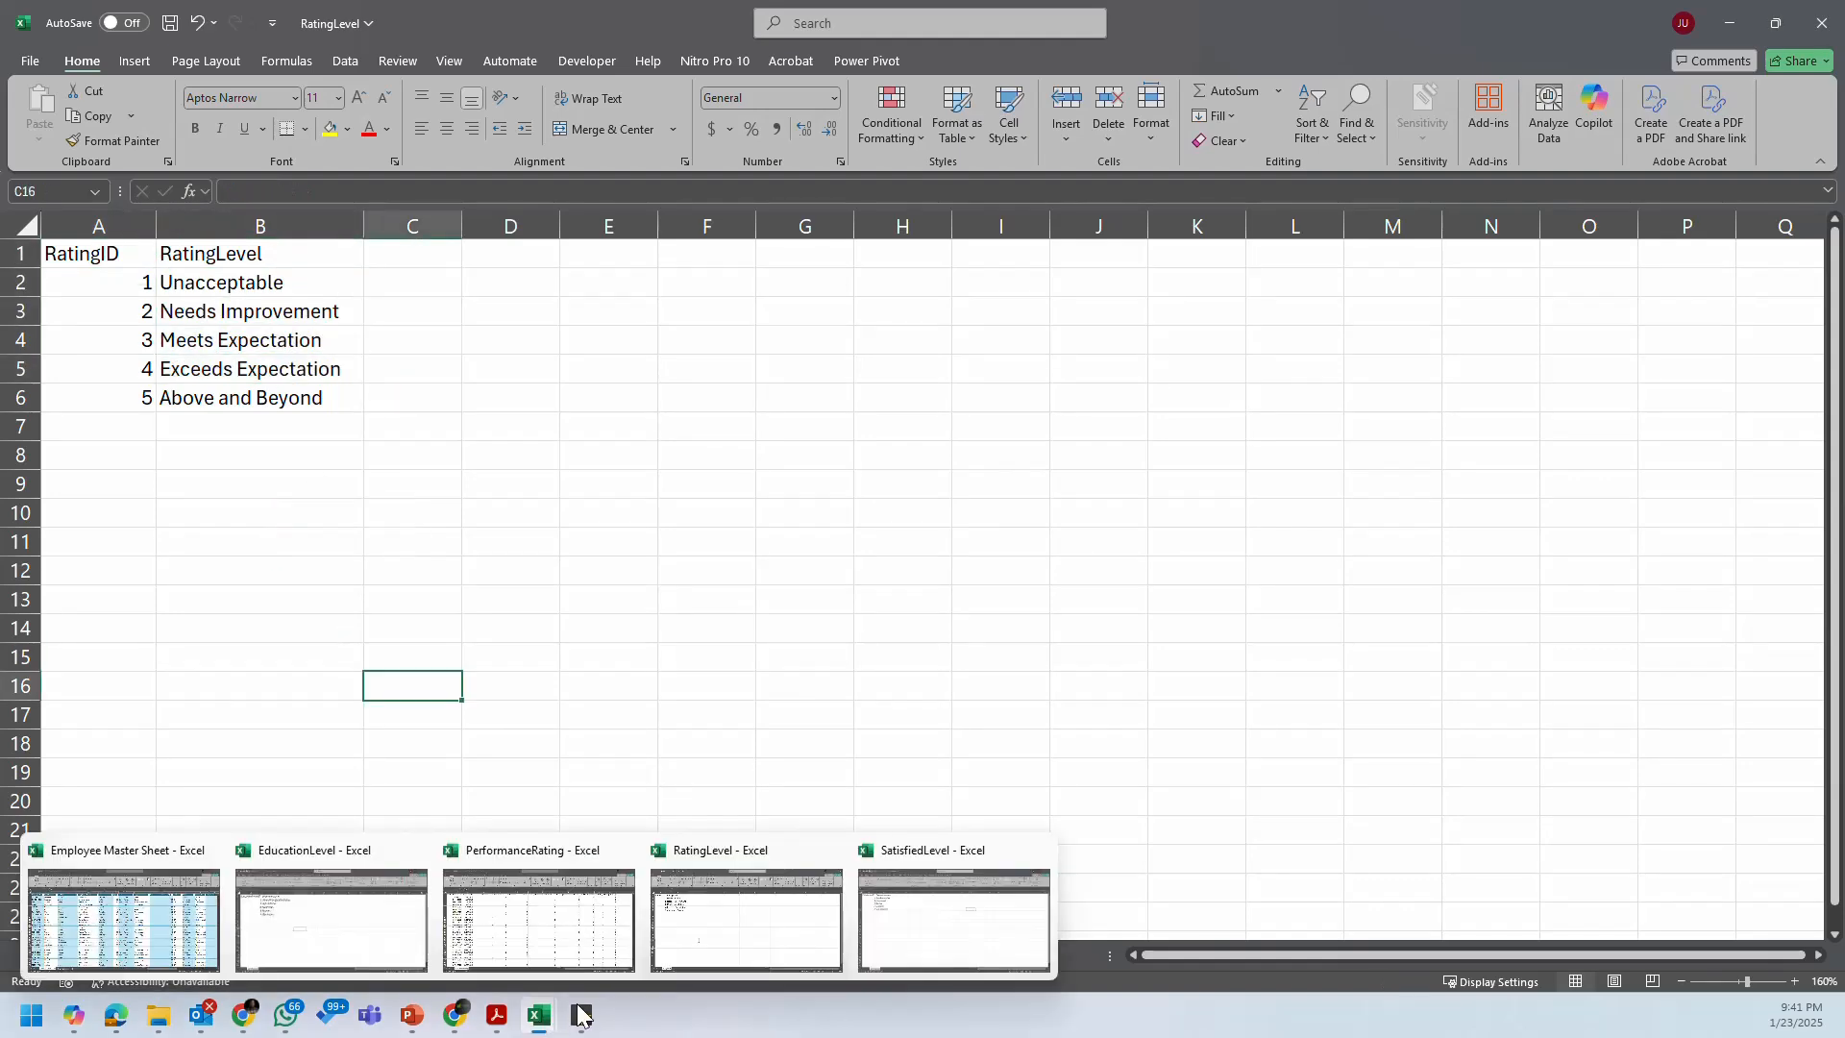
Step: Switch to the SatisfiedLevel workbook and enlarge the sheet to 175% to read the satisfaction levels
left_click(902, 943)
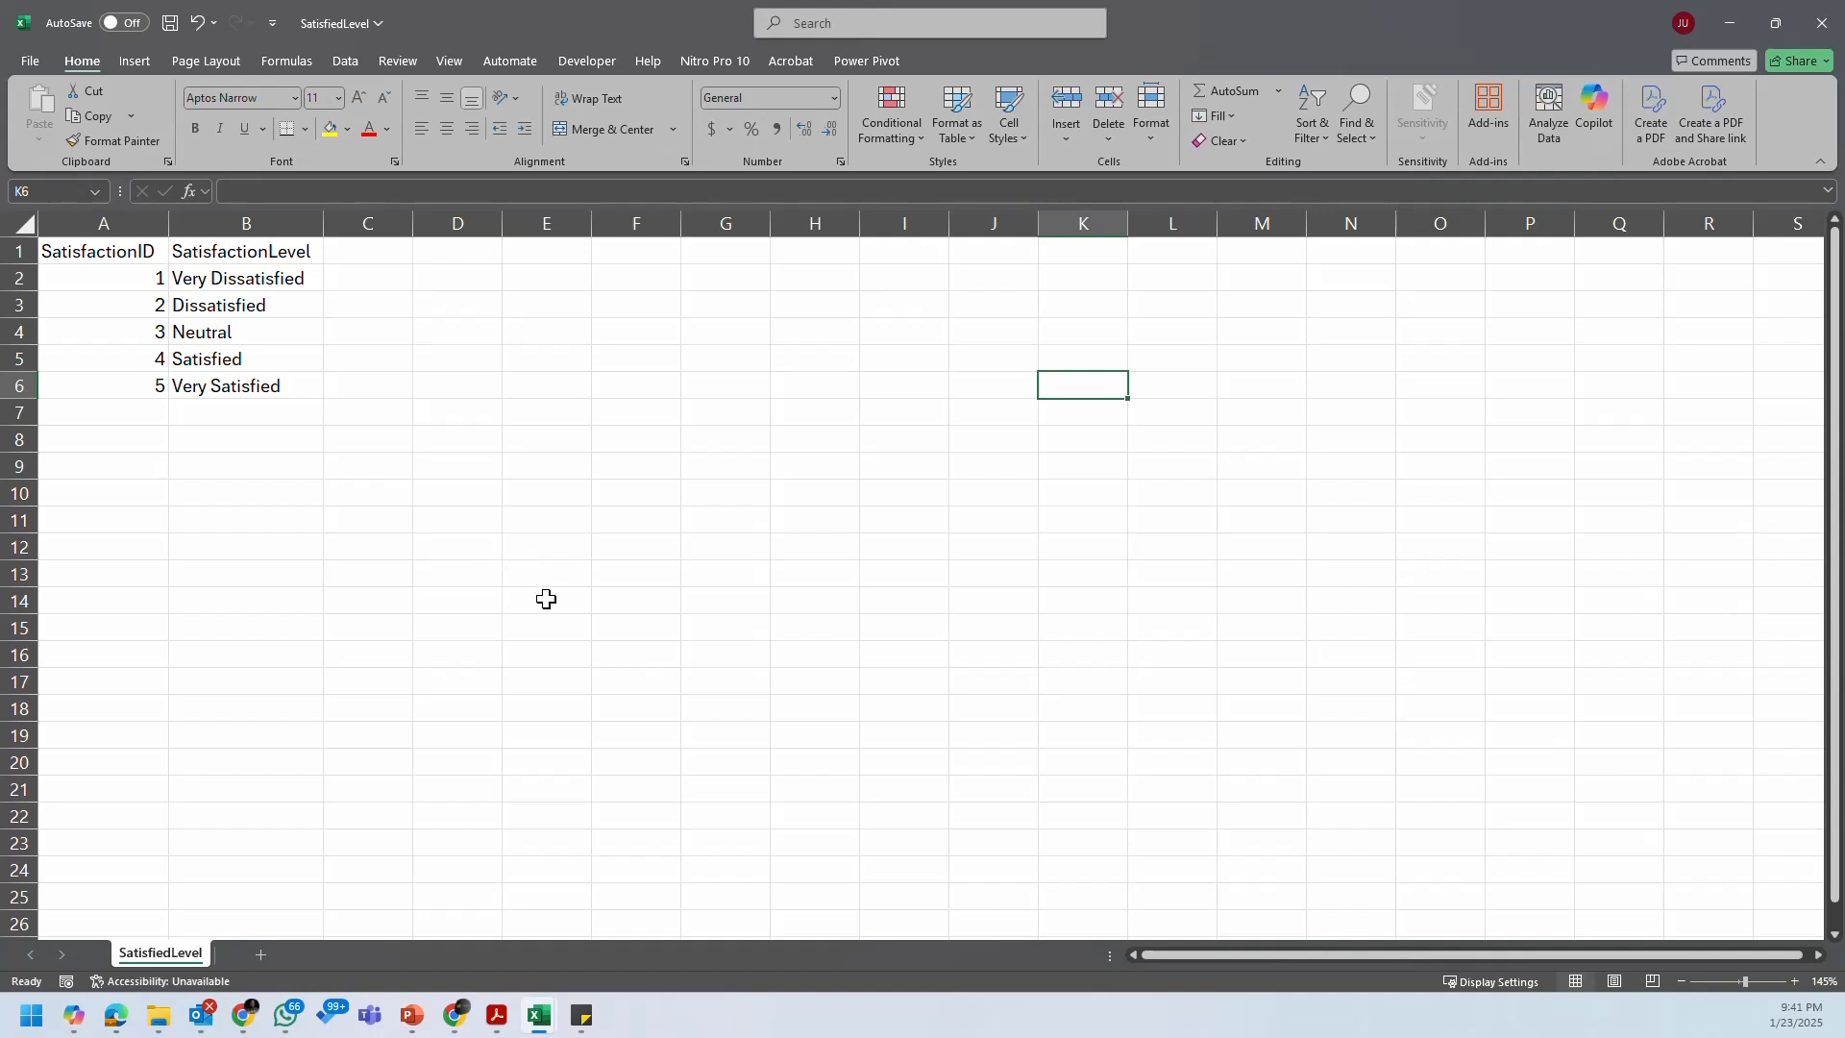
scroll(545, 599, "up", 2, "ctrl")
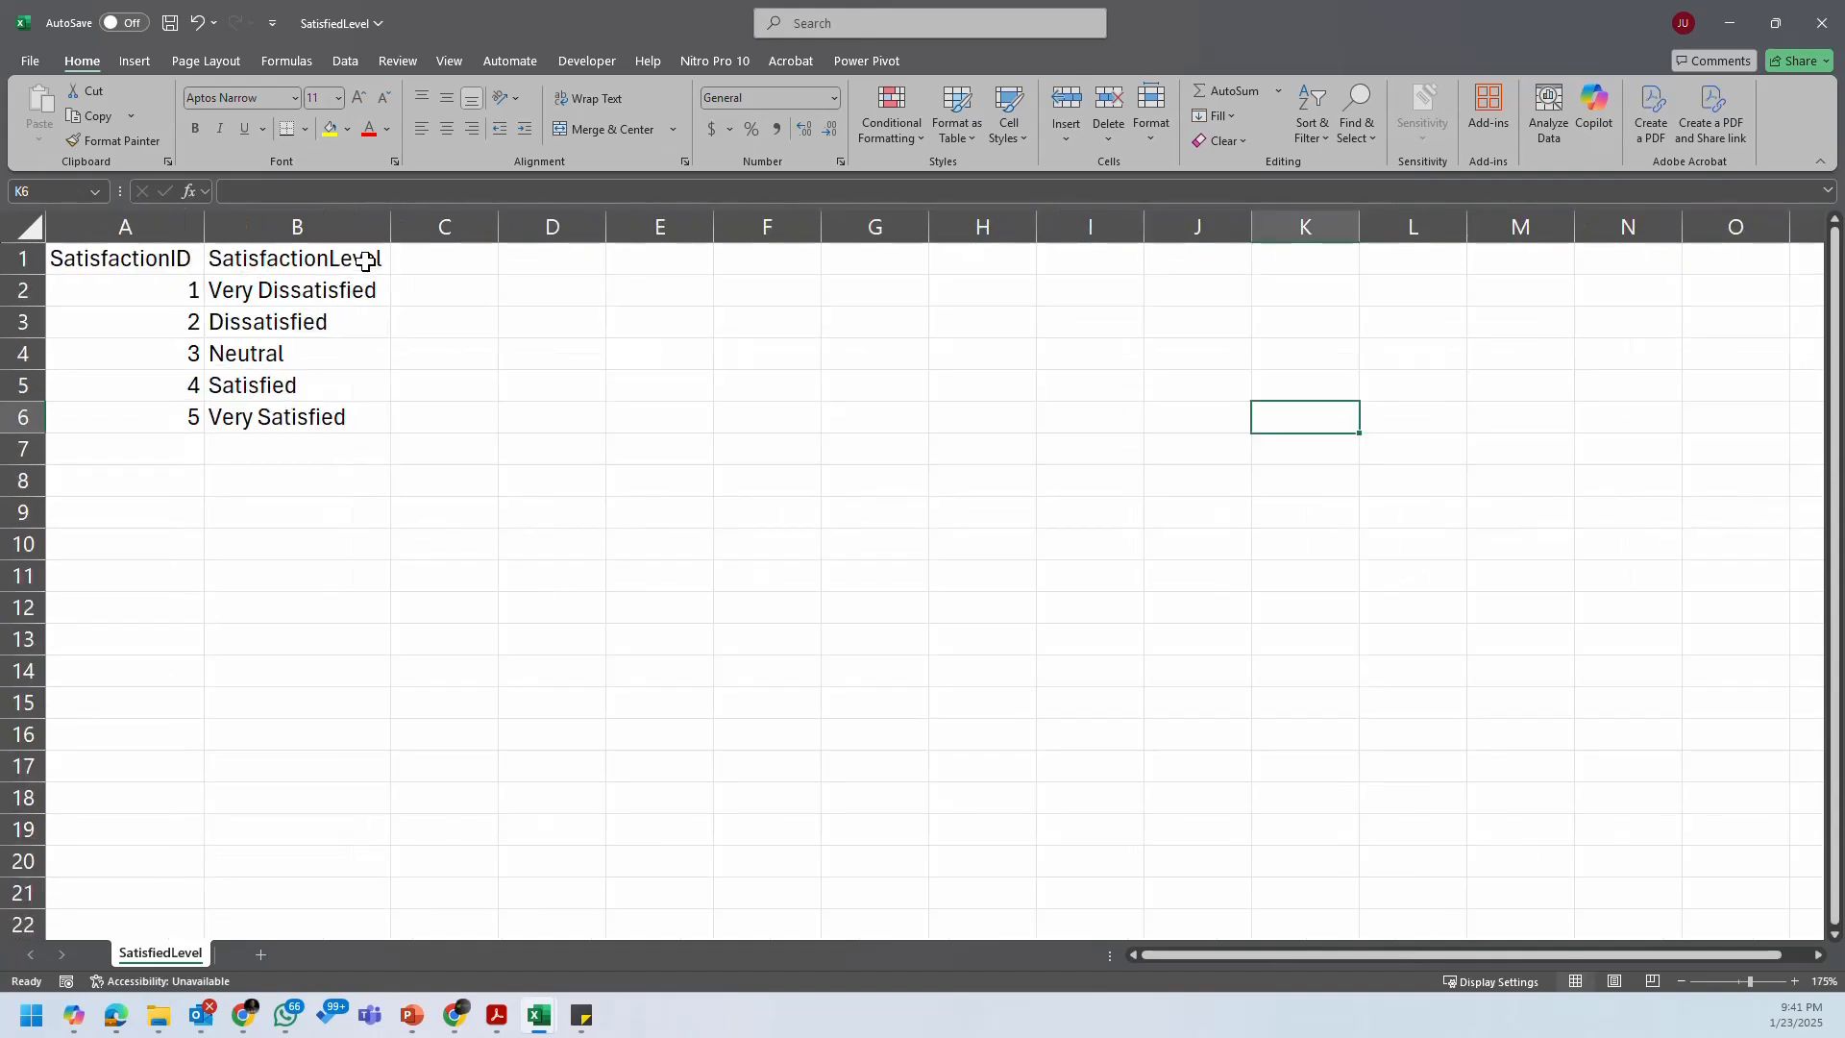
left_click(534, 394)
Step: Review the education levels in the EducationLevel workbook and close that workbook without saving
mouse_move(535, 1015)
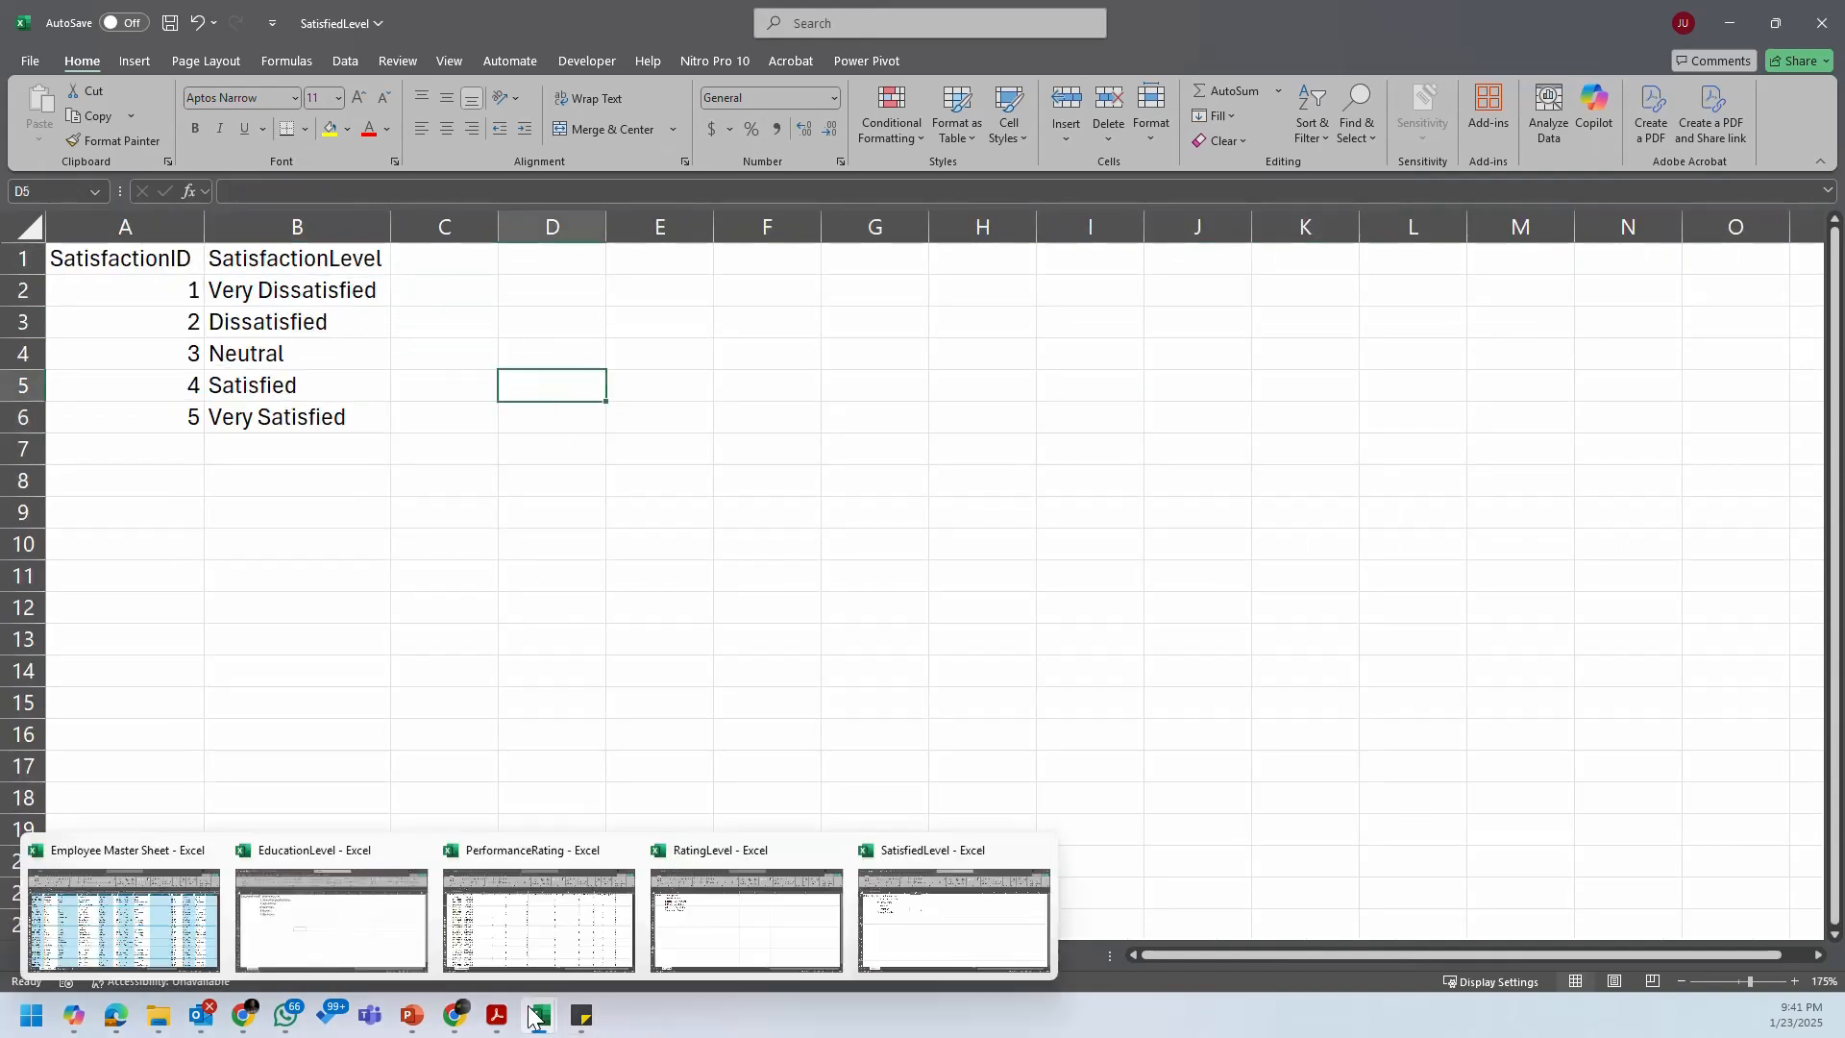
mouse_move(383, 909)
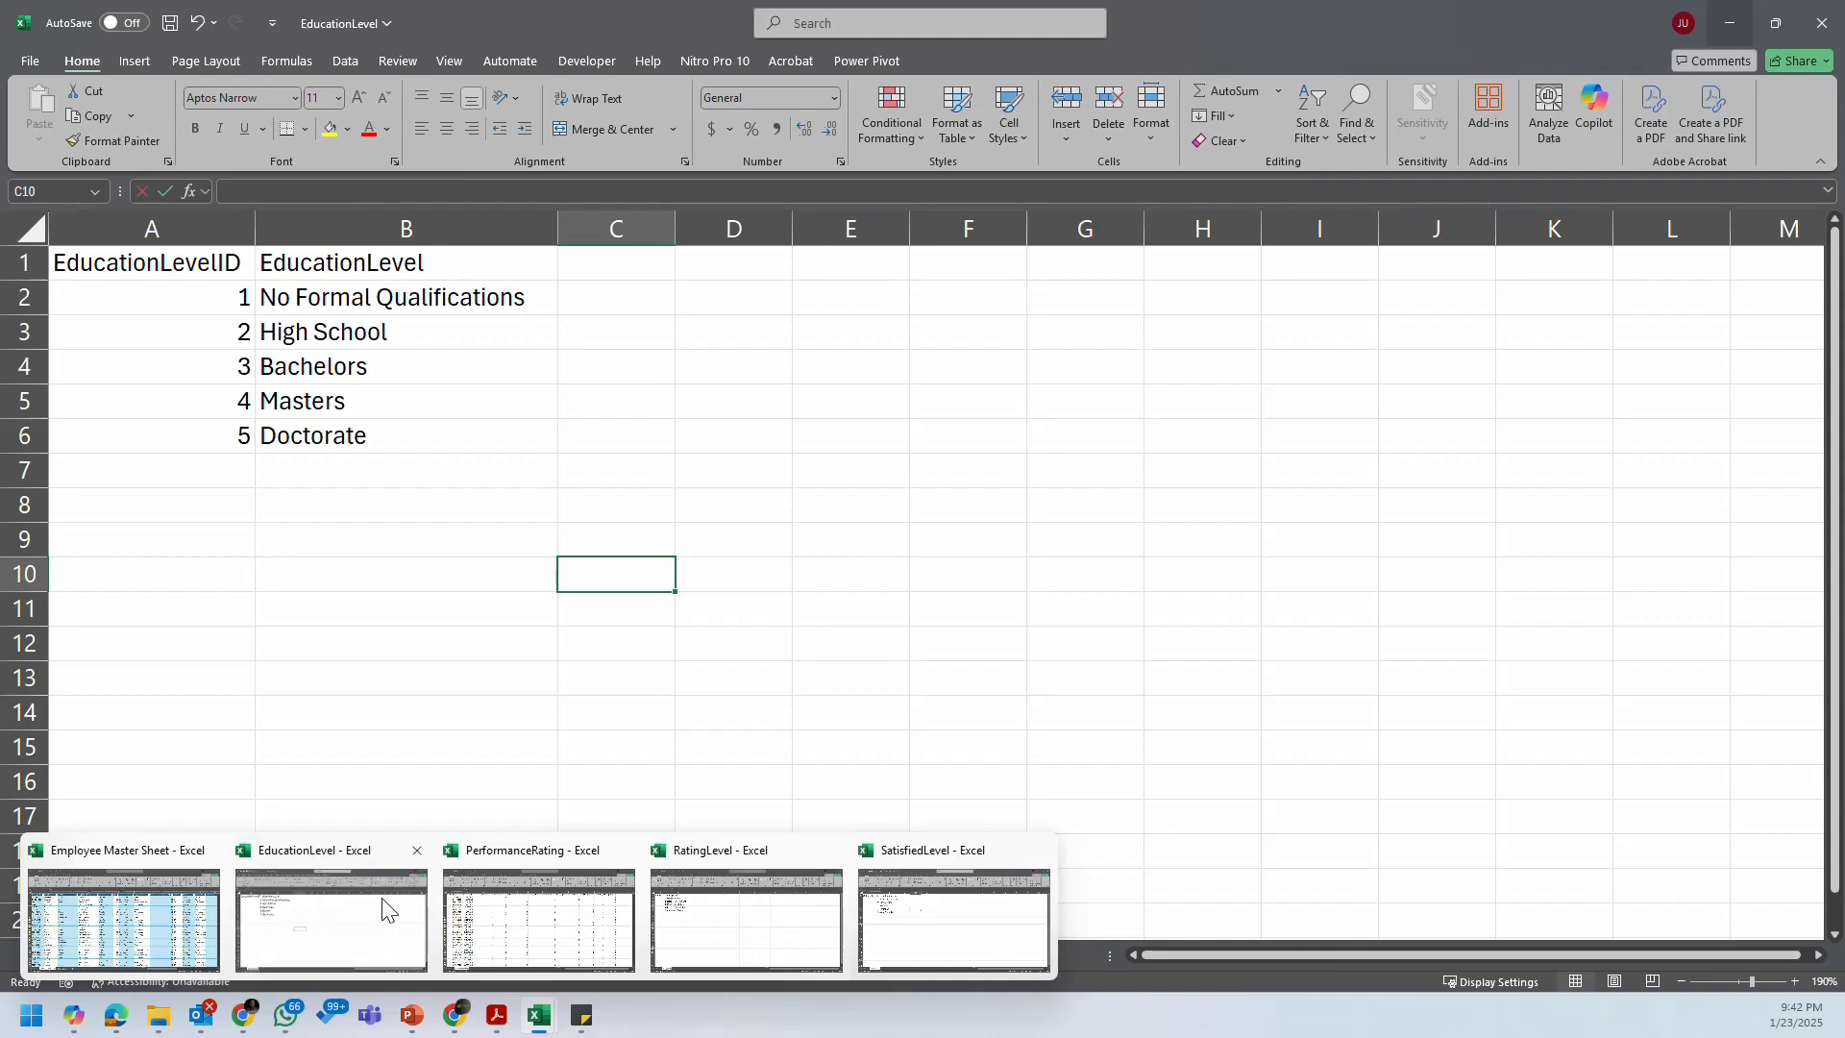
left_click(383, 909)
left_click(853, 440)
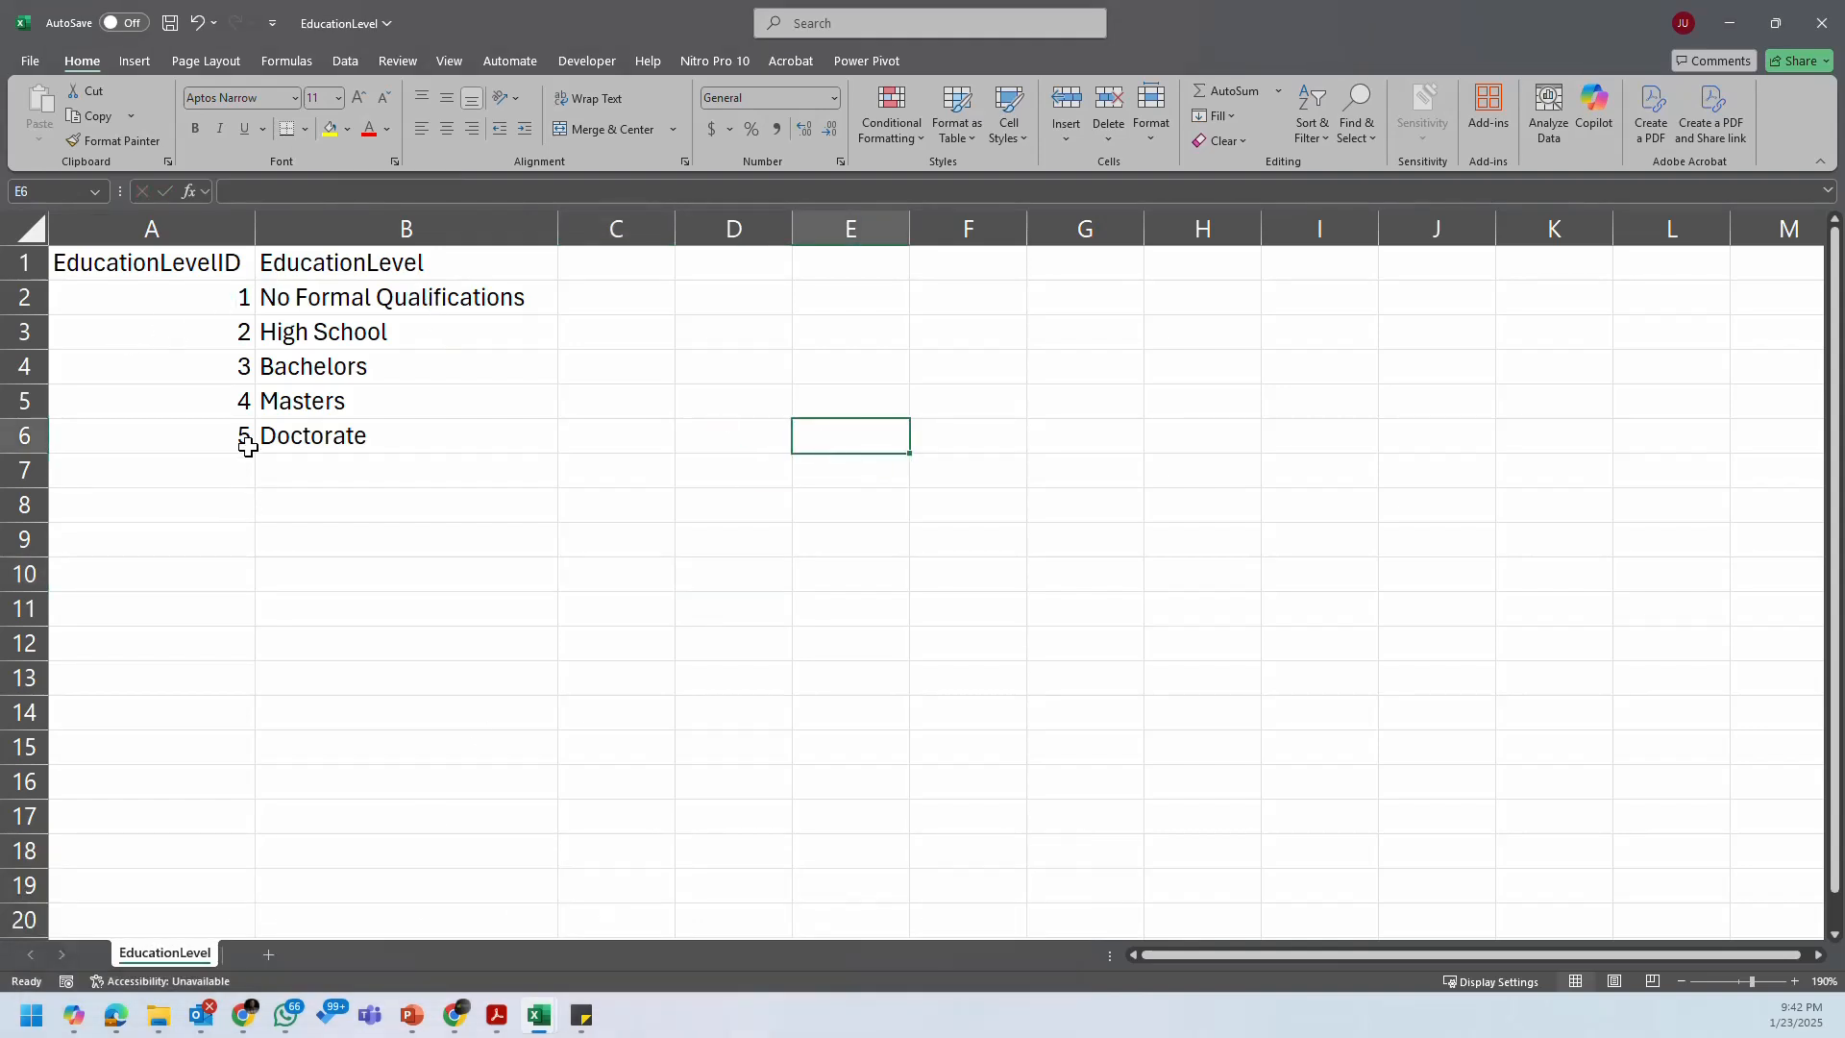
left_click(1822, 23)
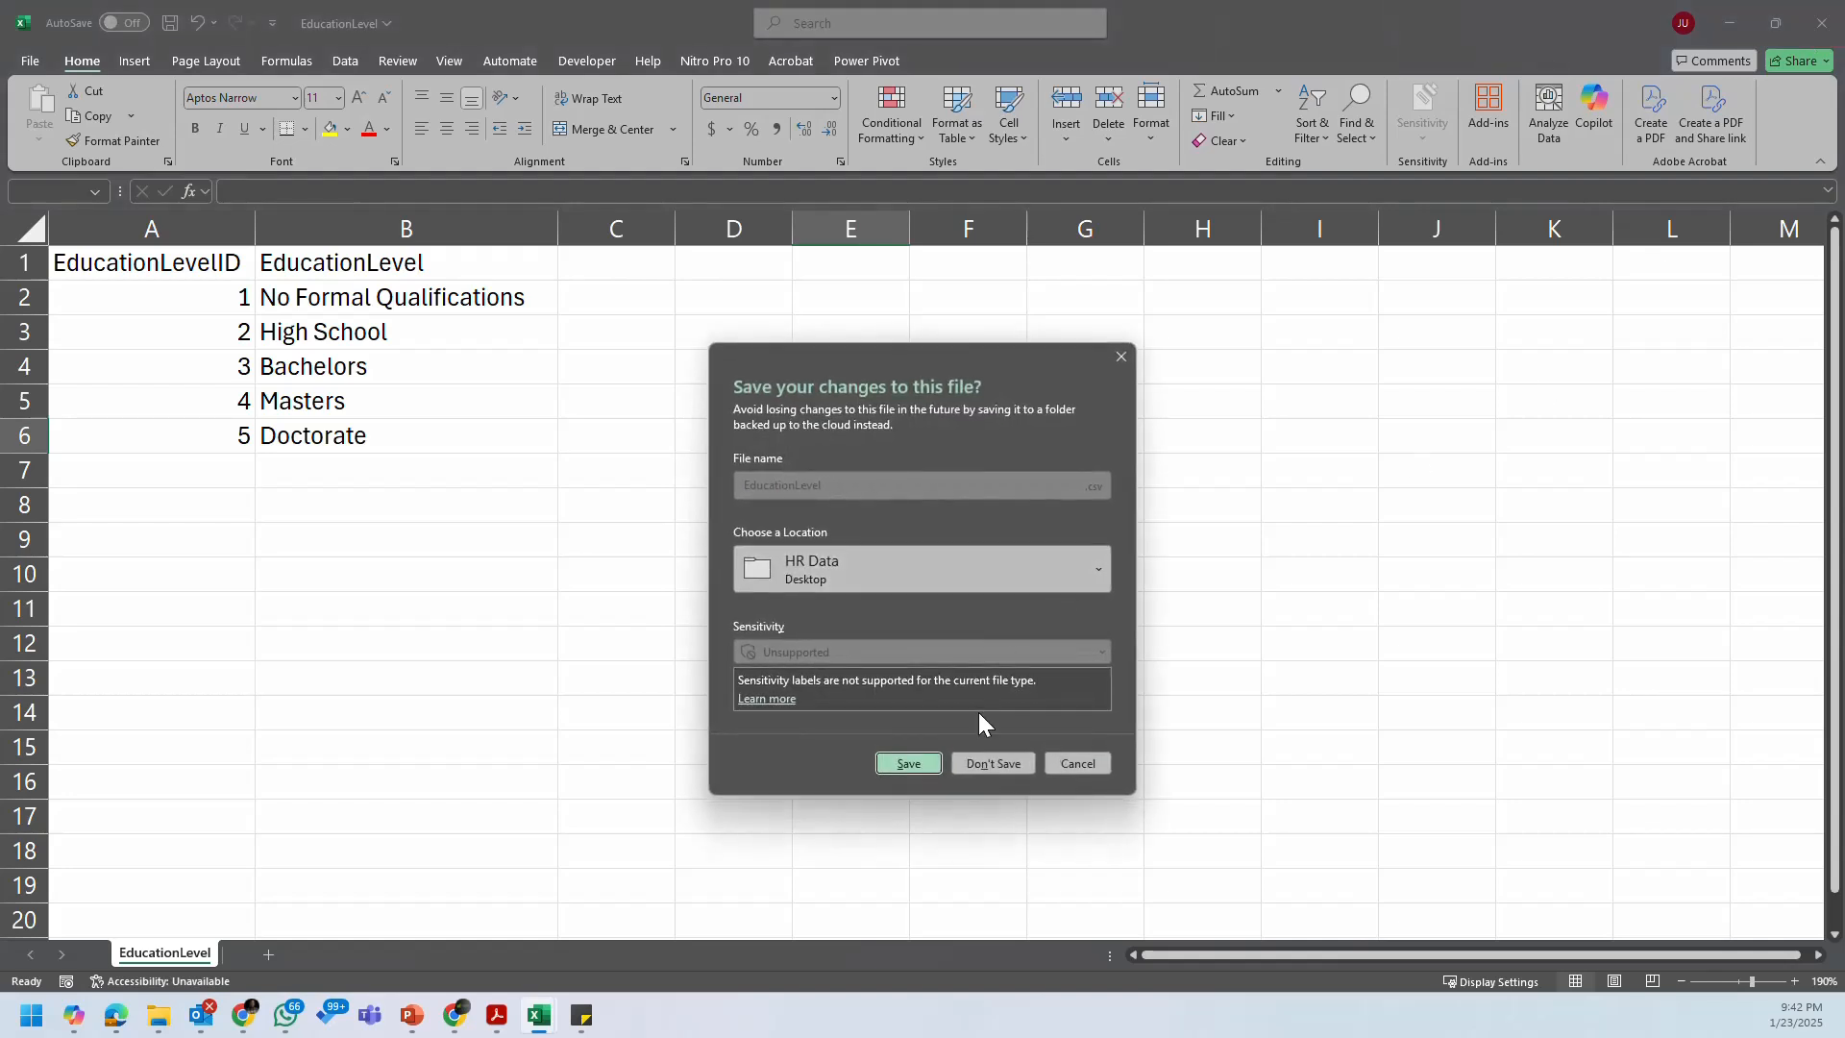
left_click(992, 765)
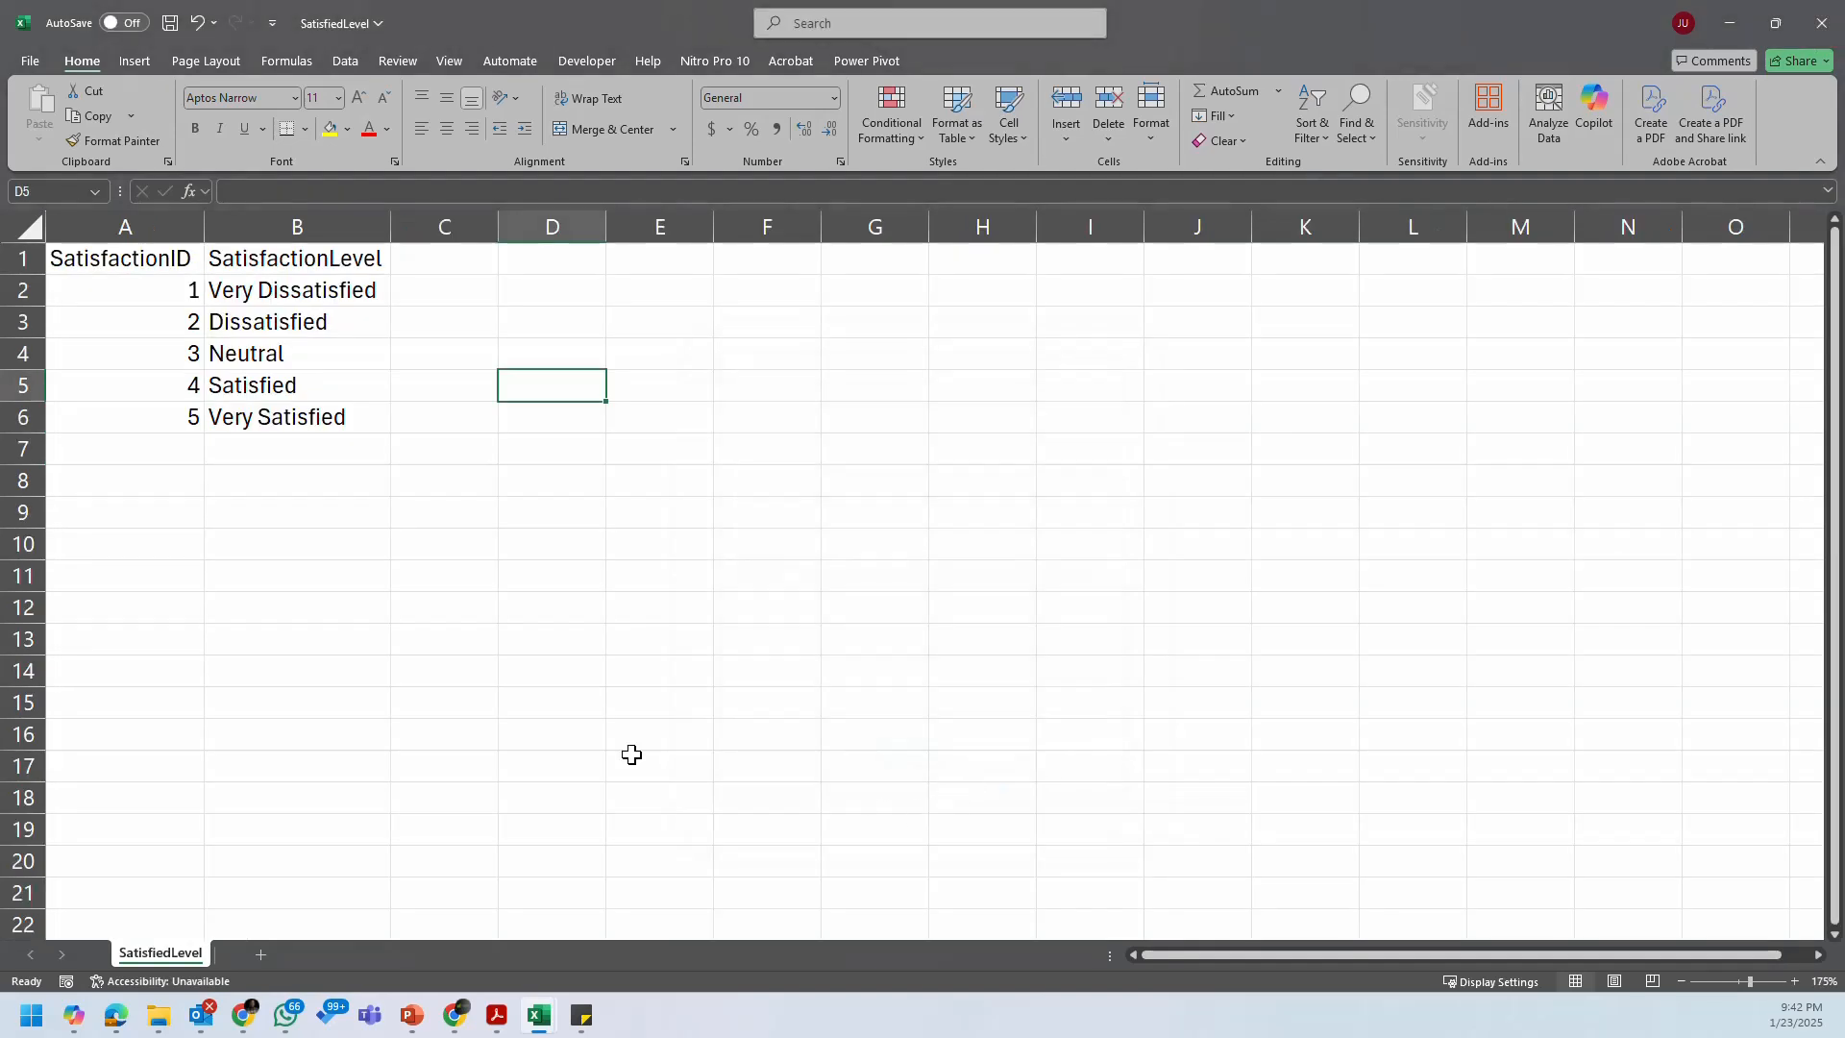
Step: Return to the PerformanceRating workbook and select the EnvironmentSatisfaction, JobSatisfaction and RelationshipSatisfaction headers
left_click(422, 489)
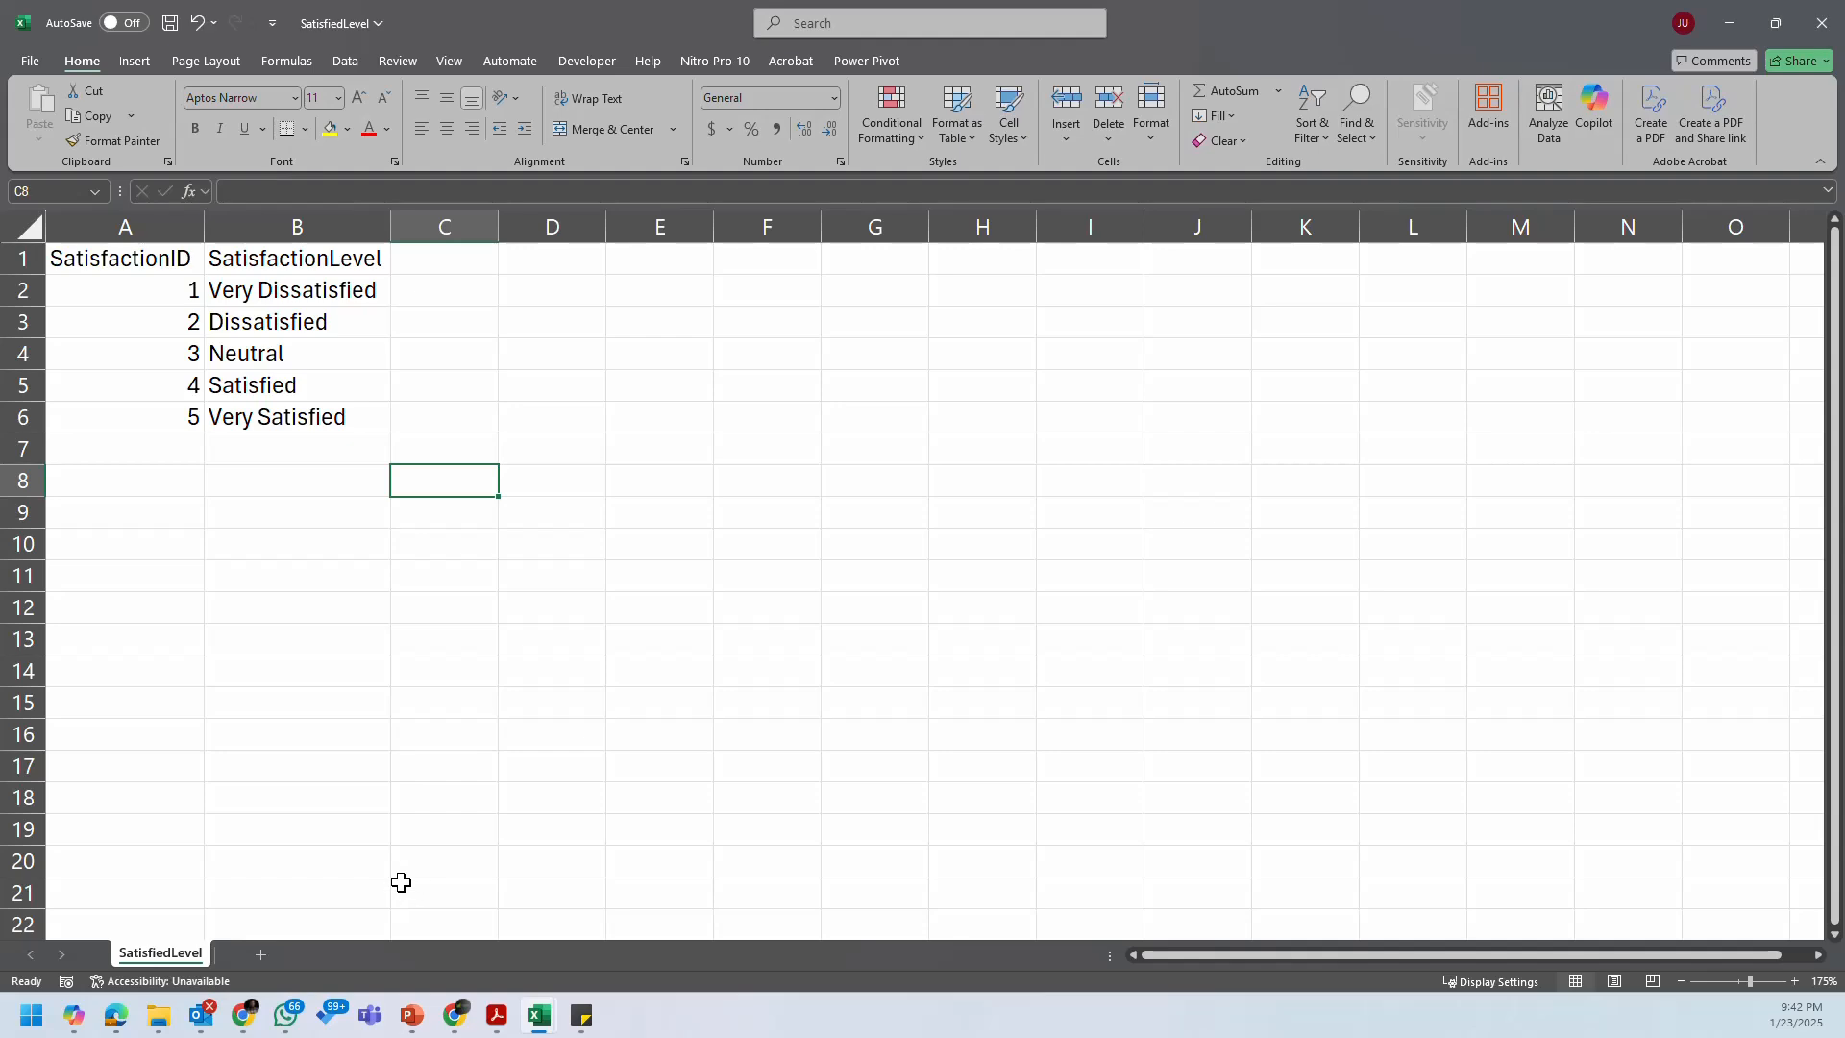
mouse_move(541, 1016)
left_click(495, 940)
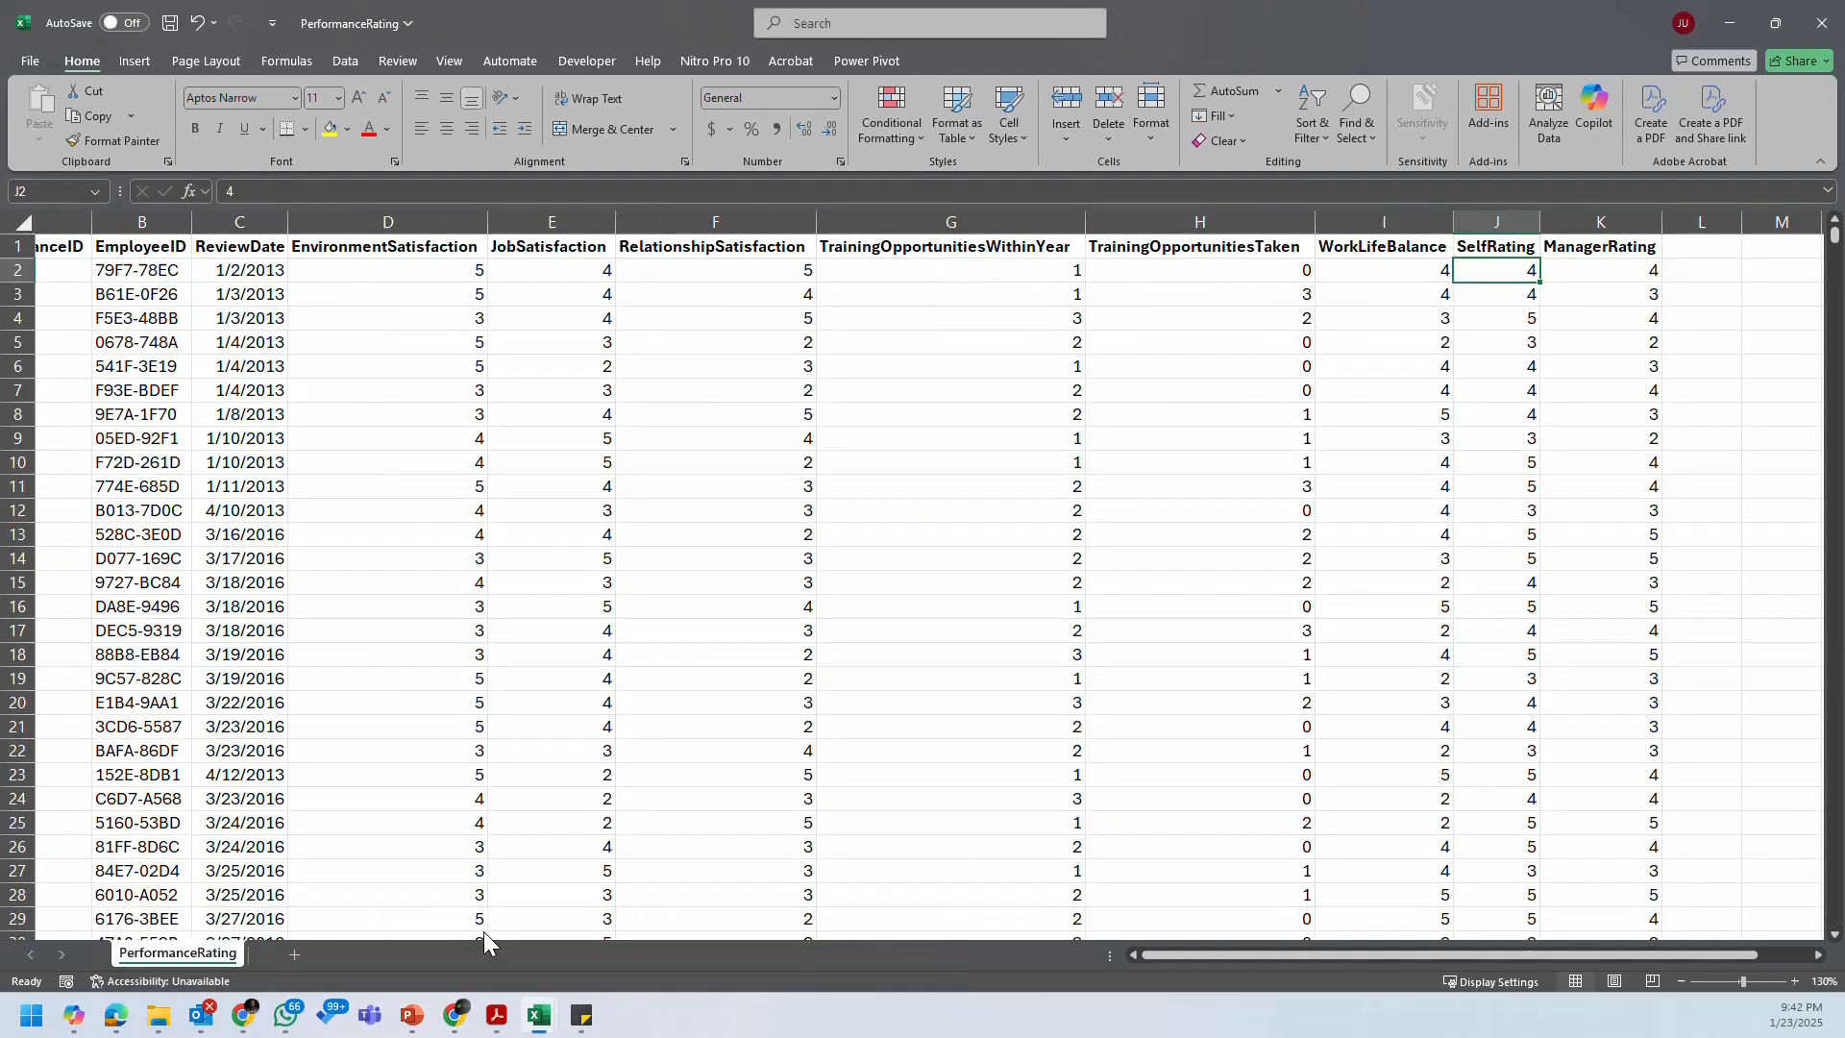
left_click_drag(450, 254, 735, 260)
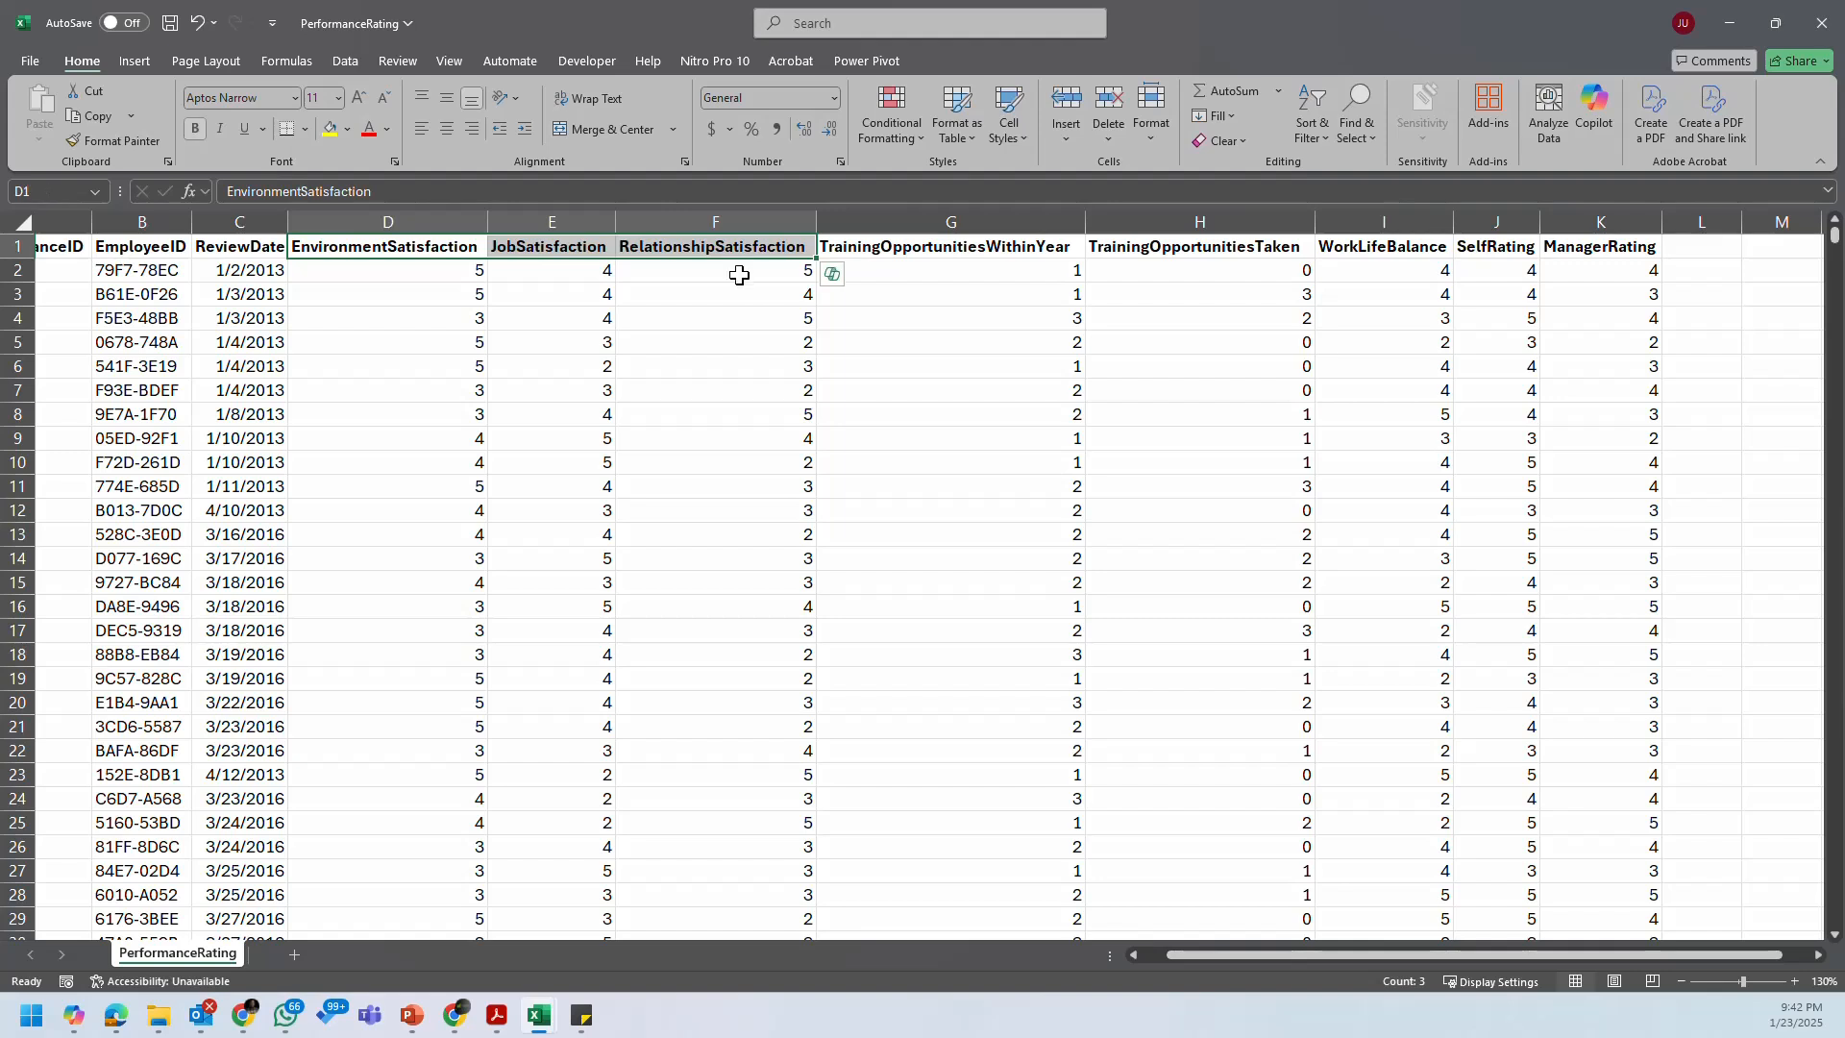
Step: Fill the EnvironmentSatisfaction, JobSatisfaction and RelationshipSatisfaction header cells with yellow
left_click(329, 128)
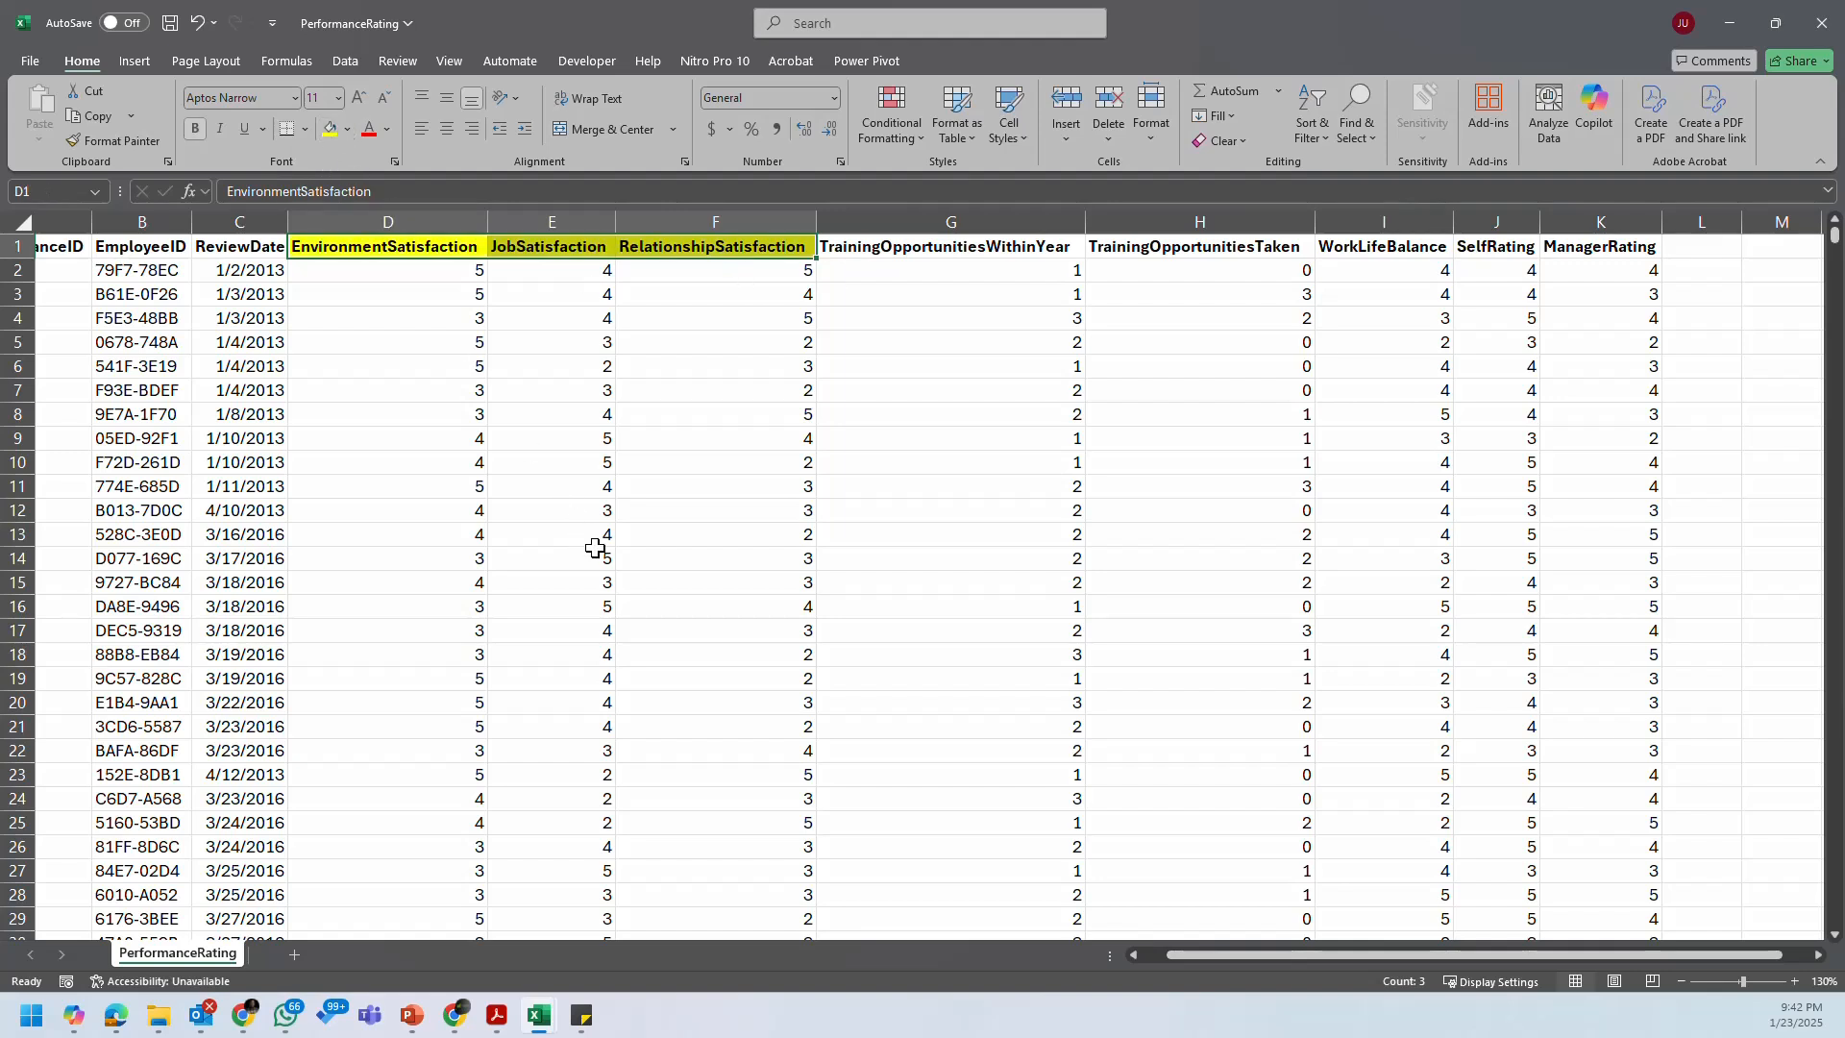
left_click(1012, 363)
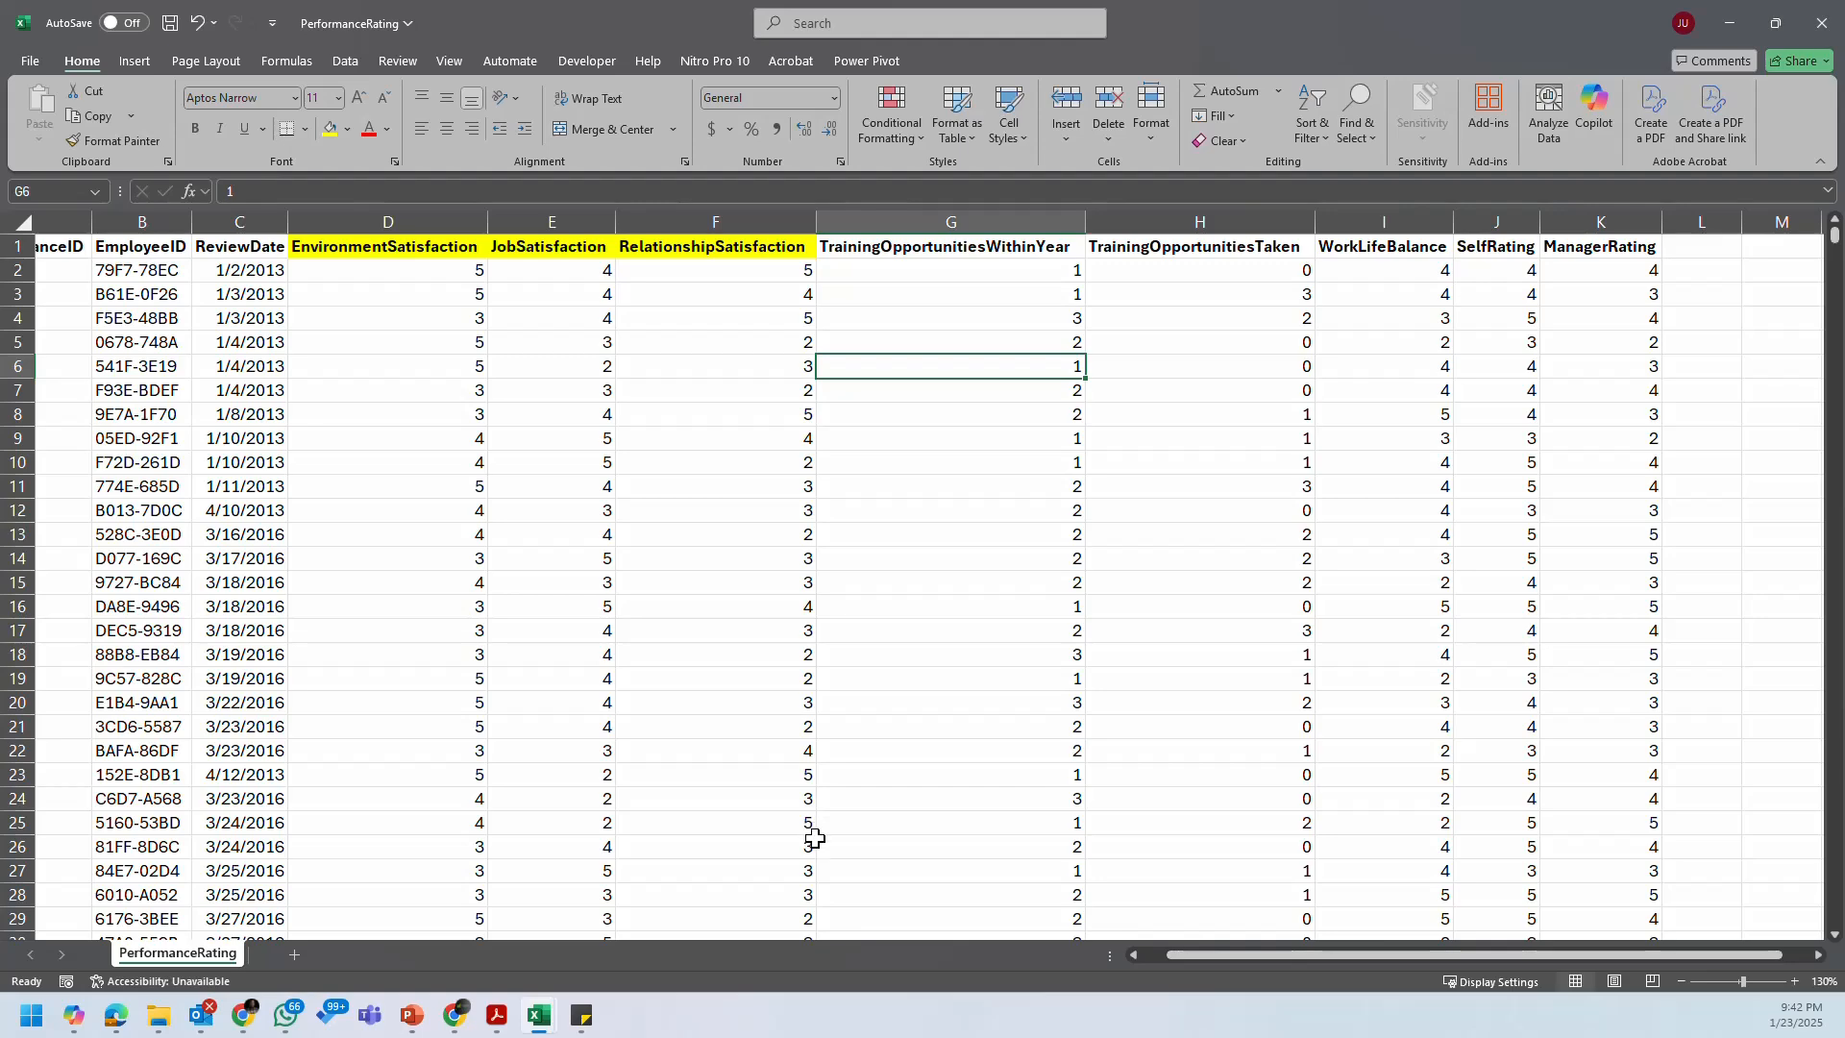
Step: Review the satisfaction levels in the SatisfiedLevel workbook and return to the PerformanceRating workbook
mouse_move(540, 1017)
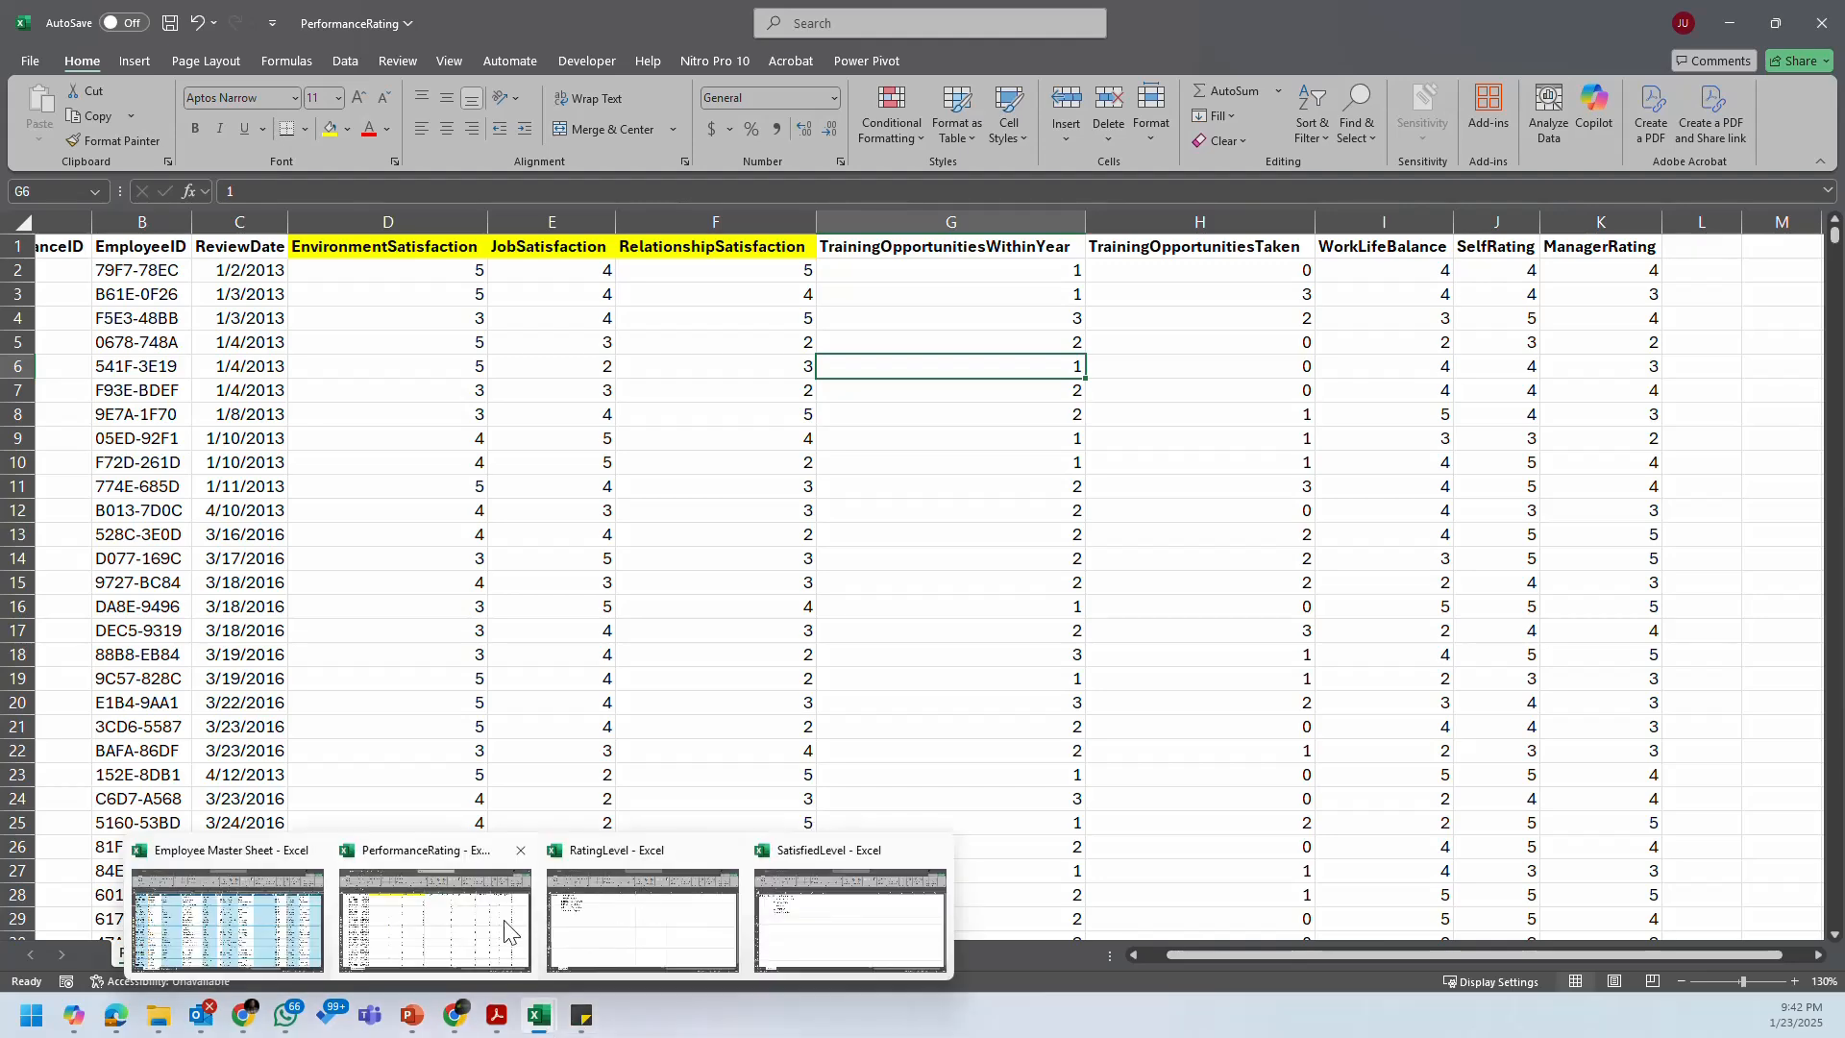
mouse_move(634, 926)
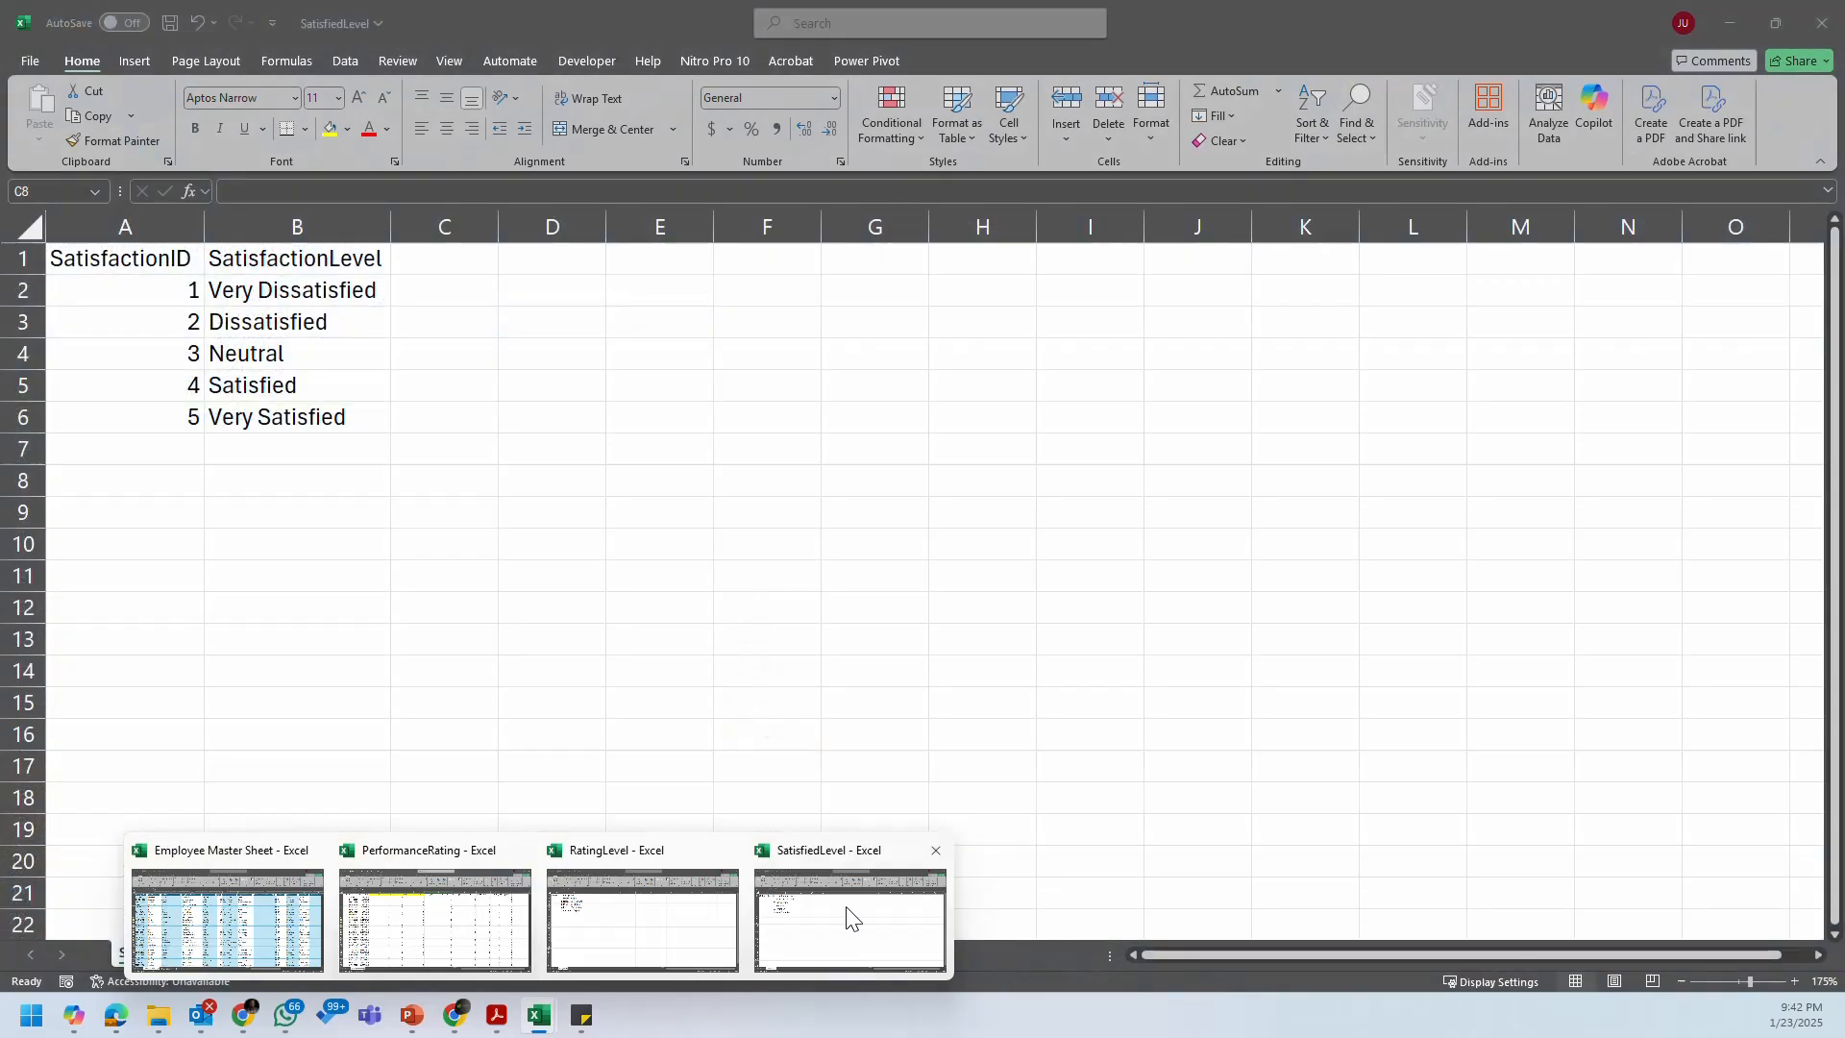
left_click(850, 918)
mouse_move(540, 1015)
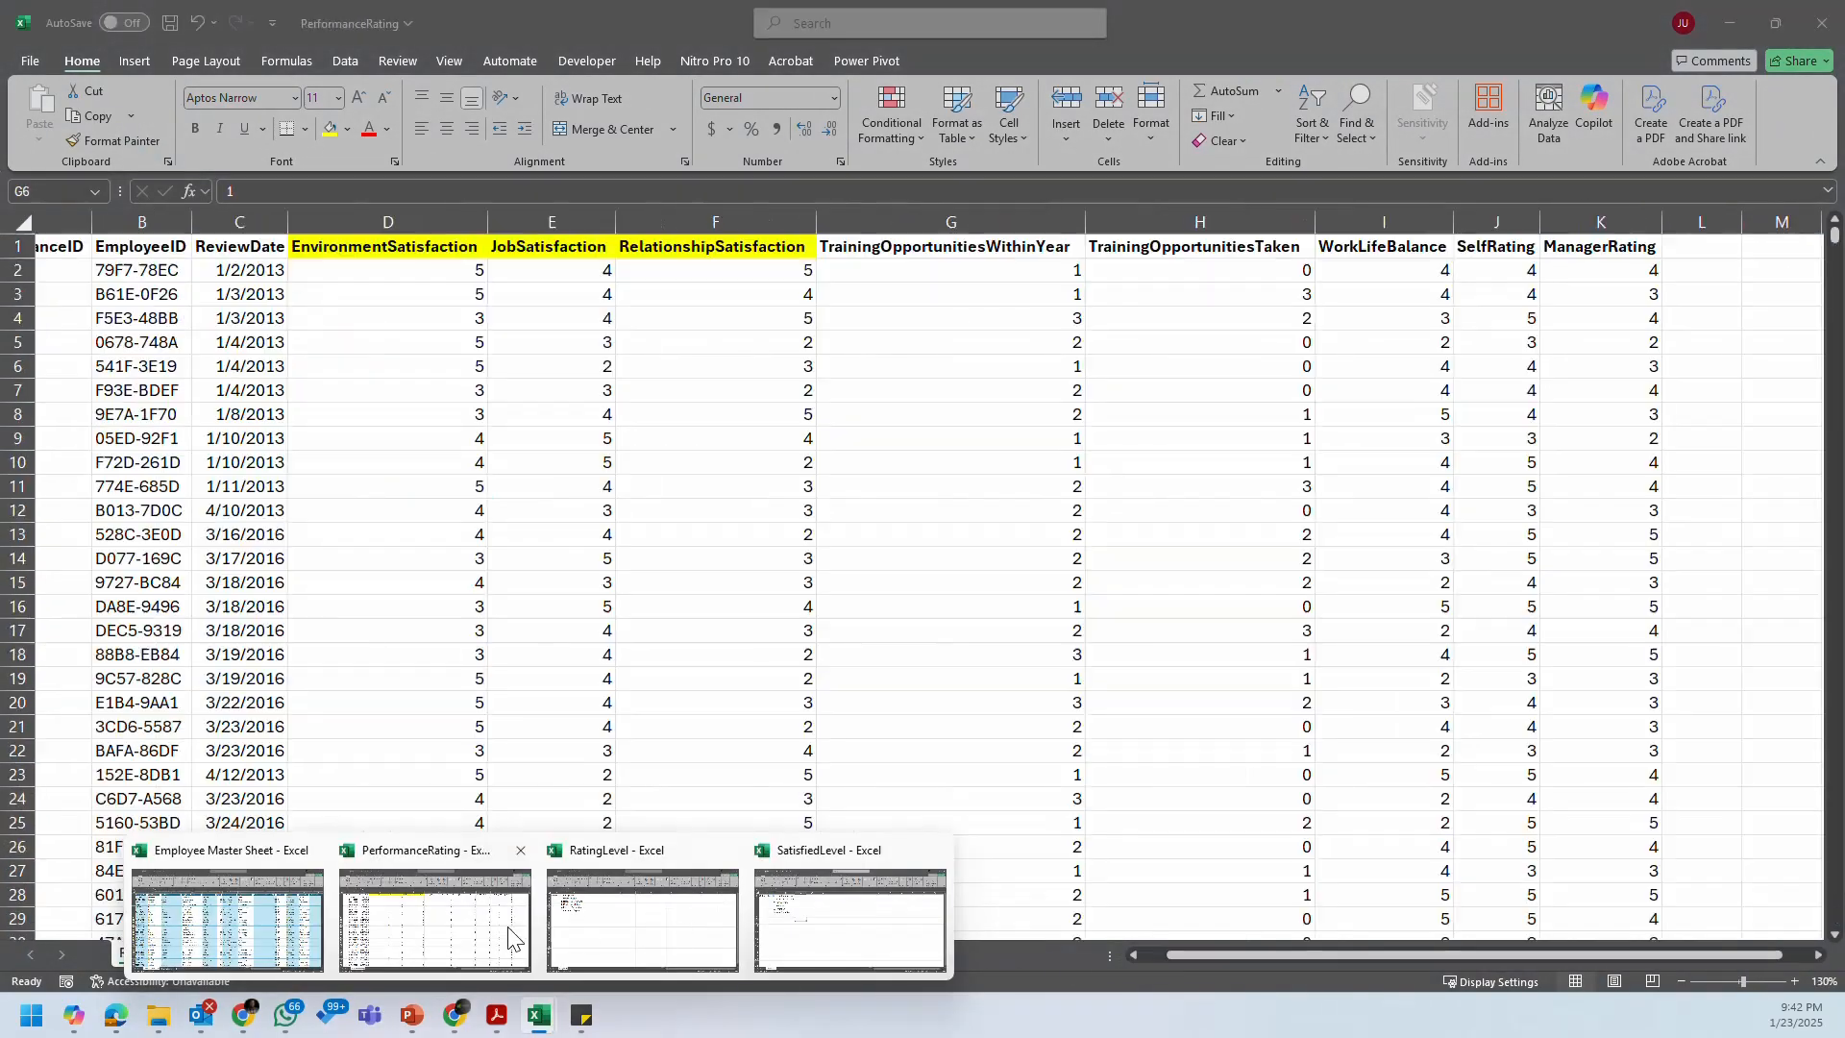
left_click(465, 921)
Step: Fill the SelfRating and ManagerRating header cells with yellow
left_click(1390, 261)
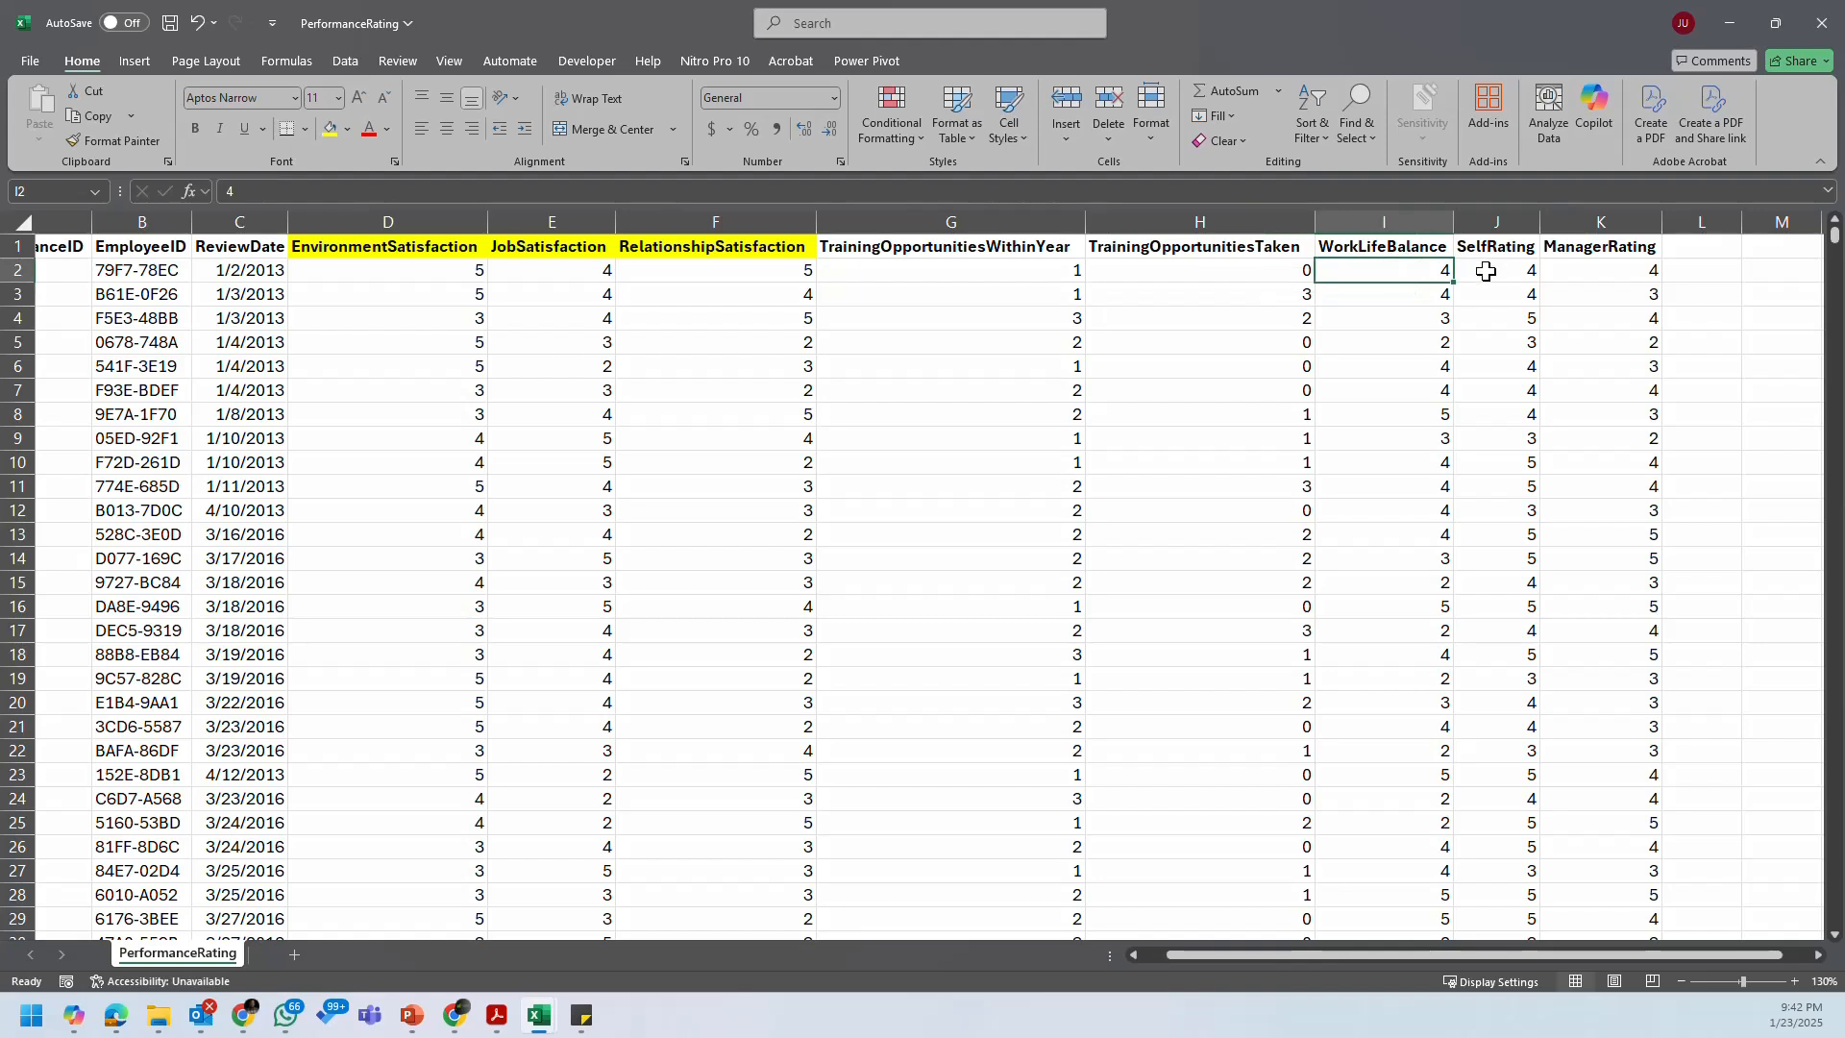
left_click_drag(1499, 248, 1585, 247)
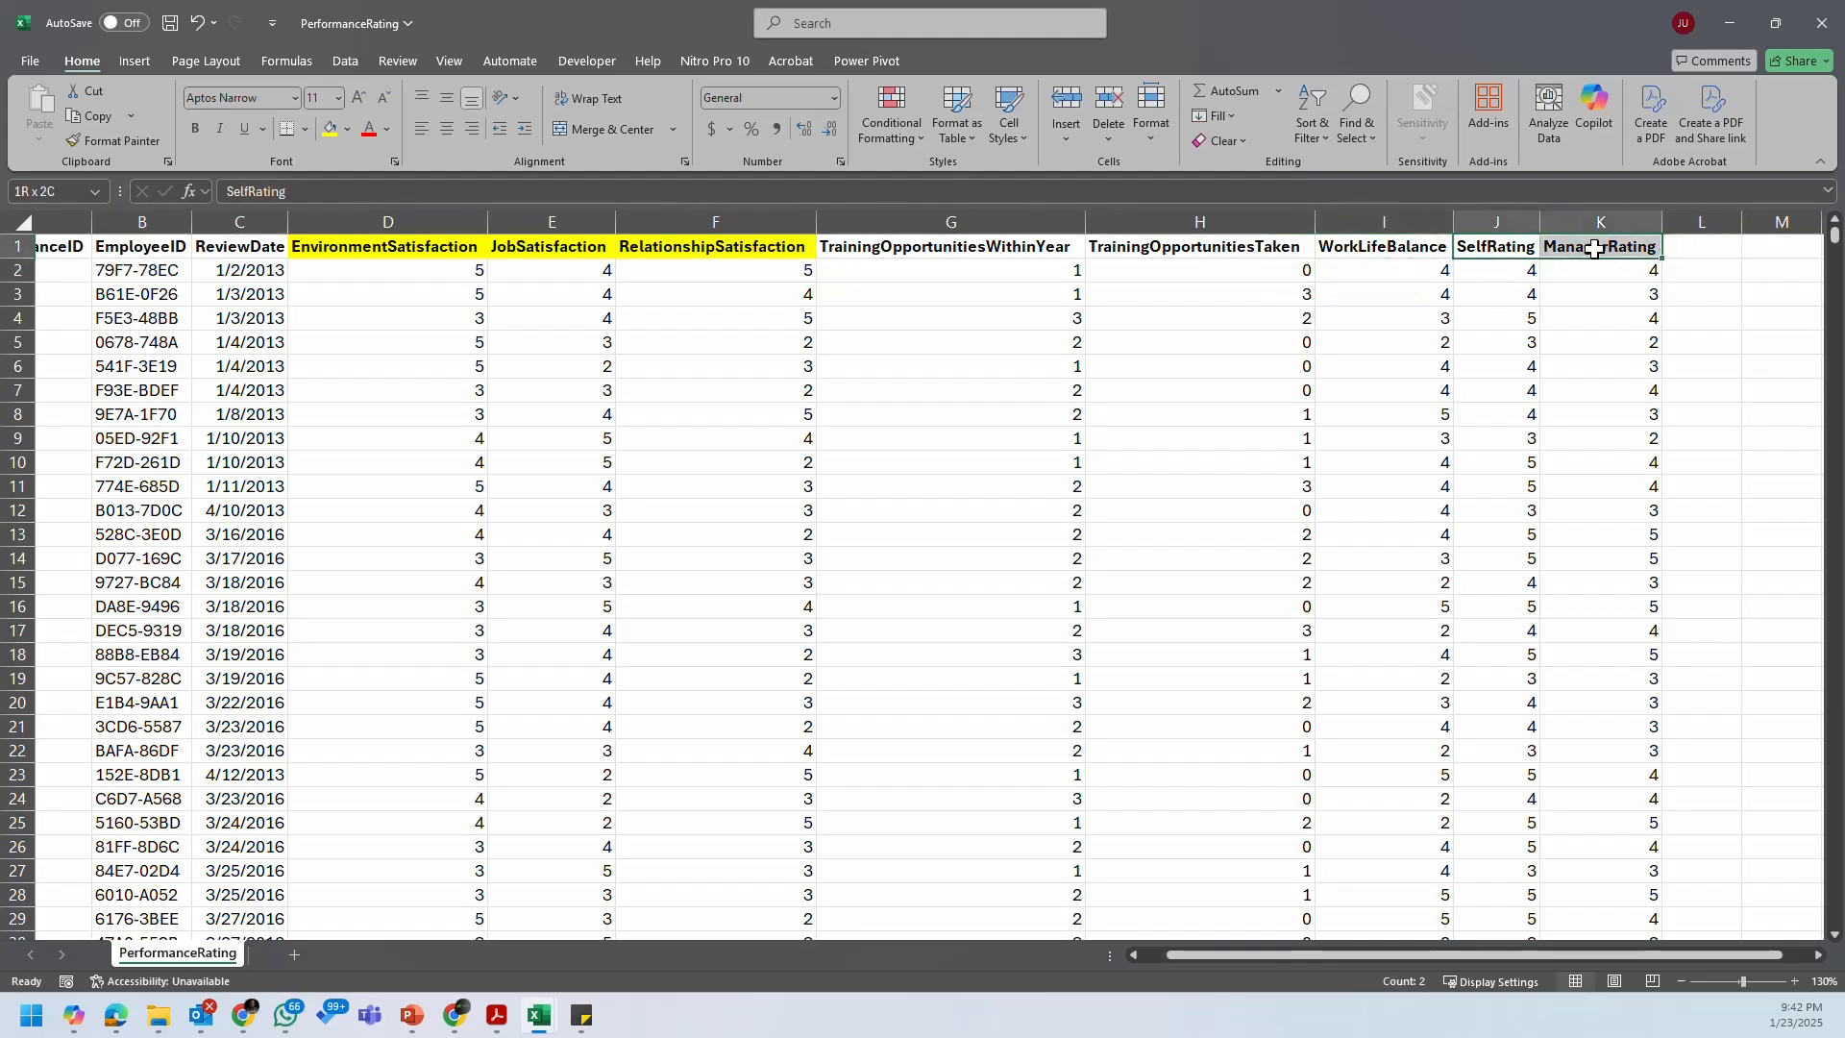
left_click(332, 133)
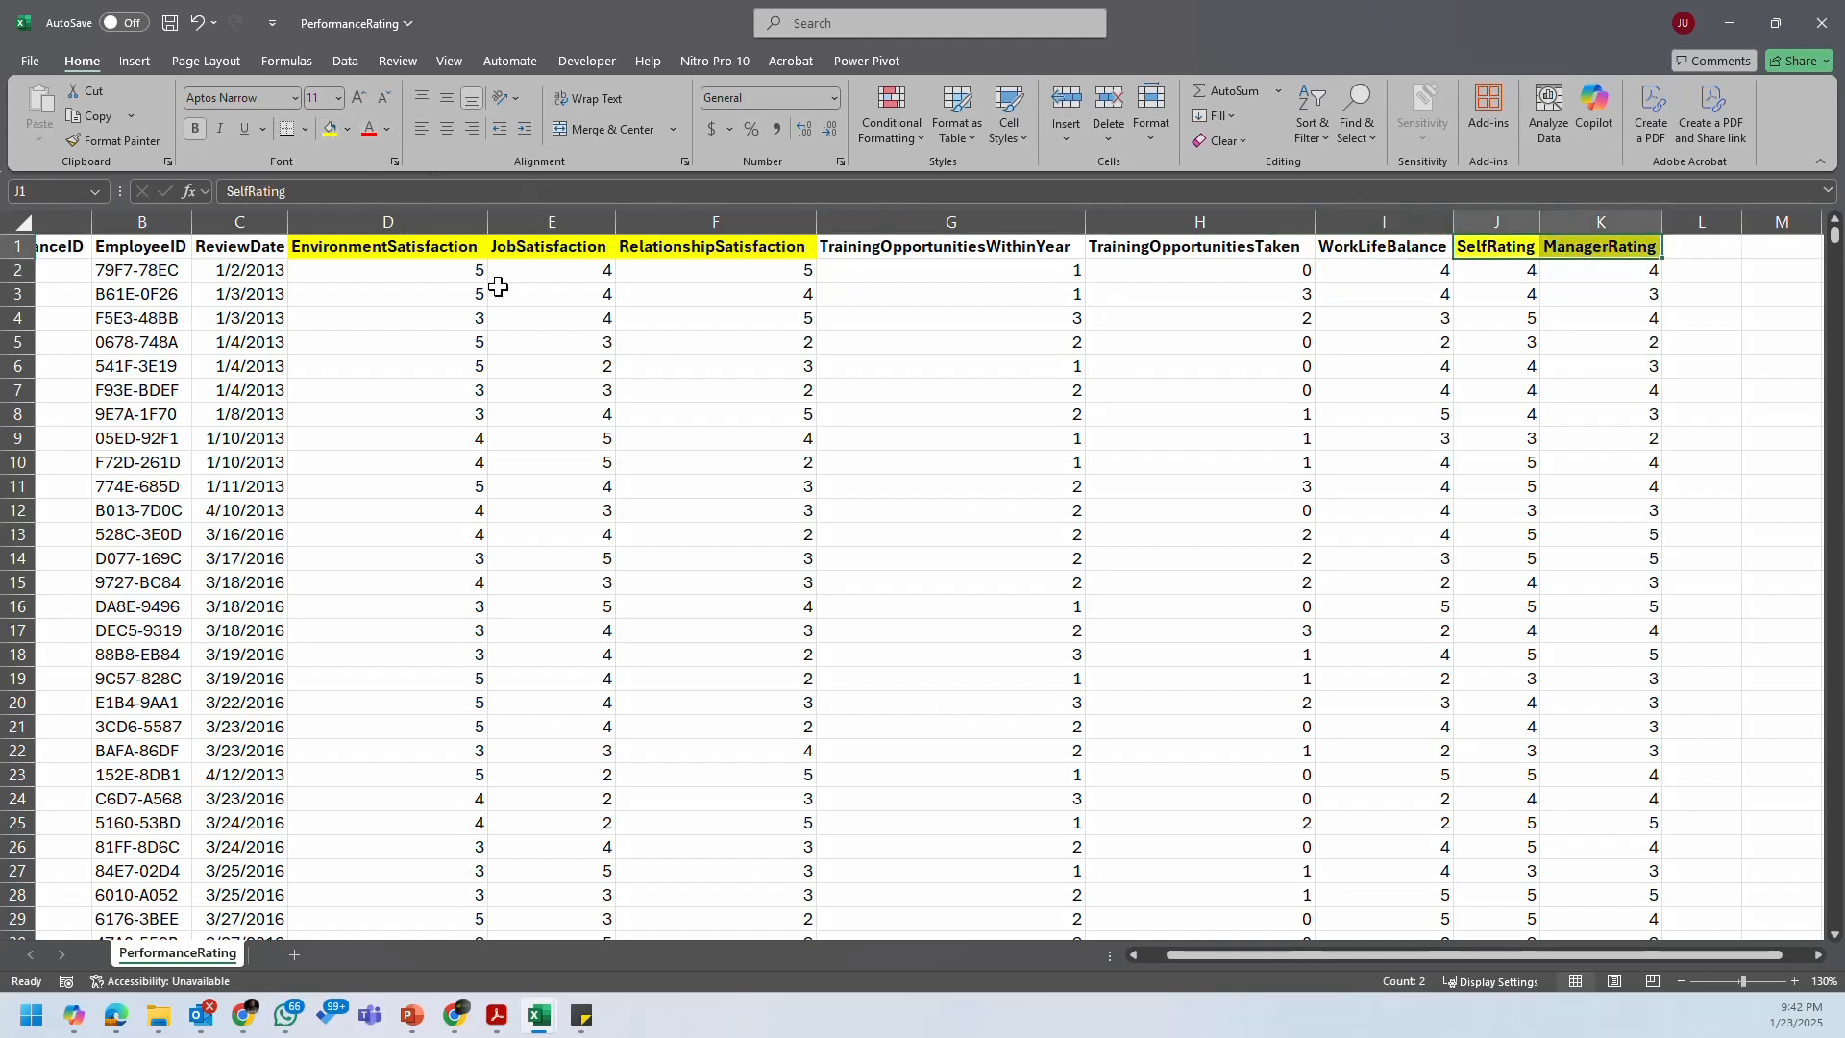
left_click(1507, 321)
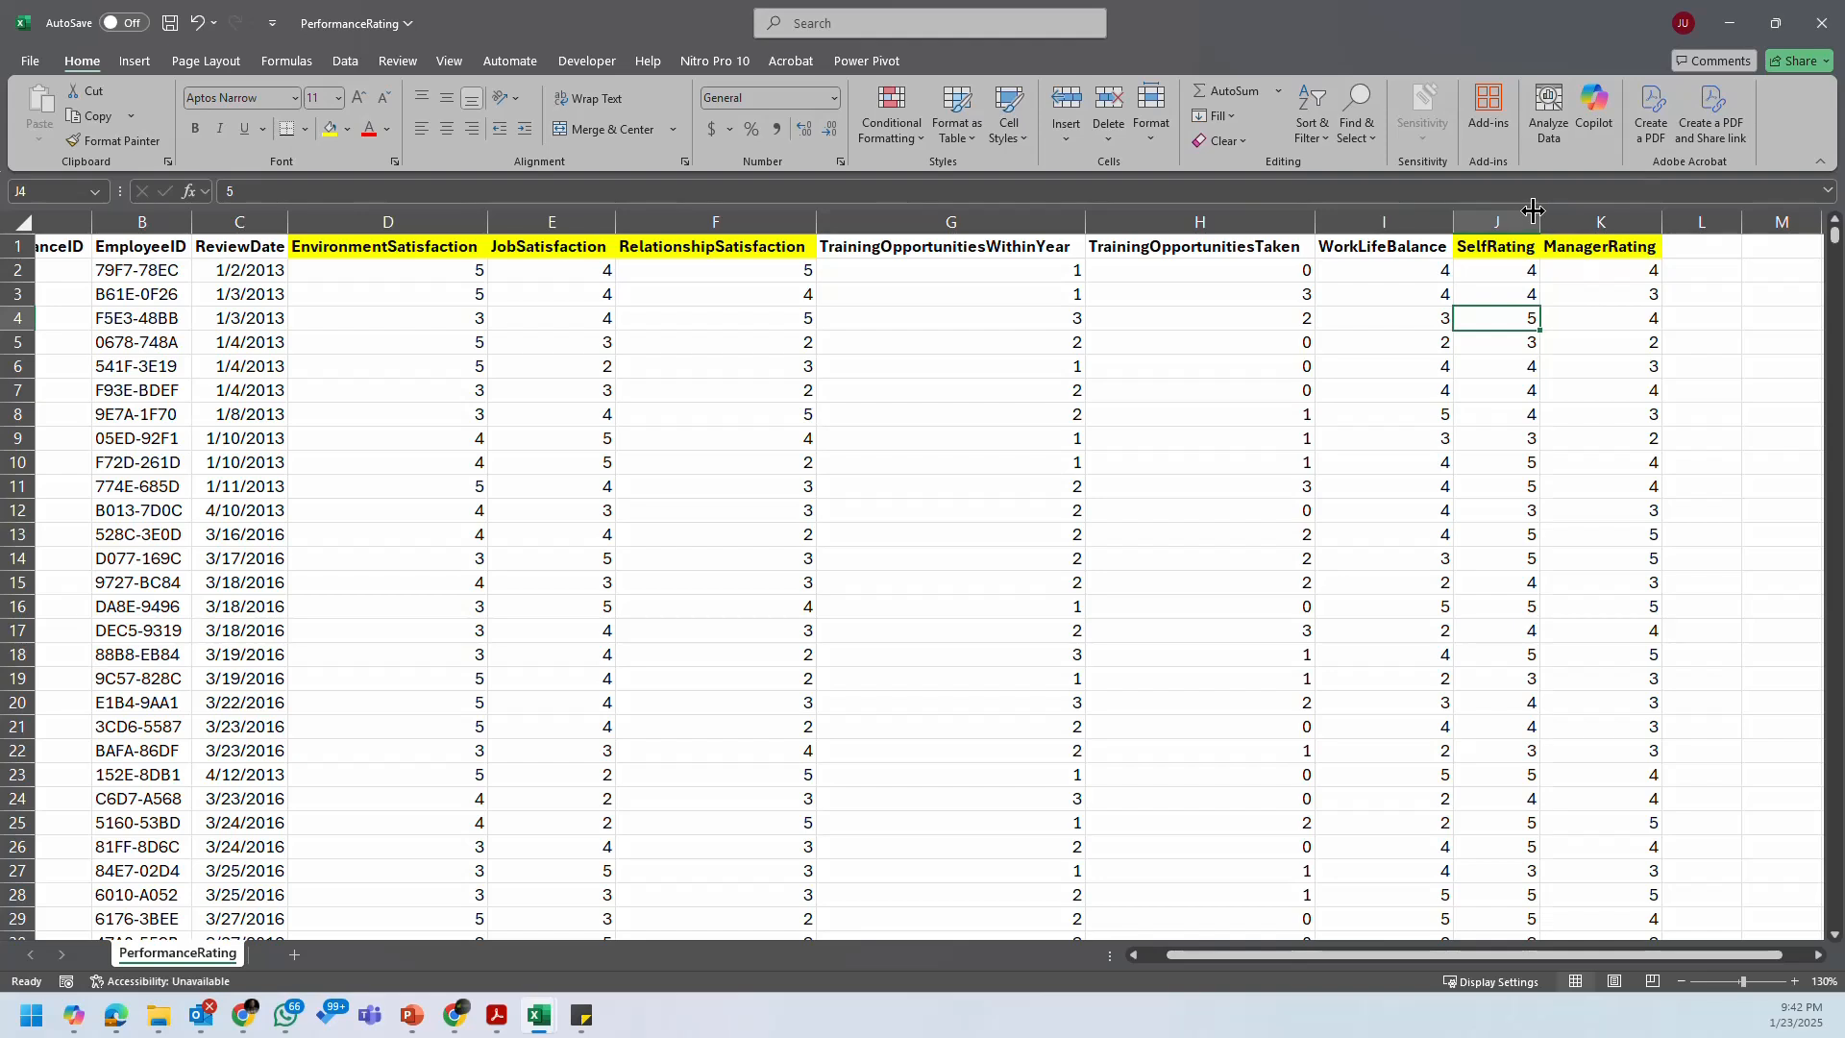
left_click(1646, 247)
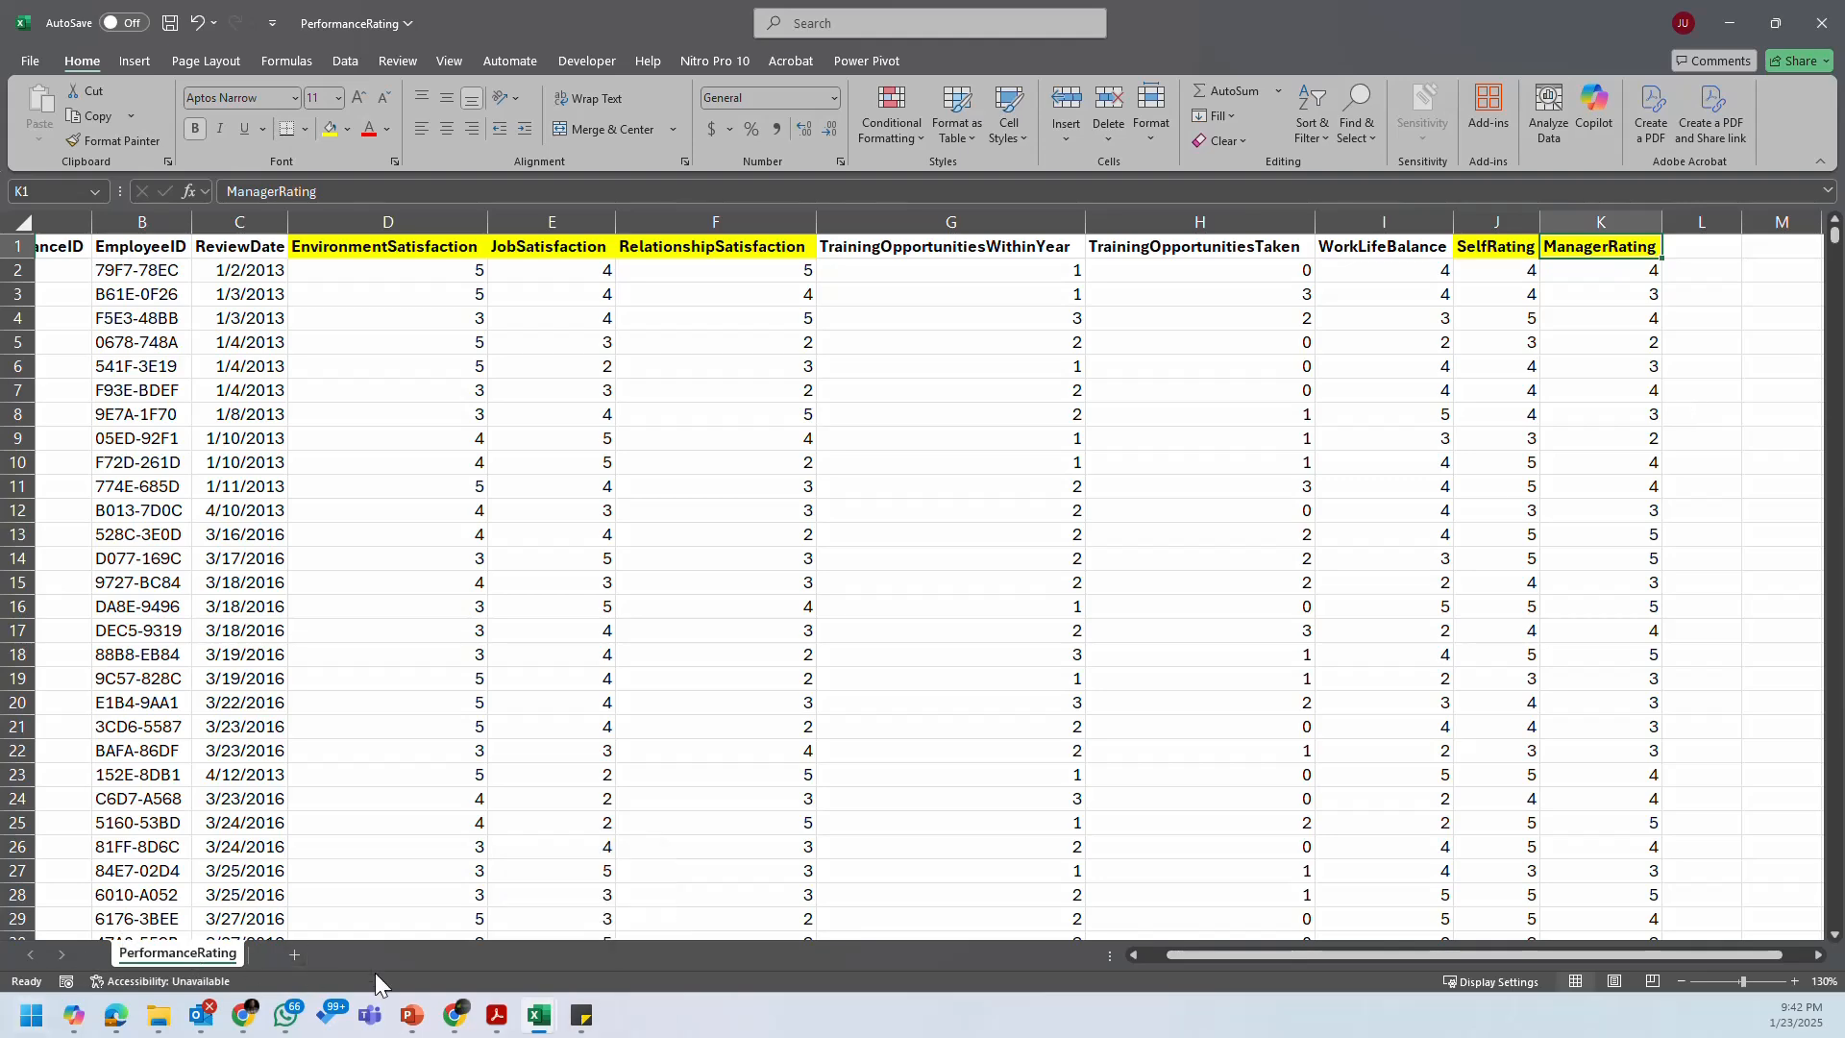
Step: Select the entire TrainingOpportunitiesWithinYear column in the PerformanceRating workbook
mouse_move(543, 1017)
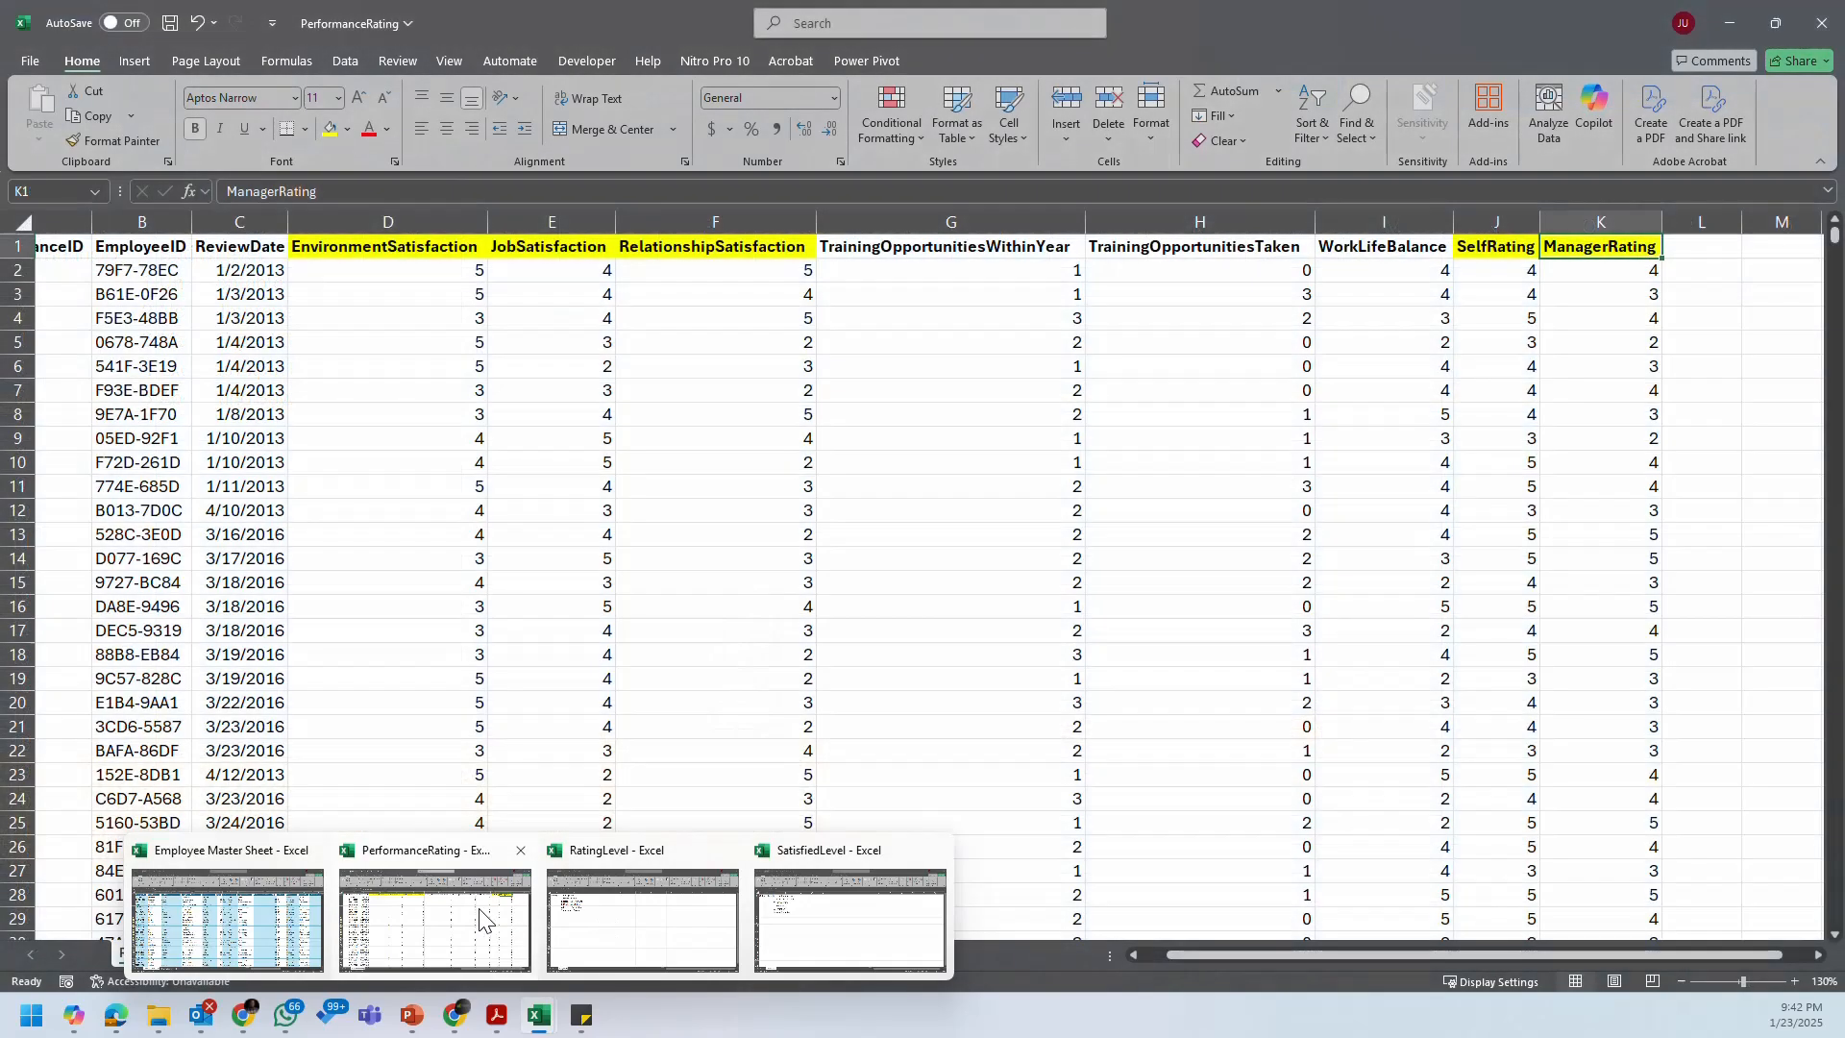
left_click(481, 918)
left_click(652, 550)
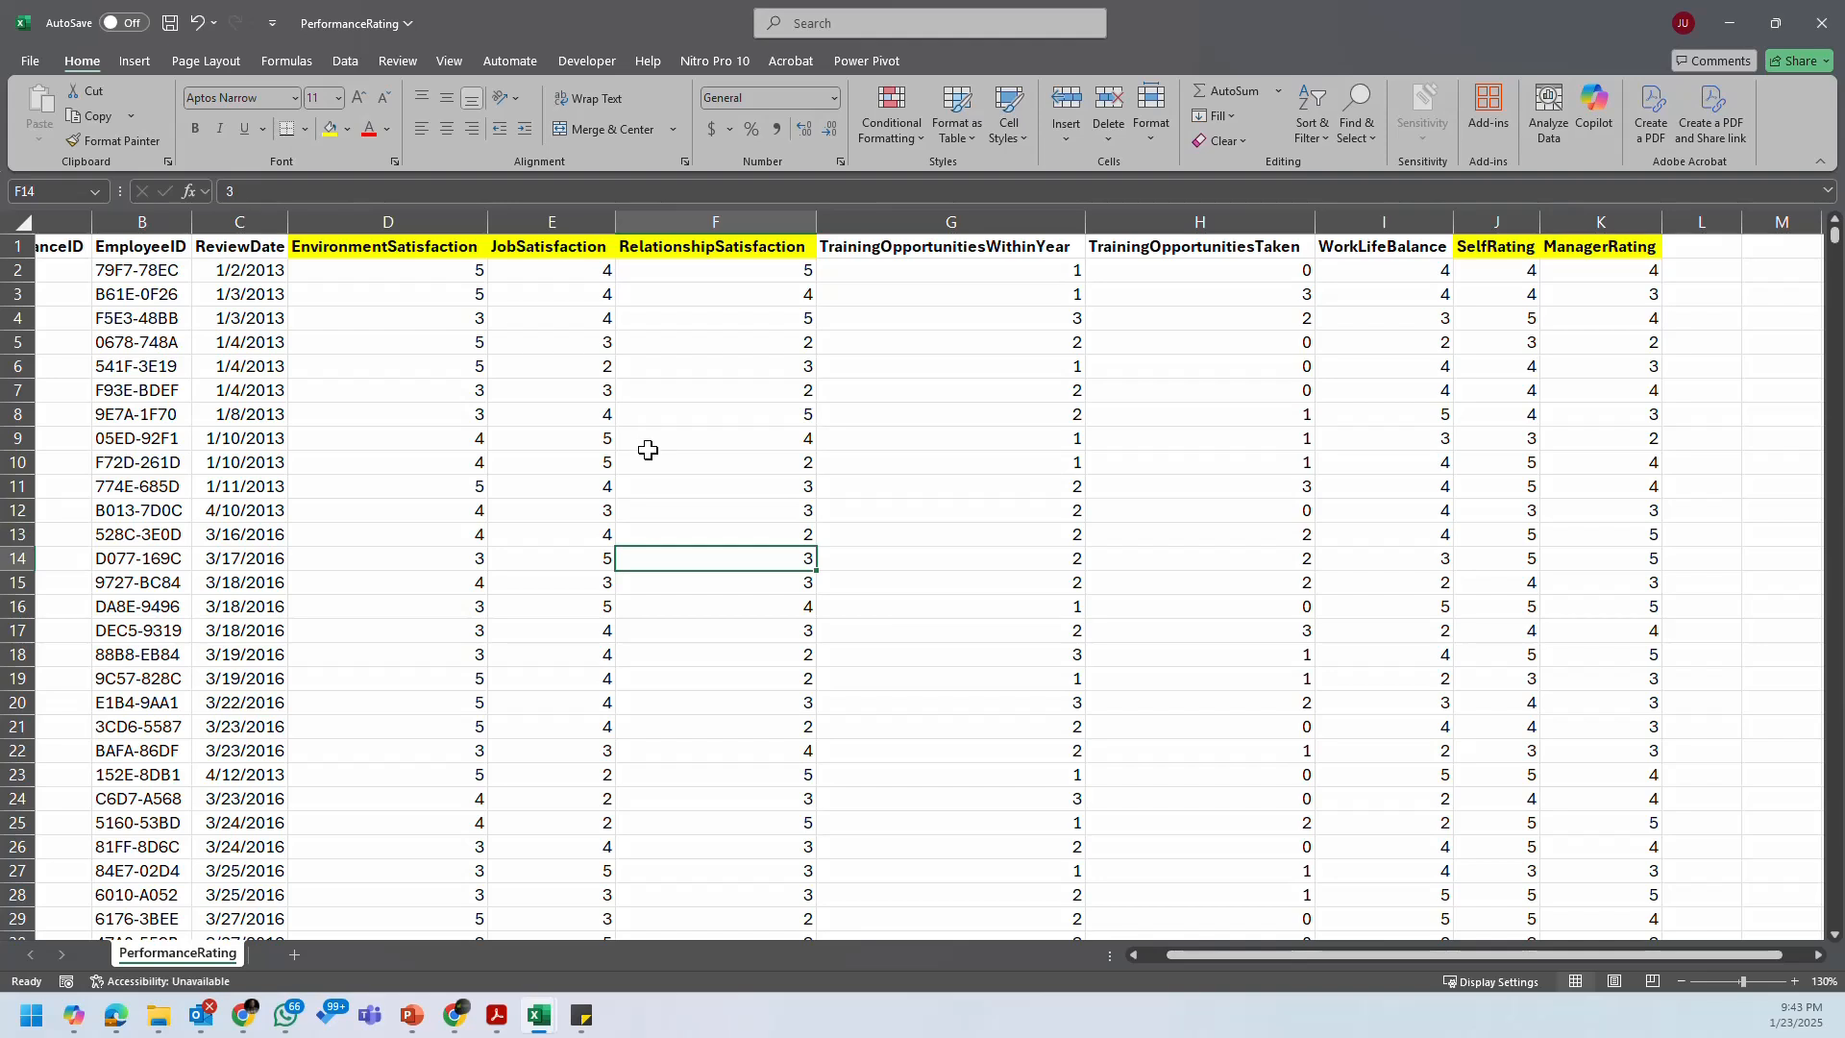
left_click(903, 221)
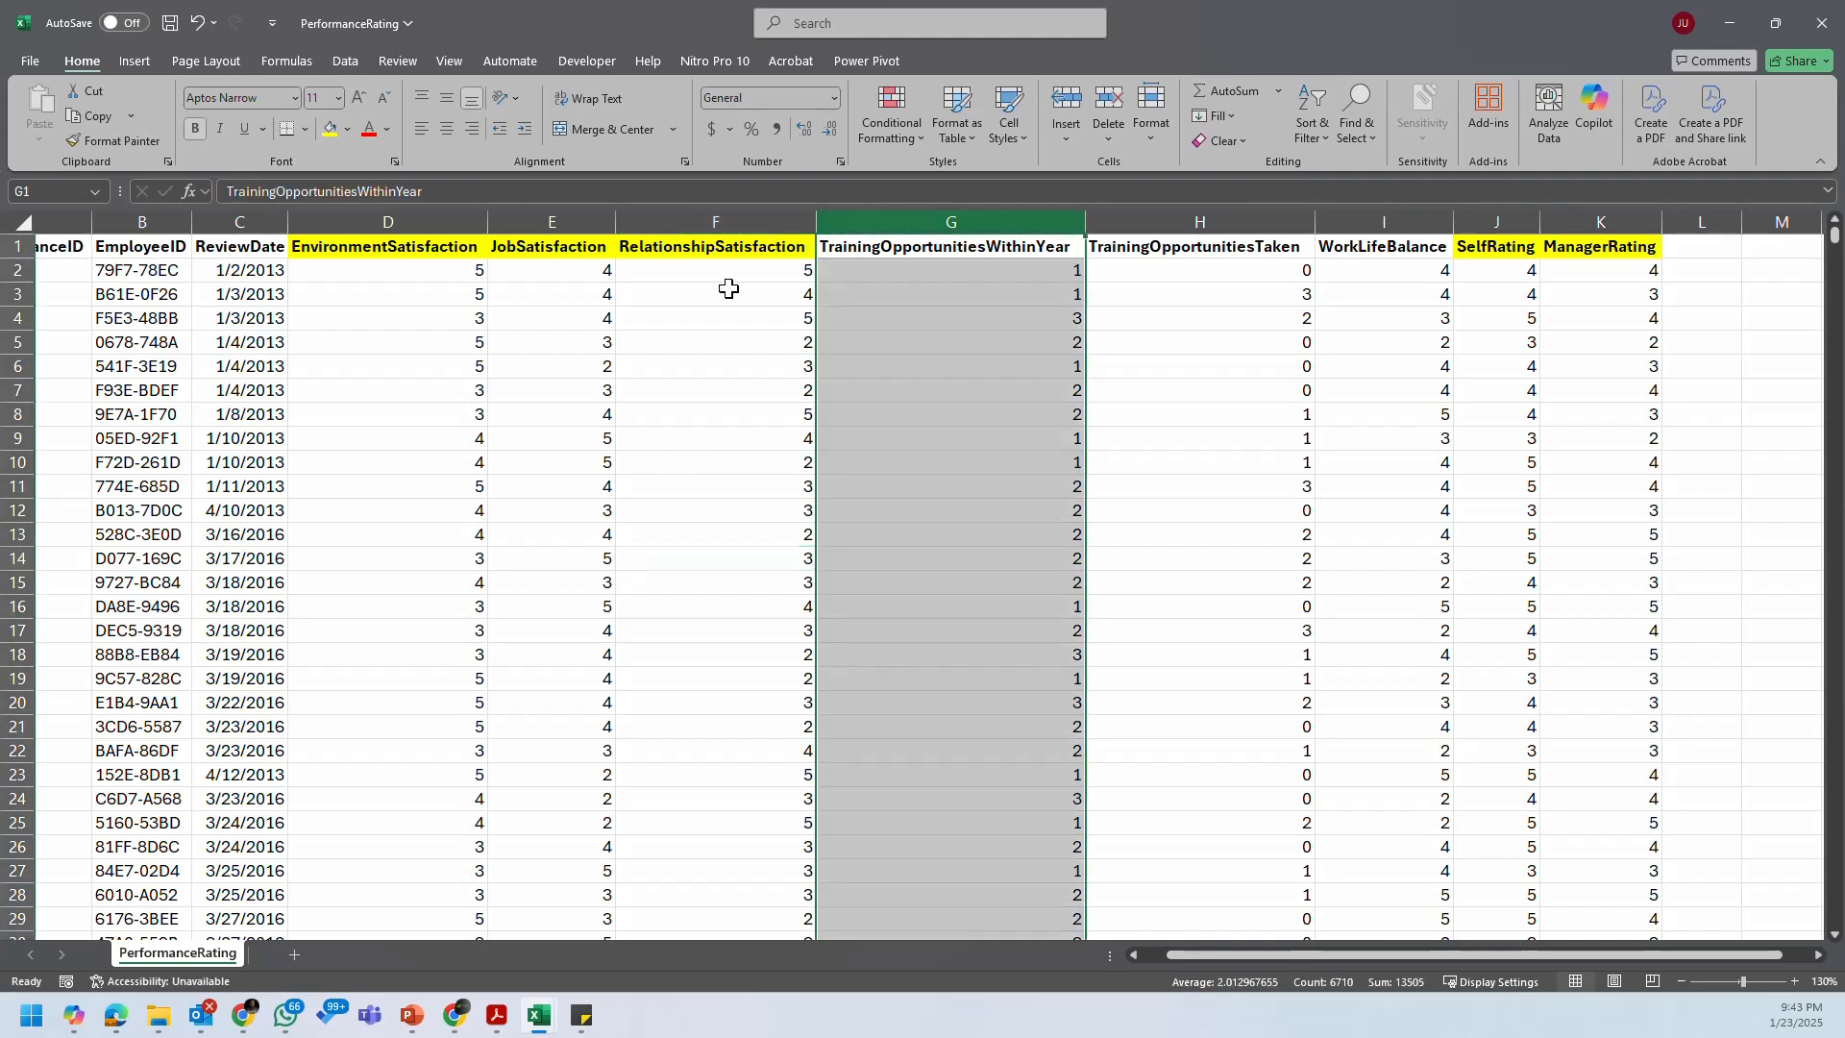
left_click(380, 248)
left_click_drag(379, 248, 670, 248)
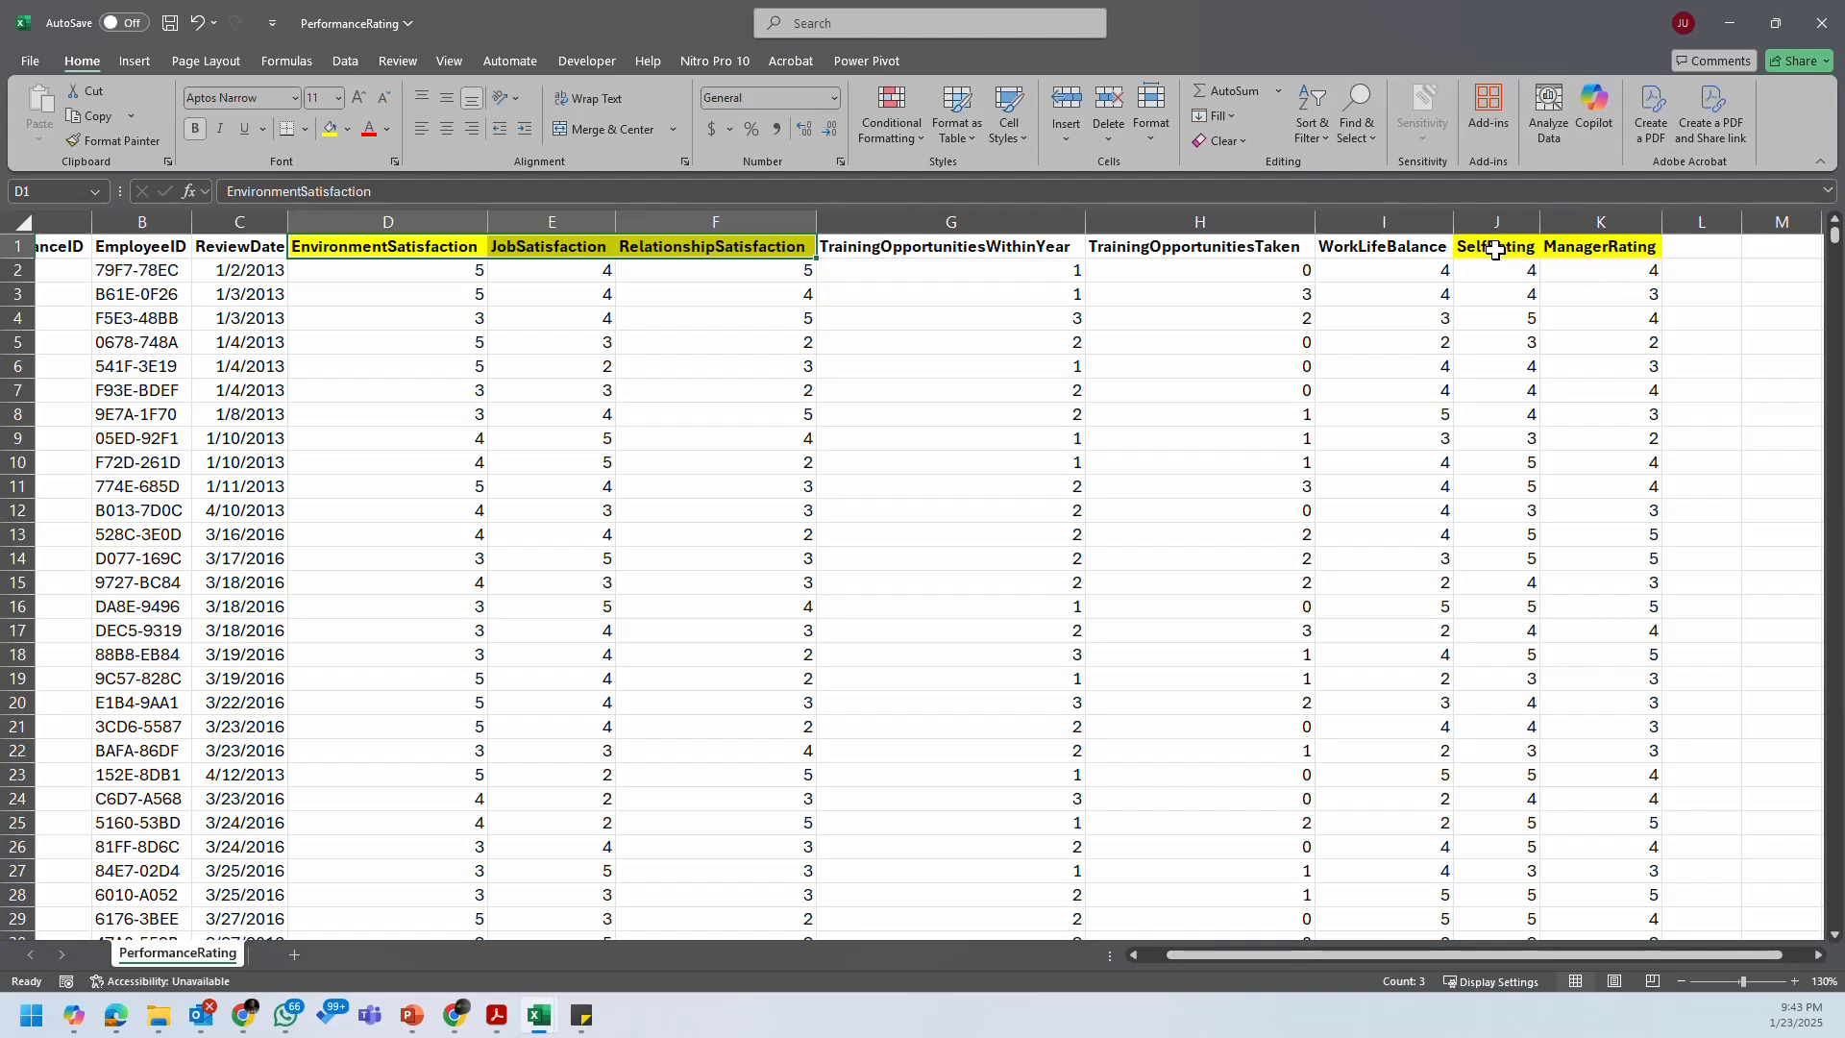
left_click_drag(1489, 248, 1581, 247)
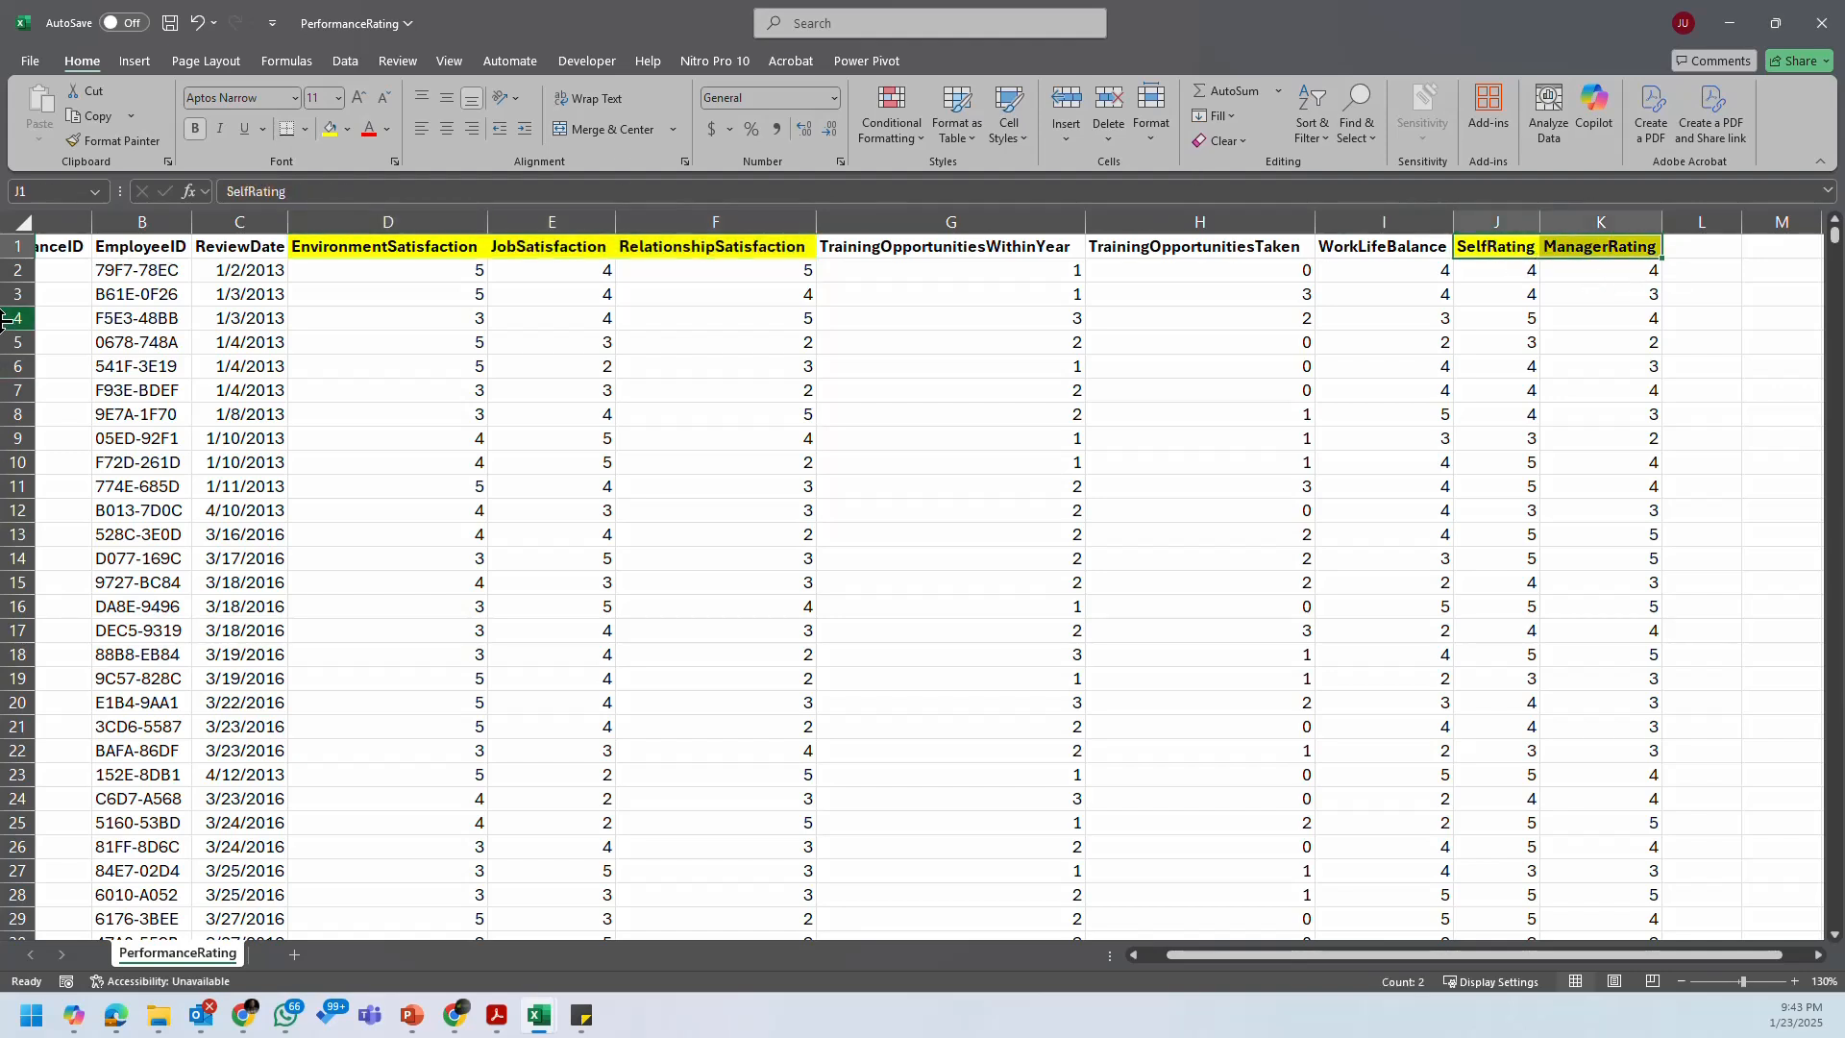
left_click_drag(749, 294, 836, 286)
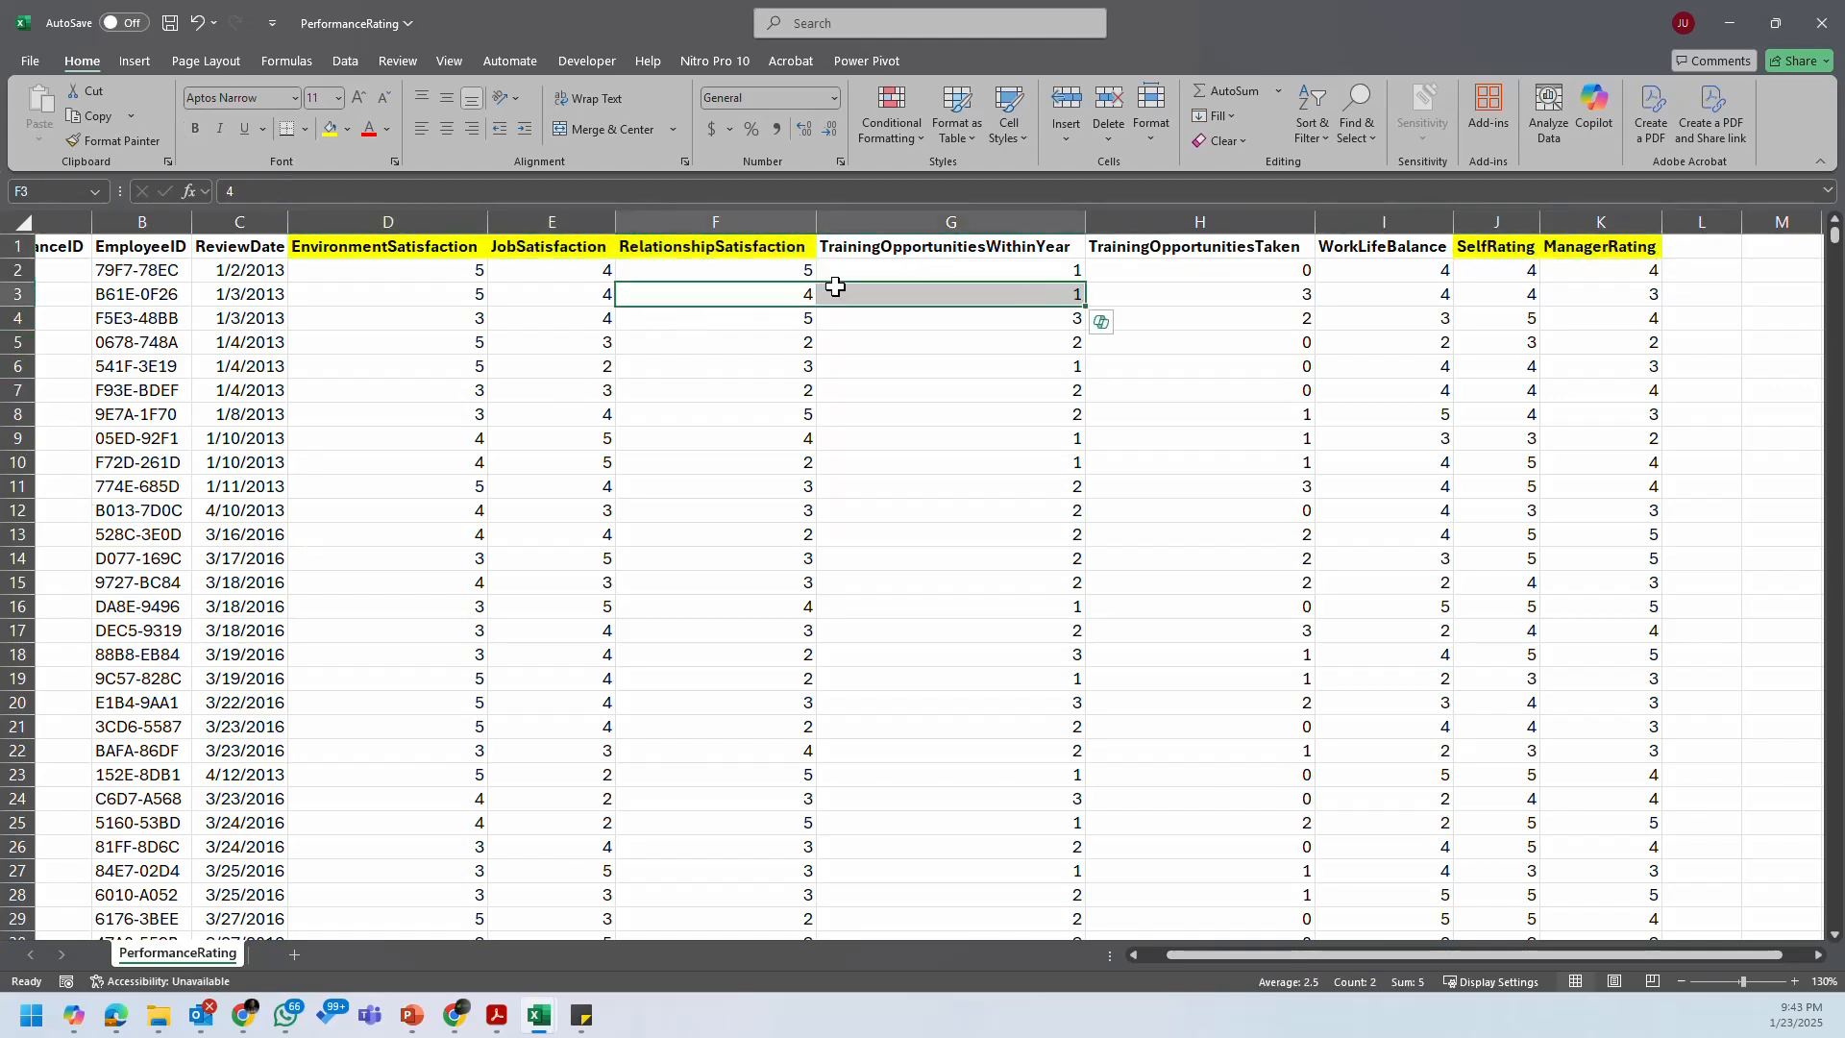
Step: Insert a blank column before the TrainingOpportunitiesWithinYear column
left_click(918, 219)
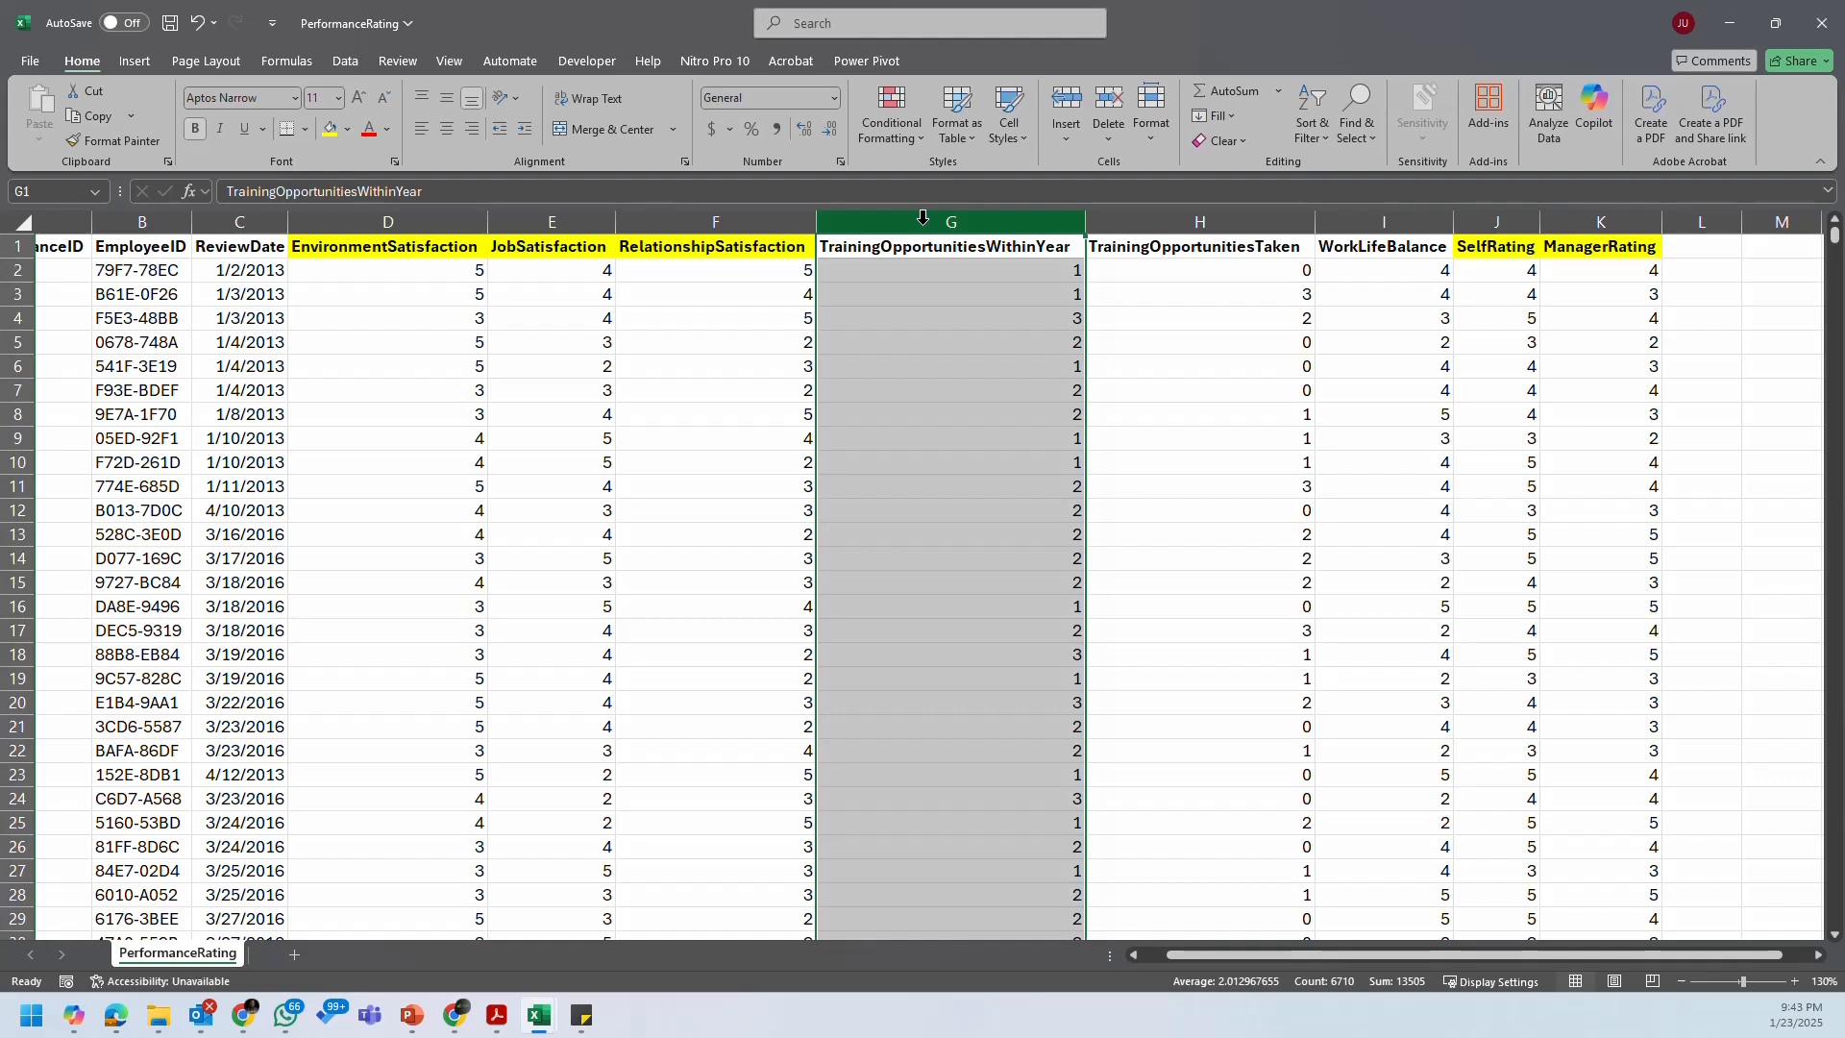
right_click(922, 218)
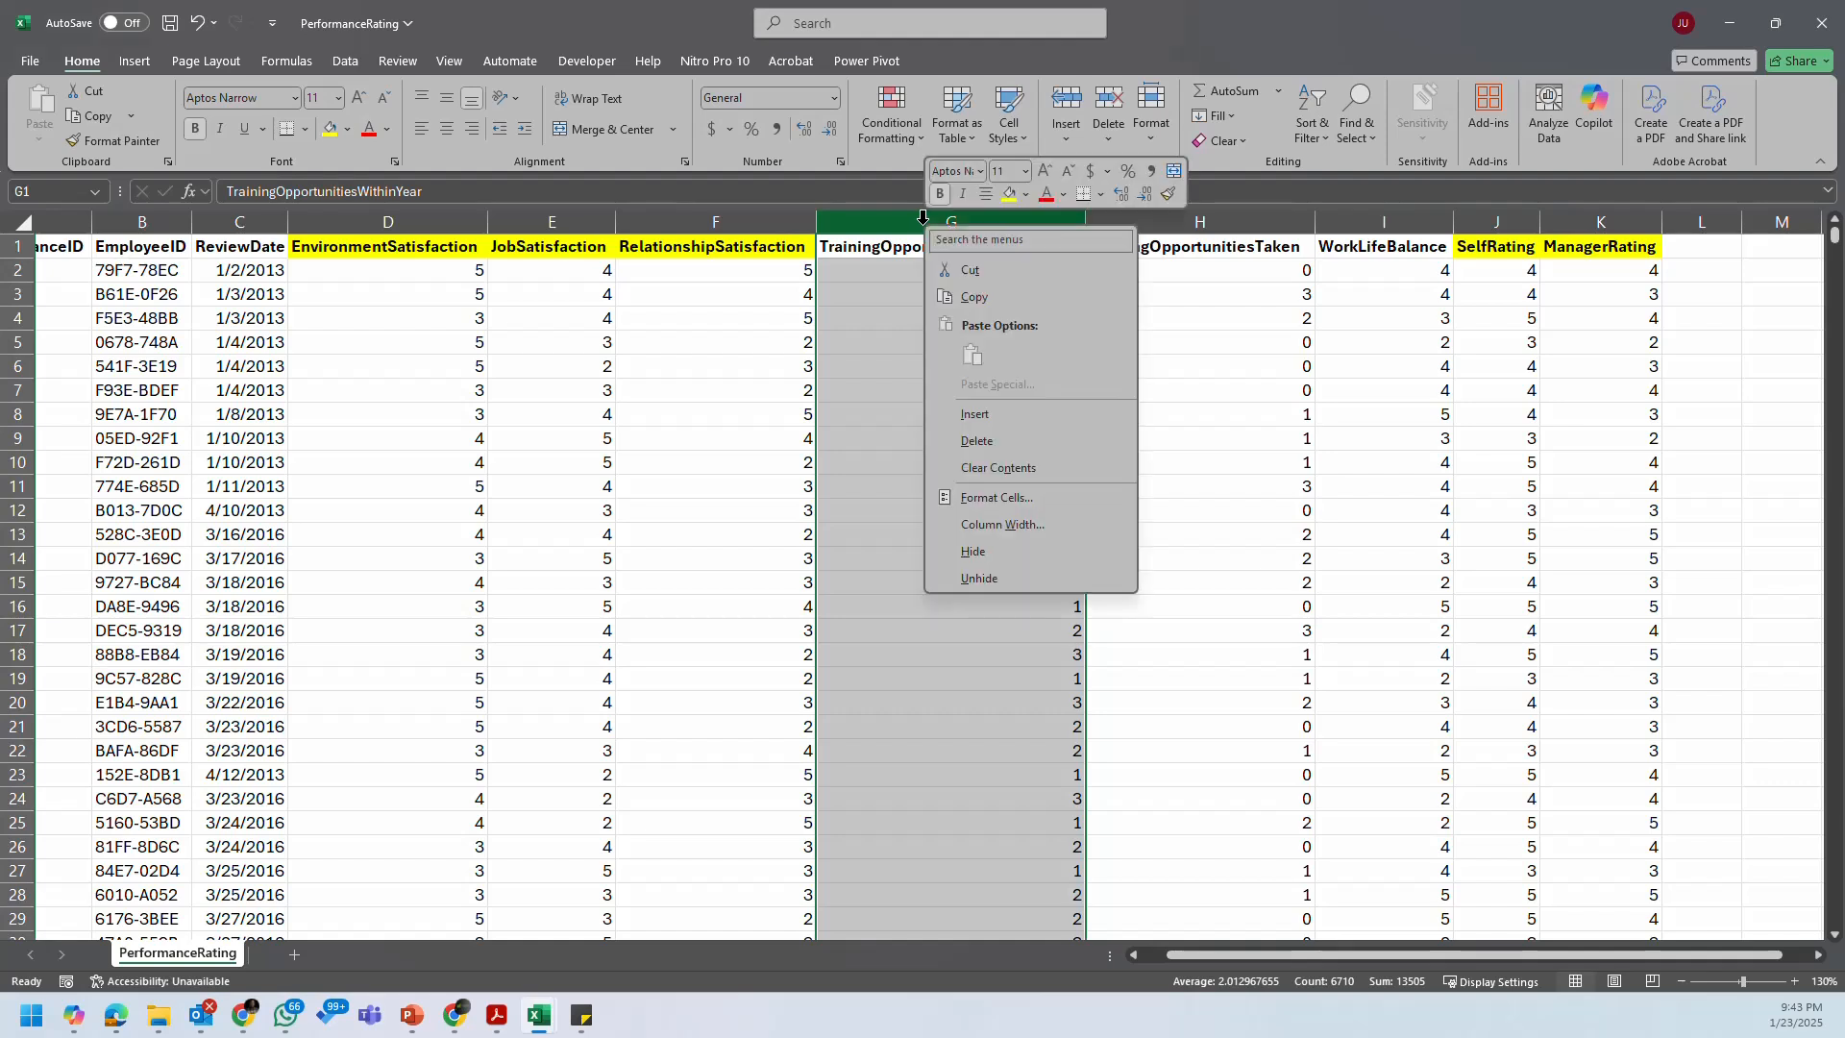
left_click(1004, 415)
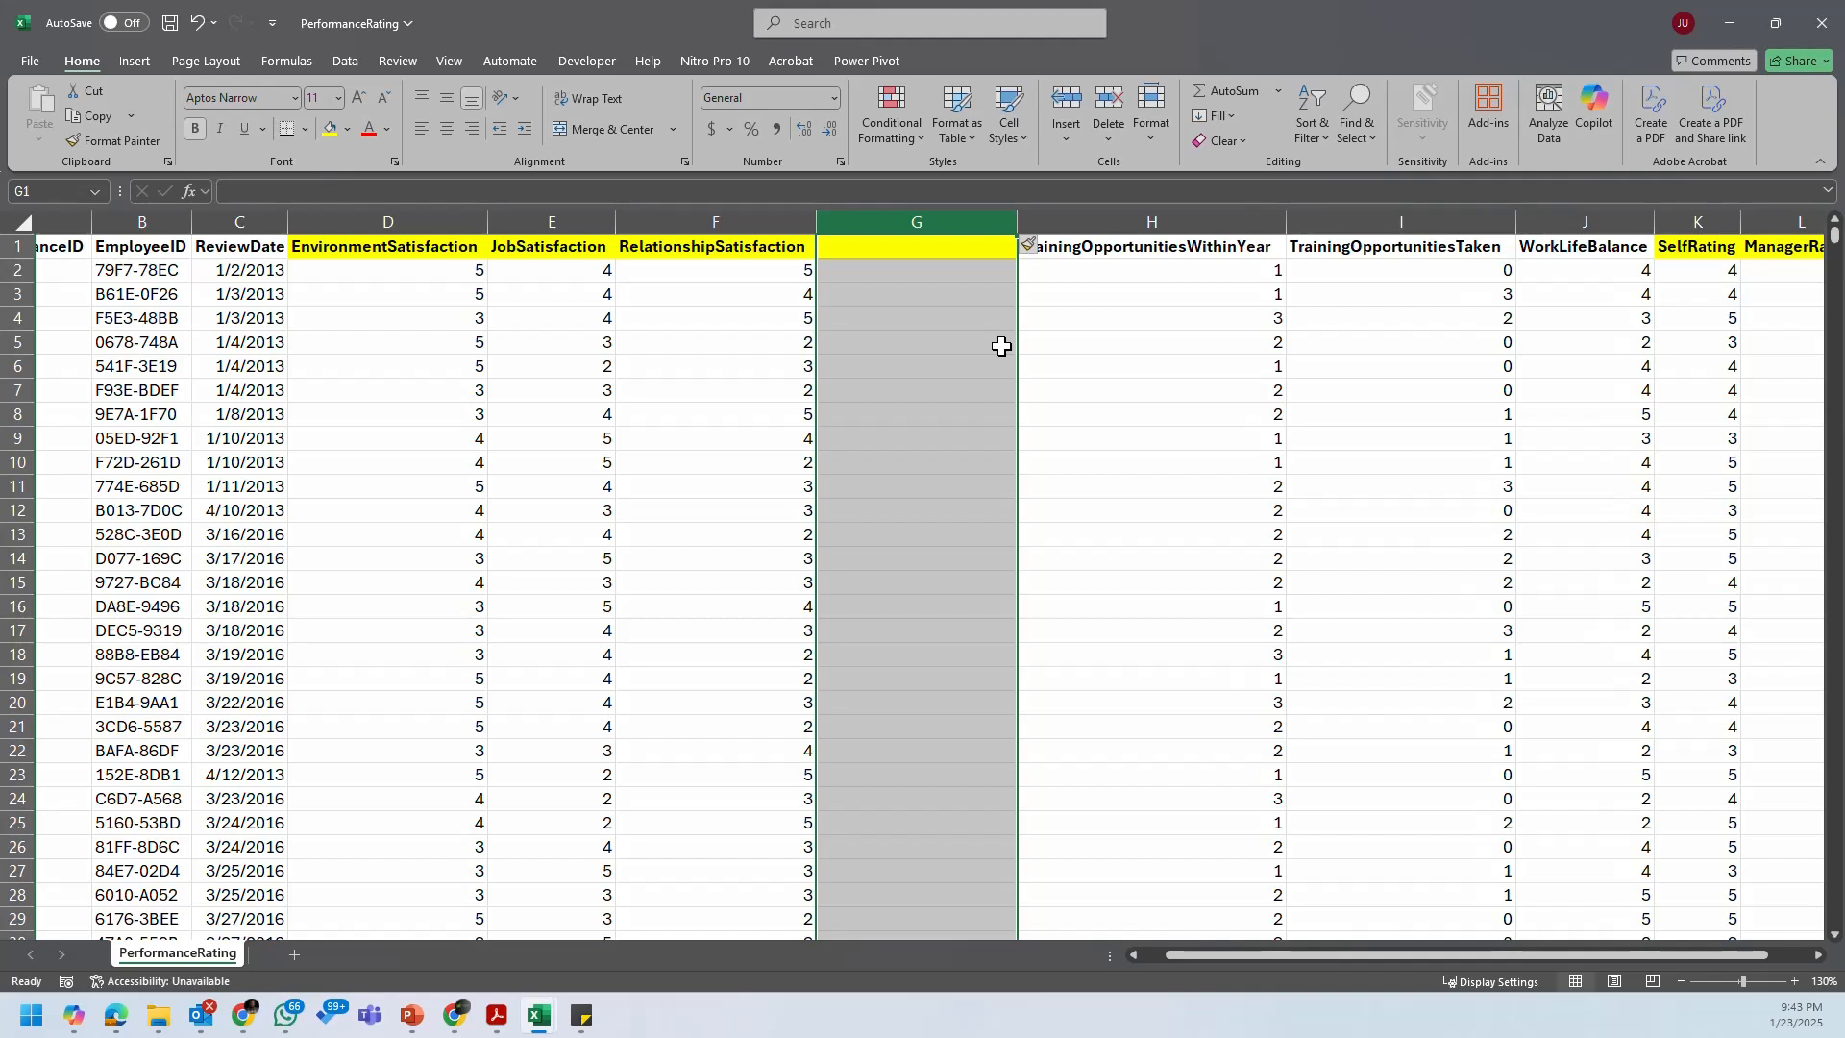
Step: Enter the header SatisfationLevel in cell G1 of the new column, after checking the SatisfiedLevel workbook
left_click(925, 244)
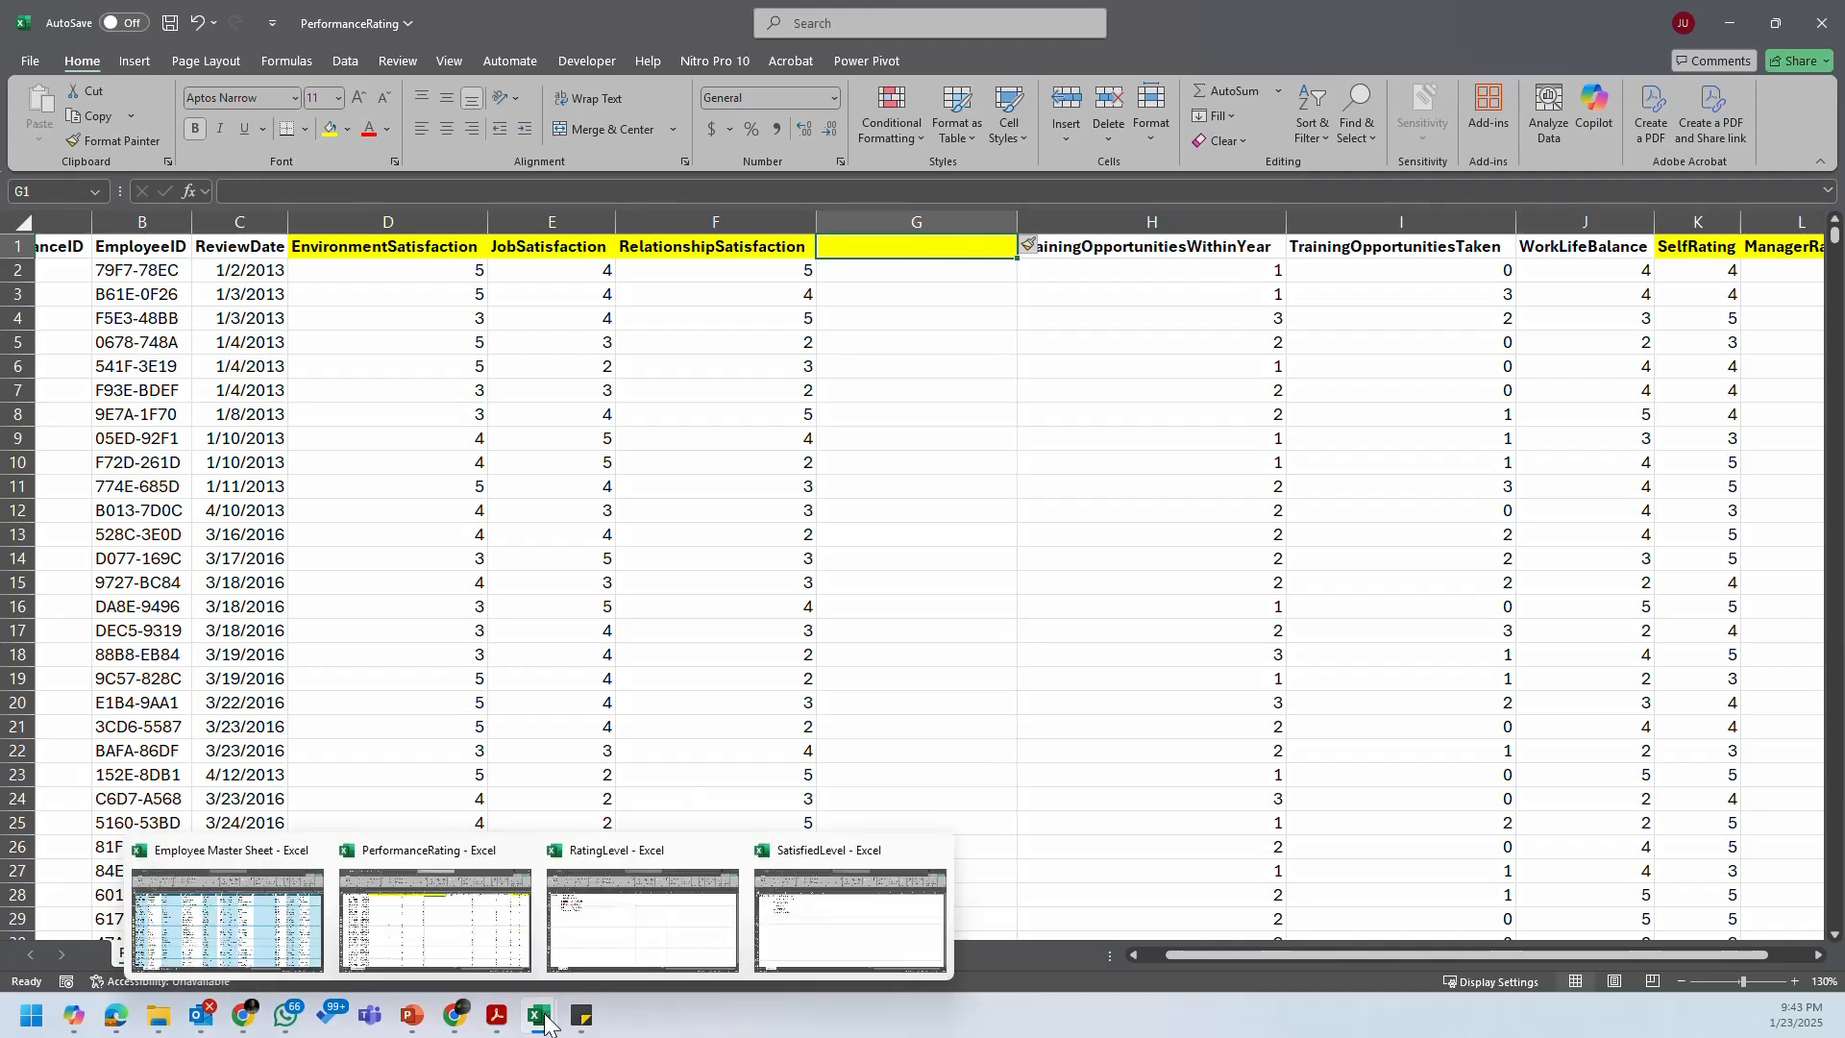
mouse_move(817, 908)
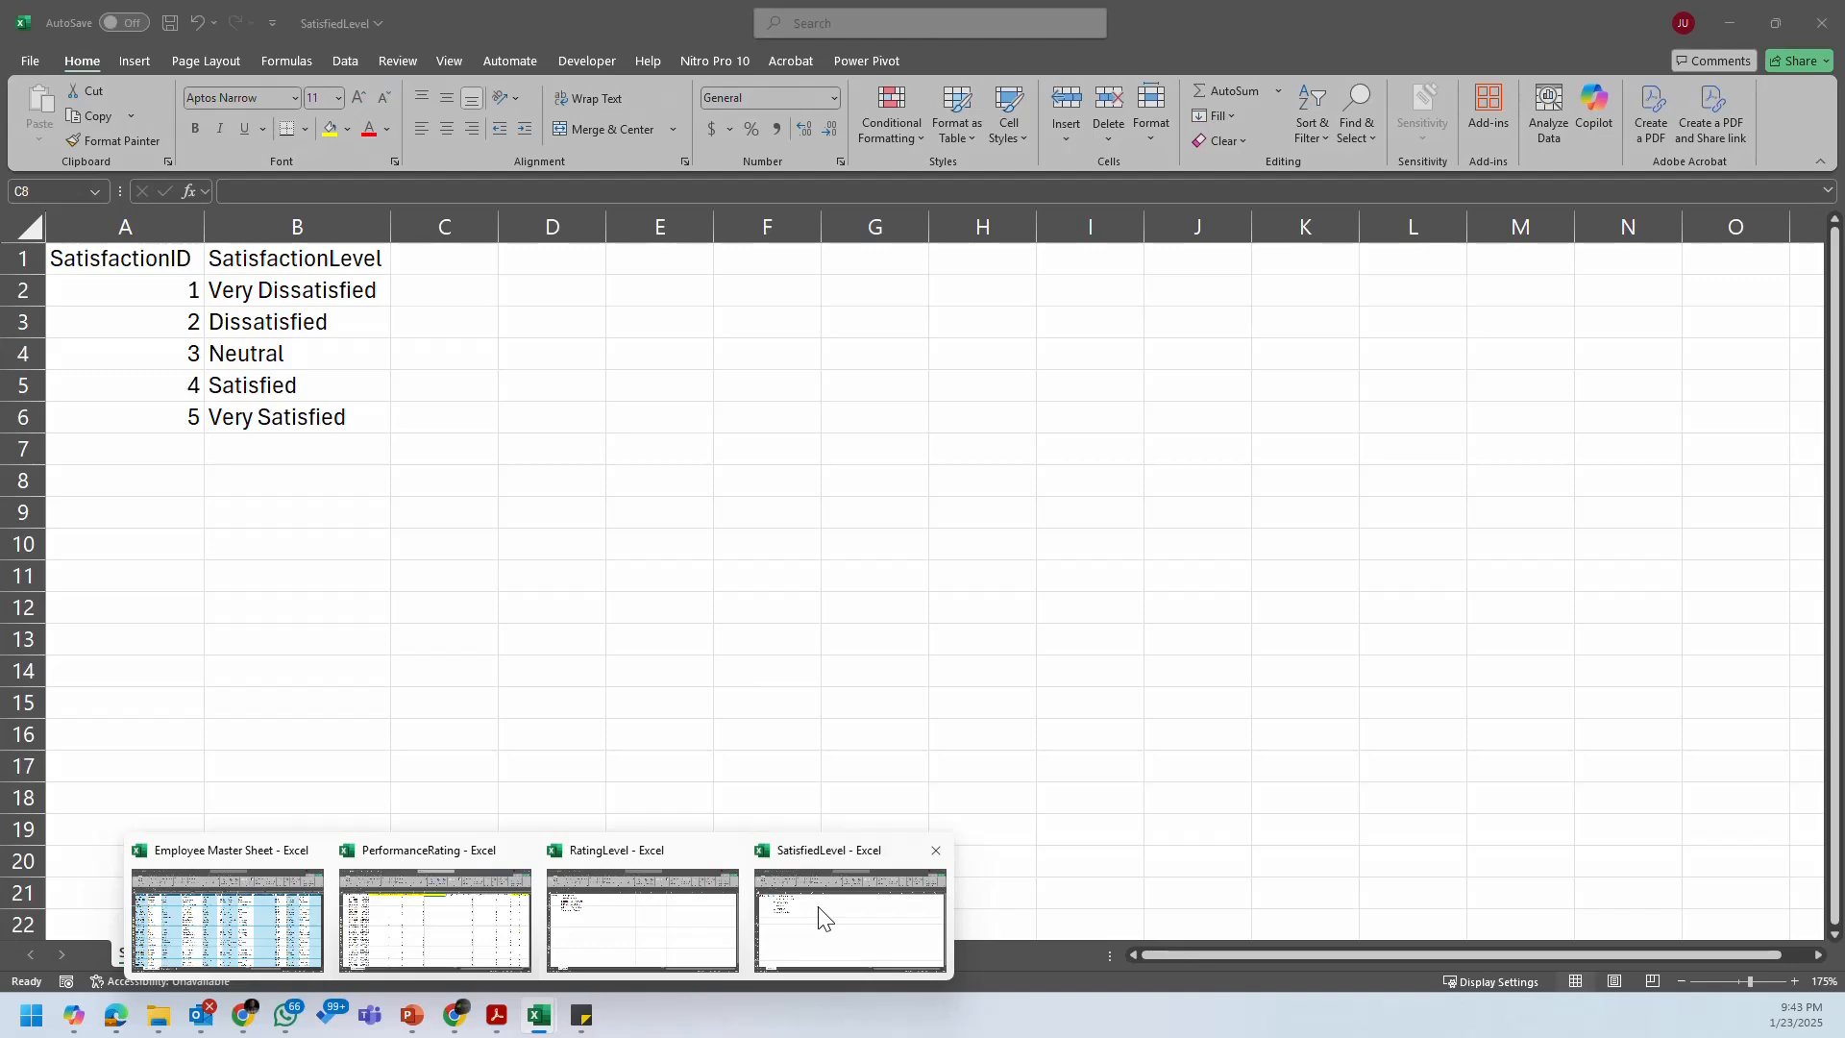
type("Satisfatio")
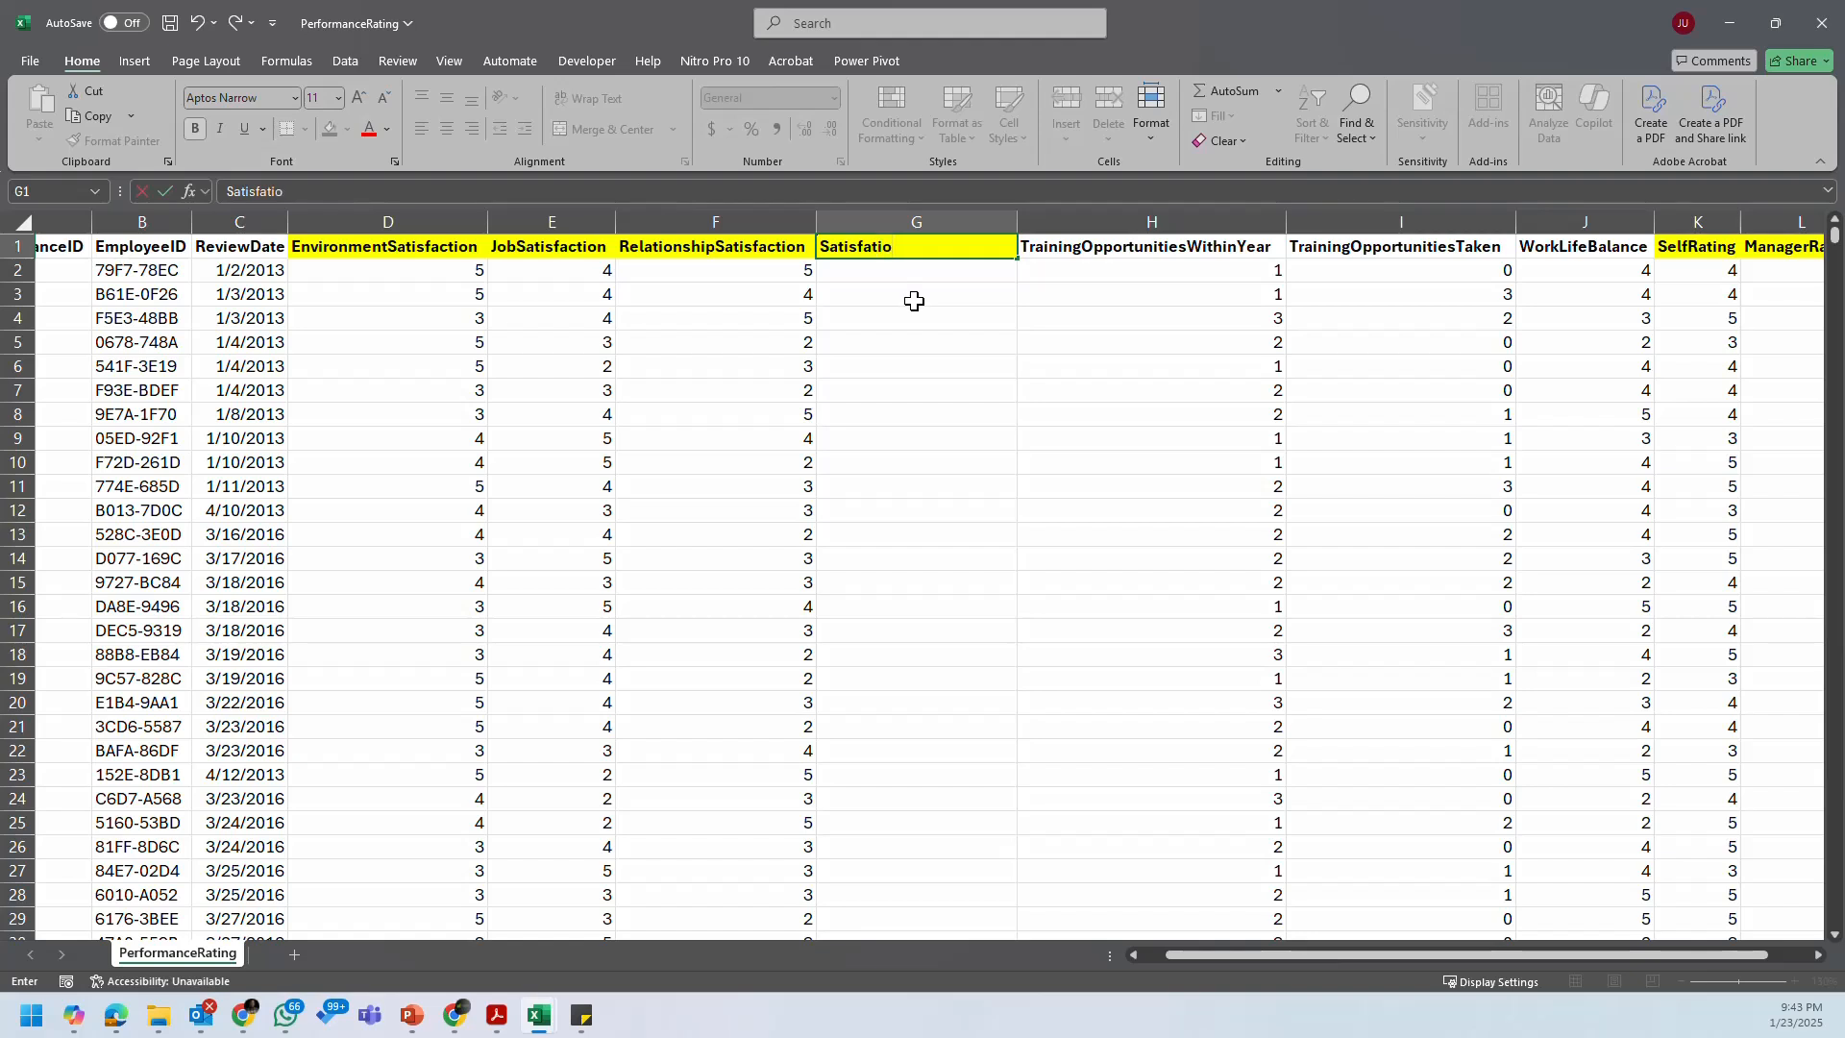
type("nLevel")
key("Return")
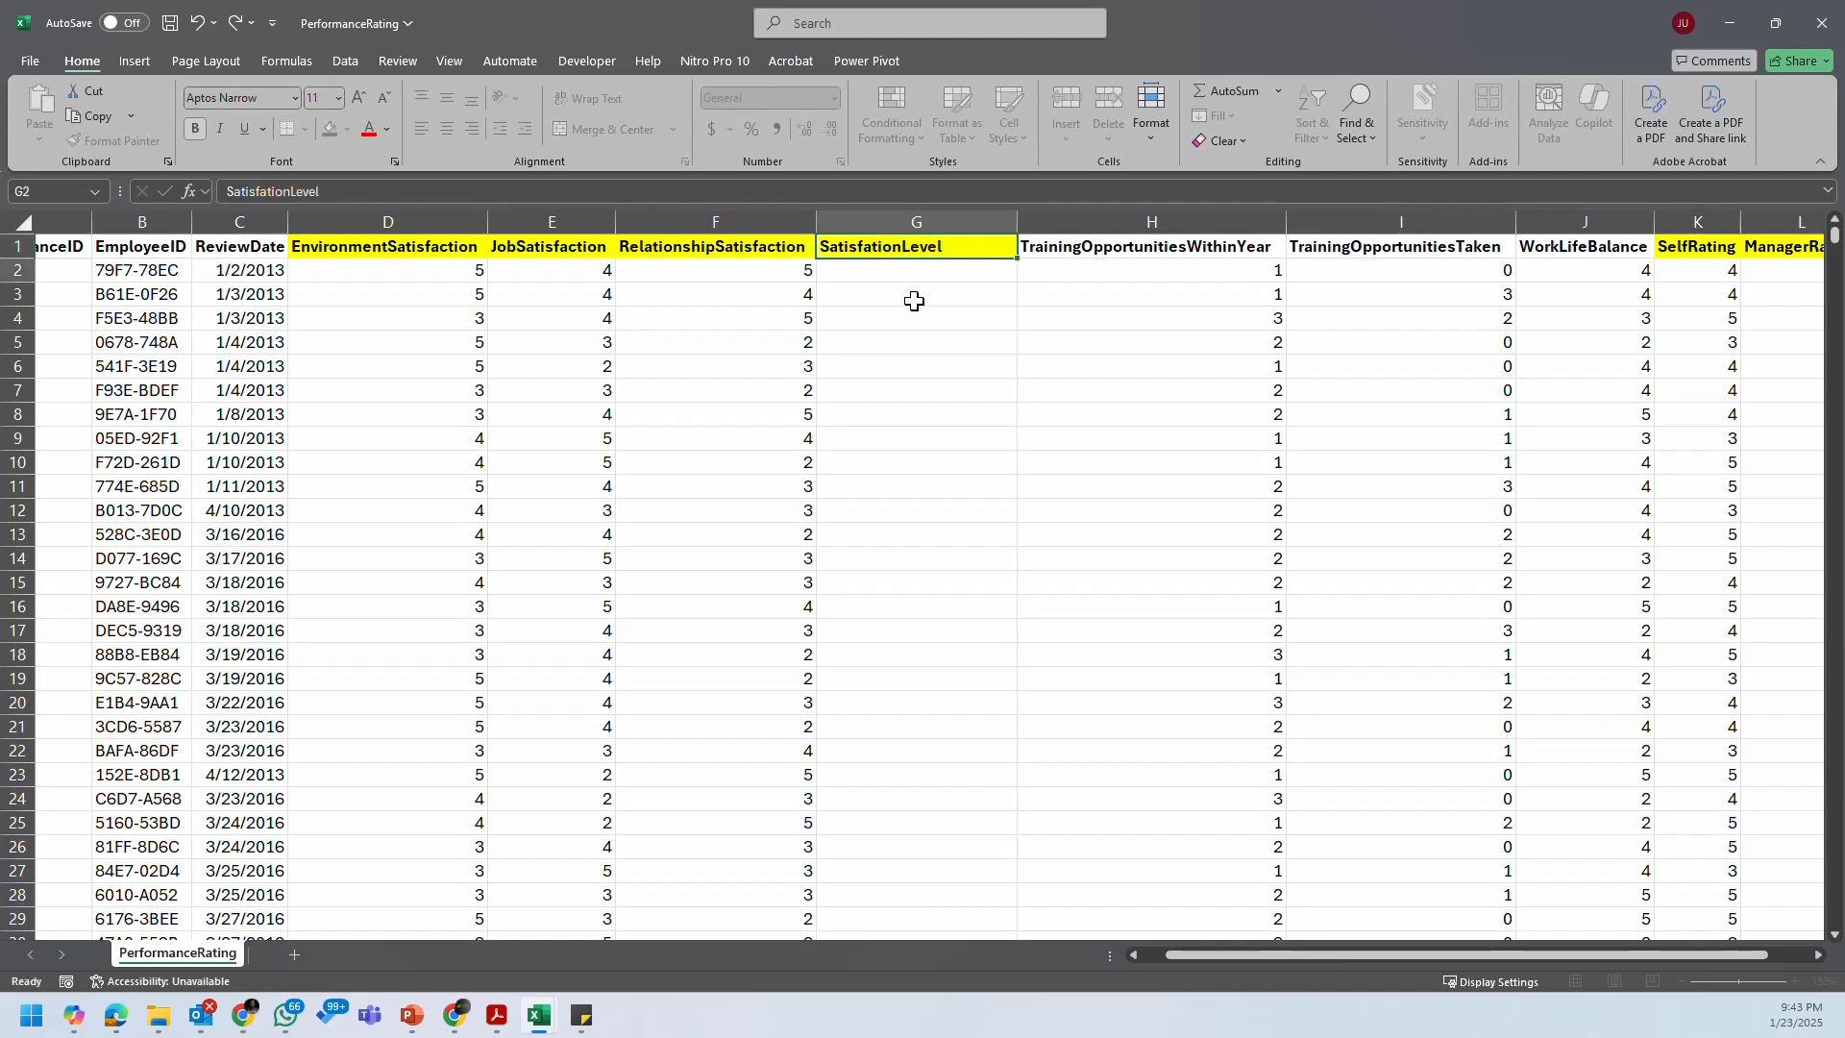
Step: Enter =AVERAGE(D2:F2) in cell G2 to average the first employee's three satisfaction scores
type("=aver")
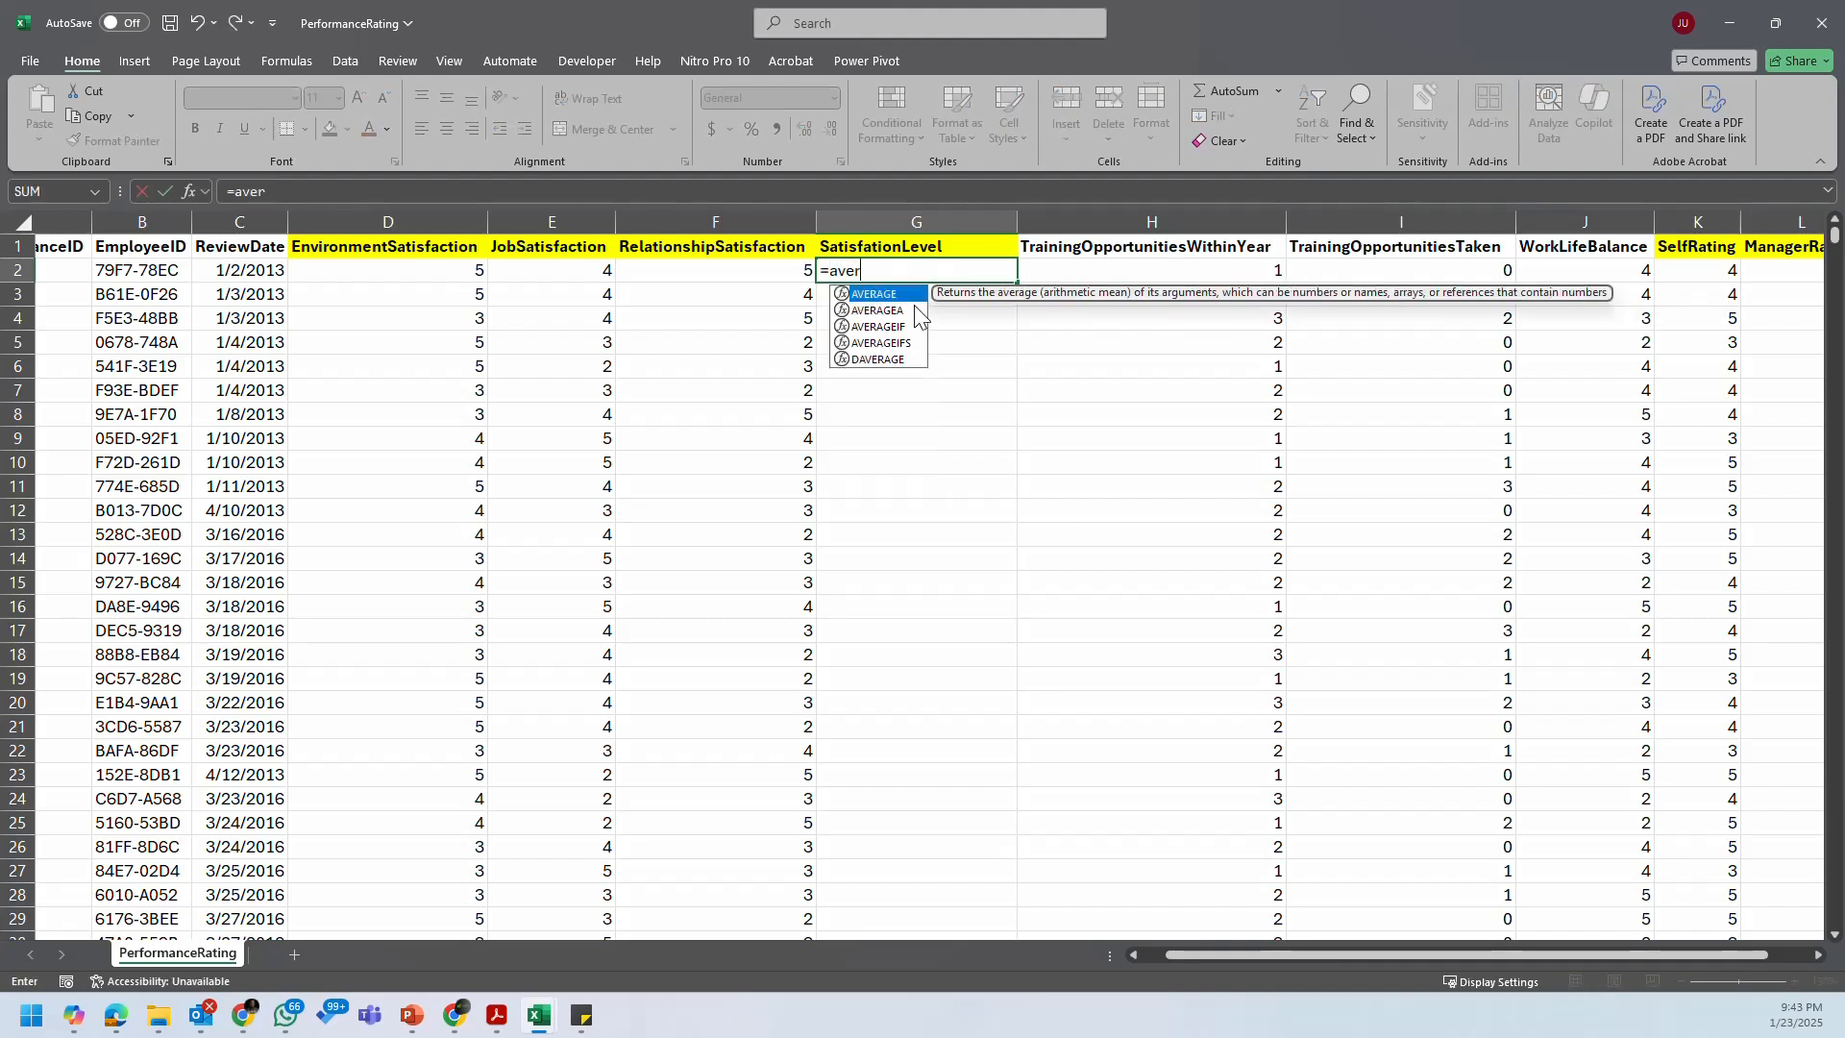
key("Tab")
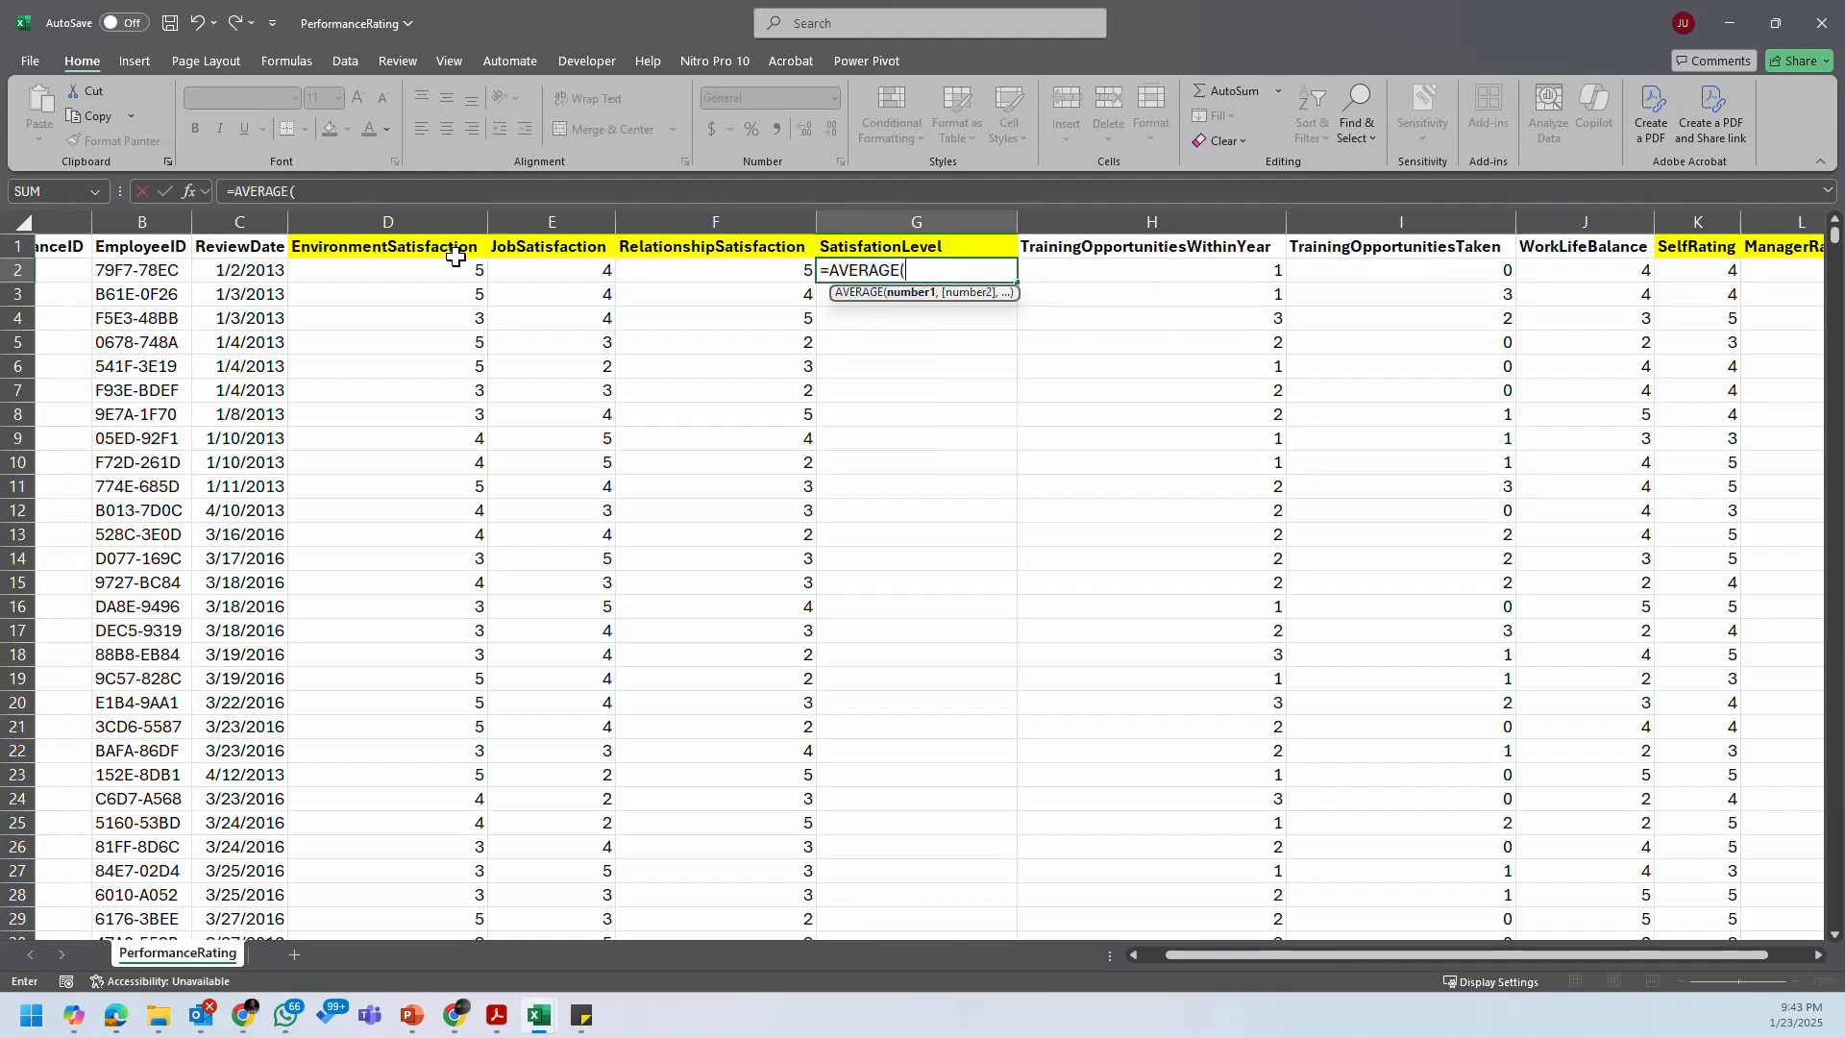
left_click_drag(452, 272, 781, 278)
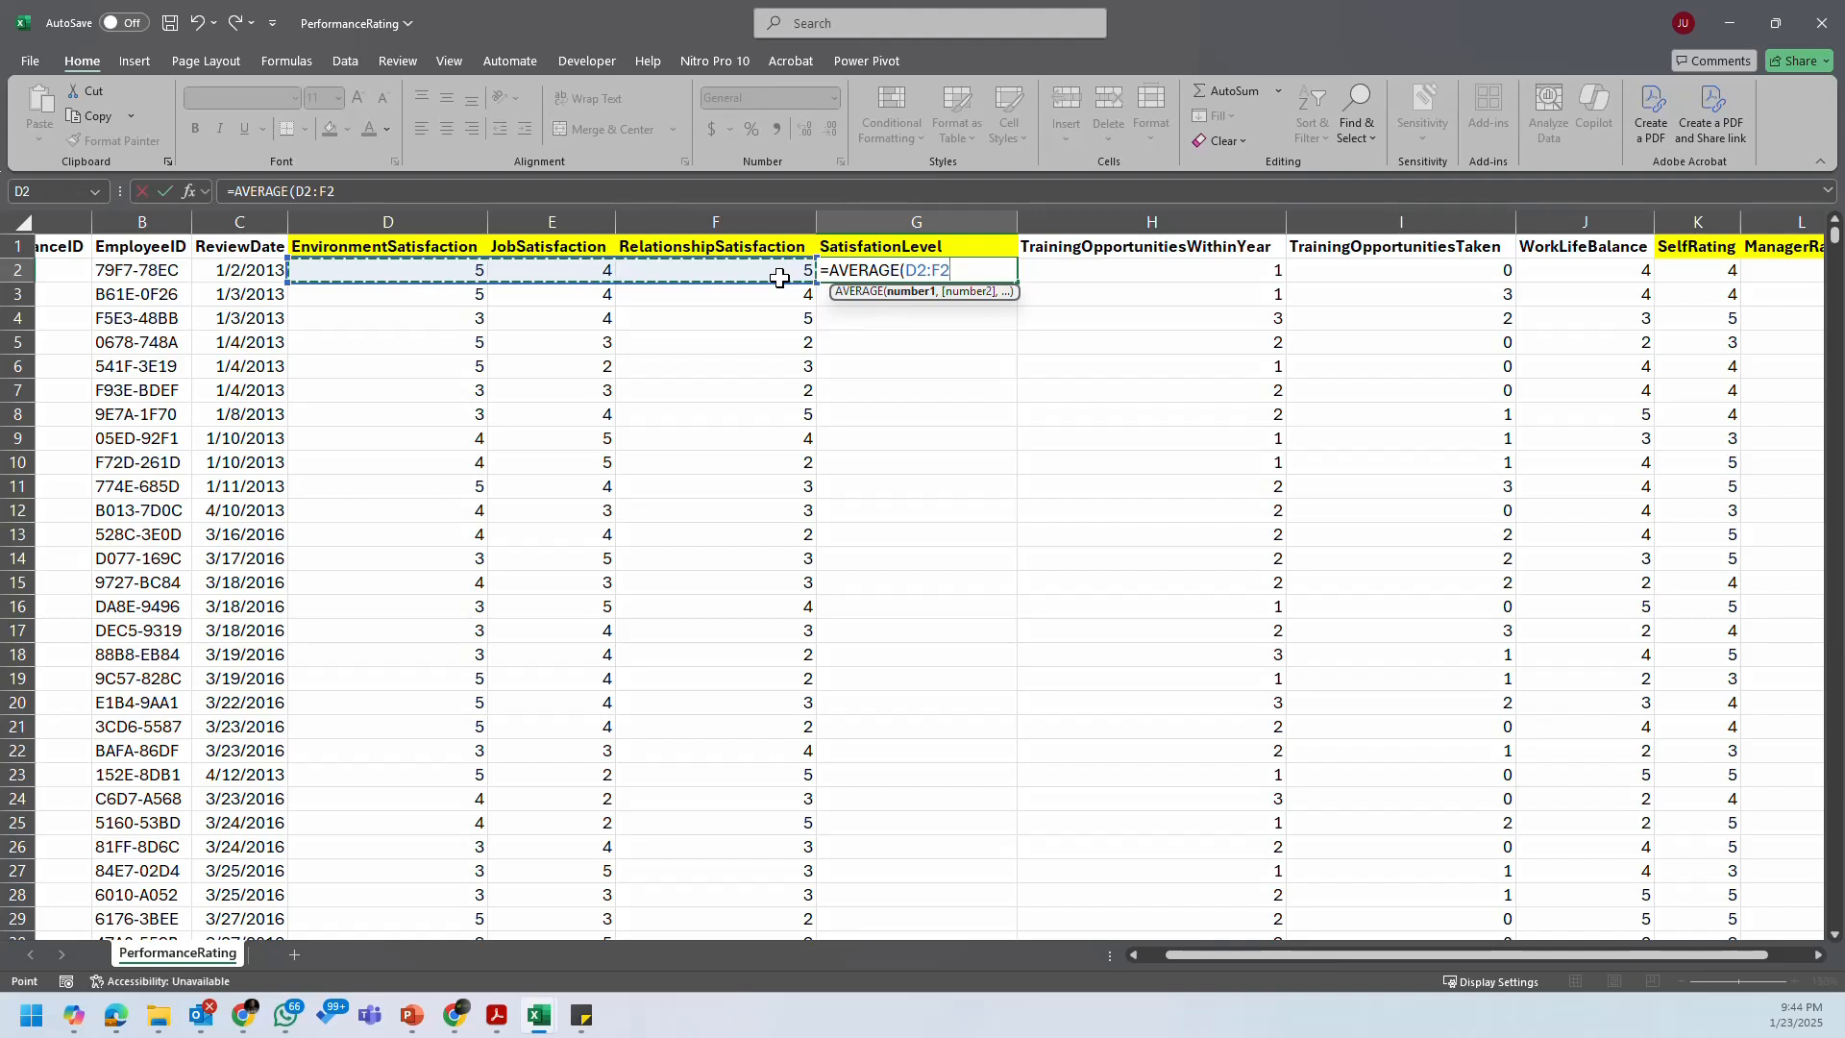
key("Return")
Step: Wrap the average in G2 in a ROUND function with zero decimals, giving =ROUND(AVERAGE(D2:F2),0)
left_click(930, 270)
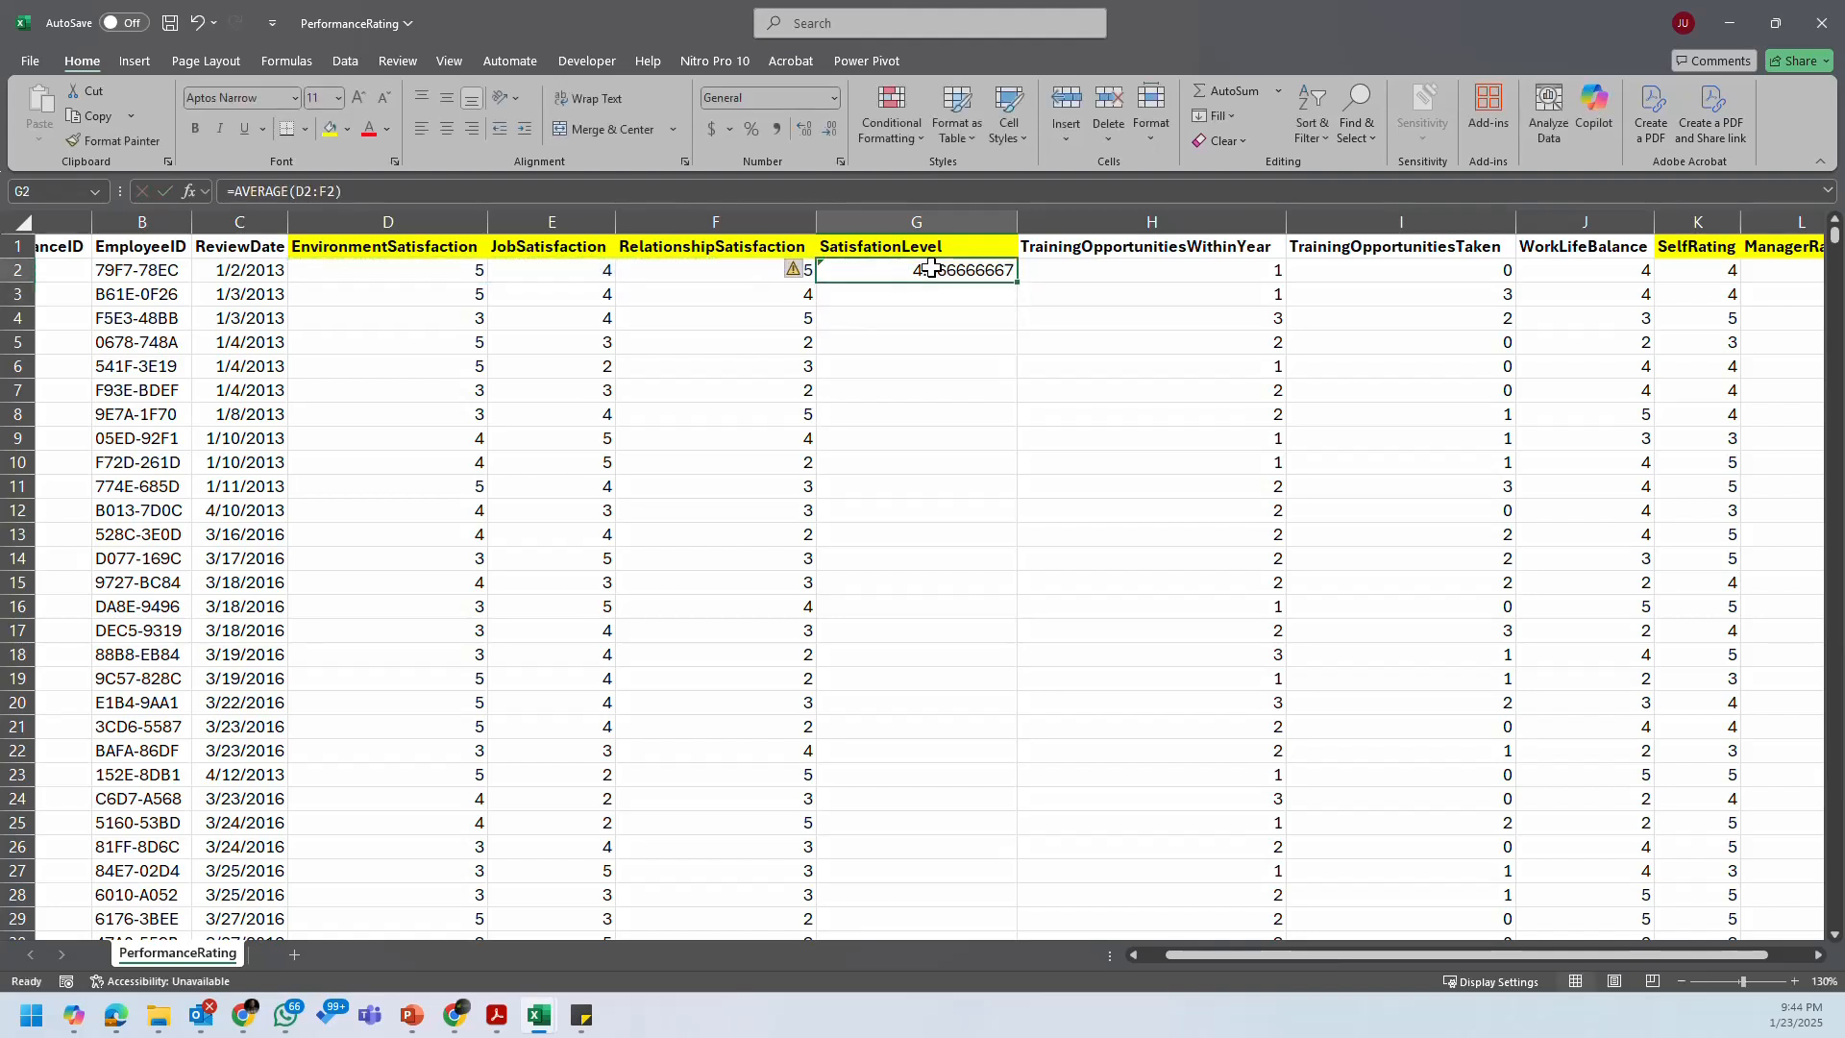
left_click(245, 192)
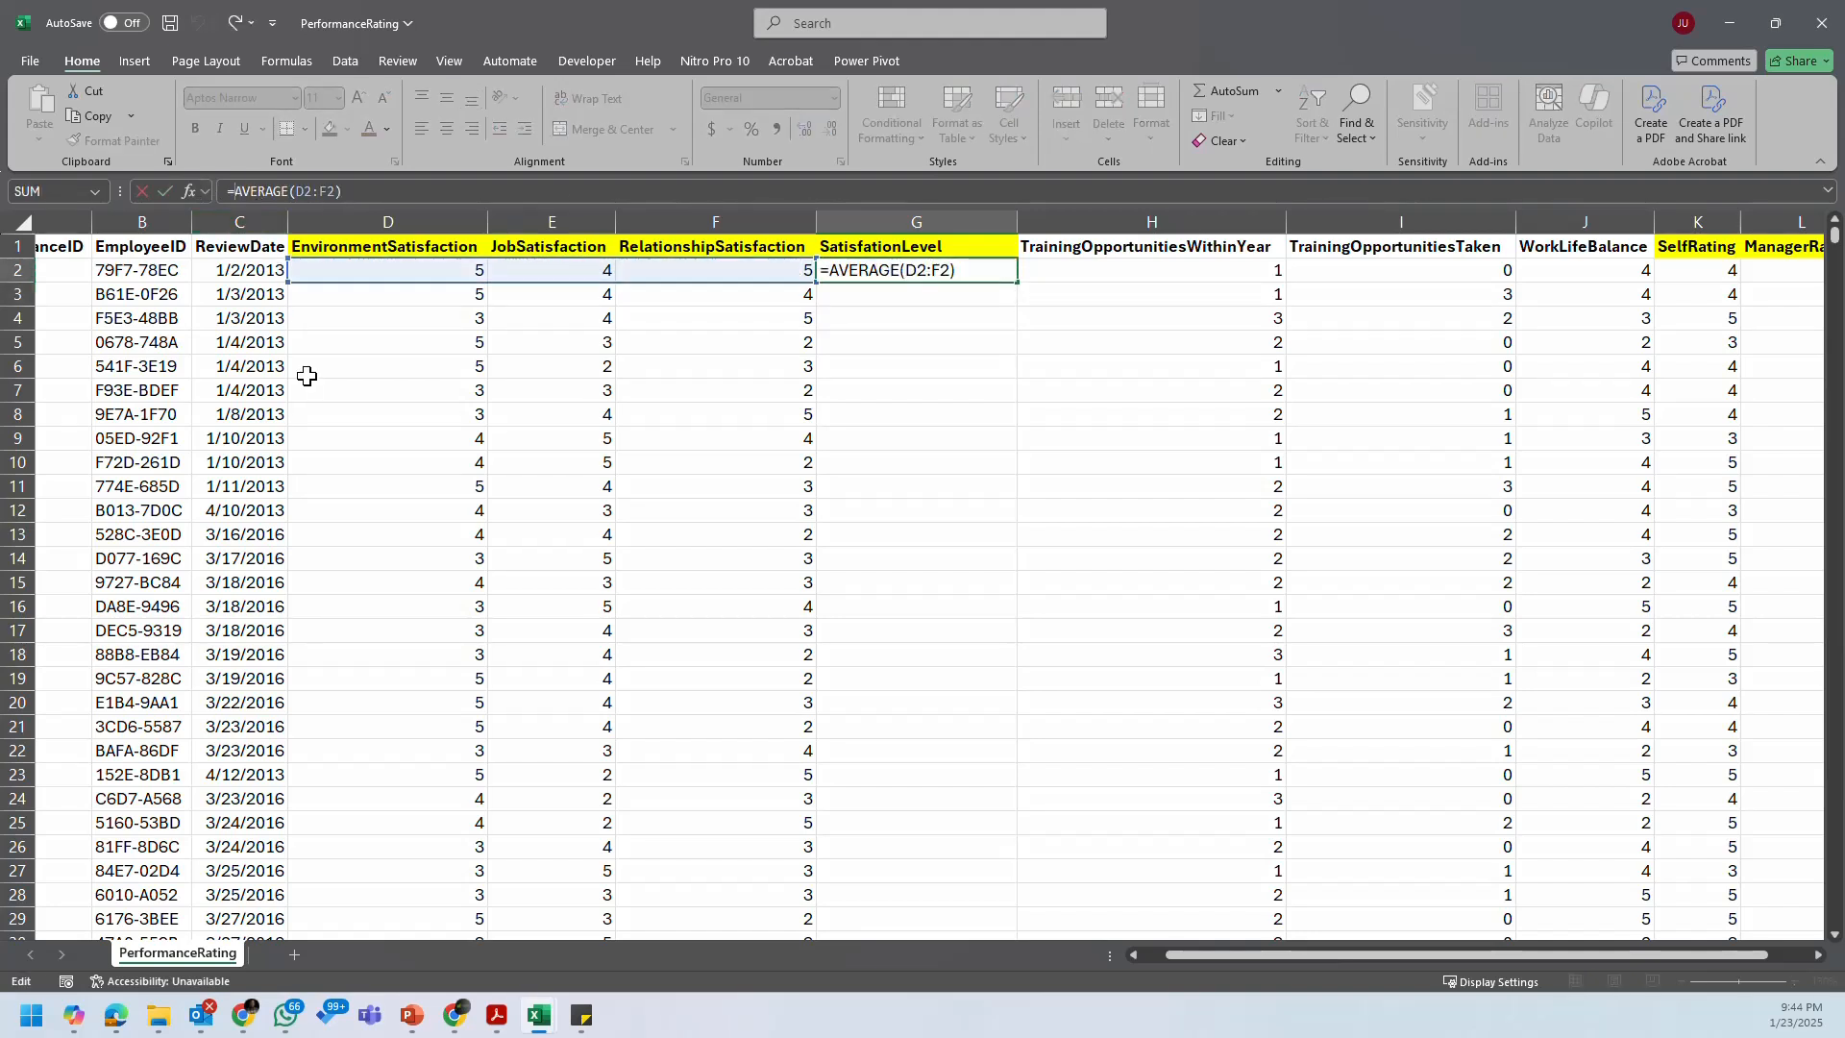
type("Roun")
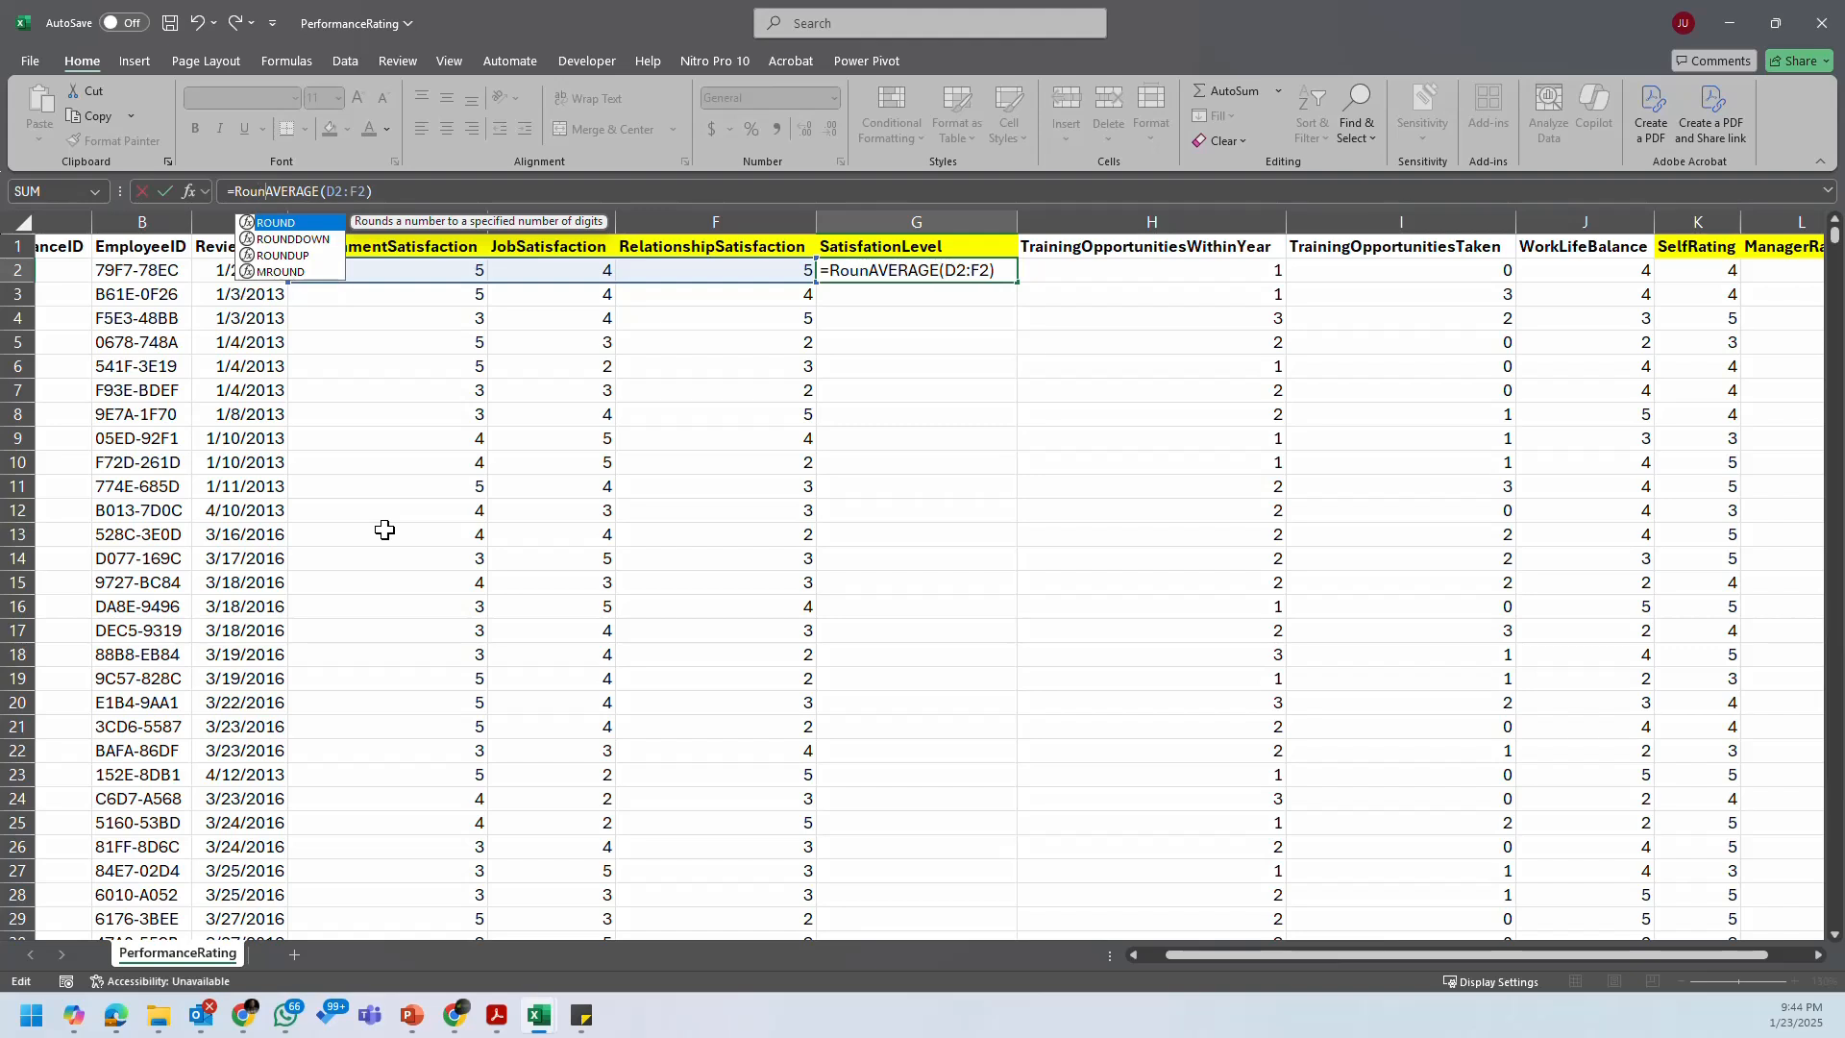
key("Tab")
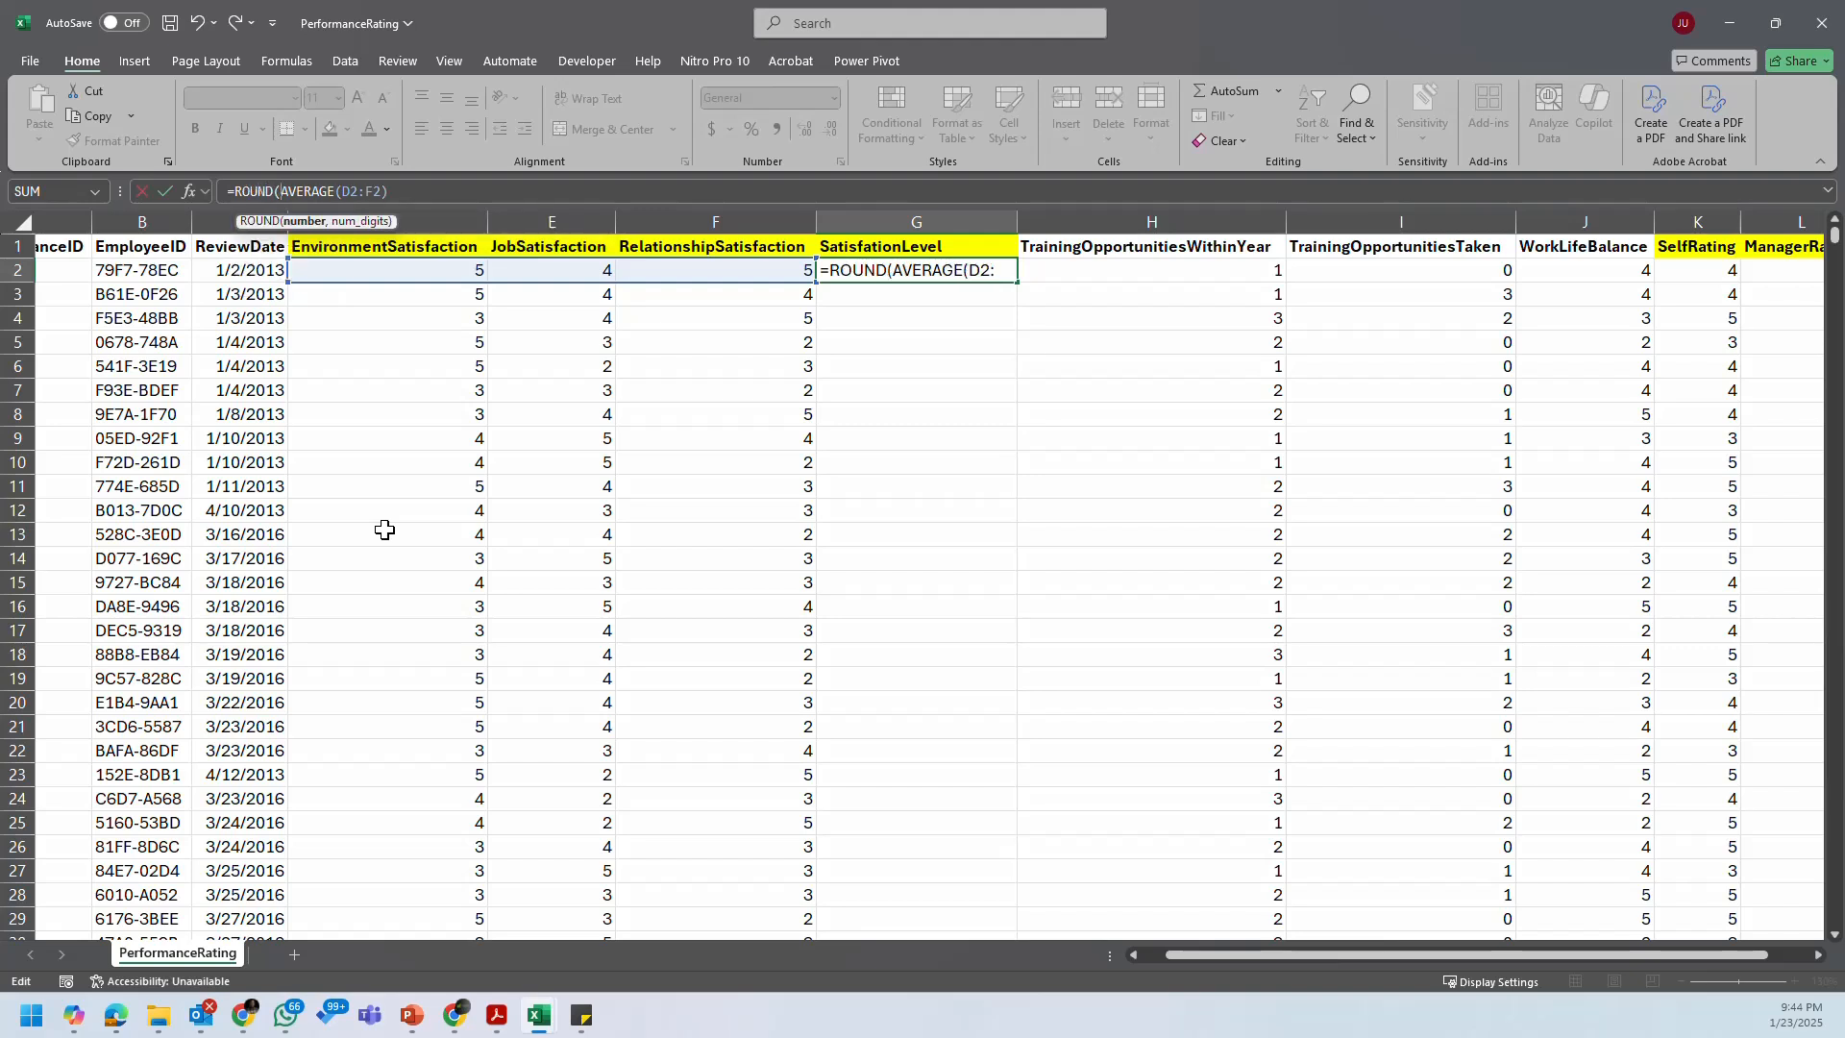
left_click(468, 193)
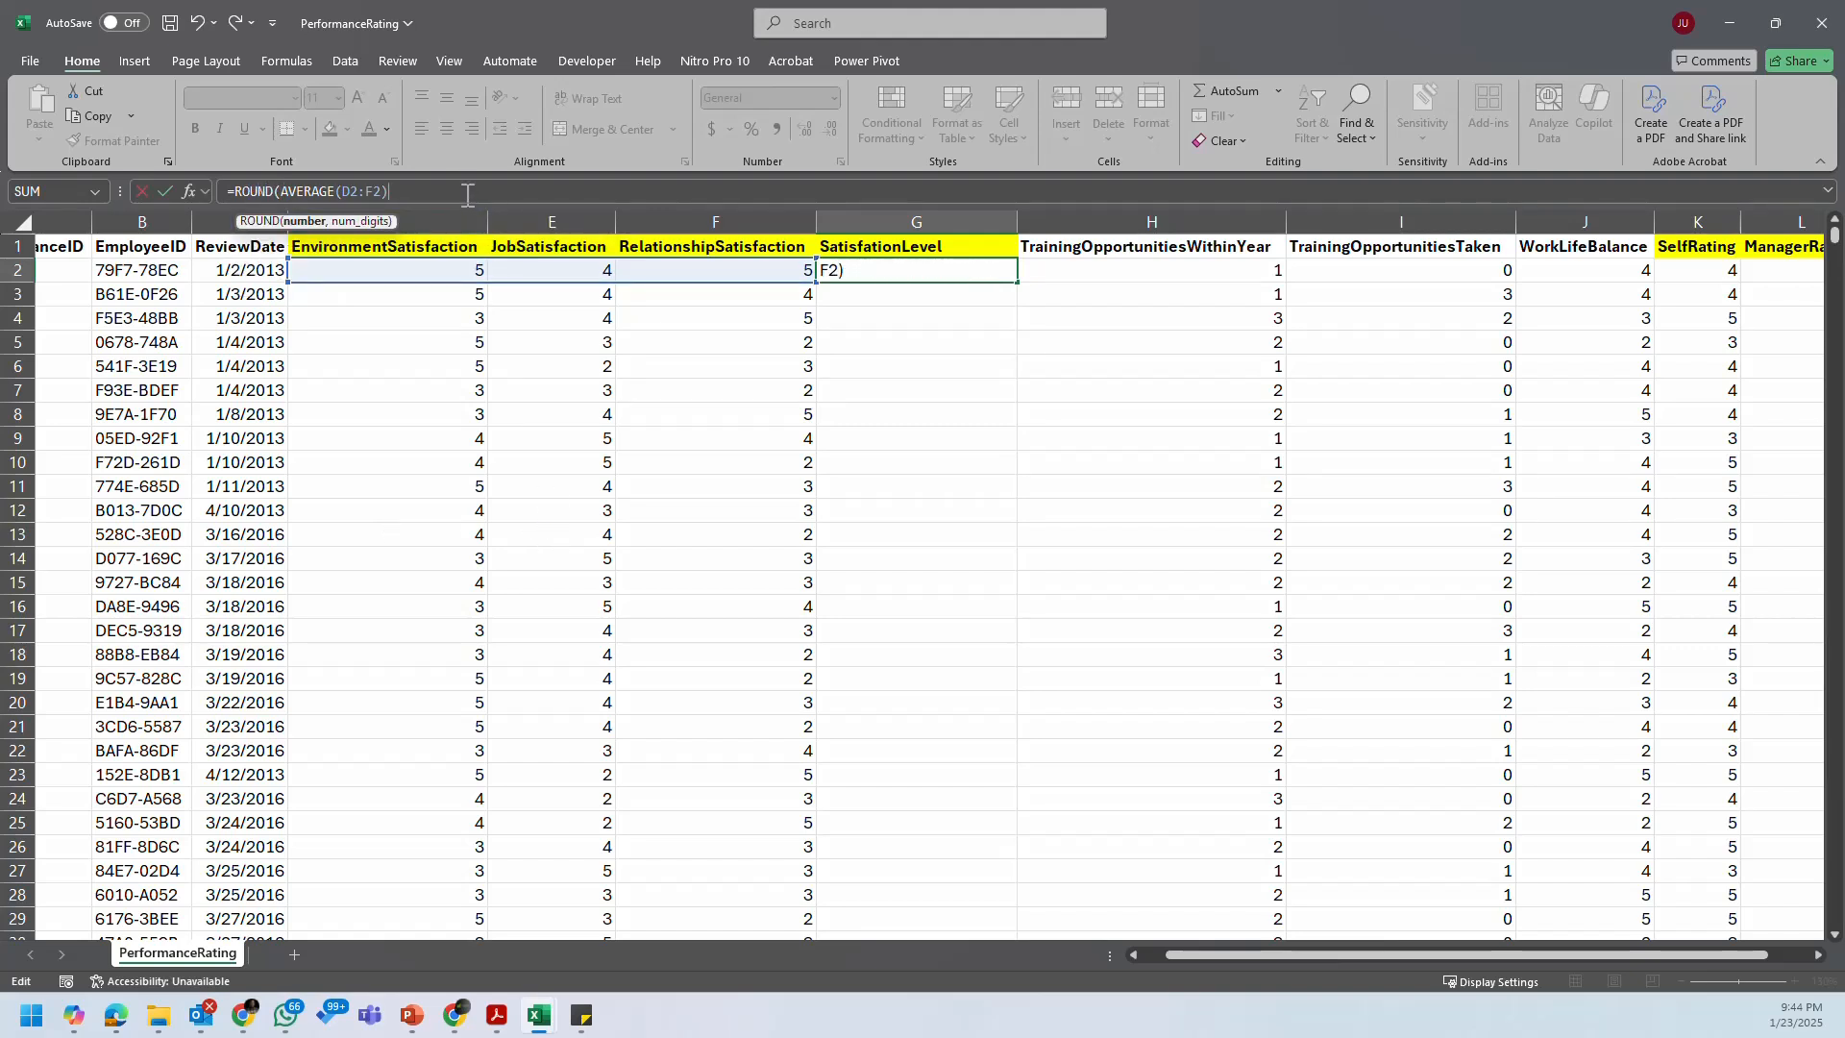
type(",0)")
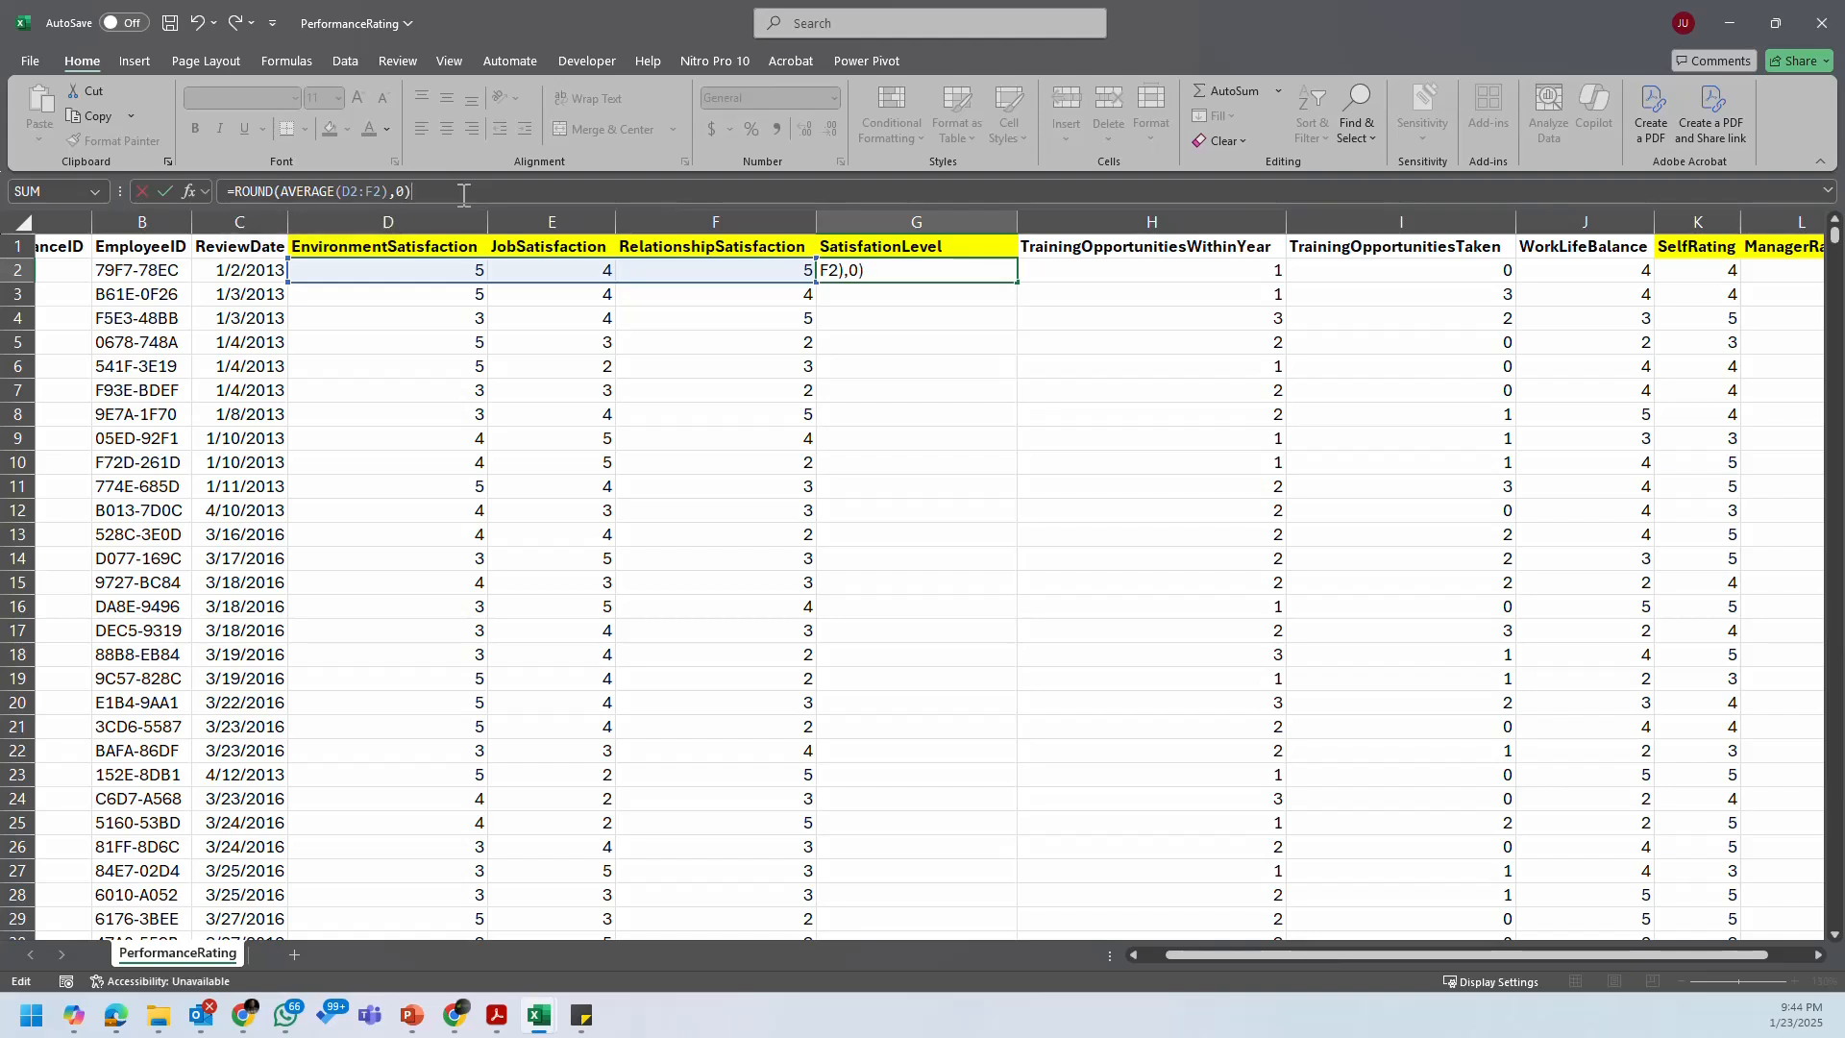
key("Return")
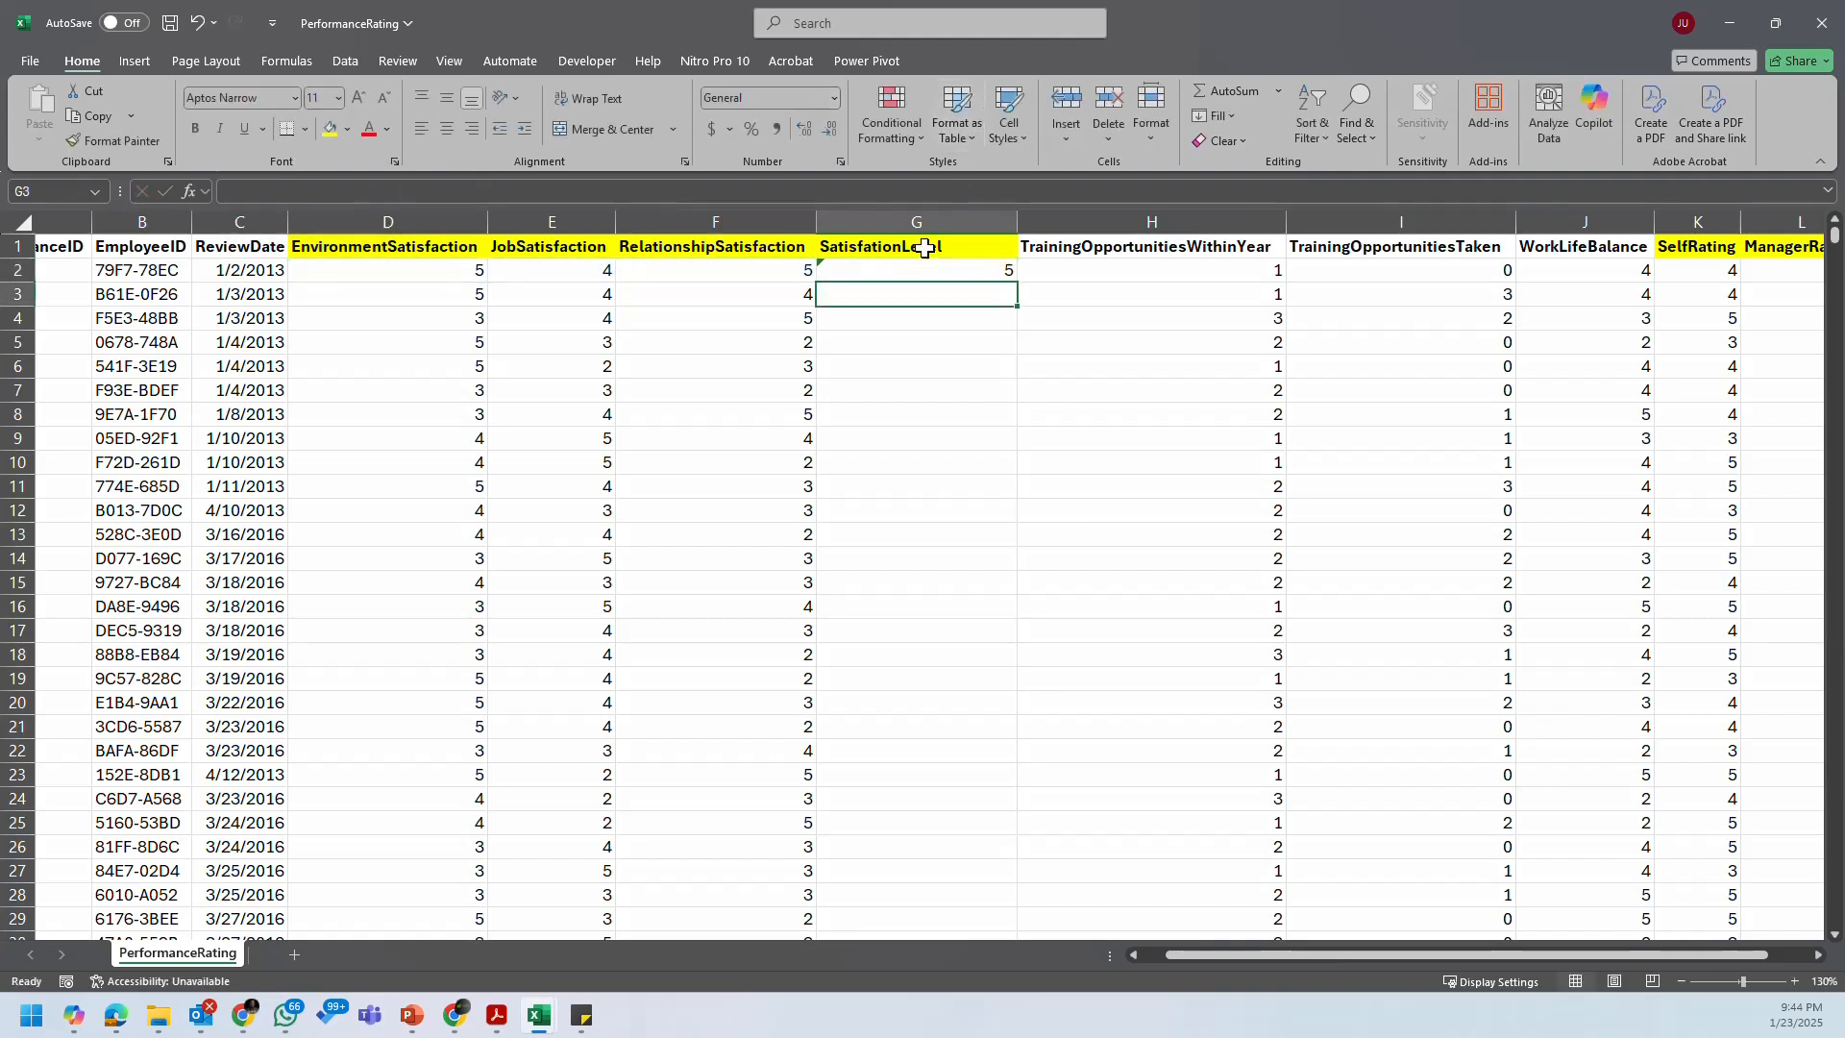
Step: Ignore the error flag on cell G2 and fill its formula down the whole SatisfationLevel column
left_click(944, 277)
left_click(796, 272)
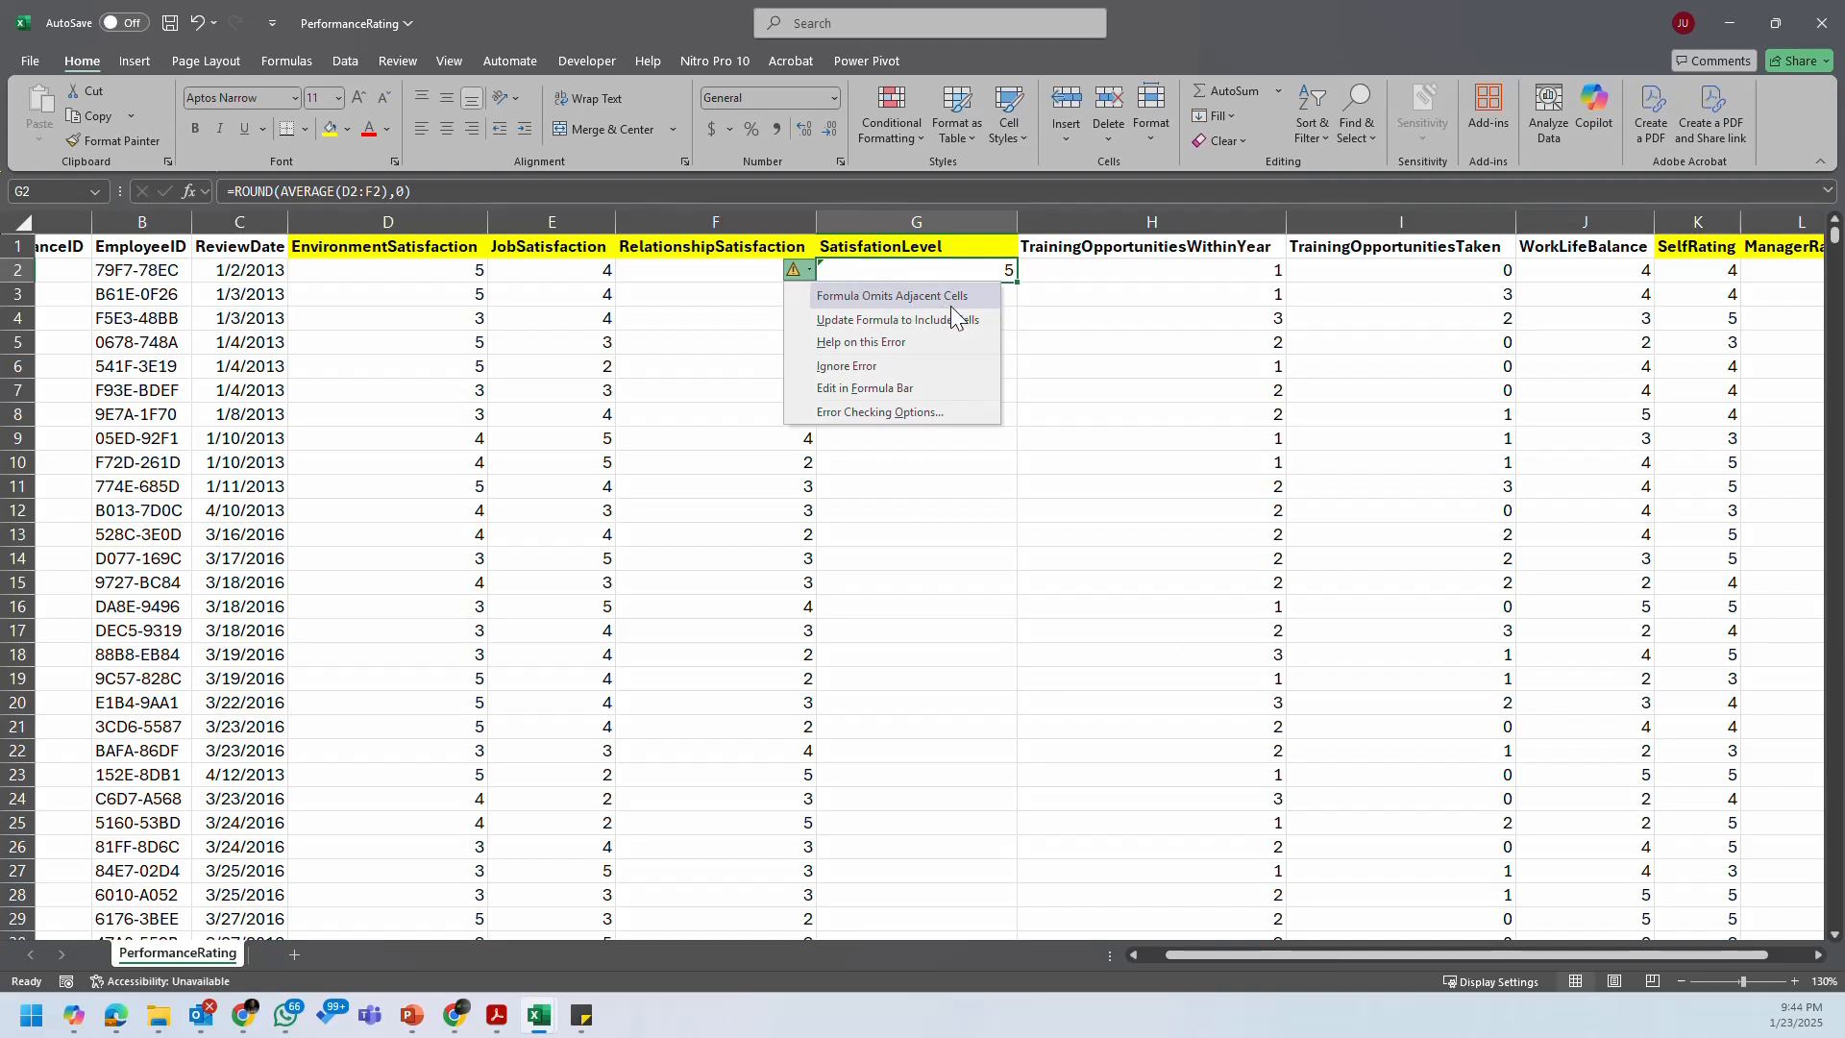
left_click(942, 366)
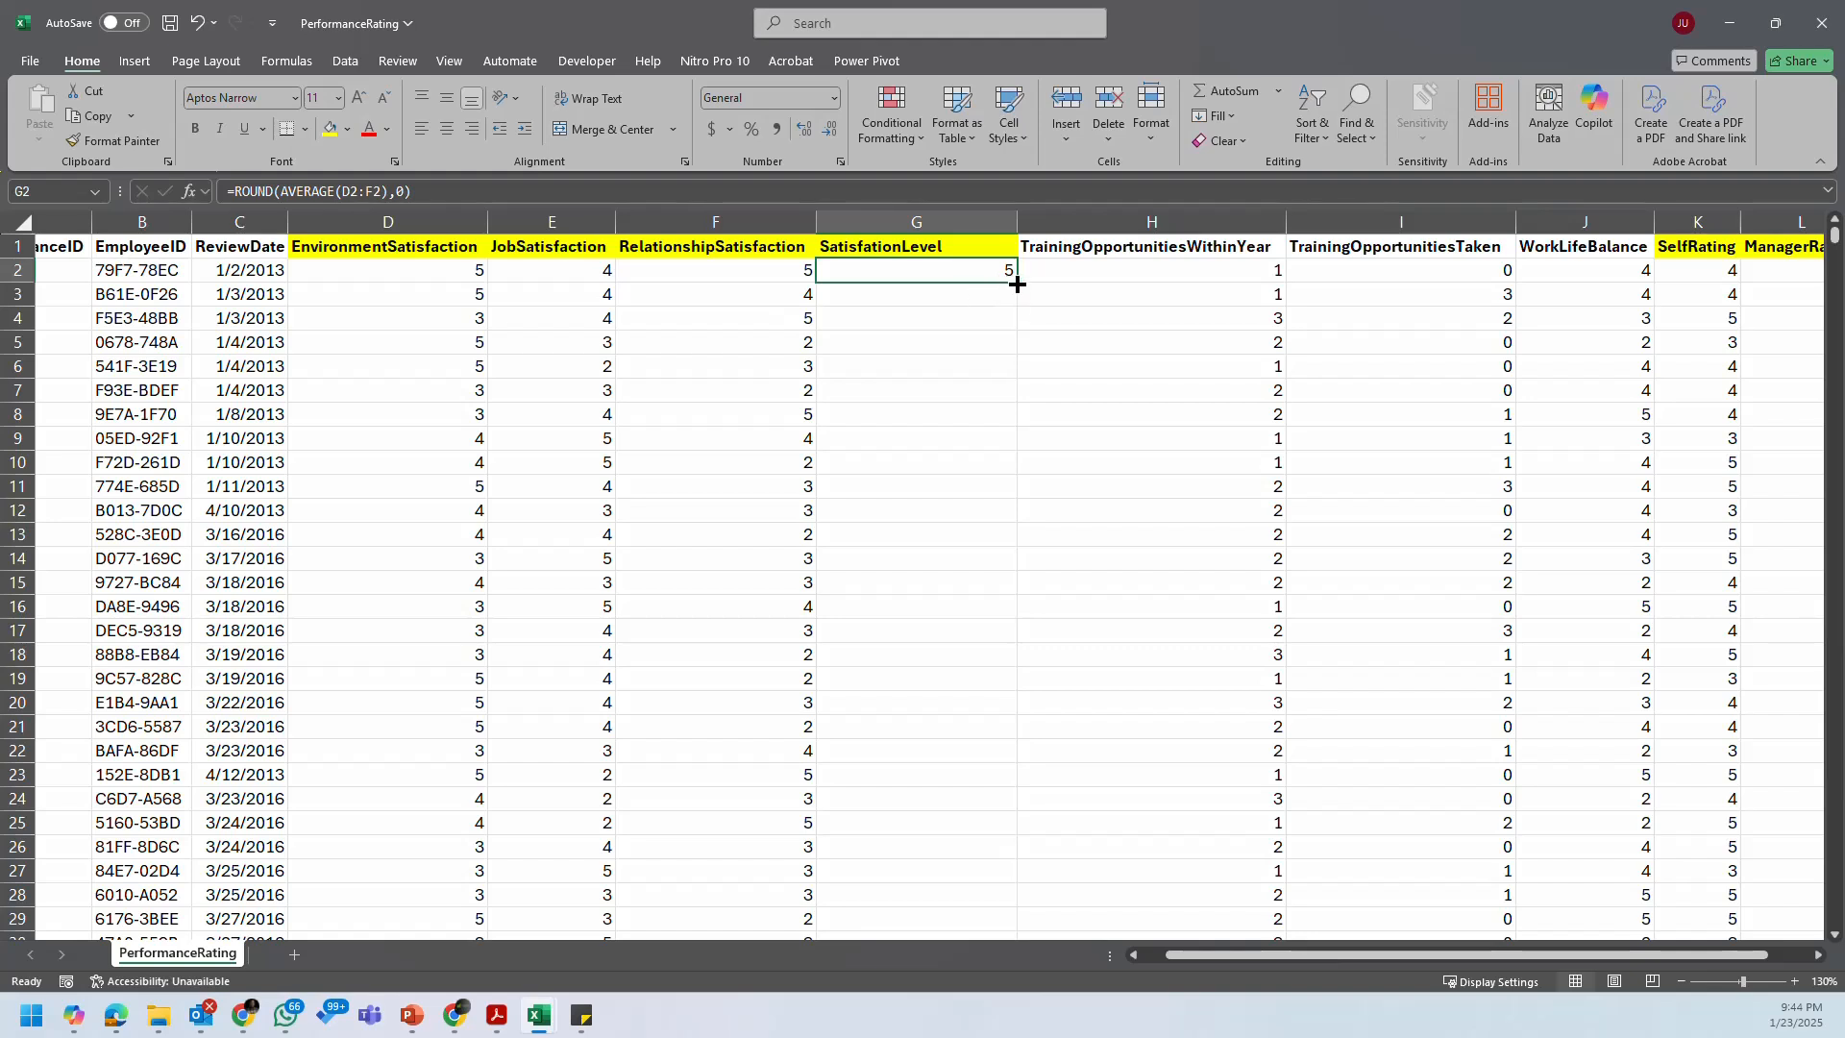
double_click(1017, 284)
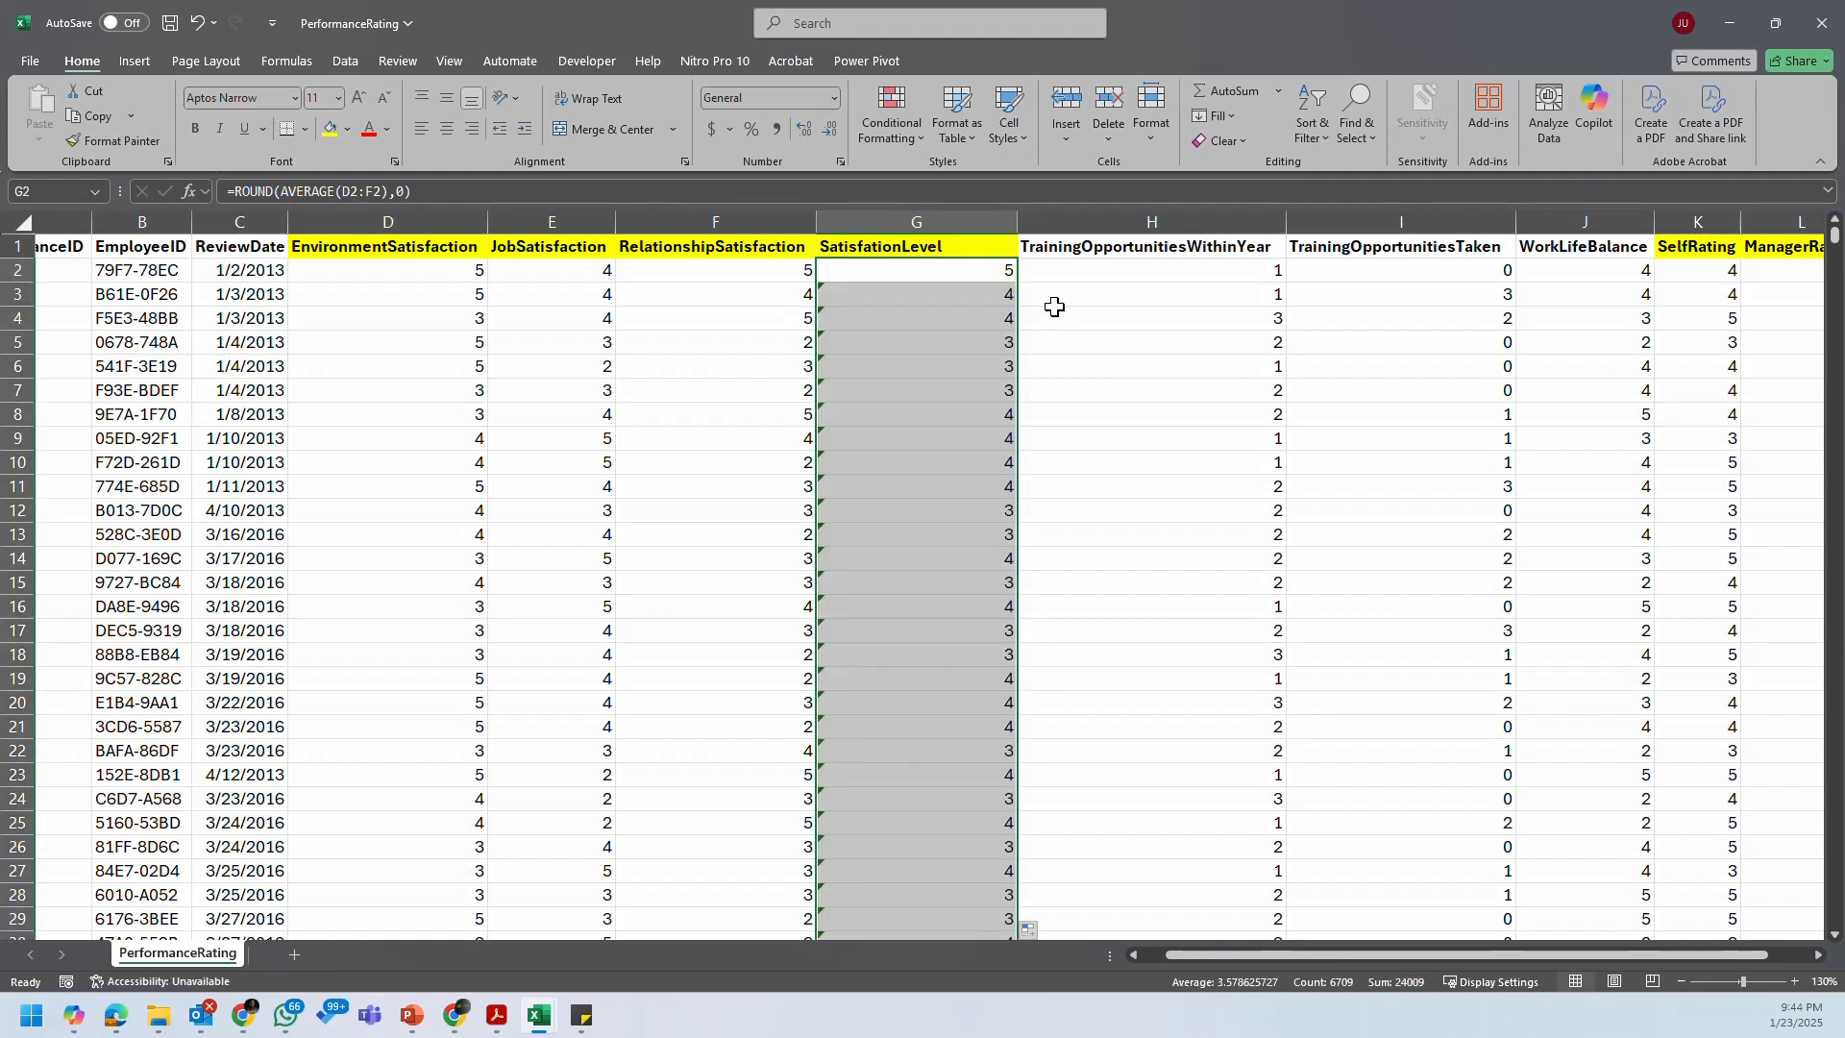
Step: Ignore the formula error flags on all filled SatisfationLevel cells from G3 to the last row
left_click(841, 293)
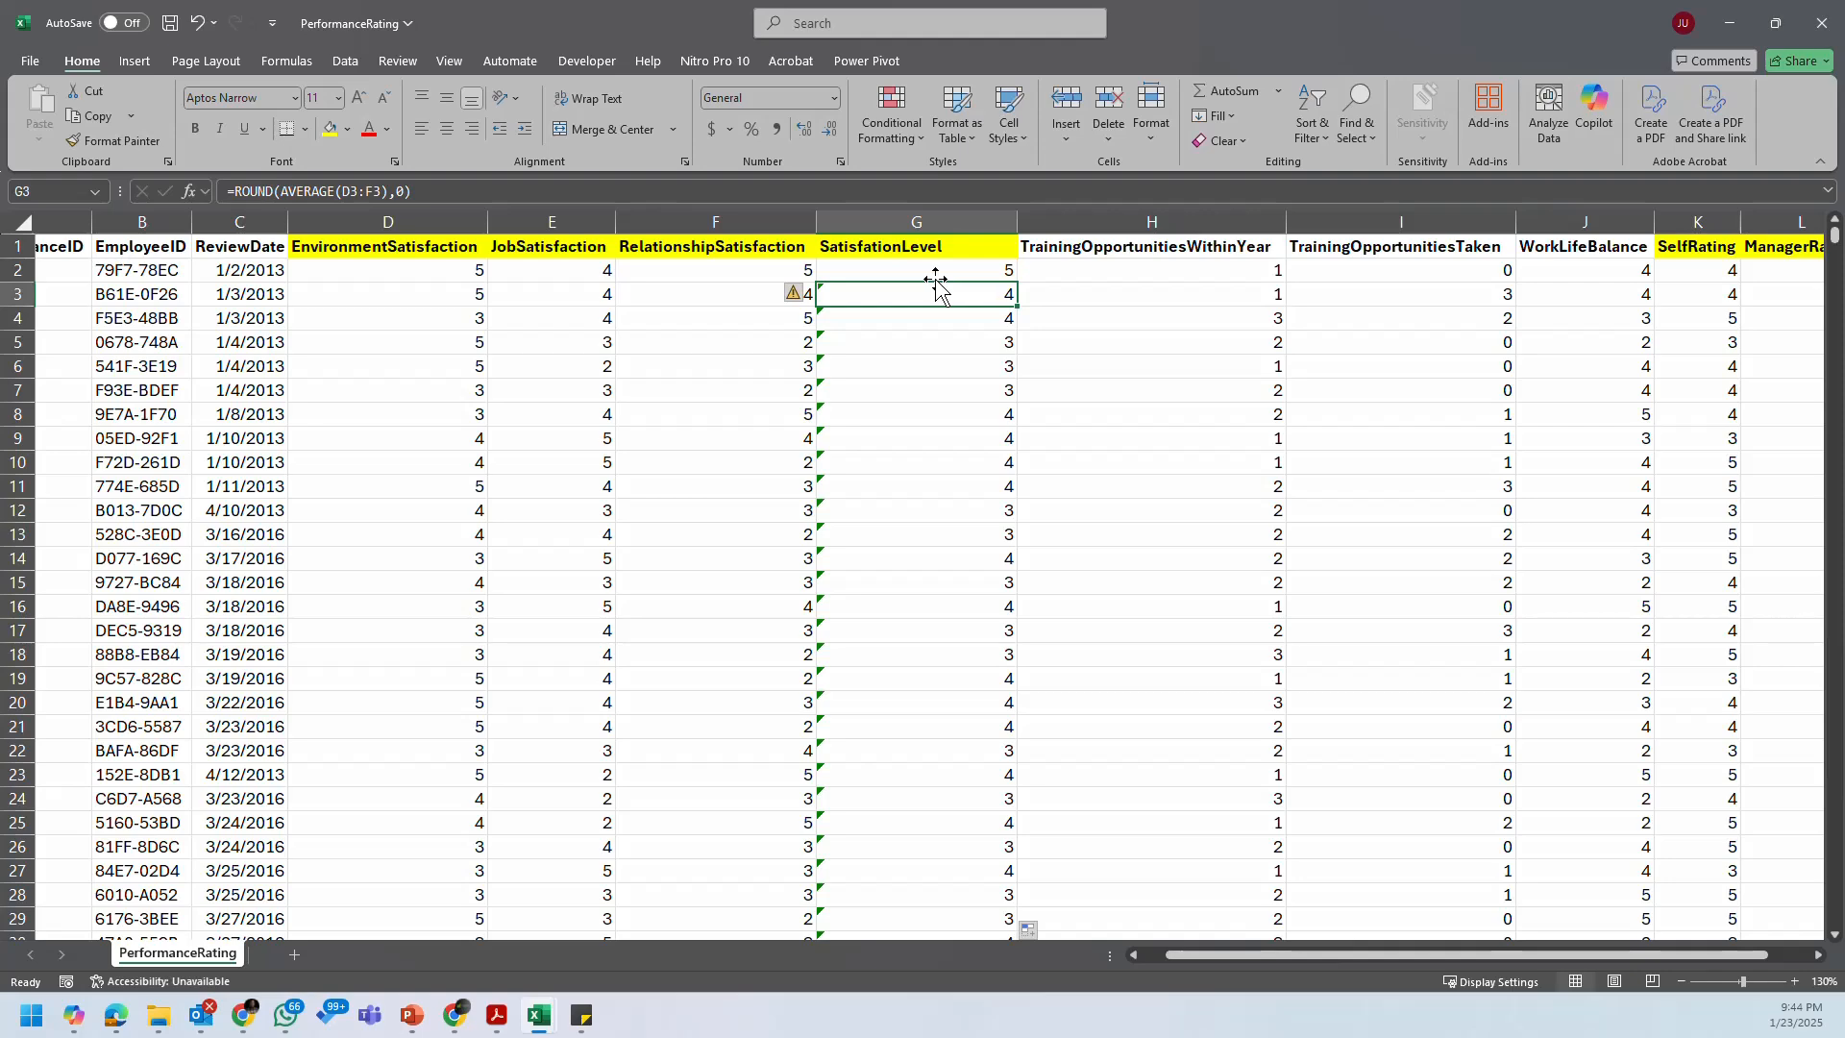
key("ctrl+shift+Down")
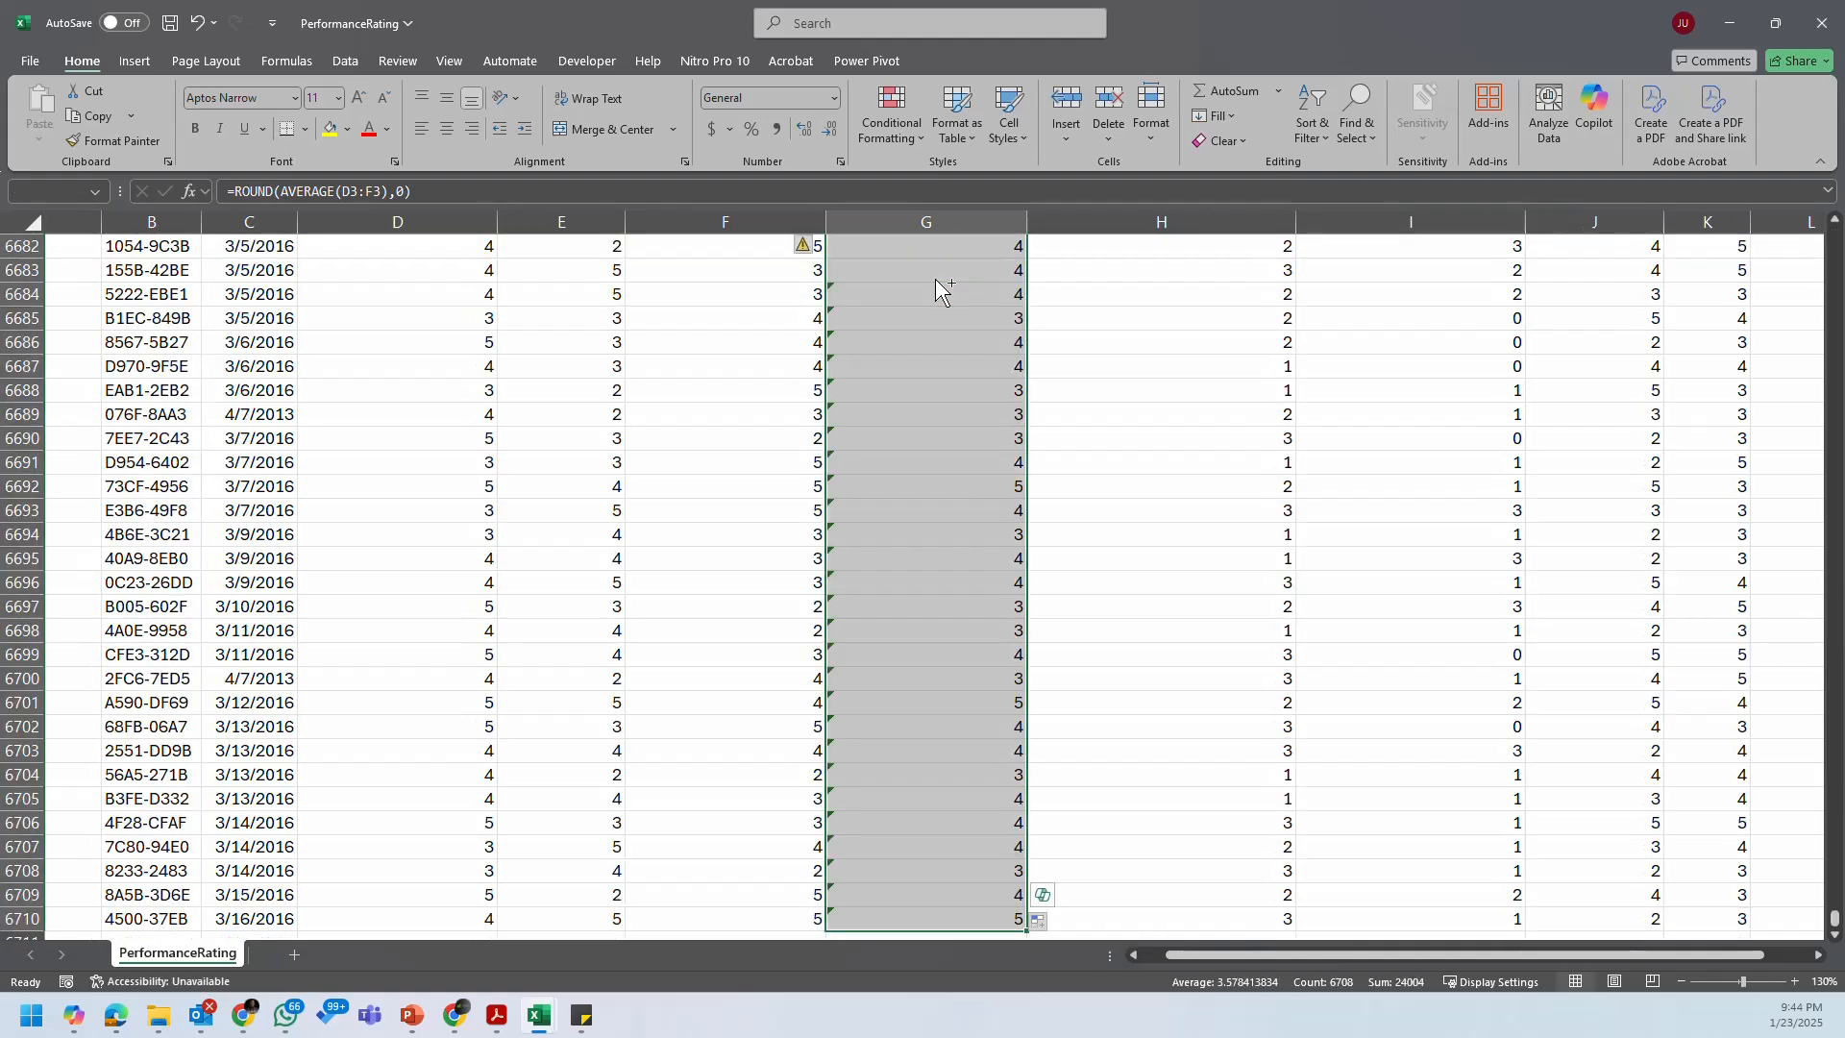
left_click(813, 246)
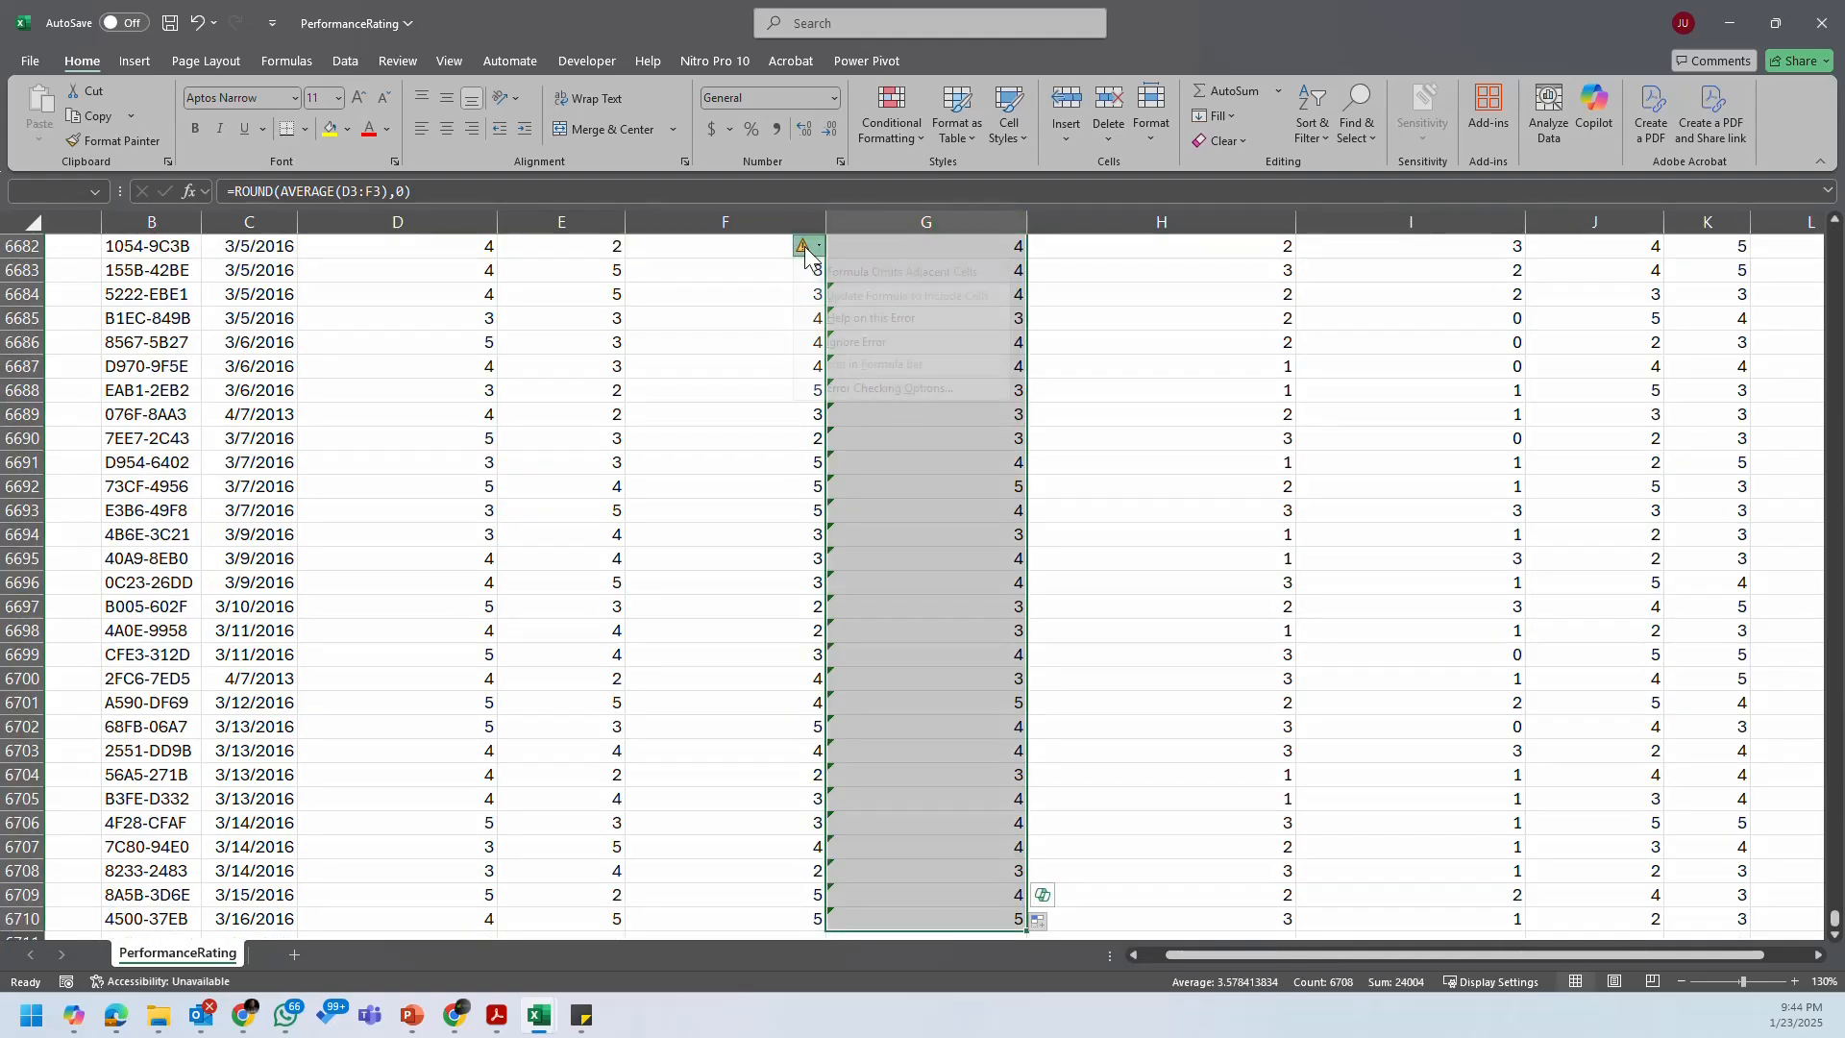
left_click(953, 339)
left_click(950, 344)
key("ctrl+Up")
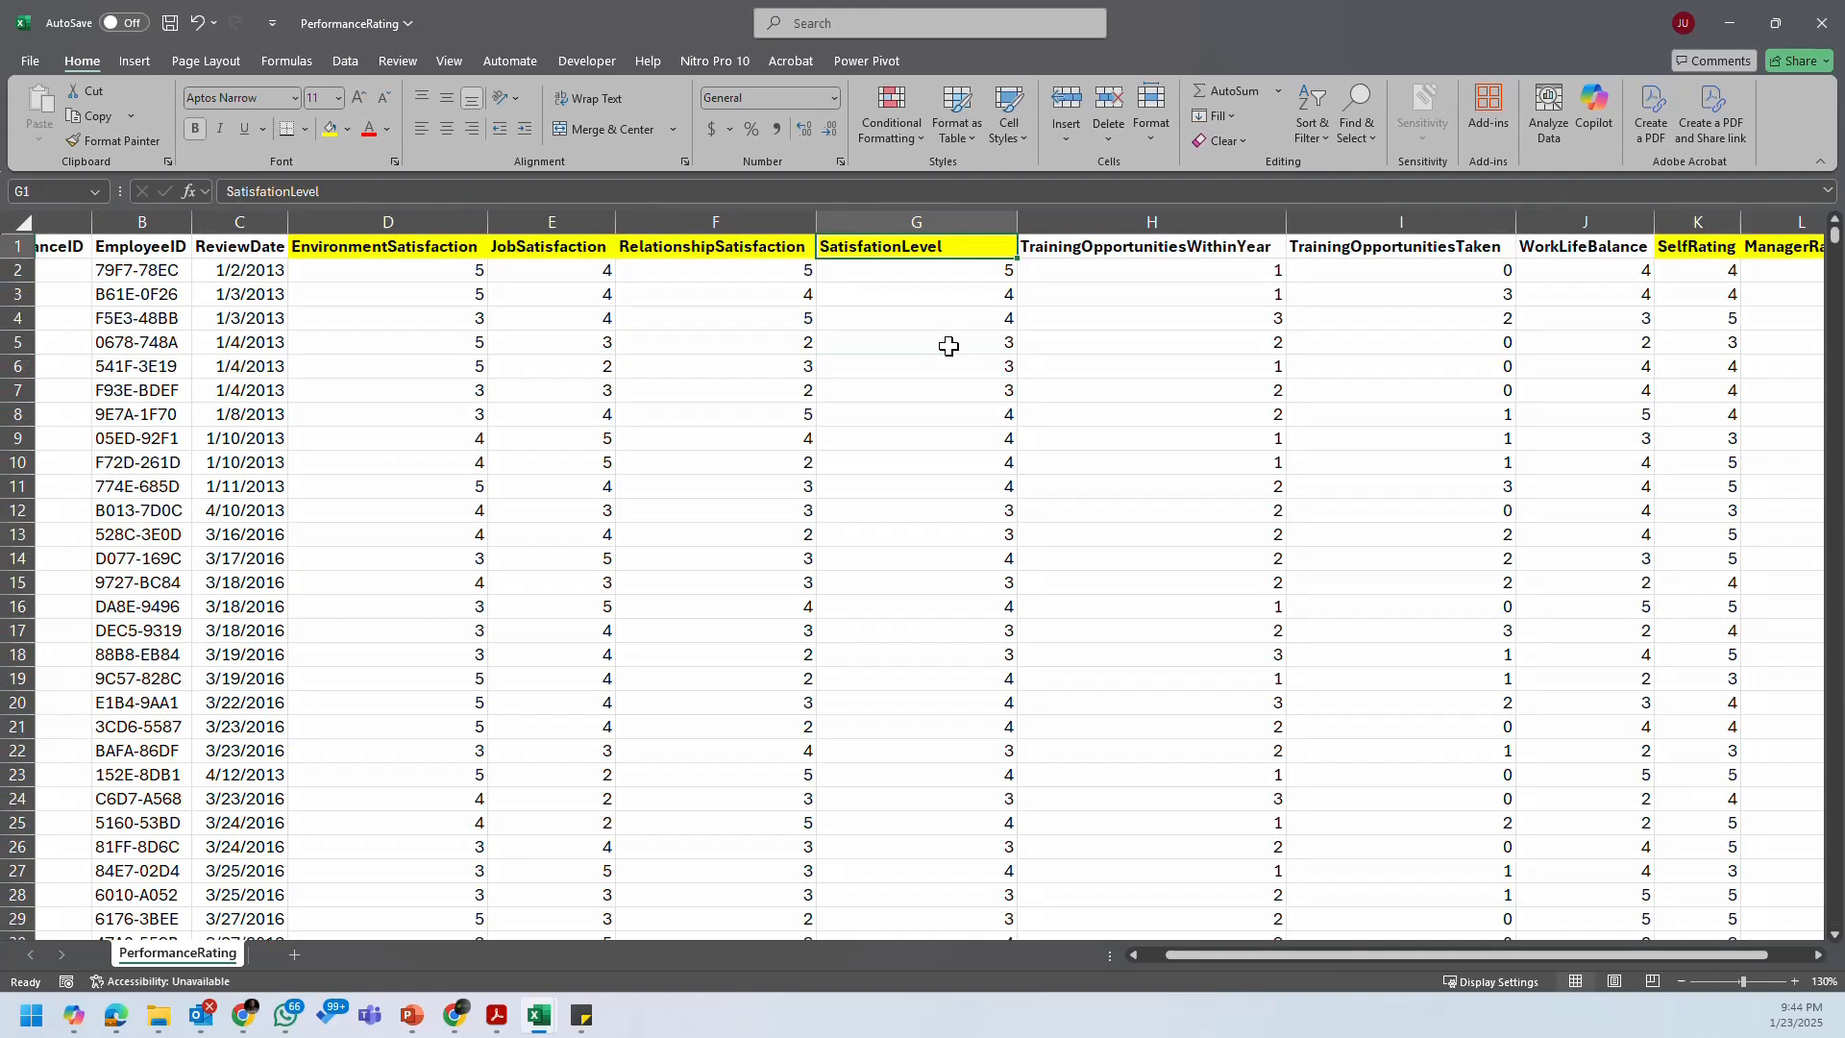
Step: Change the fill colour of the SelfRating and ManagerRating header cells to light green
scroll(1001, 439, "down", 2)
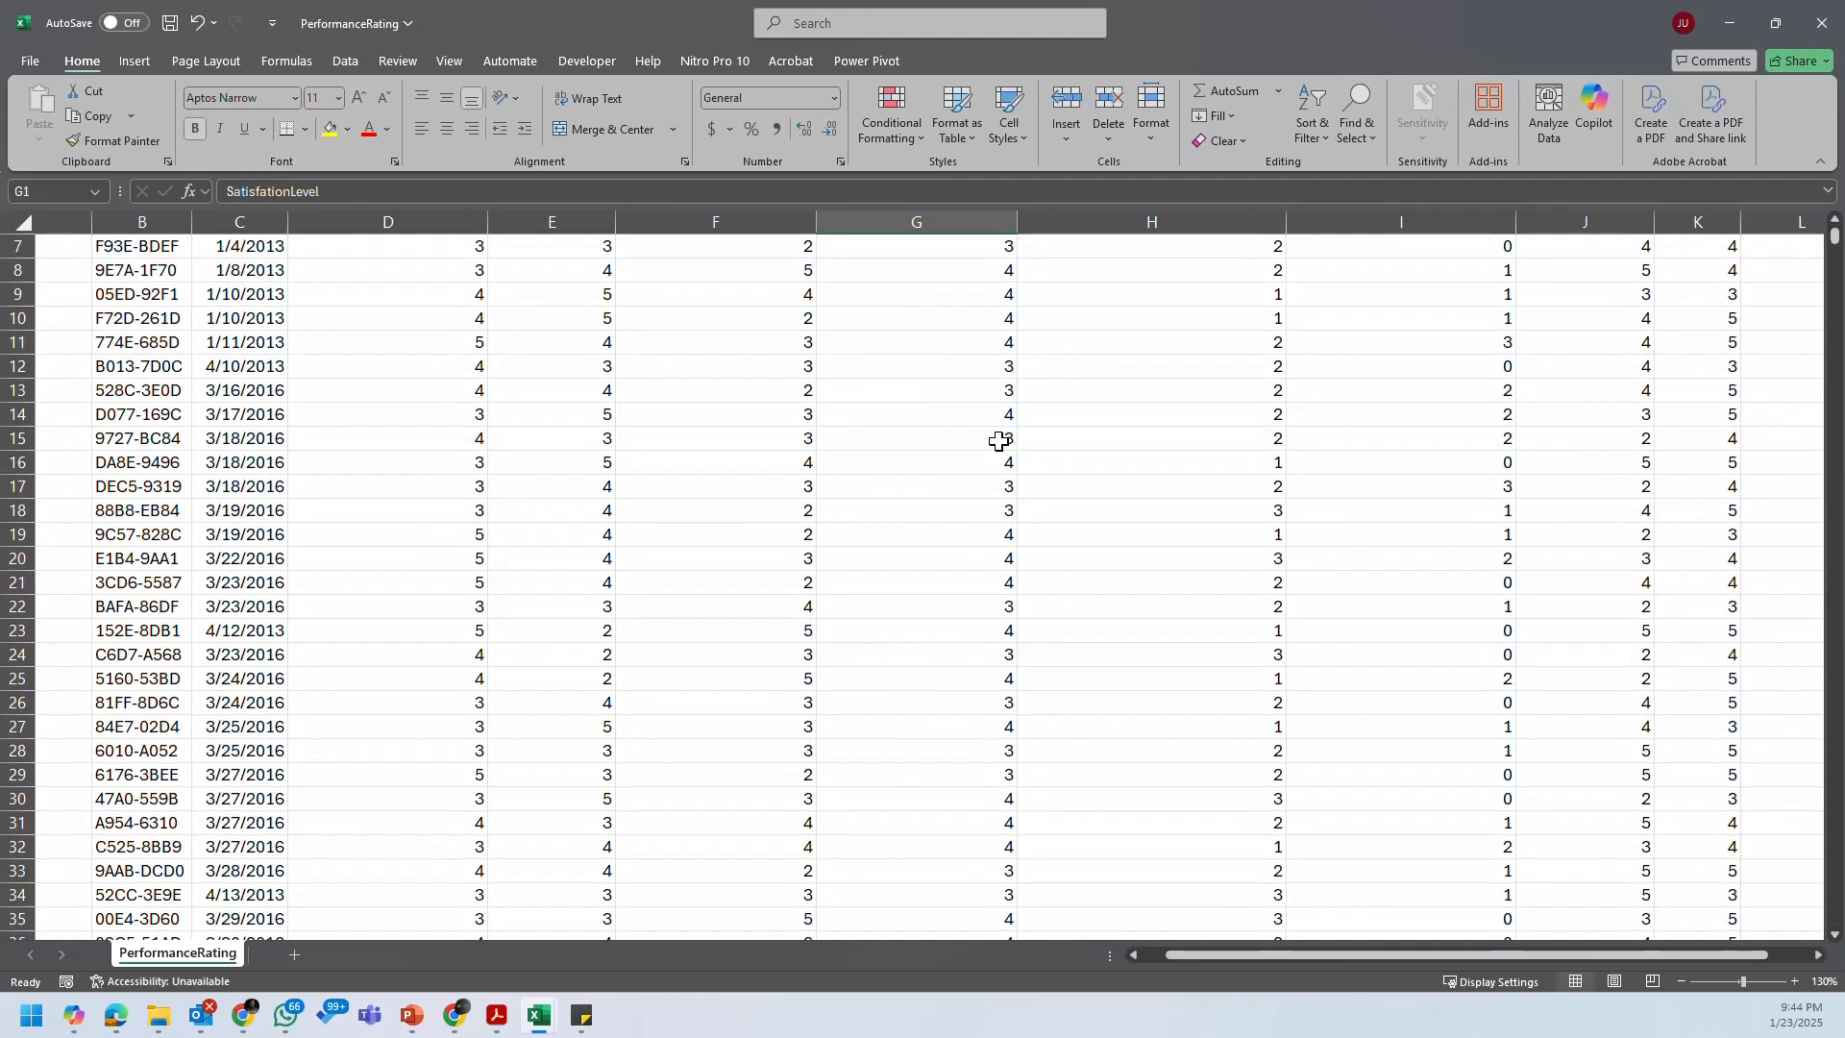
scroll(999, 441, "up", 2)
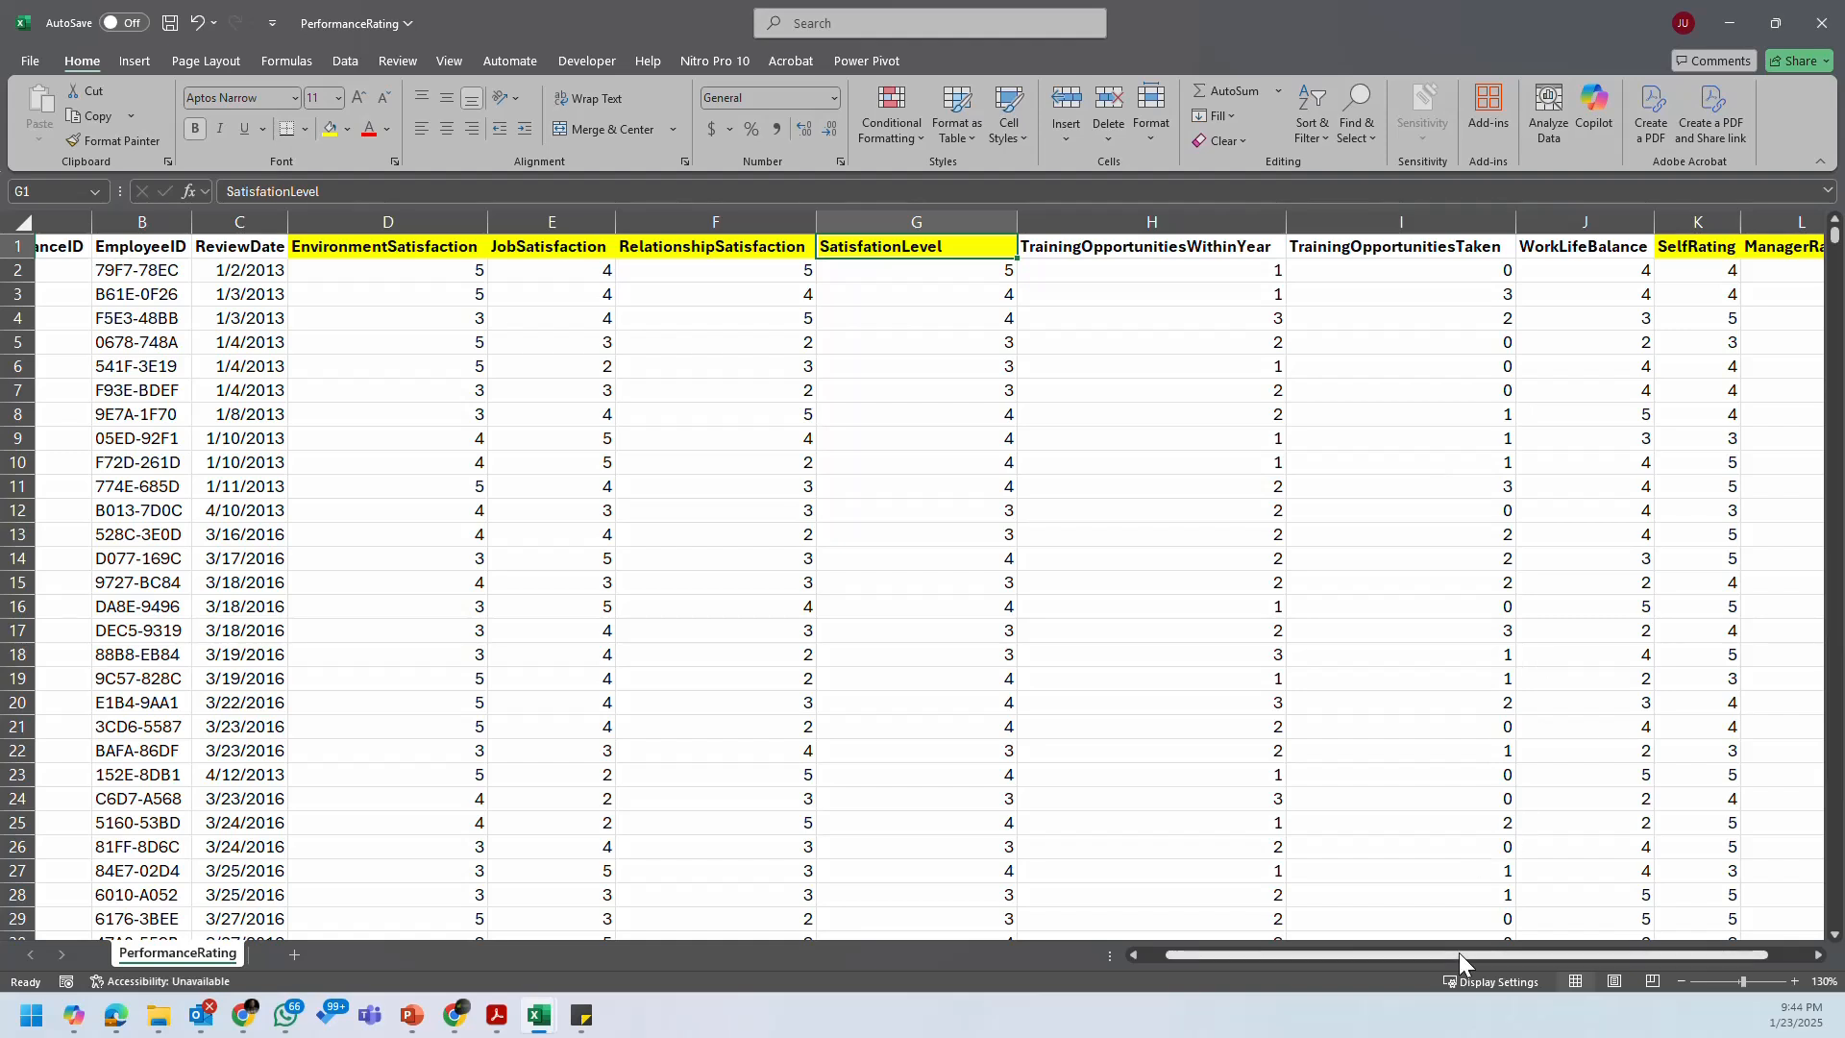
left_click_drag(1459, 954, 1554, 942)
left_click_drag(1594, 251, 1673, 246)
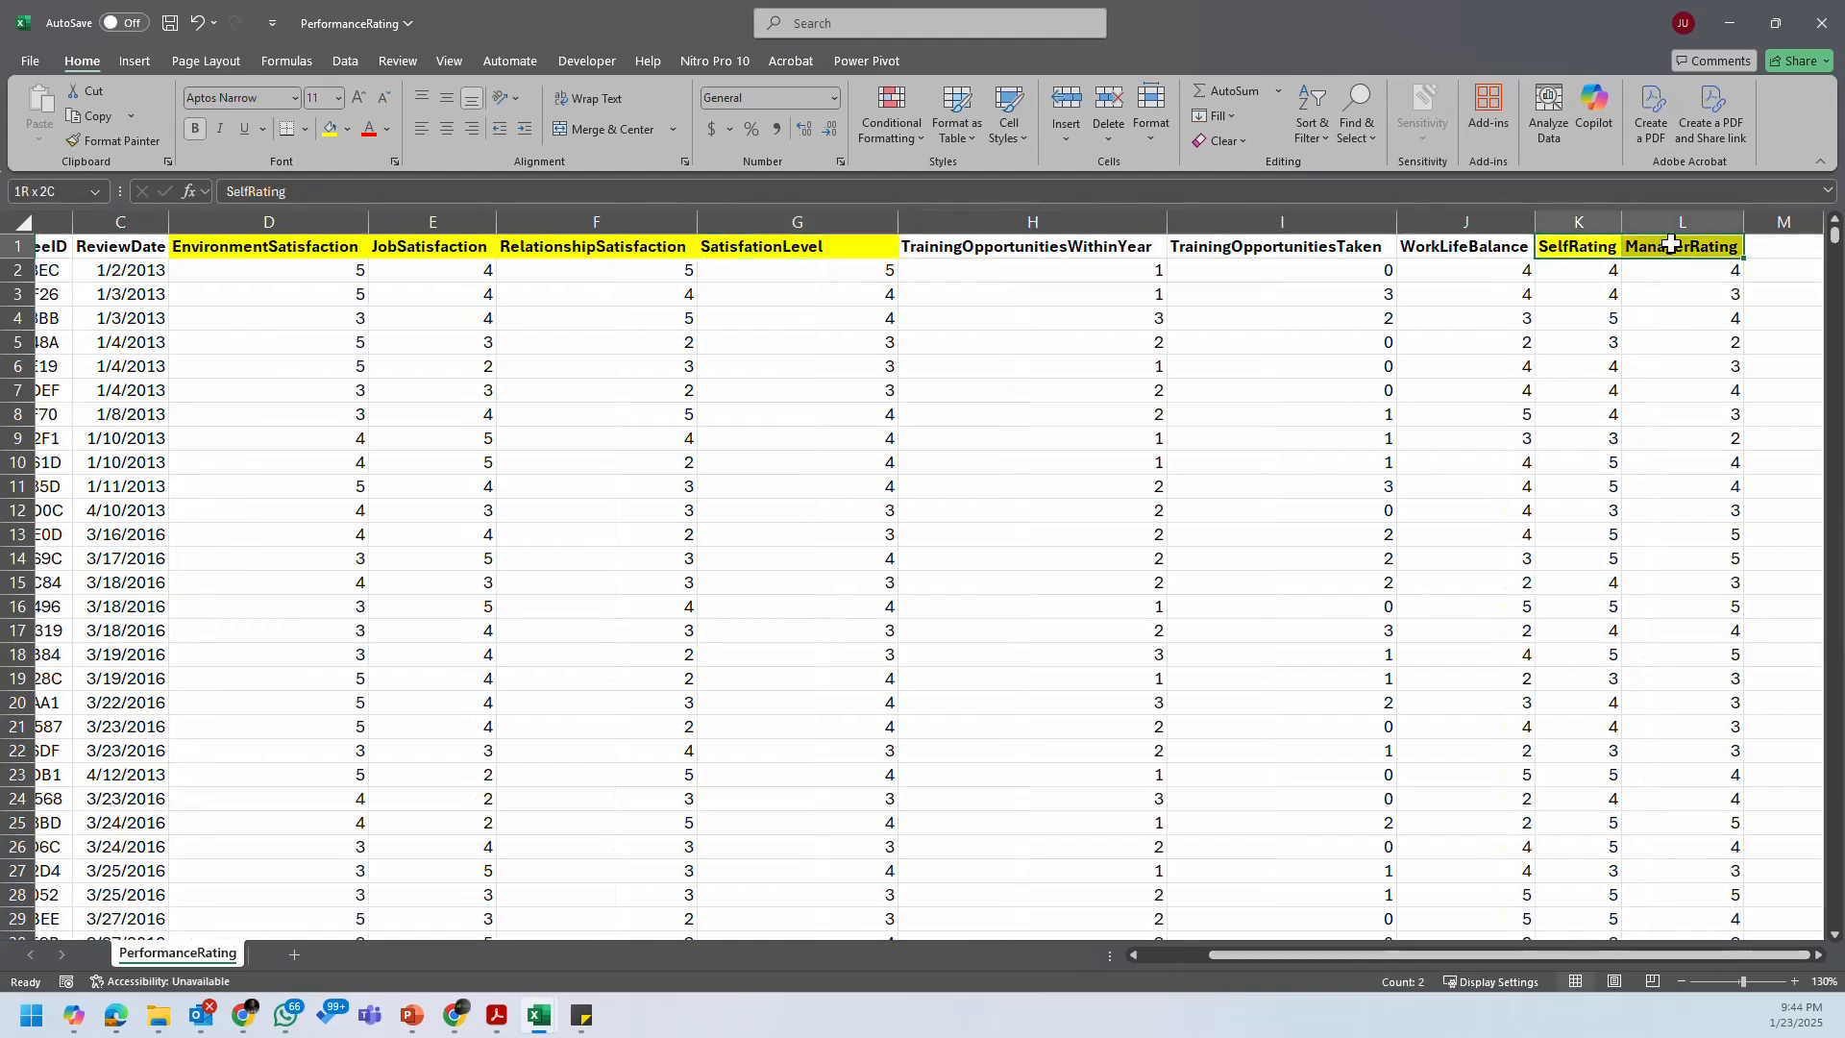
left_click(347, 129)
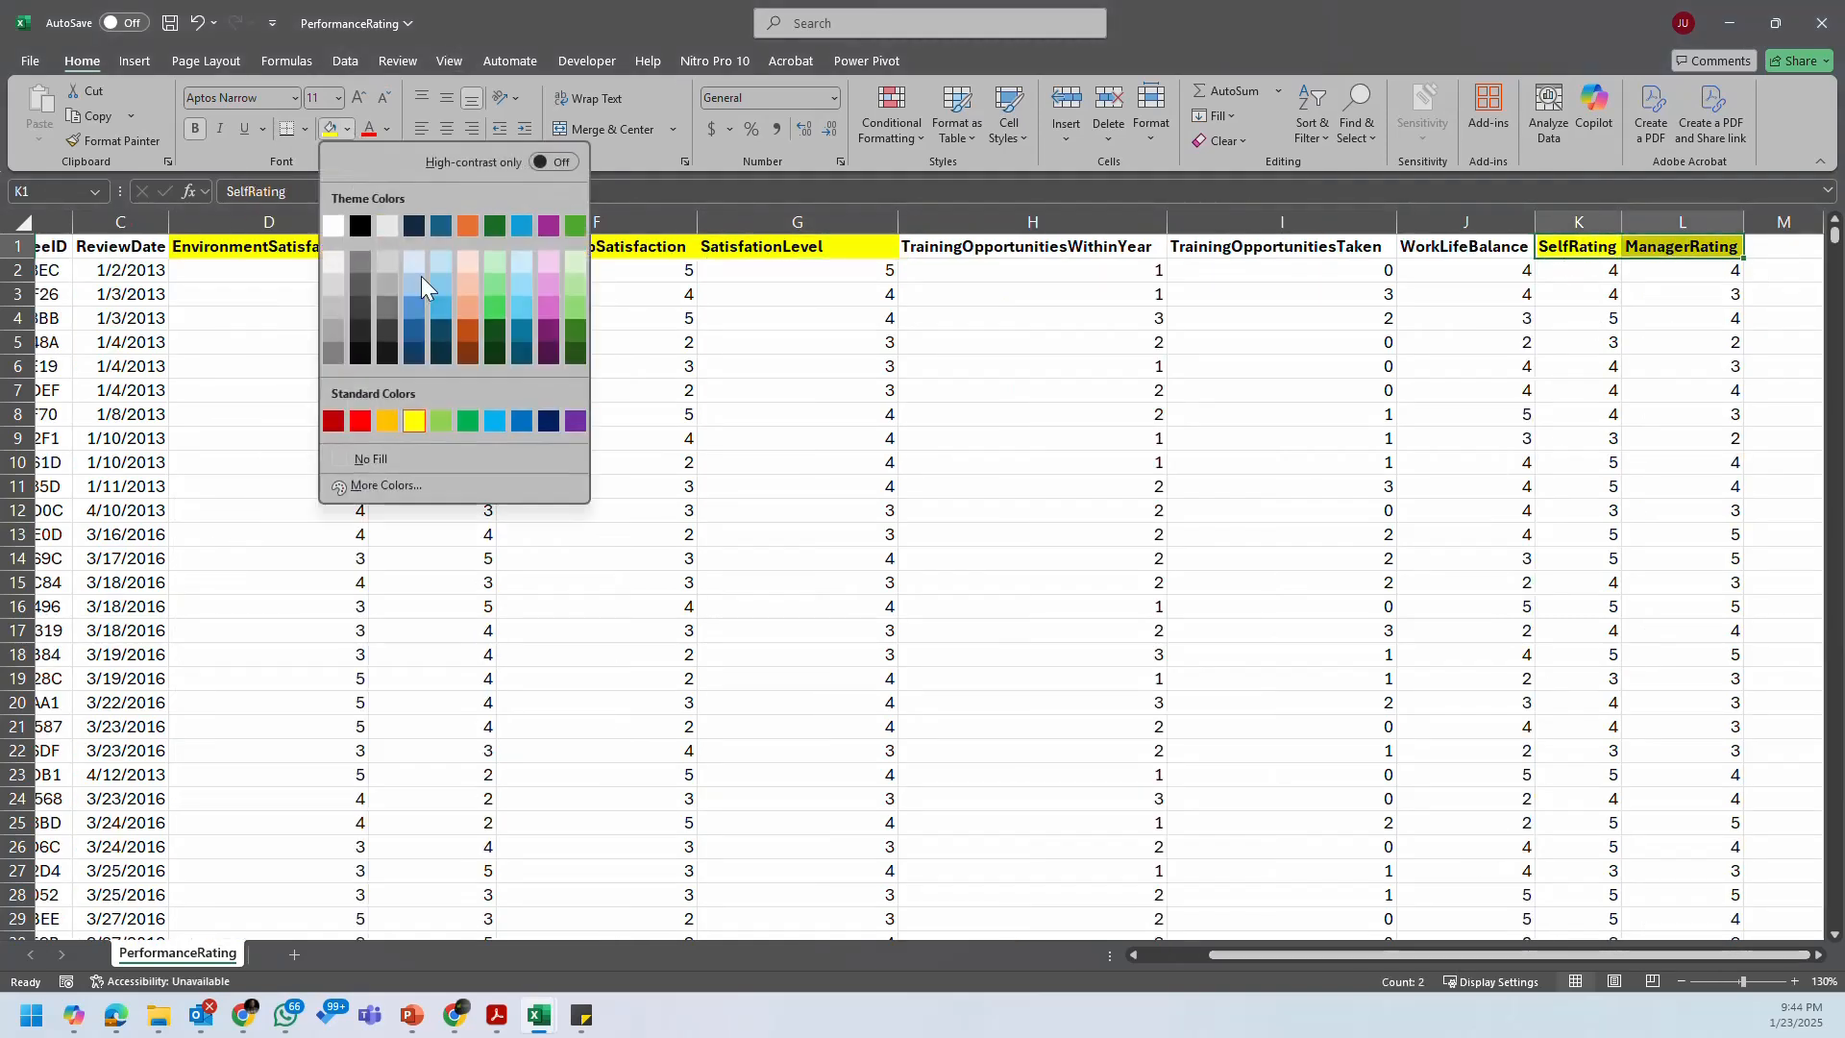
left_click(440, 423)
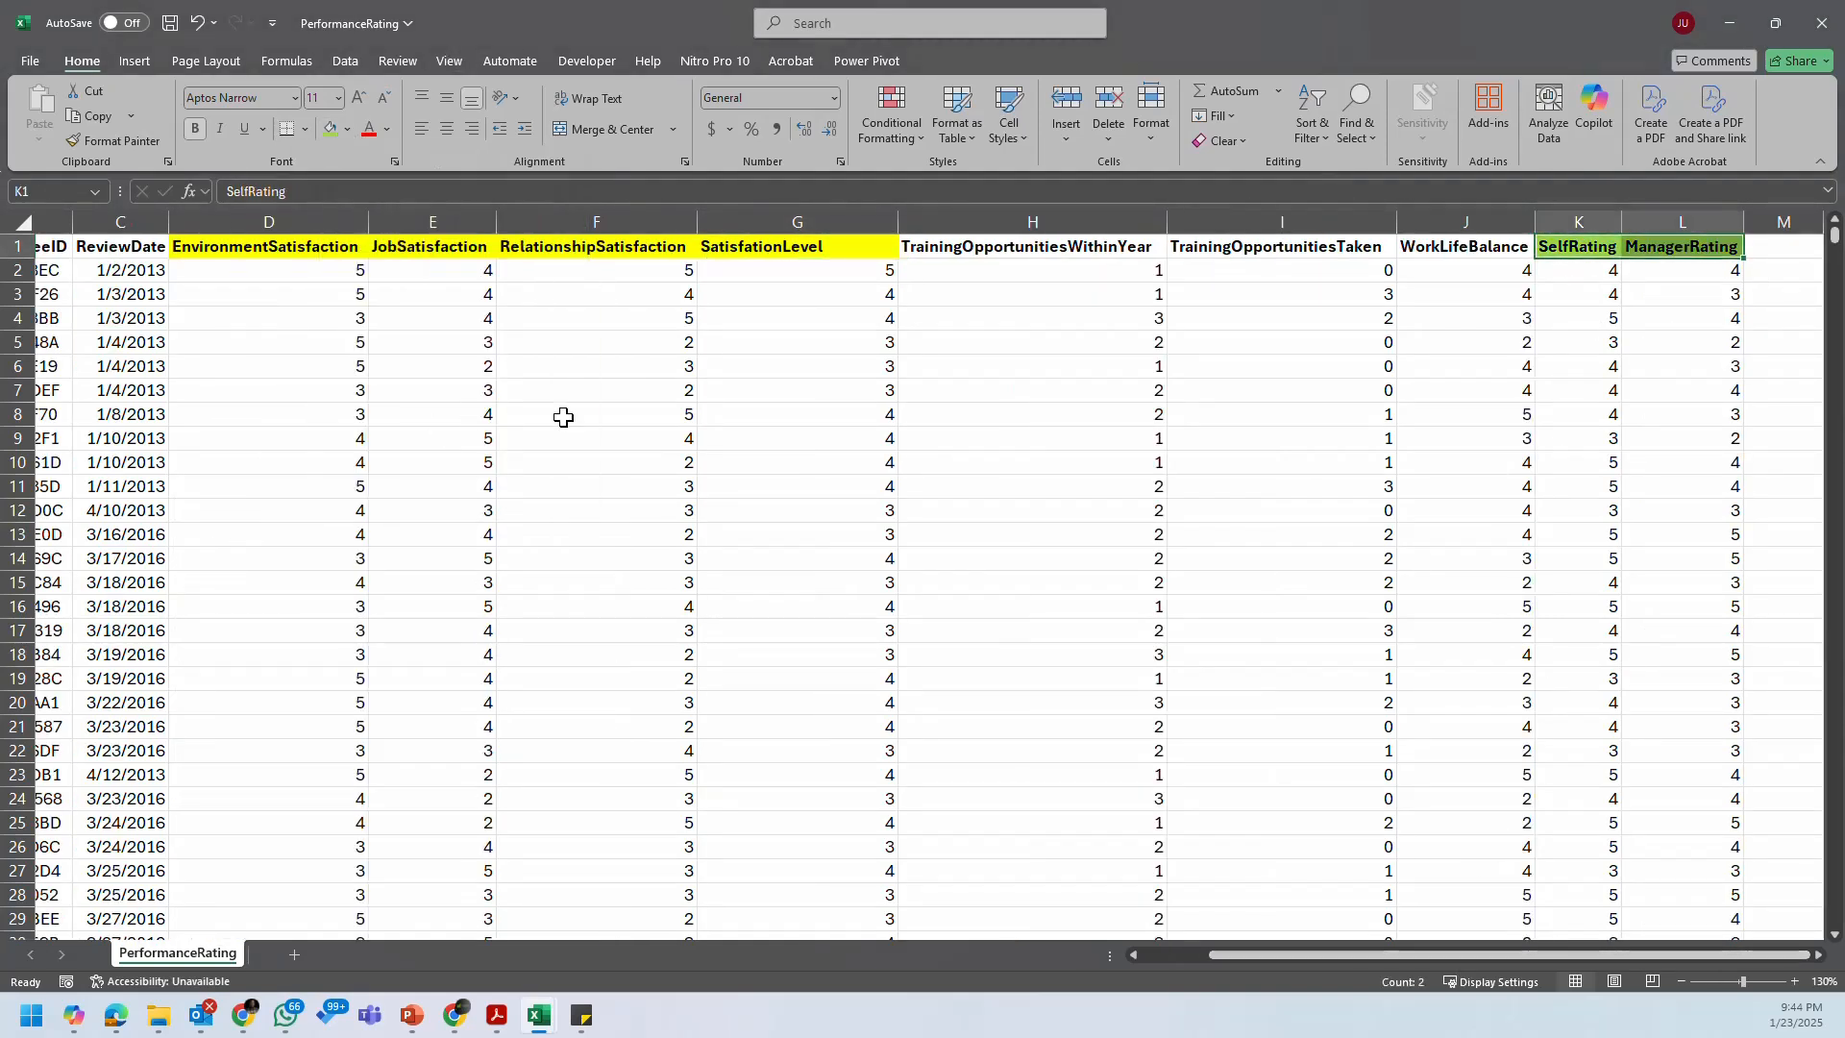
left_click(354, 130)
key("Escape")
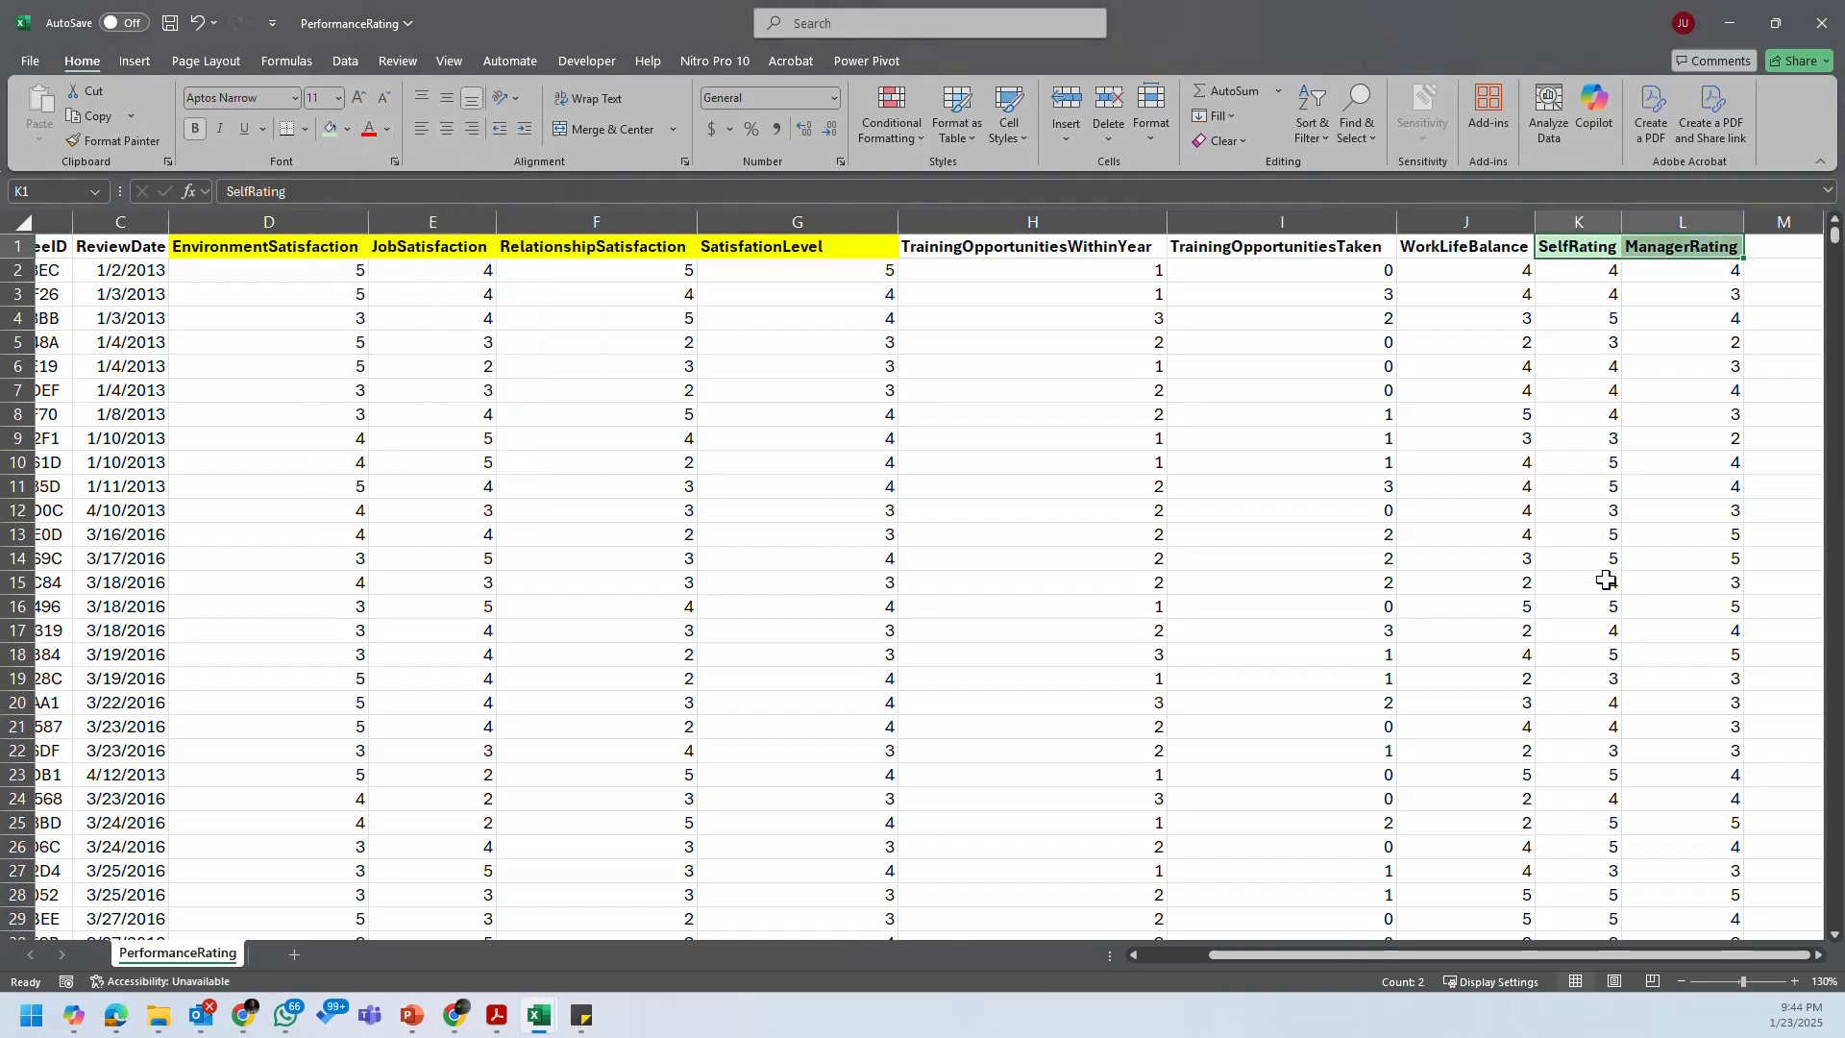
Step: Insert a blank column directly after the ManagerRating column and select its header cell M1
scroll(1773, 913, "right", 5)
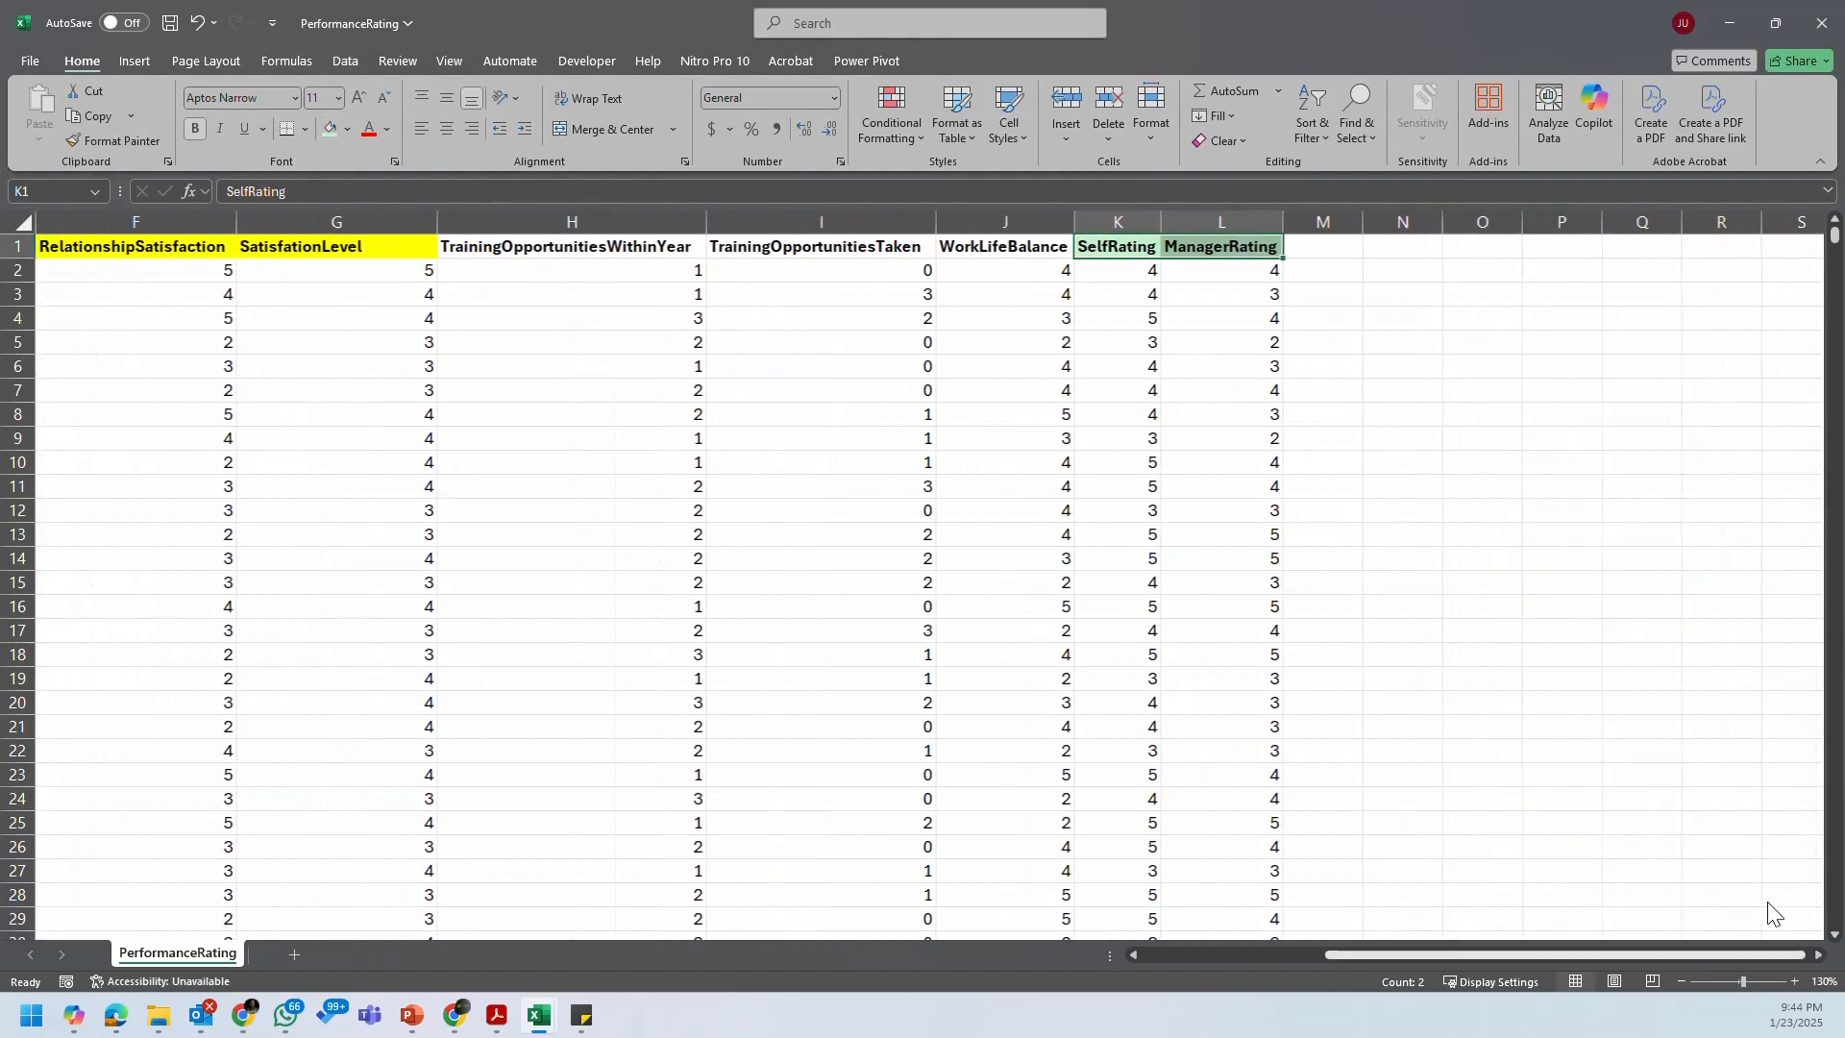
right_click(1325, 223)
left_click(1355, 419)
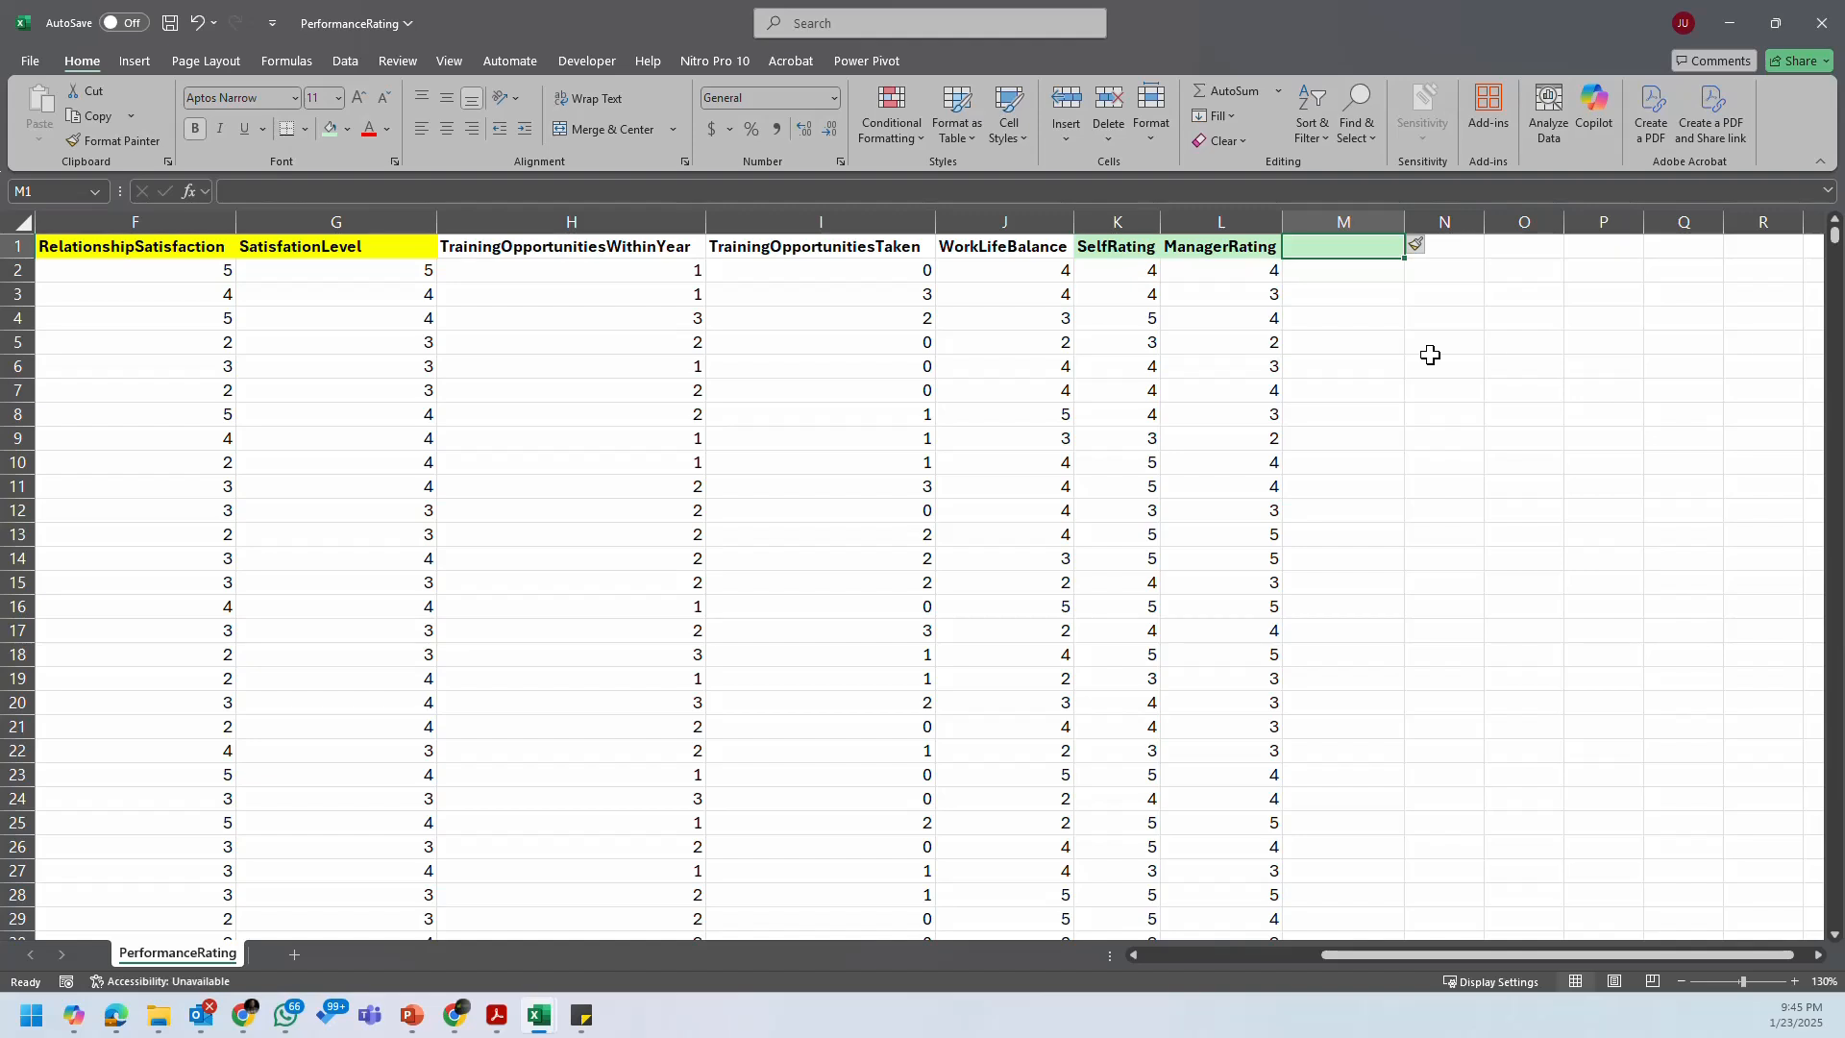
Step: Review the rating and satisfaction lookup tables in the RatingLevel and SatisfiedLevel workbooks, then return to the PerformanceRating workbook
mouse_move(562, 1017)
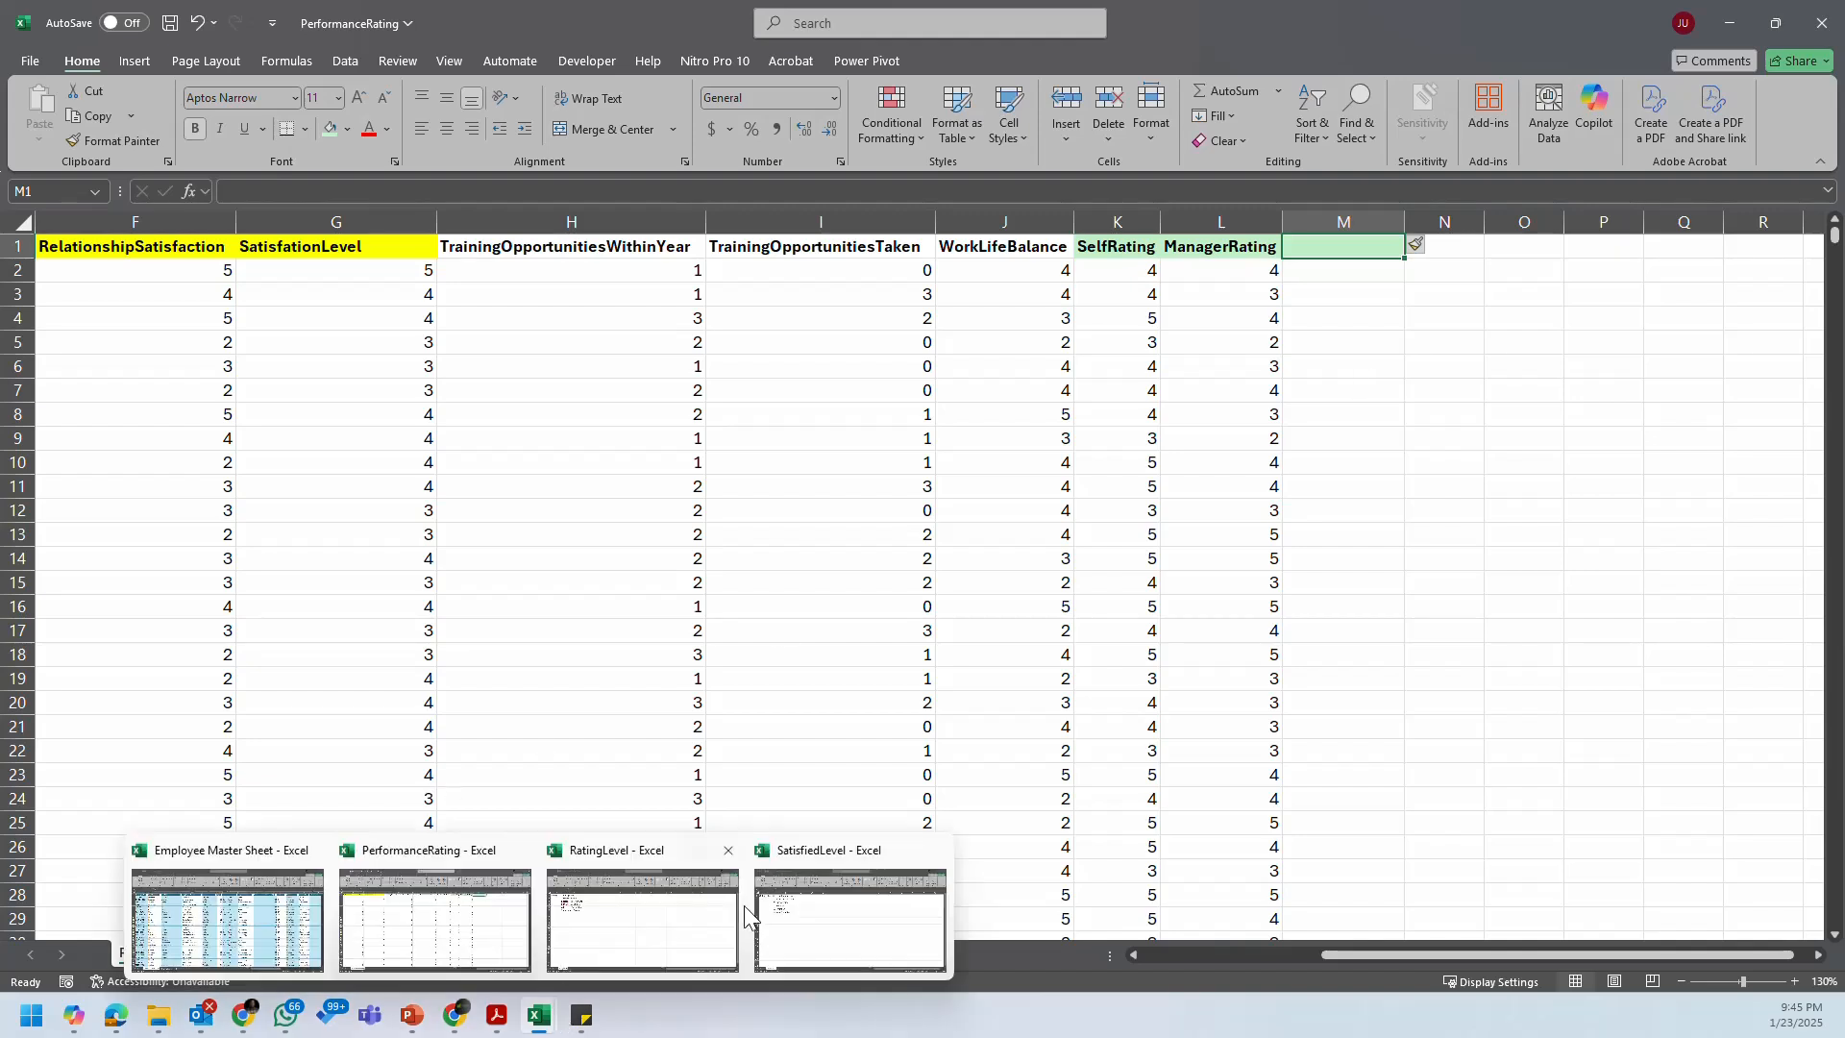
left_click(633, 914)
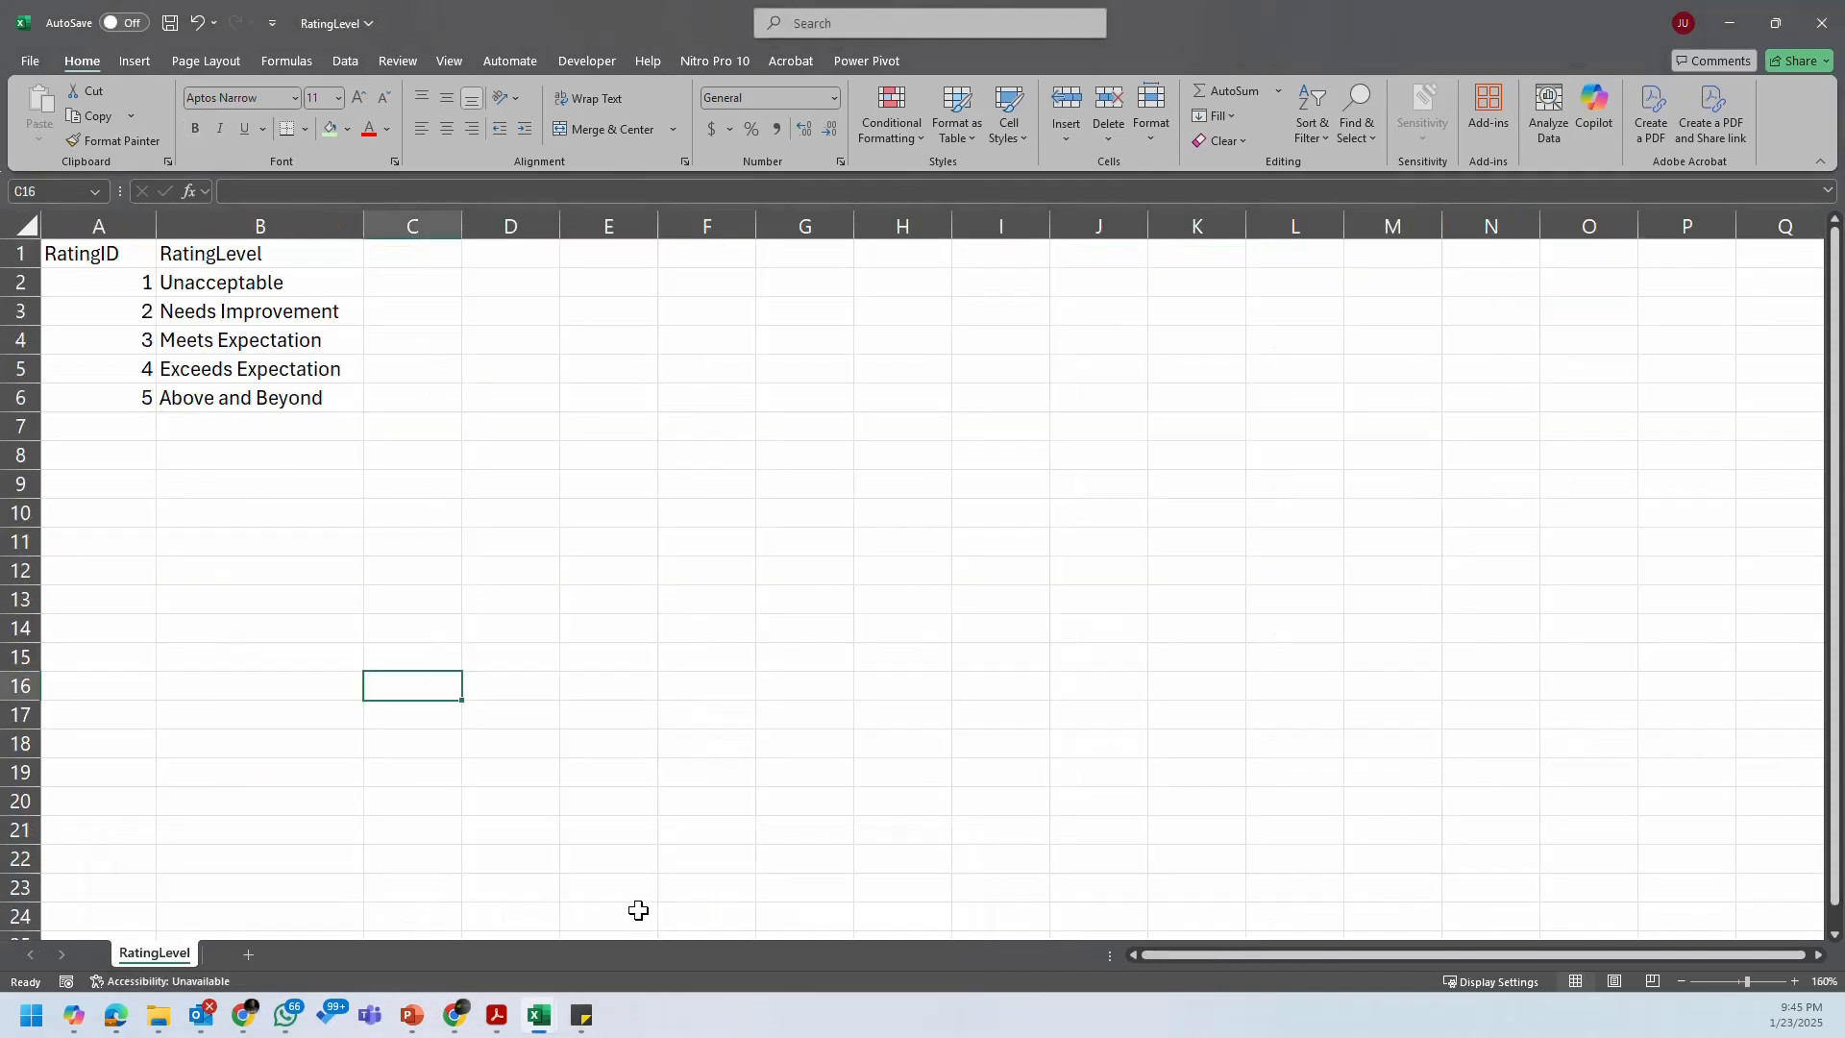
mouse_move(538, 1015)
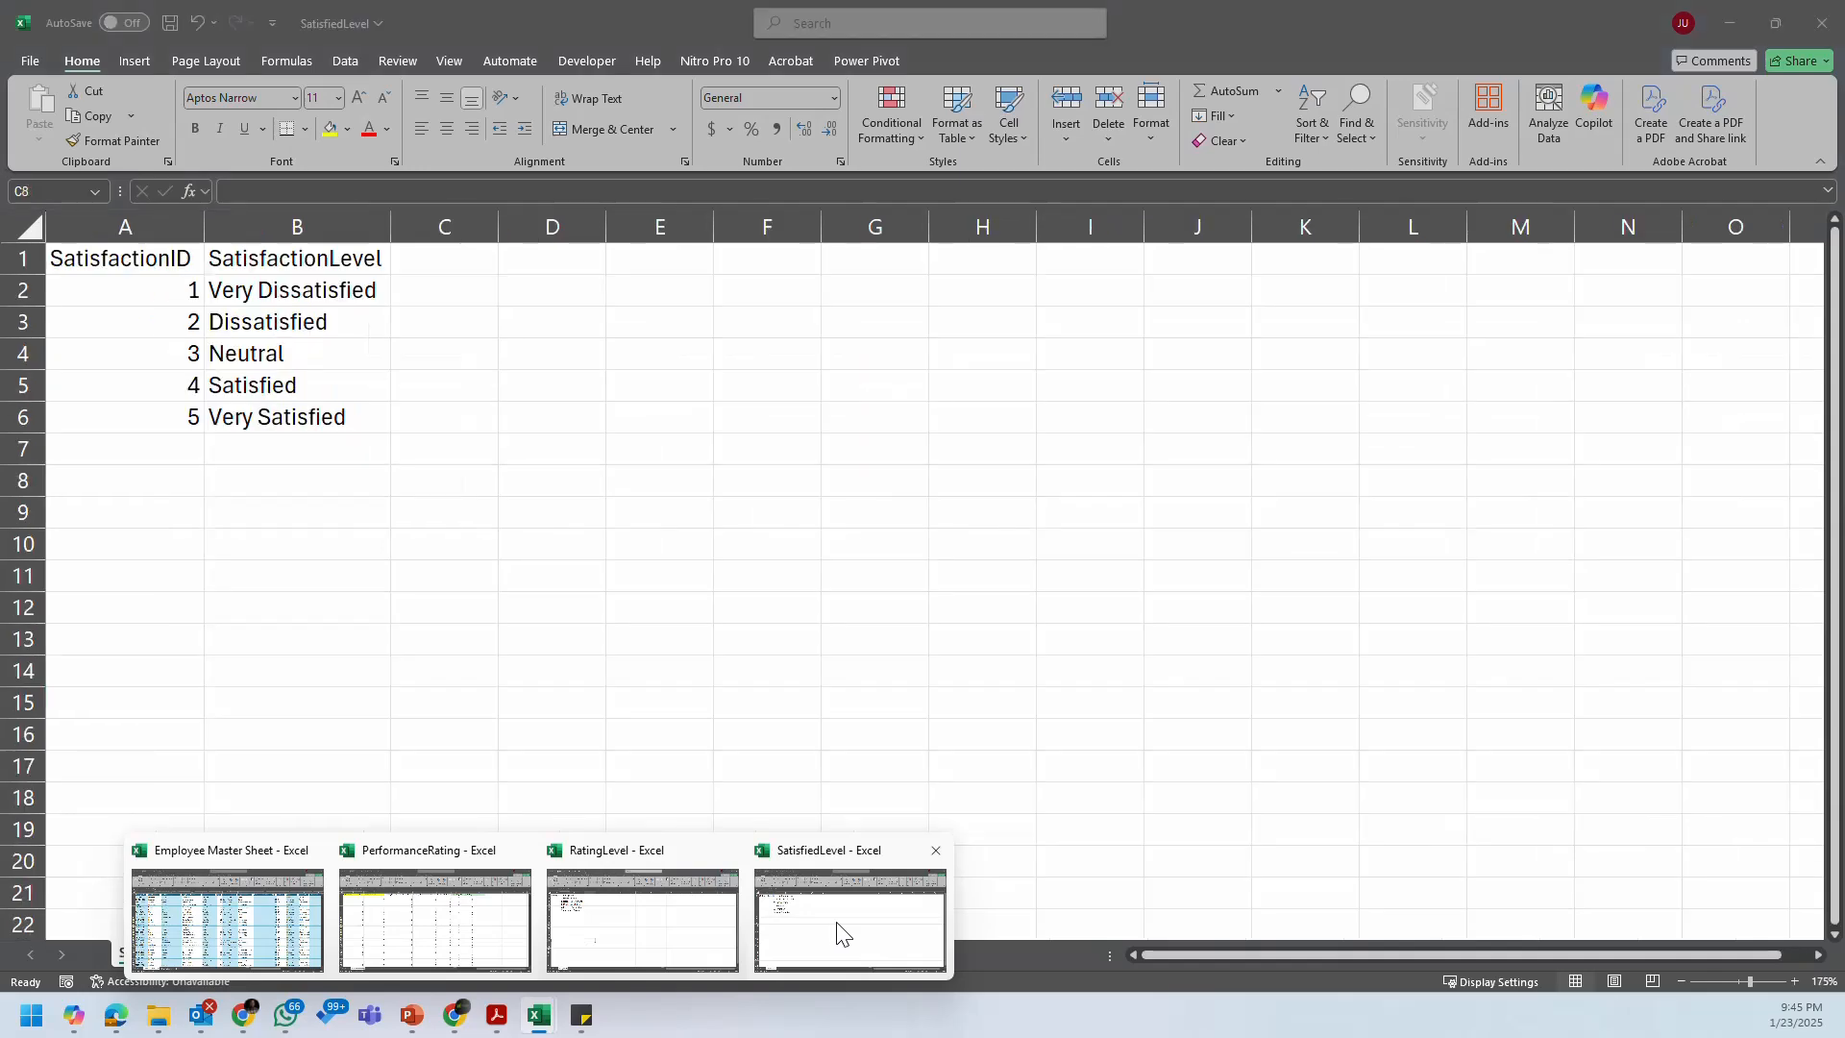
left_click(839, 929)
mouse_move(538, 1009)
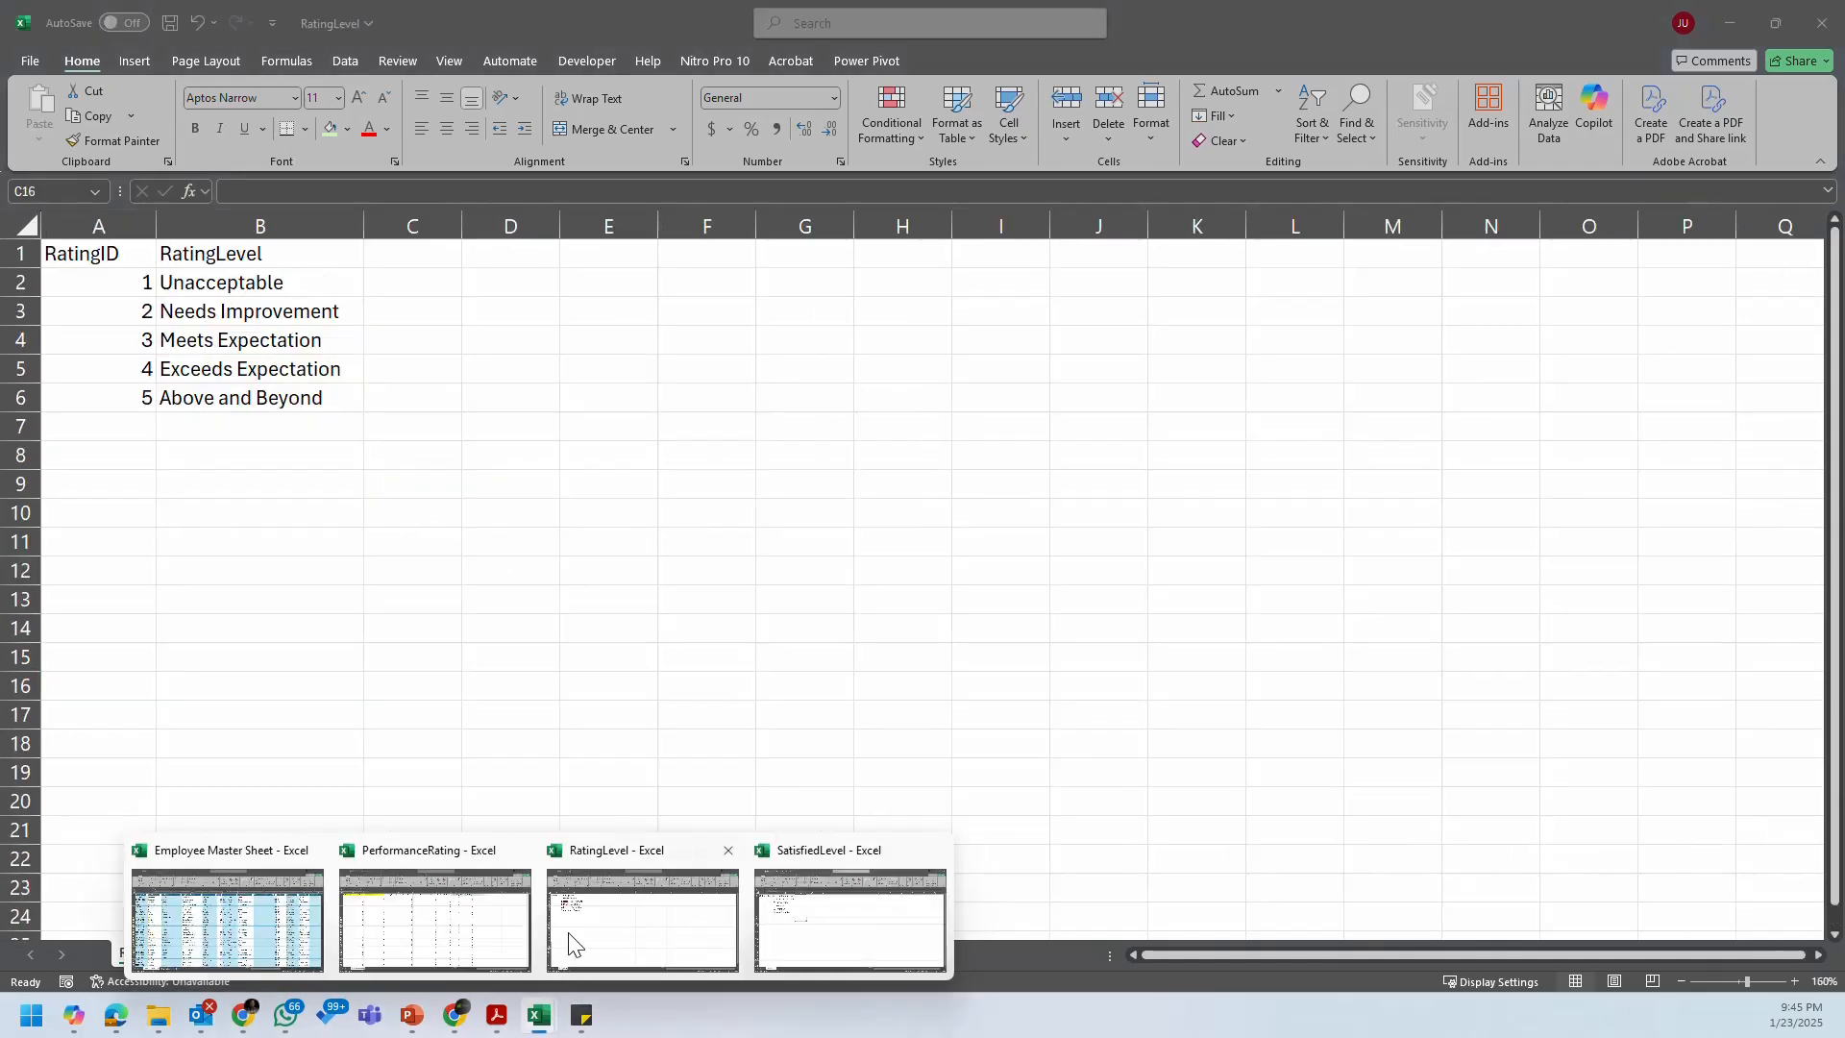
left_click(437, 917)
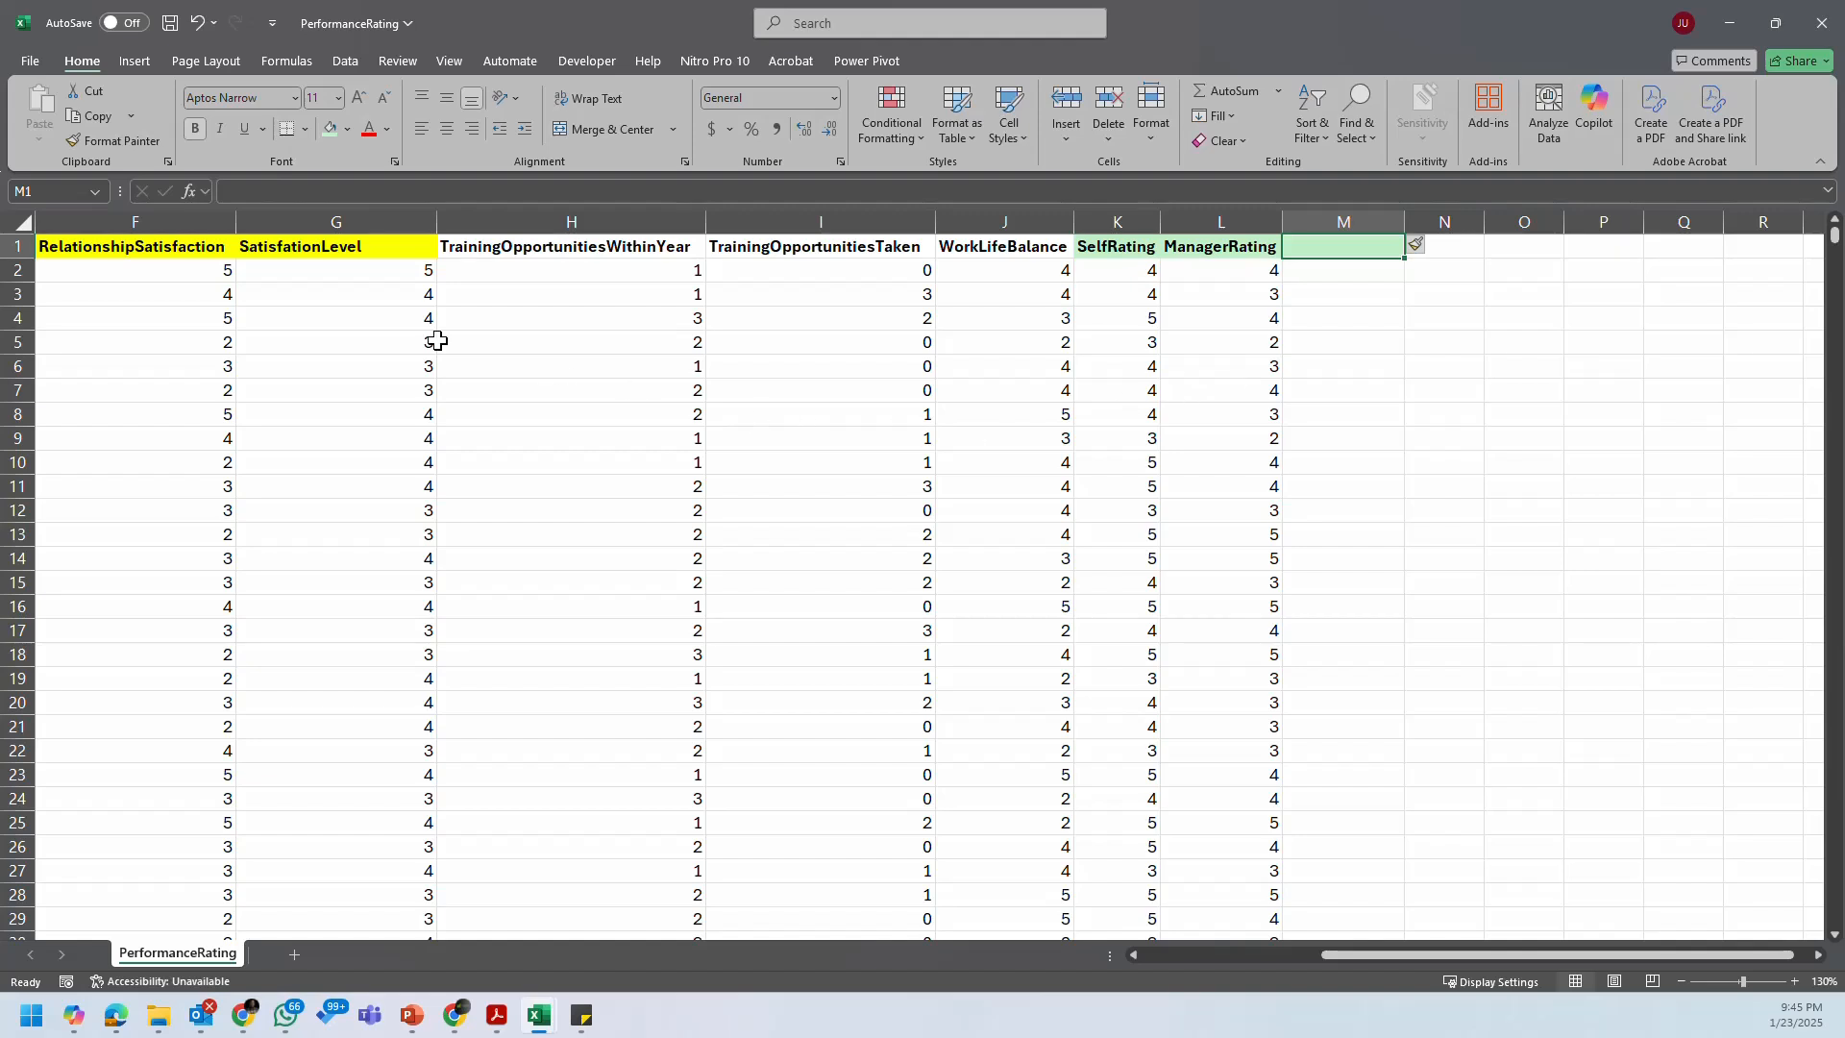
Step: Rename the header in cell G1 to "Avg Satisfation"
left_click(342, 248)
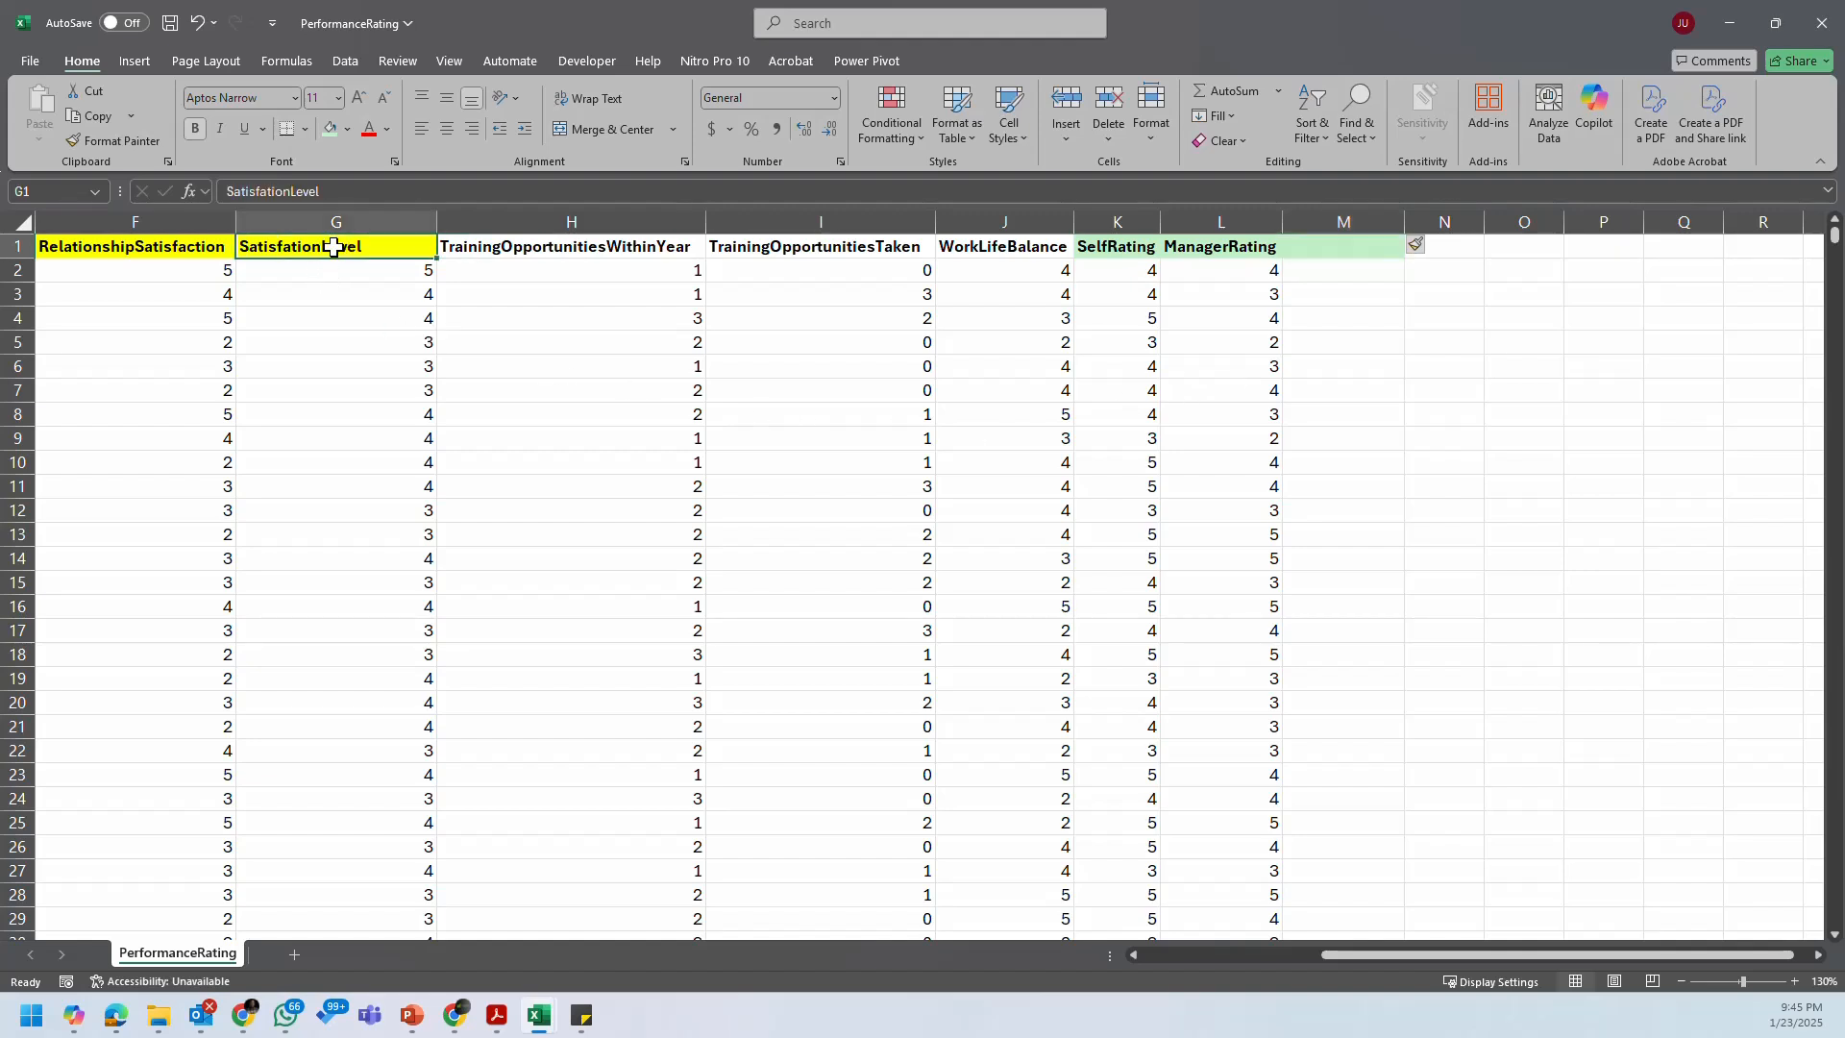
left_click(285, 195)
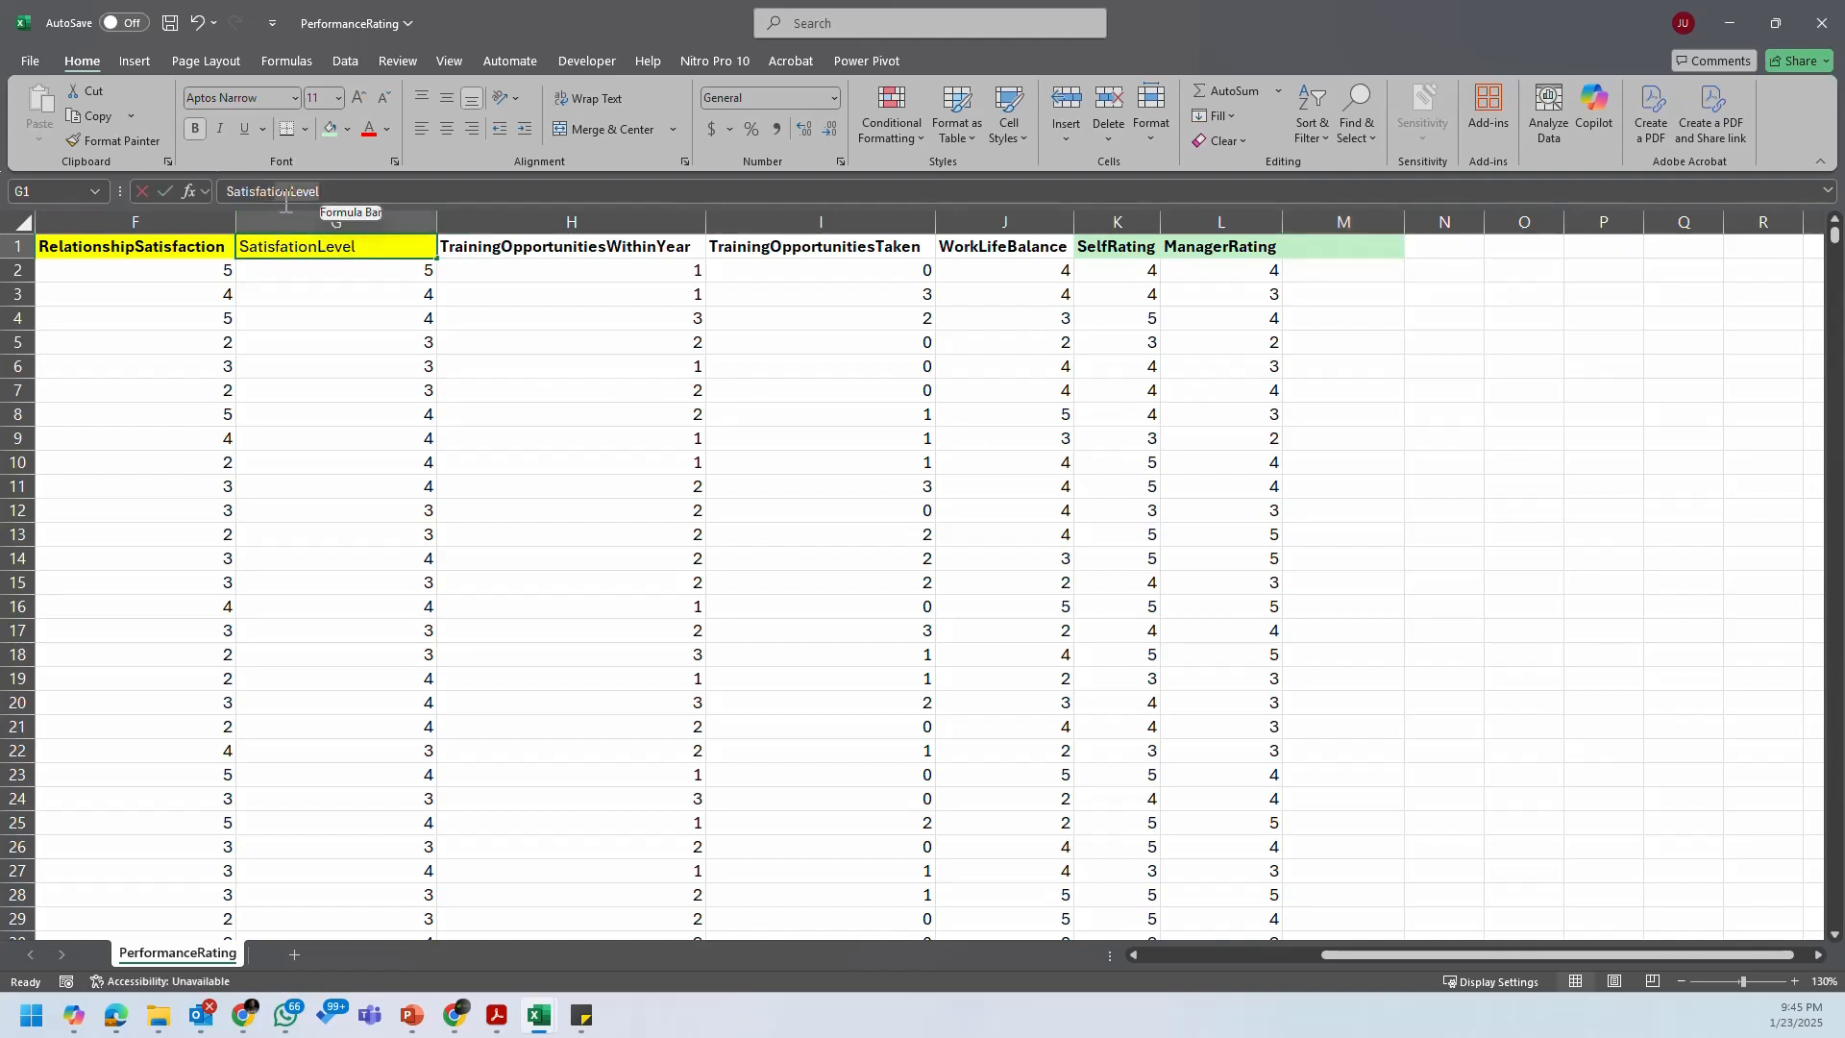
key("Delete")
key("Delete")
key("Delete")
key("Delete")
key("Delete")
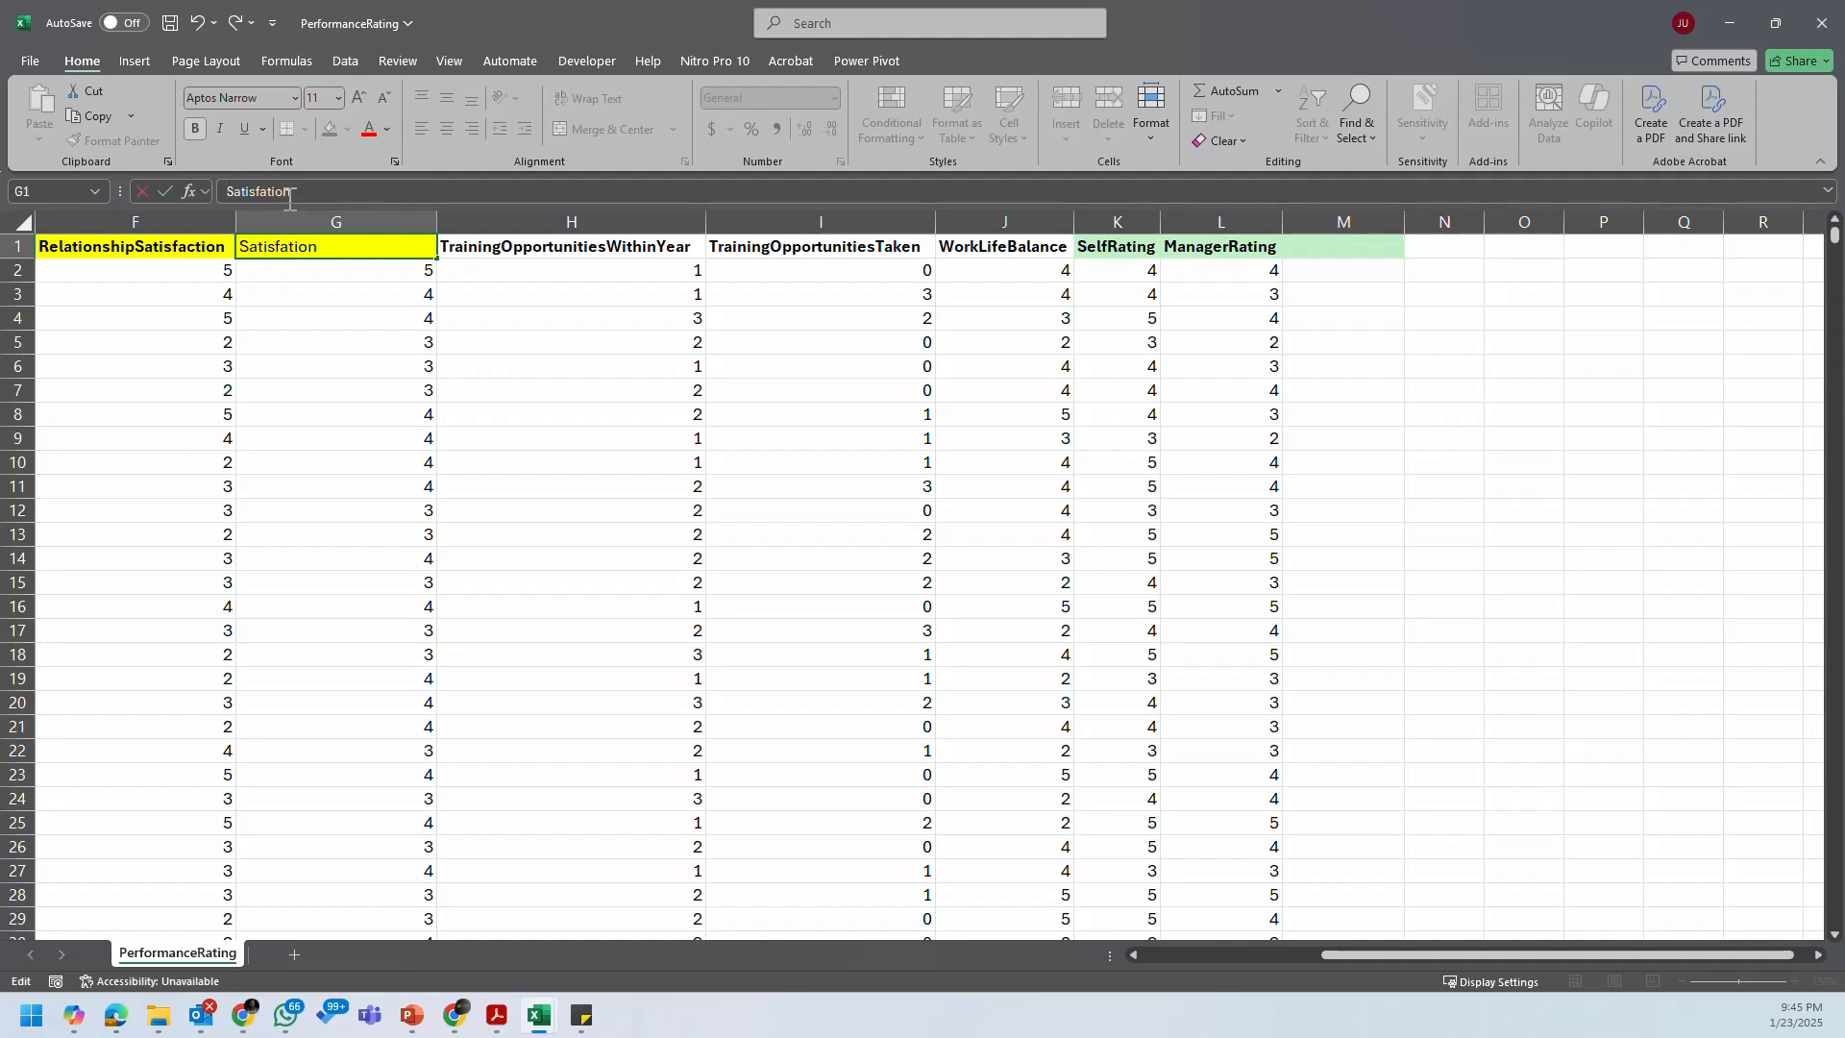
type("Avg")
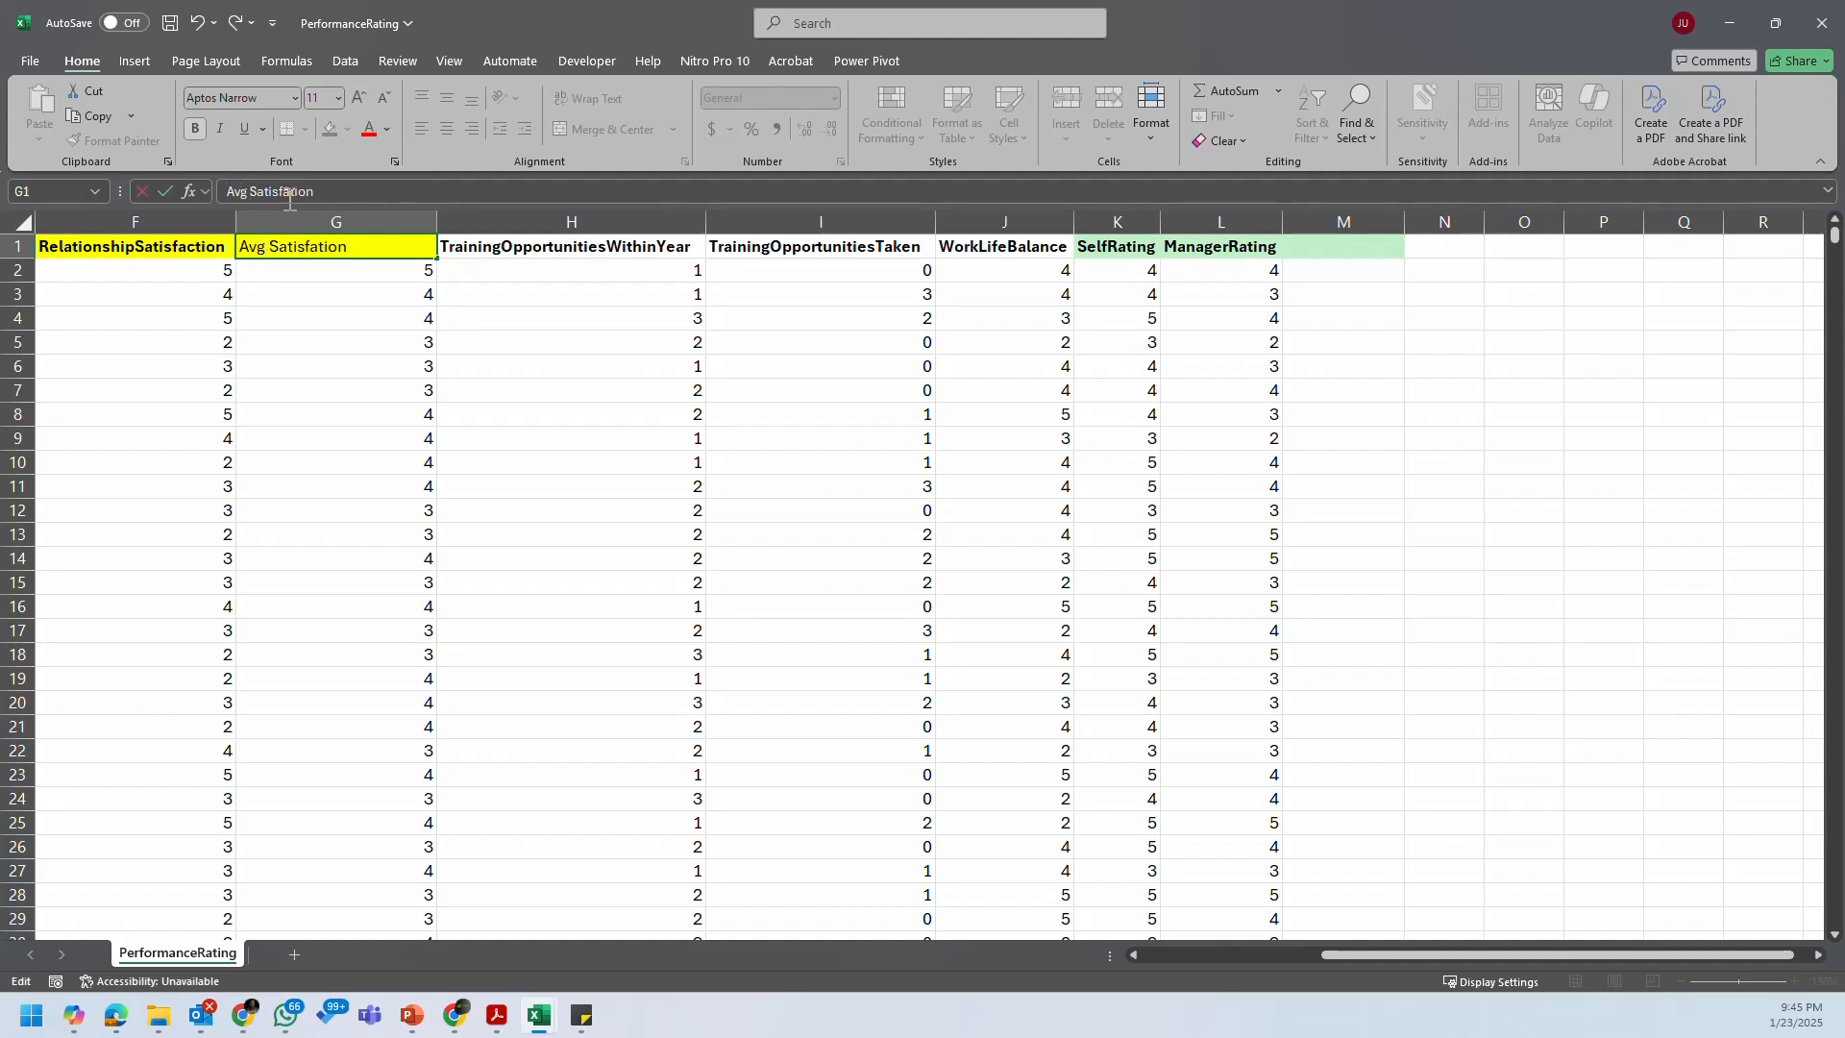
key("Return")
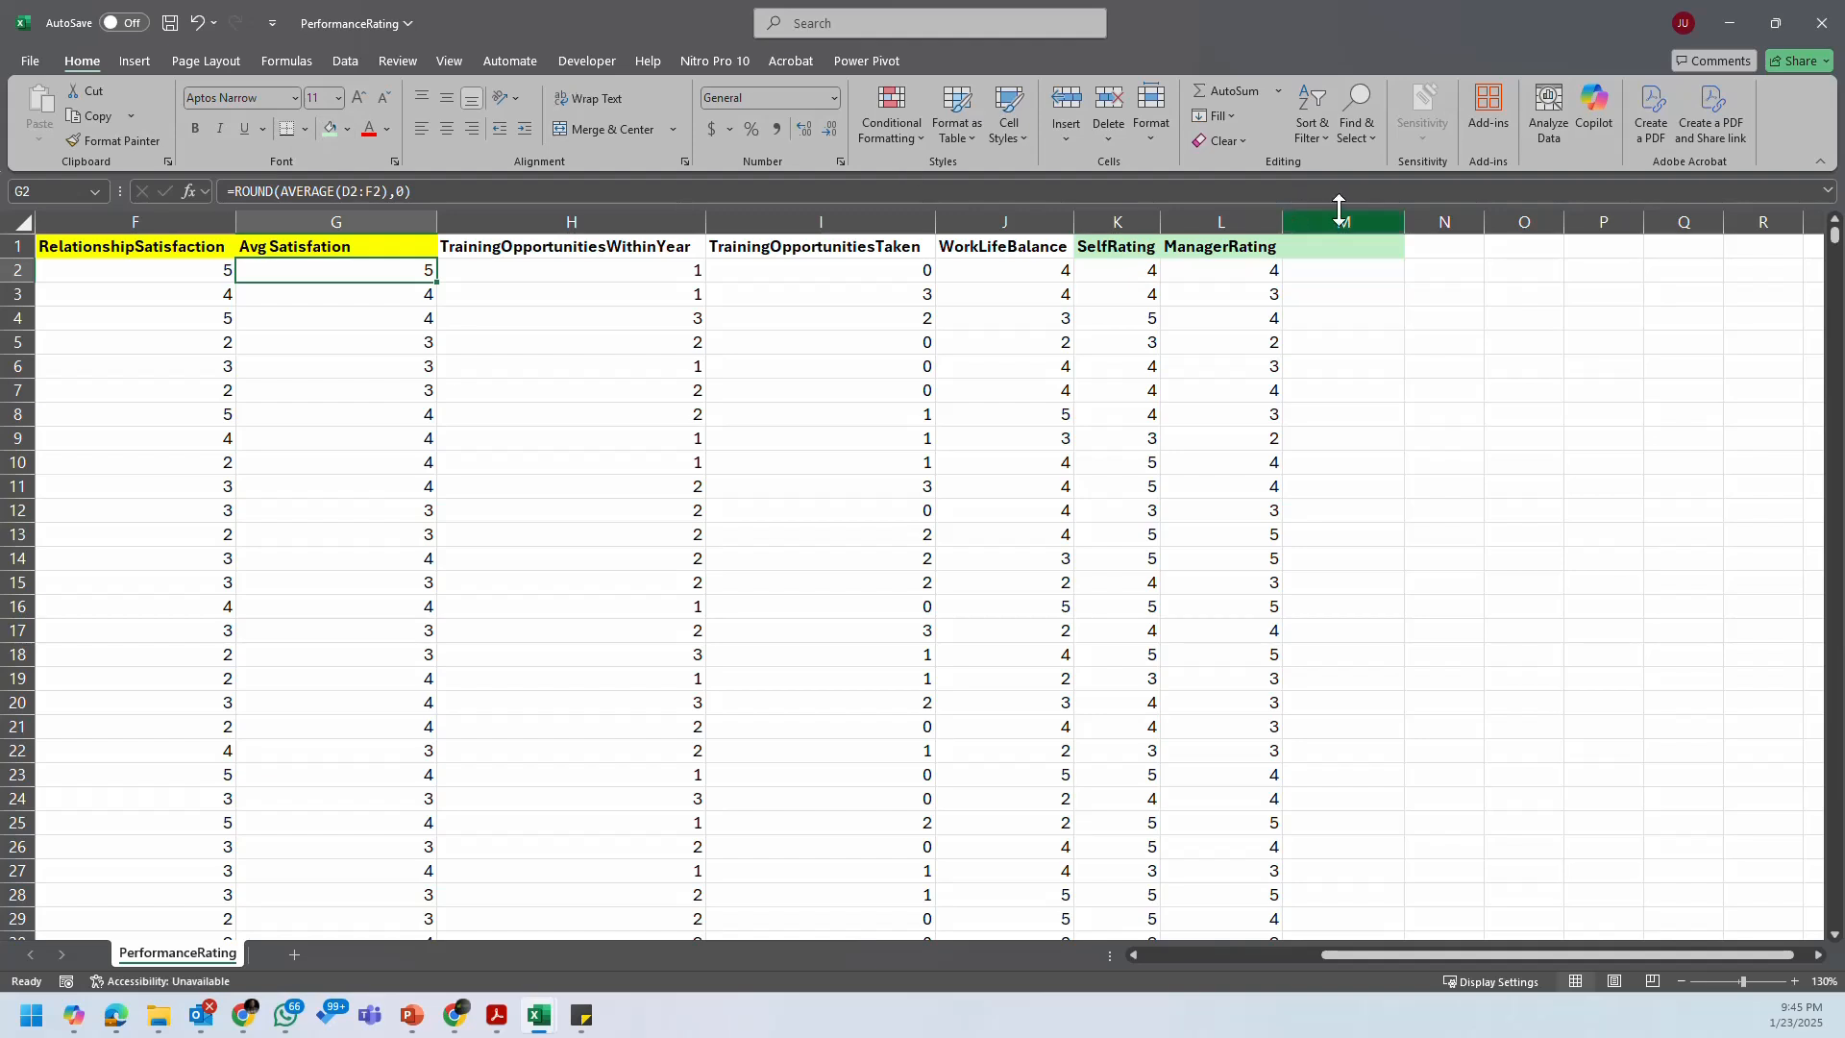
Step: Enter the header "Avg Rating" in cell M1, beside ManagerRating
left_click(1349, 246)
type("Avg")
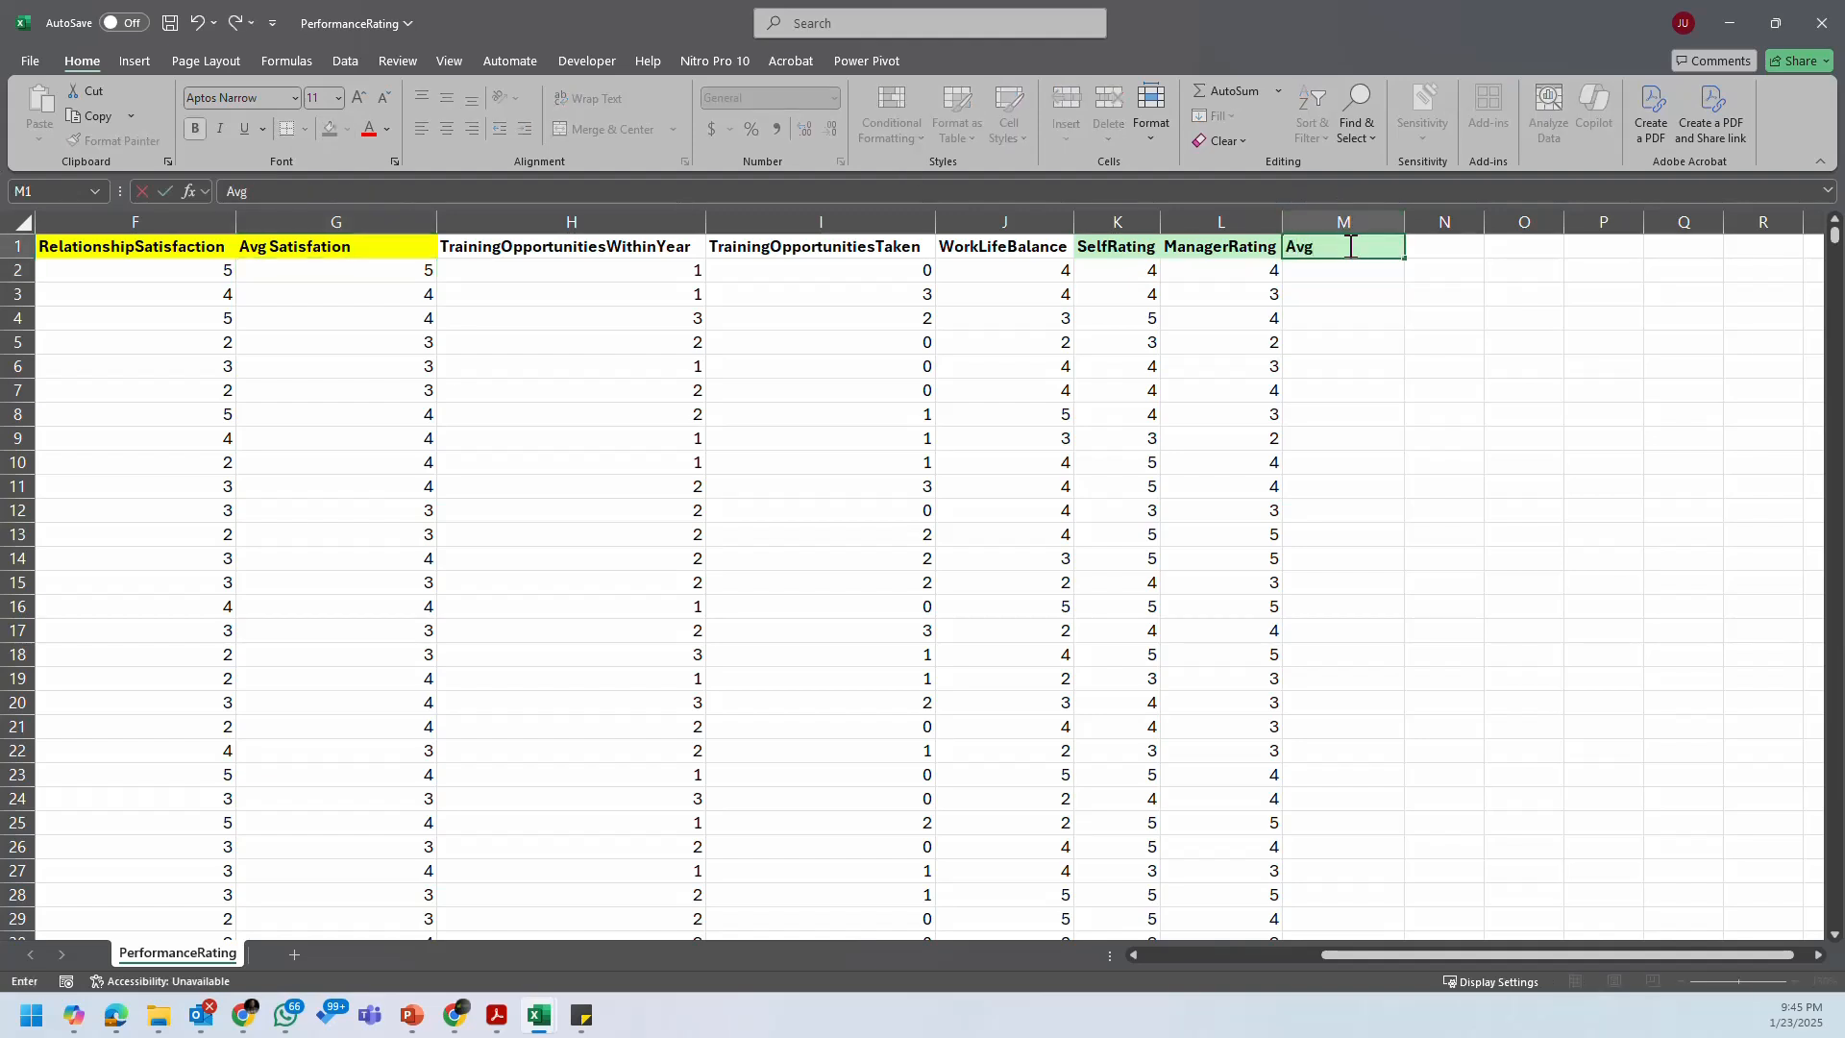
type(" Rating")
key("Return")
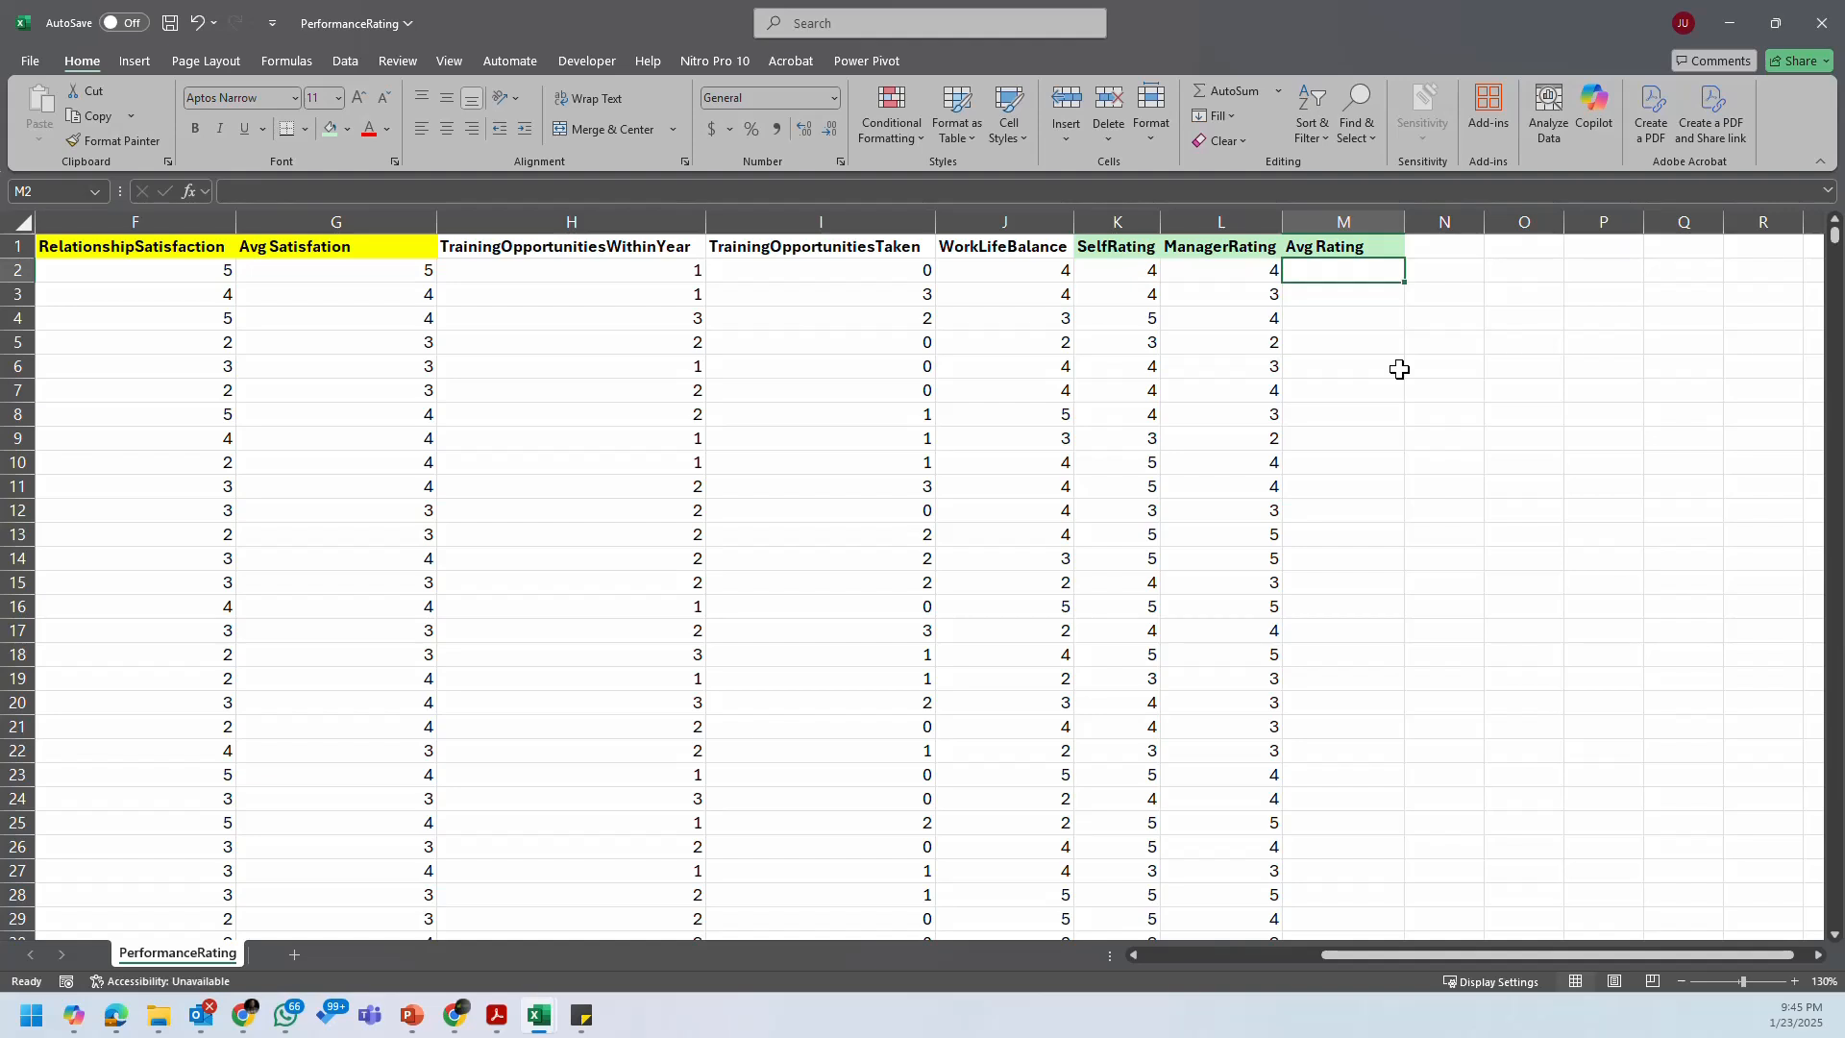
Step: Enter the formula =AVERAGE(K2:L2) in cell M2 to average the self and manager ratings
type("=ave")
key("Down")
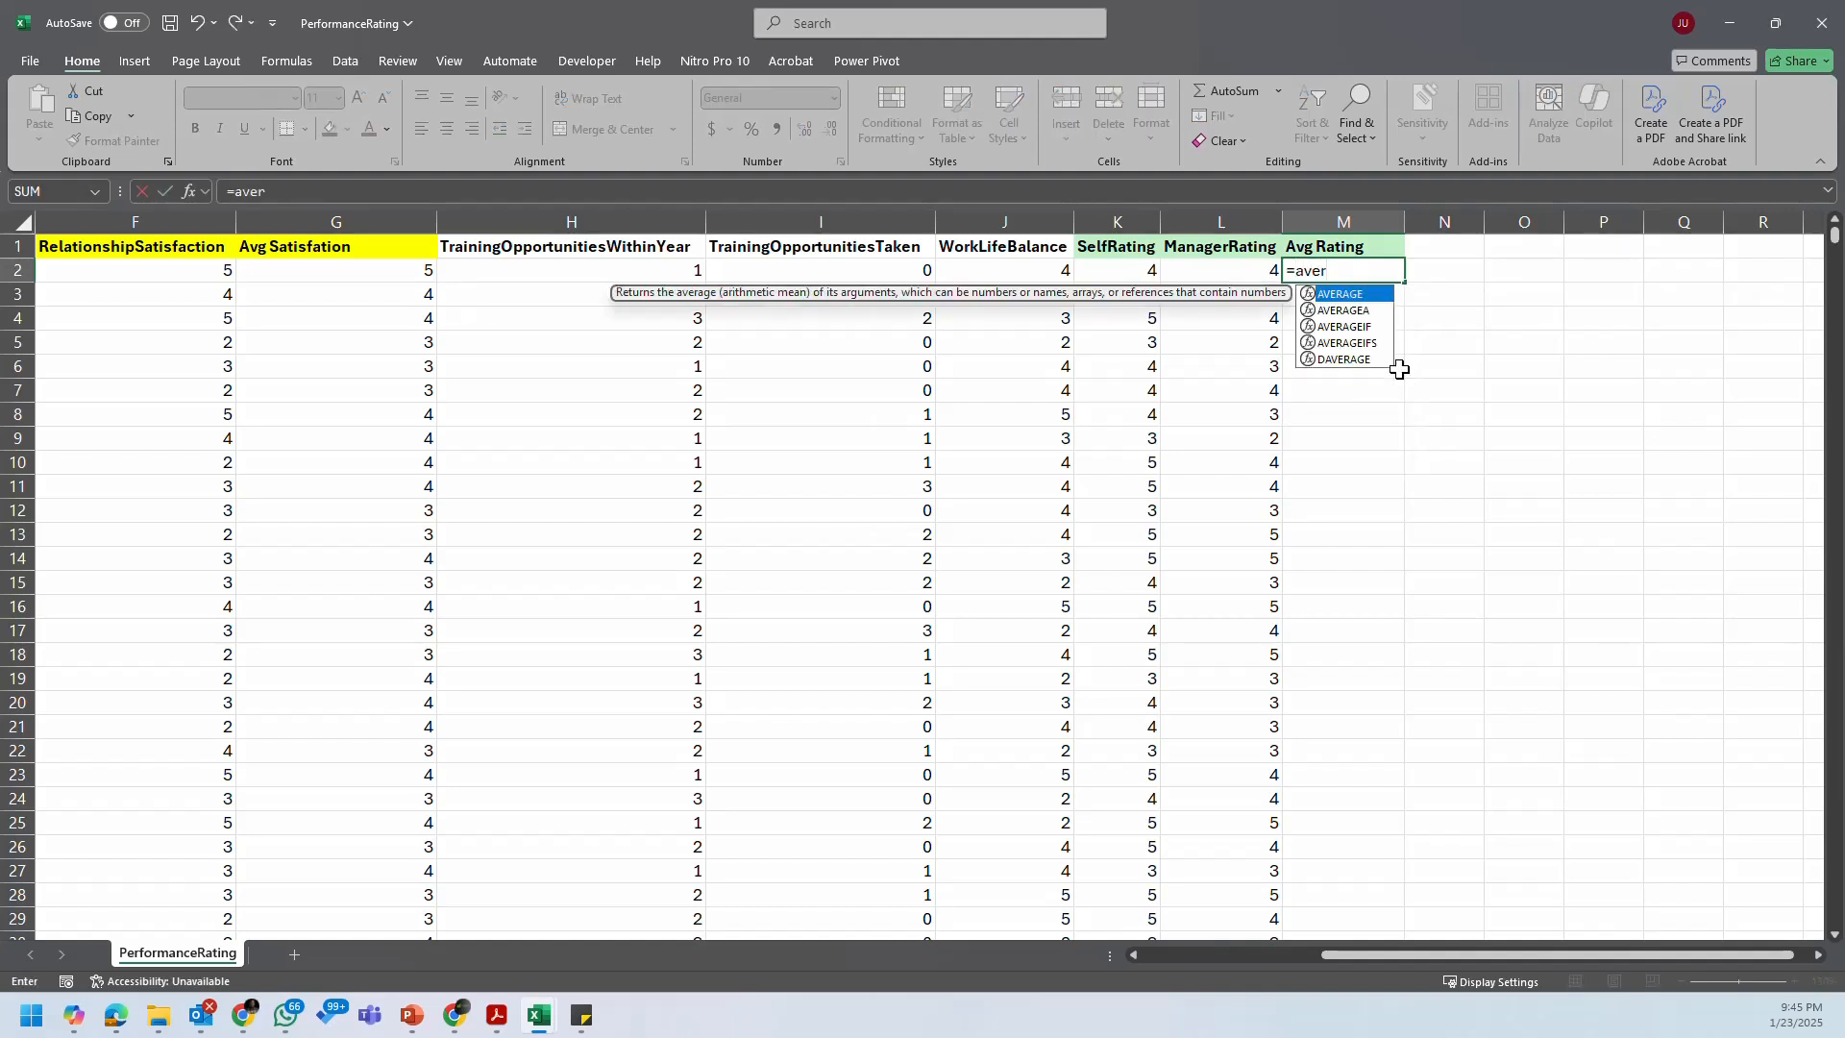
key("Tab")
left_click_drag(1104, 273, 1174, 273)
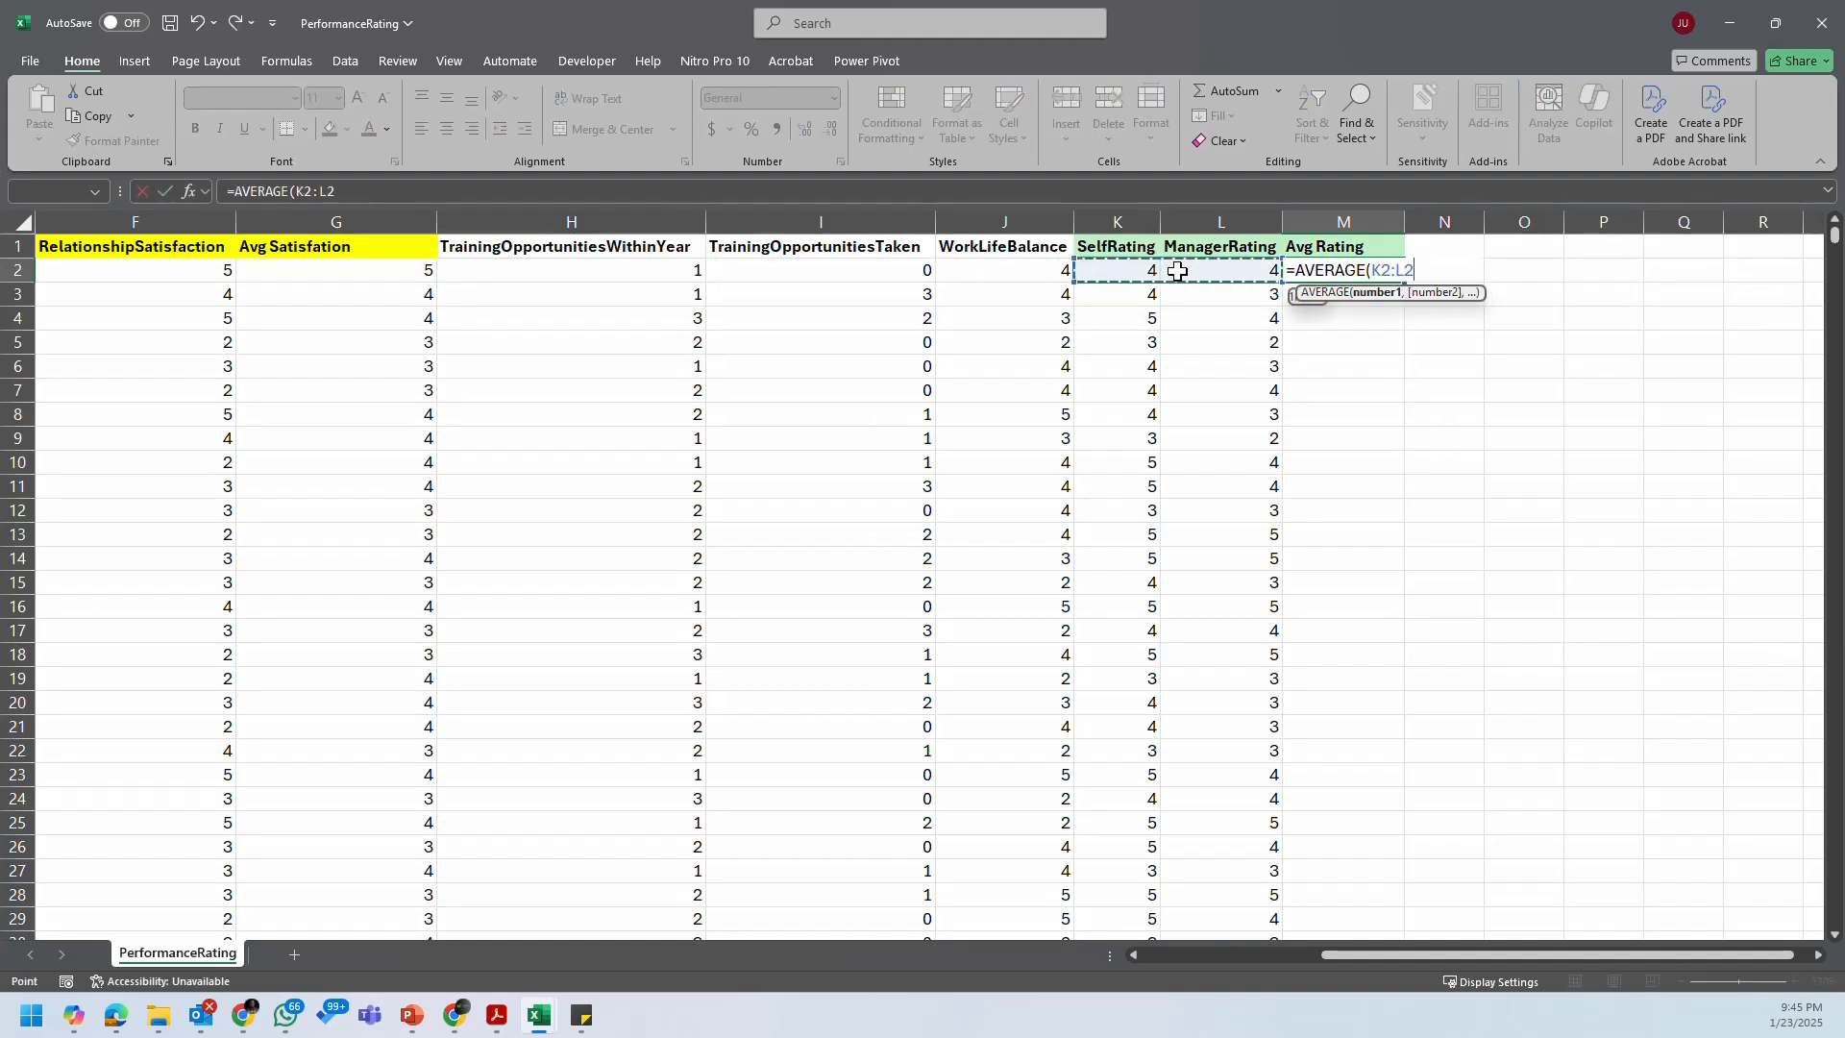
type(")")
key("Return")
Step: Fill the AVERAGE formula from M2 down the Avg Rating column and ignore the formula error flags
left_click(1366, 272)
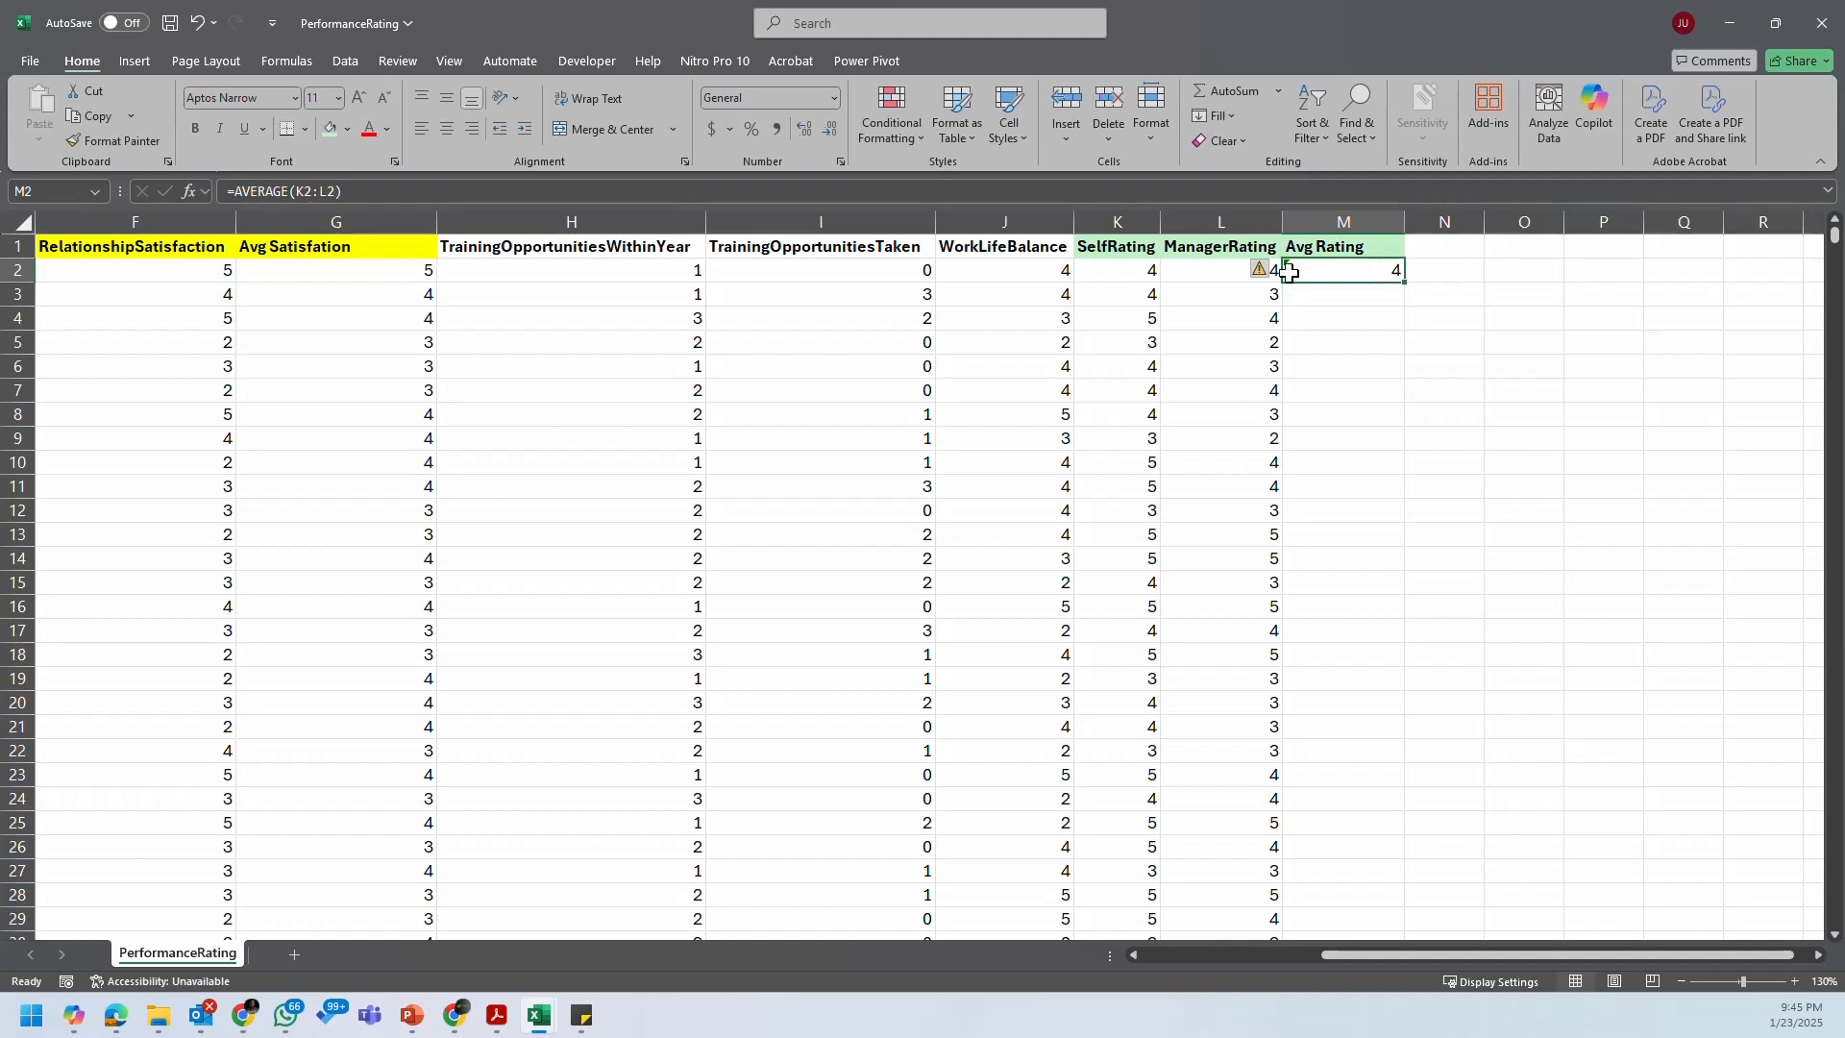
double_click(1409, 285)
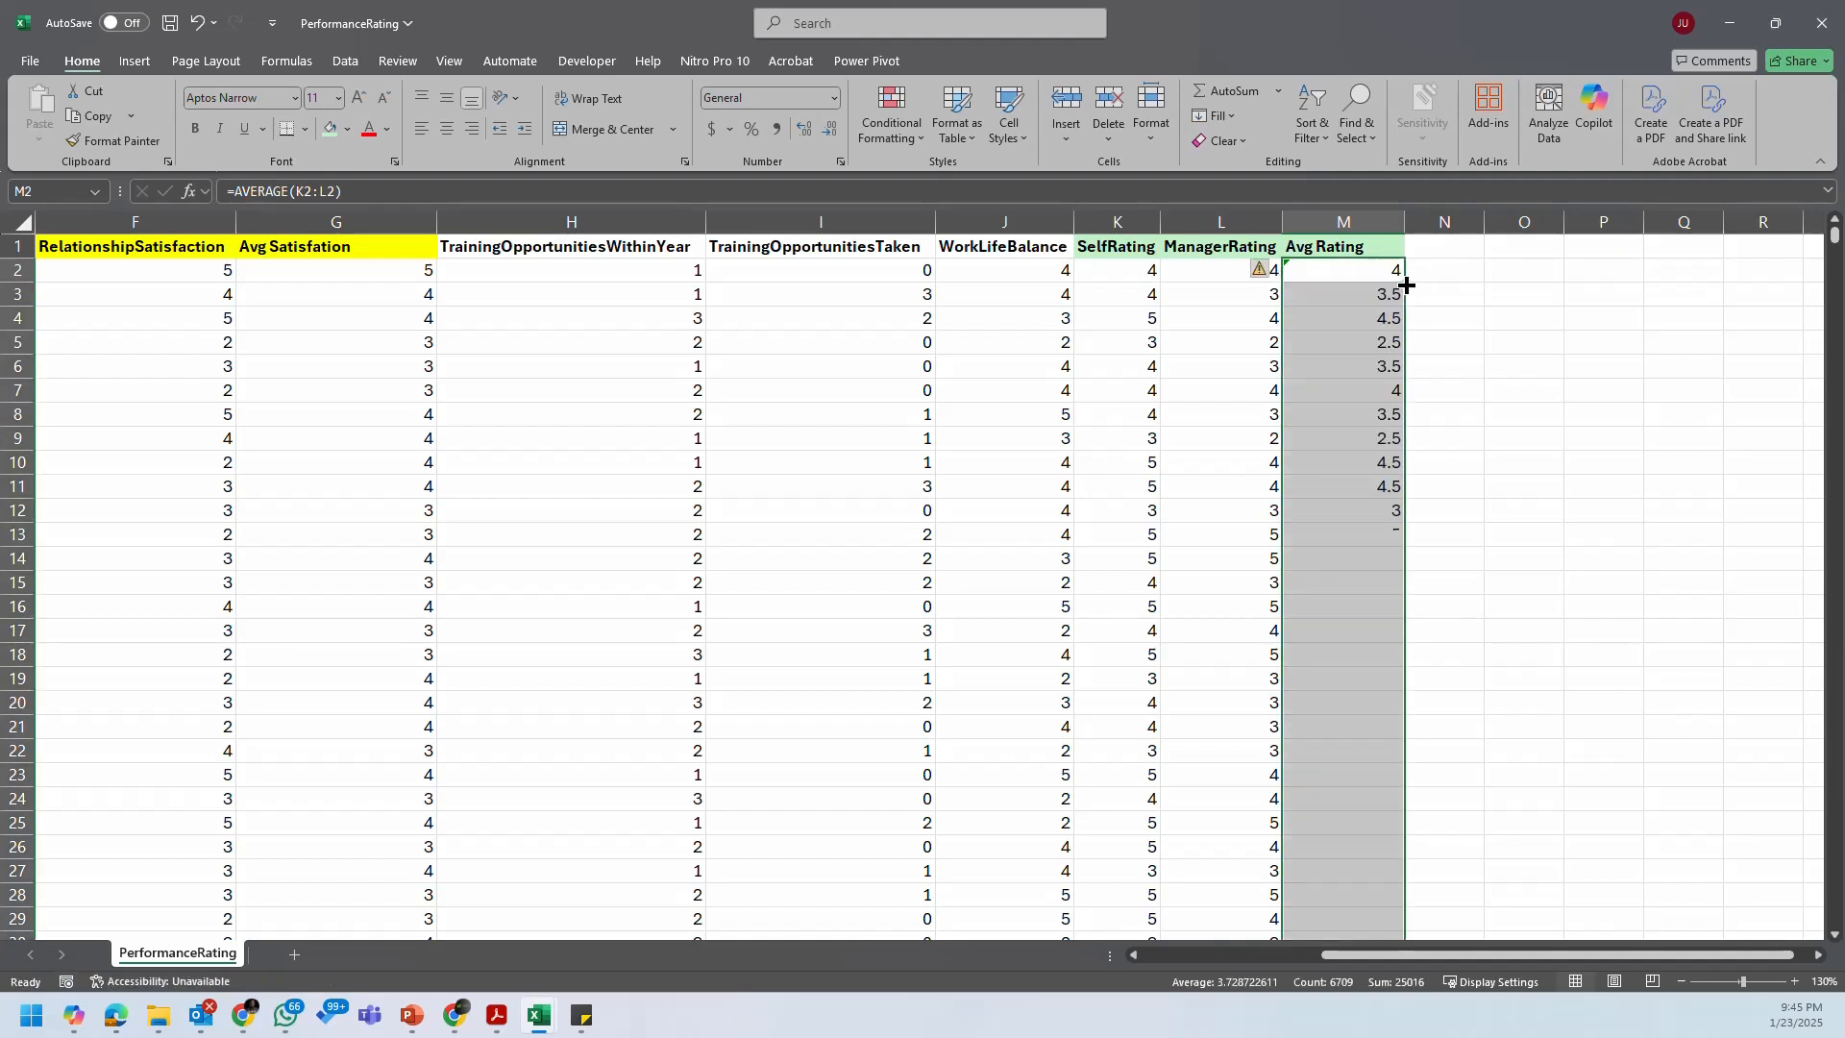
left_click(1264, 270)
left_click(1357, 365)
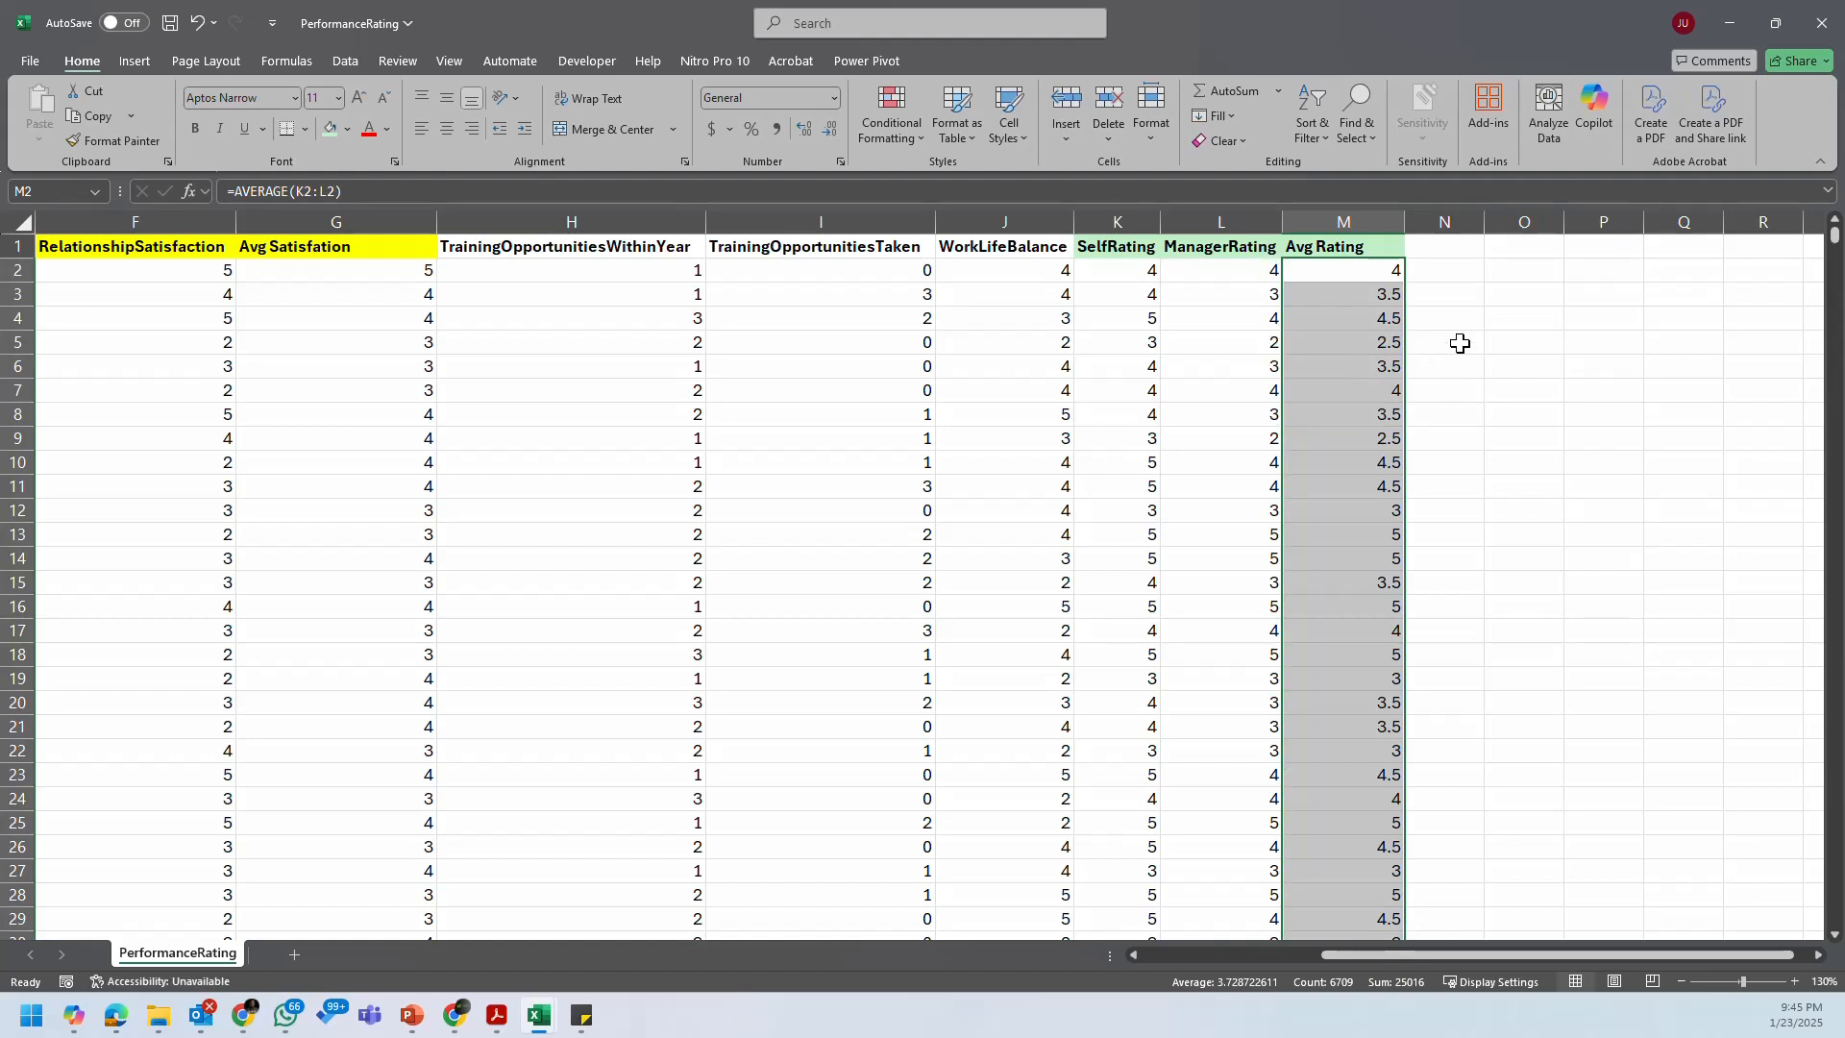
Step: Wrap the average in cell M2 in a ROUND function with zero decimals, giving =ROUND(AVERAGE(K2:L2),0)
left_click(1394, 290)
left_click(1390, 273)
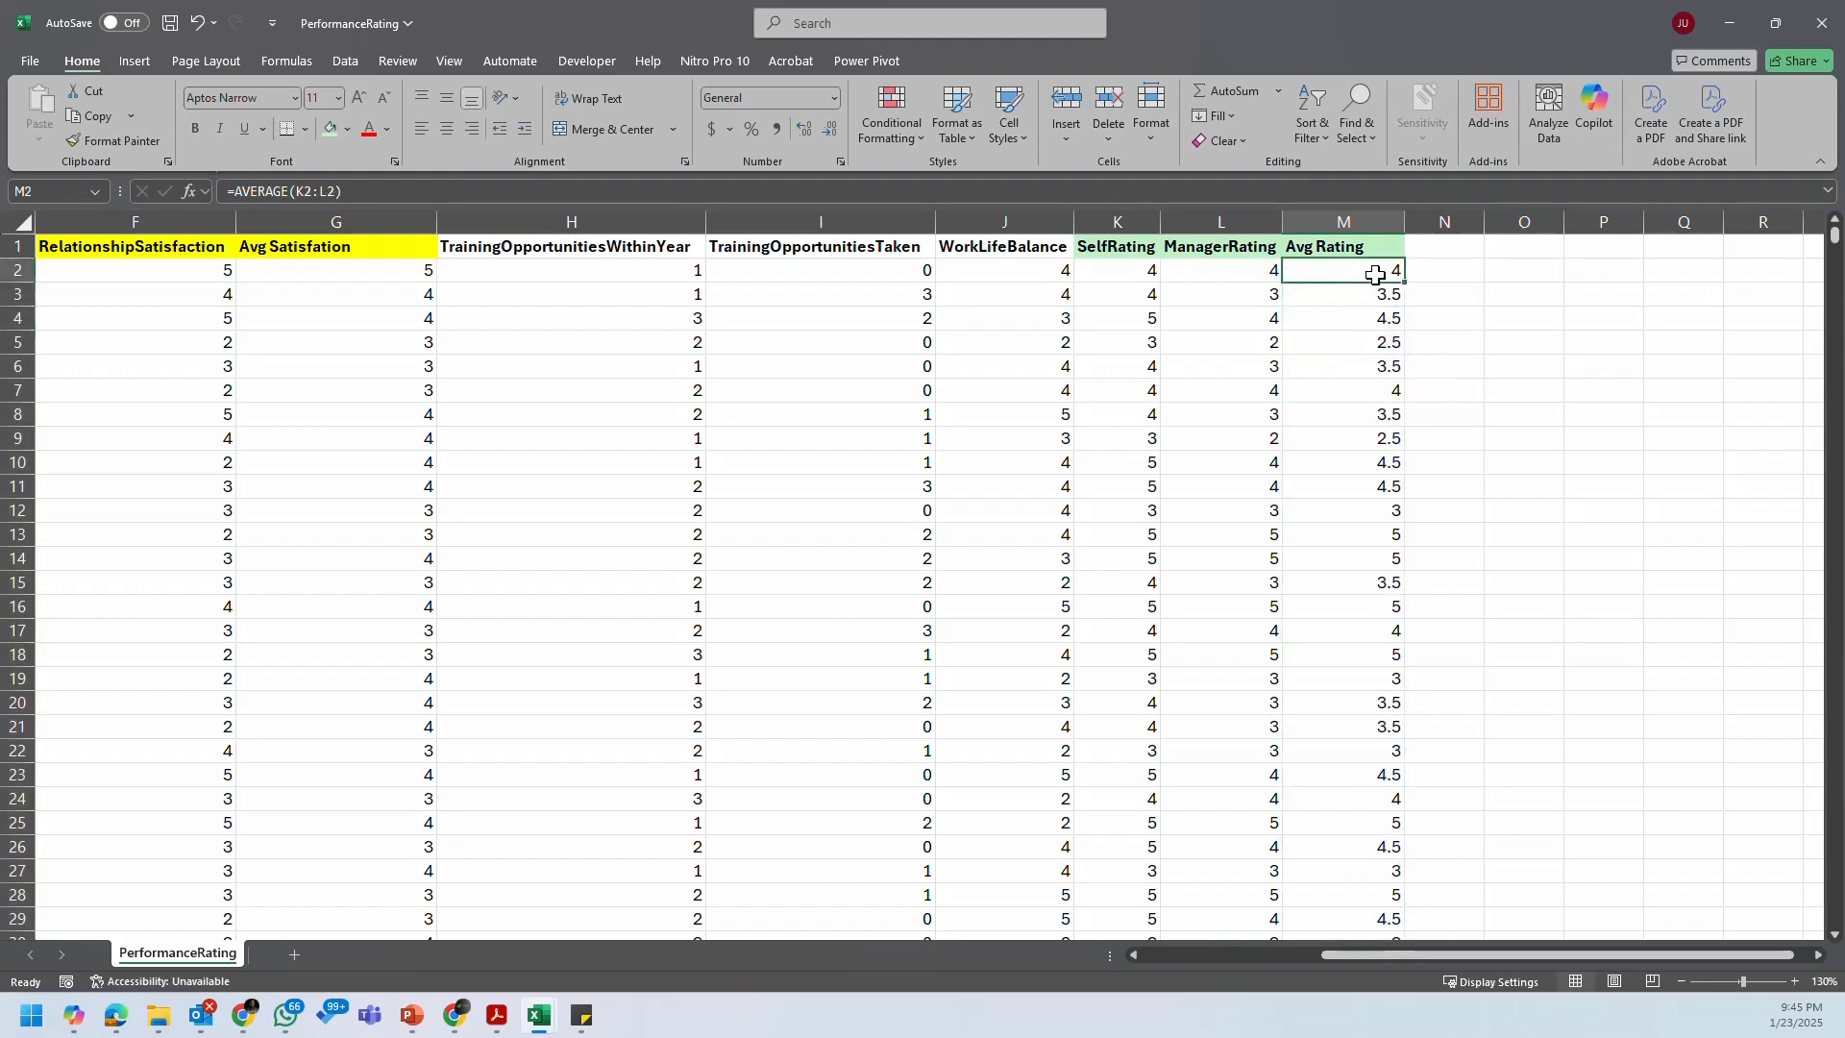
left_click(268, 189)
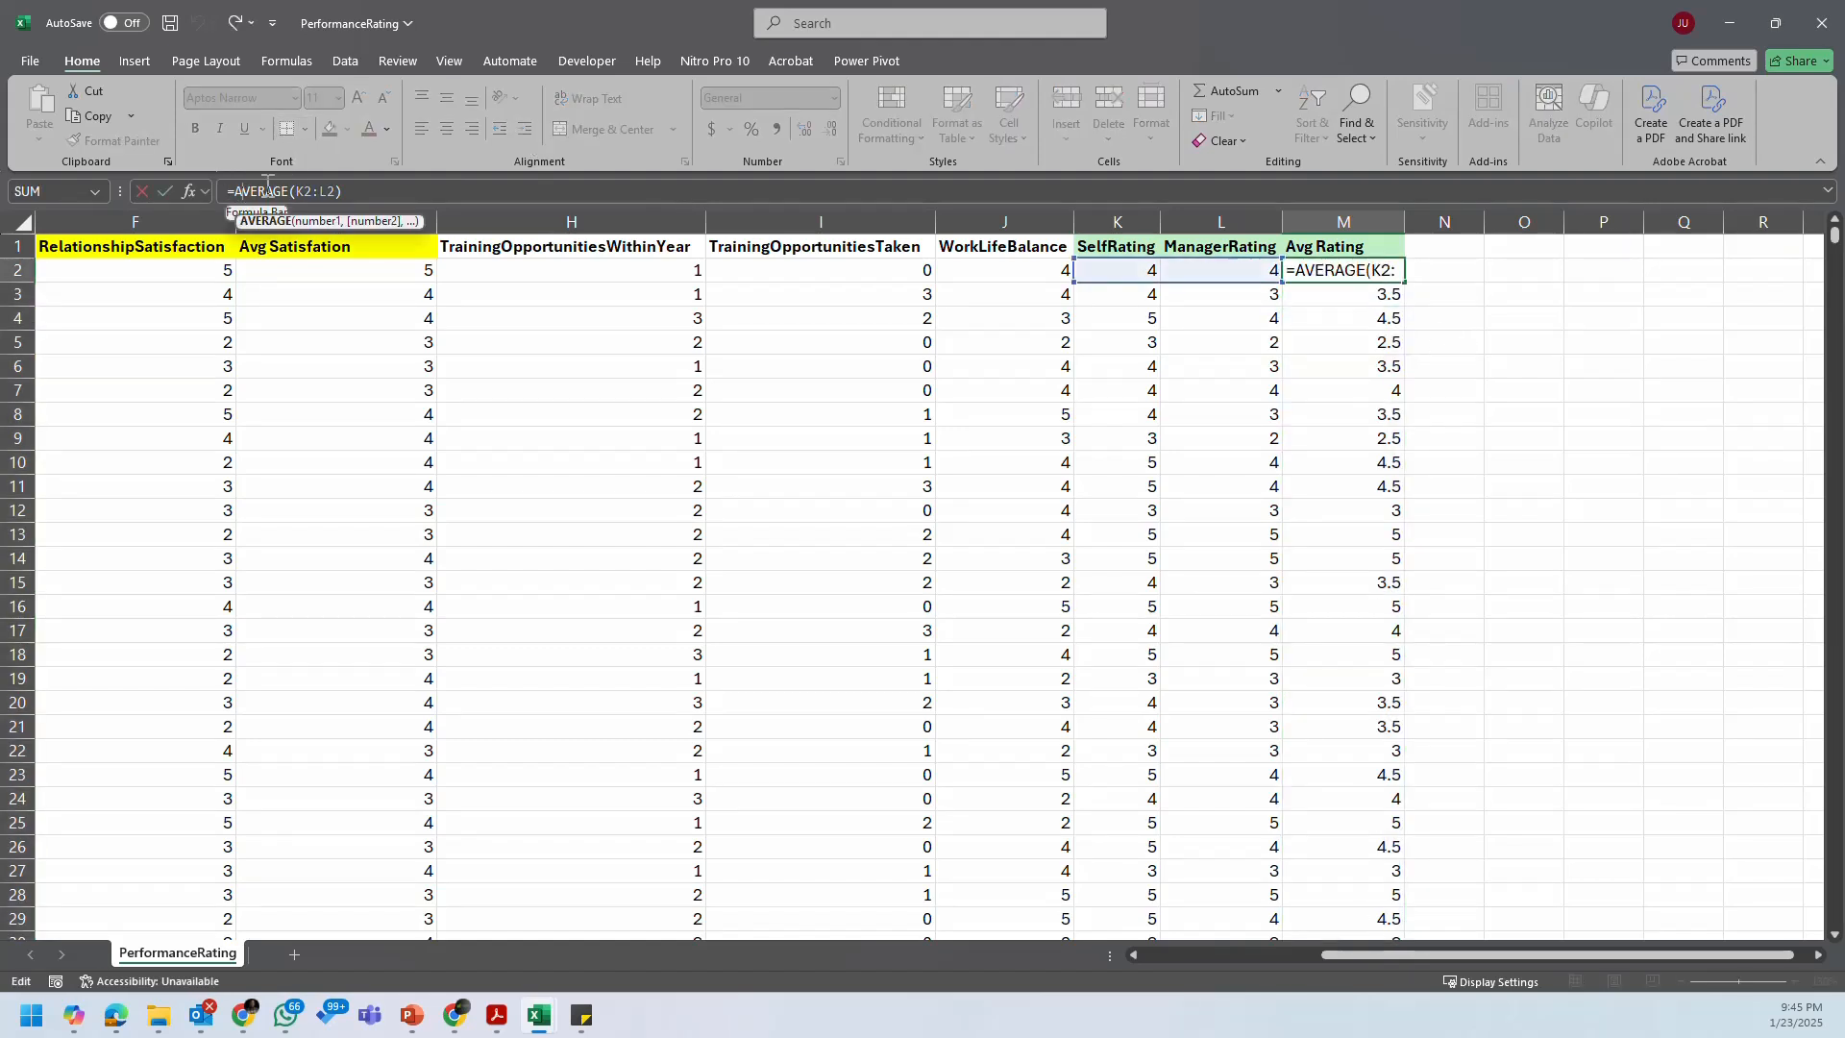
type("oun")
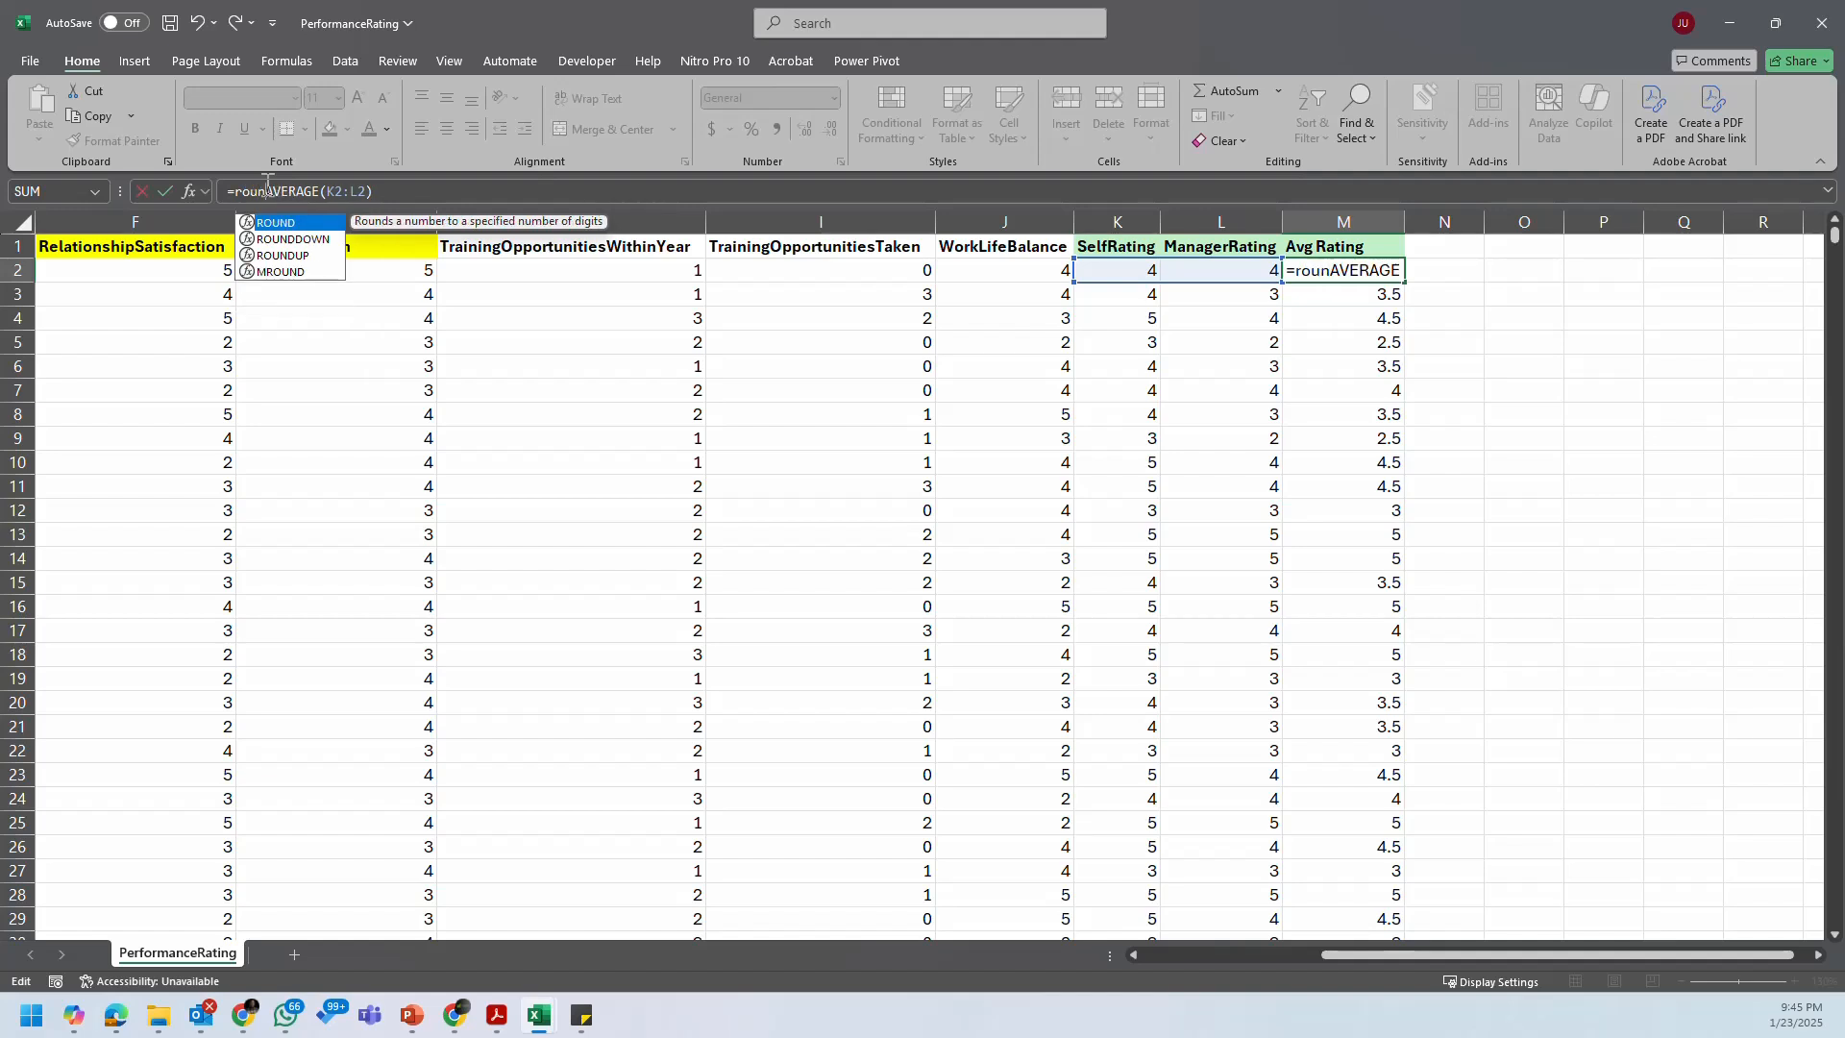
key("Tab")
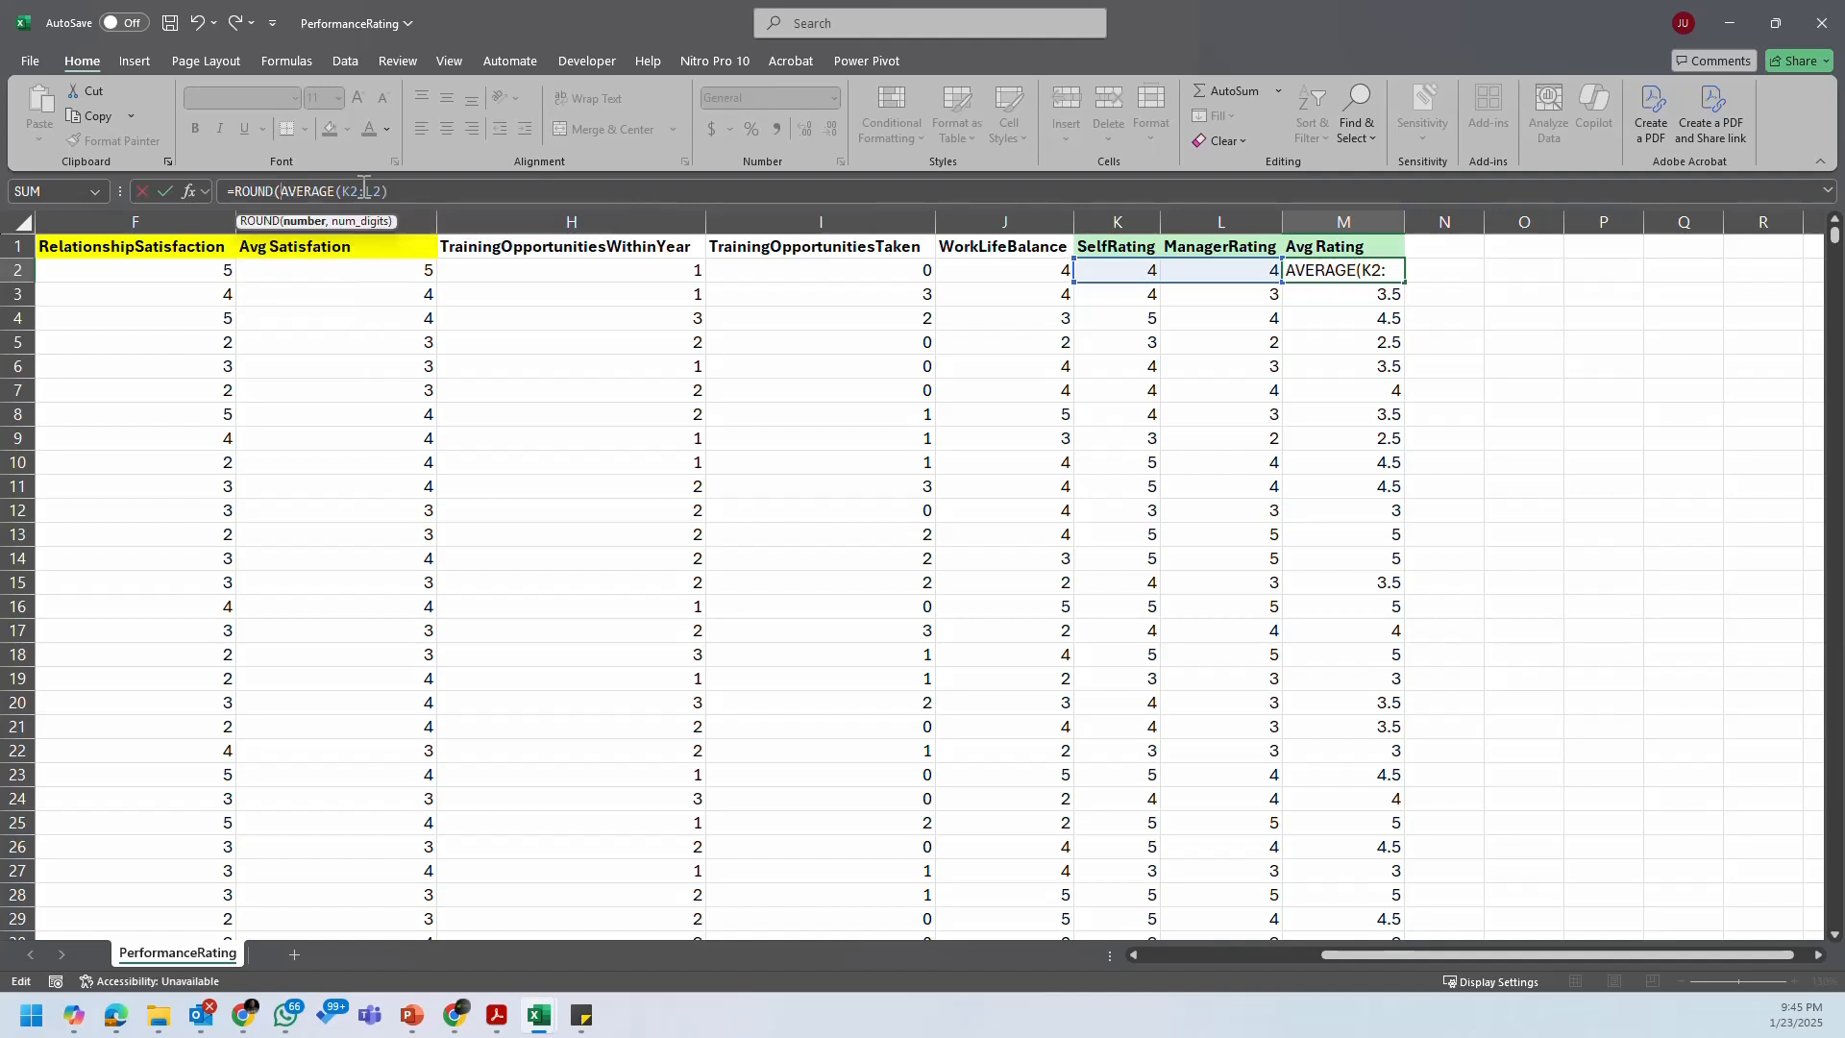
left_click(398, 191)
type(",")
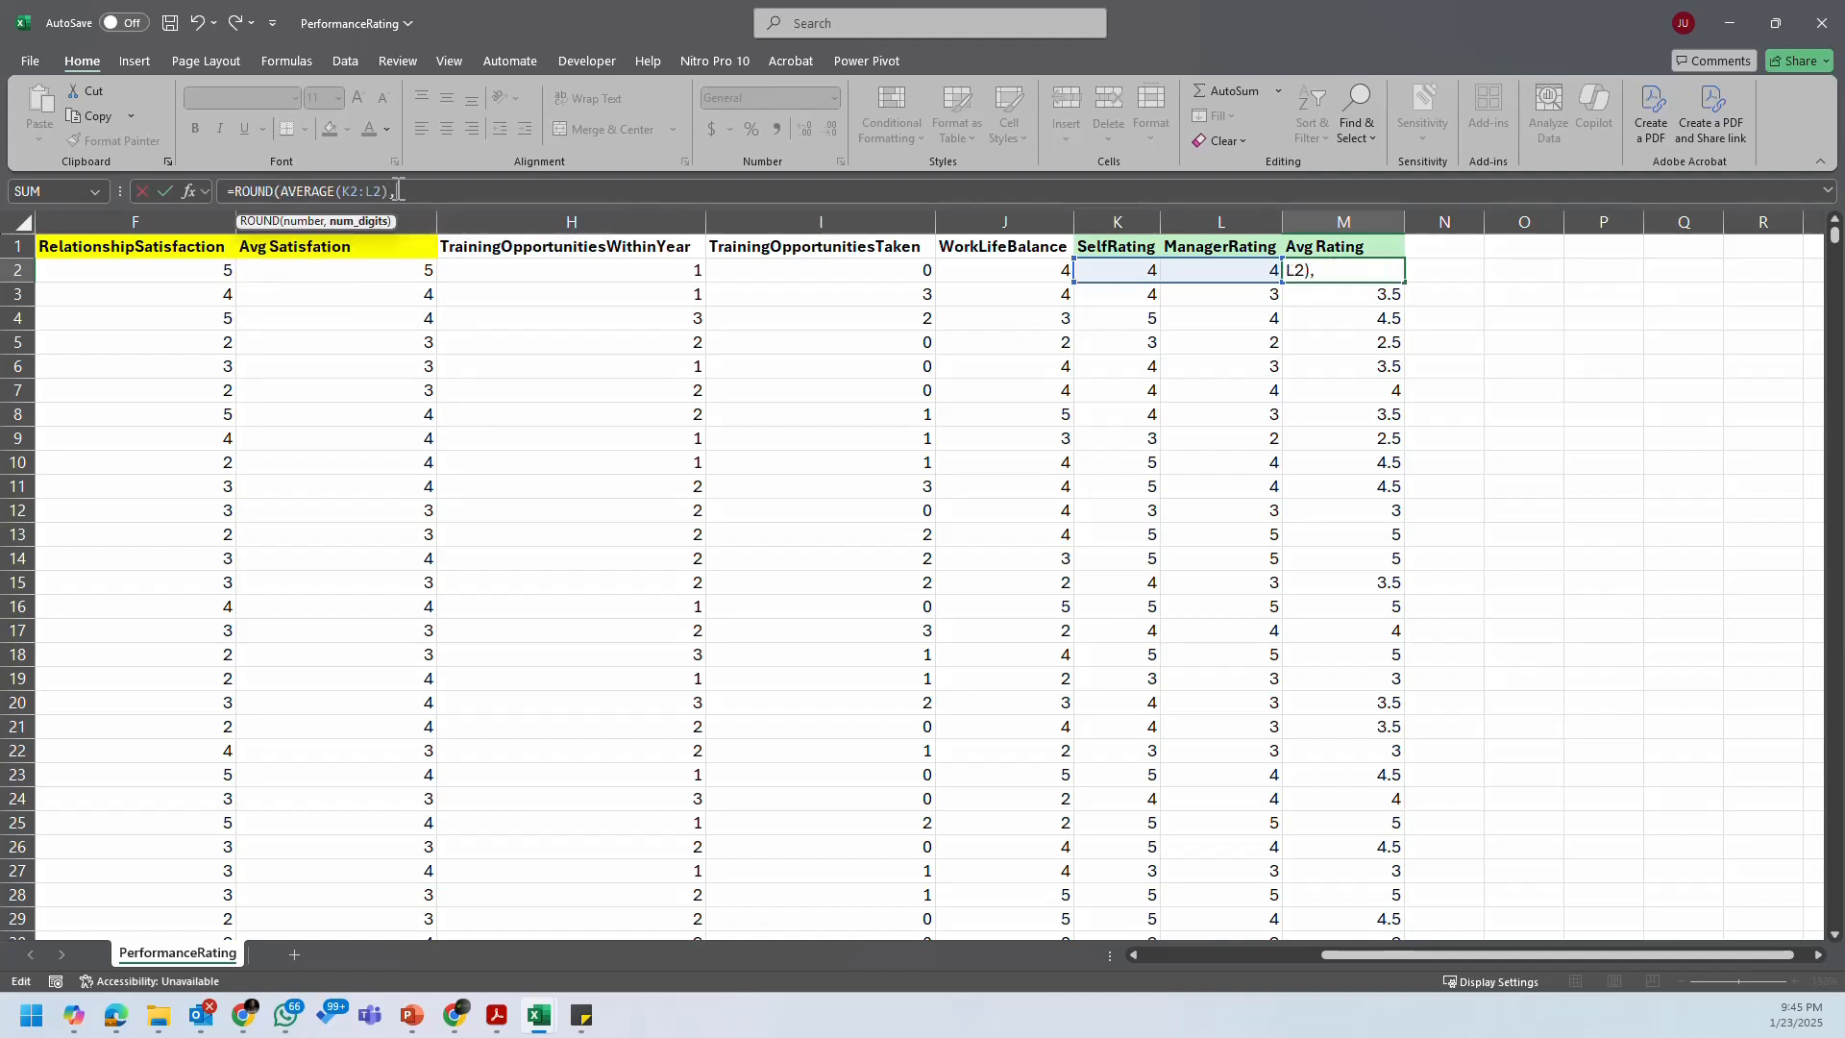
type("0)")
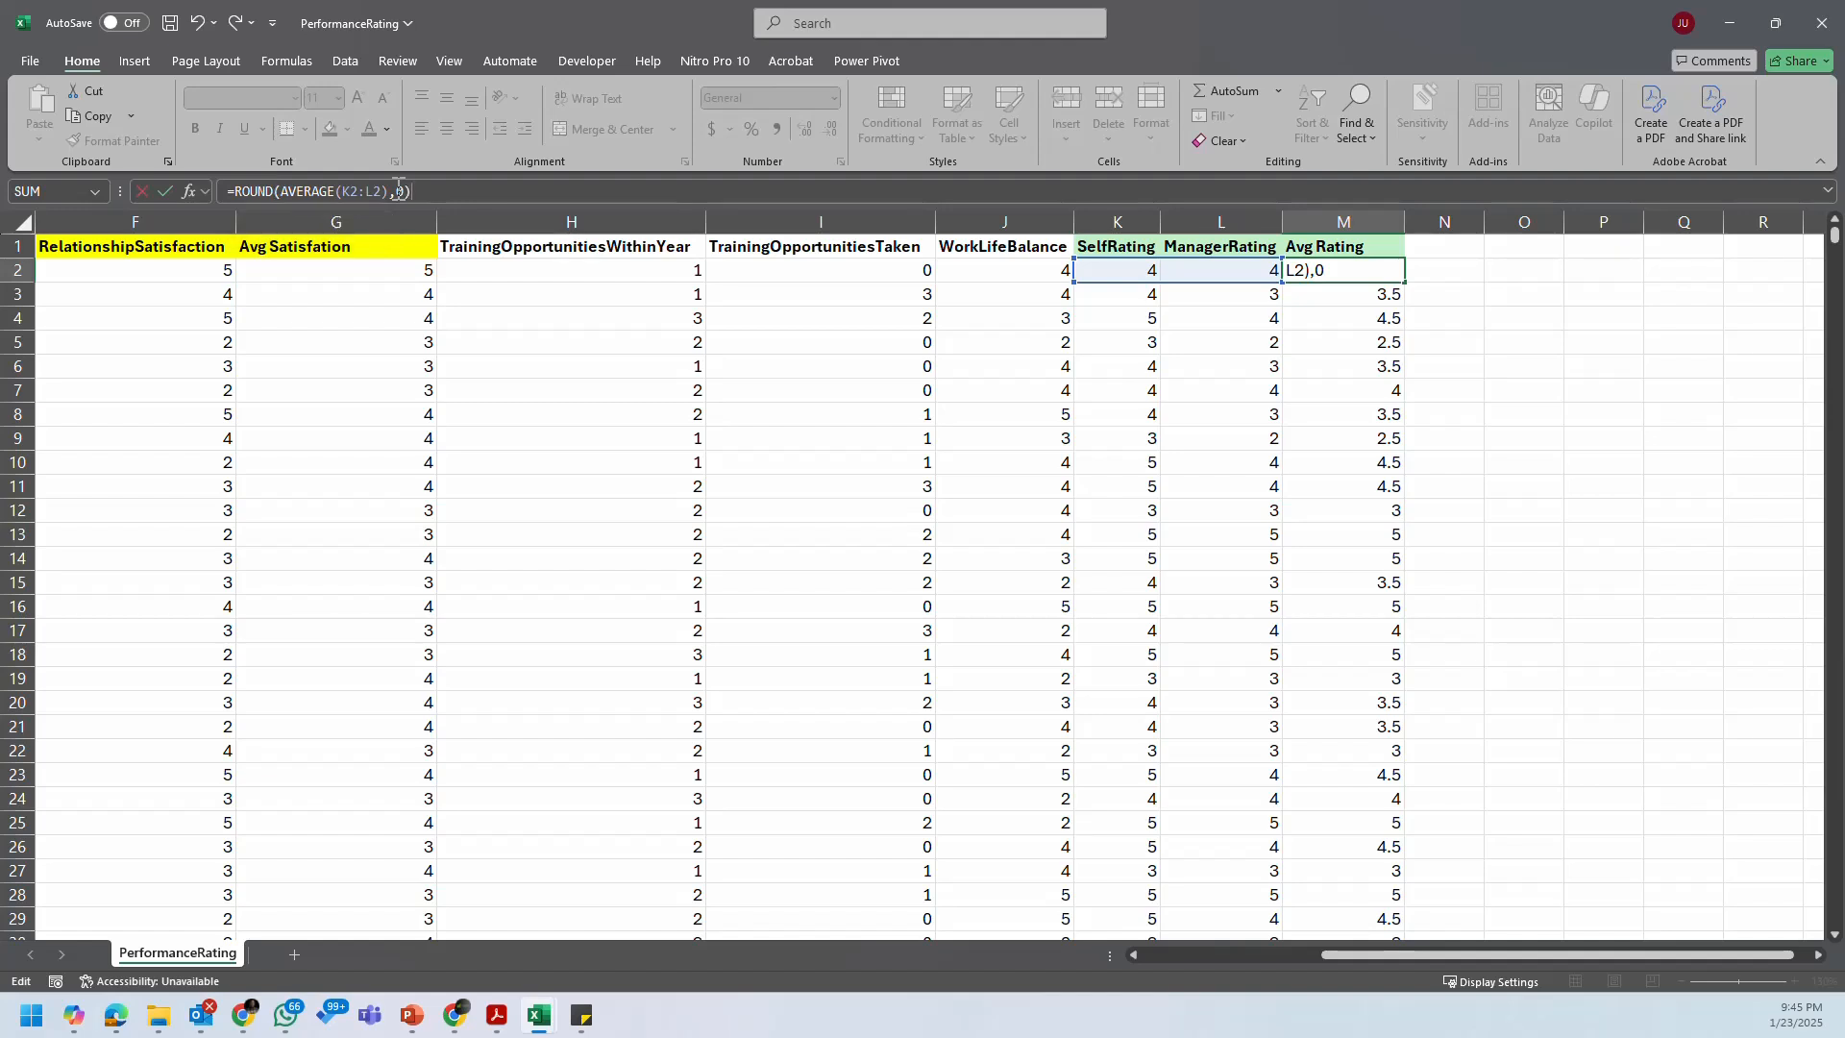
key("Return")
Step: Fill the rounded formula from M2 down the whole Avg Rating column and ignore its formula error flags
left_click(1373, 272)
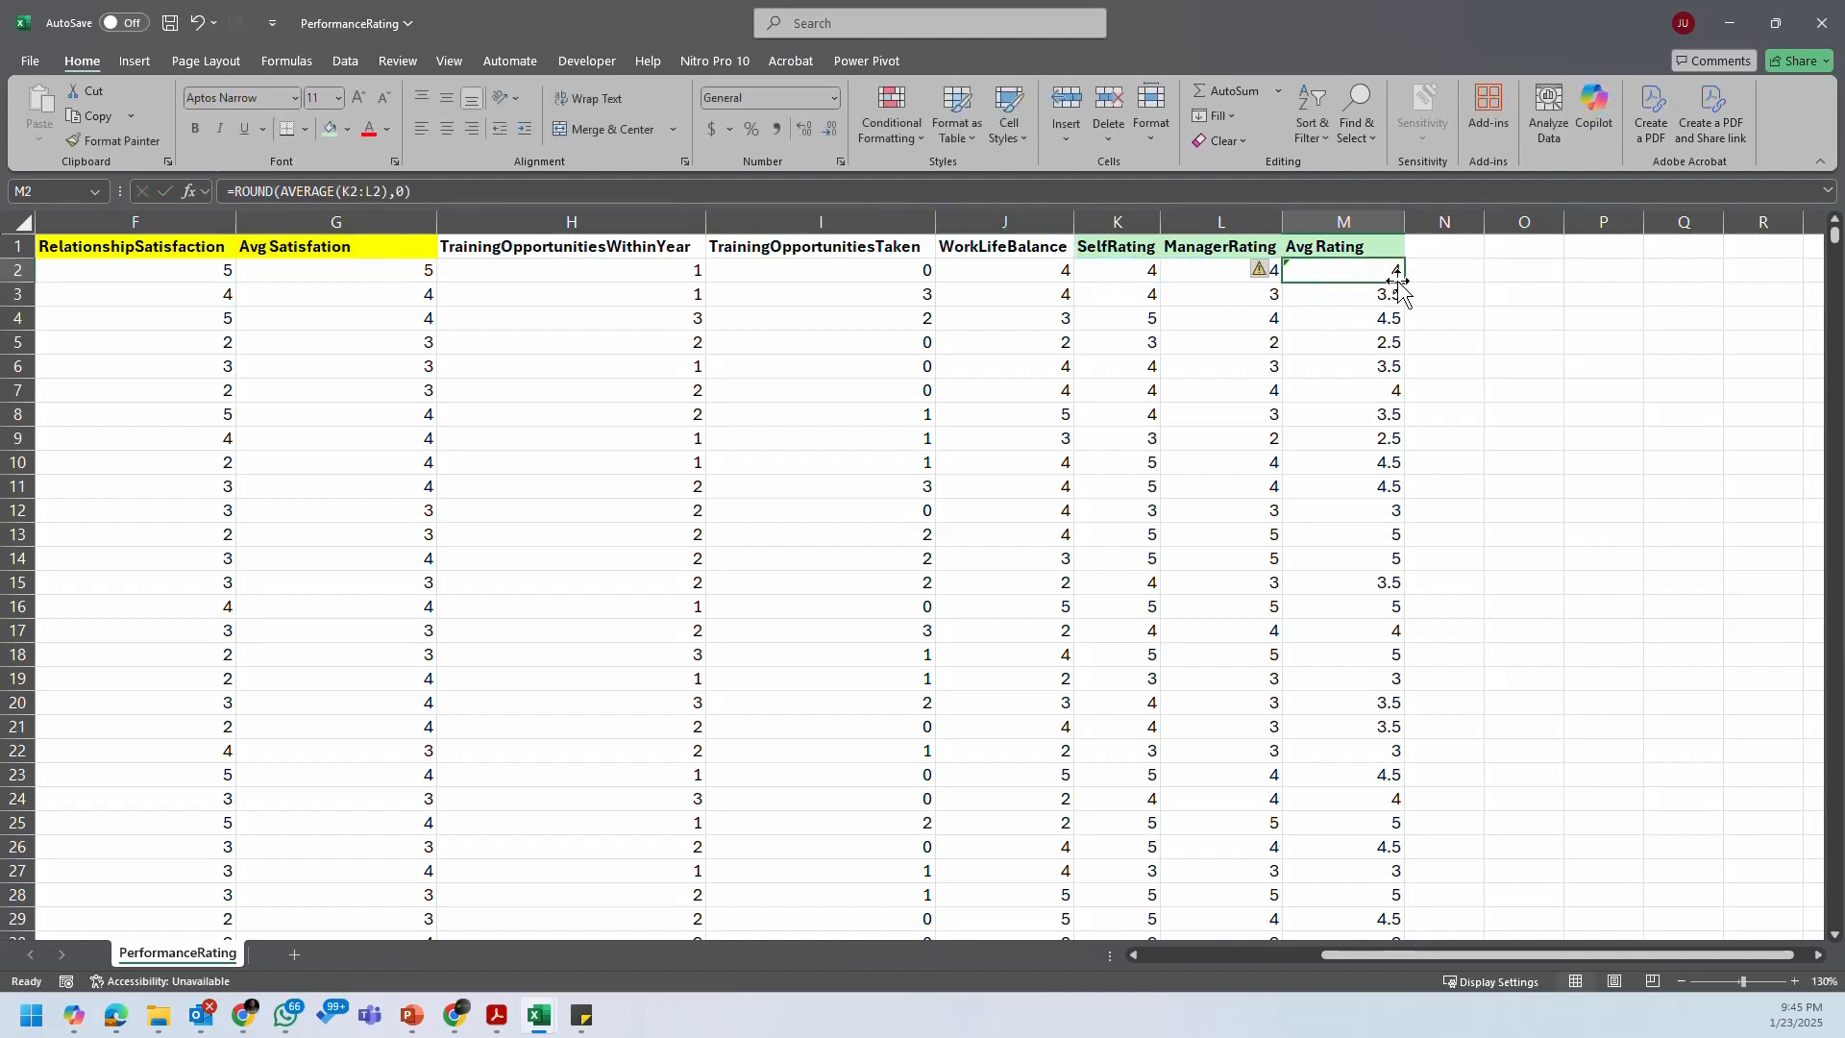
double_click(1403, 281)
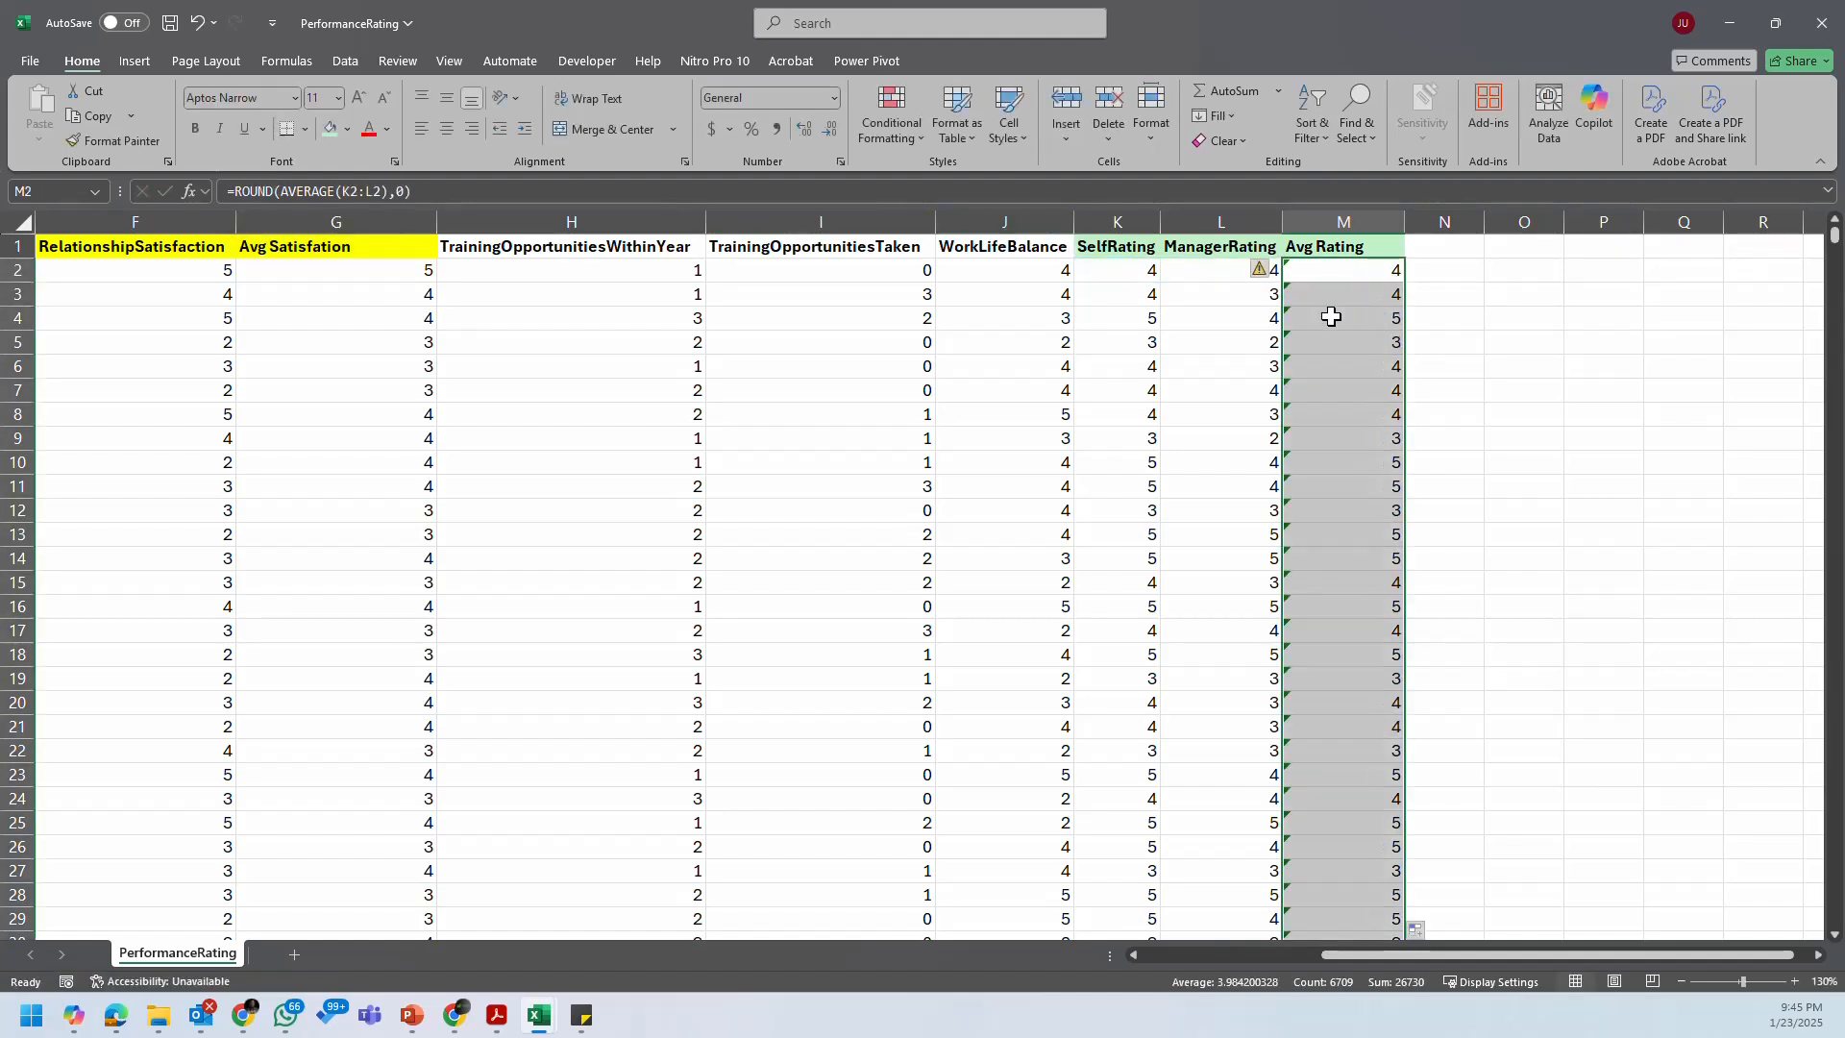
left_click(1261, 268)
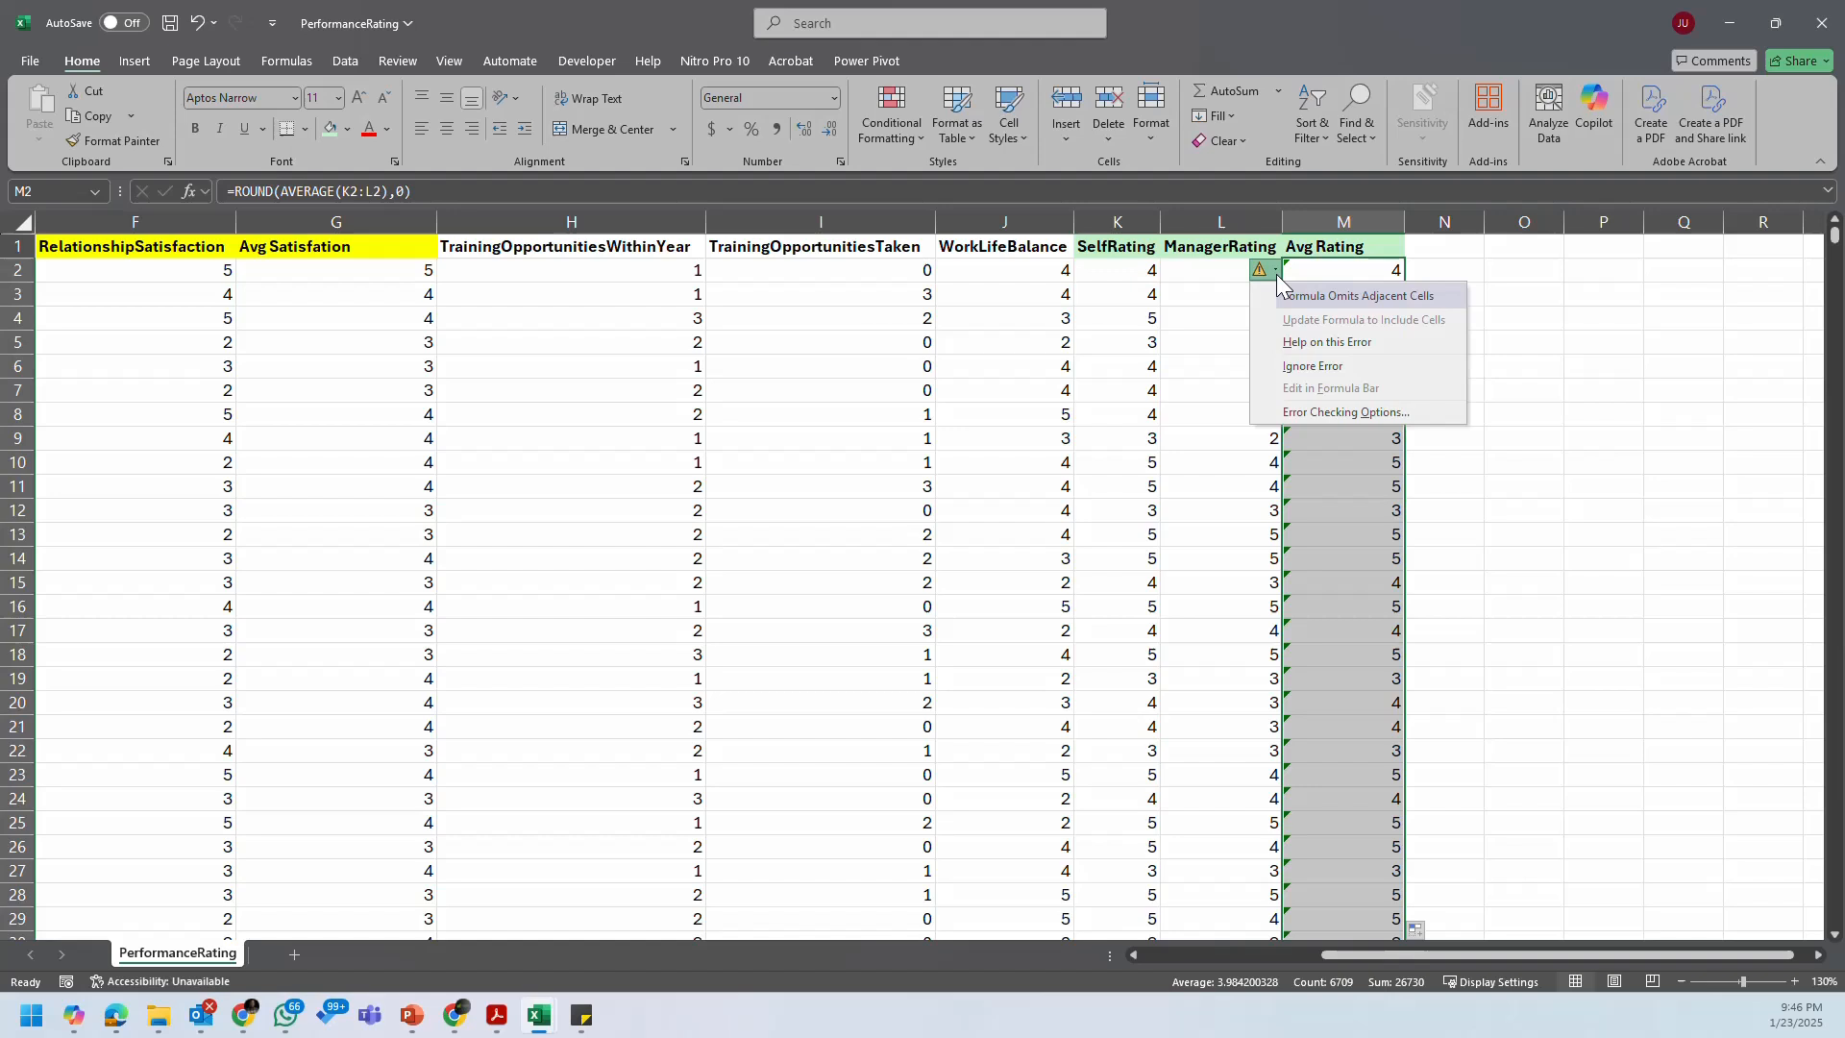
left_click(1380, 366)
Step: Examine the Avg Rating formulas in M6, M3 and M2, the RatingLevel workbook's lookup table, and the header in G1
left_click(538, 1015)
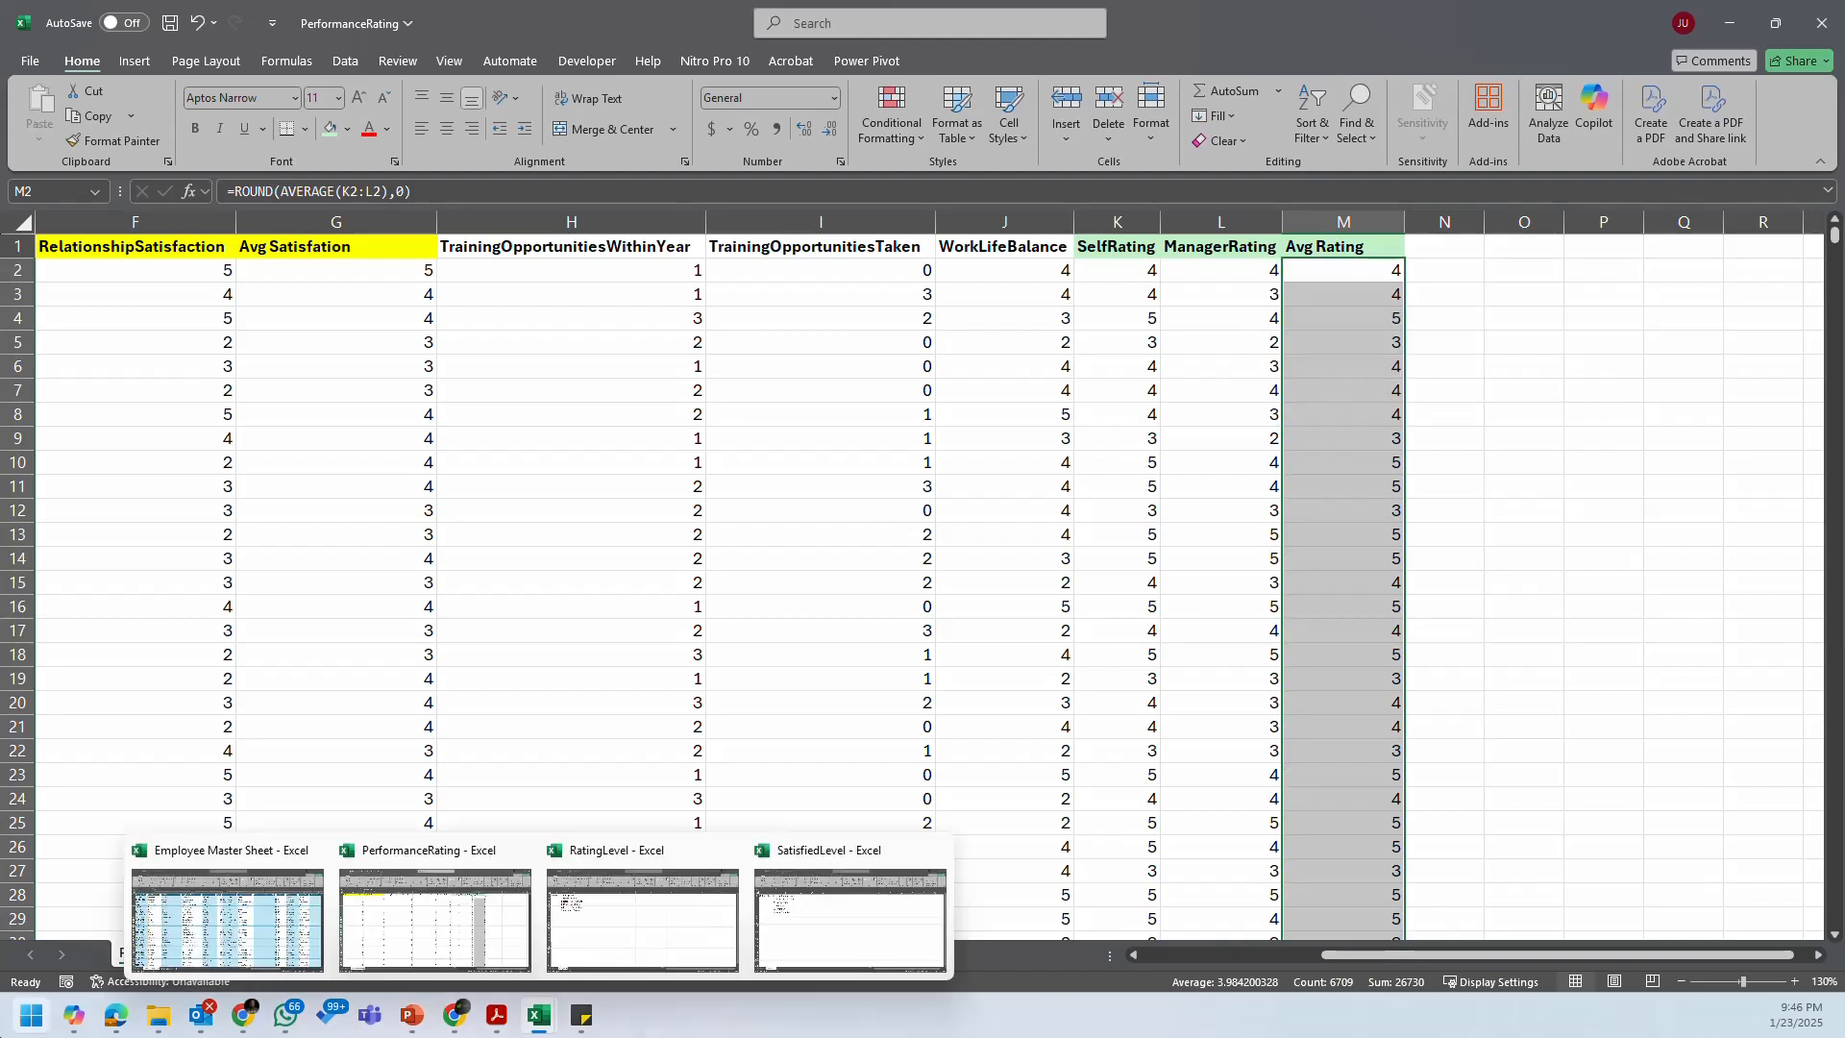
left_click(1352, 356)
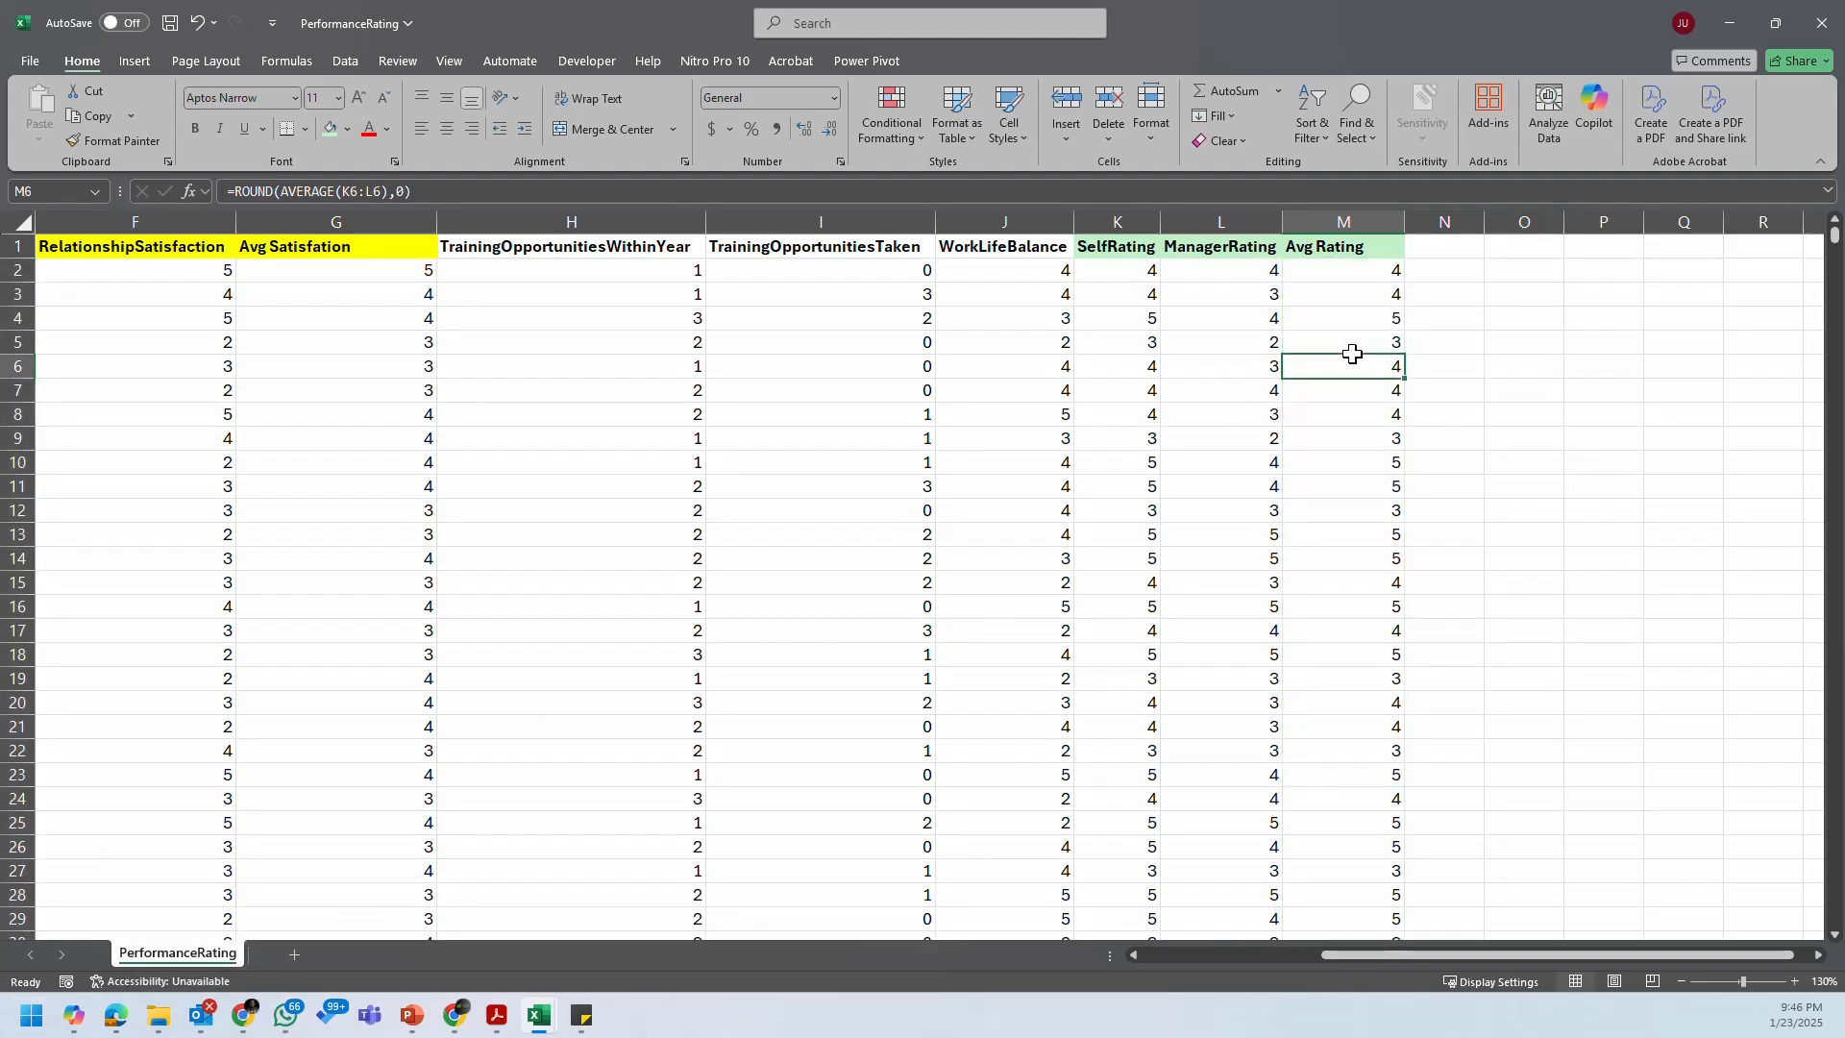
left_click(1374, 290)
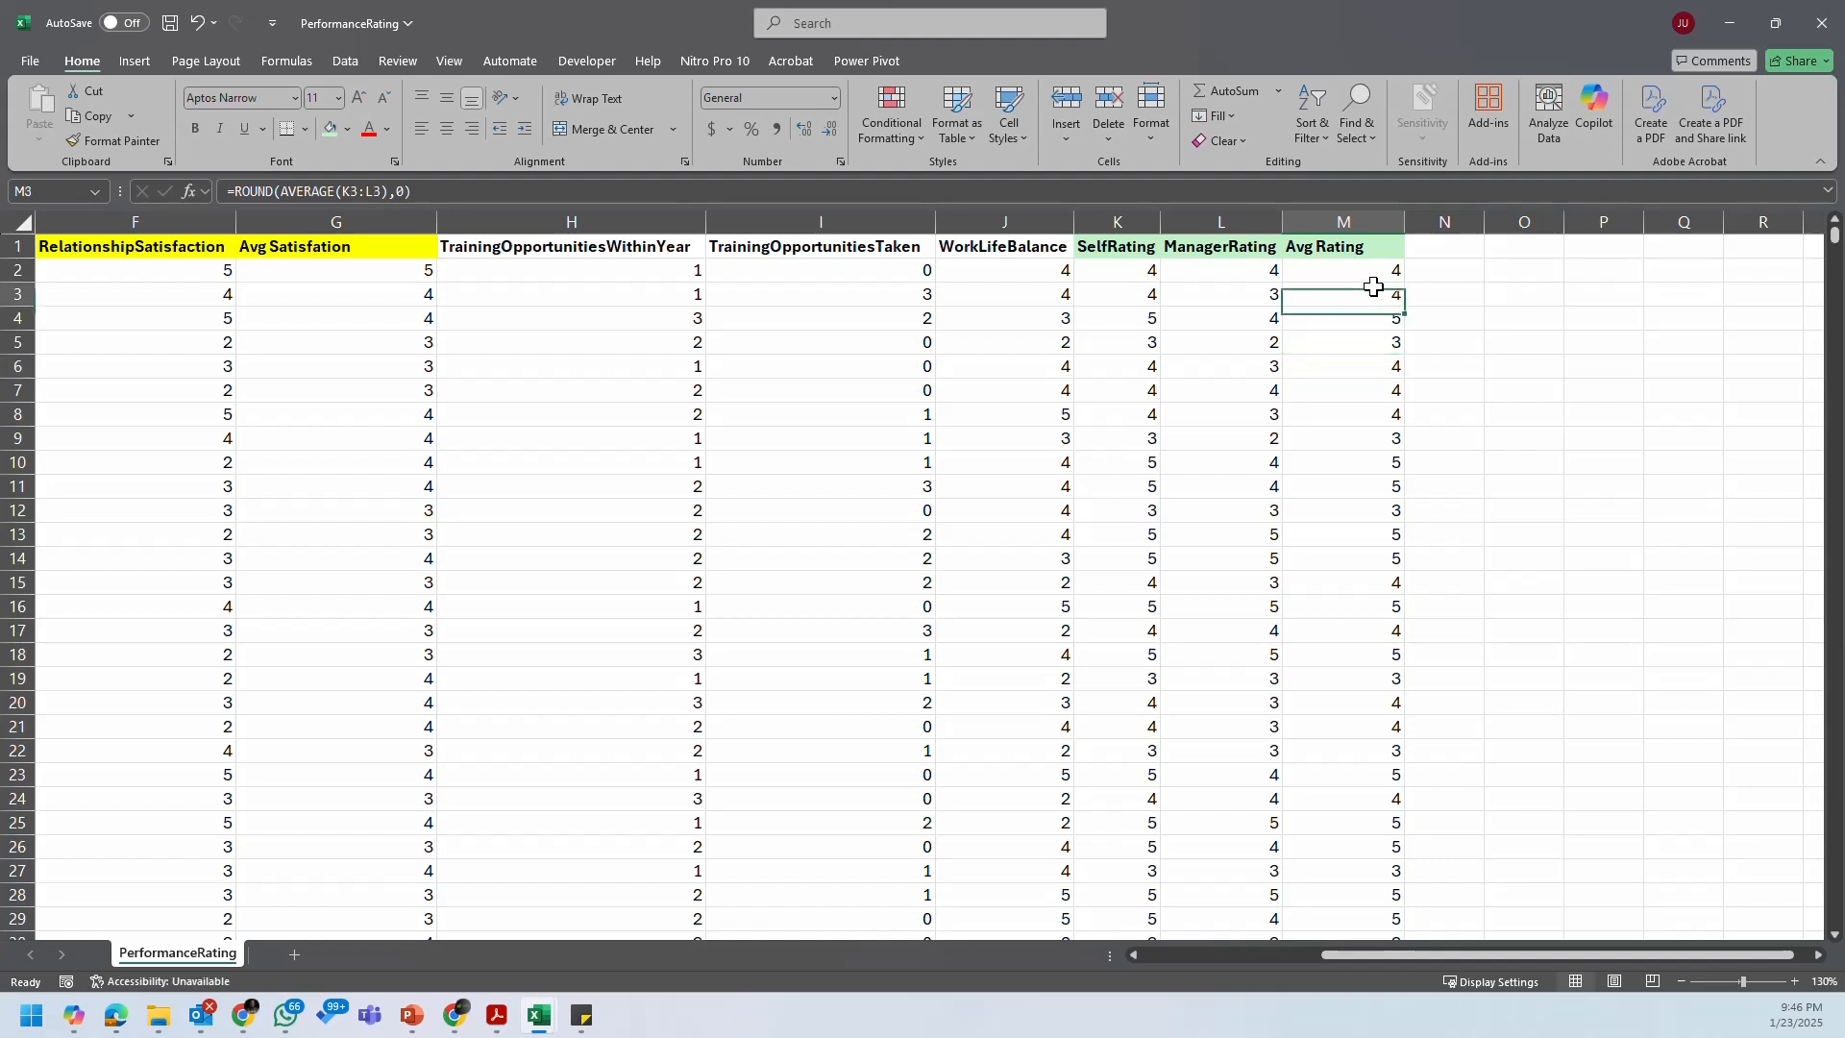
left_click(1399, 270)
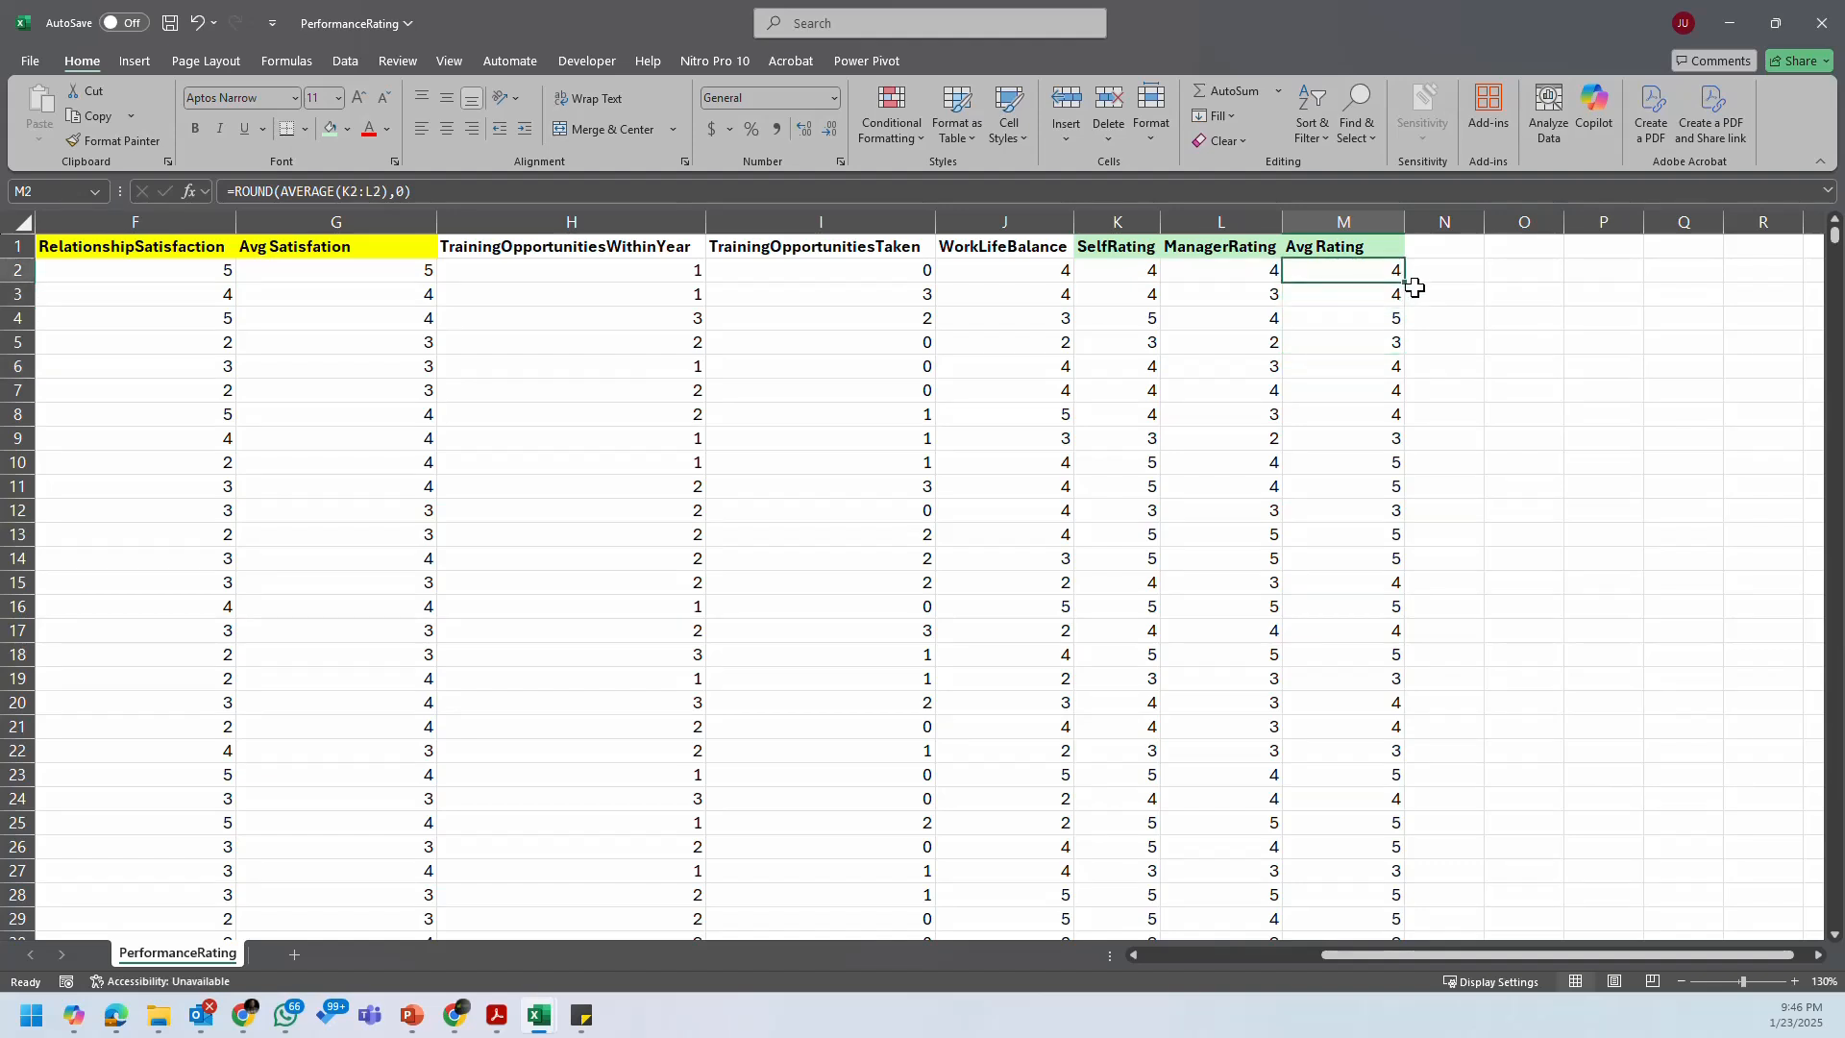
mouse_move(538, 1023)
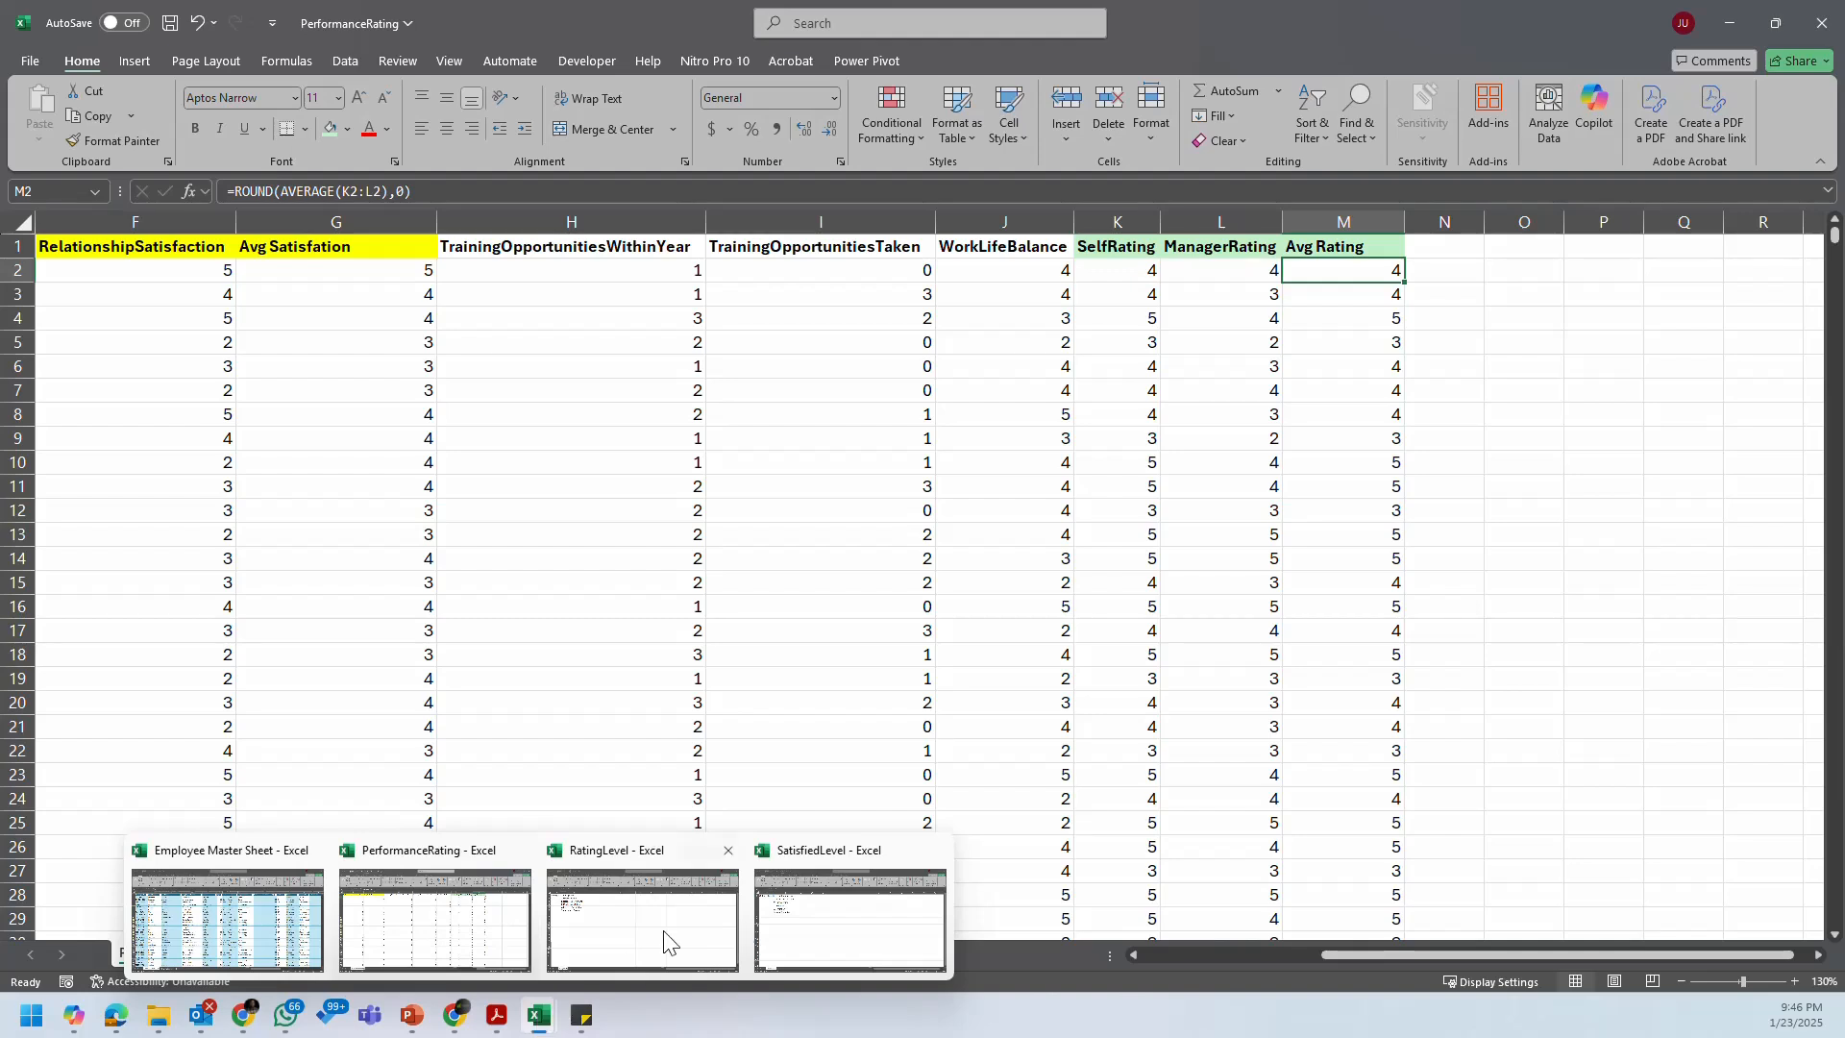
mouse_move(595, 941)
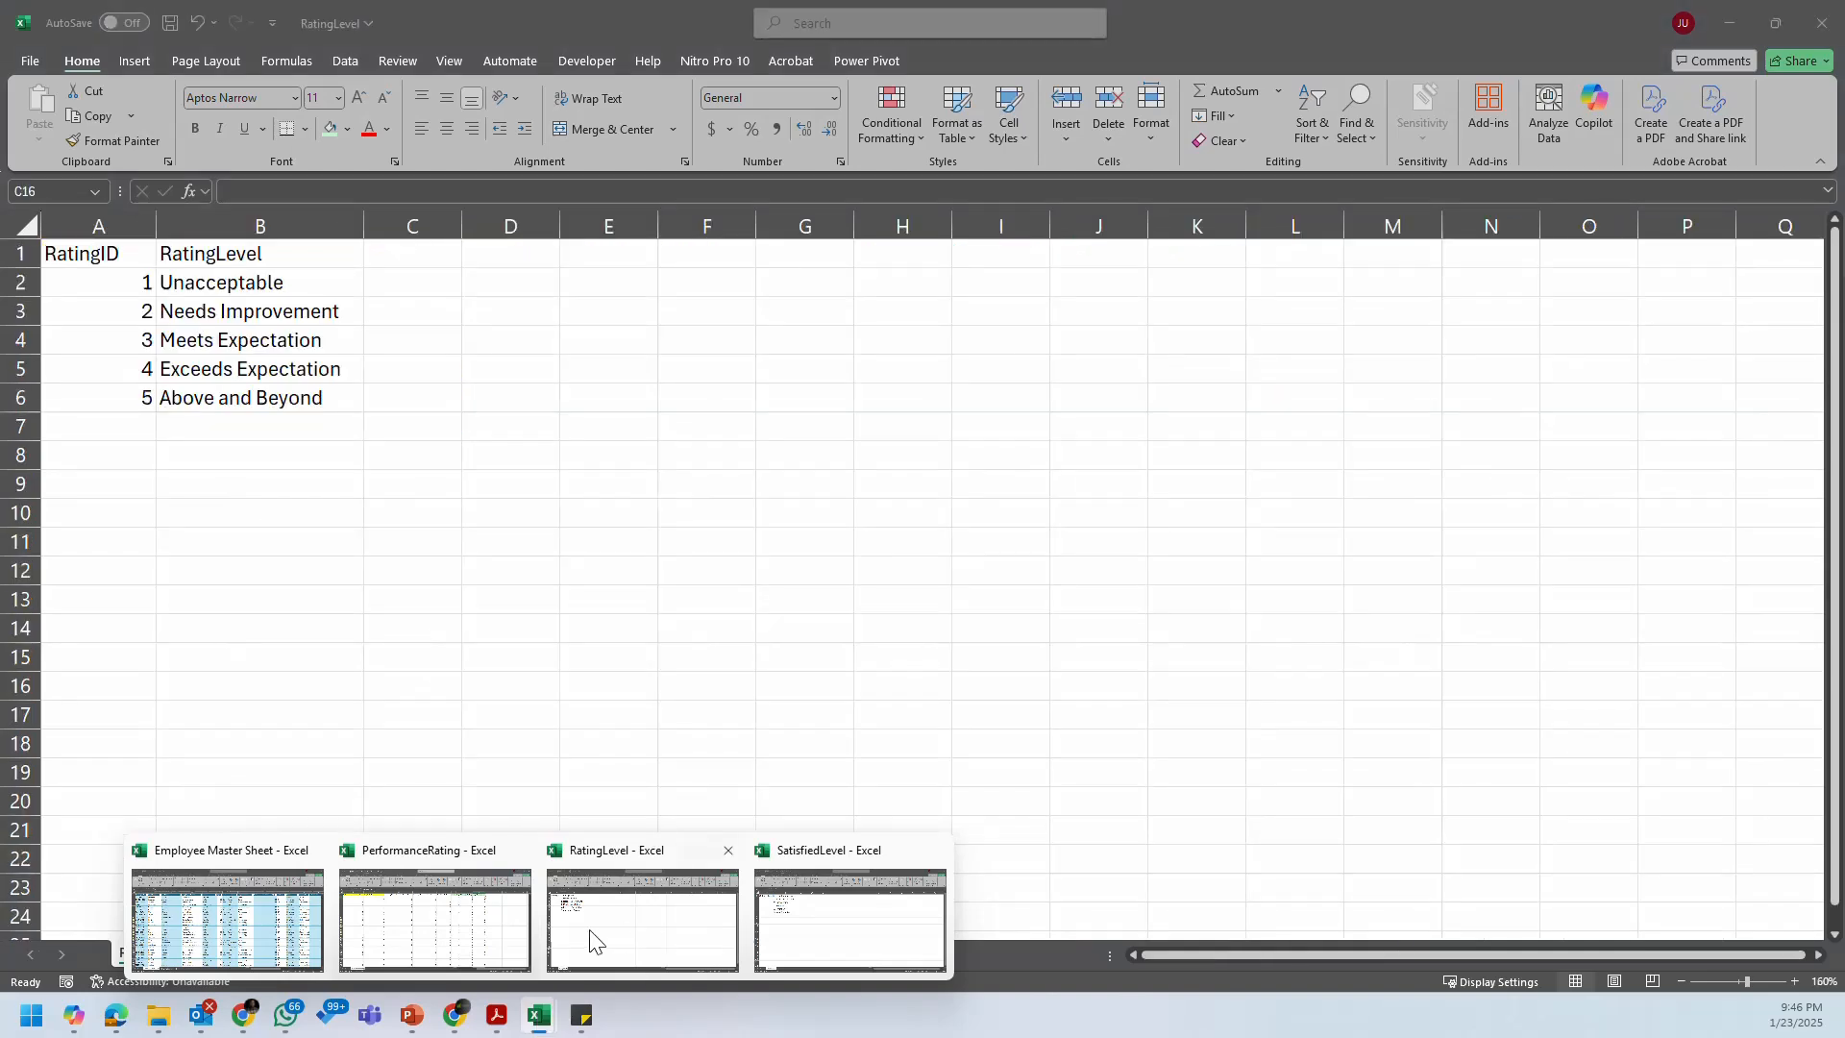
left_click(594, 941)
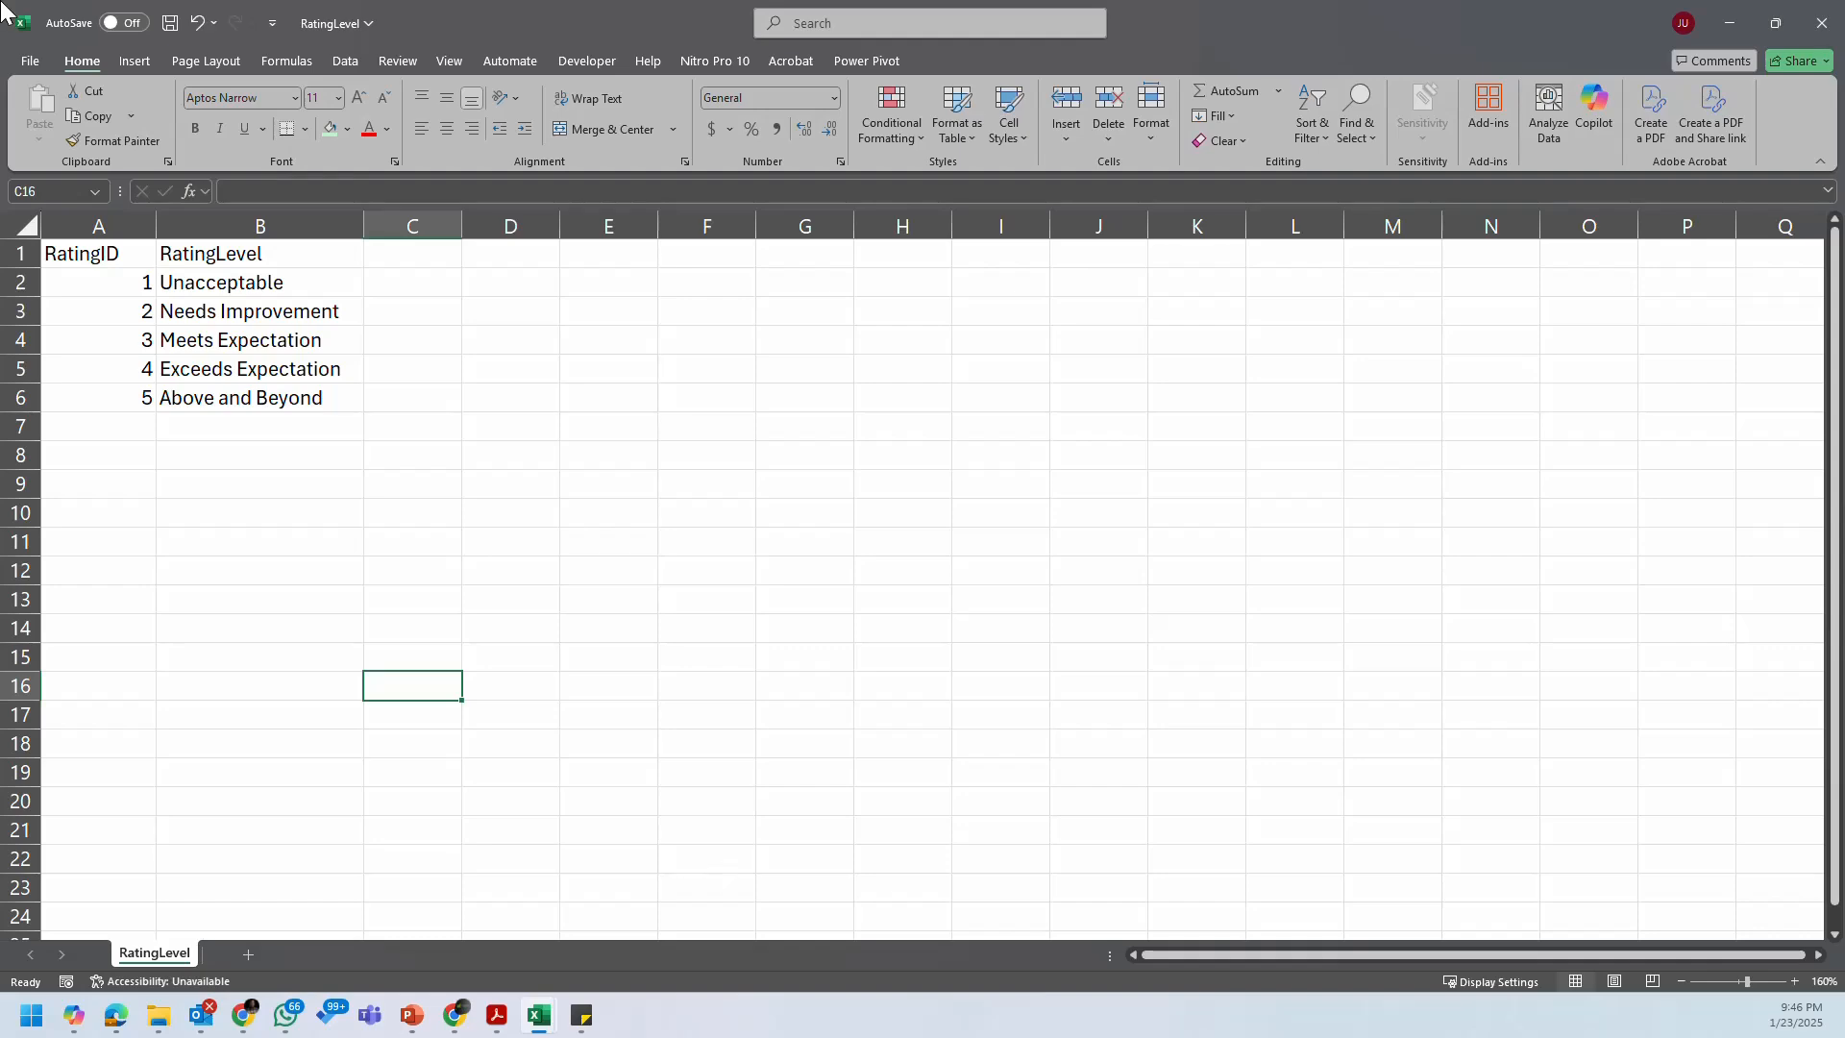
left_click(1729, 22)
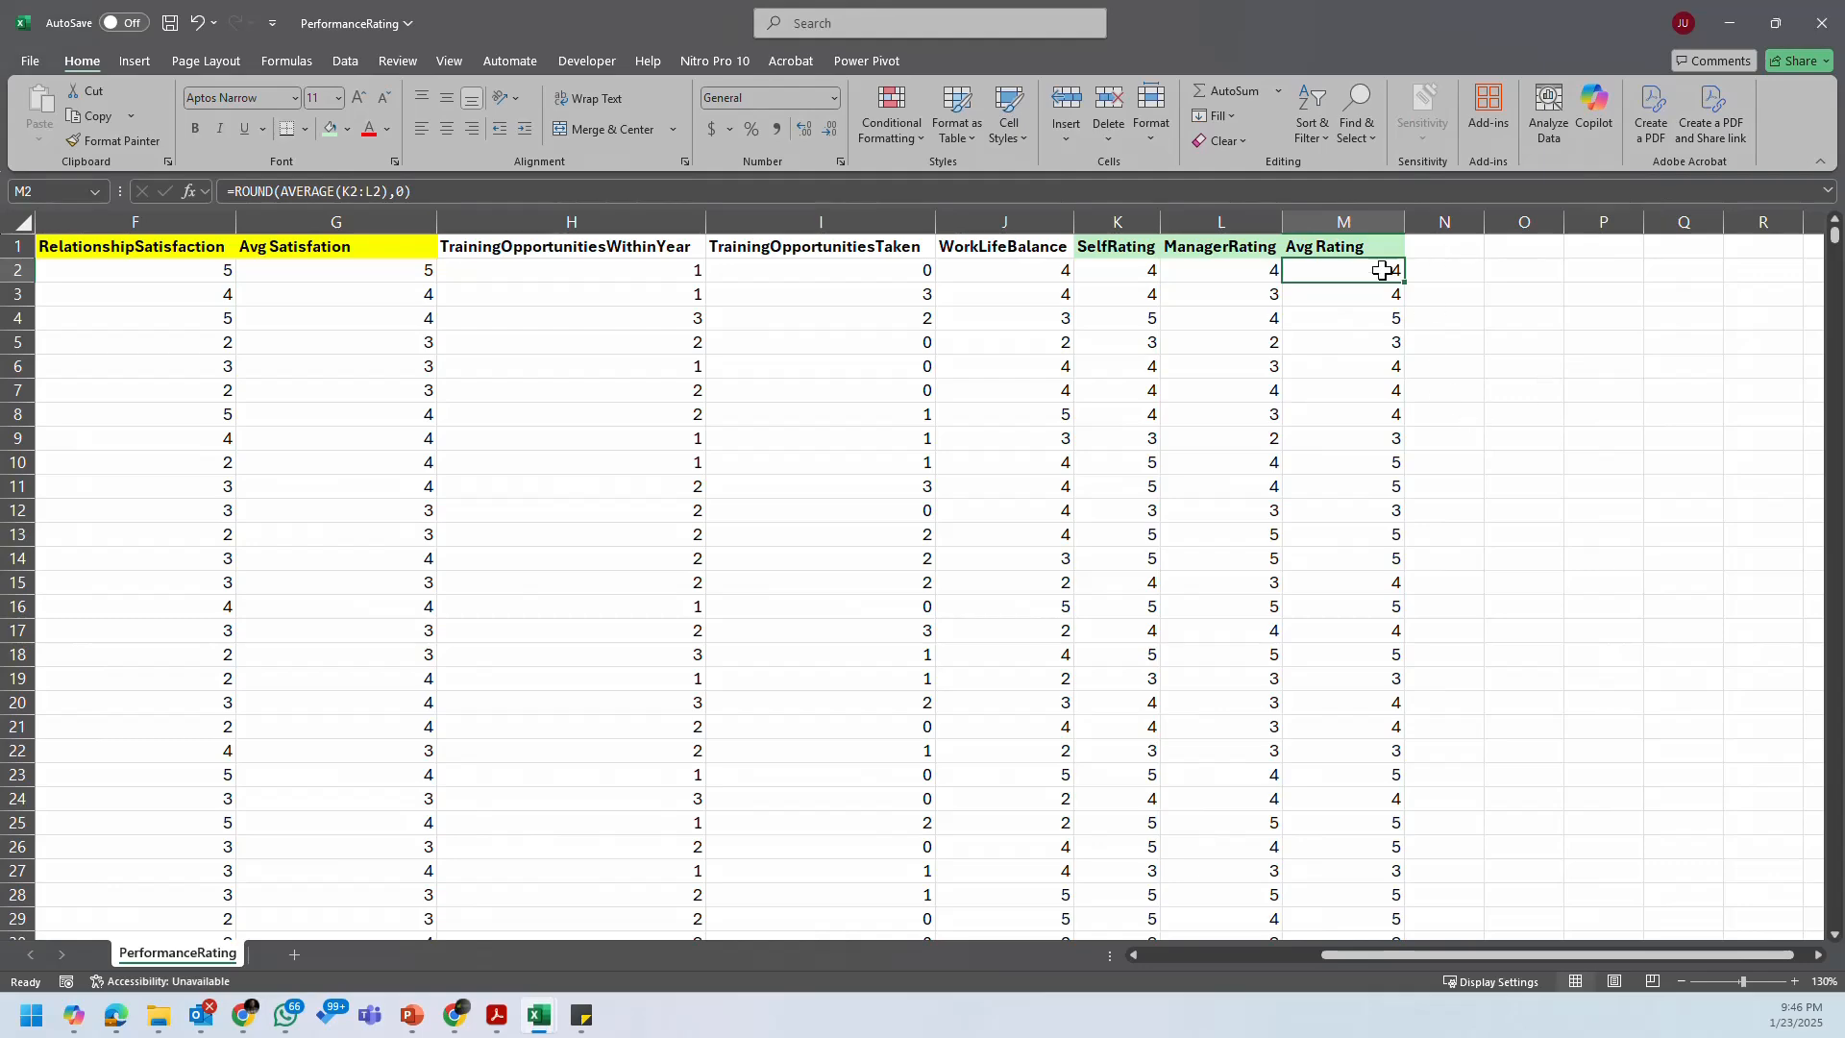
left_click(275, 252)
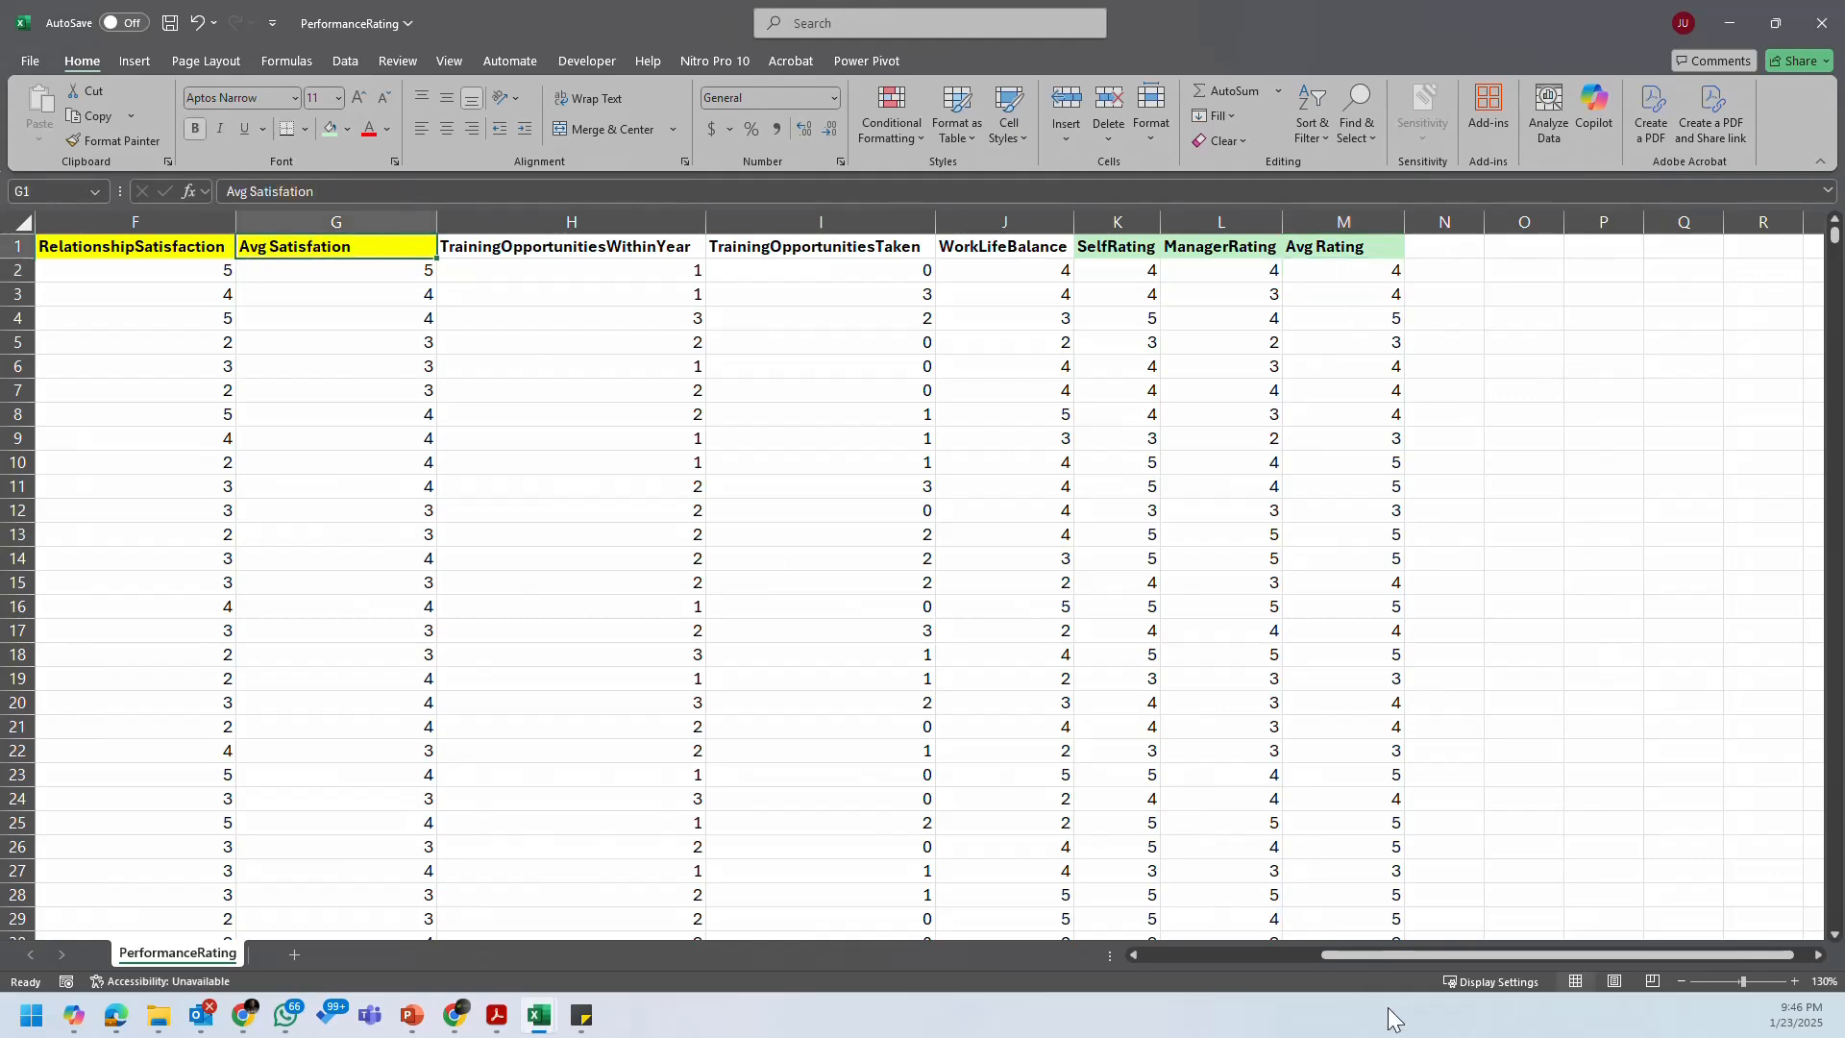
left_click_drag(1355, 956, 1223, 950)
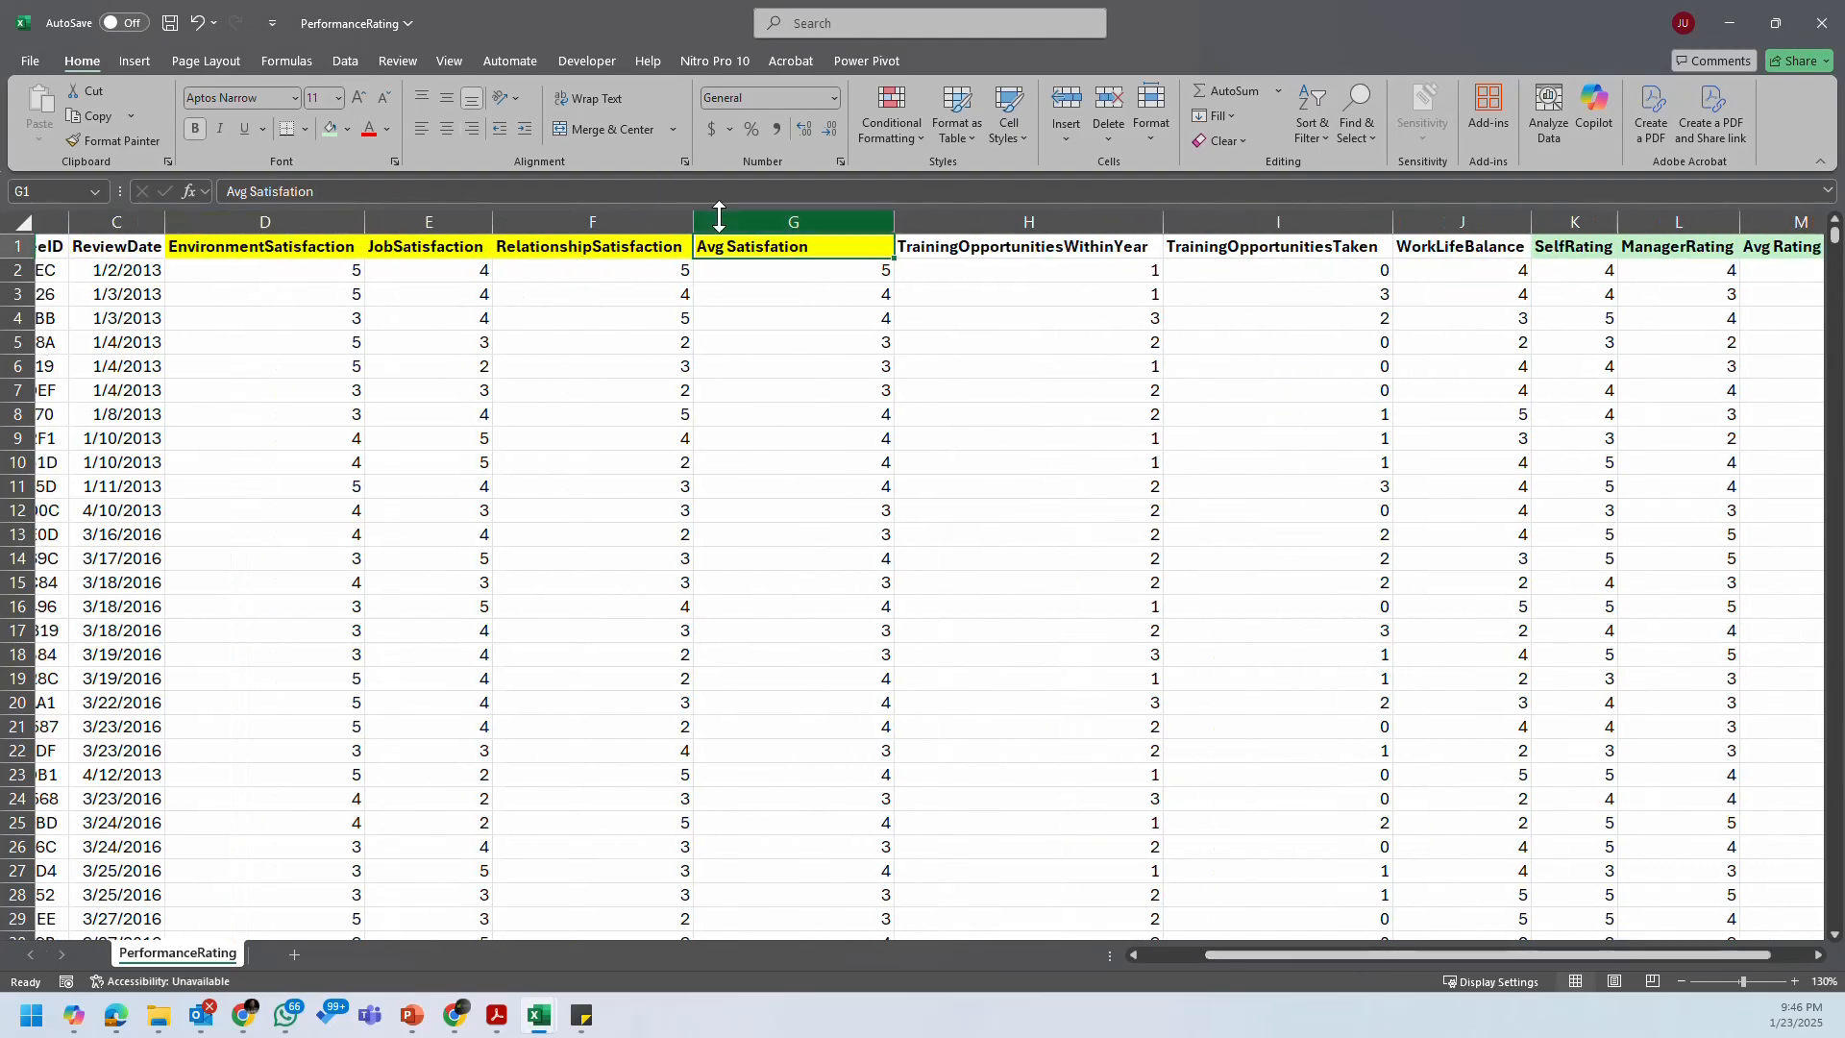
left_click(741, 291)
left_click(1045, 221)
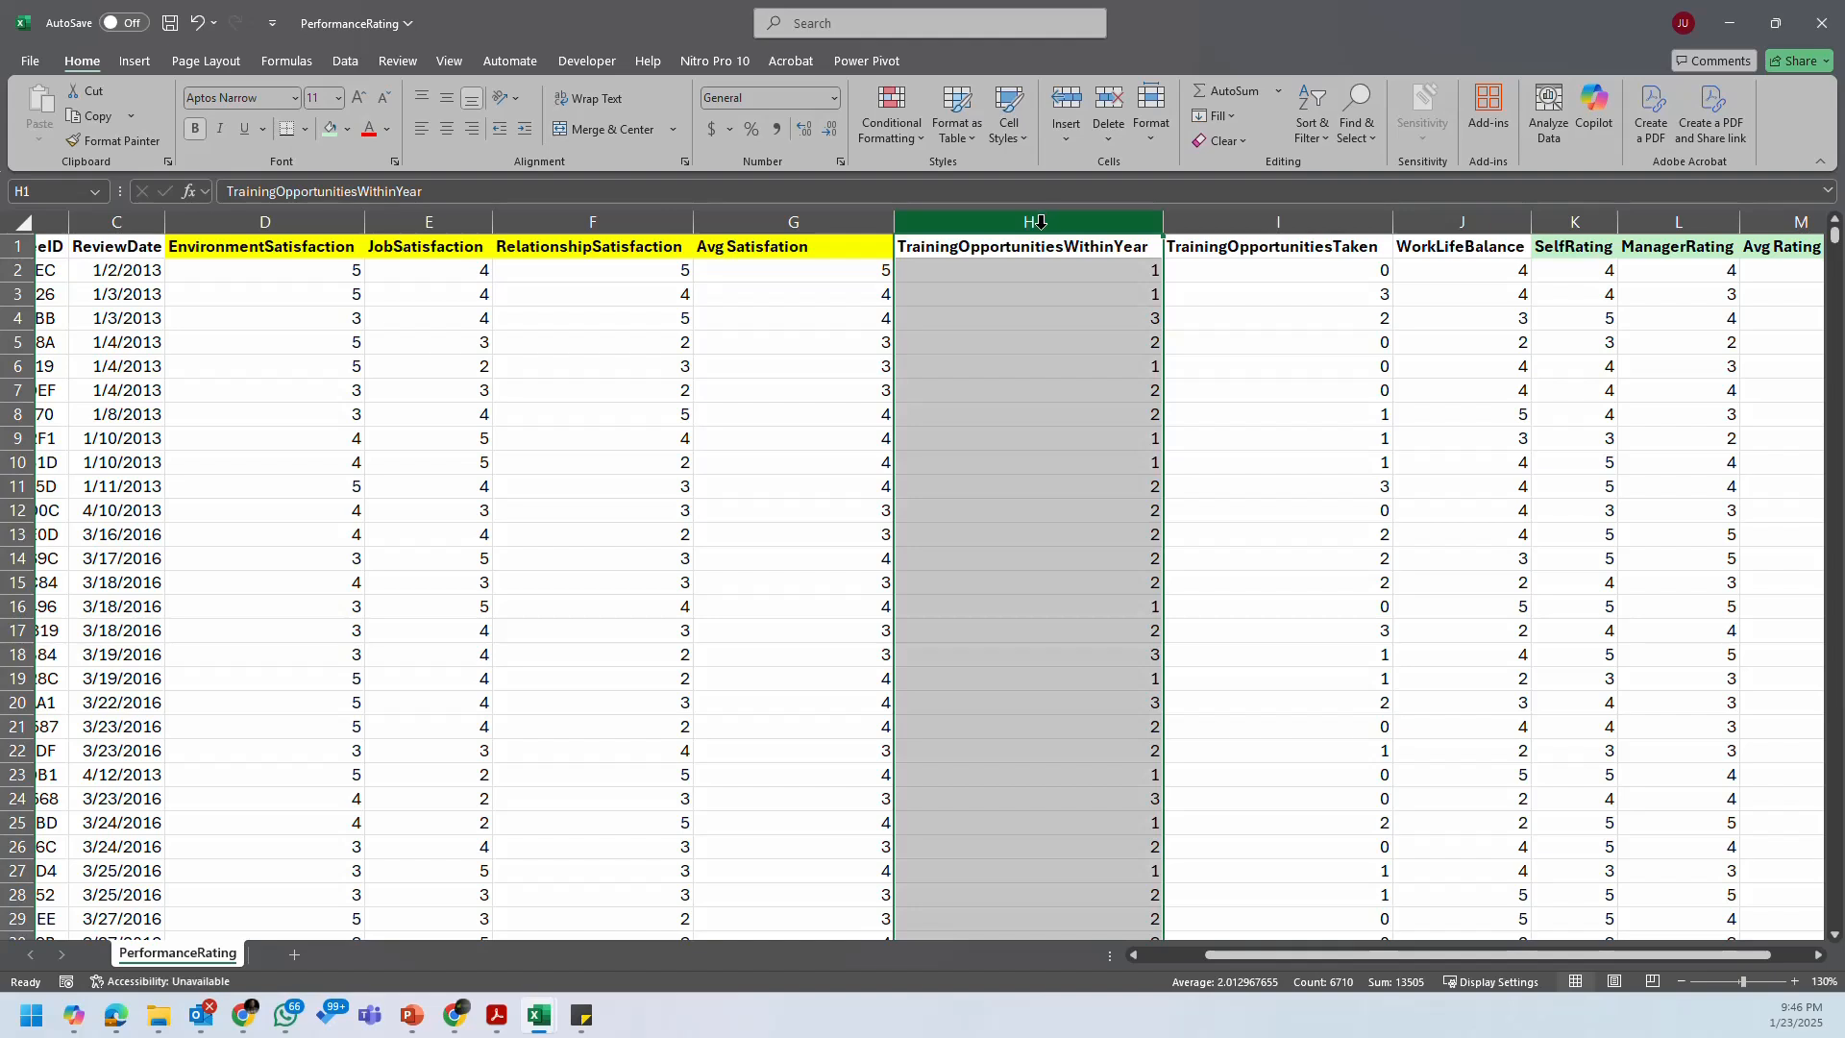
left_click(850, 268)
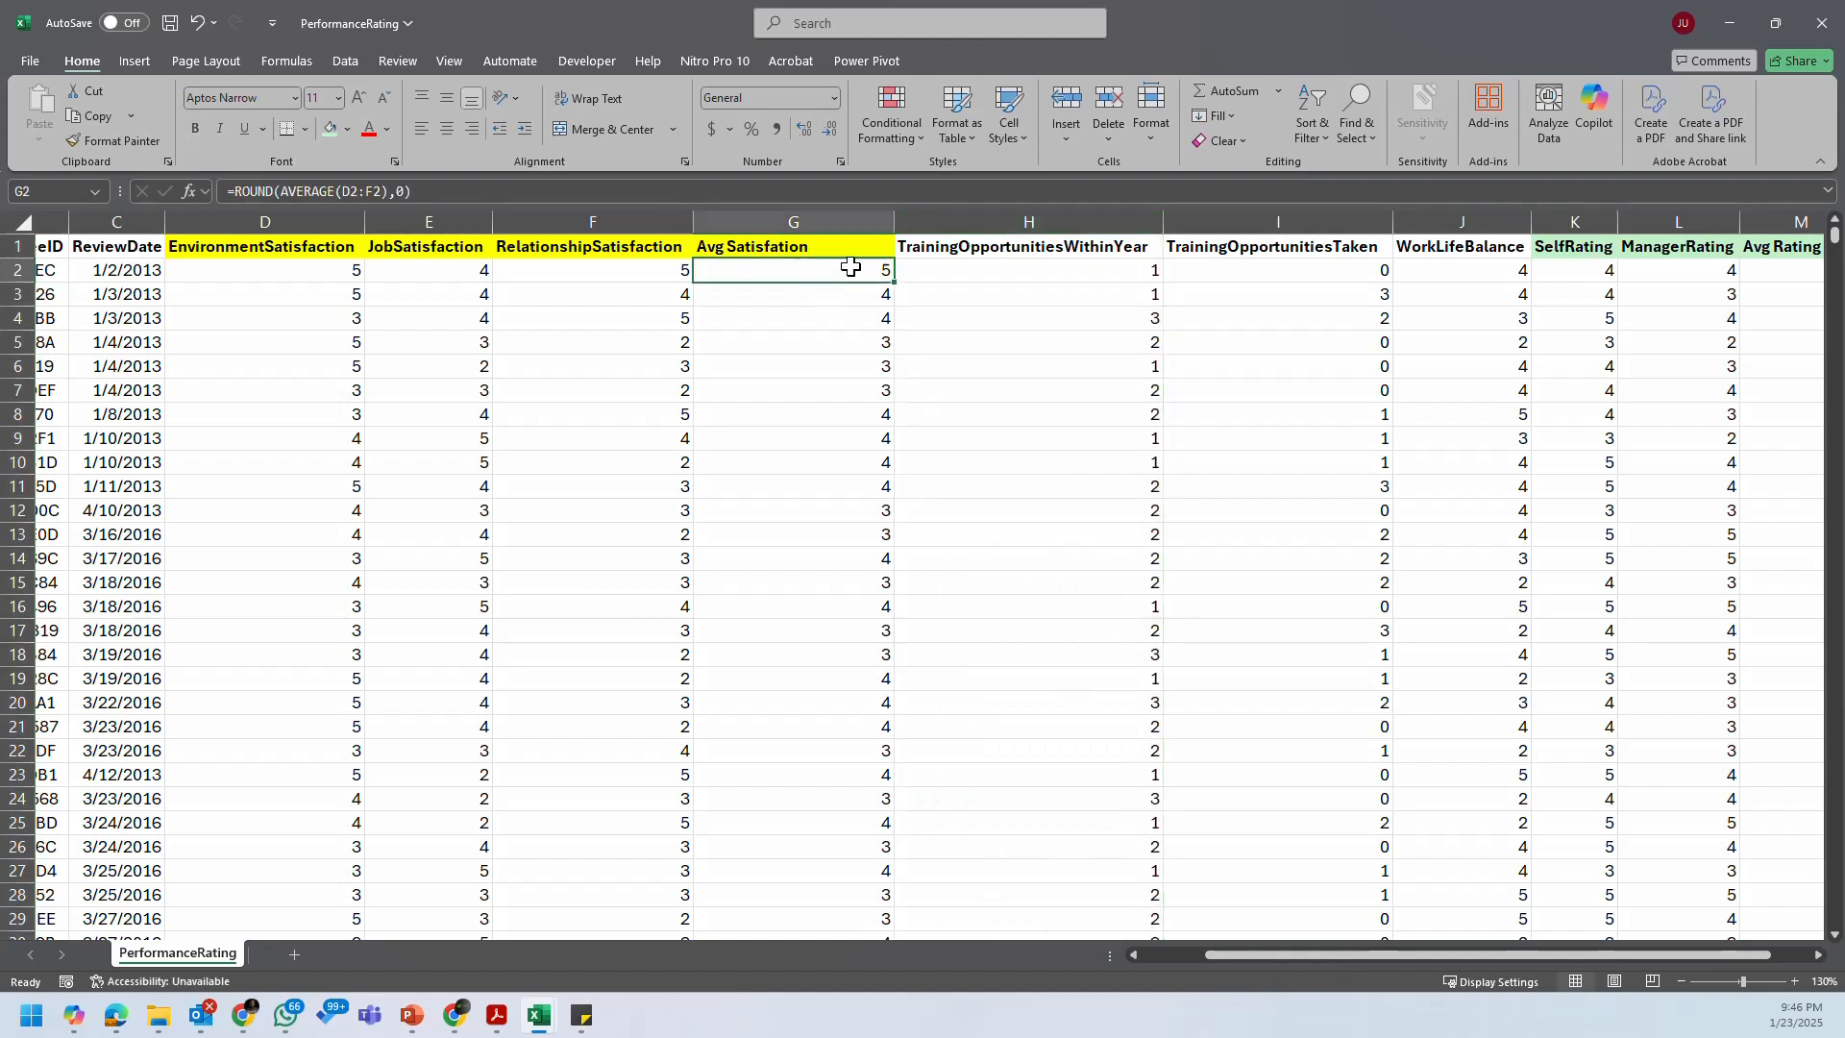
left_click(970, 220)
right_click(978, 213)
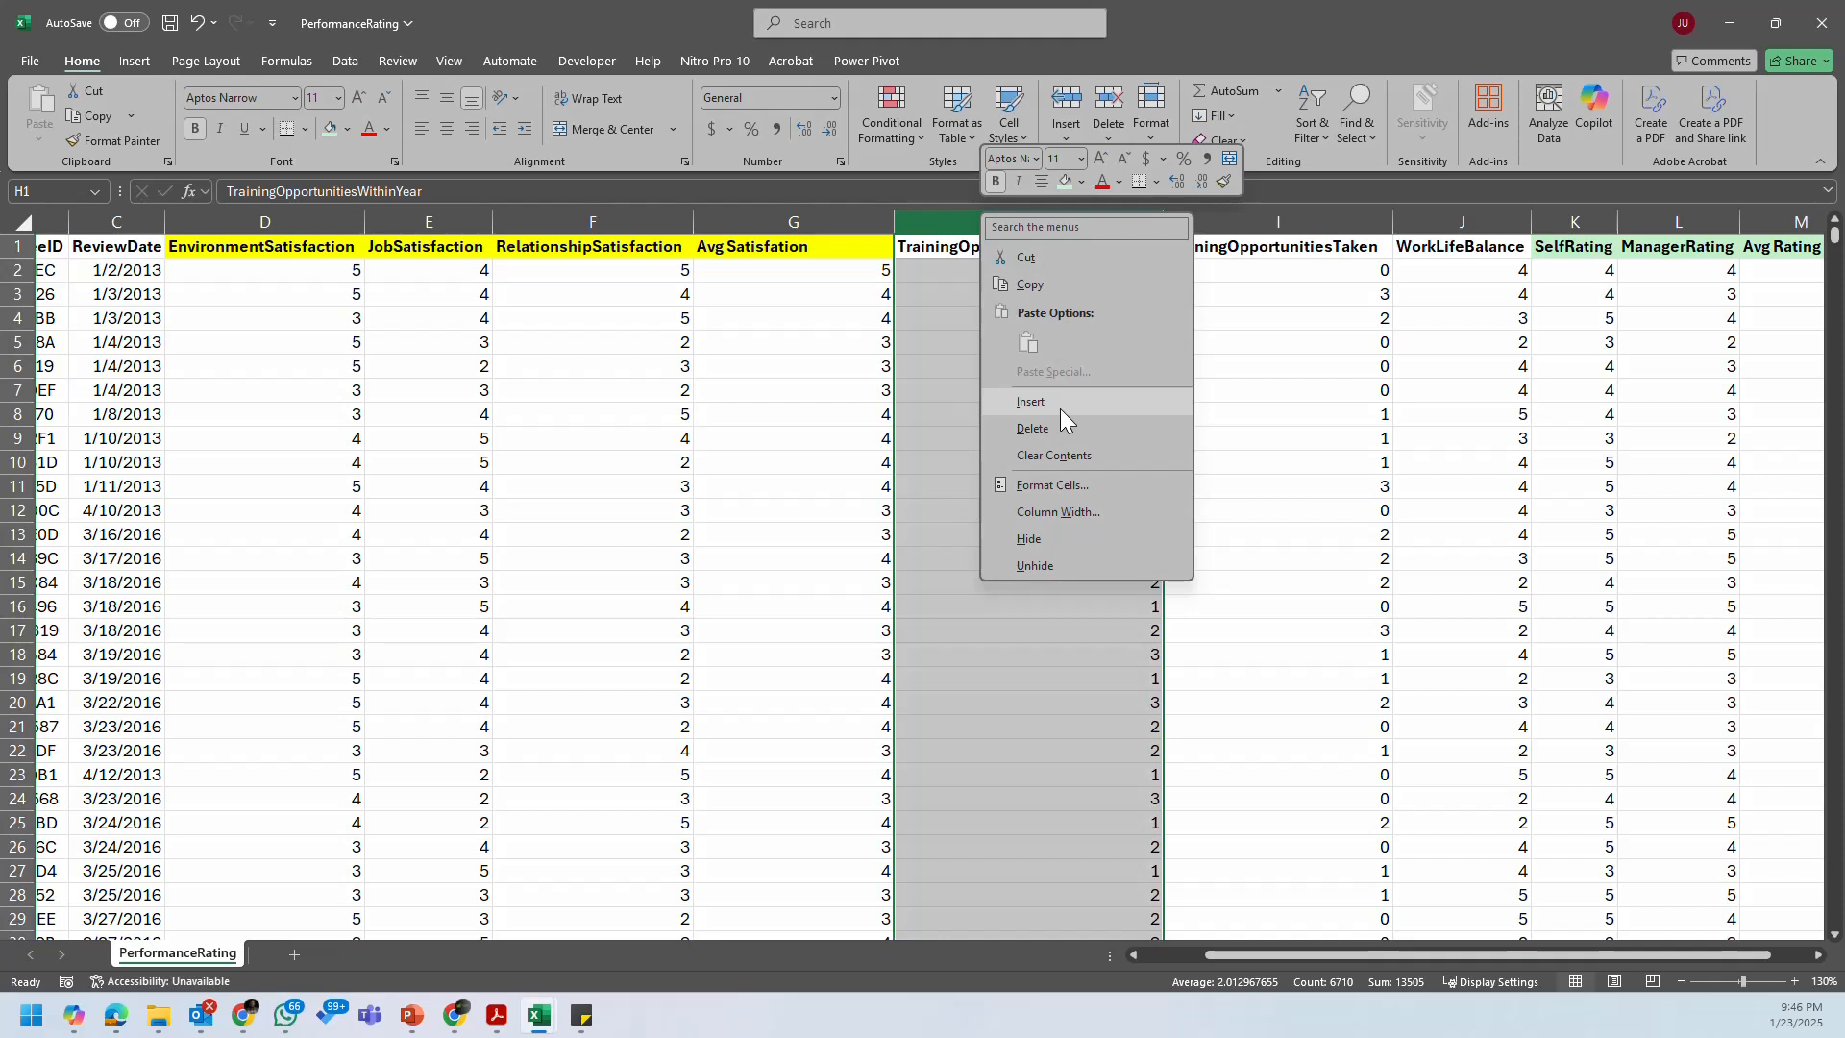
key("Escape")
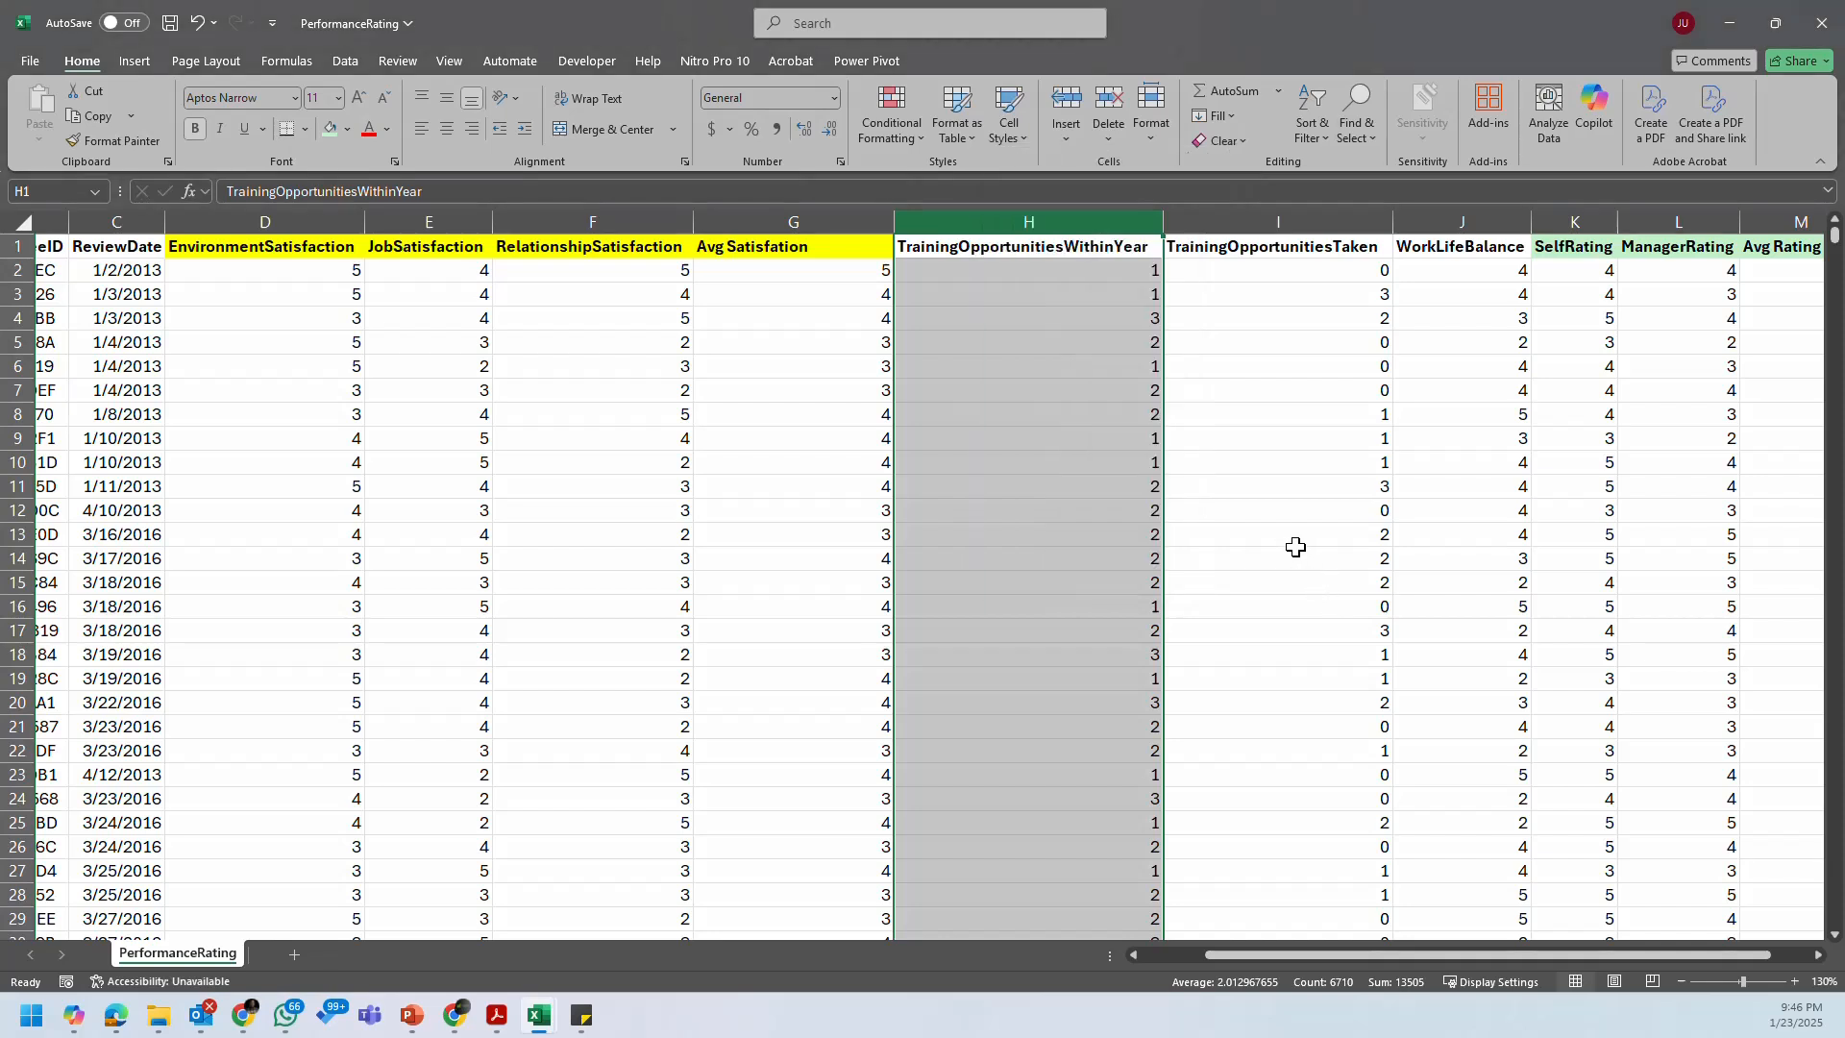
left_click(1030, 416)
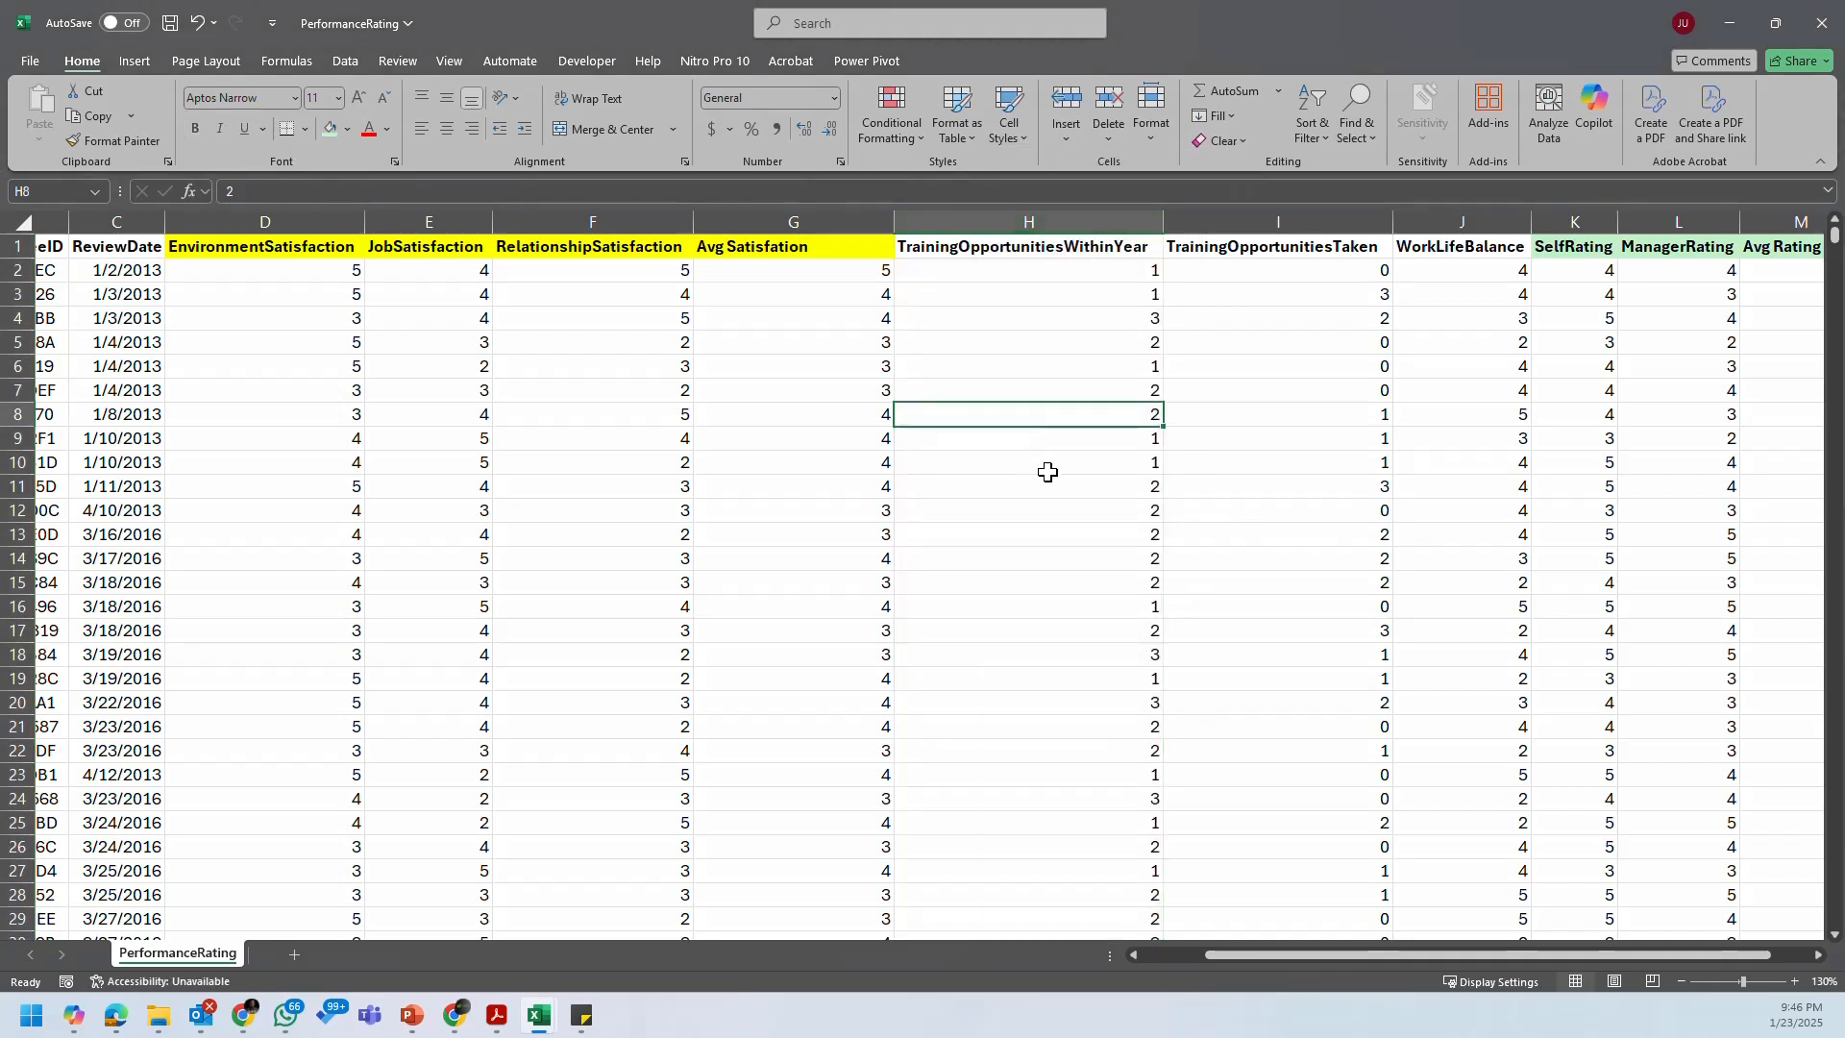
Step: Enter the header Satisfaction Level in cell N1 and fit column N to the header's width
scroll(1542, 959, "right", 1)
left_click_drag(1541, 959, 1564, 957)
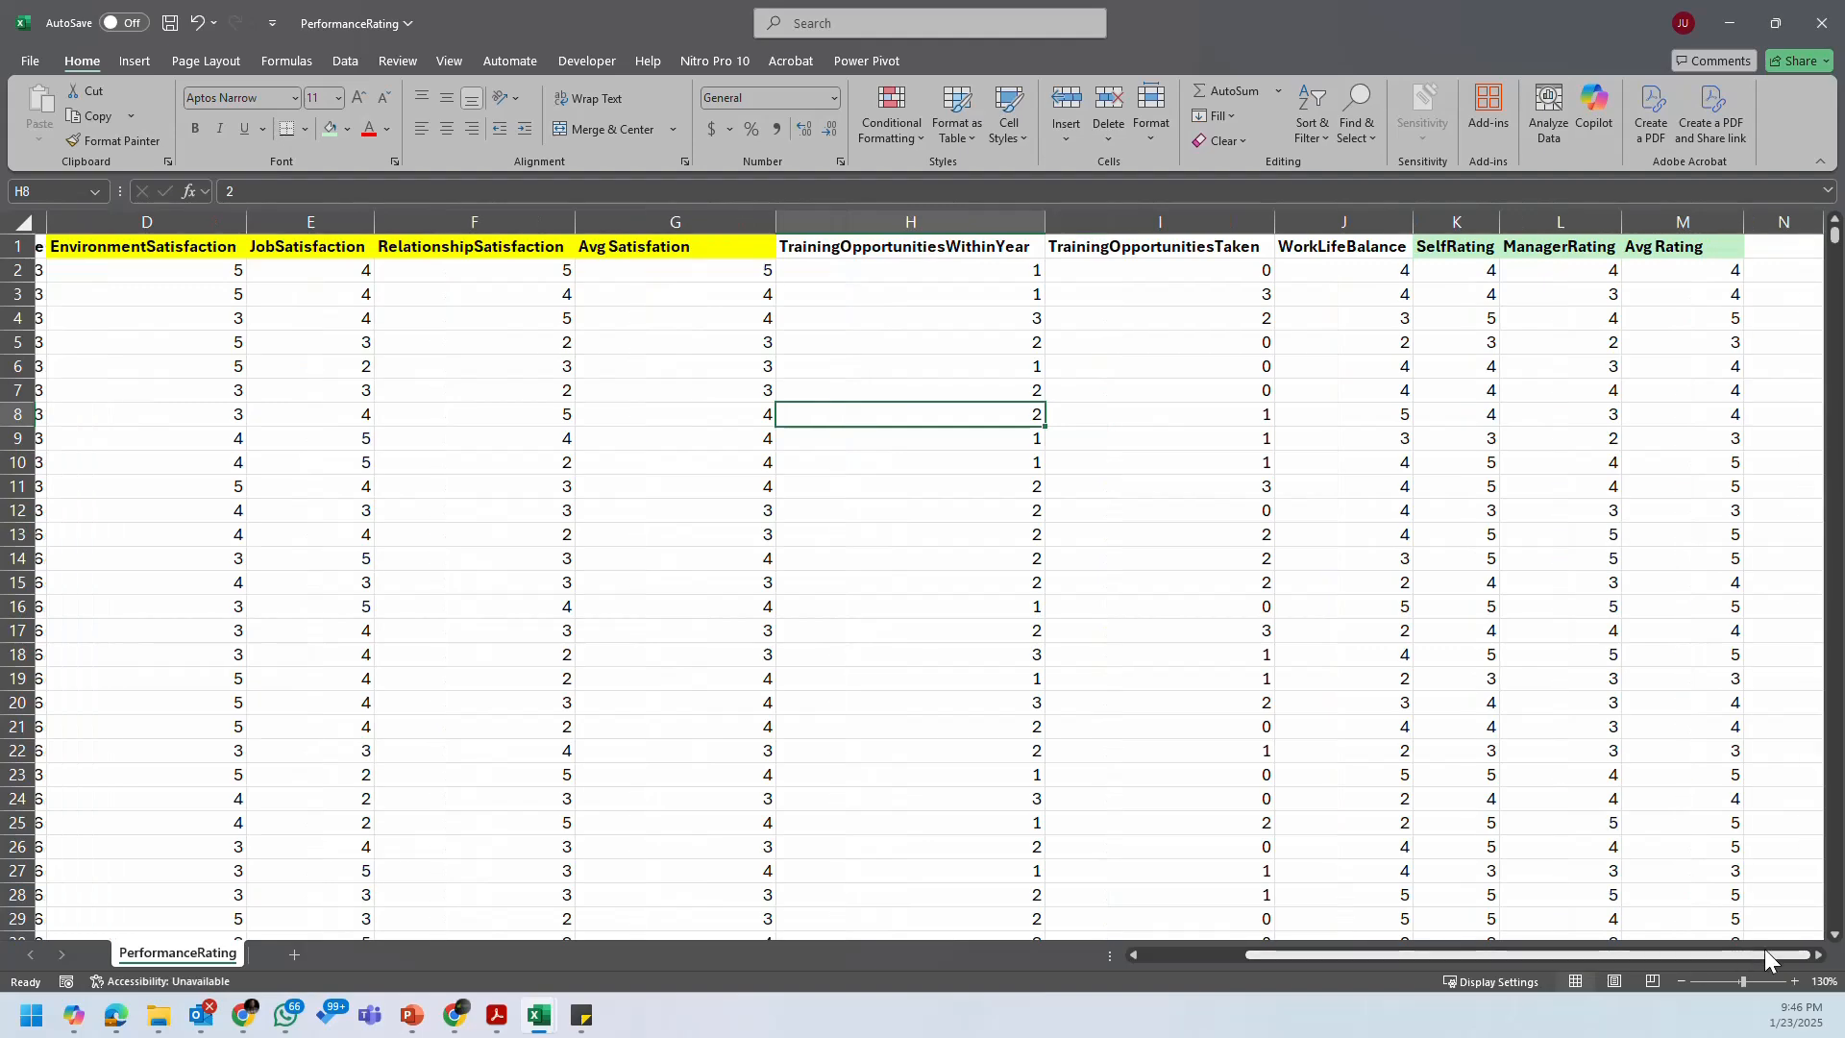
left_click(1819, 953)
left_click(1819, 953)
left_click(1818, 953)
left_click(1818, 953)
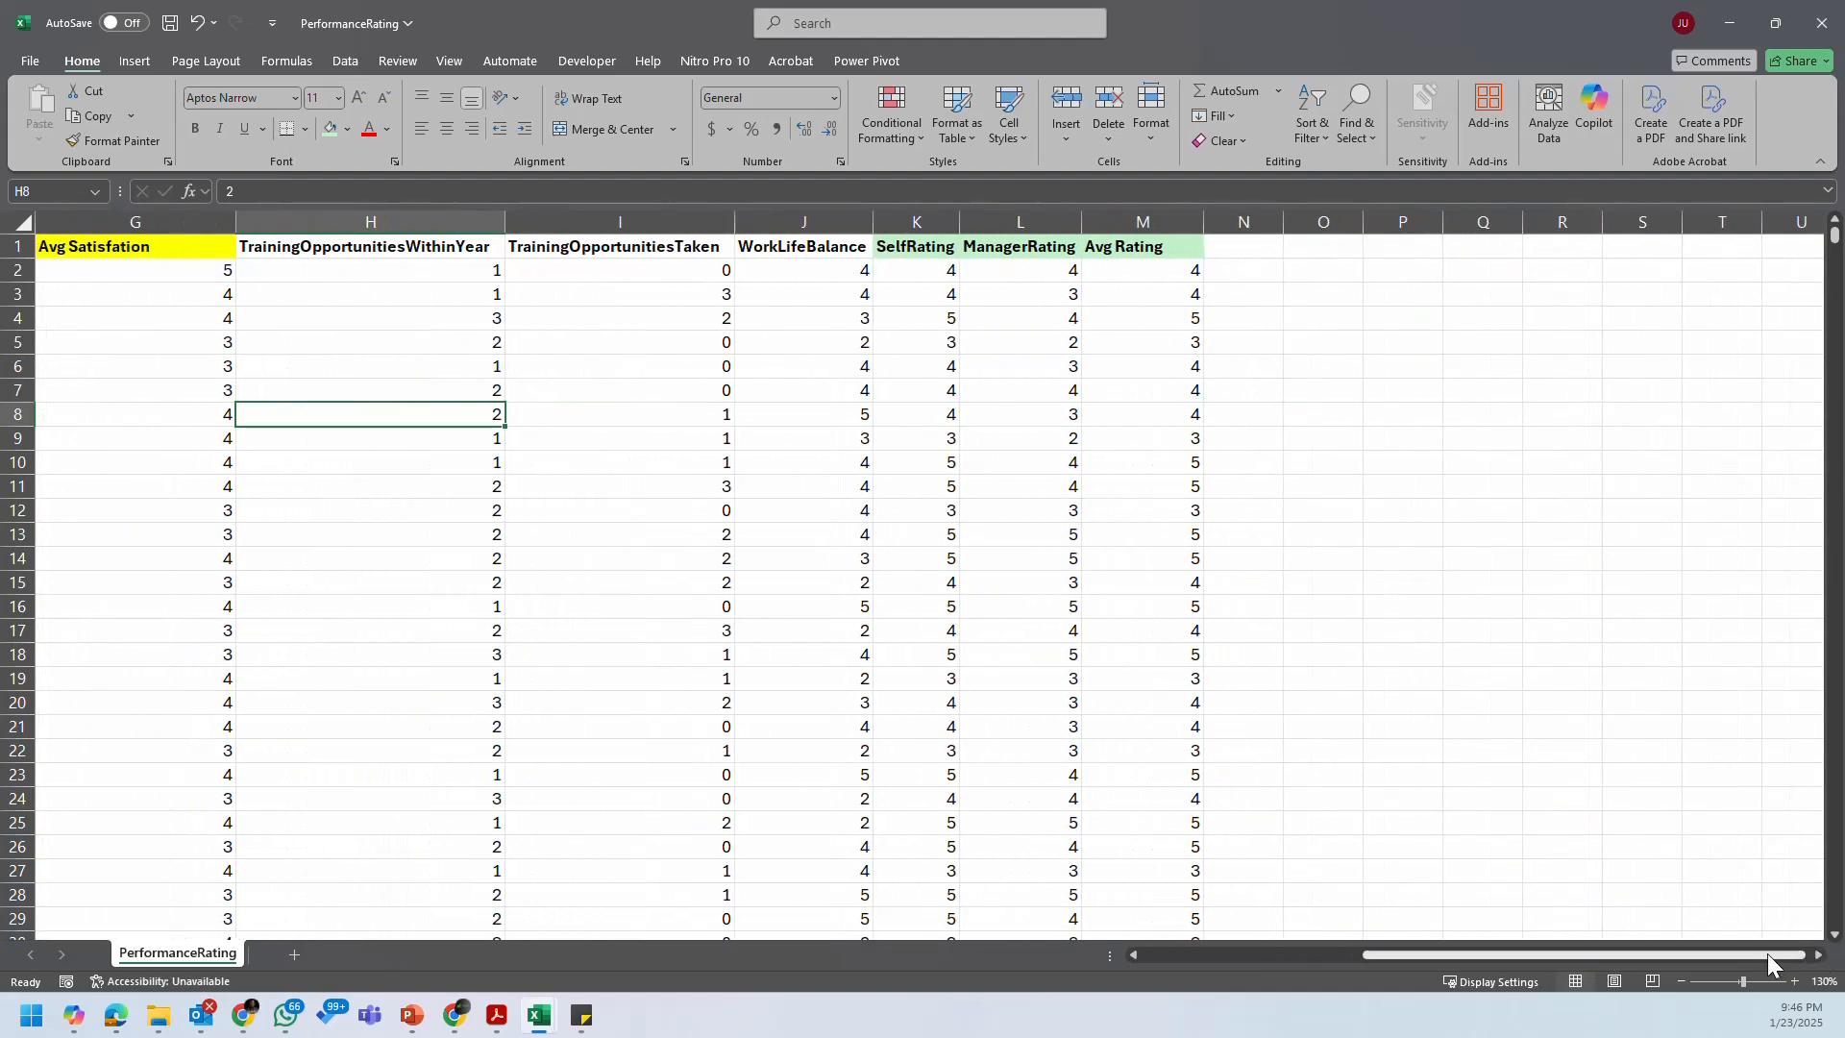
mouse_move(1767, 956)
left_mouse_down()
mouse_move(1699, 956)
mouse_move(1774, 951)
left_mouse_up()
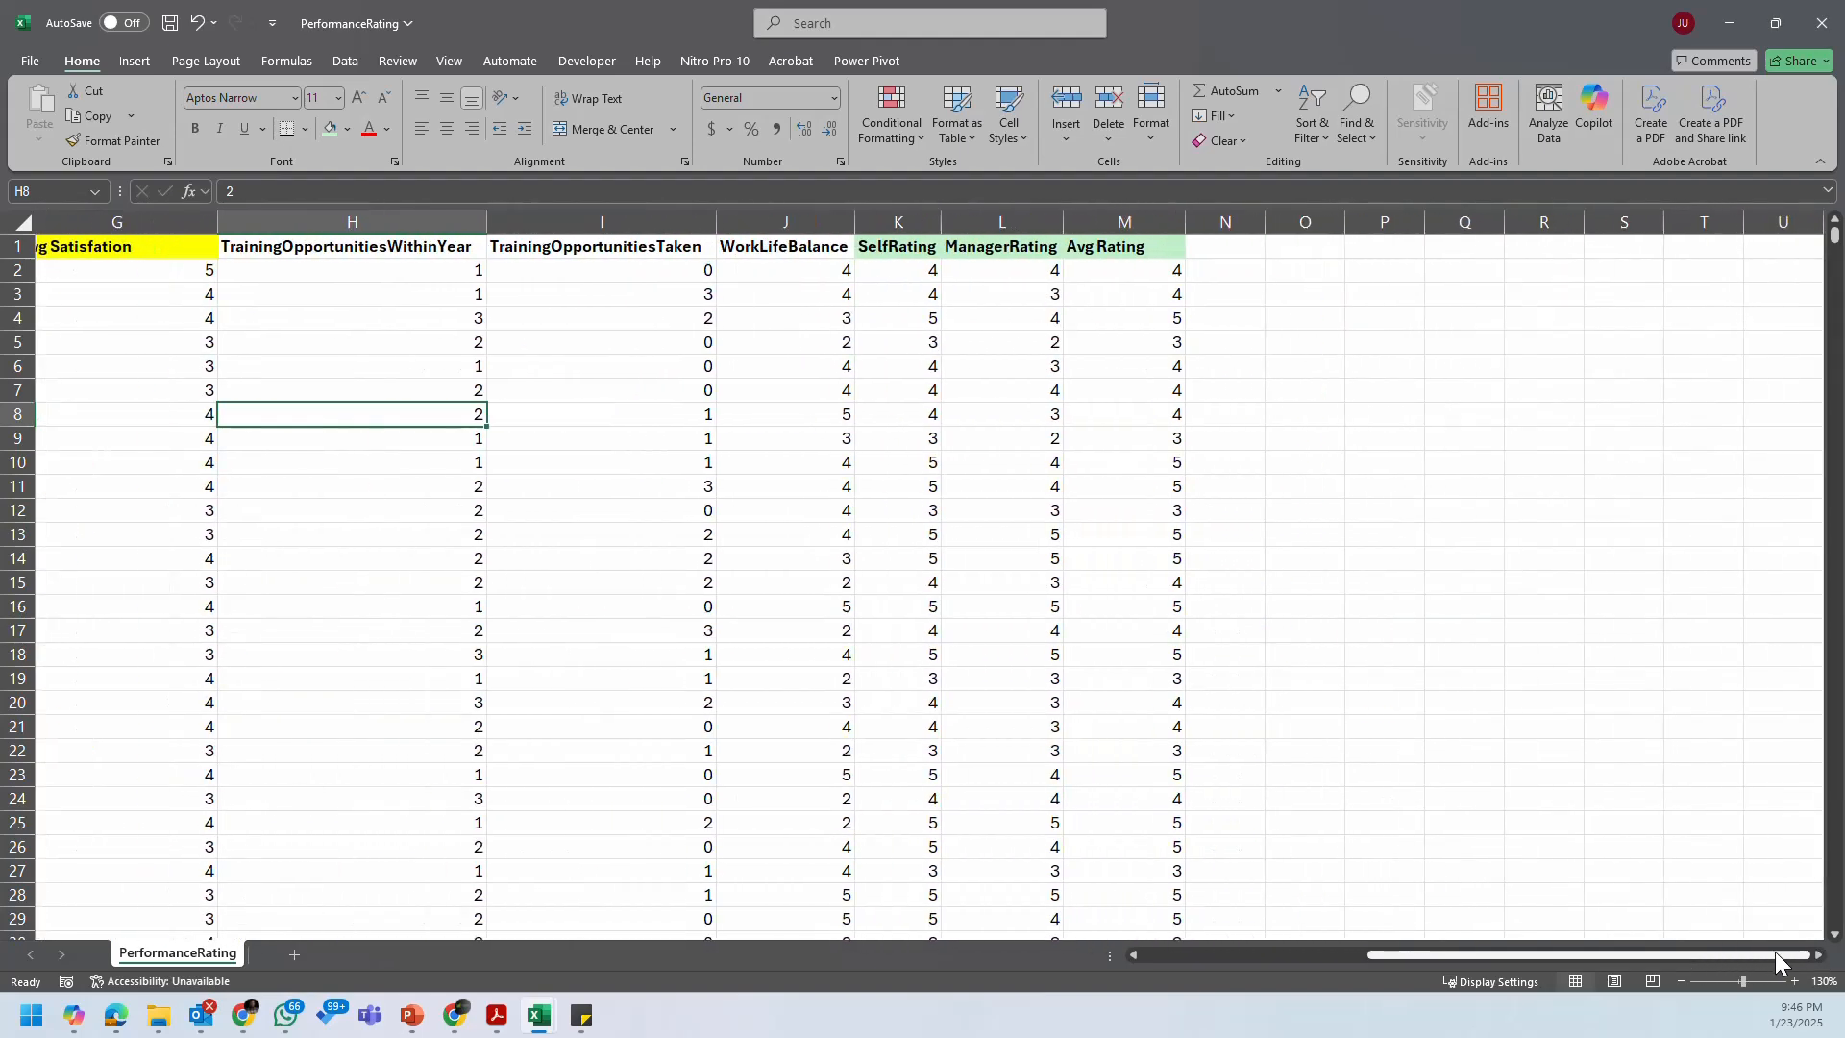
left_click(1240, 242)
type("Satisfaction Levcel")
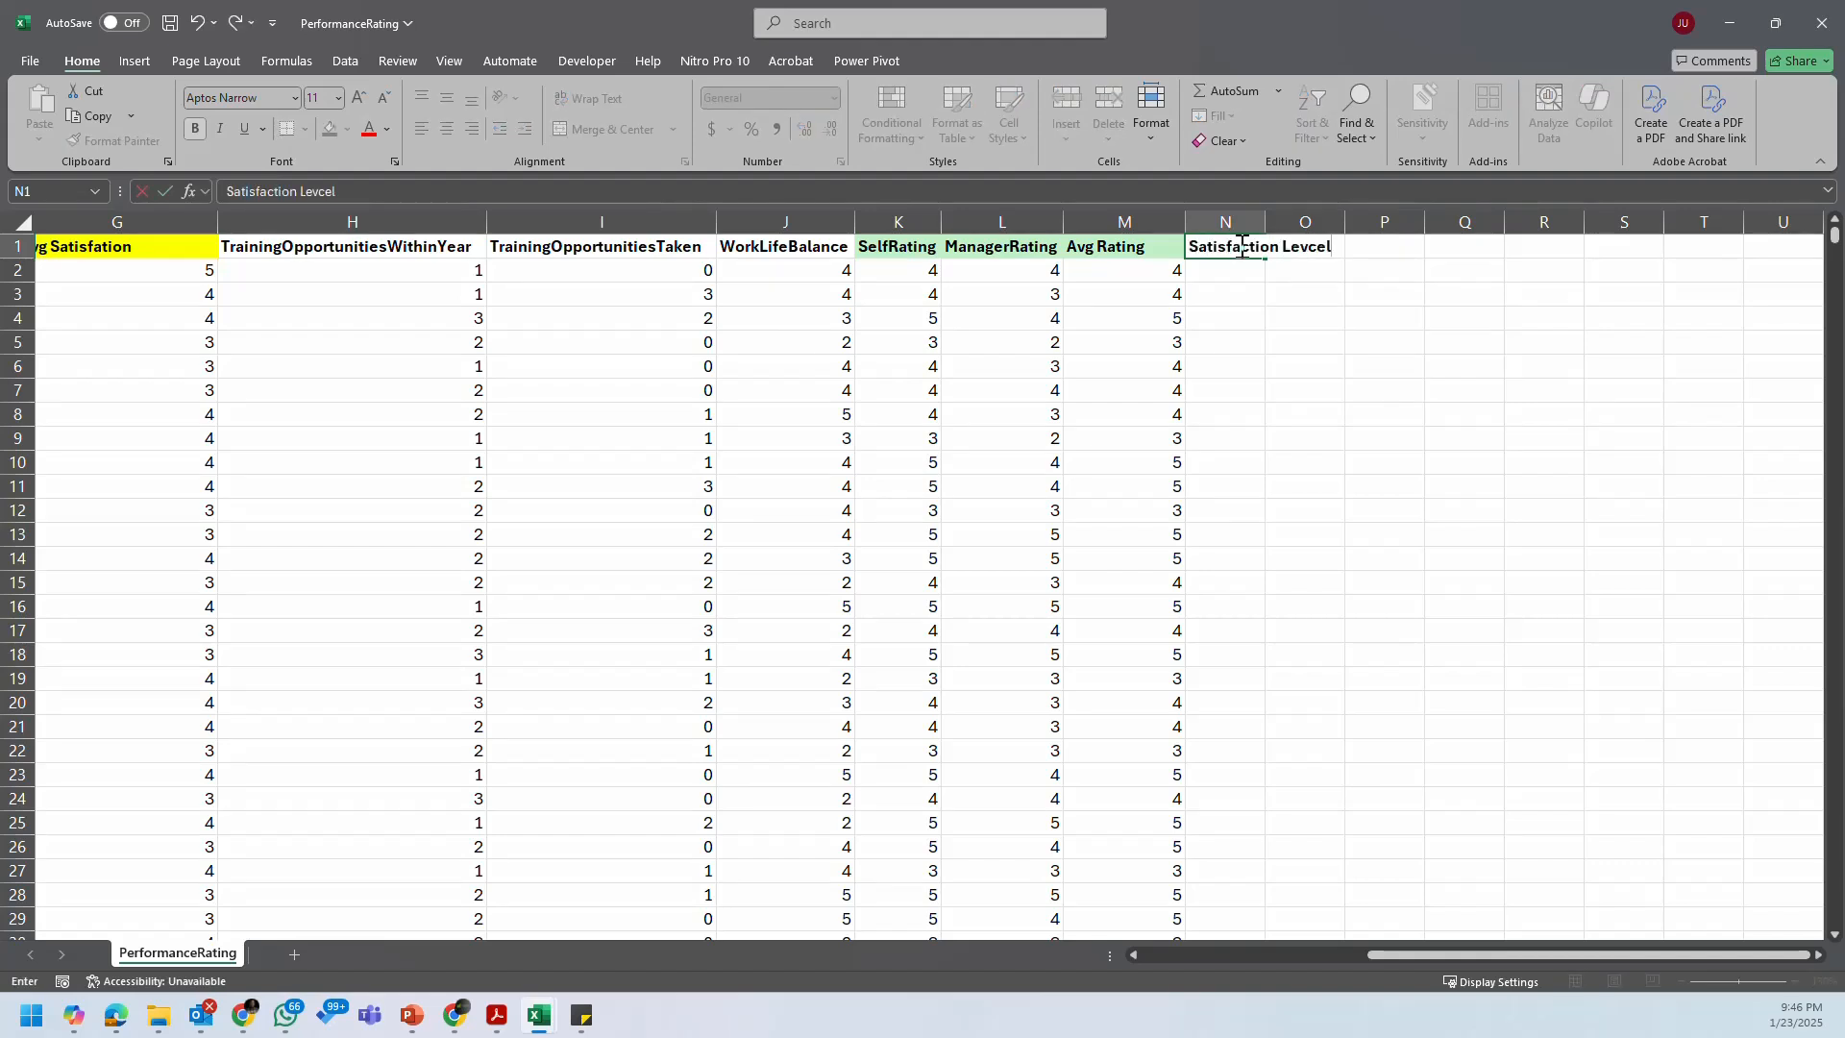
key("Return")
left_click(1241, 245)
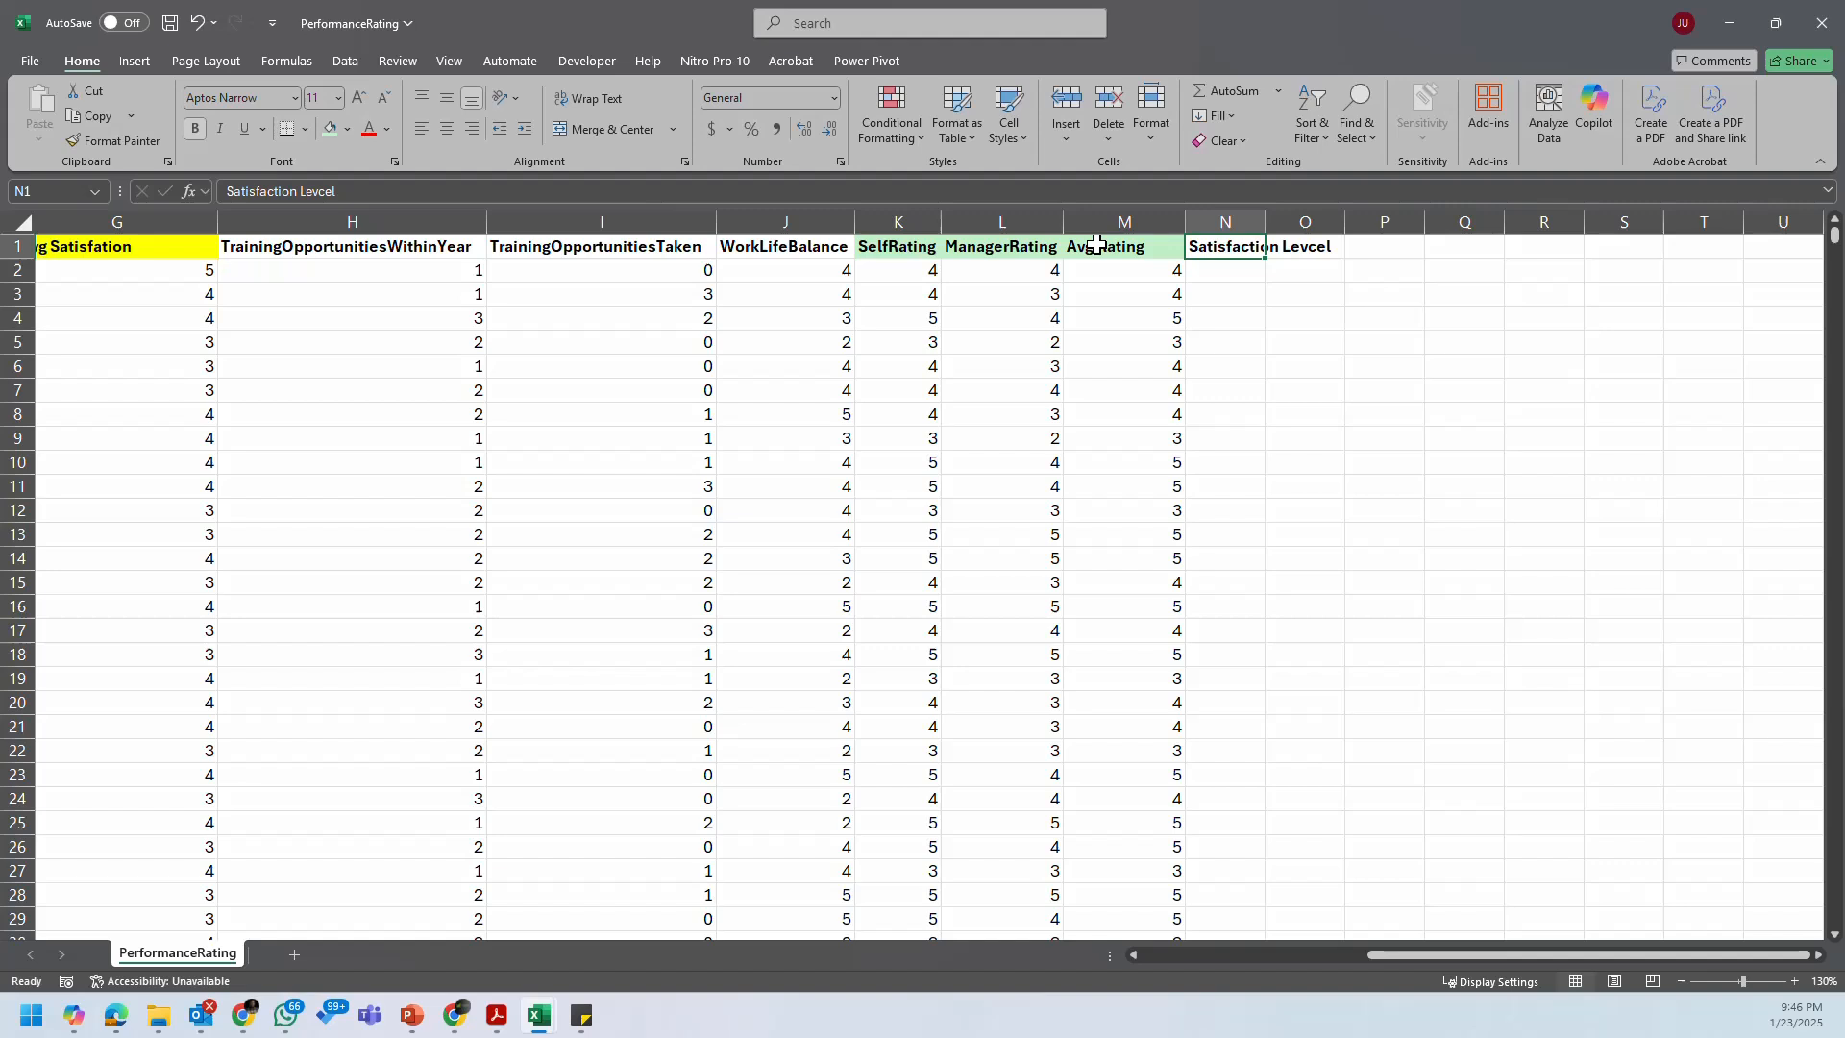
left_click(333, 191)
key("BackSpace")
key("Return")
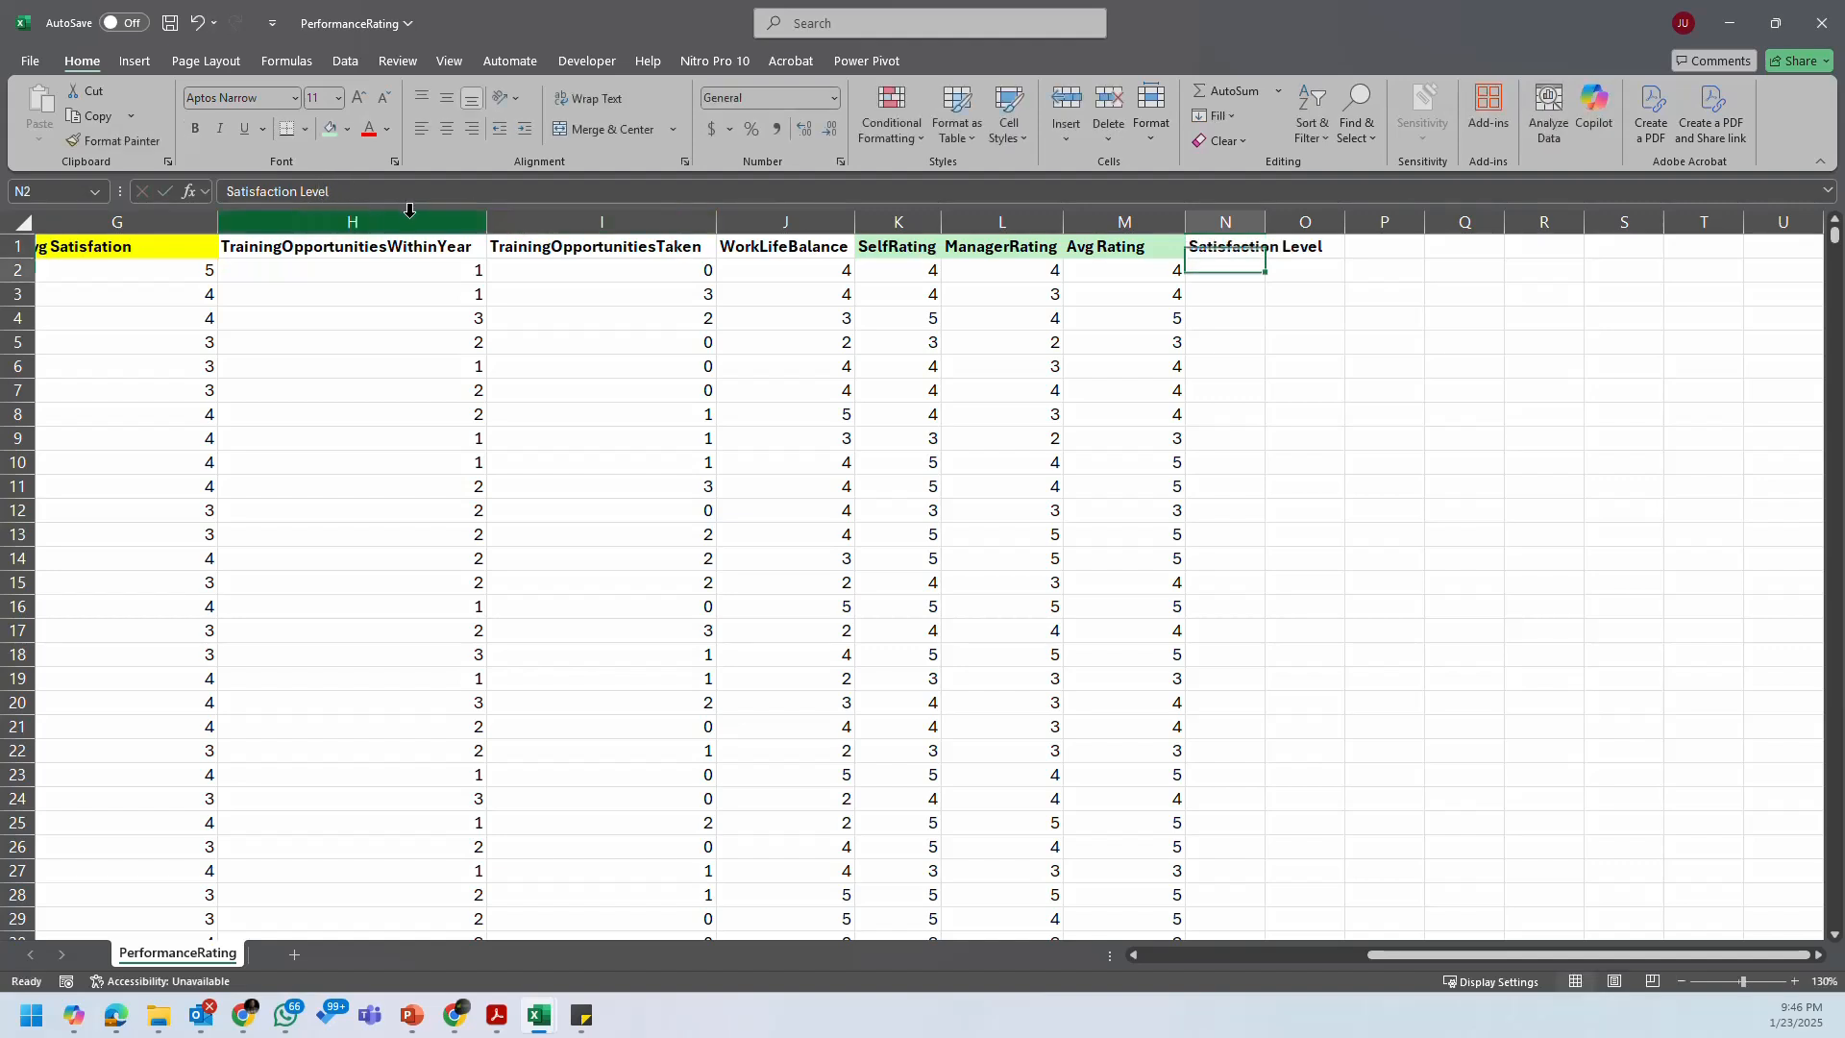
double_click(1263, 222)
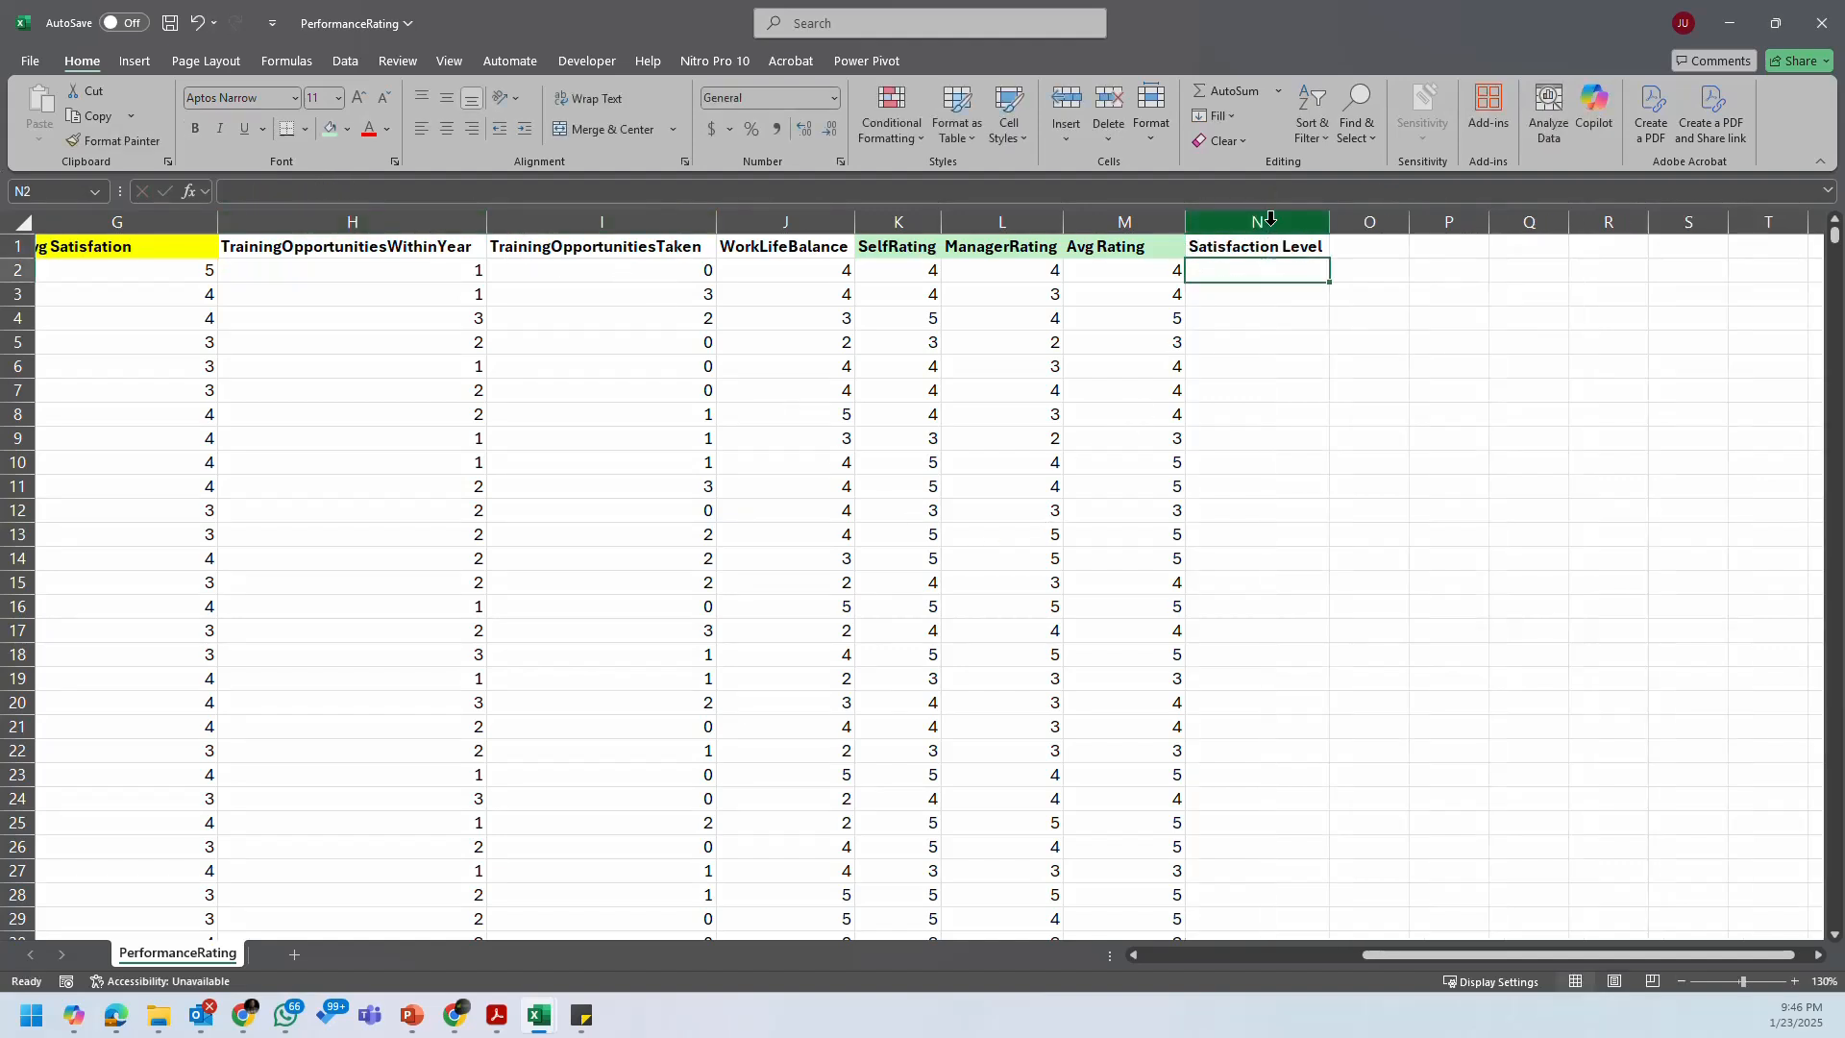
Step: Shade the header cells N1:O1 with a light purple theme fill
type("=")
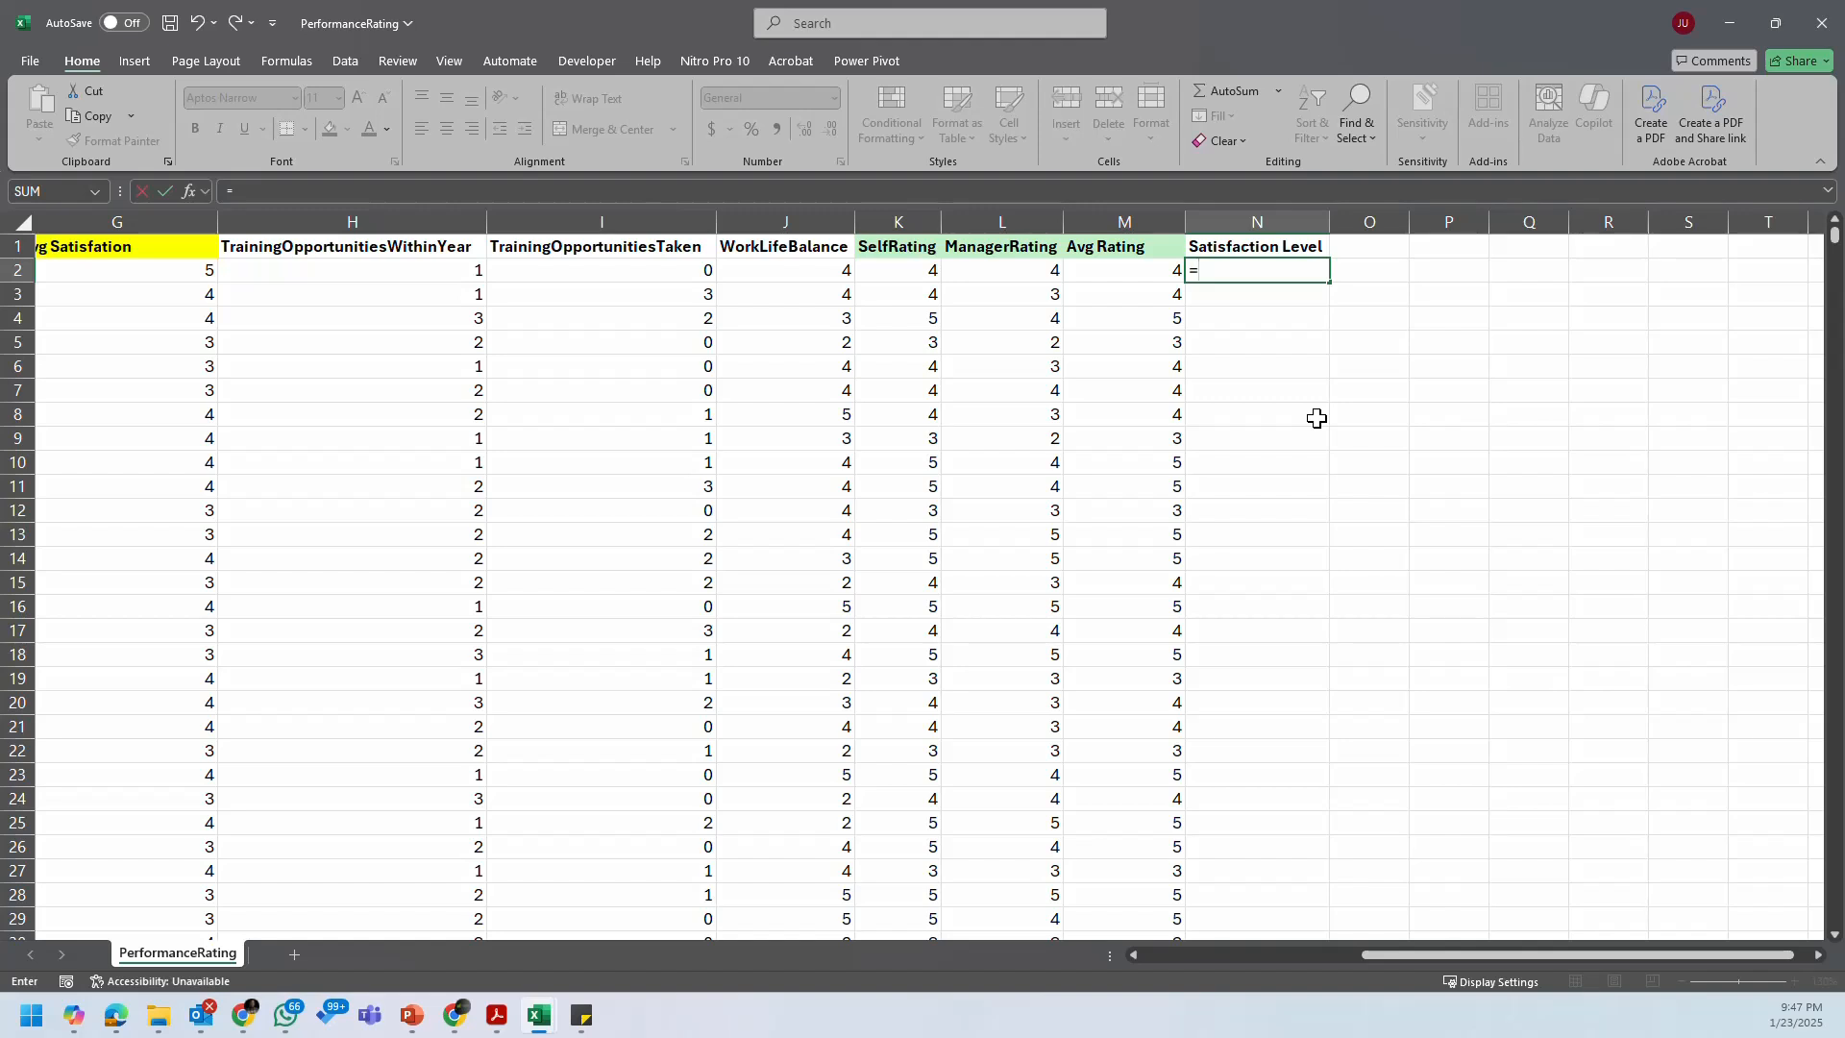
left_click_drag(1282, 248, 1345, 247)
key("Escape")
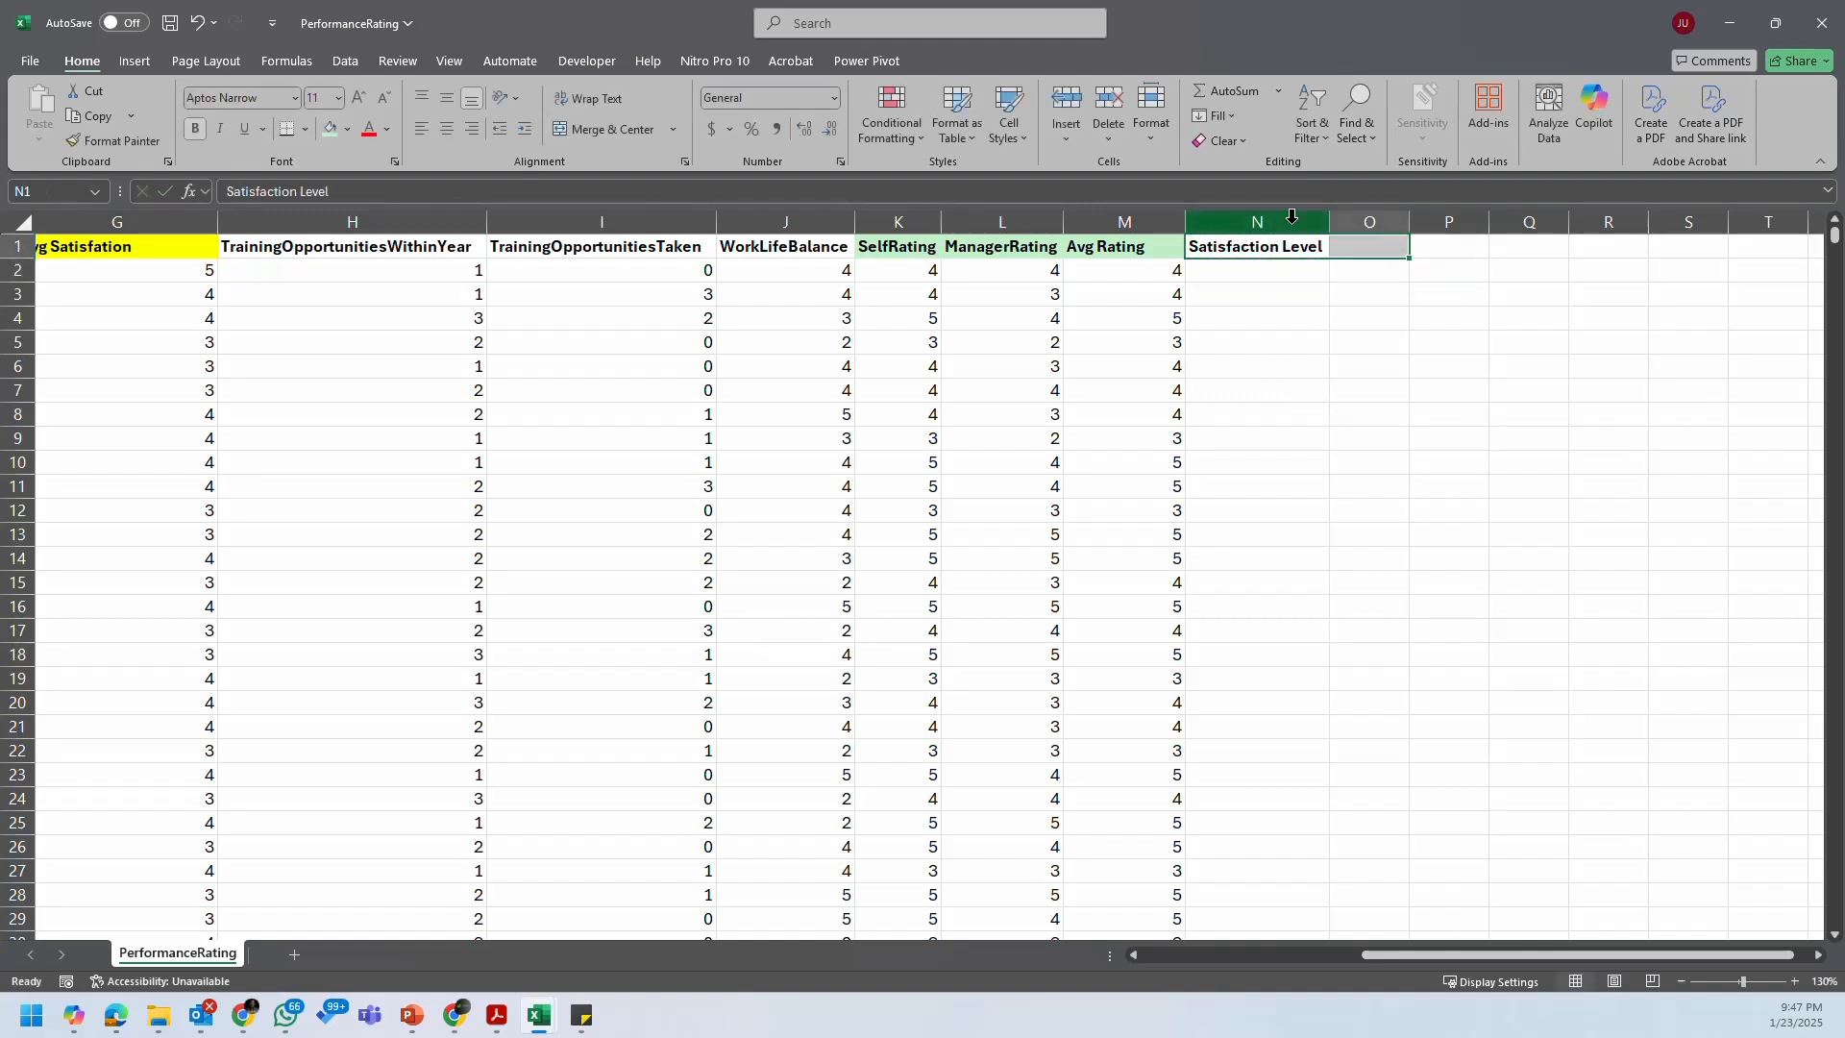
left_click(347, 129)
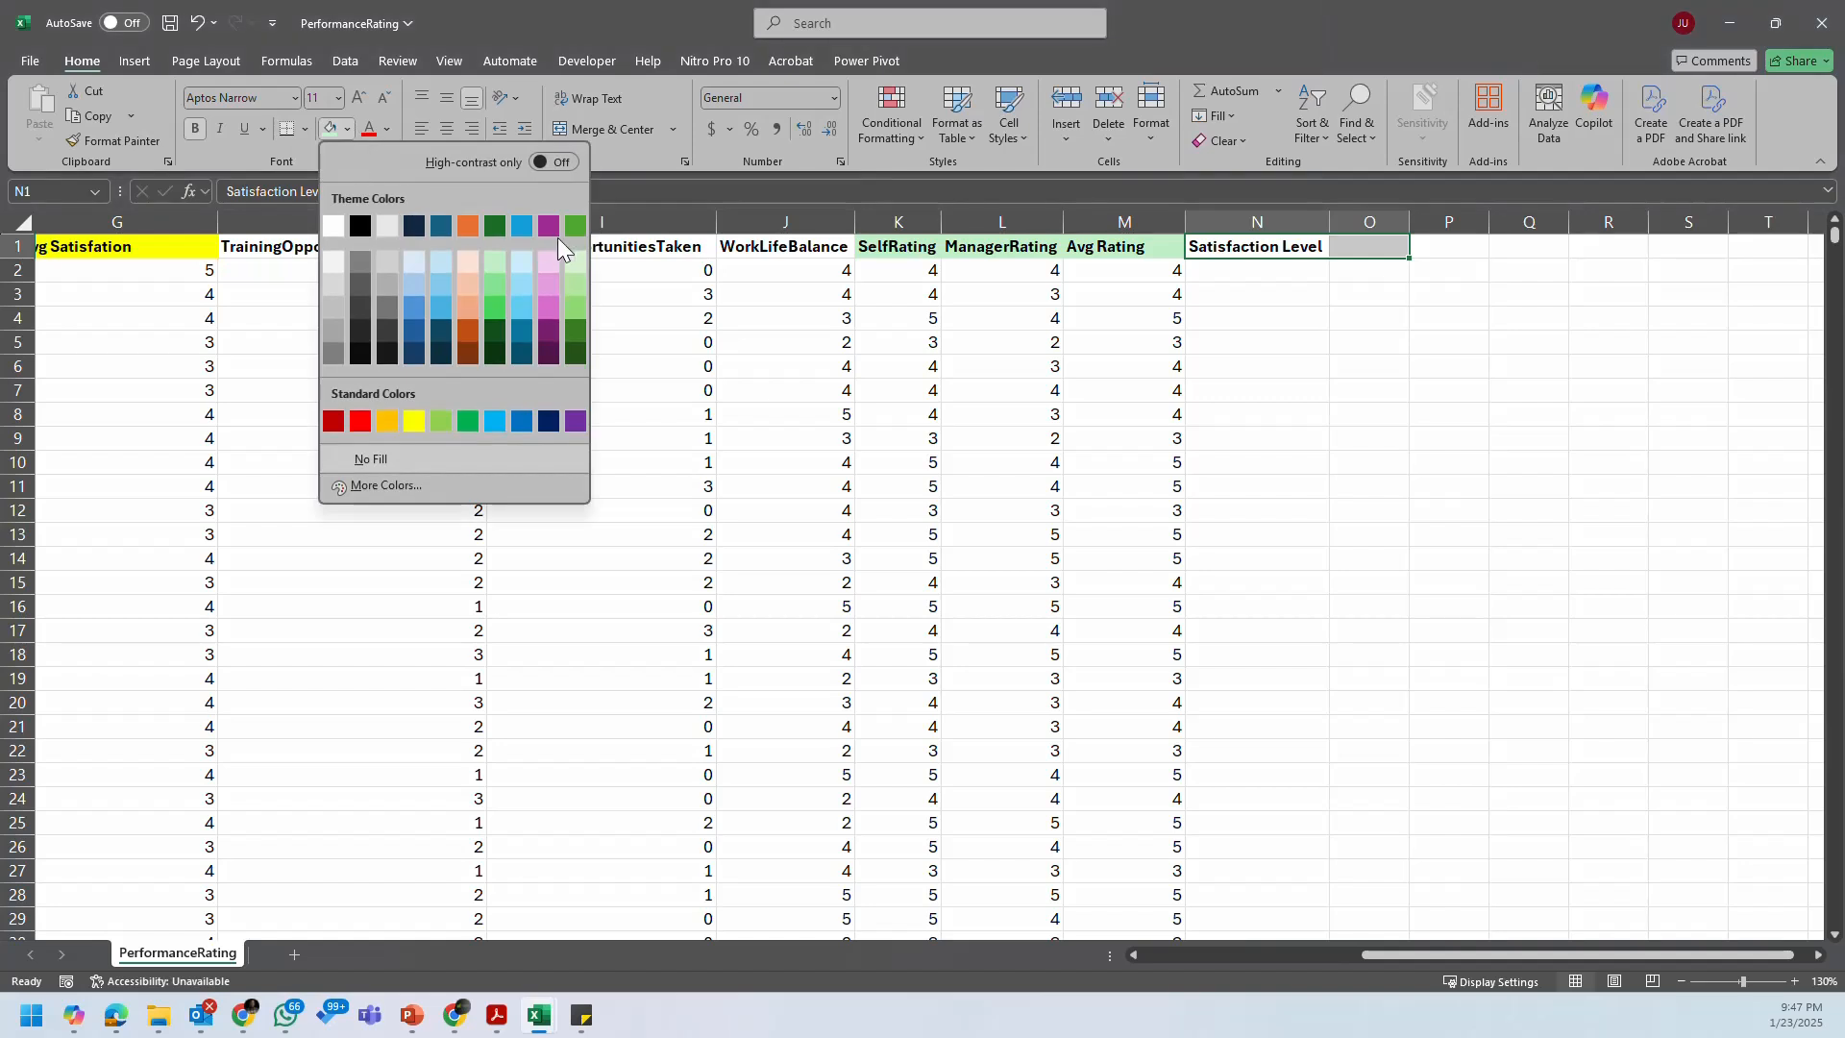
left_click(545, 263)
left_click(1301, 276)
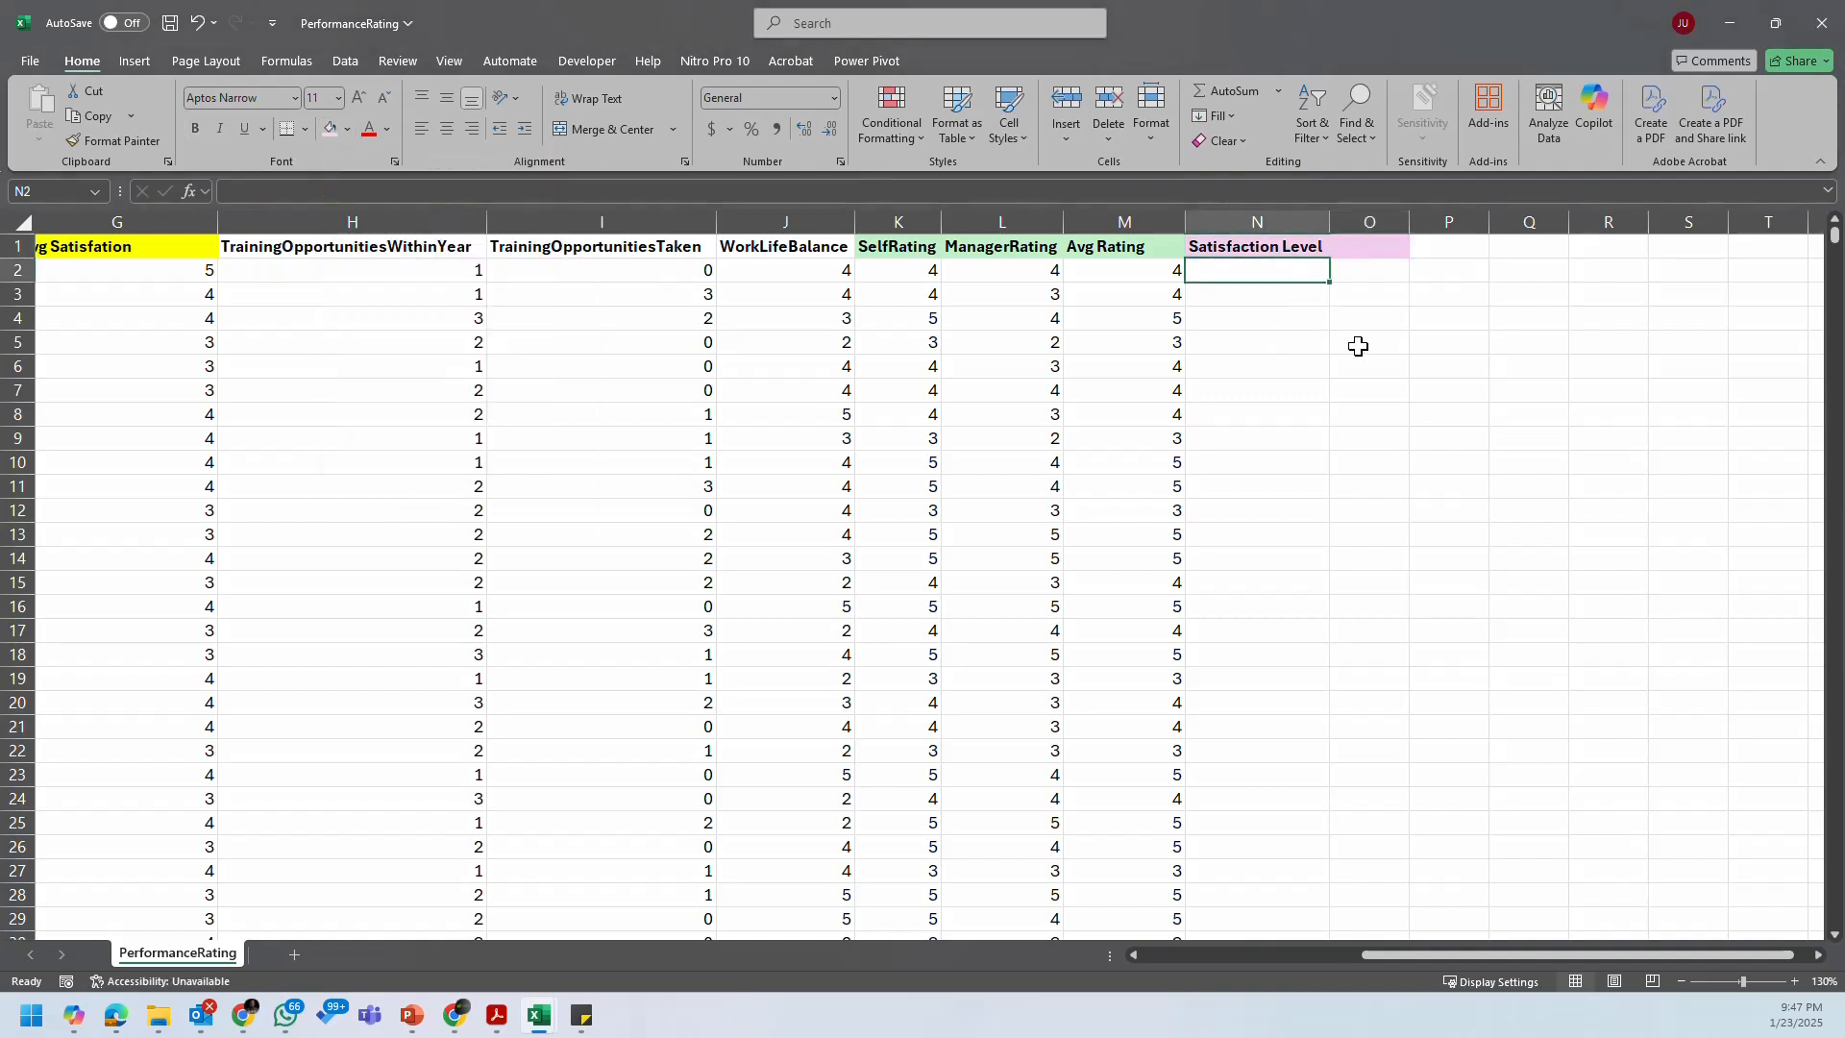
Step: Enter the header Rating Level in cell O1 and fit column O to the header's width
left_click(1371, 249)
type("Rat")
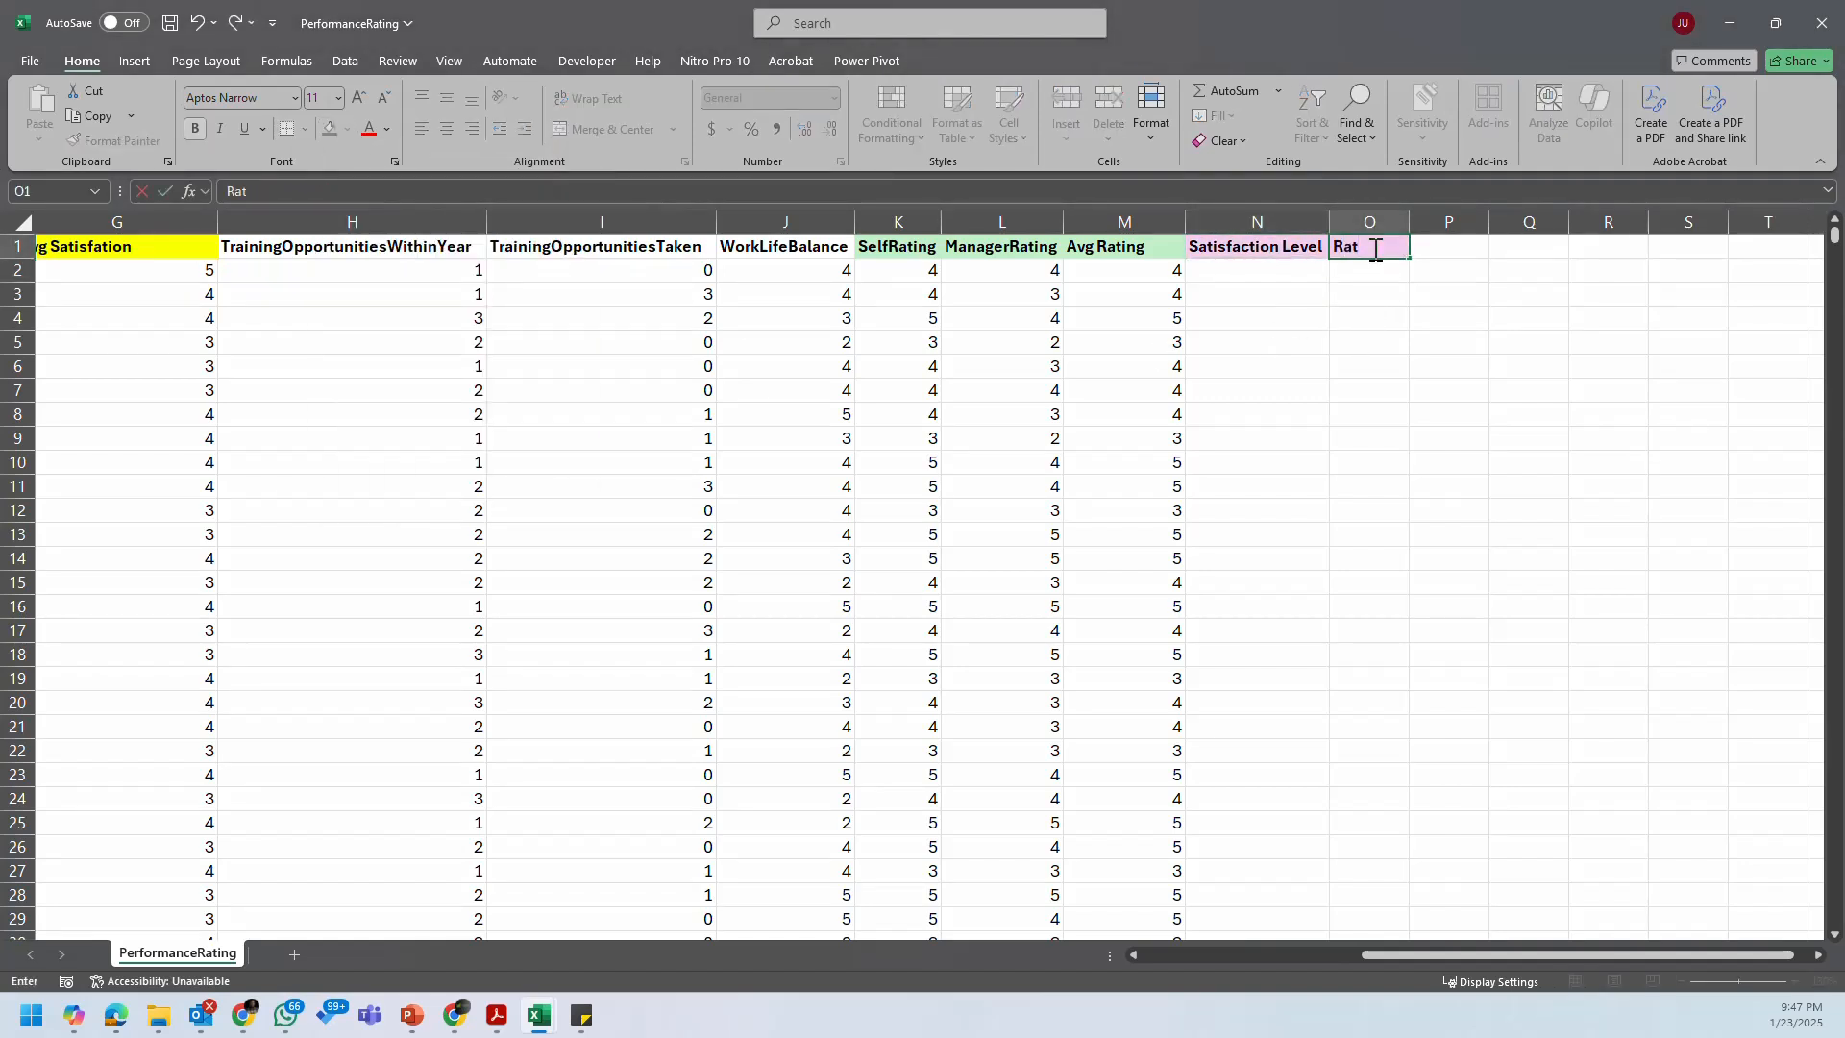
type("ing Level")
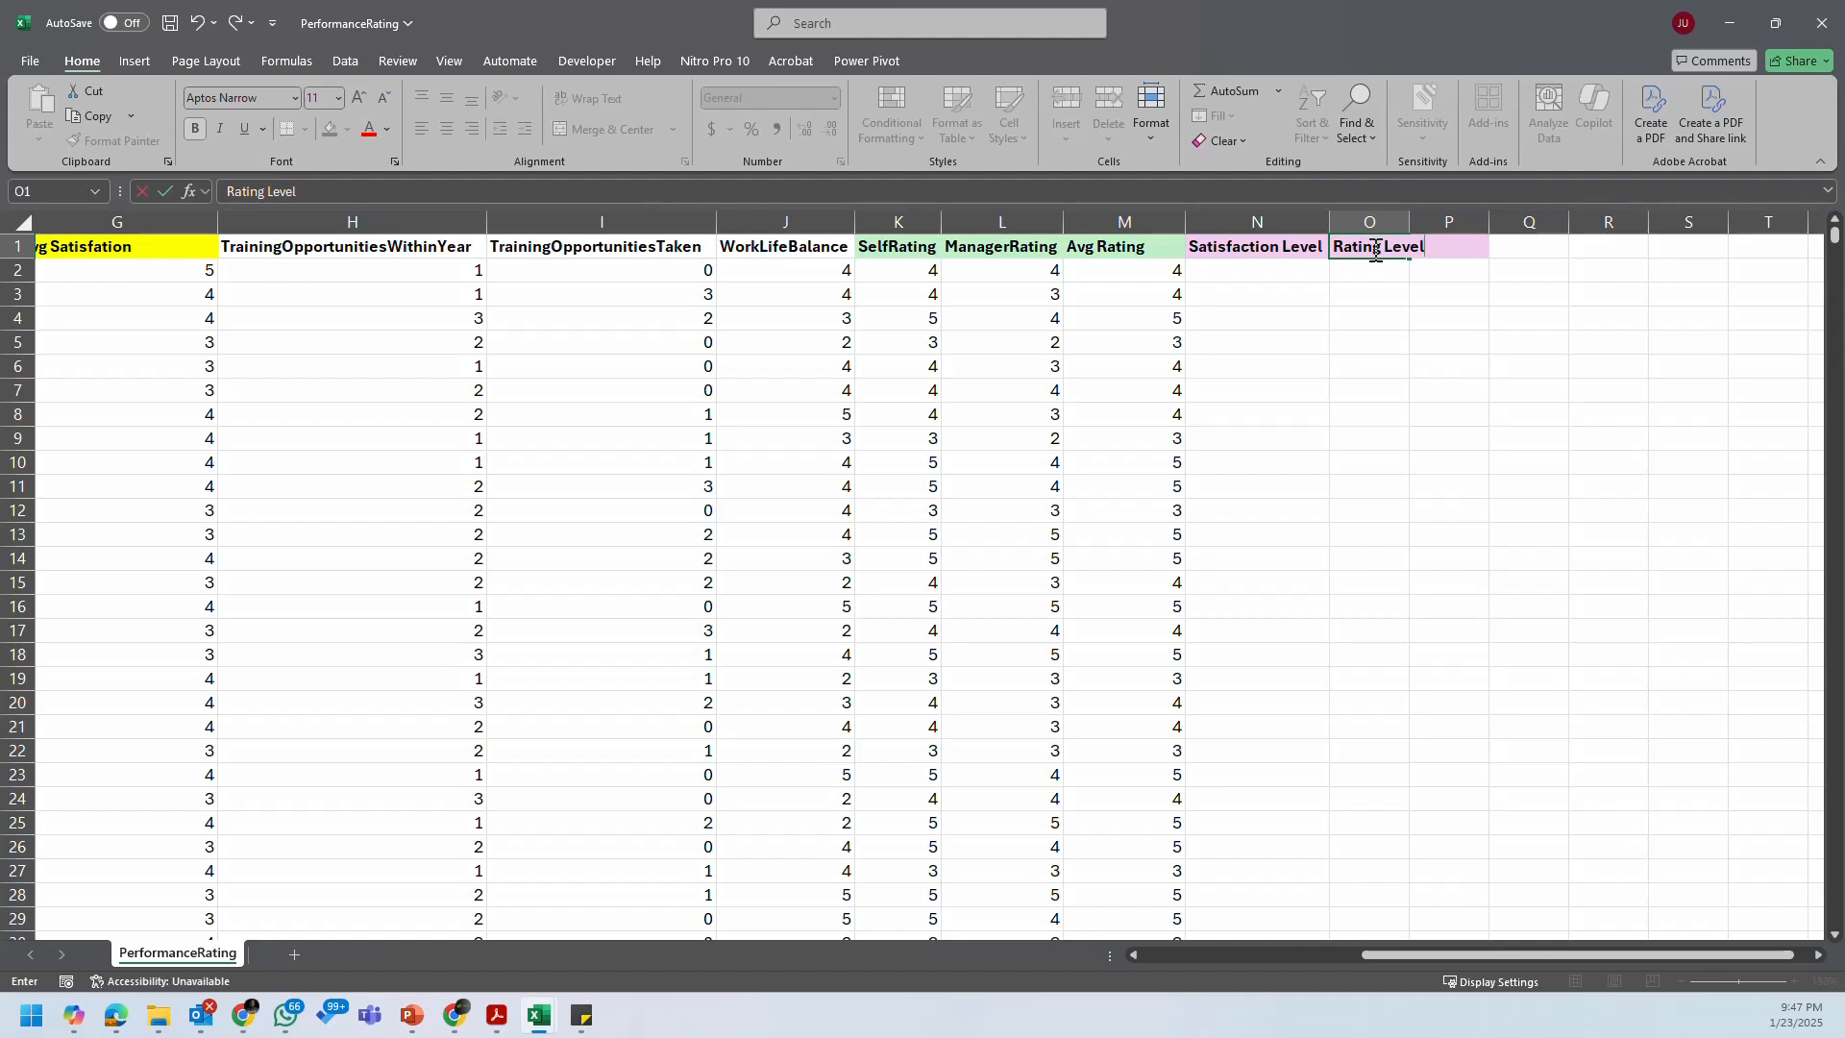
key("Return")
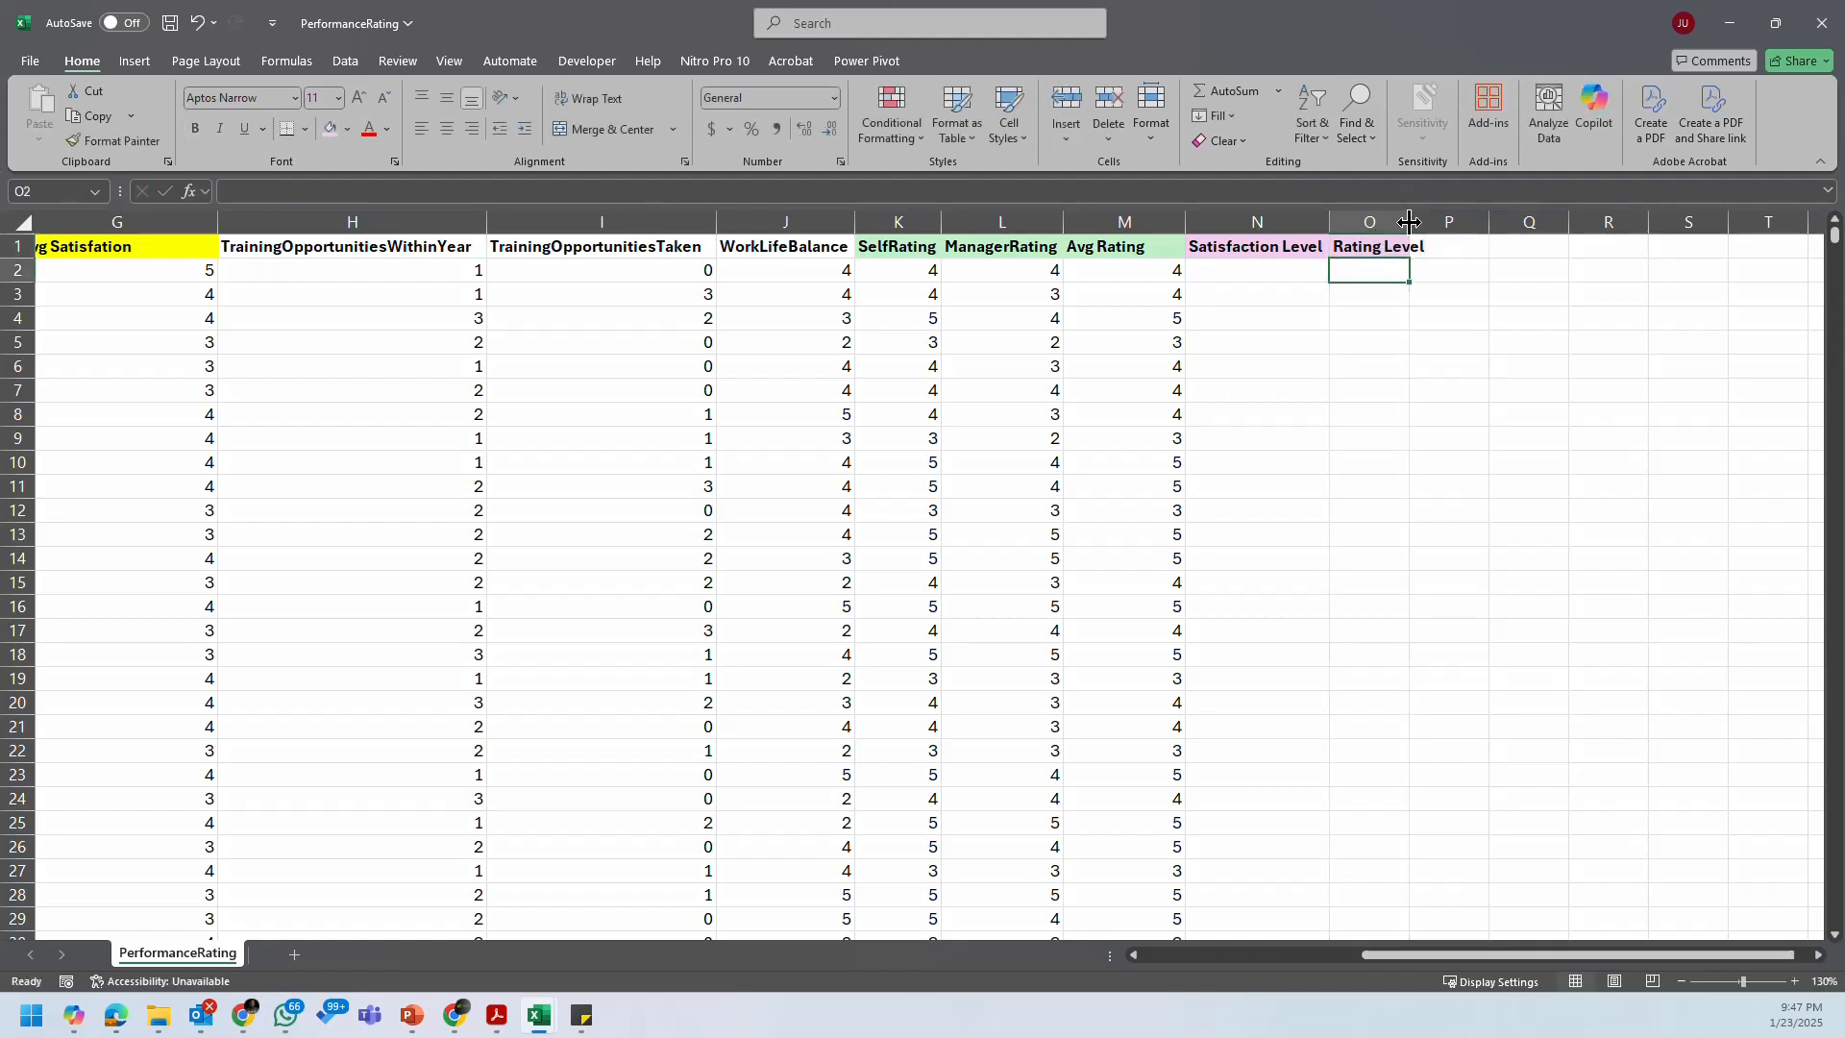
double_click(1409, 222)
Step: In N2, enter an XLOOKUP of G2 that searches column A of the SatisfiedLevel workbook and returns its column B
left_click(1305, 270)
type("=")
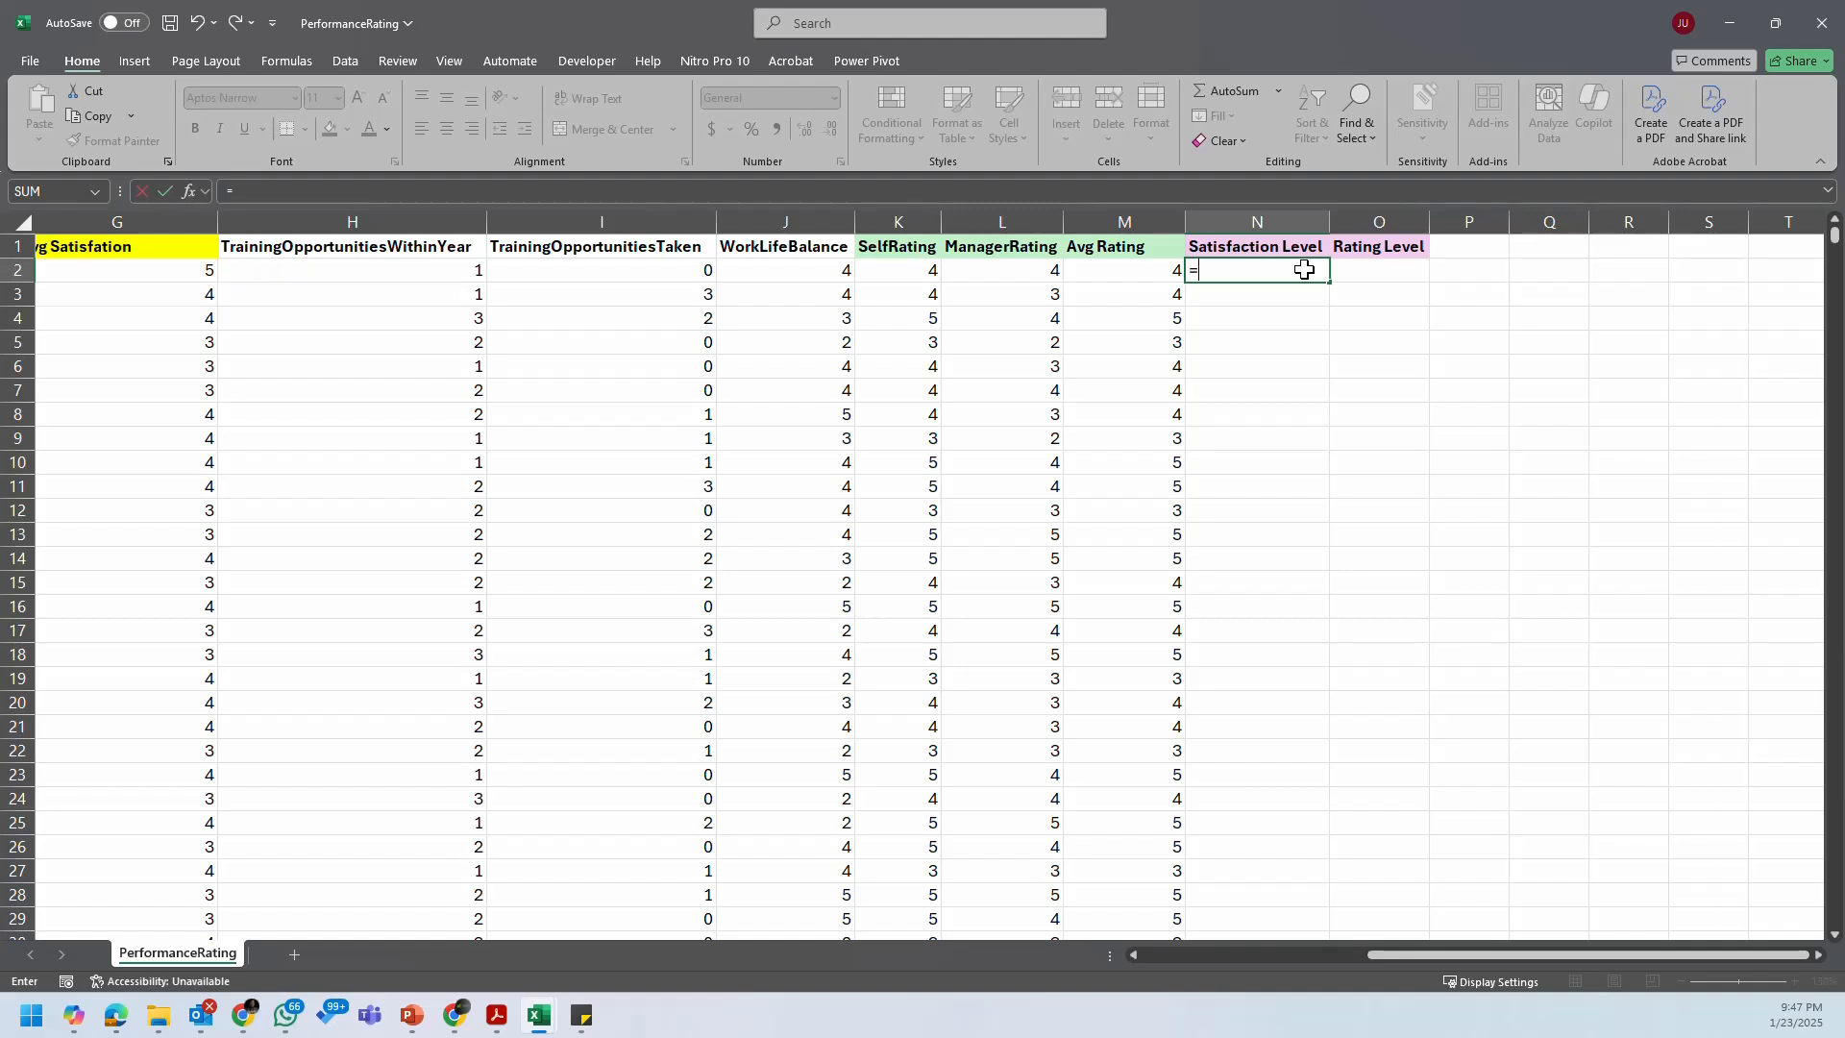
type("xl")
key("Tab")
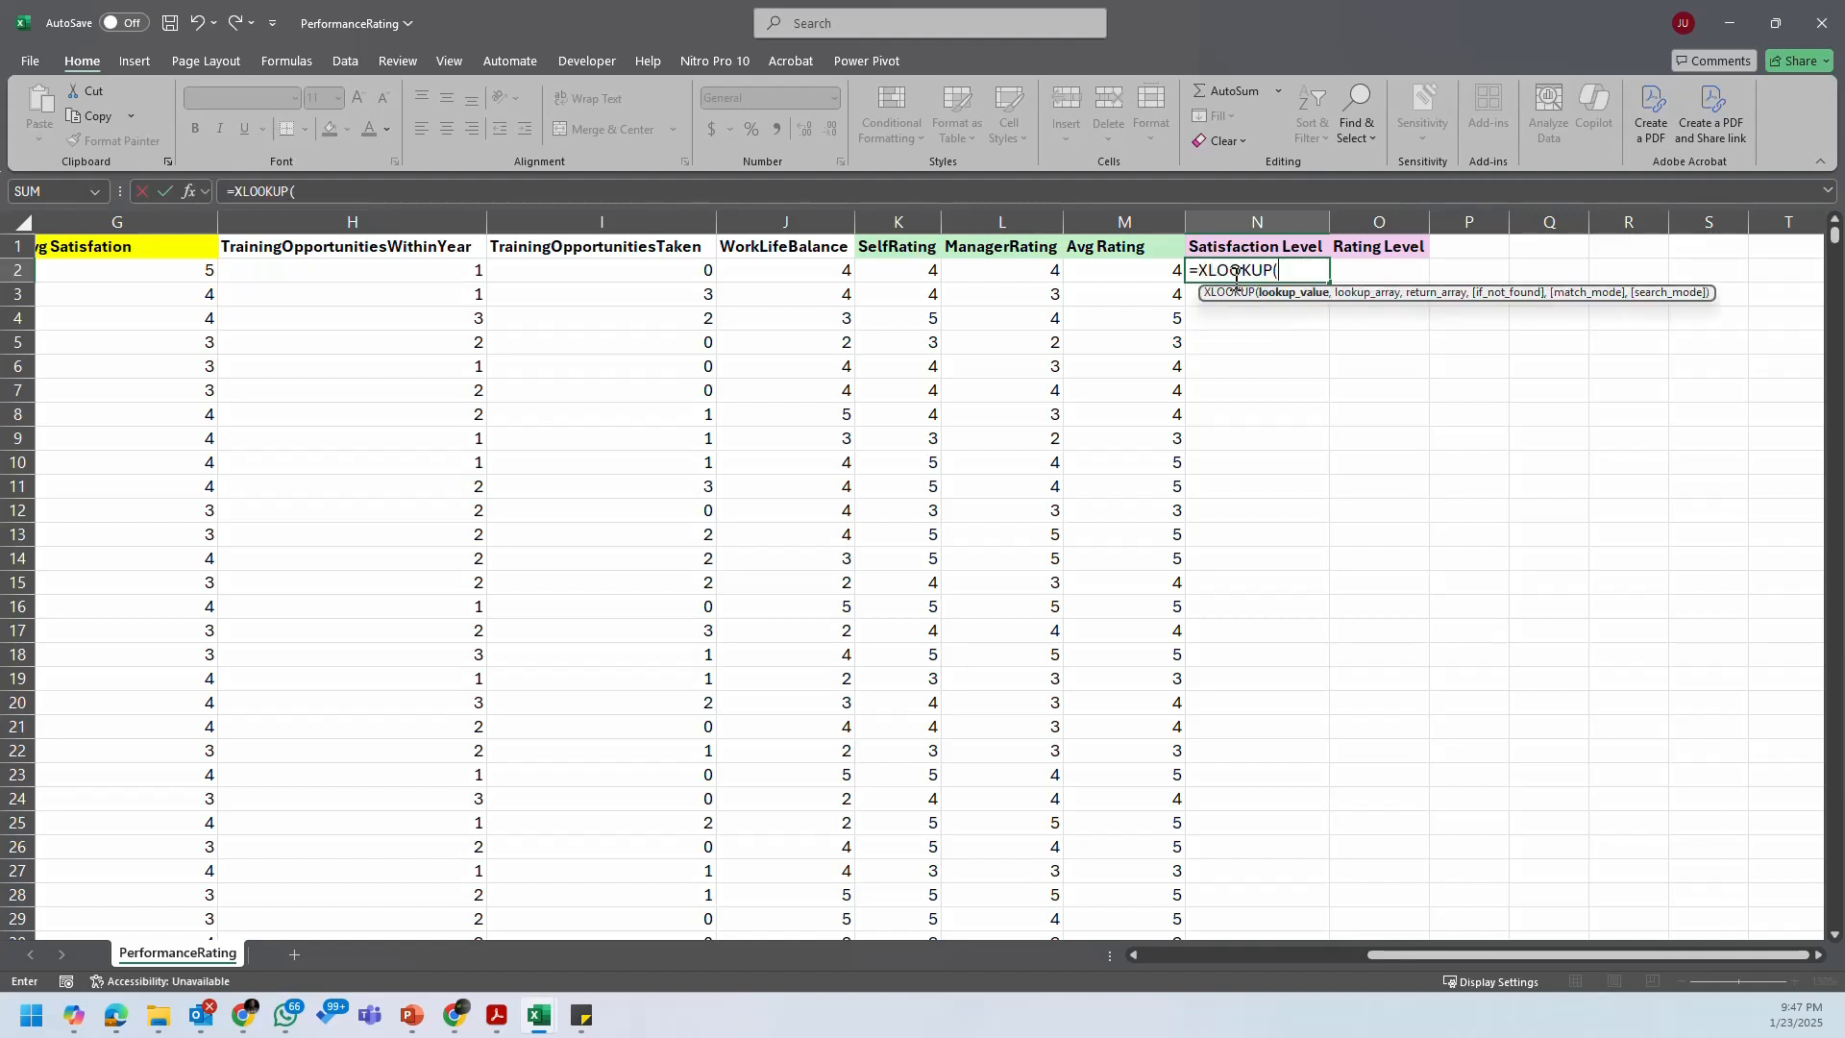
left_click_drag(1394, 953, 1334, 955)
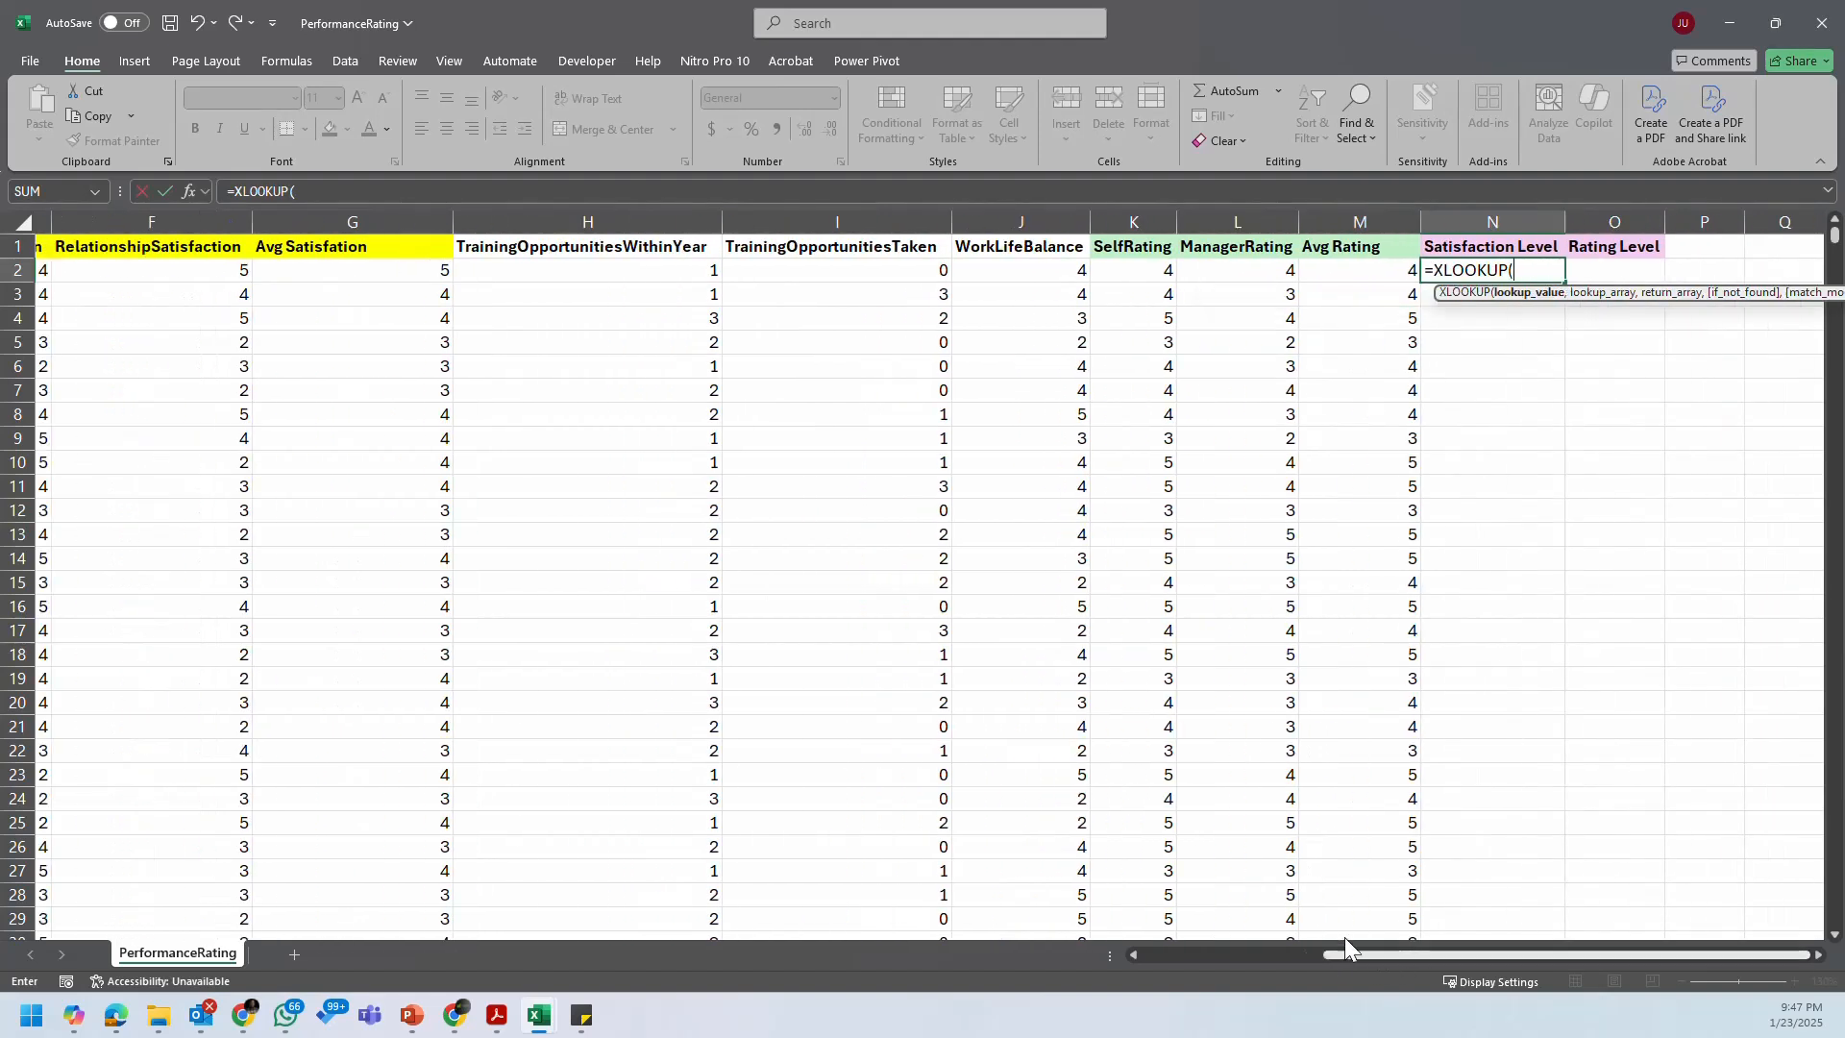
left_click(380, 269)
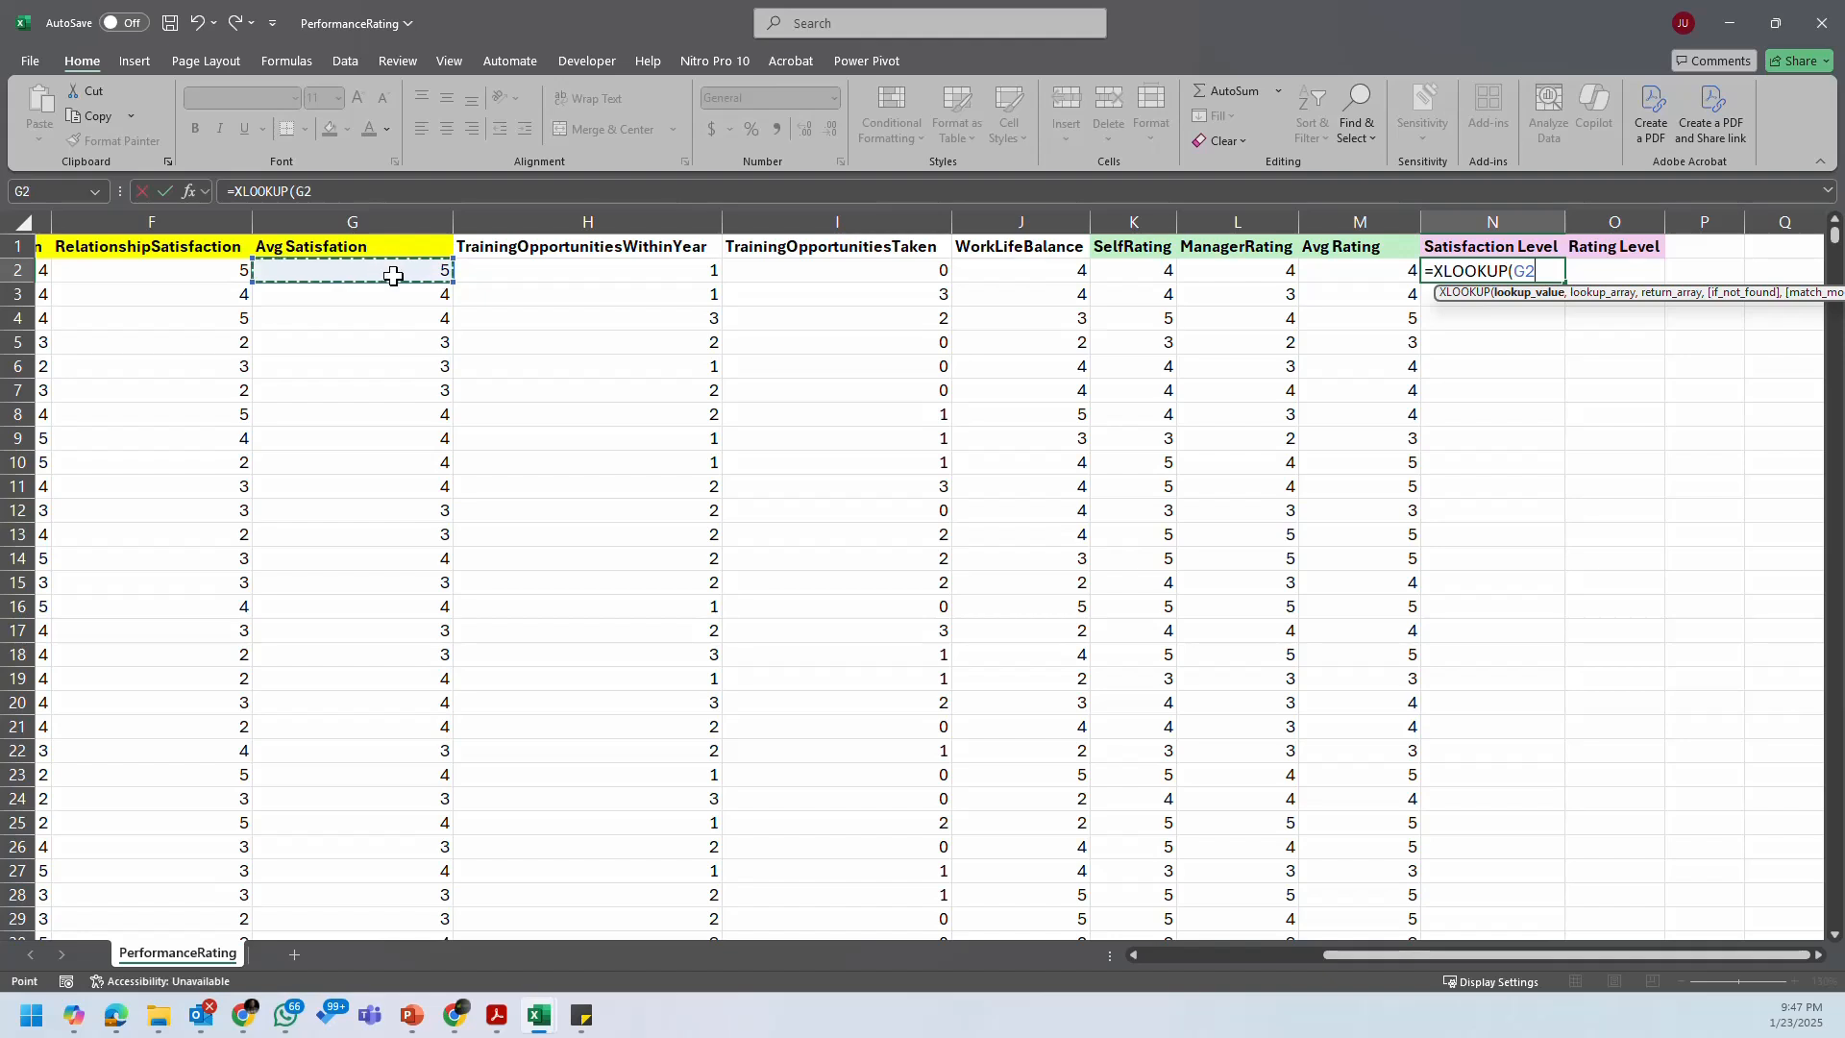
type(",")
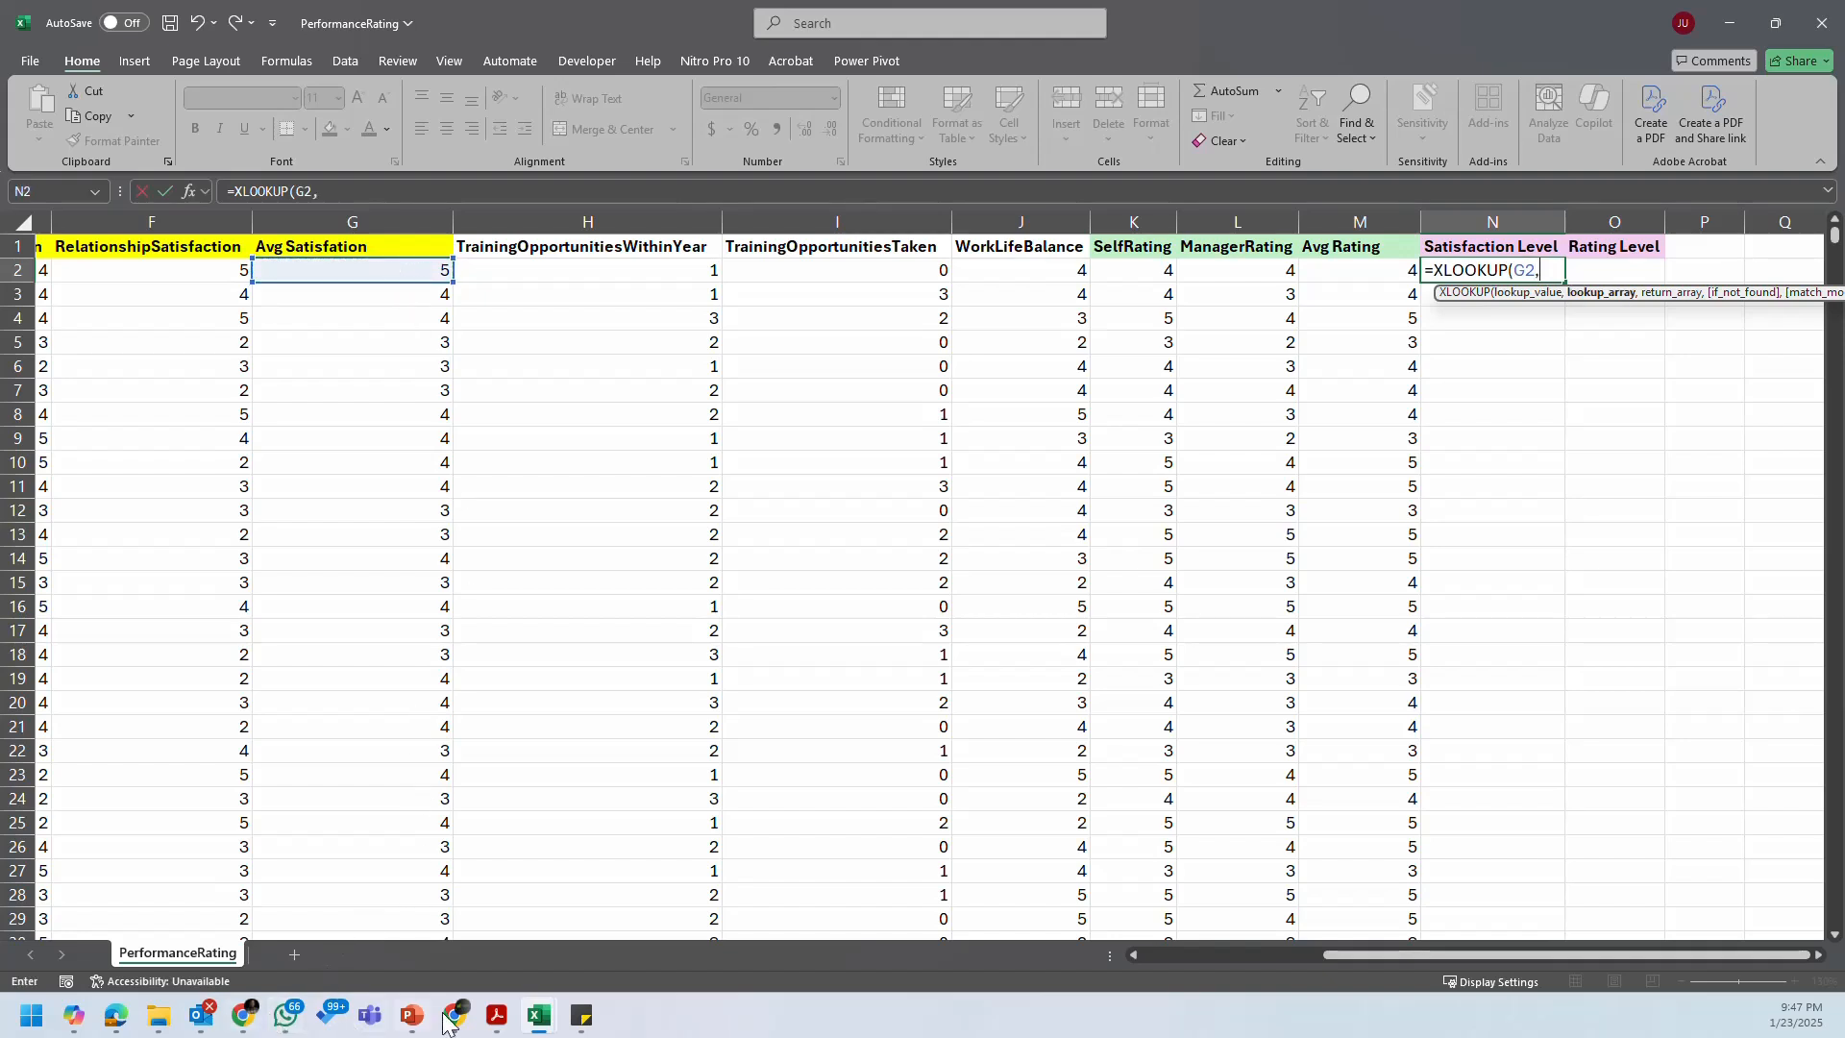
mouse_move(539, 1017)
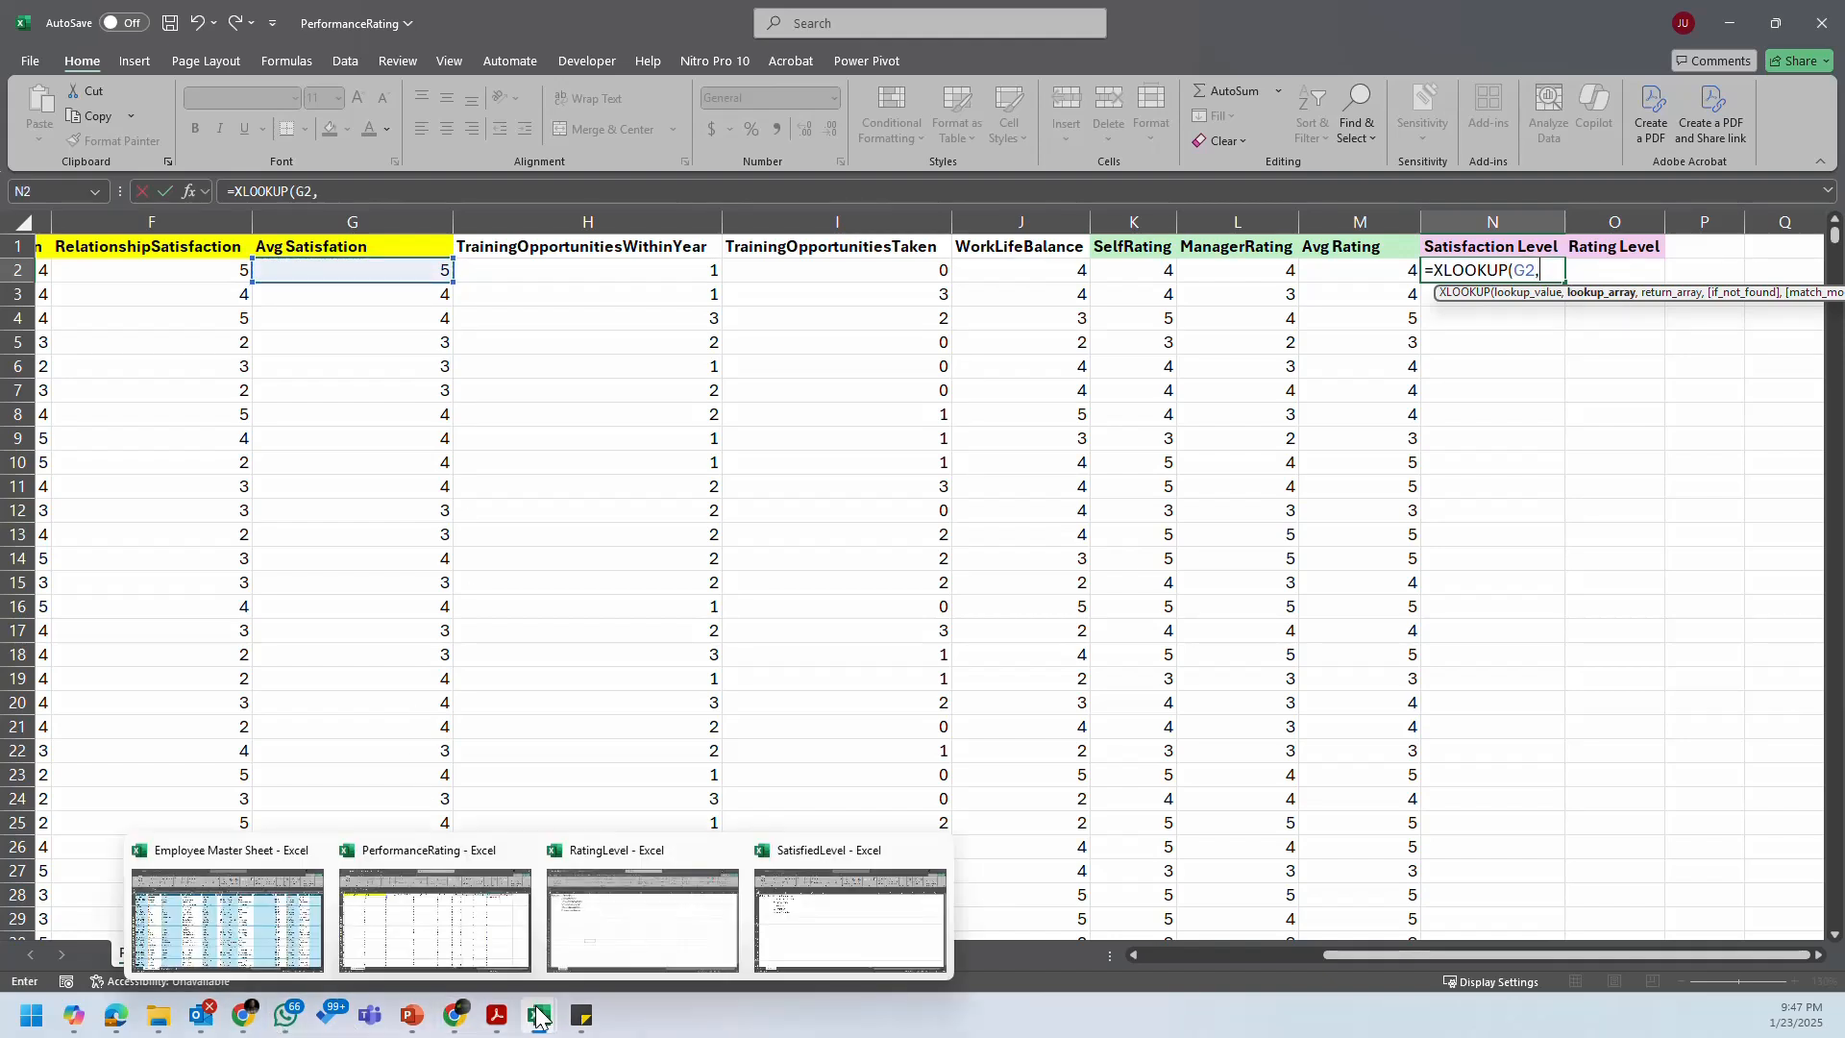
left_click(846, 914)
left_click(150, 225)
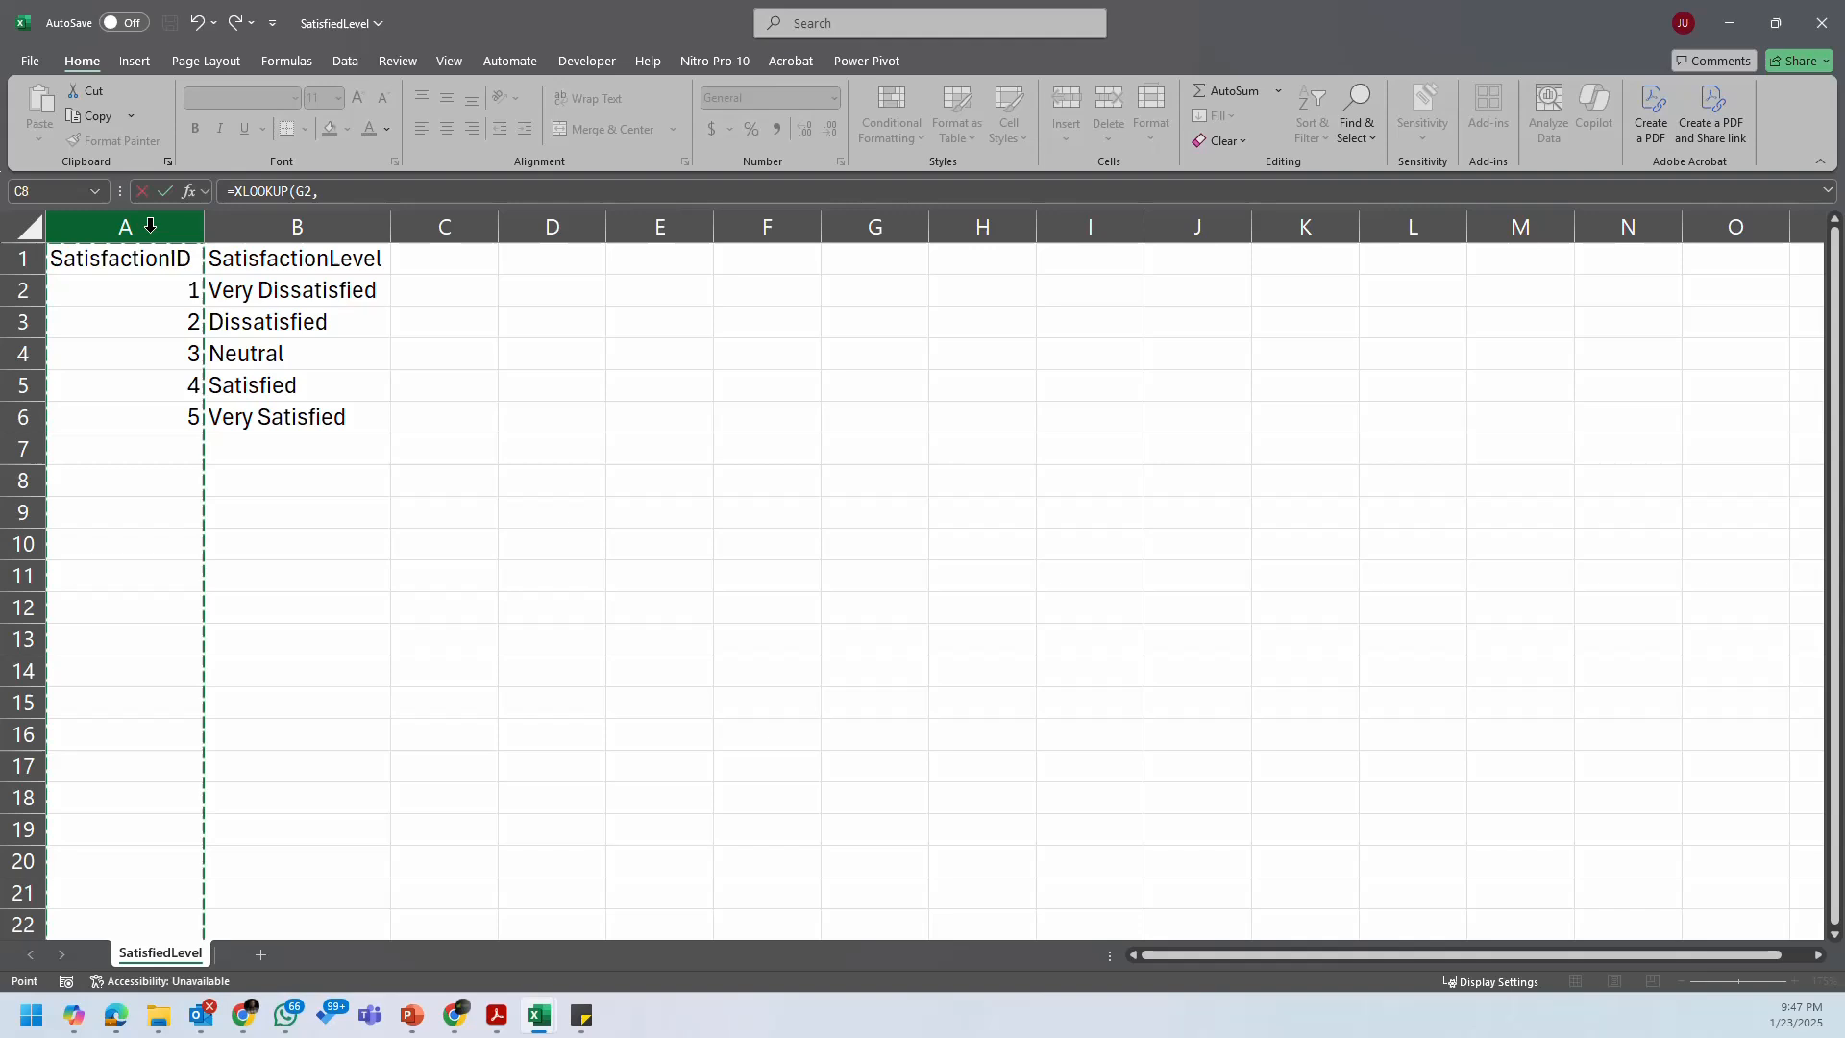
type(",")
left_click(221, 226)
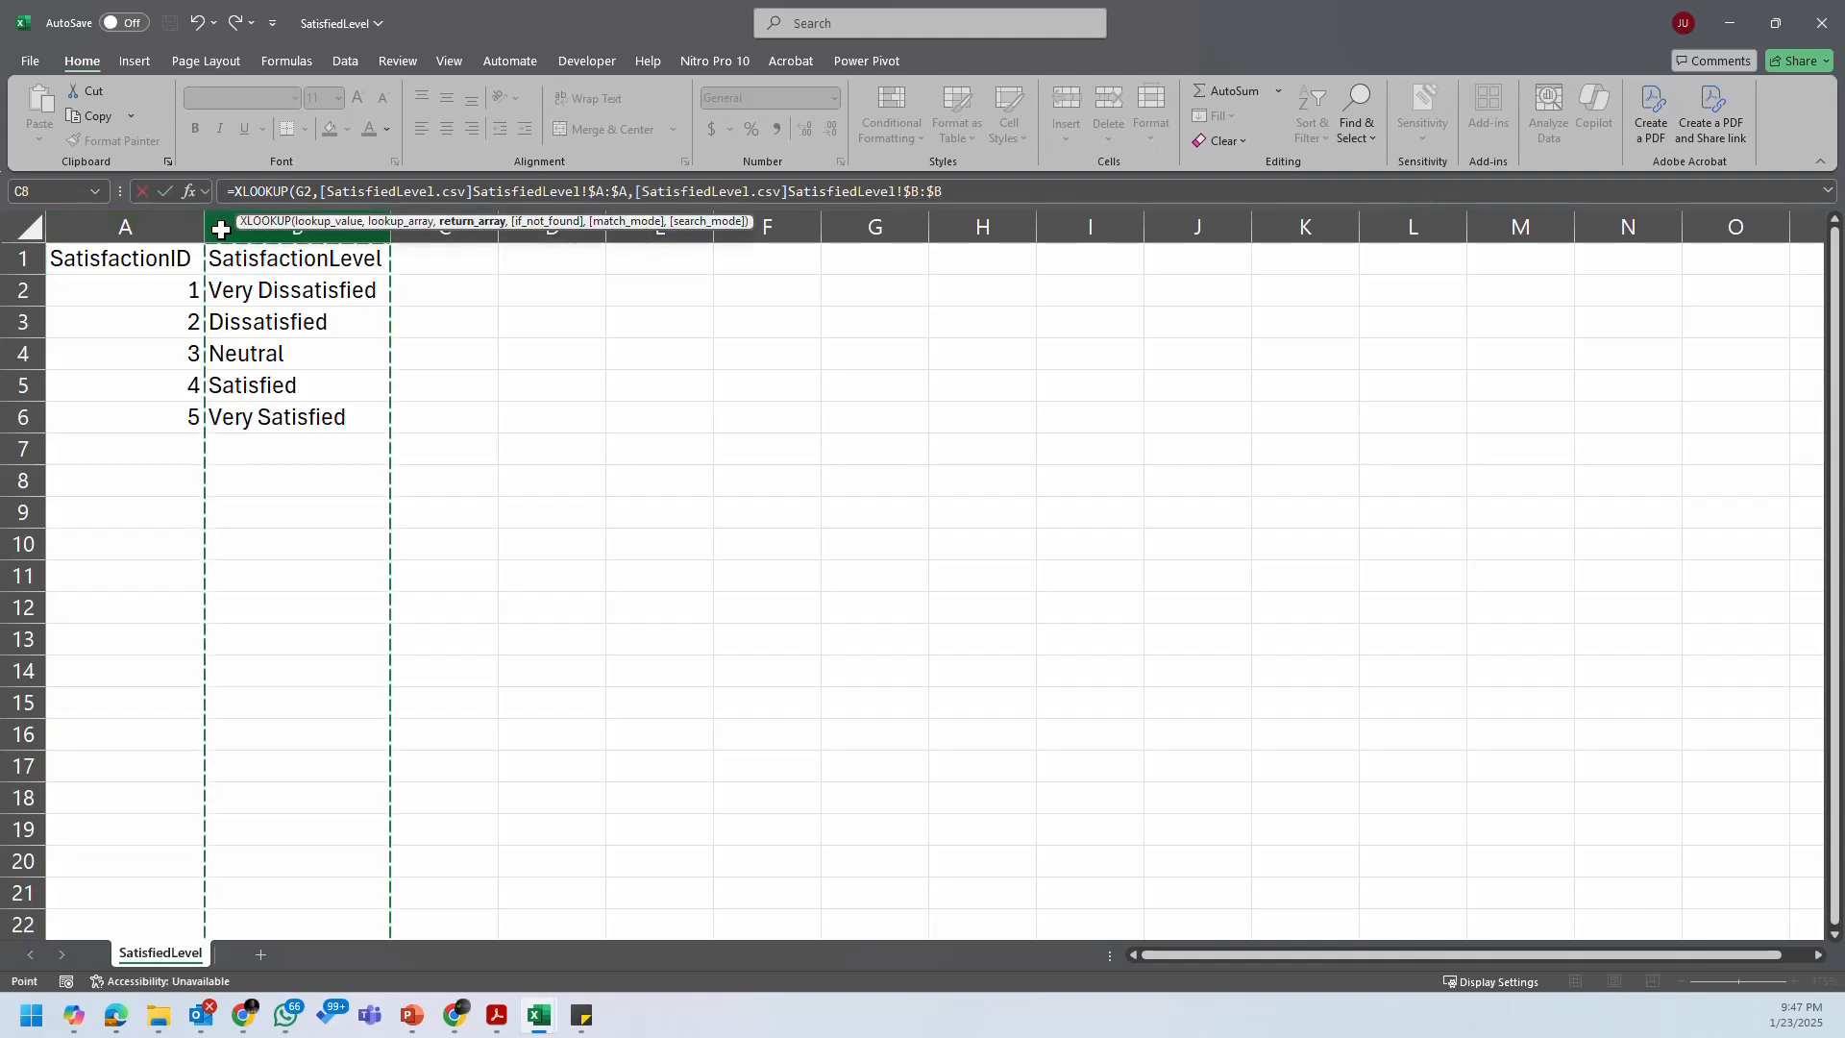
key("Return")
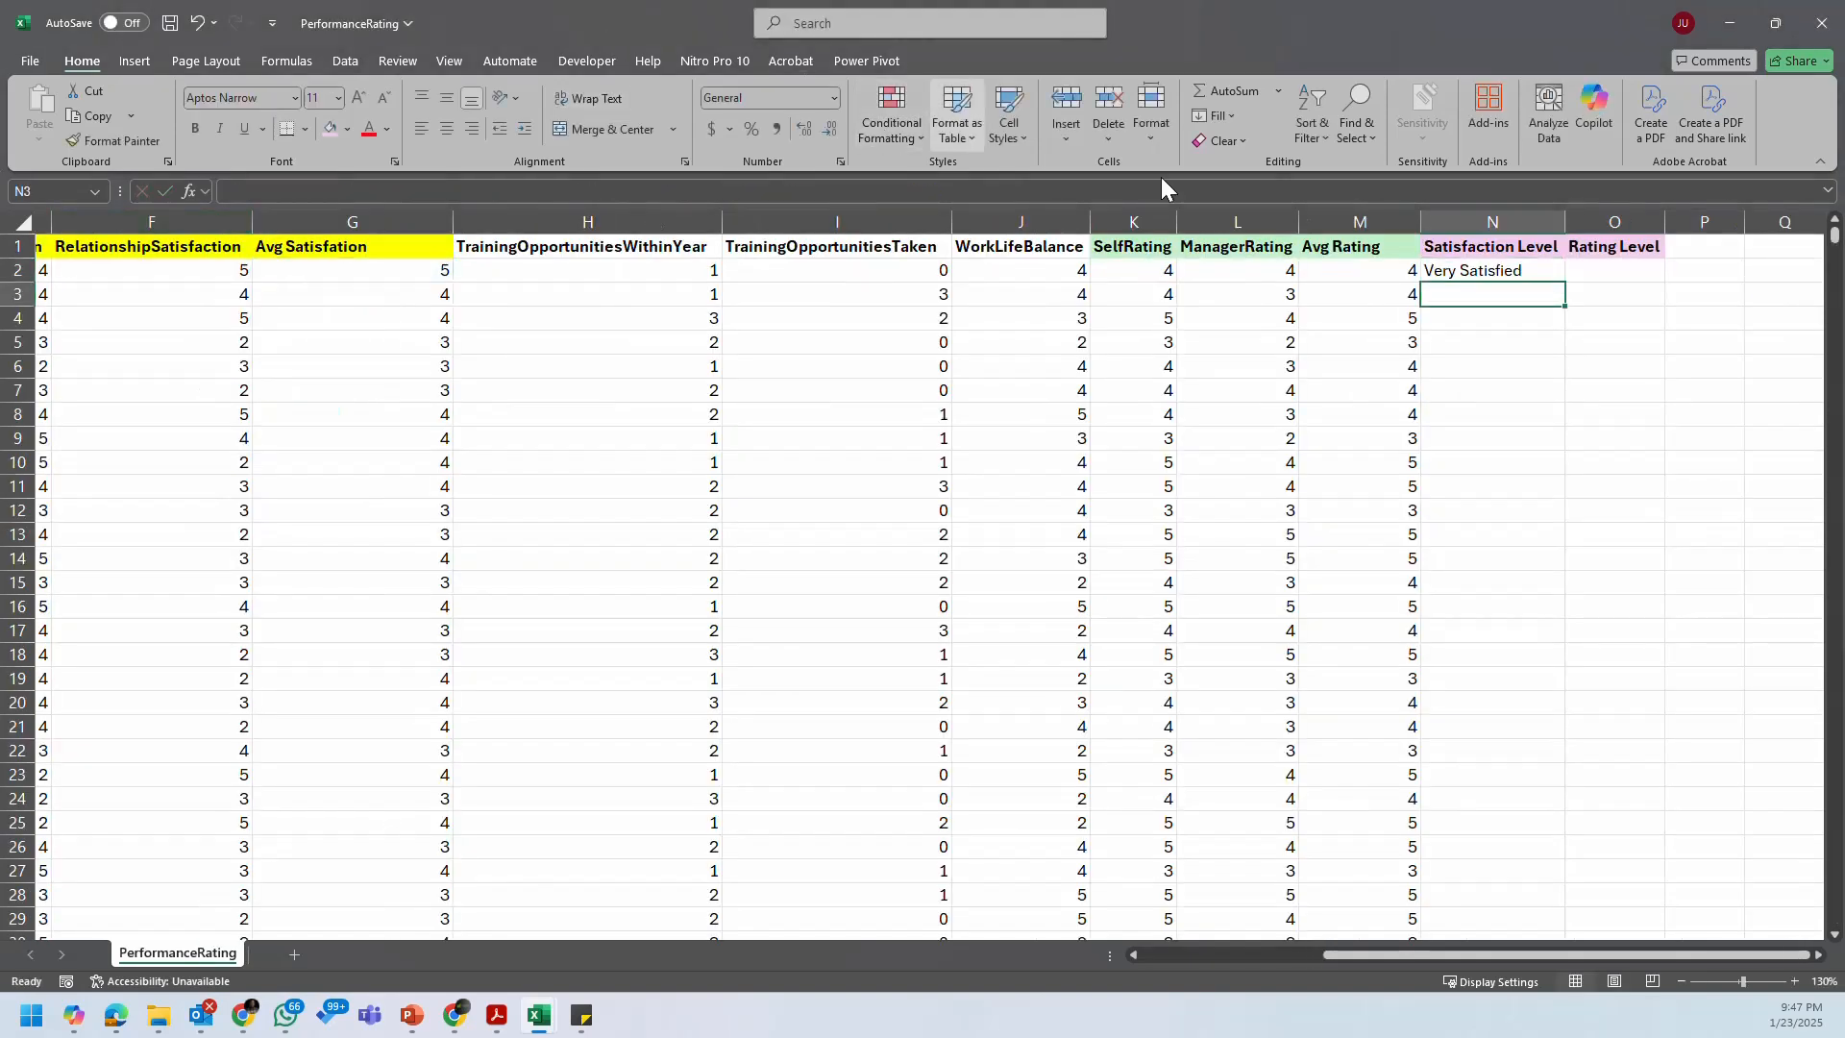
Step: Fill the XLOOKUP formula from N2 down the whole Satisfaction Level column and check it through the last data row
left_click_drag(1549, 281, 1548, 272)
left_click(1048, 483)
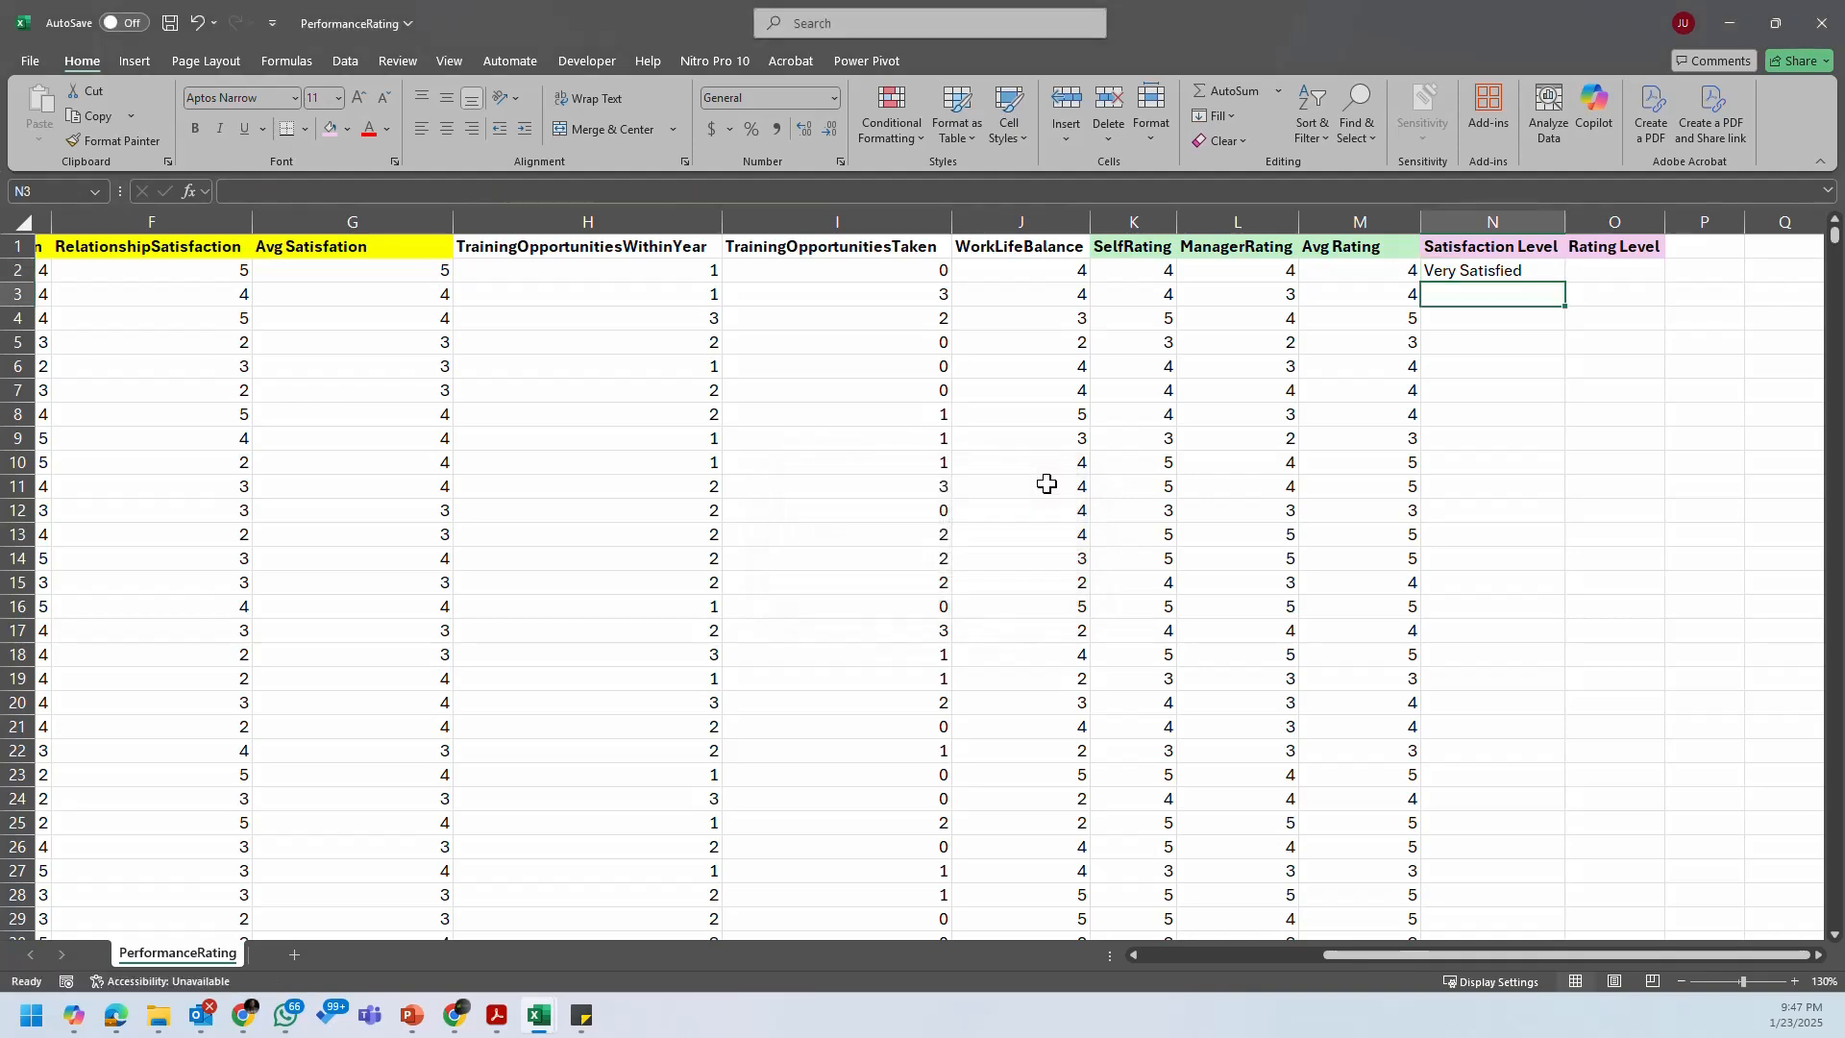
left_click(1543, 269)
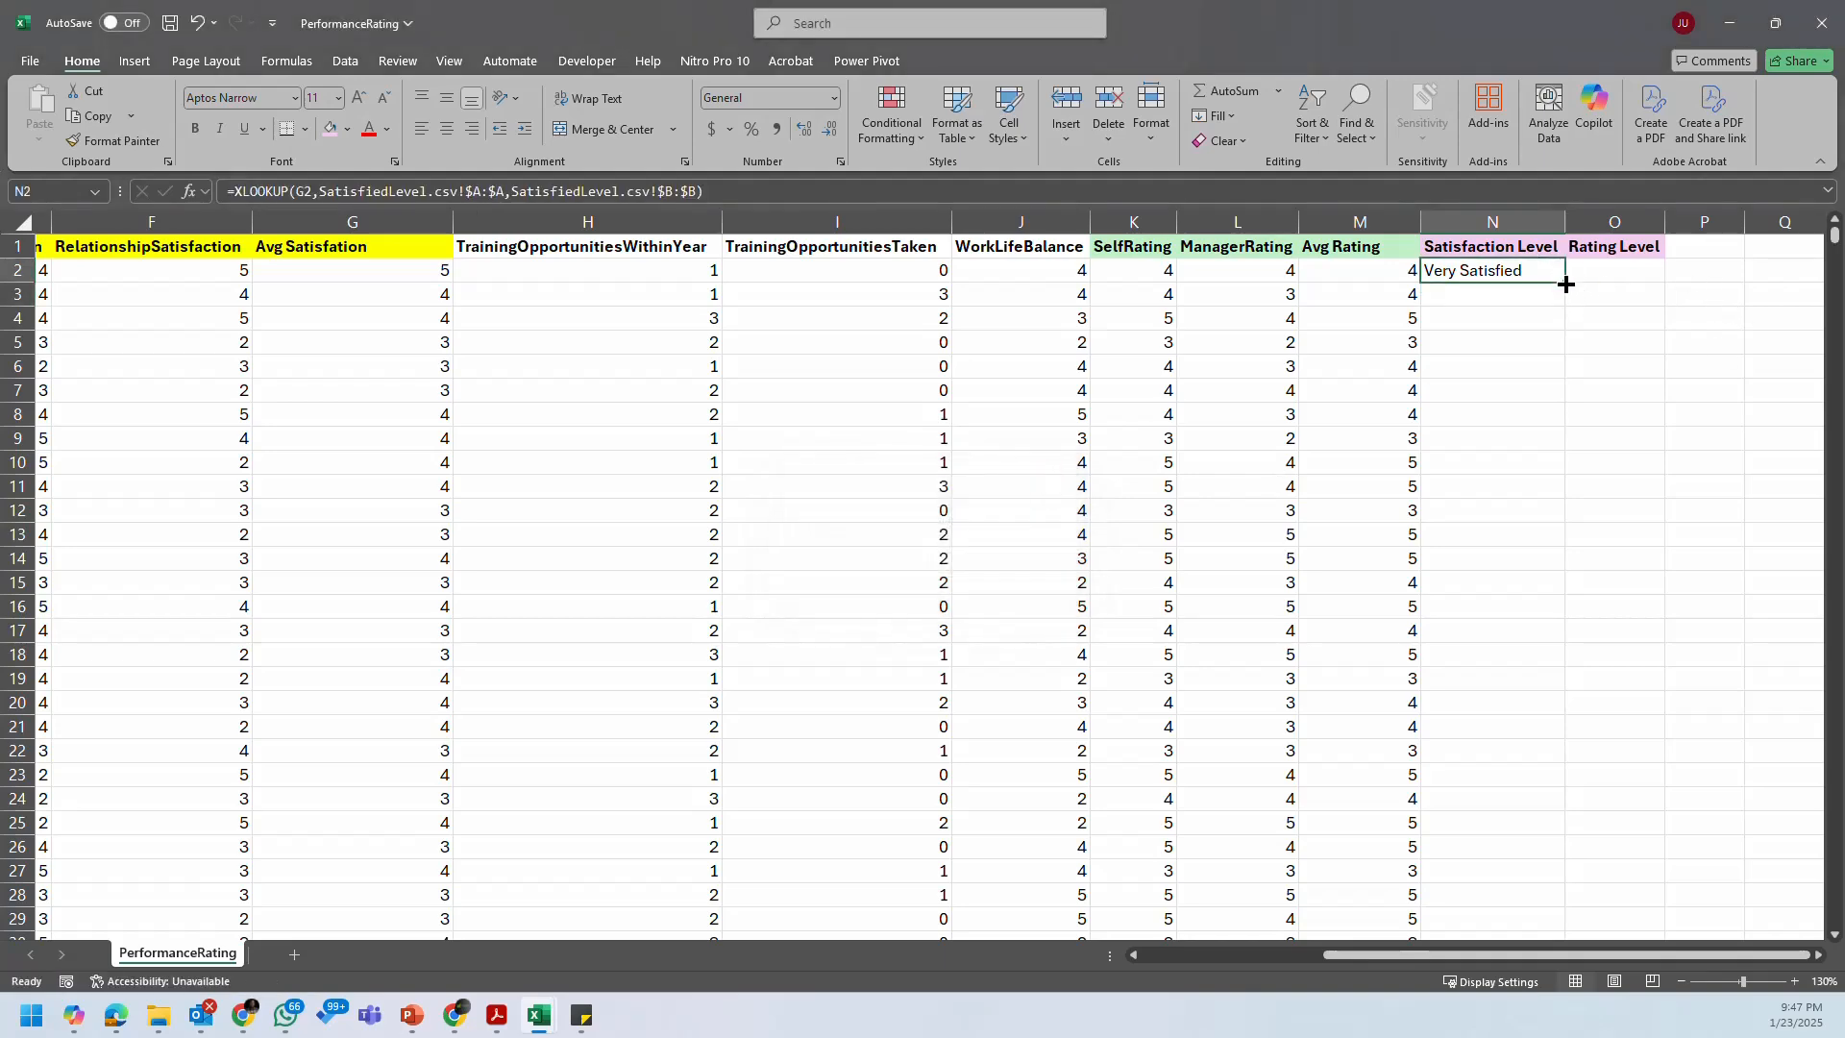
double_click(1567, 284)
left_click(1469, 353)
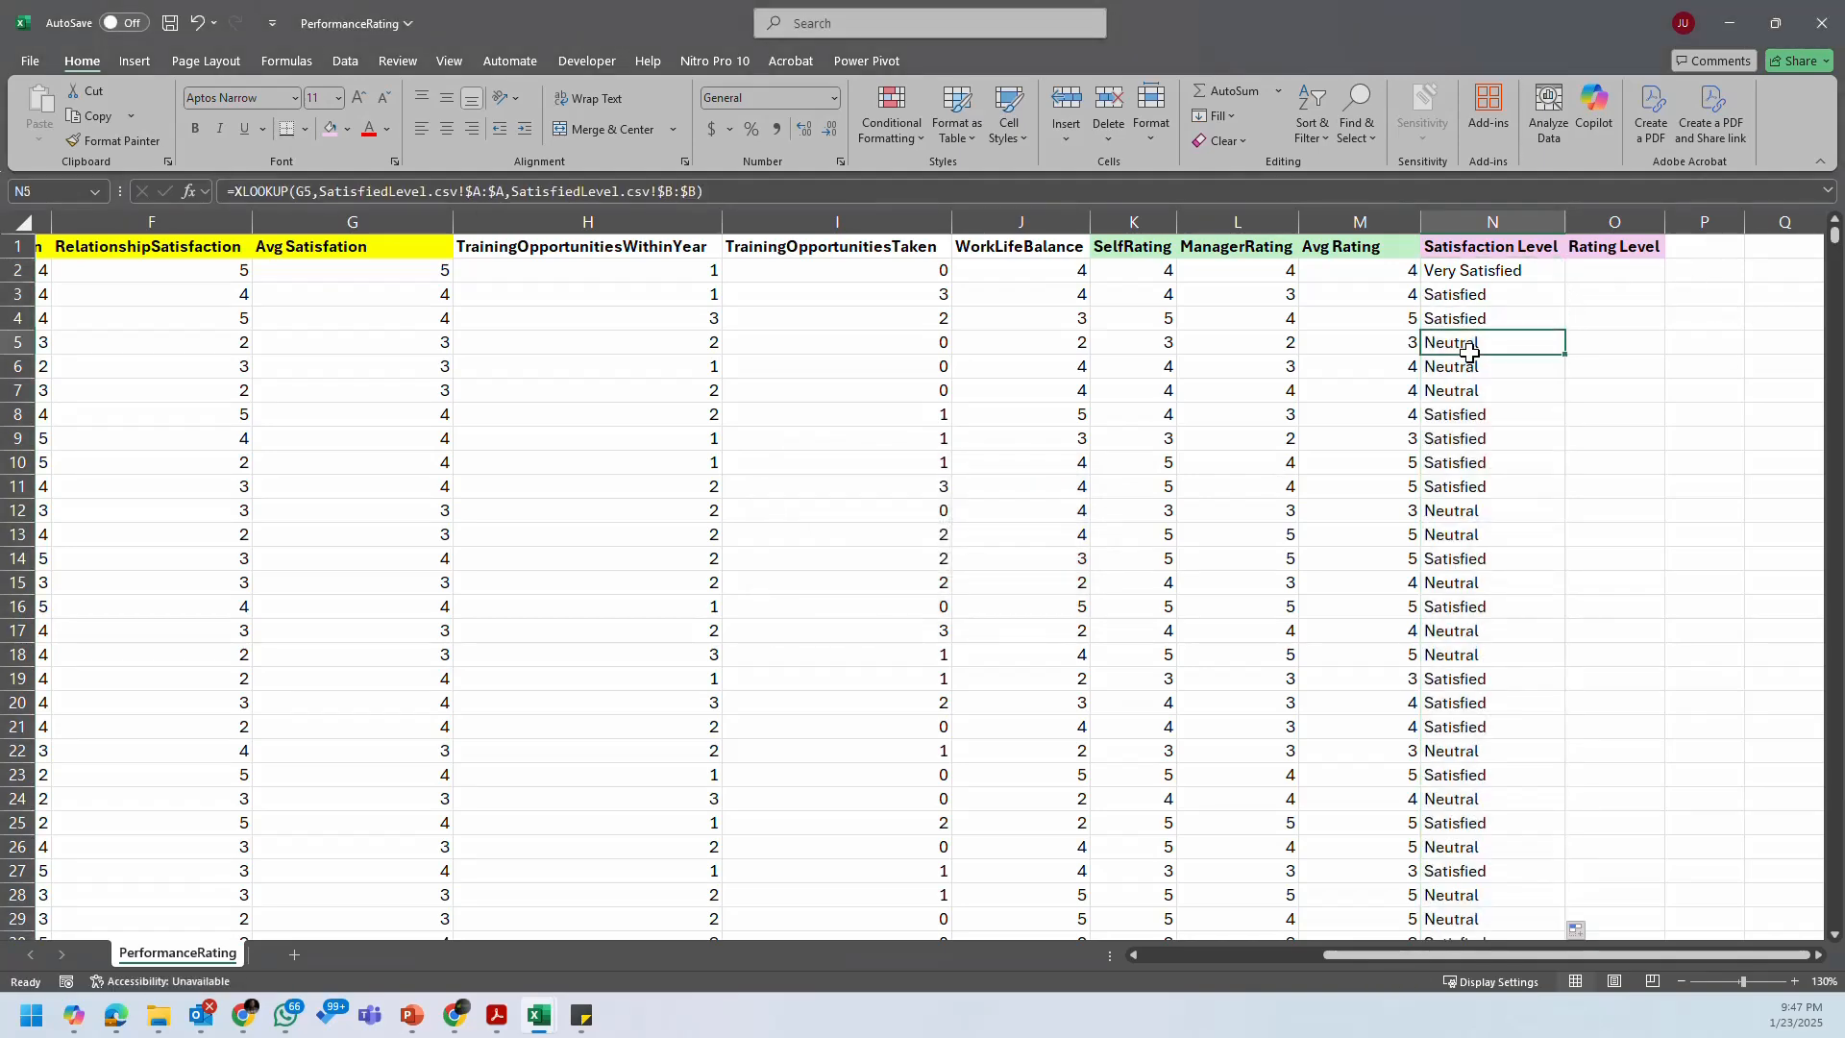
key("ctrl+Down")
scroll(1477, 366, "down", 2)
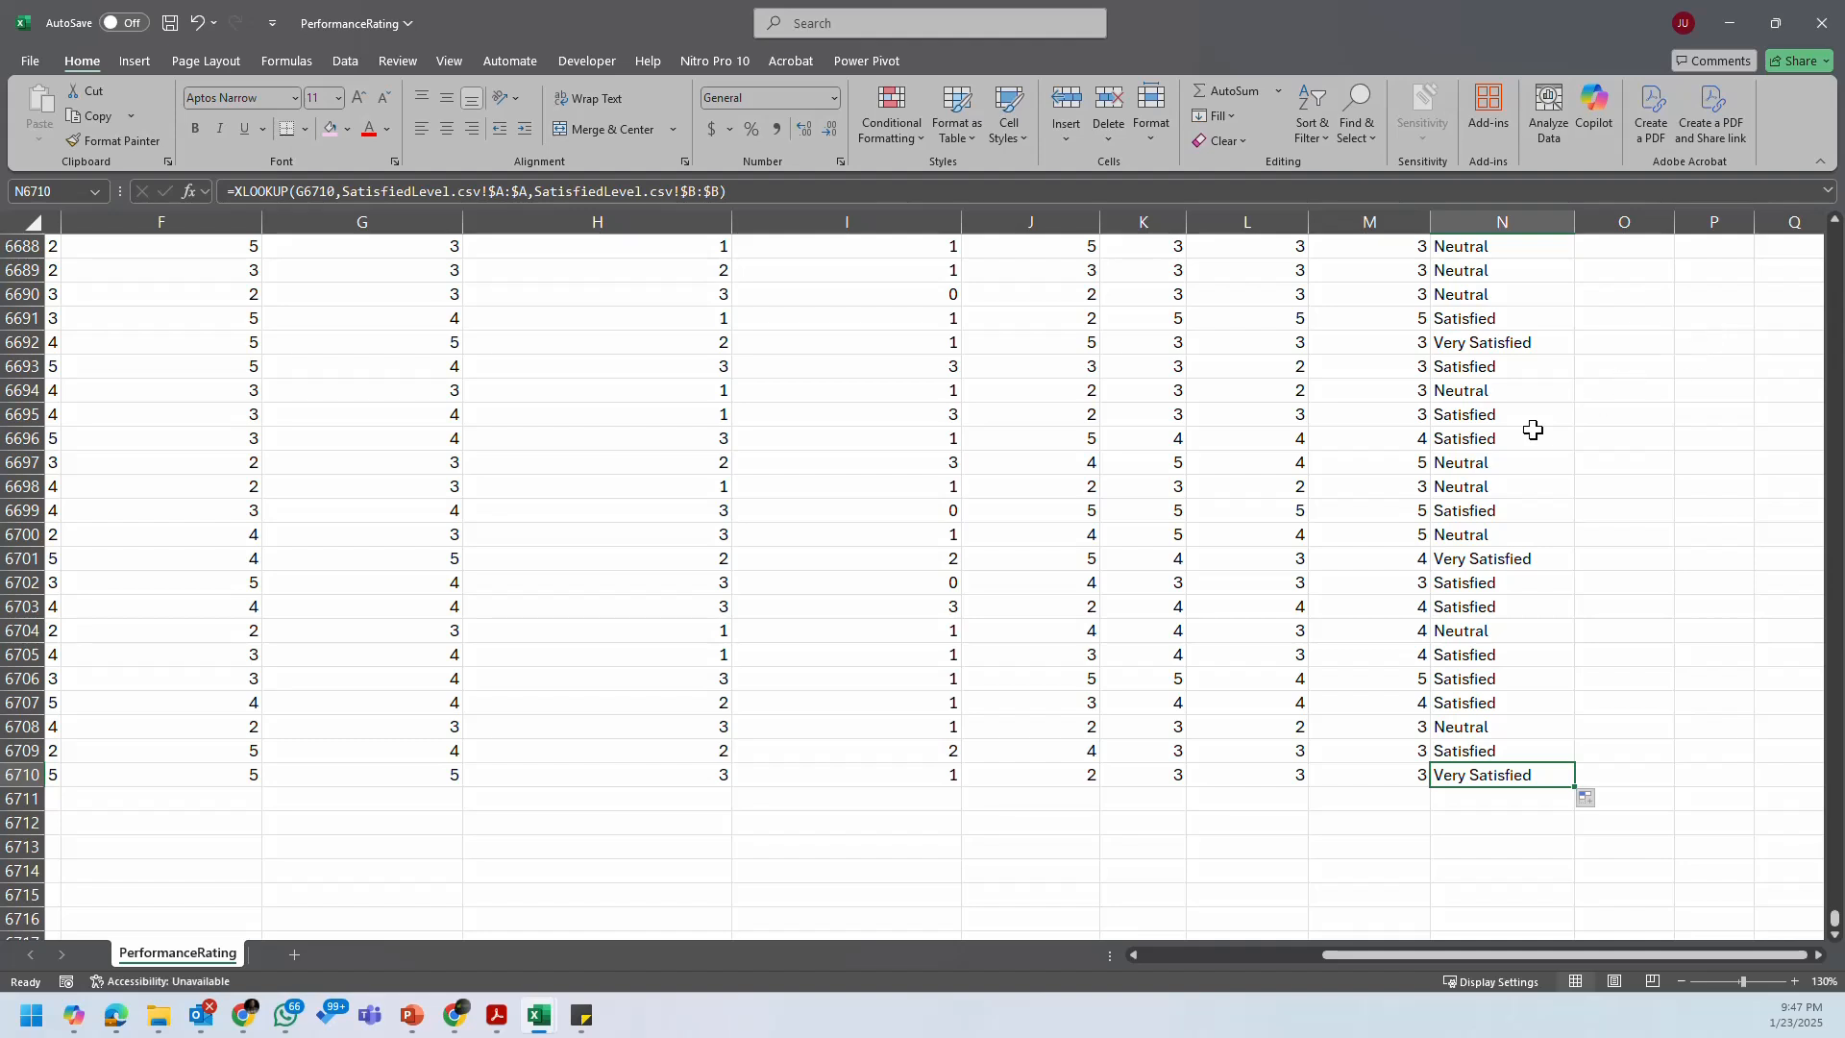
key("ctrl+Up")
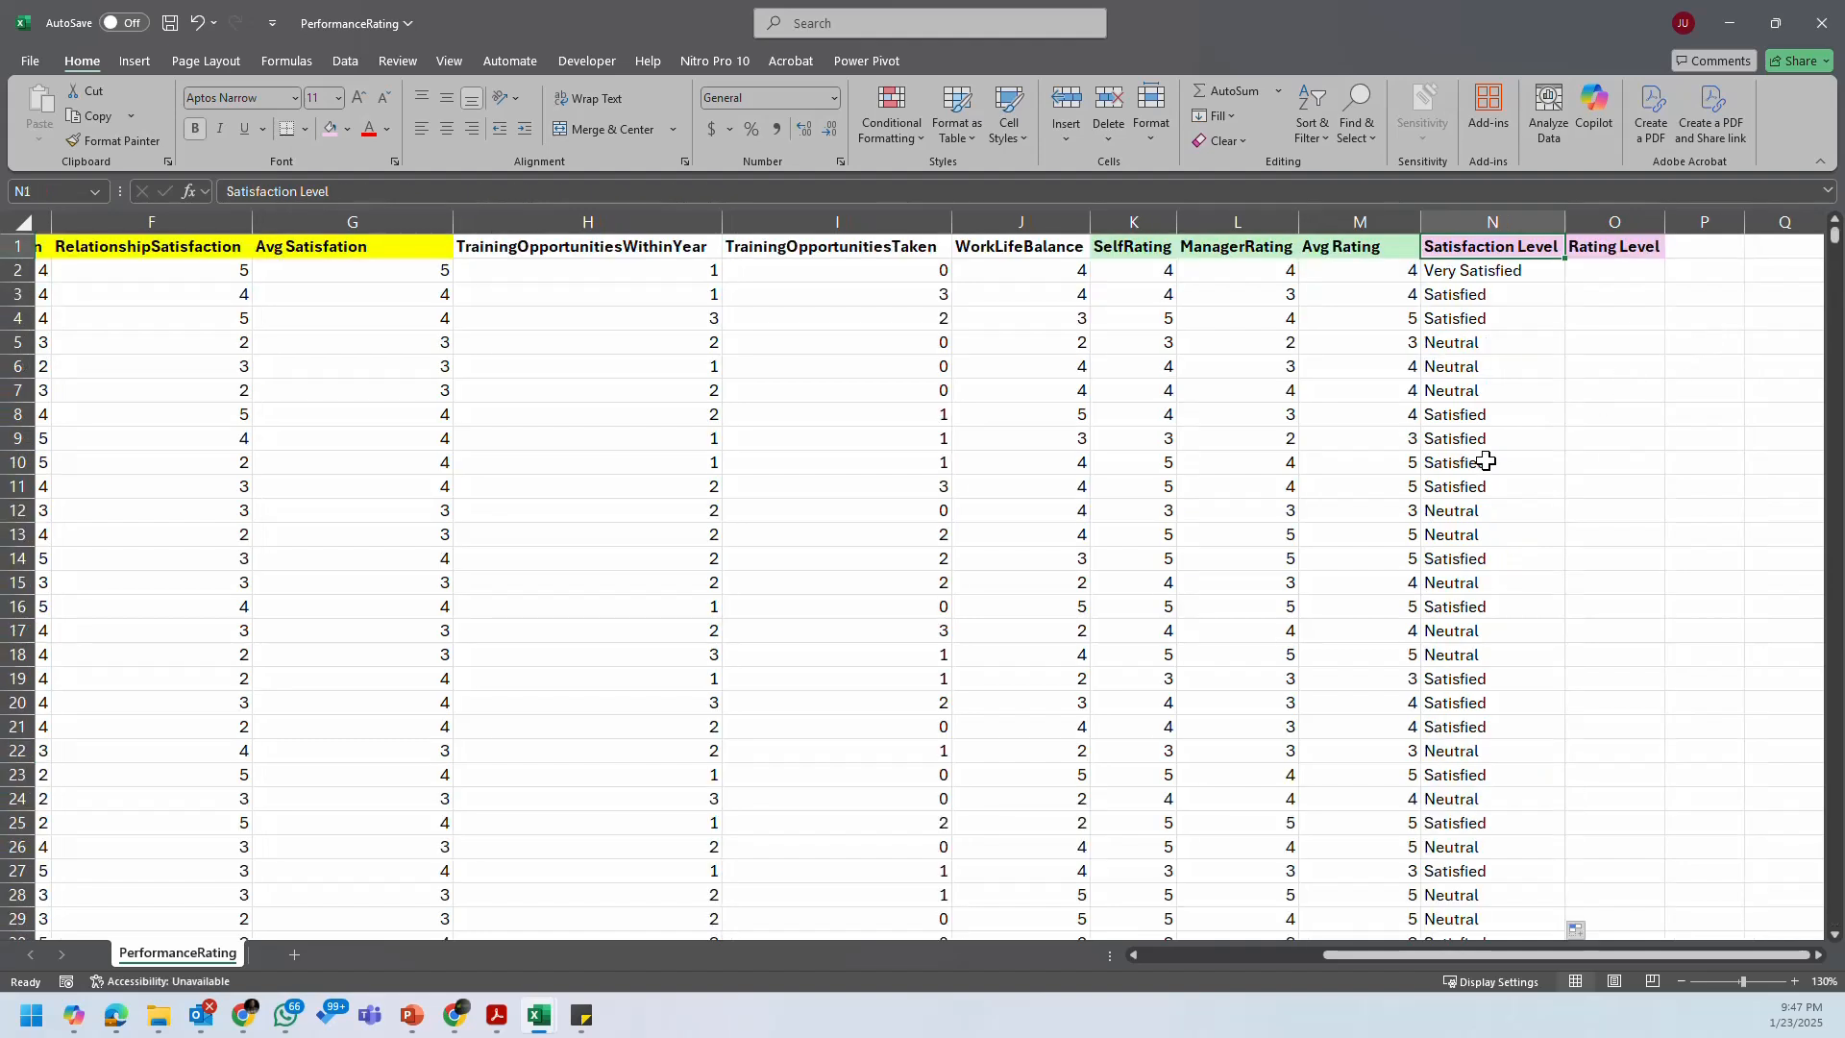
Step: In O2, enter an XLOOKUP of M2 that searches column A of the RatingLevel workbook and returns its column B
left_click(1610, 273)
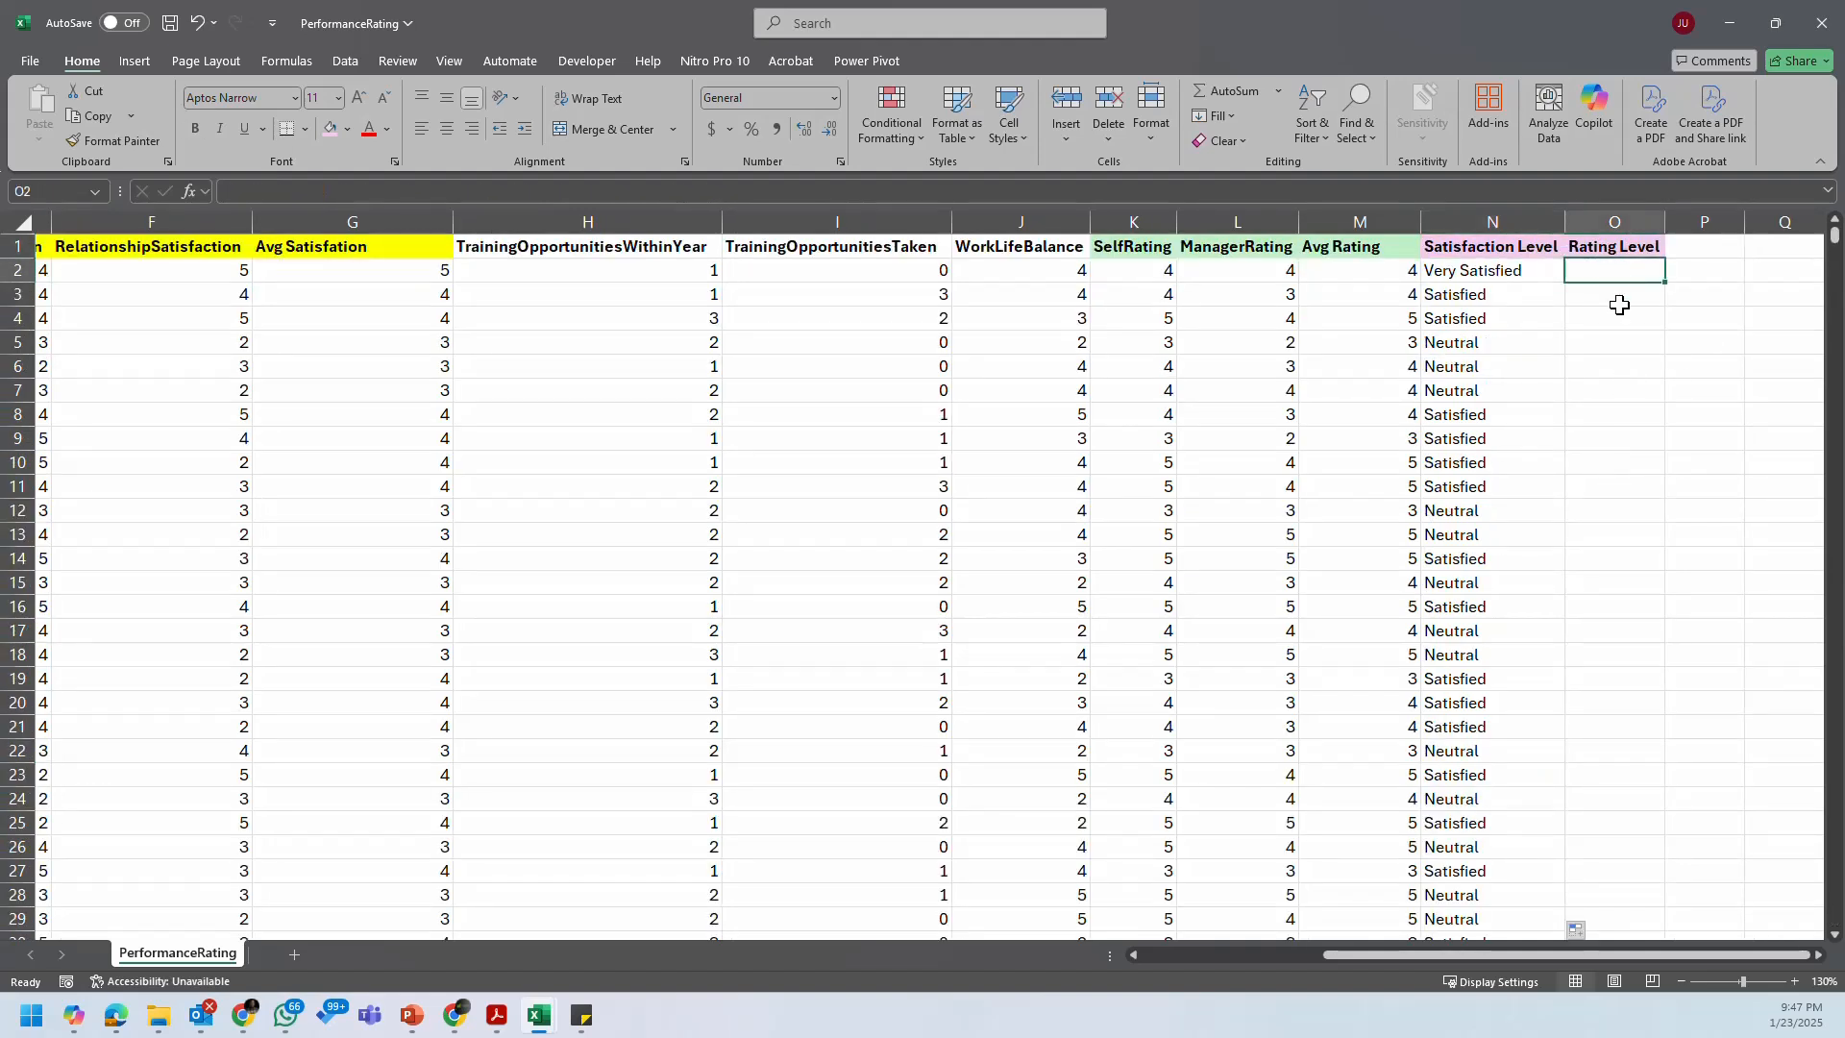
type("=x")
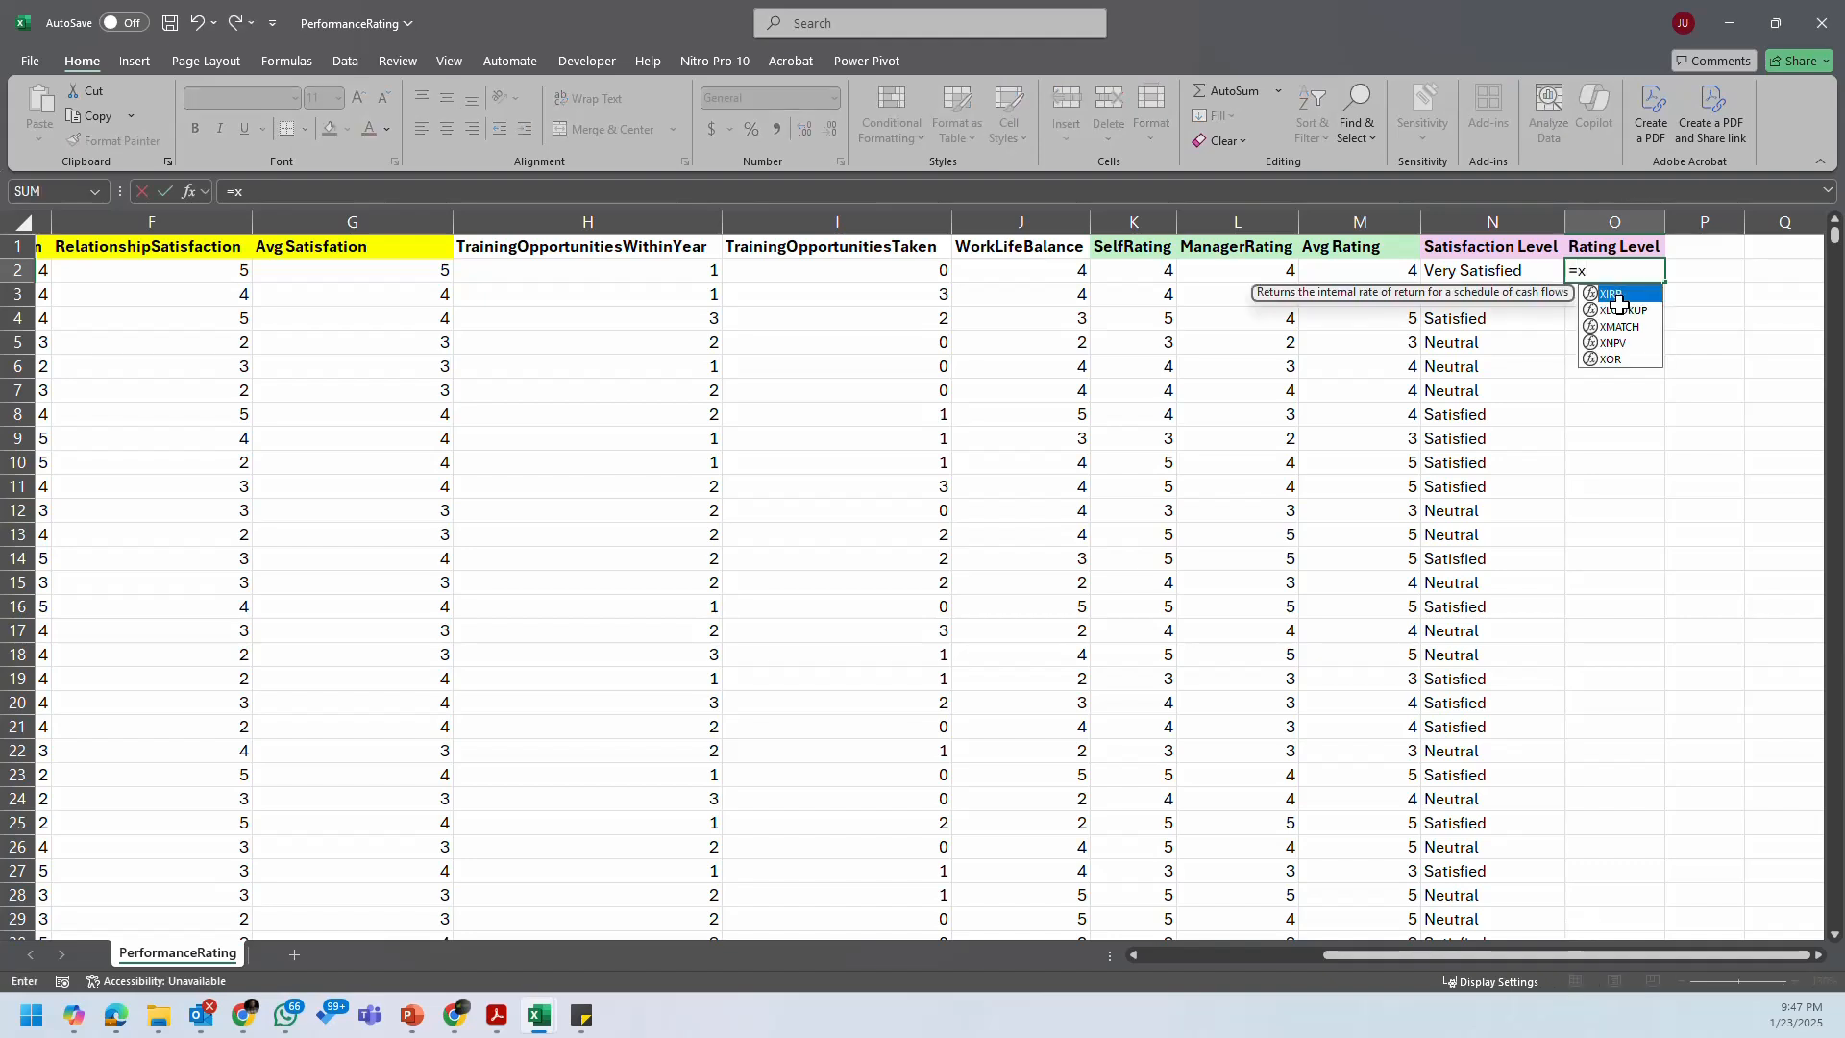
key("Tab")
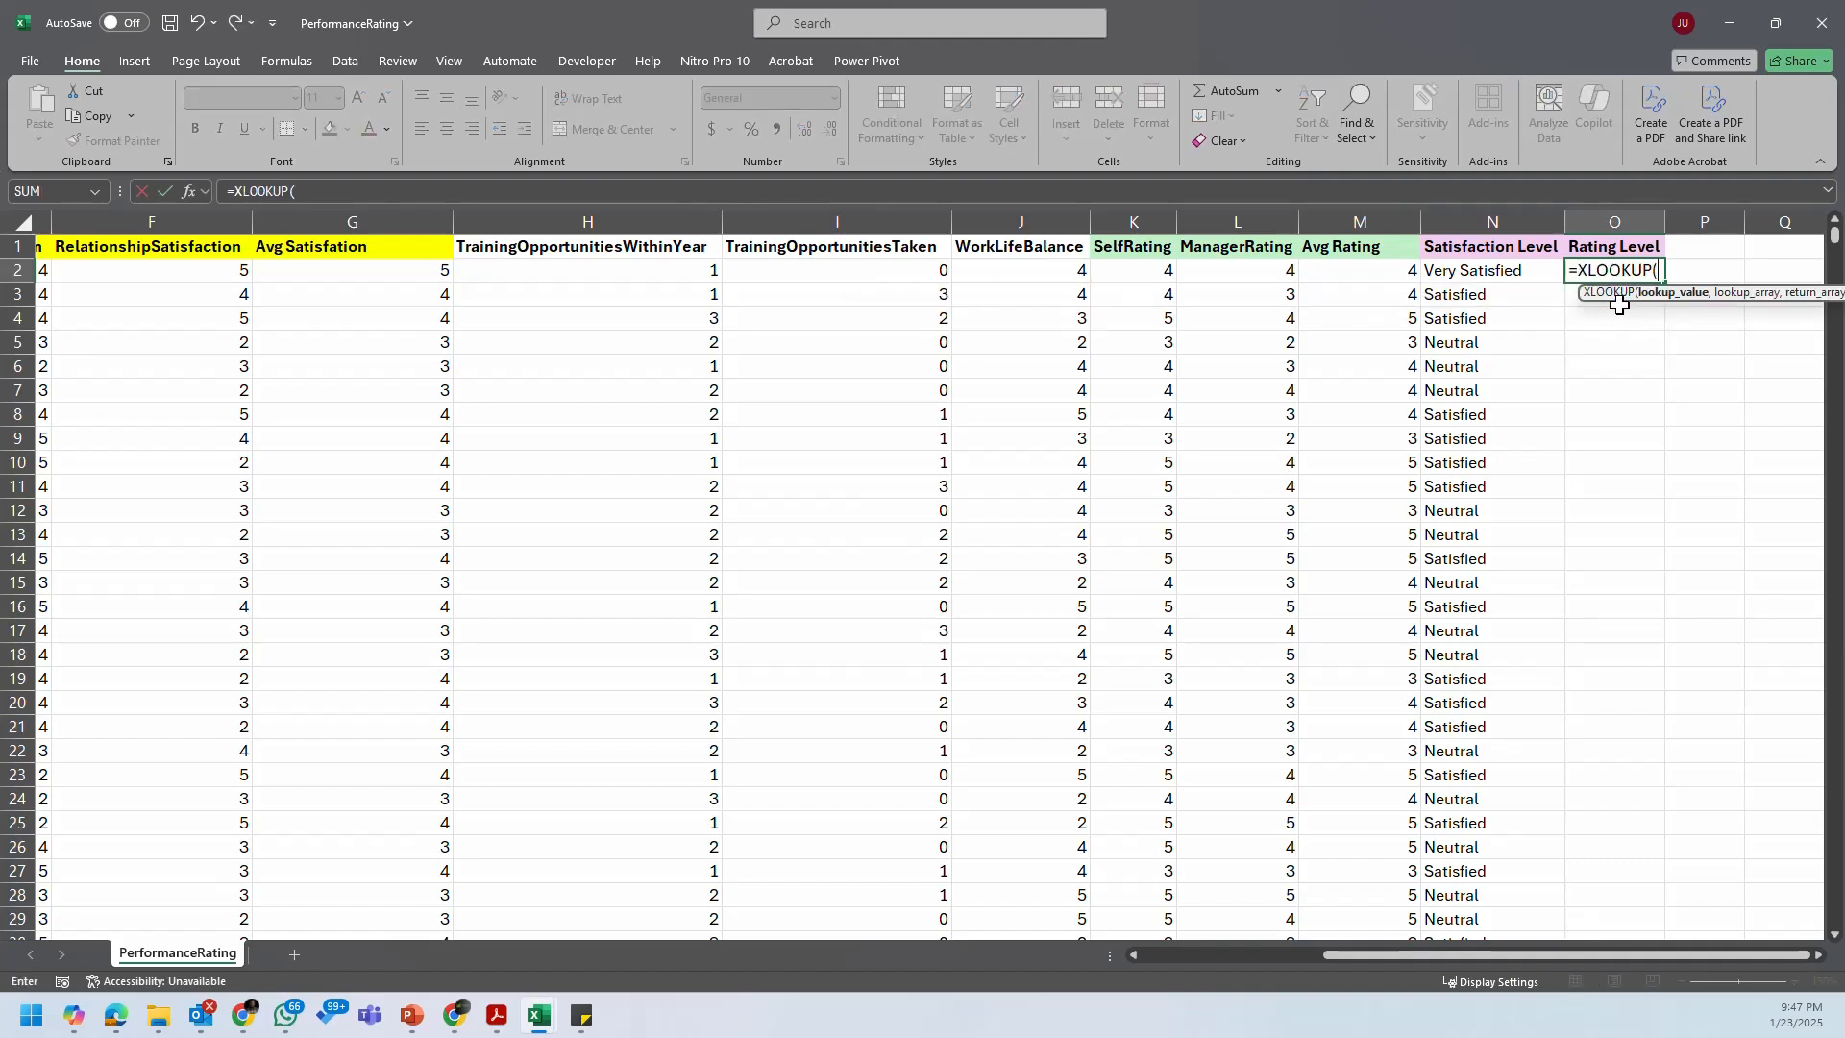
left_click(1391, 276)
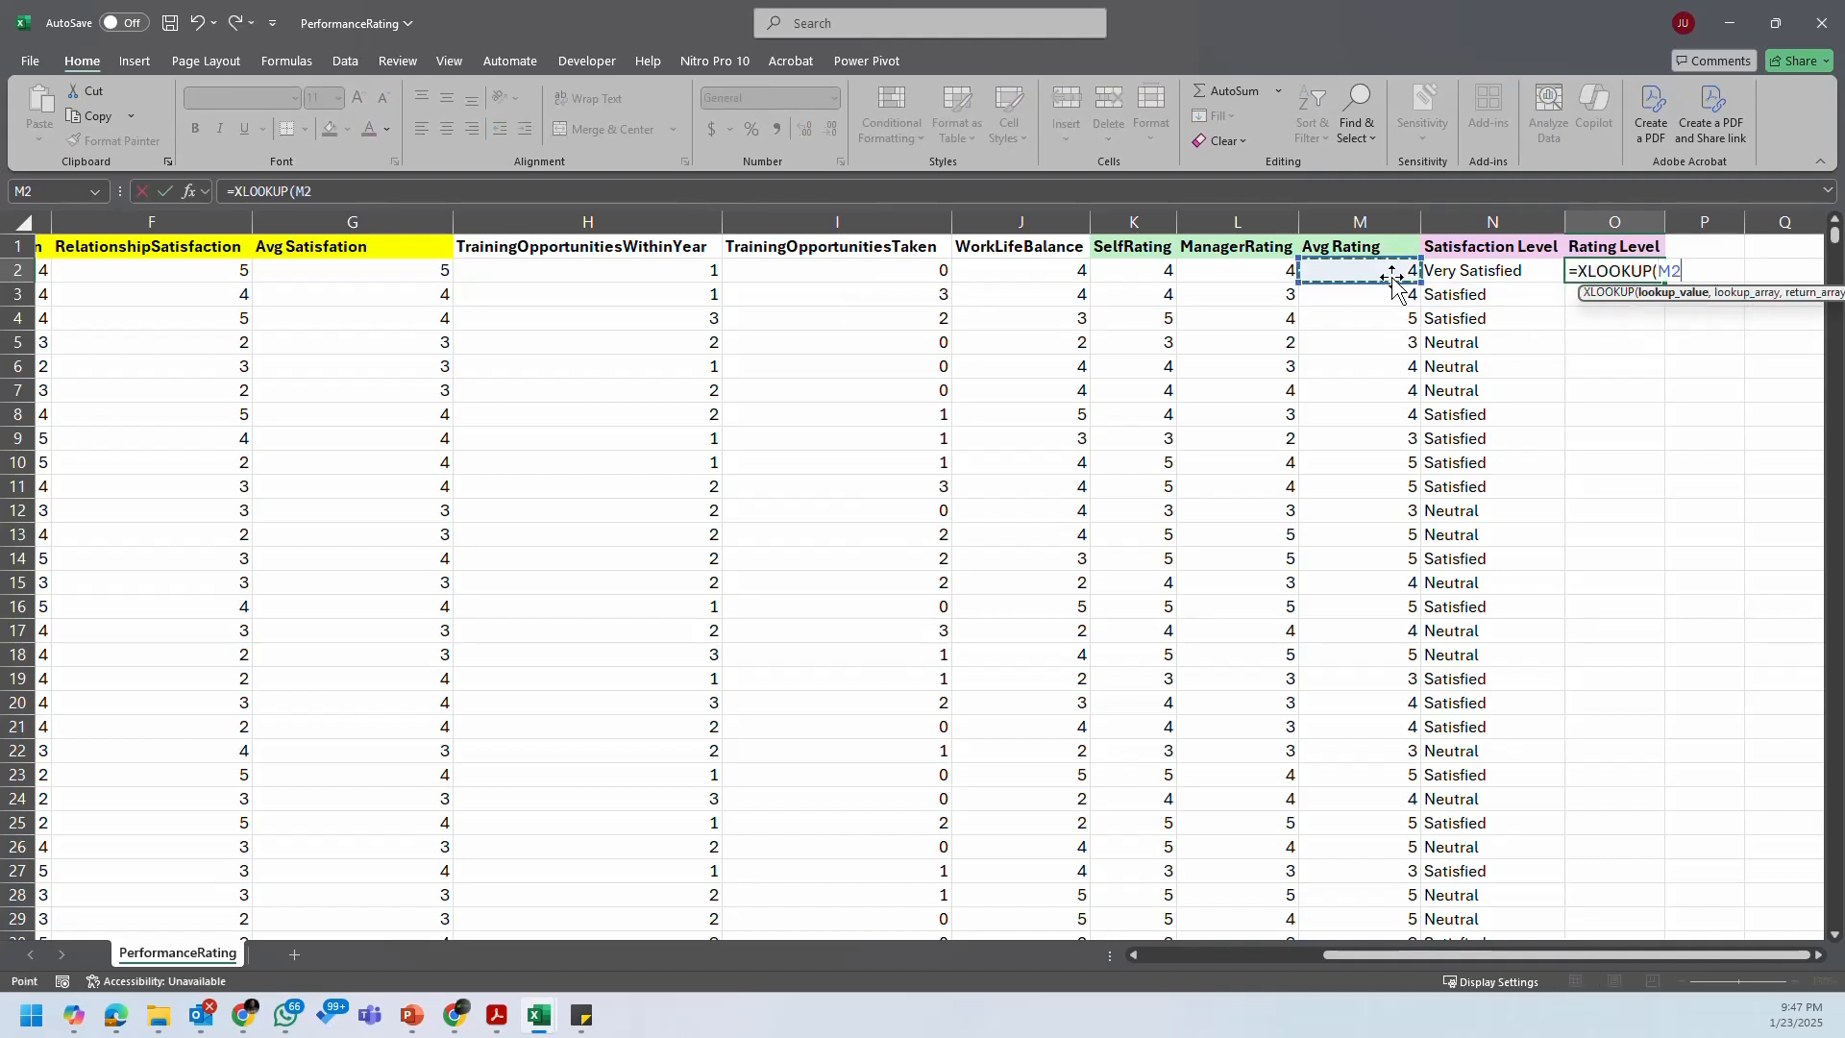
type(",")
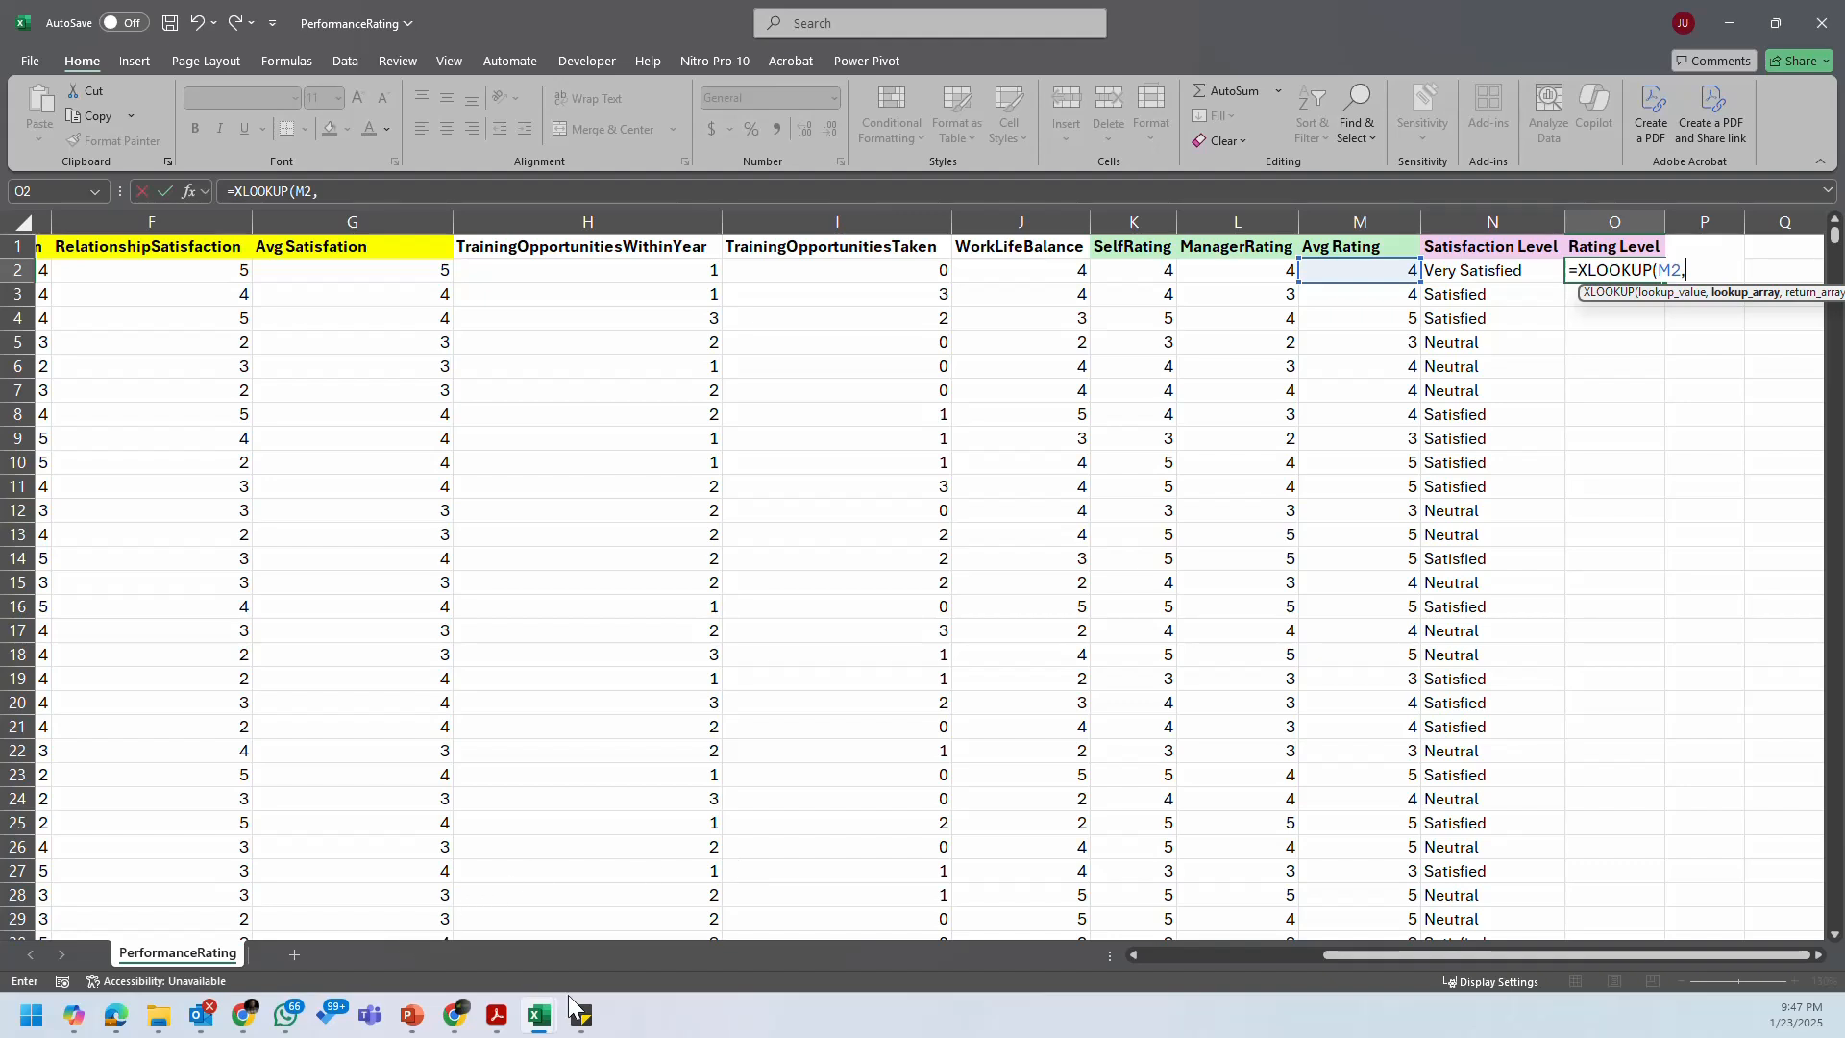
mouse_move(541, 1019)
left_click(640, 919)
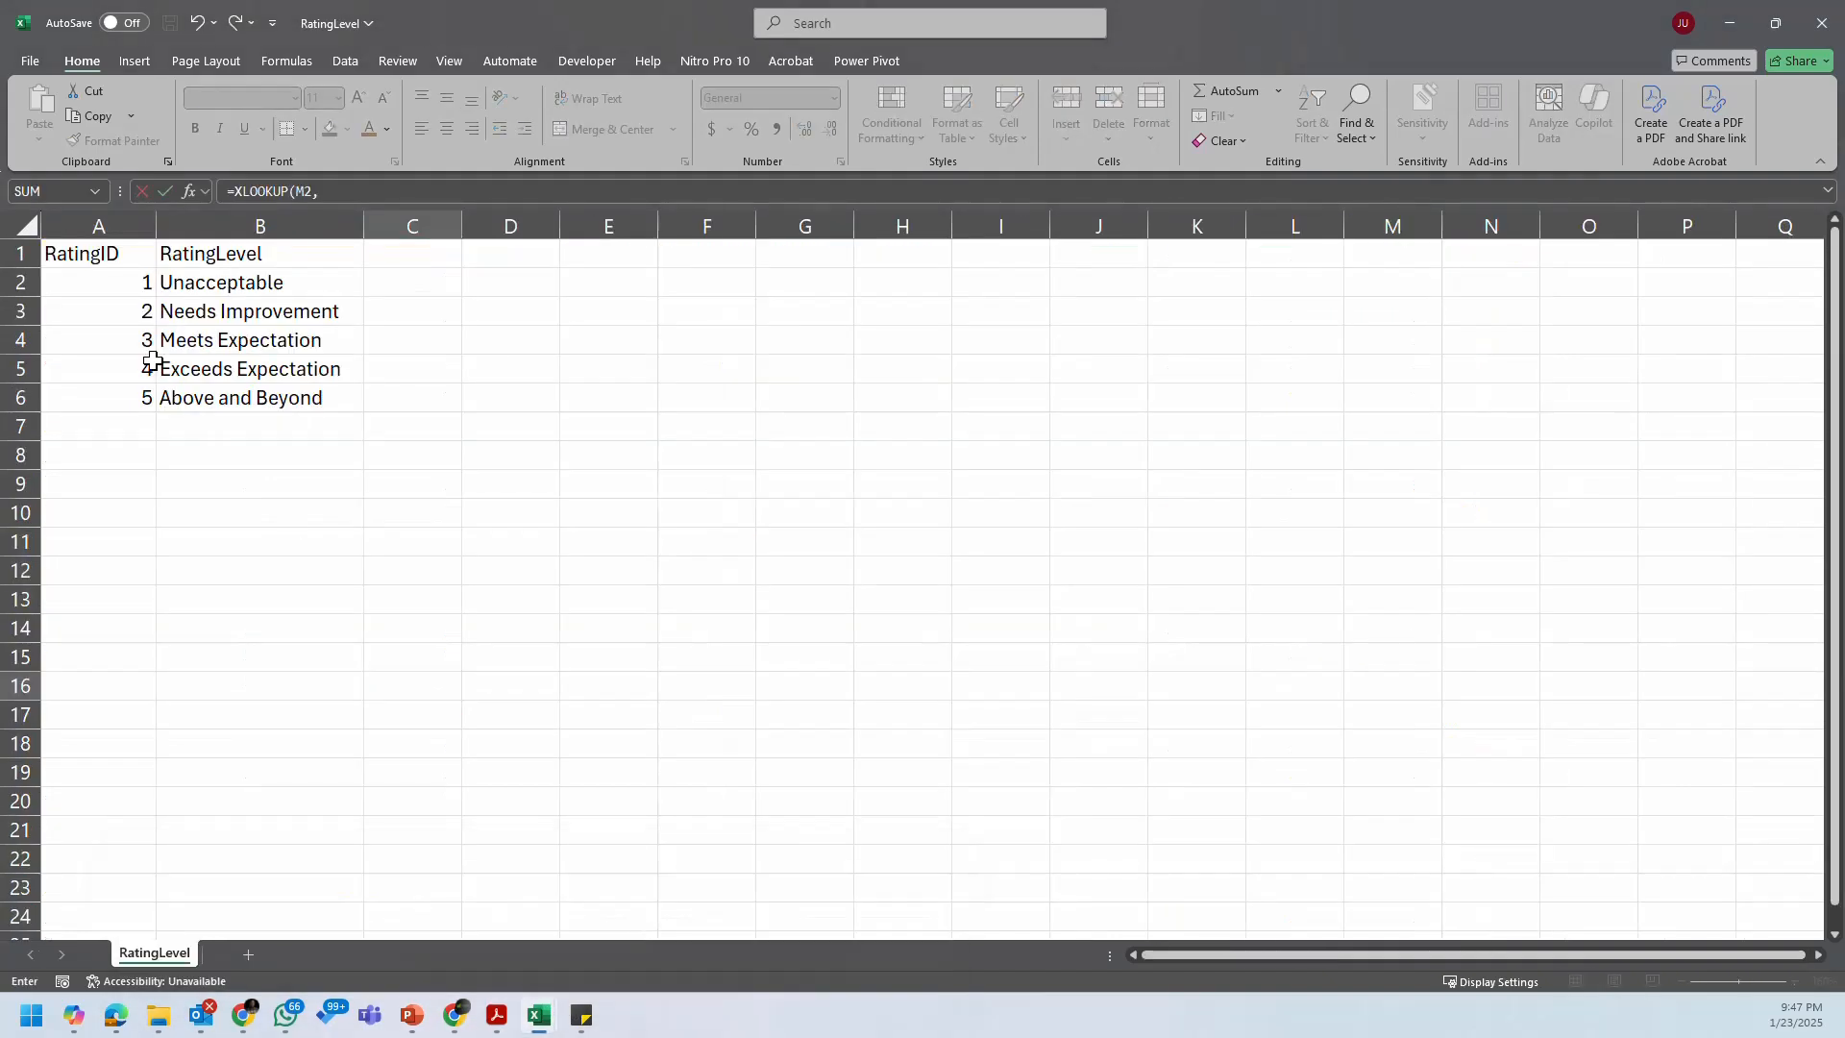
left_click(143, 218)
type(",")
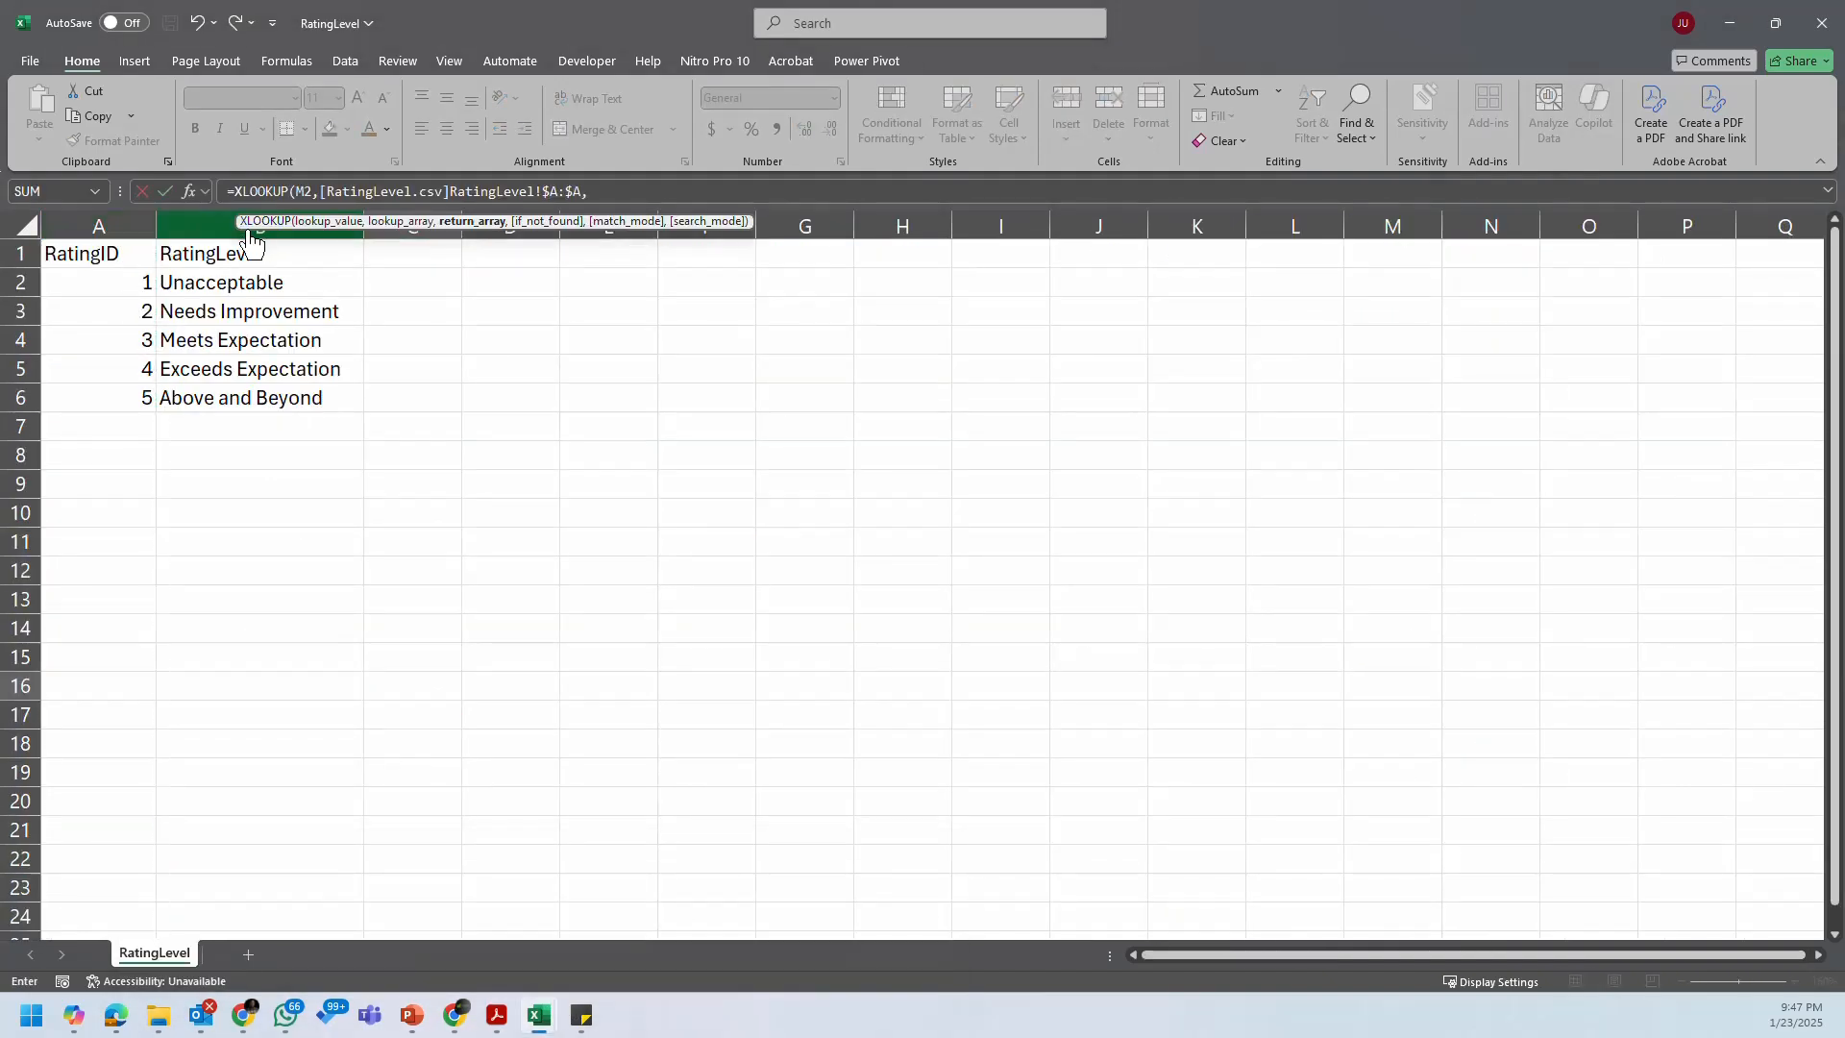
left_click(216, 222)
type(")")
key("Return")
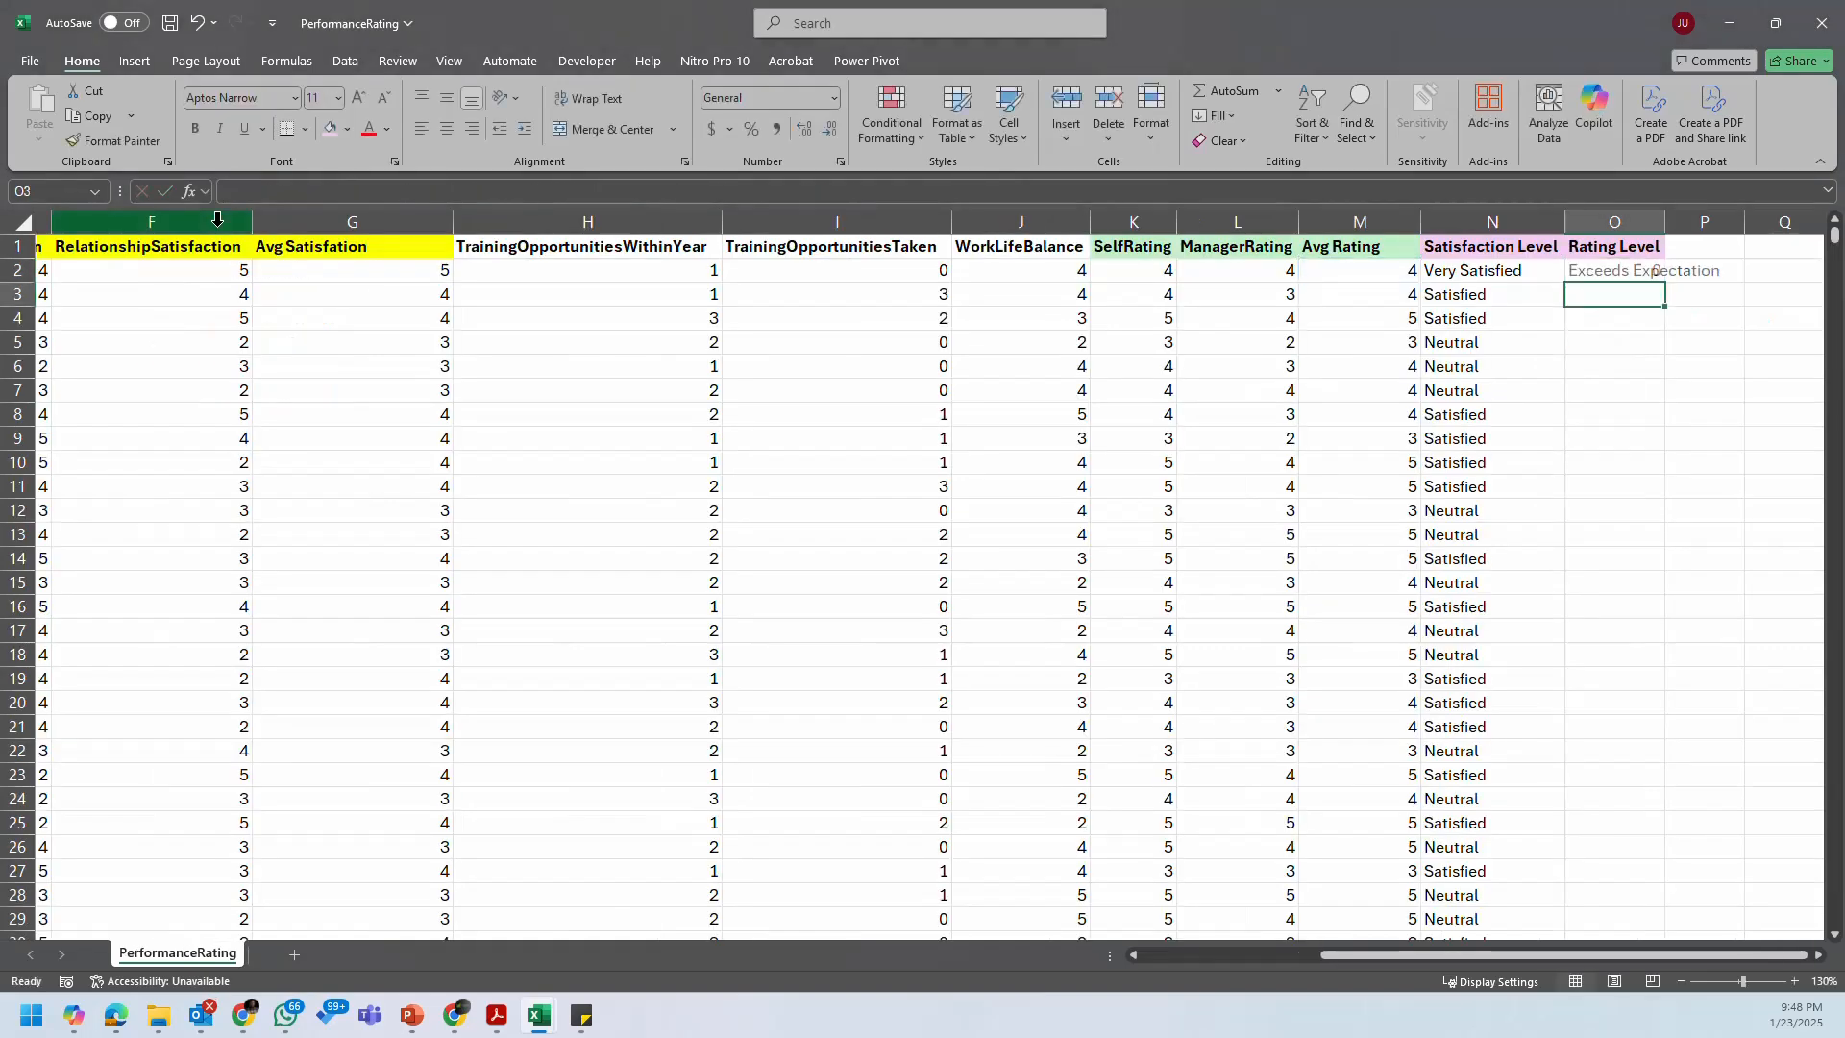
Step: Fill the XLOOKUP formula from O2 down the whole Rating Level column
left_click(1634, 271)
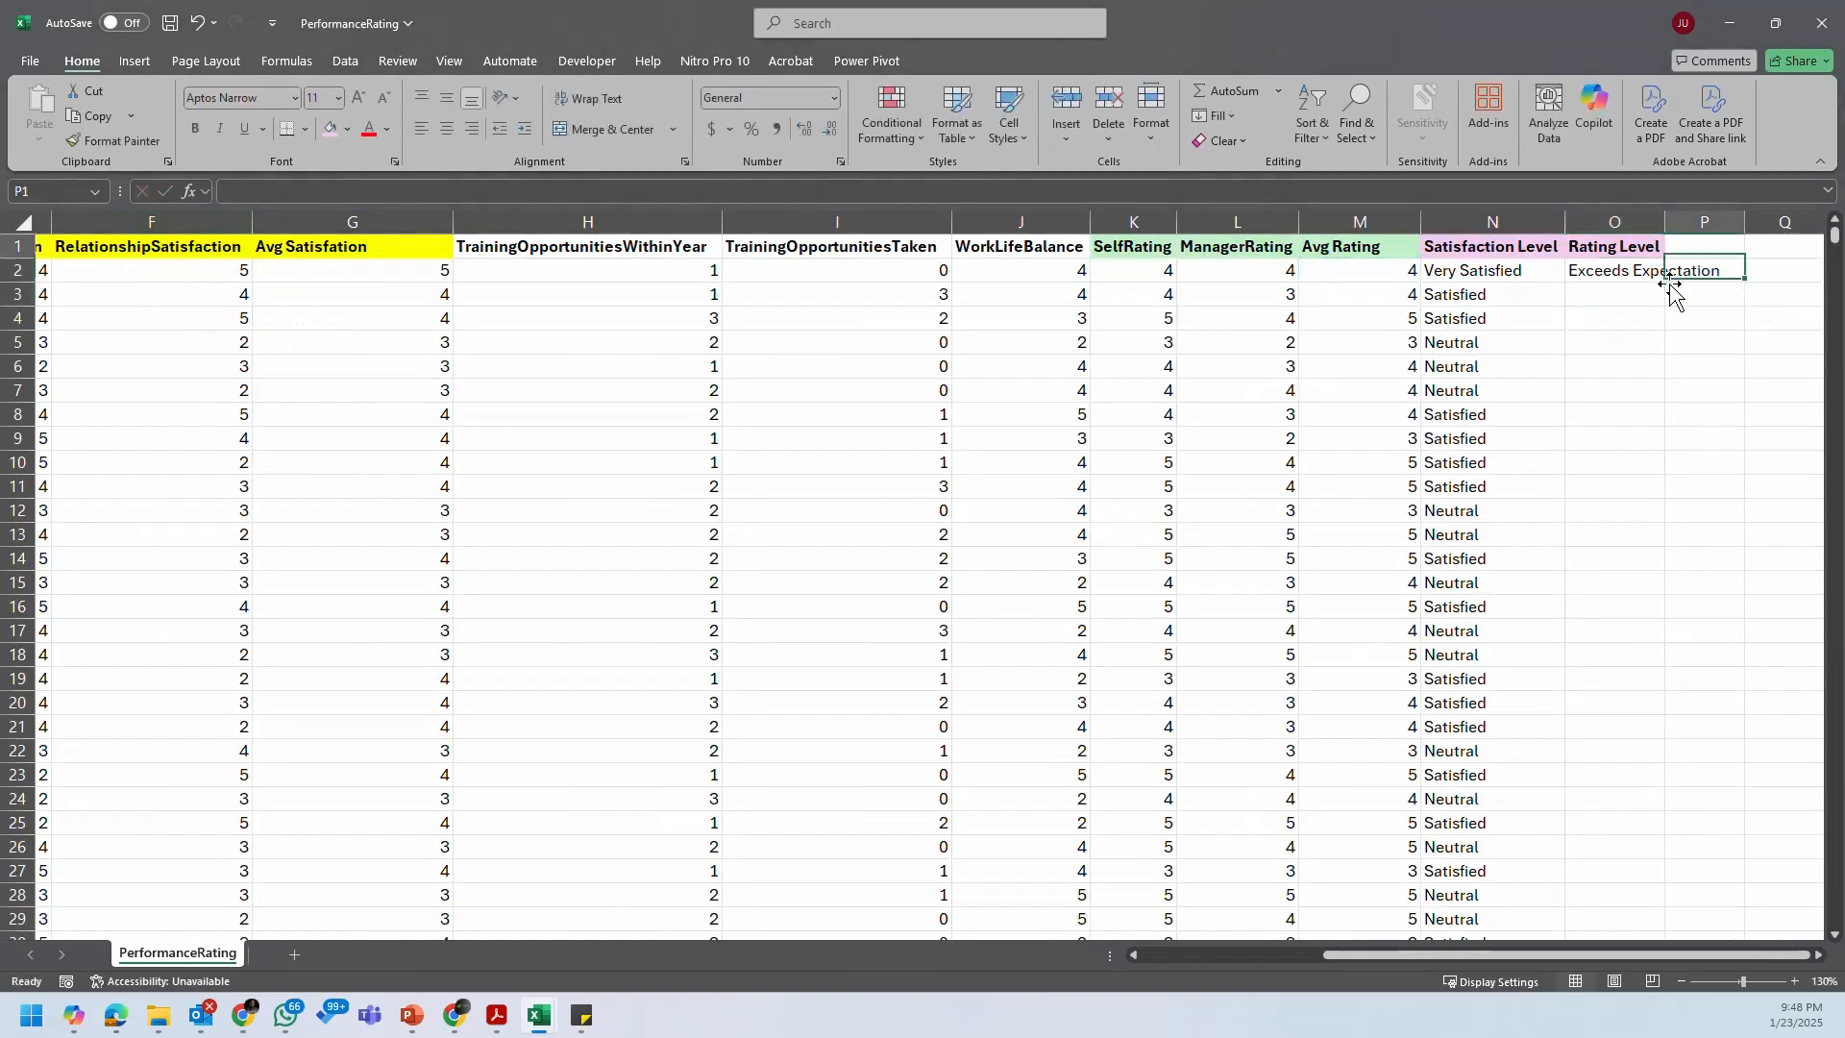
double_click(1666, 282)
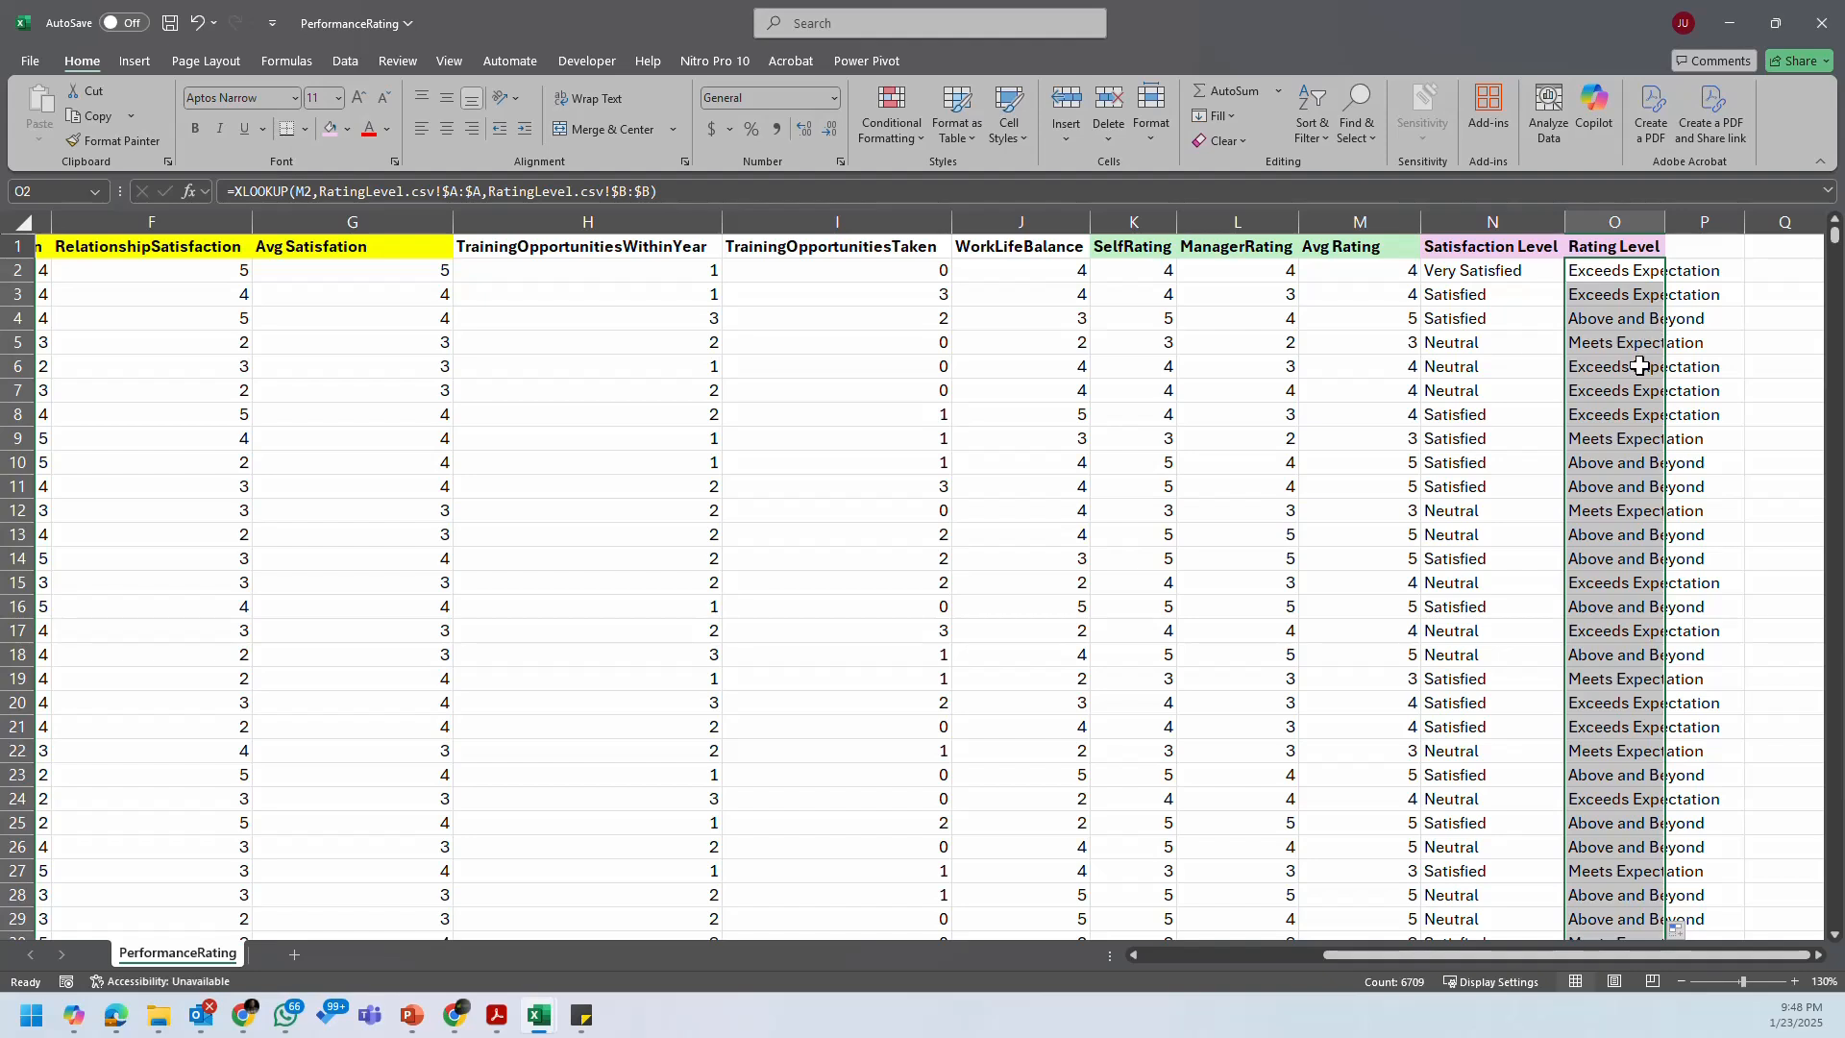
left_click(1601, 414)
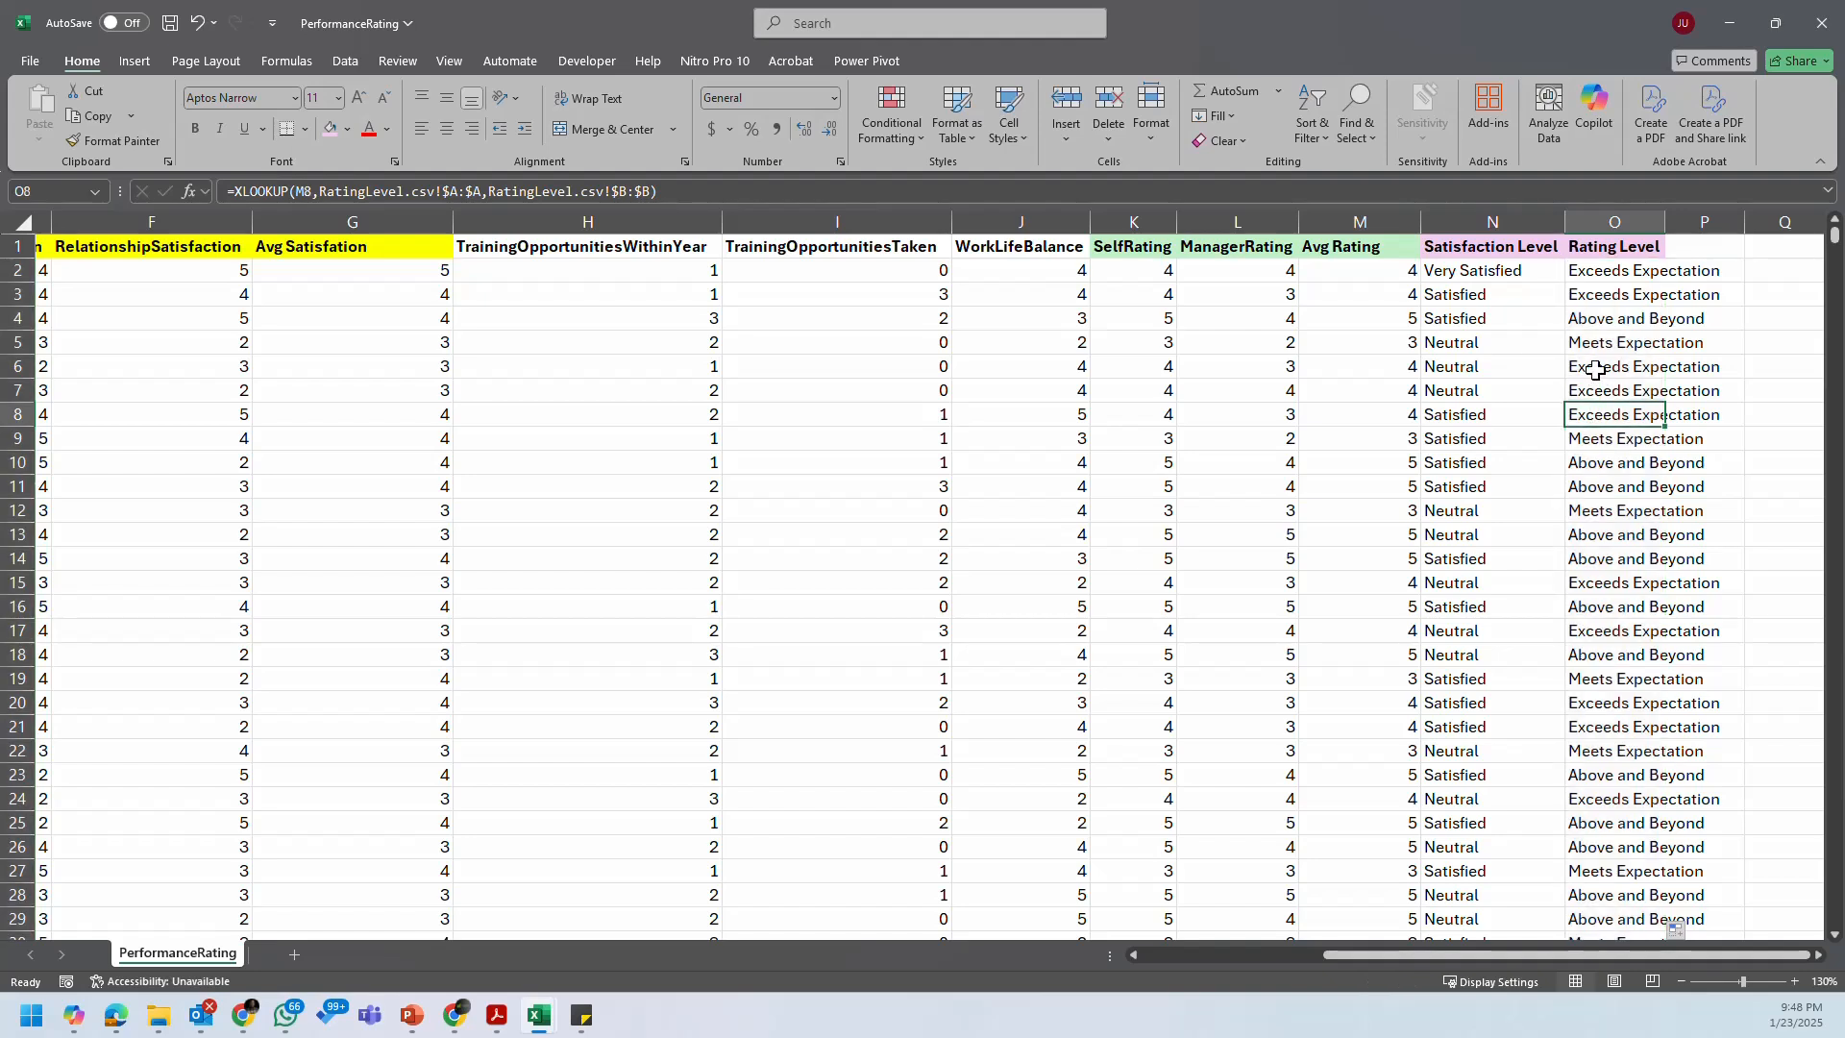
left_click(1617, 309)
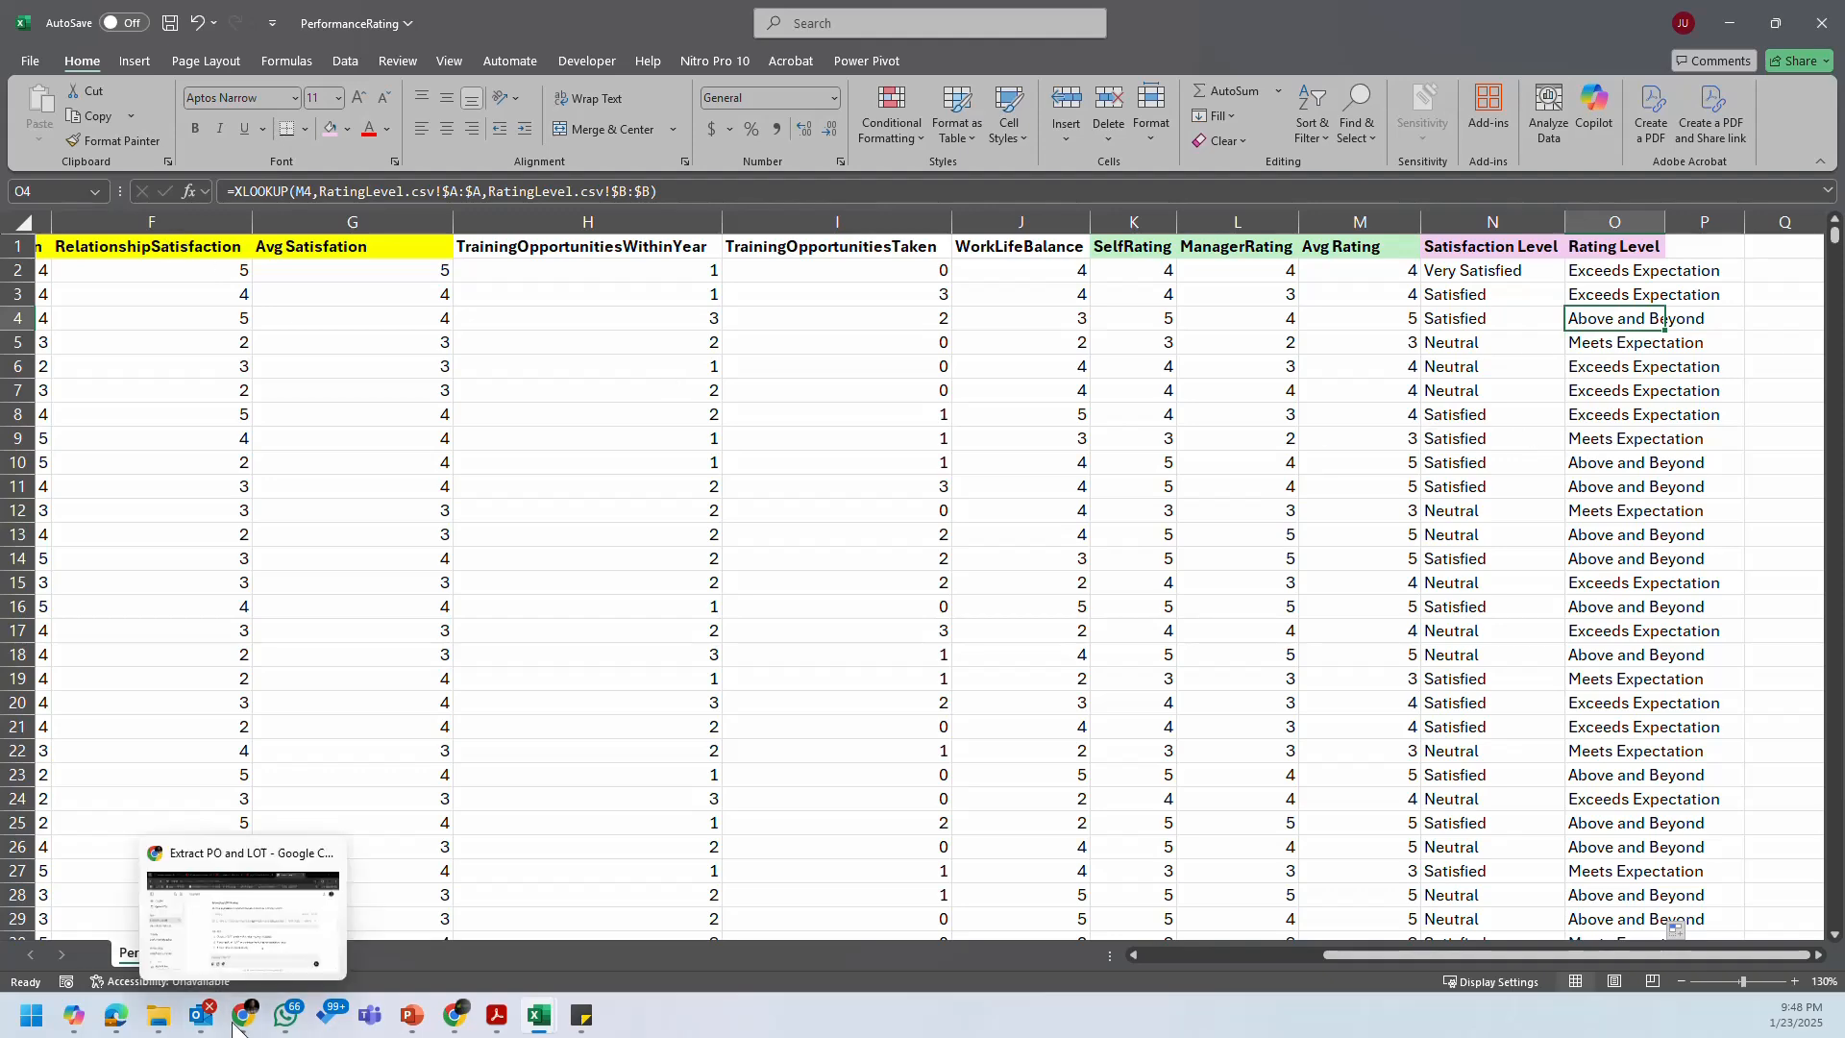
left_click(171, 1021)
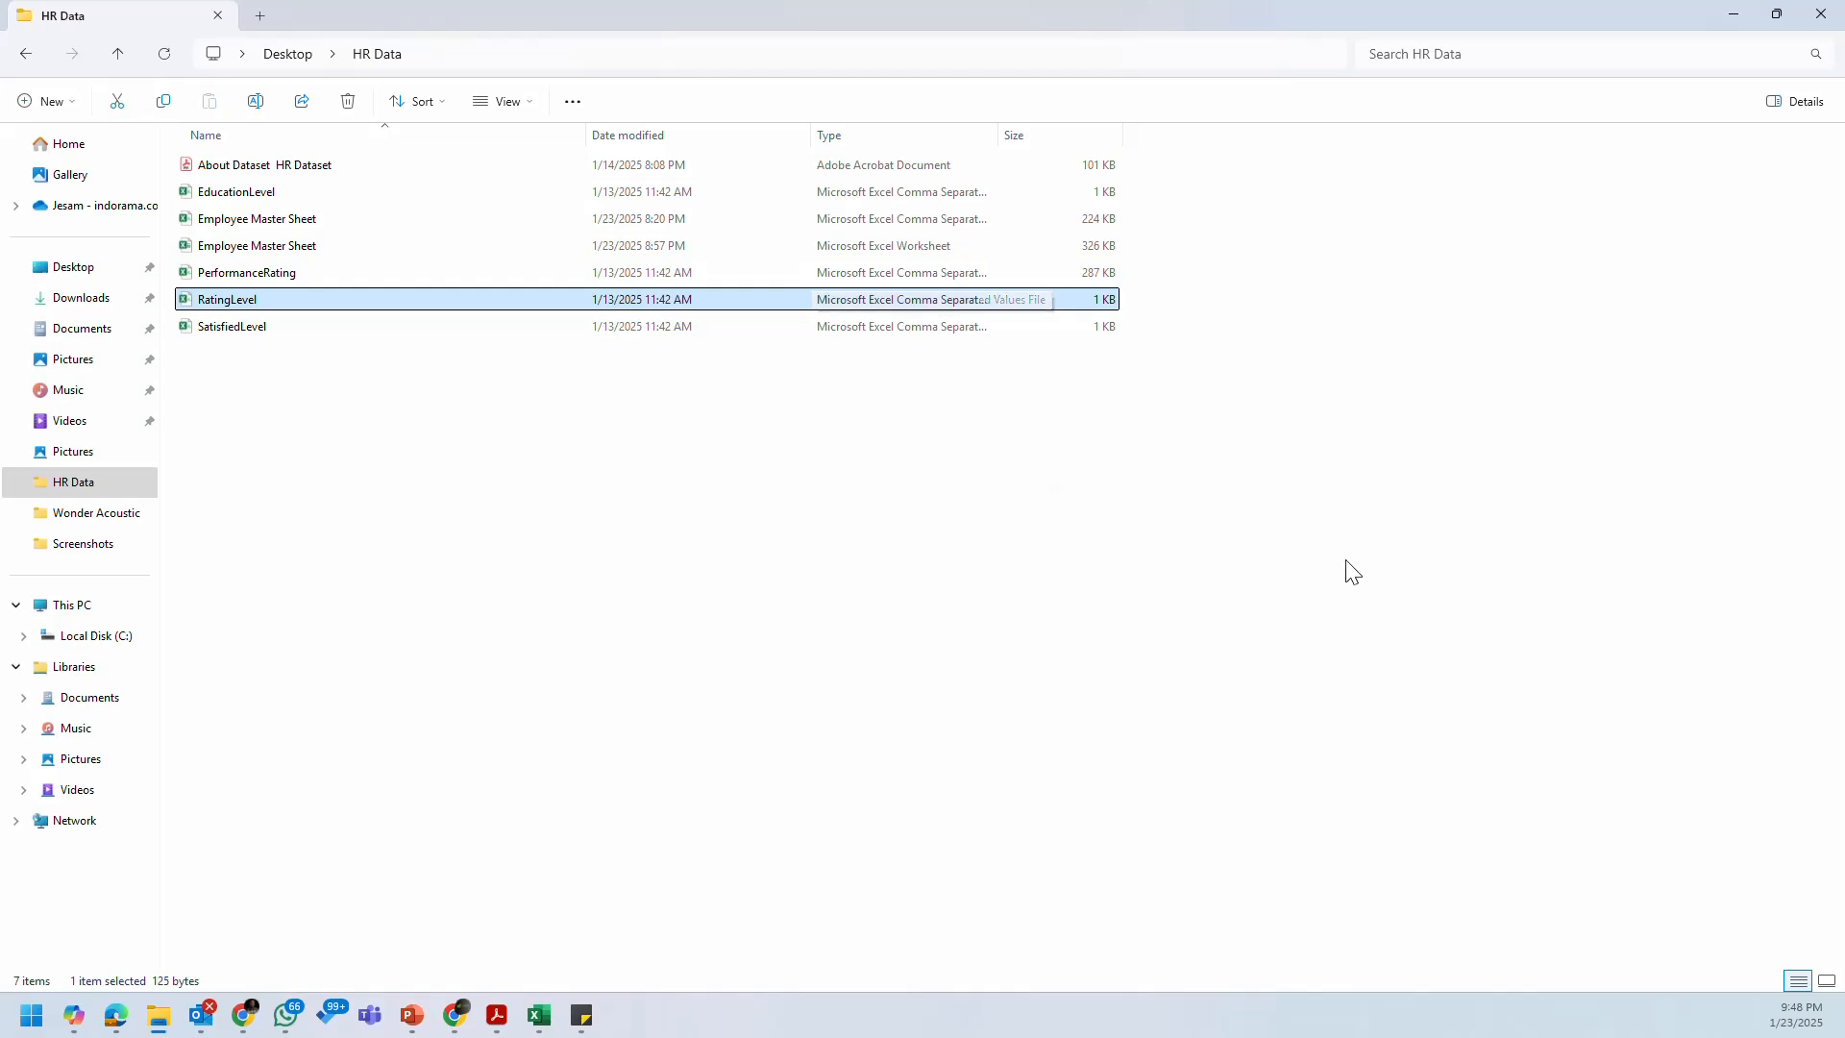
left_click(1742, 18)
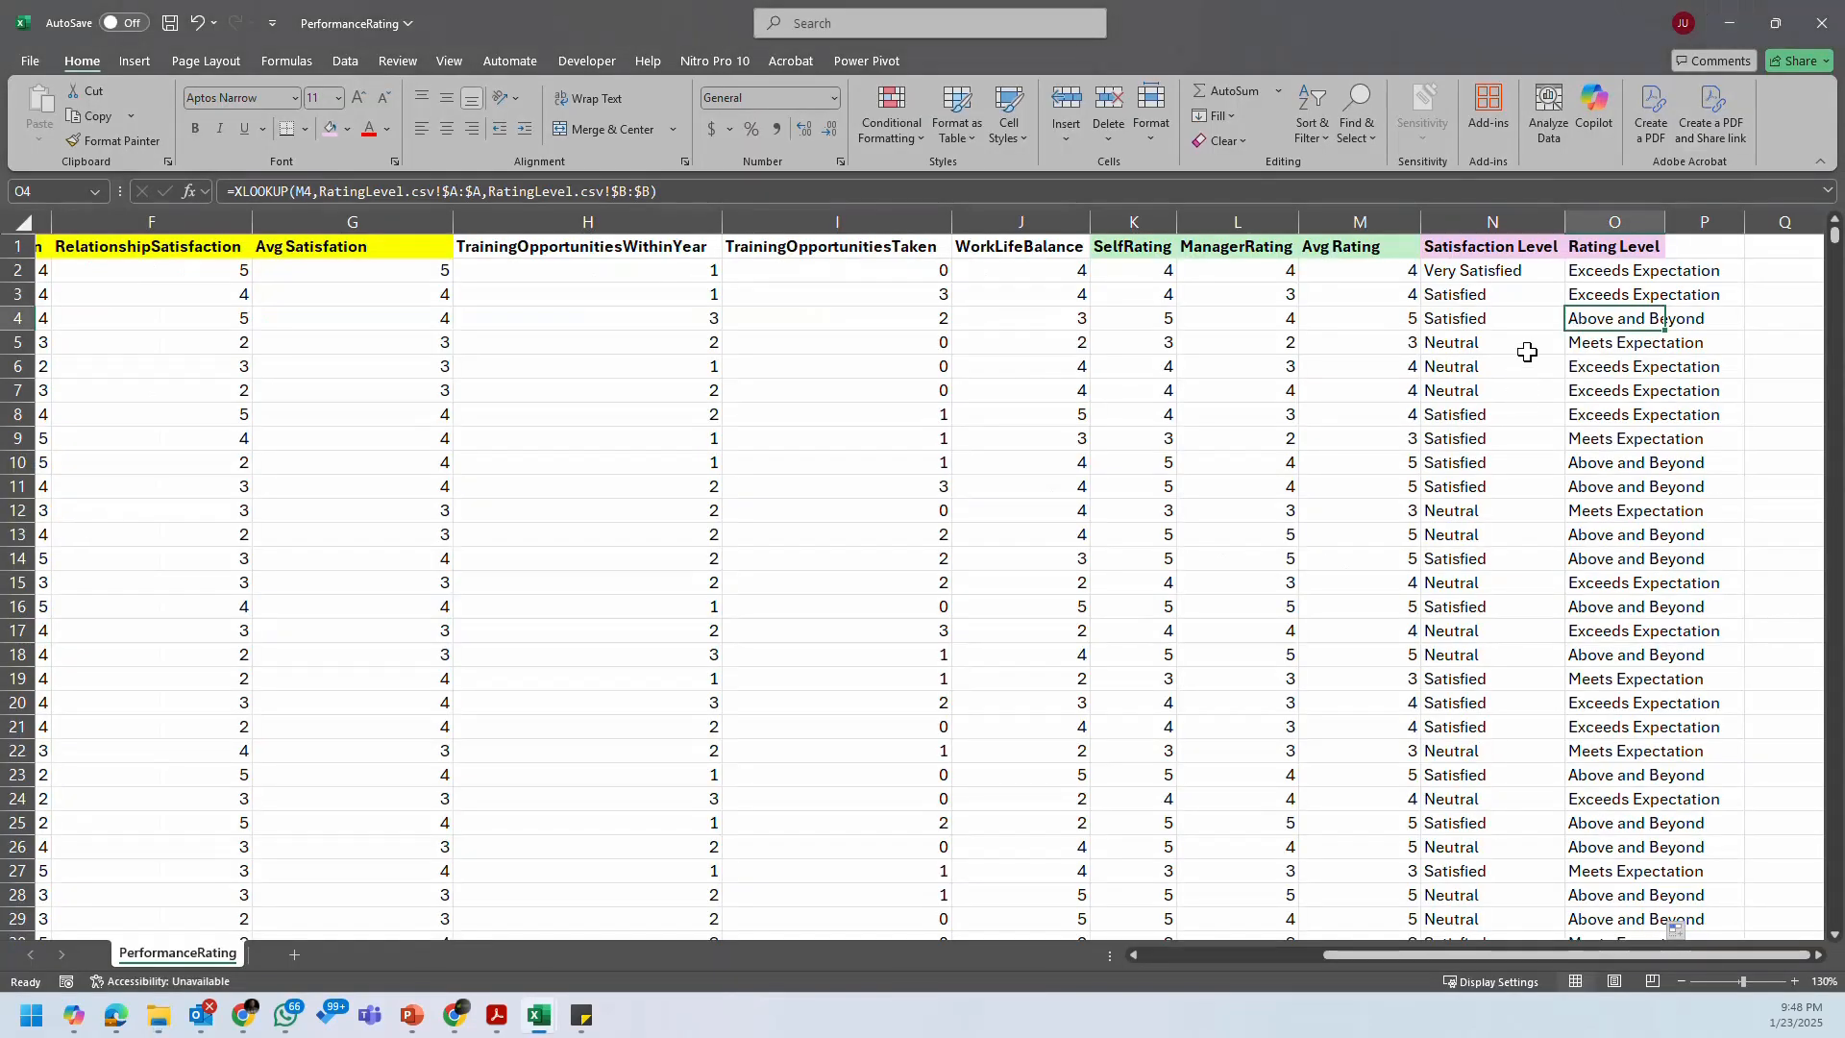
left_click(1608, 277)
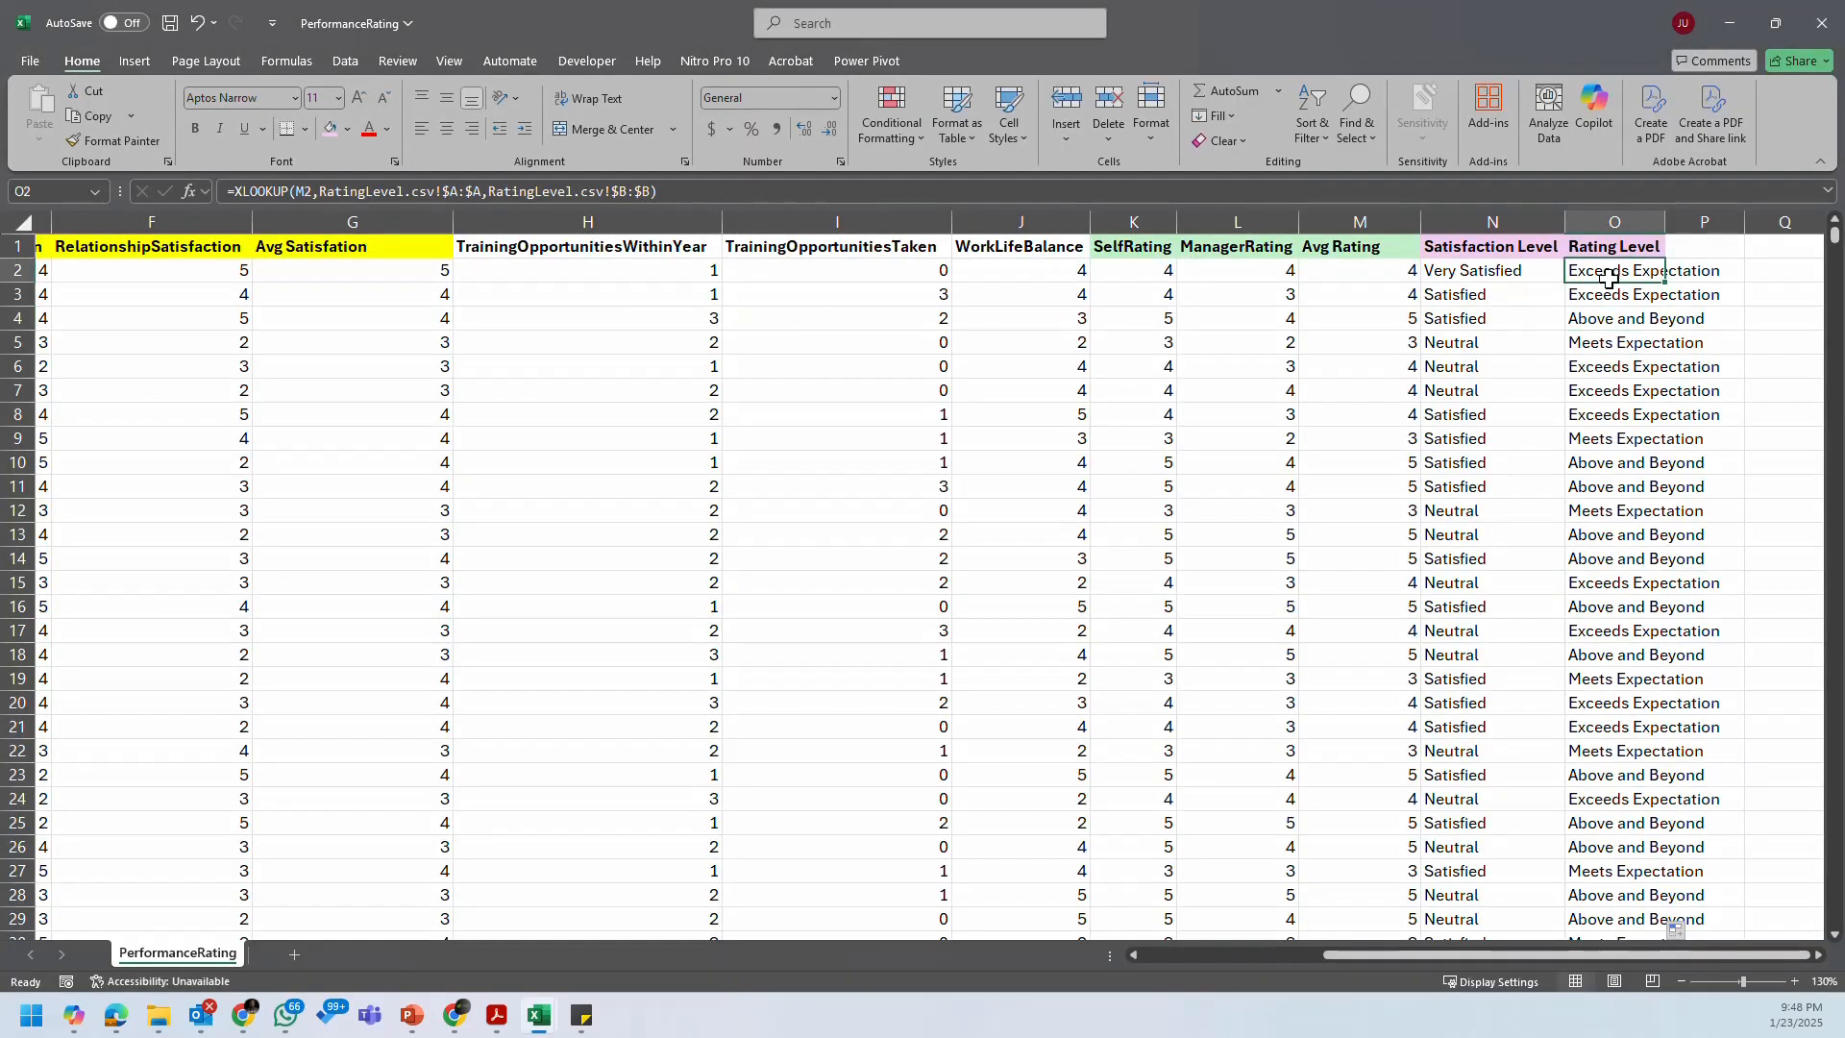
left_click(1578, 338)
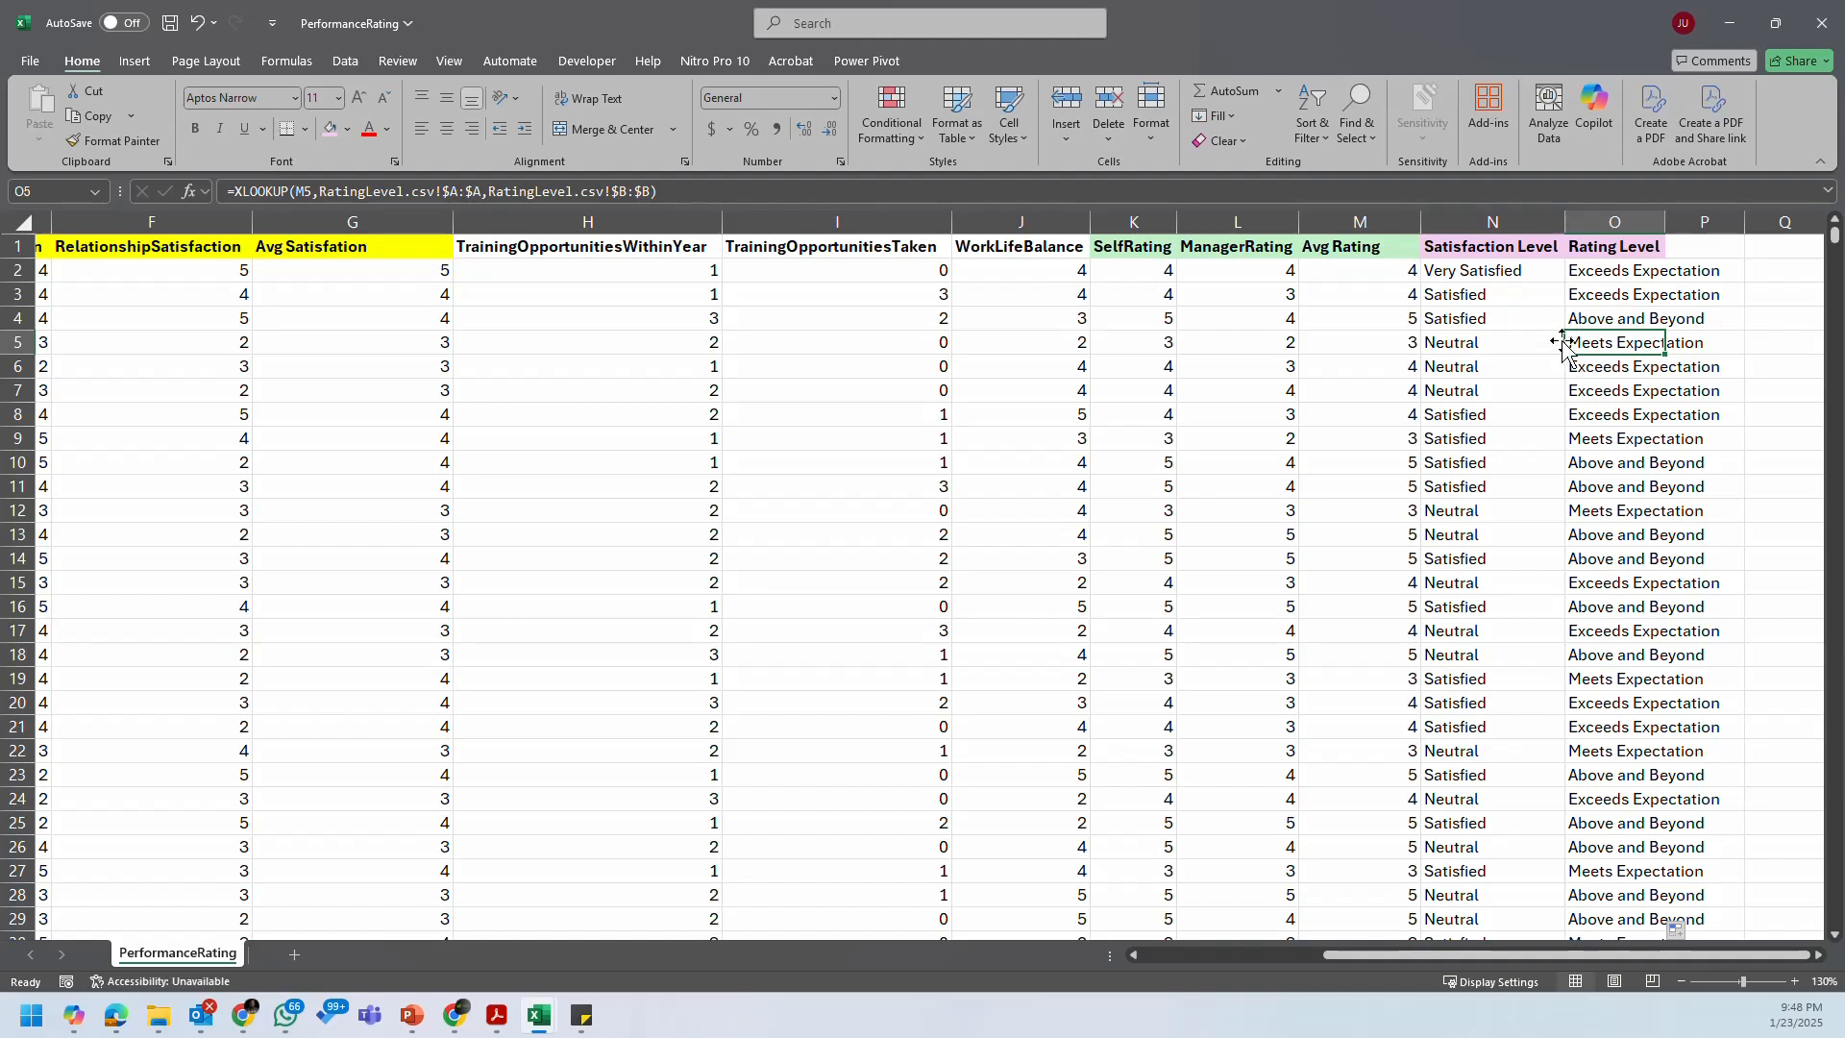
Step: Save the PerformanceRating file under its current name and location
left_click(170, 23)
left_click(1548, 438)
left_click(1605, 437)
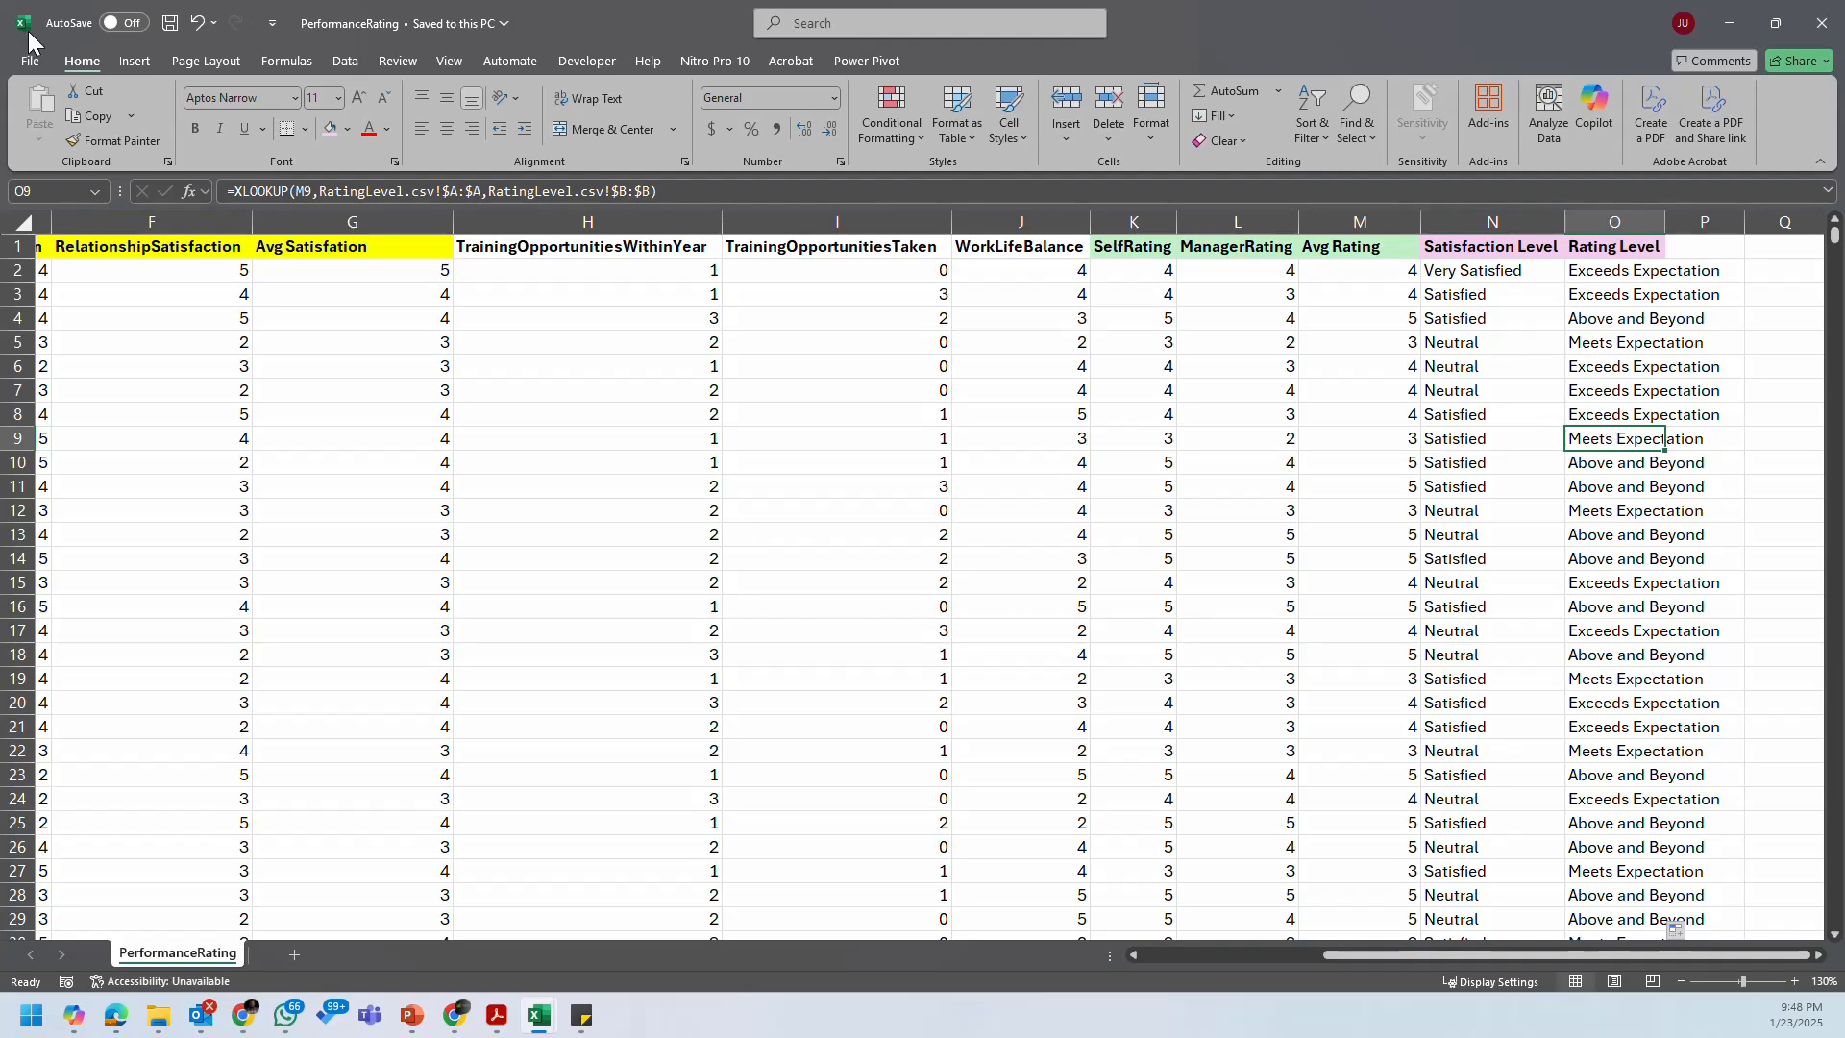
left_click(35, 61)
left_click(71, 355)
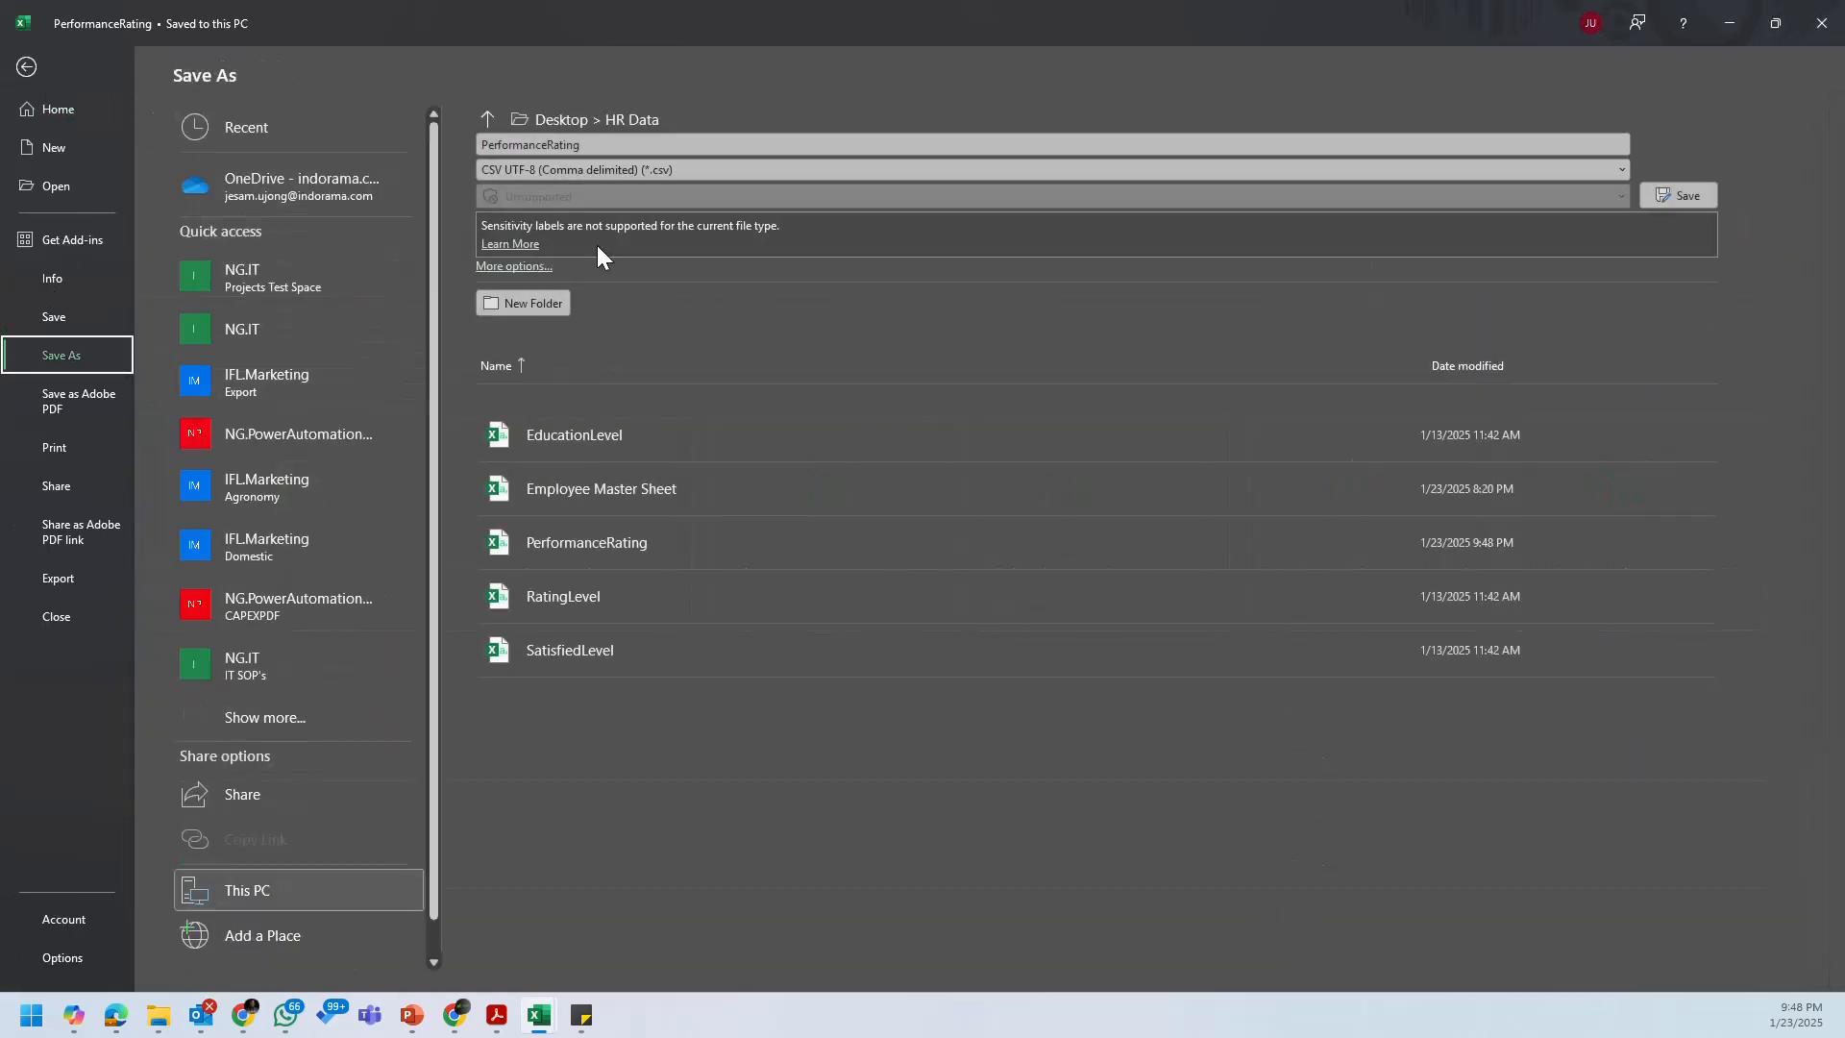
left_click(619, 167)
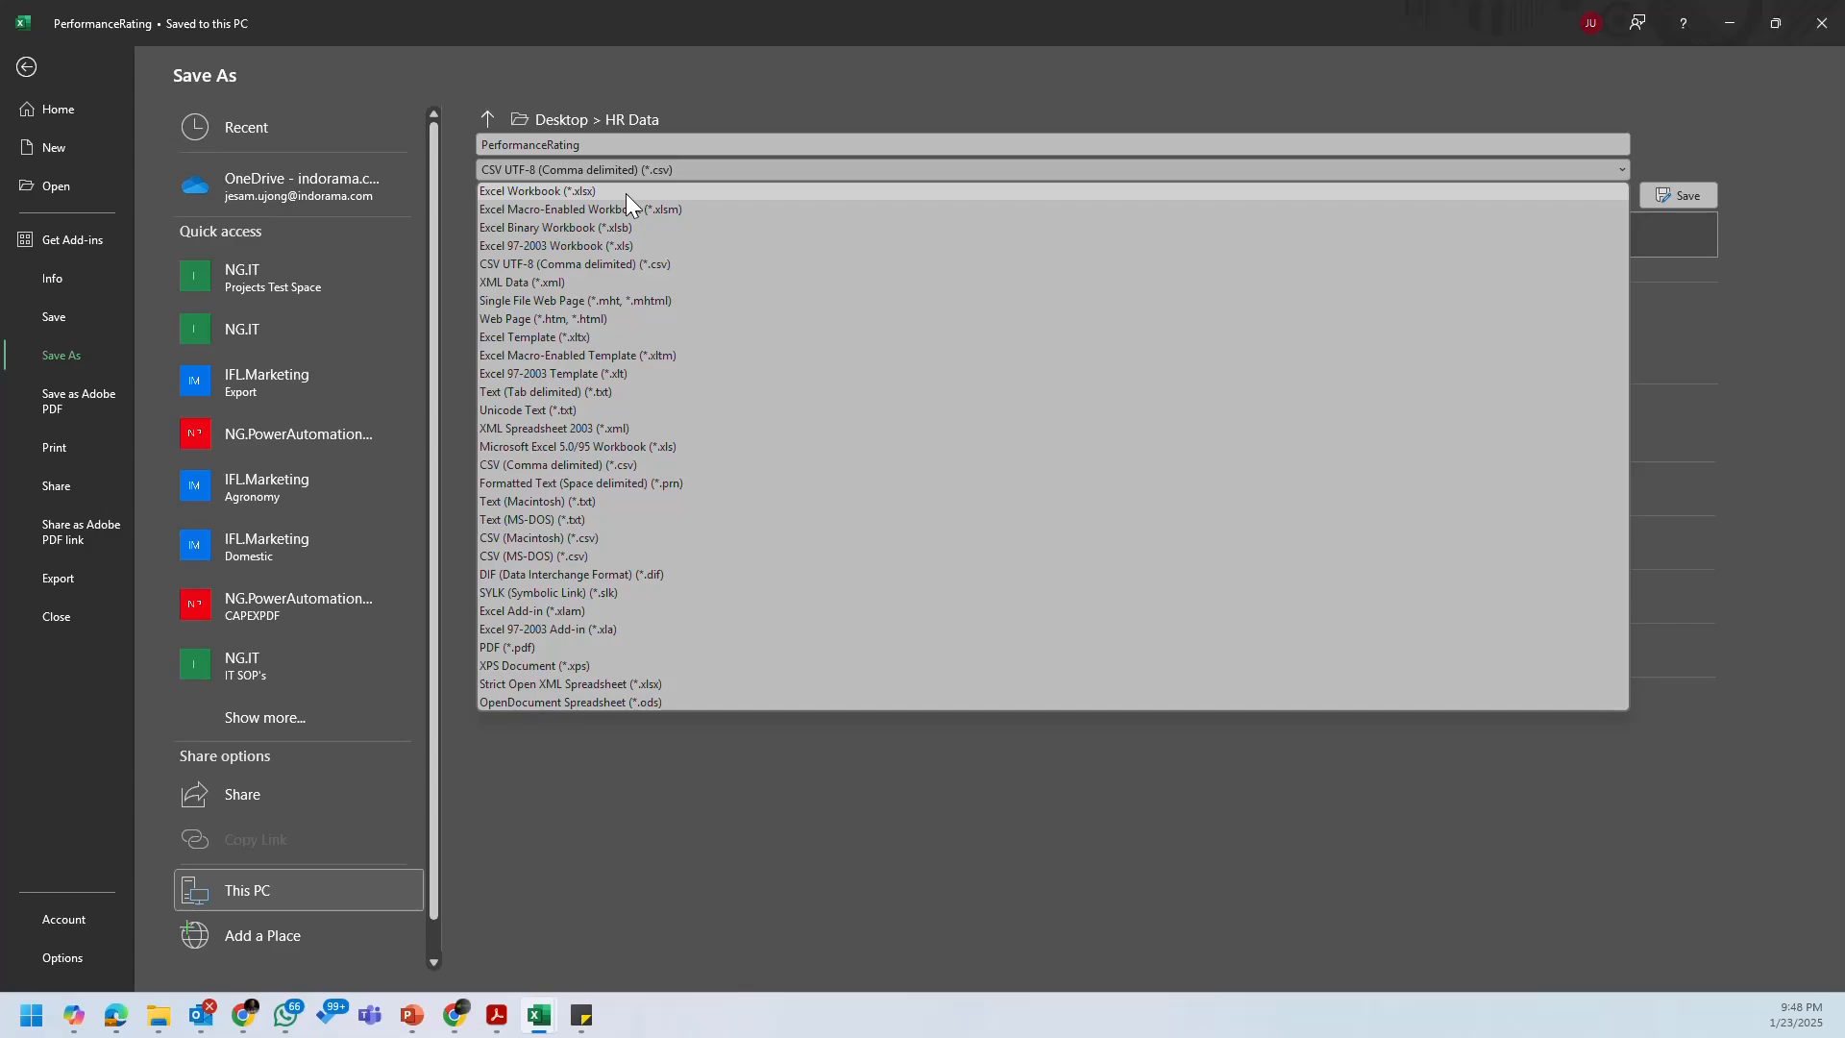
left_click(27, 67)
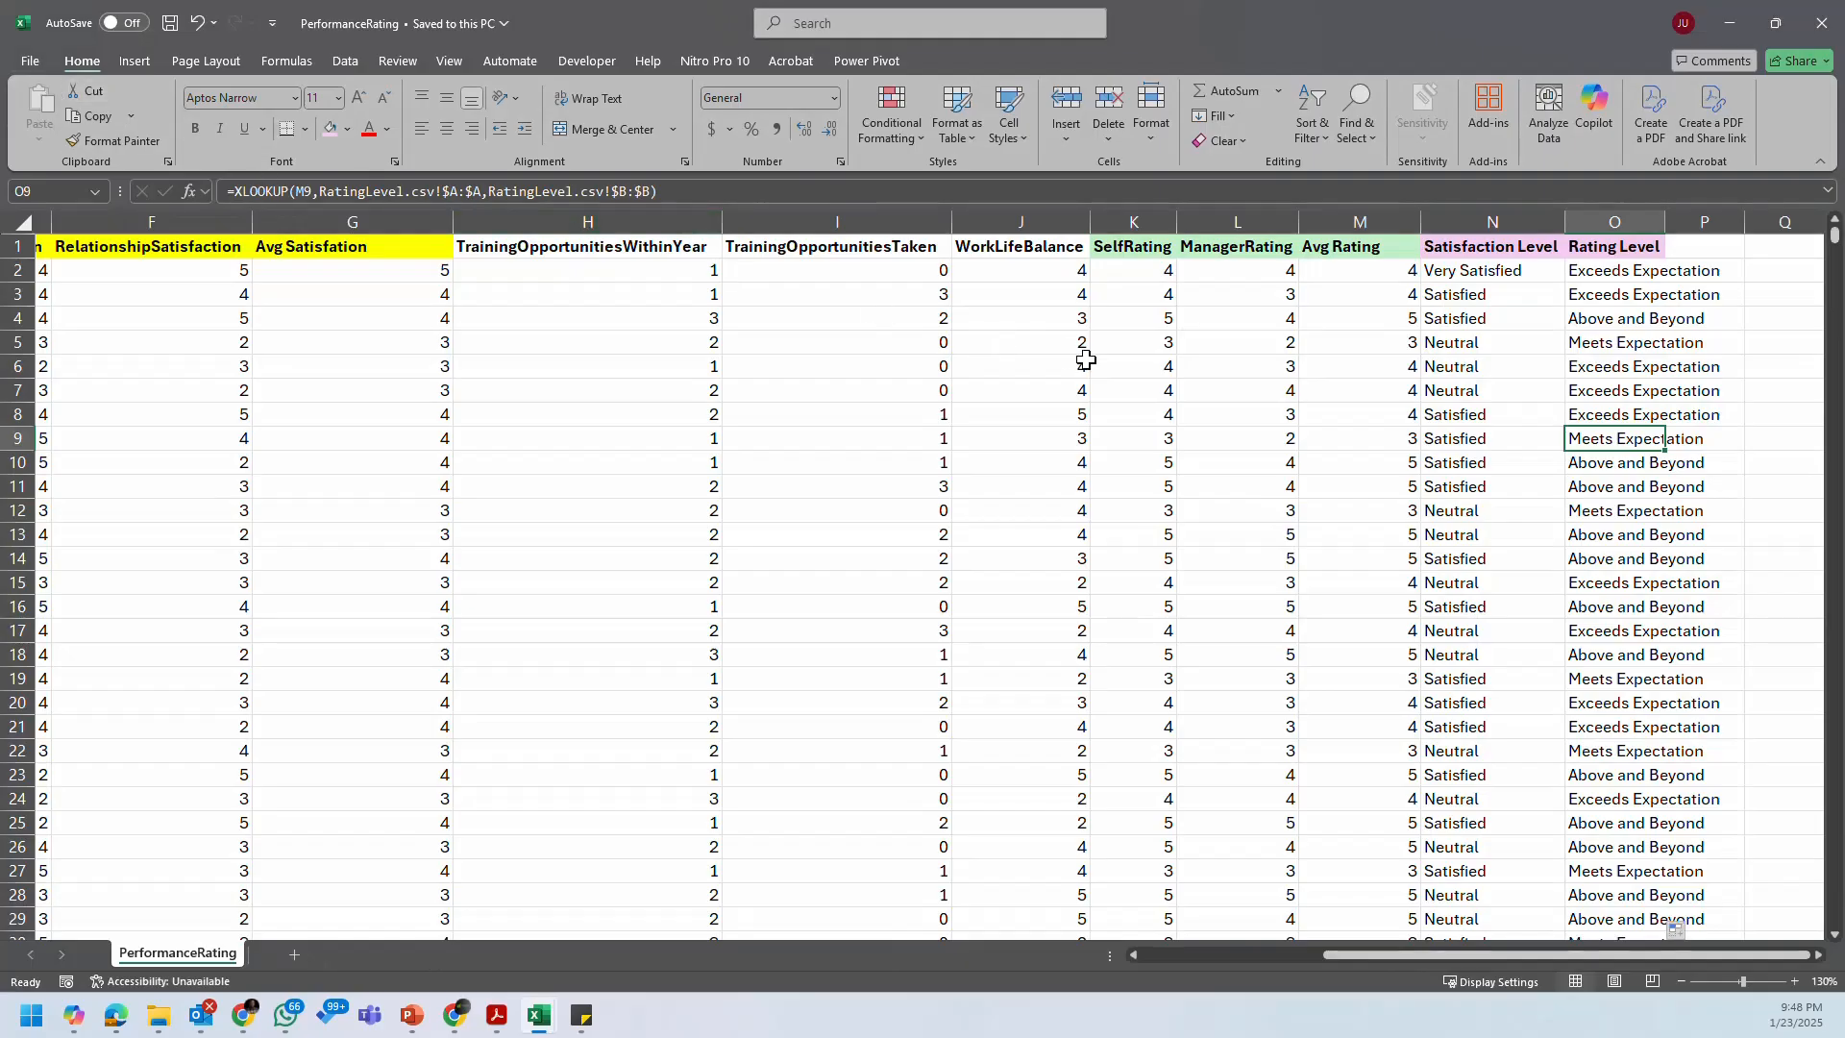
Step: Examine the lookup formulas and results in the Satisfaction Level and Rating Level columns, checking Rating Level through the last data row
left_click(1493, 341)
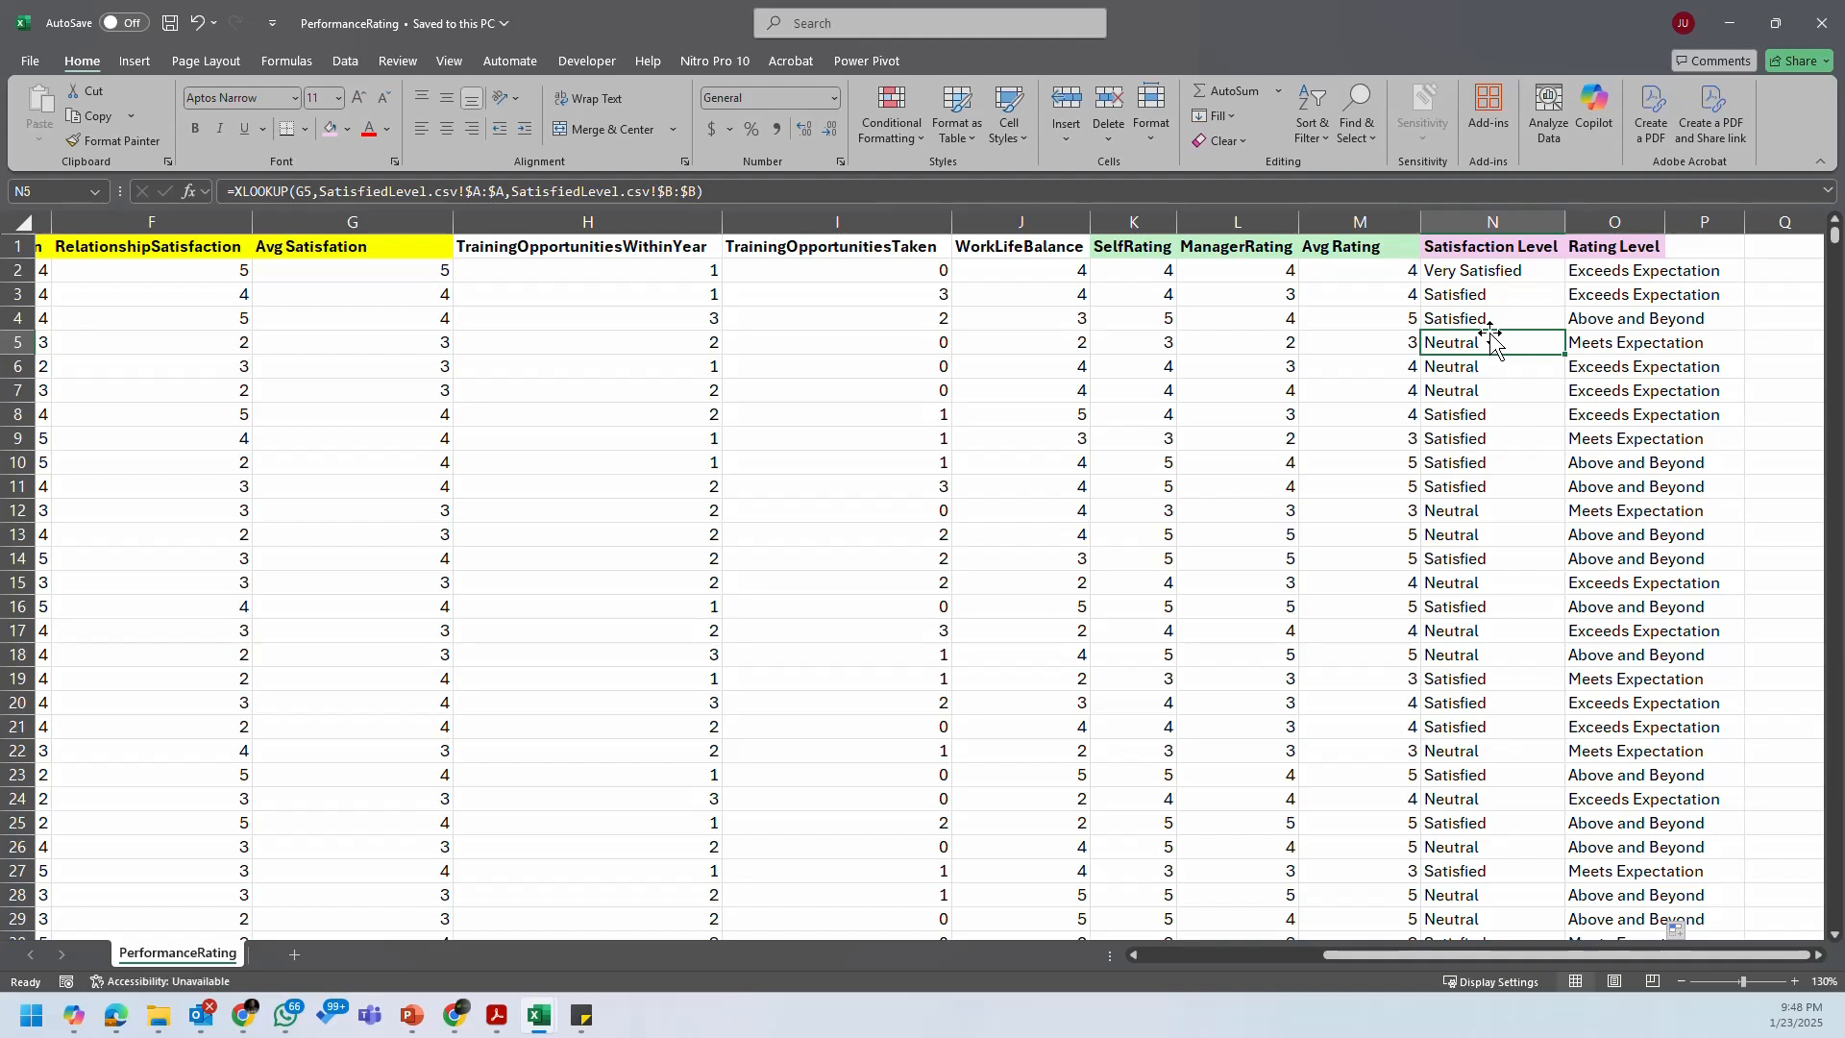
left_click(1572, 384)
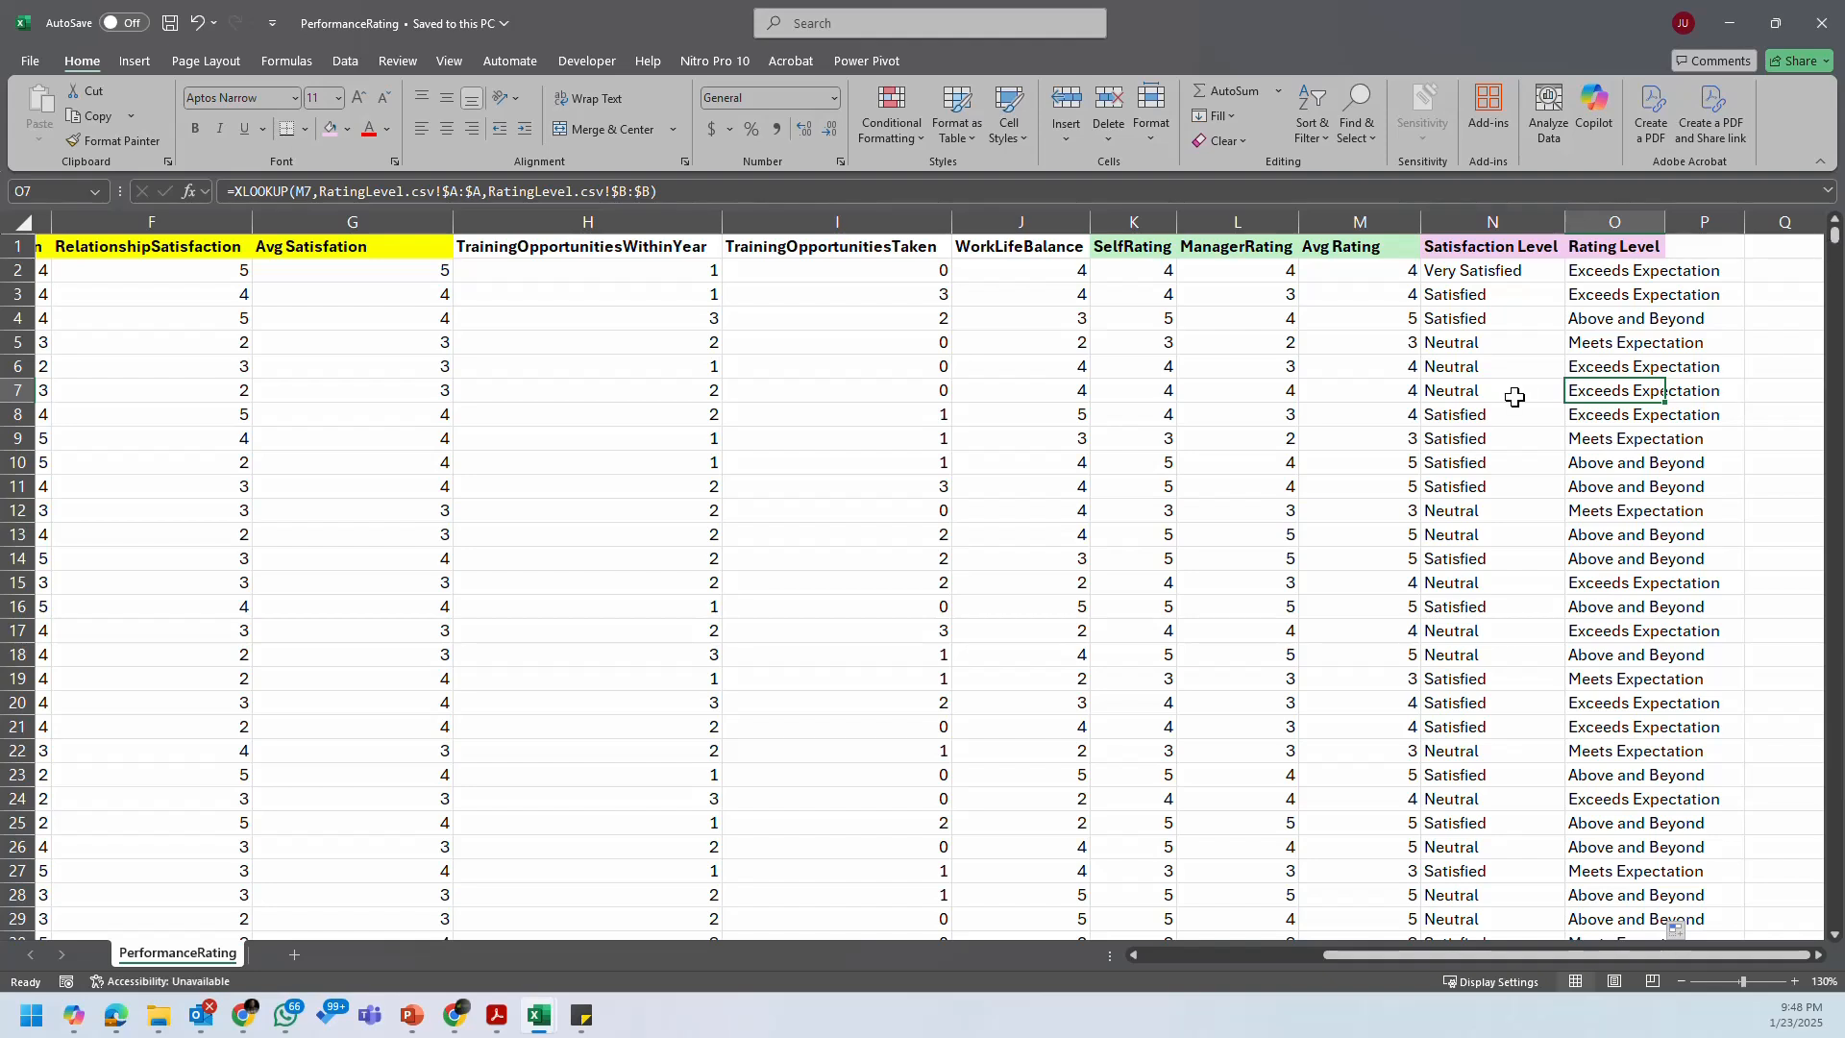
left_click(1505, 219)
left_click(1627, 213)
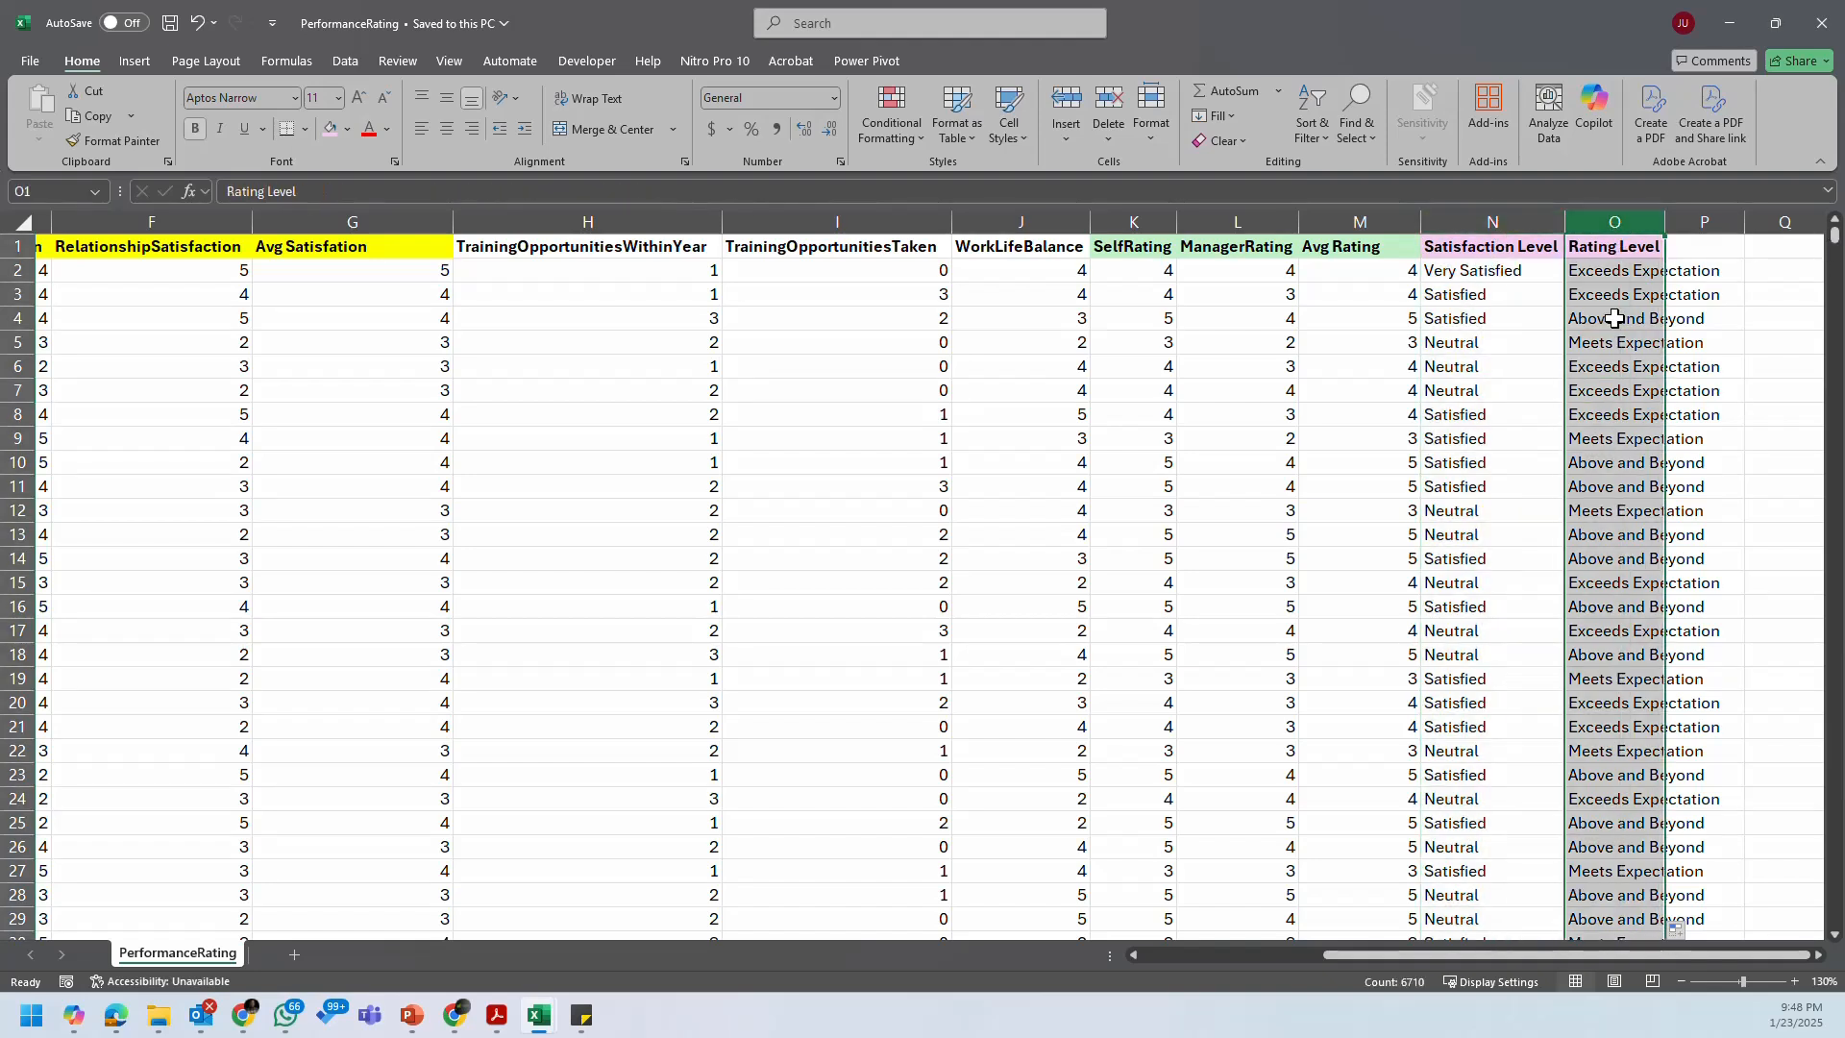
left_click(1513, 364)
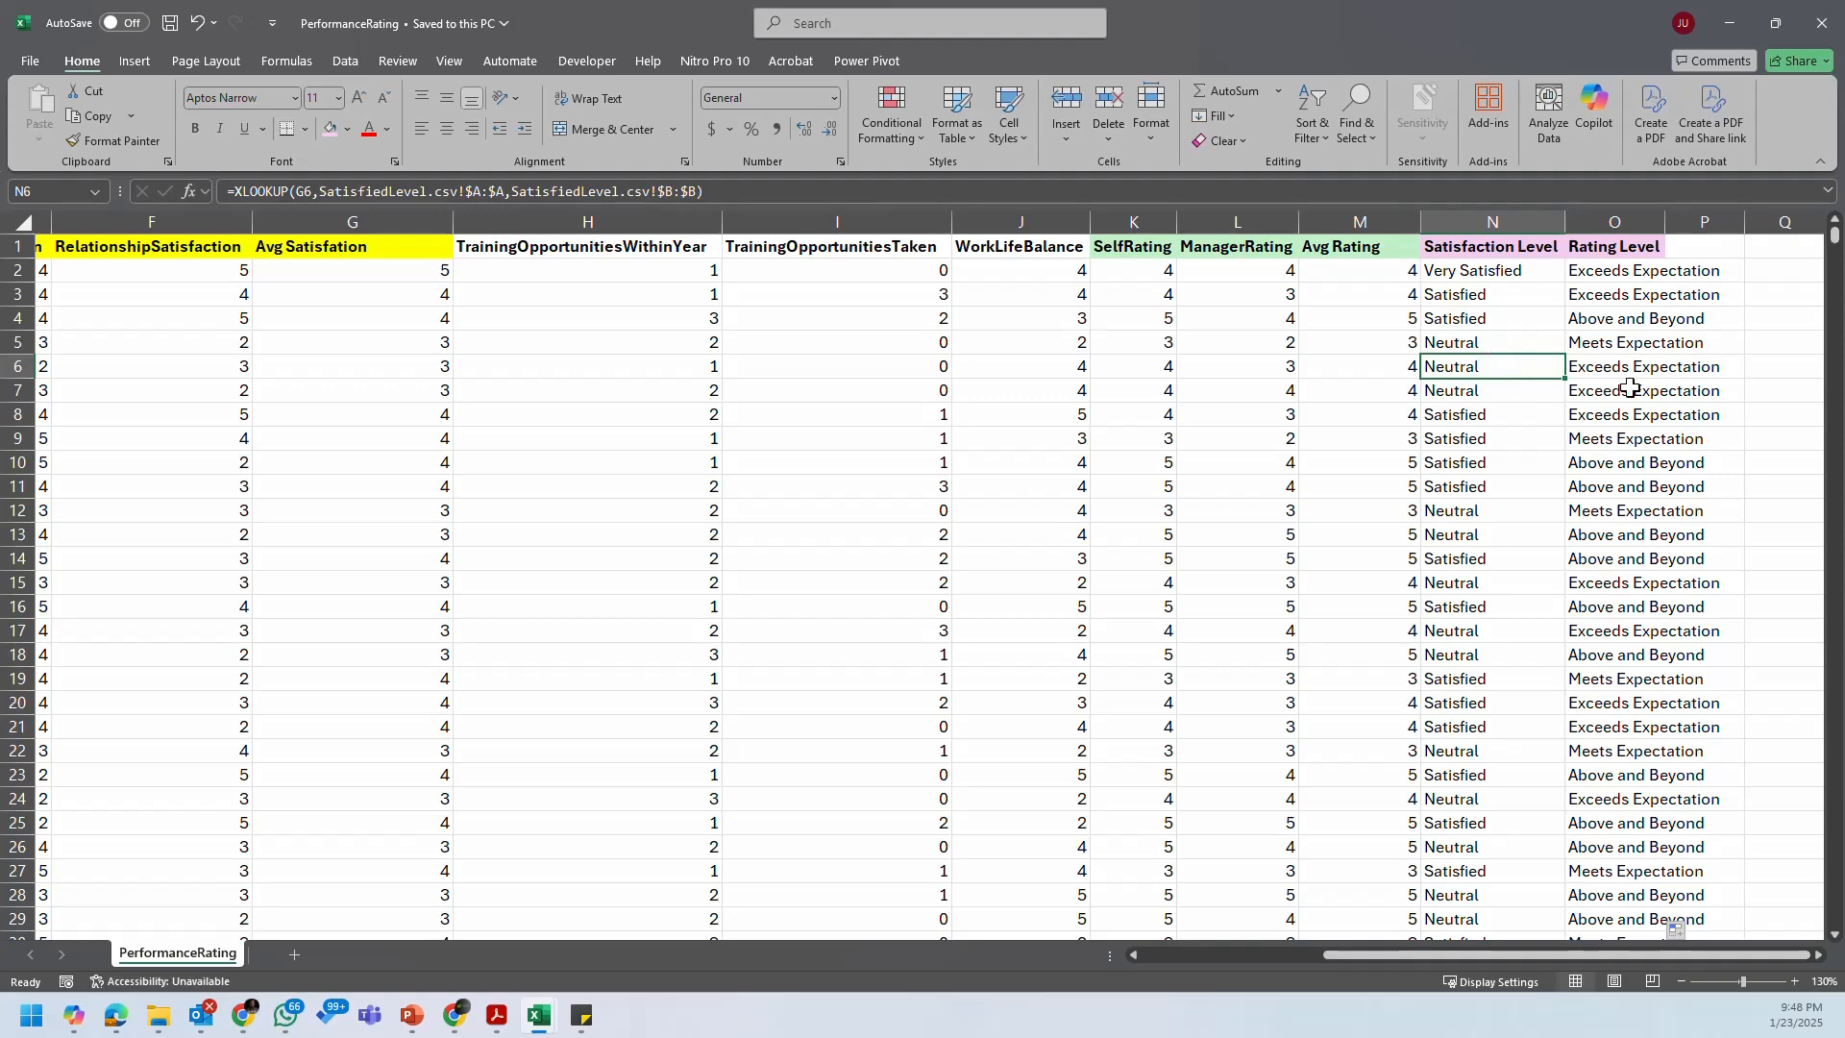
left_click(1655, 360)
key("ctrl+Down")
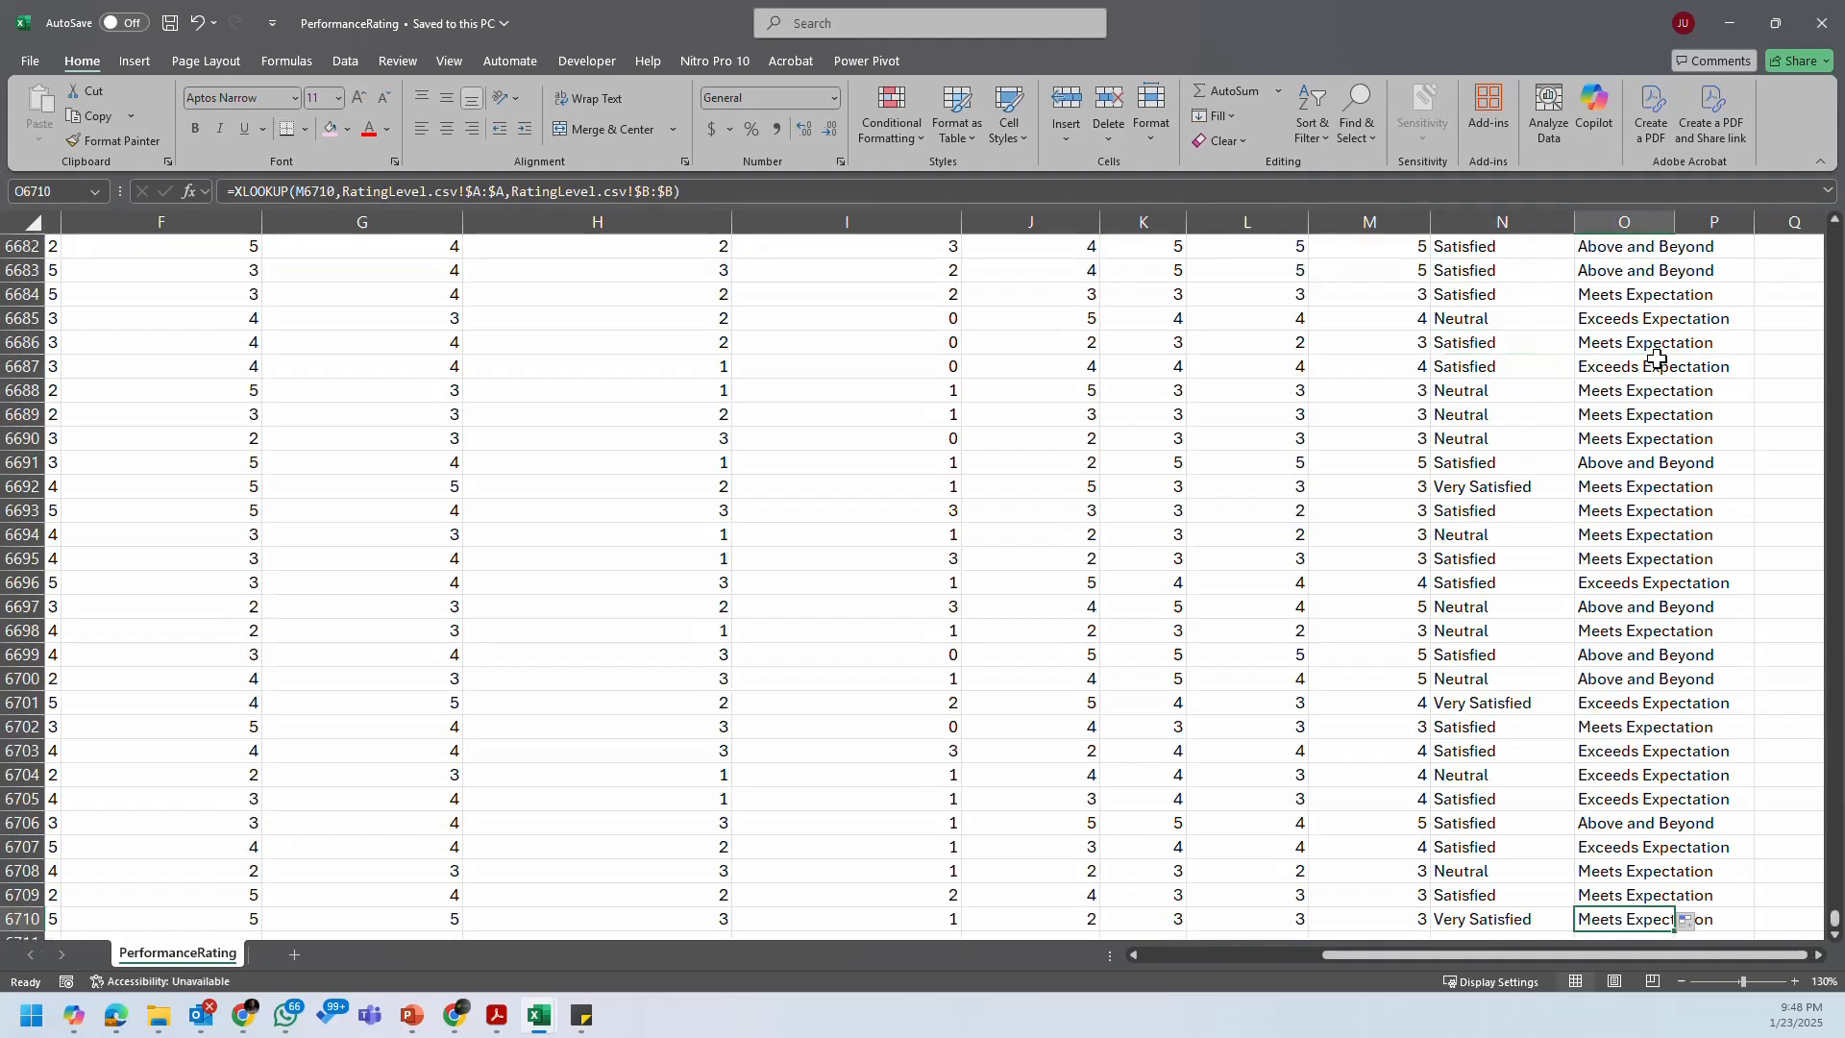
key("ctrl+Up")
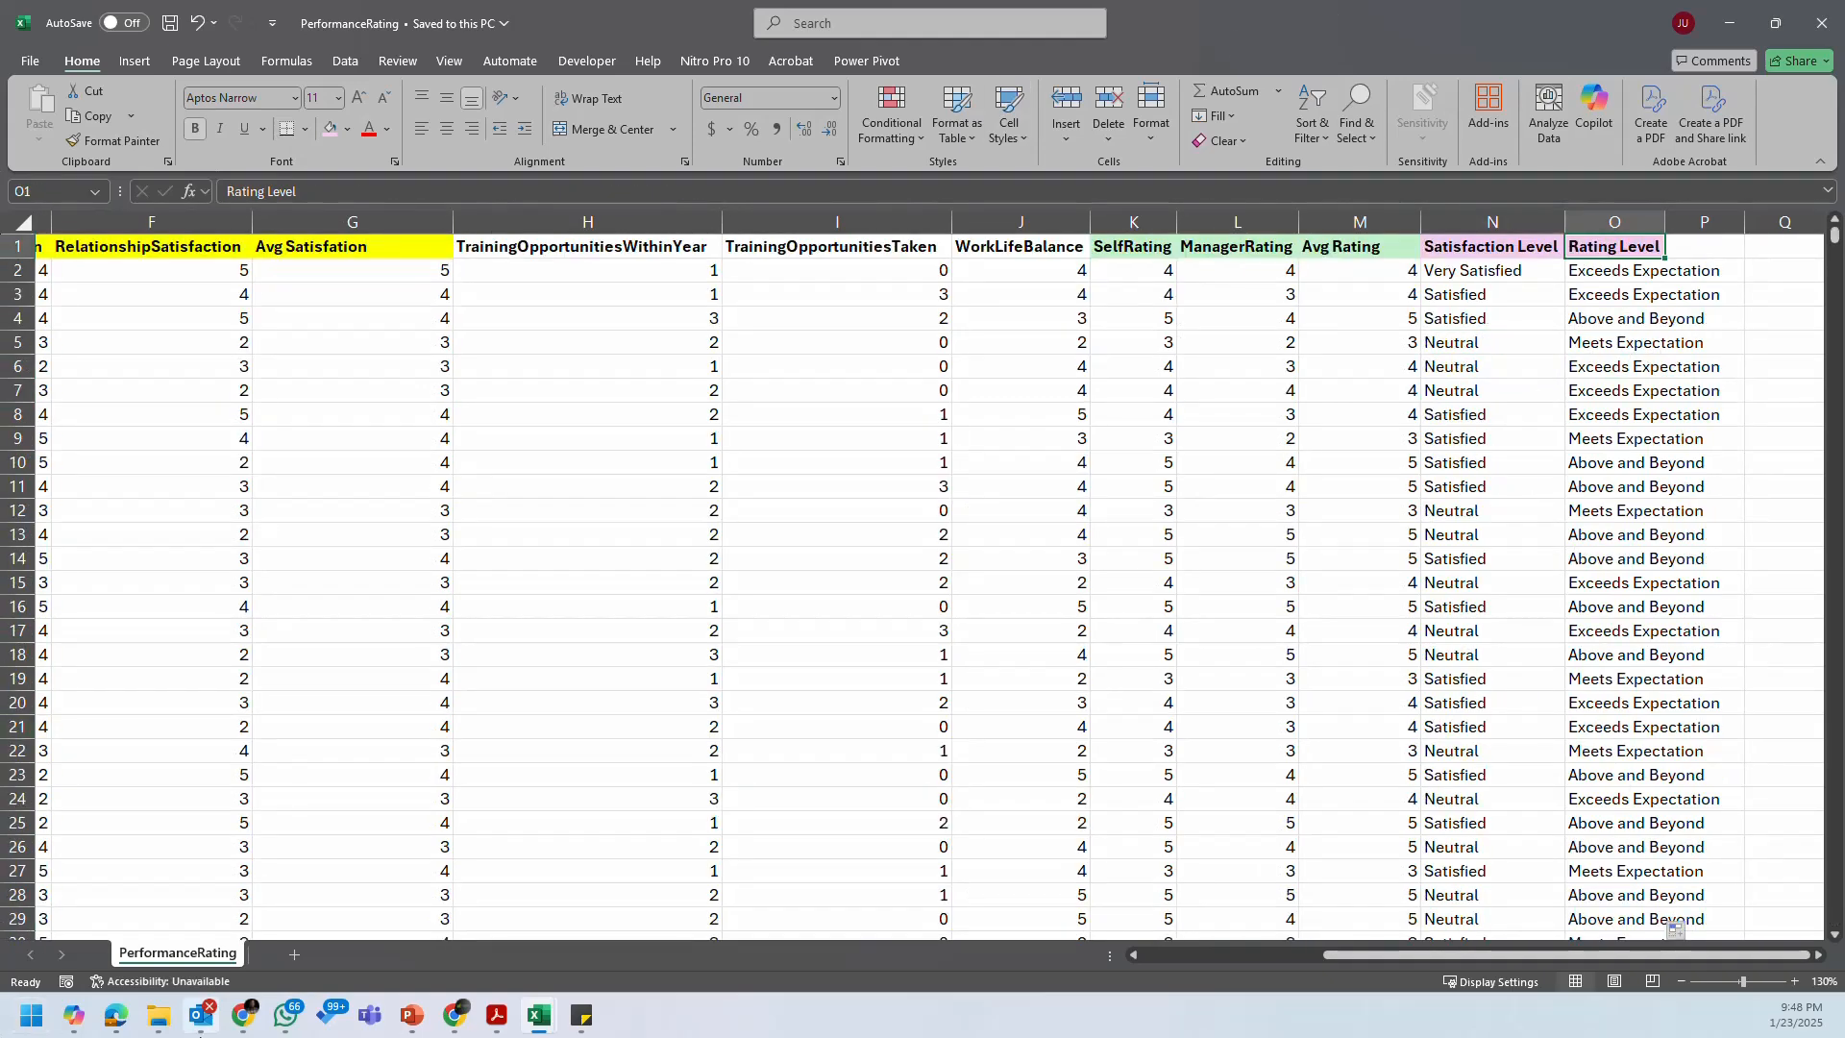
Step: Fit column O of the PerformanceRating sheet to the width of its rating texts
mouse_move(200, 1032)
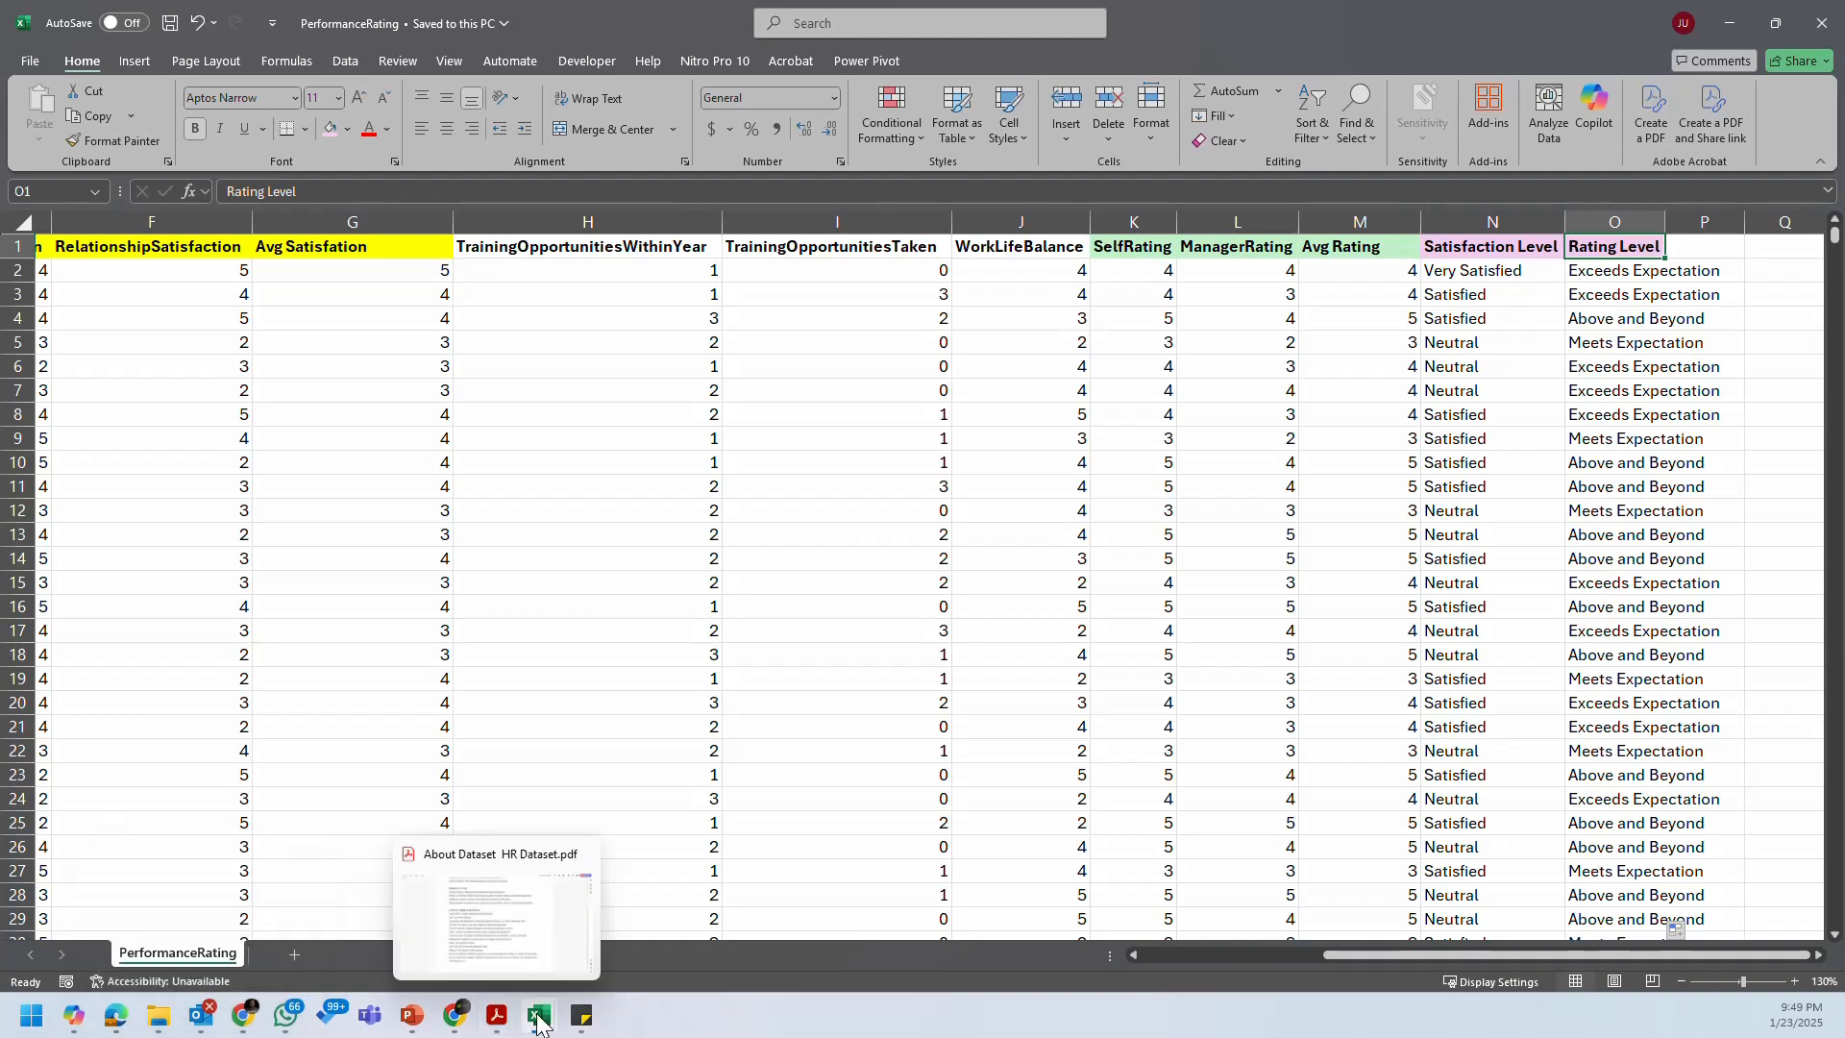
mouse_move(538, 1020)
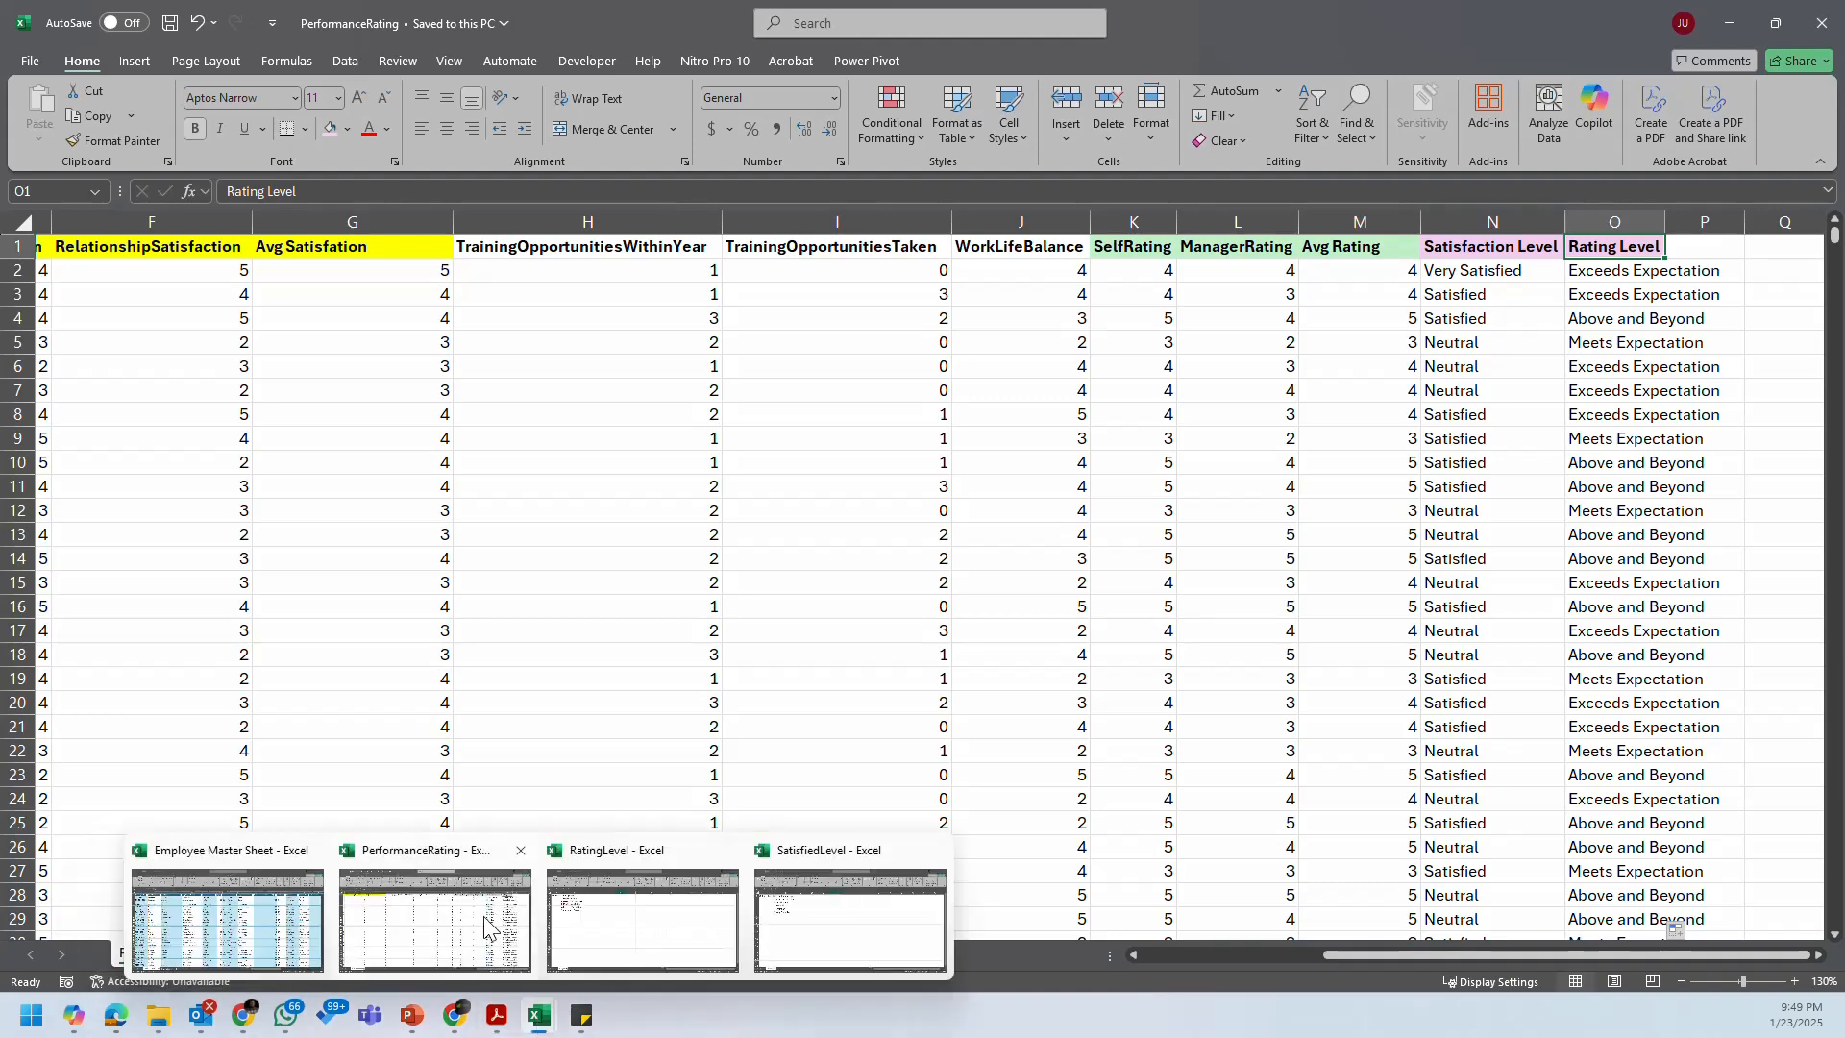
mouse_move(723, 908)
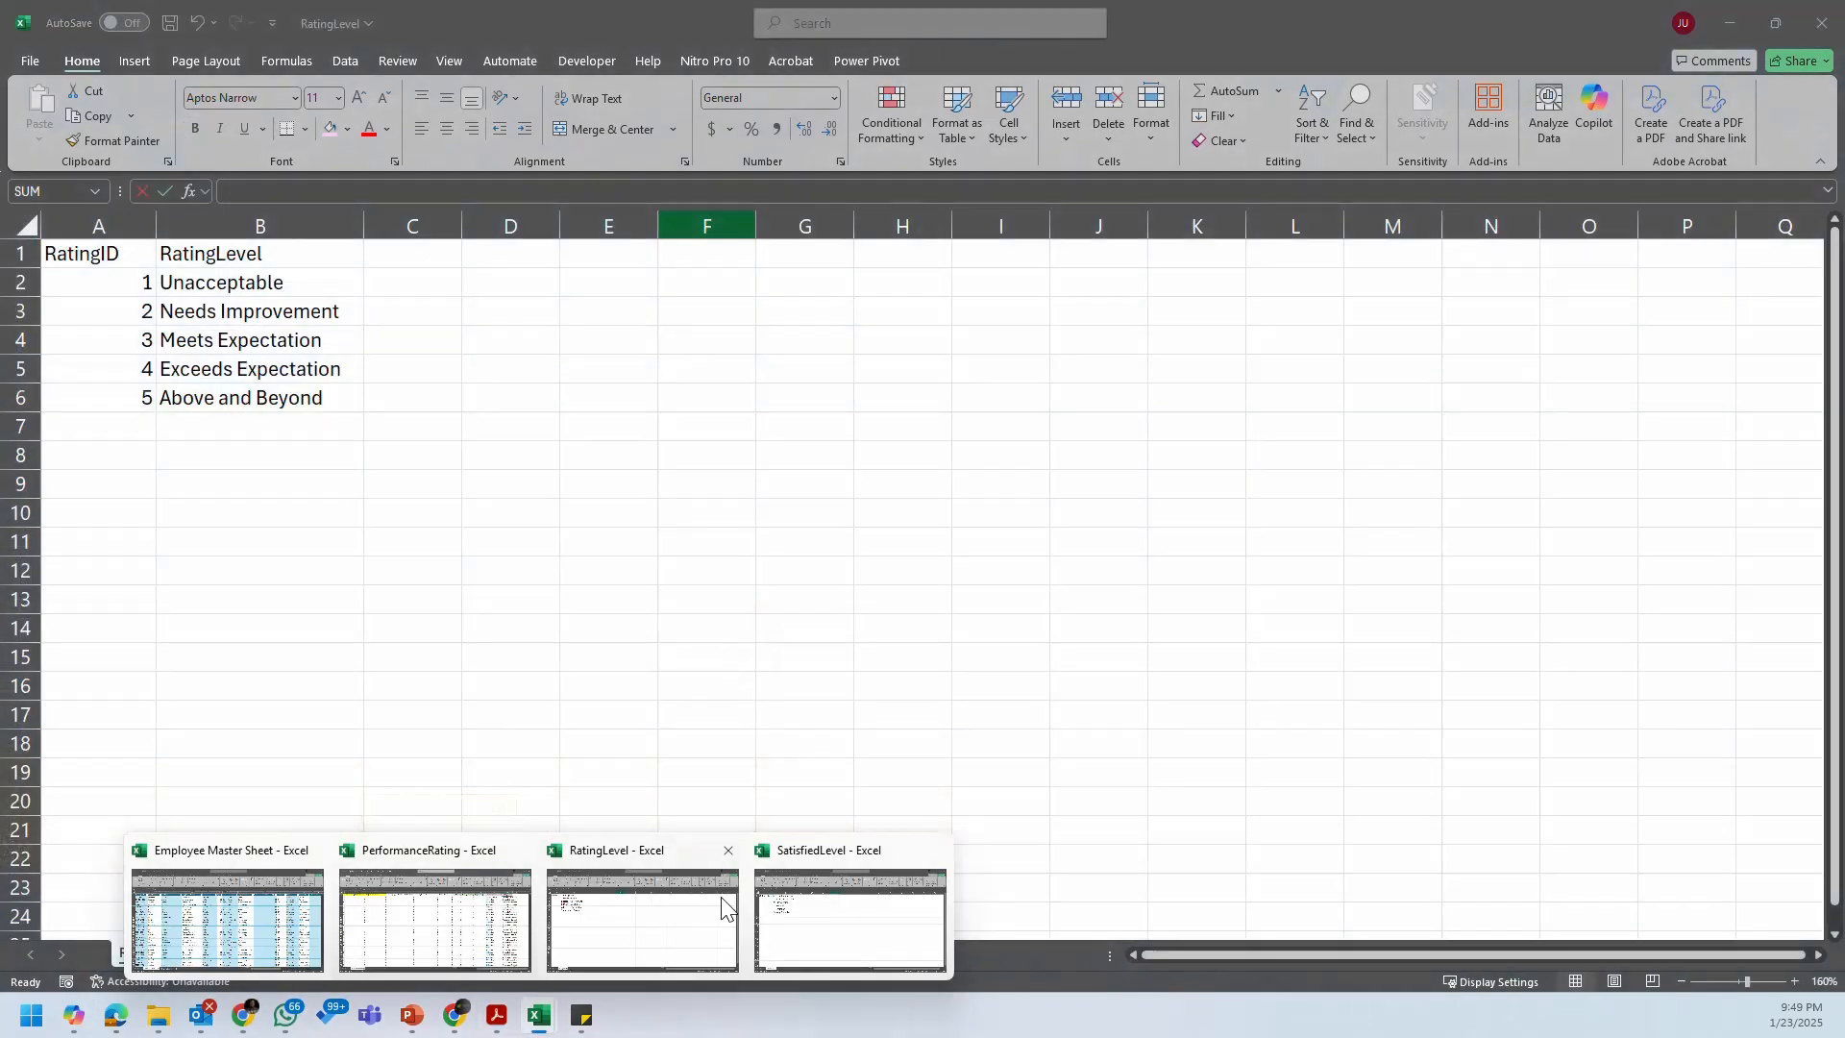
left_click(435, 918)
left_click(1499, 438)
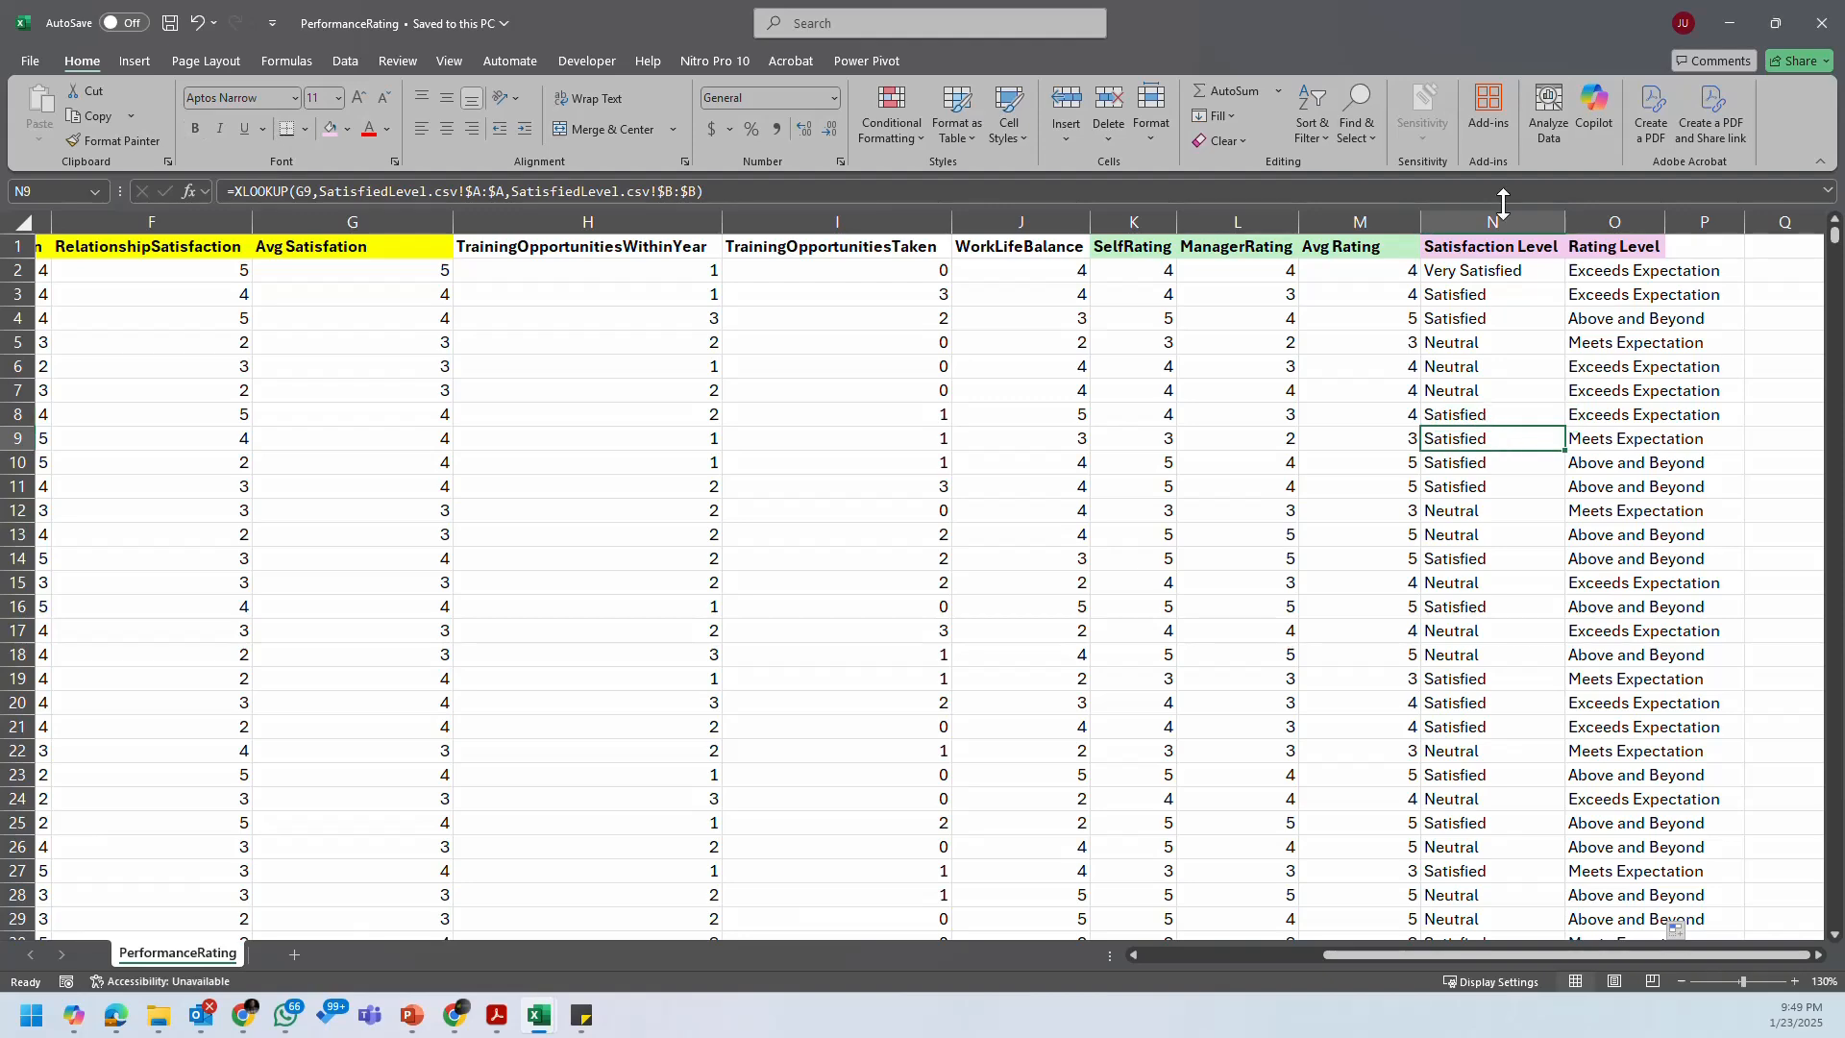
double_click(1666, 203)
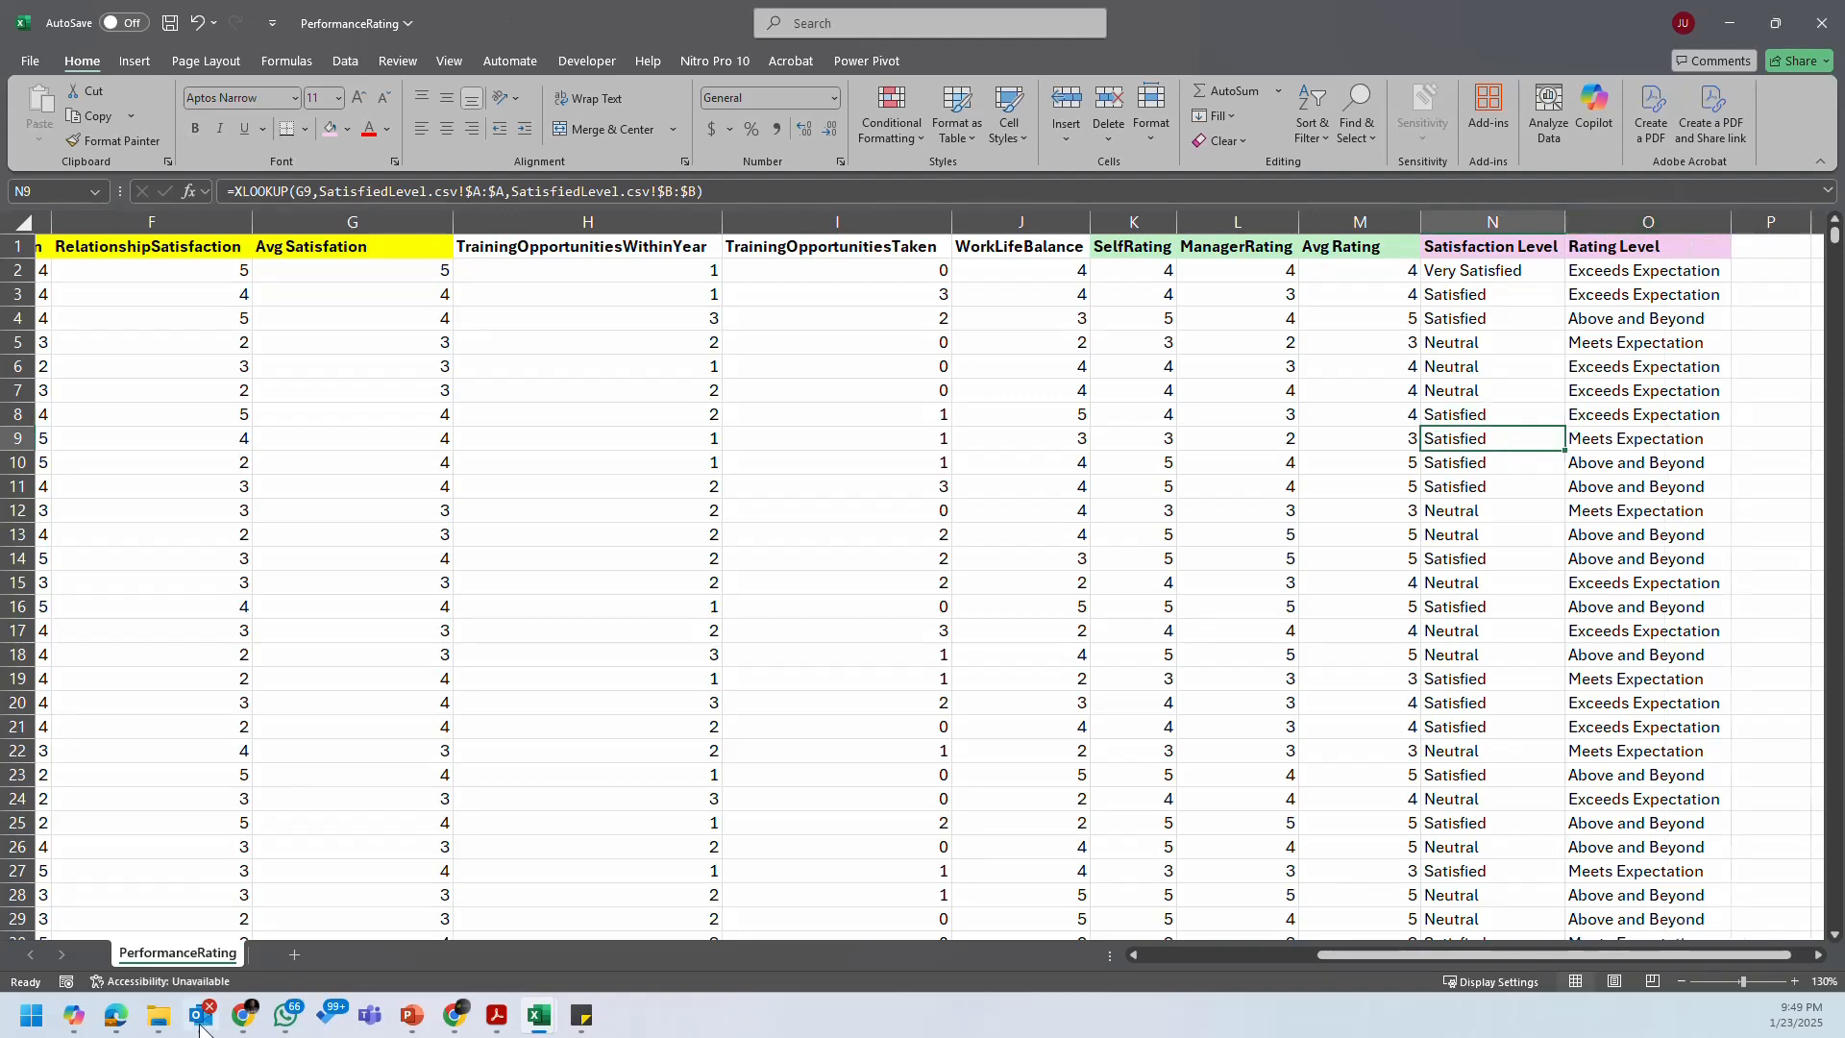
Step: Switch to the RatingLevel workbook and close it without saving changes
mouse_move(540, 1025)
mouse_move(643, 899)
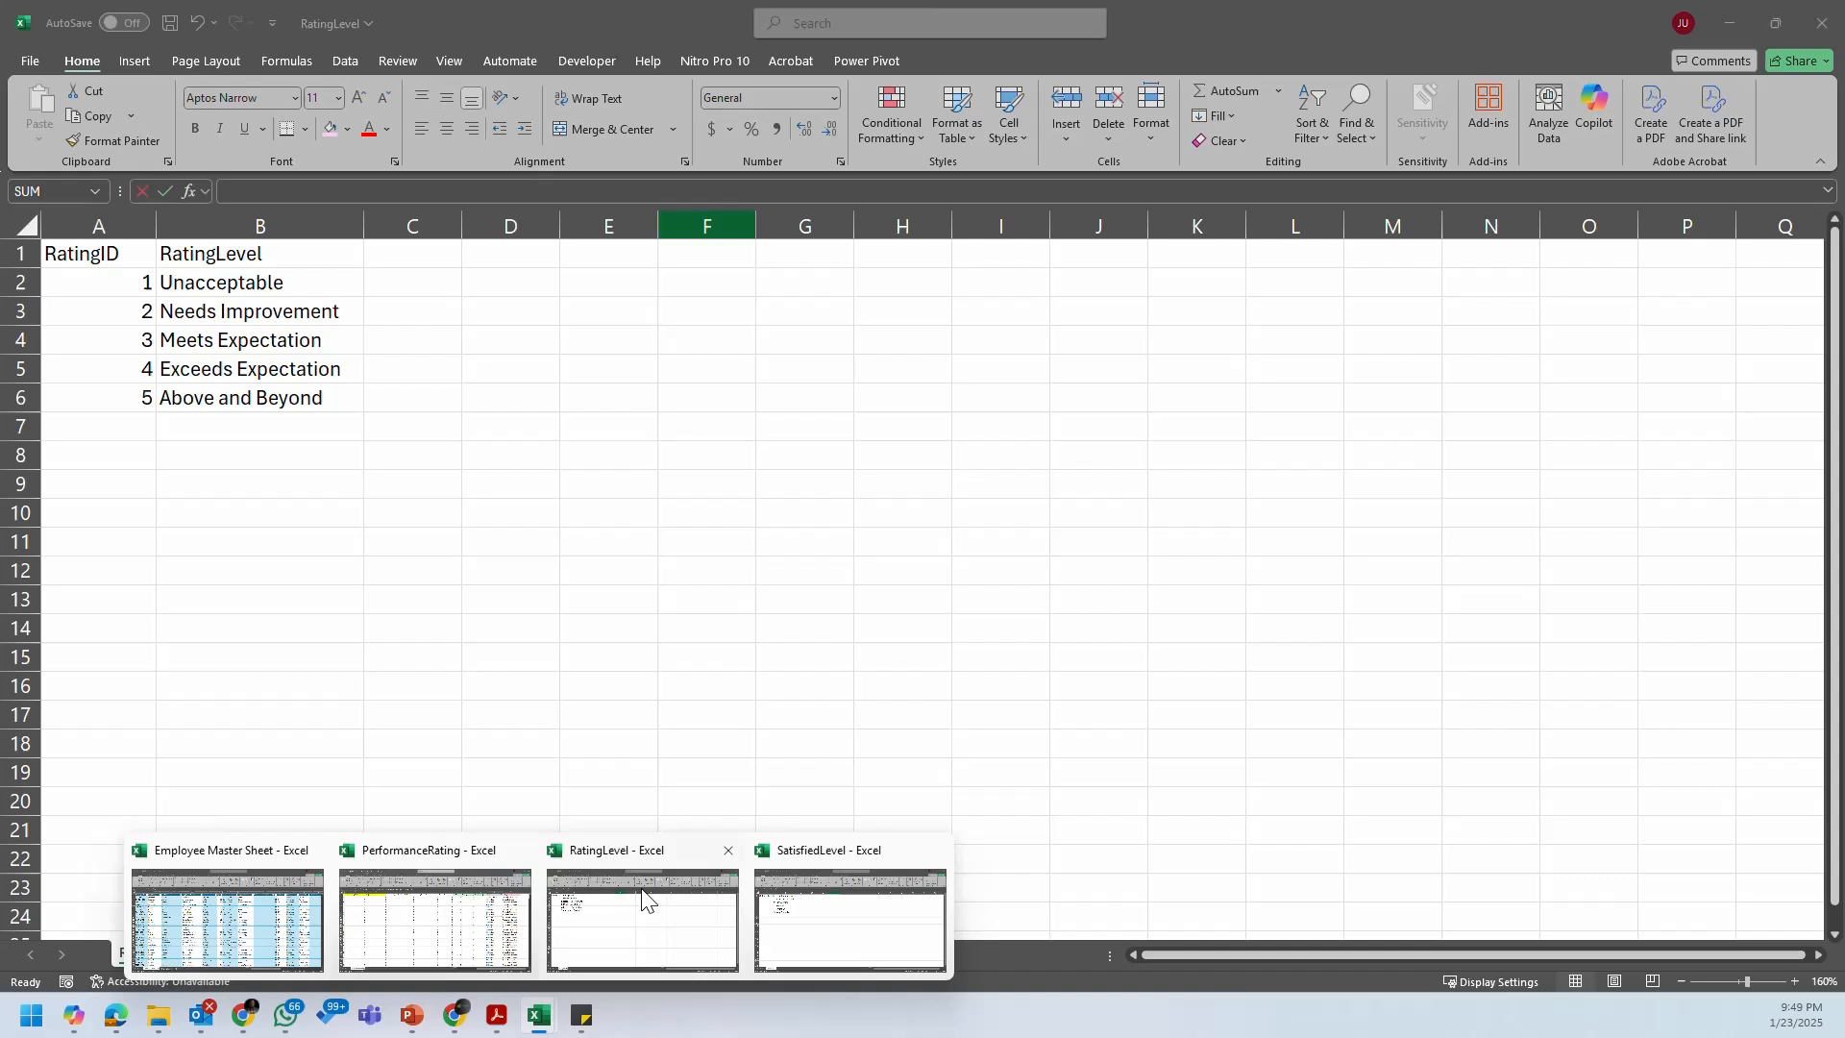
left_click(644, 898)
left_click(568, 485)
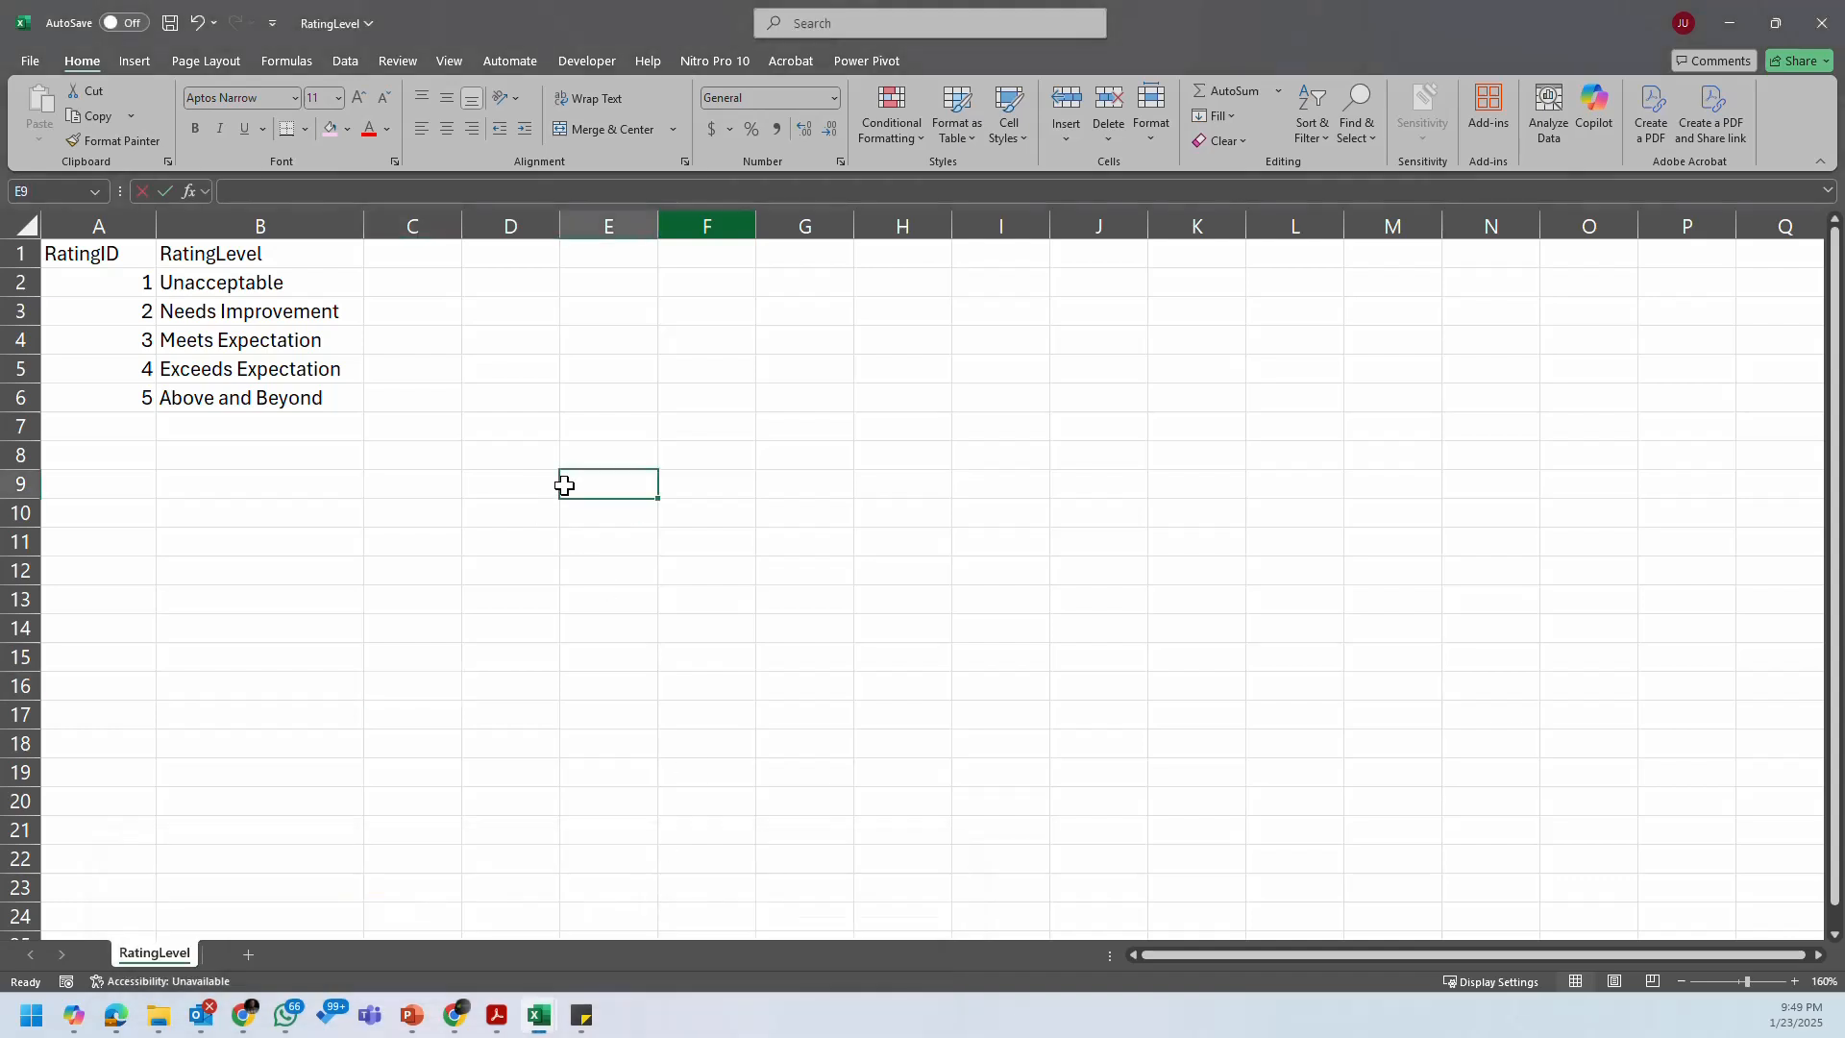
left_click(1821, 27)
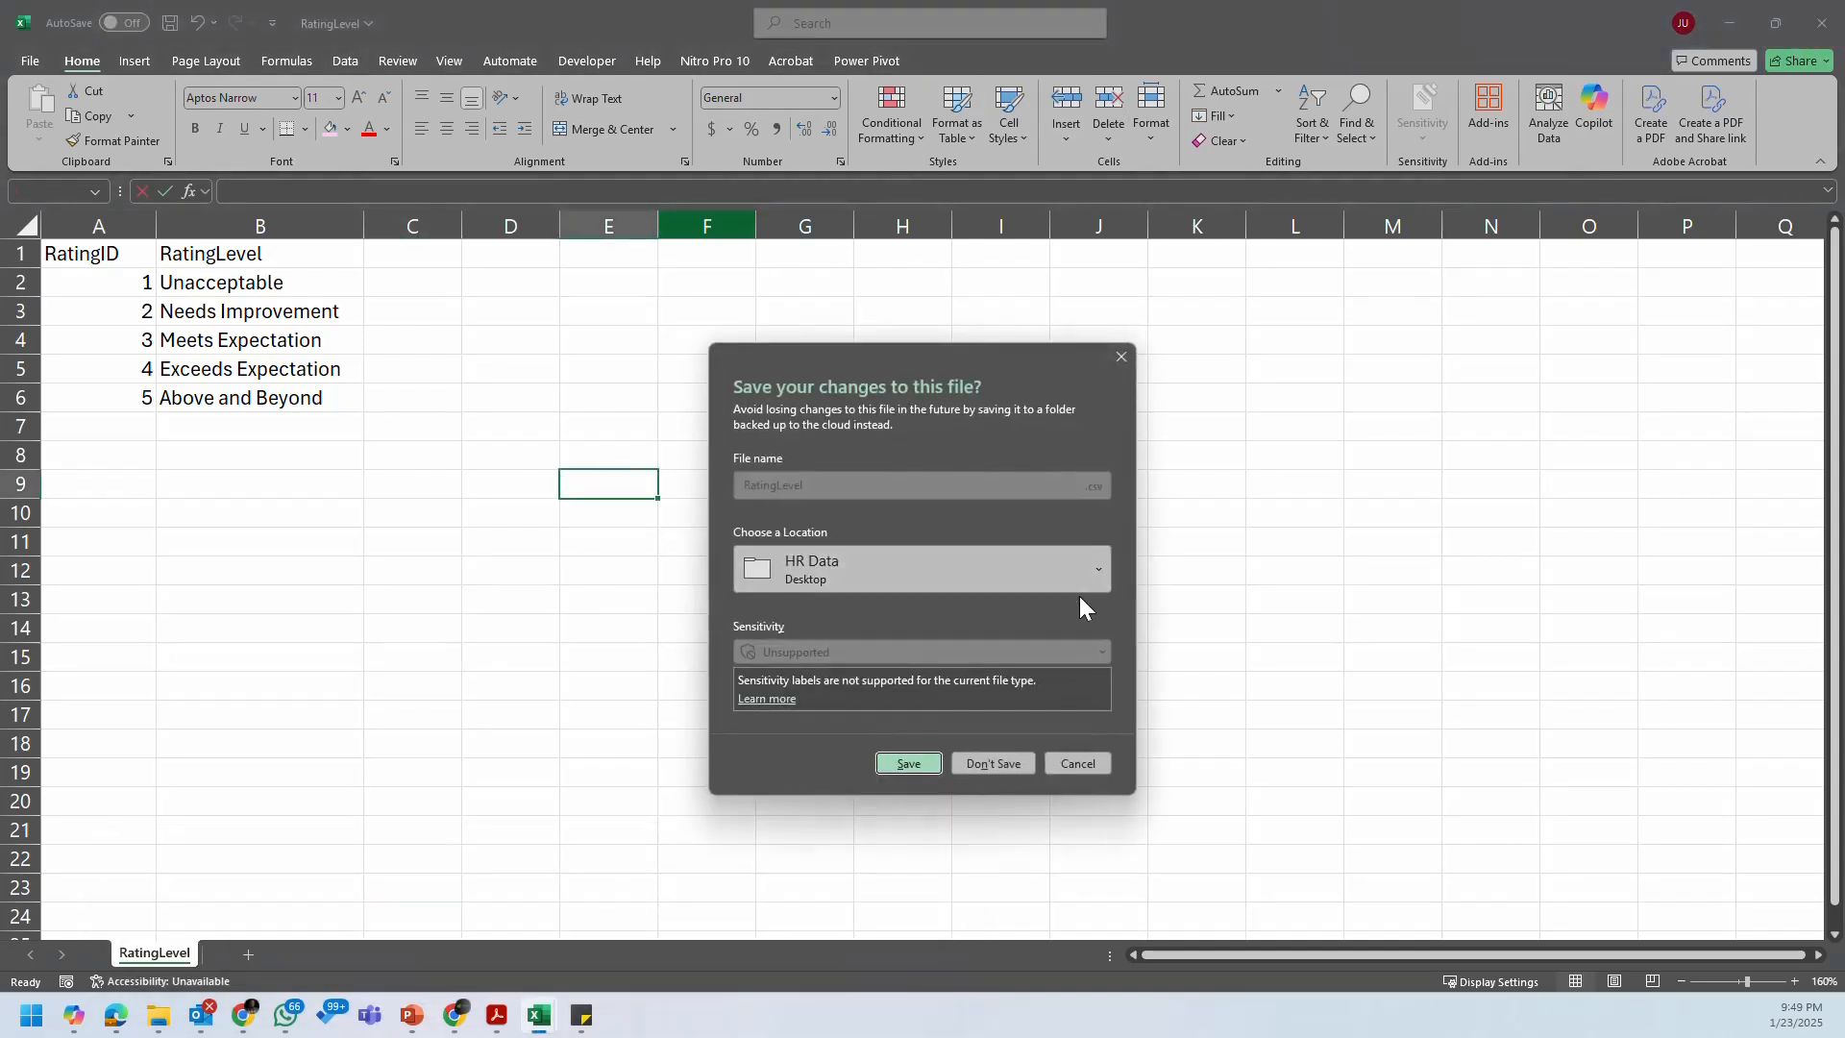
left_click(1004, 764)
mouse_move(540, 1017)
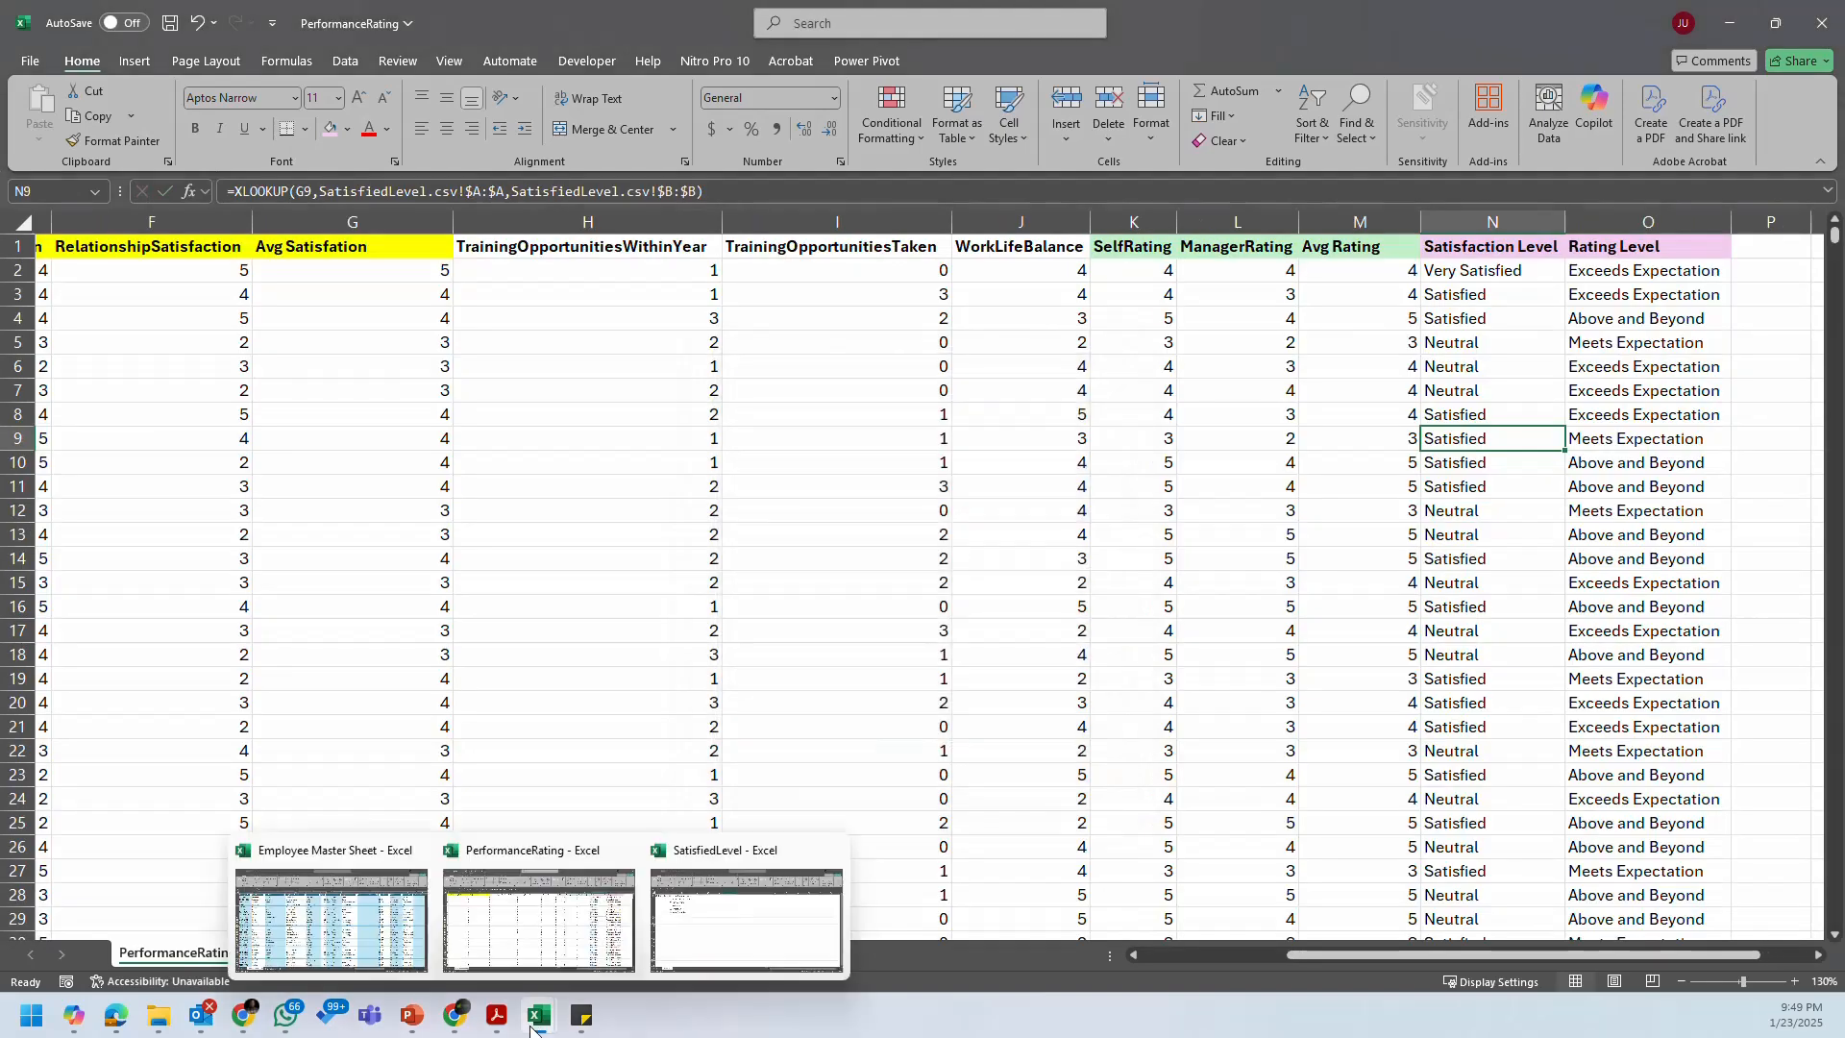
Step: Switch to the SatisfiedLevel workbook and close it without saving changes
left_click(711, 899)
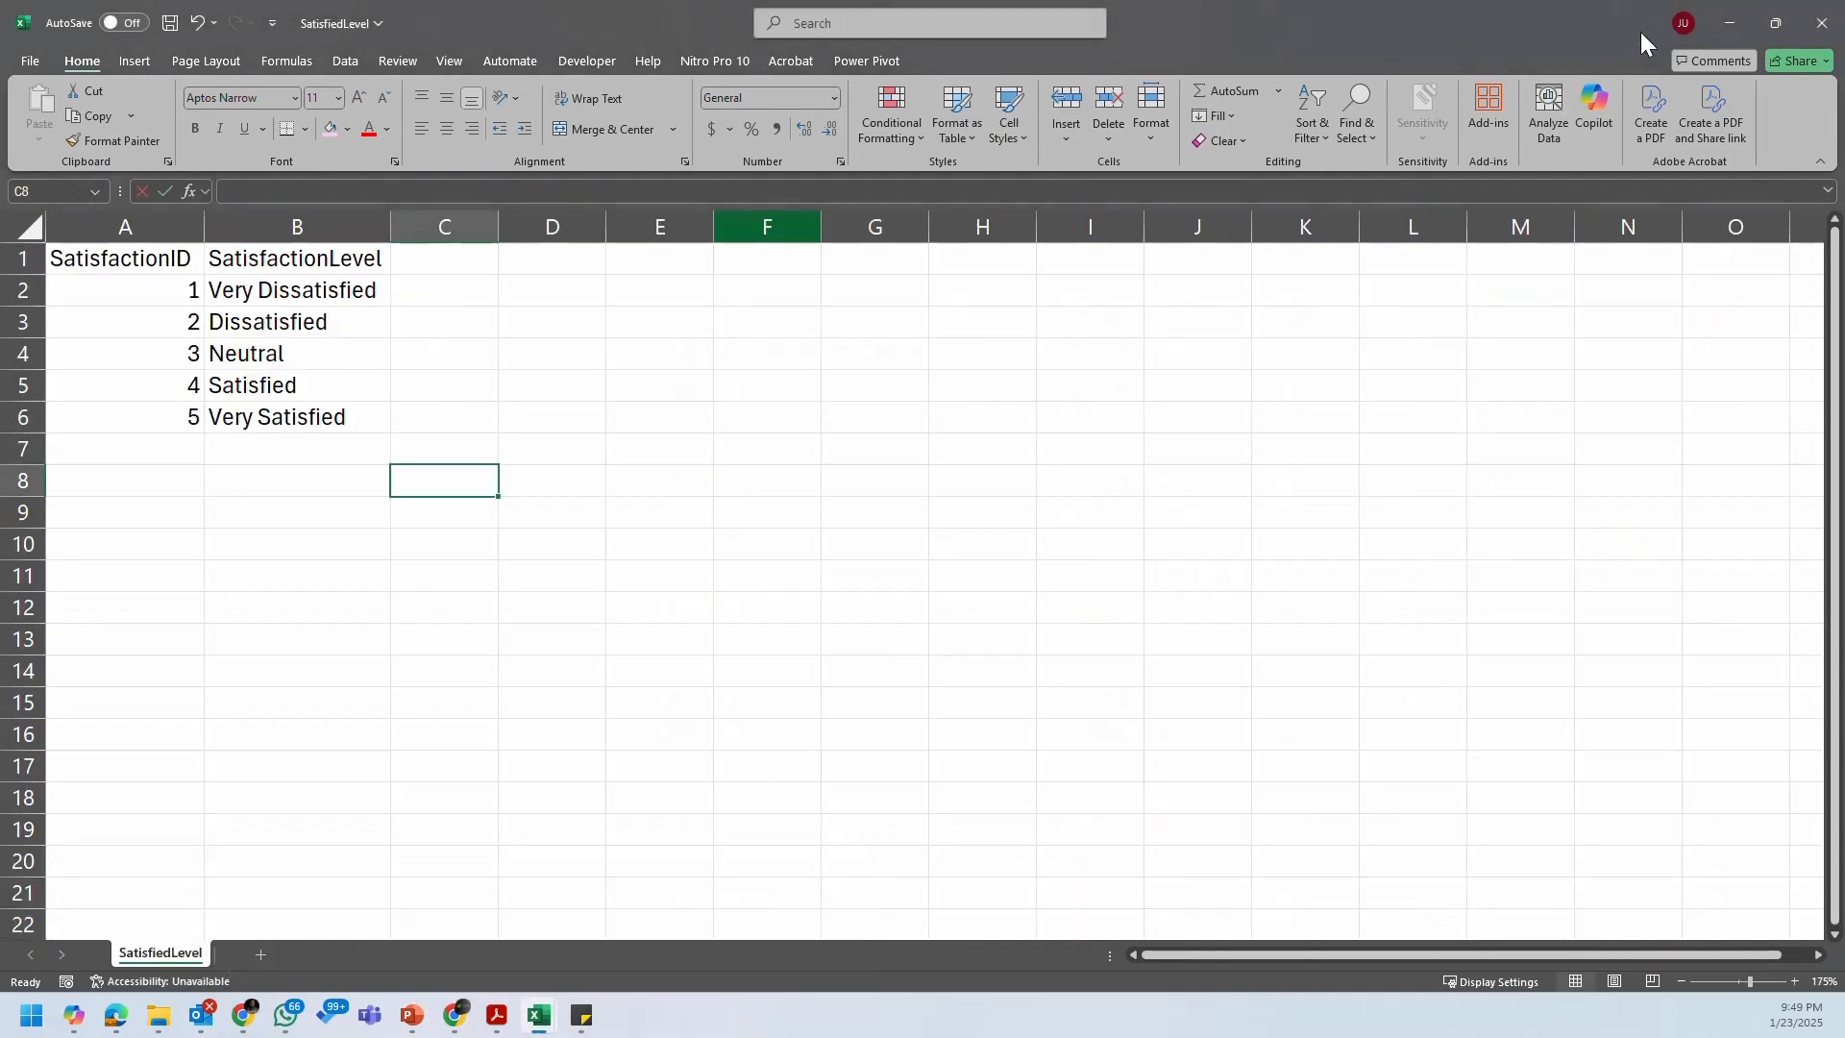
left_click(1807, 27)
left_click(1003, 764)
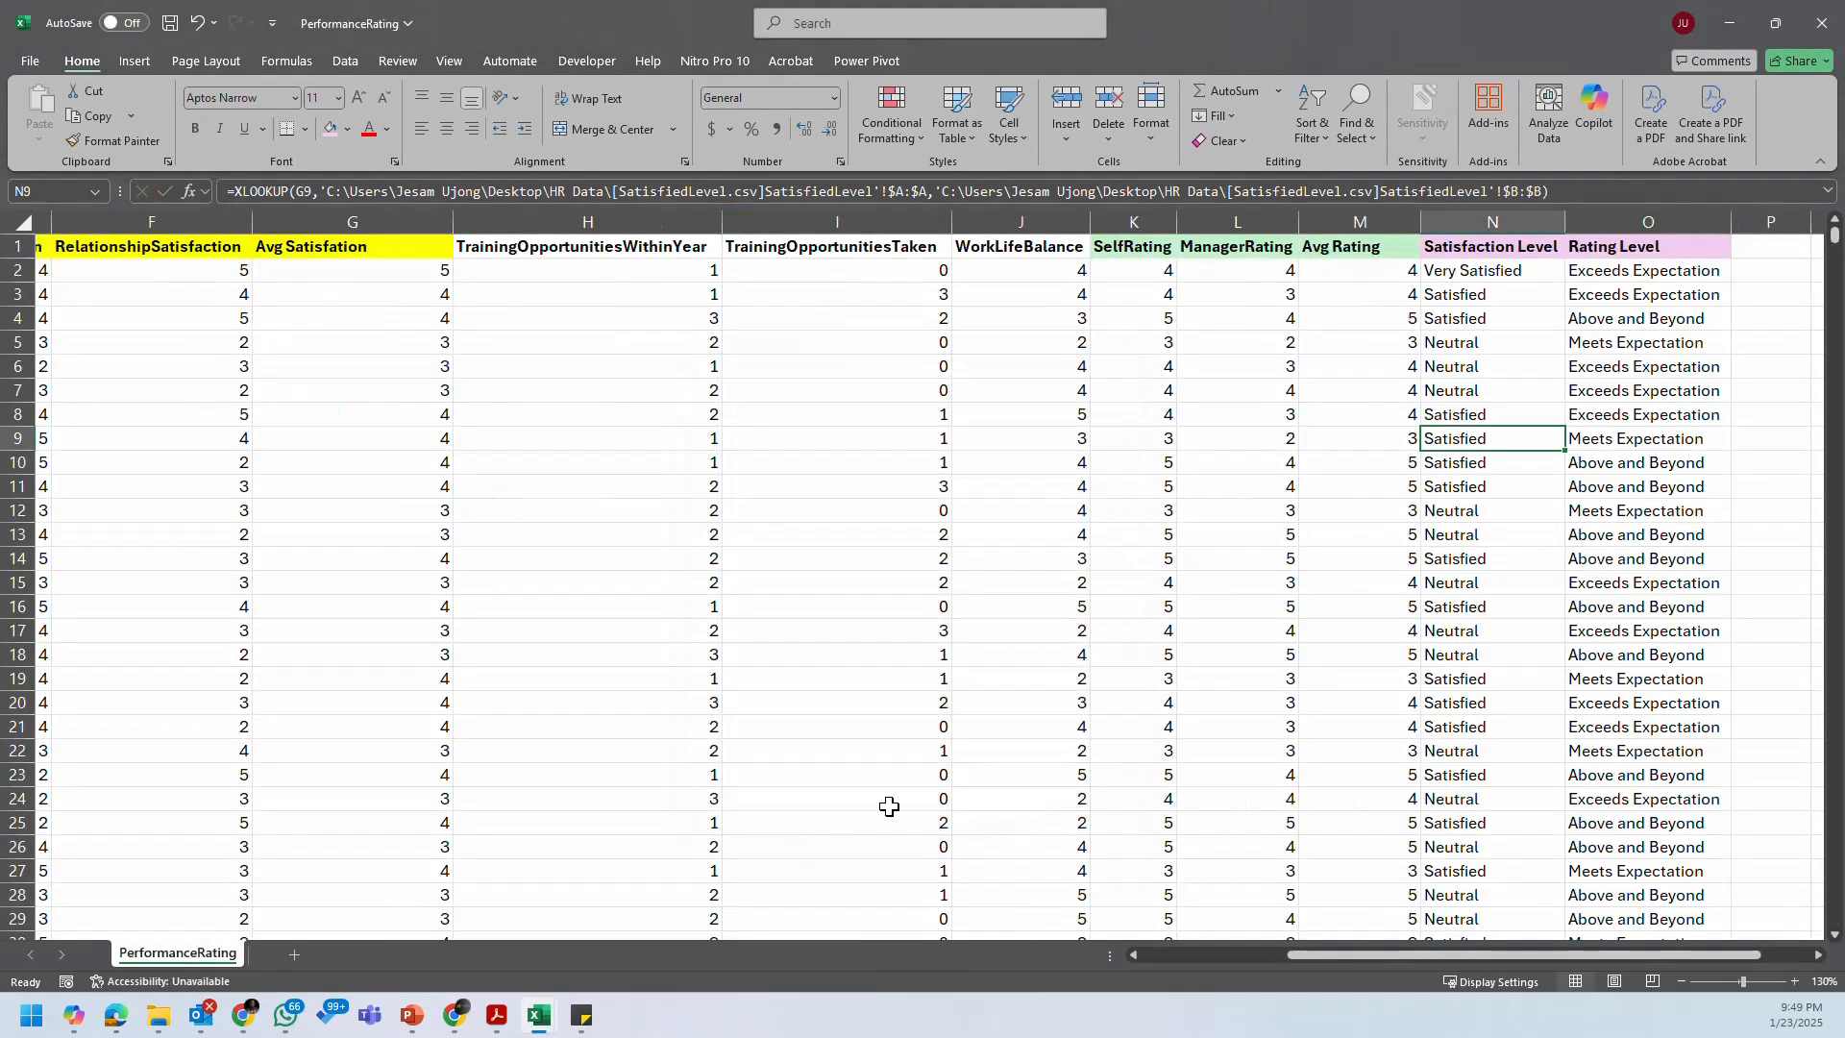
Step: Check a Satisfaction Level lookup formula in PerformanceRating and view the employee table in the Employee Master Sheet workbook
left_click(1432, 606)
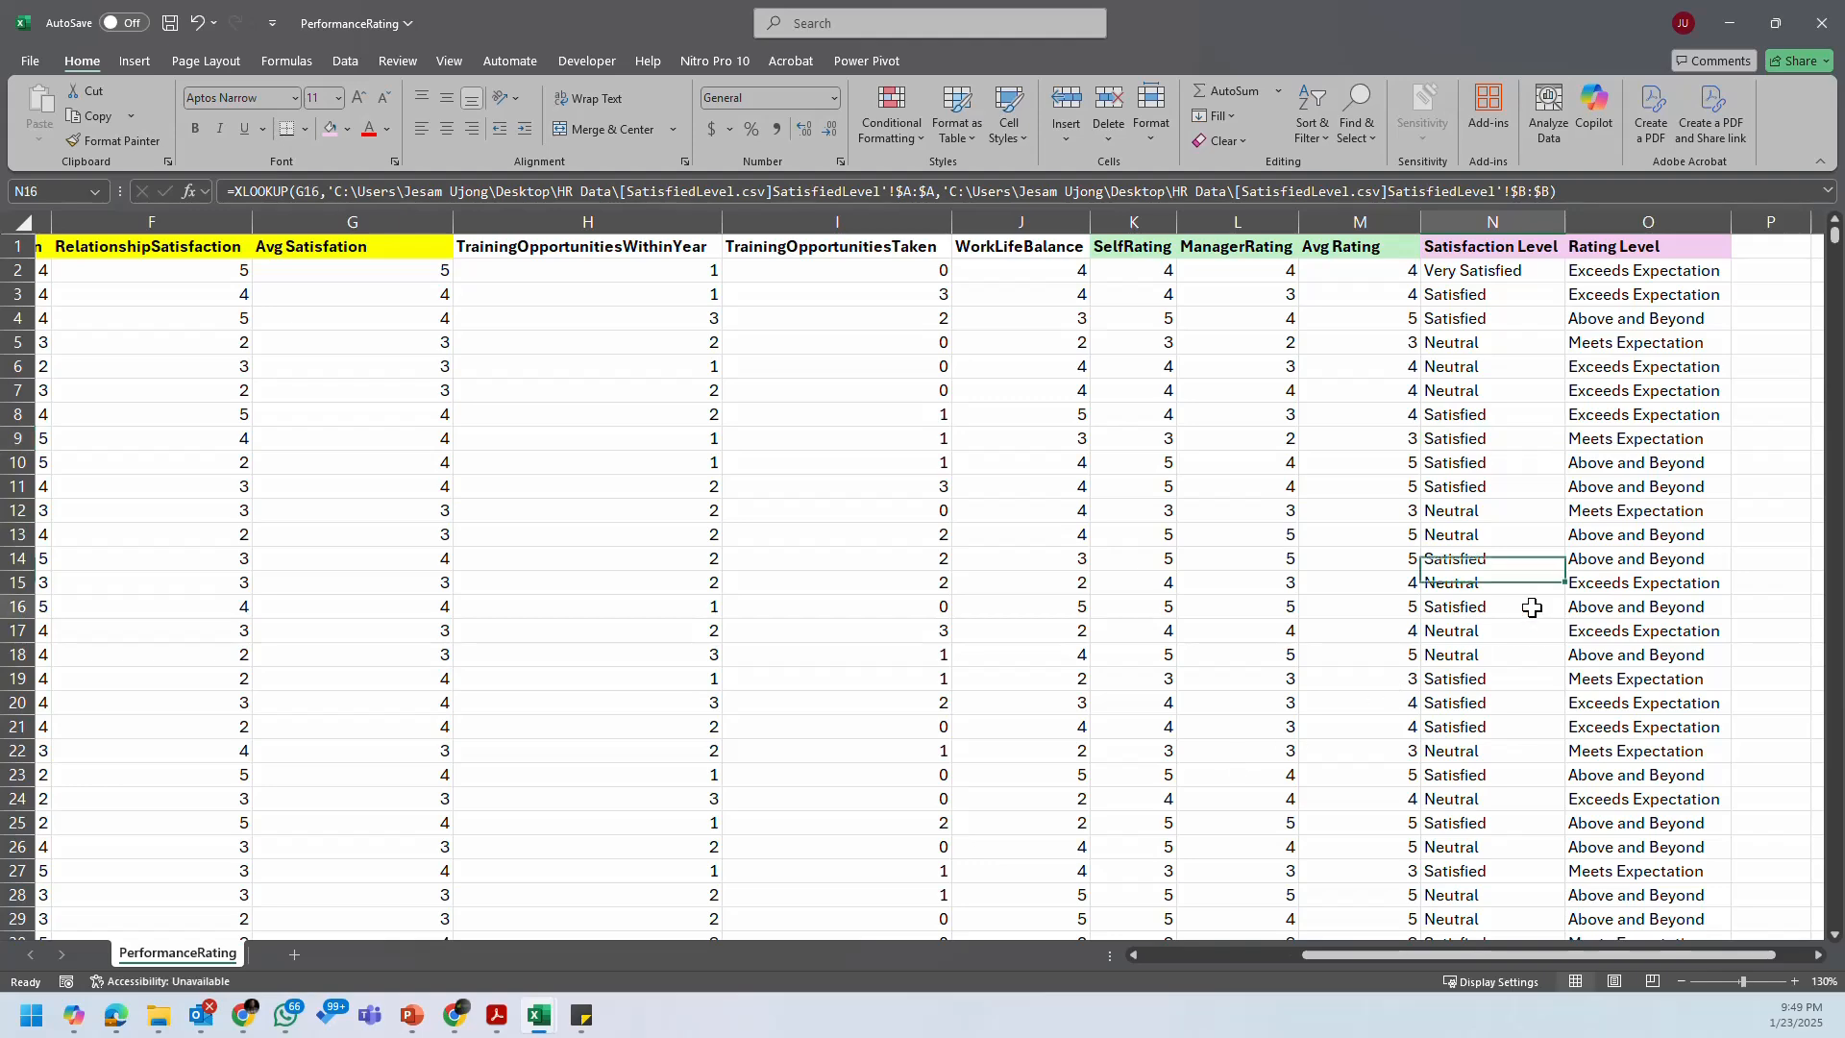
left_click(813, 663)
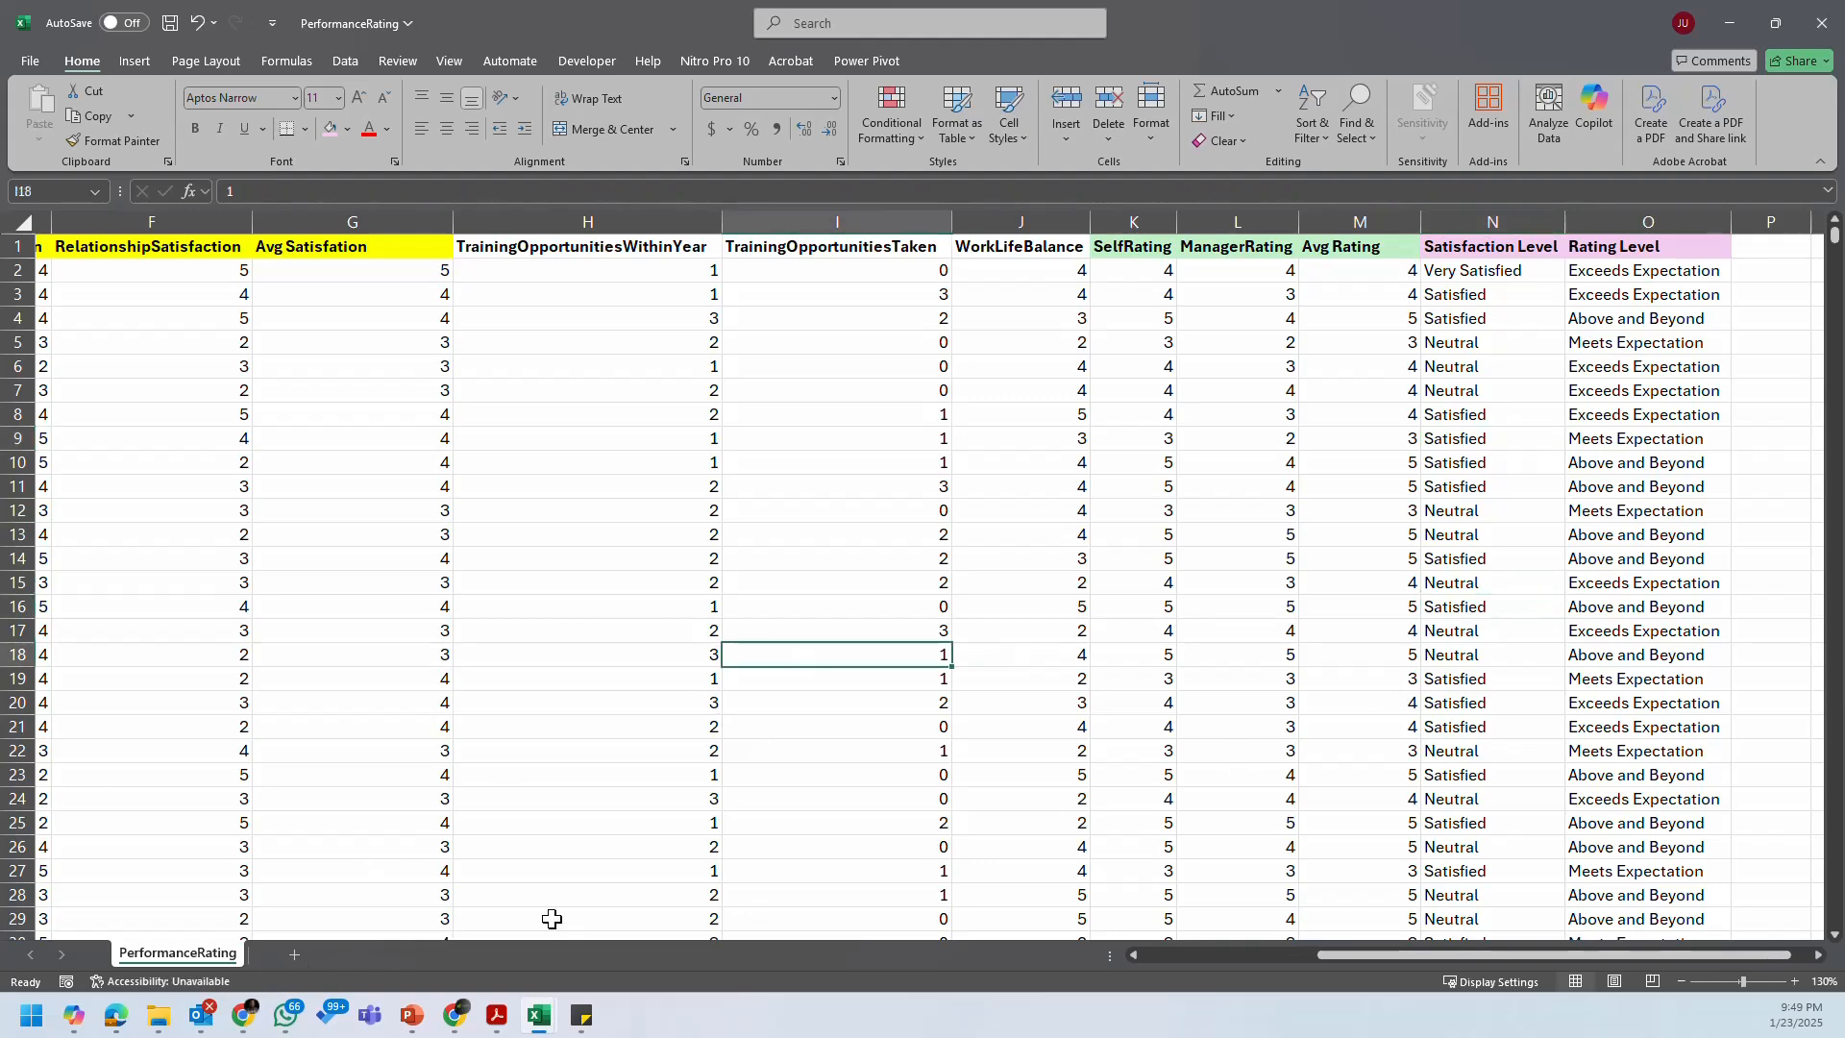
mouse_move(538, 1009)
left_click(415, 880)
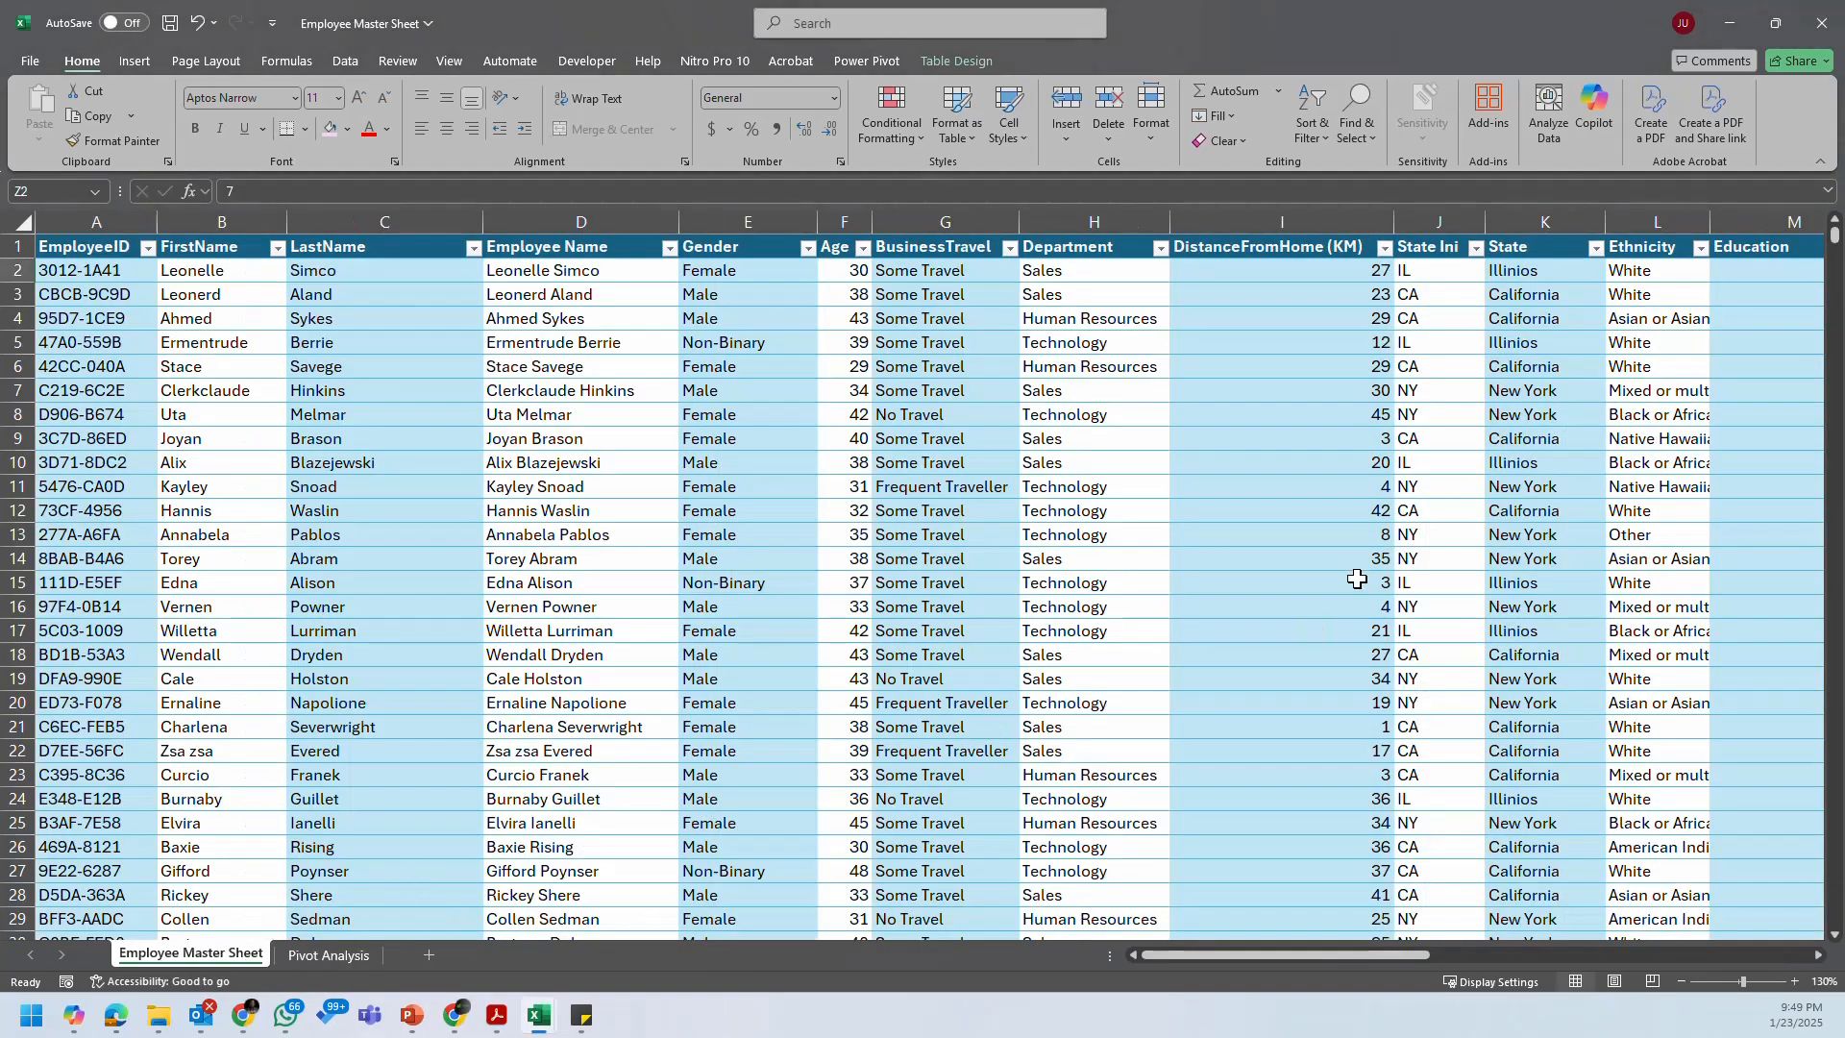
left_click(385, 319)
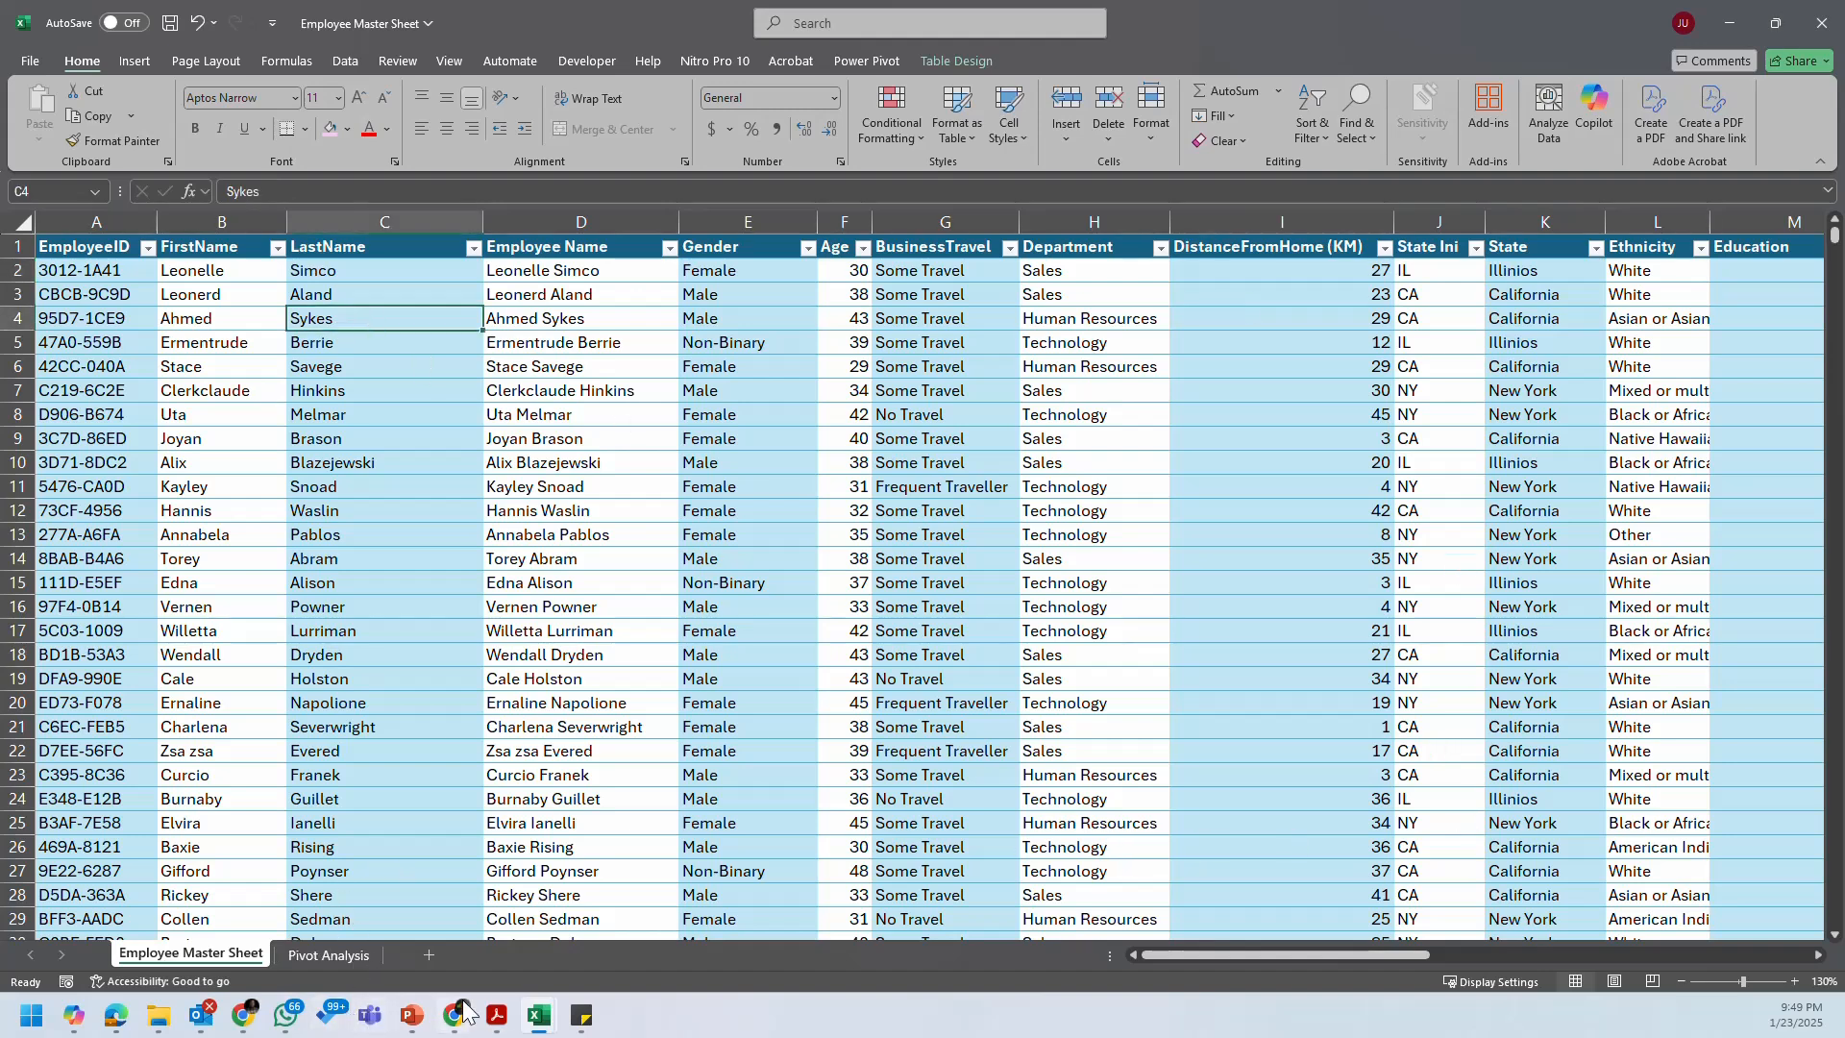
mouse_move(538, 1011)
left_click(642, 913)
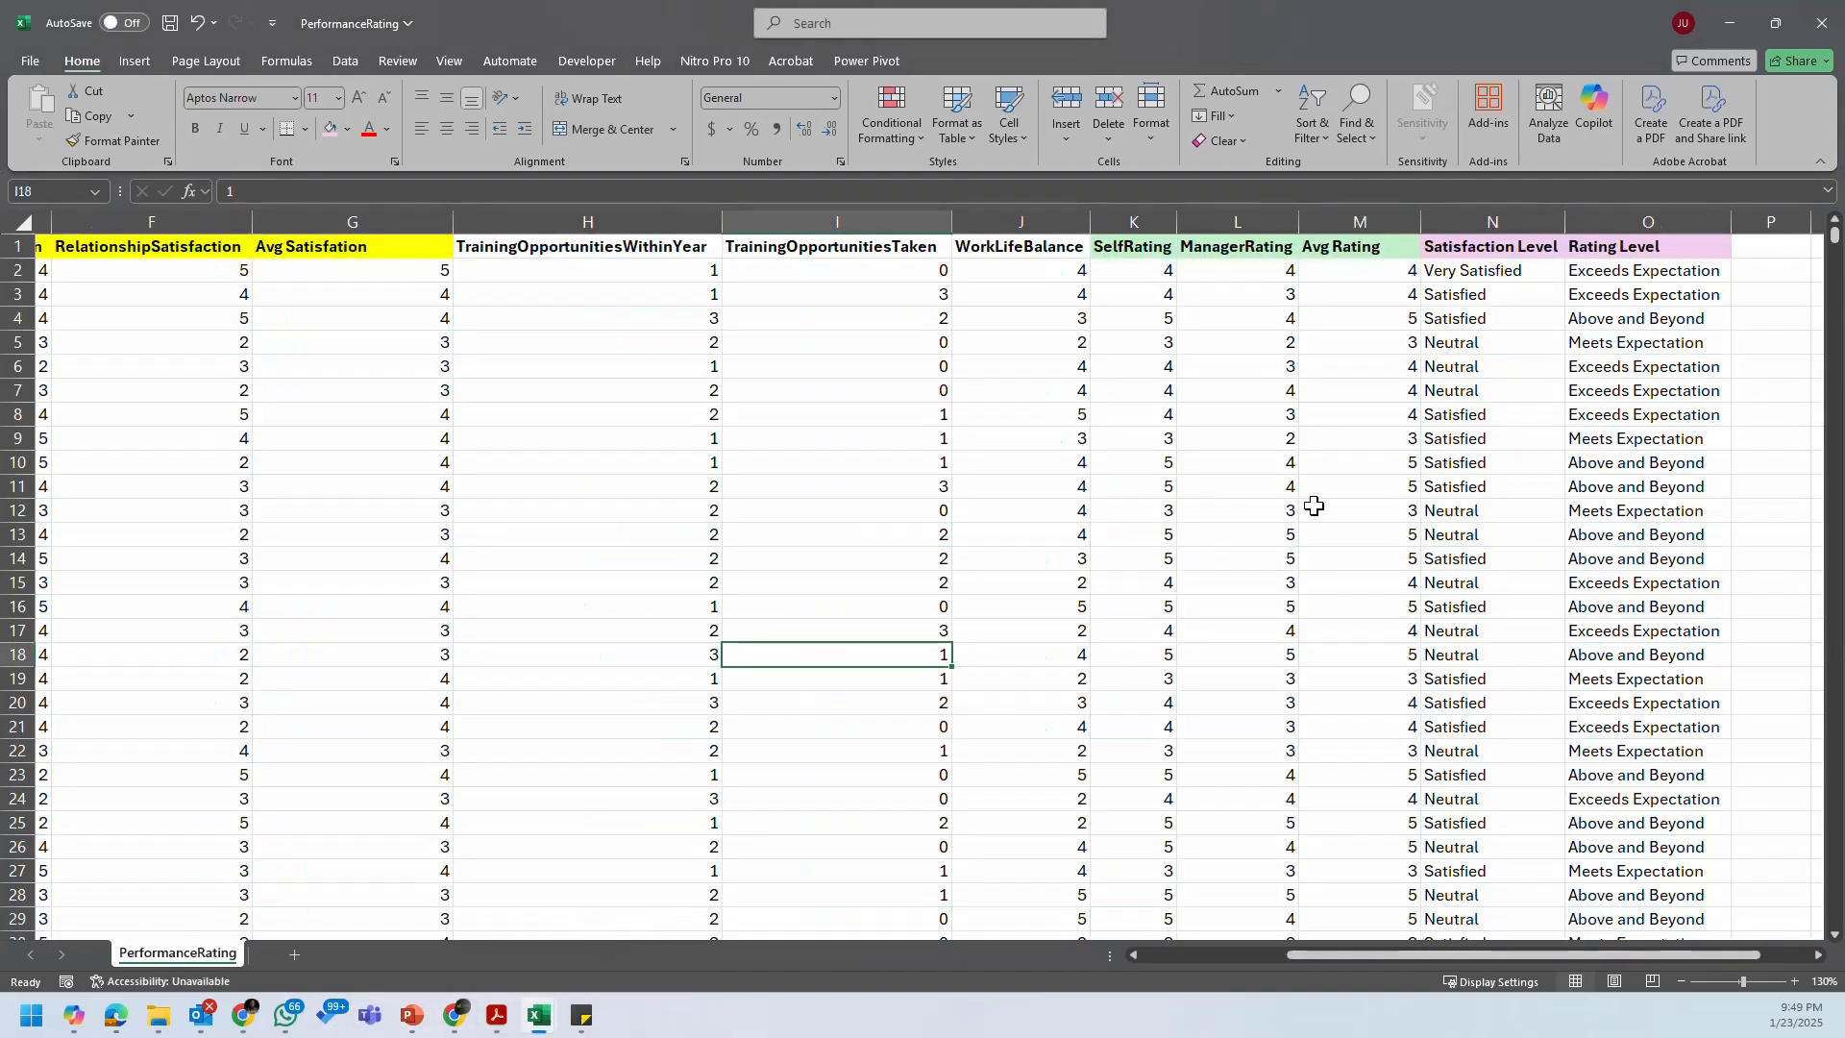
Step: Hide columns C through M, from ReviewDate to Avg Rating, in the PerformanceRating sheet
left_click_drag(1435, 951, 1409, 952)
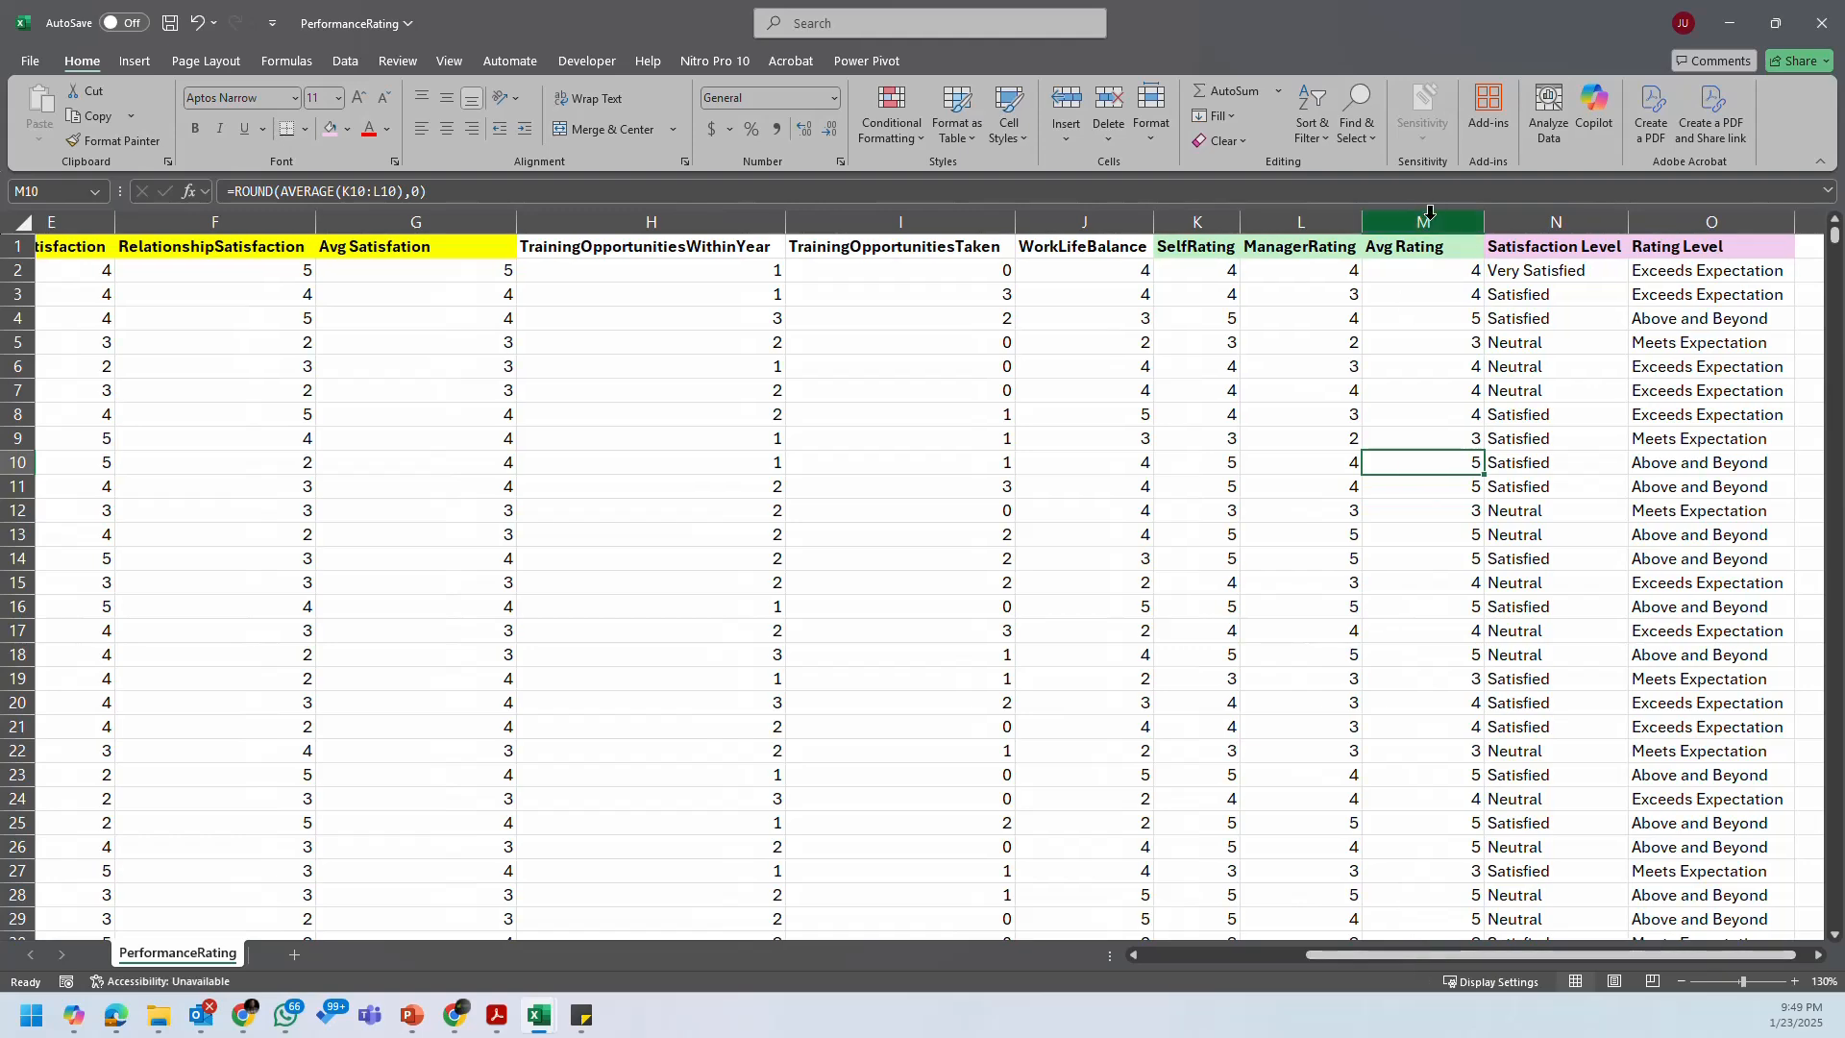
left_click_drag(1413, 222, 325, 200)
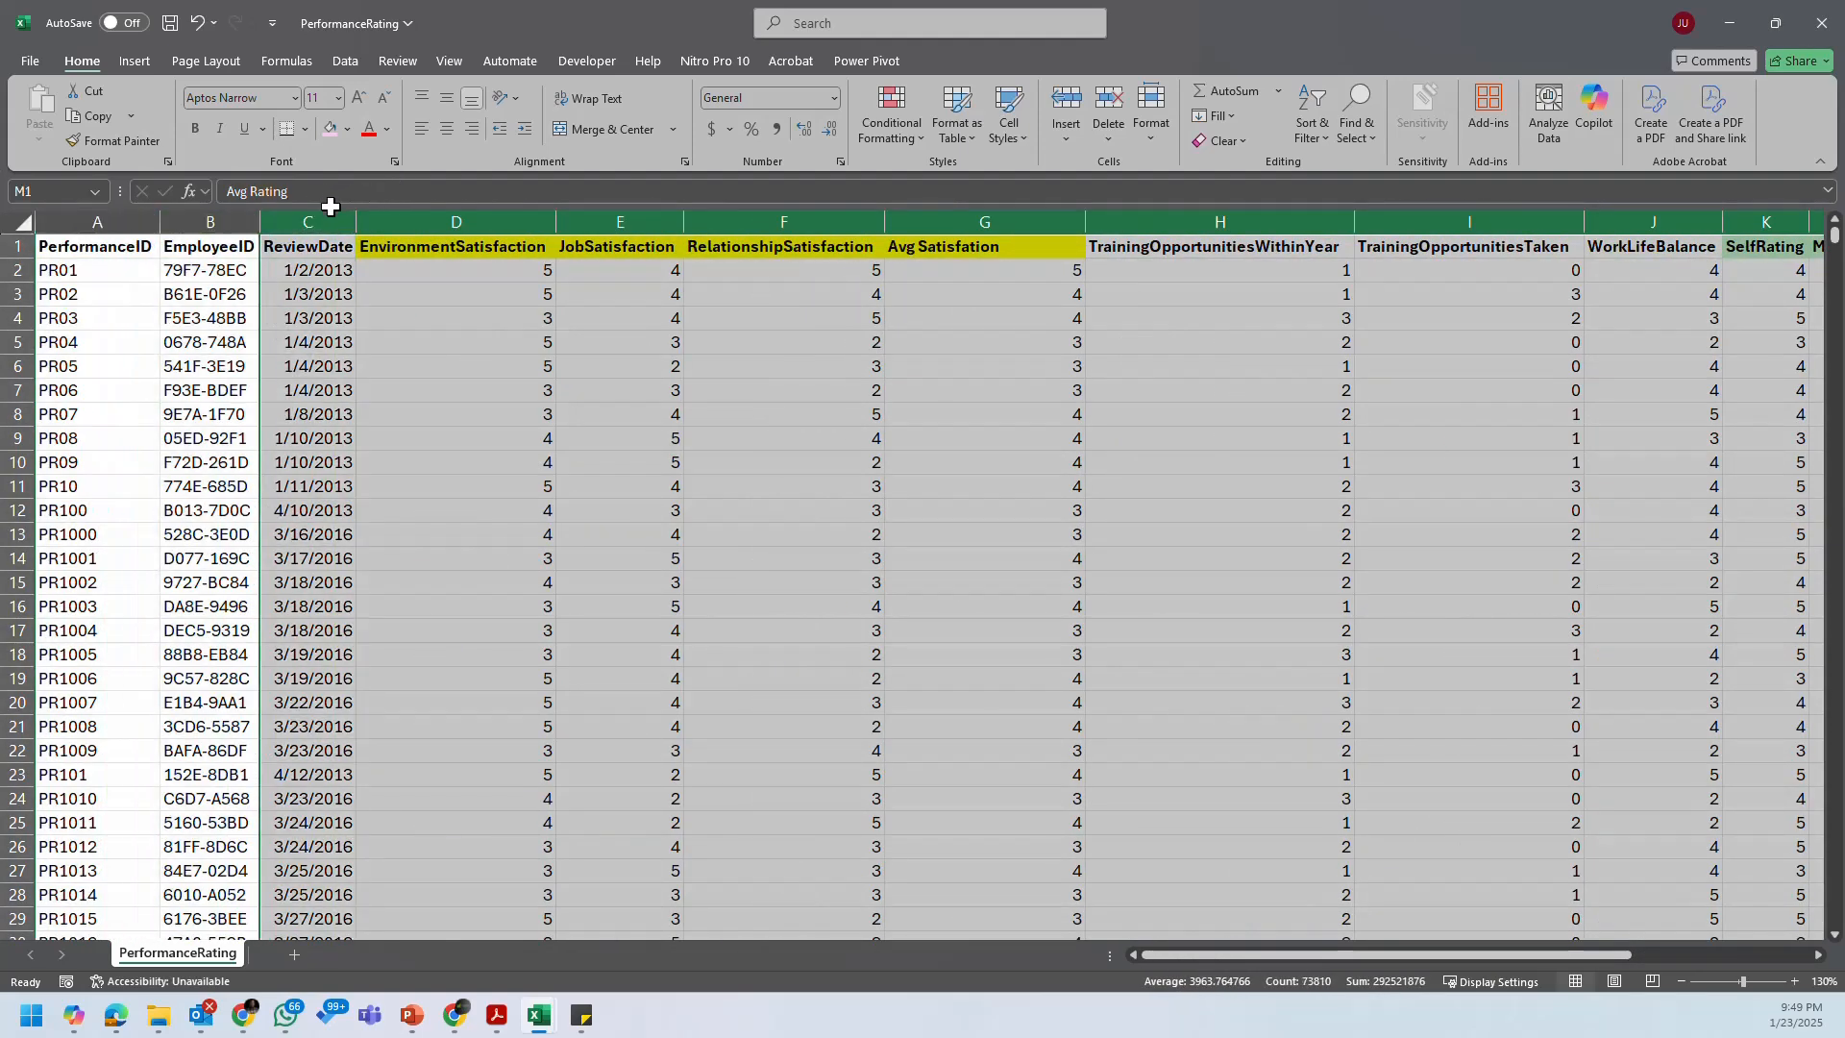
right_click(320, 223)
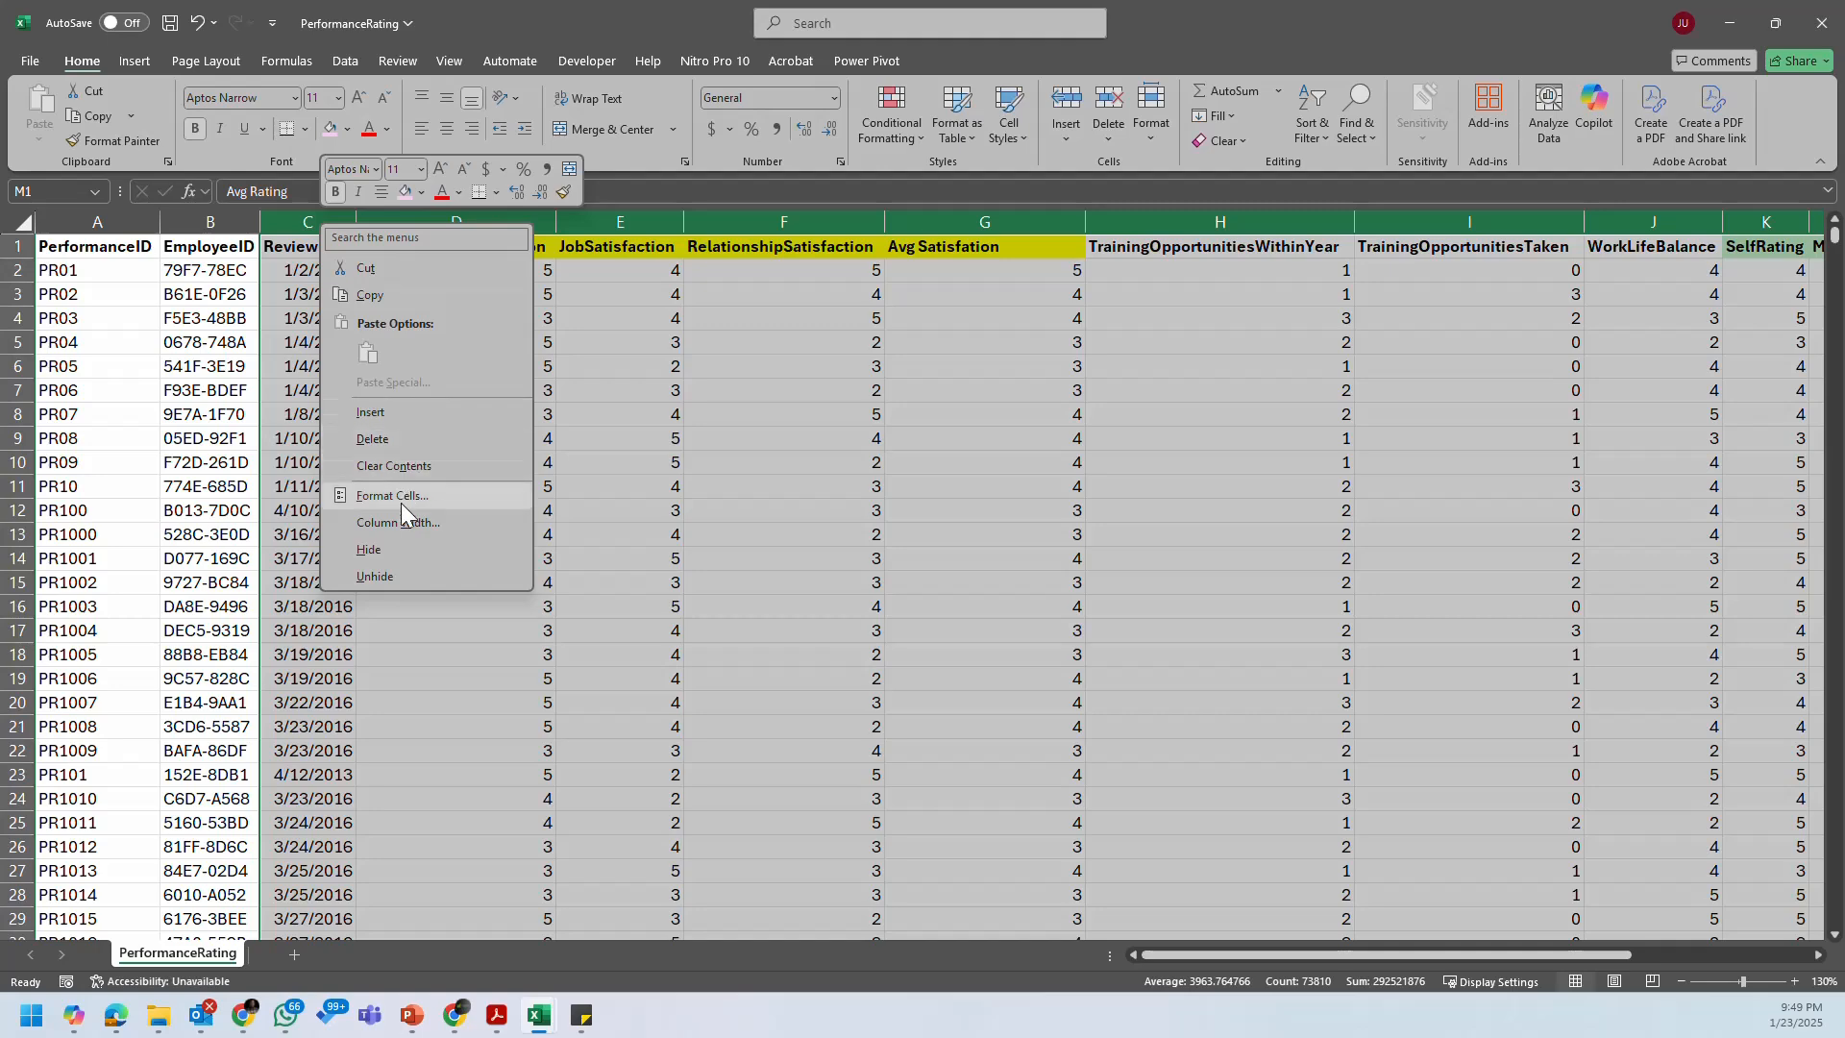
left_click(402, 550)
left_click(289, 366)
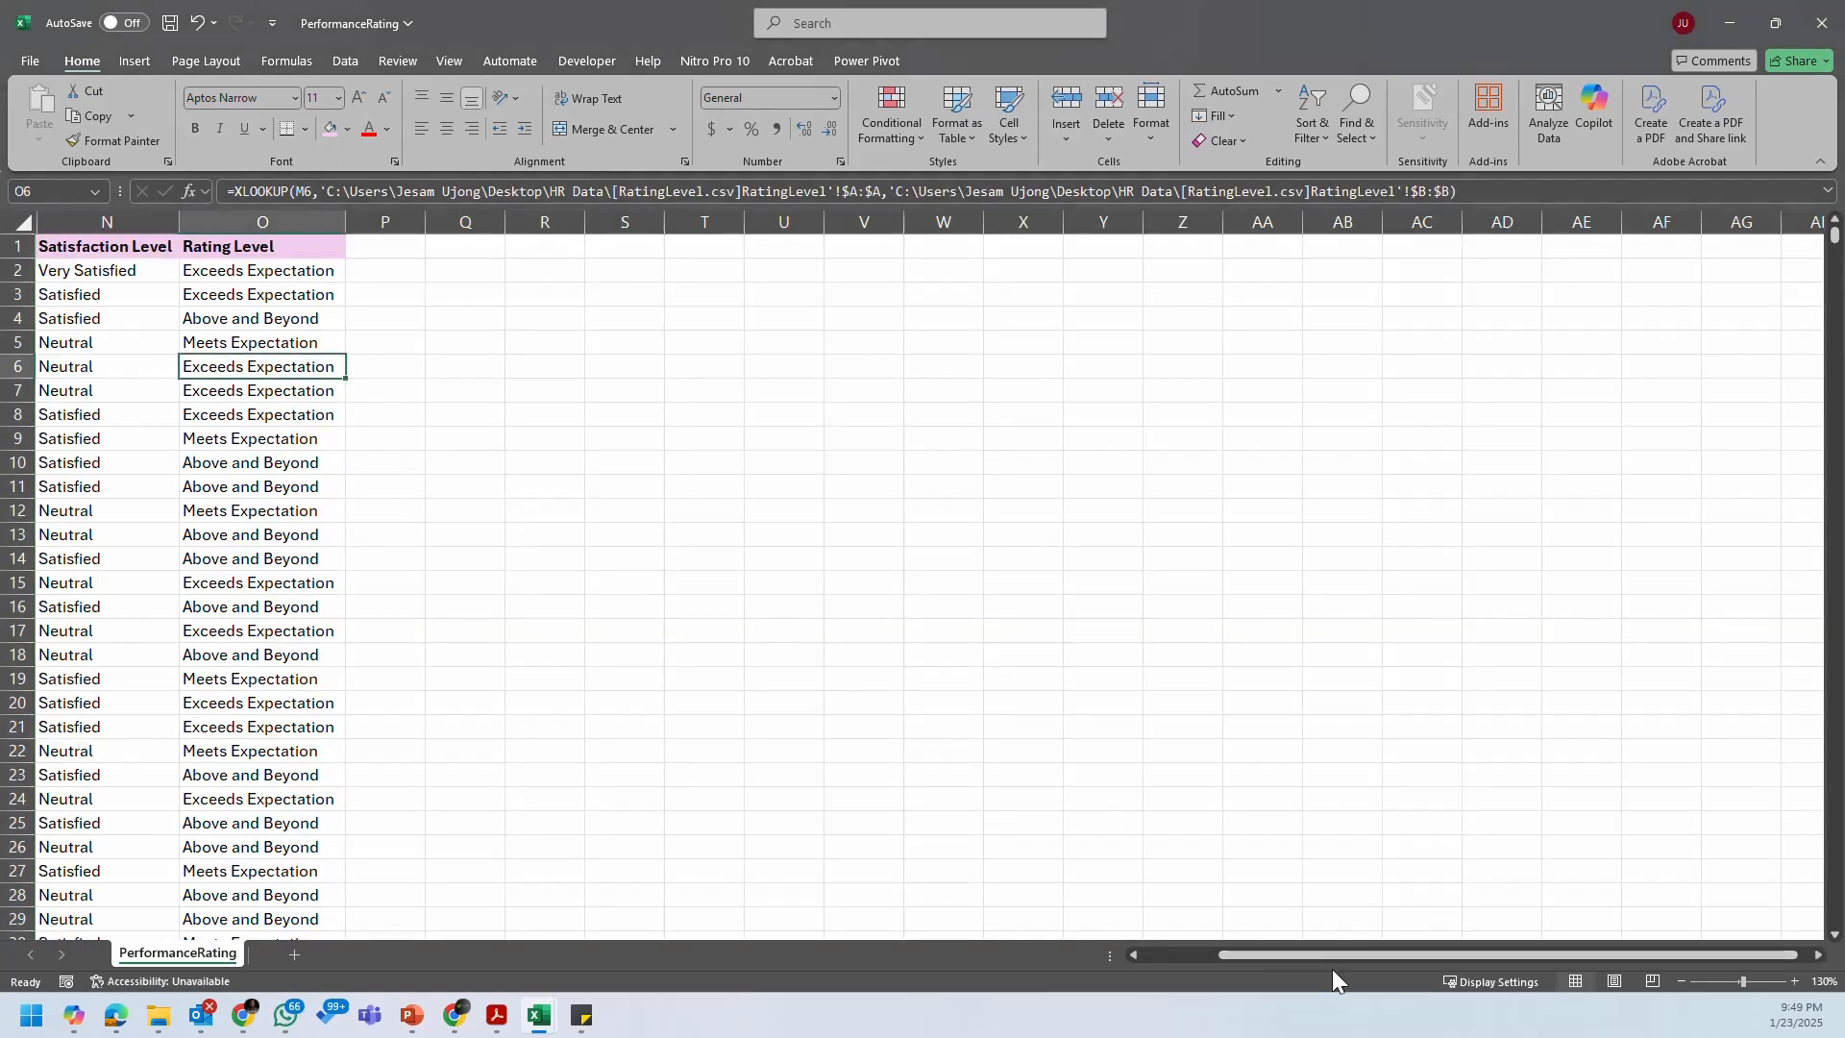
Step: Examine the EmployeeID, Satisfaction Level and Rating Level columns side by side in the PerformanceRating sheet
left_click_drag(1312, 956, 1064, 959)
left_click(210, 269)
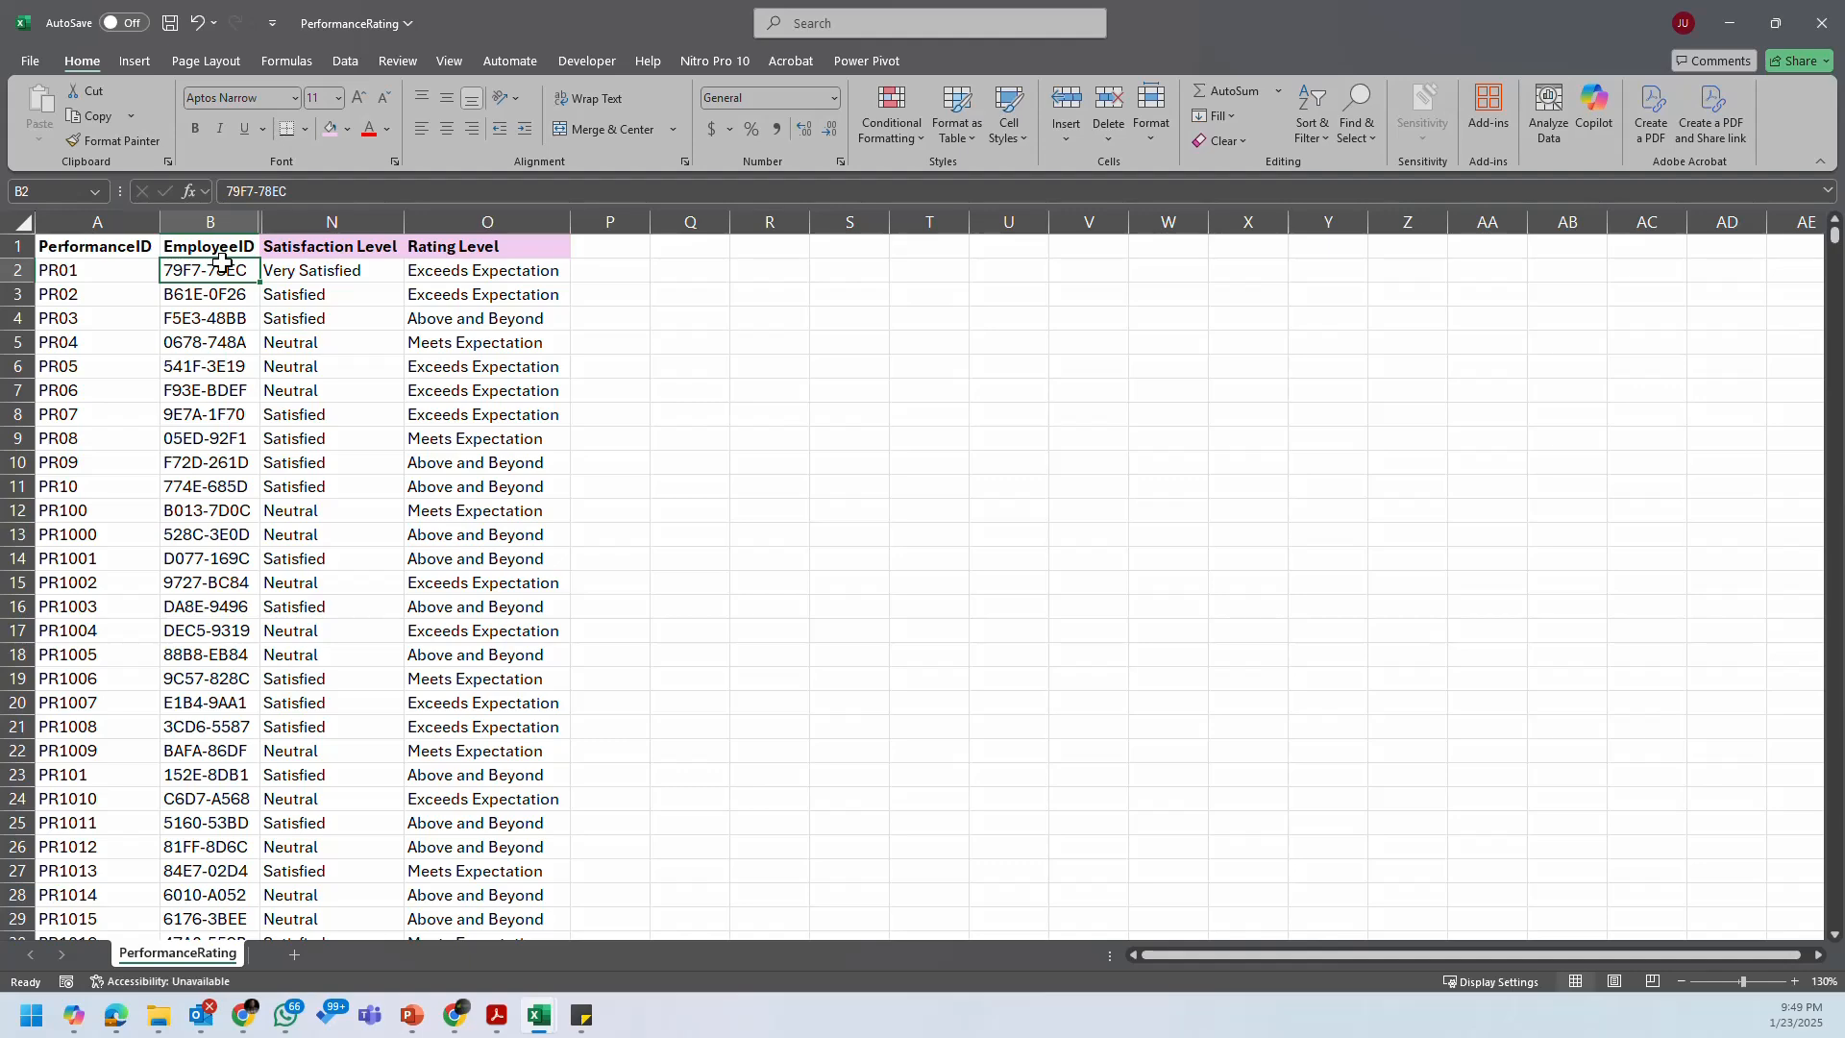
scroll(616, 431, "up", 5, "ctrl")
scroll(1016, 629, "up", 1)
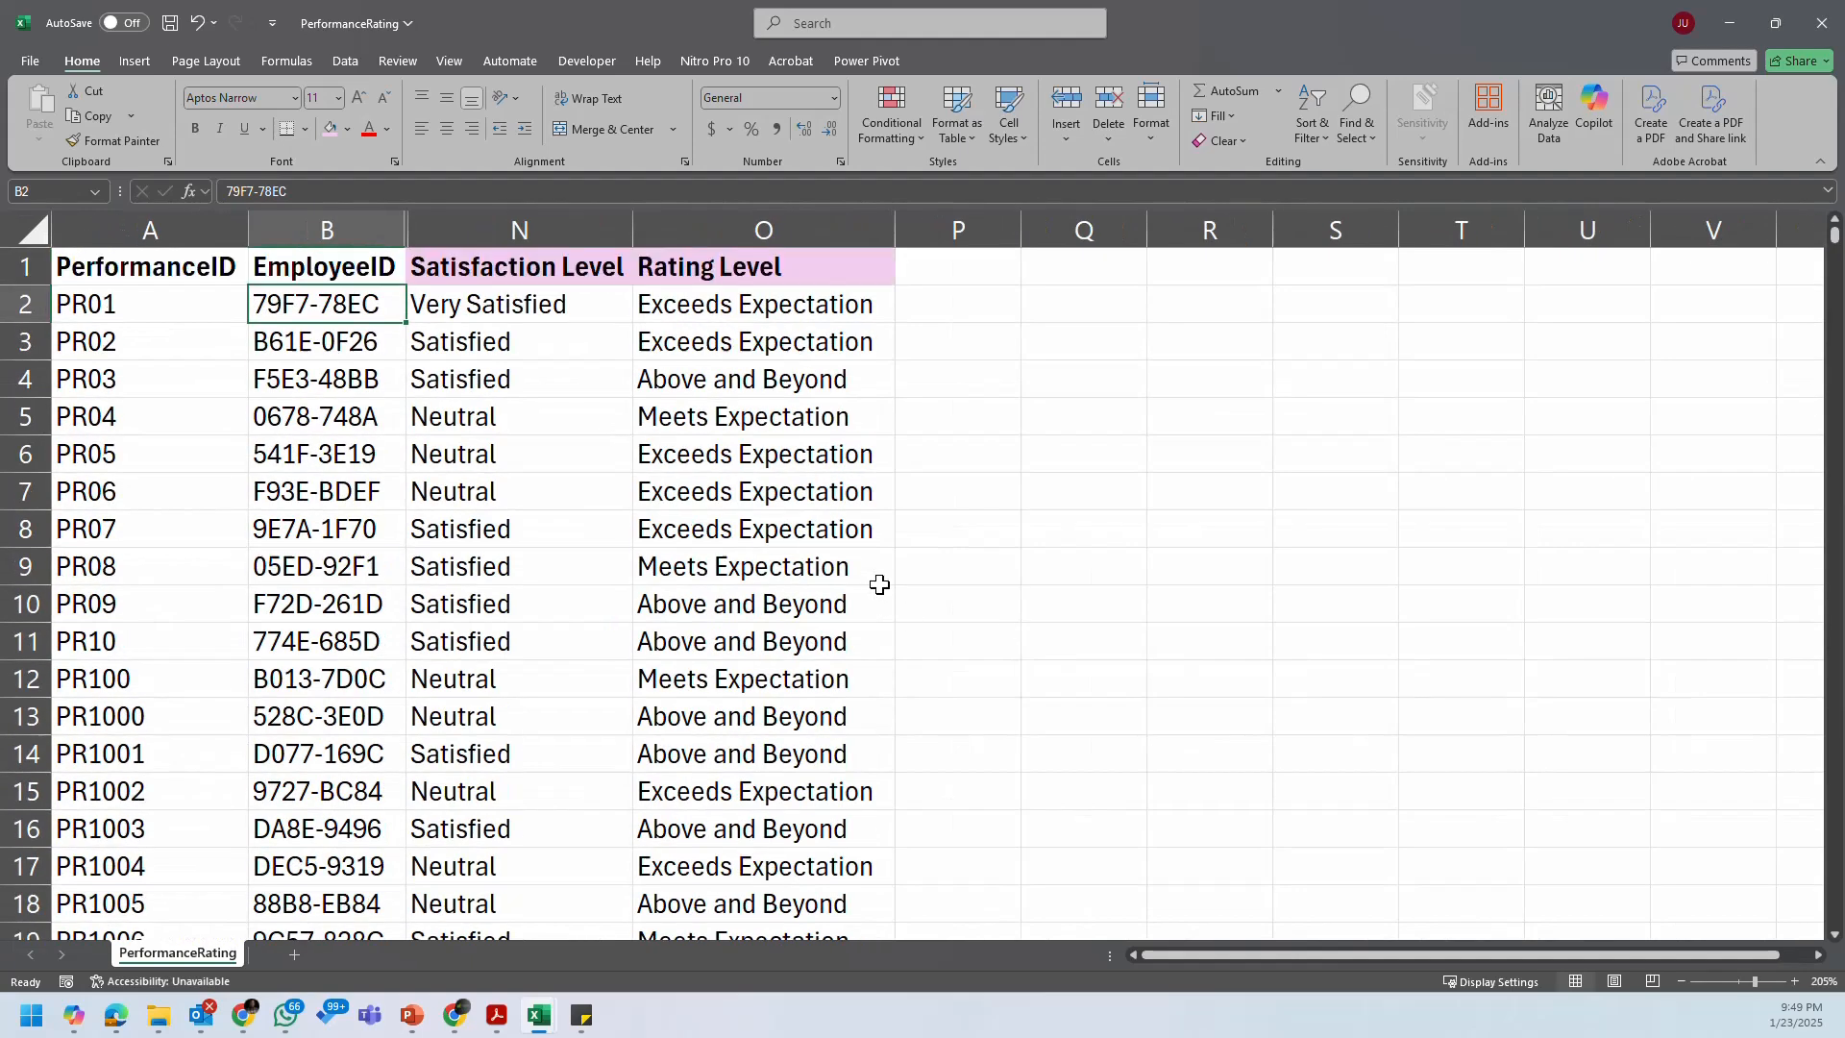
key("Down")
left_click(603, 274)
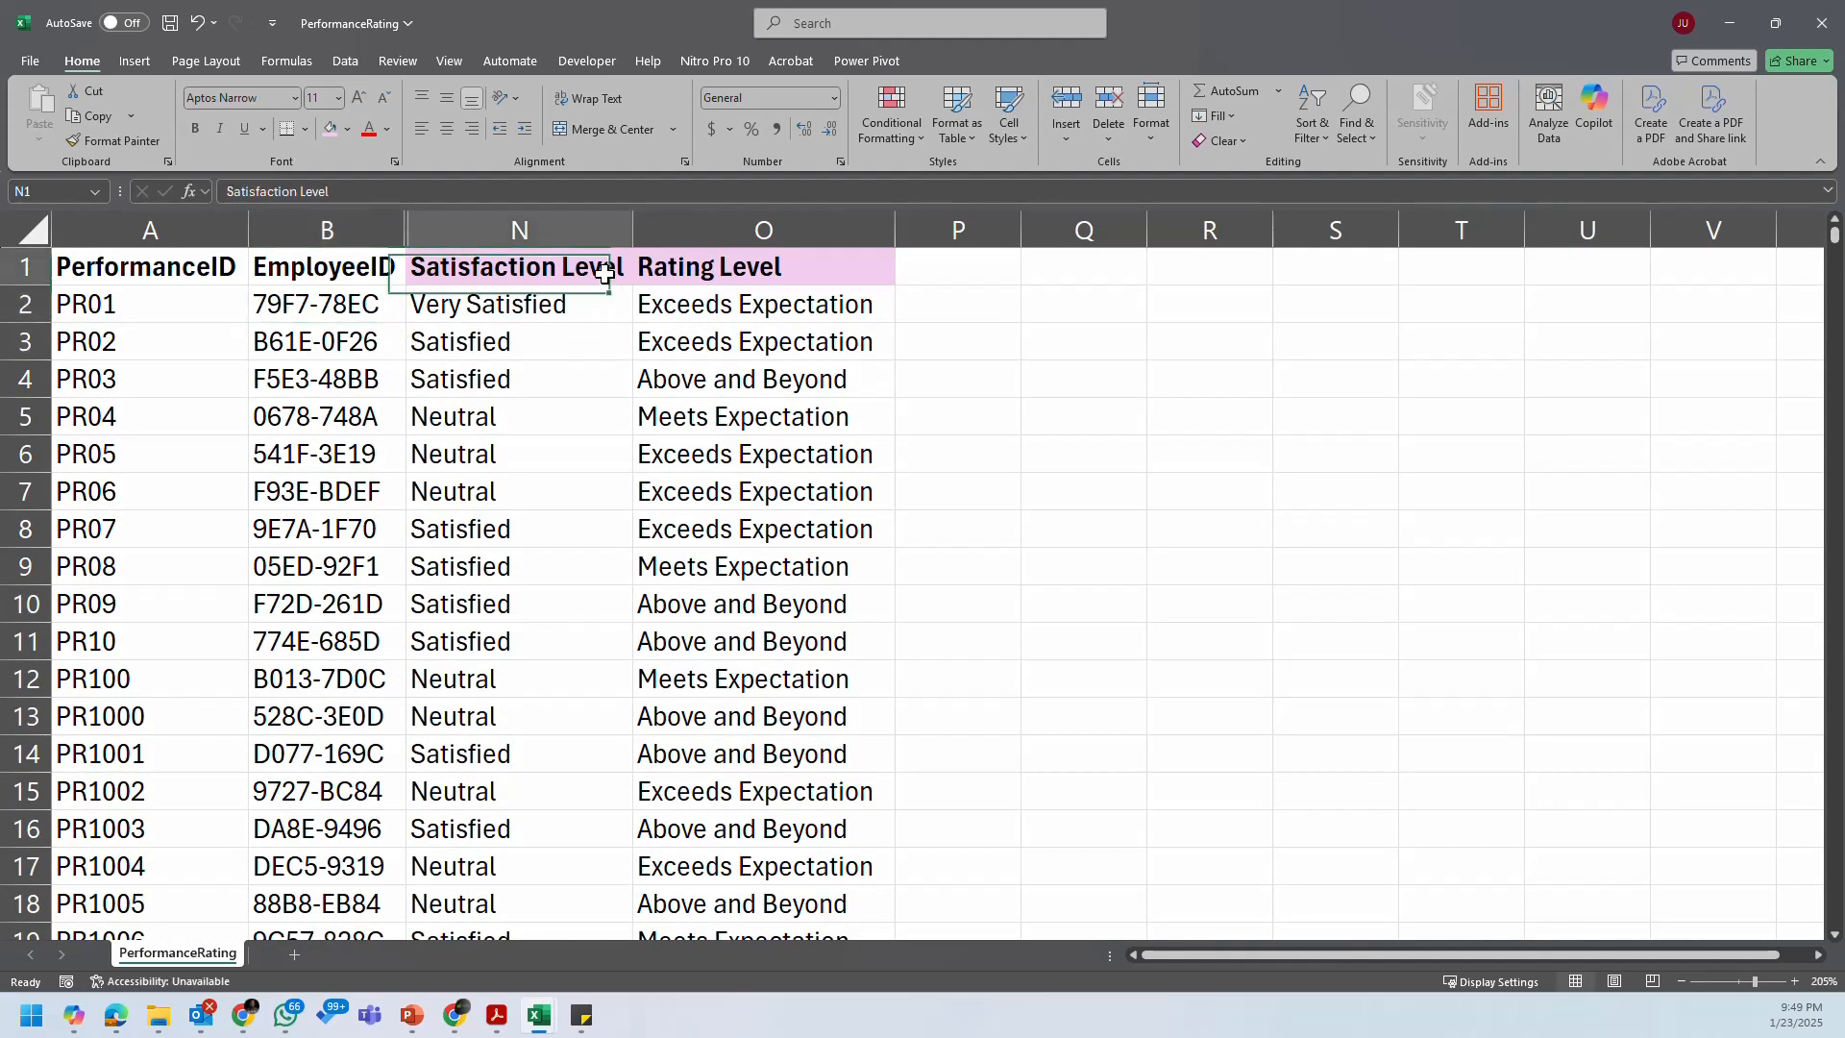
left_click(804, 274)
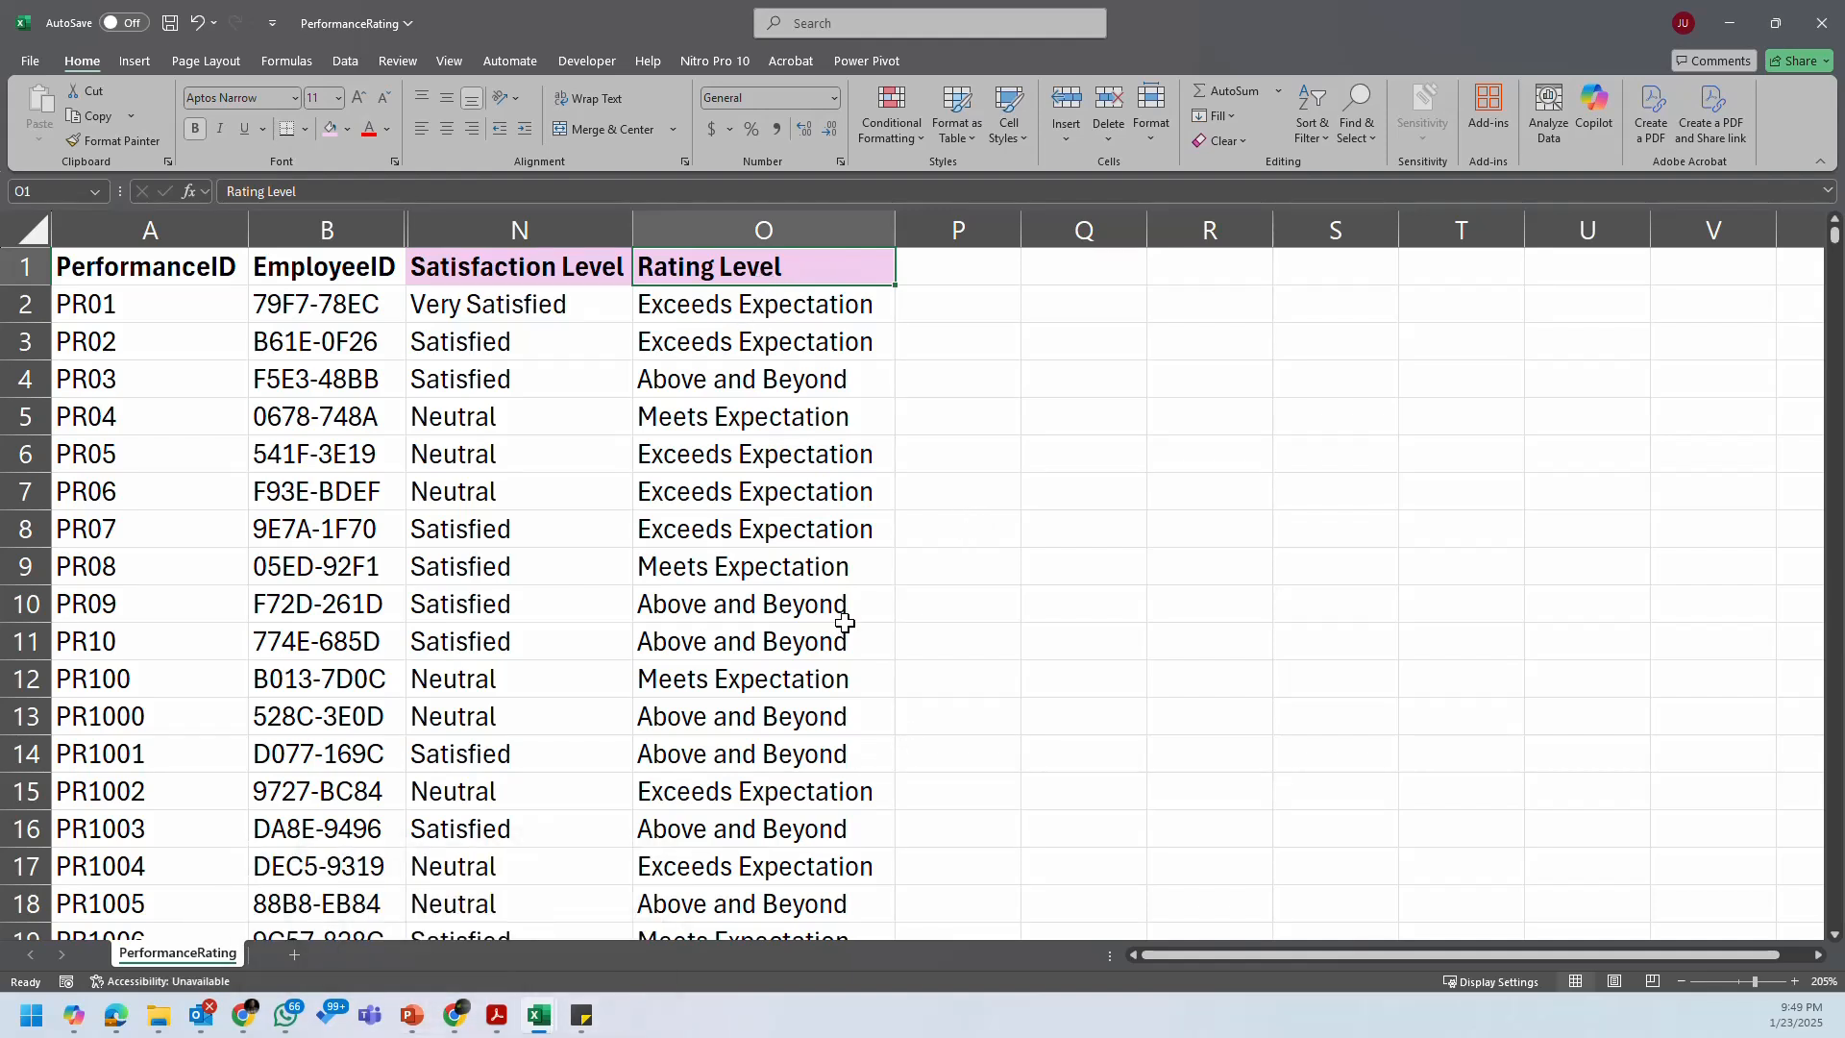
mouse_move(541, 1021)
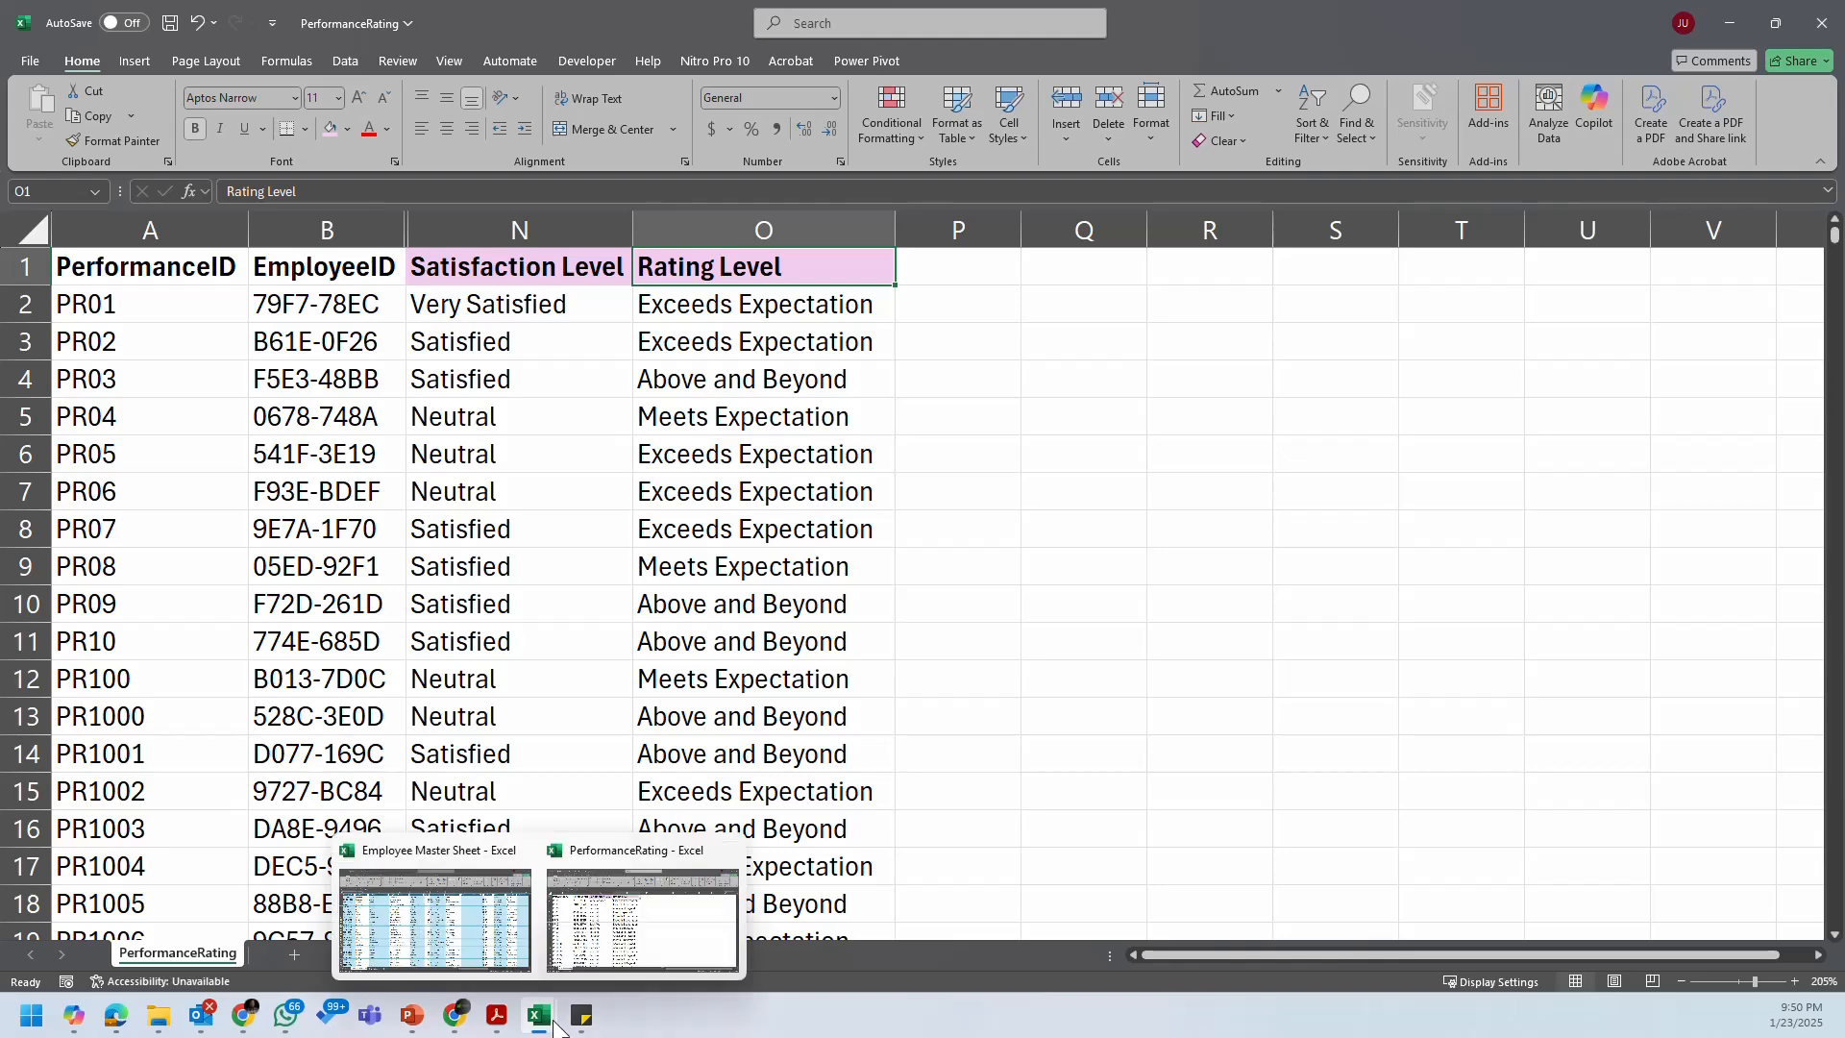
left_click(517, 961)
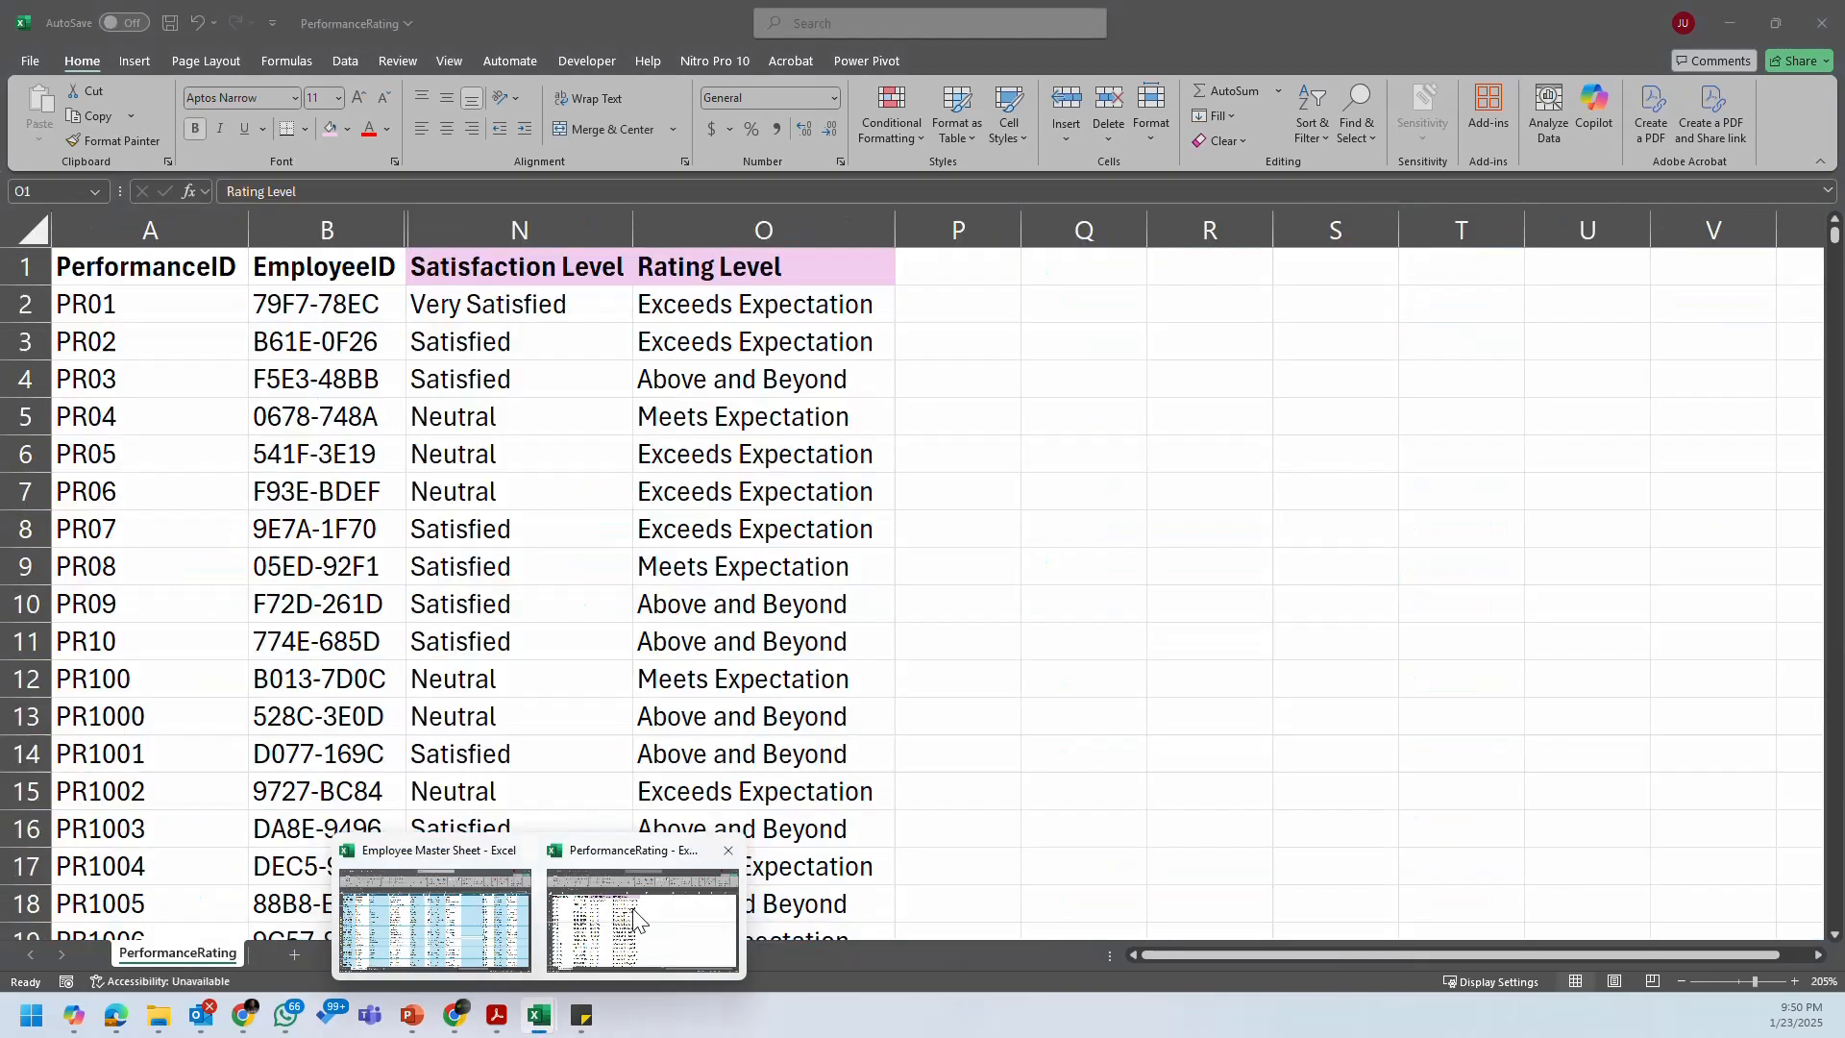
left_click(634, 918)
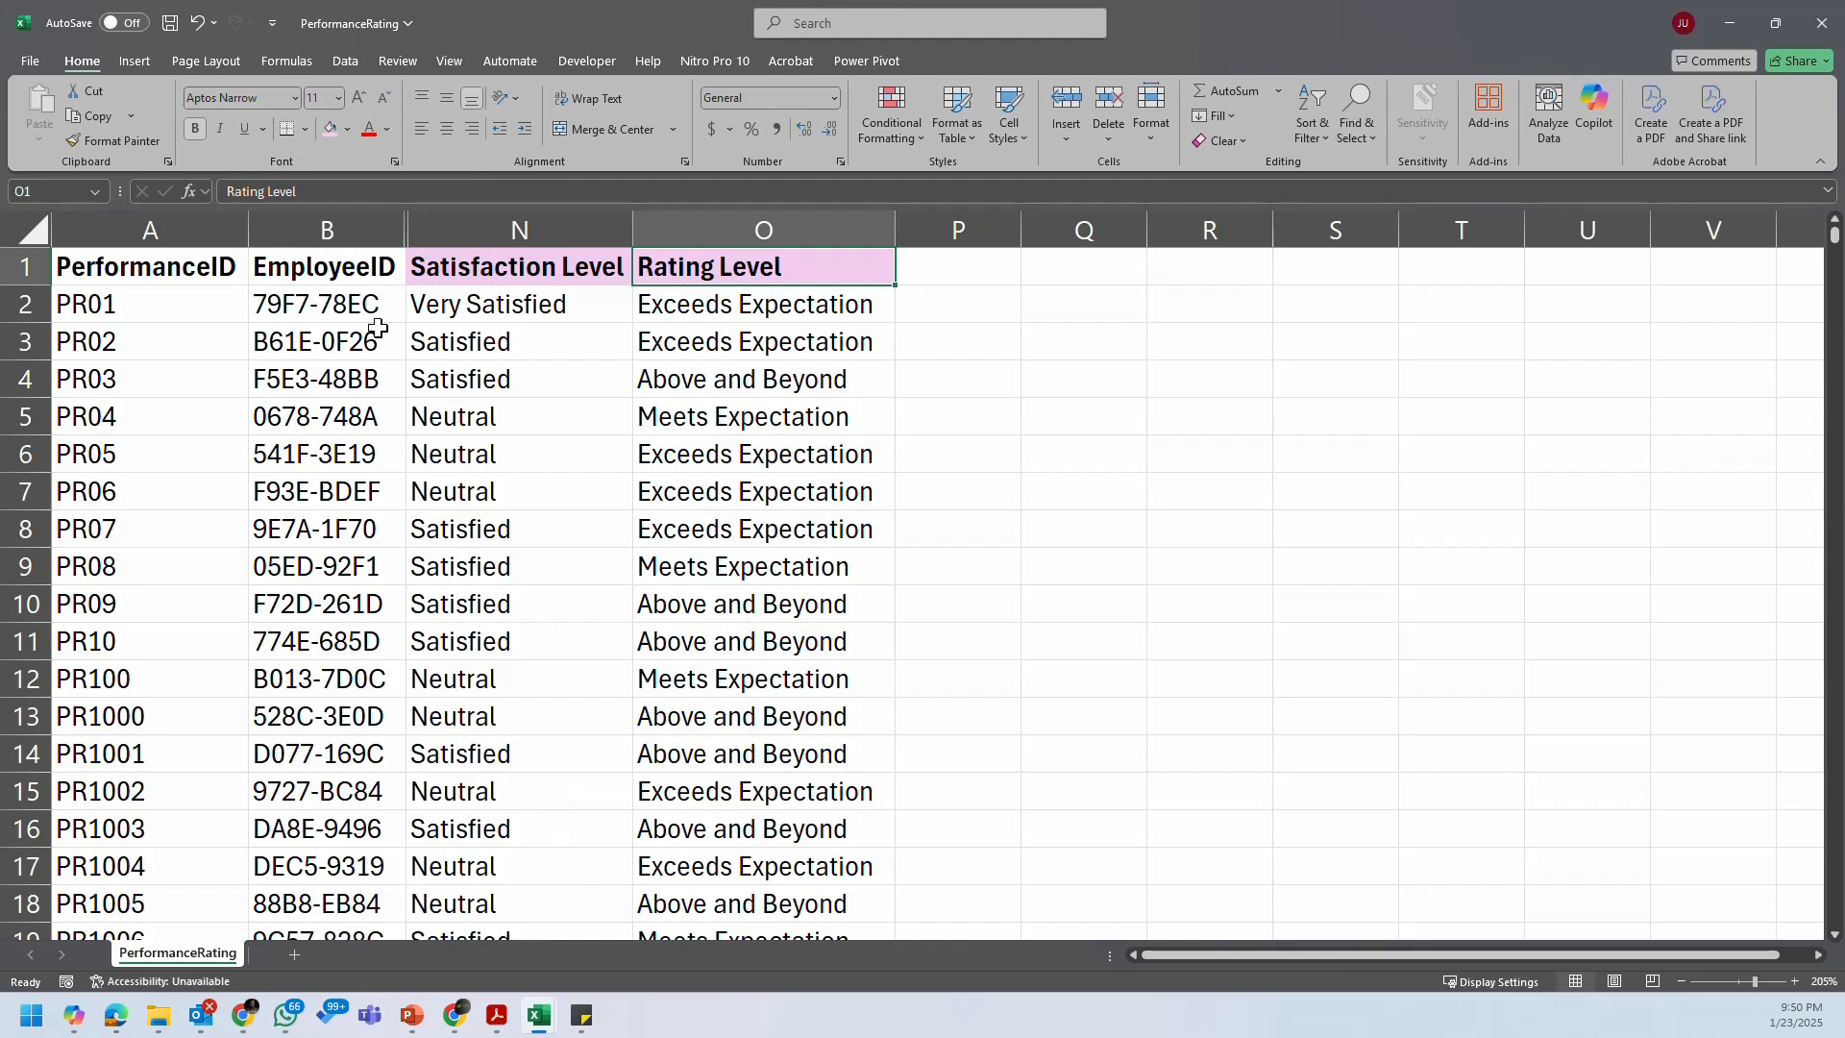
left_click(320, 221)
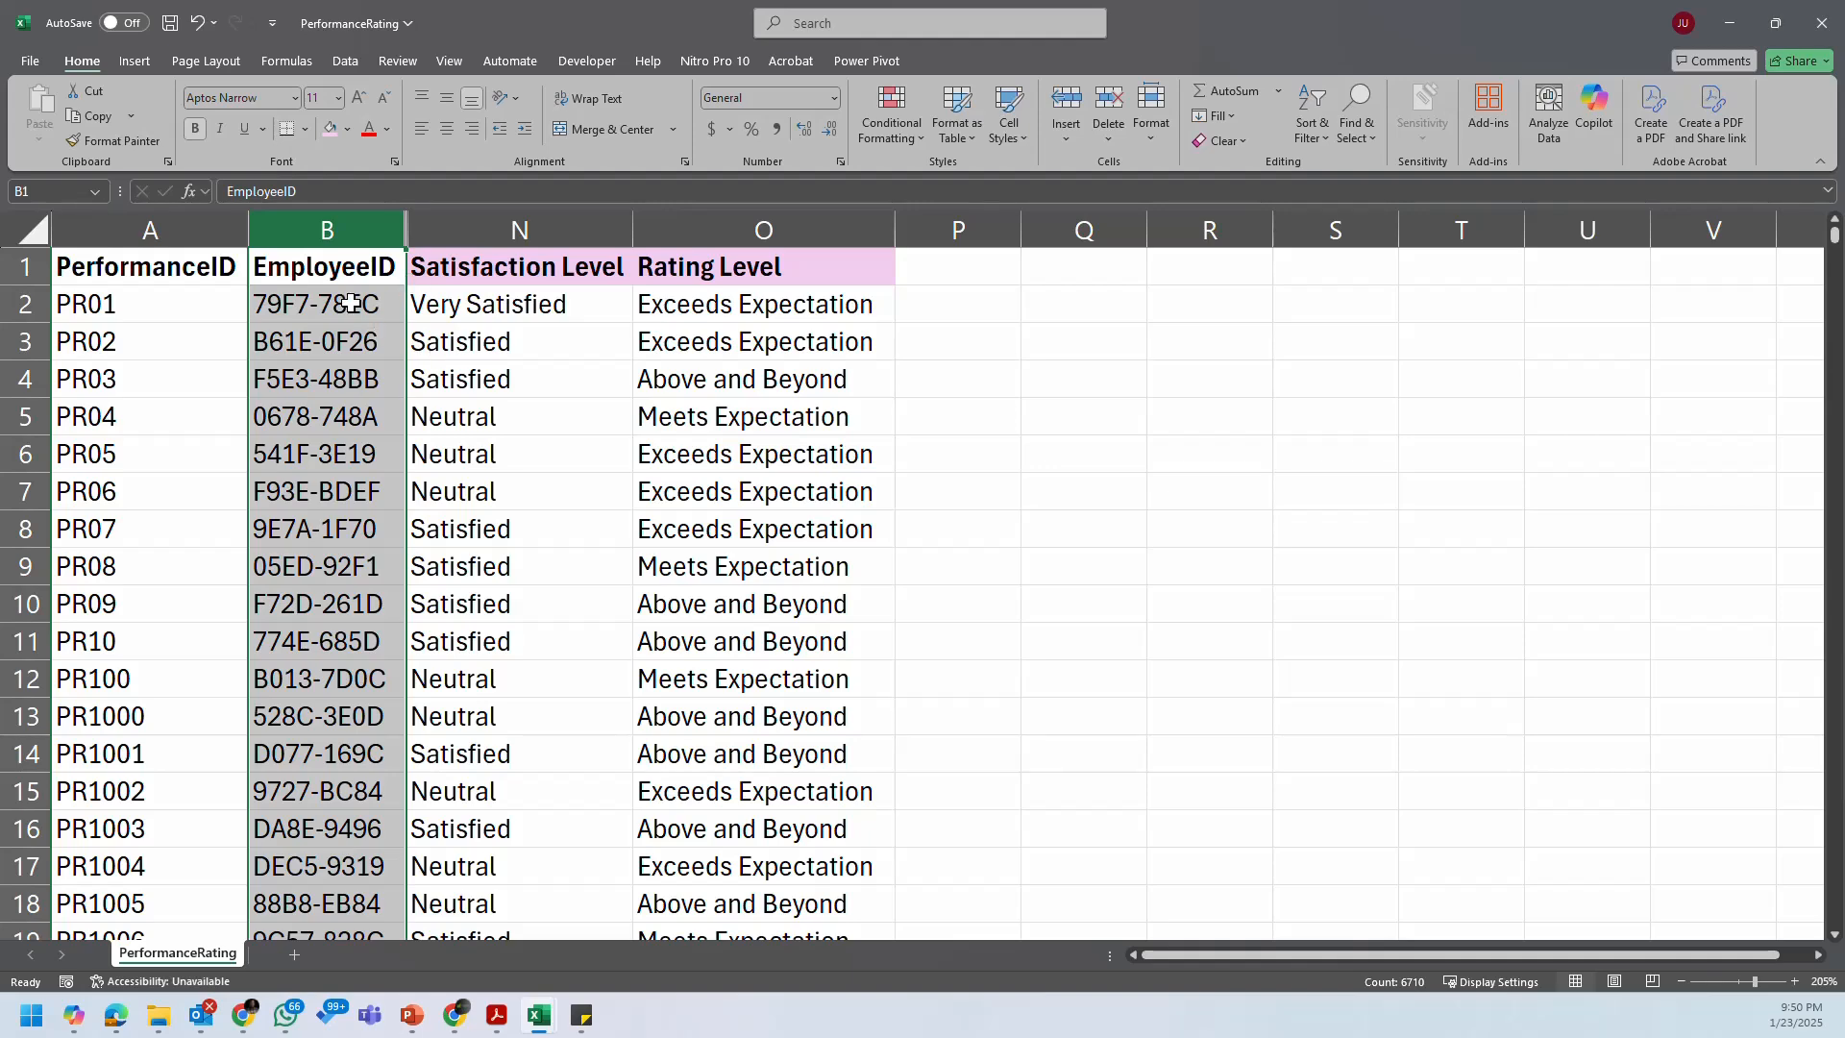
left_click_drag(535, 231, 708, 240)
Step: Review the EmployeeID column in the Employee Master Sheet workbook and locate empty header cell AA1 after YearsWithCurrManager
mouse_move(538, 1015)
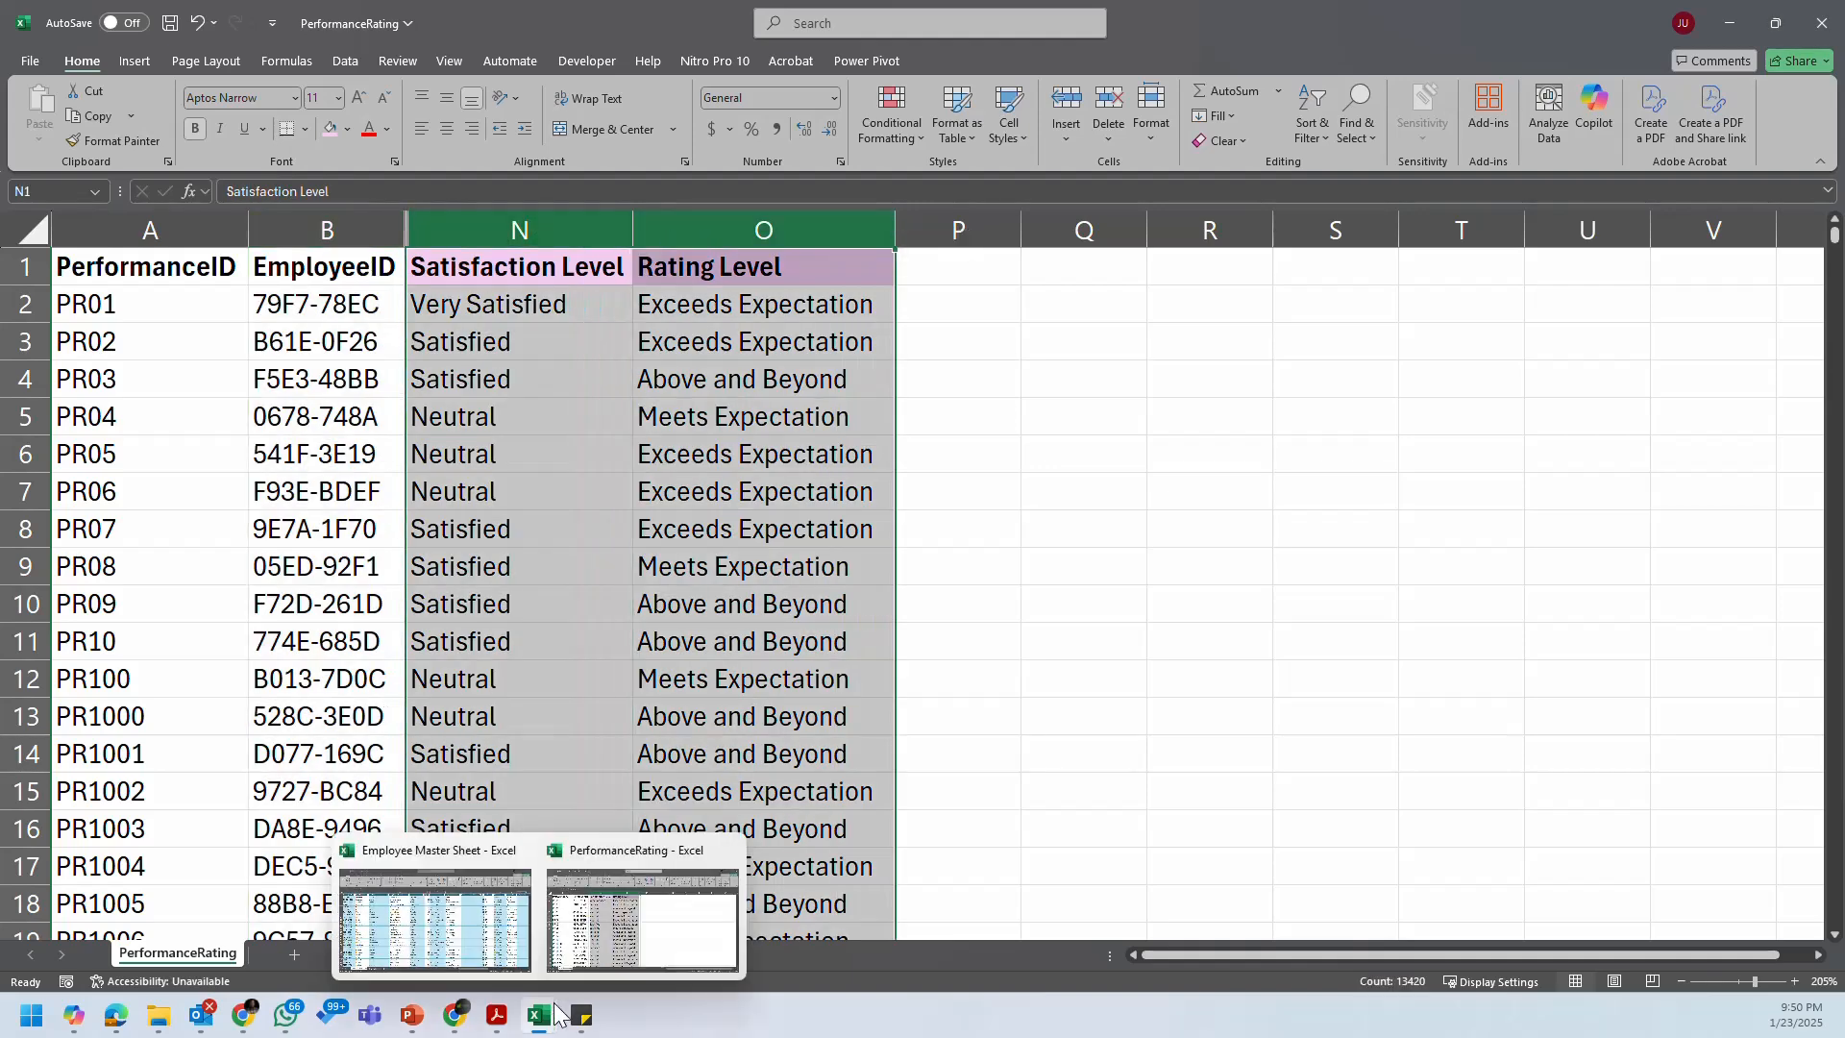
left_click(488, 970)
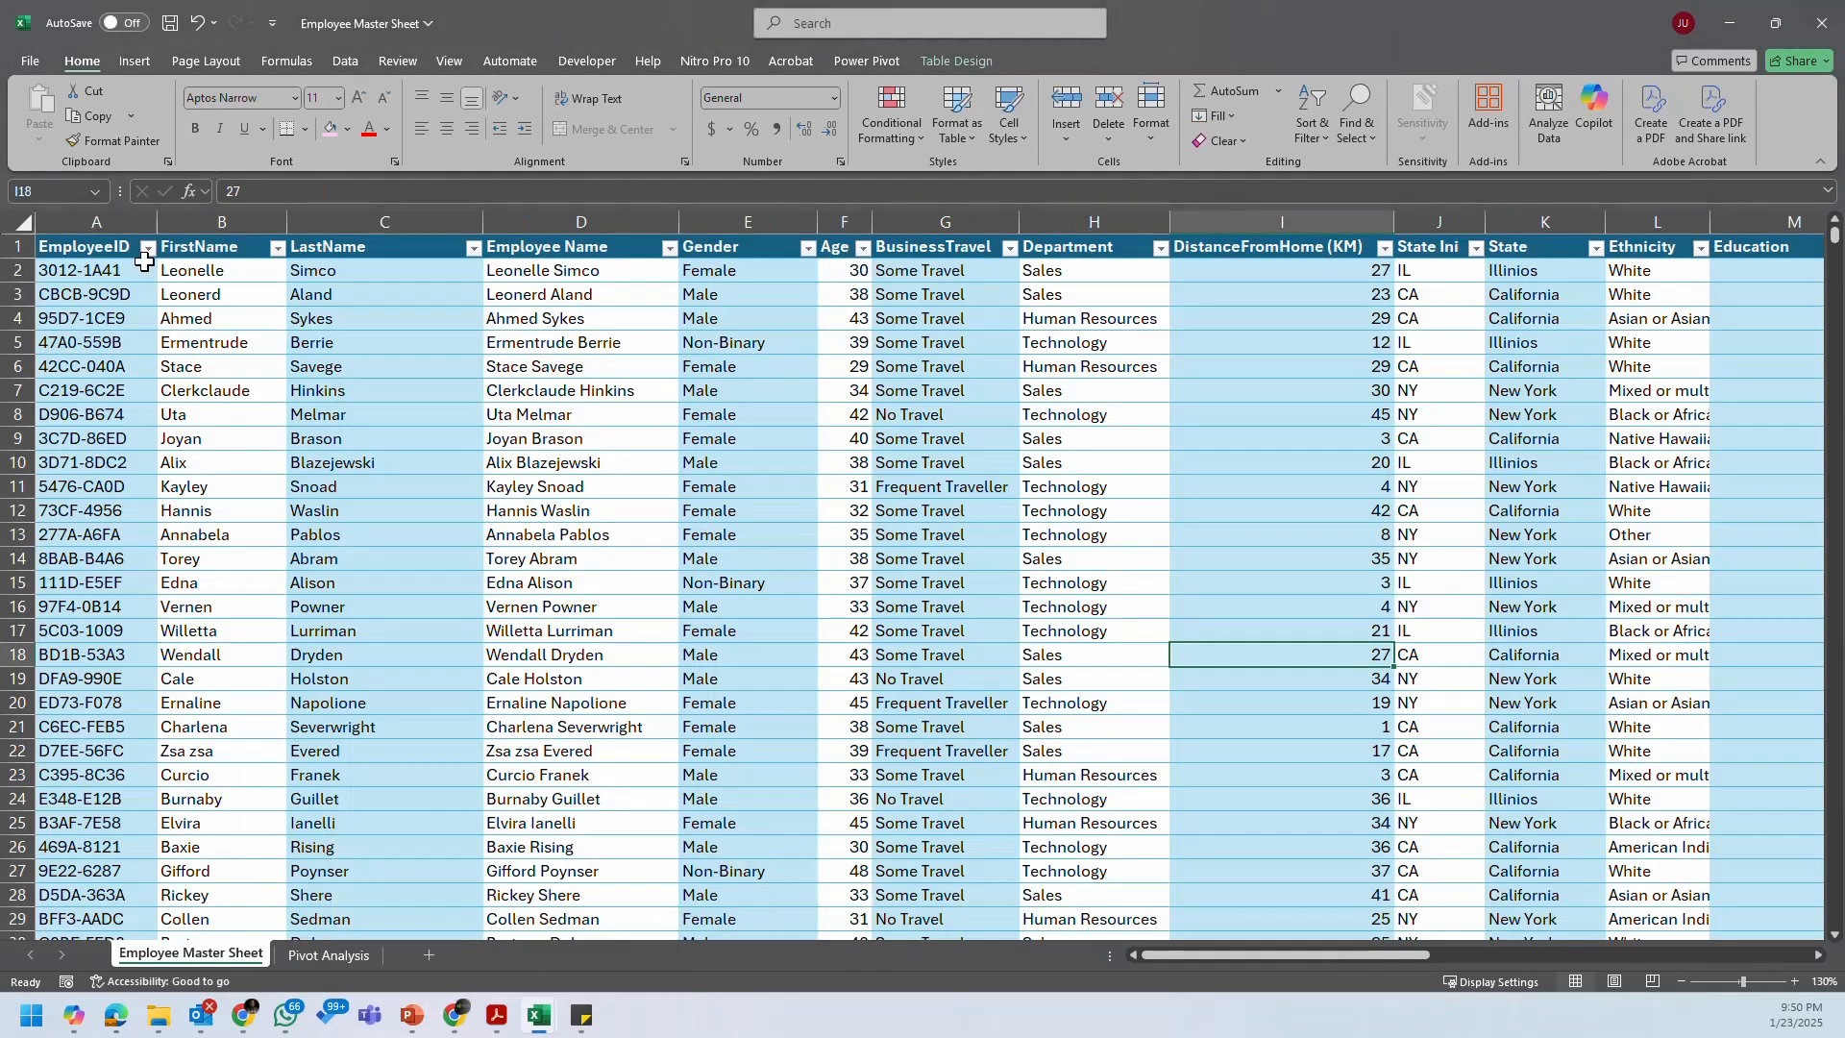
left_click(94, 220)
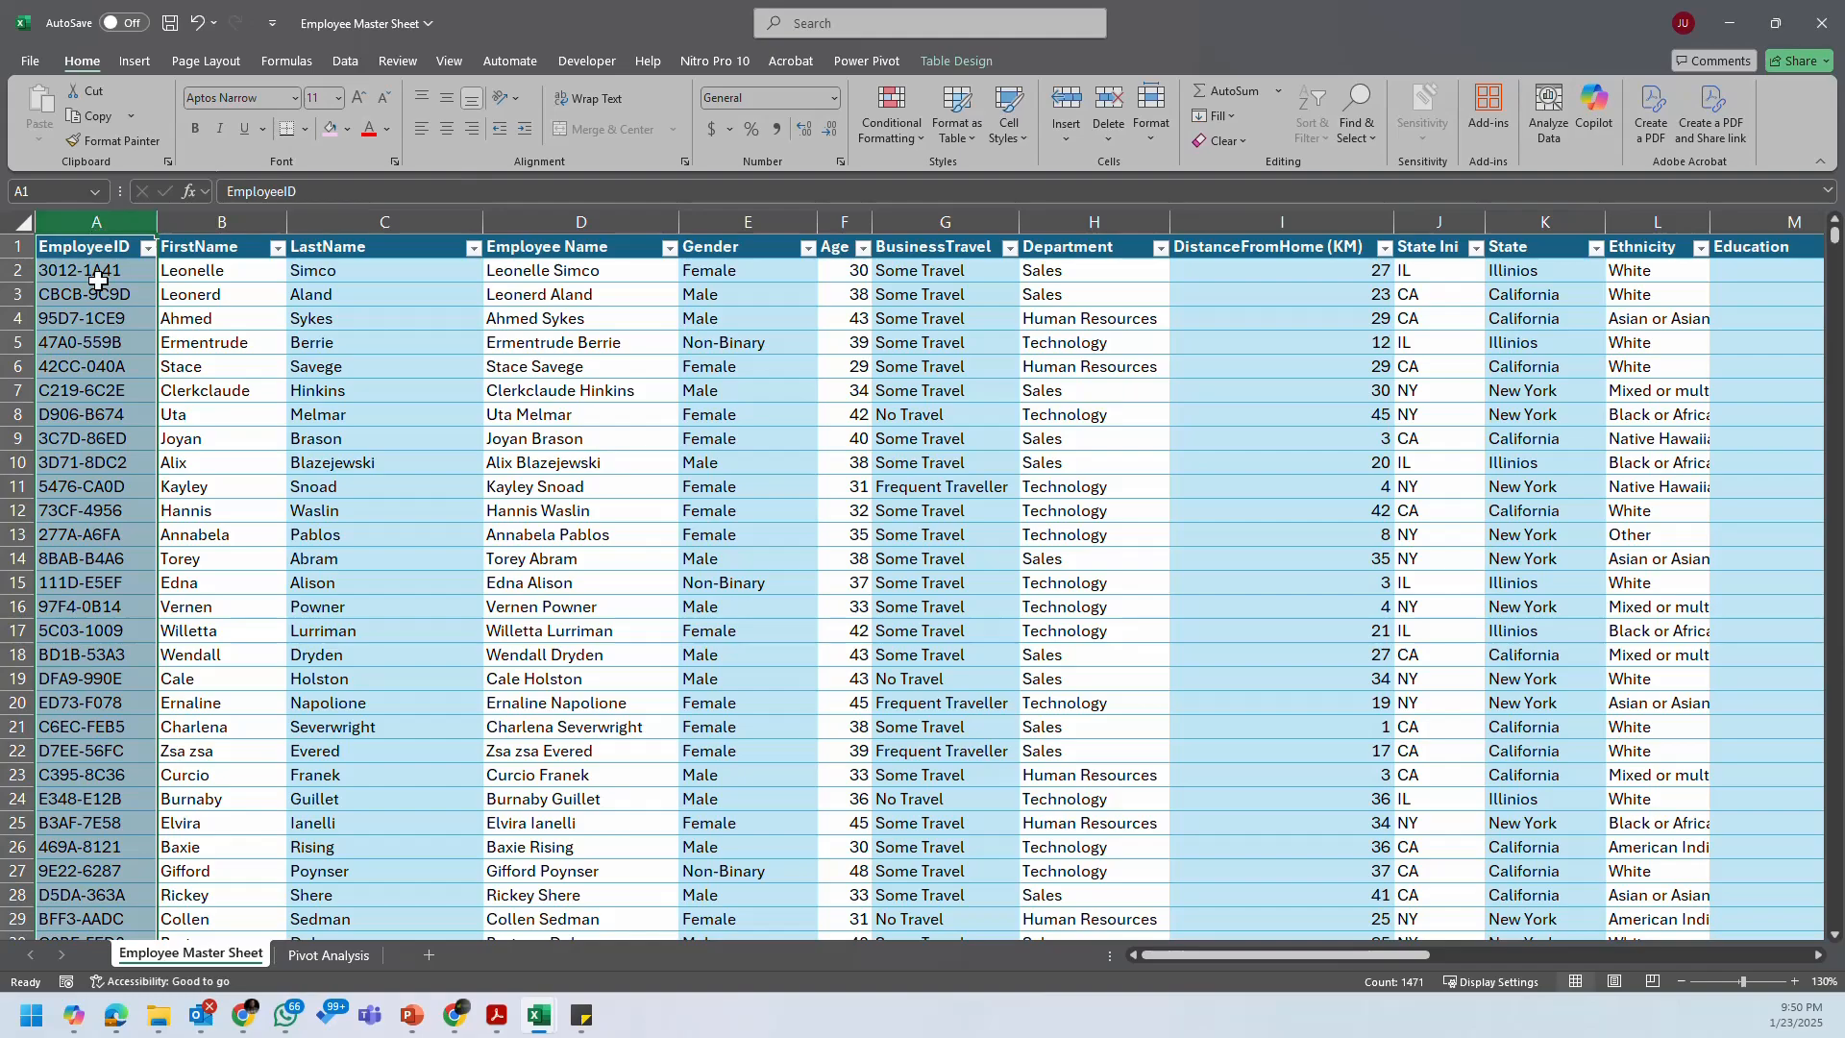
left_click_drag(1250, 955, 1669, 934)
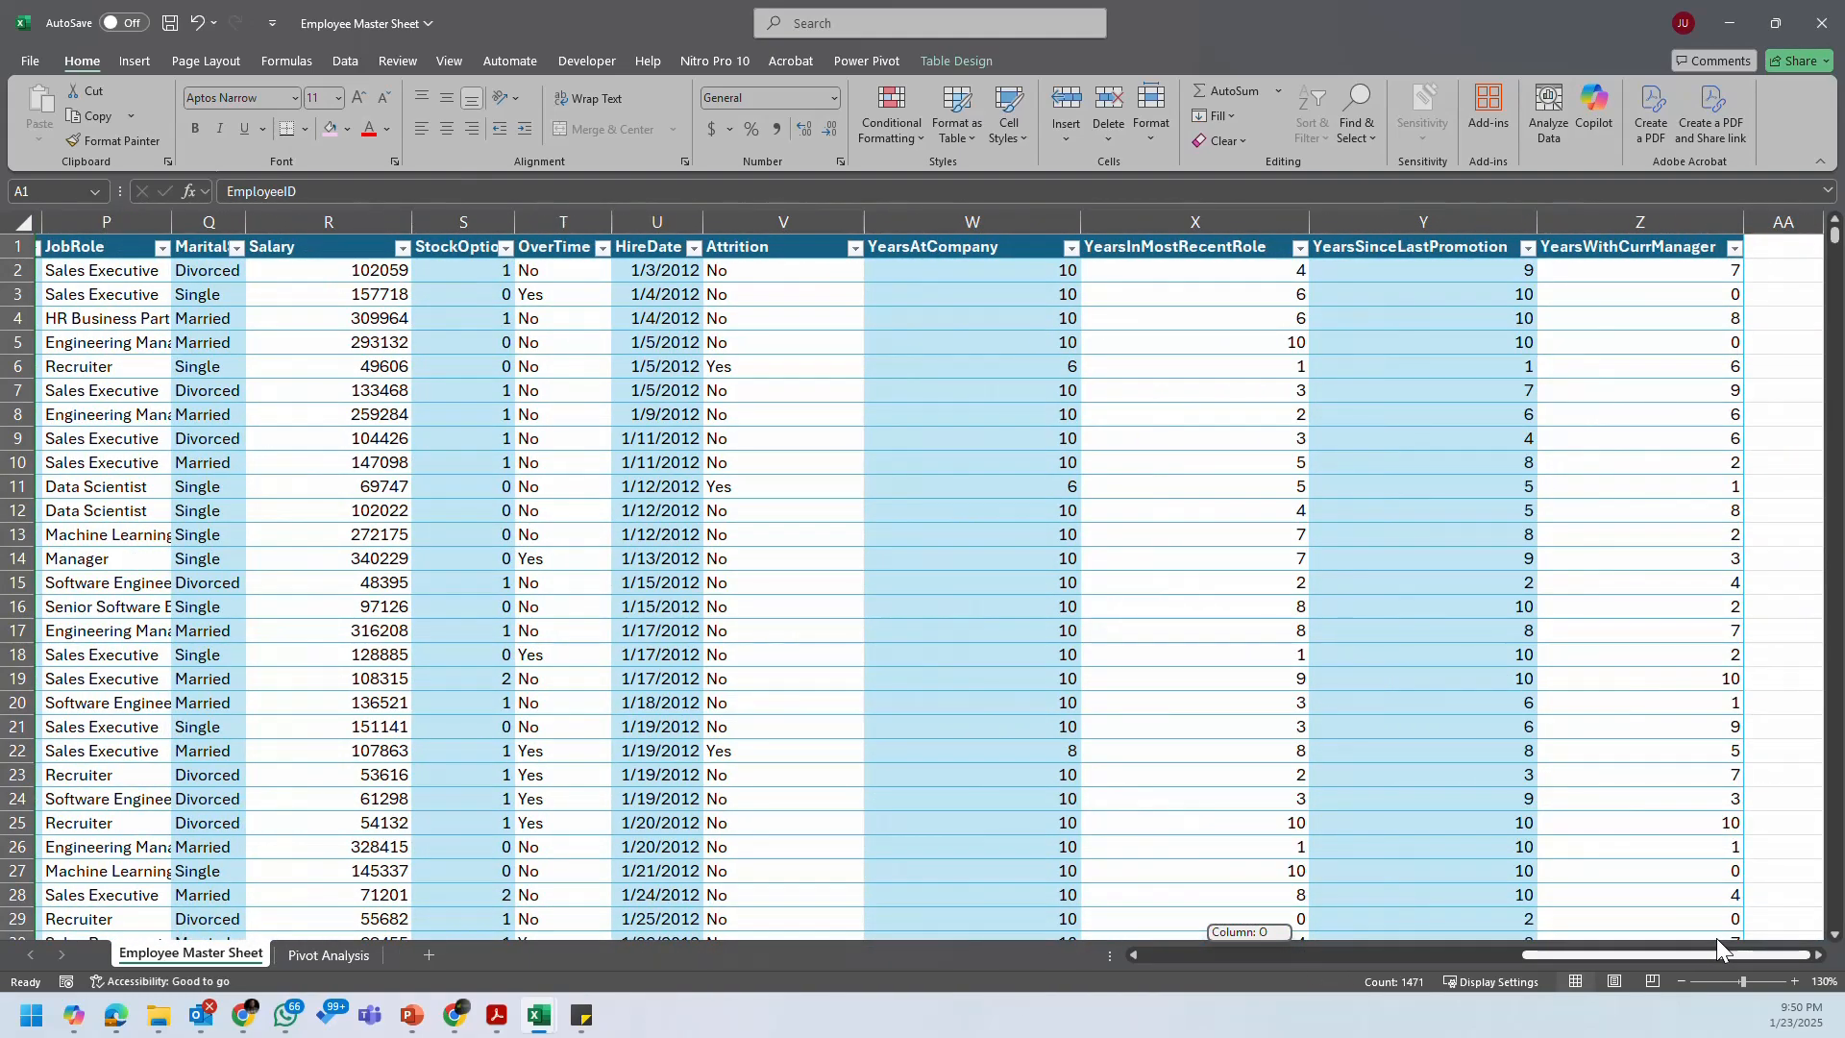
left_click_drag(1717, 938, 1797, 954)
left_click(1818, 956)
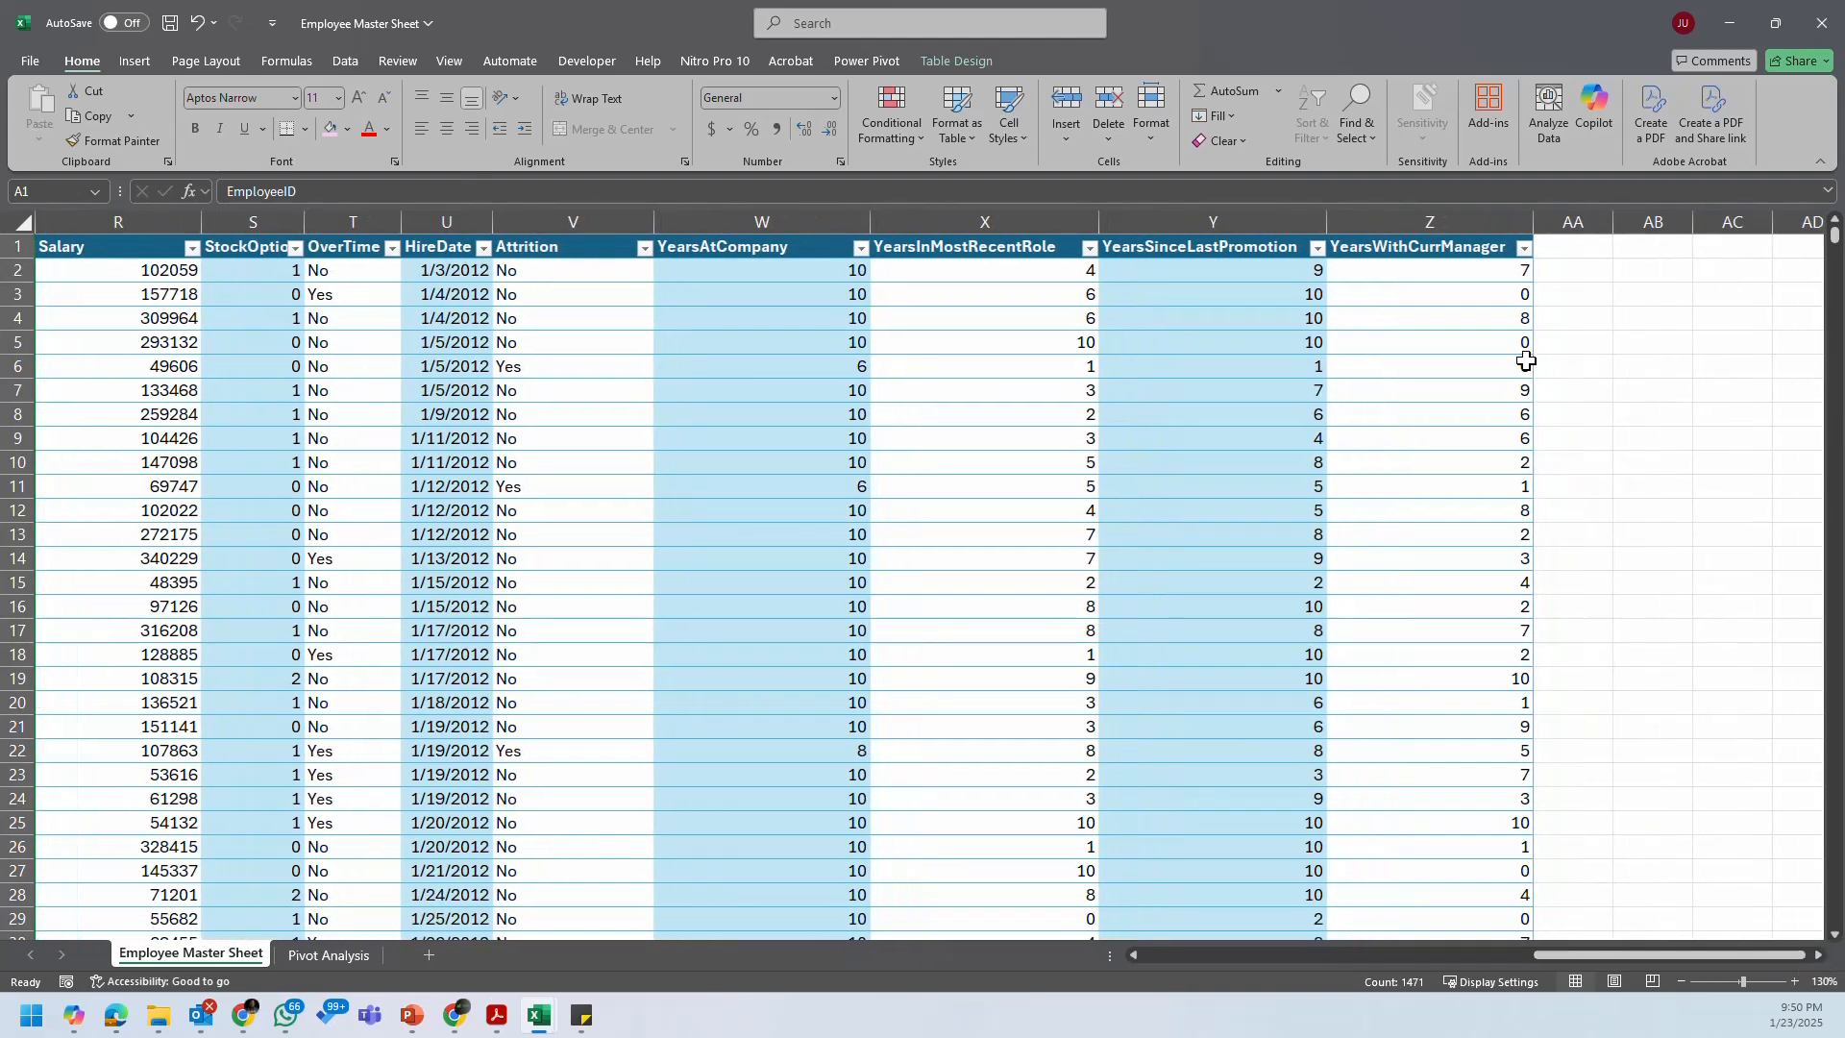
left_click(1592, 251)
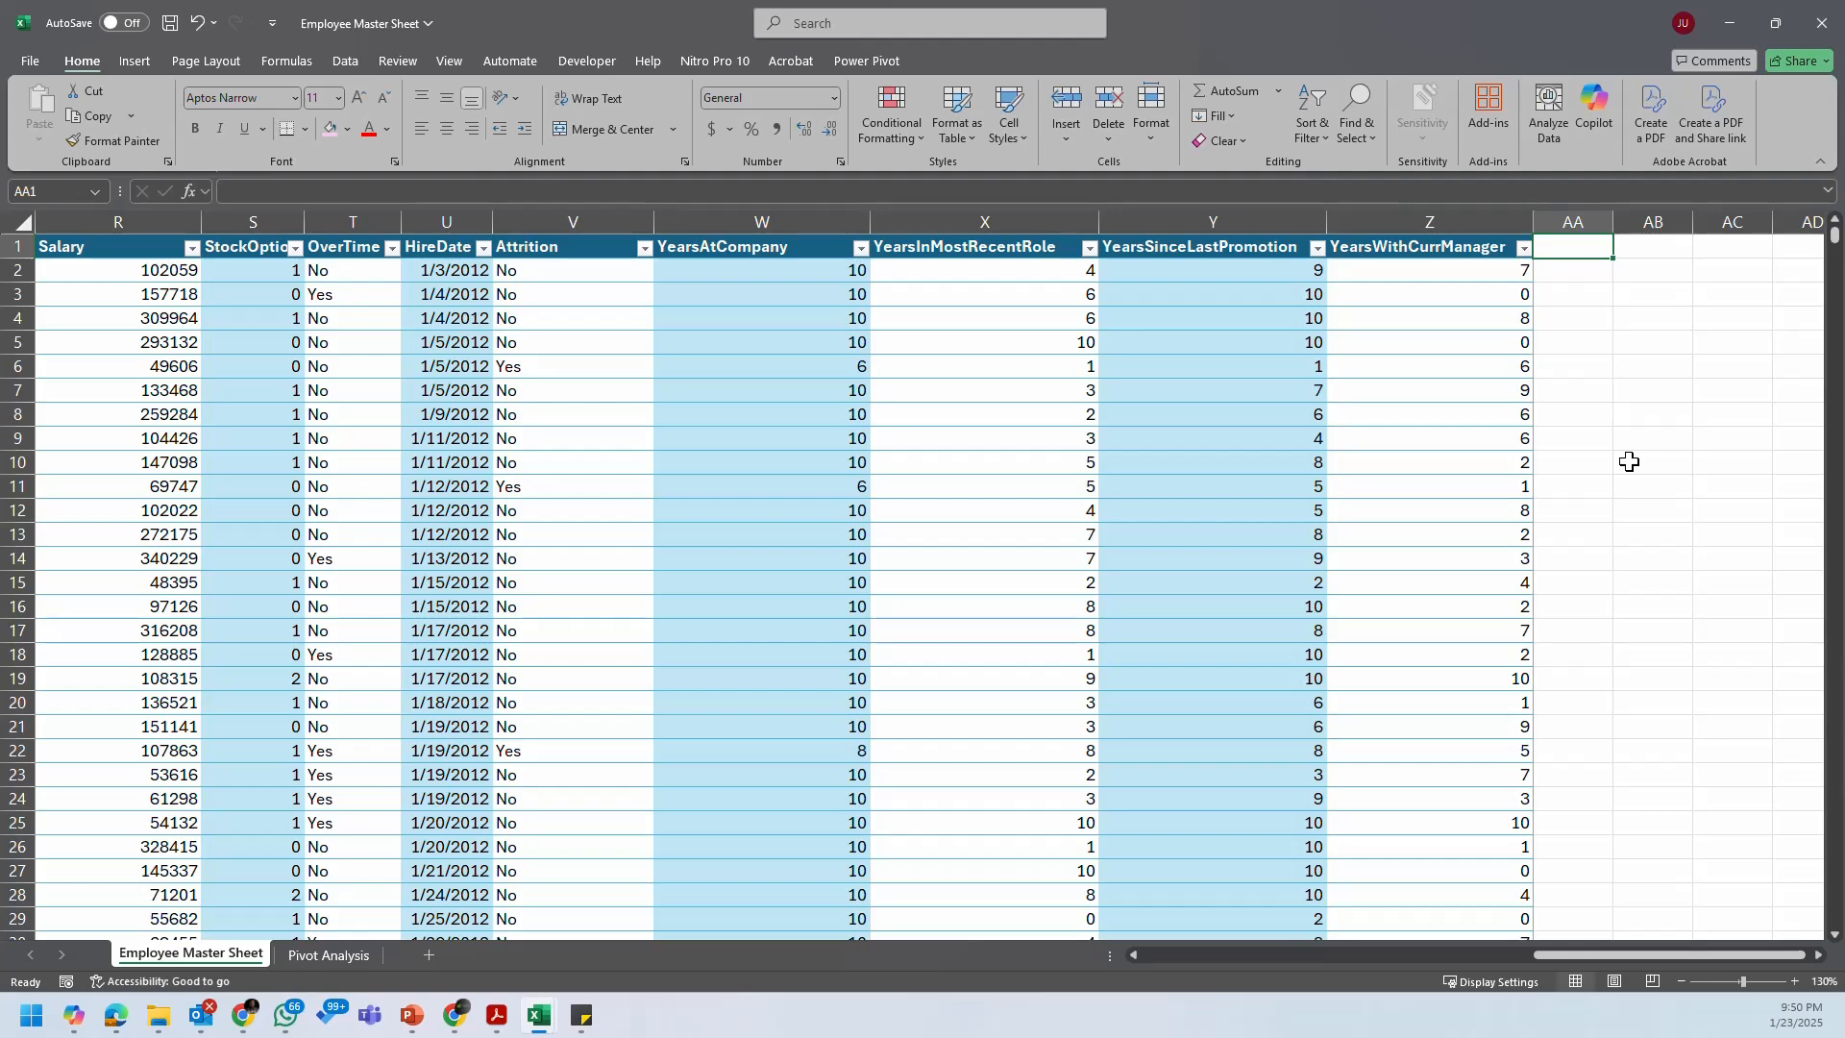
Step: Copy the Satisfaction Level and Rating Level headers from PerformanceRating and paste them as values at AA1 of the Employee Master Sheet
mouse_move(545, 1026)
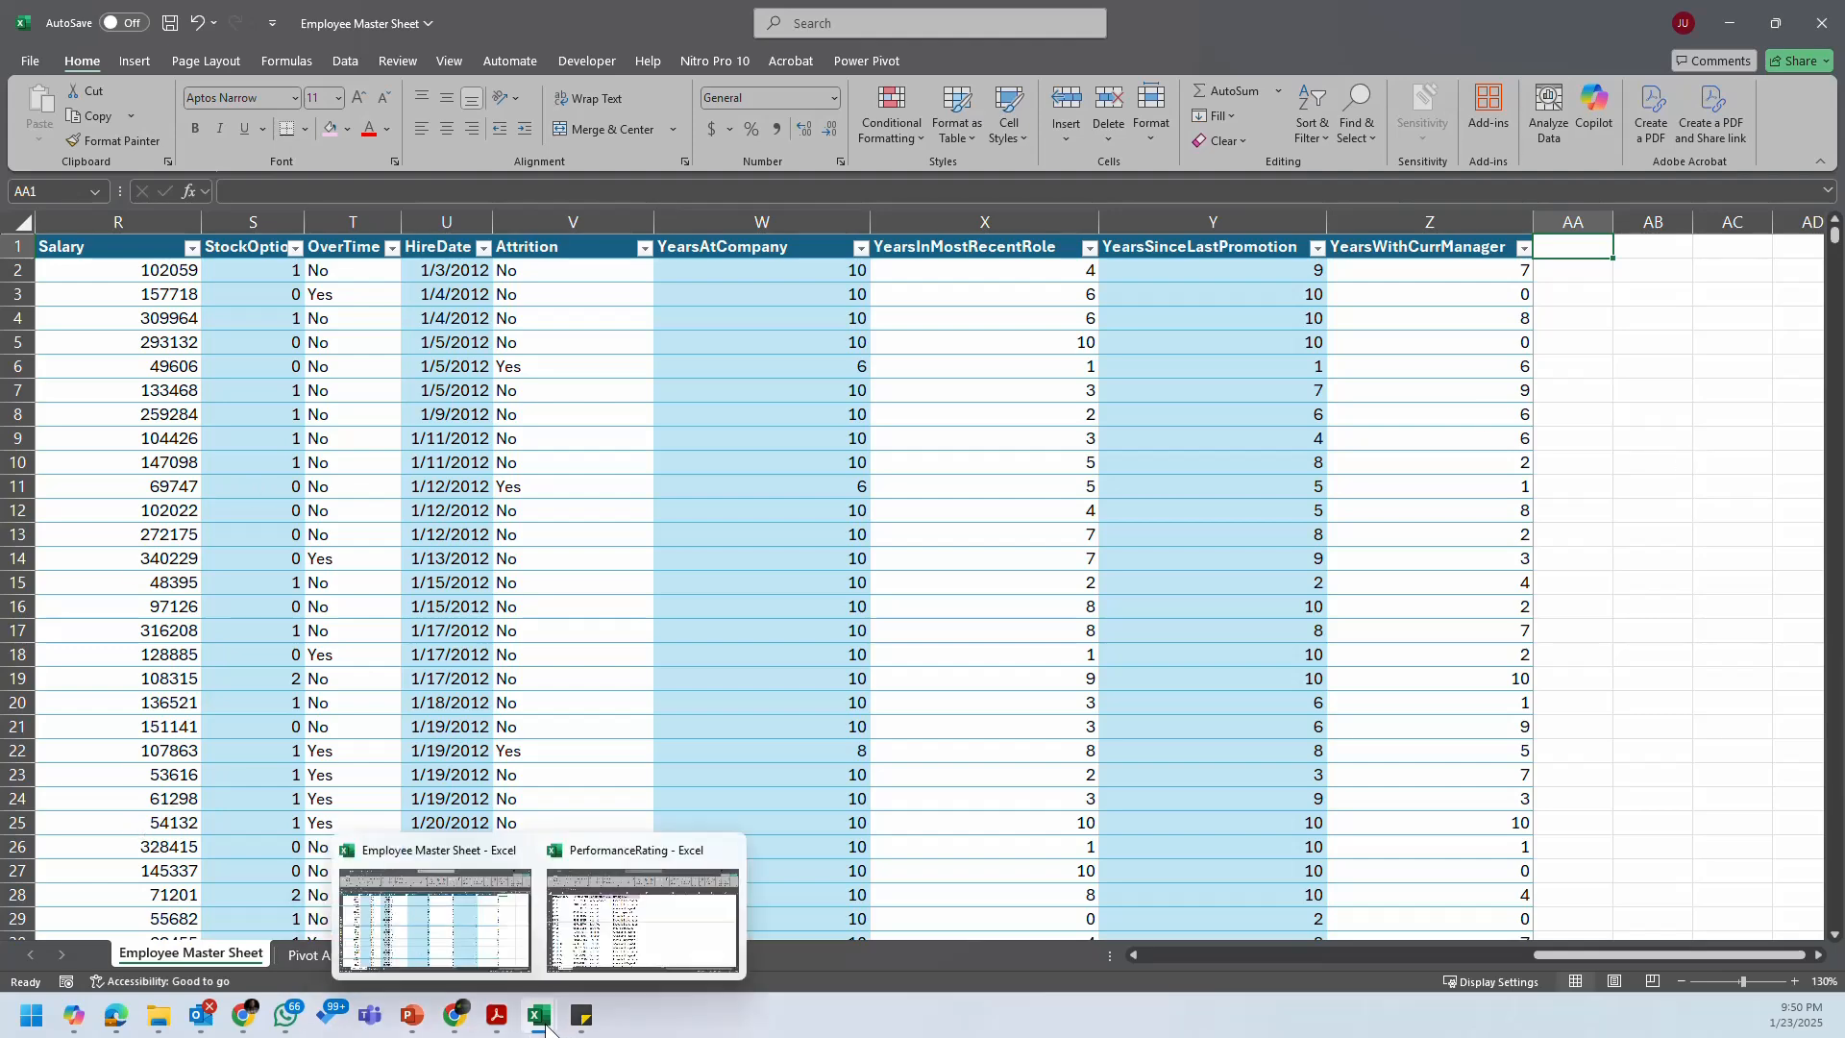
left_click(599, 932)
left_click_drag(579, 269, 737, 270)
key("ctrl+c")
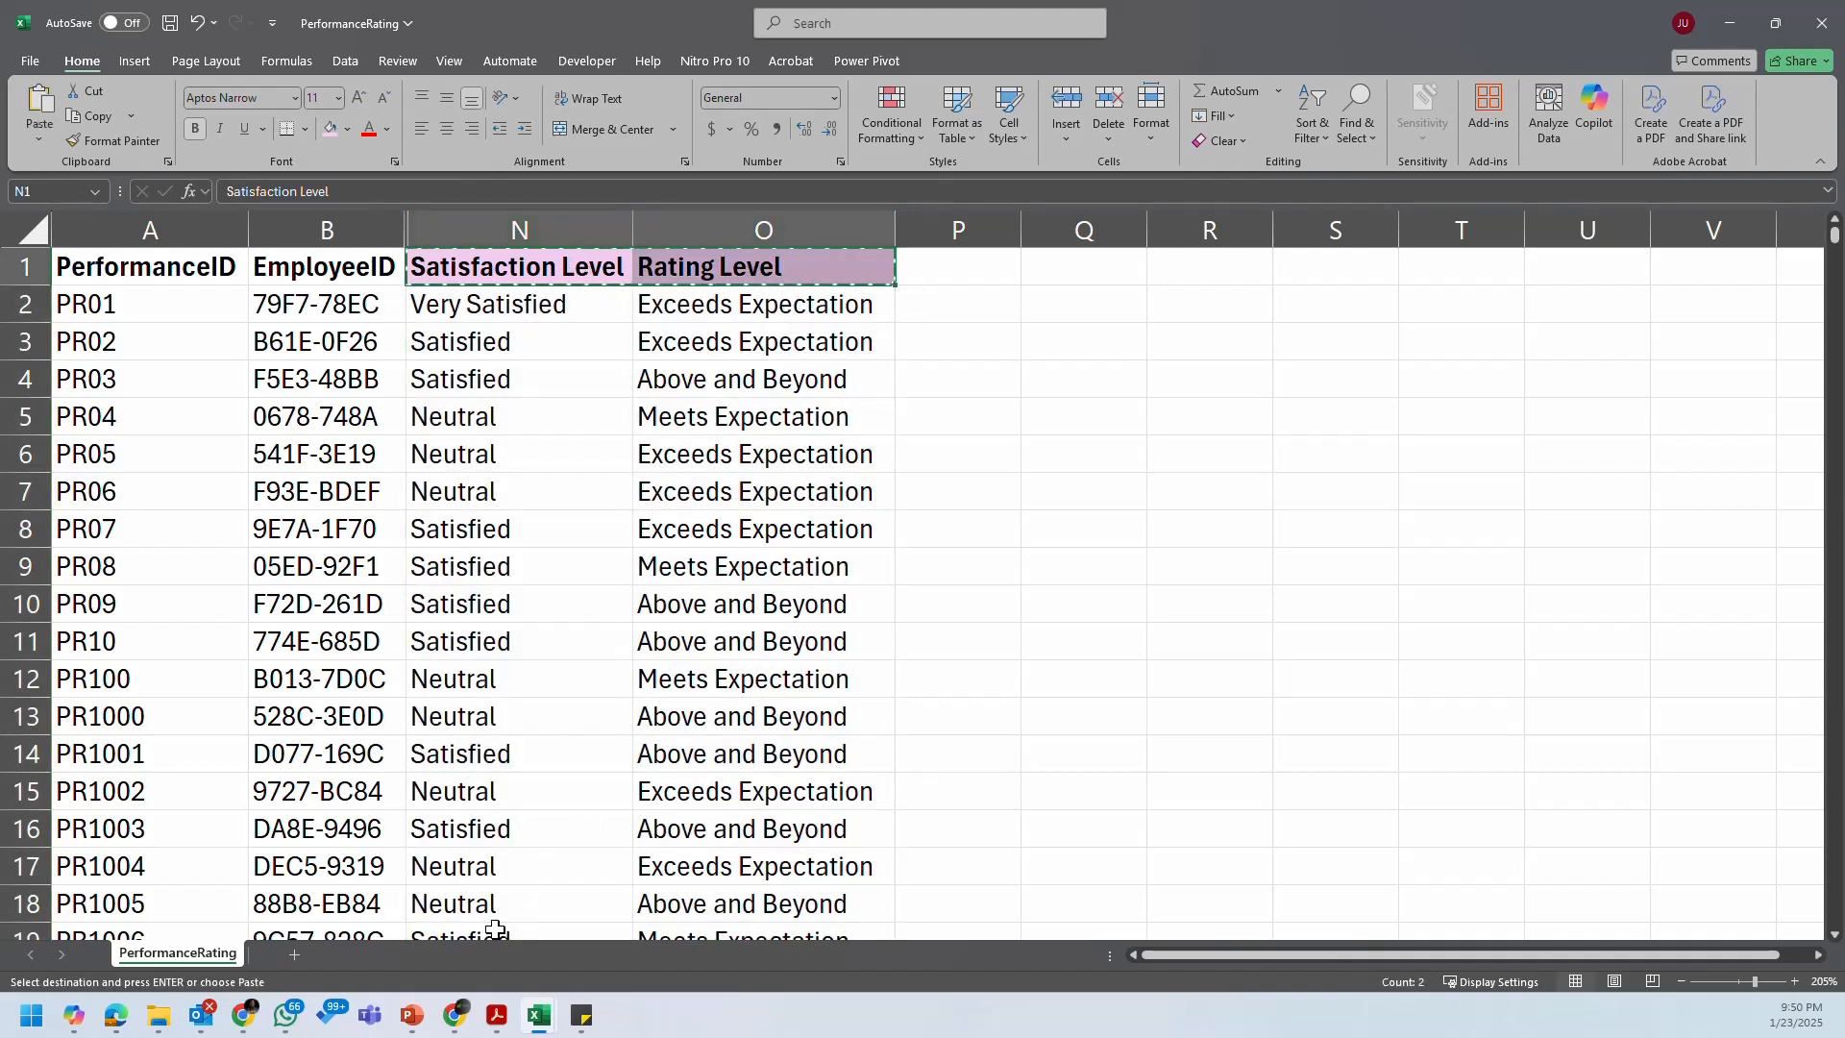
mouse_move(540, 1019)
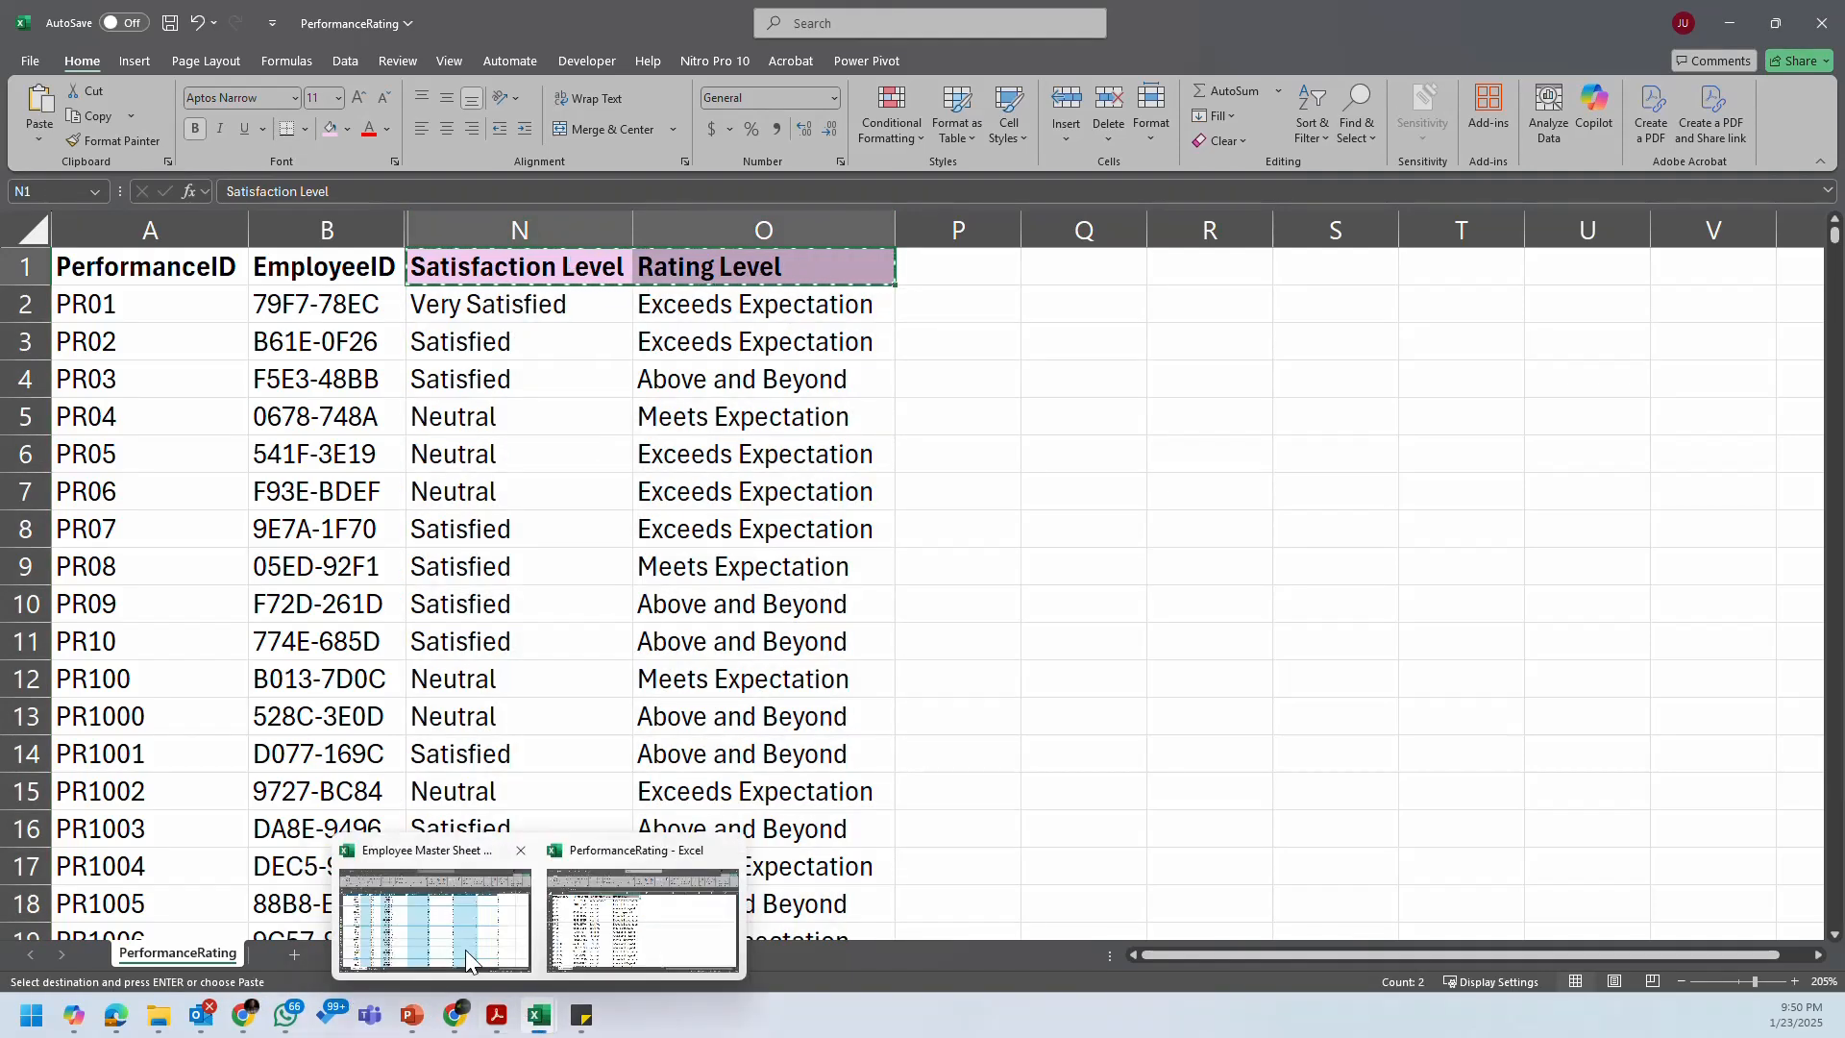
left_click(434, 913)
right_click(1567, 243)
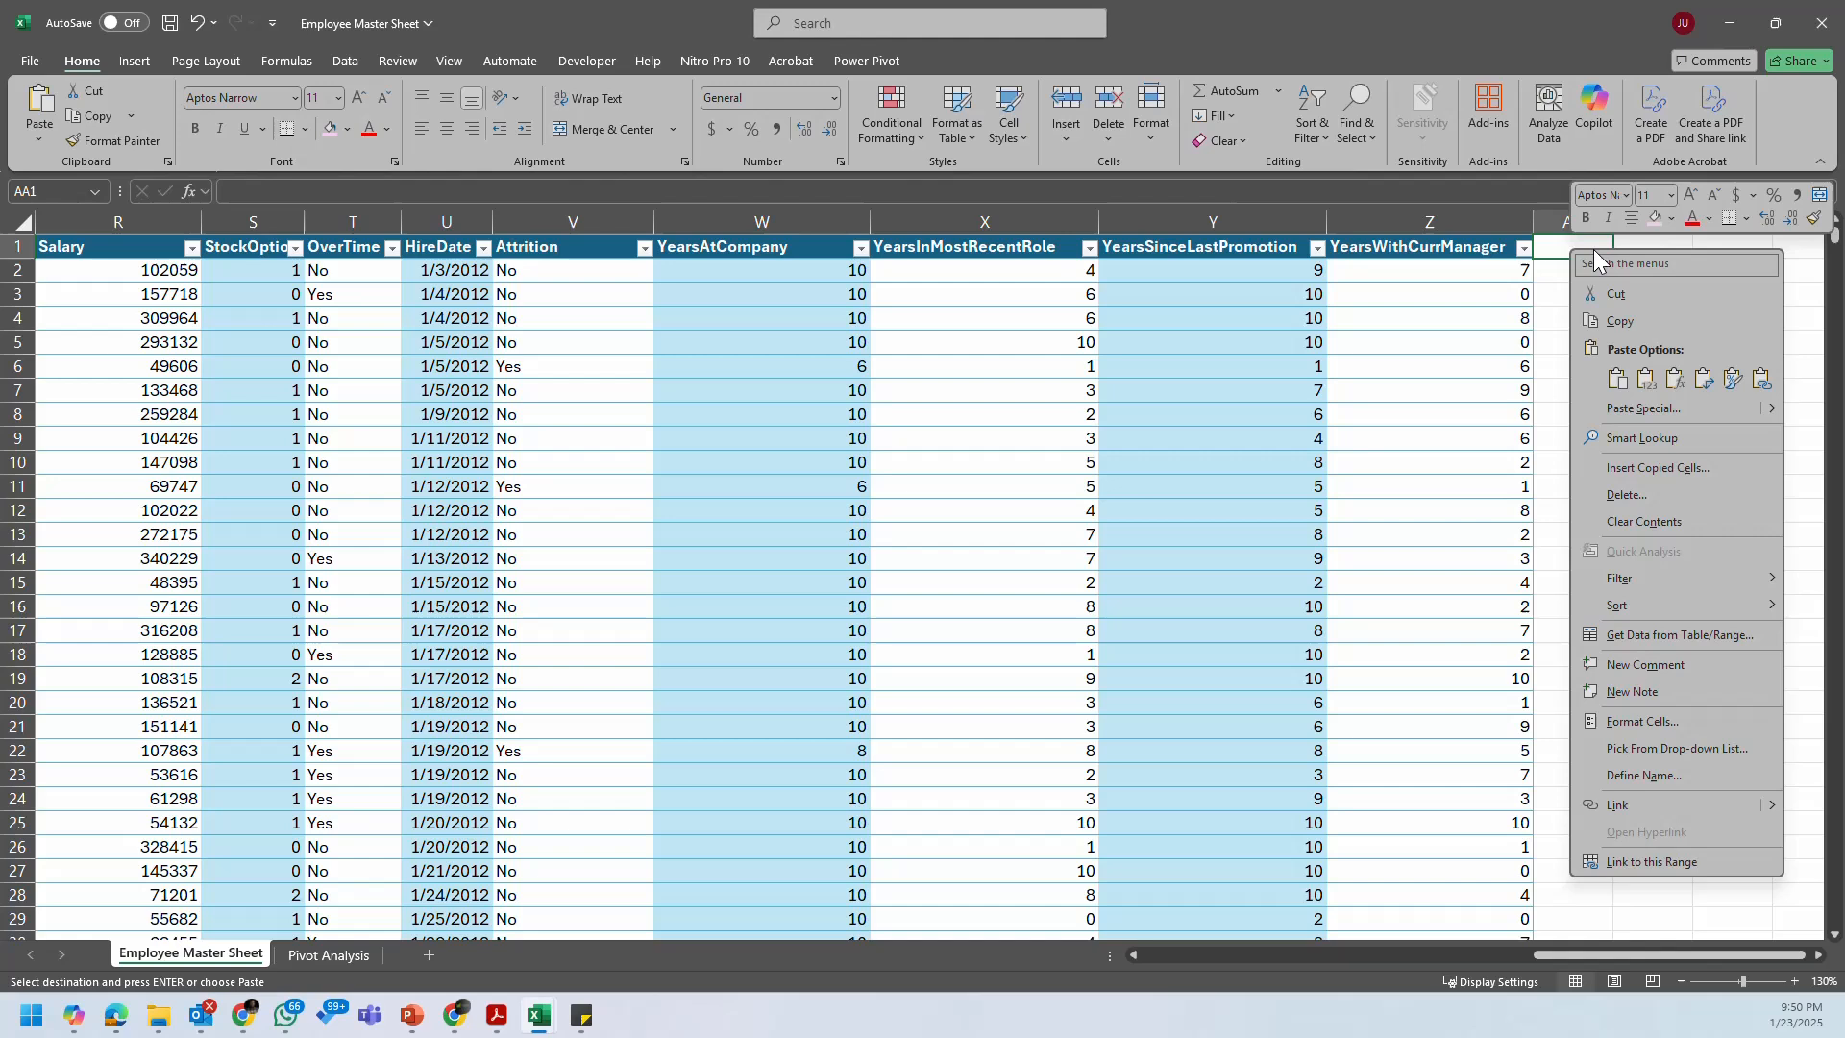
left_click(1641, 382)
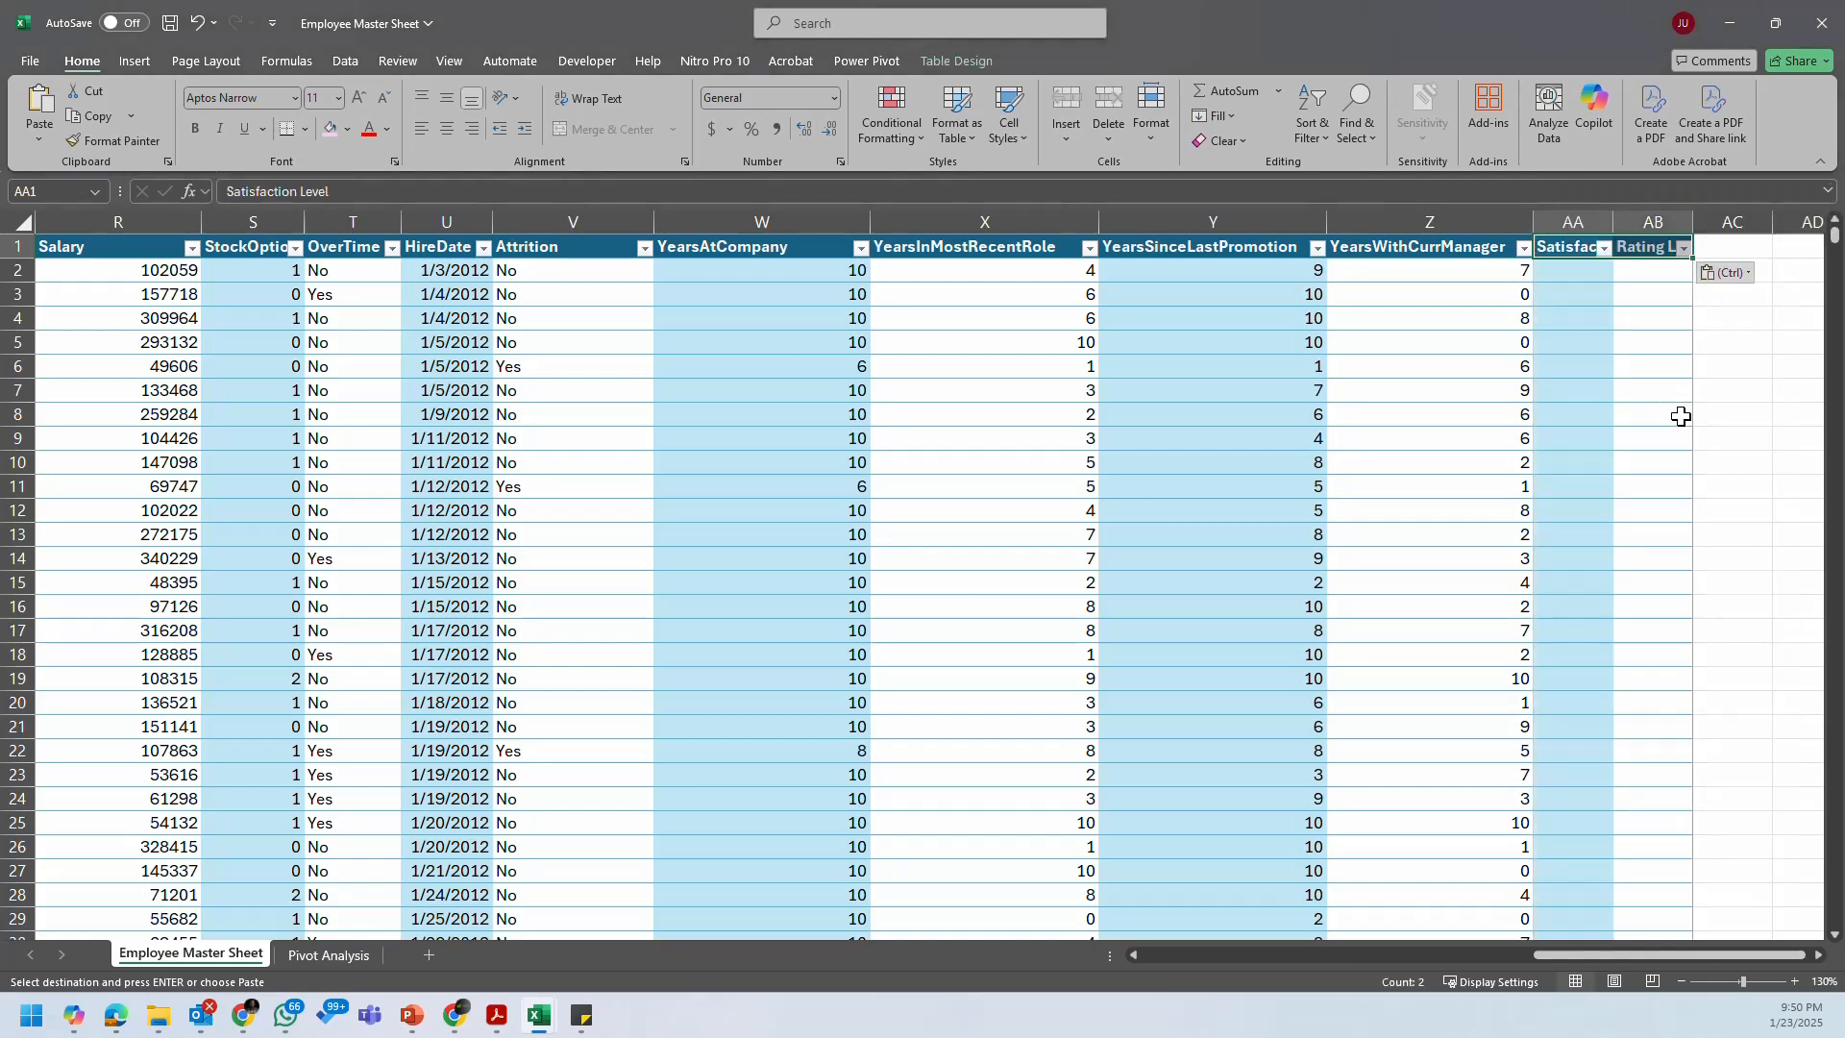
Step: Fit columns AA and AB of the Employee Master Sheet to the width of their headers
double_click(1614, 222)
double_click(1774, 221)
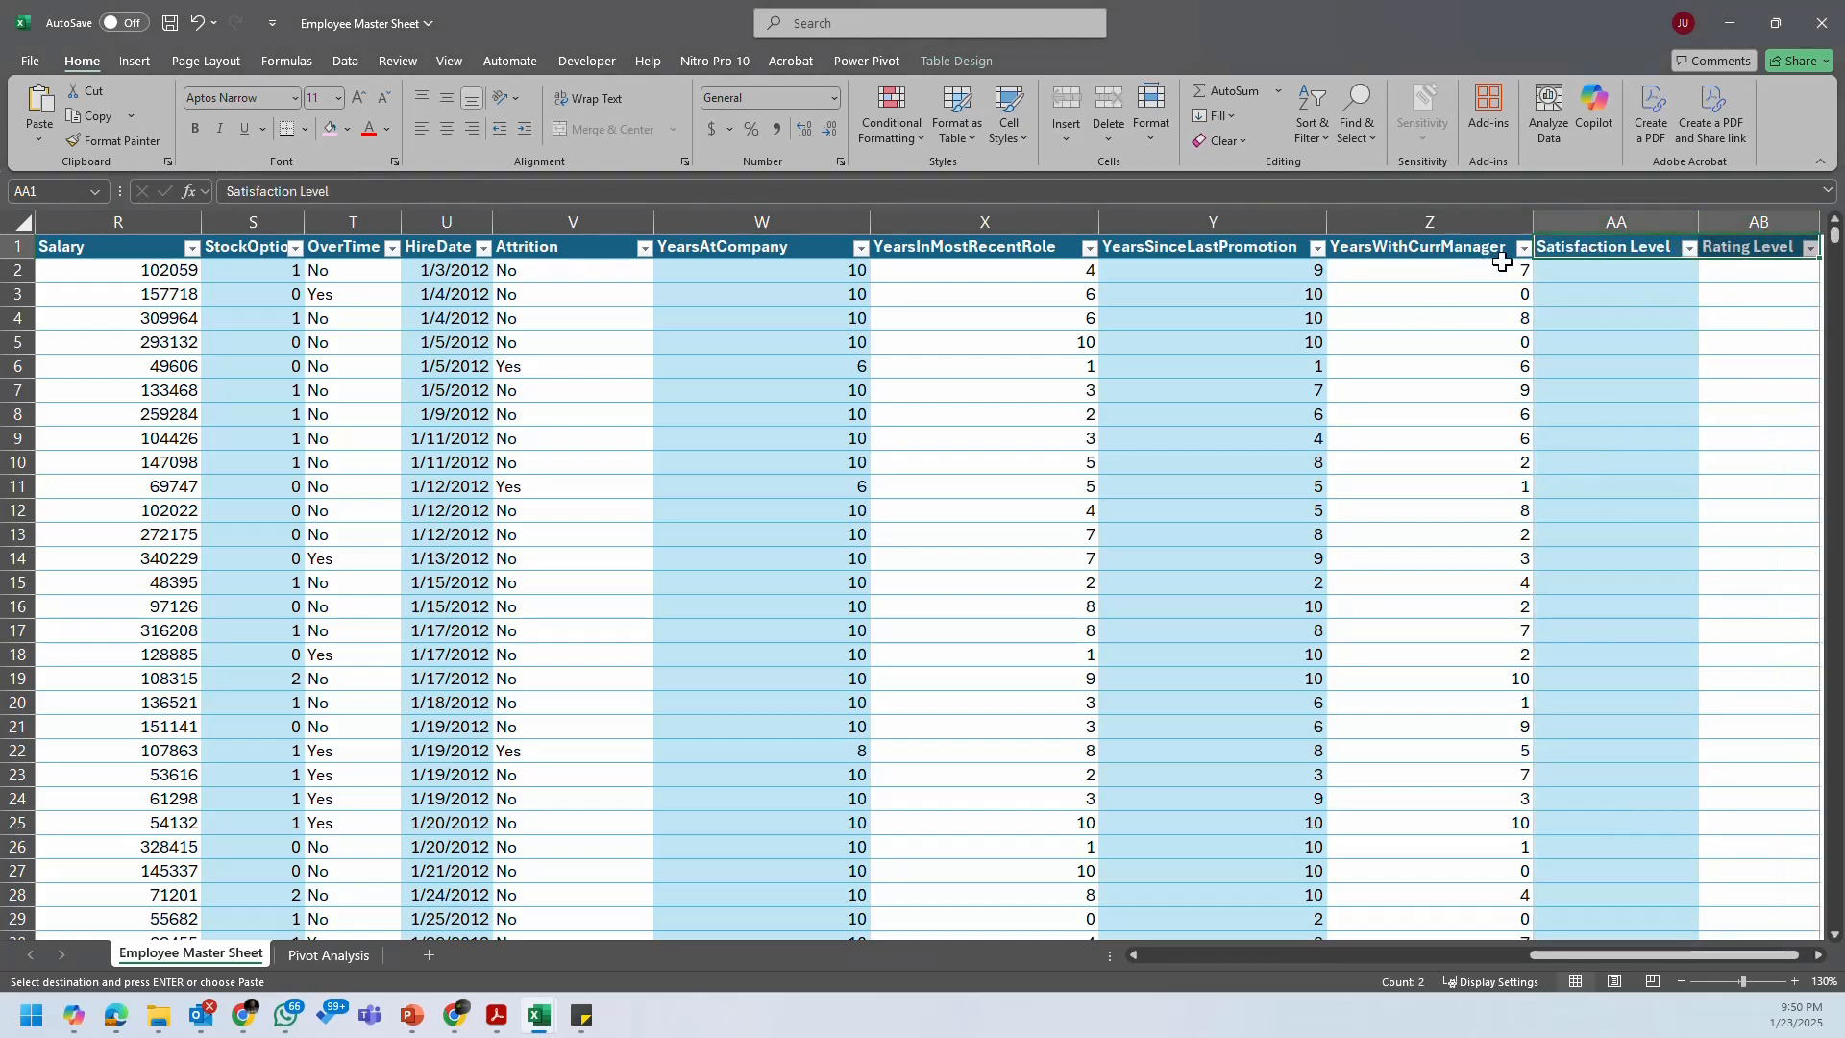
left_click(1485, 252)
left_click(1616, 251)
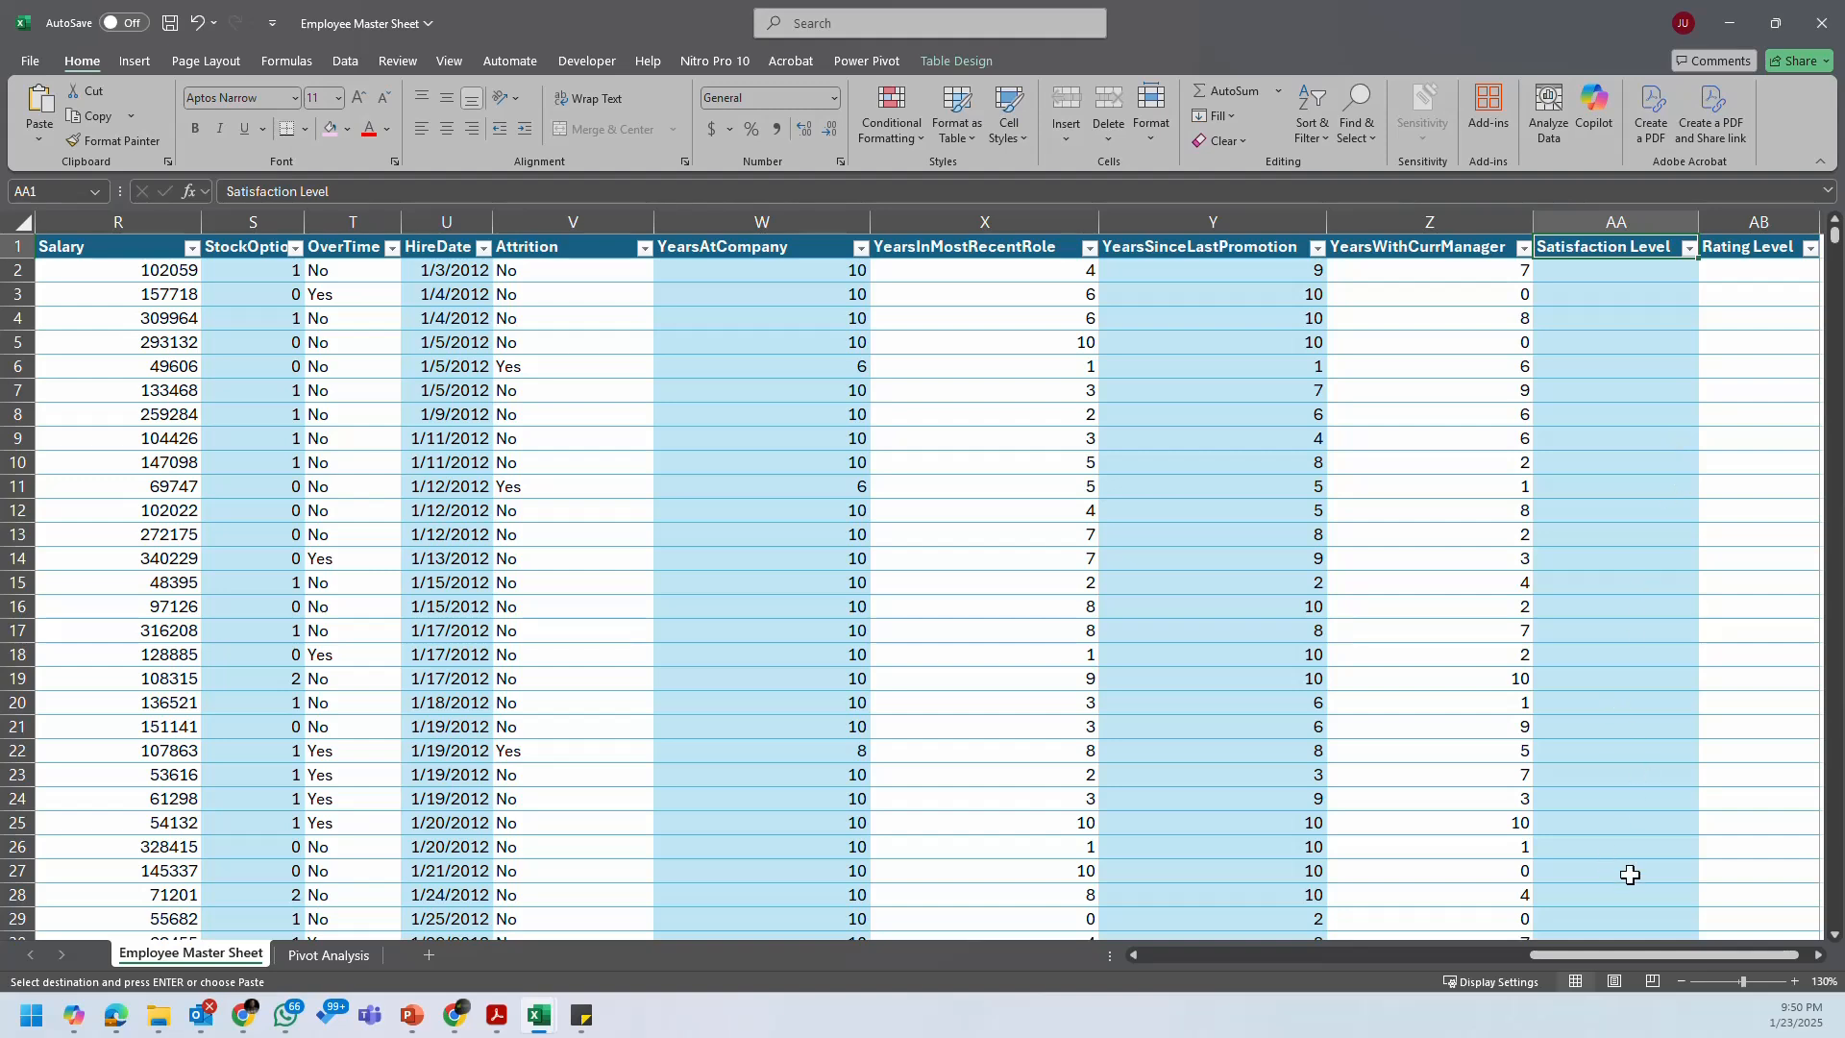
Step: Start an XLOOKUP formula in AA2 under Satisfaction Level with the row's EmployeeID as the lookup value
left_click_drag(1761, 950, 1802, 963)
left_click(1601, 583)
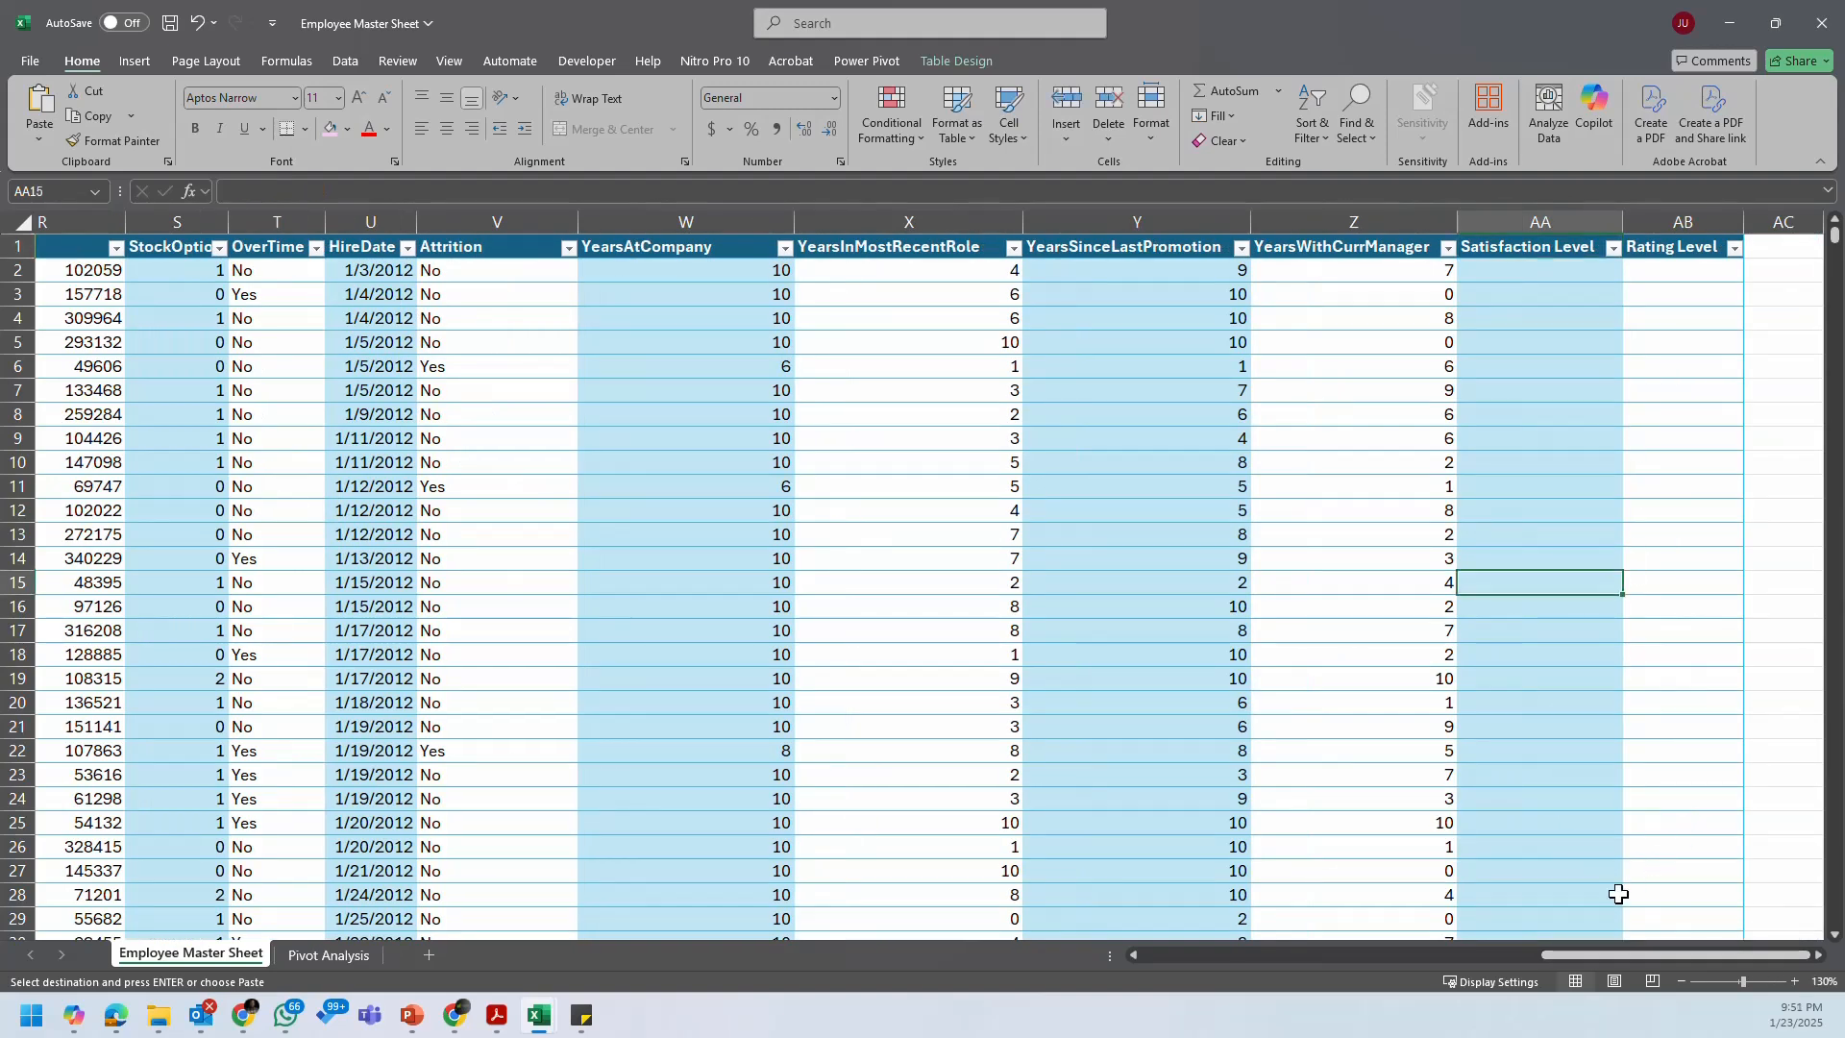
left_click_drag(1628, 954, 1630, 947)
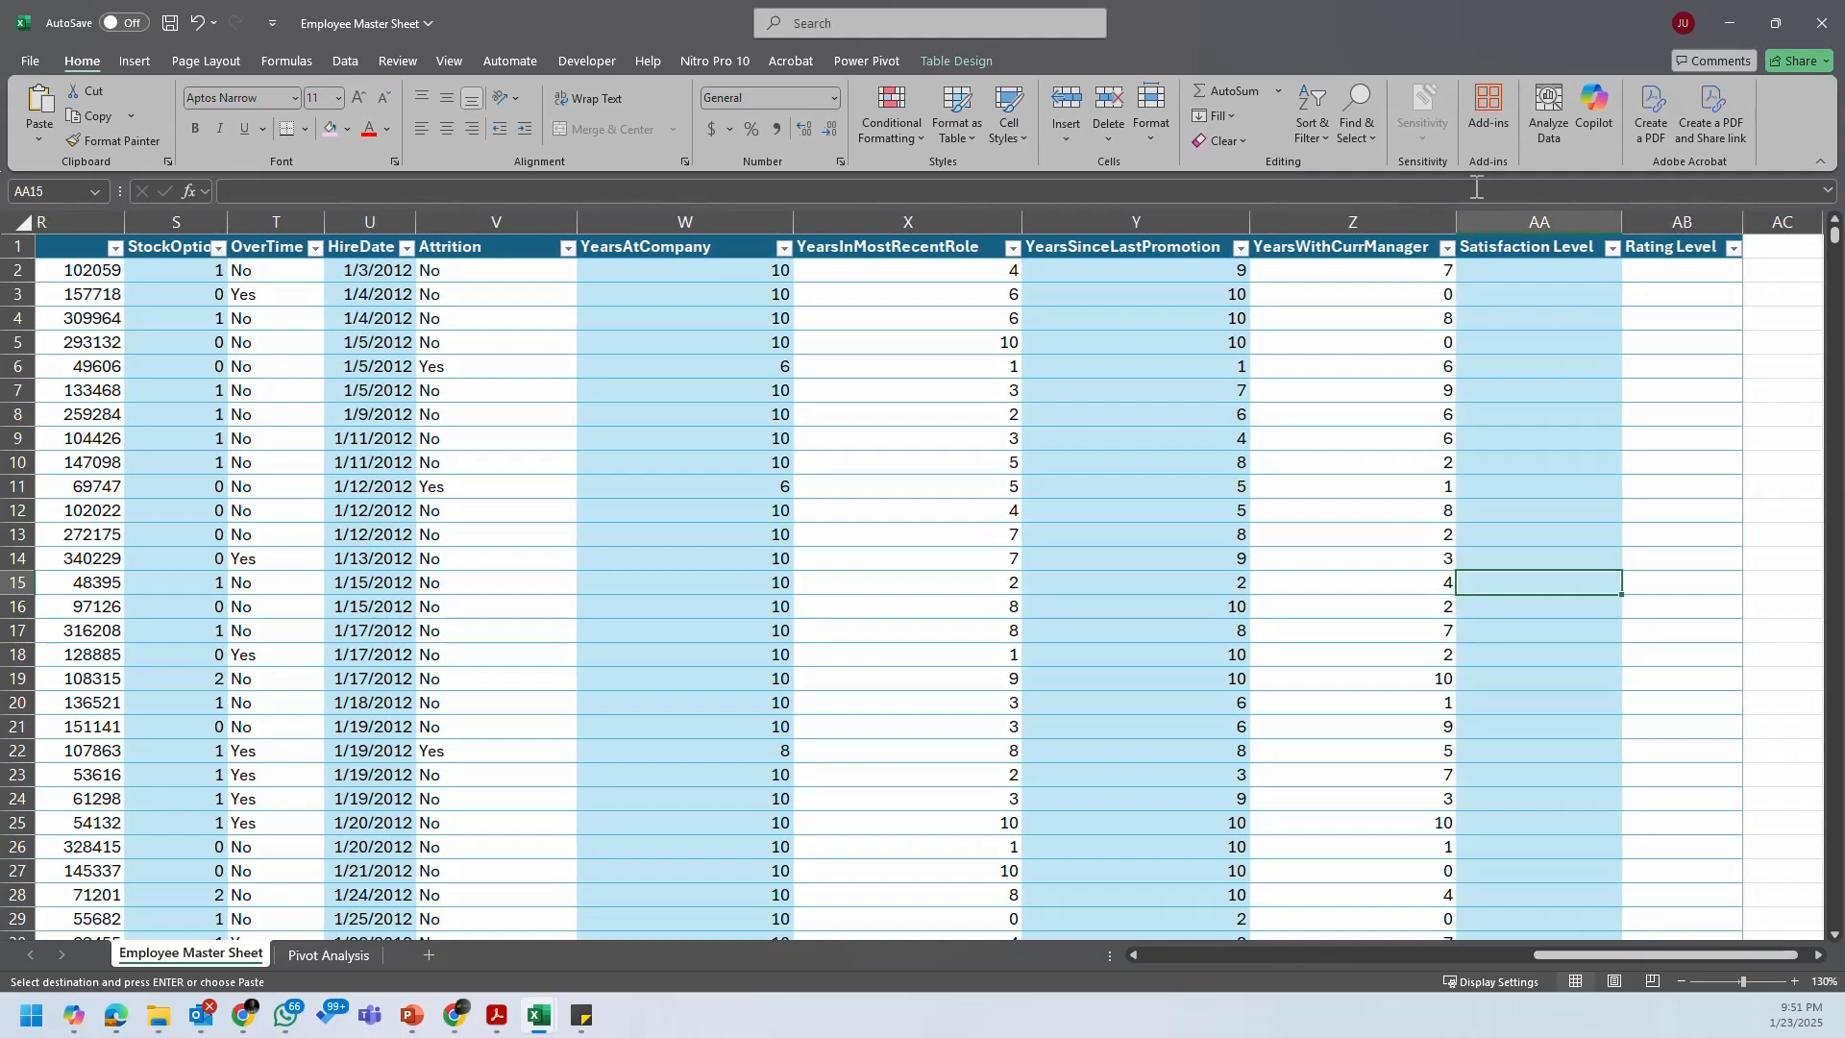
left_click(1507, 267)
type("=xl")
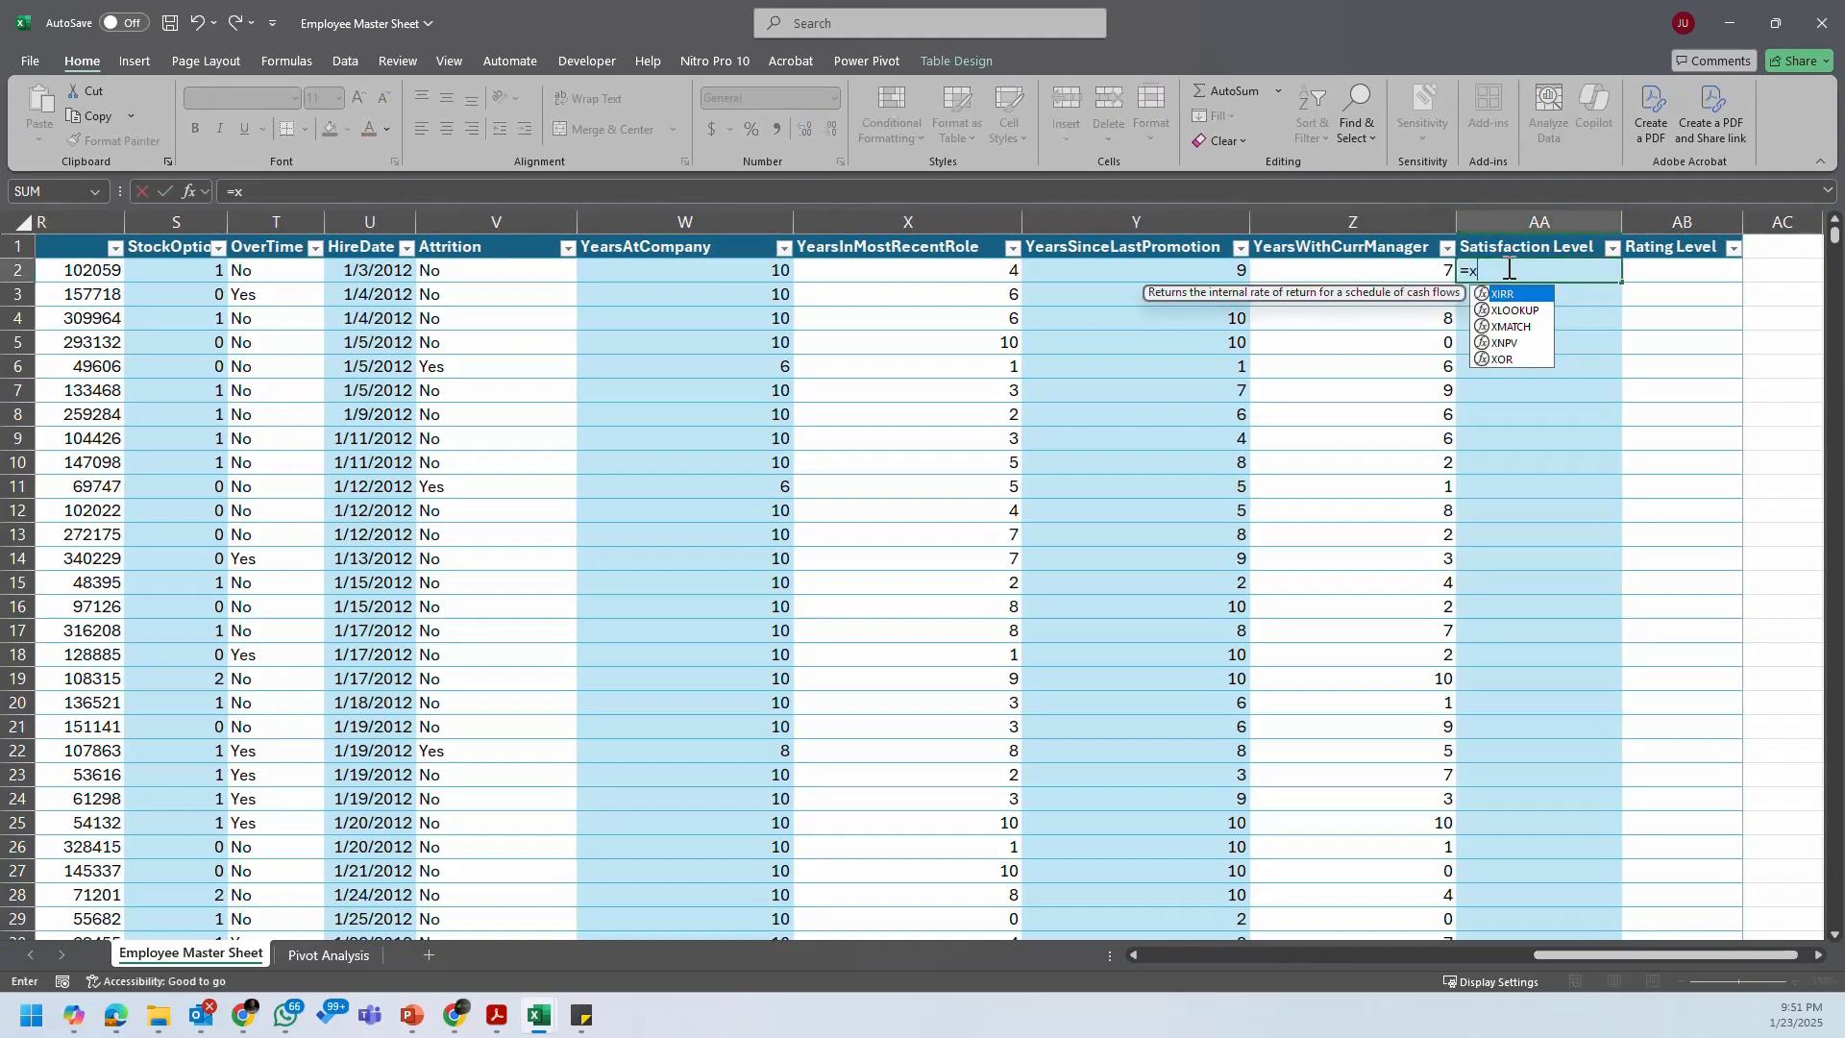
key("Tab")
left_click_drag(1566, 949, 1051, 975)
left_click(120, 273)
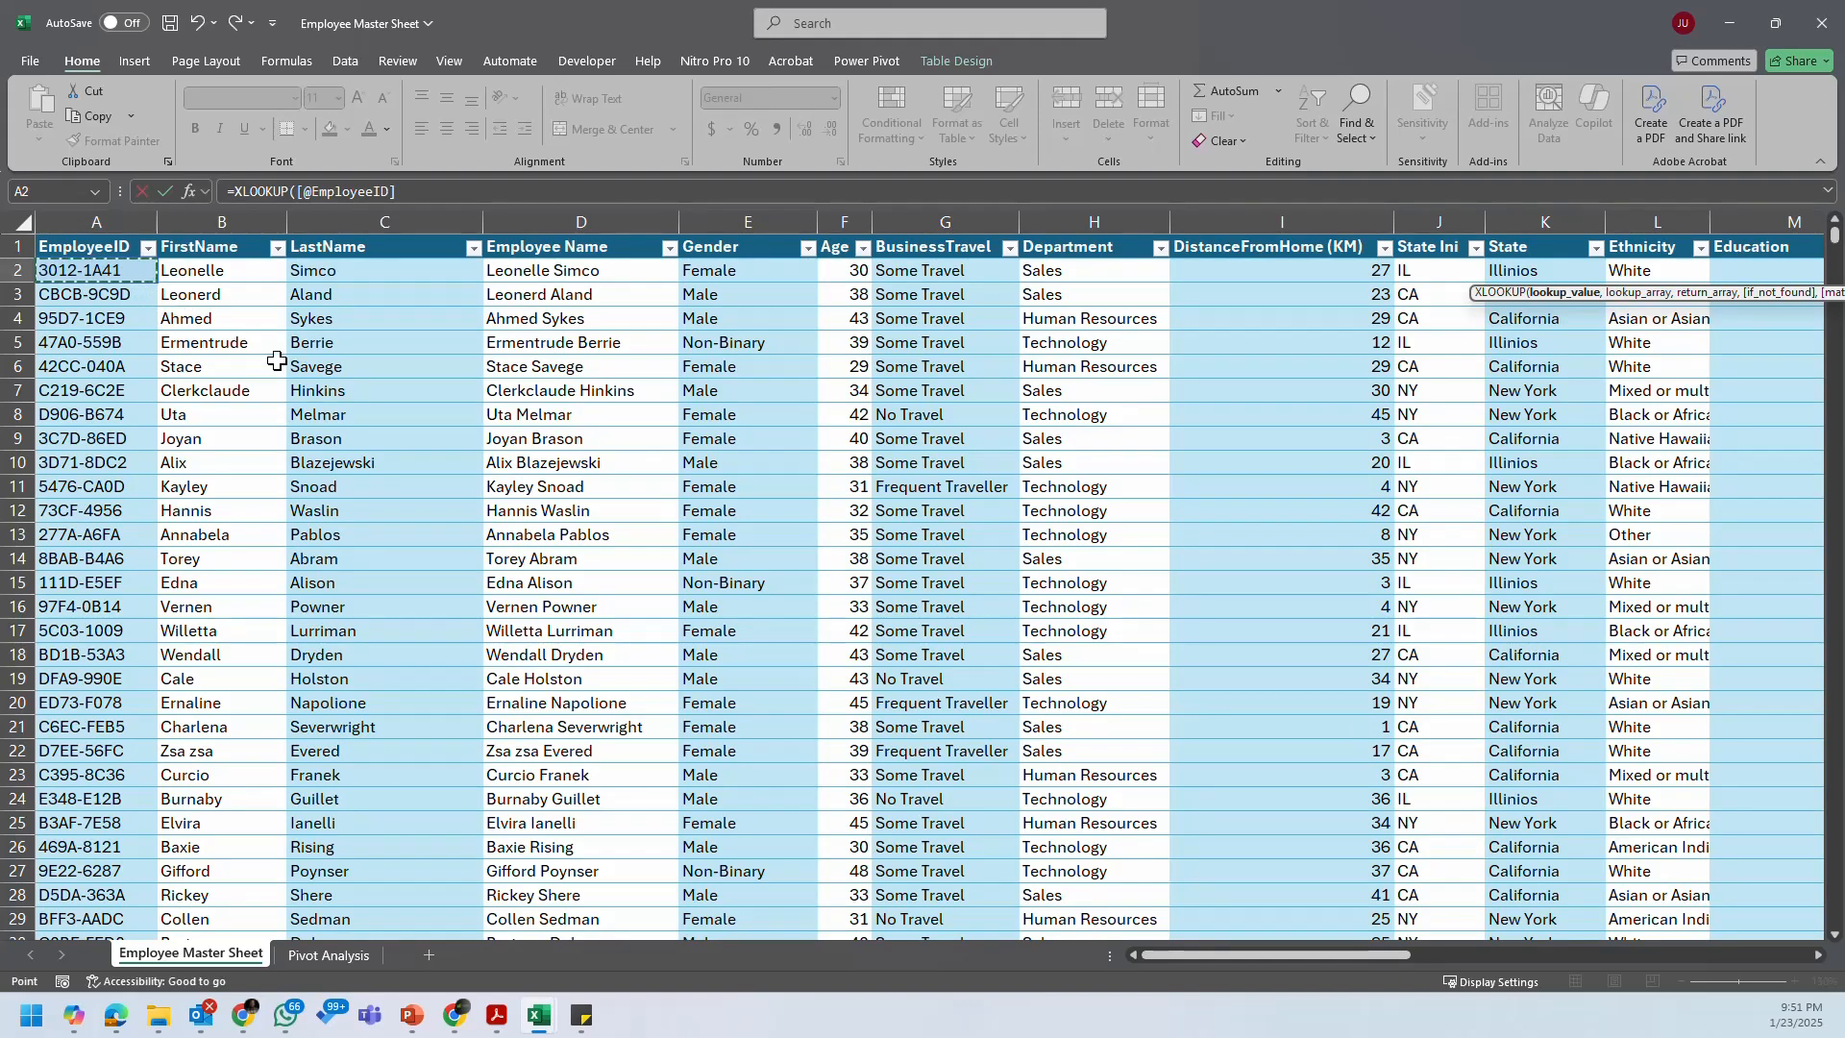
type(",")
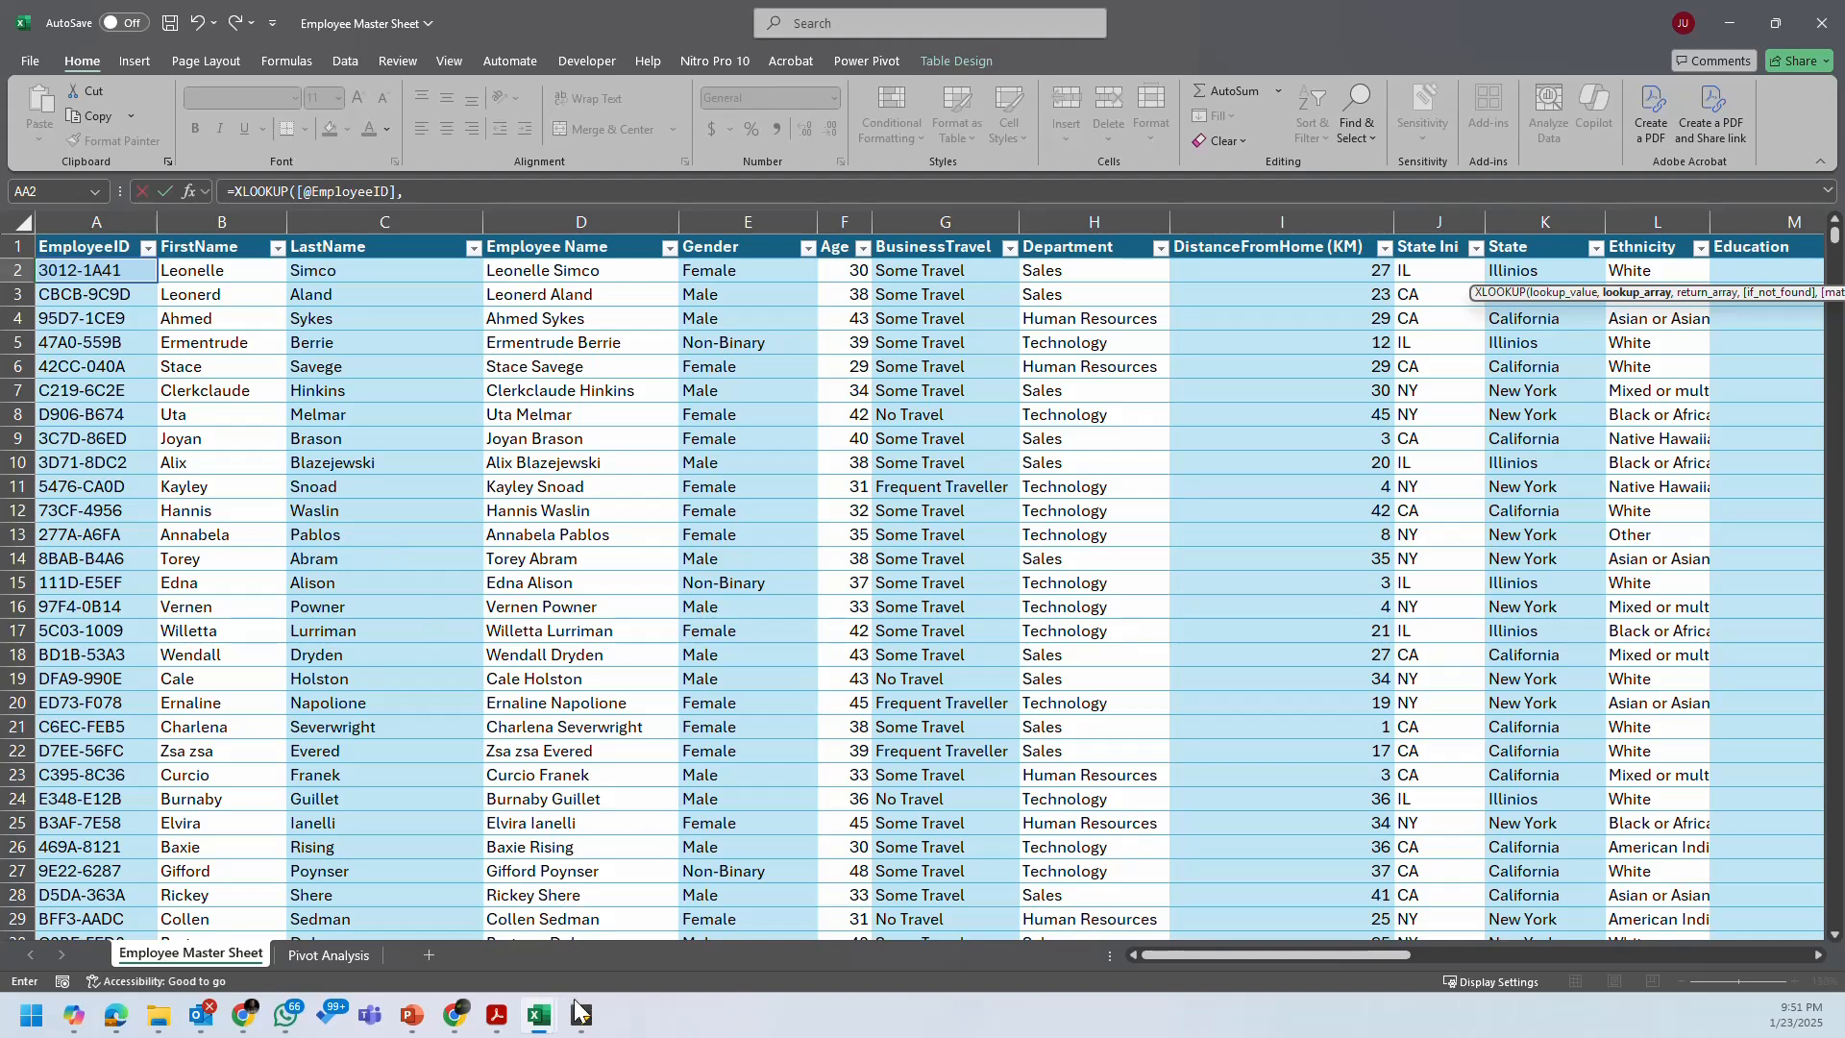
Step: Try to return both levels at once, with PerformanceRating's EmployeeID column B as lookup array and columns N:O as return array
mouse_move(539, 1016)
left_click(626, 951)
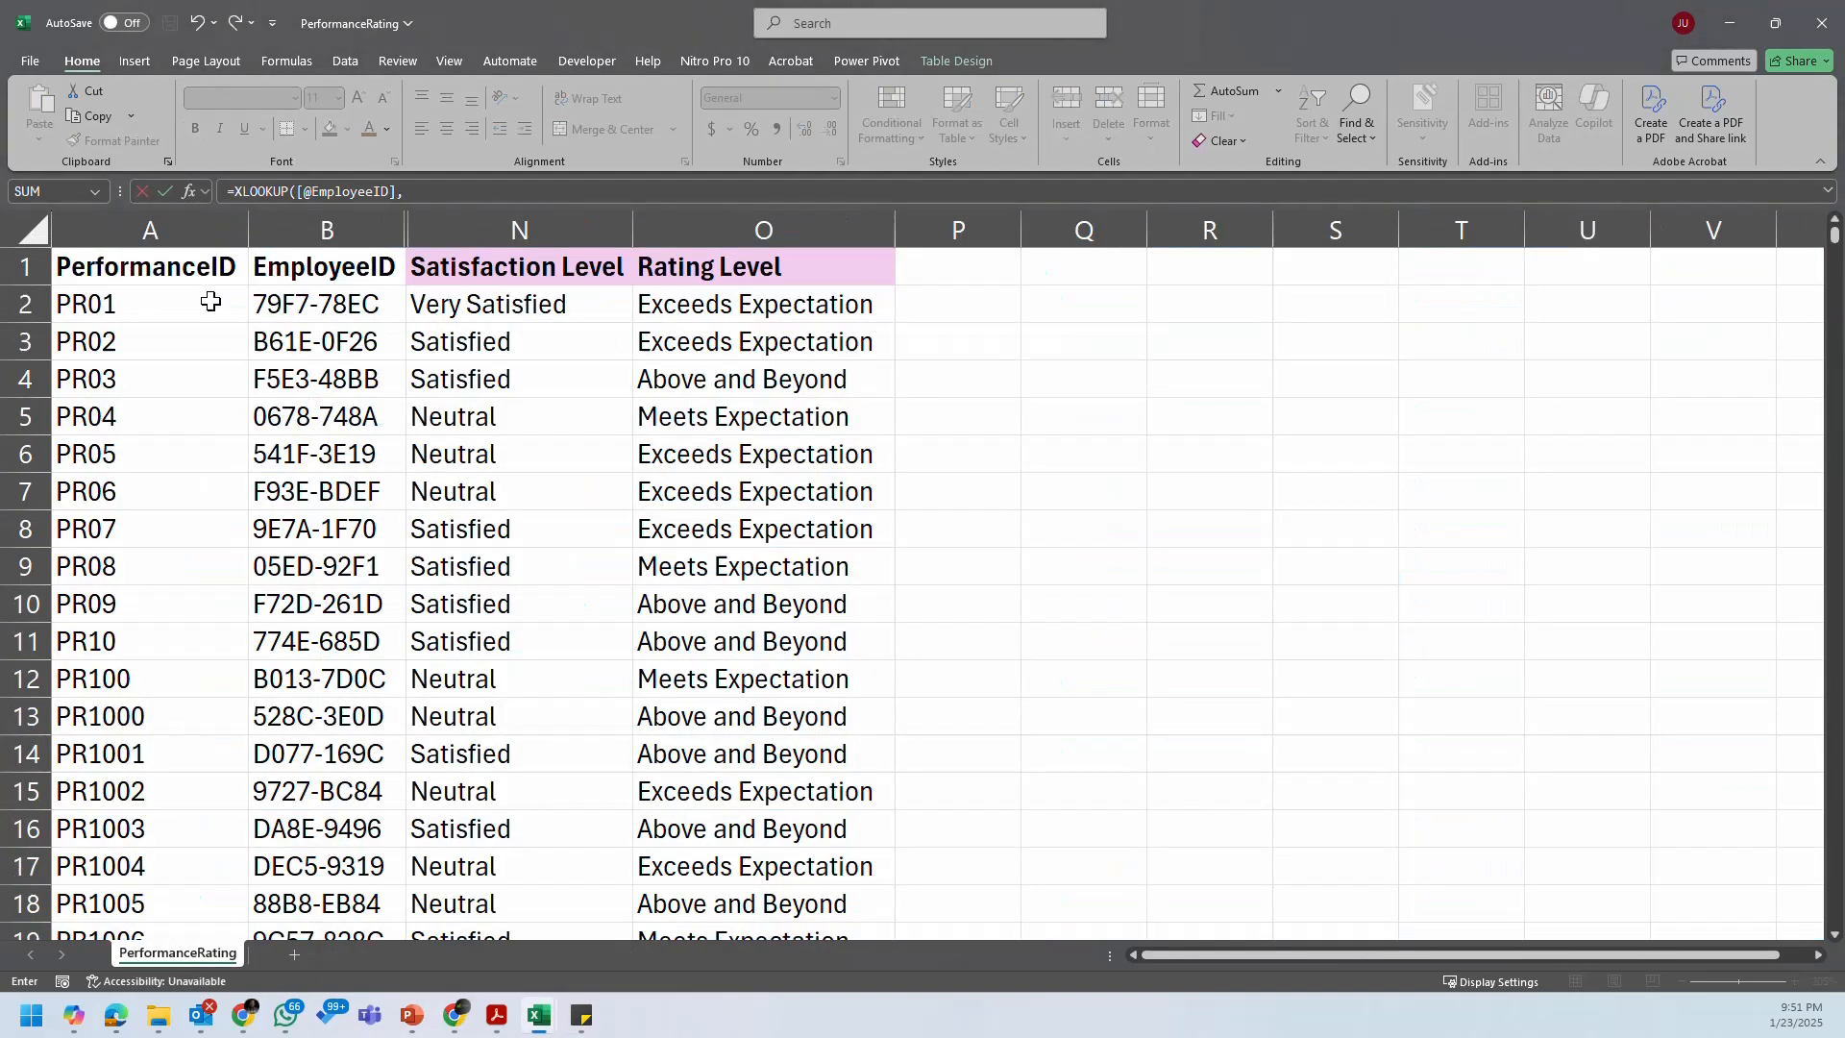
left_click(299, 219)
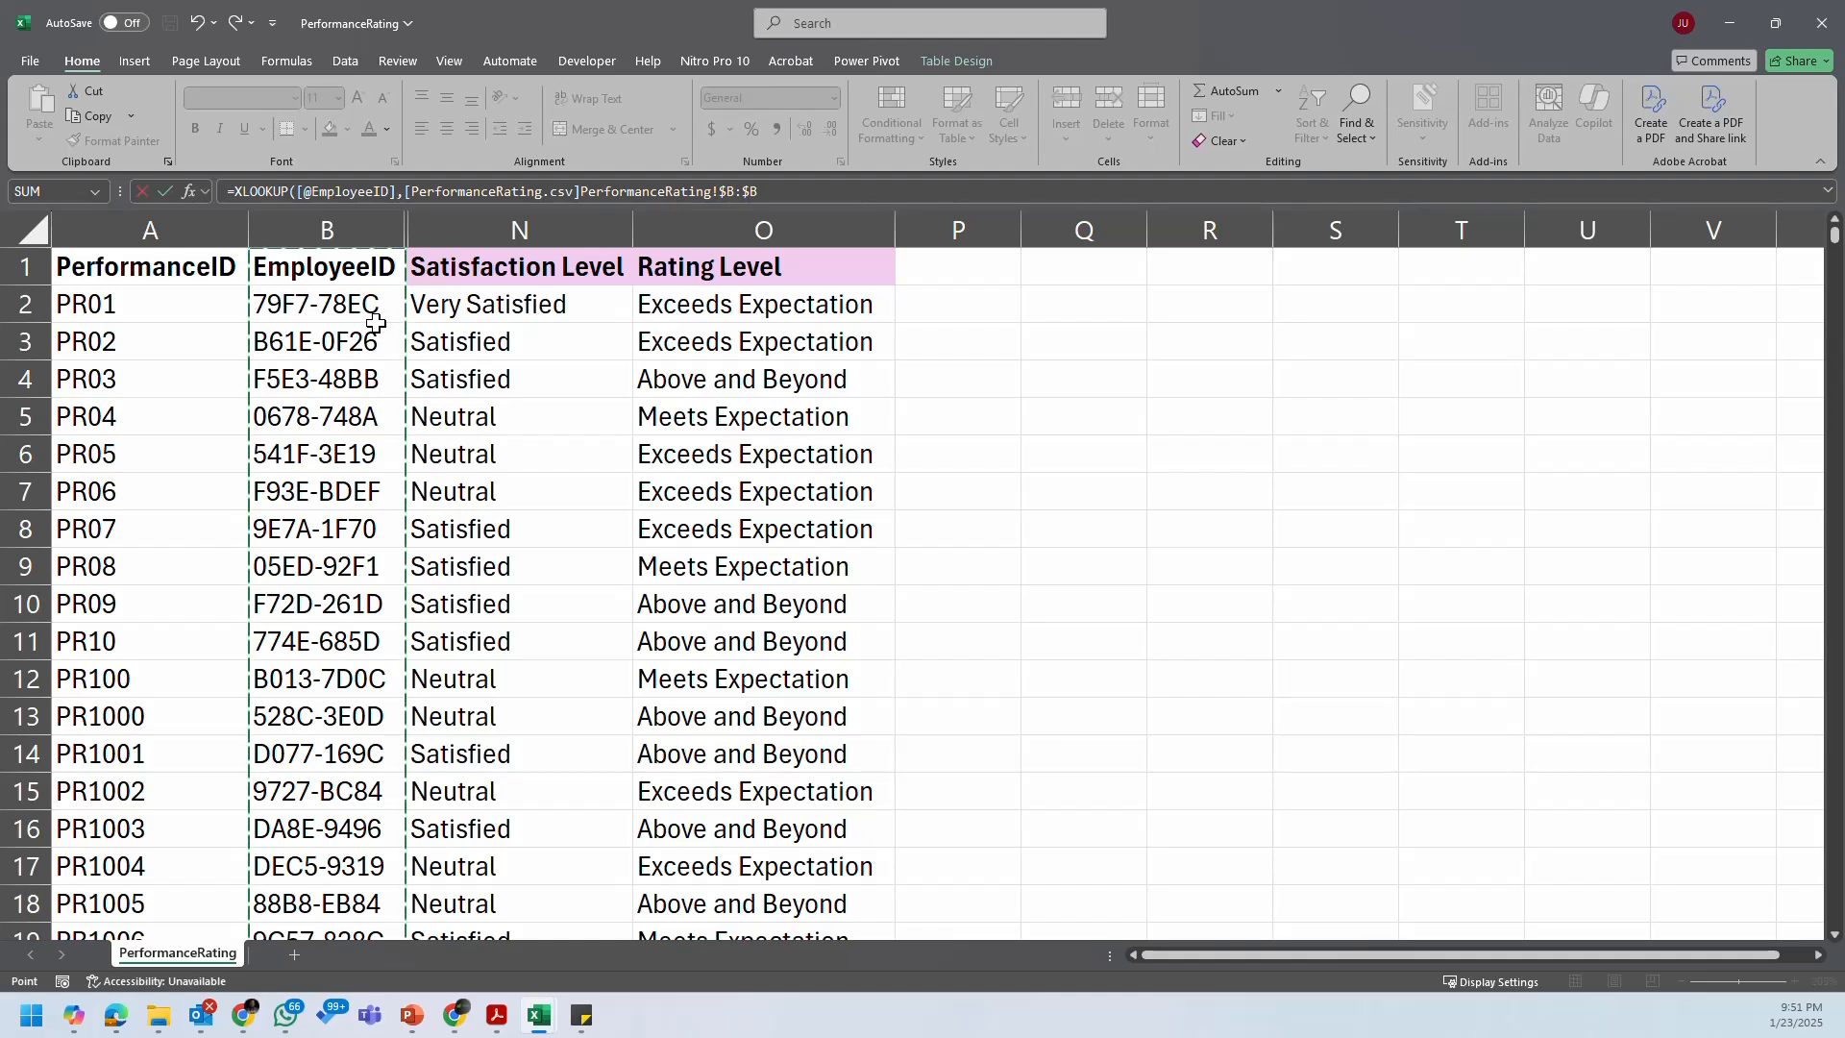
type(",")
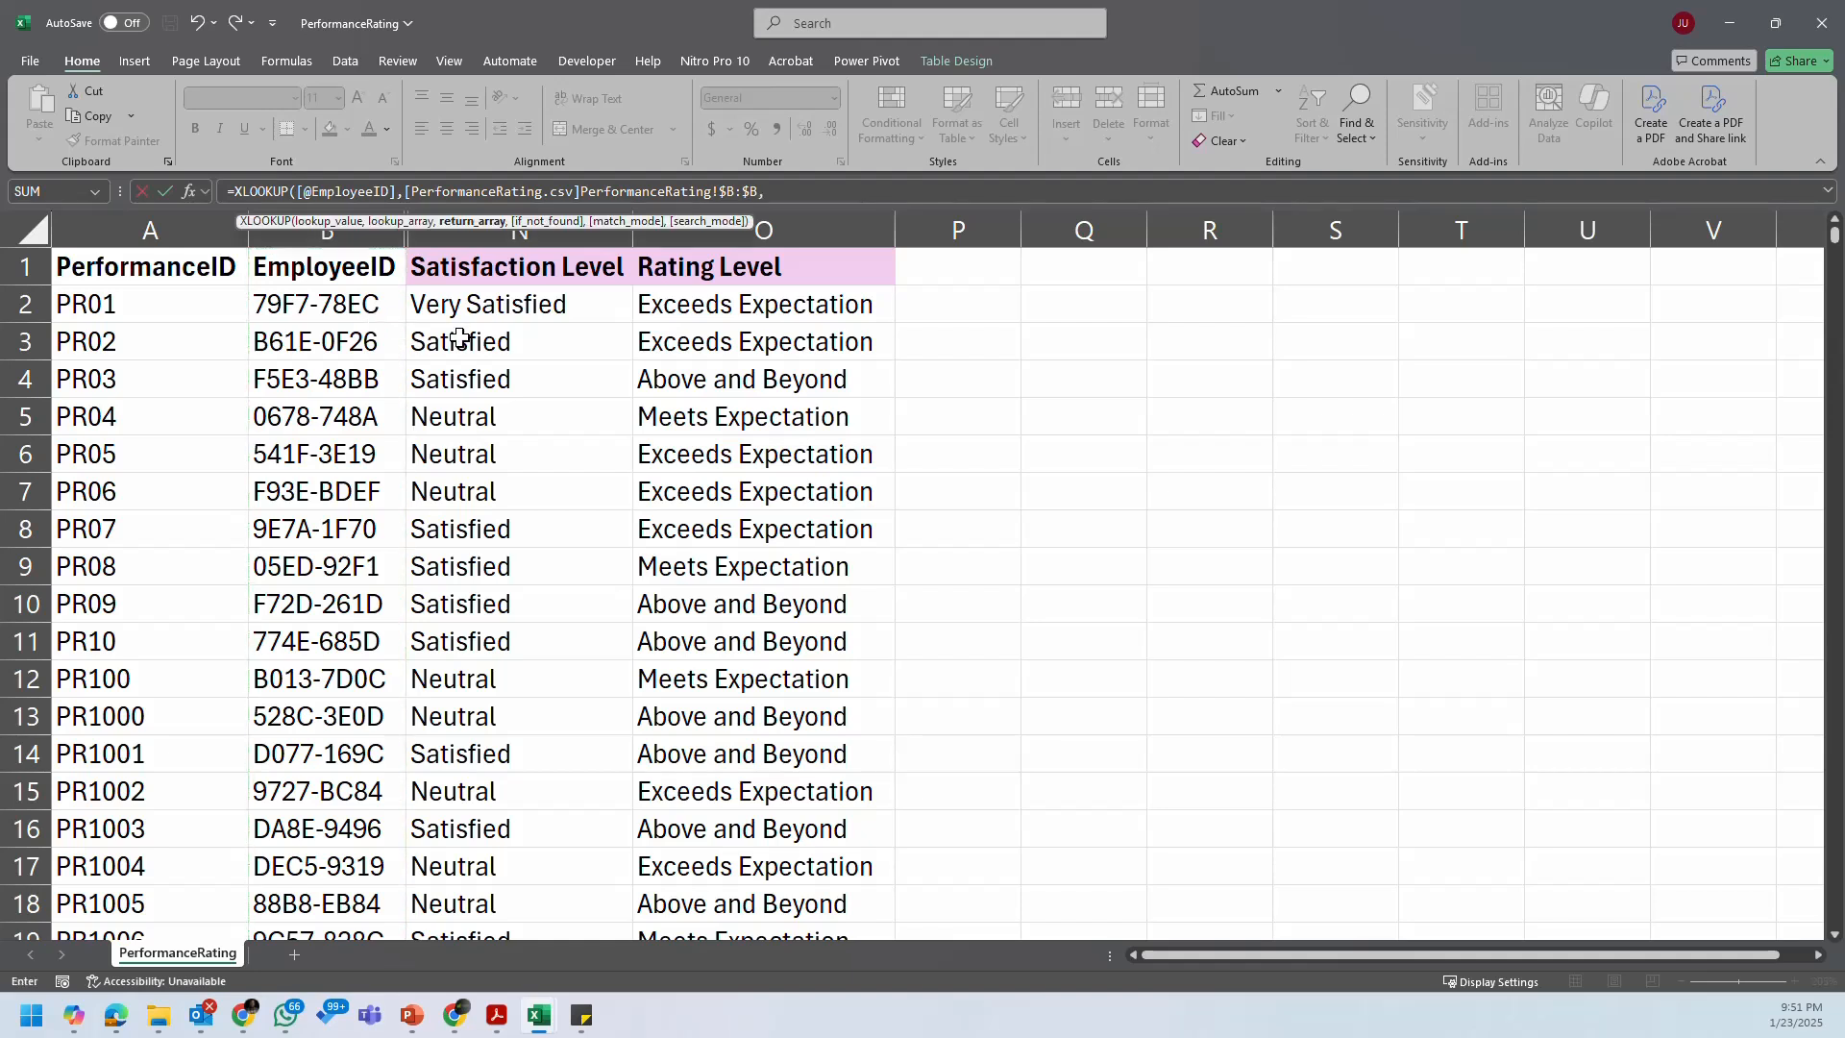
left_click(522, 234)
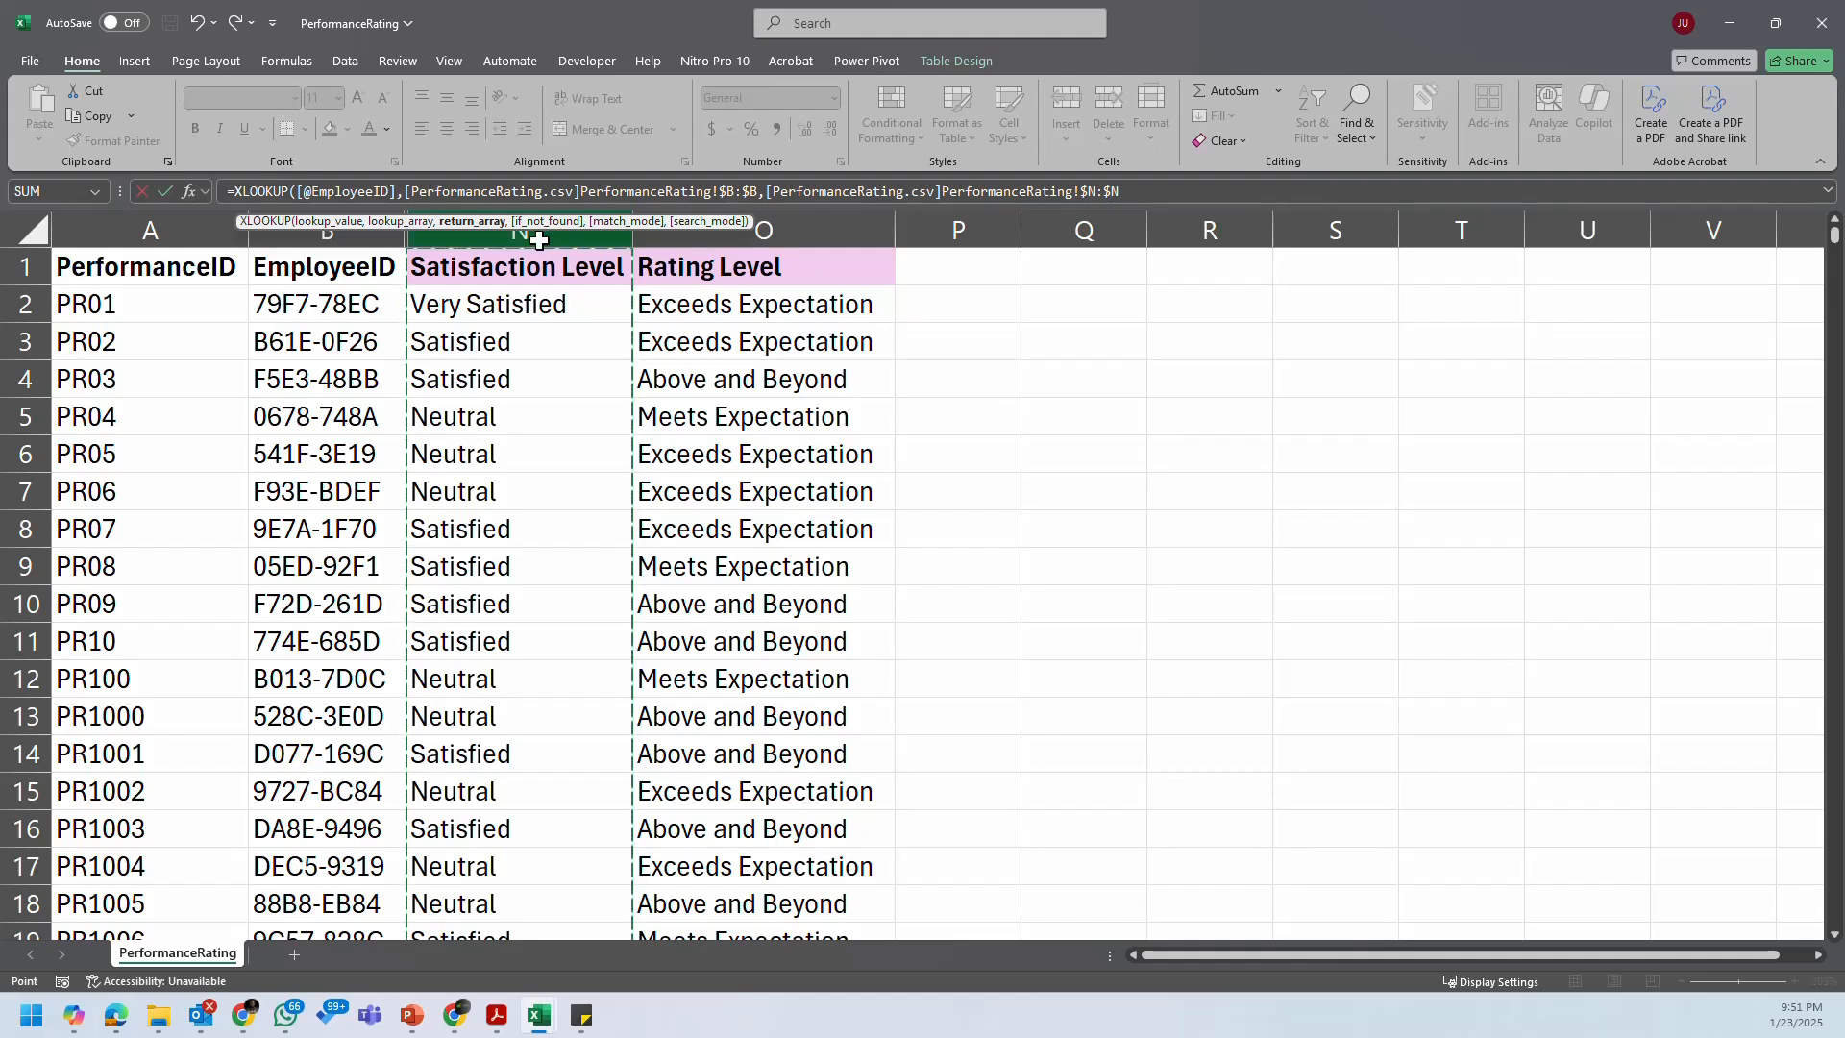
left_click_drag(543, 234, 670, 239)
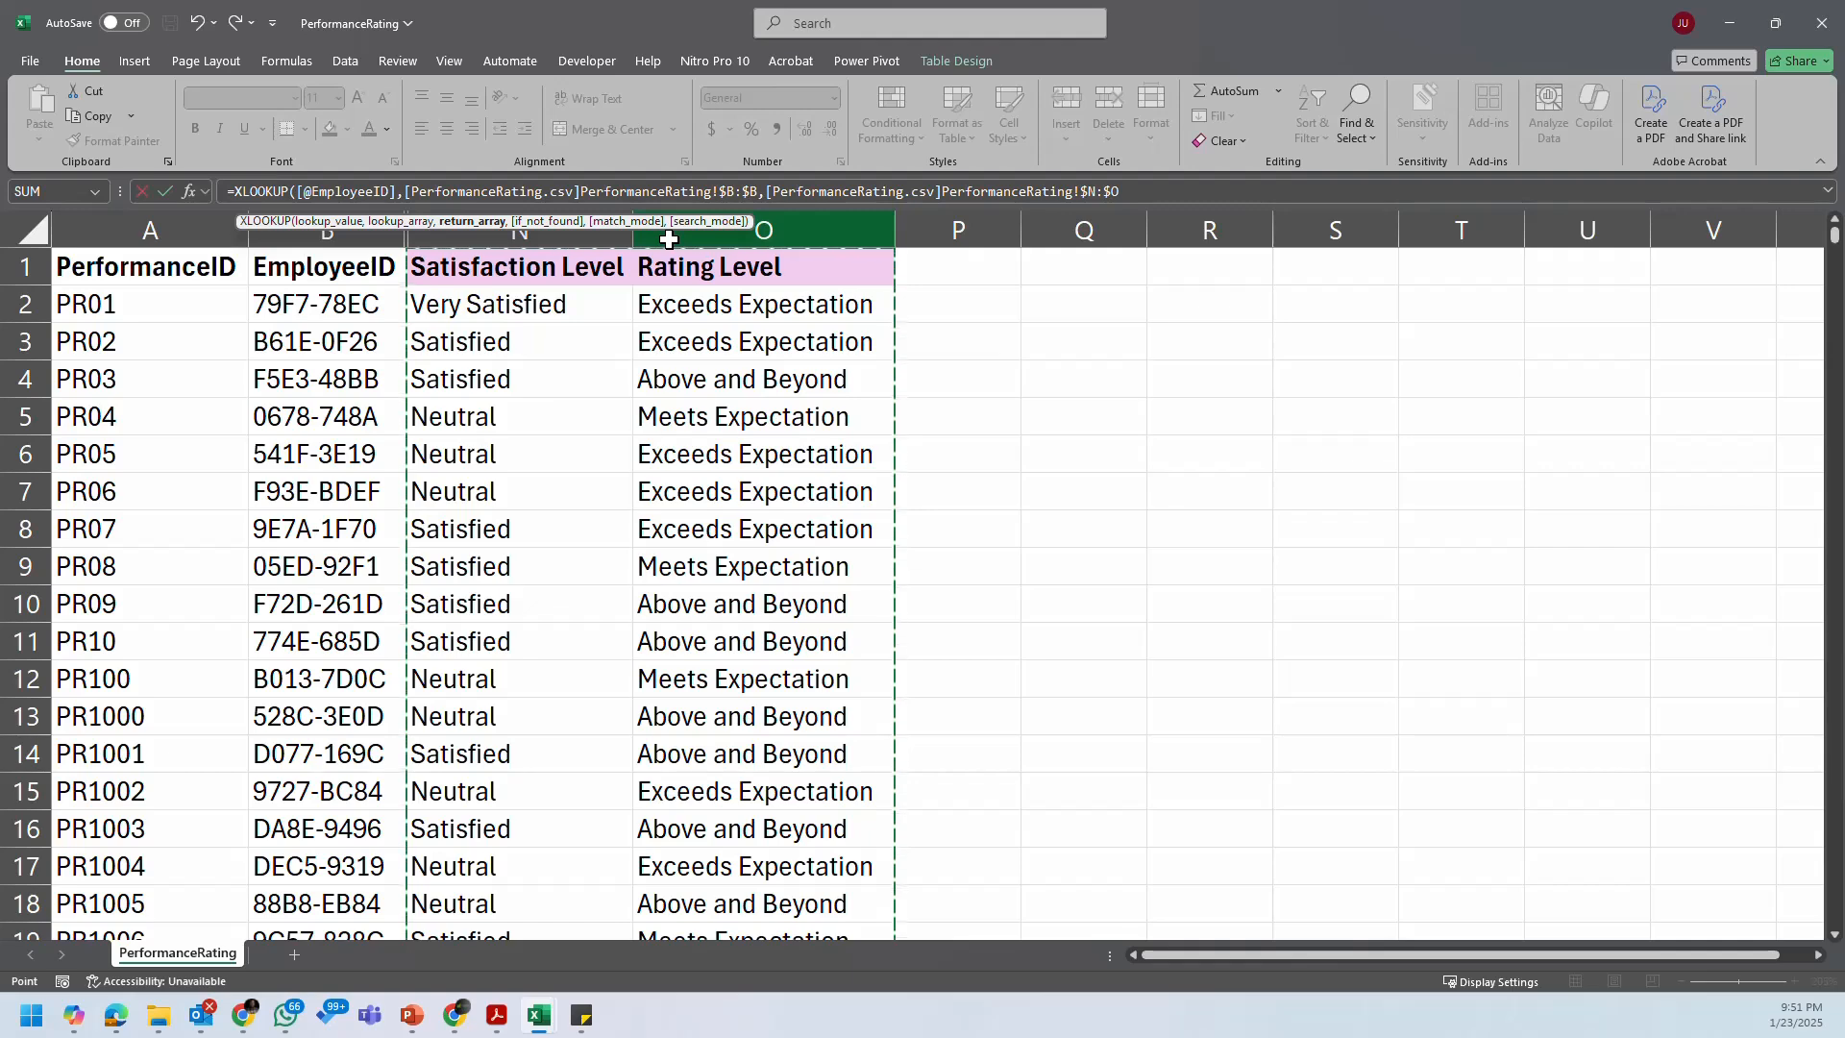
type(")")
key("Return")
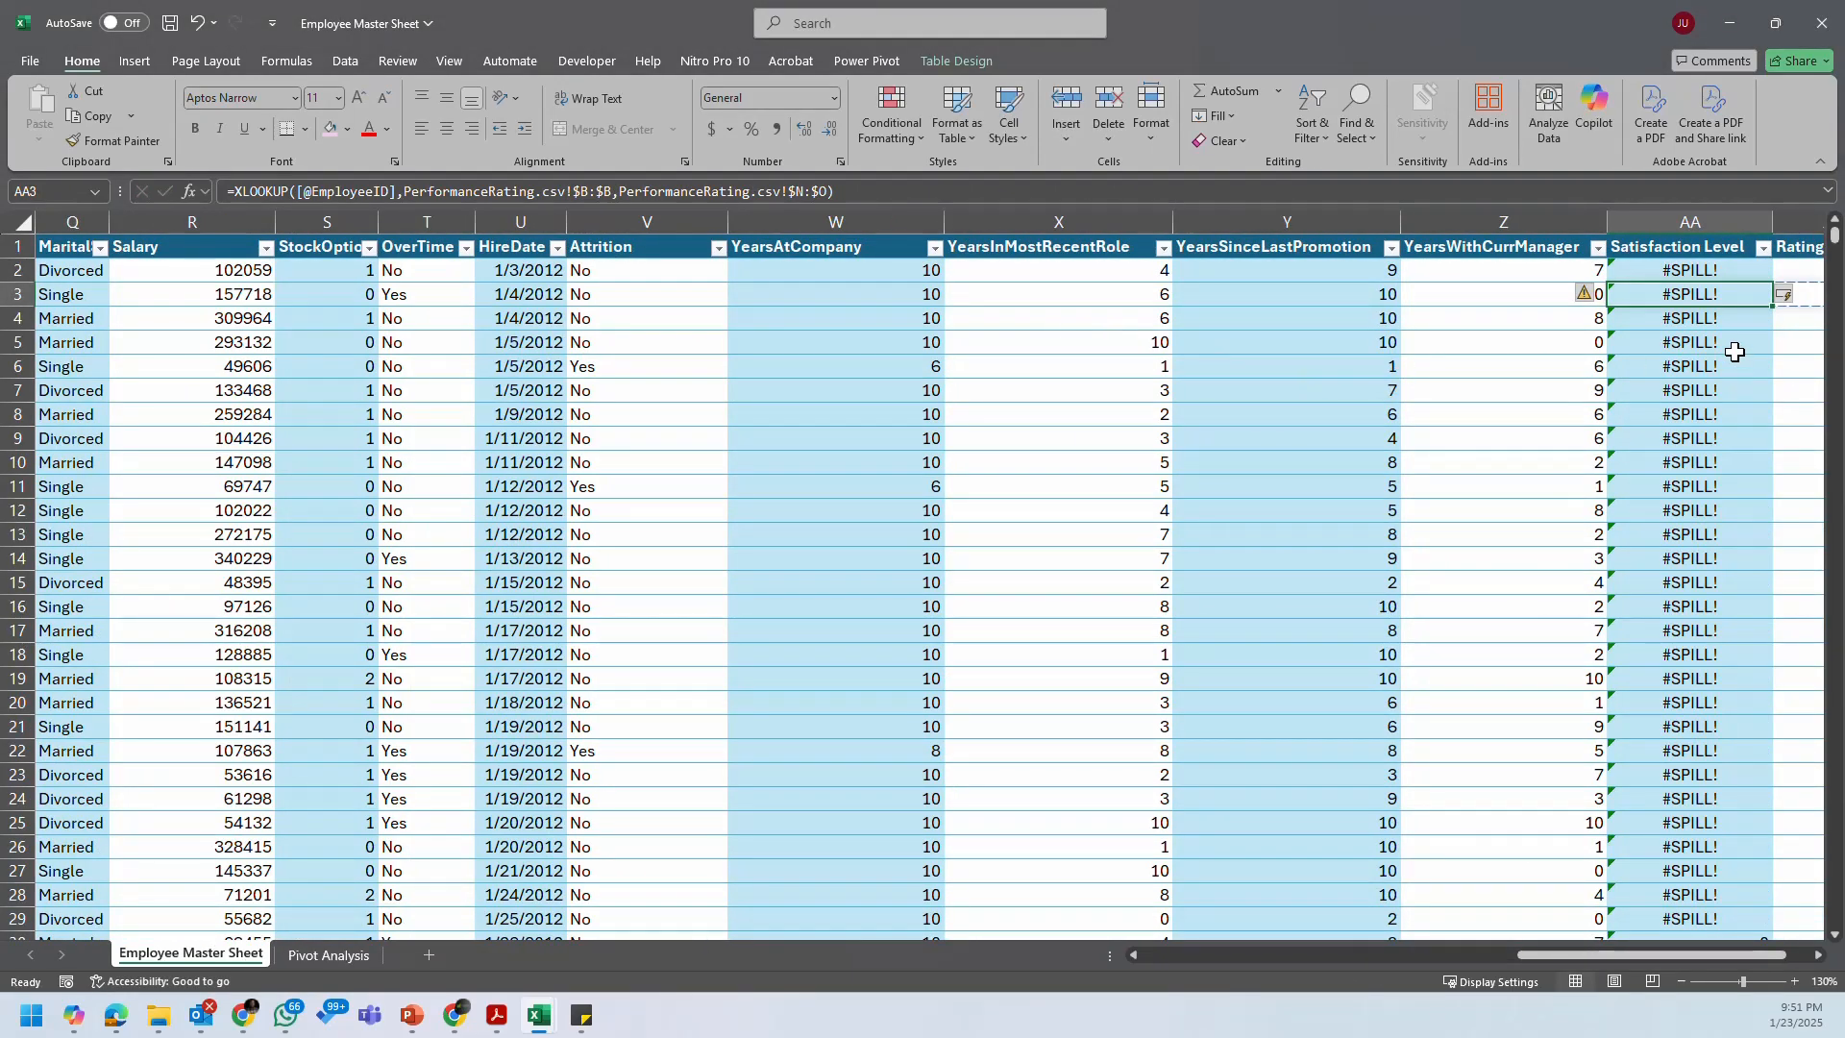
Step: Undo the two-column XLOOKUP formula in the Satisfaction Level column
key("ctrl+z")
key("ctrl+z")
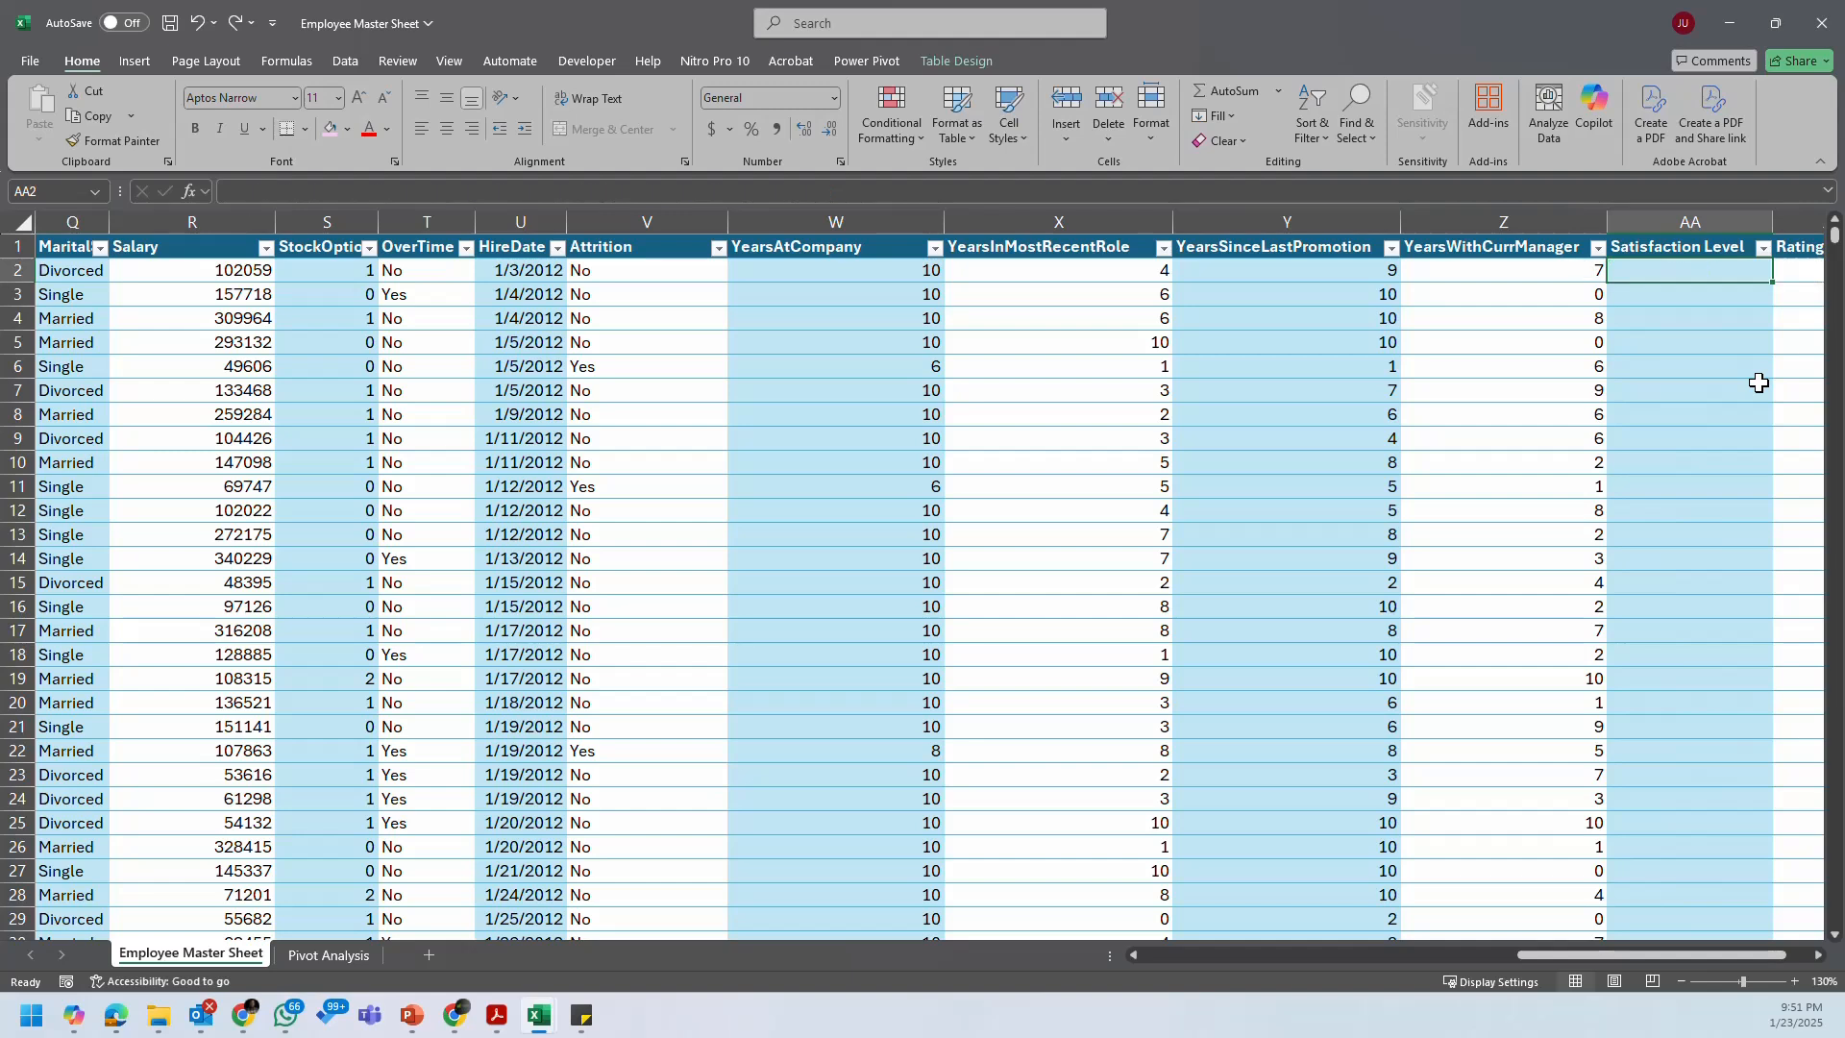
left_click_drag(1776, 951, 1803, 951)
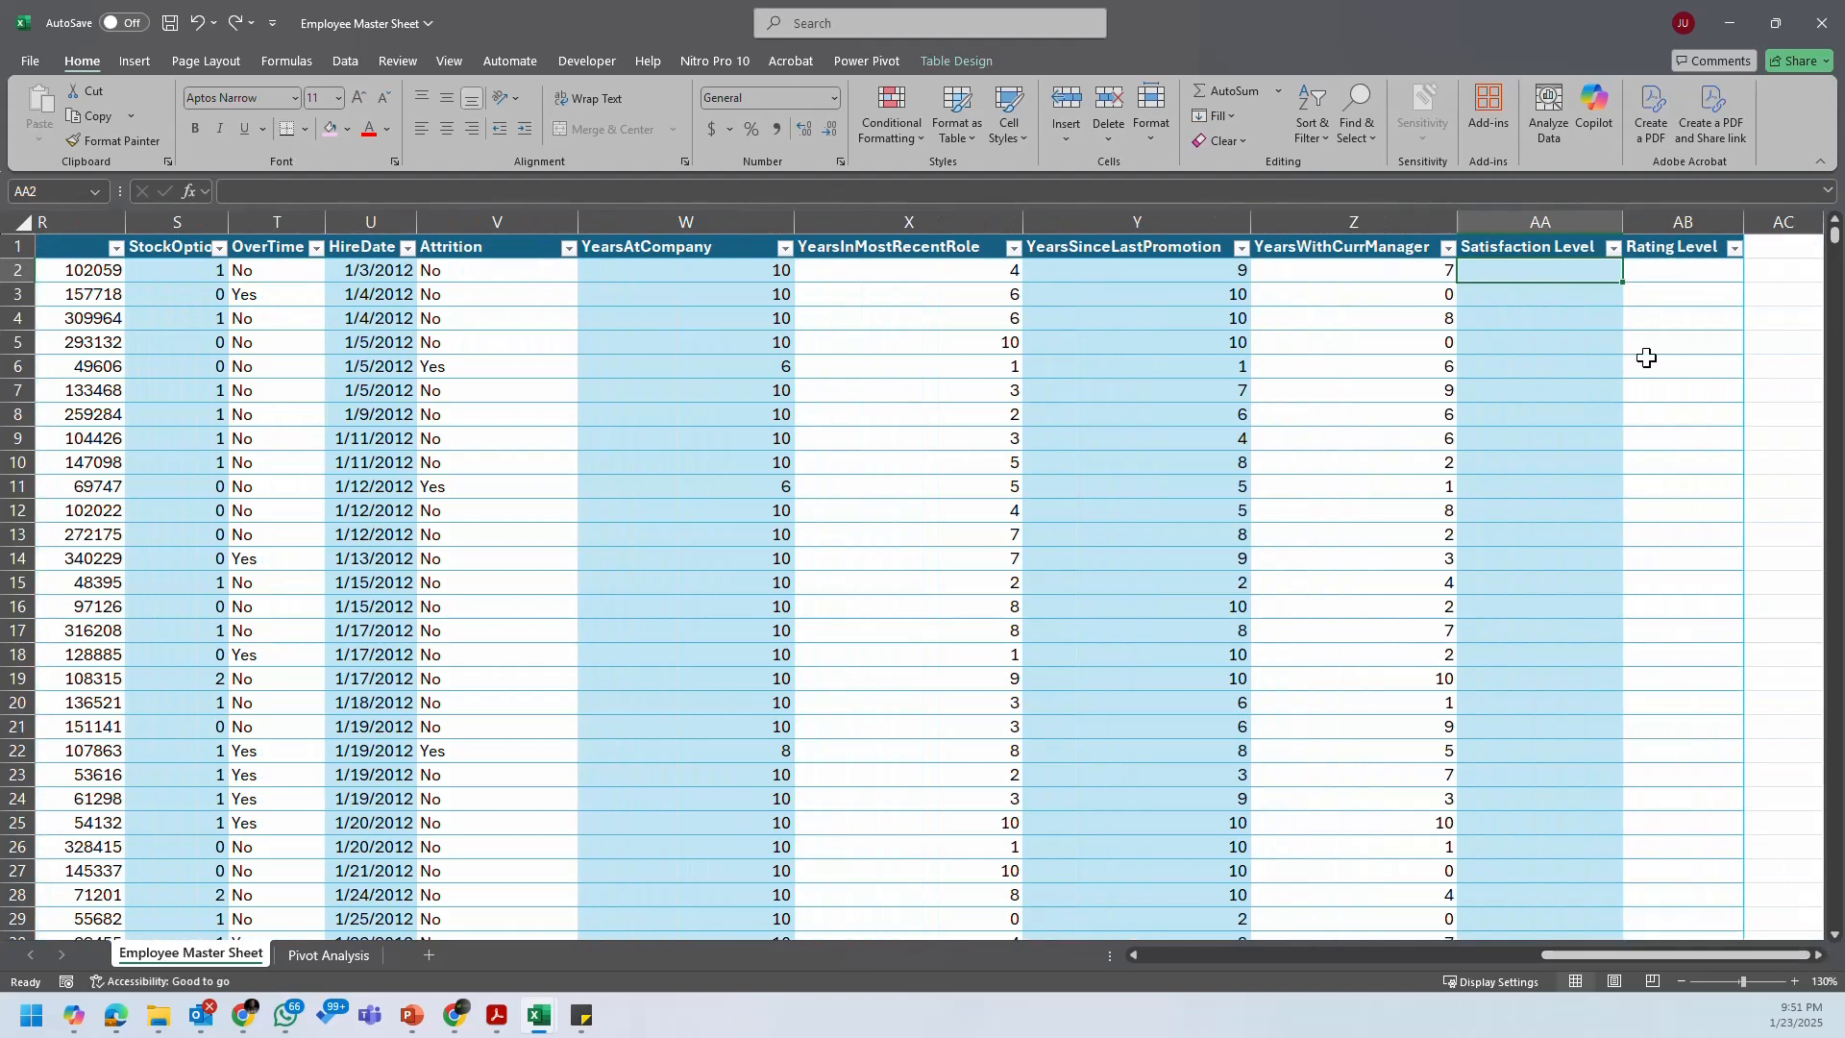
type("=XLOOKUP(")
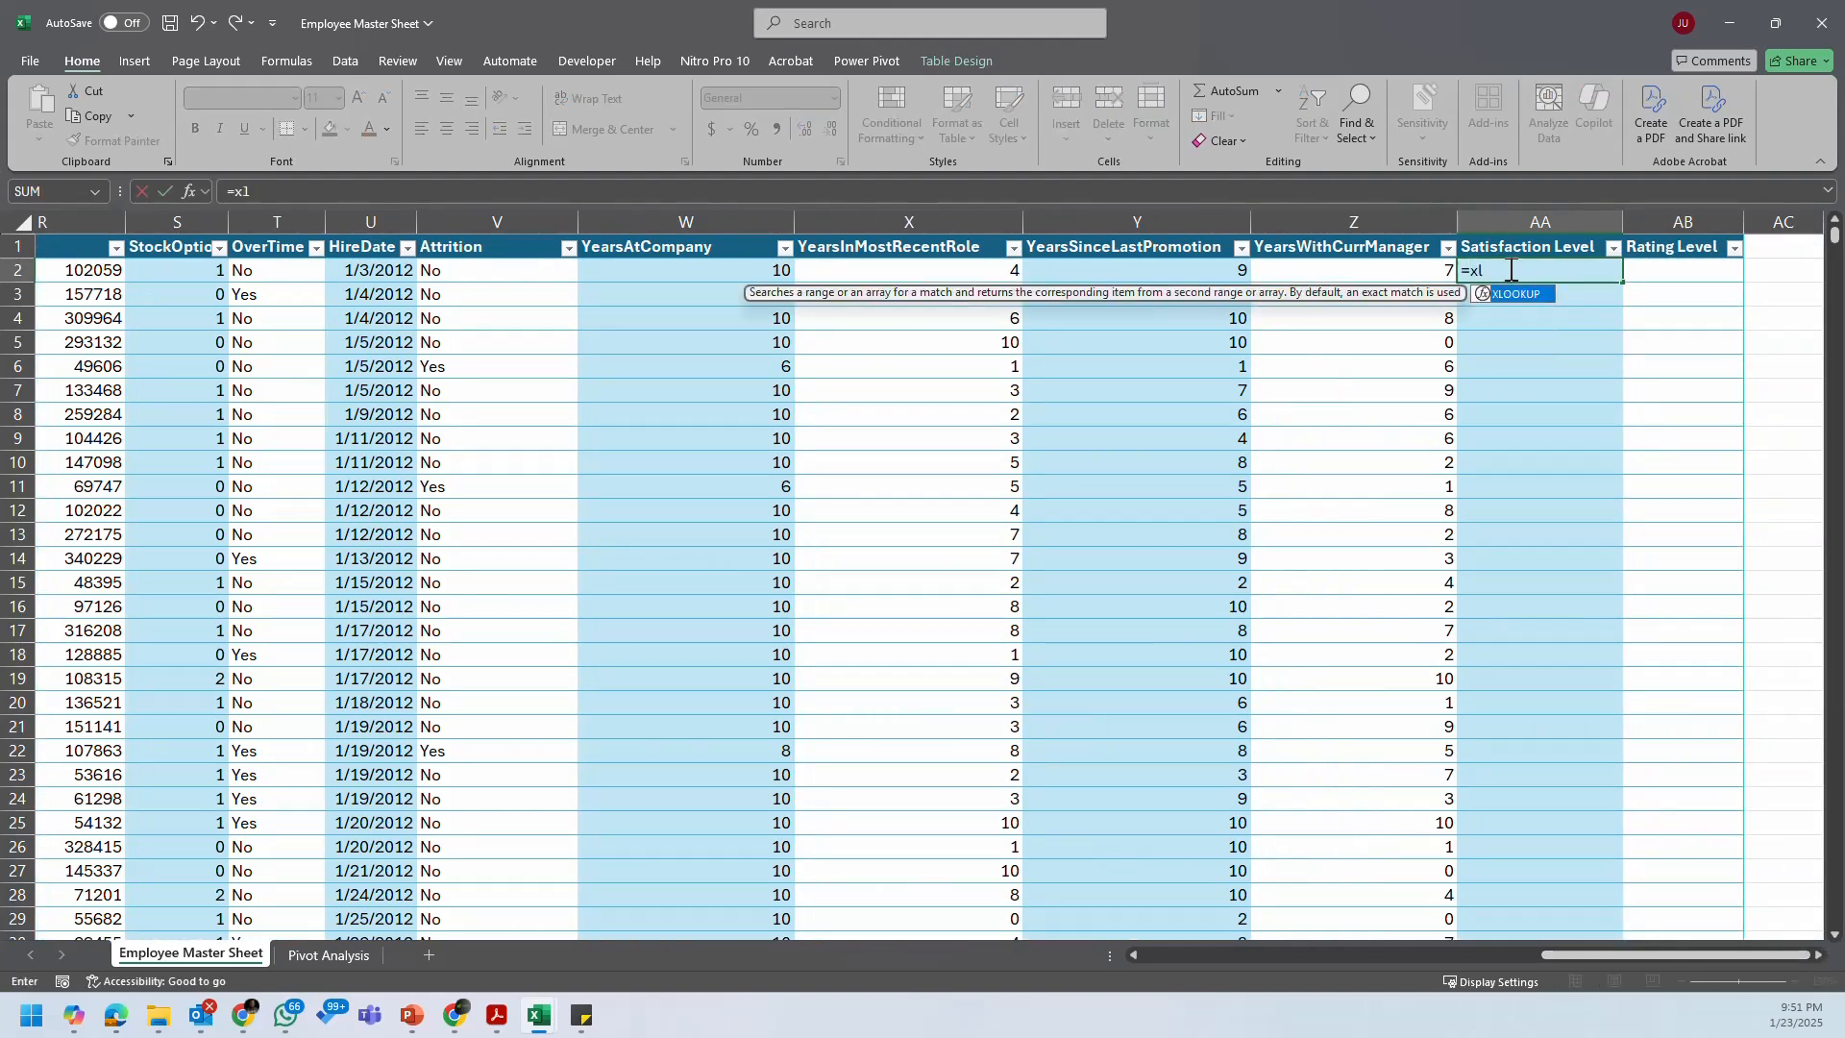
left_click_drag(1575, 959, 1174, 955)
left_click(81, 264)
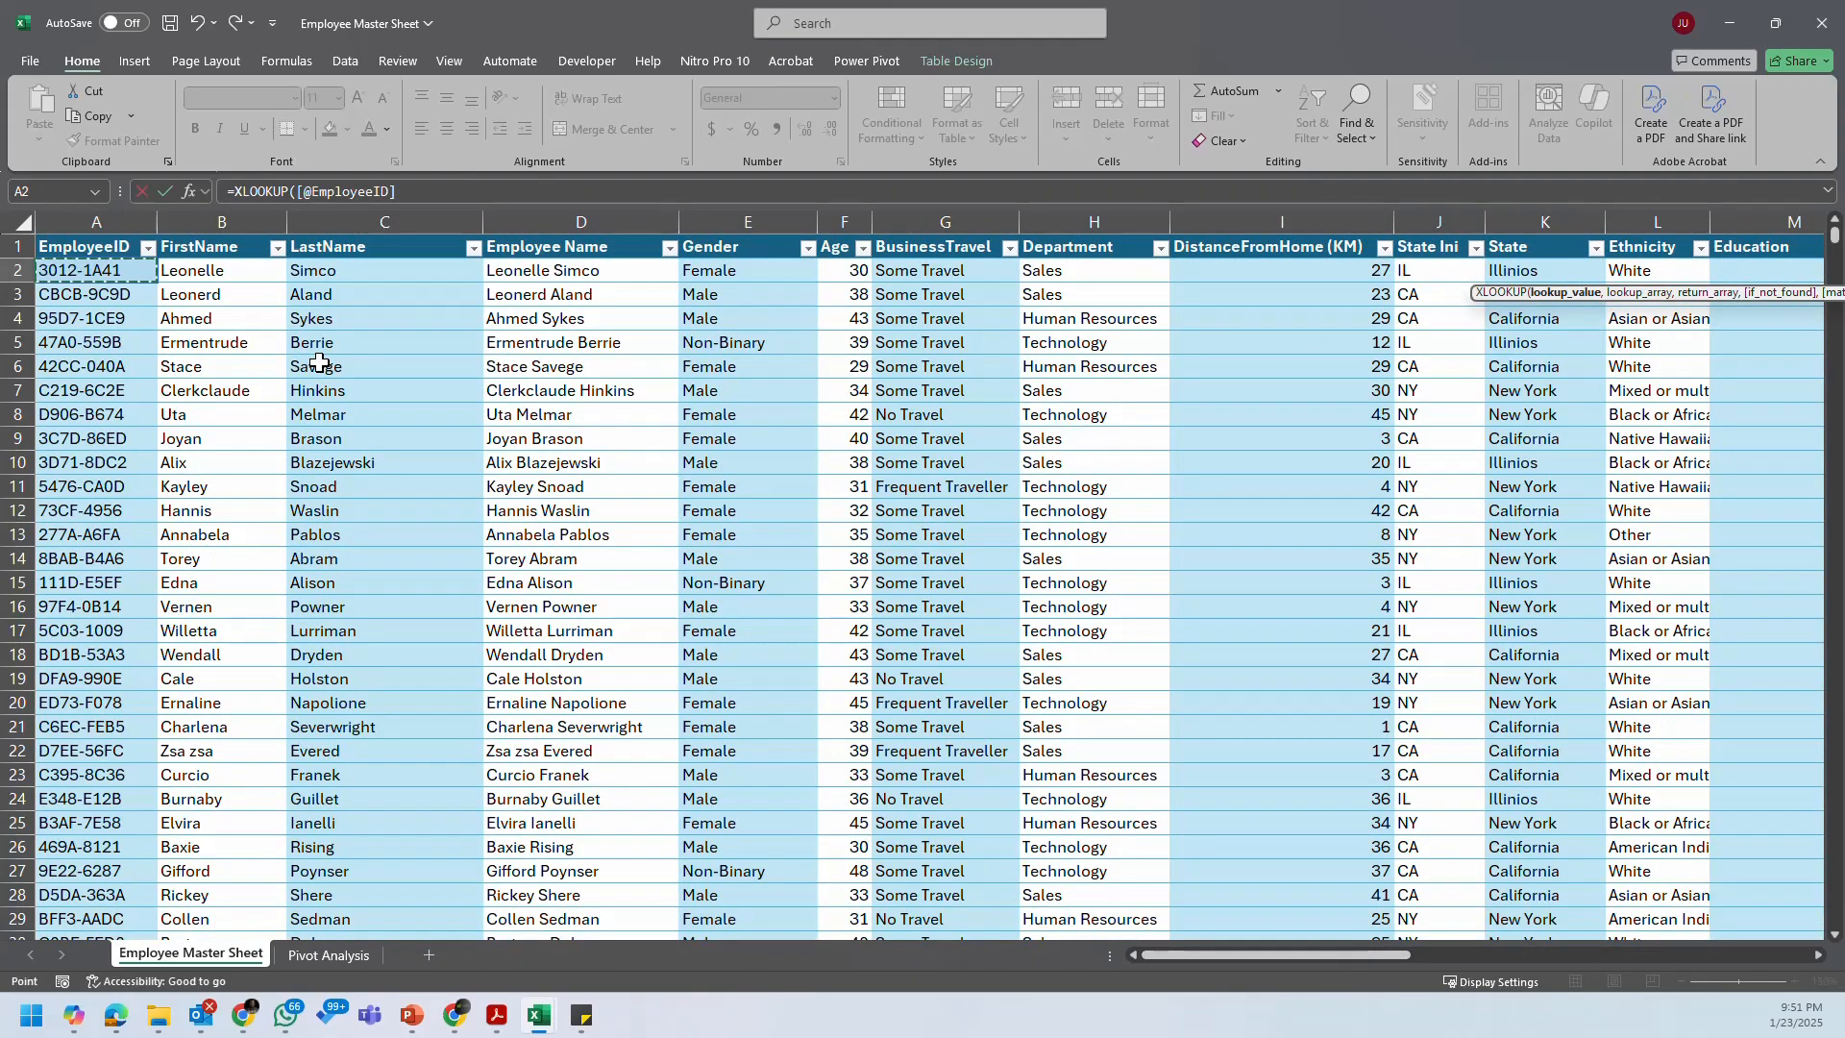
key("Escape")
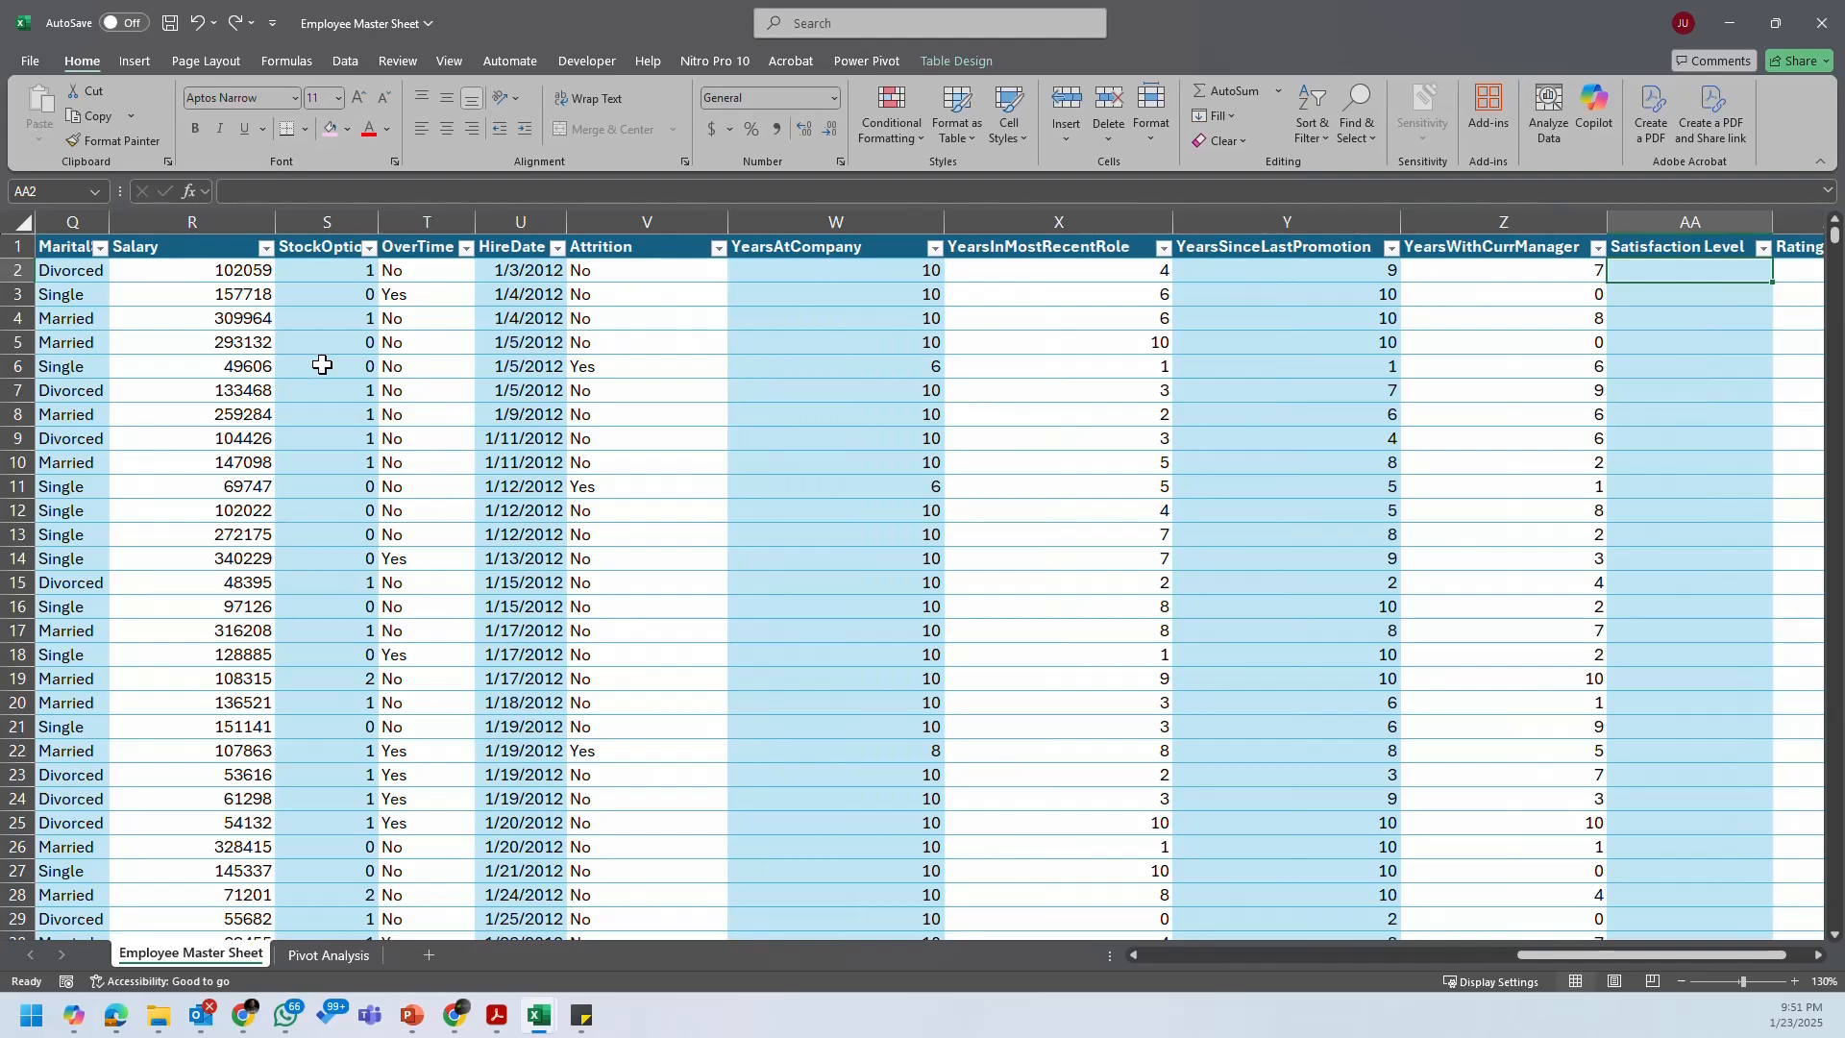
type("xlo")
key("Tab")
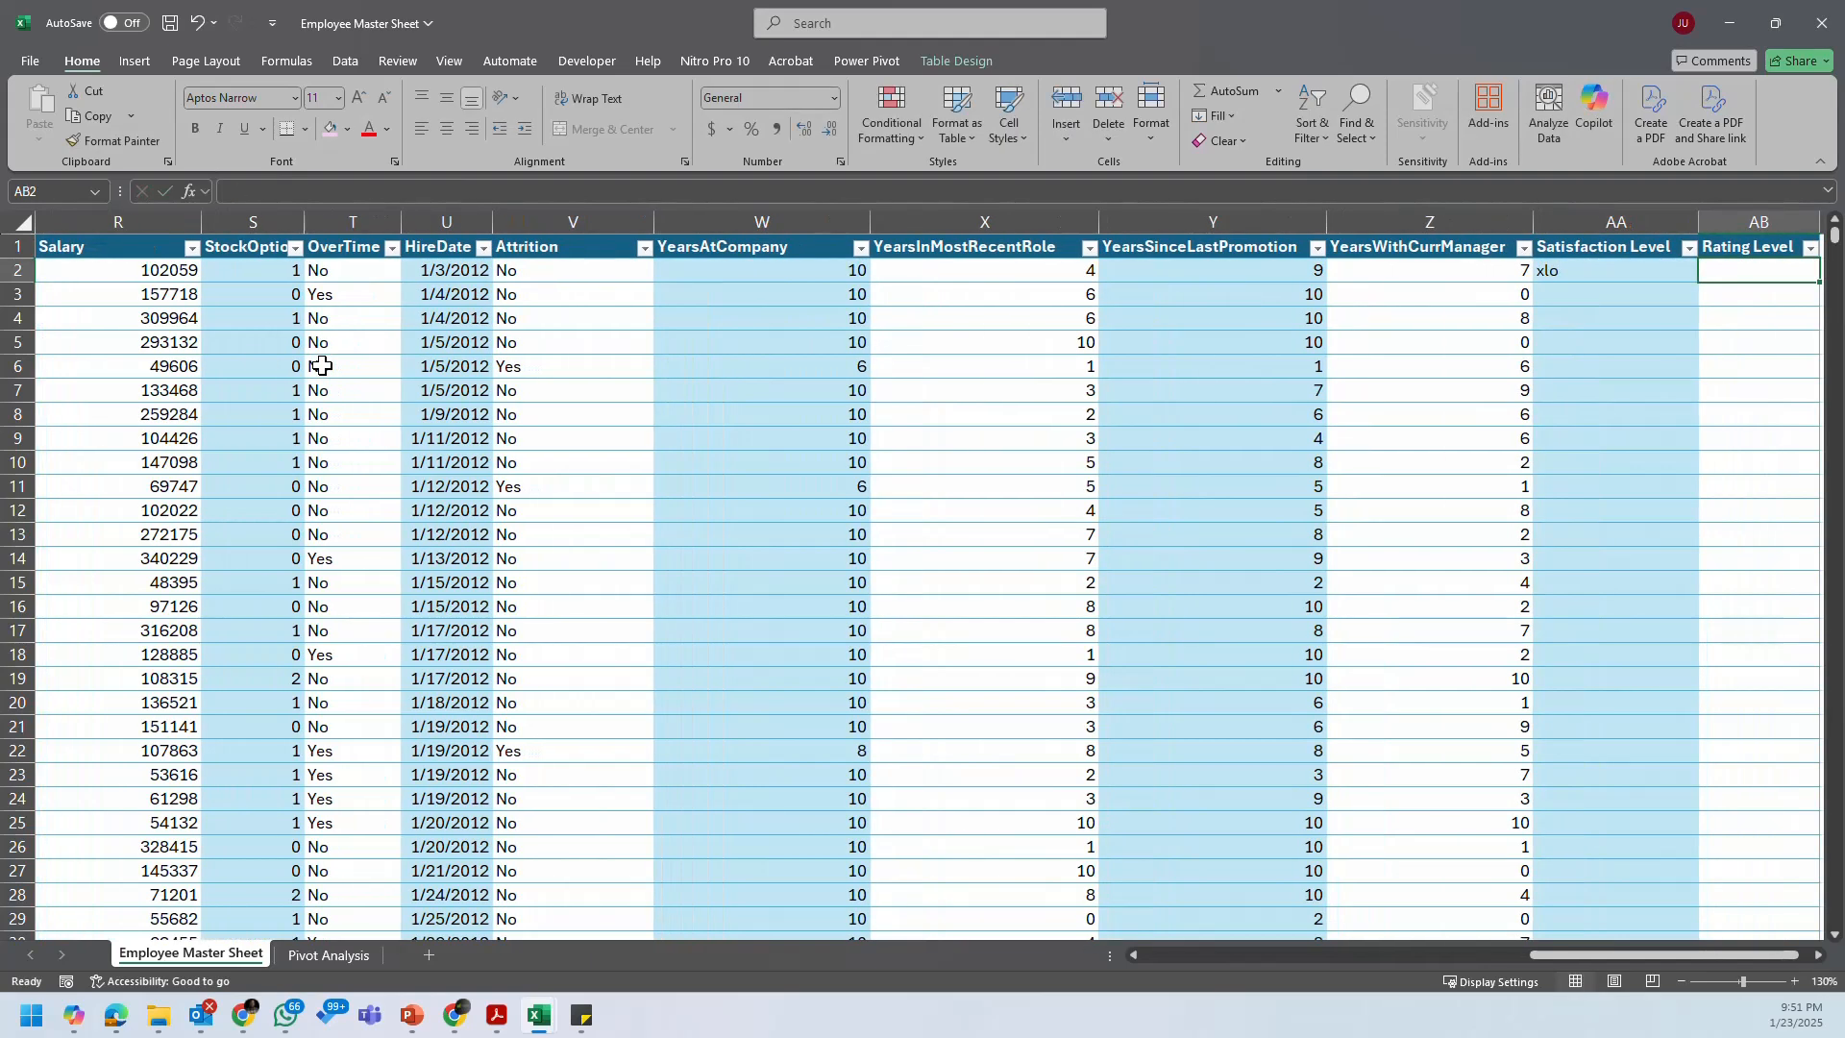
left_click(1614, 272)
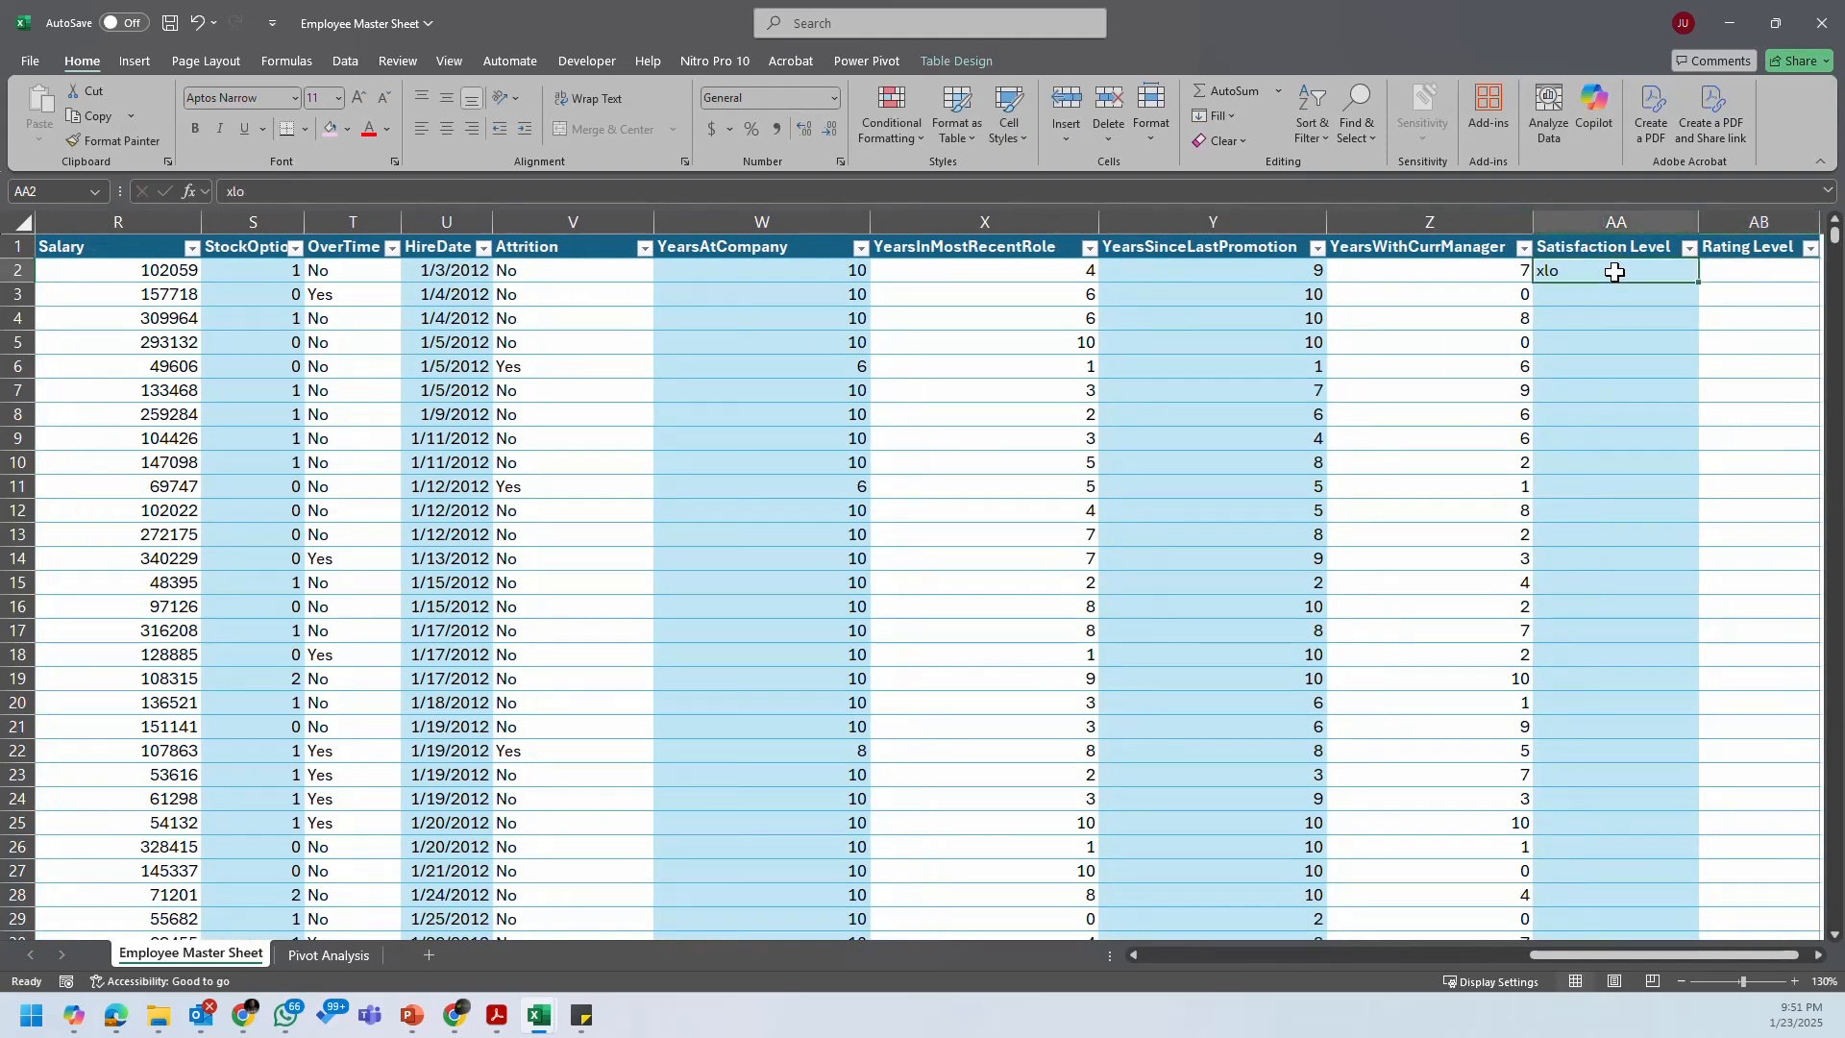
type("xll")
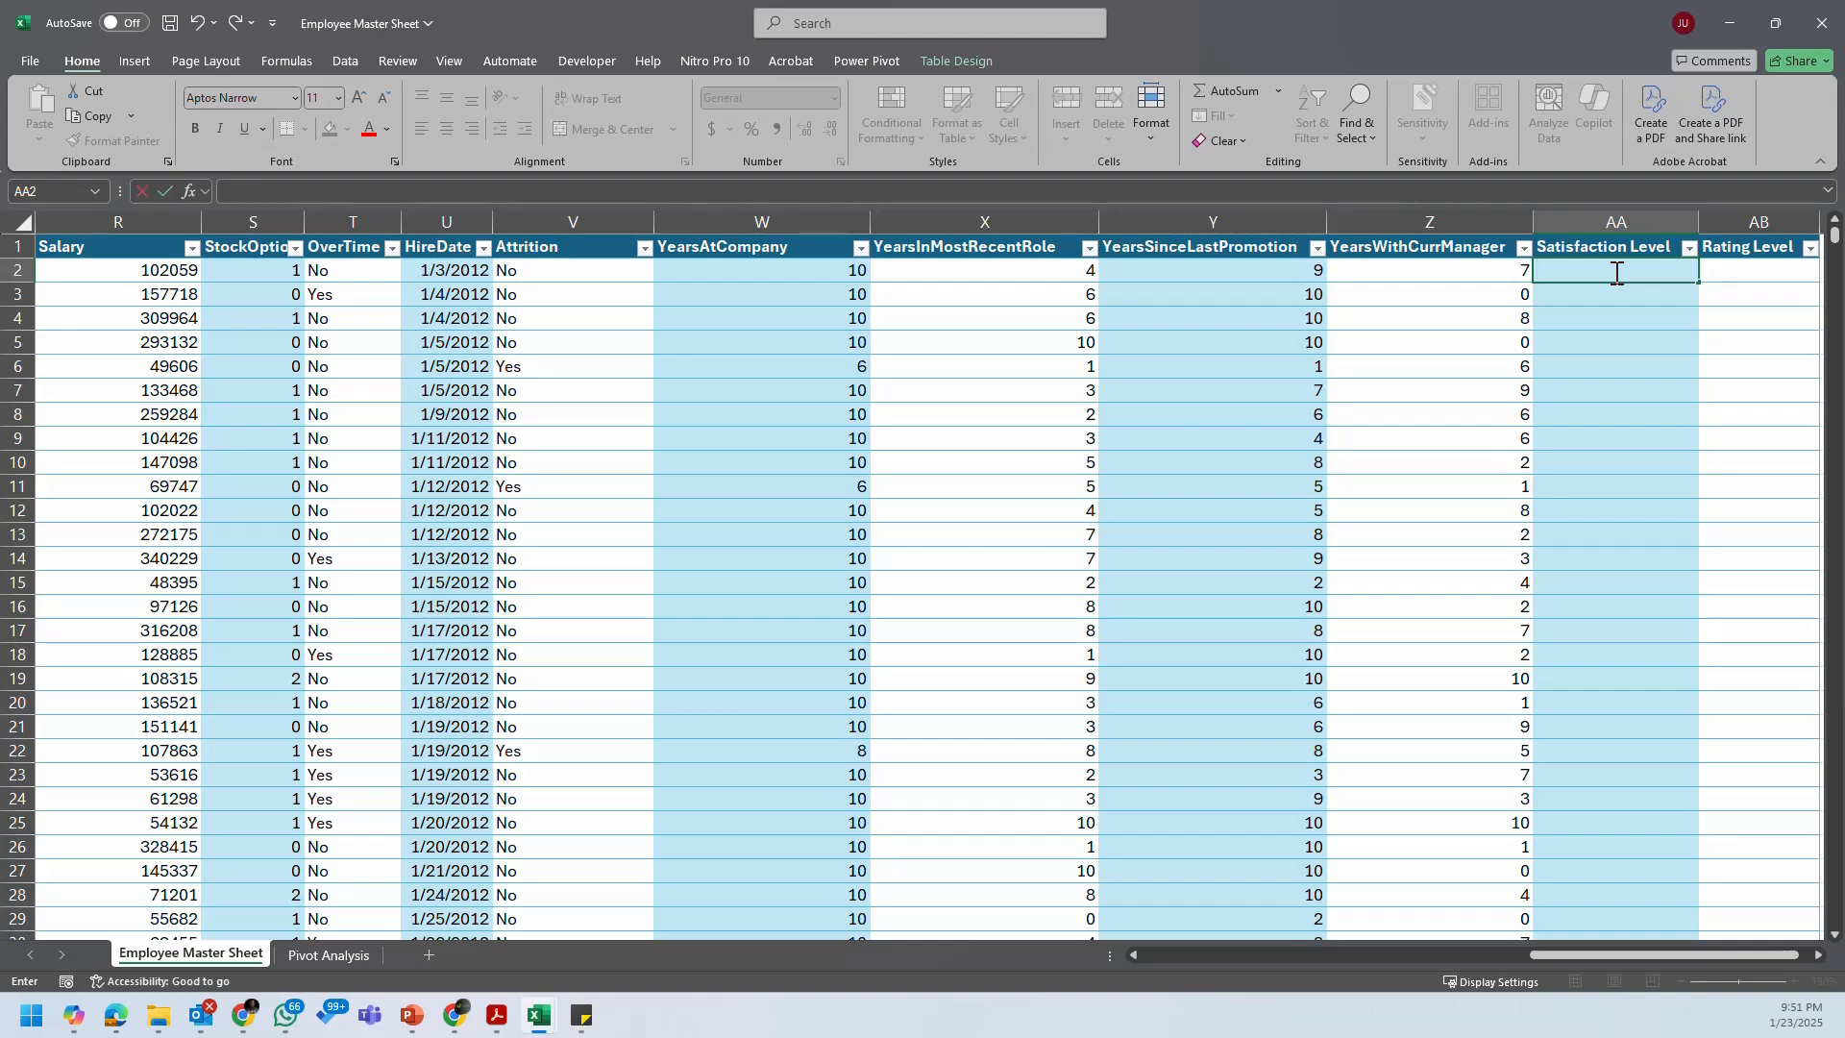
Step: Begin an XLOOKUP in AA2 of the Satisfaction Level column, taking the EmployeeID of the same row as lookup value
type("=xl")
key("Tab")
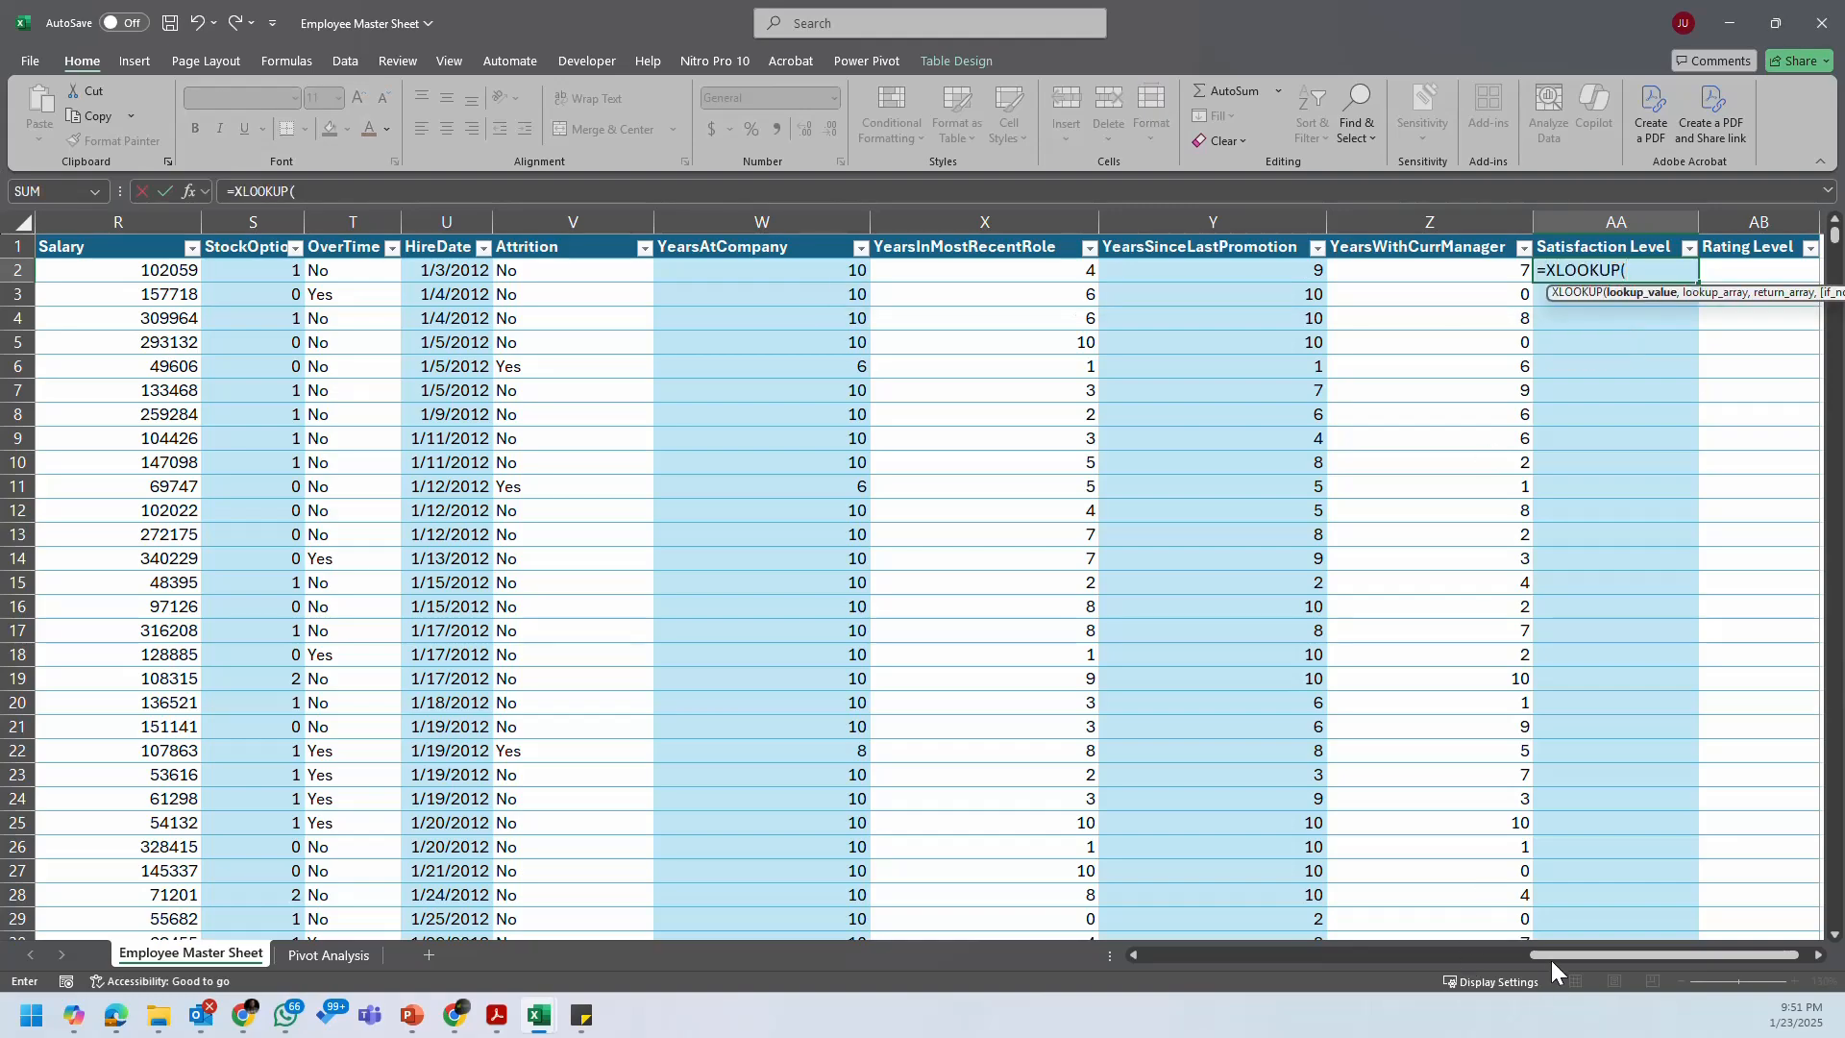
left_click_drag(1552, 960, 1092, 967)
left_click(127, 265)
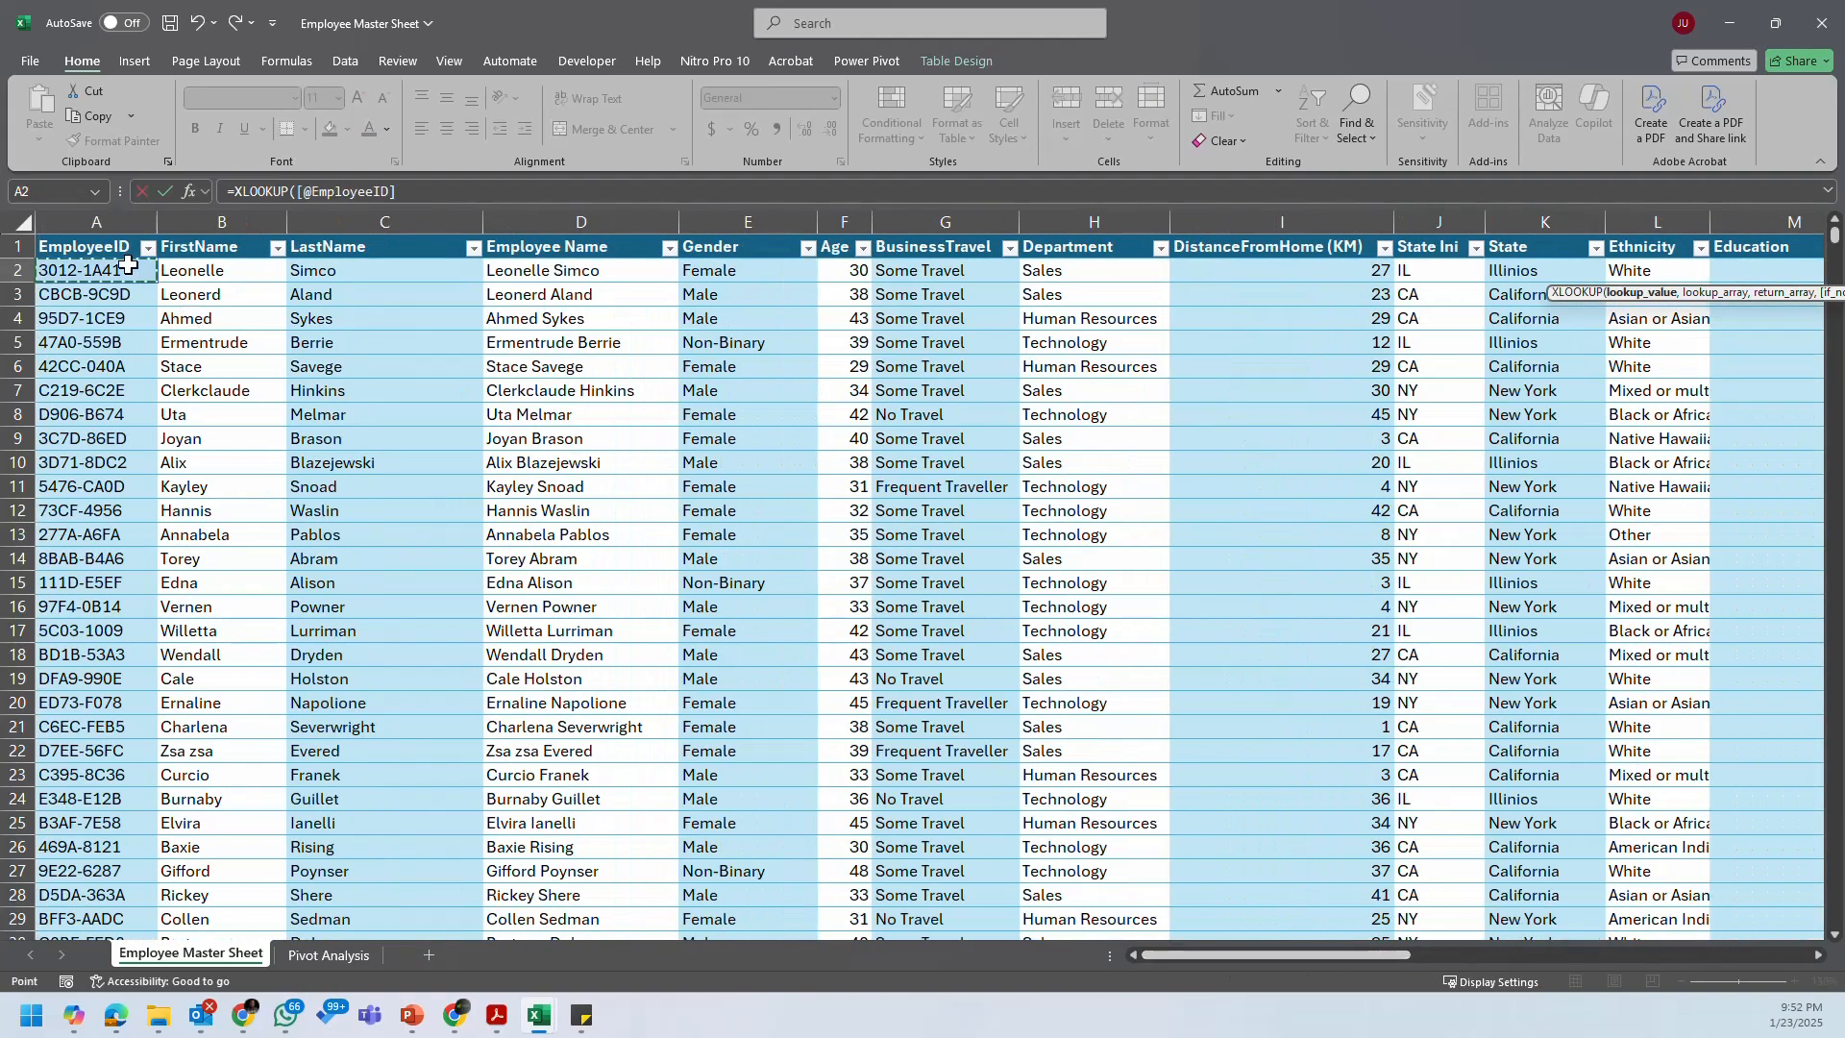
type(",")
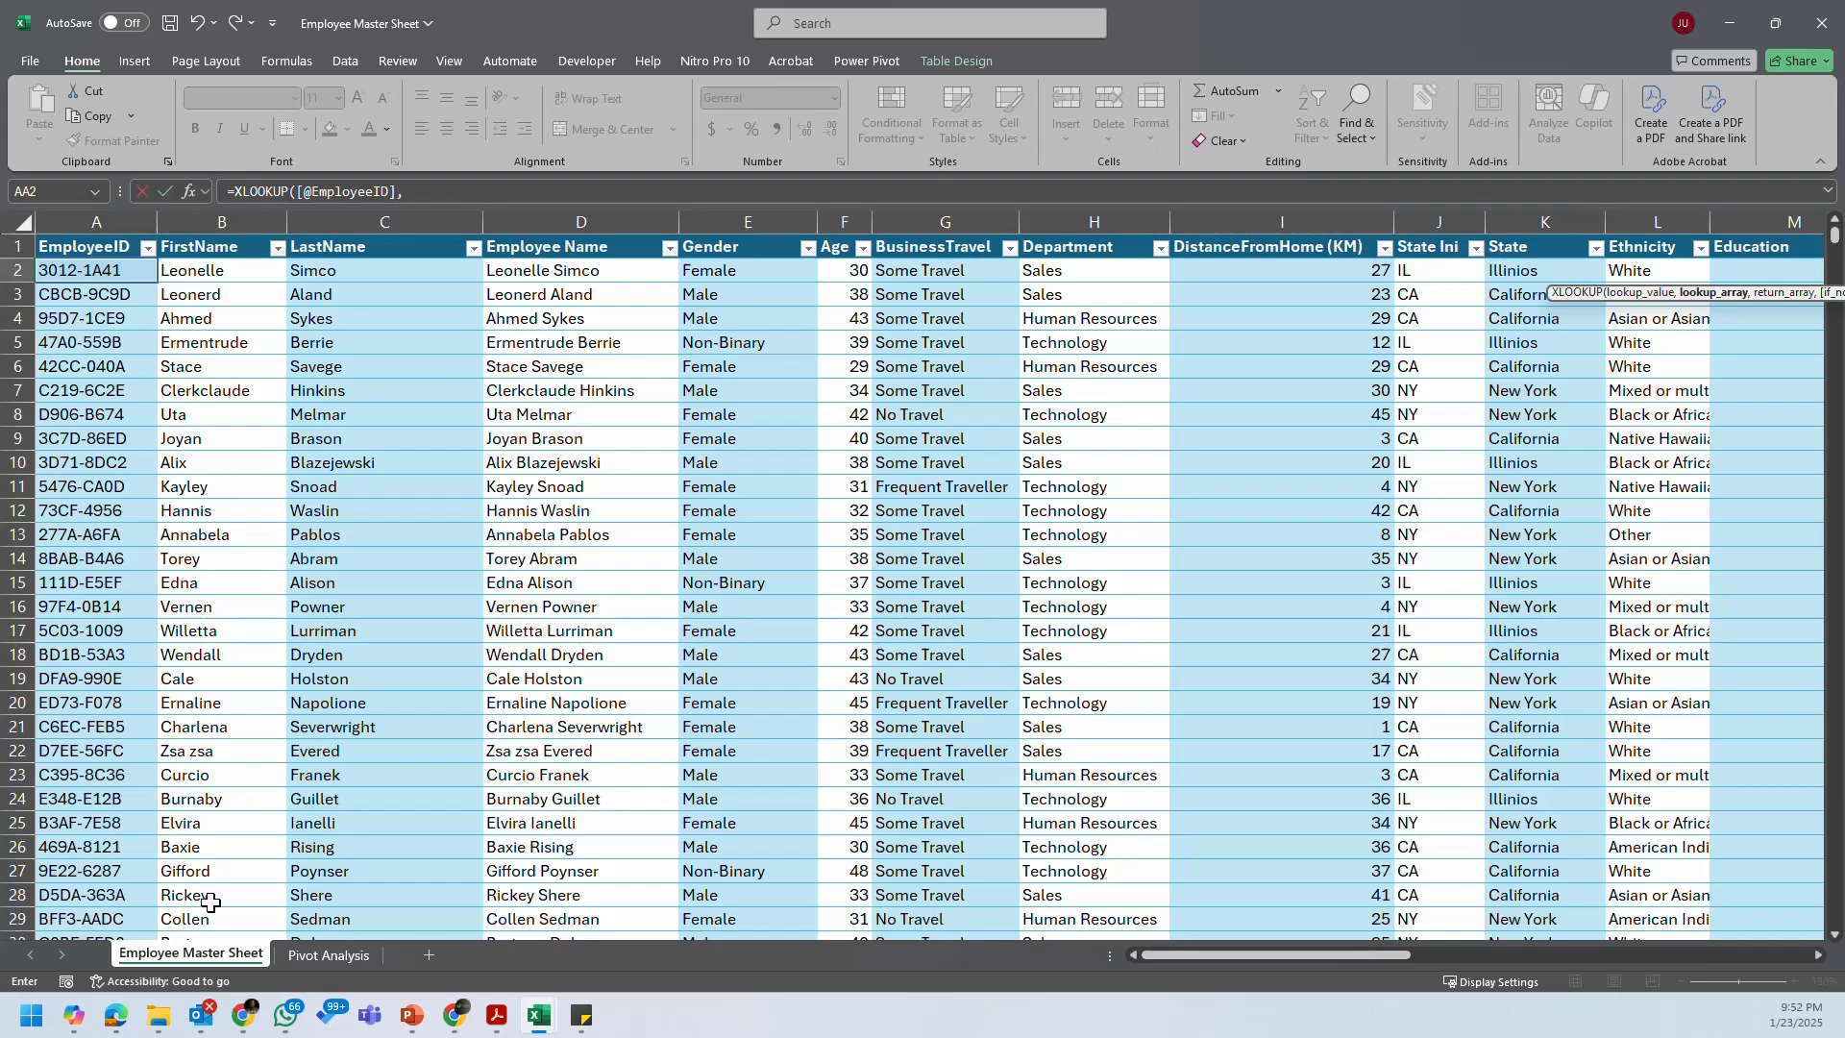
left_click(343, 950)
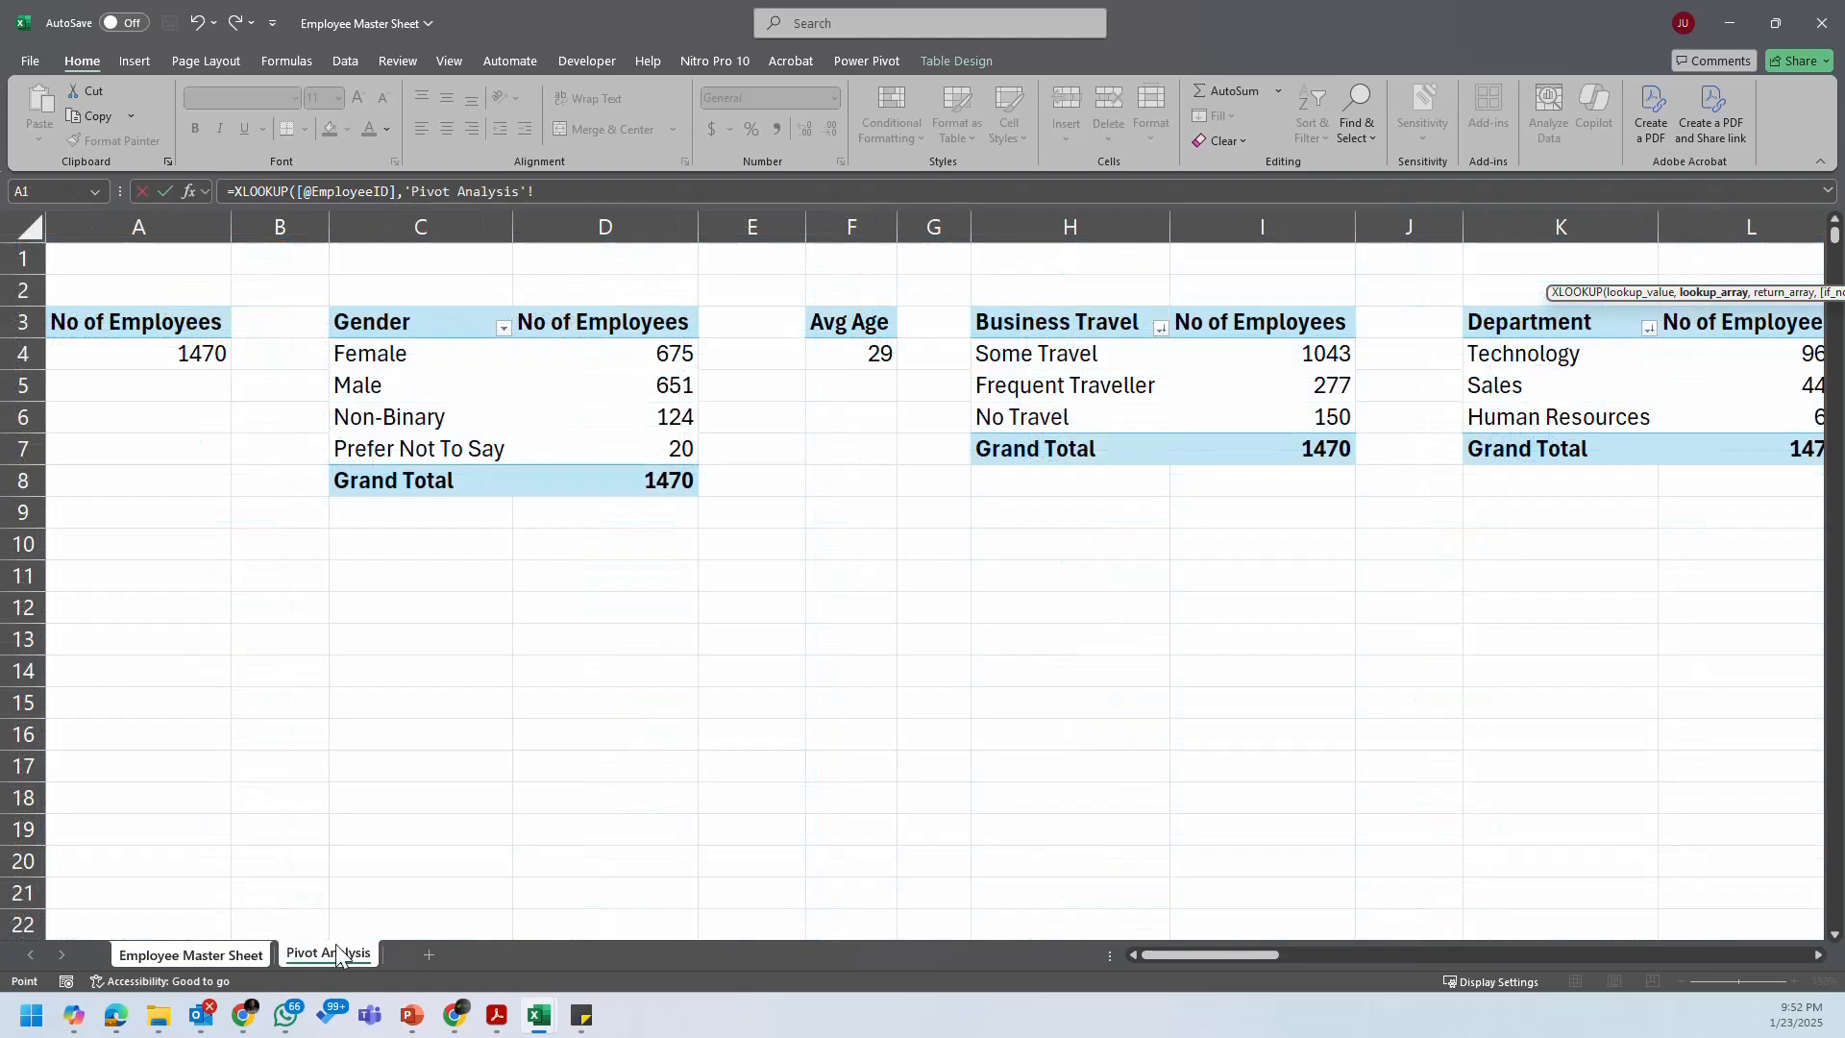
left_click(247, 959)
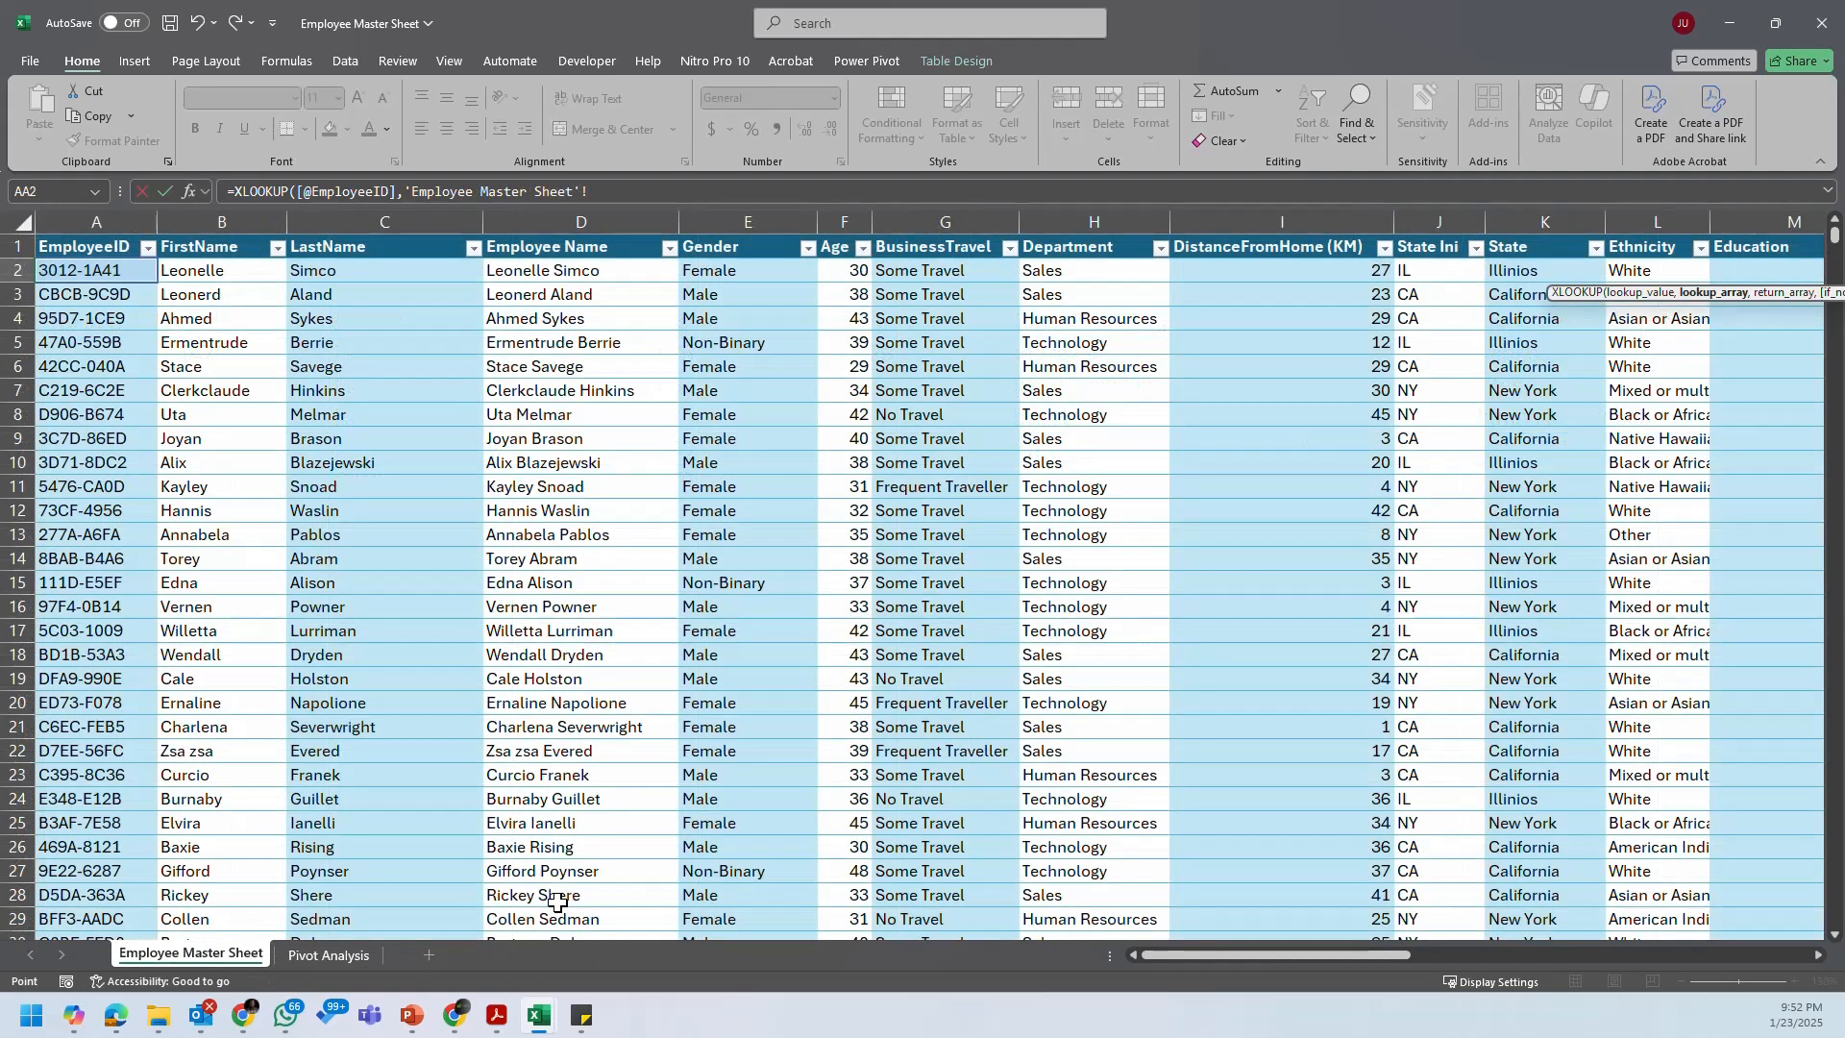
Step: Complete the formula with PerformanceRating's EmployeeID column B as lookup array and Satisfaction Level column N as return array, and inspect the result column's filter values
mouse_move(538, 1015)
left_click(577, 961)
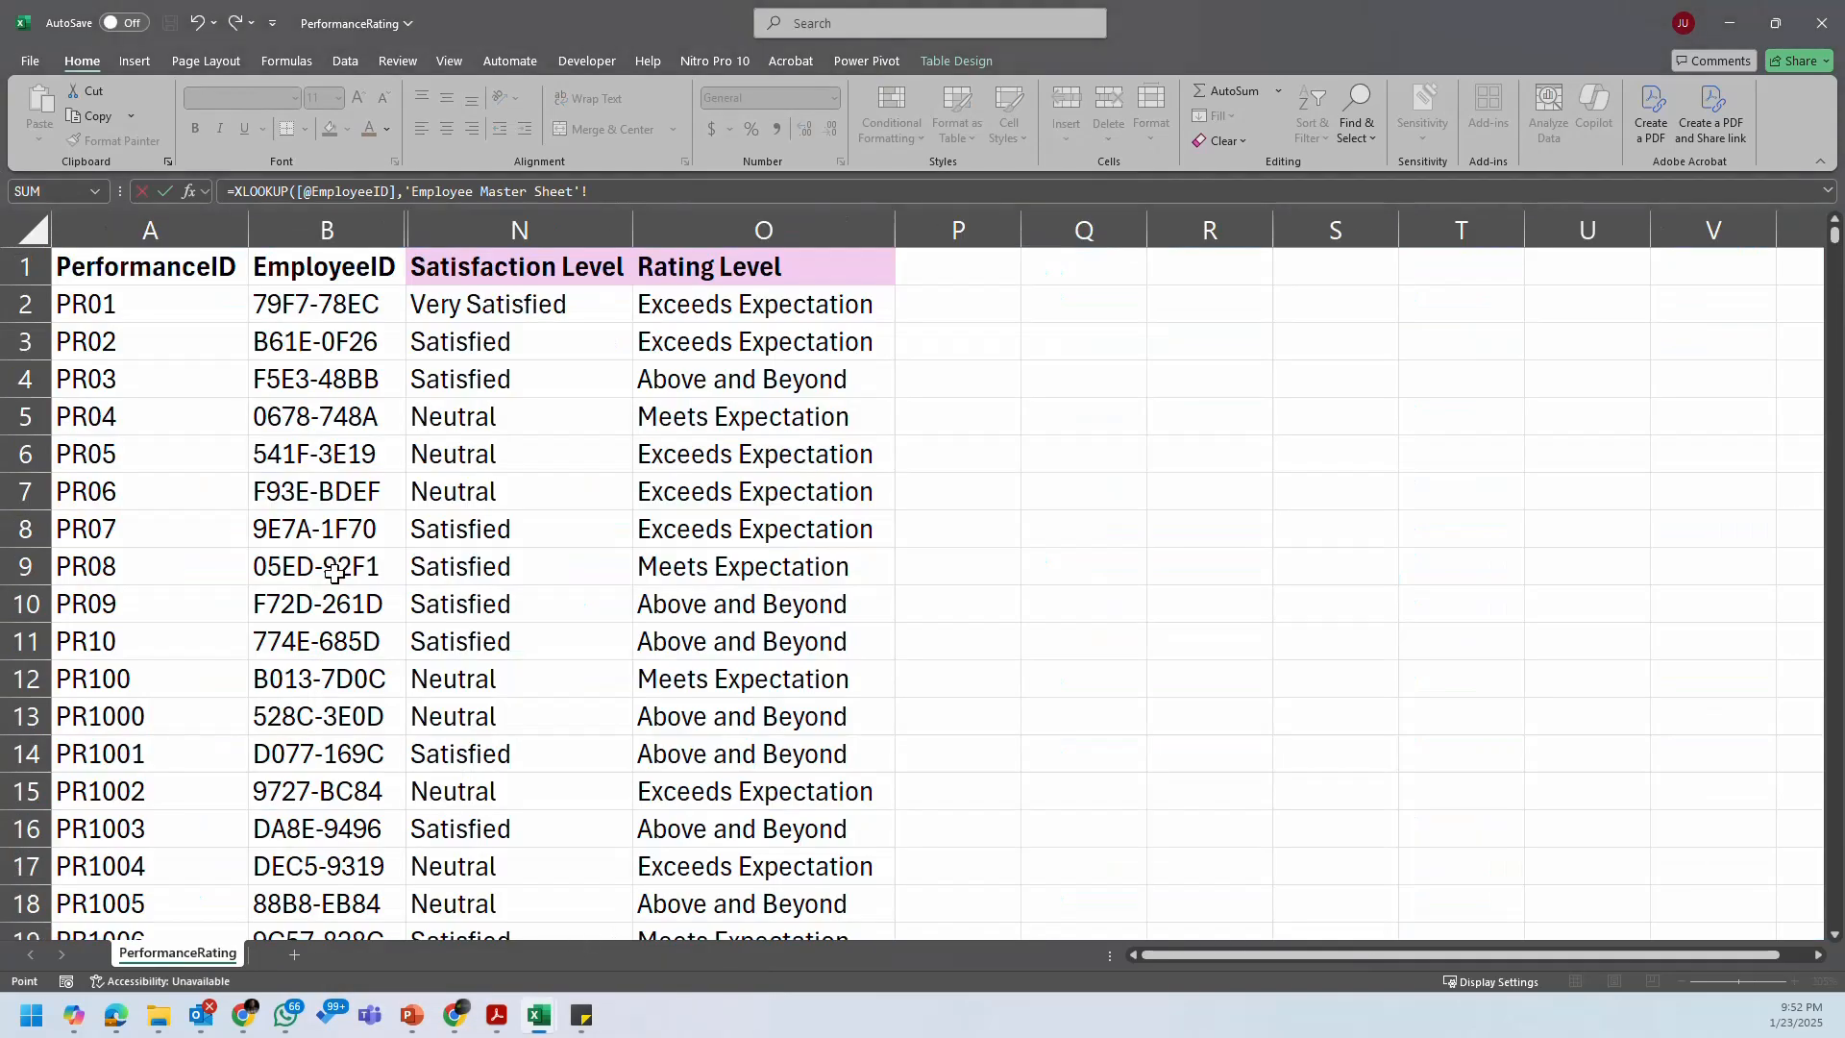
left_click(327, 230)
type(",")
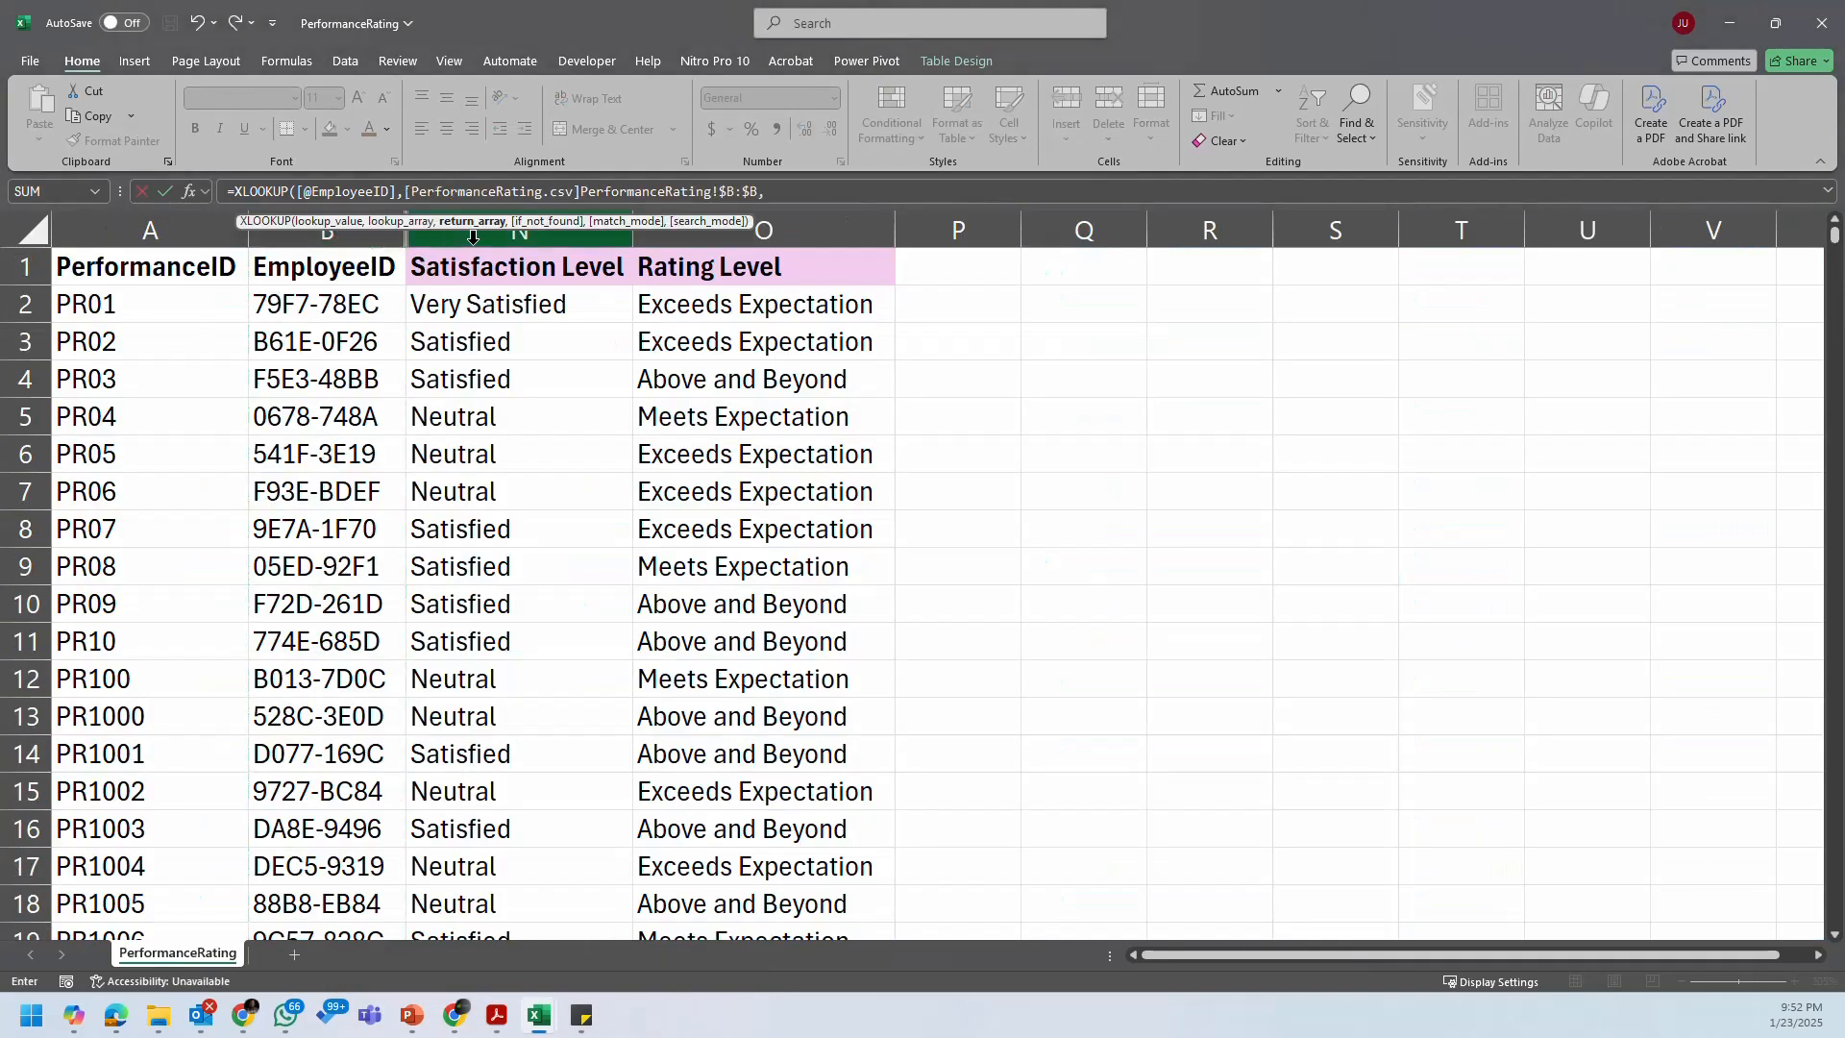
left_click(473, 236)
type(")")
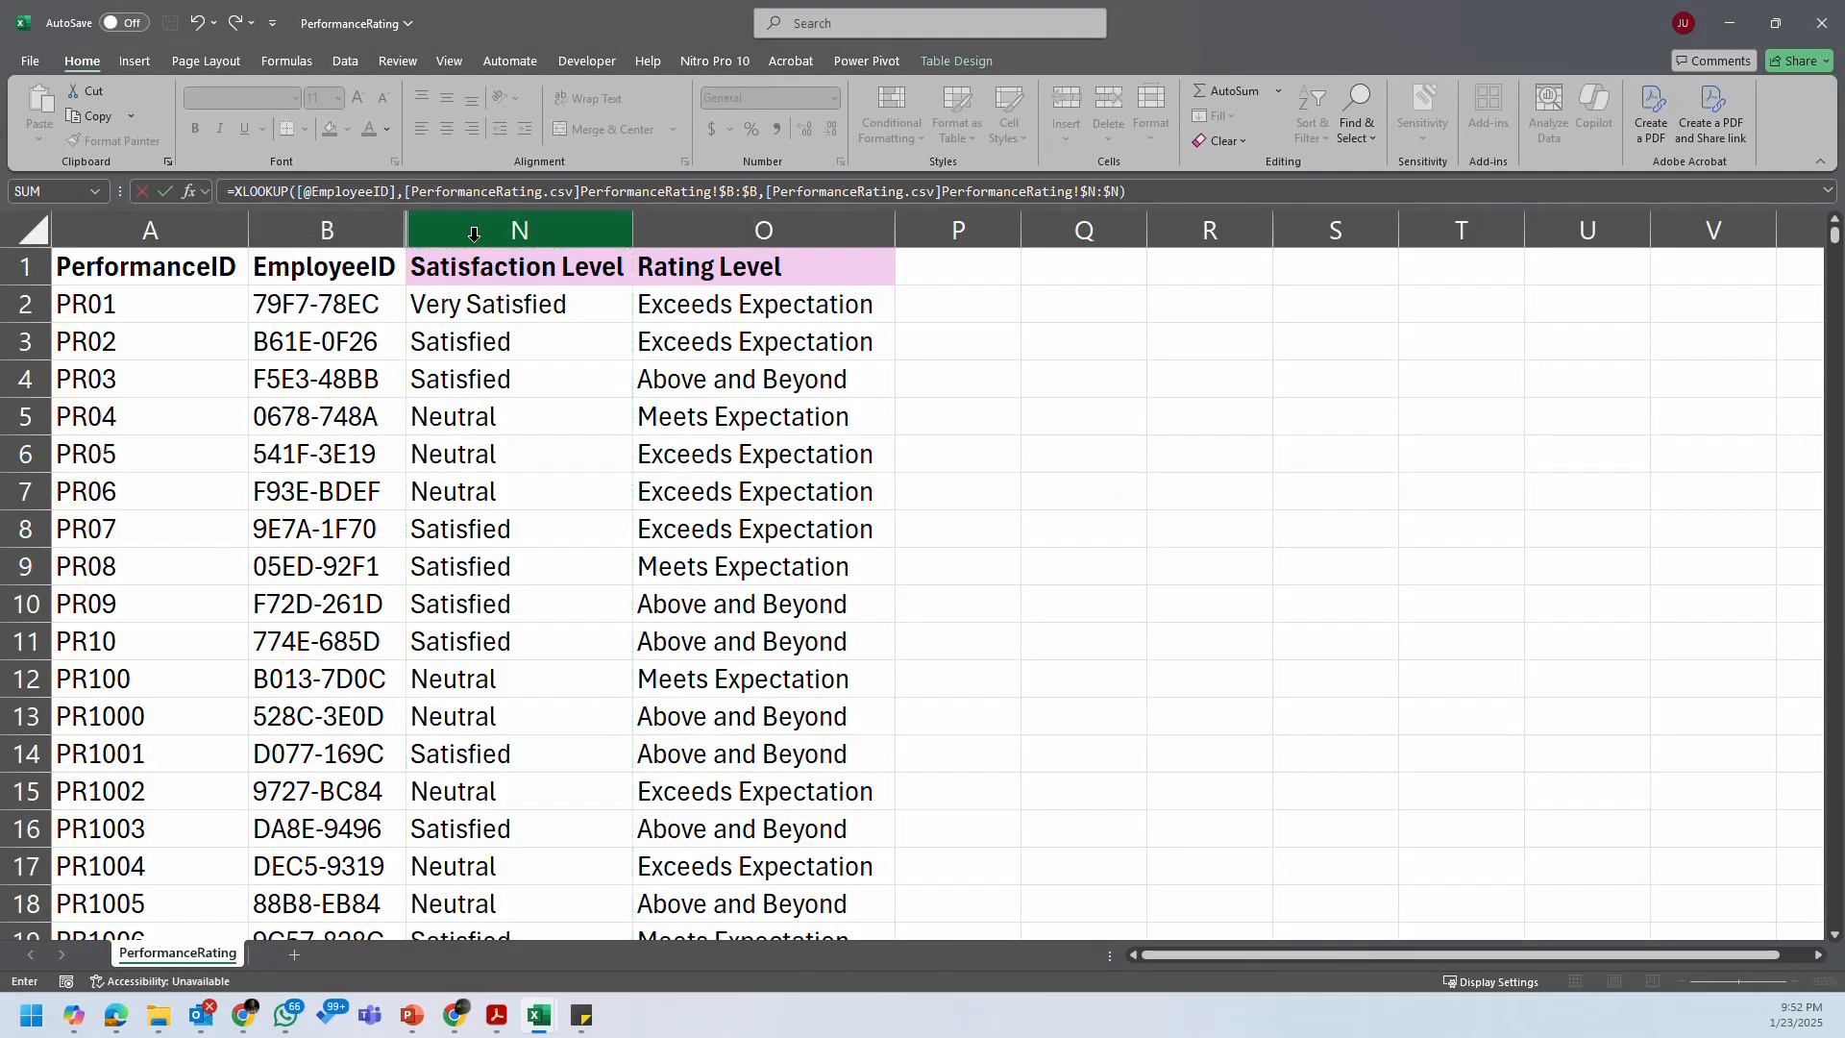
key("Return")
left_click(1717, 265)
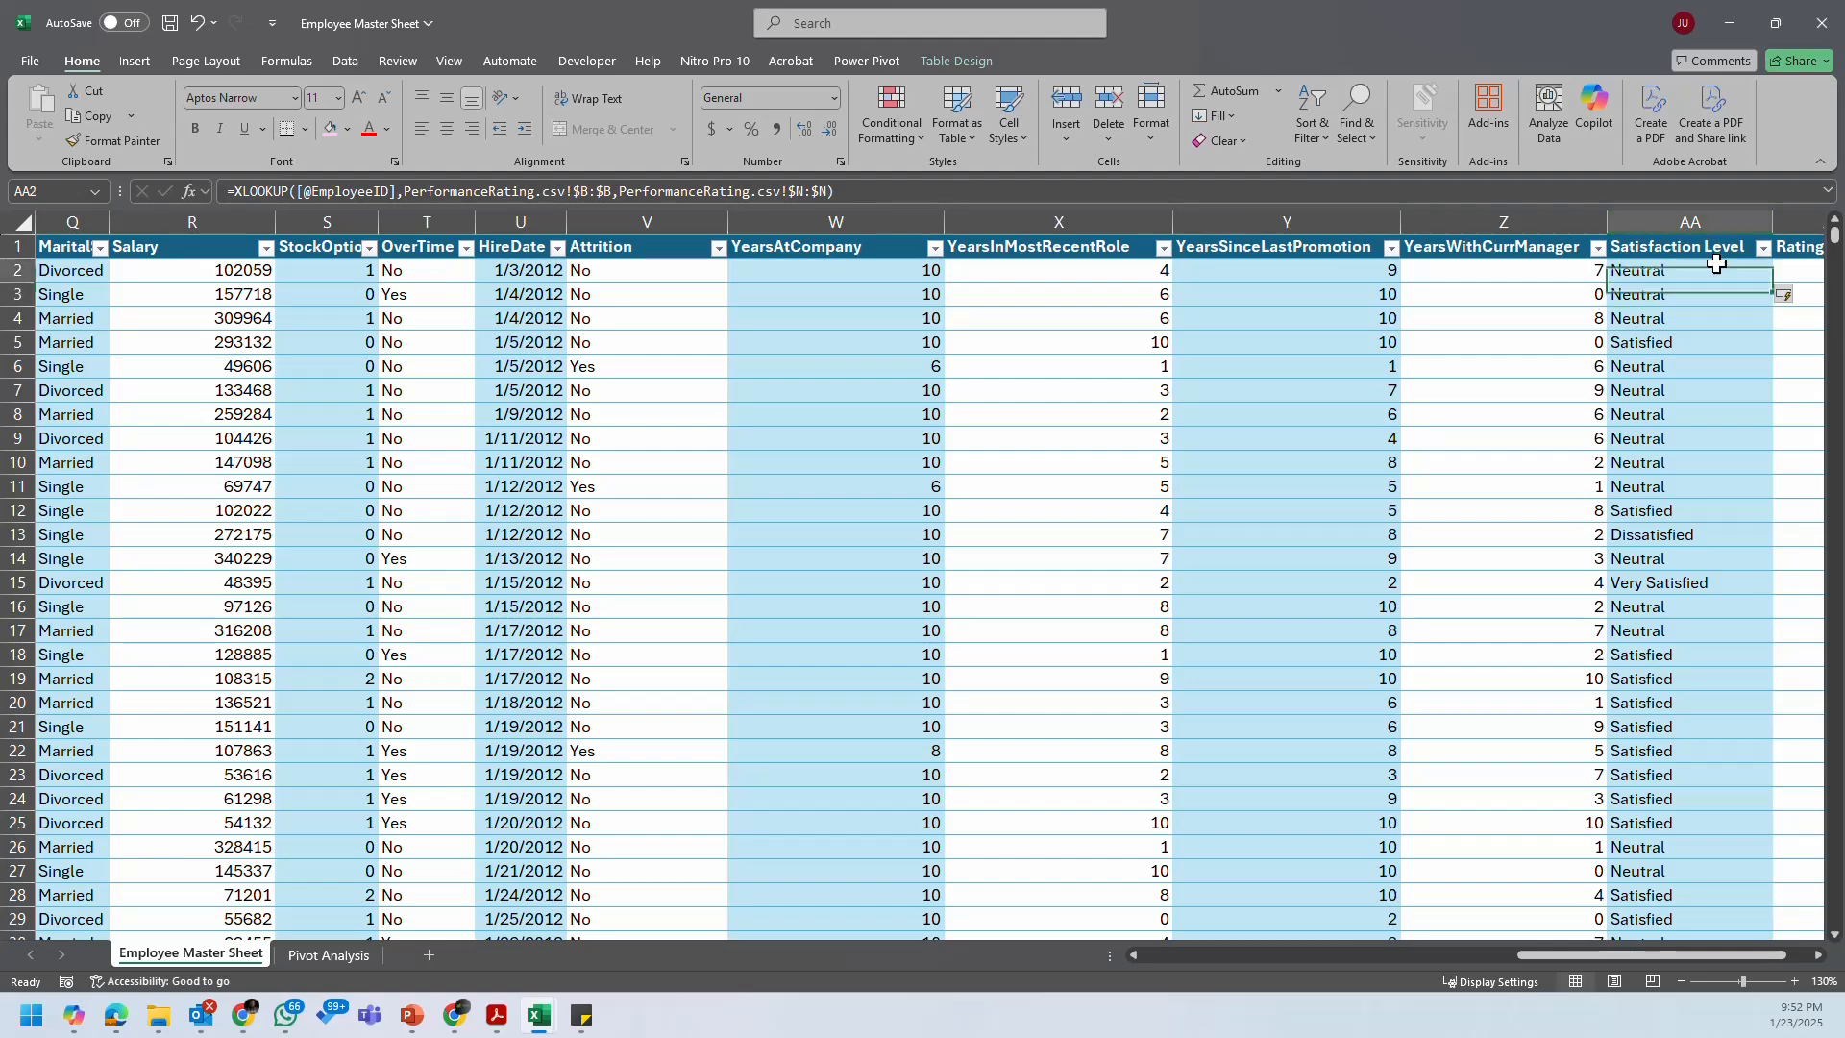
left_click(1763, 248)
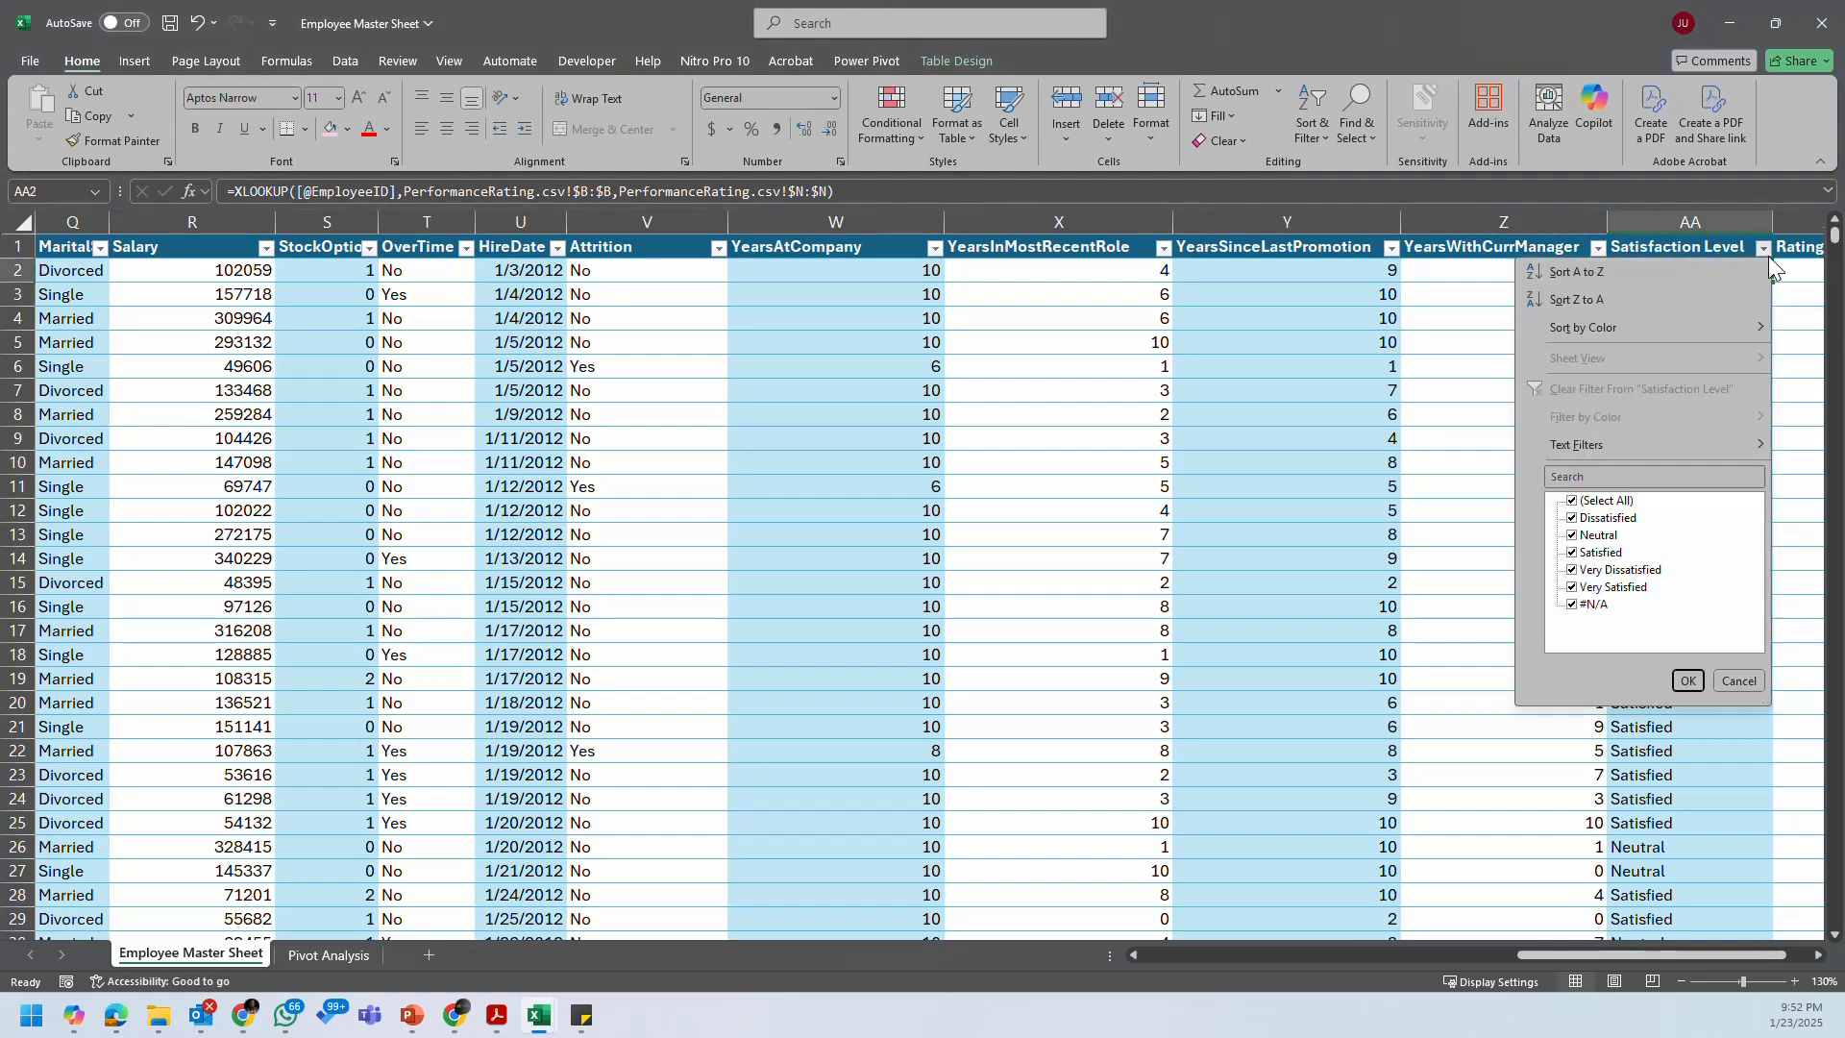
left_click(1798, 291)
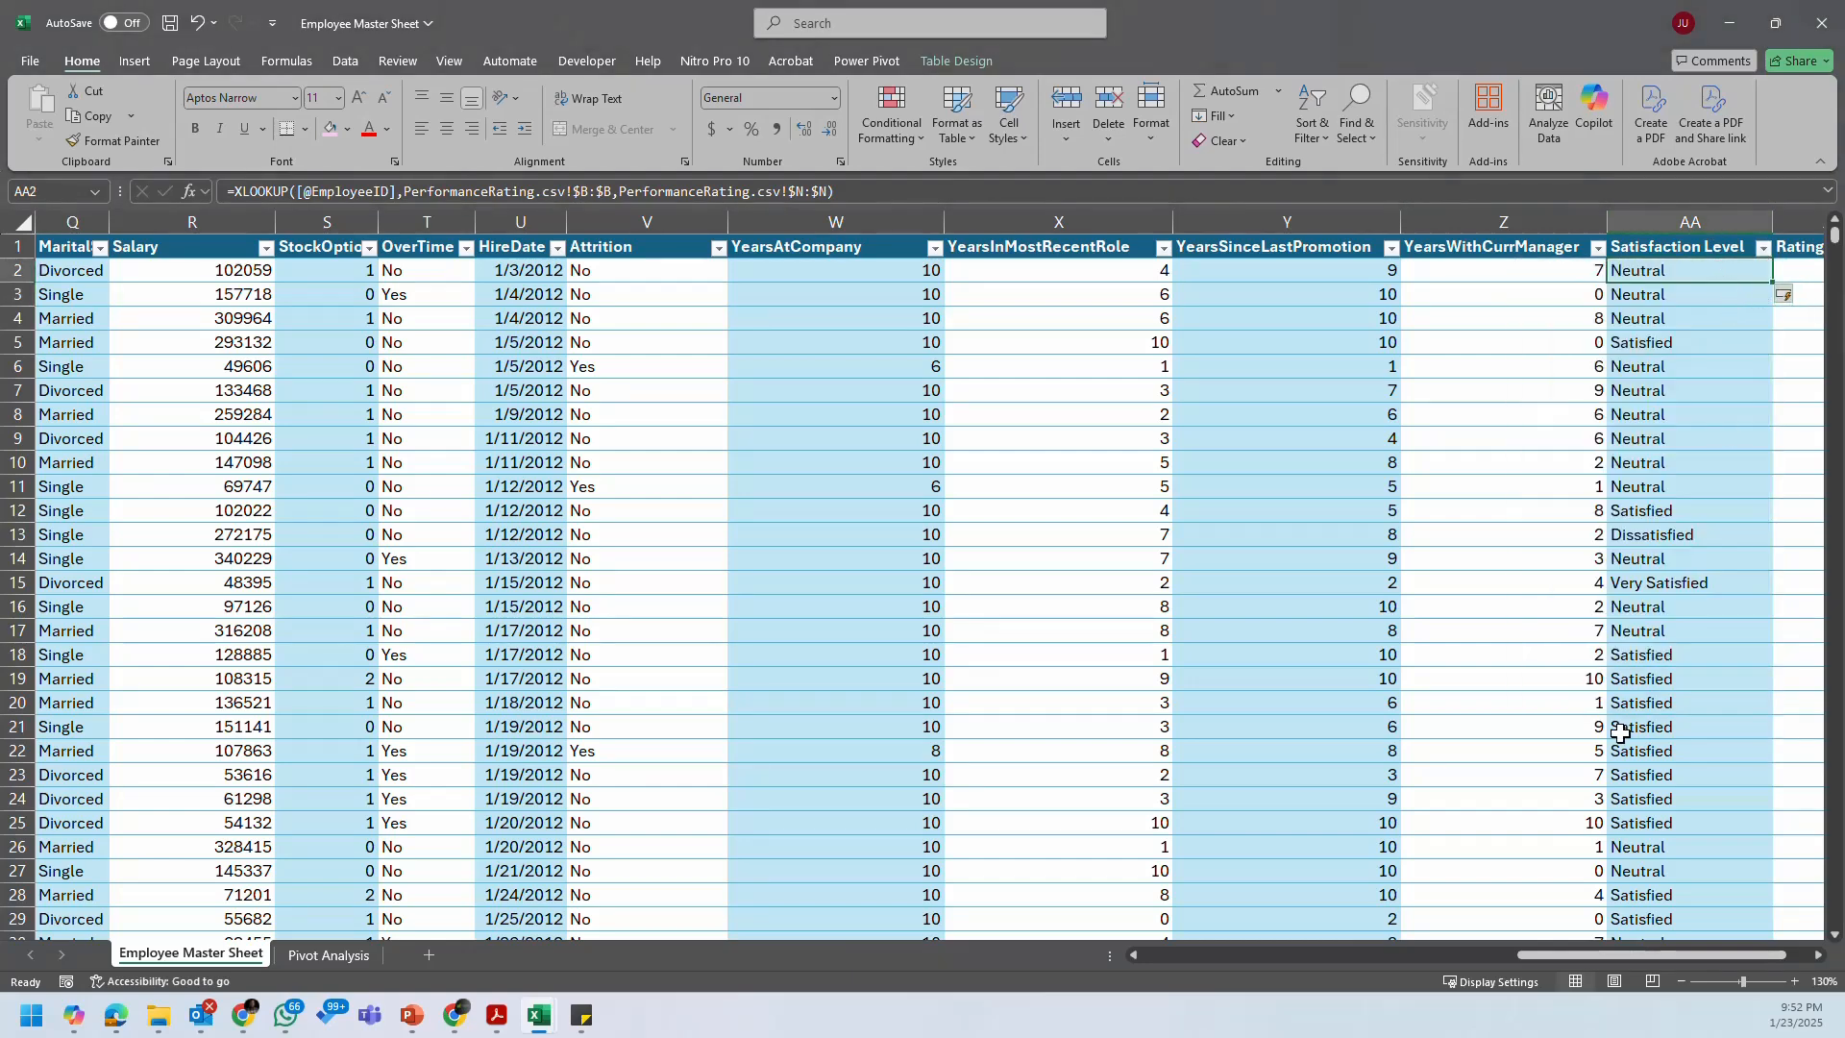
Step: Begin an XLOOKUP in AB2 of the Rating Level column, taking the EmployeeID of the same row as lookup value
left_click_drag(1639, 955, 1703, 948)
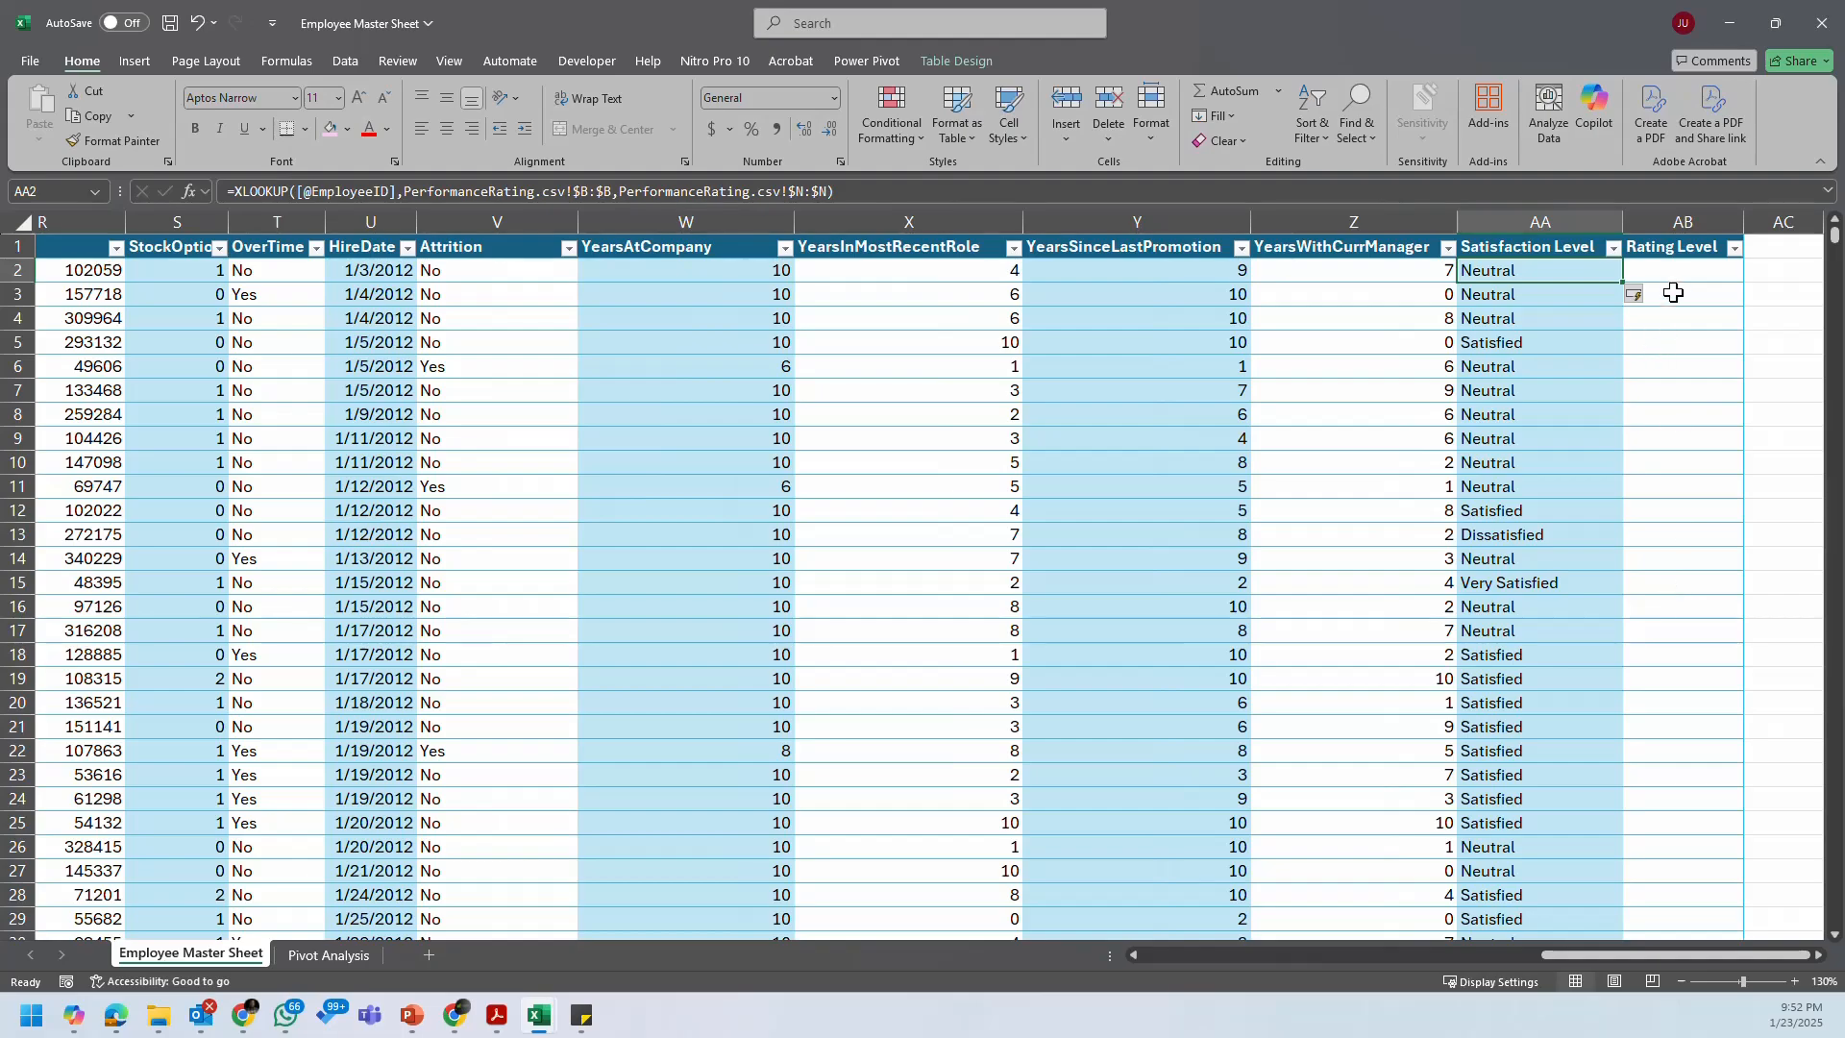
left_click(1675, 271)
type("=XLOOKUP(")
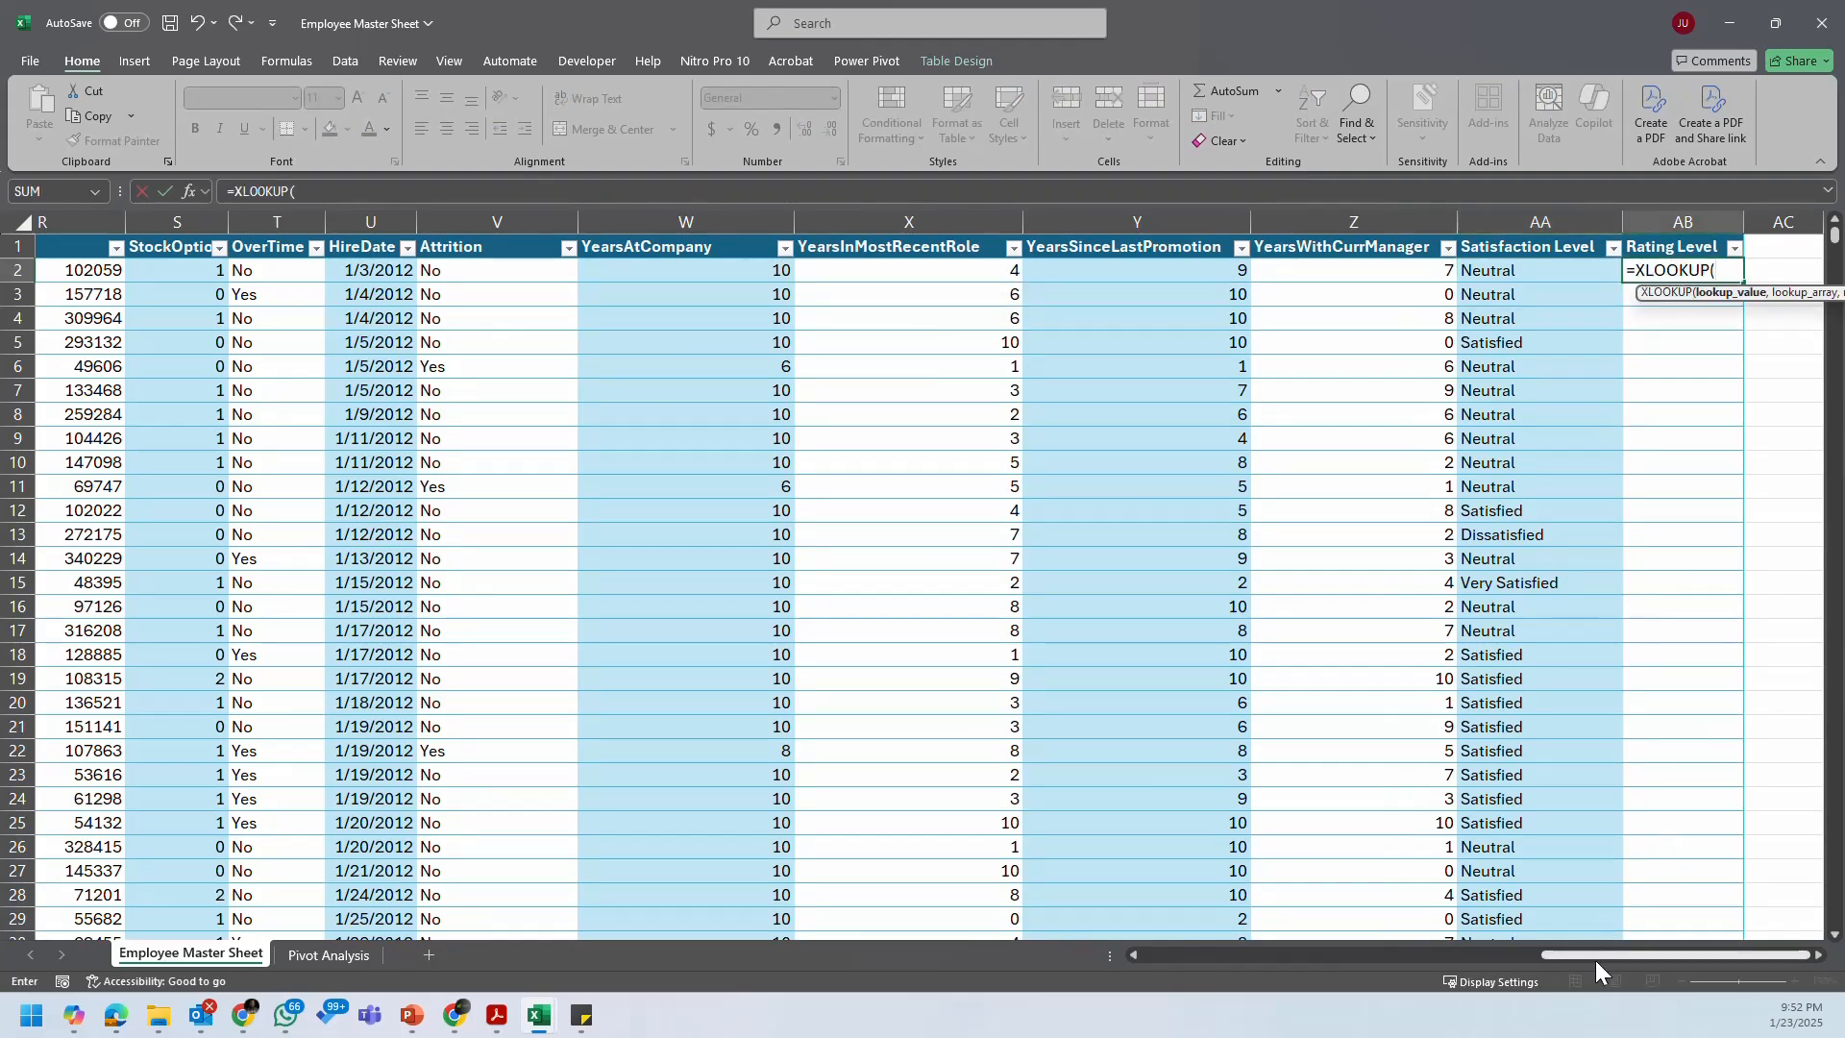
left_click_drag(1591, 957, 1155, 959)
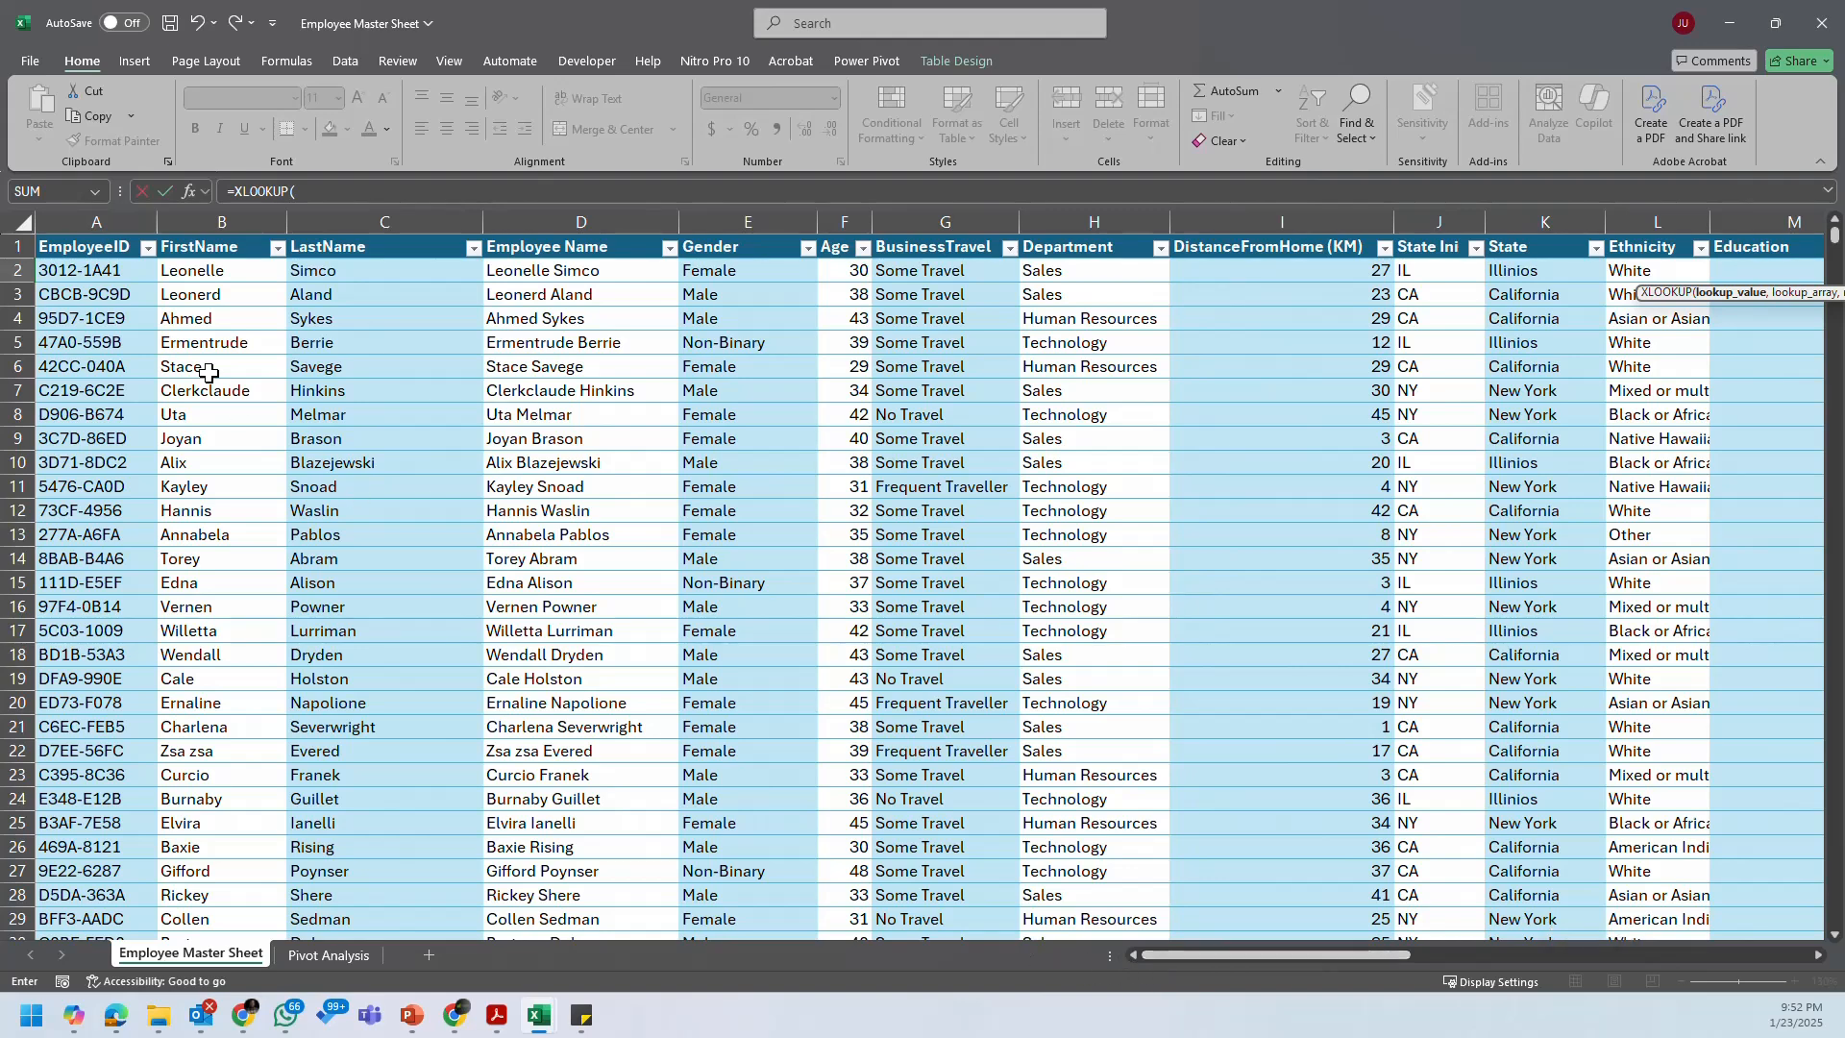
left_click(138, 274)
type(",")
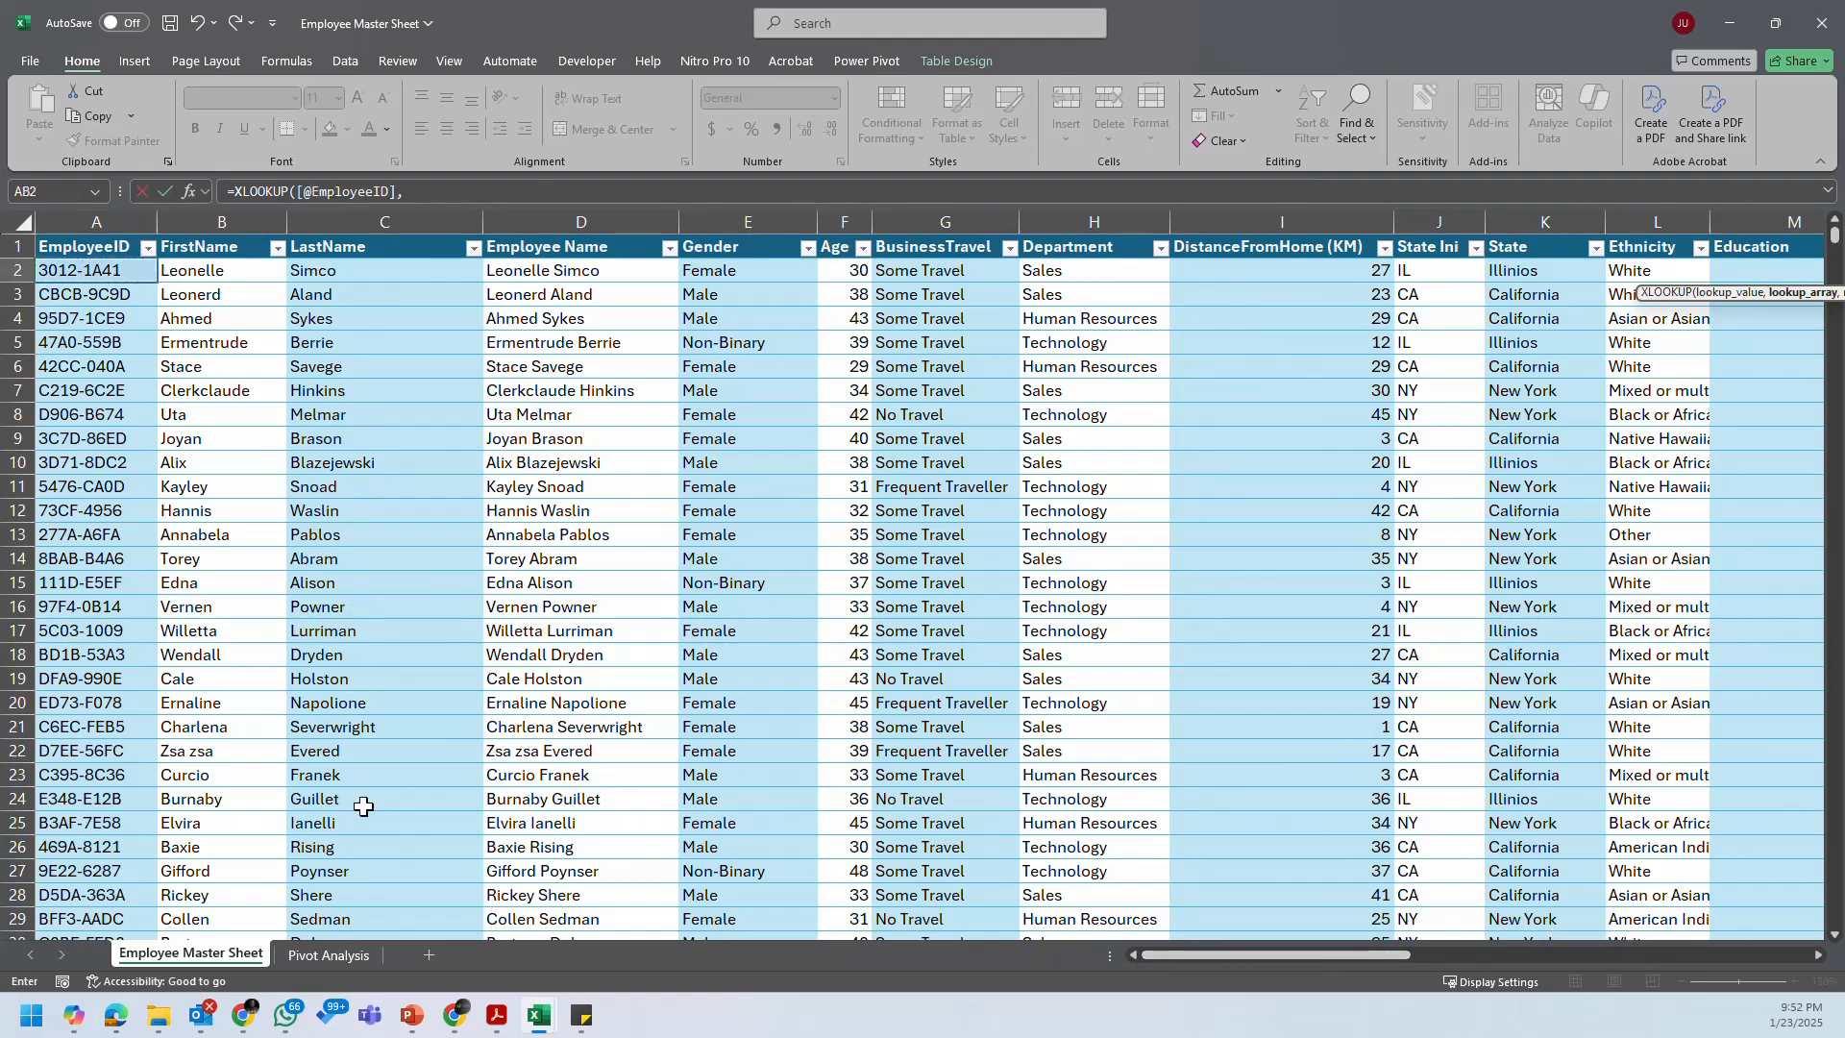
Step: Complete the Rating Level formula with PerformanceRating's EmployeeID column B as lookup array and Rating Level column O as return array
mouse_move(545, 1021)
left_click(567, 969)
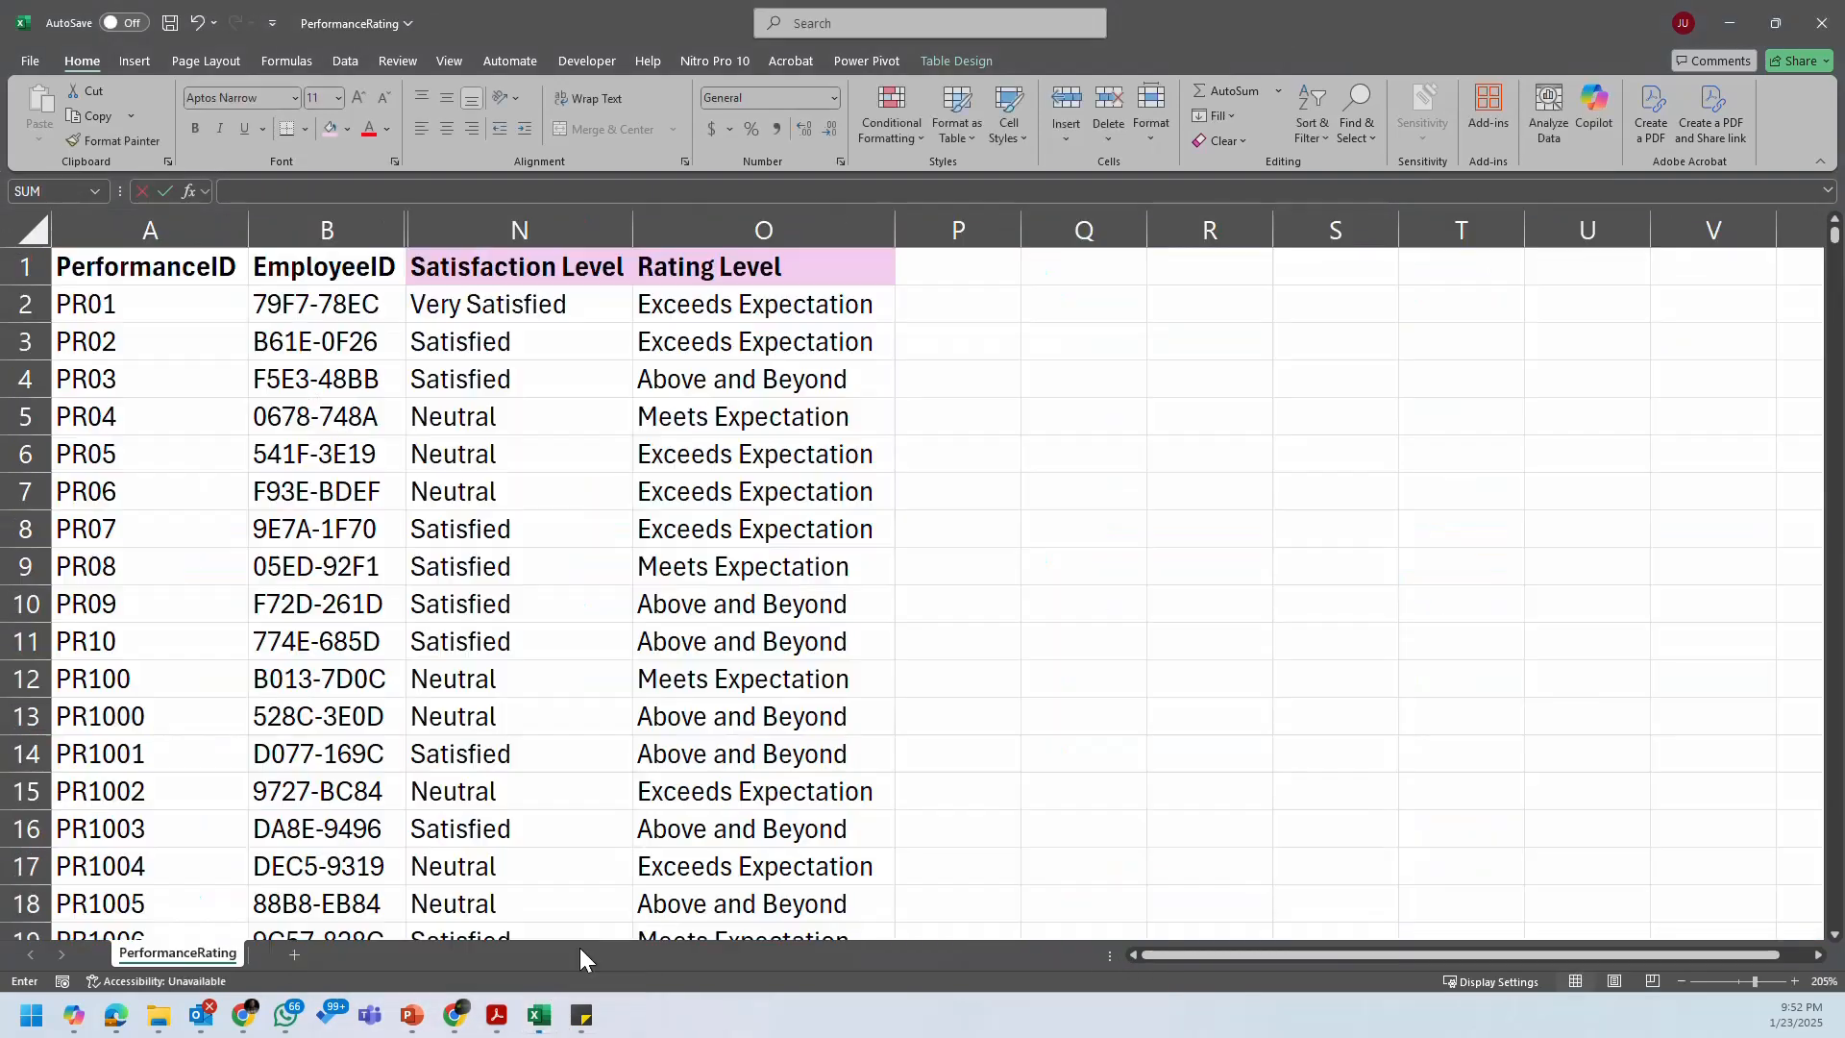
left_click(340, 240)
type(",")
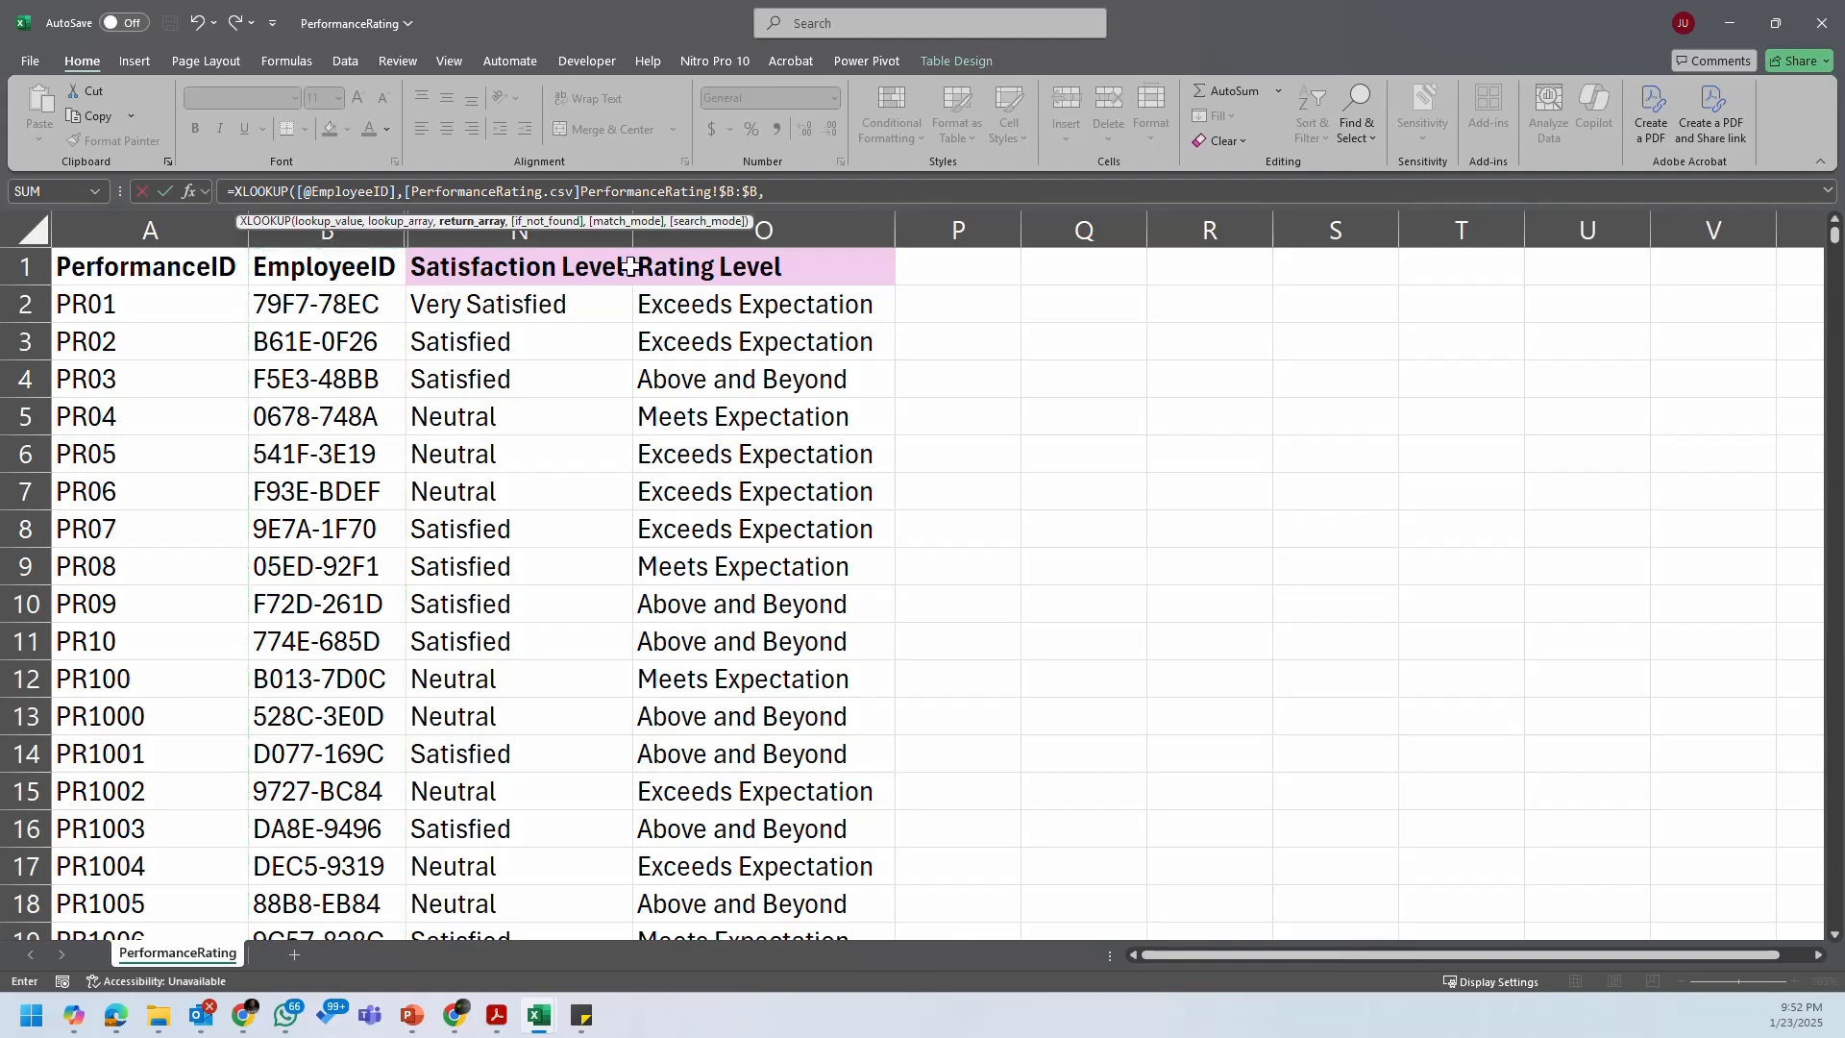
left_click(788, 230)
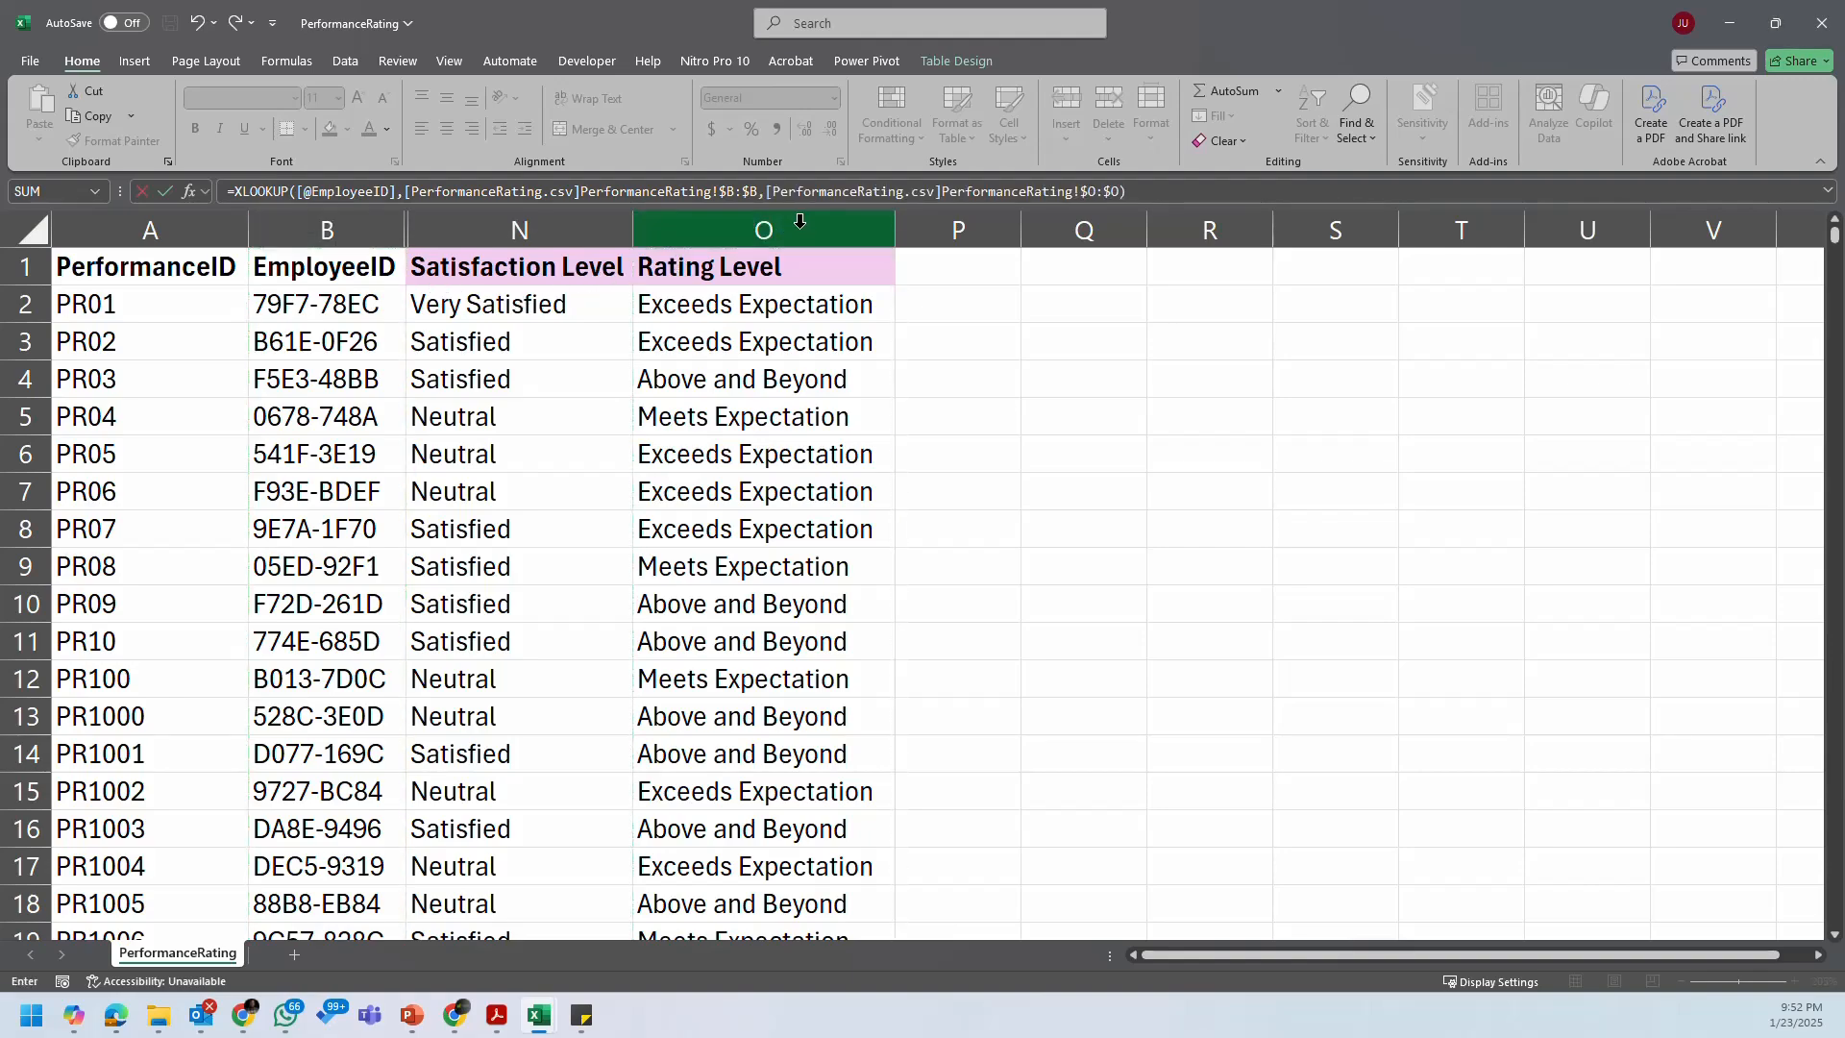
key("Return")
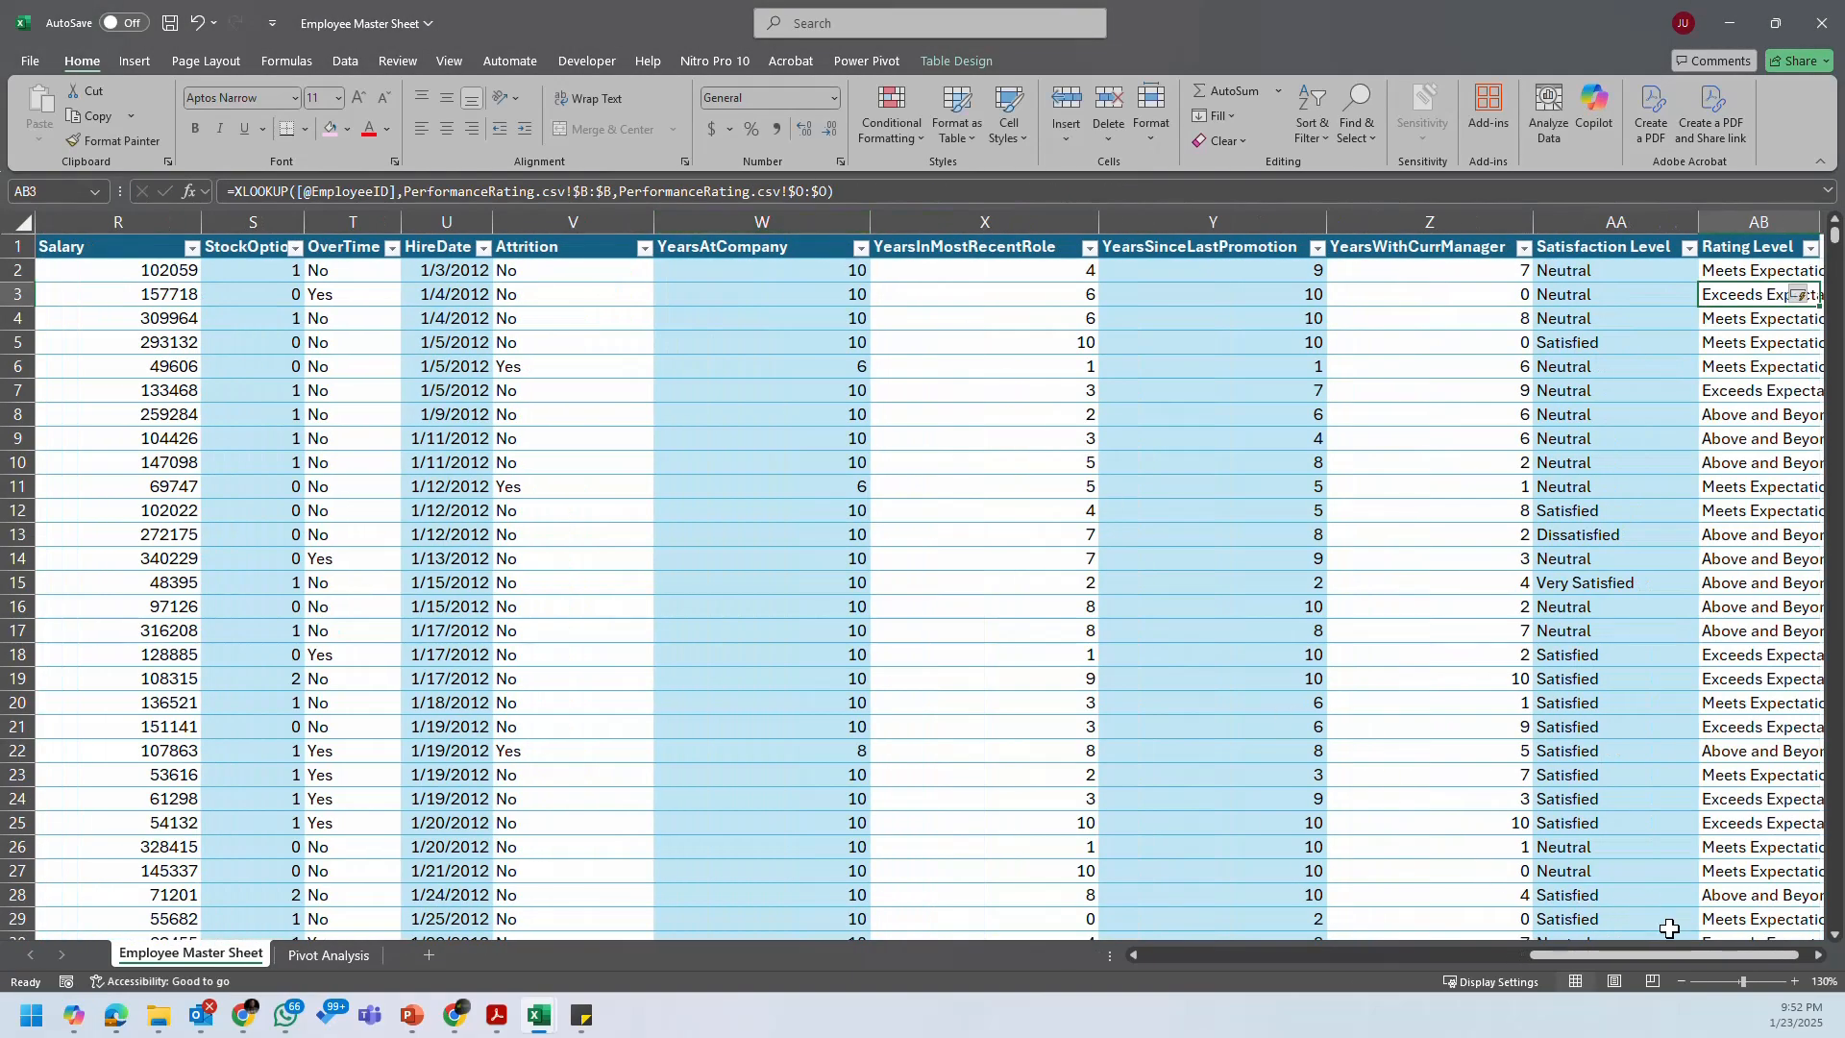
left_click_drag(1685, 955, 1703, 959)
left_click(1818, 956)
left_click(1818, 955)
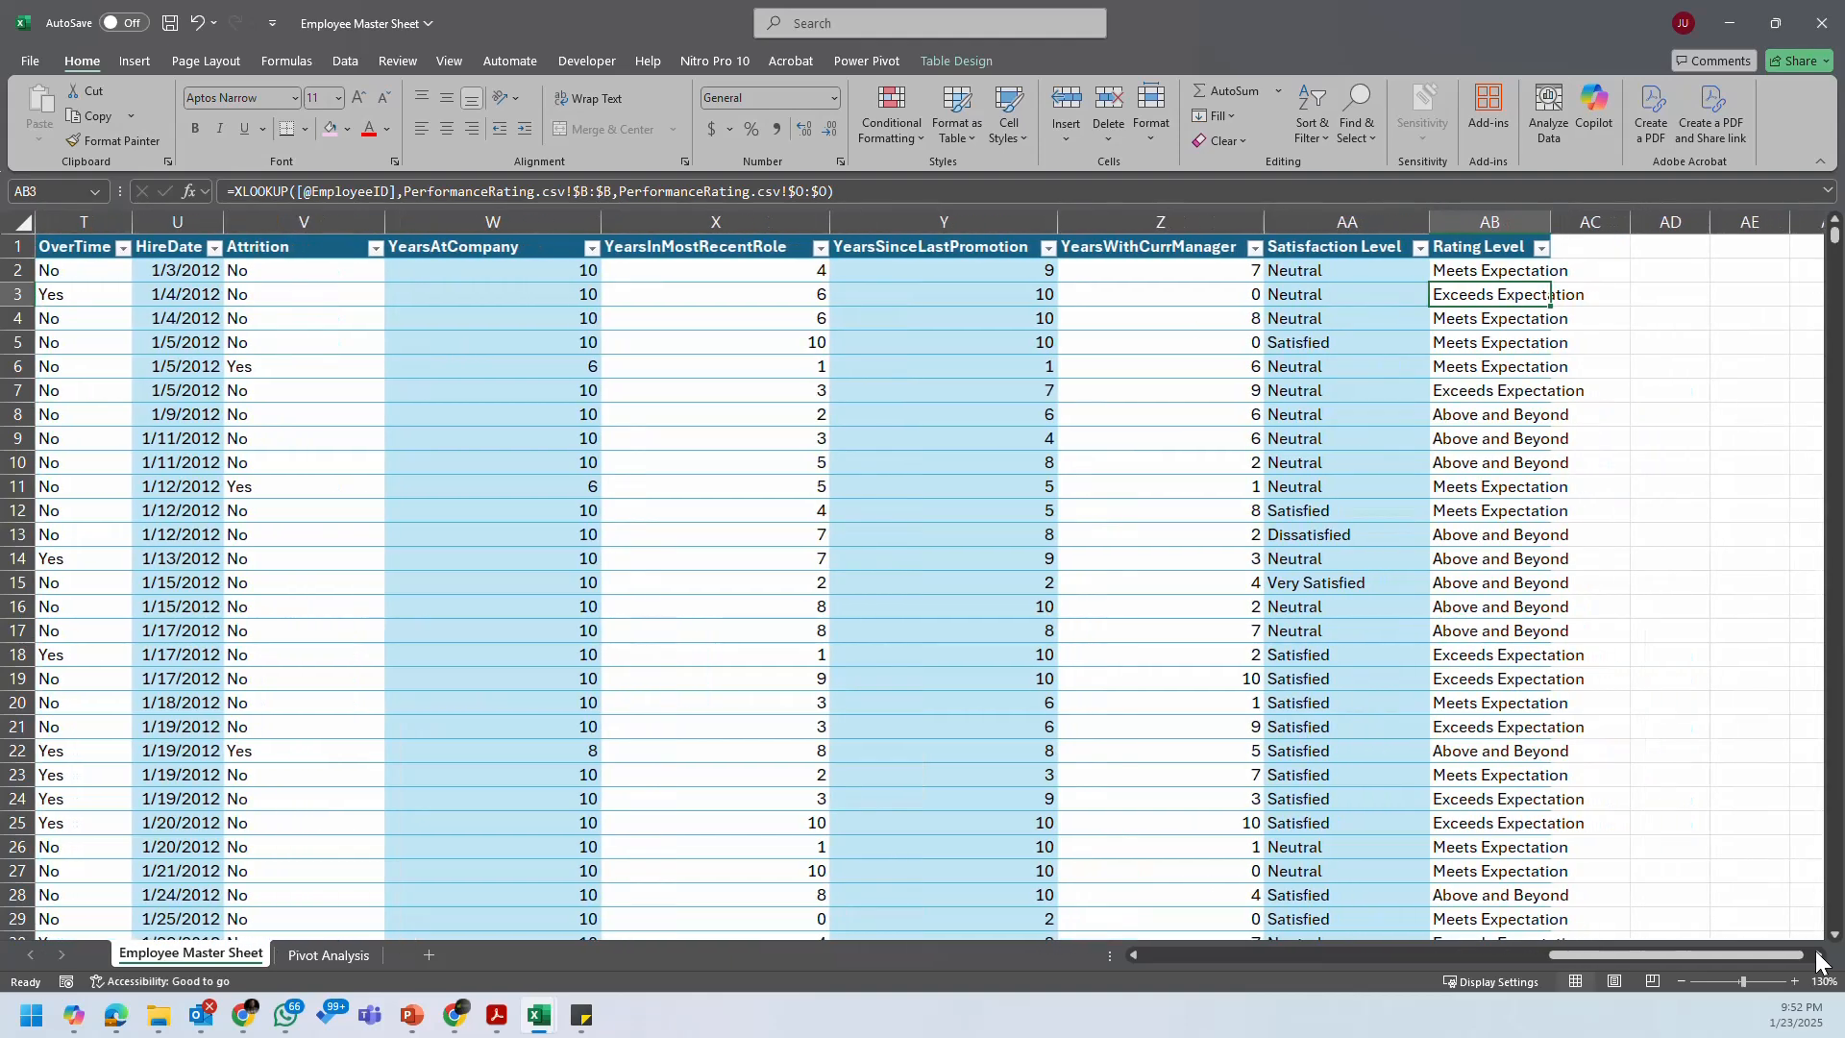
left_click(1516, 405)
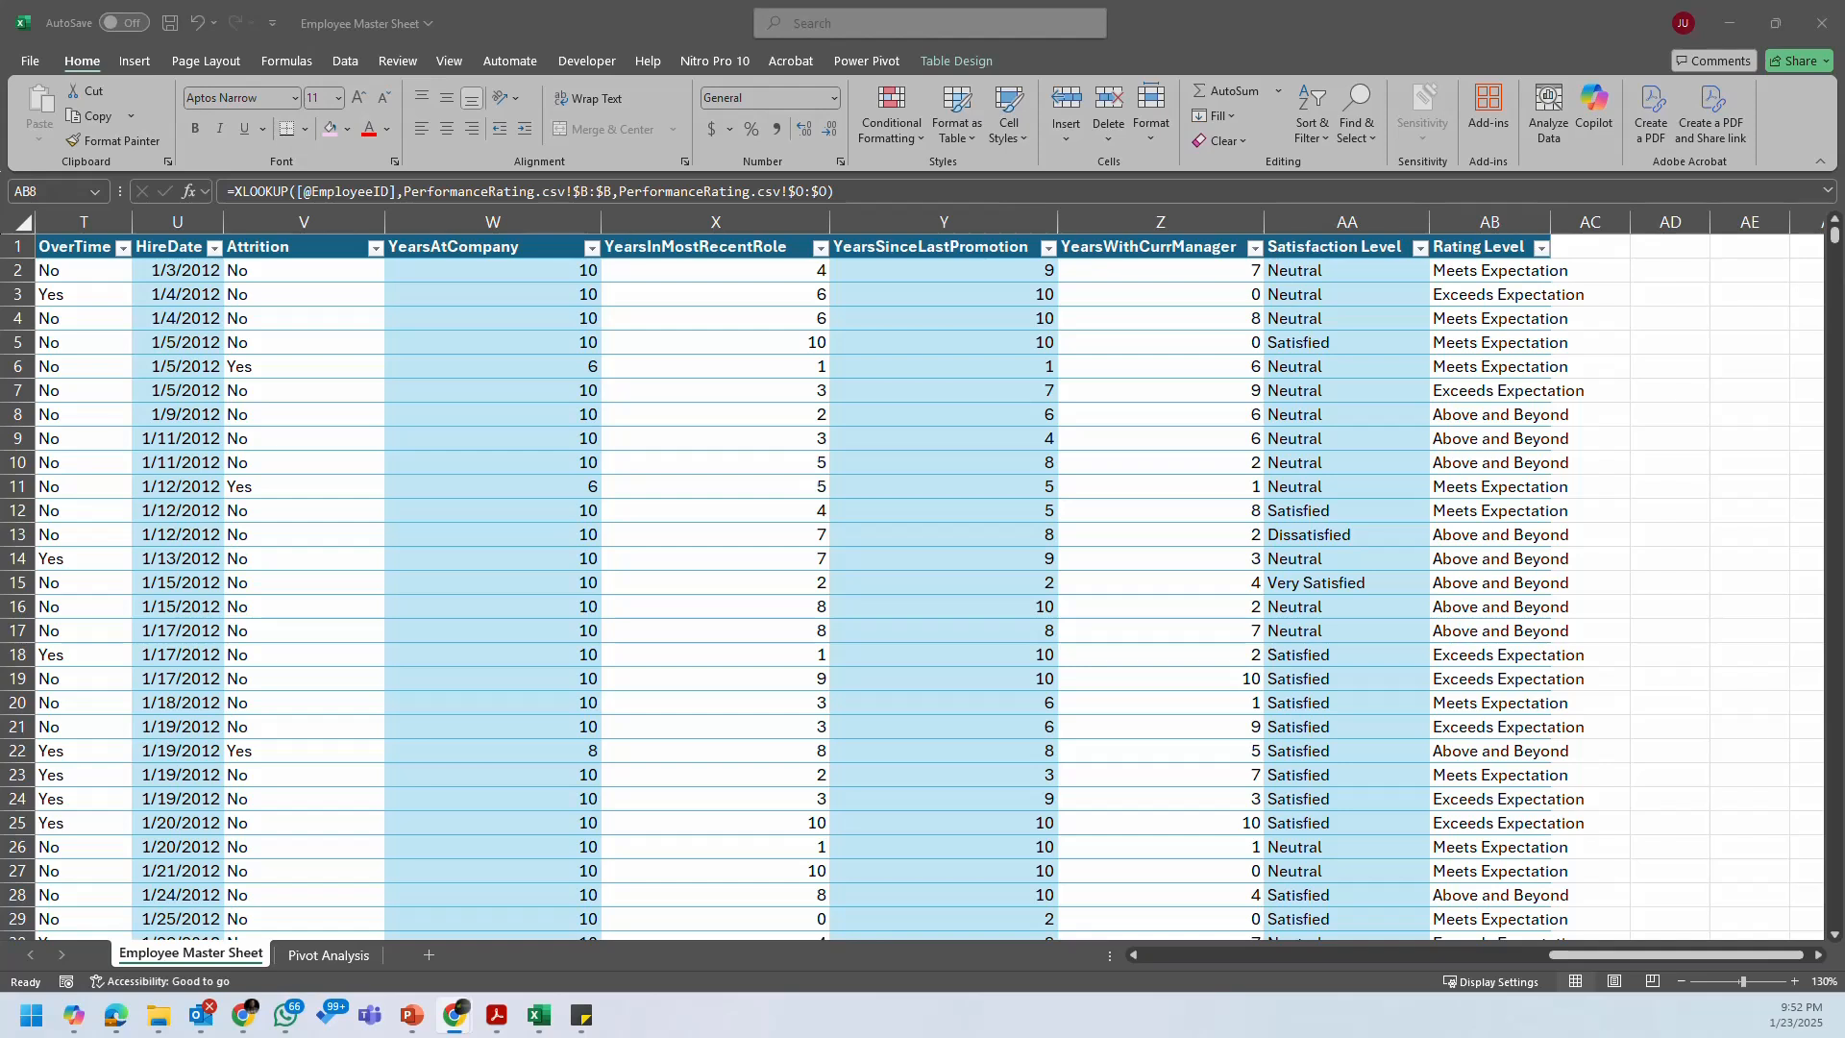
Step: Filter the Satisfaction Level column to show only the #N/A rows
left_click(1421, 248)
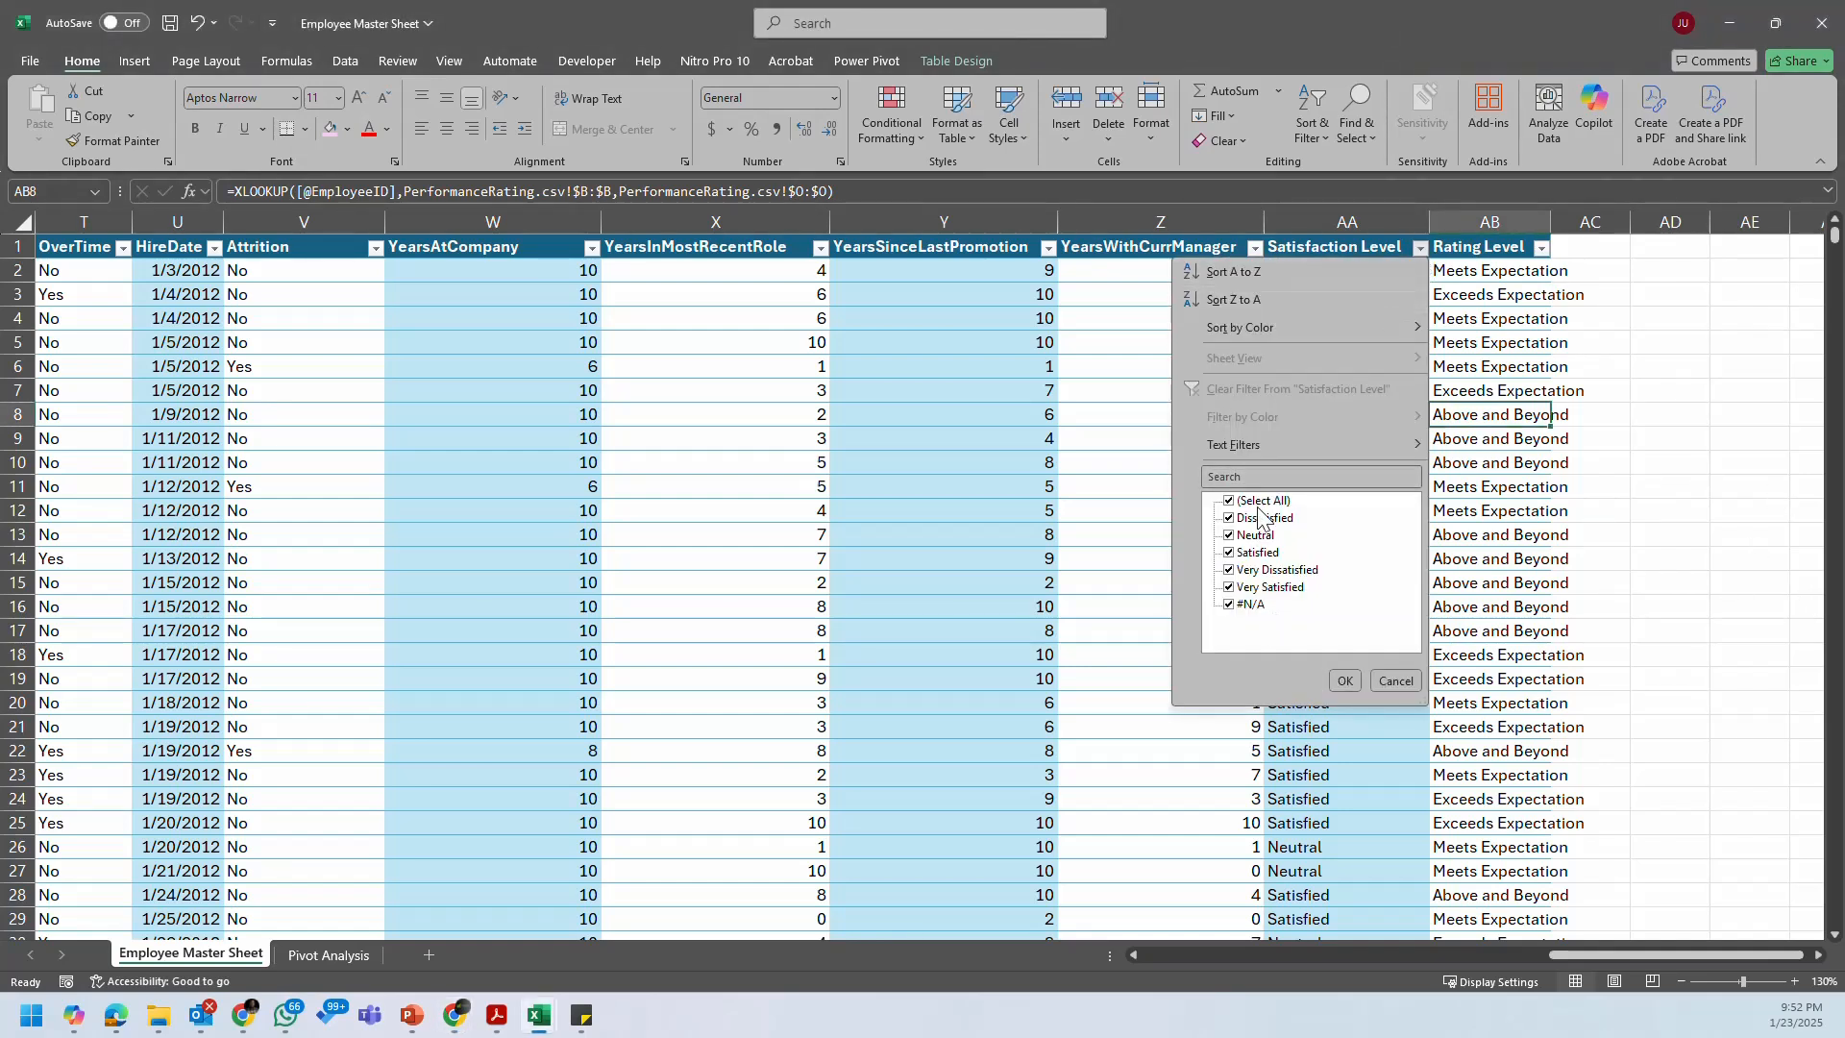
left_click(1238, 501)
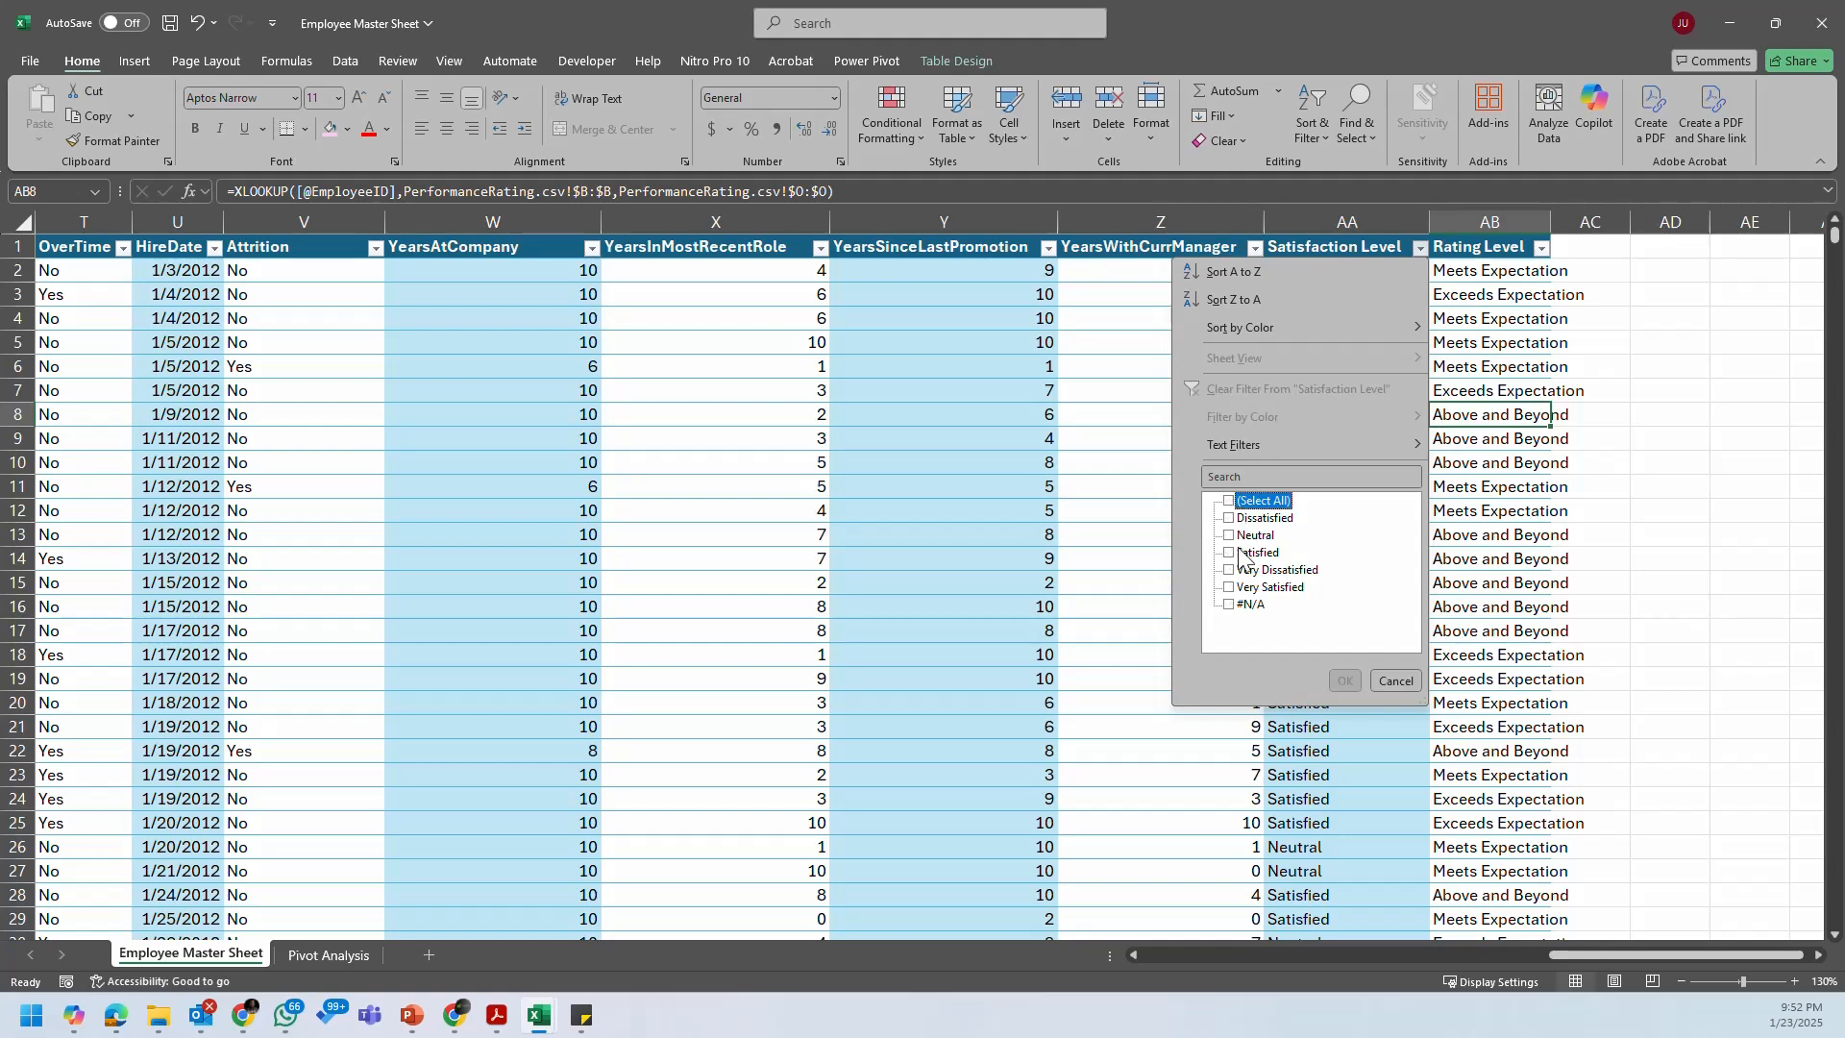
left_click(1229, 606)
left_click(1344, 682)
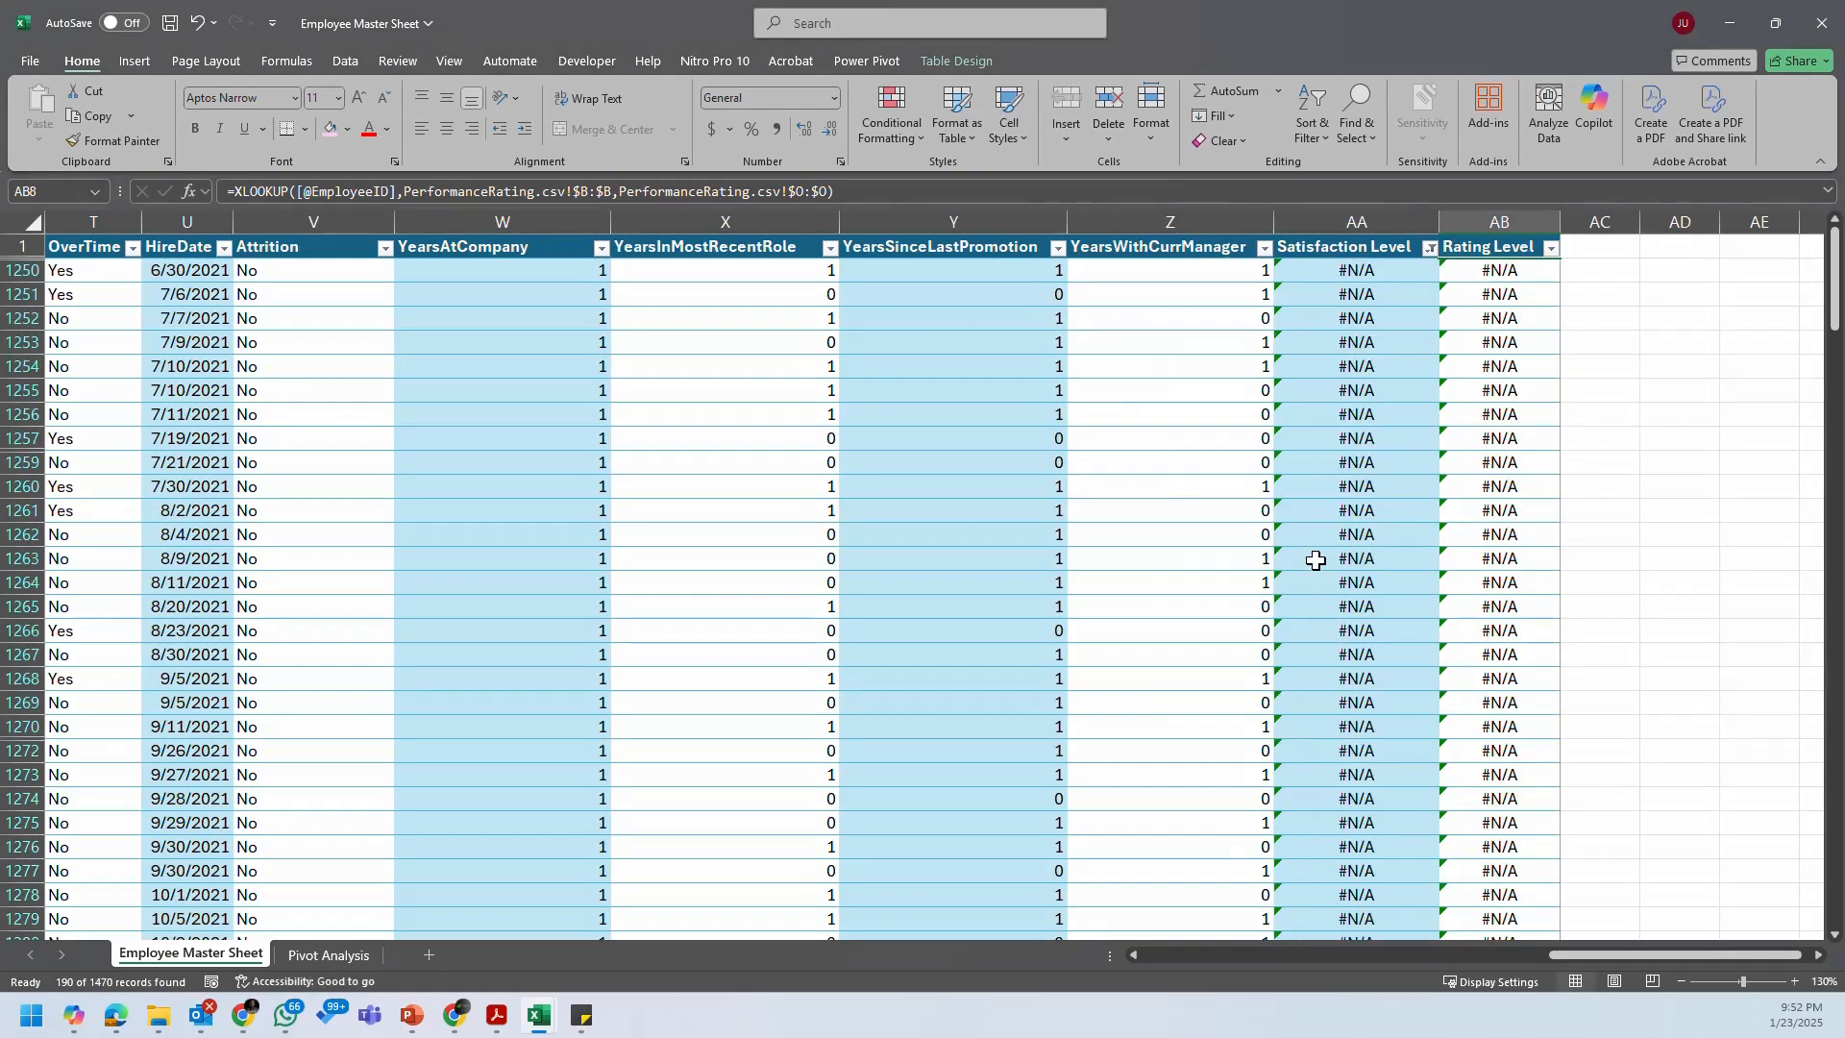
Step: Select the filtered Satisfaction Level cells and then the EmployeeID cells down to the last row to check how many employees are unmatched
left_click(1377, 270)
key("ctrl+shift+Down")
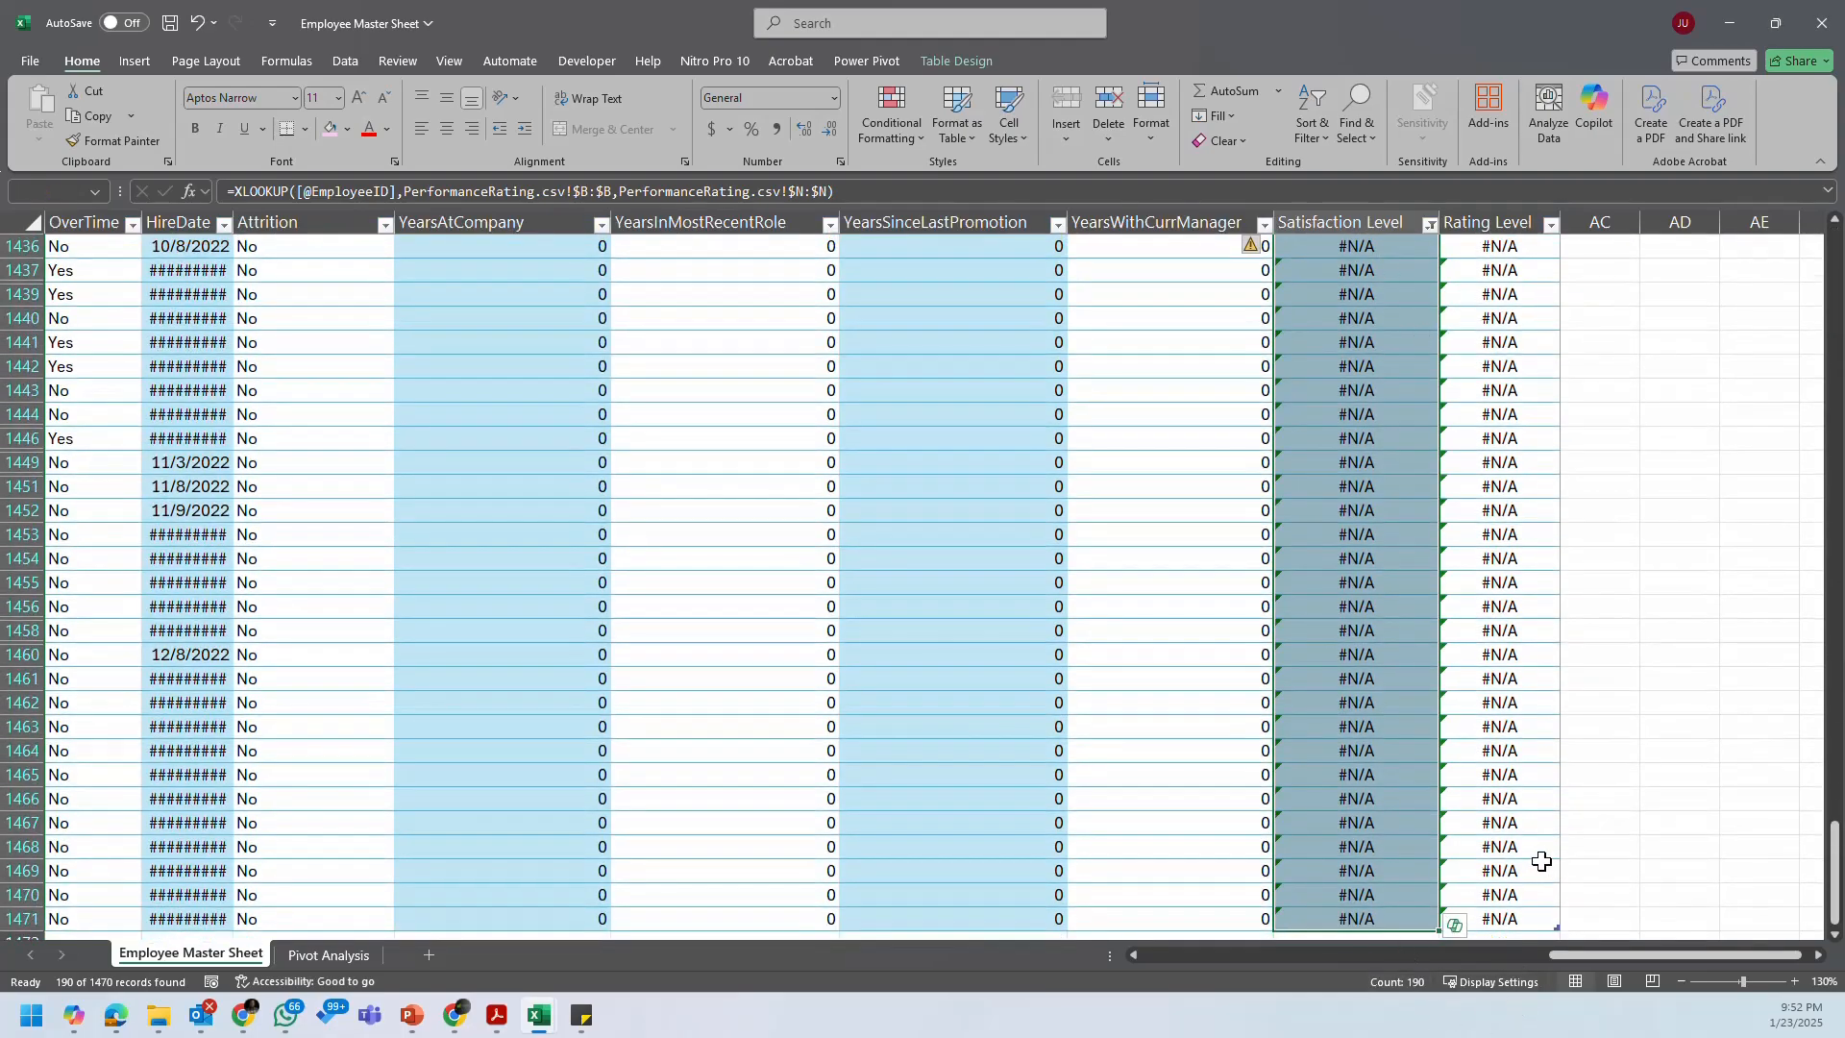
key("ctrl+Up")
left_click_drag(1576, 959, 960, 965)
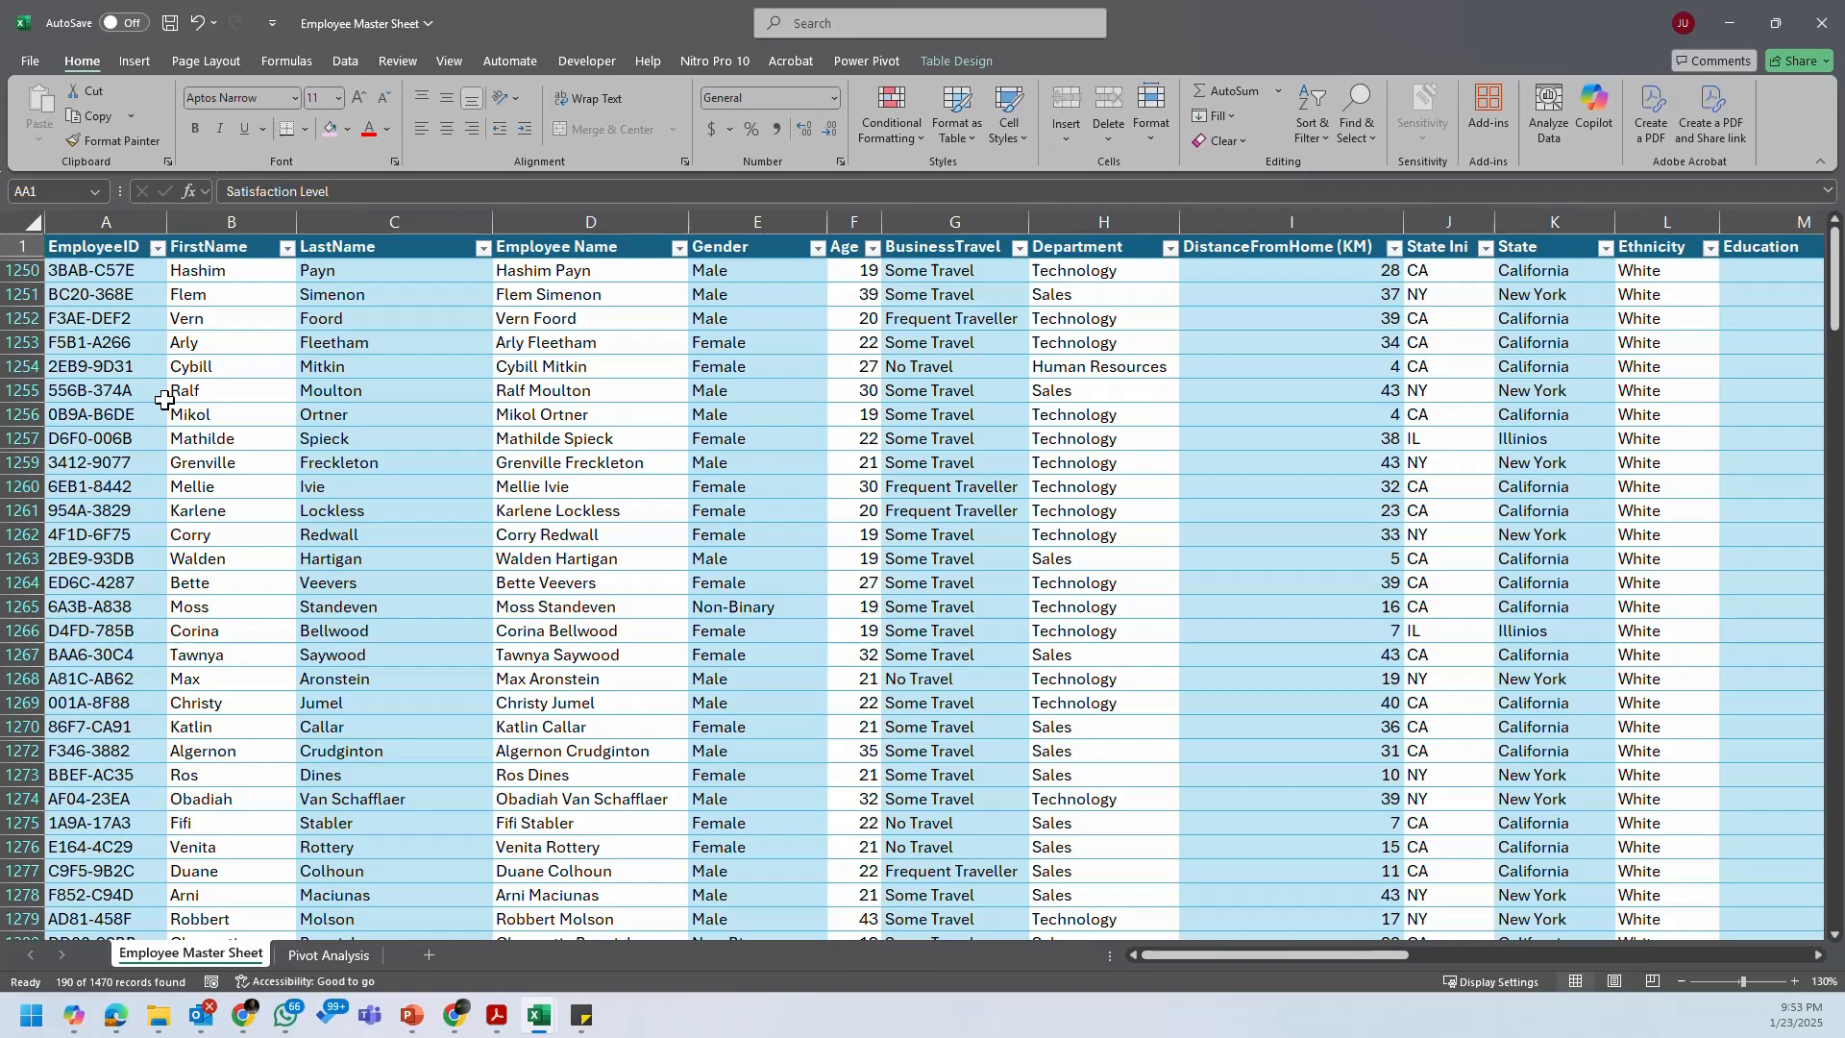
left_click(133, 270)
key("ctrl+shift+Down")
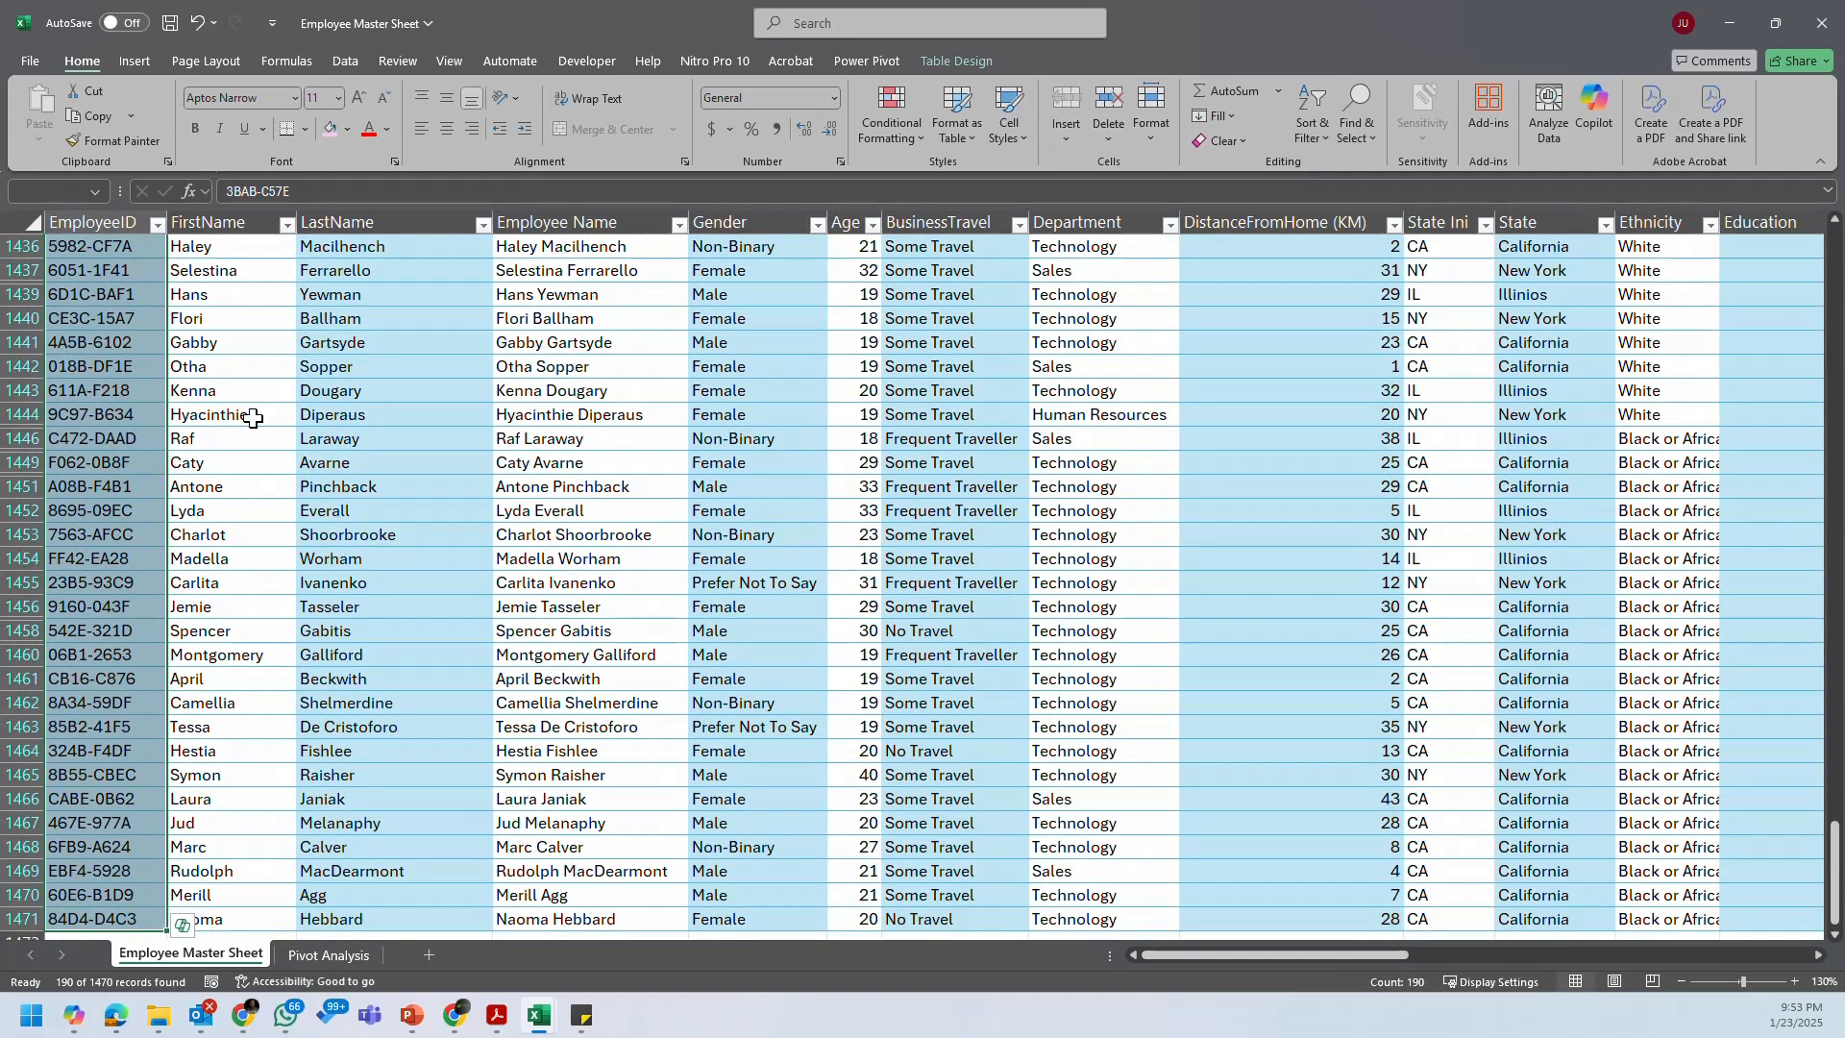
key("ctrl+Home")
mouse_move(577, 1021)
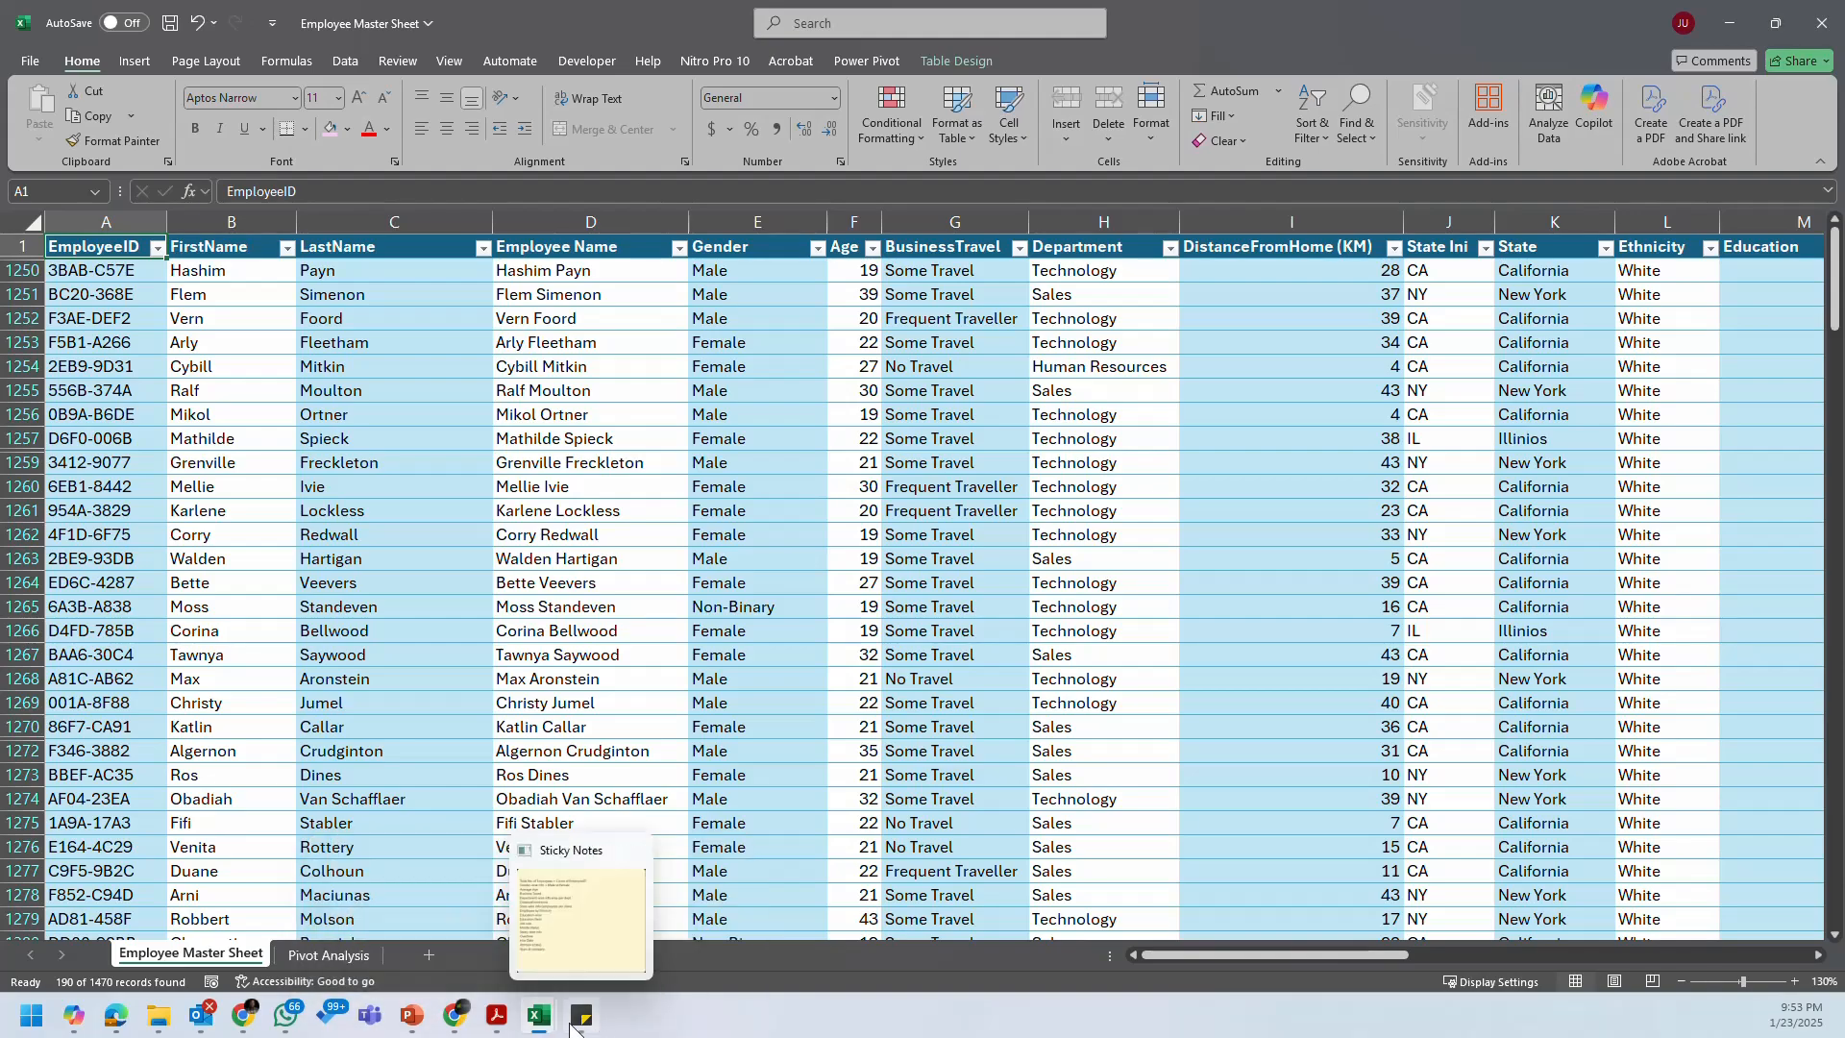
mouse_move(597, 946)
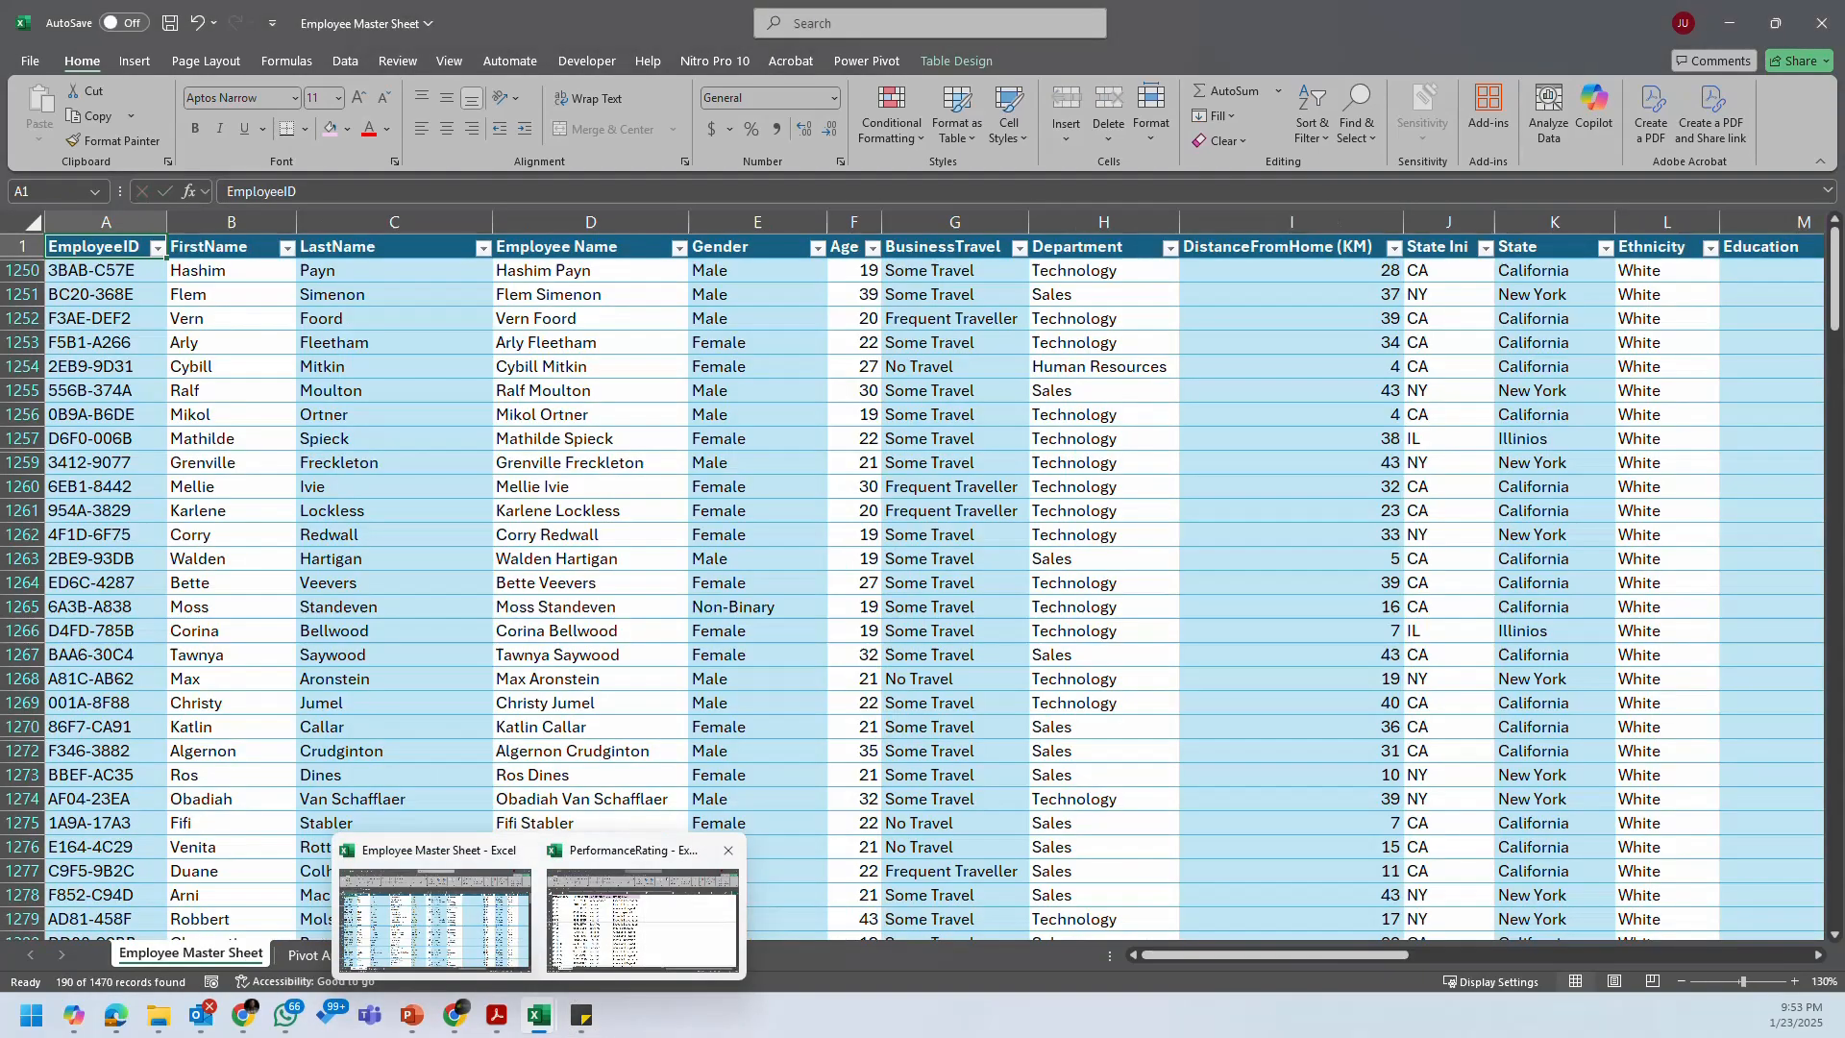
Step: Examine the Attrition and YearsAtCompany filter values of the unmatched employees
left_click_drag(1351, 958, 1759, 954)
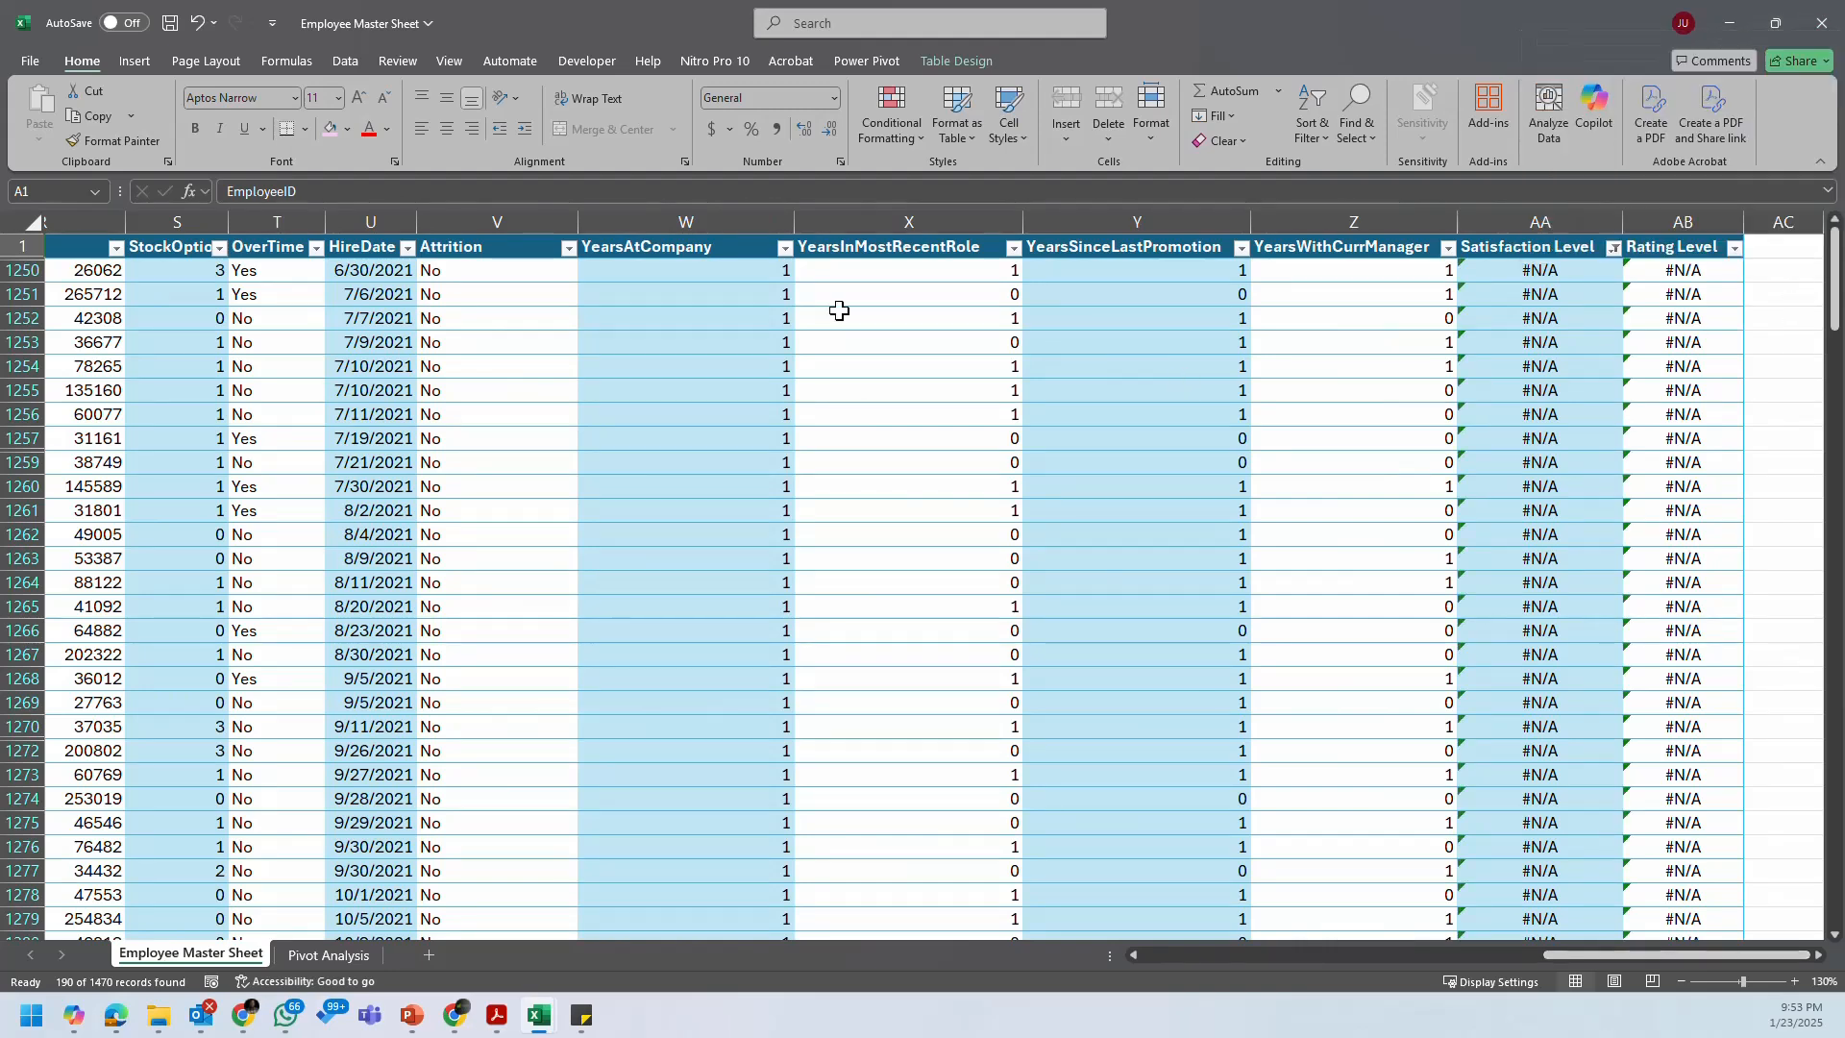
left_click(568, 248)
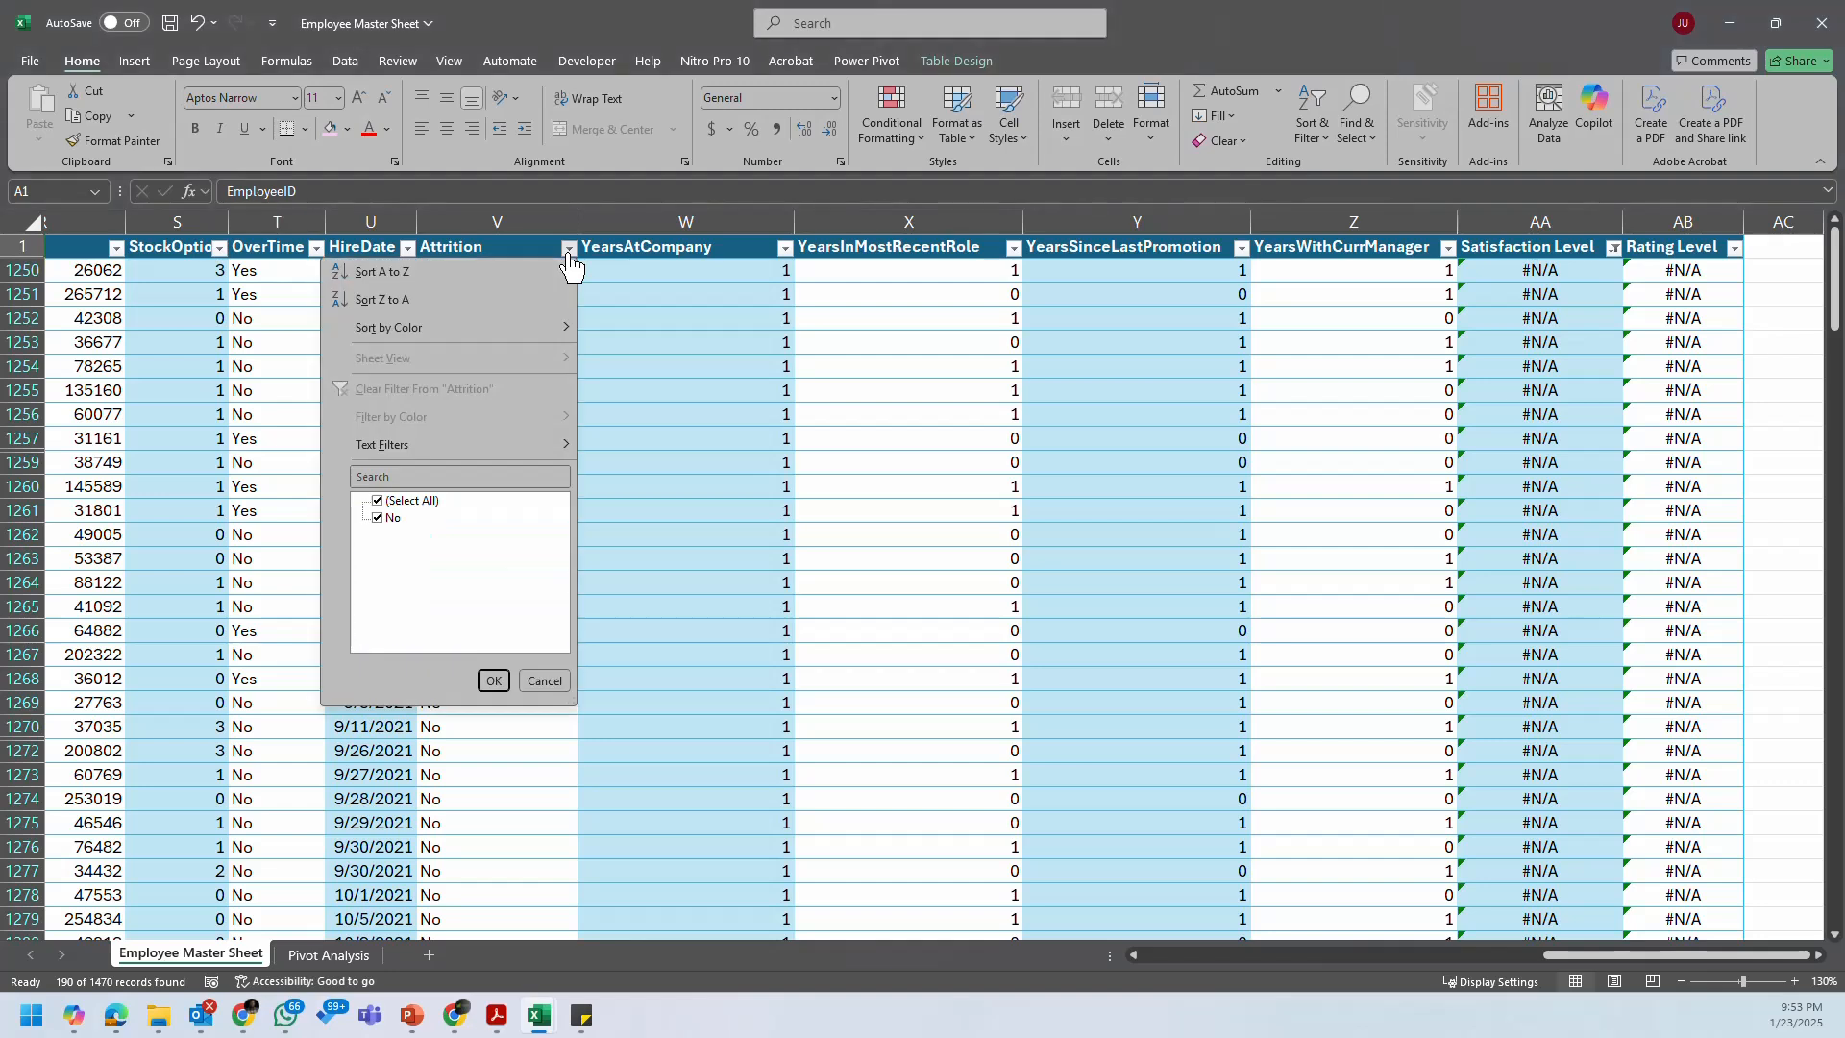
left_click(569, 251)
left_click(910, 318)
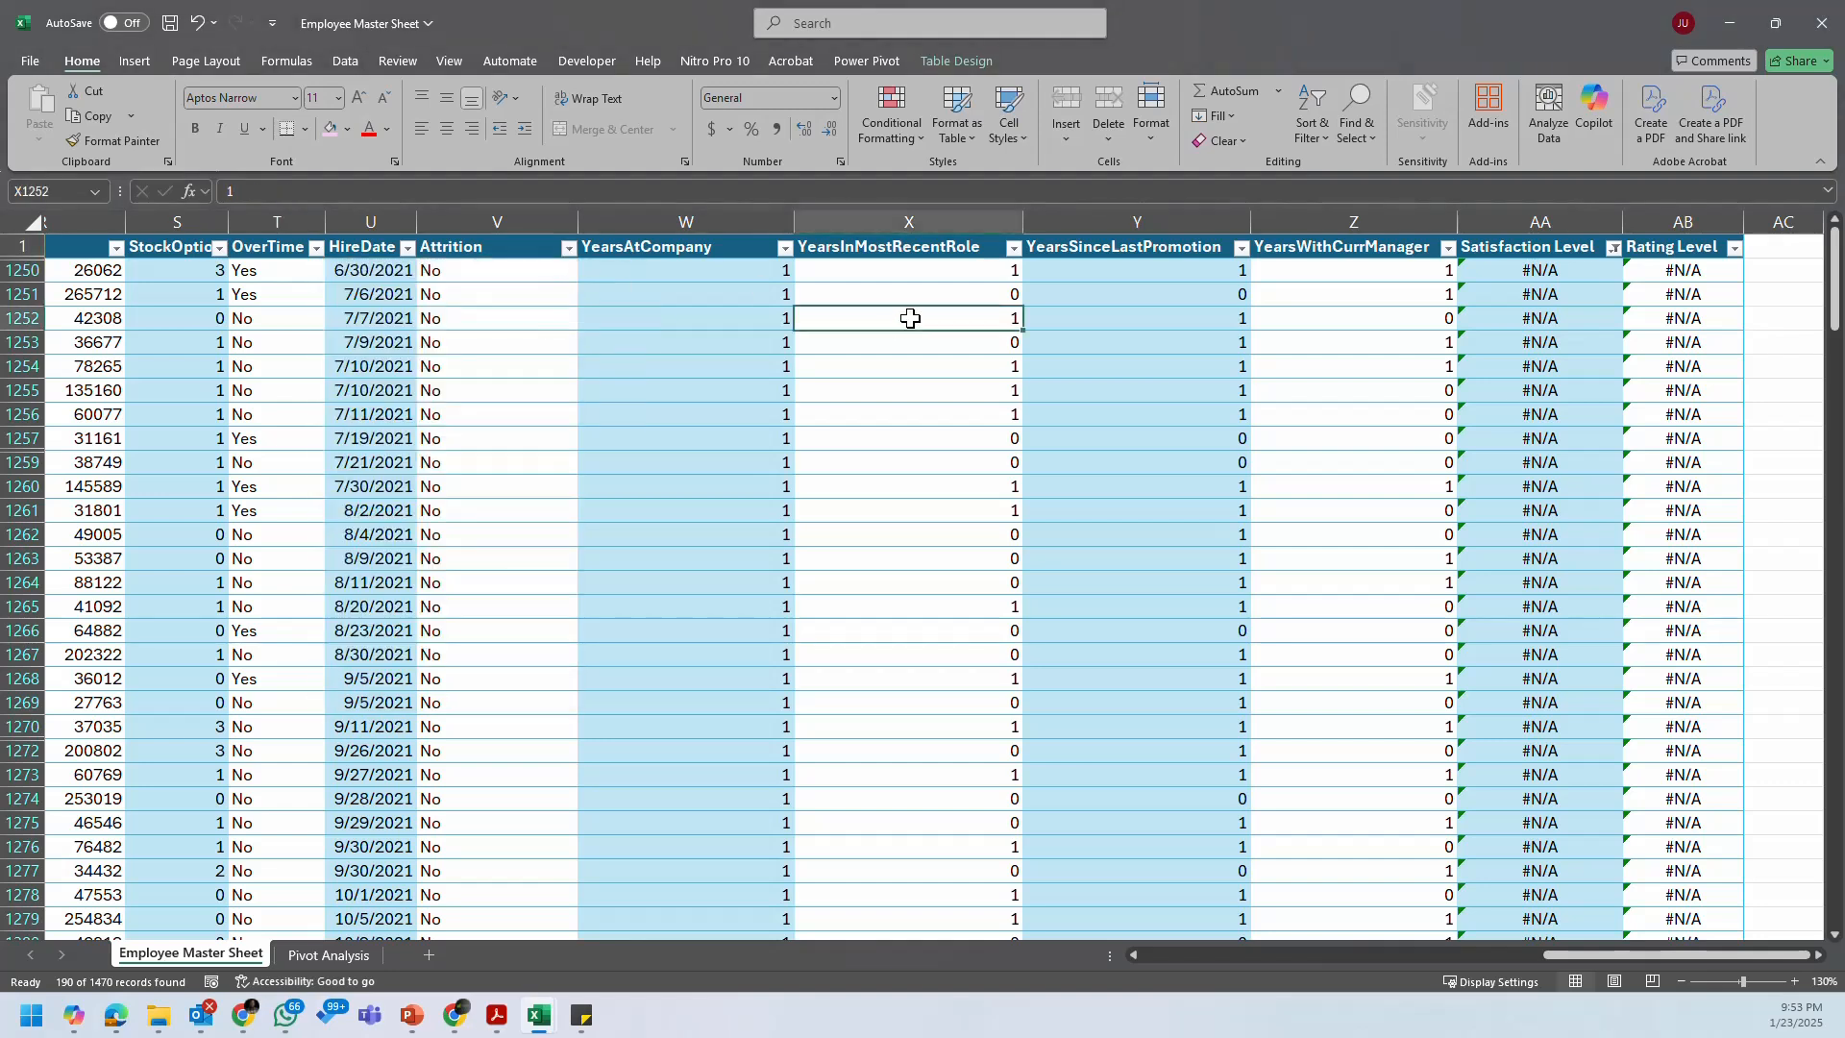
left_click(756, 291)
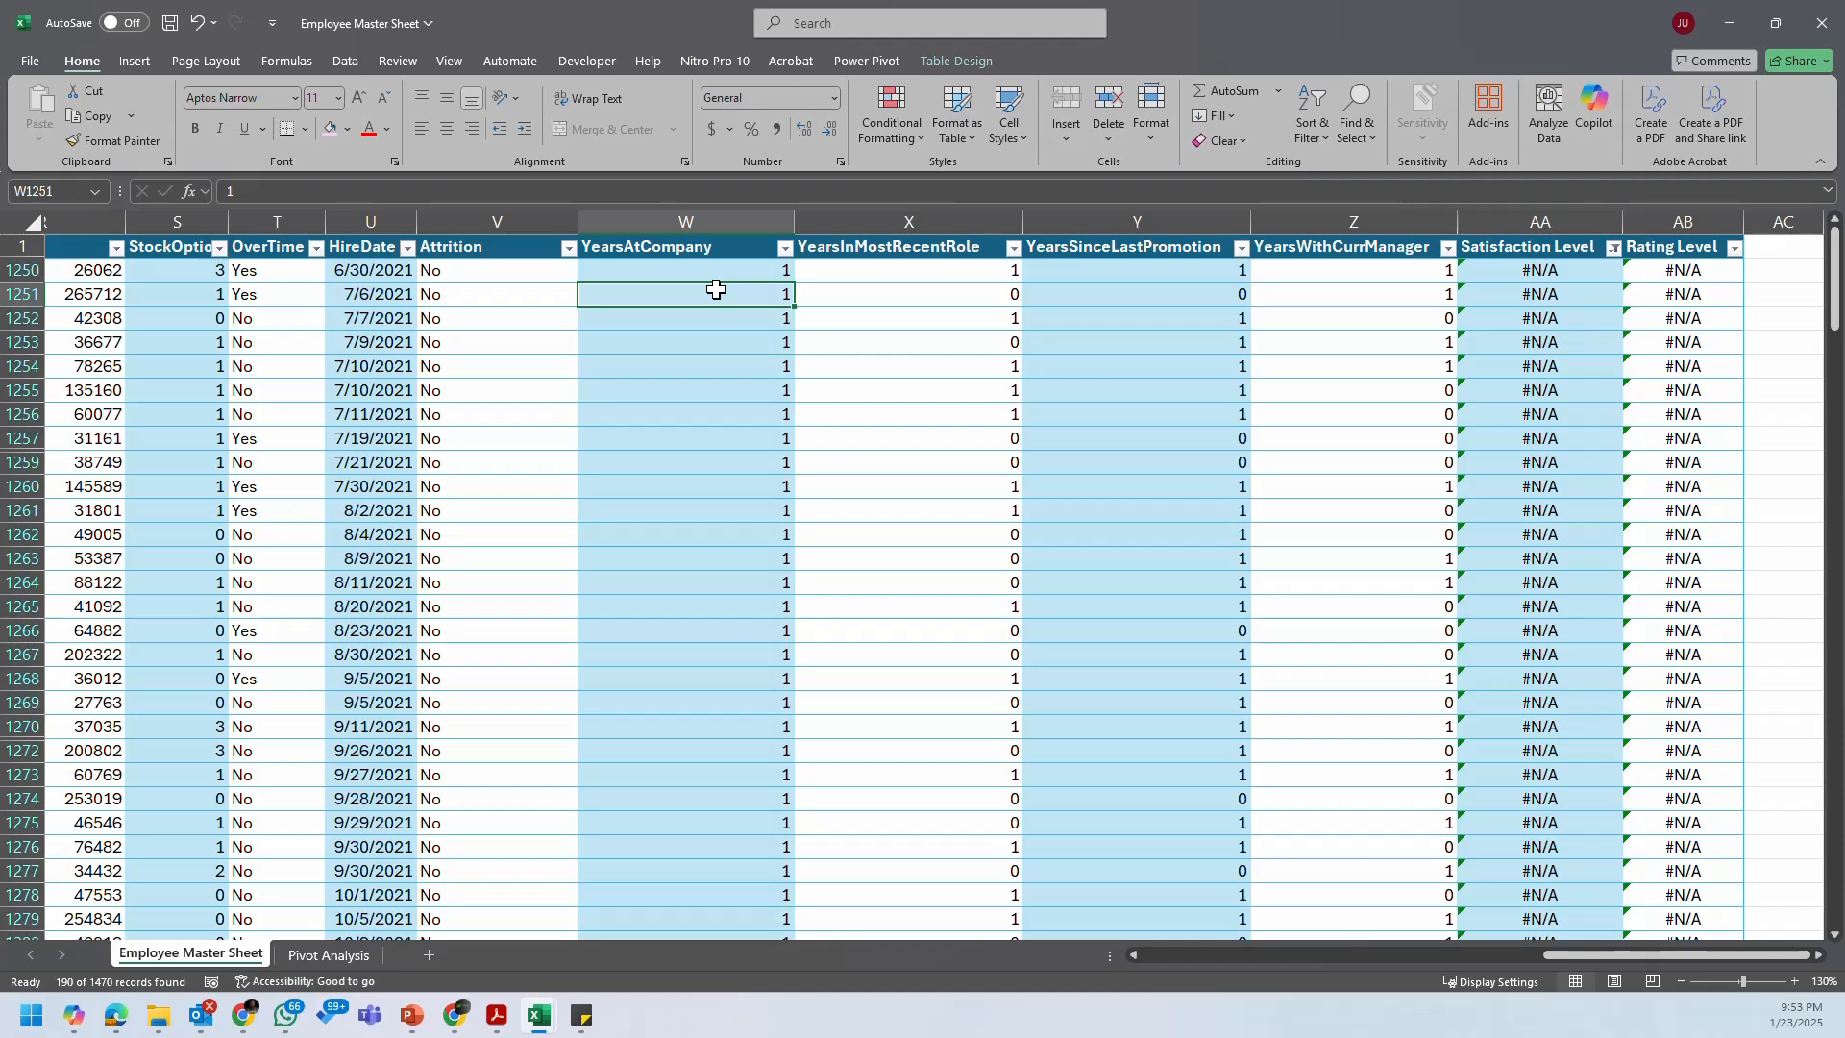
left_click(785, 249)
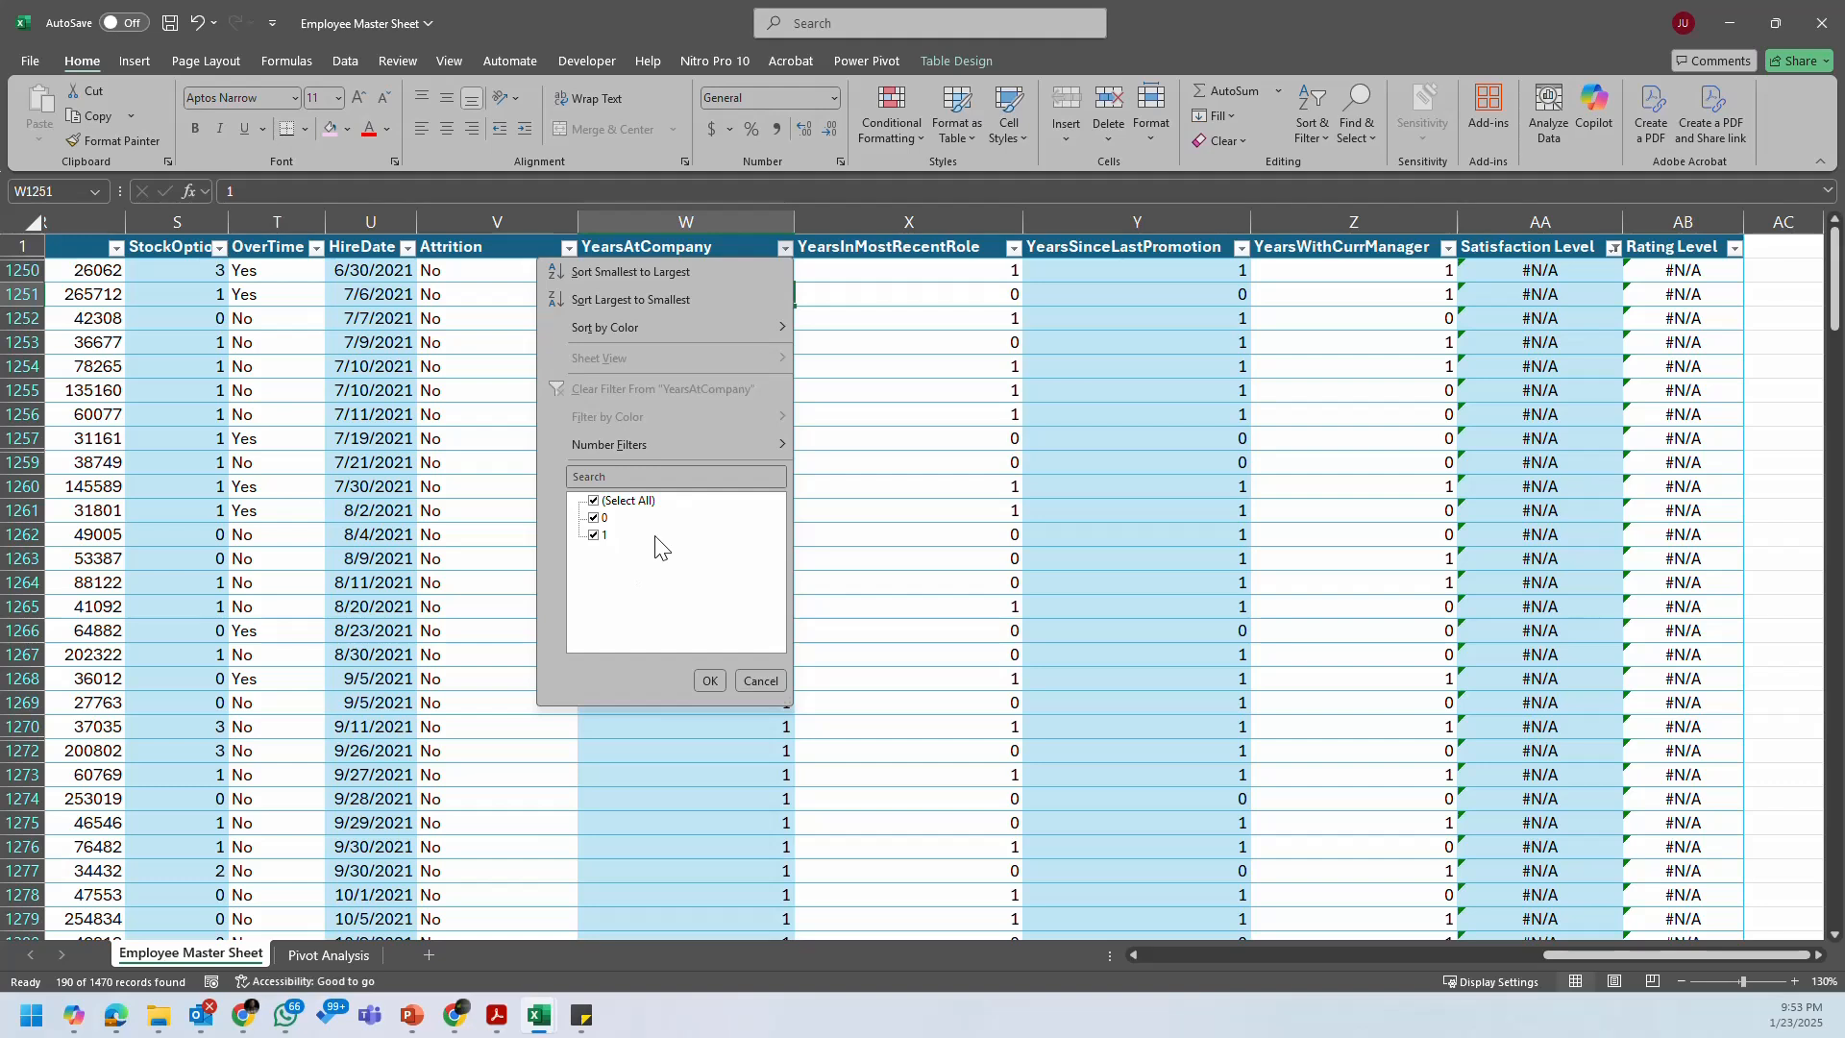
left_click(761, 680)
left_click_drag(772, 285, 769, 279)
left_click(985, 557)
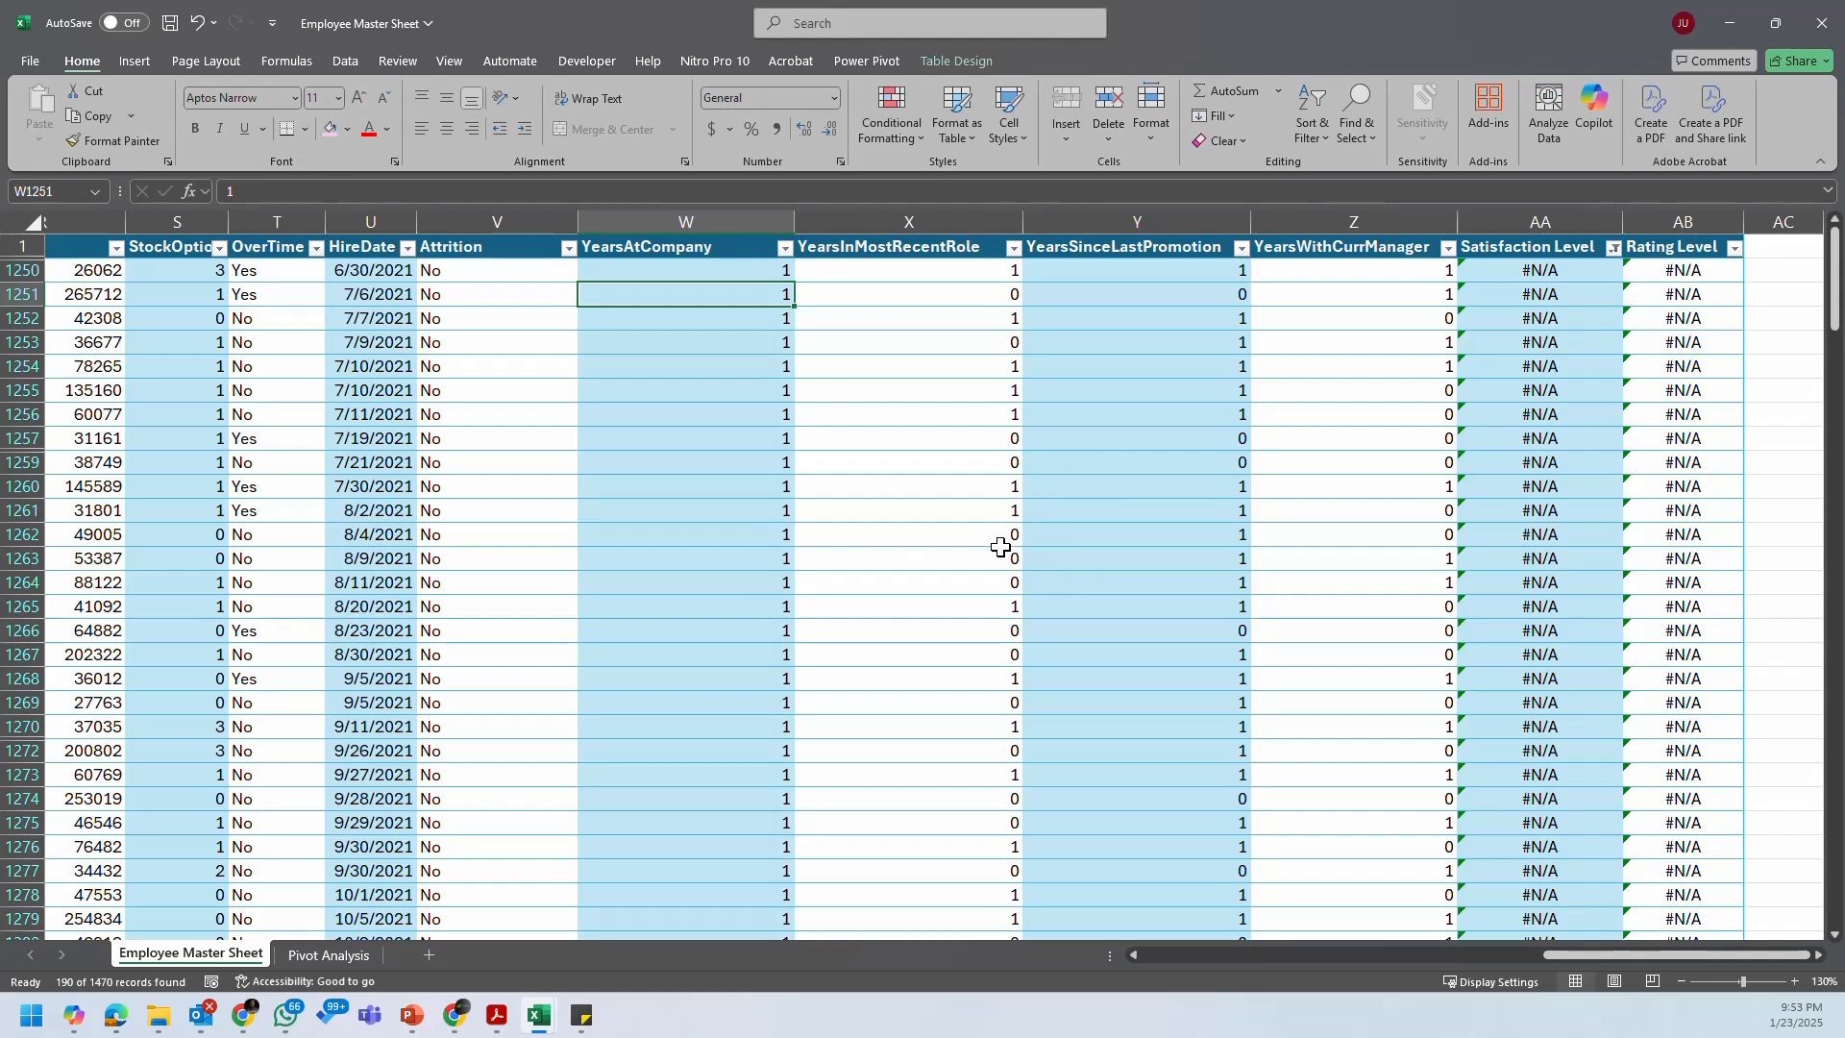
Step: Examine the HireDate filter values of the unmatched employees and check the Rating Level column's filter
left_click_drag(1591, 956, 1525, 972)
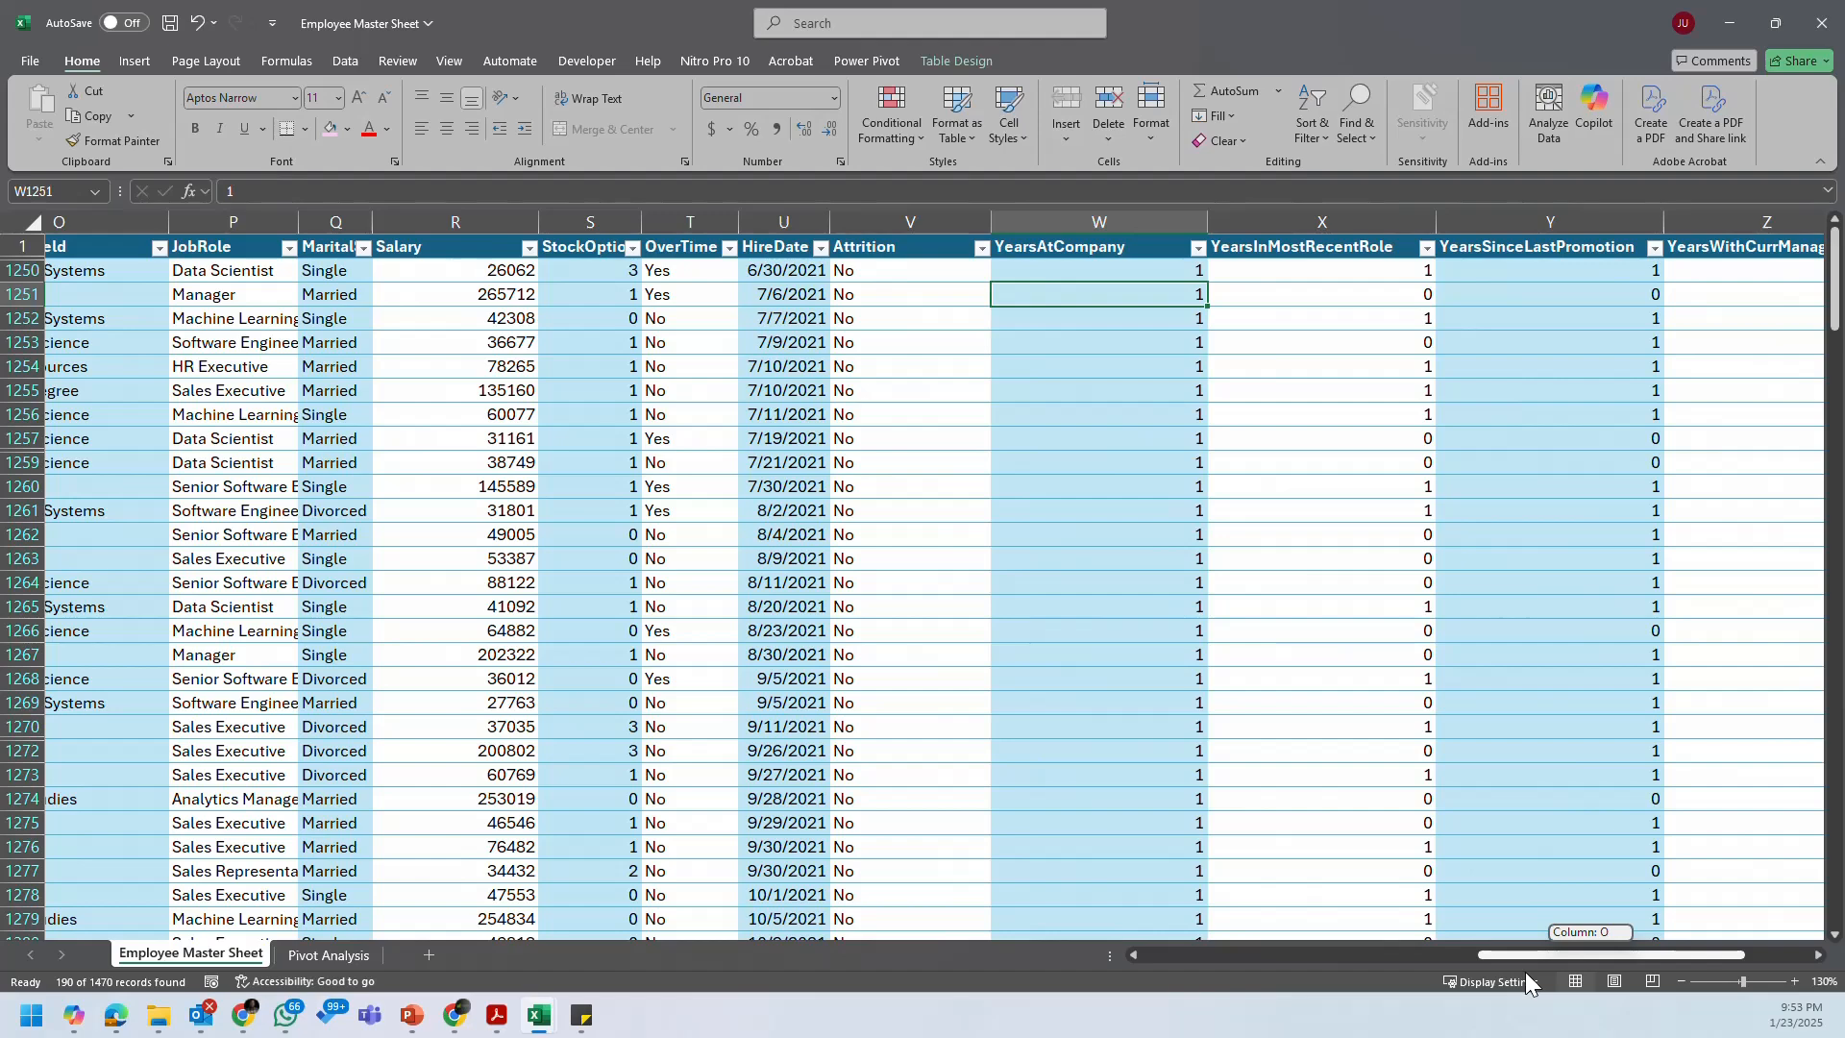
left_click_drag(1526, 972, 1525, 971)
left_click(822, 249)
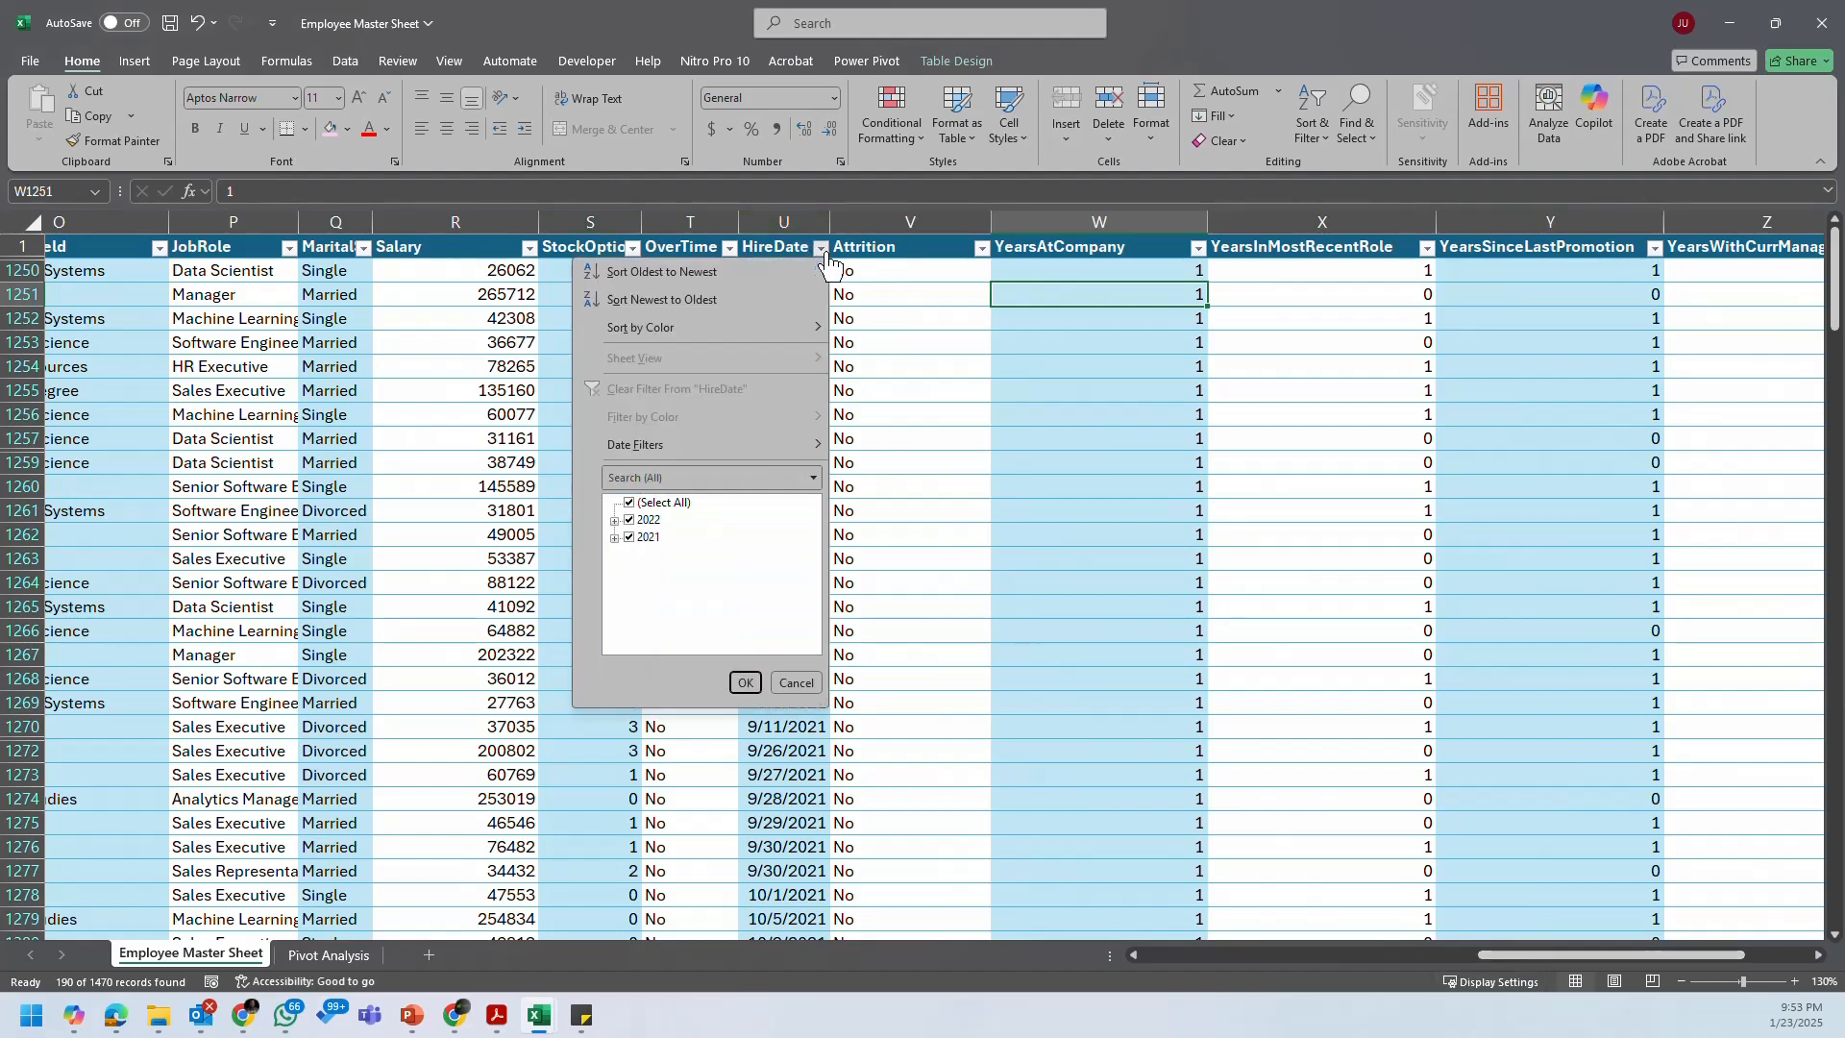
left_click(822, 251)
left_click(1021, 333)
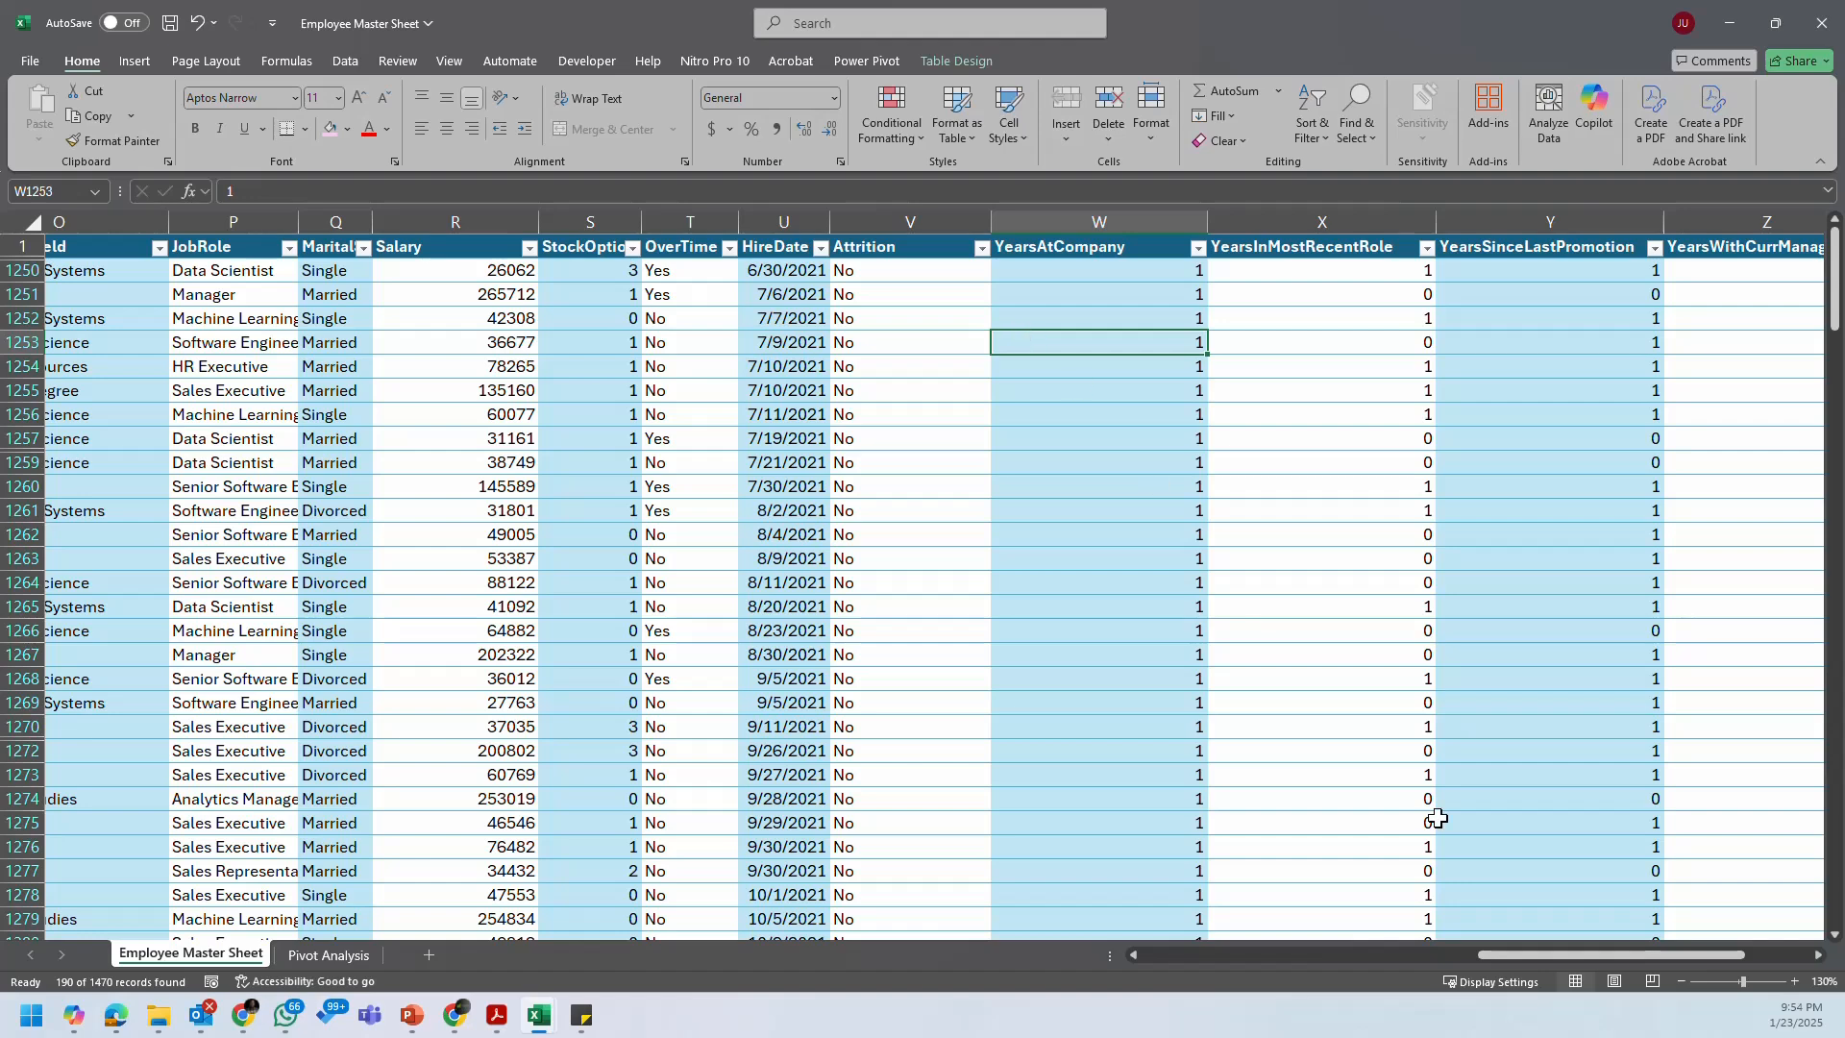
left_click_drag(1623, 956, 1686, 956)
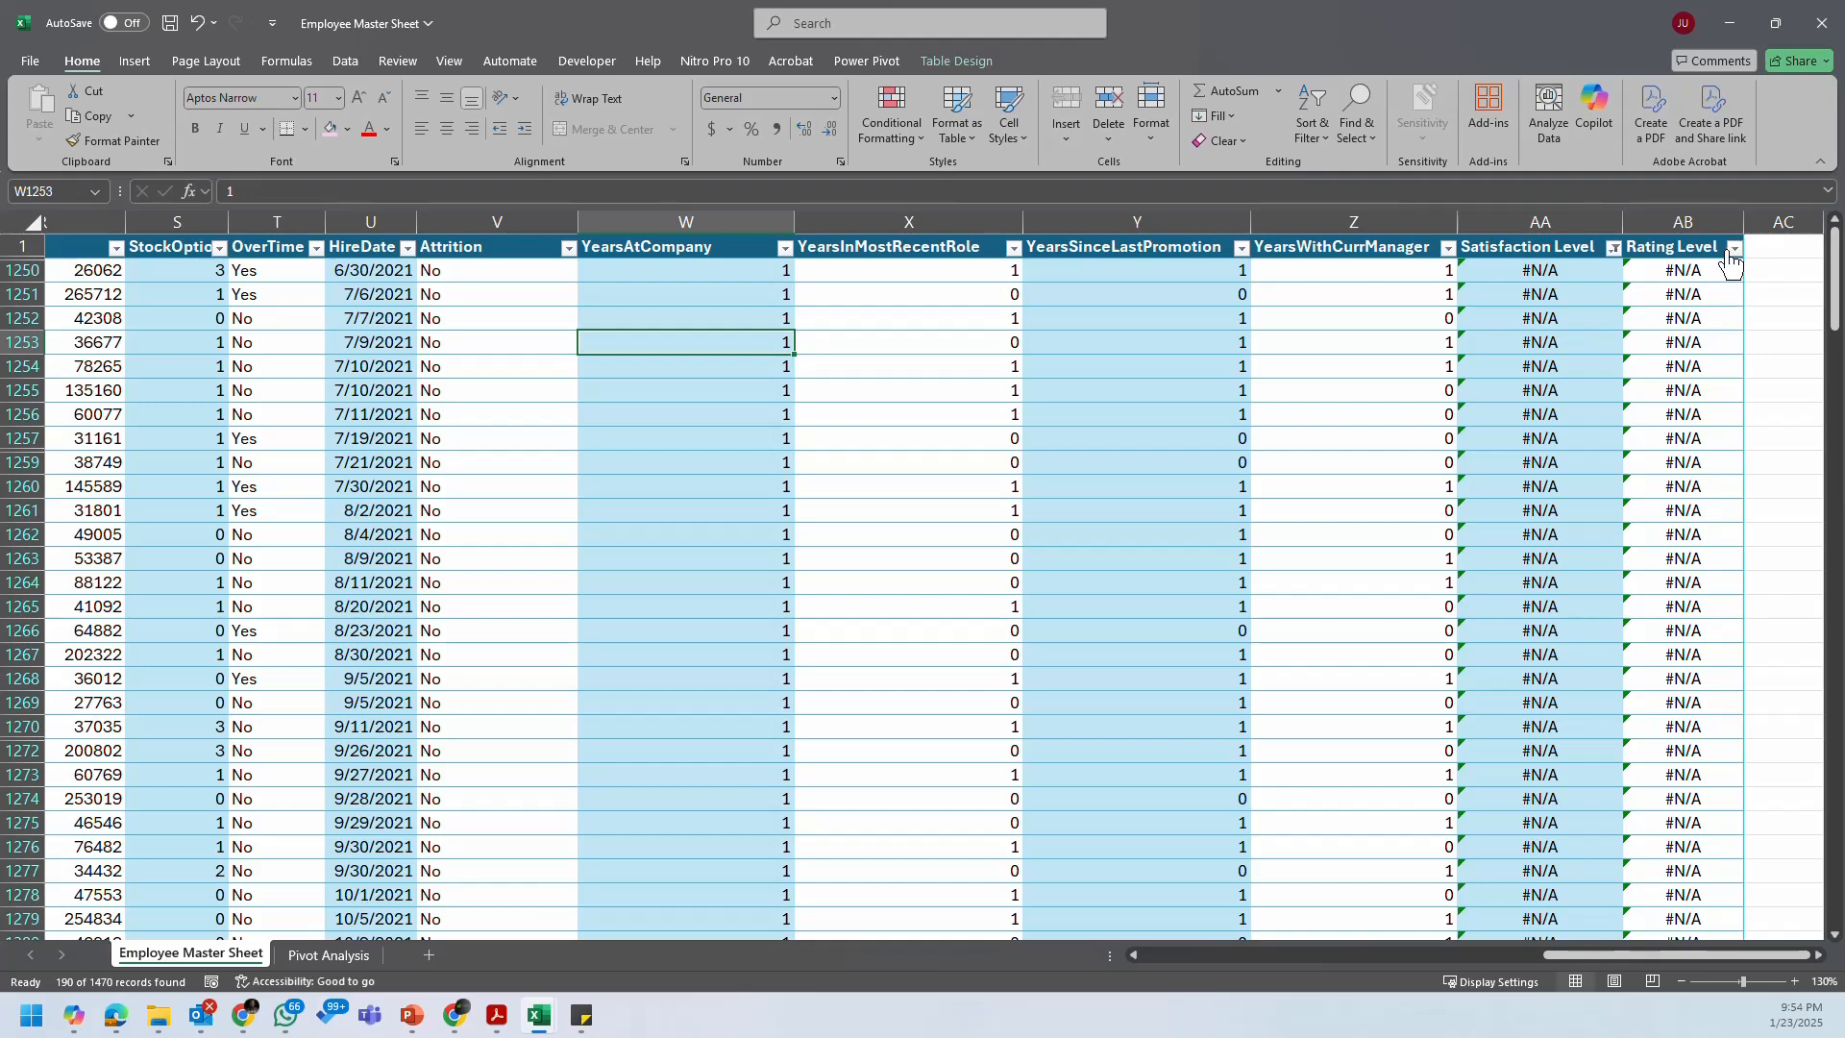
left_click(1736, 251)
left_click(1738, 252)
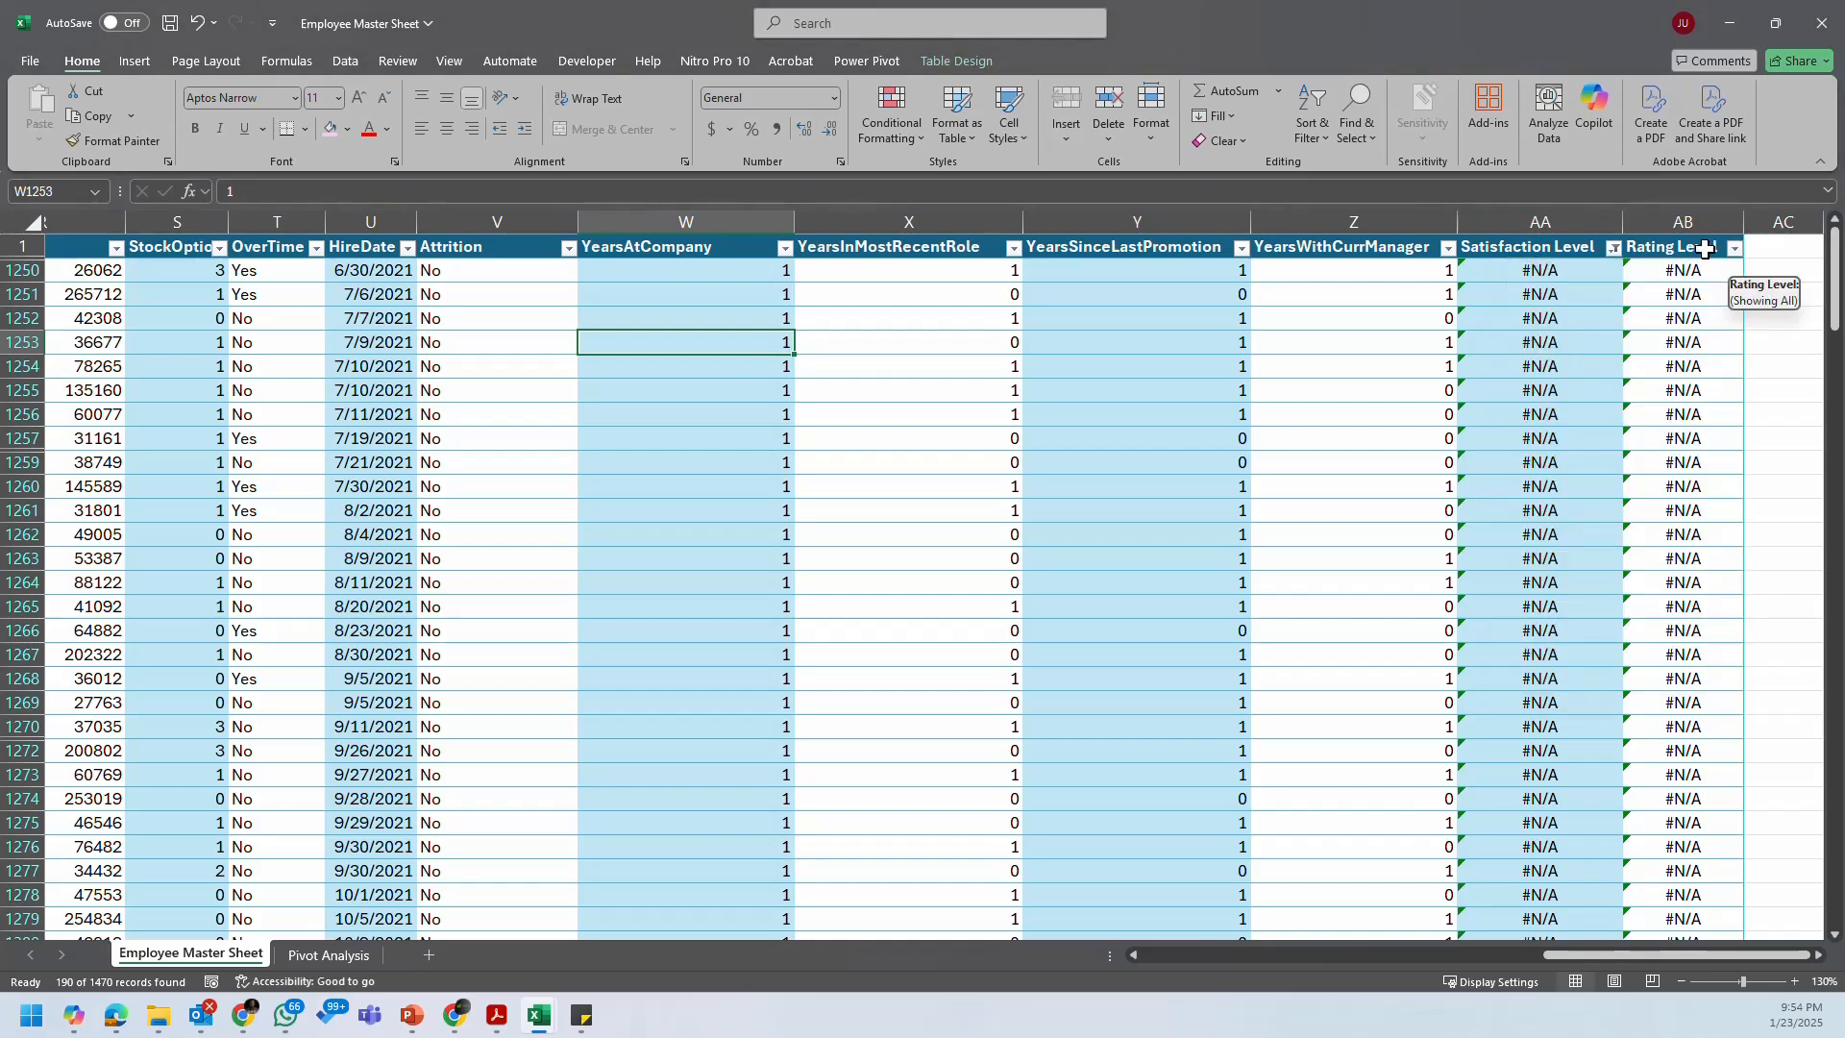
Step: Review the YearsAtCompany and Satisfaction Level filter values again, and return to the EmployeeID column of the filtered rows
left_click_drag(1547, 958, 1497, 961)
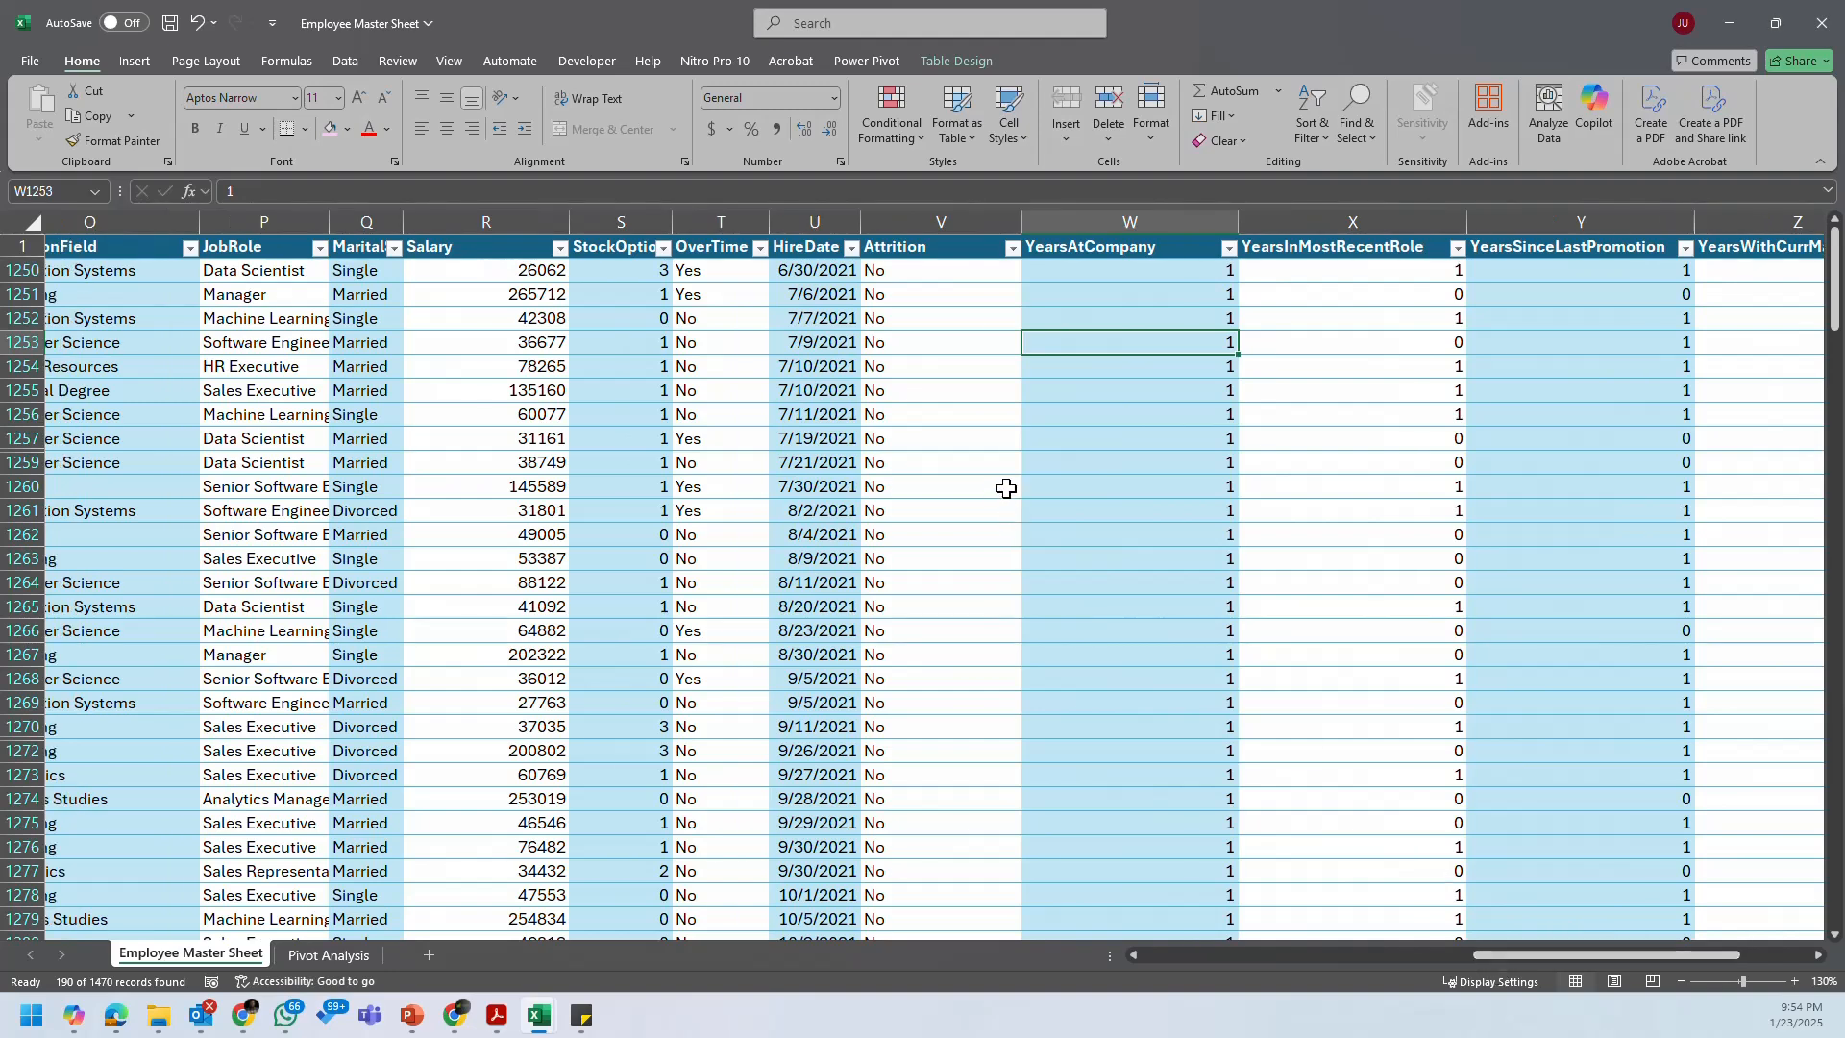
left_click(1229, 249)
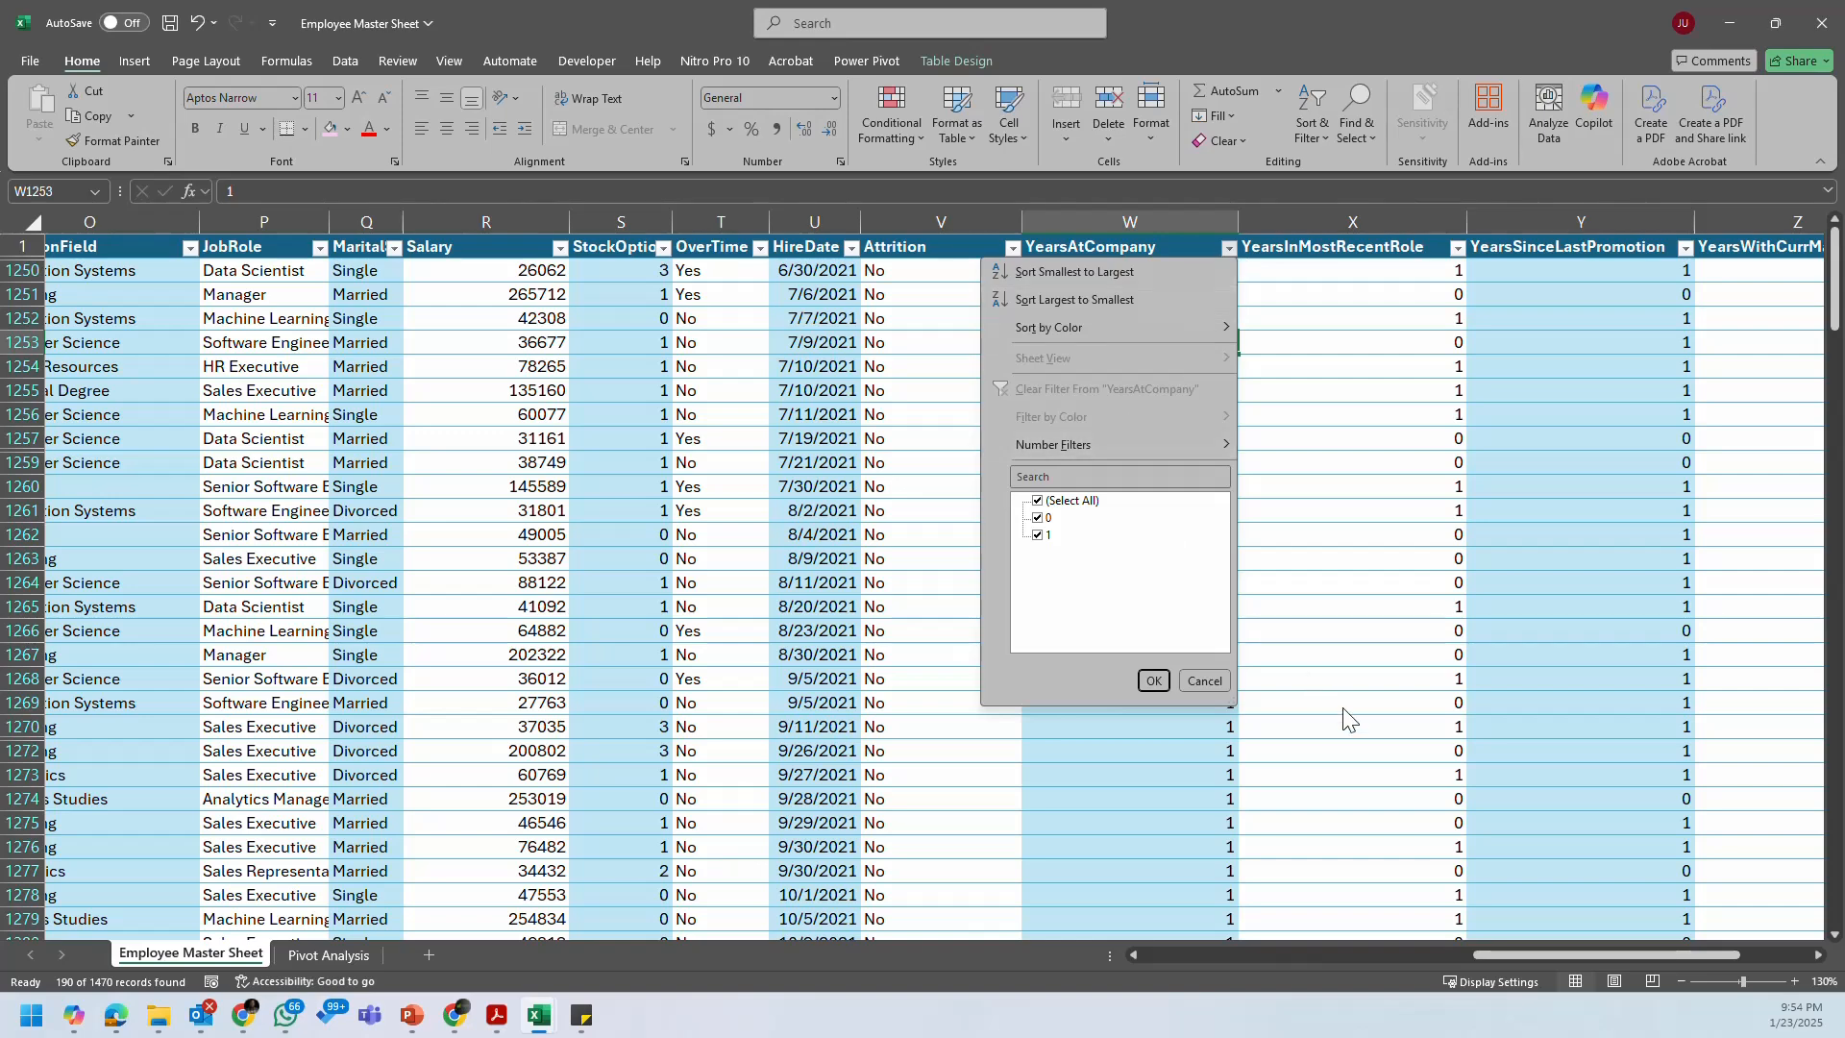
left_click(1371, 755)
left_click_drag(1553, 952, 1715, 948)
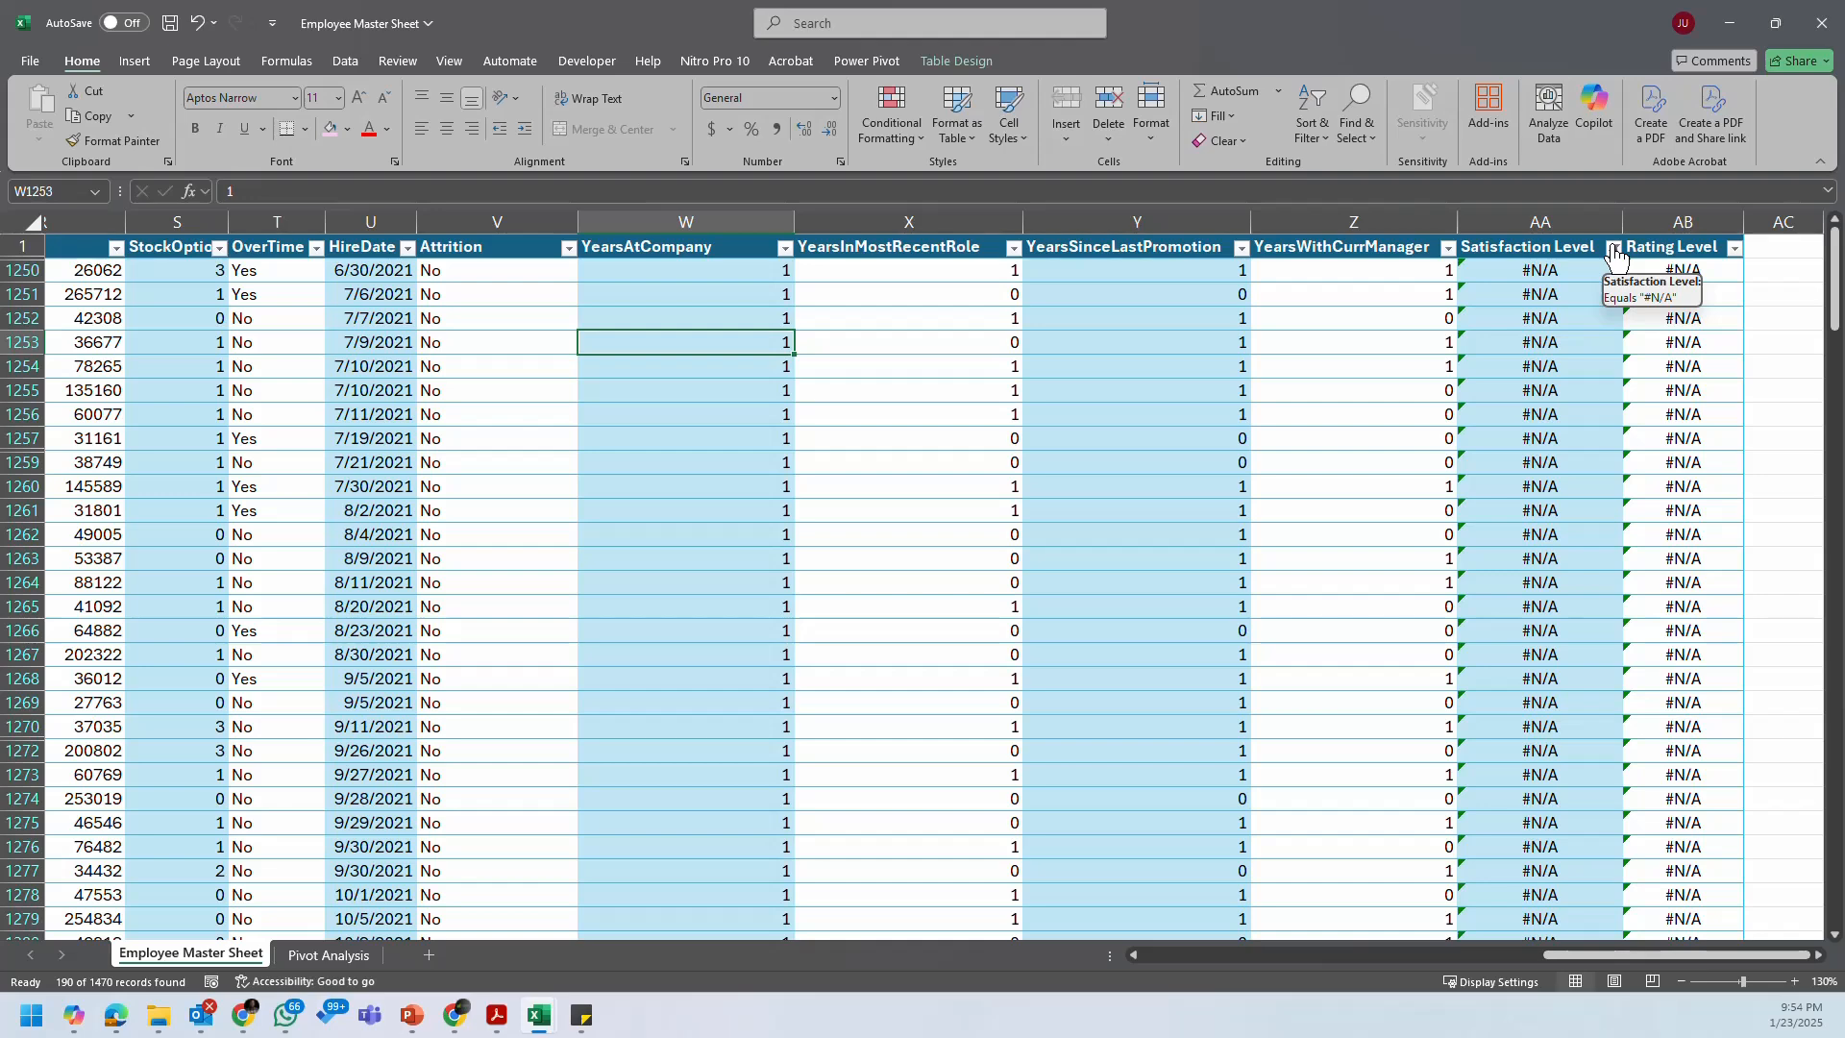
left_click(1614, 250)
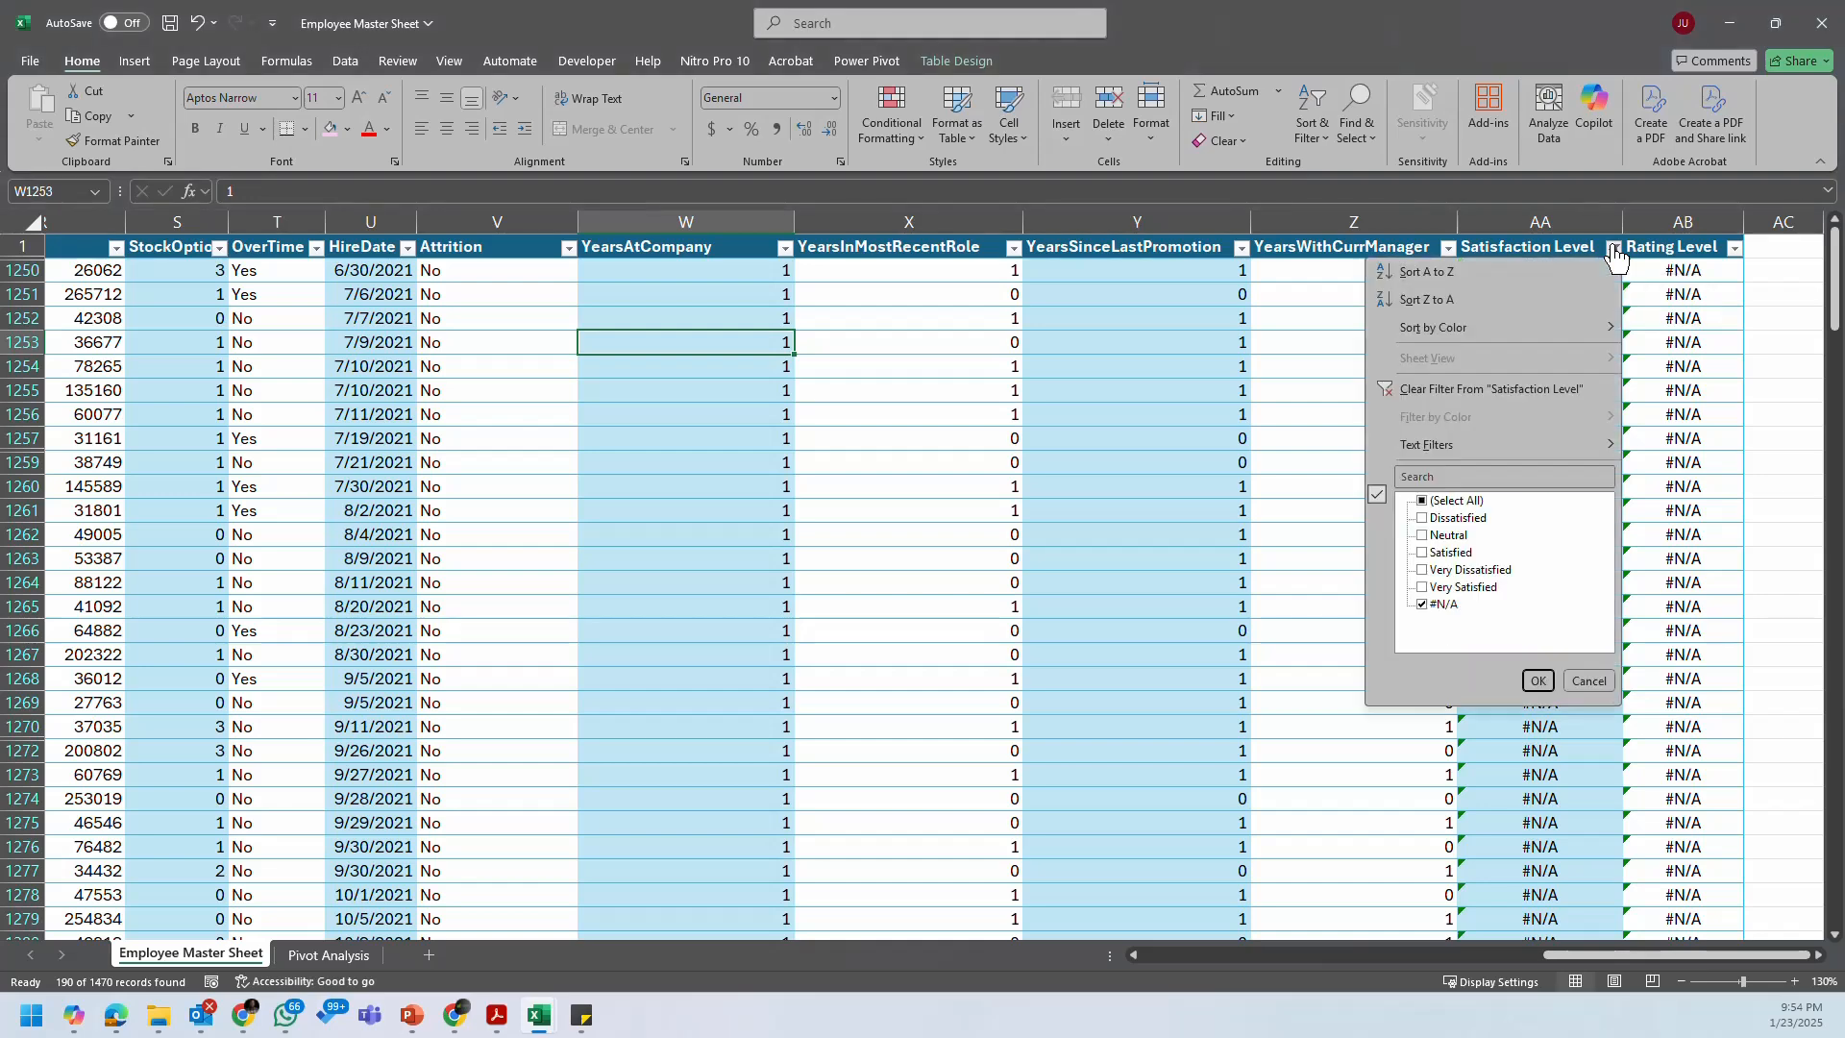
key("Escape")
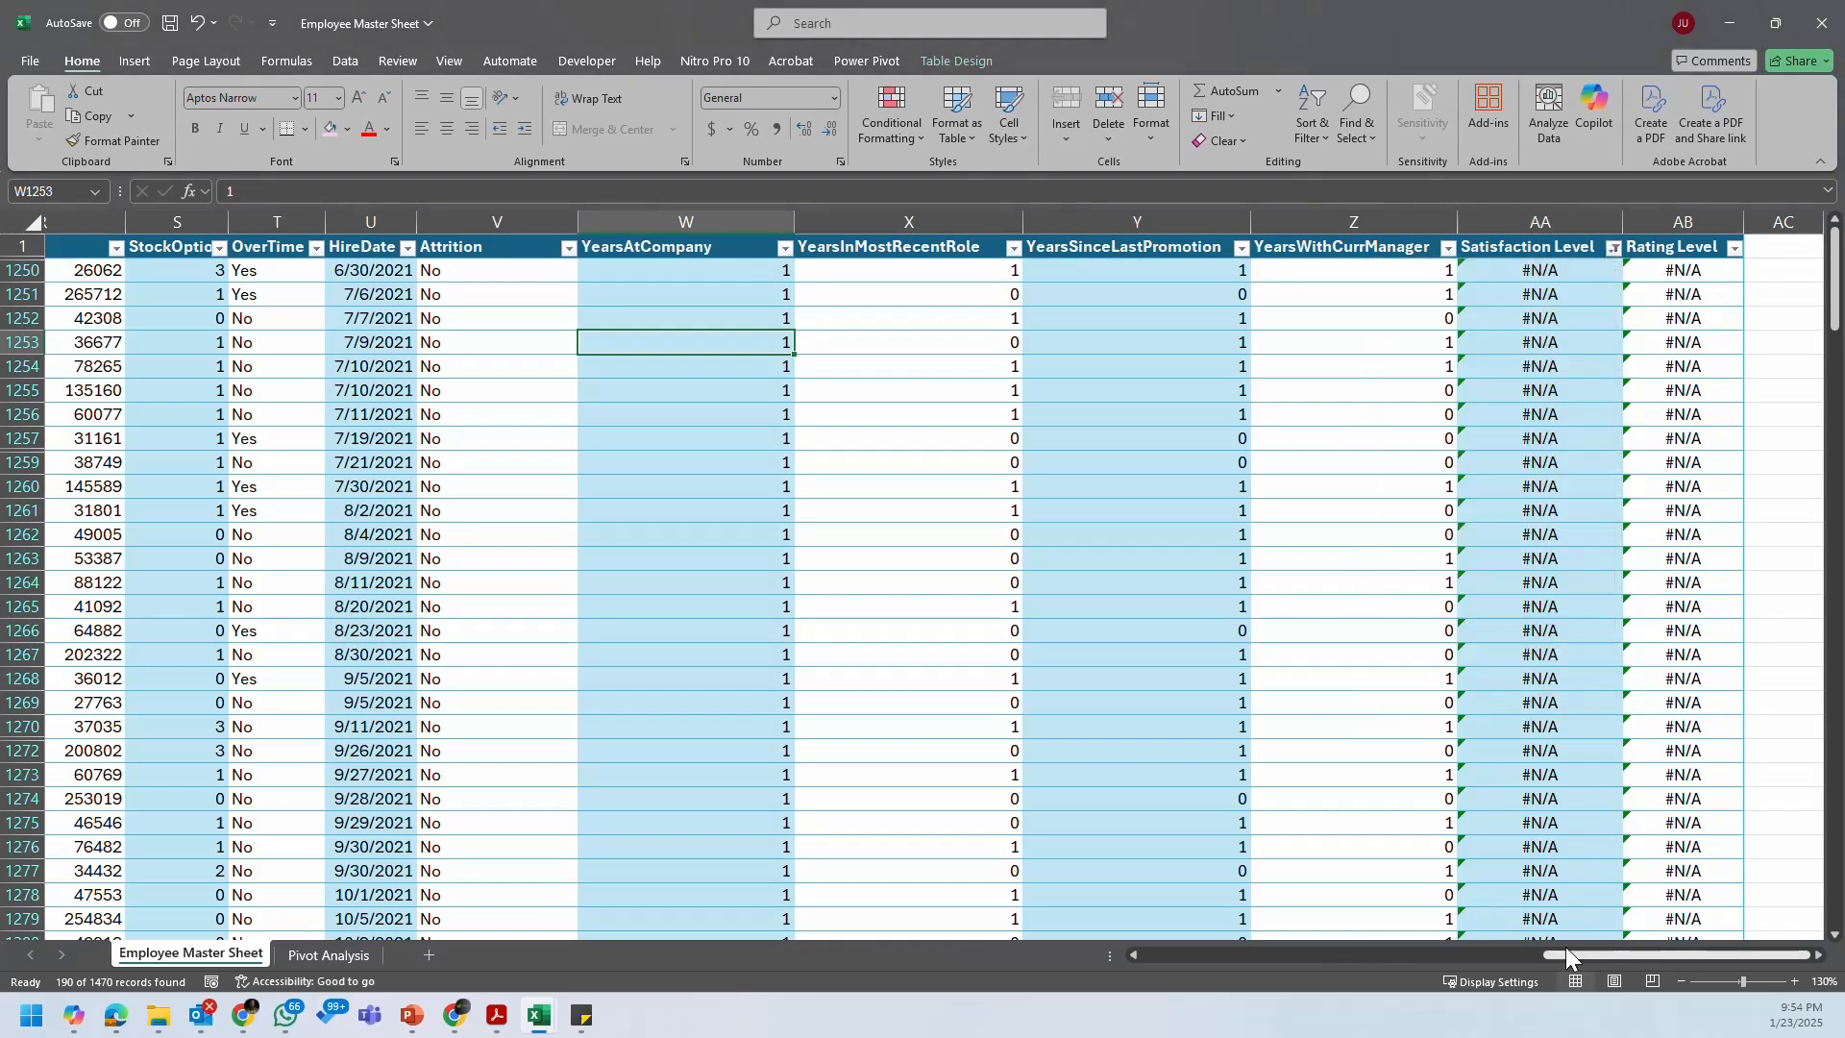
left_click_drag(1573, 955, 852, 956)
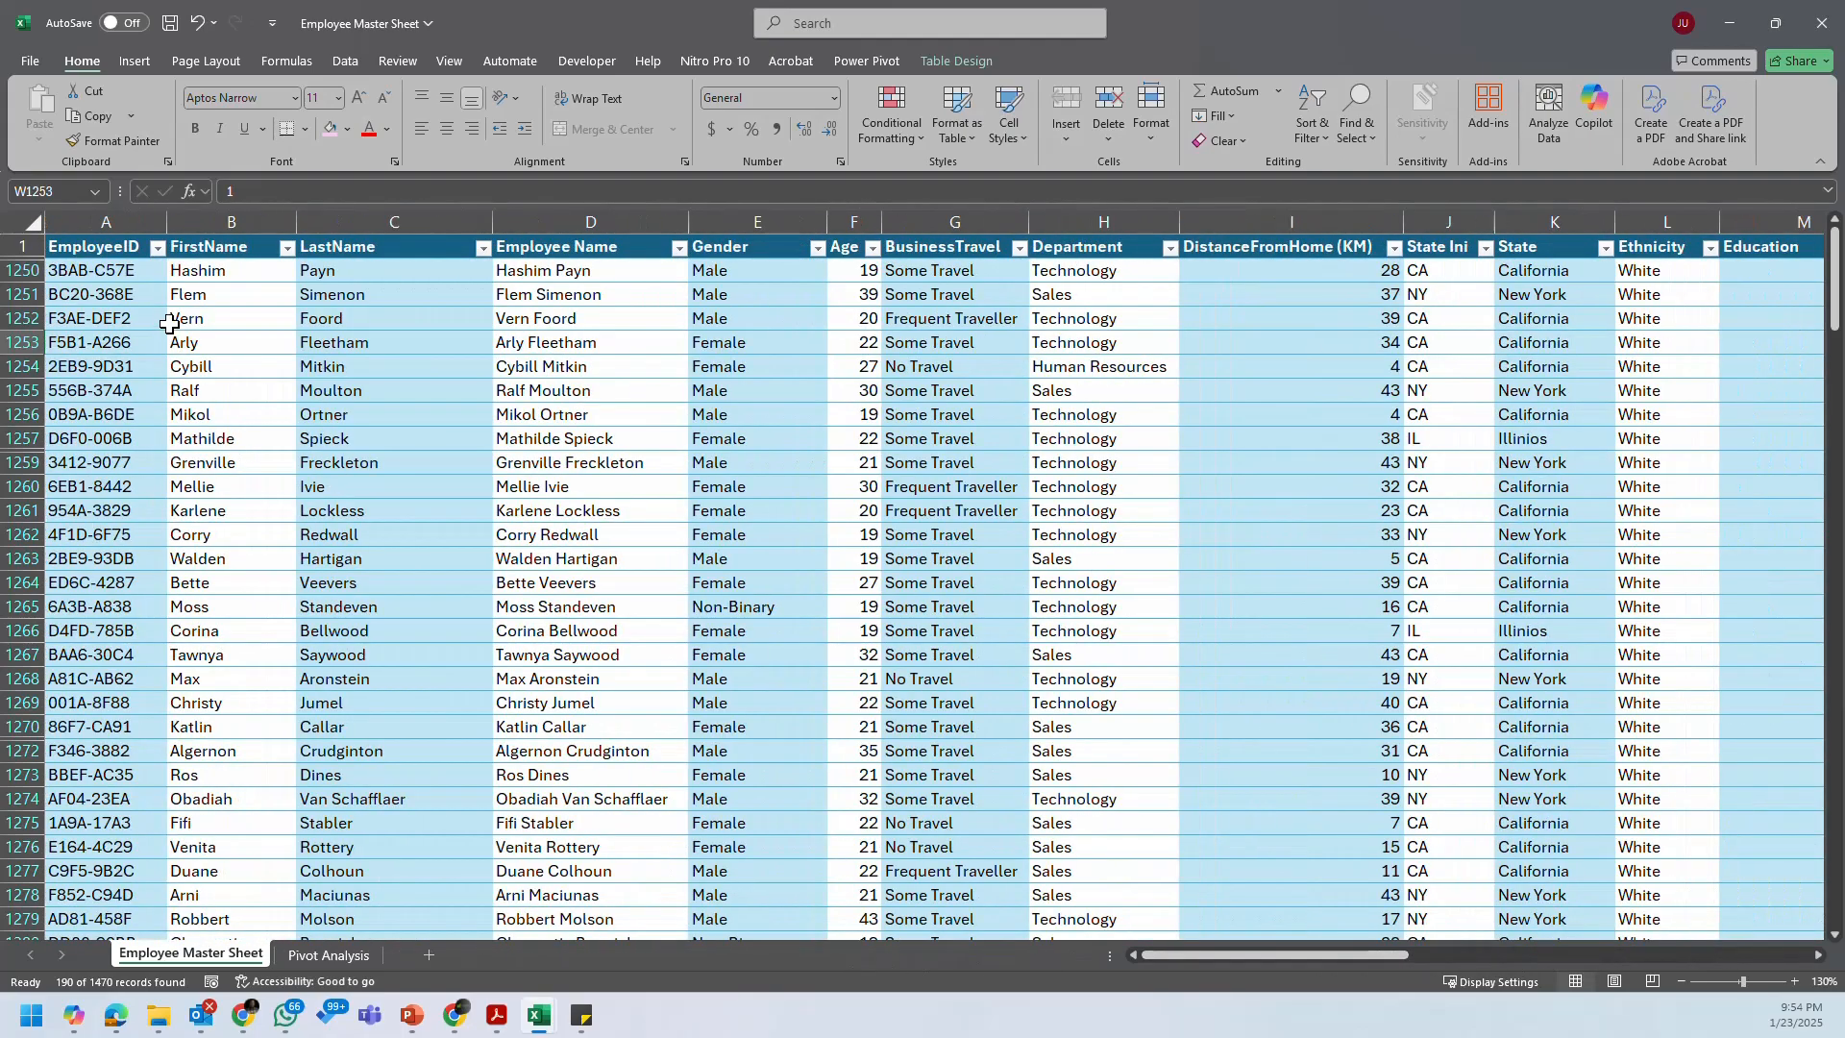
Step: Copy the employee ID in cell A1250 and switch to the PerformanceRating workbook
left_click(120, 274)
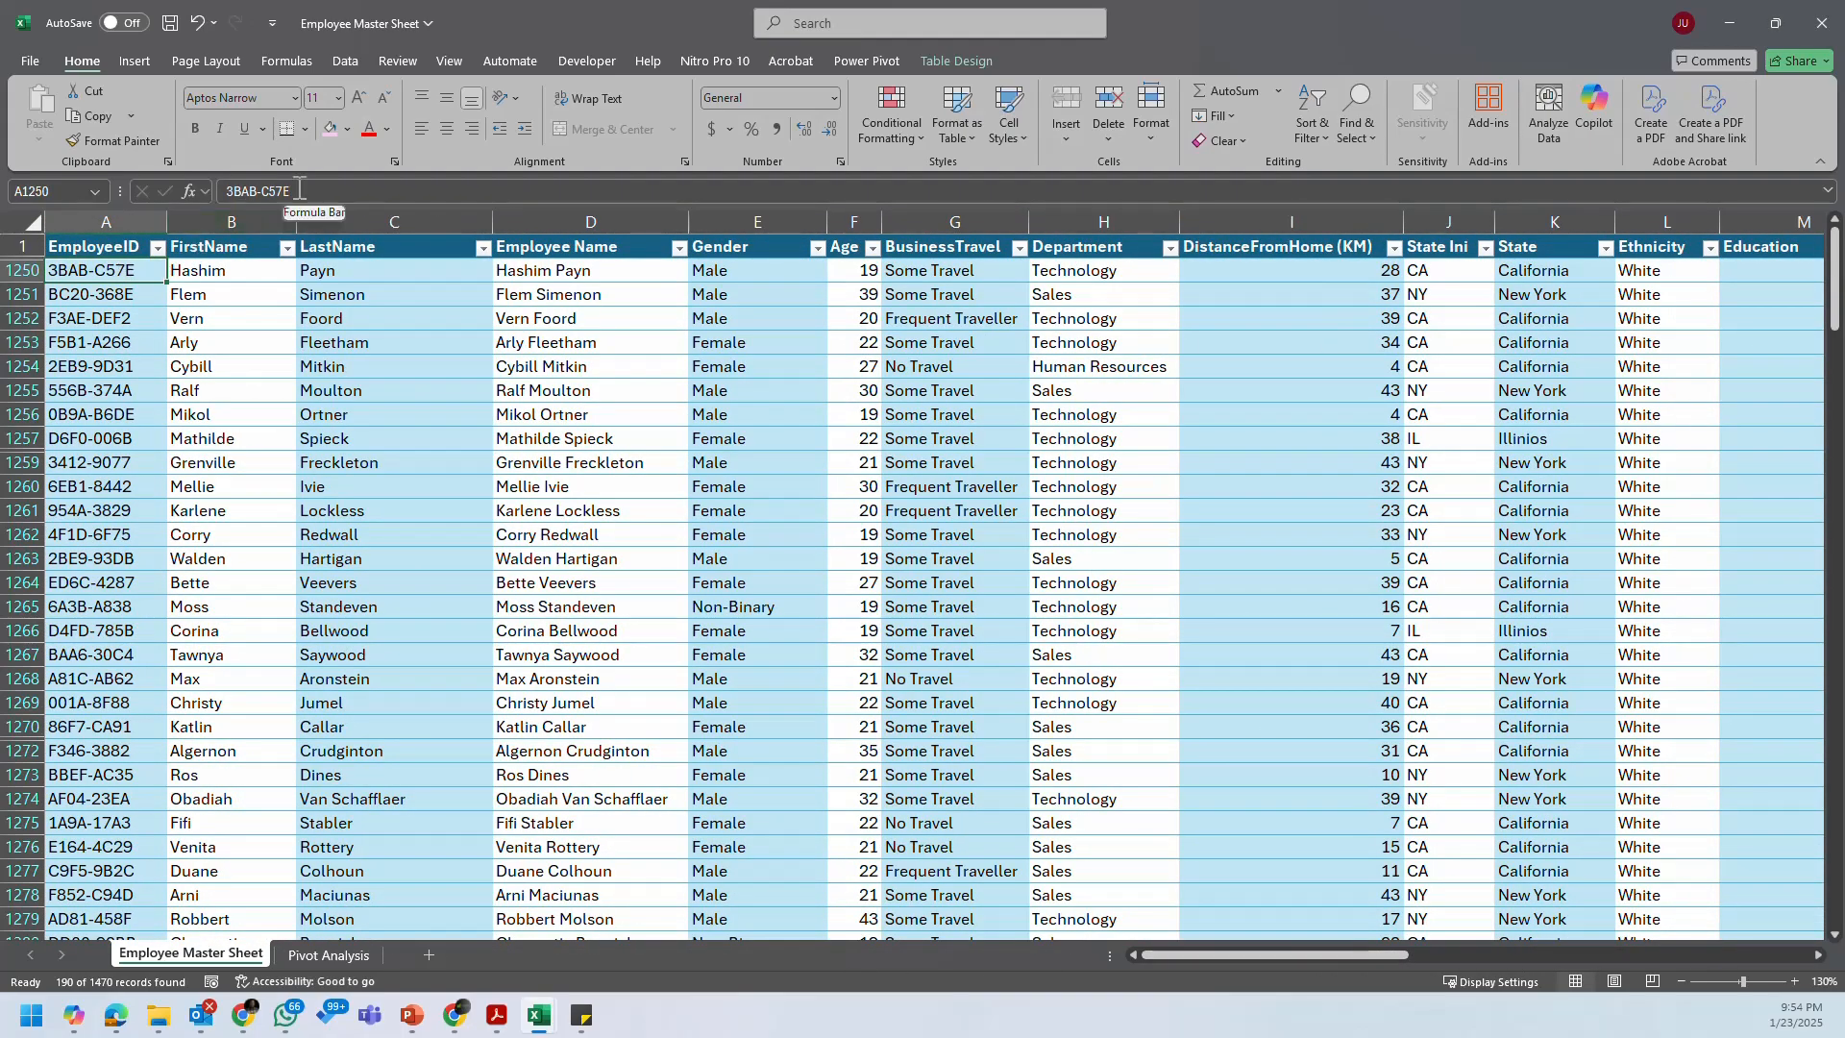
left_click(229, 192)
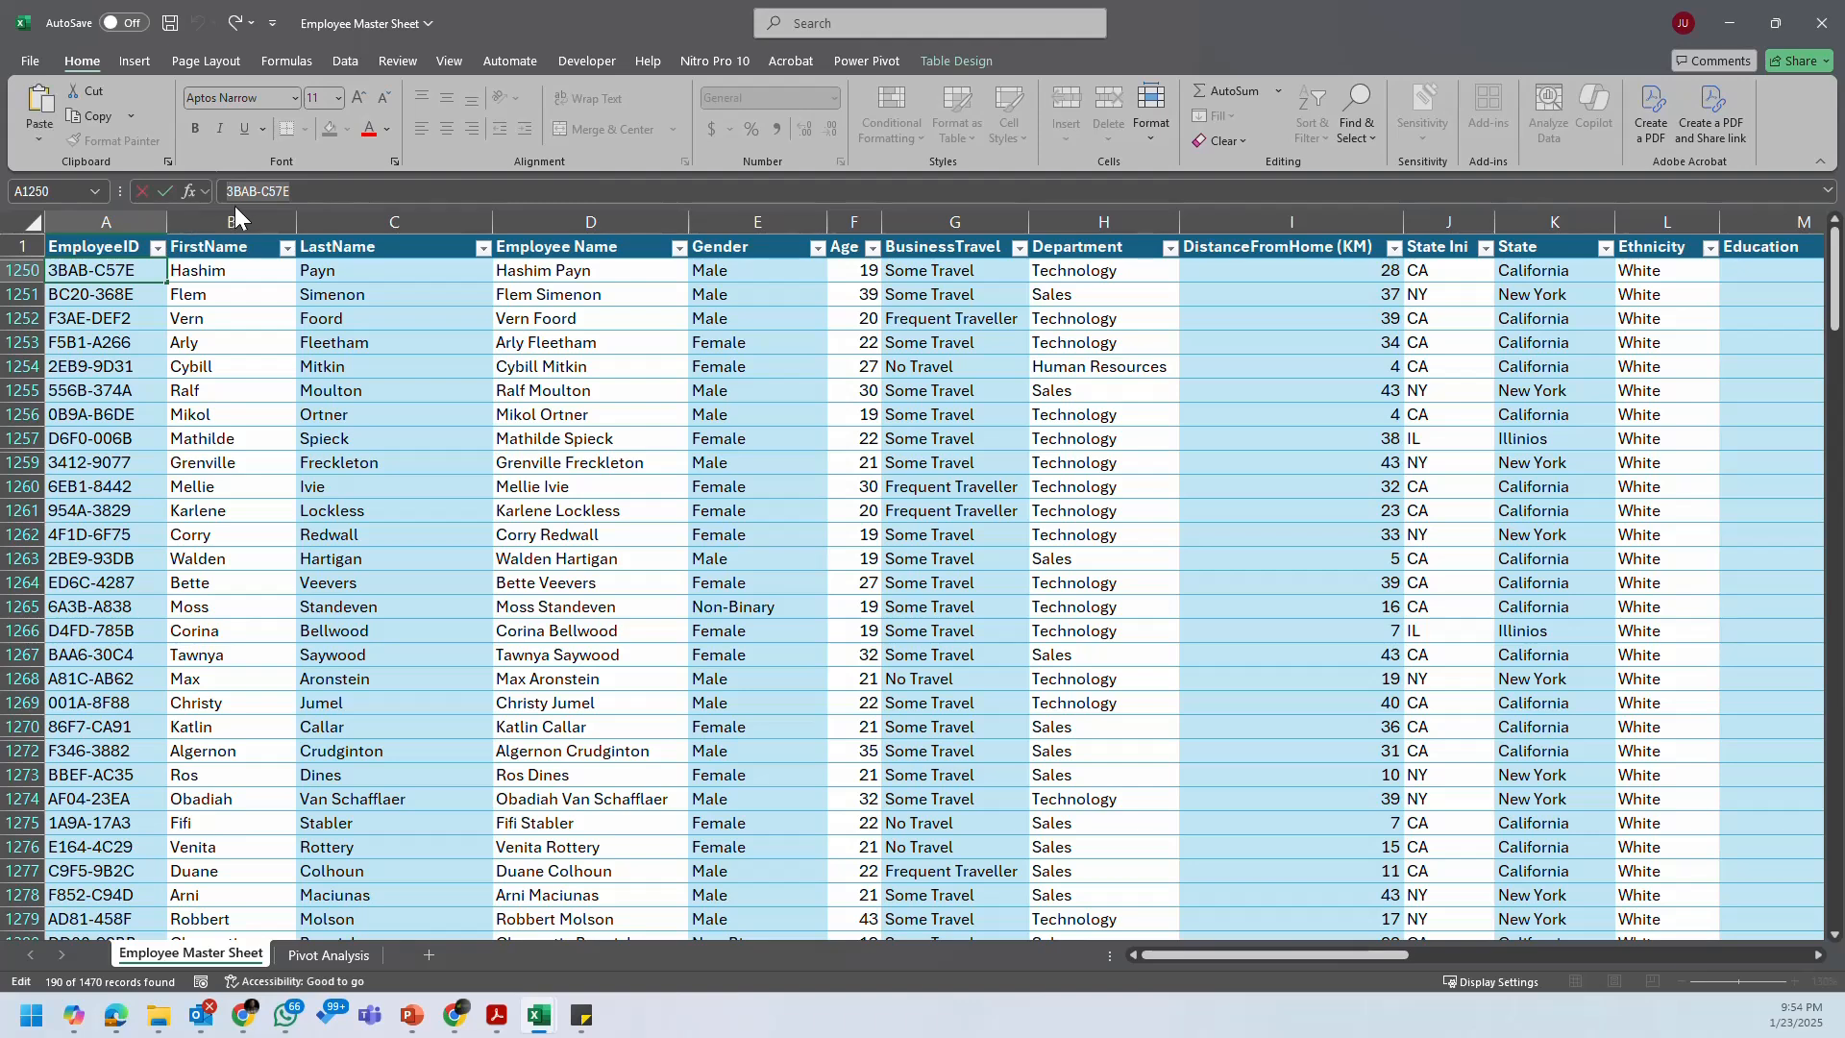
key("Escape")
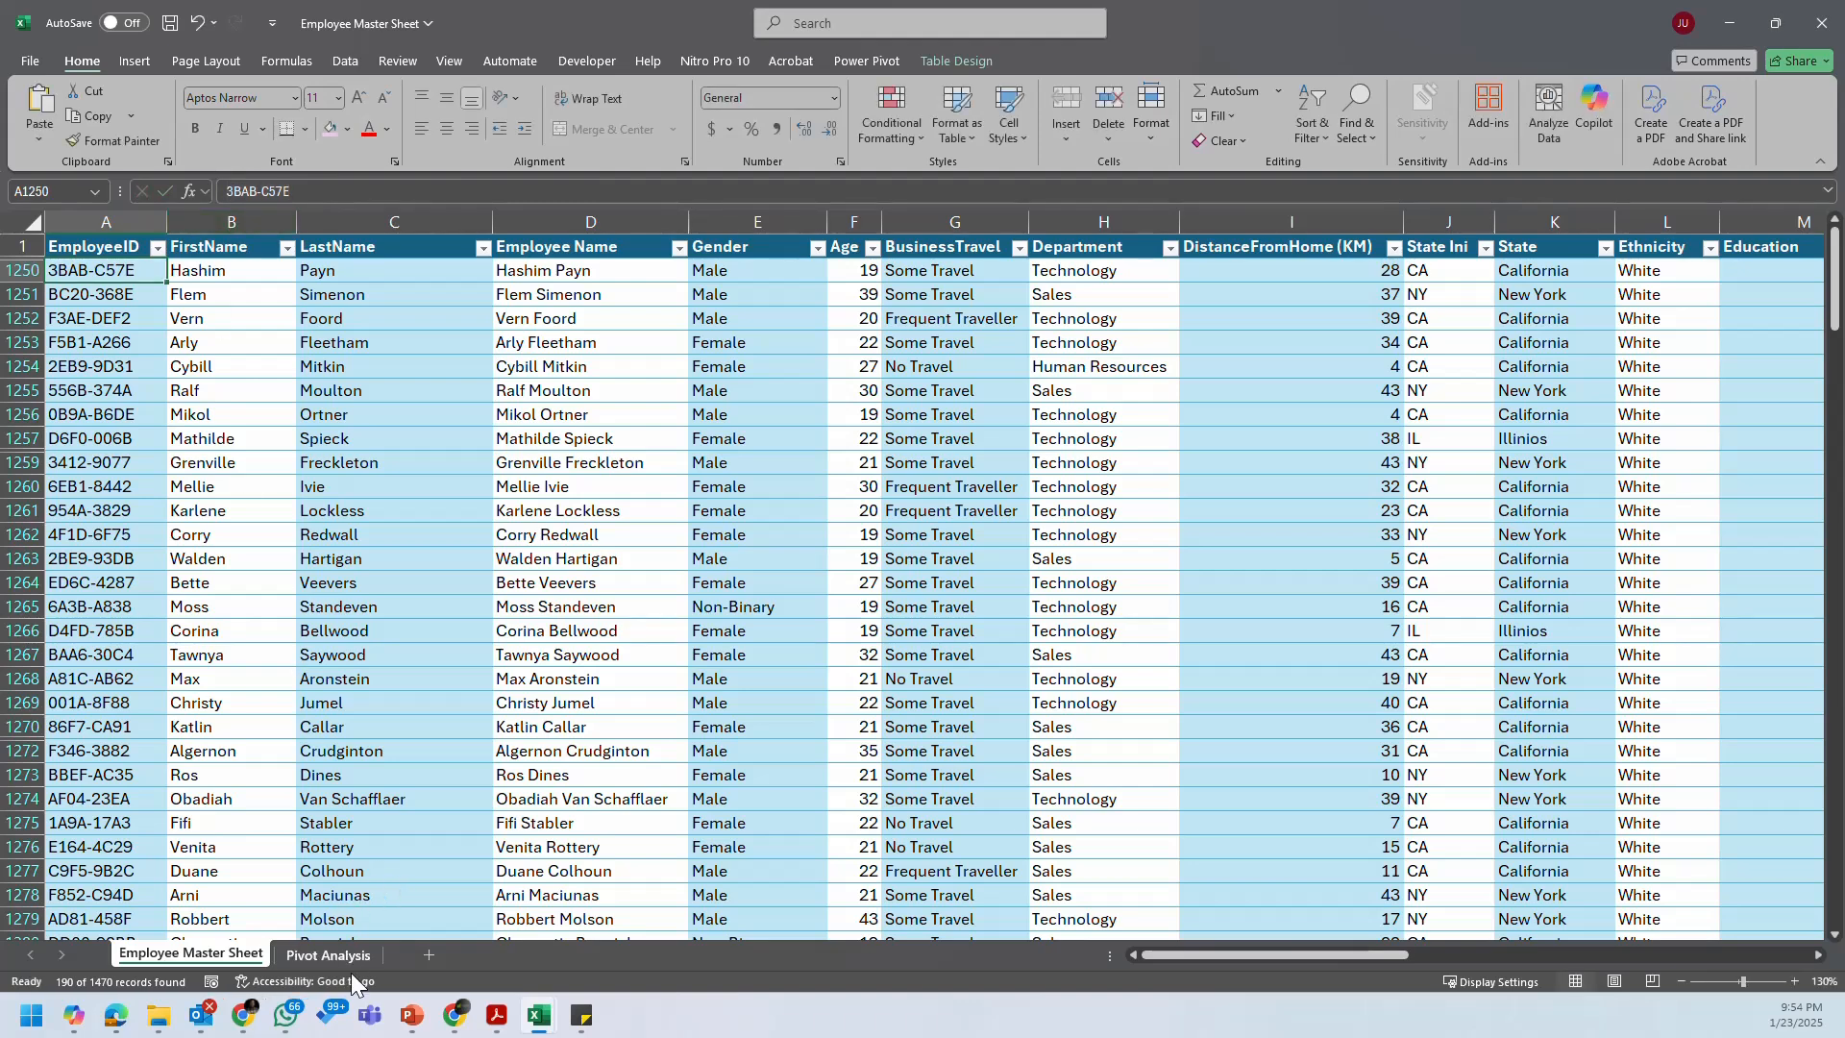
mouse_move(539, 1015)
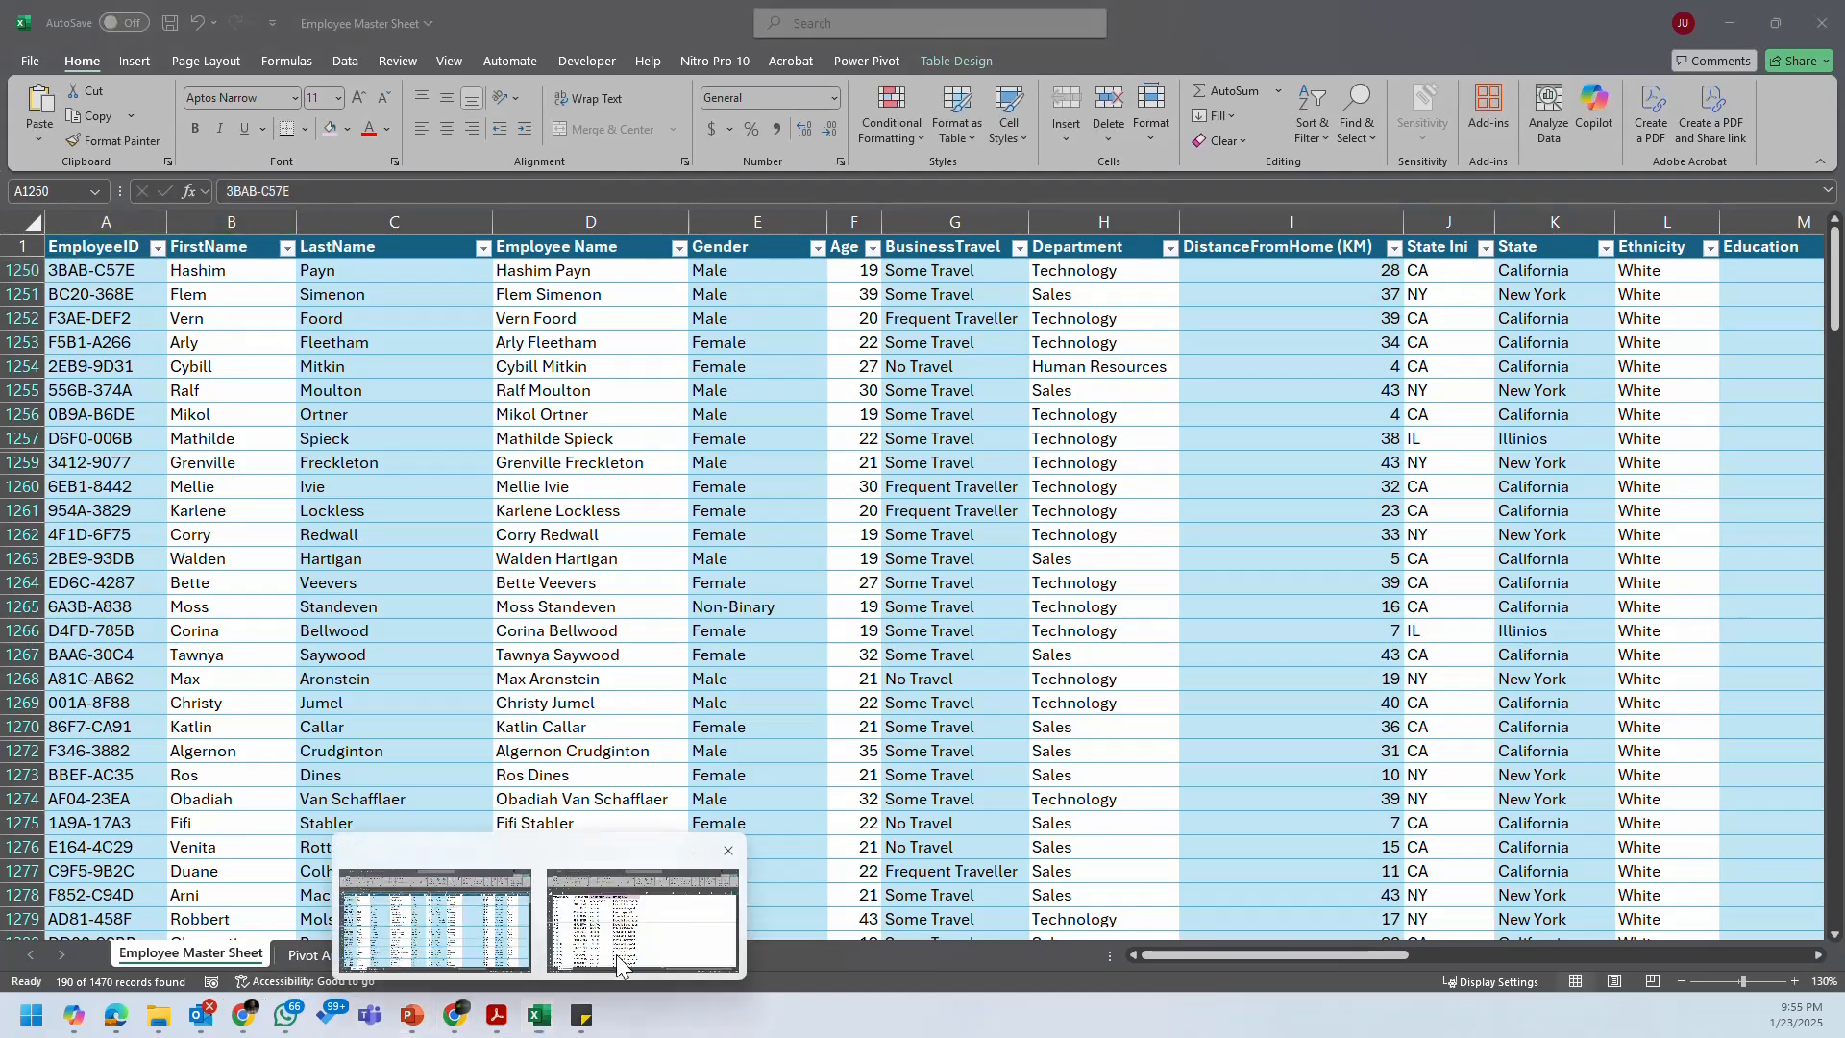
left_click(663, 899)
Step: Add filters to the PerformanceRating header row and search the EmployeeID filter for the copied employee ID
left_click(363, 258)
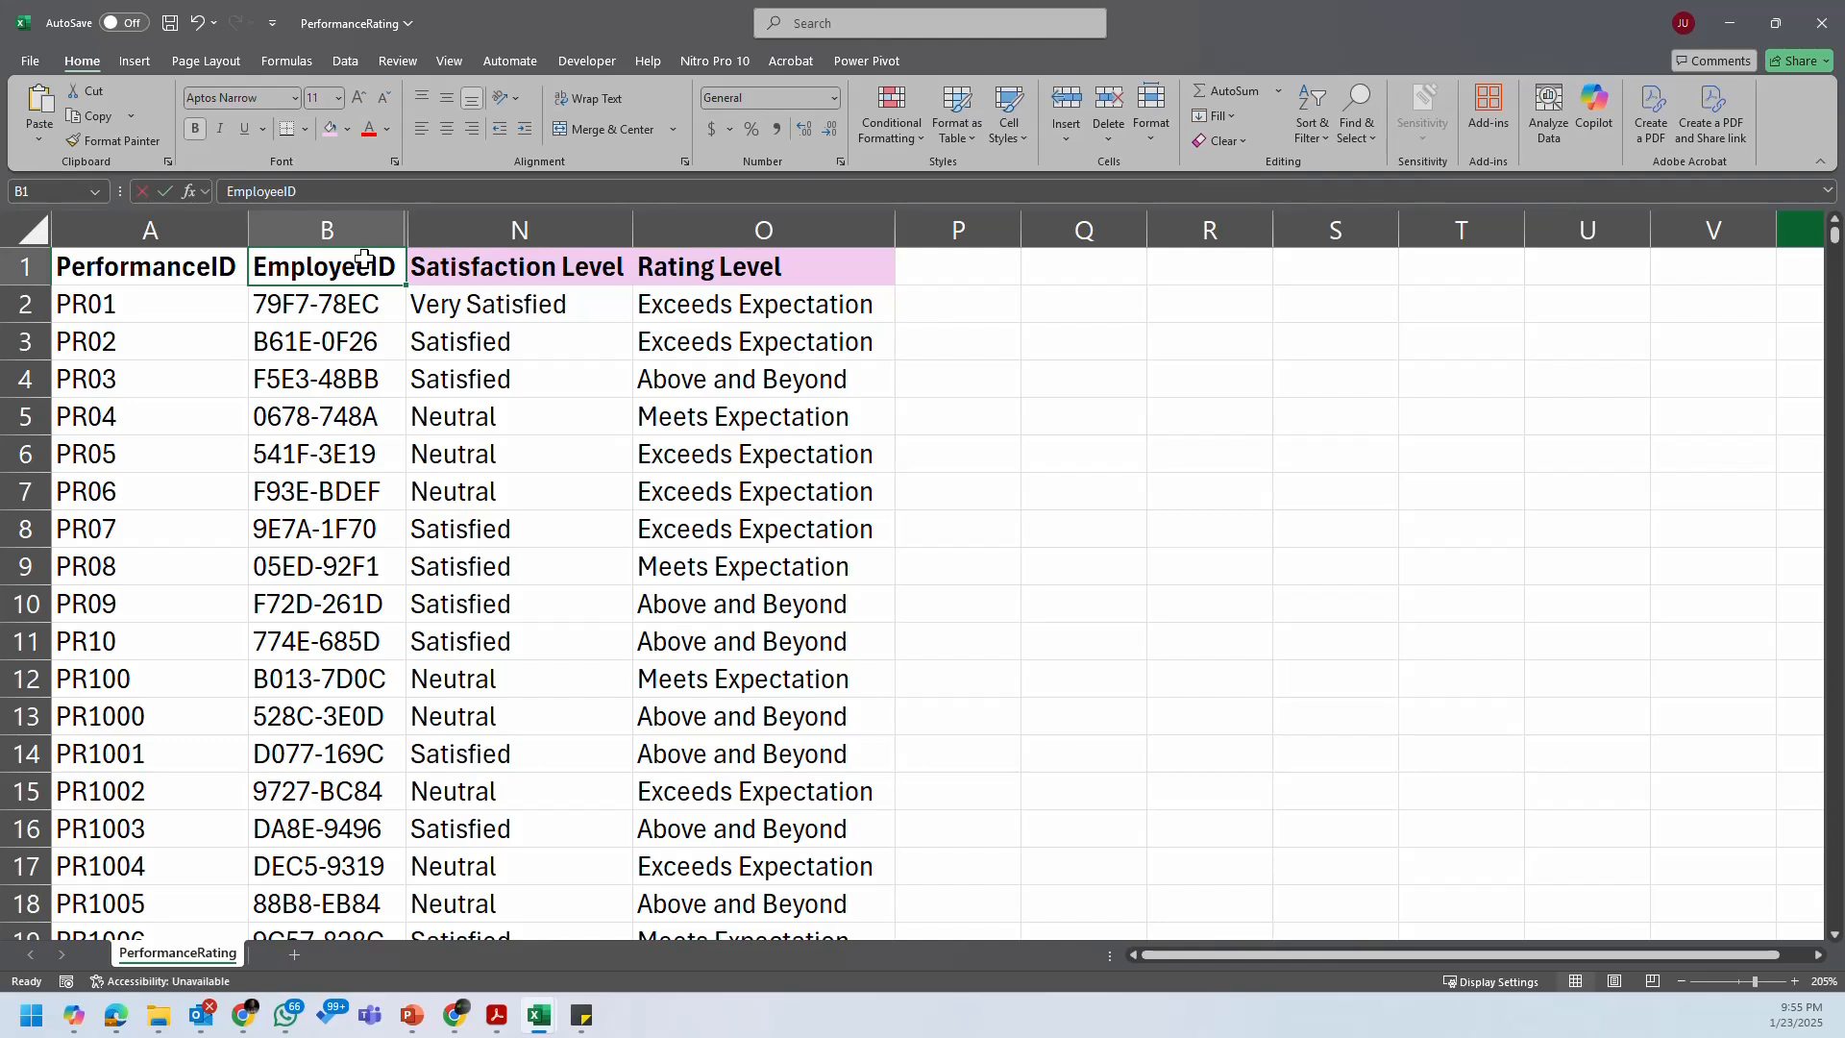
key("ctrl+shift+l")
left_click(391, 274)
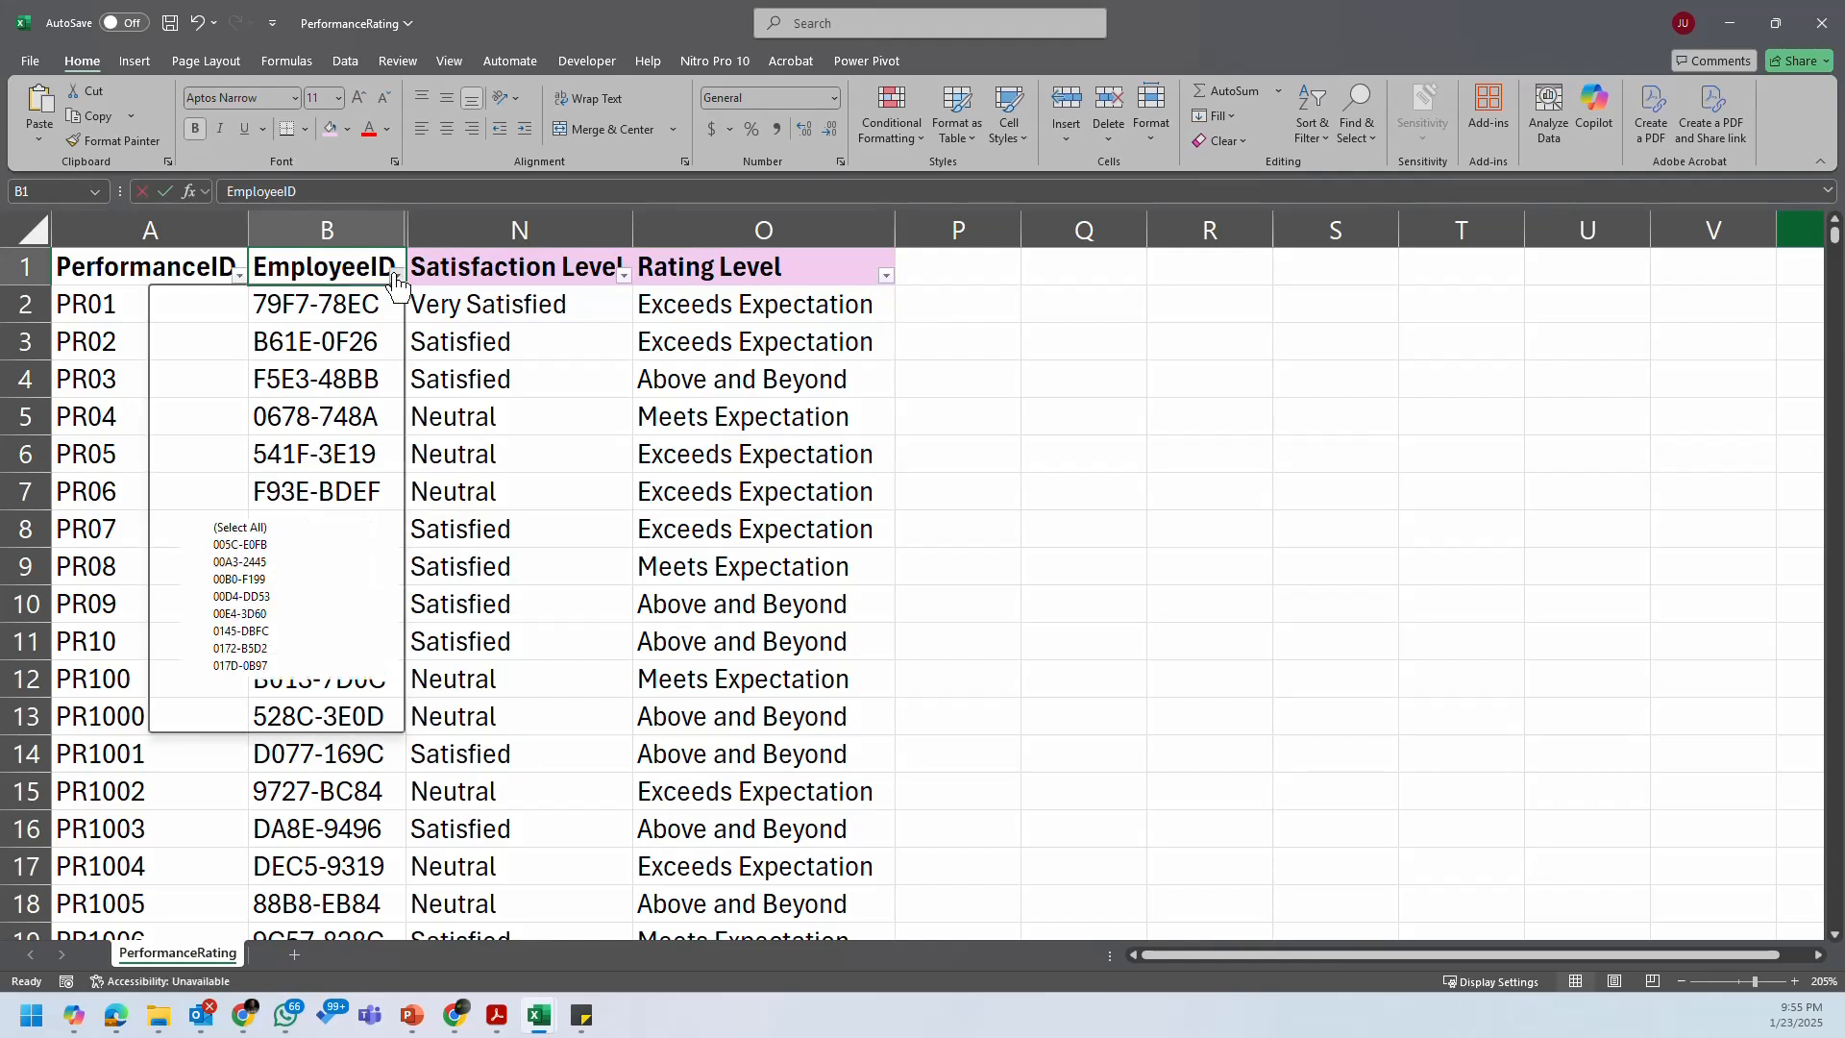
left_click(296, 501)
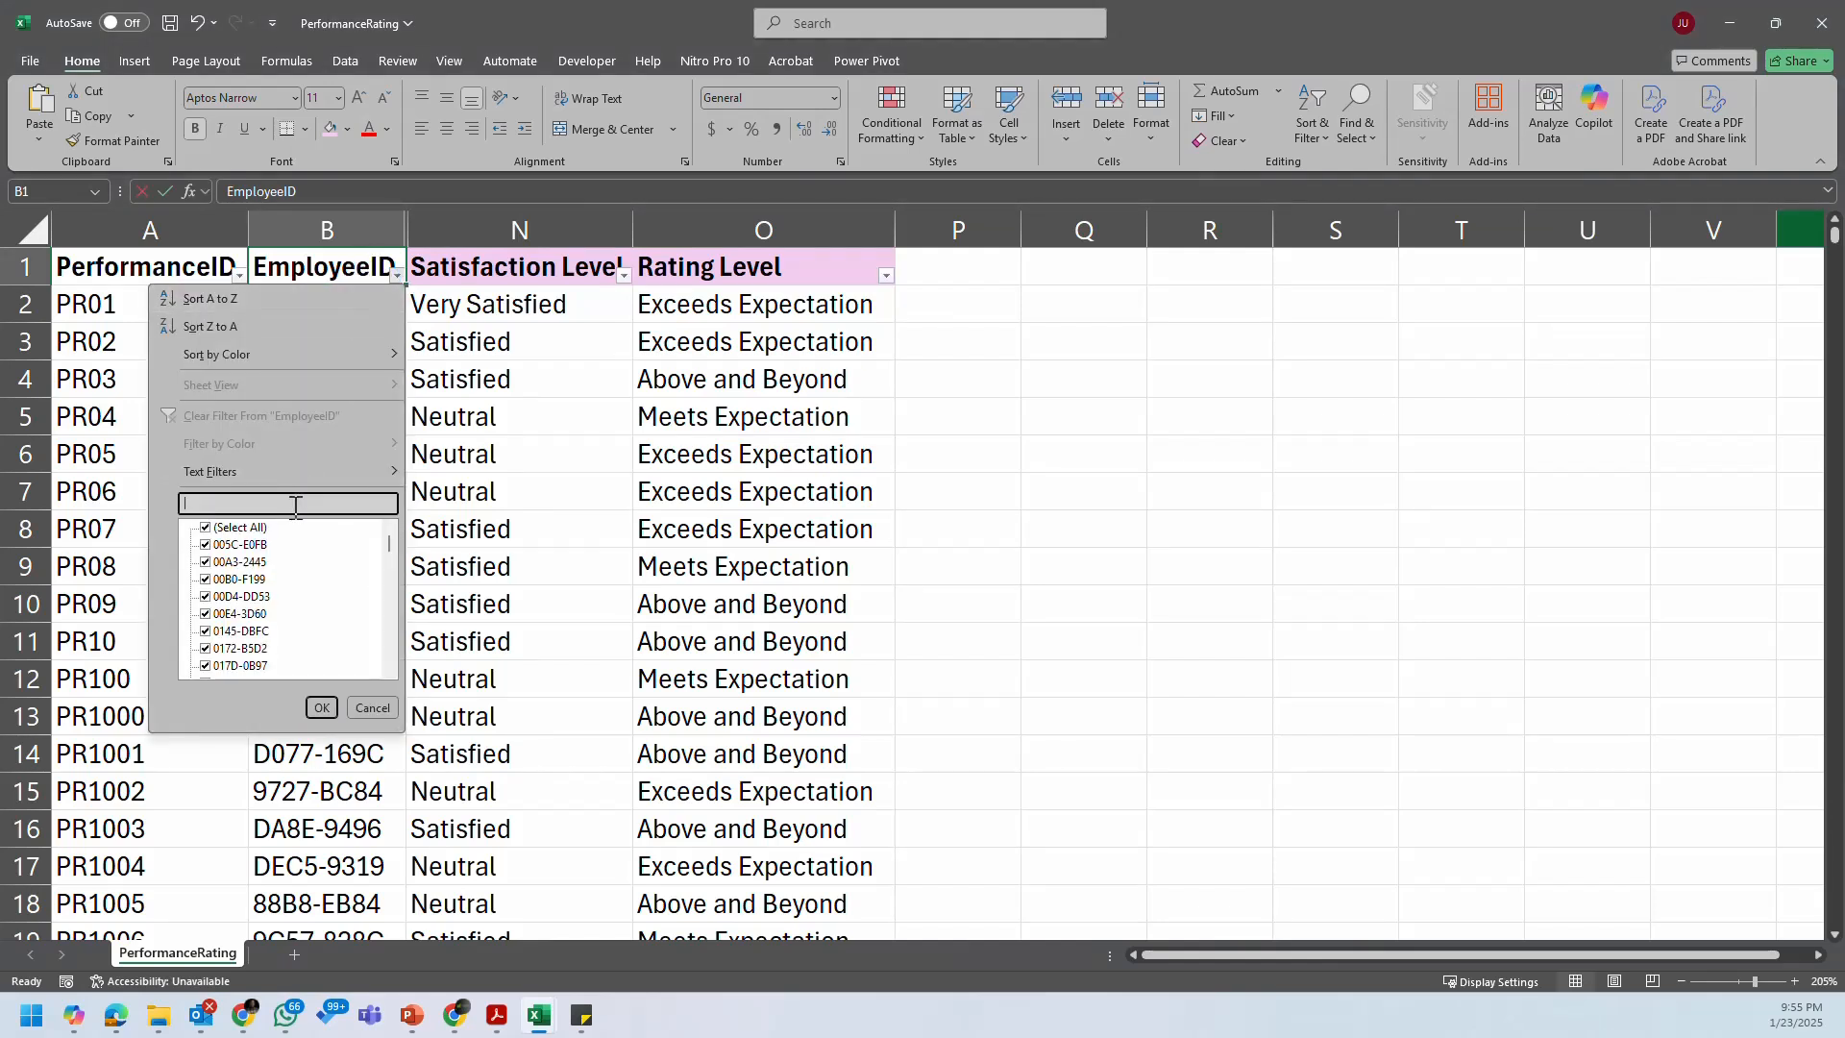
type("3BAB-C57E")
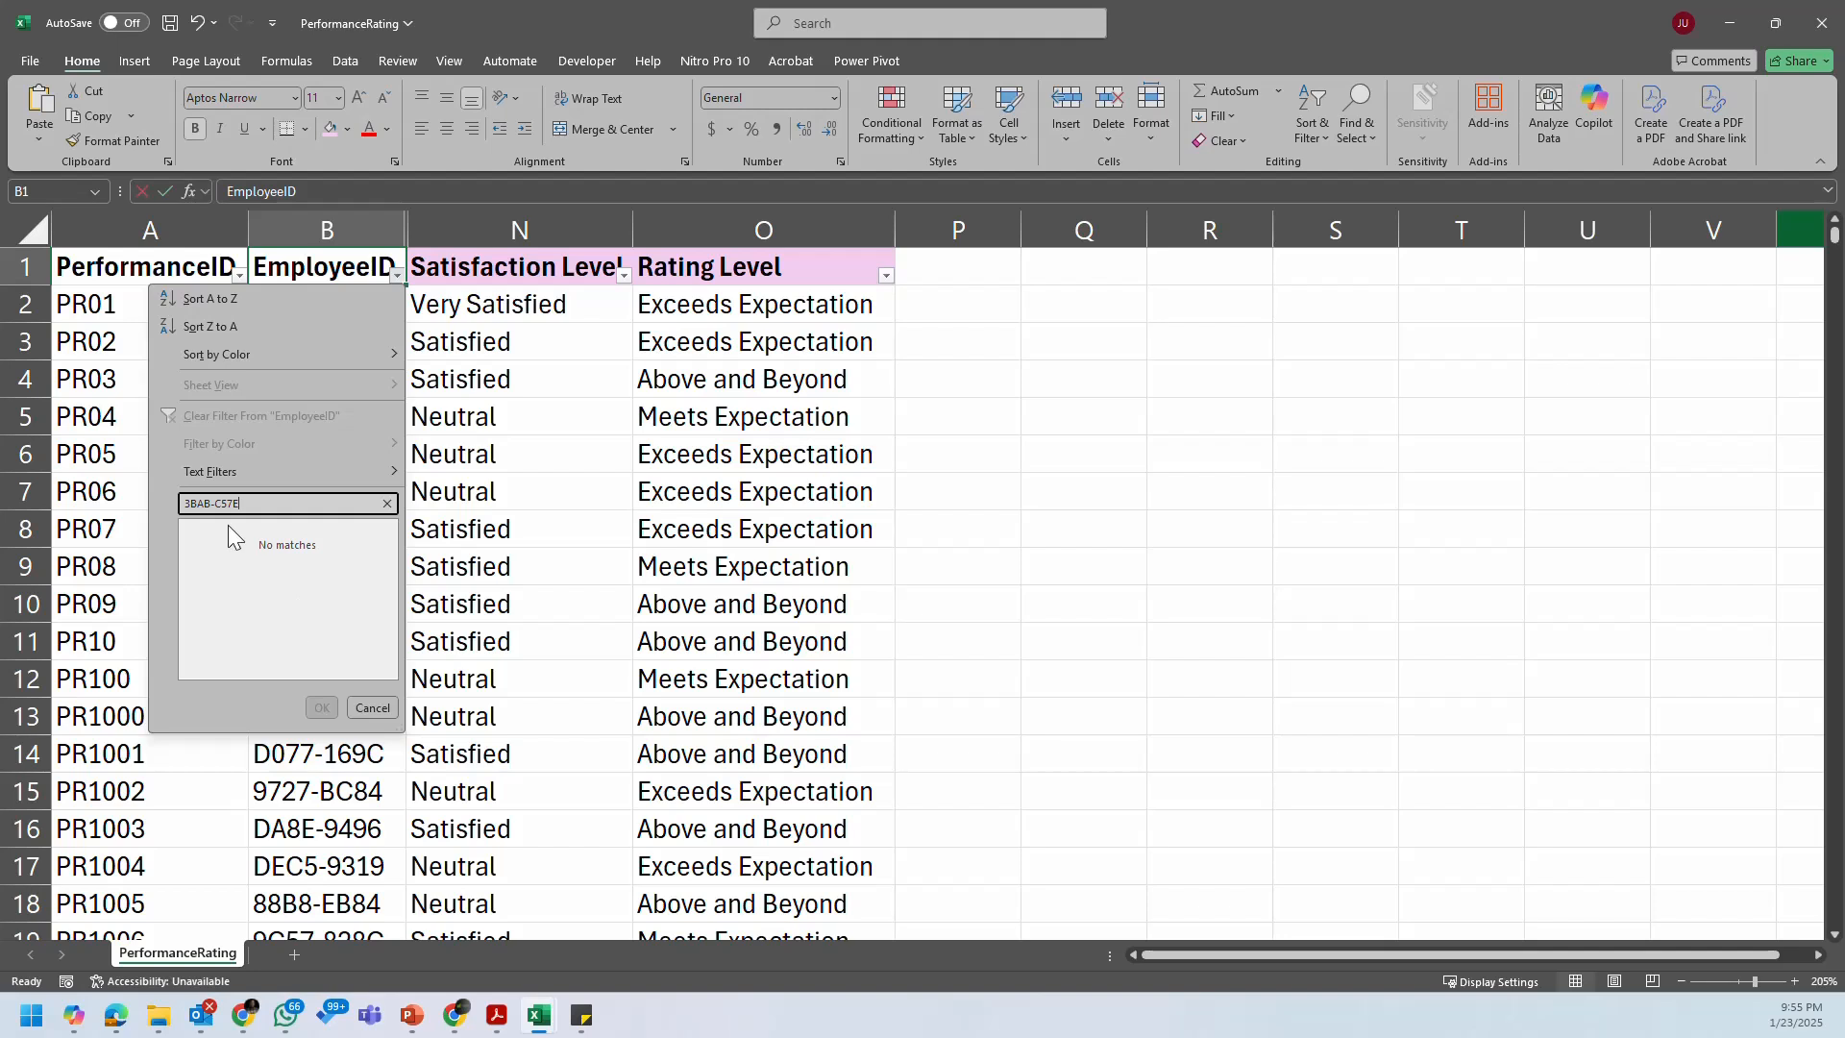
left_click(377, 710)
left_click(1265, 588)
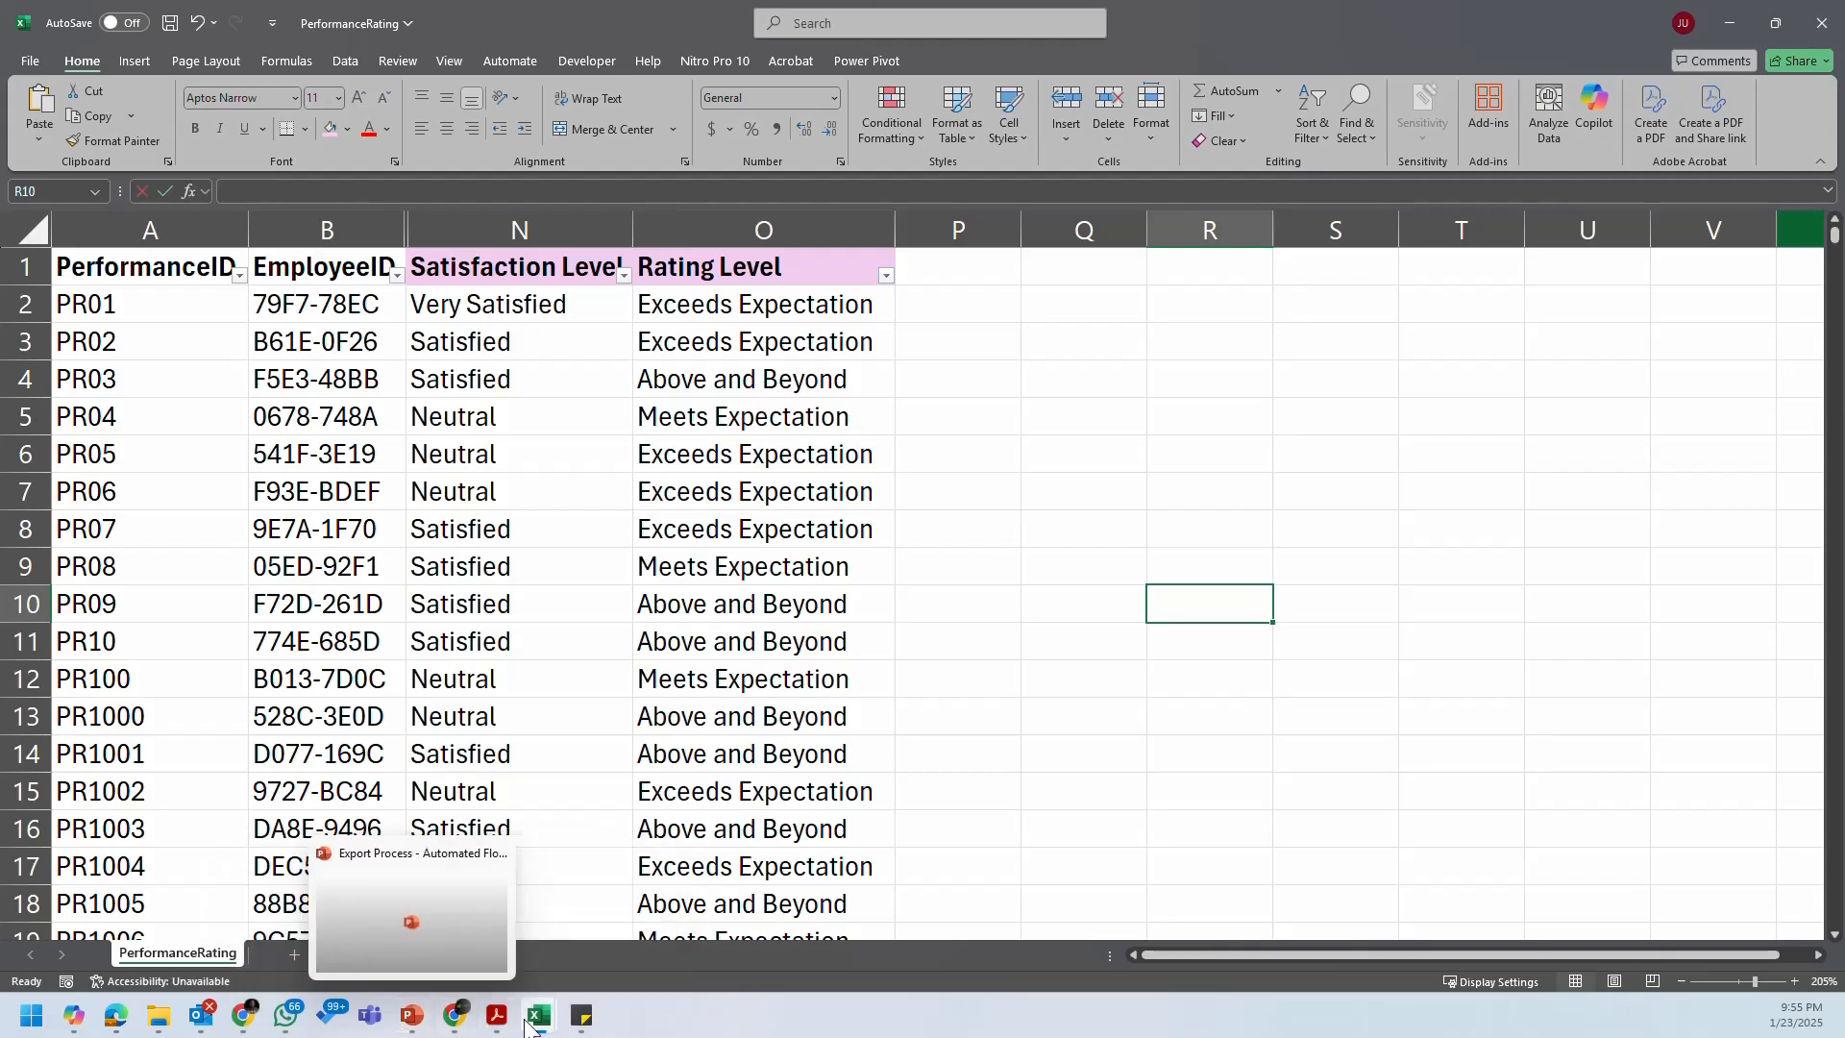
Step: Return to the Employee Master Sheet workbook and check the Satisfaction Level formula in cell AA1253
mouse_move(528, 1027)
left_click(524, 923)
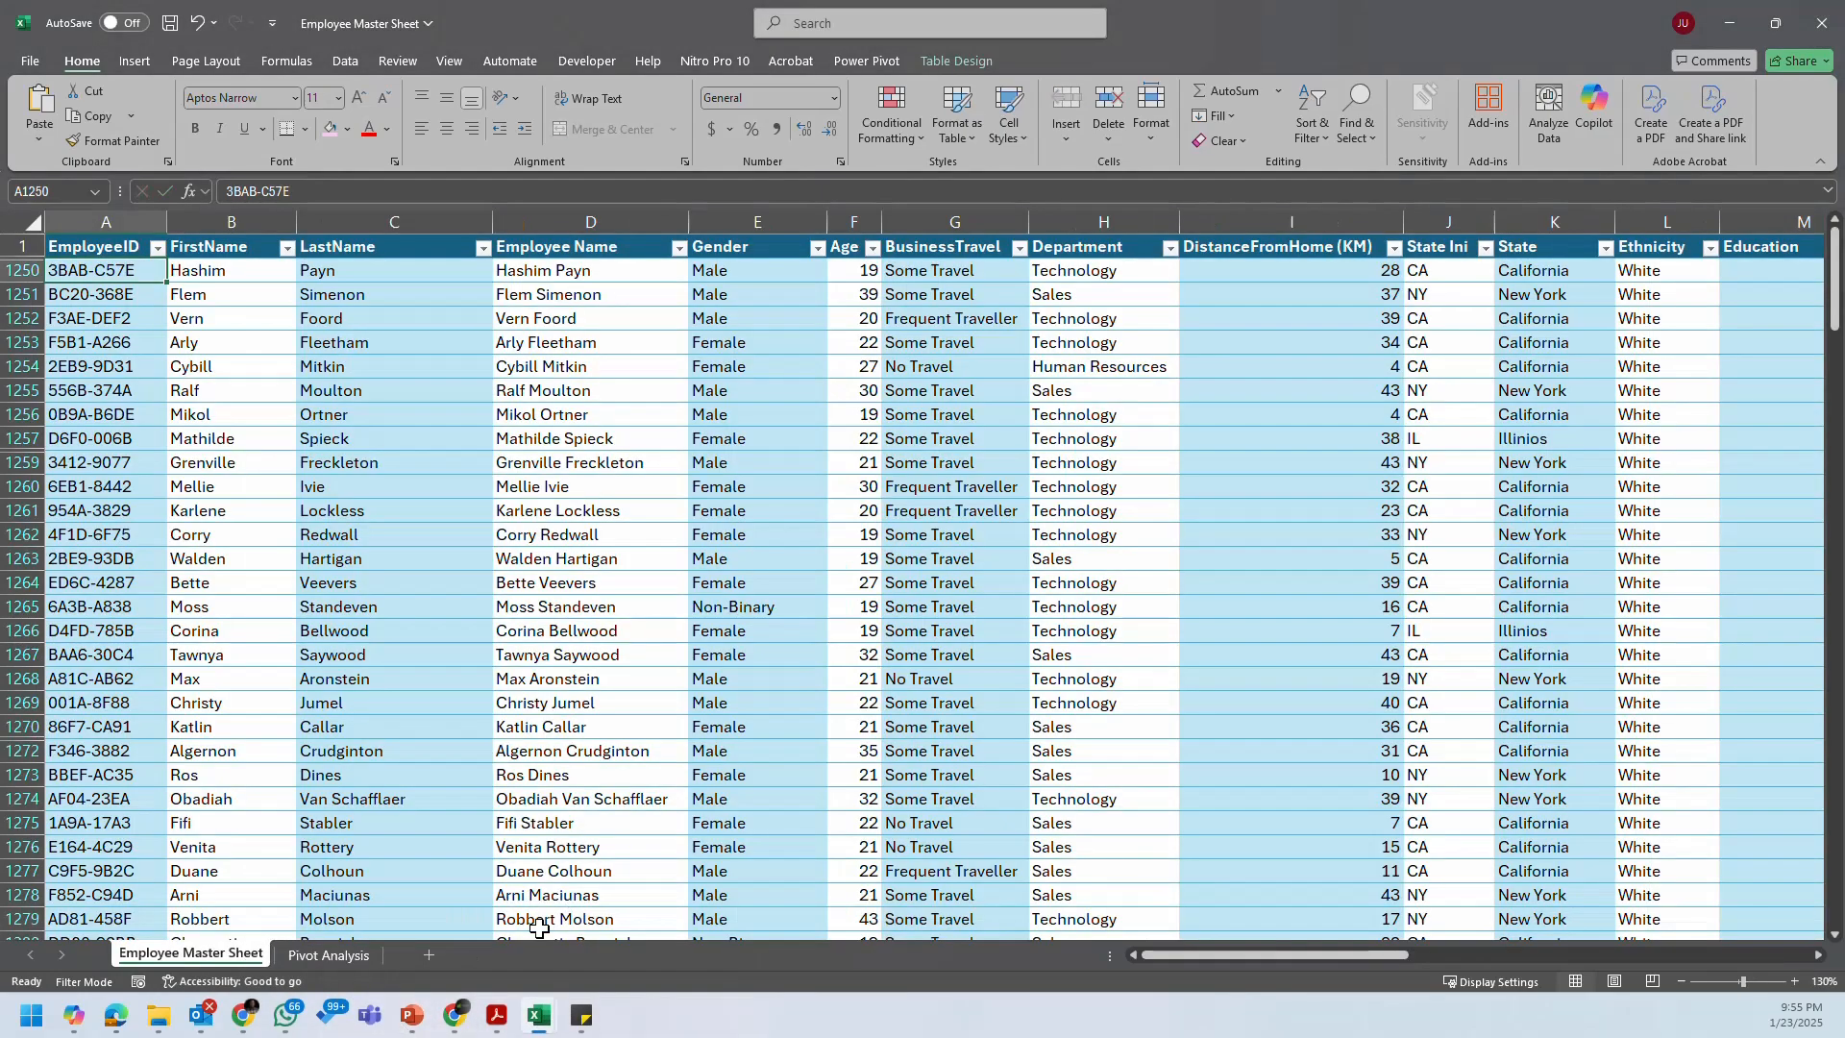
left_click(1712, 467)
left_click_drag(1375, 955, 1839, 956)
left_click(1547, 344)
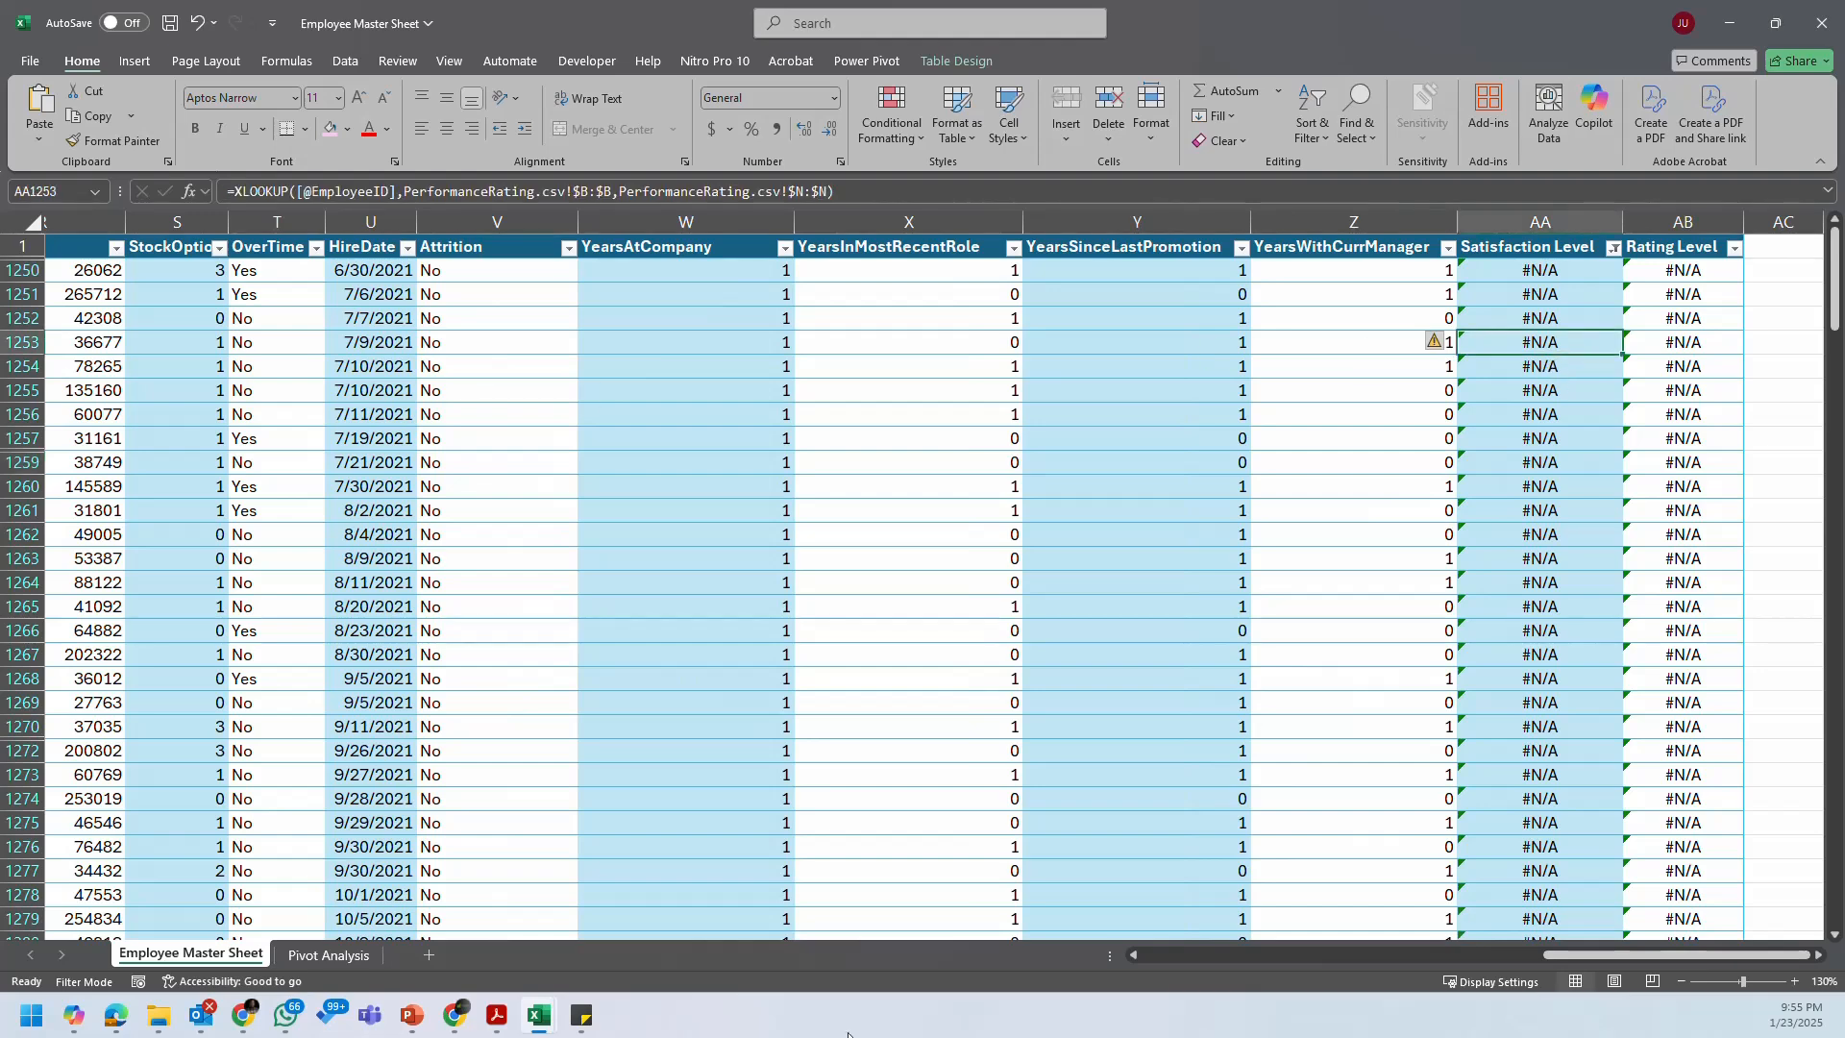
Step: Check the HireDate filter years of the unmatched employees on the Employee Master Sheet
left_click(329, 955)
left_click(248, 957)
left_click(408, 248)
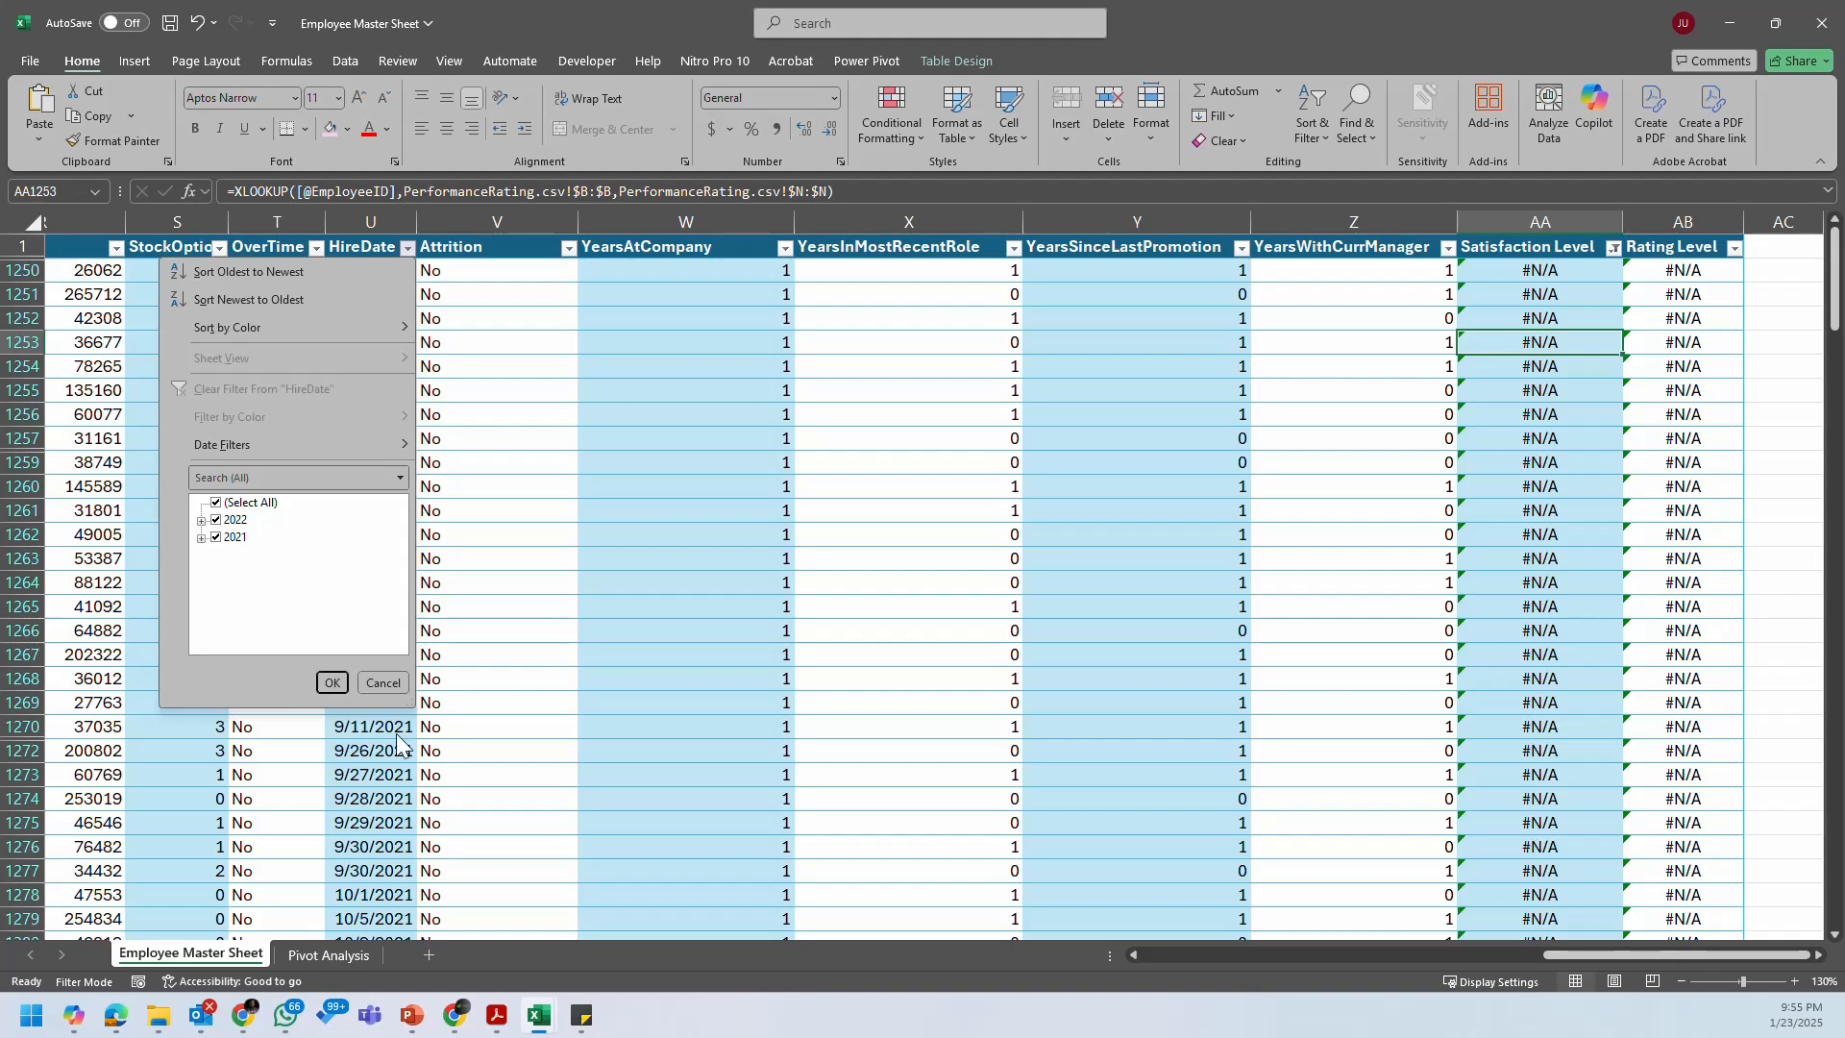
left_click(453, 887)
Step: Unhide the columns between EmployeeID and Satisfaction Level in the PerformanceRating workbook
mouse_move(554, 1019)
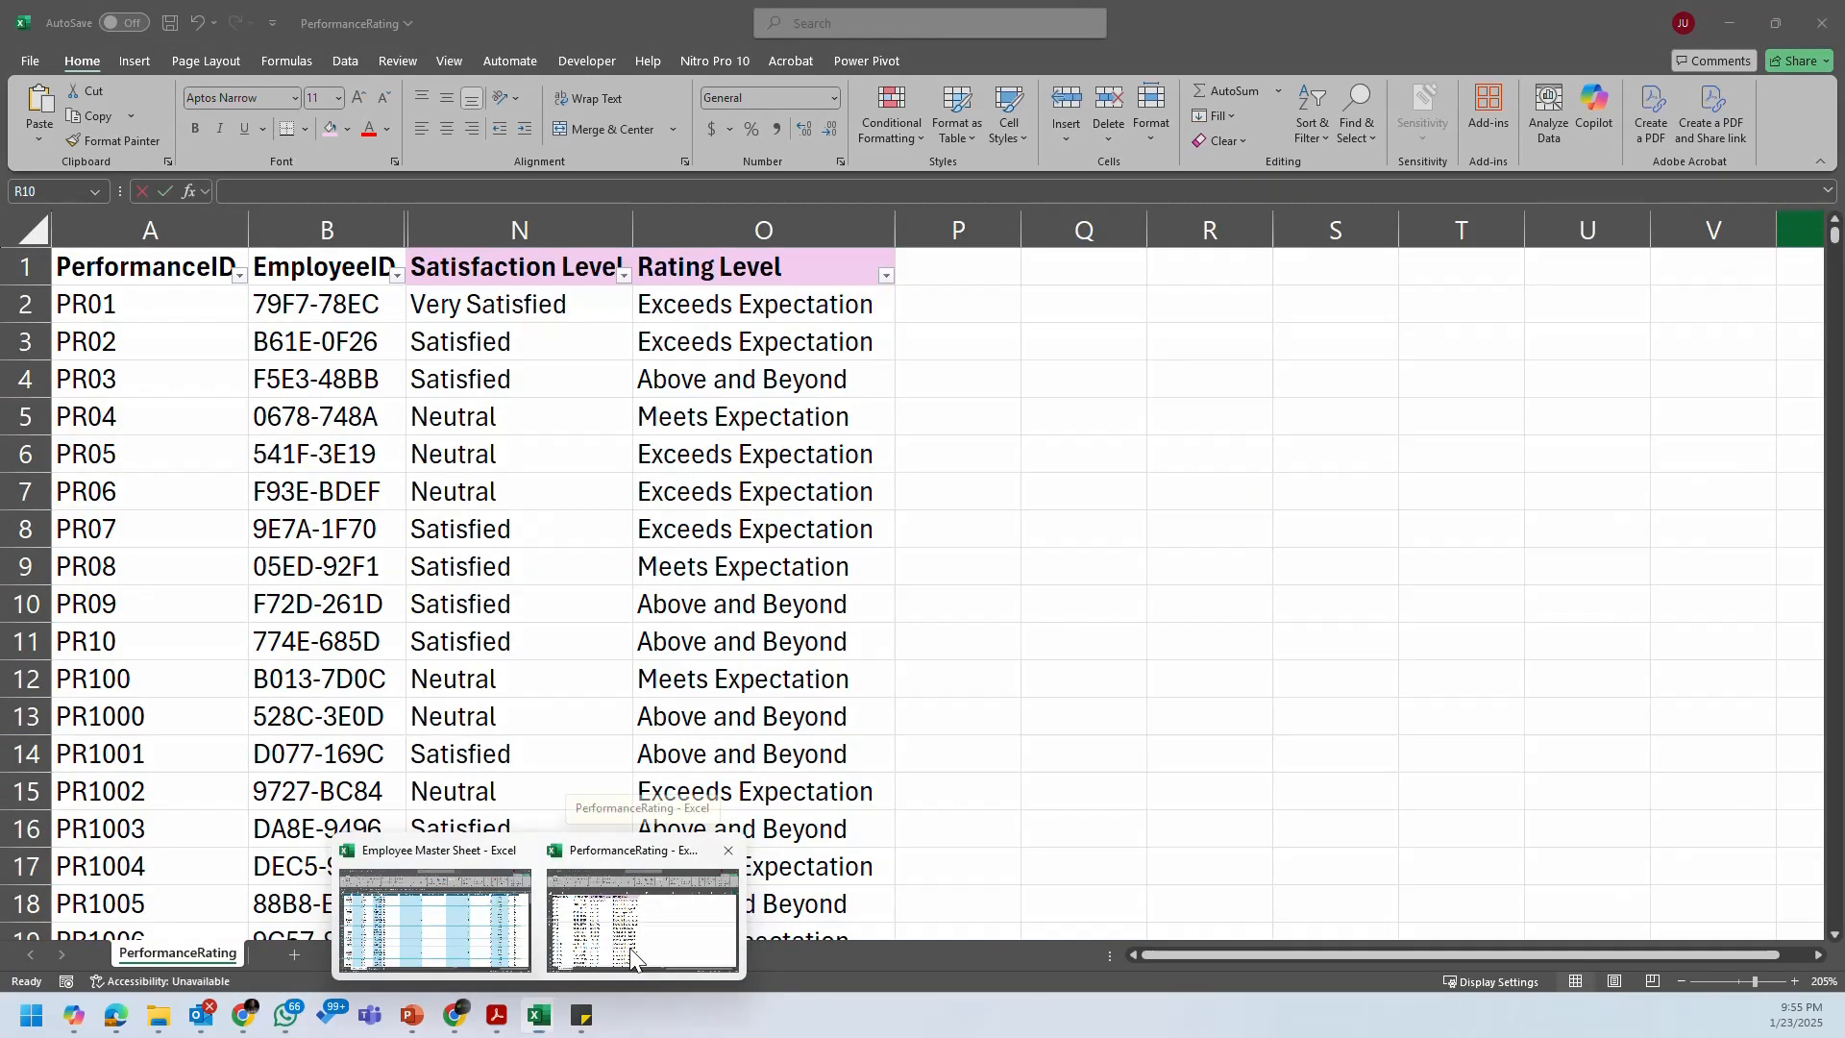
left_click(631, 958)
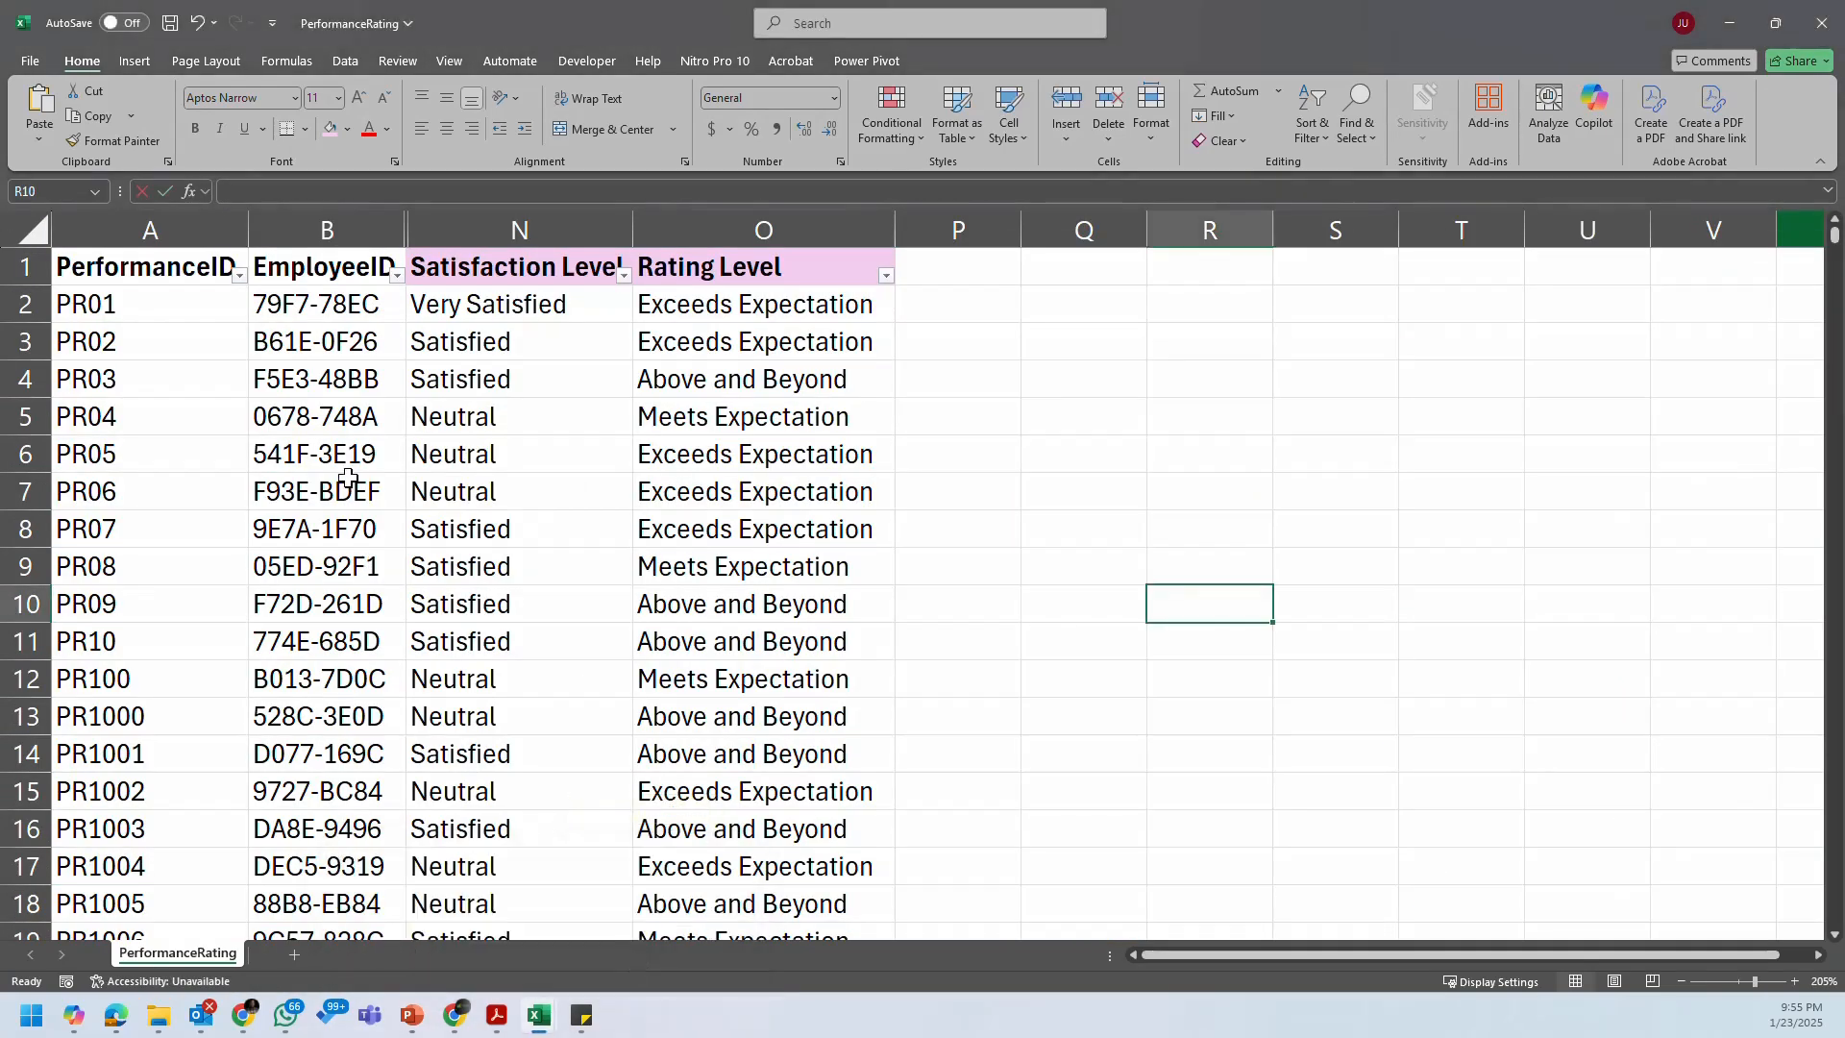
left_click_drag(427, 231, 371, 217)
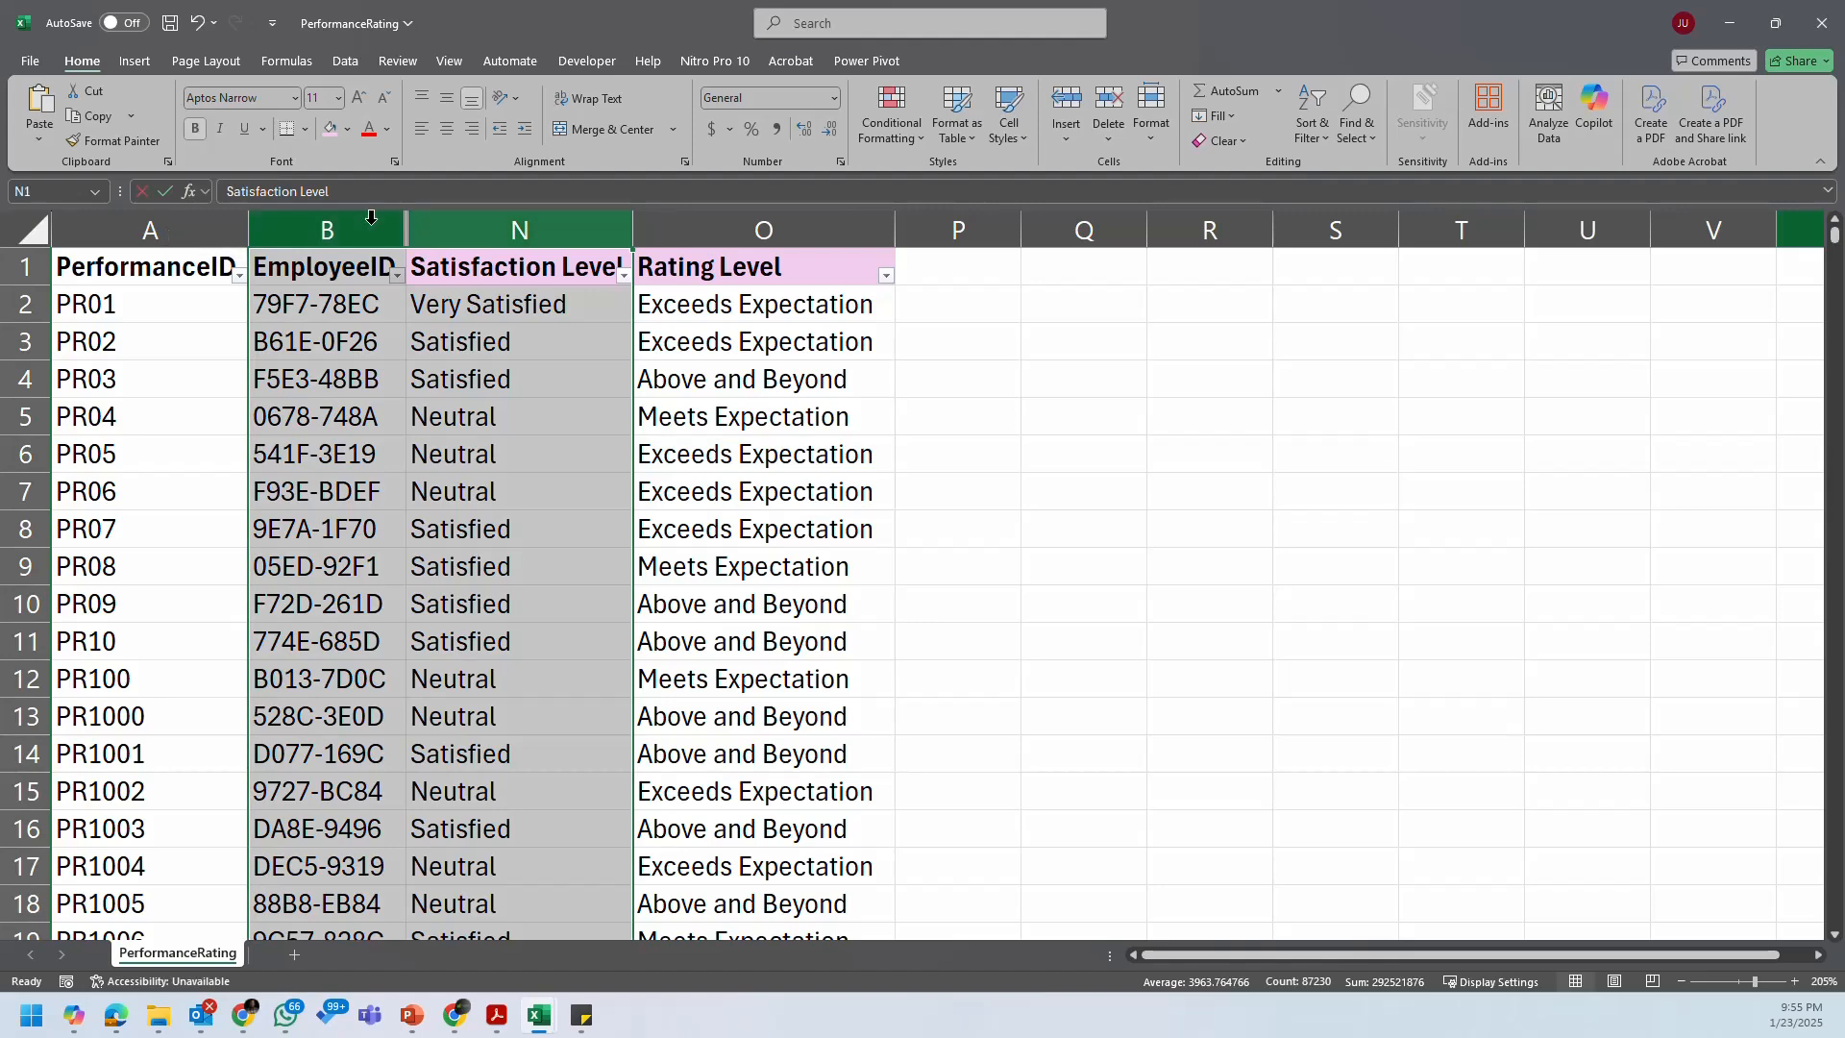
right_click(373, 224)
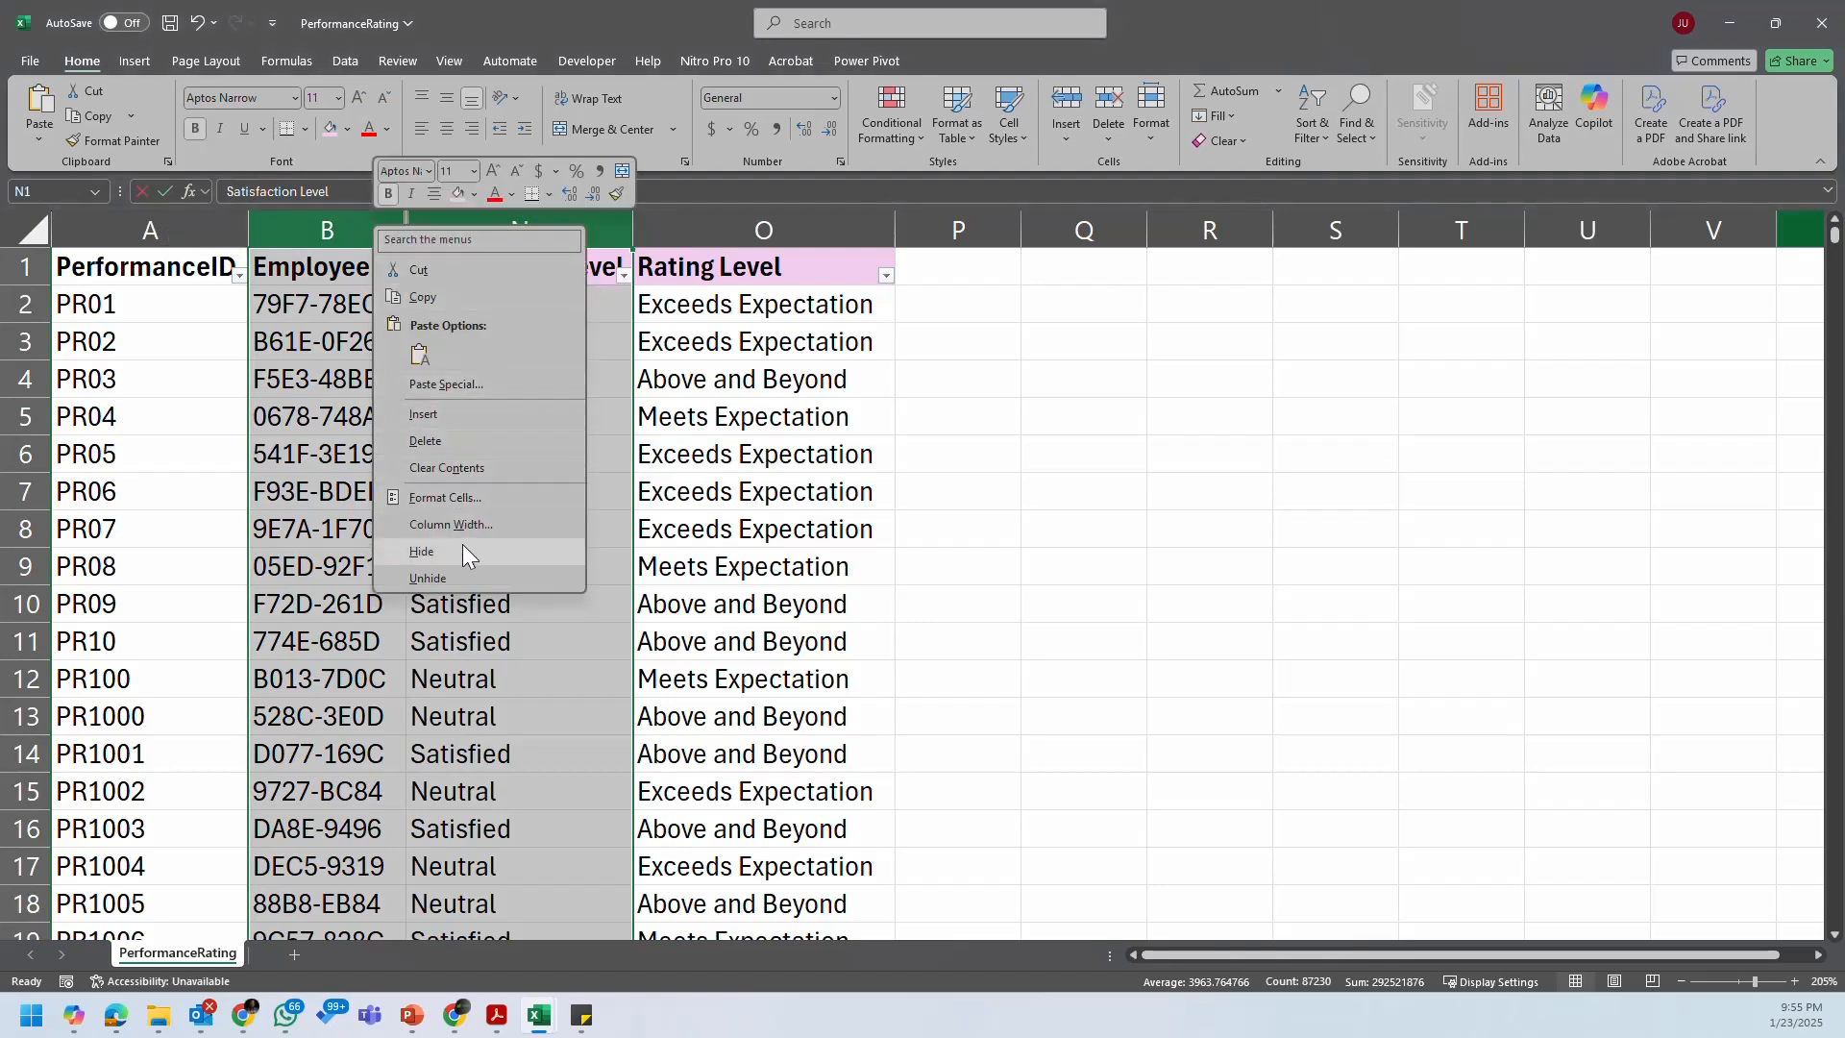
left_click(465, 576)
left_click(434, 346)
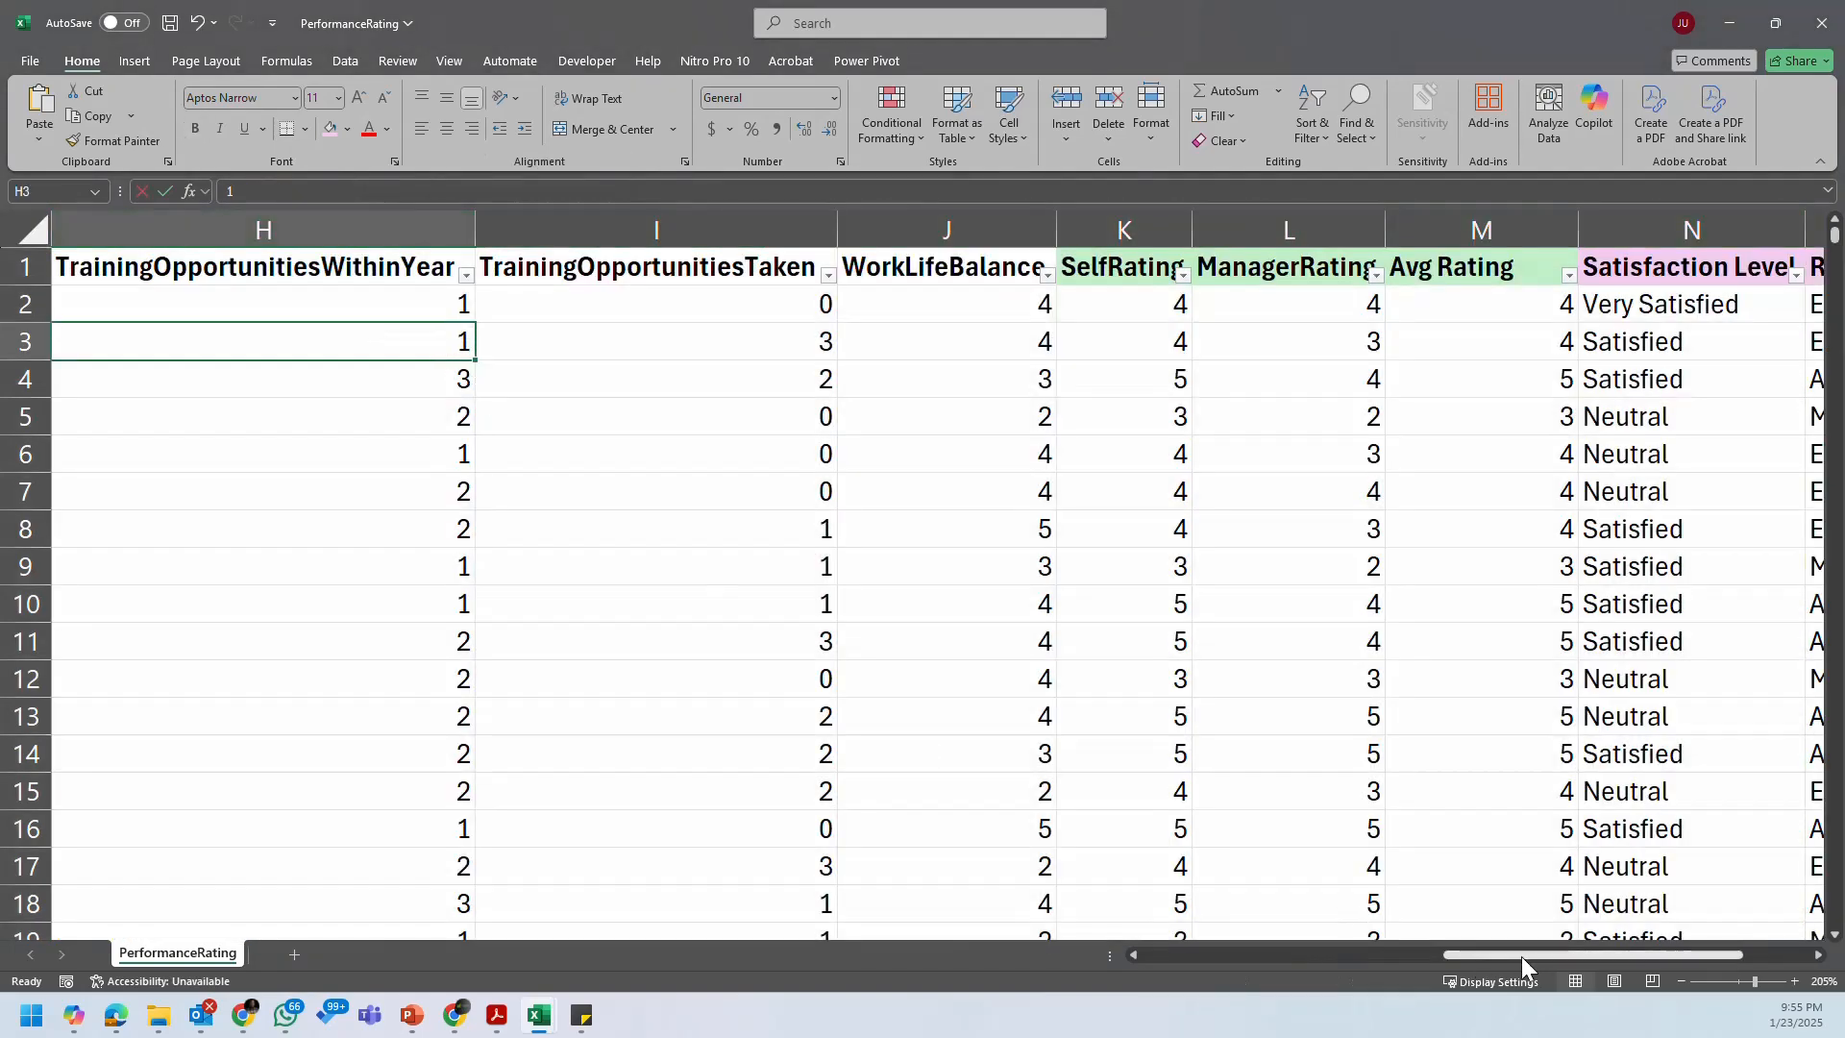
Step: Examine the years listed in the ReviewDate column's filter
left_click_drag(1521, 955, 1138, 959)
left_click(589, 384)
left_click(534, 275)
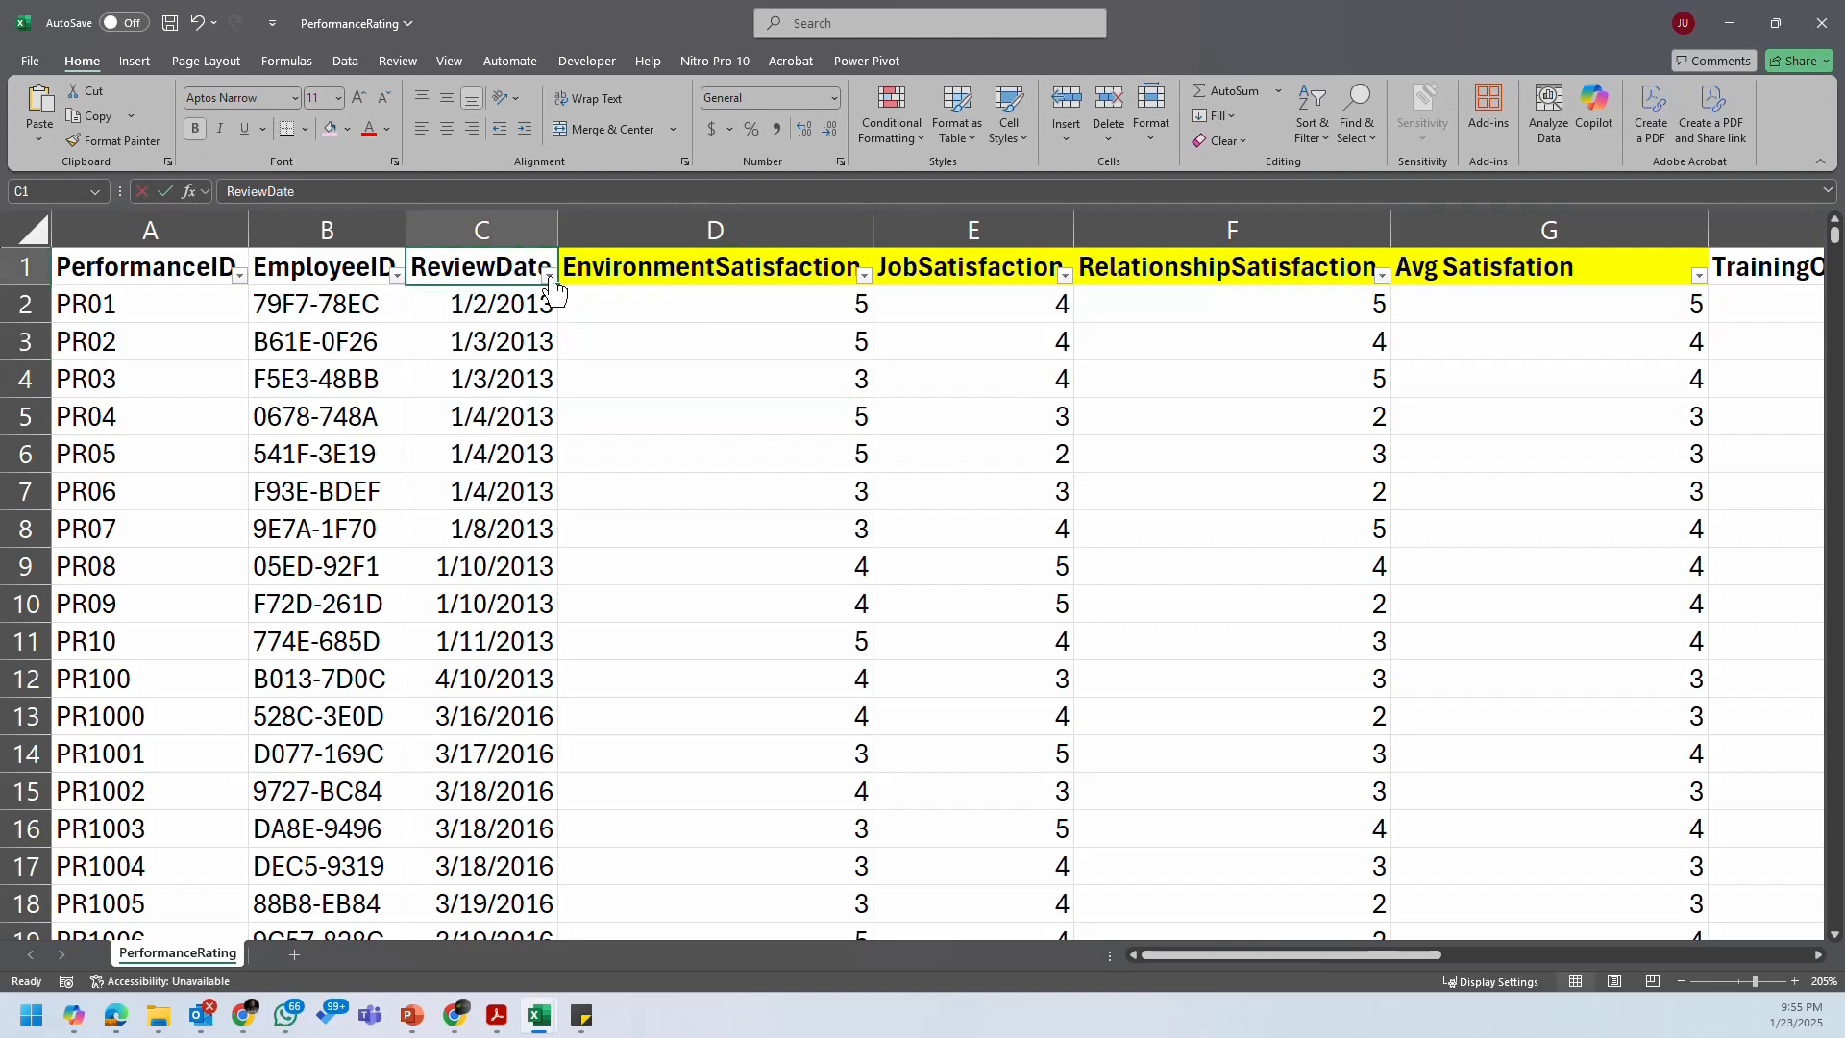
left_click(551, 276)
scroll(515, 609, "down", 2)
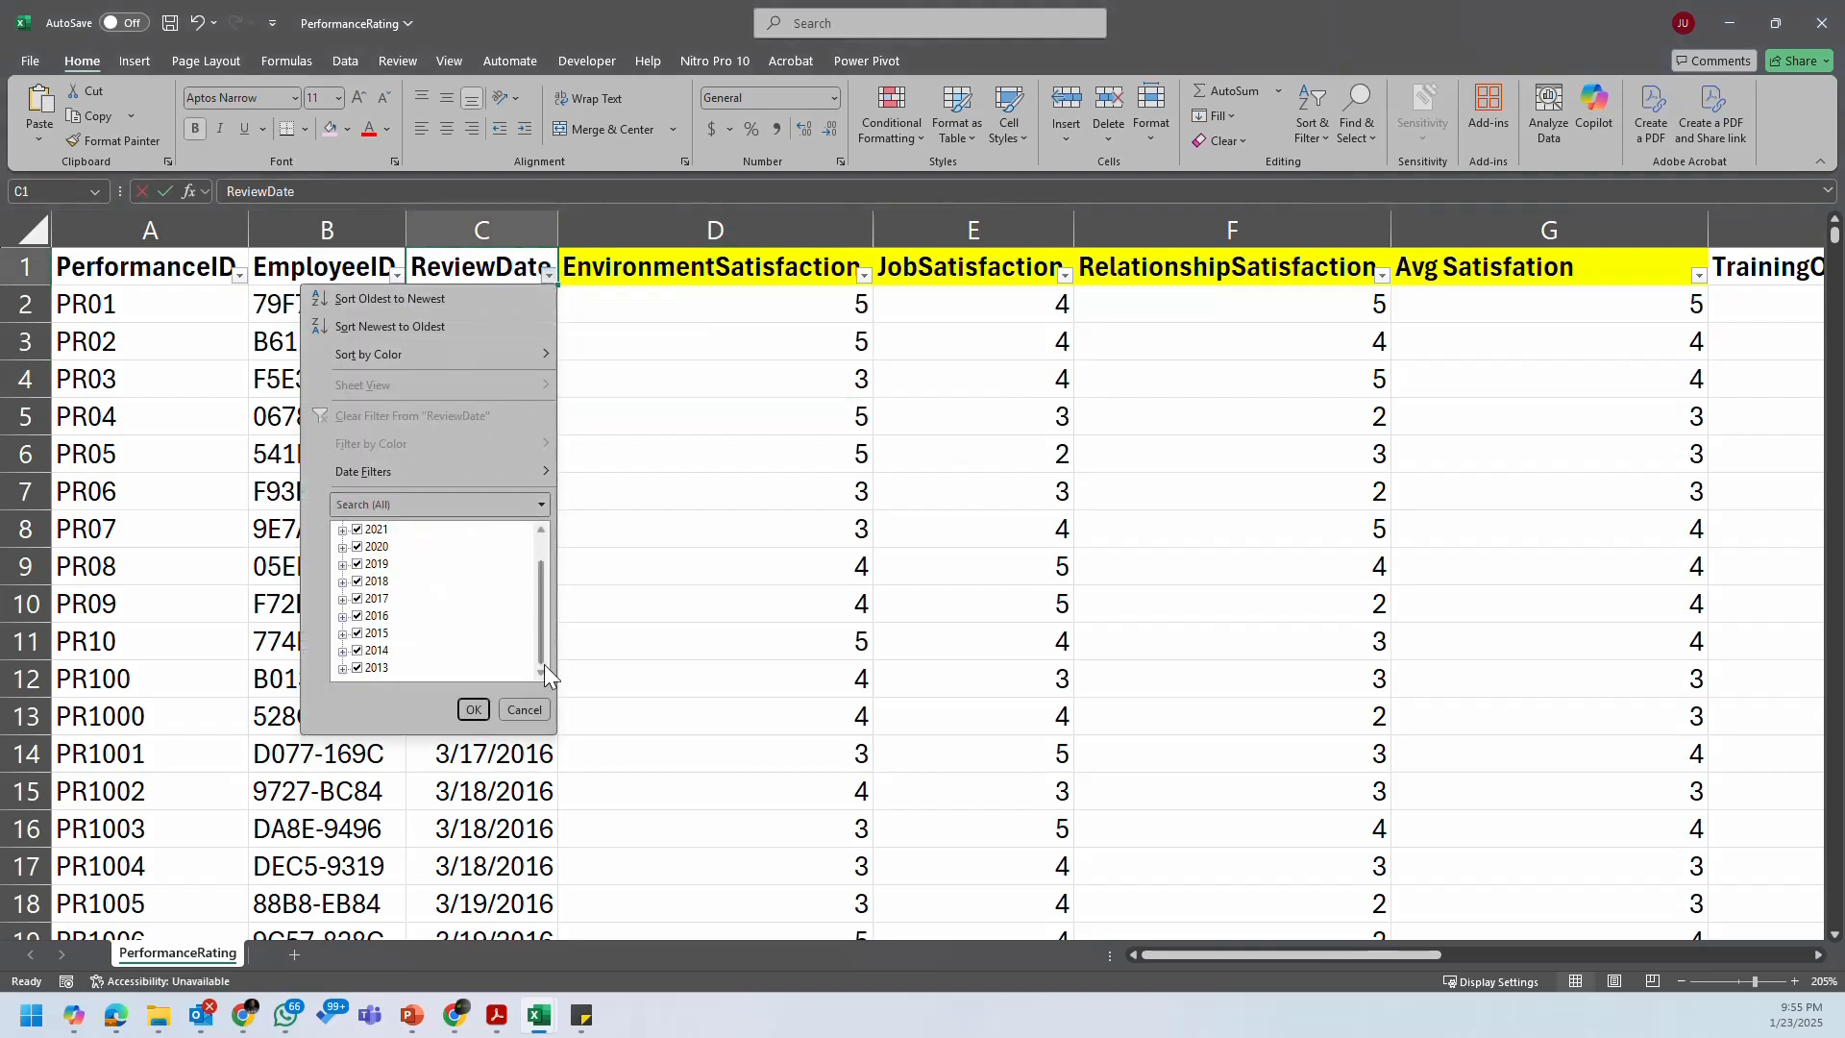
scroll(516, 635, "up", 2)
left_click(692, 629)
left_click(807, 604)
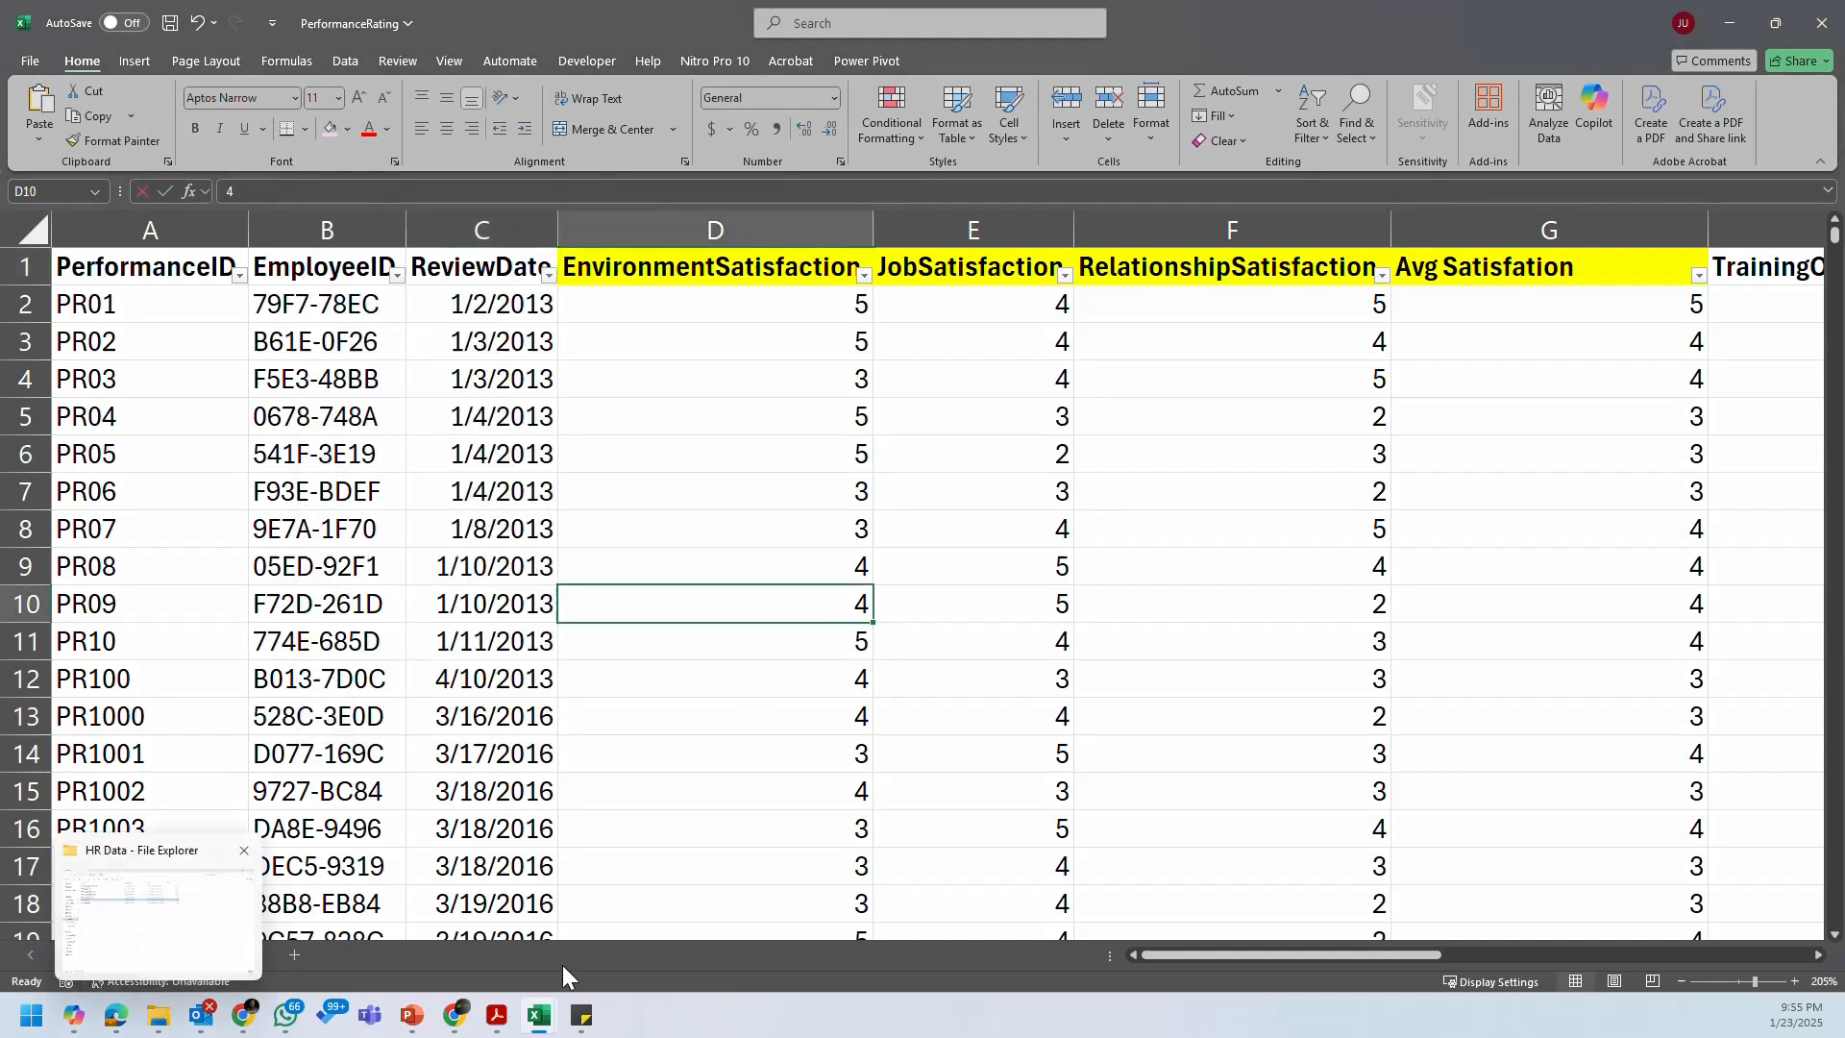
Step: In the Employee Master Sheet workbook, filter Satisfaction Level to show every value except #N/A, and select a matched employee's cell
mouse_move(540, 1016)
left_click(407, 948)
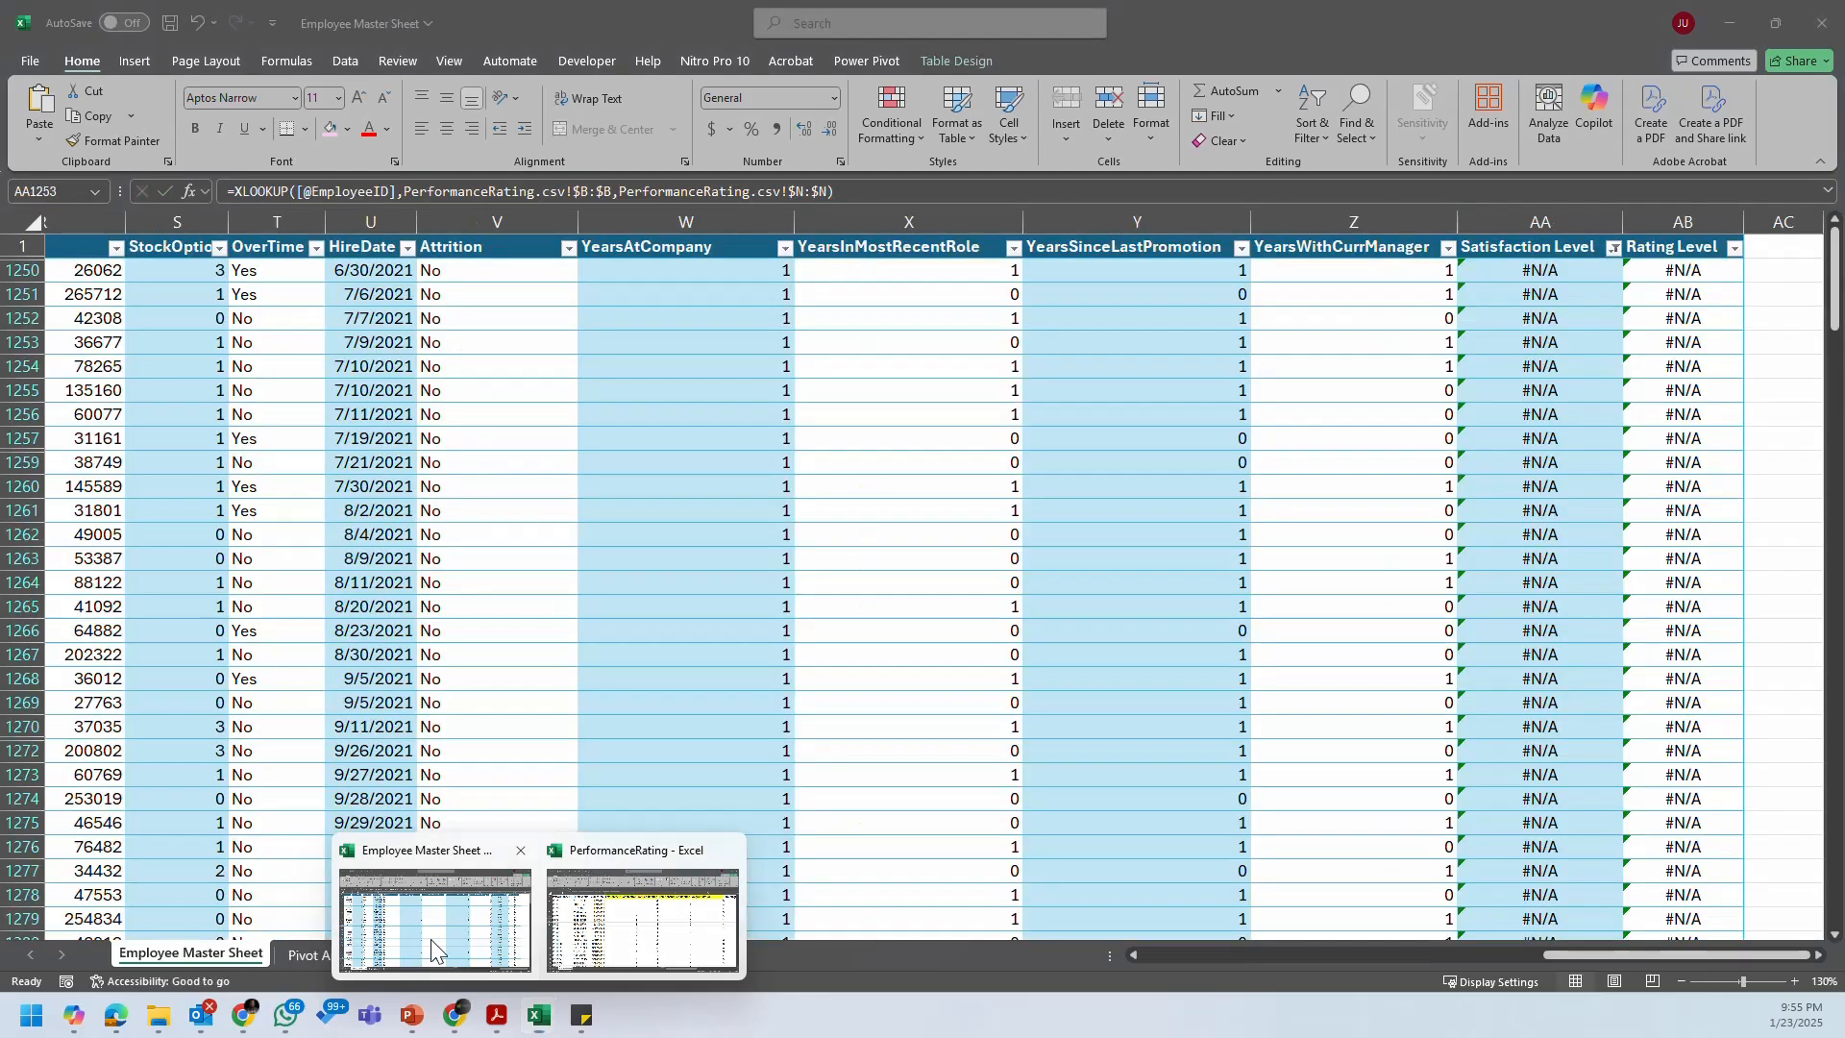
left_click(1180, 745)
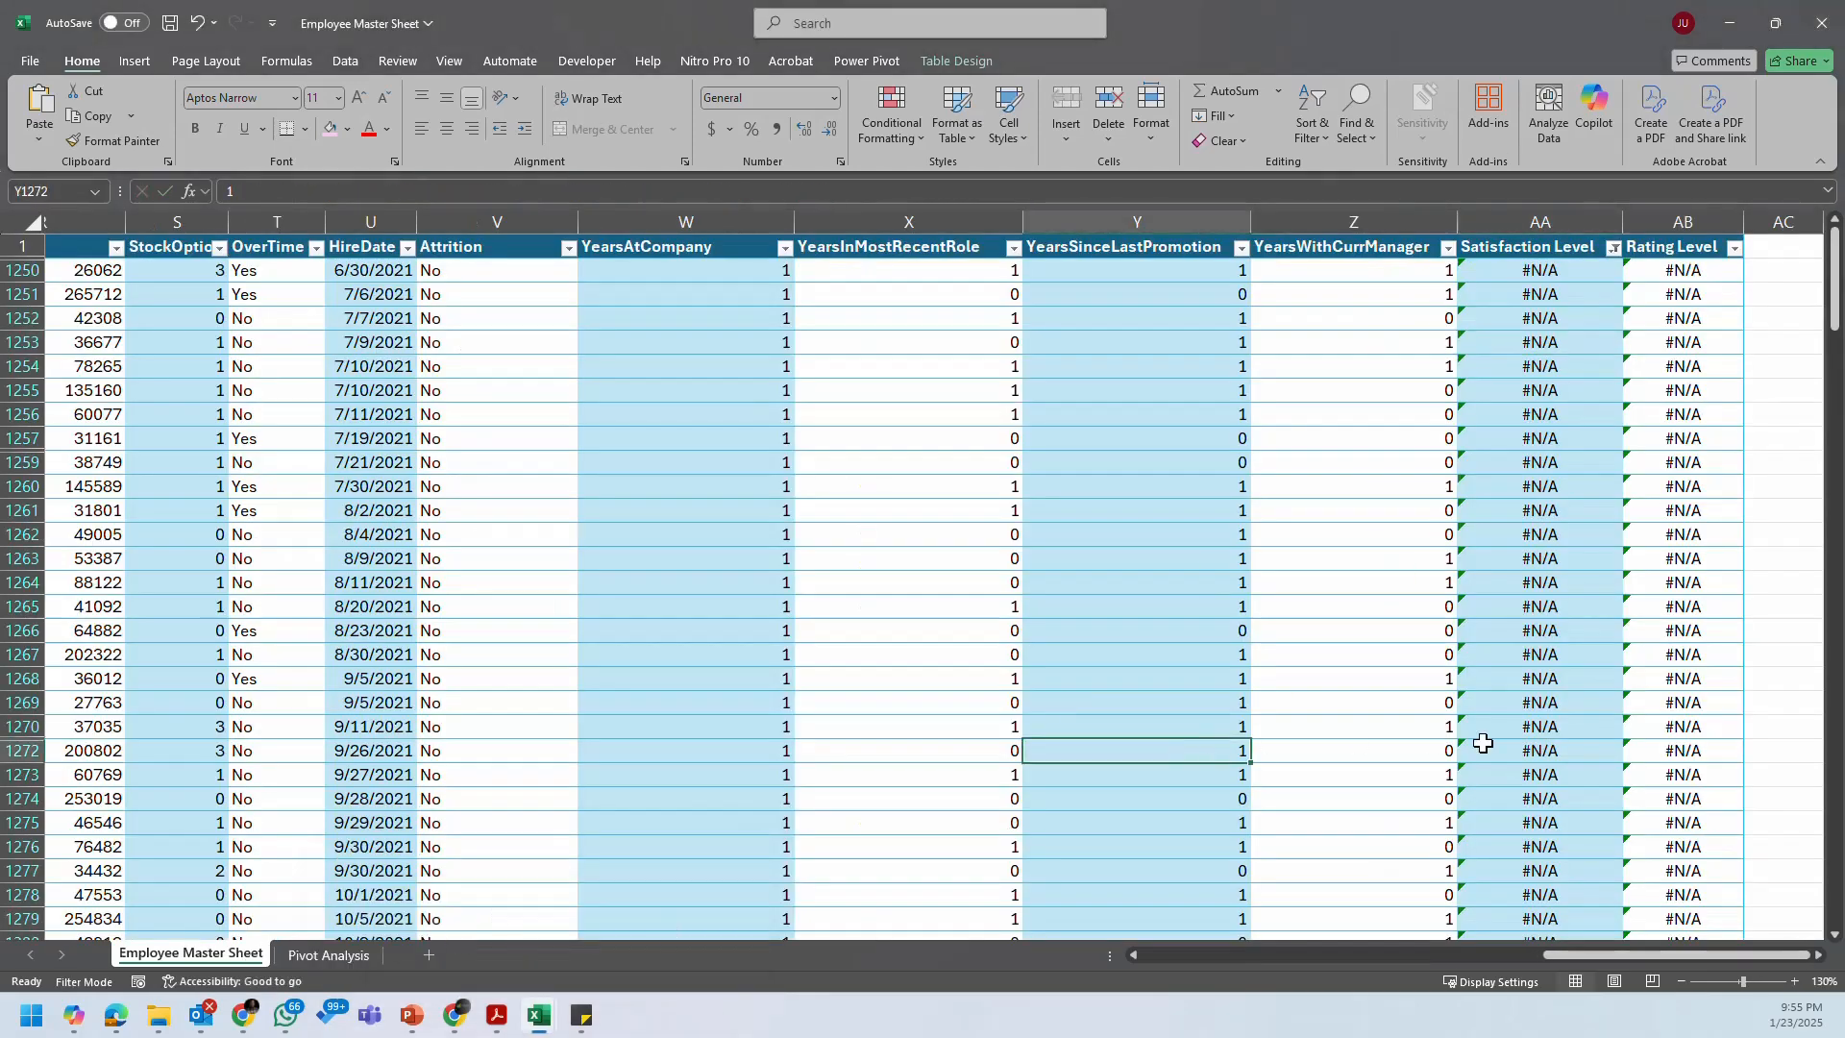
left_click(1614, 247)
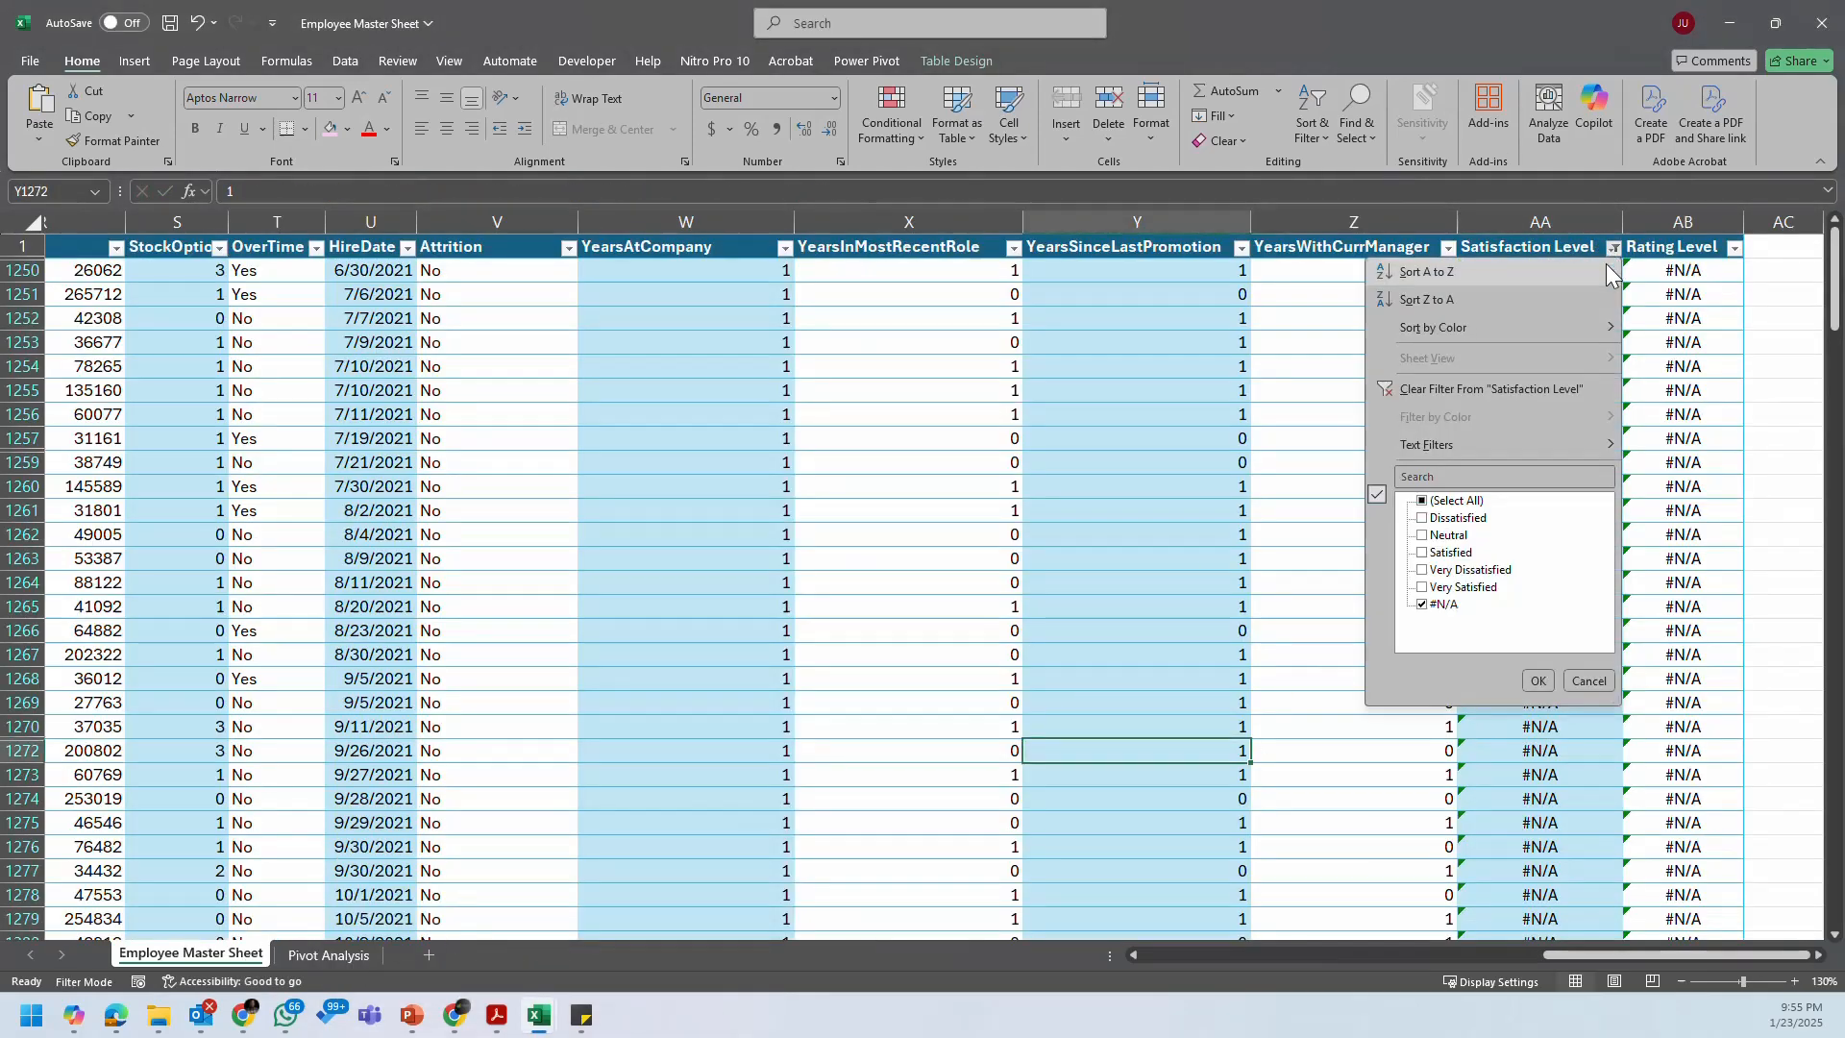
left_click(1422, 604)
left_click(1430, 502)
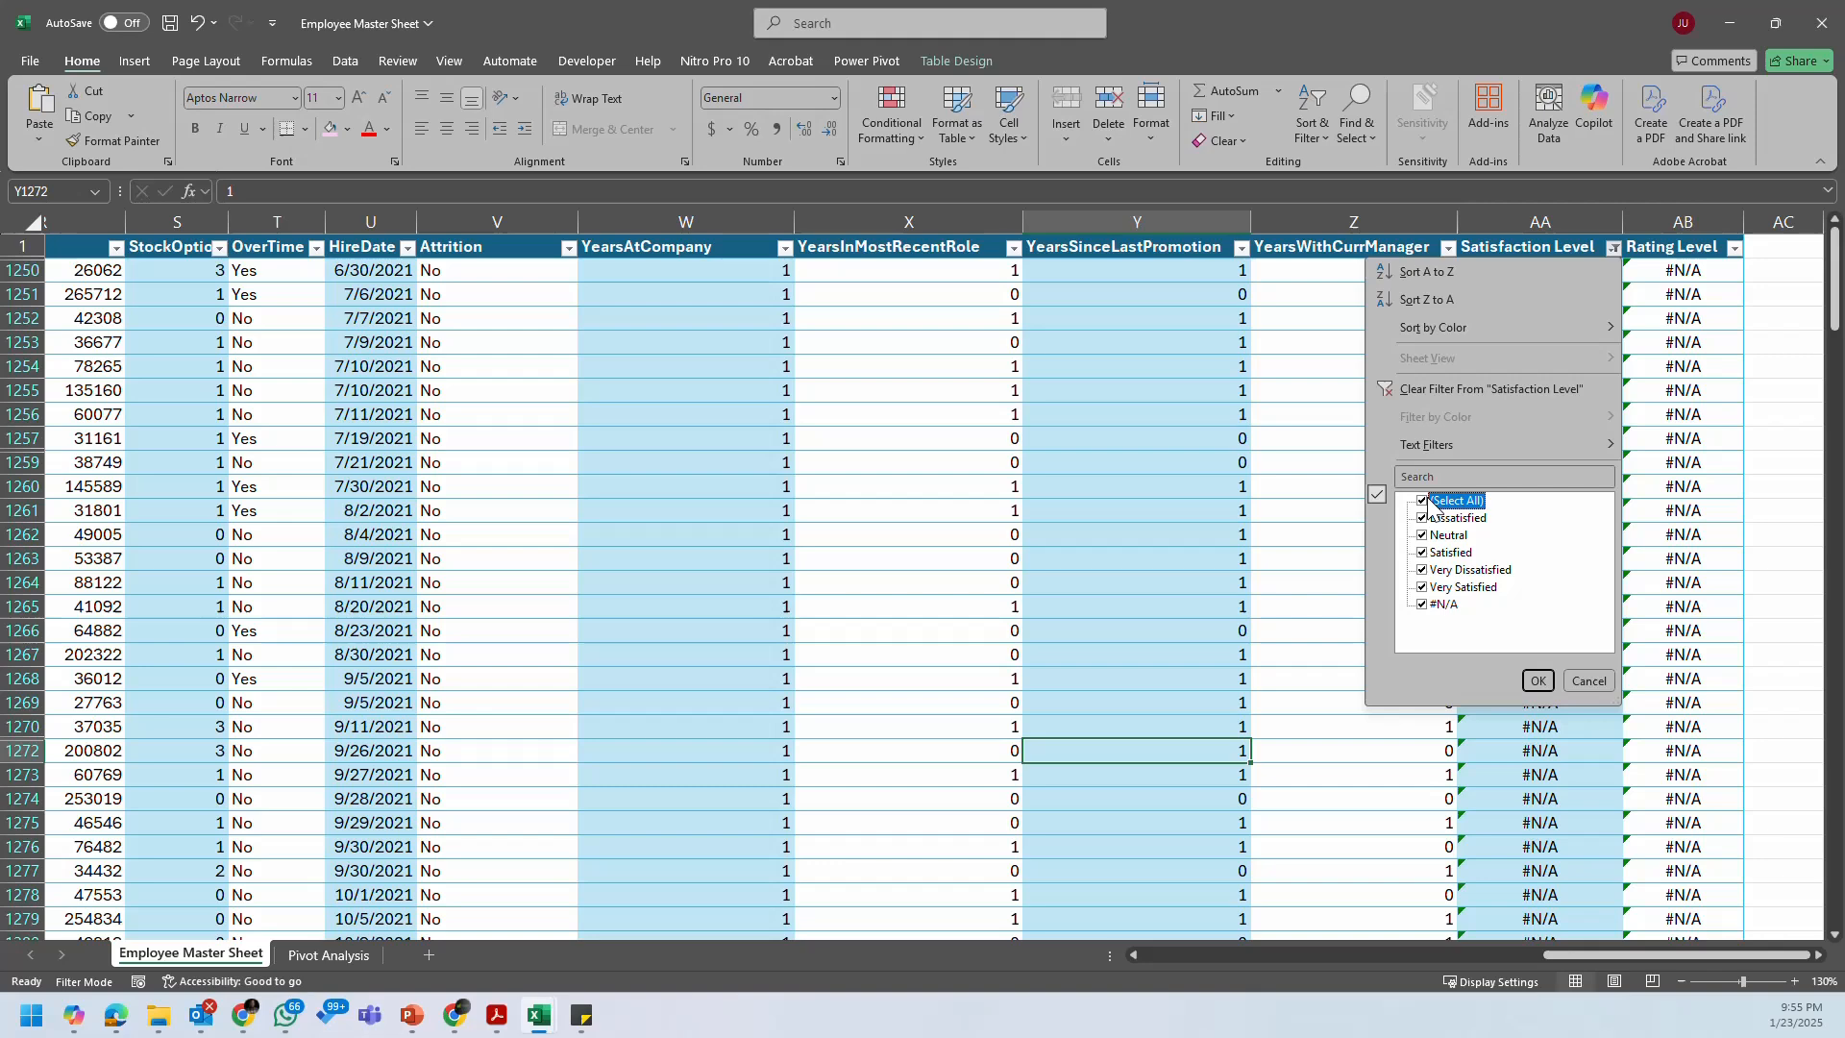
left_click(1424, 604)
left_click(1537, 680)
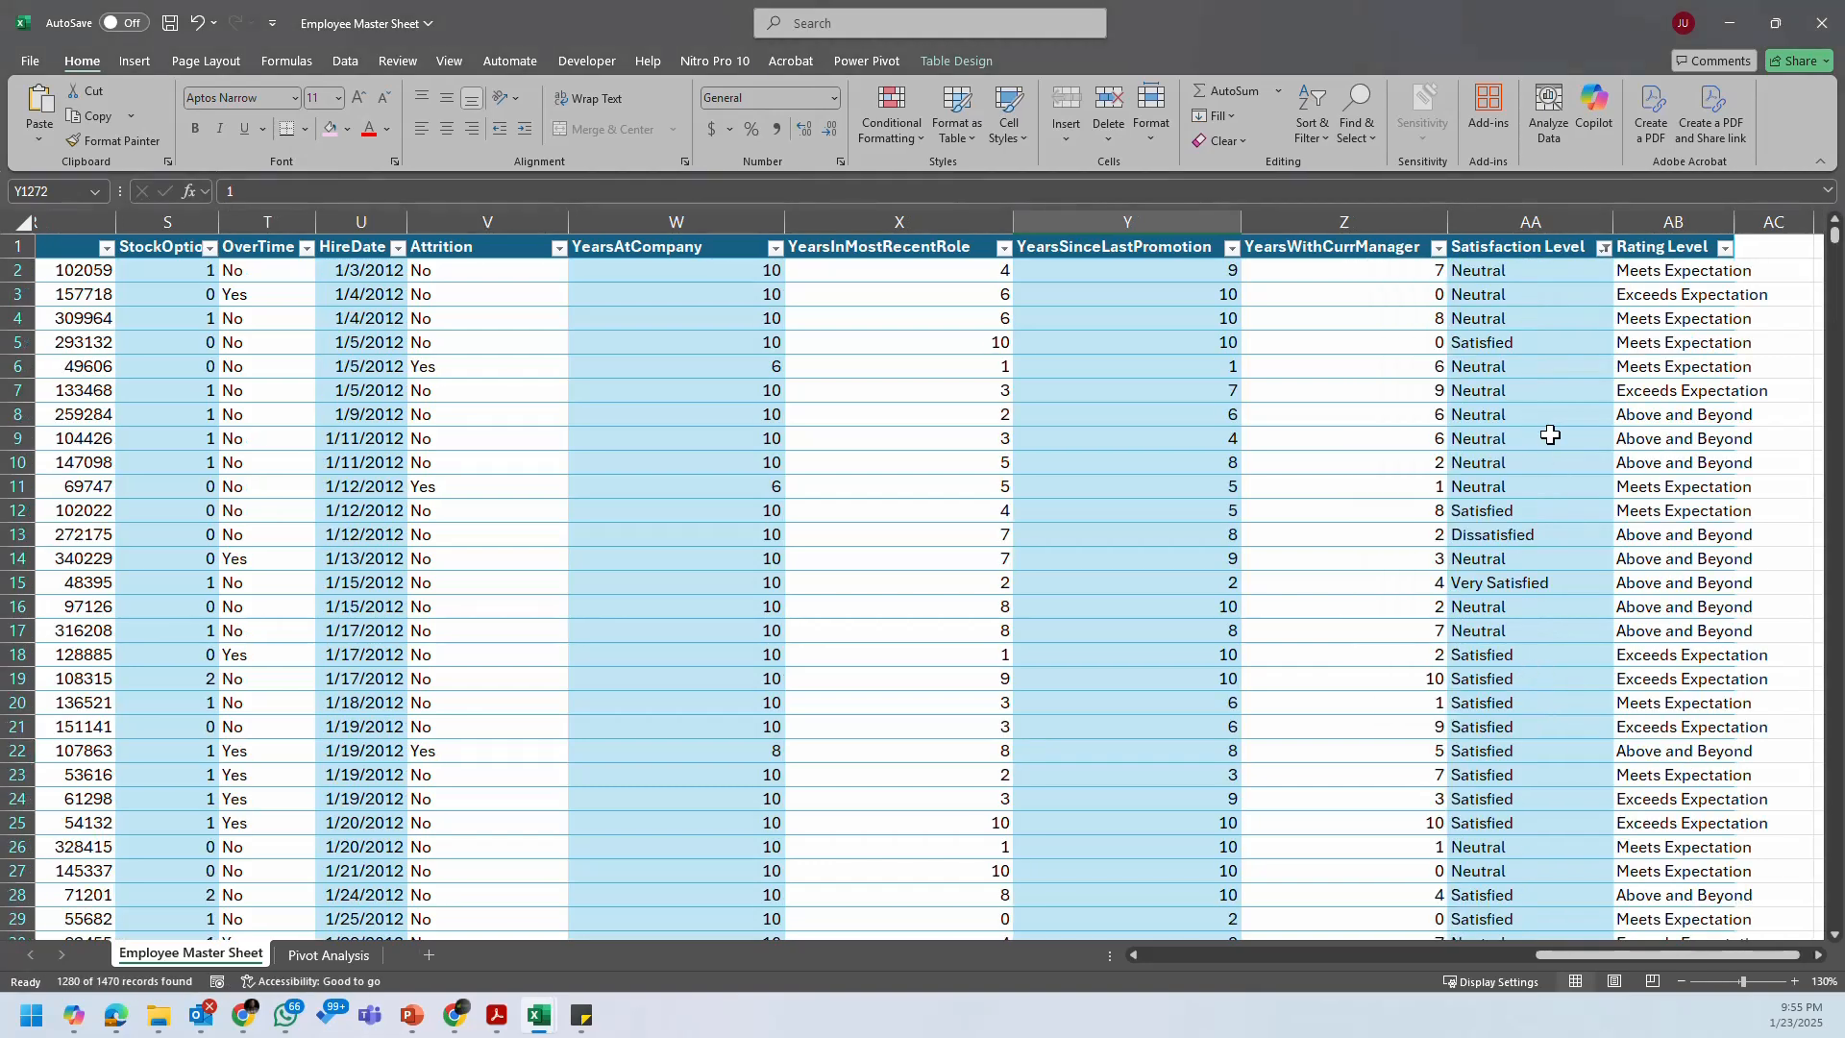
left_click(1523, 238)
left_click(1548, 342)
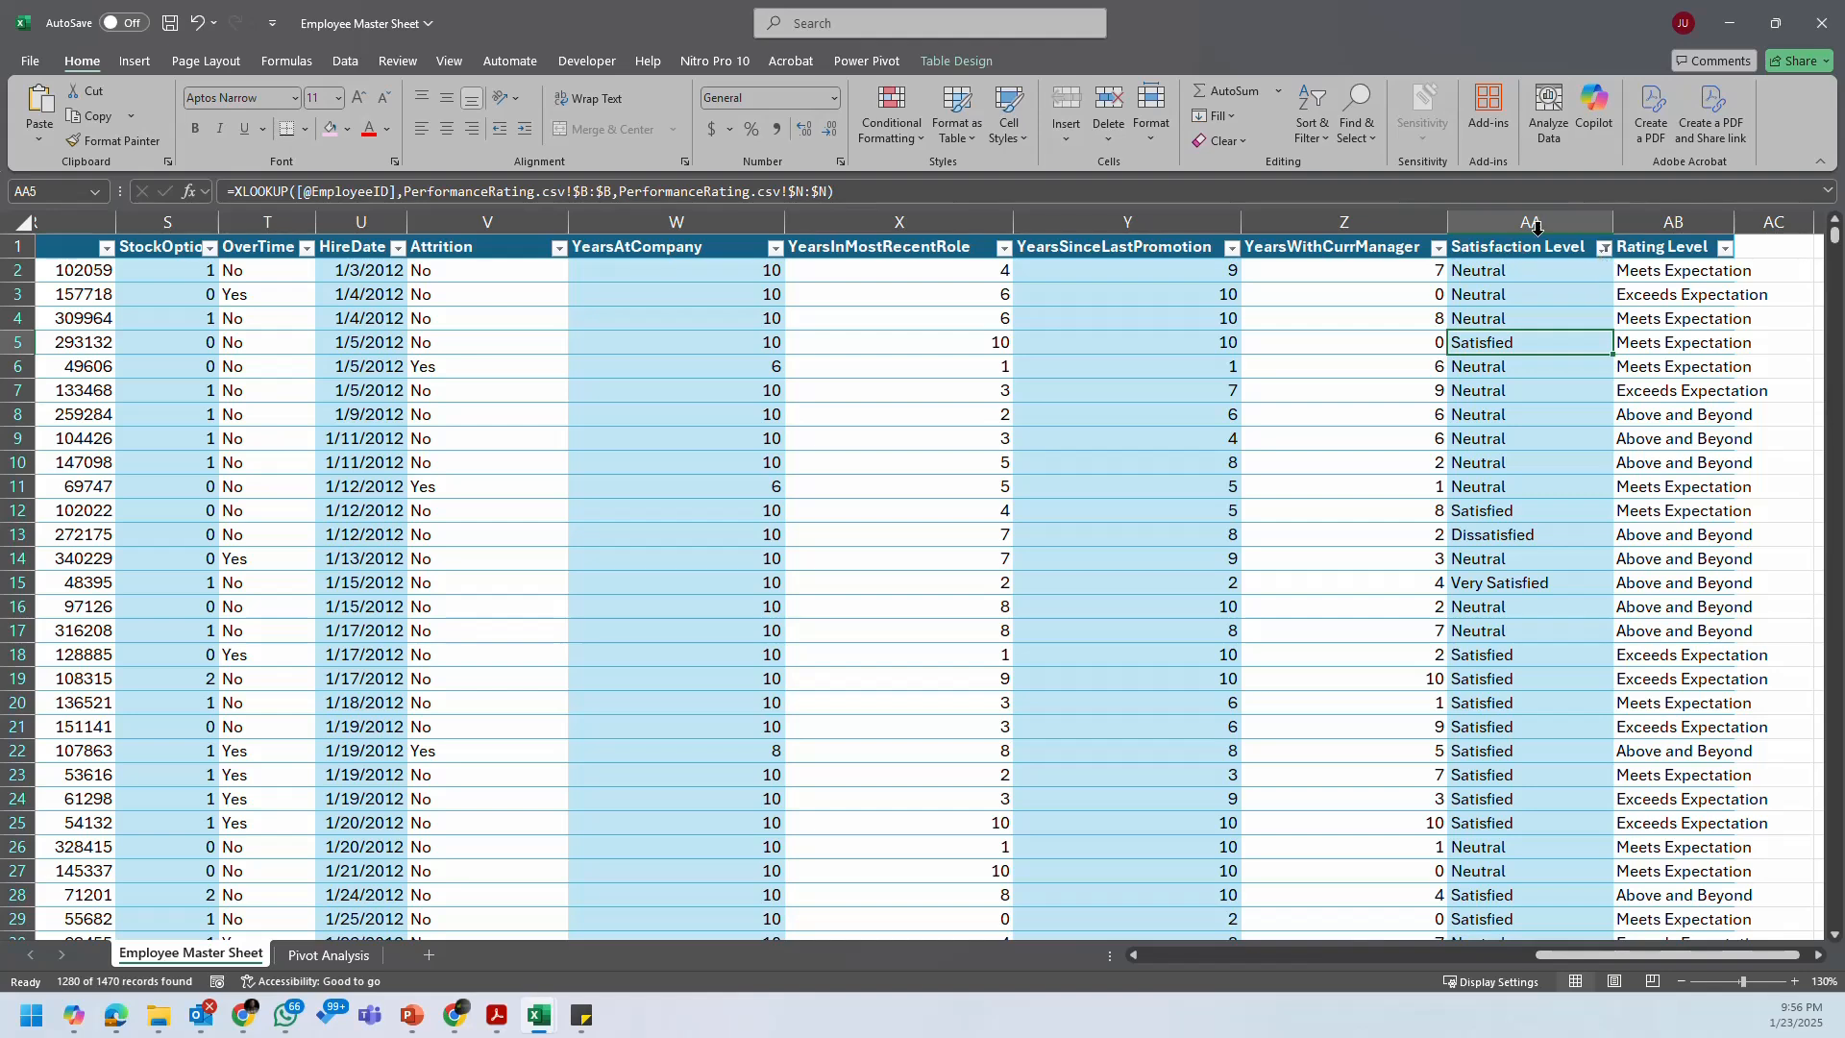
Step: Filter the YearsAtCompany column to show only the values 0 and 1
left_click(687, 270)
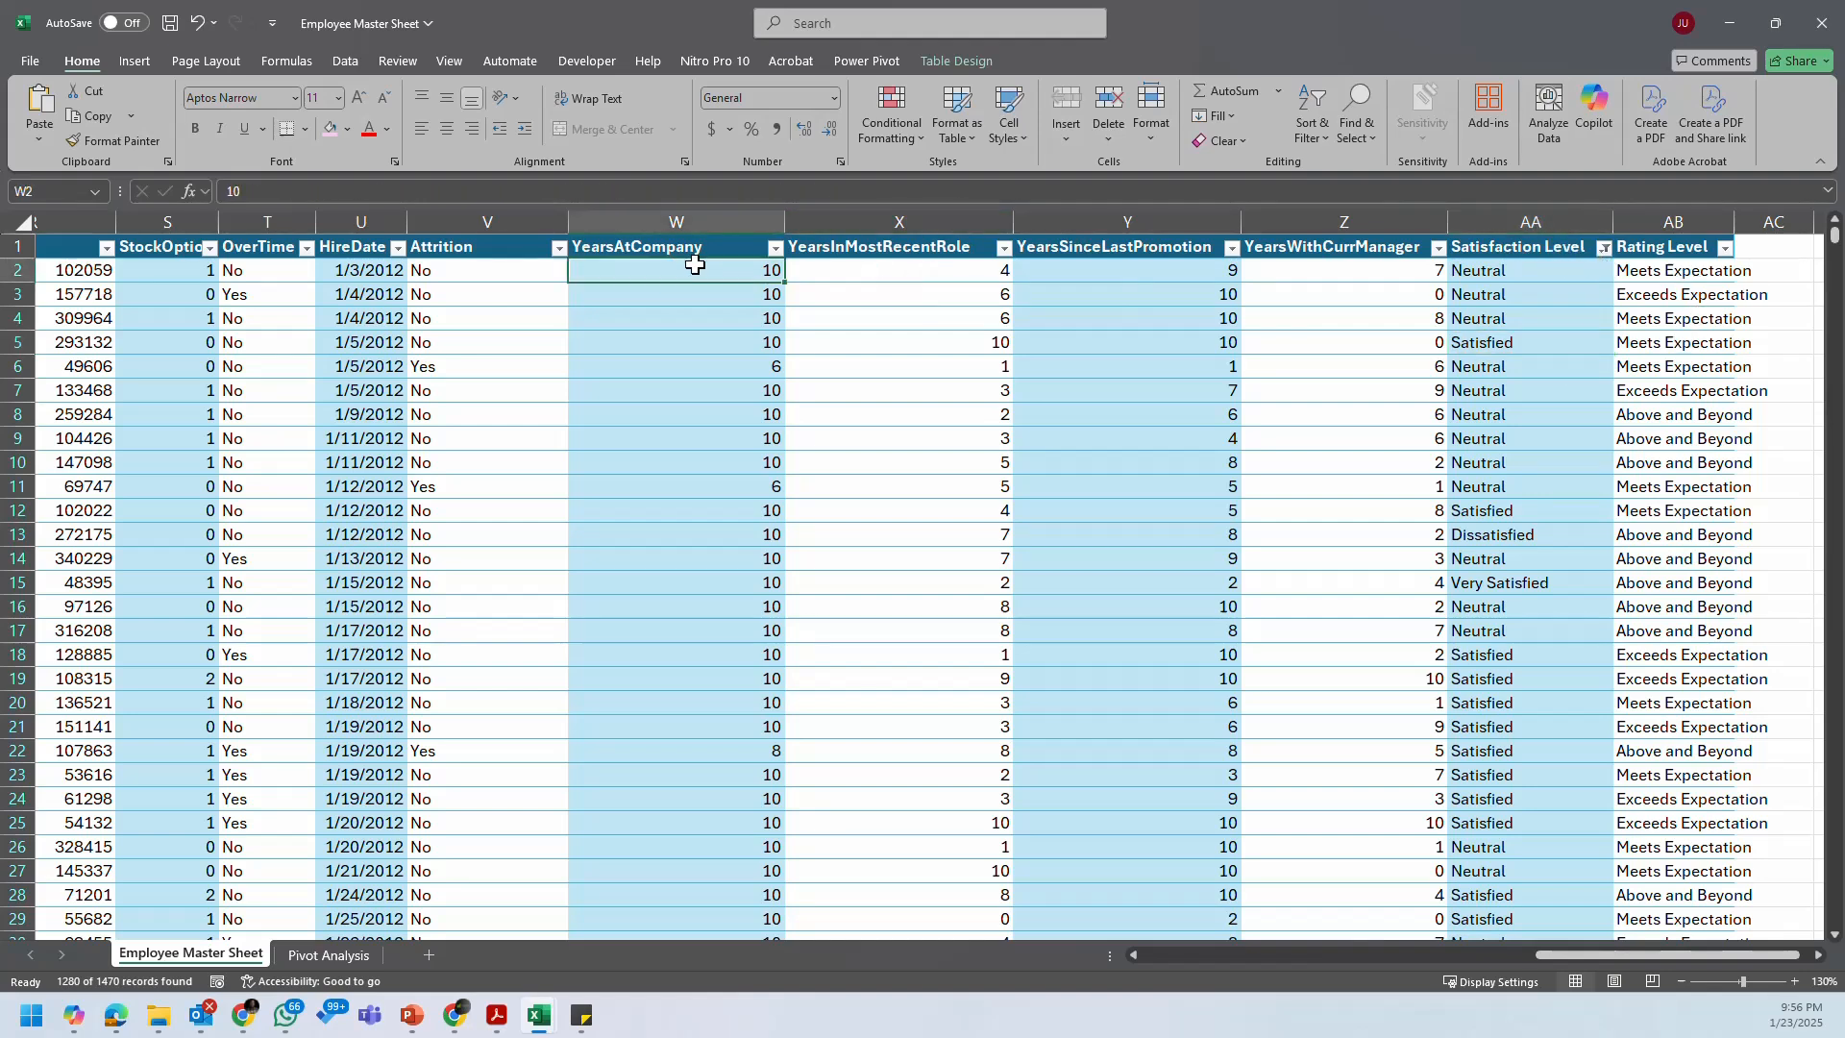
left_click(775, 248)
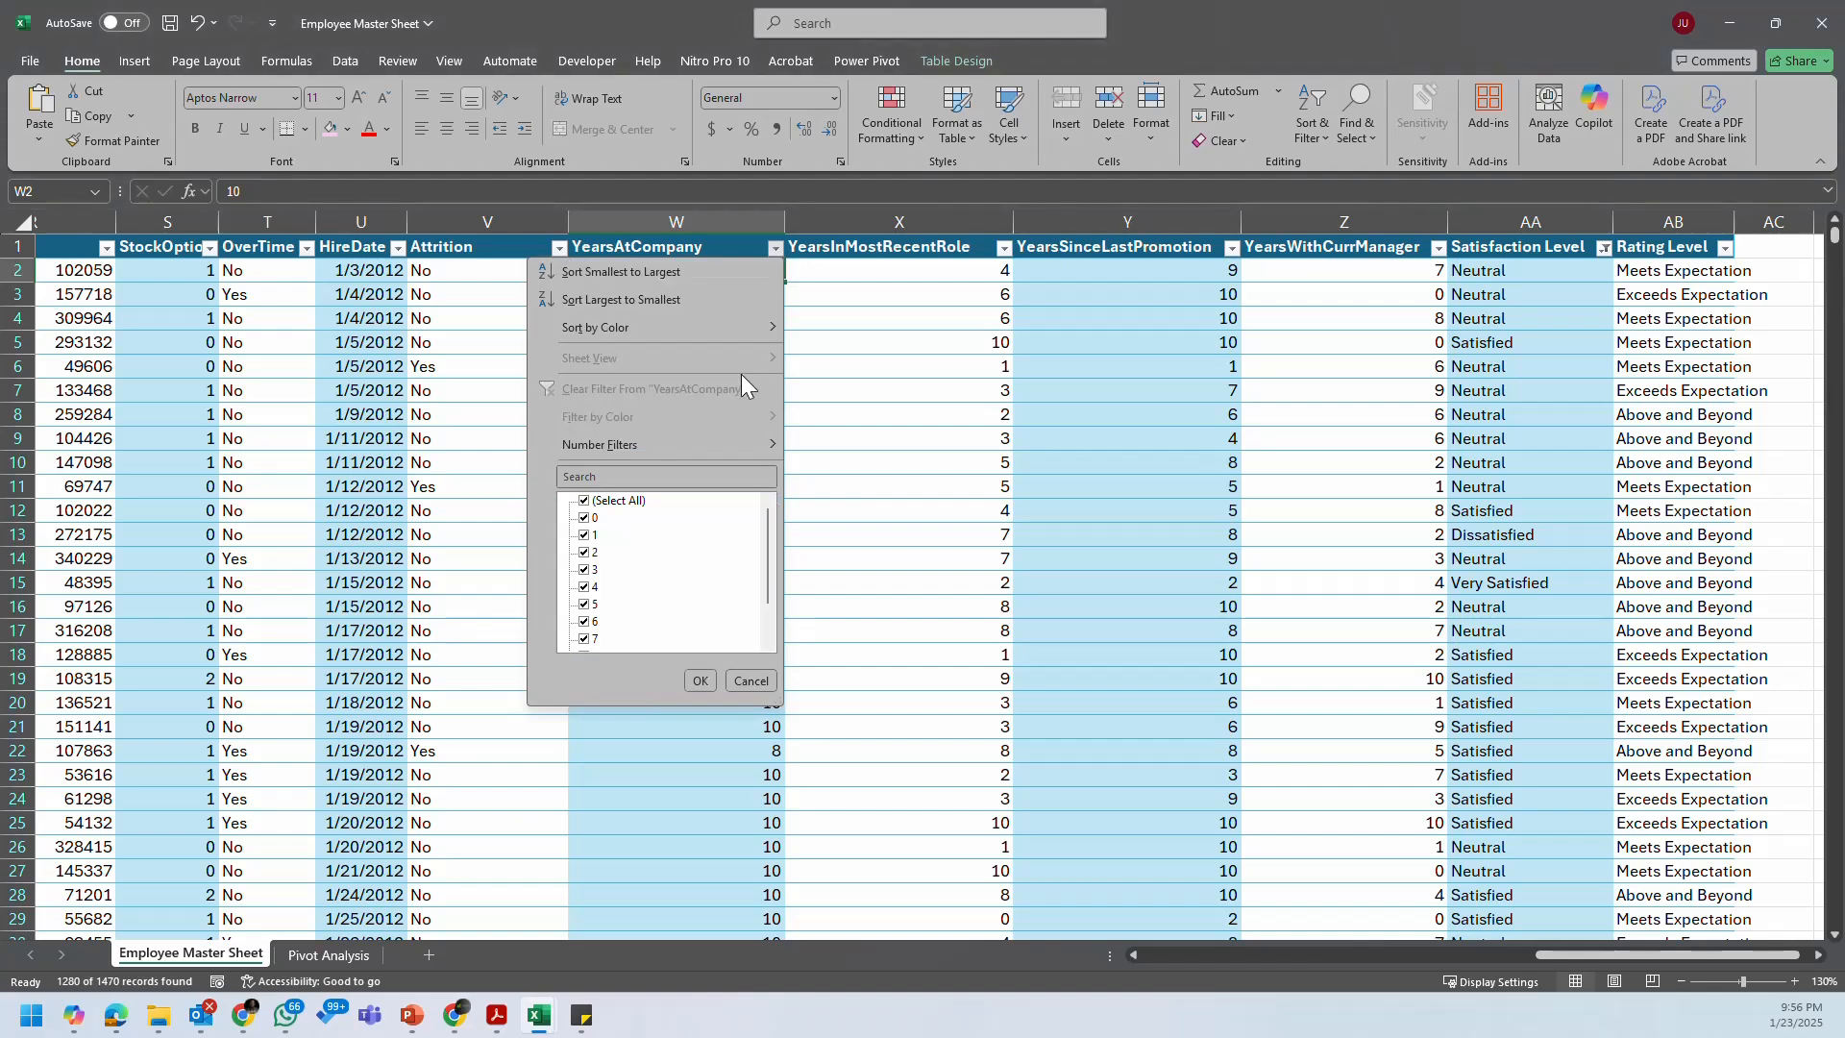
mouse_move(766, 519)
left_mouse_down()
mouse_move(764, 590)
mouse_move(759, 513)
left_mouse_up()
left_click(584, 501)
left_click(585, 517)
left_click(585, 535)
left_click(700, 680)
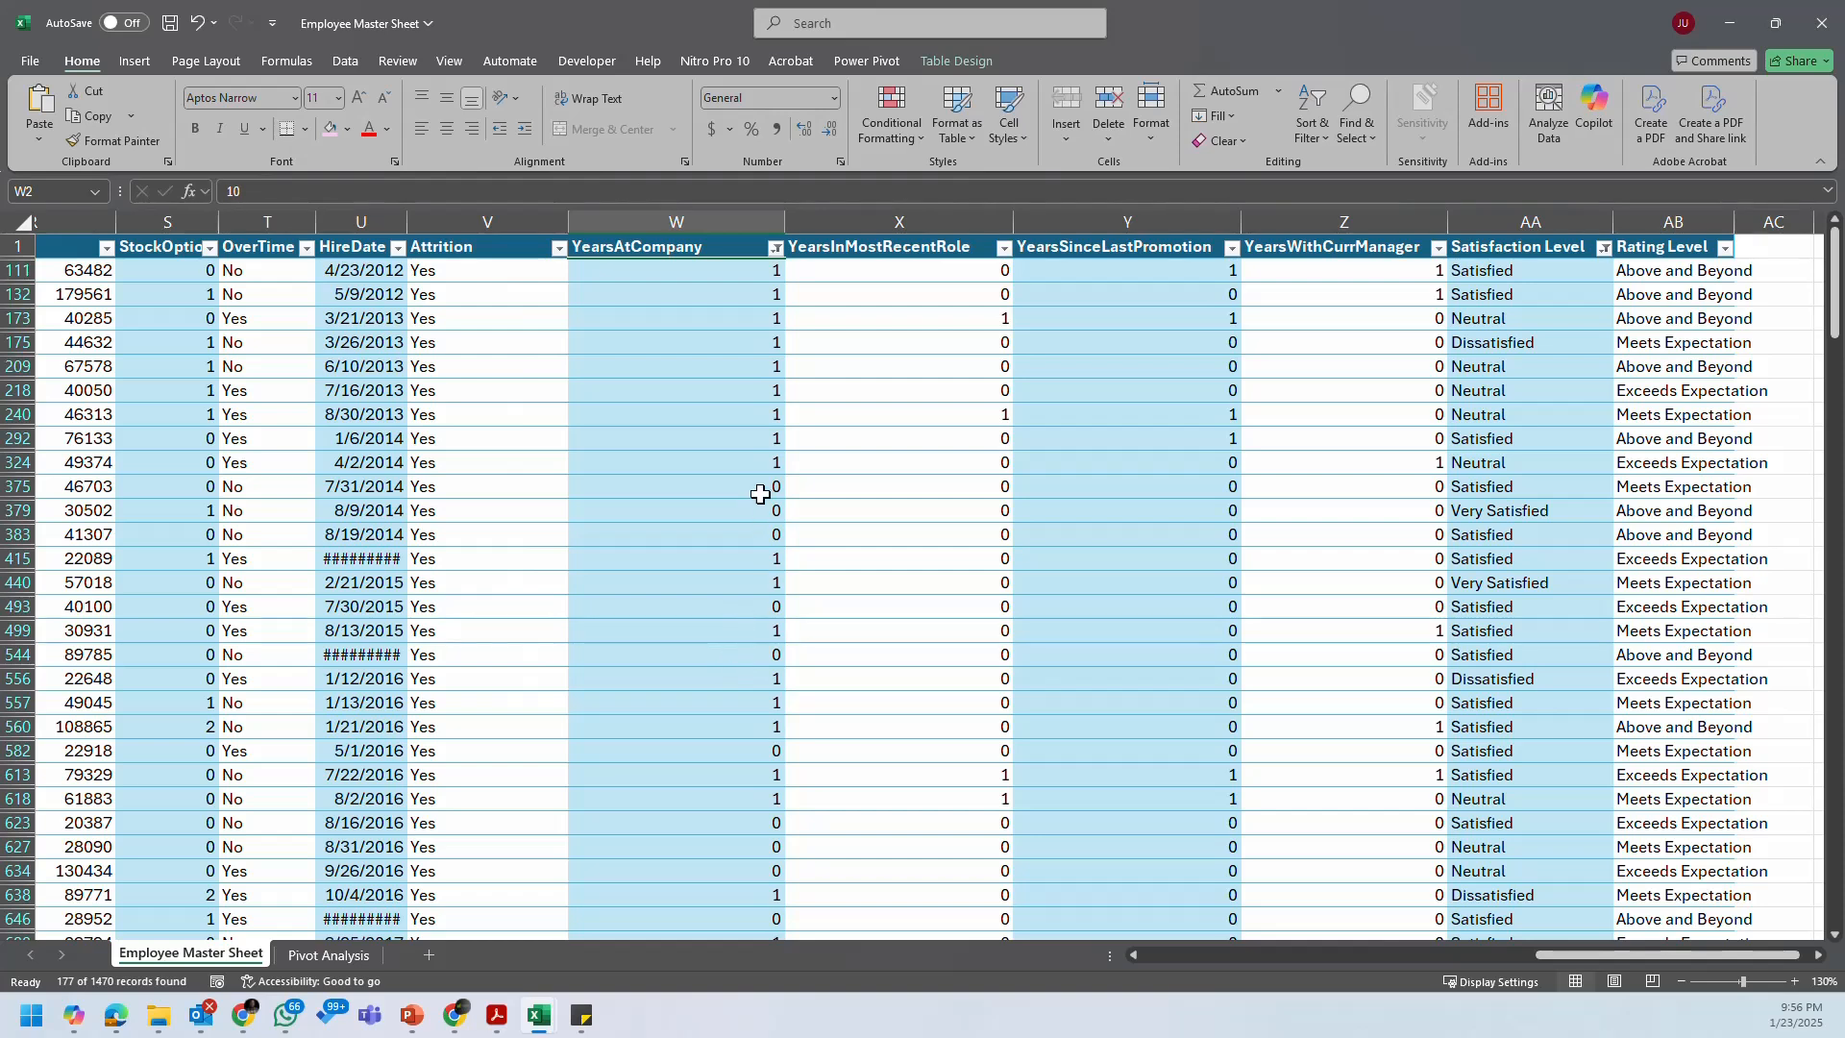
Step: Autofit the HireDate column so its dates show in full, and clear the YearsAtCompany filter
double_click(407, 222)
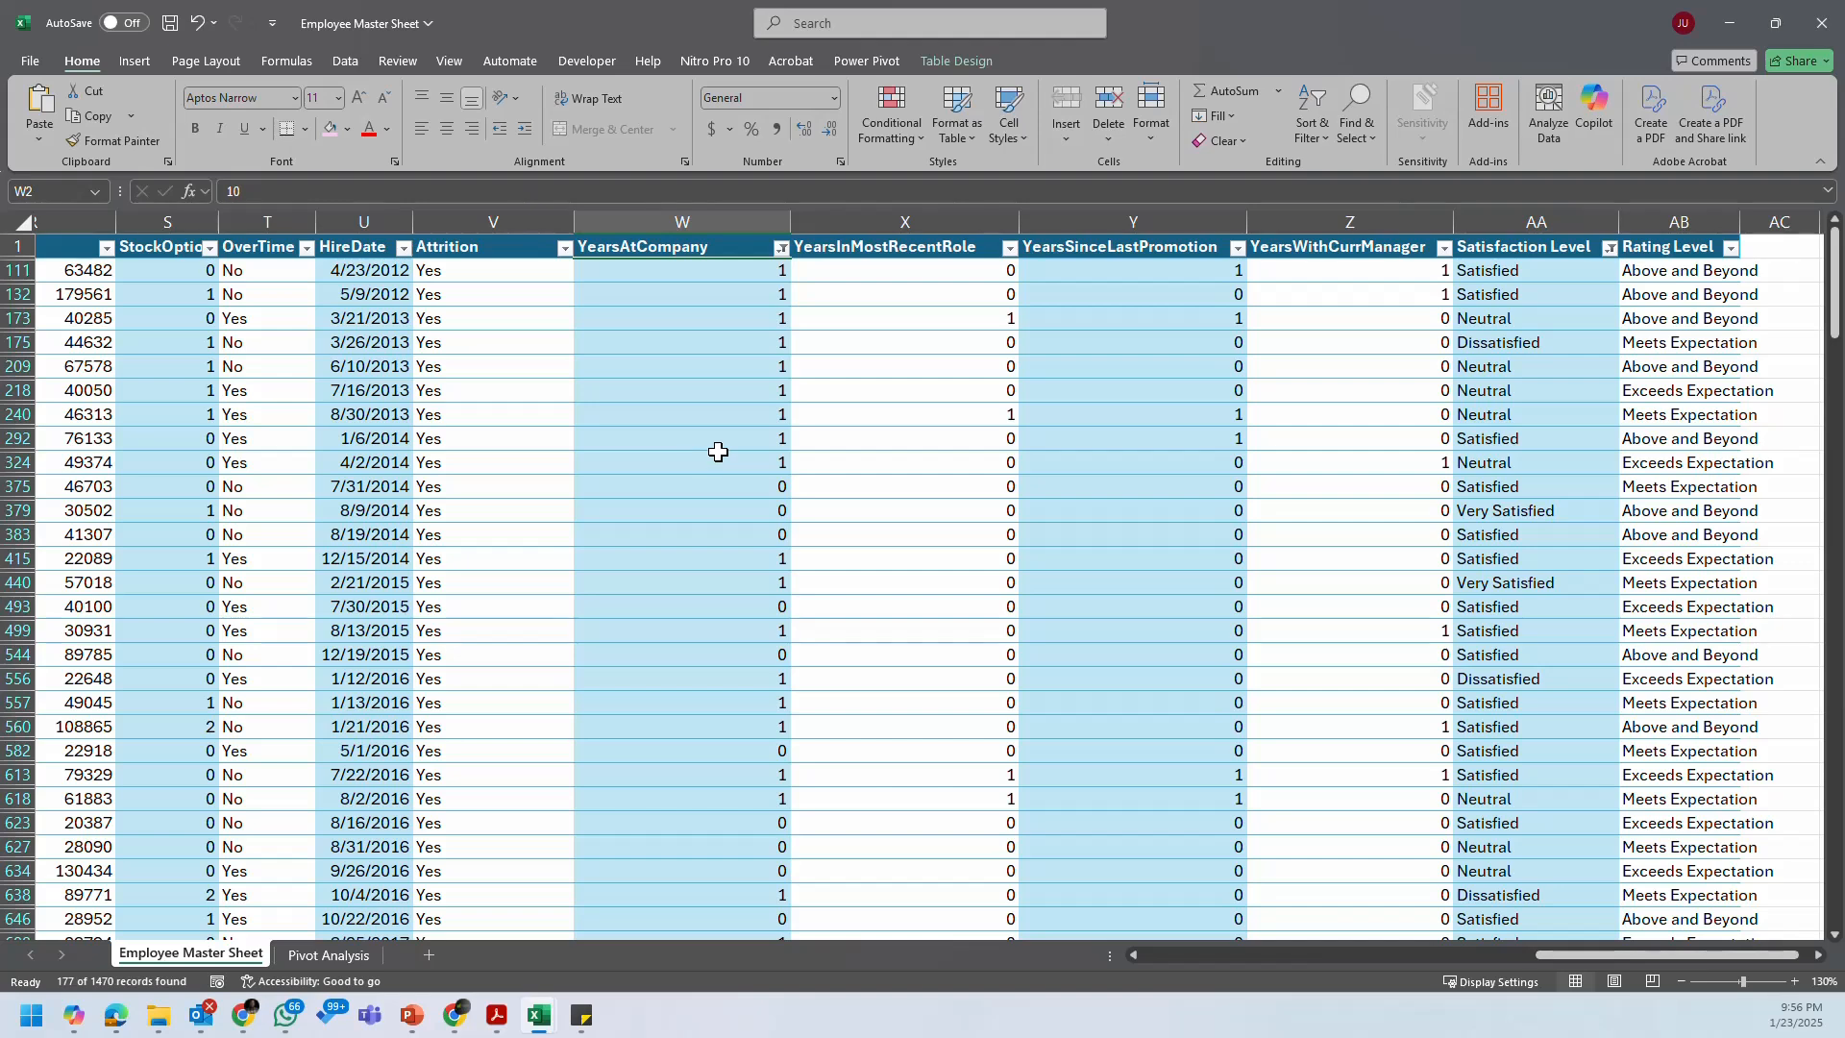
left_click(781, 249)
left_click(627, 390)
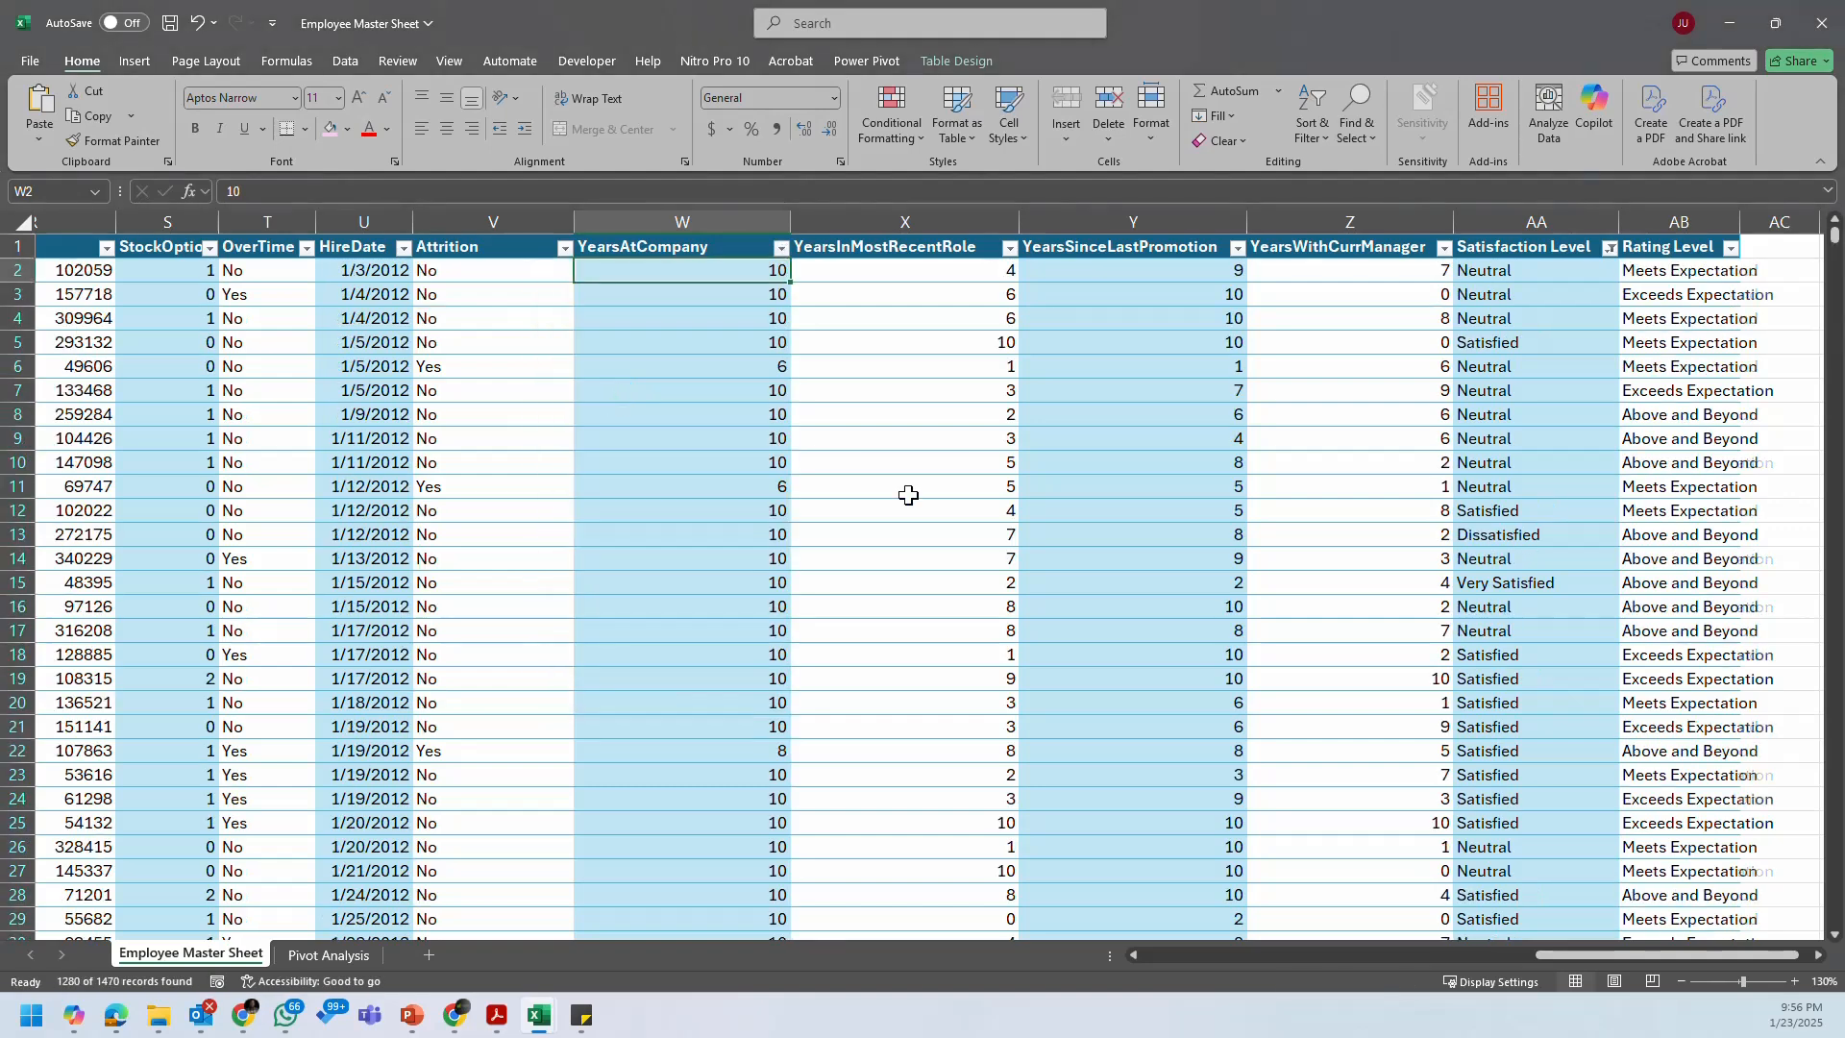
left_click(1130, 391)
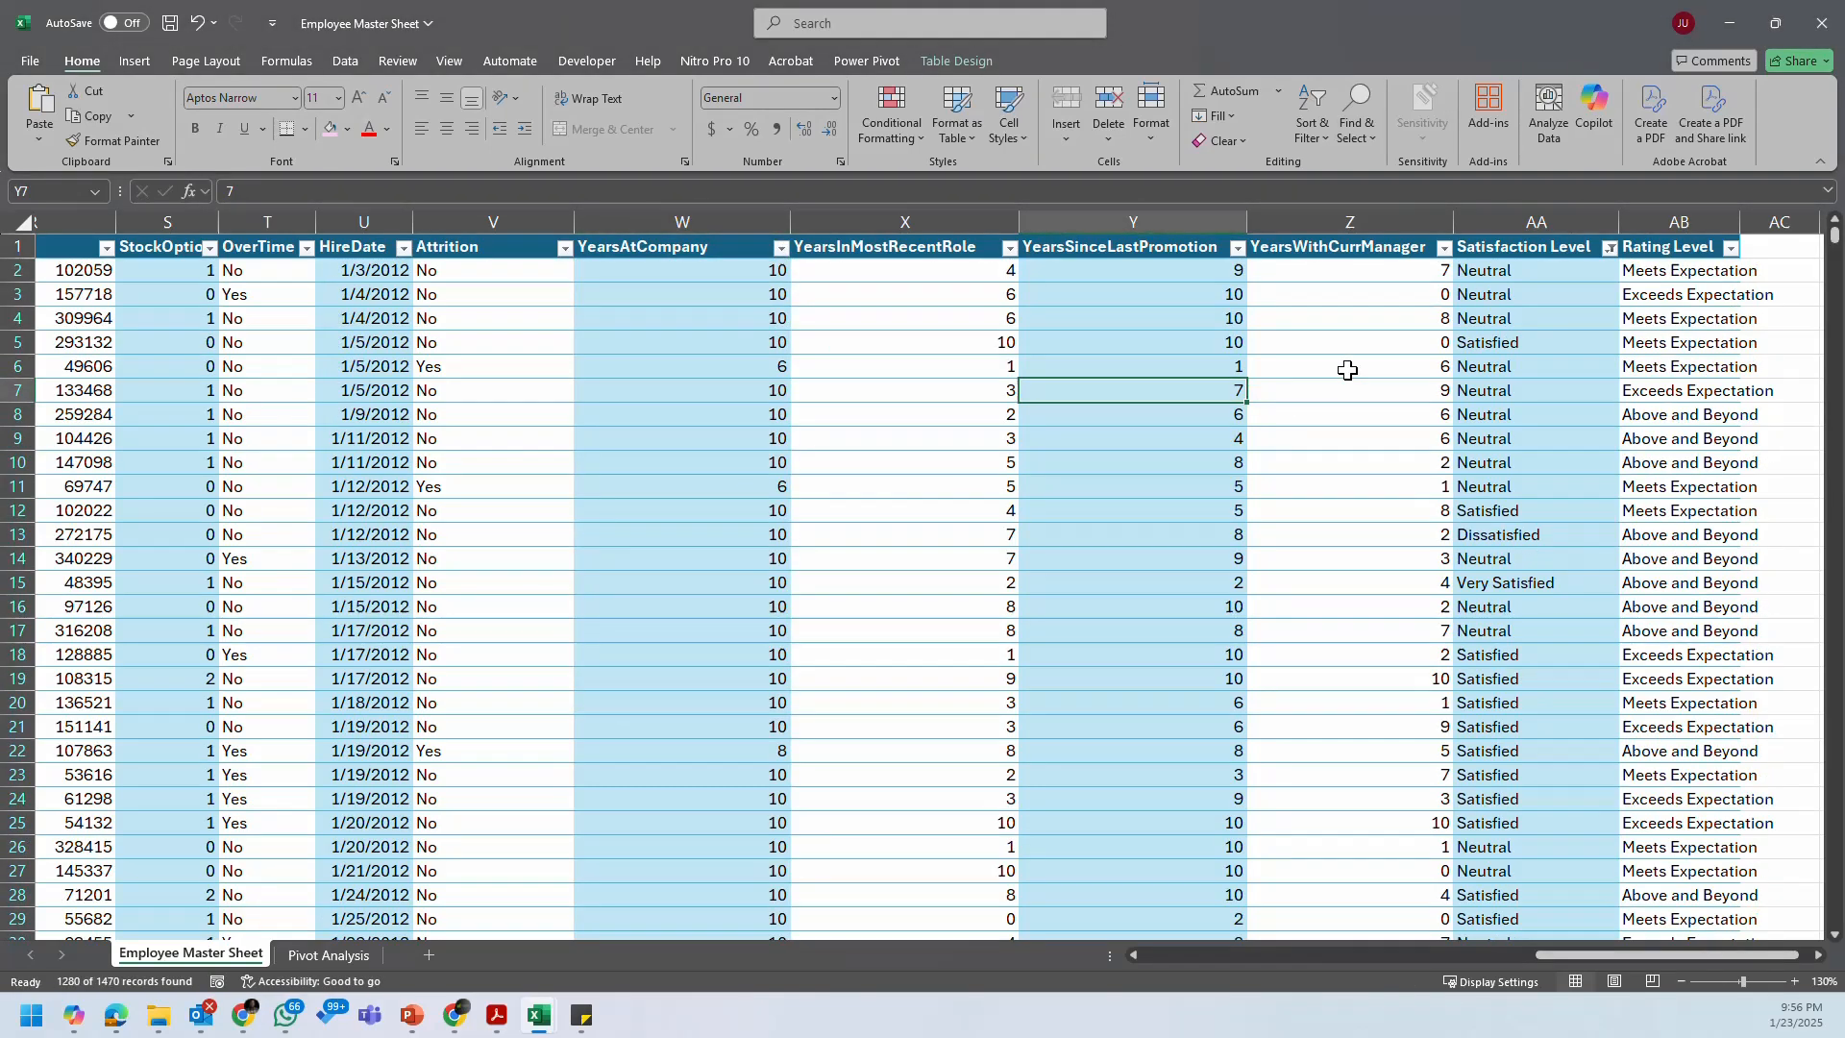
Step: Clear the Satisfaction Level filter and open the column's filter values again
left_click(1610, 249)
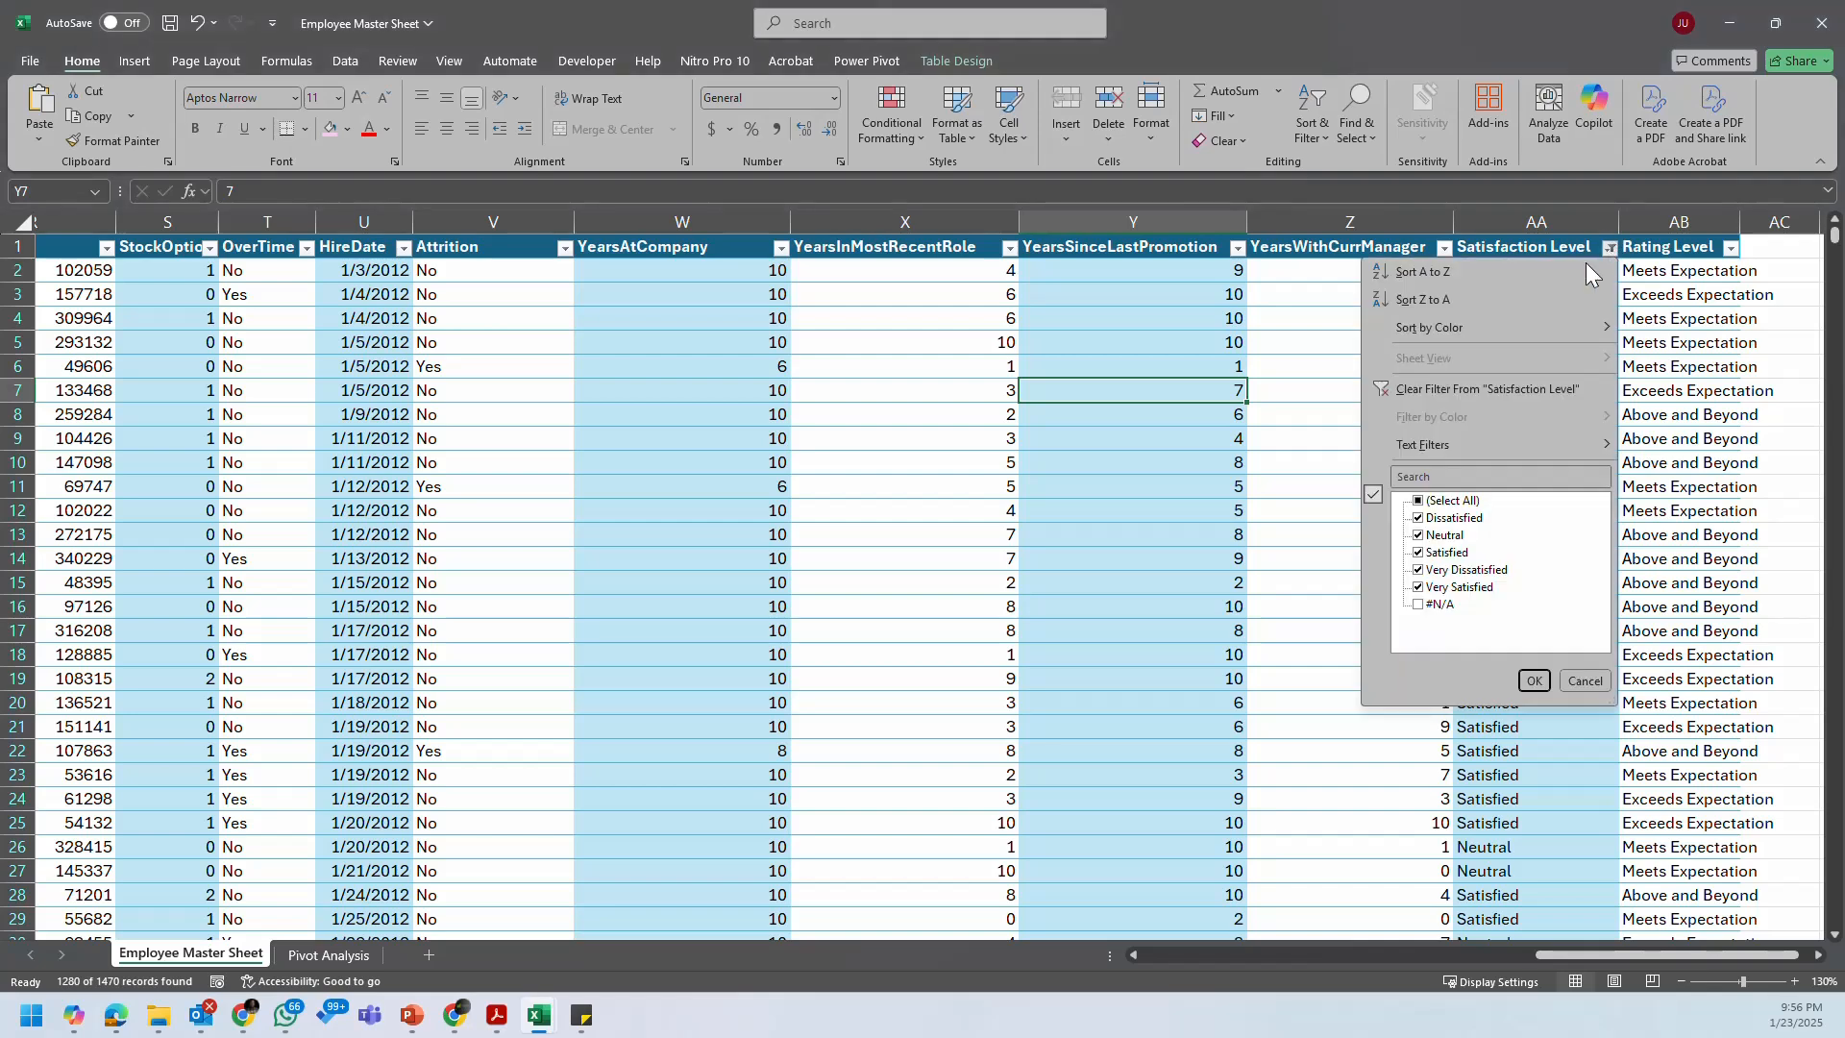
left_click(1470, 388)
left_click(1584, 251)
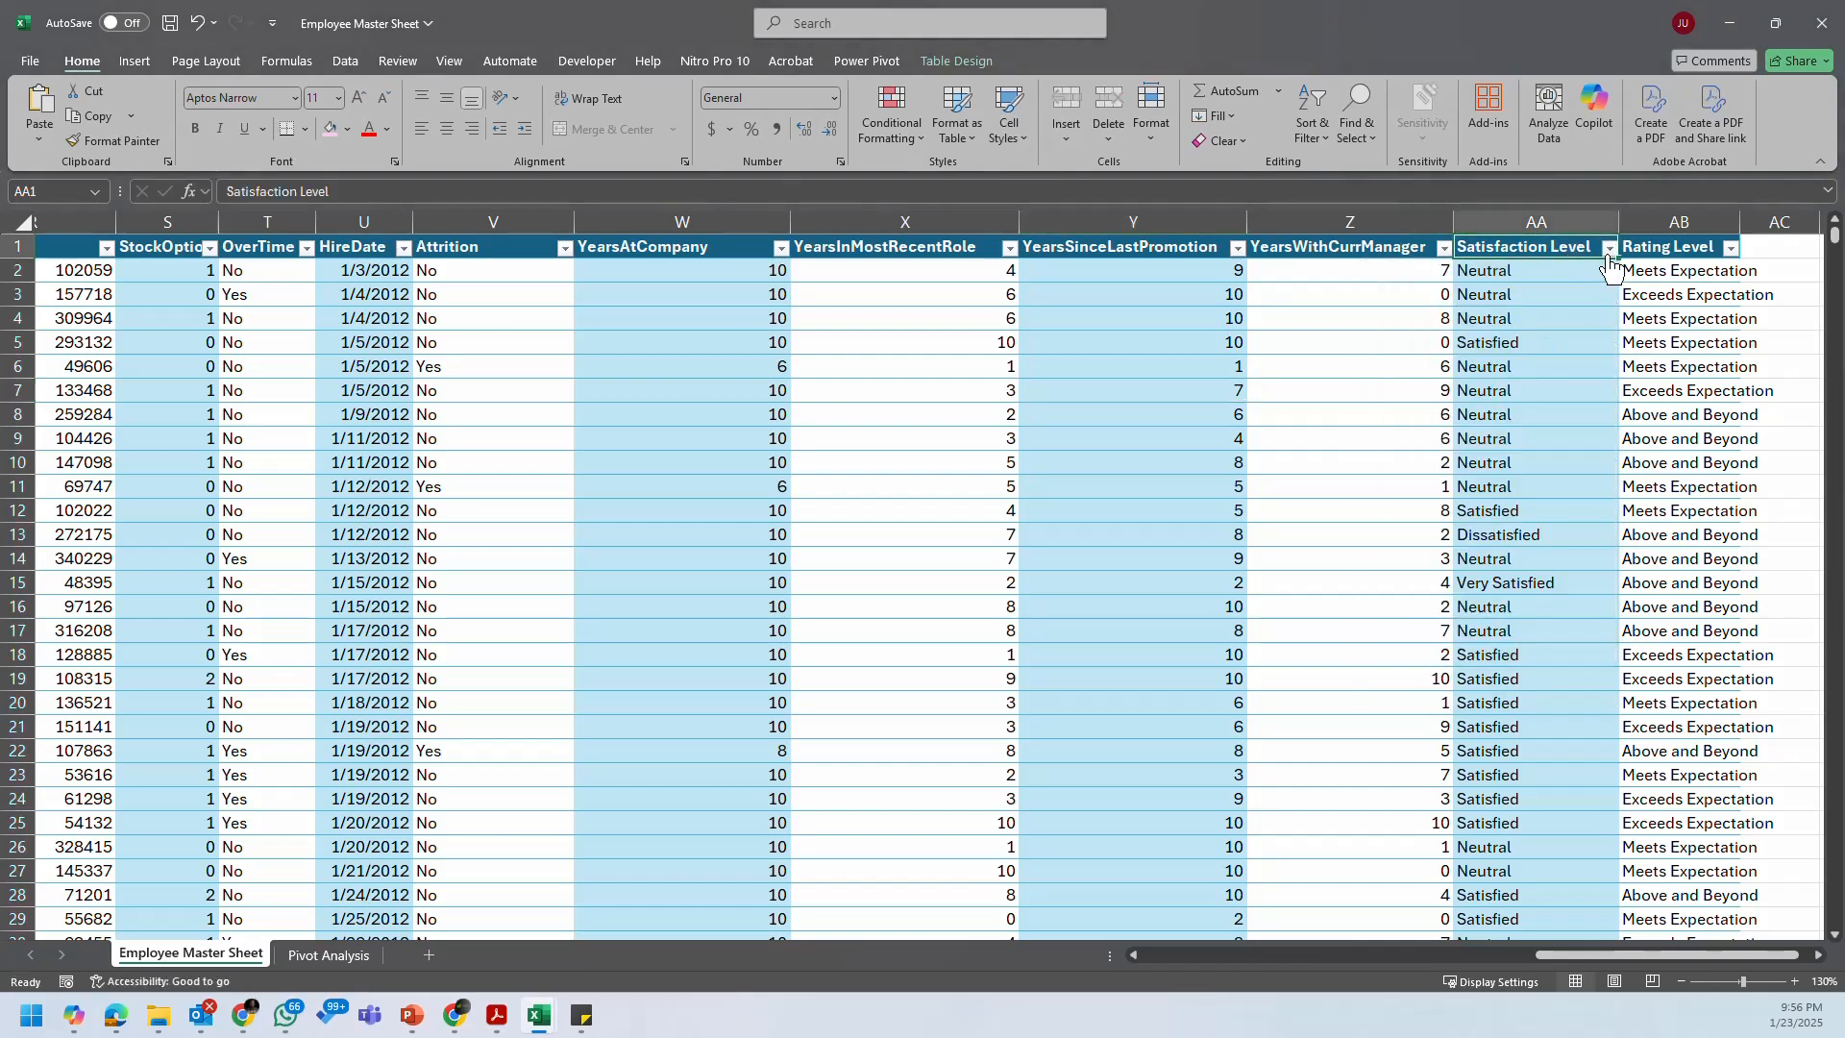
left_click(1610, 249)
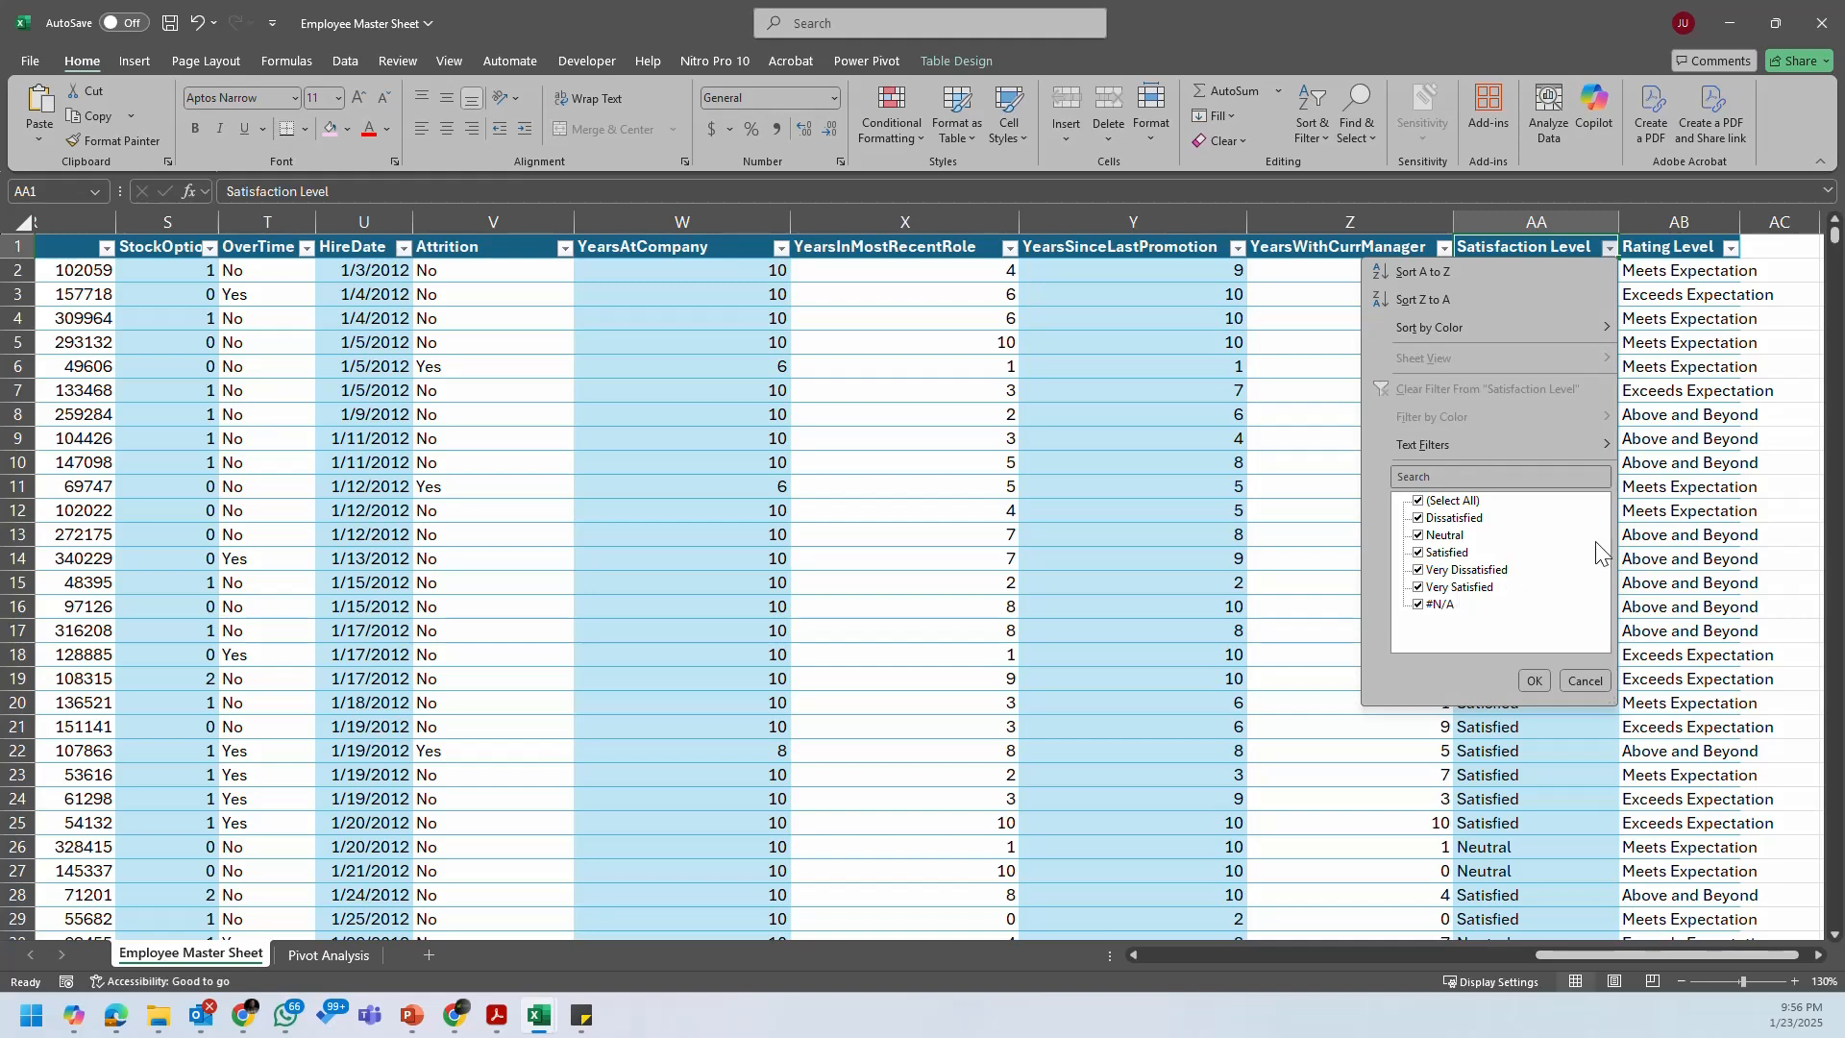
Step: Wrap the Satisfaction Level XLOOKUP formula in IFNA with "NO DATA" as the fallback, and check the column's filter values
left_click(1534, 681)
left_click(1553, 269)
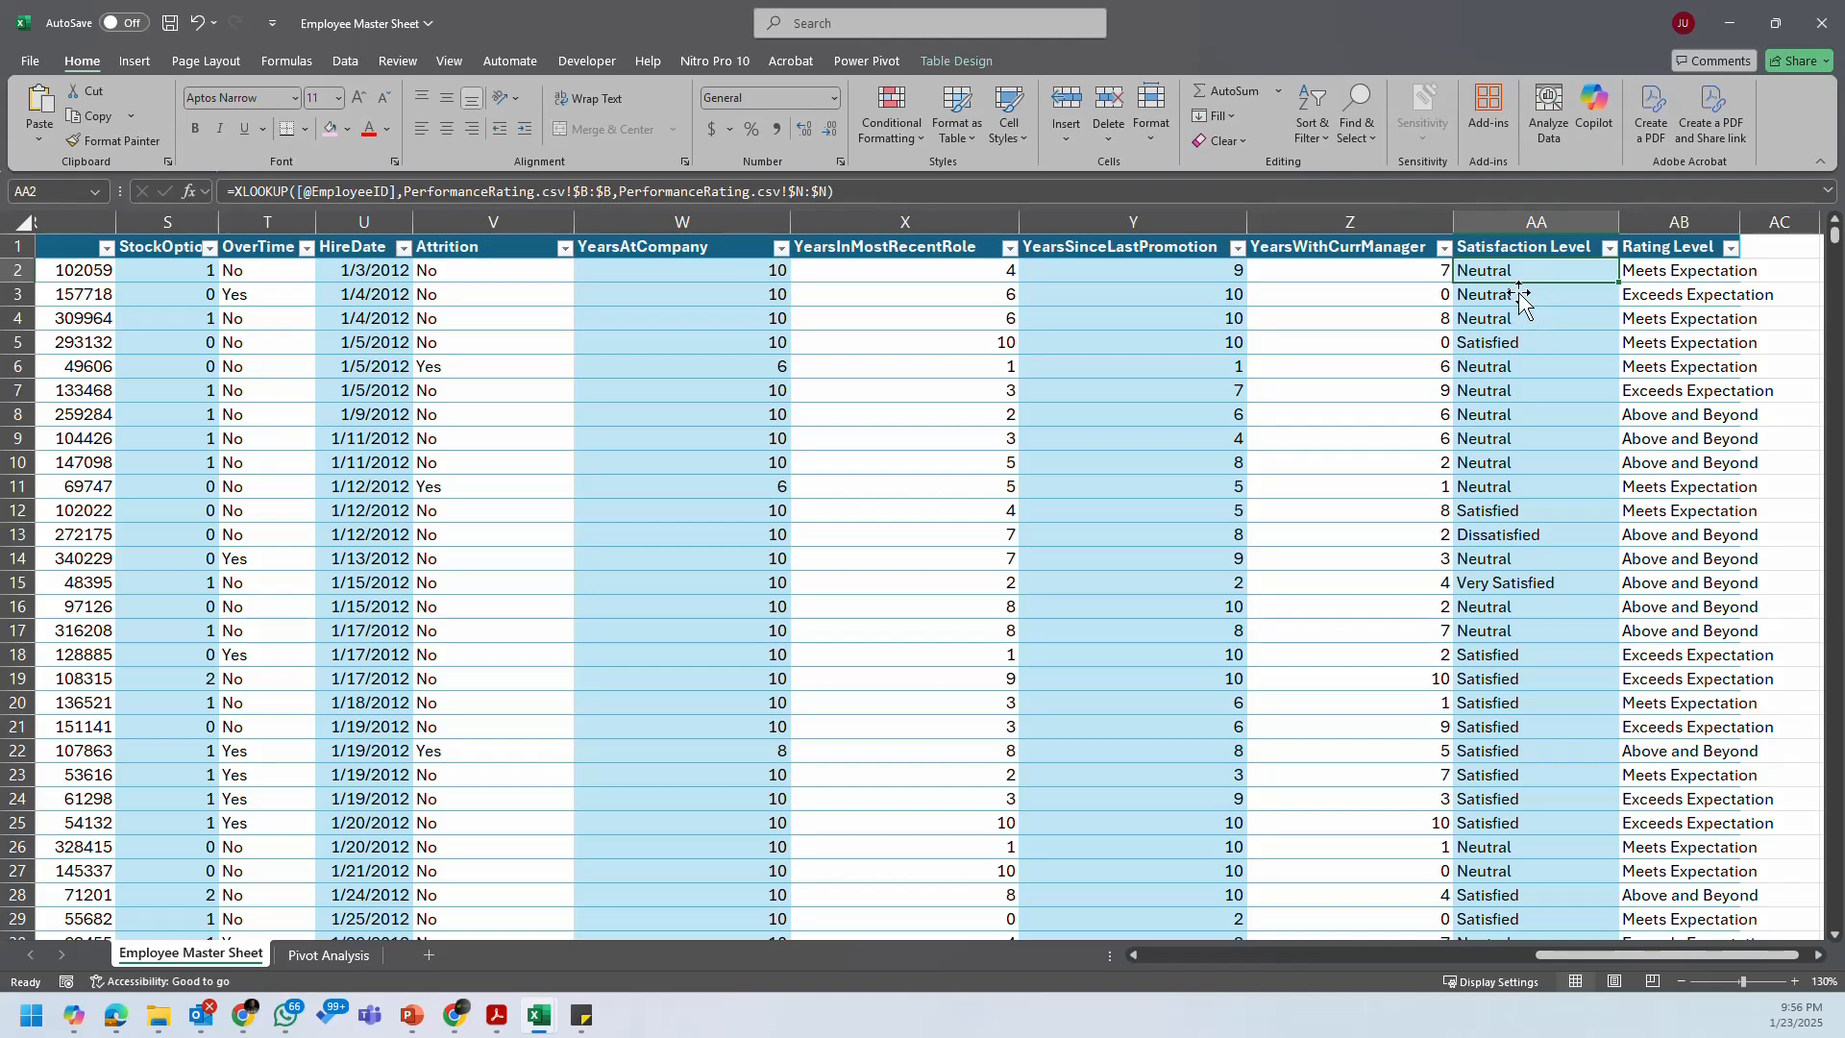
left_click(239, 191)
type("ifna")
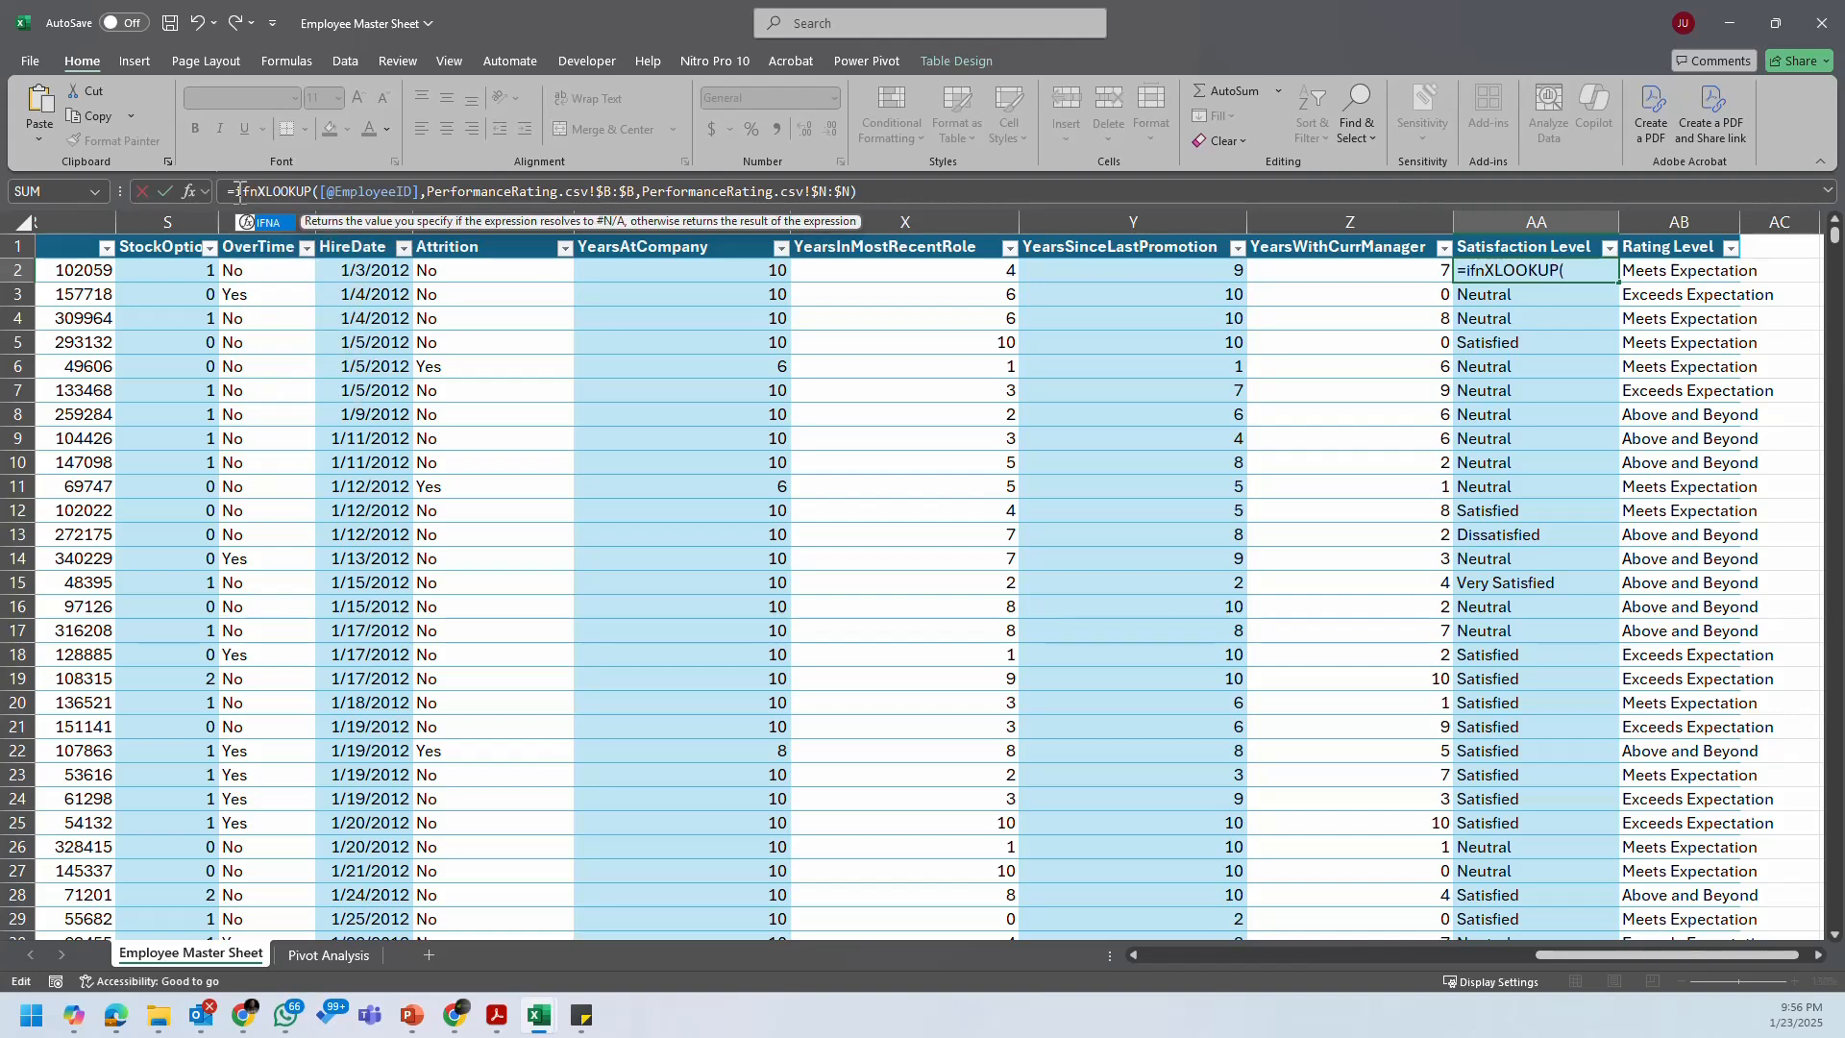
key("Tab")
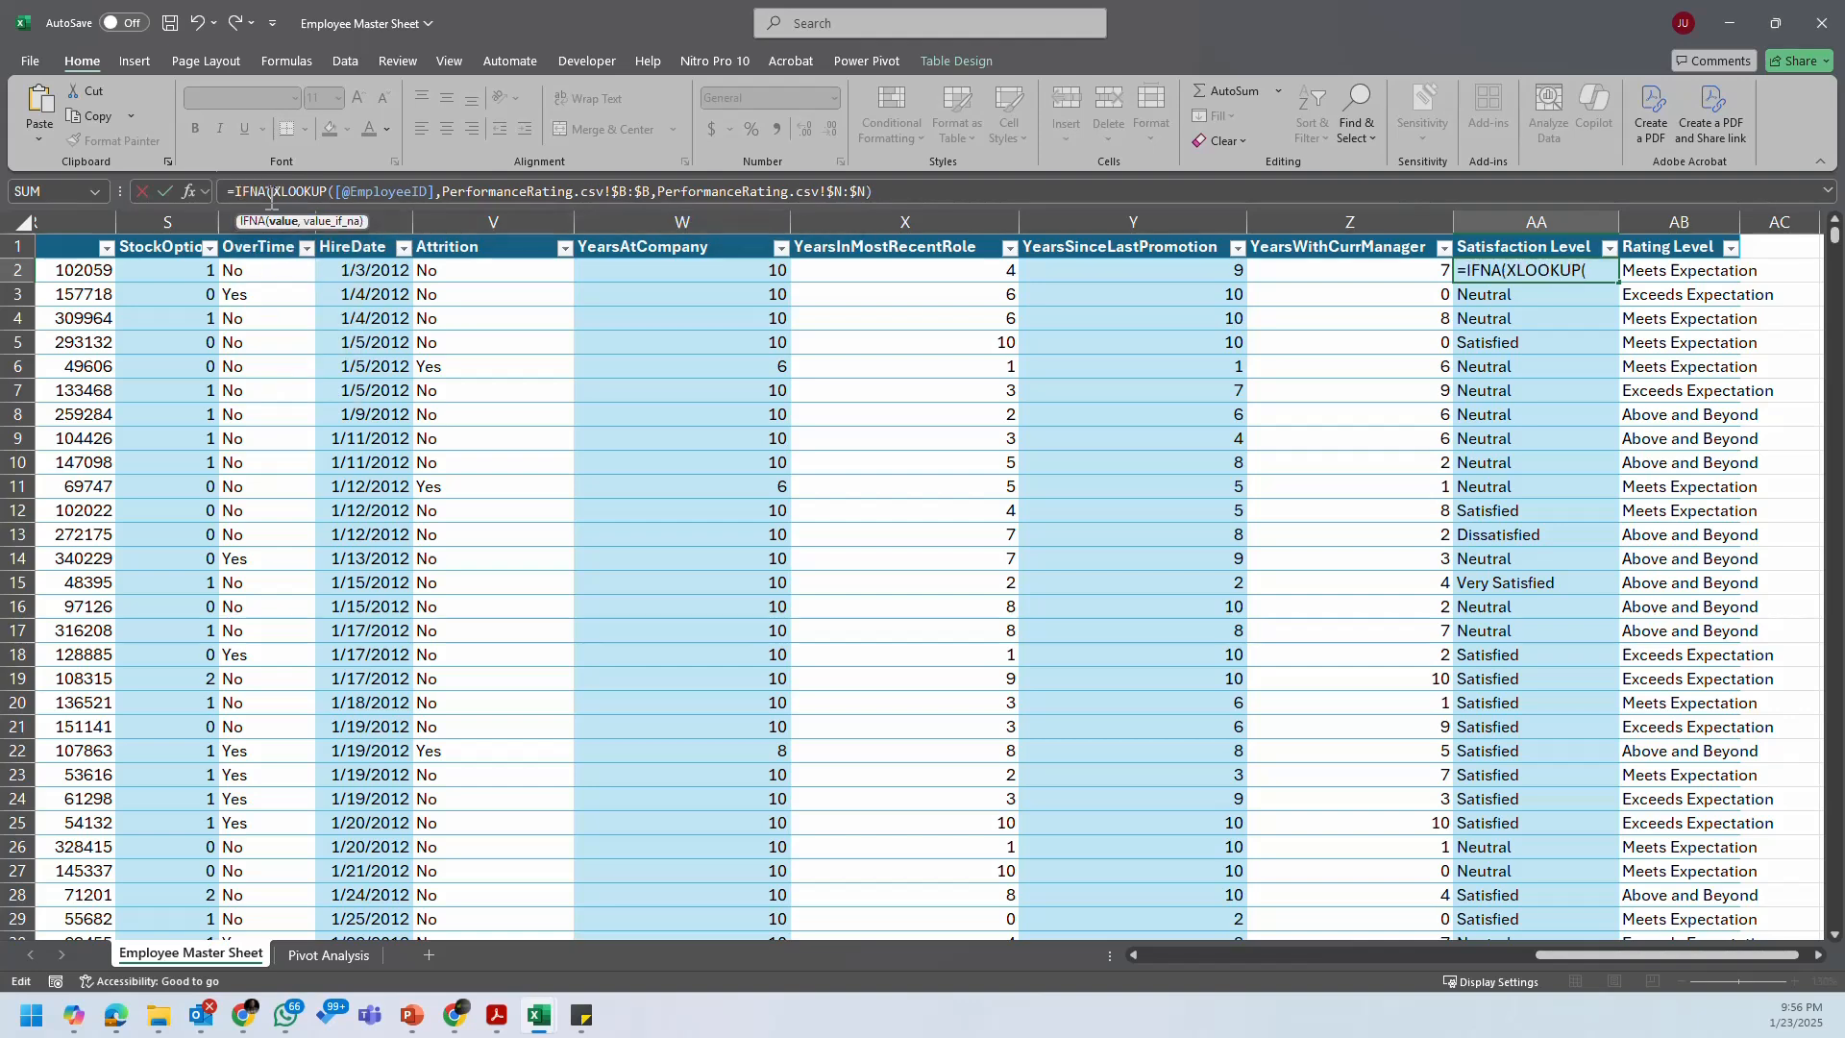
left_click(913, 192)
type(",\"NO DATA")
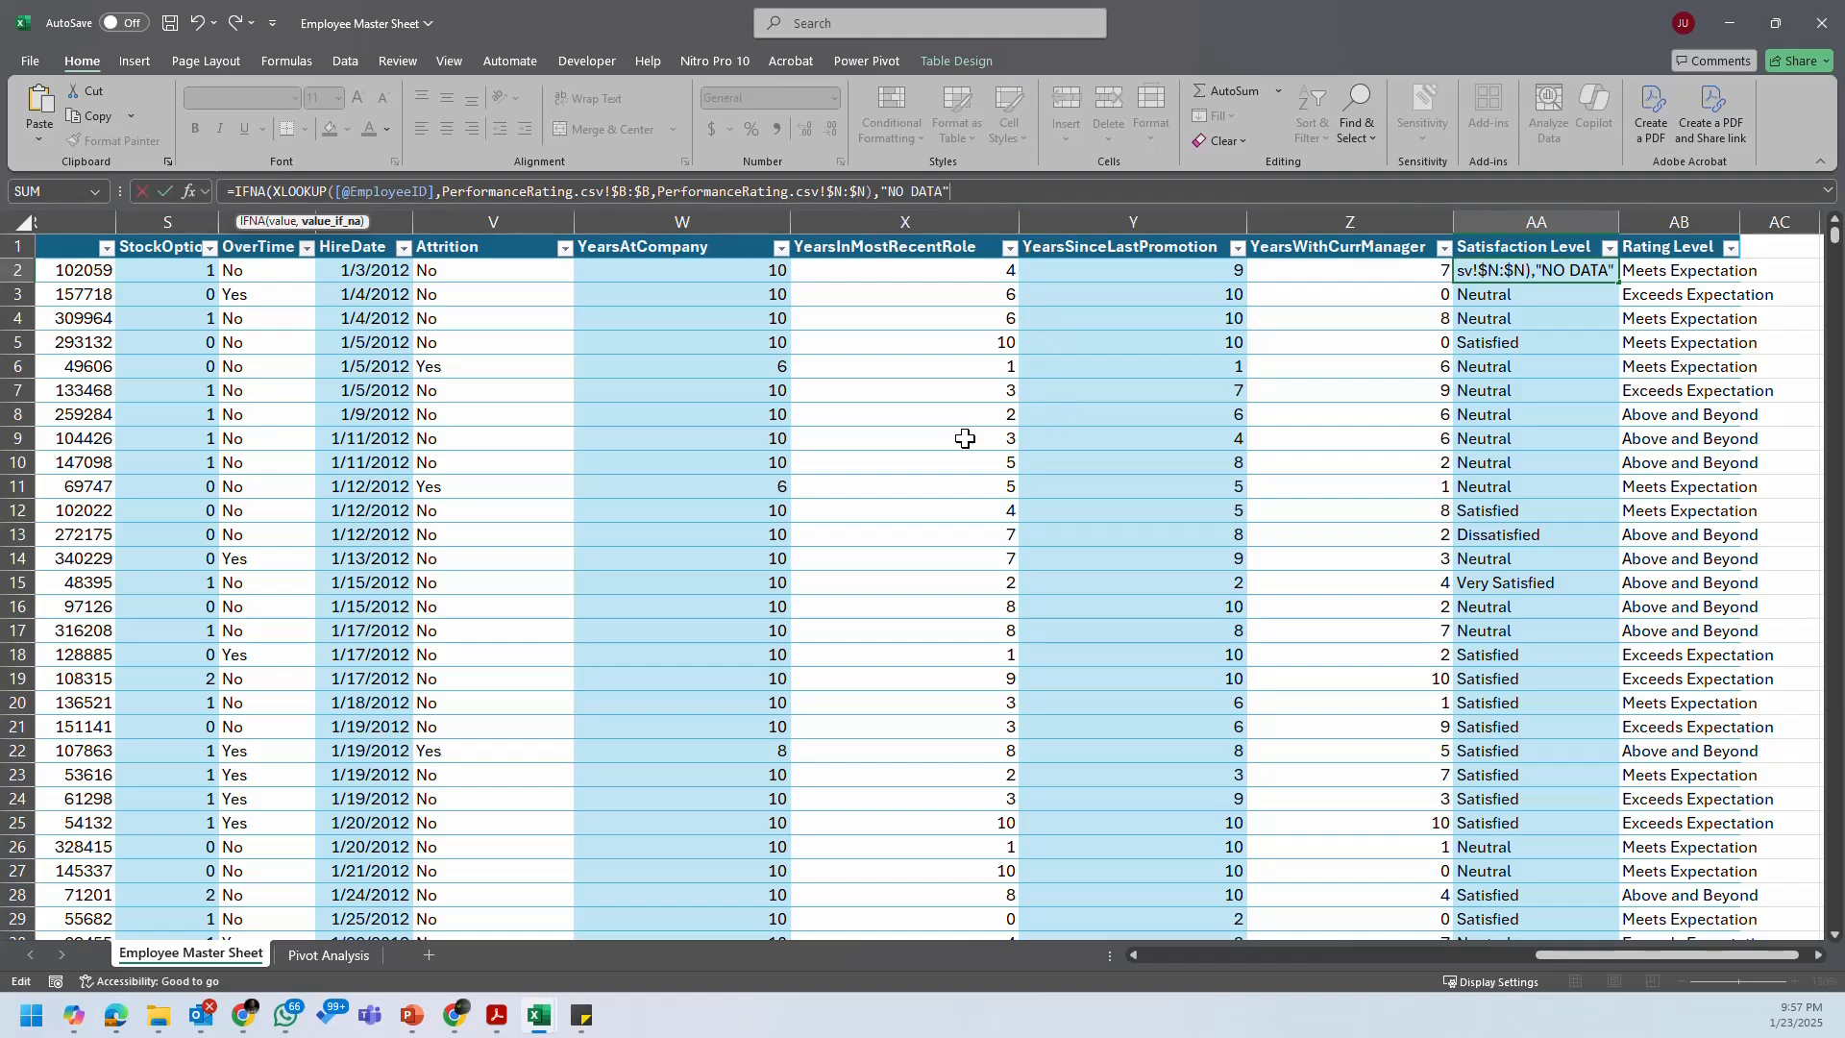
key("Return")
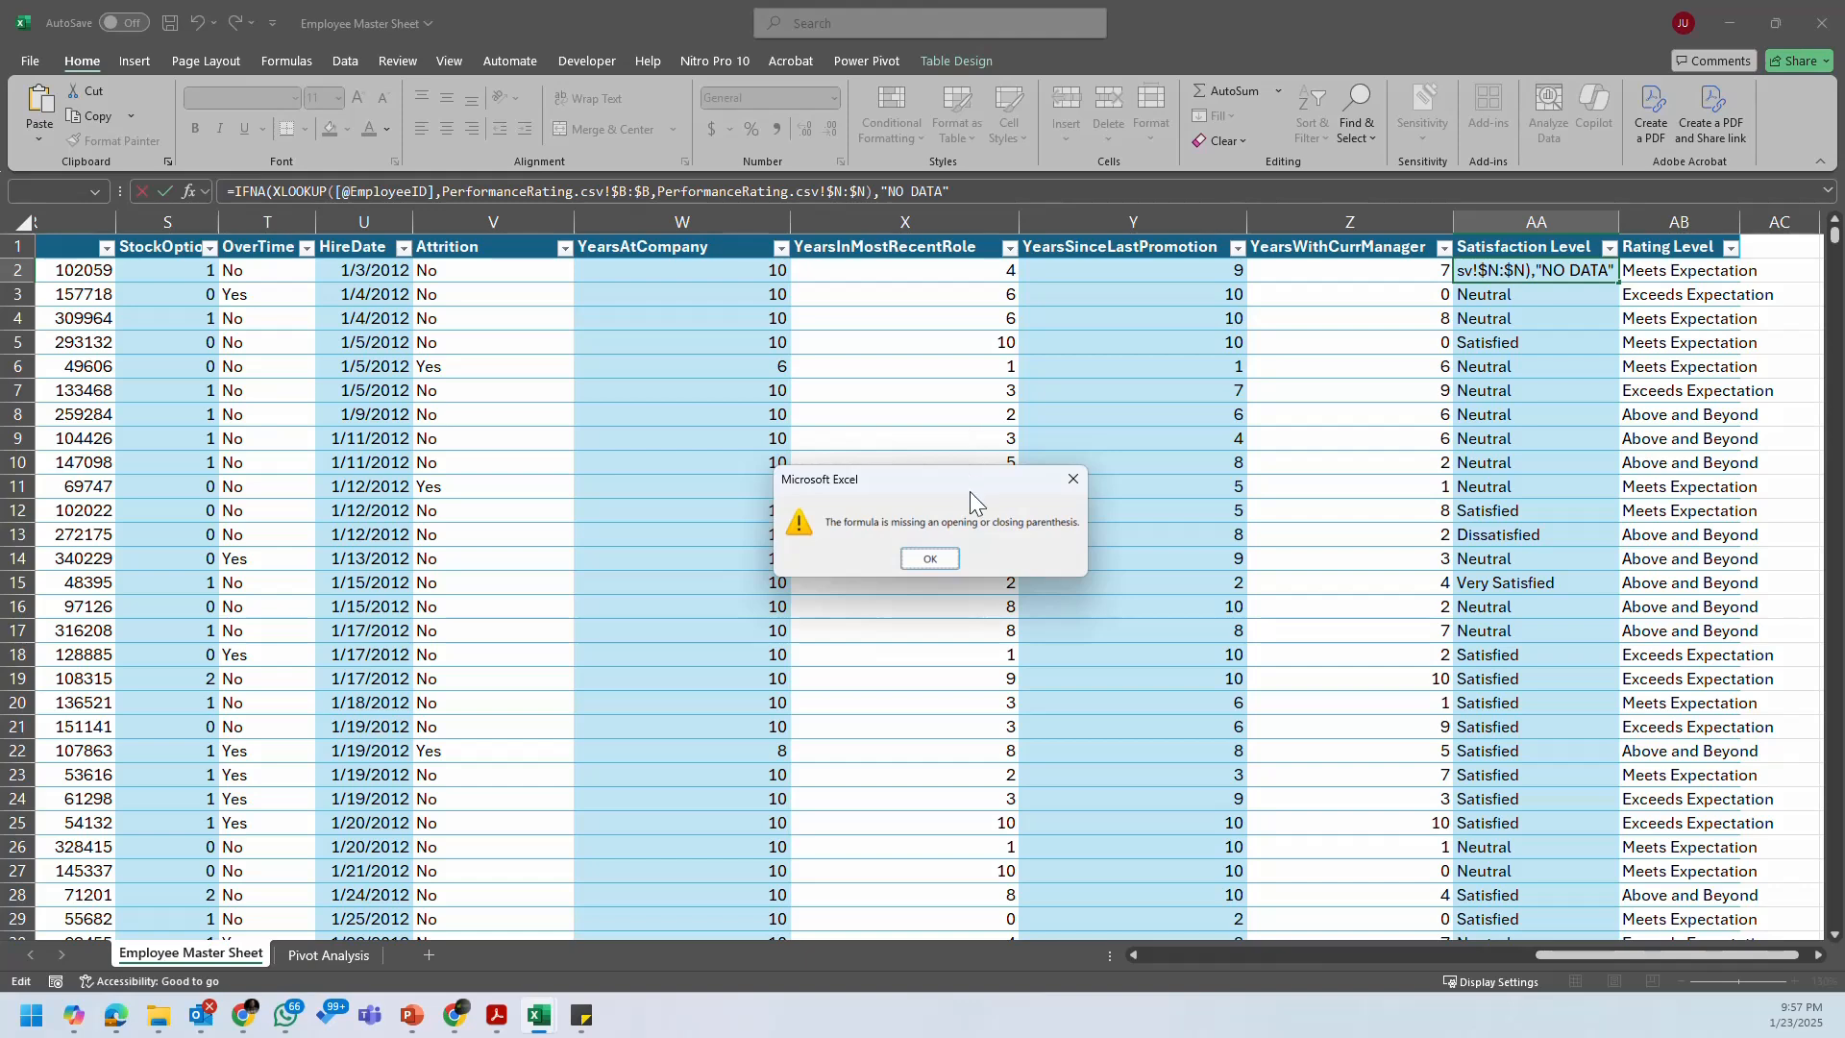
left_click(929, 561)
left_click(995, 190)
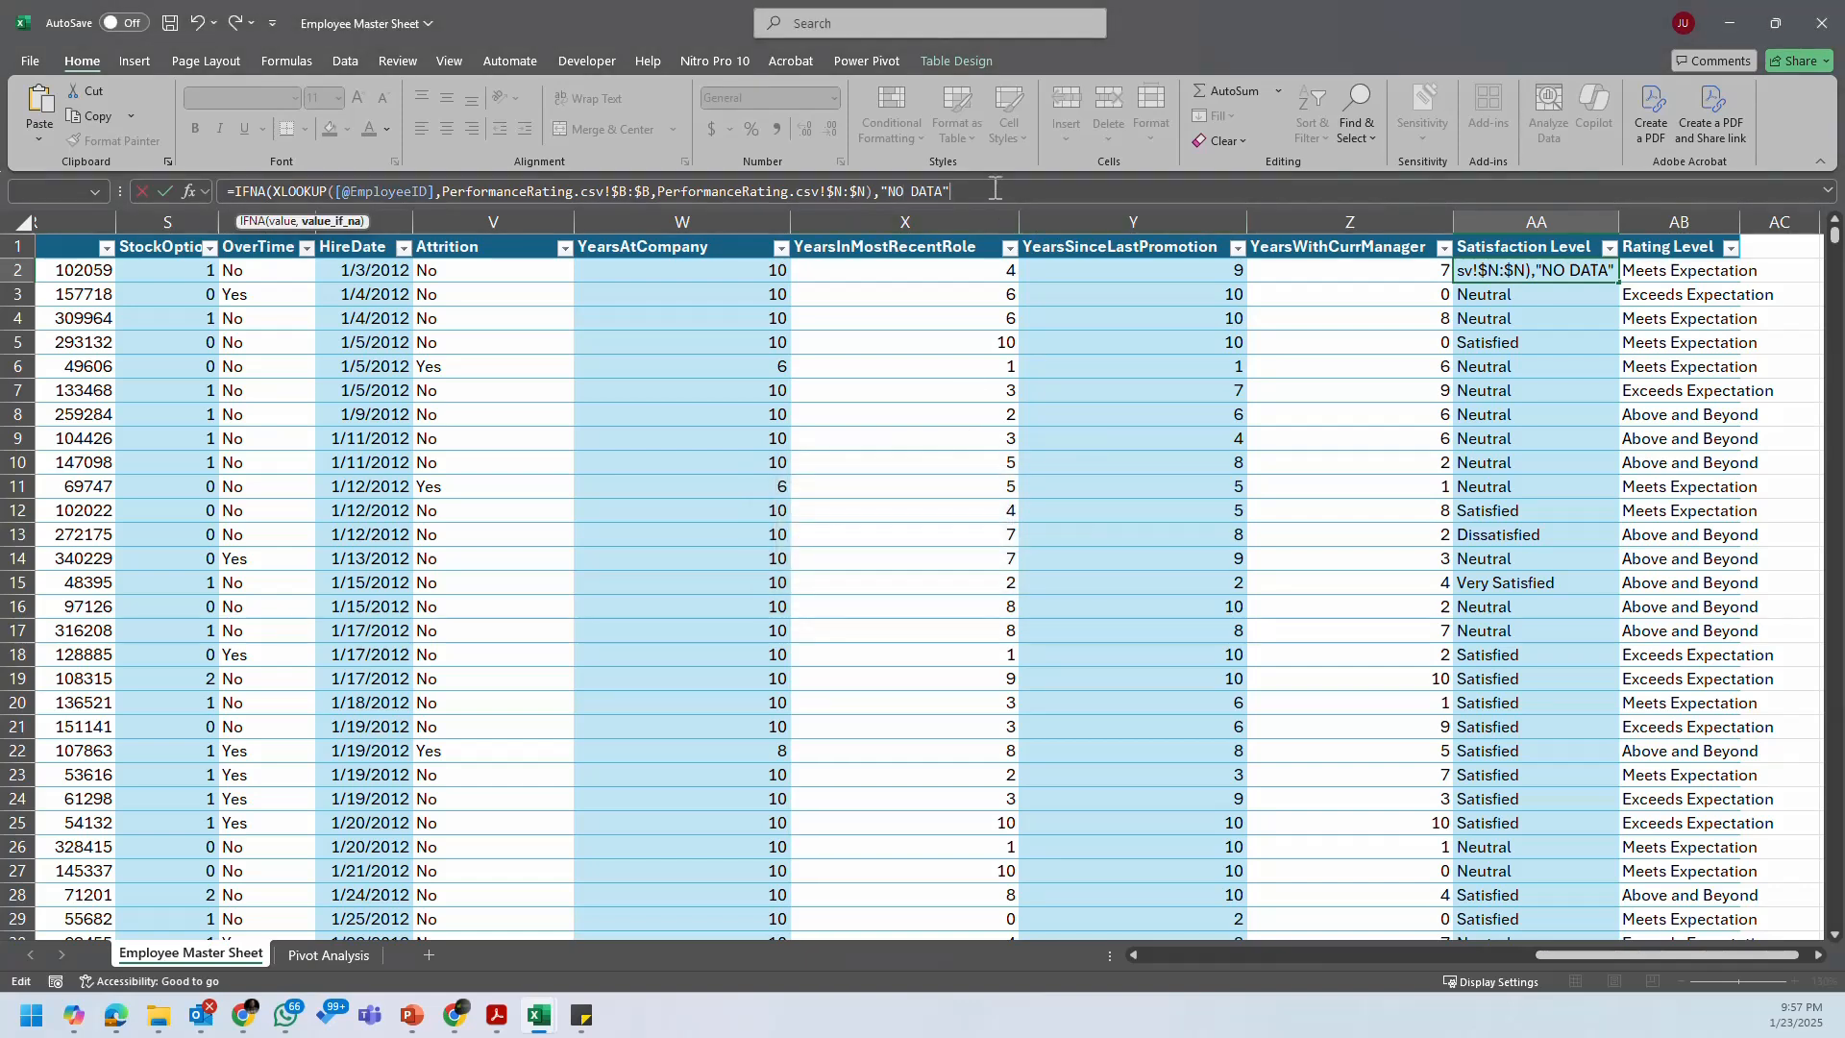
key("Return")
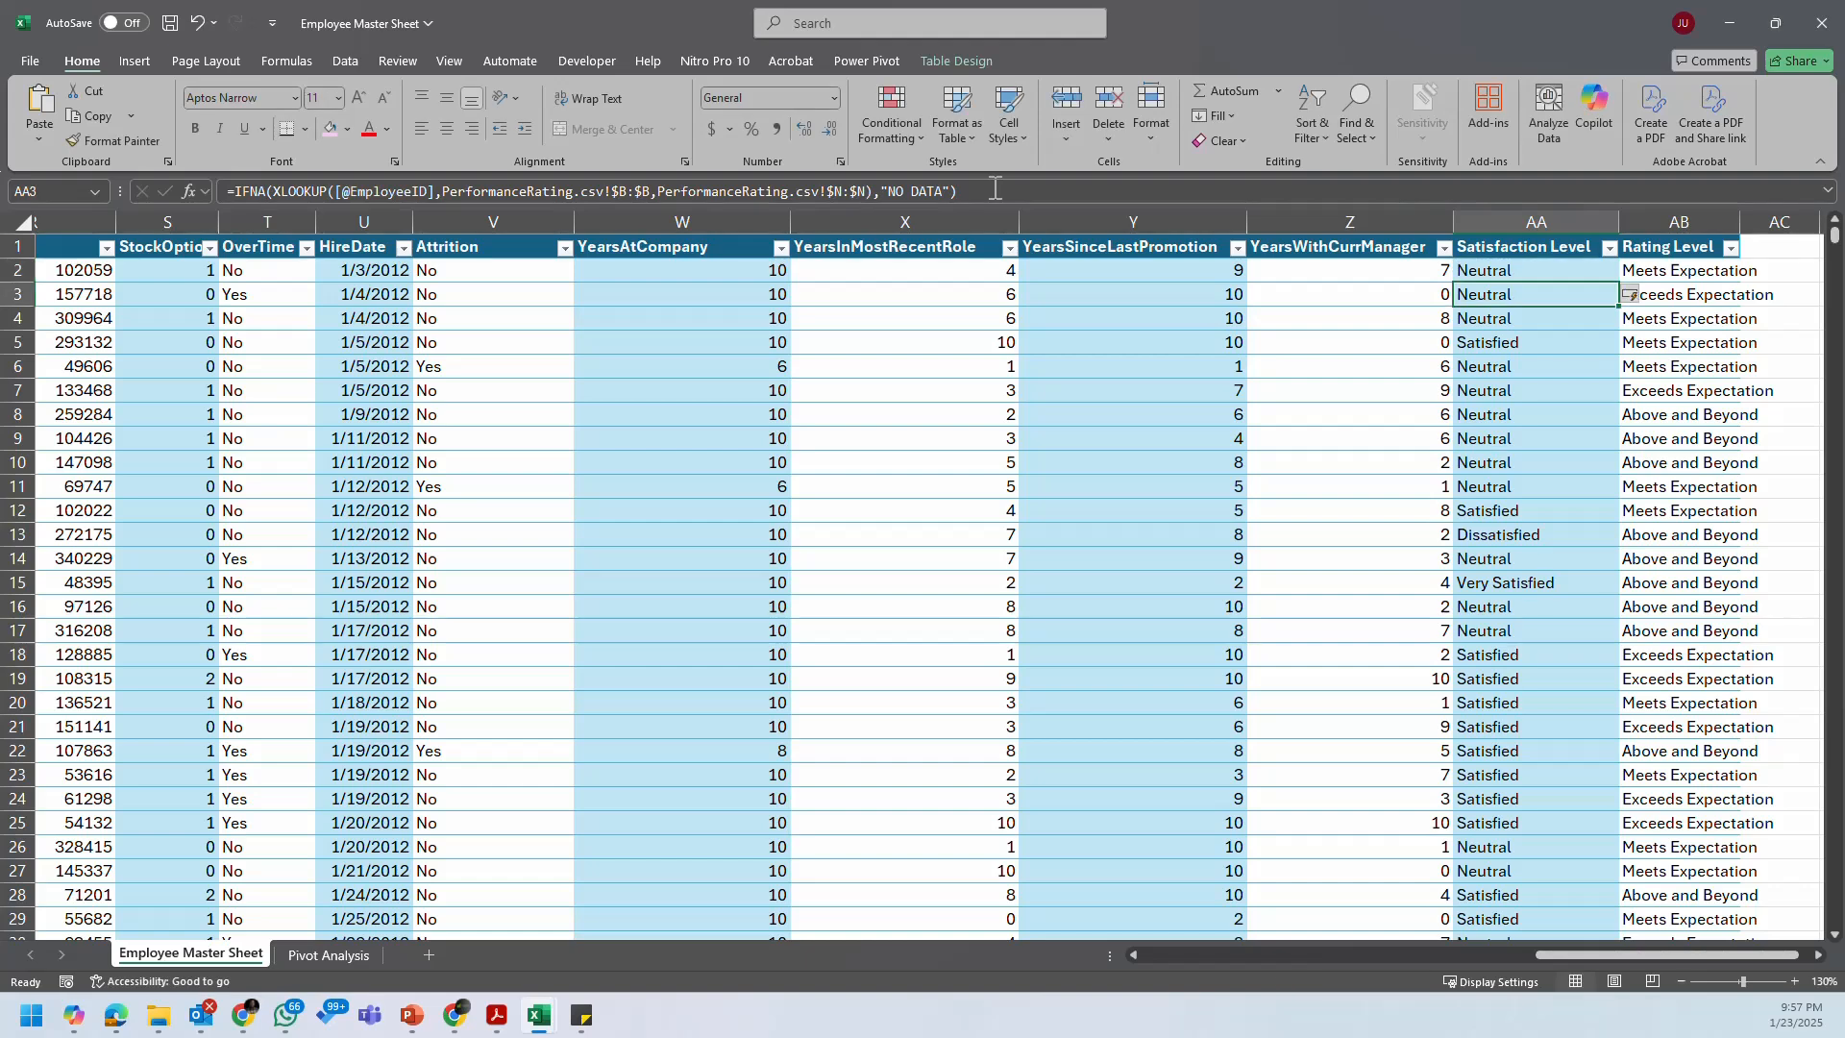
left_click(1610, 248)
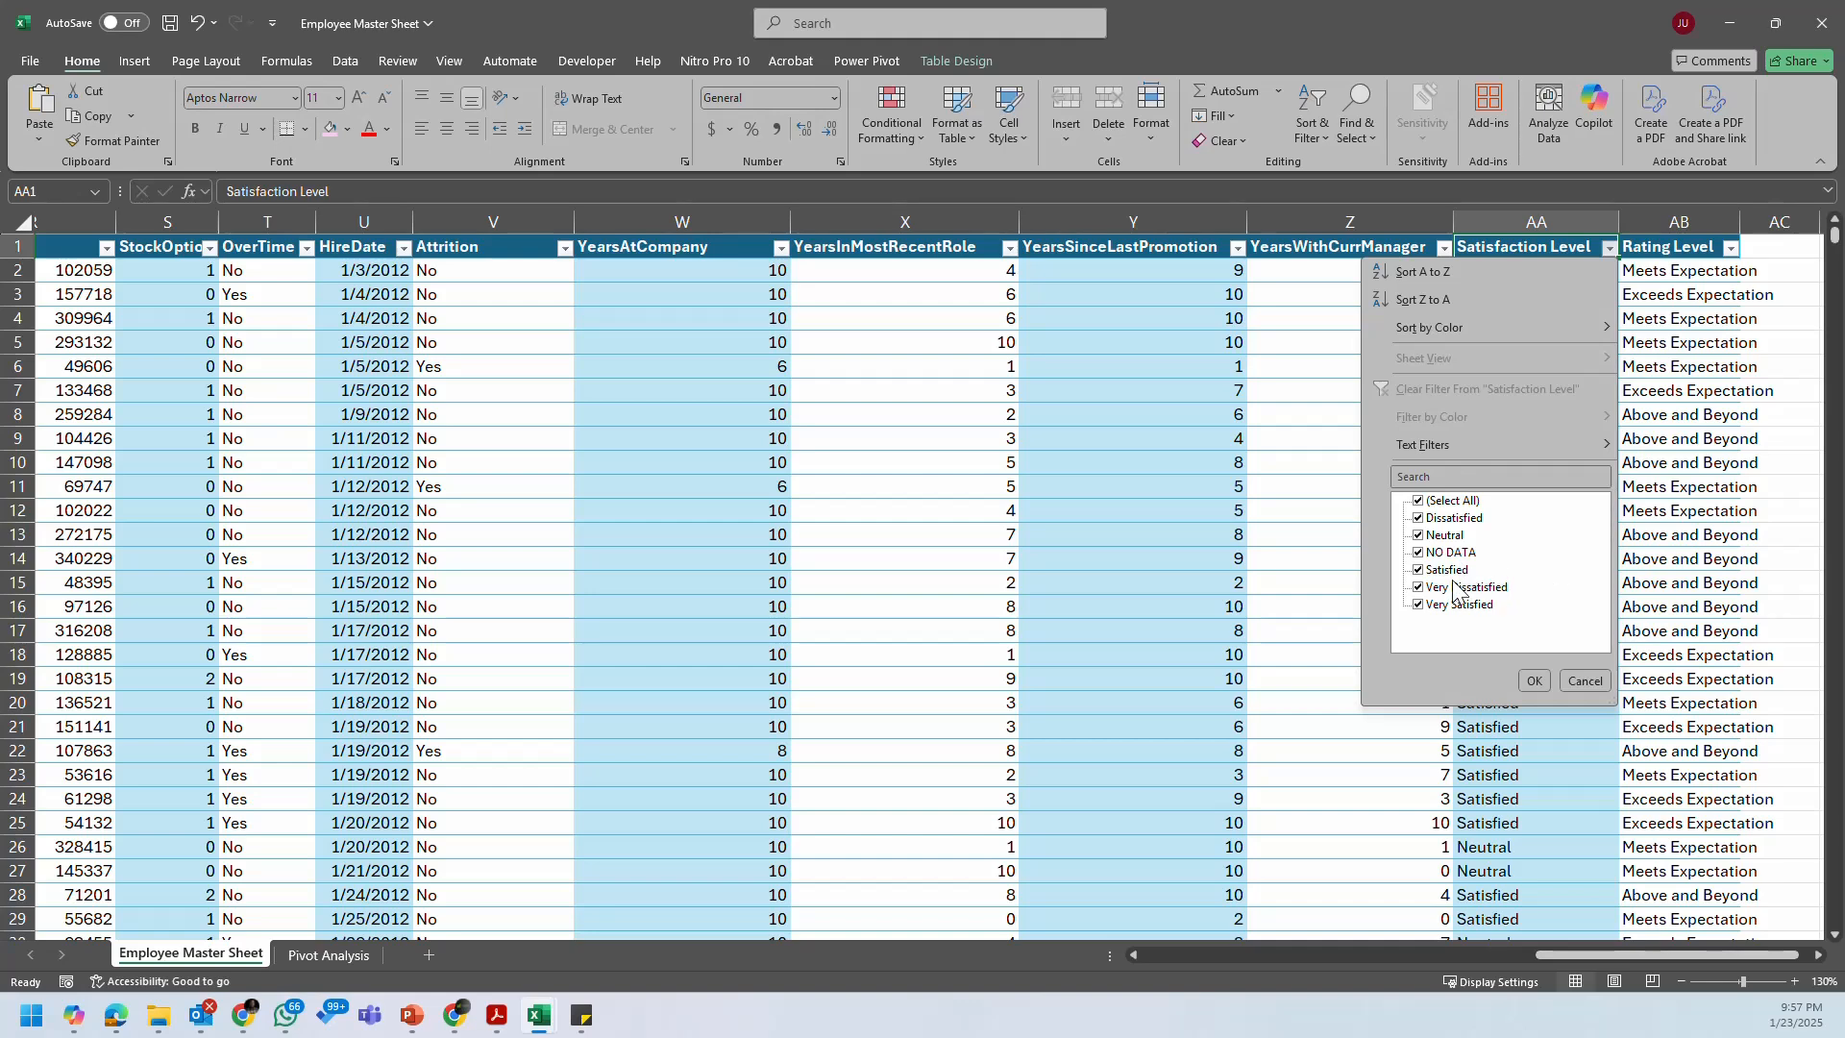
left_click(1585, 681)
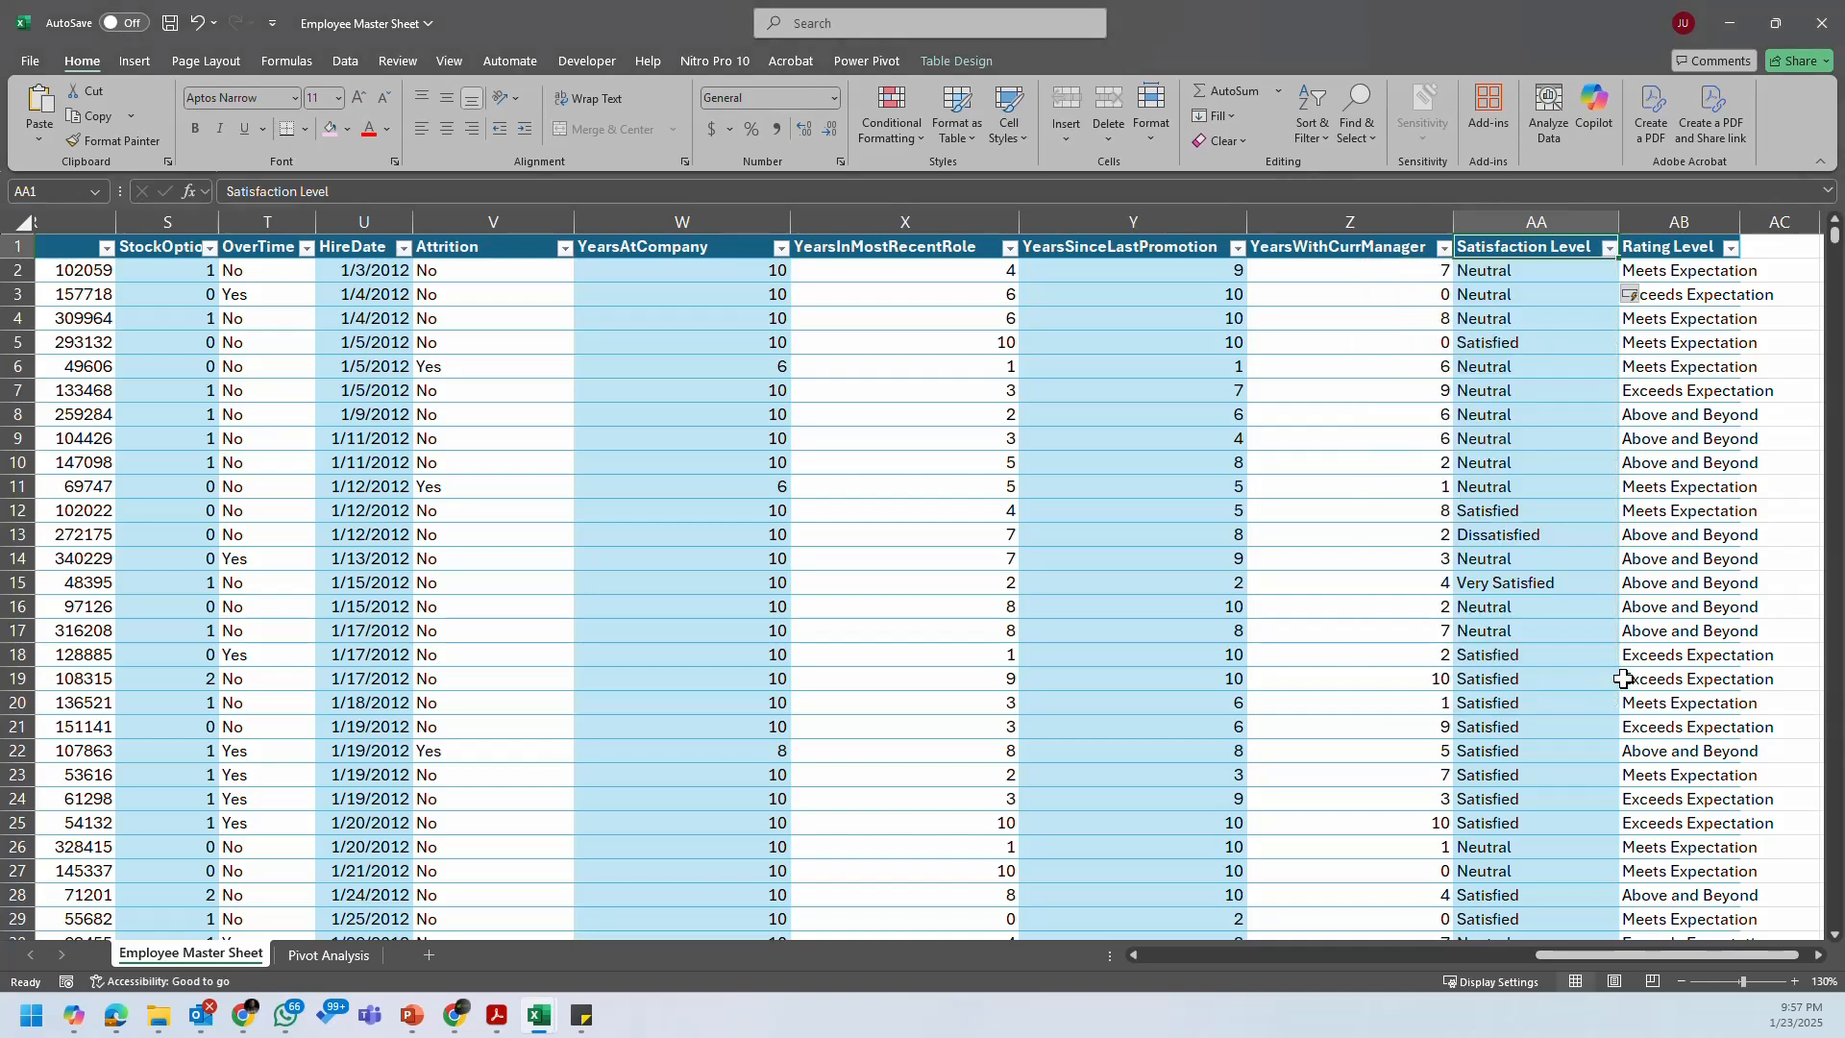
Step: Wrap the Rating Level XLOOKUP formula in IFNA so that unmatched employees return "NO DATA"
left_click_drag(1628, 956, 1640, 955)
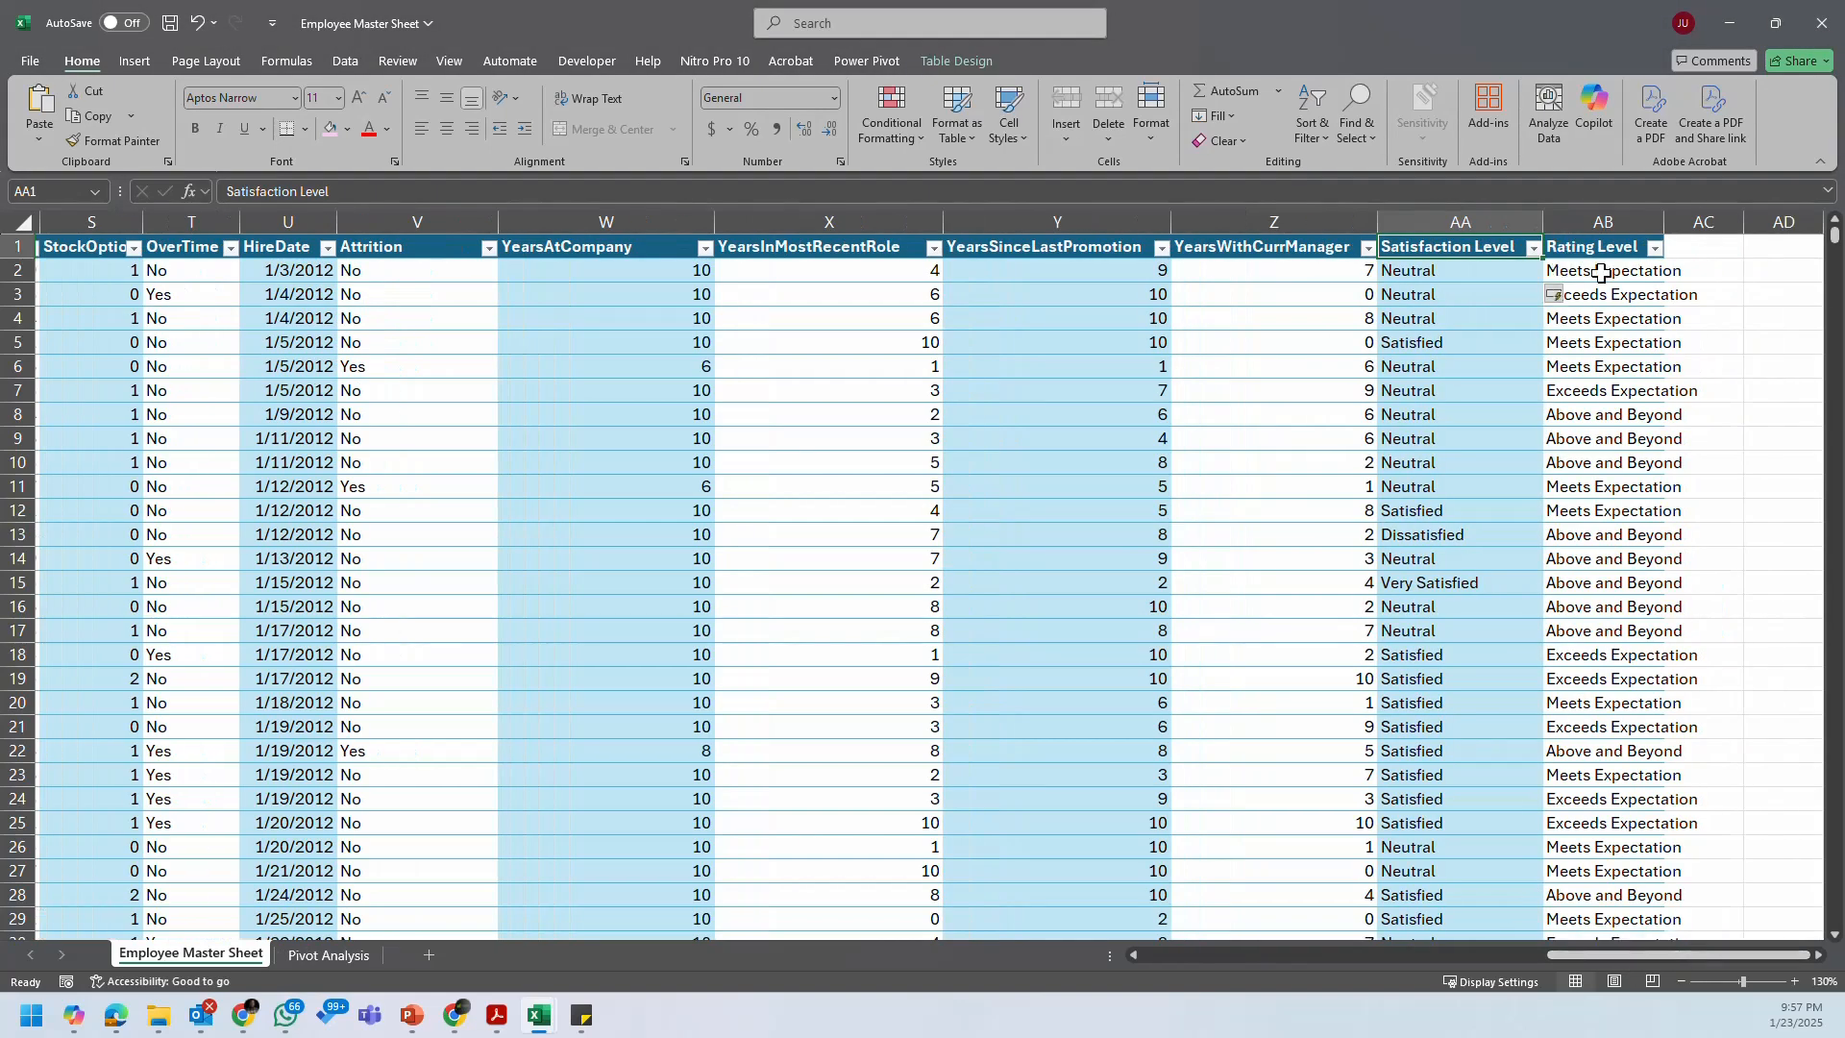
left_click(1572, 268)
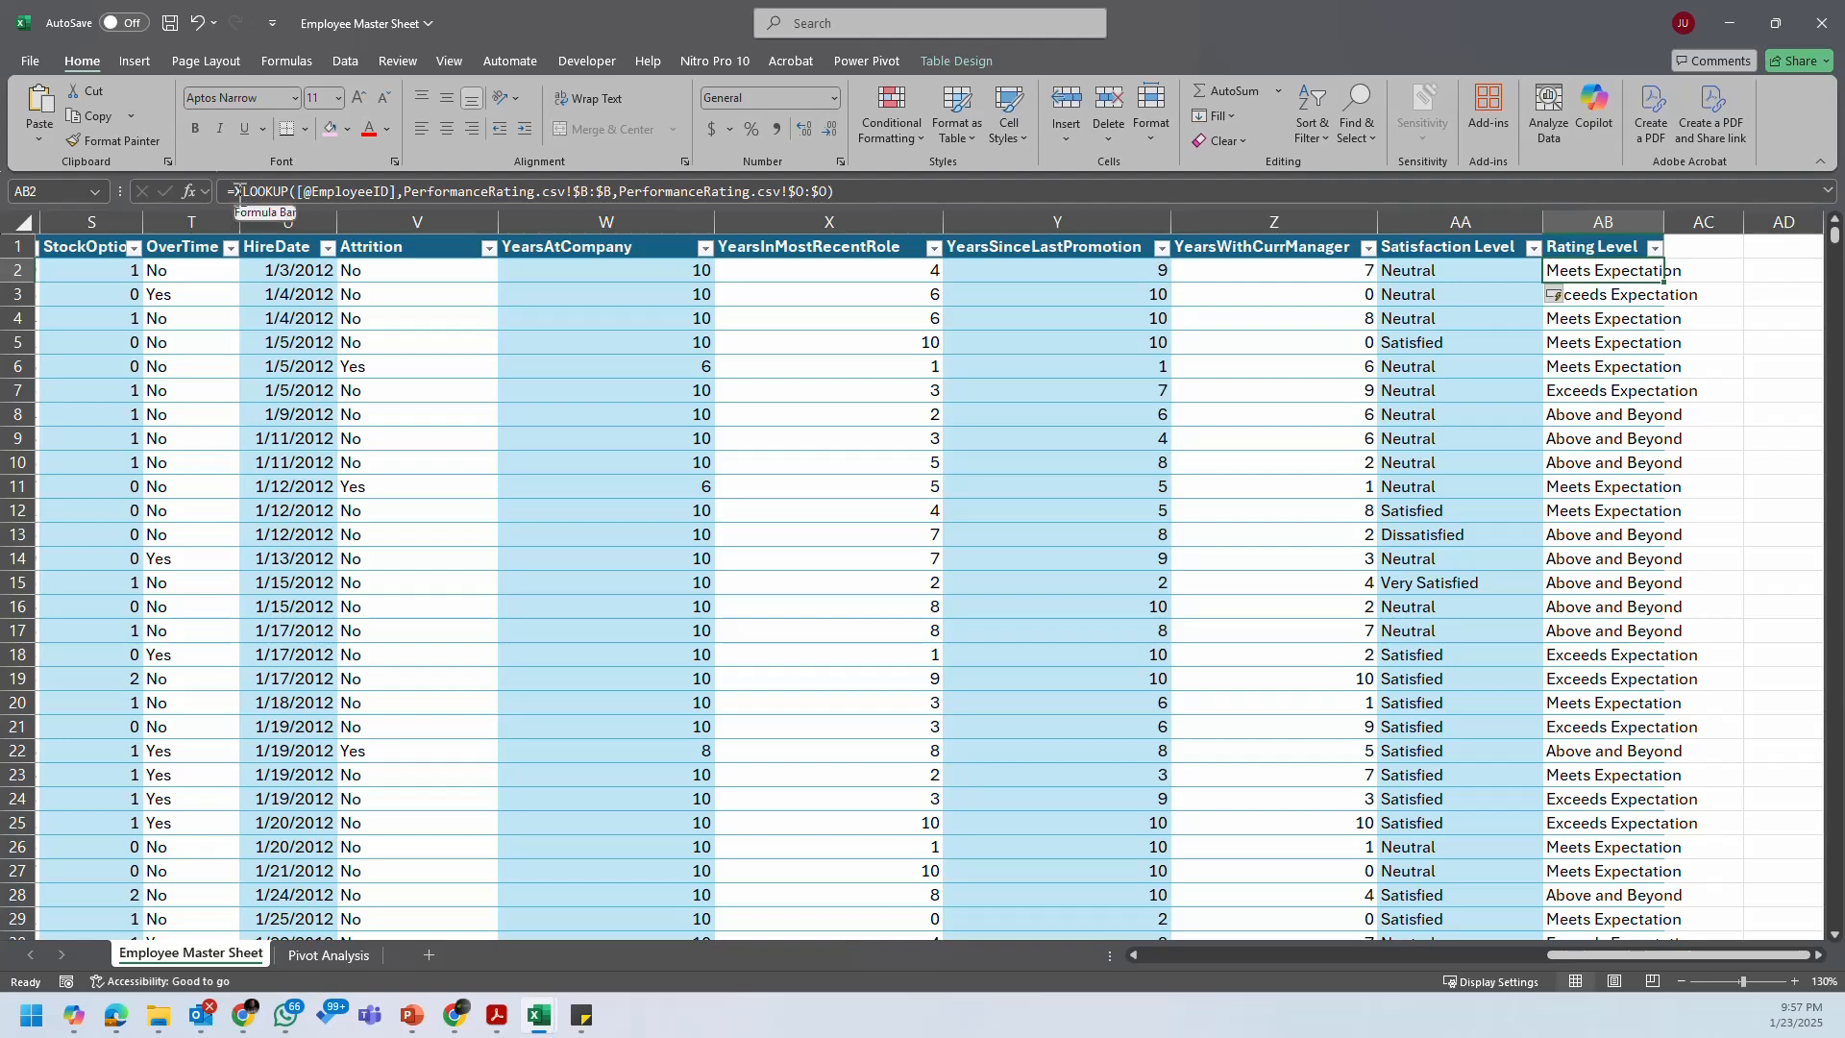
left_click(279, 193)
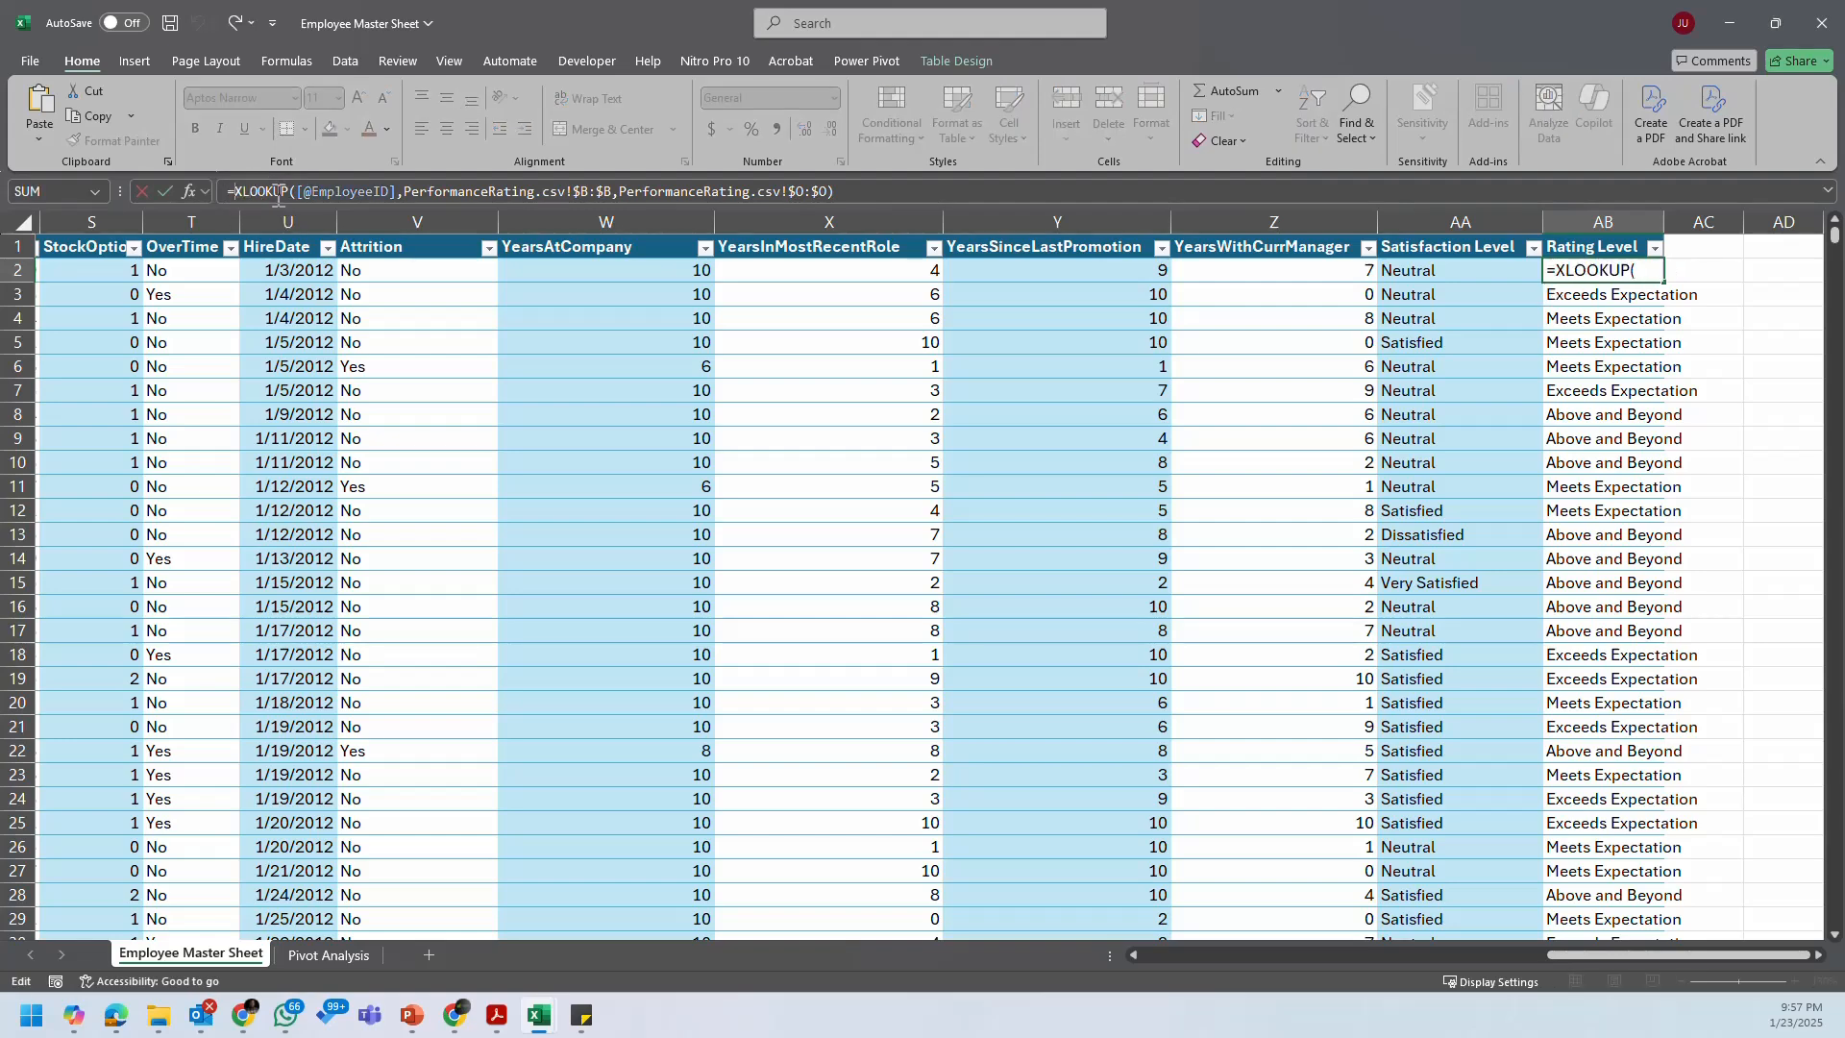
type("ifn")
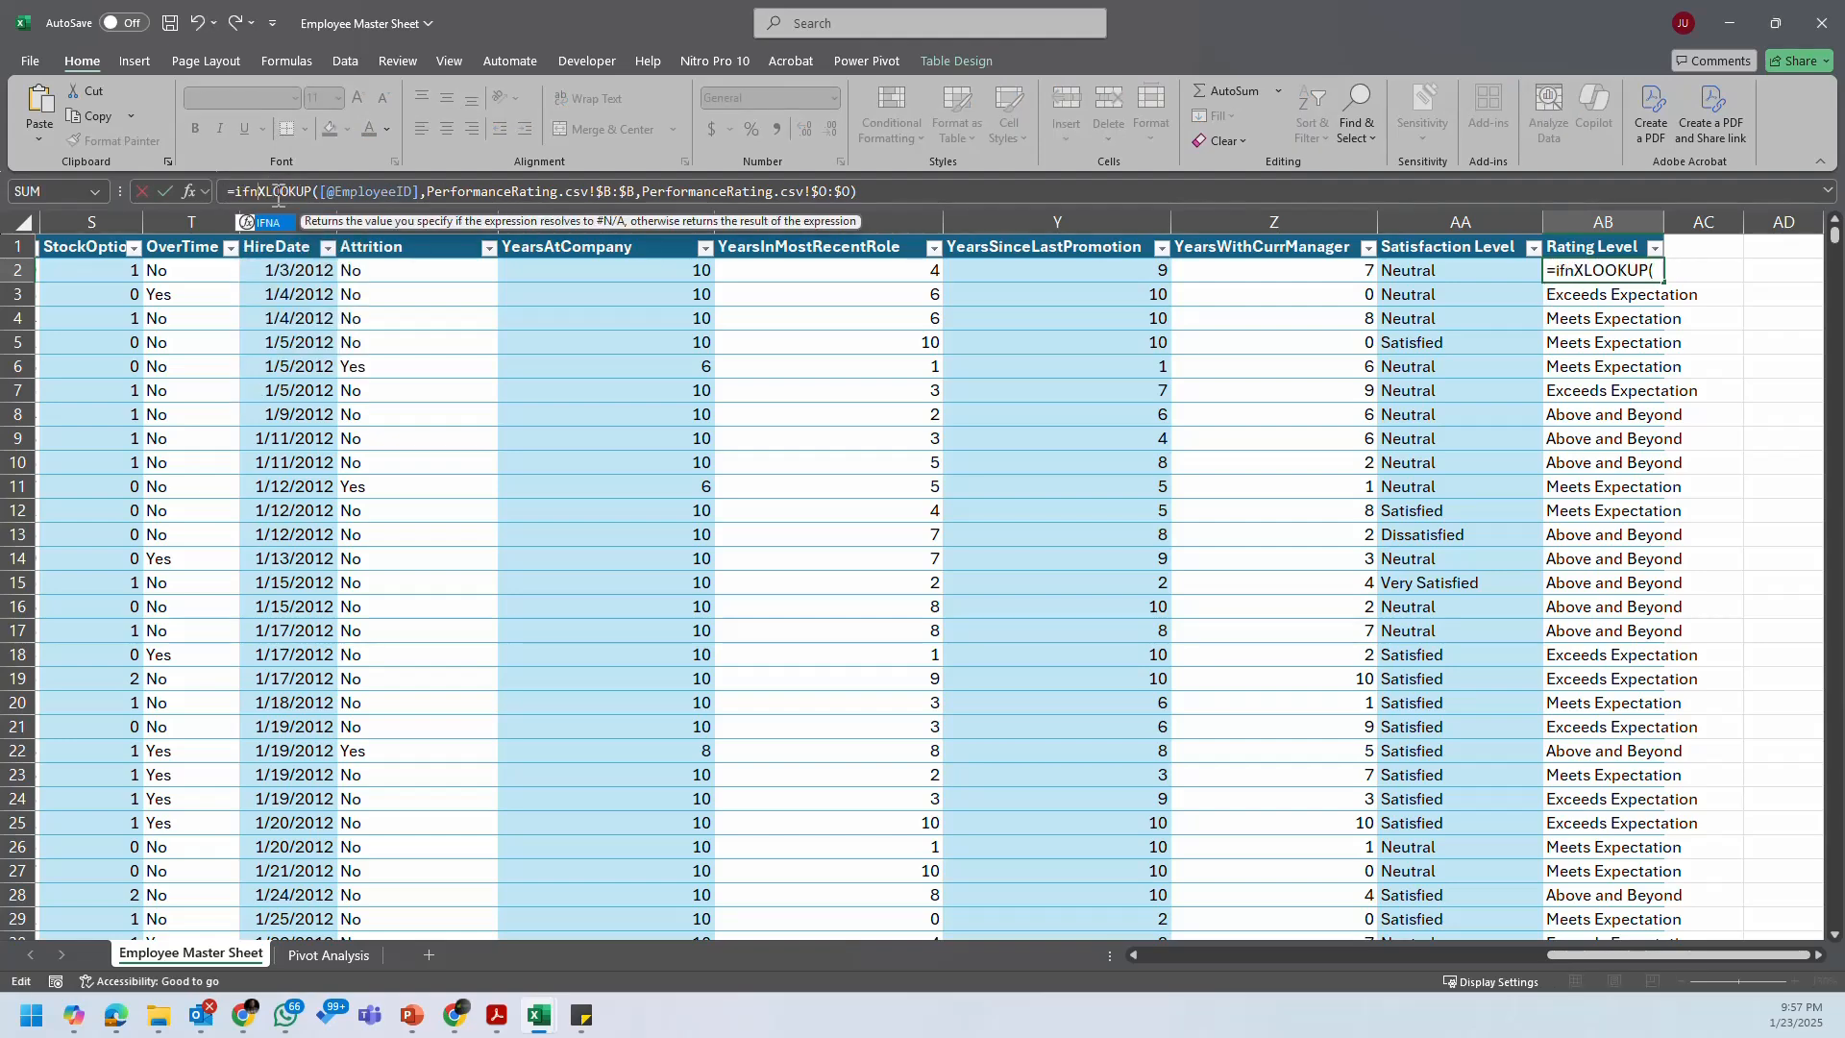
type("as")
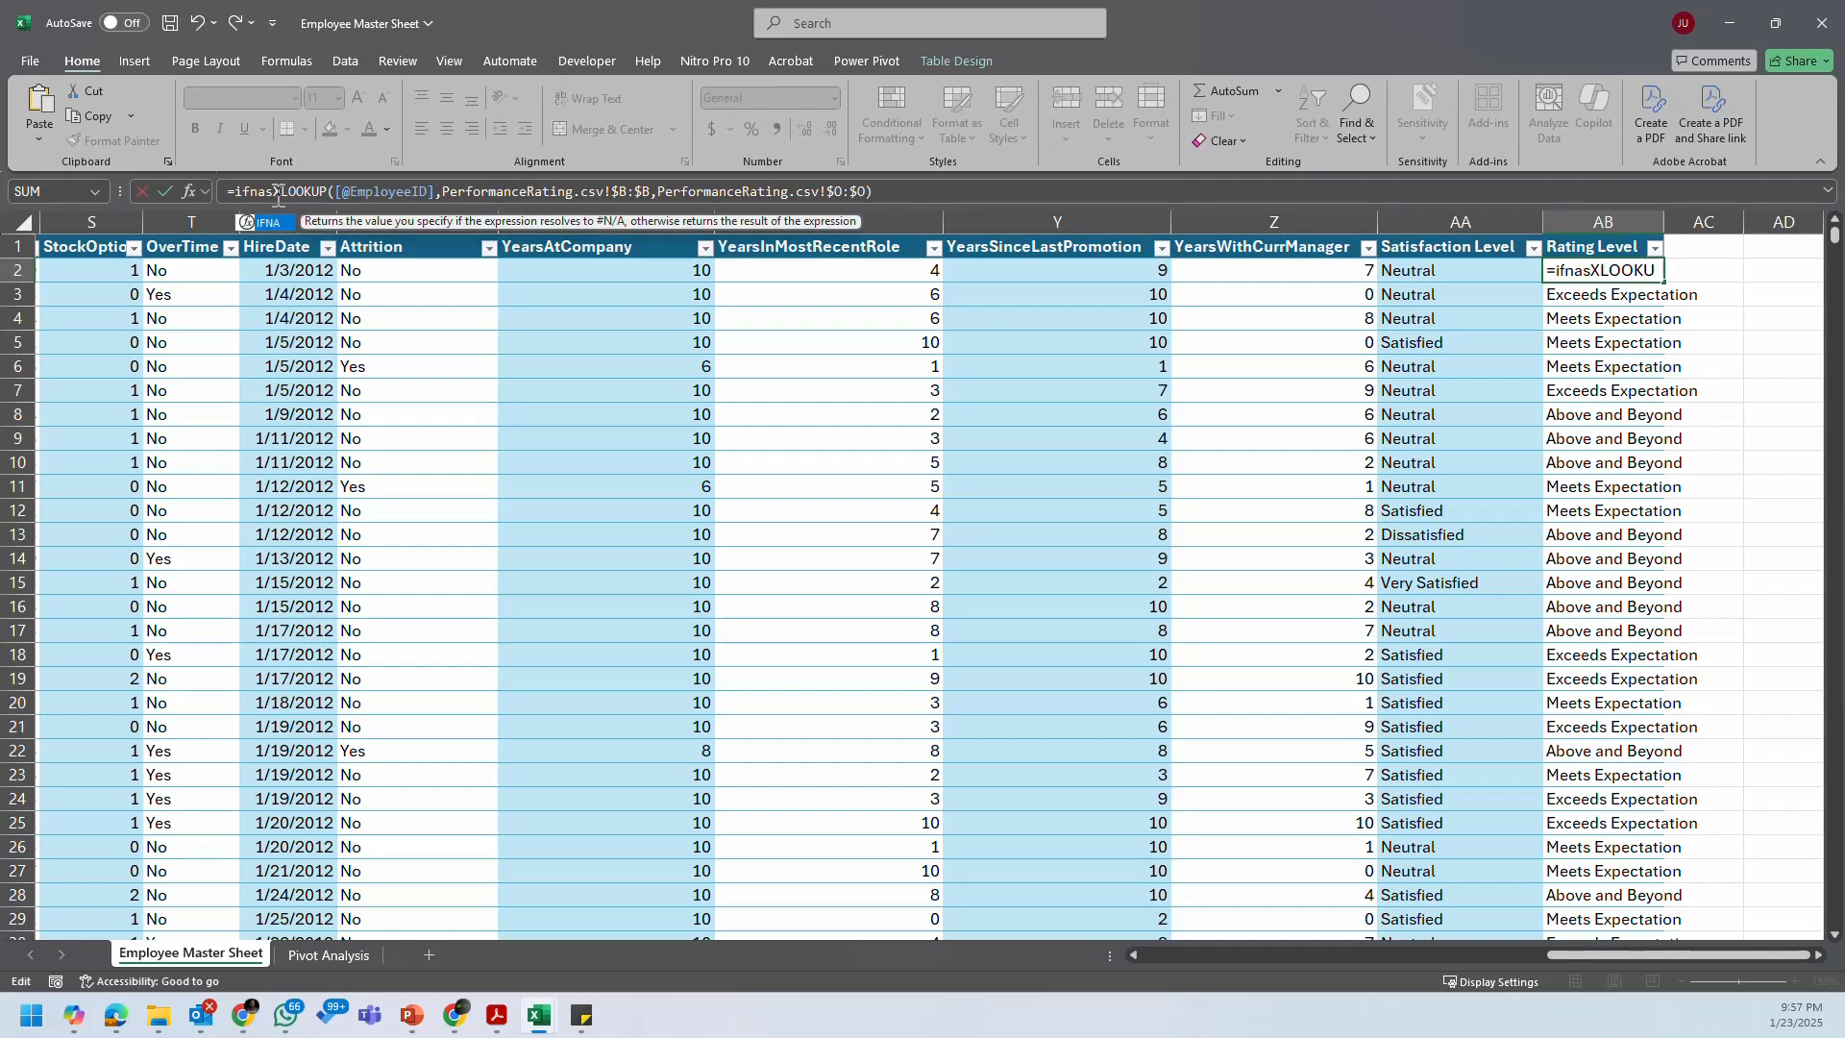
key("BackSpace")
key("Tab")
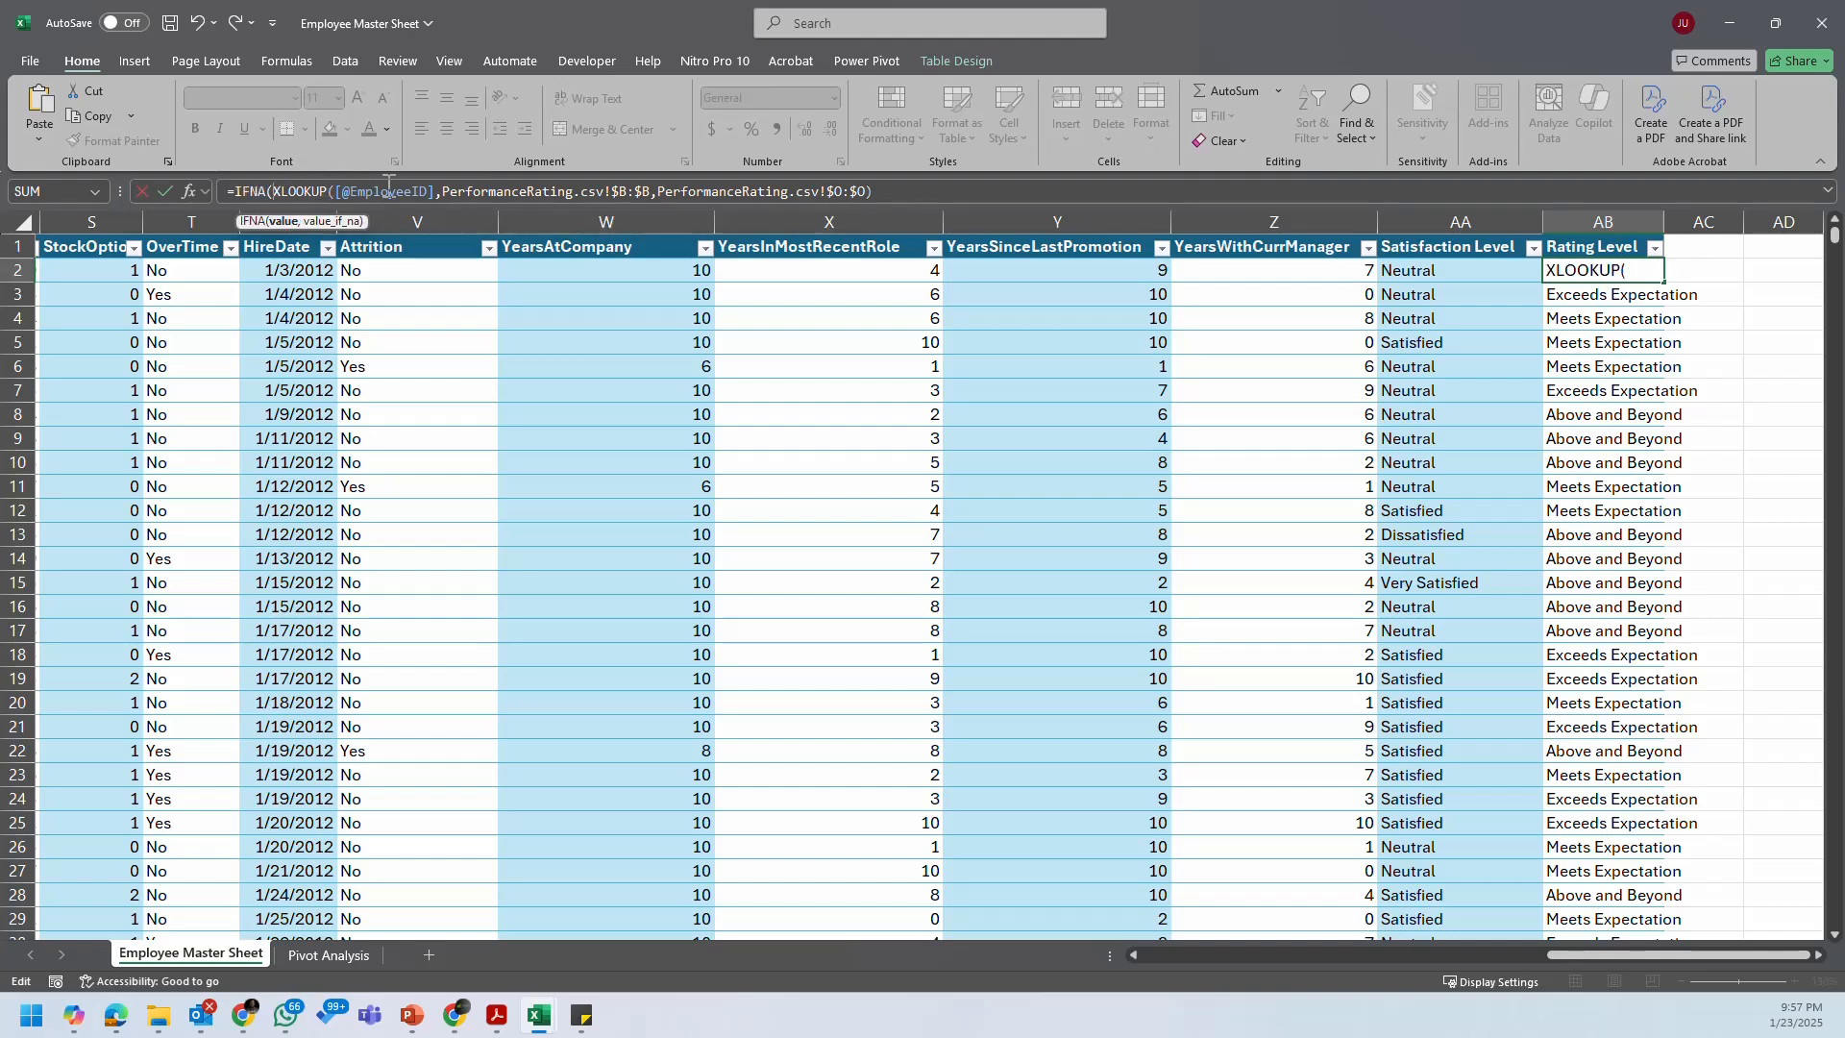
left_click(887, 193)
type(",\"NO DA")
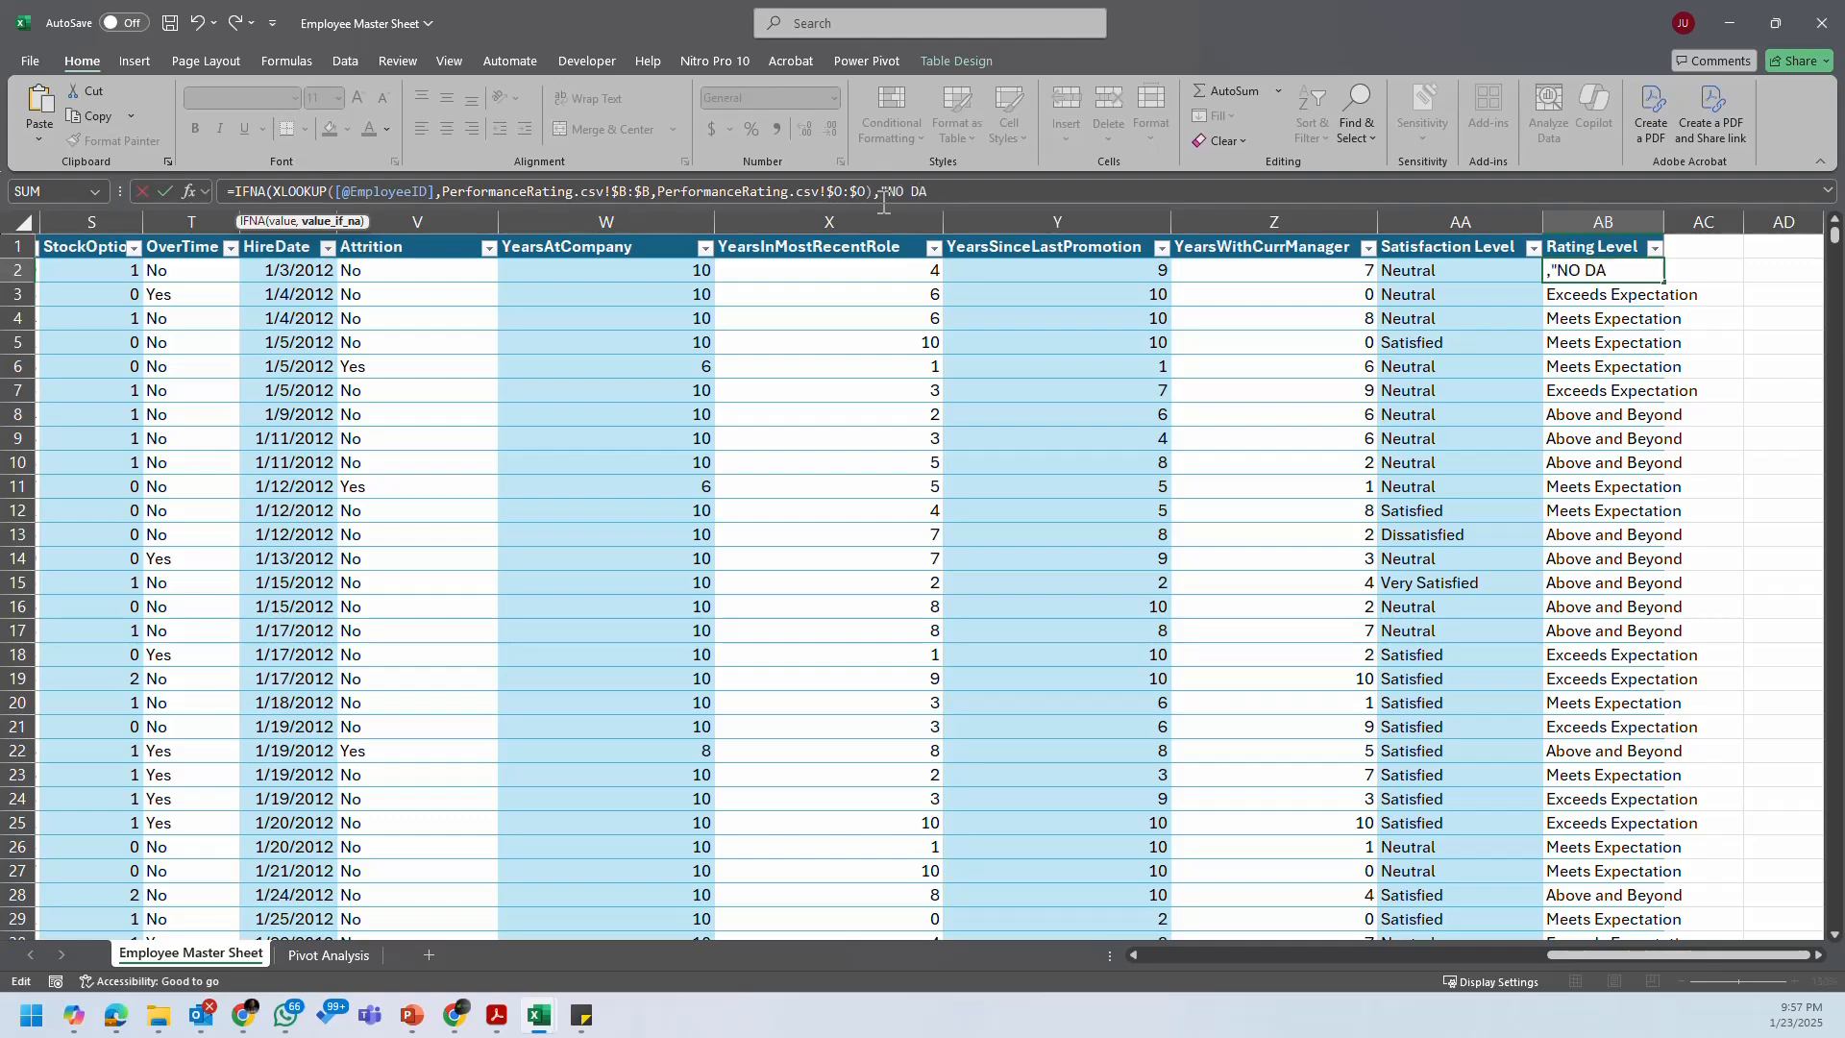
type("TA\")")
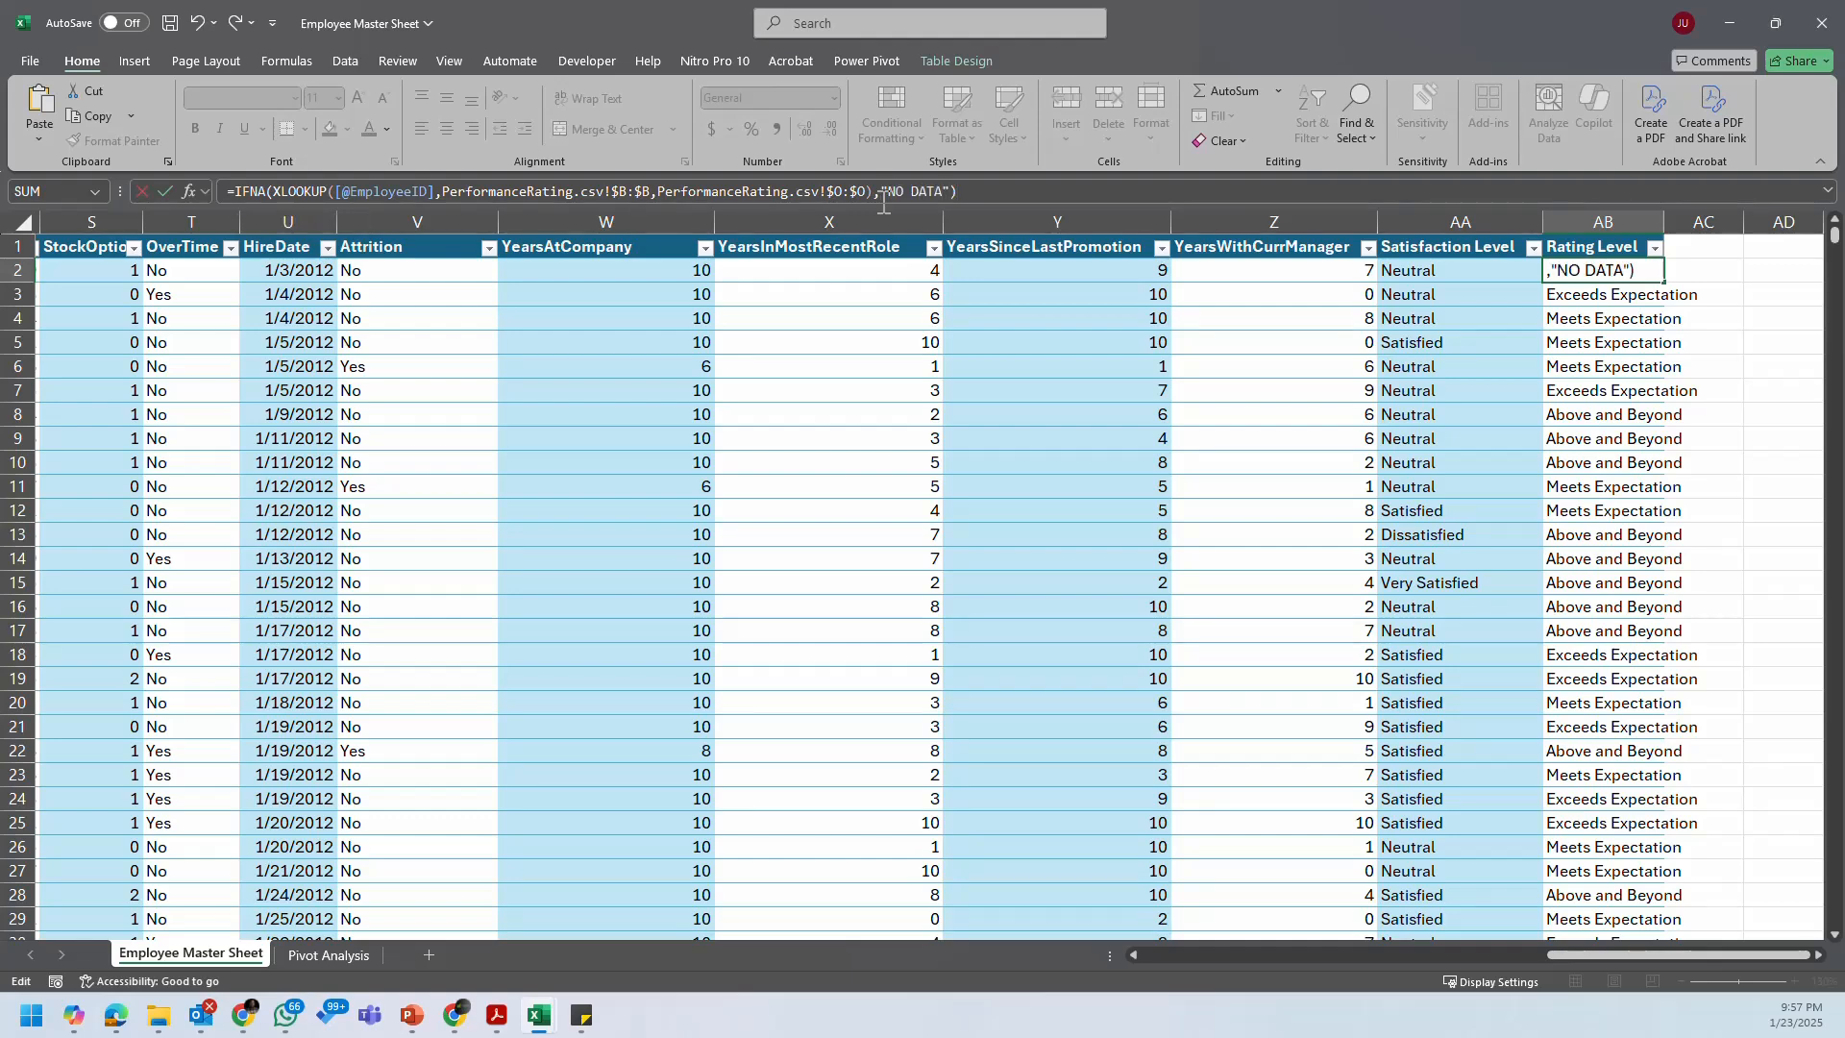
key("Return")
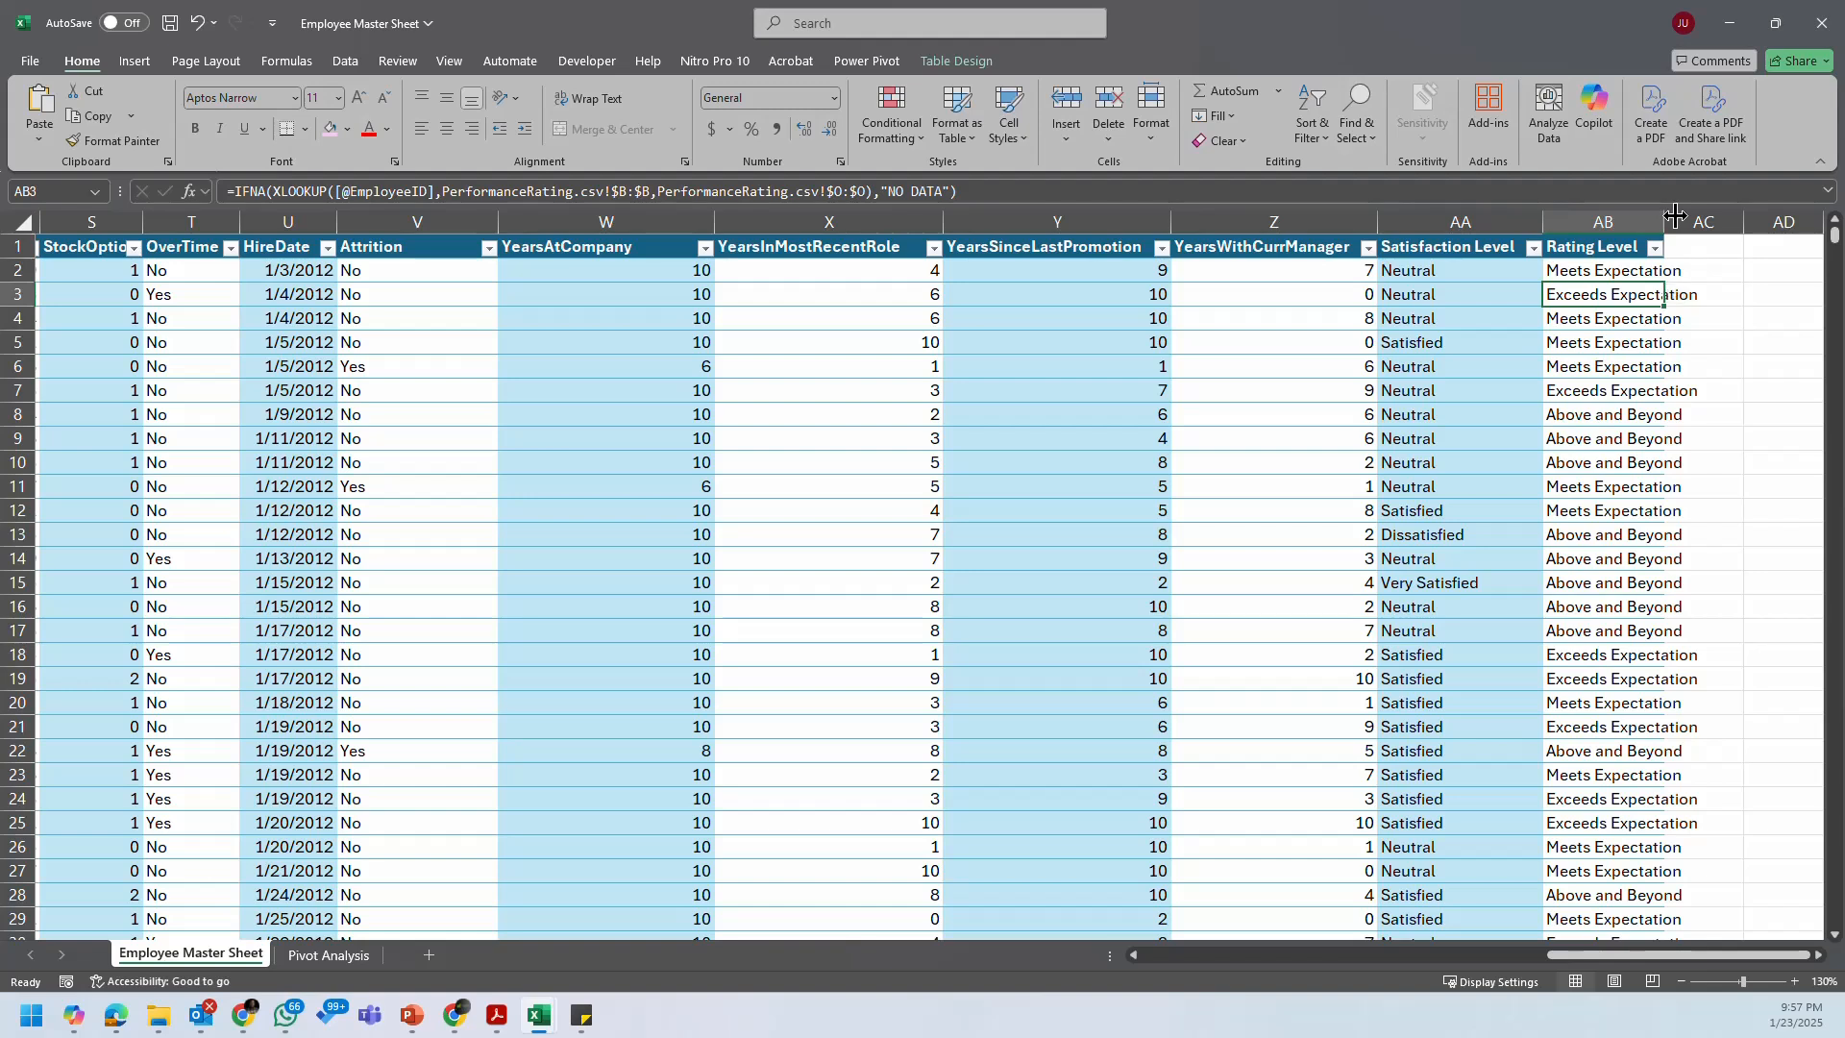
Step: Autofit the Rating Level column and check the values listed in its filter
double_click(1665, 222)
left_click(1699, 248)
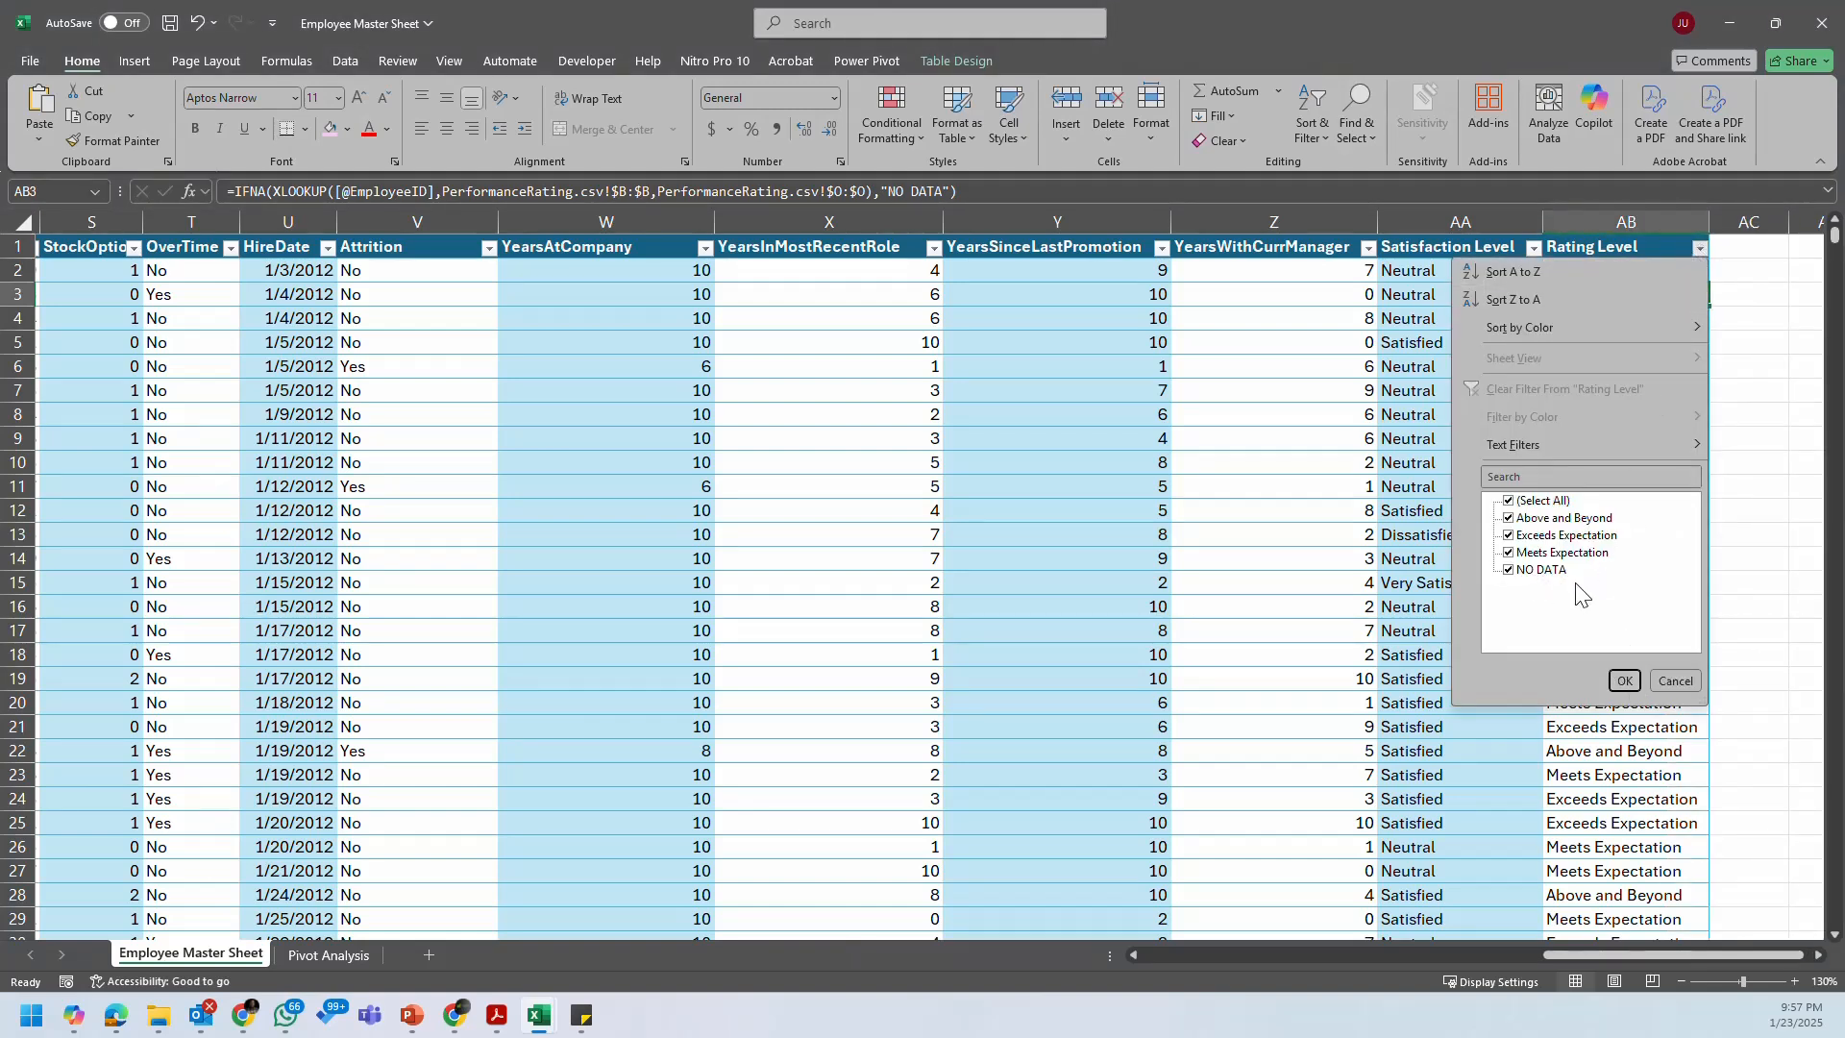
left_click(1674, 681)
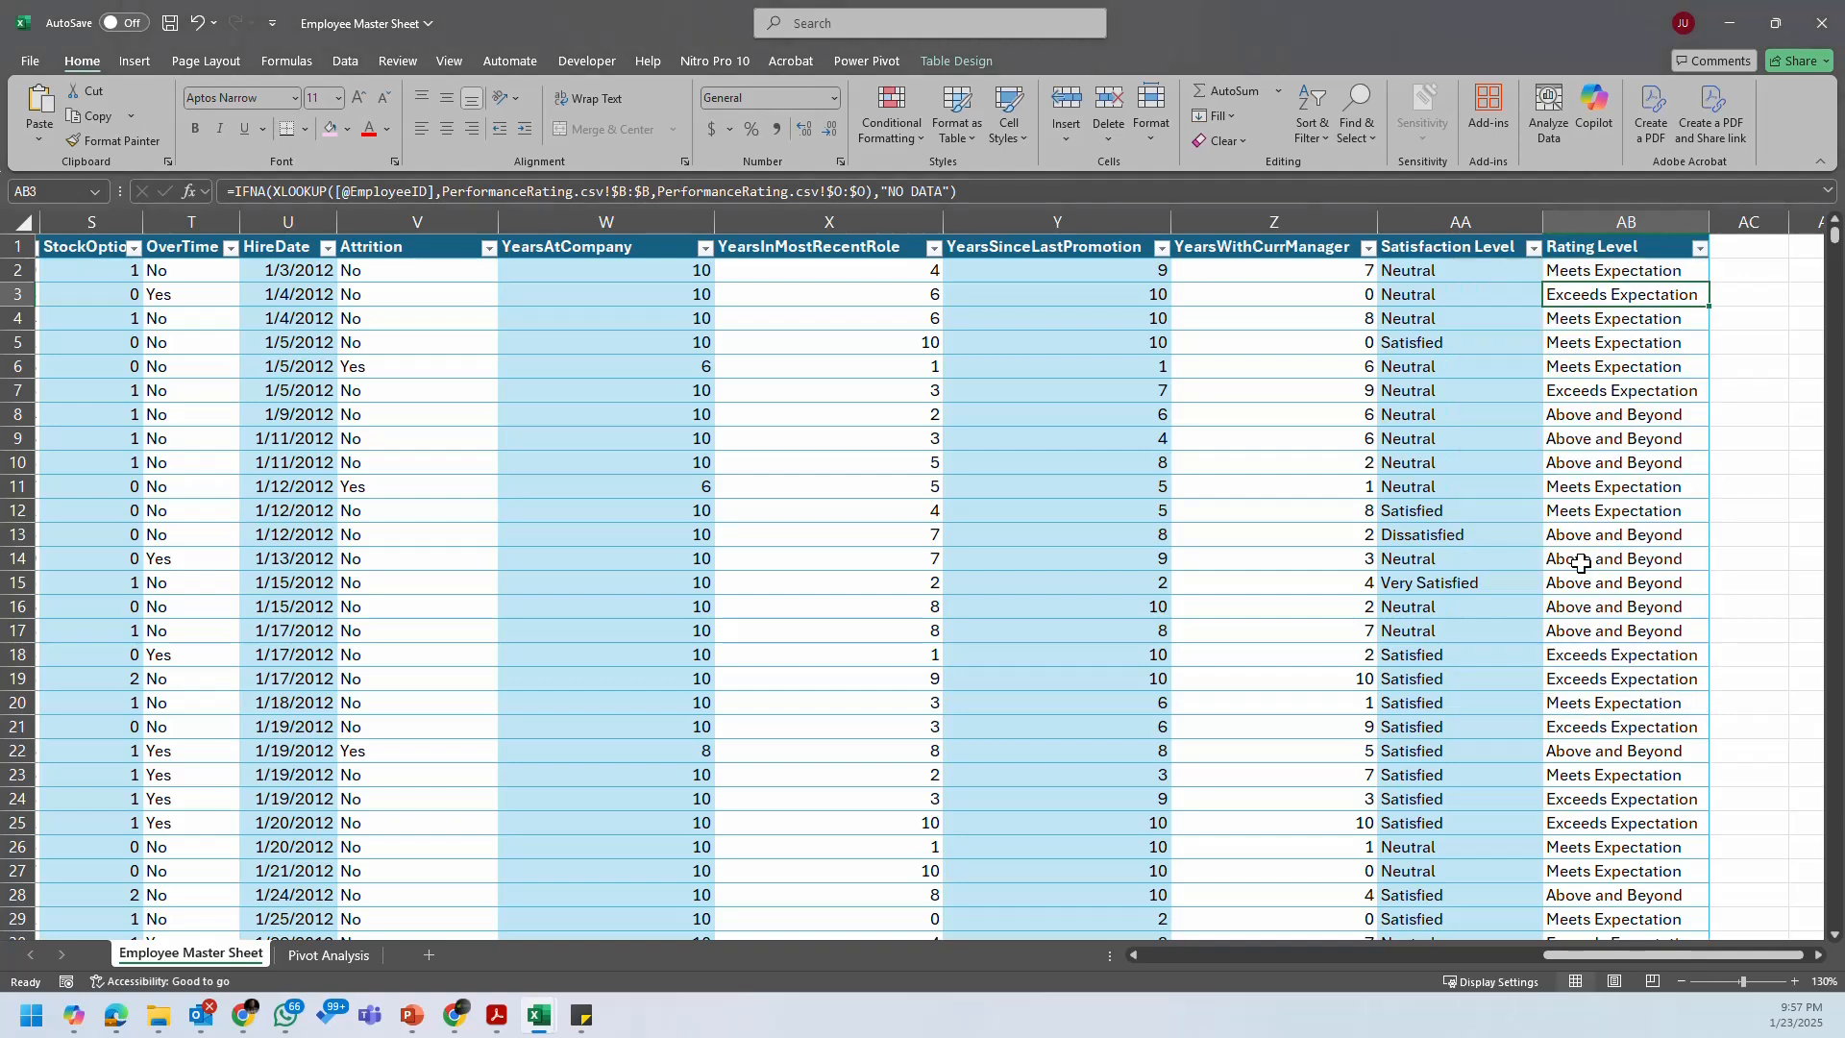
left_click(1591, 517)
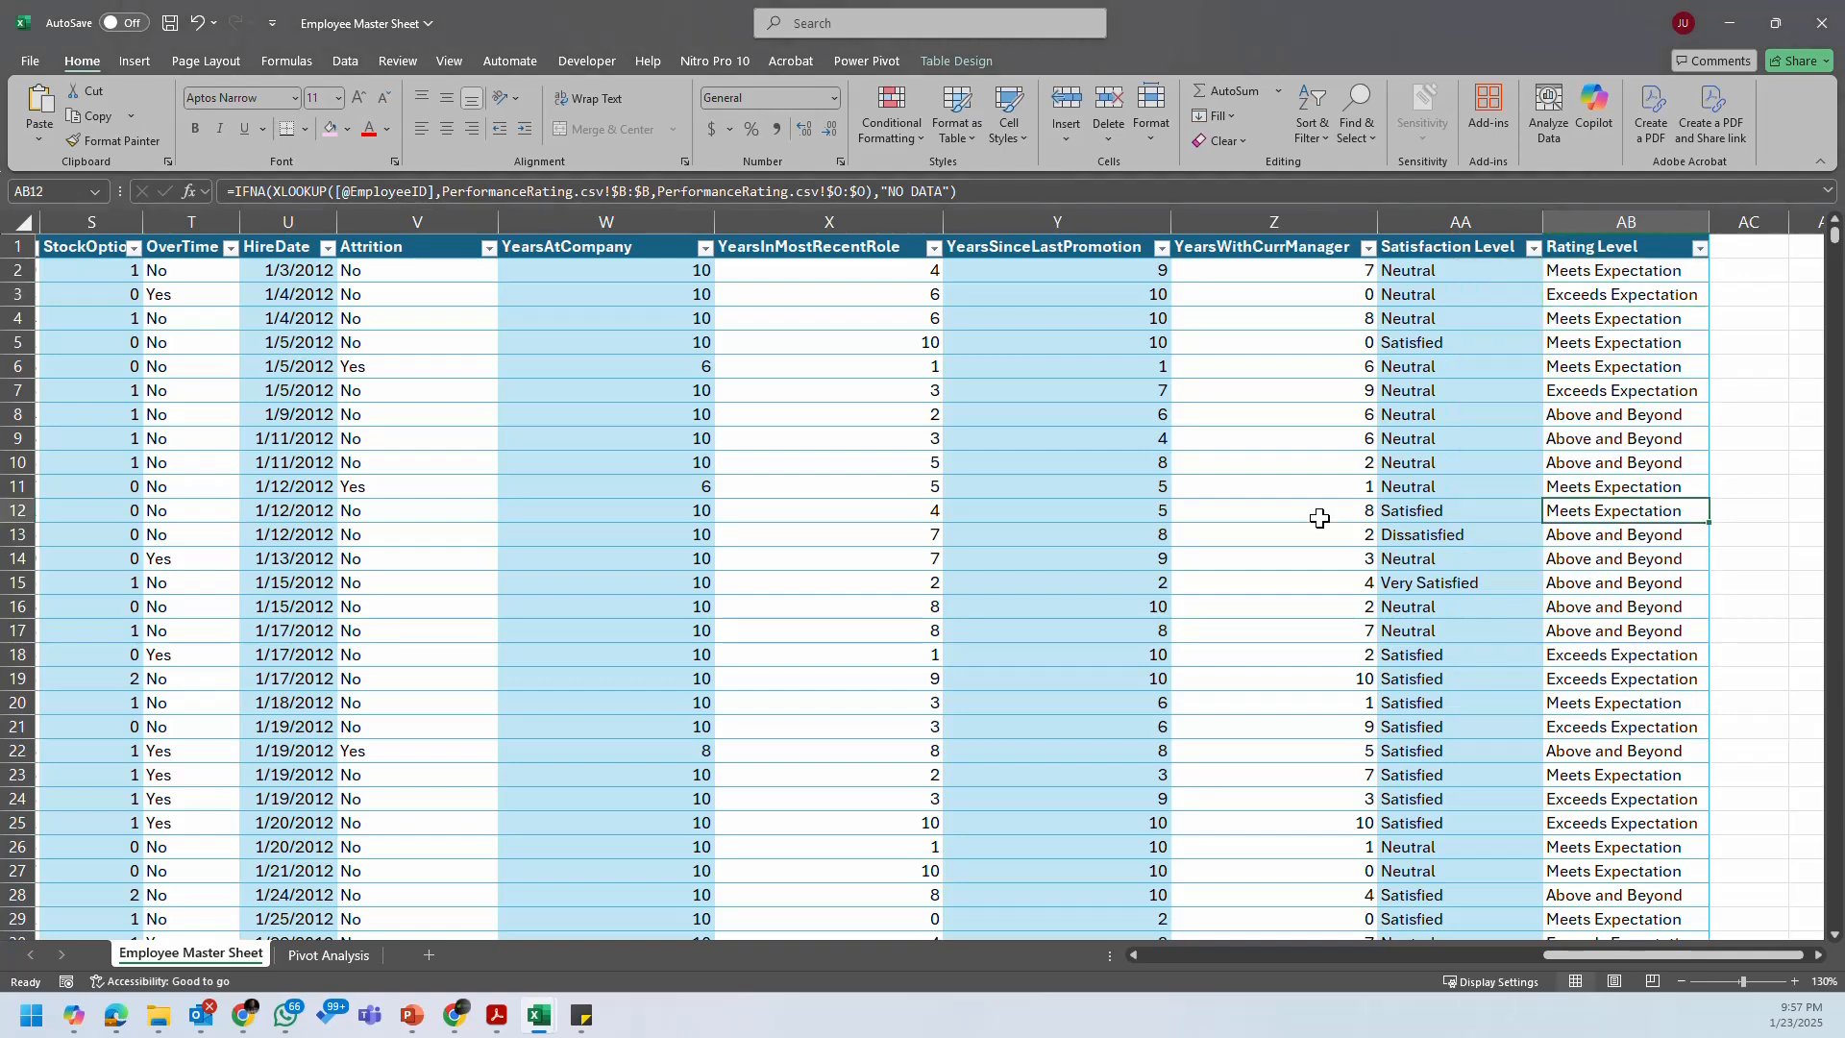
left_click(1358, 632)
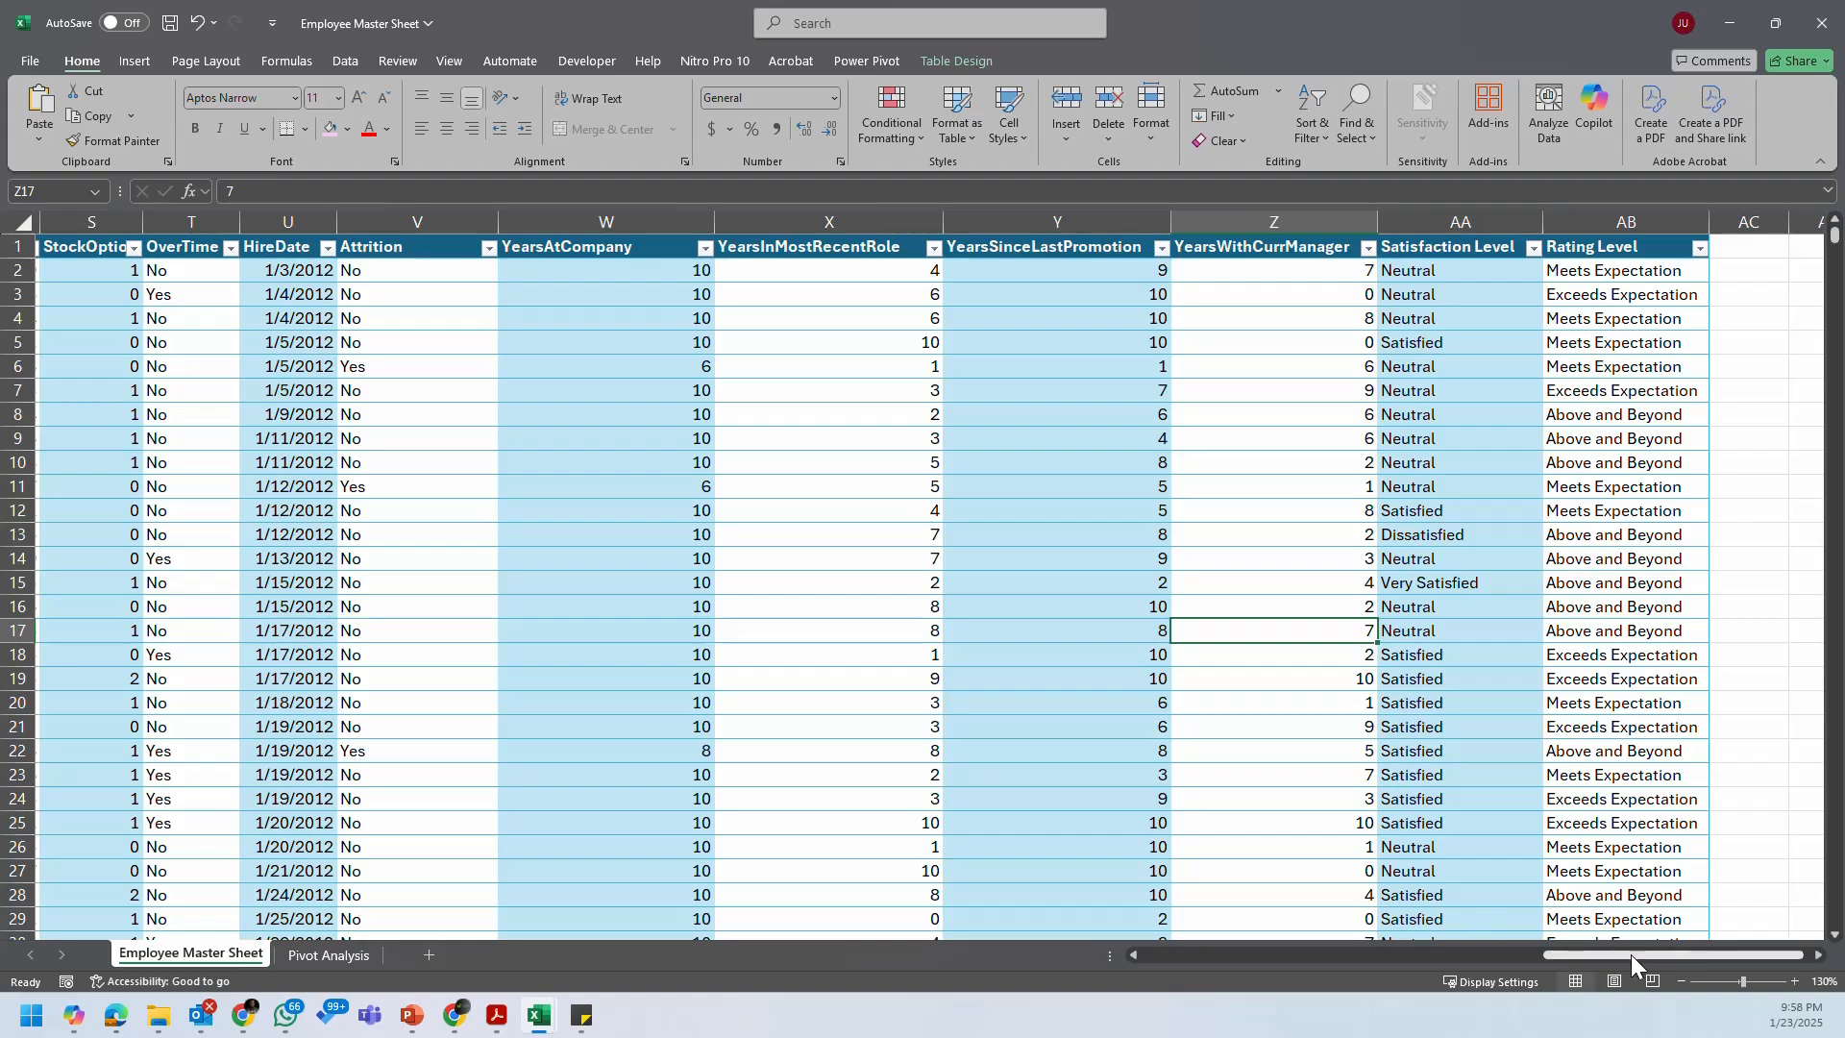
Step: Save the workbook and switch to the Pivot Analysis sheet
left_click_drag(1630, 954, 1165, 950)
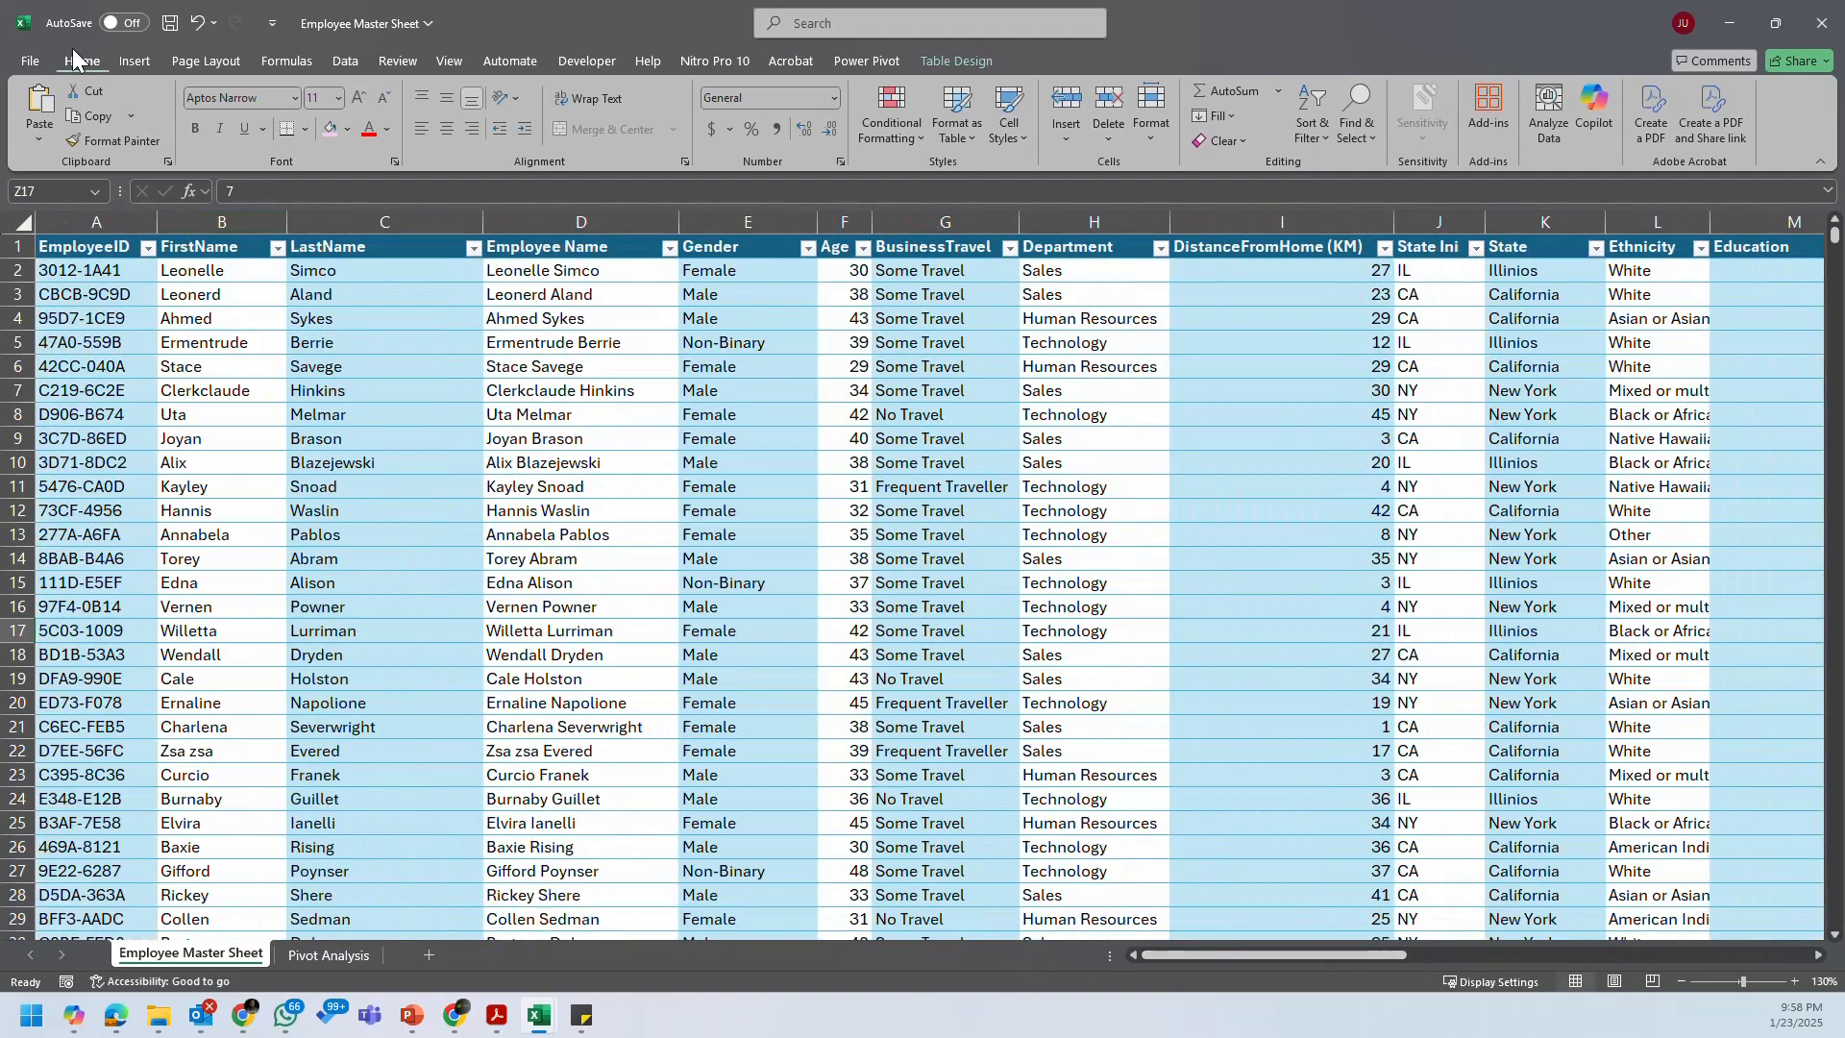
left_click(169, 29)
left_click(346, 956)
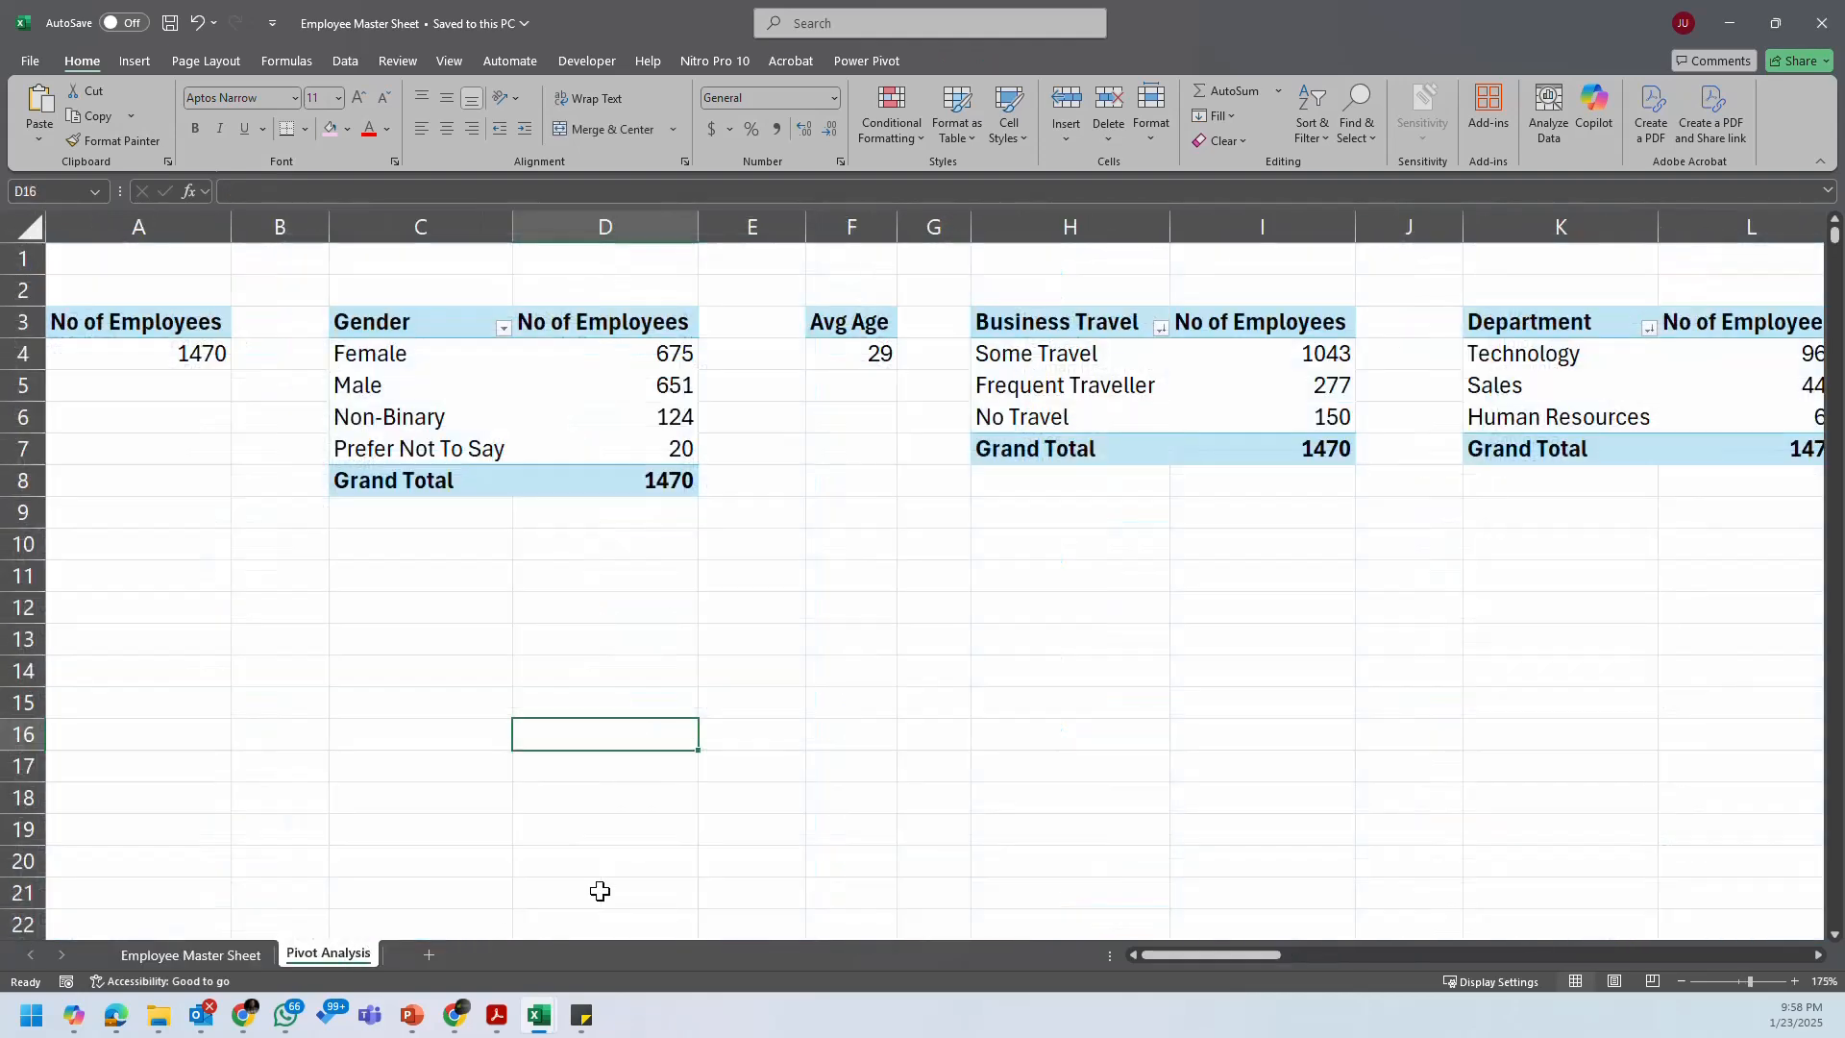
Step: Refresh the Attrition pivot table so the new Satisfaction Level and Rating Level columns join the field list
left_click_drag(1223, 960, 1820, 959)
left_click(1817, 954)
left_click(1817, 954)
left_click(1816, 955)
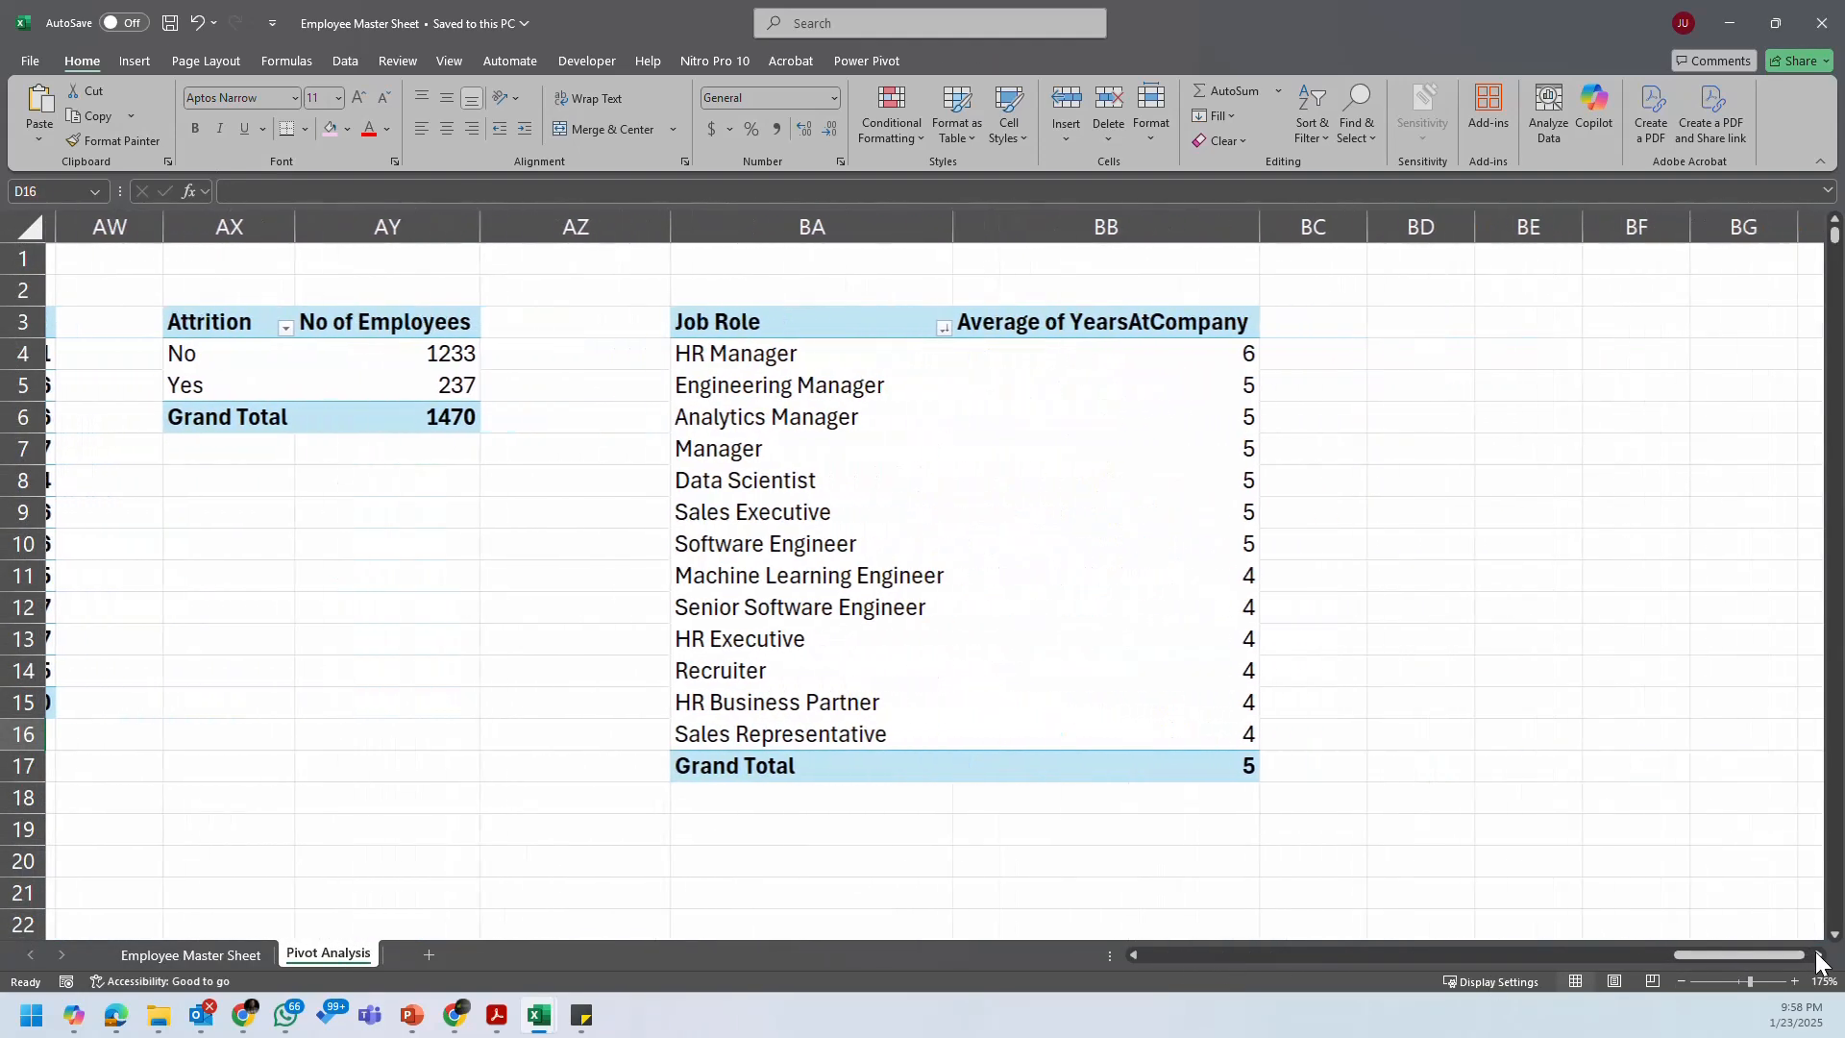
left_click(1816, 955)
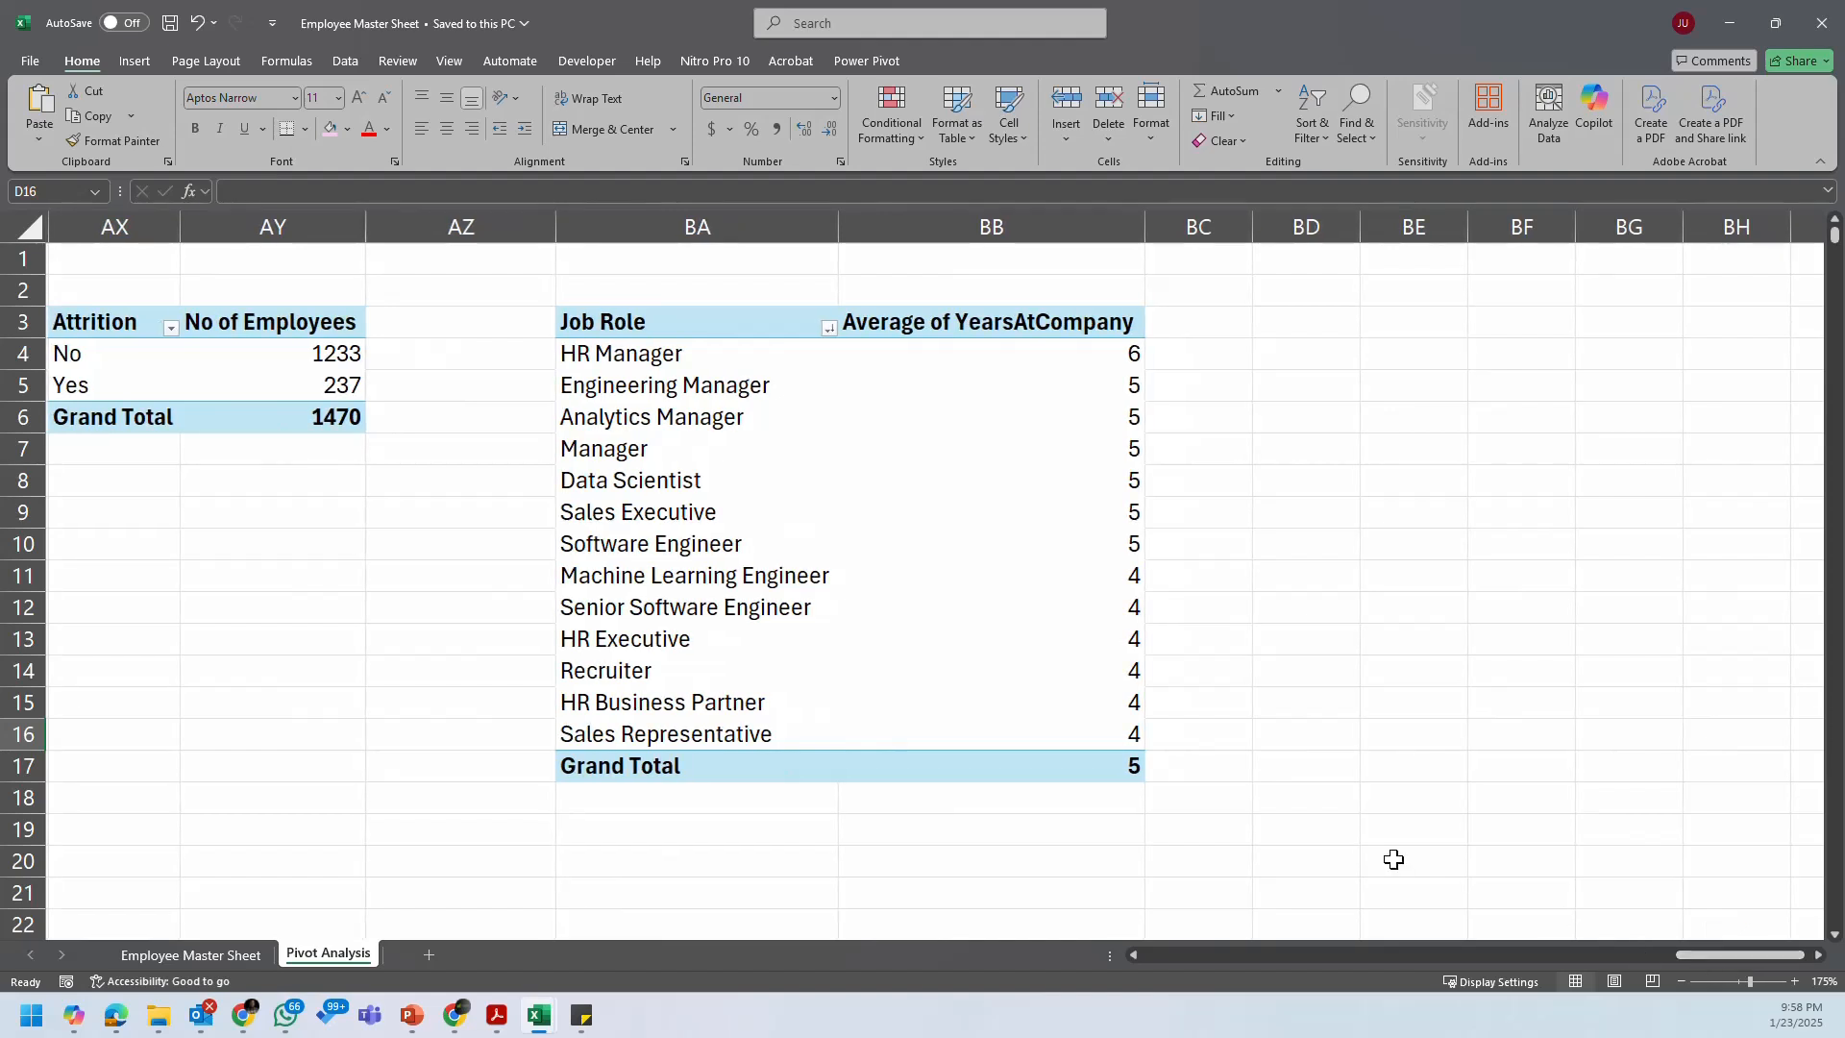
right_click(709, 397)
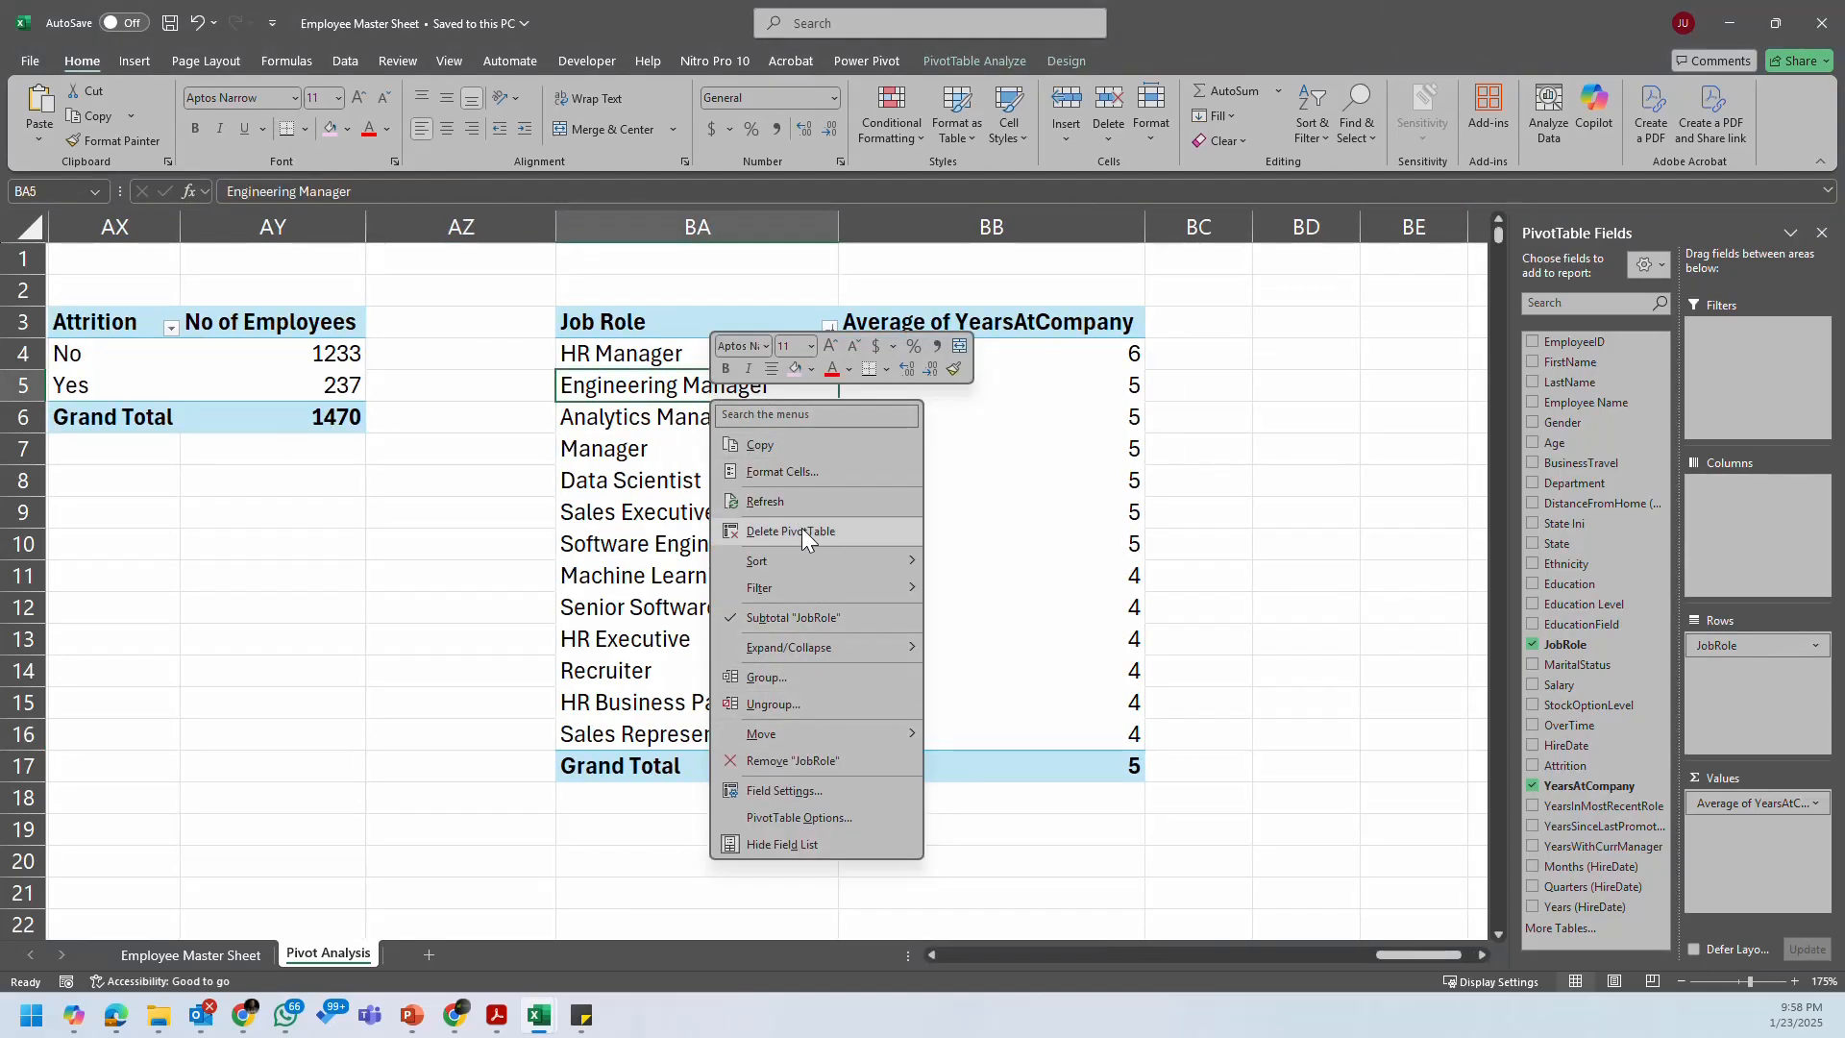
key("Escape")
right_click(228, 365)
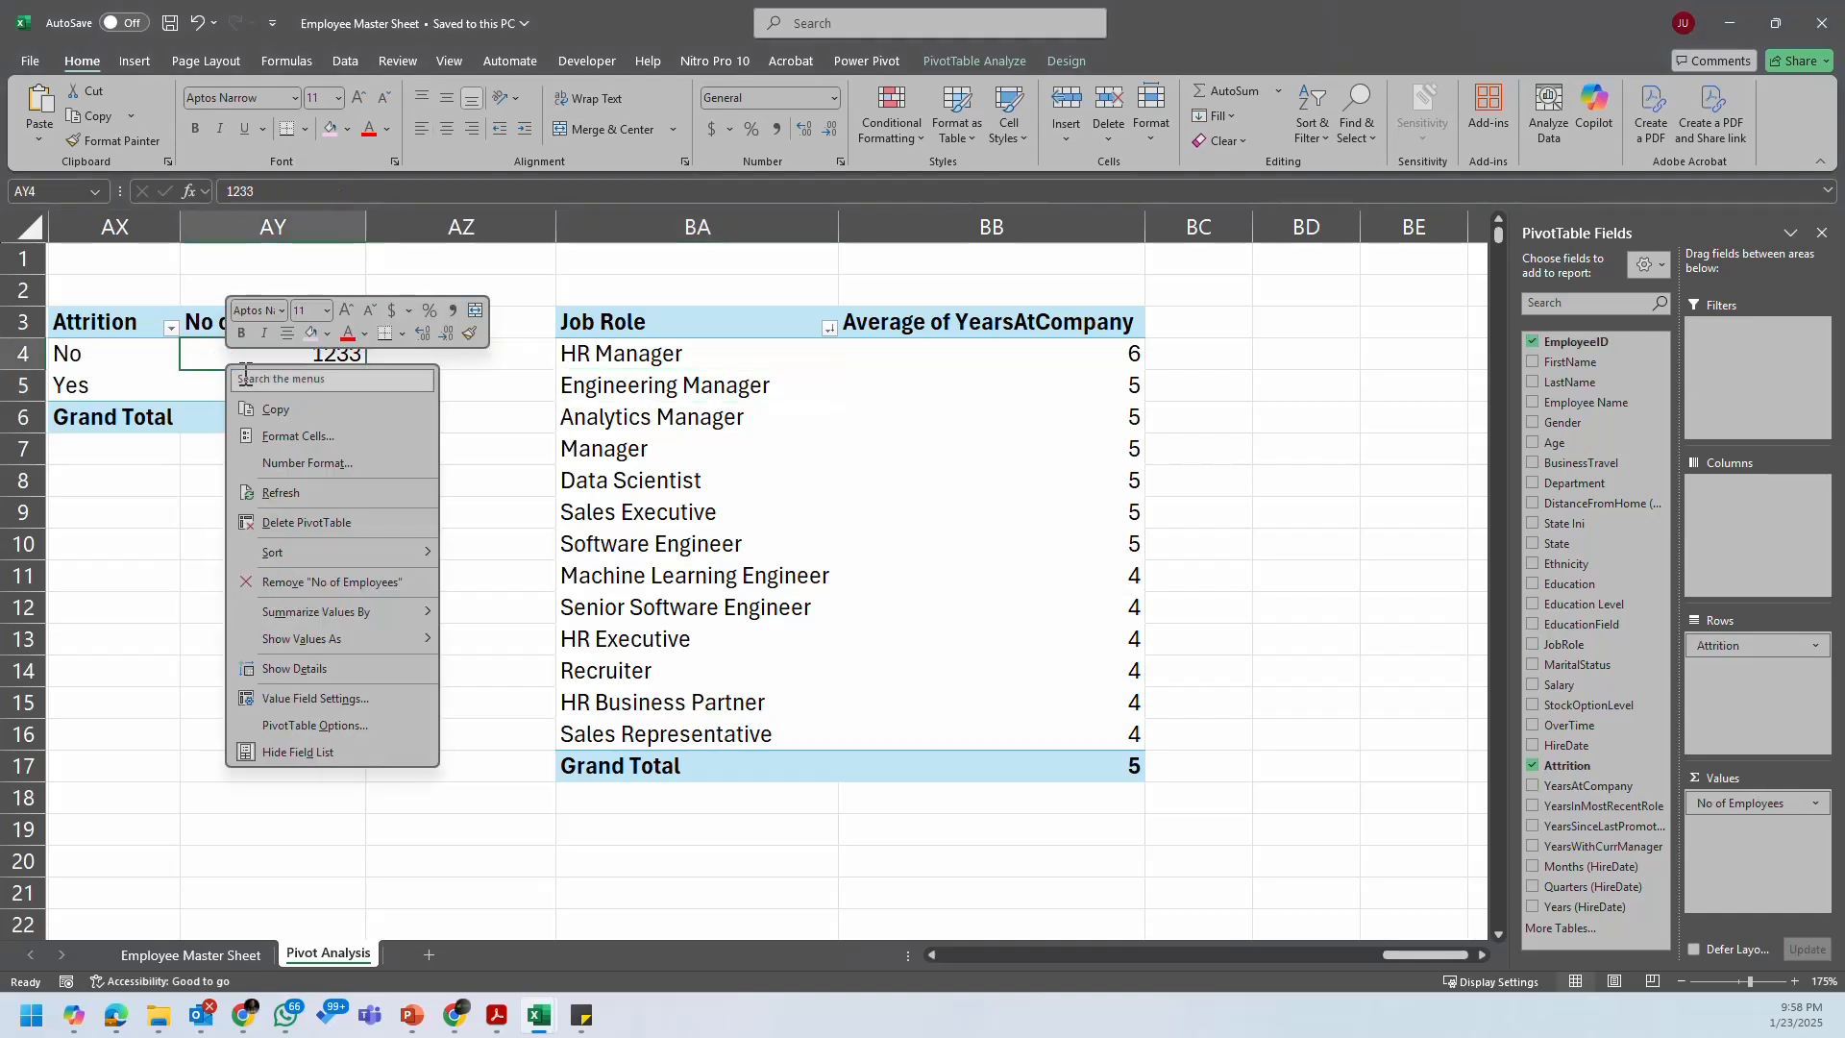
left_click(394, 490)
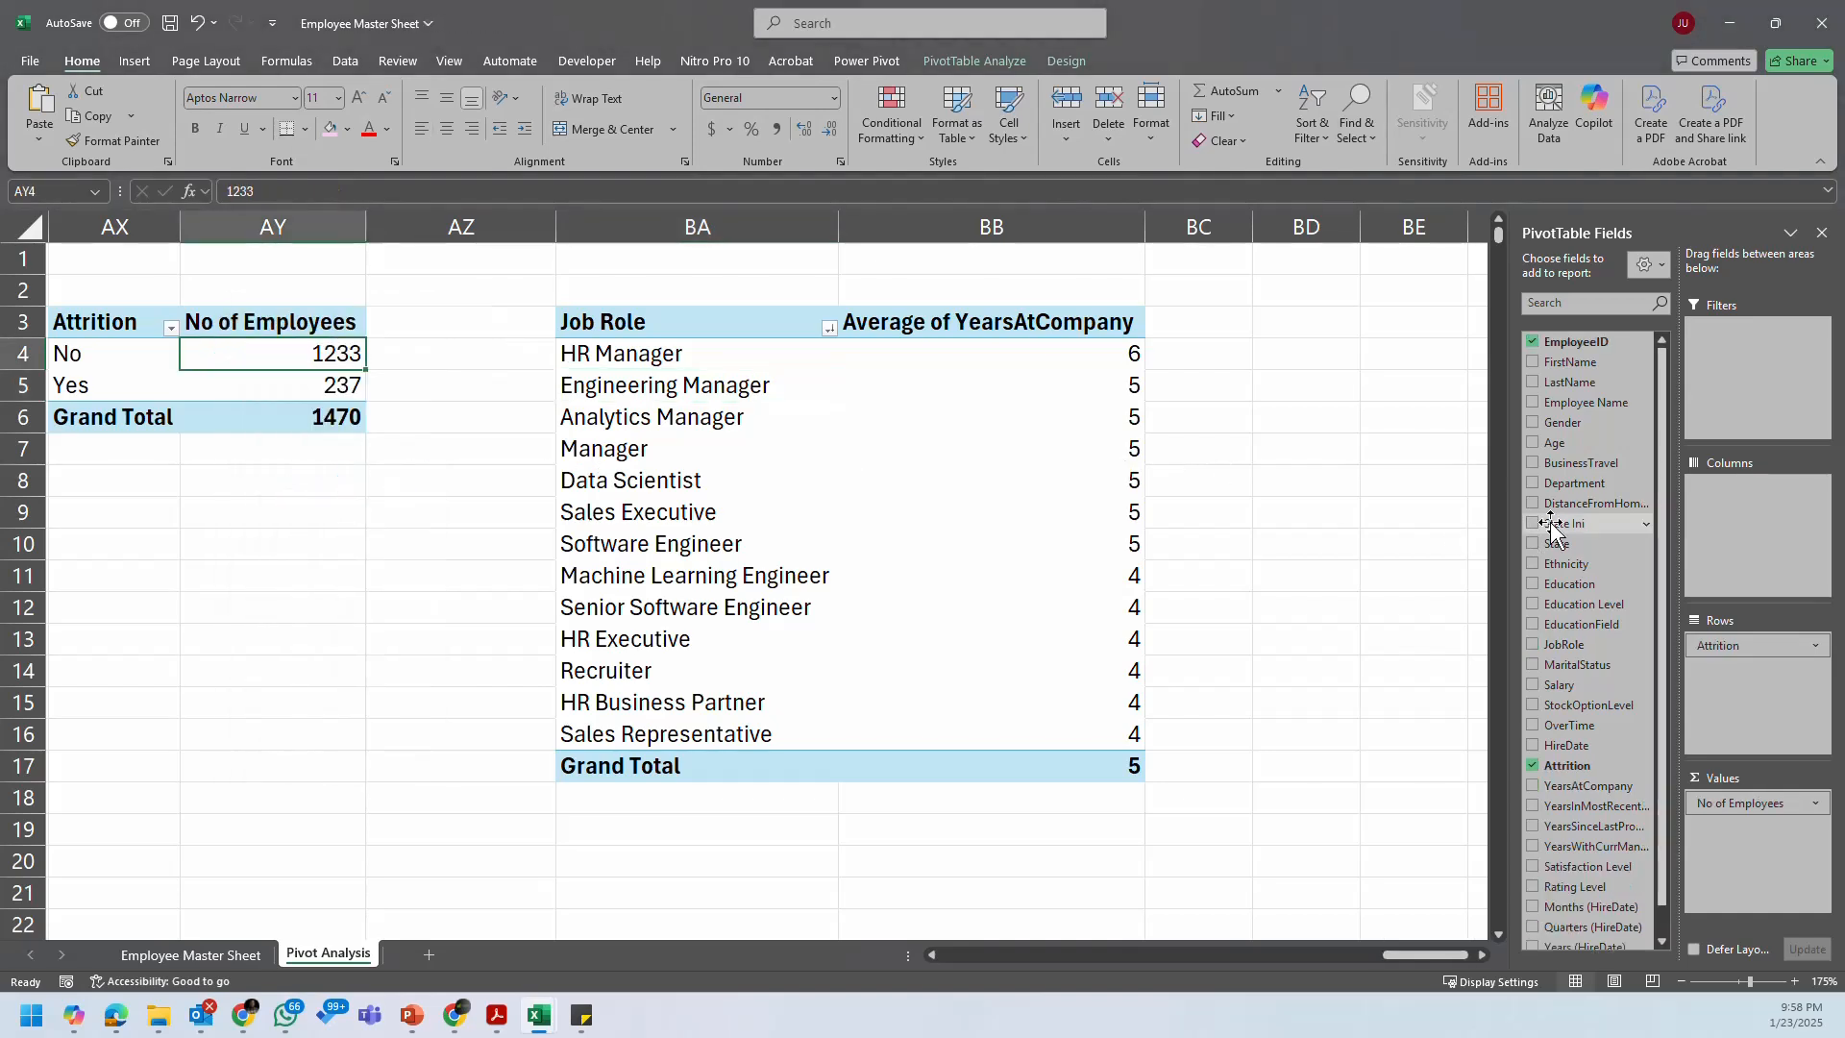
Step: Copy the Attrition pivot table to cell BD3, beside the Job Role pivot table, keeping the source column widths
left_click_drag(130, 325, 280, 410)
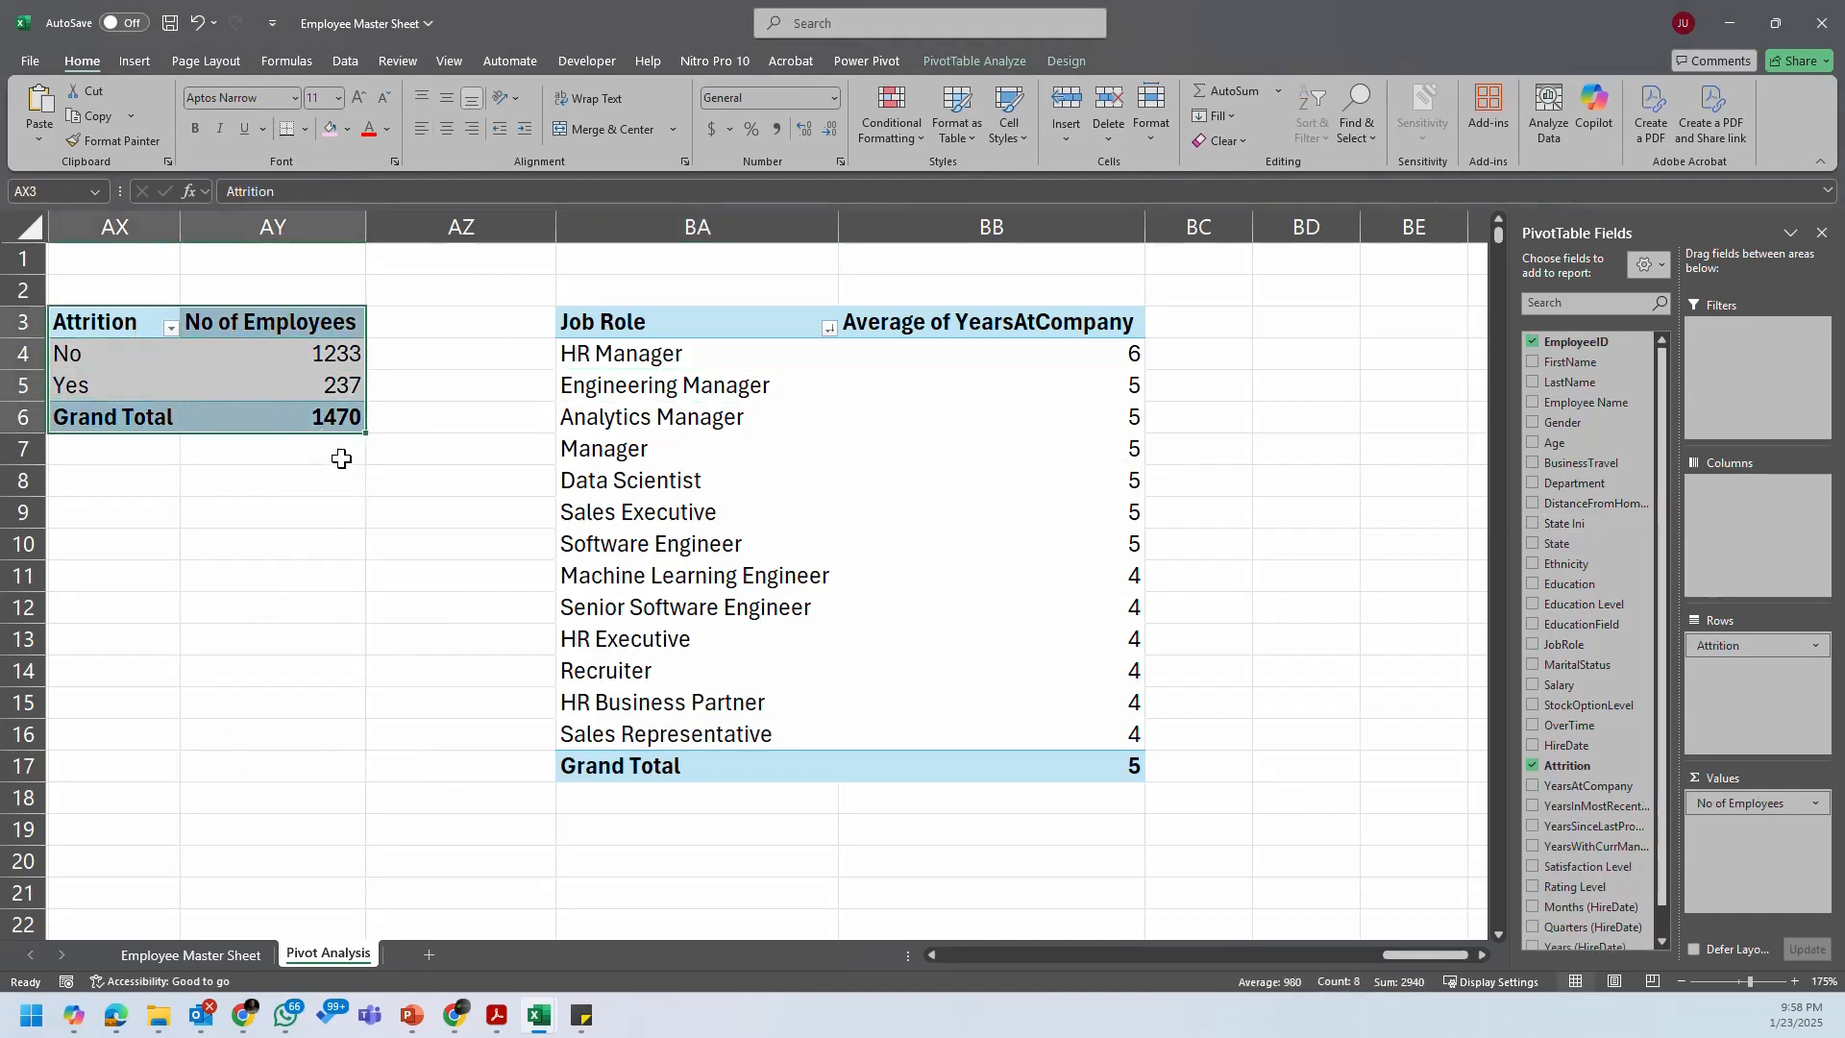
key("ctrl+c")
left_click(1480, 956)
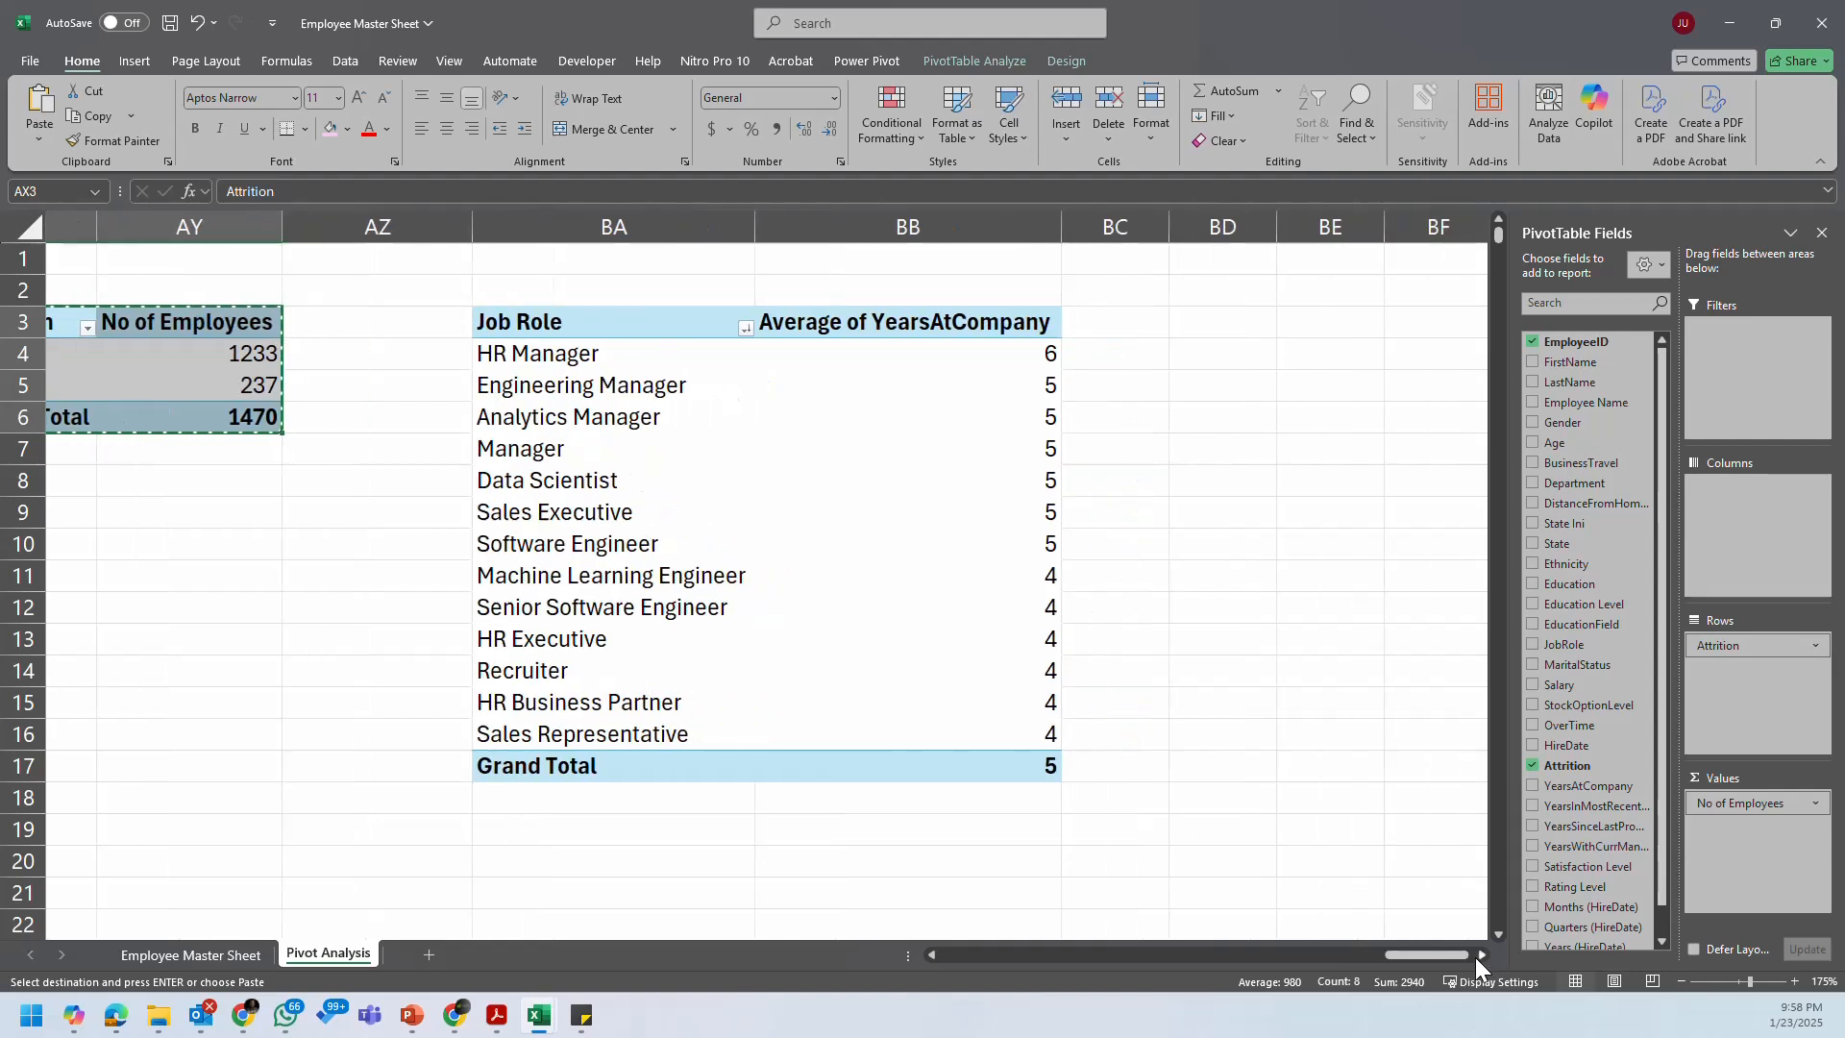
left_click(1483, 955)
left_click(841, 322)
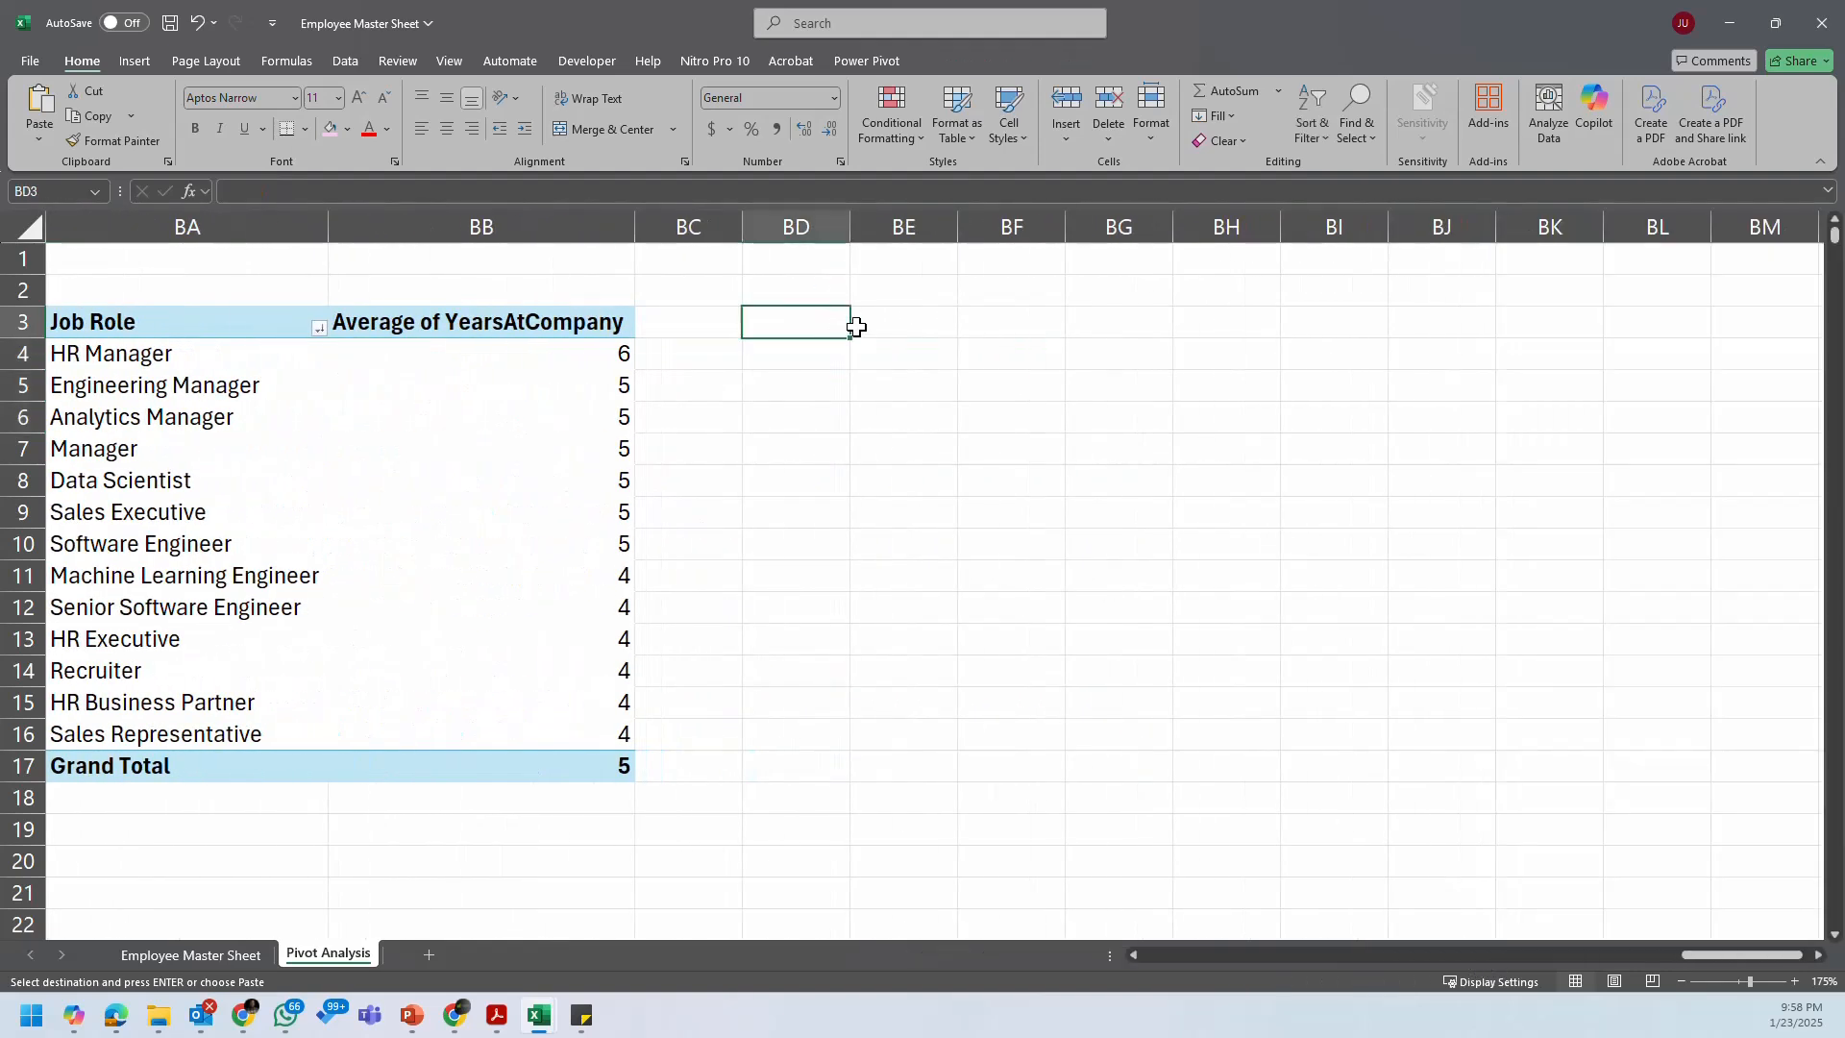
key("ctrl+v")
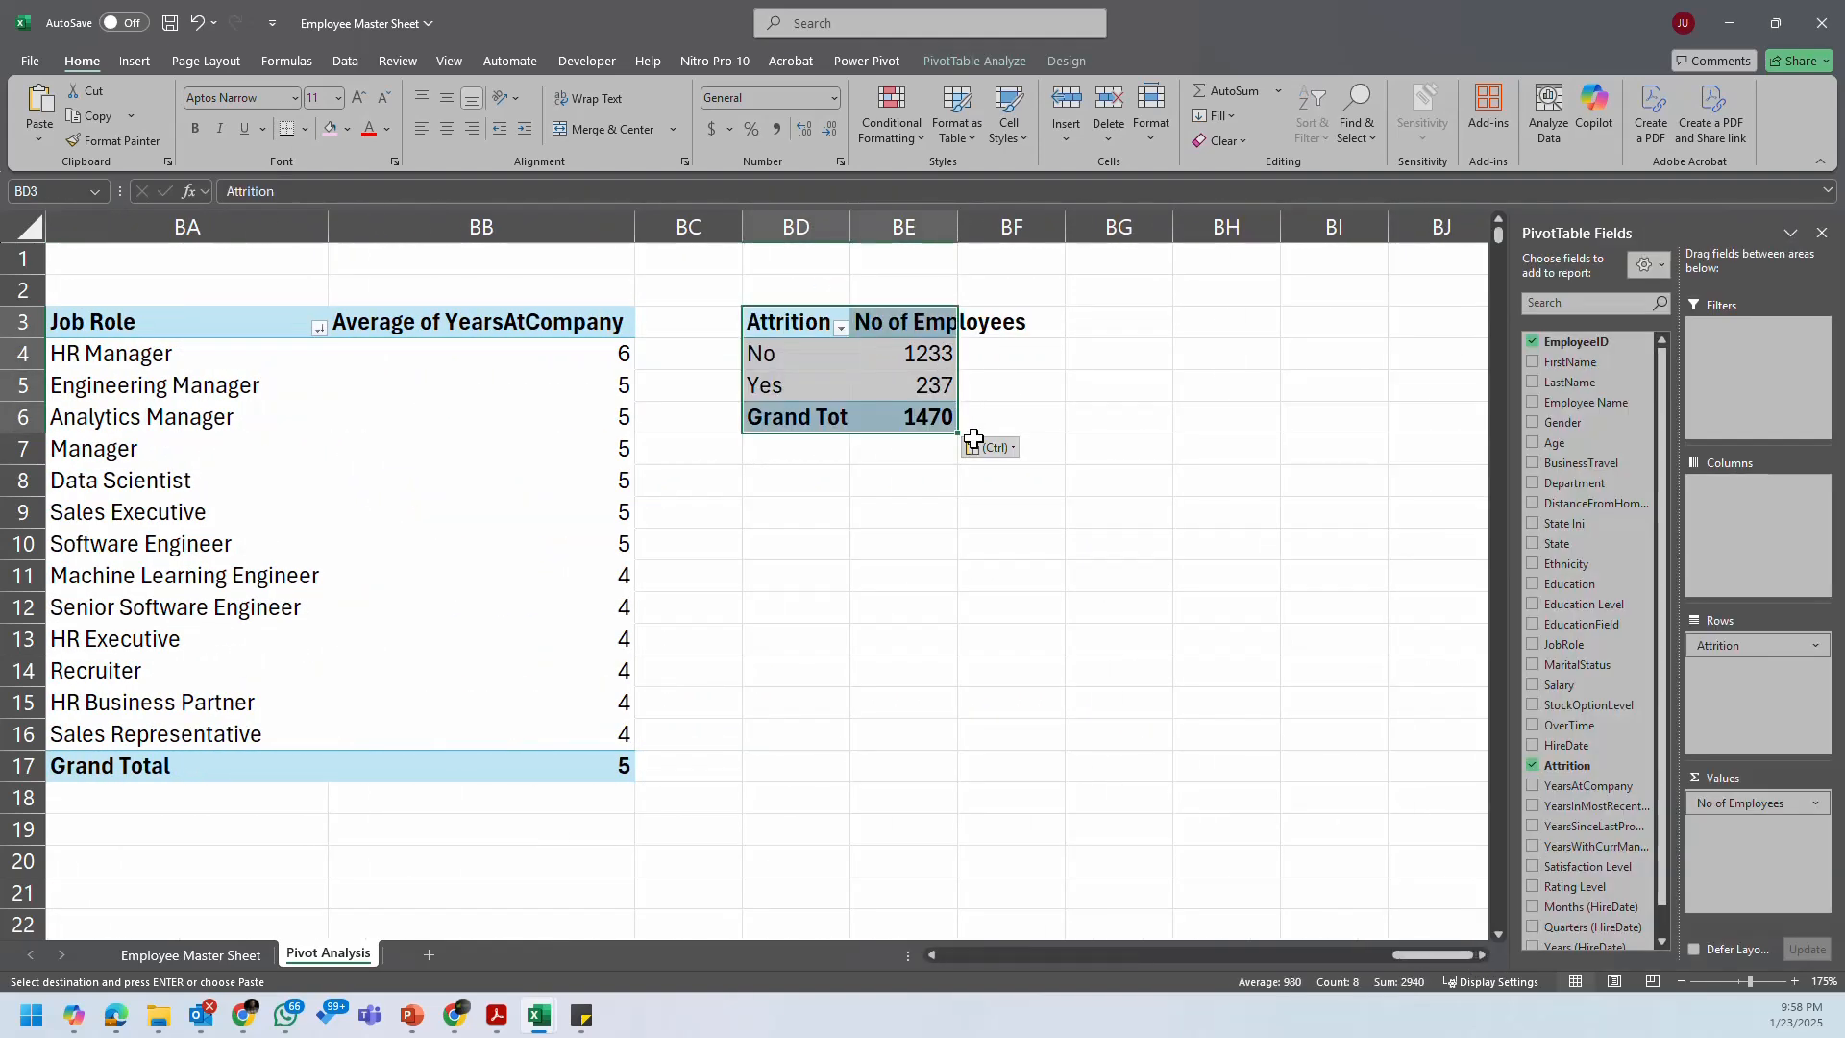
left_click(990, 447)
left_click(1010, 535)
Step: Replace Attrition with Satisfaction Level as the row field of the copied pivot table at BD3
left_click(990, 361)
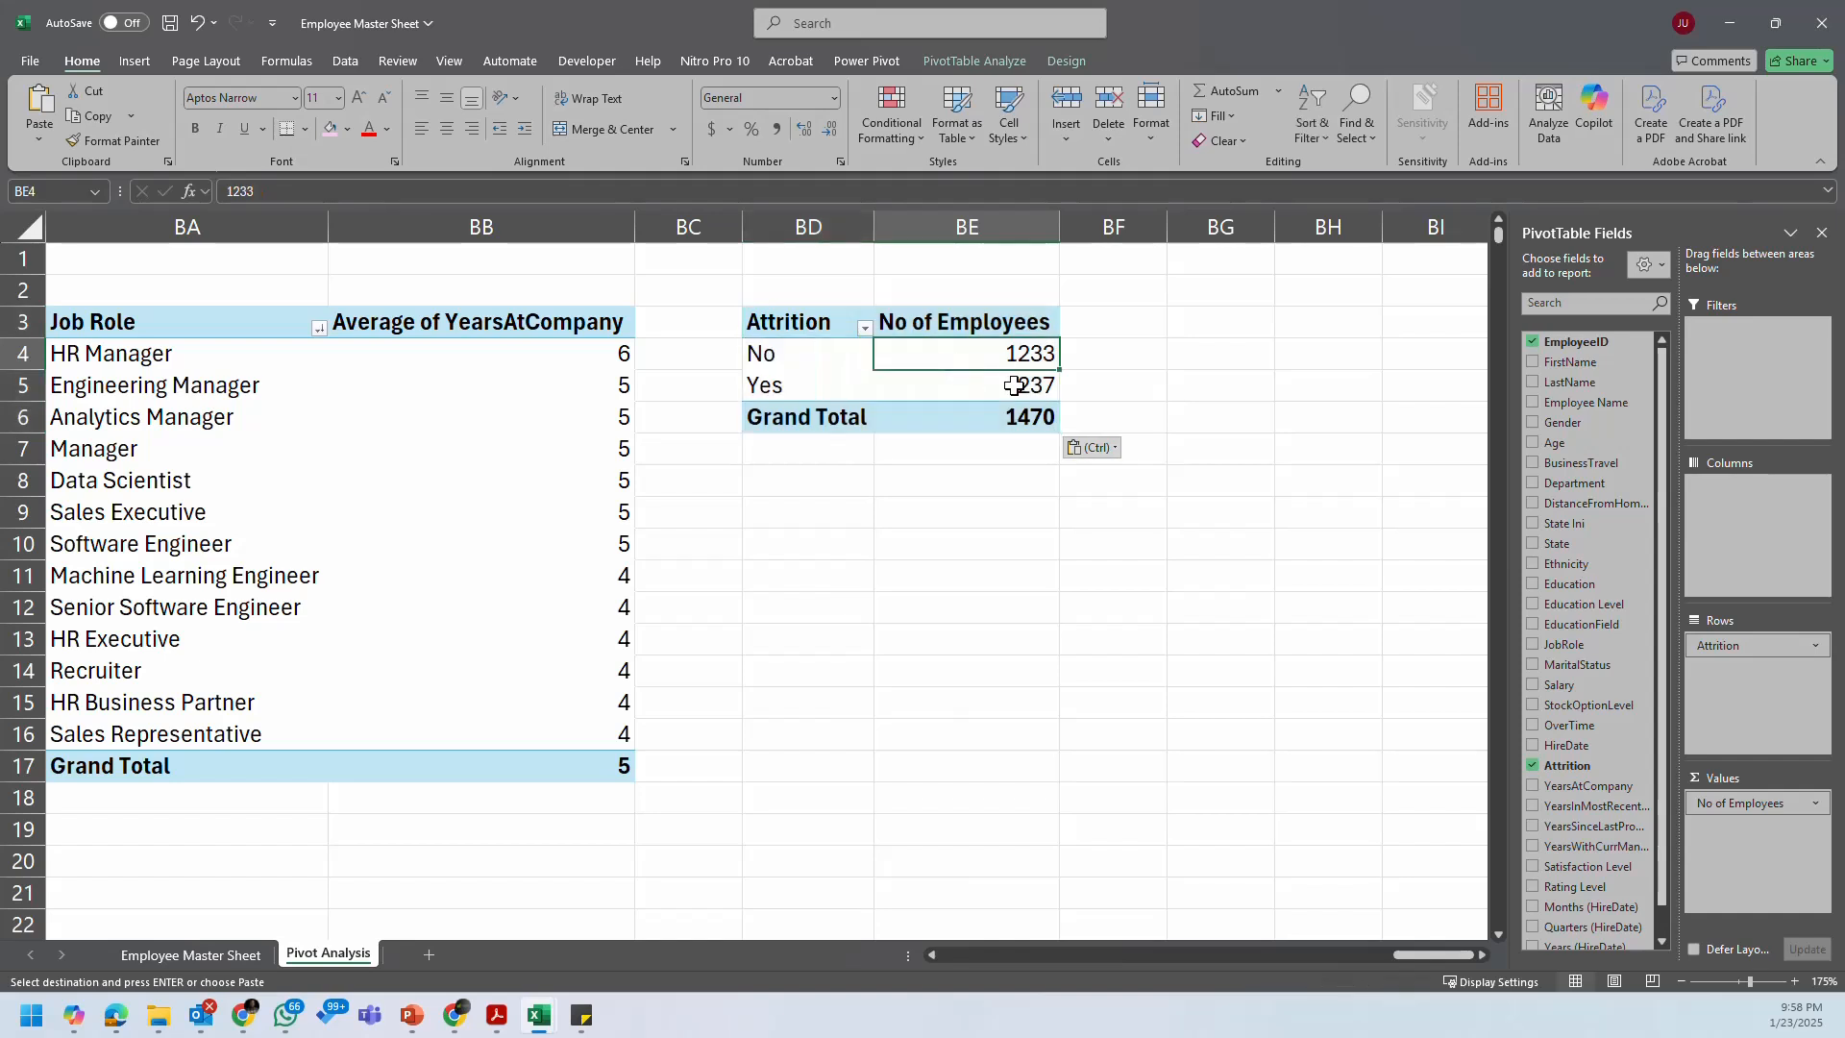
left_click_drag(1758, 645, 1345, 668)
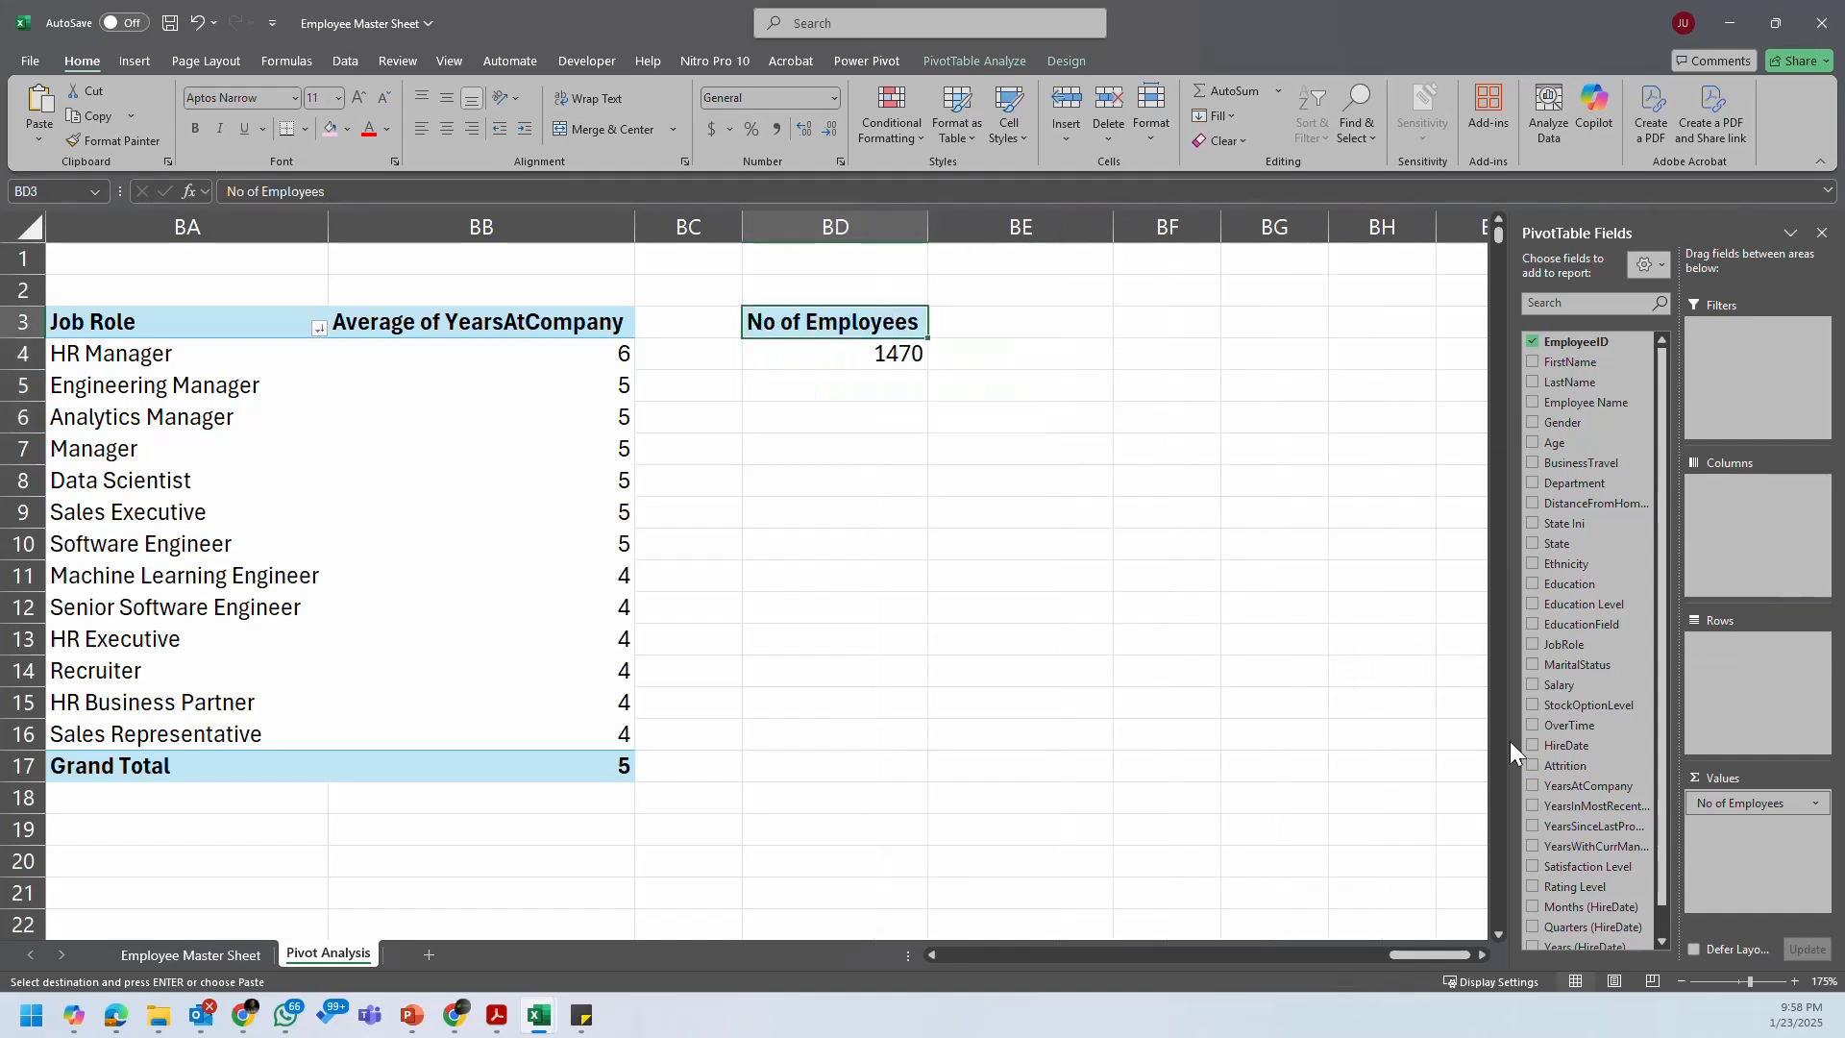
scroll(1590, 696, "down", 1)
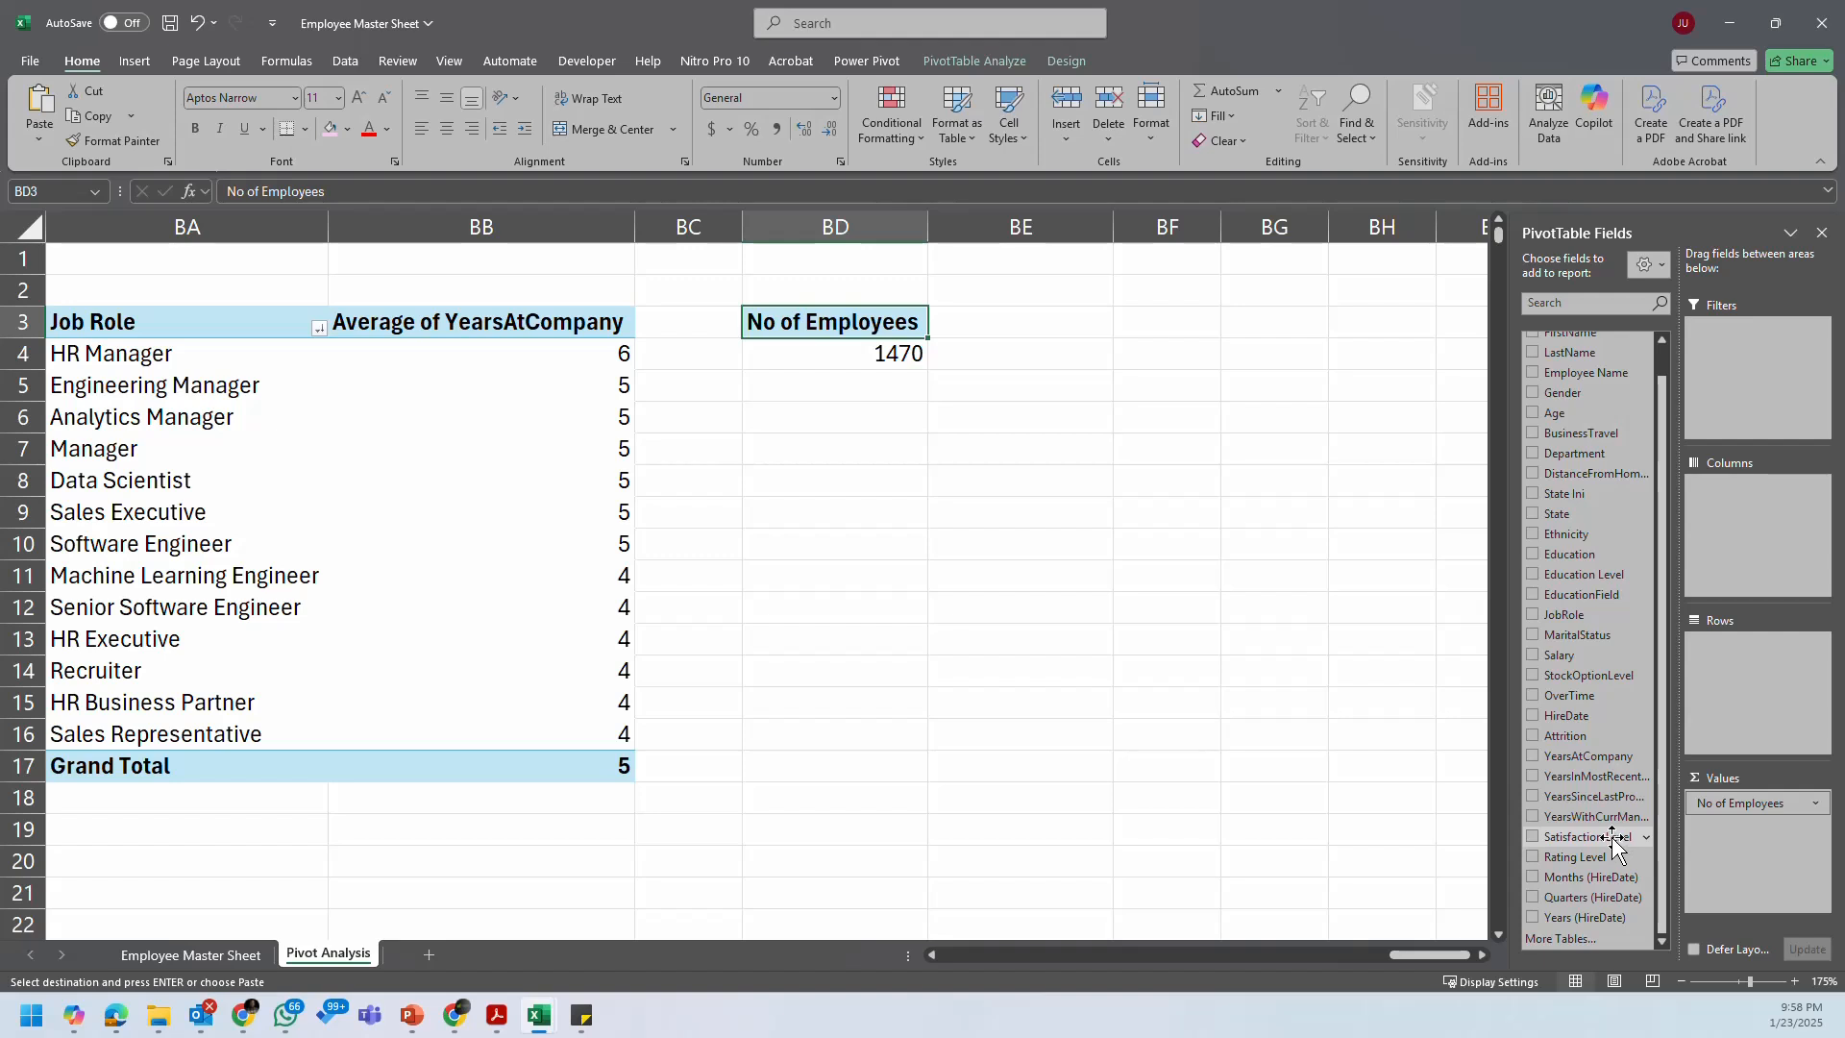
left_click_drag(1619, 836, 1738, 701)
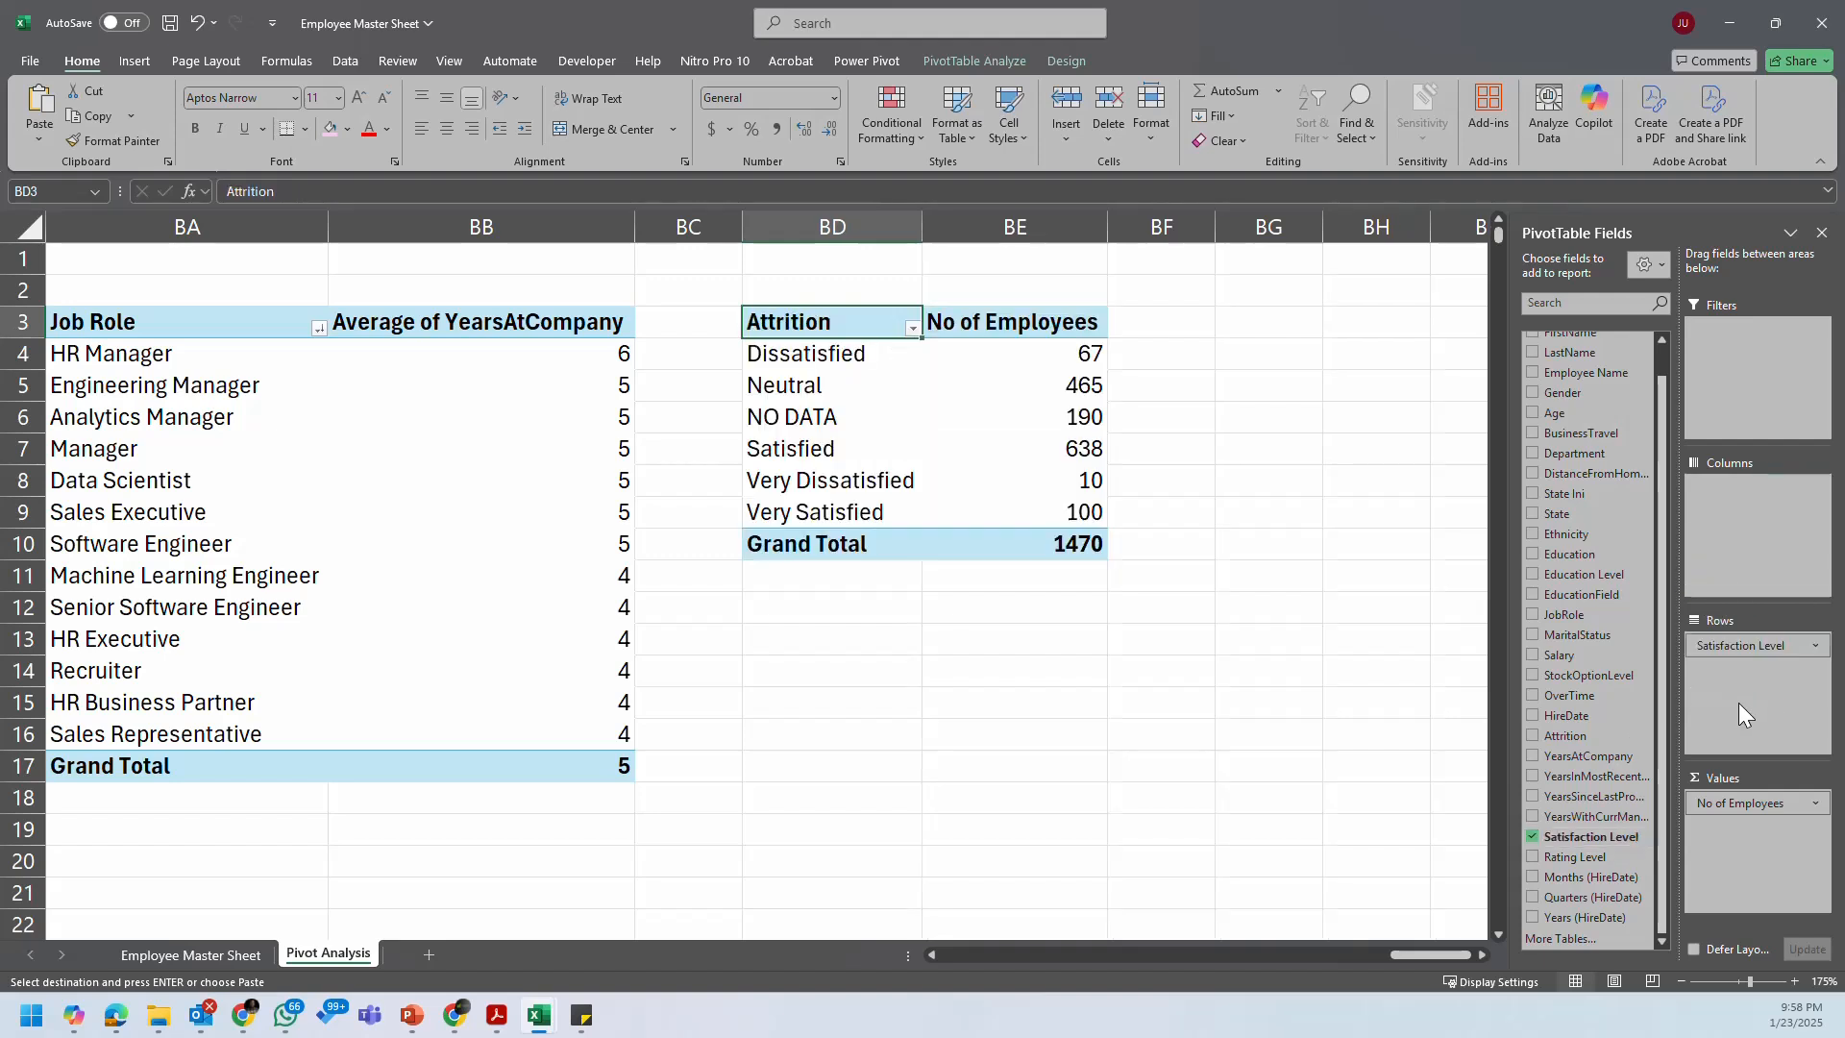
Step: Try sorting the satisfaction levels by No of Employees from largest to smallest, and undo the sort
right_click(1065, 351)
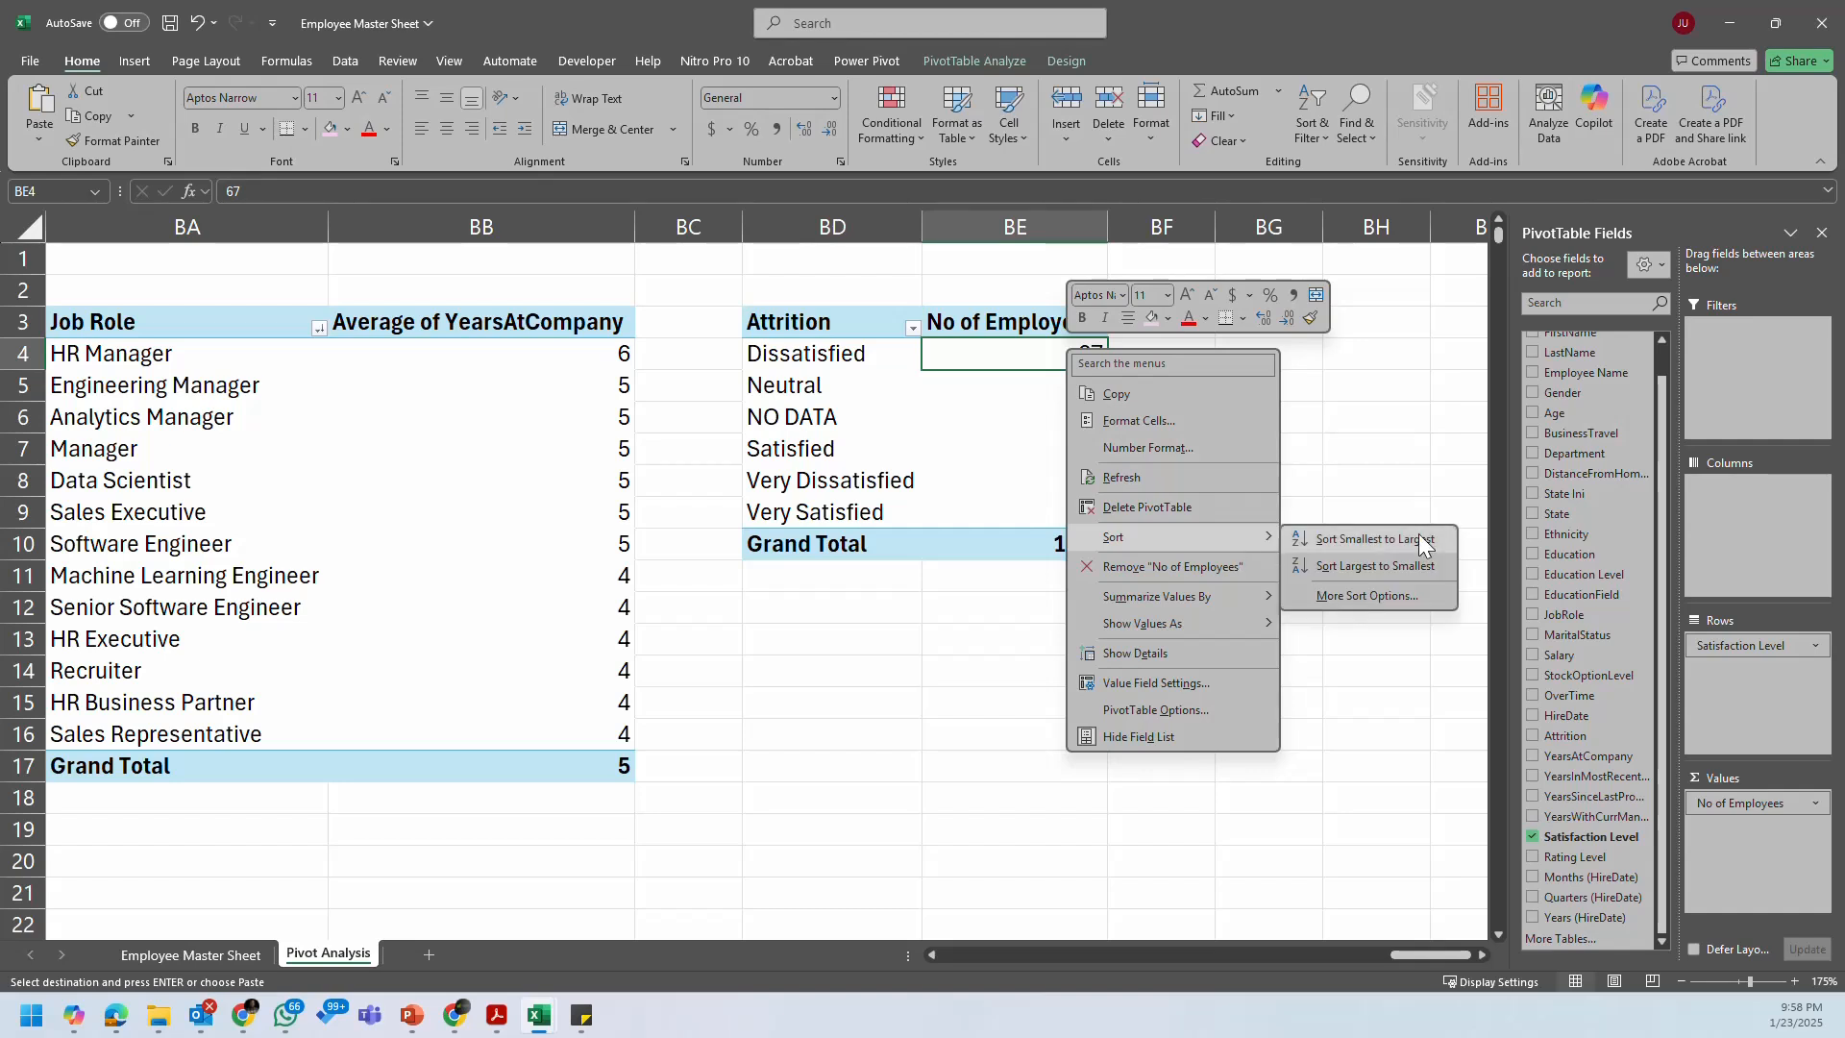
left_click(1423, 567)
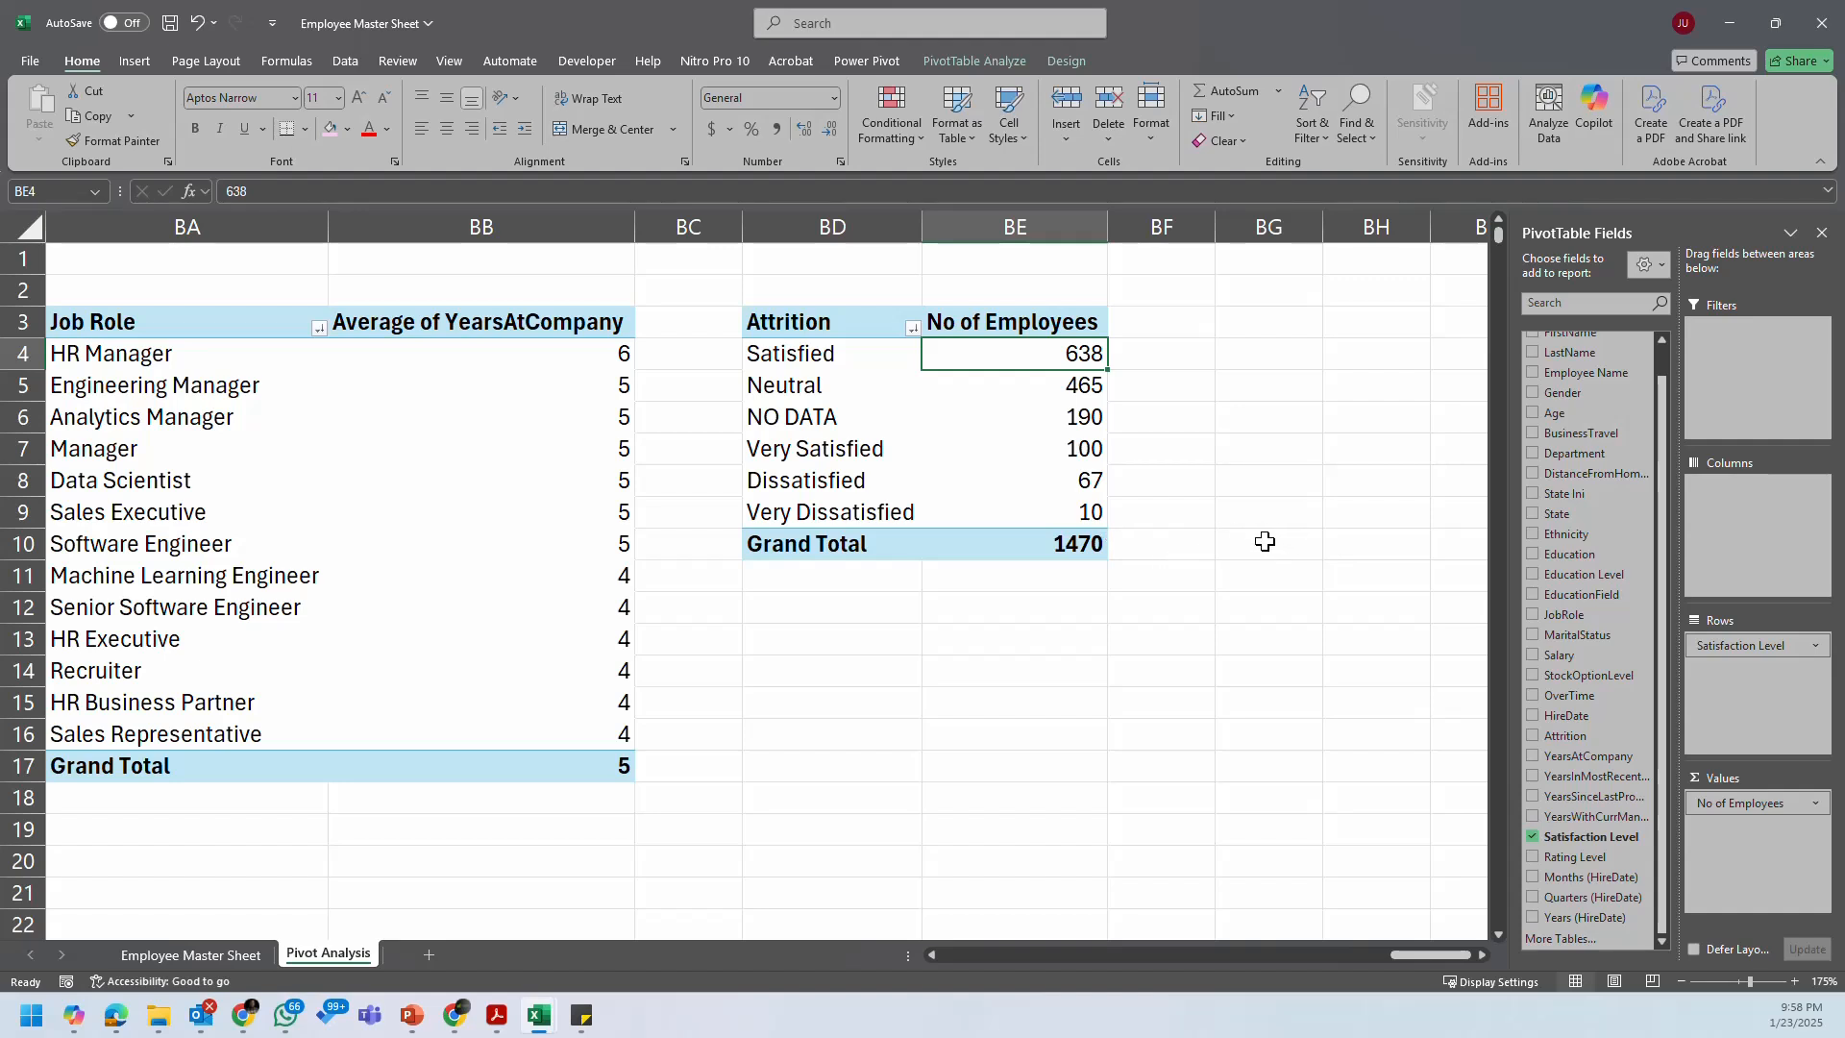
right_click(819, 353)
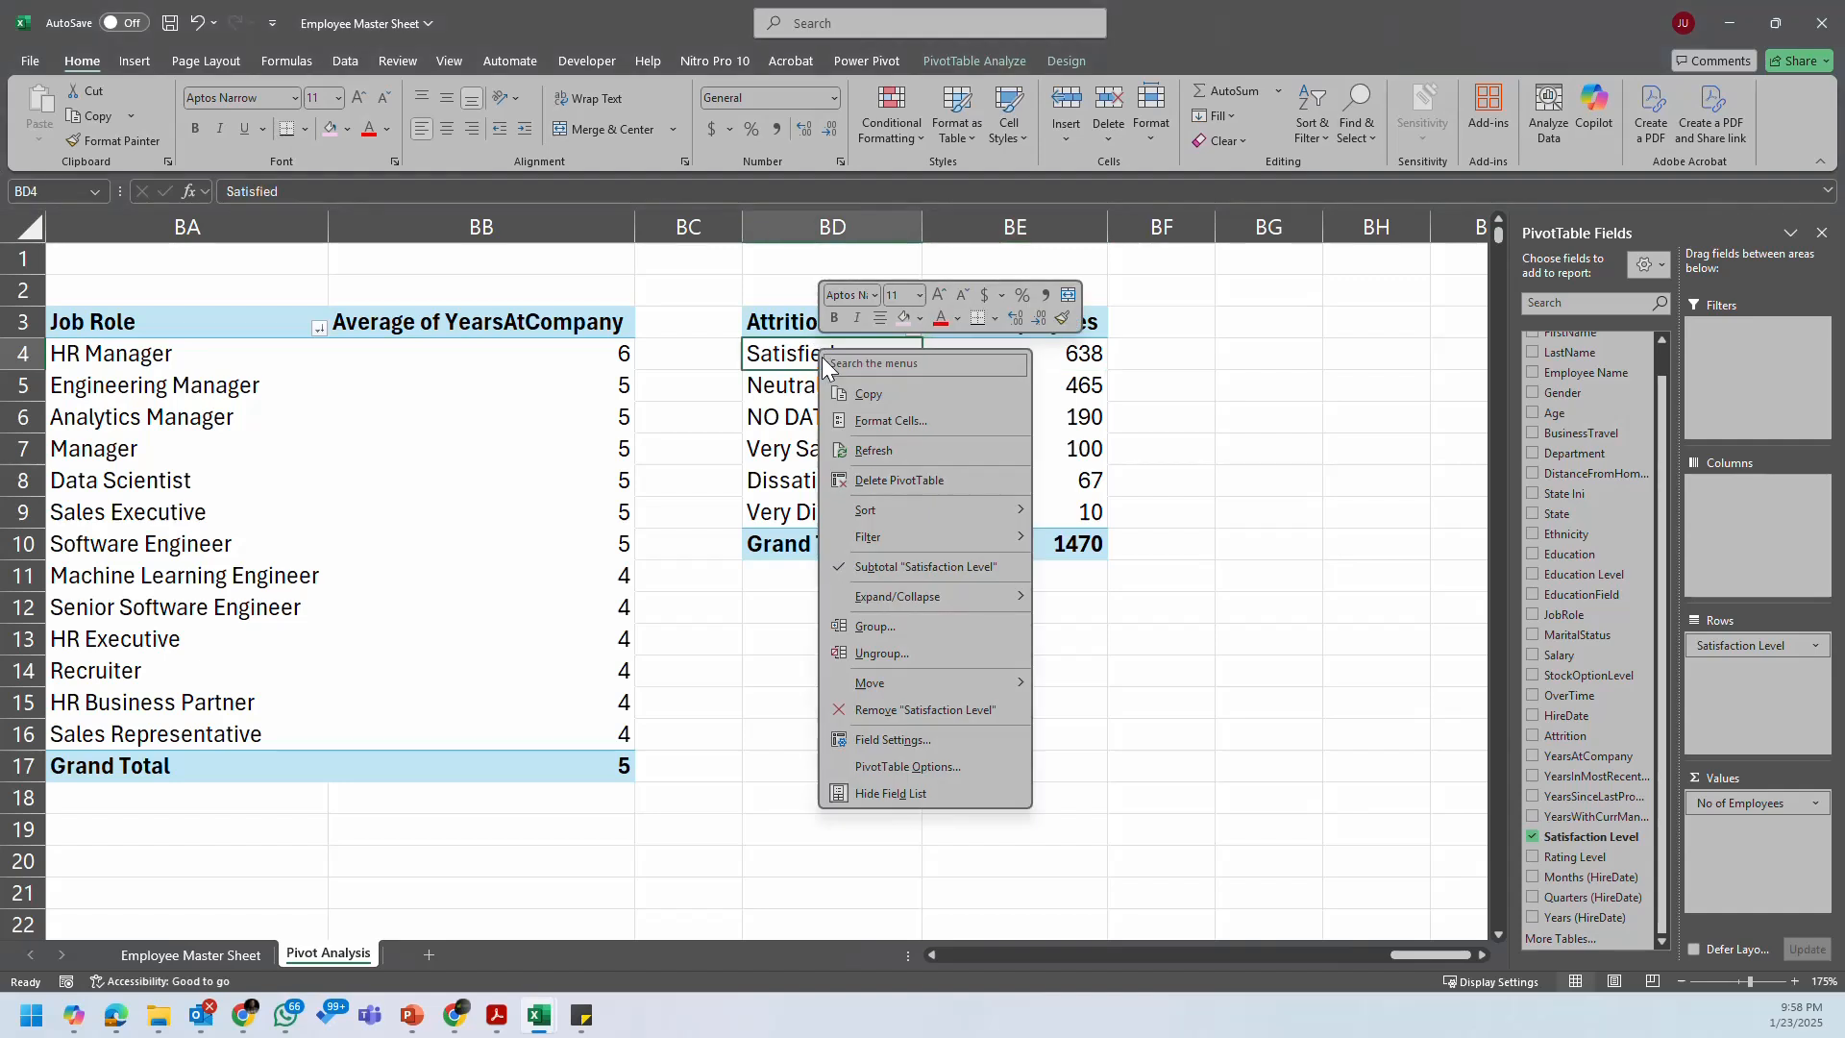
mouse_move(963, 540)
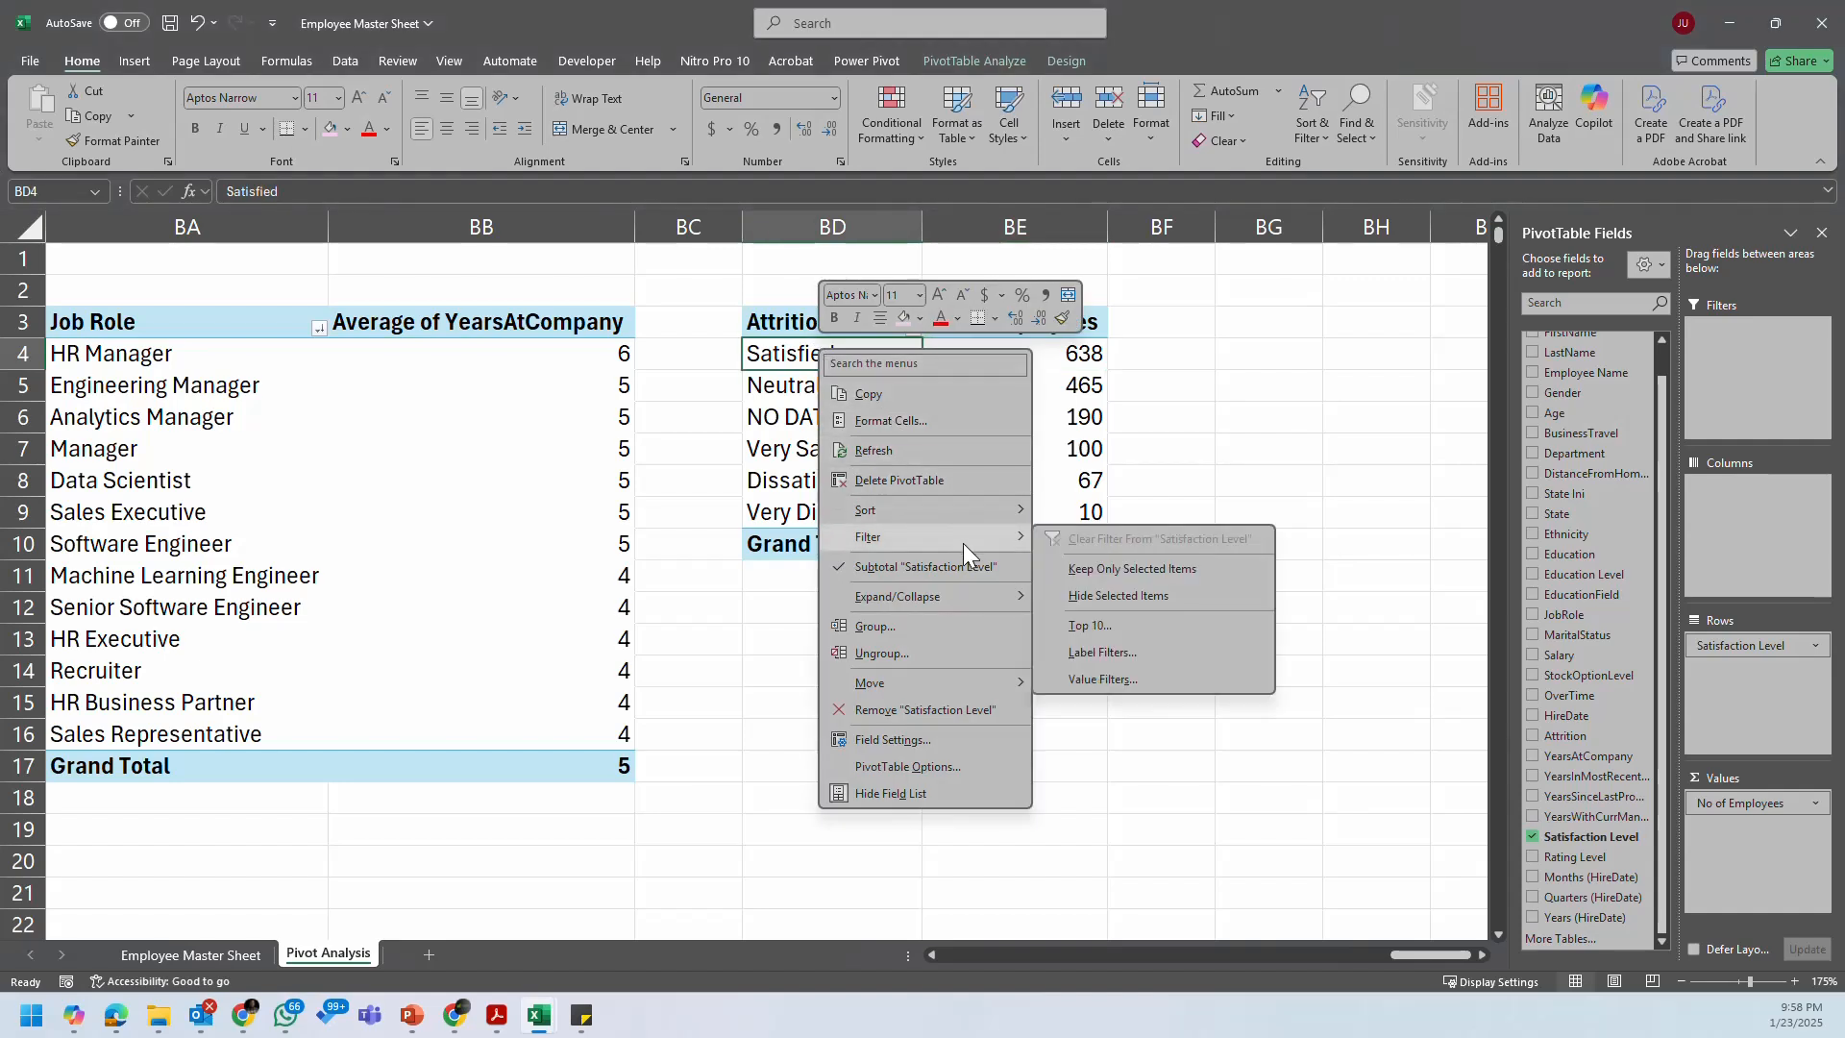
left_click(789, 449)
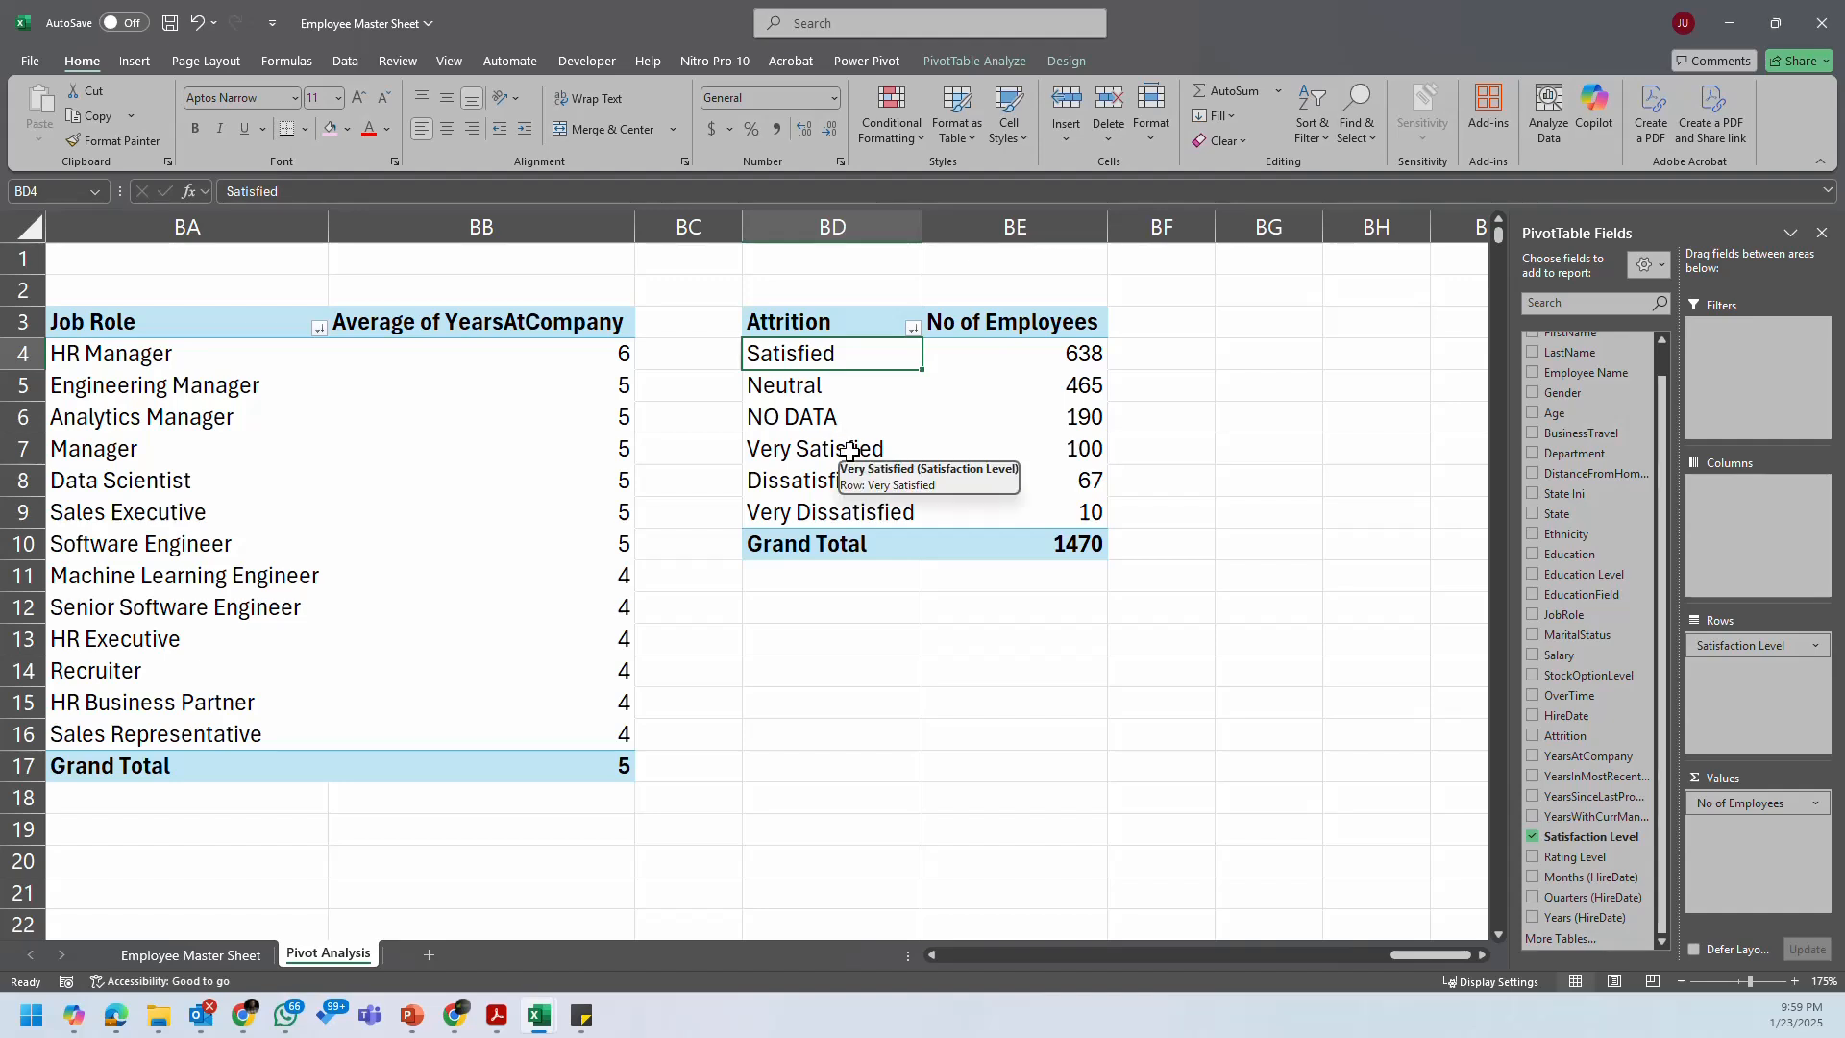
key("ctrl+z")
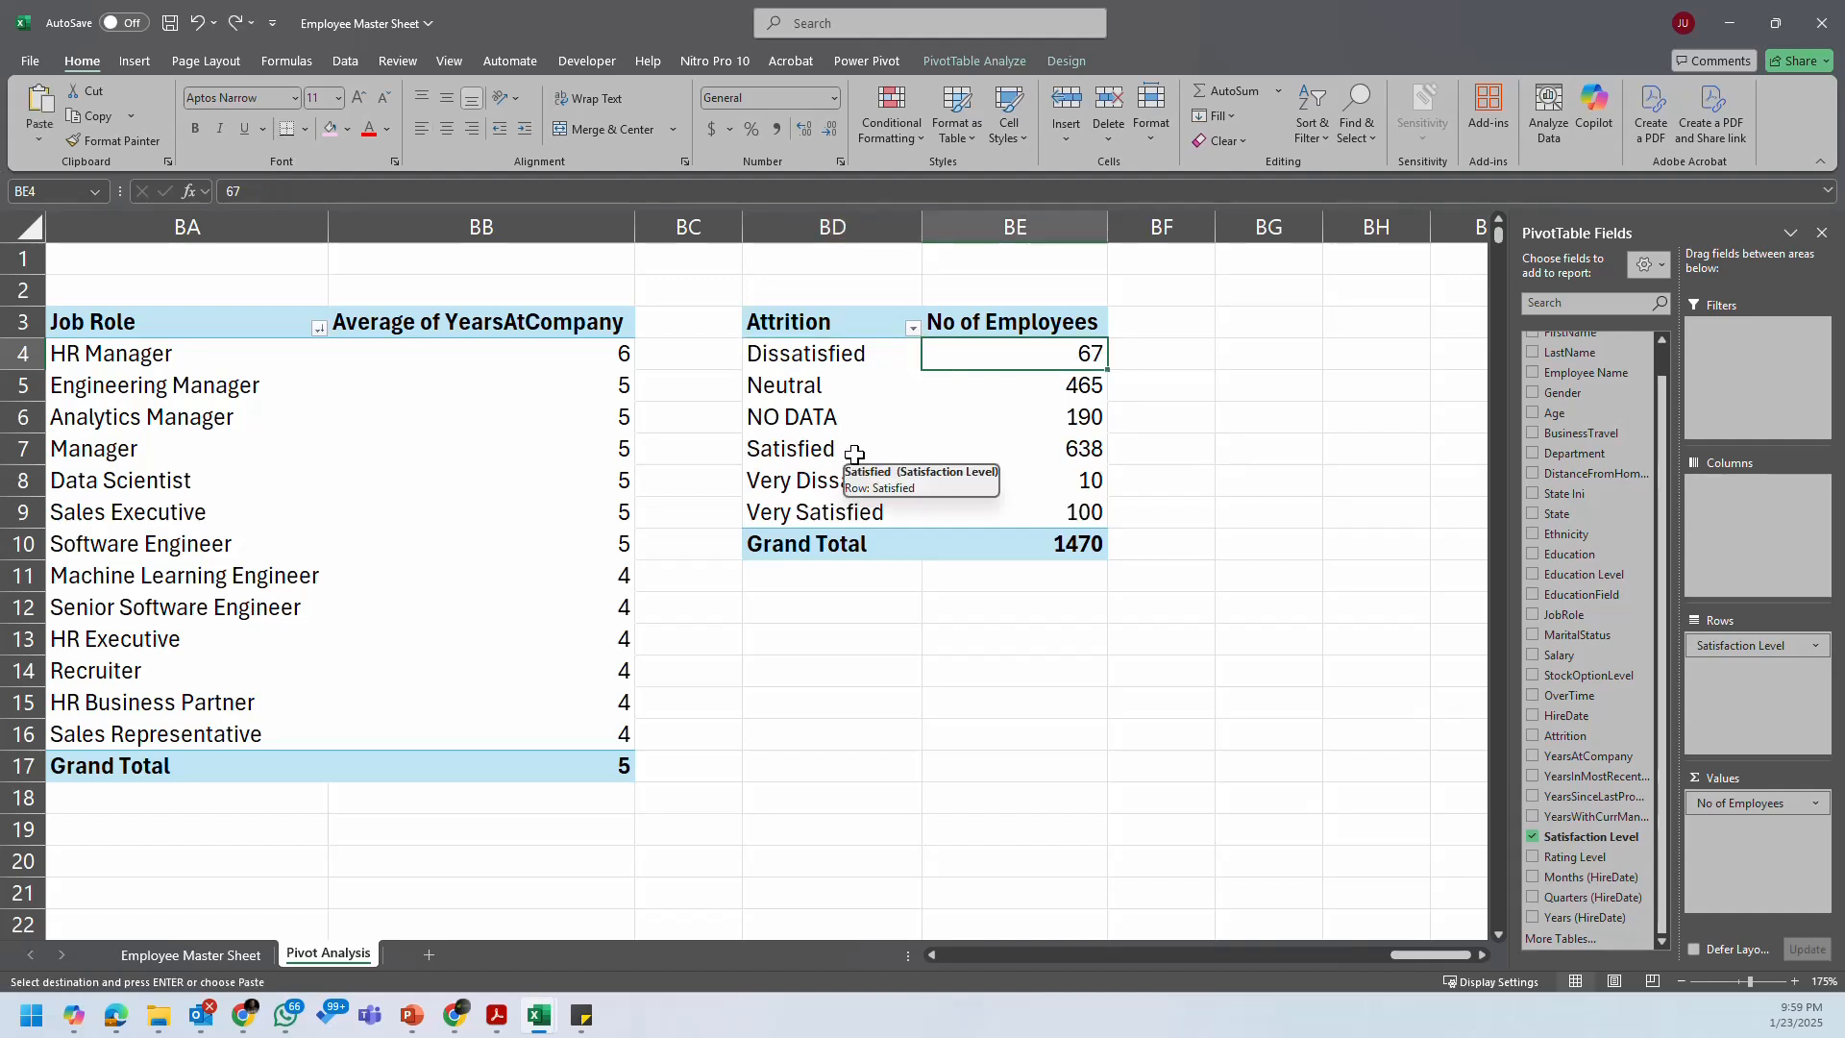
Step: Move Very Satisfied to the beginning of the Satisfaction Level rows in the pivot table
right_click(829, 515)
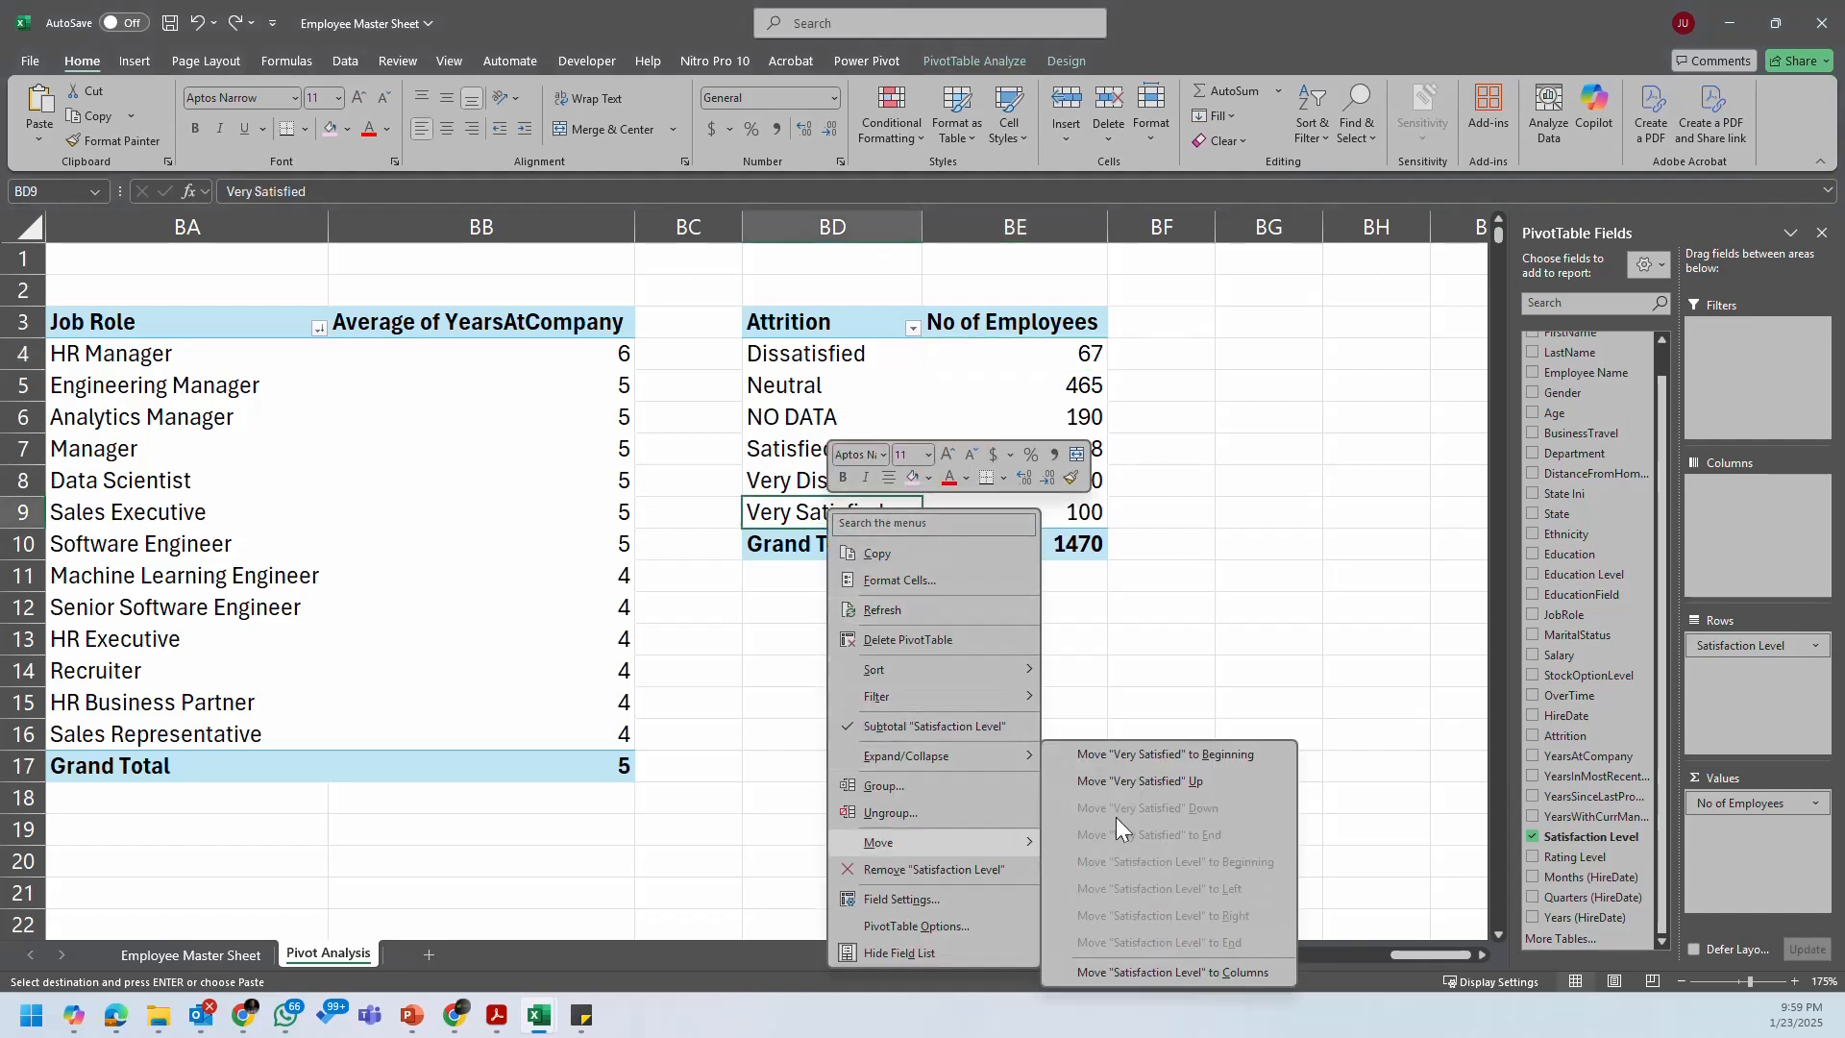
left_click(1218, 755)
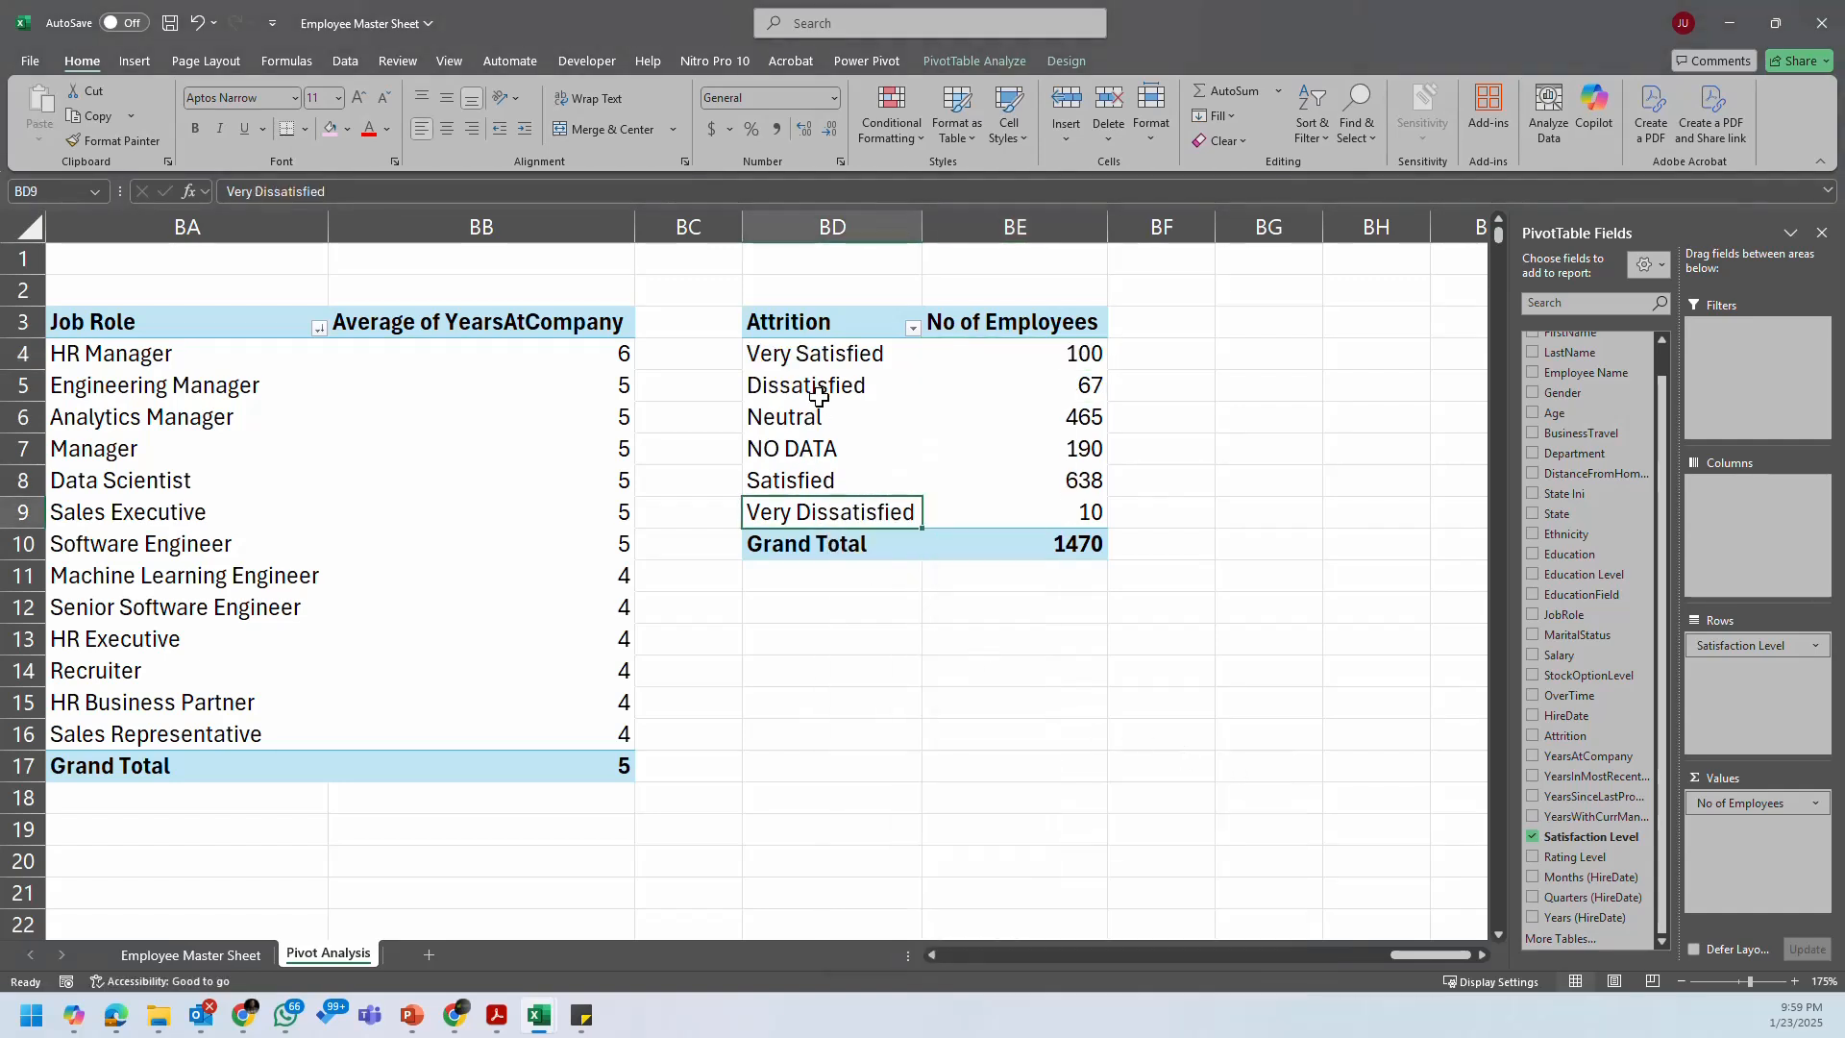
right_click(835, 483)
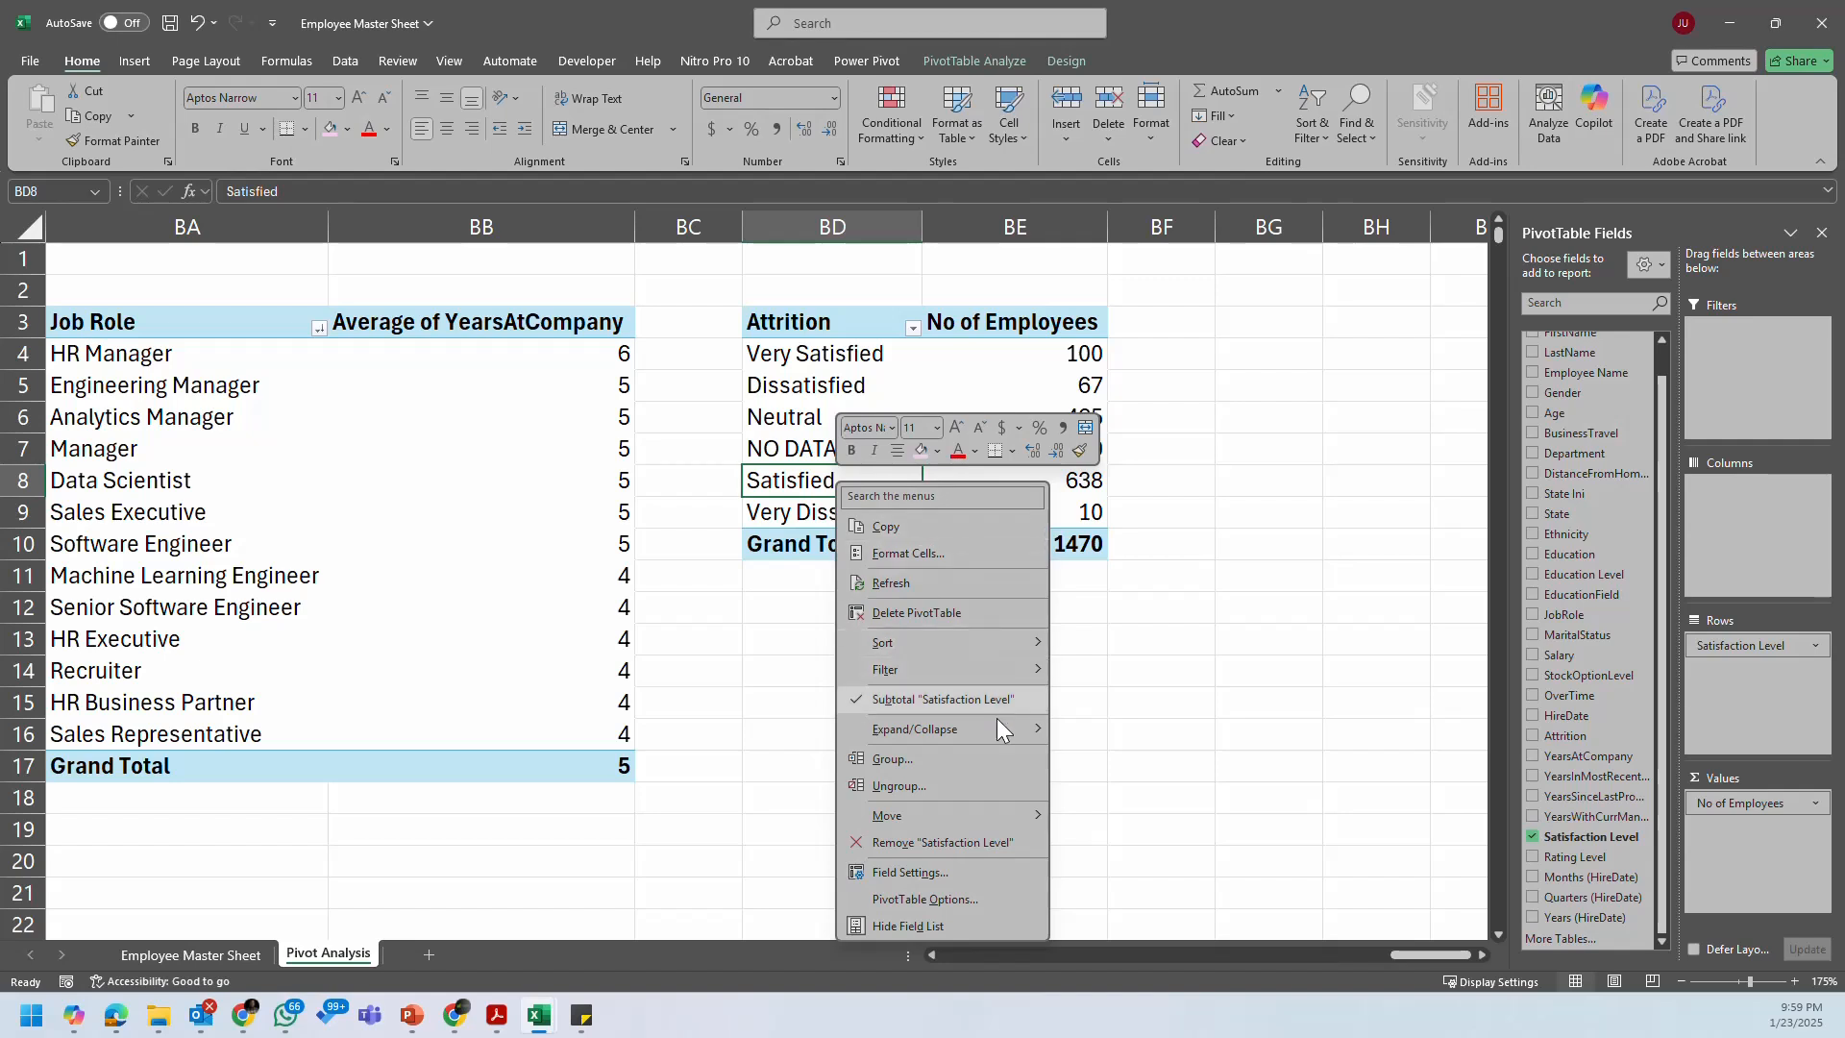
mouse_move(1013, 654)
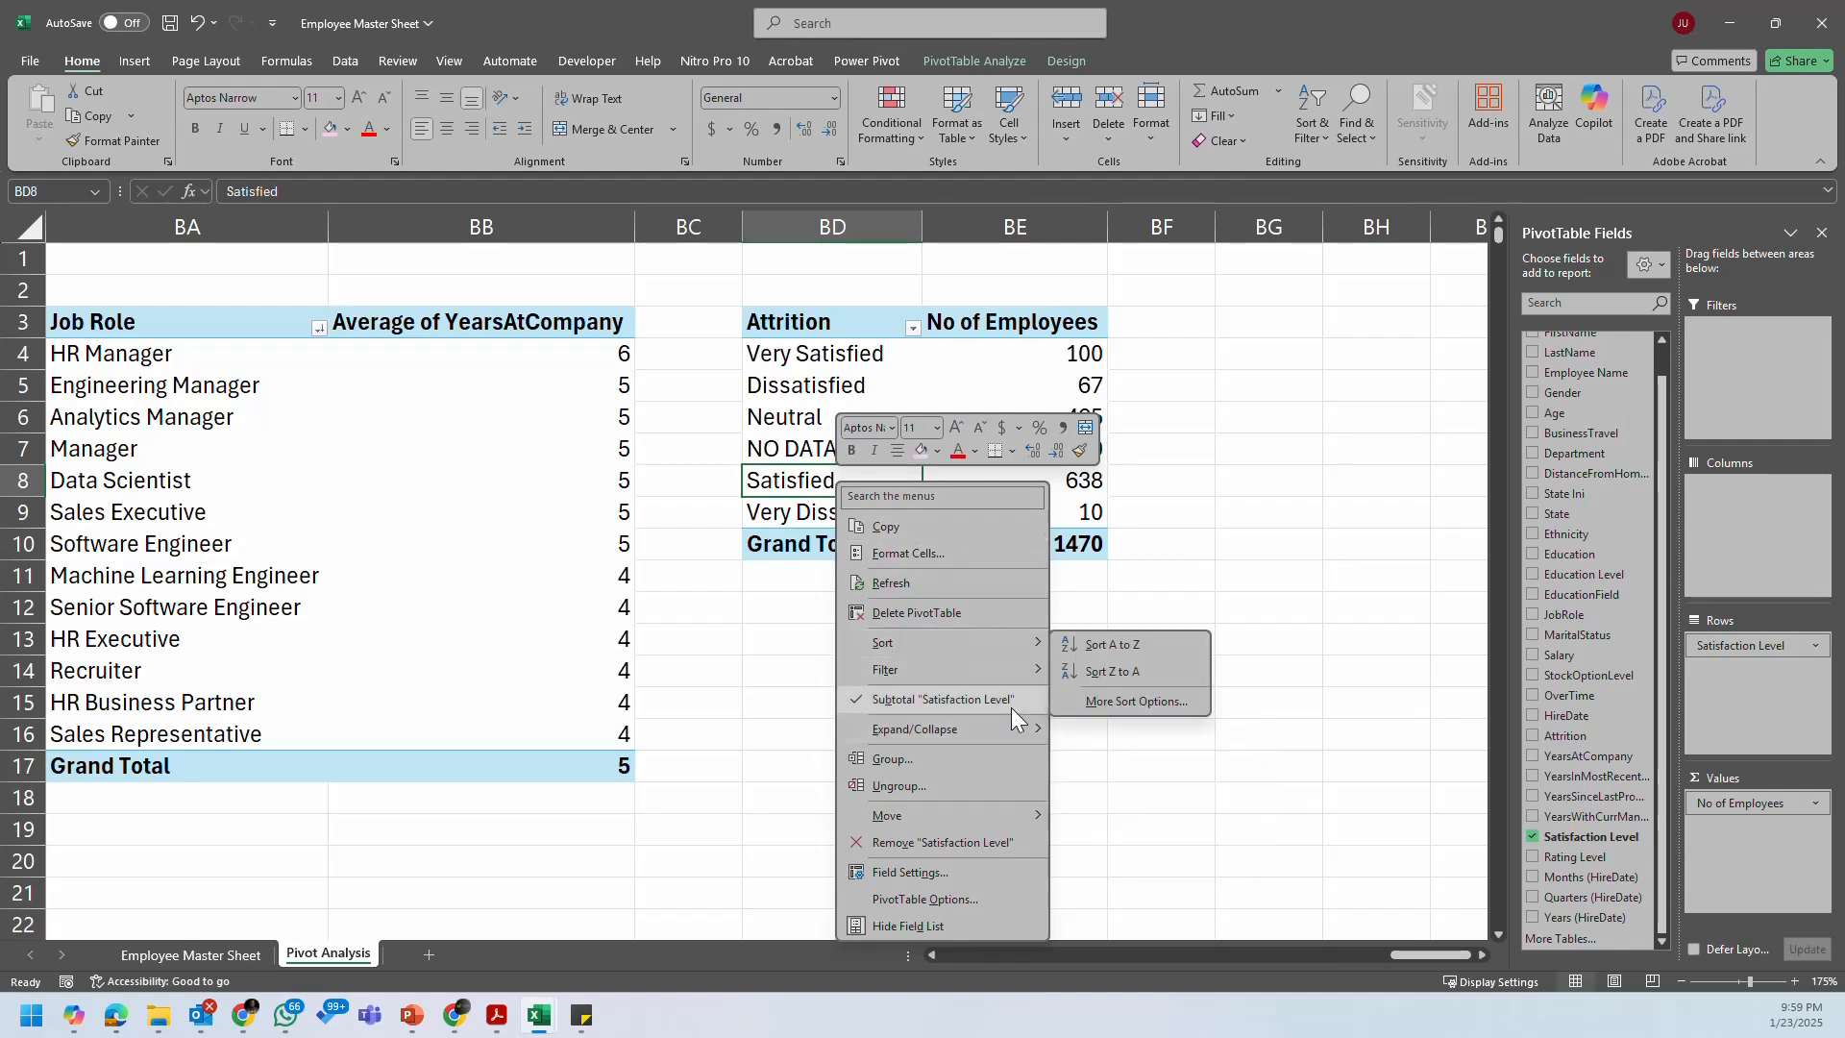
mouse_move(1024, 815)
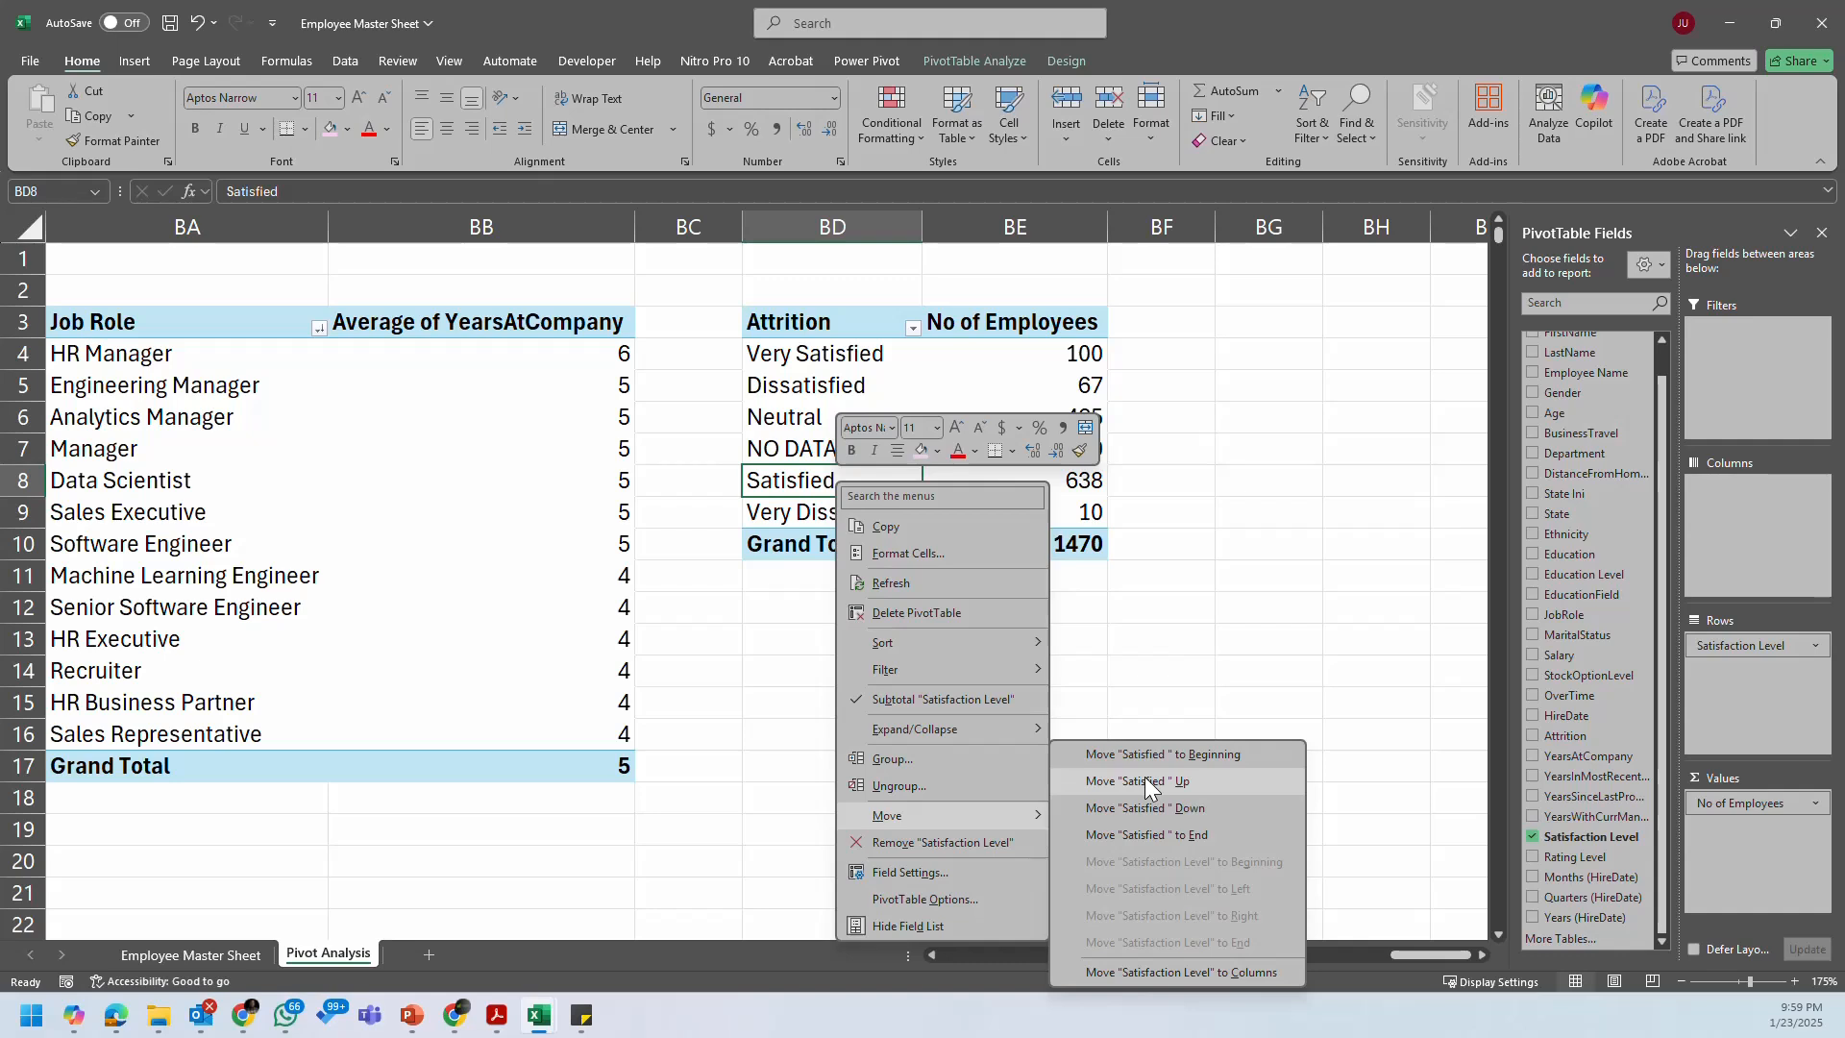
left_click(768, 507)
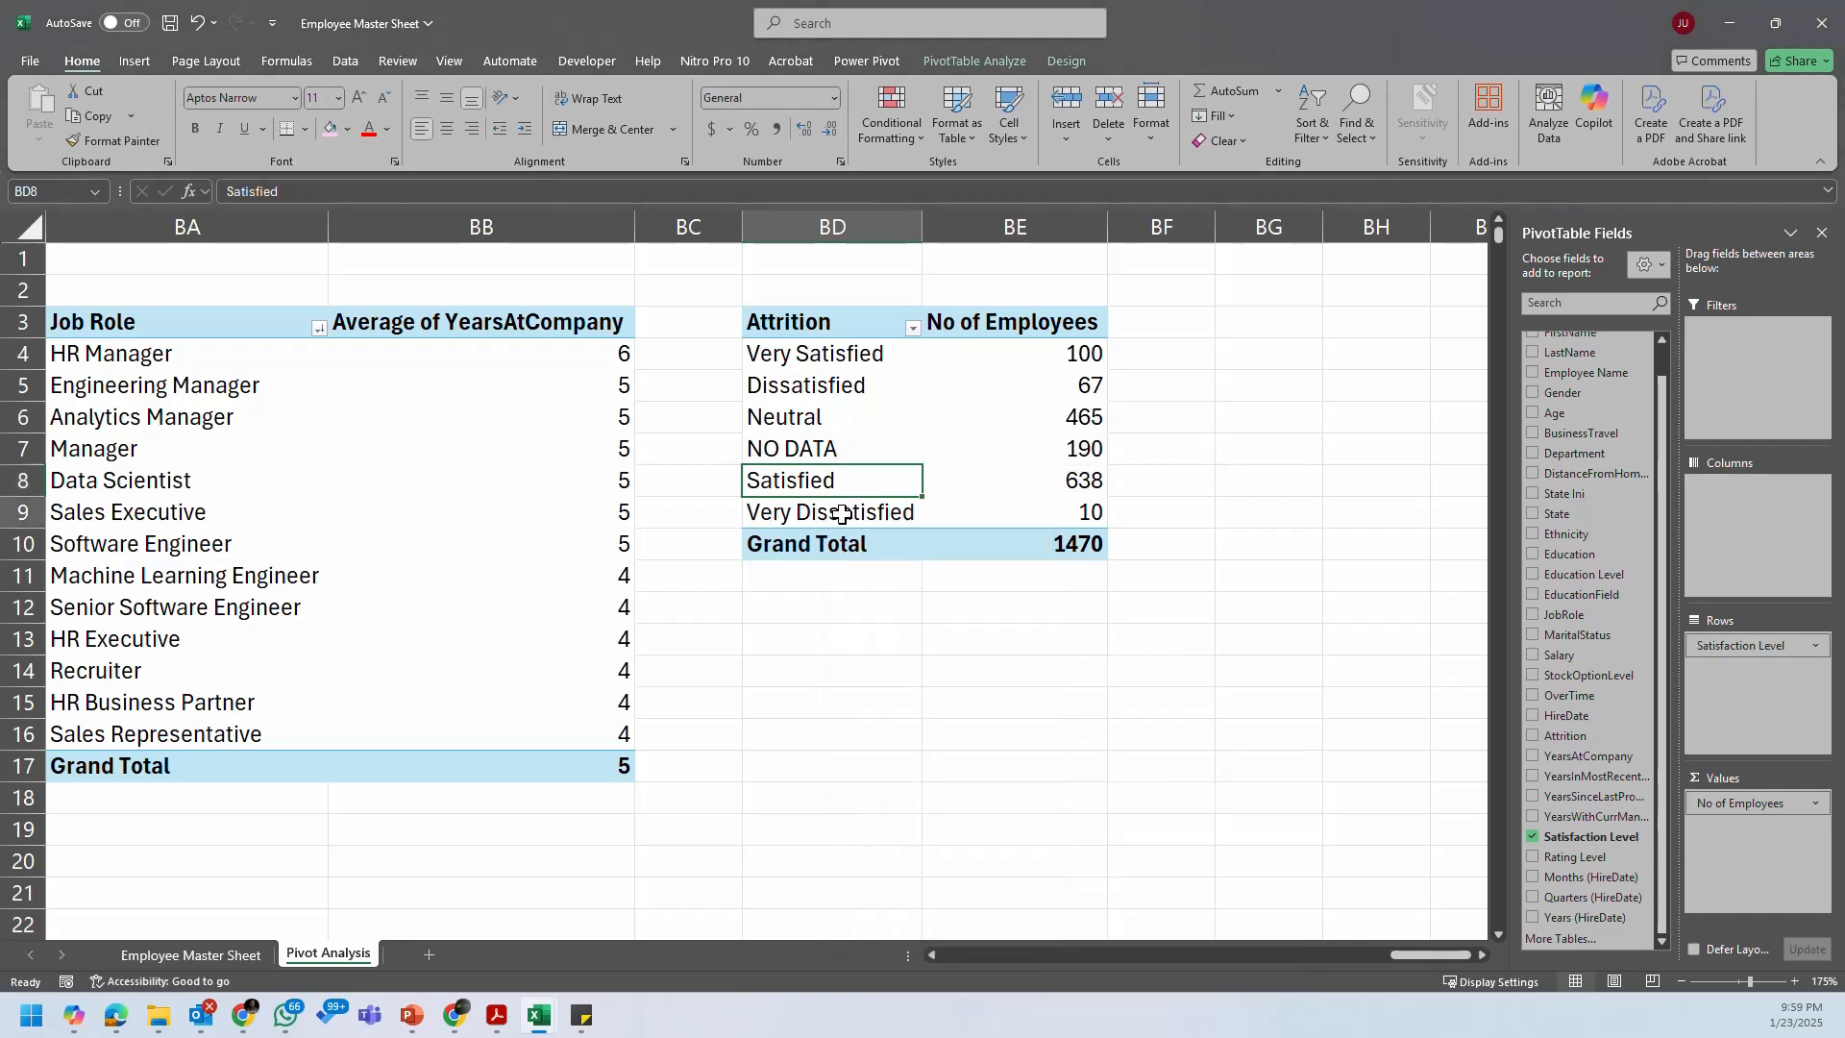
right_click(842, 514)
Step: Move NO DATA to the beginning of the Satisfaction Level rows, followed by Very Dissatisfied ahead of it
right_click(823, 452)
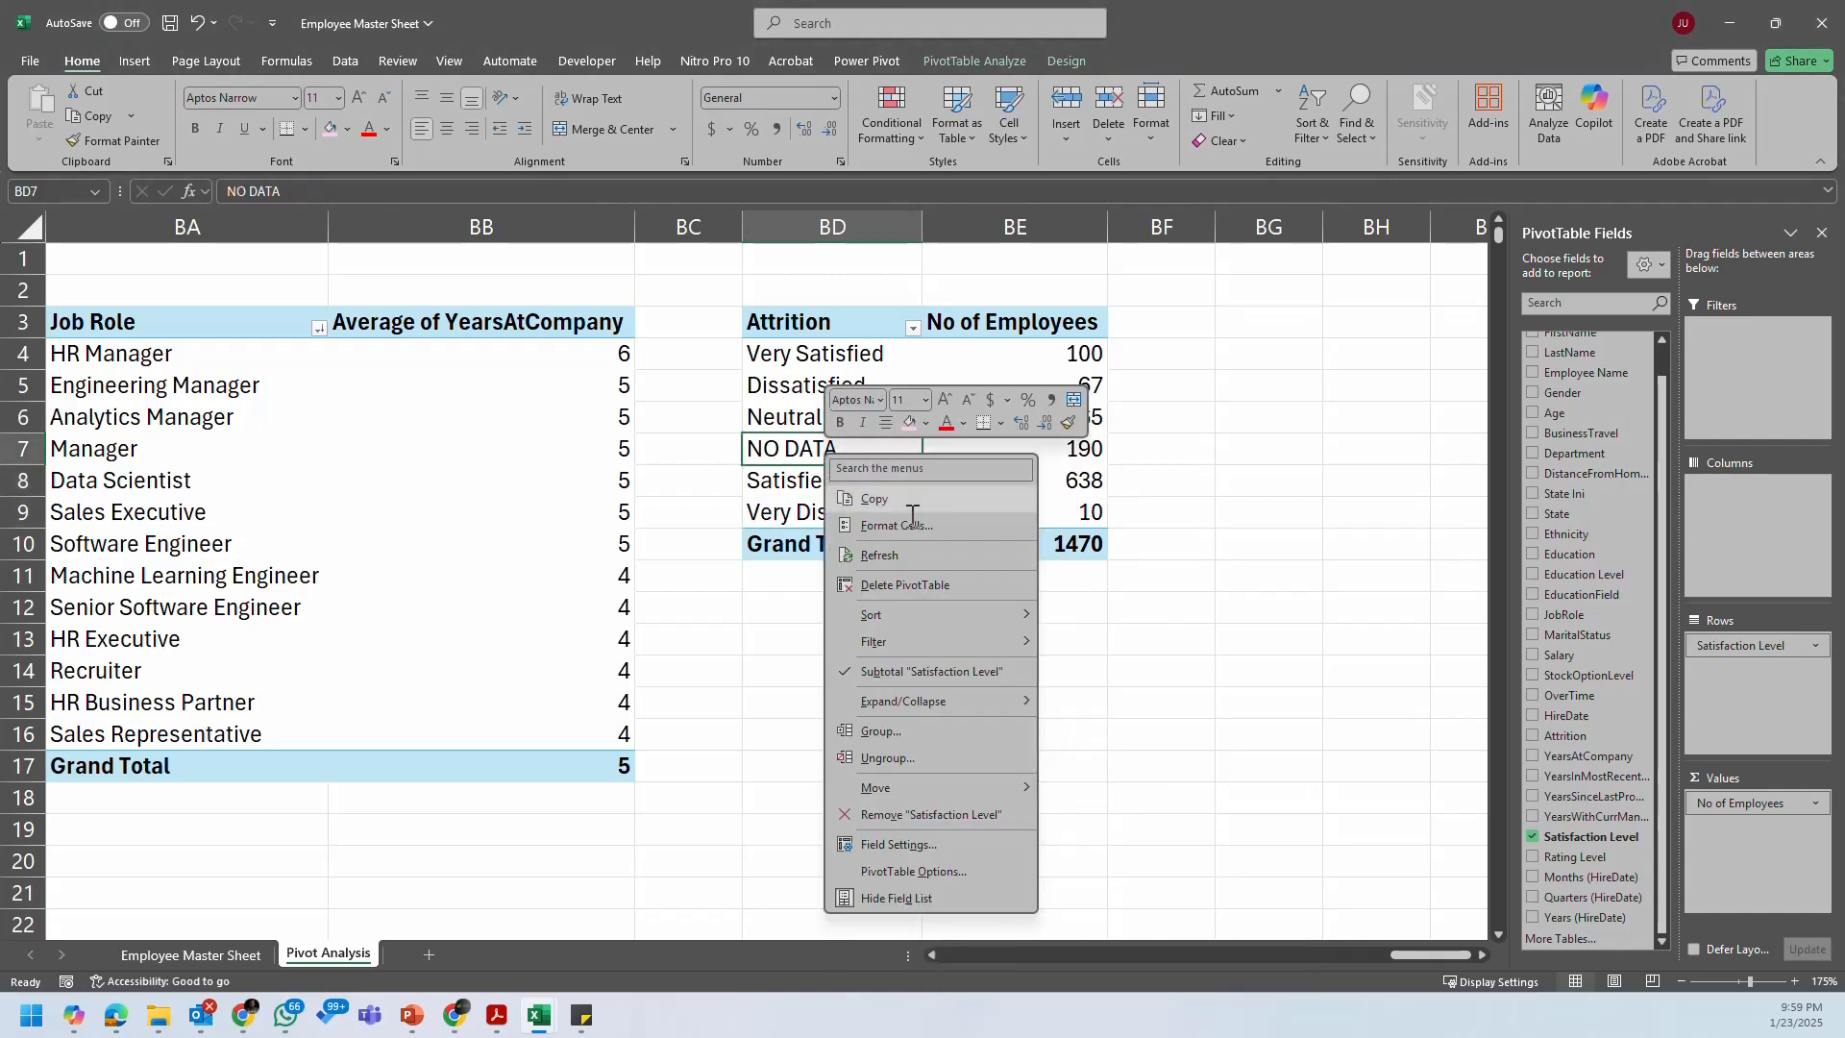
mouse_move(1005, 700)
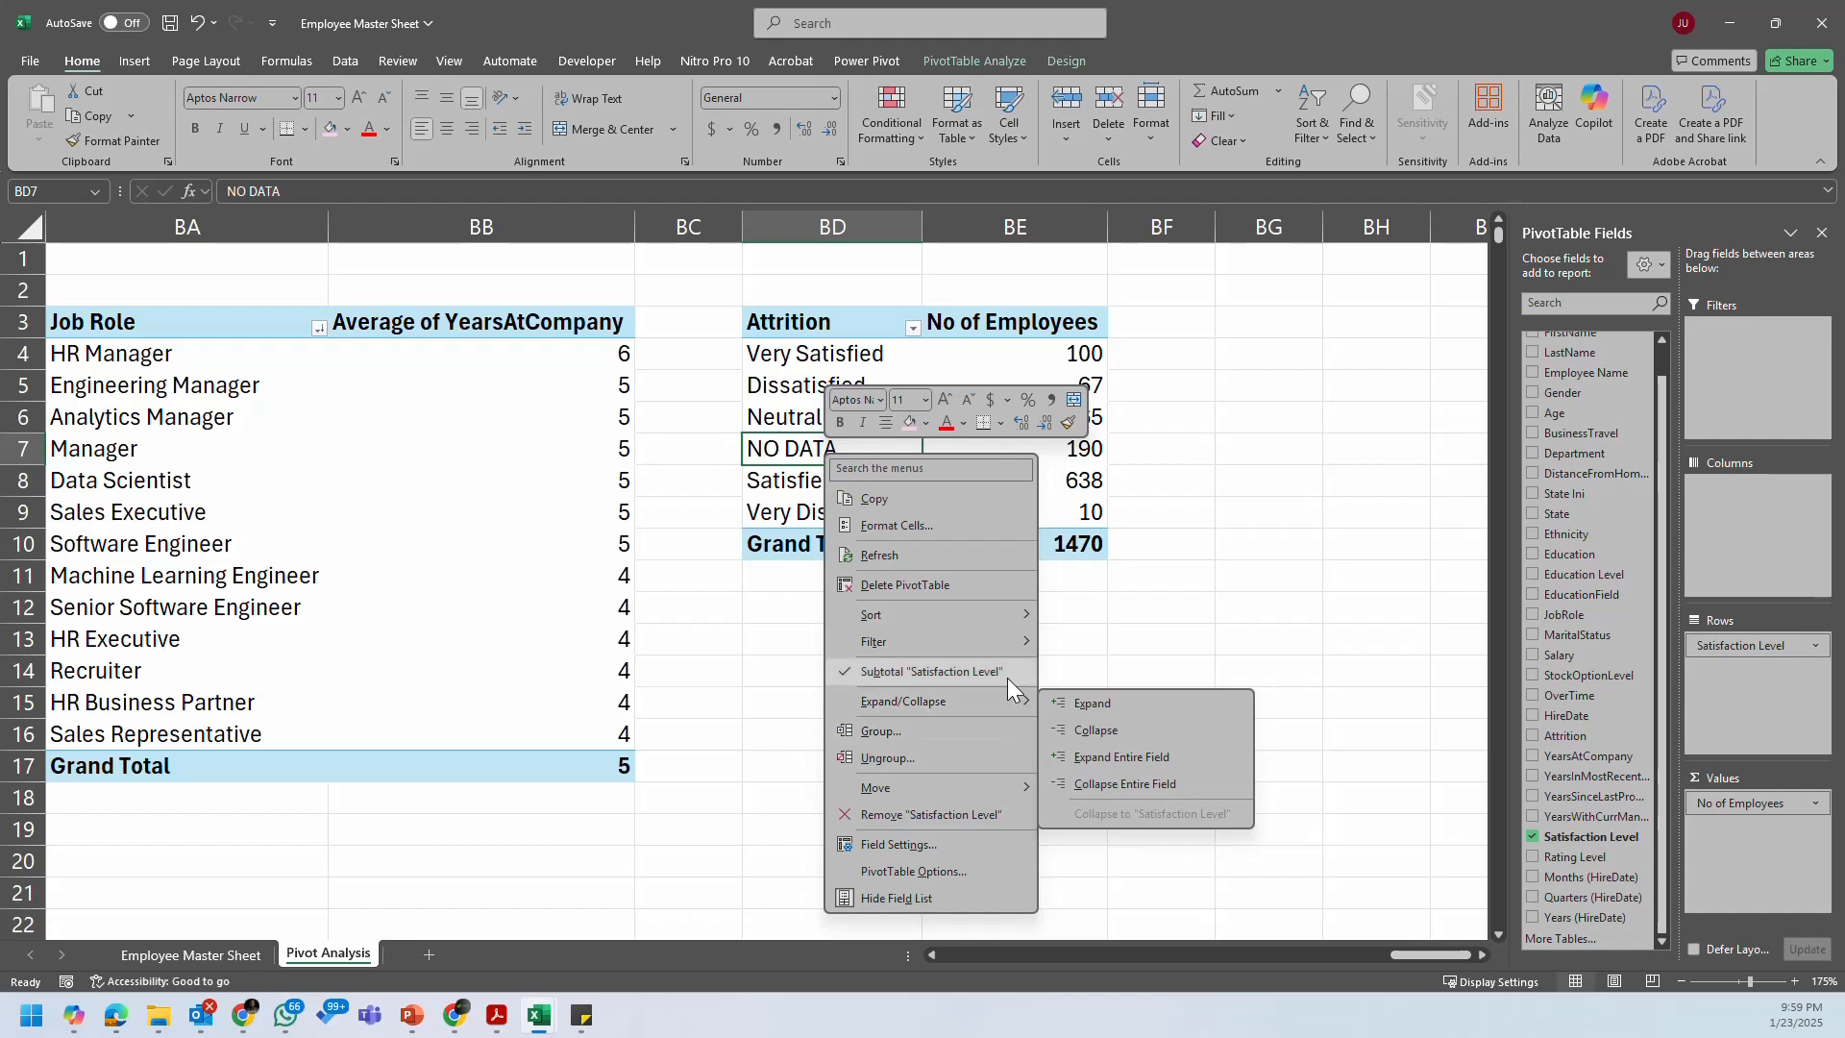
mouse_move(1024, 786)
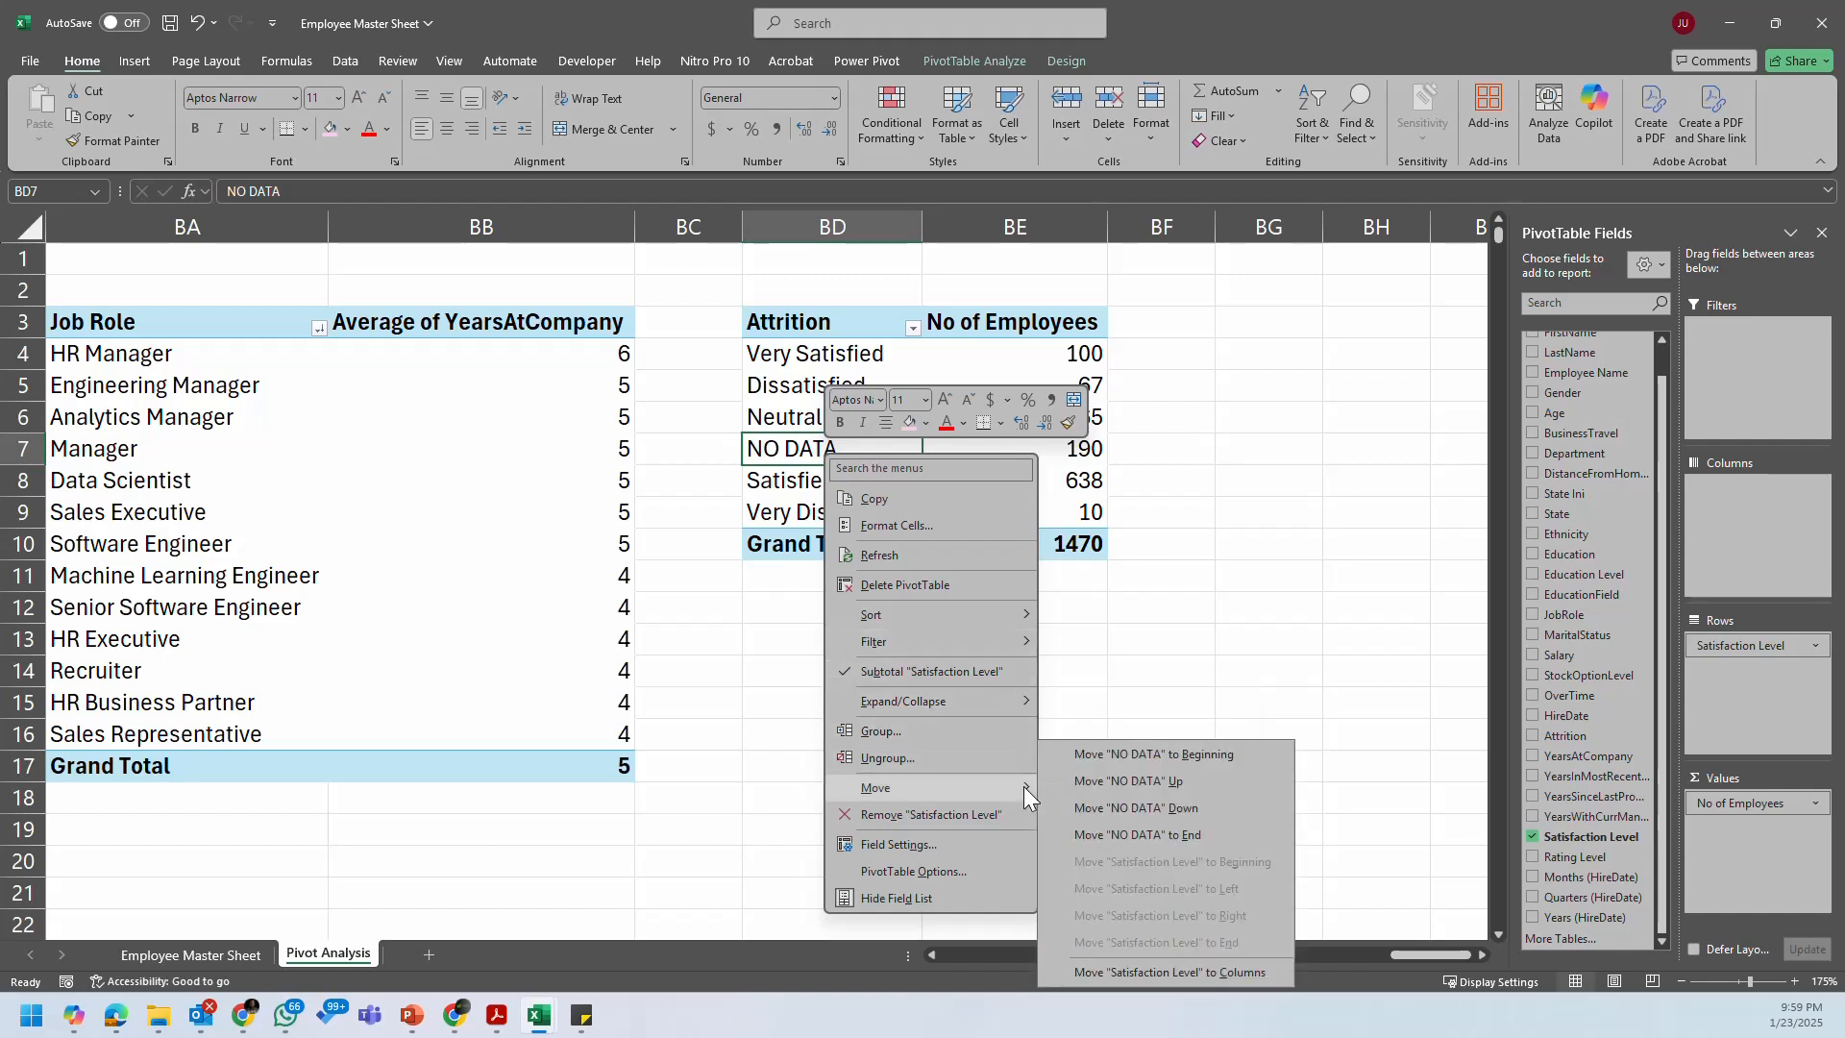
left_click(1224, 755)
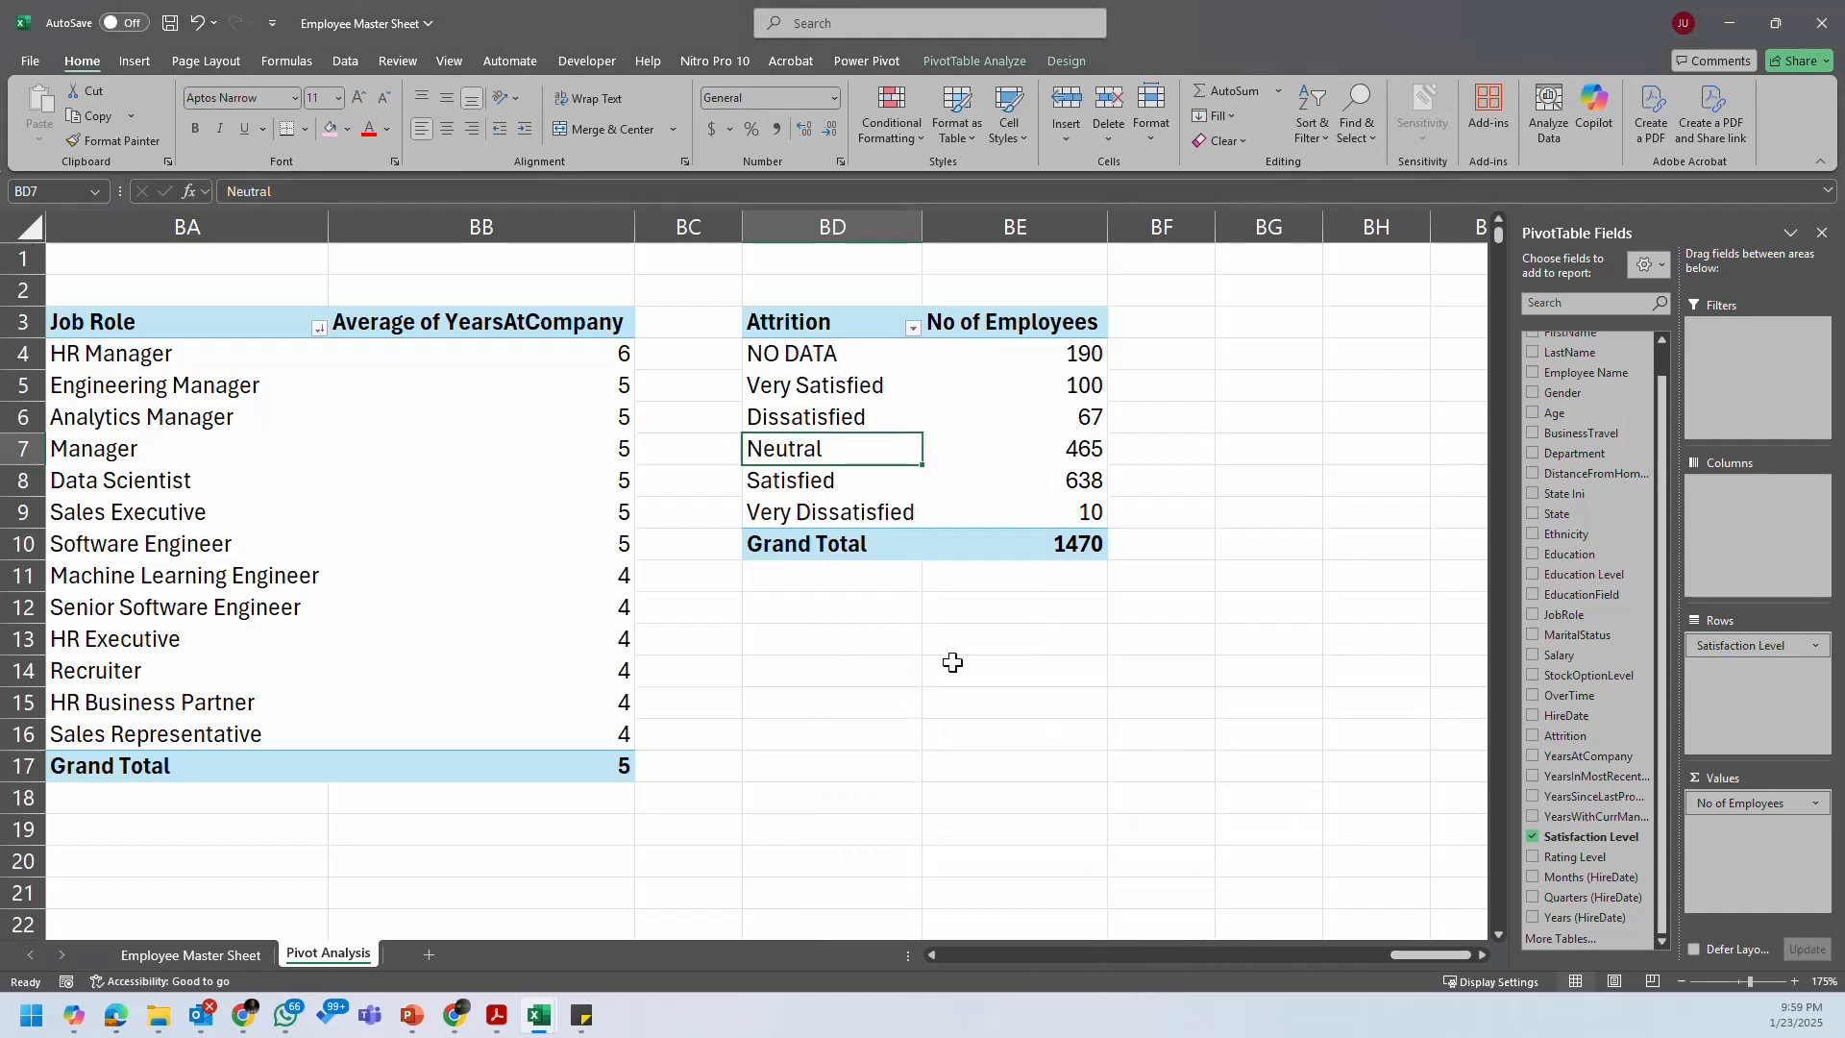
right_click(856, 511)
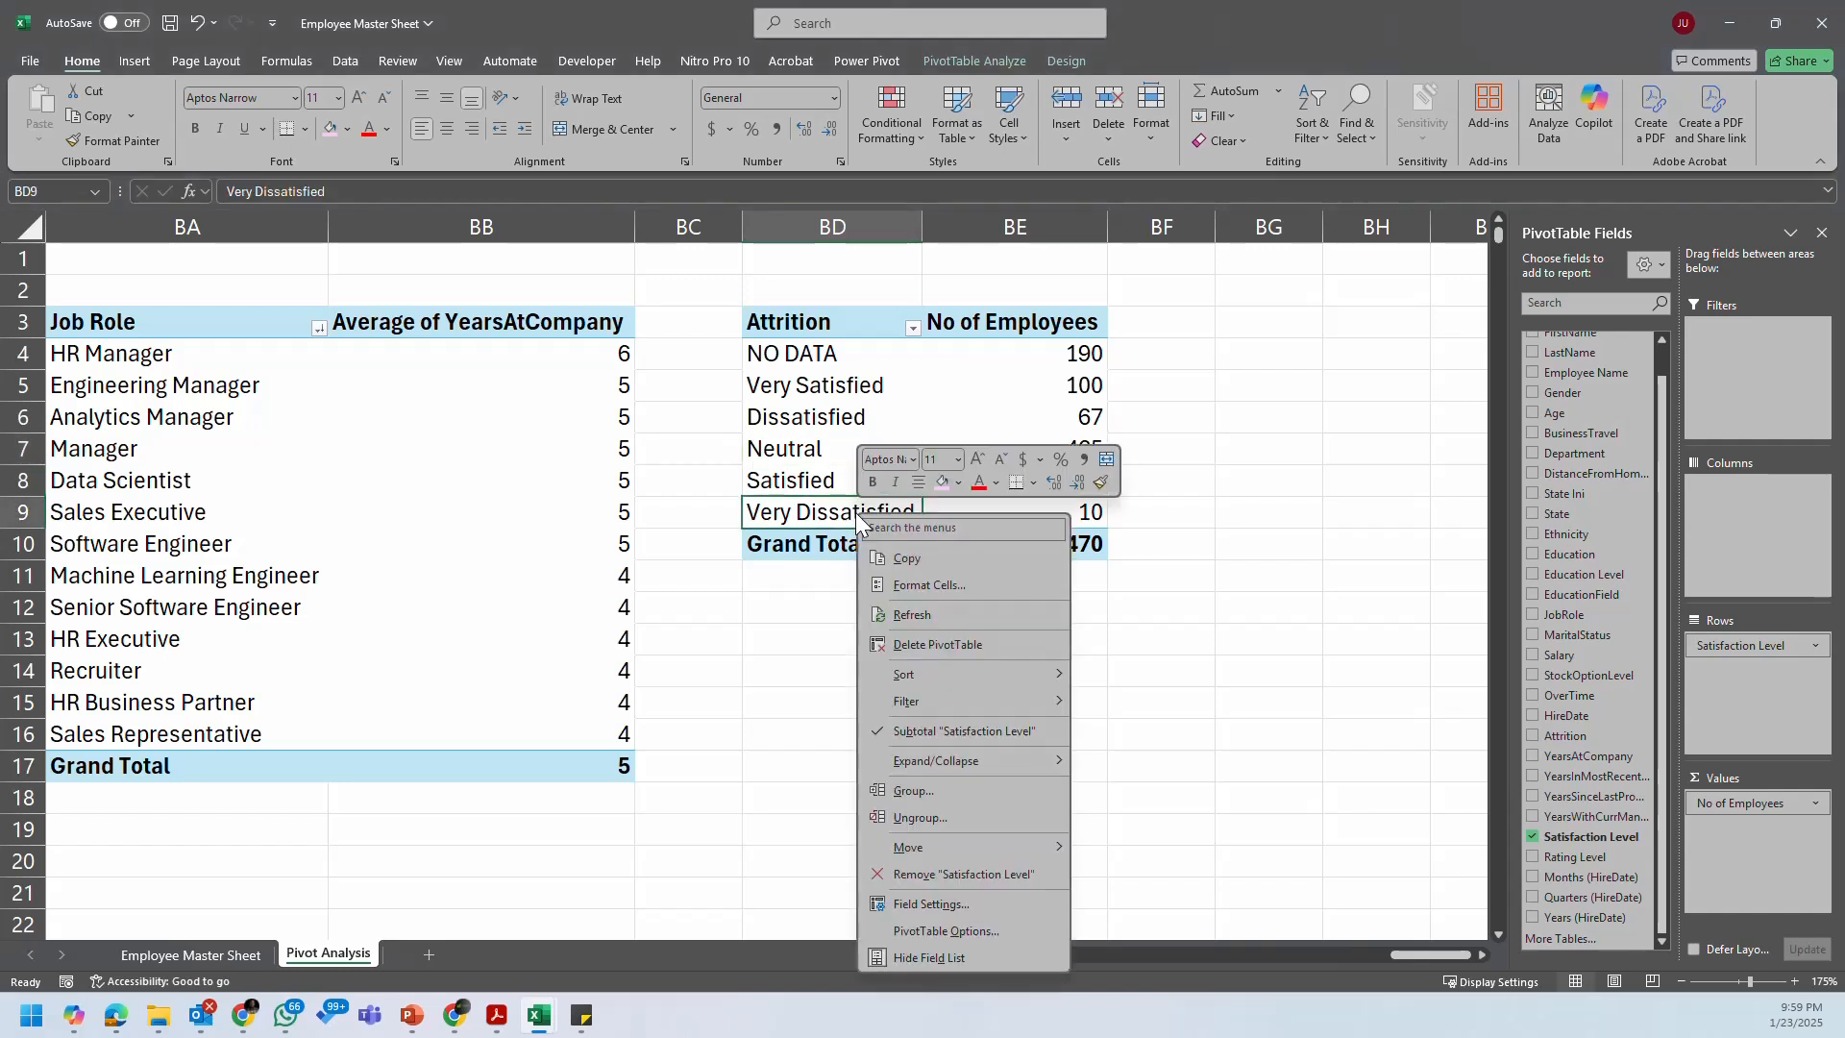
mouse_move(1051, 749)
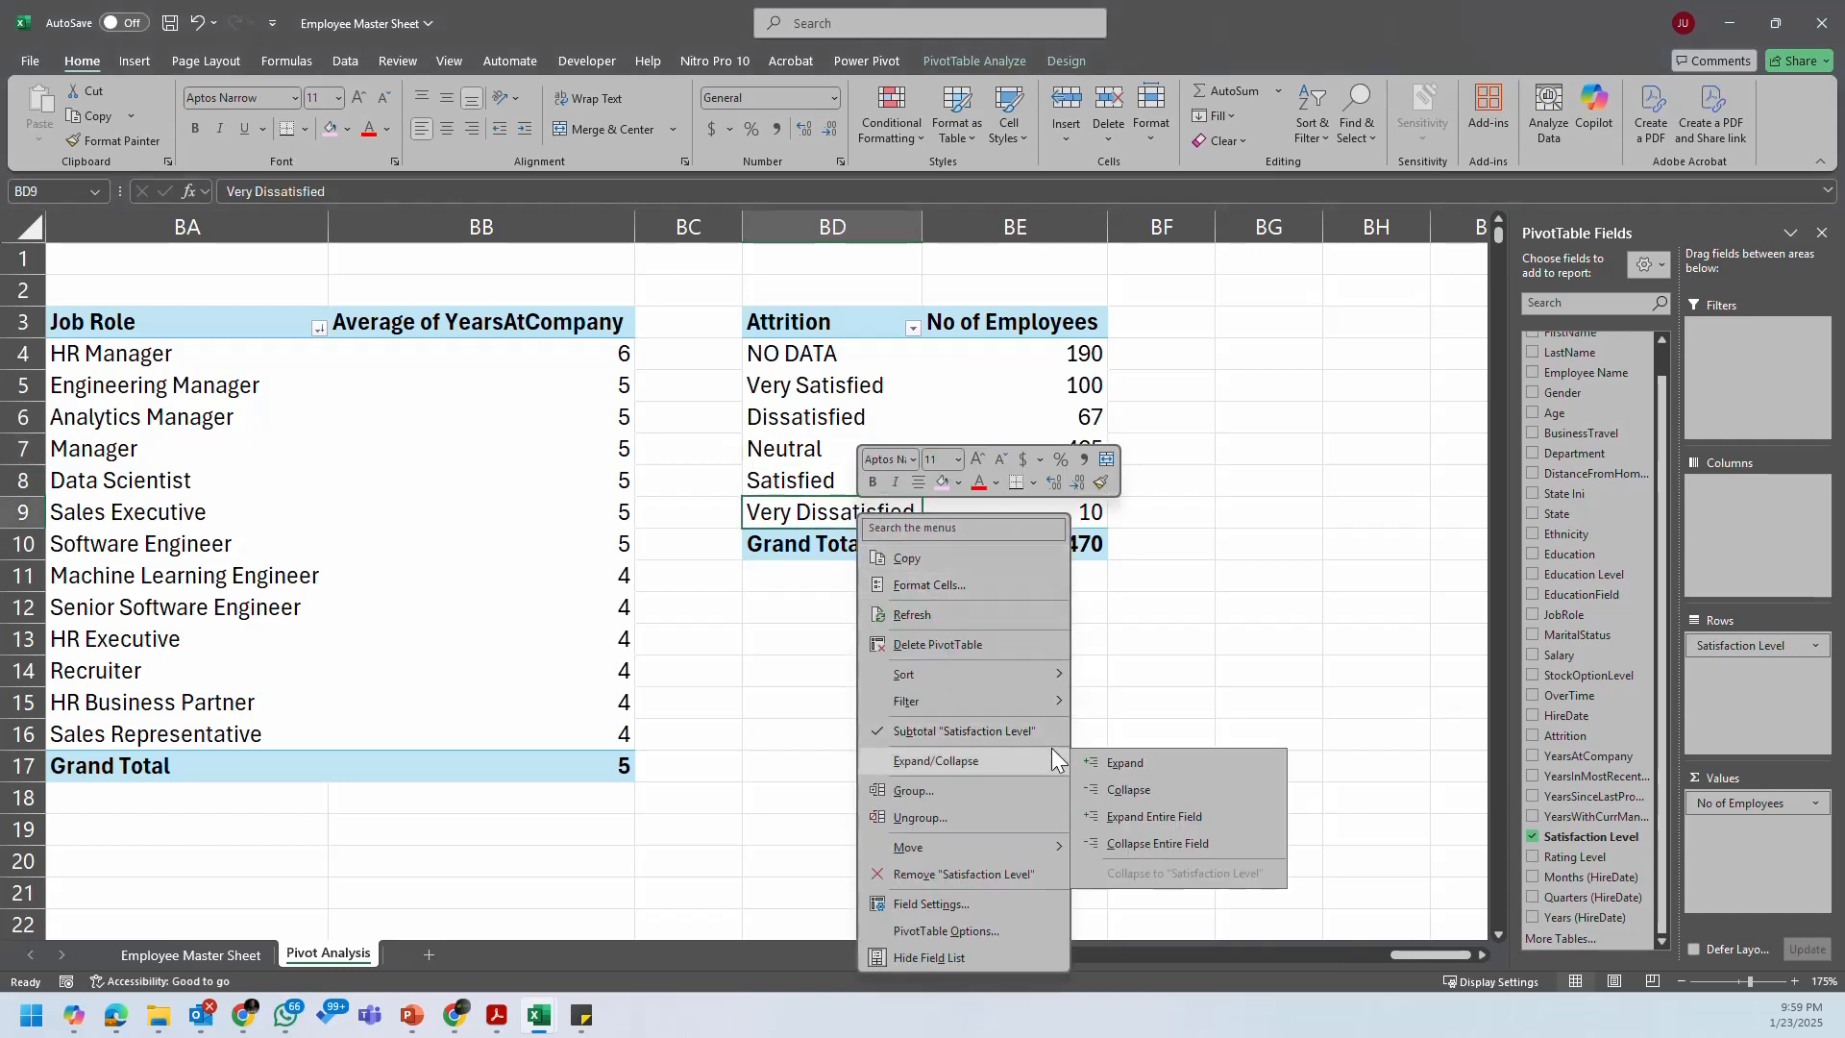
mouse_move(1041, 841)
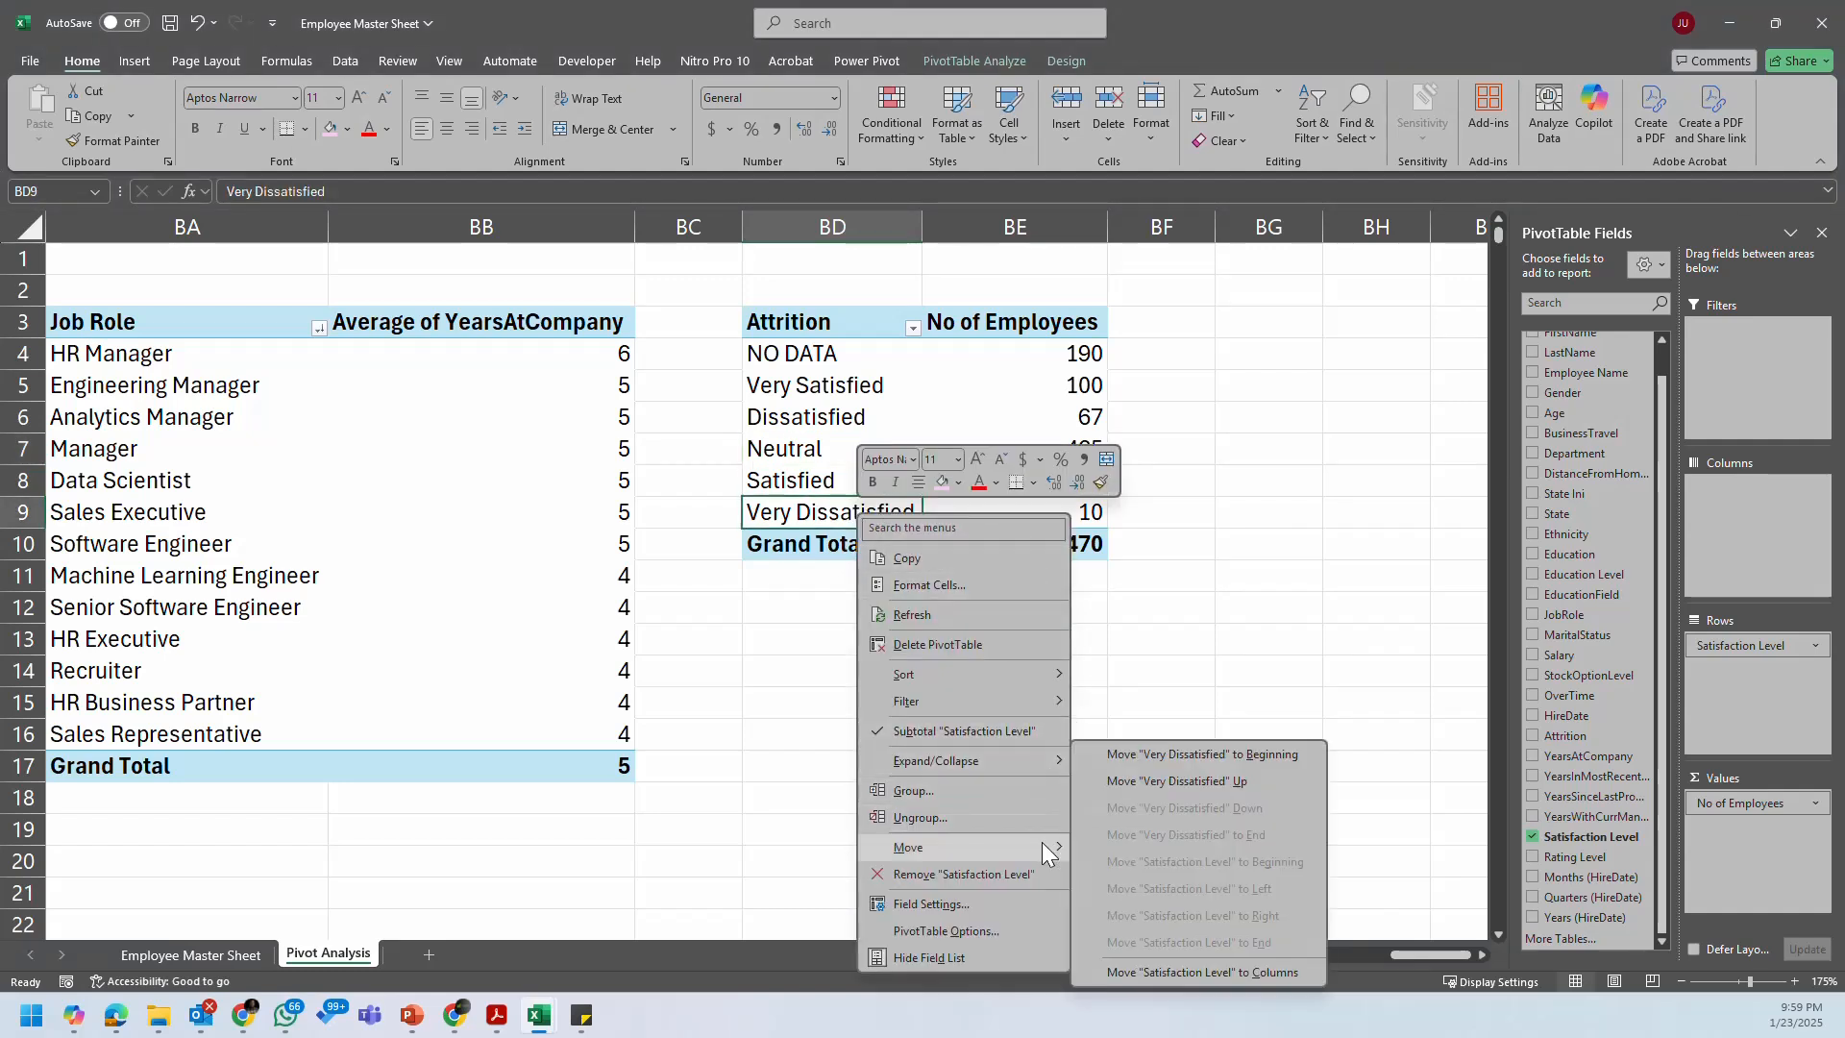
left_click(1219, 755)
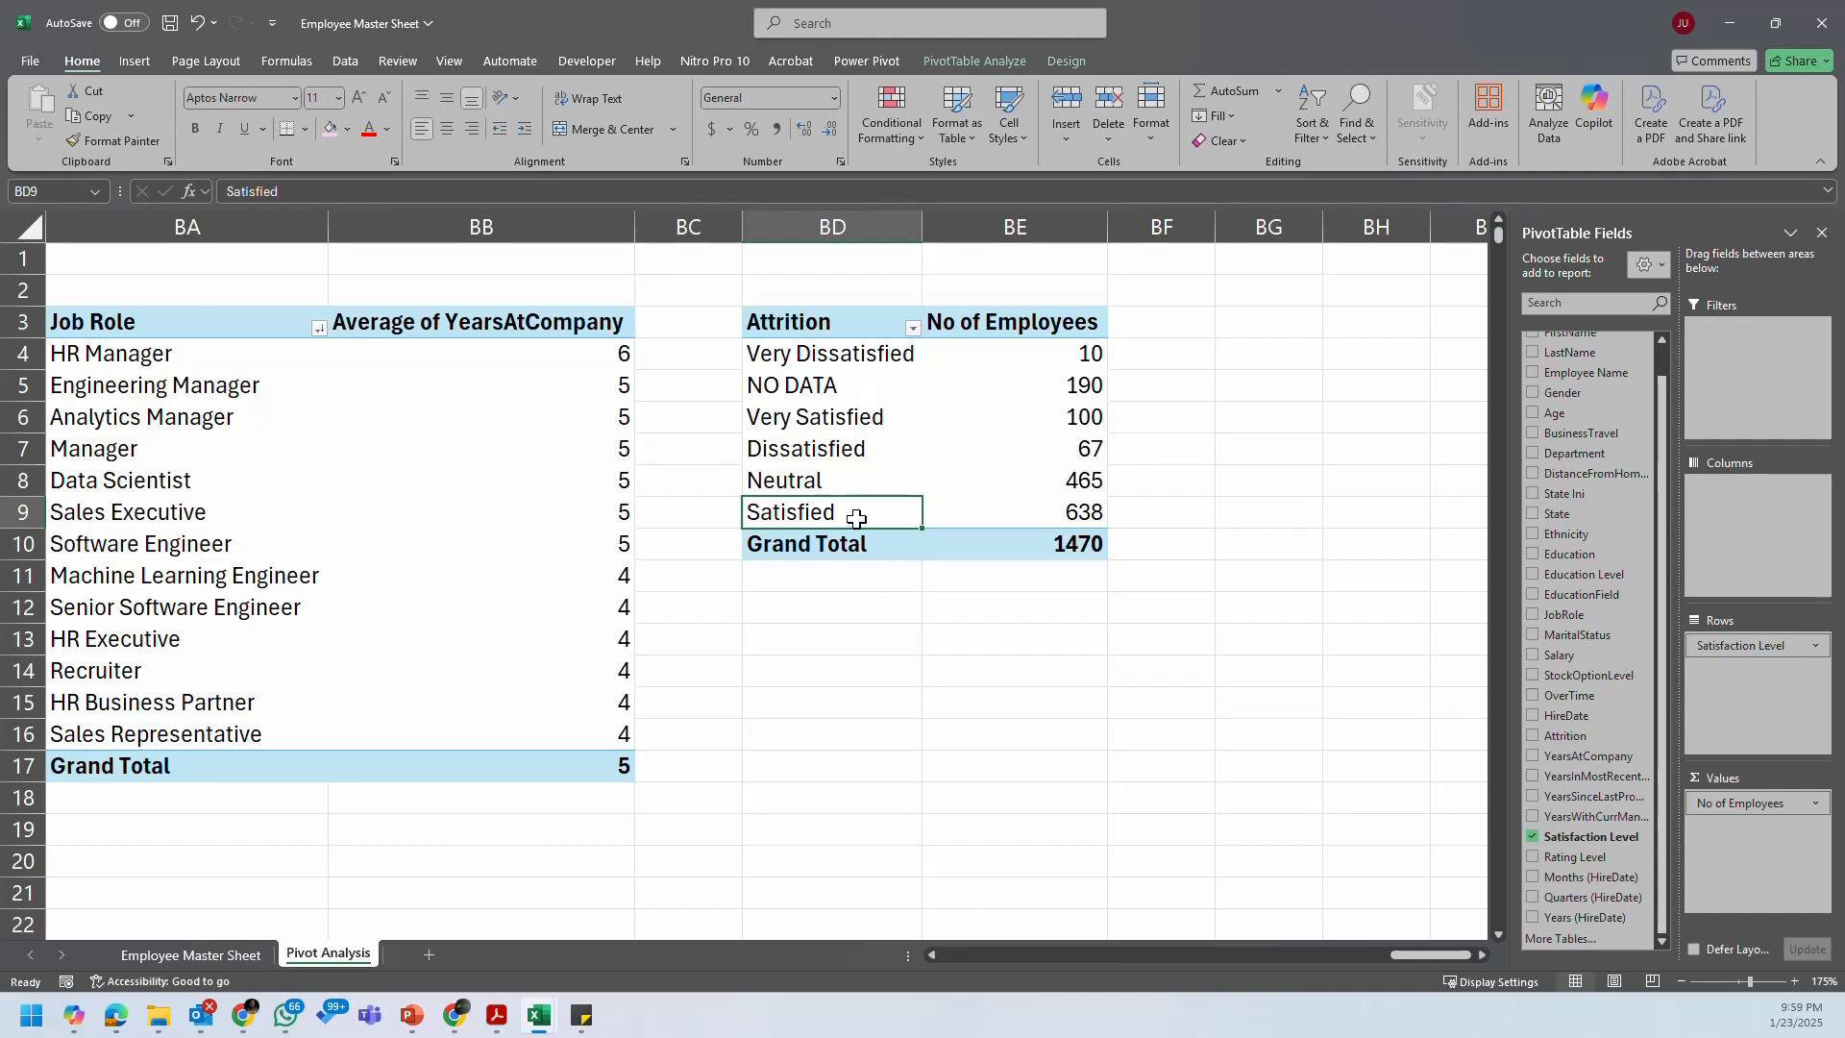
Step: Move Dissatisfied to the beginning of the Satisfaction Level rows, followed by Neutral ahead of it
right_click(857, 446)
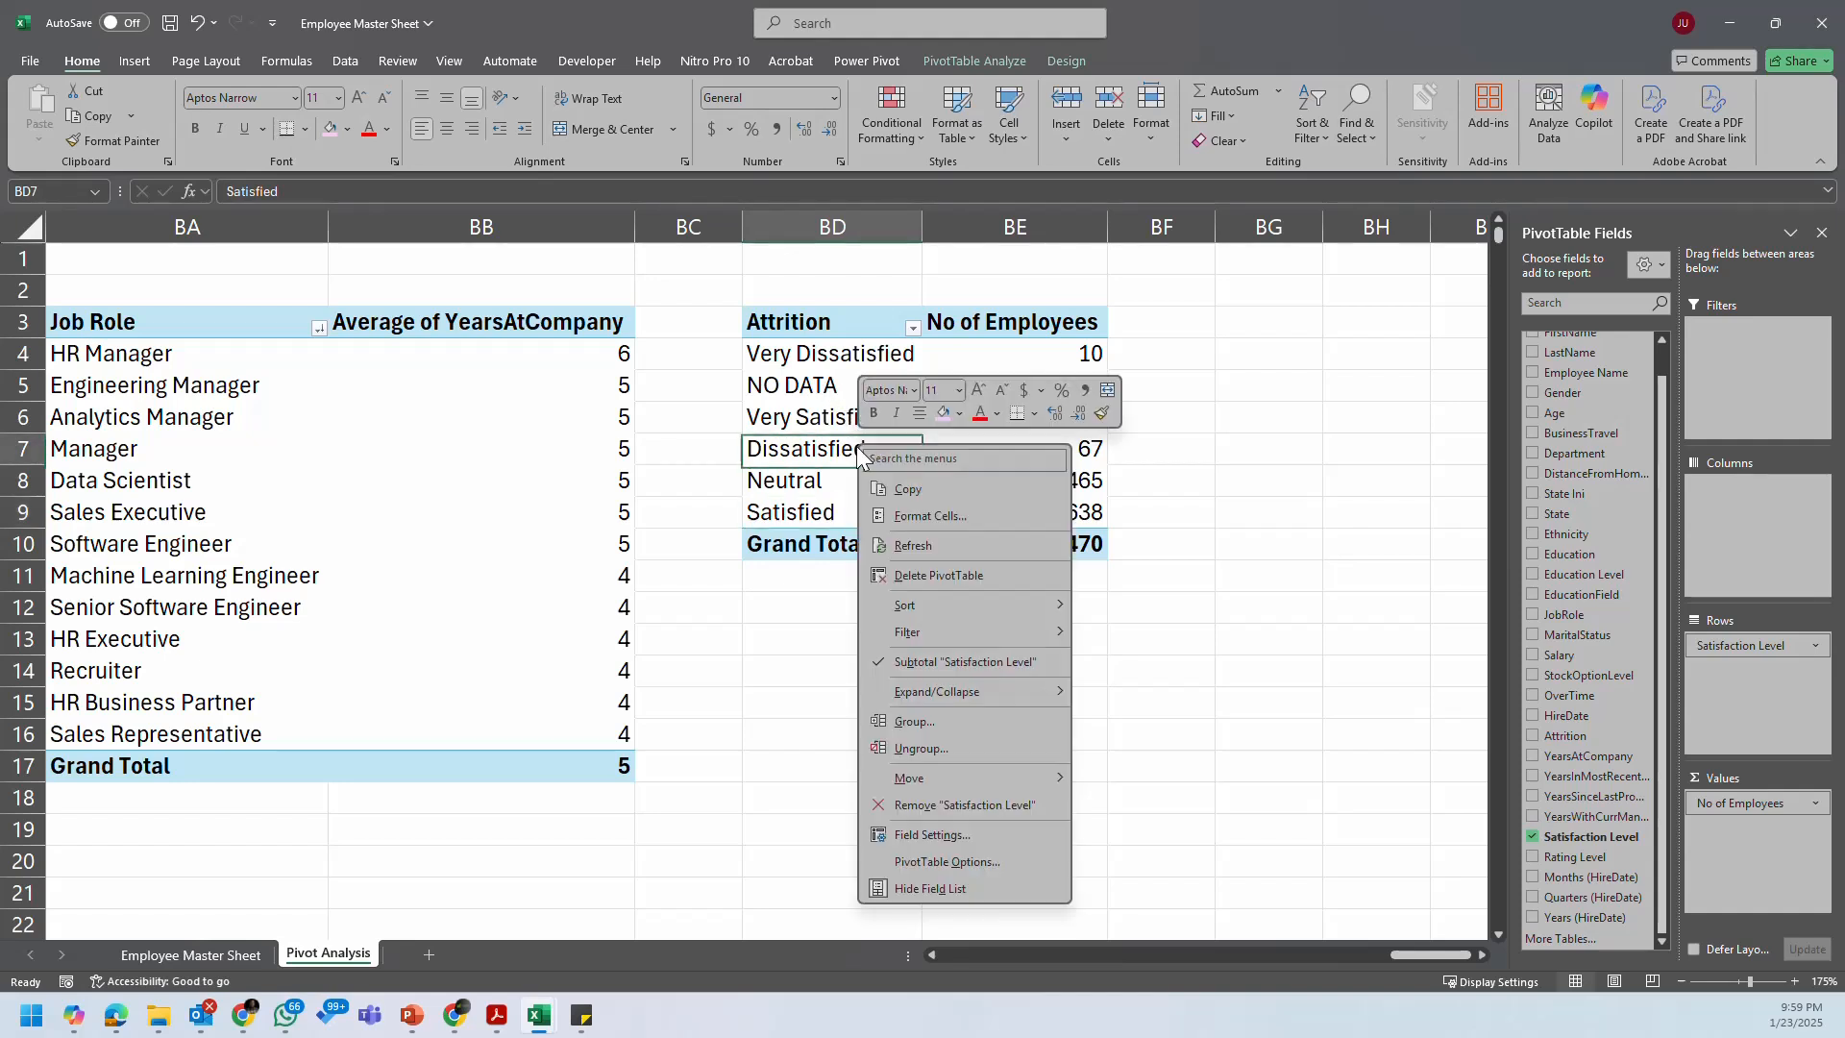
mouse_move(1042, 775)
left_click(1174, 755)
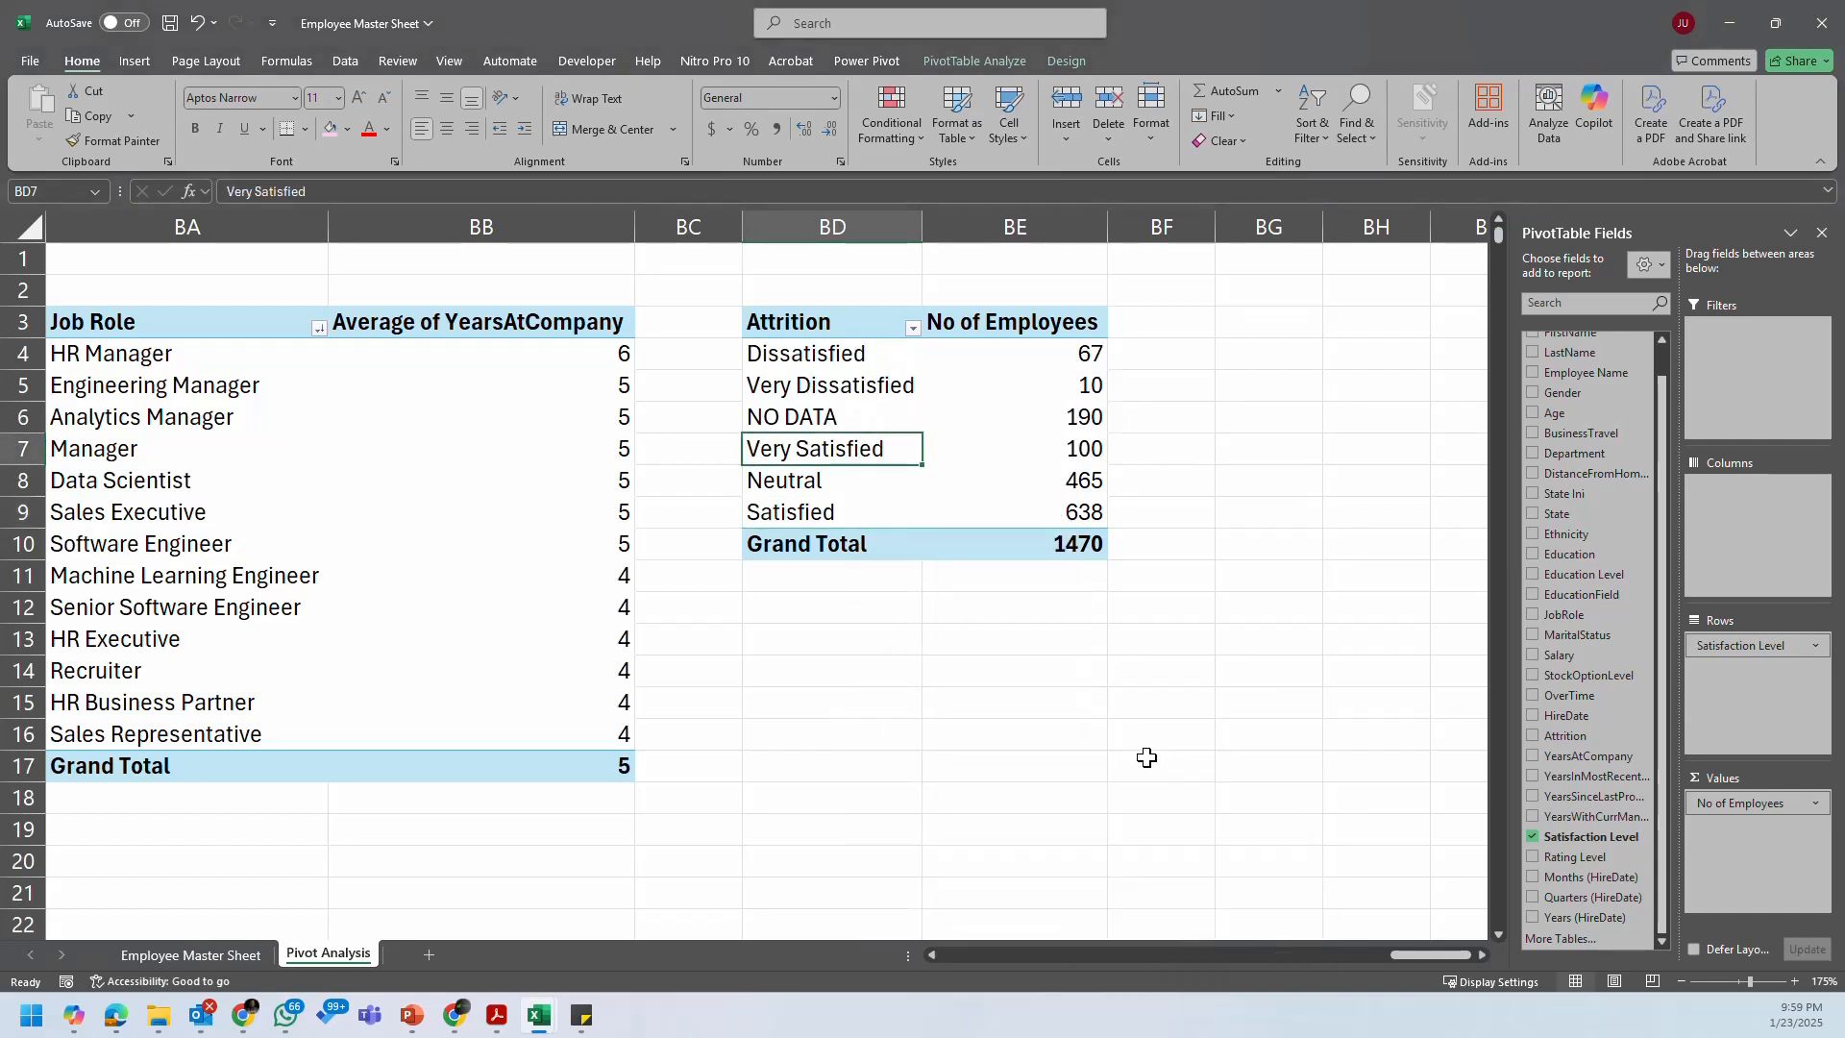
right_click(839, 482)
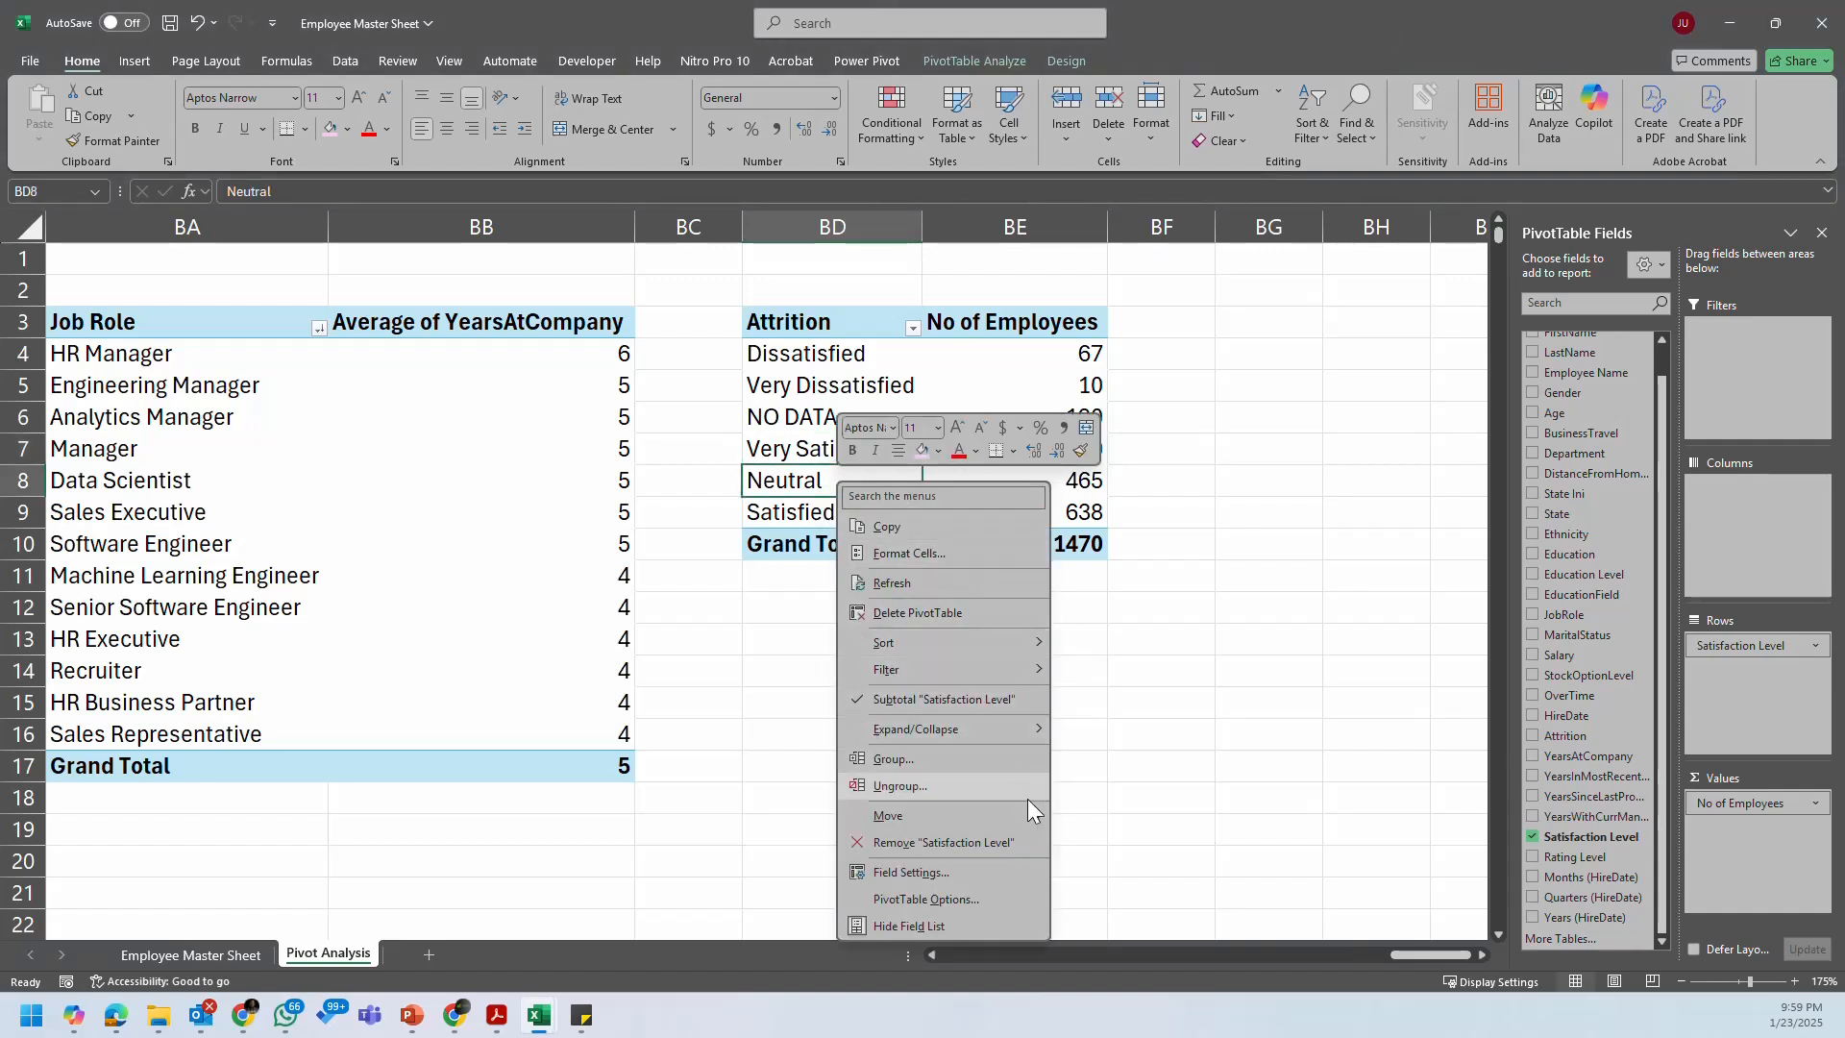
mouse_move(1028, 811)
left_click(1171, 757)
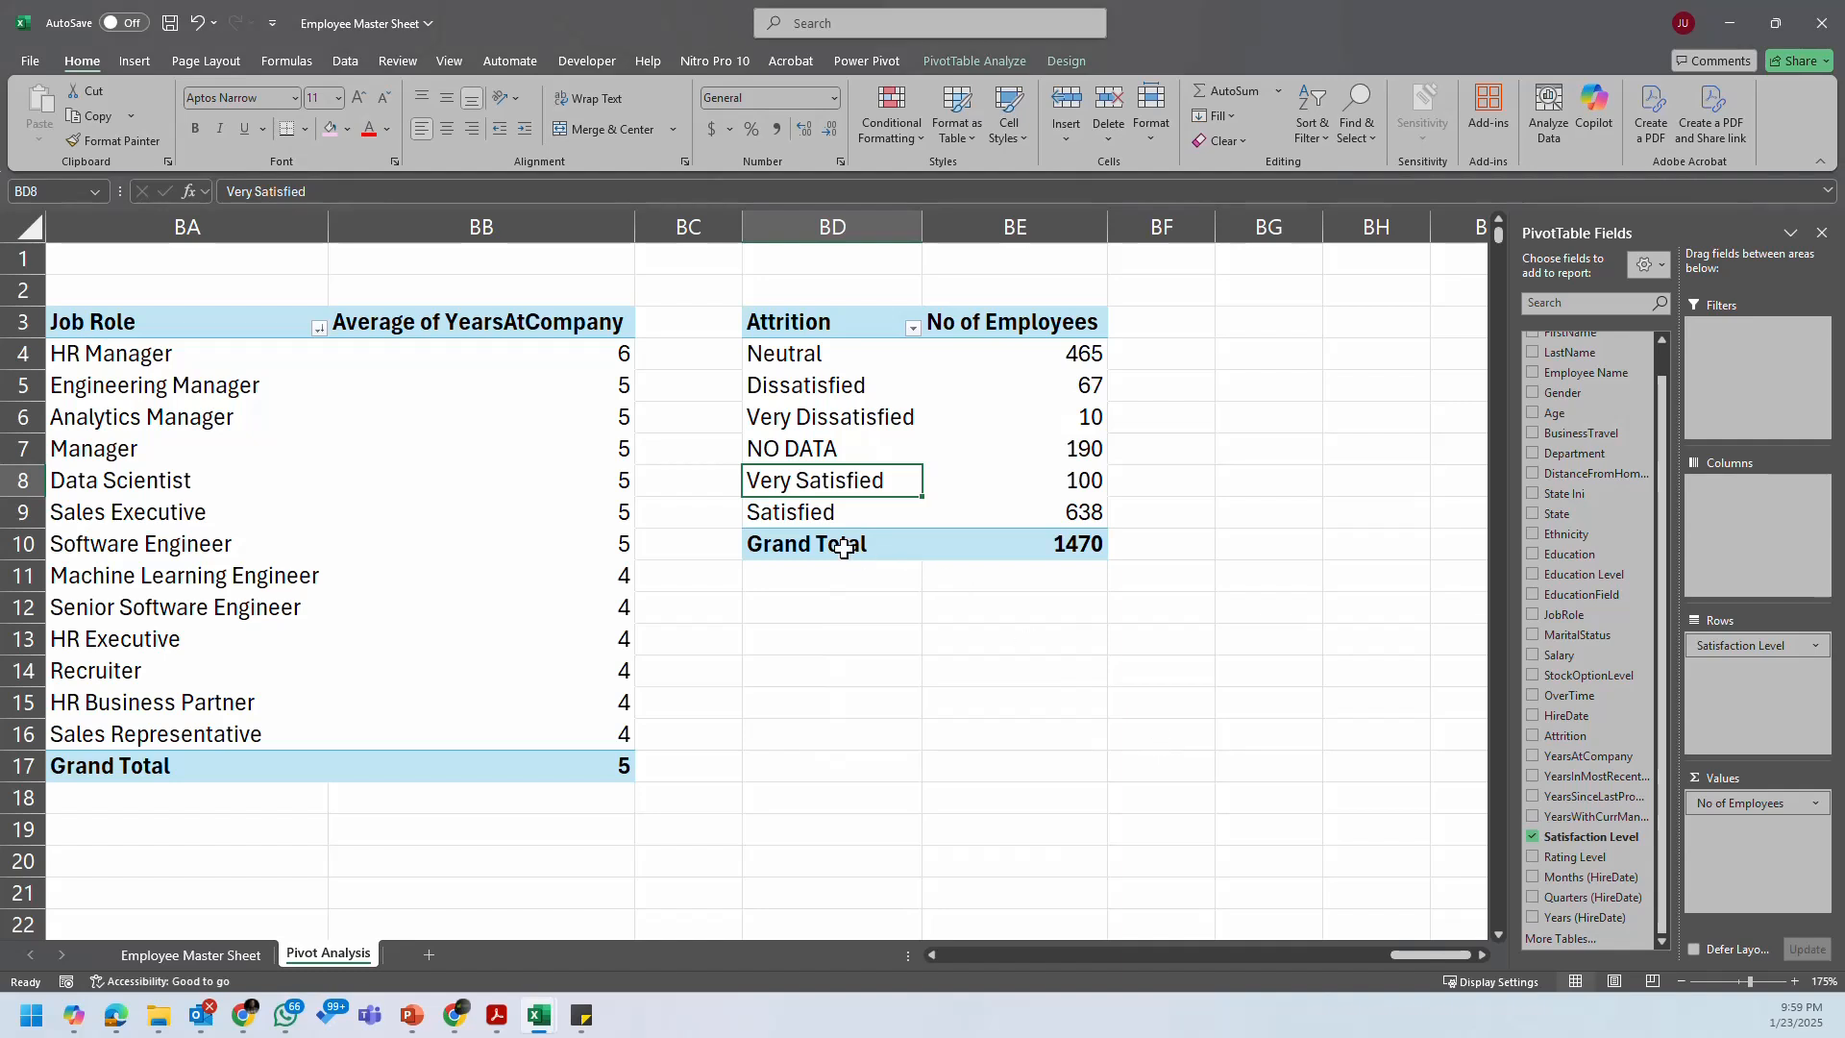
Step: Move Satisfied to the beginning of the Satisfaction Level rows, followed by Very Satisfied ahead of it
right_click(828, 511)
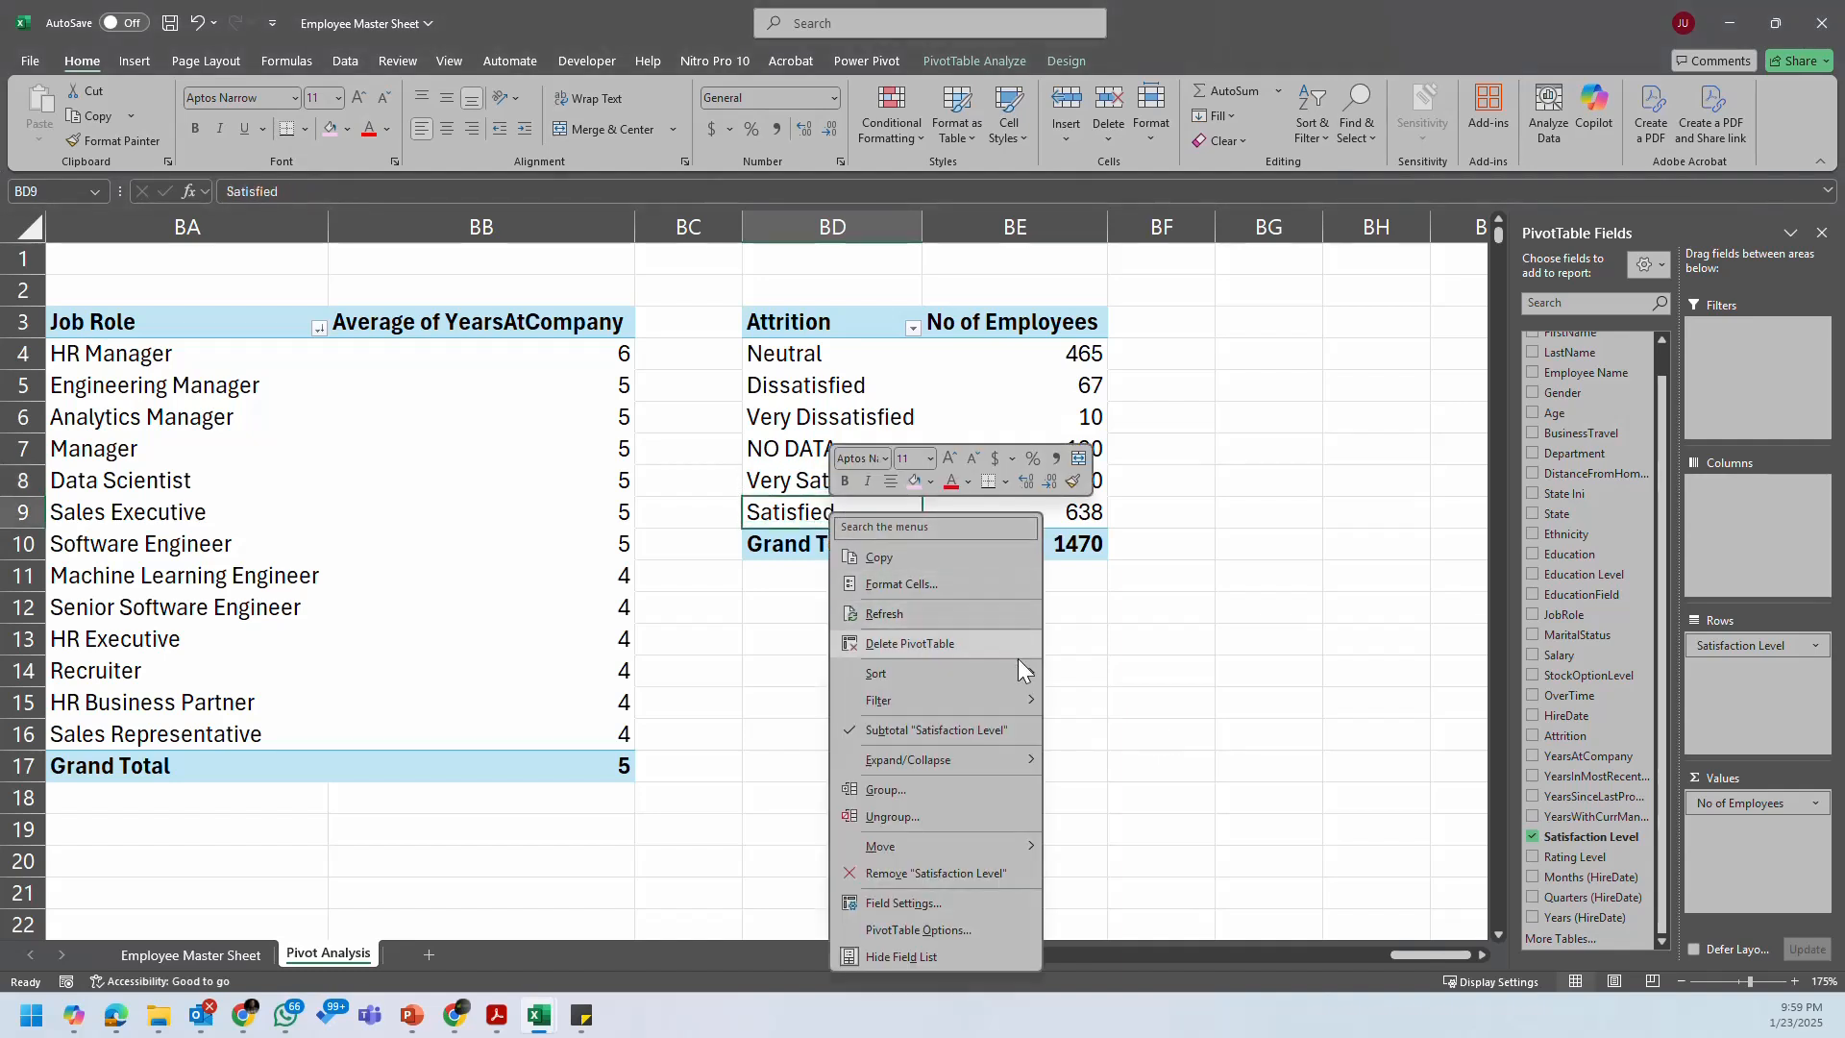
mouse_move(1026, 846)
left_click(1171, 757)
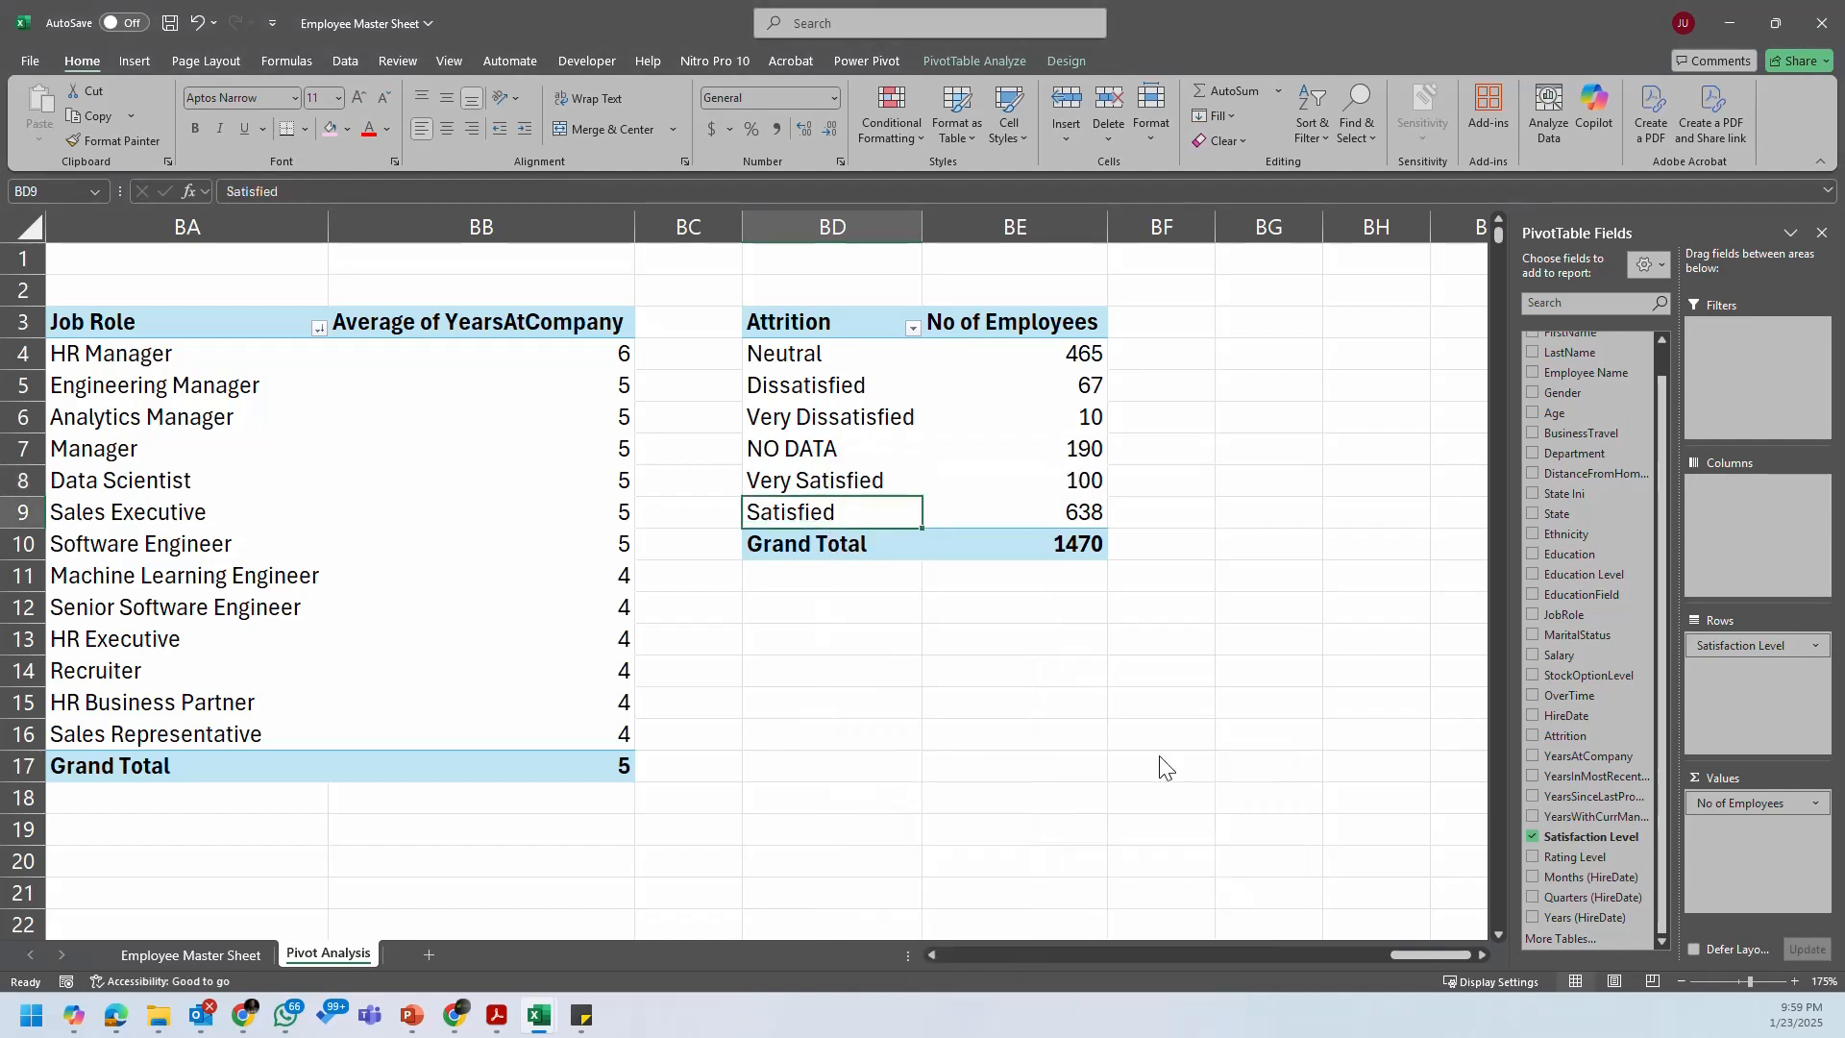
right_click(817, 511)
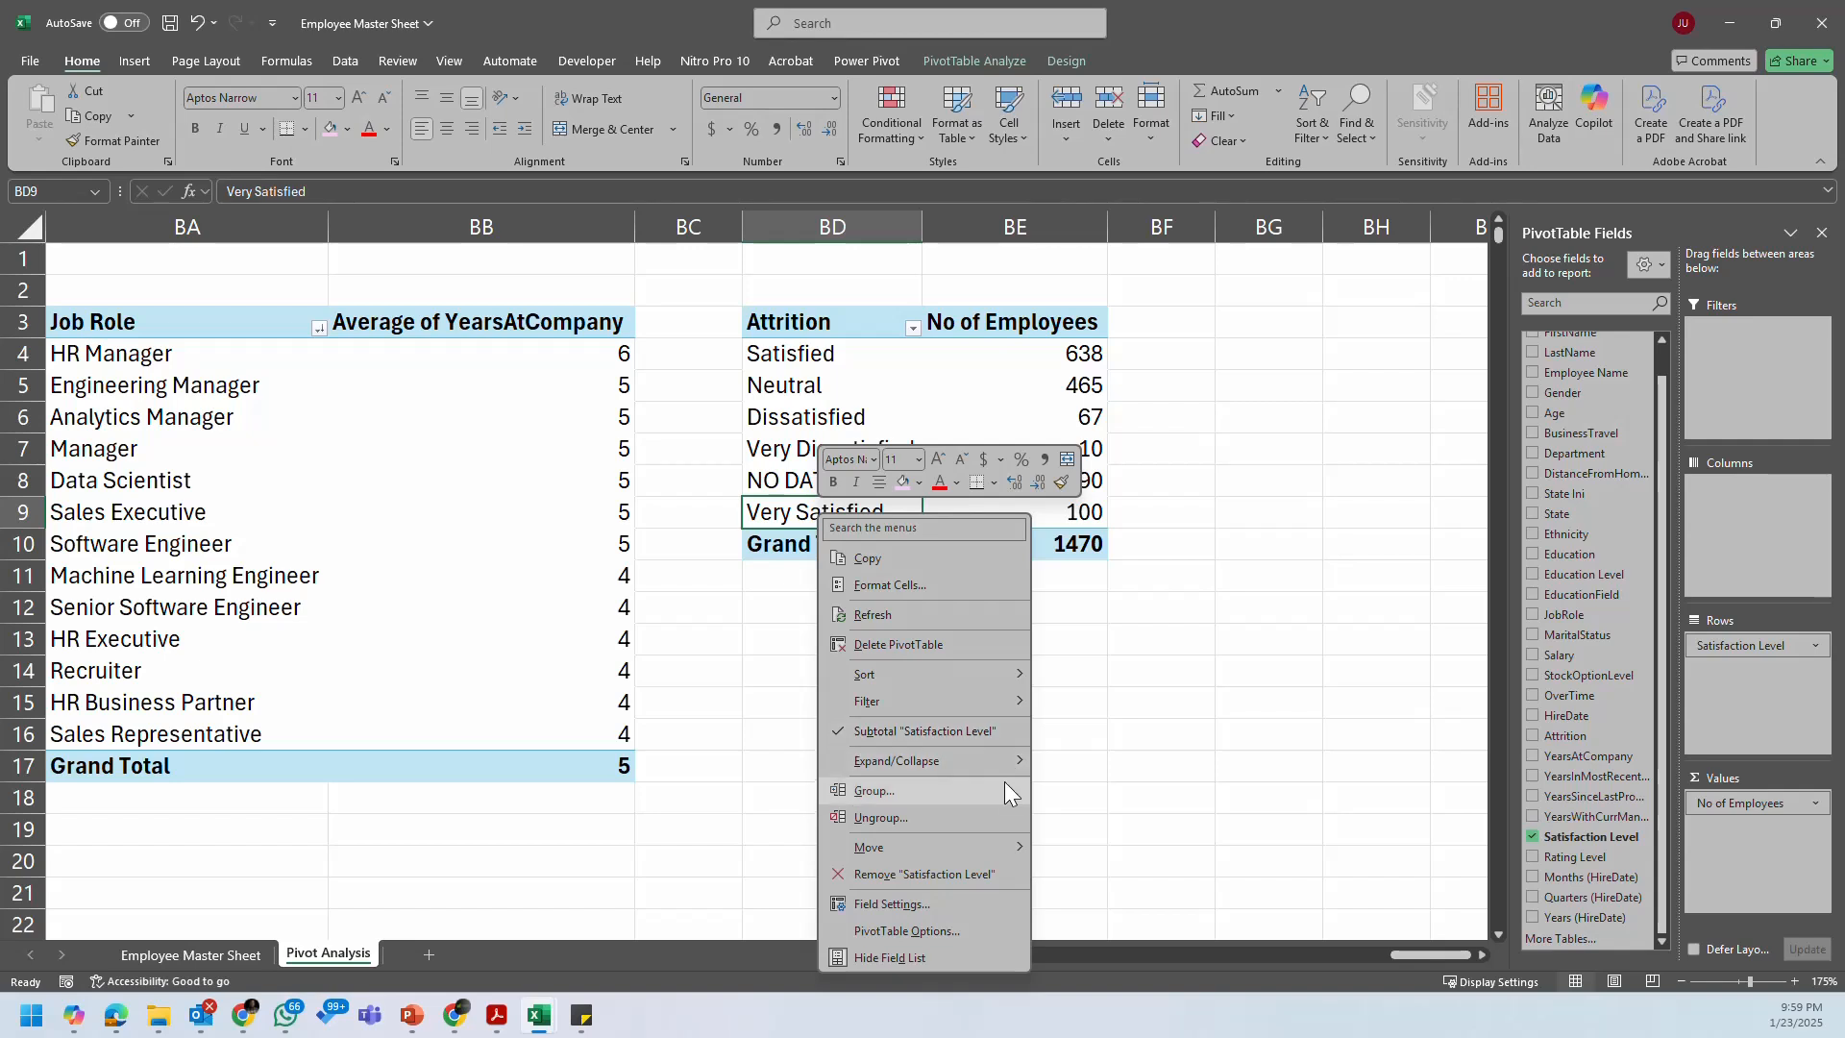
mouse_move(1011, 758)
mouse_move(995, 851)
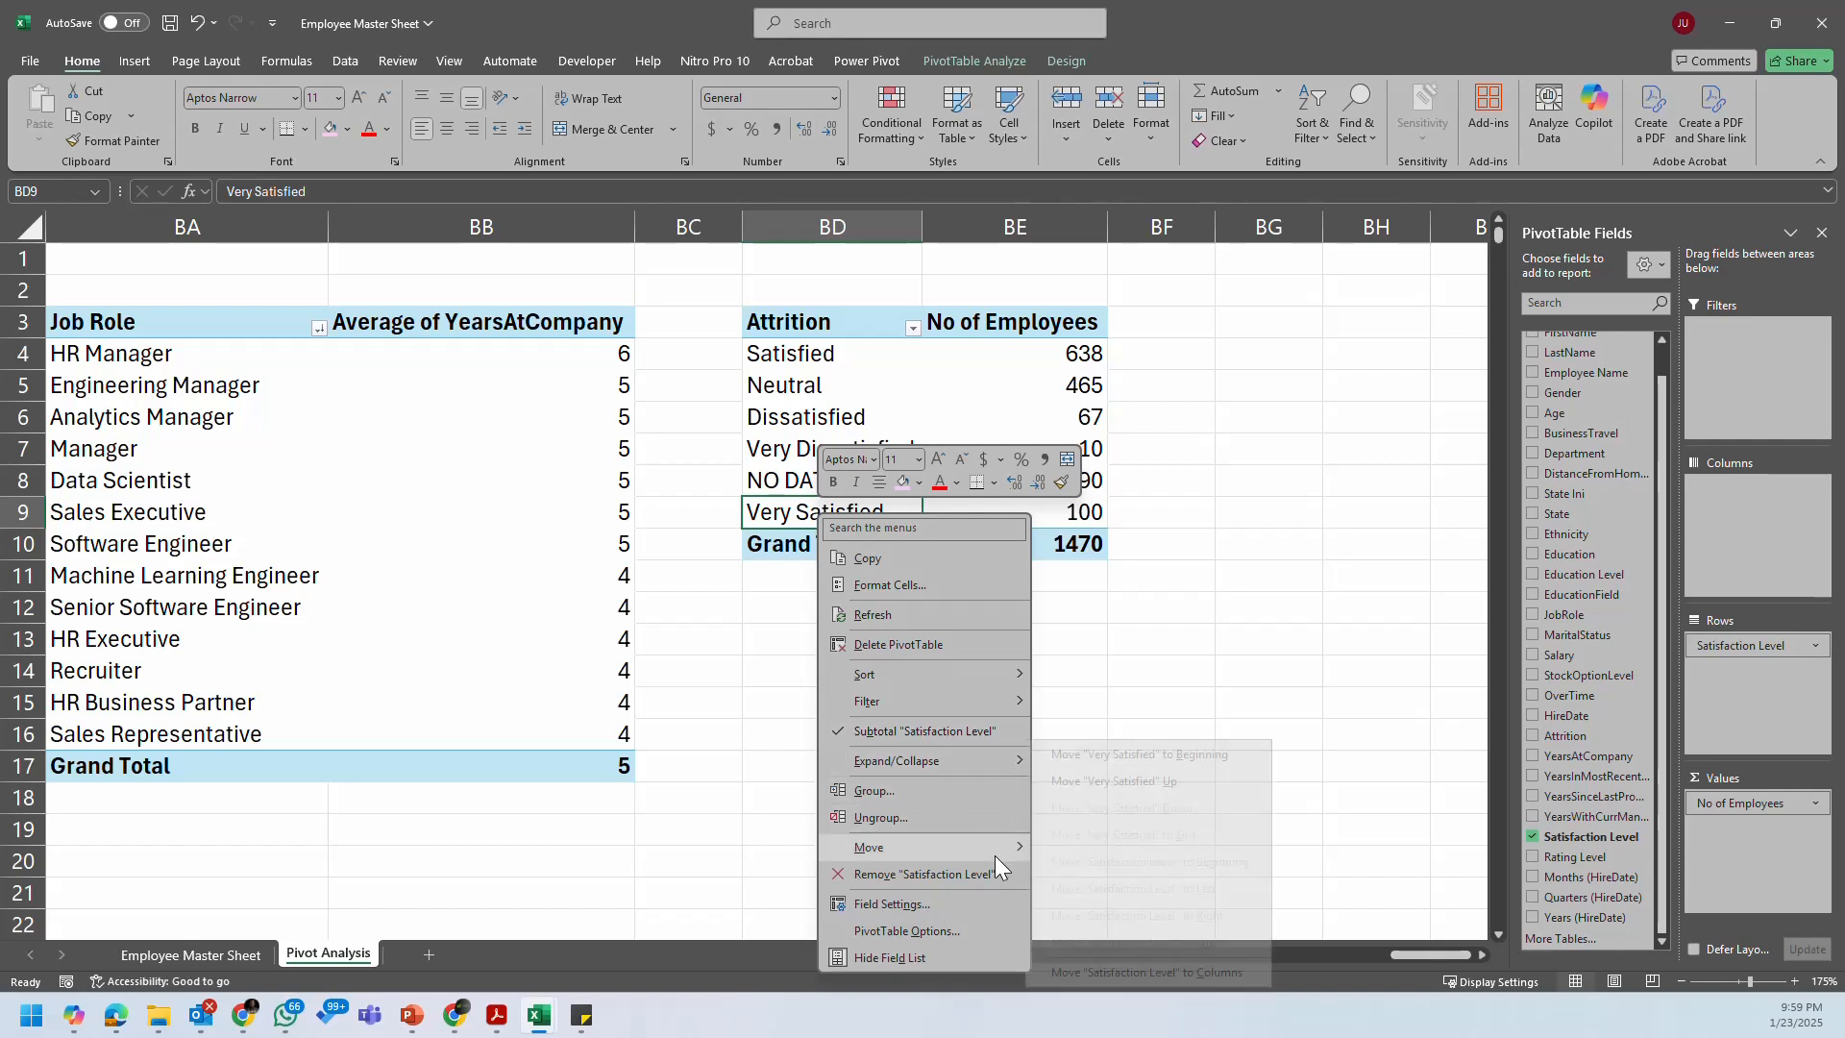
left_click(1180, 754)
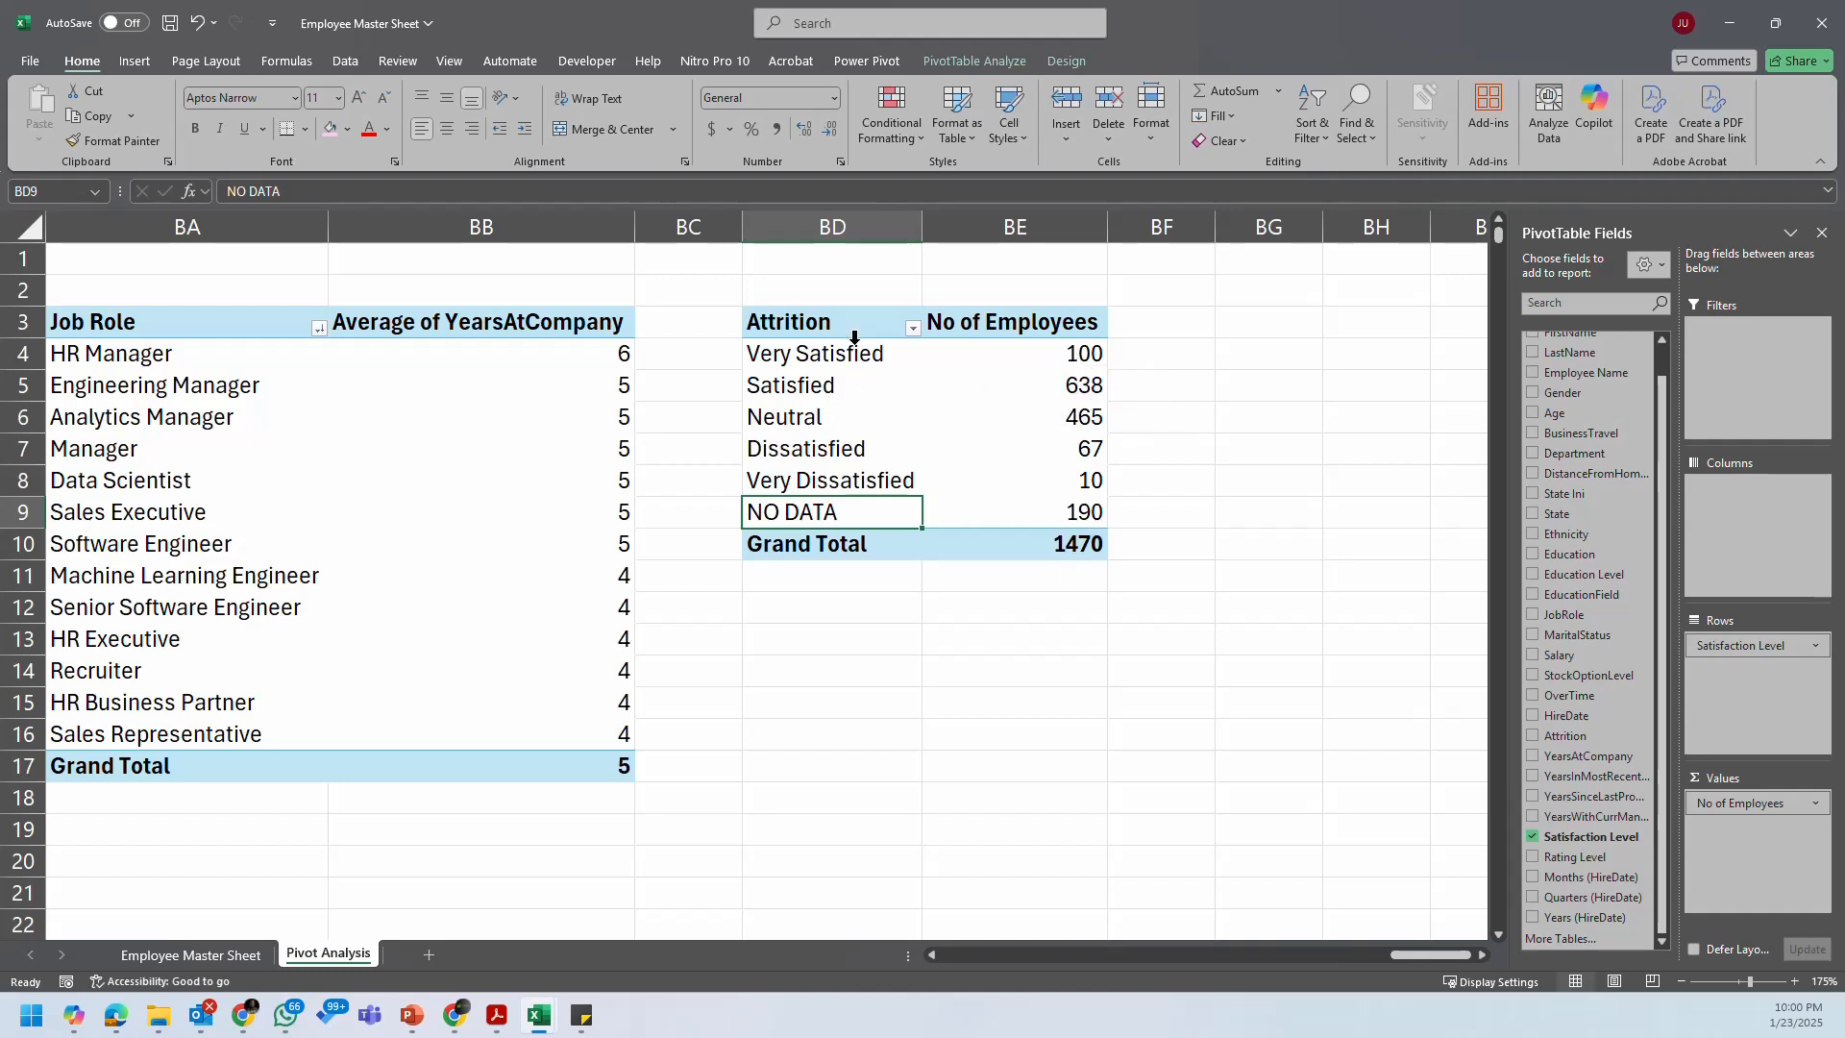
Step: Rename the row header in BD3 of the satisfaction pivot table as Satifaction Level
left_click_drag(852, 353, 846, 511)
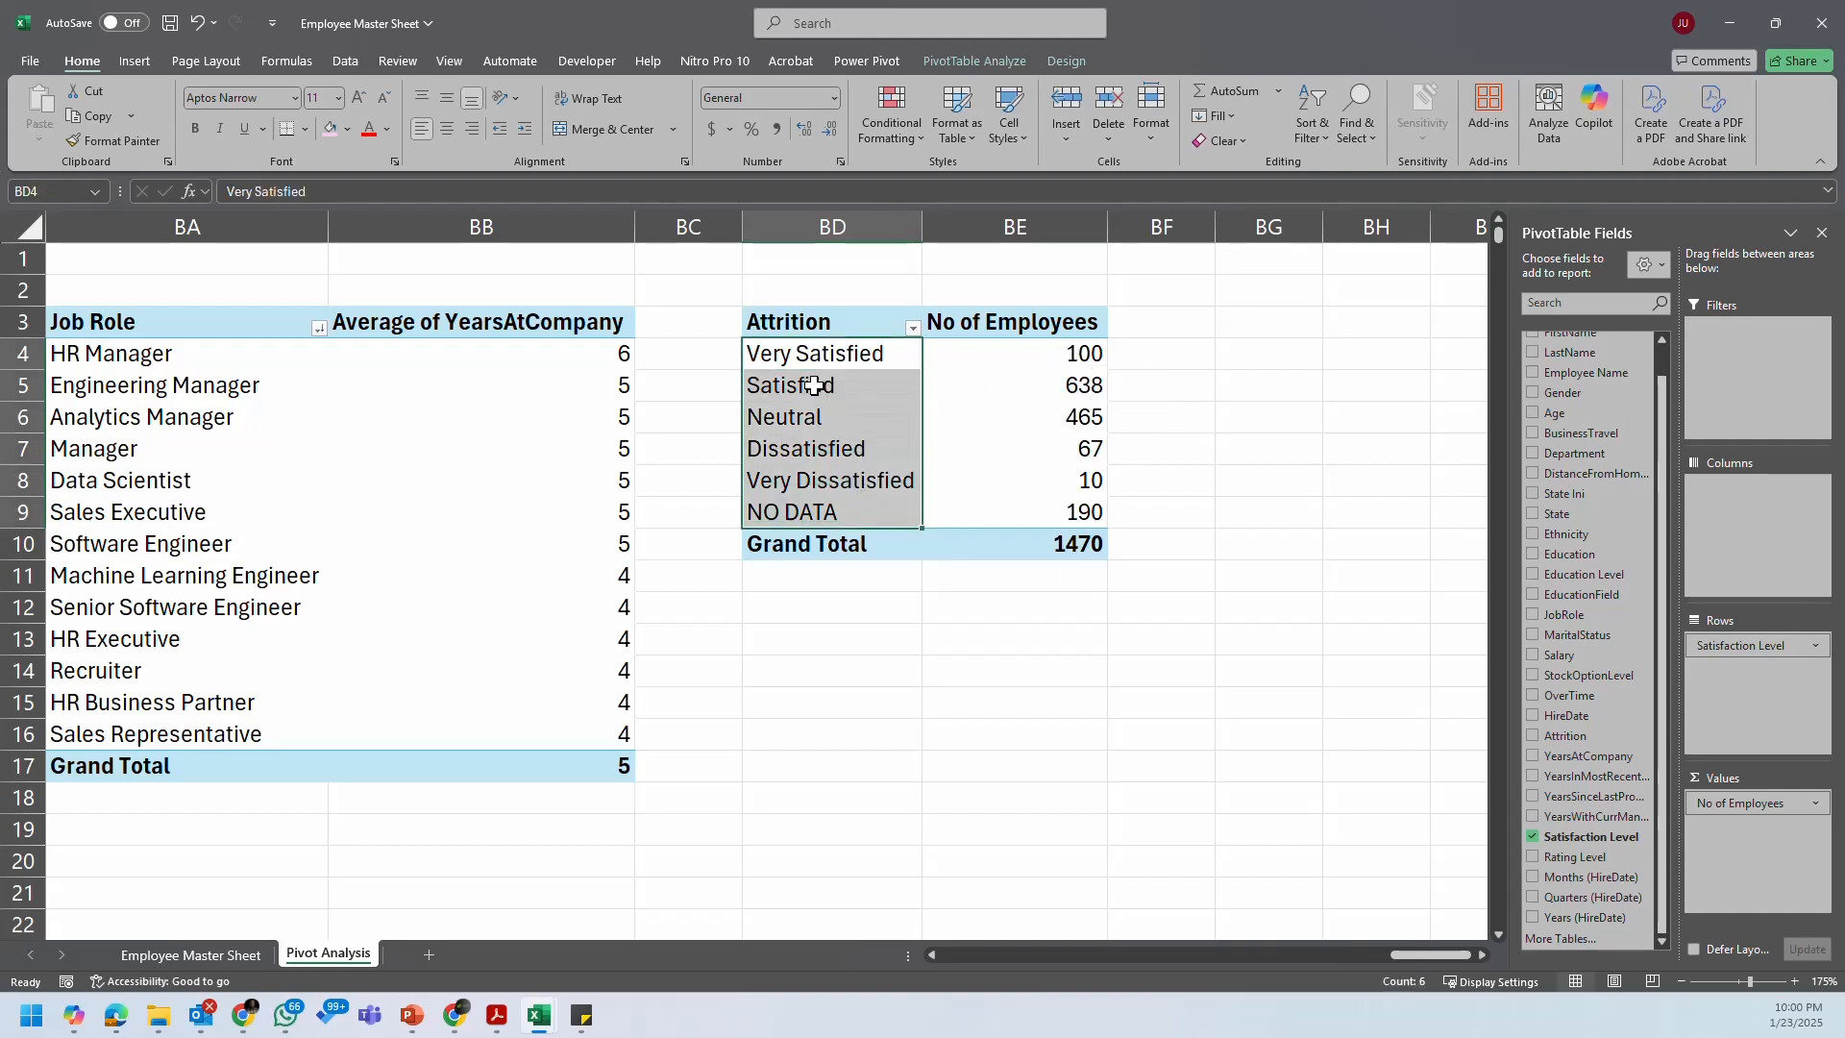
left_click(806, 327)
type("Sa")
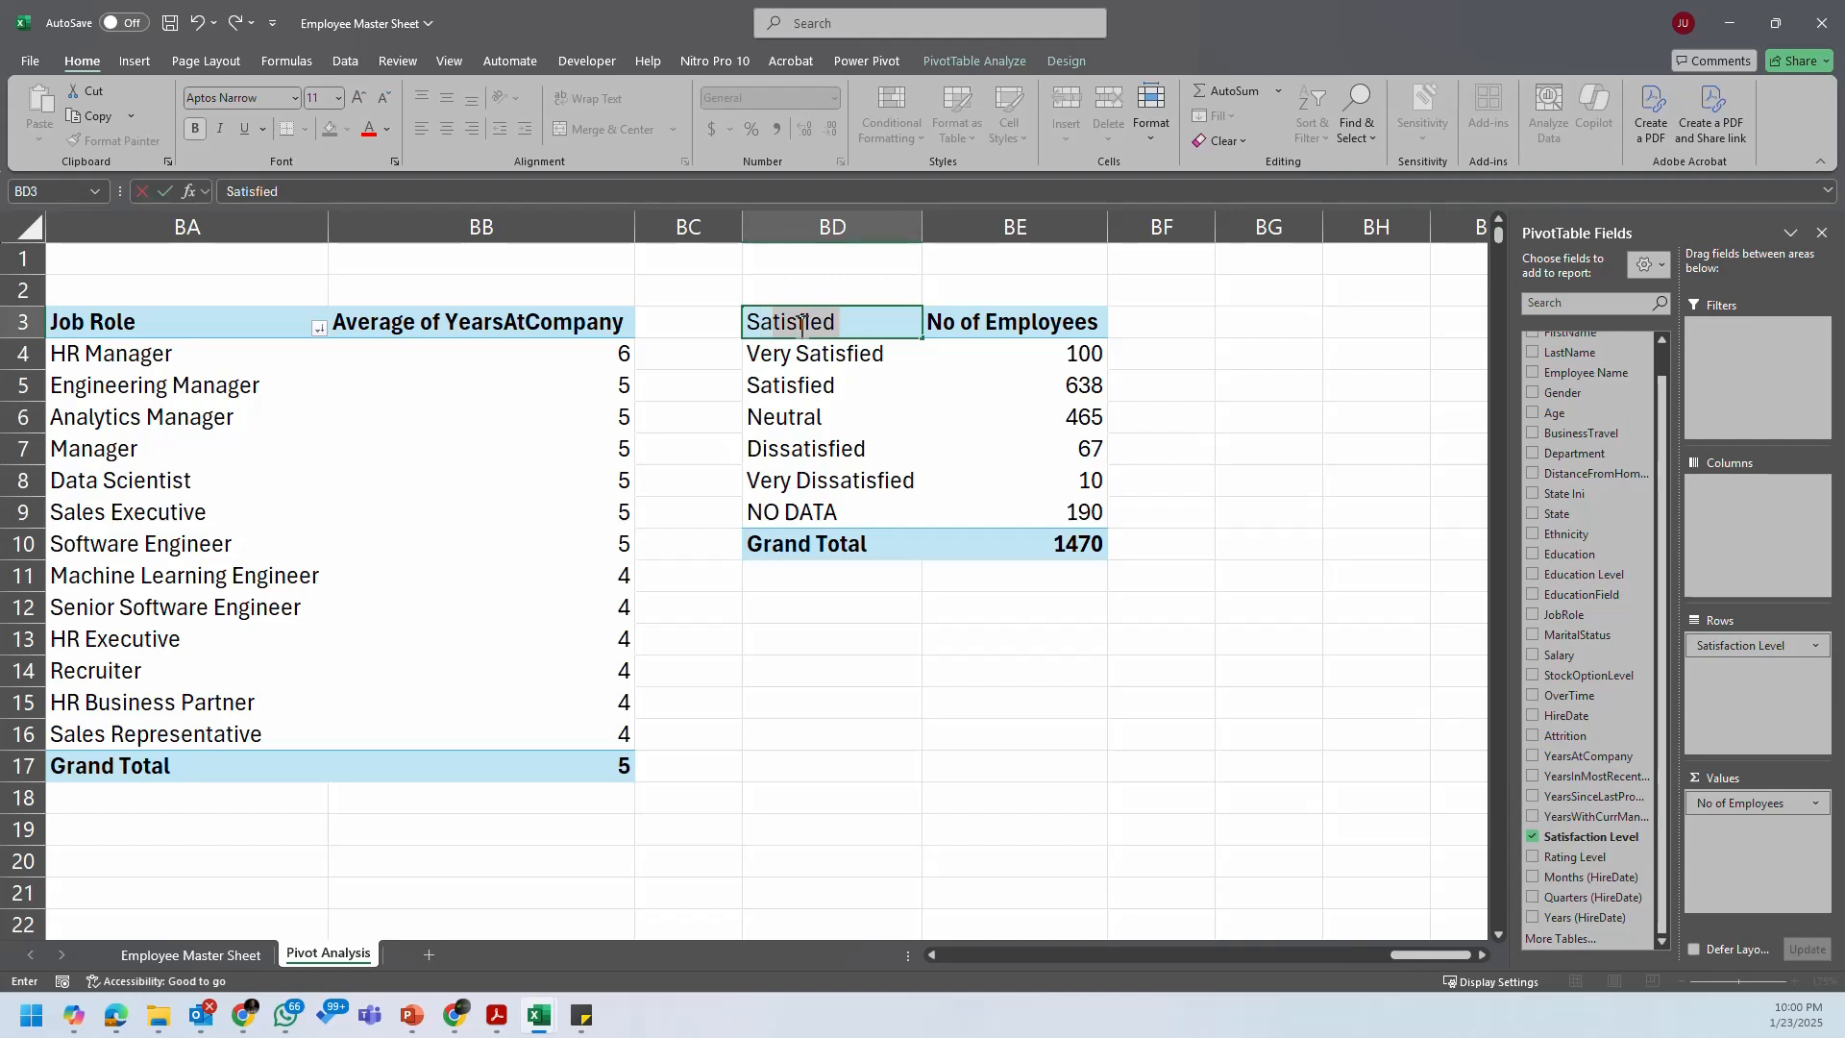
type("tisfa")
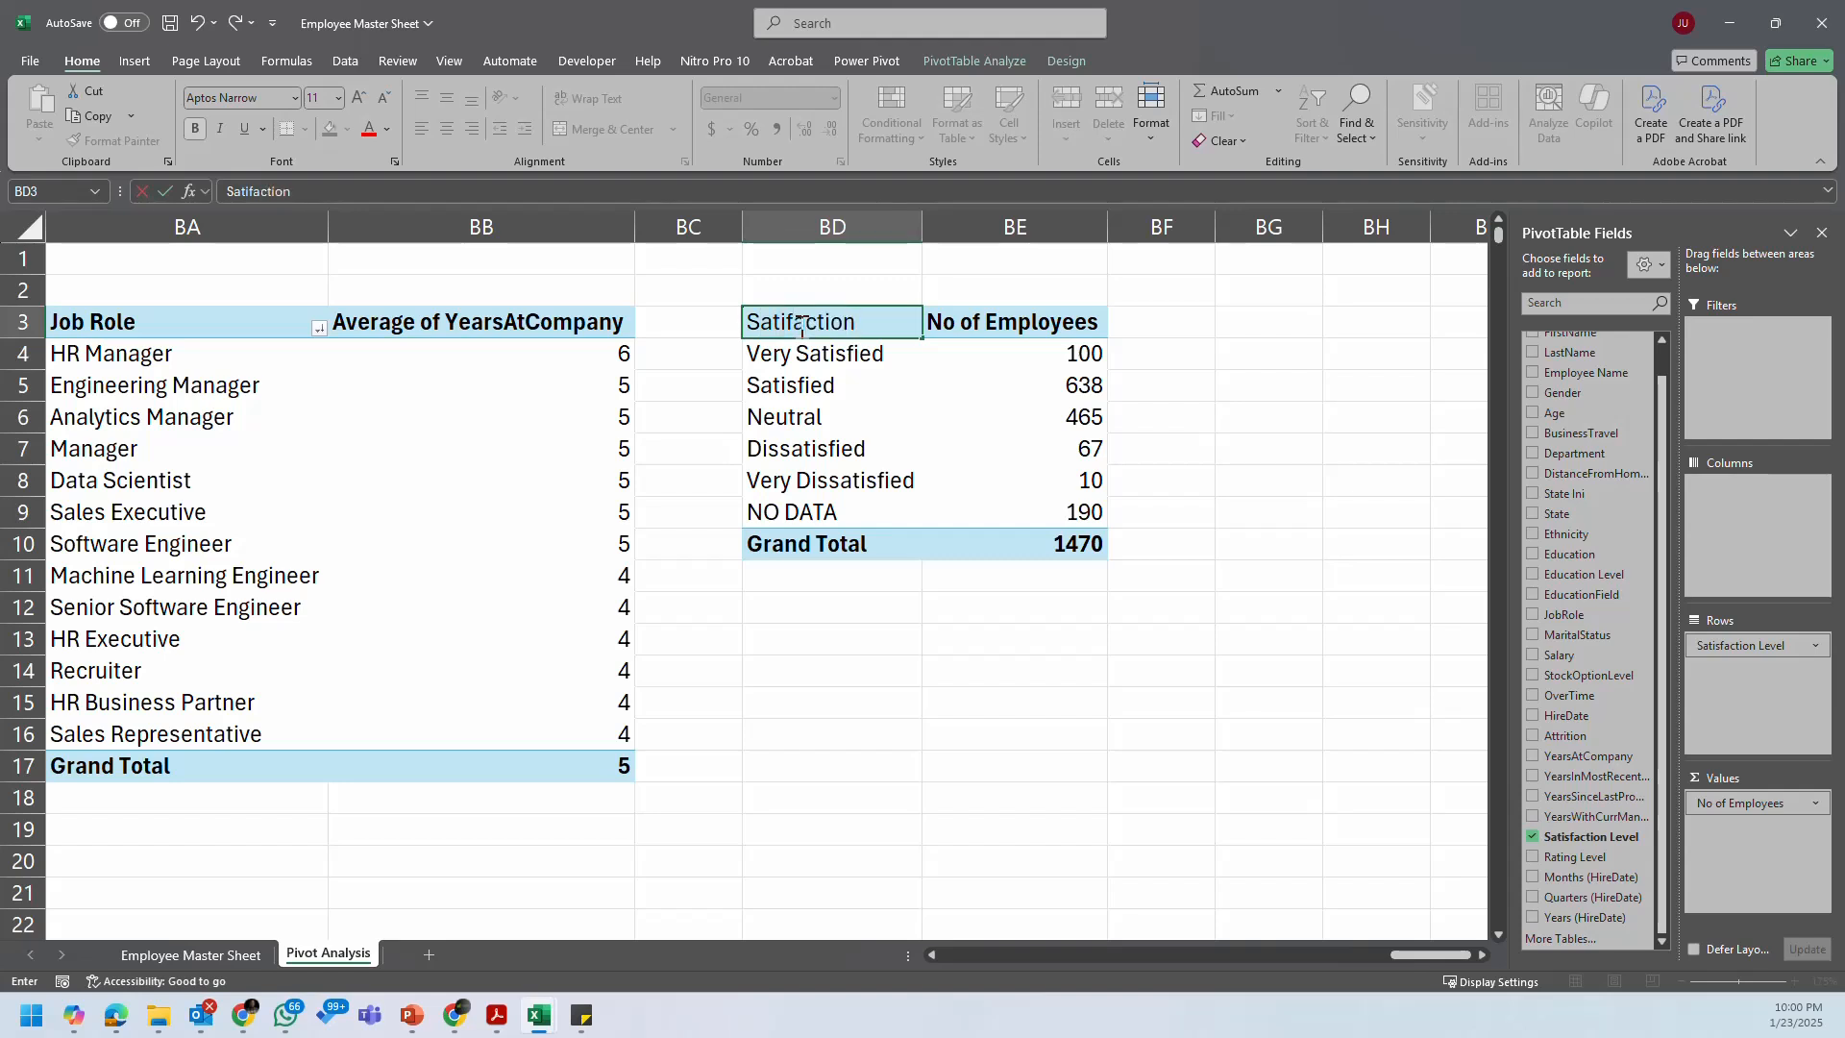
type("ction Level")
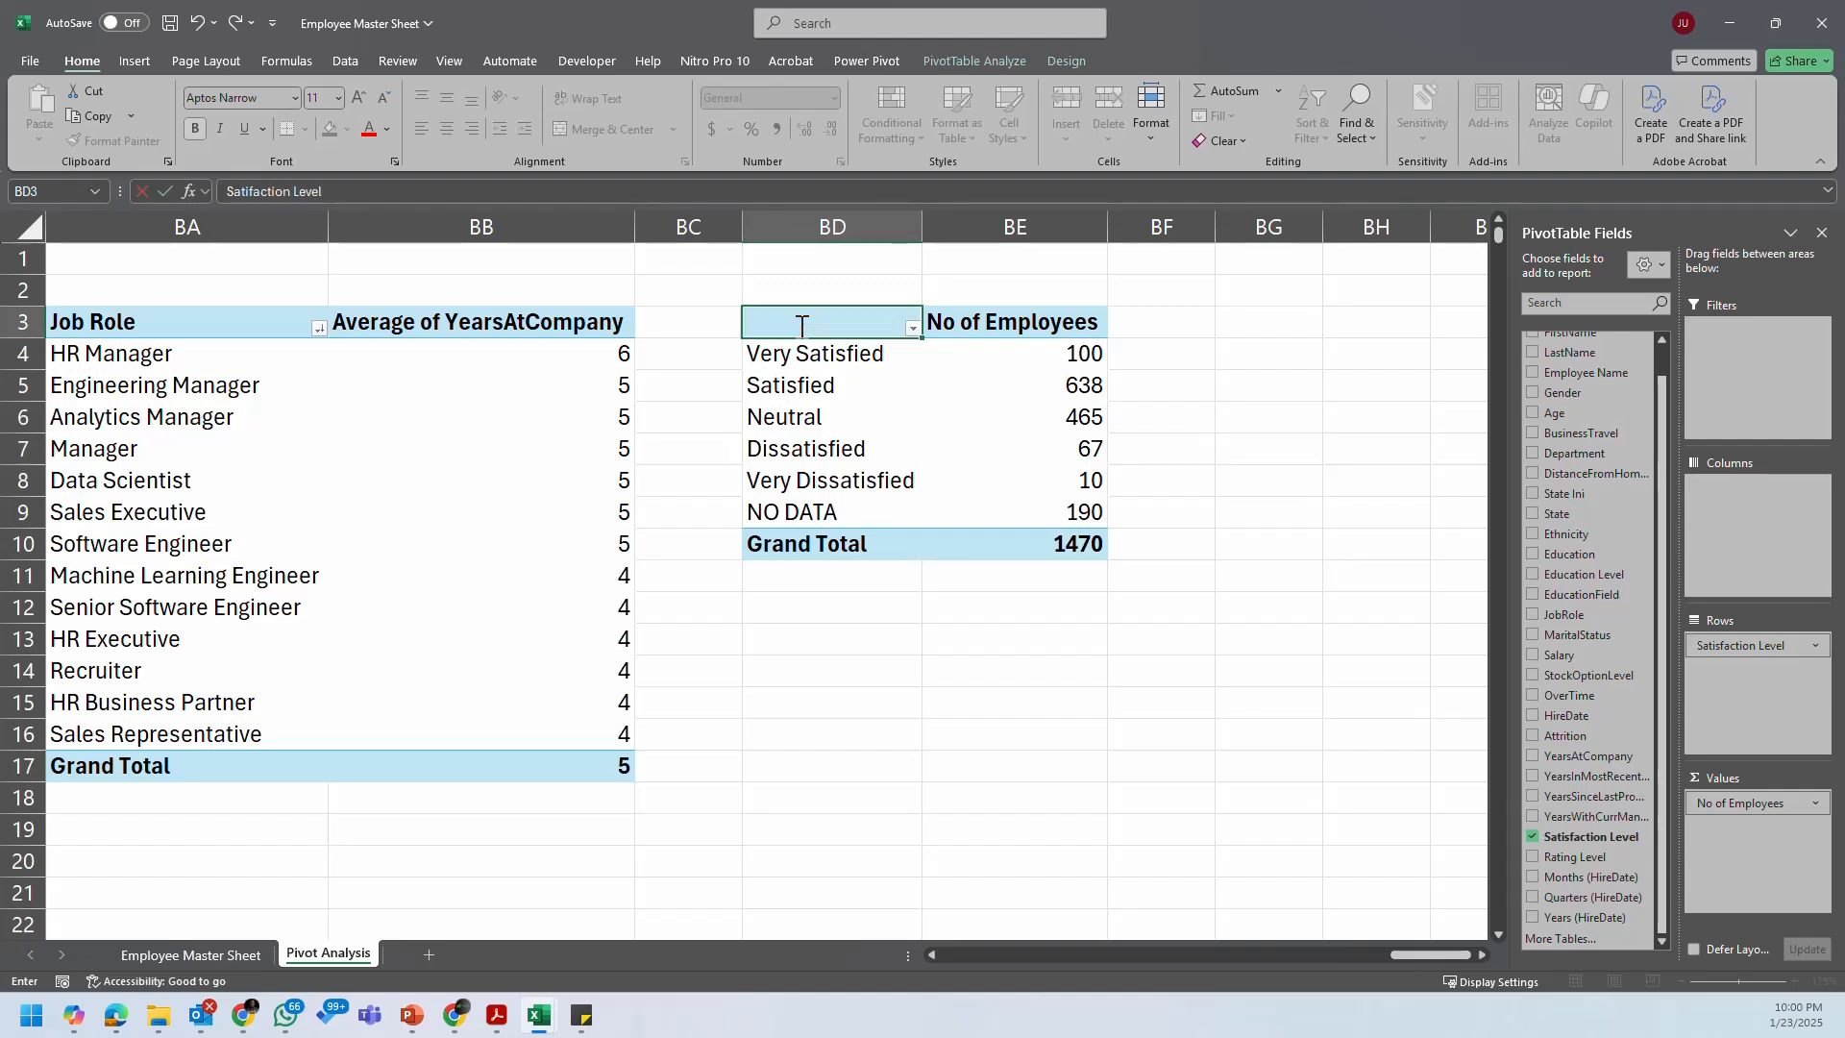
key("Return")
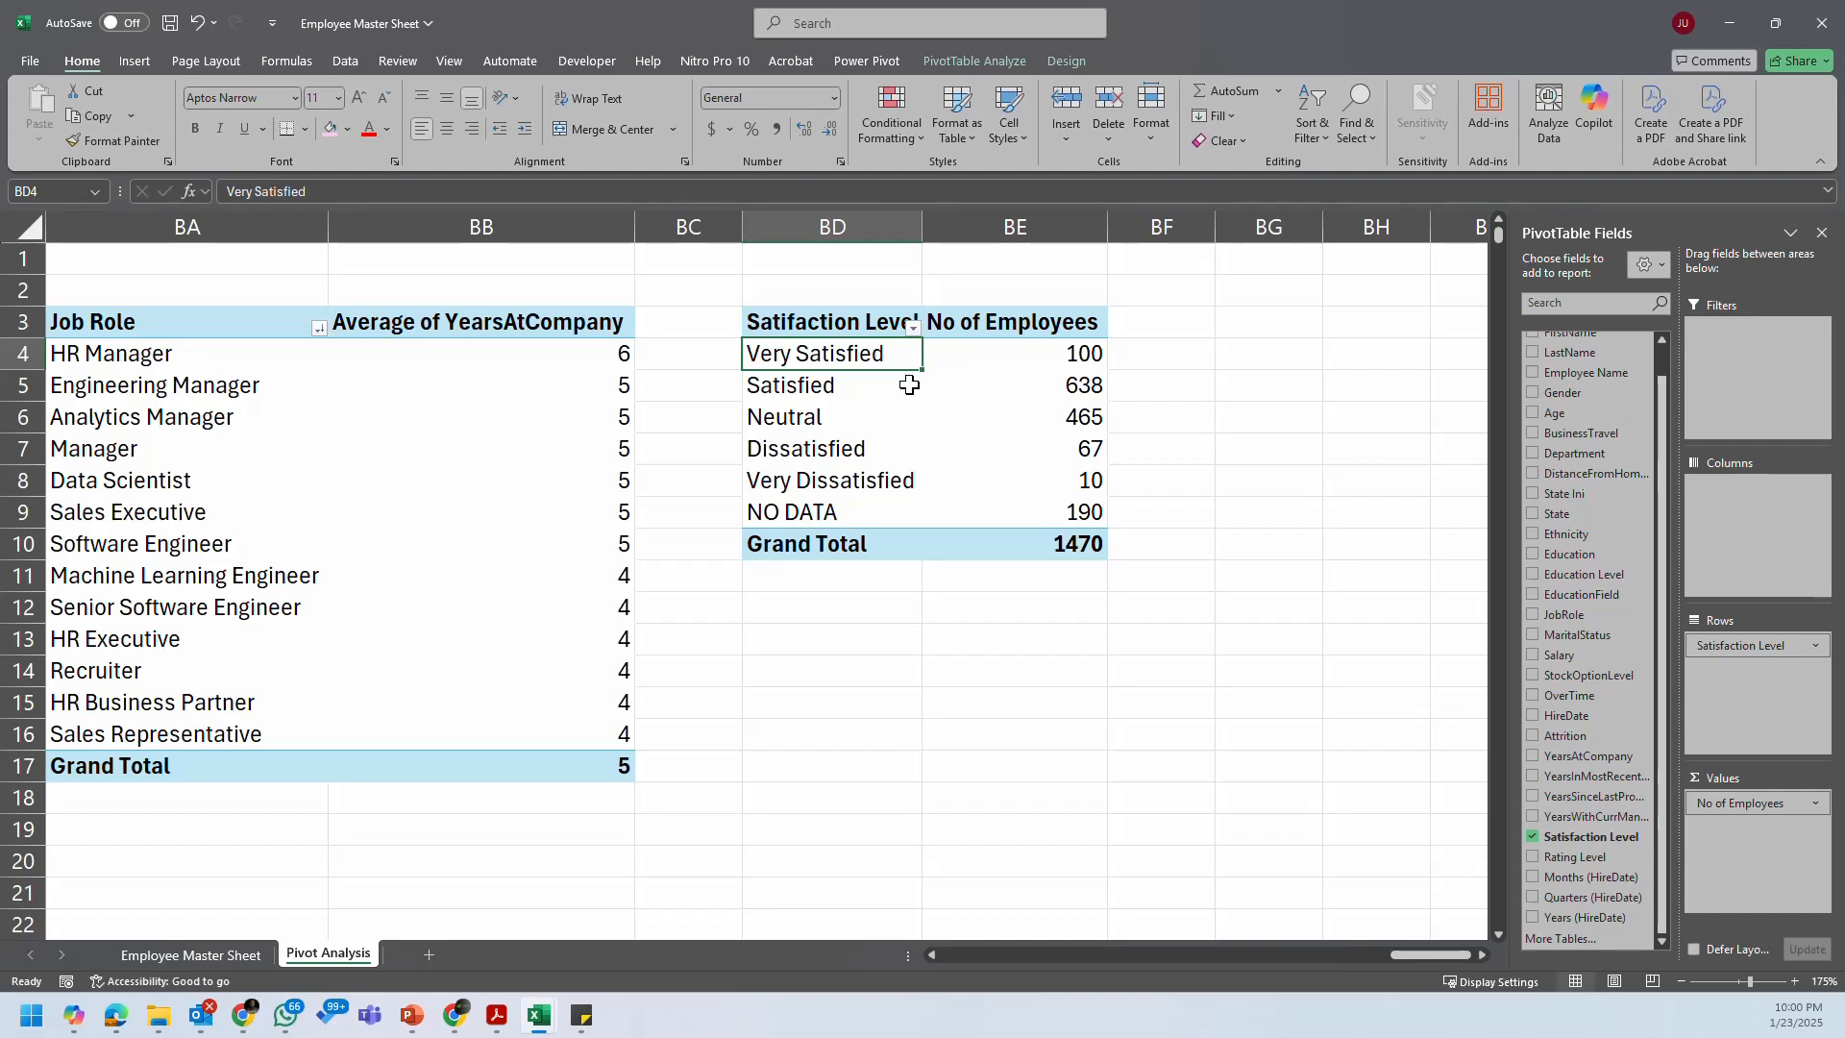
Step: Fit the width of column BD to its contents so the full pivot table header shows
left_click(977, 420)
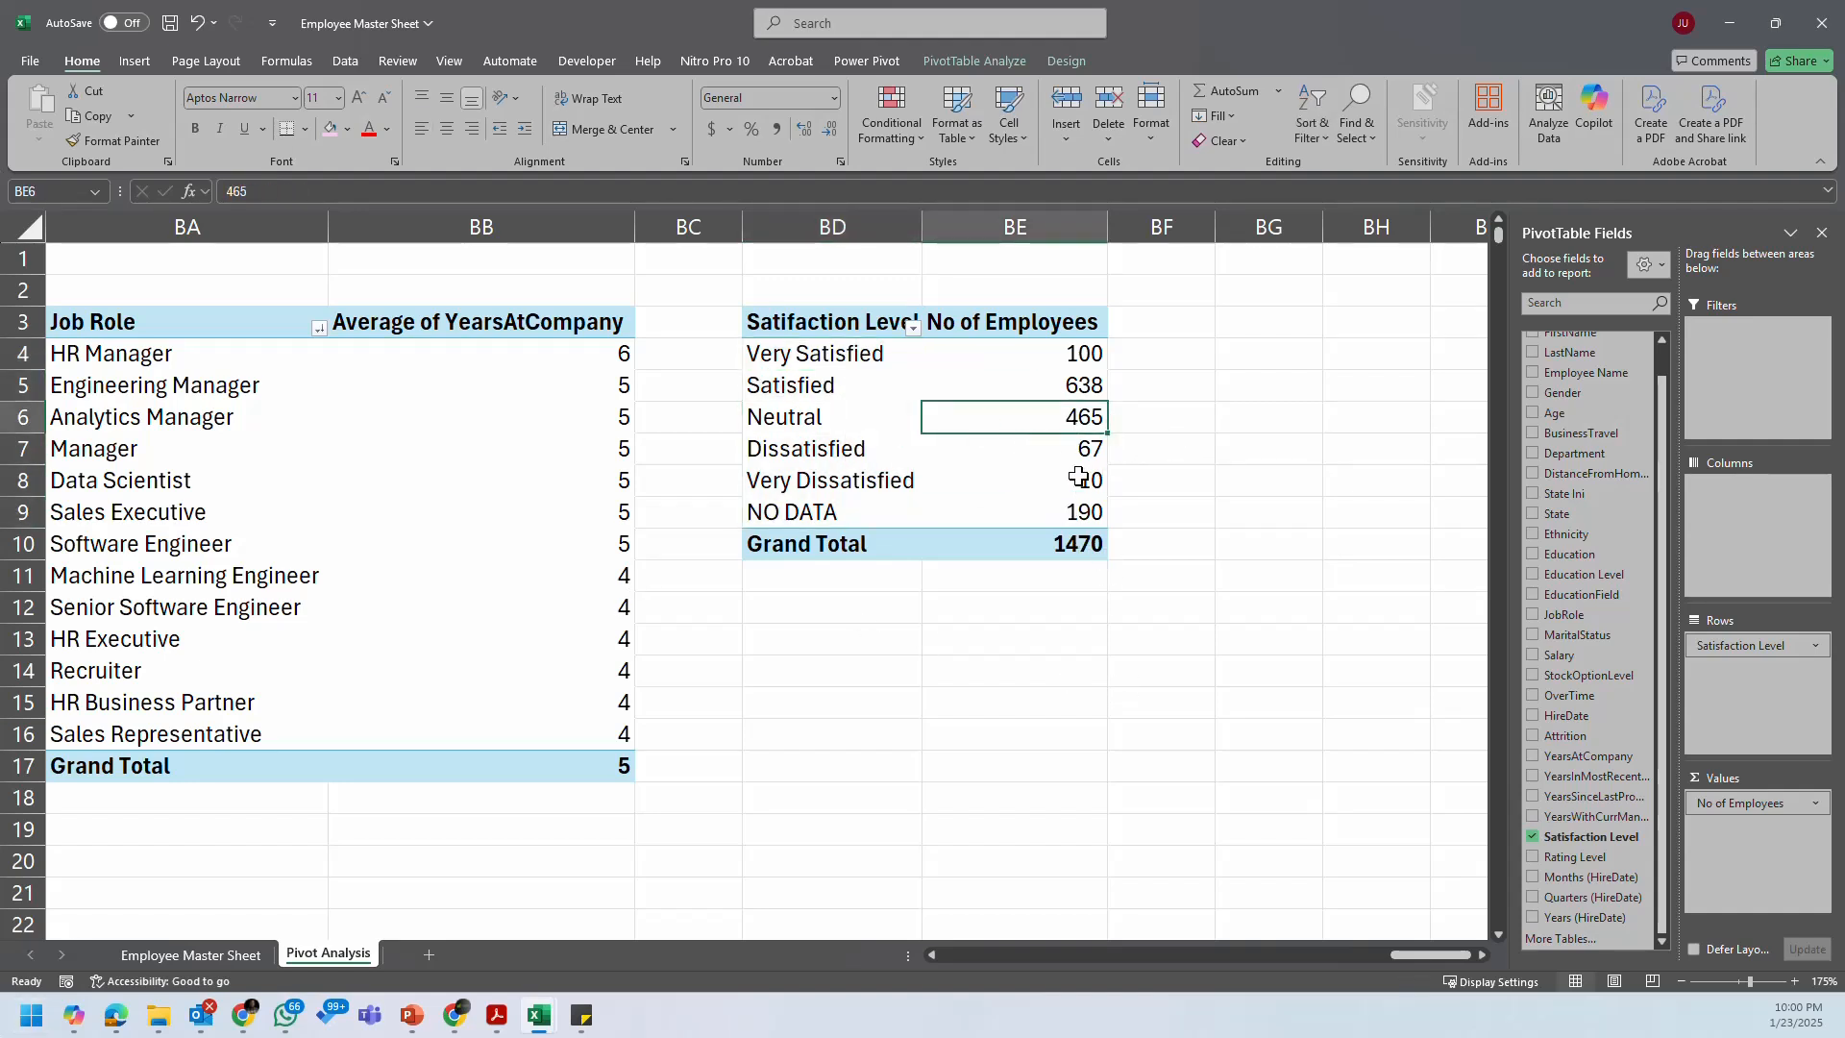
left_click_drag(1085, 452, 1083, 479)
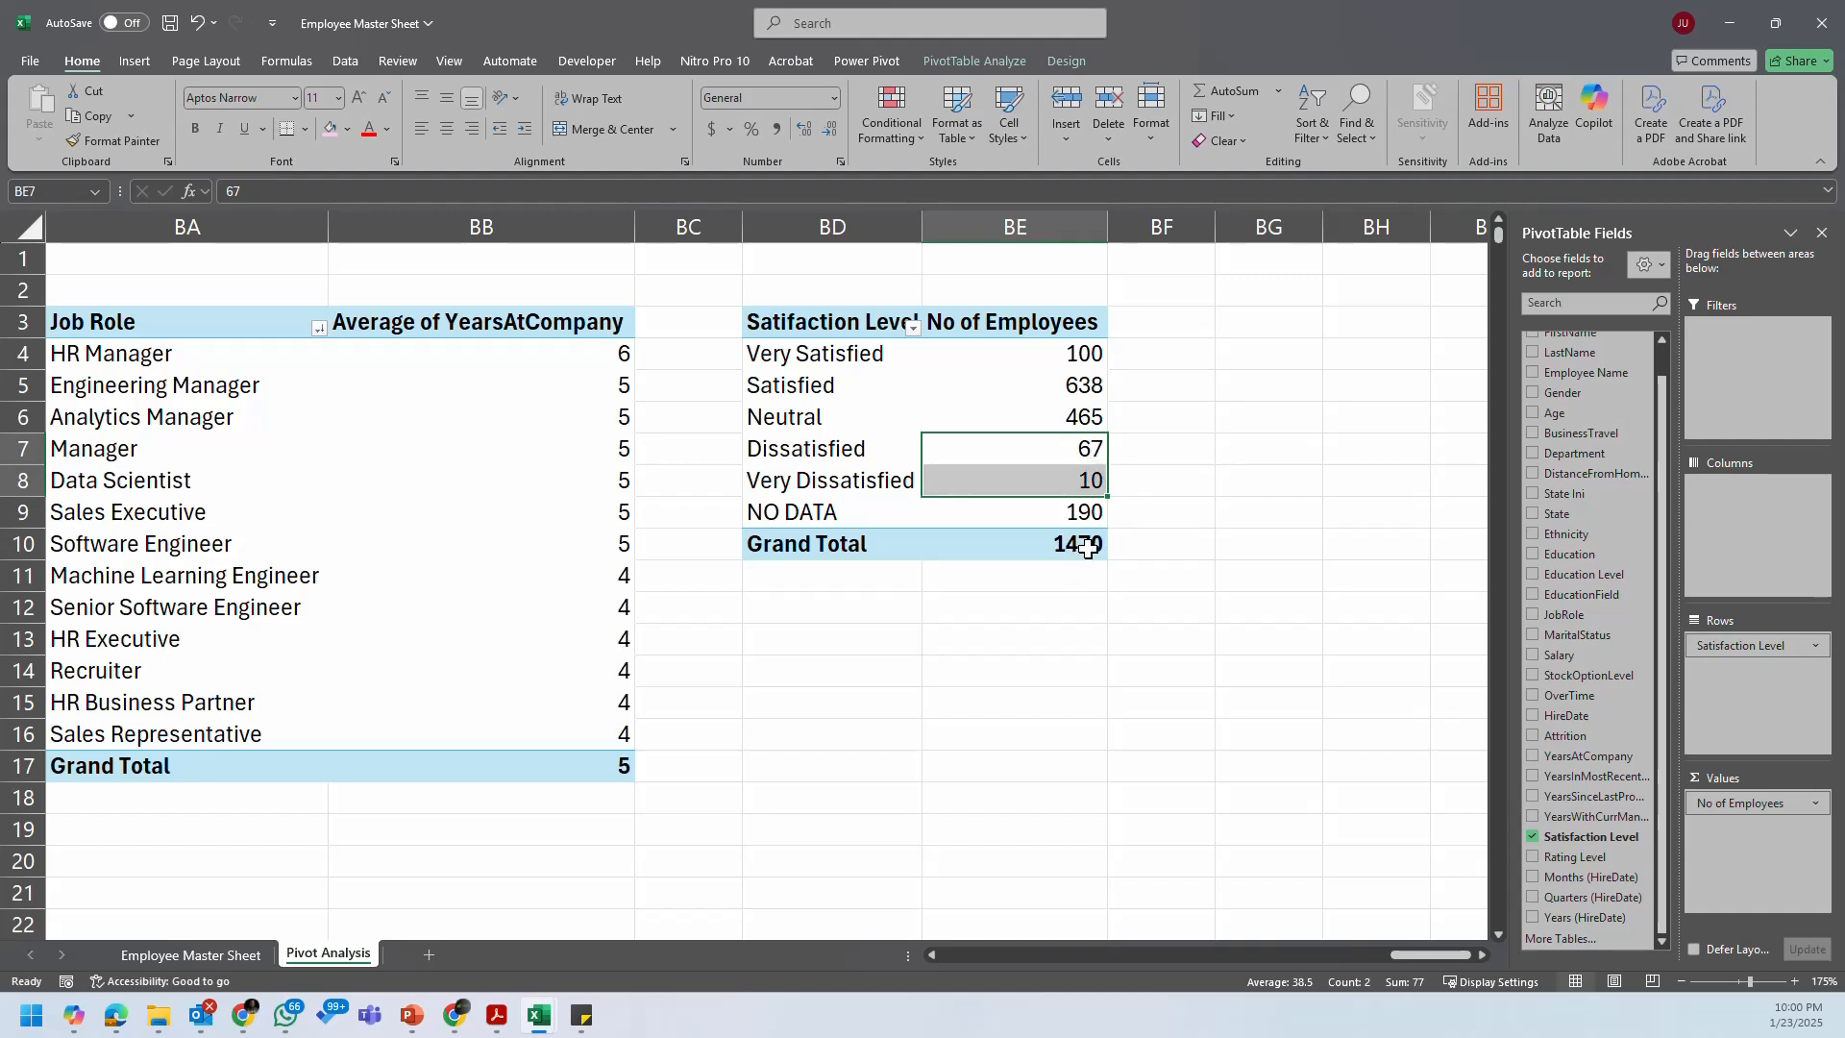
mouse_move(1084, 540)
double_click(930, 226)
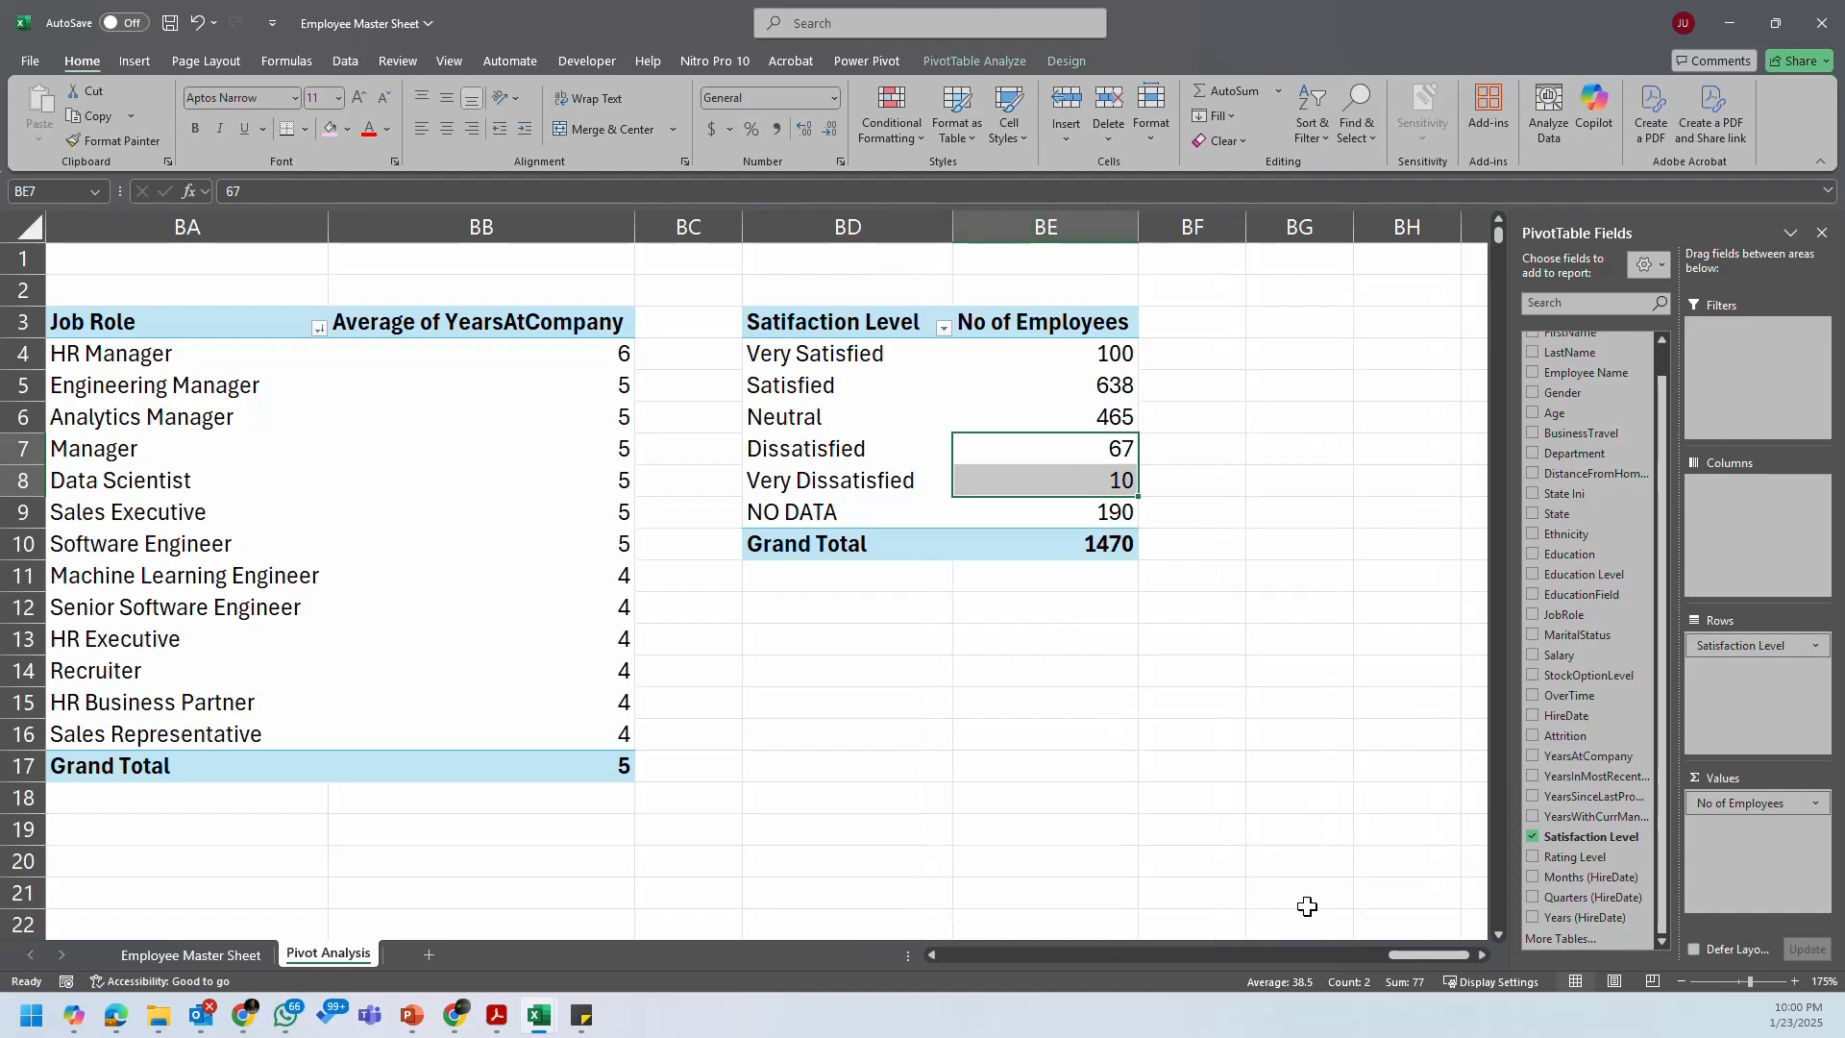
Step: Copy the satisfaction pivot table in BD3:BE10 to BG3, keeping the source column widths
left_click(1481, 955)
left_click(1481, 956)
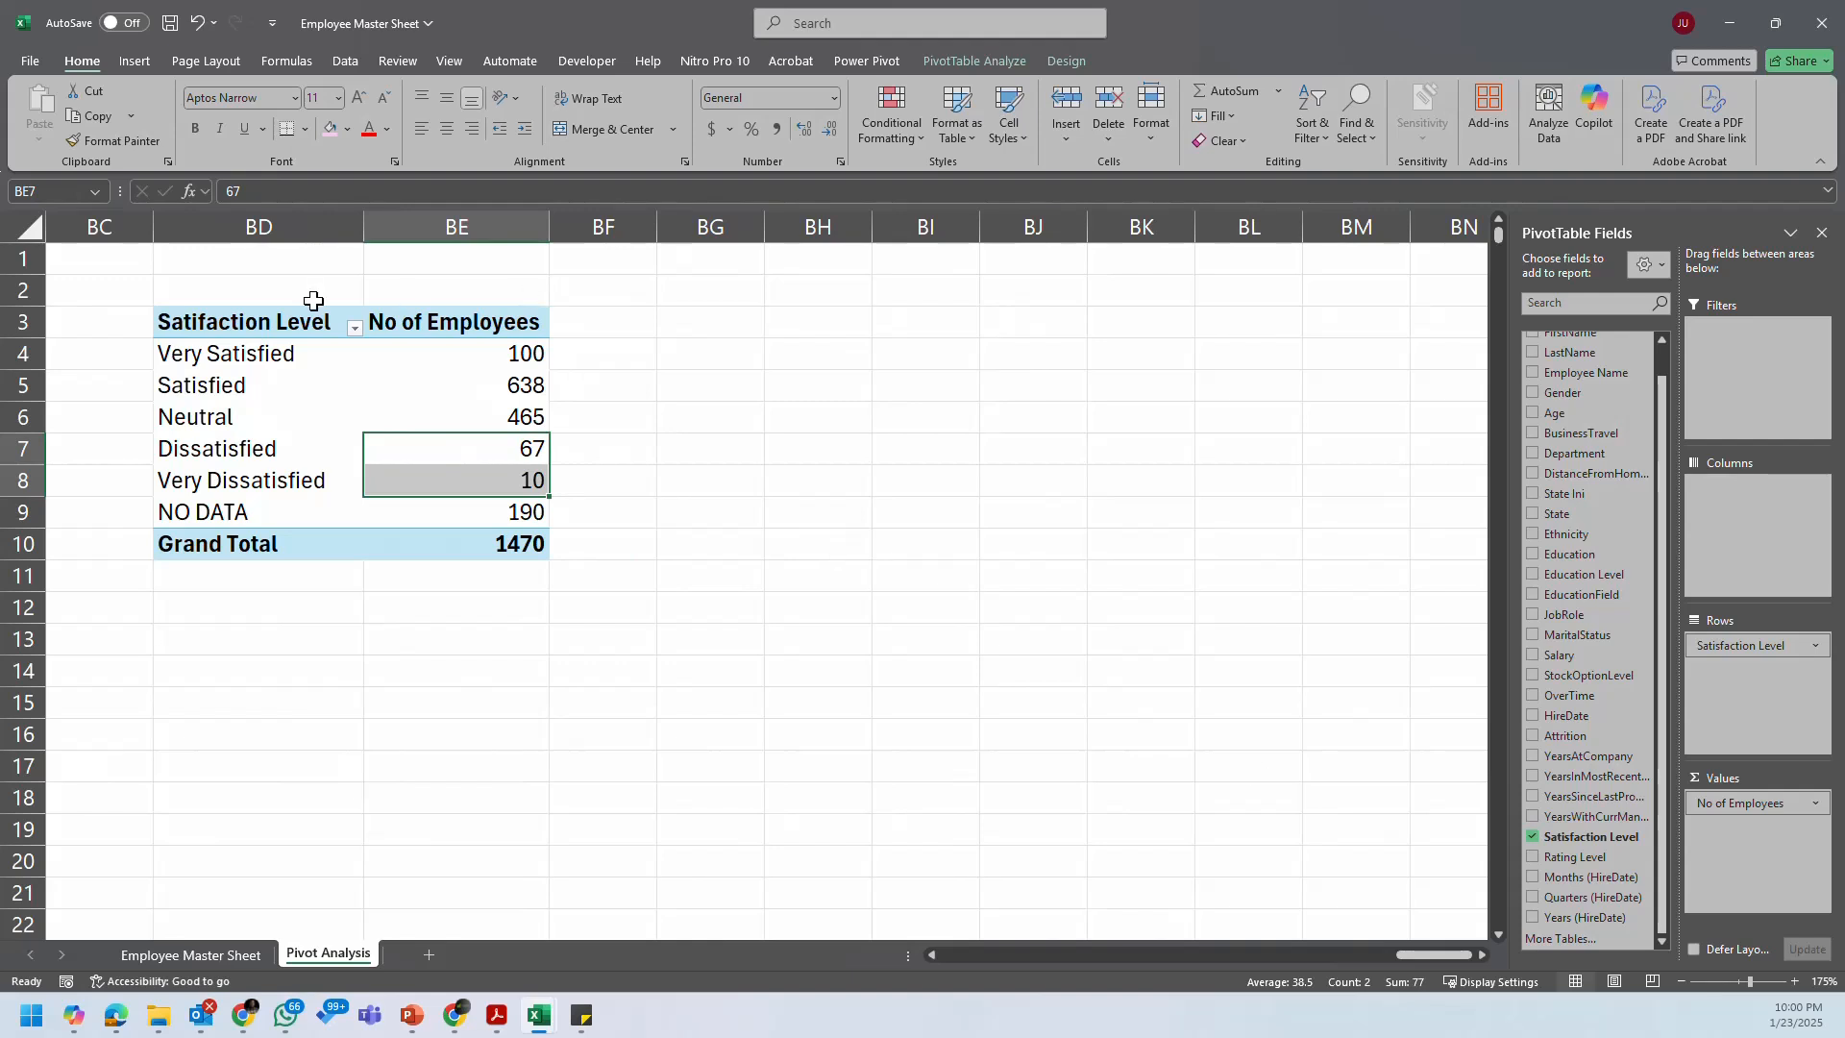
left_click(325, 322)
left_click_drag(353, 363, 503, 536)
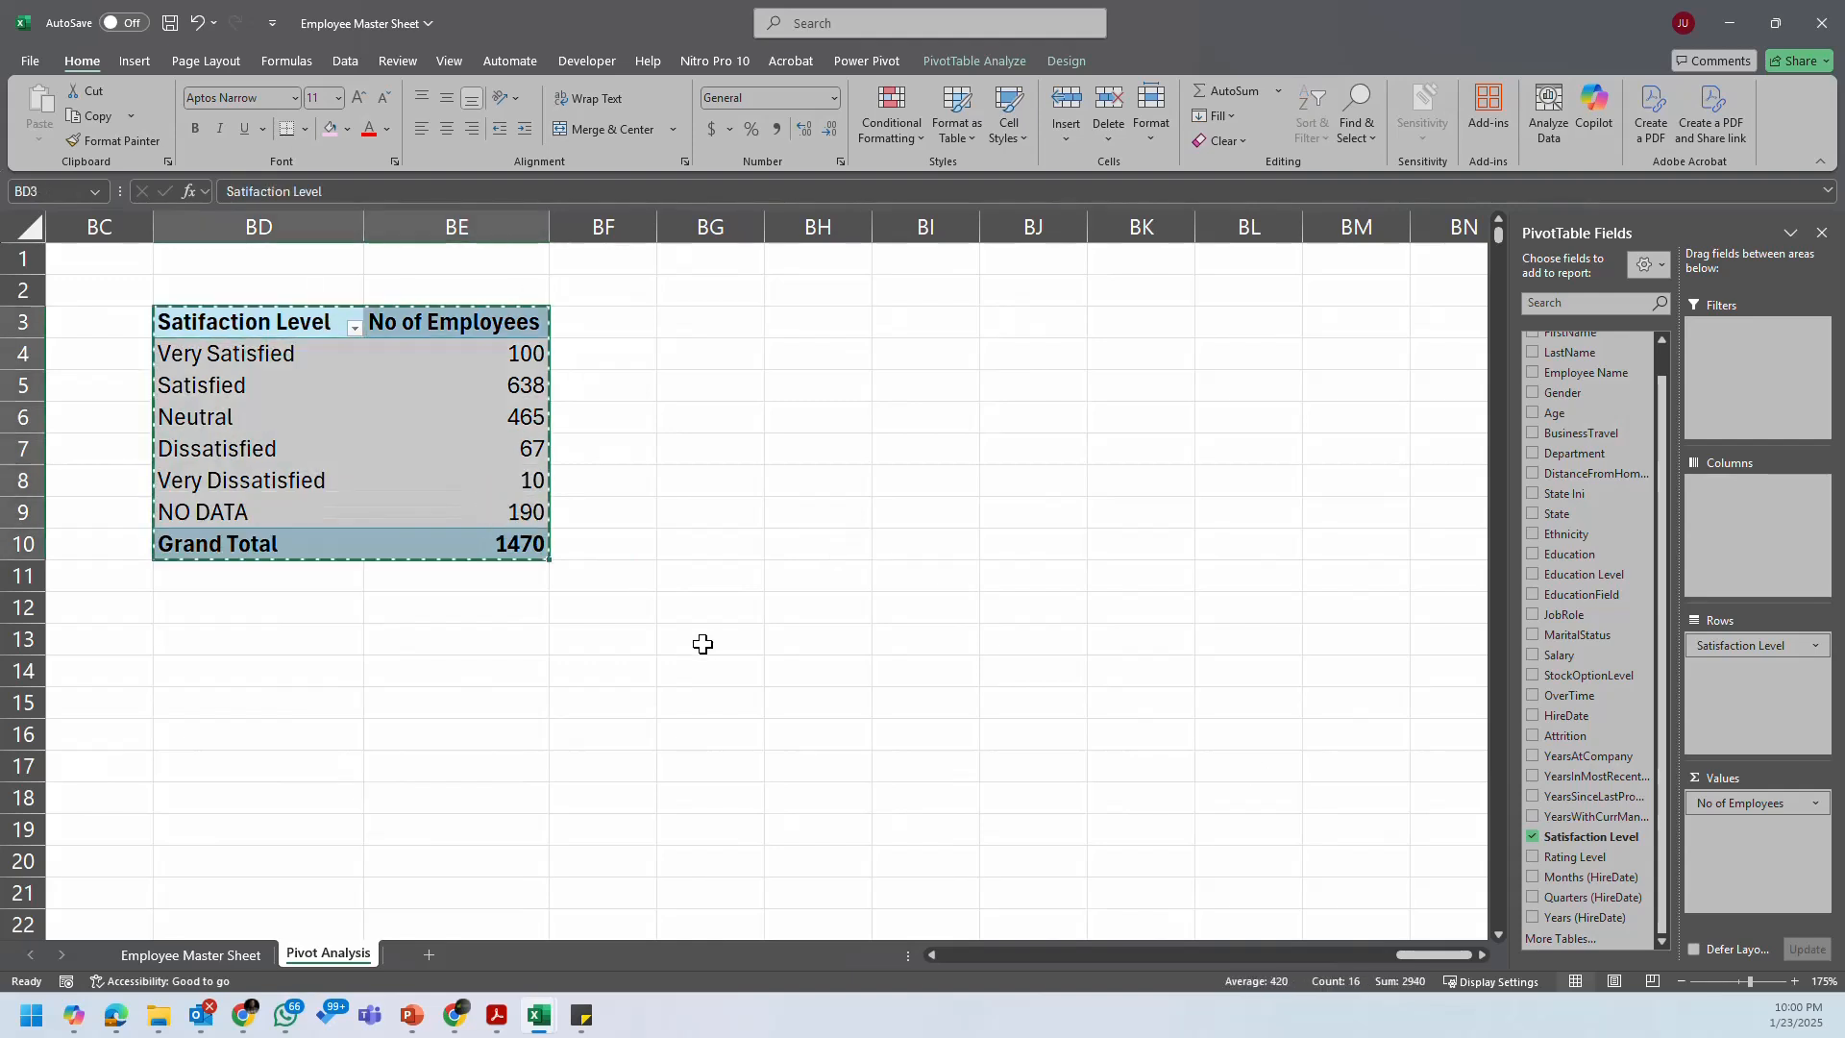
key("ctrl+c")
left_click(759, 321)
key("ctrl+v")
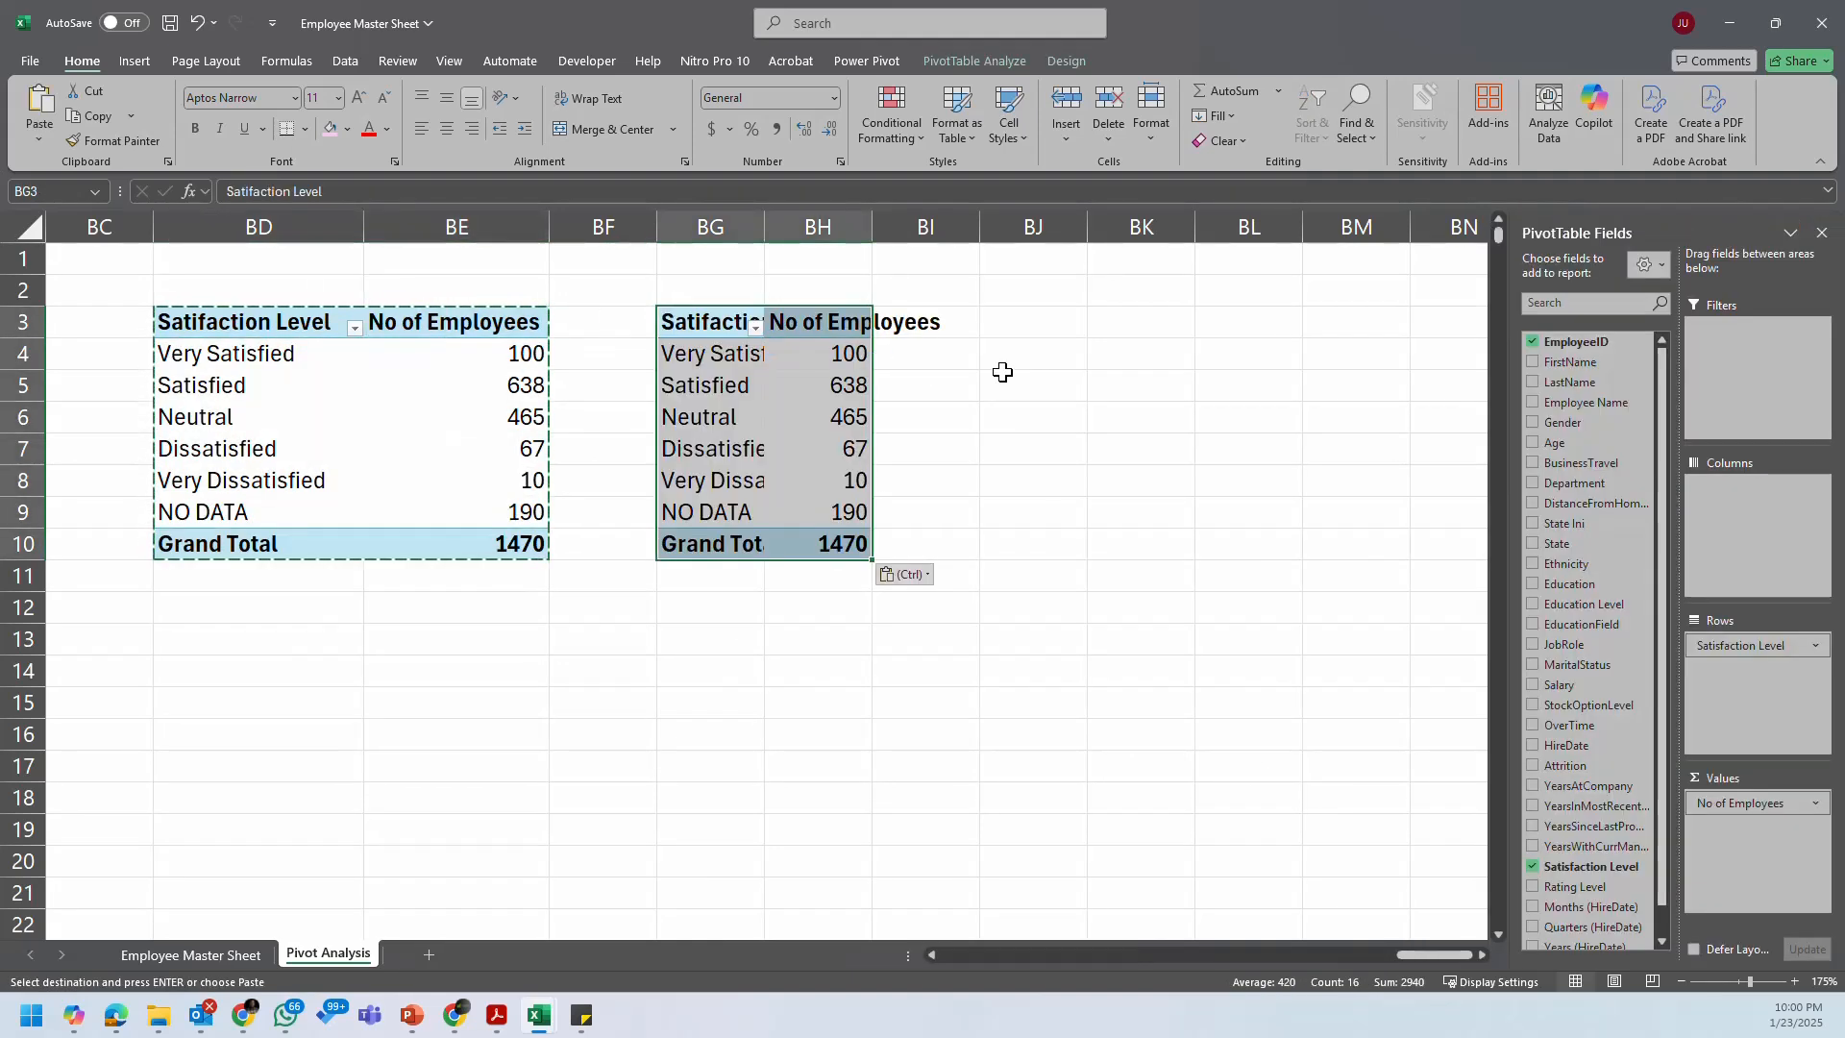
left_click(913, 575)
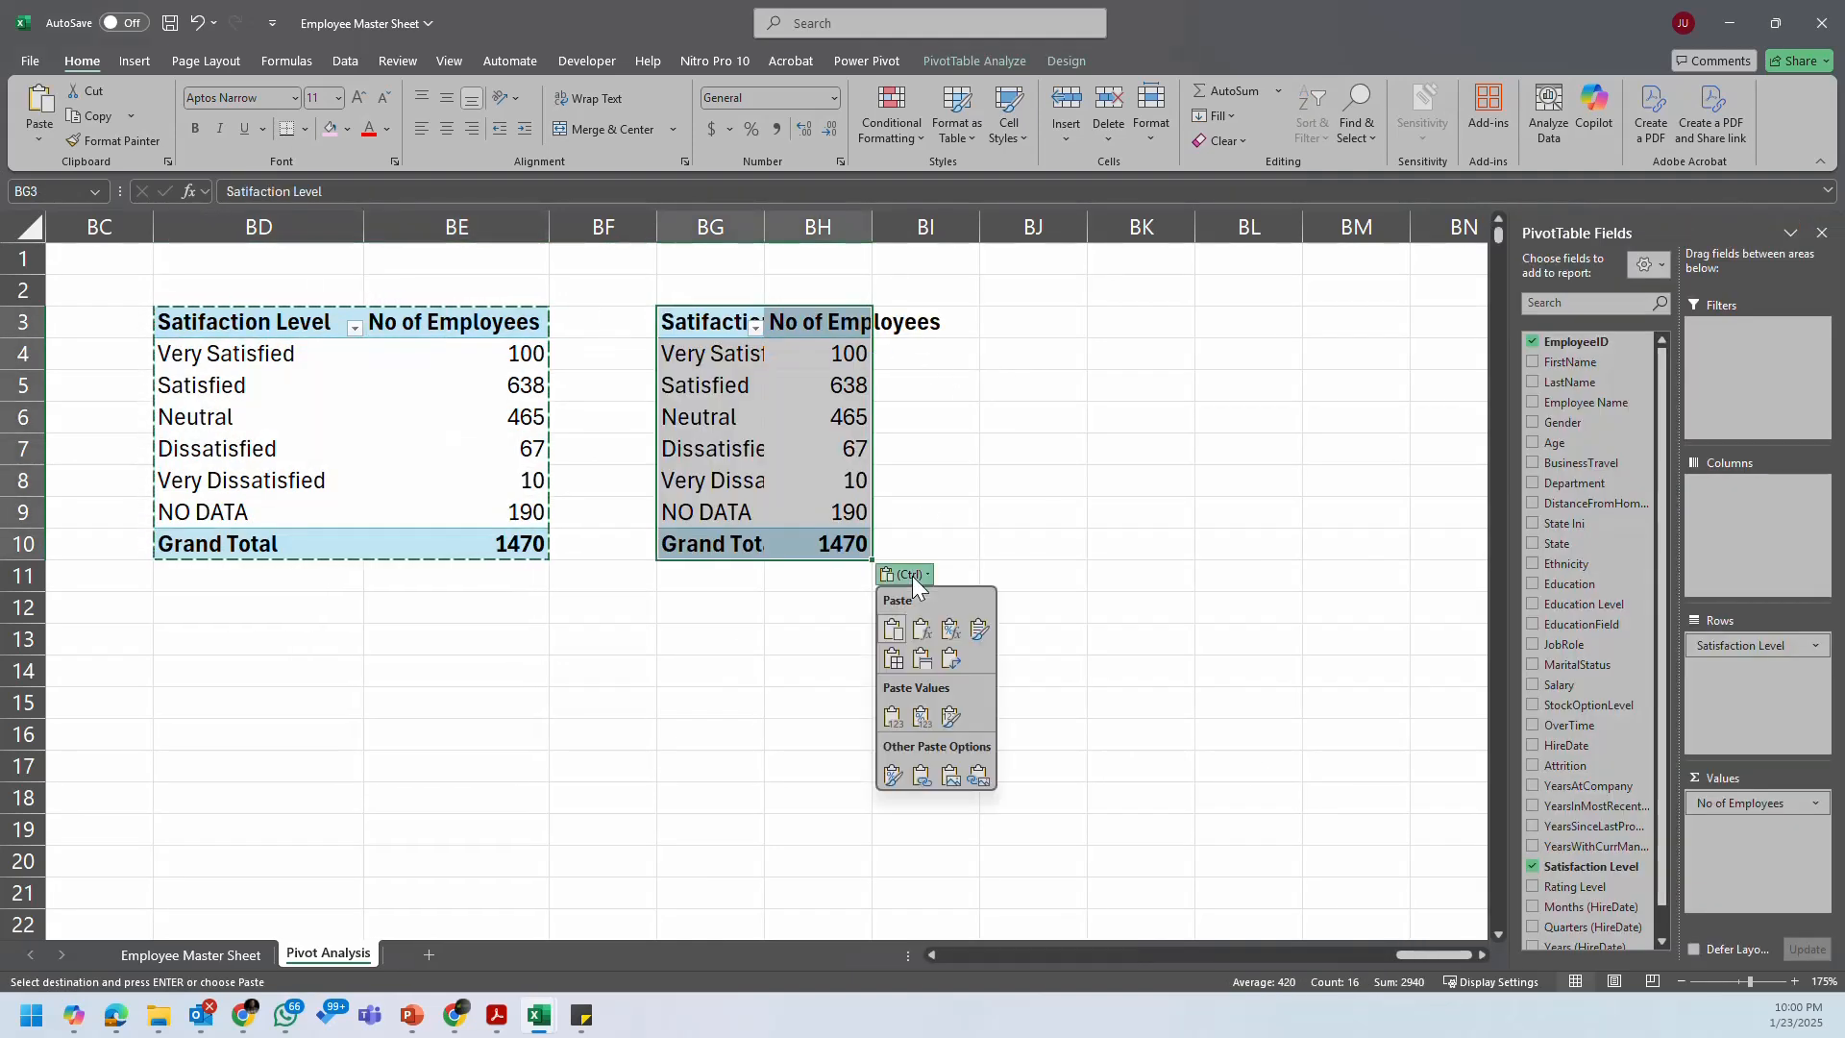
left_click(925, 663)
Step: Replace Satisfaction Level with Rating Level as the row field of the copied pivot table
left_click(812, 420)
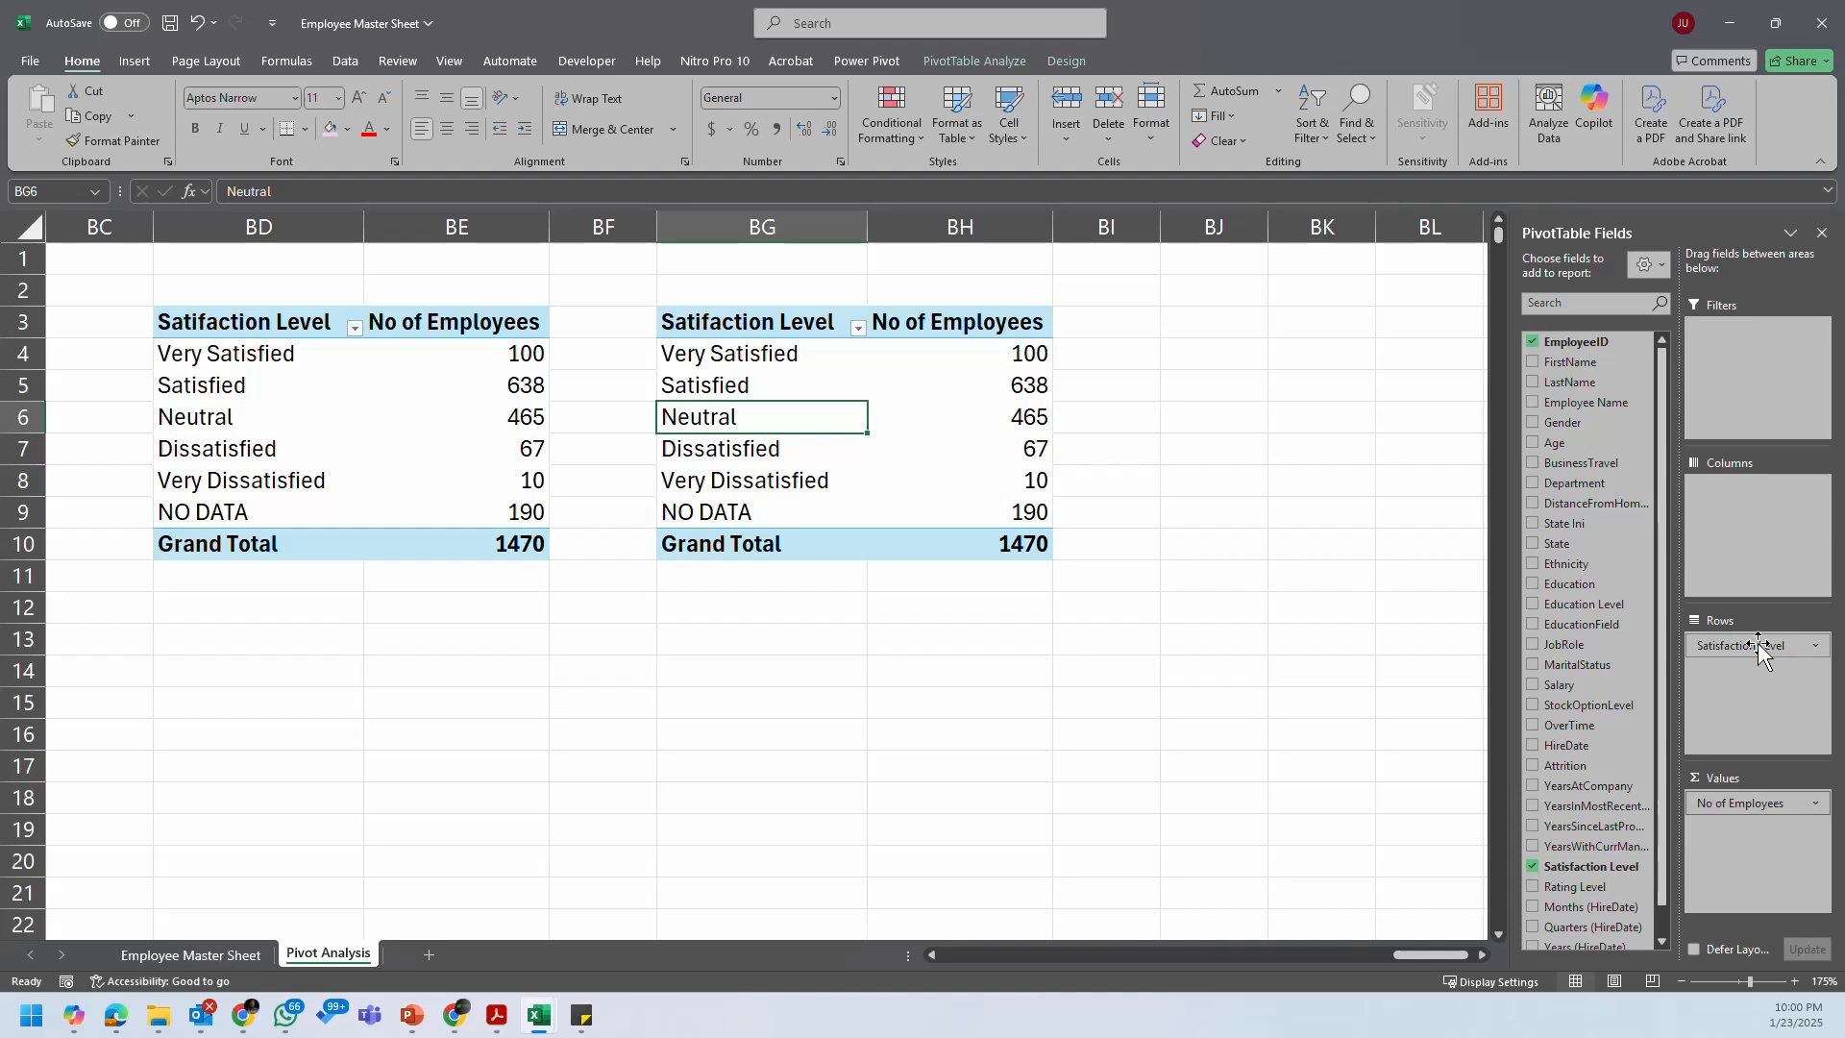
left_click_drag(1761, 646, 1384, 692)
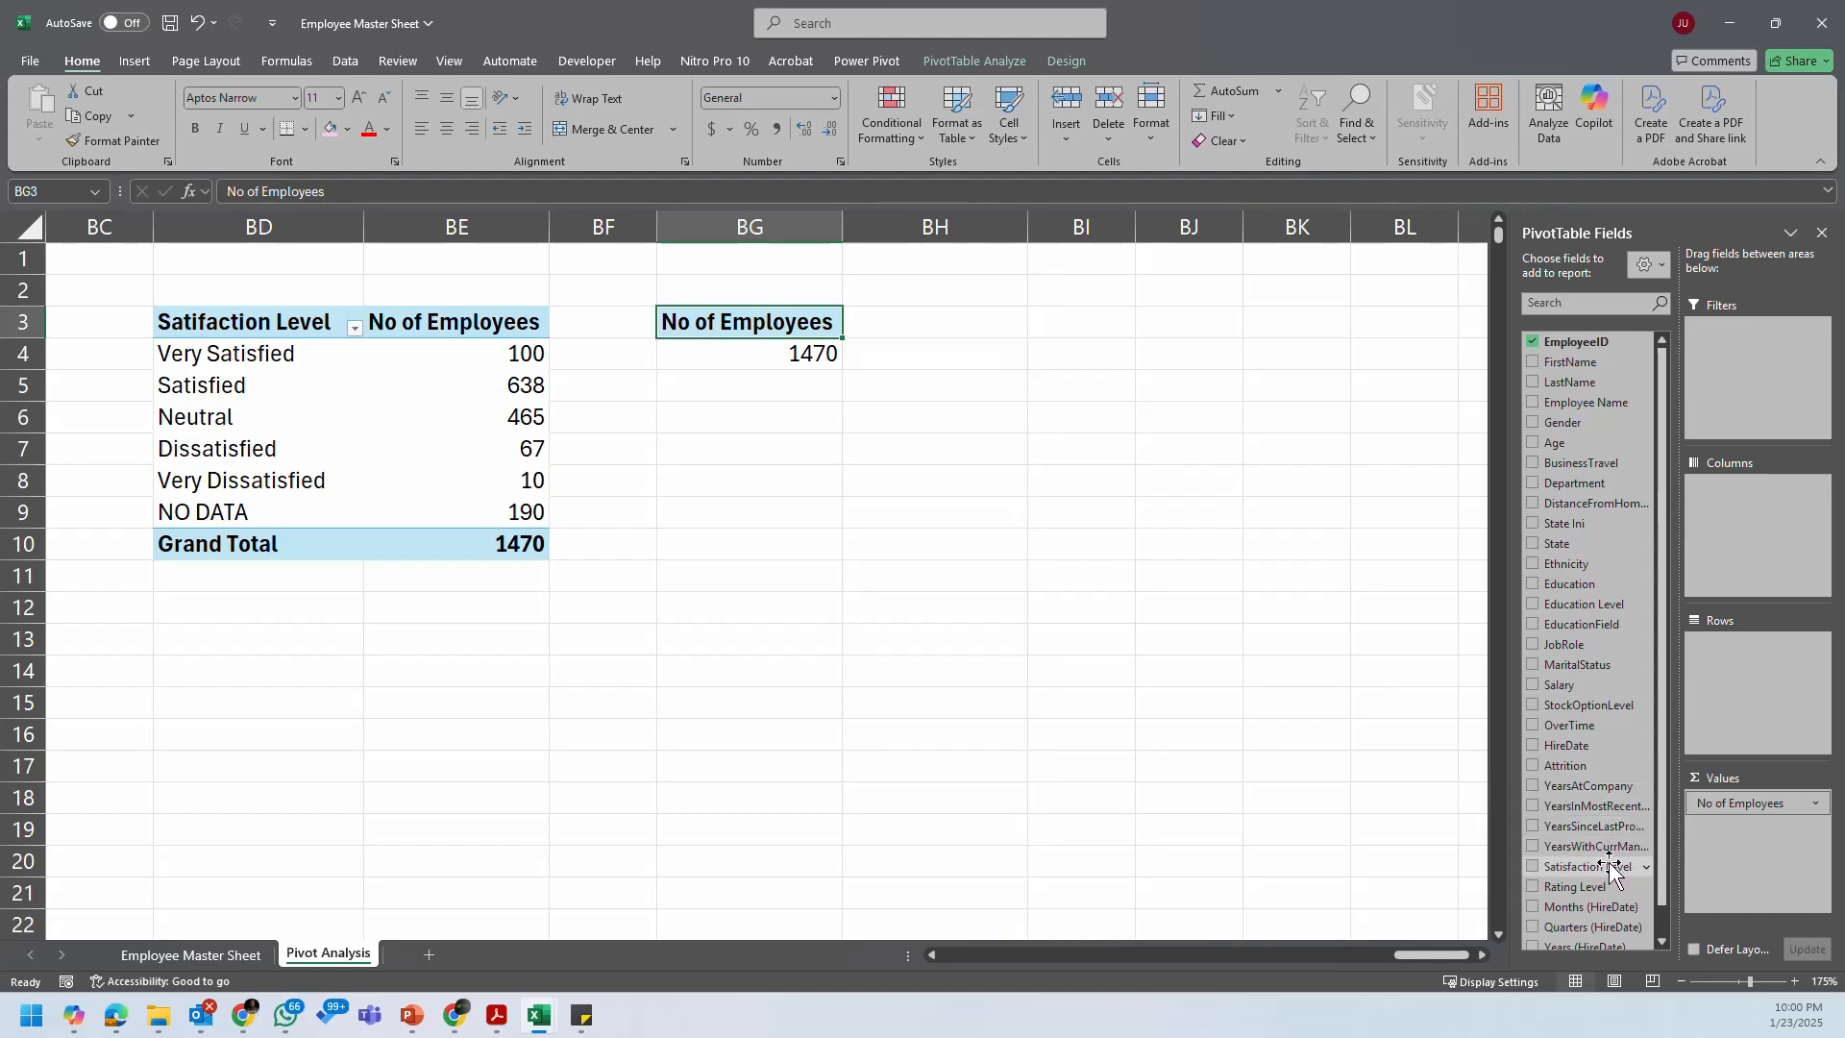
left_click_drag(1614, 886, 1707, 686)
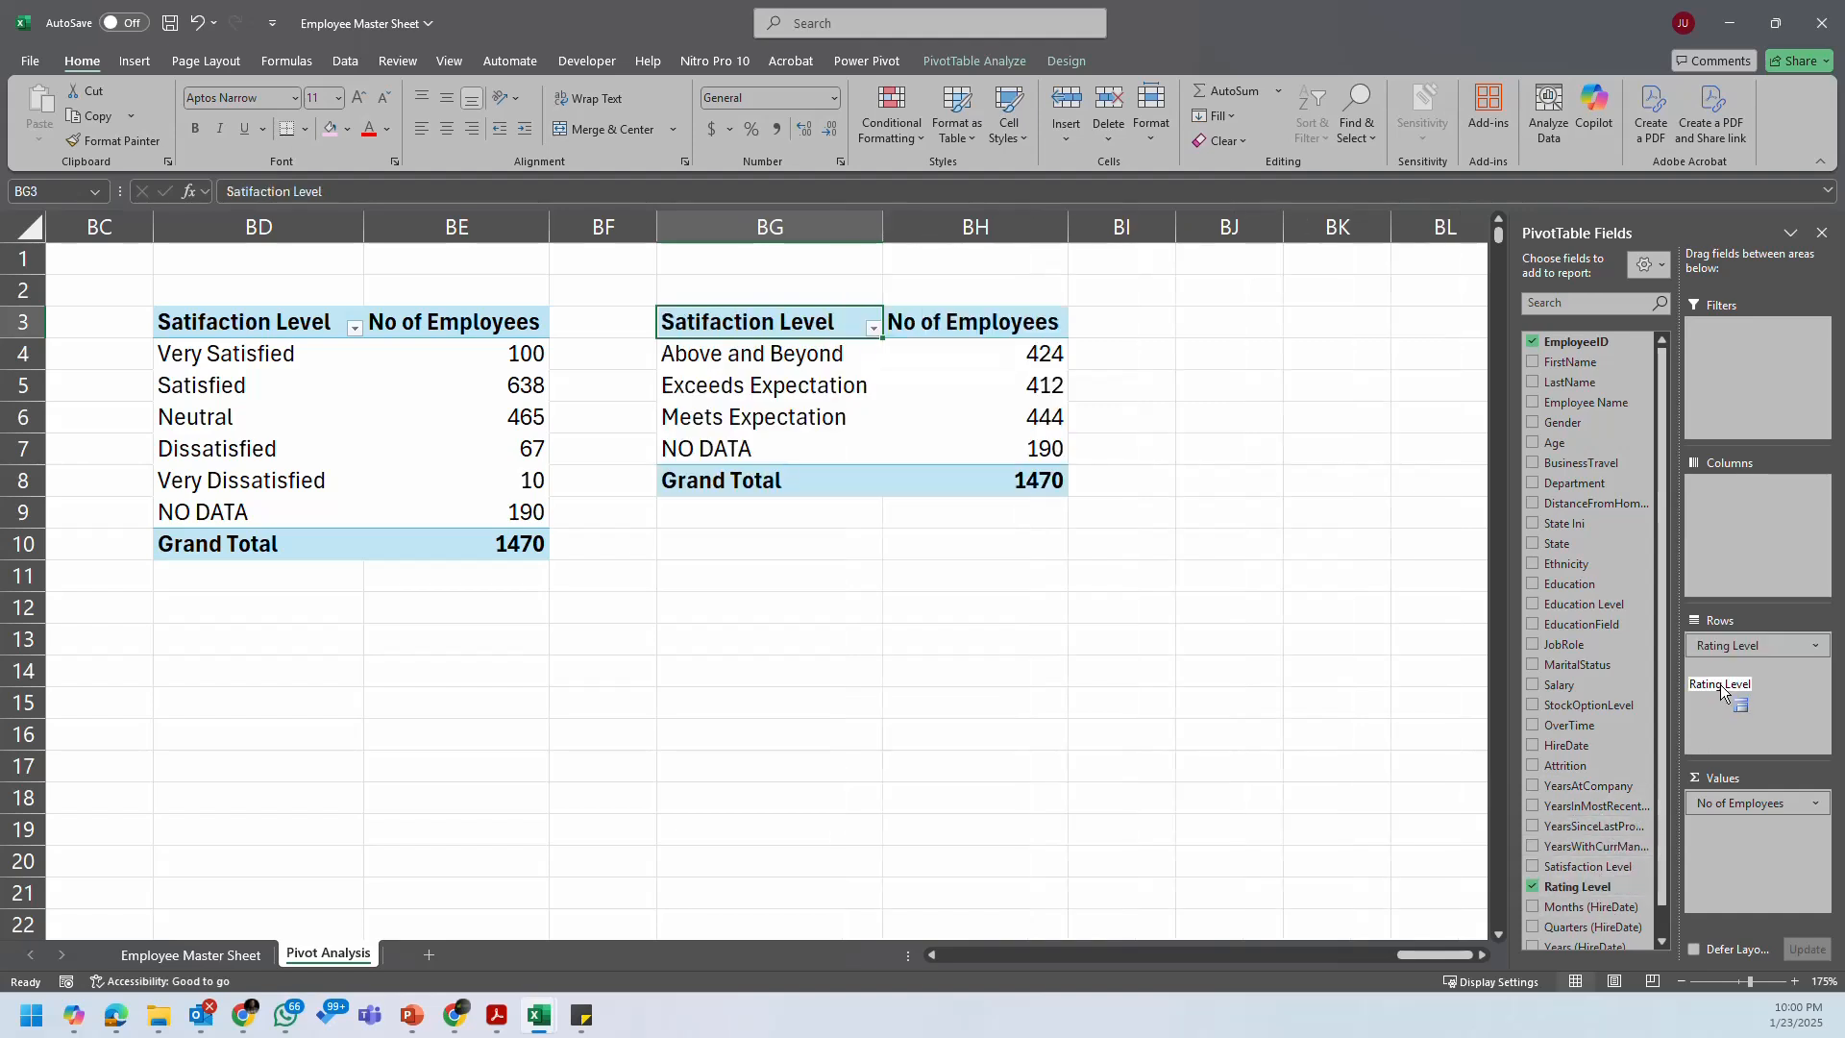
Step: Rename the row header in BG3 of the copied pivot table as Rating Level
left_click(769, 355)
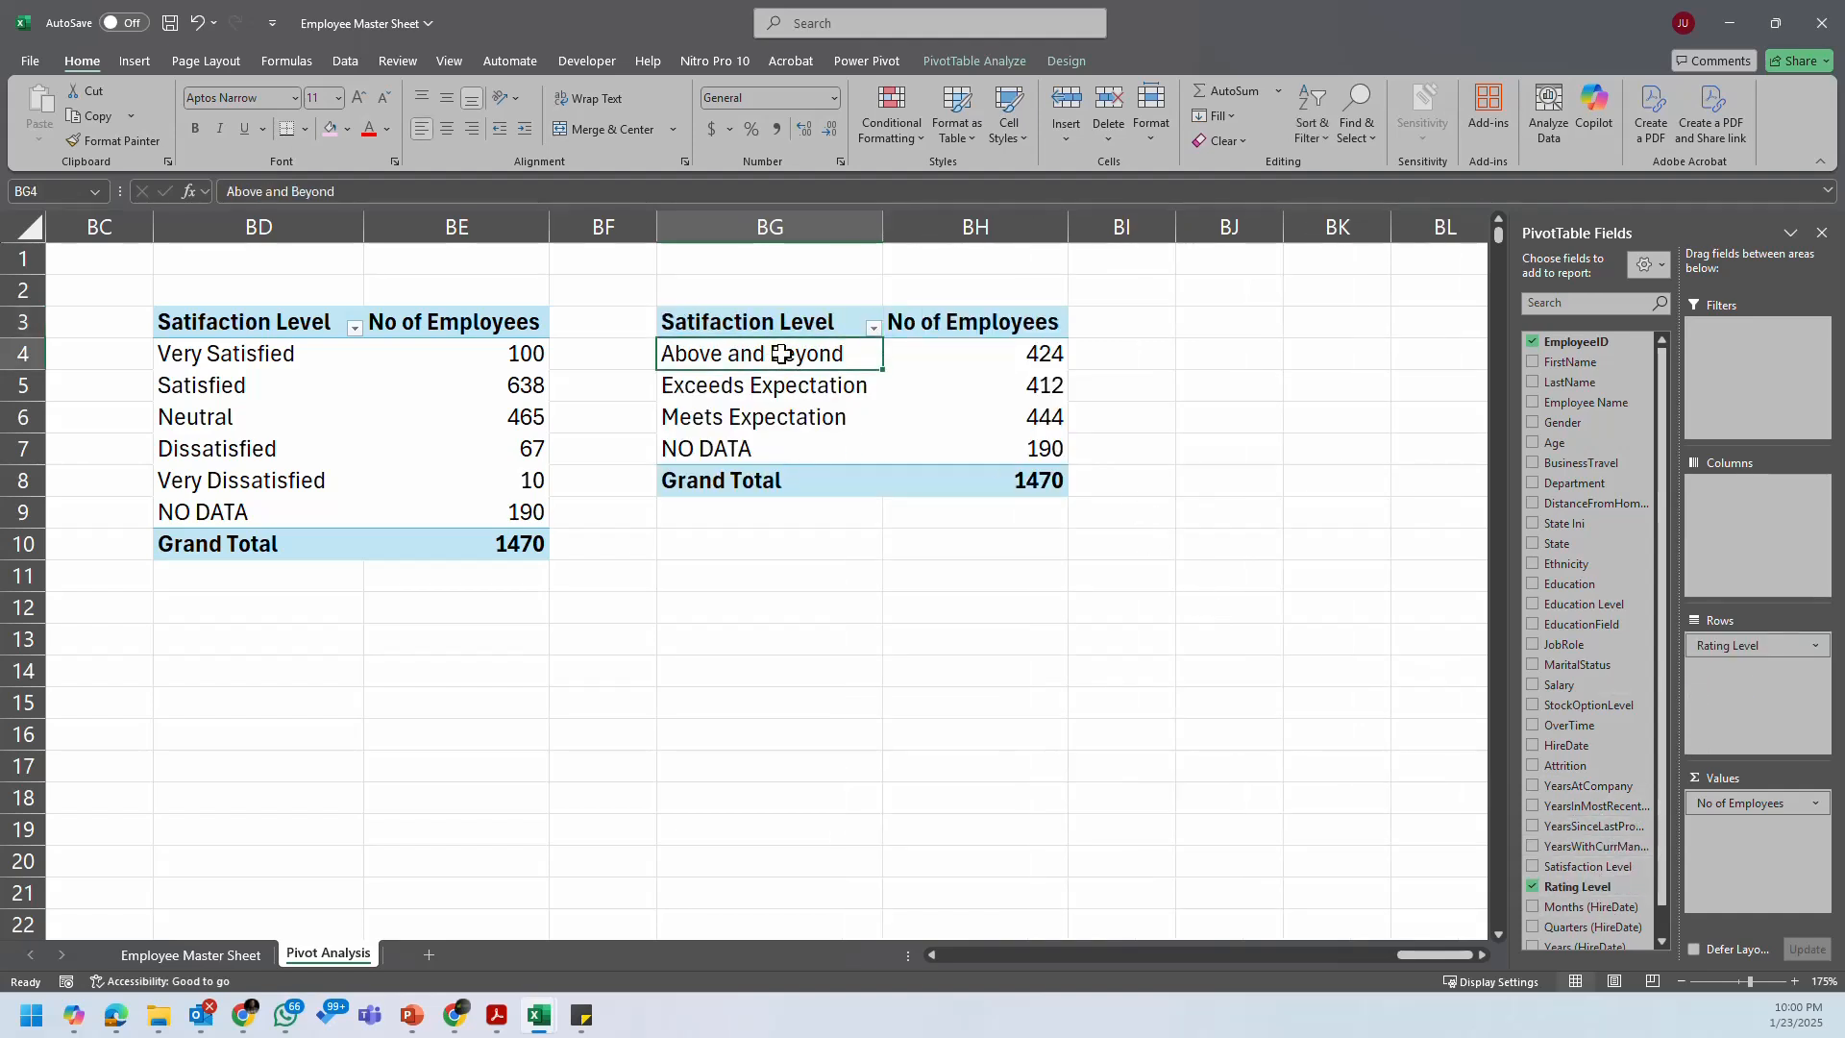
left_click(805, 397)
left_click(811, 423)
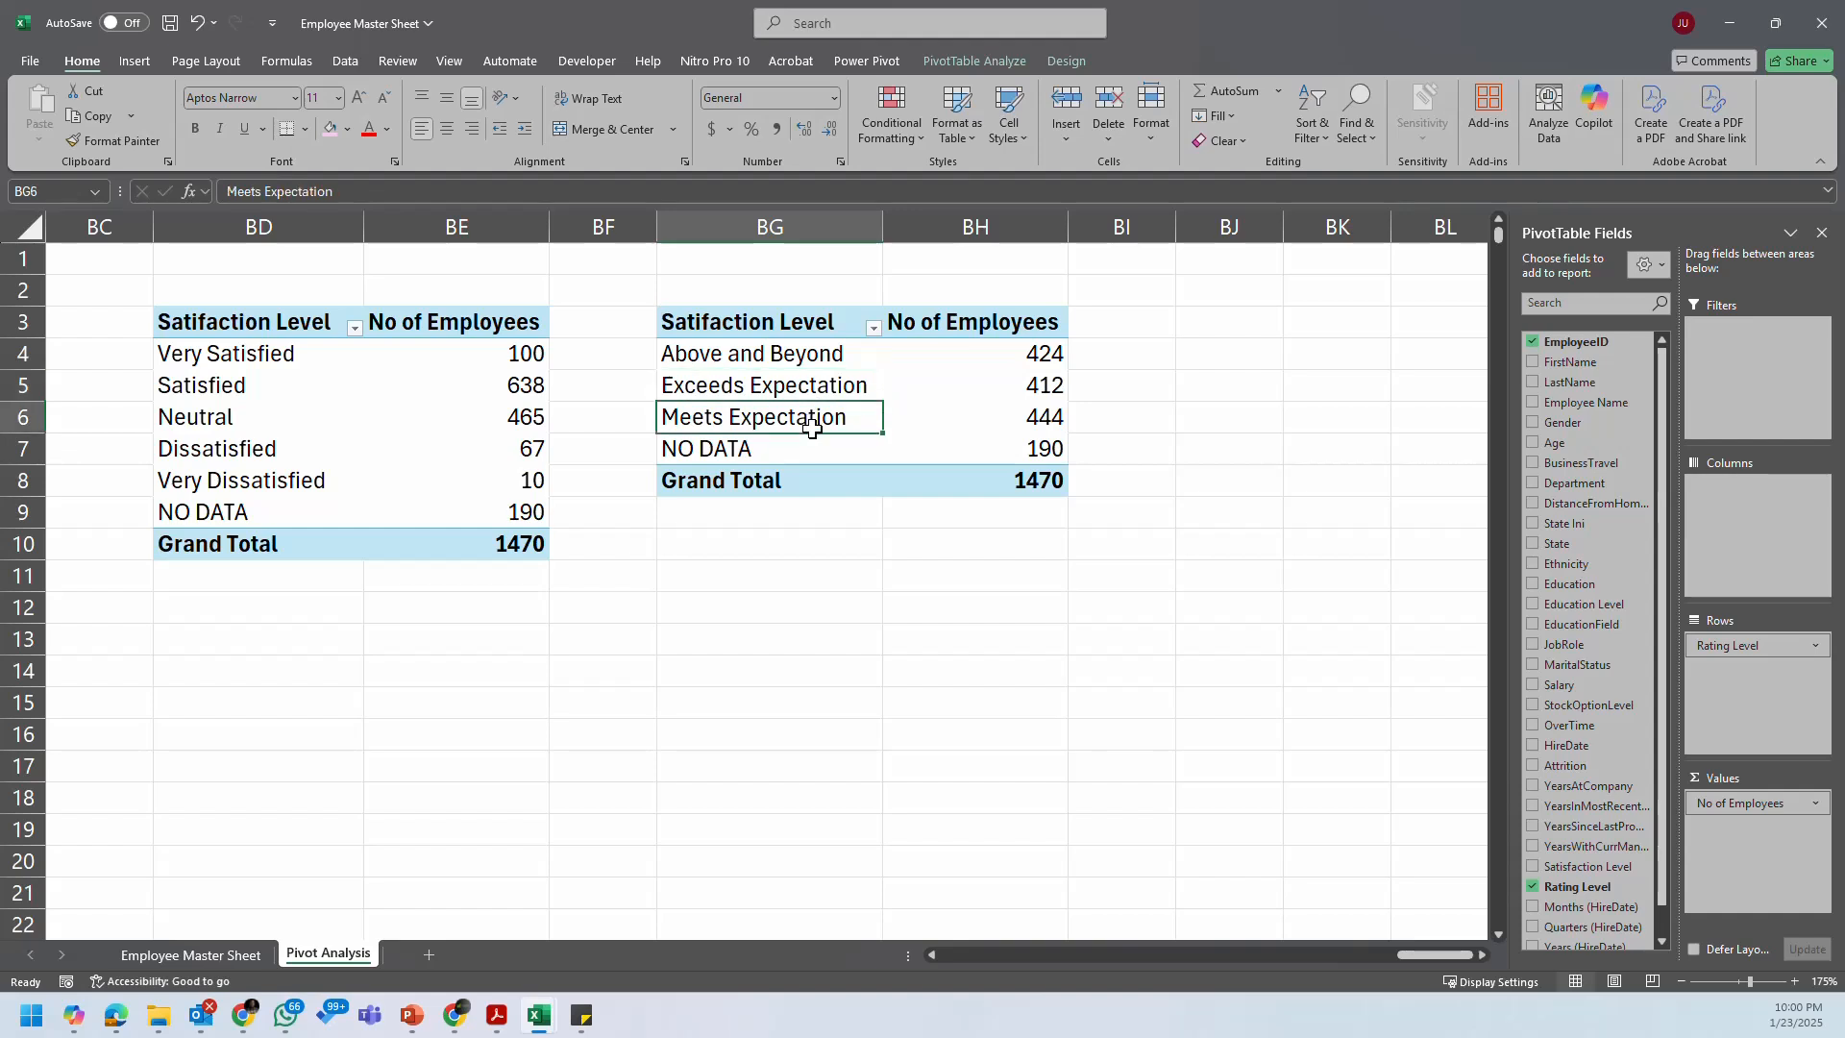
left_click(795, 448)
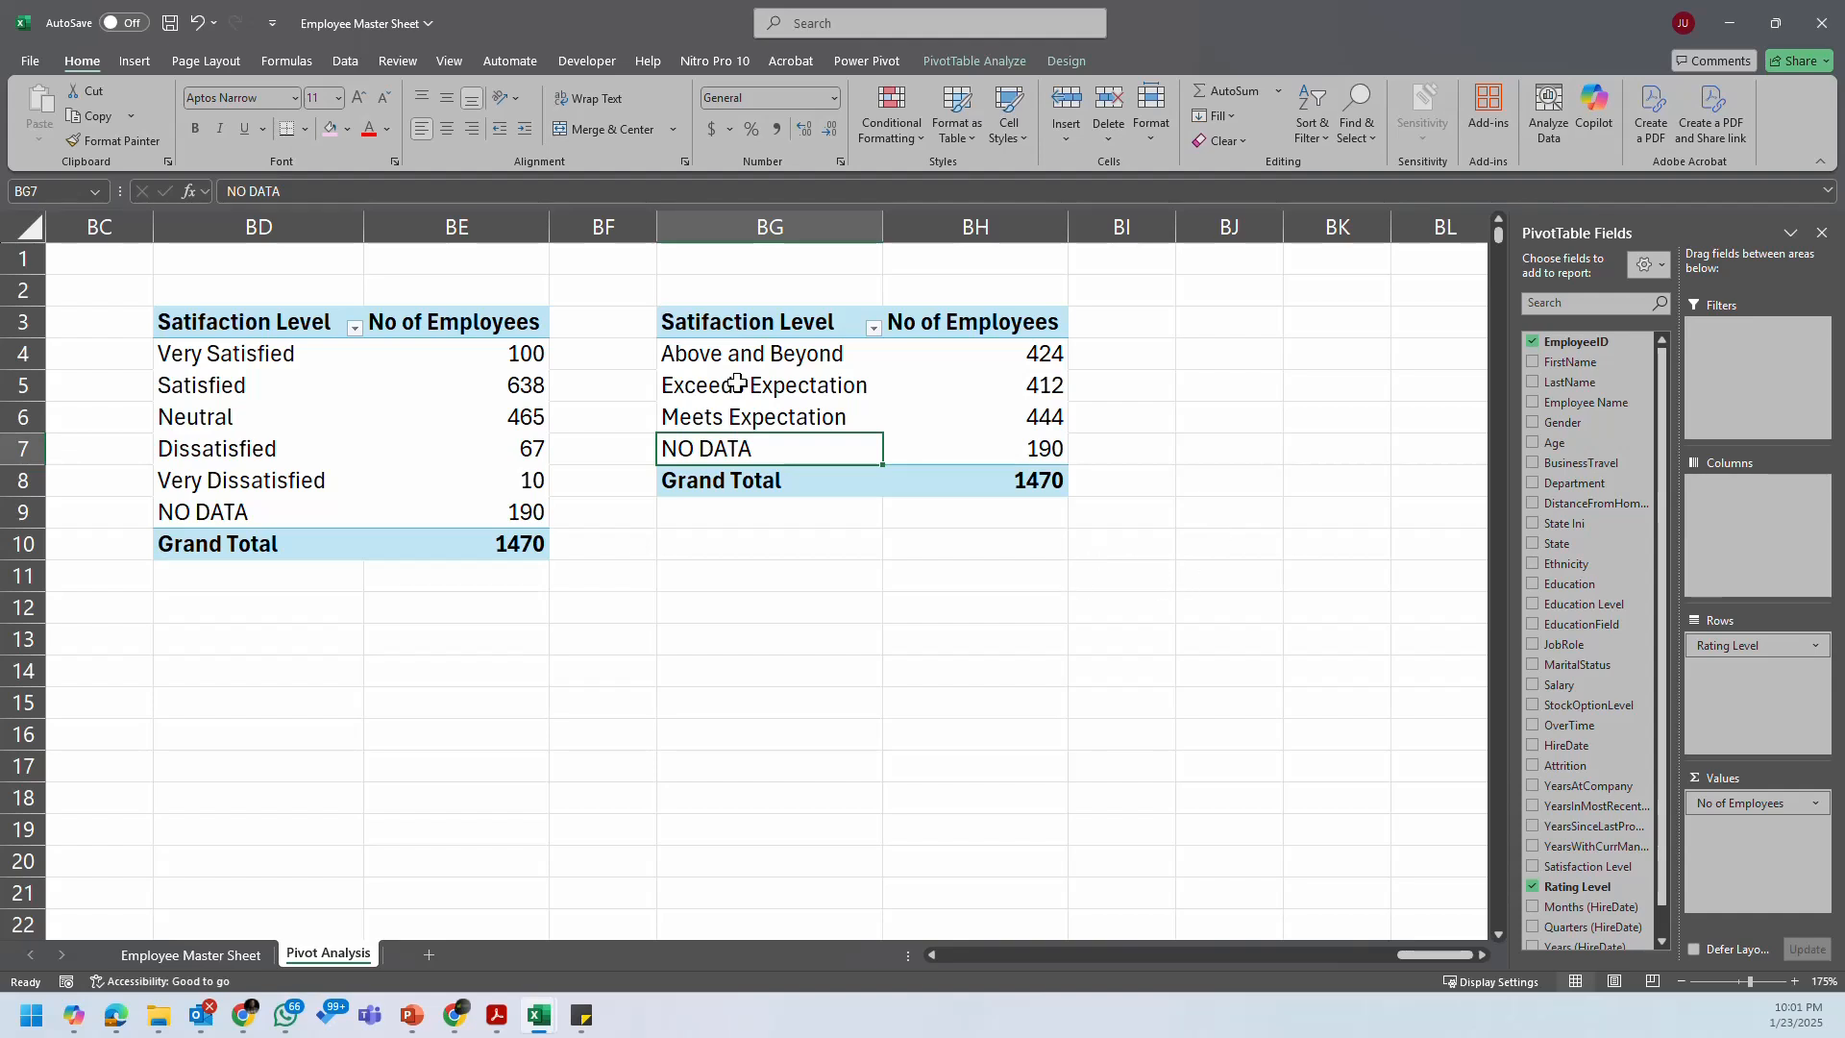
left_click(769, 328)
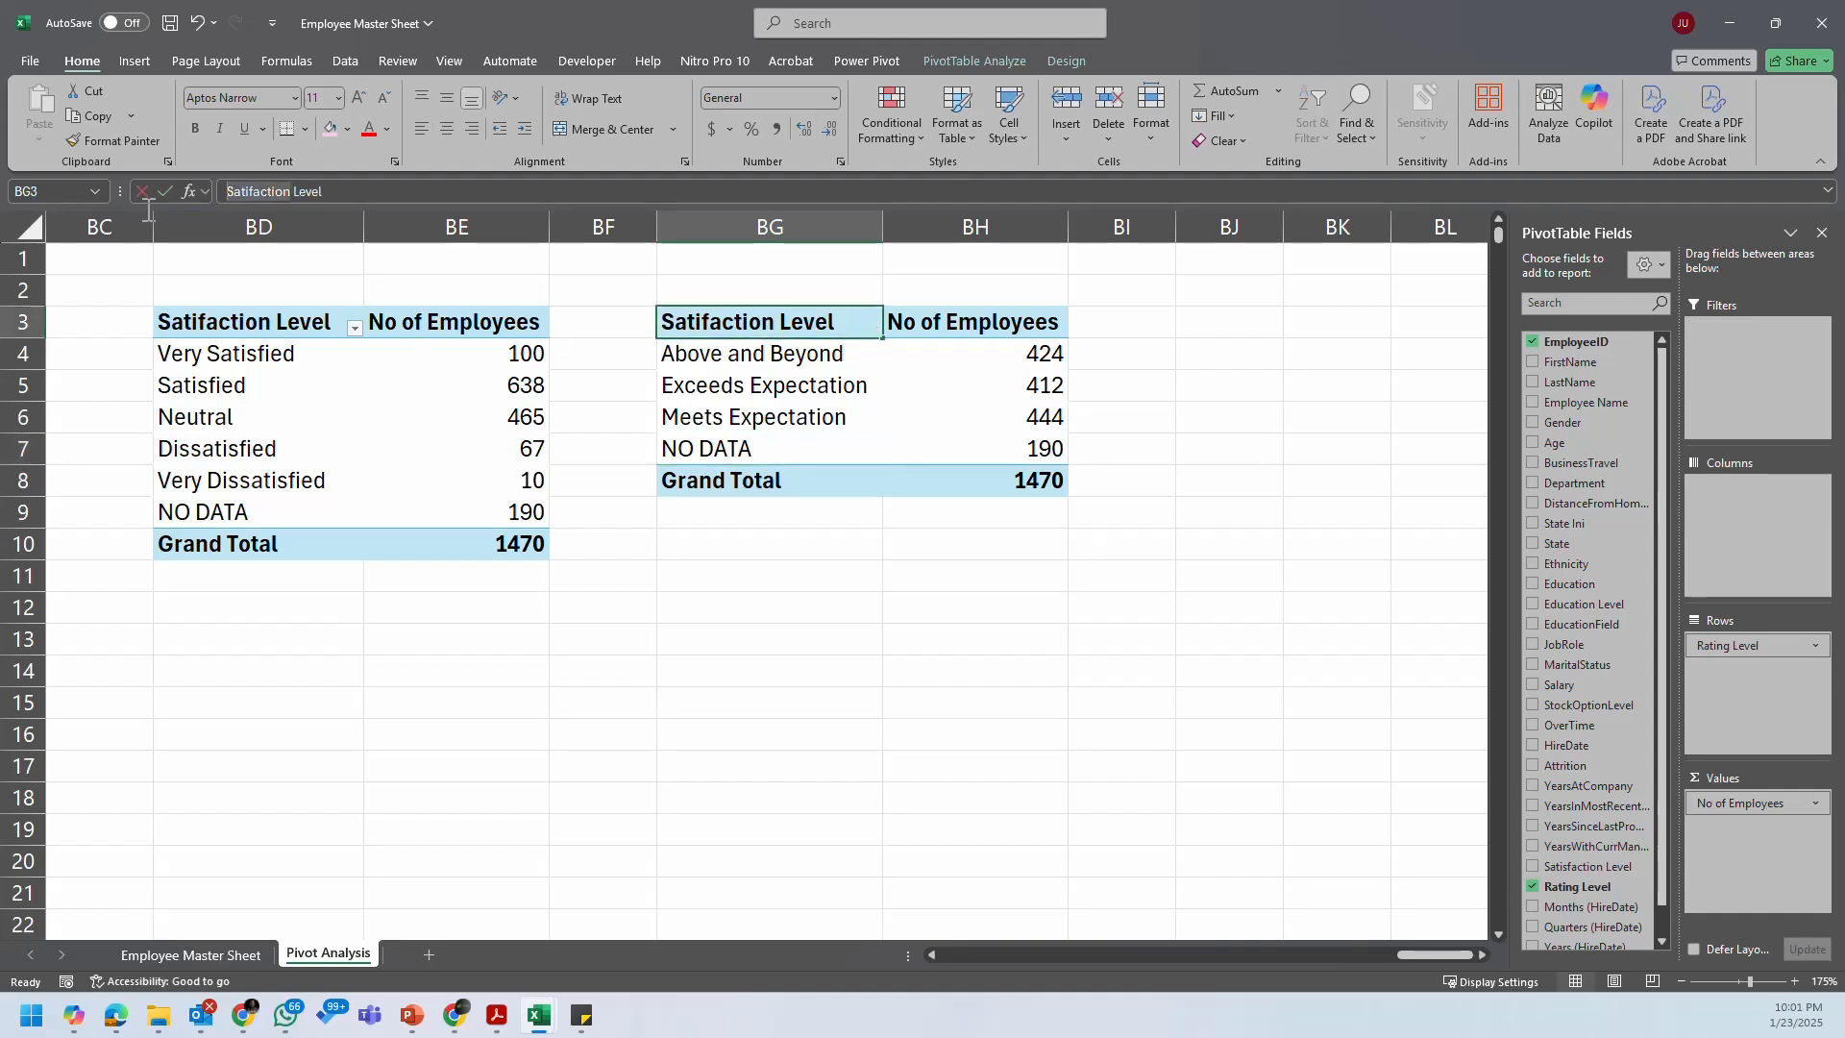
left_click_drag(287, 191, 133, 205)
type("Rating")
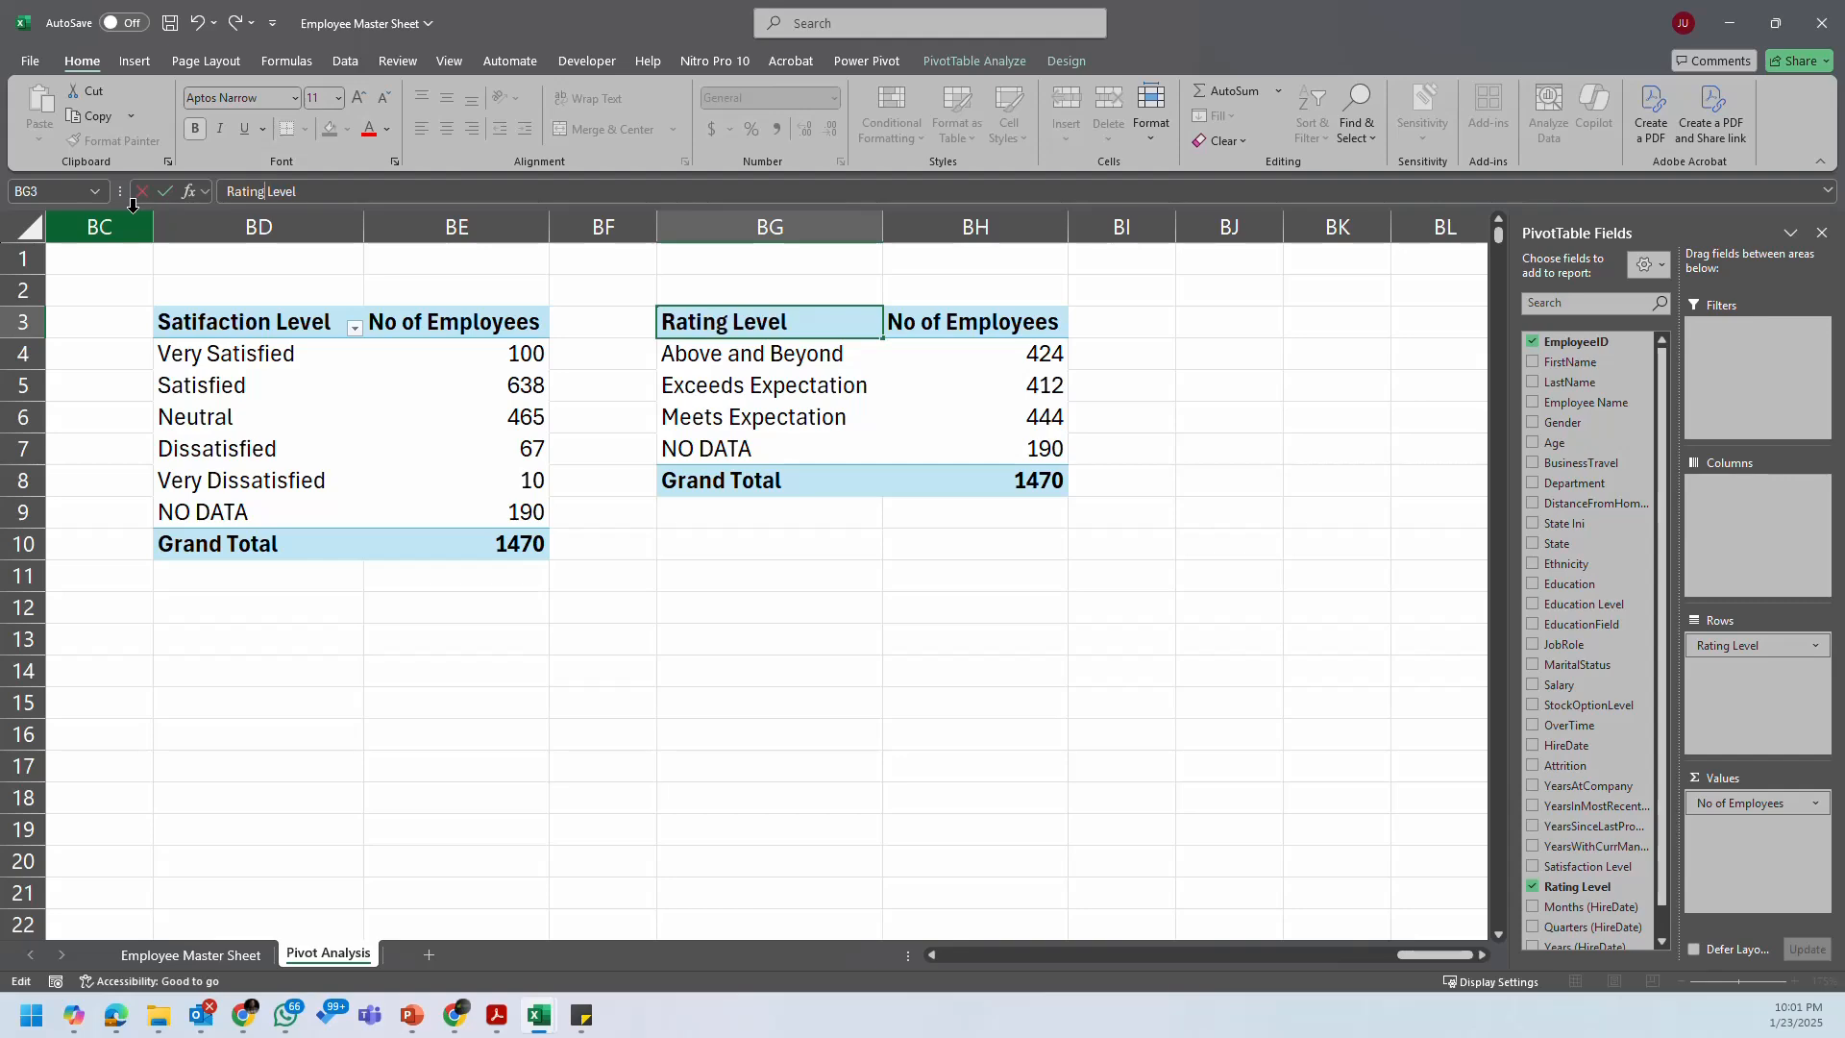
key("Return")
Step: Review the finished pivot tables across Pivot Analysis and glance at the source data on Employee Master Sheet
left_click(1115, 478)
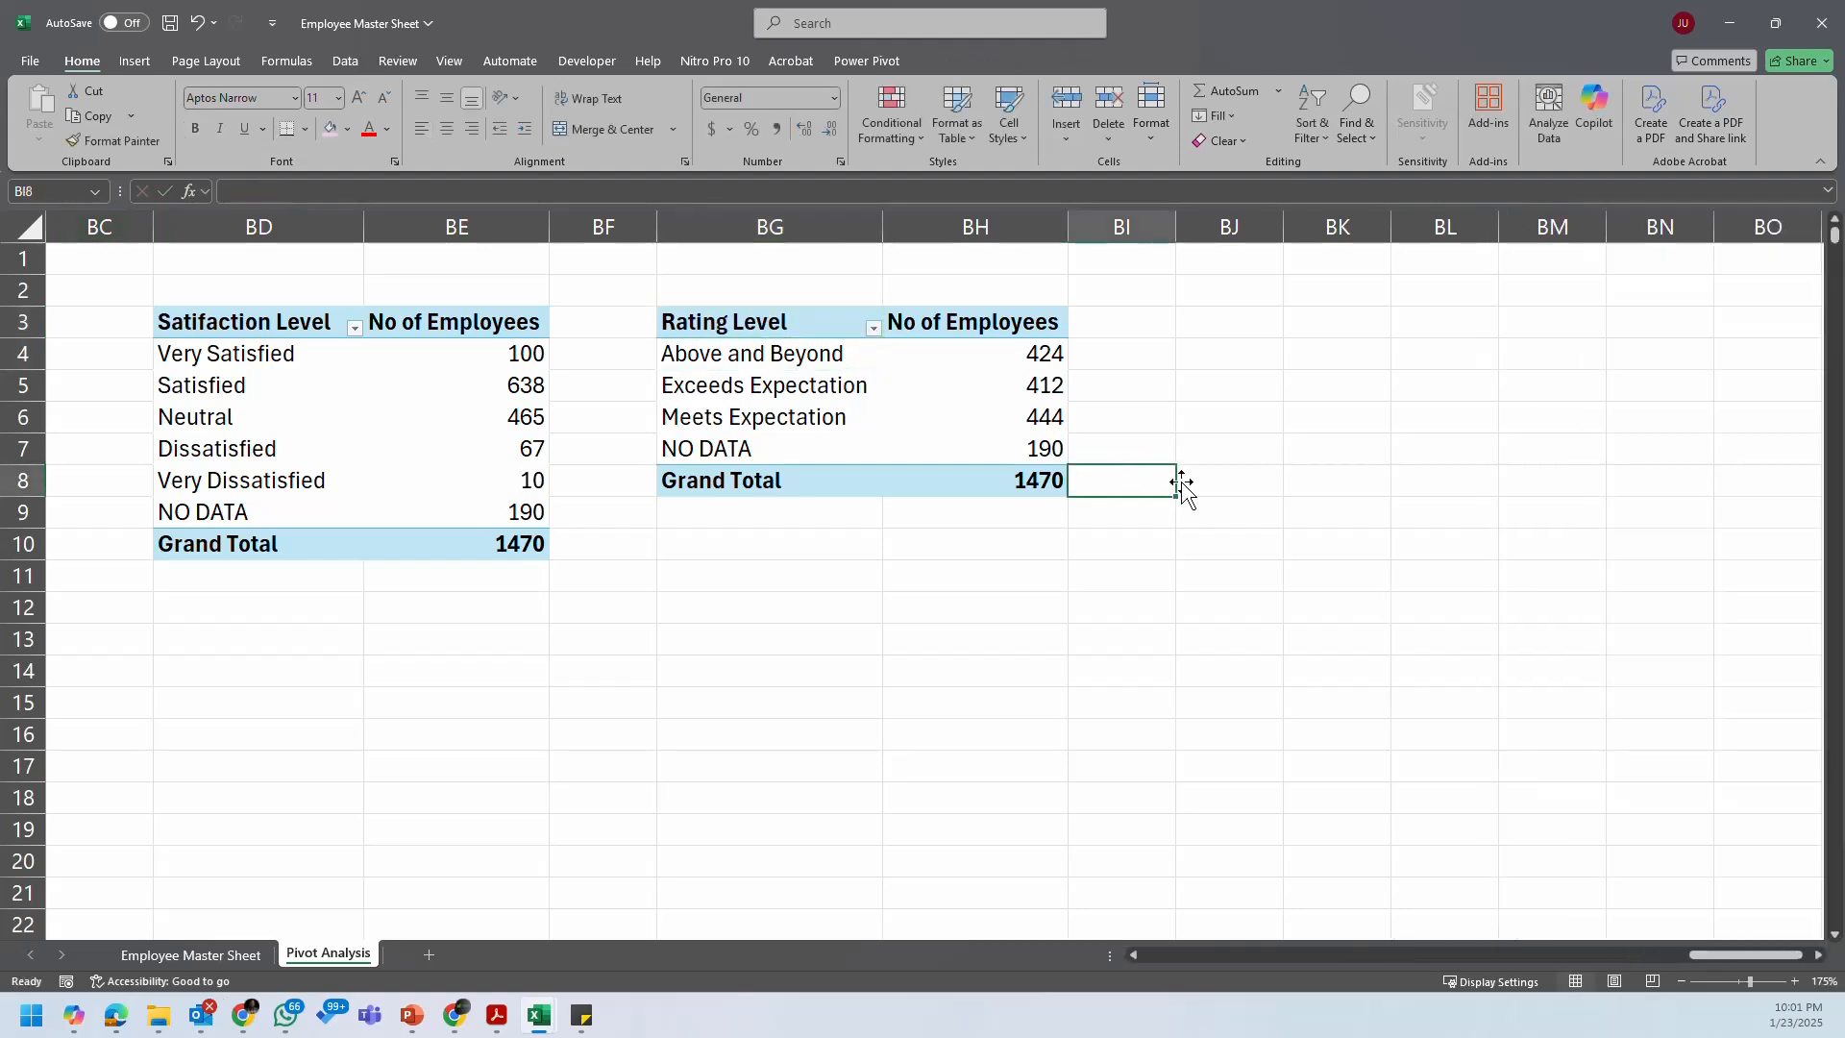
left_click(961, 449)
left_click(1235, 734)
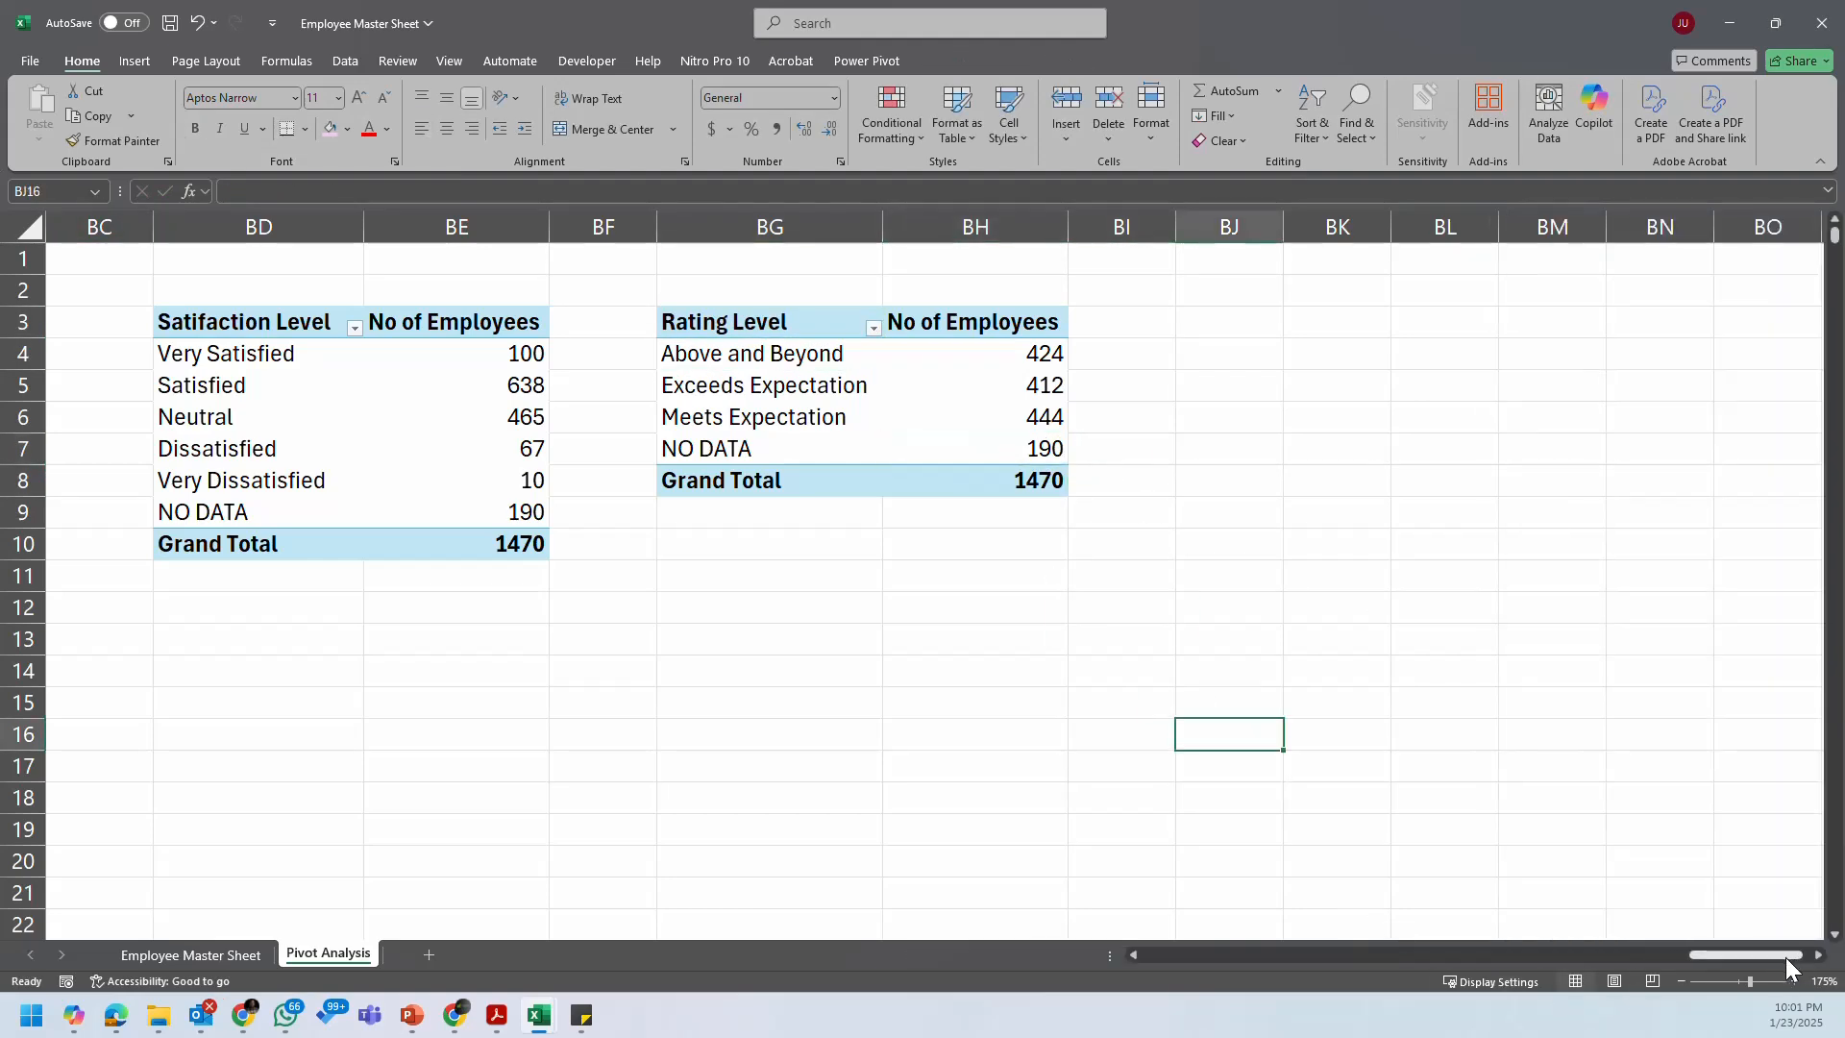
left_click_drag(1785, 957, 965, 949)
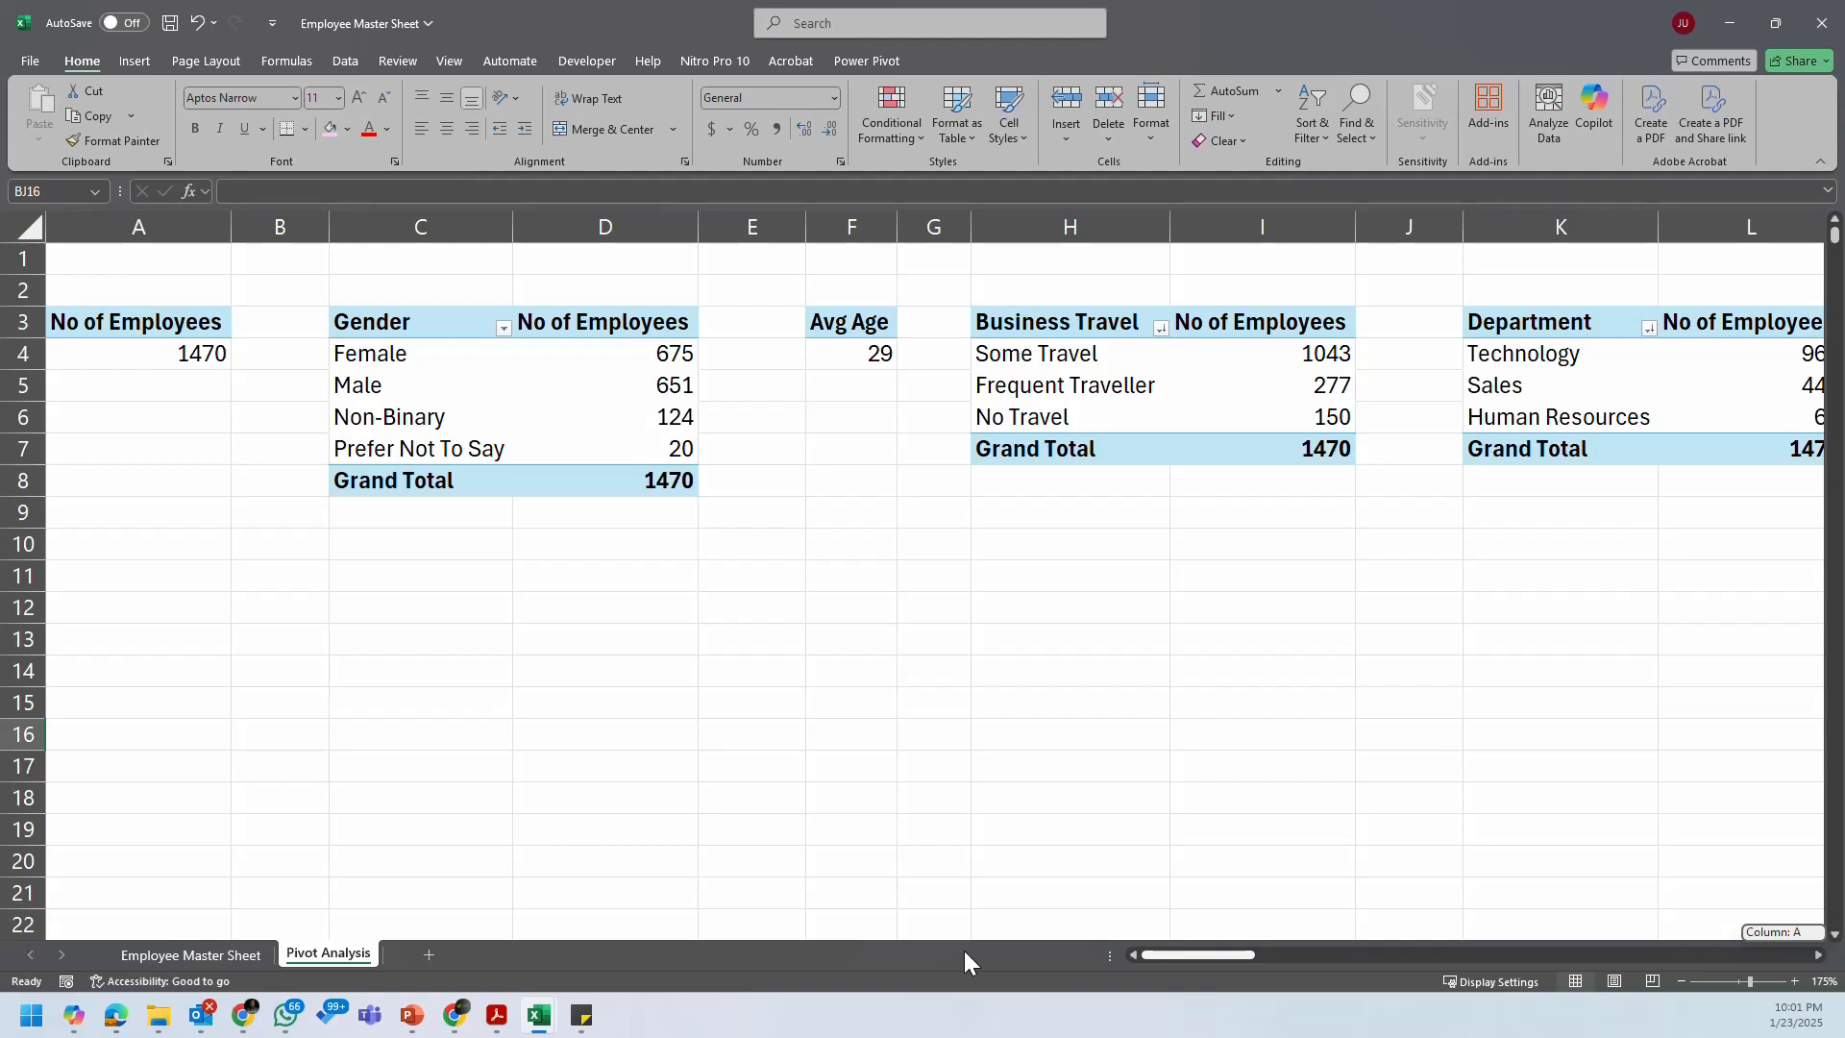
left_click_drag(1234, 937, 1769, 898)
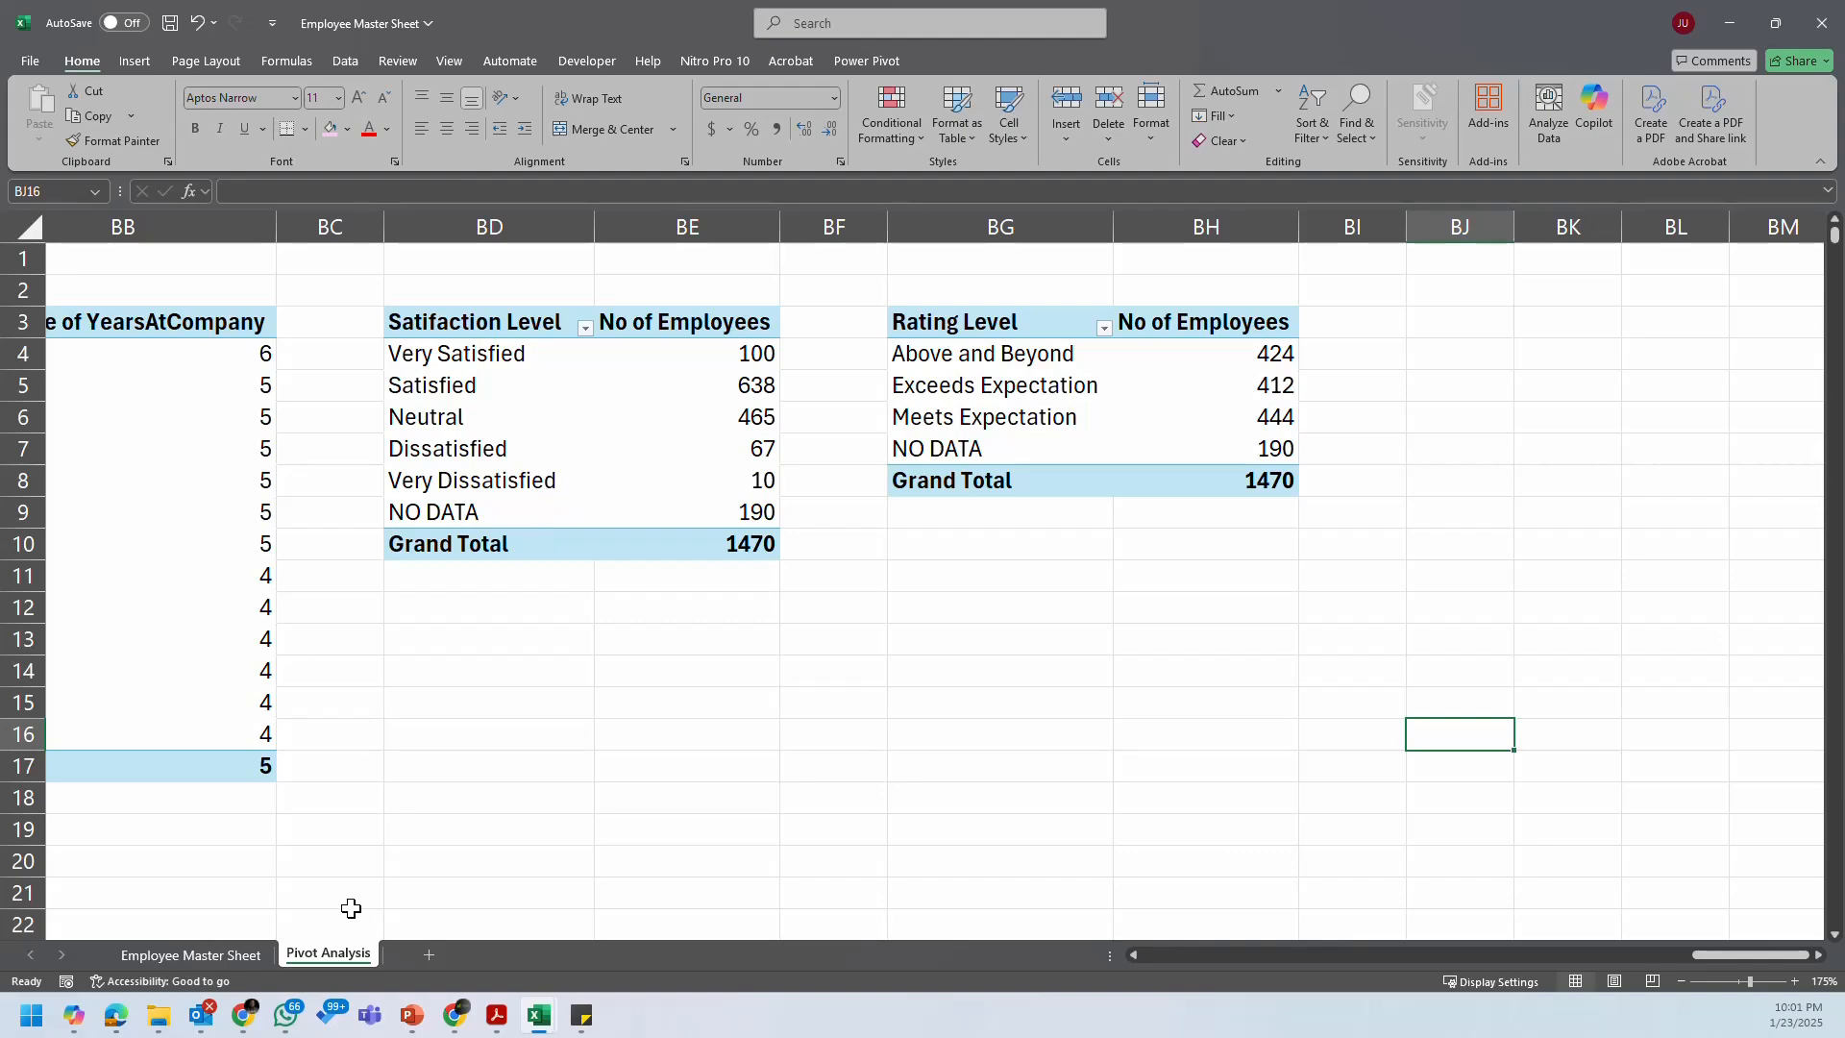
left_click(242, 956)
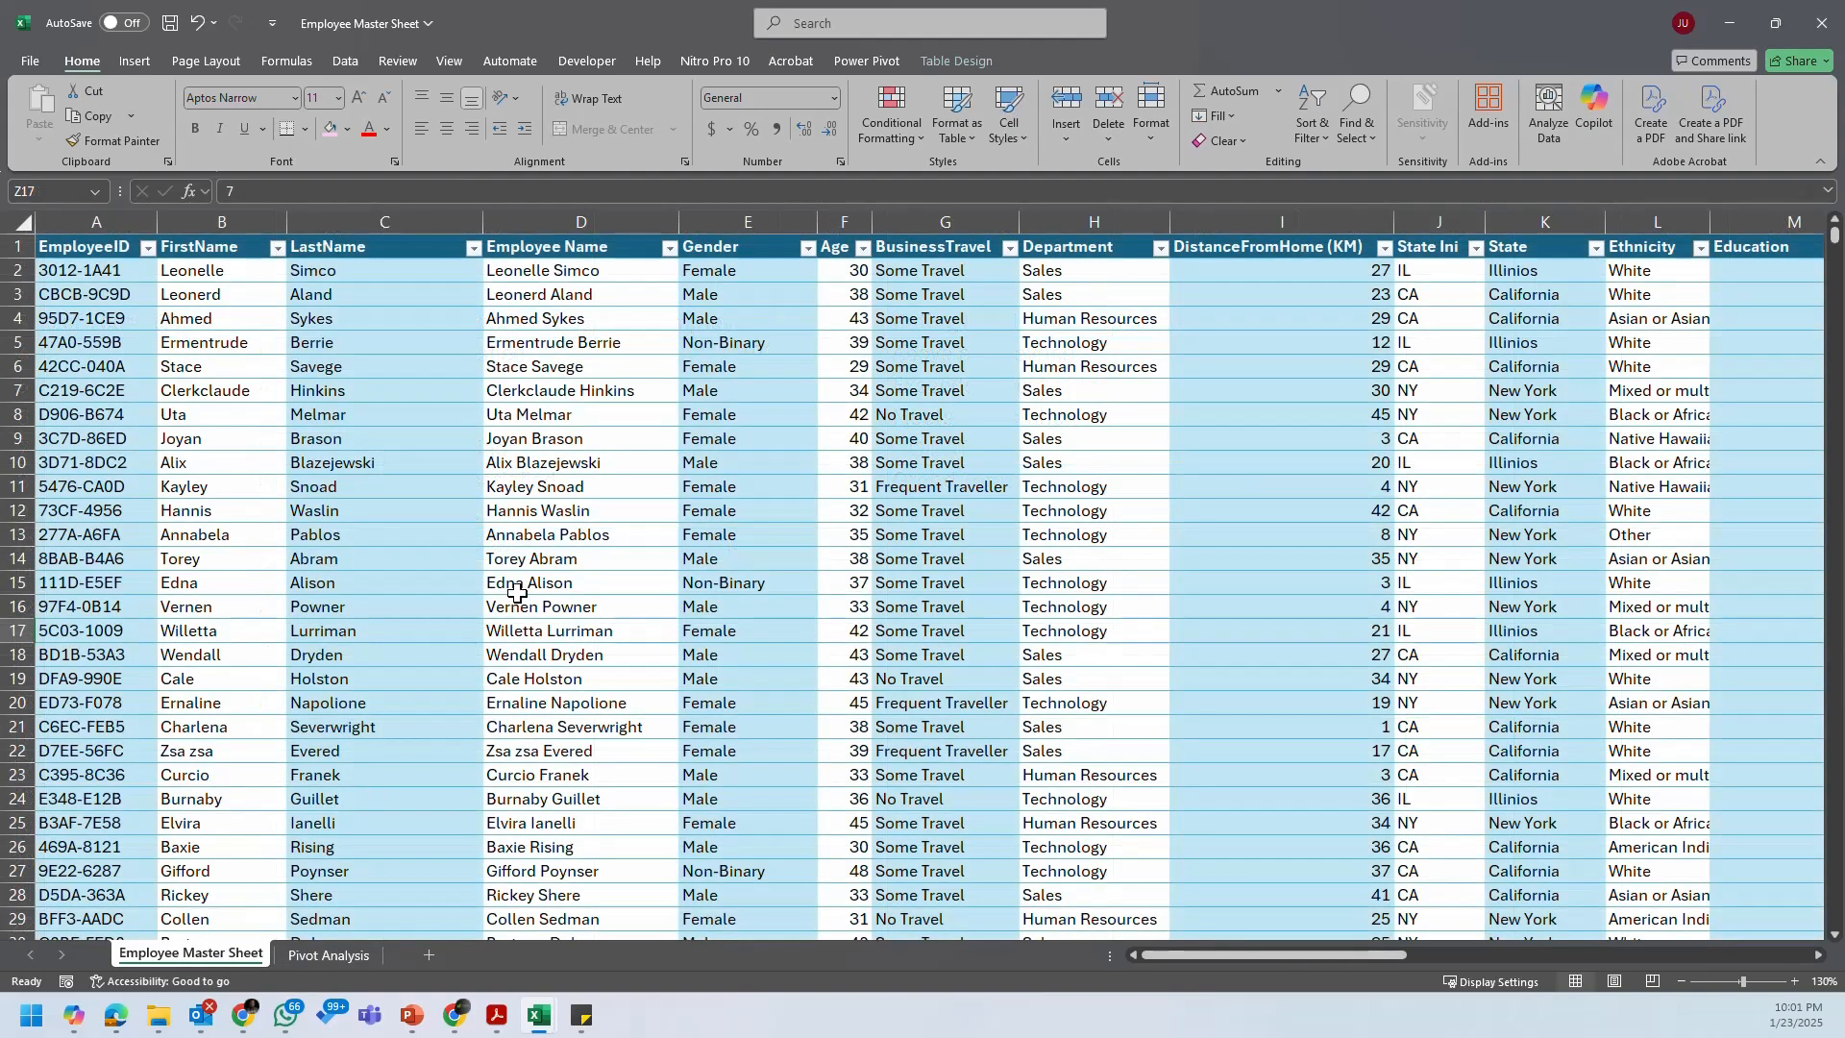
left_click(329, 955)
left_click(622, 463)
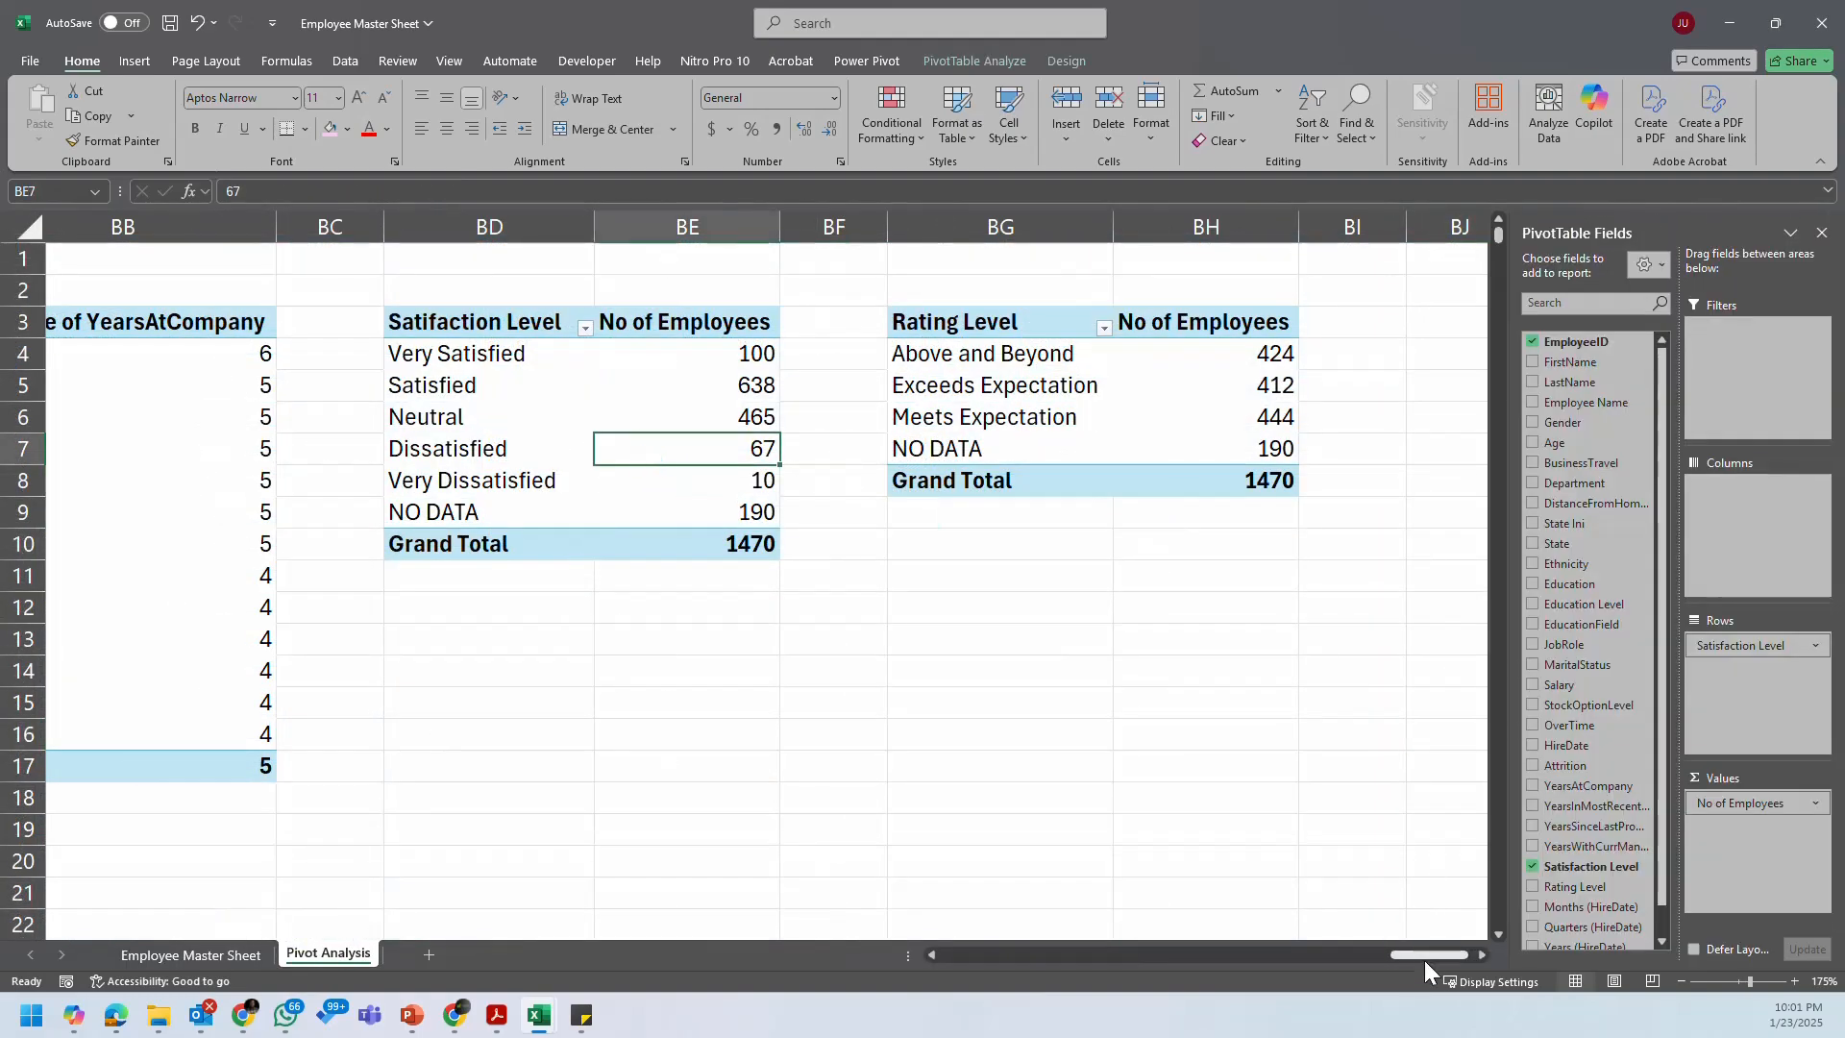
left_click_drag(1426, 956, 897, 952)
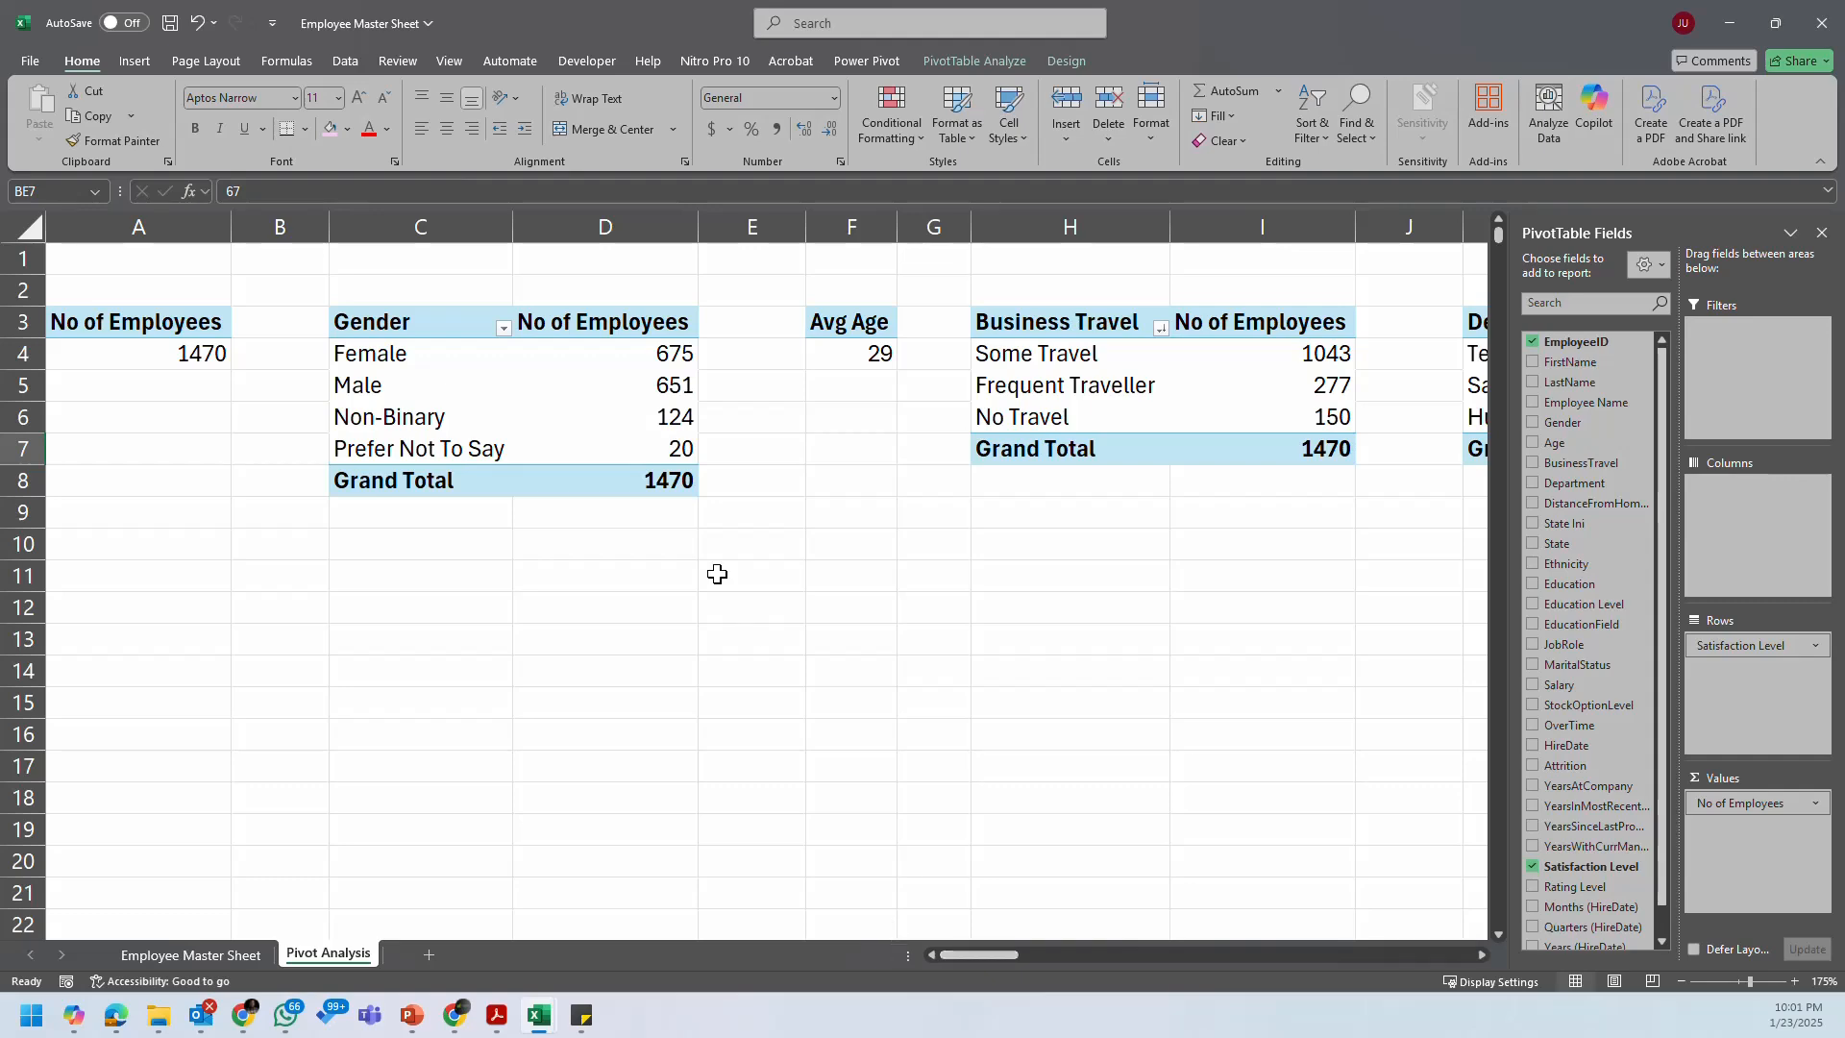
Step: Check the list of planned analyses in the sticky note over Employee Master Sheet, and return to Pivot Analysis
left_click(200, 951)
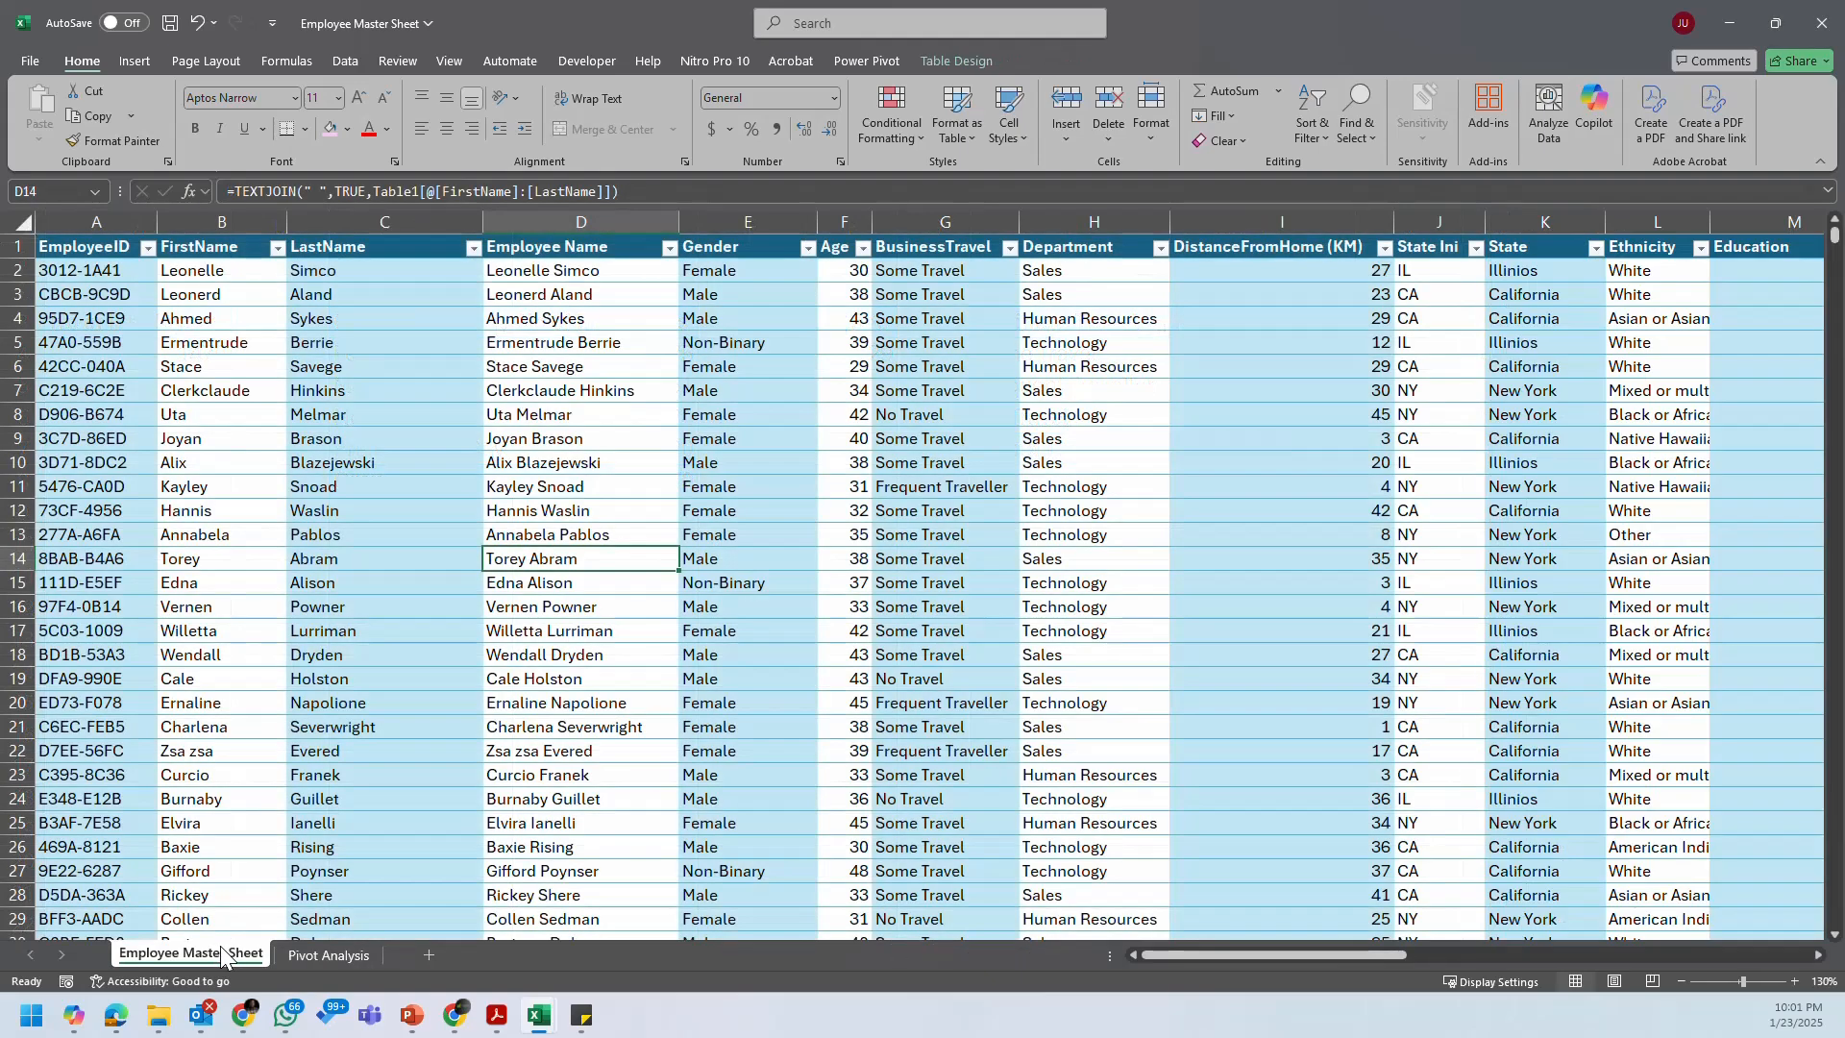
left_click(500, 1017)
left_click(500, 1016)
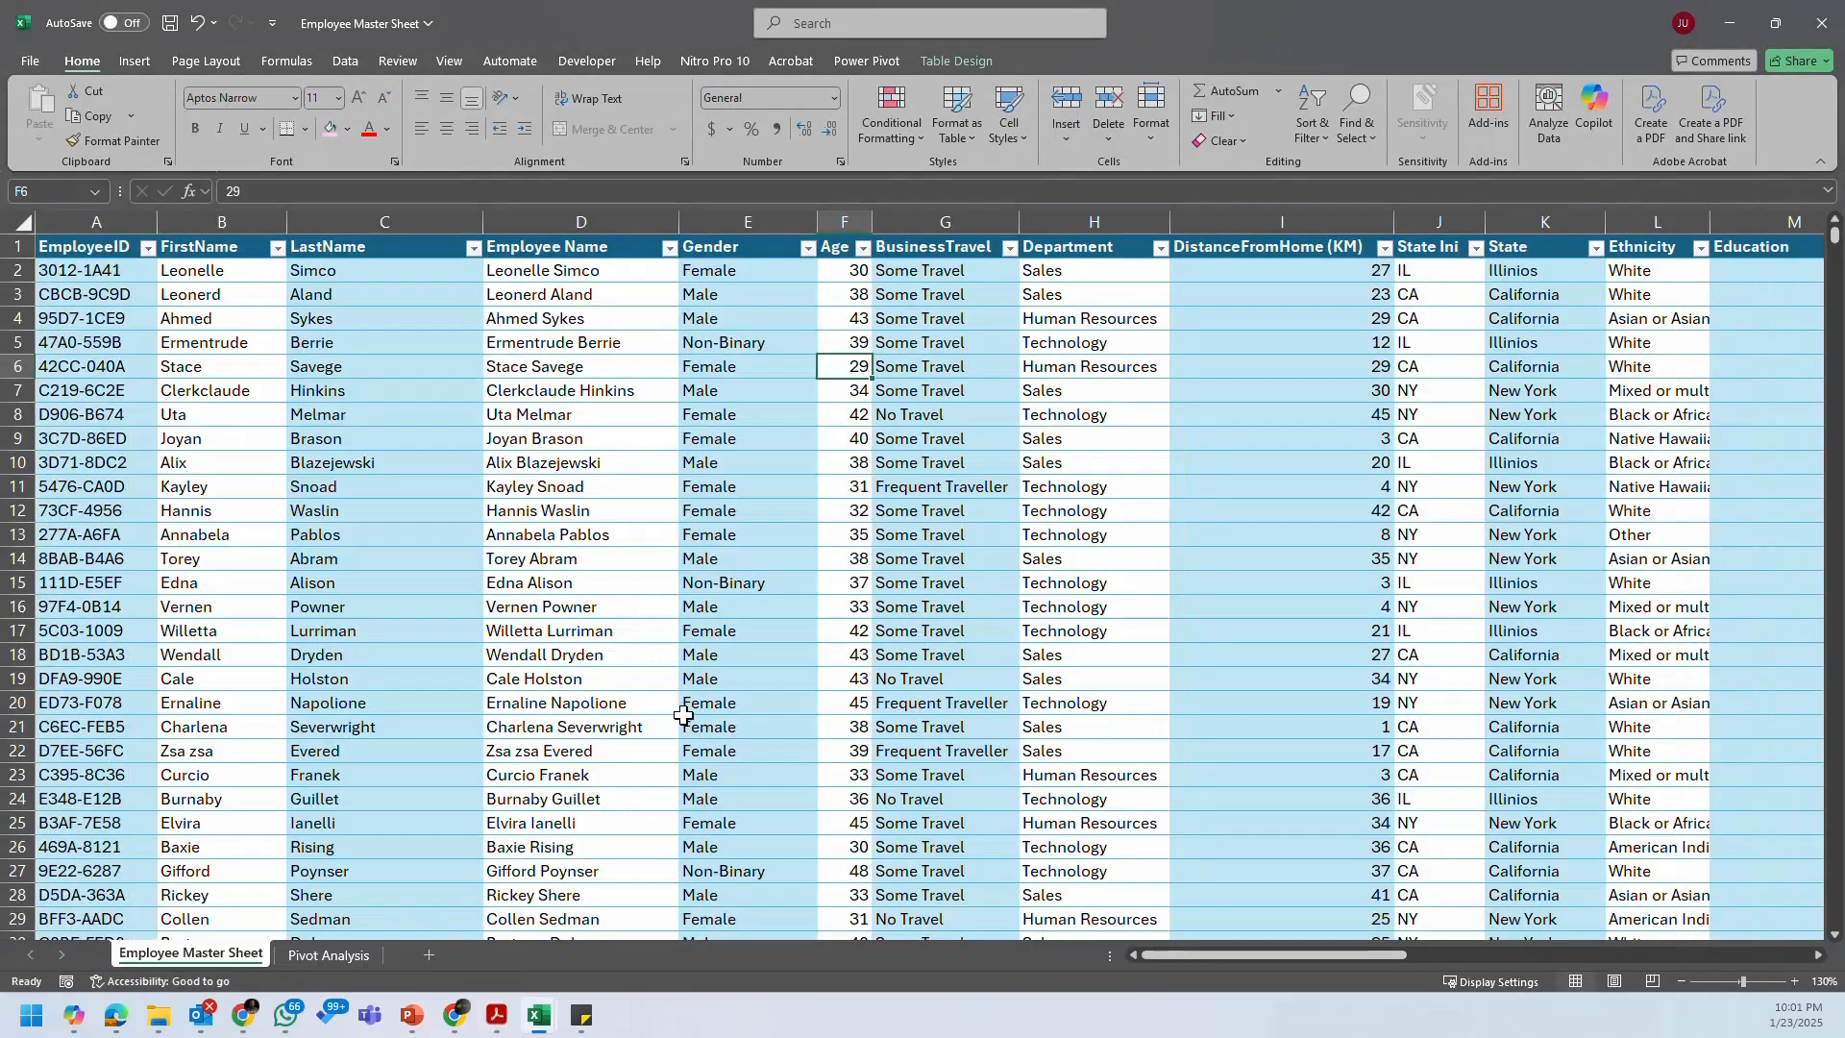
left_click(728, 373)
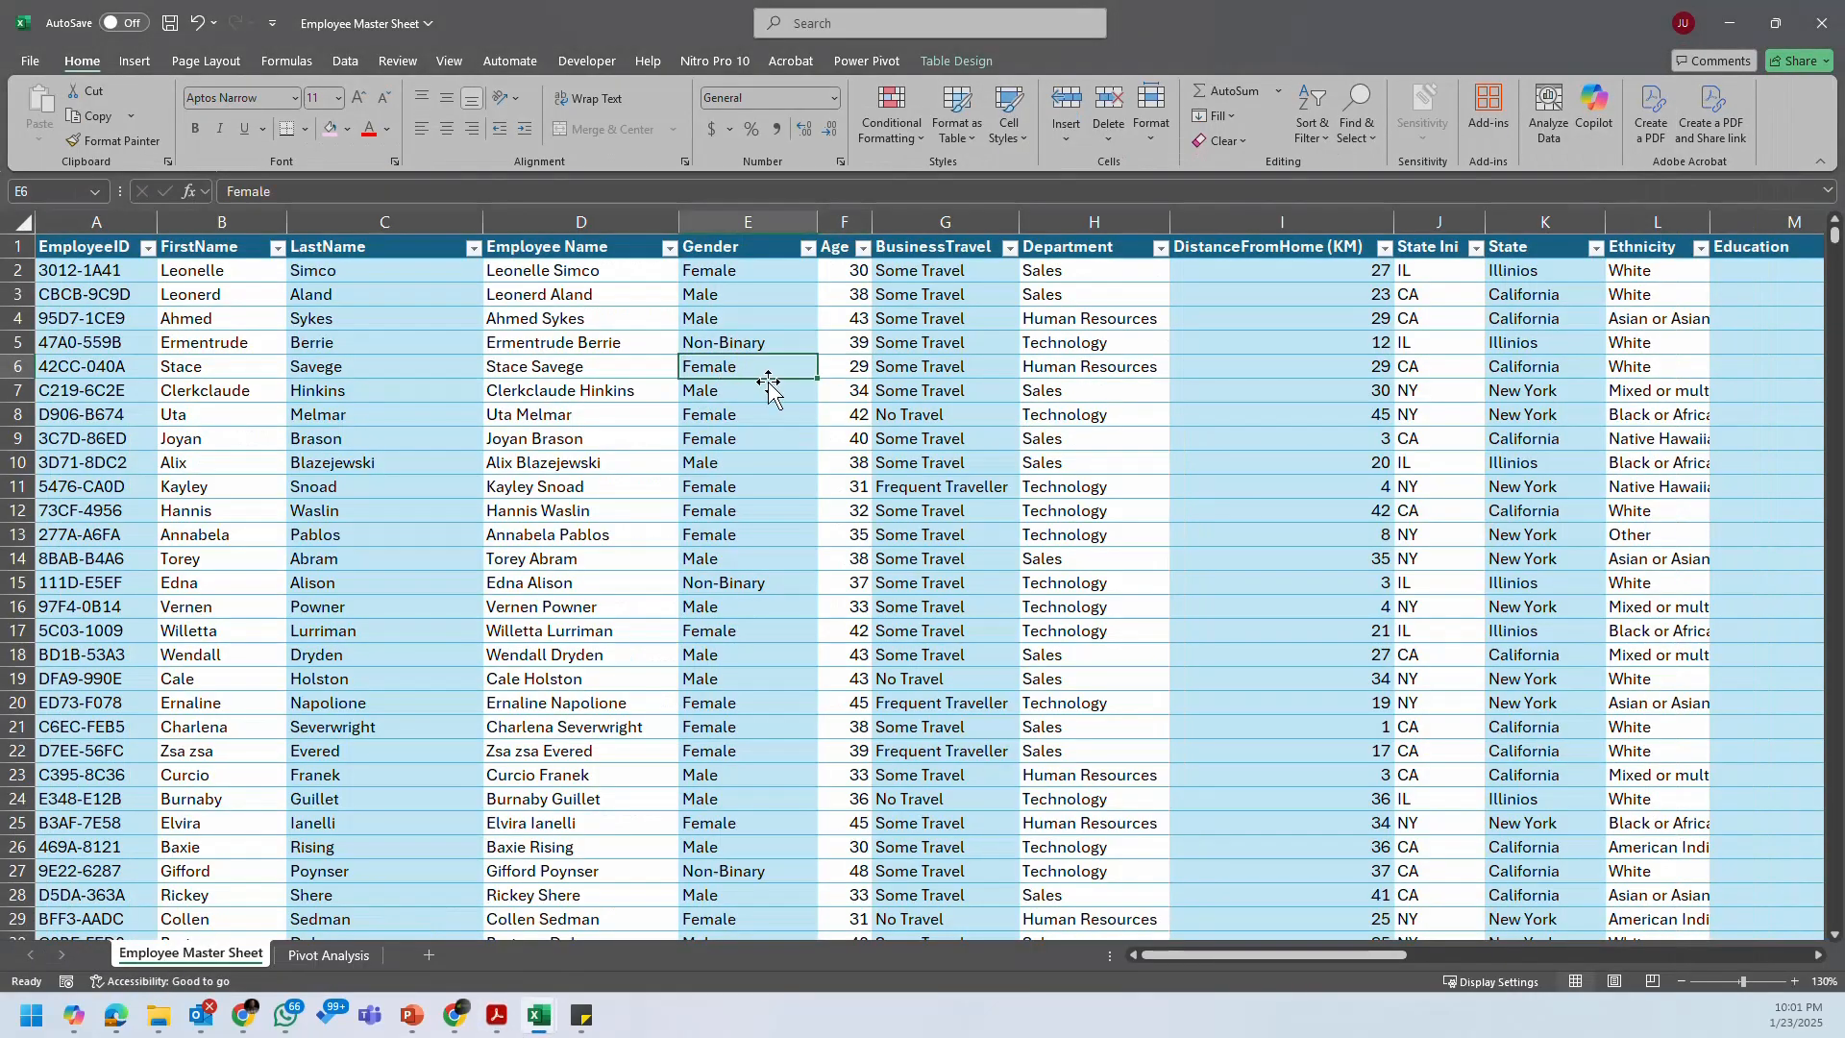
mouse_move(1192, 955)
left_mouse_down()
mouse_move(1427, 971)
mouse_move(1180, 961)
left_mouse_up()
left_click(582, 1015)
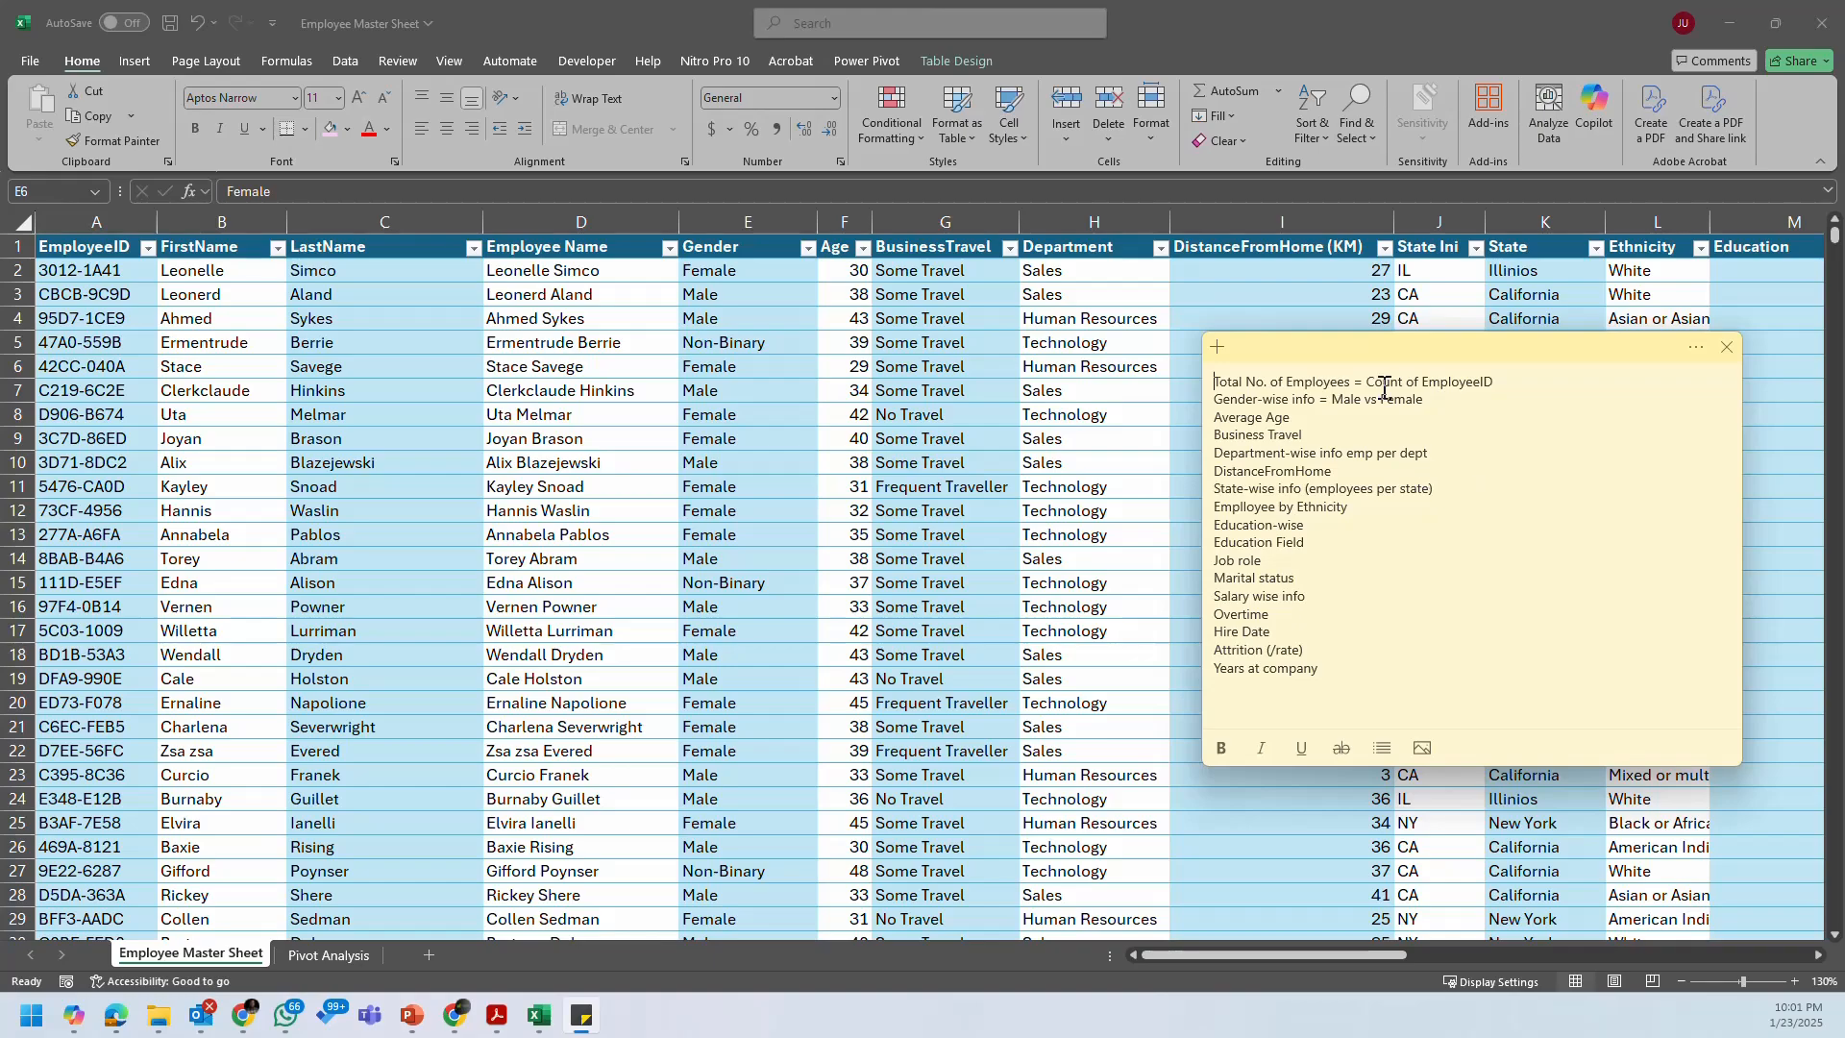
left_click(284, 899)
left_click(328, 954)
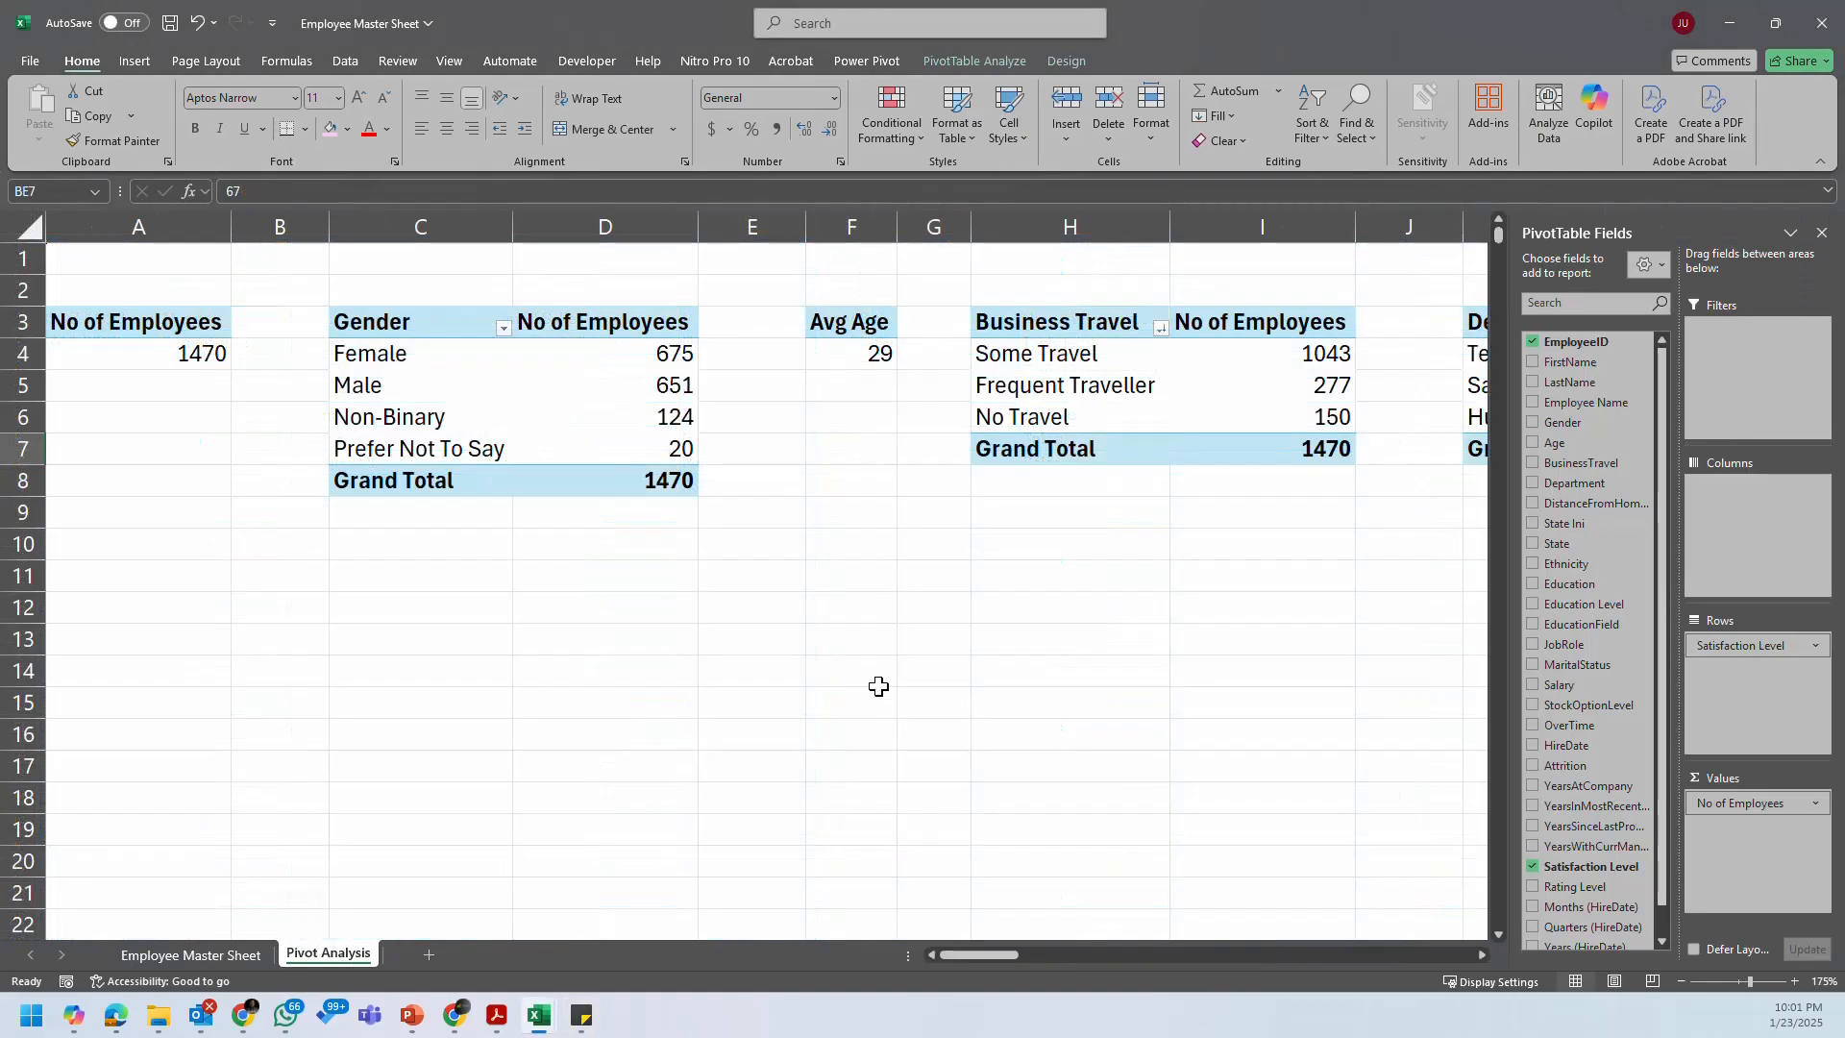
Step: Close the PivotTable field list and look across all pivot tables on Pivot Analysis through to Rating Level
left_click_drag(947, 954, 865, 965)
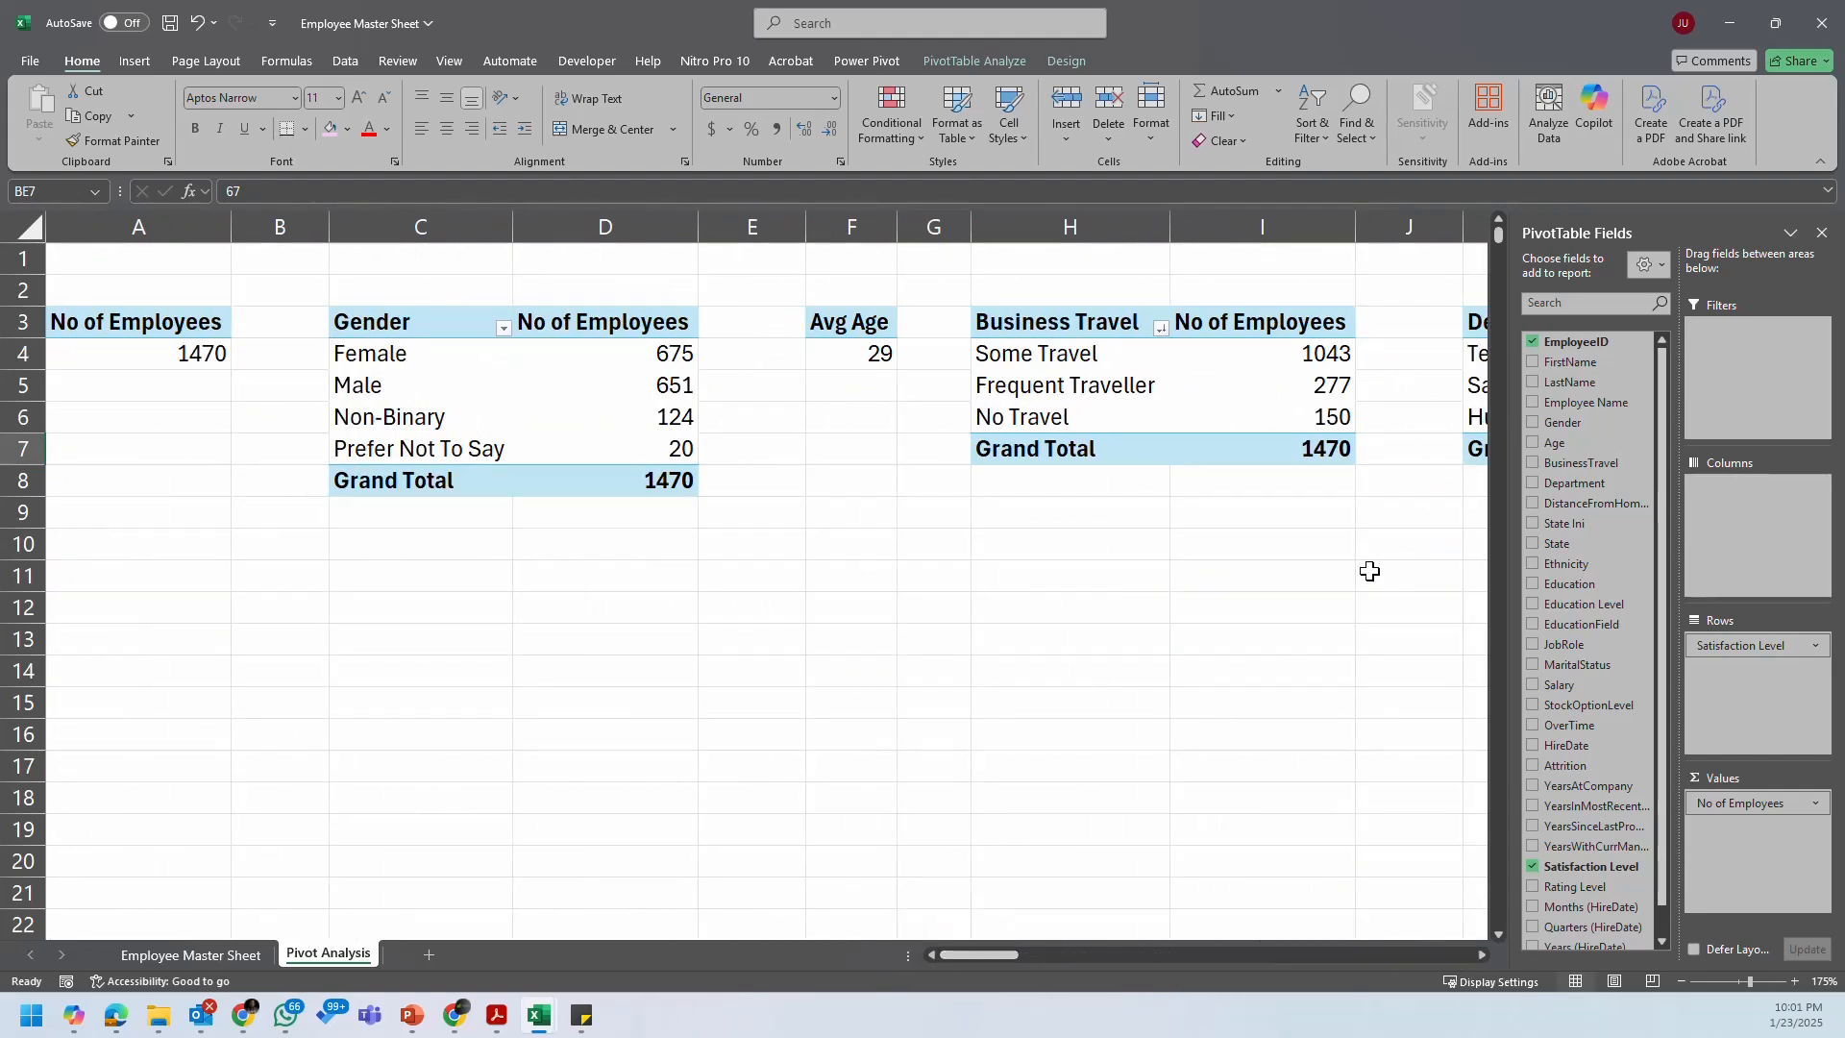
left_click(1822, 232)
left_click(1622, 400)
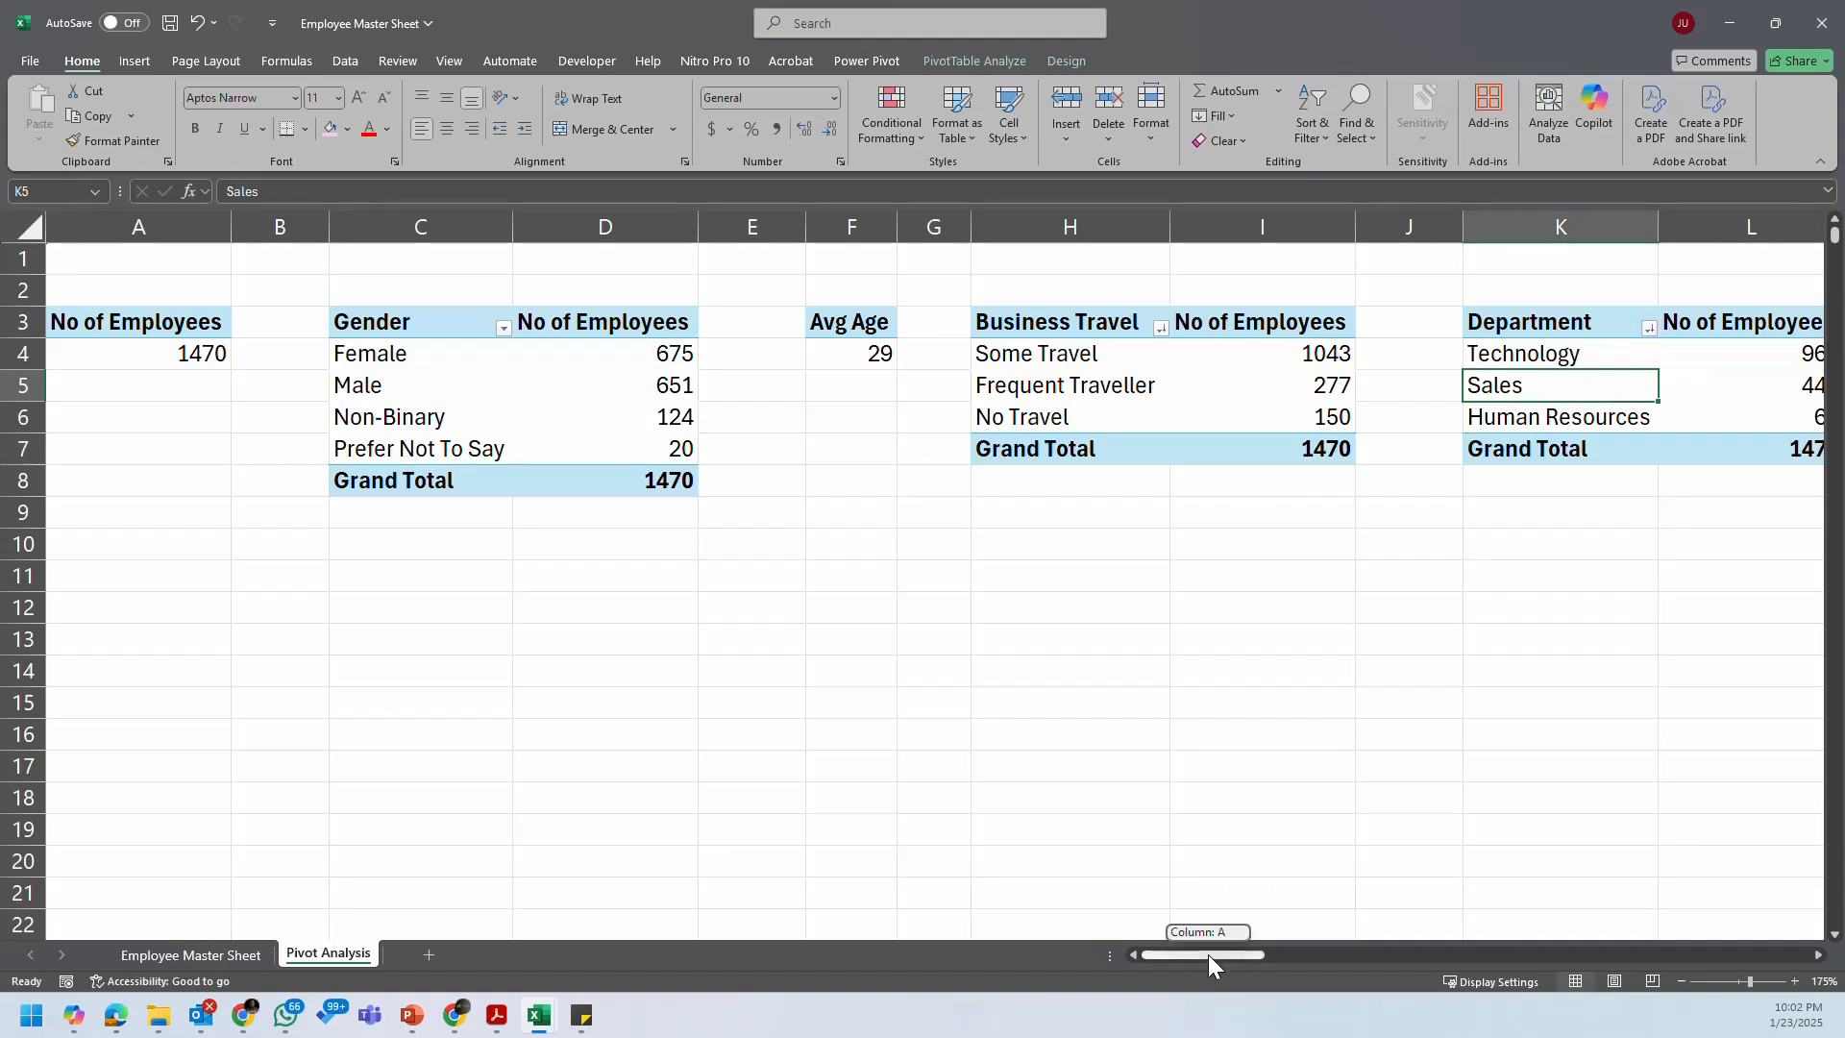
left_click_drag(1208, 954, 1796, 945)
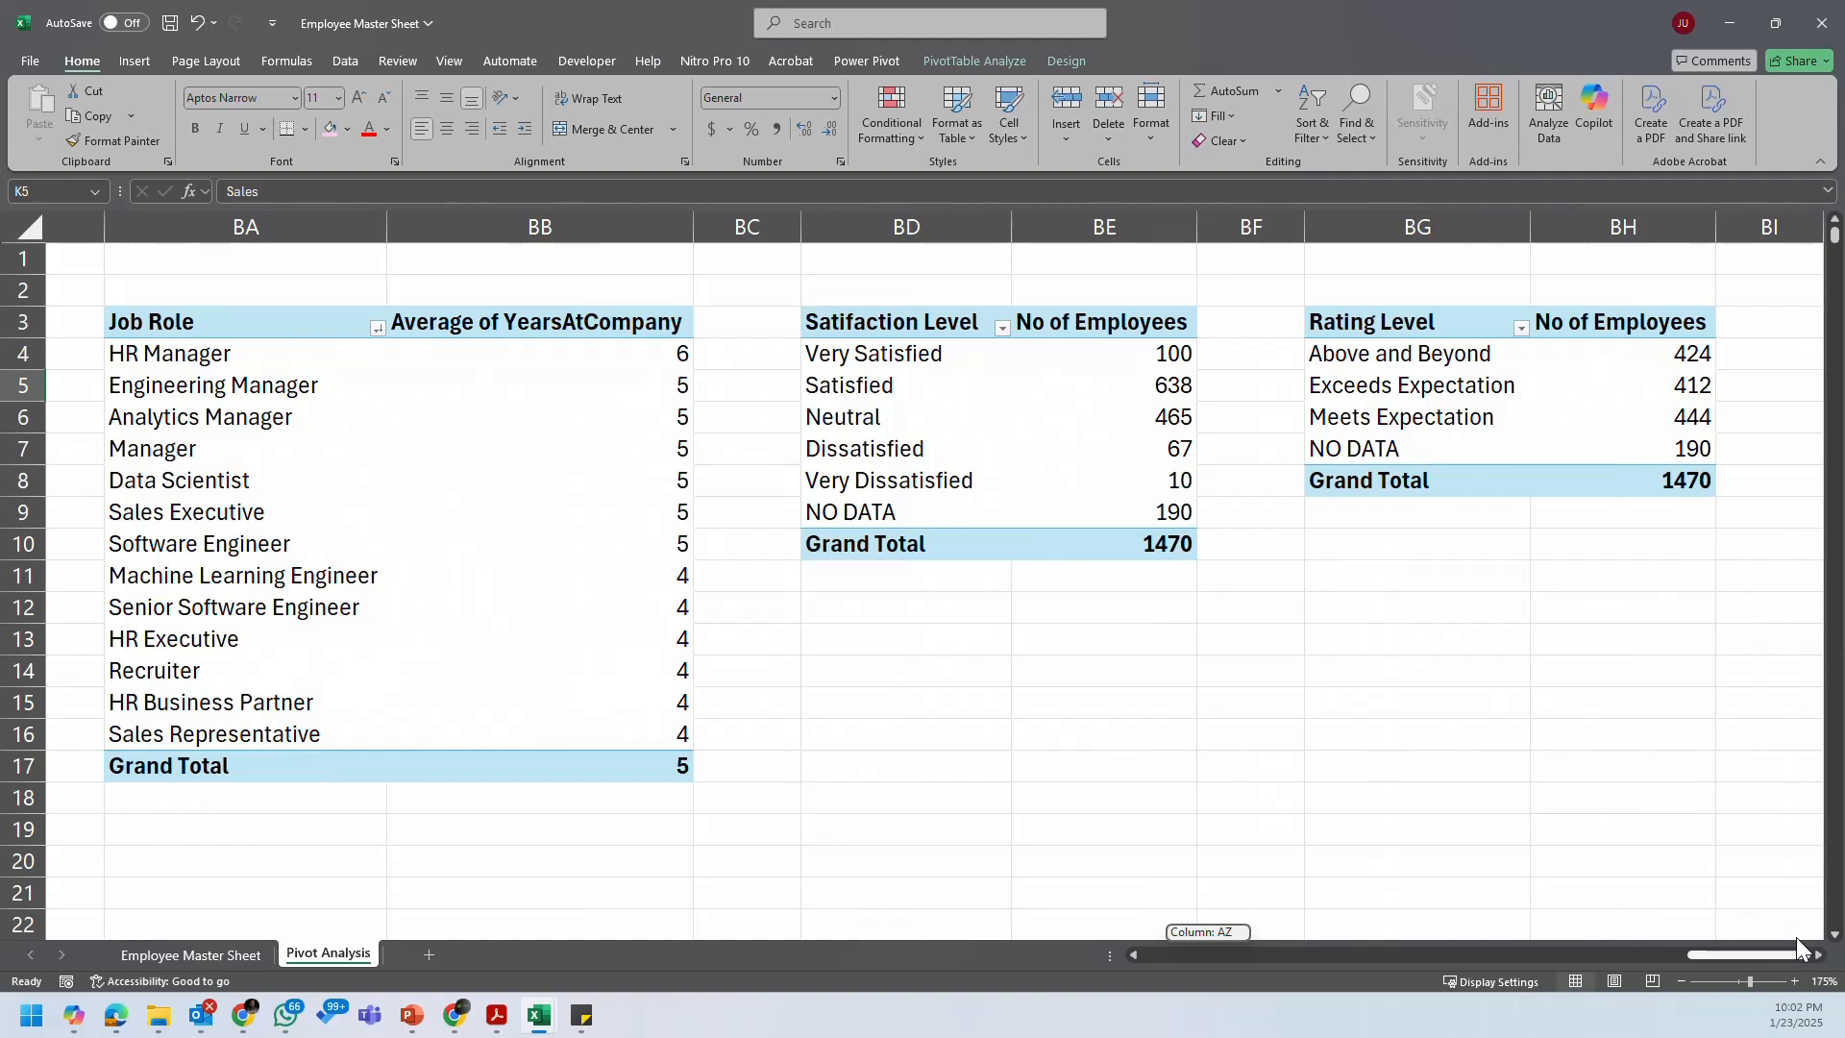
Step: Return to the first pivot tables on Pivot Analysis and look over the Business Travel and Gender tables
left_click_drag(1784, 937, 1086, 961)
left_click(1156, 426)
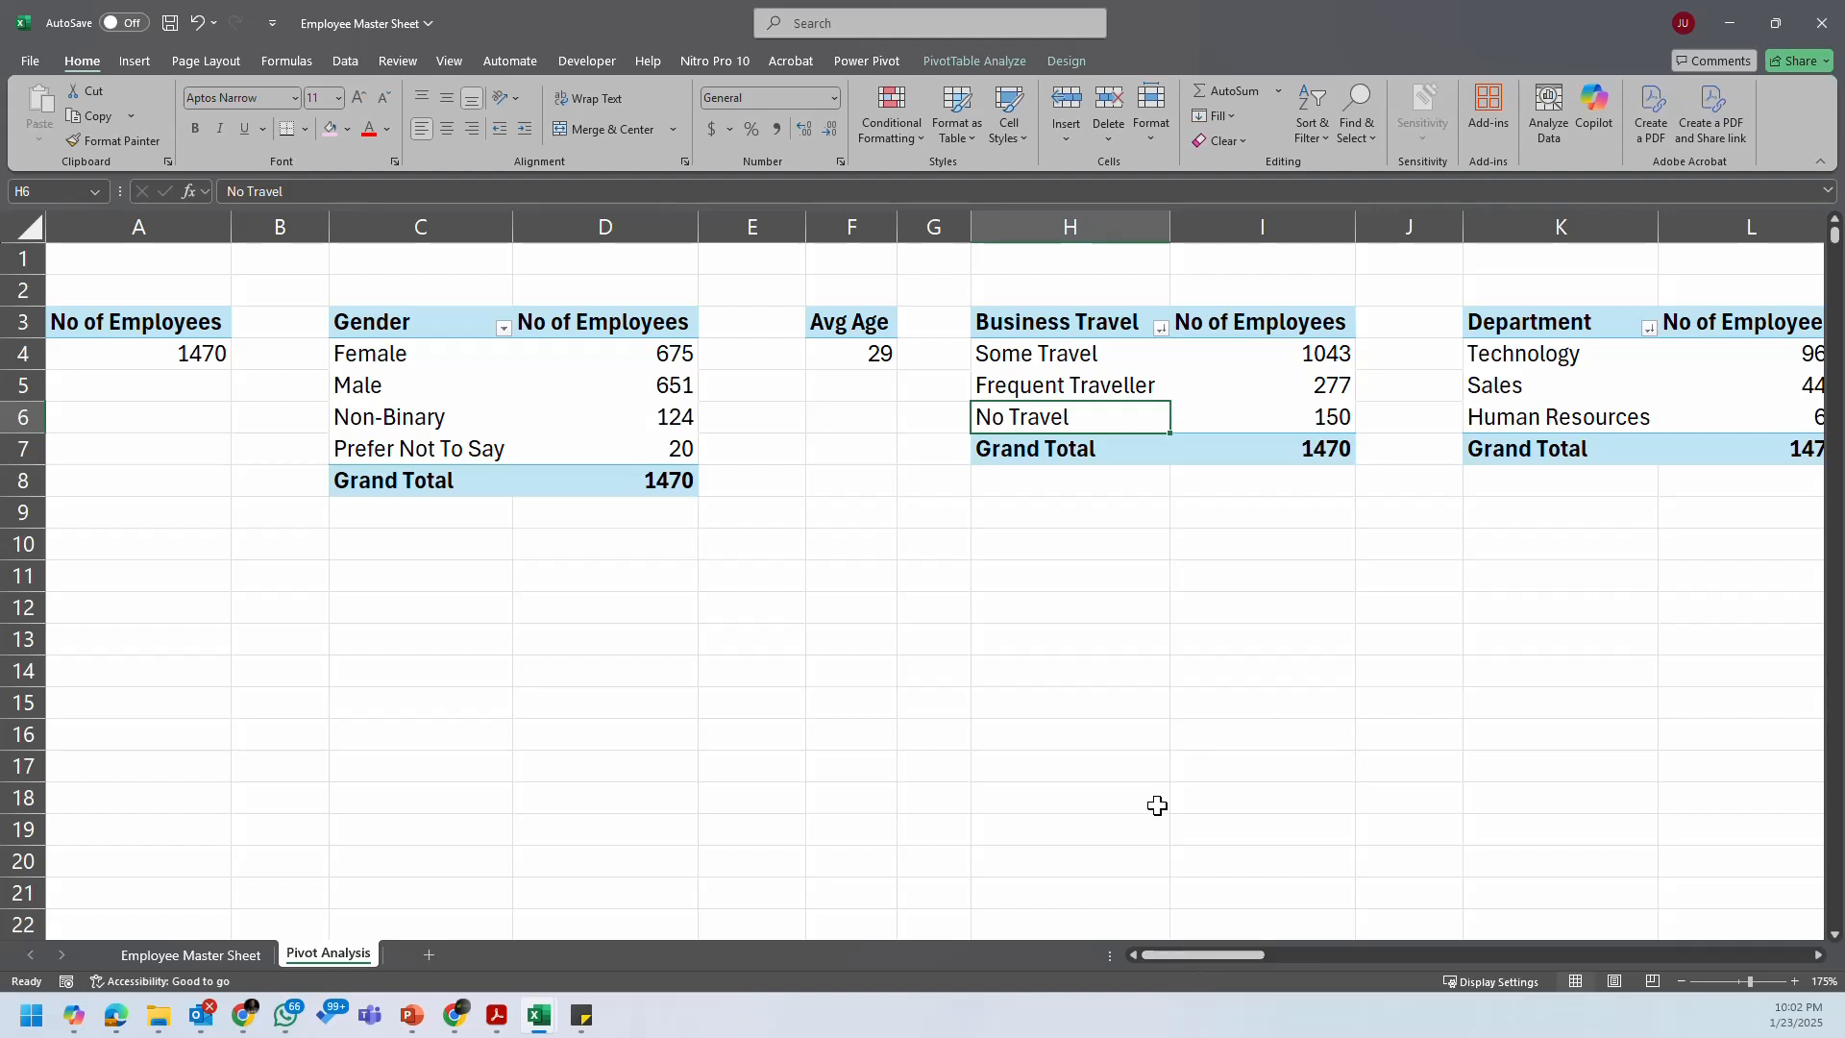
left_click(1028, 625)
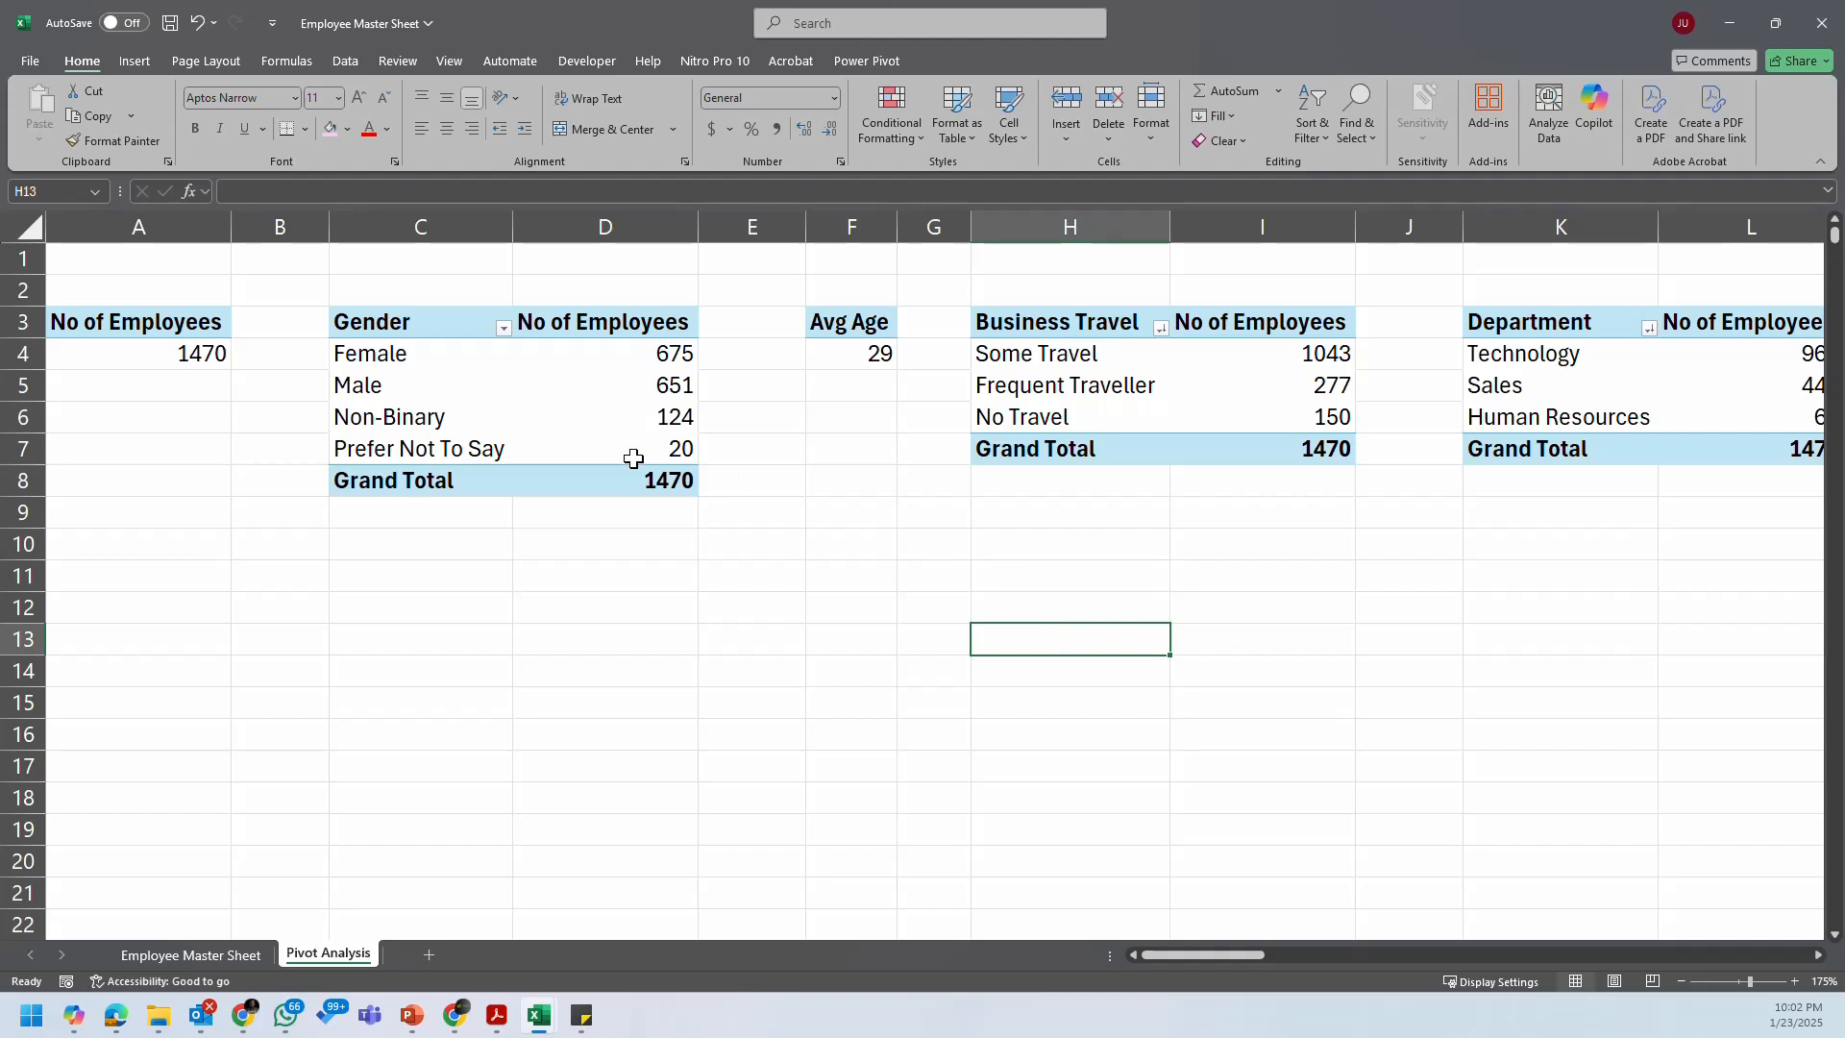
left_click(633, 381)
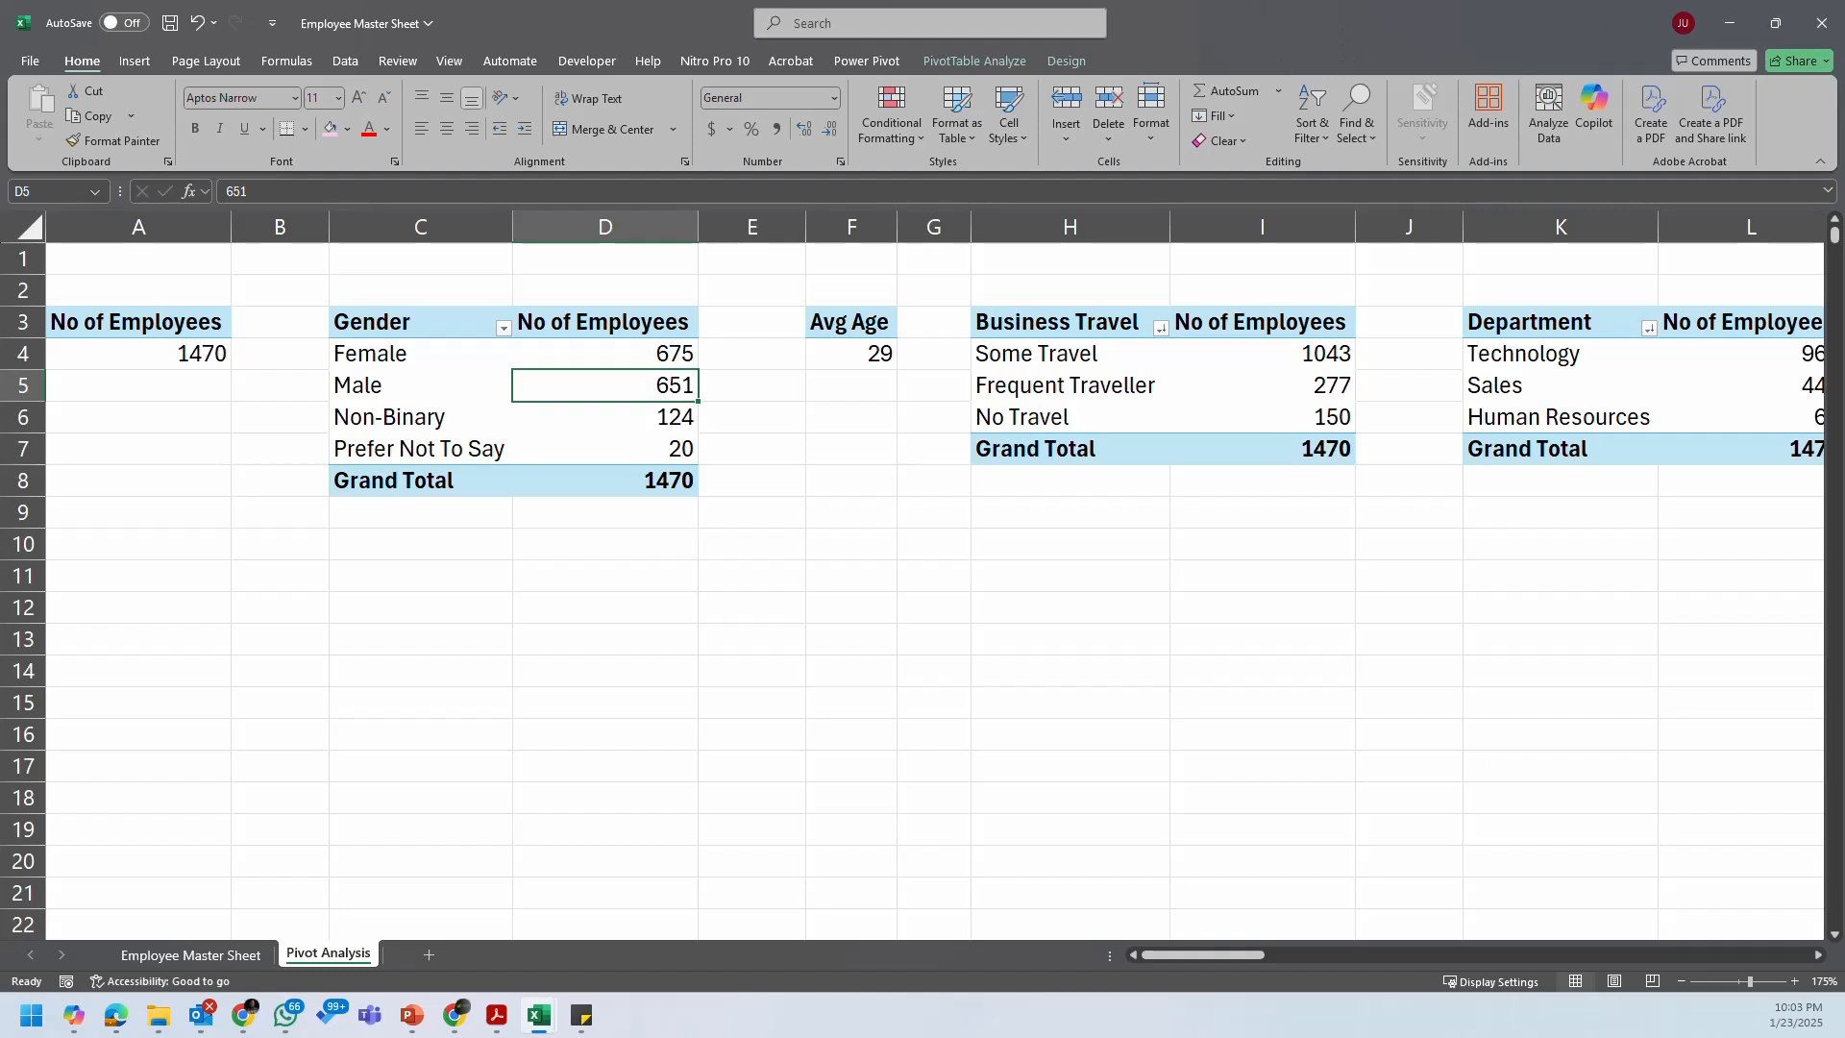
Step: Switch to File Explorer, open the download (1) image from the Downloads folder, and maximize the image viewer
key("alt+Tab")
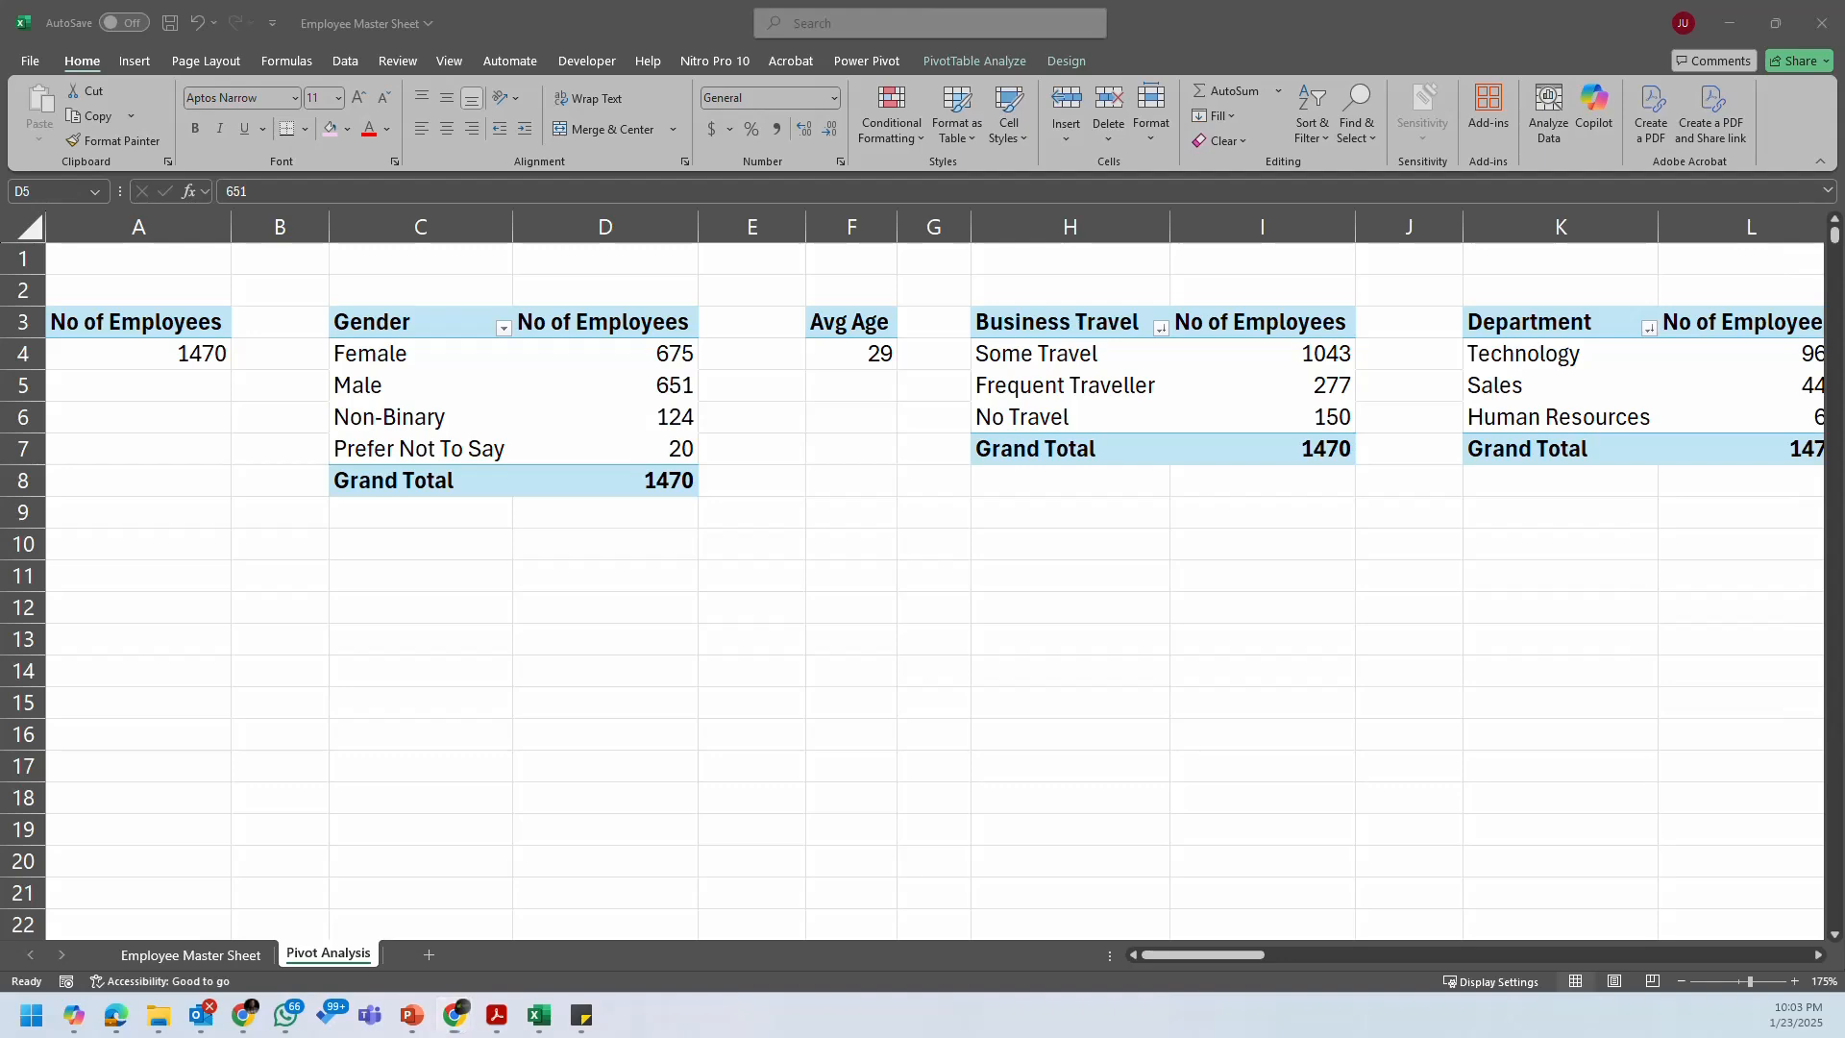
key("alt+Tab")
left_click(81, 298)
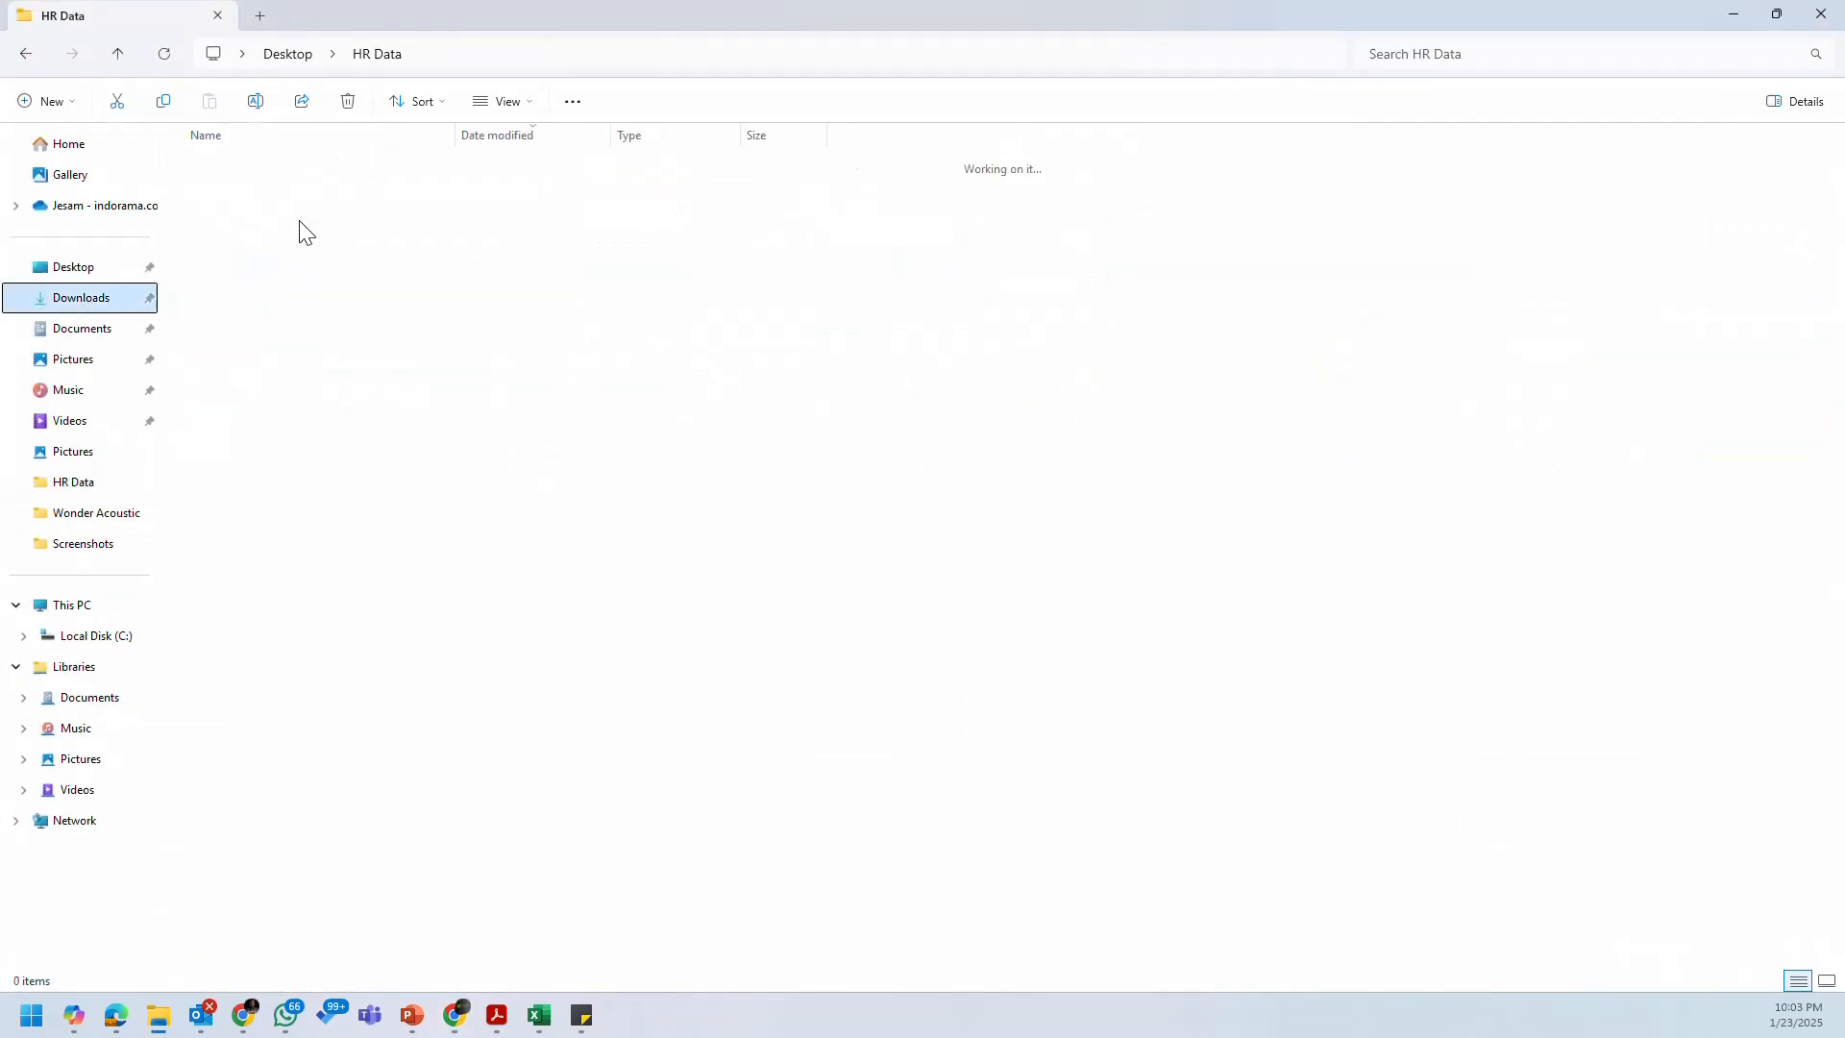
left_click(302, 191)
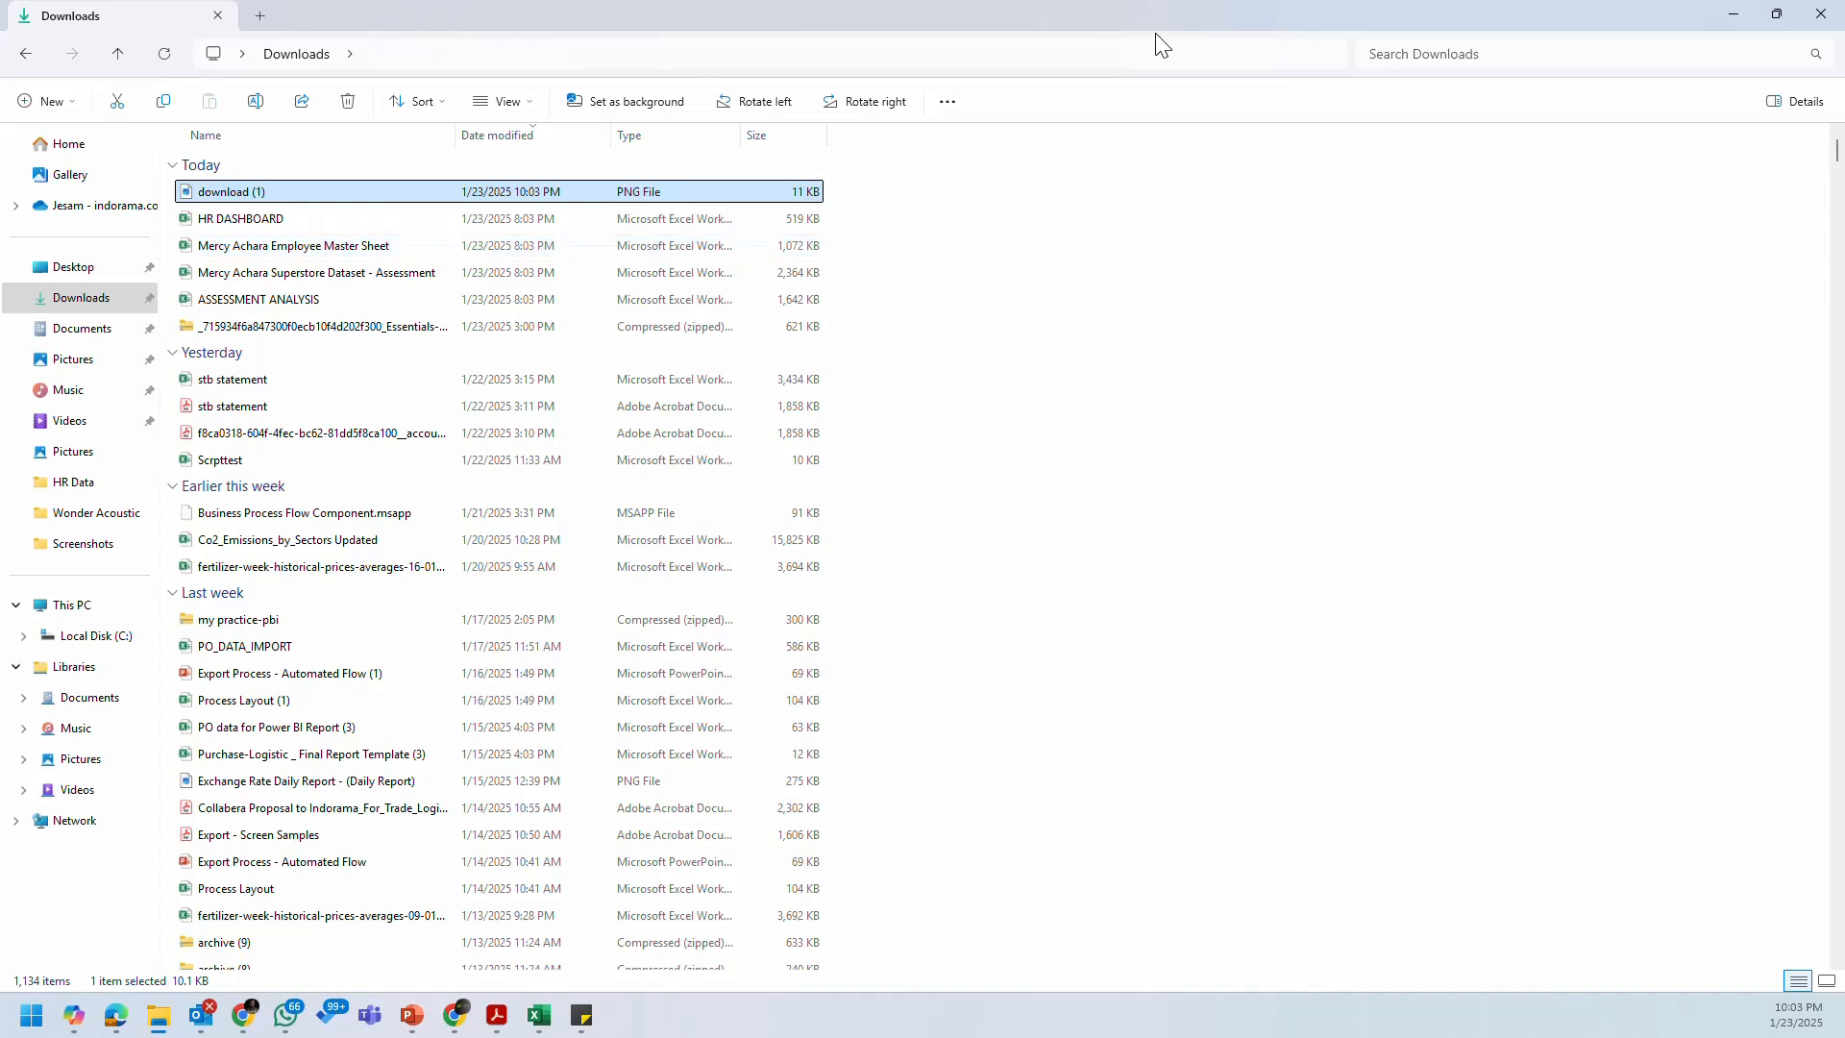
left_click_drag(1186, 14, 1844, 303)
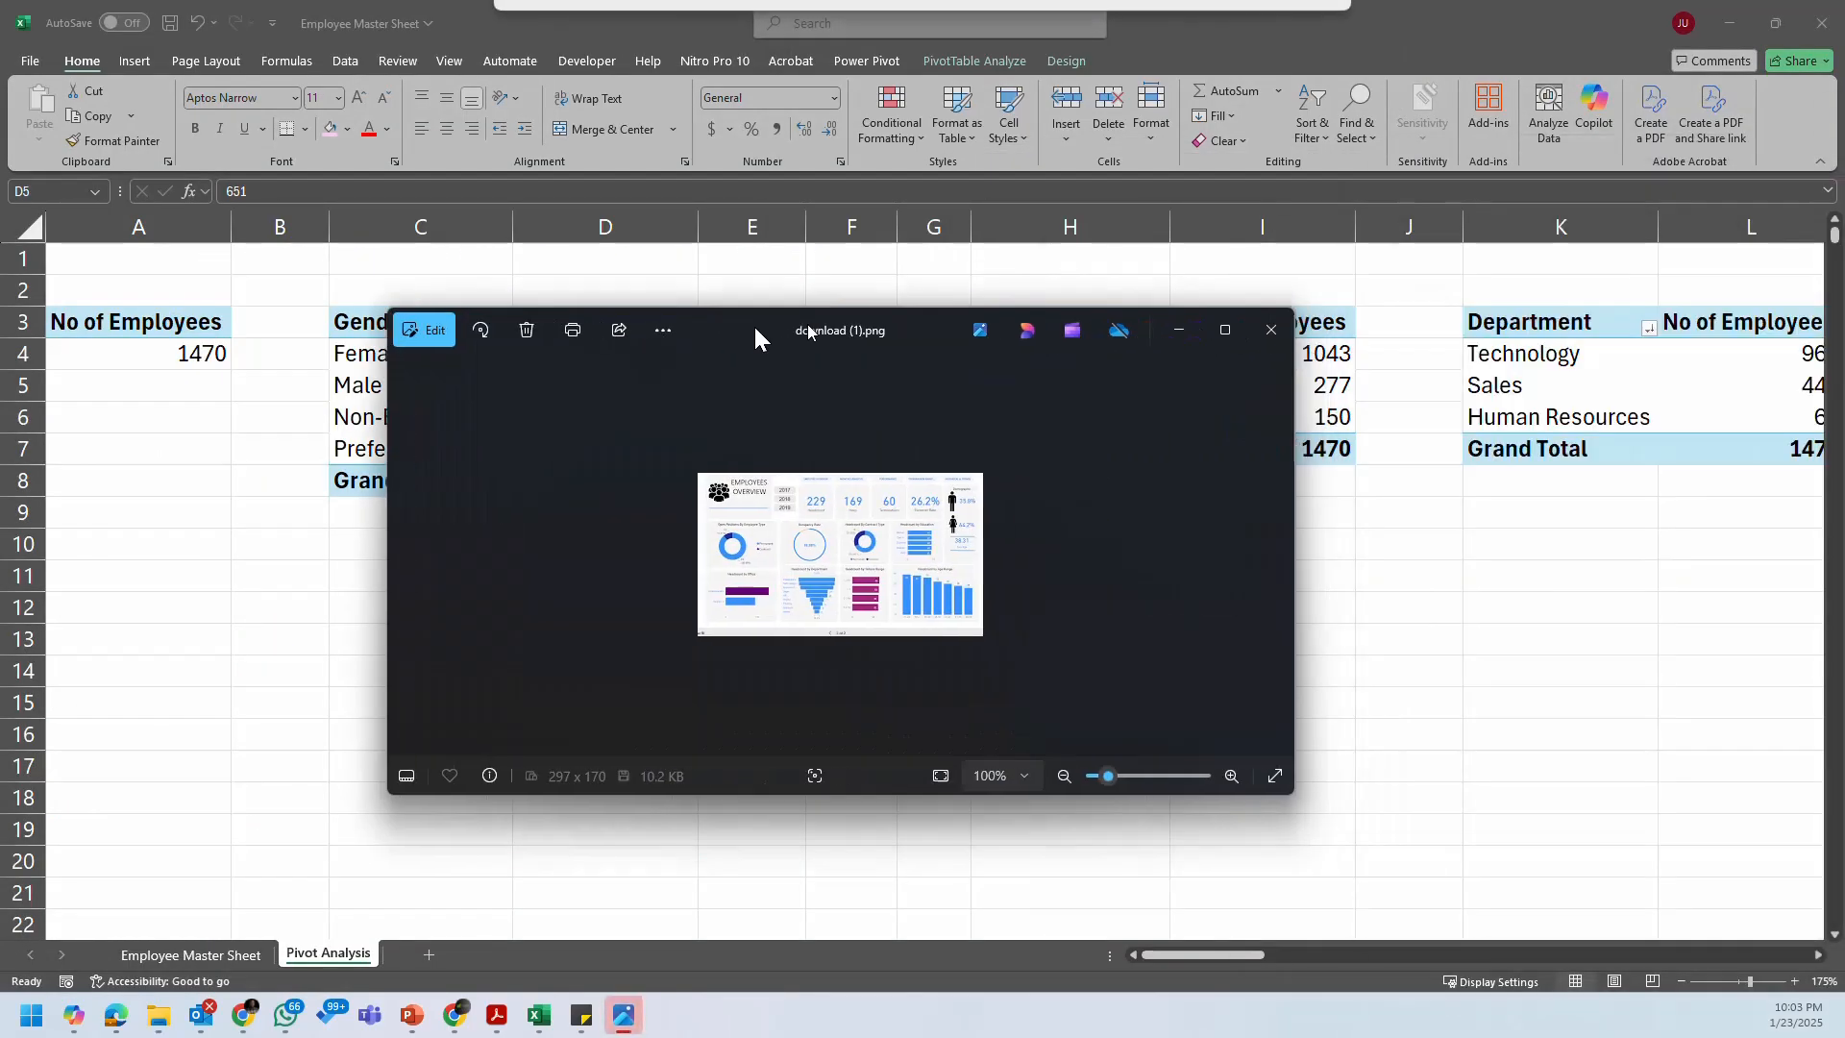
left_click_drag(753, 325, 736, 8)
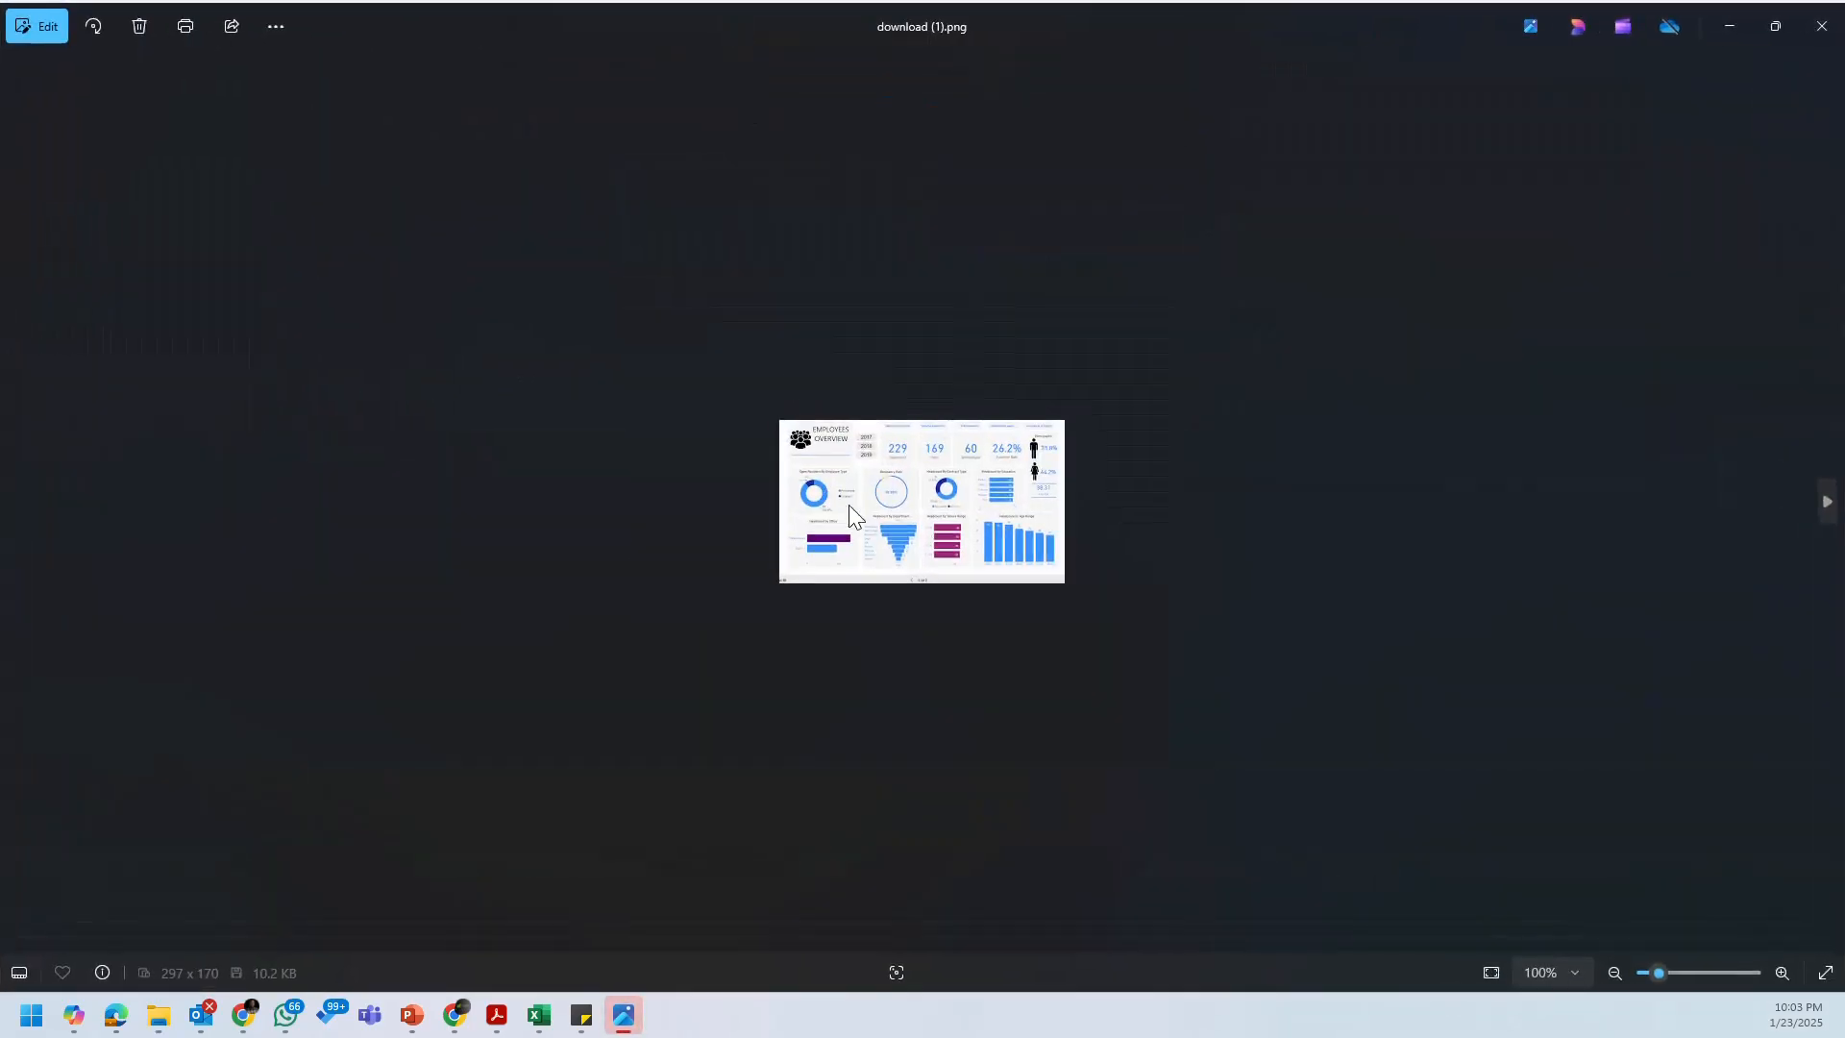
Step: Examine the layout of the Employees Overview dashboard in the sample image, and close the viewer to return to the workbook
scroll(950, 517, "up", 6)
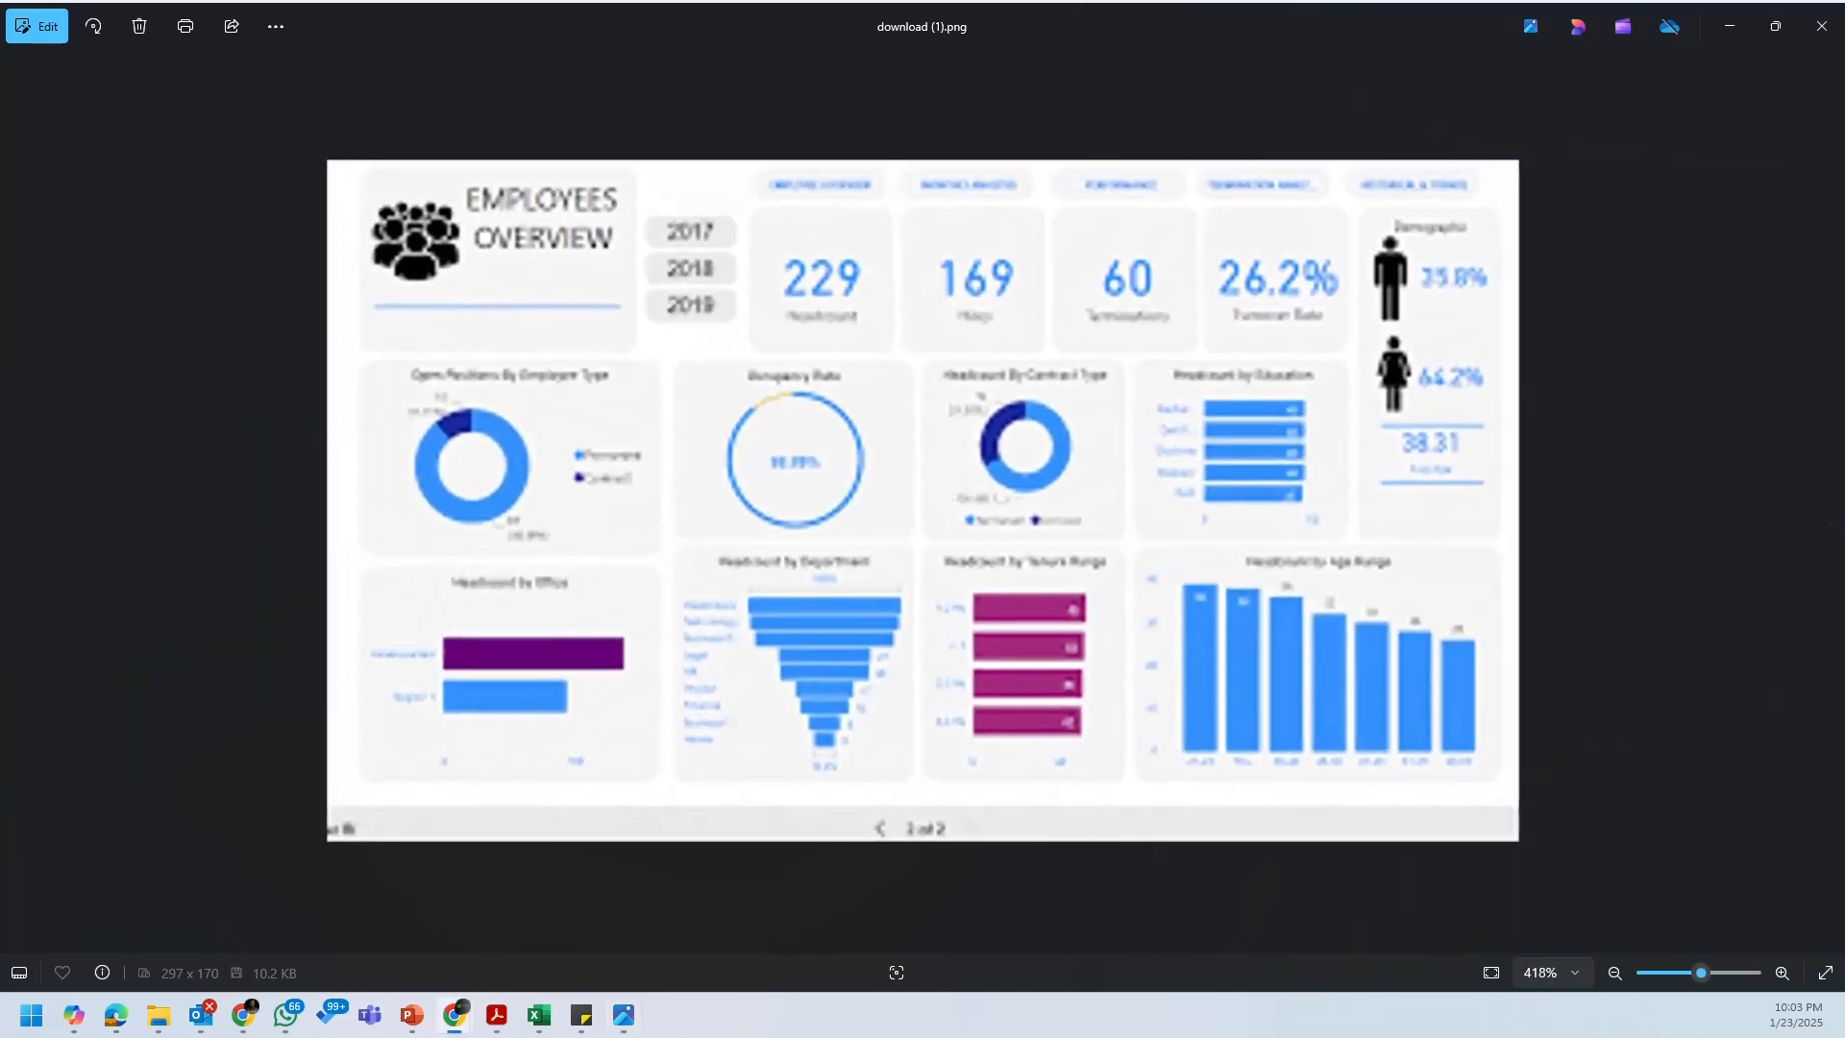
scroll(1001, 505, "down", 4)
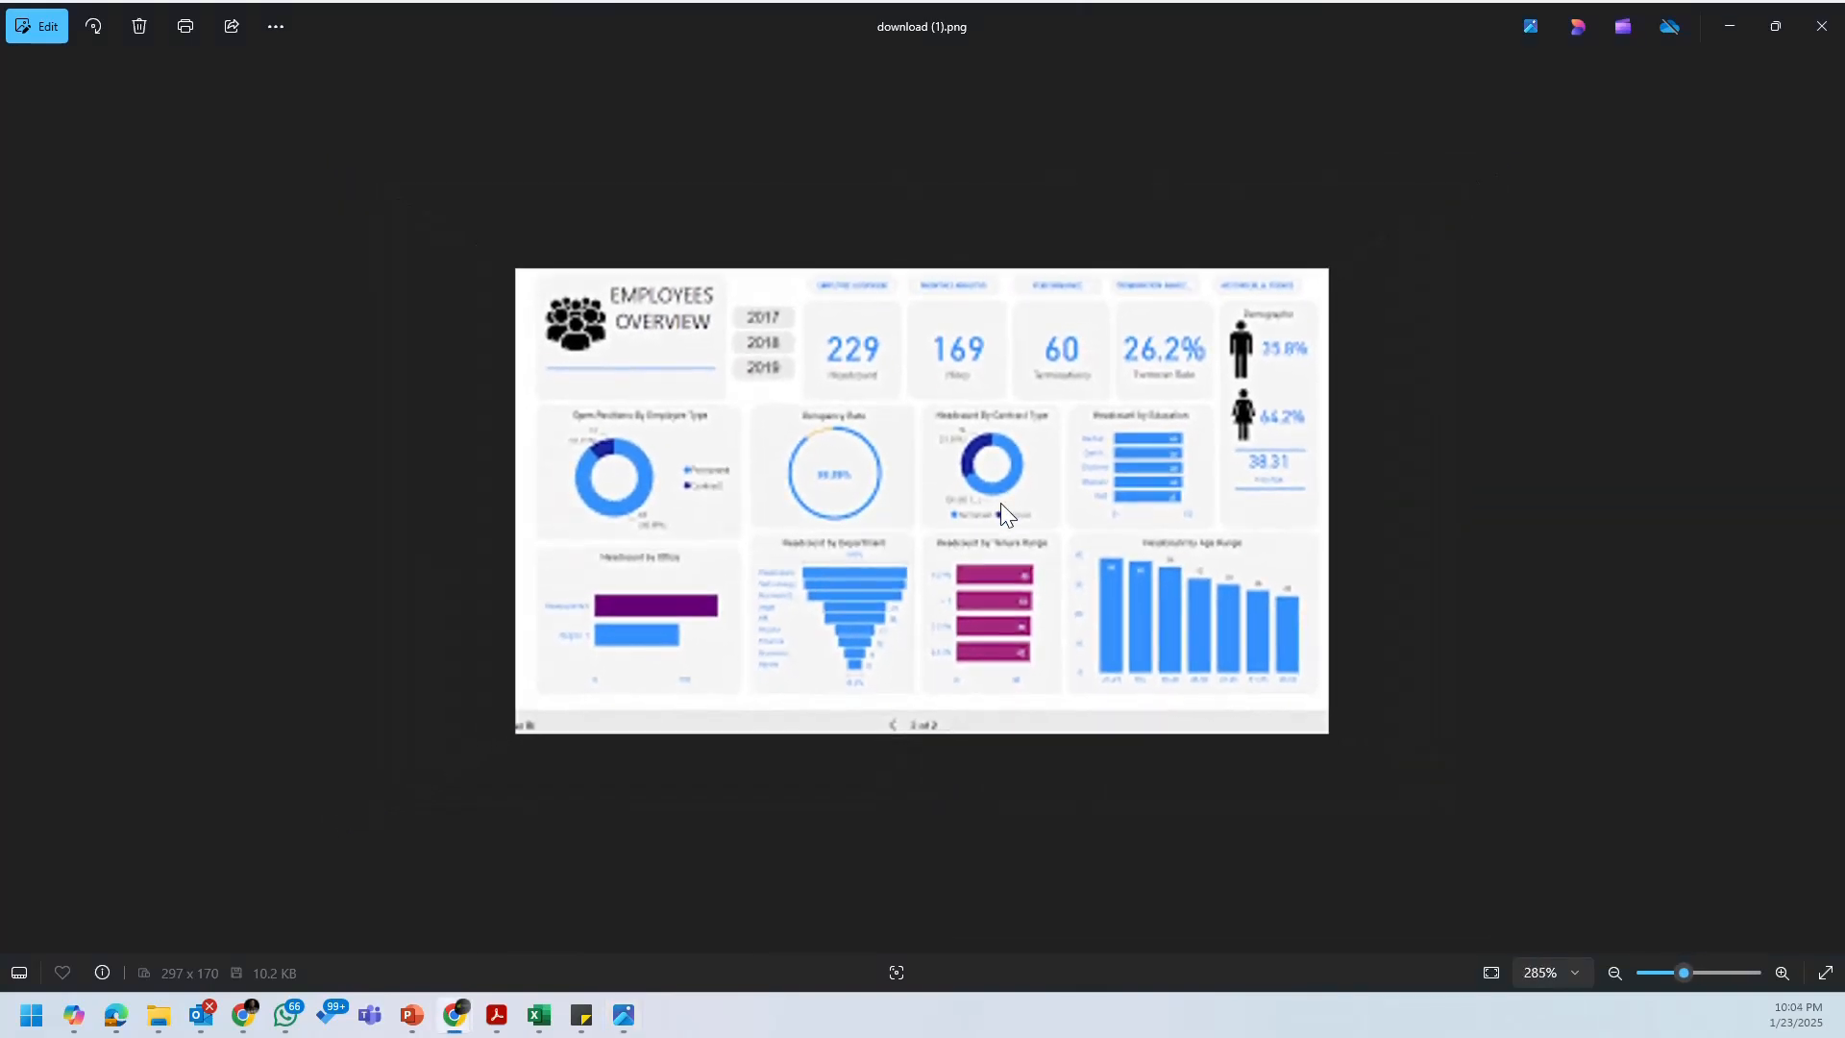
scroll(1001, 504, "down", 1)
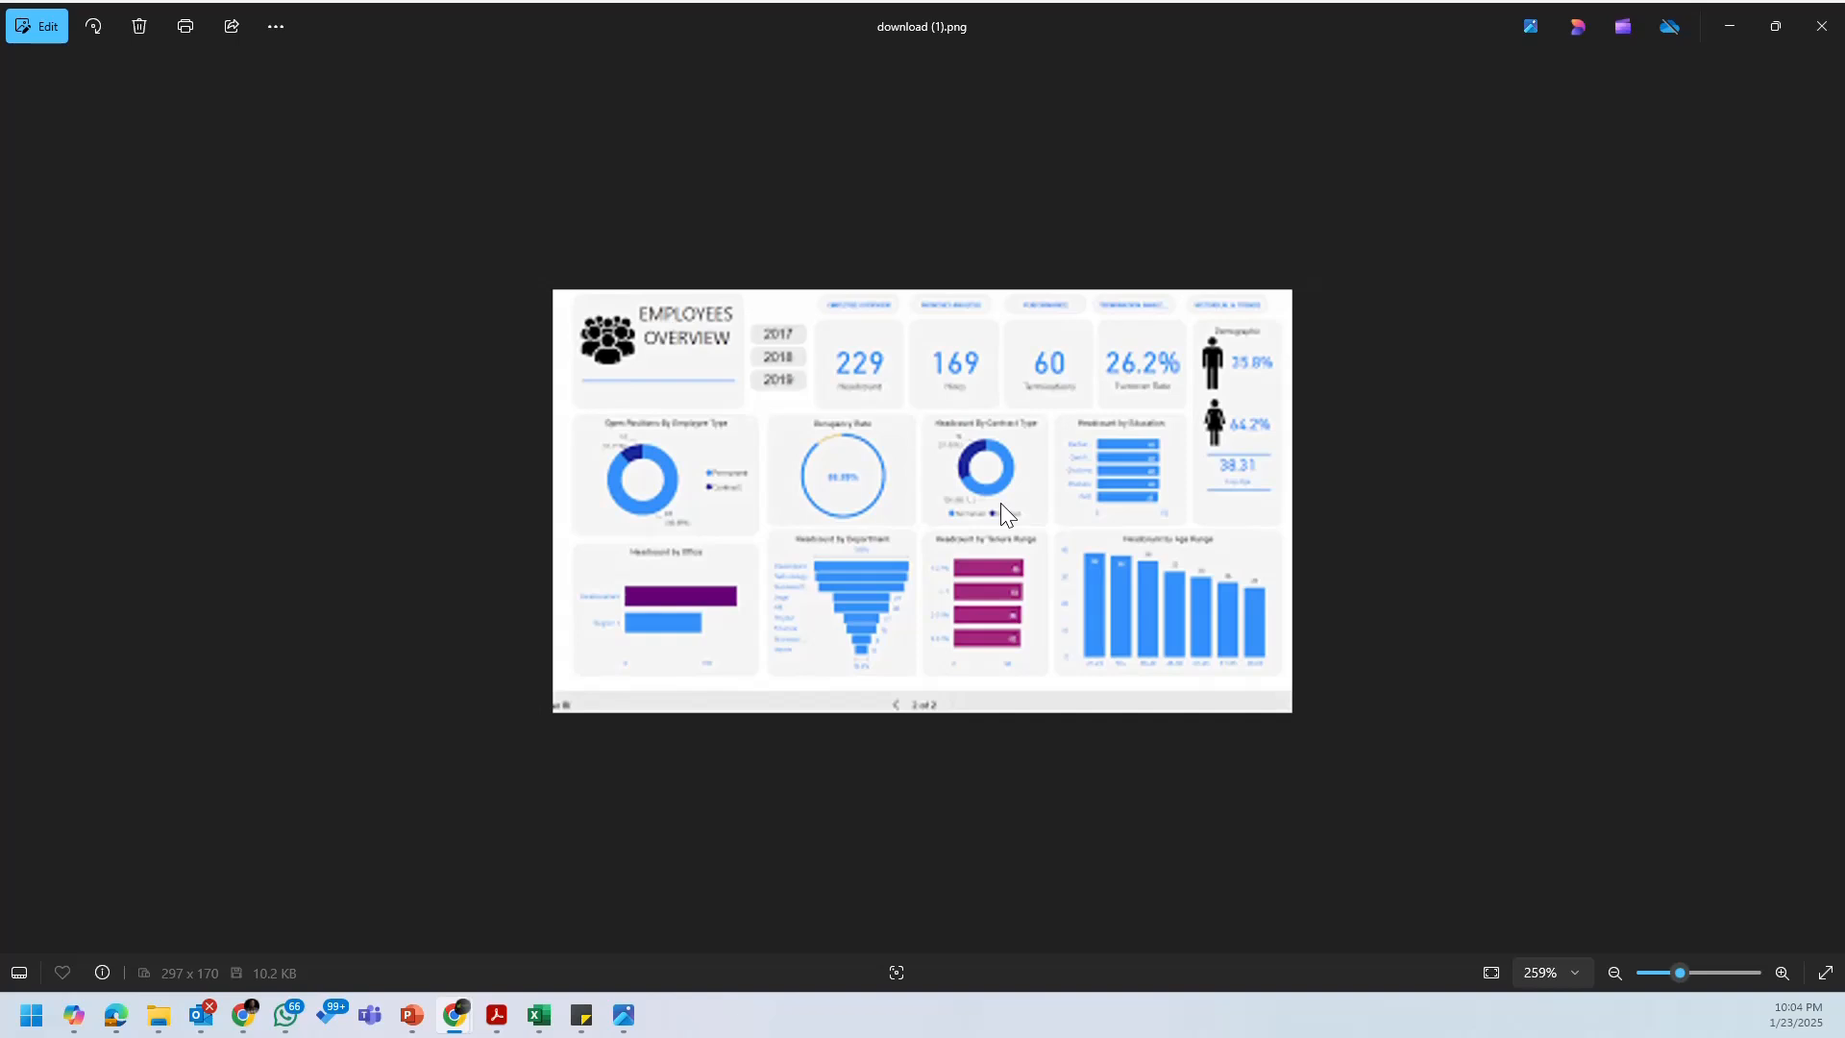
scroll(925, 453, "up", 1)
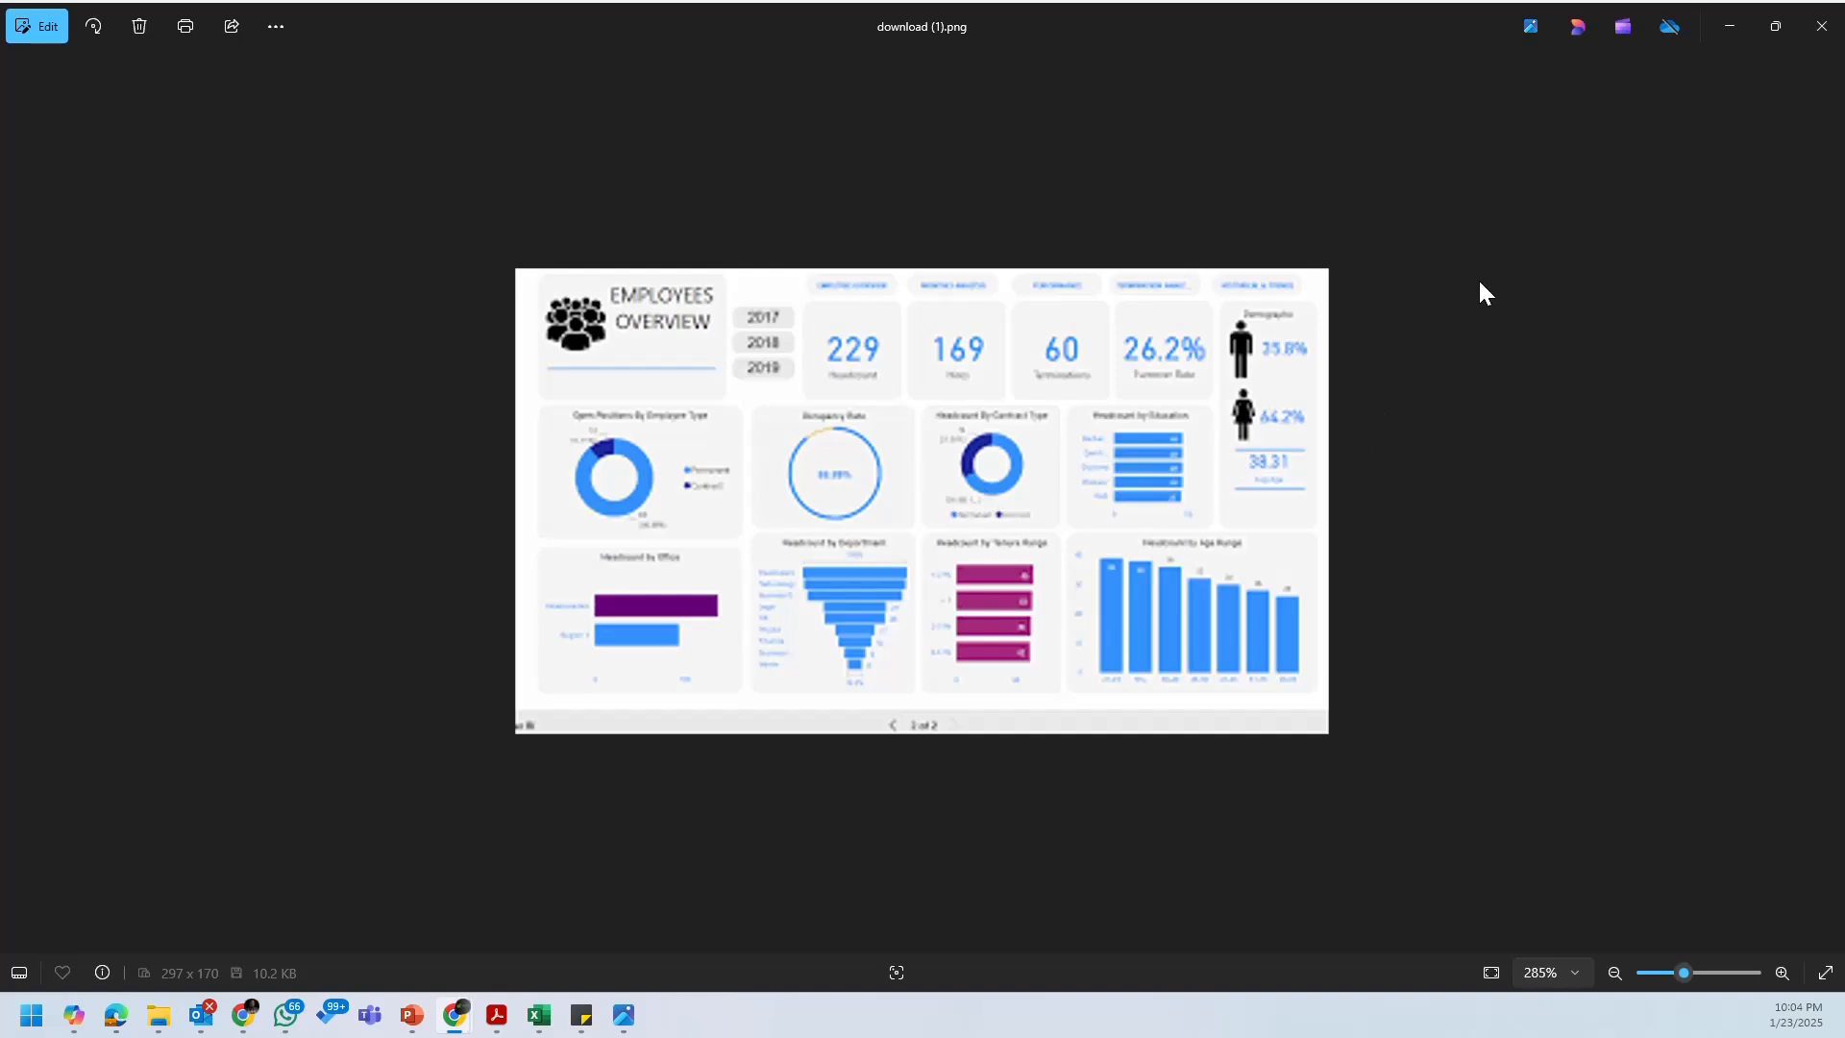
left_click(1807, 41)
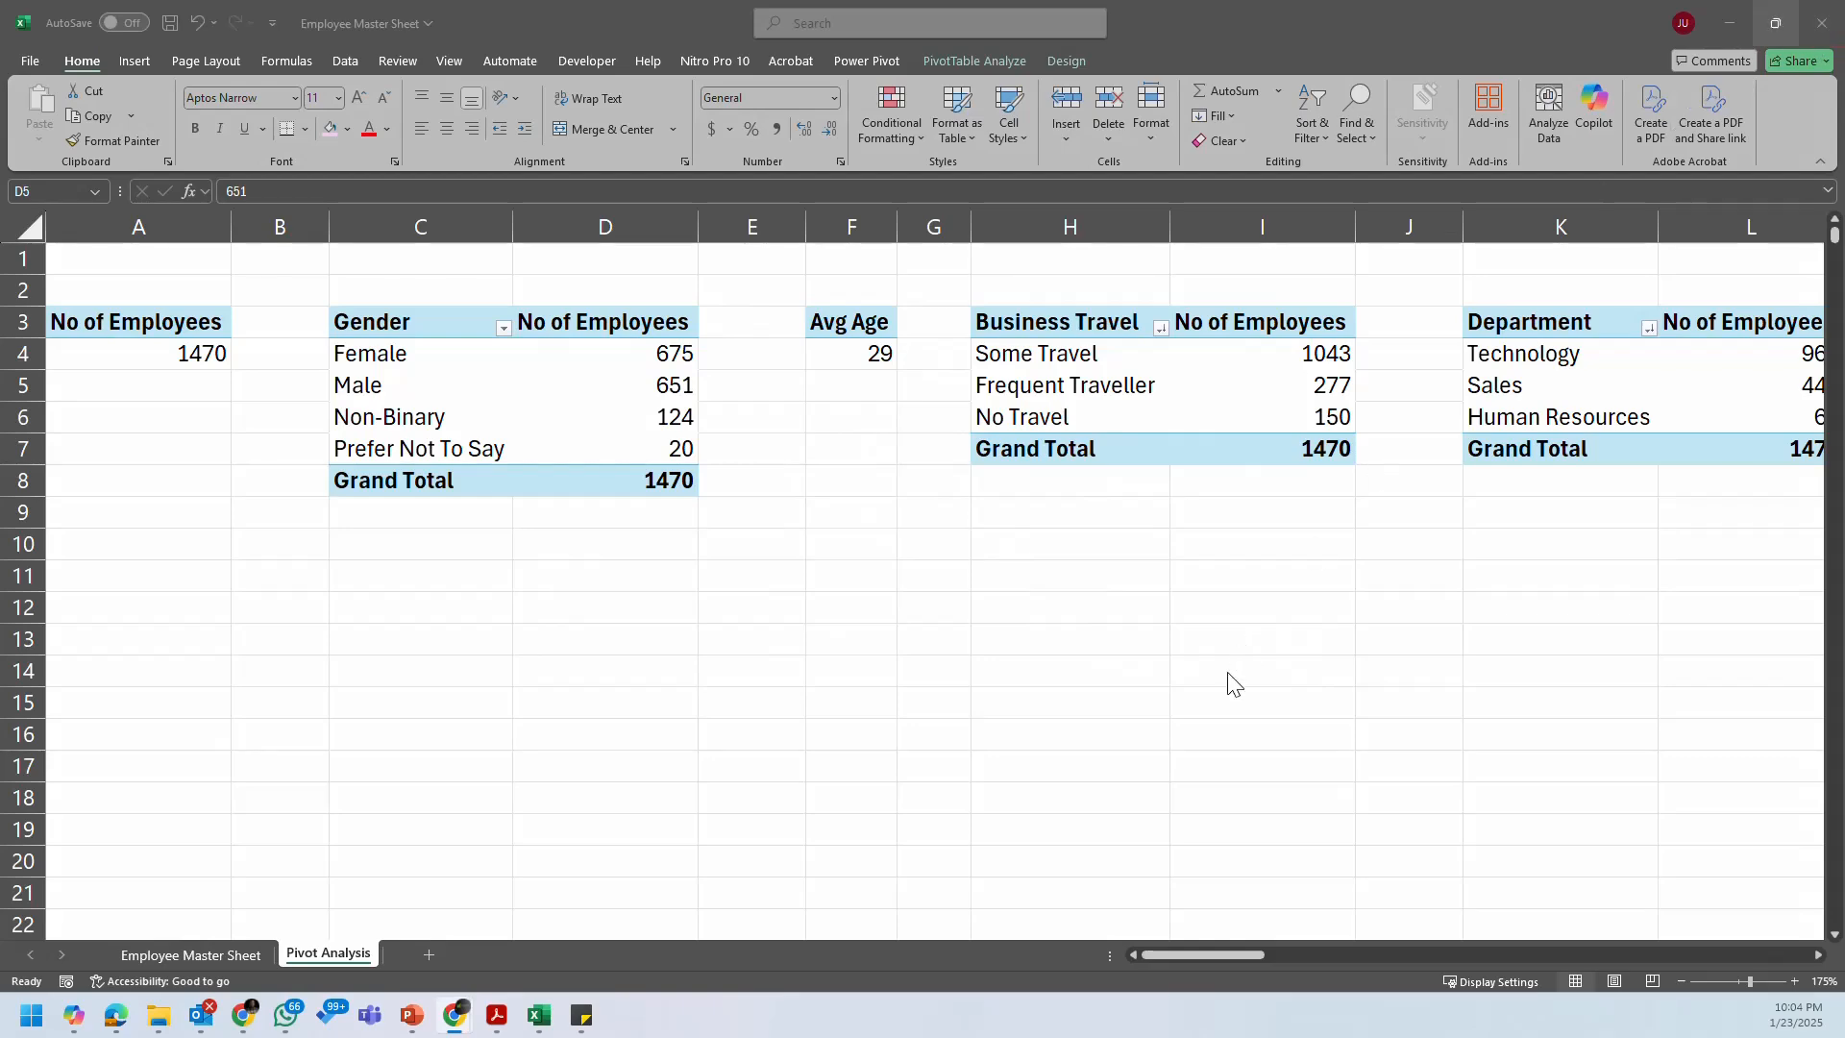
Step: Glance at the source data on Employee Master Sheet and return to the pivot tables on Pivot Analysis
left_click(212, 948)
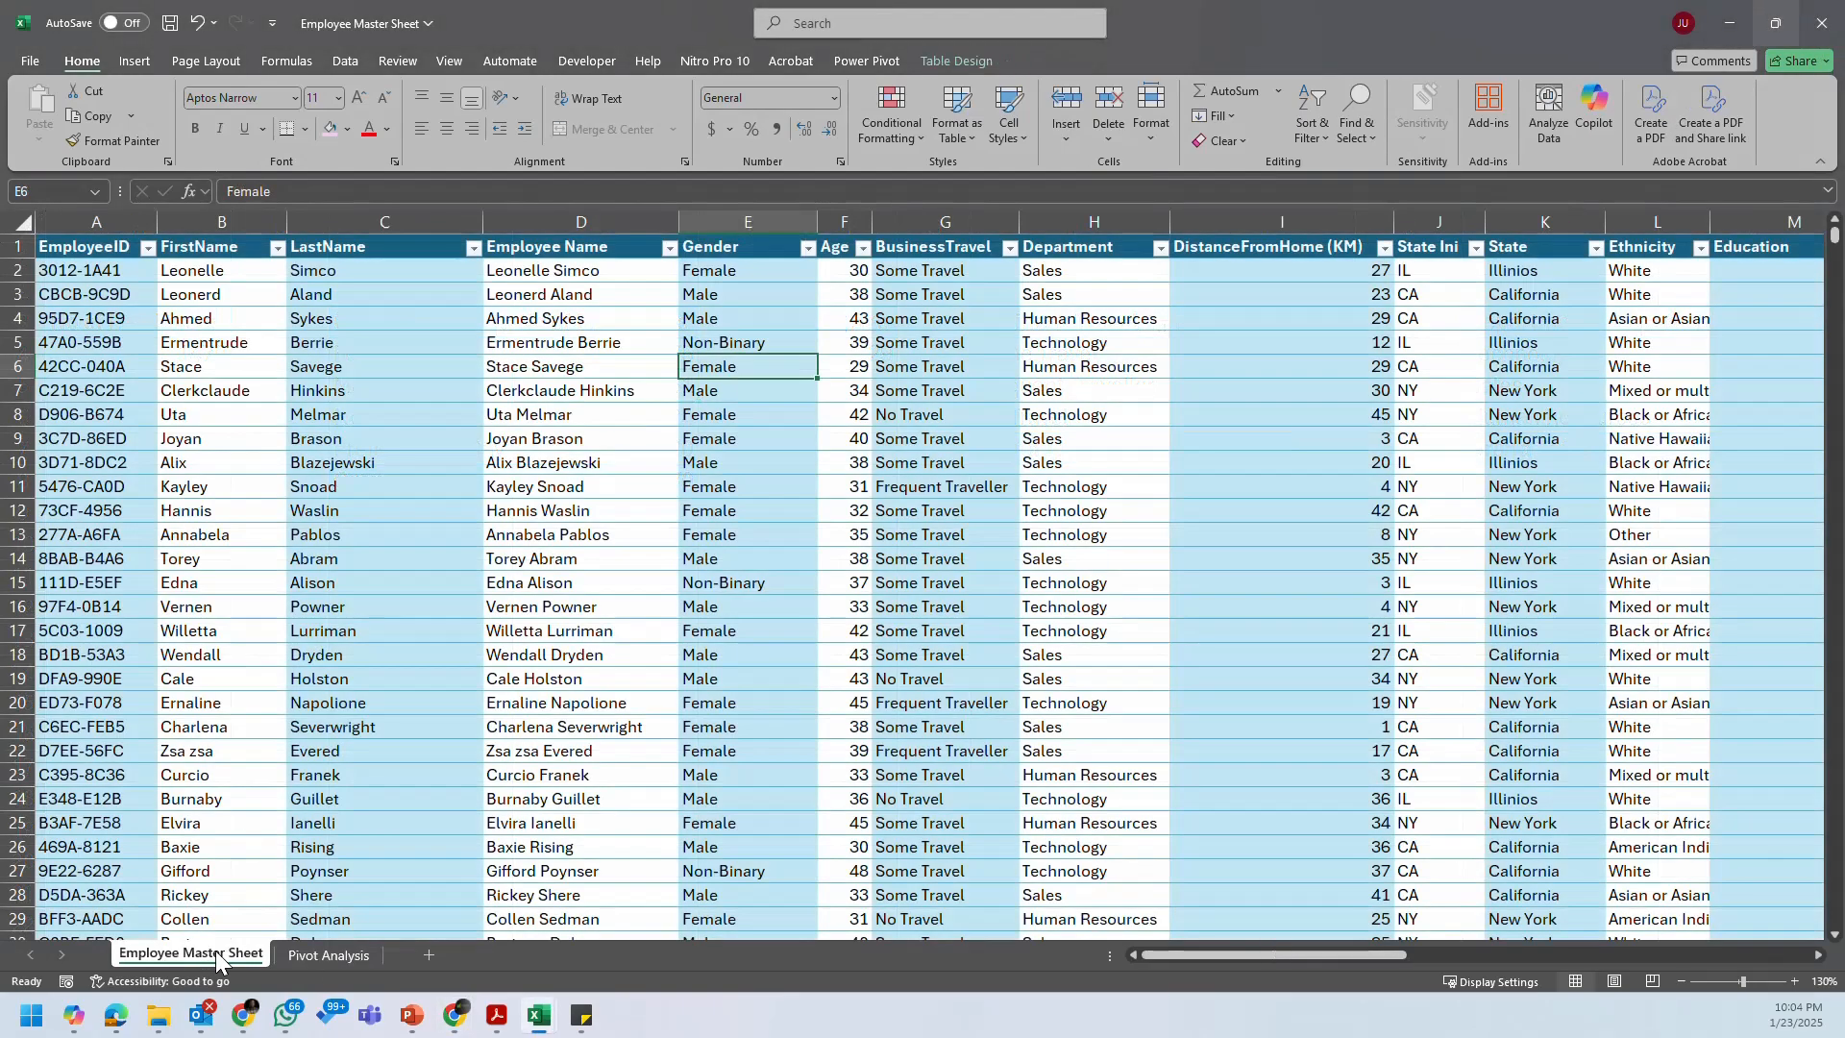
left_click(331, 961)
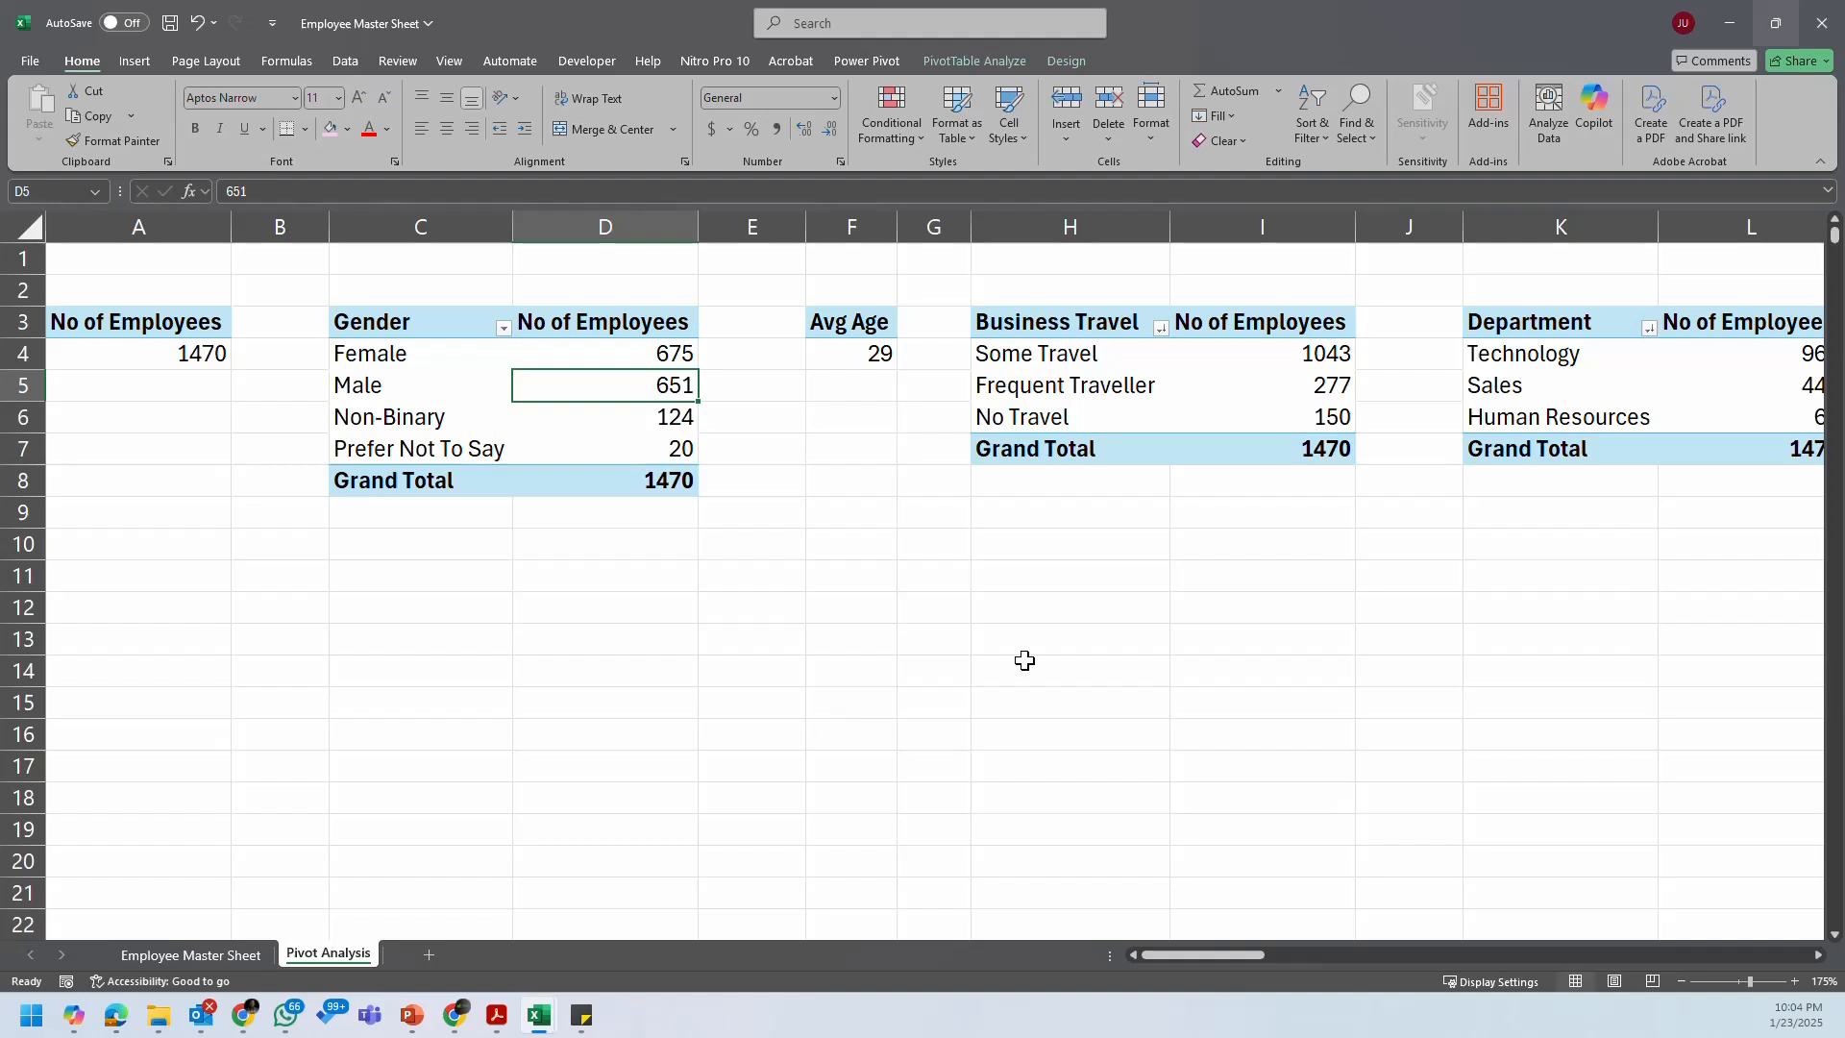
left_click(1359, 606)
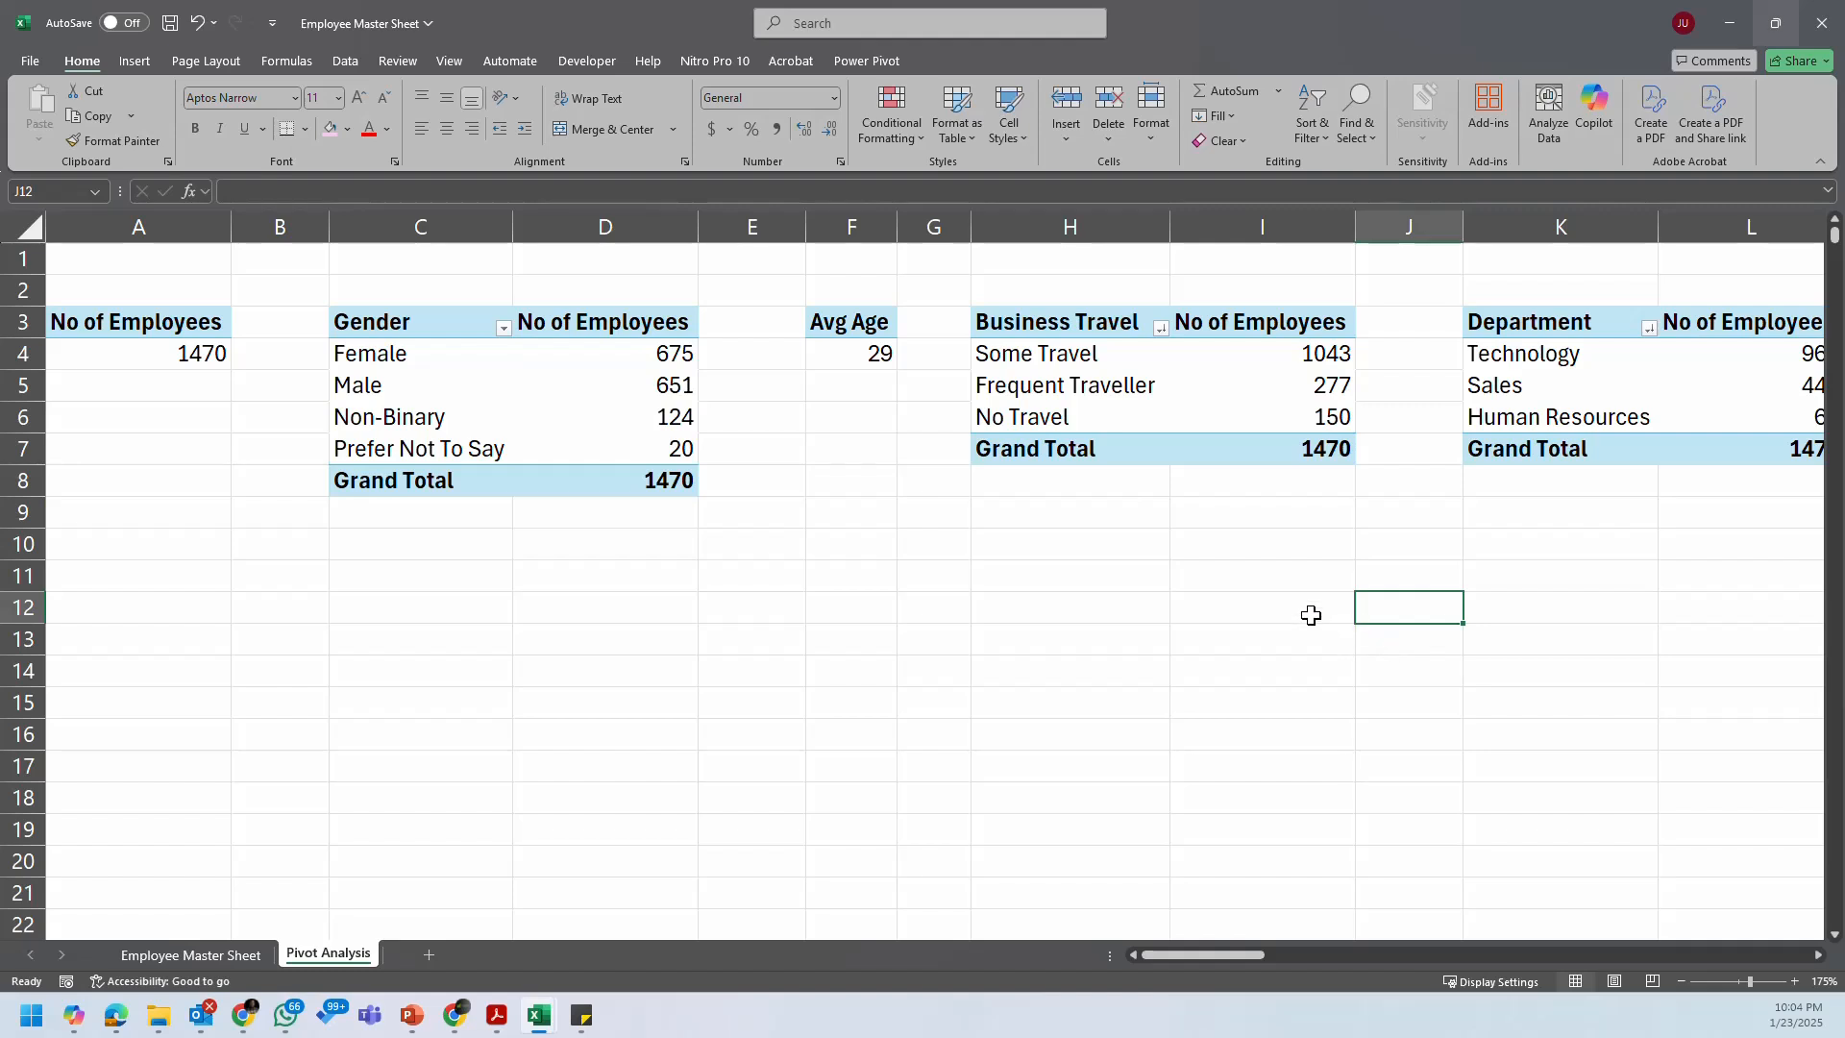
left_click(1544, 537)
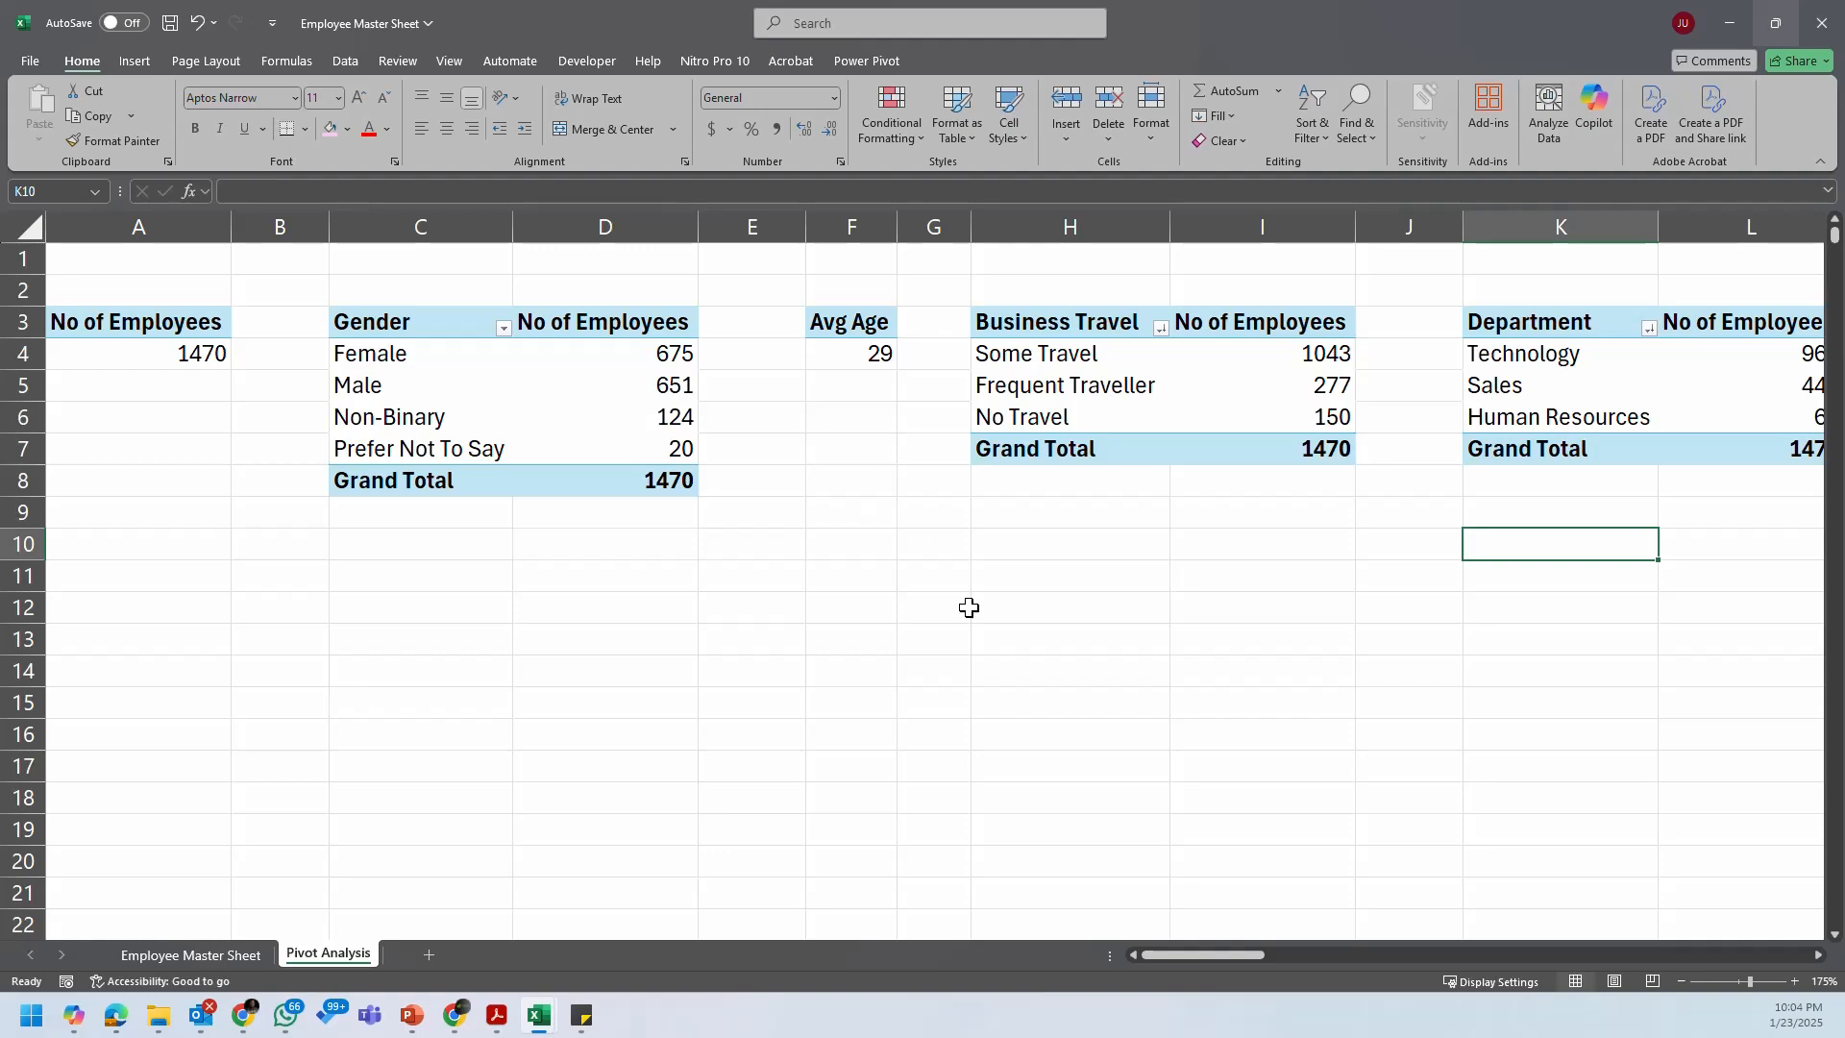
Step: Save the Employee Master Sheet workbook with its finished pivot tables, leaving an empty cell below the Department table selected
mouse_move(1221, 953)
left_mouse_down()
mouse_move(1839, 964)
mouse_move(1214, 976)
mouse_move(1201, 956)
left_mouse_up()
left_click(170, 22)
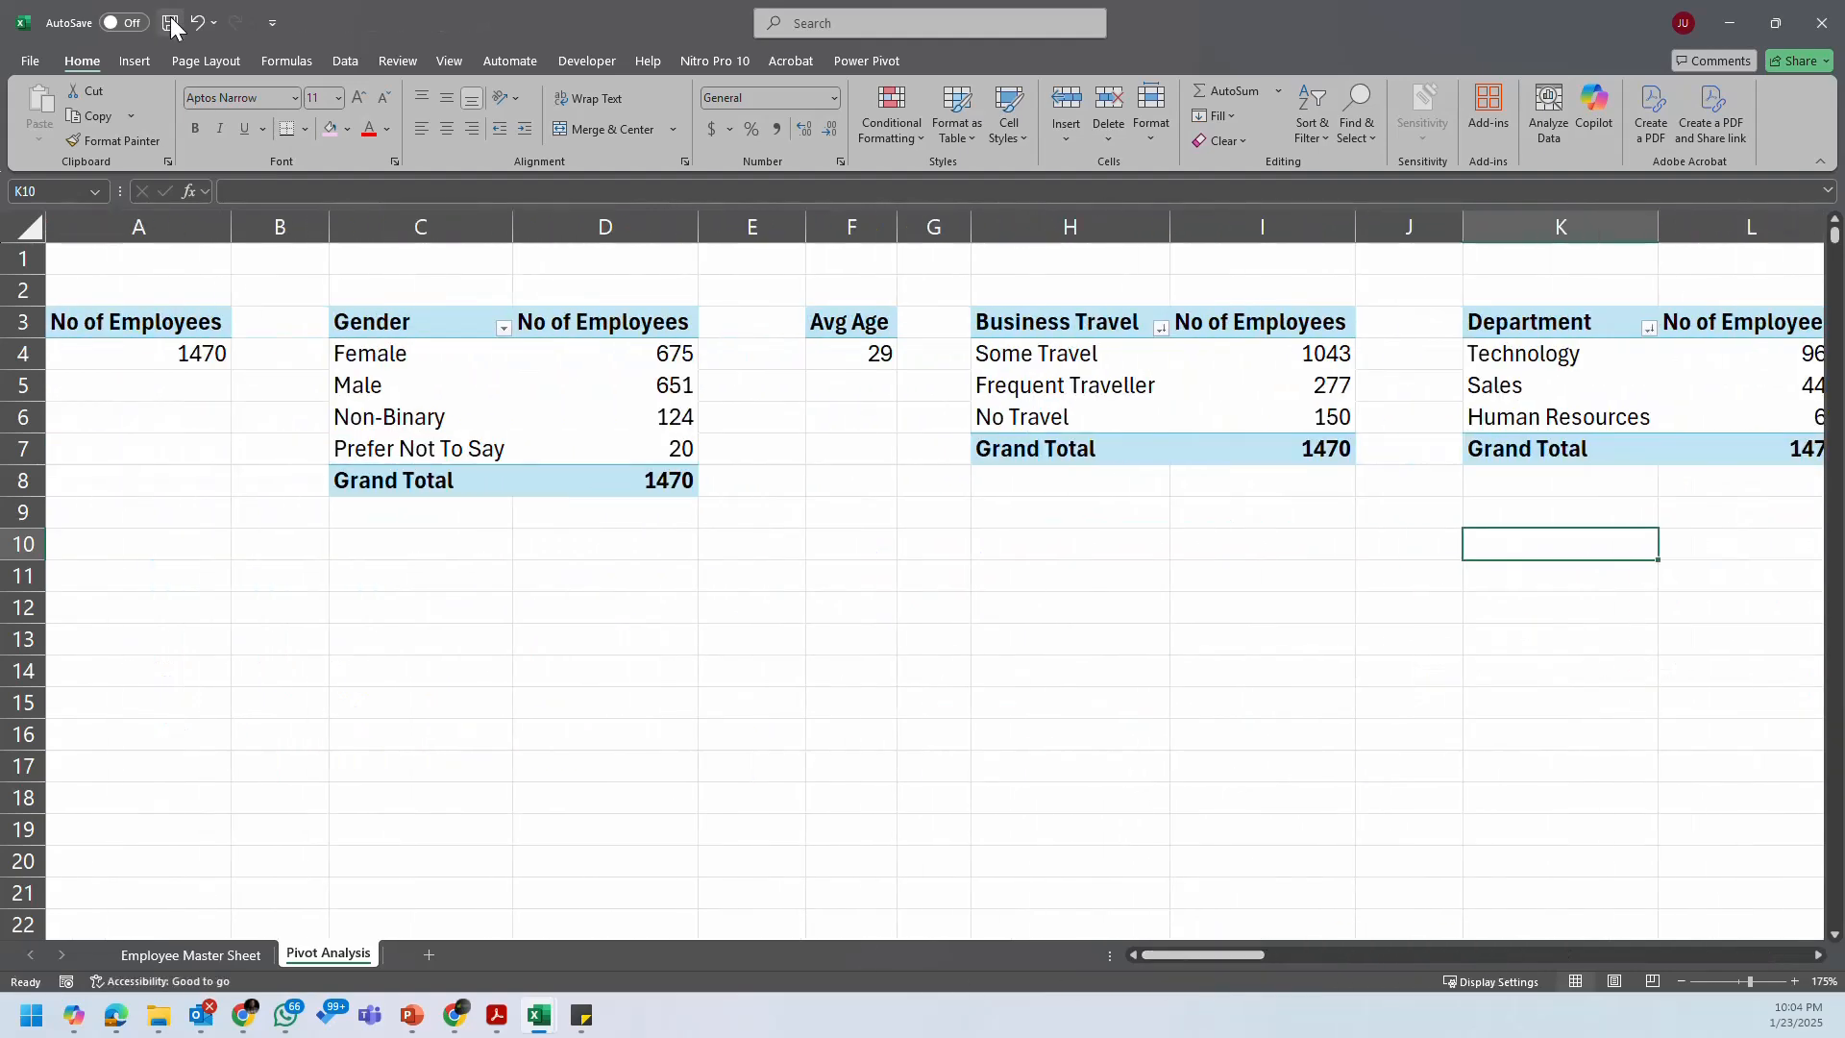
left_click(1360, 714)
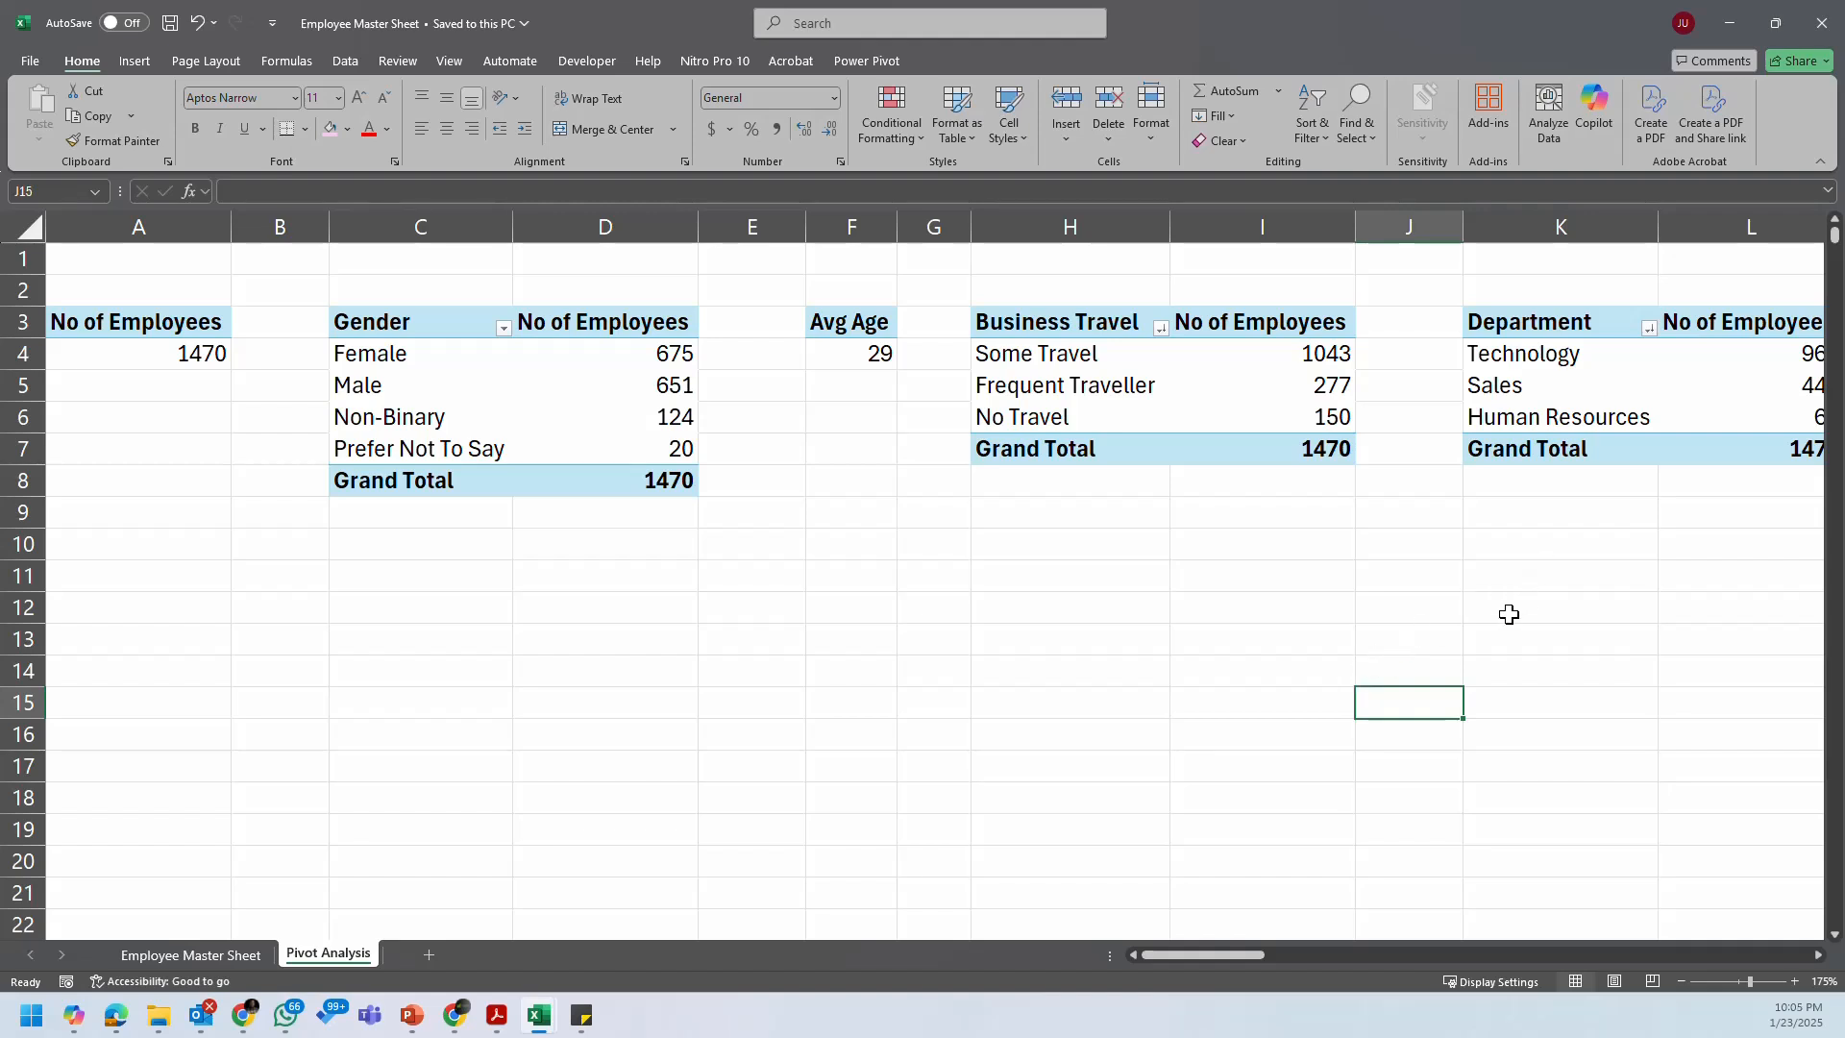
left_click(1594, 555)
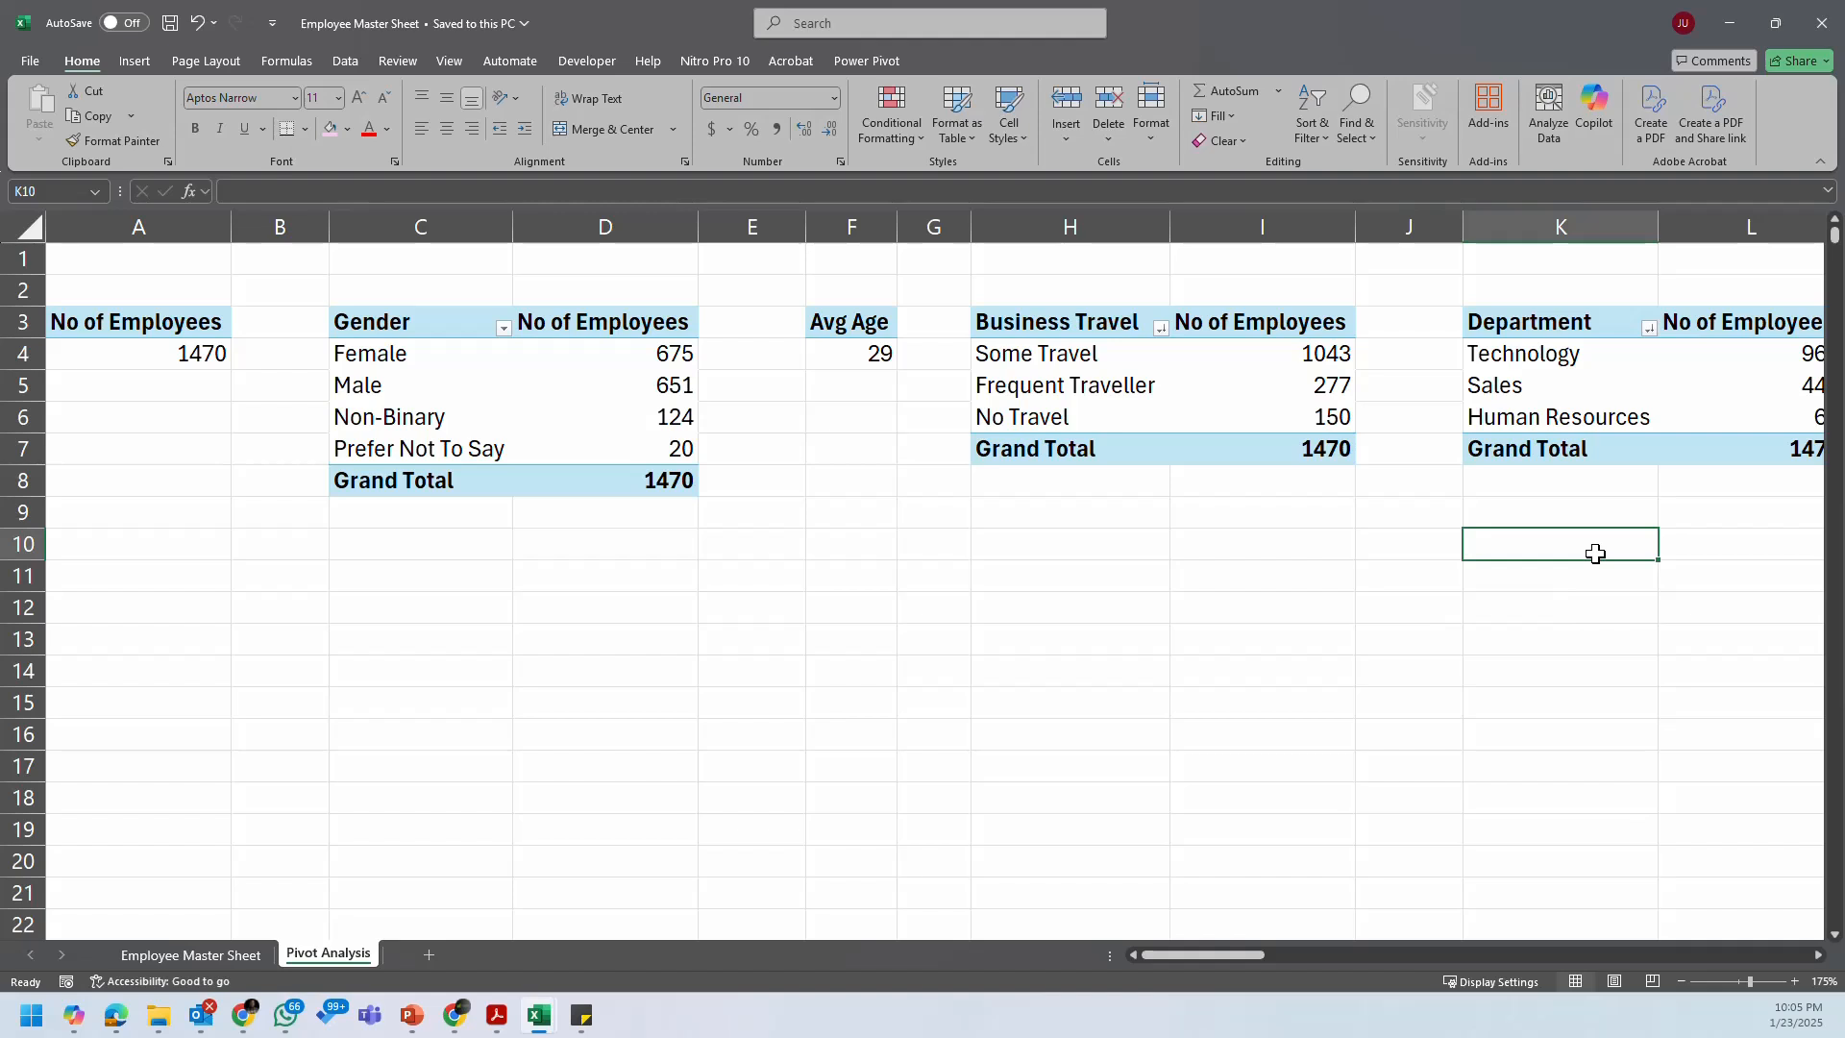